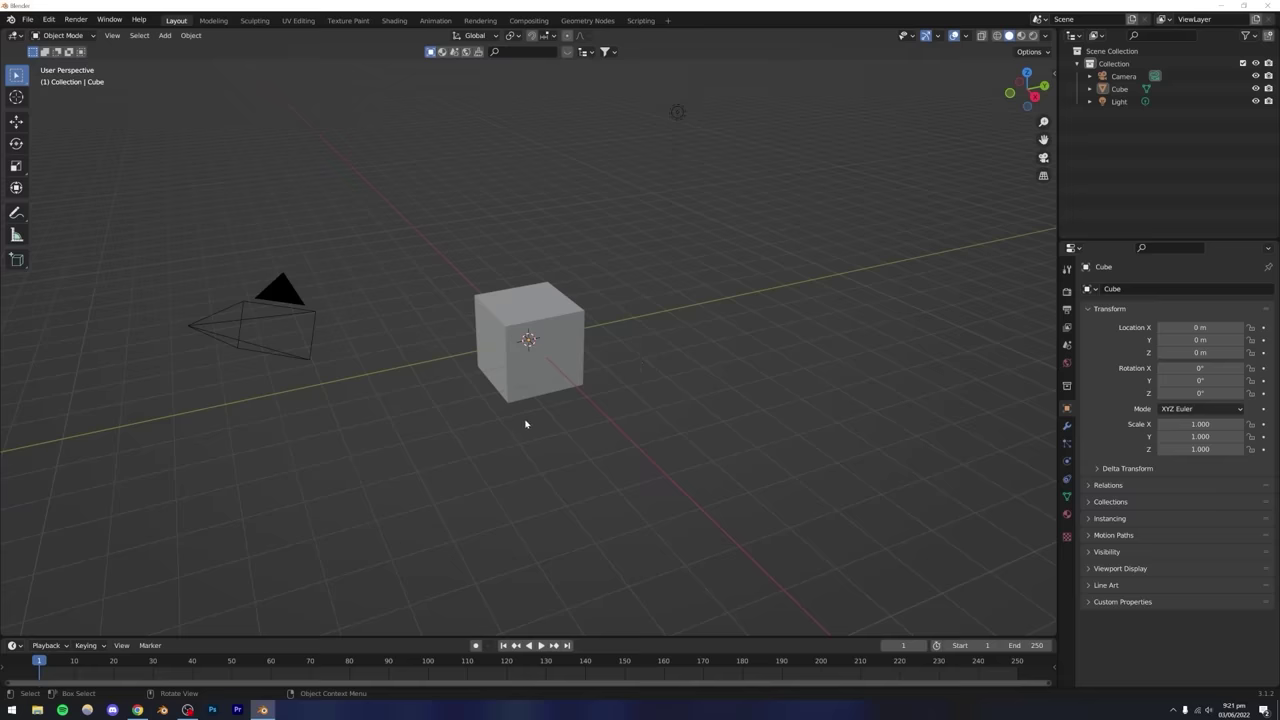
# Search Google for 'blender' in Chrome and open the blender.org result in a new tab.
pyautogui.click(137, 710)
pyautogui.write('b')
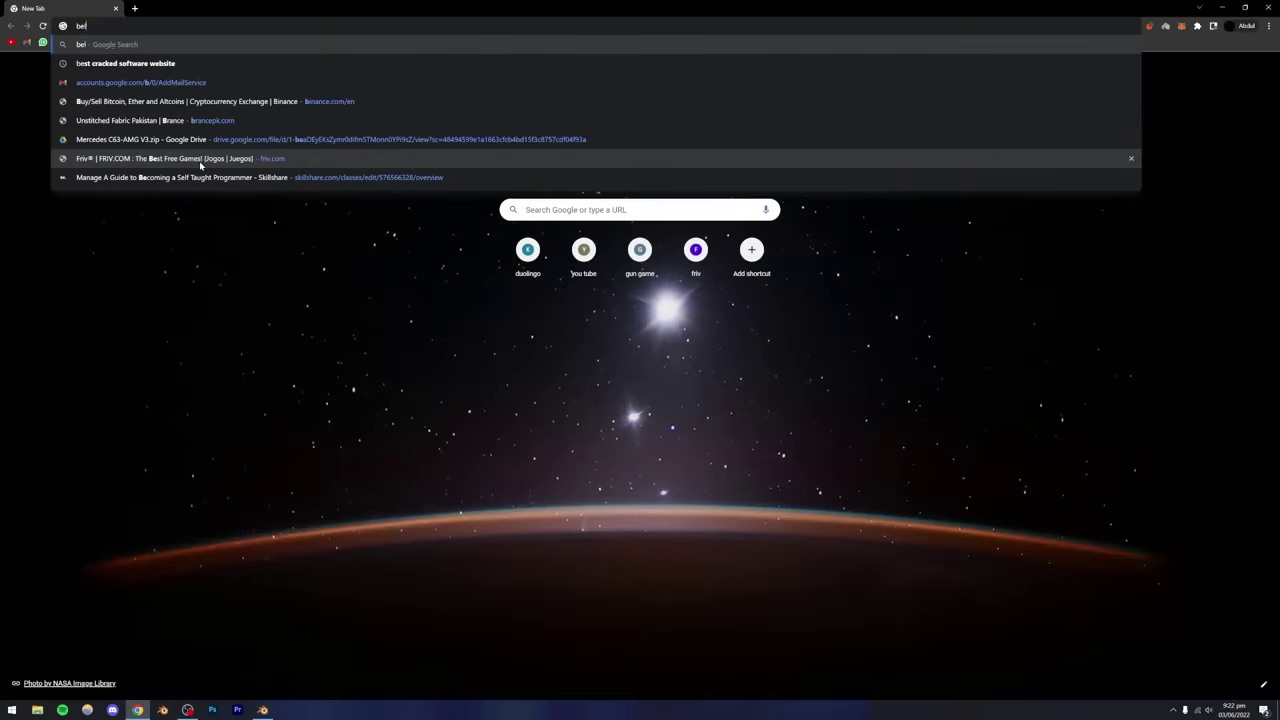
pyautogui.write('lender')
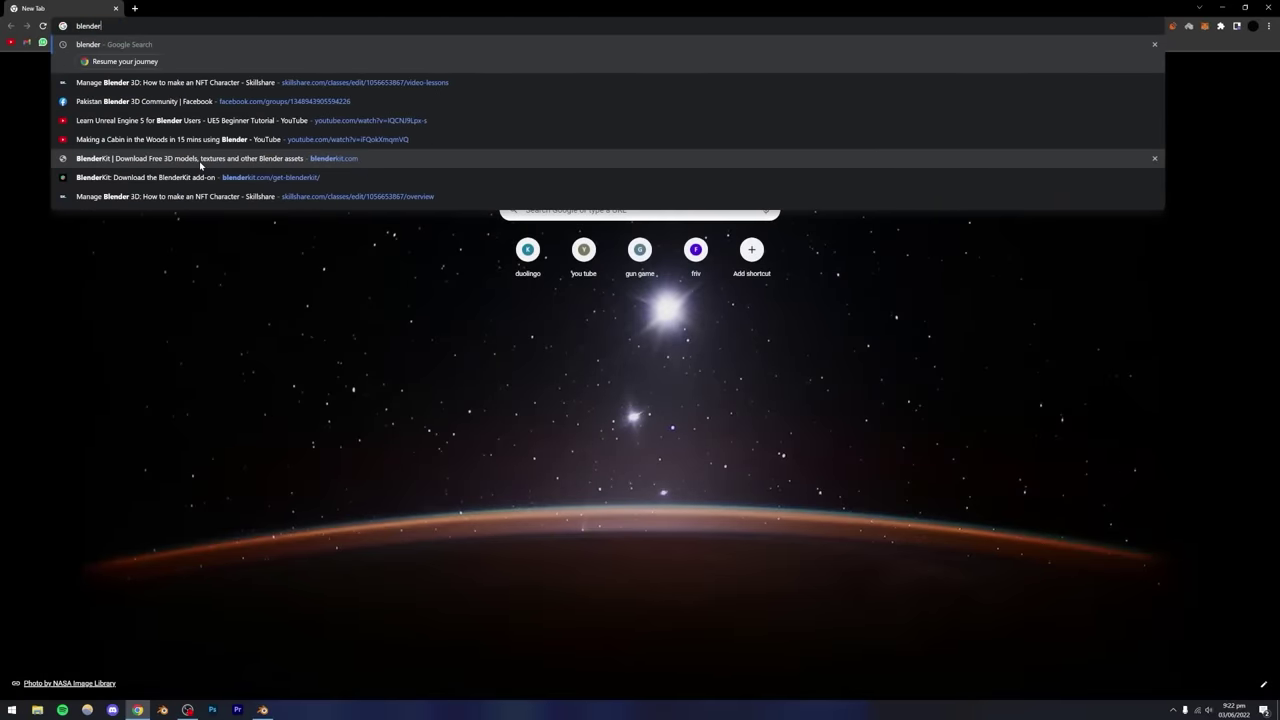
pyautogui.press('Return')
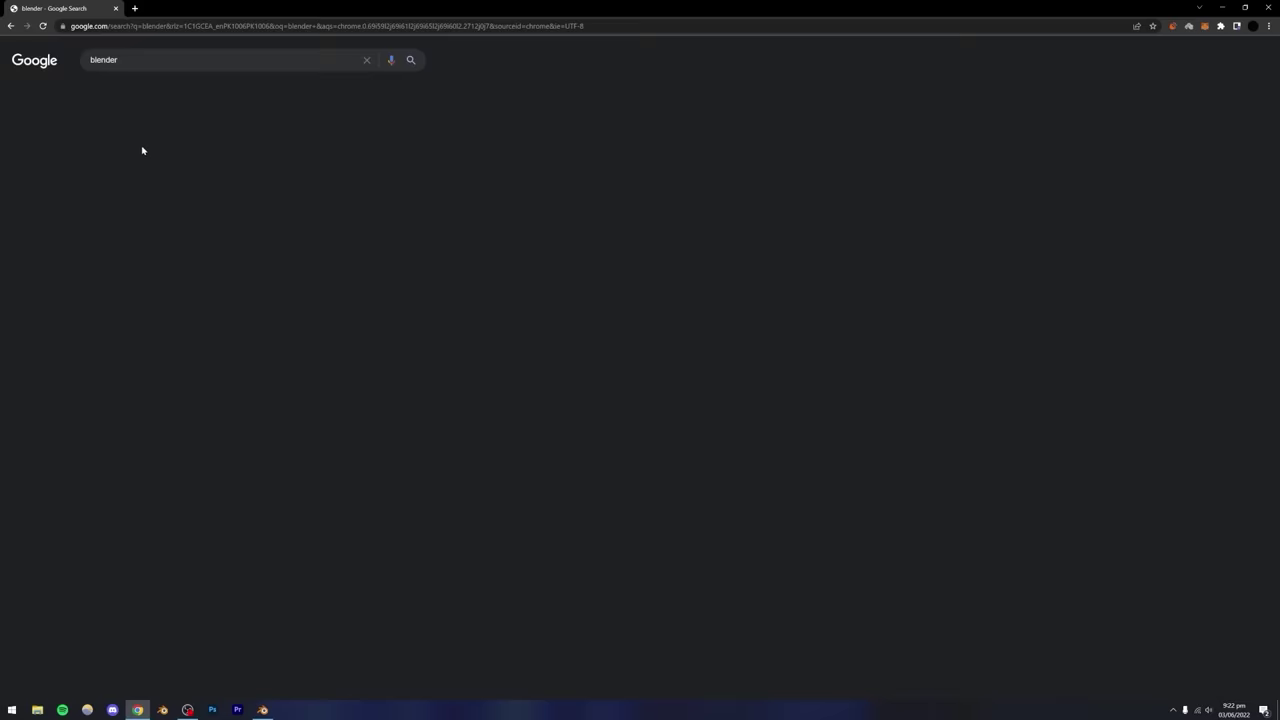
pyautogui.rightClick(126, 146)
pyautogui.click(140, 152)
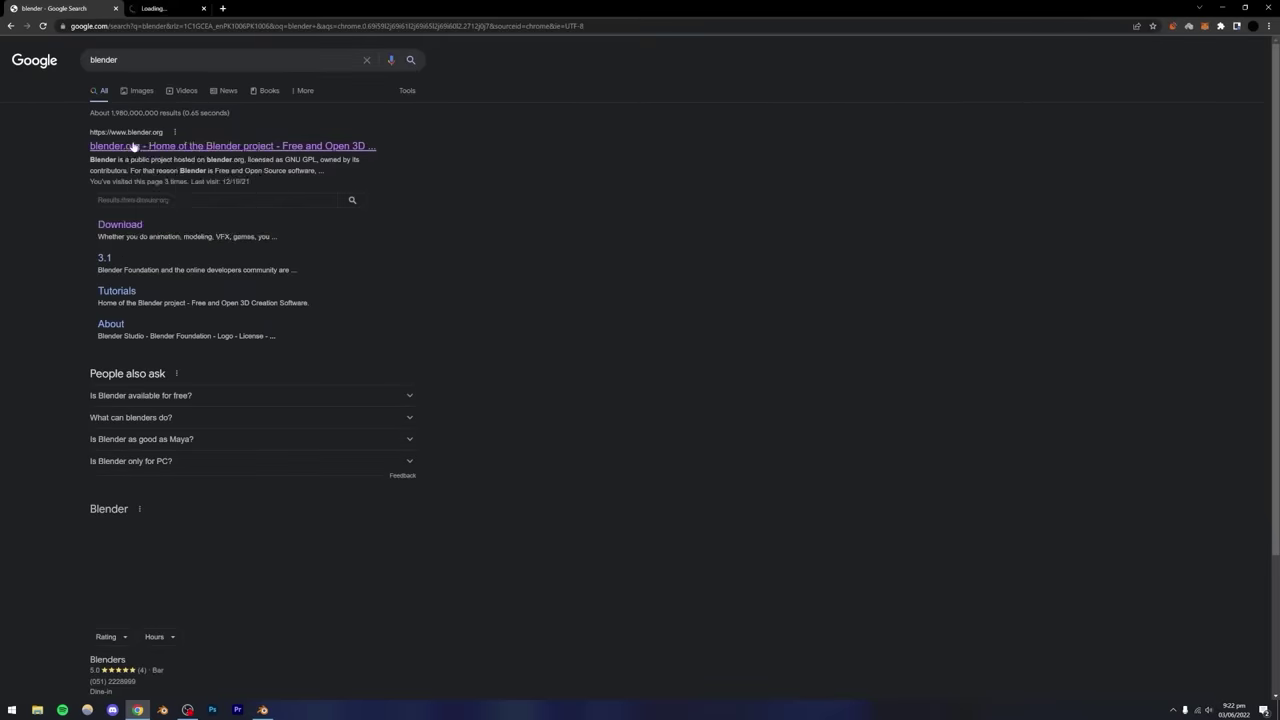
pyautogui.hotkey('ctrl', 'Tab')
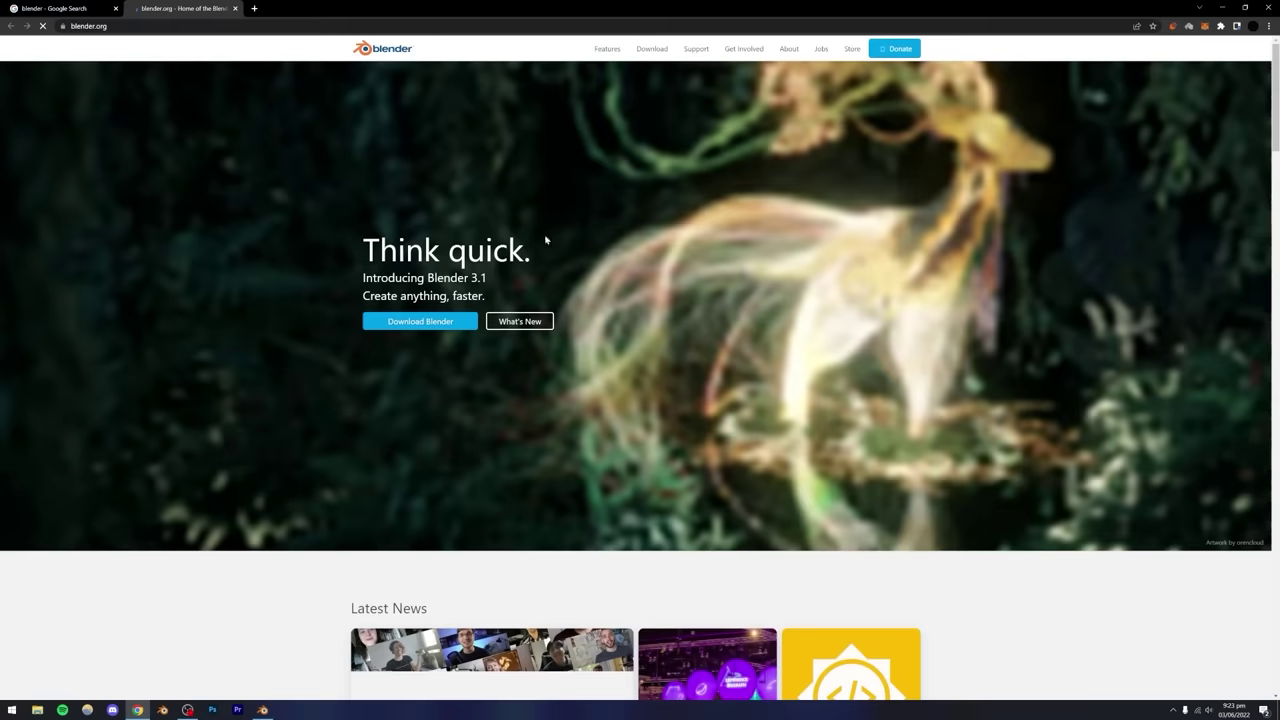
# Start the Blender 3.1.2 Windows download from blender.org and close the thanks page.
pyautogui.click(411, 323)
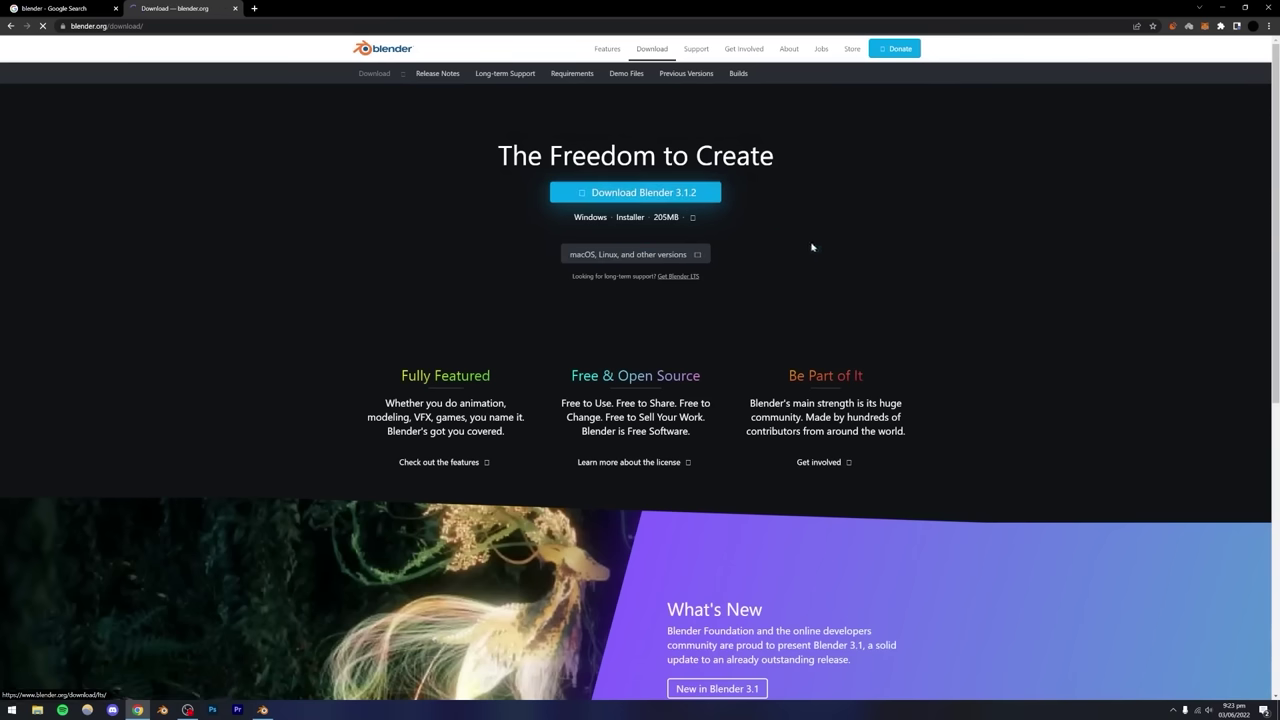
pyautogui.click(660, 197)
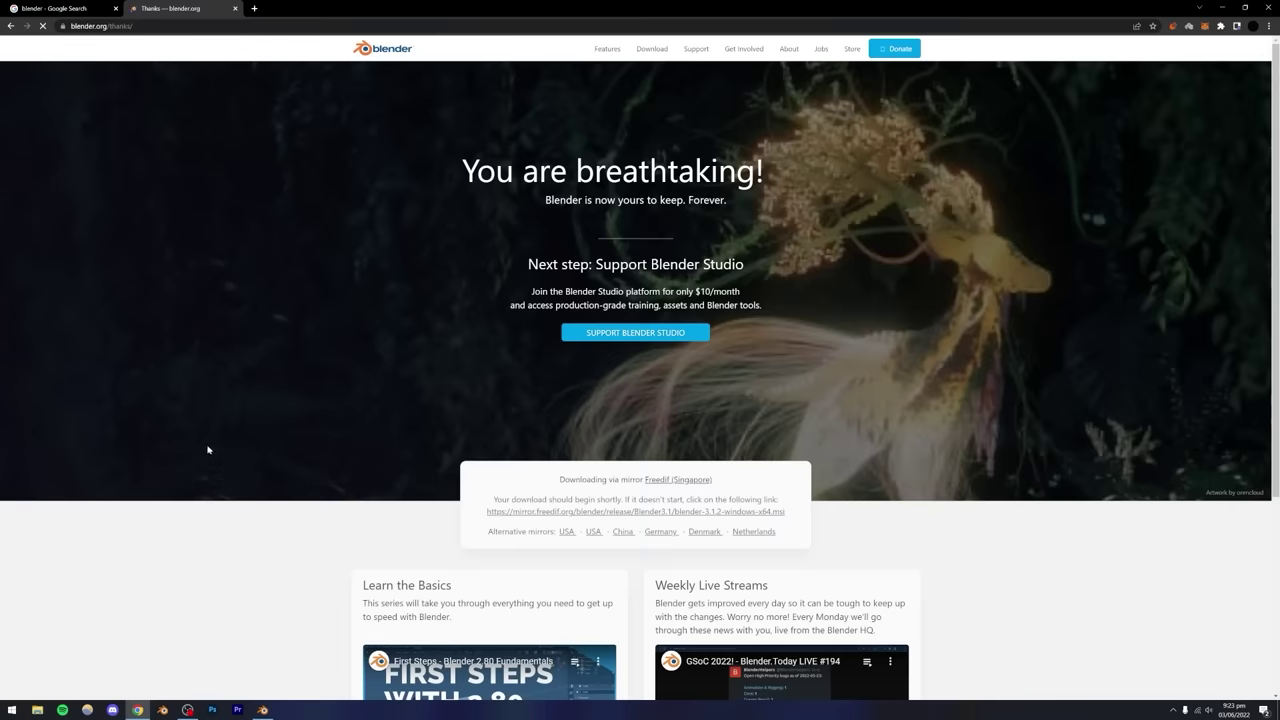
pyautogui.click(237, 9)
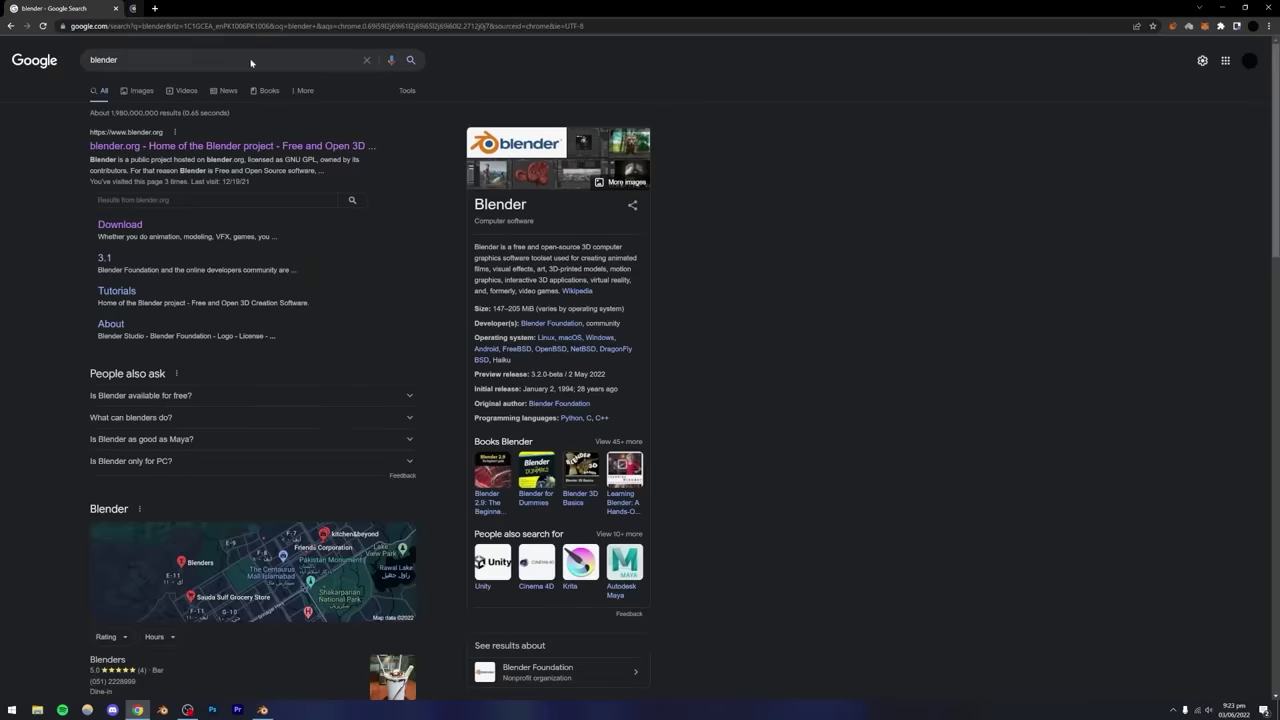
# Return to Blender, move the recording window aside, and orbit to frame the cube, camera and light.
pyautogui.hotkey('ctrl', 'w')
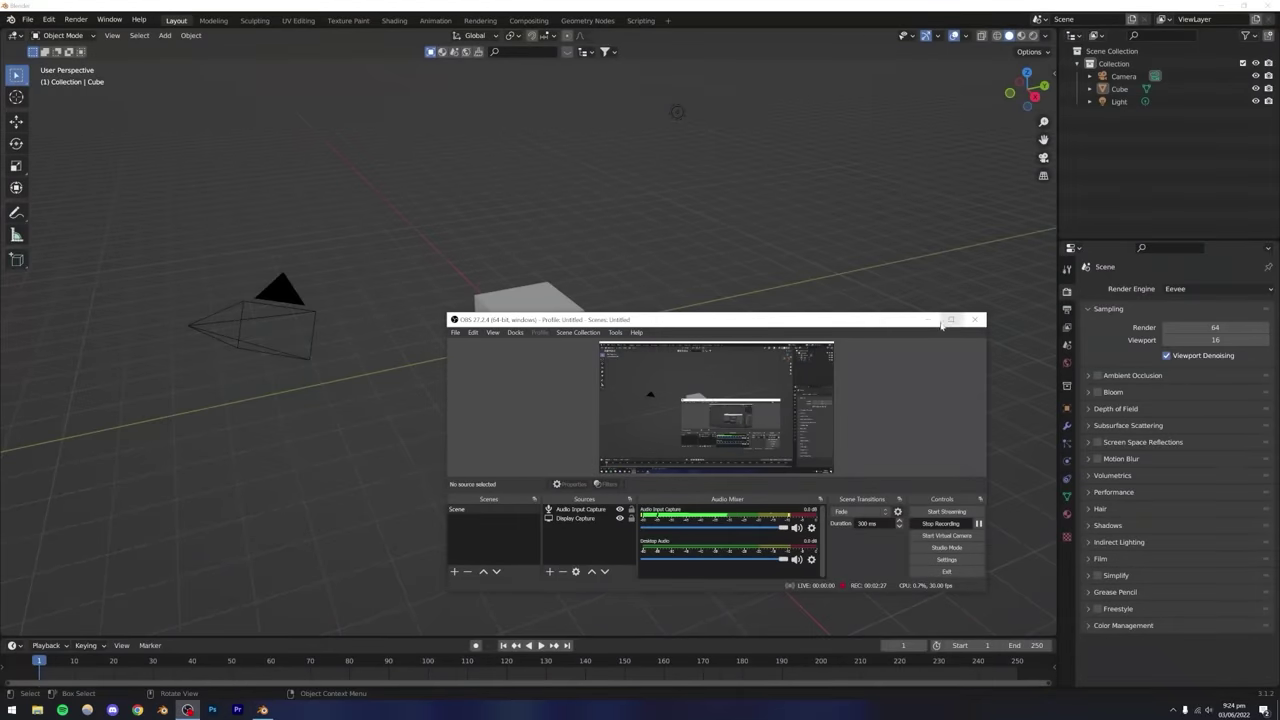
pyautogui.click(927, 319)
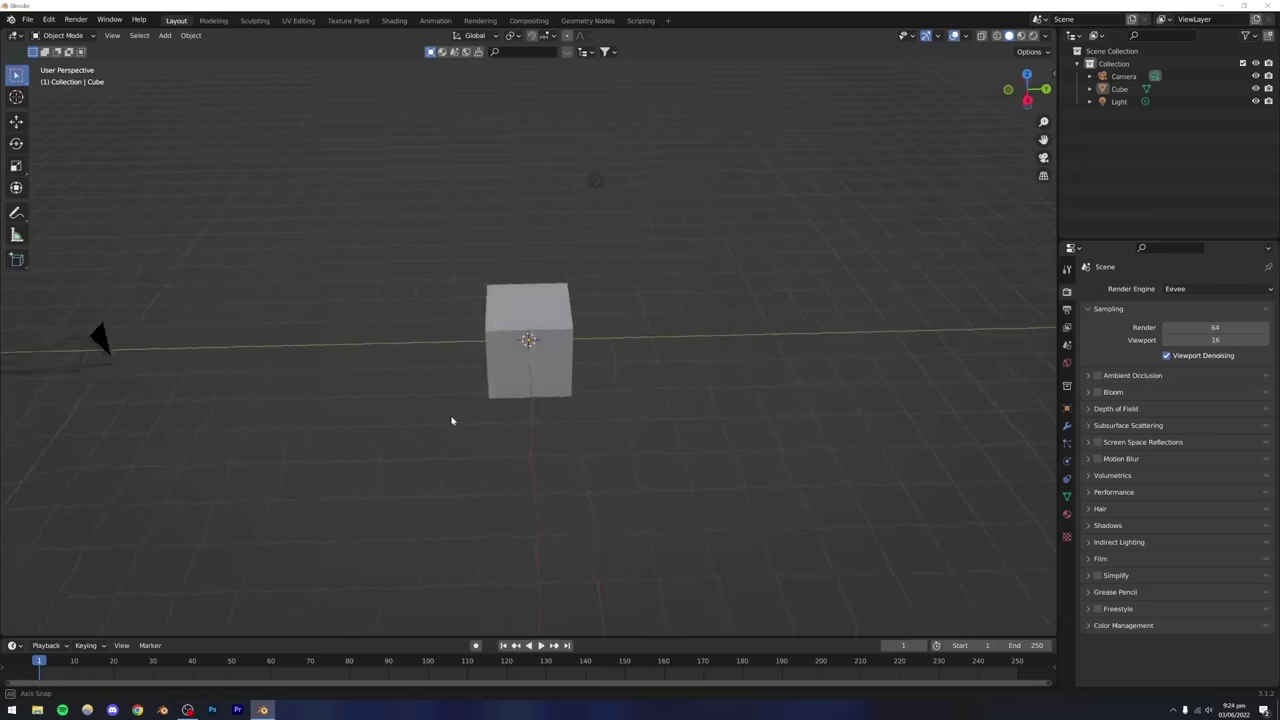
pyautogui.moveTo(451, 420); pyautogui.dragTo(484, 433, button='middle')
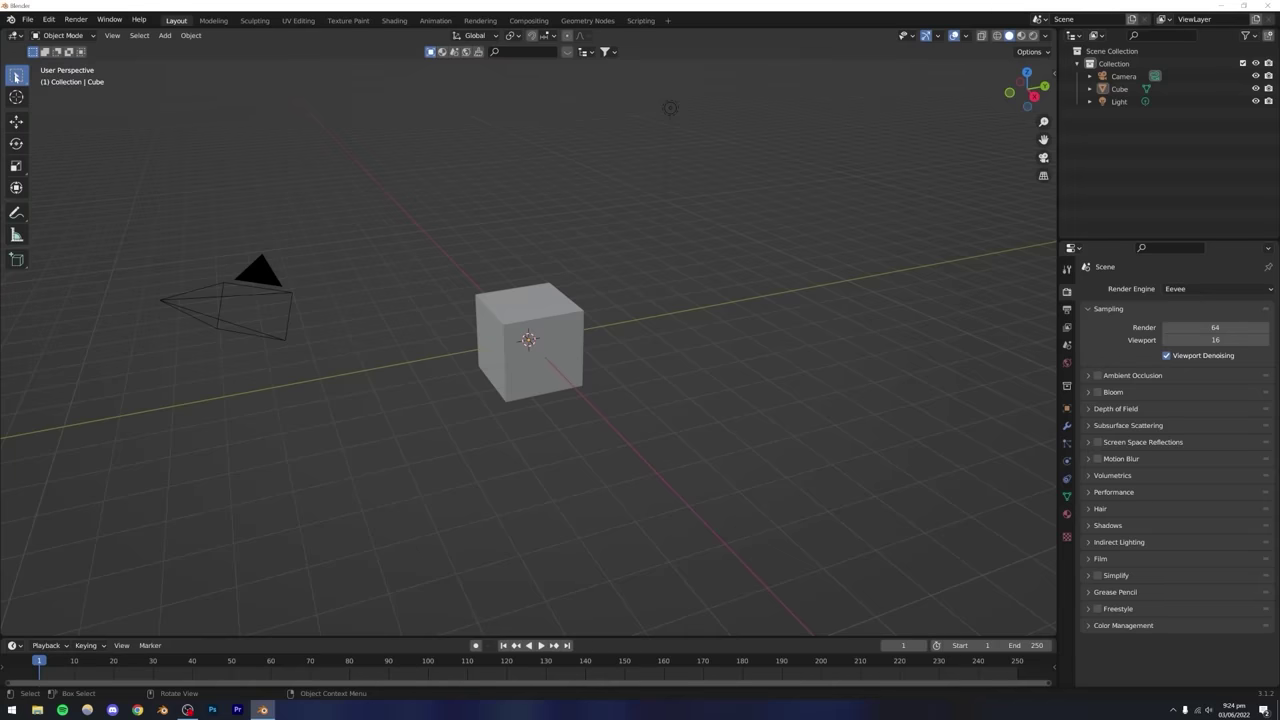
# Set the Select tool to Select Box, then box-select and deselect the cube.
pyautogui.click(16, 77)
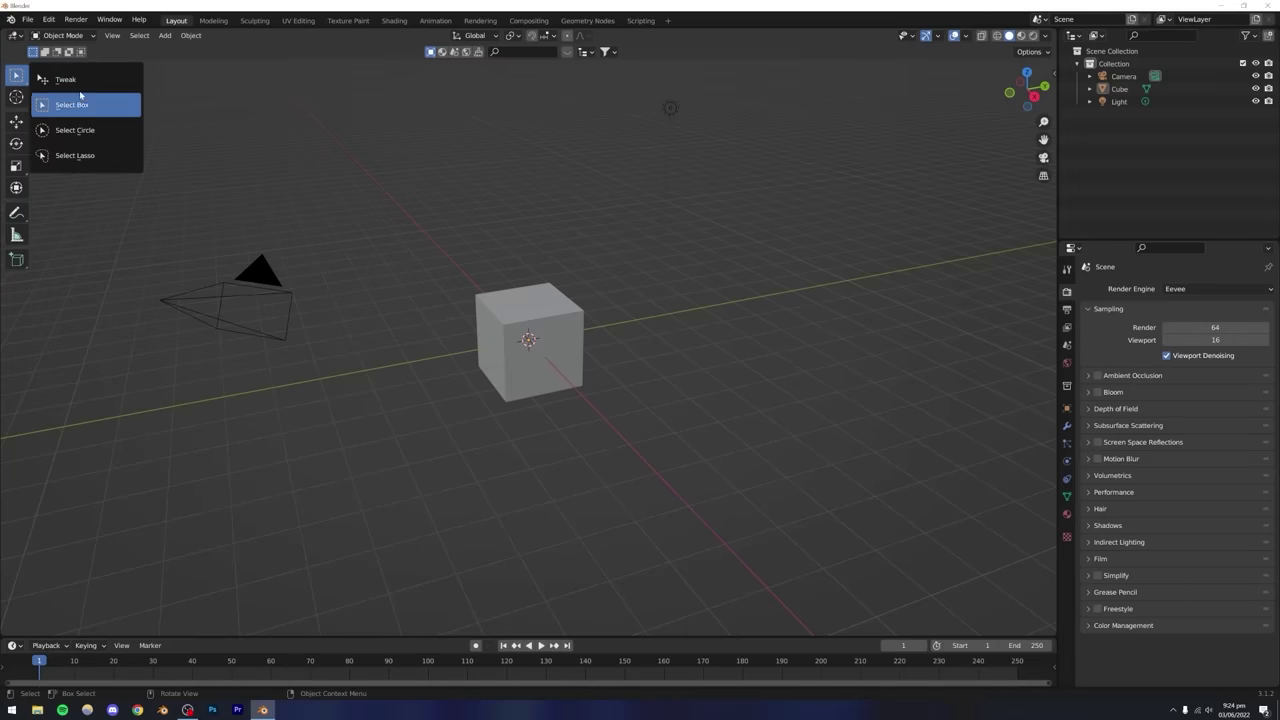
pyautogui.click(78, 82)
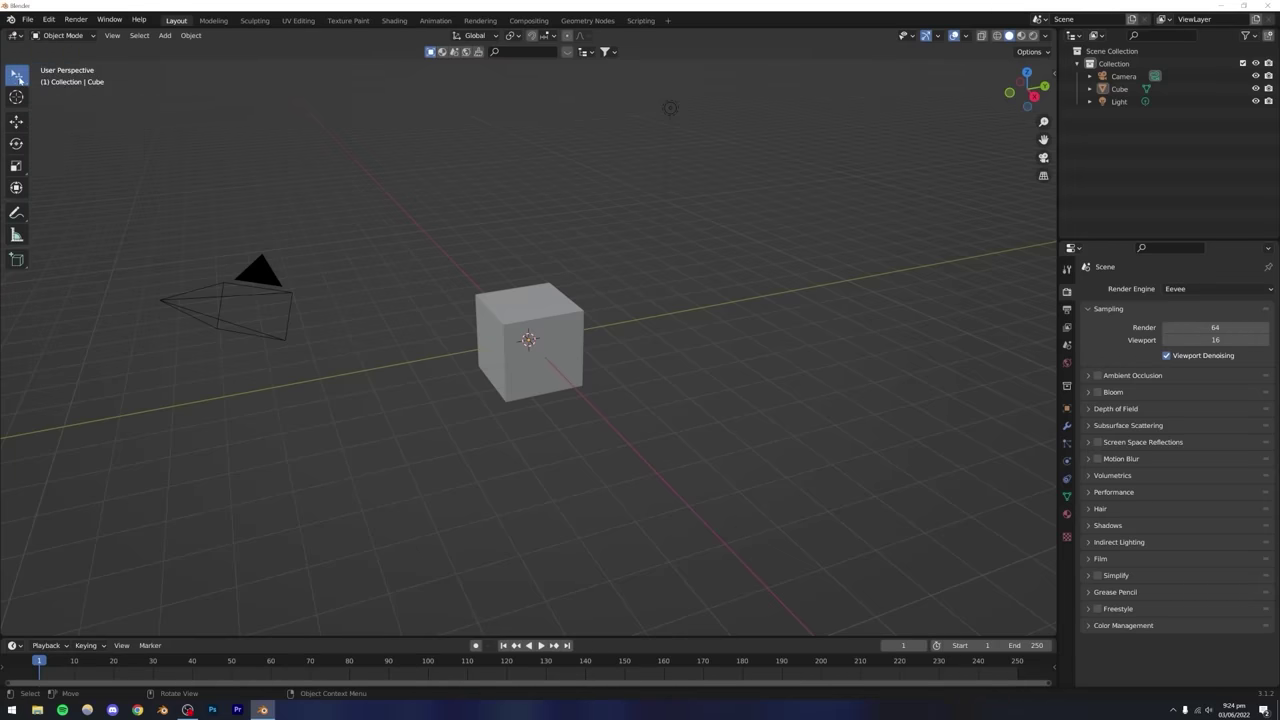
pyautogui.click(16, 77)
pyautogui.click(64, 105)
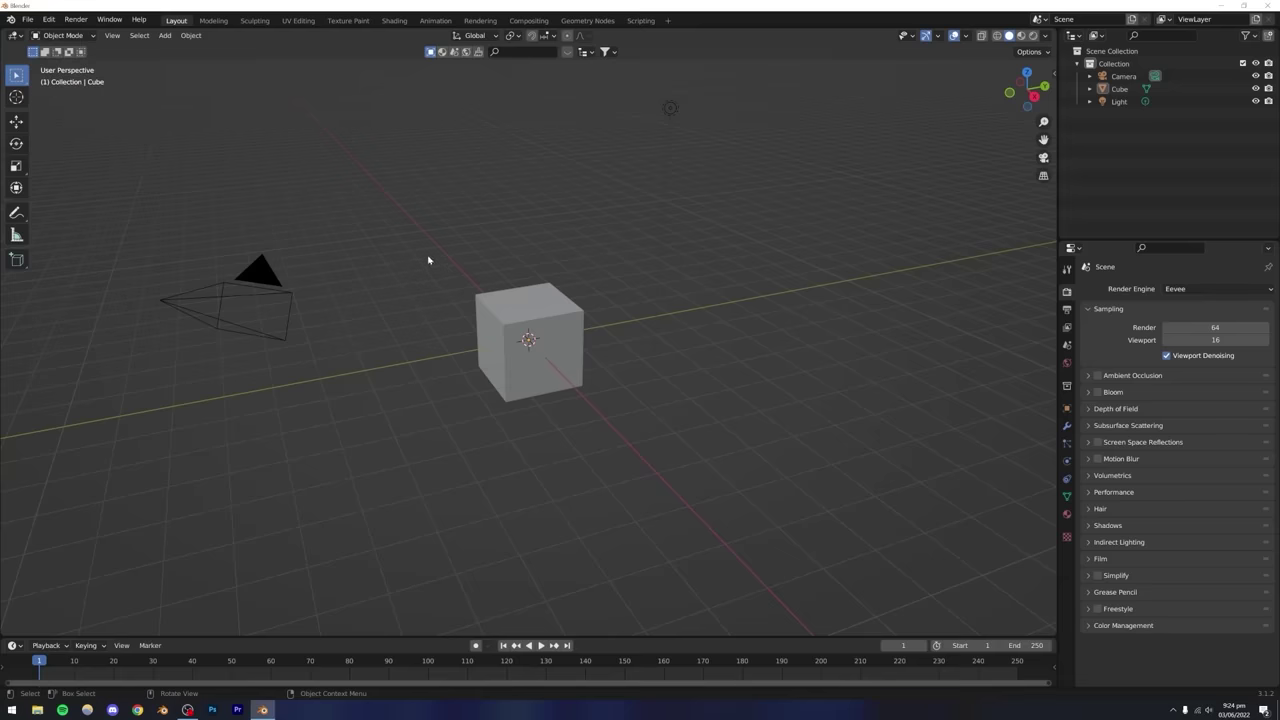
pyautogui.moveTo(428, 260); pyautogui.dragTo(628, 449)
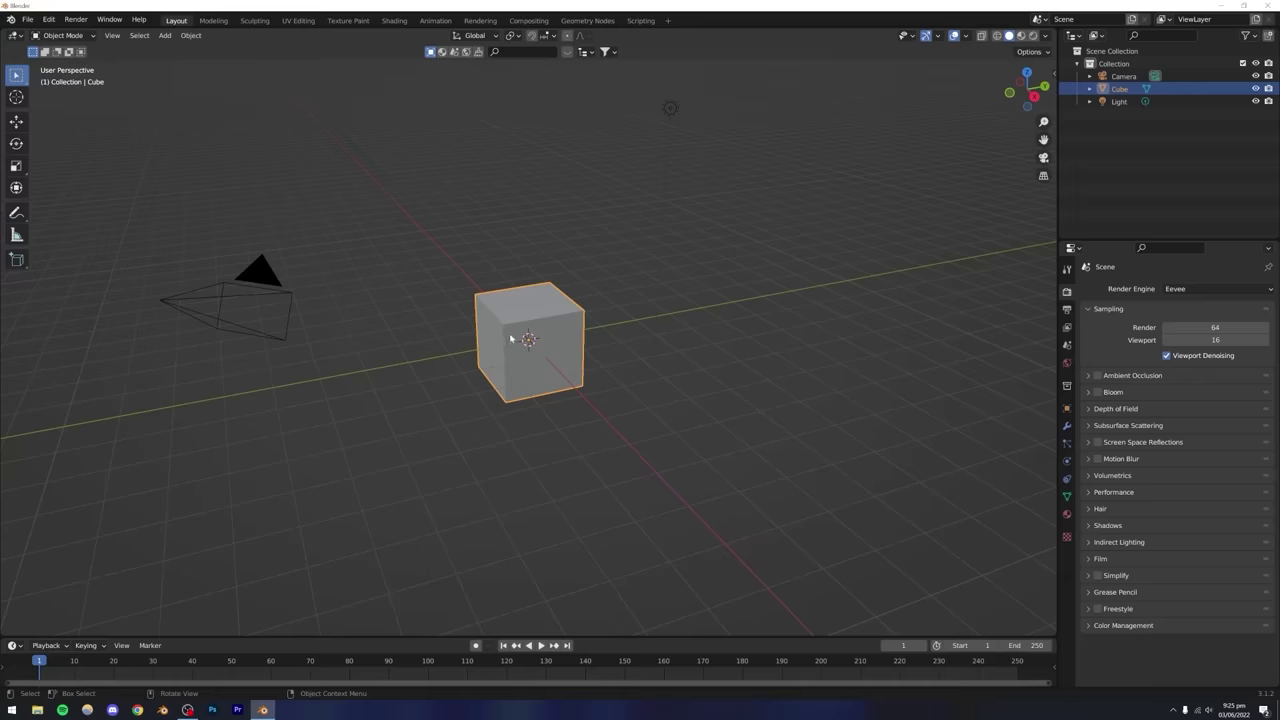
pyautogui.click(437, 346)
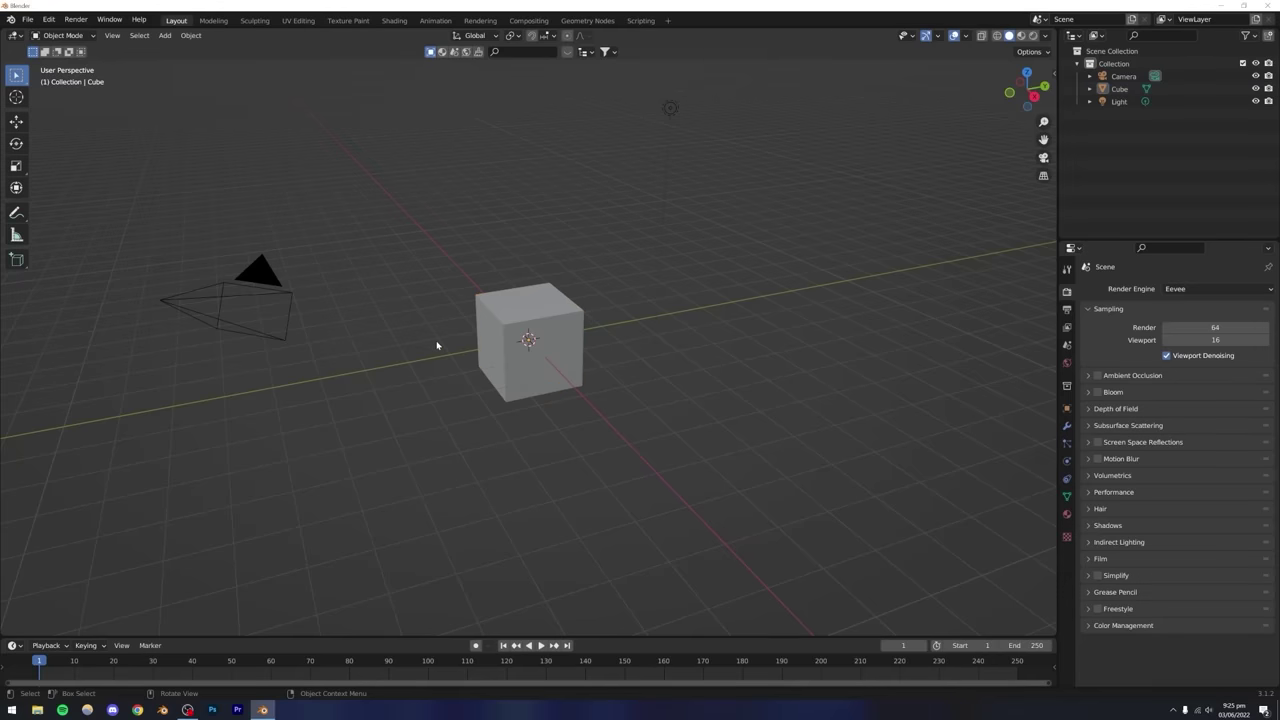
pyautogui.scroll(-1, 437, 346)
# Box-select the camera, then the light, then all three objects, ending with nothing selected.
pyautogui.moveTo(229, 256); pyautogui.dragTo(396, 370)
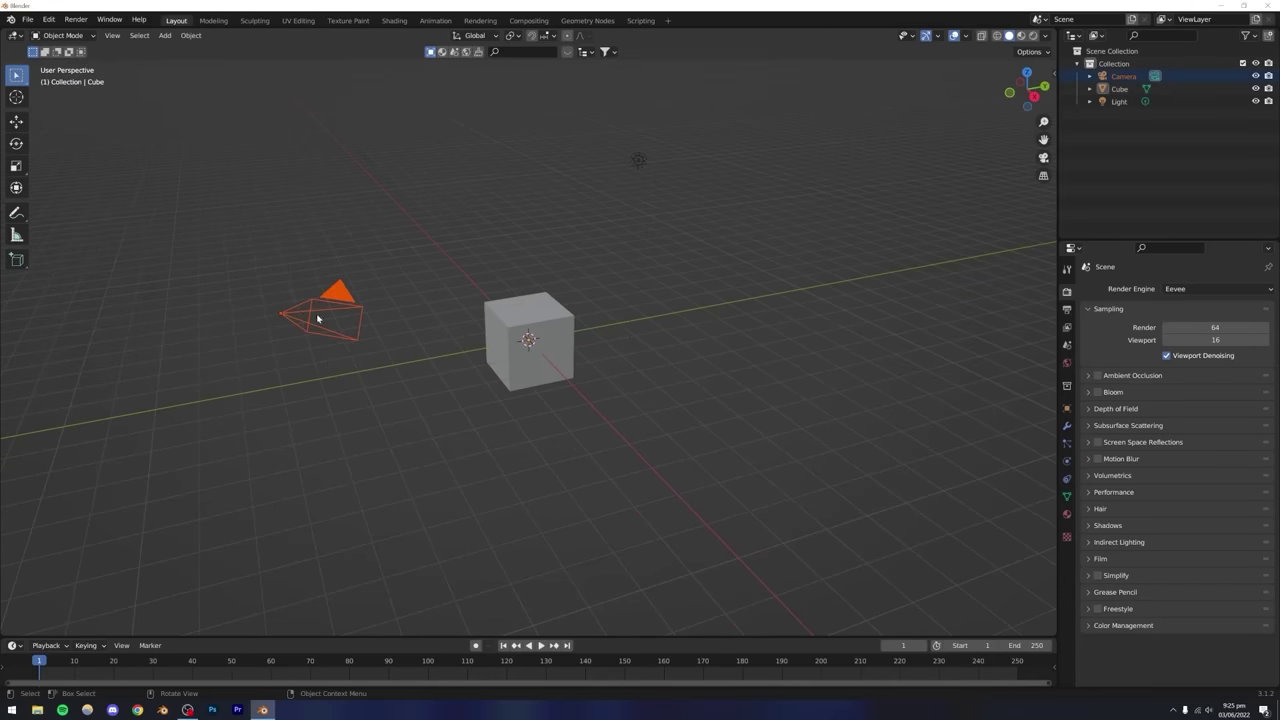
pyautogui.moveTo(580, 123); pyautogui.dragTo(680, 198)
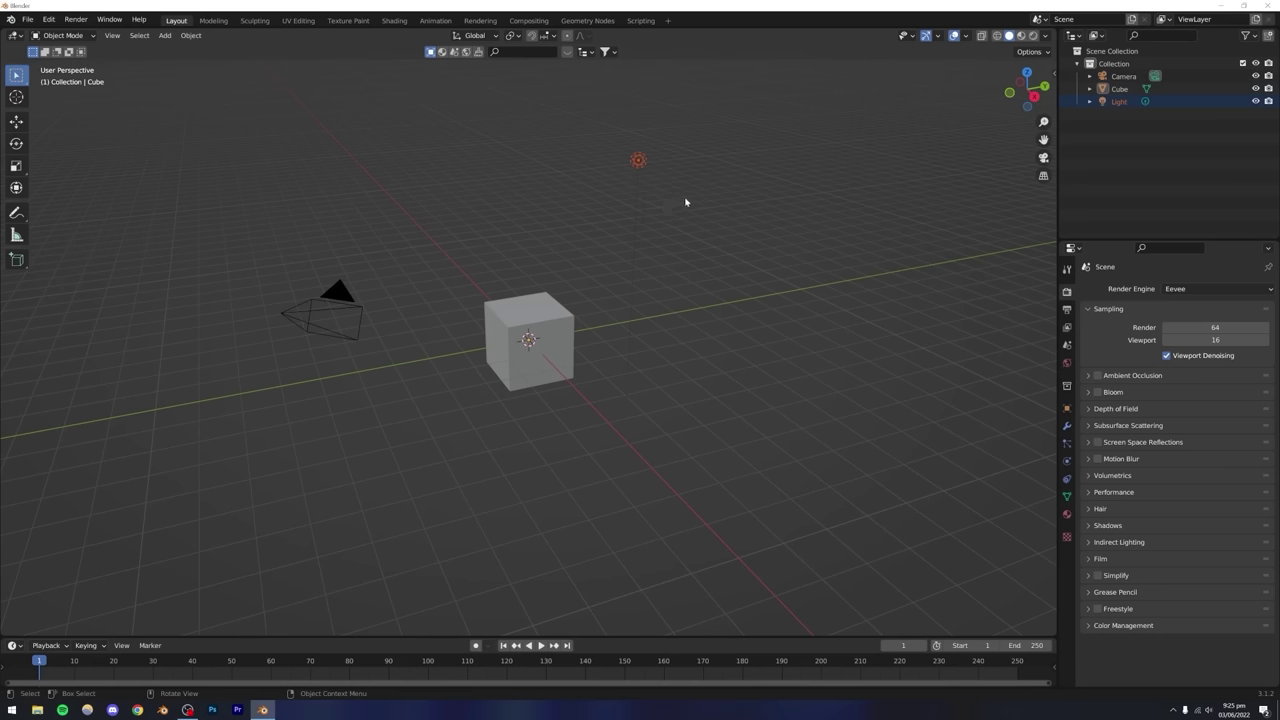
pyautogui.click(685, 202)
pyautogui.moveTo(227, 85); pyautogui.dragTo(767, 474)
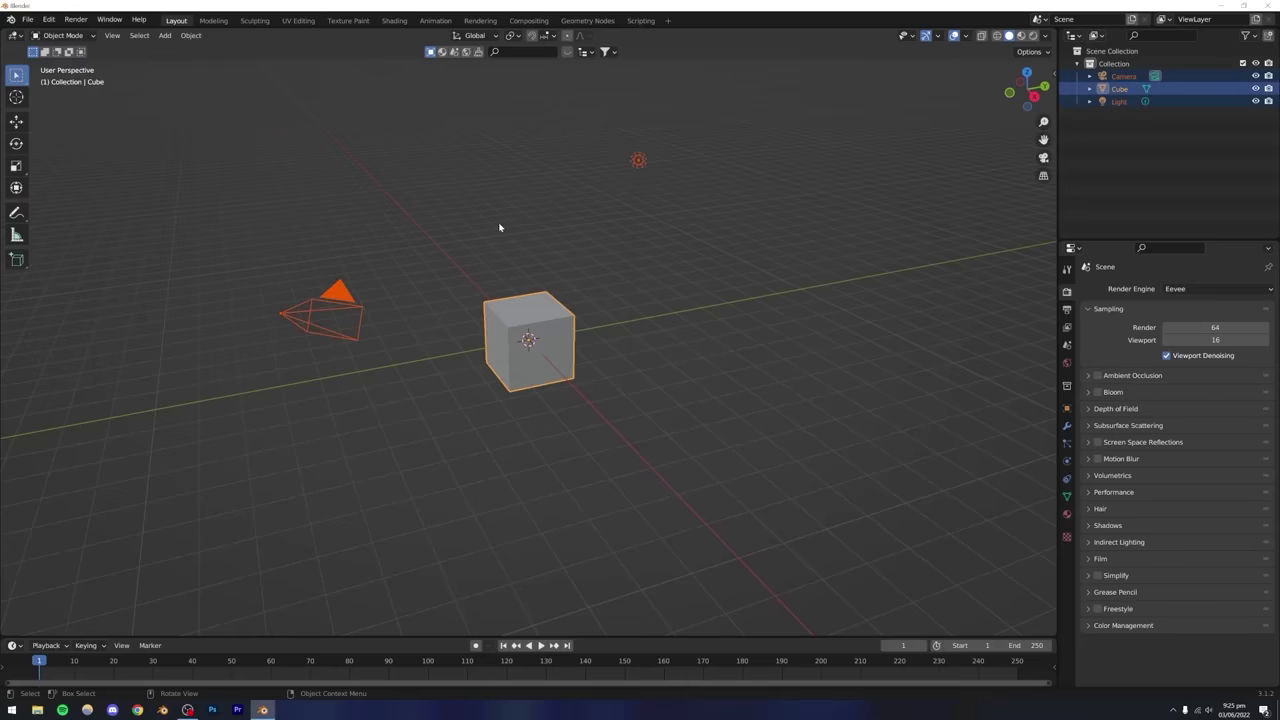
pyautogui.click(466, 246)
pyautogui.click(16, 77)
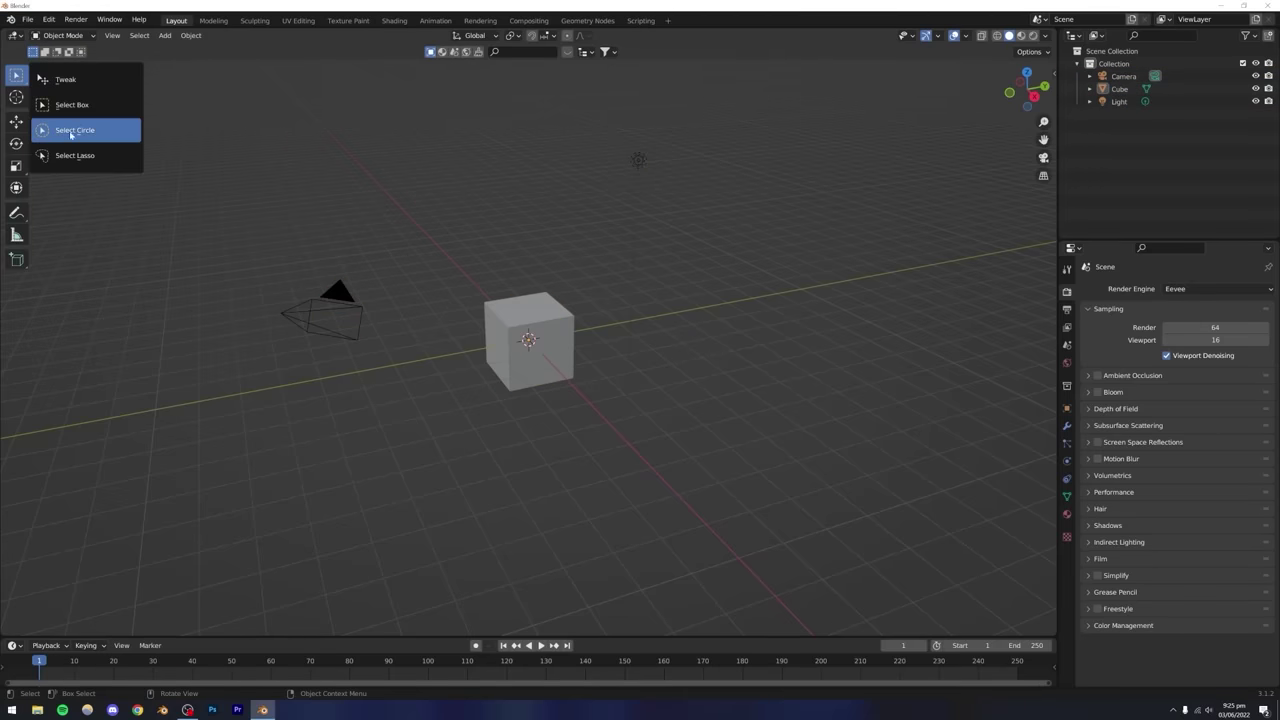
# Brush over the camera with Select Circle, then clear the selection with Alt+A.
pyautogui.click(72, 134)
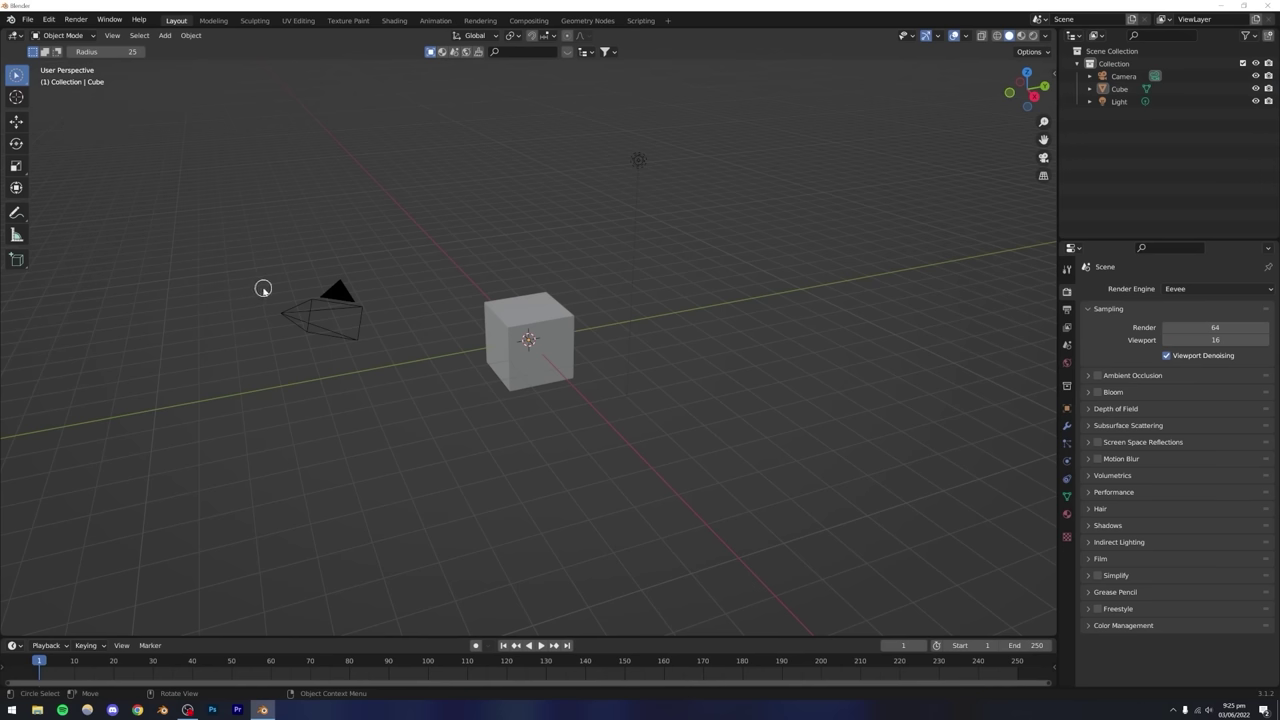
pyautogui.moveTo(263, 289)
pyautogui.mouseDown()
pyautogui.moveTo(300, 329)
pyautogui.moveTo(335, 342)
pyautogui.moveTo(531, 334)
pyautogui.moveTo(639, 162)
pyautogui.mouseUp()
pyautogui.hotkey('alt', 'a')
pyautogui.click(22, 86)
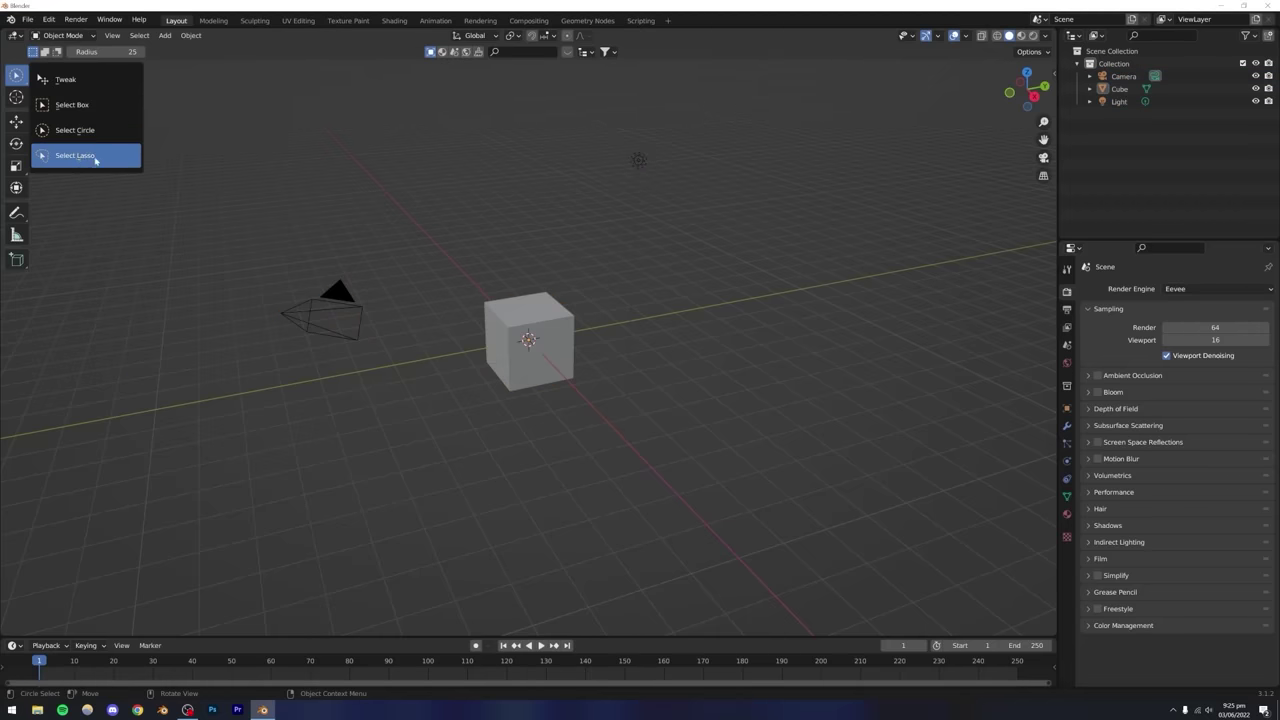
pyautogui.click(86, 157)
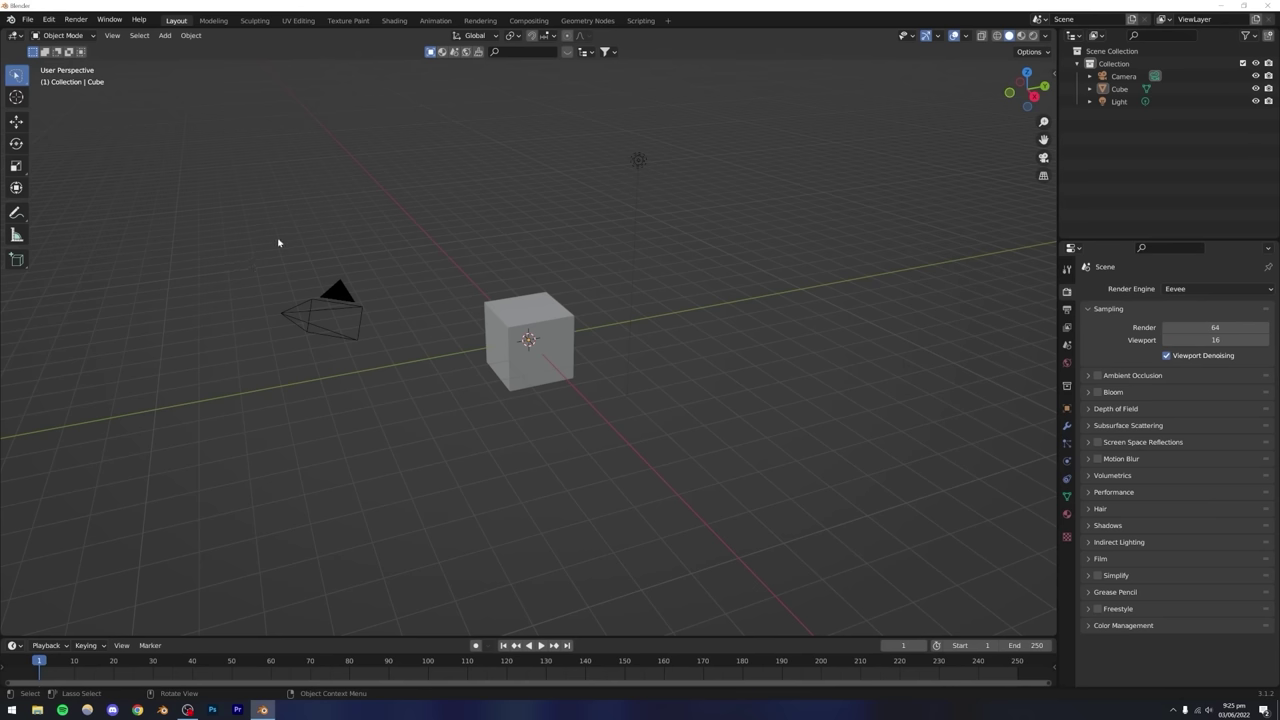
pyautogui.moveTo(285, 247)
pyautogui.mouseDown()
pyautogui.moveTo(367, 261)
pyautogui.moveTo(398, 301)
pyautogui.moveTo(397, 338)
pyautogui.moveTo(349, 395)
pyautogui.moveTo(269, 416)
pyautogui.moveTo(220, 371)
pyautogui.moveTo(218, 309)
pyautogui.moveTo(245, 255)
pyautogui.mouseUp()
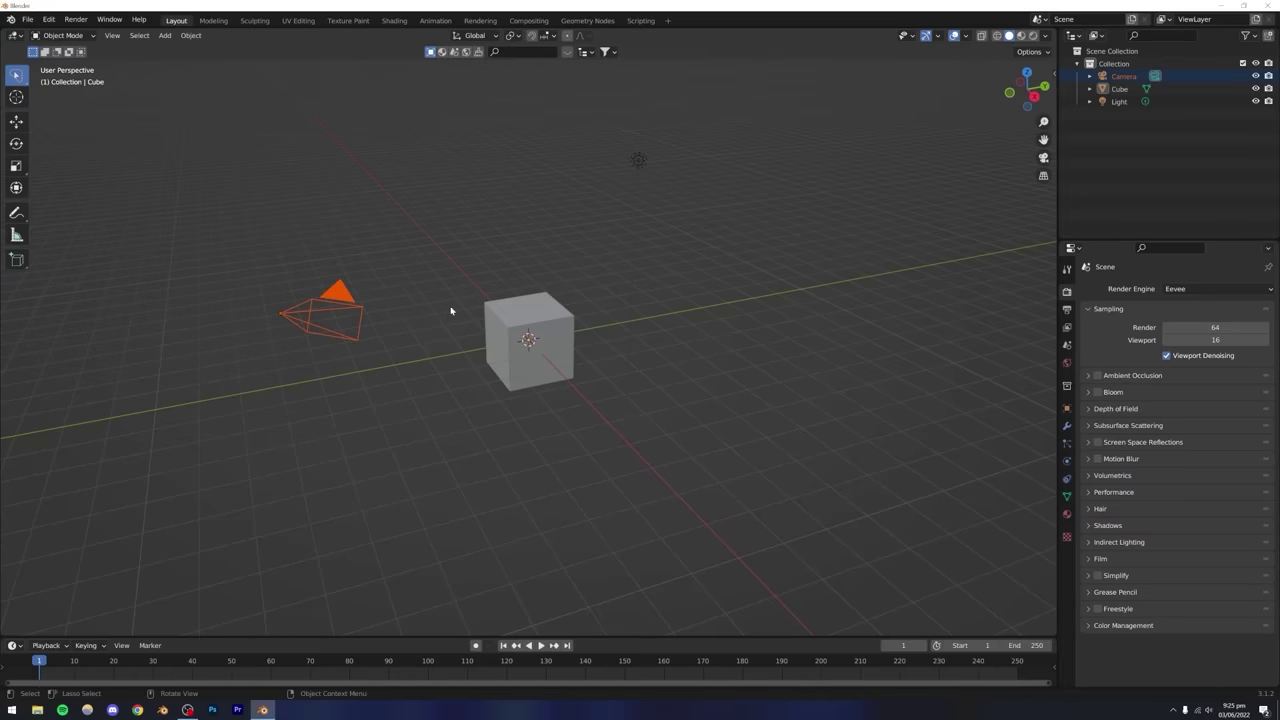
pyautogui.moveTo(471, 279)
pyautogui.mouseDown()
pyautogui.moveTo(551, 281)
pyautogui.moveTo(580, 313)
pyautogui.moveTo(590, 361)
pyautogui.moveTo(558, 397)
pyautogui.moveTo(450, 393)
pyautogui.moveTo(432, 328)
pyautogui.mouseUp()
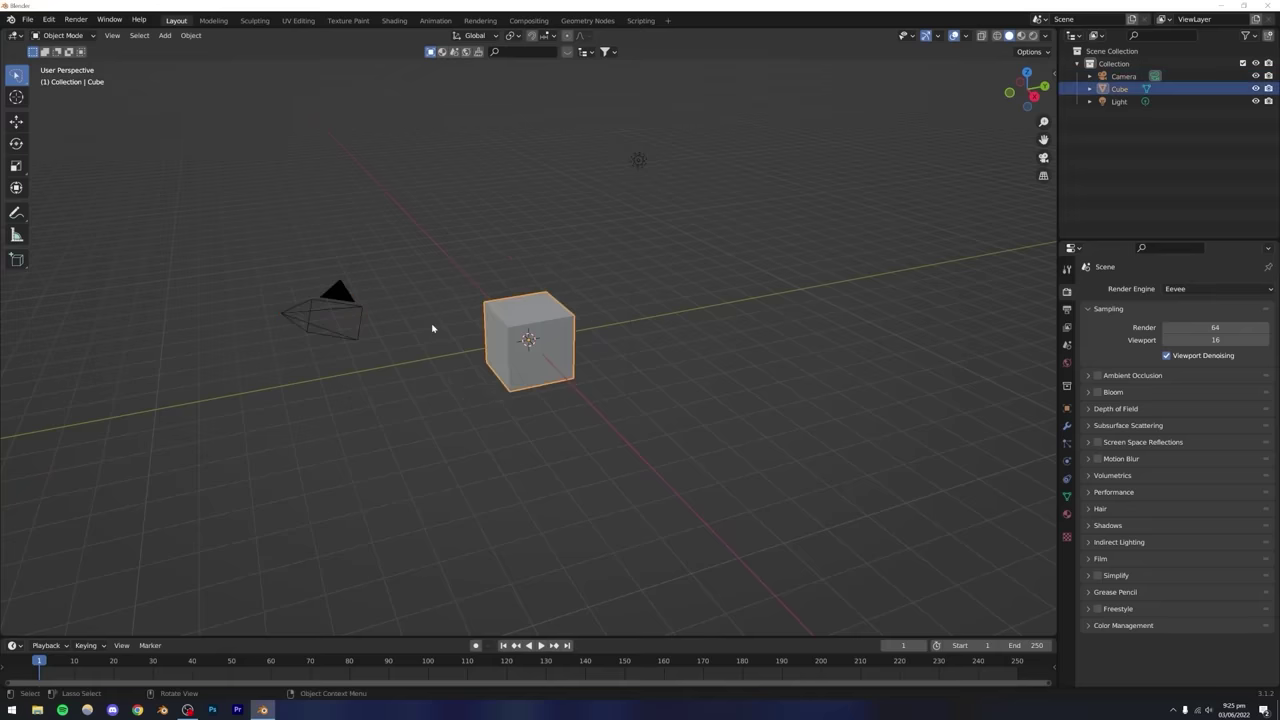
pyautogui.moveTo(308, 150)
pyautogui.mouseDown()
pyautogui.moveTo(694, 151)
pyautogui.moveTo(551, 486)
pyautogui.moveTo(220, 340)
pyautogui.moveTo(221, 329)
pyautogui.mouseUp()
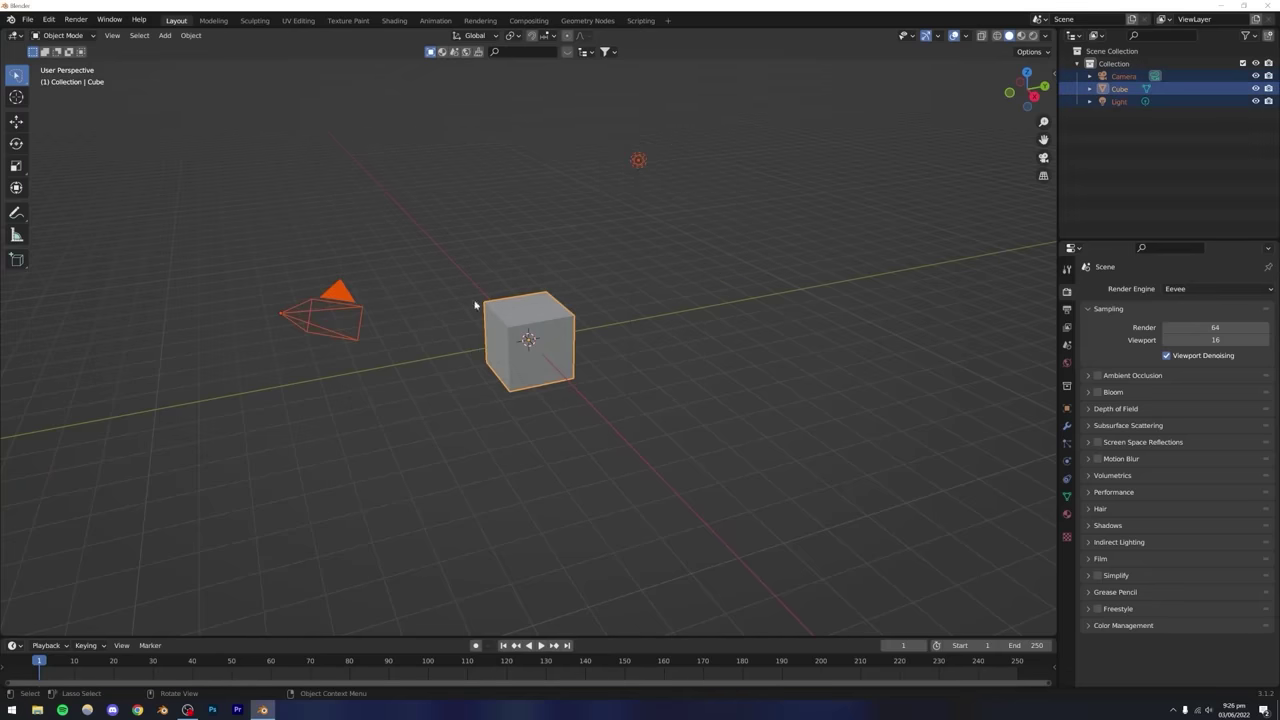
pyautogui.click(209, 249)
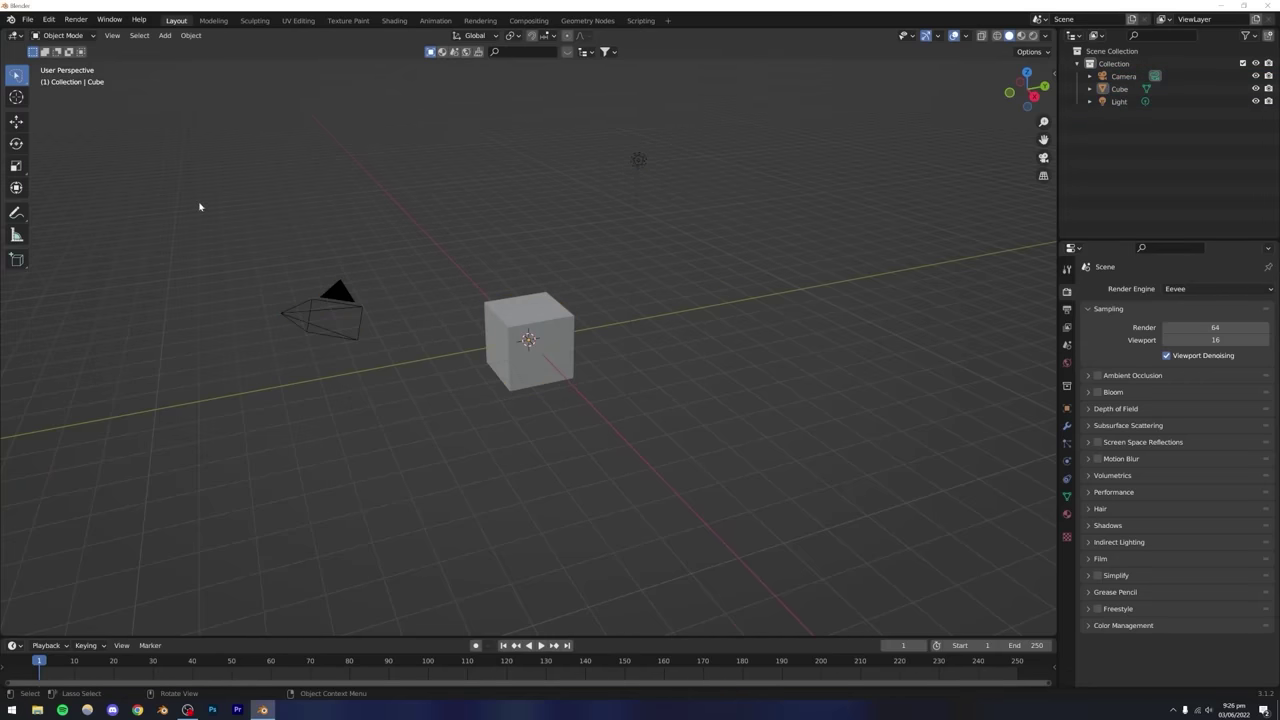
pyautogui.moveTo(16, 75); pyautogui.dragTo(82, 112)
pyautogui.moveTo(16, 75)
pyautogui.mouseDown()
pyautogui.moveTo(62, 110)
pyautogui.moveTo(75, 110)
pyautogui.moveTo(69, 84)
pyautogui.mouseUp()
pyautogui.click(311, 317)
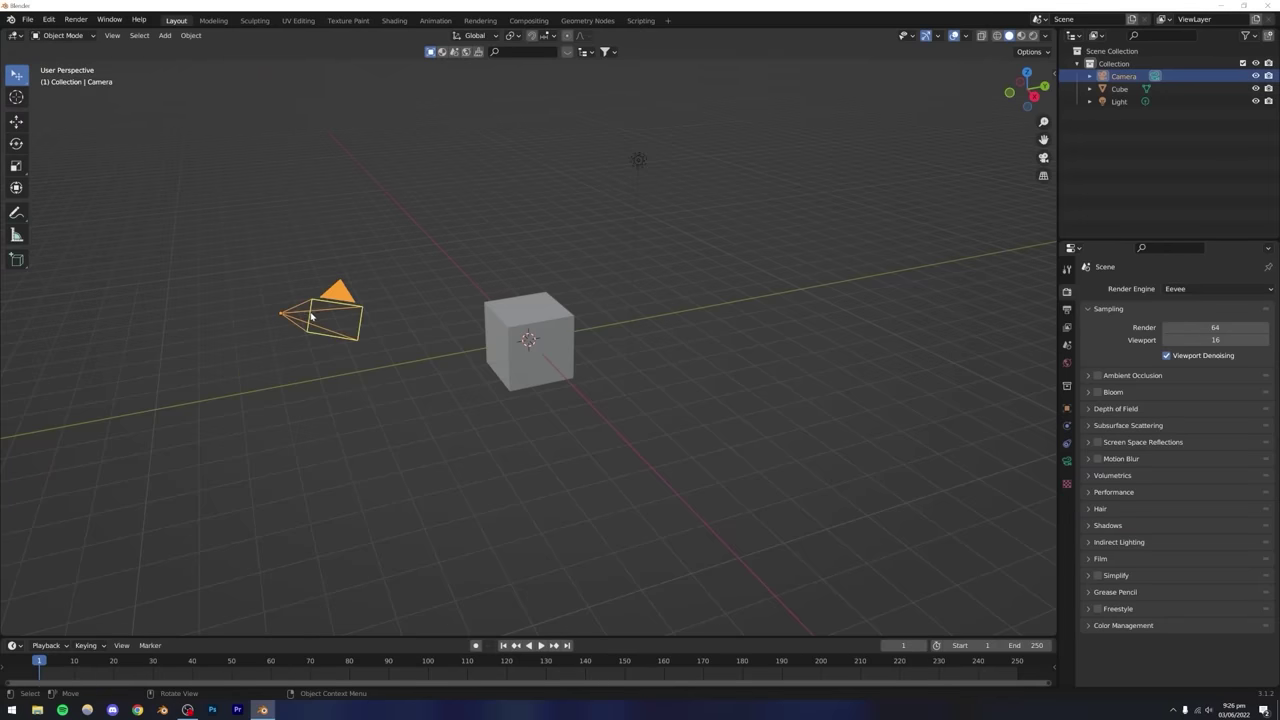
pyautogui.click(549, 340)
pyautogui.click(638, 160)
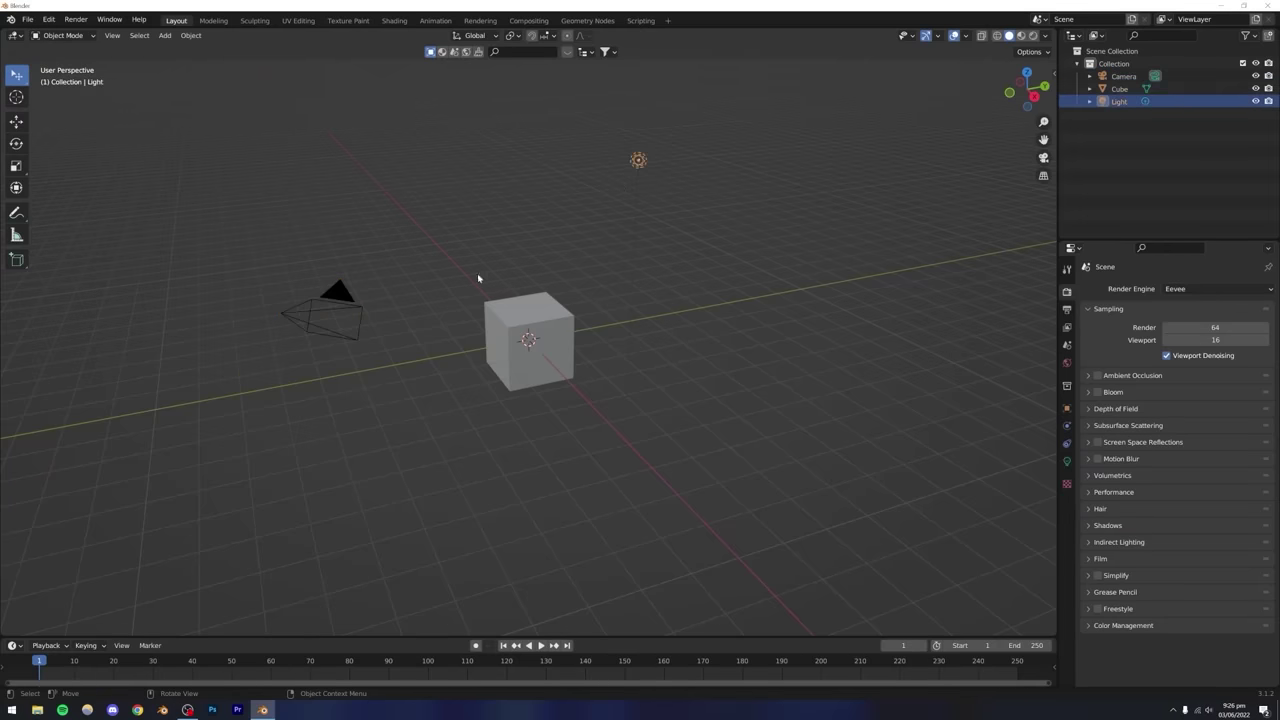
pyautogui.click(276, 231)
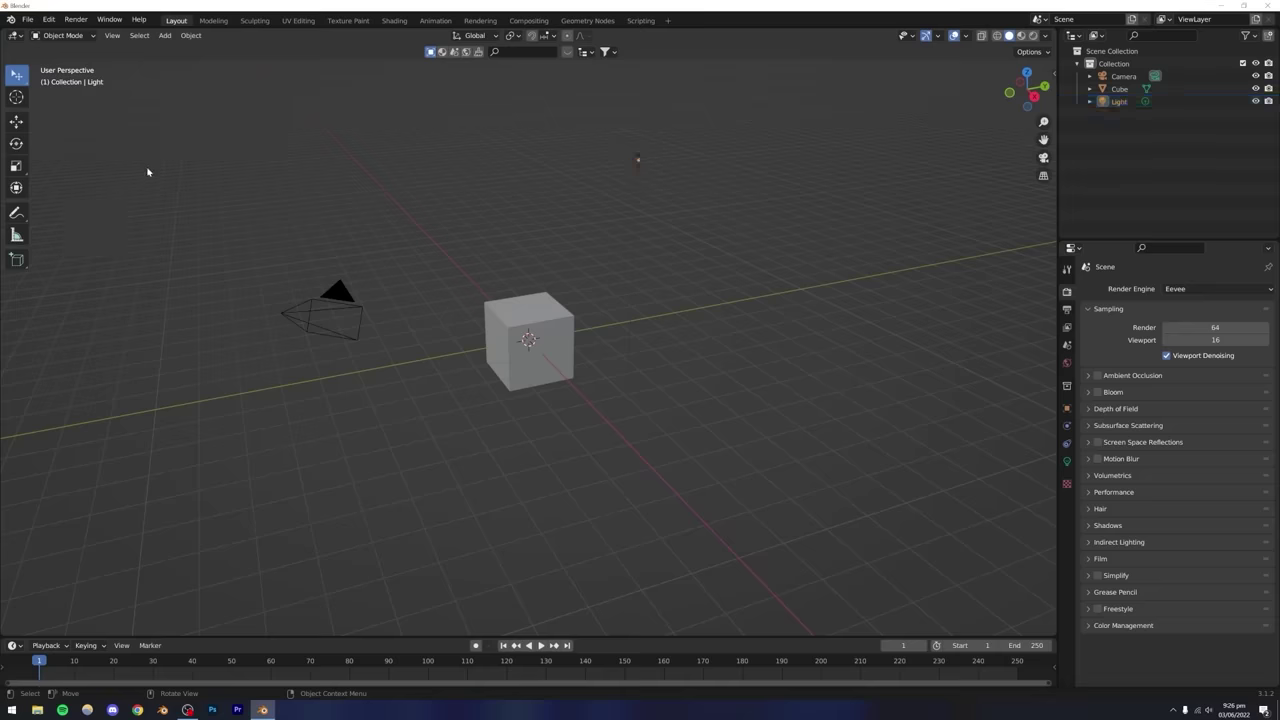
pyautogui.hotkey('ctrl', 'z')
# Select the cube with the Move tool and drag it along X twice, undoing each move.
pyautogui.click(15, 124)
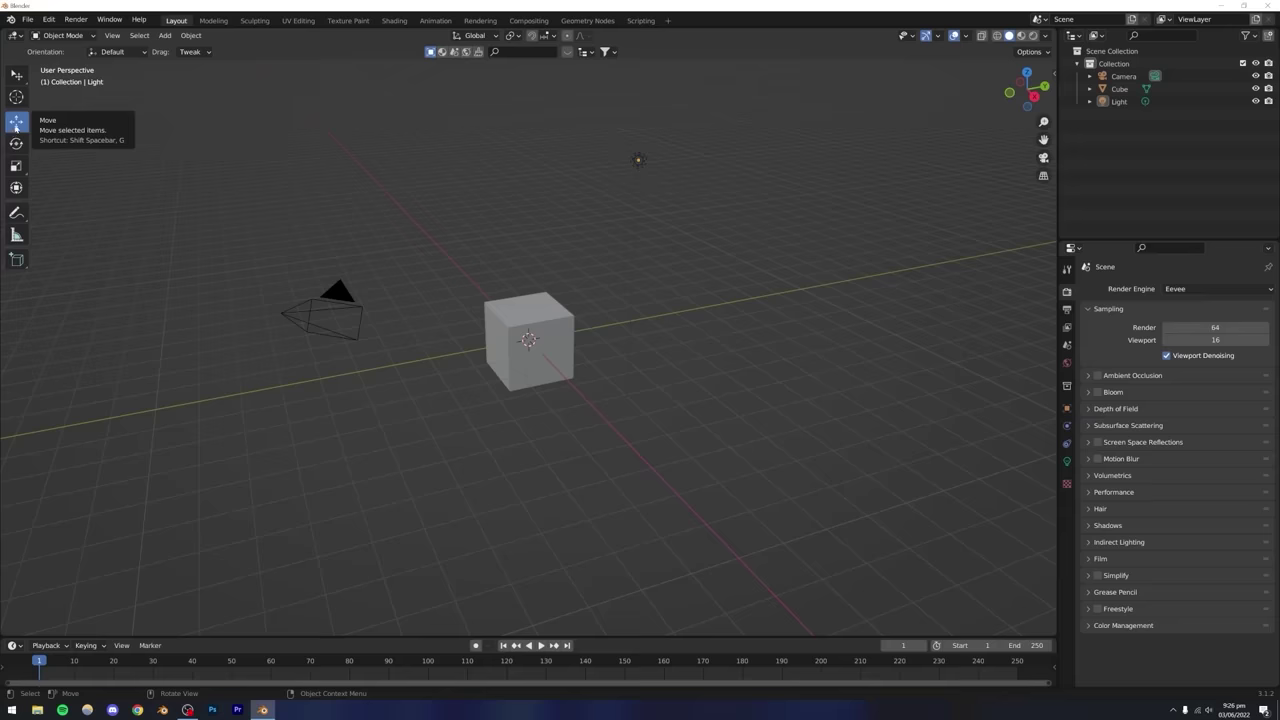
pyautogui.click(494, 345)
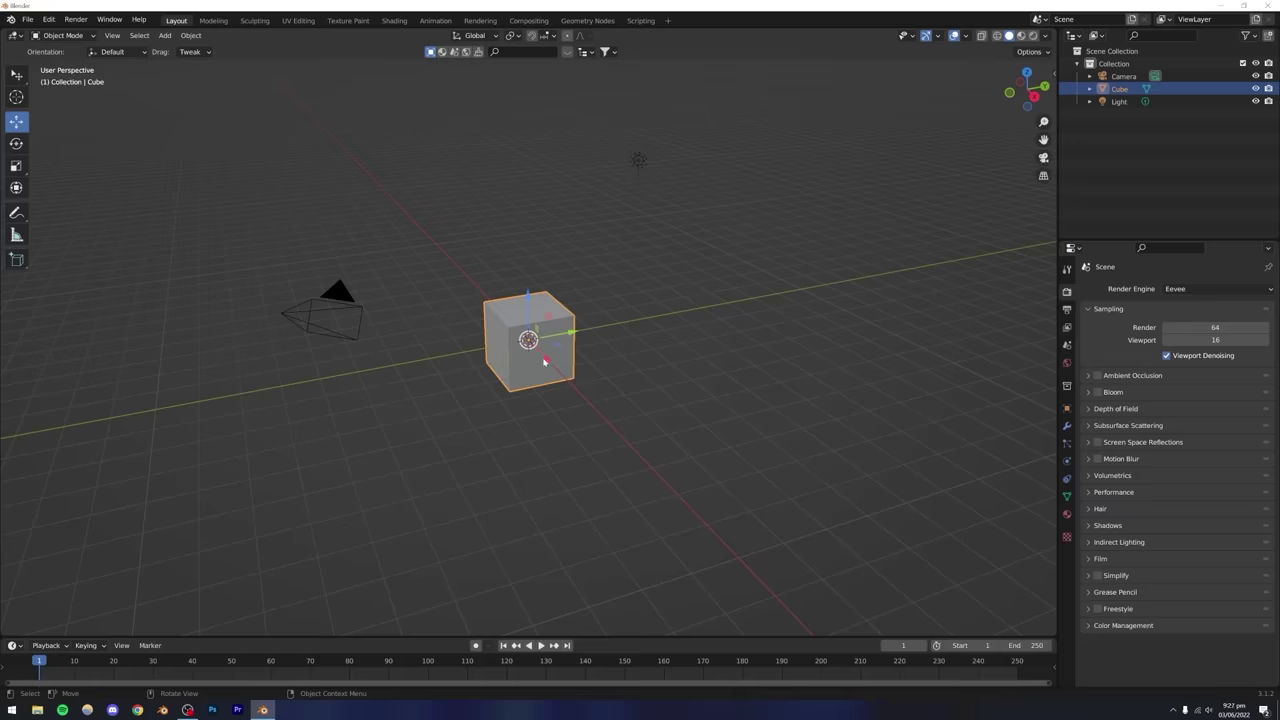
pyautogui.moveTo(546, 362); pyautogui.dragTo(457, 409)
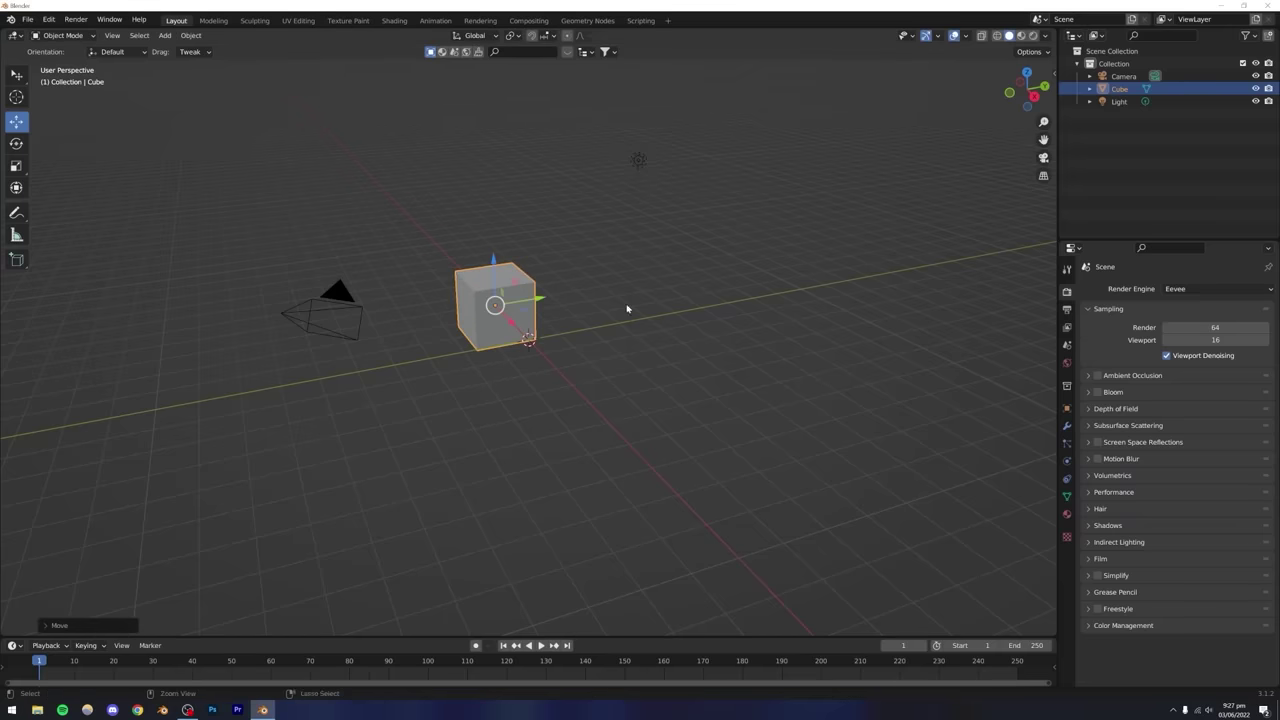
pyautogui.hotkey('ctrl', 'z')
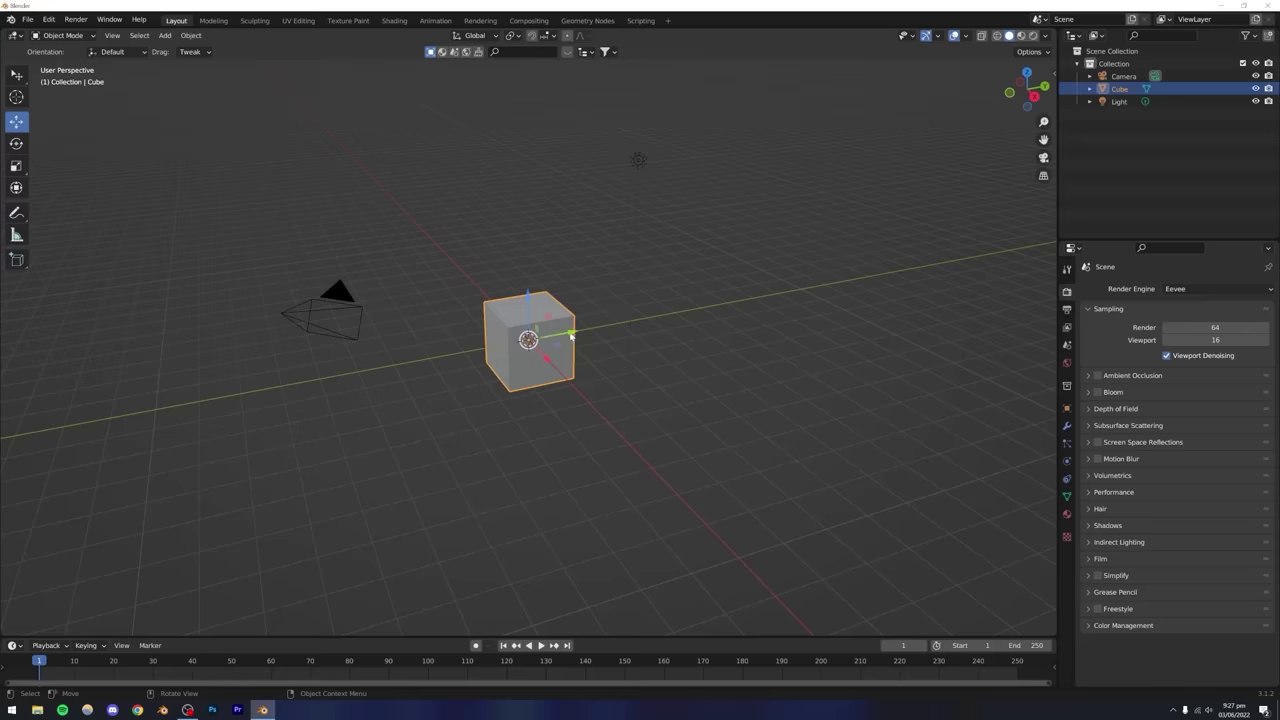
pyautogui.moveTo(570, 336); pyautogui.dragTo(615, 296)
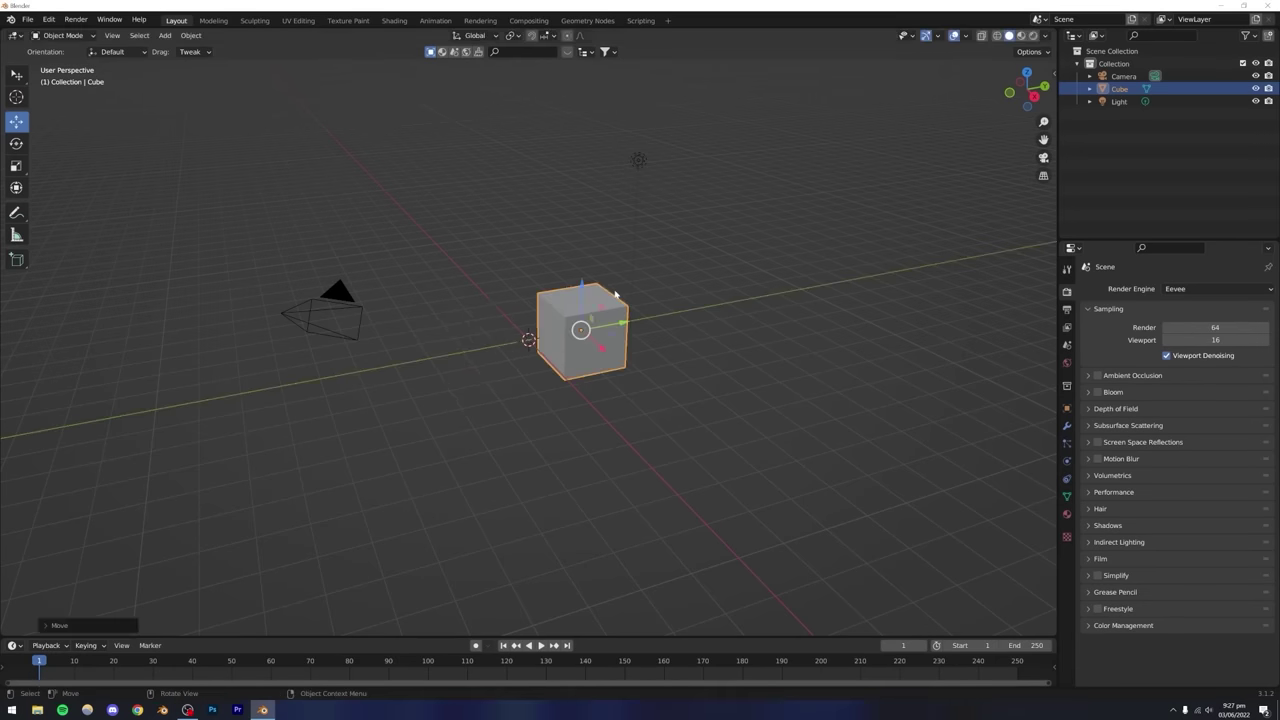
pyautogui.hotkey('ctrl', 'z')
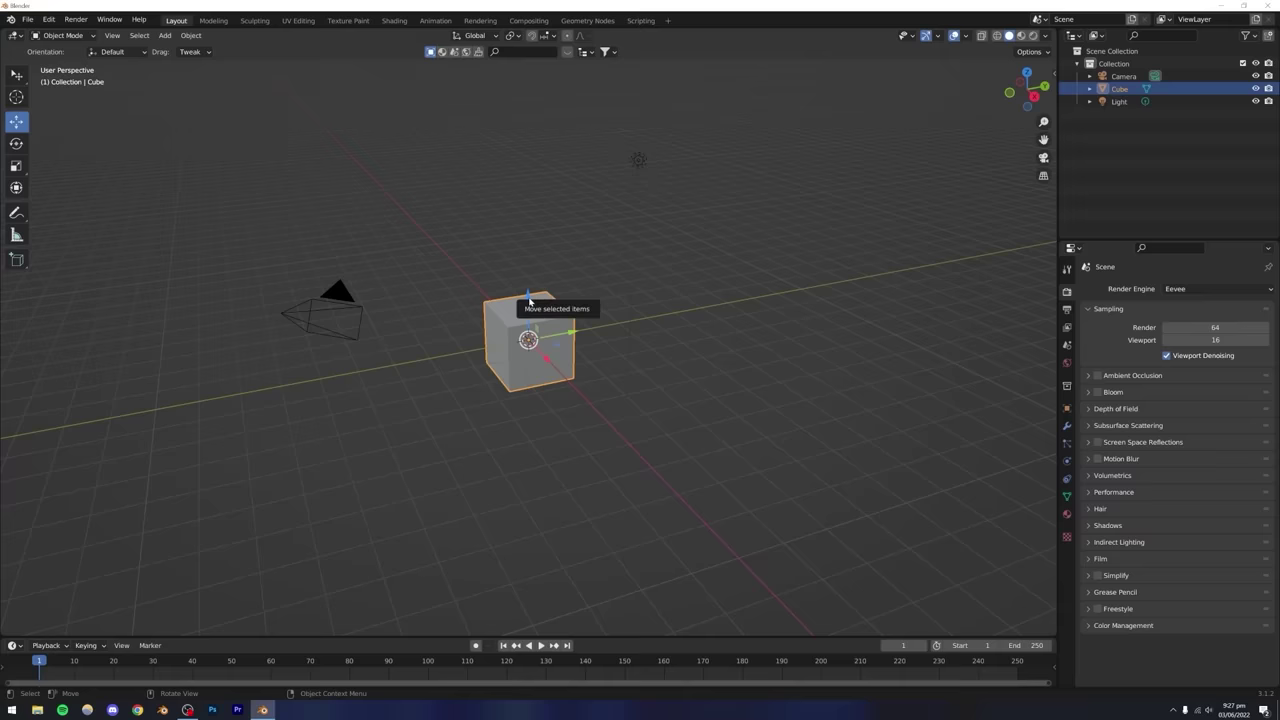
# Drag the cube up, across the ground and below the origin, undoing each trial move.
pyautogui.moveTo(532, 300); pyautogui.dragTo(524, 227)
pyautogui.hotkey('ctrl', 'z')
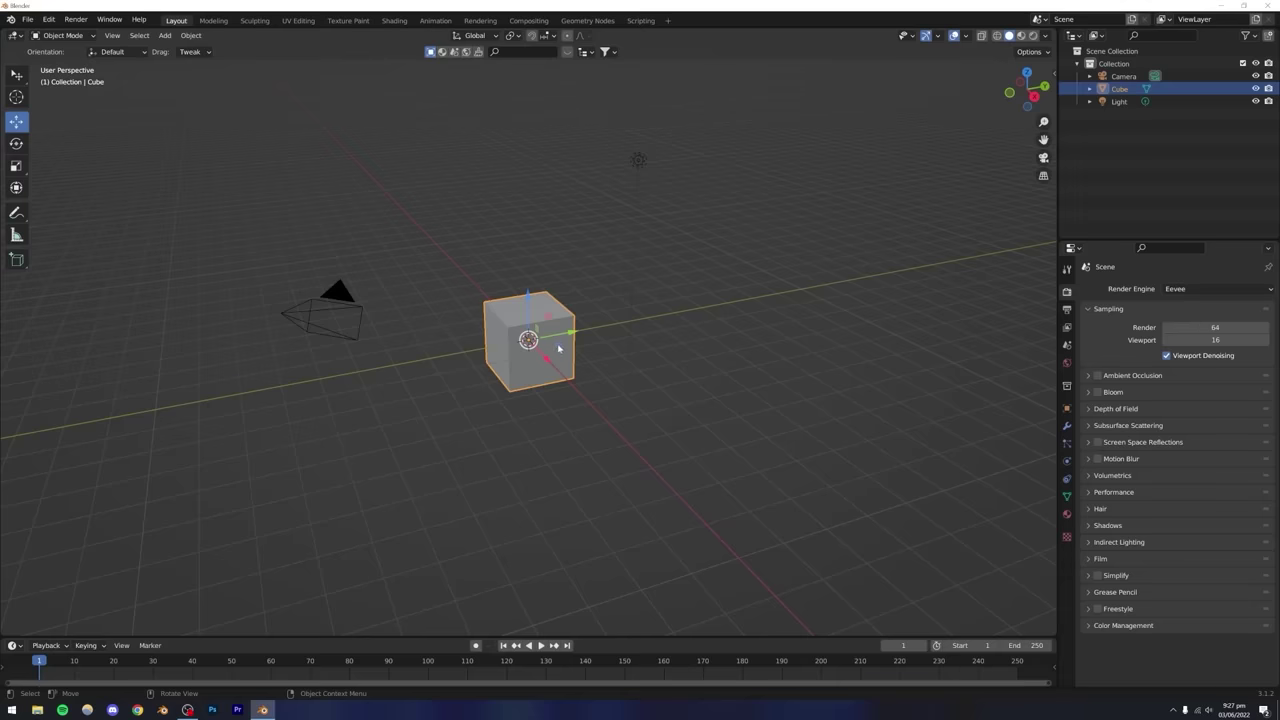
pyautogui.moveTo(559, 348); pyautogui.dragTo(497, 382)
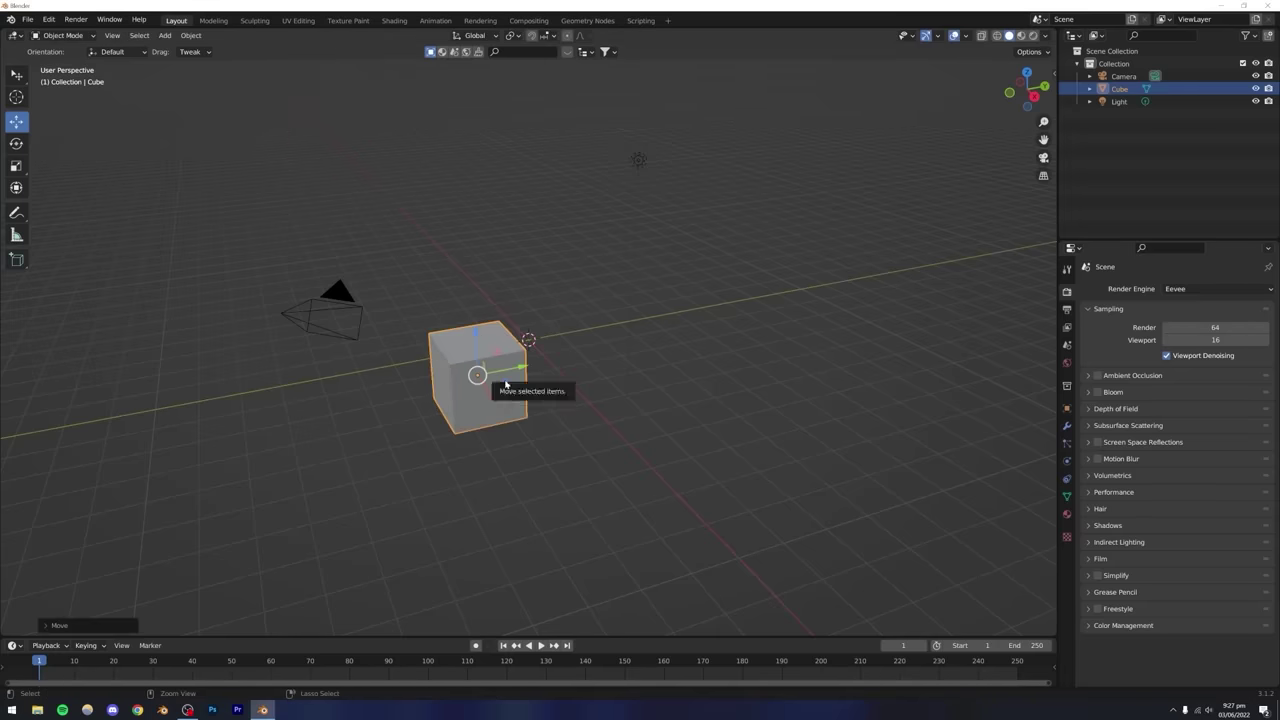
pyautogui.hotkey('alt', 'g')
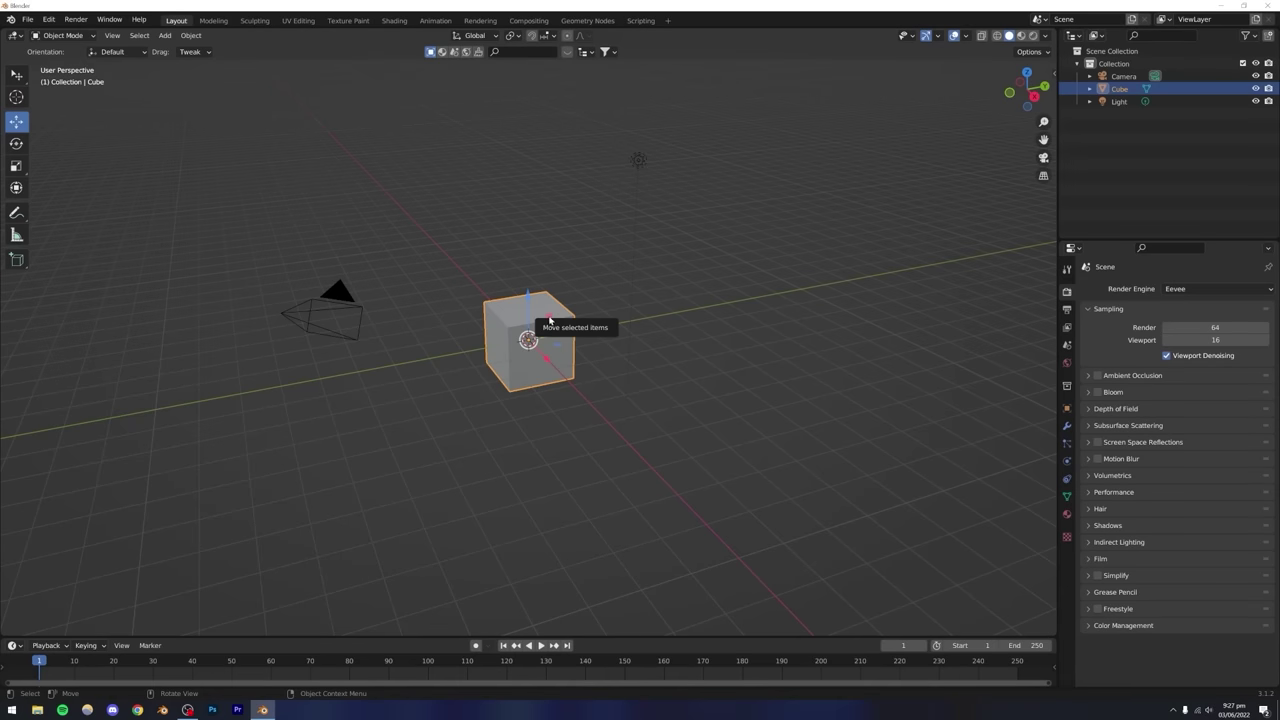
pyautogui.moveTo(549, 320); pyautogui.dragTo(592, 295)
pyautogui.hotkey('ctrl', 'z')
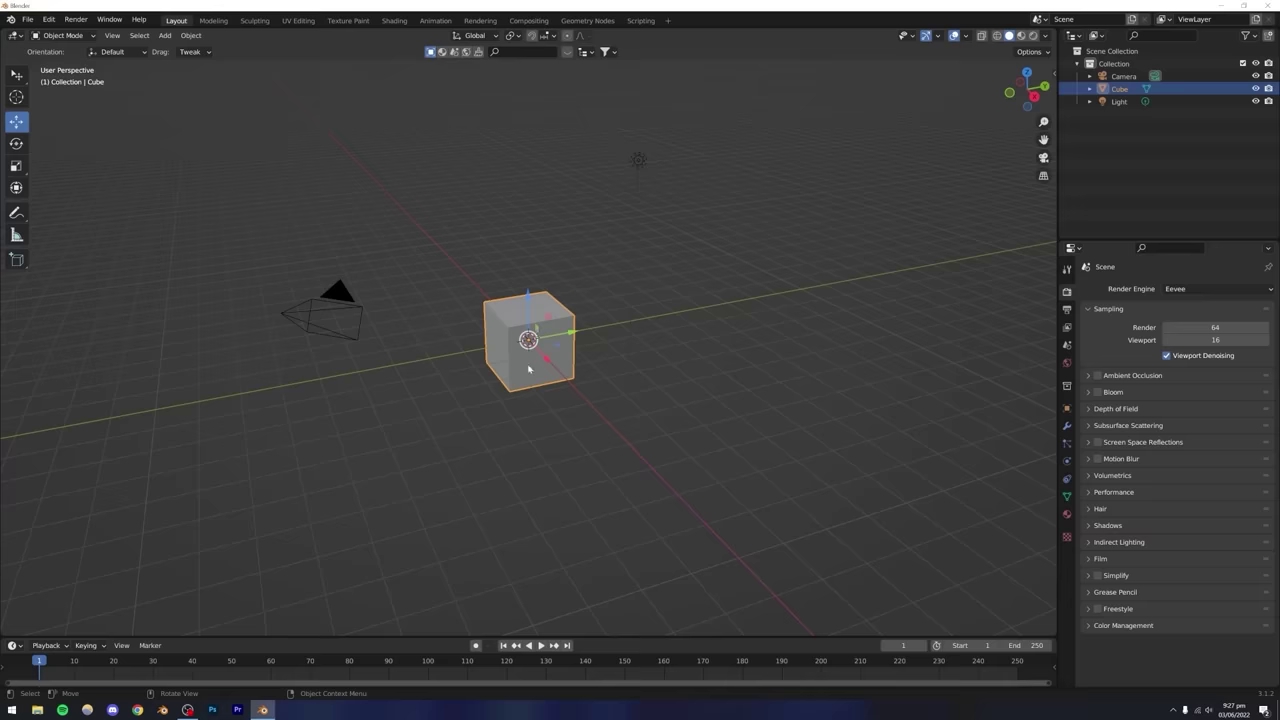
pyautogui.moveTo(537, 331)
pyautogui.mouseDown()
pyautogui.moveTo(445, 305)
pyautogui.moveTo(568, 305)
pyautogui.moveTo(548, 380)
pyautogui.moveTo(561, 375)
pyautogui.moveTo(528, 398)
pyautogui.moveTo(535, 364)
pyautogui.moveTo(515, 329)
pyautogui.moveTo(535, 354)
pyautogui.mouseUp()
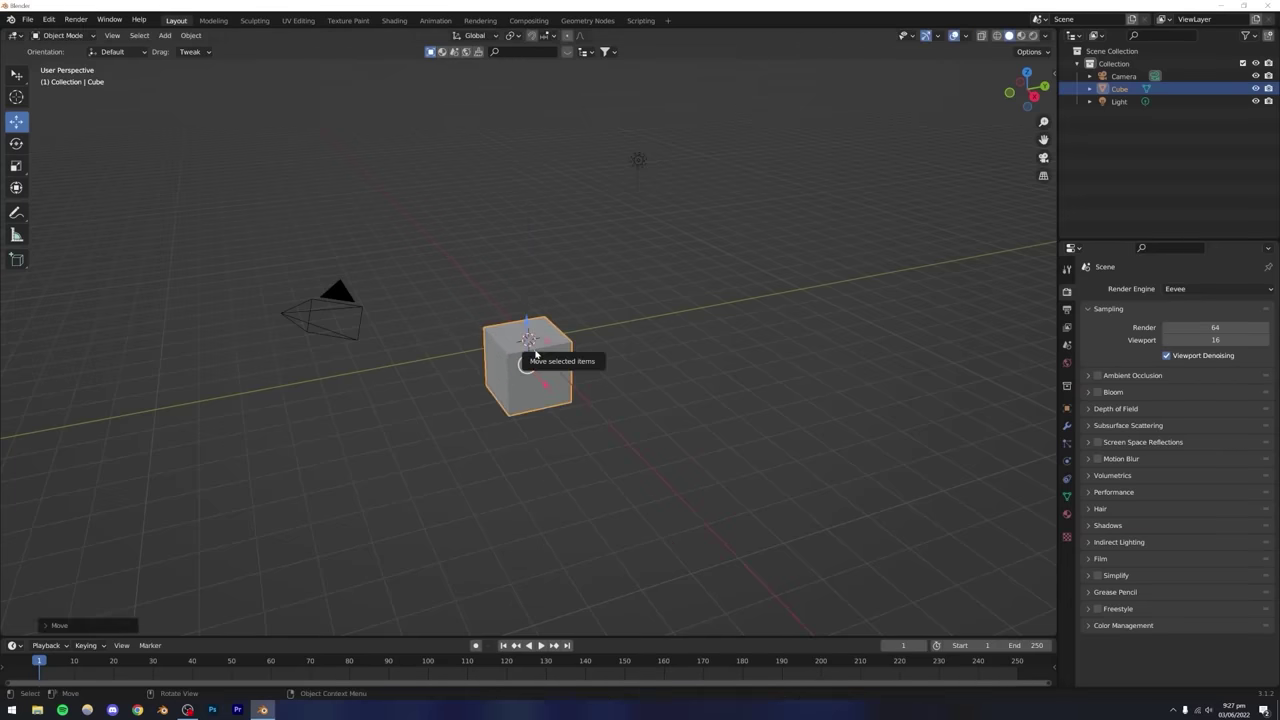
pyautogui.hotkey('ctrl', 'z')
# Reselect the cube, return to Select Box, and start a free move with G.
pyautogui.click(659, 303)
pyautogui.click(500, 364)
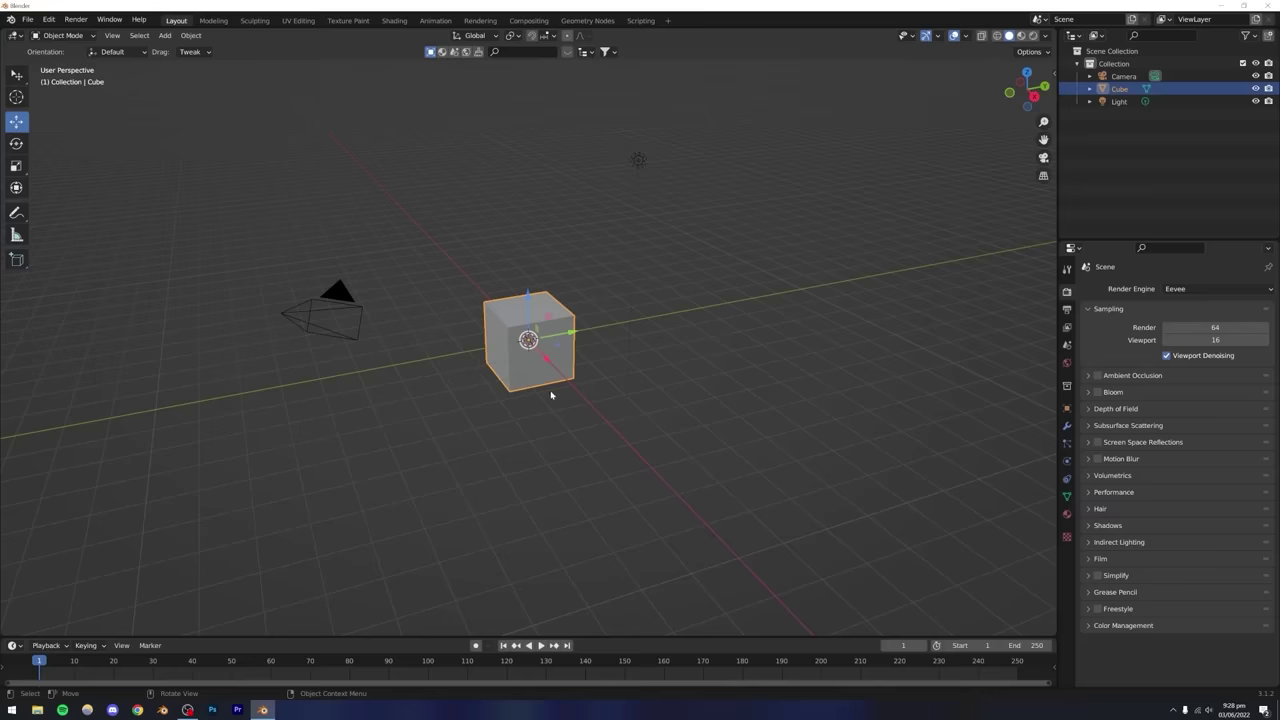
pyautogui.click(531, 420)
pyautogui.click(513, 364)
pyautogui.moveTo(17, 78); pyautogui.dragTo(70, 102)
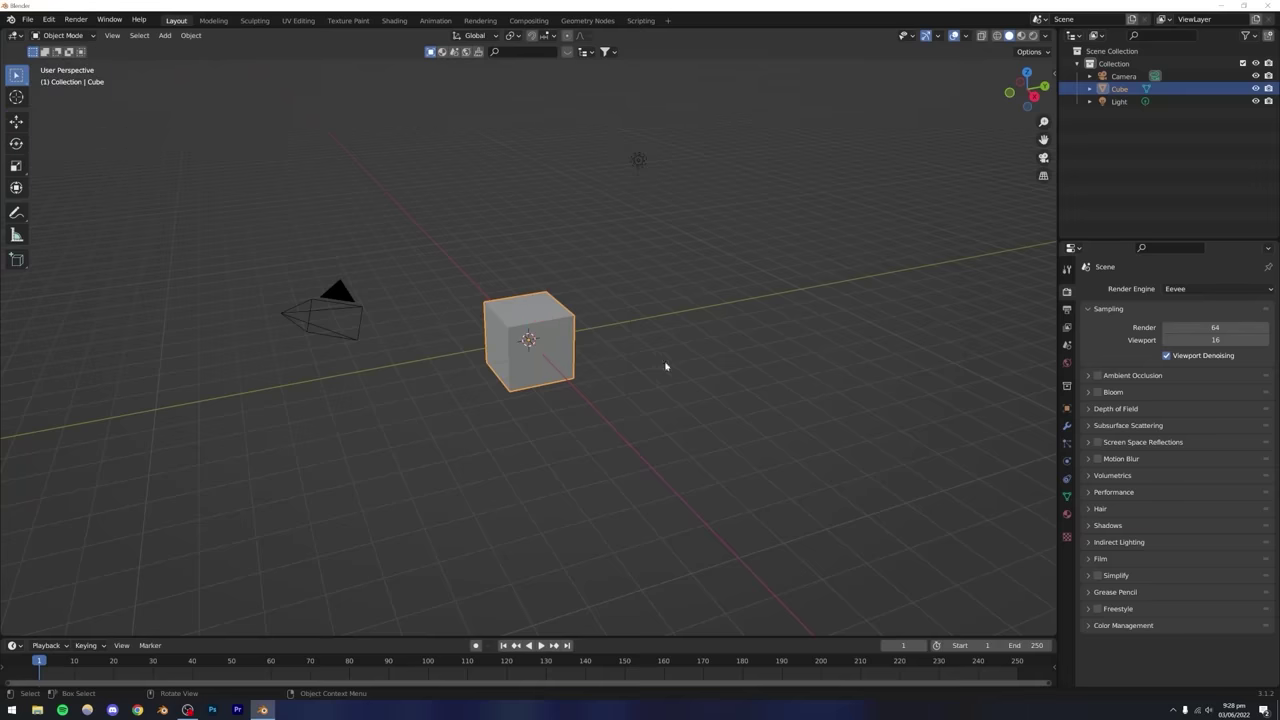
pyautogui.press('g')
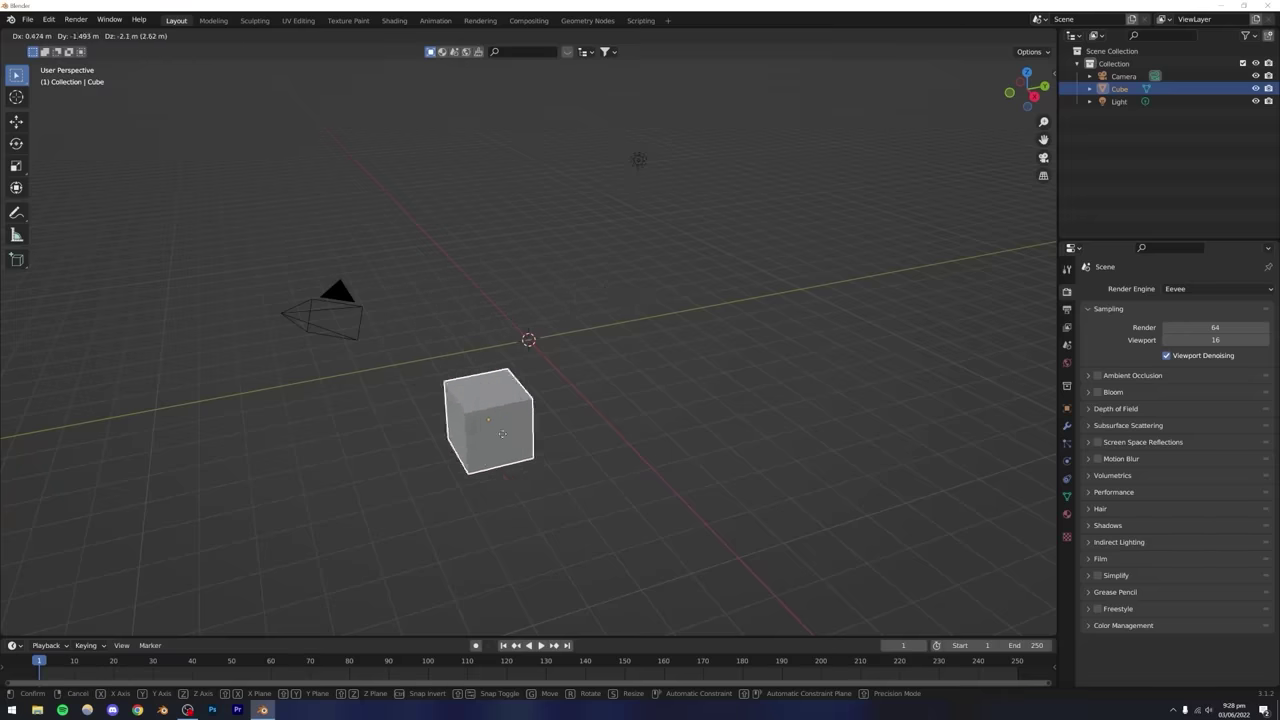
pyautogui.rightClick(791, 286)
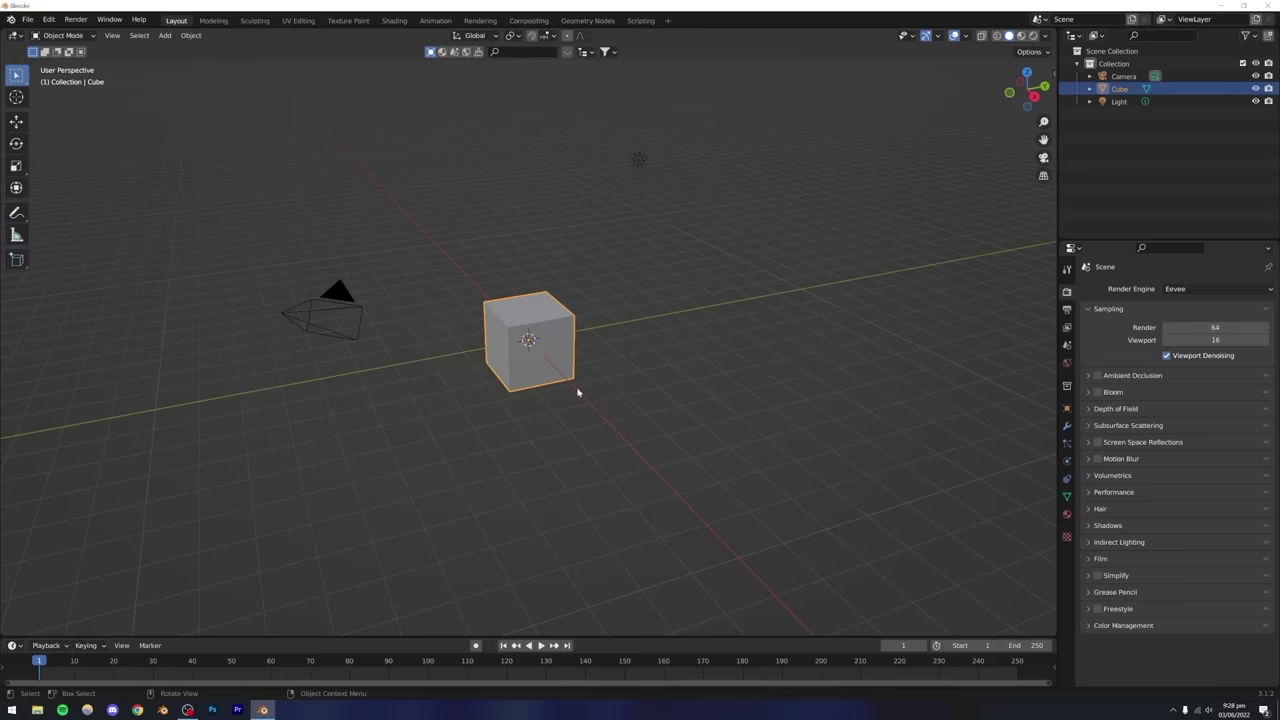
pyautogui.press('g')
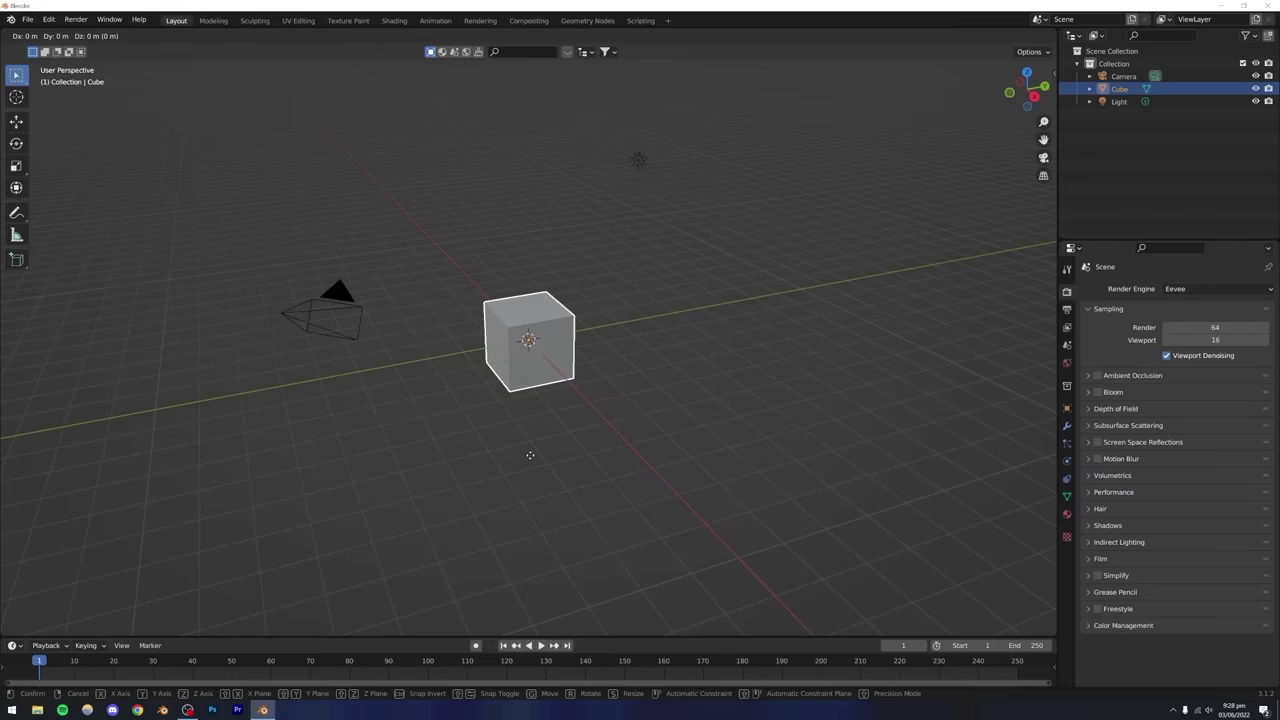
pyautogui.click(821, 296)
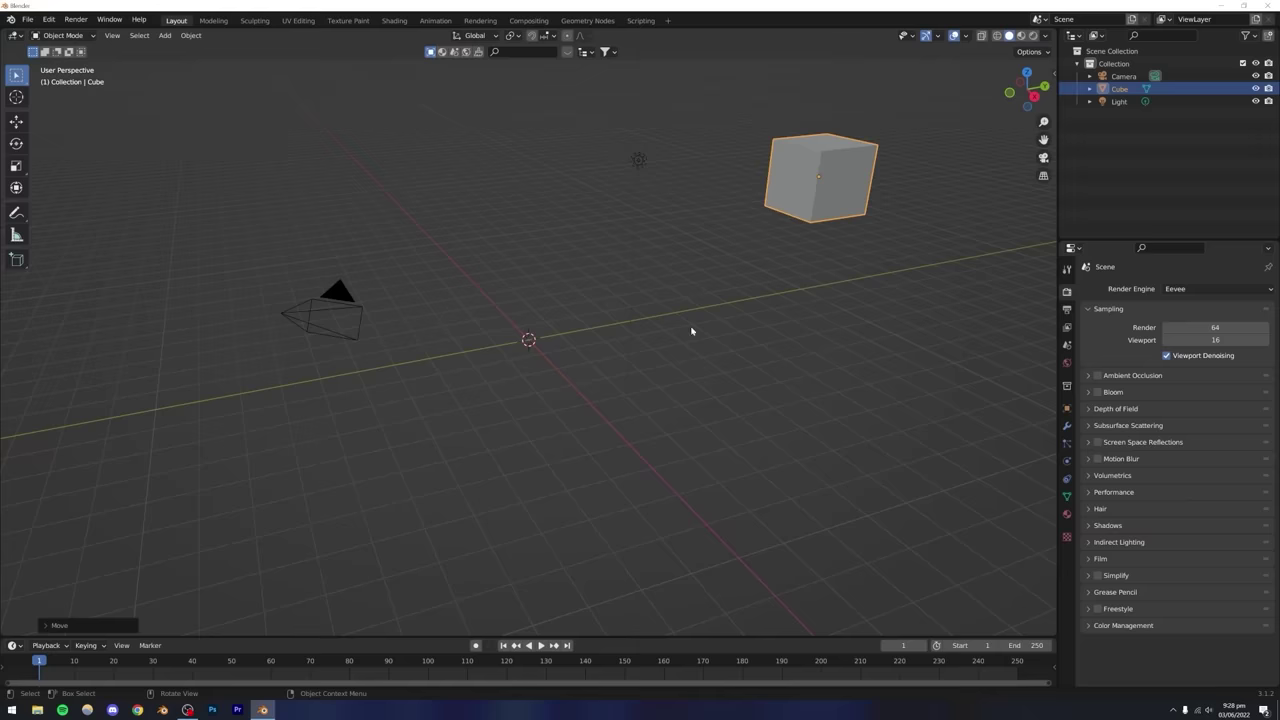
pyautogui.hotkey('ctrl', 'z')
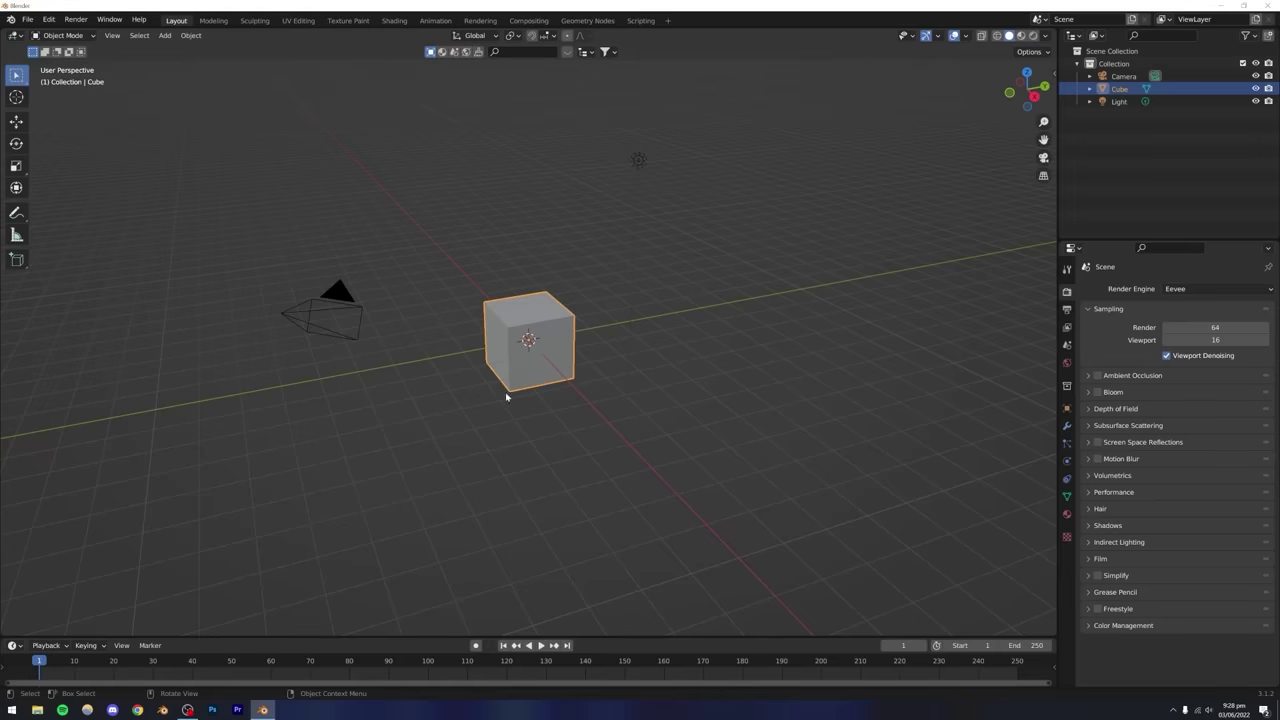
pyautogui.press('g')
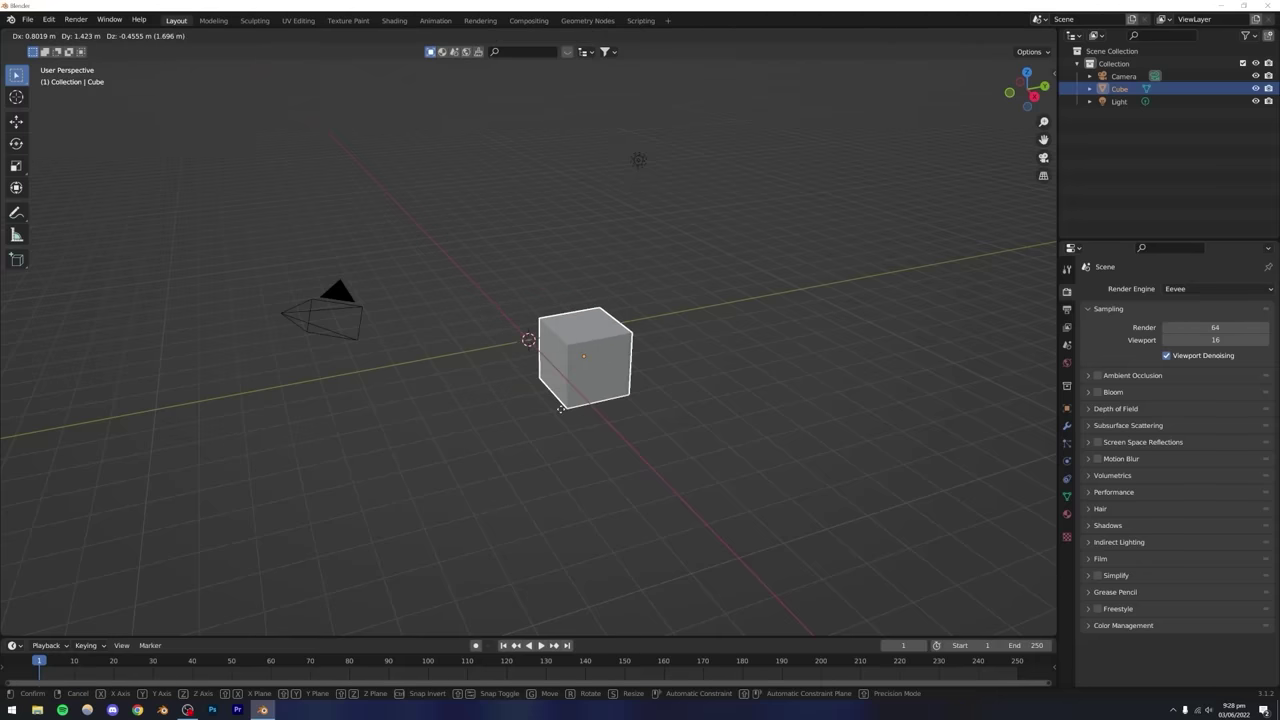
pyautogui.press('x')
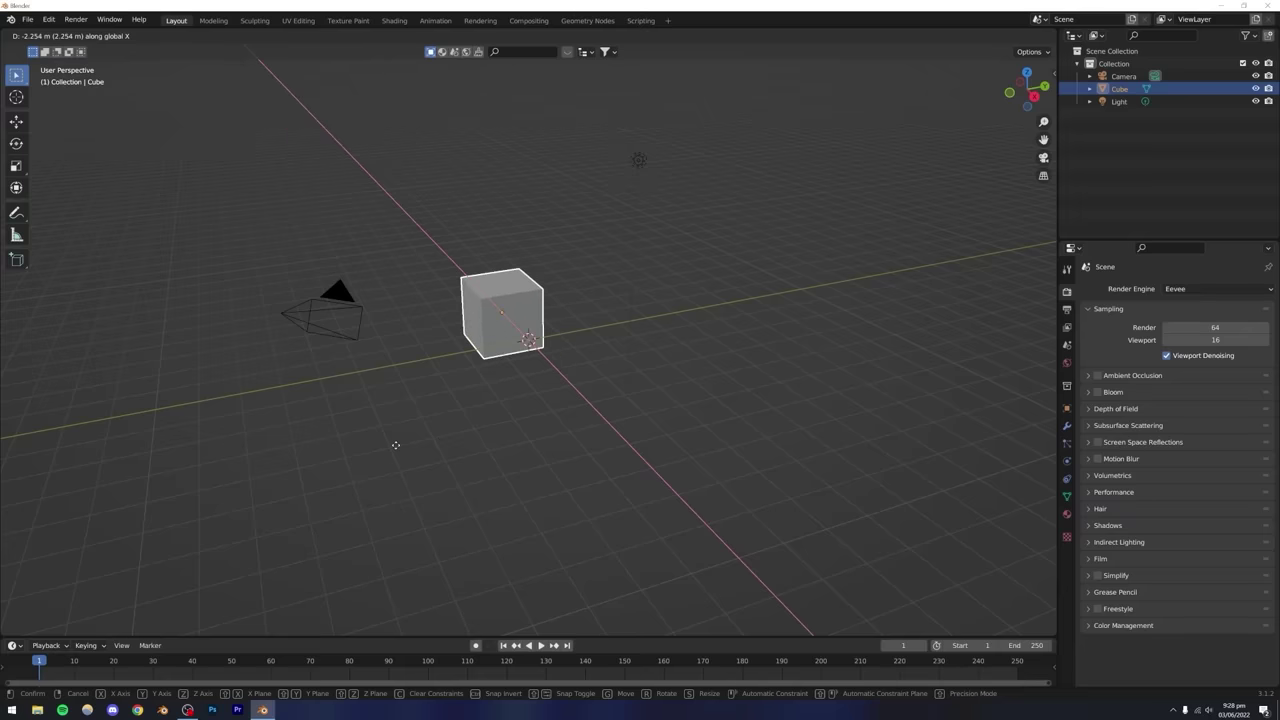
pyautogui.press('y')
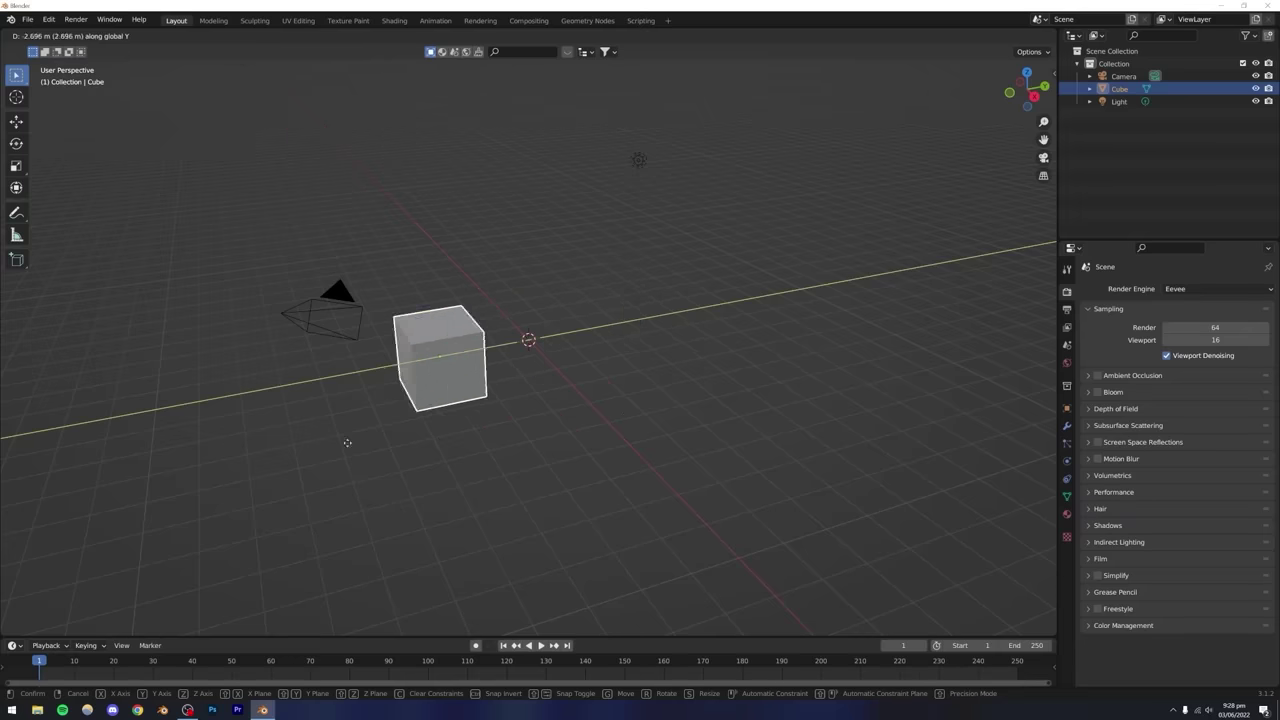
pyautogui.press('z')
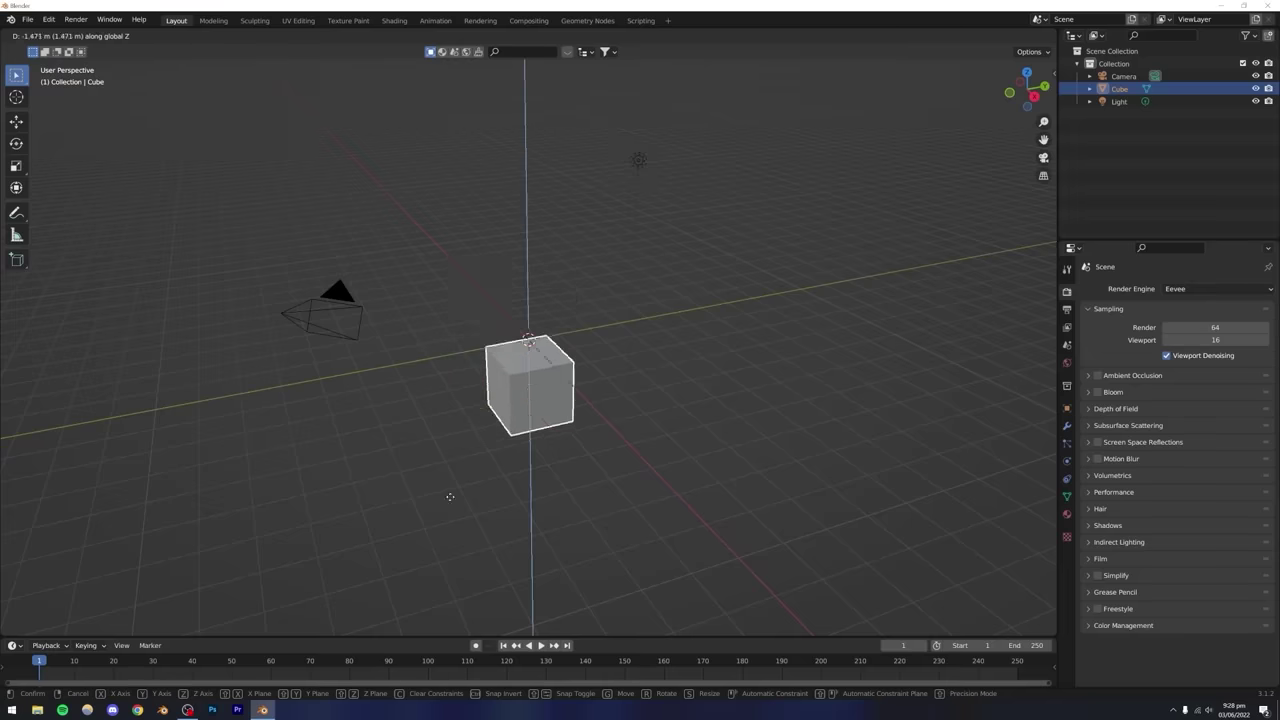
pyautogui.rightClick(439, 446)
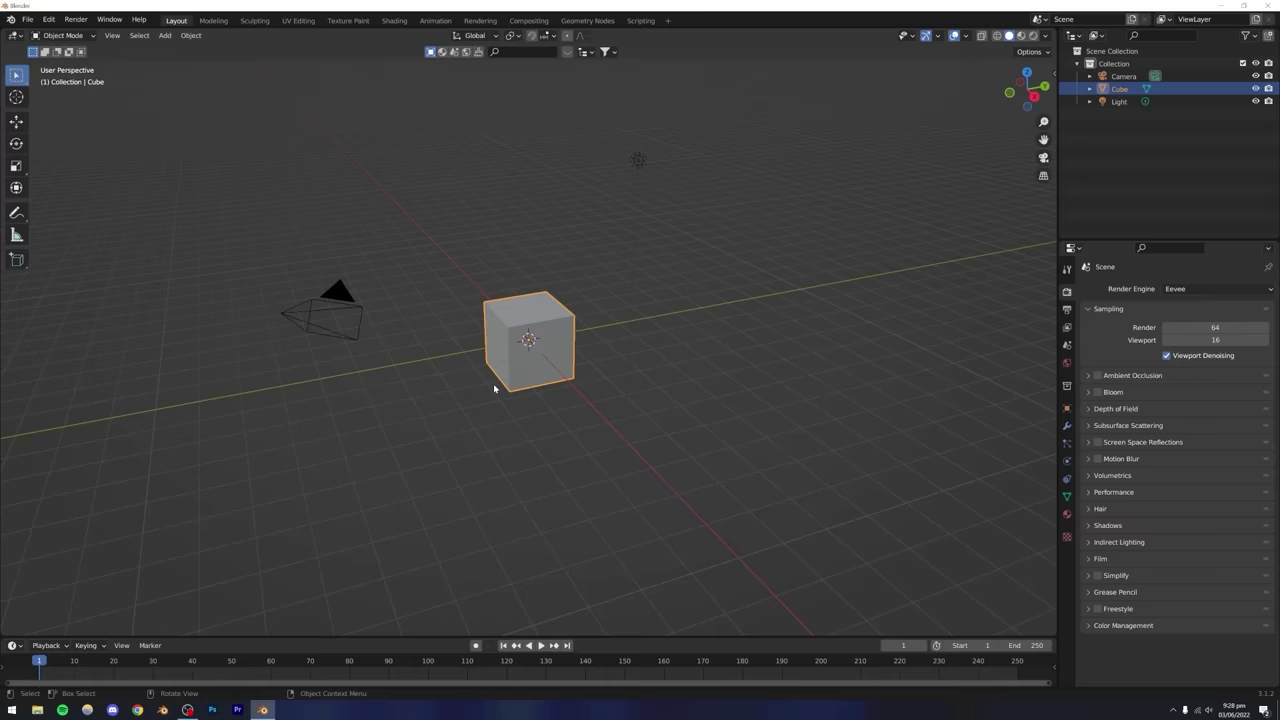
pyautogui.press('g')
pyautogui.press('z')
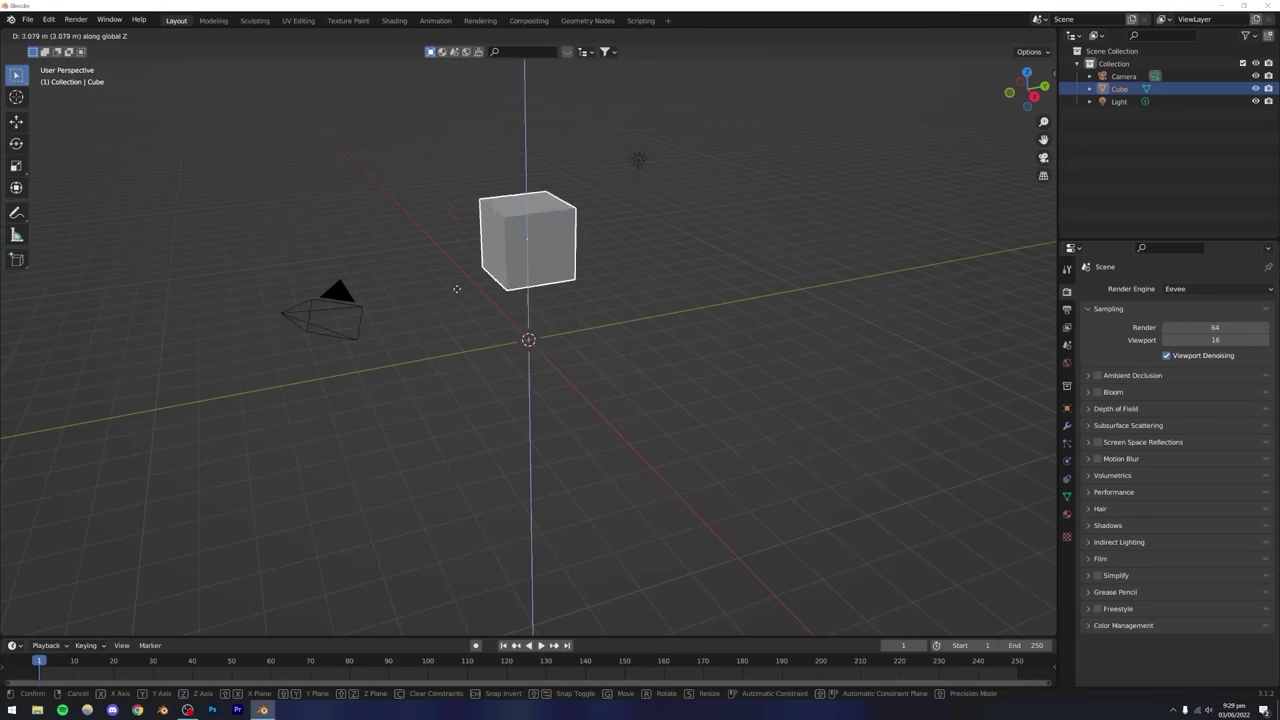
pyautogui.rightClick(418, 444)
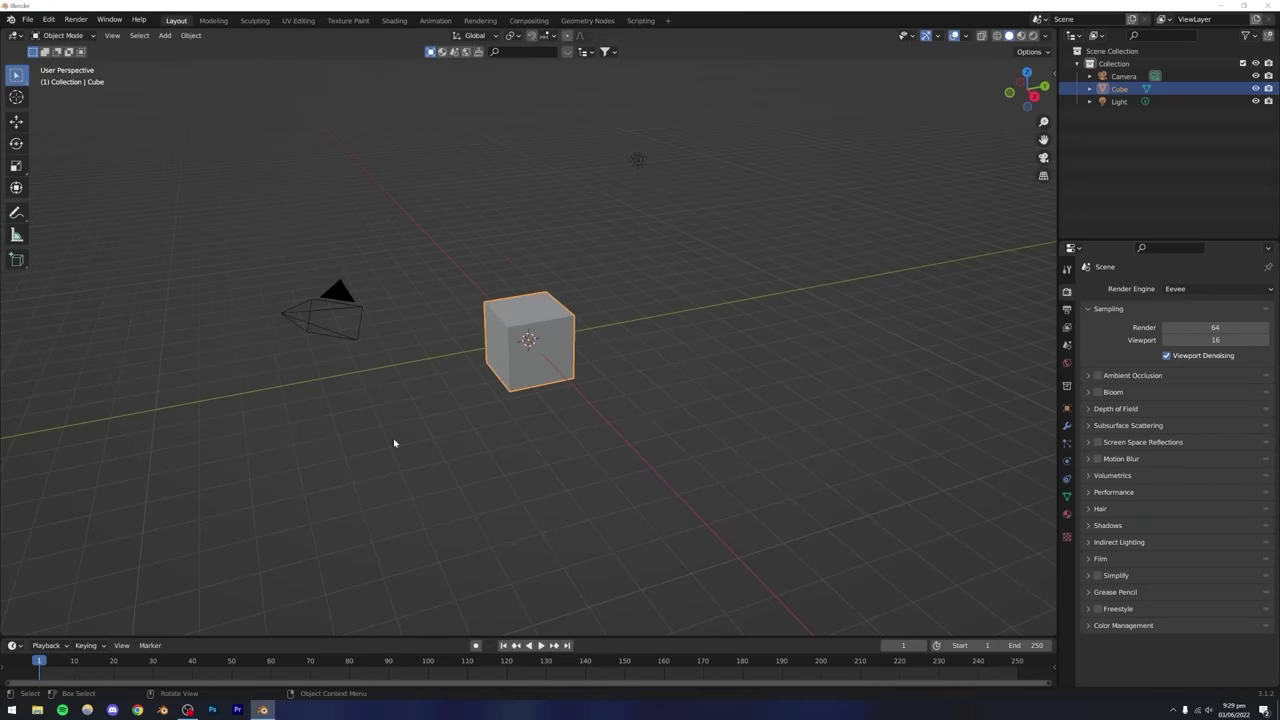
pyautogui.click(393, 440)
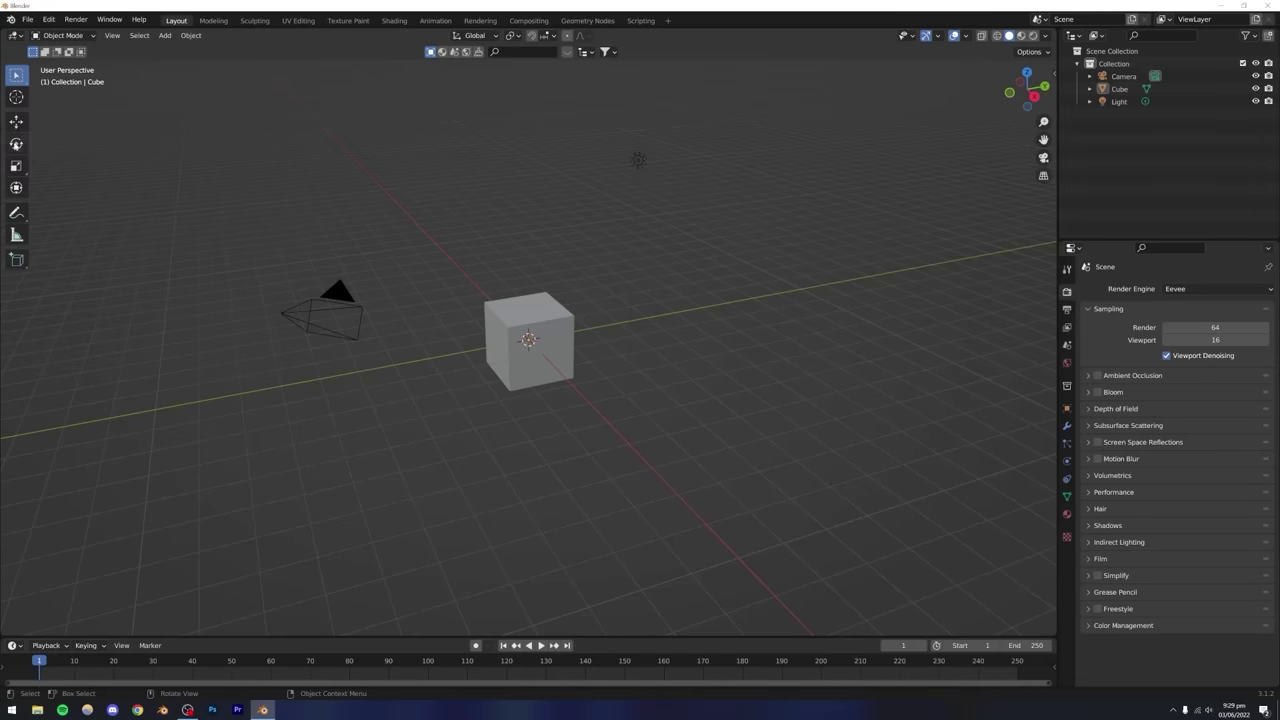
# Spin the cube twice with the Rotate tool, undo both rotations, and return to Select Box.
pyautogui.click(16, 146)
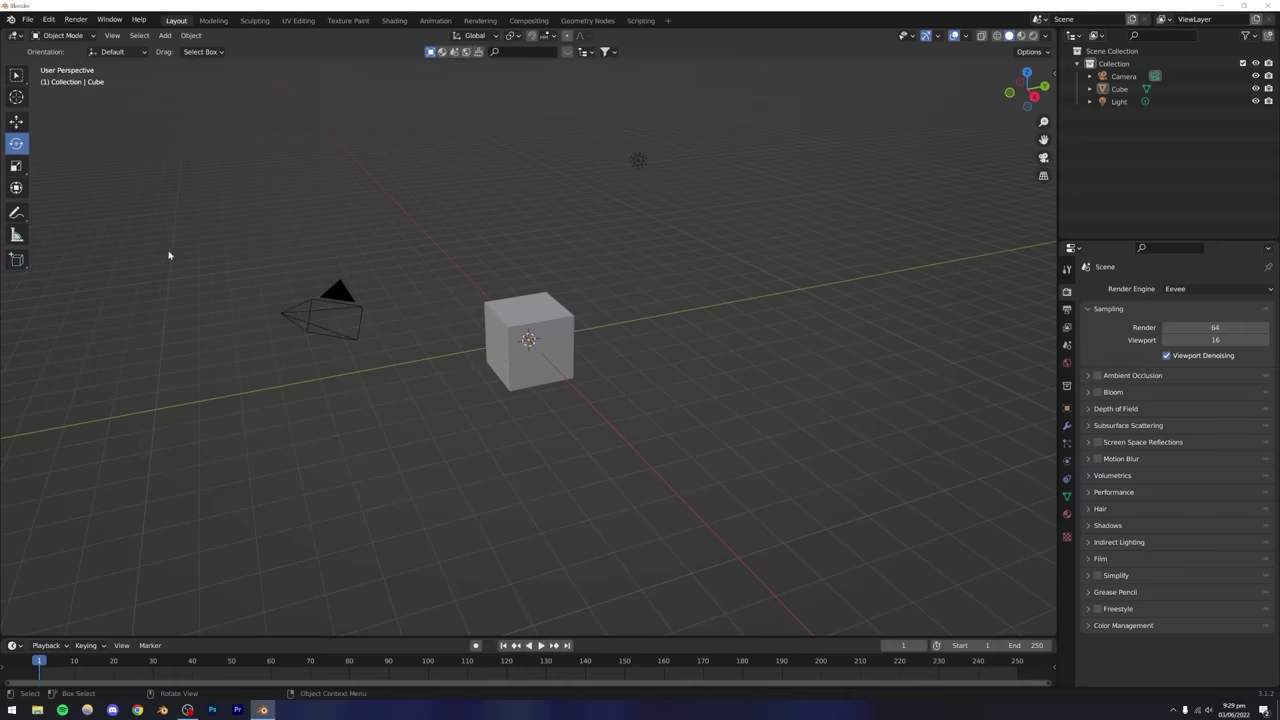
pyautogui.click(525, 363)
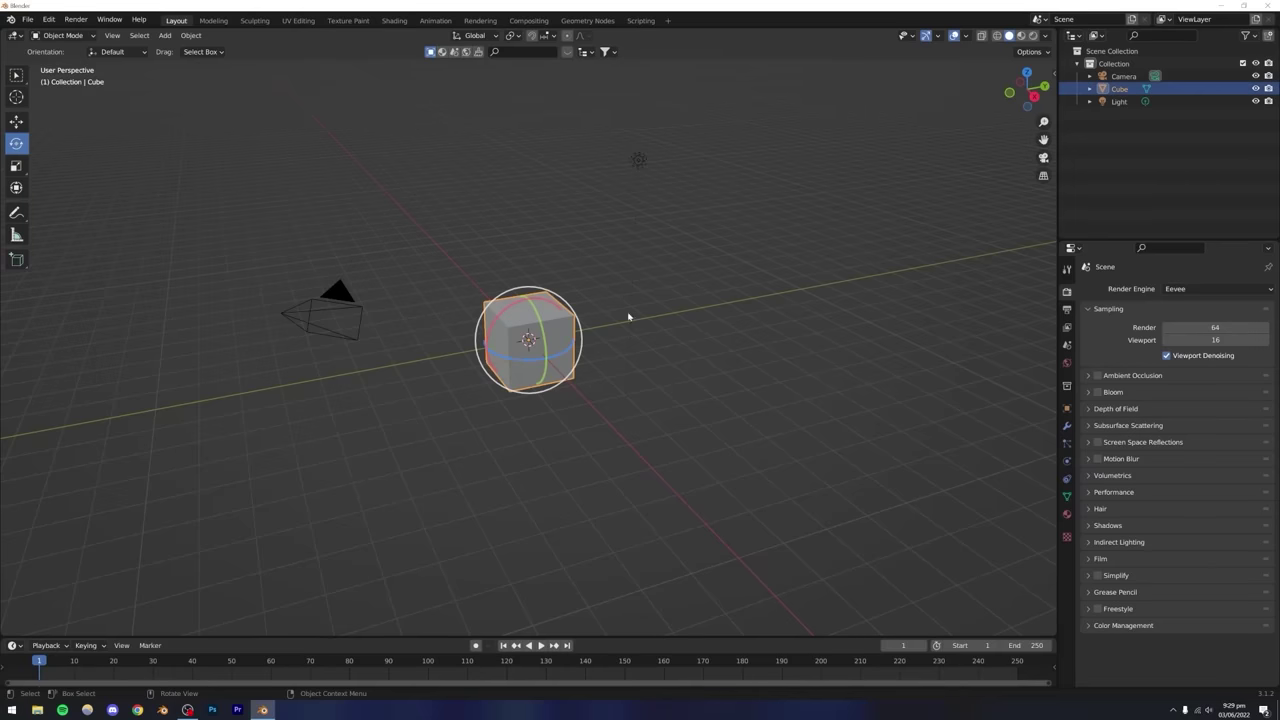
pyautogui.moveTo(525, 324); pyautogui.dragTo(591, 333)
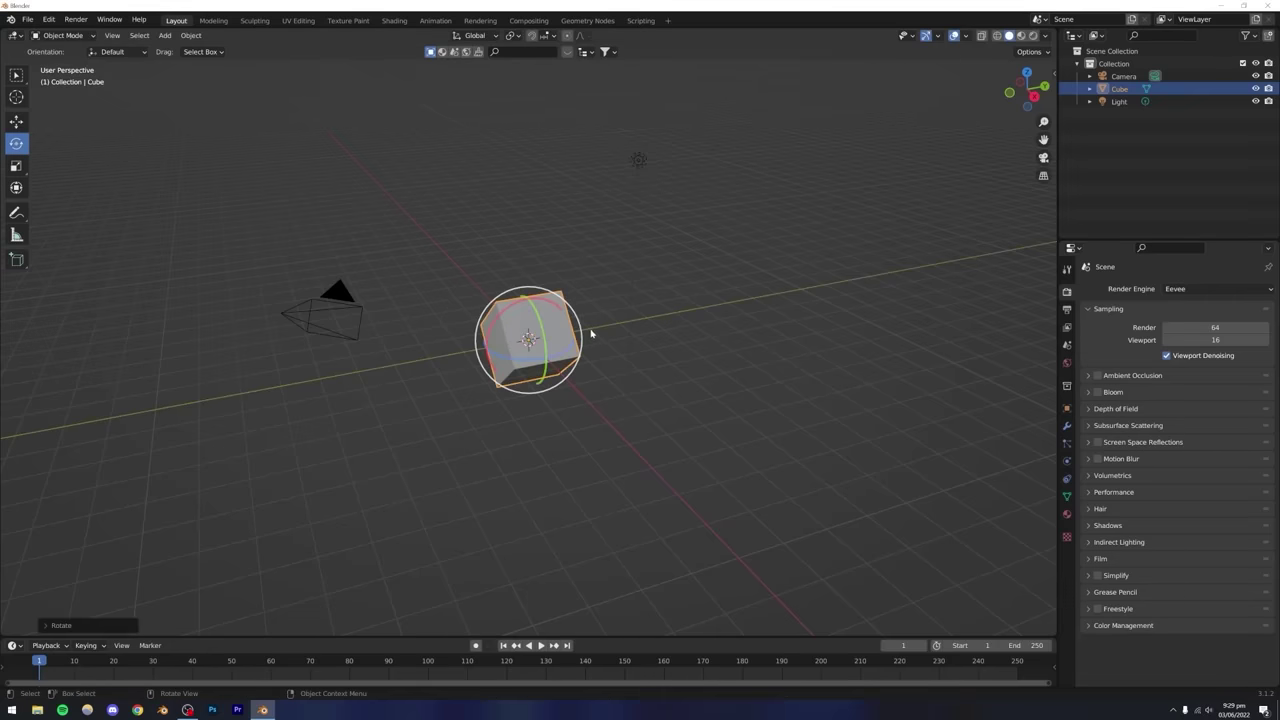
pyautogui.hotkey('ctrl', 'z')
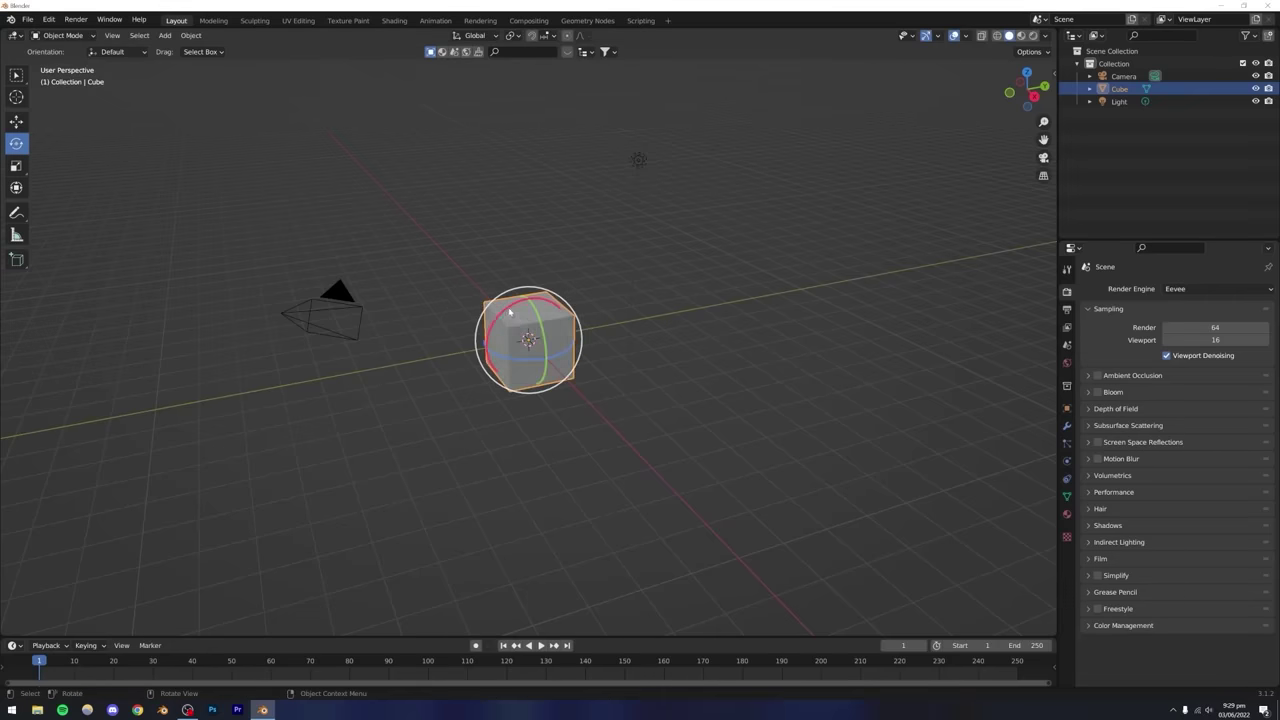
pyautogui.moveTo(509, 313); pyautogui.dragTo(546, 374)
pyautogui.hotkey('ctrl', 'z')
pyautogui.hotkey('ctrl', 'z')
pyautogui.click(18, 78)
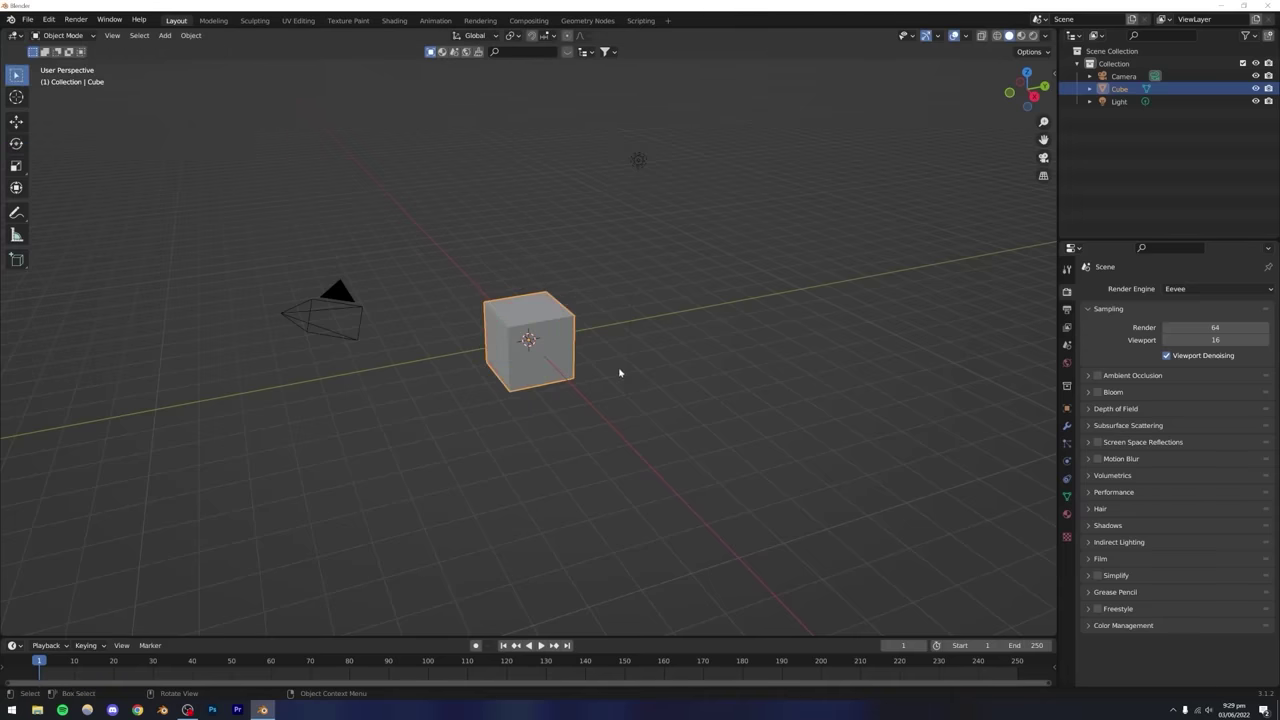
pyautogui.press('r')
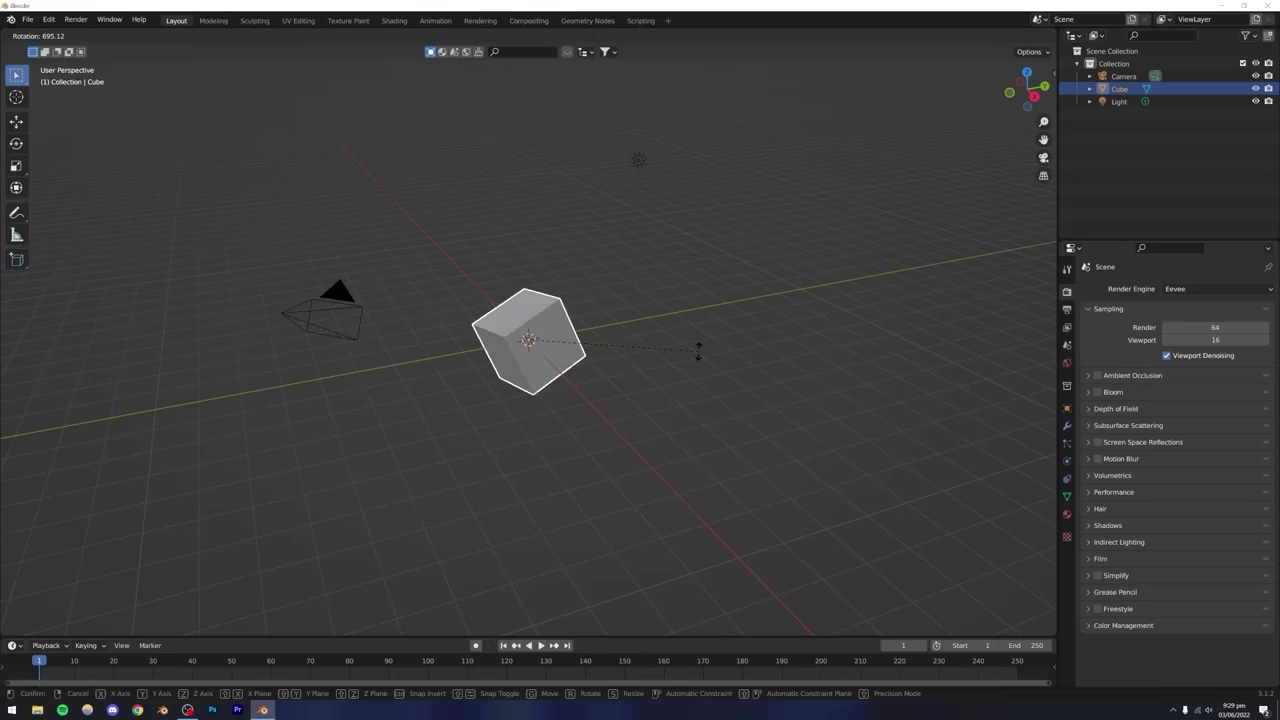
pyautogui.press('x')
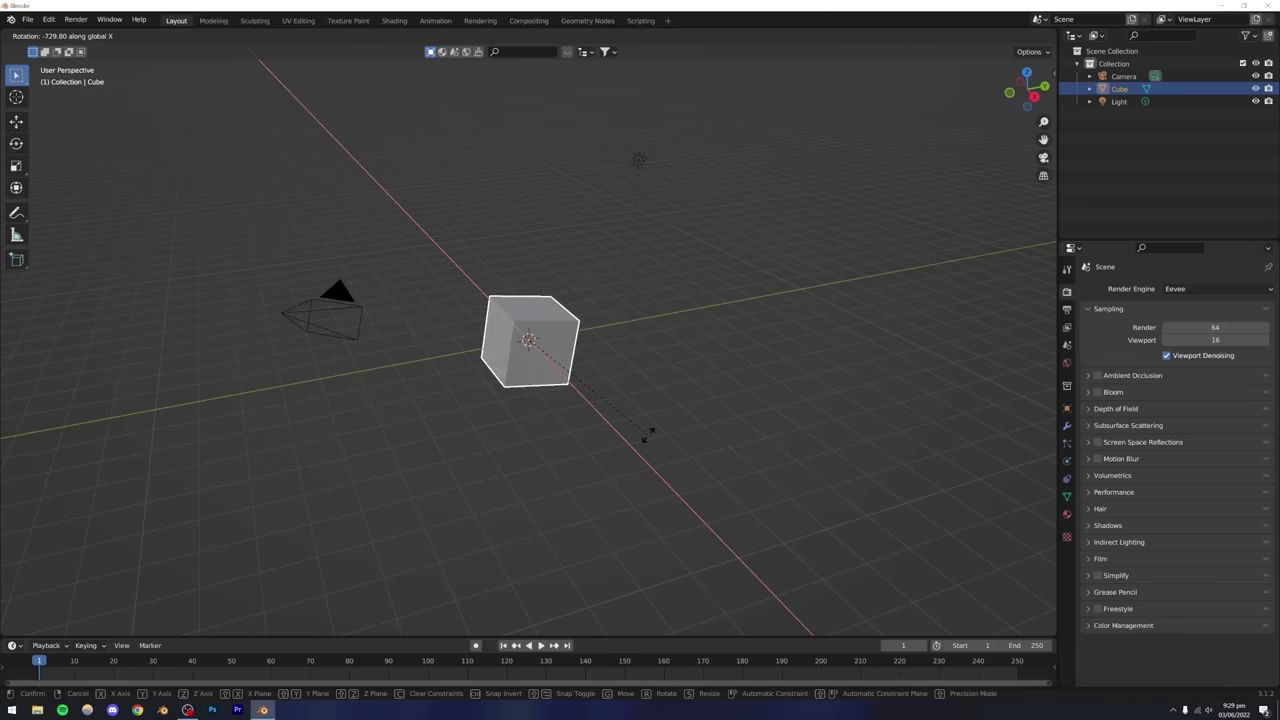
pyautogui.press('y')
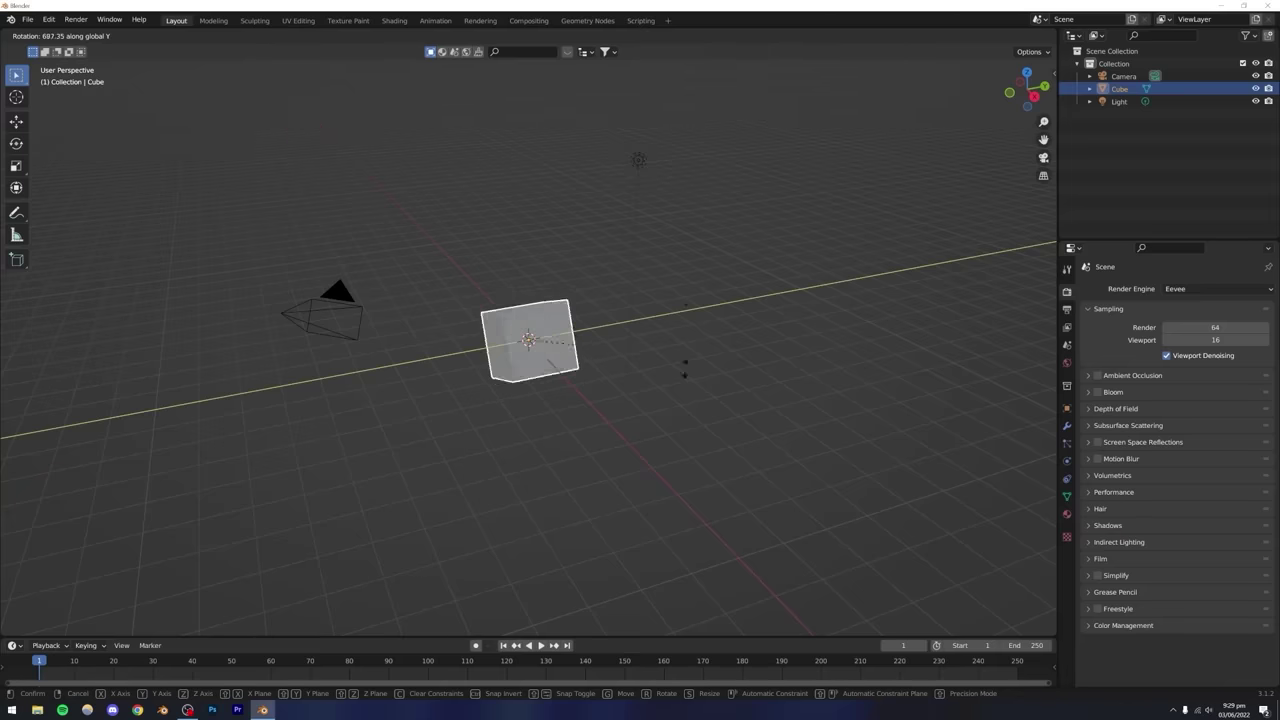
pyautogui.press('z')
pyautogui.click(637, 443)
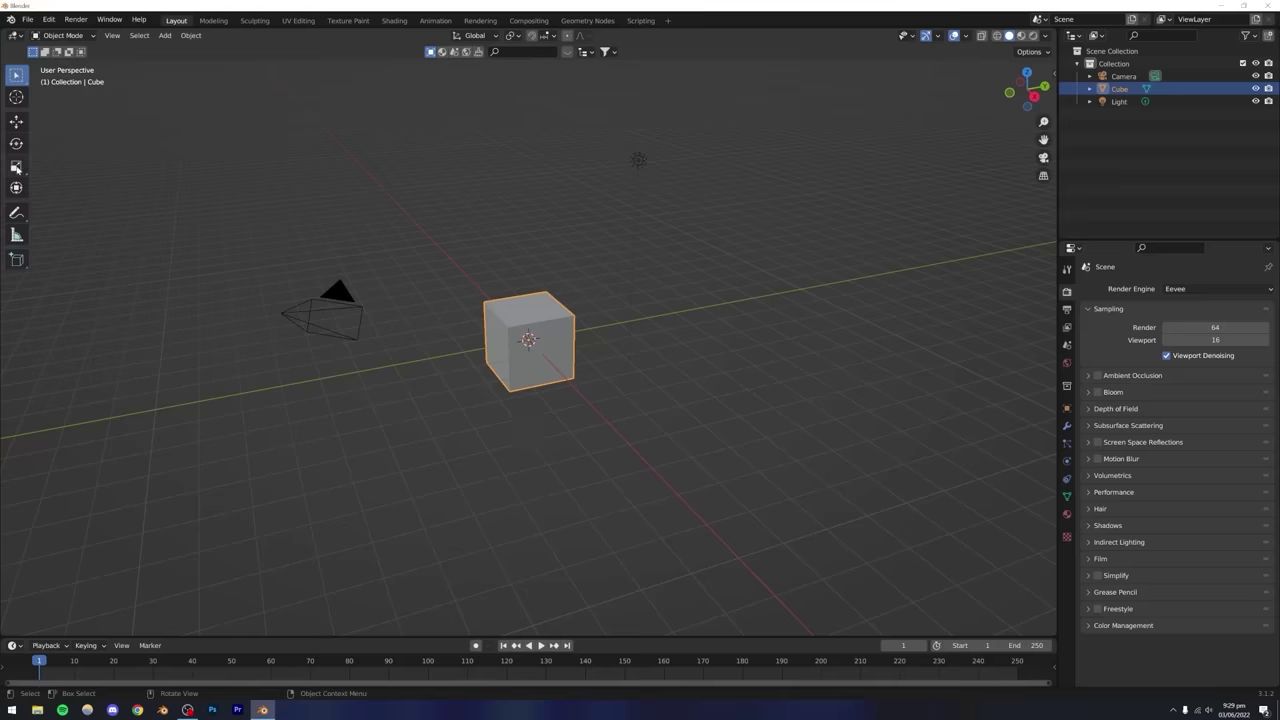
pyautogui.click(16, 166)
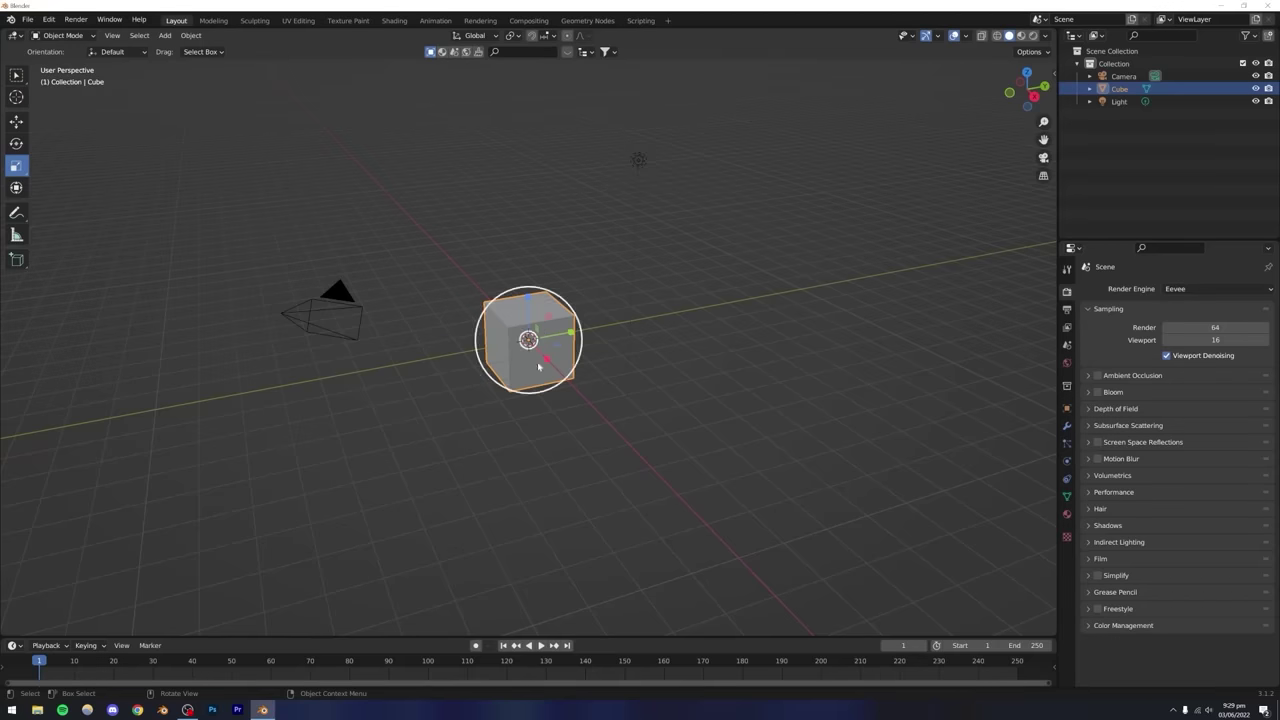
pyautogui.moveTo(544, 362); pyautogui.dragTo(595, 471)
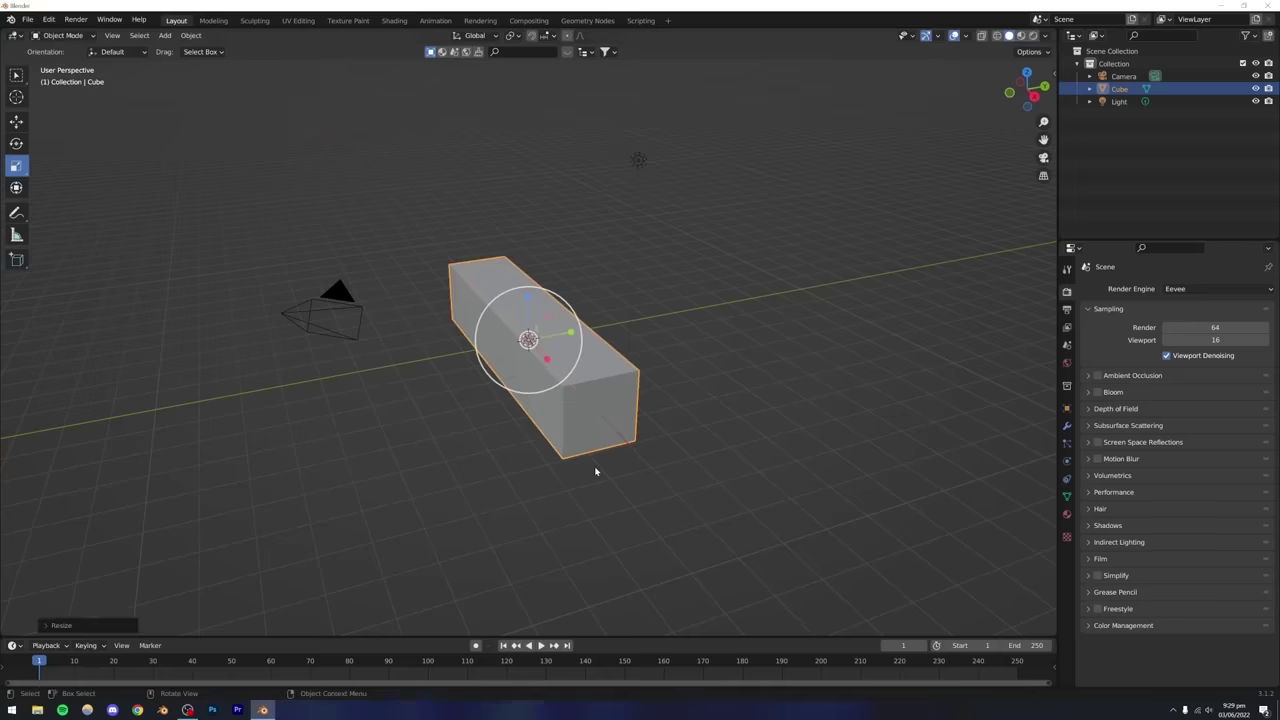
pyautogui.hotkey('ctrl', 'z')
pyautogui.press('s')
pyautogui.press('y')
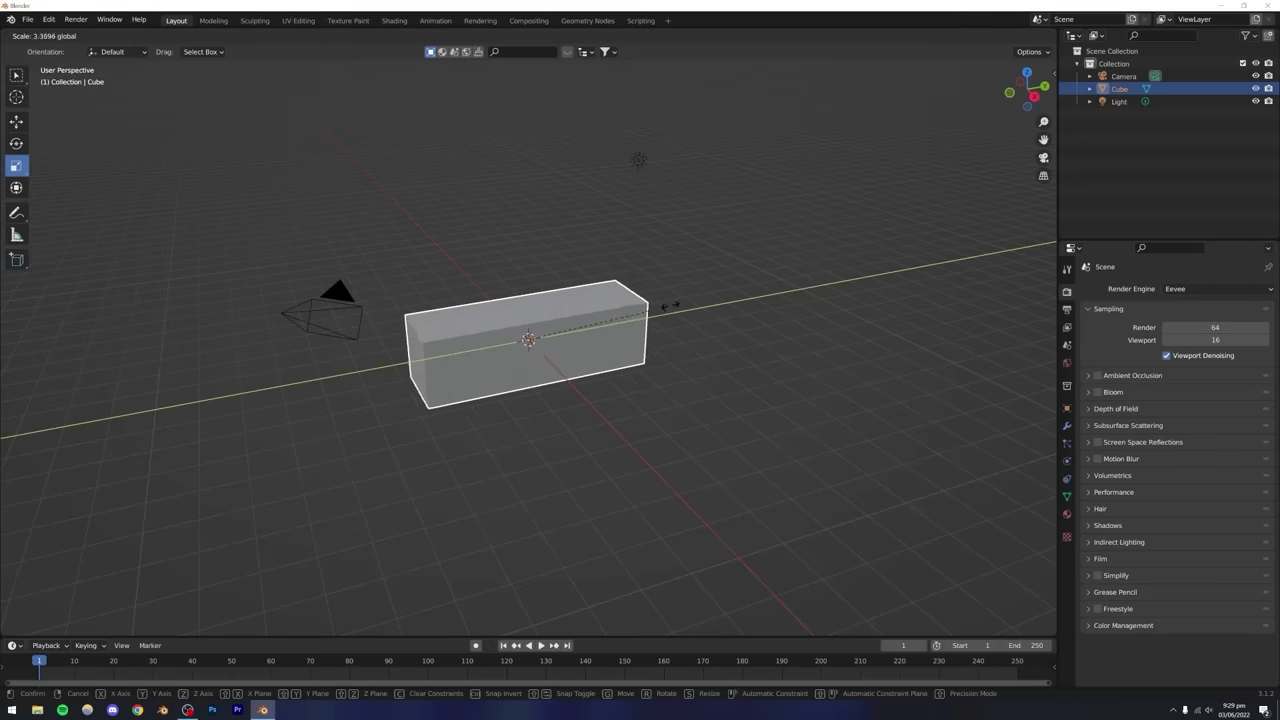
pyautogui.rightClick(640, 316)
pyautogui.moveTo(528, 290); pyautogui.dragTo(528, 192)
pyautogui.rightClick(528, 192)
pyautogui.click(570, 219)
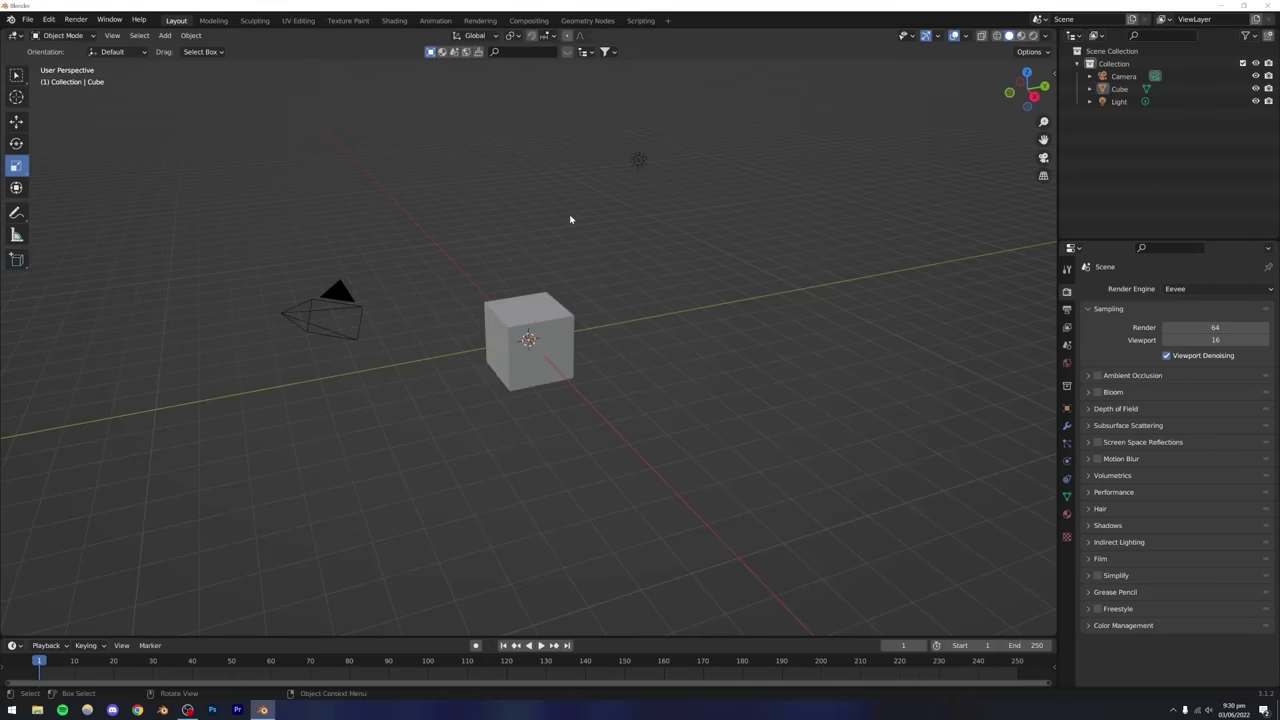
pyautogui.click(509, 340)
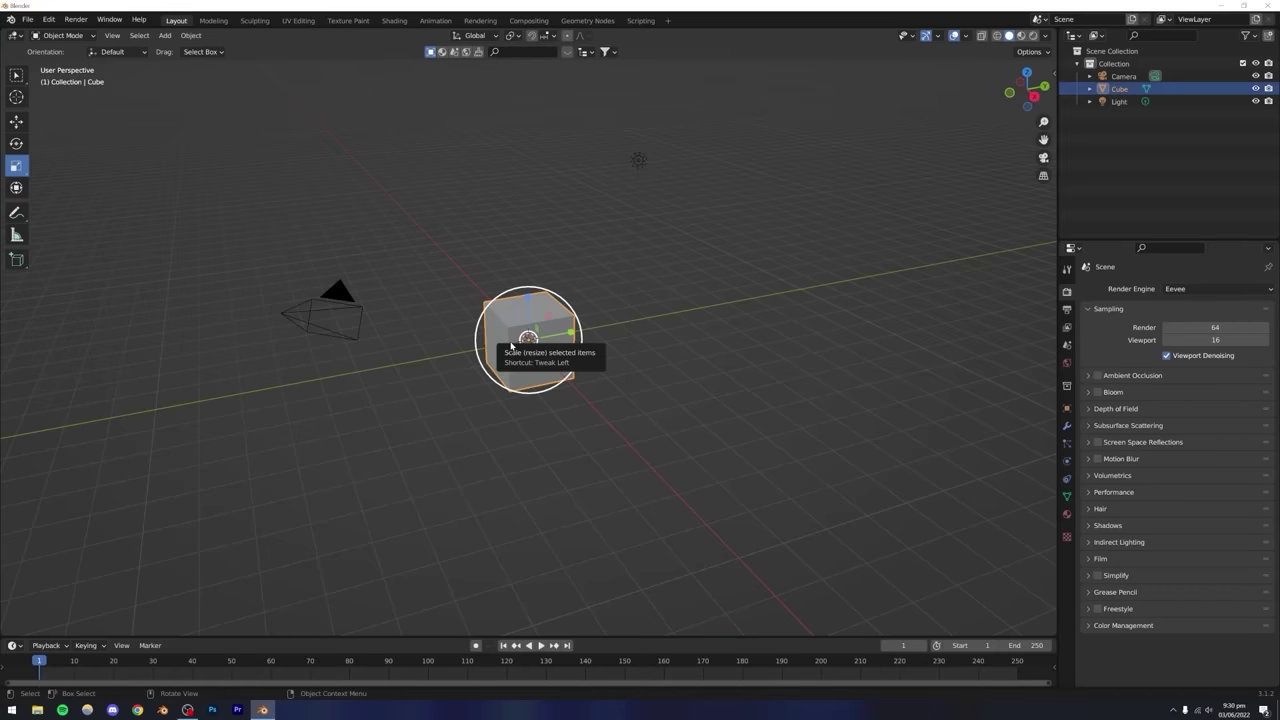
pyautogui.click(651, 299)
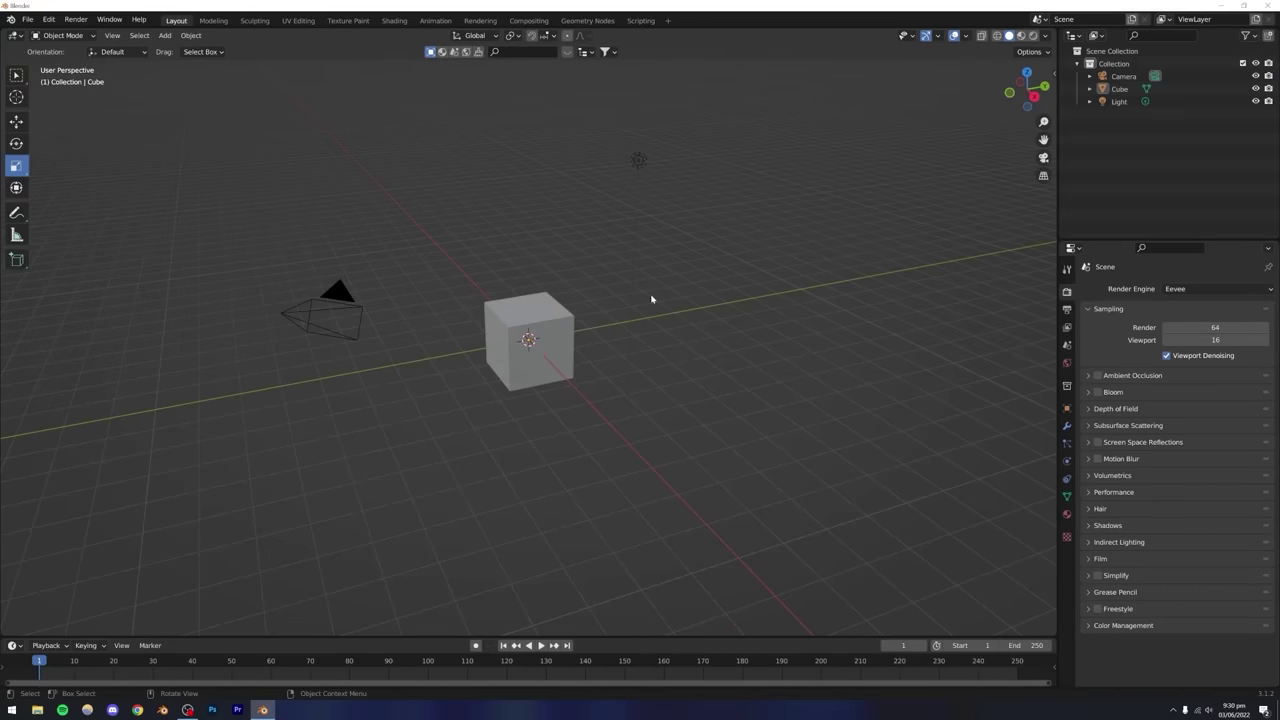
pyautogui.click(536, 362)
# Try scaling the cube along X, Y and Z, cancel it, and open the file browser.
pyautogui.click(16, 76)
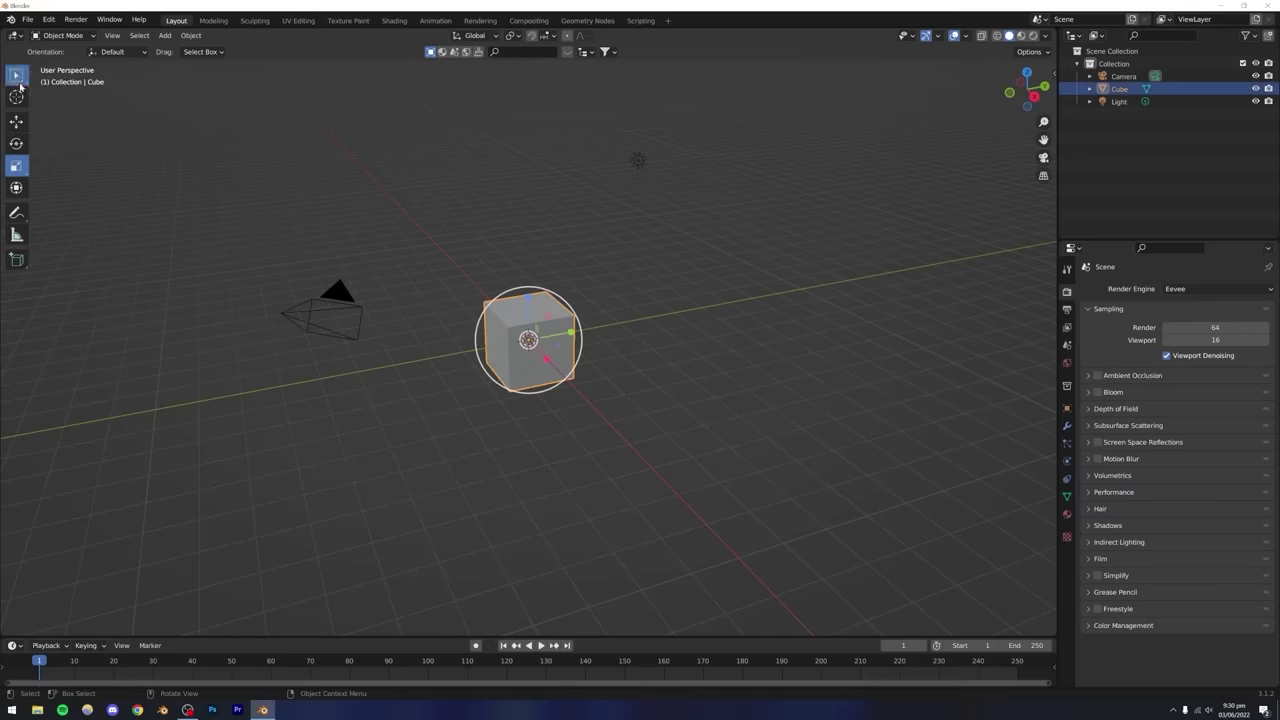
pyautogui.press('s')
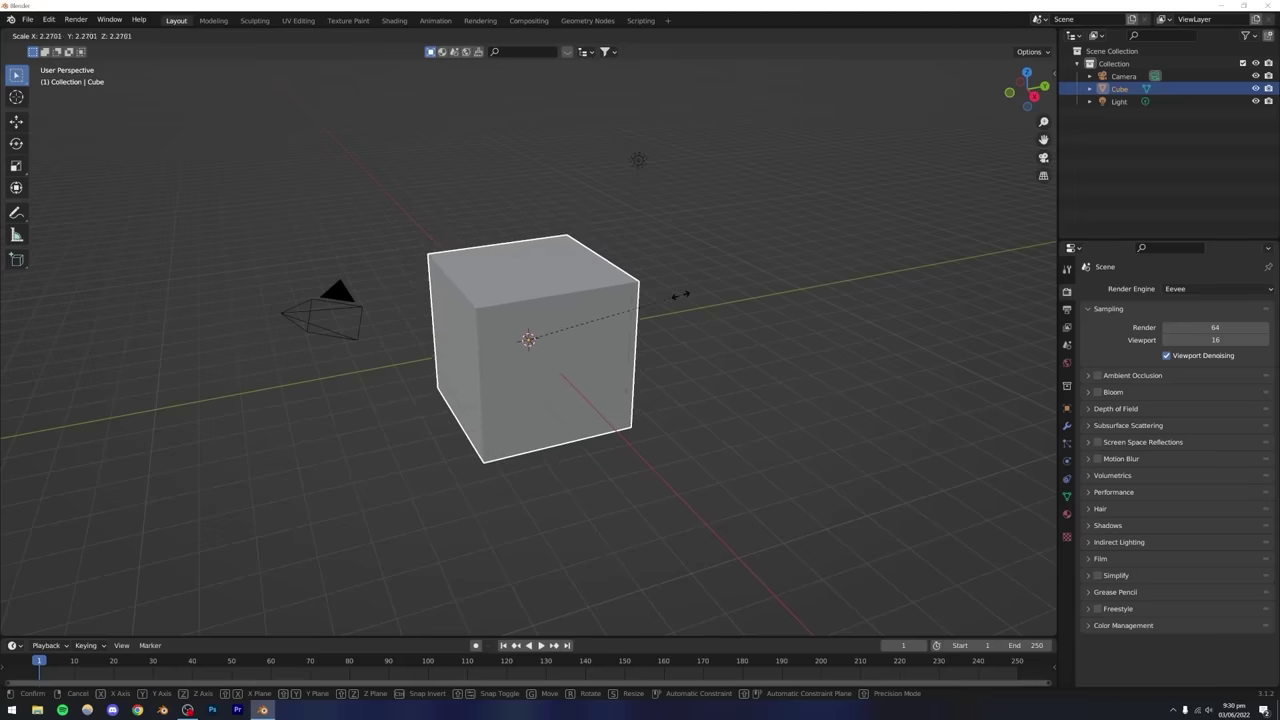
pyautogui.press('x')
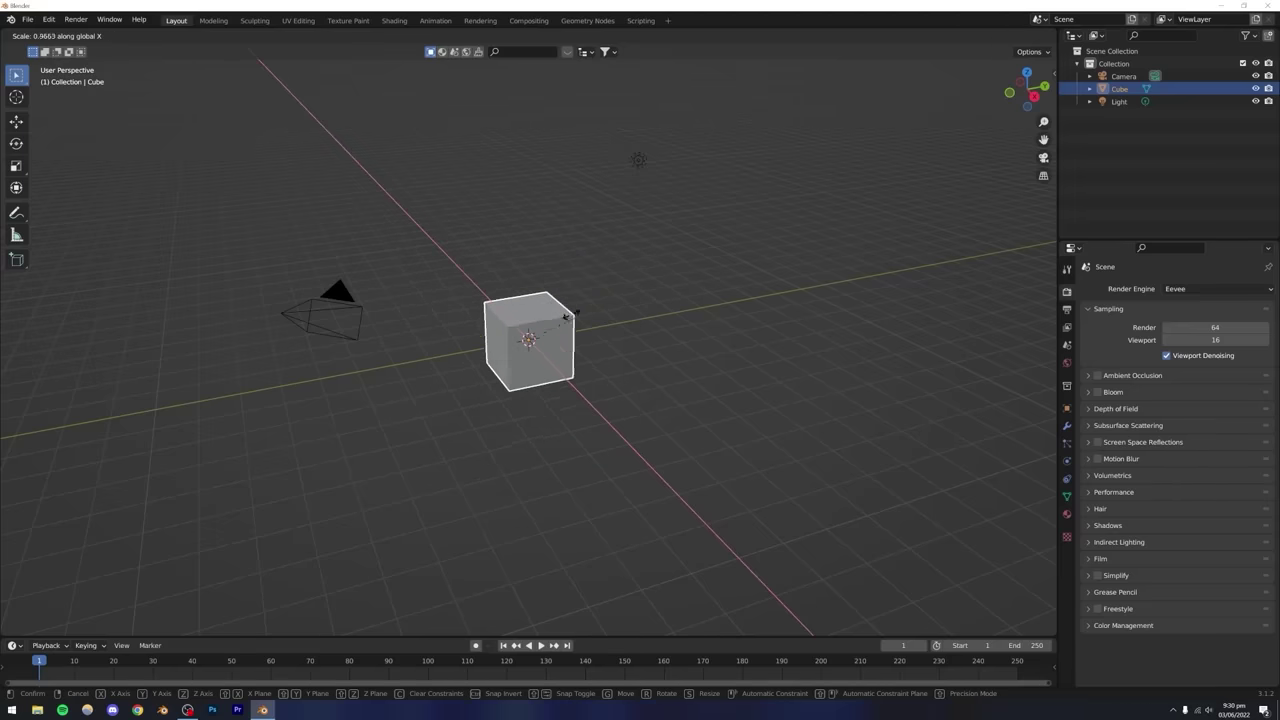
pyautogui.press('y')
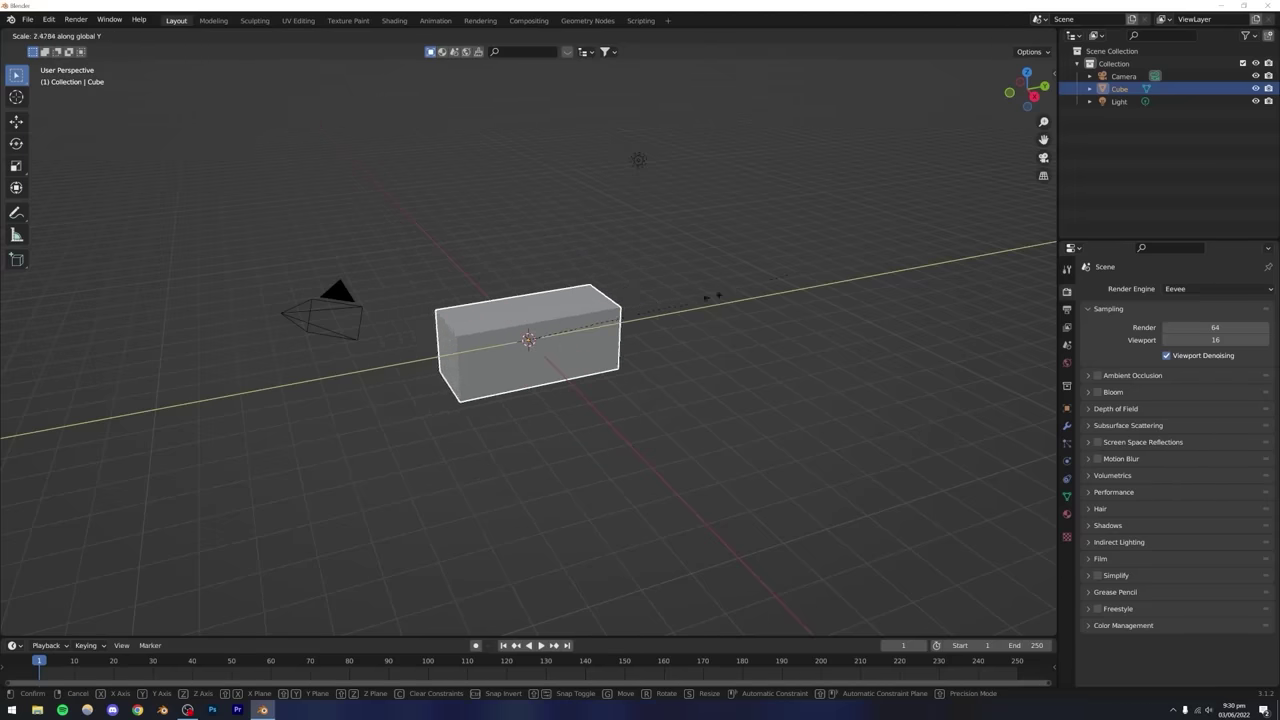
pyautogui.press('z')
pyautogui.press('Escape')
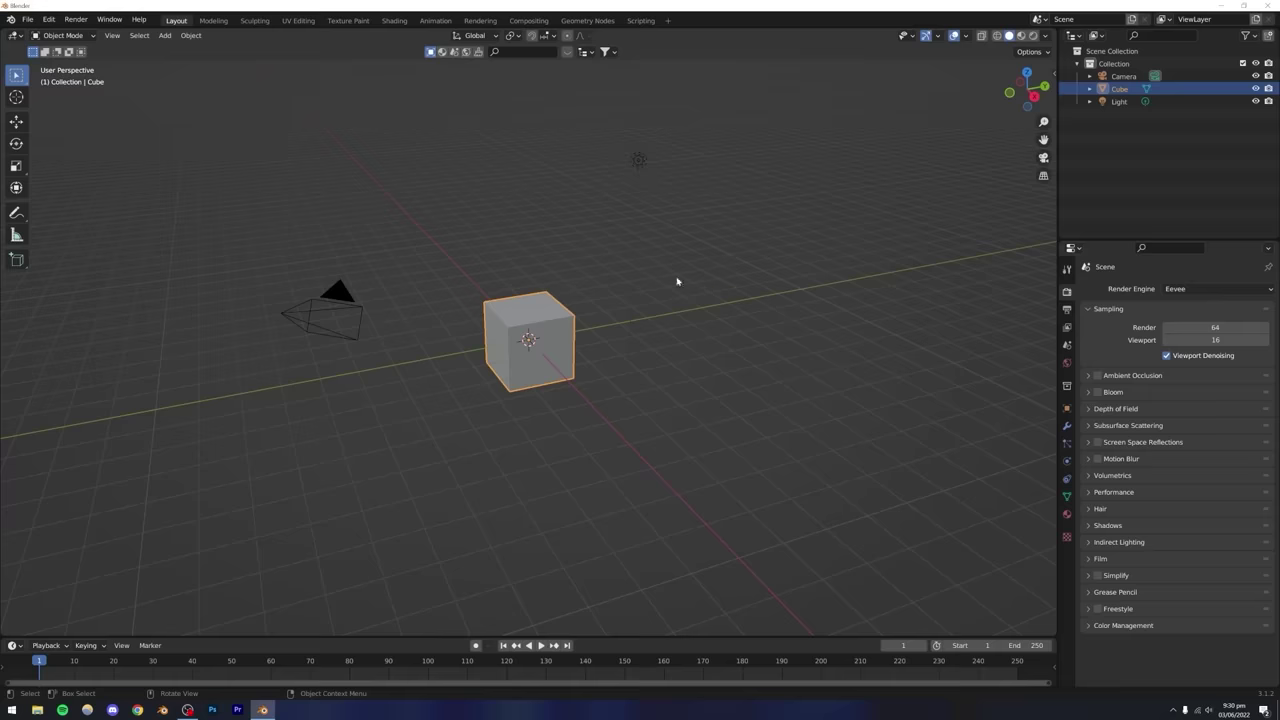
pyautogui.click(733, 270)
pyautogui.hotkey('ctrl', 'o')
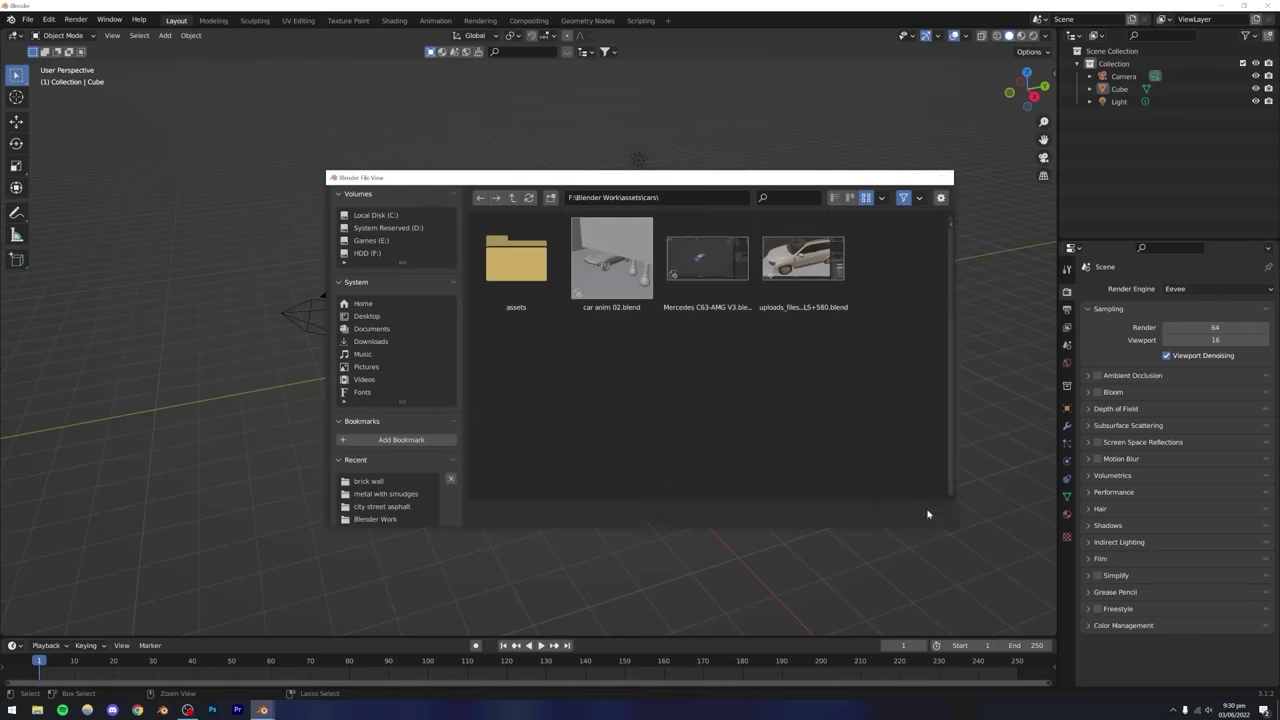
# Close the file browser, then rotate and stretch the cube with the Transform tool, undoing the edits.
pyautogui.press('Escape')
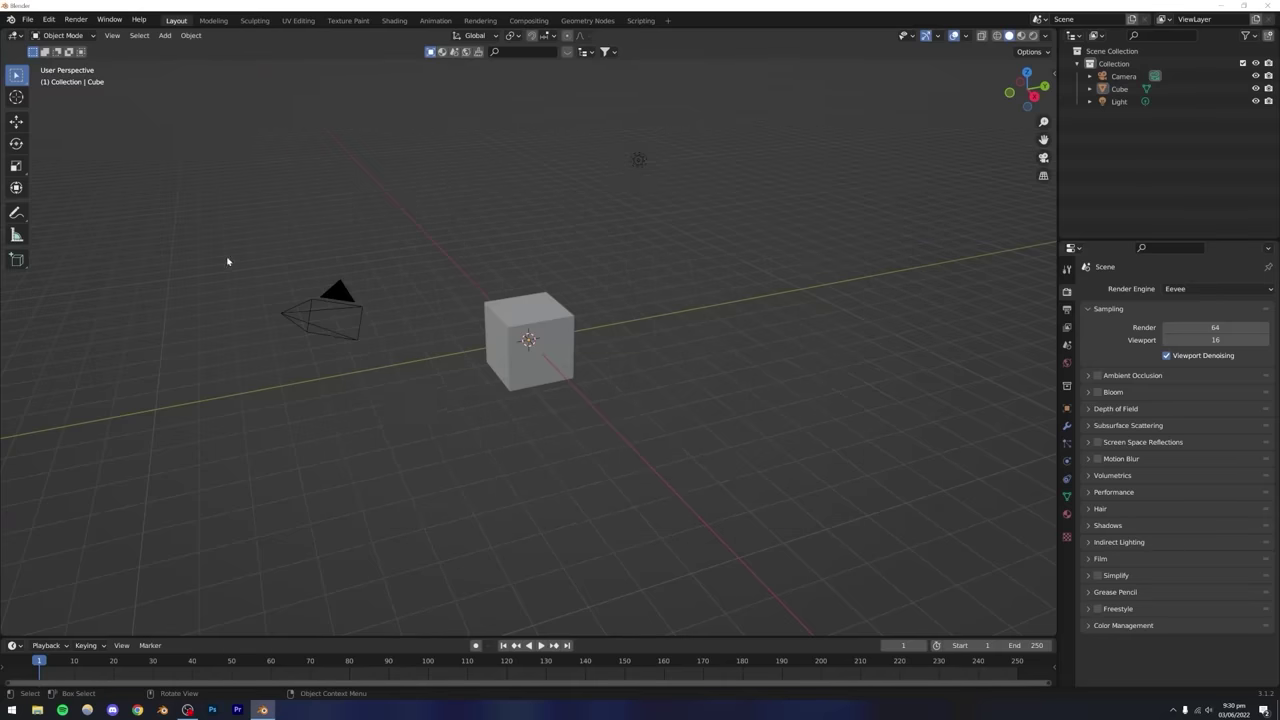
pyautogui.click(16, 187)
pyautogui.click(530, 350)
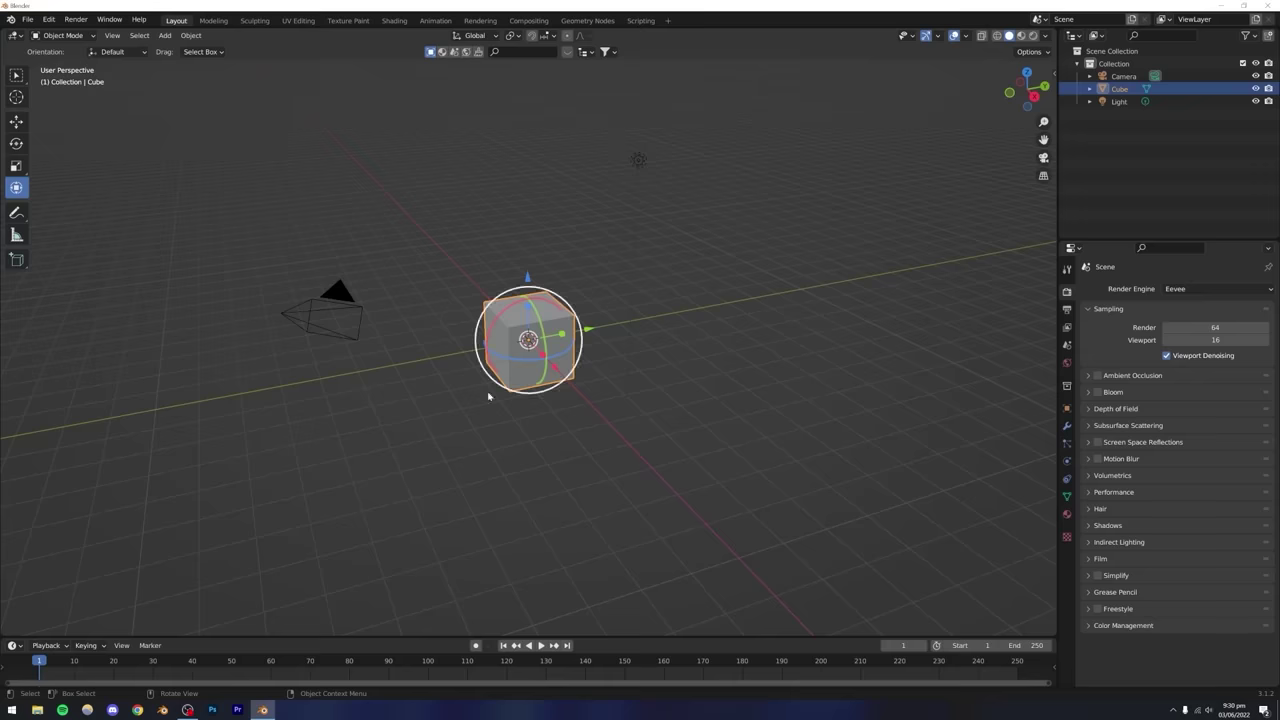
pyautogui.moveTo(524, 364)
pyautogui.mouseDown()
pyautogui.moveTo(557, 362)
pyautogui.moveTo(539, 368)
pyautogui.mouseUp()
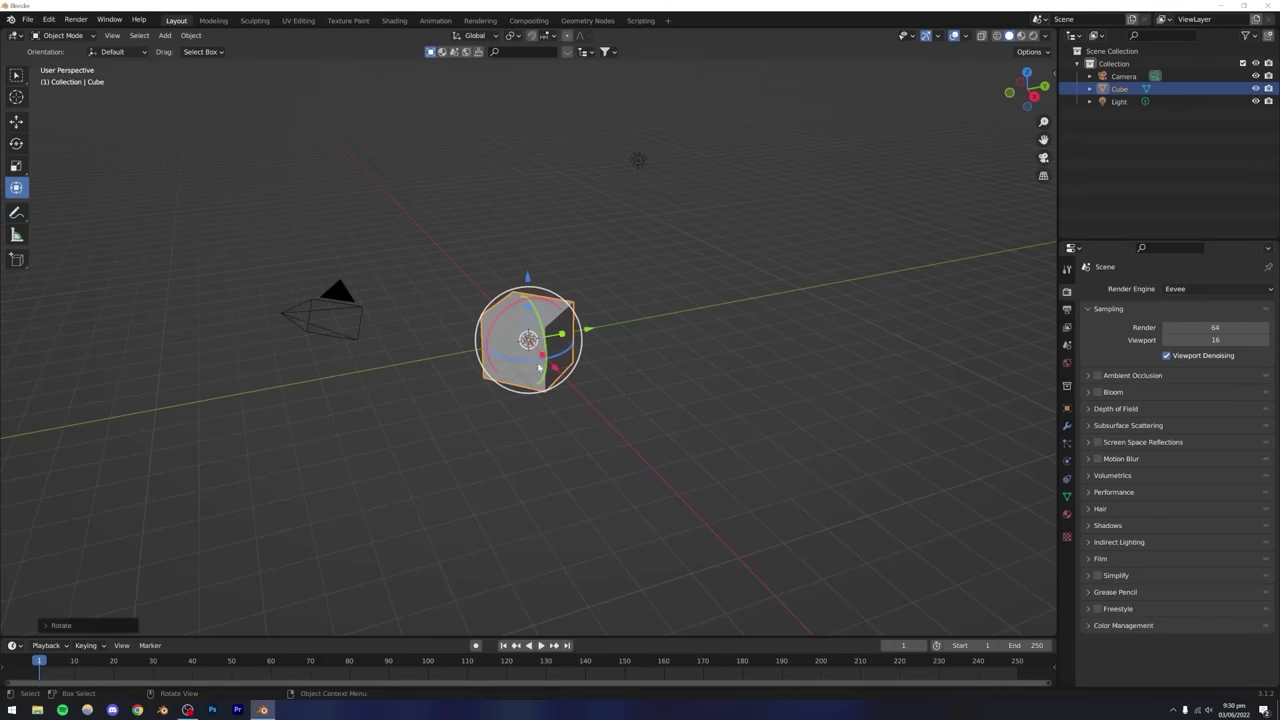
pyautogui.hotkey('ctrl', 'z')
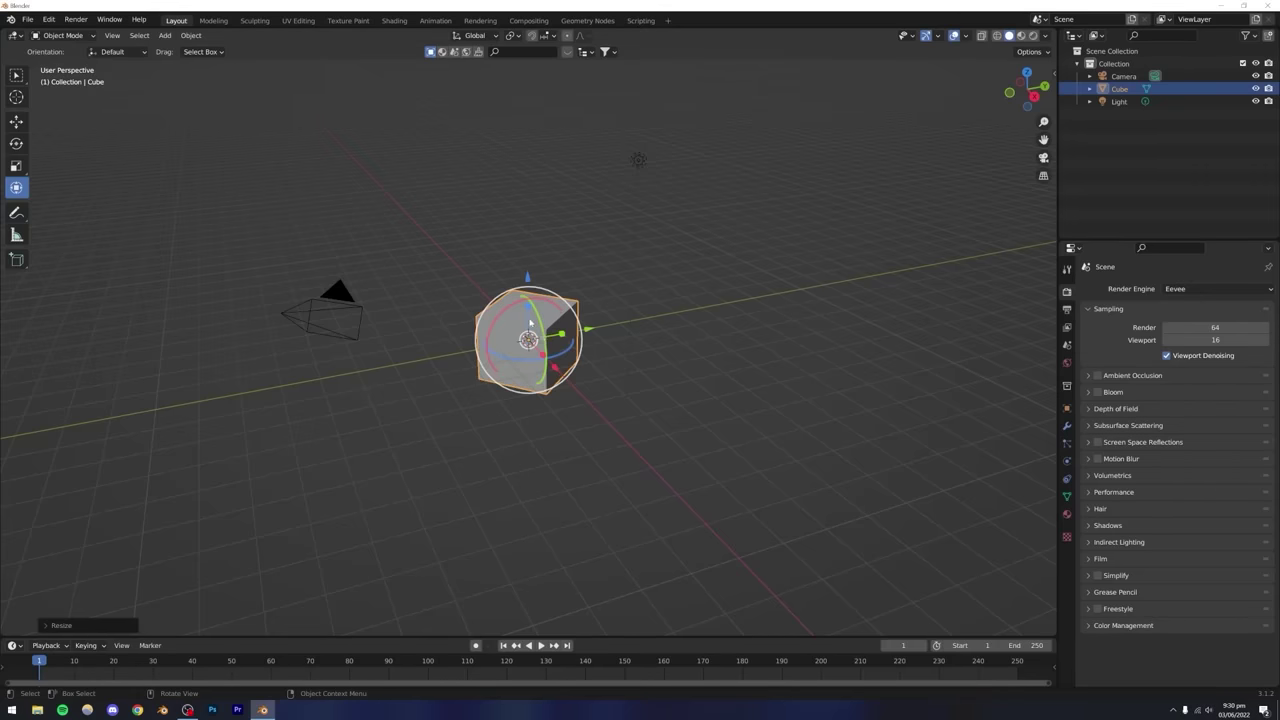
pyautogui.moveTo(530, 318); pyautogui.dragTo(671, 240)
pyautogui.hotkey('ctrl', 'z')
pyautogui.hotkey('ctrl', 'z')
pyautogui.hotkey('ctrl', 'z')
pyautogui.hotkey('ctrl', 'z')
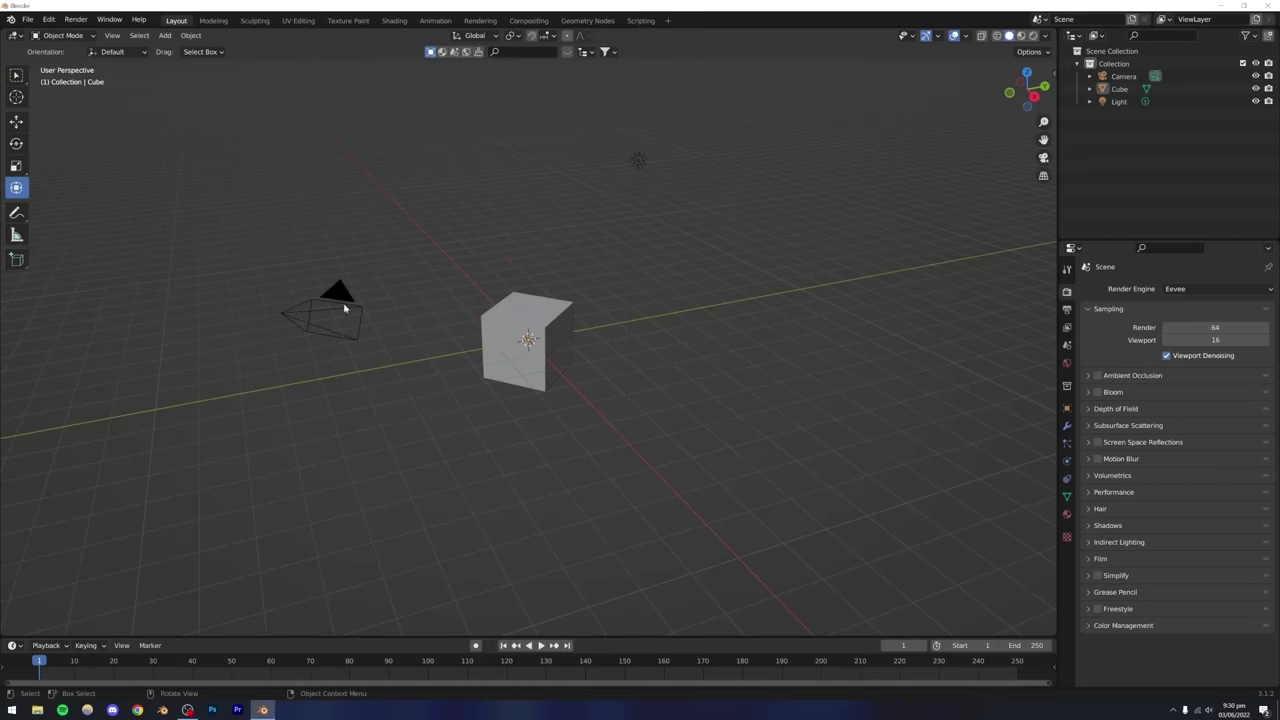
pyautogui.hotkey('ctrl', 's')
# Cancel saving, select the cube, and view its transform: location 0 m, Z rotation 41.8°, scale 1.000.
pyautogui.click(924, 516)
pyautogui.click(19, 119)
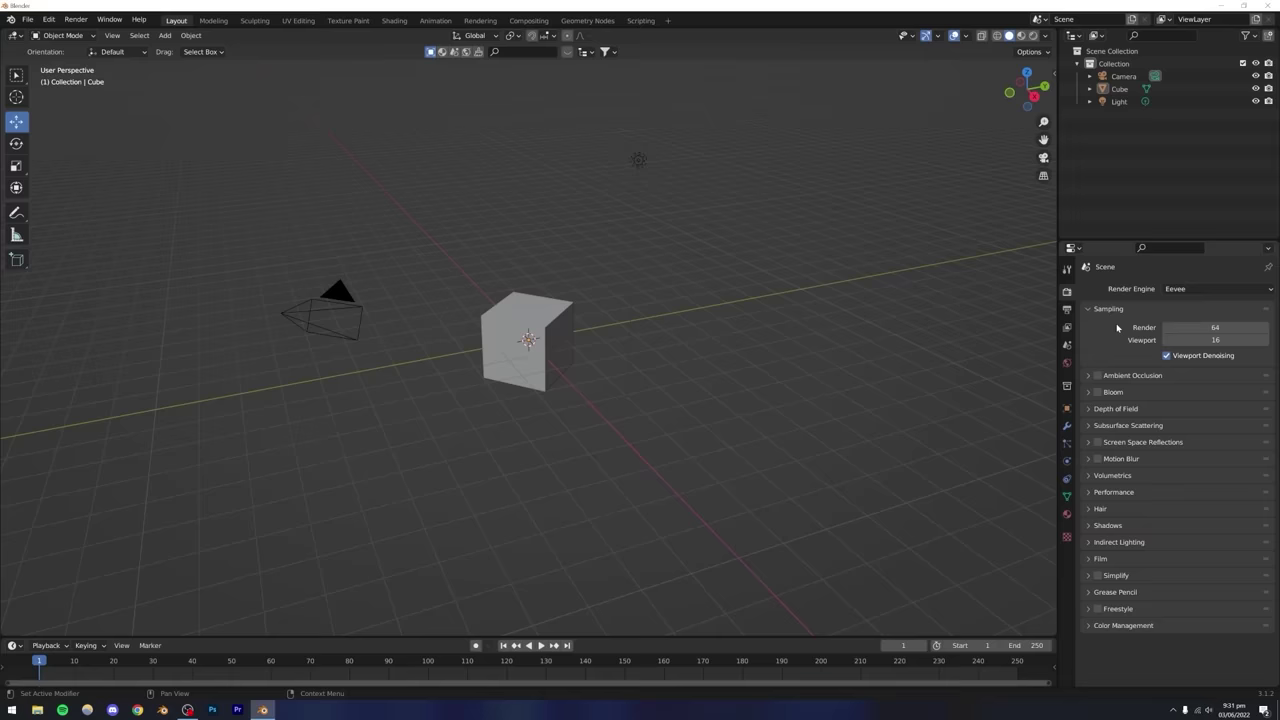
pyautogui.click(505, 374)
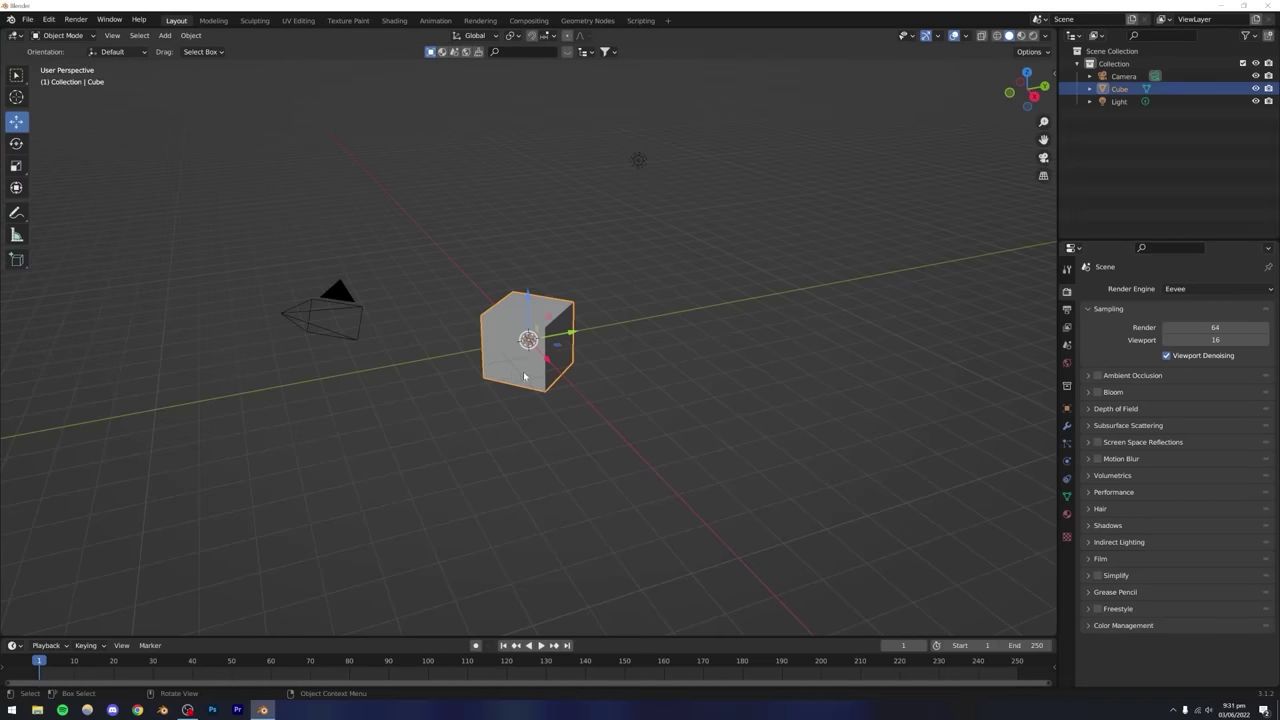
pyautogui.click(1066, 409)
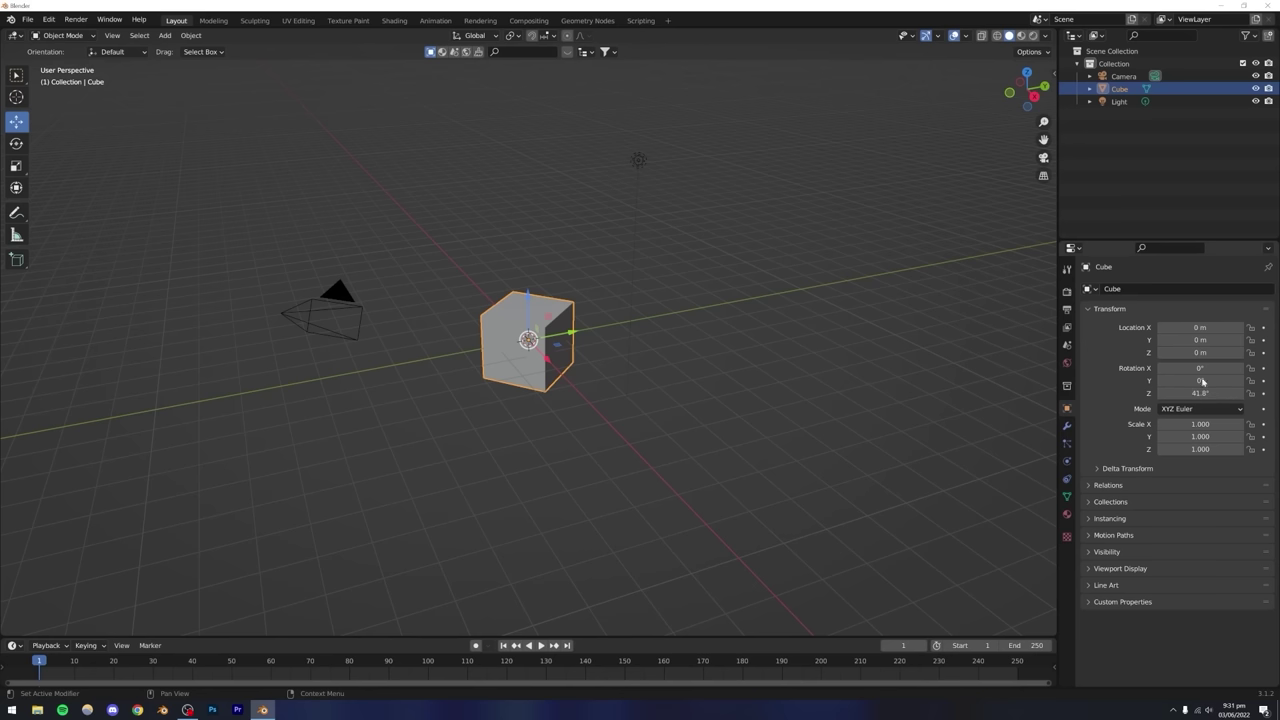
# Zero the cube's Y rotation and Y location after test drags, and set Z rotation to 0°.
pyautogui.moveTo(1202, 381); pyautogui.dragTo(1250, 381)
pyautogui.moveTo(1200, 340); pyautogui.dragTo(1232, 340)
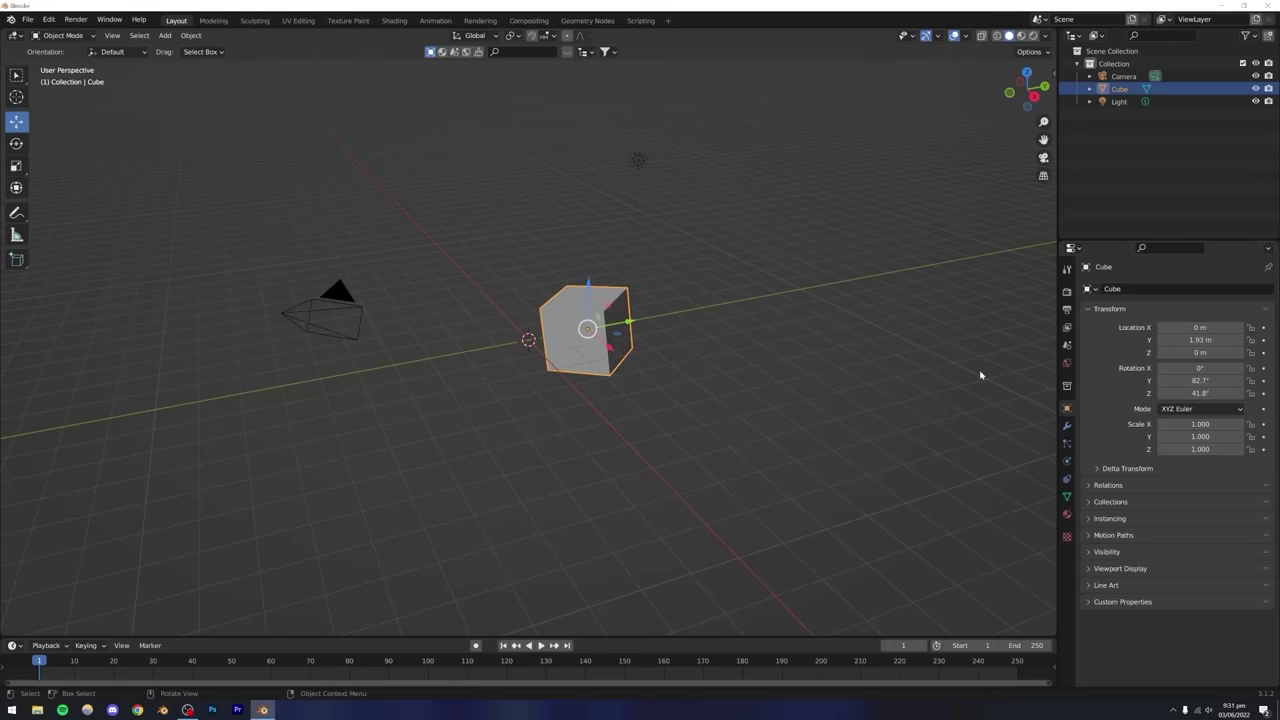
pyautogui.hotkey('alt', 'g')
pyautogui.hotkey('alt', 'r')
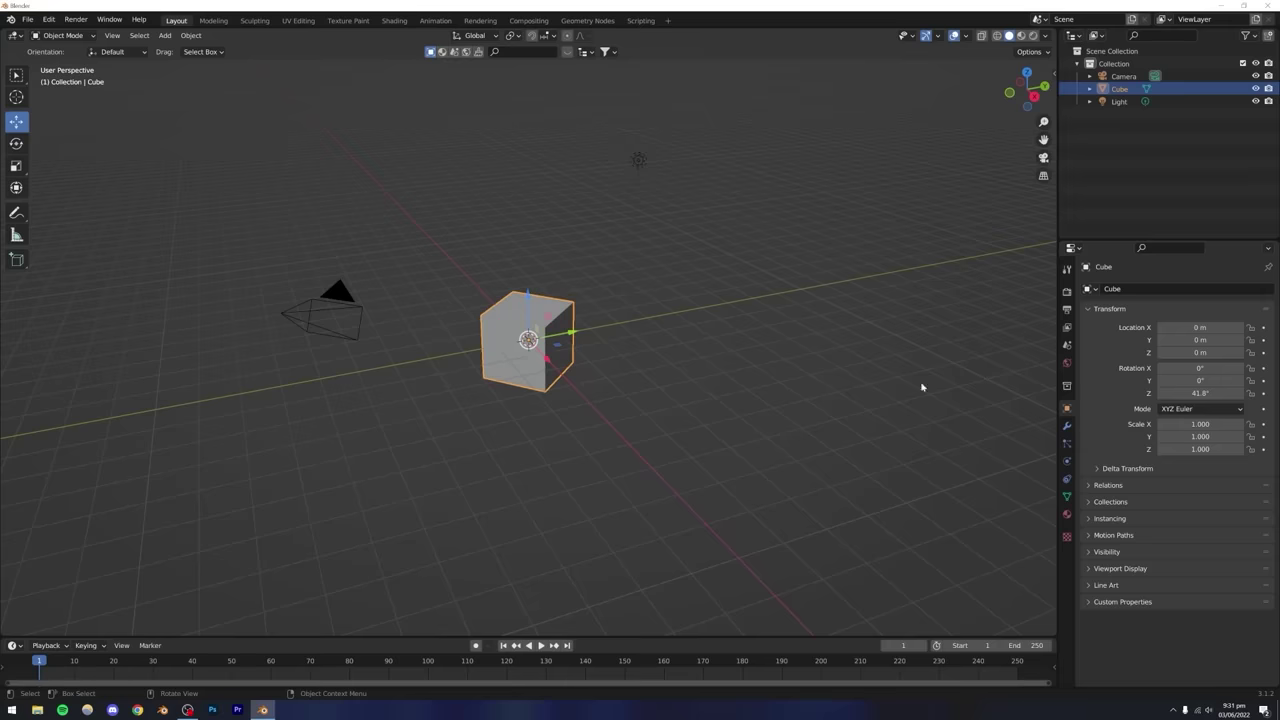
pyautogui.doubleClick(1200, 393)
pyautogui.write('0')
pyautogui.press('Return')
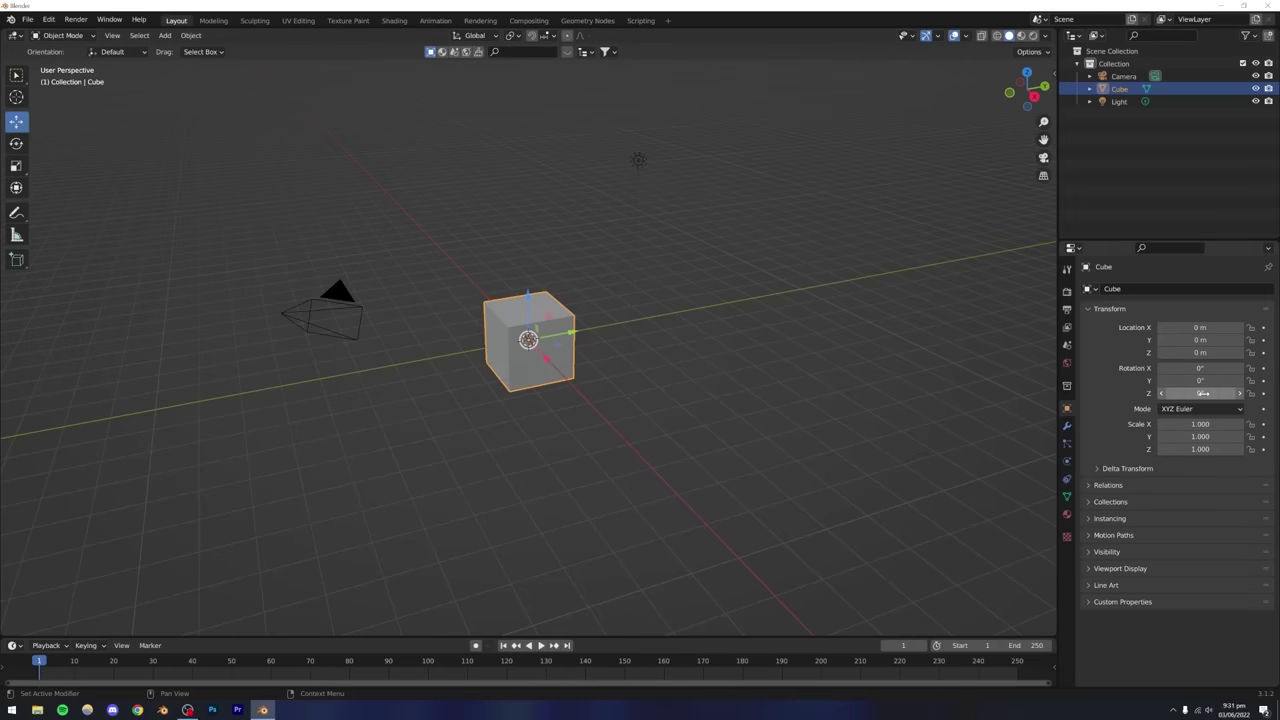
# Deselect the cube and dismiss the save dialog without saving.
pyautogui.click(785, 442)
pyautogui.hotkey('ctrl', 's')
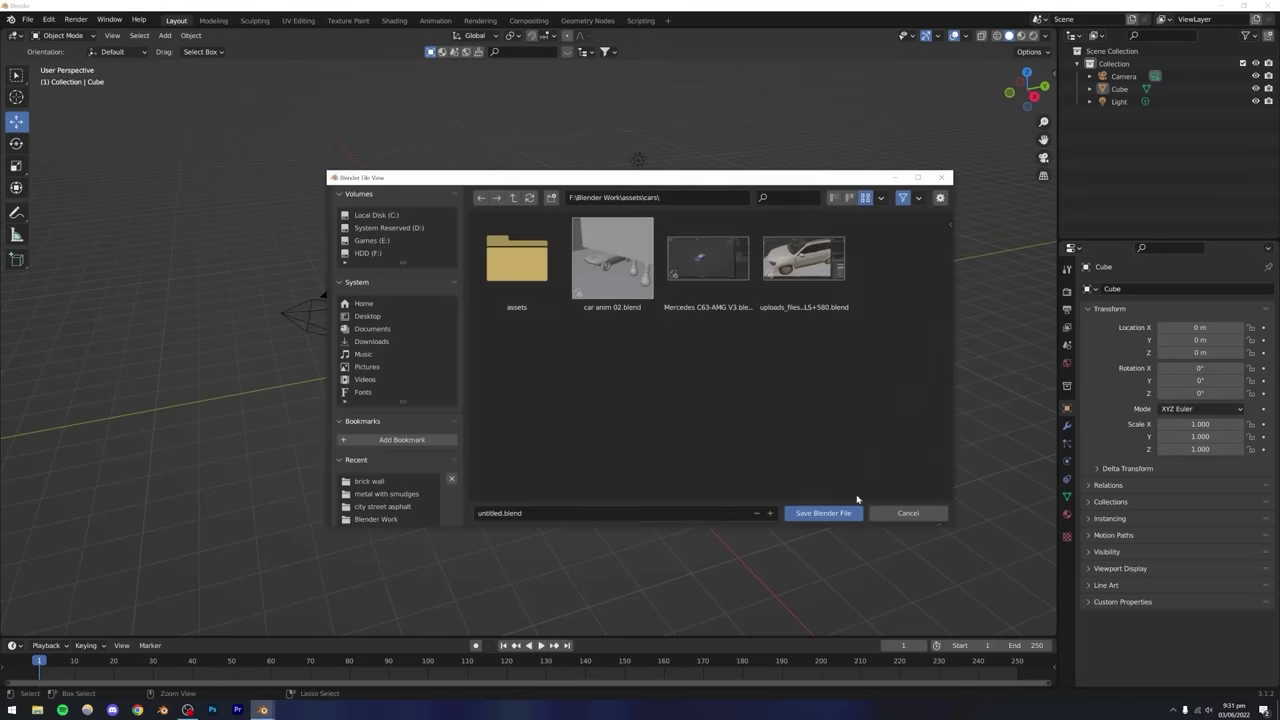
pyautogui.click(872, 518)
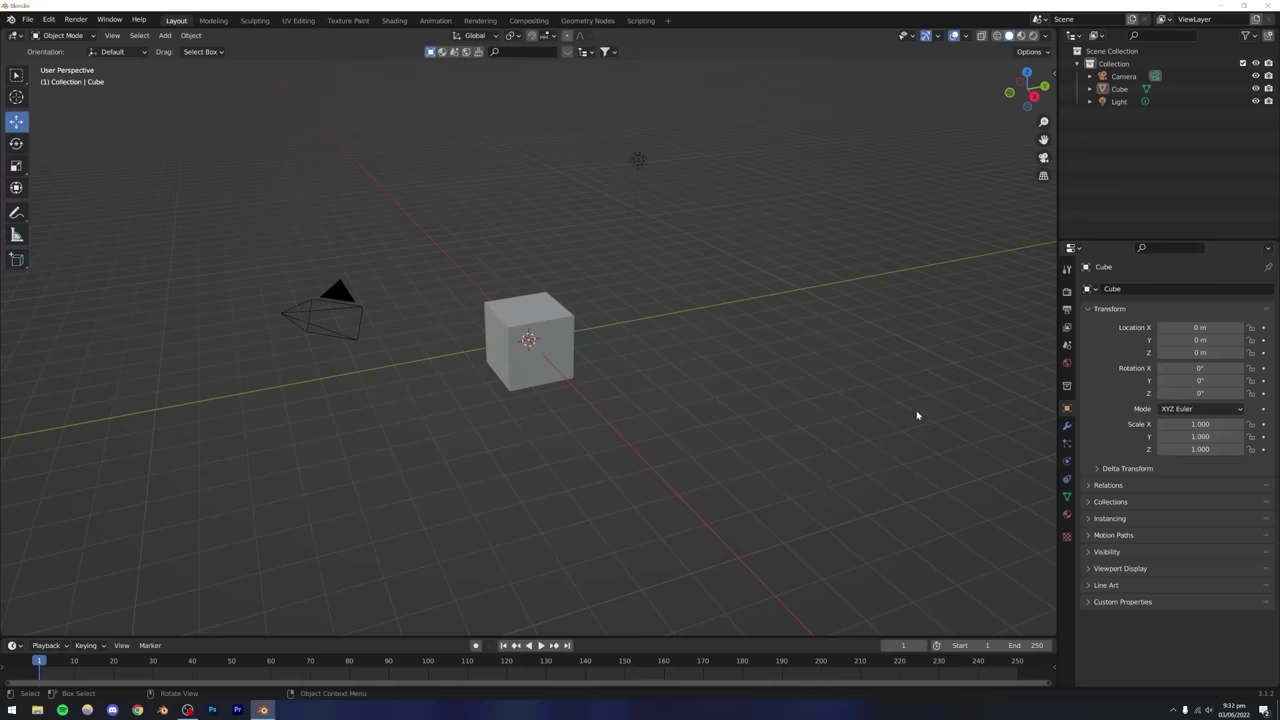
# Show the cube's Modifier settings and browse the Add Modifier list without adding one.
pyautogui.click(1067, 426)
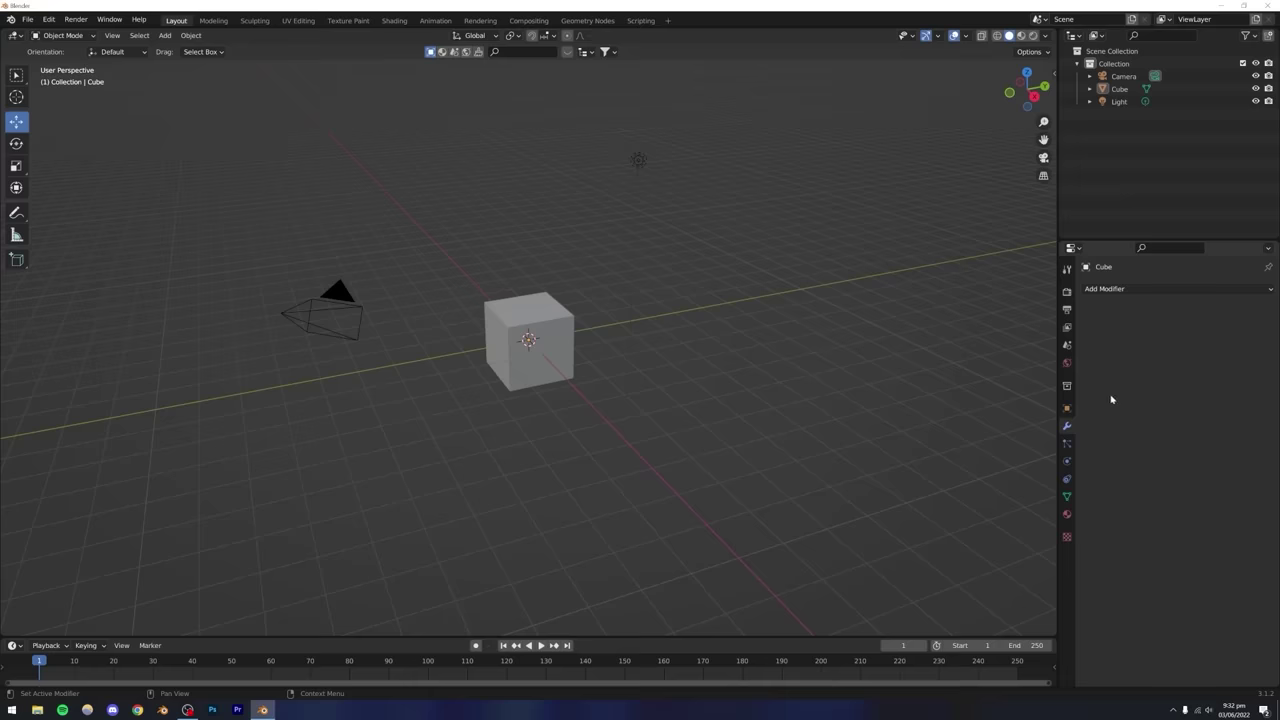
pyautogui.click(1115, 290)
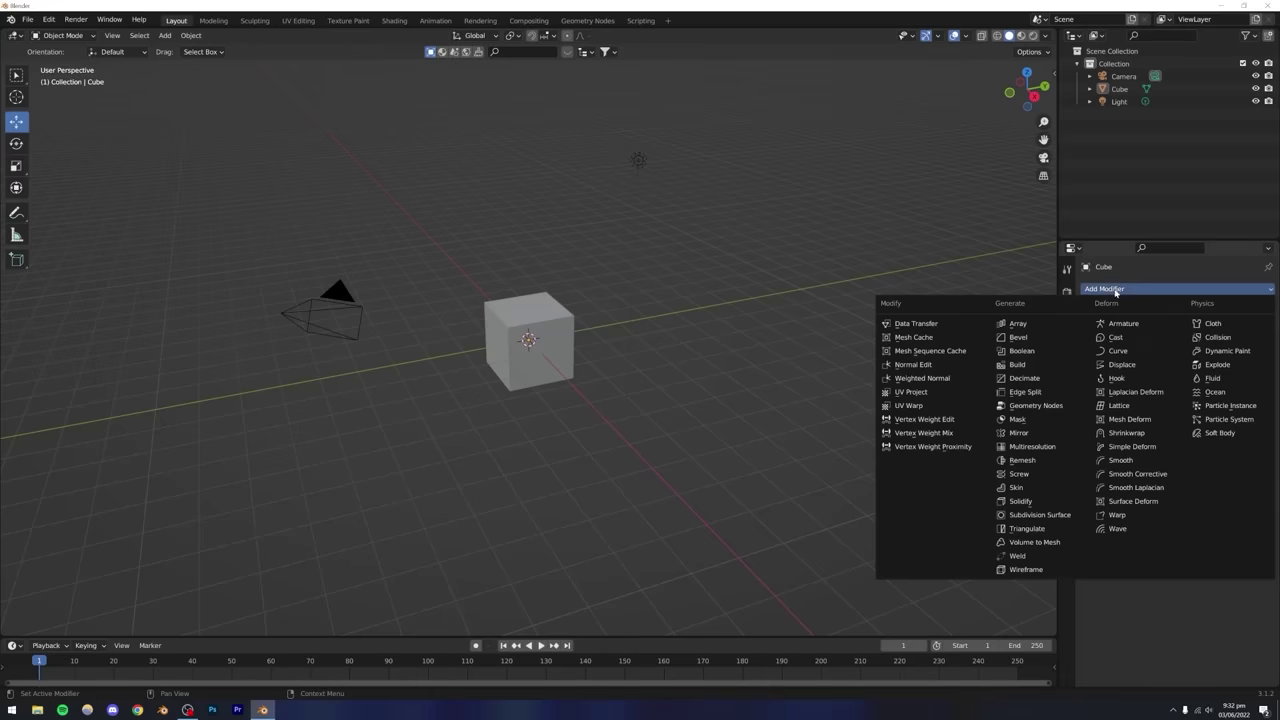
pyautogui.click(1115, 290)
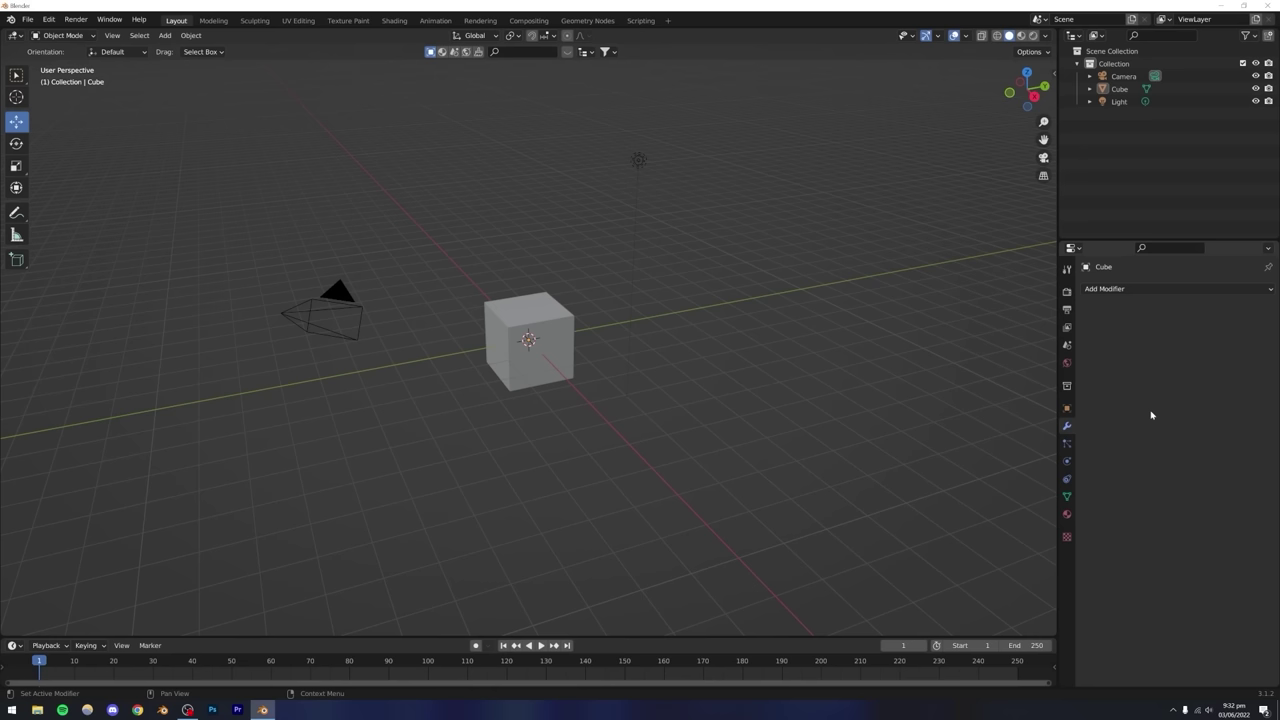
# Move from Material settings to Render settings showing Eevee with 64 render samples.
pyautogui.click(1067, 514)
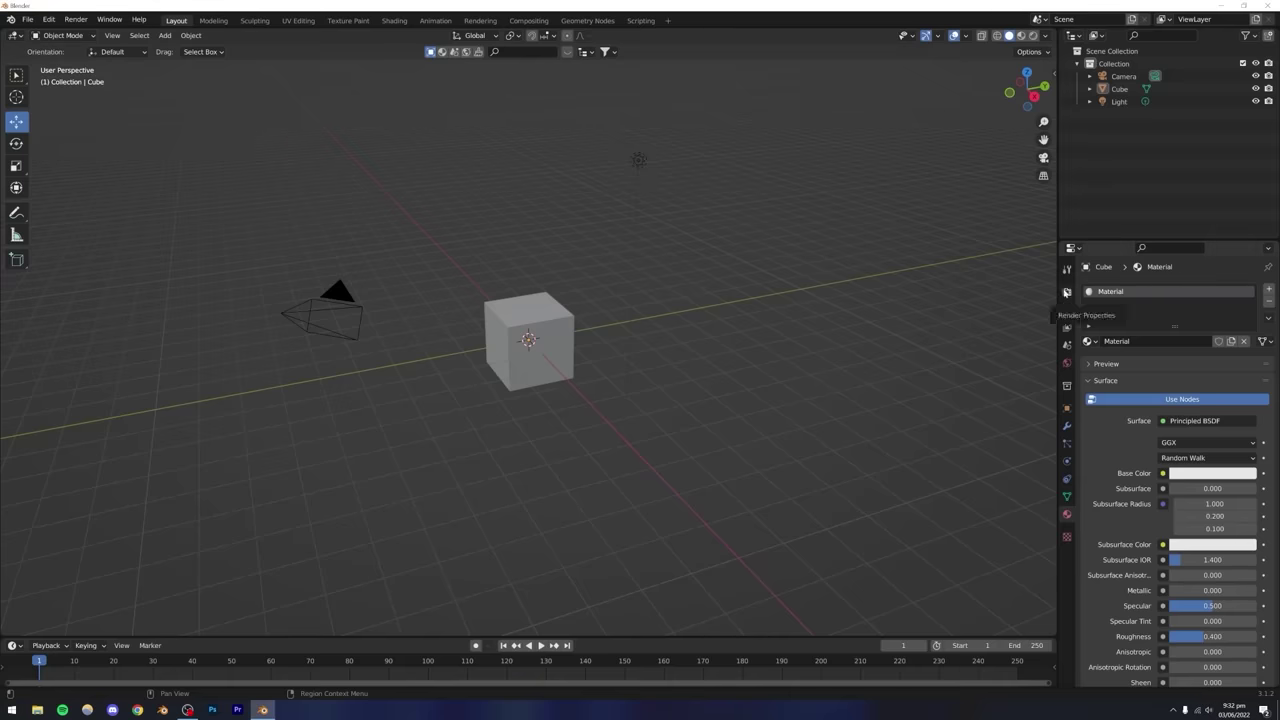
pyautogui.click(1066, 292)
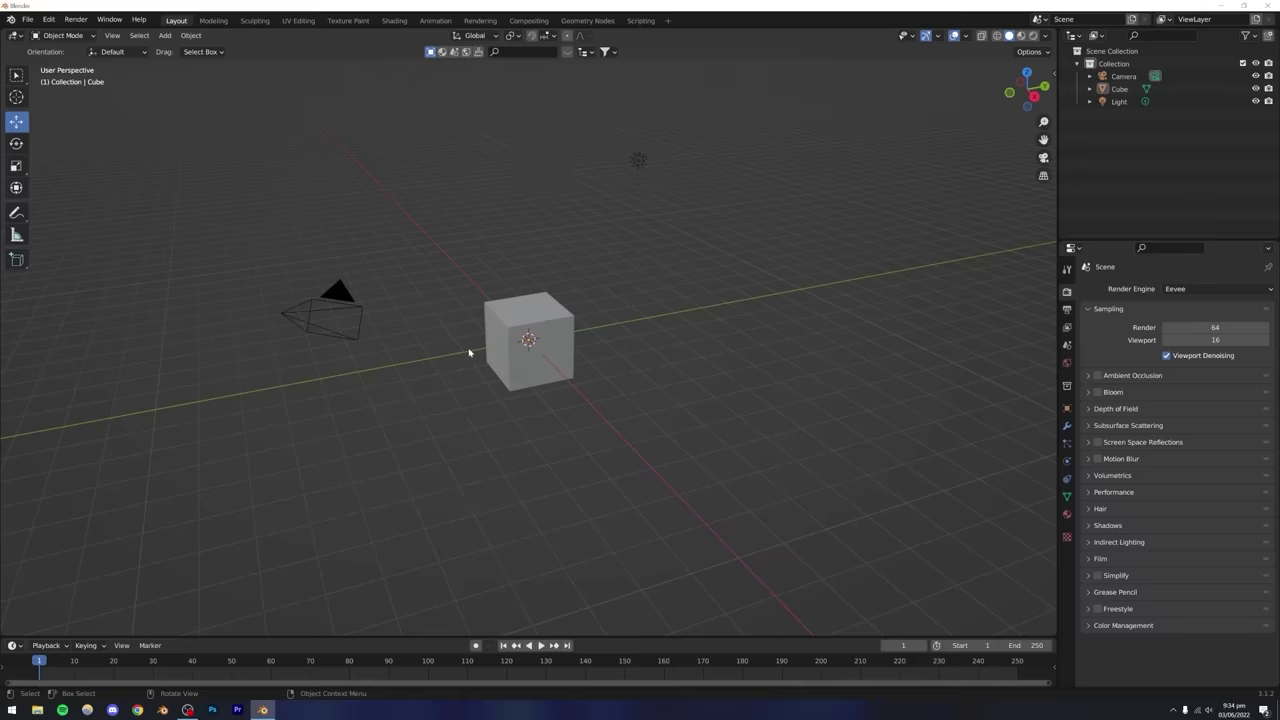
pyautogui.moveTo(512, 323); pyautogui.dragTo(502, 354, button='middle')
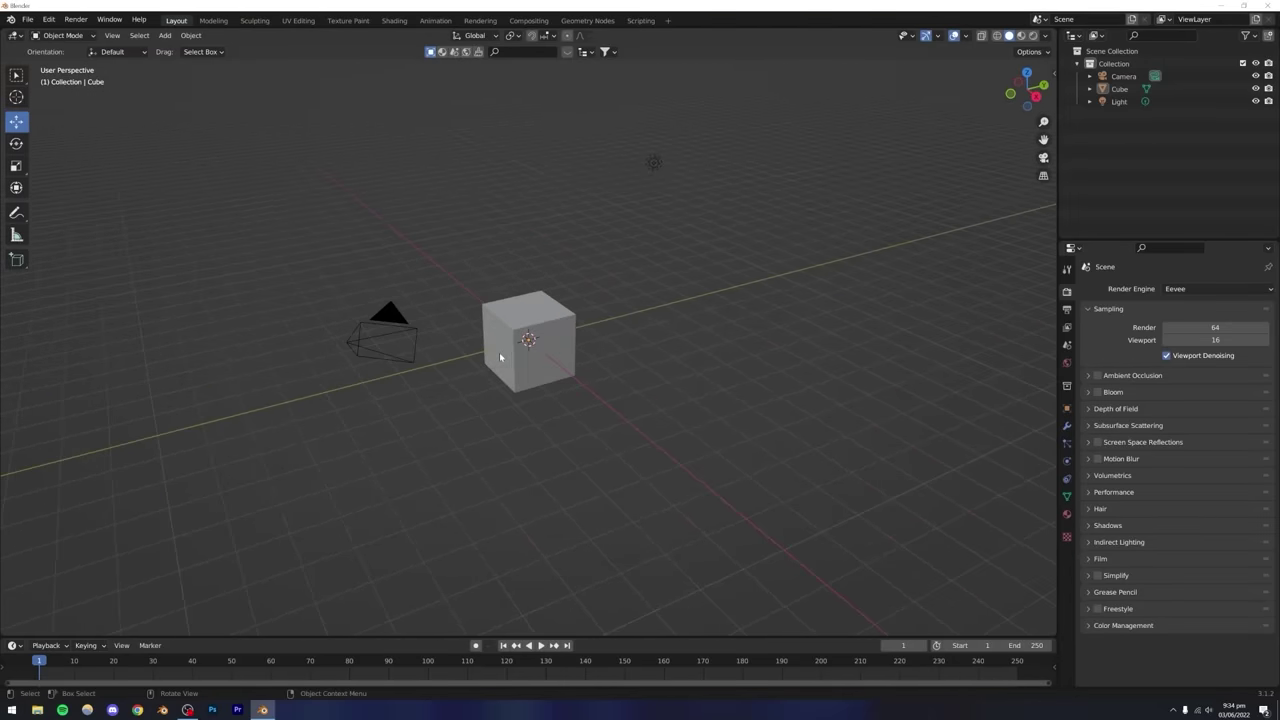
pyautogui.moveTo(501, 358)
pyautogui.mouseDown(button='middle')
pyautogui.moveTo(554, 349)
pyautogui.moveTo(501, 355)
pyautogui.mouseUp(button='middle')
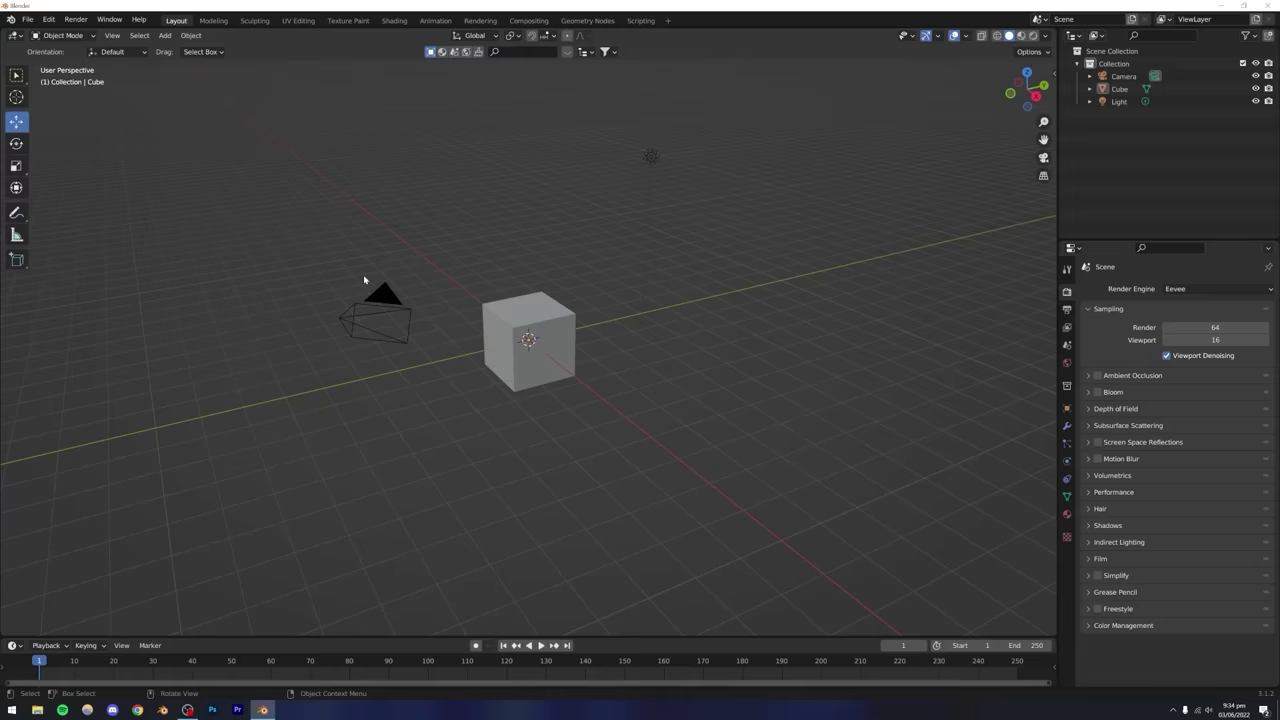
pyautogui.click(48, 19)
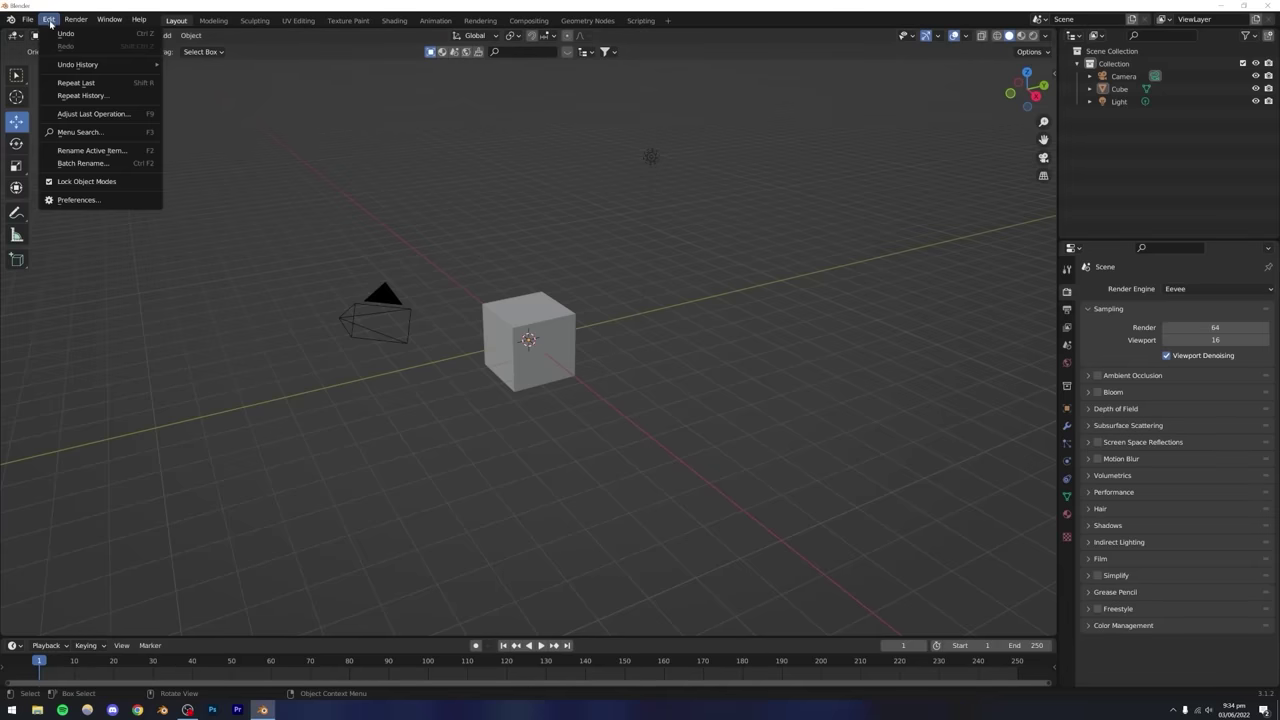
pyautogui.click(81, 200)
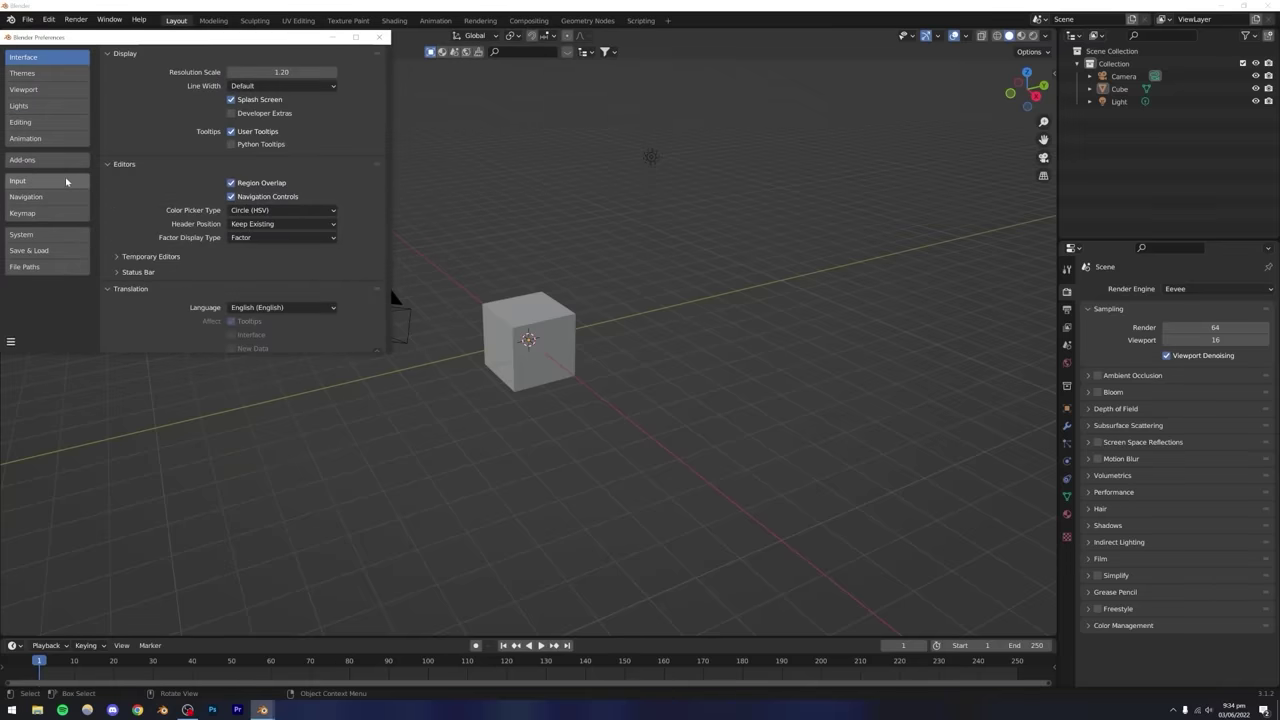
pyautogui.click(30, 180)
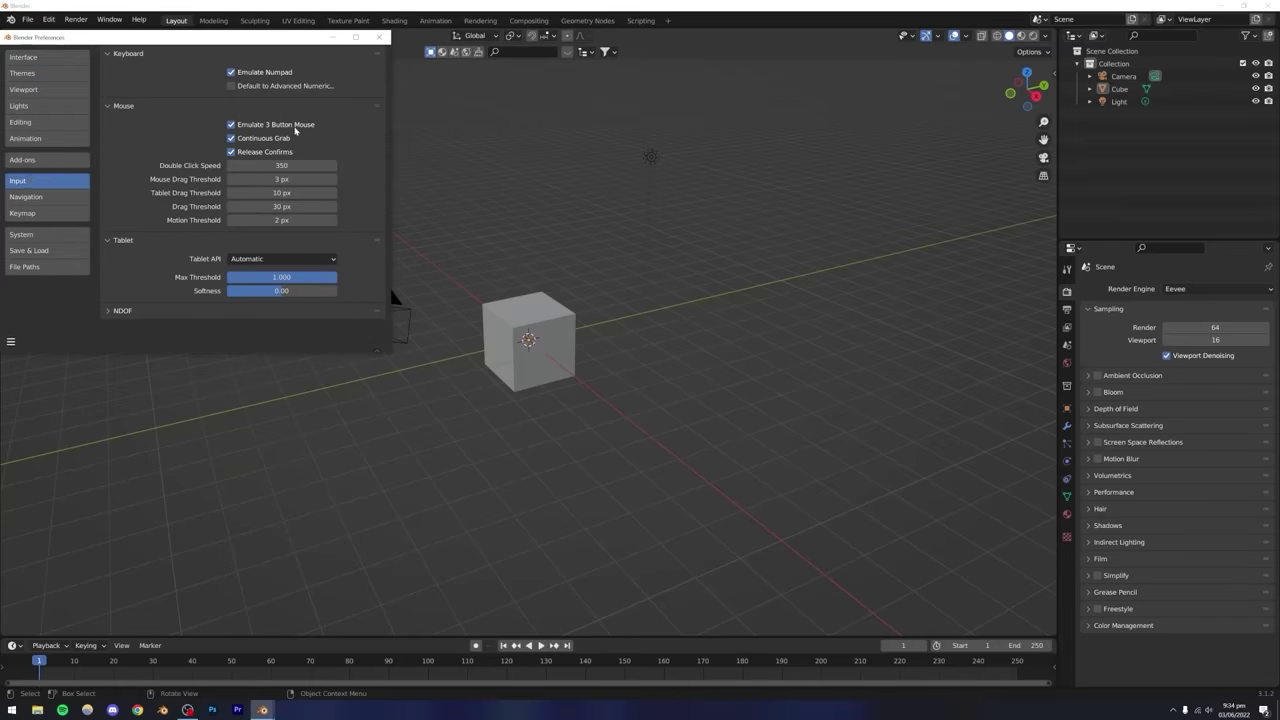
pyautogui.click(378, 37)
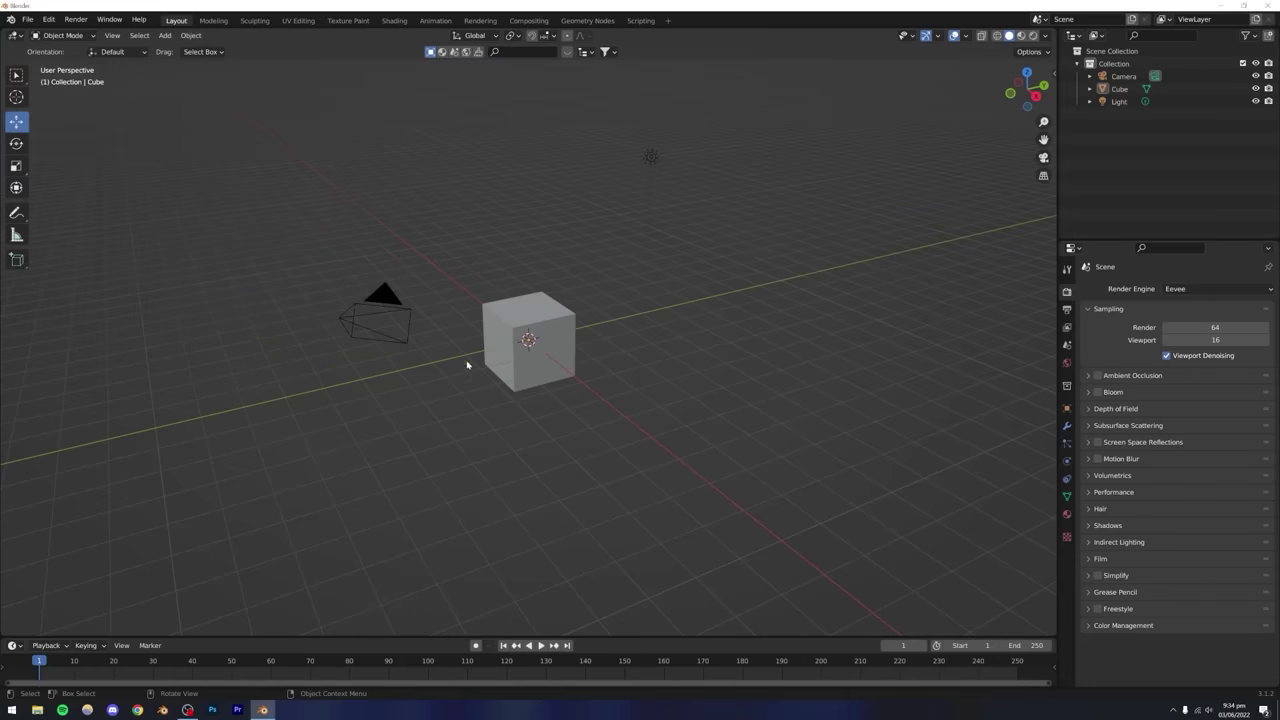
pyautogui.press('alt')
pyautogui.moveTo(486, 371)
pyautogui.keyDown('alt'); pyautogui.mouseDown()
pyautogui.moveTo(557, 366)
pyautogui.moveTo(500, 385)
pyautogui.moveTo(443, 371)
pyautogui.moveTo(526, 366)
pyautogui.moveTo(521, 335)
pyautogui.moveTo(496, 370)
pyautogui.moveTo(463, 366)
pyautogui.moveTo(554, 360)
pyautogui.moveTo(497, 371)
pyautogui.mouseUp(); pyautogui.keyUp('alt')
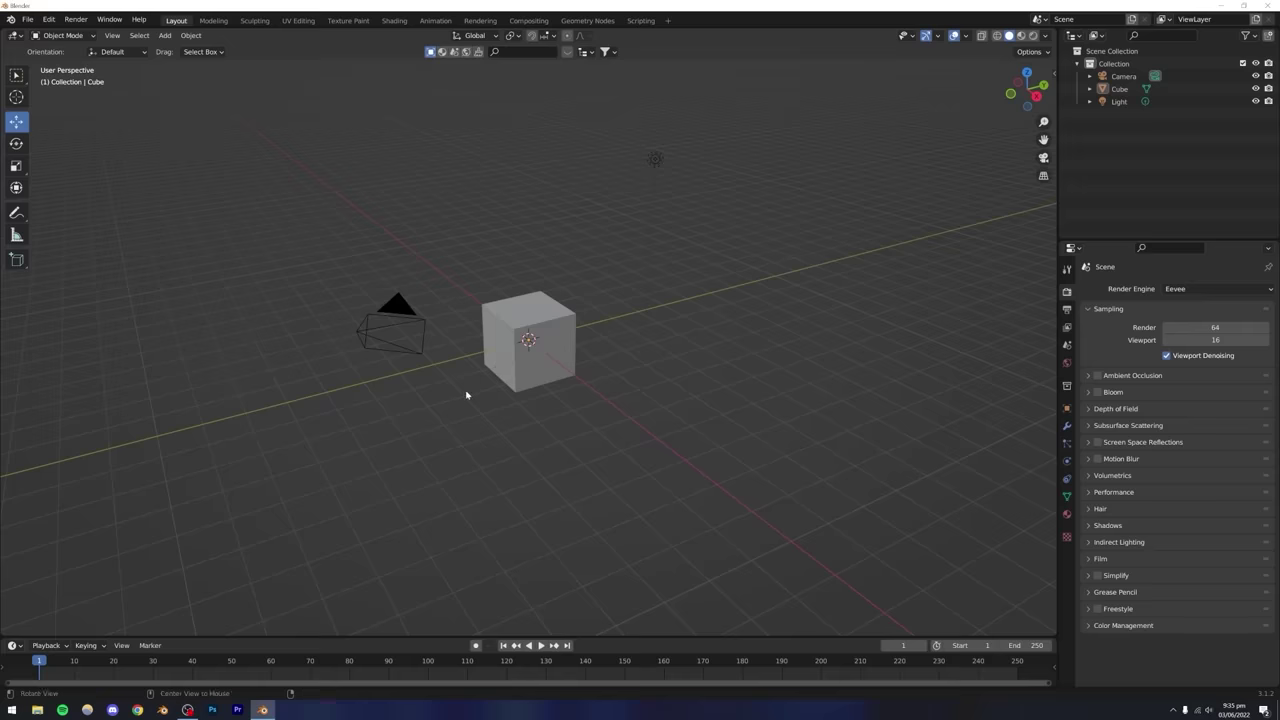
pyautogui.moveTo(466, 394); pyautogui.dragTo(530, 415, button='middle')
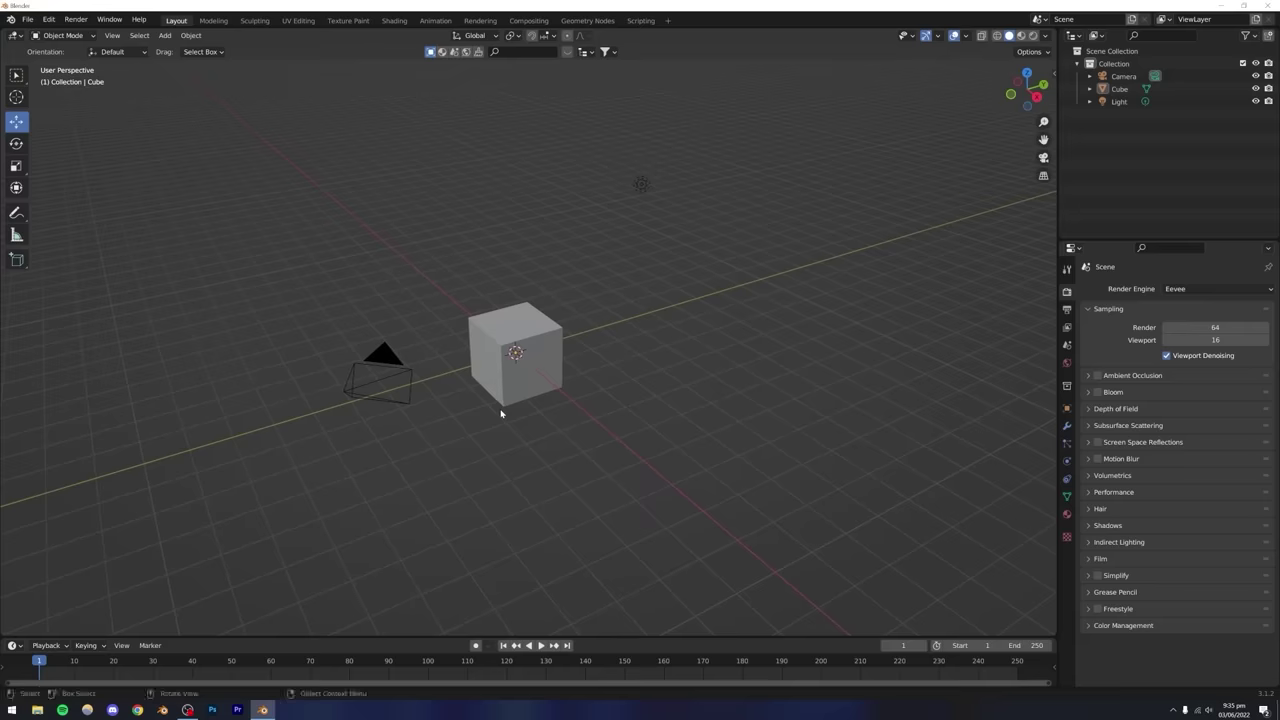
pyautogui.press('alt')
pyautogui.press('shift')
pyautogui.keyDown('shift'); pyautogui.moveTo(503, 371); pyautogui.dragTo(537, 384, button='middle'); pyautogui.keyUp('shift')
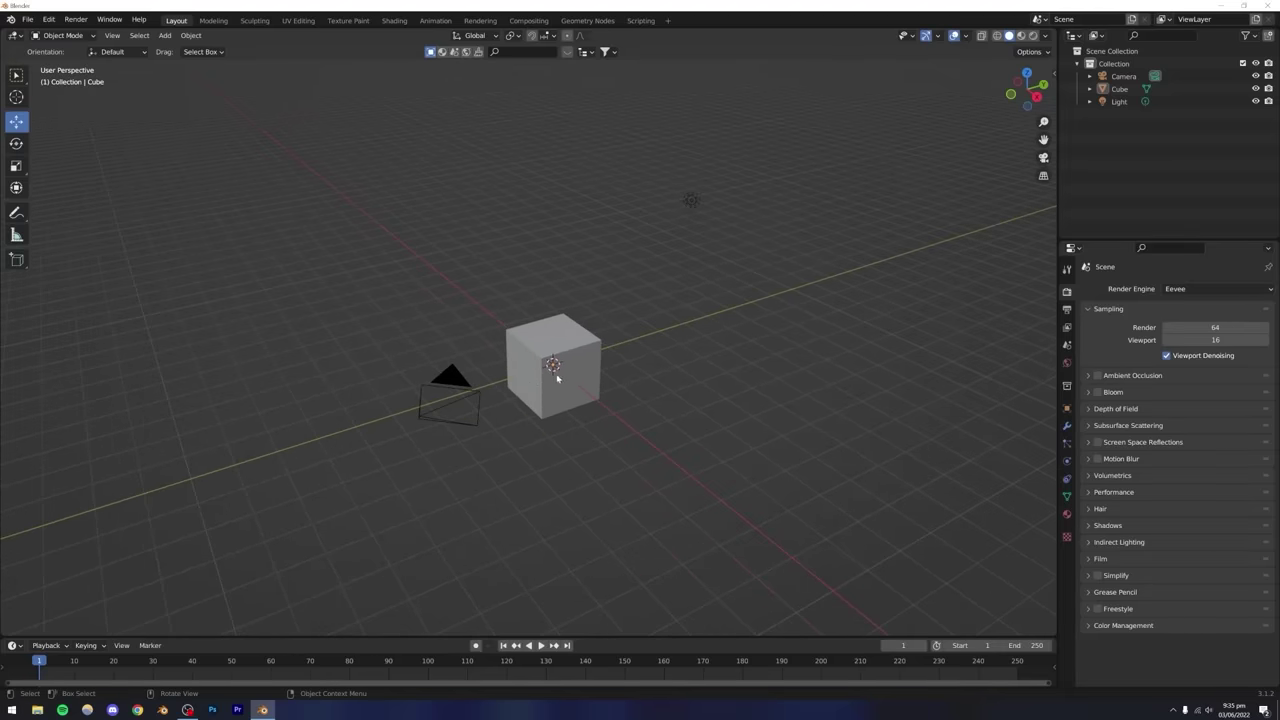
pyautogui.scroll(4, 557, 377)
pyautogui.scroll(-6, 557, 377)
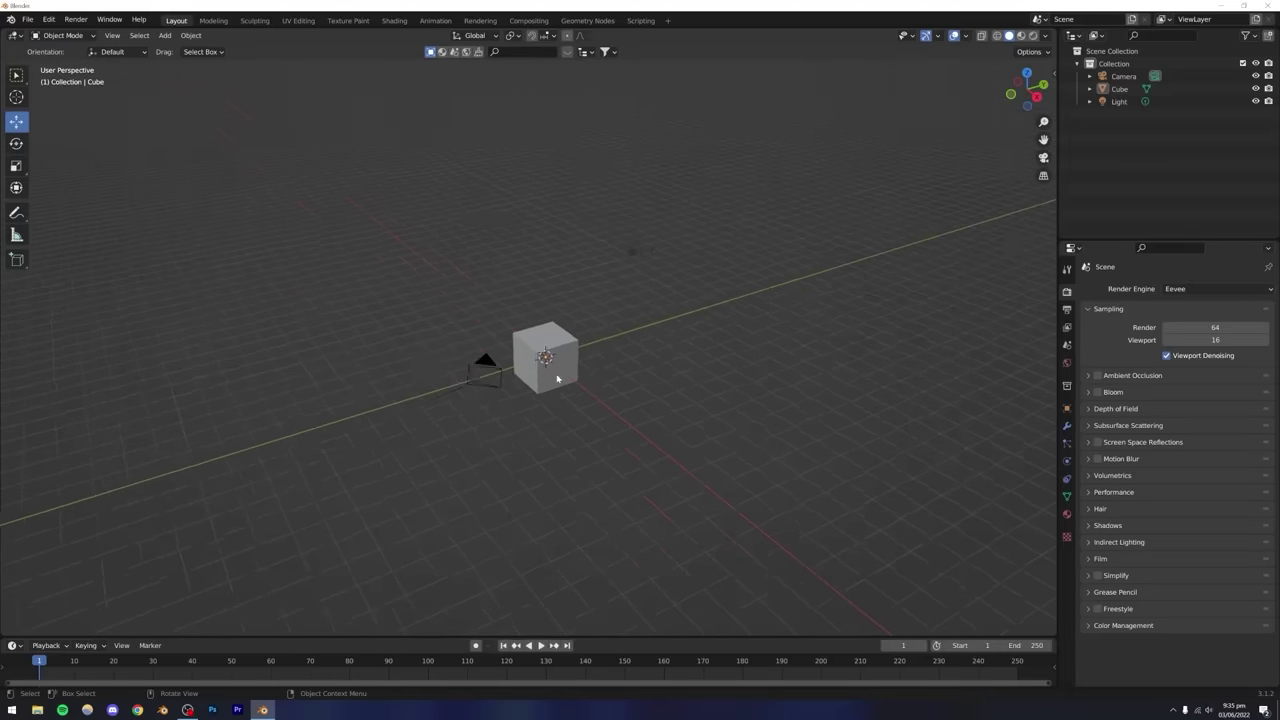
pyautogui.scroll(4, 557, 377)
pyautogui.scroll(-1, 557, 377)
pyautogui.scroll(-2, 557, 377)
pyautogui.scroll(3, 557, 377)
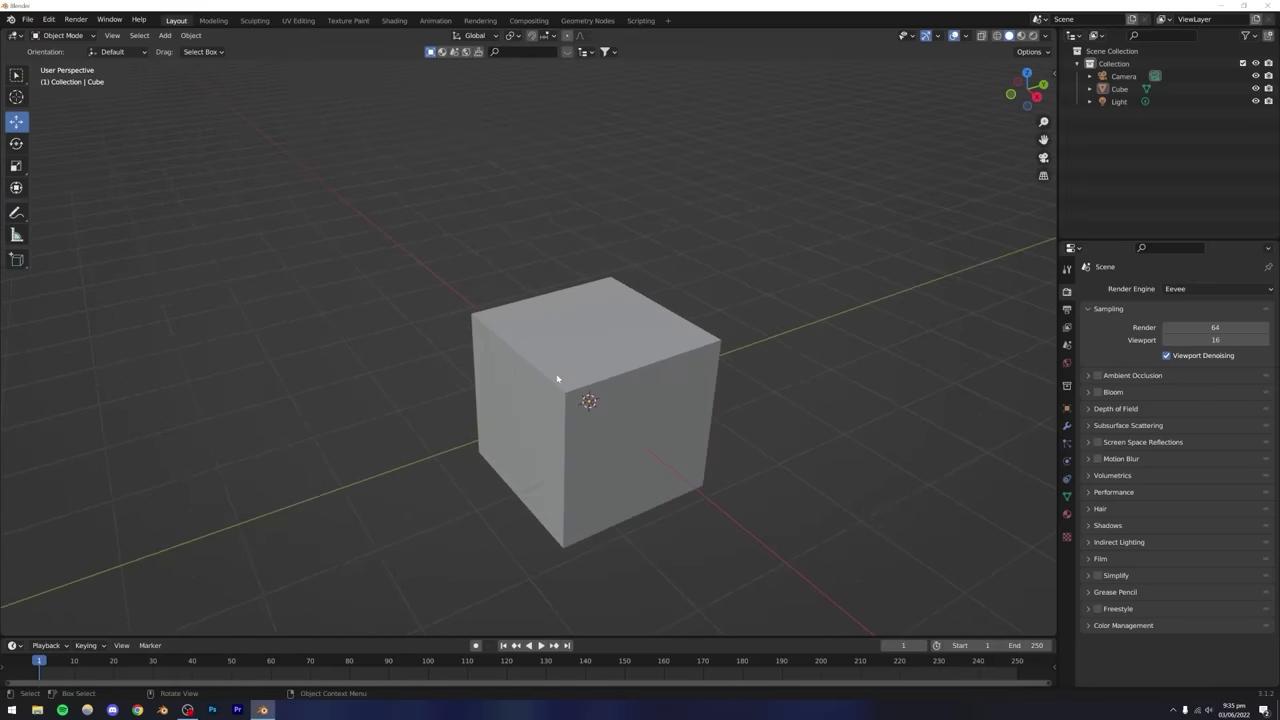
pyautogui.scroll(-3, 557, 377)
pyautogui.scroll(1, 557, 377)
pyautogui.scroll(1, 557, 377)
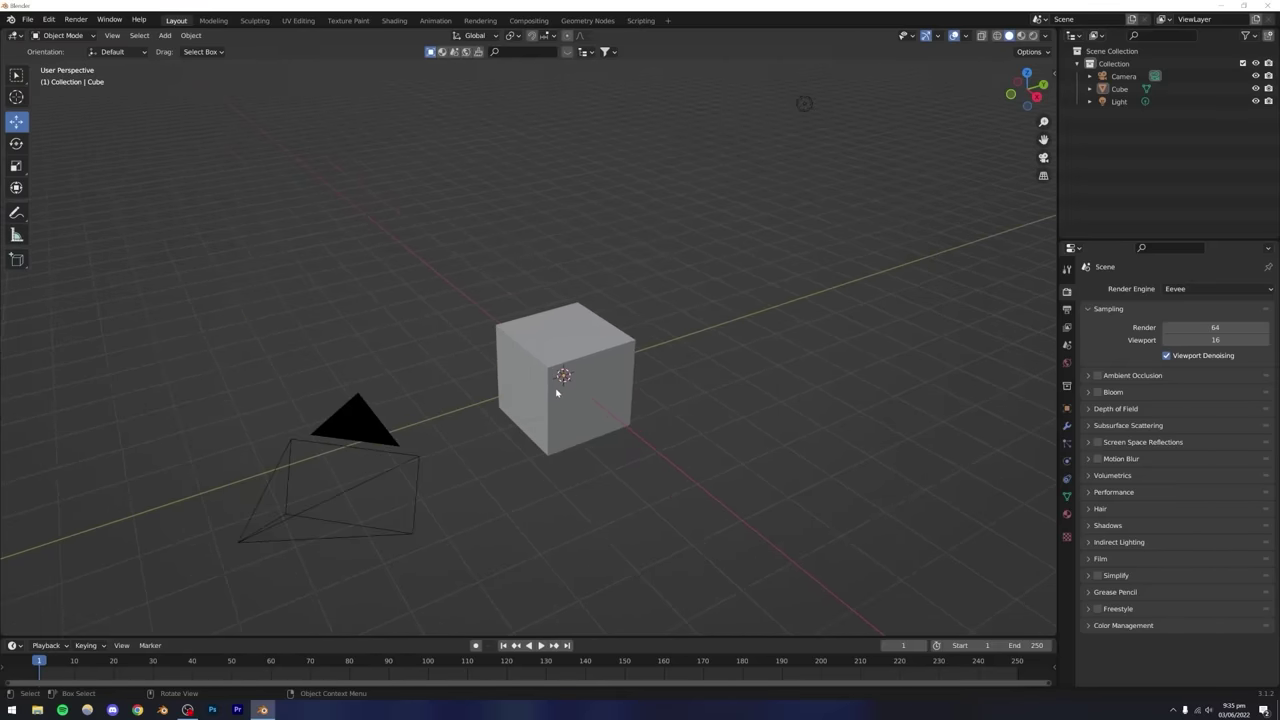
pyautogui.scroll(-3, 557, 393)
pyautogui.press('Left')
pyautogui.press('alt')
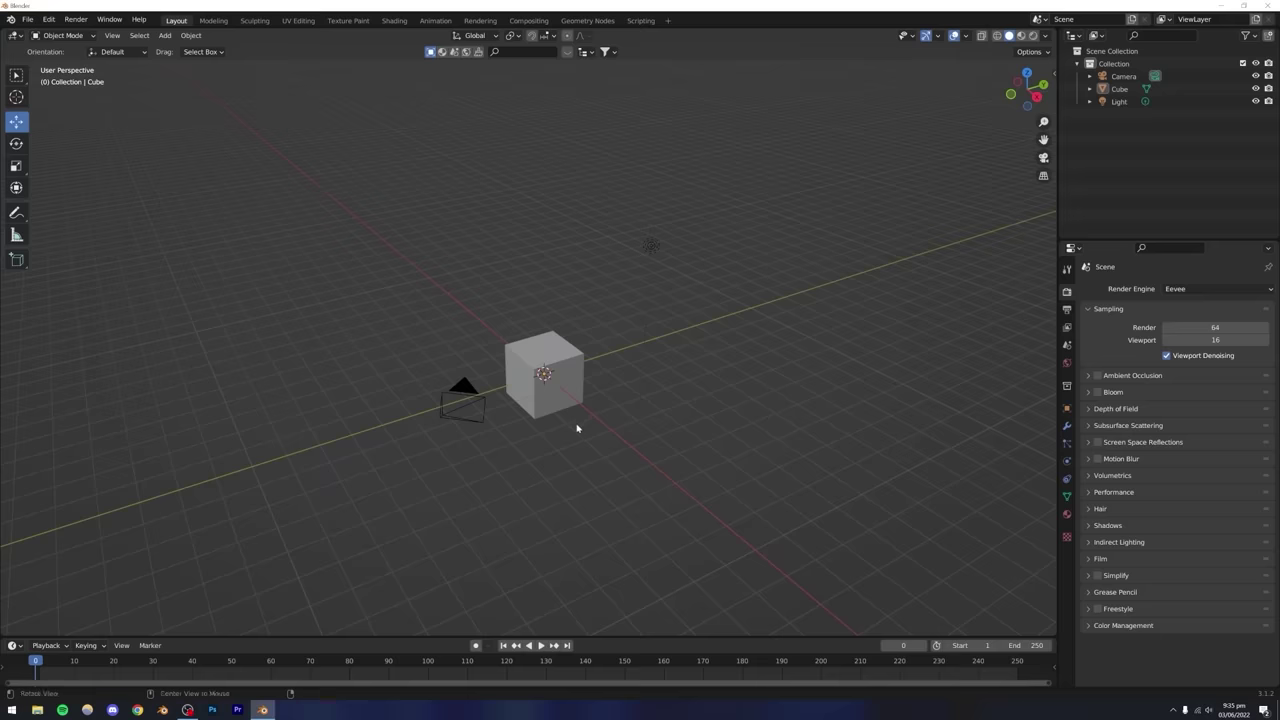
pyautogui.press('ctrl')
pyautogui.keyDown('ctrl'); pyautogui.moveTo(556, 467); pyautogui.dragTo(608, 435, button='middle'); pyautogui.keyUp('ctrl')
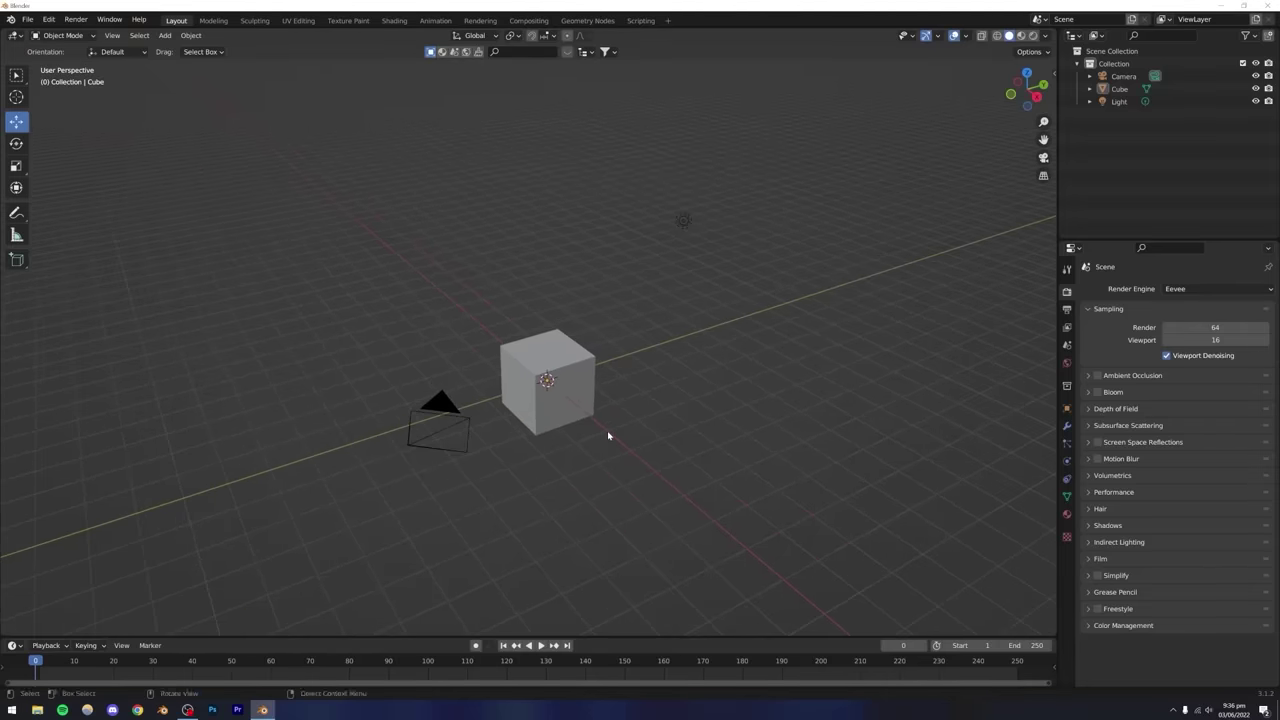
pyautogui.scroll(3, 608, 435)
pyautogui.scroll(-3, 608, 435)
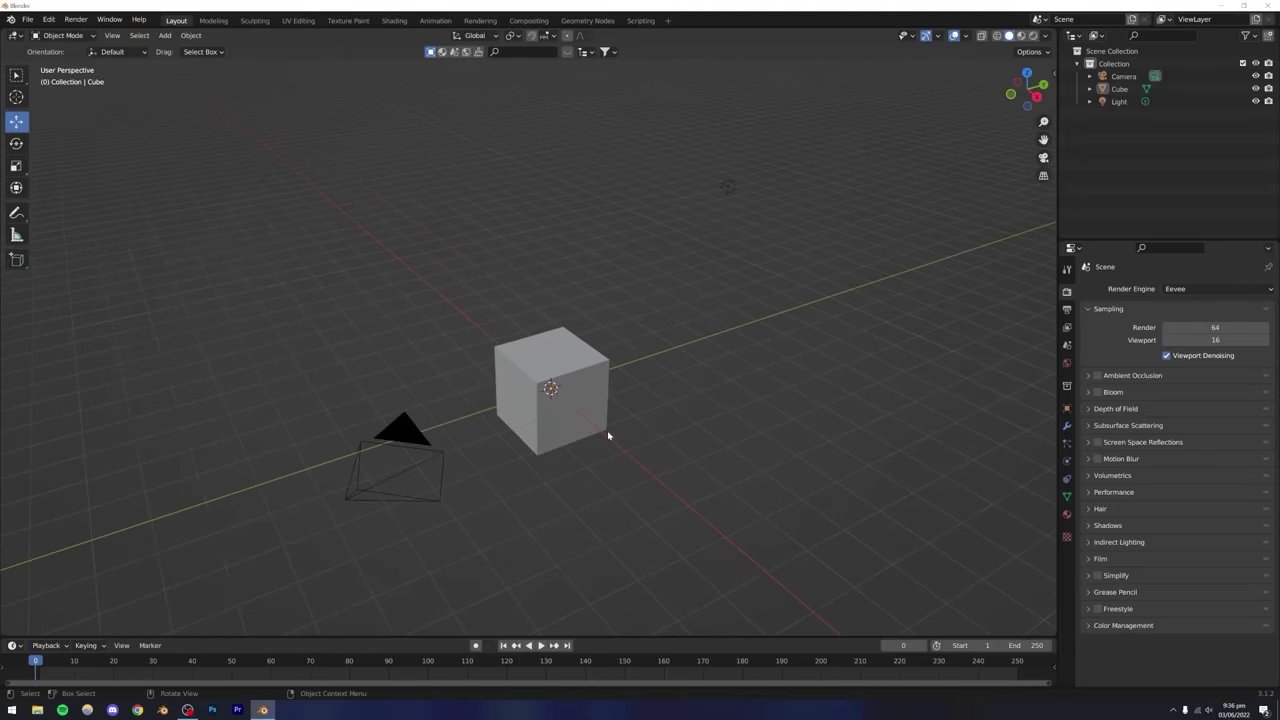
pyautogui.moveTo(601, 449); pyautogui.dragTo(518, 418, button='middle')
pyautogui.scroll(3, 514, 422)
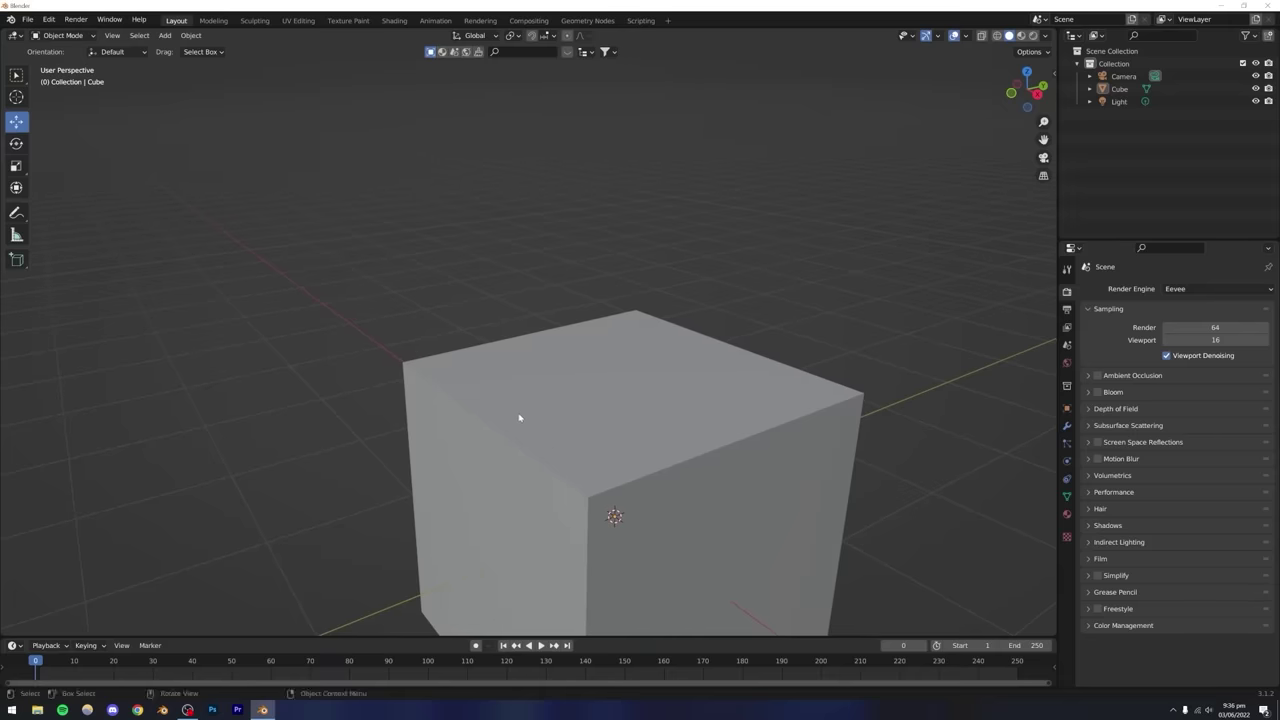
pyautogui.scroll(-10, 518, 418)
pyautogui.moveTo(597, 417); pyautogui.dragTo(569, 466, button='middle')
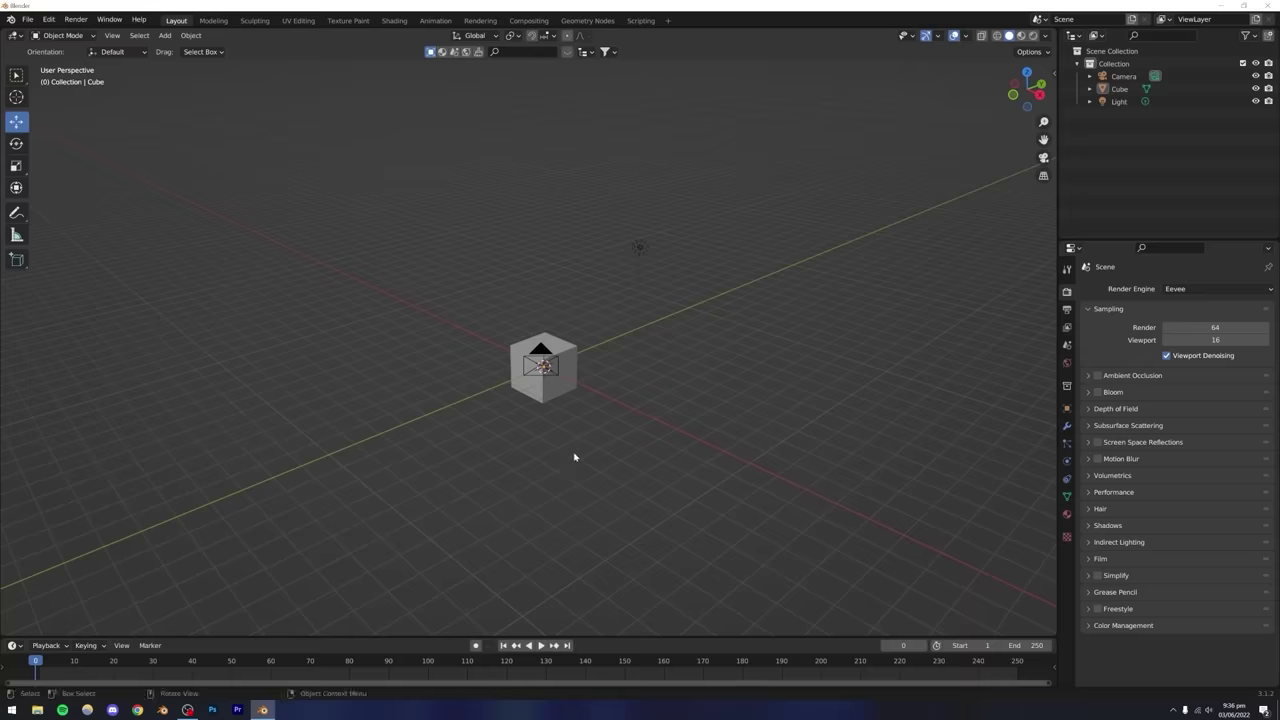
pyautogui.moveTo(820, 334); pyautogui.dragTo(680, 470, button='middle')
pyautogui.scroll(6, 540, 466)
pyautogui.scroll(-5, 570, 447)
pyautogui.scroll(4, 540, 457)
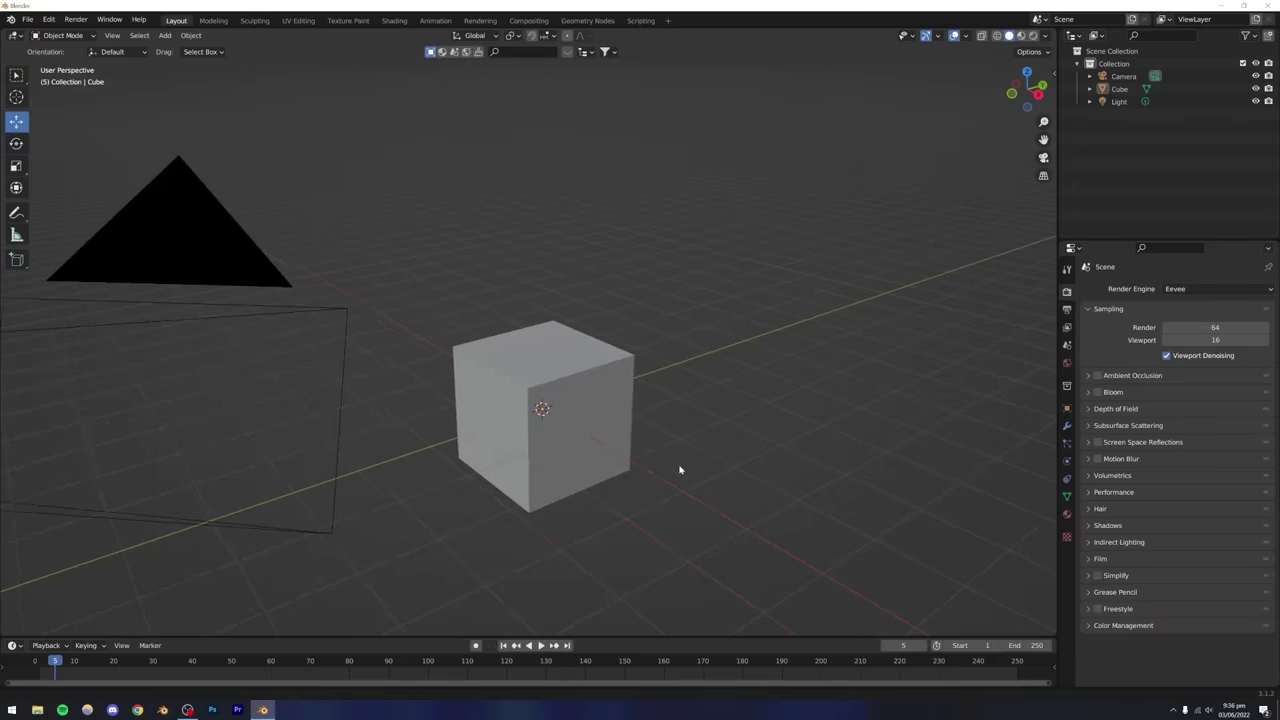
pyautogui.keyDown('alt'); pyautogui.scroll(-5, 594, 466); pyautogui.keyUp('alt')
pyautogui.scroll(3, 594, 466)
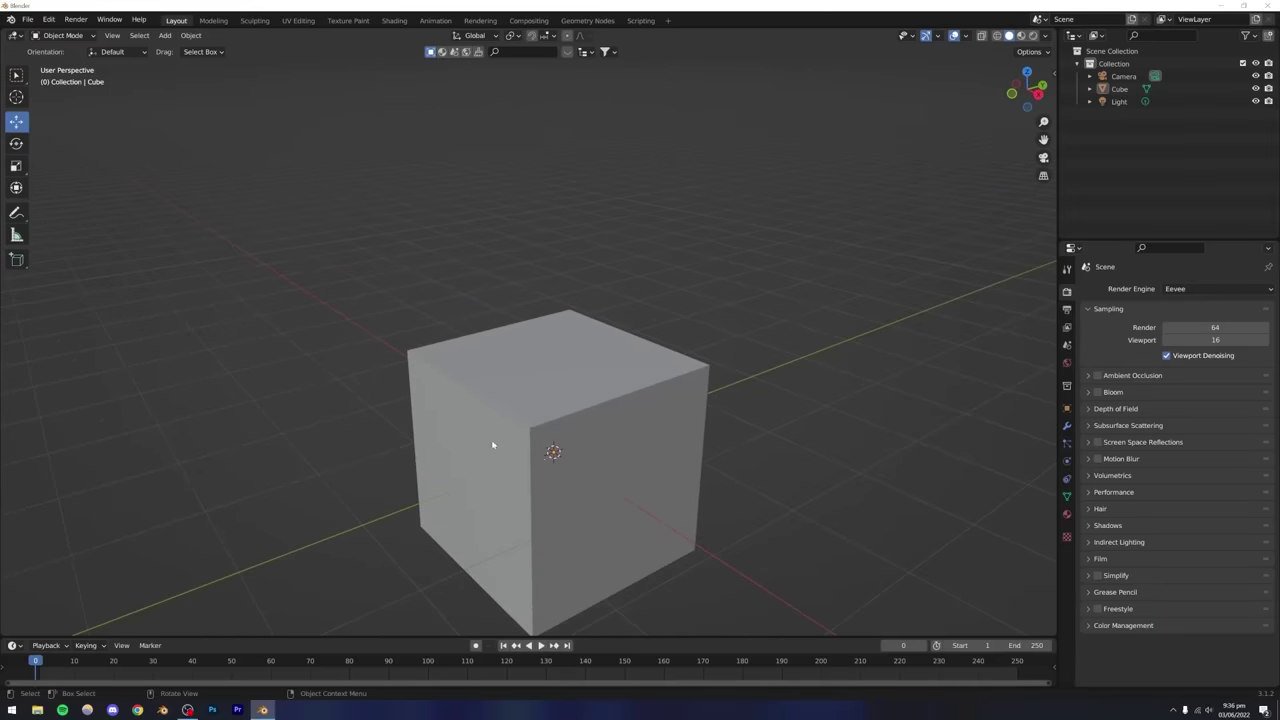
pyautogui.scroll(-5, 491, 430)
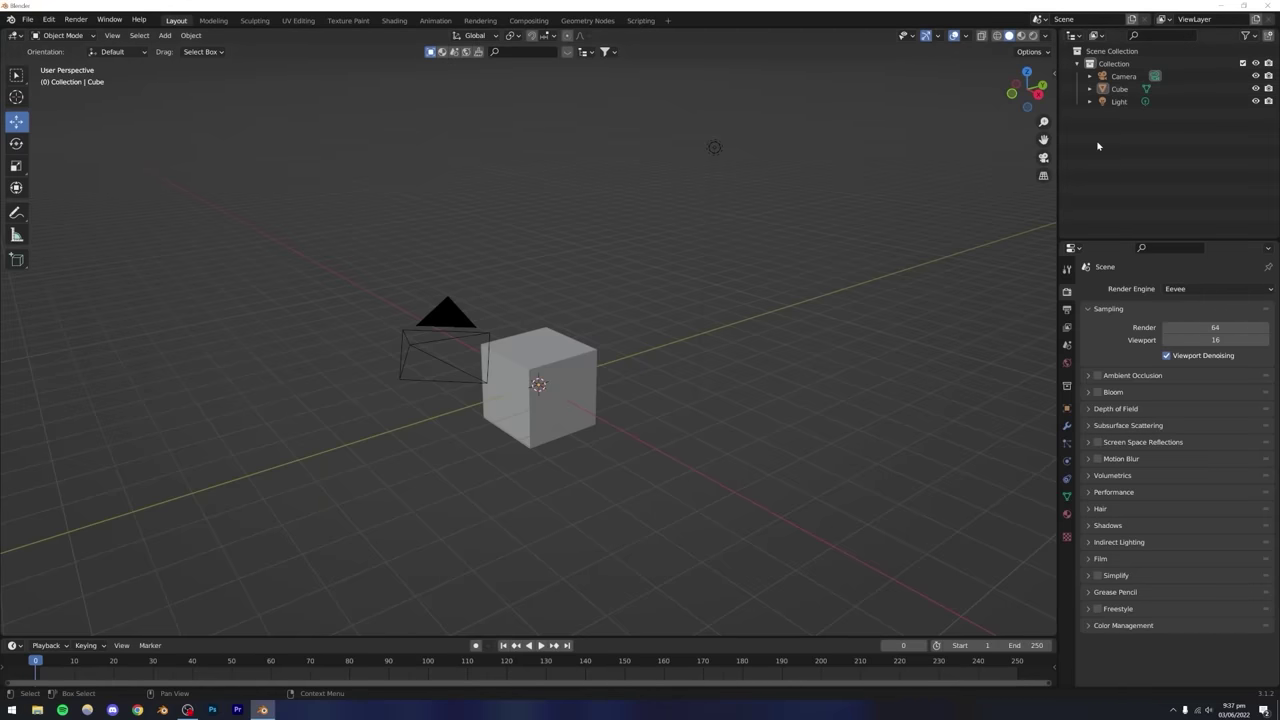
pyautogui.scroll(-4, 540, 345)
pyautogui.scroll(4, 545, 350)
pyautogui.moveTo(555, 370)
pyautogui.mouseDown(button='middle')
pyautogui.moveTo(523, 391)
pyautogui.moveTo(545, 377)
pyautogui.mouseUp(button='middle')
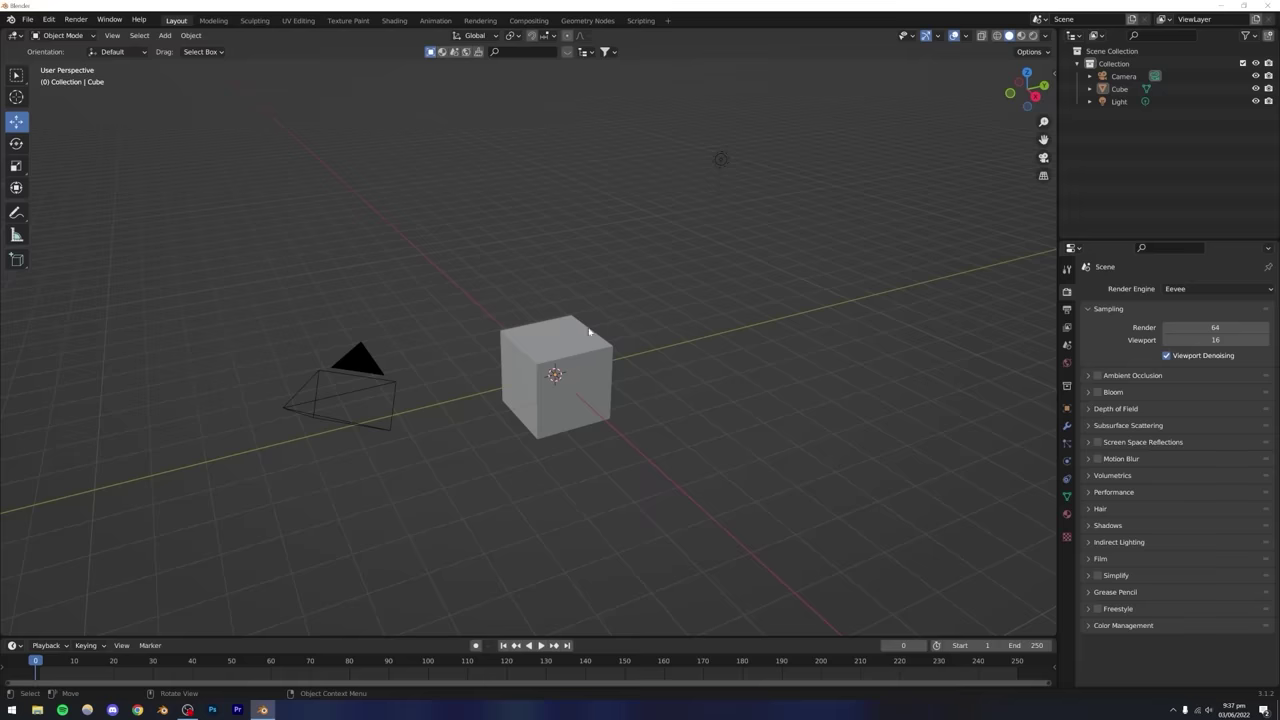
pyautogui.scroll(-3, 589, 334)
pyautogui.keyDown('shift'); pyautogui.moveTo(486, 369); pyautogui.dragTo(573, 282, button='middle'); pyautogui.keyUp('shift')
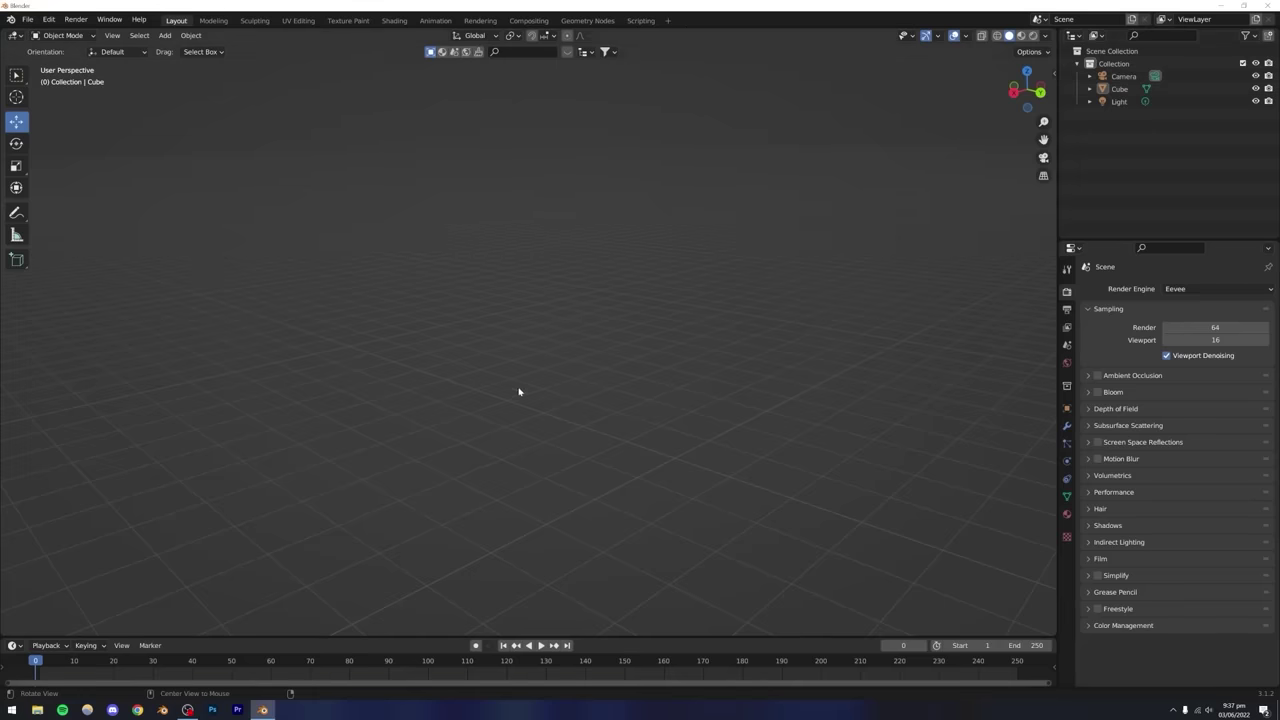
pyautogui.moveTo(520, 391); pyautogui.dragTo(440, 352, button='middle')
pyautogui.press('space')
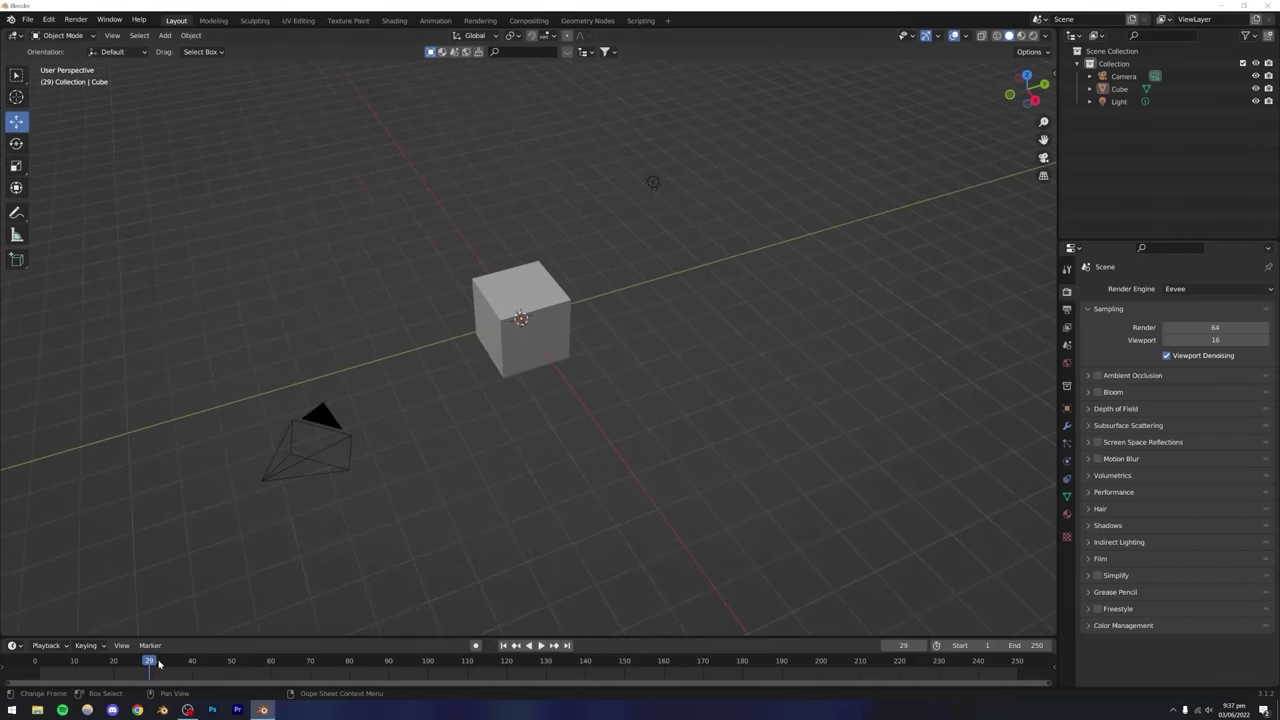
pyautogui.moveTo(152, 663); pyautogui.dragTo(33, 663)
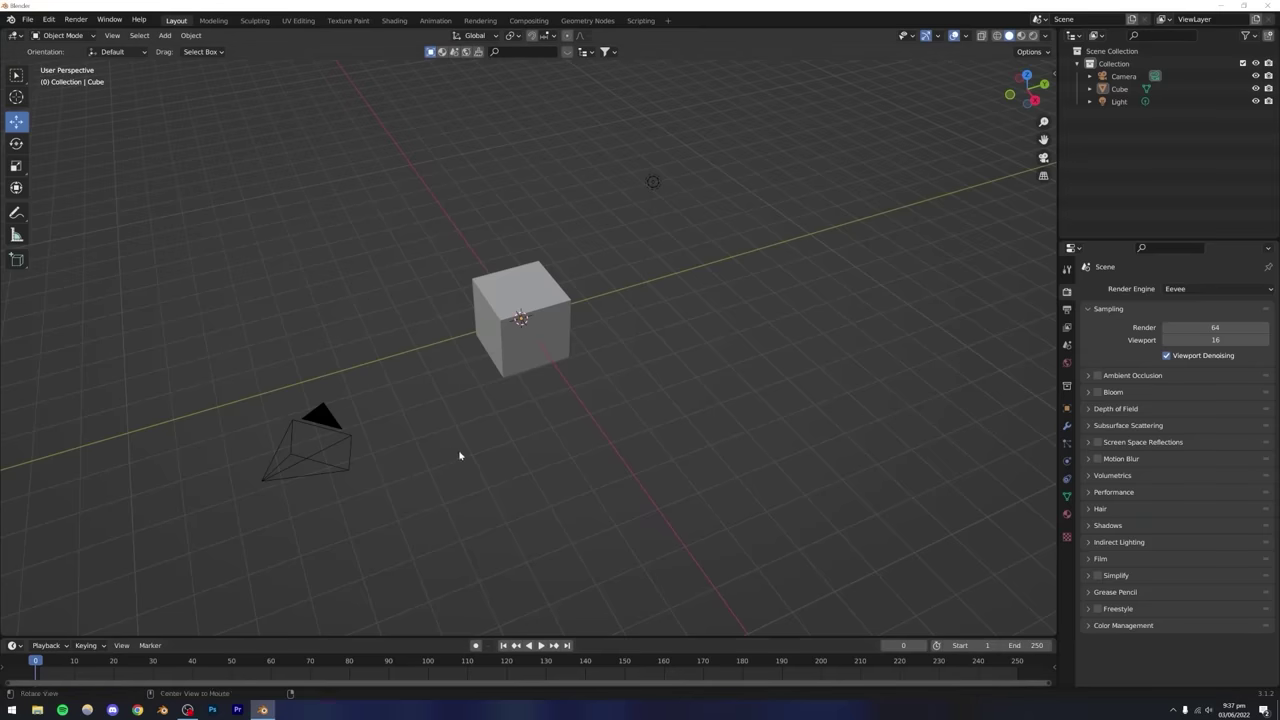
pyautogui.moveTo(457, 451); pyautogui.dragTo(536, 364, button='middle')
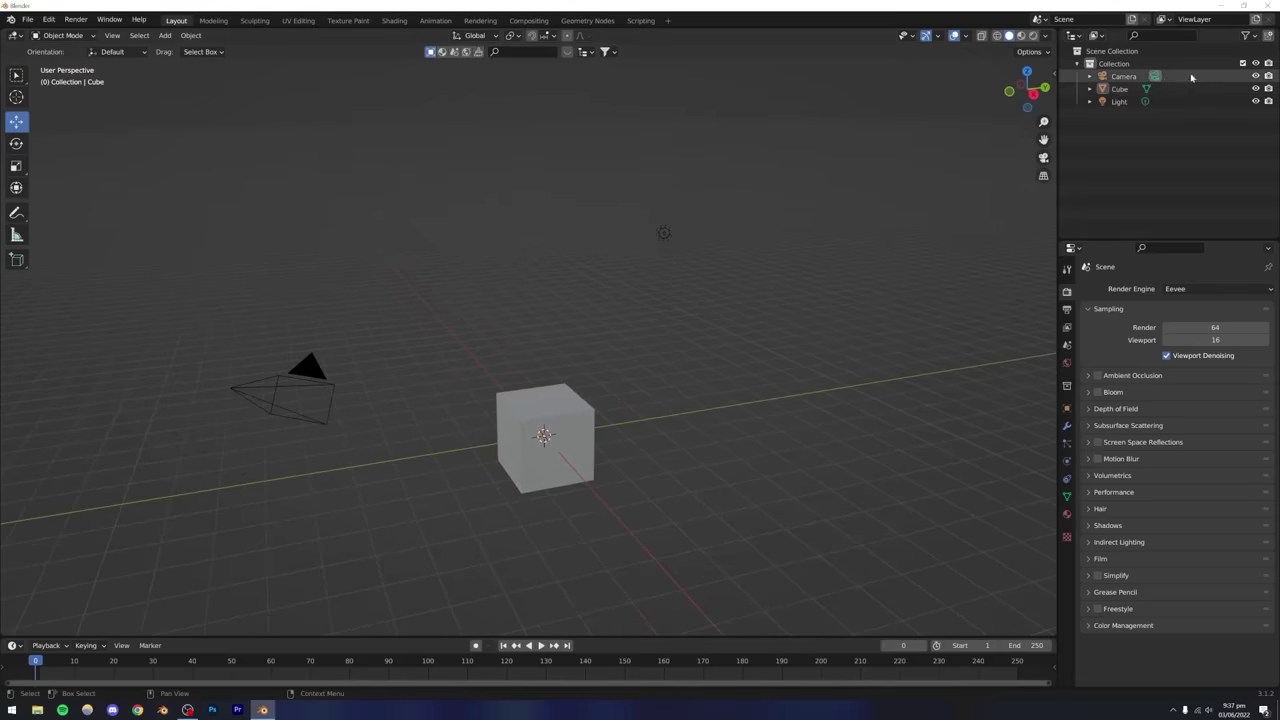
# Select the camera and raise it along the blue Z axis.
pyautogui.click(1120, 76)
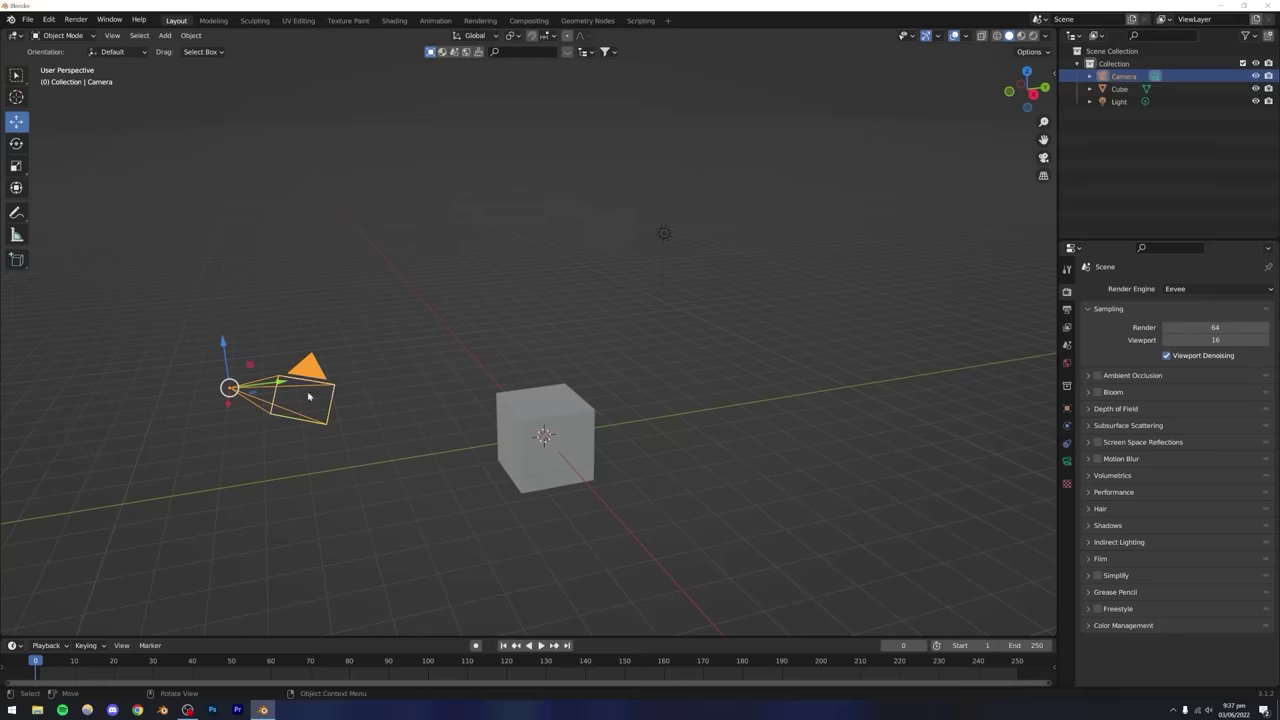
pyautogui.moveTo(229, 364); pyautogui.dragTo(317, 350)
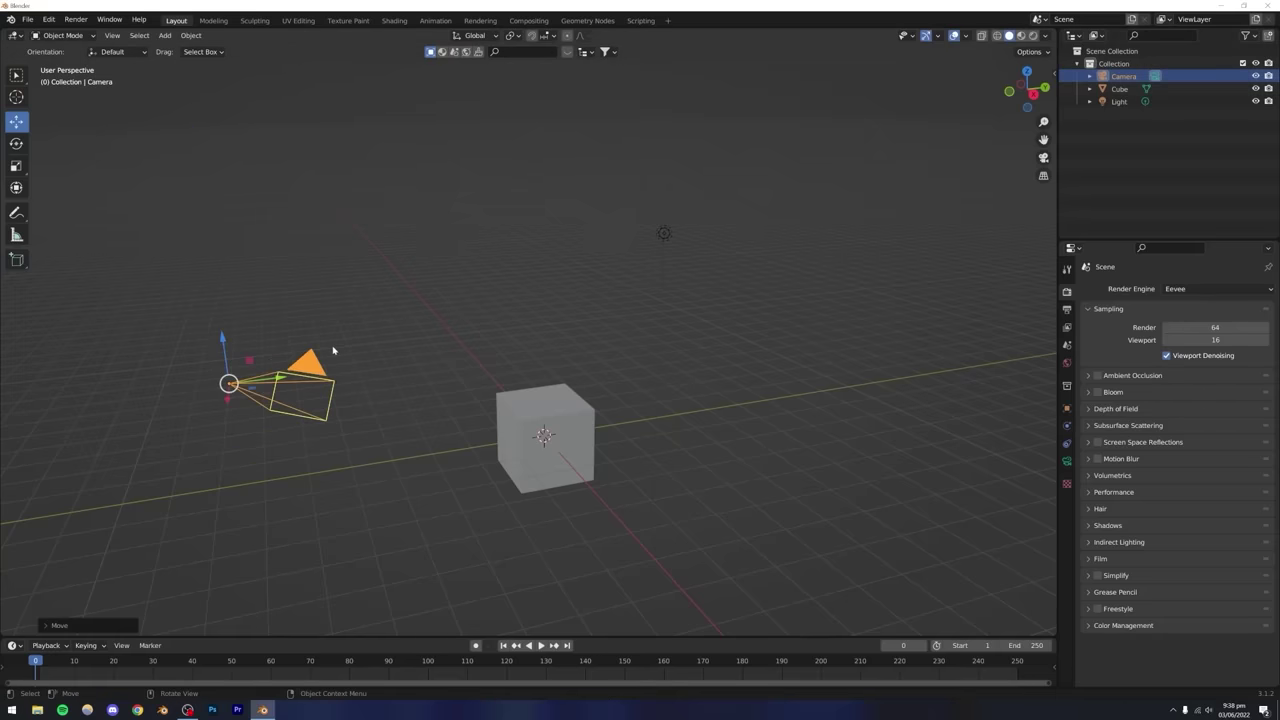
pyautogui.moveTo(400, 385); pyautogui.dragTo(415, 358, button='middle')
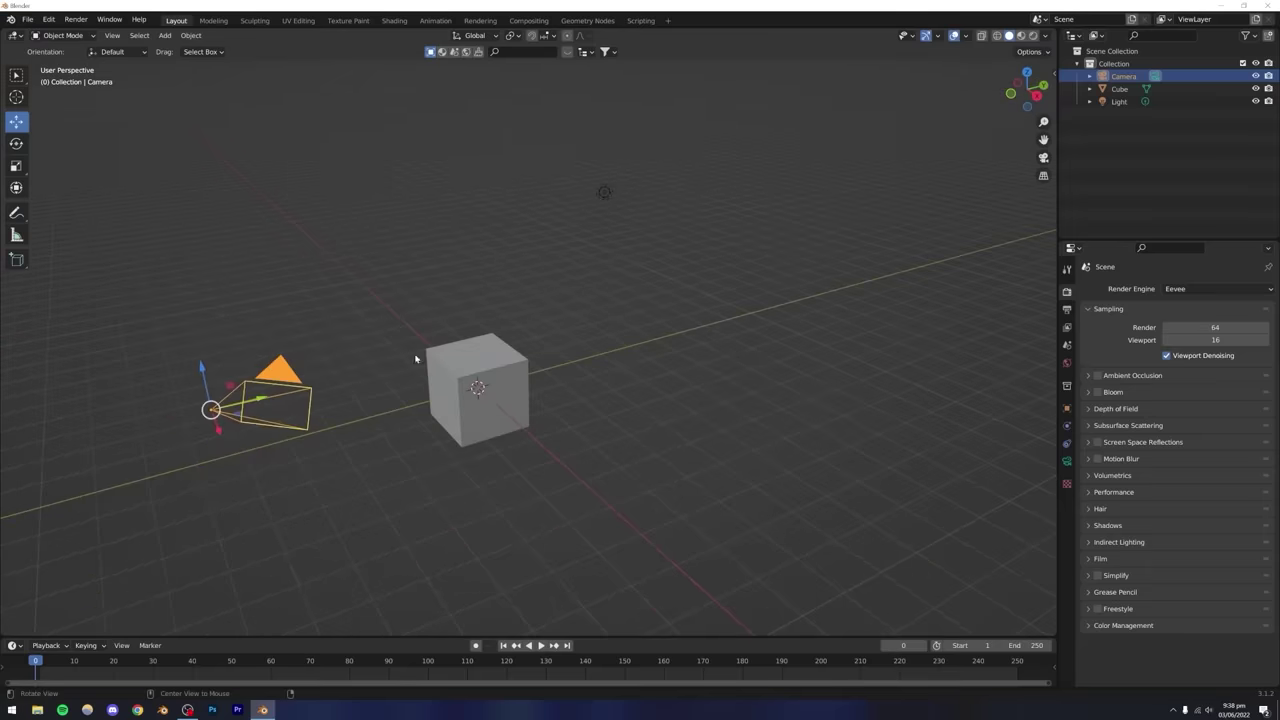
pyautogui.click(151, 449)
# Select the light, then the cube, and deselect everything.
pyautogui.click(606, 192)
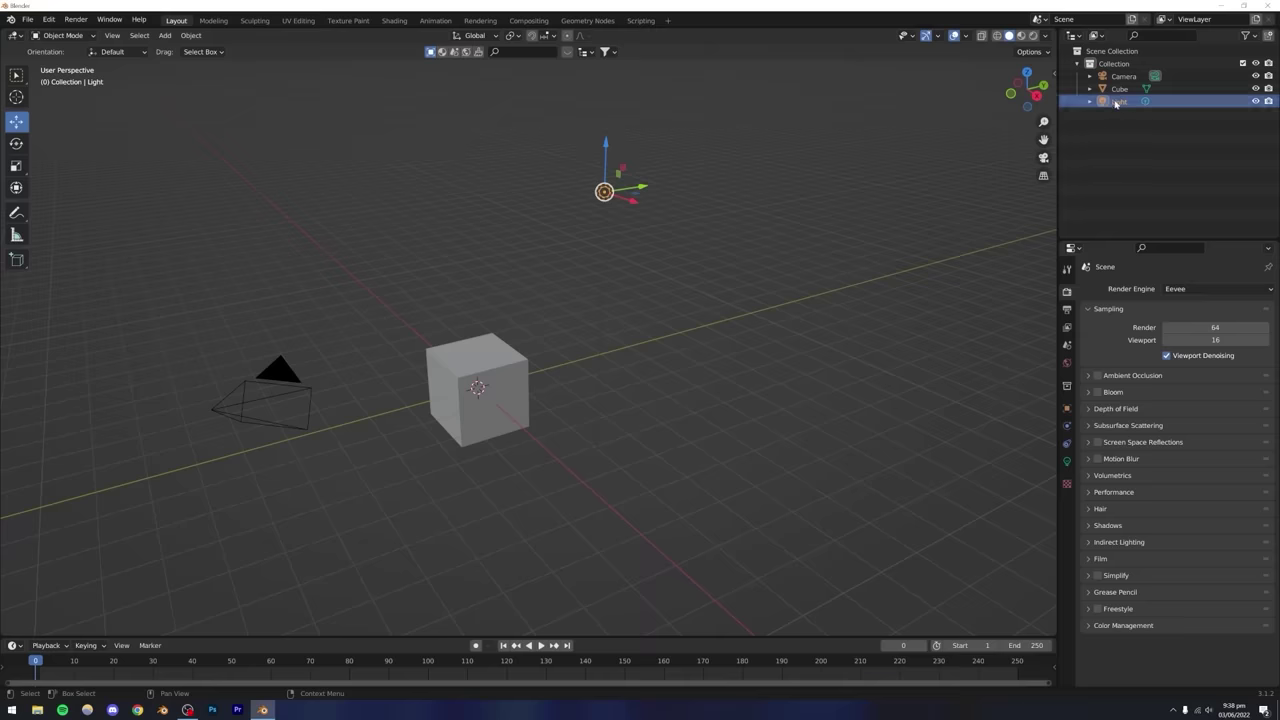
pyautogui.click(472, 410)
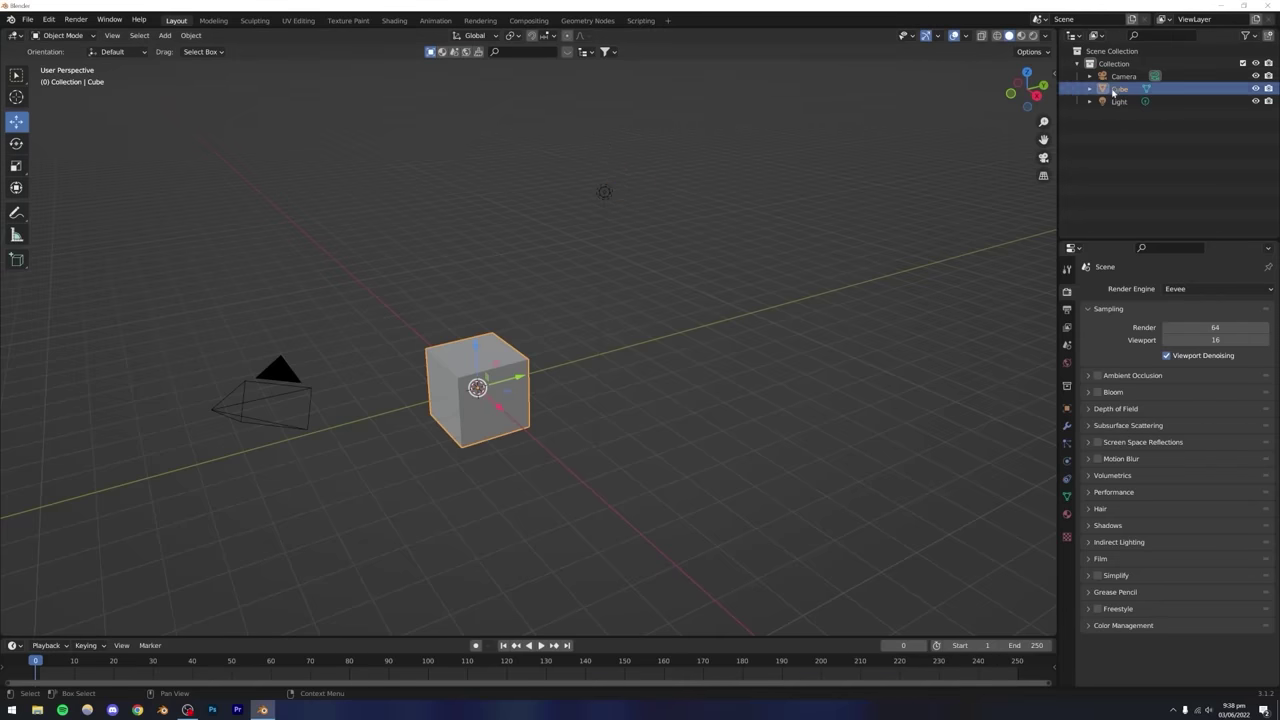
pyautogui.click(855, 225)
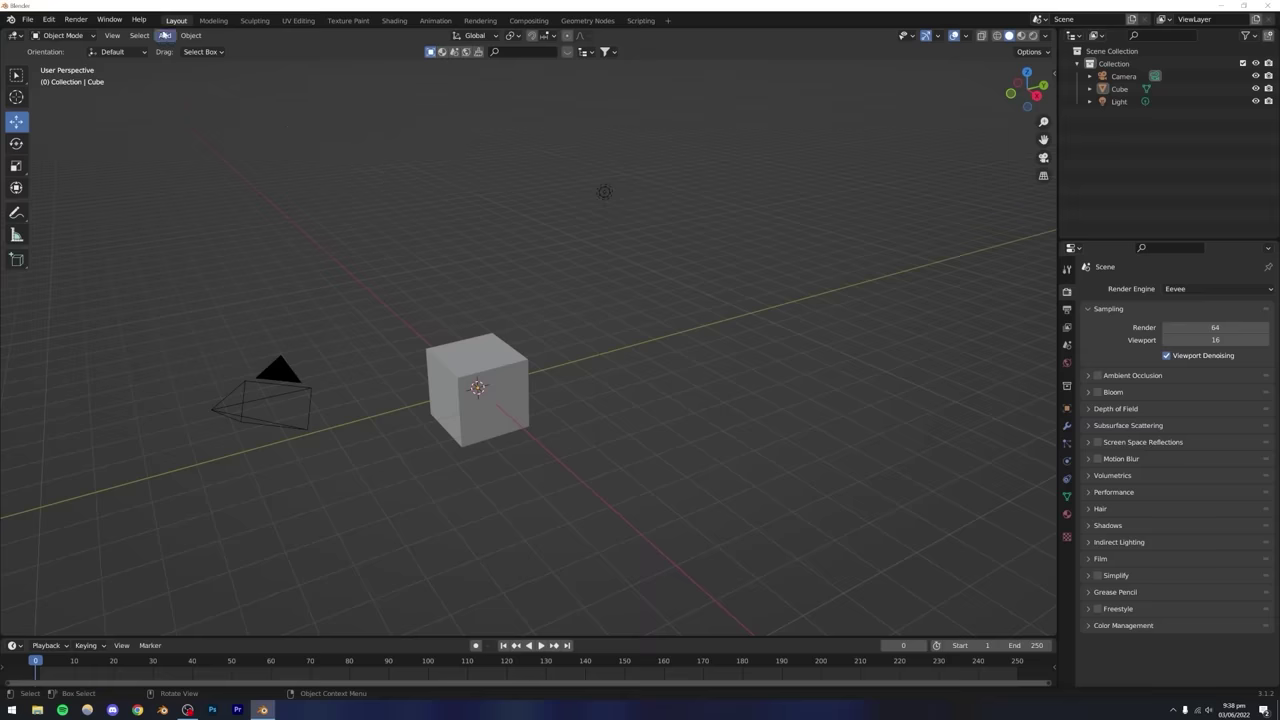
pyautogui.click(165, 35)
pyautogui.moveTo(245, 55)
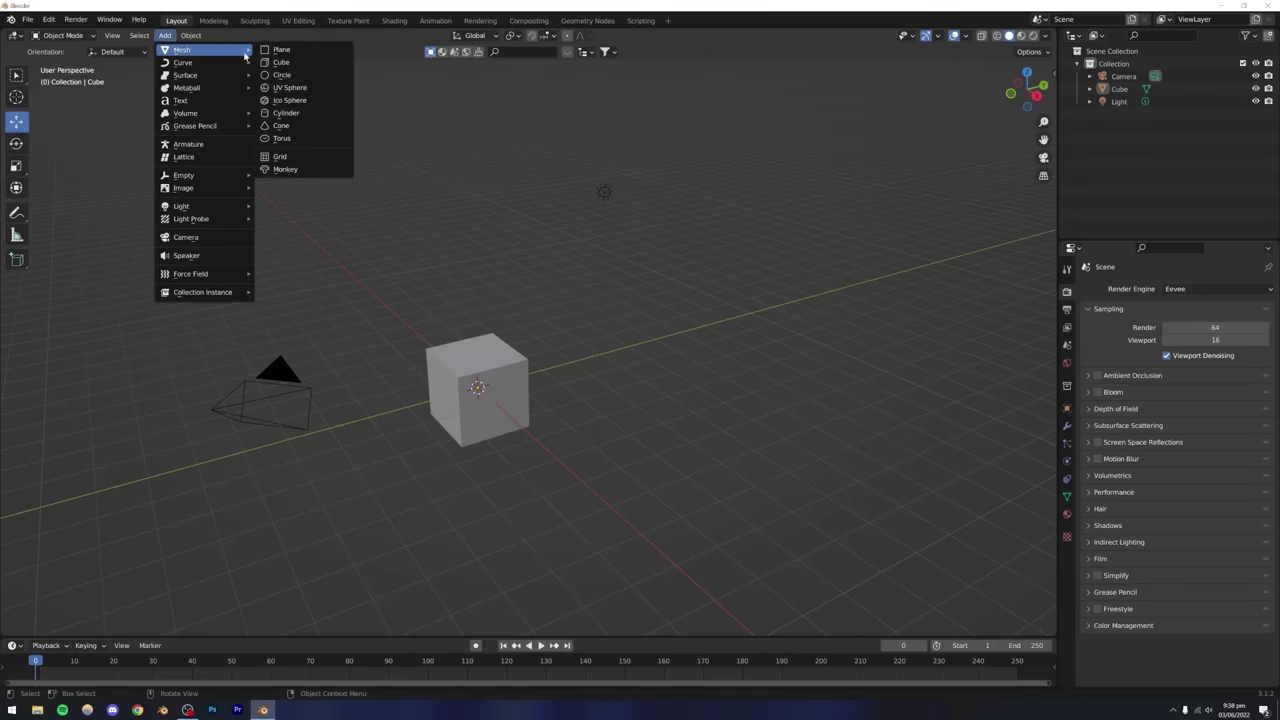
pyautogui.click(286, 87)
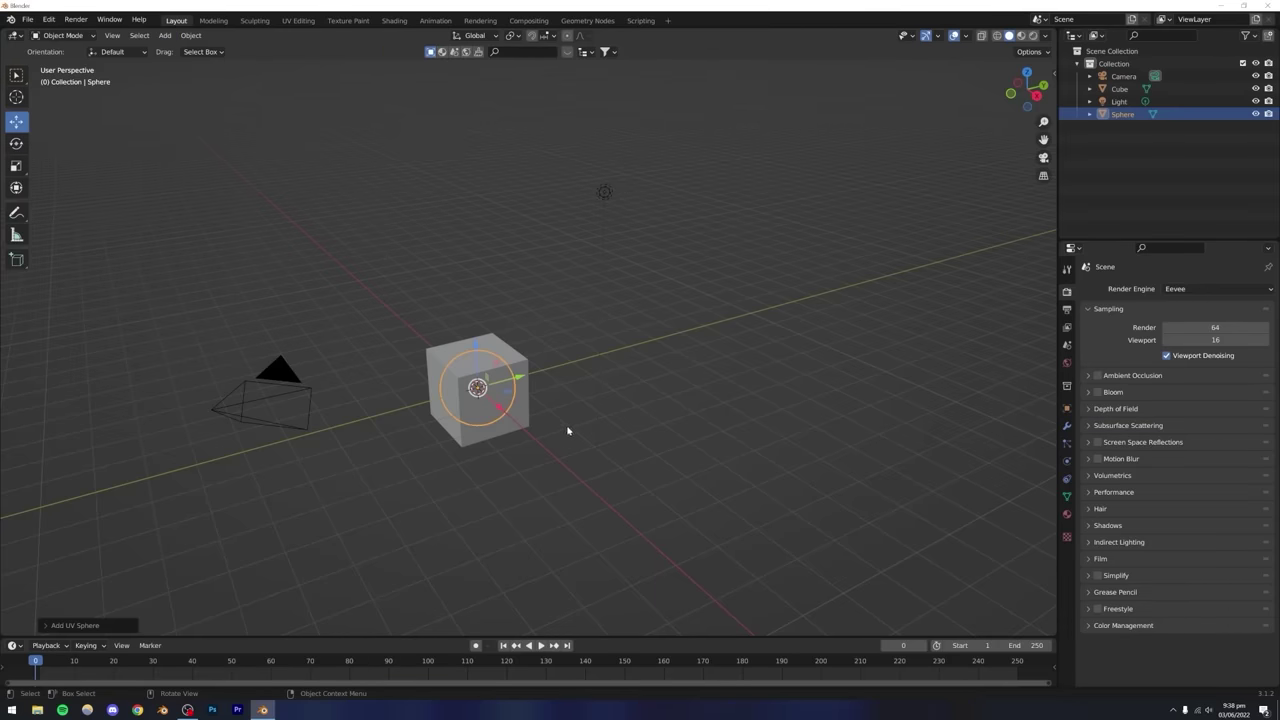
pyautogui.press('g')
pyautogui.press('z')
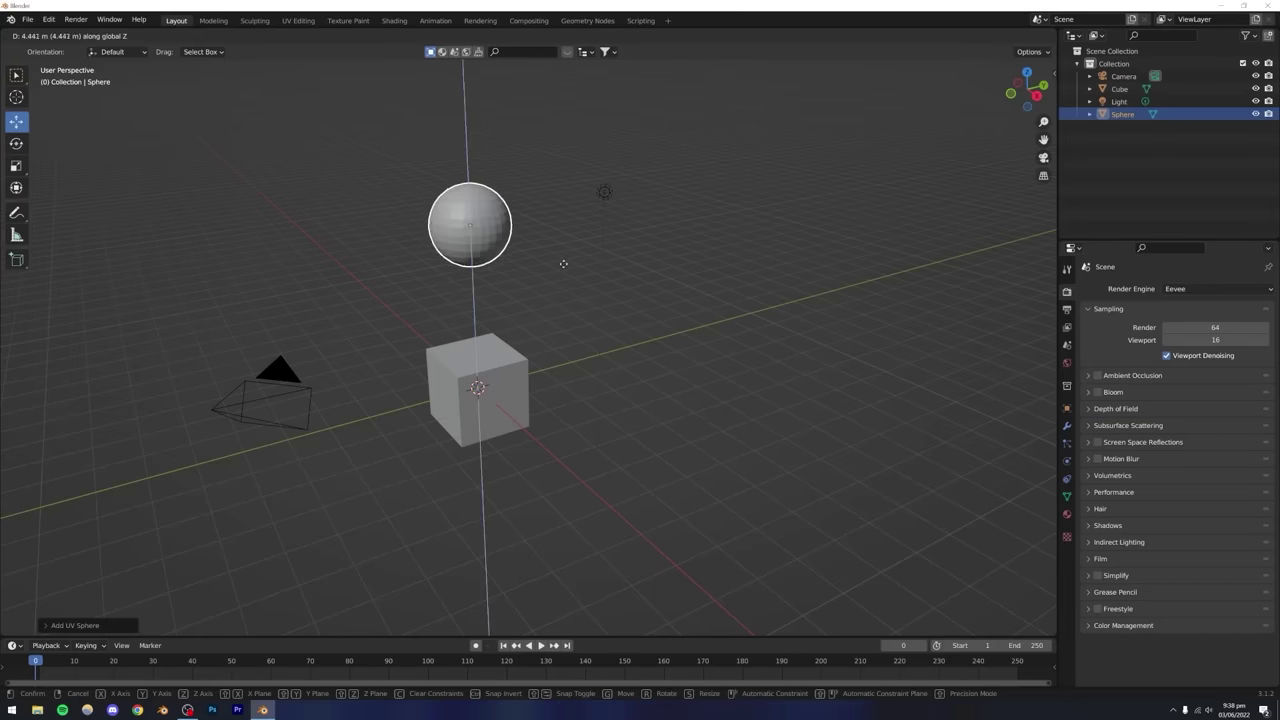
pyautogui.click(563, 261)
pyautogui.click(325, 279)
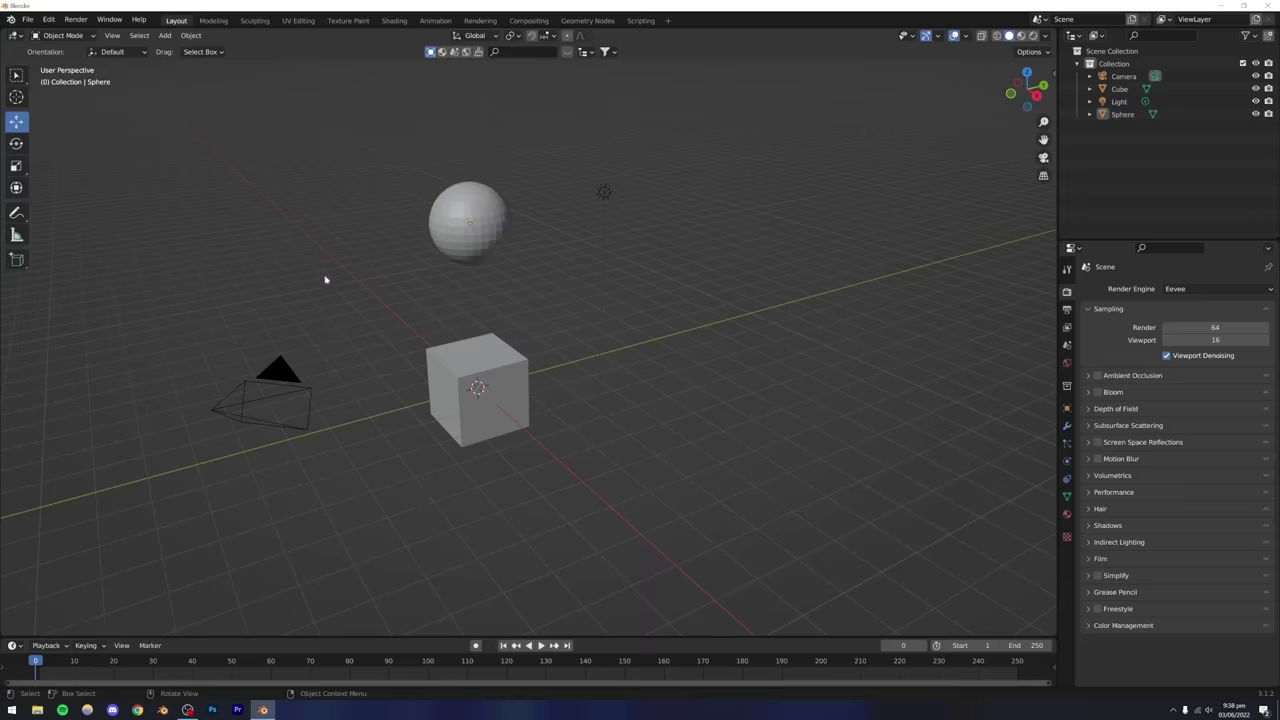
pyautogui.click(478, 238)
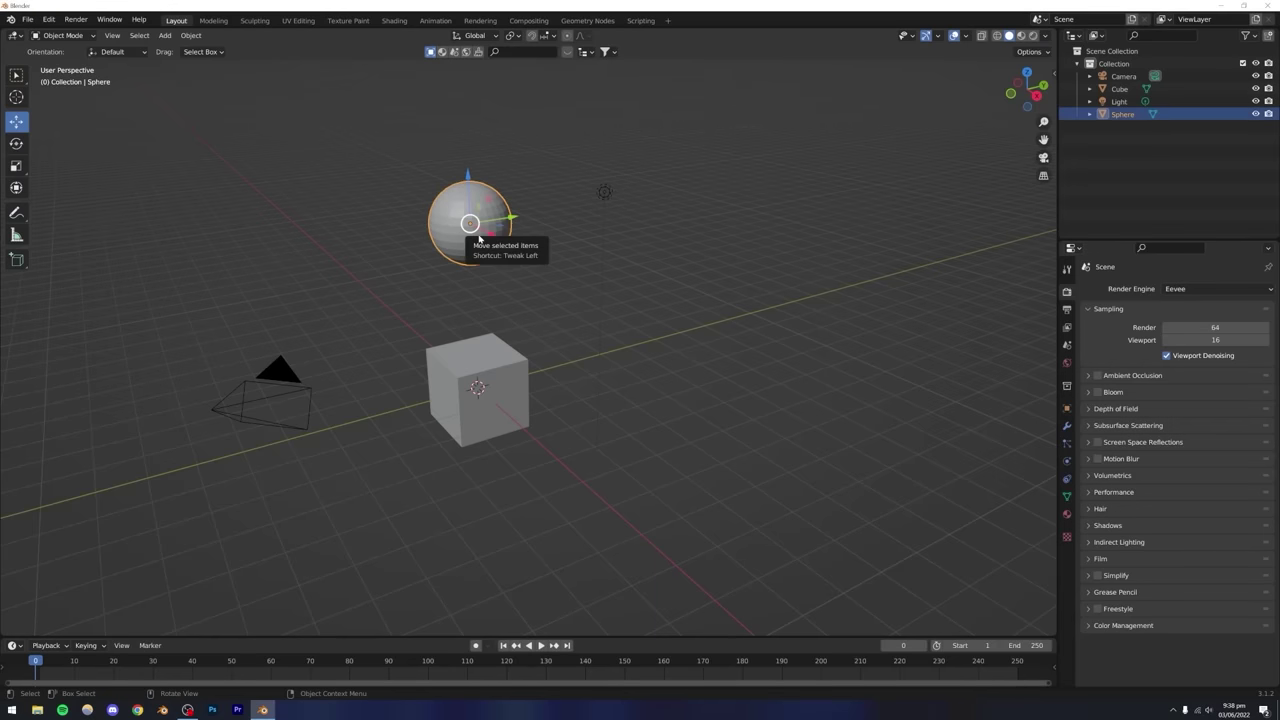
pyautogui.press('Delete')
# Cancel the file dialog and bring up the Add > Mesh primitives list.
pyautogui.hotkey('ctrl', 'o')
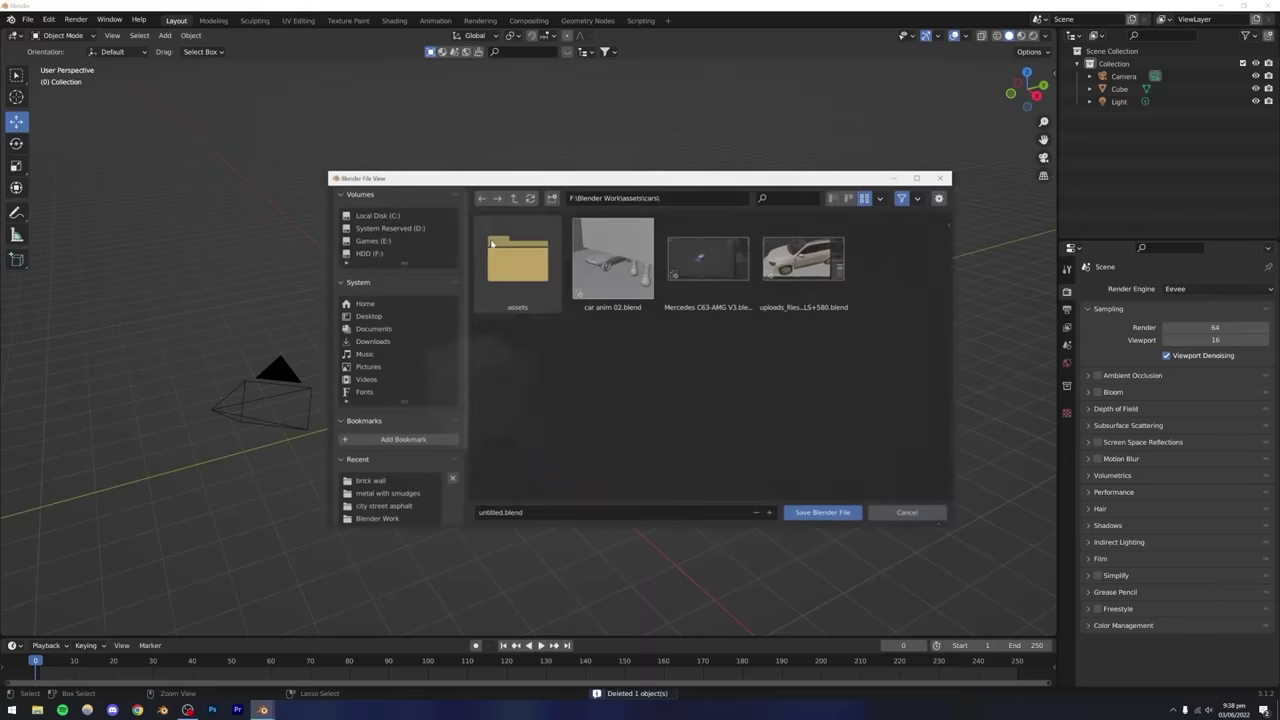
pyautogui.click(903, 511)
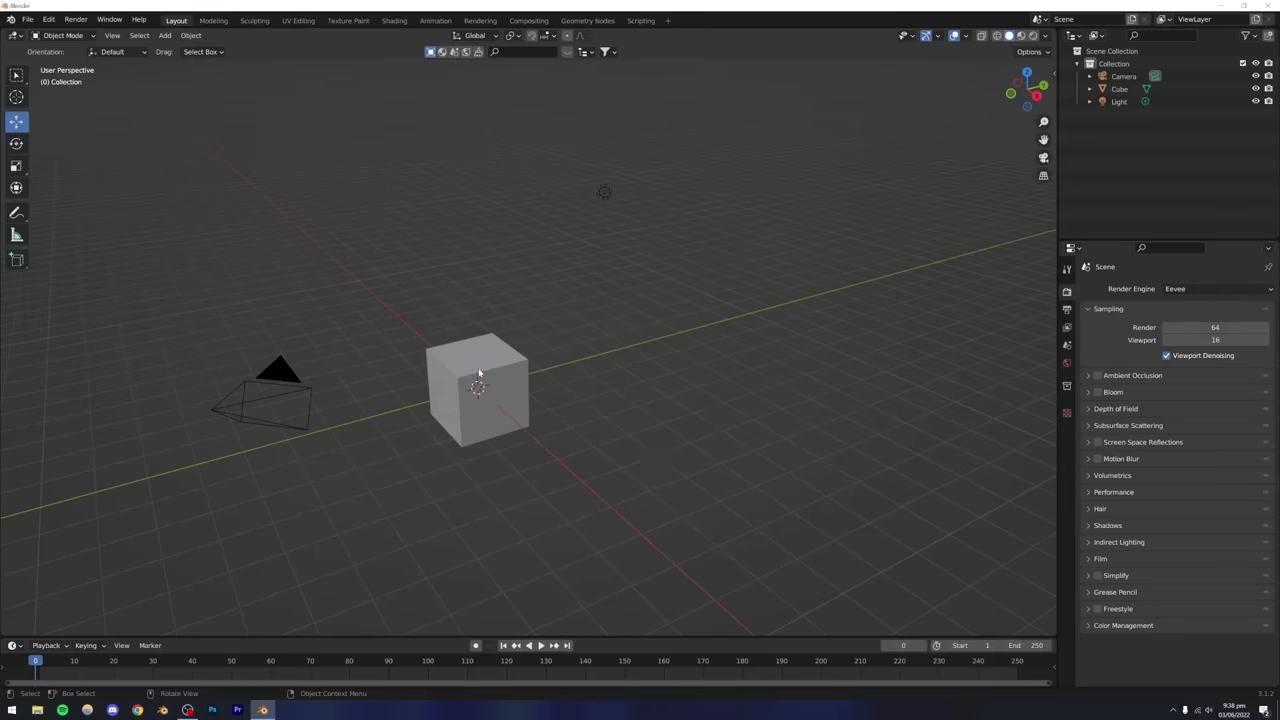
pyautogui.click(165, 37)
pyautogui.moveTo(178, 50)
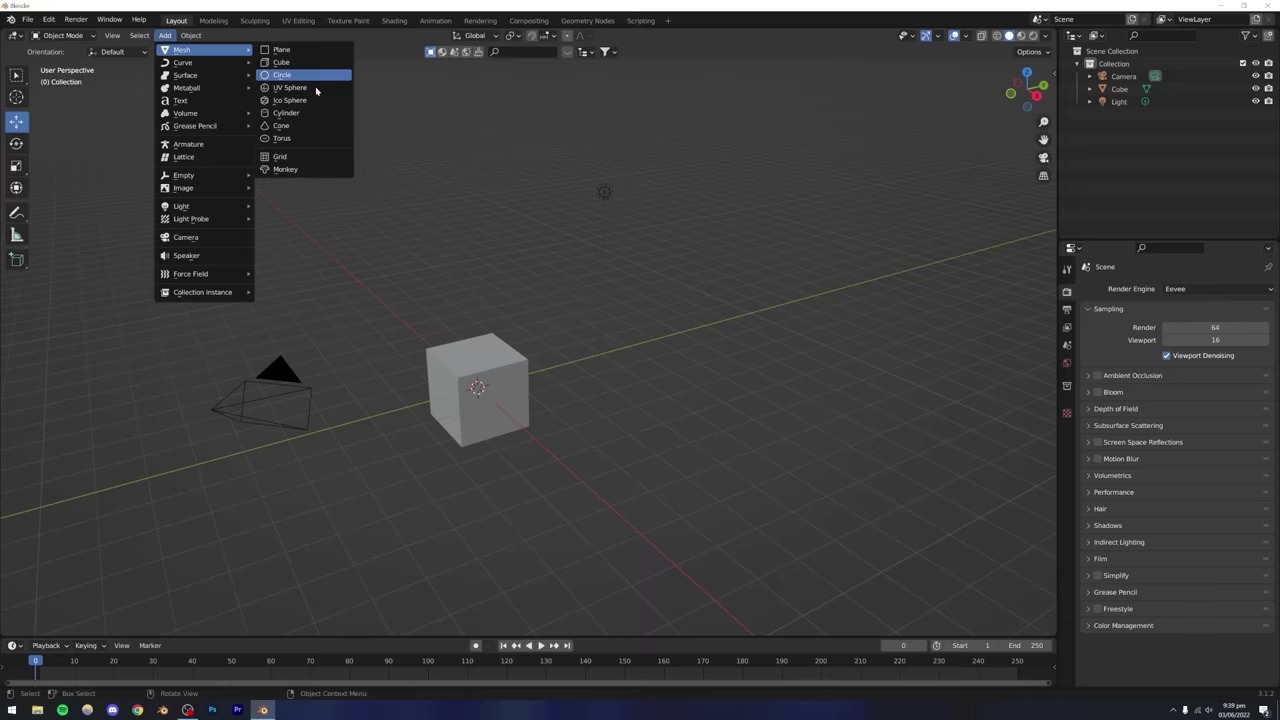
# Add a new cube and move it straight up along Z above the original.
pyautogui.click(284, 62)
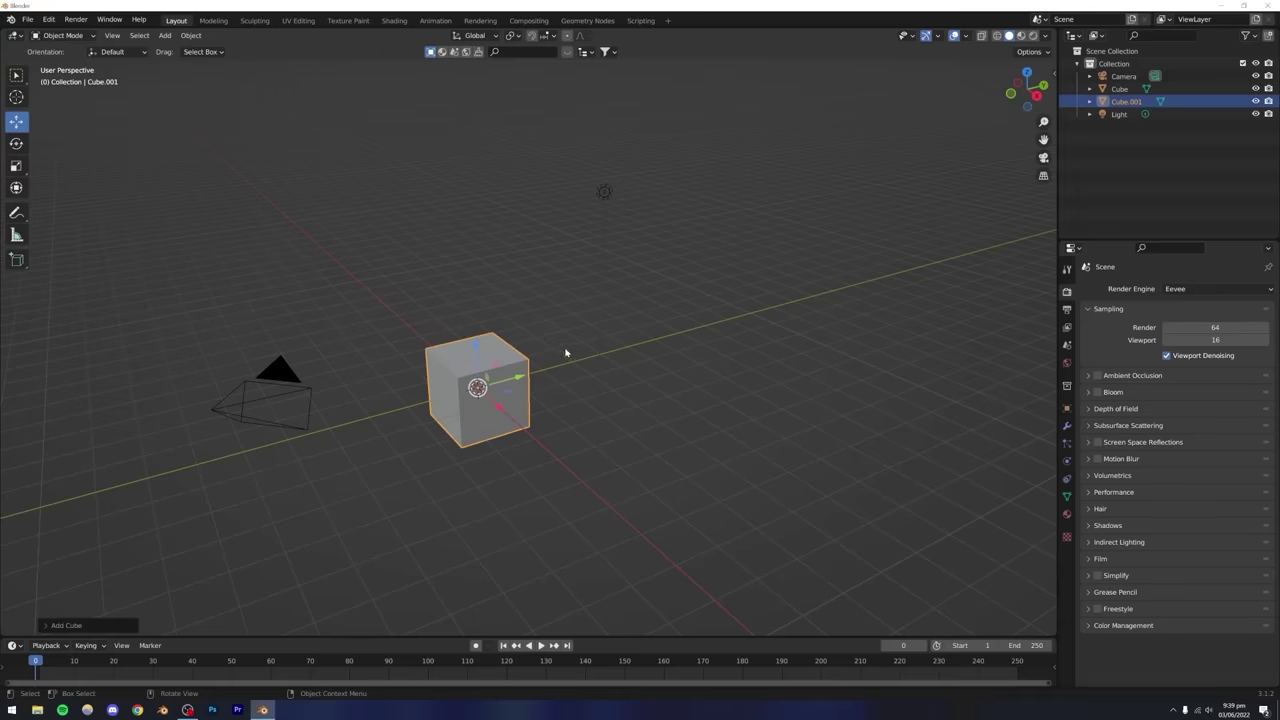
pyautogui.press('g')
pyautogui.press('z')
pyautogui.click(551, 217)
pyautogui.click(569, 286)
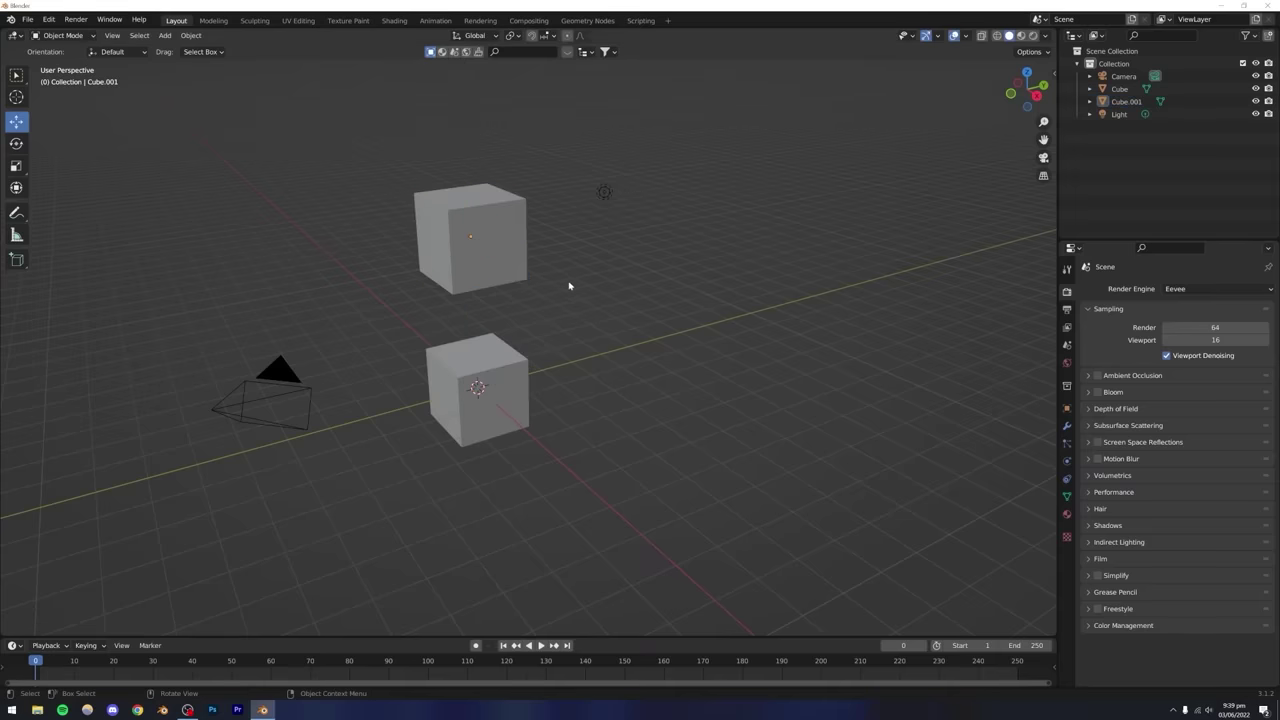
pyautogui.moveTo(569, 286); pyautogui.dragTo(383, 368, button='middle')
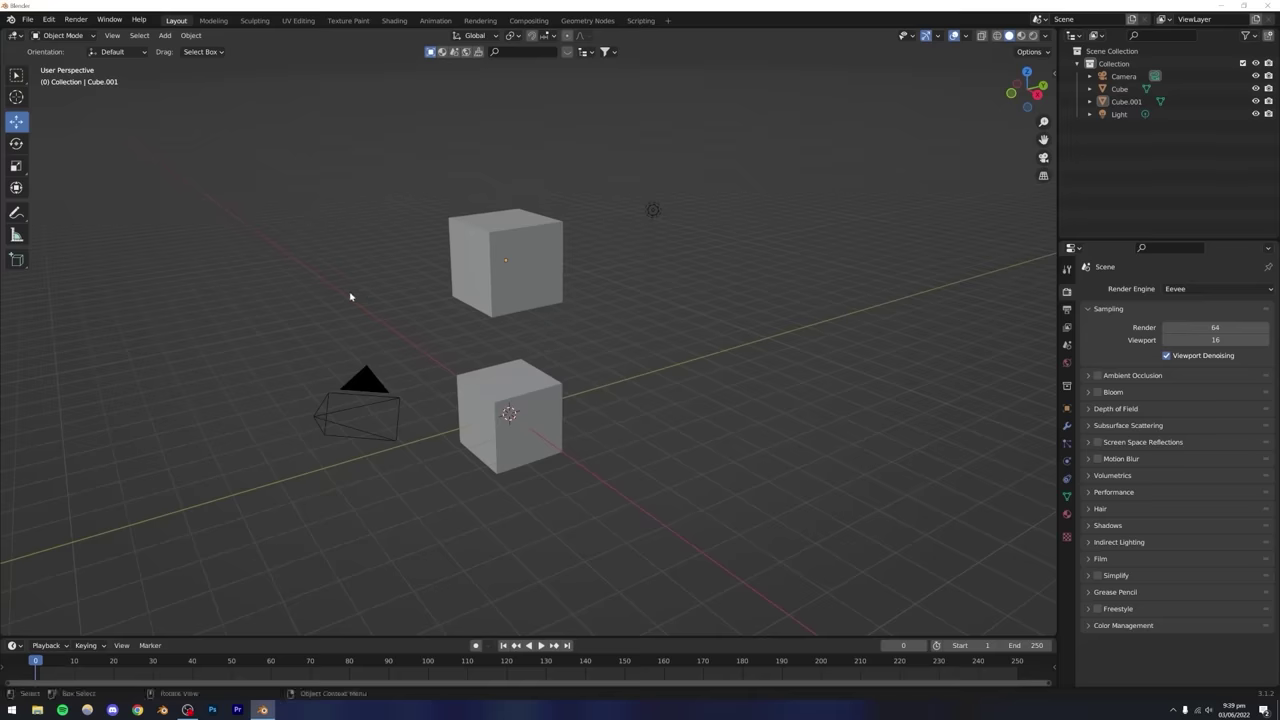
# Add a cylinder mesh and move it to the front right of the lower cube.
pyautogui.hotkey('shift', 'a')
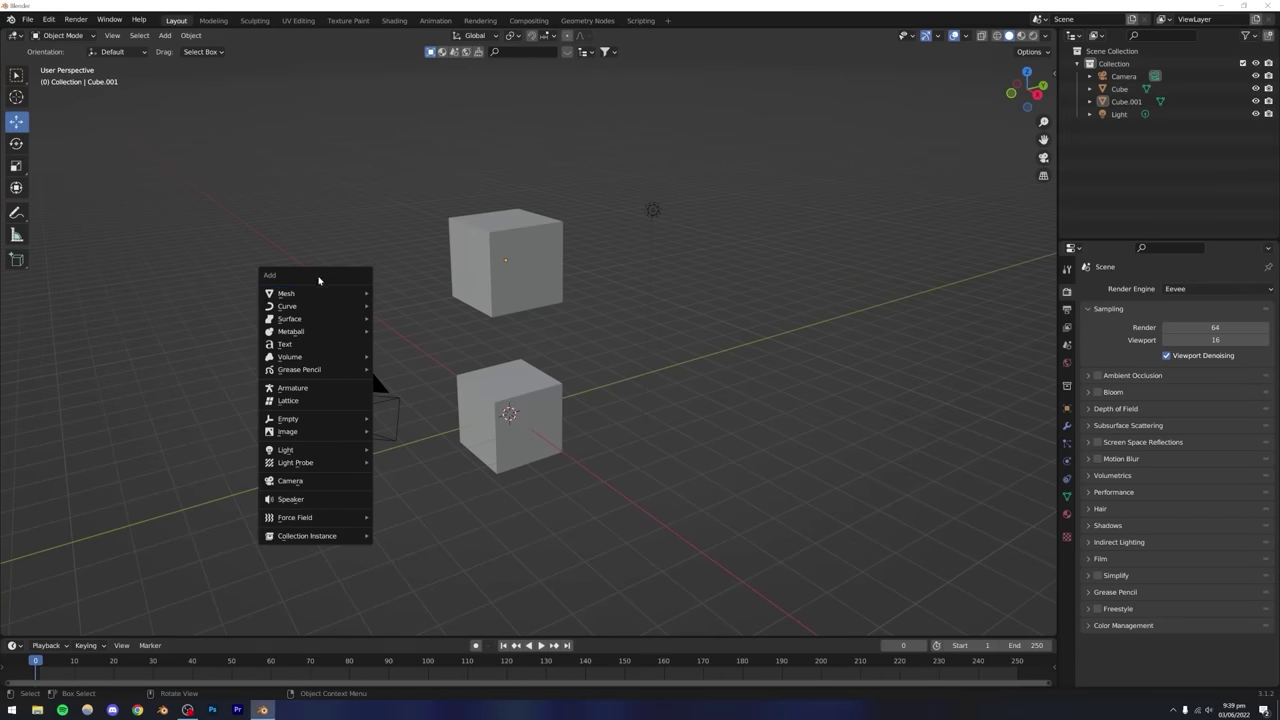
pyautogui.moveTo(314, 292)
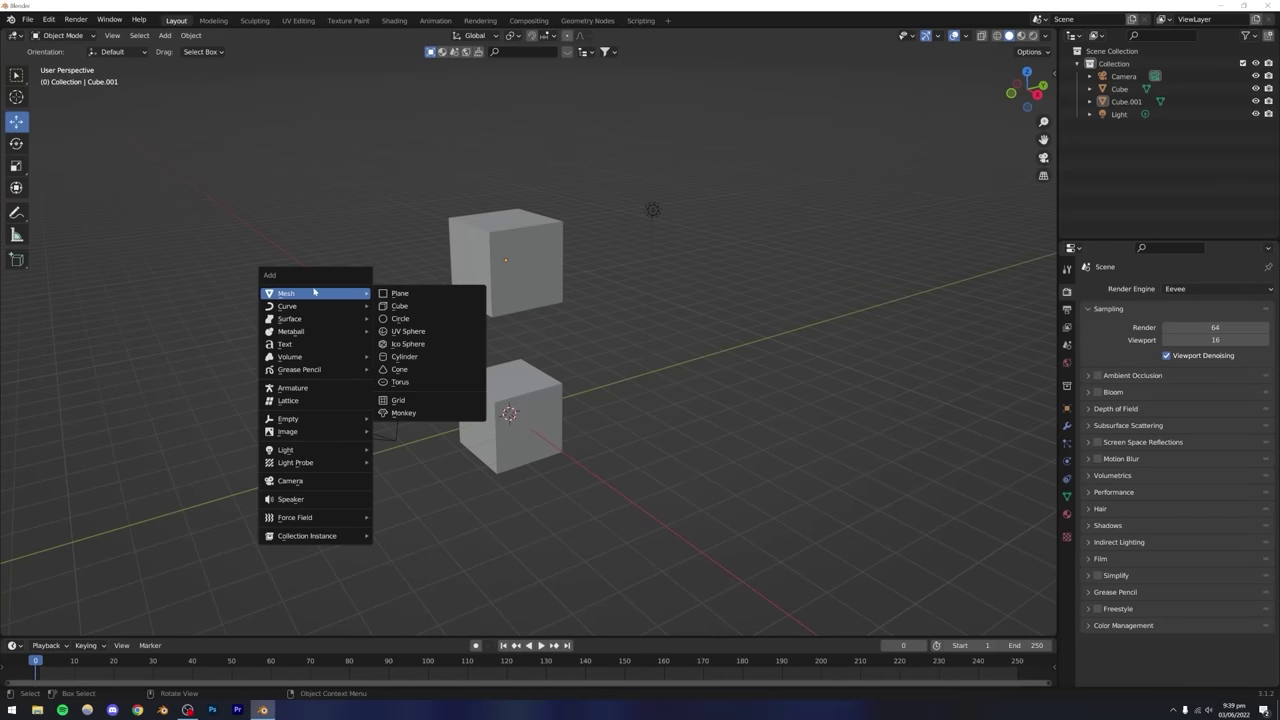
pyautogui.click(405, 356)
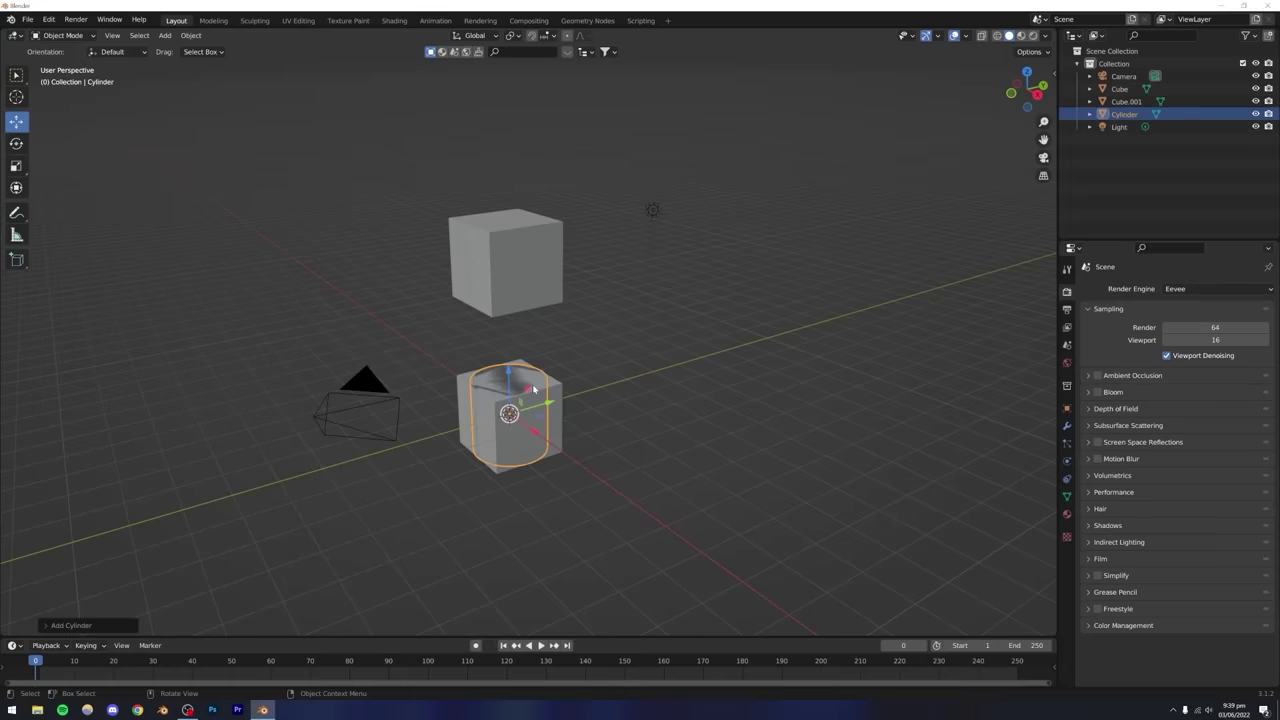
pyautogui.press('g')
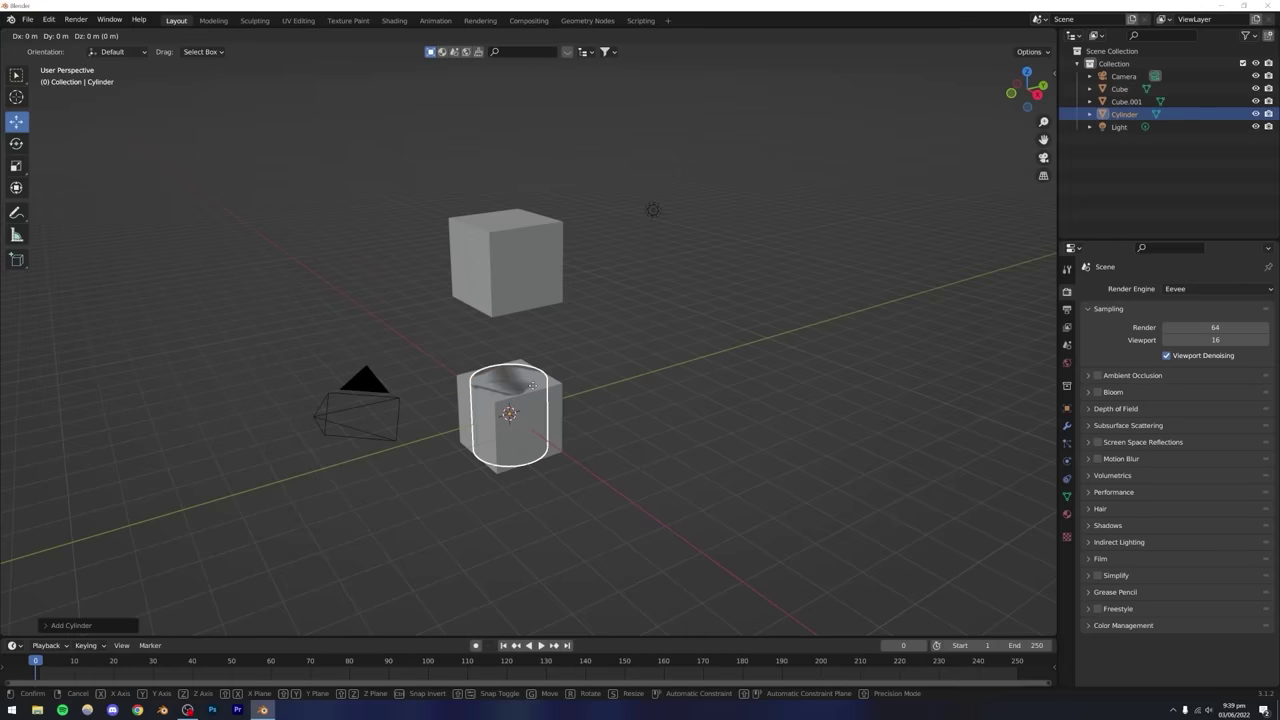
pyautogui.click(649, 470)
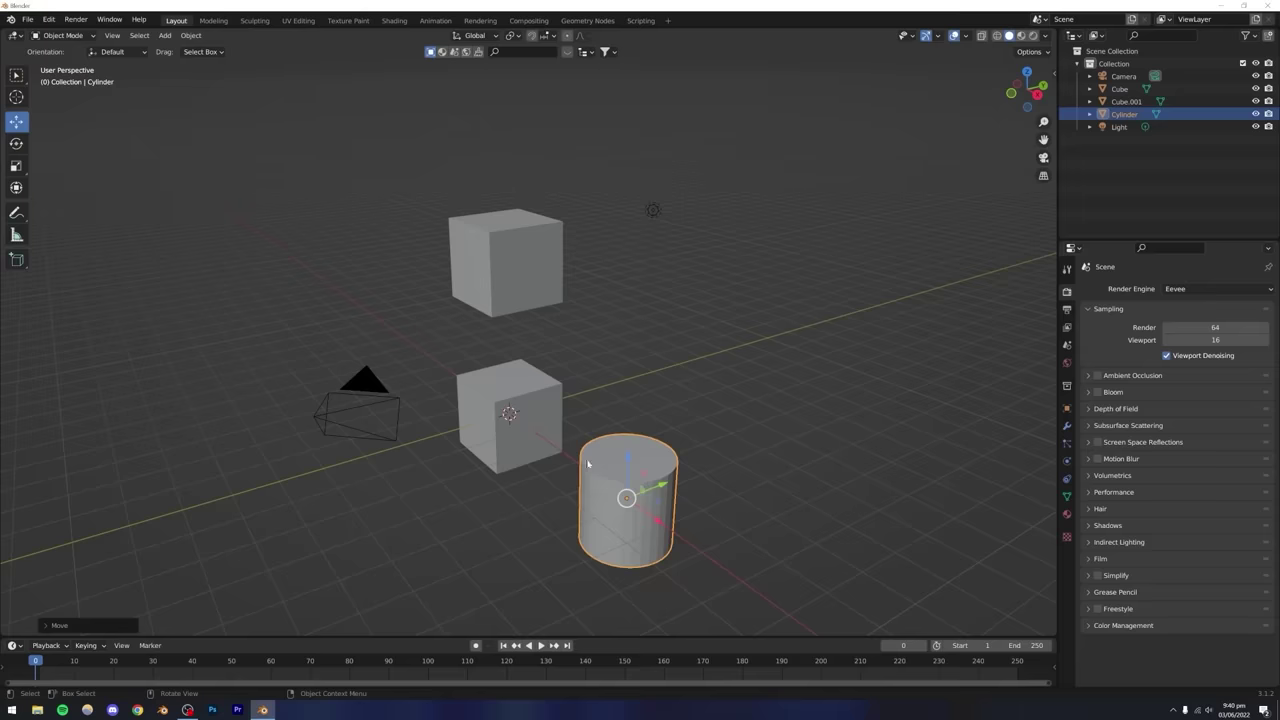
pyautogui.moveTo(552, 453); pyautogui.dragTo(790, 400, button='middle')
pyautogui.moveTo(640, 440); pyautogui.dragTo(566, 442, button='middle')
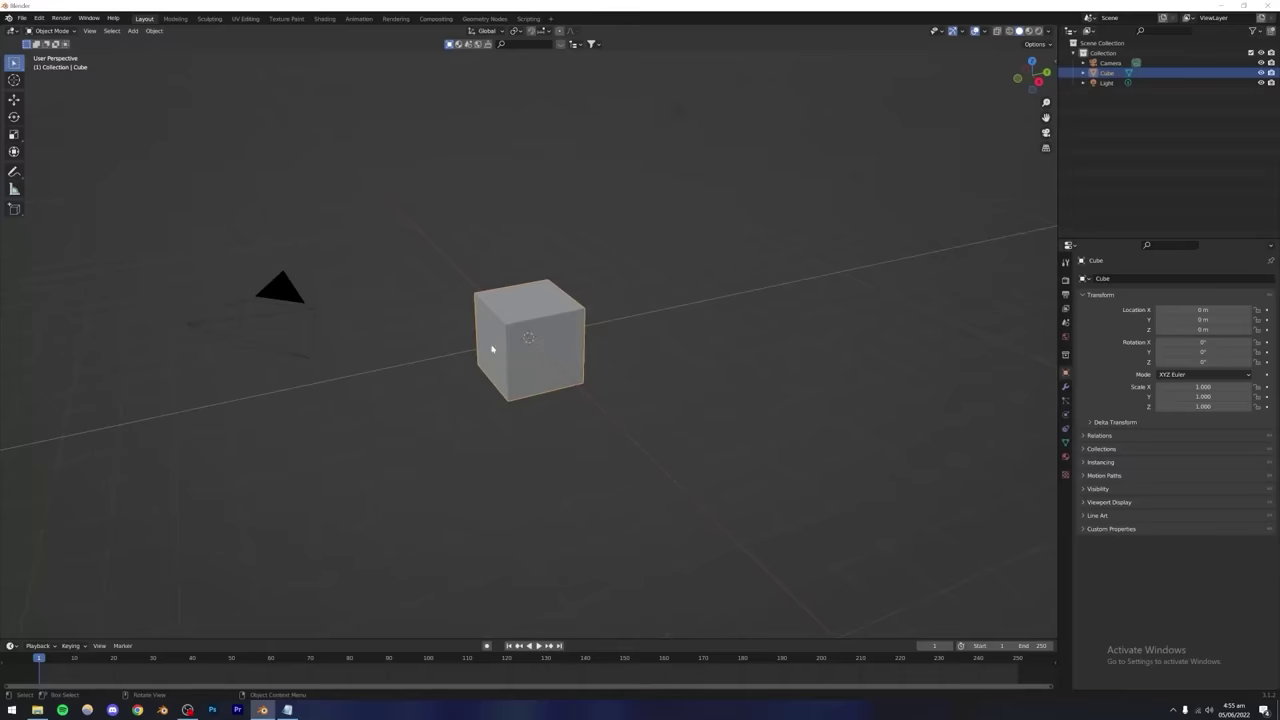
# Look around the cube, then show the Object Mode interaction mode list.
pyautogui.moveTo(492, 348); pyautogui.dragTo(548, 384, button='middle')
pyautogui.scroll(5, 506, 357)
pyautogui.scroll(-4, 552, 400)
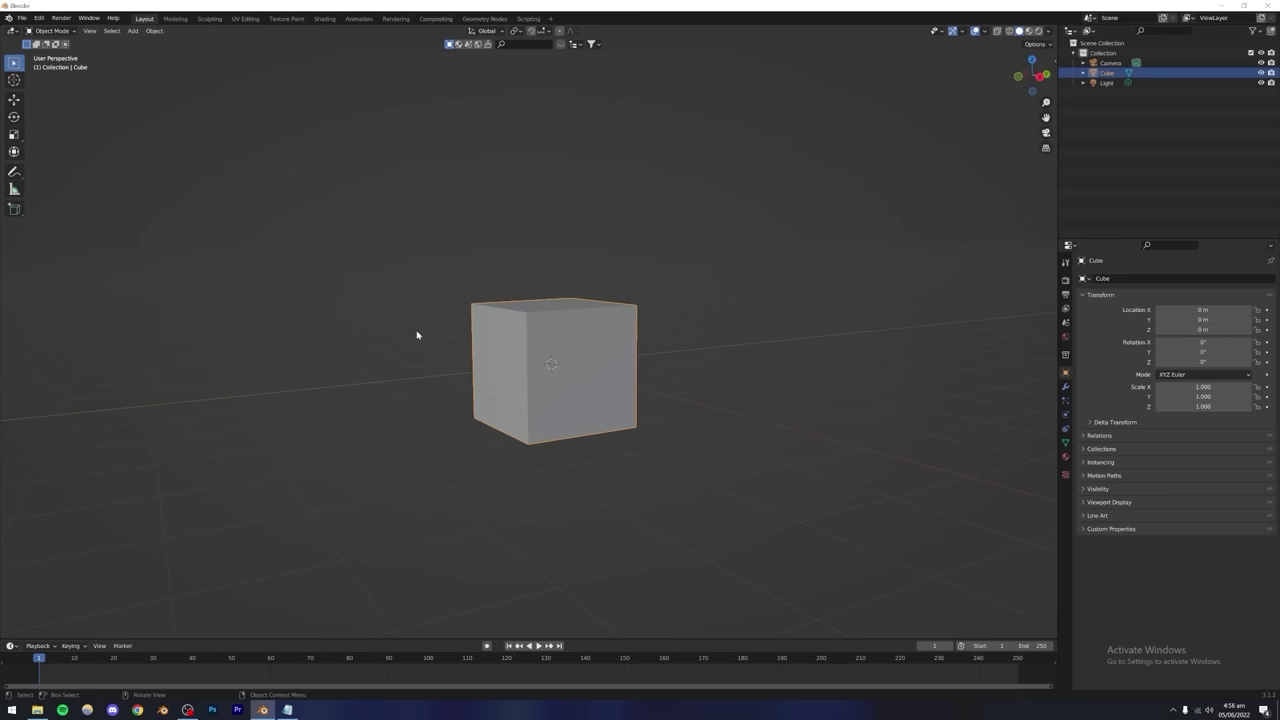
pyautogui.click(49, 31)
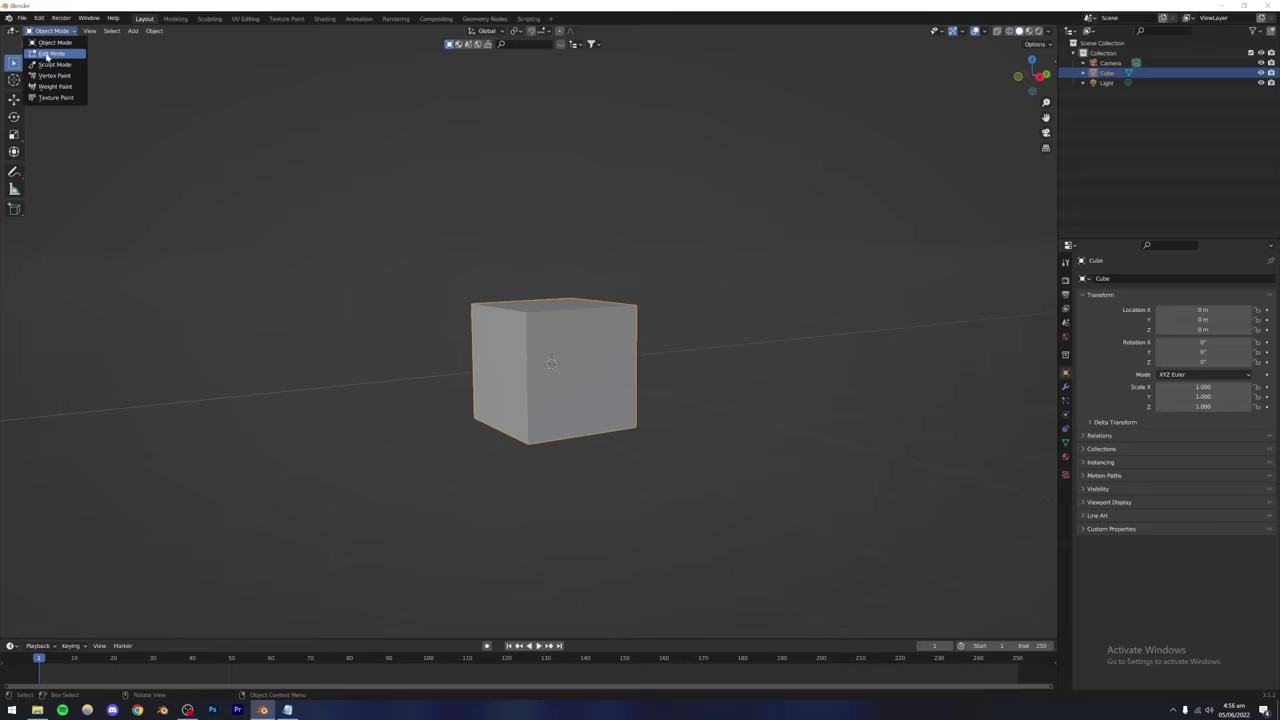
pyautogui.click(45, 54)
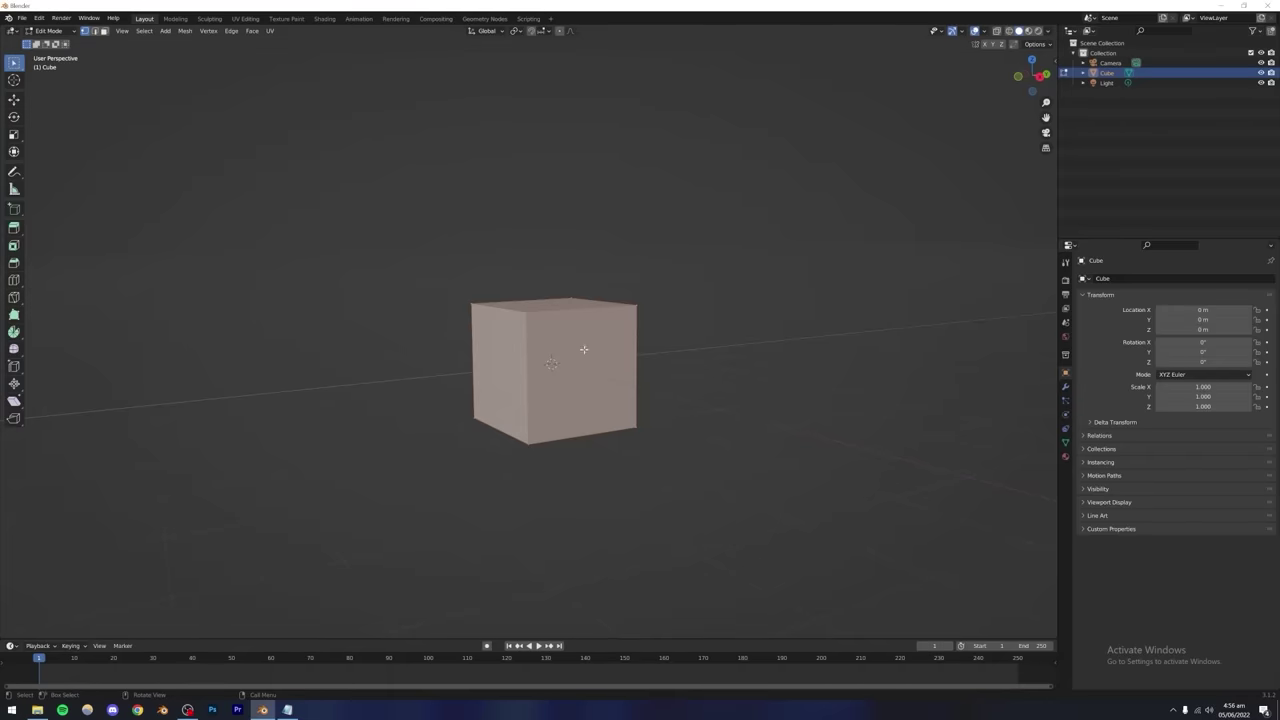
pyautogui.moveTo(584, 349); pyautogui.dragTo(542, 325, button='middle')
pyautogui.scroll(5, 566, 374)
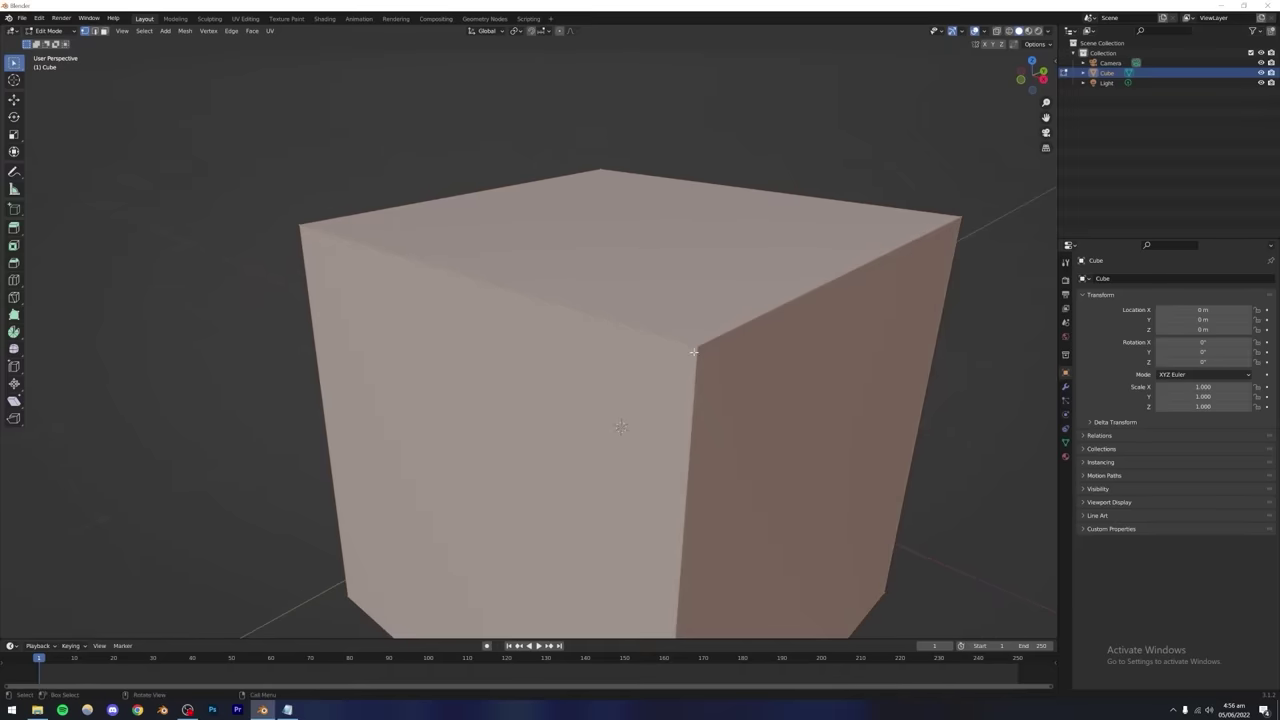
pyautogui.scroll(-6, 693, 351)
pyautogui.scroll(3, 580, 403)
pyautogui.moveTo(566, 406); pyautogui.dragTo(459, 328, button='middle')
pyautogui.moveTo(480, 375); pyautogui.dragTo(500, 366, button='middle')
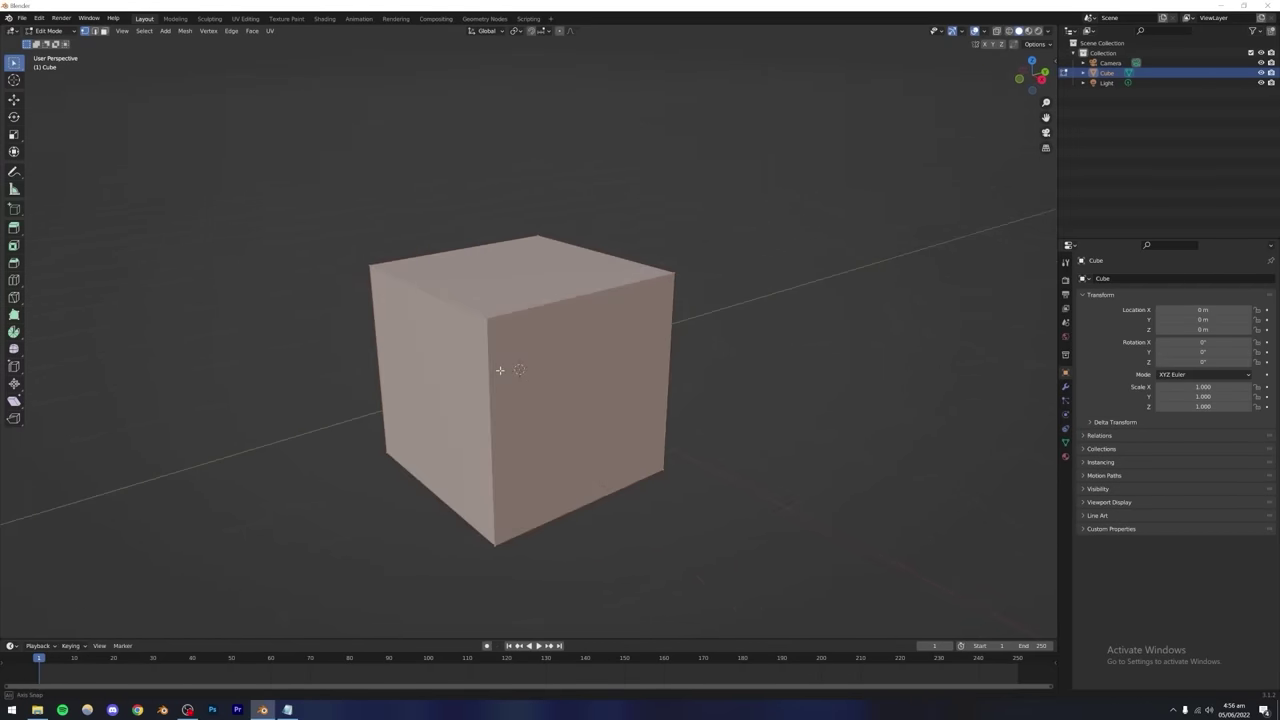
pyautogui.click(727, 288)
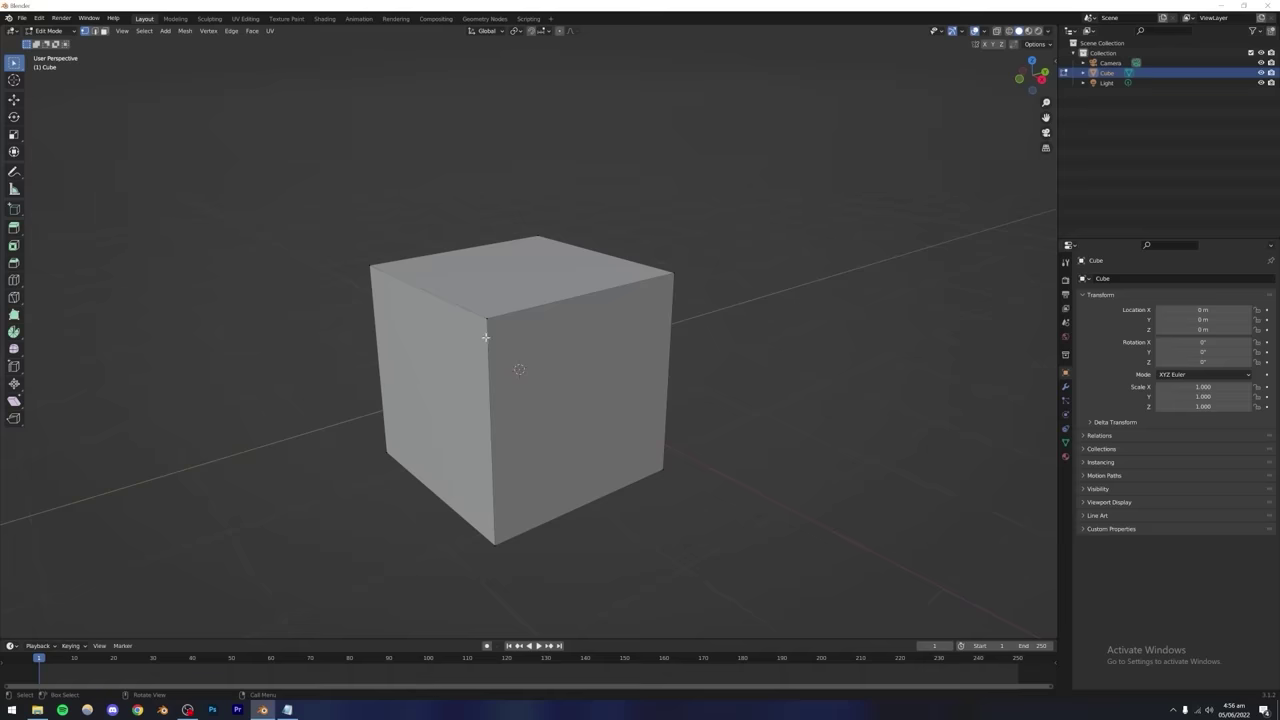
pyautogui.press('a')
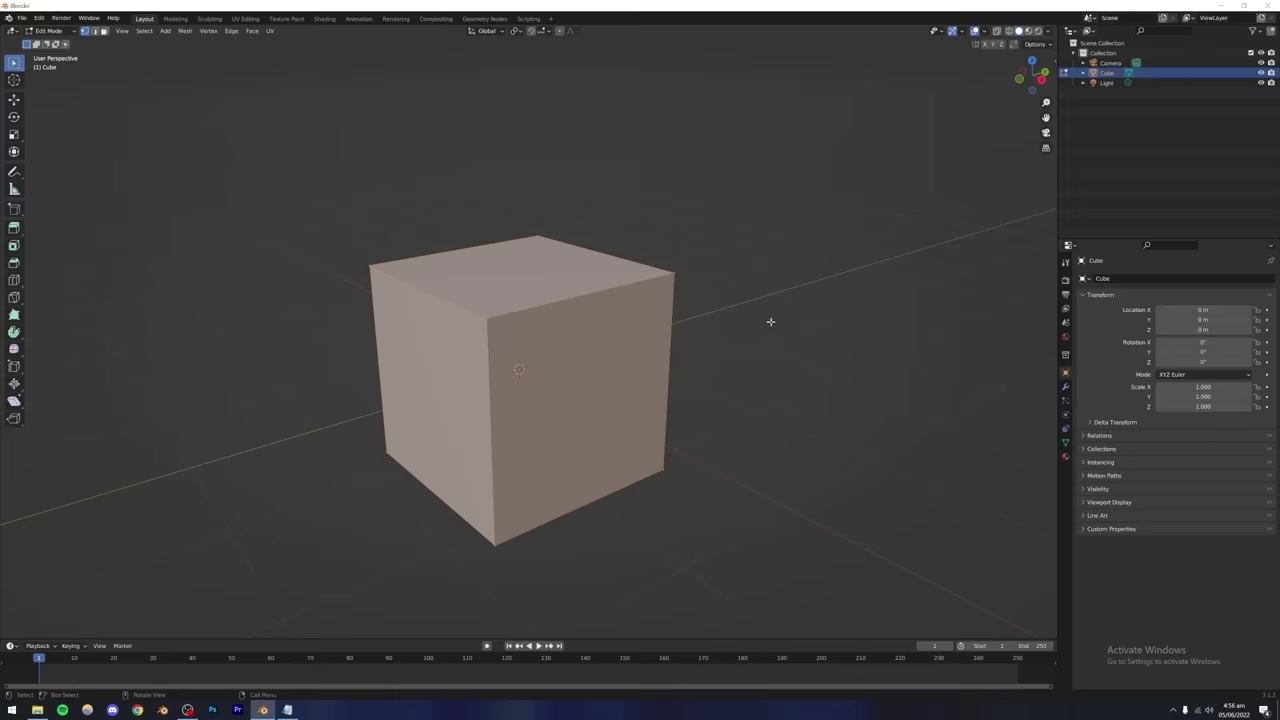
pyautogui.hotkey('alt', 'a')
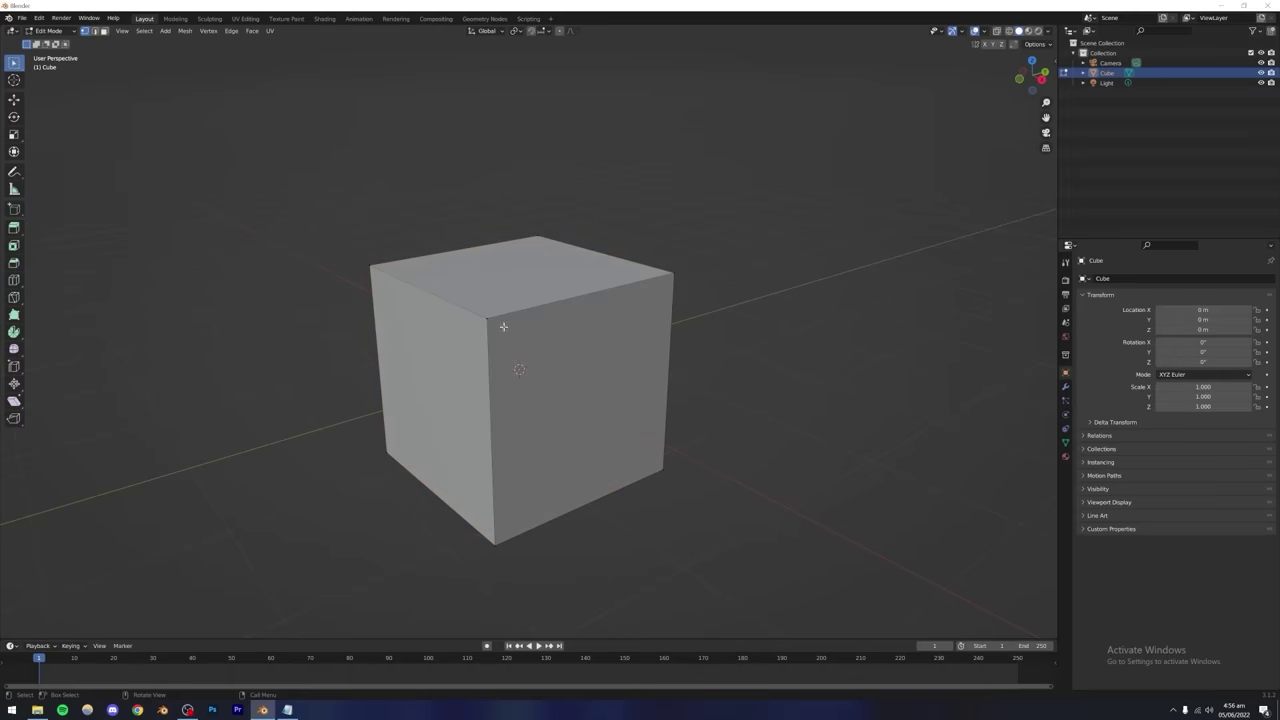
pyautogui.scroll(5, 474, 322)
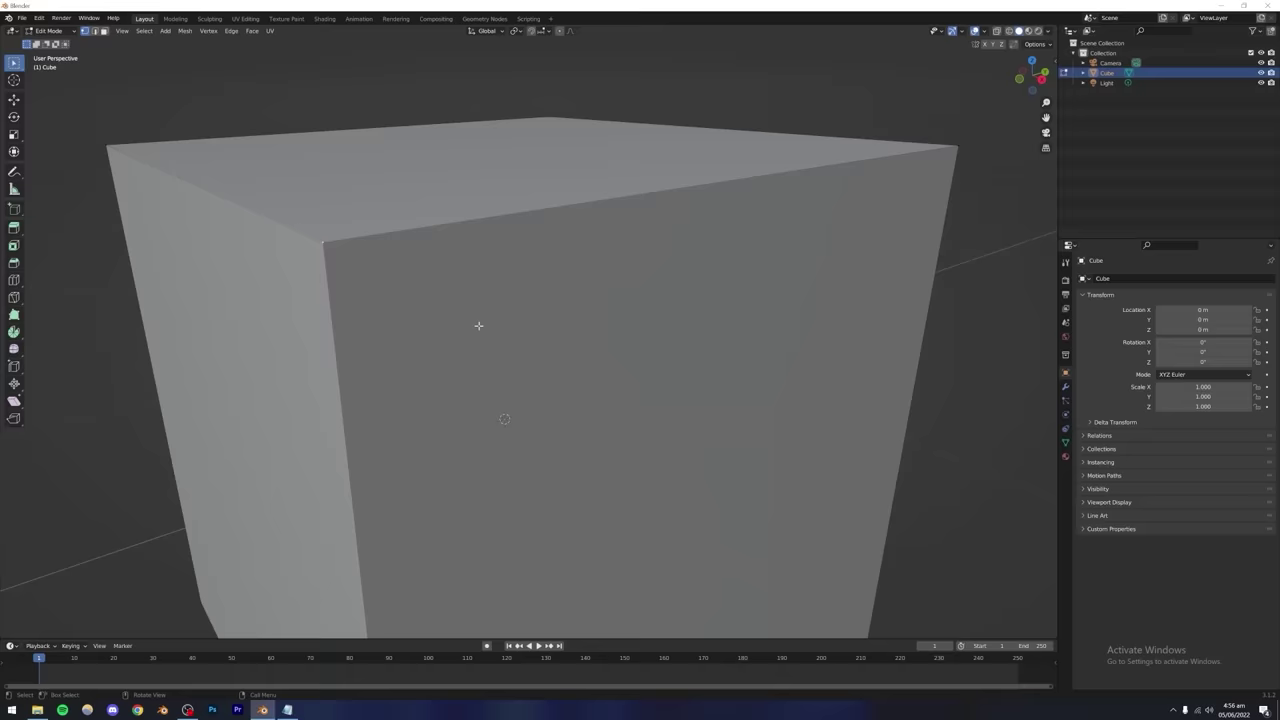
pyautogui.moveTo(437, 306); pyautogui.dragTo(530, 366, button='middle')
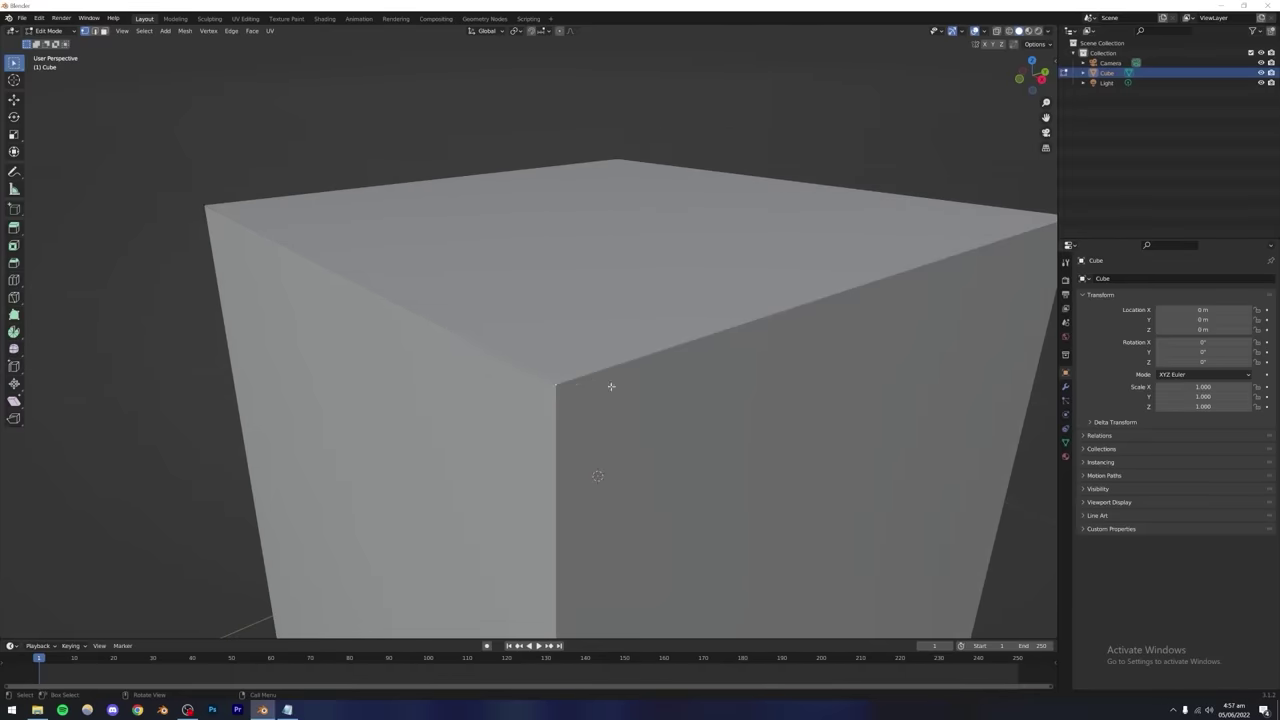
pyautogui.scroll(-8, 556, 381)
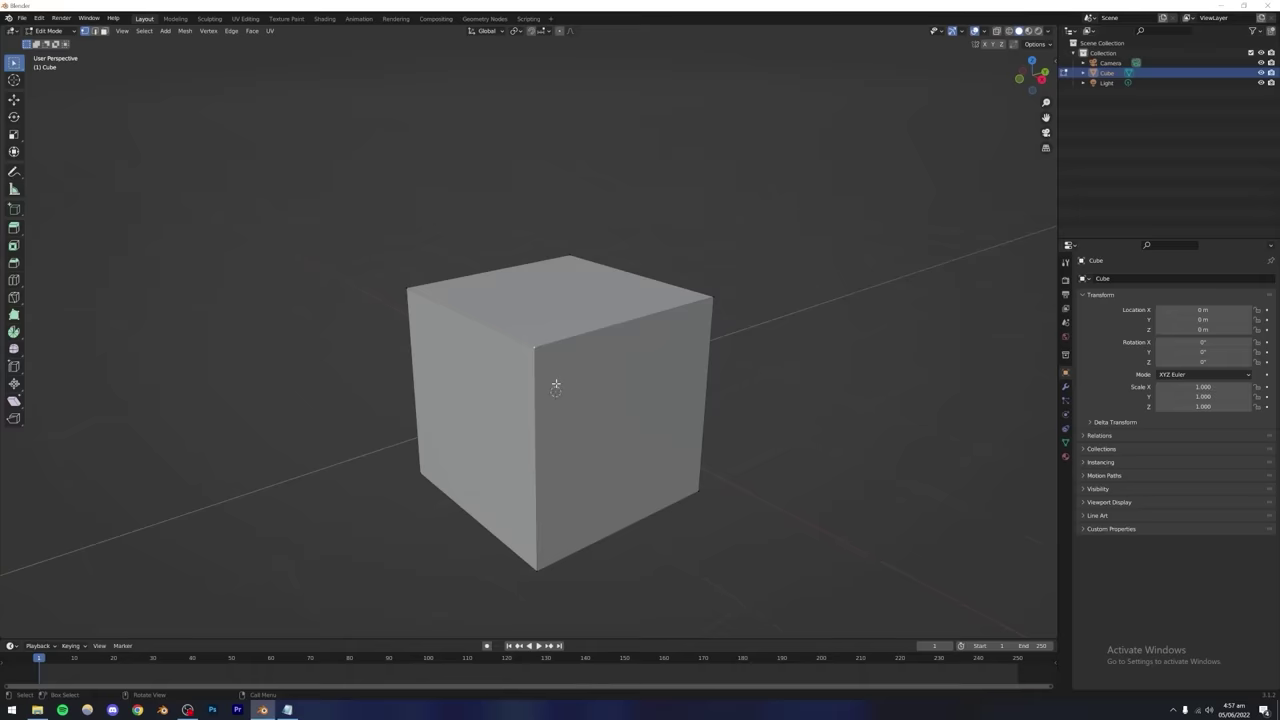
pyautogui.moveTo(554, 380)
pyautogui.mouseDown(button='middle')
pyautogui.moveTo(526, 391)
pyautogui.moveTo(565, 397)
pyautogui.moveTo(537, 391)
pyautogui.mouseUp(button='middle')
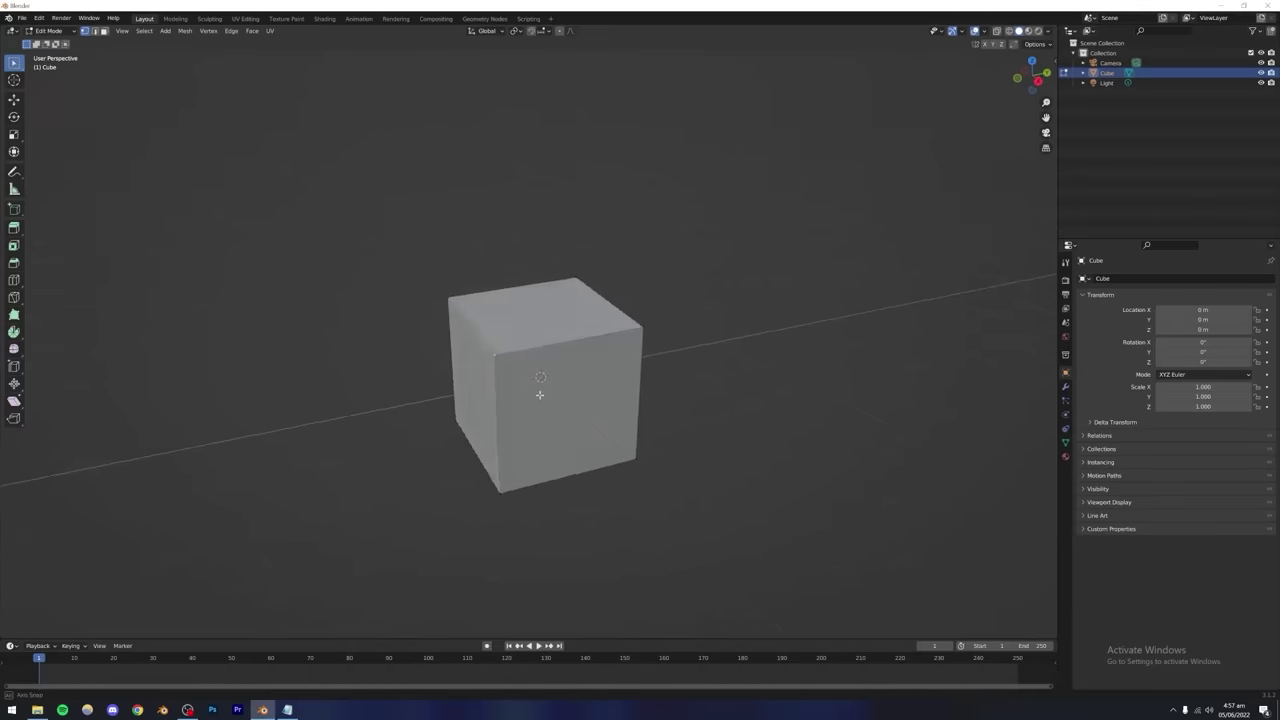
pyautogui.scroll(3, 546, 393)
pyautogui.press('a')
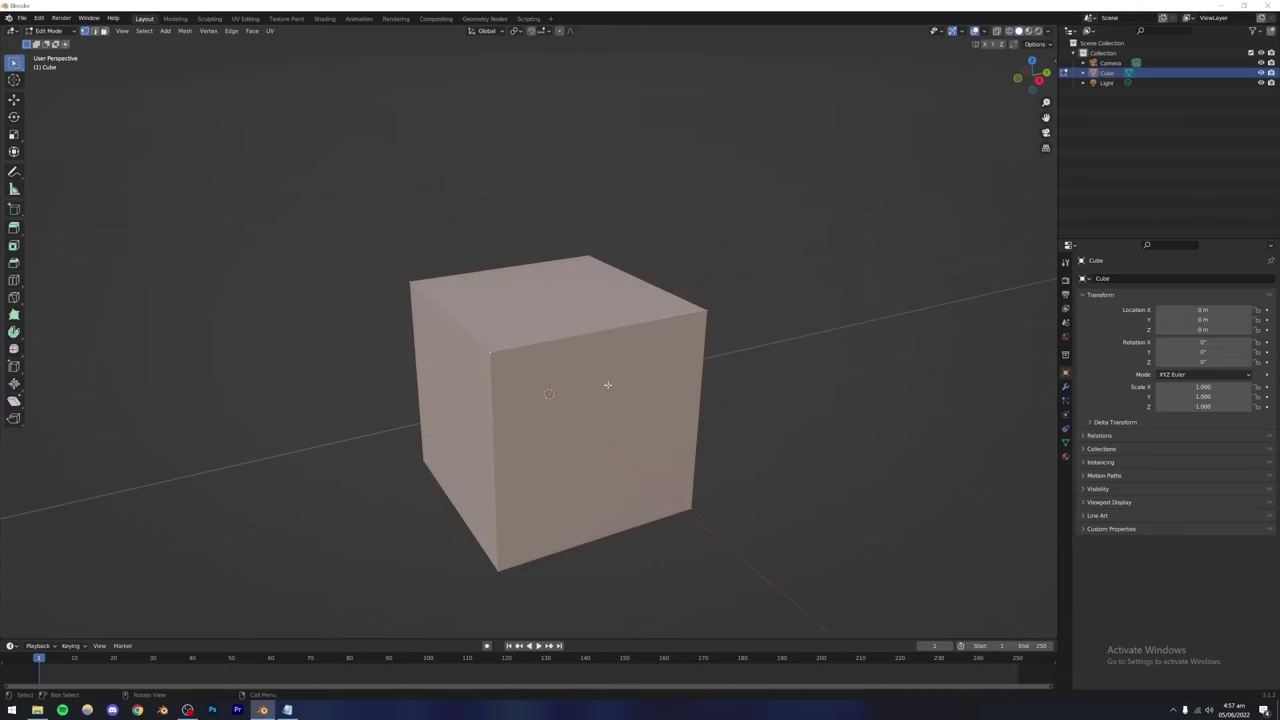
pyautogui.hotkey('alt', 'a')
pyautogui.moveTo(334, 249); pyautogui.dragTo(478, 347)
pyautogui.click(14, 63)
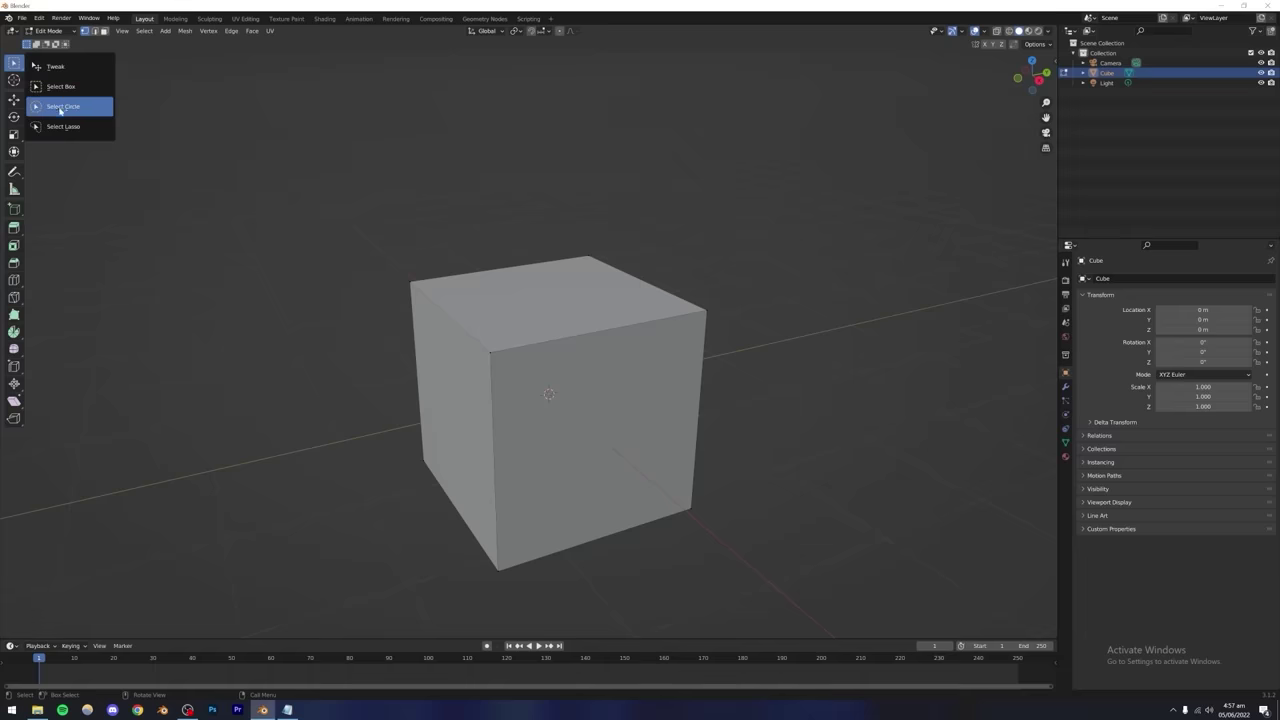
pyautogui.click(62, 107)
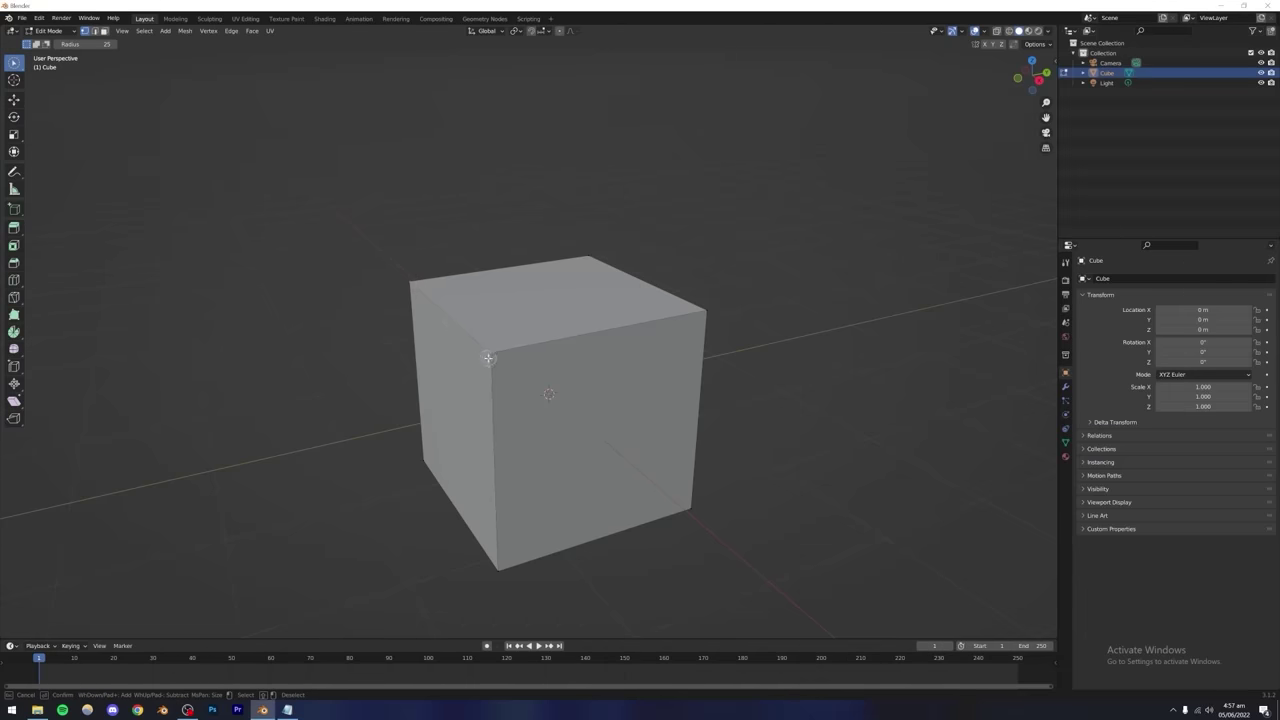
pyautogui.click(14, 63)
pyautogui.click(69, 127)
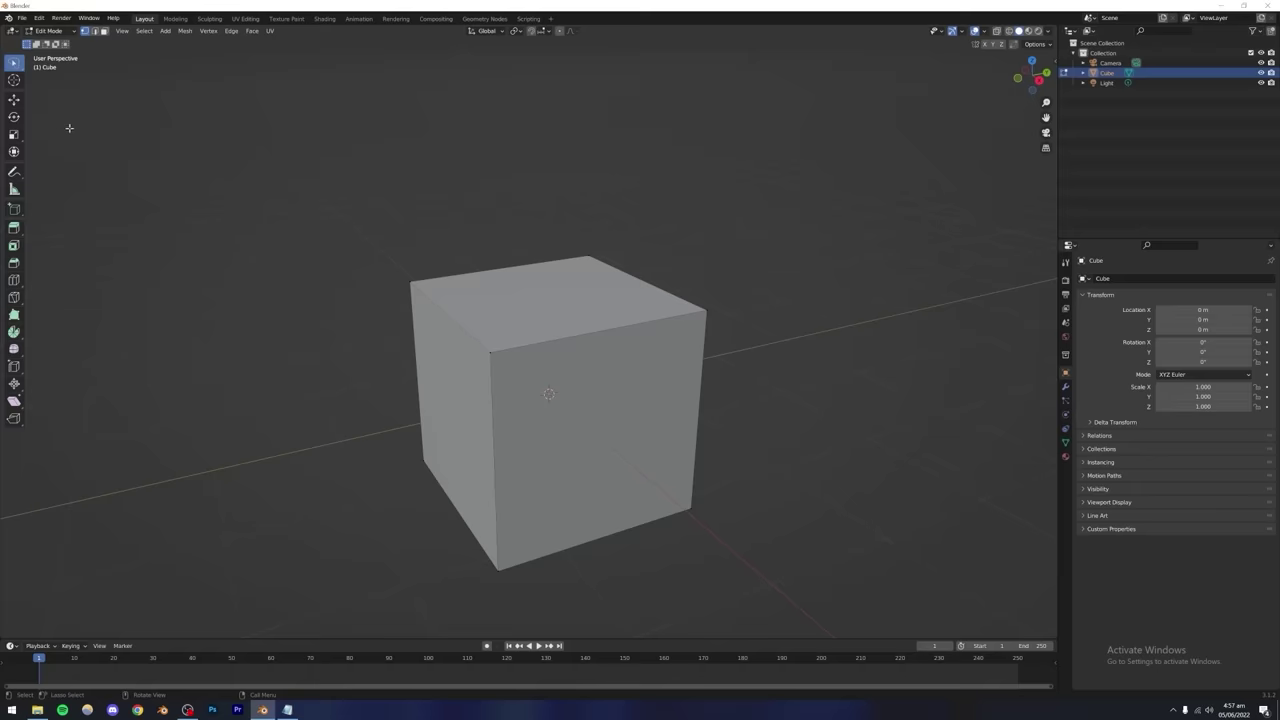
pyautogui.moveTo(366, 240)
pyautogui.mouseDown()
pyautogui.moveTo(473, 315)
pyautogui.moveTo(473, 373)
pyautogui.moveTo(513, 346)
pyautogui.moveTo(467, 370)
pyautogui.moveTo(348, 285)
pyautogui.mouseUp()
pyautogui.moveTo(15, 66); pyautogui.dragTo(35, 81)
pyautogui.moveTo(500, 301); pyautogui.dragTo(470, 345, button='middle')
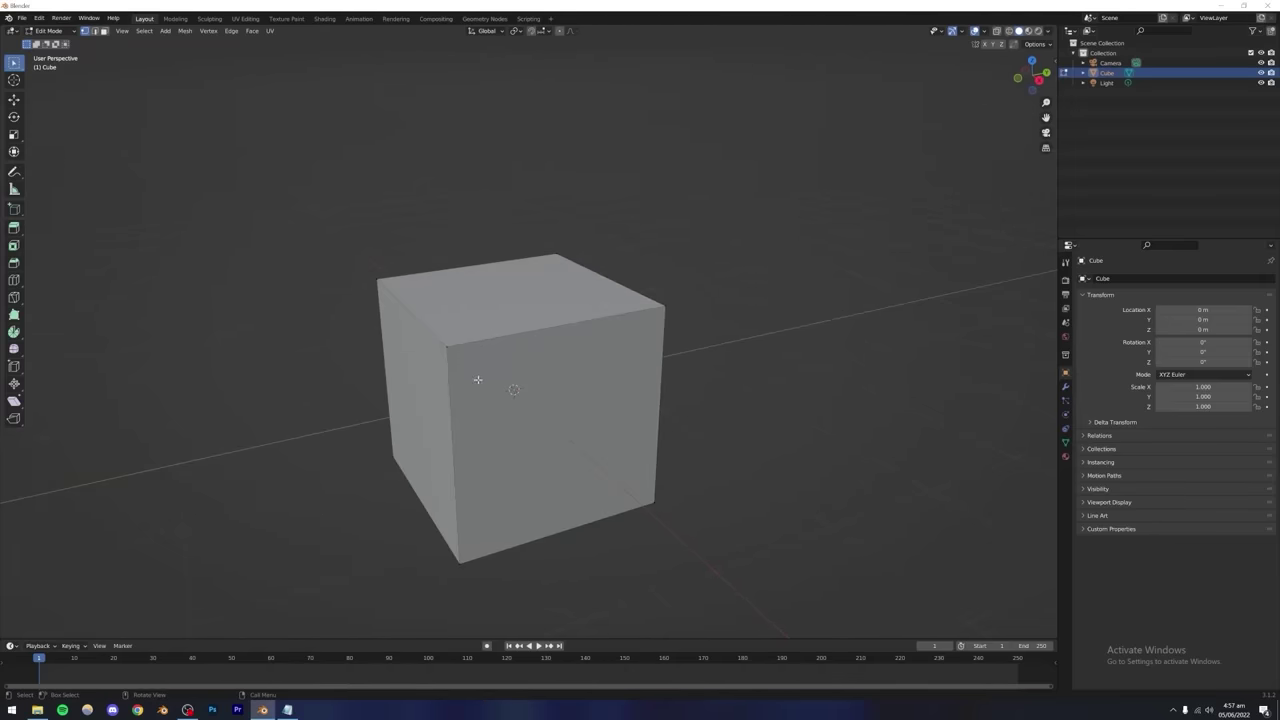
pyautogui.keyDown('shift'); pyautogui.moveTo(478, 380); pyautogui.dragTo(537, 357, button='middle'); pyautogui.keyUp('shift')
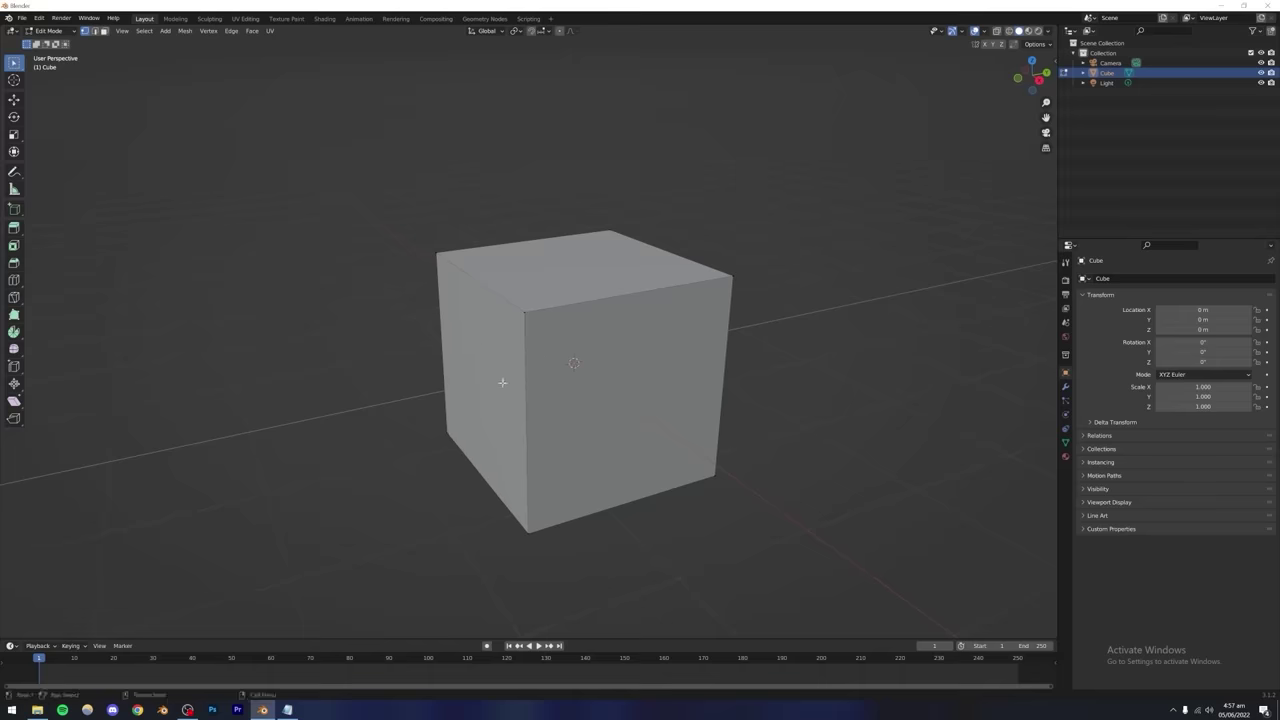
# Slant the cube's front by moving the upper-left vertices along Y.
pyautogui.moveTo(400, 235); pyautogui.dragTo(551, 363)
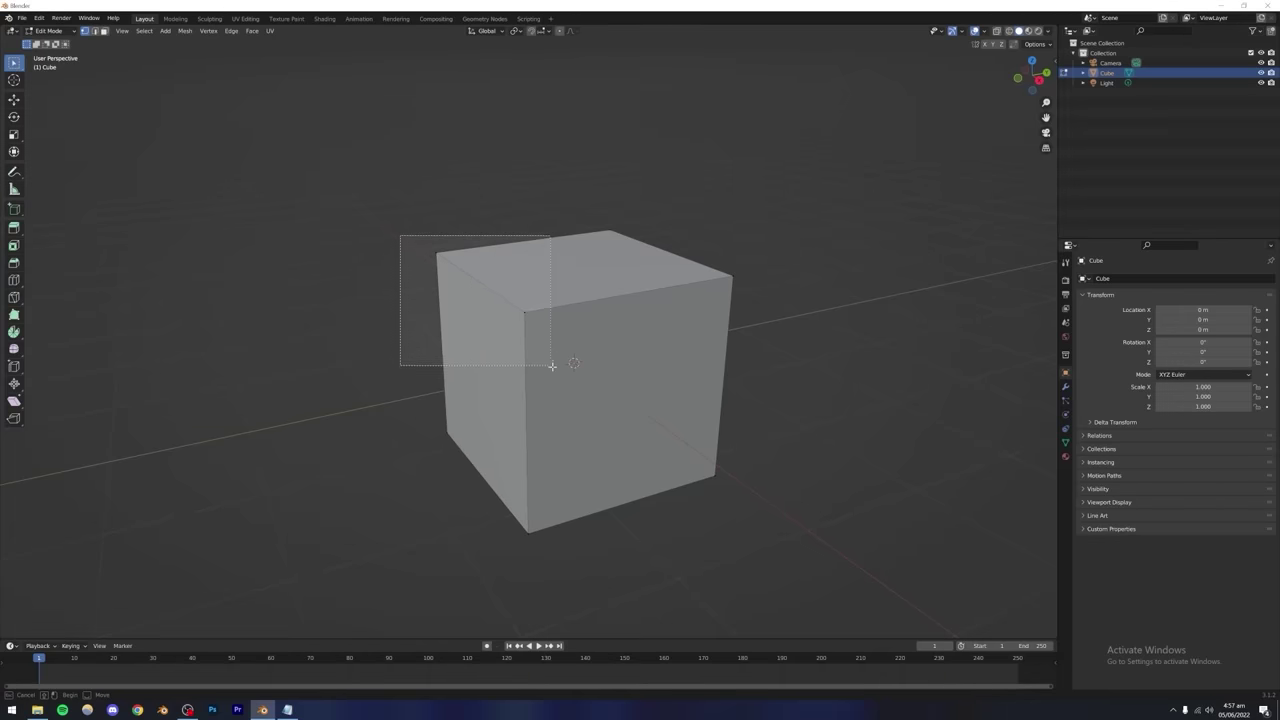
pyautogui.moveTo(560, 363)
pyautogui.mouseDown(button='middle')
pyautogui.moveTo(544, 368)
pyautogui.moveTo(557, 371)
pyautogui.mouseUp(button='middle')
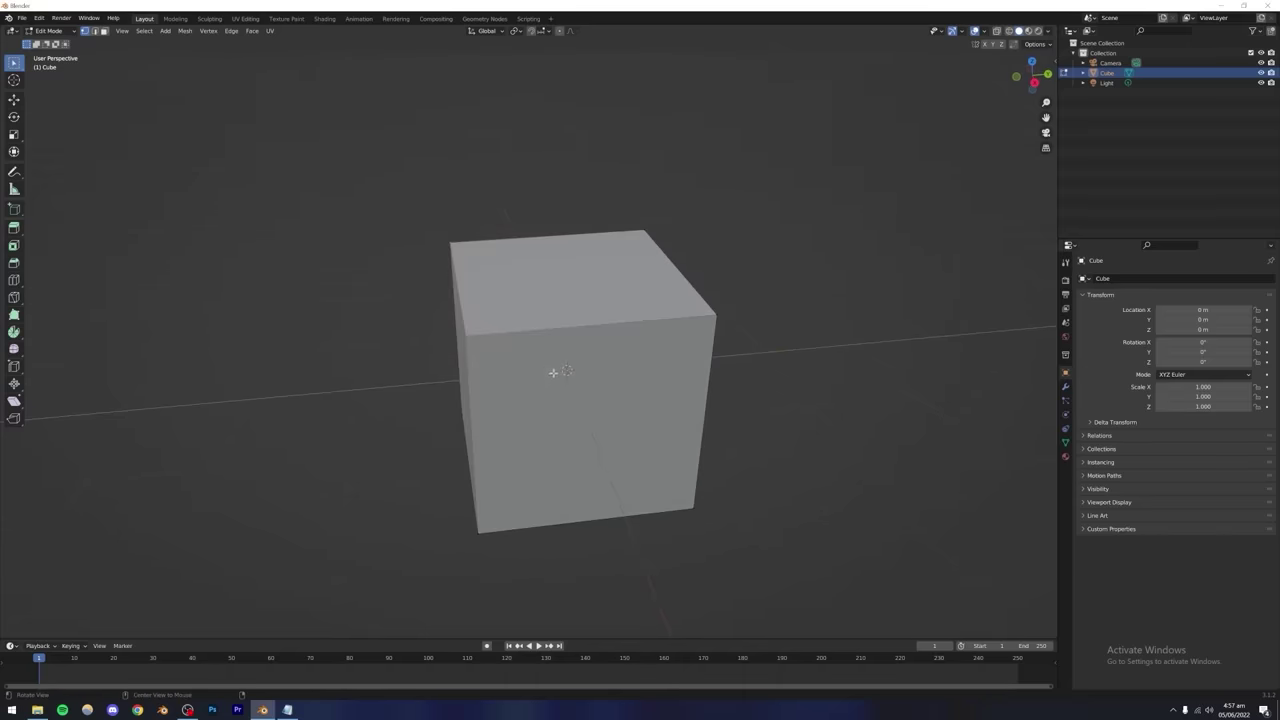
pyautogui.press('g')
pyautogui.press('y')
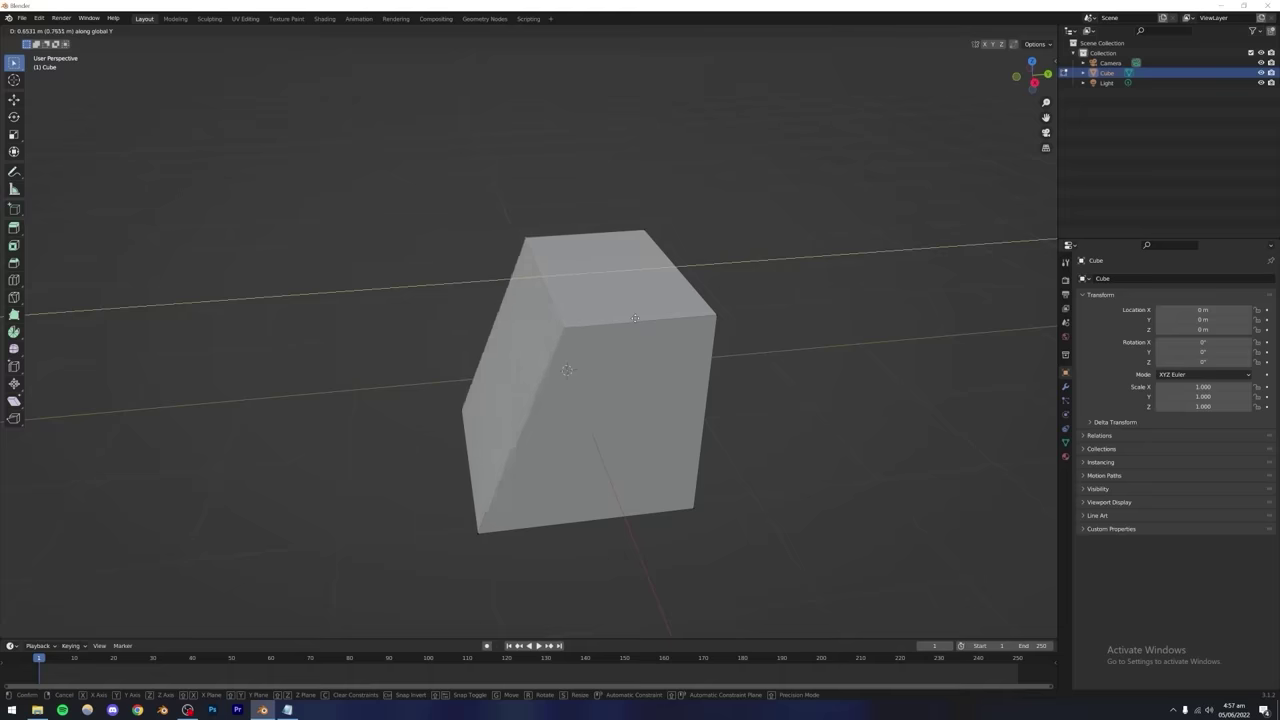
pyautogui.click(631, 314)
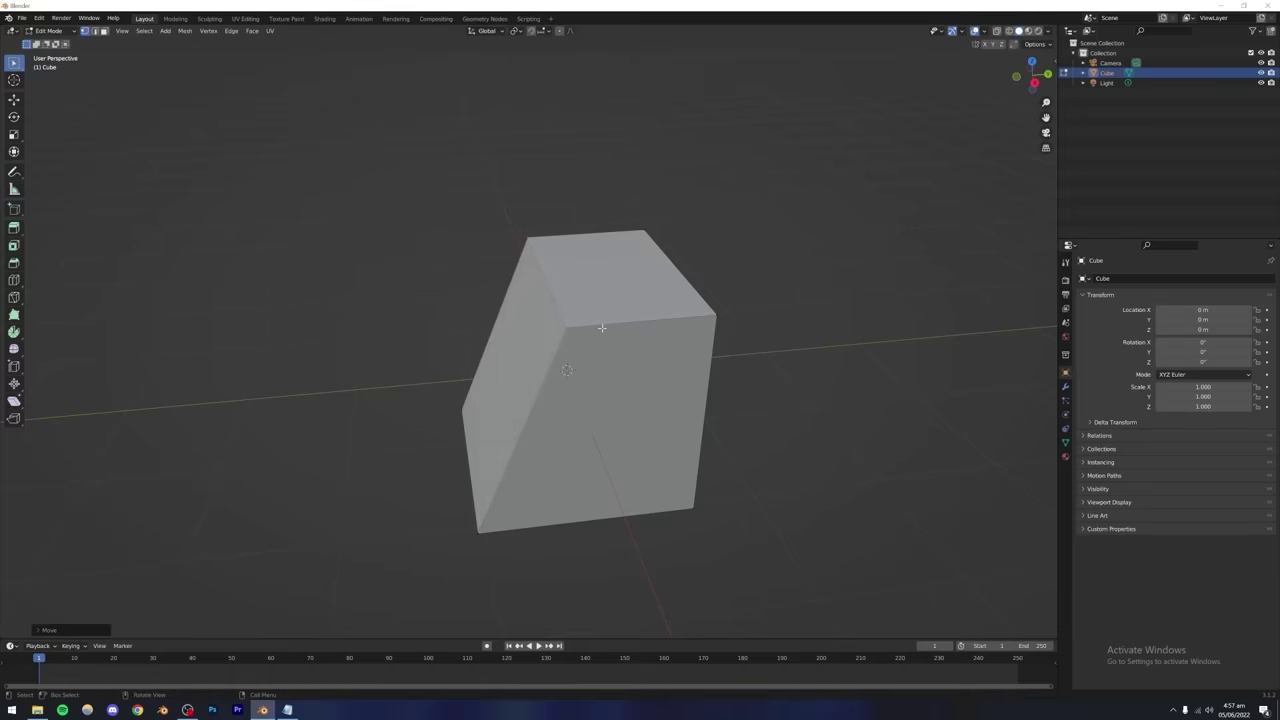
pyautogui.moveTo(601, 327)
pyautogui.mouseDown(button='middle')
pyautogui.moveTo(588, 354)
pyautogui.moveTo(568, 326)
pyautogui.moveTo(591, 340)
pyautogui.moveTo(583, 349)
pyautogui.moveTo(594, 329)
pyautogui.mouseUp(button='middle')
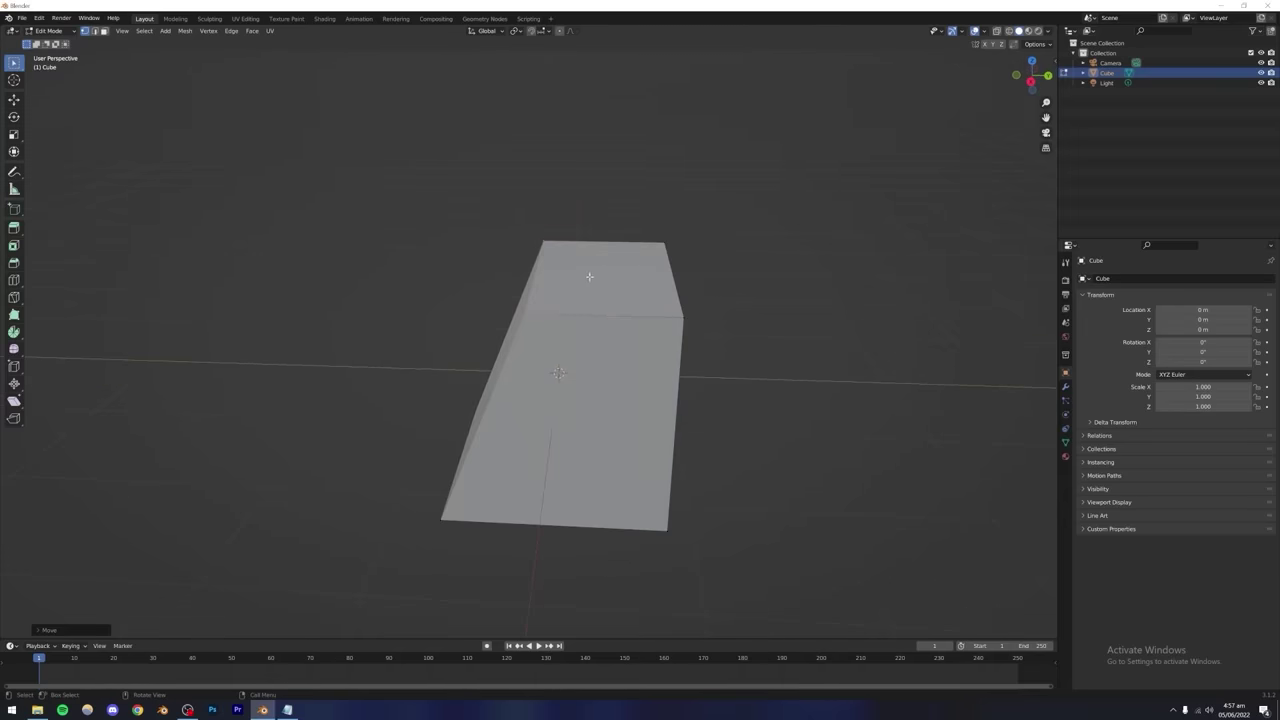
pyautogui.moveTo(585, 428)
pyautogui.mouseDown(button='middle')
pyautogui.moveTo(620, 366)
pyautogui.moveTo(597, 386)
pyautogui.moveTo(591, 420)
pyautogui.mouseUp(button='middle')
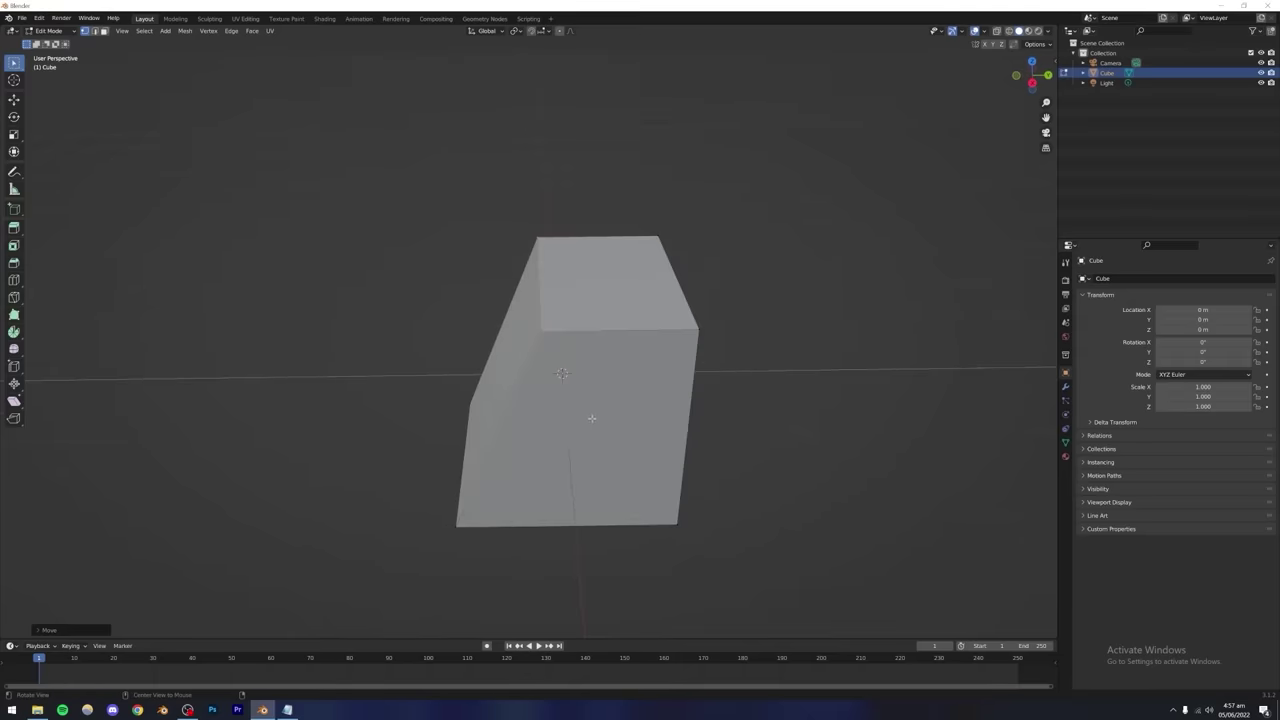
# Lower the cube's top face along Z to flatten the block.
pyautogui.moveTo(476, 201); pyautogui.dragTo(731, 362)
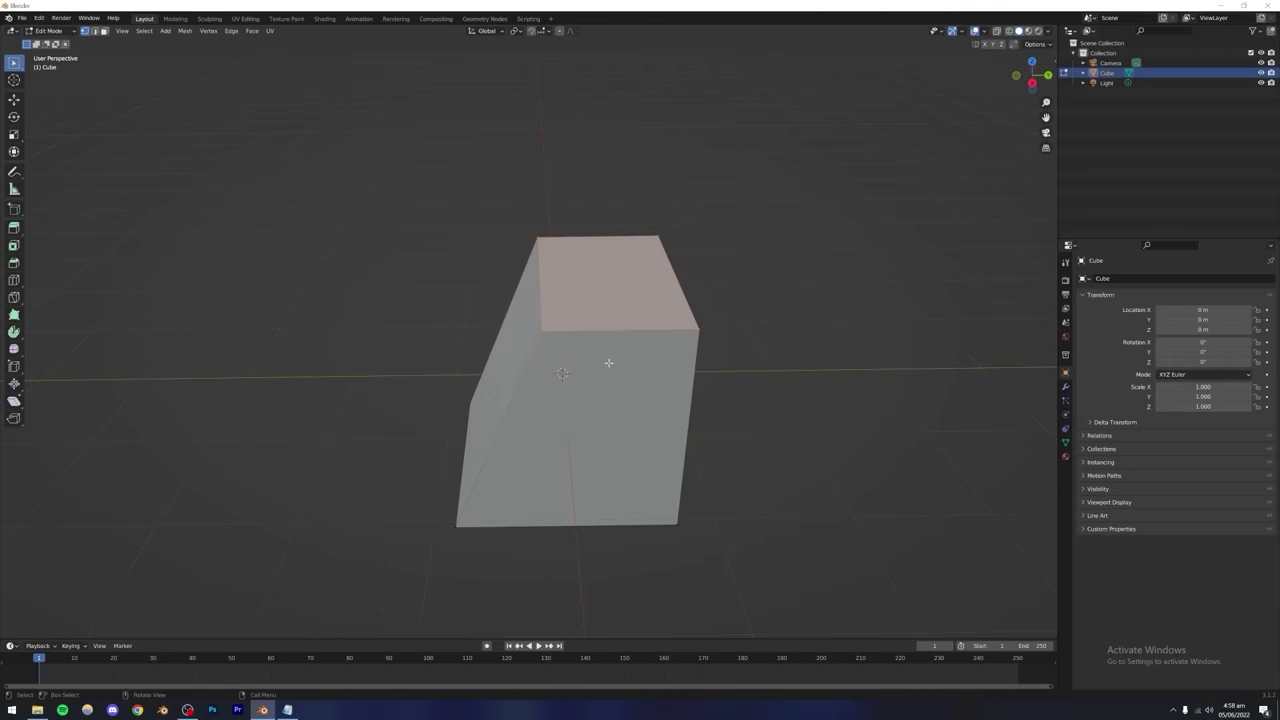
pyautogui.moveTo(608, 362); pyautogui.dragTo(600, 371, button='middle')
pyautogui.press('g')
pyautogui.press('z')
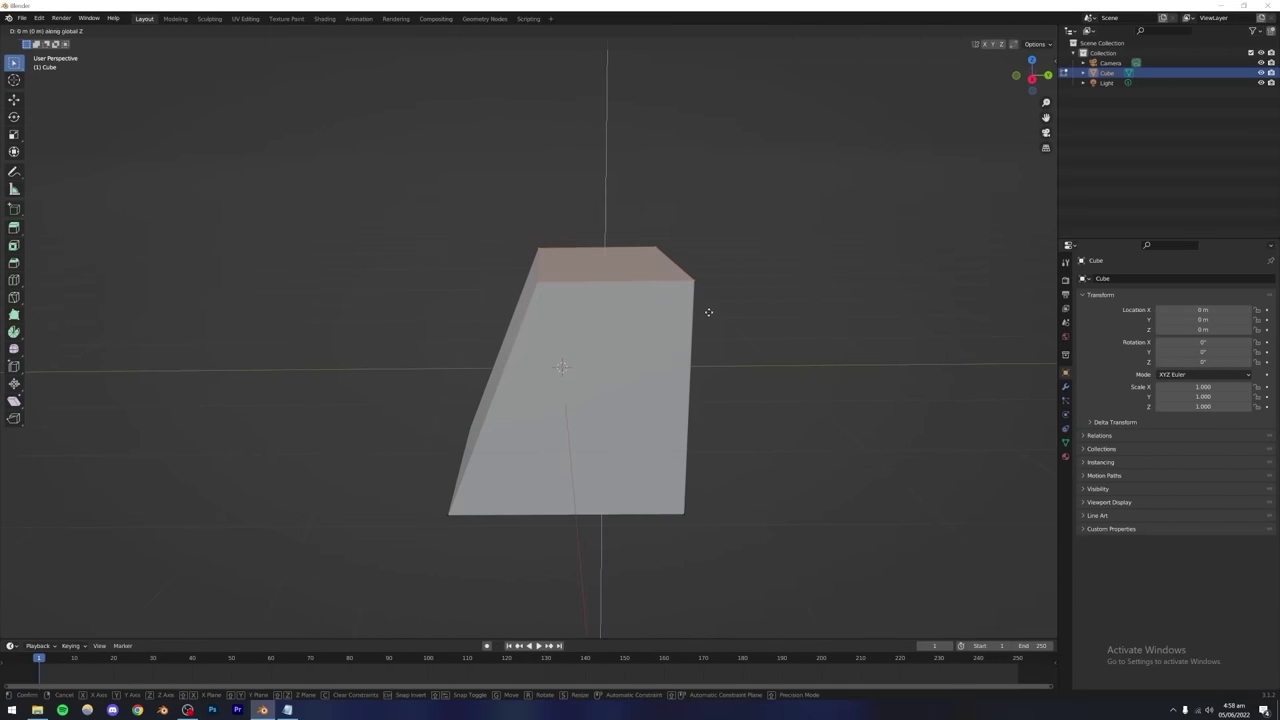
pyautogui.click(690, 440)
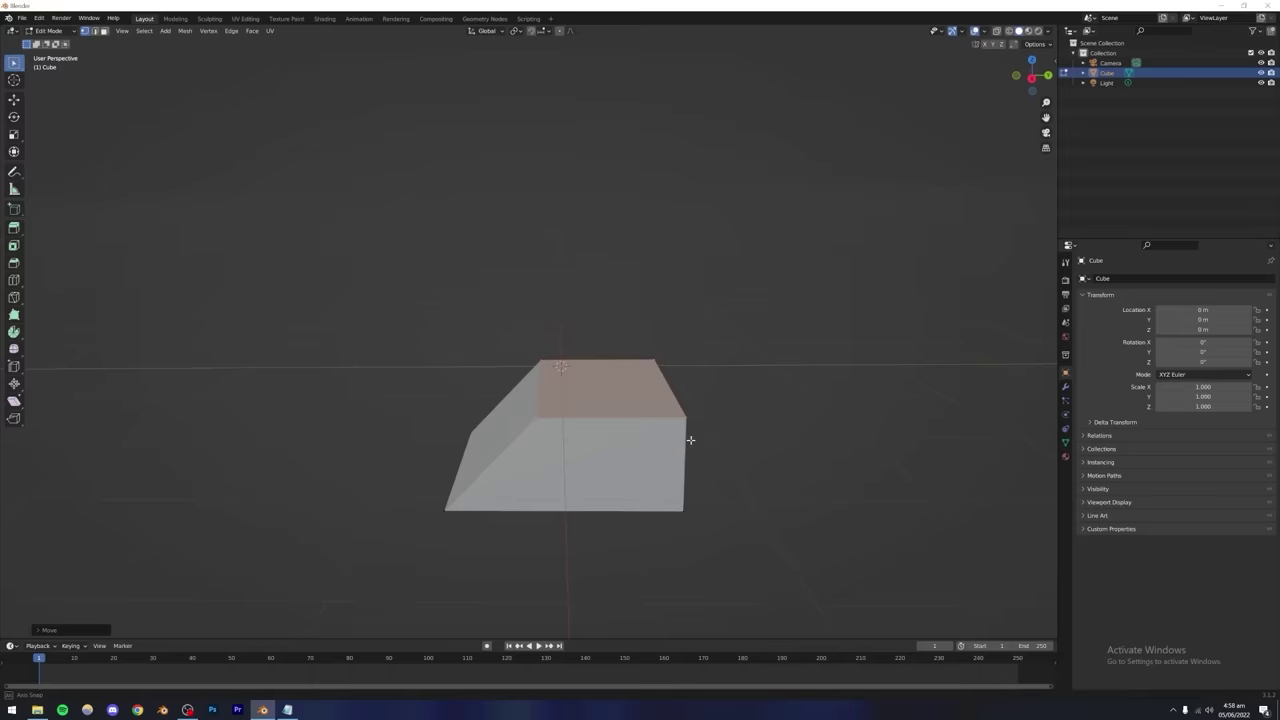
pyautogui.moveTo(690, 440); pyautogui.dragTo(660, 420, button='middle')
# Raise the bottom face along Z.
pyautogui.moveTo(412, 384); pyautogui.dragTo(708, 505)
pyautogui.press('g')
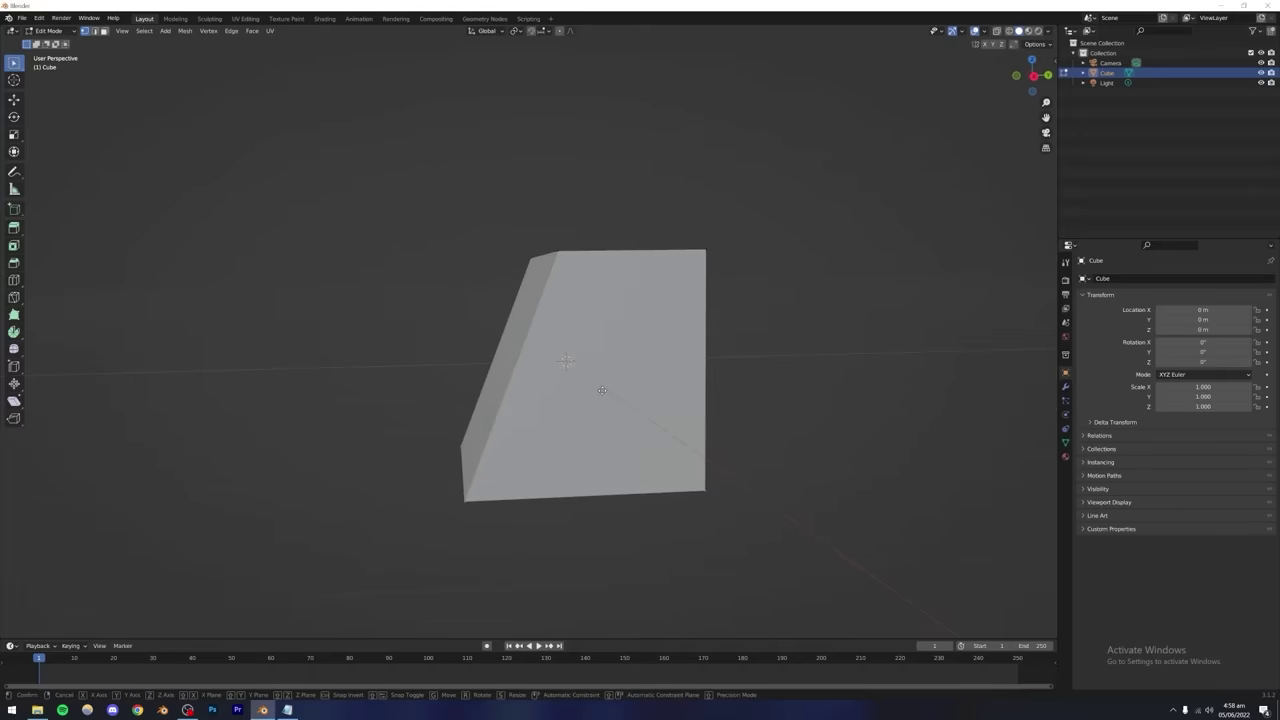
pyautogui.press('z')
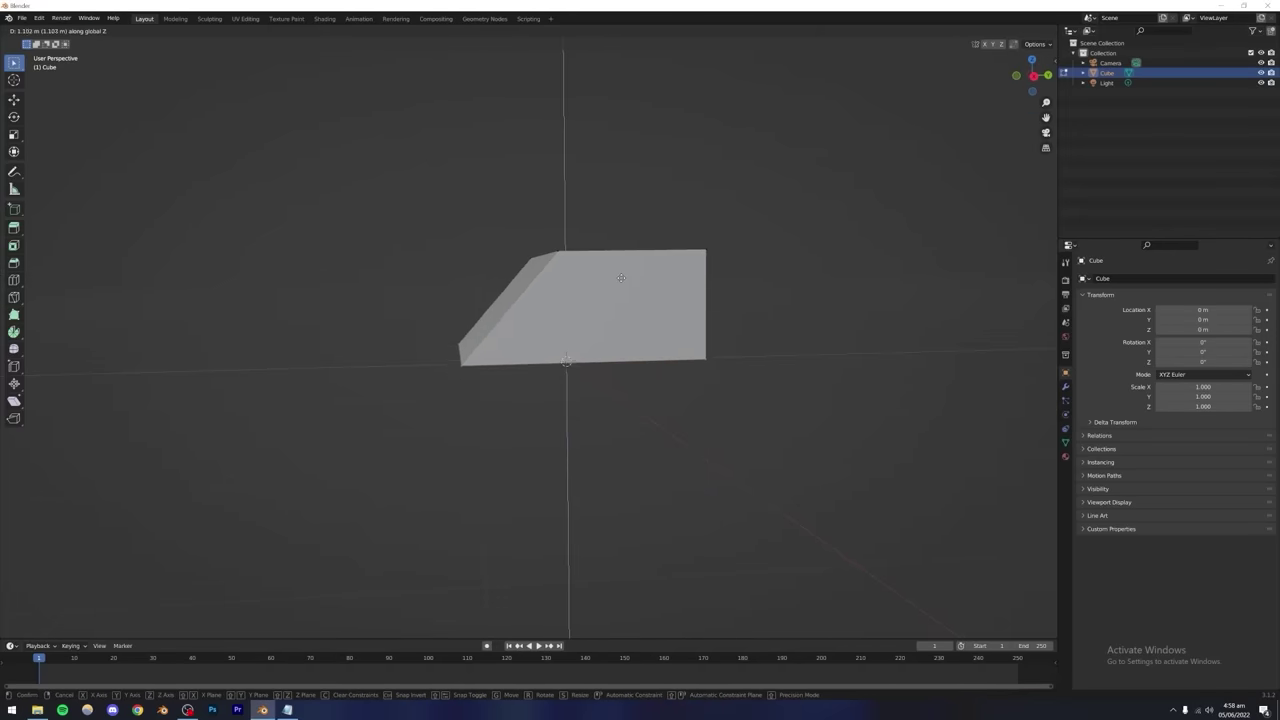
pyautogui.click(621, 278)
# Push the right bottom edge outward to widen the block into a trapezoid.
pyautogui.moveTo(771, 229); pyautogui.dragTo(507, 356, button='middle')
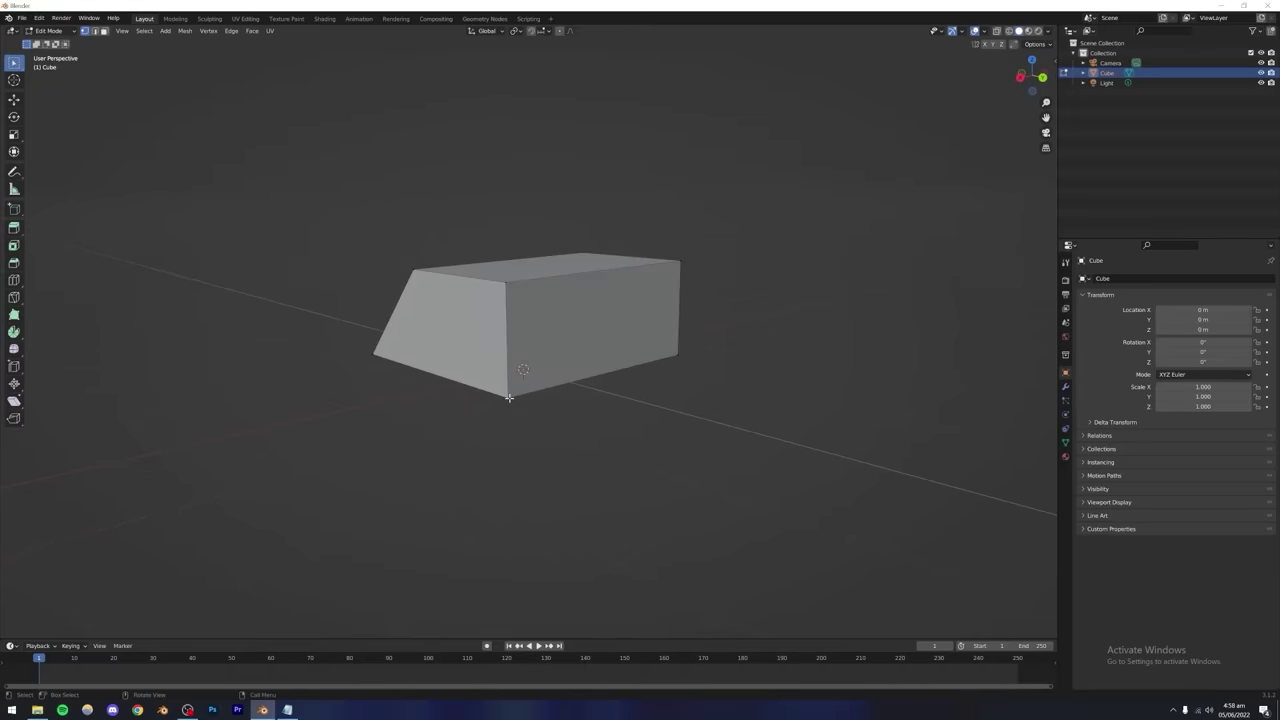
pyautogui.moveTo(603, 372); pyautogui.dragTo(630, 369, button='middle')
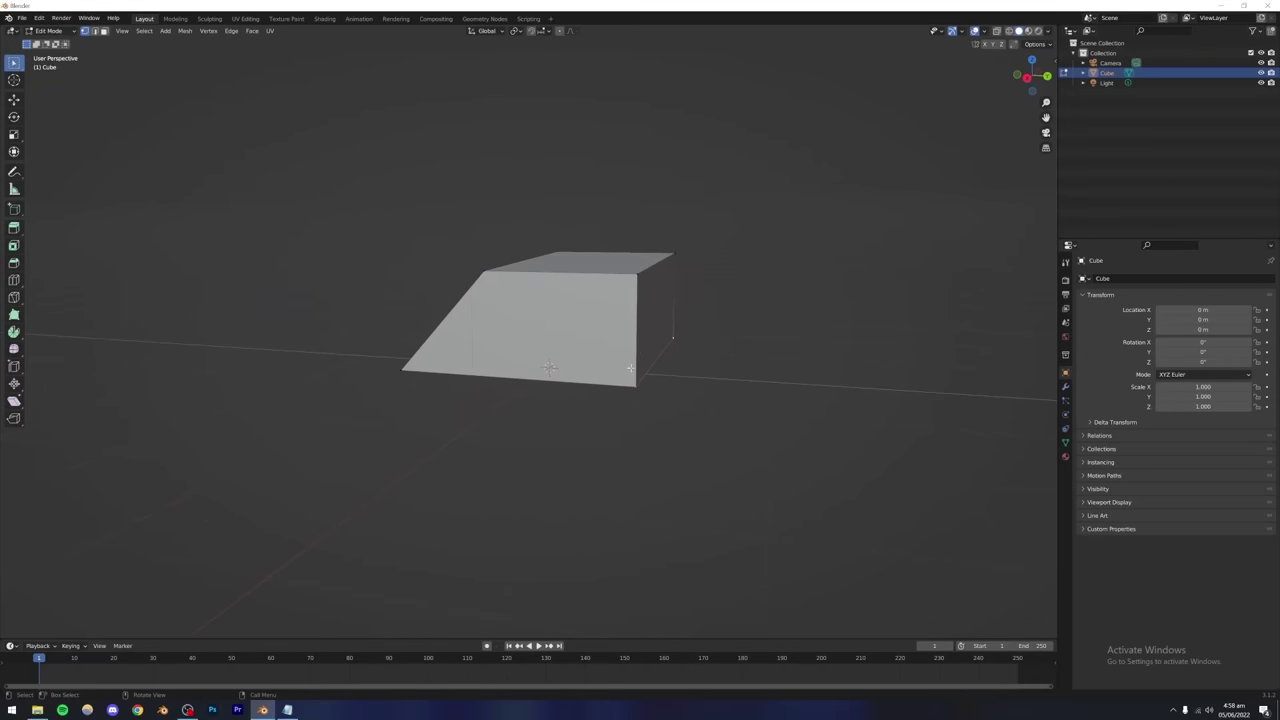
pyautogui.press('g')
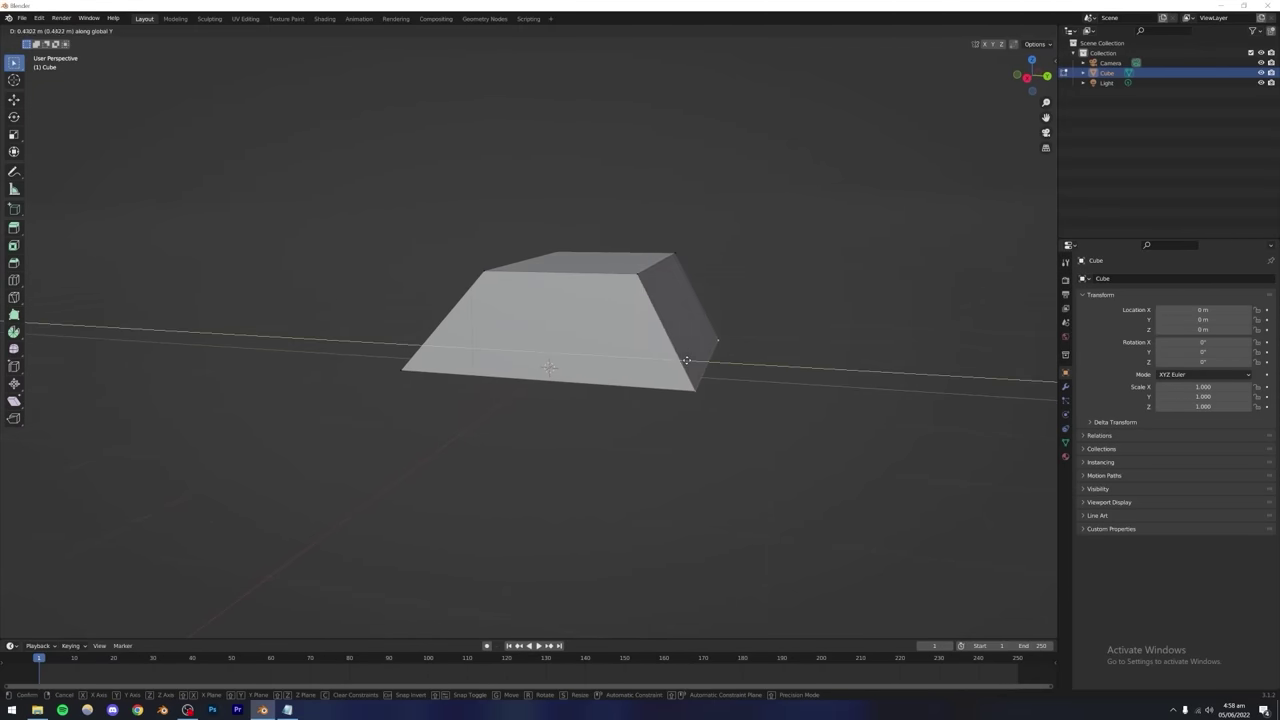
pyautogui.click(736, 269)
pyautogui.moveTo(611, 331); pyautogui.dragTo(536, 341, button='middle')
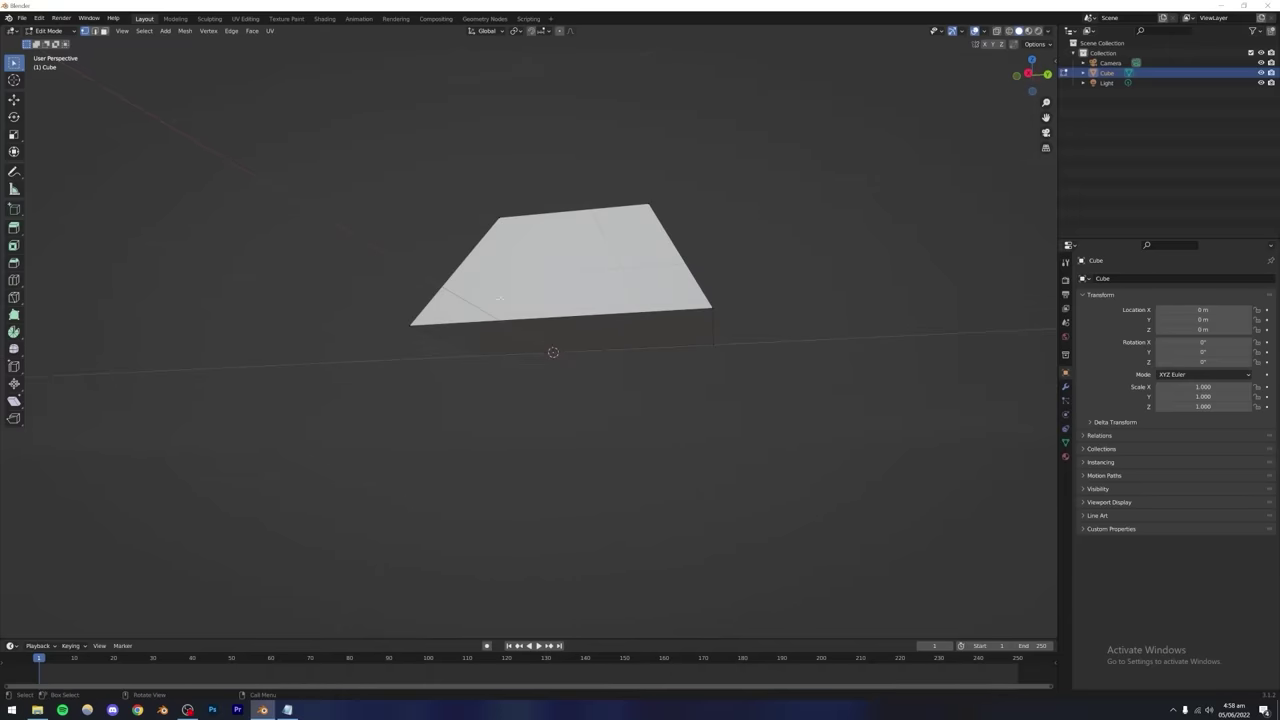
pyautogui.moveTo(499, 297); pyautogui.dragTo(478, 376, button='middle')
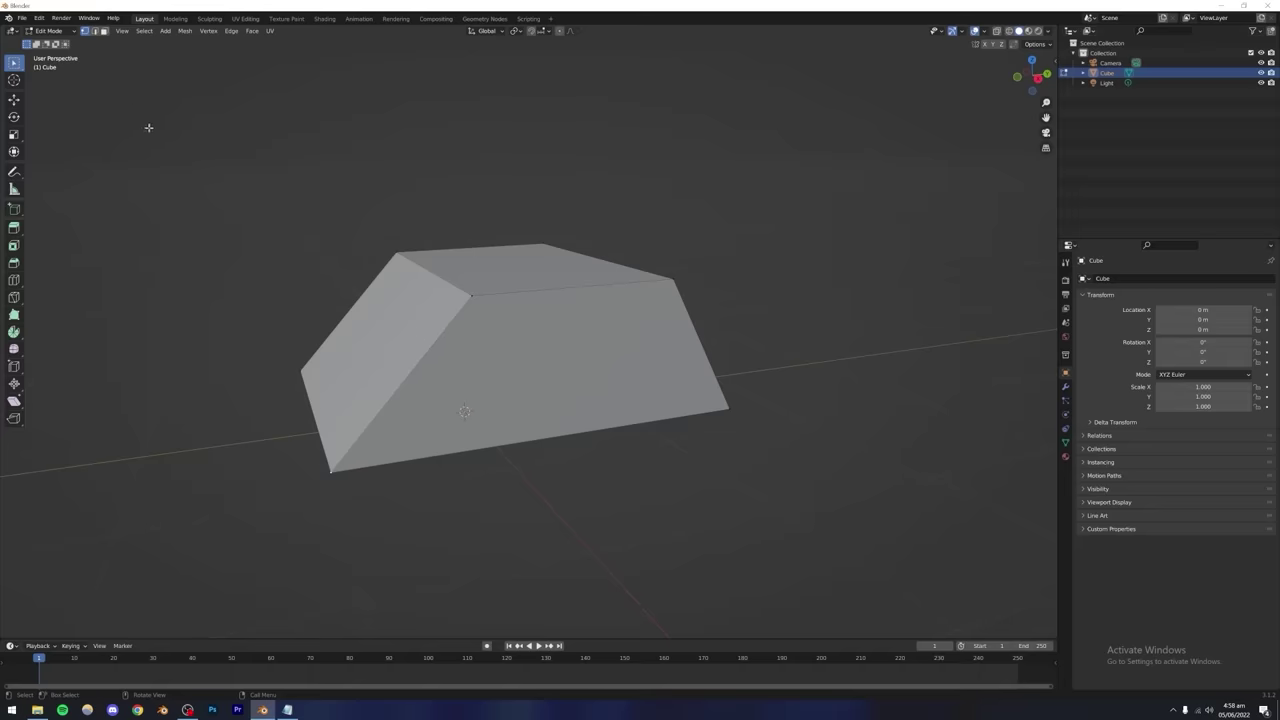
pyautogui.click(95, 32)
pyautogui.moveTo(486, 323); pyautogui.dragTo(508, 388, button='middle')
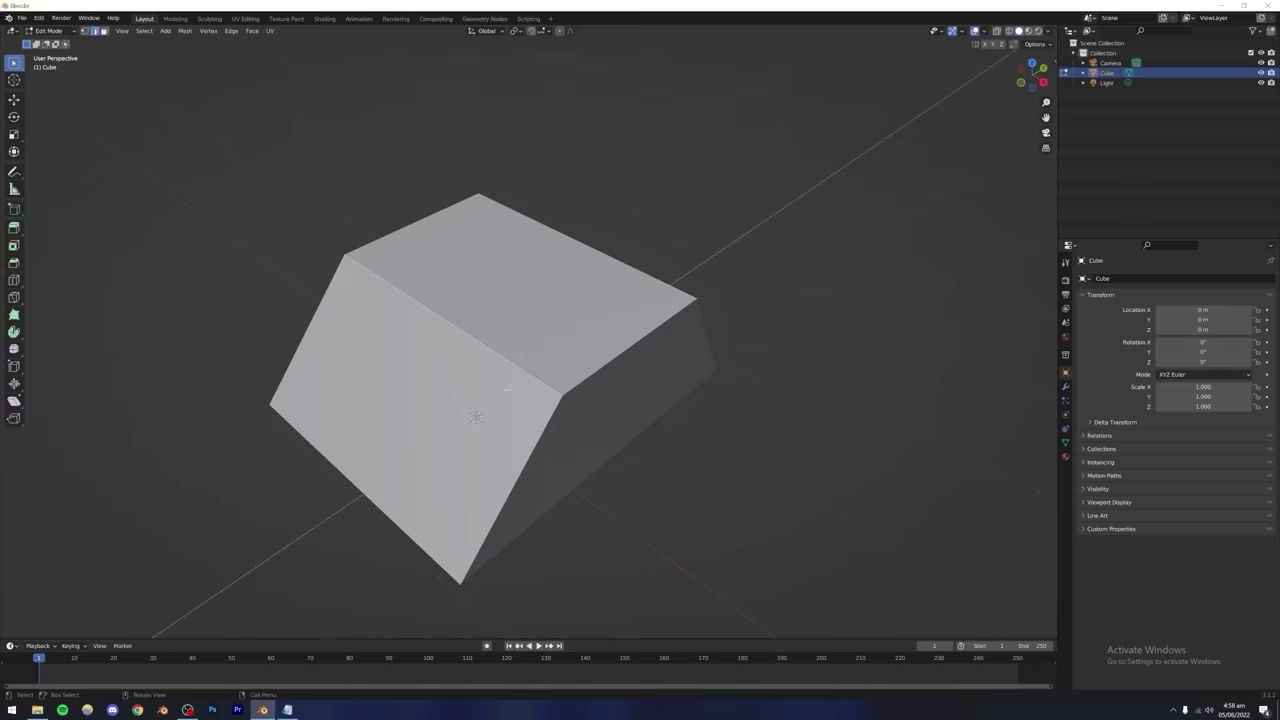
pyautogui.moveTo(551, 443); pyautogui.dragTo(460, 342, button='middle')
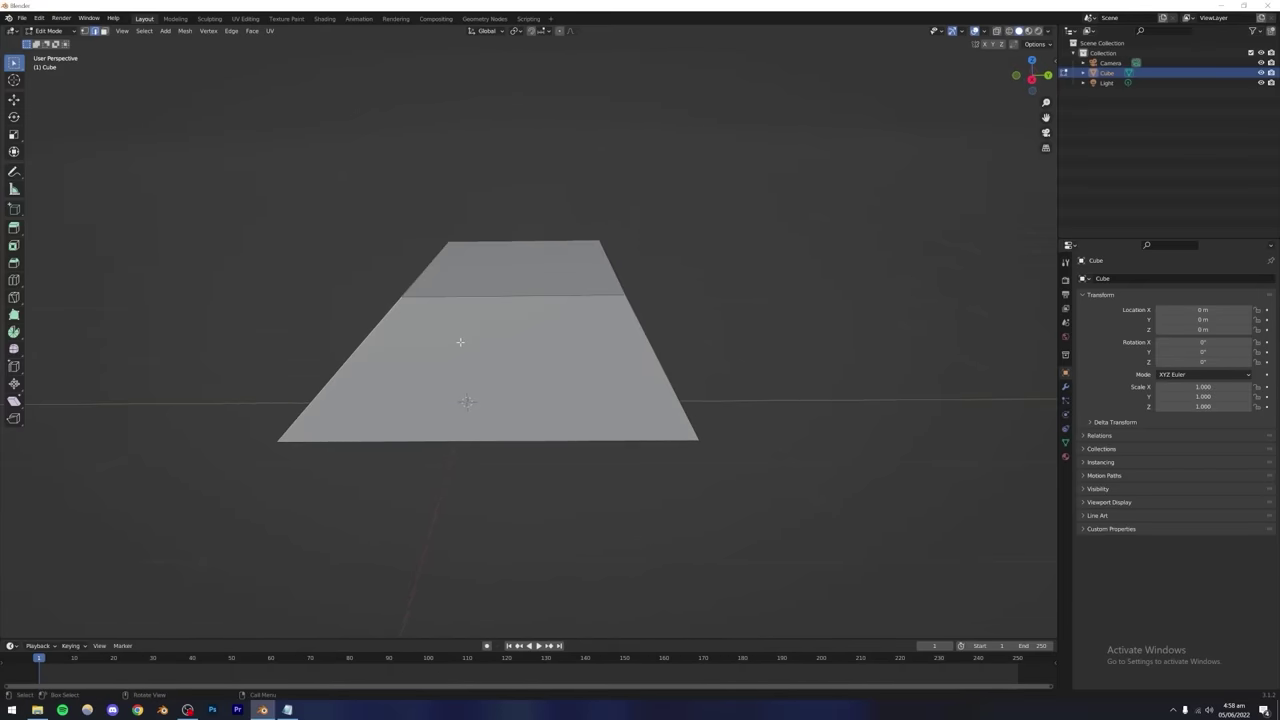
pyautogui.click(530, 294)
pyautogui.press('a')
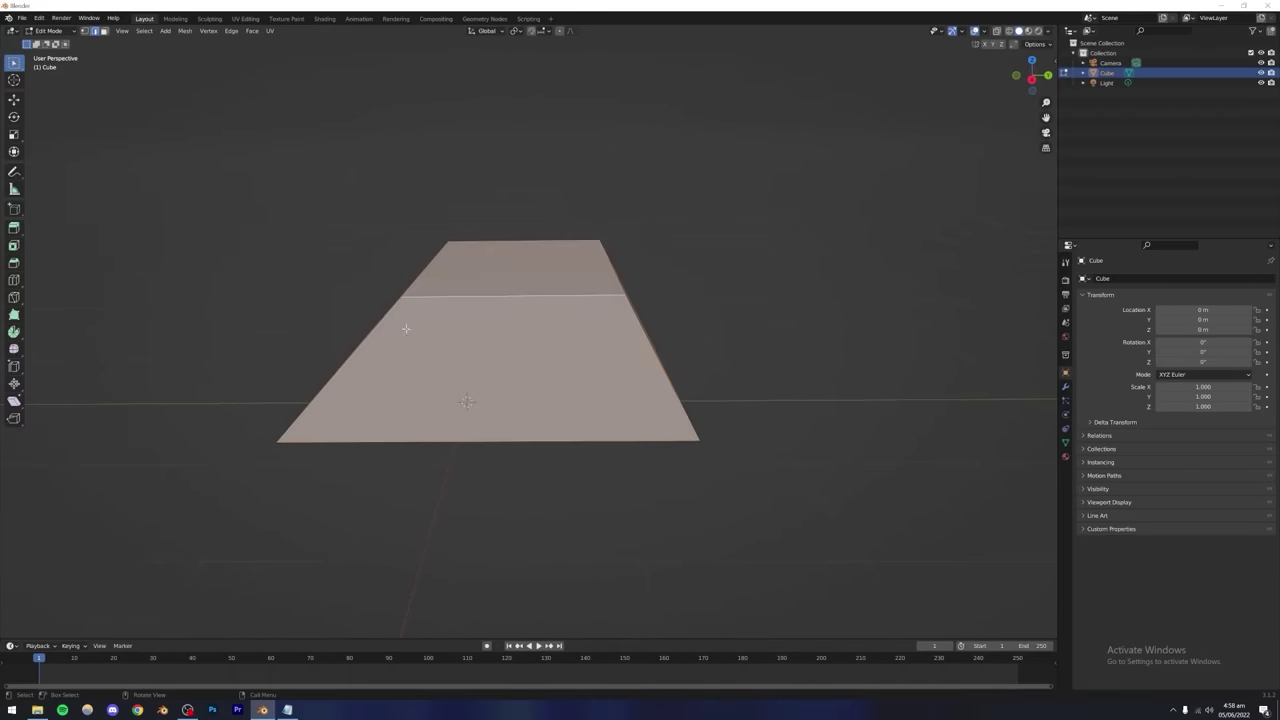
pyautogui.moveTo(581, 335); pyautogui.dragTo(594, 349, button='middle')
pyautogui.hotkey('alt', 'a')
pyautogui.scroll(4, 575, 343)
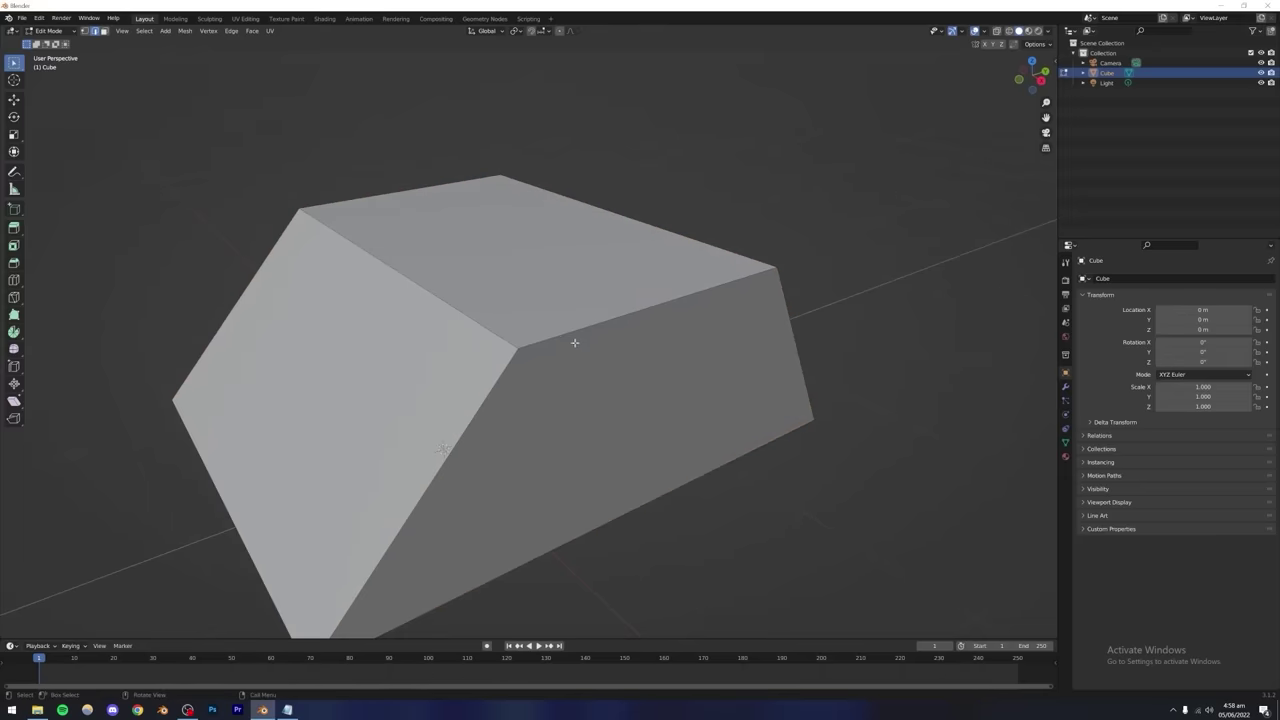
pyautogui.click(498, 318)
pyautogui.keyDown('shift'); pyautogui.click(482, 406); pyautogui.keyUp('shift')
pyautogui.keyDown('shift'); pyautogui.click(632, 321); pyautogui.keyUp('shift')
pyautogui.moveTo(434, 271); pyautogui.dragTo(600, 305, button='middle')
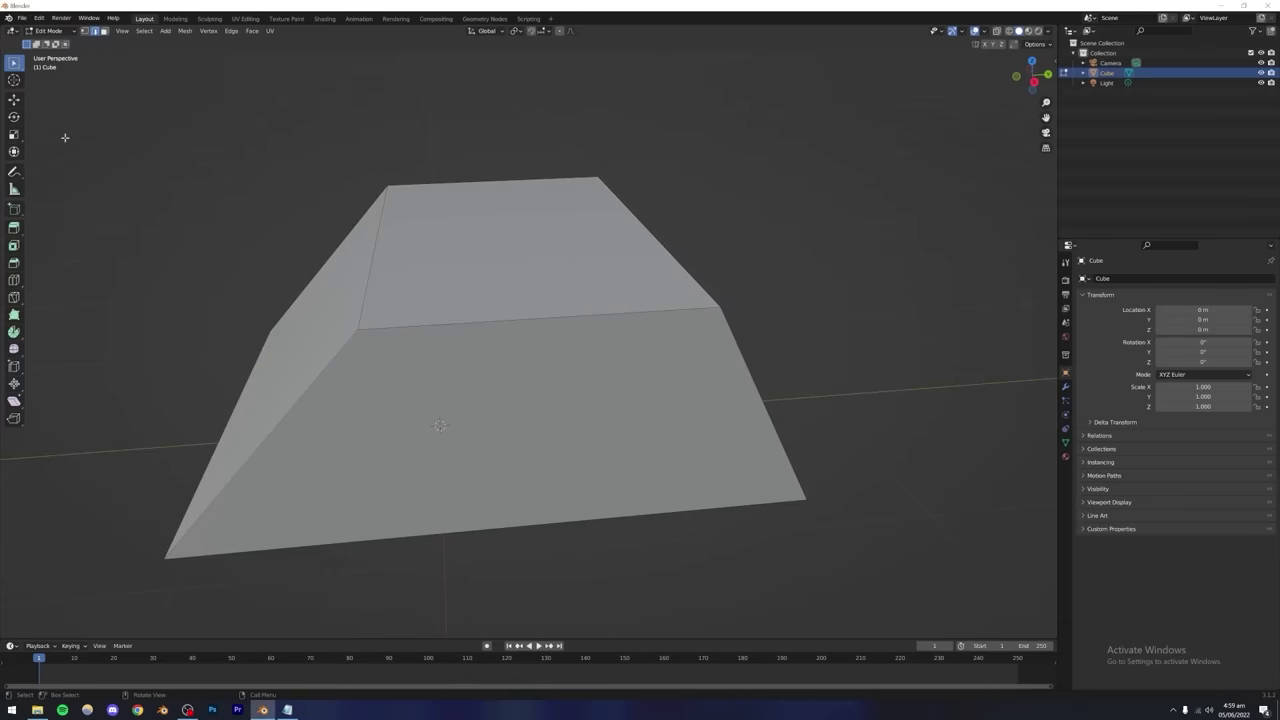
pyautogui.moveTo(309, 329); pyautogui.dragTo(384, 332, button='middle')
pyautogui.scroll(-3, 418, 355)
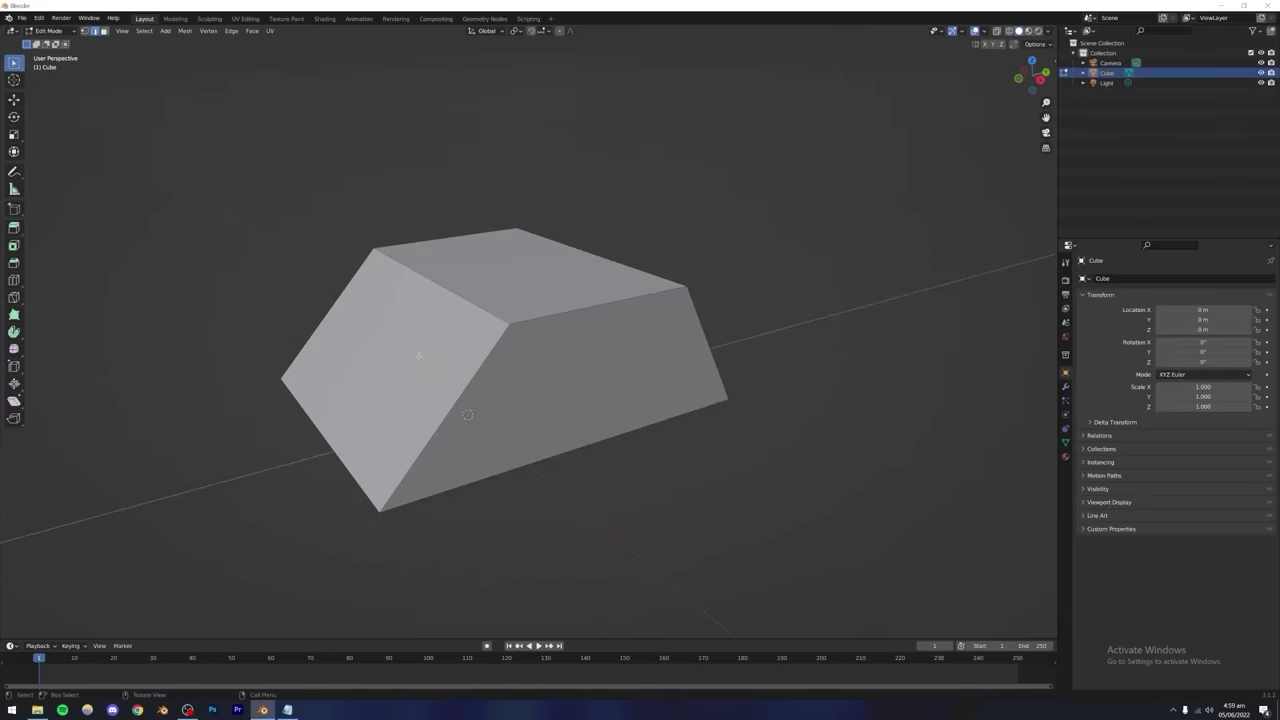
pyautogui.moveTo(505, 372); pyautogui.dragTo(520, 322, button='middle')
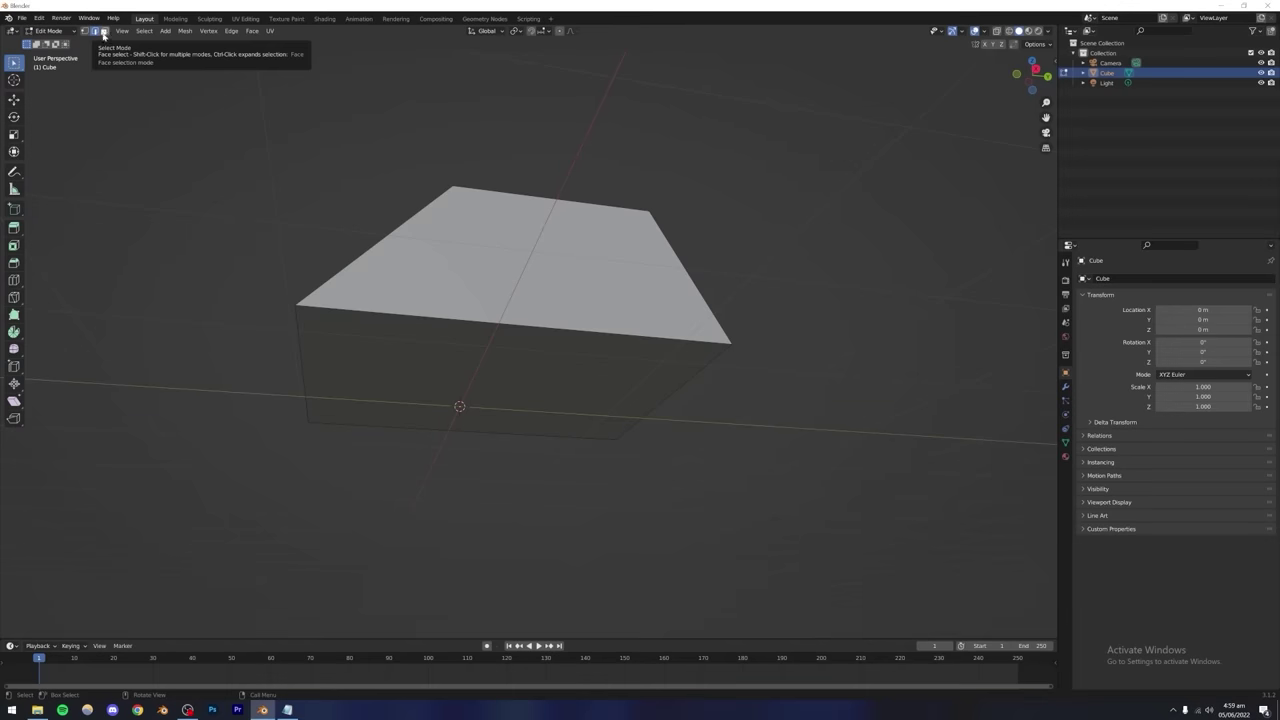
# Switch to Face Select and try selecting the block's faces, then deselect all.
pyautogui.click(104, 32)
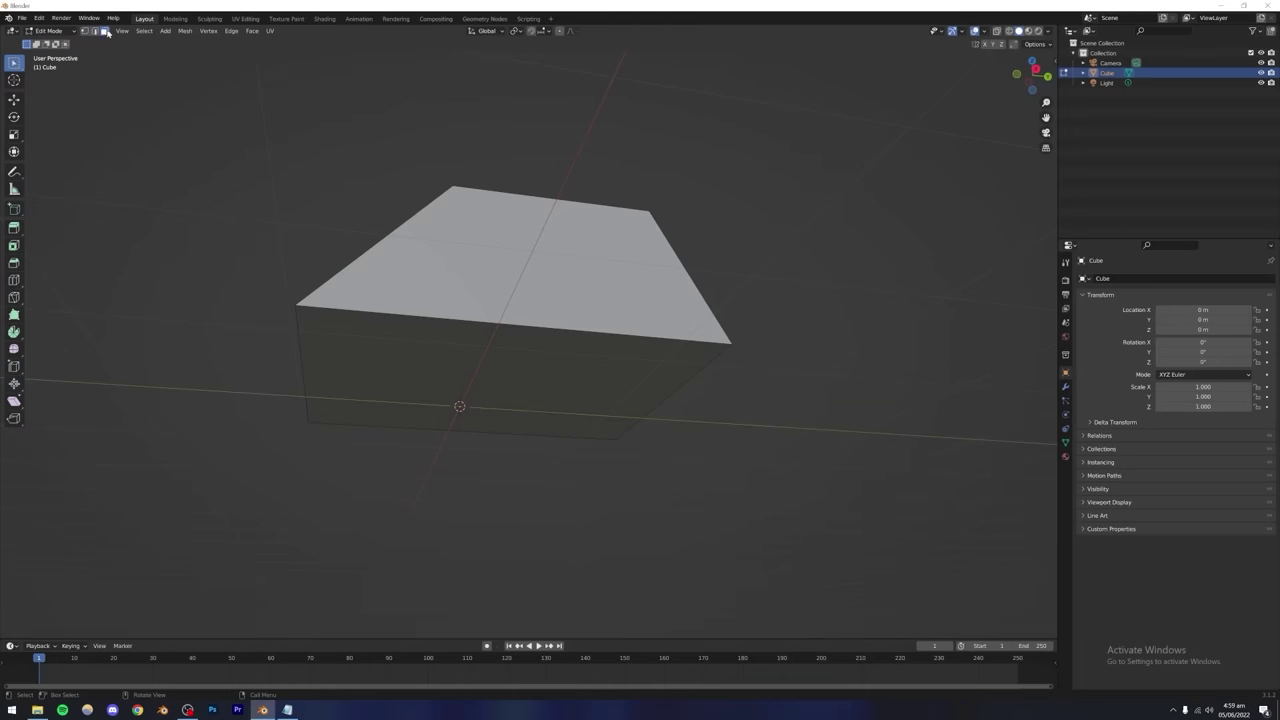
pyautogui.moveTo(564, 294); pyautogui.dragTo(506, 366, button='middle')
pyautogui.click(474, 417)
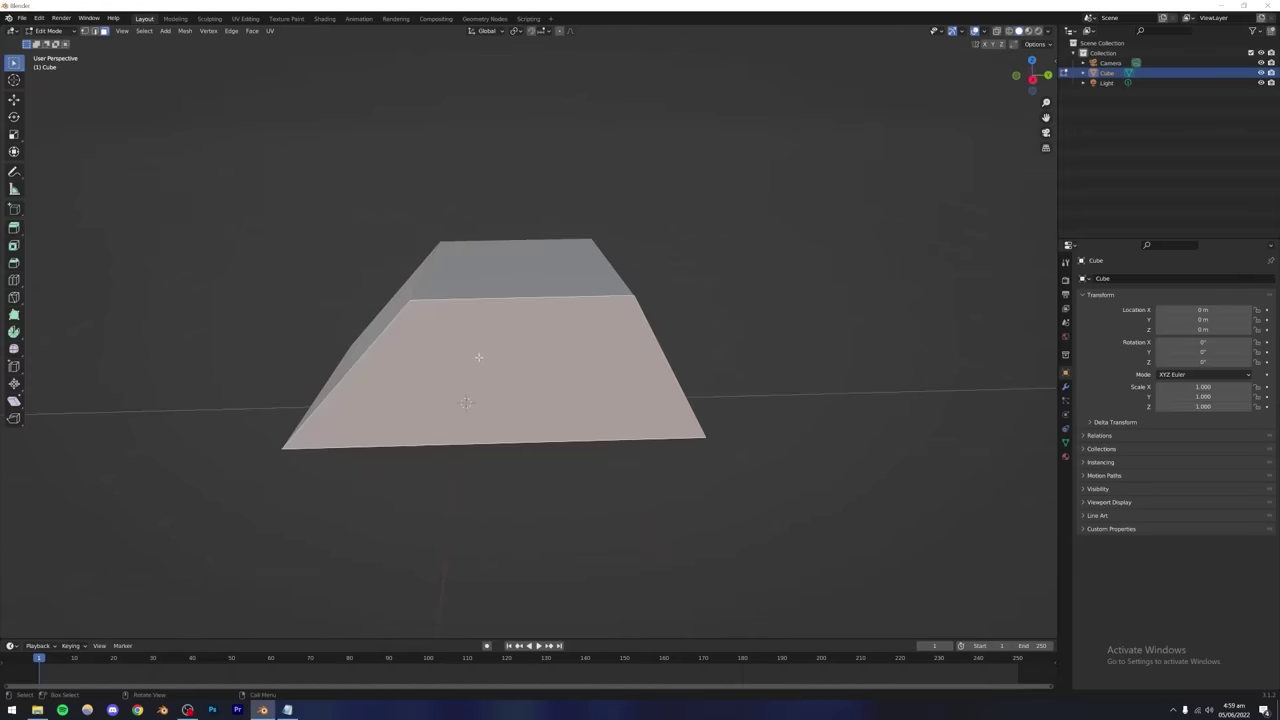
pyautogui.click(482, 267)
pyautogui.moveTo(482, 267); pyautogui.dragTo(683, 343, button='middle')
pyautogui.click(527, 361)
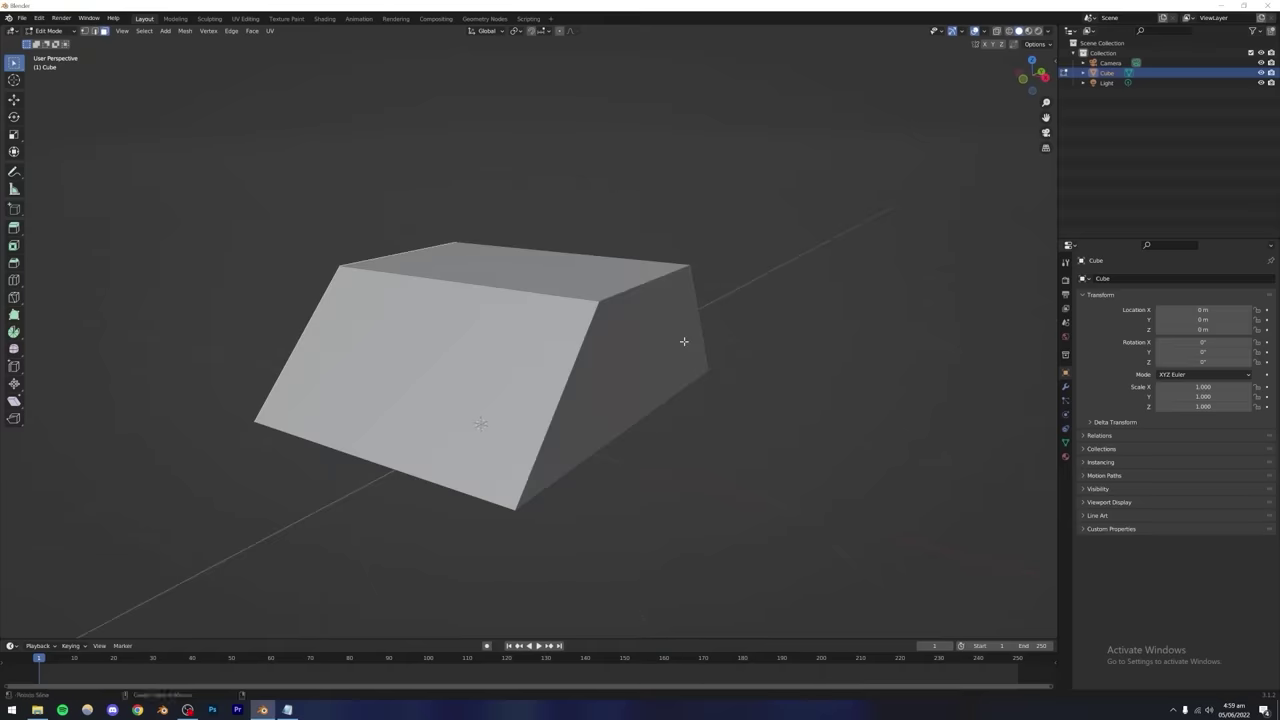
pyautogui.press('a')
pyautogui.click(690, 195)
pyautogui.moveTo(634, 452); pyautogui.dragTo(539, 390, button='middle')
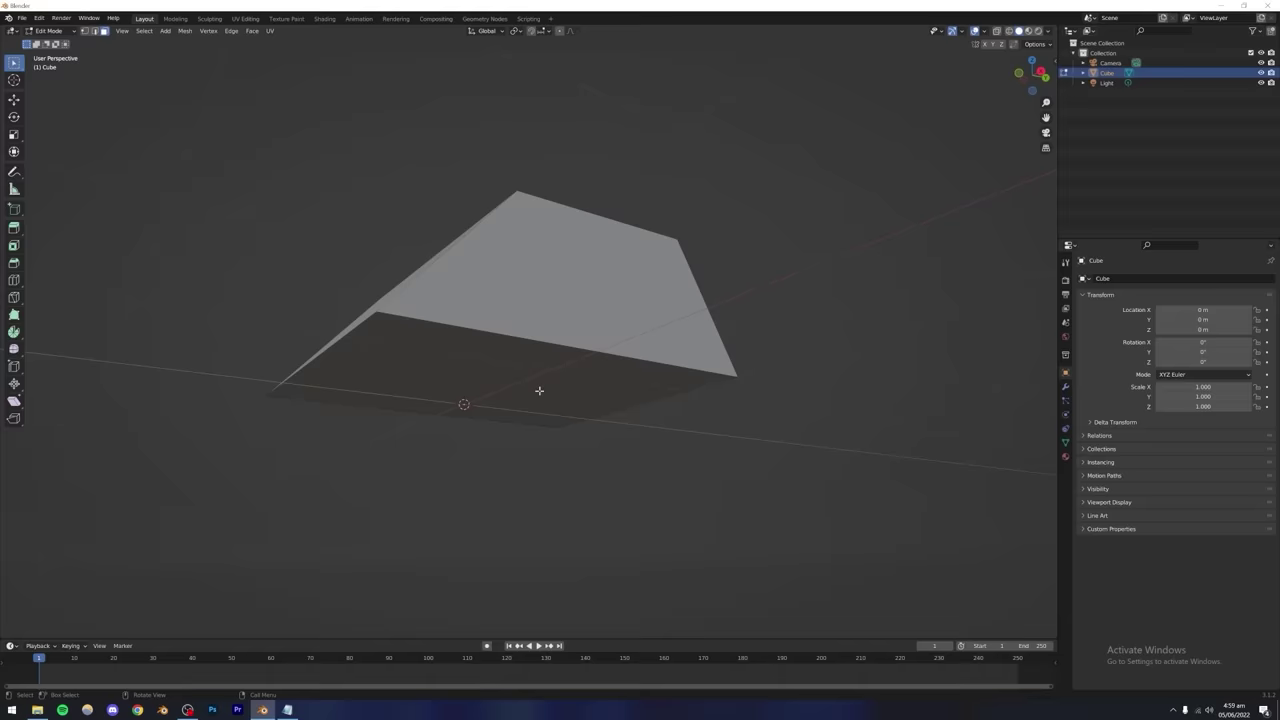
# Extrude the bottom face about 0.55 m downward.
pyautogui.click(452, 378)
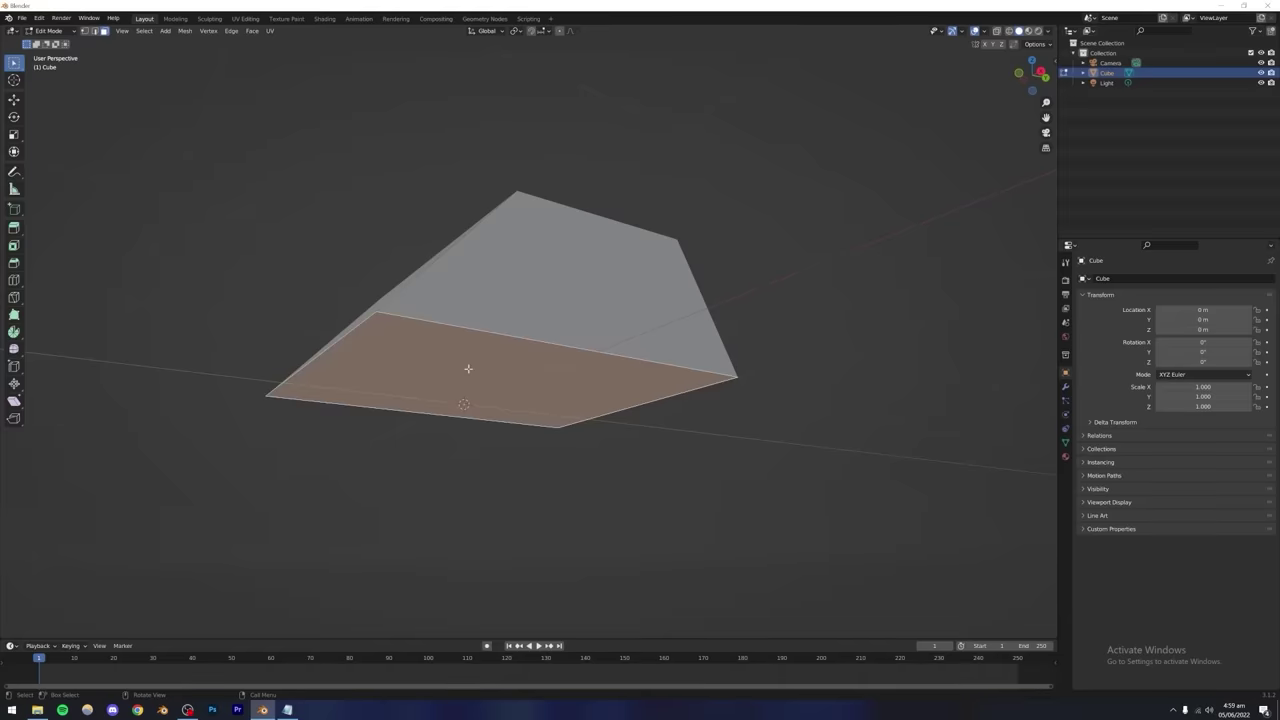
pyautogui.moveTo(475, 397); pyautogui.dragTo(495, 403, button='middle')
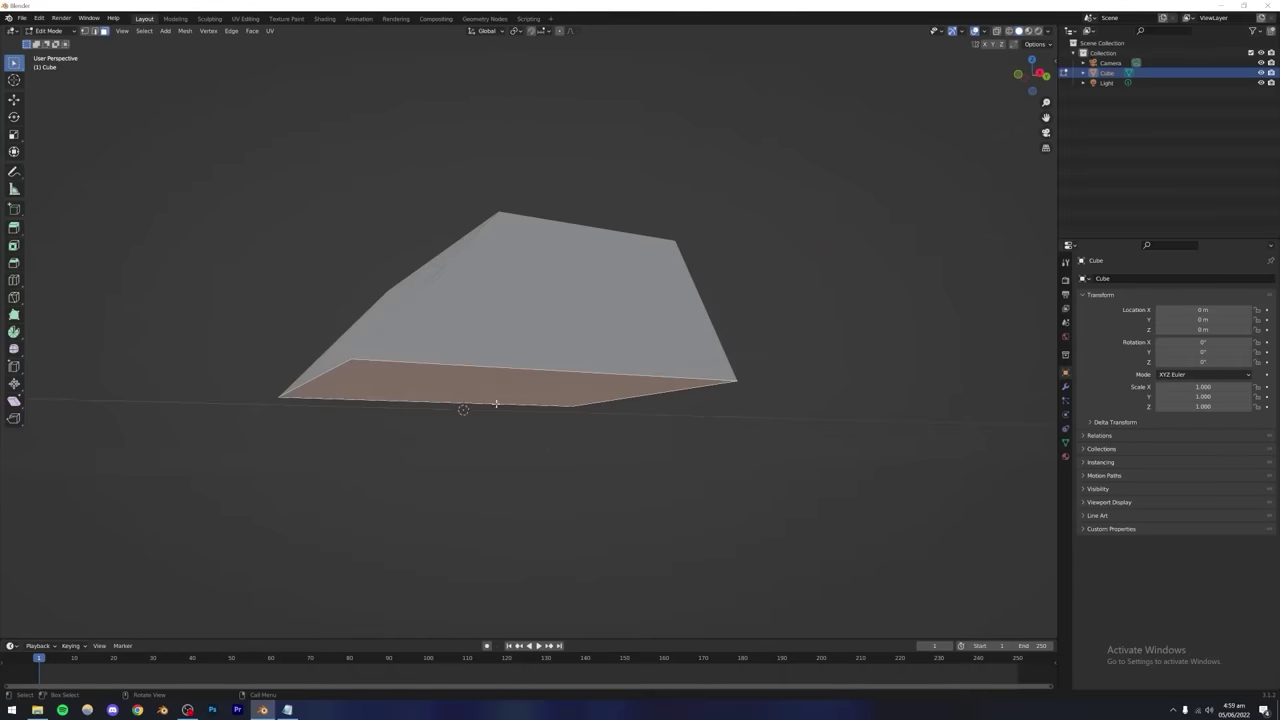
pyautogui.press('e')
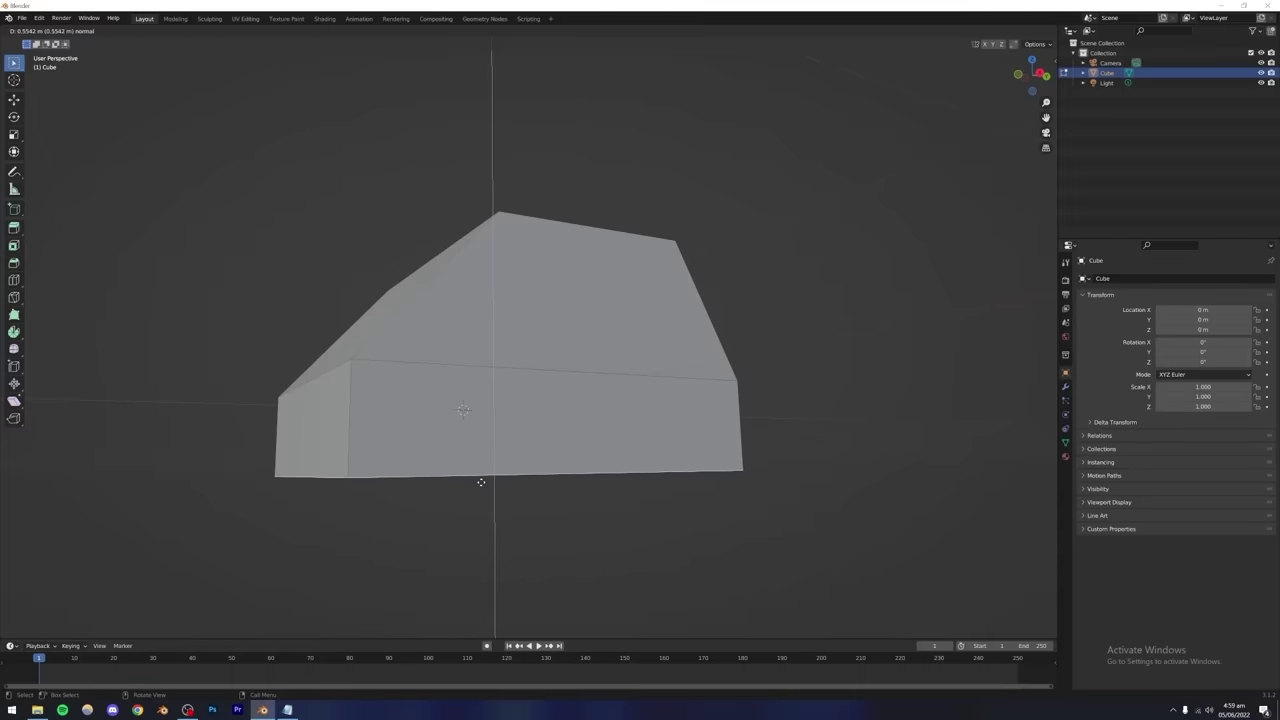
pyautogui.click(481, 482)
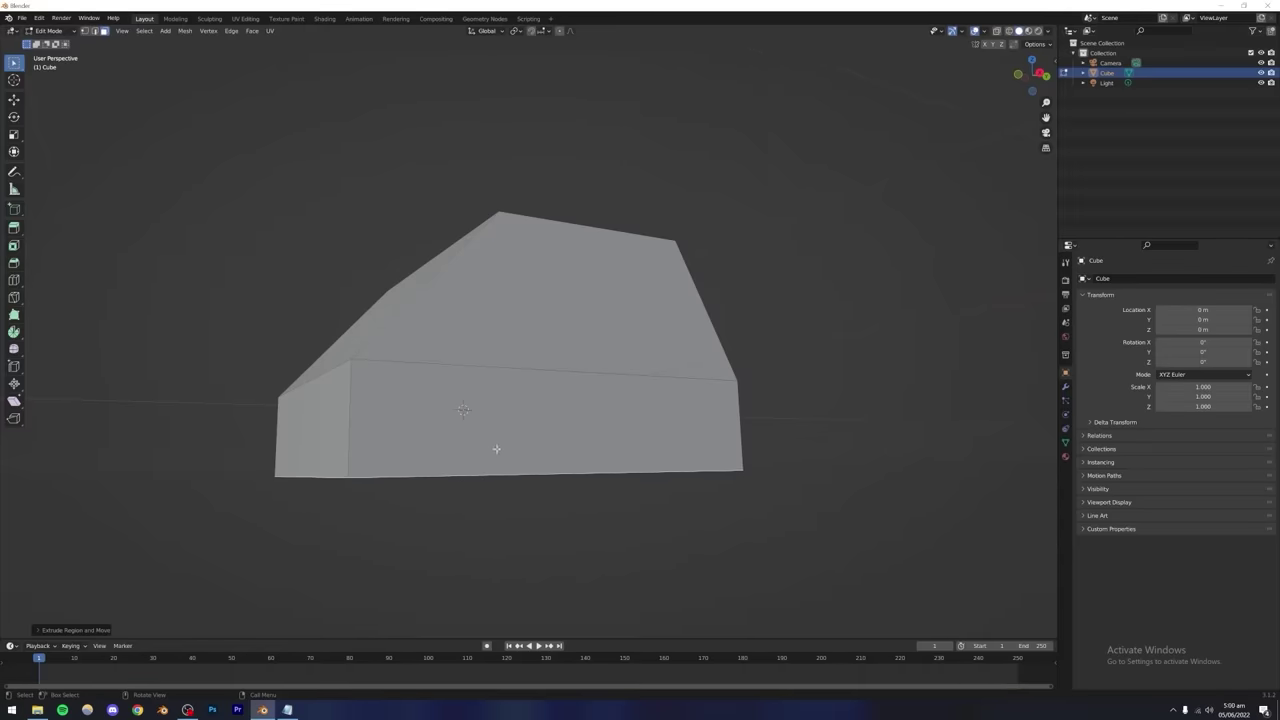
pyautogui.moveTo(496, 449); pyautogui.dragTo(479, 404, button='middle')
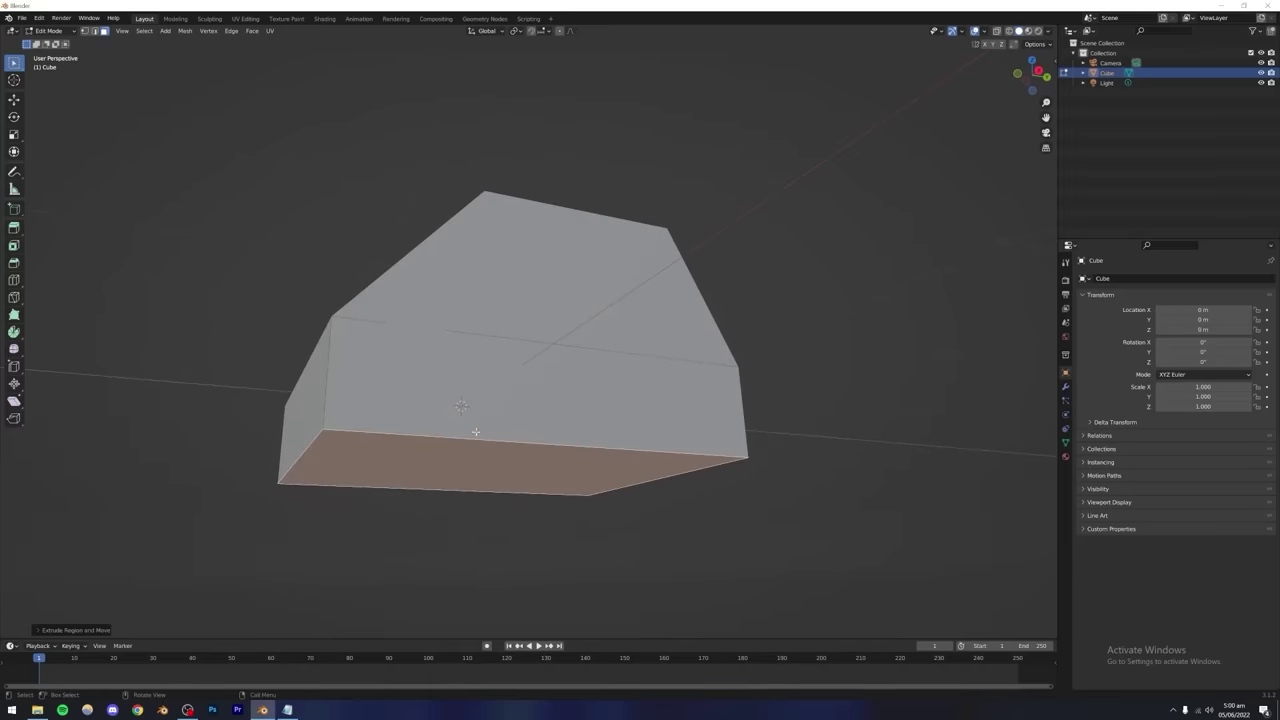
# Extrude the block's left end face about 0.85 m outward to form a low hood.
pyautogui.moveTo(445, 438); pyautogui.dragTo(600, 425, button='middle')
pyautogui.click(329, 423)
pyautogui.moveTo(403, 380); pyautogui.dragTo(420, 440, button='middle')
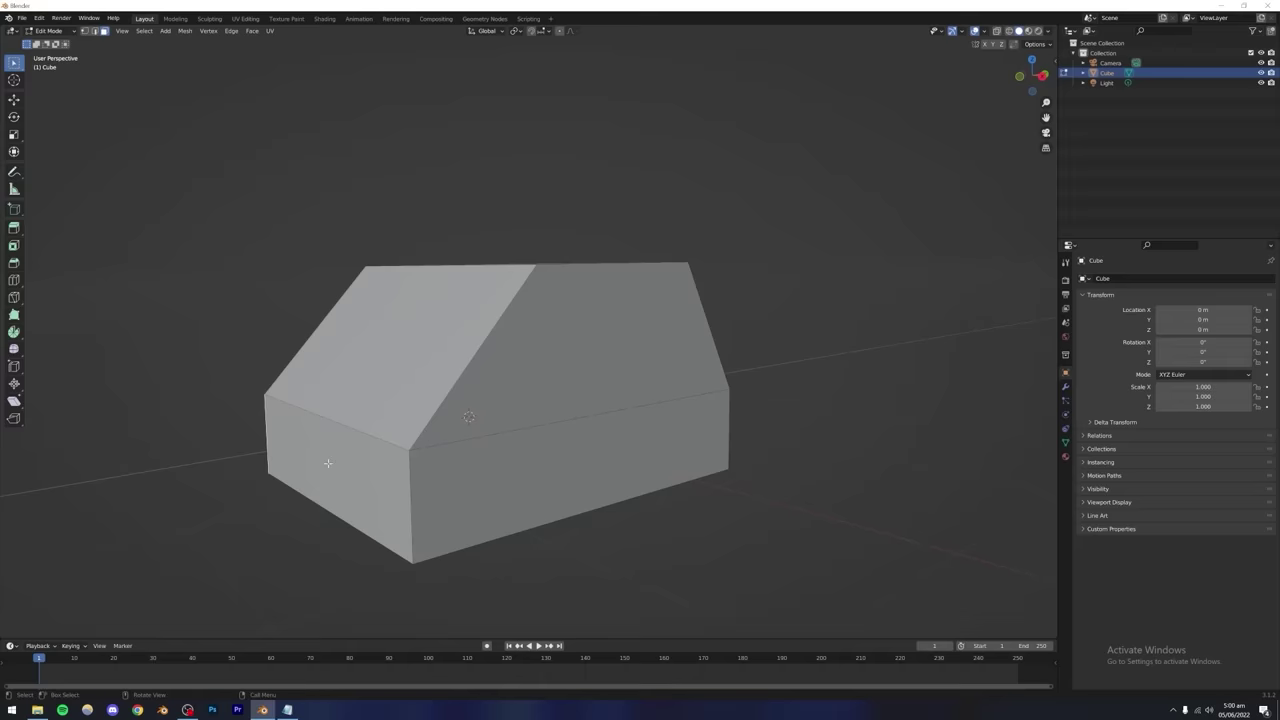
pyautogui.click(288, 467)
pyautogui.press('e')
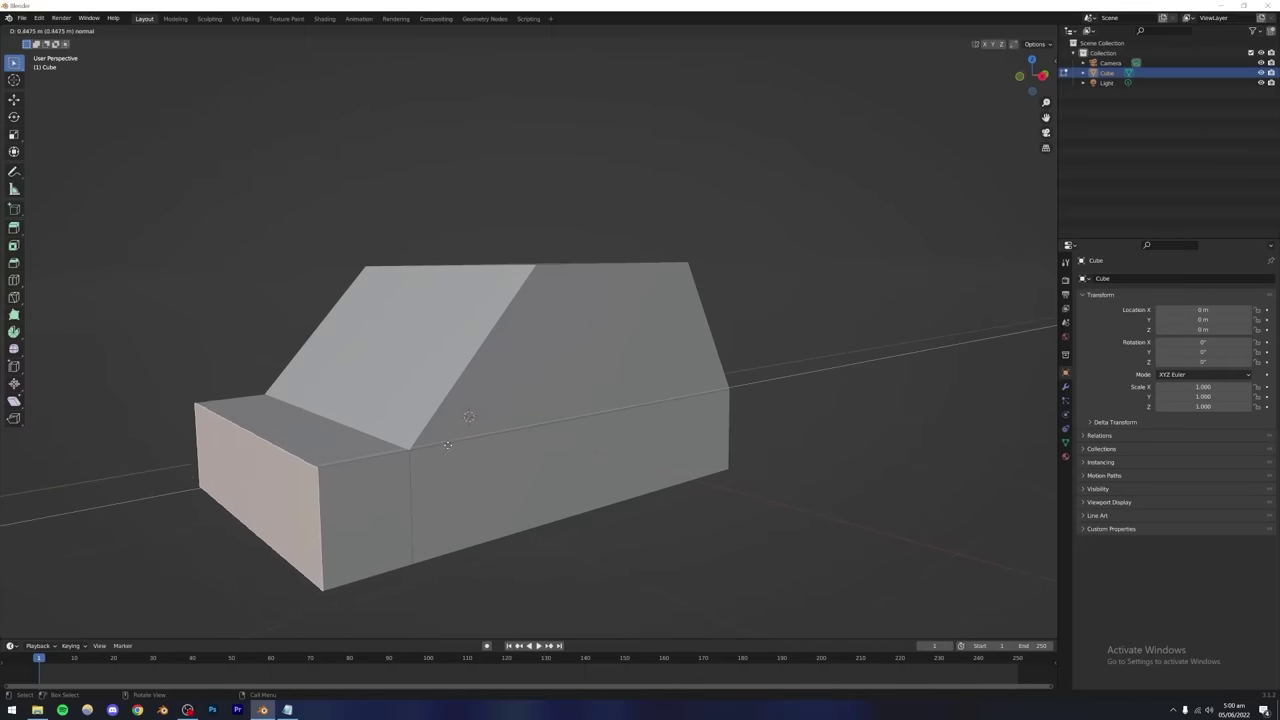
pyautogui.click(349, 457)
pyautogui.moveTo(349, 457)
pyautogui.mouseDown(button='middle')
pyautogui.moveTo(523, 472)
pyautogui.moveTo(500, 469)
pyautogui.mouseUp(button='middle')
pyautogui.moveTo(547, 428); pyautogui.dragTo(600, 424, button='middle')
# Extrude the right end face outward into a short trunk behind the cabin.
pyautogui.press('e')
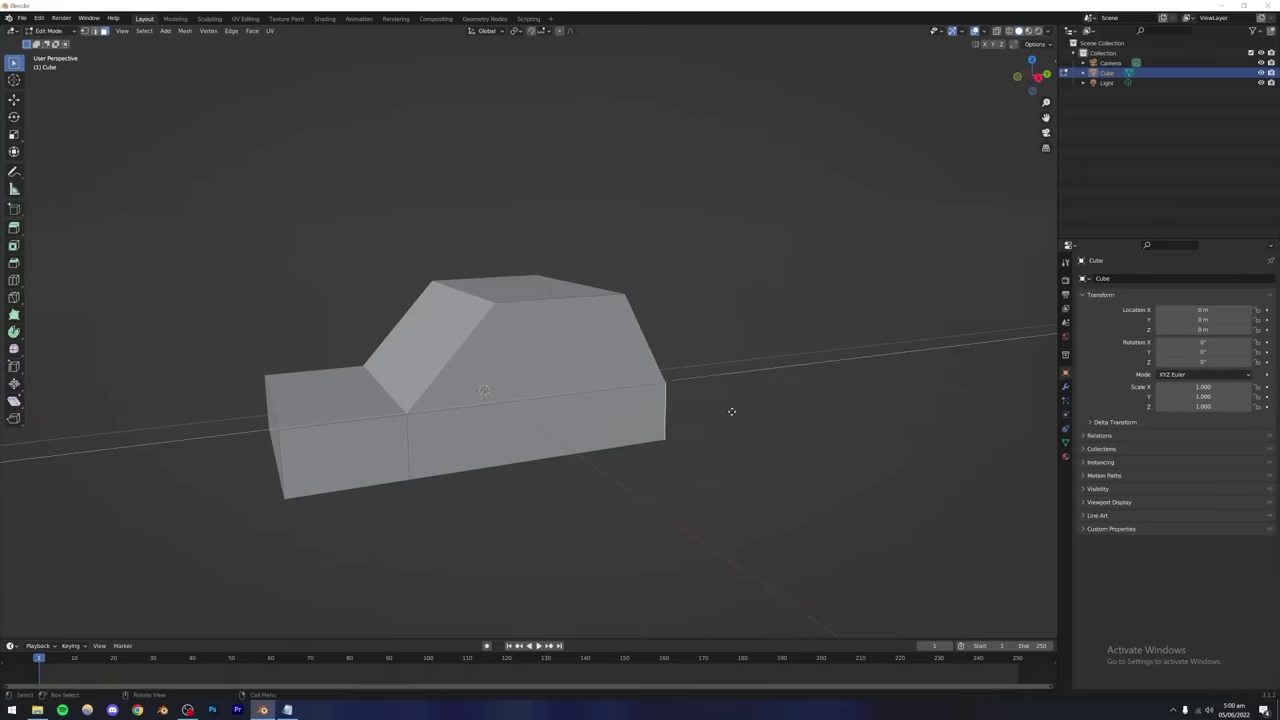
pyautogui.click(796, 399)
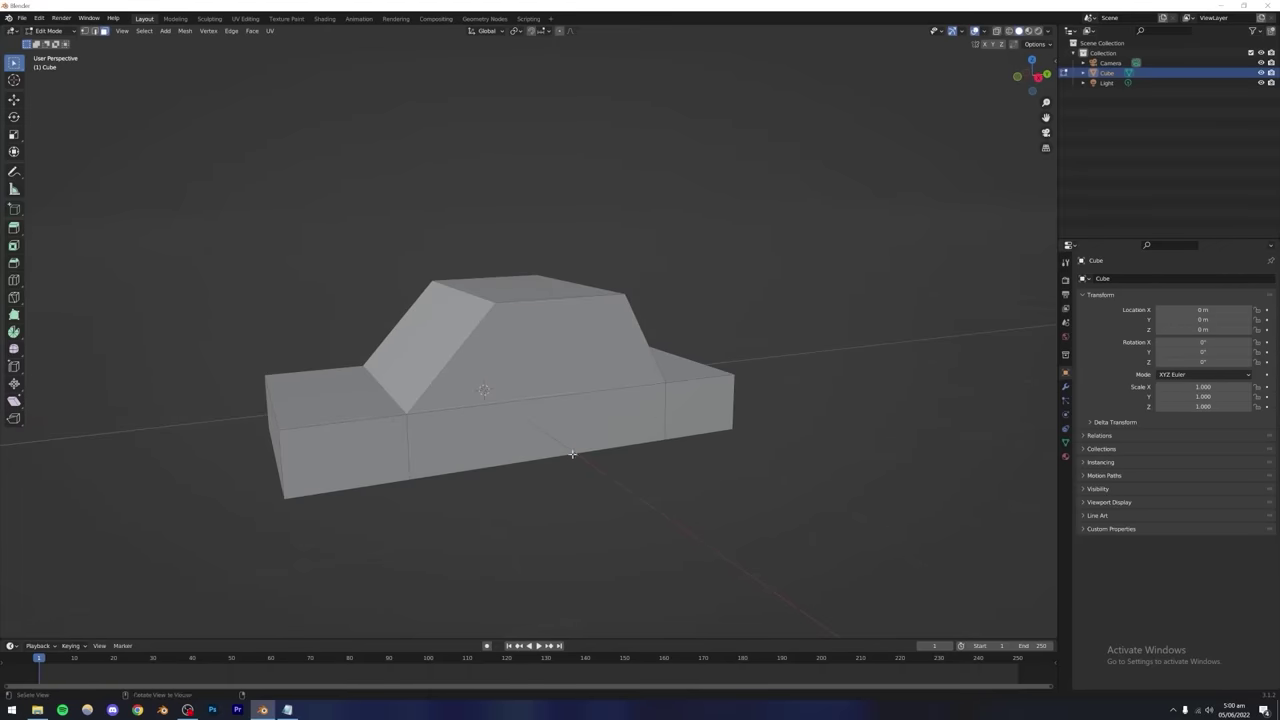
pyautogui.moveTo(571, 449); pyautogui.dragTo(423, 449, button='middle')
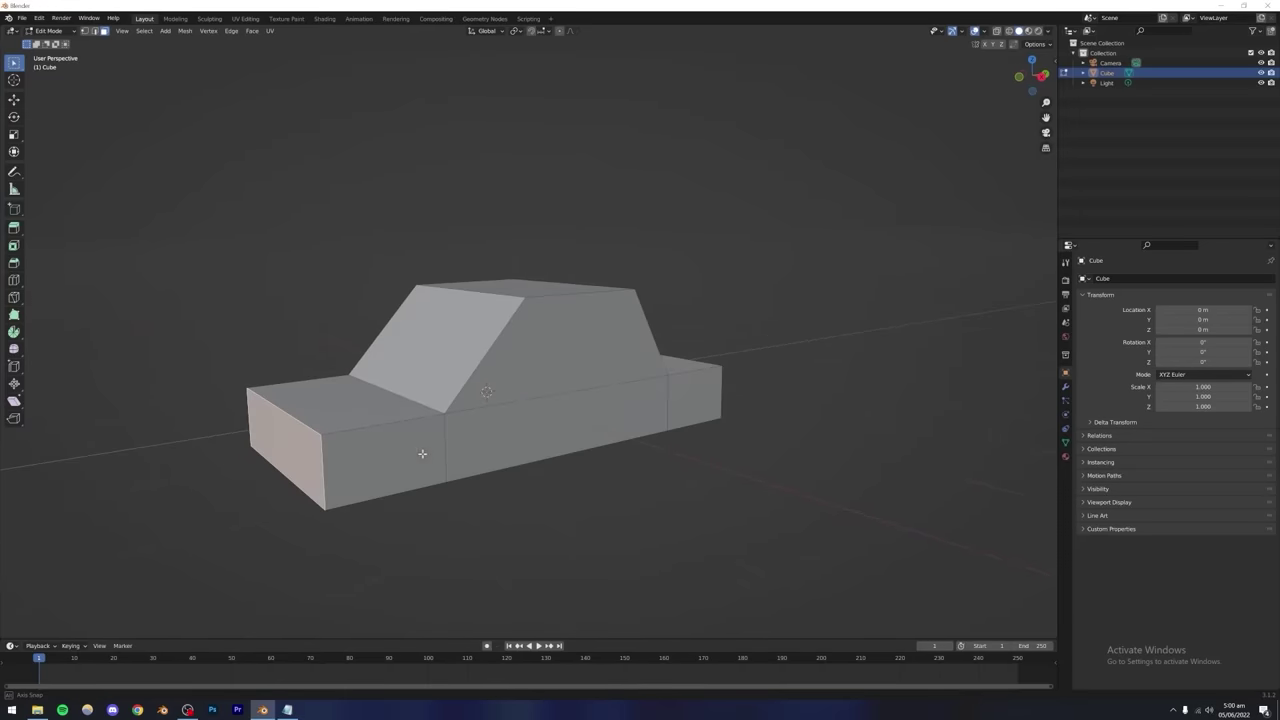
# In Edge Select mode, lower the hood's front top edge straight down along Z.
pyautogui.click(95, 31)
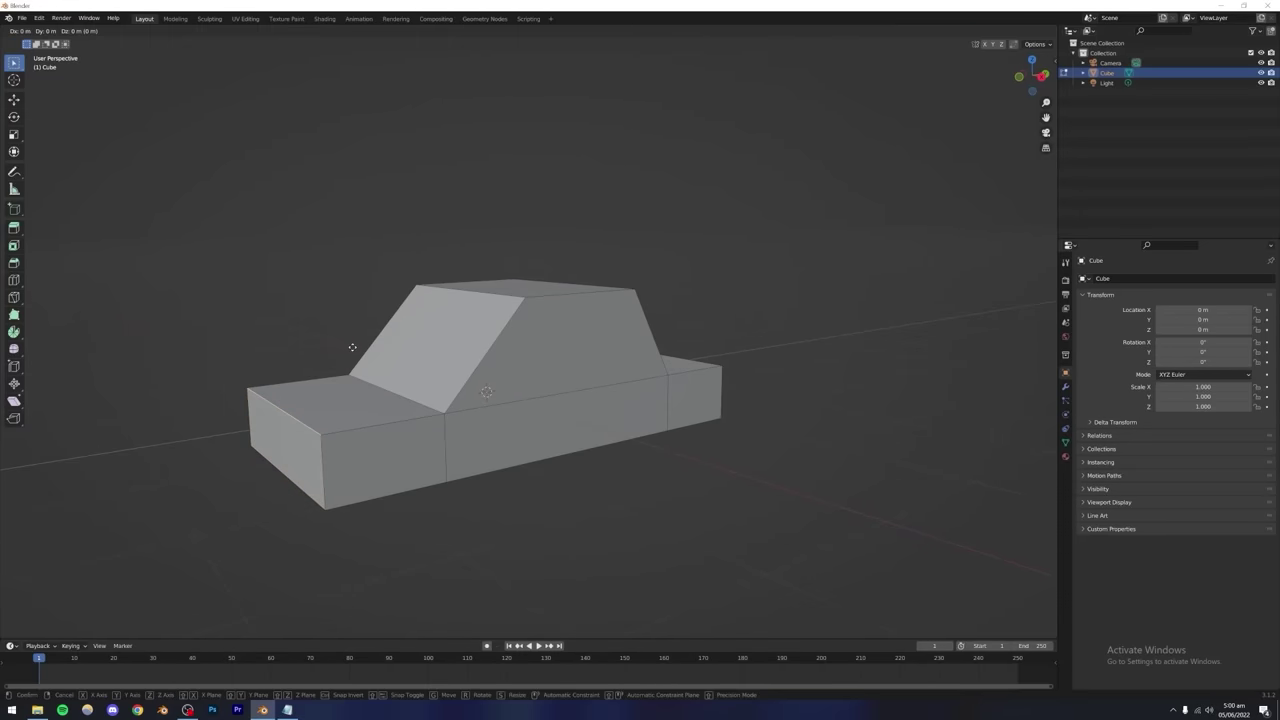
pyautogui.press('g')
pyautogui.press('z')
pyautogui.click(519, 422)
pyautogui.moveTo(519, 422); pyautogui.dragTo(734, 413, button='middle')
# Lower the trunk's rear top edge straight down along Z so it slopes.
pyautogui.click(712, 375)
pyautogui.press('g')
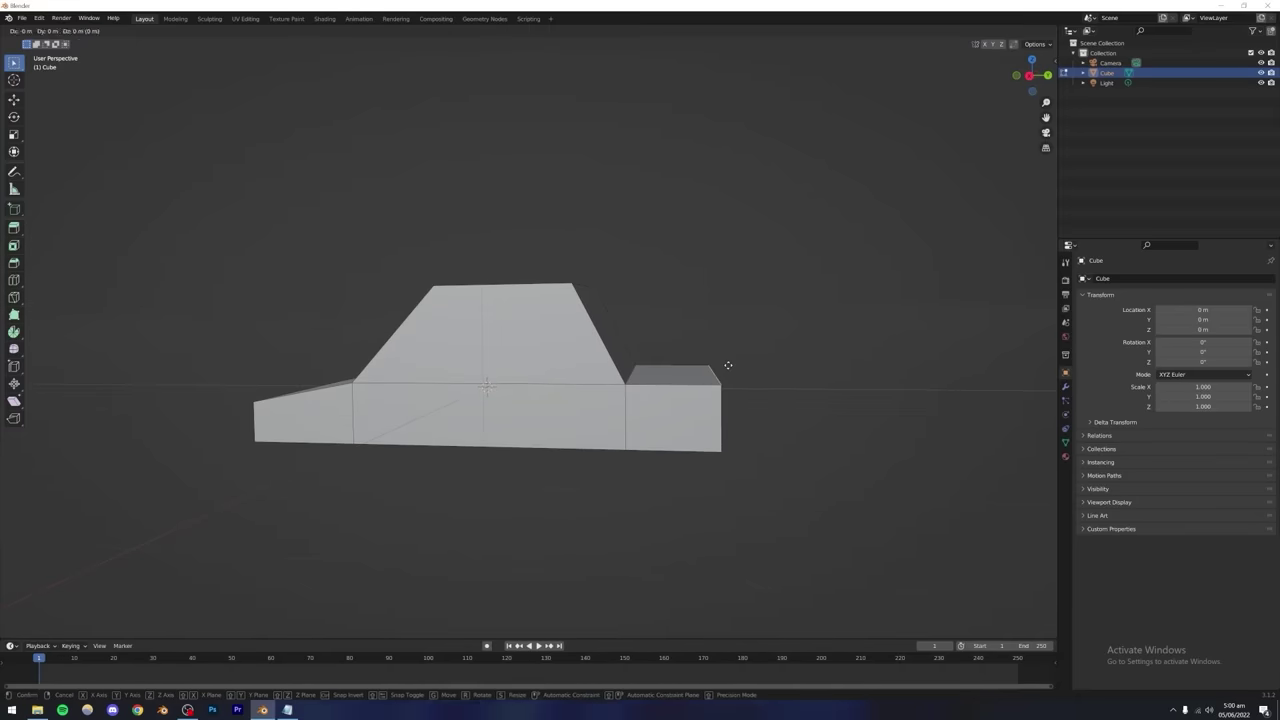
pyautogui.press('z')
pyautogui.click(727, 376)
pyautogui.moveTo(700, 323); pyautogui.dragTo(634, 380, button='middle')
pyautogui.scroll(-5, 557, 394)
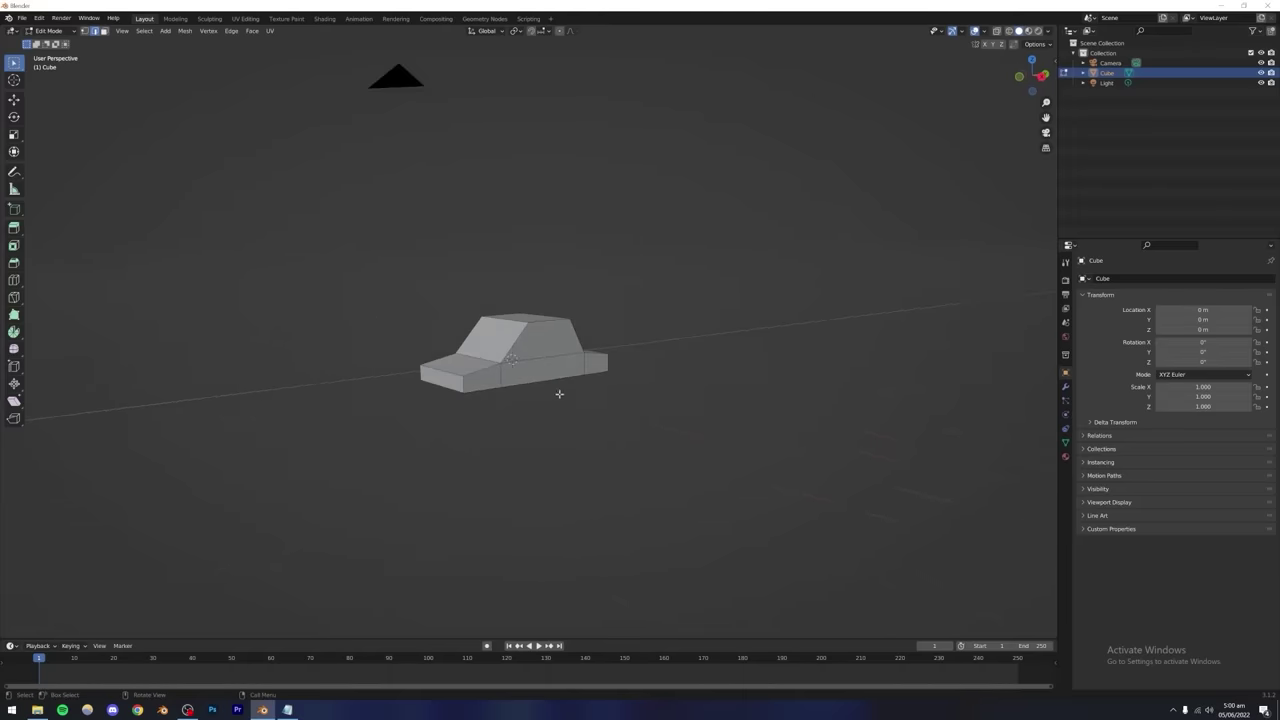
pyautogui.moveTo(557, 394); pyautogui.dragTo(560, 346, button='middle')
pyautogui.scroll(6, 526, 406)
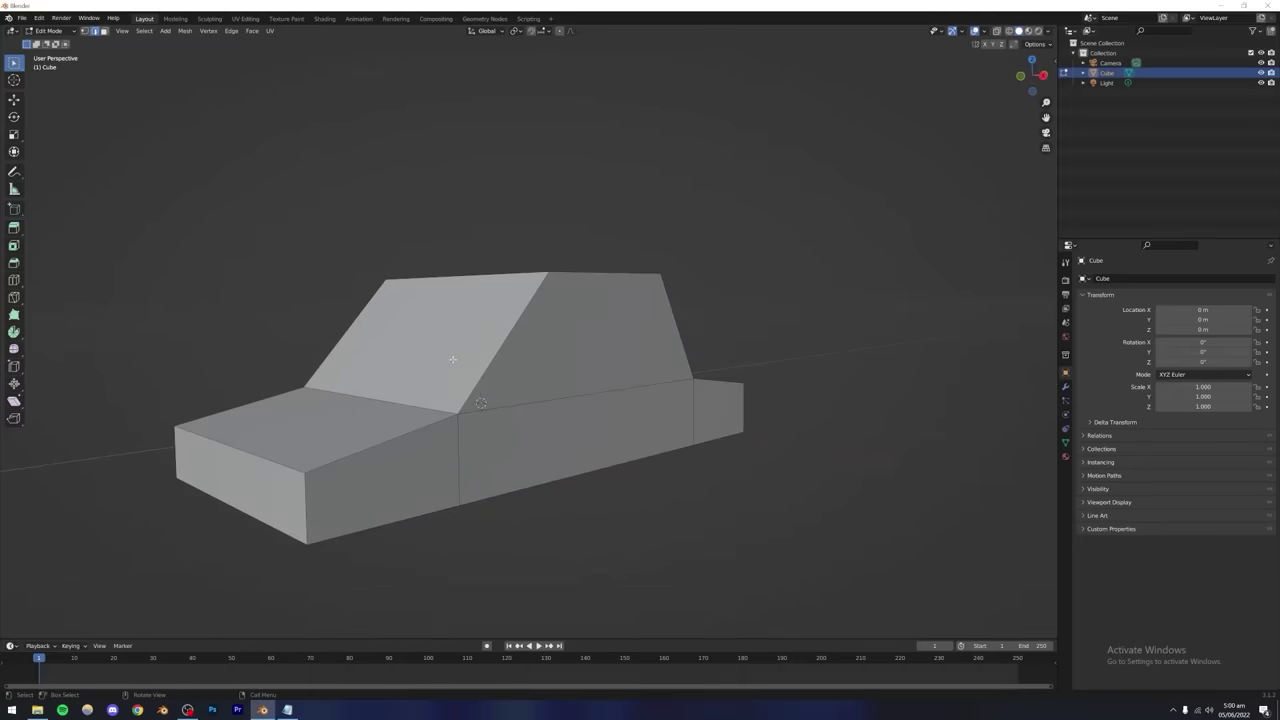
# Show the car body's empty Modifier Properties tab and turn the view toward the front hood.
pyautogui.moveTo(579, 355); pyautogui.dragTo(560, 383, button='middle')
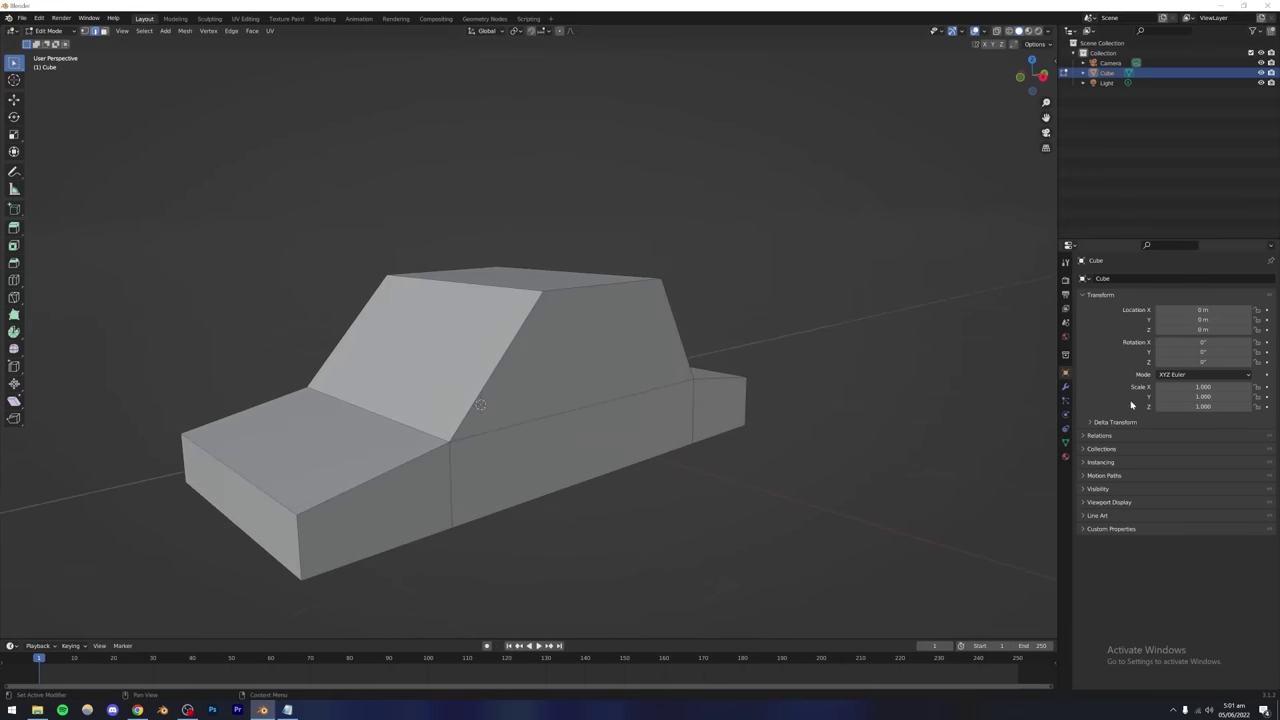
pyautogui.click(1065, 386)
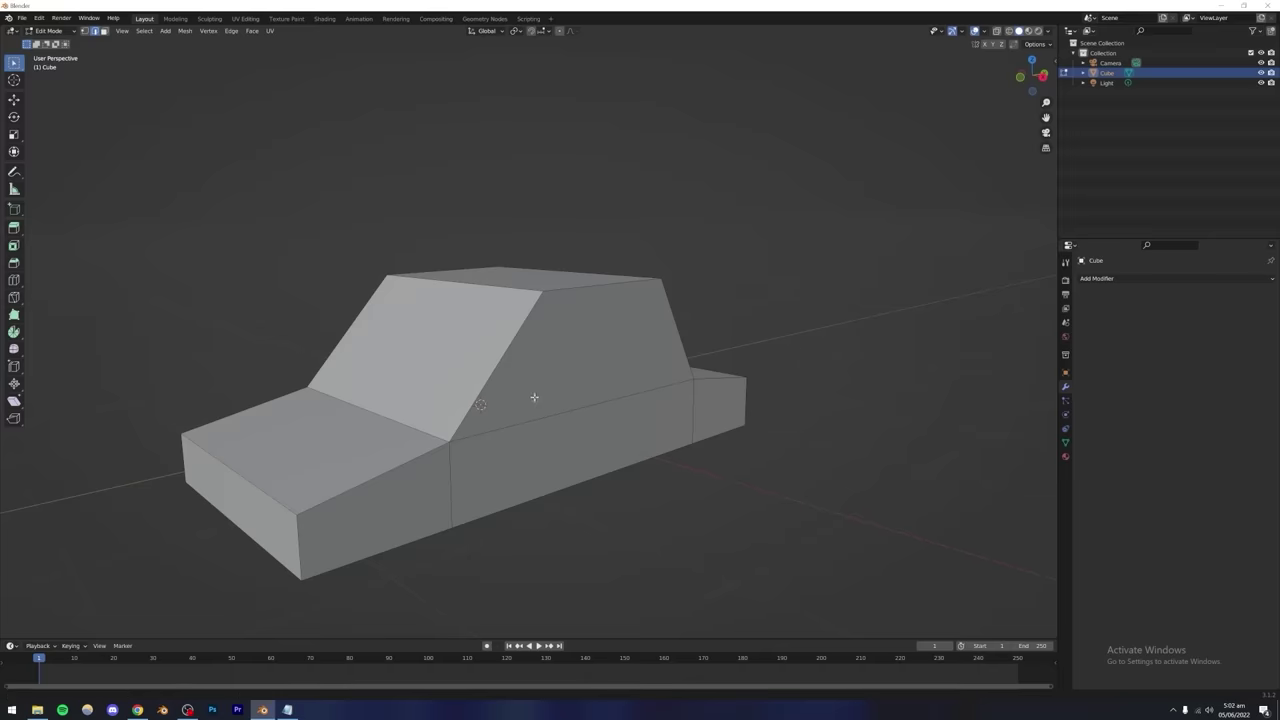
pyautogui.moveTo(531, 397); pyautogui.dragTo(663, 371, button='middle')
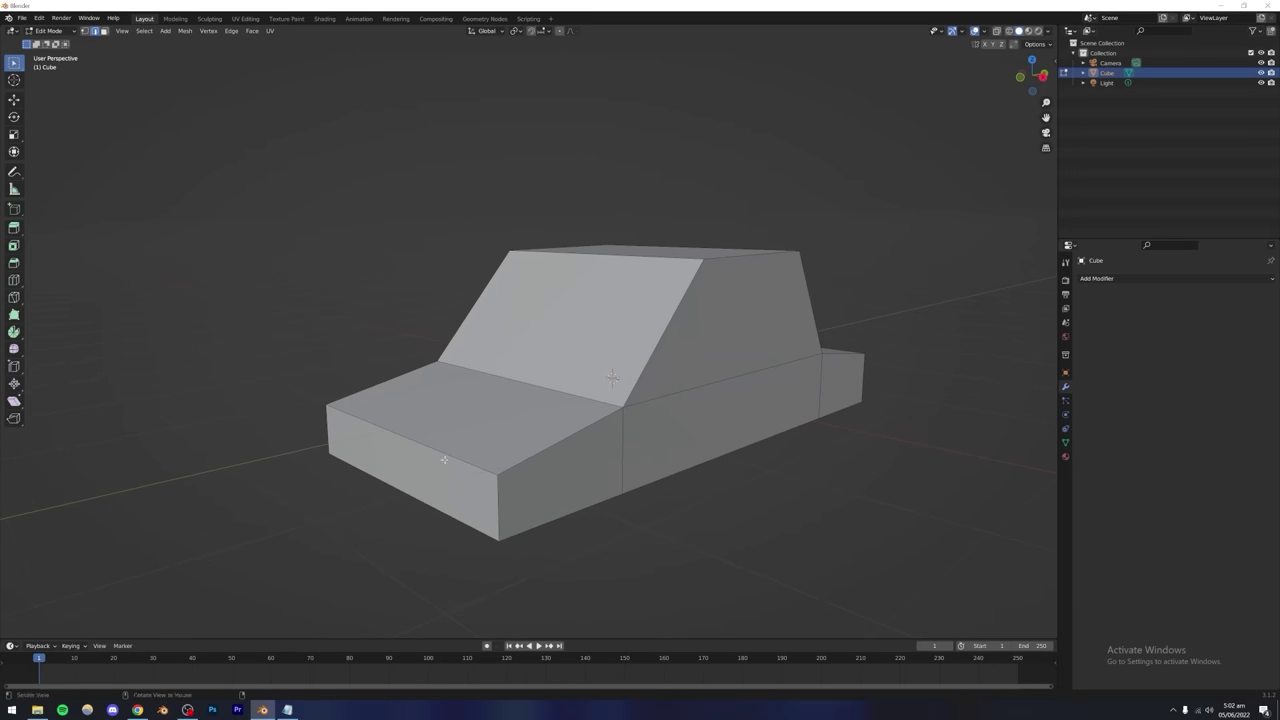
pyautogui.moveTo(475, 440)
pyautogui.mouseDown(button='middle')
pyautogui.moveTo(463, 449)
pyautogui.moveTo(480, 458)
pyautogui.mouseUp(button='middle')
pyautogui.scroll(5, 480, 458)
pyautogui.scroll(-2, 420, 475)
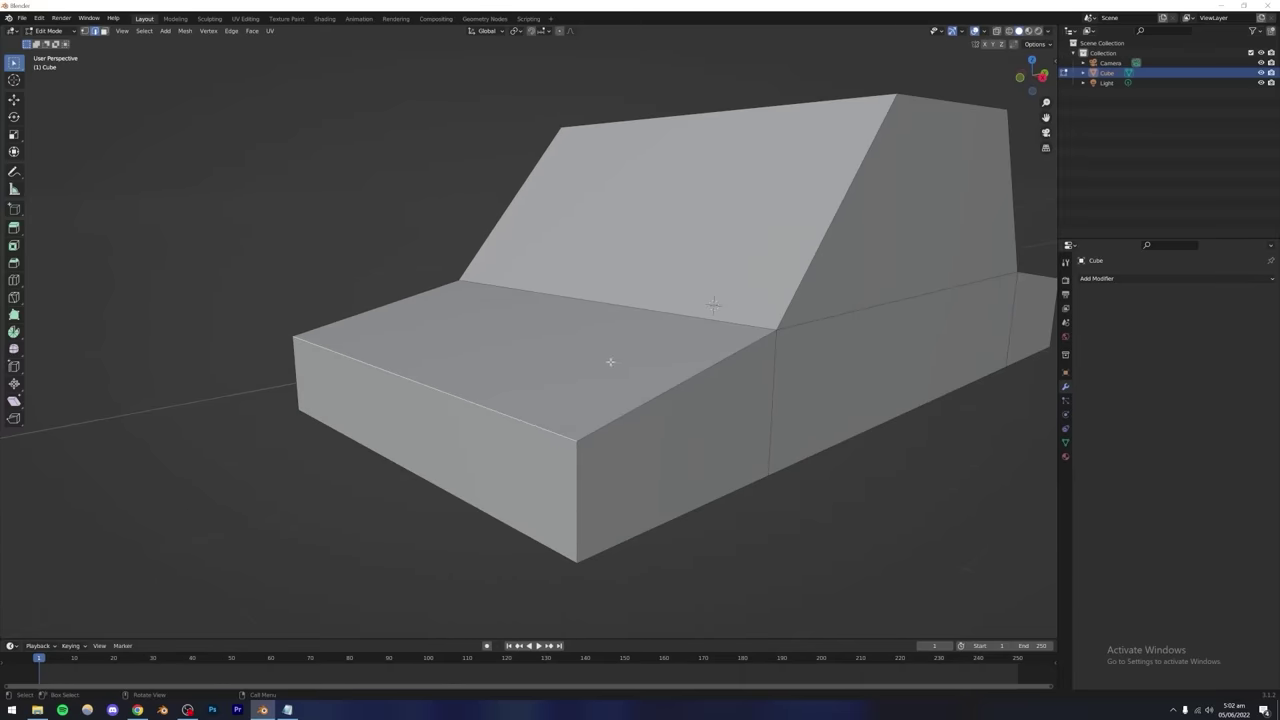
pyautogui.moveTo(603, 357); pyautogui.dragTo(565, 374, button='middle')
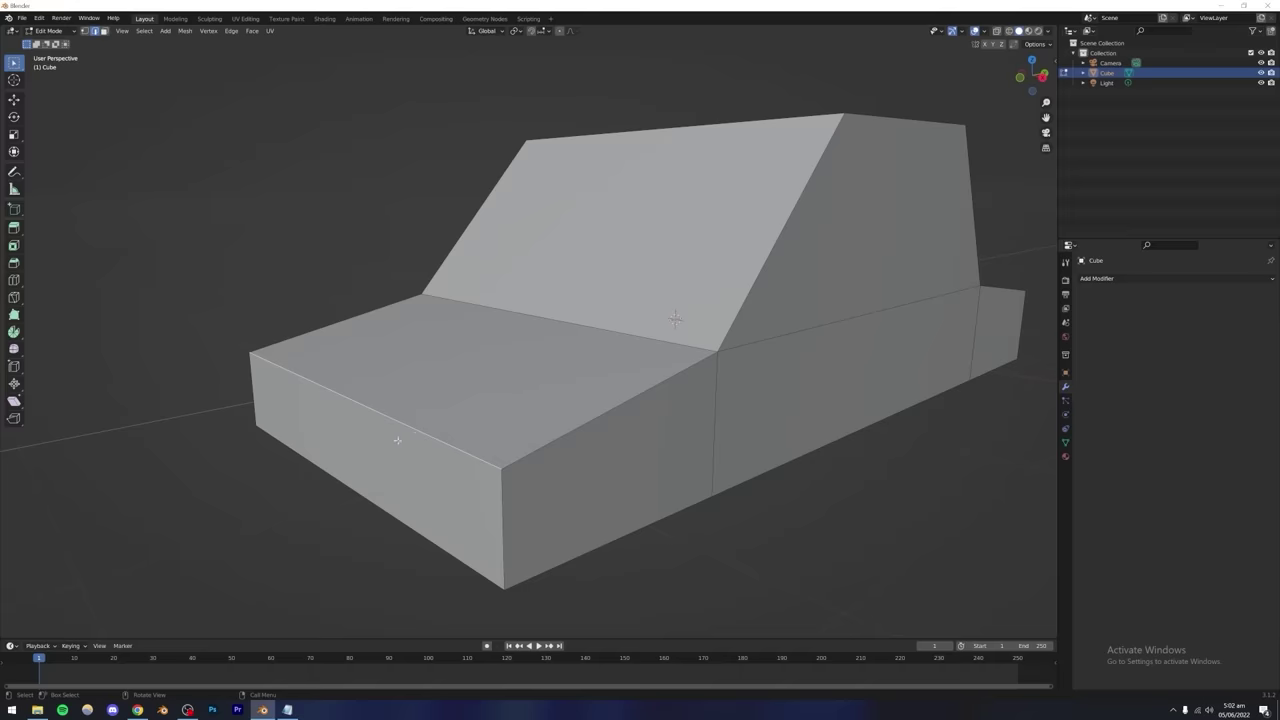
# Bevel the hood's front top edge into a 1-segment chamfer about 0.07 m wide.
pyautogui.hotkey('ctrl', 'b')
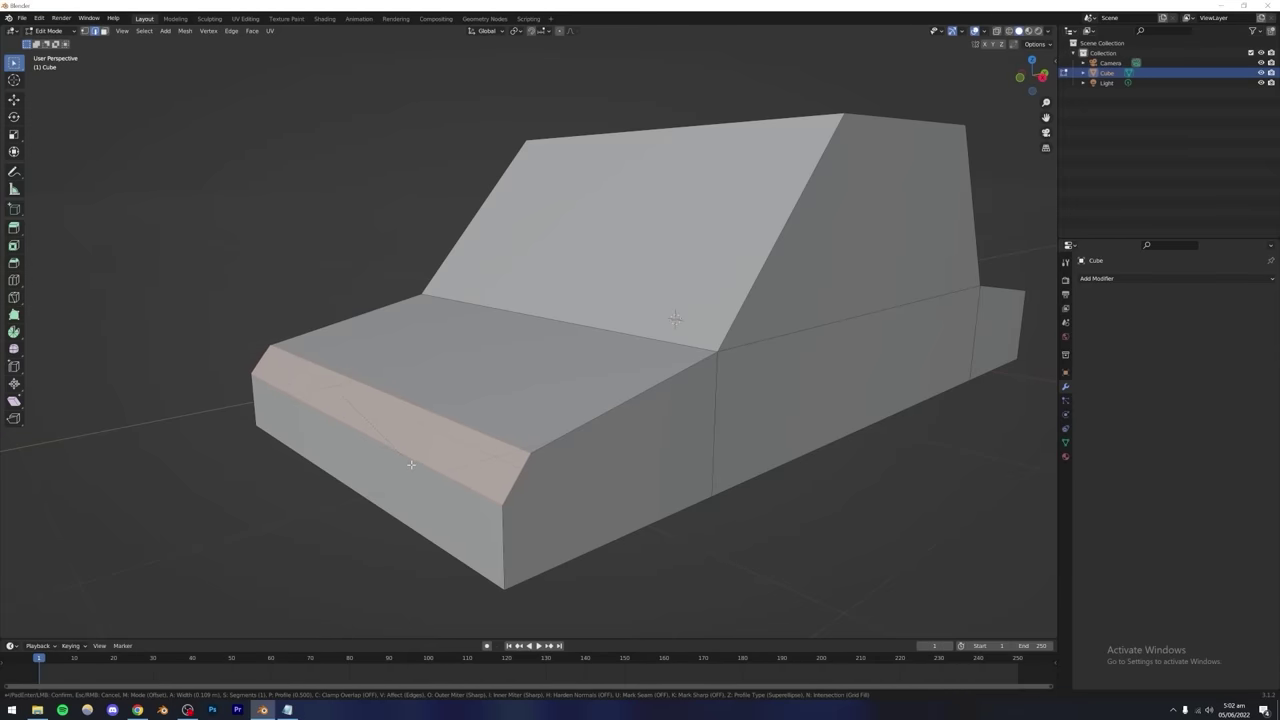
pyautogui.scroll(2, 411, 464)
pyautogui.scroll(1, 411, 464)
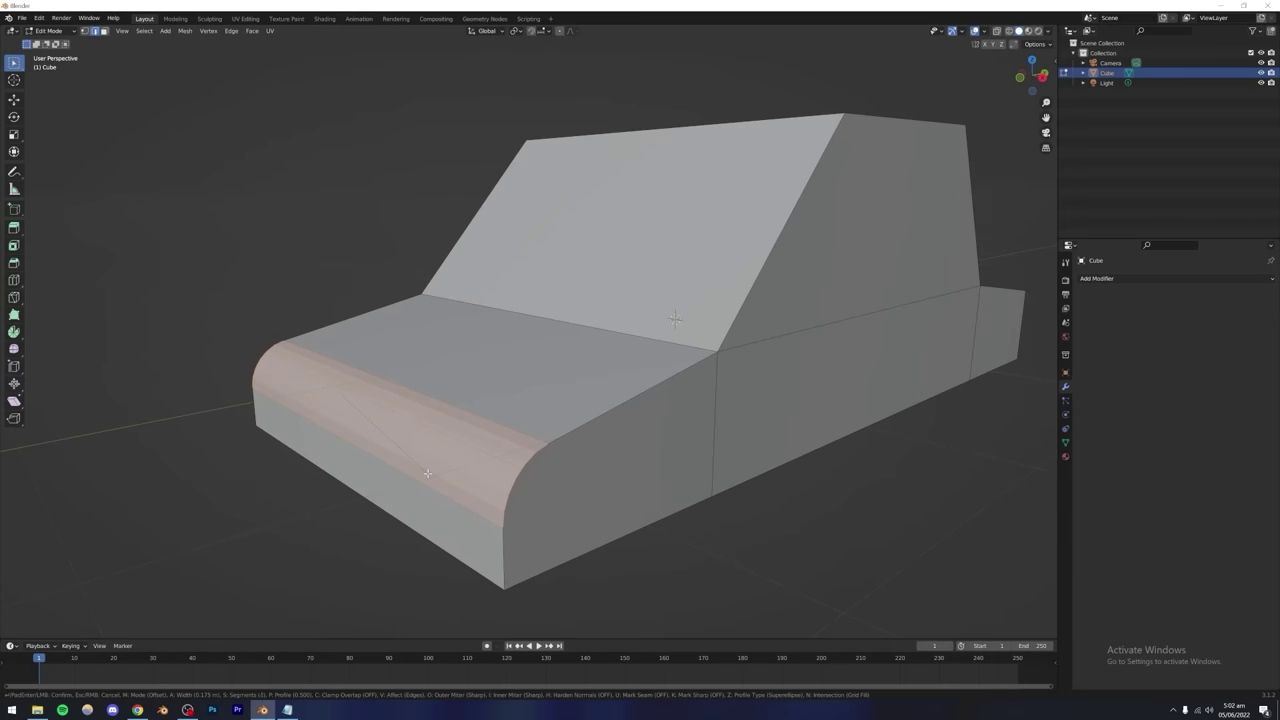
pyautogui.scroll(9, 427, 473)
pyautogui.scroll(3, 430, 477)
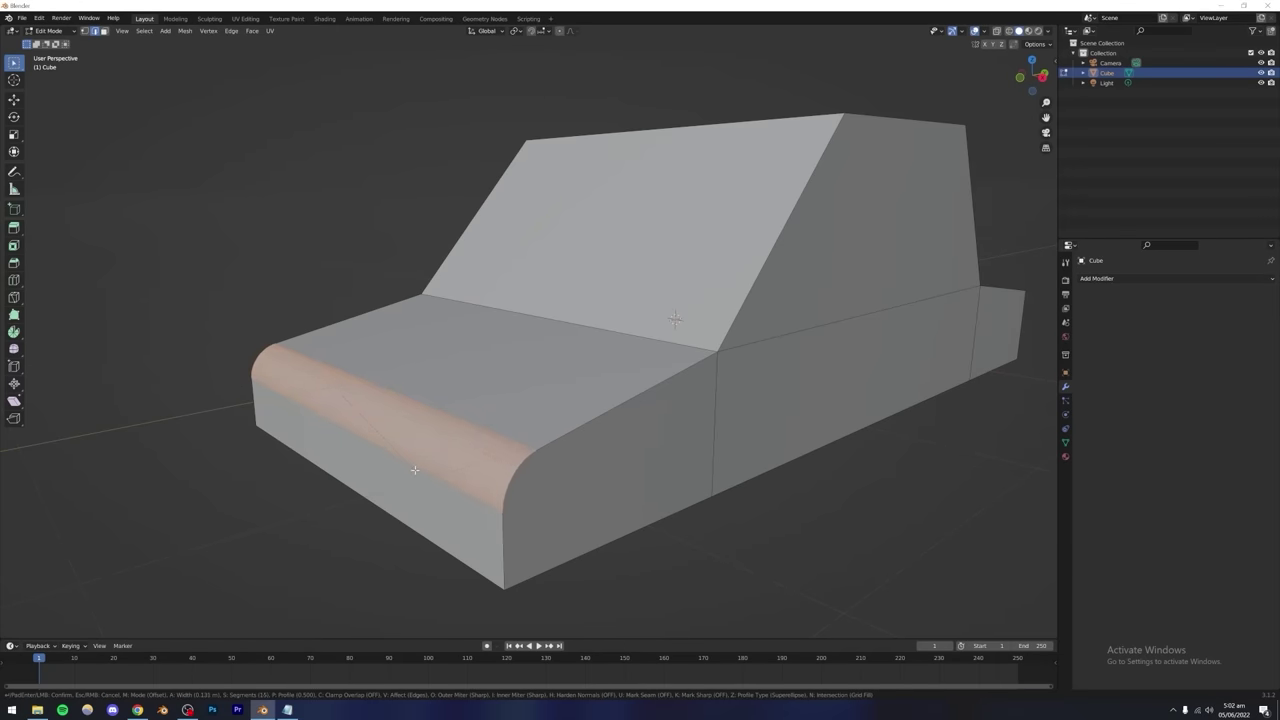
pyautogui.scroll(-6, 414, 470)
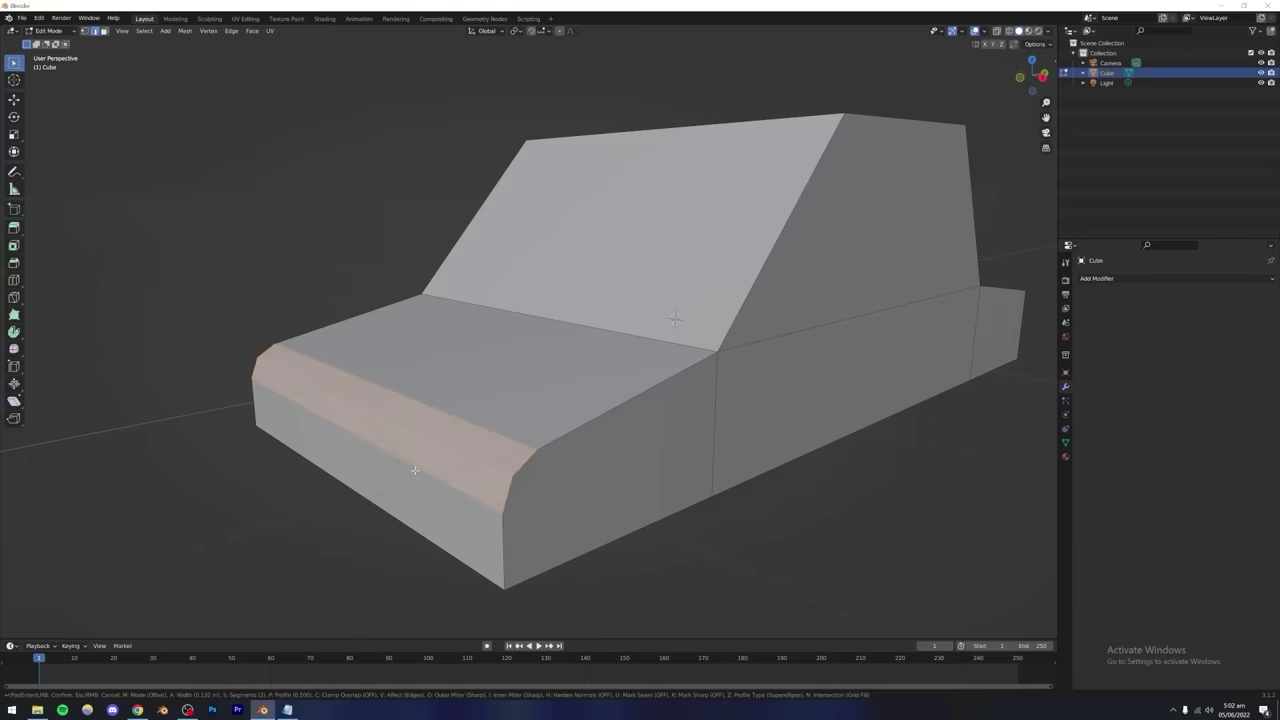
pyautogui.scroll(-2, 405, 460)
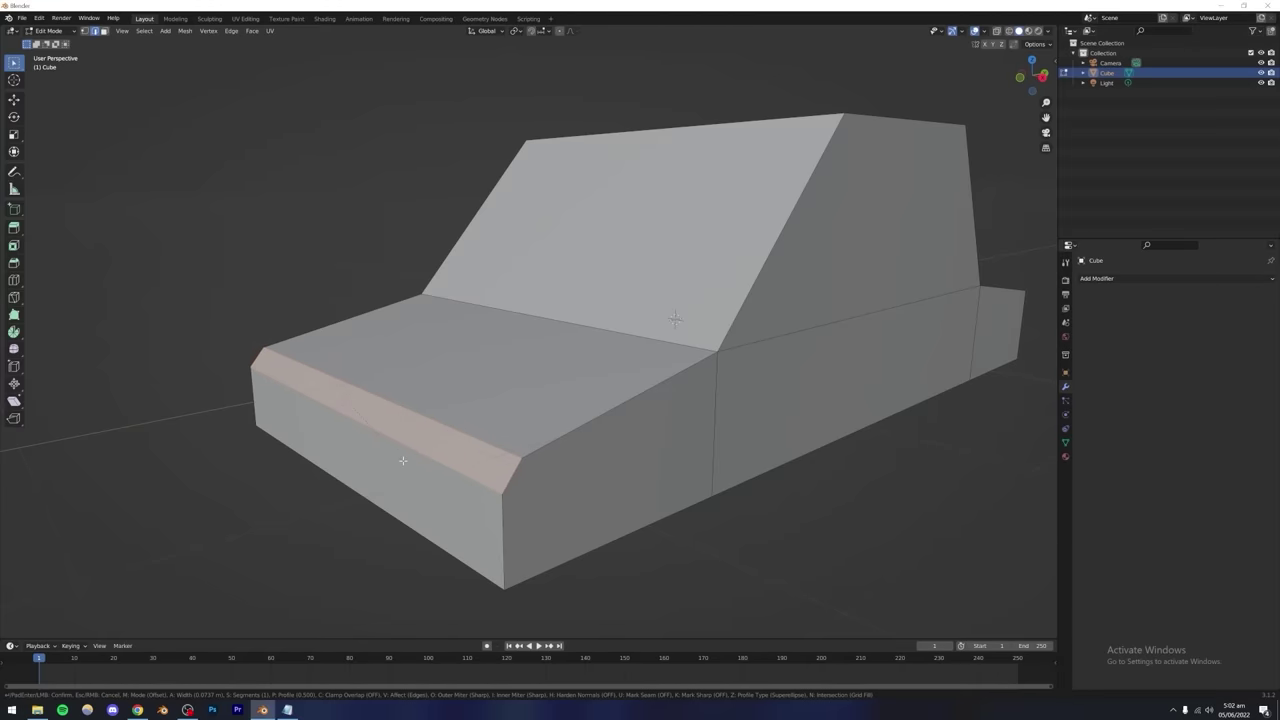
pyautogui.click(400, 452)
pyautogui.scroll(-4, 571, 457)
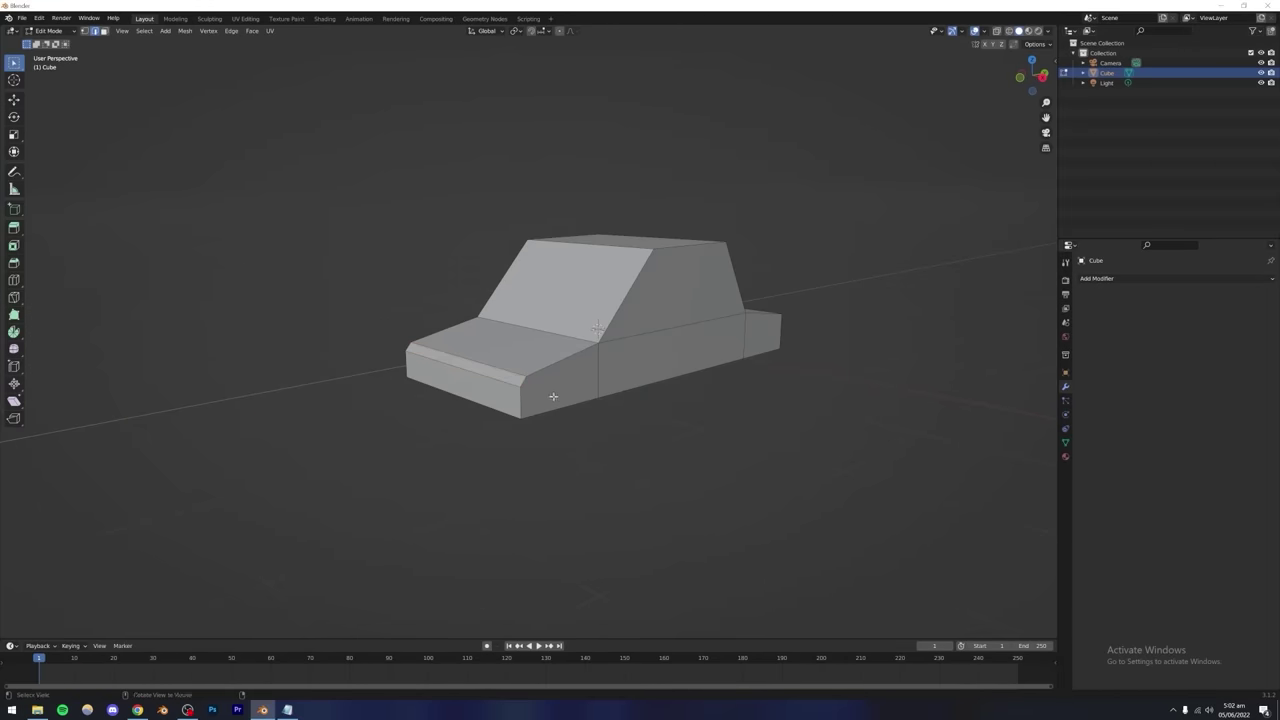
pyautogui.moveTo(552, 410); pyautogui.dragTo(532, 399, button='middle')
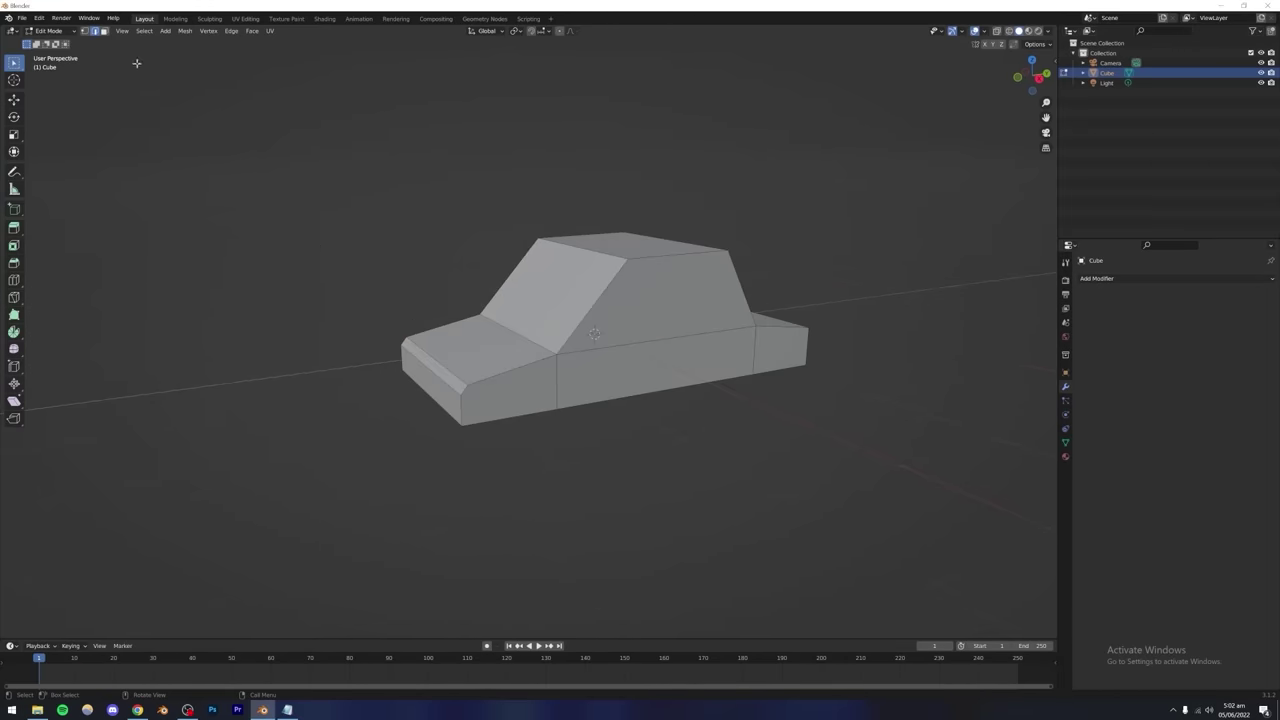
# Switch to Object Mode and zoom in on the chamfered hood edge.
pyautogui.click(49, 30)
pyautogui.click(55, 45)
pyautogui.scroll(4, 460, 396)
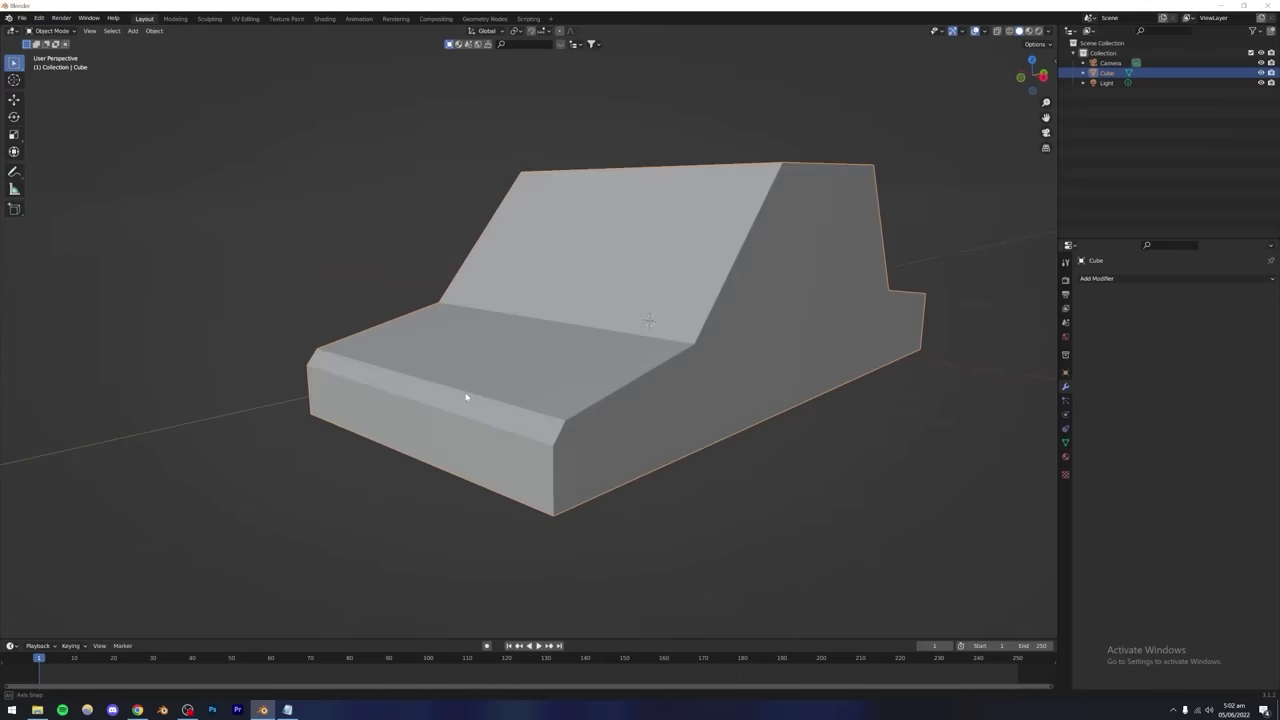
pyautogui.scroll(4, 456, 405)
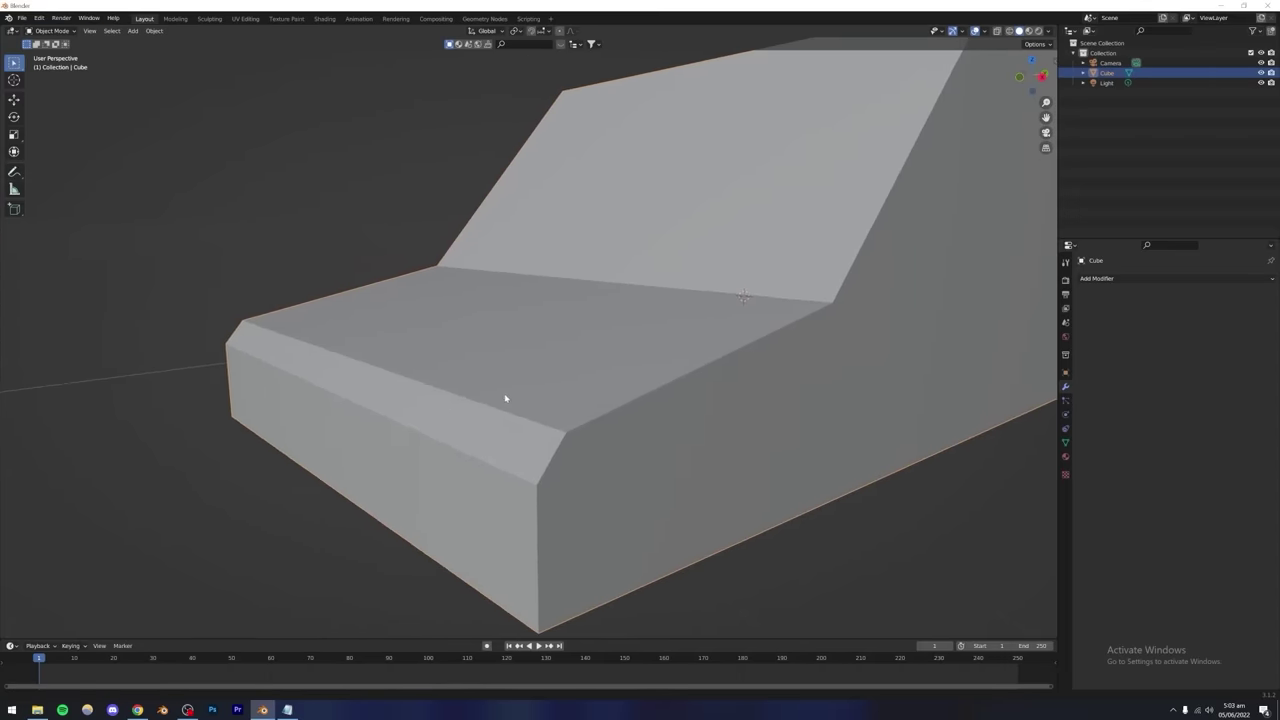
pyautogui.press('Tab')
pyautogui.press('Tab')
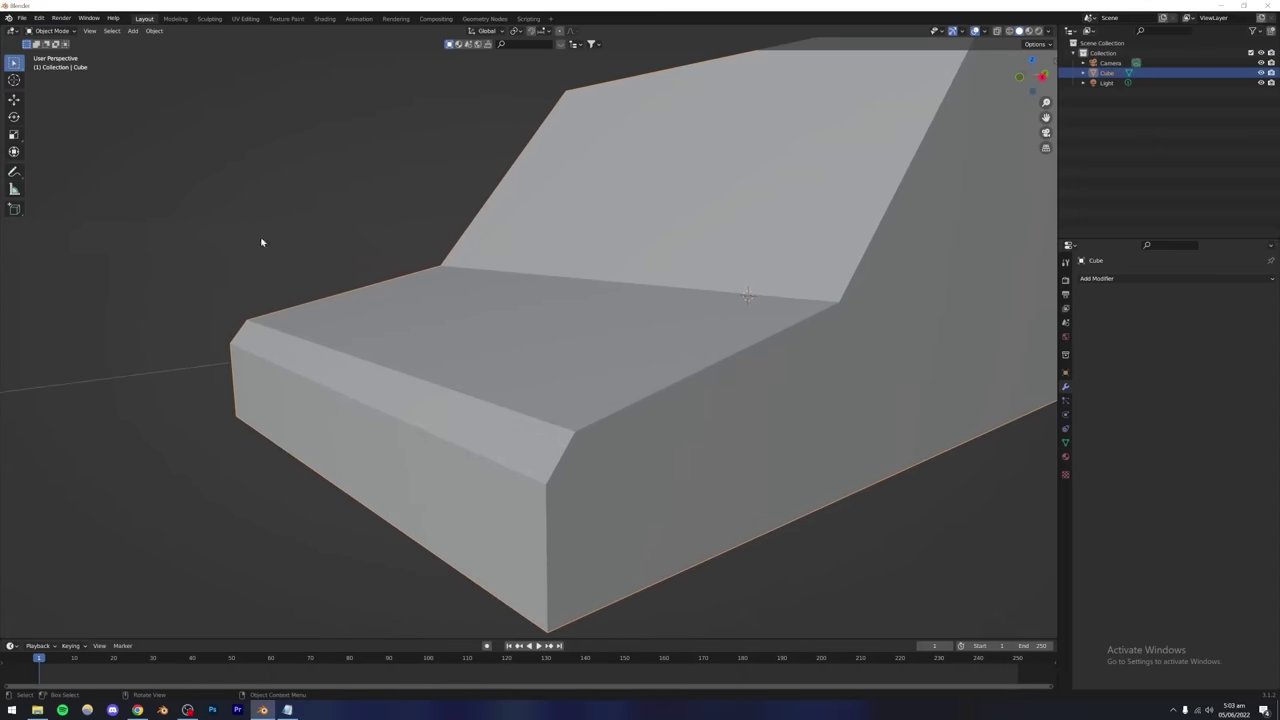
pyautogui.click(60, 35)
pyautogui.click(103, 78)
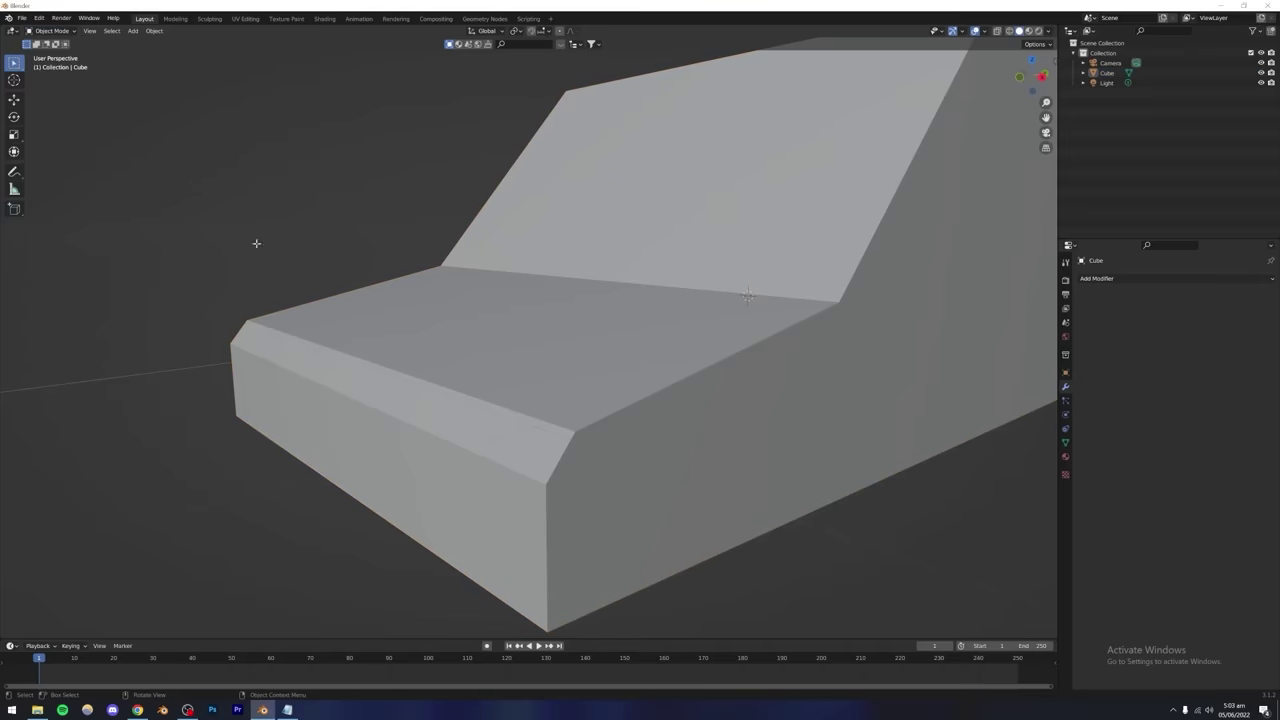
pyautogui.press('Tab')
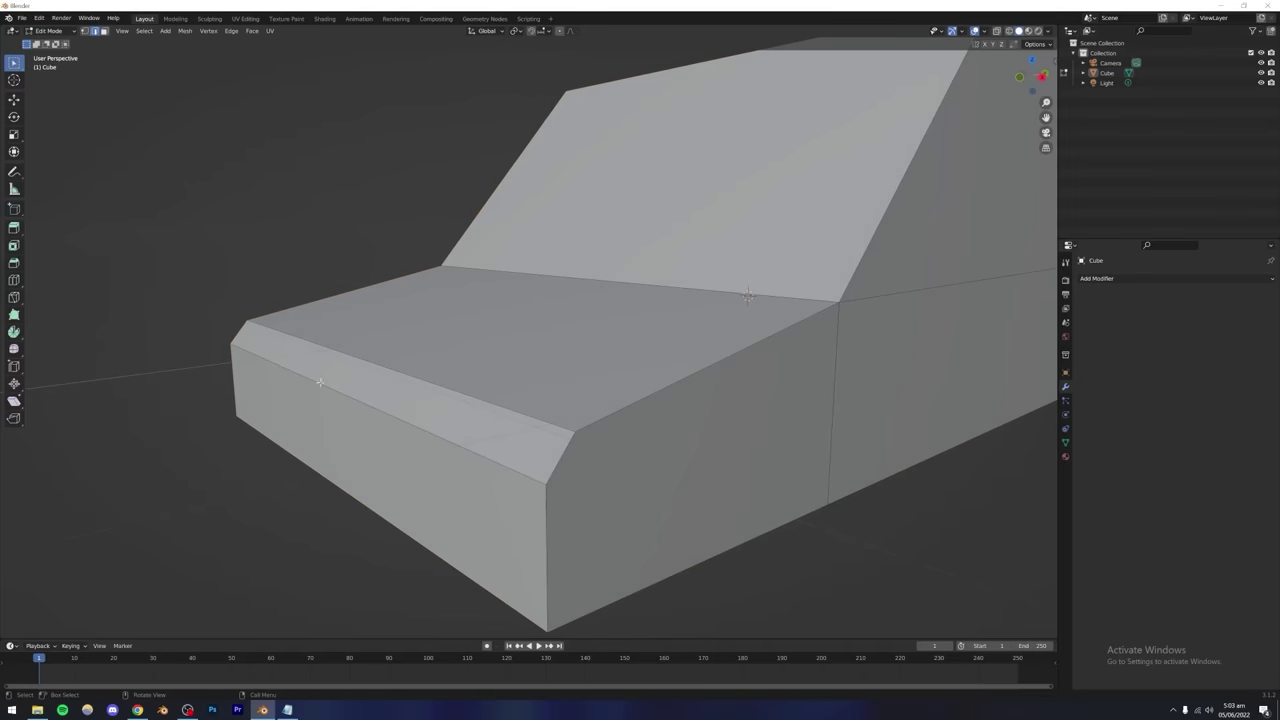
# Undo the flat chamfer and re-bevel the hood's front top edge with more segments.
pyautogui.press('Tab')
pyautogui.click(457, 349)
pyautogui.press('Tab')
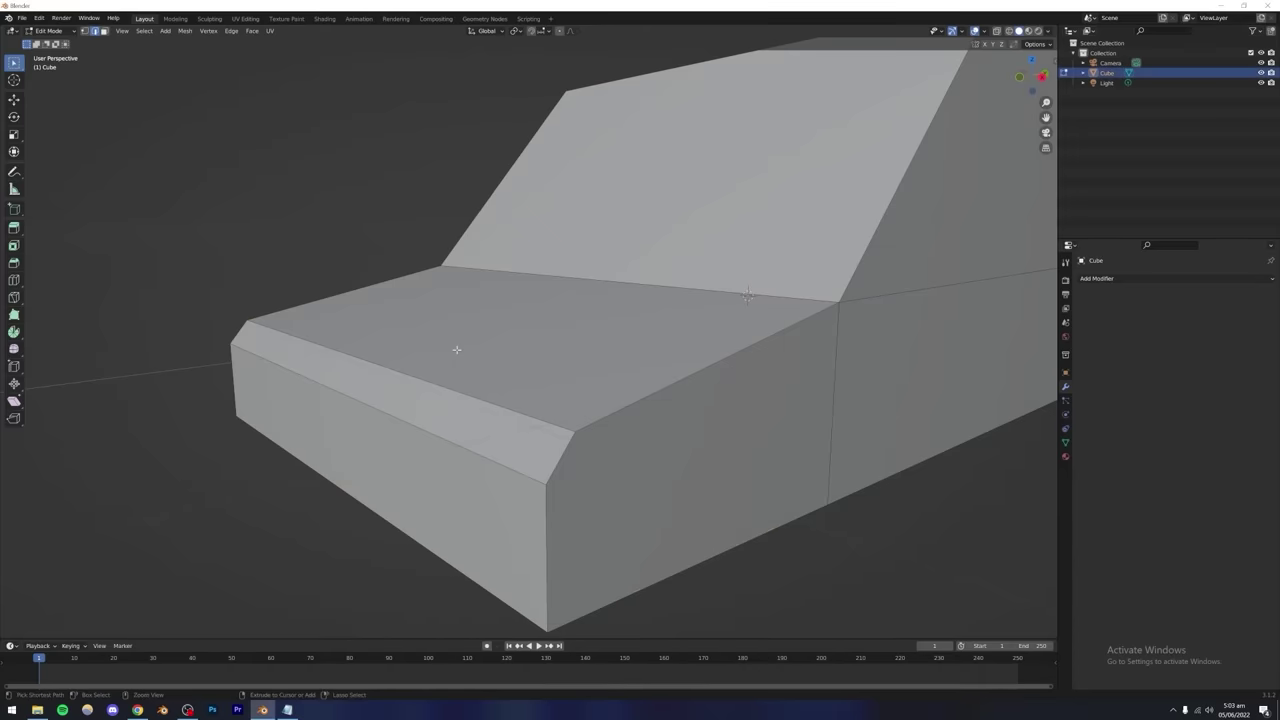
pyautogui.press('Tab')
pyautogui.press('Tab')
pyautogui.click(456, 349)
pyautogui.hotkey('ctrl', 'z')
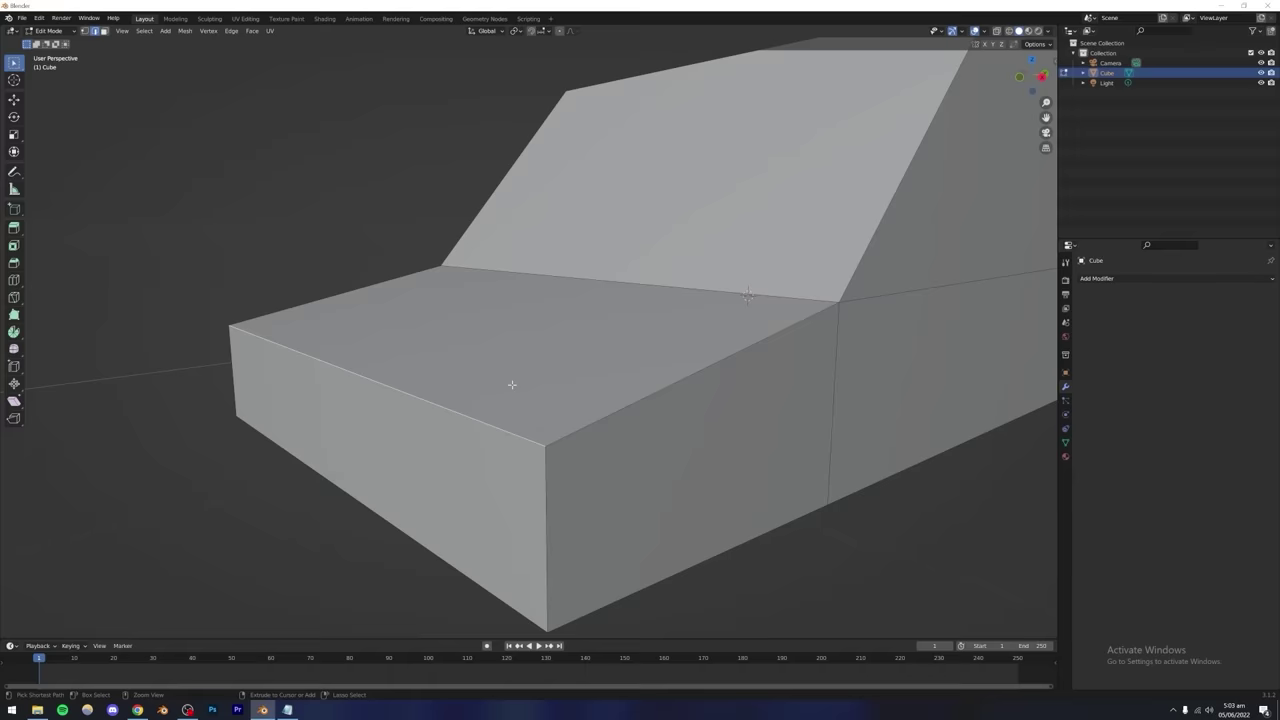
pyautogui.hotkey('ctrl', 'b')
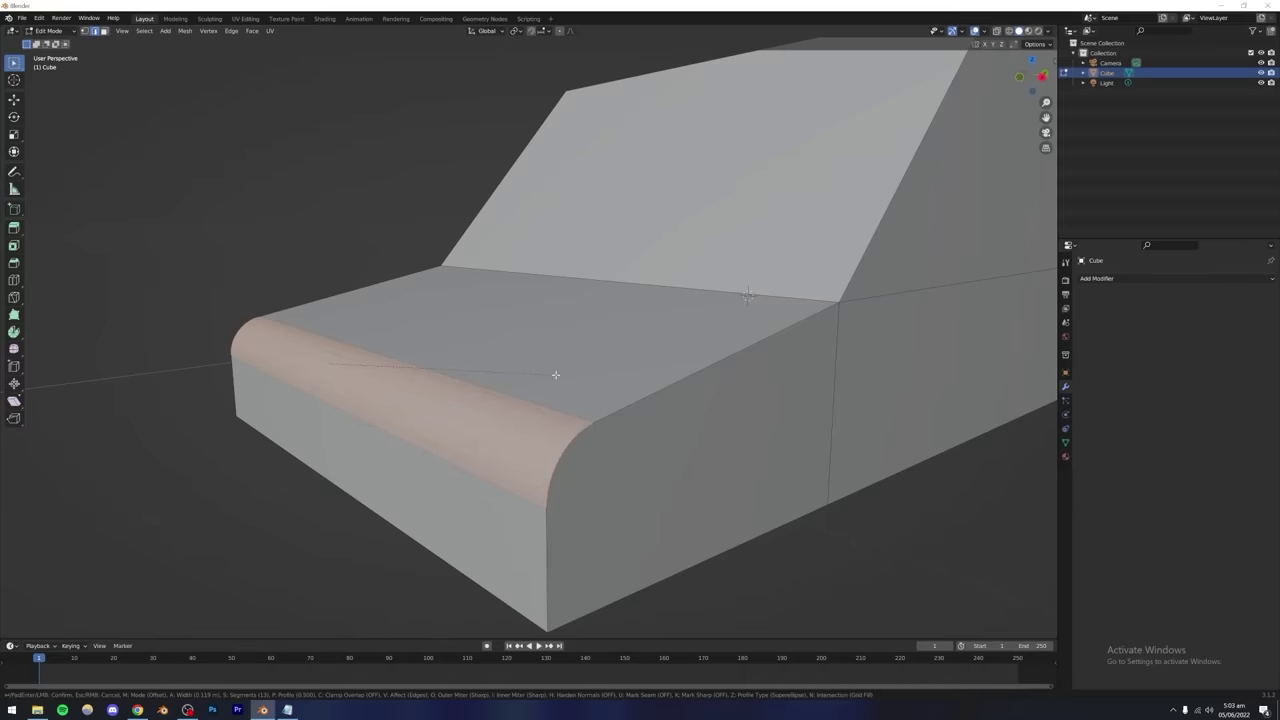
pyautogui.scroll(1, 548, 373)
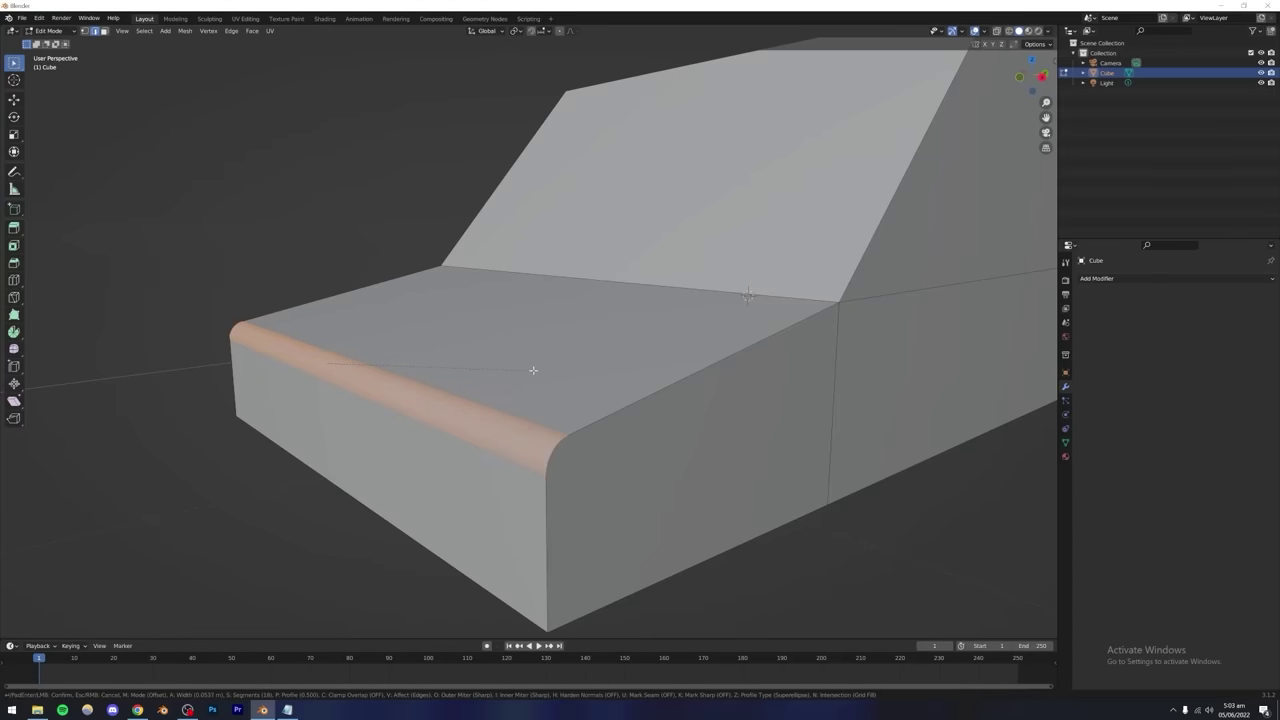
pyautogui.click(538, 371)
# Exit Edit Mode, deselect, and orbit around the car to inspect the rounded hood.
pyautogui.press('Tab')
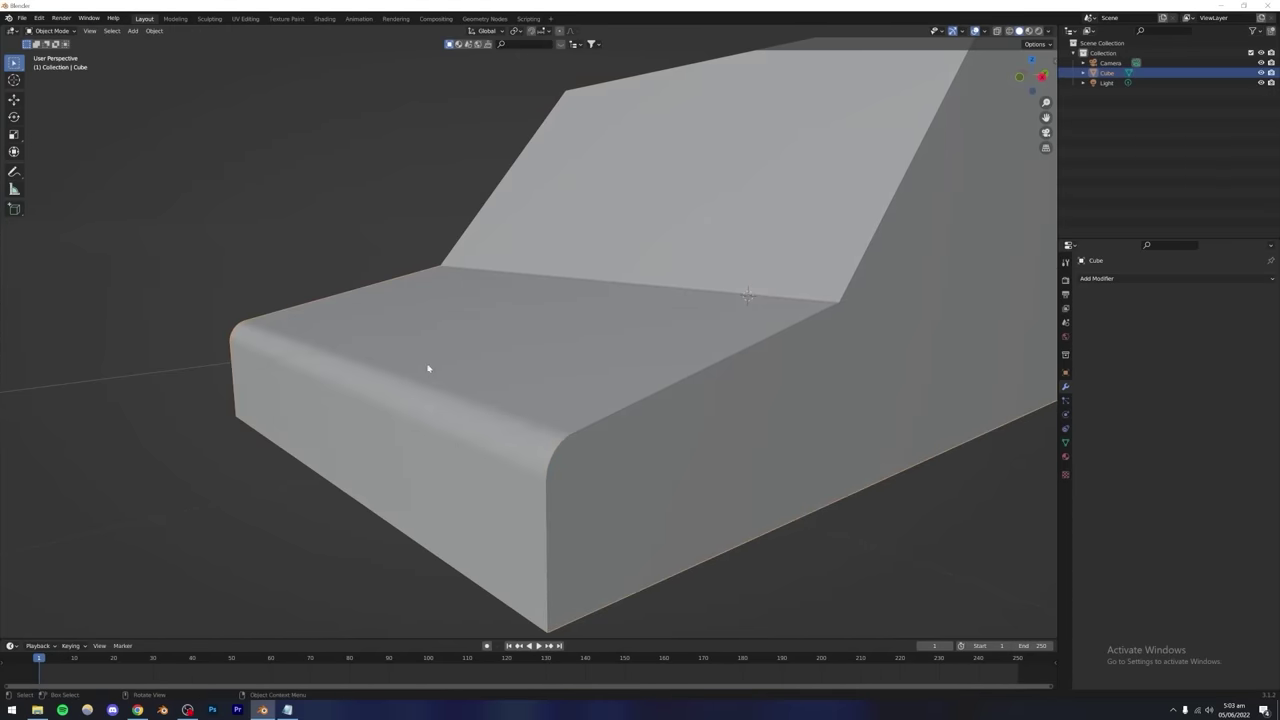
pyautogui.scroll(-5, 491, 387)
pyautogui.click(391, 334)
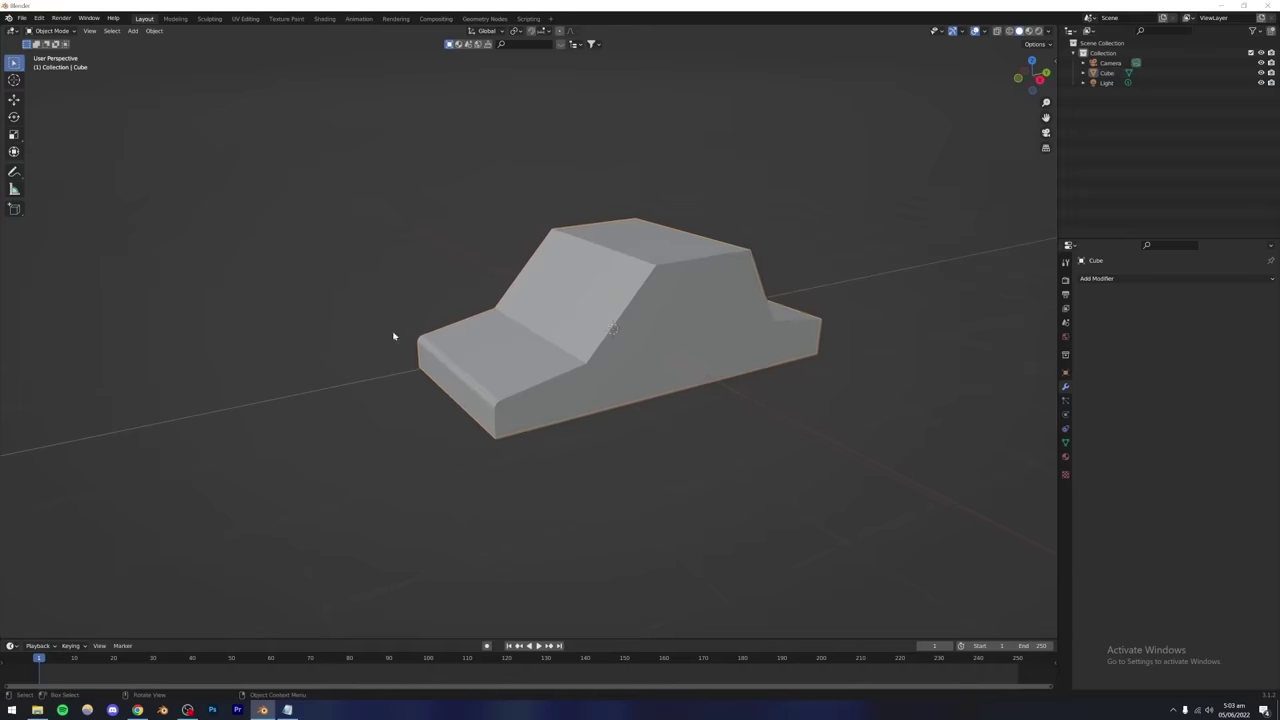
pyautogui.moveTo(391, 334); pyautogui.dragTo(518, 342, button='middle')
pyautogui.scroll(6, 518, 342)
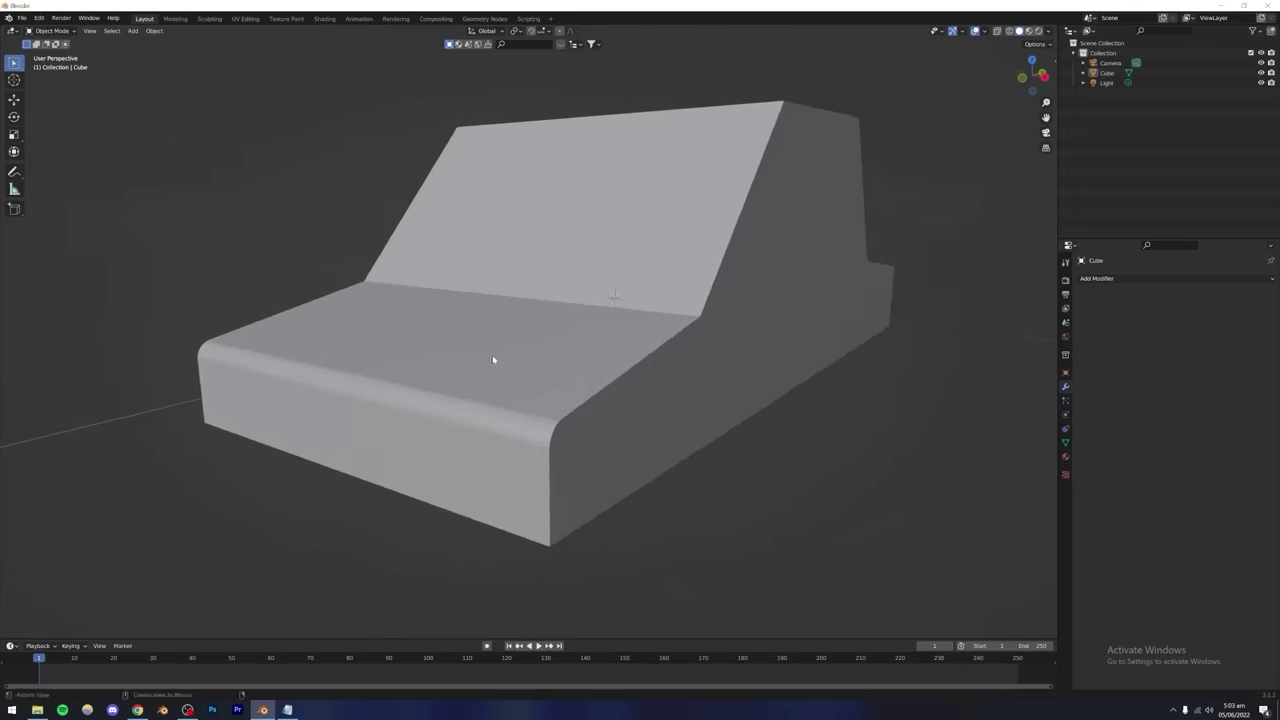
pyautogui.scroll(-4, 480, 373)
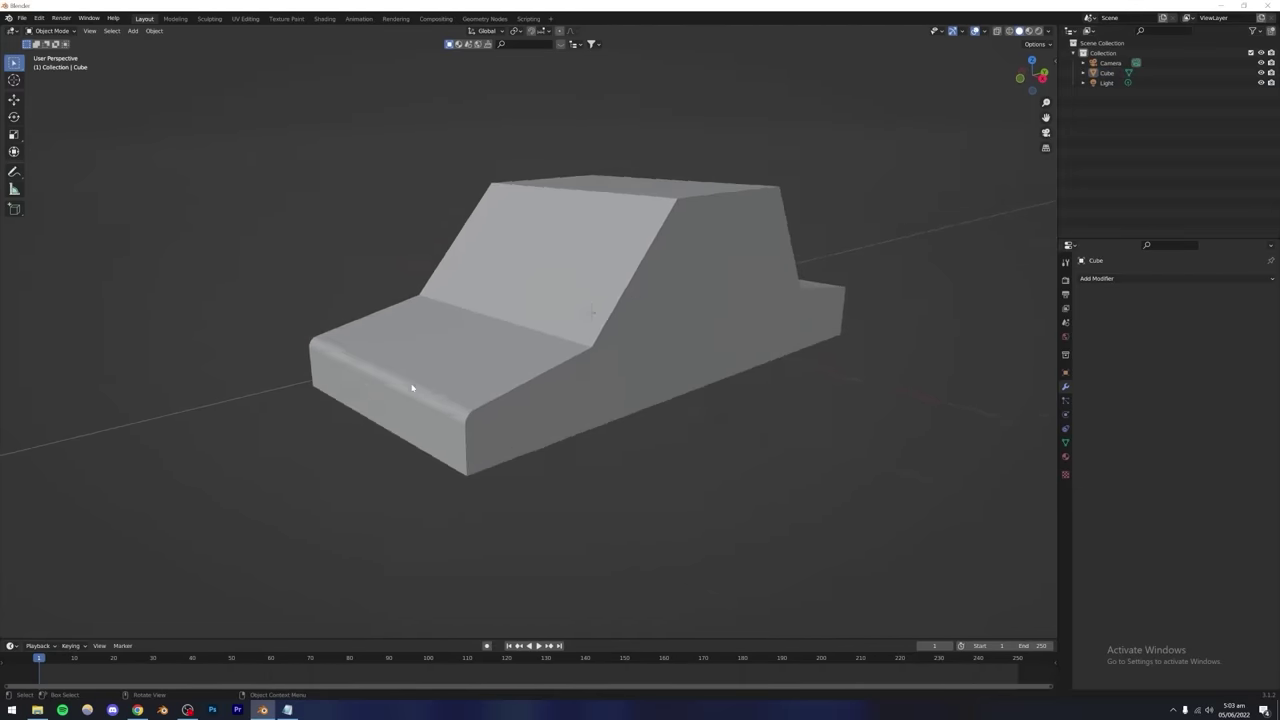
pyautogui.moveTo(414, 386); pyautogui.dragTo(371, 374, button='middle')
pyautogui.moveTo(543, 371); pyautogui.dragTo(531, 397, button='middle')
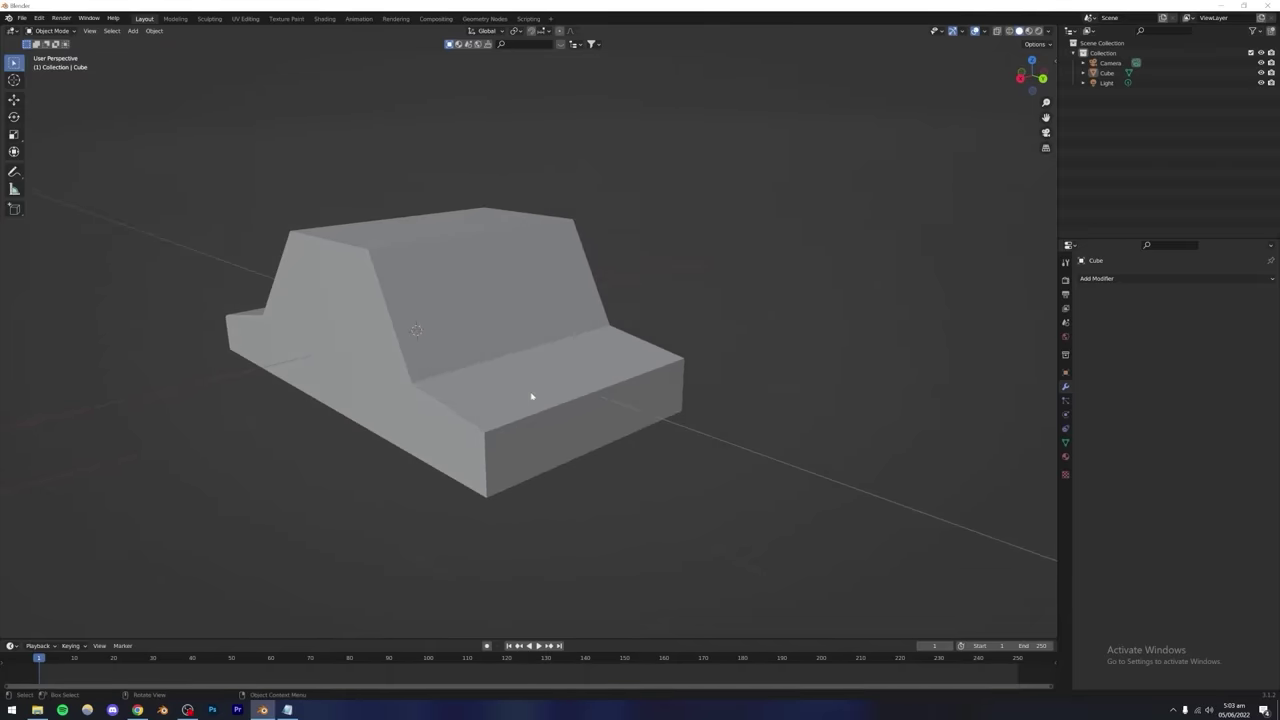
# Give the trunk's top rear edge a rounded multi-segment bevel in Edit Mode.
pyautogui.click(547, 412)
pyautogui.press('Tab')
pyautogui.scroll(5, 551, 398)
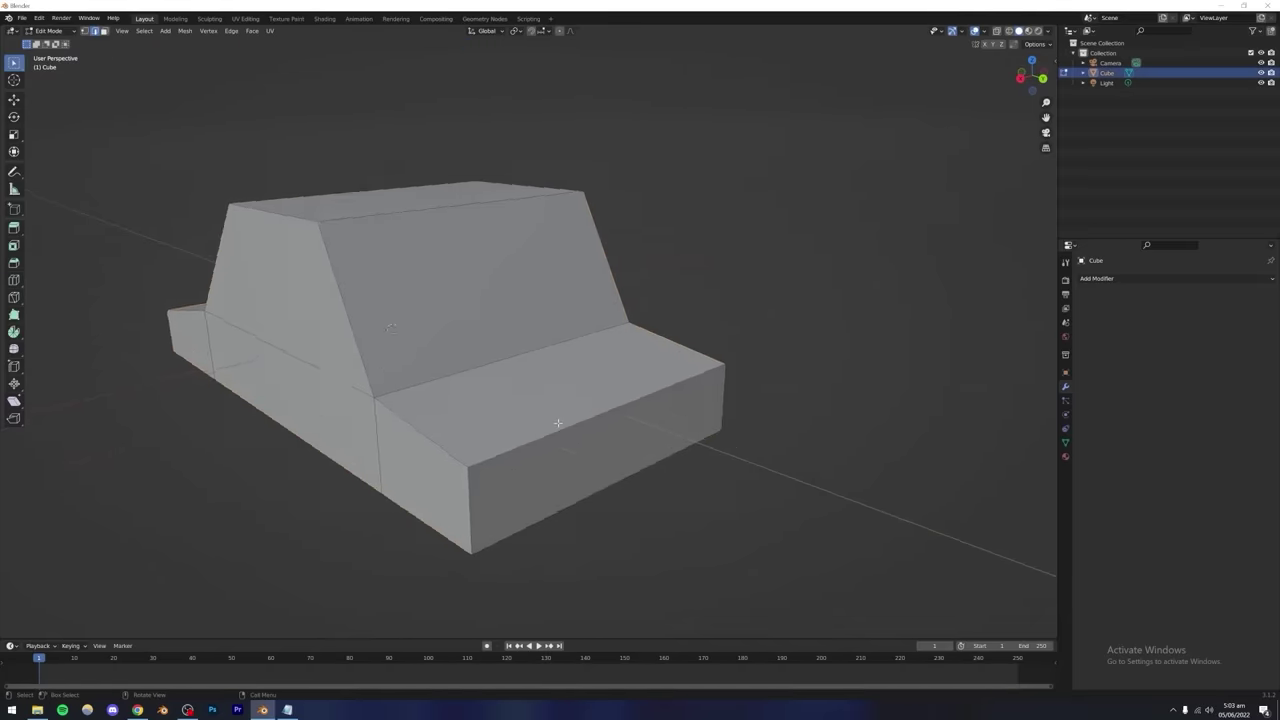
pyautogui.moveTo(551, 398); pyautogui.dragTo(524, 432, button='middle')
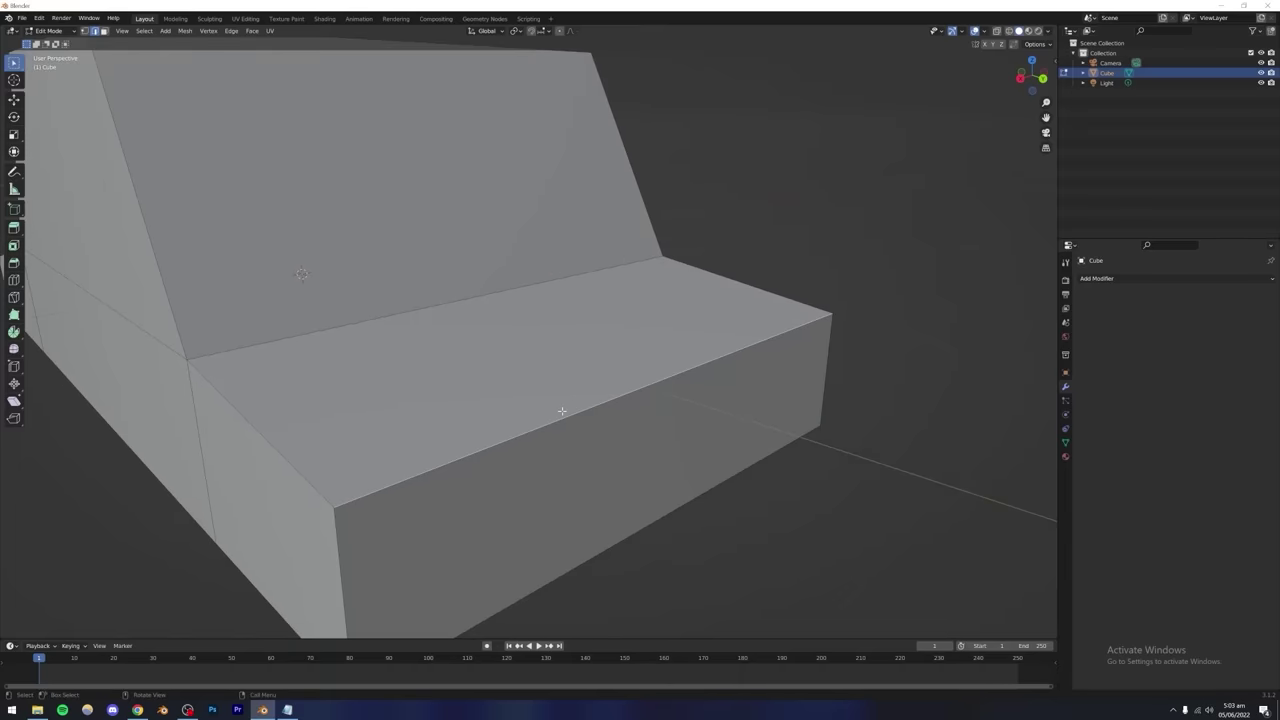
pyautogui.scroll(-4, 566, 405)
pyautogui.hotkey('ctrl', 'b')
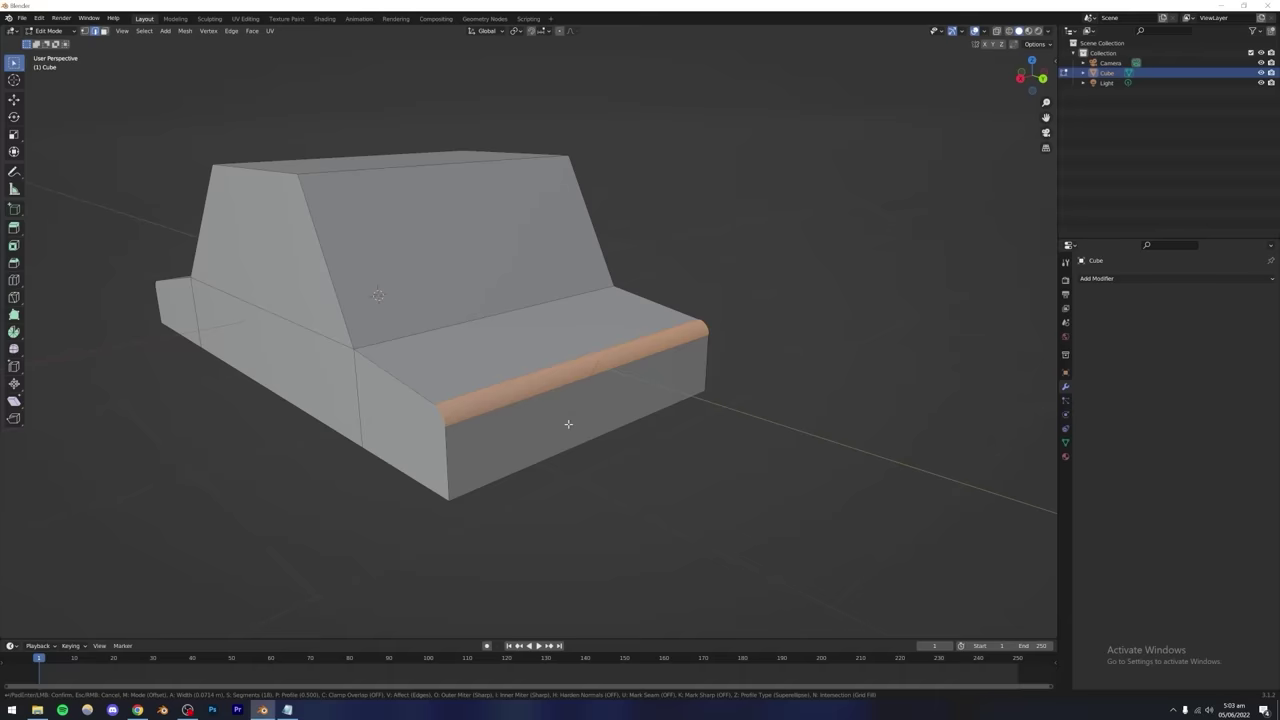
pyautogui.scroll(8, 570, 421)
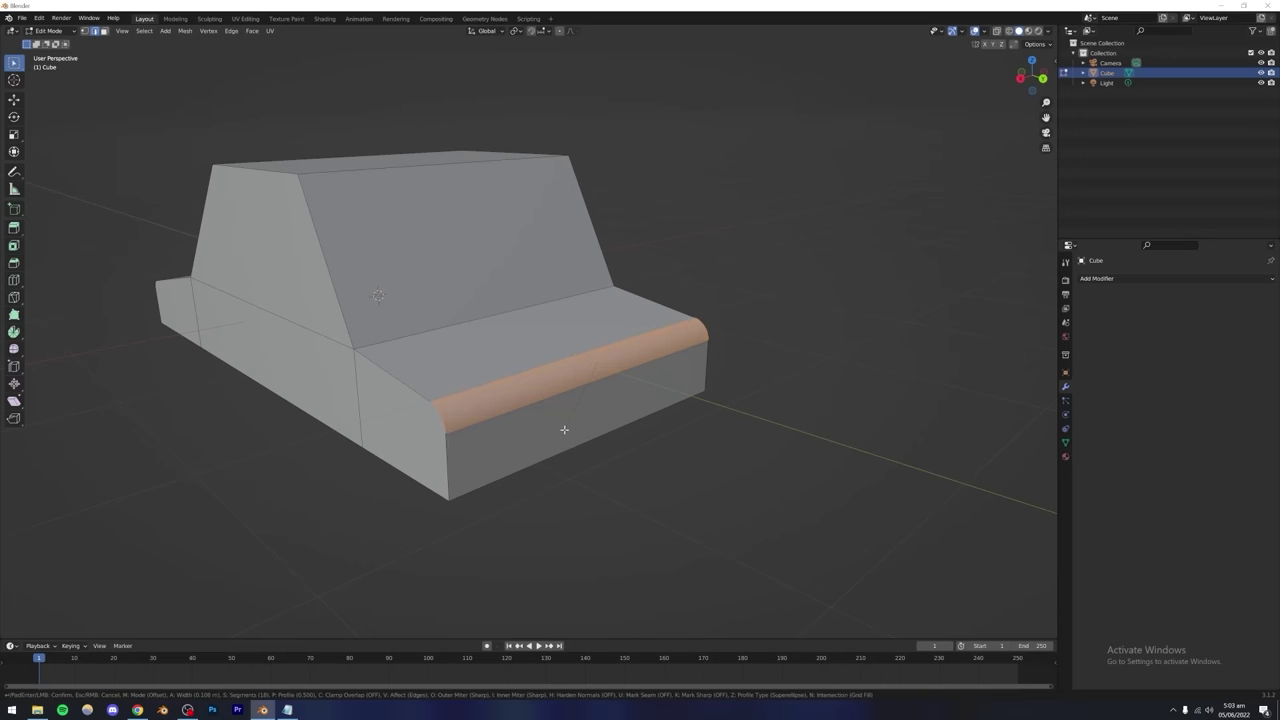
pyautogui.click(565, 427)
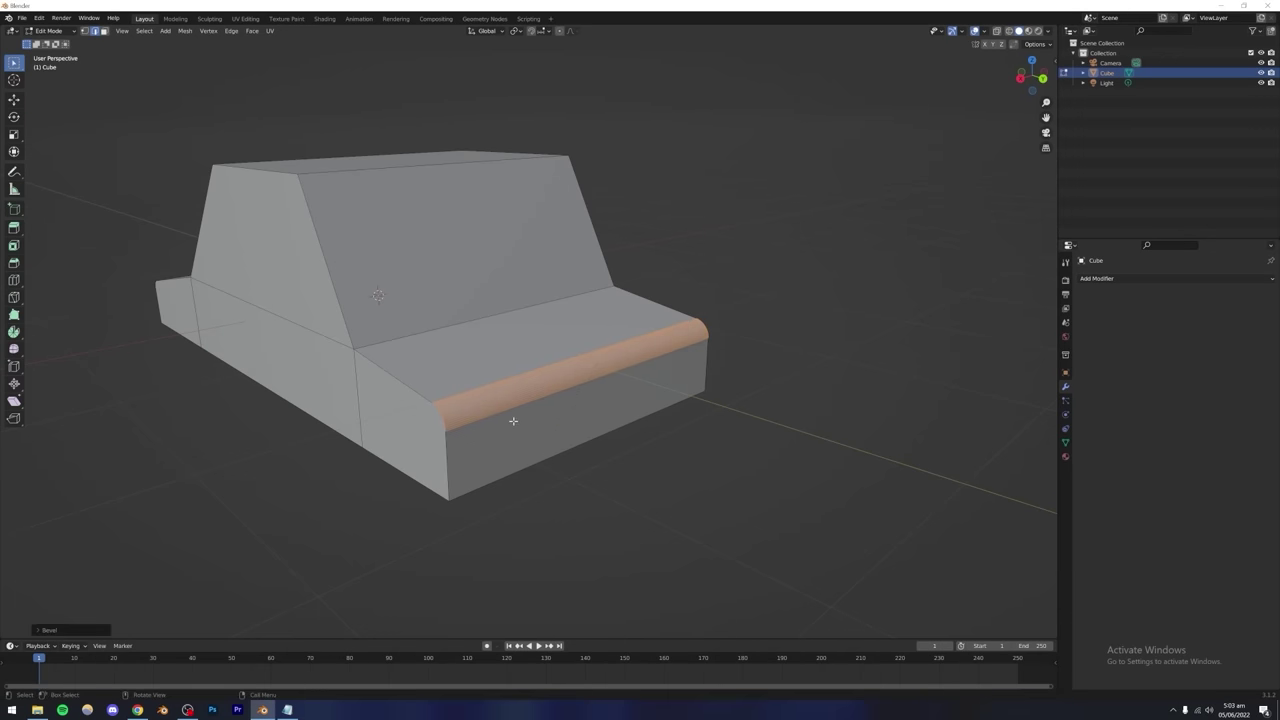
# Check the bevelled car in Object Mode, then return to mesh editing.
pyautogui.press('Tab')
pyautogui.moveTo(497, 420); pyautogui.dragTo(473, 449, button='middle')
pyautogui.scroll(-5, 522, 384)
pyautogui.scroll(5, 486, 443)
pyautogui.press('Tab')
# Clear the selection, then round both long roof top edges with a multi-segment bevel and exit Edit Mode.
pyautogui.hotkey('alt', 'a')
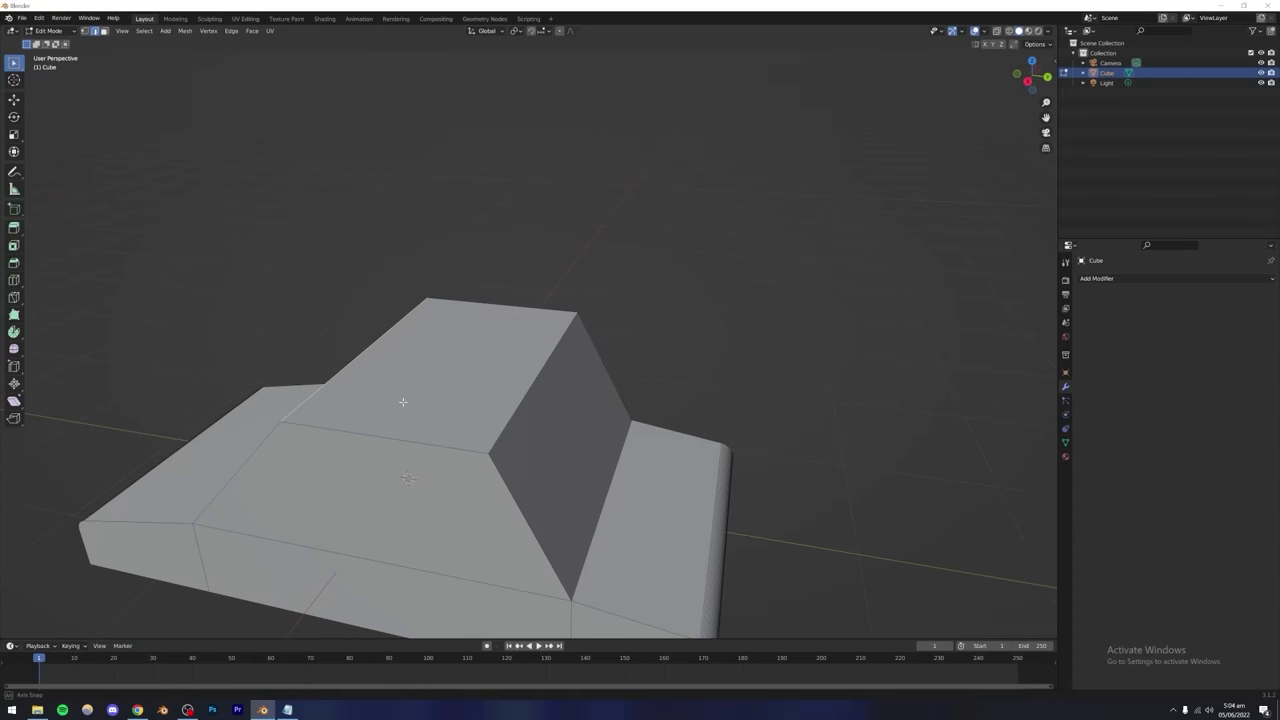
pyautogui.moveTo(400, 403); pyautogui.dragTo(374, 400, button='middle')
pyautogui.moveTo(463, 409); pyautogui.dragTo(416, 414, button='middle')
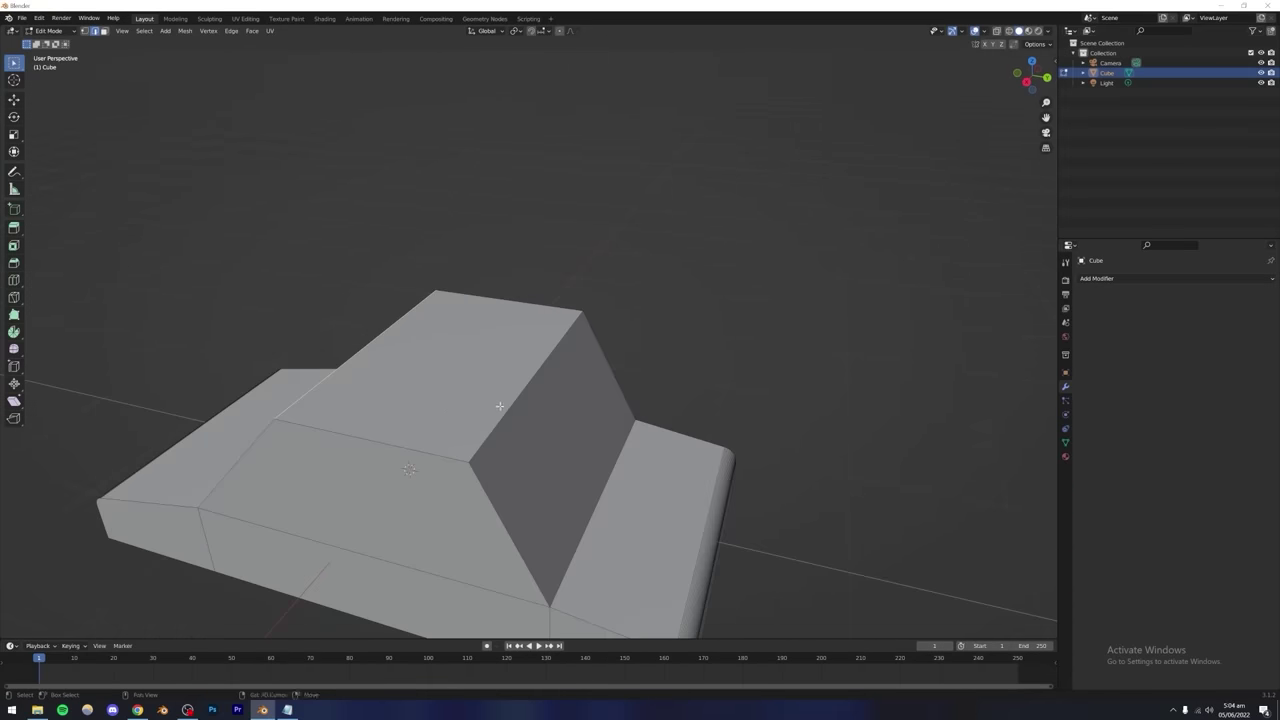
pyautogui.moveTo(508, 410); pyautogui.dragTo(468, 433, button='middle')
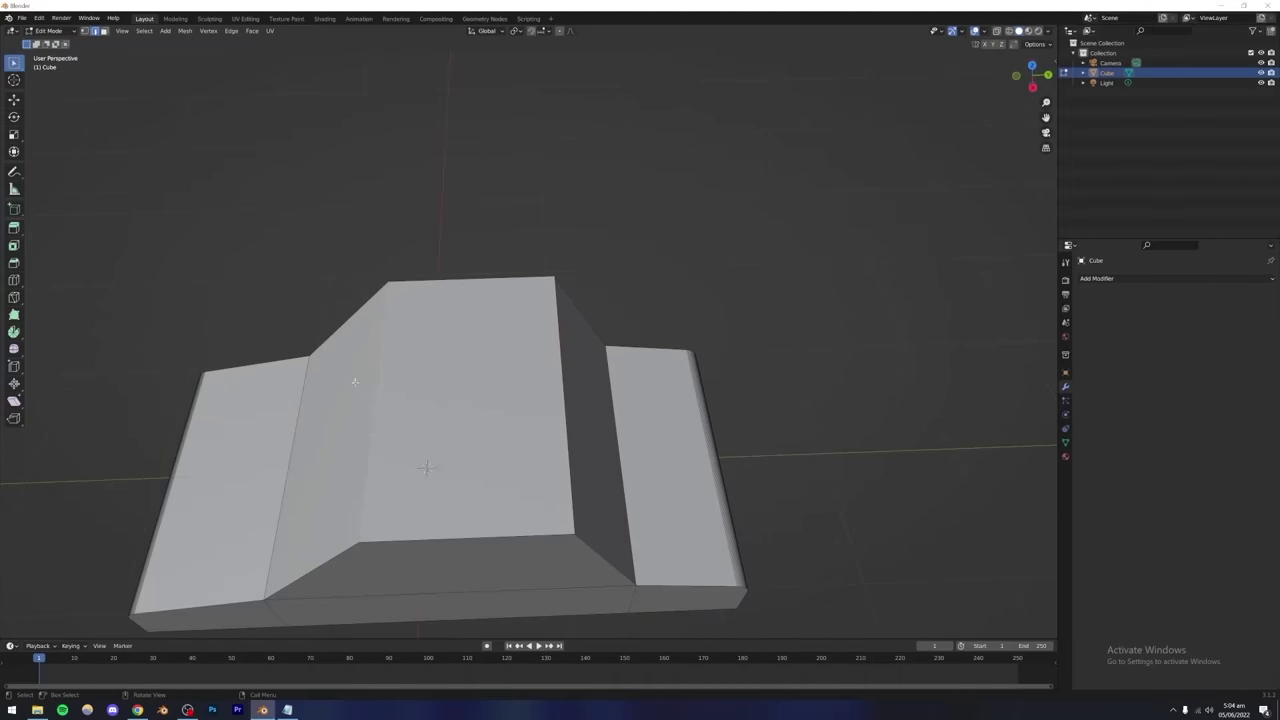
pyautogui.moveTo(565, 440); pyautogui.dragTo(506, 381, button='middle')
pyautogui.hotkey('ctrl', 'b')
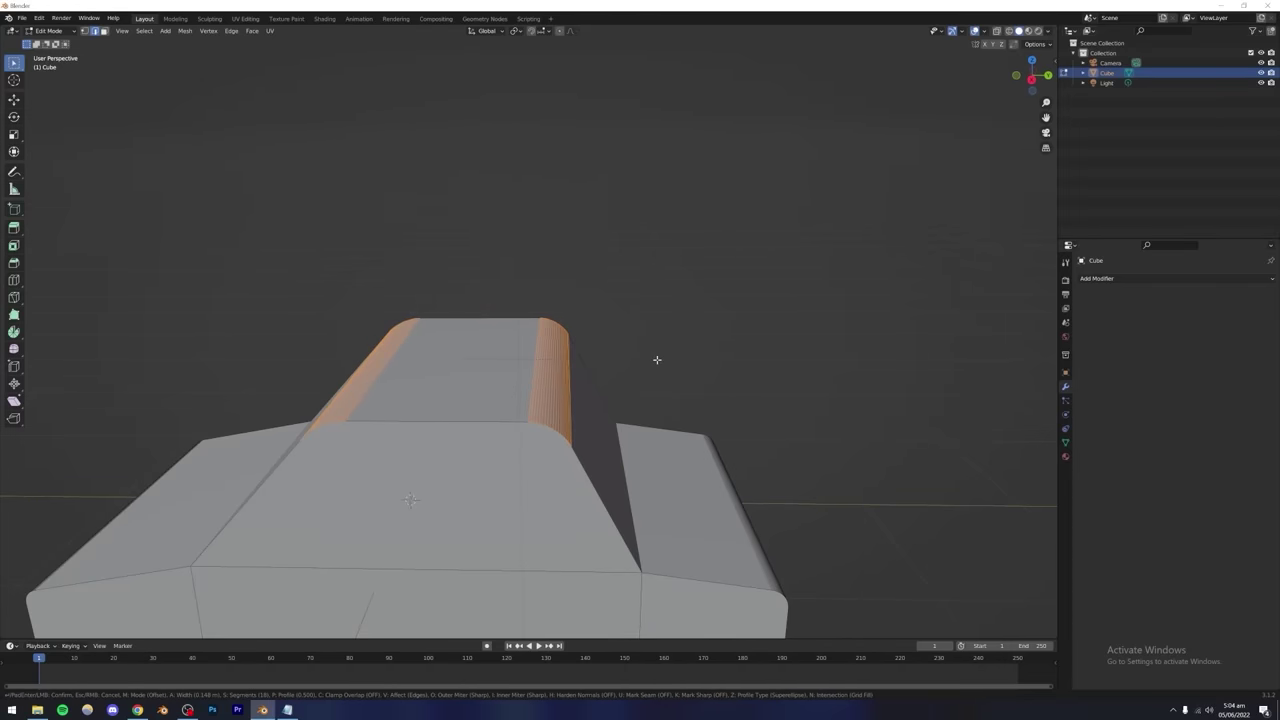
pyautogui.click(600, 352)
pyautogui.scroll(-3, 486, 396)
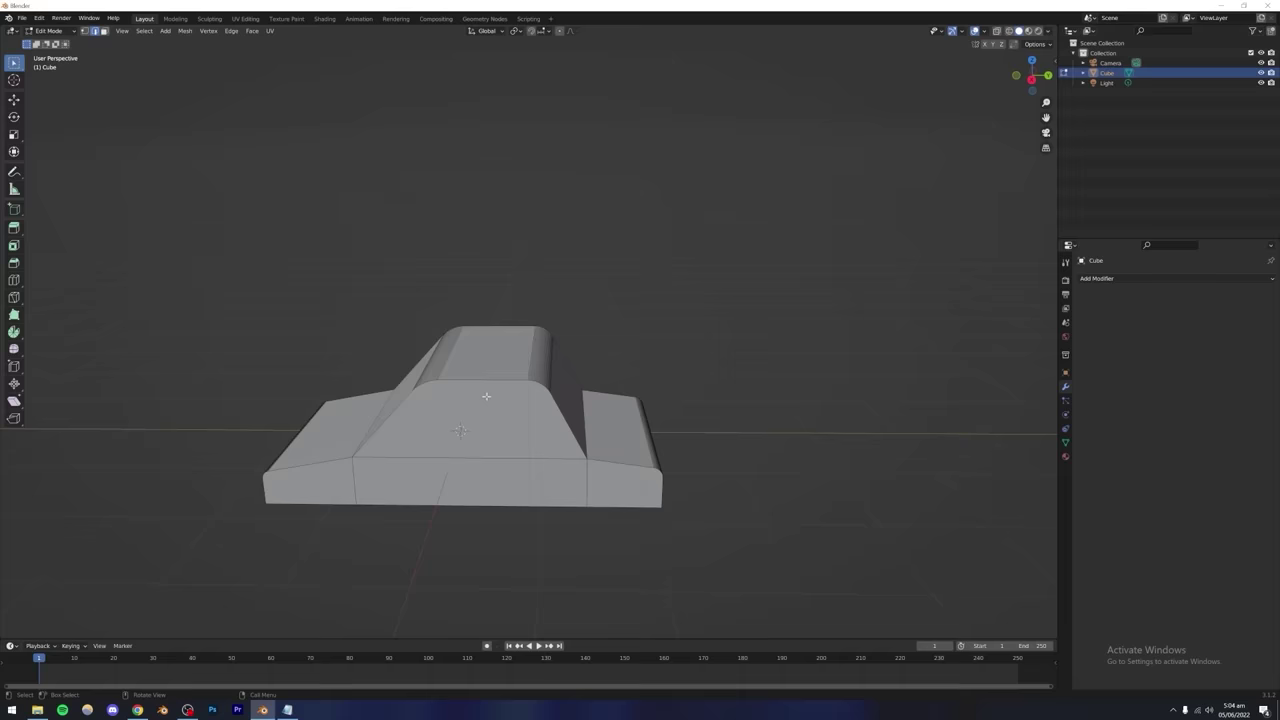
pyautogui.press('Tab')
pyautogui.moveTo(486, 396); pyautogui.dragTo(493, 424, button='middle')
pyautogui.scroll(4, 500, 406)
pyautogui.scroll(3, 493, 424)
pyautogui.scroll(-3, 494, 423)
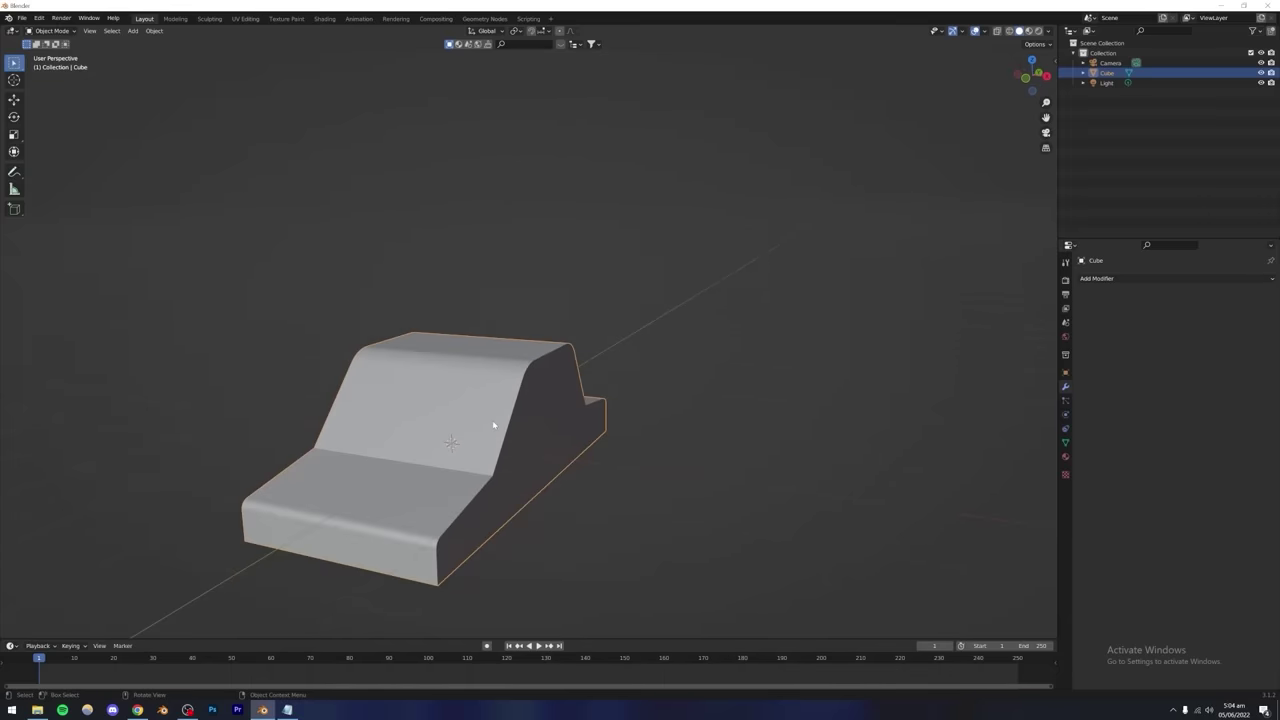
pyautogui.moveTo(490, 432); pyautogui.dragTo(521, 404, button='middle')
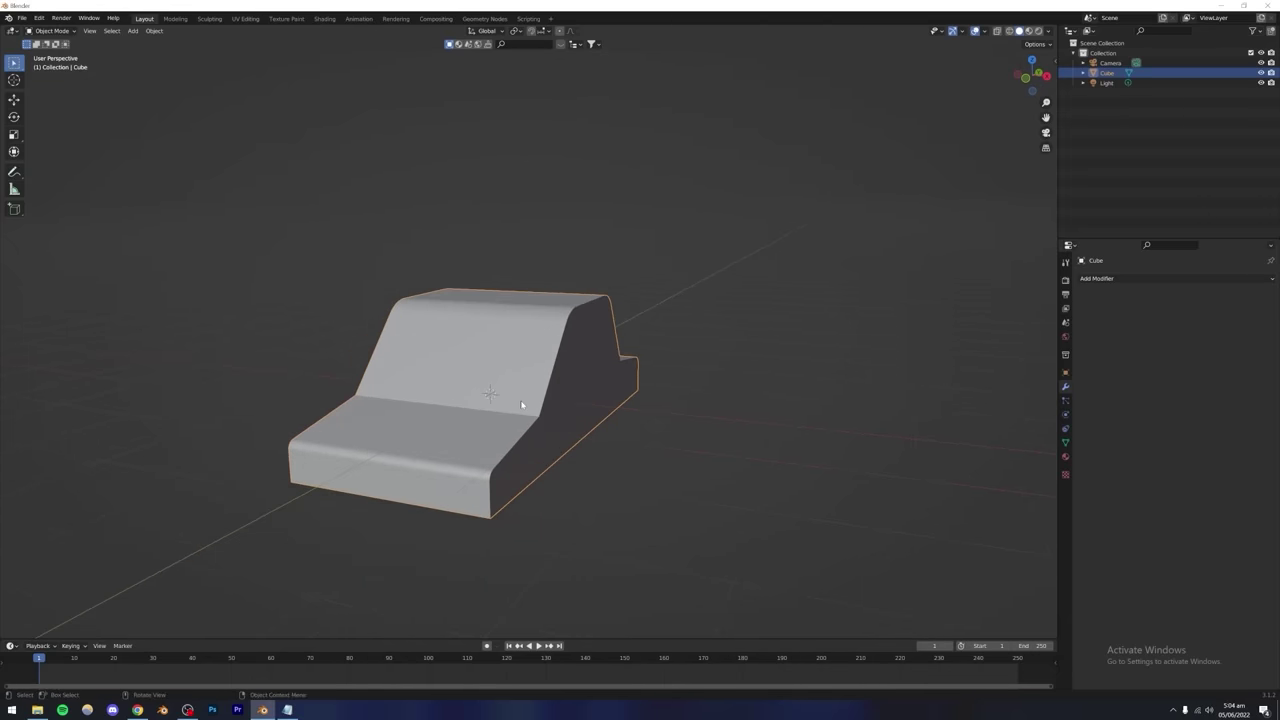
pyautogui.scroll(3, 521, 404)
pyautogui.scroll(-3, 521, 404)
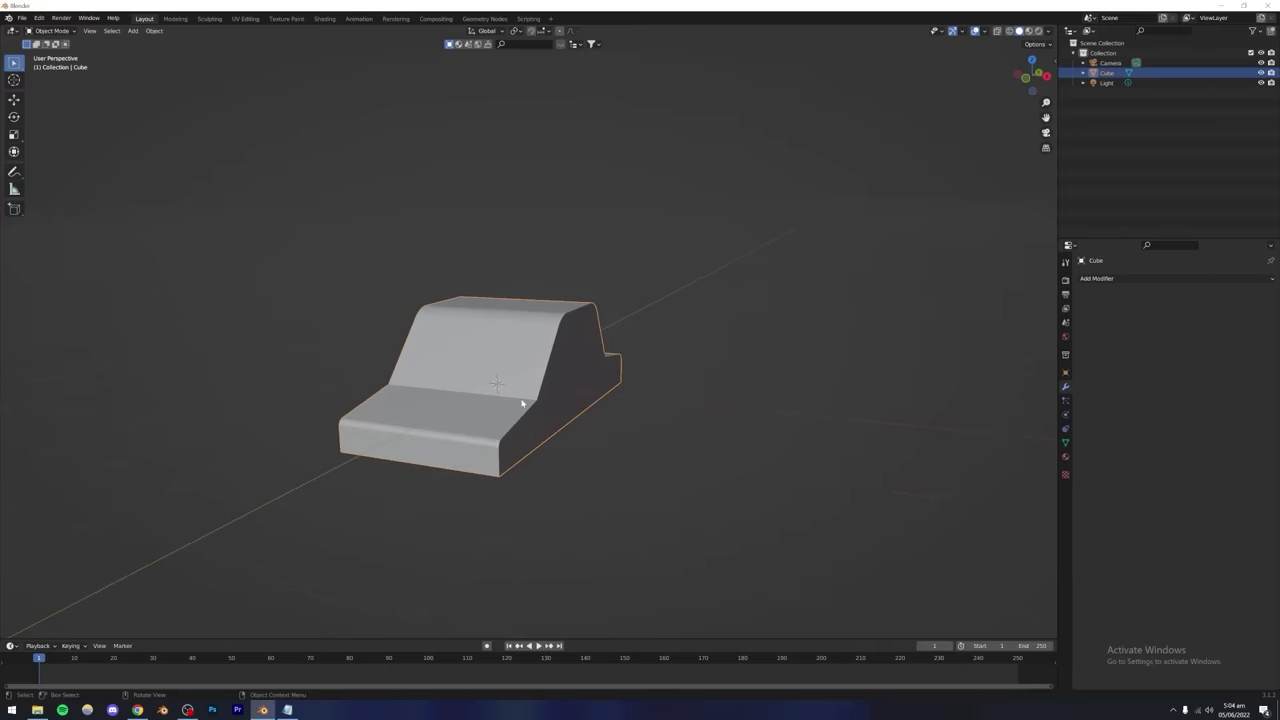
pyautogui.moveTo(521, 398); pyautogui.dragTo(465, 303, button='middle')
pyautogui.scroll(3, 541, 400)
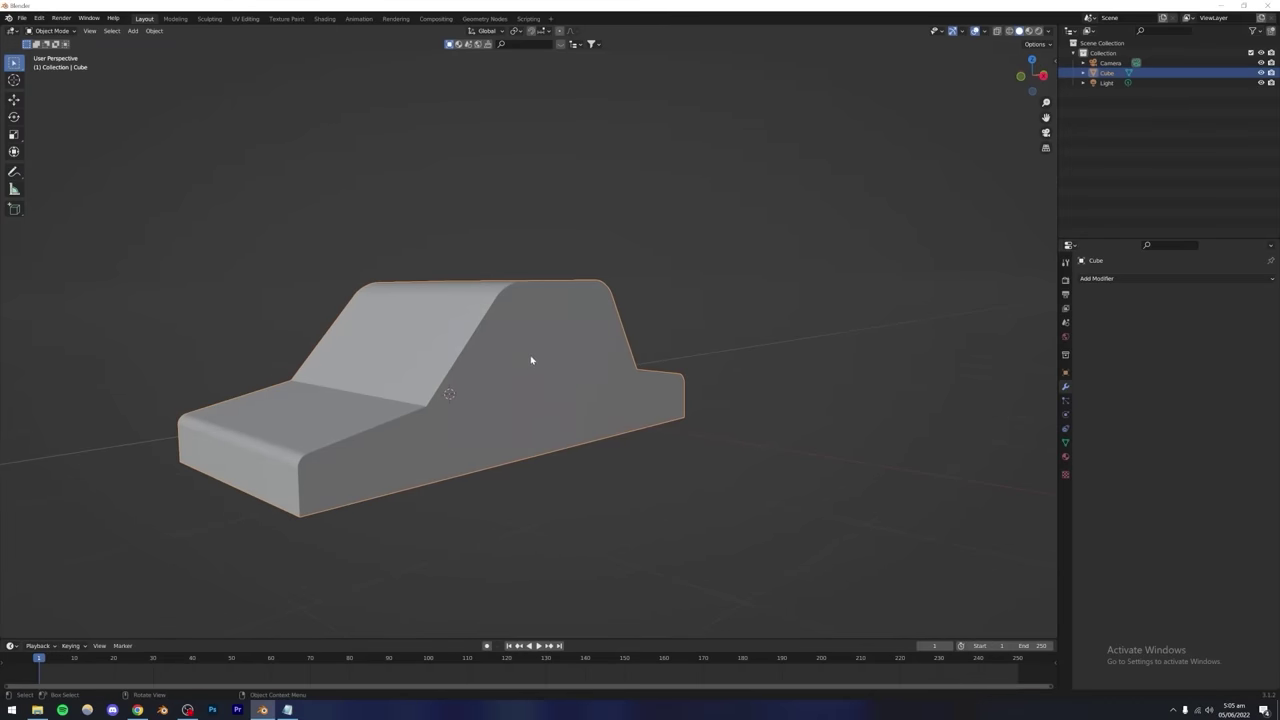
pyautogui.scroll(-3, 531, 362)
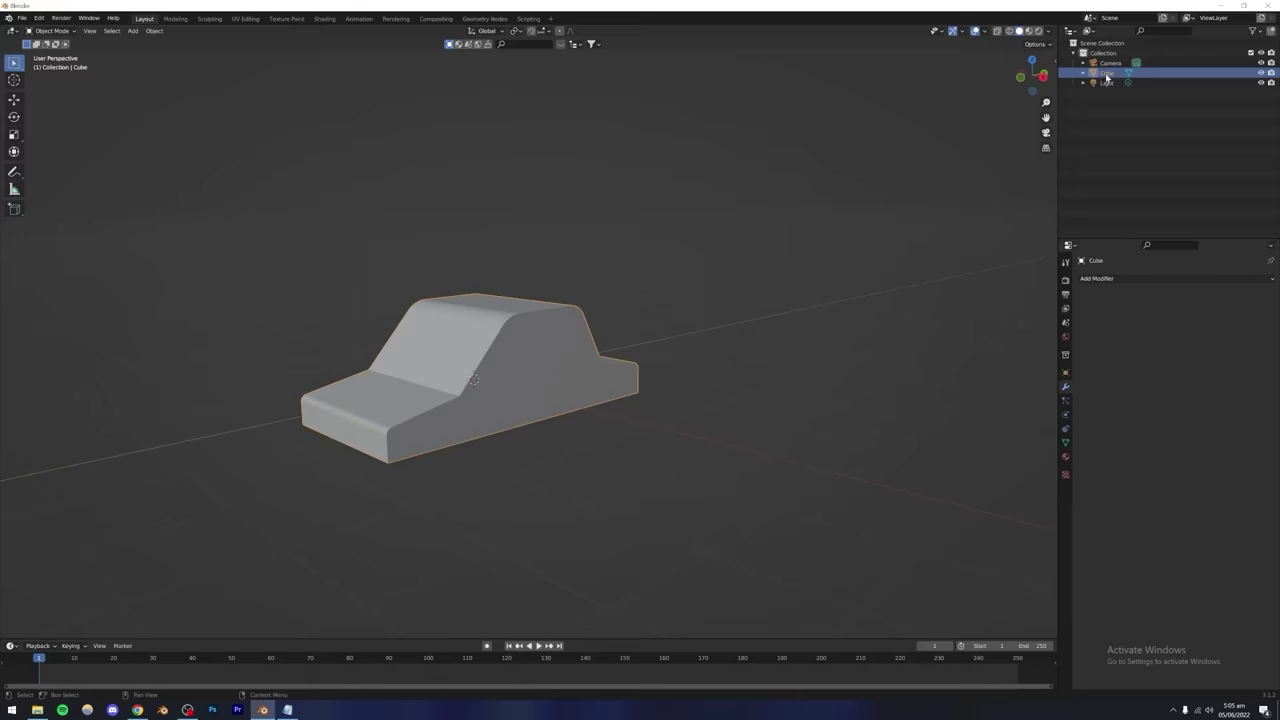
# Delete the car body, add a default cube from Add > Mesh > Cube, and enter Edit Mode.
pyautogui.press('x')
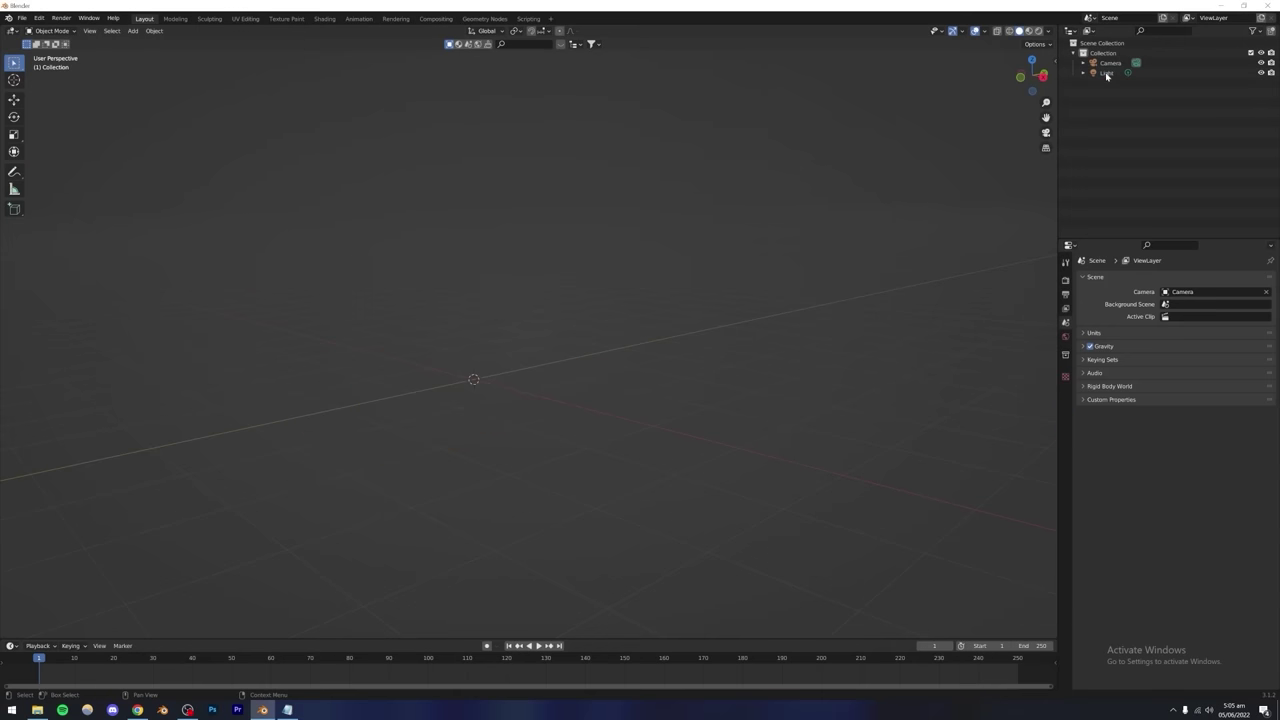
pyautogui.click(132, 30)
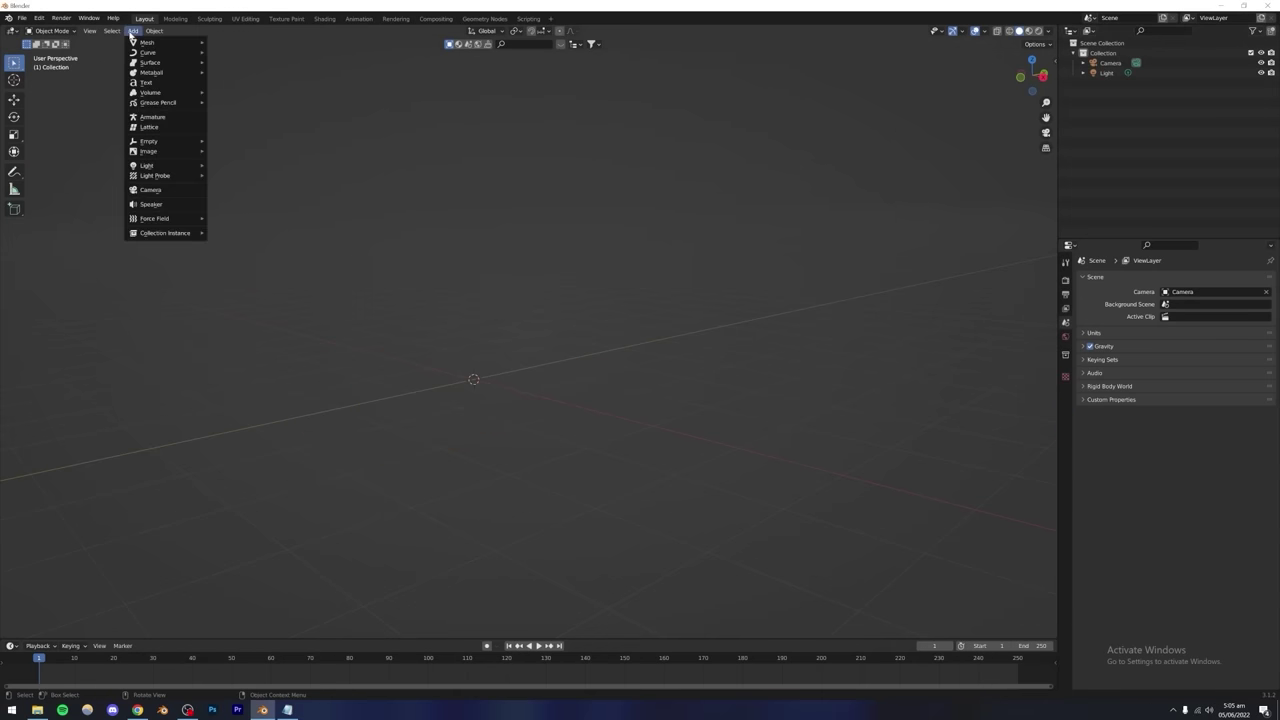
pyautogui.moveTo(145, 42)
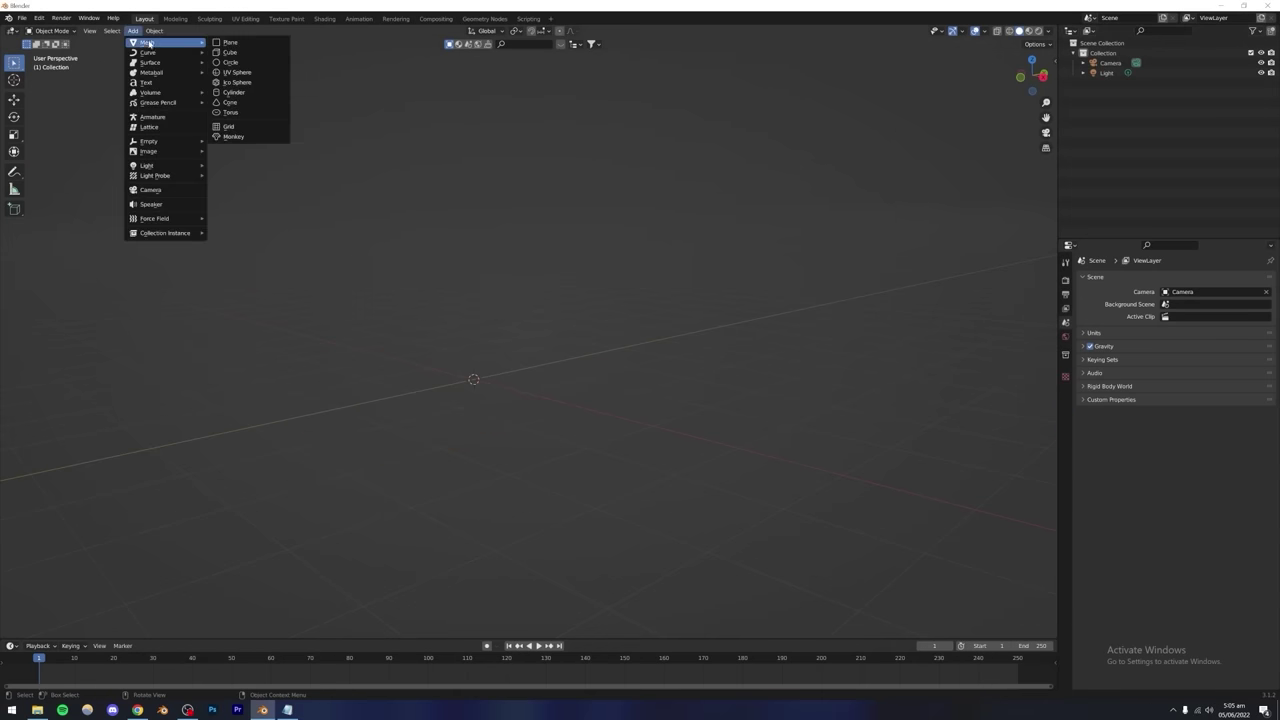
pyautogui.click(231, 52)
pyautogui.scroll(3, 411, 392)
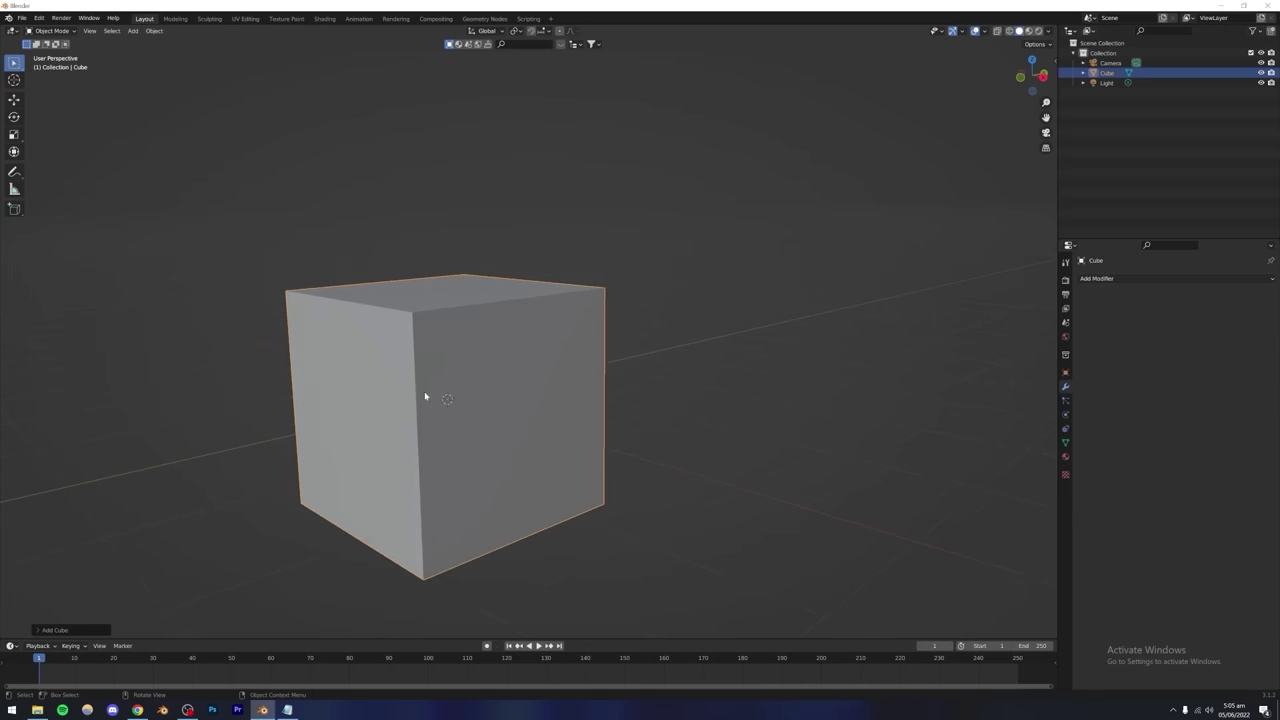
pyautogui.scroll(-2, 426, 394)
pyautogui.moveTo(477, 400); pyautogui.dragTo(576, 410, button='middle')
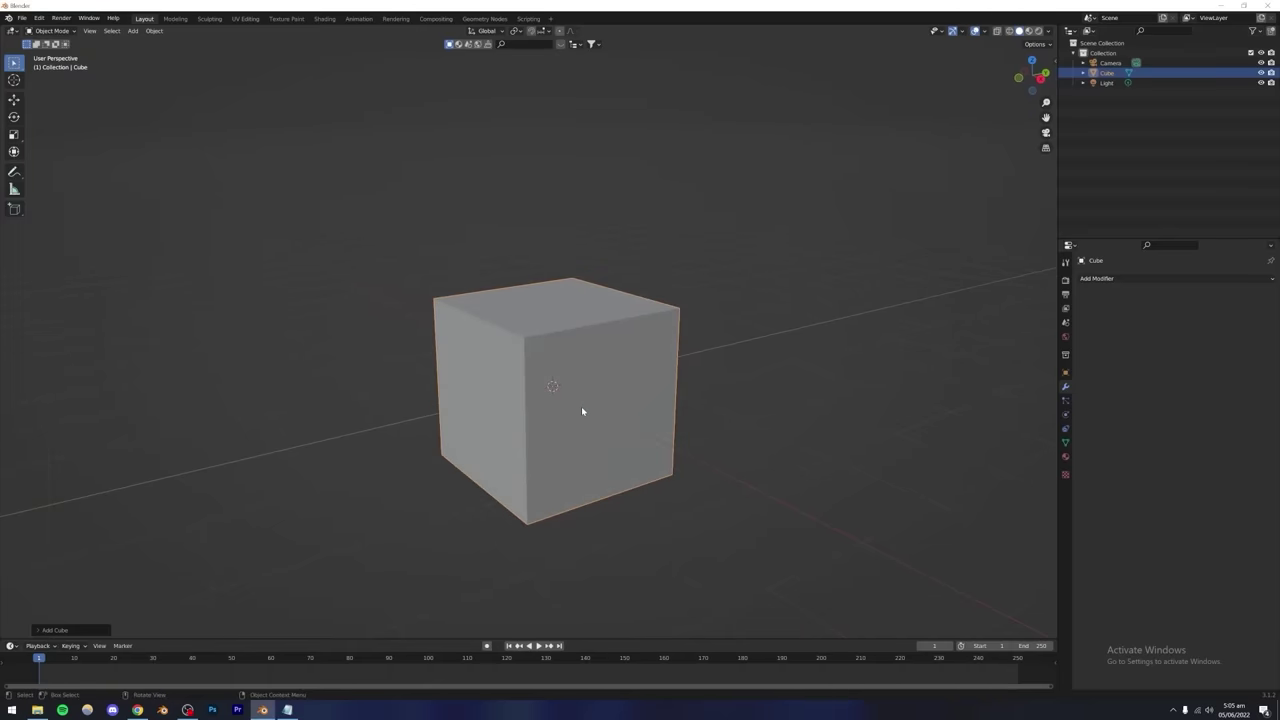
pyautogui.keyDown('shift'); pyautogui.moveTo(581, 409); pyautogui.dragTo(357, 400, button='middle'); pyautogui.keyUp('shift')
pyautogui.press('Tab')
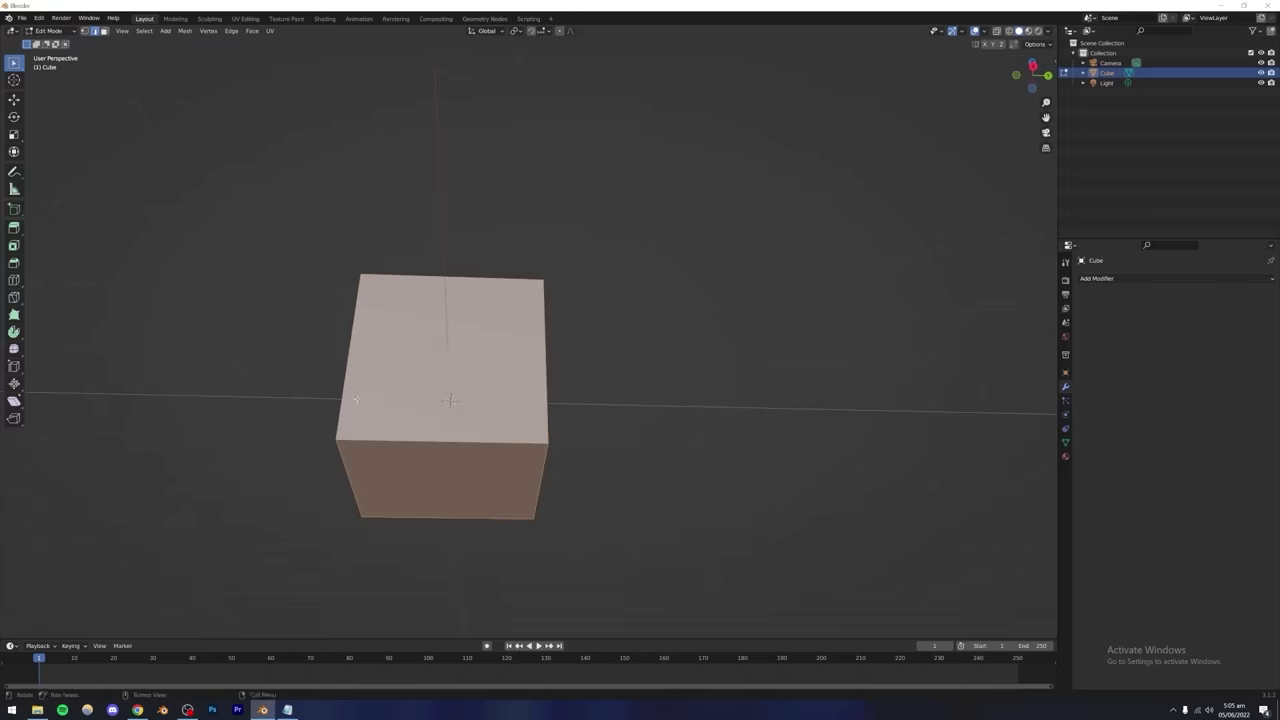
# Box-select the cube's top vertices and lower them along Z to flatten it.
pyautogui.moveTo(288, 418); pyautogui.dragTo(597, 586)
pyautogui.moveTo(597, 586); pyautogui.dragTo(523, 431, button='middle')
pyautogui.press('g')
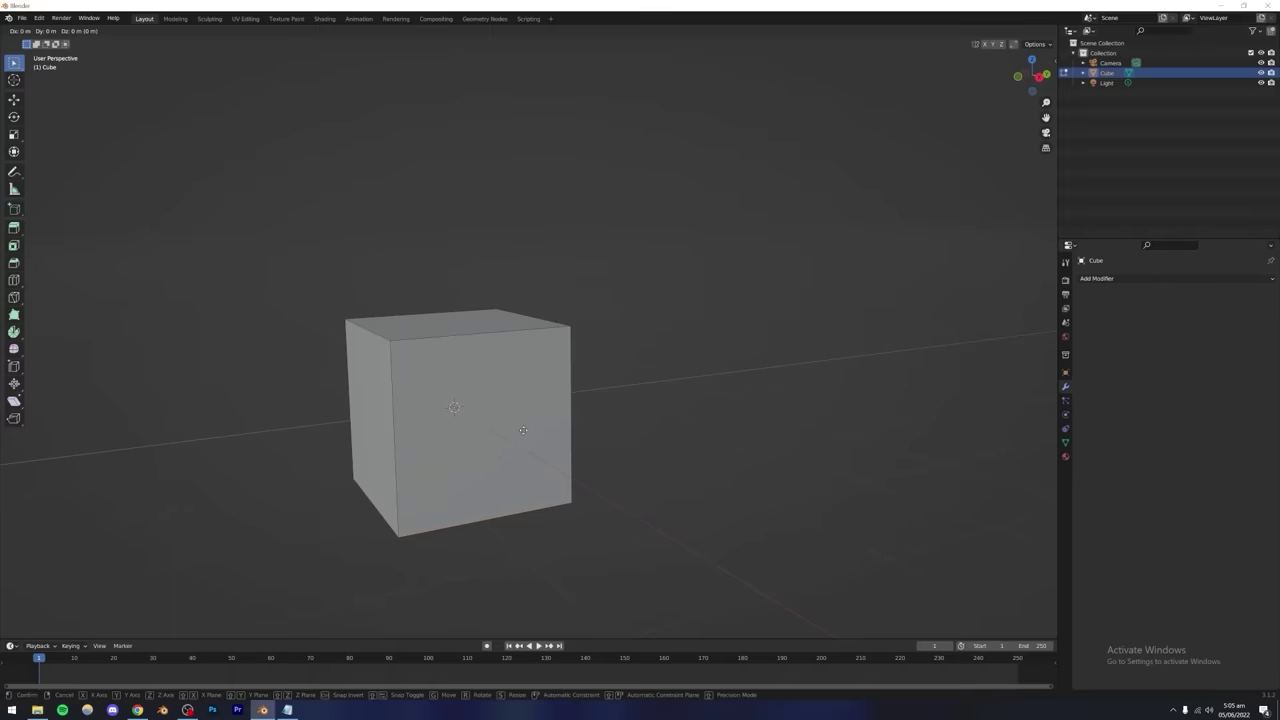
pyautogui.press('z')
pyautogui.click(527, 344)
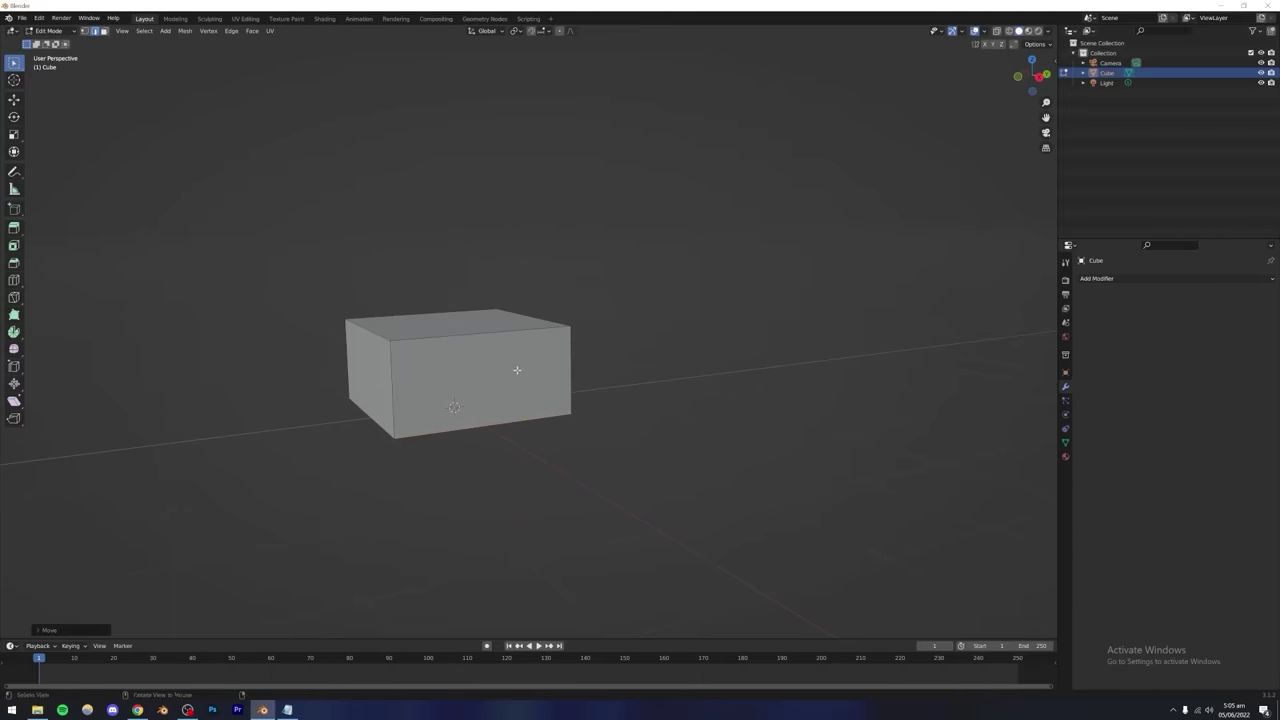
pyautogui.moveTo(514, 369); pyautogui.dragTo(513, 436, button='middle')
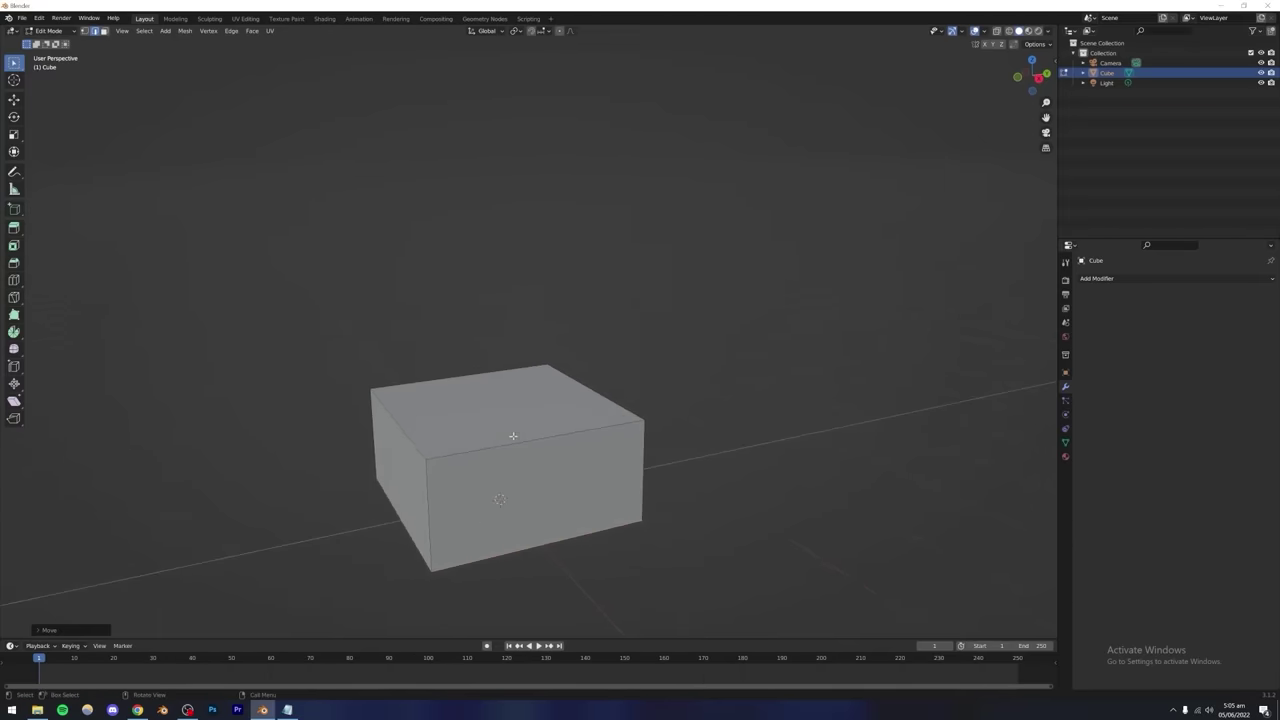
# Extrude the top face upward twice and scale it down to a near point for a roof.
pyautogui.click(104, 31)
pyautogui.click(441, 401)
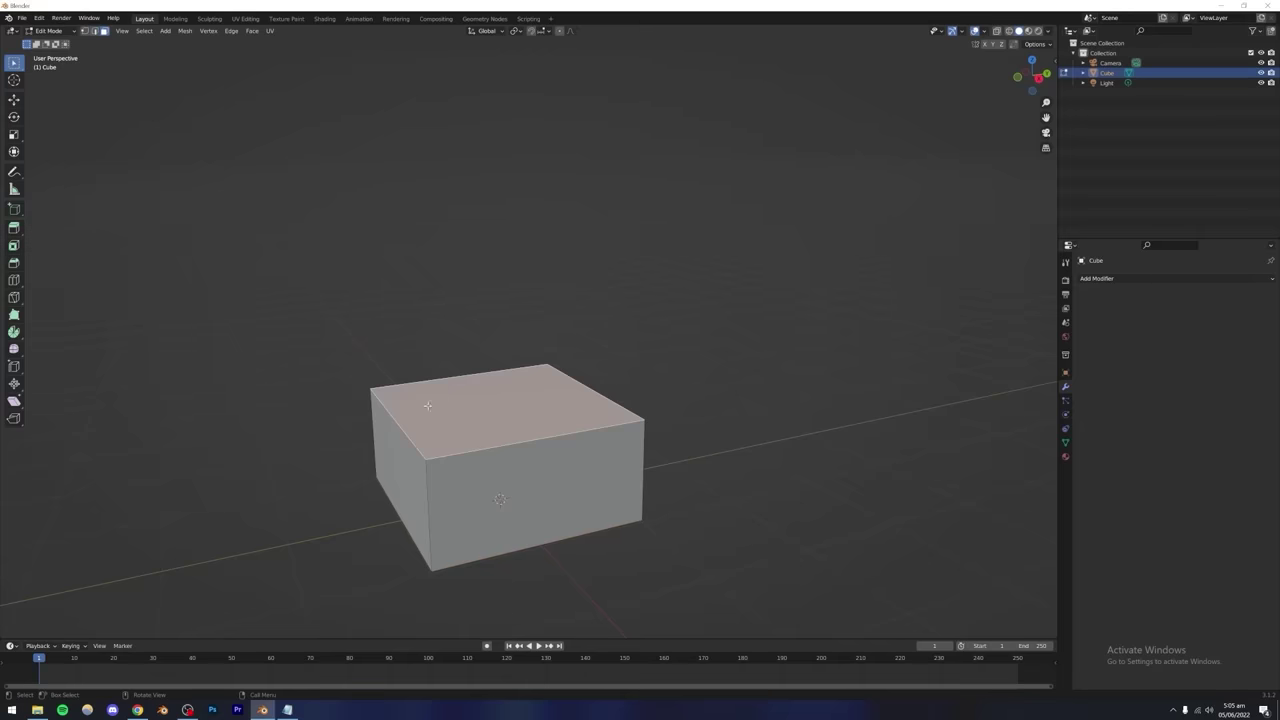
pyautogui.press('e')
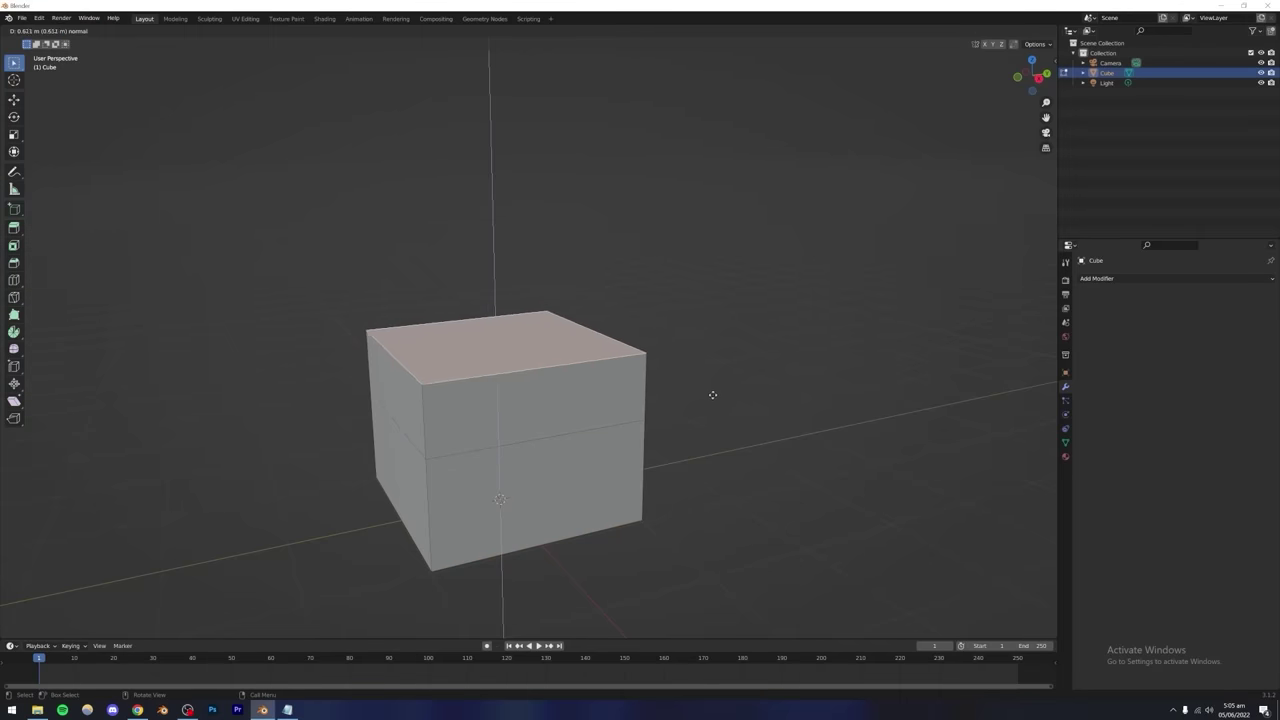
pyautogui.click(705, 365)
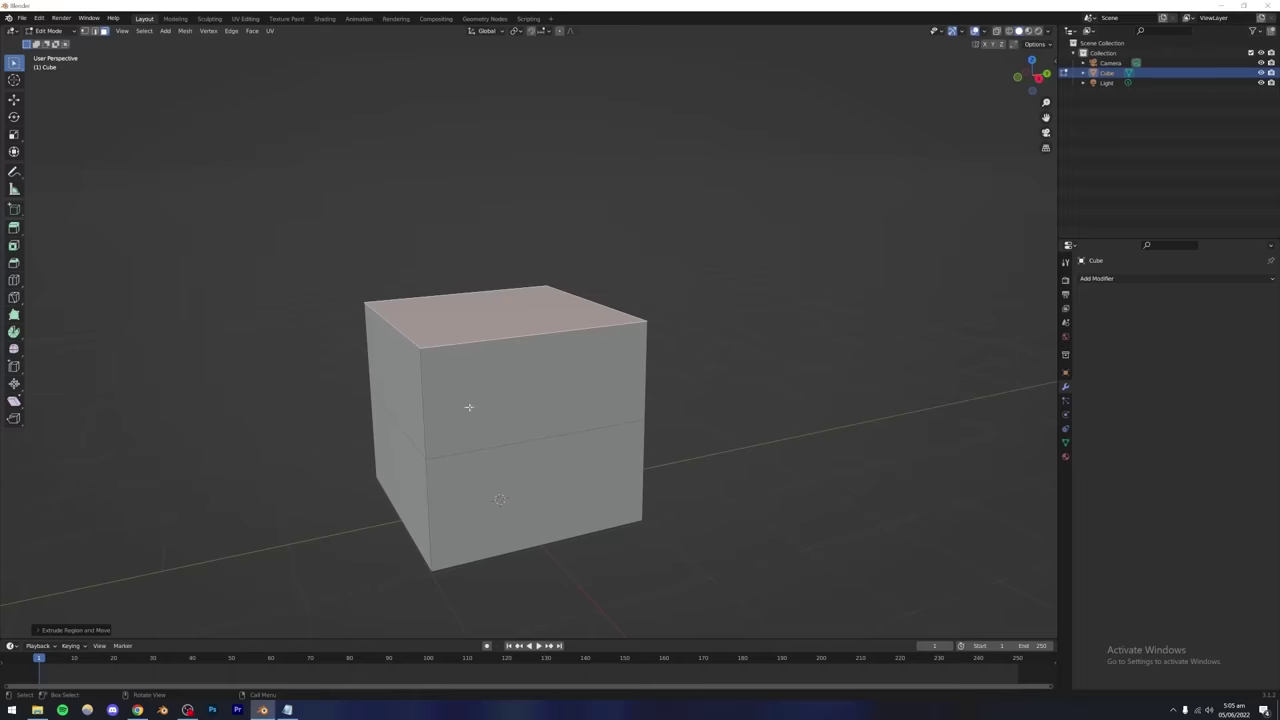
pyautogui.press('e')
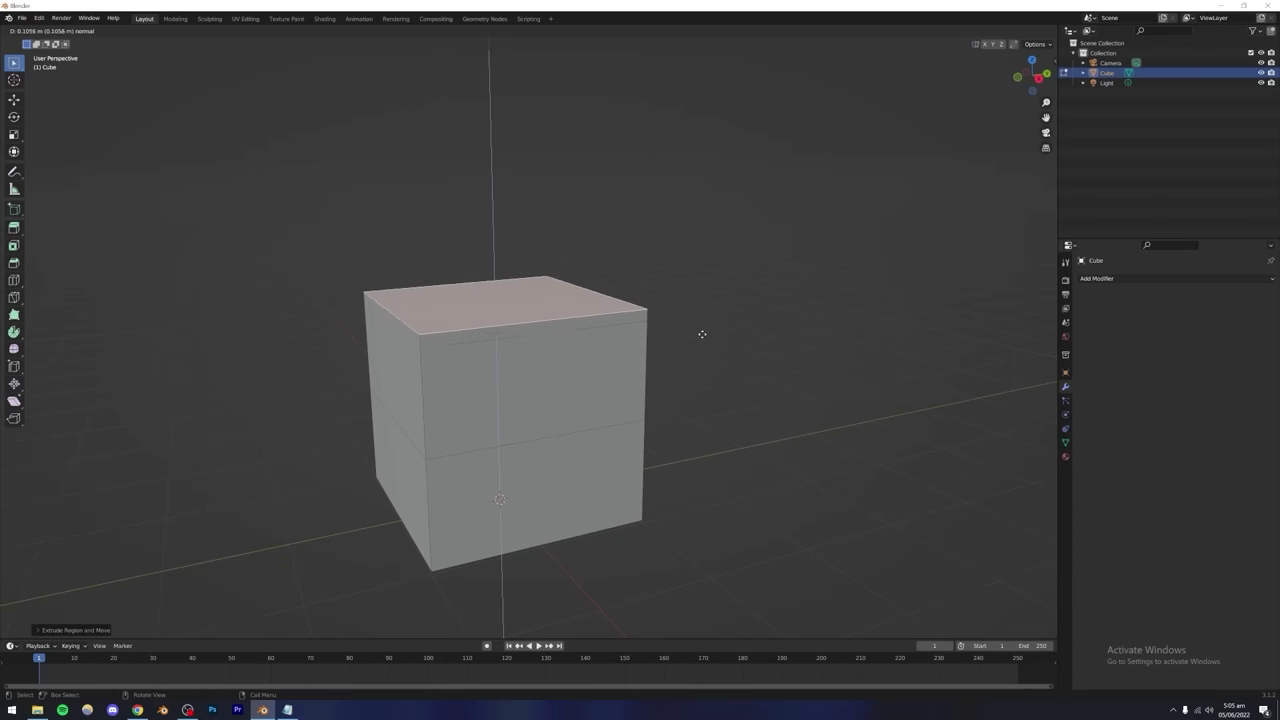
pyautogui.click(703, 262)
pyautogui.press('s')
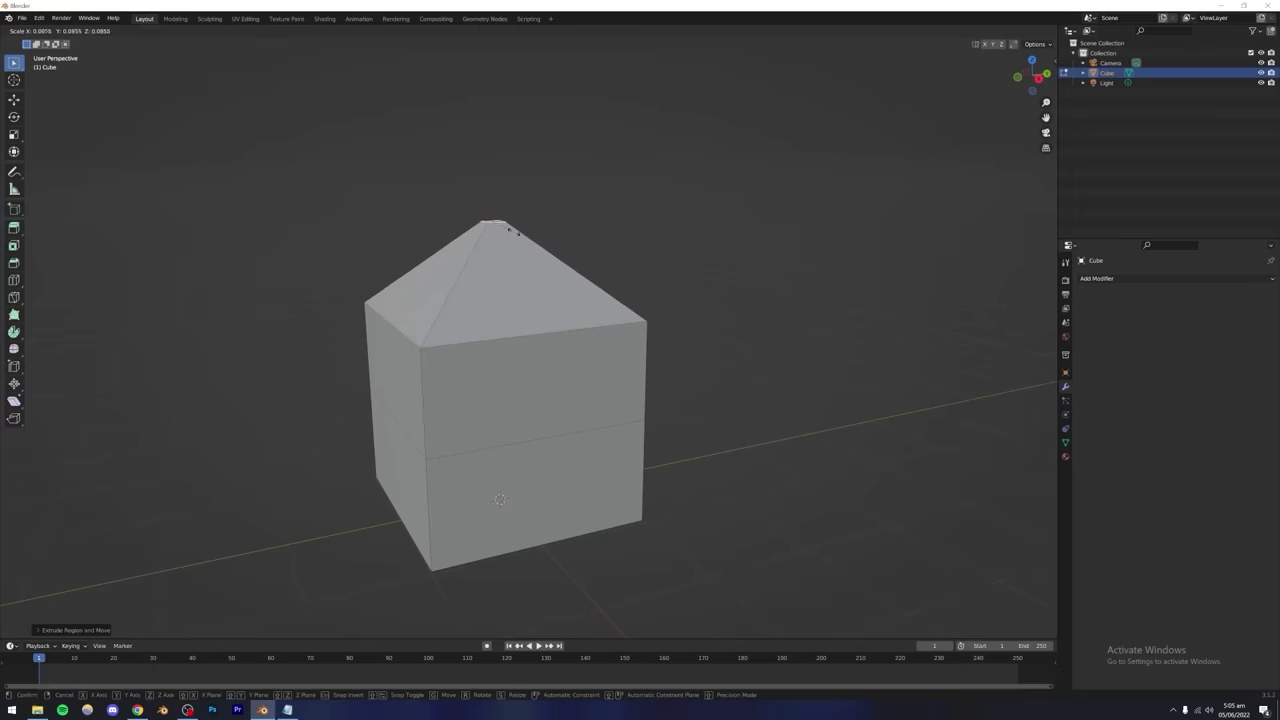
pyautogui.click(506, 224)
# Check the pointed block in Object Mode, then return to Edit Mode and add a loop cut around its middle.
pyautogui.press('Tab')
pyautogui.scroll(-4, 571, 366)
pyautogui.moveTo(537, 382)
pyautogui.mouseDown(button='middle')
pyautogui.moveTo(505, 387)
pyautogui.moveTo(589, 400)
pyautogui.moveTo(587, 430)
pyautogui.moveTo(591, 370)
pyautogui.moveTo(563, 391)
pyautogui.moveTo(431, 380)
pyautogui.moveTo(537, 380)
pyautogui.mouseUp(button='middle')
pyautogui.scroll(4, 545, 386)
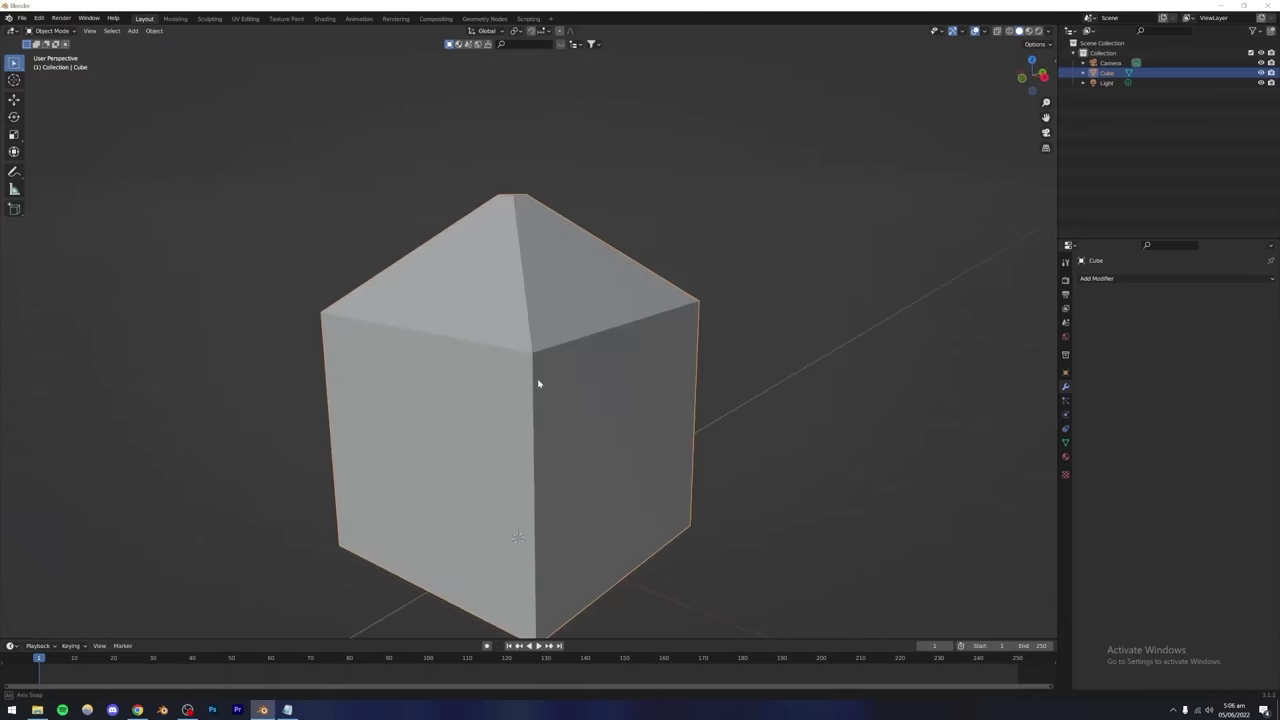
pyautogui.press('Tab')
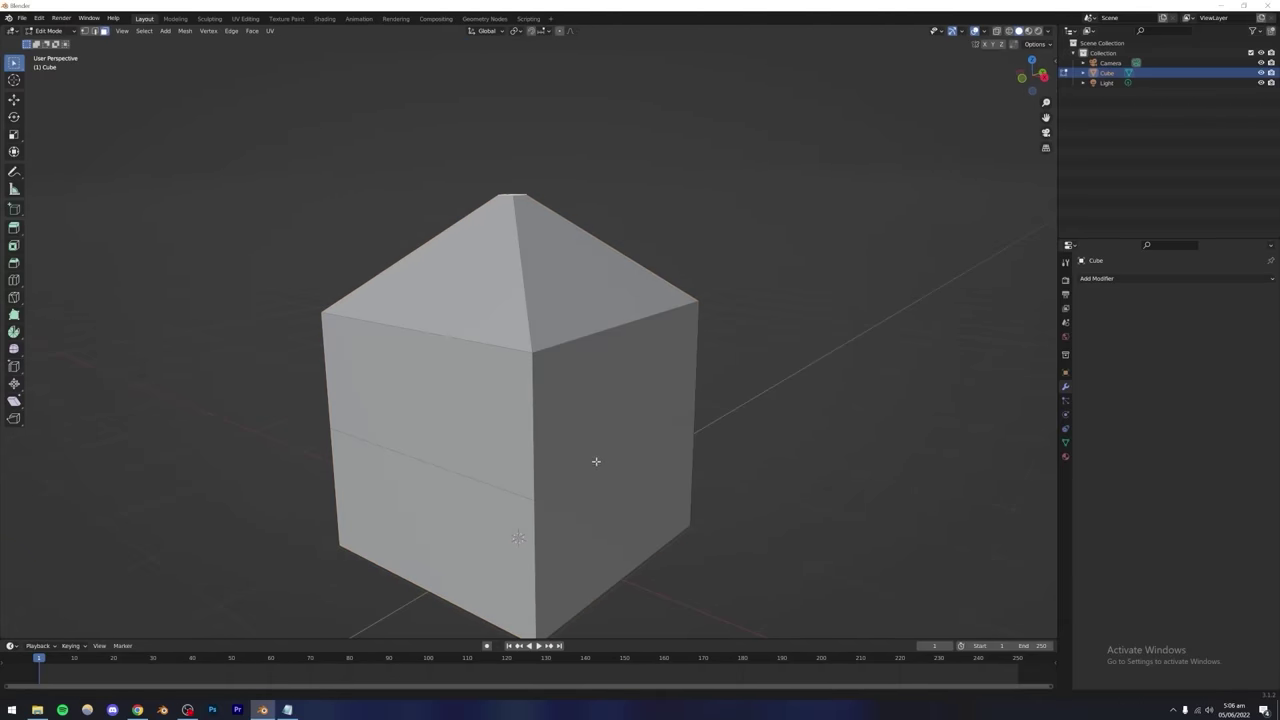
pyautogui.moveTo(594, 460); pyautogui.dragTo(505, 402, button='middle')
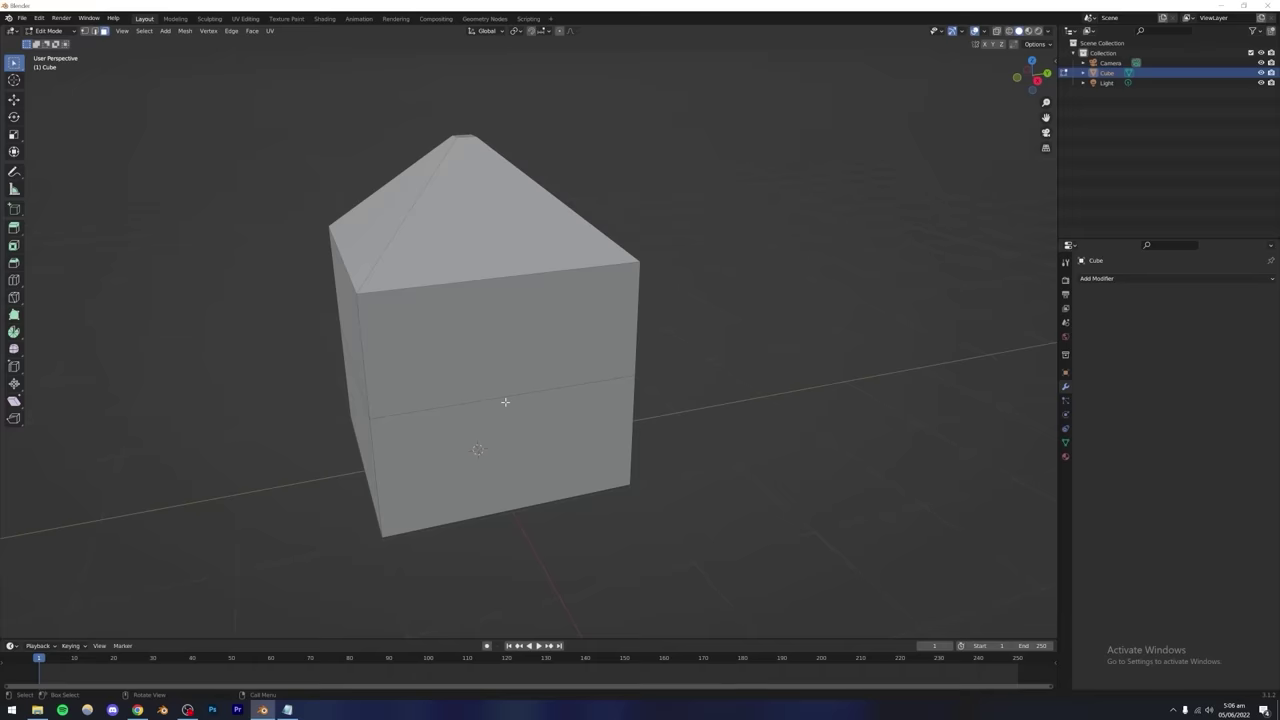
pyautogui.hotkey('ctrl', 'r')
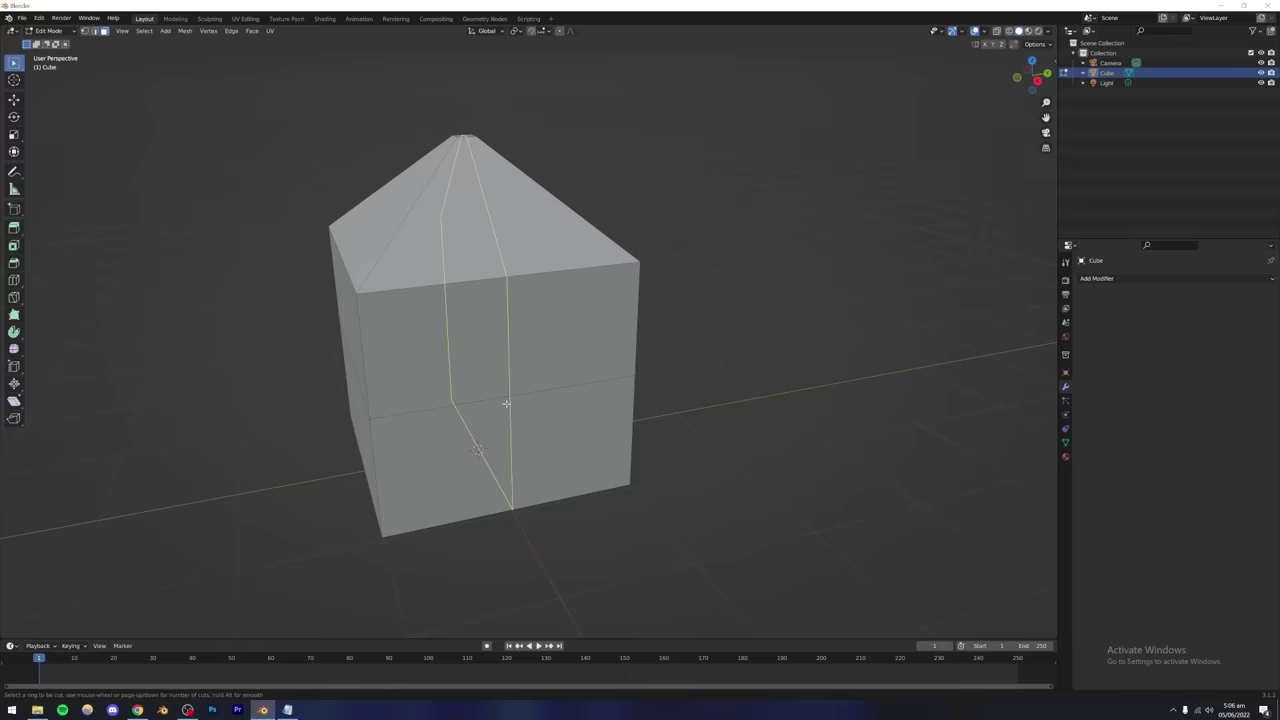
# Cut two vertical edge loops through the cube so its front wall has three columns.
pyautogui.click(506, 403)
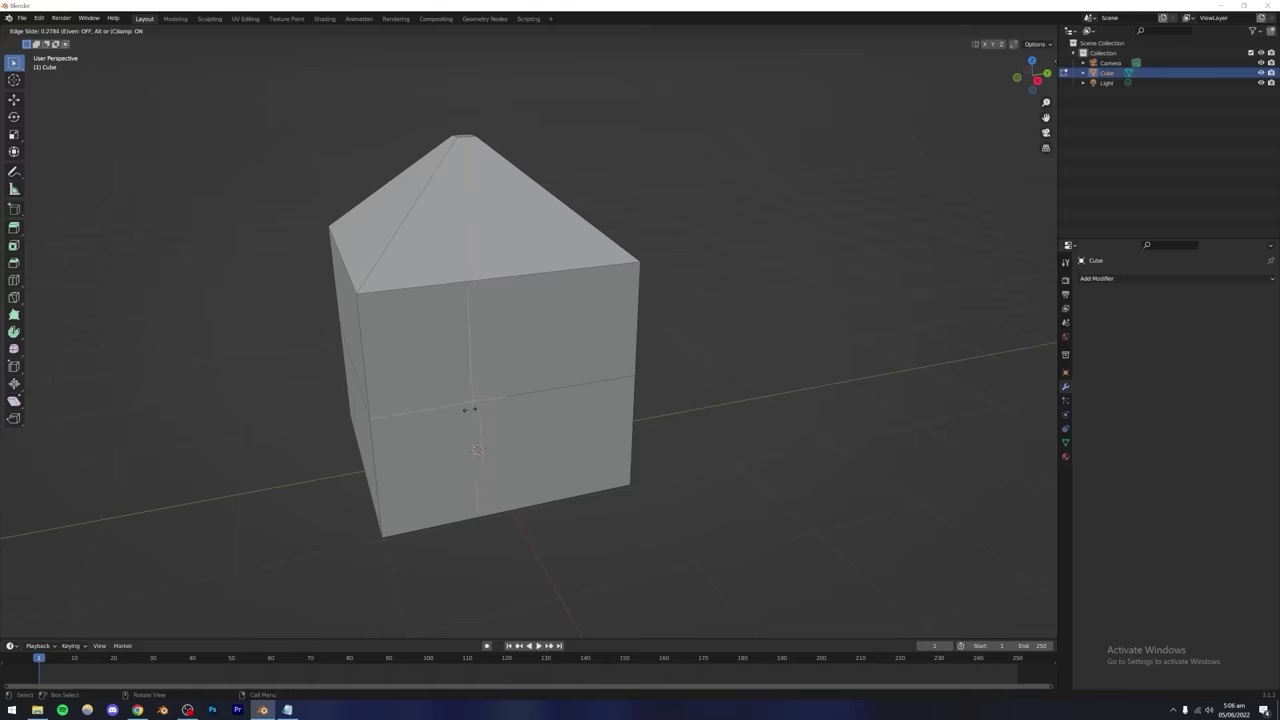
pyautogui.click(465, 408)
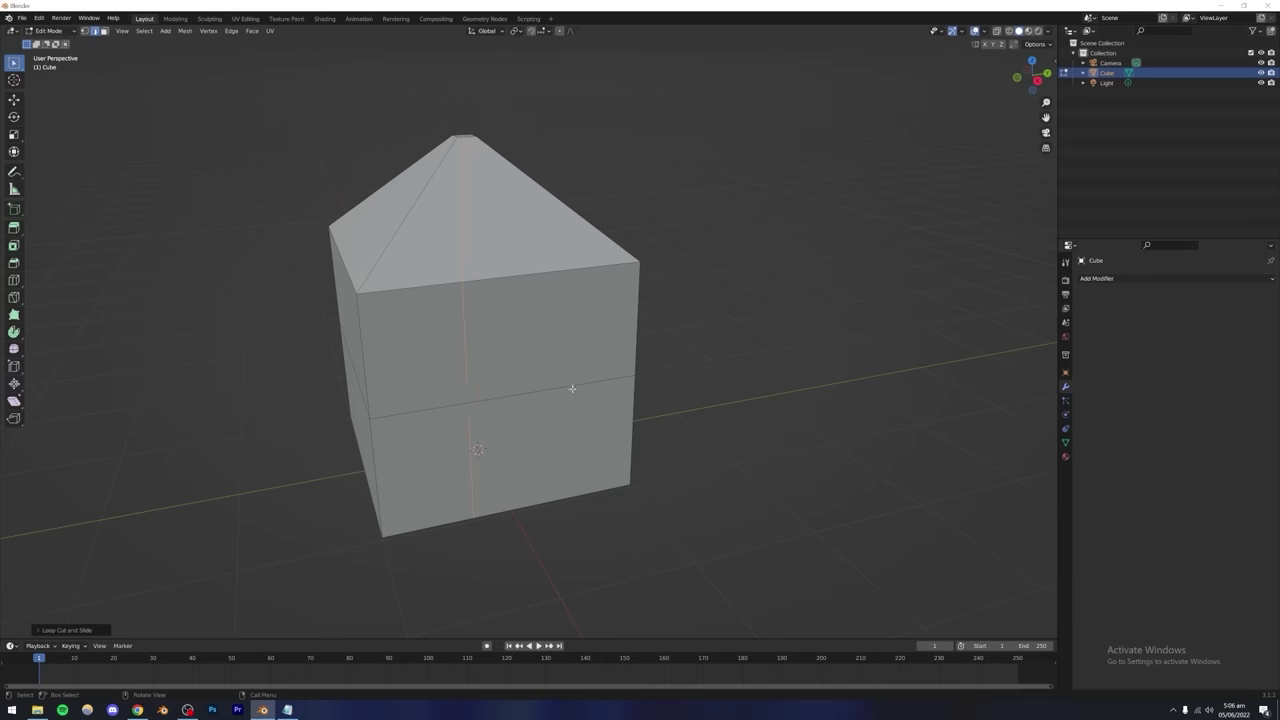
pyautogui.hotkey('ctrl', 'r')
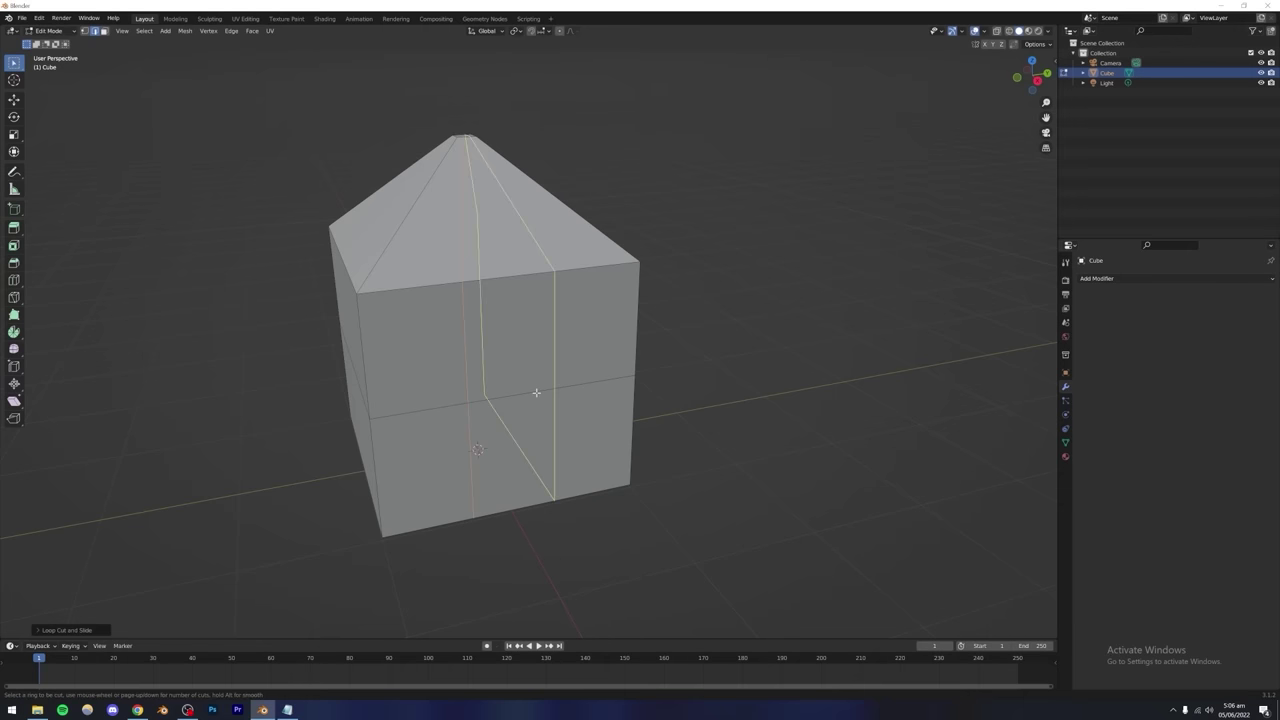
pyautogui.click(536, 392)
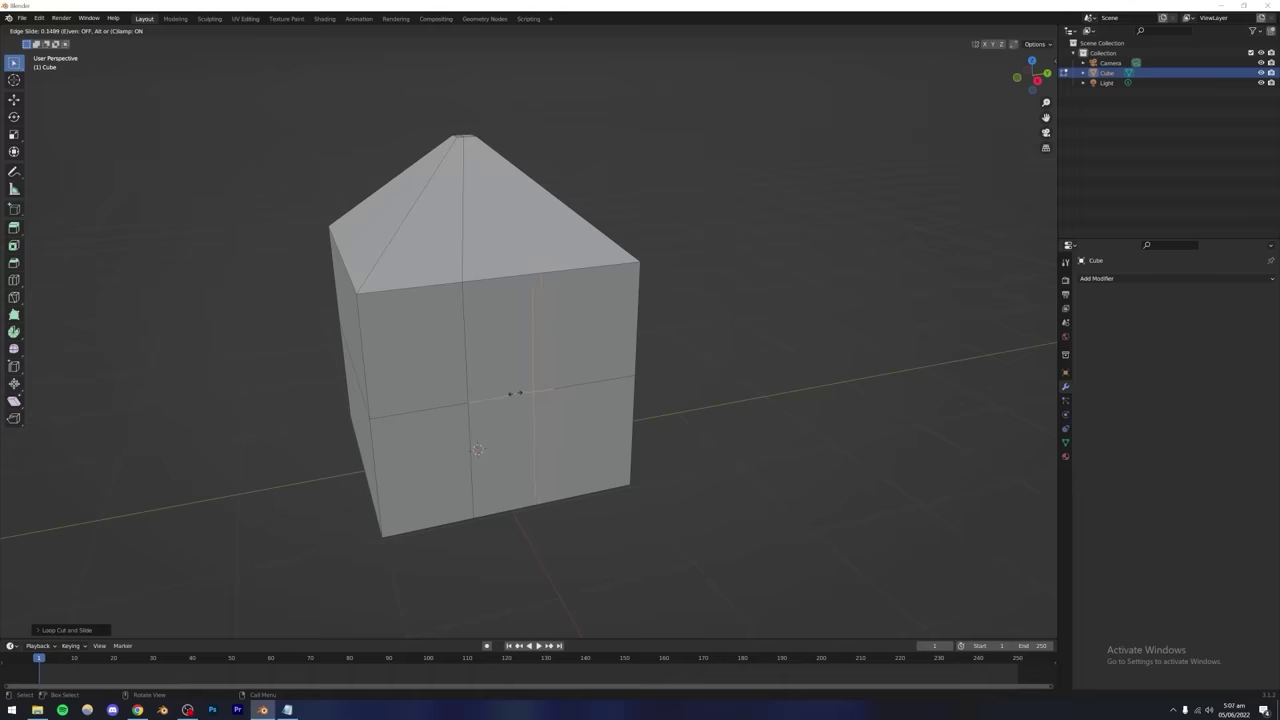
pyautogui.click(515, 393)
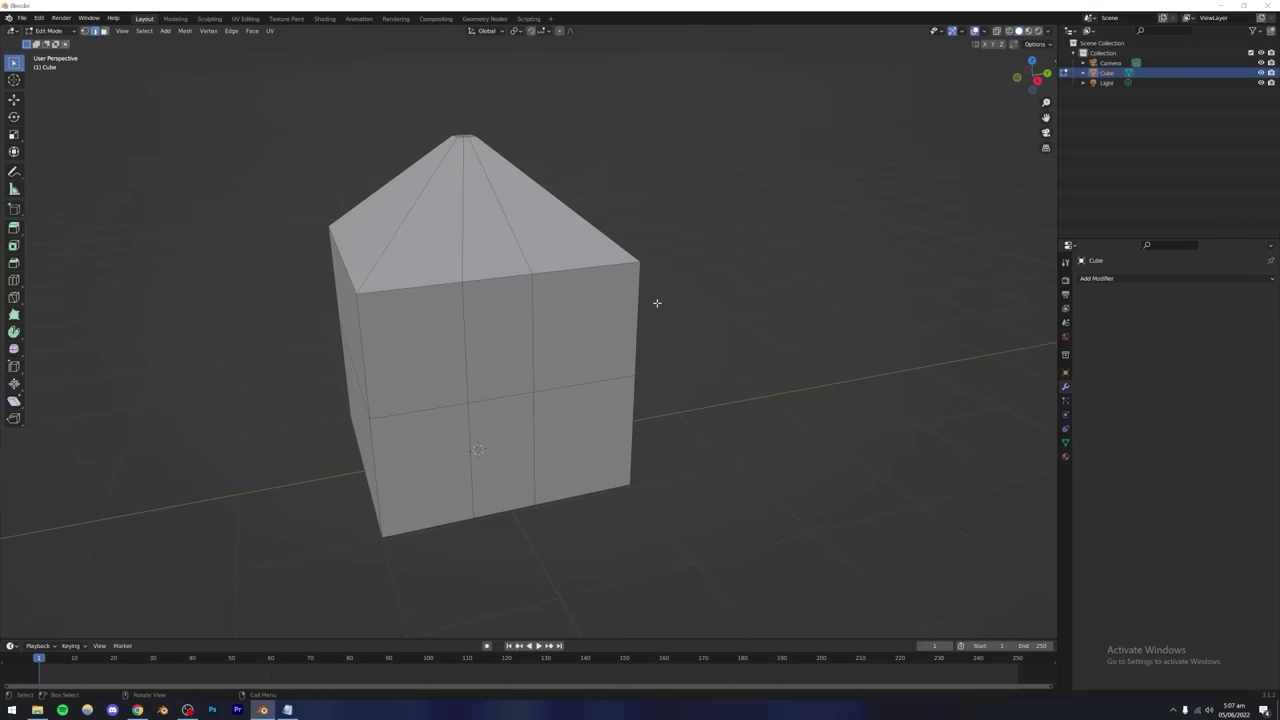
pyautogui.moveTo(623, 318); pyautogui.dragTo(528, 357, button='middle')
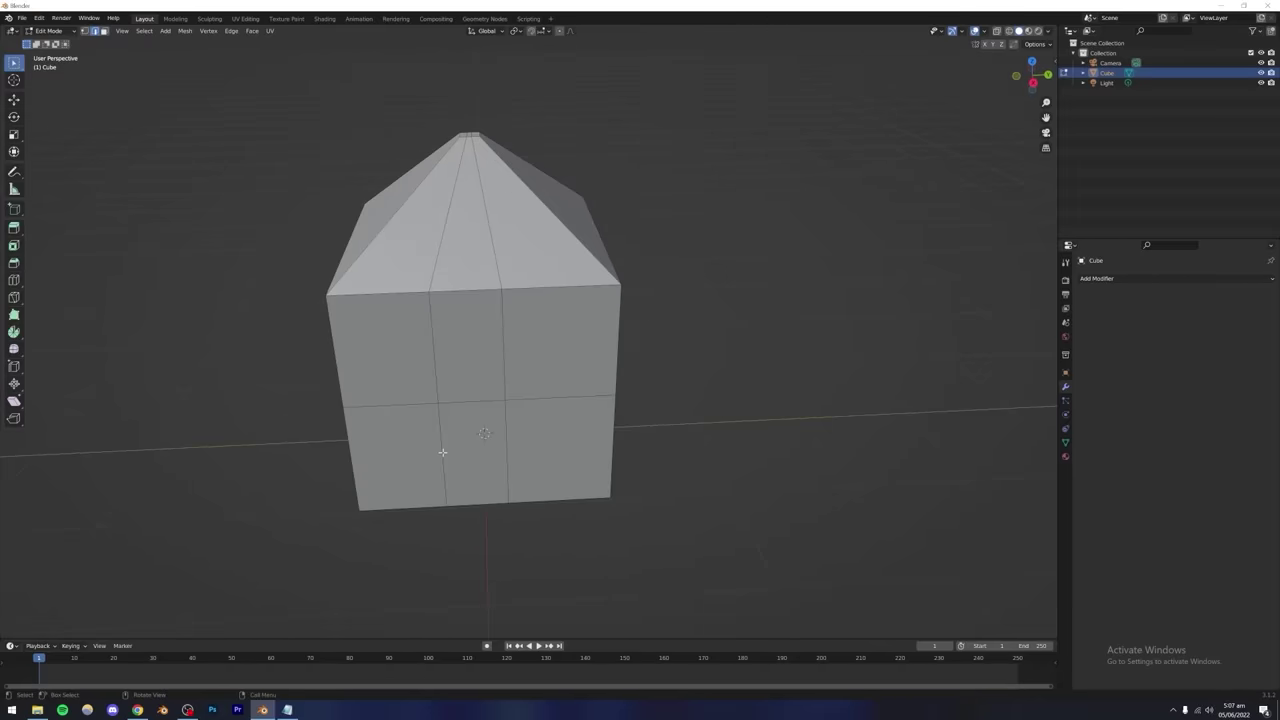
pyautogui.moveTo(385, 484); pyautogui.dragTo(535, 299, button='middle')
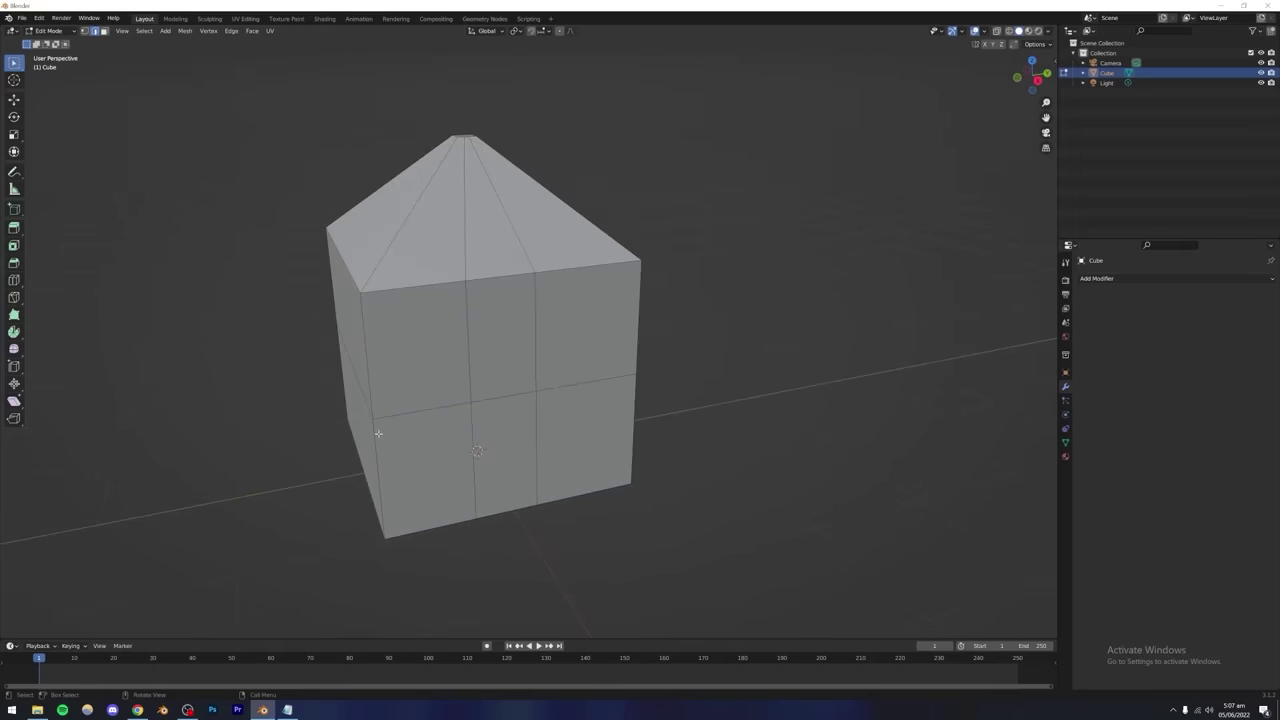
# In Face select mode, select the lower-middle face of the cube's front wall.
pyautogui.click(104, 31)
pyautogui.click(506, 431)
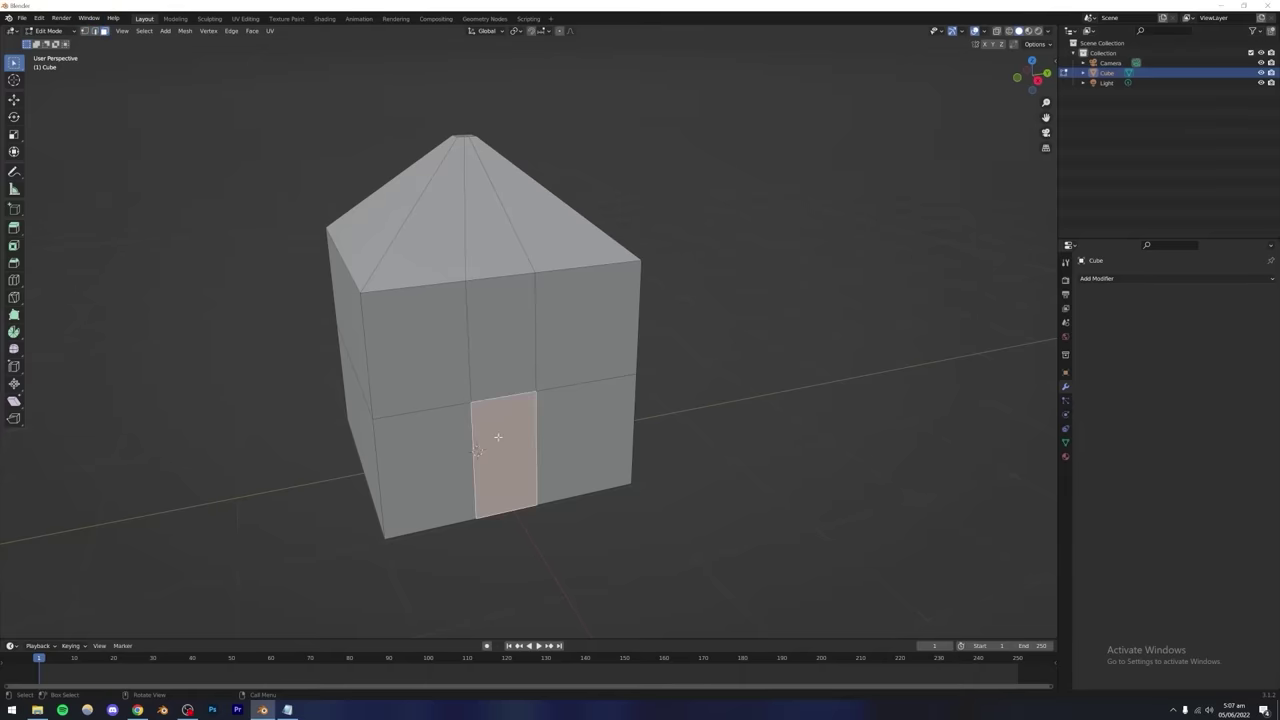
pyautogui.moveTo(497, 436); pyautogui.dragTo(545, 434, button='middle')
pyautogui.hotkey('alt', 'a')
pyautogui.click(490, 415)
pyautogui.scroll(3, 540, 440)
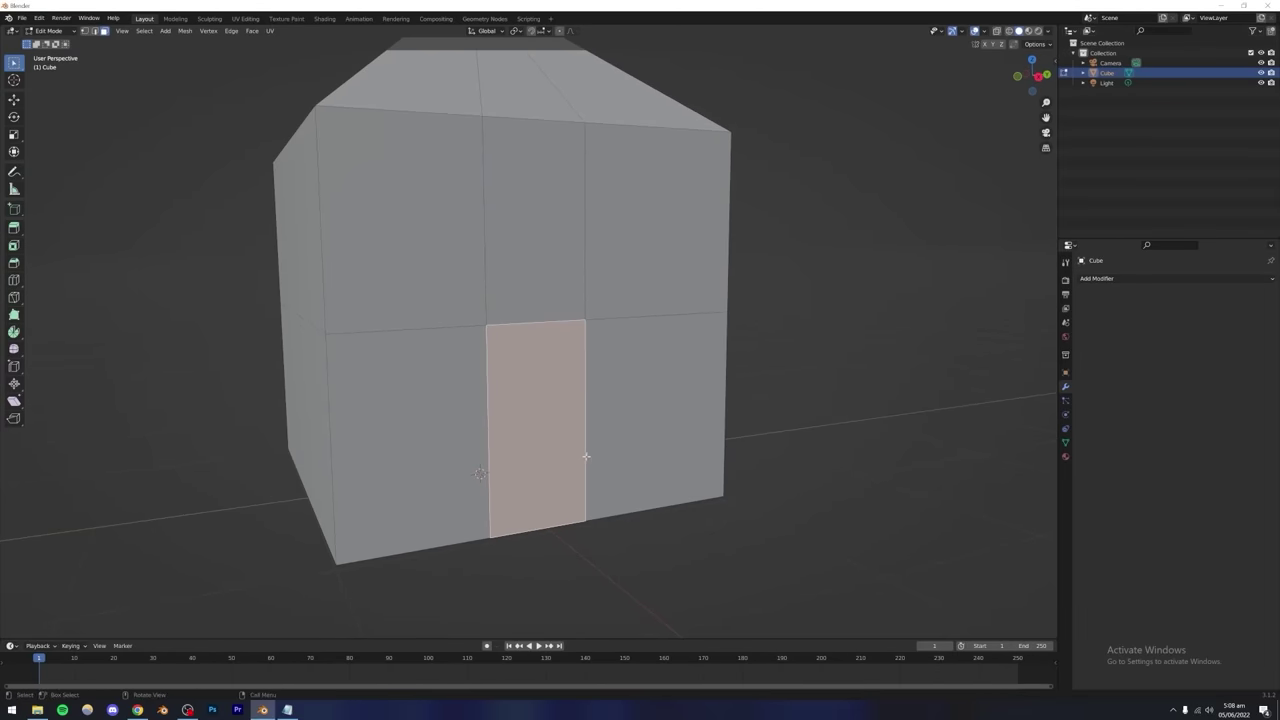
# Delete that face with X > Faces, leaving a doorway-shaped hole.
pyautogui.press('x')
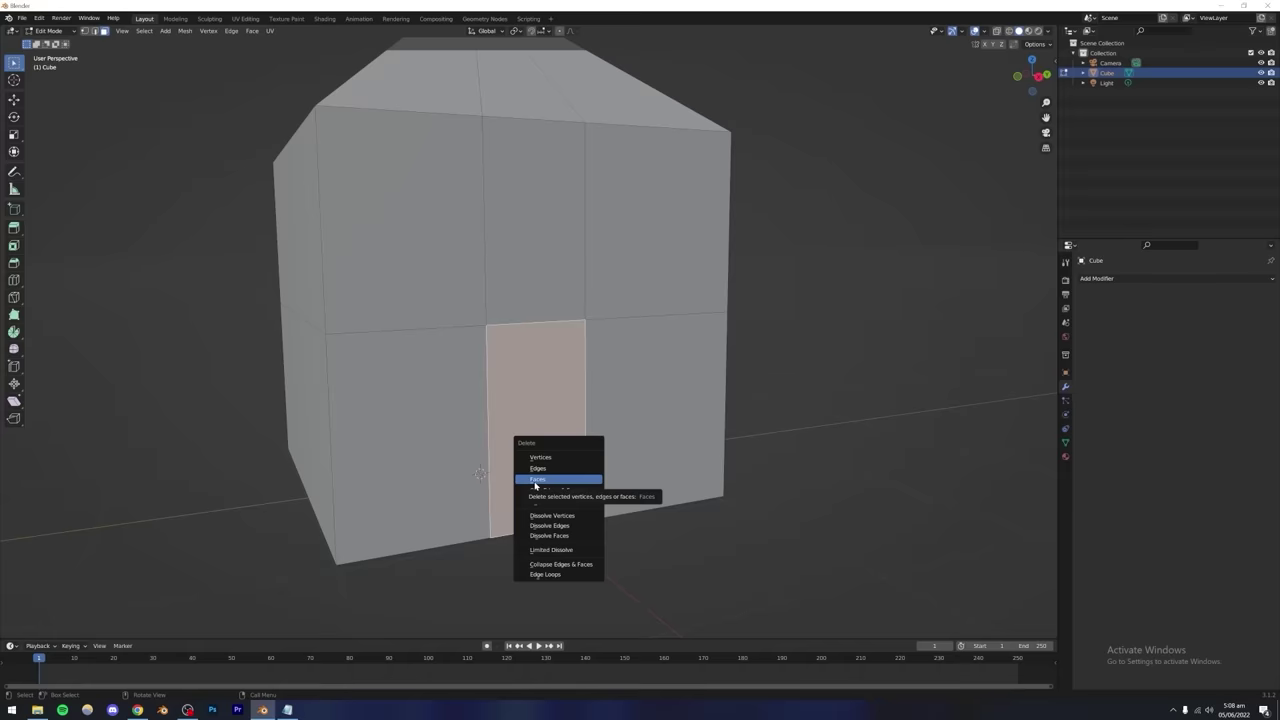
pyautogui.click(537, 481)
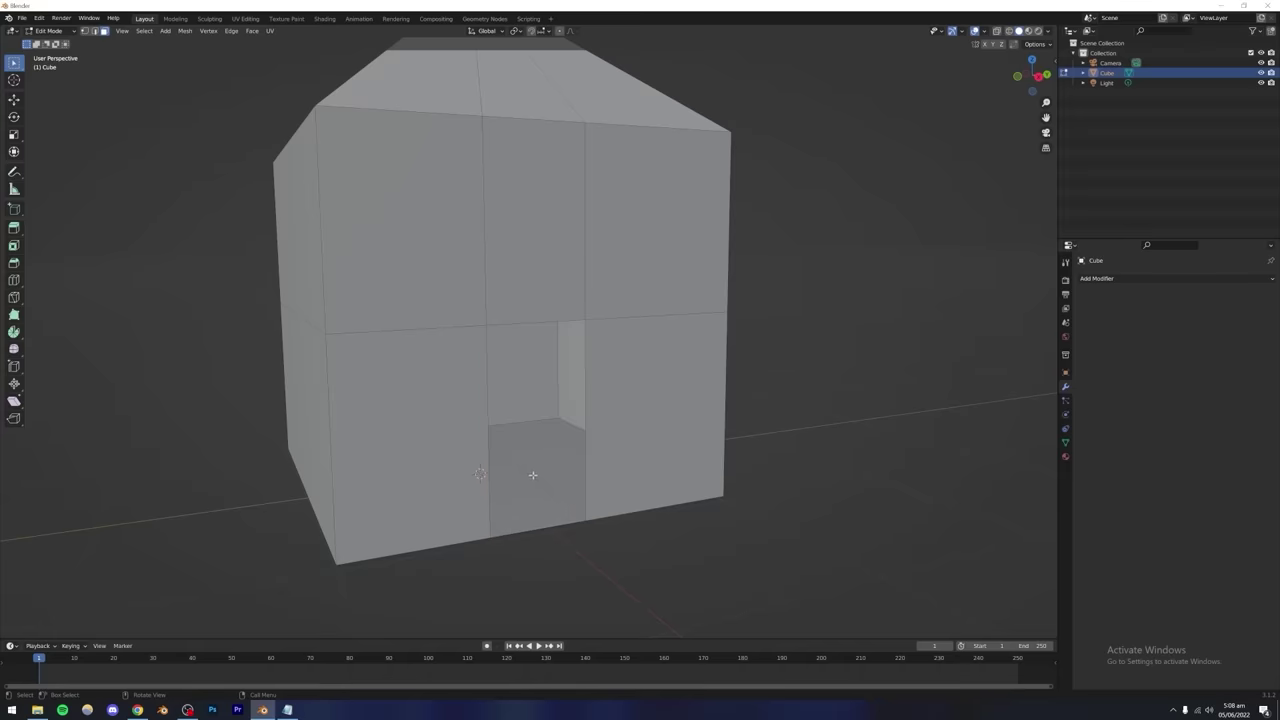
pyautogui.moveTo(544, 456); pyautogui.dragTo(544, 420, button='middle')
pyautogui.scroll(-5, 654, 456)
pyautogui.scroll(3, 563, 434)
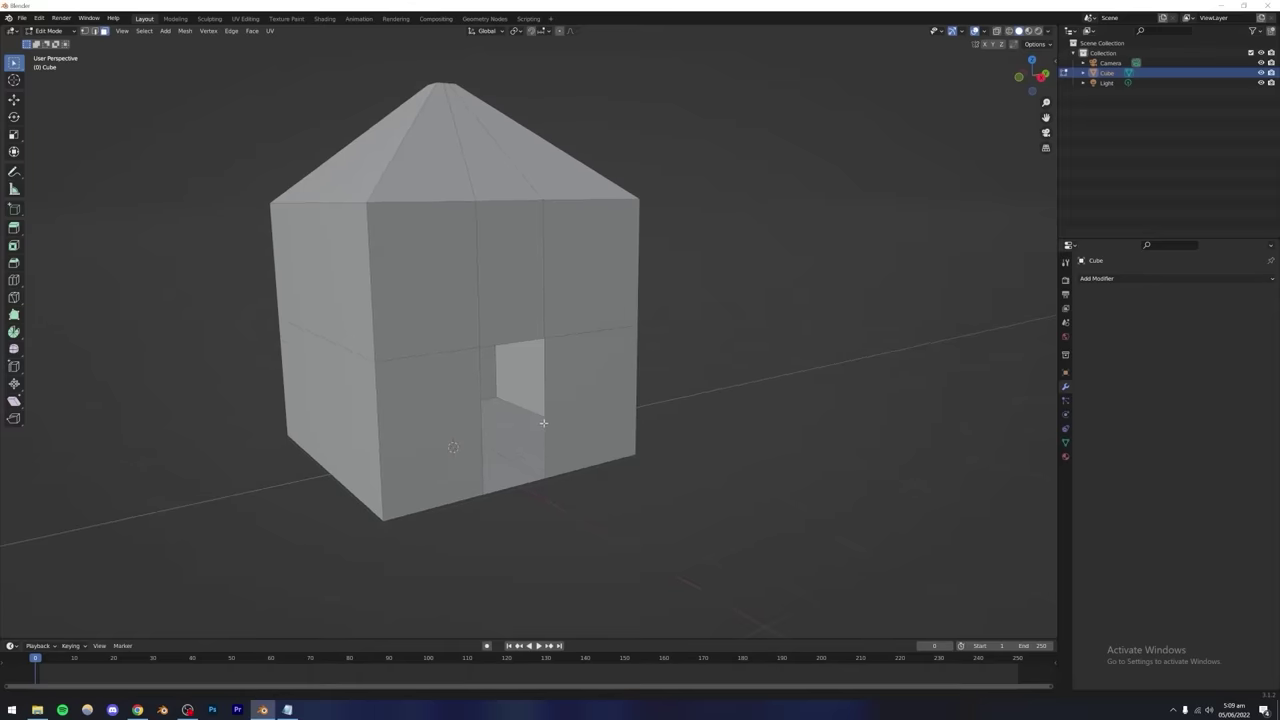
pyautogui.scroll(3, 545, 410)
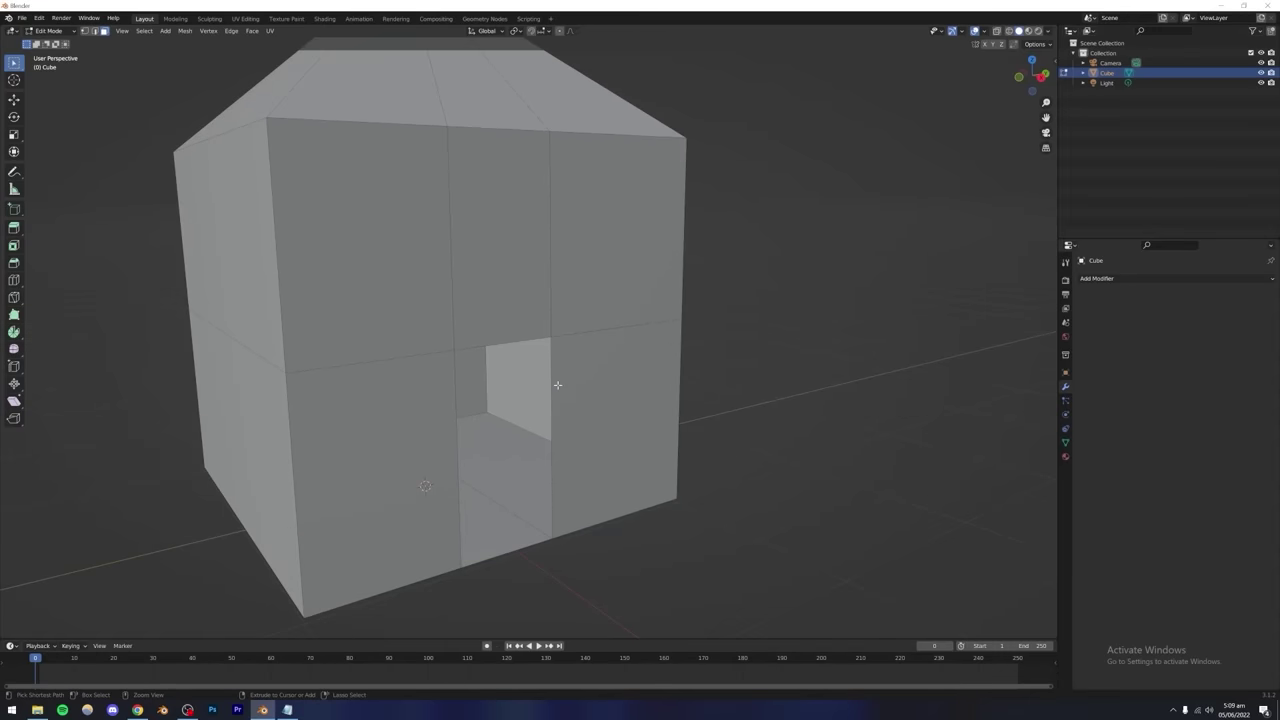
# Restore the door face in the doorway hole and move in toward the front wall.
pyautogui.hotkey('ctrl', 'z')
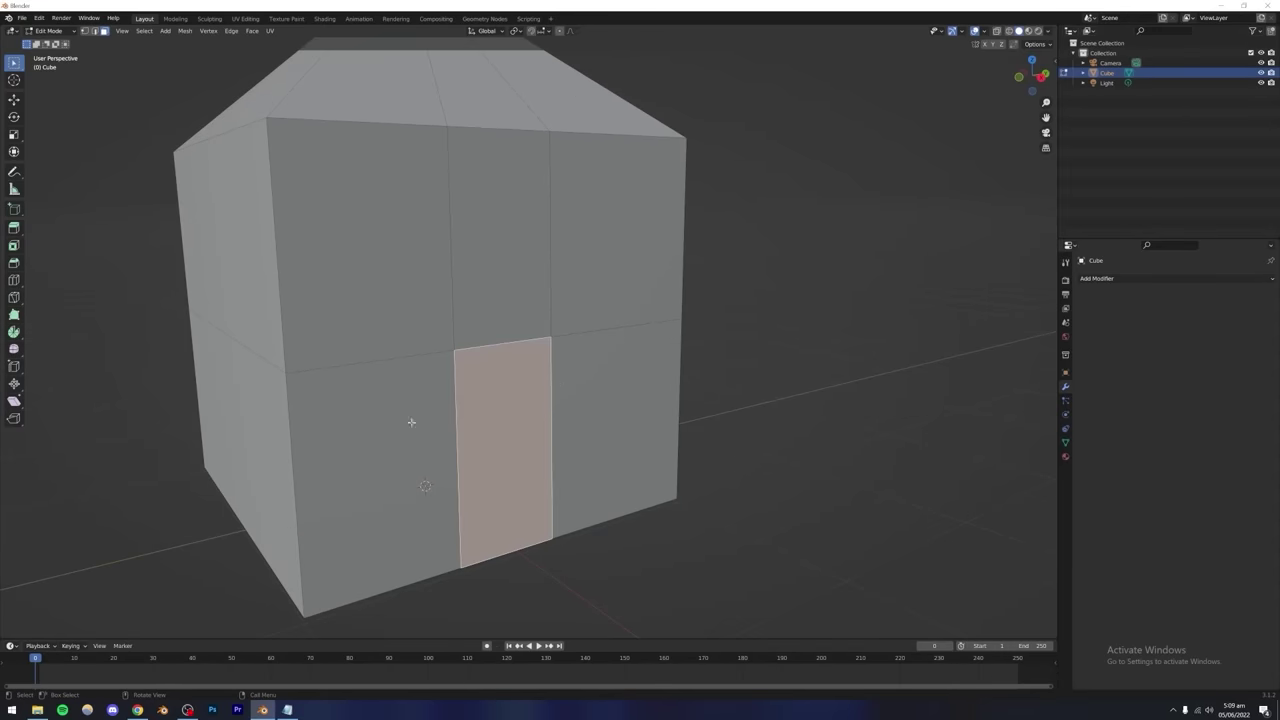
pyautogui.moveTo(481, 409); pyautogui.dragTo(512, 433, button='middle')
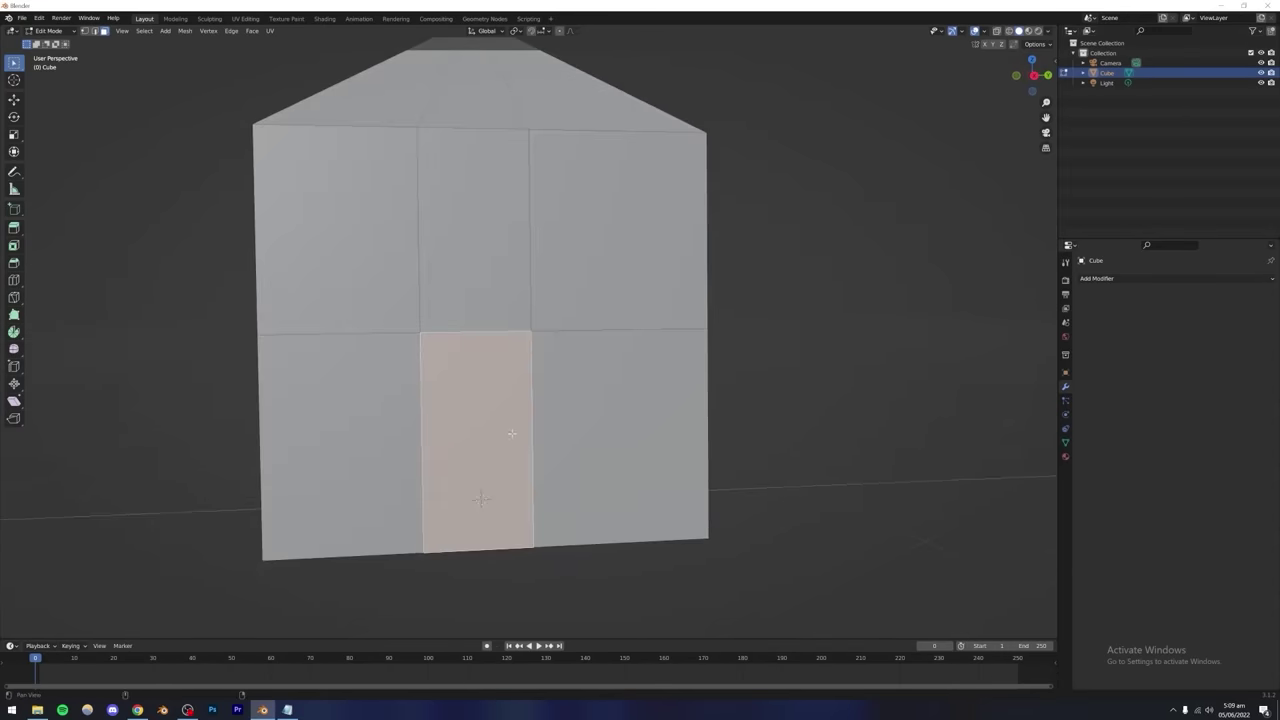
pyautogui.scroll(5, 512, 433)
pyautogui.moveTo(517, 371); pyautogui.dragTo(530, 381, button='middle')
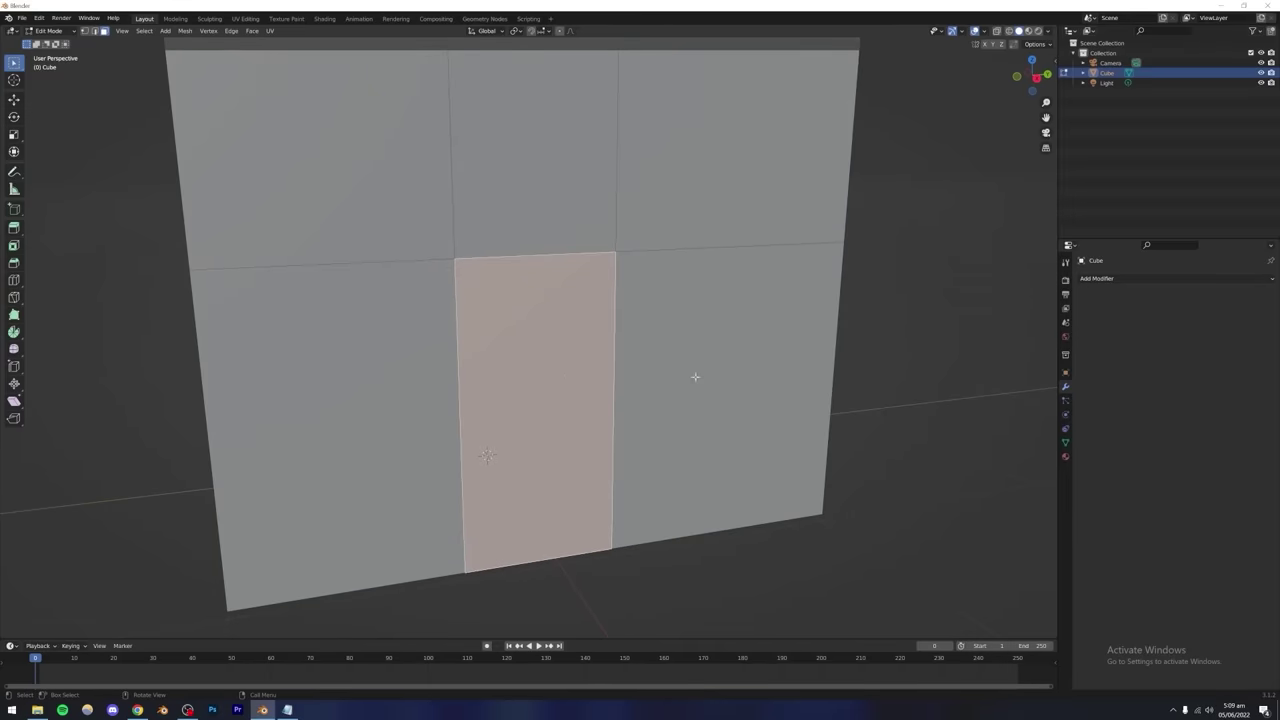
# Test outward extrusions of the door face, undoing and cancelling so it stays flush.
pyautogui.press('e')
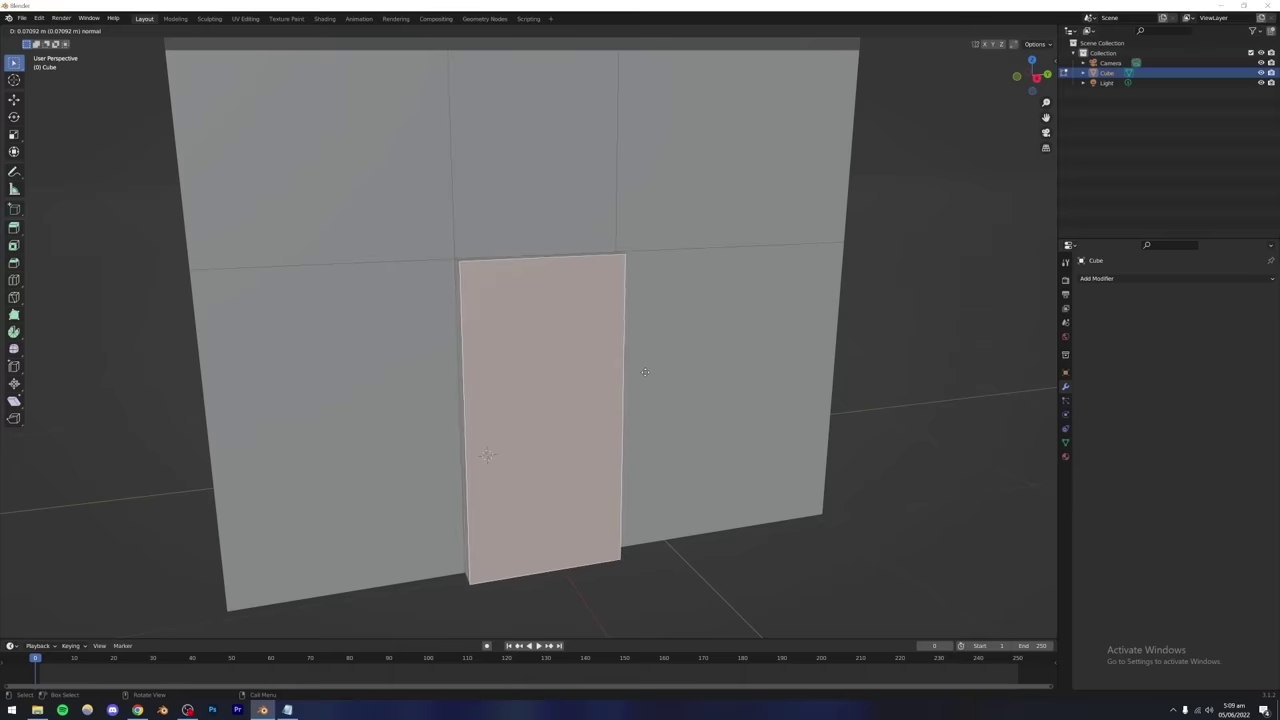
pyautogui.click(647, 373)
pyautogui.moveTo(647, 373); pyautogui.dragTo(694, 371, button='middle')
pyautogui.hotkey('ctrl', 'z')
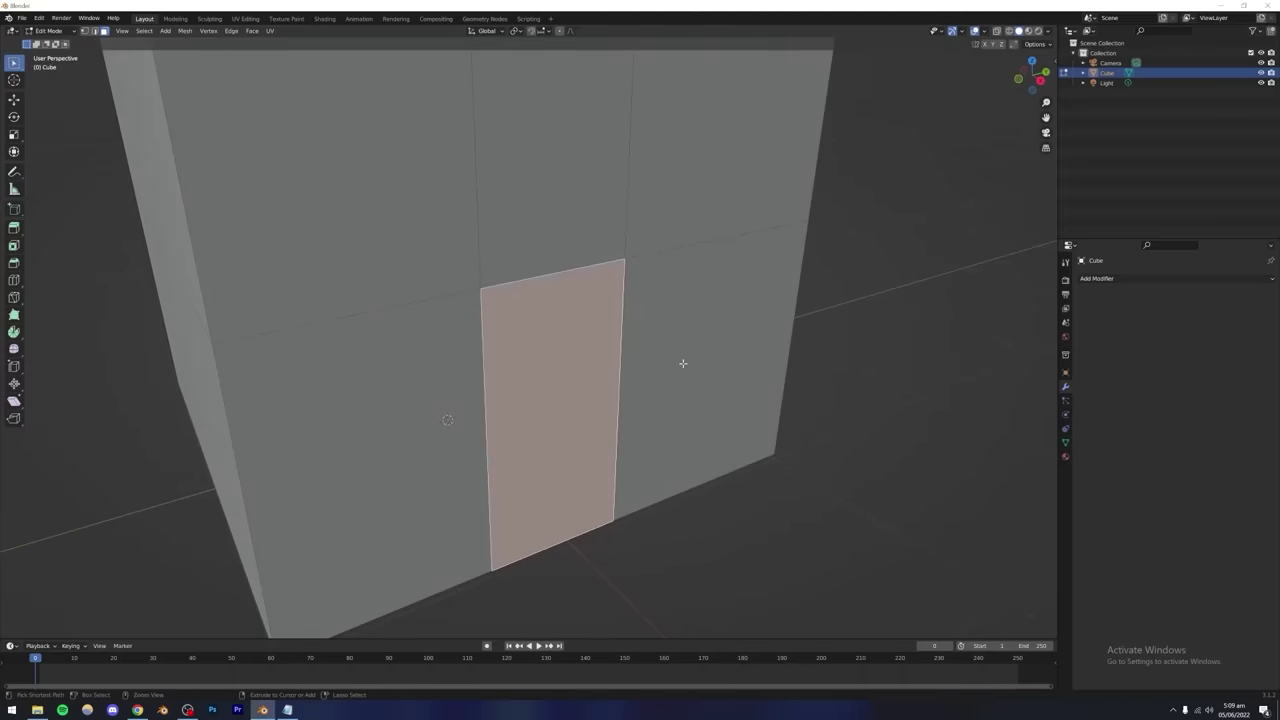
pyautogui.press('e')
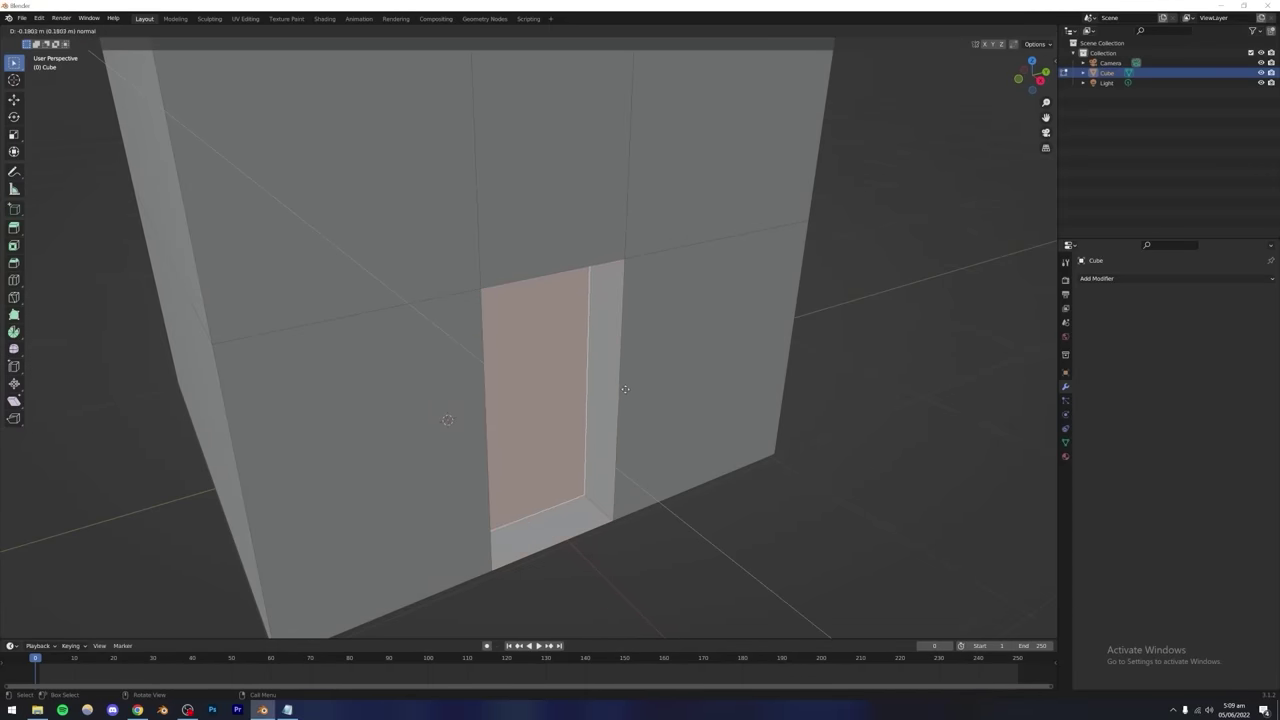
pyautogui.rightClick(625, 389)
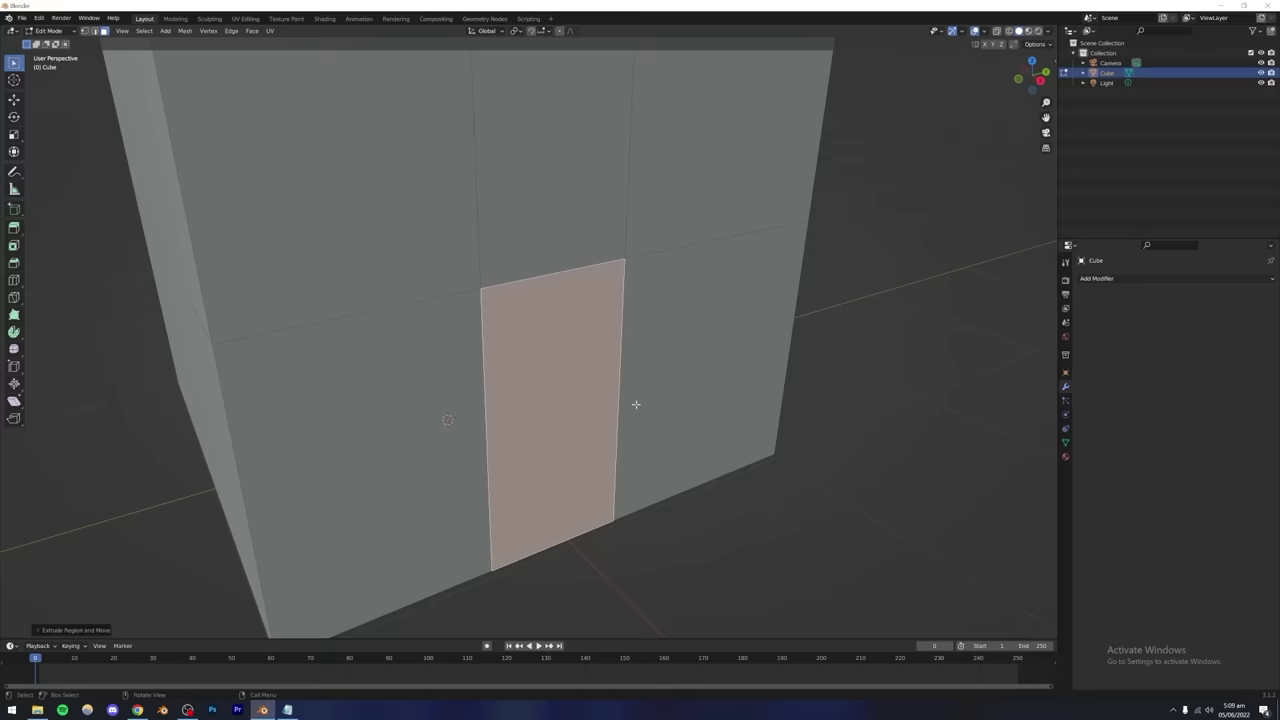
pyautogui.press('e')
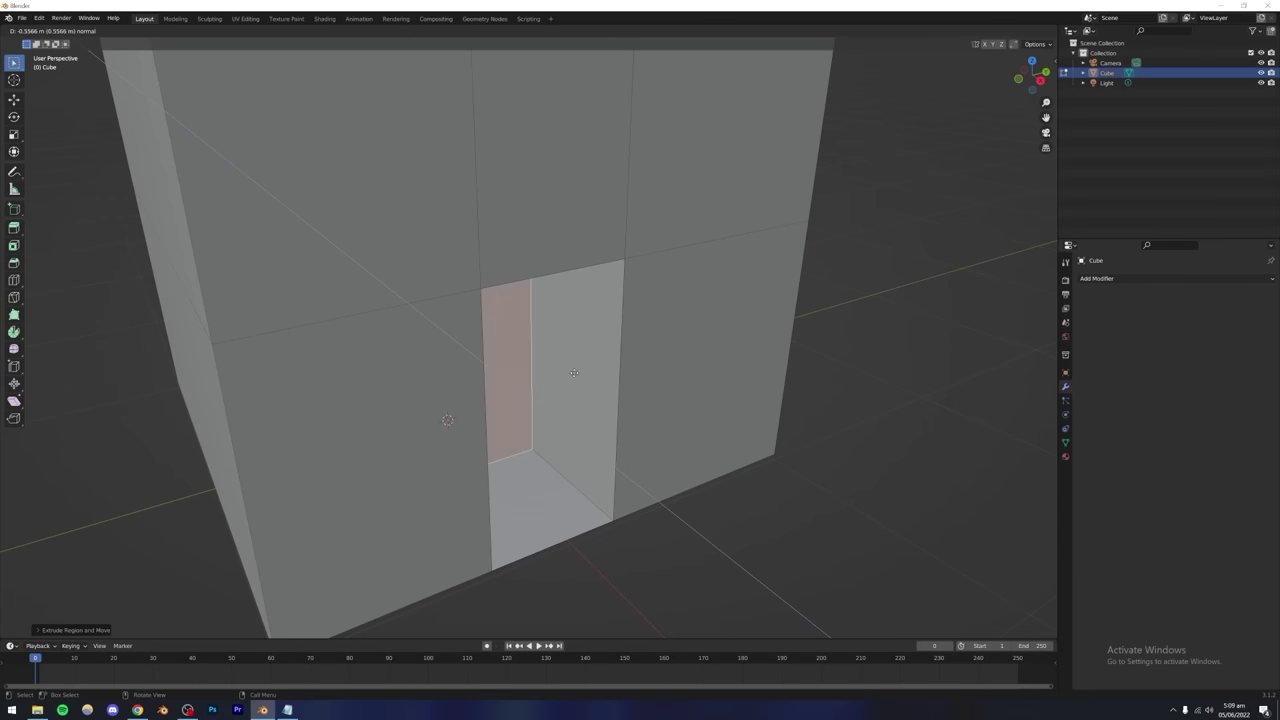
pyautogui.rightClick(574, 373)
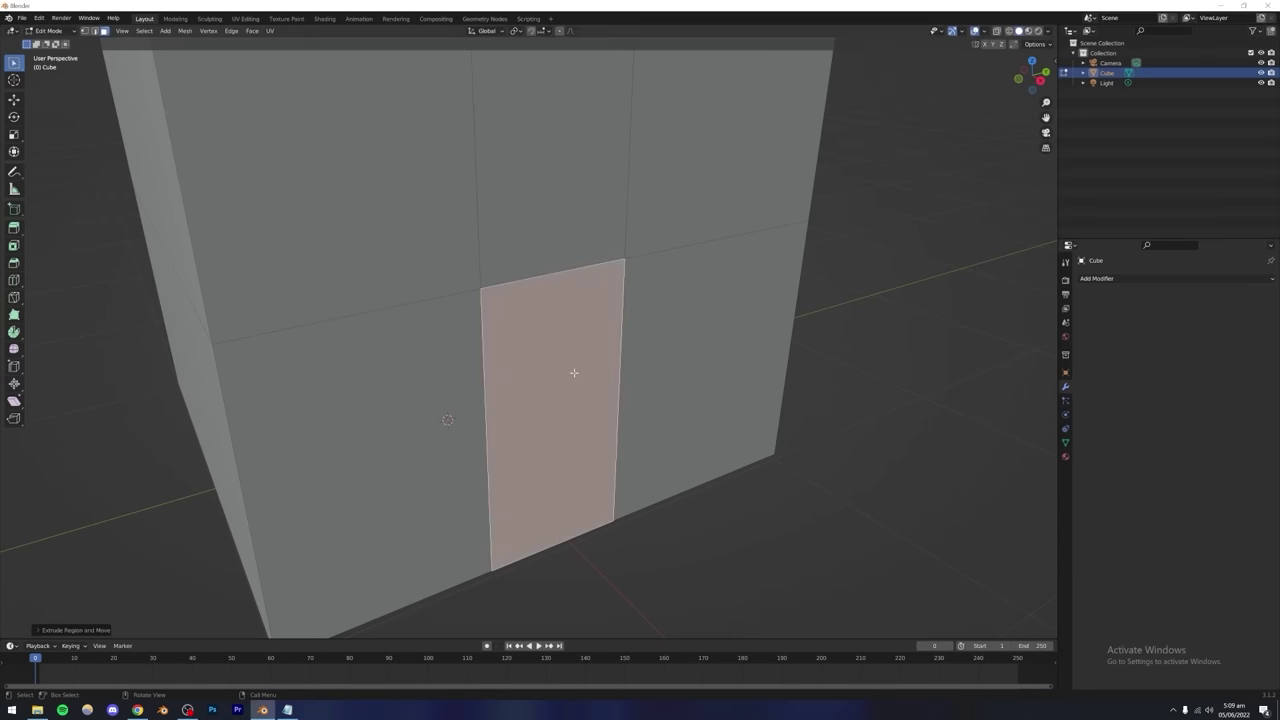
# Extrude the reselected door face about 0.085 m, delete its front, then undo to a flat face.
pyautogui.hotkey('alt', 'a')
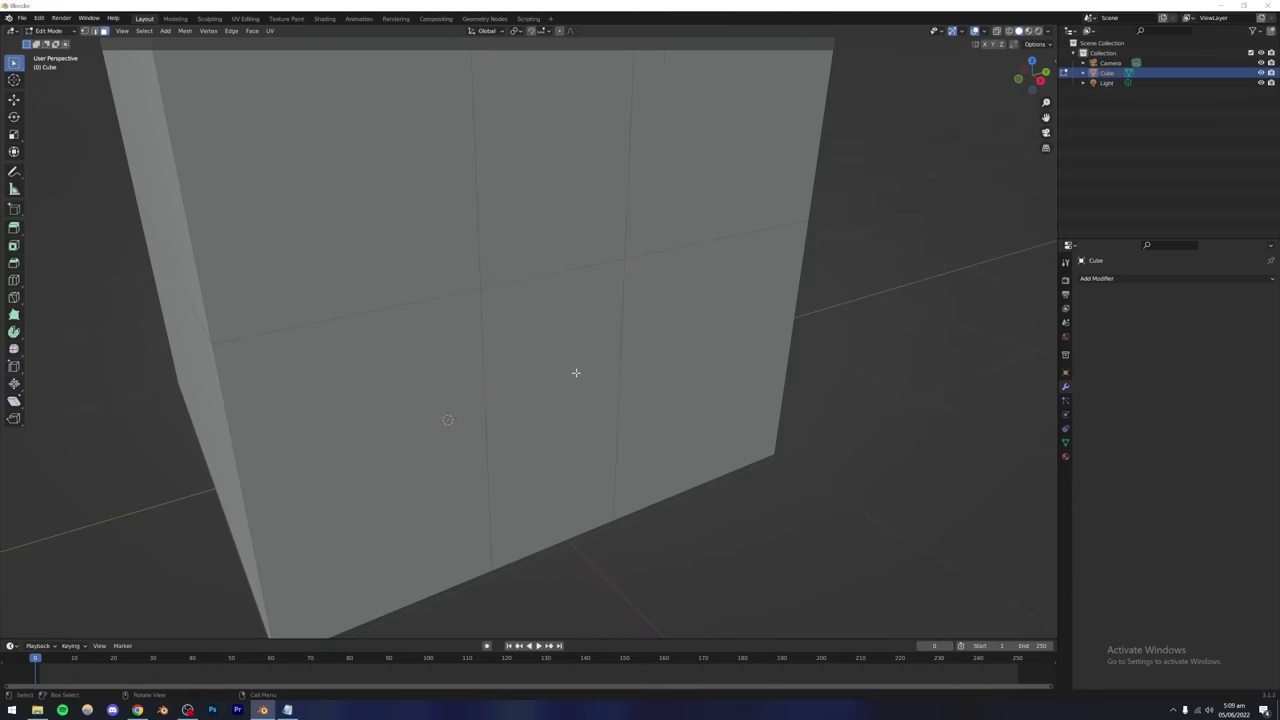
pyautogui.click(495, 405)
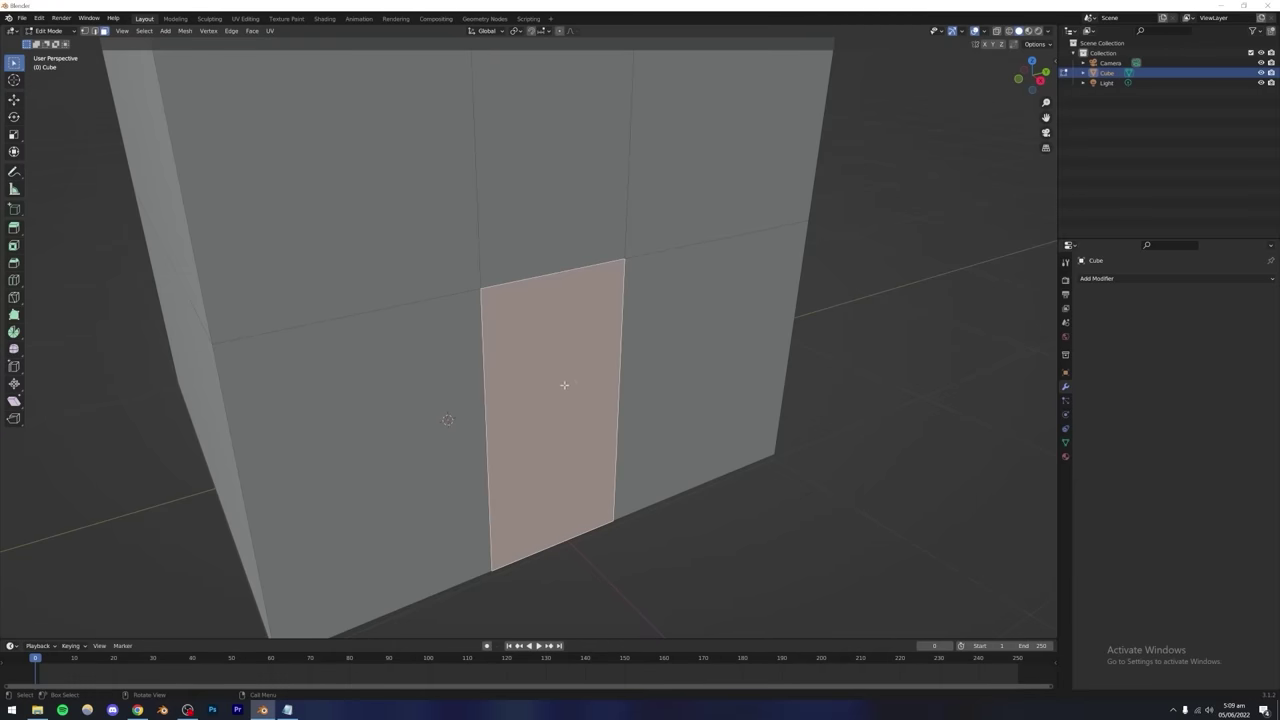
pyautogui.press('e')
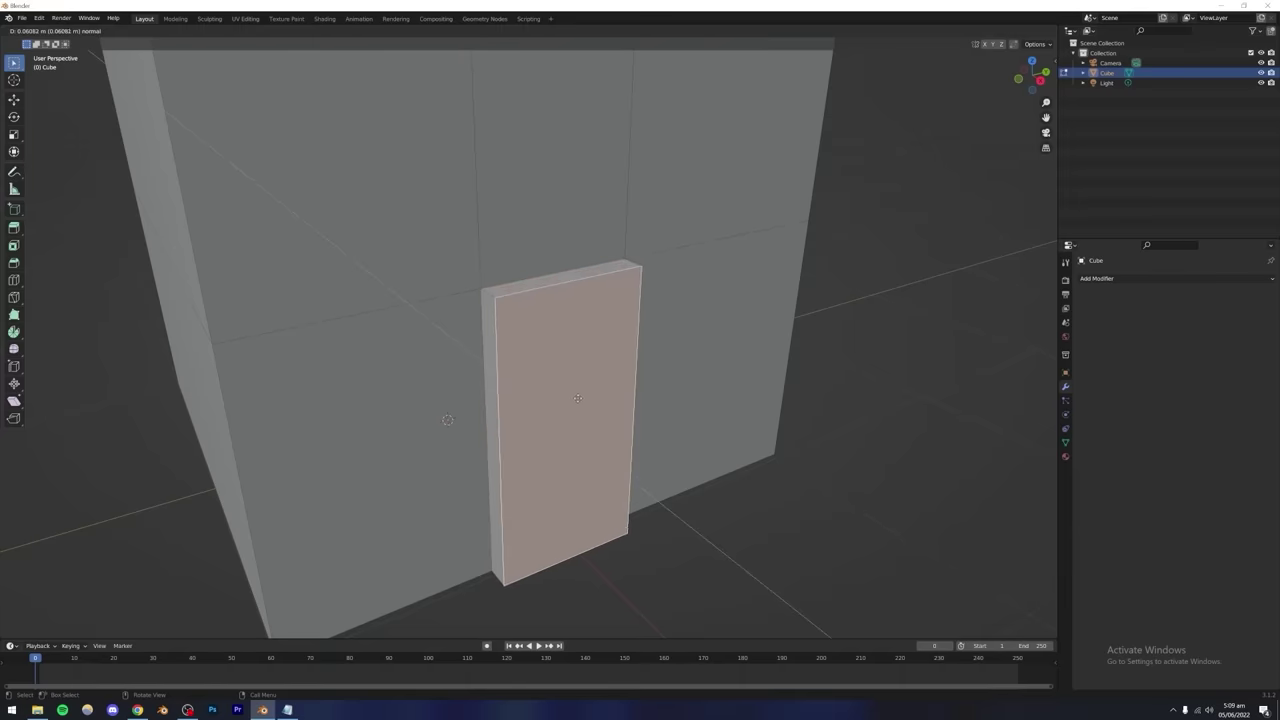
pyautogui.click(600, 404)
pyautogui.moveTo(597, 408); pyautogui.dragTo(483, 406, button='middle')
pyautogui.press('x')
pyautogui.click(565, 418)
pyautogui.moveTo(417, 329); pyautogui.dragTo(516, 396, button='middle')
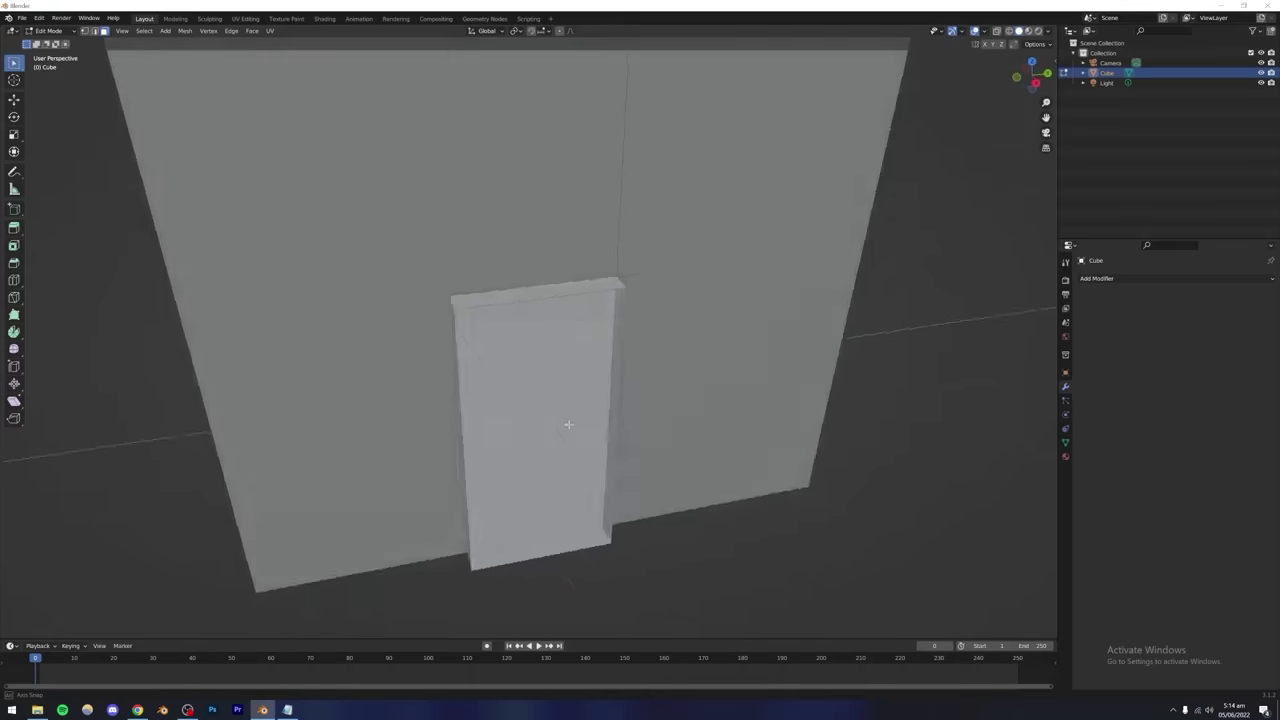
pyautogui.moveTo(569, 426)
pyautogui.mouseDown(button='middle')
pyautogui.moveTo(594, 406)
pyautogui.moveTo(573, 412)
pyautogui.mouseUp(button='middle')
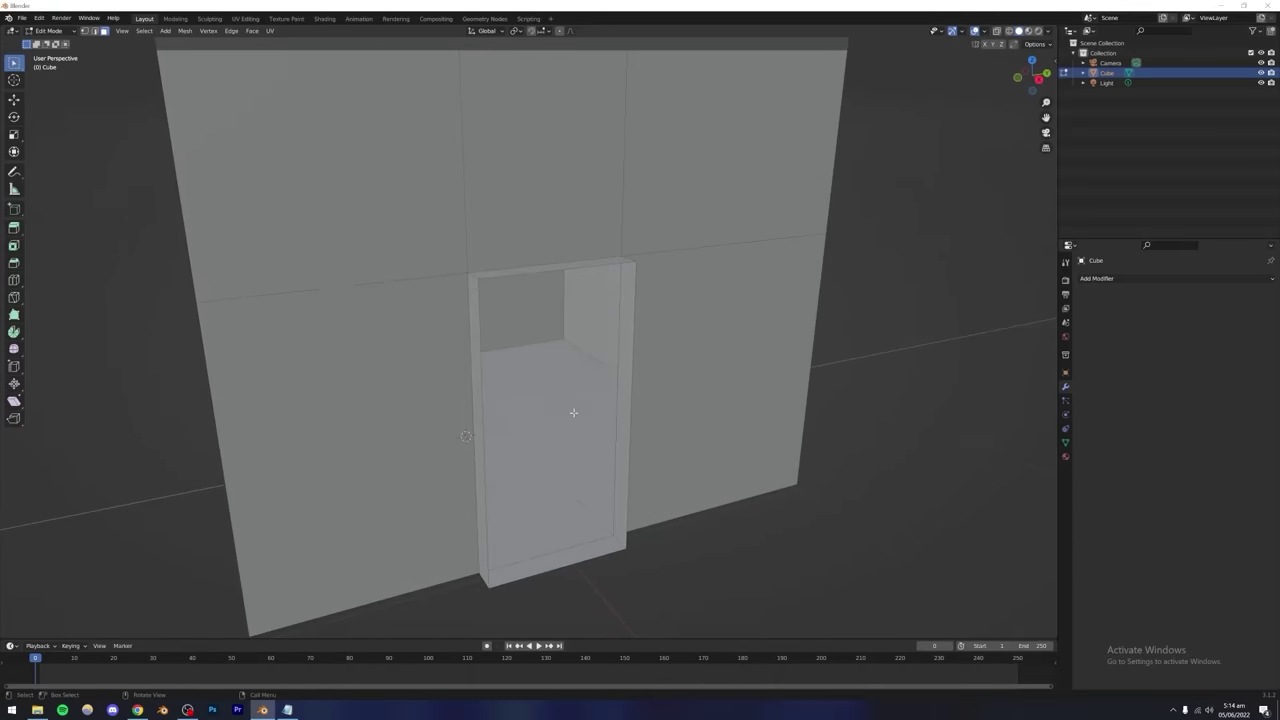
pyautogui.hotkey('ctrl', 'z')
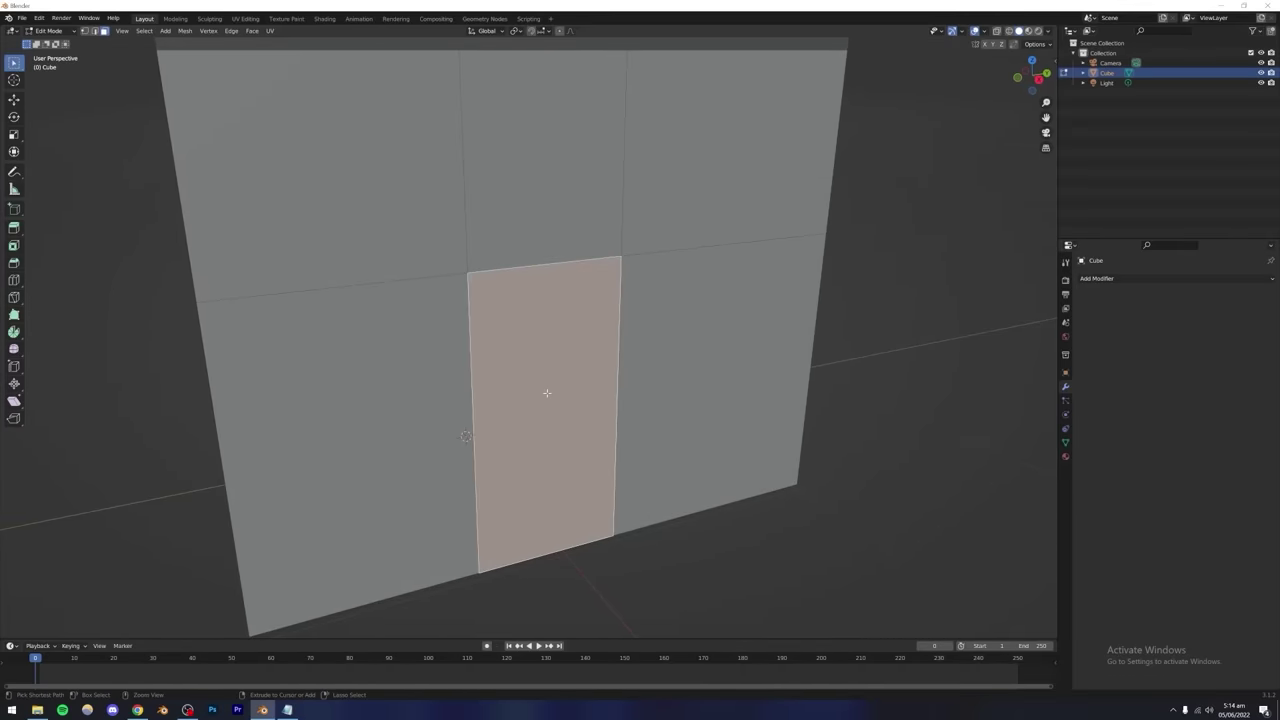
# Reselect the lower-middle wall face and extrude it outward into a door block.
pyautogui.hotkey('ctrl', 'z')
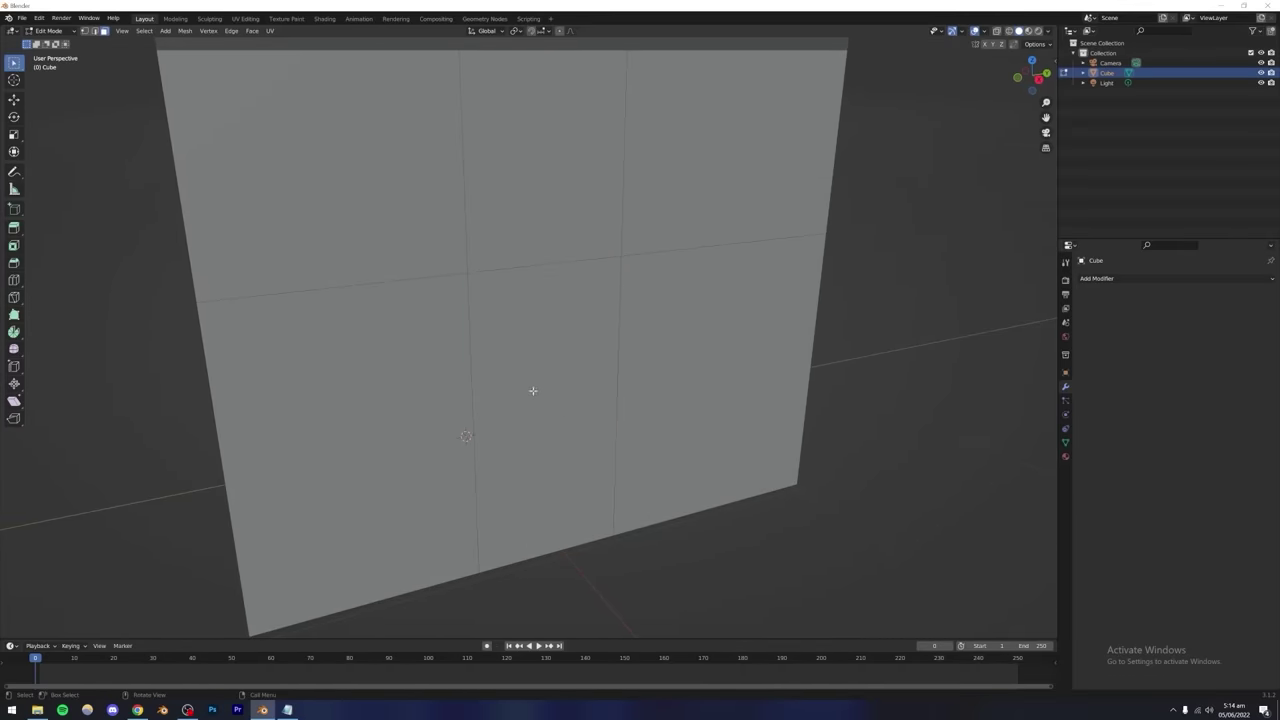
pyautogui.click(531, 391)
pyautogui.press('e')
pyautogui.click(537, 391)
pyautogui.moveTo(537, 391); pyautogui.dragTo(668, 385, button='middle')
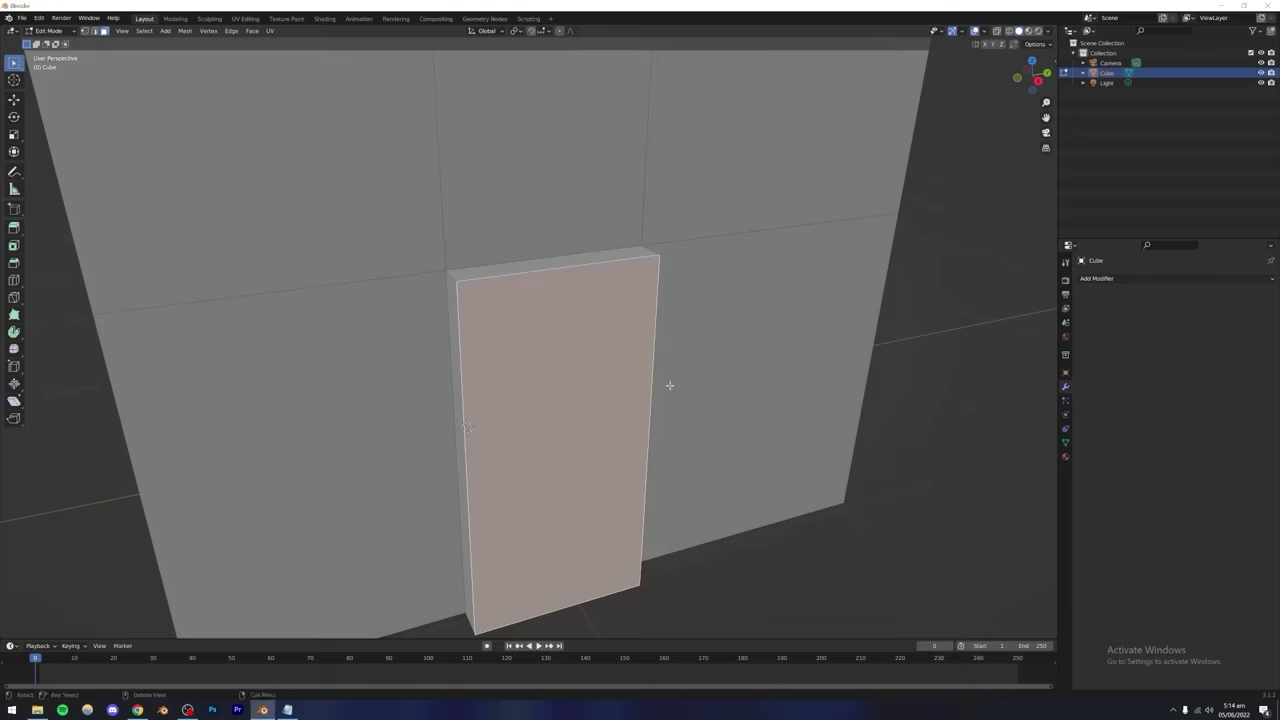
# Inset the door face into a thin frame, push it inward, delete it, and return to Object Mode.
pyautogui.press('i')
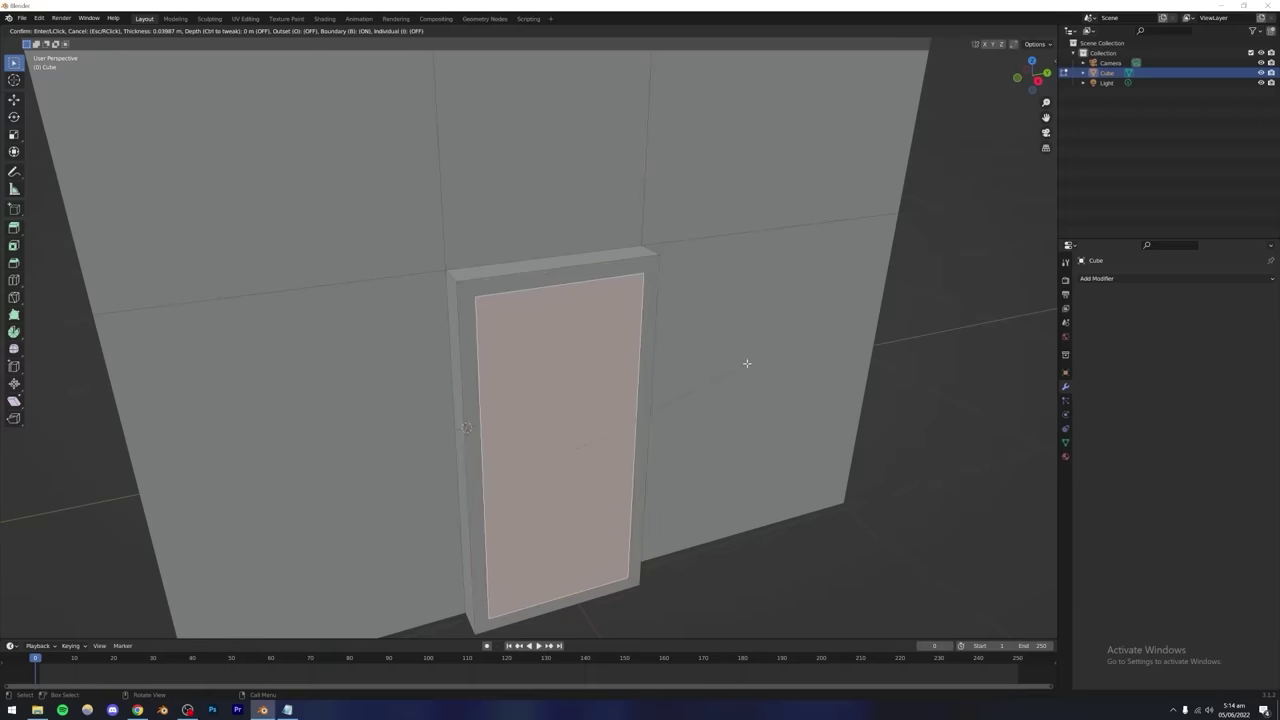
pyautogui.click(748, 363)
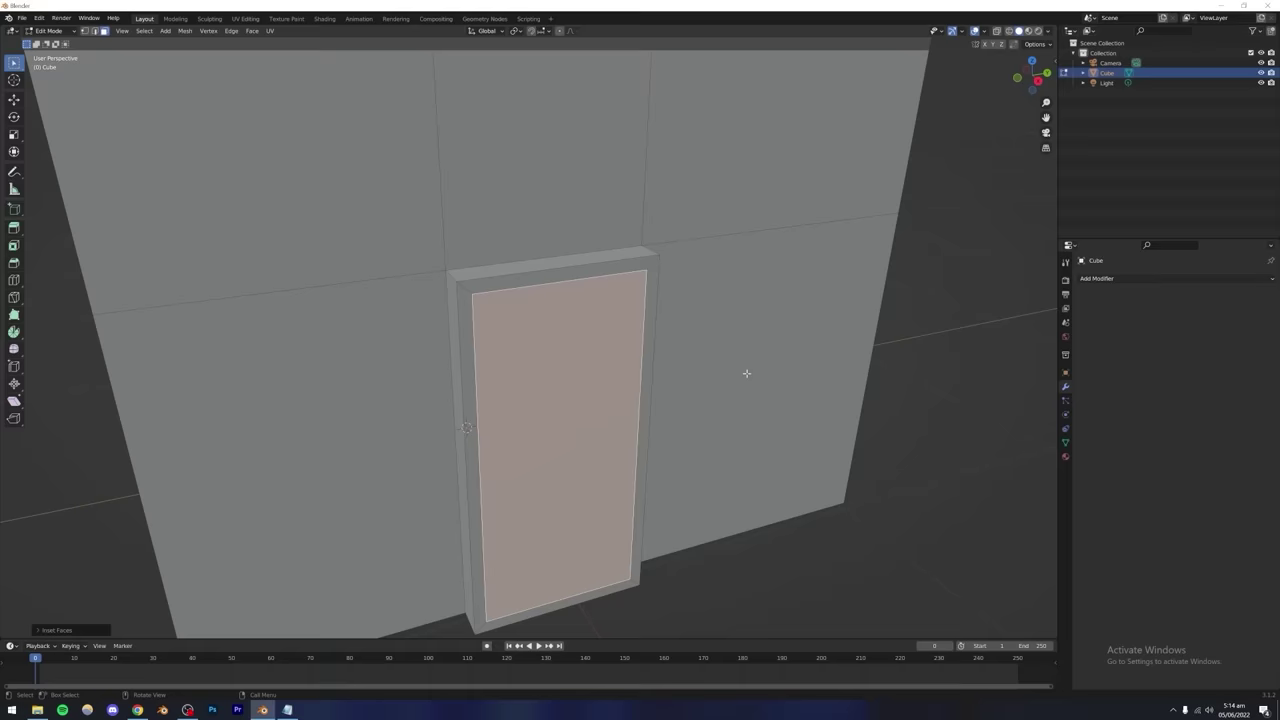
pyautogui.press('e')
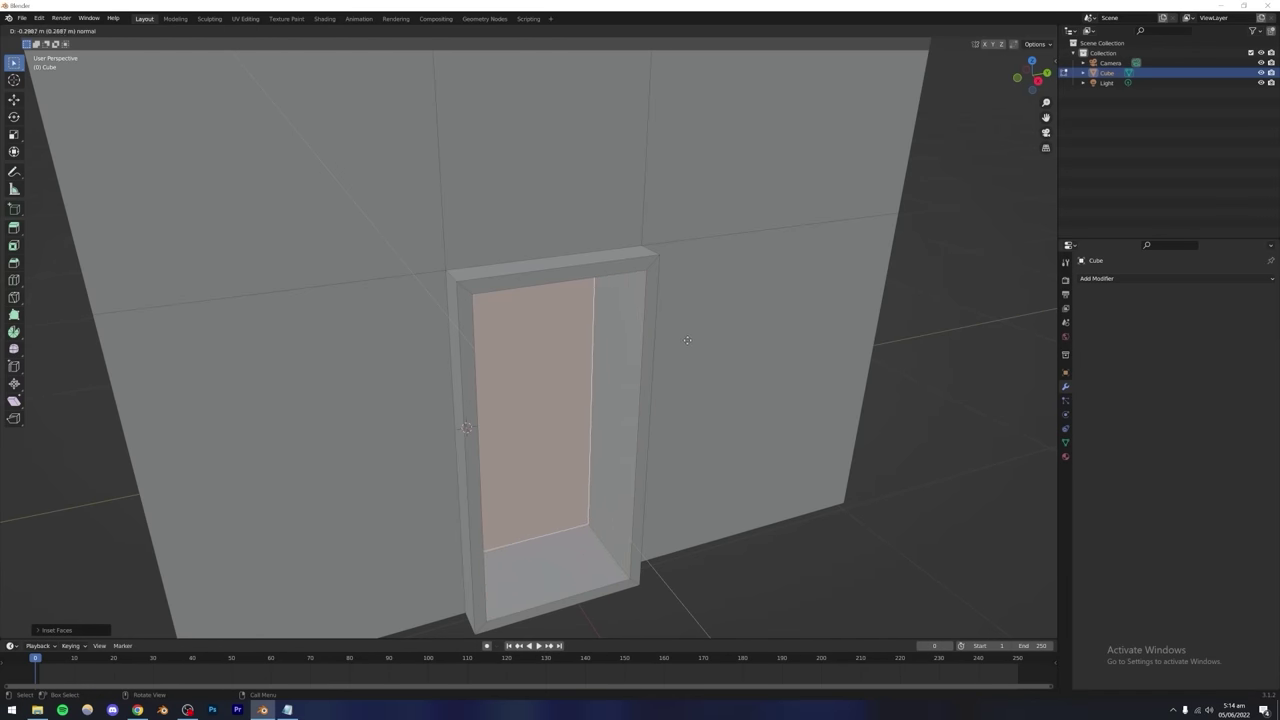
pyautogui.click(680, 353)
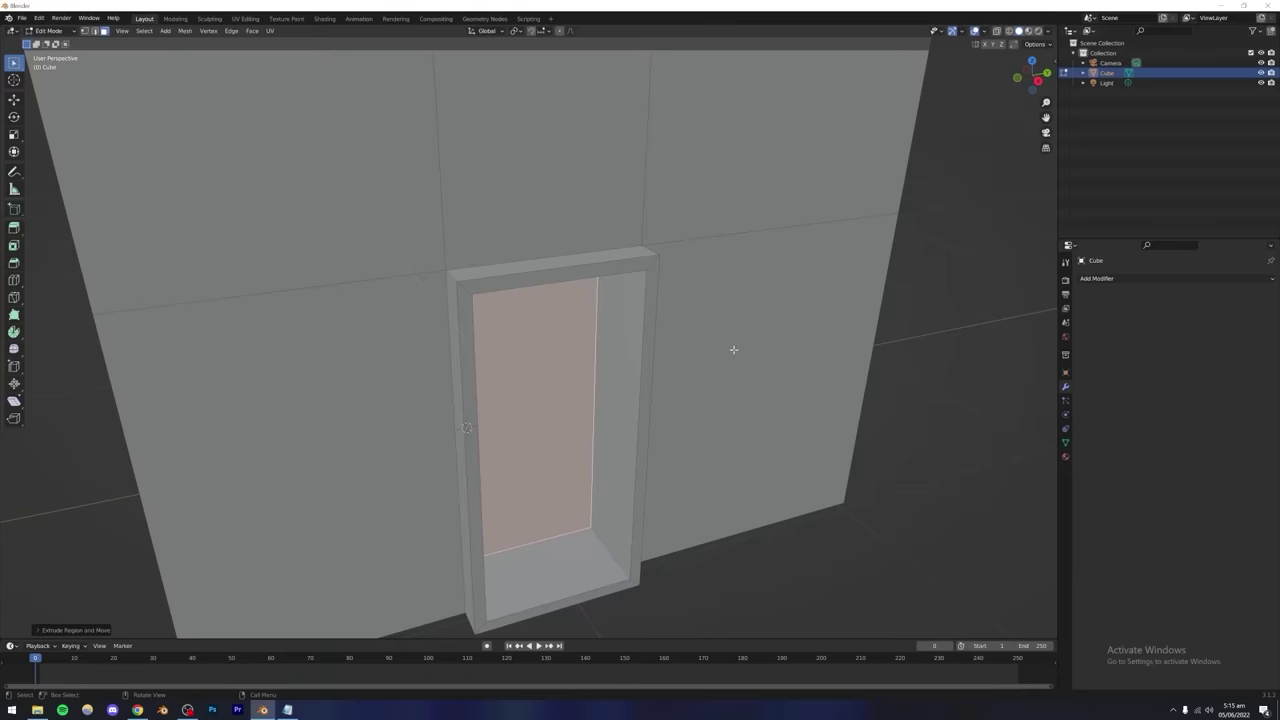
pyautogui.press('x')
pyautogui.click(721, 351)
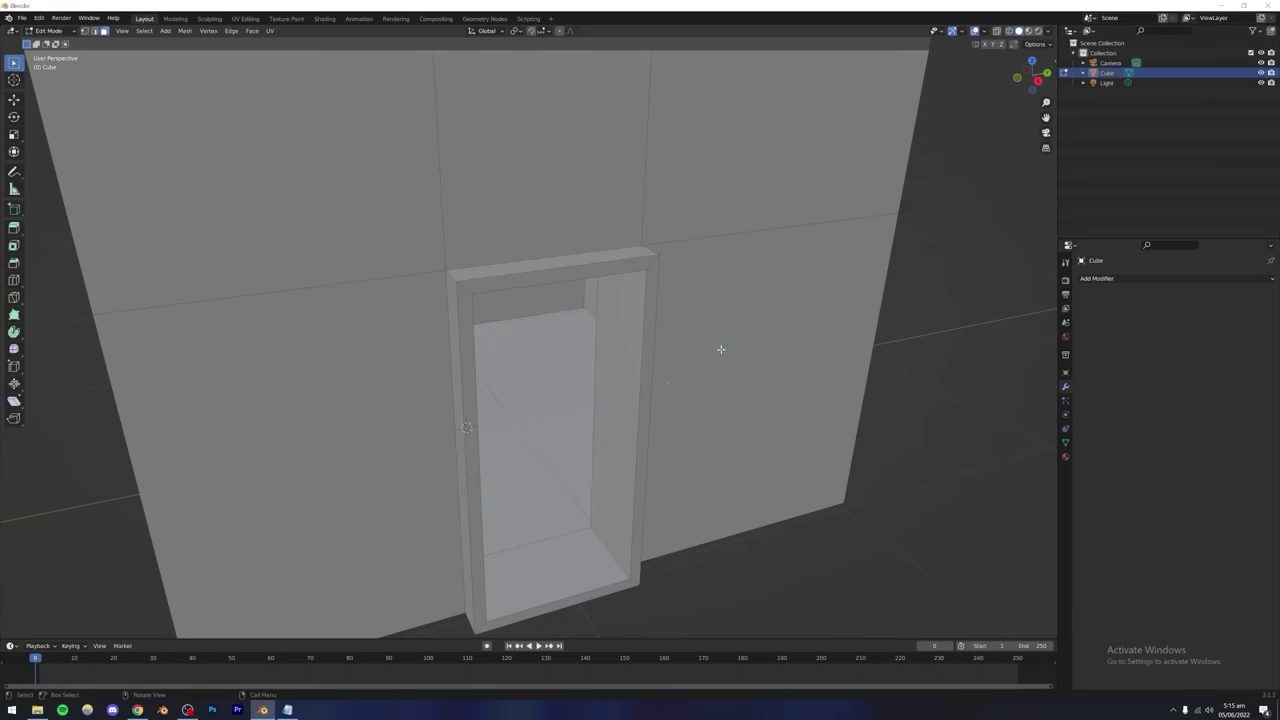
pyautogui.moveTo(655, 404); pyautogui.dragTo(545, 440, button='middle')
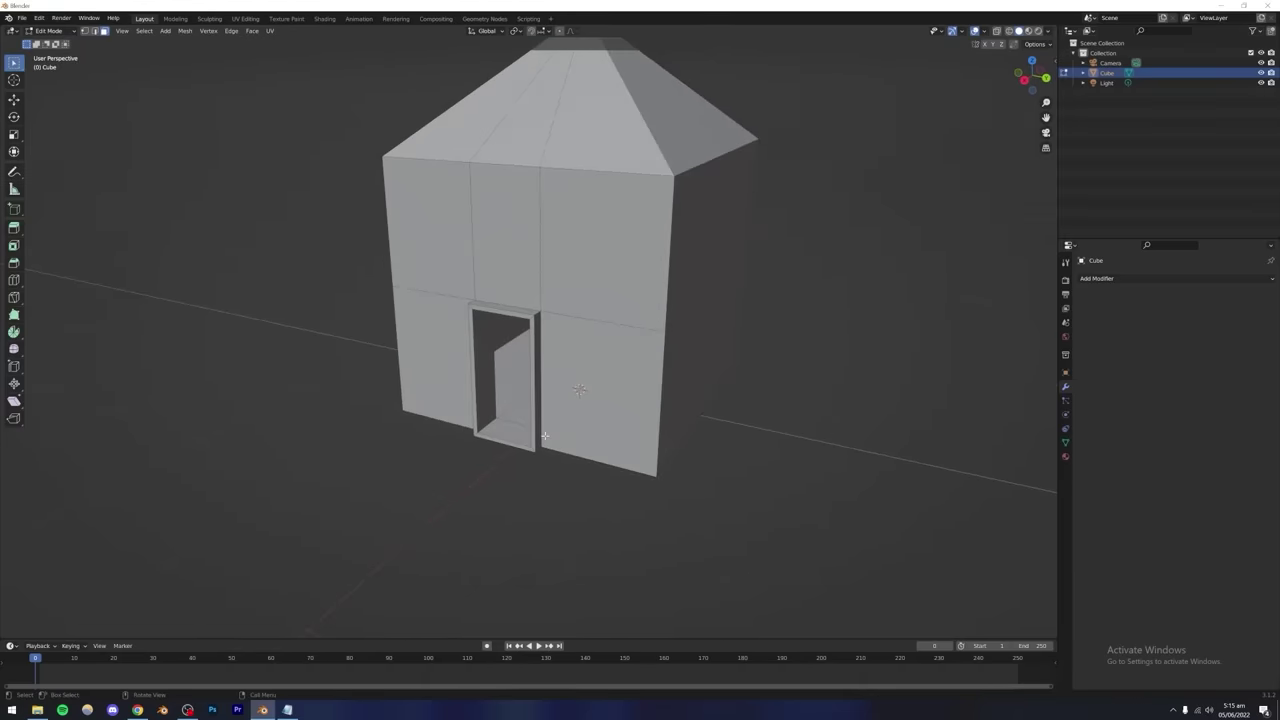
pyautogui.press('Tab')
pyautogui.click(867, 443)
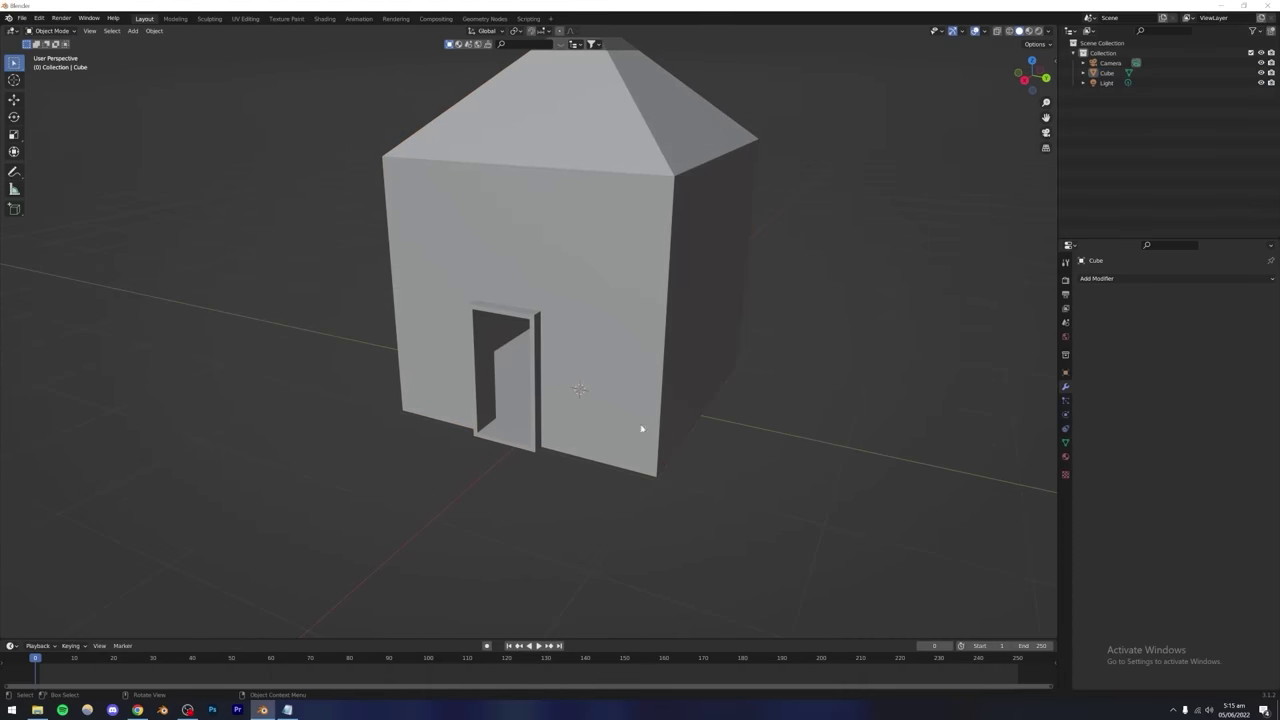
# Orbit to a front view of the house and enter Edit Mode on the Cube.
pyautogui.moveTo(641, 429); pyautogui.dragTo(539, 433, button='middle')
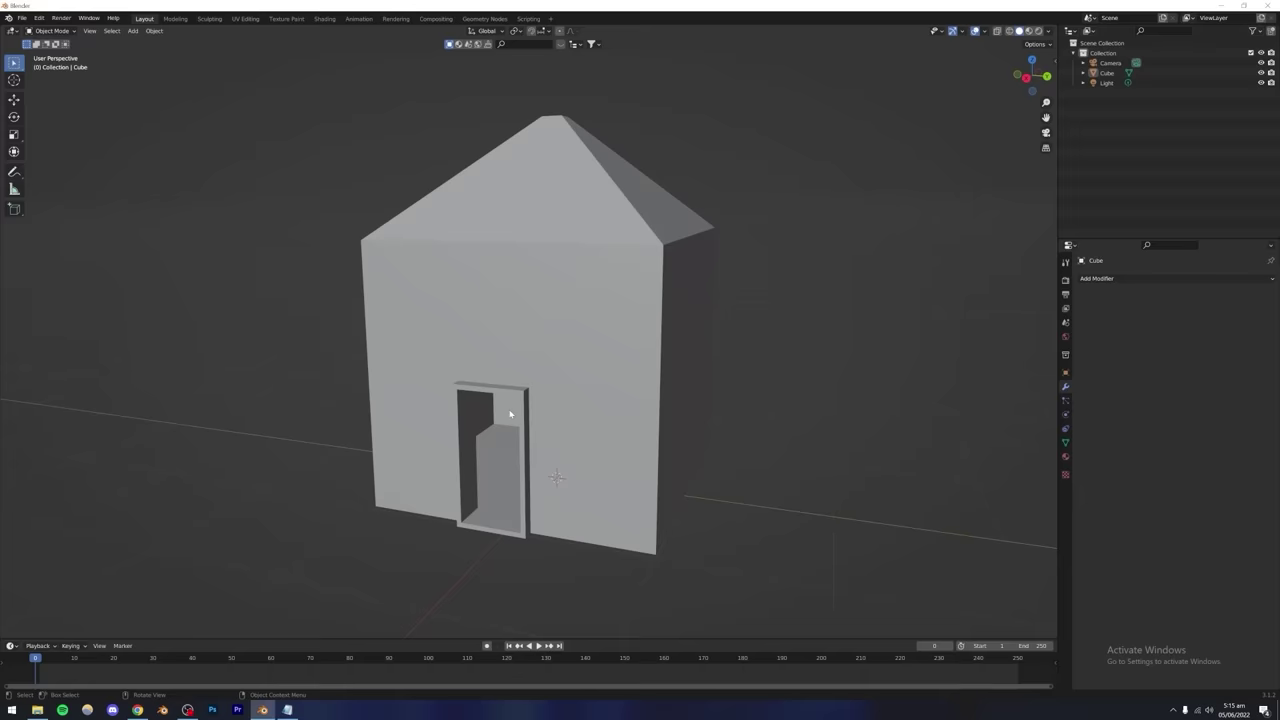
pyautogui.moveTo(518, 412); pyautogui.dragTo(493, 402, button='middle')
pyautogui.click(513, 382)
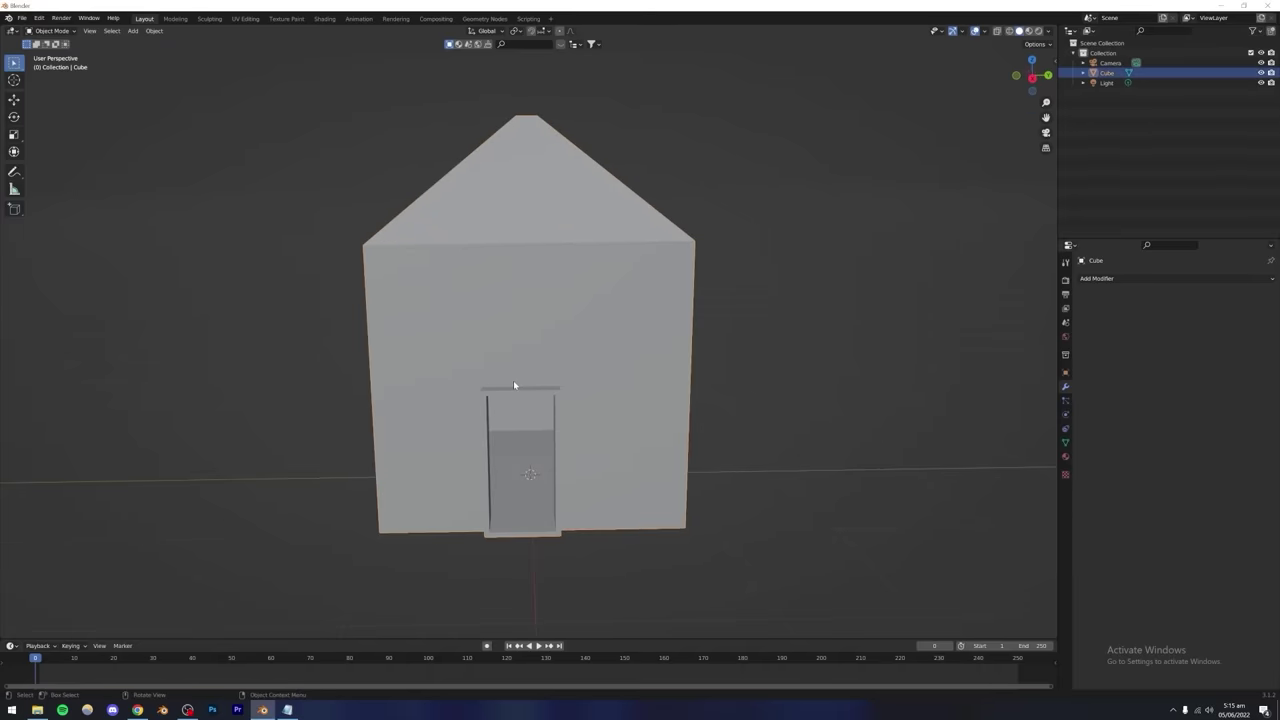
pyautogui.press('Tab')
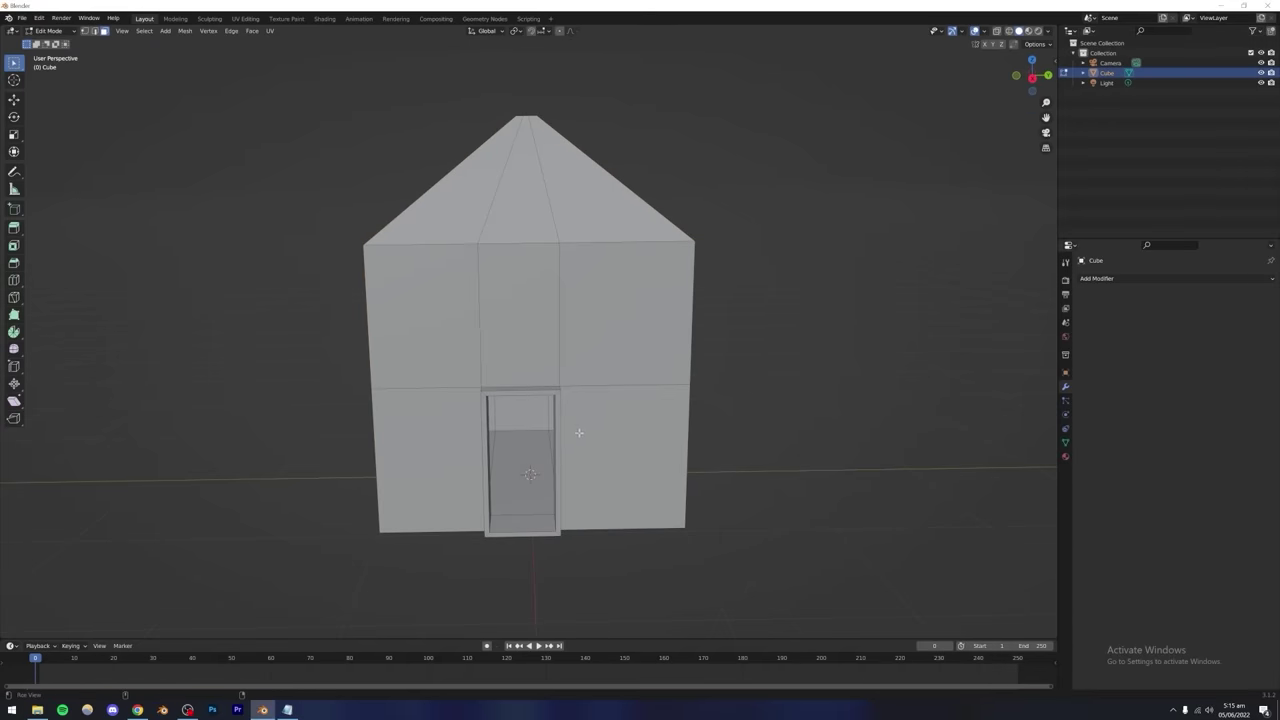
pyautogui.moveTo(578, 432); pyautogui.dragTo(560, 391, button='middle')
pyautogui.scroll(4, 543, 373)
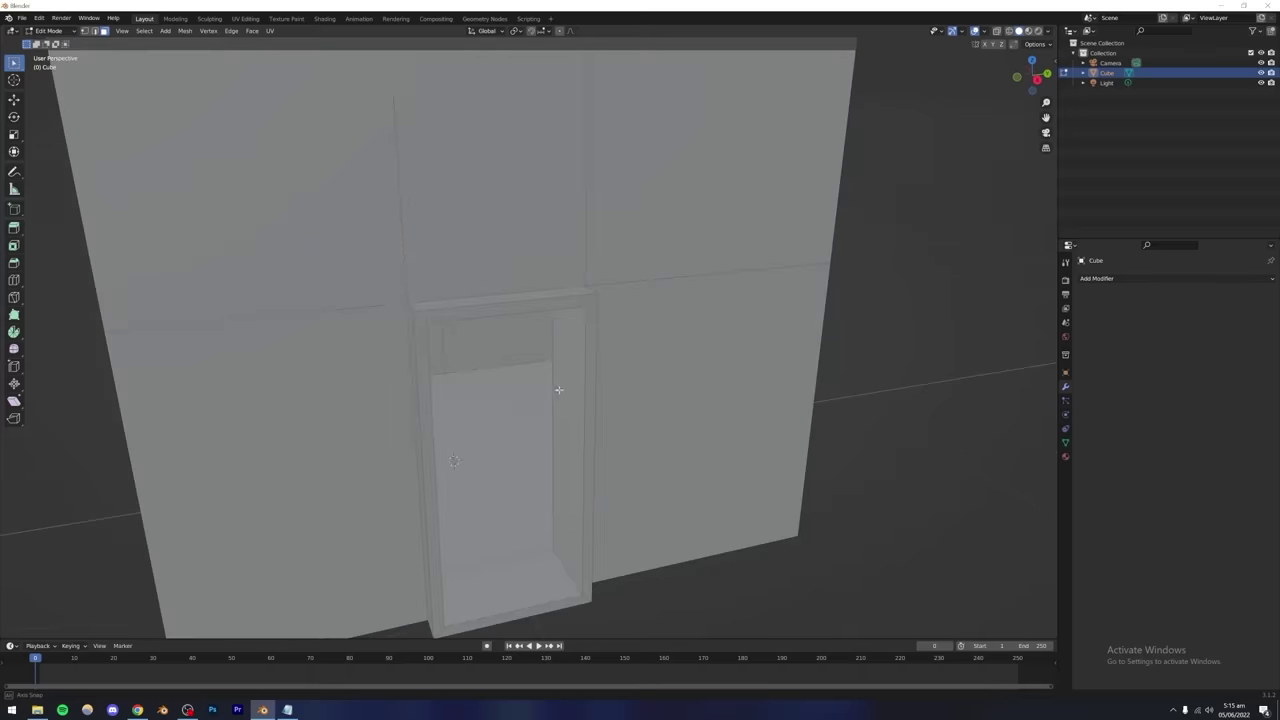
# Select the door frame's top and left faces, the back wall, and the doorway floor.
pyautogui.click(443, 312)
pyautogui.click(430, 322)
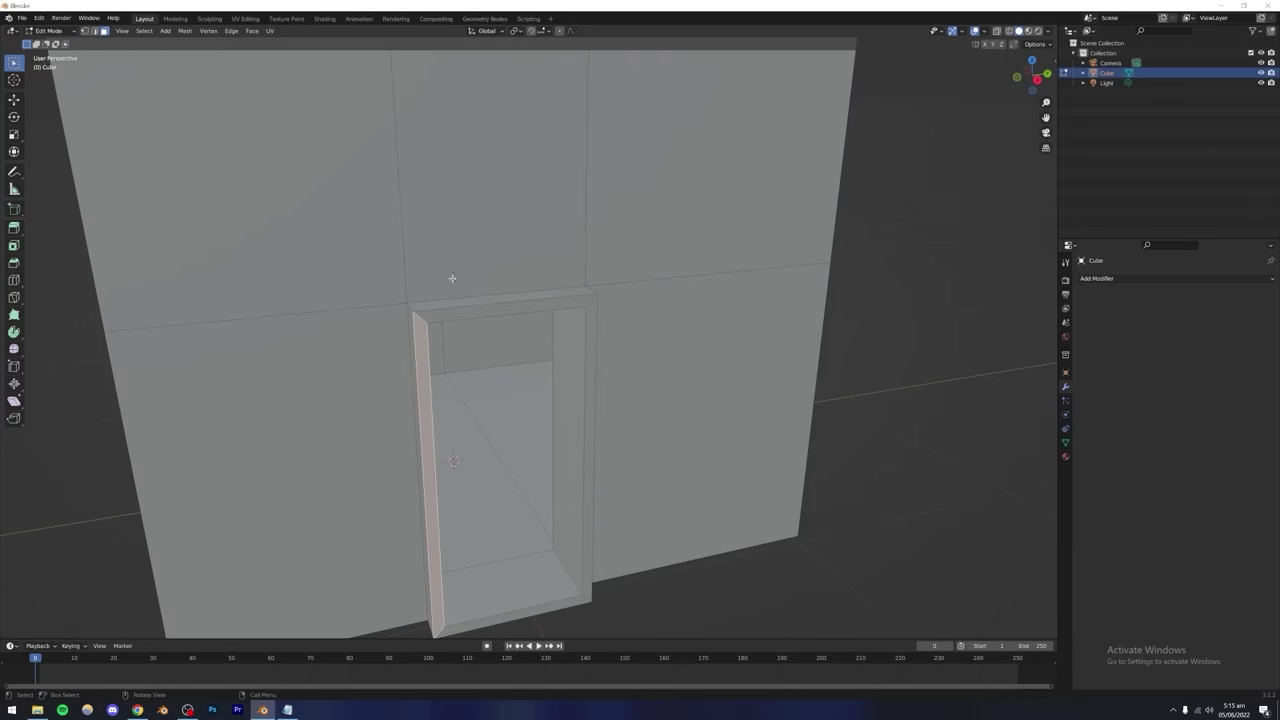
pyautogui.moveTo(427, 332)
pyautogui.mouseDown(button='middle')
pyautogui.moveTo(440, 297)
pyautogui.moveTo(429, 329)
pyautogui.mouseUp(button='middle')
pyautogui.scroll(-3, 440, 297)
pyautogui.scroll(4, 429, 329)
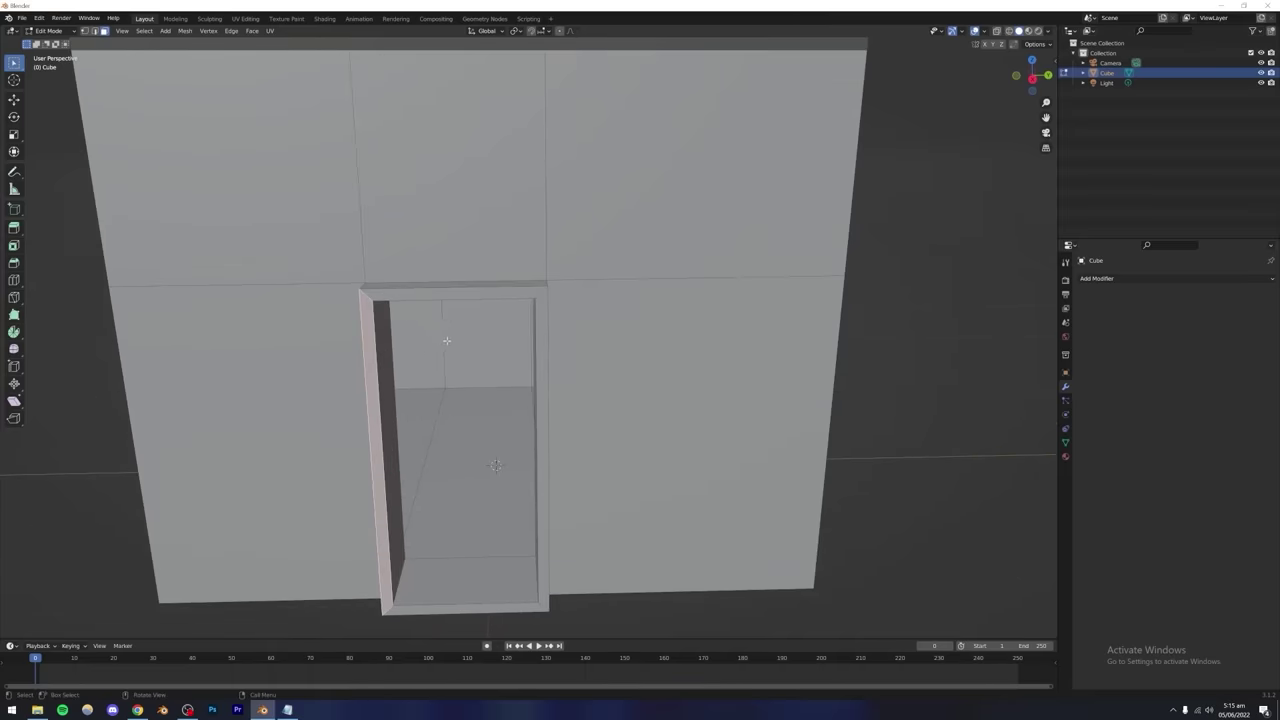
pyautogui.click(446, 340)
pyautogui.moveTo(845, 330); pyautogui.dragTo(468, 452, button='middle')
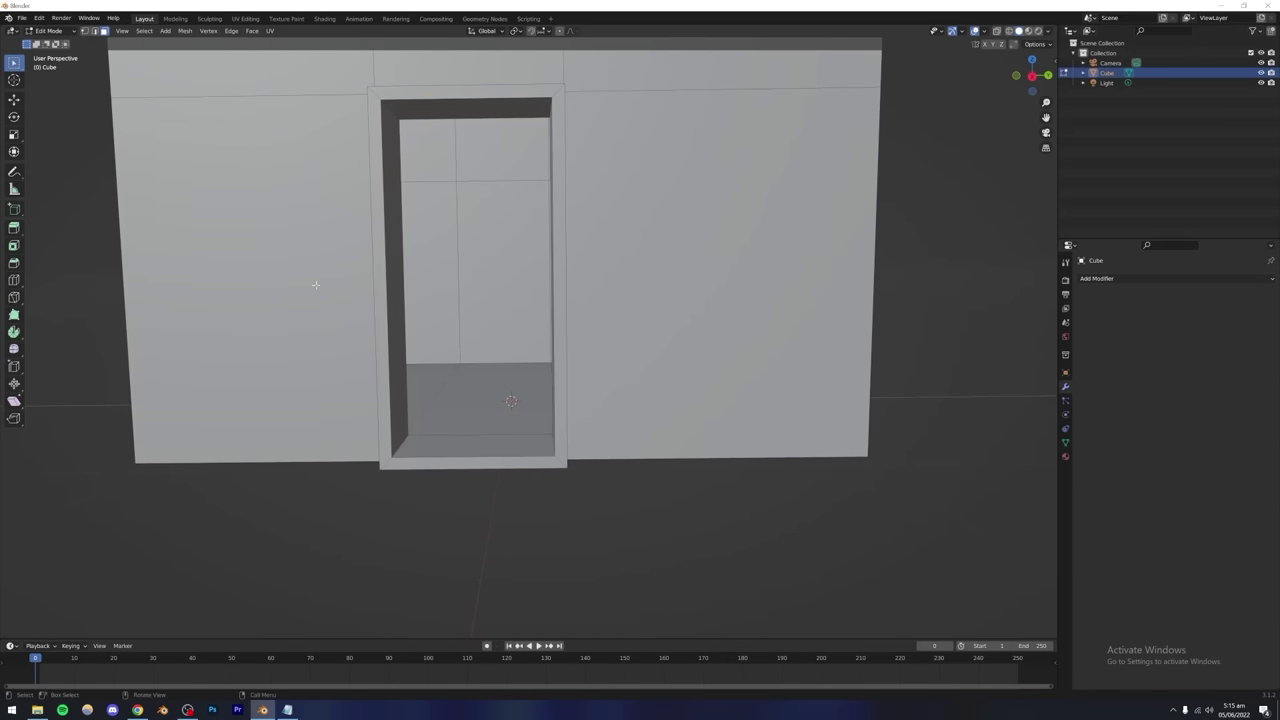
pyautogui.click(435, 447)
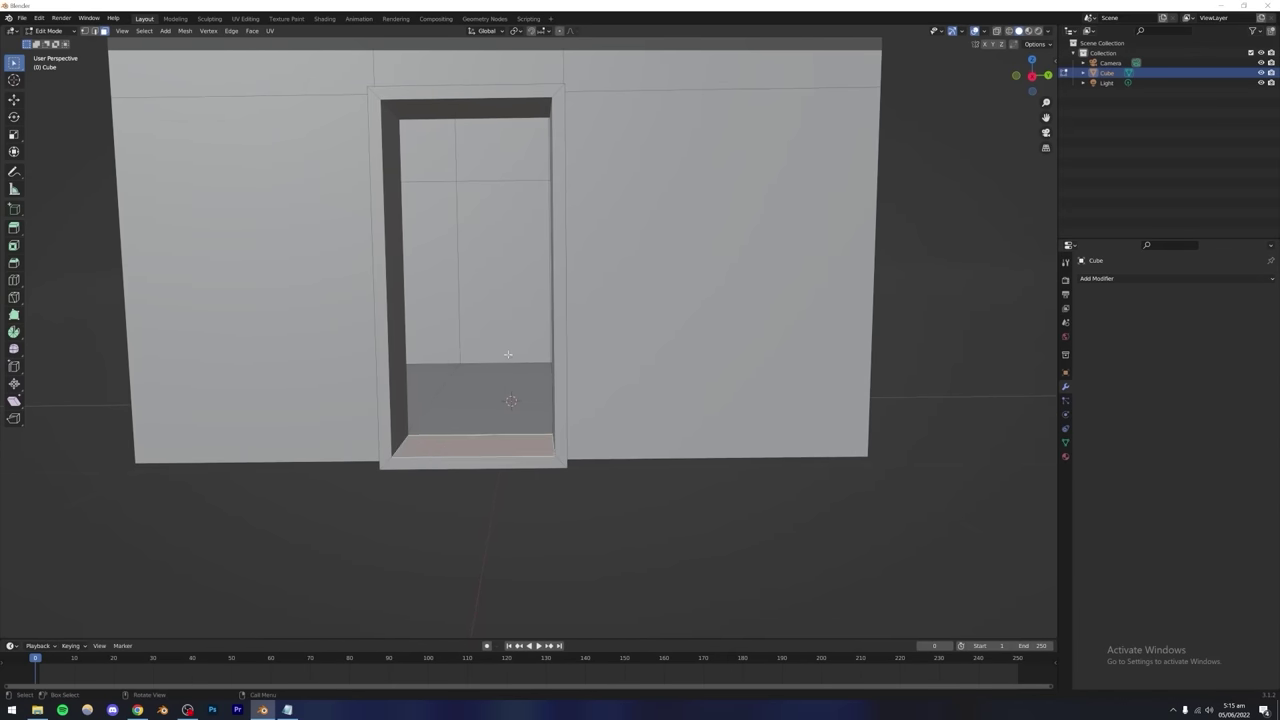
# Lower the doorway's floor face slightly along Z.
pyautogui.press('g')
pyautogui.press('z')
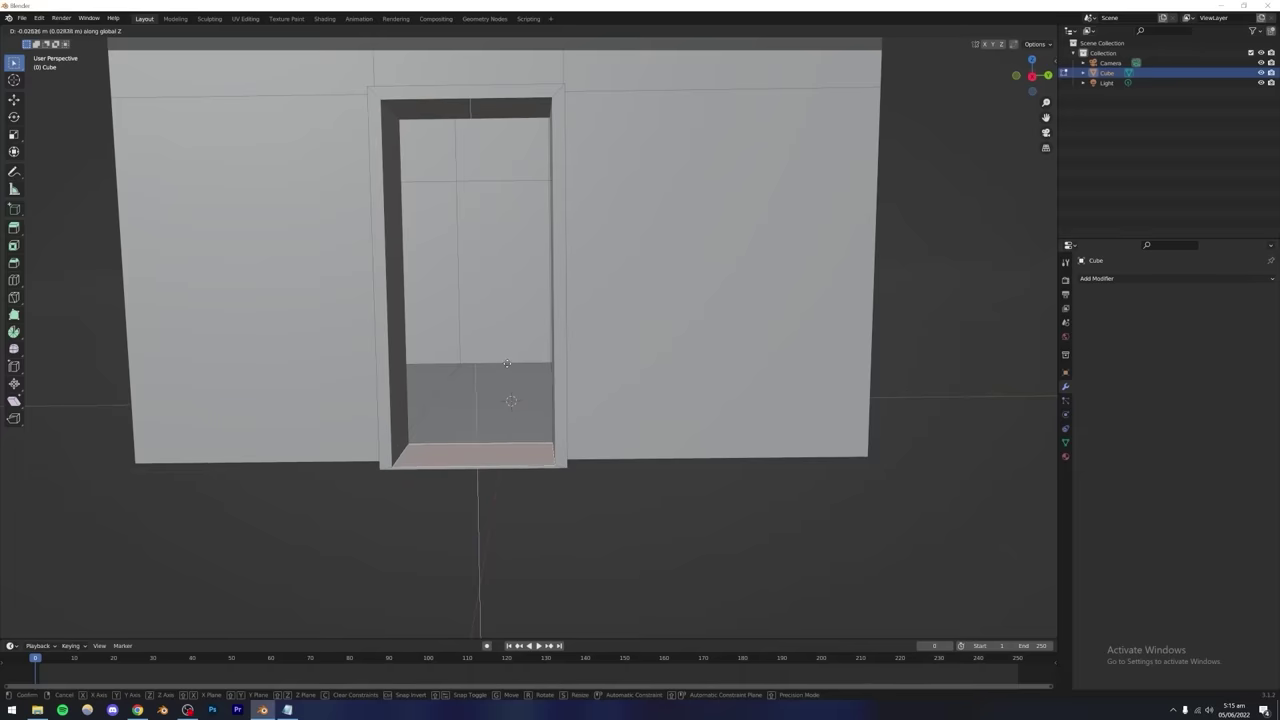
pyautogui.click(507, 363)
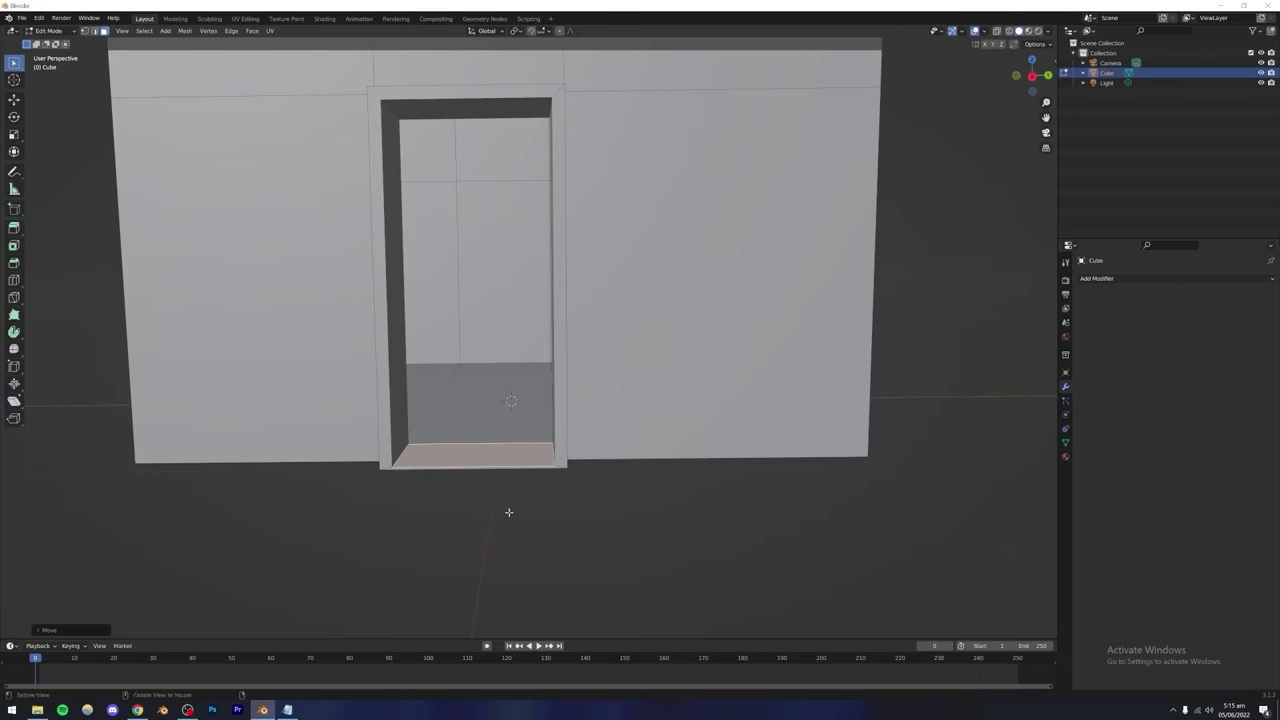
pyautogui.moveTo(503, 498); pyautogui.dragTo(457, 390, button='middle')
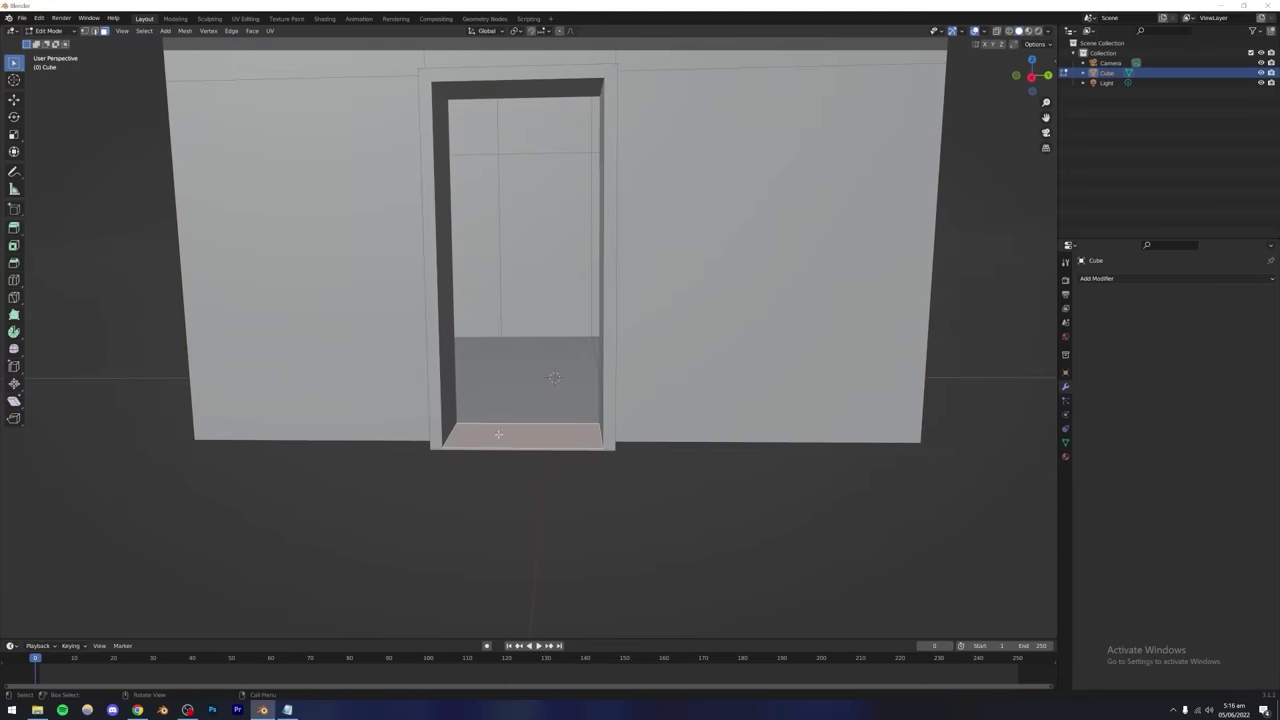
pyautogui.keyDown('ctrl'); pyautogui.moveTo(497, 327); pyautogui.dragTo(466, 395, button='middle'); pyautogui.keyUp('ctrl')
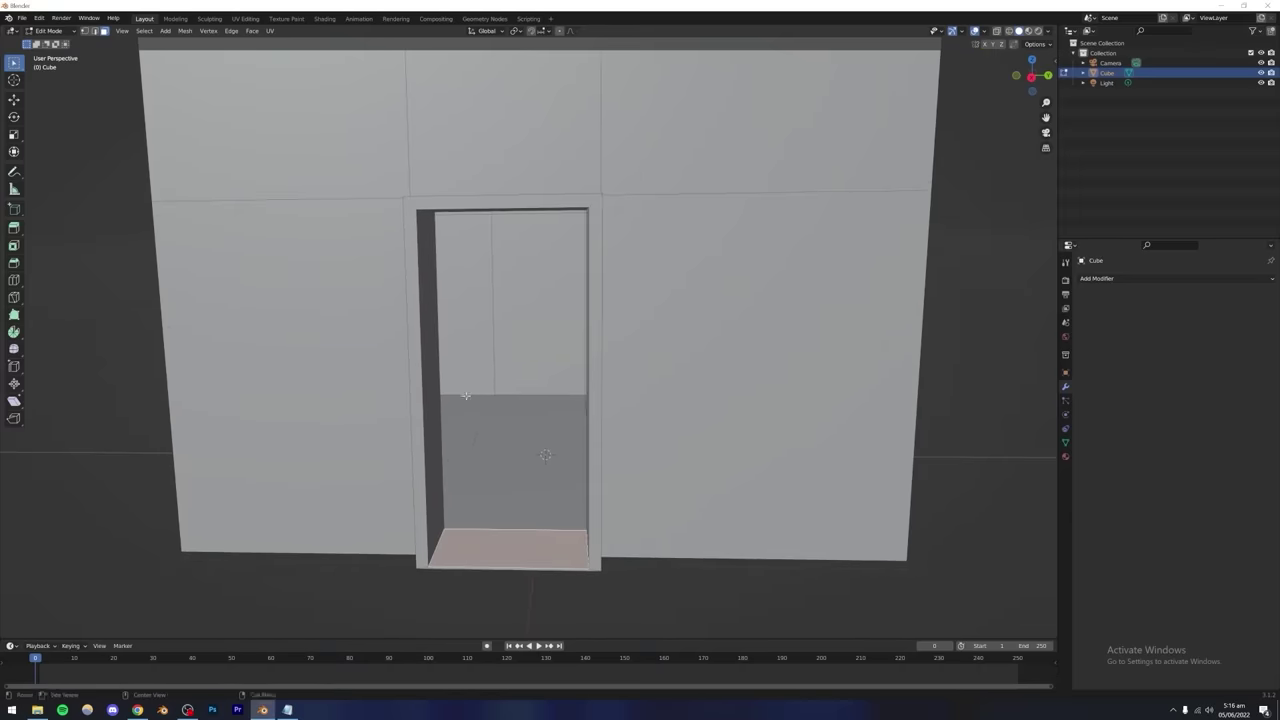
# Scale the left jamb's front face, then undo the slanted result.
pyautogui.click(414, 351)
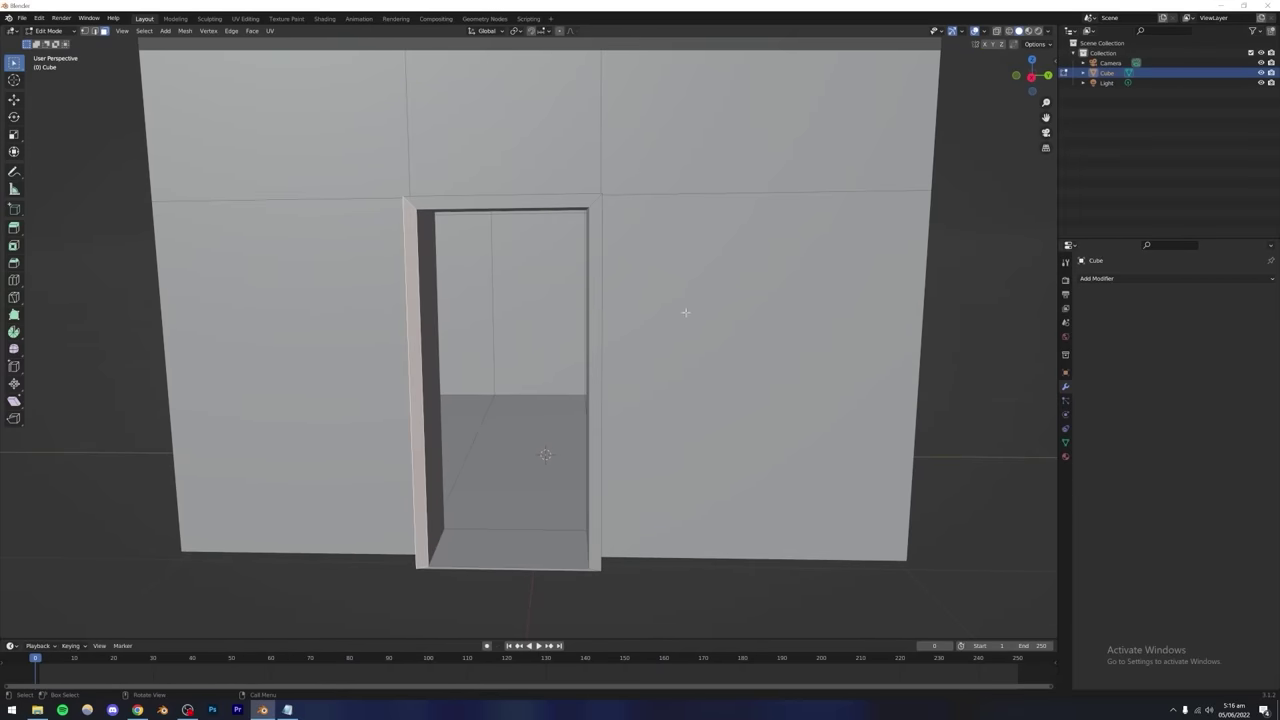
pyautogui.press('s')
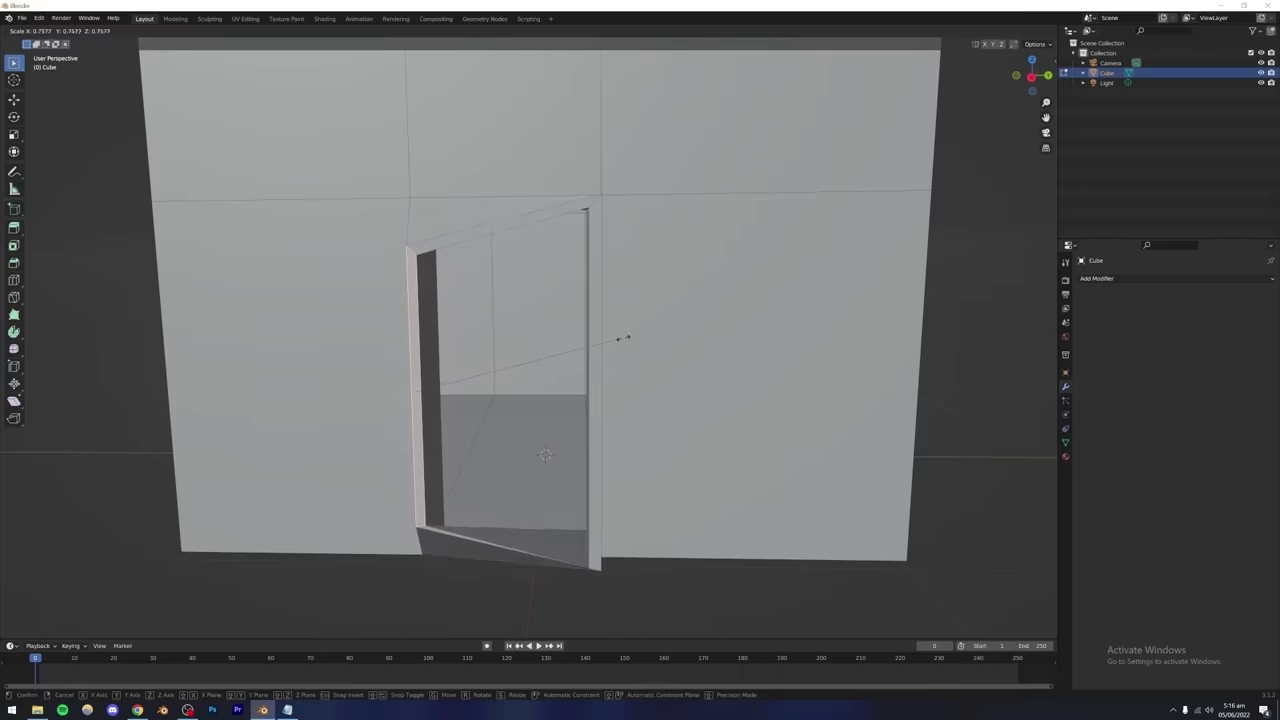
pyautogui.click(622, 338)
pyautogui.moveTo(651, 331); pyautogui.dragTo(565, 340, button='middle')
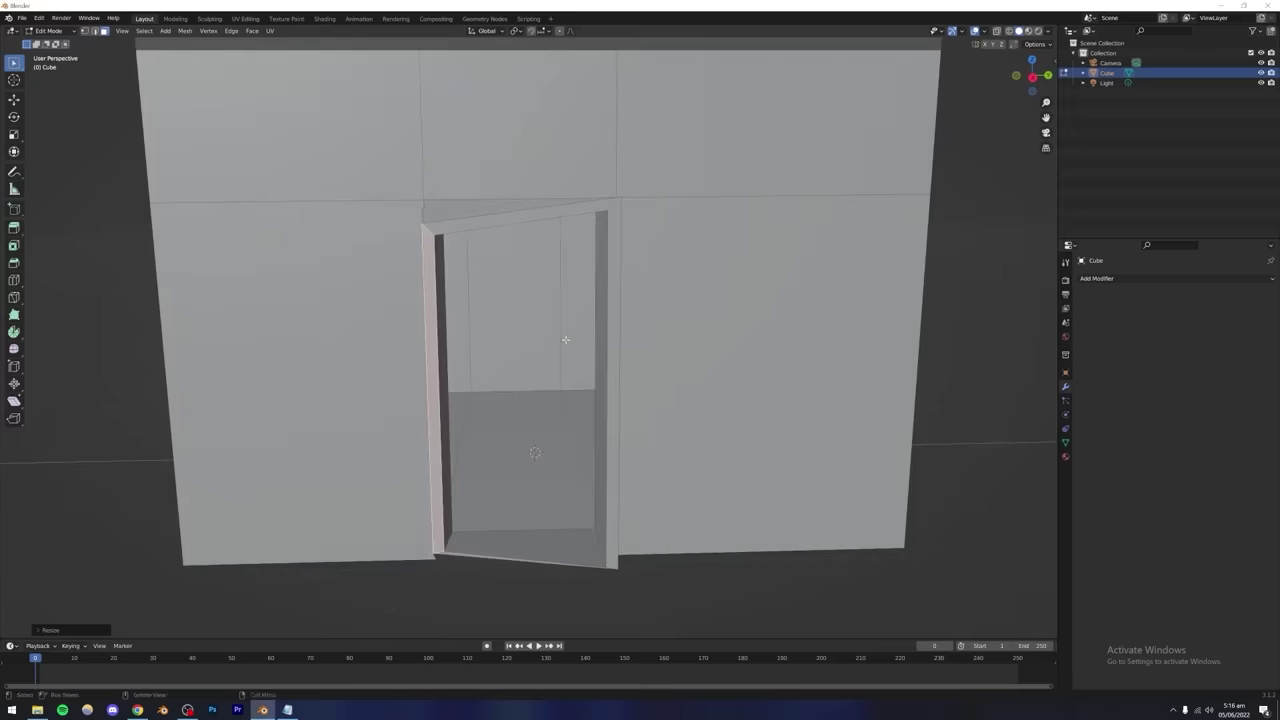
pyautogui.hotkey('ctrl', 'z')
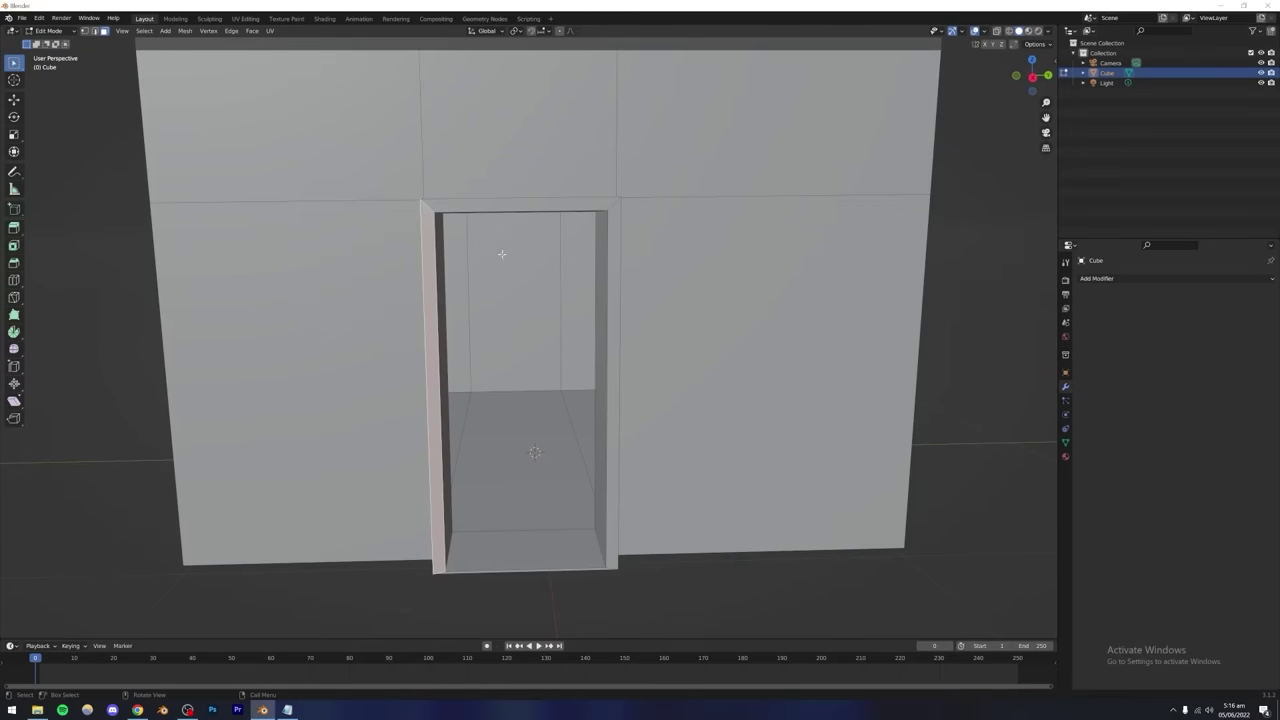
# Select the doorway's top face and scale it inward.
pyautogui.click(441, 210)
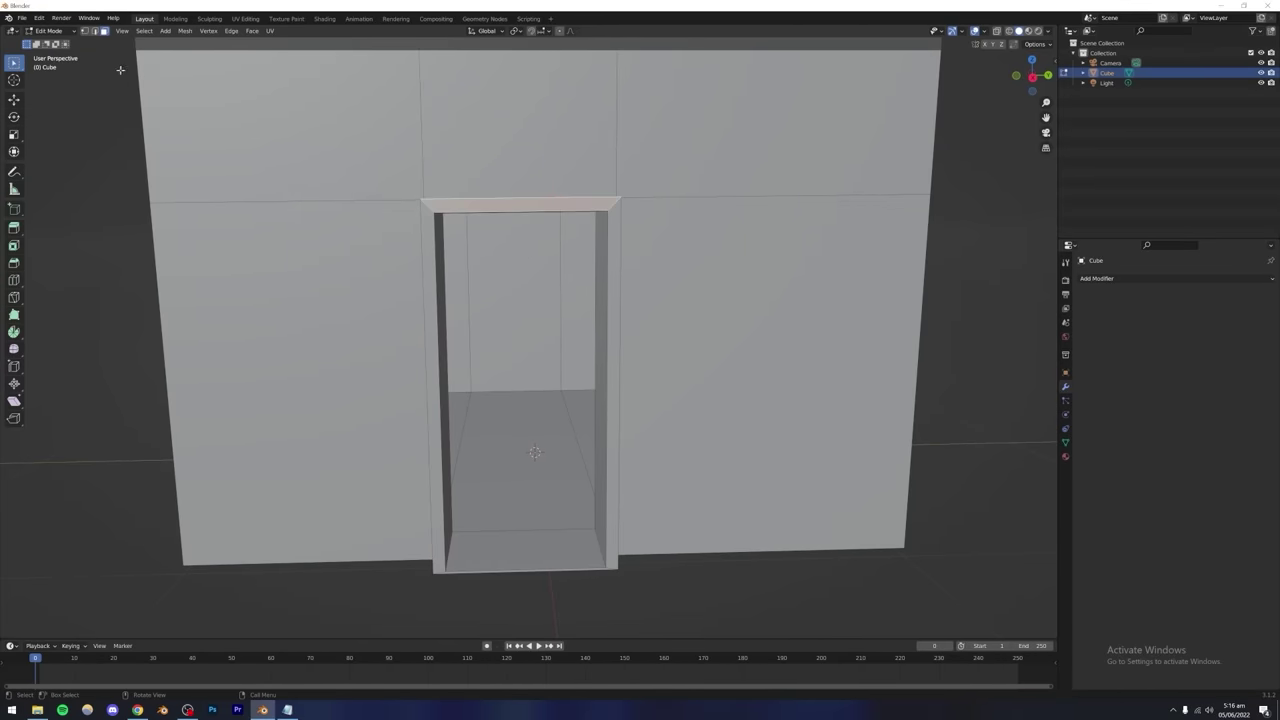
pyautogui.press('s')
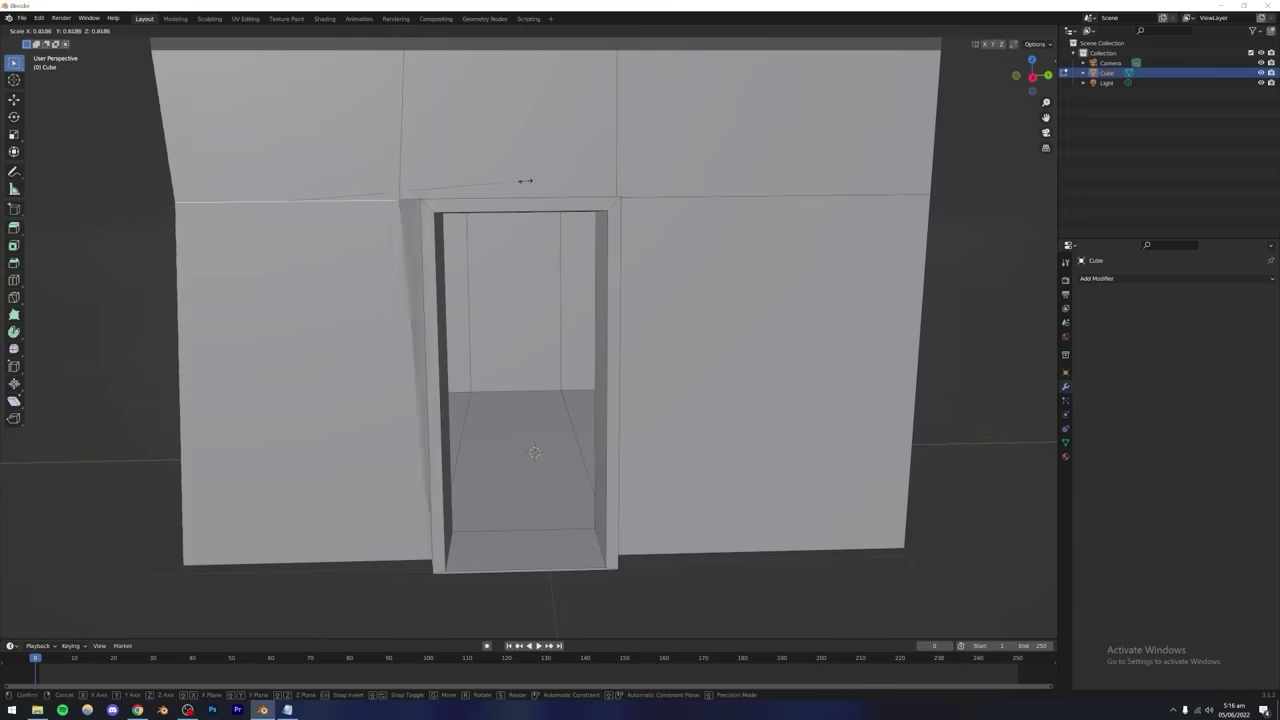
pyautogui.click(423, 192)
pyautogui.scroll(-8, 456, 320)
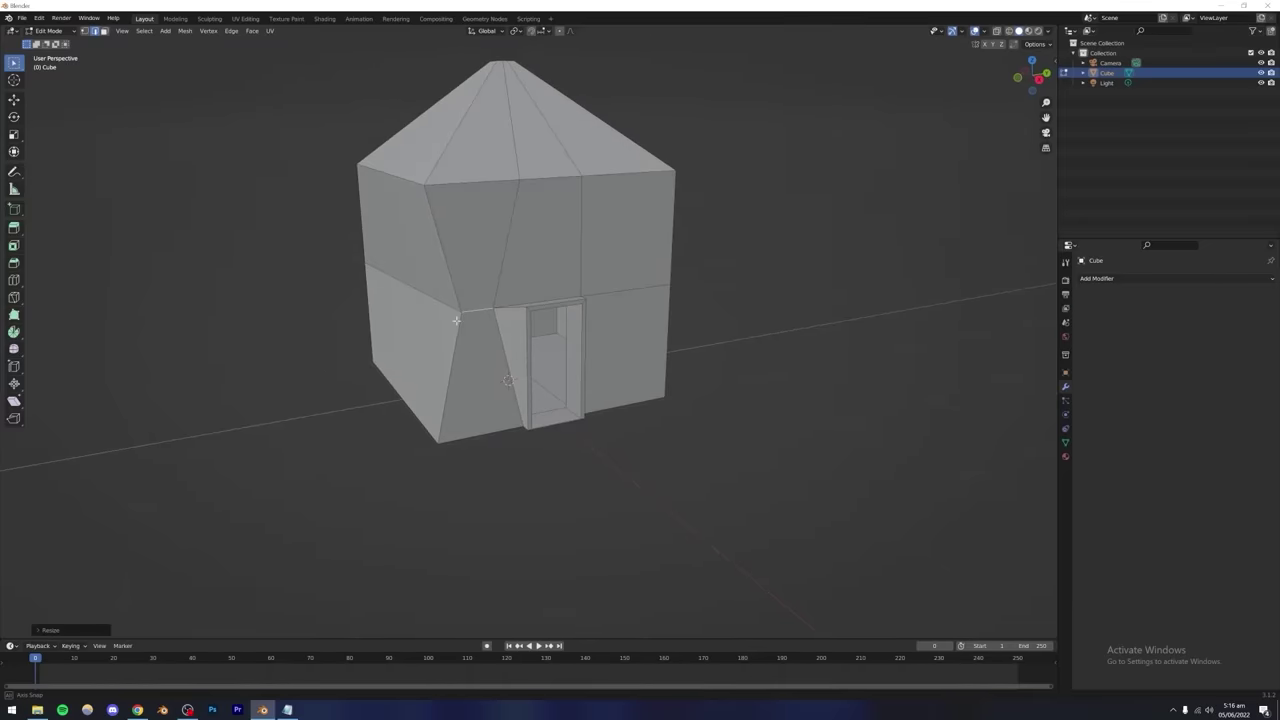
# Undo the distorted wall scaling, return to Object Mode, and delete the house Cube.
pyautogui.press('Tab')
pyautogui.moveTo(463, 324); pyautogui.dragTo(432, 329, button='middle')
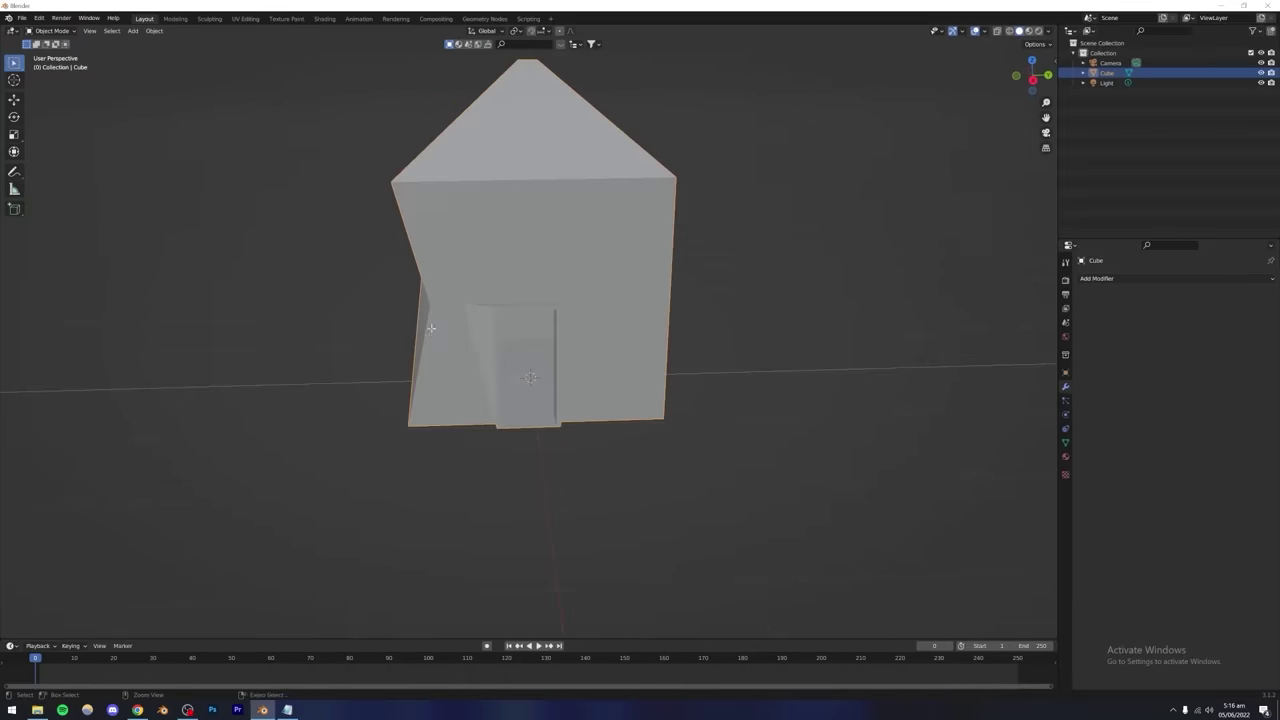
pyautogui.hotkey('ctrl', 'z')
pyautogui.hotkey('ctrl', 'z')
pyautogui.press('Tab')
pyautogui.click(334, 488)
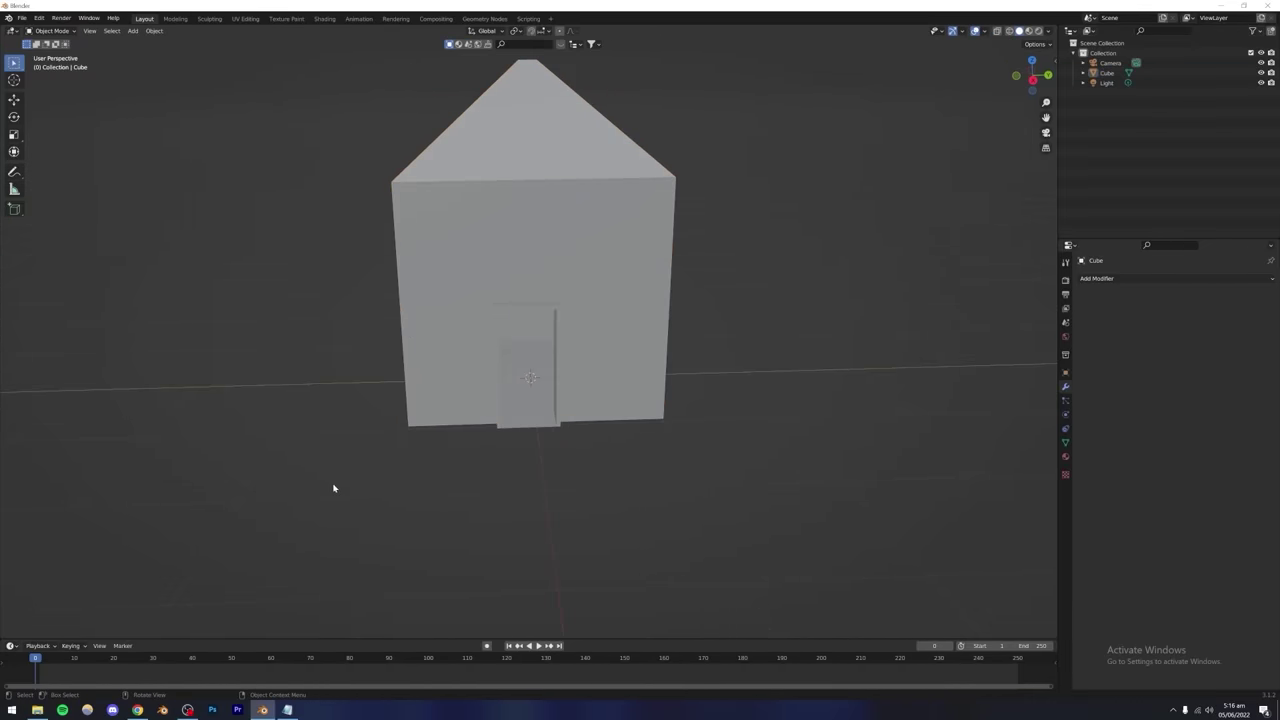
pyautogui.scroll(-3, 537, 306)
pyautogui.moveTo(549, 289); pyautogui.dragTo(557, 357, button='middle')
pyautogui.click(513, 286)
pyautogui.press('Delete')
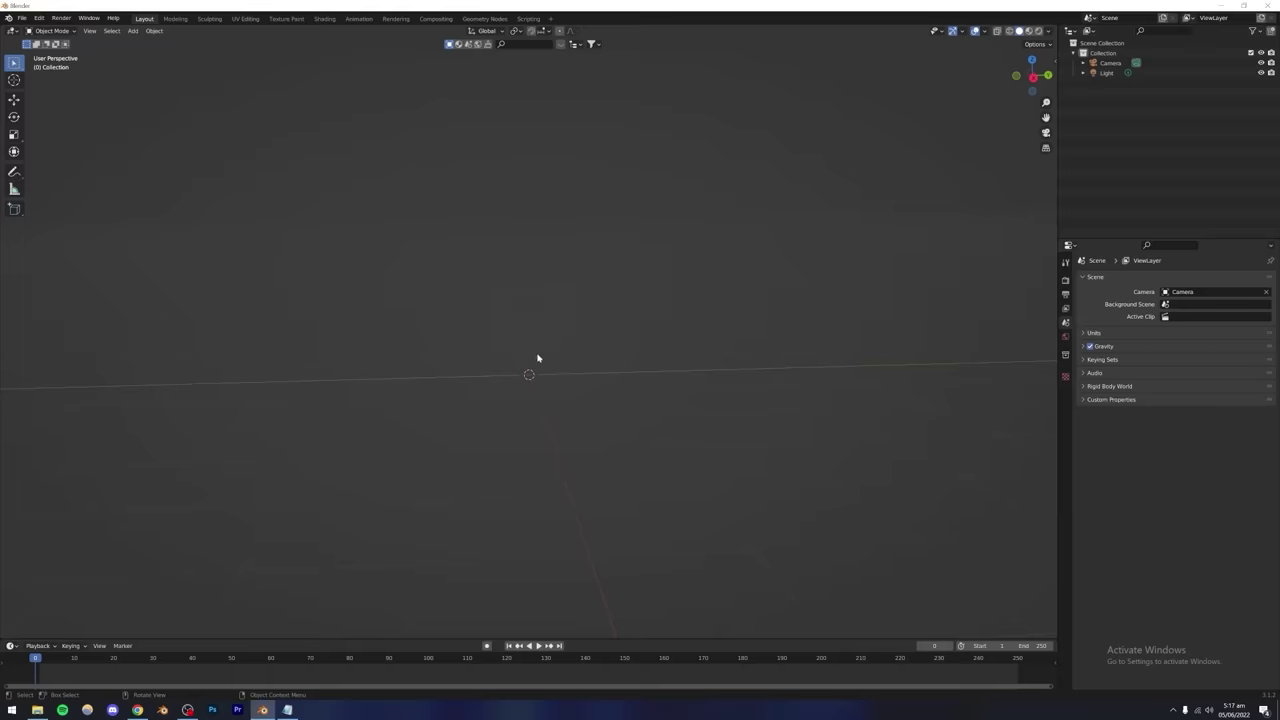
pyautogui.moveTo(537, 357); pyautogui.dragTo(537, 358, button='middle')
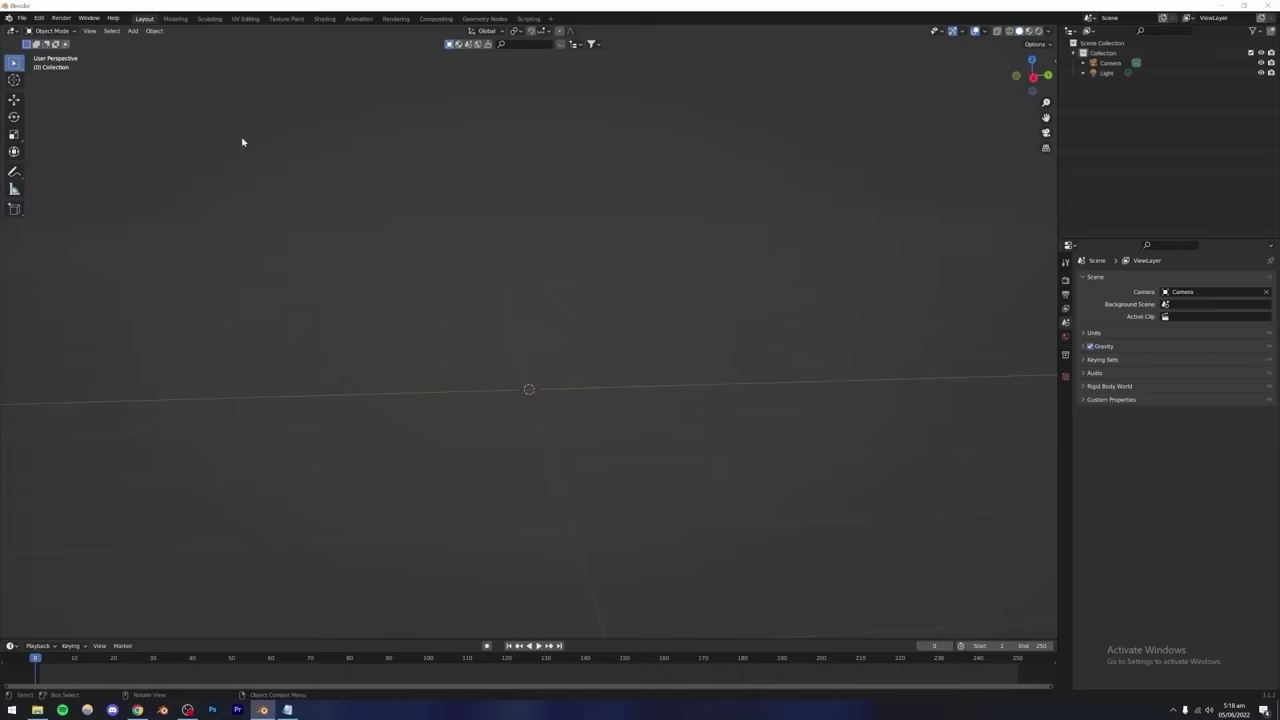
# Add a new cube from Add > Mesh and scale it narrower along X.
pyautogui.click(133, 31)
pyautogui.moveTo(135, 43)
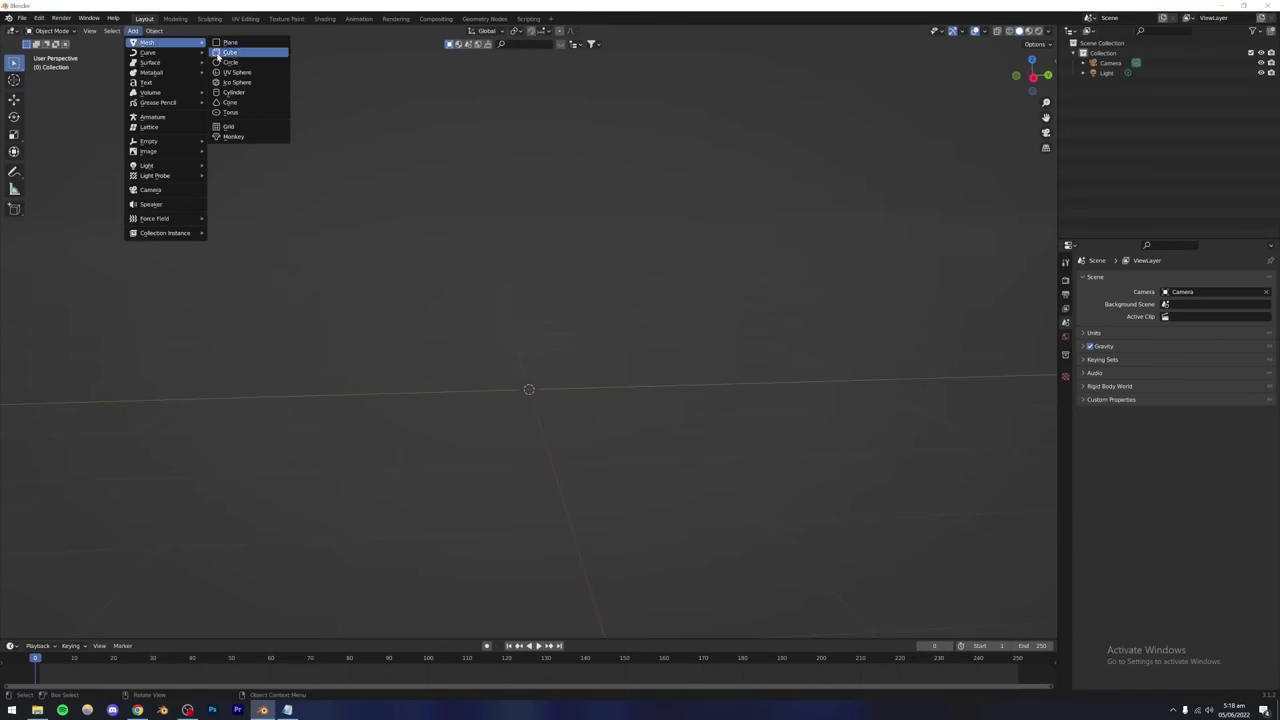
pyautogui.click(229, 52)
pyautogui.moveTo(563, 383); pyautogui.dragTo(543, 366, button='middle')
pyautogui.press('Tab')
pyautogui.press('Tab')
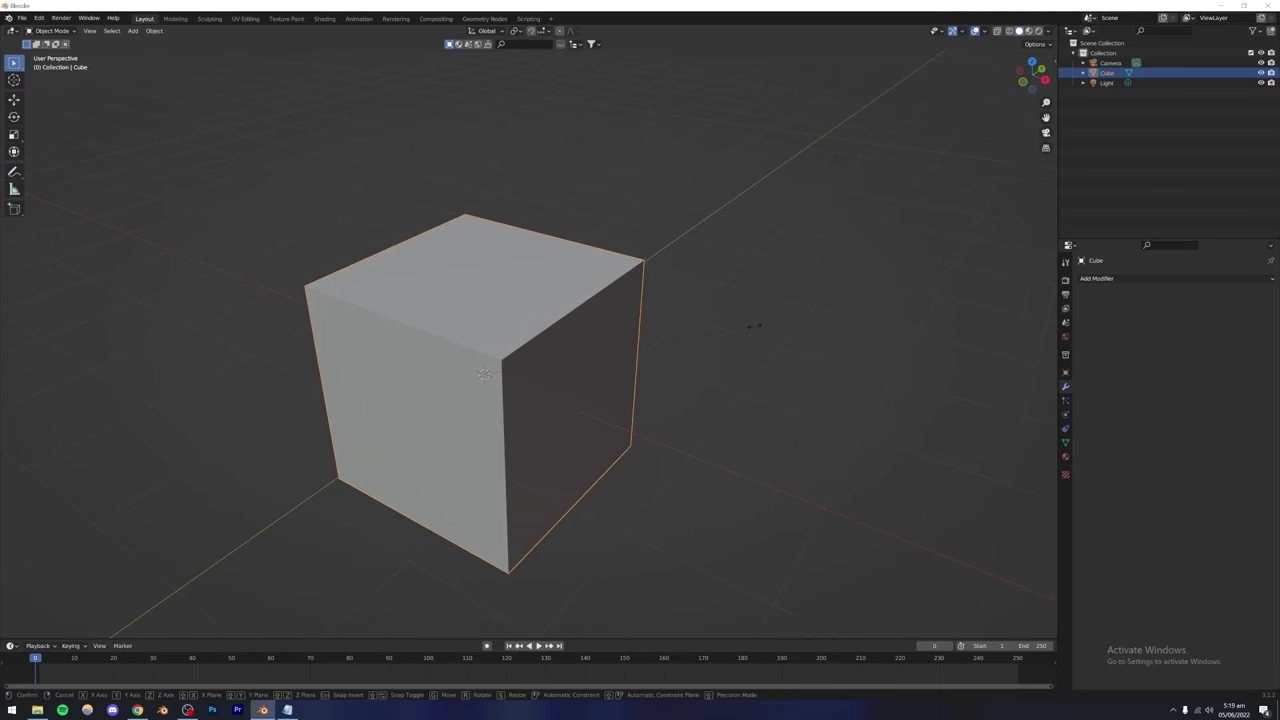
pyautogui.press('s')
pyautogui.press('x')
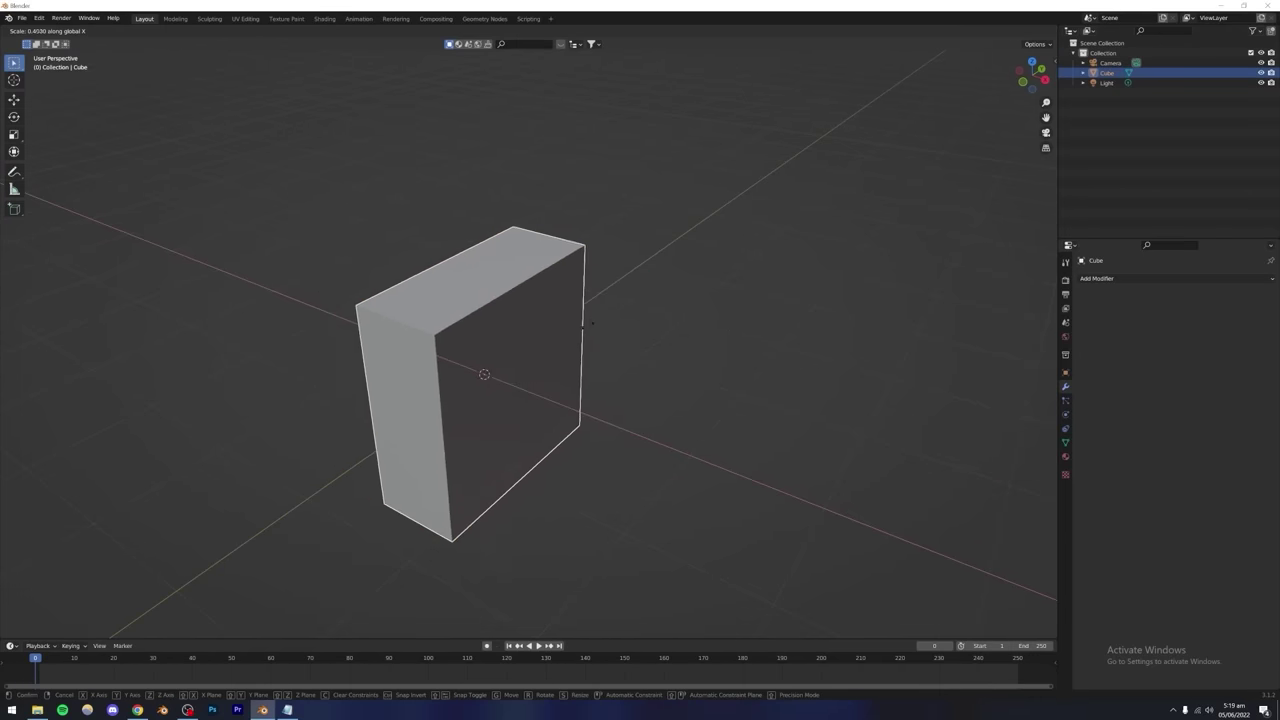
pyautogui.click(560, 357)
pyautogui.moveTo(560, 357); pyautogui.dragTo(367, 254, button='middle')
# In face select mode, scale one of the cube's faces, then narrow it along Y.
pyautogui.press('Tab')
pyautogui.click(103, 32)
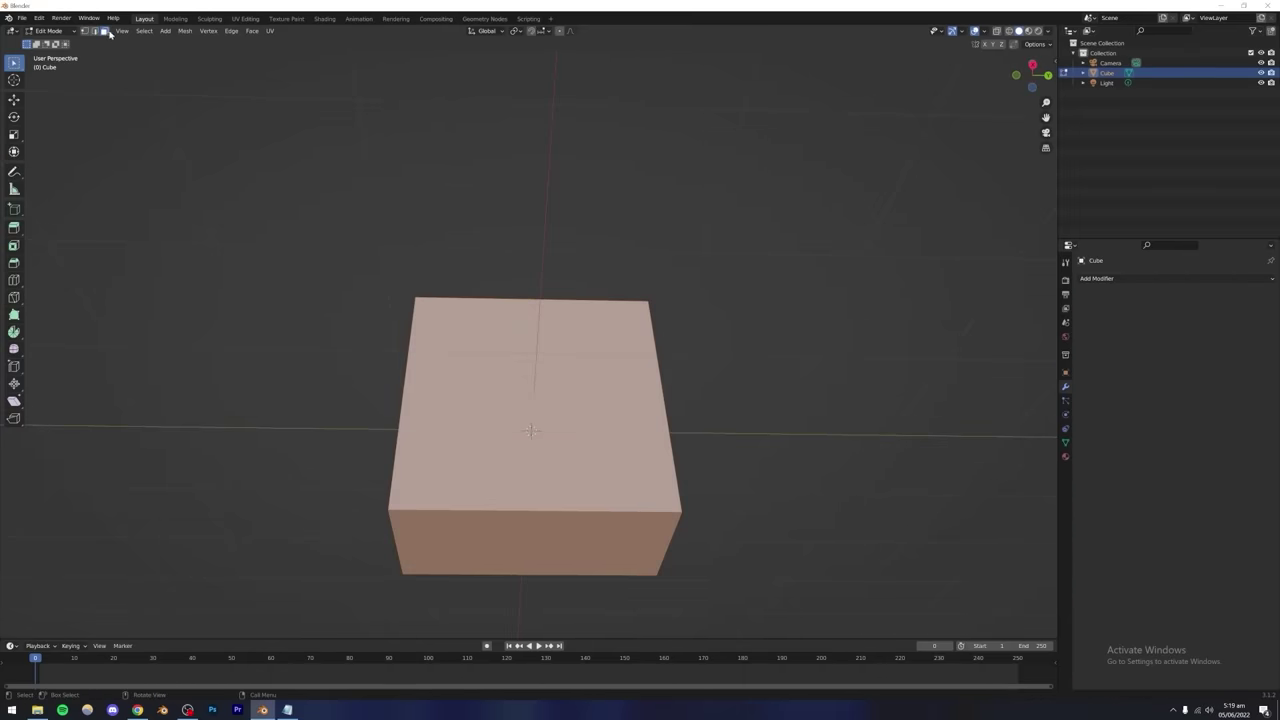
pyautogui.click(474, 523)
pyautogui.moveTo(474, 523); pyautogui.dragTo(506, 543, button='middle')
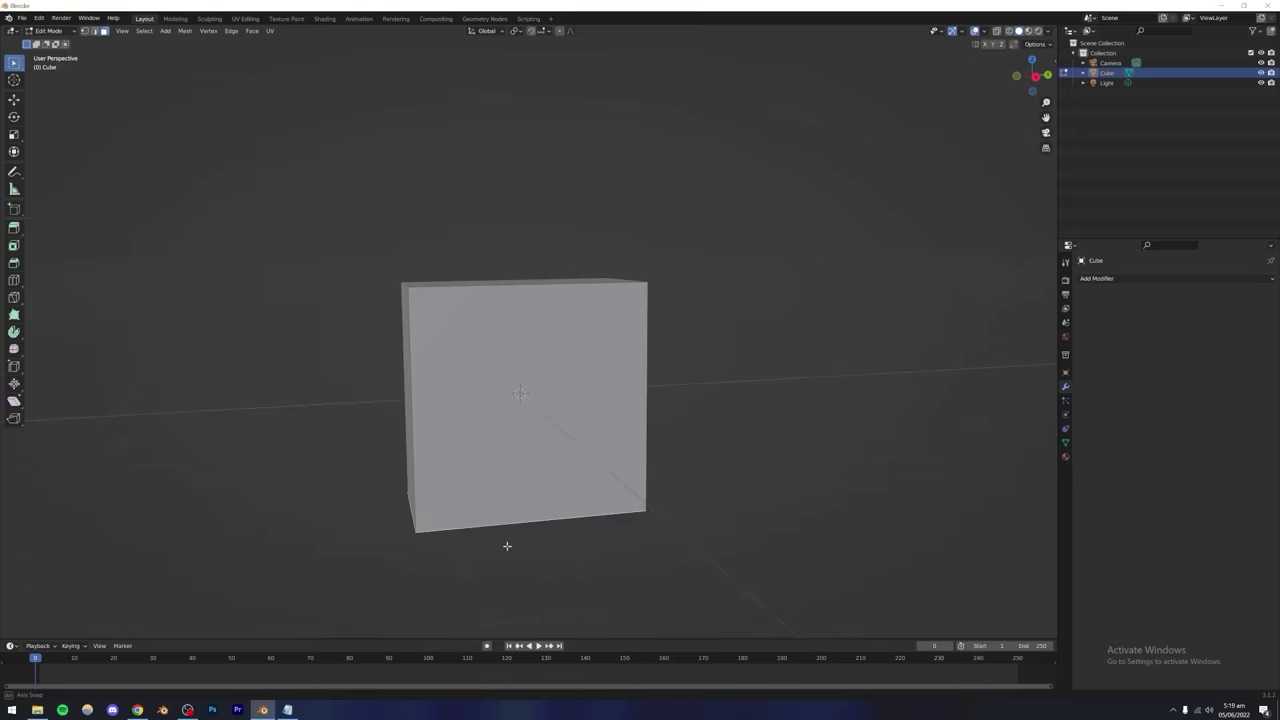
pyautogui.press('s')
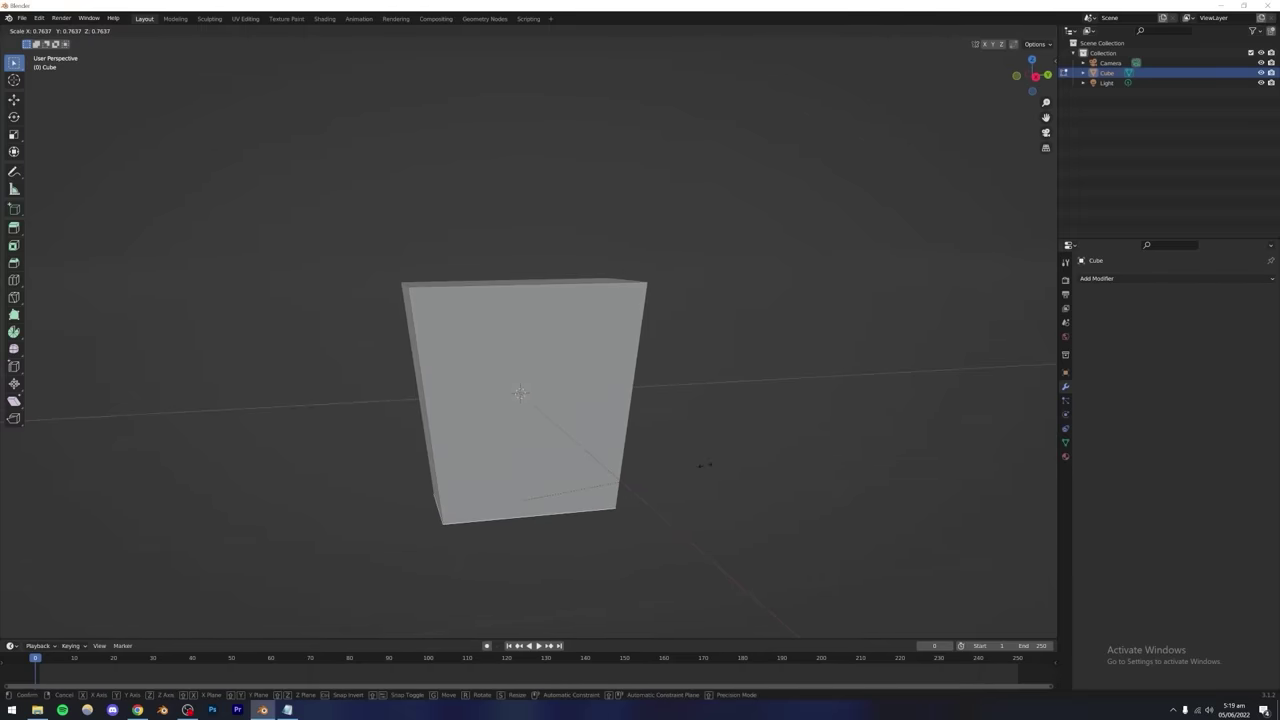
pyautogui.click(709, 464)
pyautogui.moveTo(711, 463); pyautogui.dragTo(593, 420, button='middle')
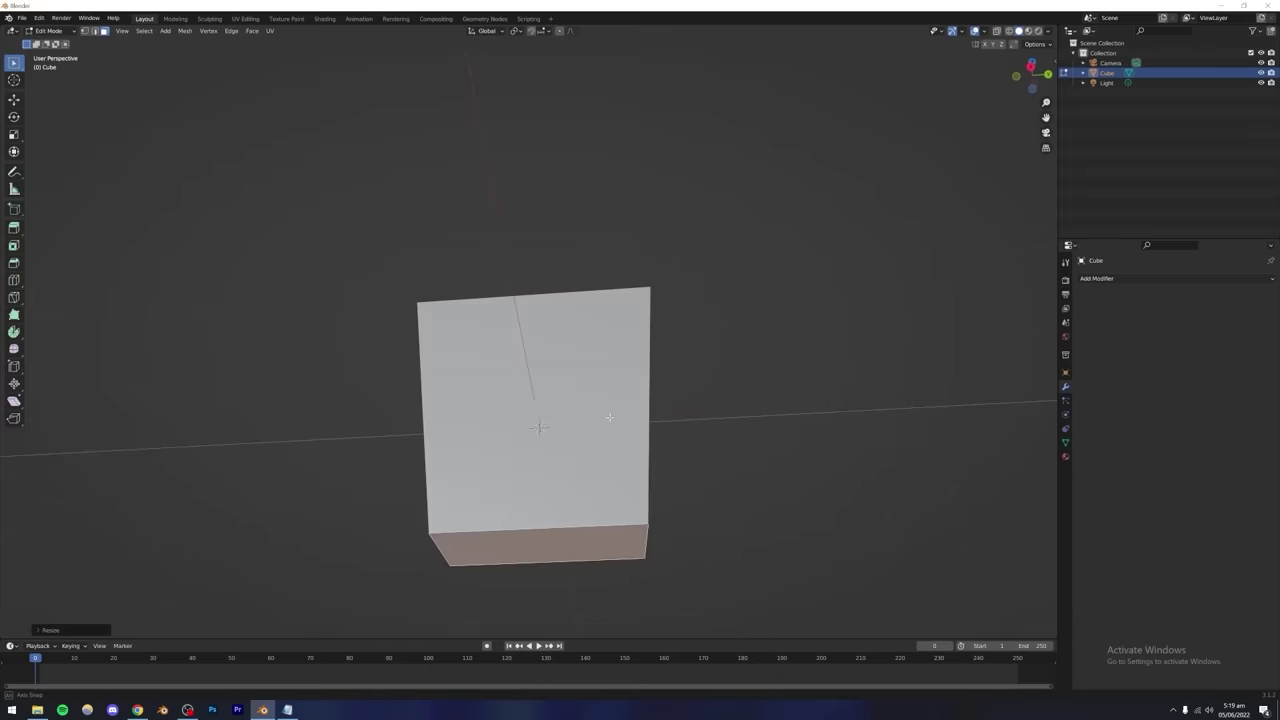
pyautogui.press('s')
pyautogui.press('y')
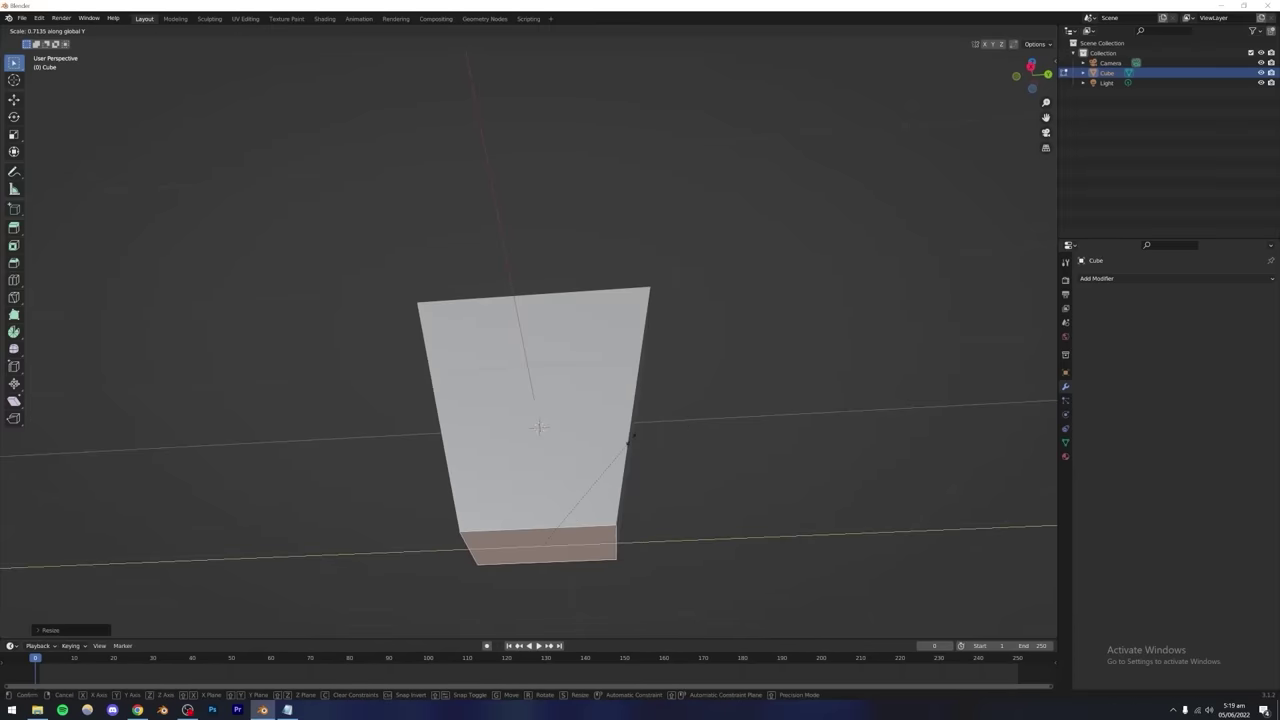
pyautogui.click(590, 421)
pyautogui.moveTo(590, 421)
pyautogui.mouseDown(button='middle')
pyautogui.moveTo(629, 457)
pyautogui.moveTo(614, 429)
pyautogui.mouseUp(button='middle')
# Shift the bottom face along Z and rescale it, then return to Object Mode.
pyautogui.press('s')
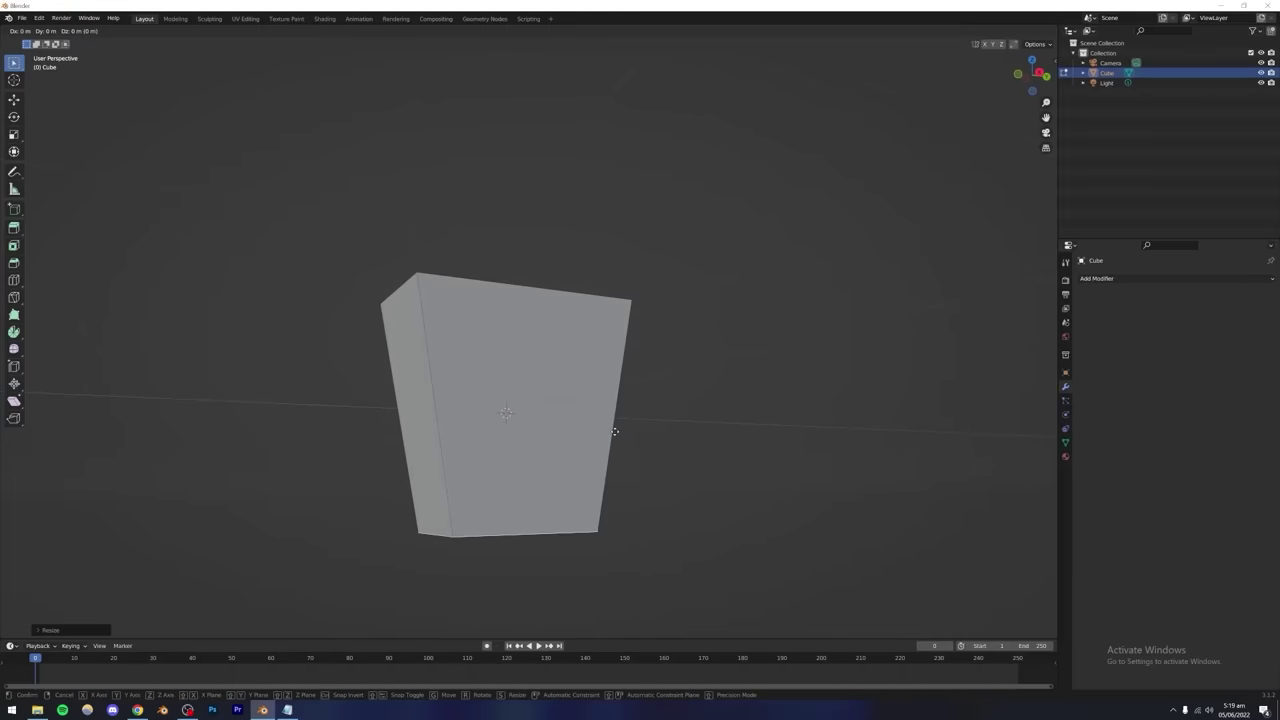
pyautogui.press('z')
pyautogui.click(622, 357)
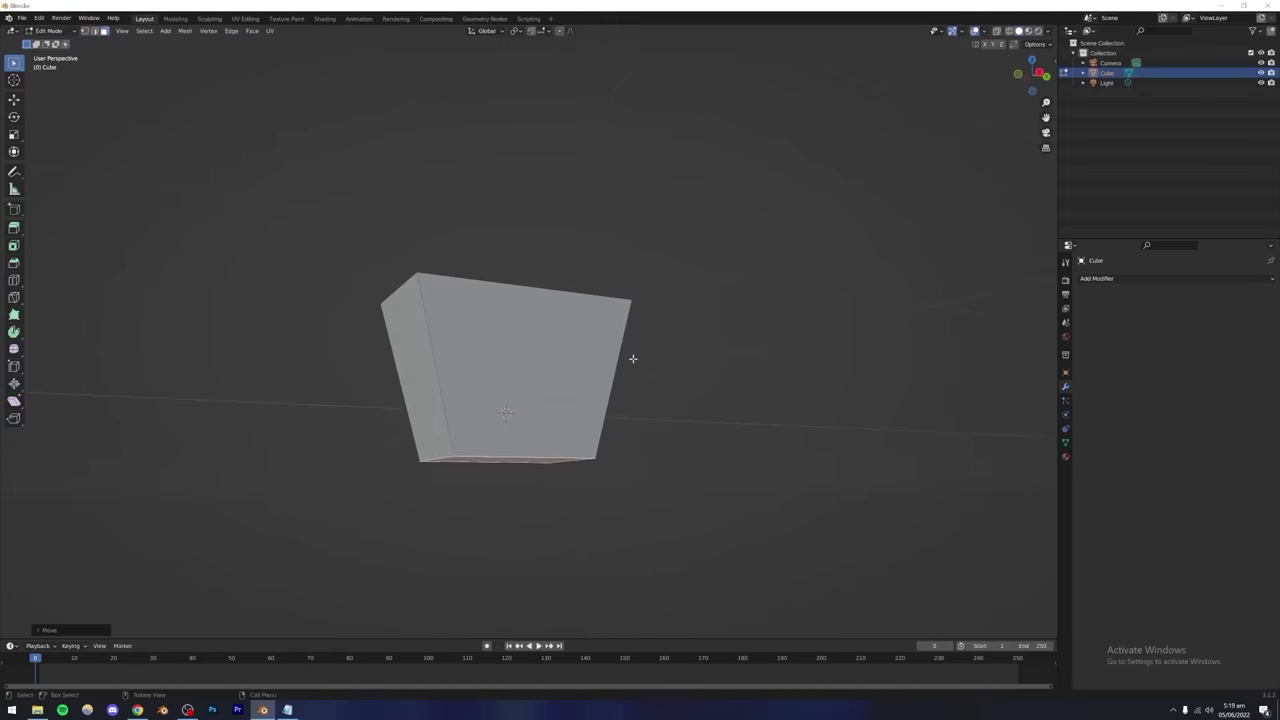
pyautogui.moveTo(631, 360); pyautogui.dragTo(680, 371, button='middle')
pyautogui.press('s')
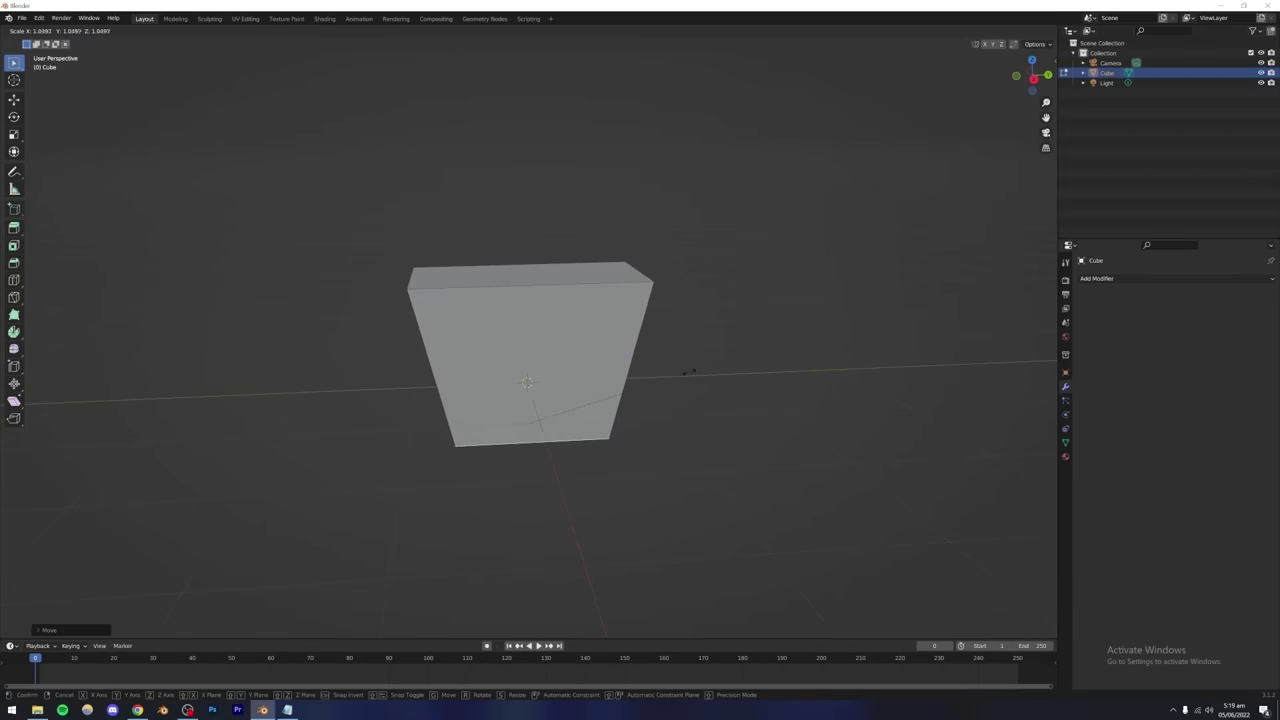
pyautogui.click(707, 326)
pyautogui.moveTo(707, 326); pyautogui.dragTo(506, 437, button='middle')
pyautogui.scroll(2, 521, 436)
pyautogui.scroll(-2, 494, 457)
pyautogui.scroll(3, 494, 457)
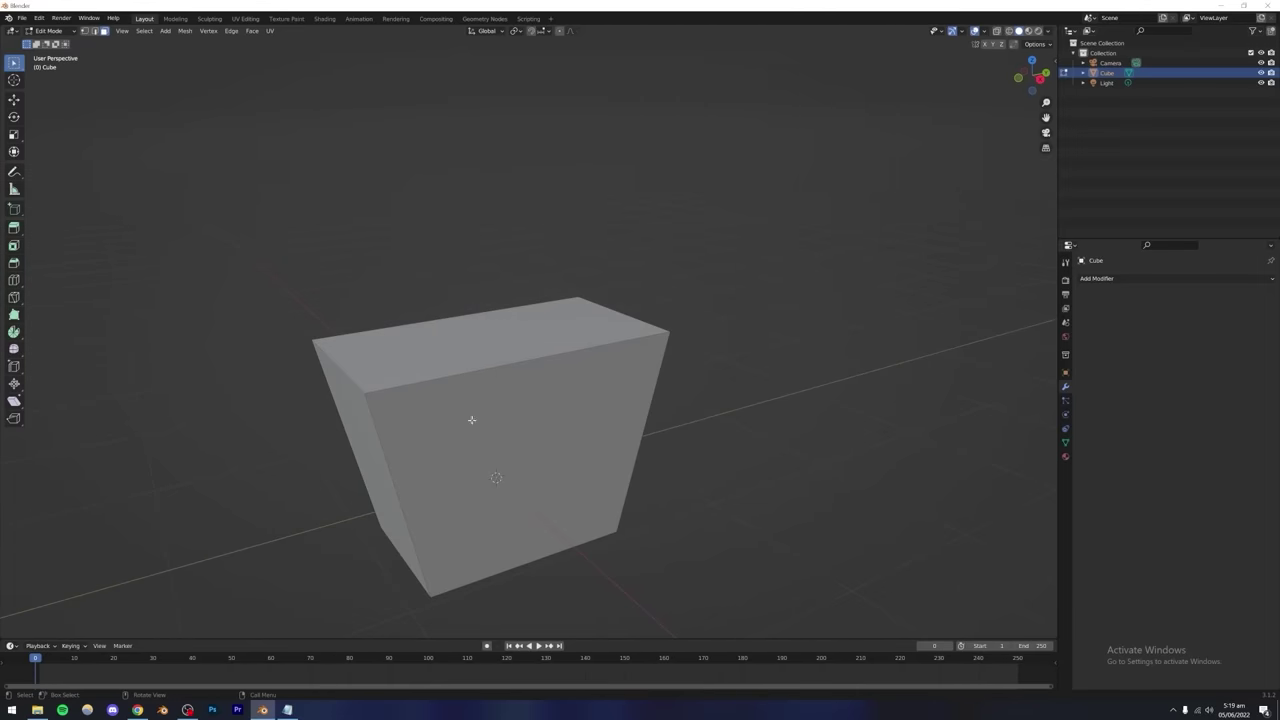
pyautogui.press('Tab')
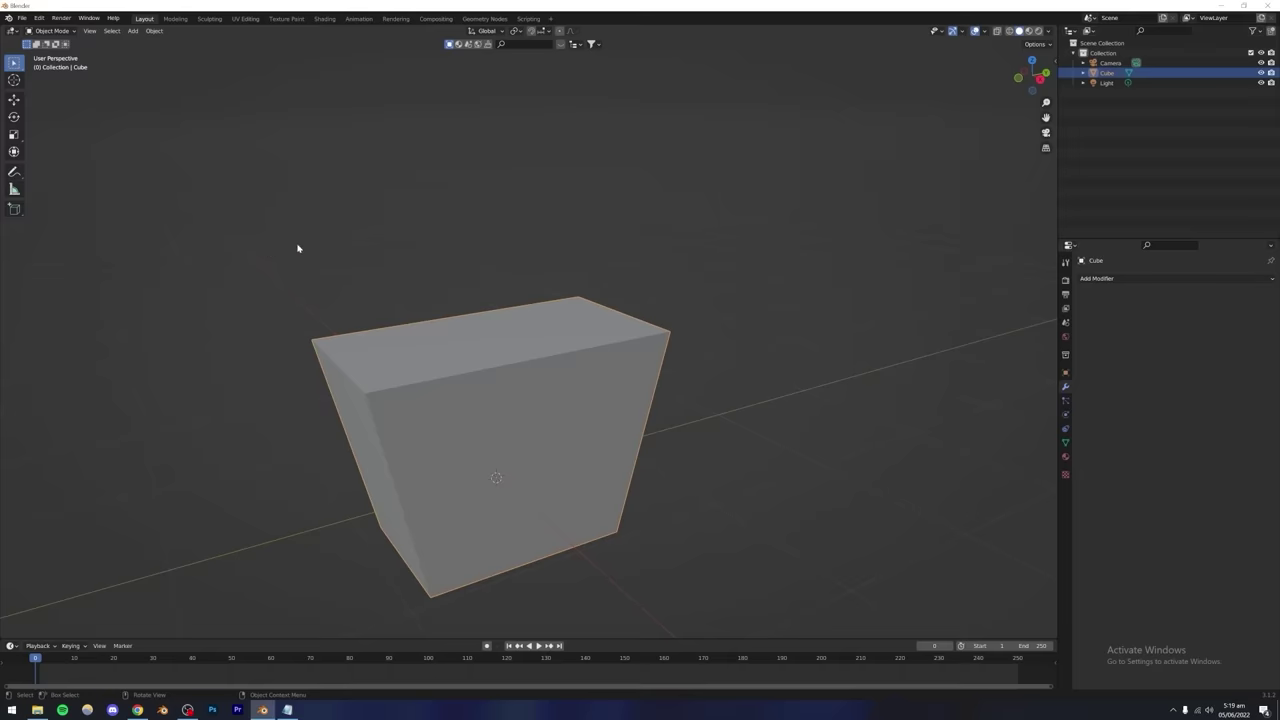
# Add a cylinder, shrink it, and lift it vertically onto the body's top face.
pyautogui.click(133, 30)
pyautogui.moveTo(150, 42)
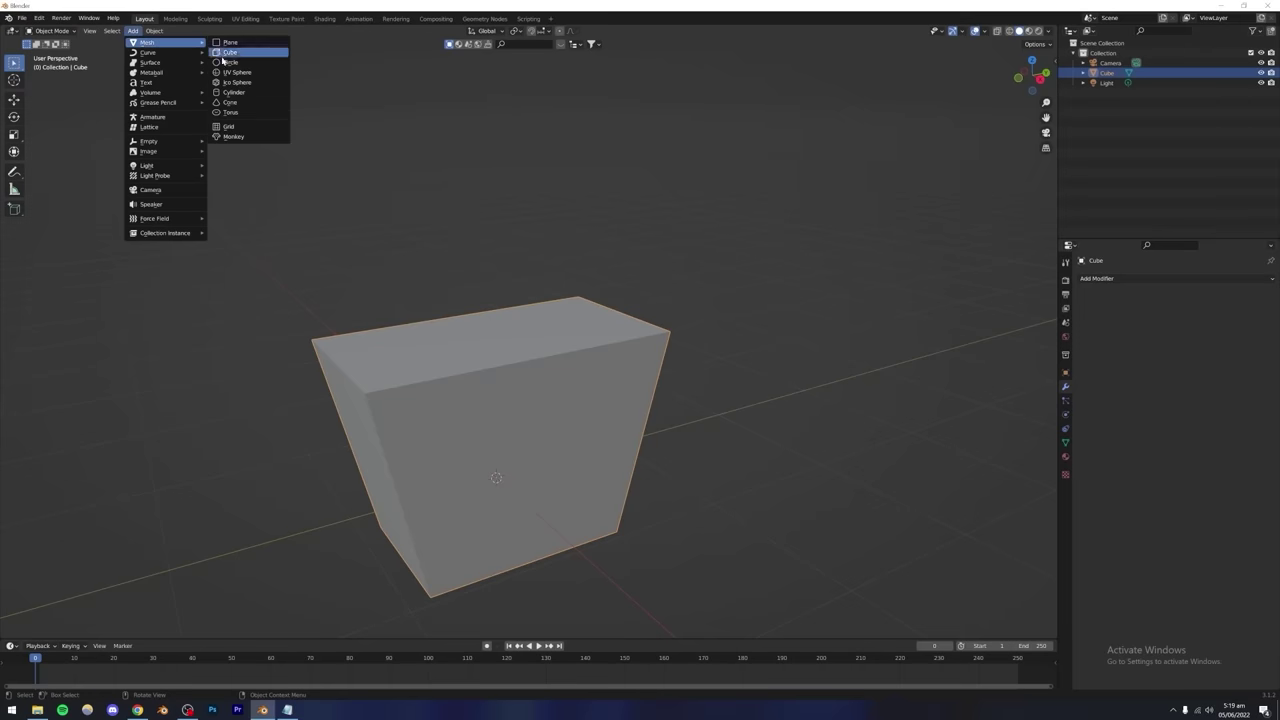
pyautogui.click(234, 92)
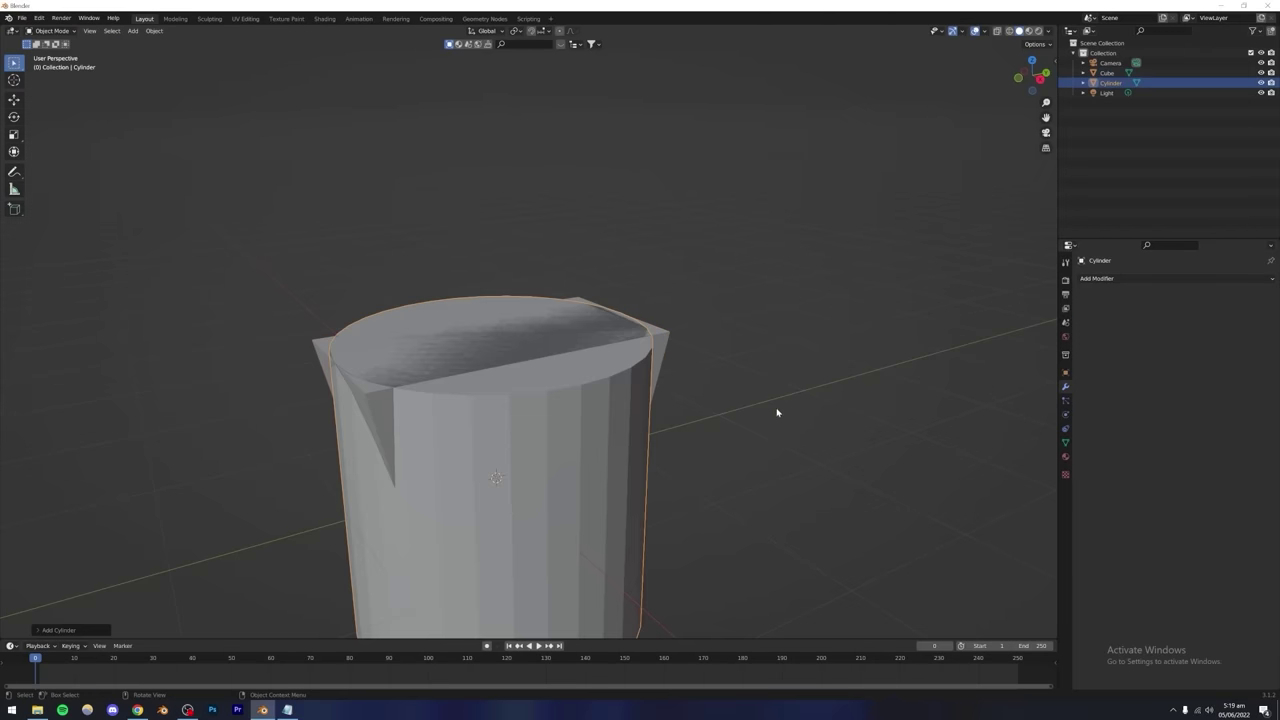
pyautogui.press('s')
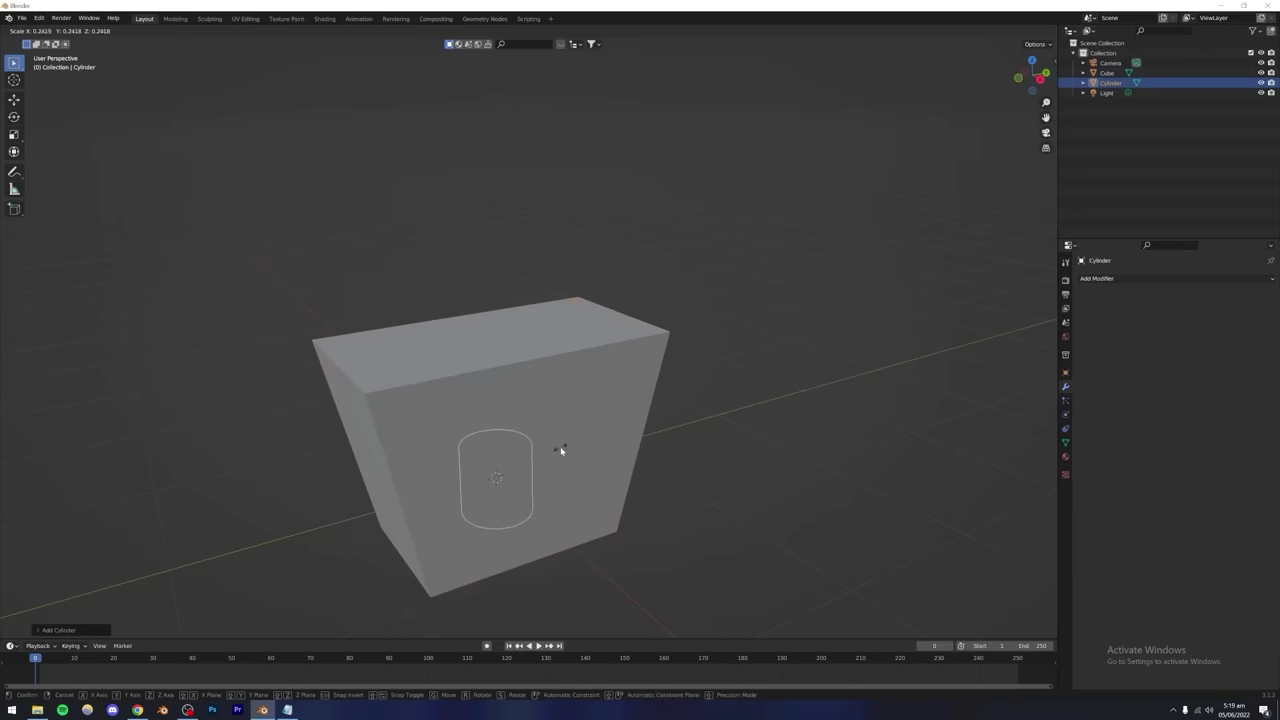
pyautogui.click(560, 446)
pyautogui.moveTo(560, 446); pyautogui.dragTo(506, 403, button='middle')
pyautogui.press('g')
pyautogui.press('z')
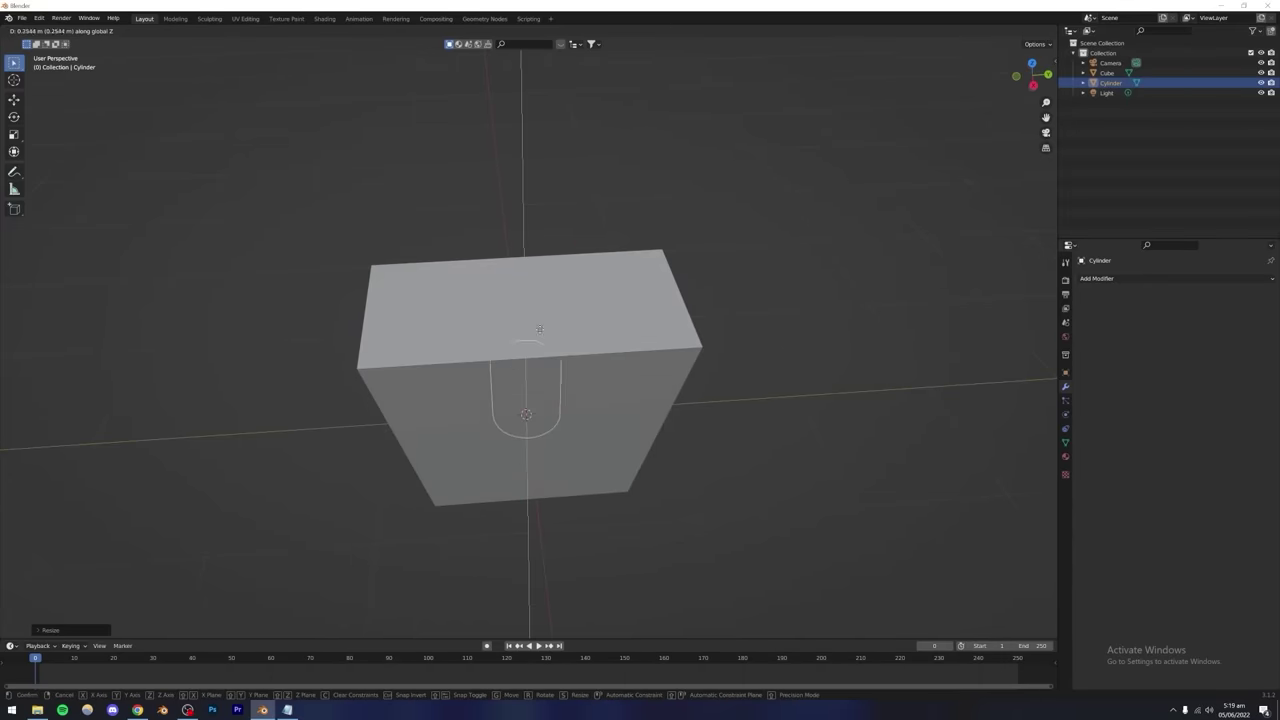
pyautogui.click(600, 286)
# Resize the neck cylinder and fine-tune its height so it sits partly sunk into the body.
pyautogui.press('s')
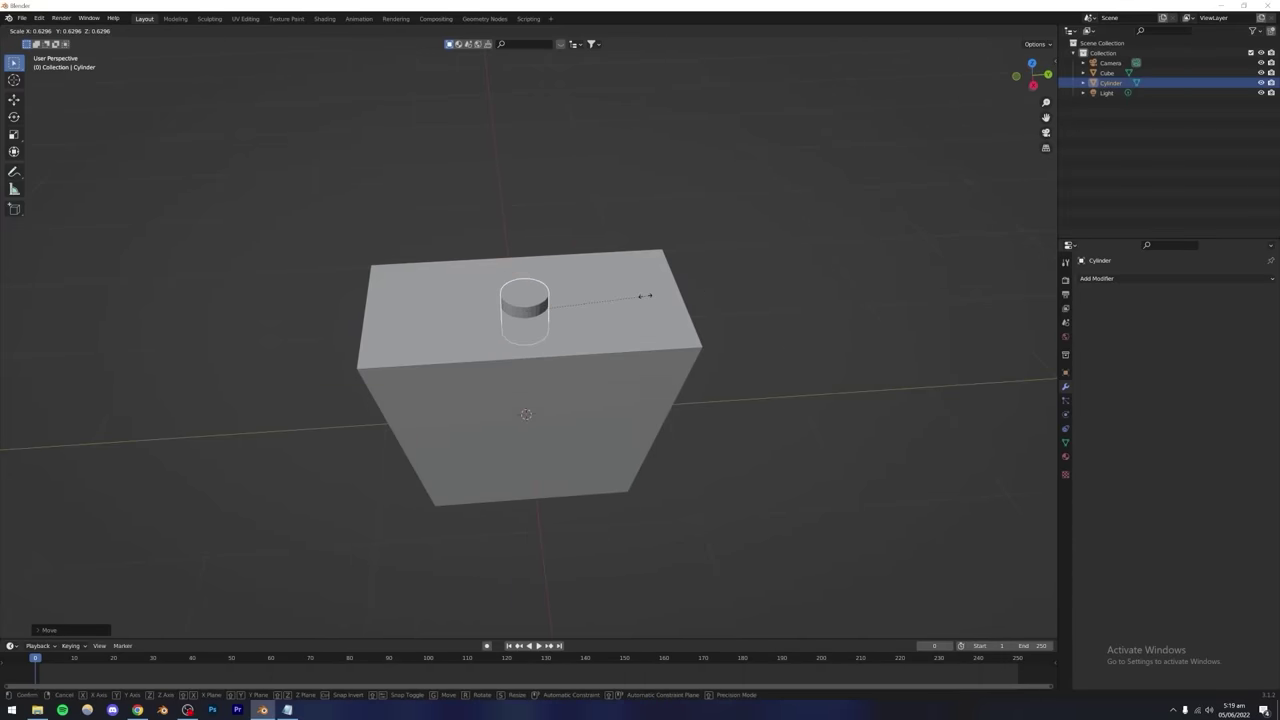
pyautogui.click(645, 296)
pyautogui.moveTo(646, 297); pyautogui.dragTo(560, 385, button='middle')
pyautogui.scroll(4, 598, 314)
pyautogui.press('g')
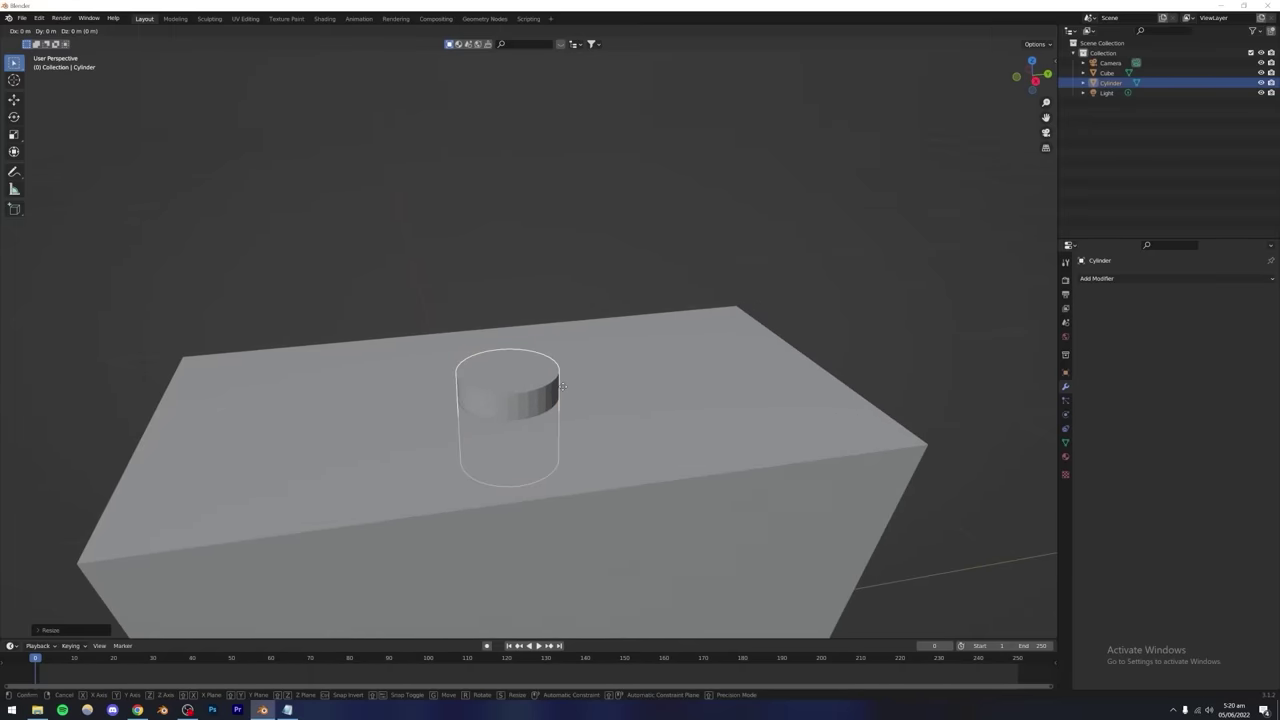
pyautogui.press('z')
pyautogui.click(577, 303)
pyautogui.click(577, 303)
pyautogui.moveTo(577, 303); pyautogui.dragTo(527, 409, button='middle')
pyautogui.click(527, 409)
pyautogui.press('g')
pyautogui.press('z')
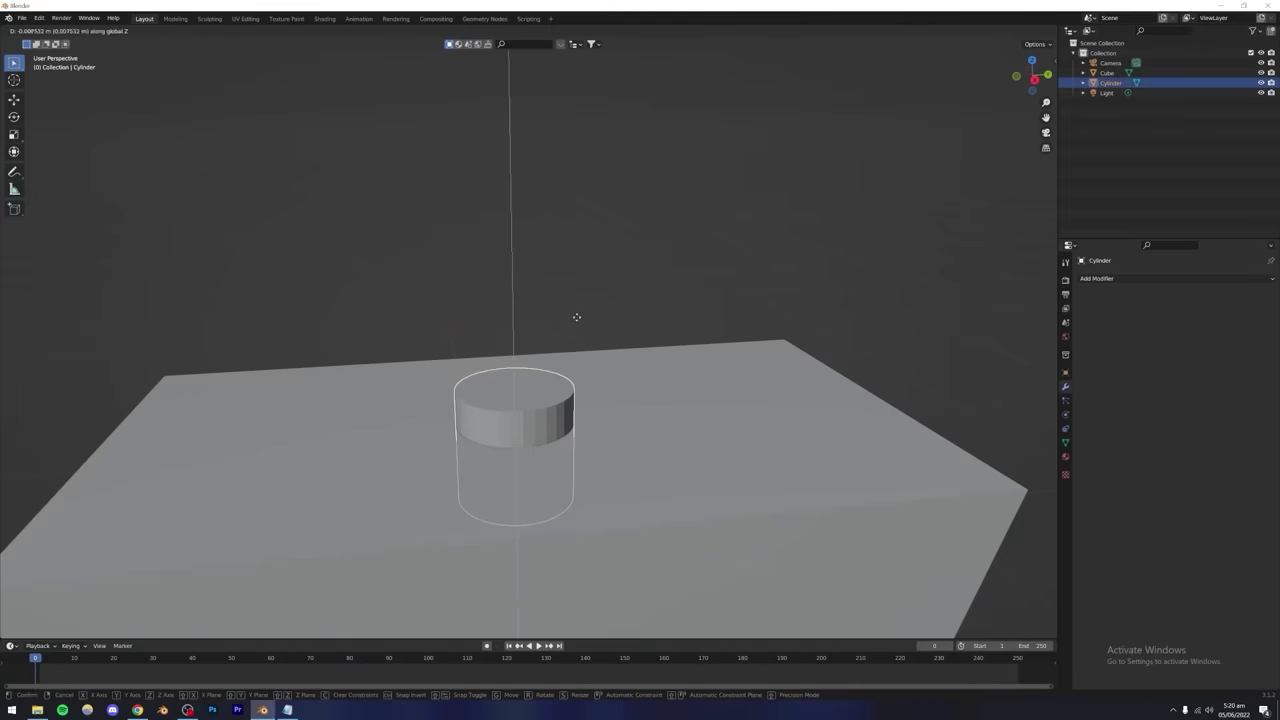
pyautogui.click(577, 324)
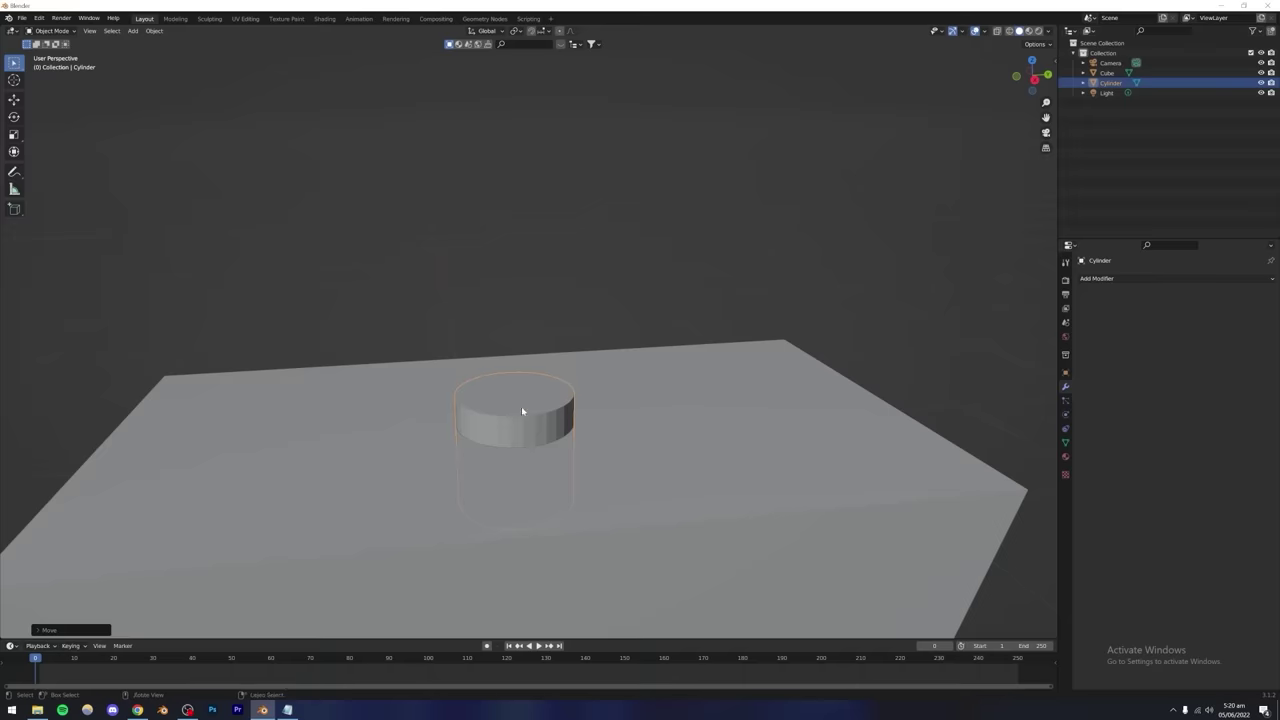
# Paste a copy of the neck cylinder, then delete the stray Cylinder.001 and reselect the neck.
pyautogui.hotkey('ctrl', 'c')
pyautogui.hotkey('ctrl', 'v')
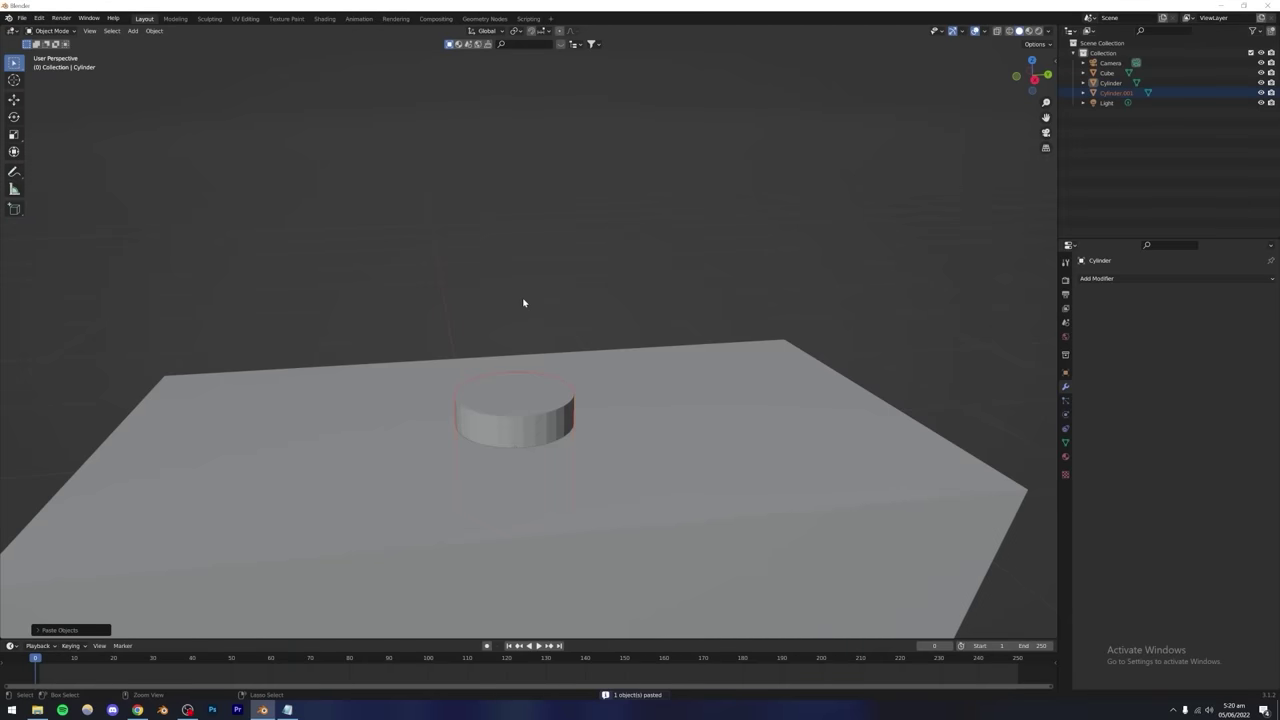
pyautogui.press('g')
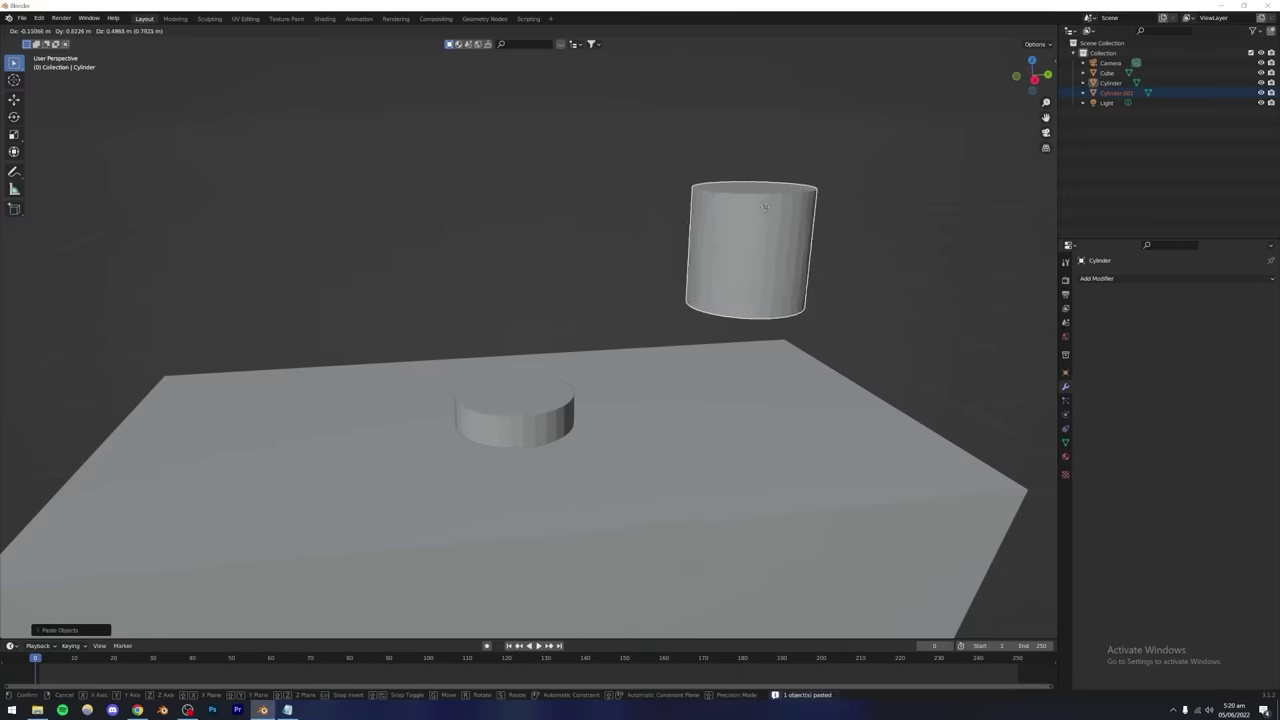
pyautogui.rightClick(766, 209)
pyautogui.click(1117, 93)
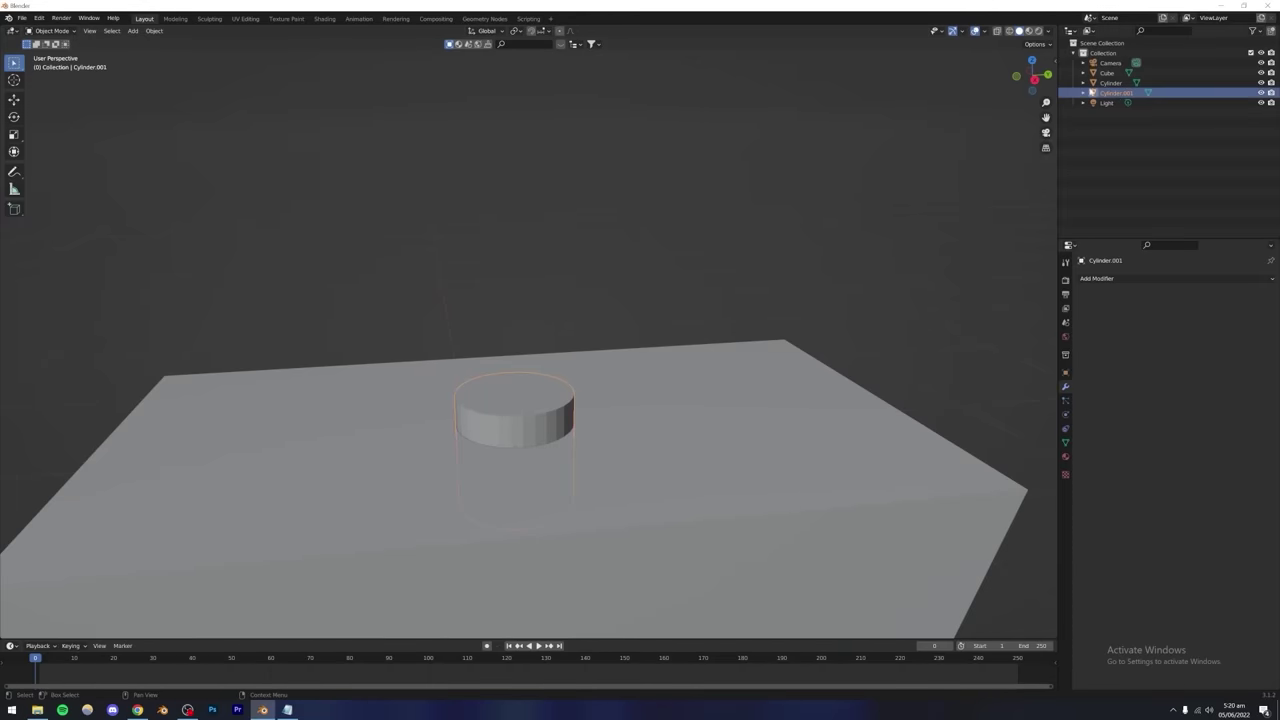
pyautogui.press('x')
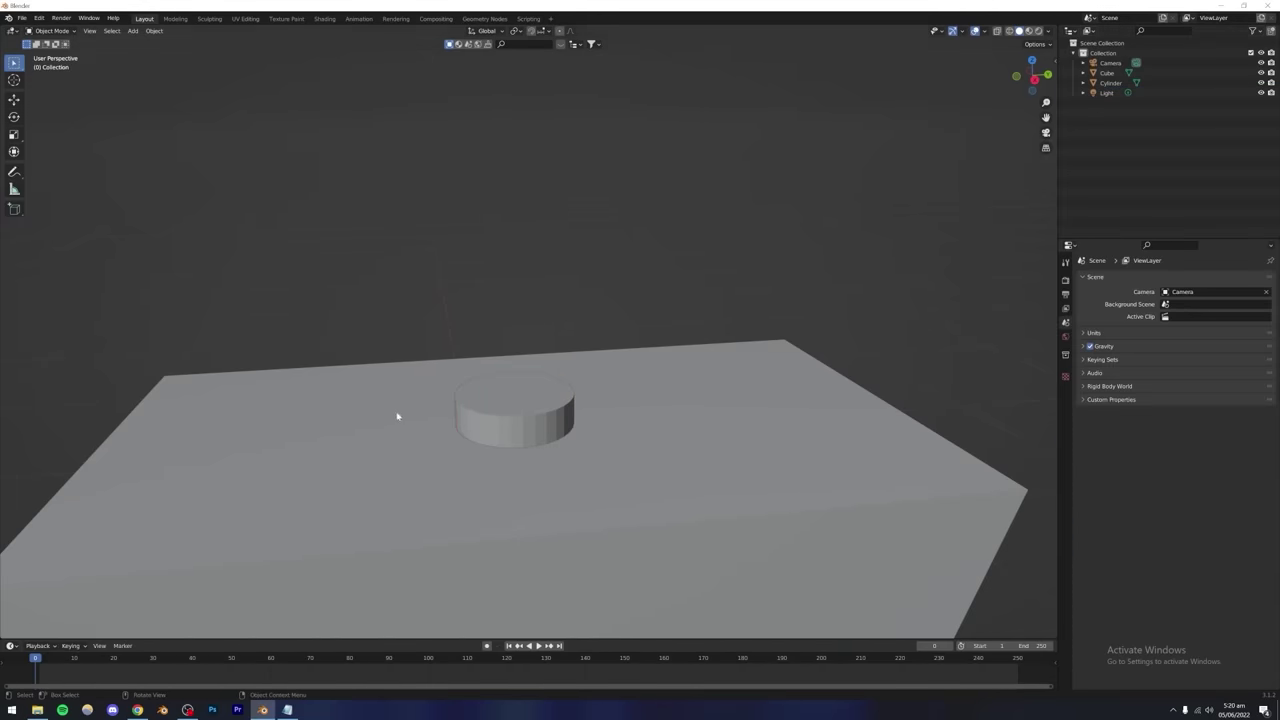
pyautogui.click(496, 426)
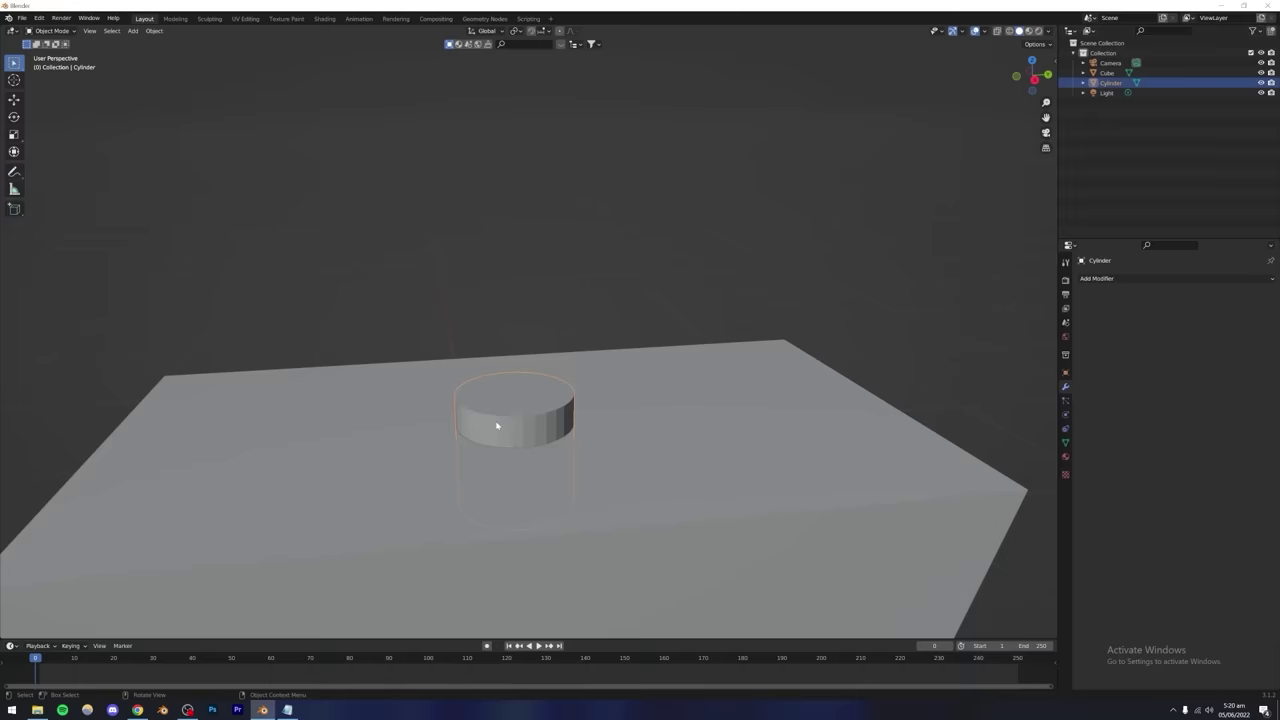
# Duplicate the neck cylinder, shrink the copy and raise it onto the lower cylinder.
pyautogui.hotkey('shift', 'd')
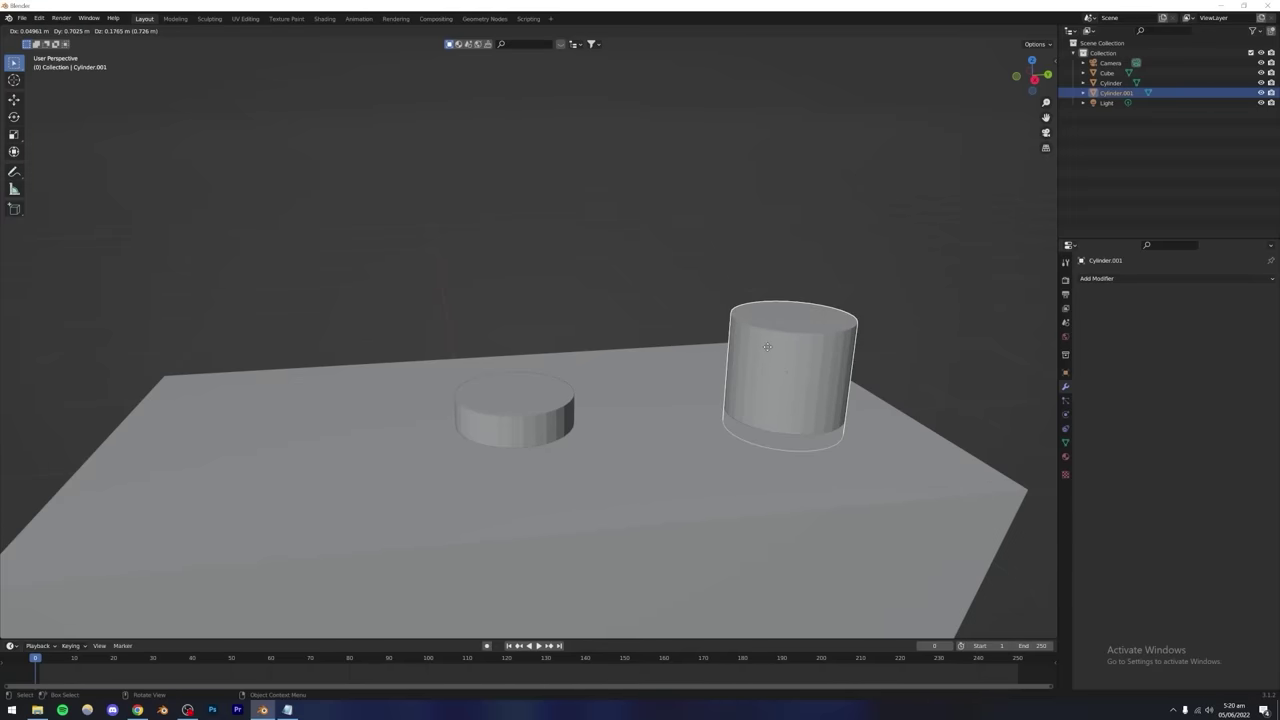
pyautogui.press('z')
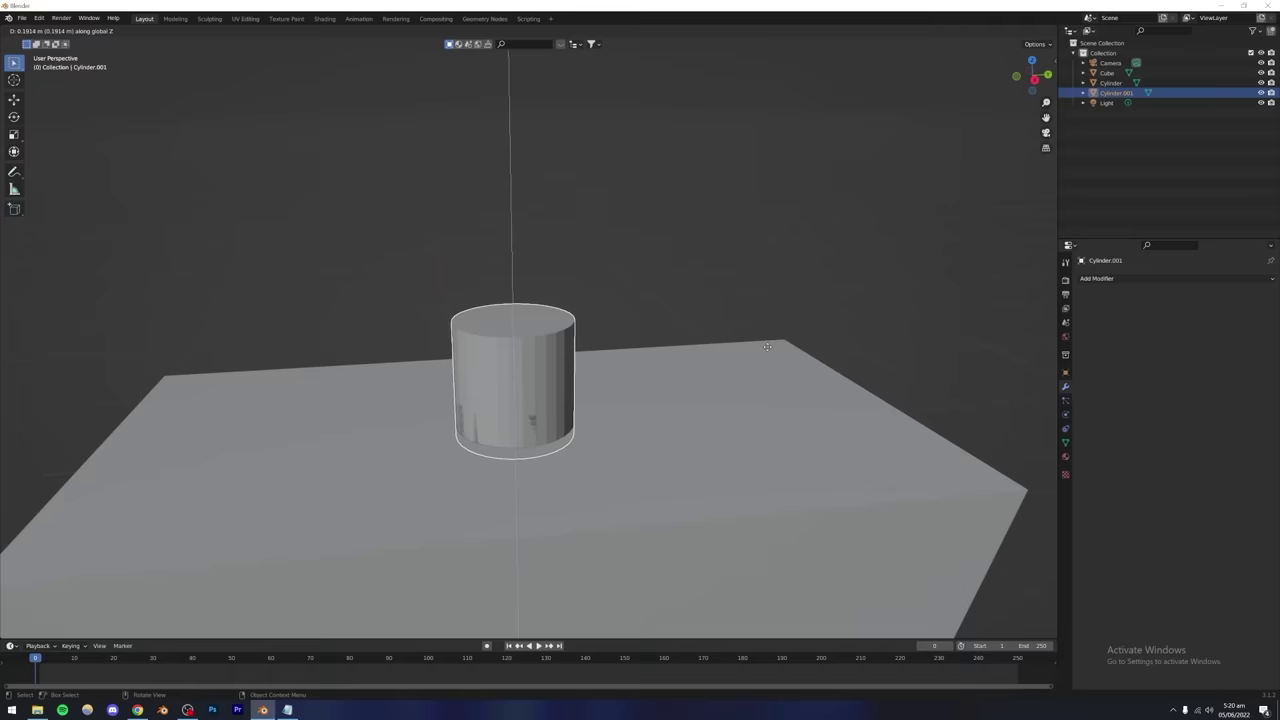
pyautogui.click(556, 386)
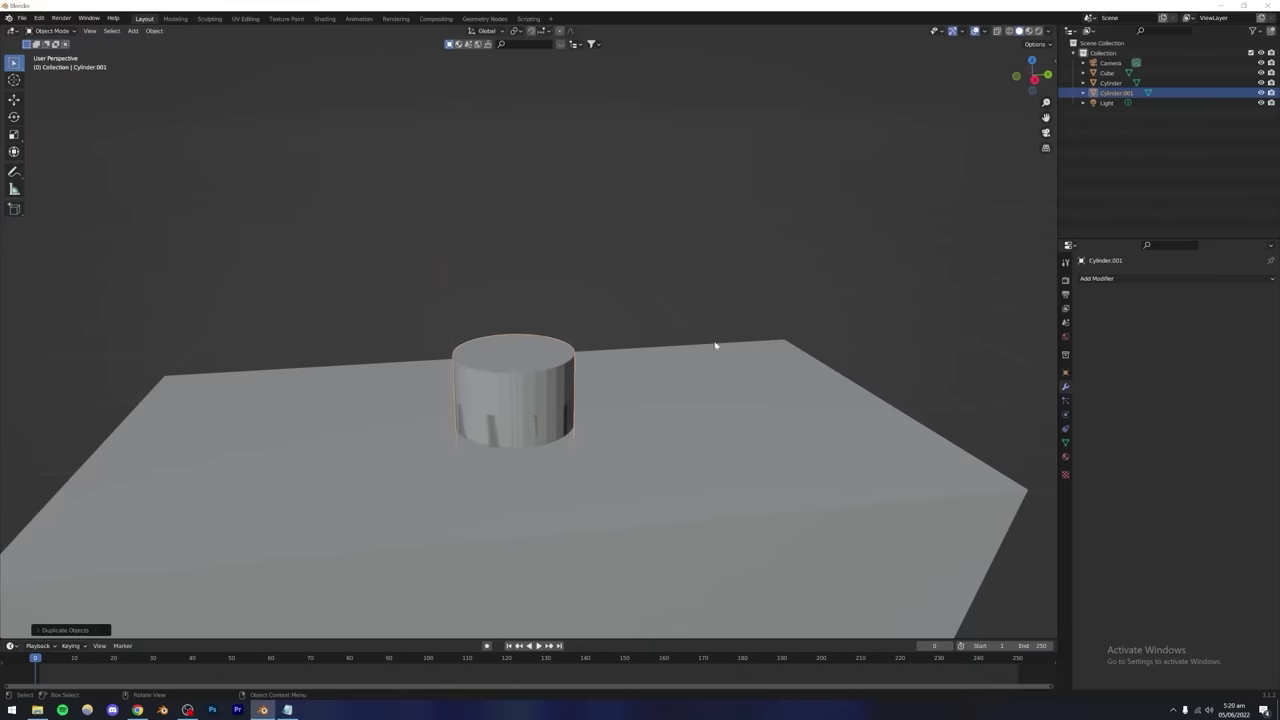
pyautogui.press('s')
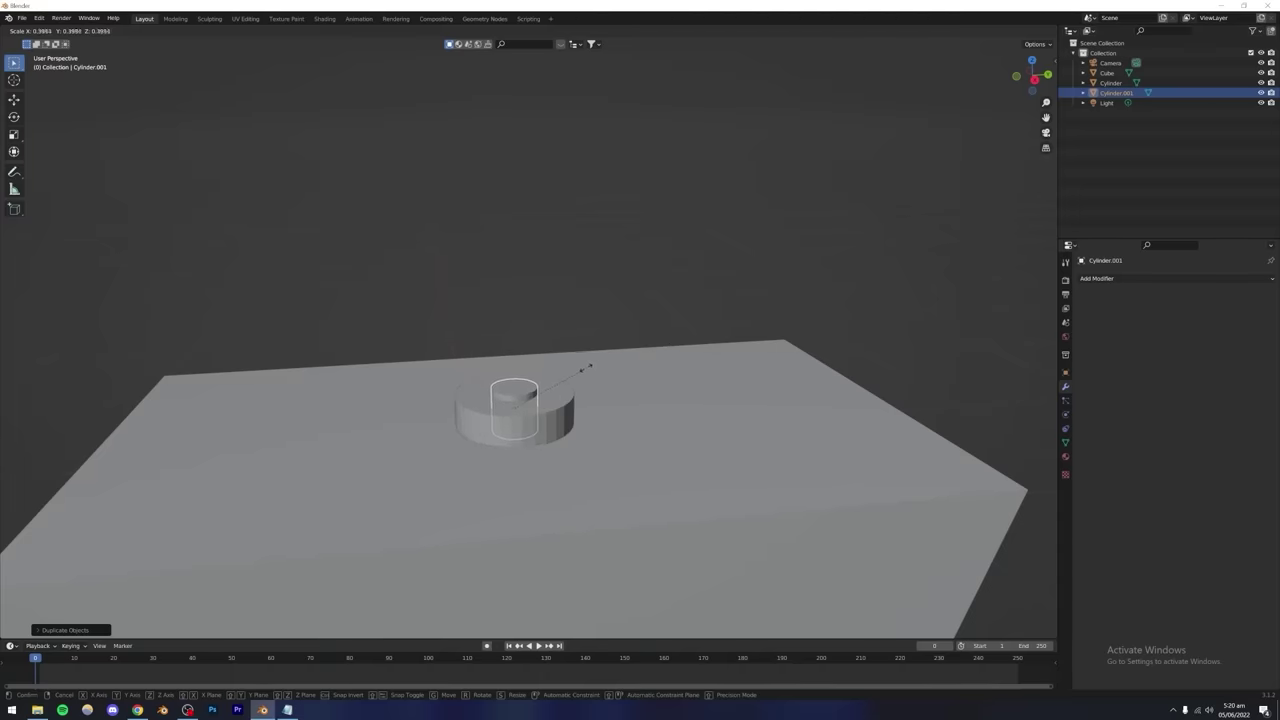
pyautogui.click(582, 367)
pyautogui.press('g')
pyautogui.press('z')
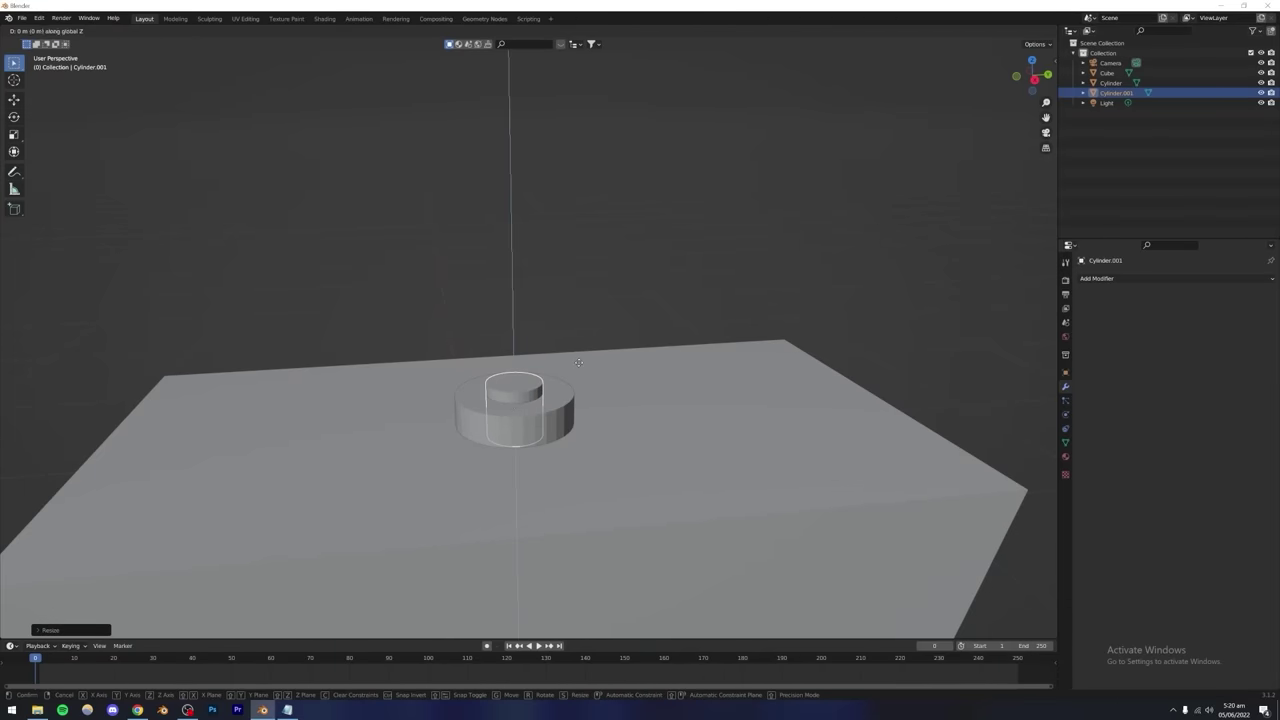
pyautogui.click(574, 345)
# Adjust the small top cylinder's height after checking it from a low side view.
pyautogui.click(584, 293)
pyautogui.moveTo(584, 293); pyautogui.dragTo(547, 369, button='middle')
pyautogui.scroll(-3, 547, 369)
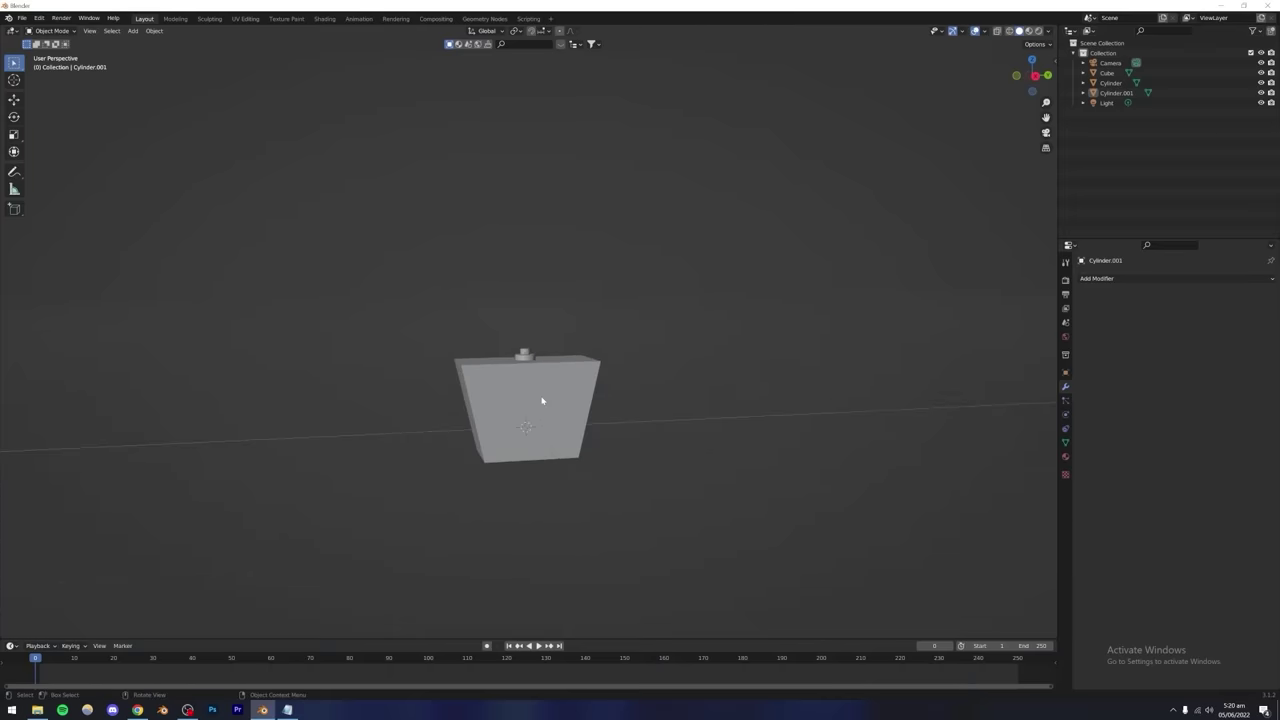
pyautogui.scroll(4, 543, 400)
pyautogui.moveTo(537, 413); pyautogui.dragTo(530, 418, button='middle')
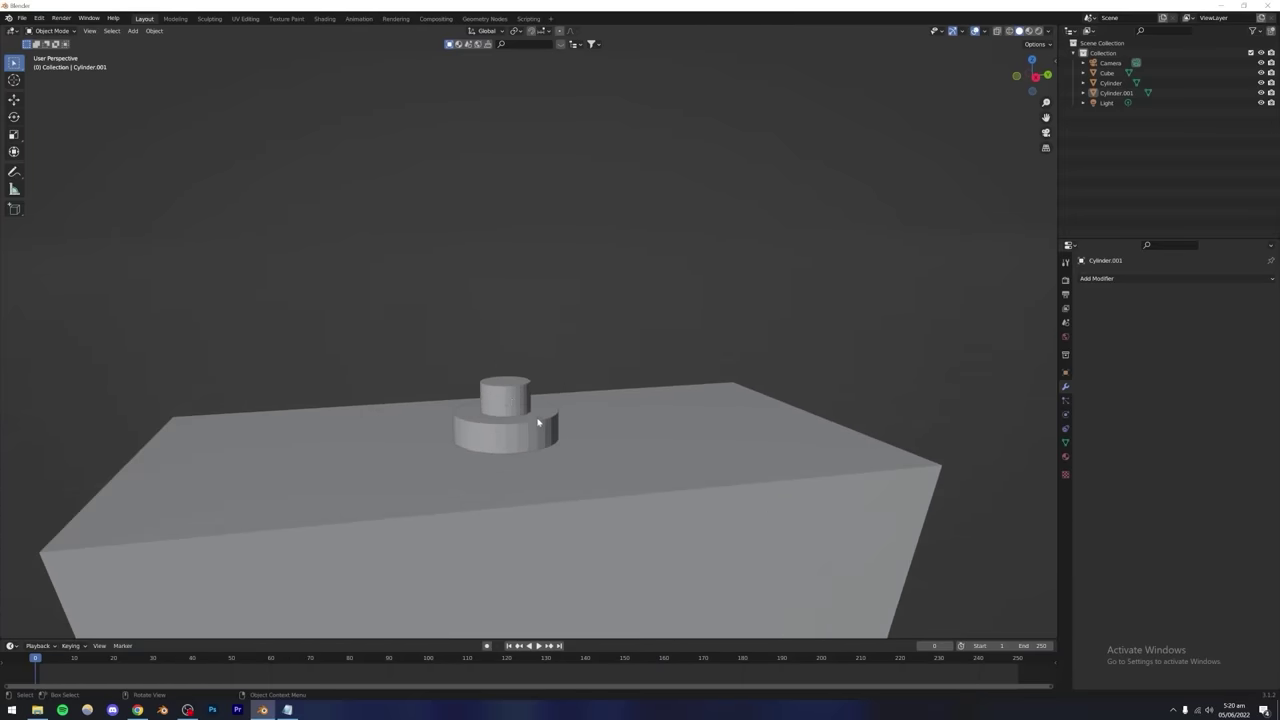
pyautogui.click(515, 399)
pyautogui.press('g')
pyautogui.press('z')
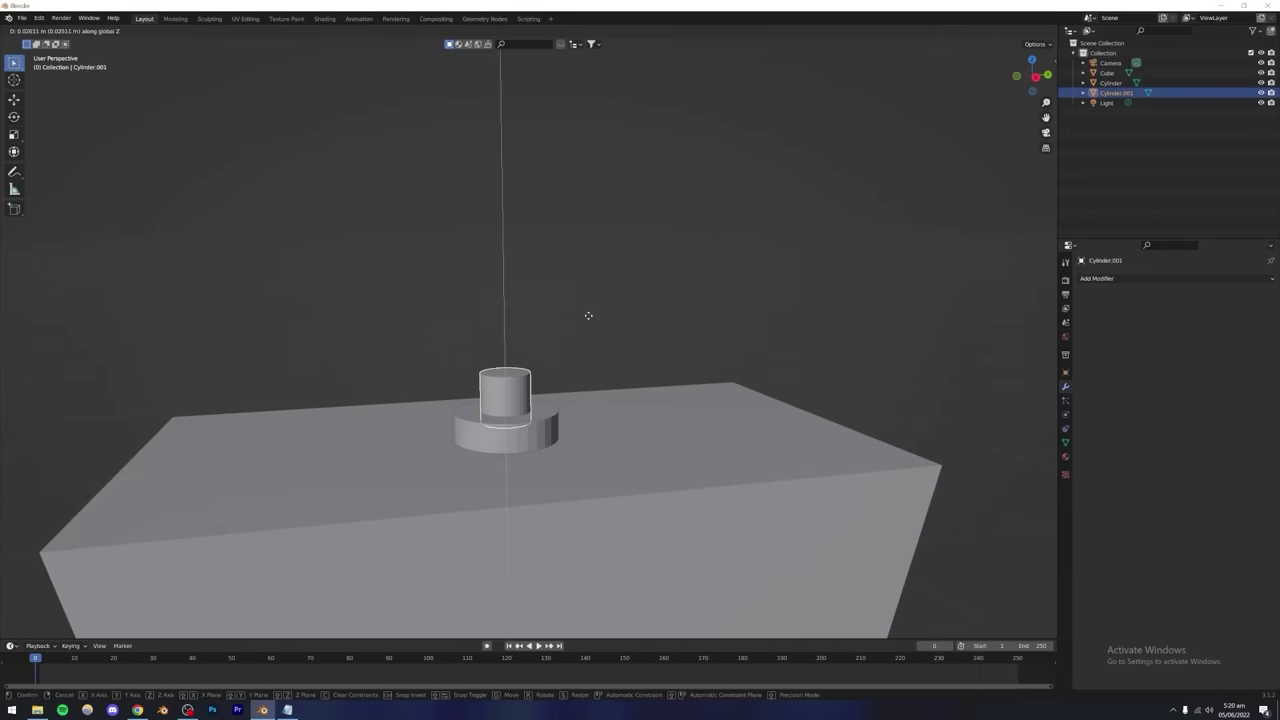
pyautogui.click(588, 314)
# View the bottle from the front and select the bottle body.
pyautogui.click(558, 383)
pyautogui.scroll(-5, 552, 409)
pyautogui.moveTo(559, 383); pyautogui.dragTo(517, 434, button='middle')
pyautogui.scroll(6, 533, 422)
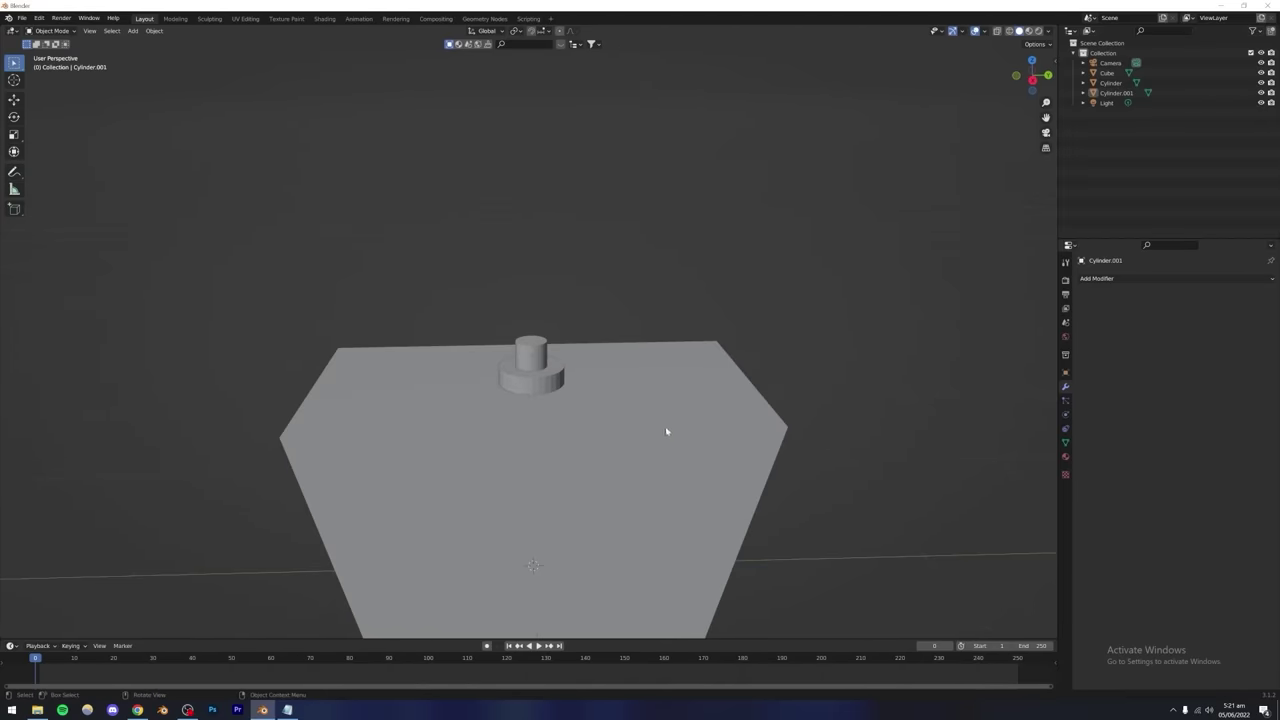
pyautogui.scroll(-4, 557, 437)
pyautogui.click(540, 429)
# Scale the bottle body down and move it slightly up along Z.
pyautogui.press('s')
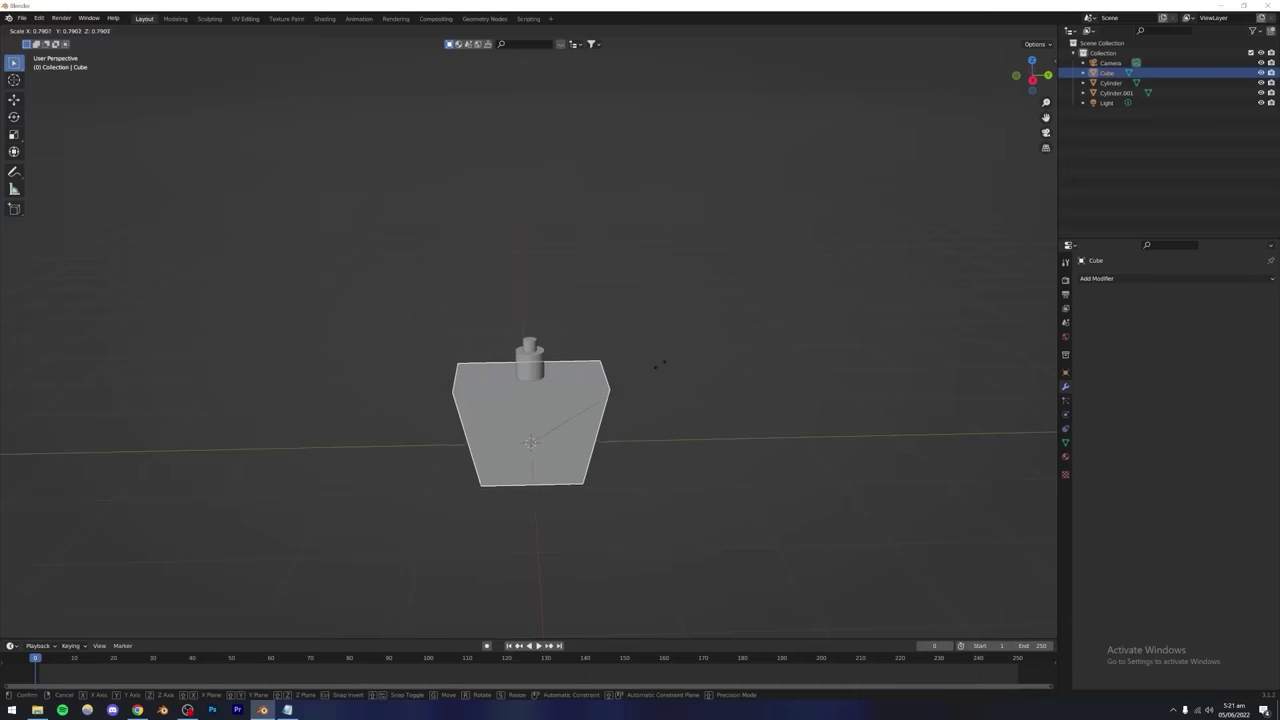
pyautogui.click(613, 367)
pyautogui.press('g')
pyautogui.press('z')
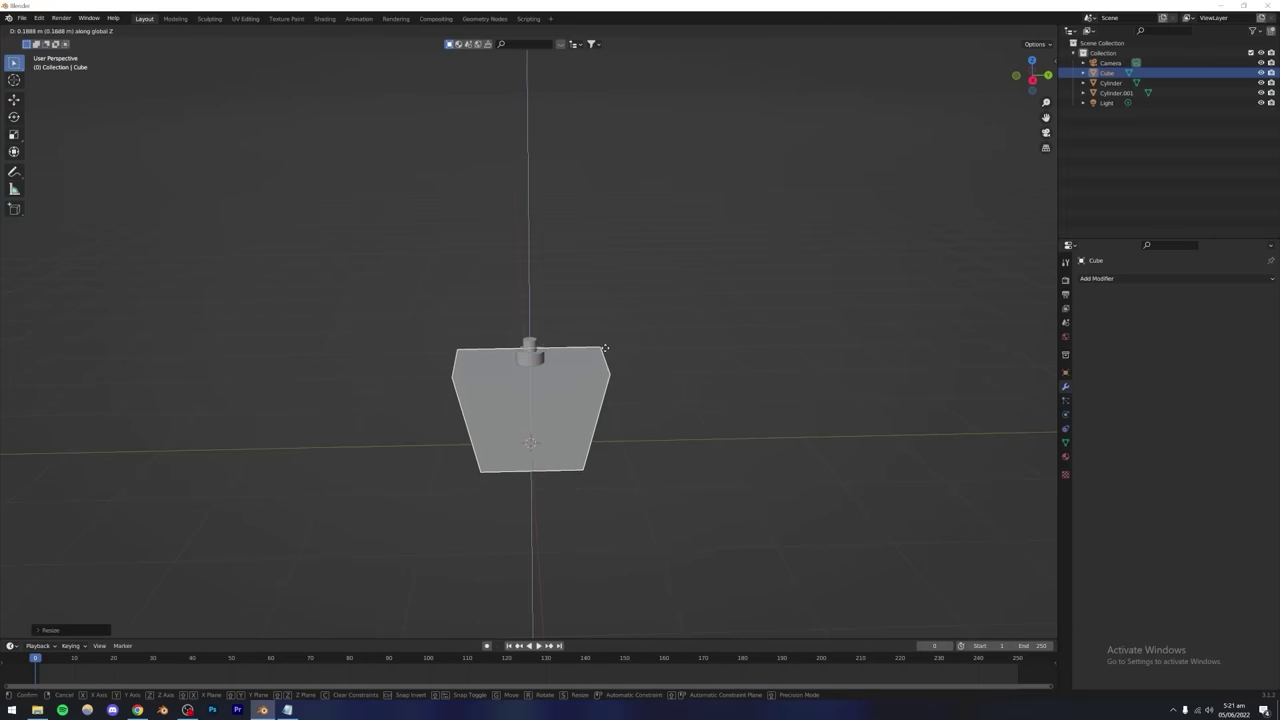
pyautogui.click(604, 348)
# Check from a low frontal view that both neck cylinders sit on the body's top.
pyautogui.hotkey('alt', 'a')
pyautogui.moveTo(589, 360); pyautogui.dragTo(514, 431, button='middle')
pyautogui.scroll(3, 544, 378)
pyautogui.scroll(-3, 510, 427)
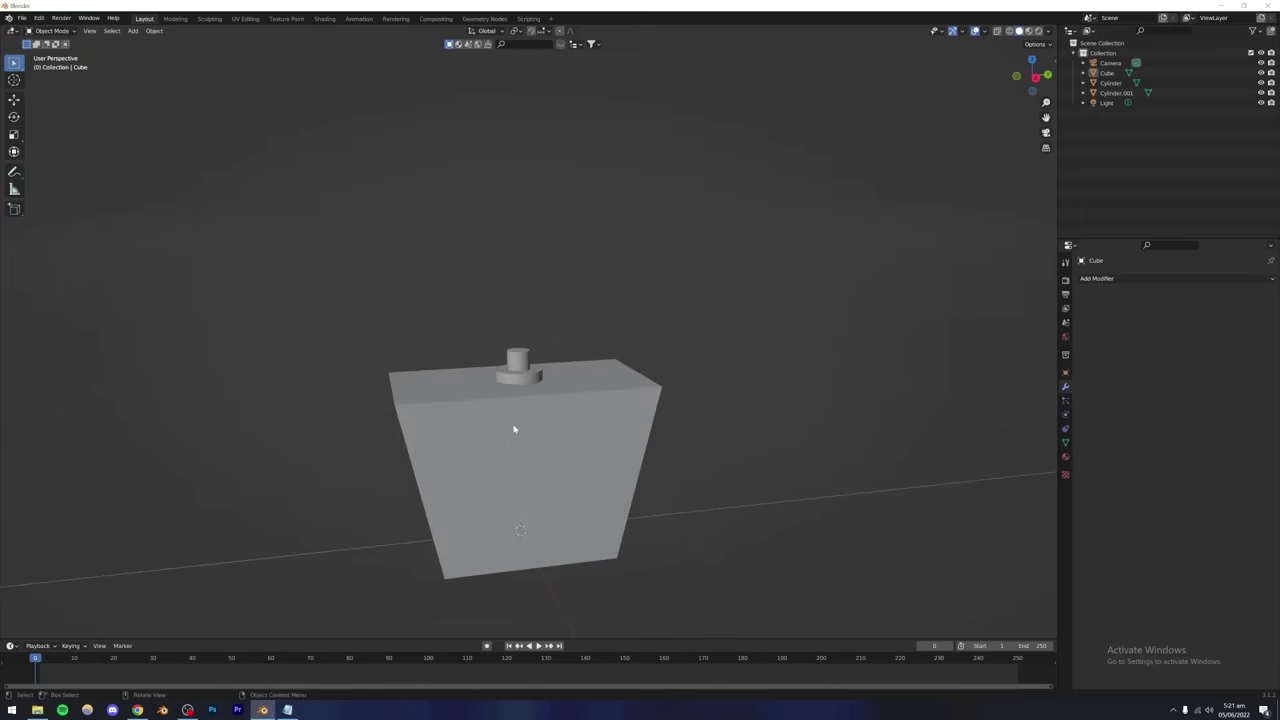
pyautogui.scroll(4, 509, 397)
pyautogui.click(496, 392)
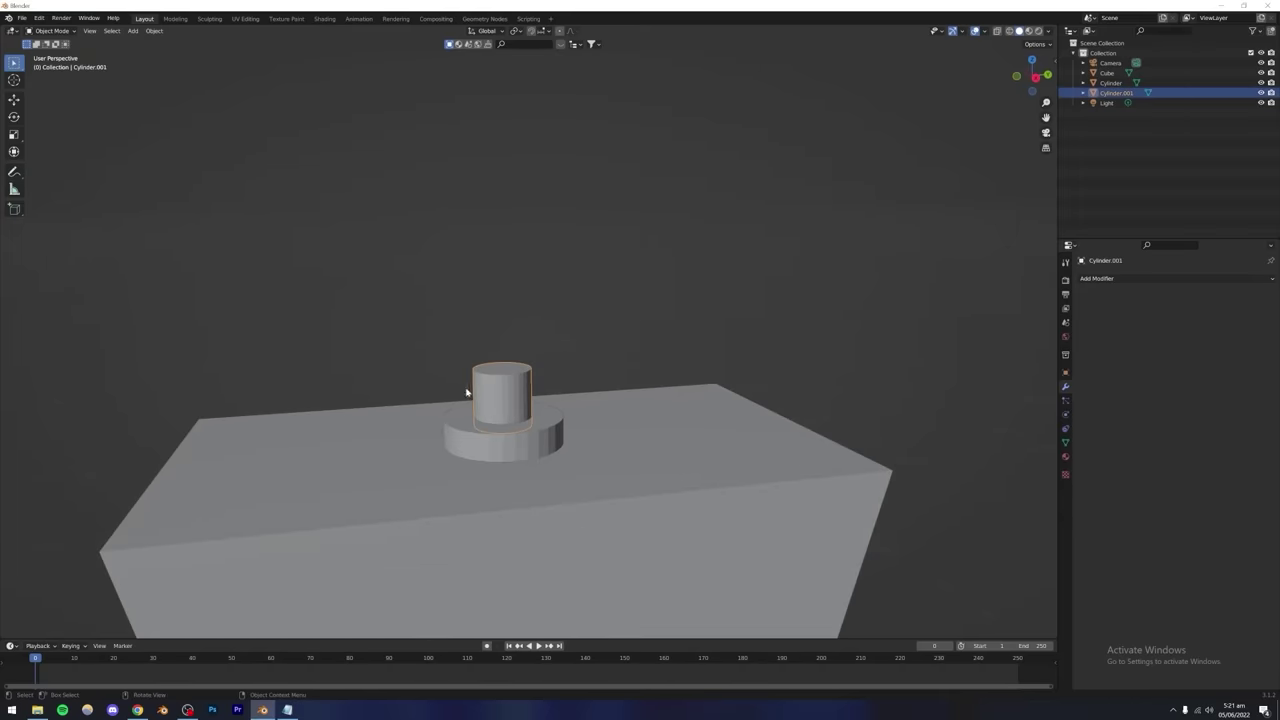
pyautogui.click(423, 333)
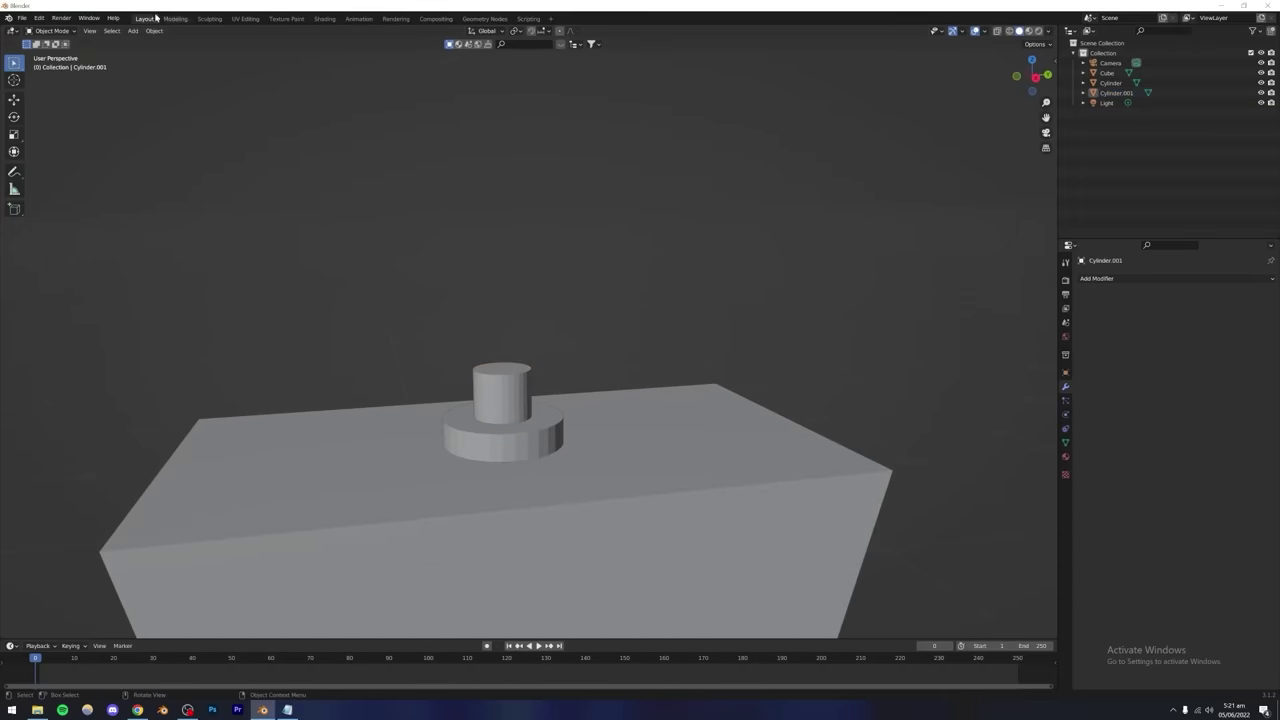
# Duplicate the lower cylinder, enlarge the copy to about 1.27 and raise it over the neck.
pyautogui.click(503, 405)
pyautogui.hotkey('shift', 'd')
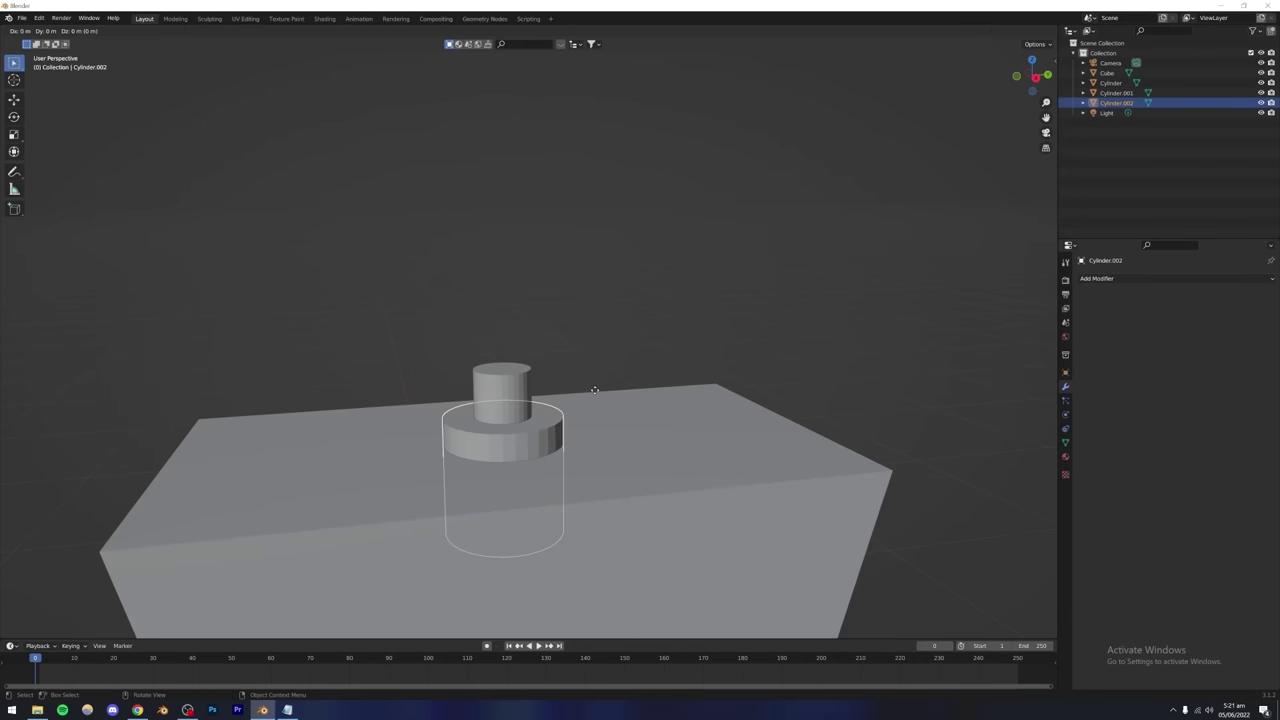
pyautogui.press('z')
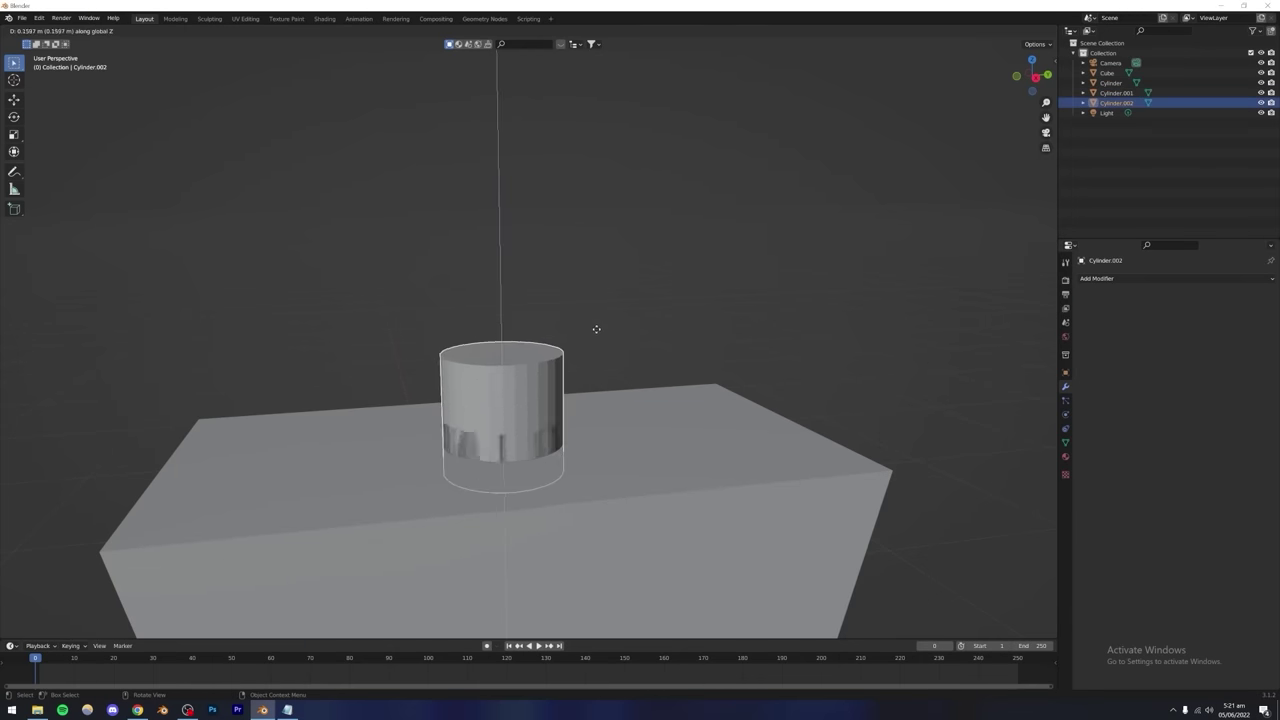
pyautogui.click(596, 330)
pyautogui.press('s')
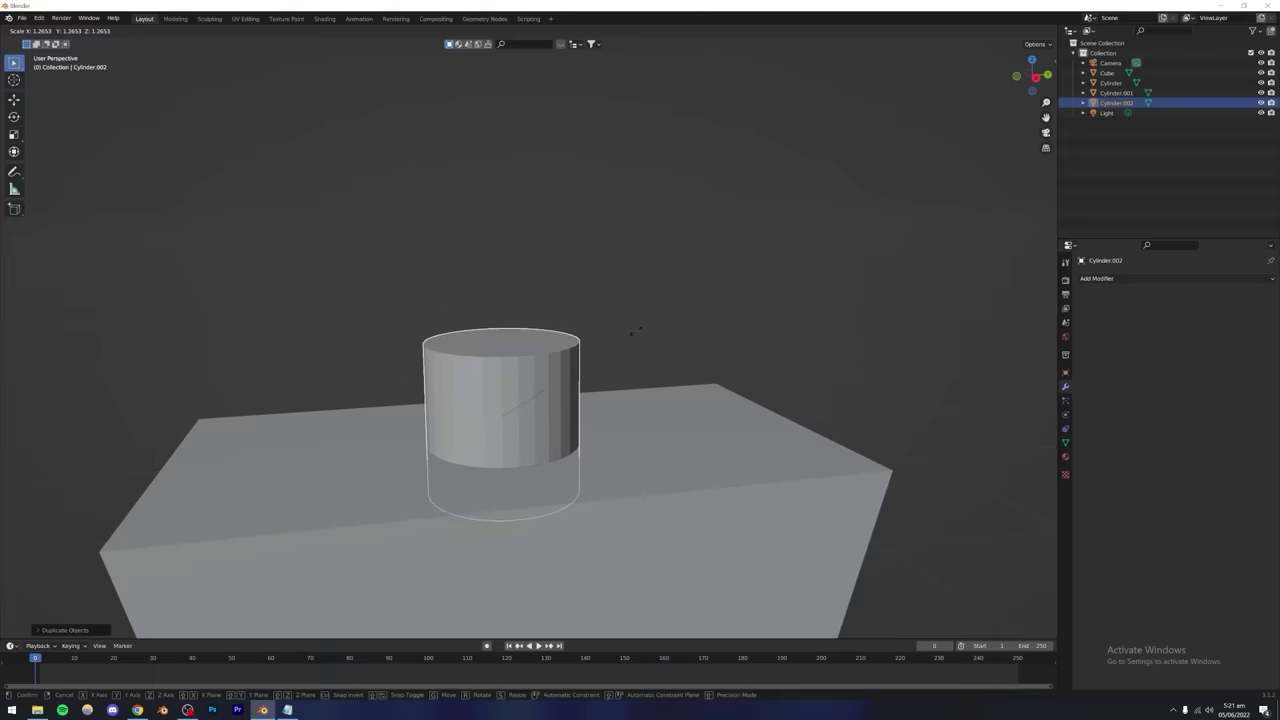
pyautogui.click(622, 308)
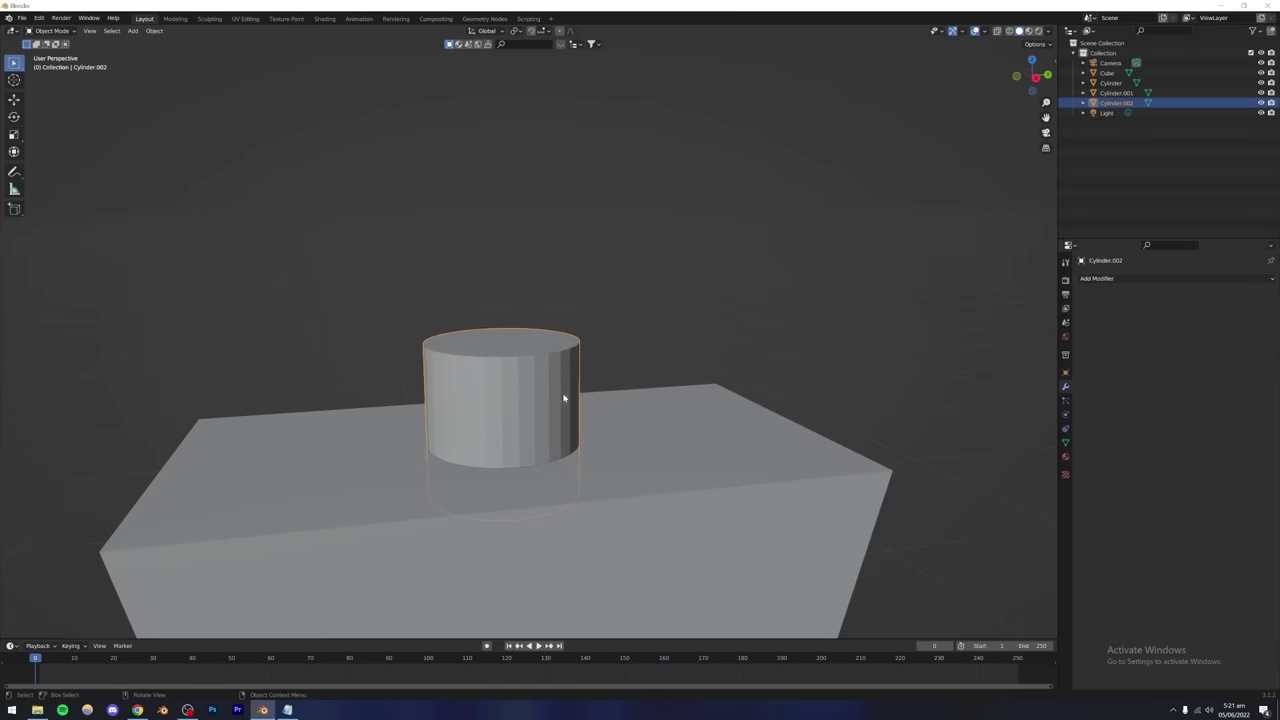
pyautogui.press('g')
pyautogui.press('z')
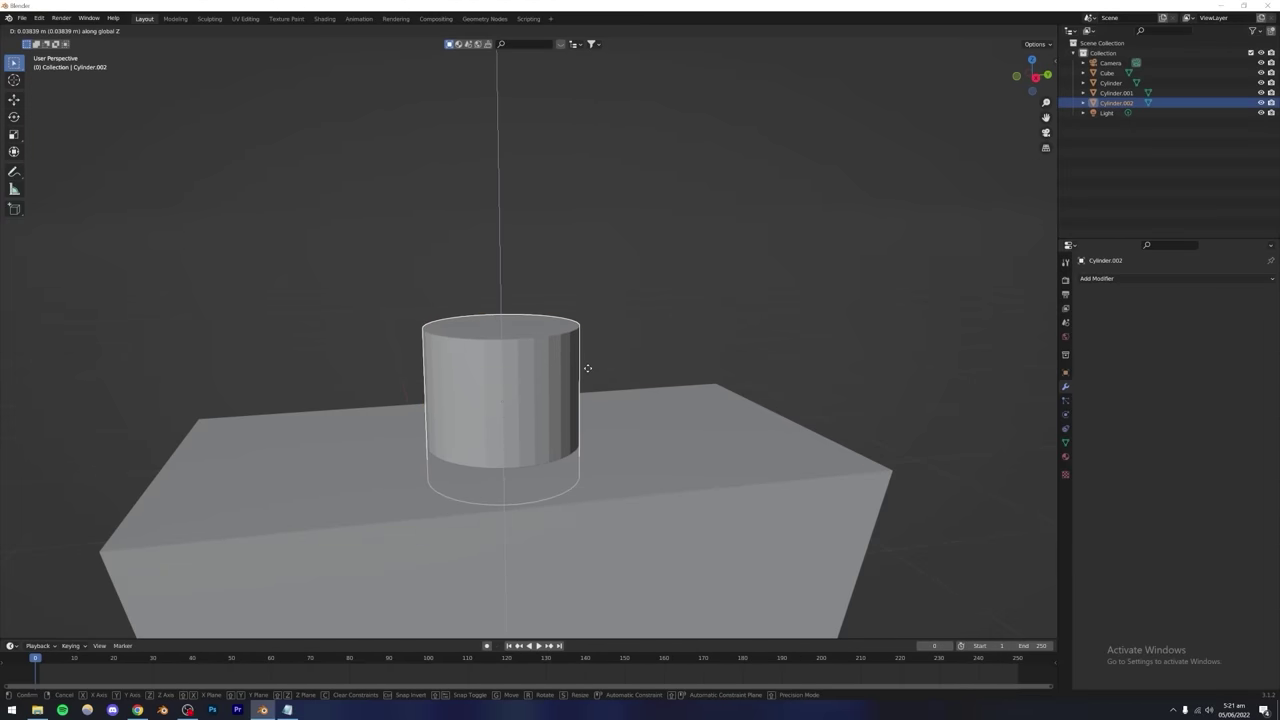
pyautogui.click(587, 366)
# Hide and unhide the large cylinder to check the neck underneath it.
pyautogui.click(644, 271)
pyautogui.scroll(-5, 522, 422)
pyautogui.moveTo(522, 422); pyautogui.dragTo(552, 435, button='middle')
pyautogui.scroll(4, 547, 433)
pyautogui.click(530, 410)
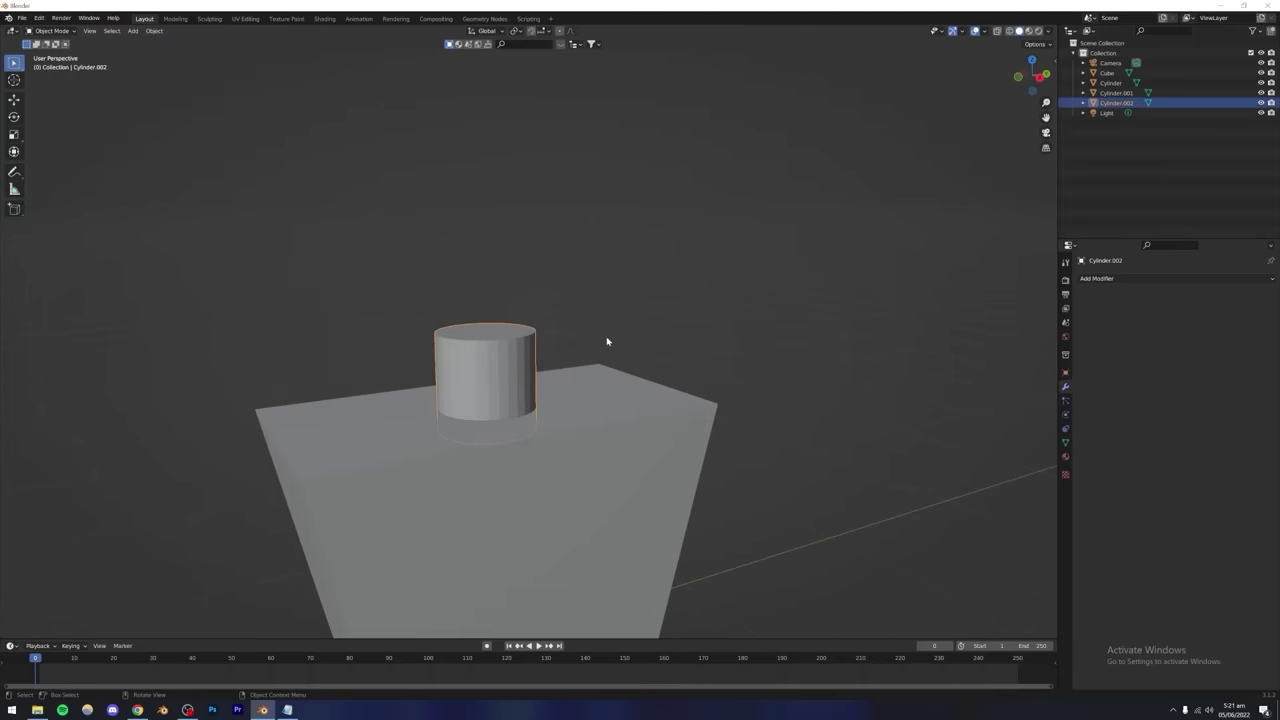
pyautogui.press('h')
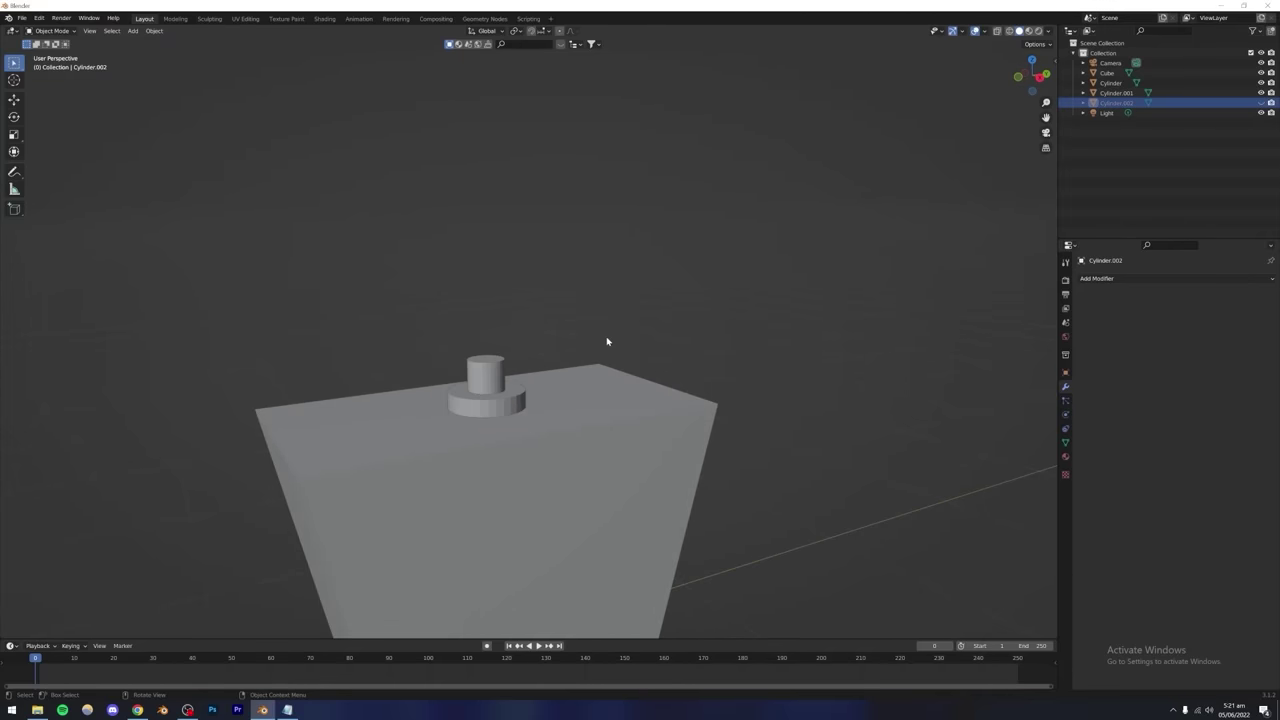
pyautogui.hotkey('alt', 'h')
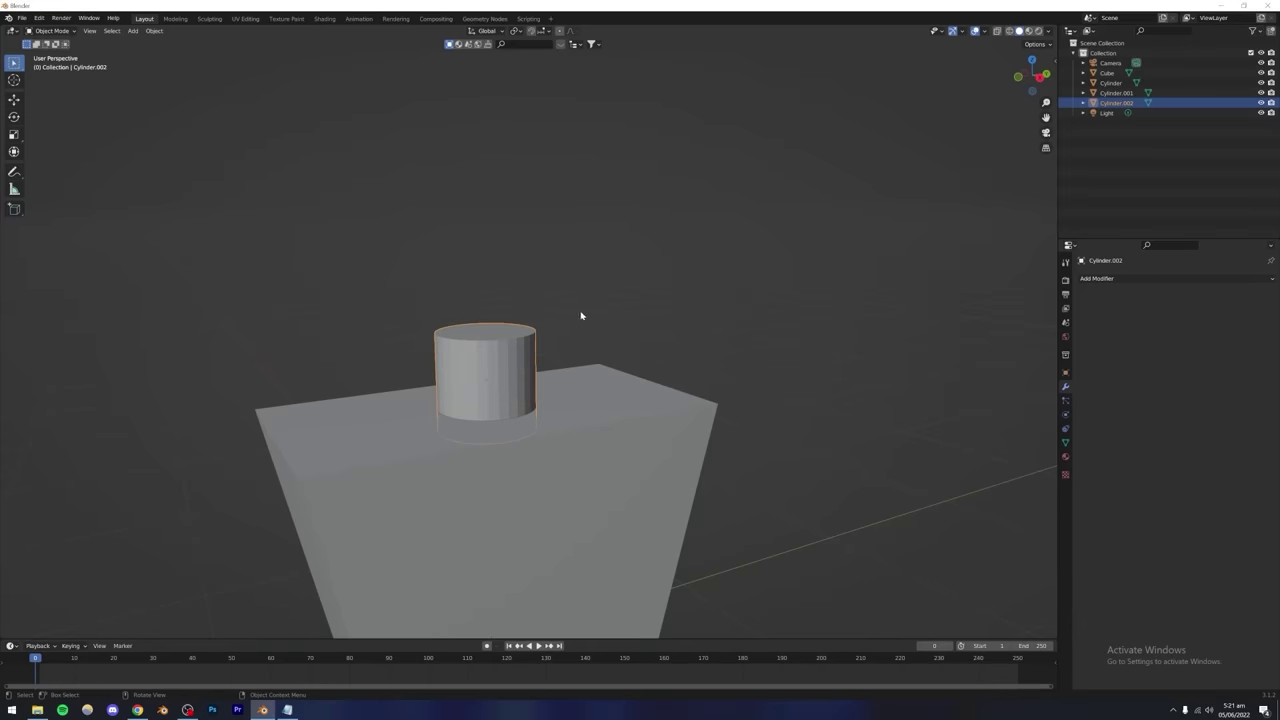
pyautogui.hotkey('alt', 'a')
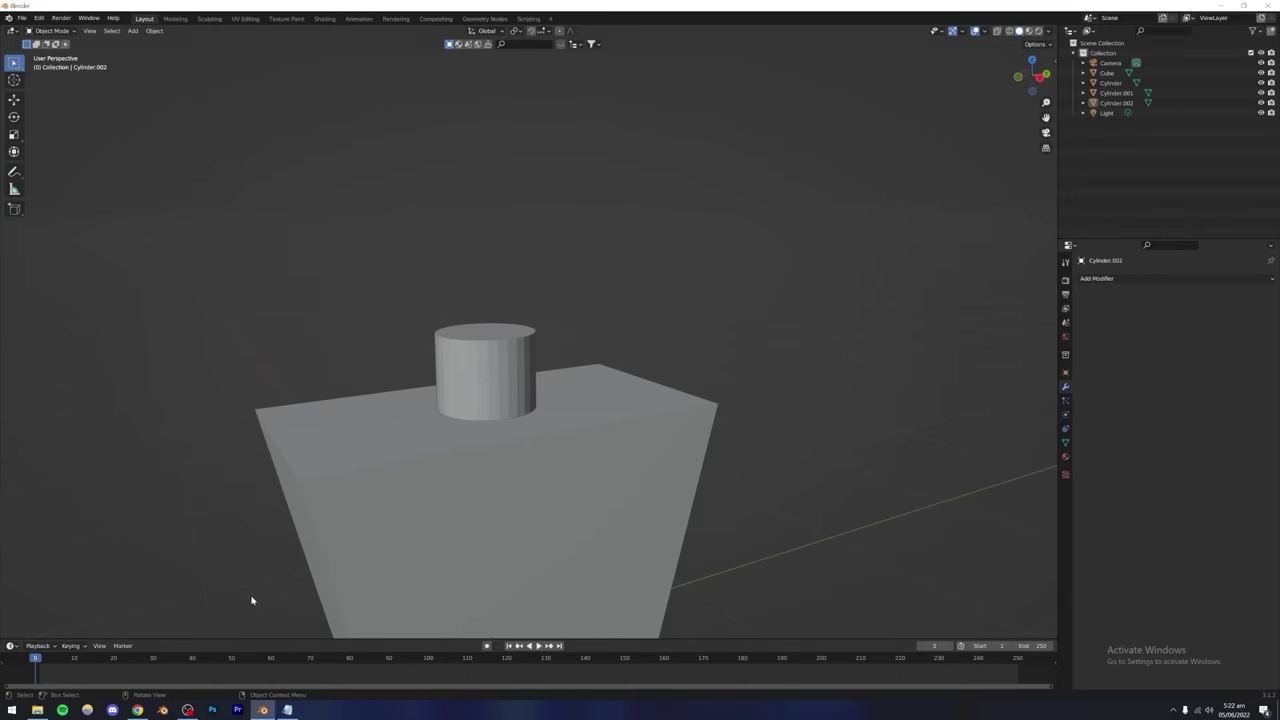
pyautogui.moveTo(429, 494); pyautogui.dragTo(456, 471, button='middle')
# Enter Edit Mode on the bottle body and select all its edges.
pyautogui.click(439, 481)
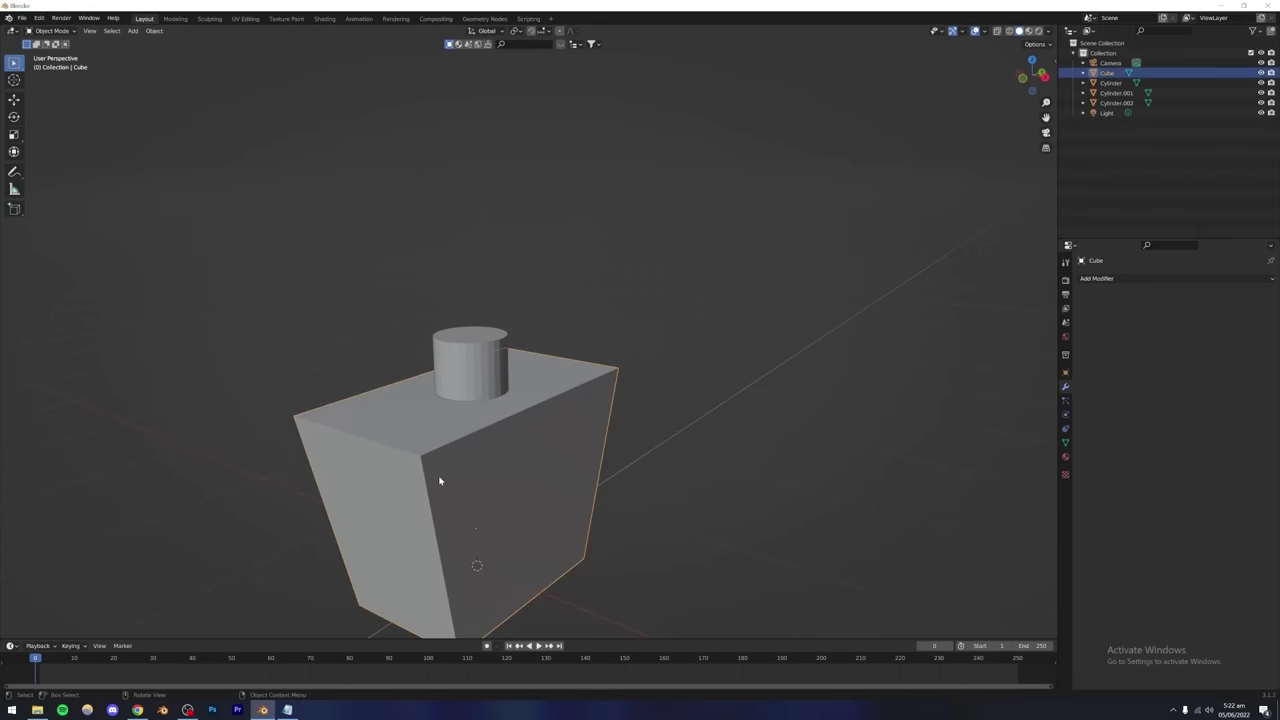
pyautogui.press('Tab')
pyautogui.moveTo(471, 480); pyautogui.dragTo(460, 480, button='middle')
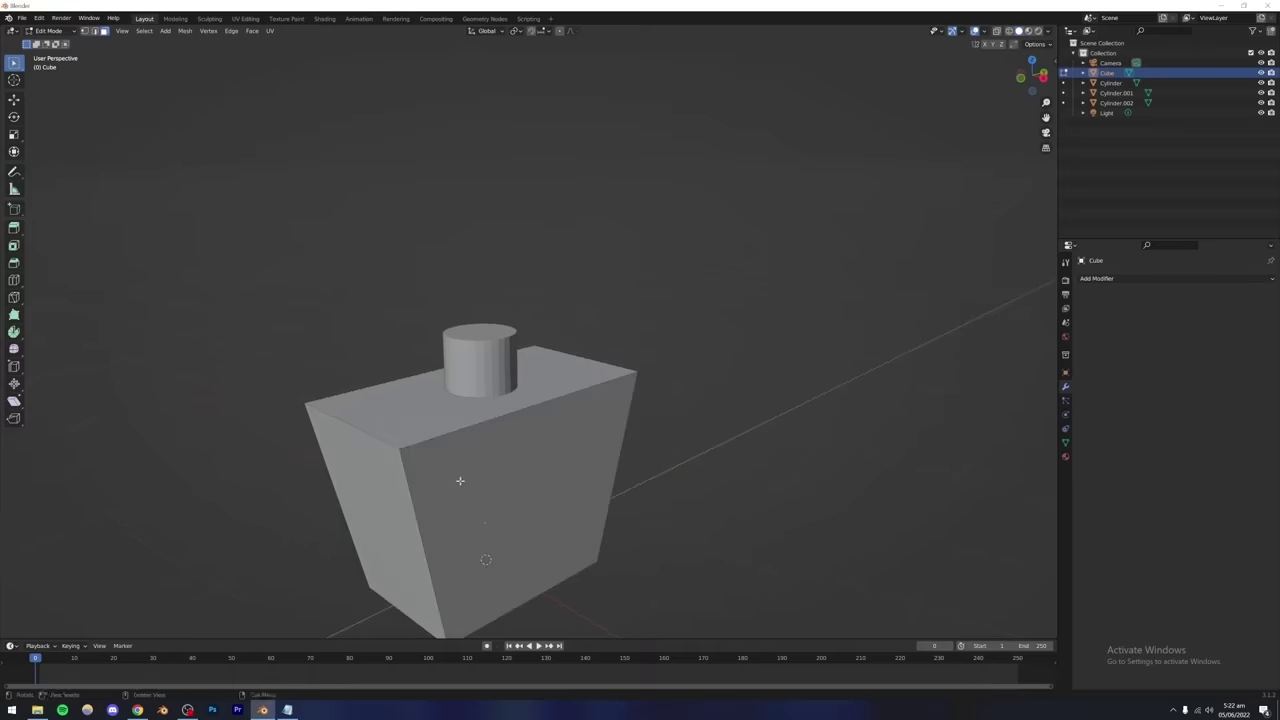
pyautogui.click(399, 458)
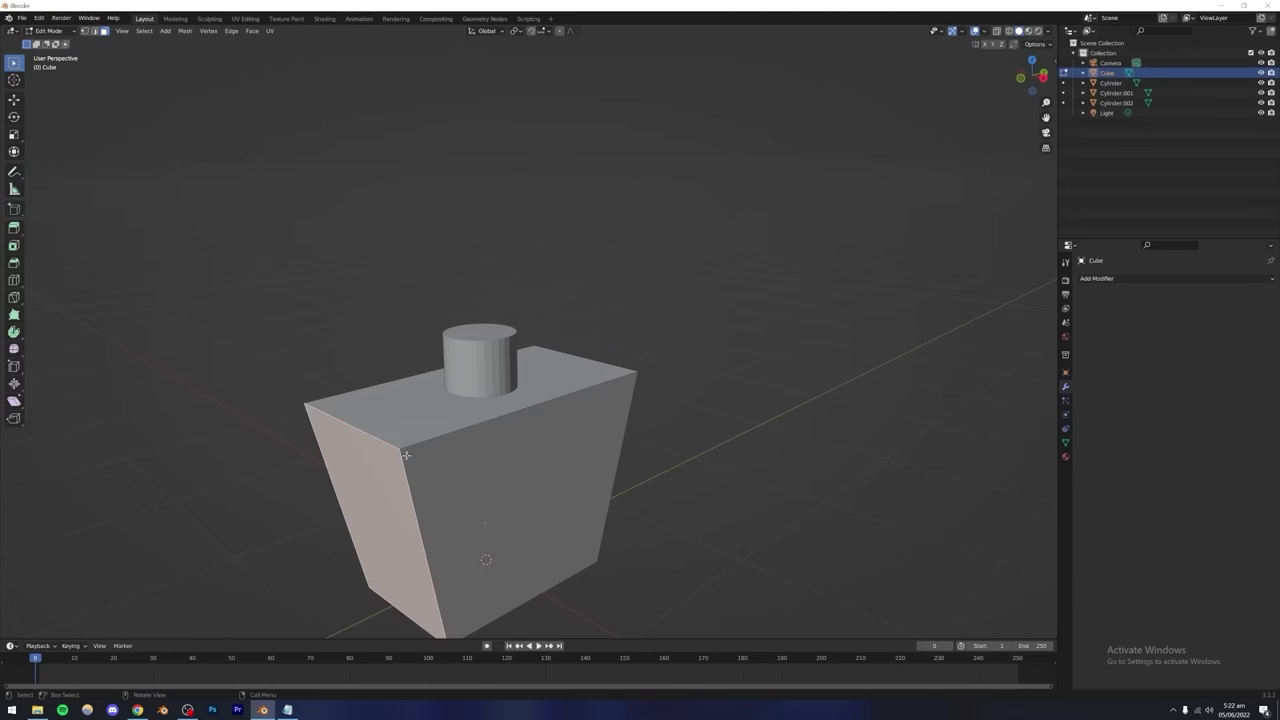
pyautogui.click(96, 32)
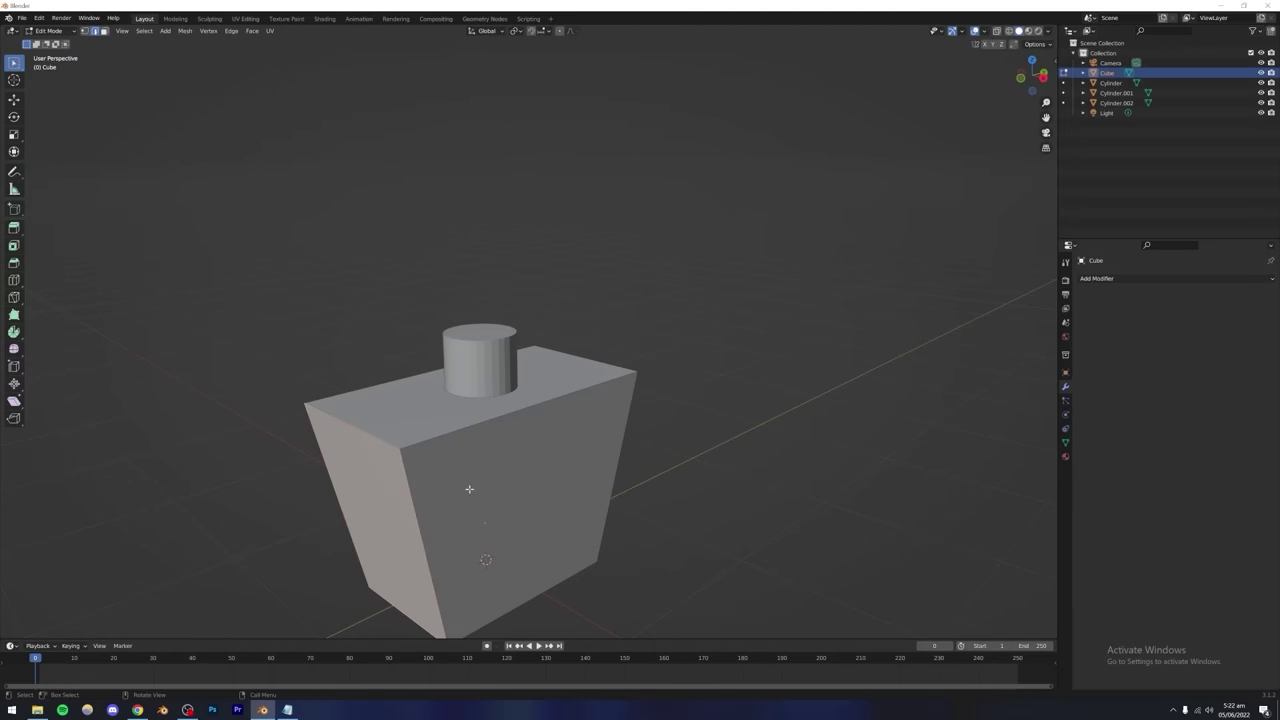
pyautogui.press('a')
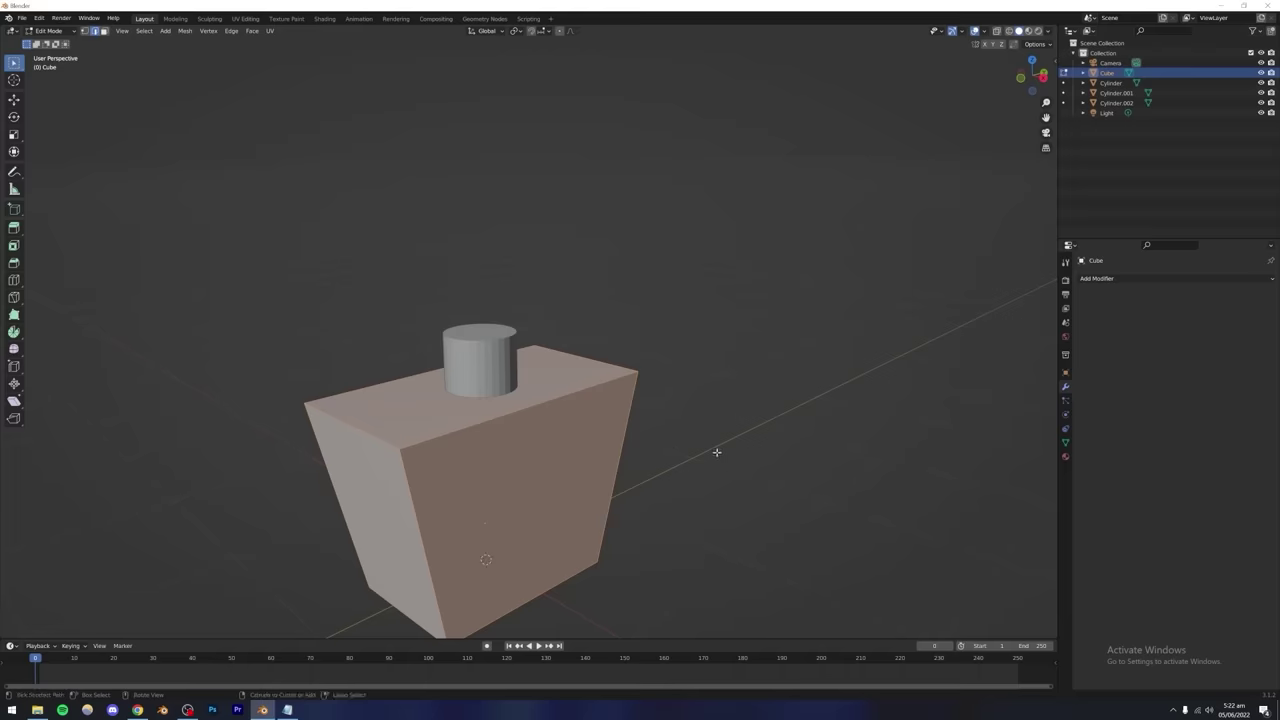
# Bevel all body edges with several segments and return to Object Mode.
pyautogui.hotkey('ctrl', 'b')
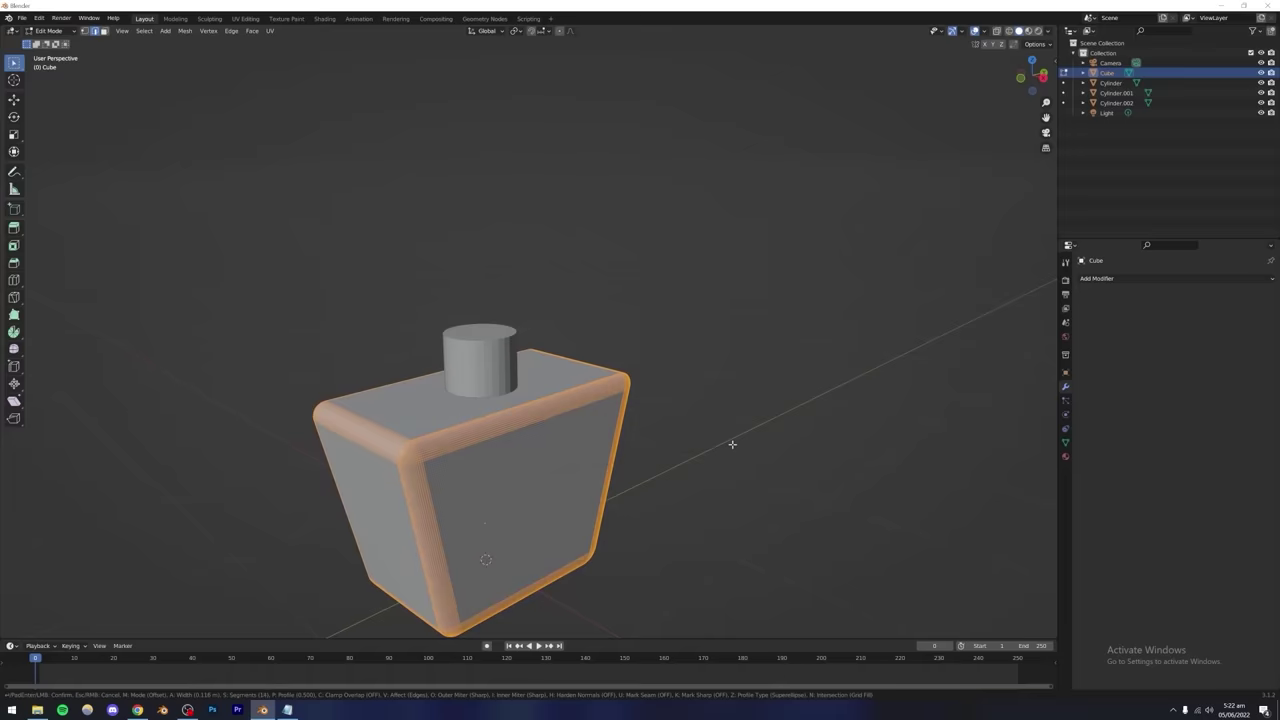
pyautogui.scroll(-9, 730, 440)
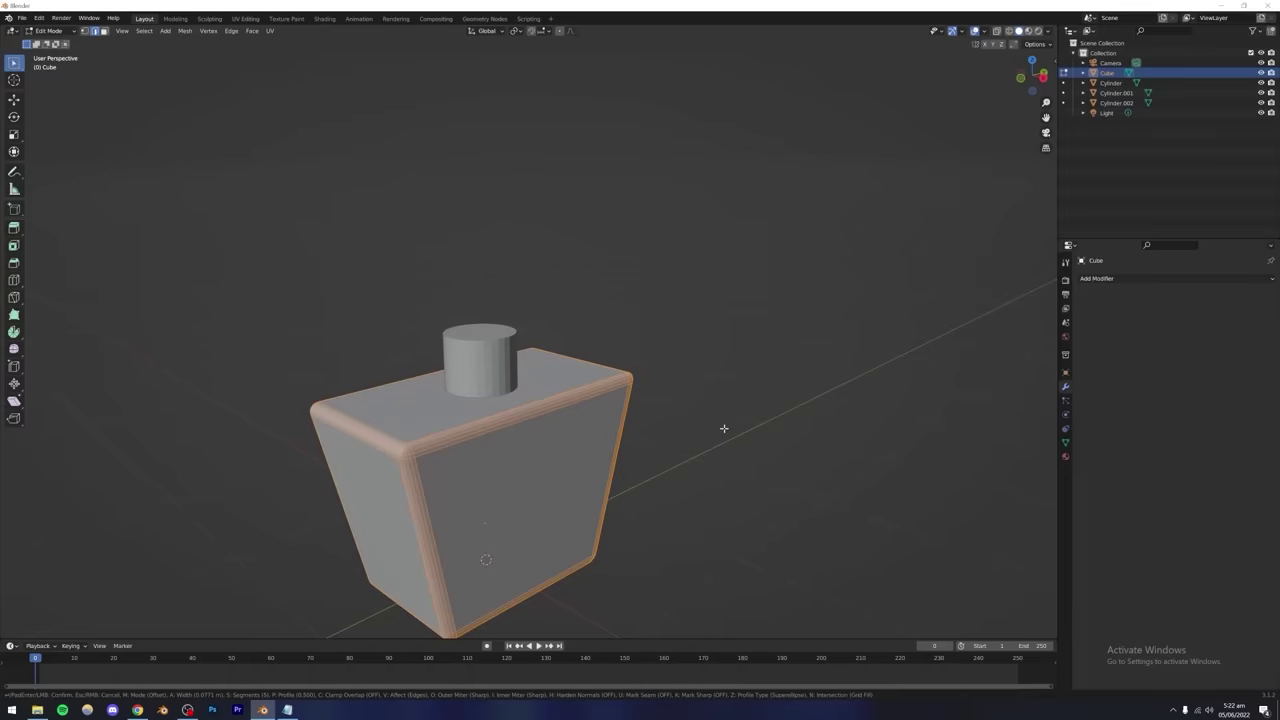
pyautogui.scroll(-2, 724, 428)
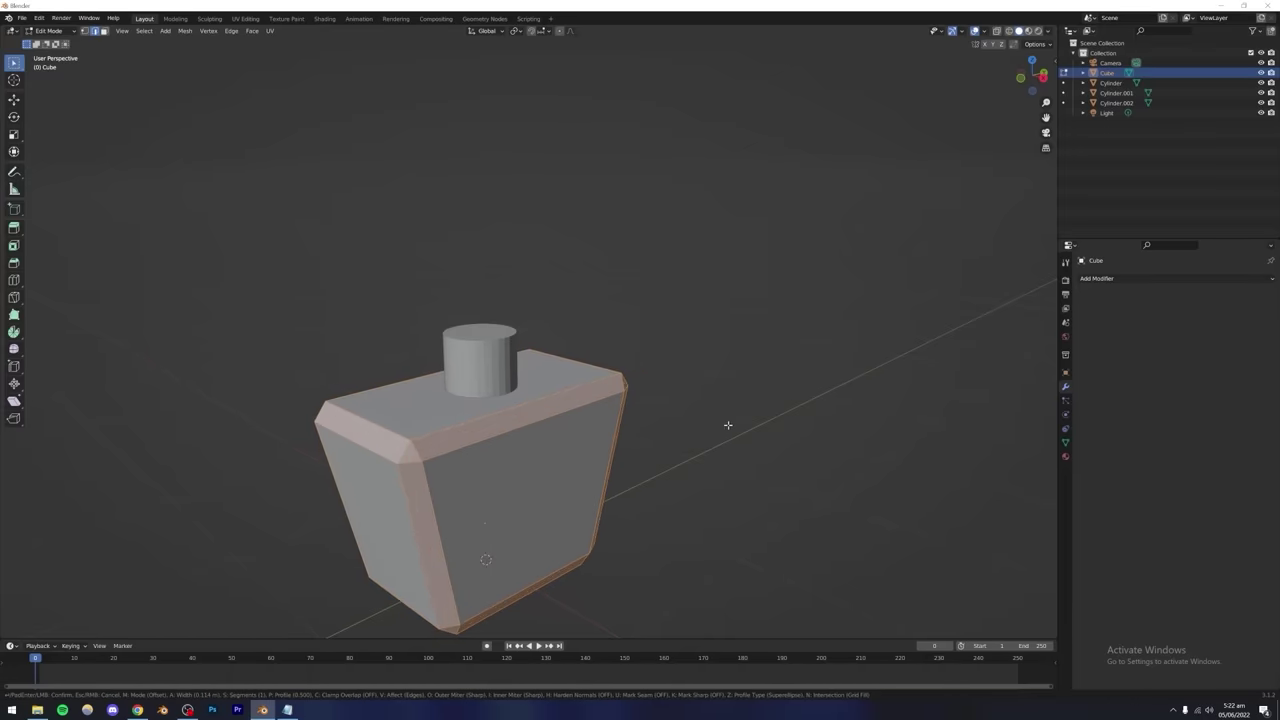
pyautogui.scroll(7, 726, 425)
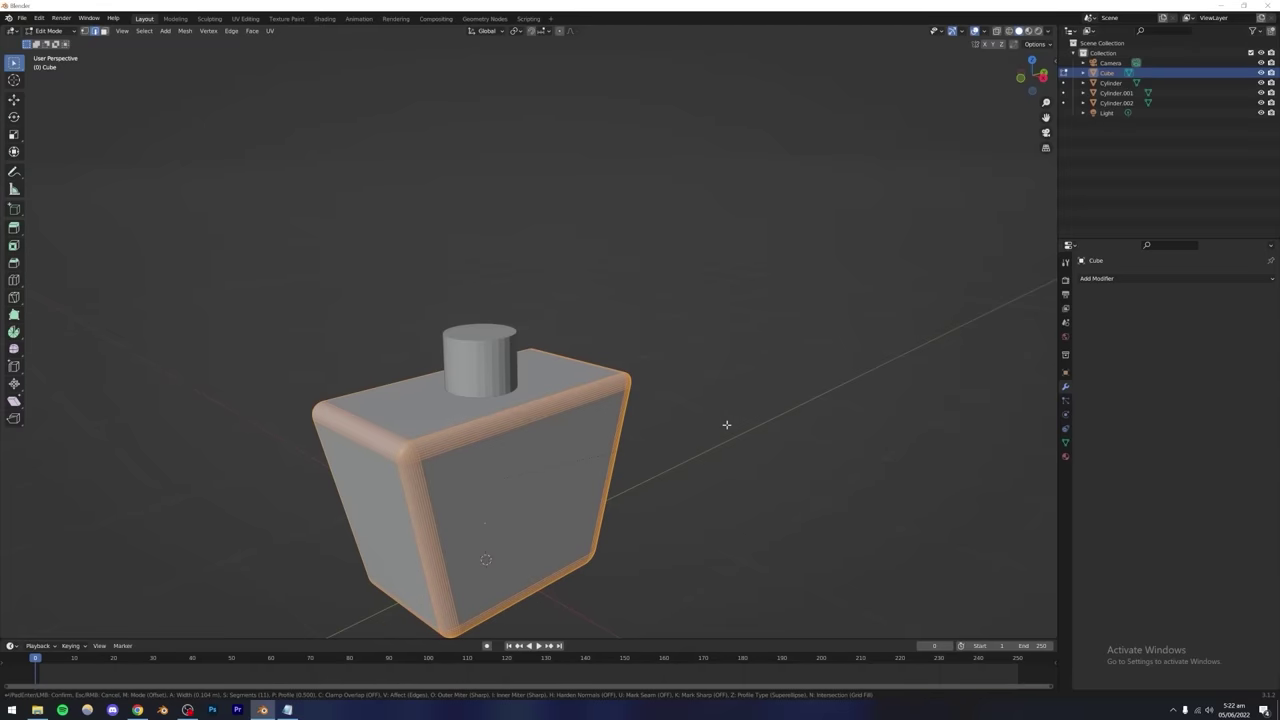
pyautogui.scroll(1, 727, 424)
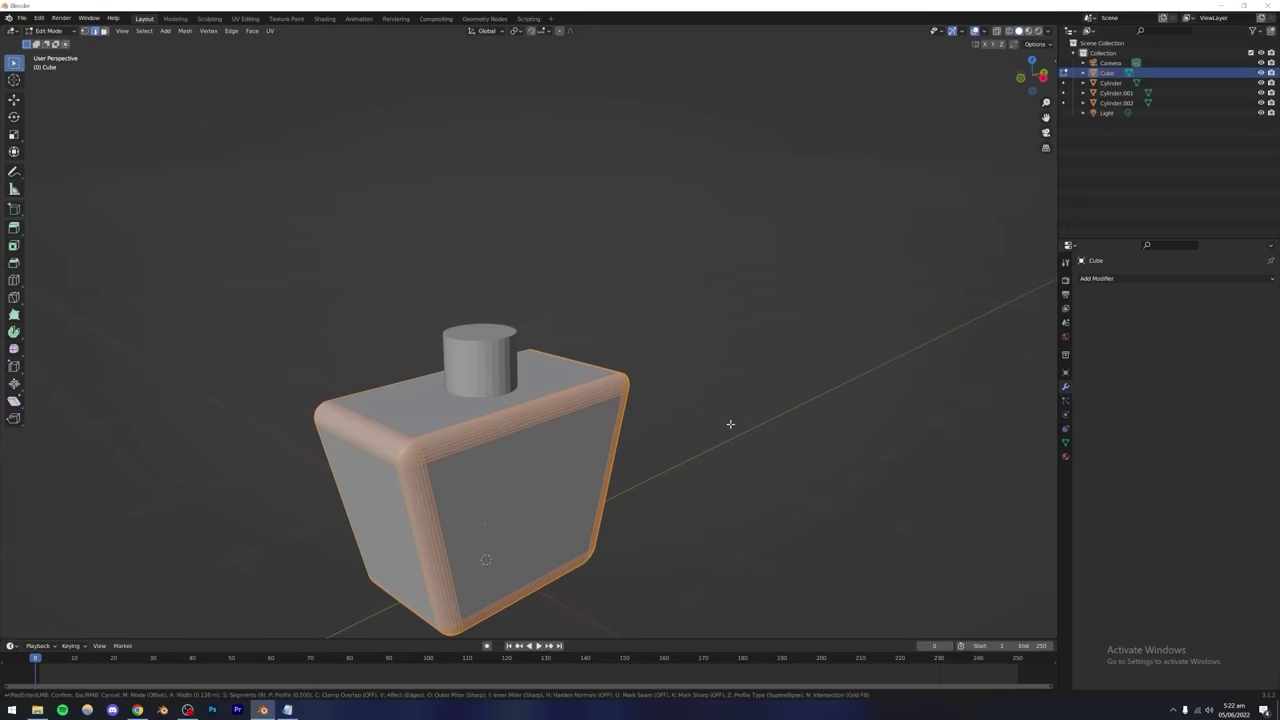
pyautogui.click(694, 422)
pyautogui.press('Tab')
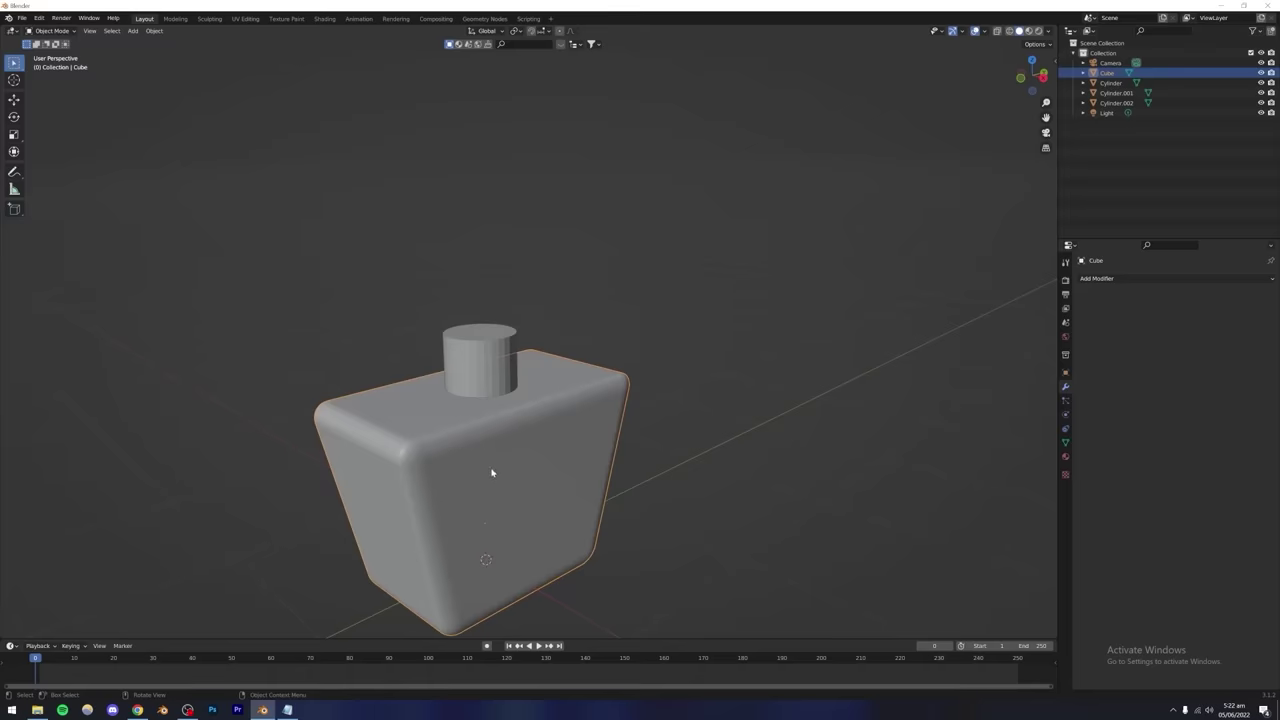
pyautogui.moveTo(494, 451)
pyautogui.mouseDown(button='middle')
pyautogui.moveTo(511, 463)
pyautogui.moveTo(573, 455)
pyautogui.moveTo(509, 440)
pyautogui.moveTo(471, 457)
pyautogui.moveTo(553, 437)
pyautogui.moveTo(480, 463)
pyautogui.moveTo(535, 460)
pyautogui.moveTo(511, 460)
pyautogui.mouseUp(button='middle')
pyautogui.scroll(3, 500, 457)
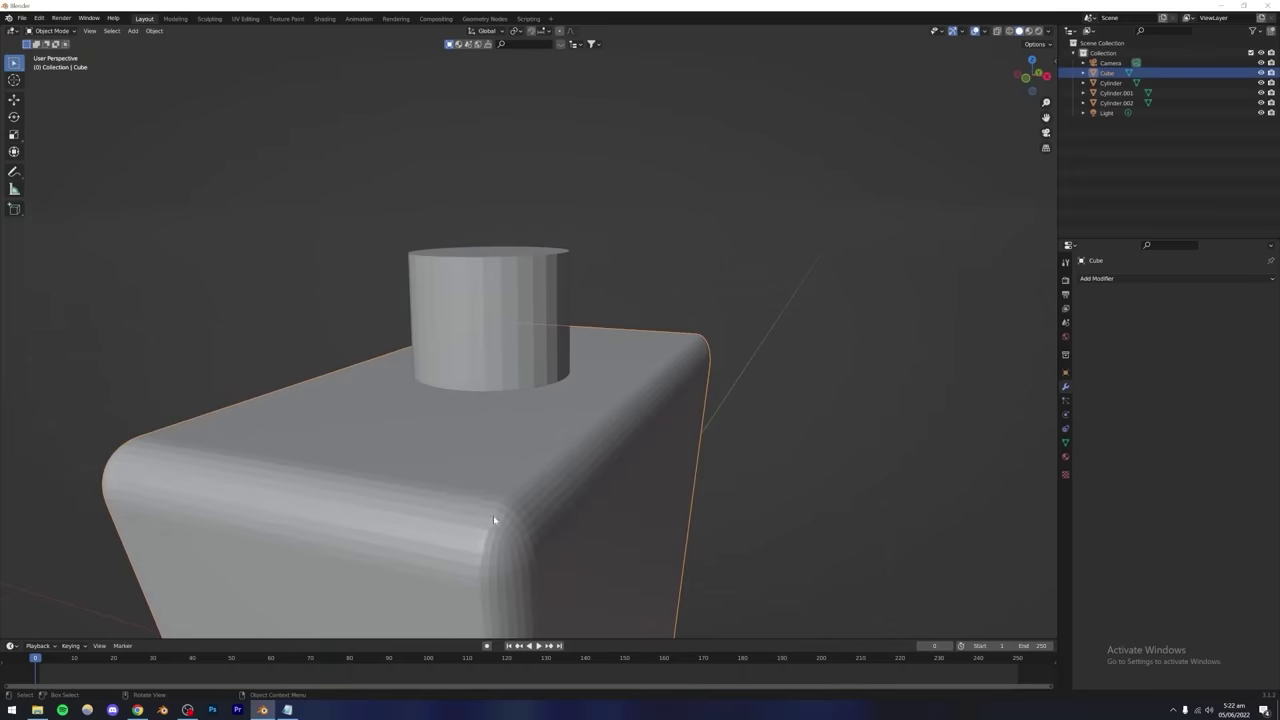
pyautogui.moveTo(500, 517); pyautogui.dragTo(618, 299, button='middle')
pyautogui.click(566, 300)
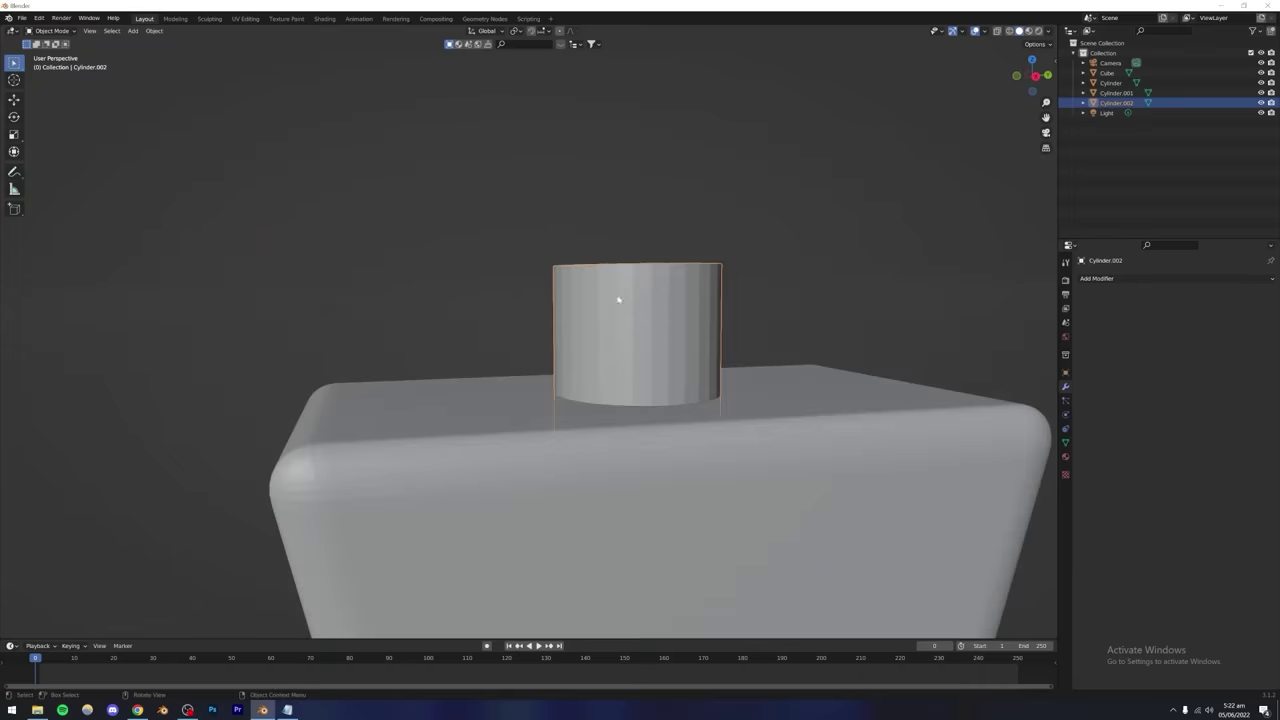
pyautogui.click(354, 299)
pyautogui.moveTo(400, 446); pyautogui.dragTo(459, 455, button='middle')
pyautogui.click(488, 486)
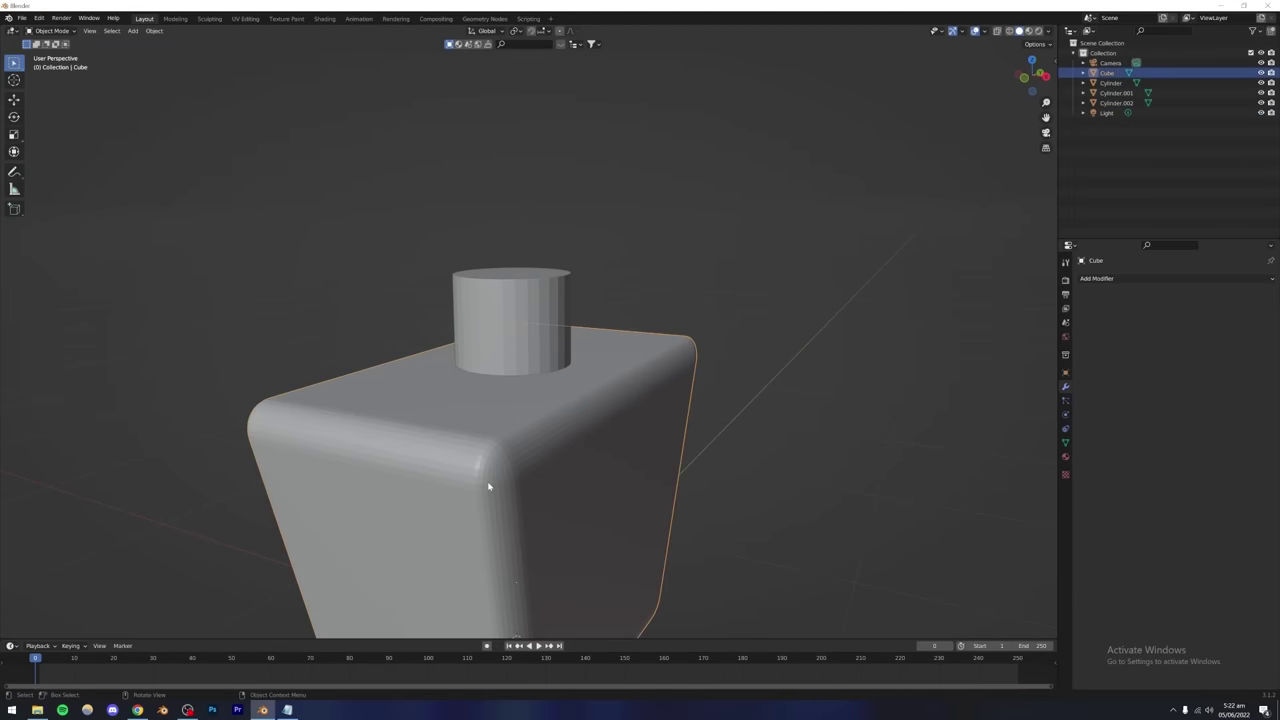
pyautogui.moveTo(488, 486); pyautogui.dragTo(448, 461, button='middle')
pyautogui.scroll(2, 486, 482)
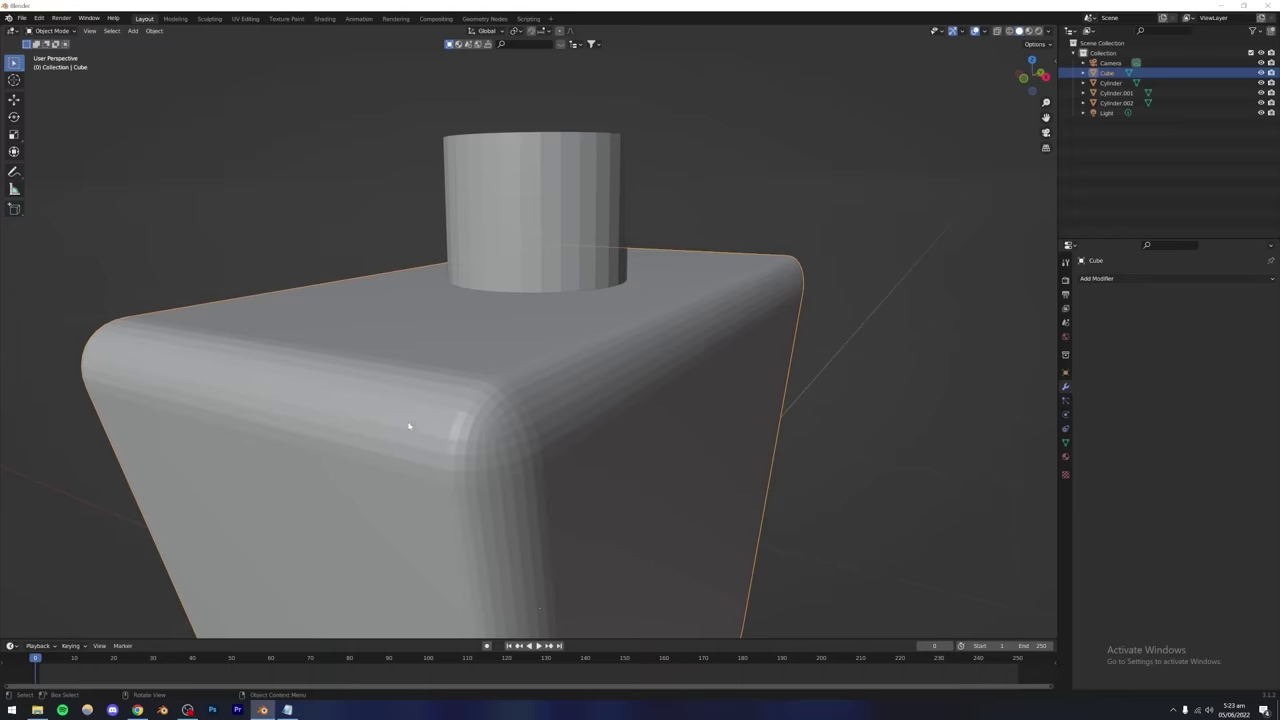
# Undo the bevel, return to Object Mode and show the body's Object transform values.
pyautogui.press('Tab')
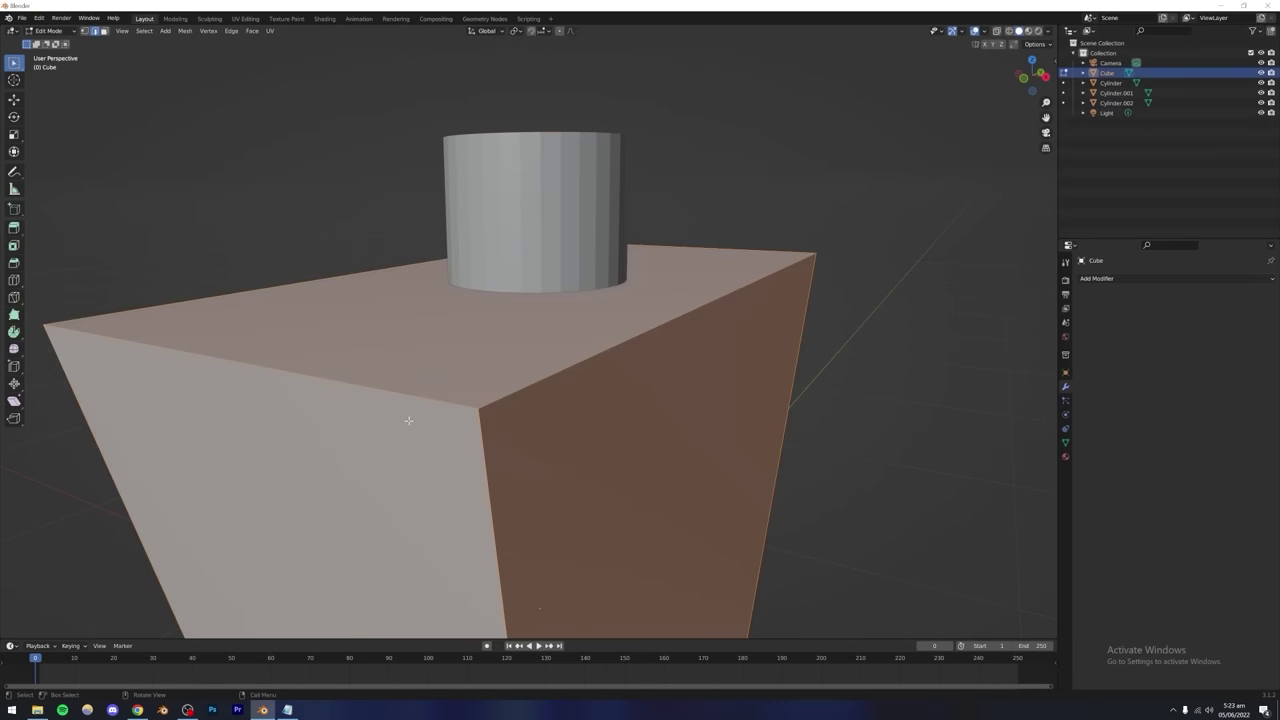
pyautogui.press('Tab')
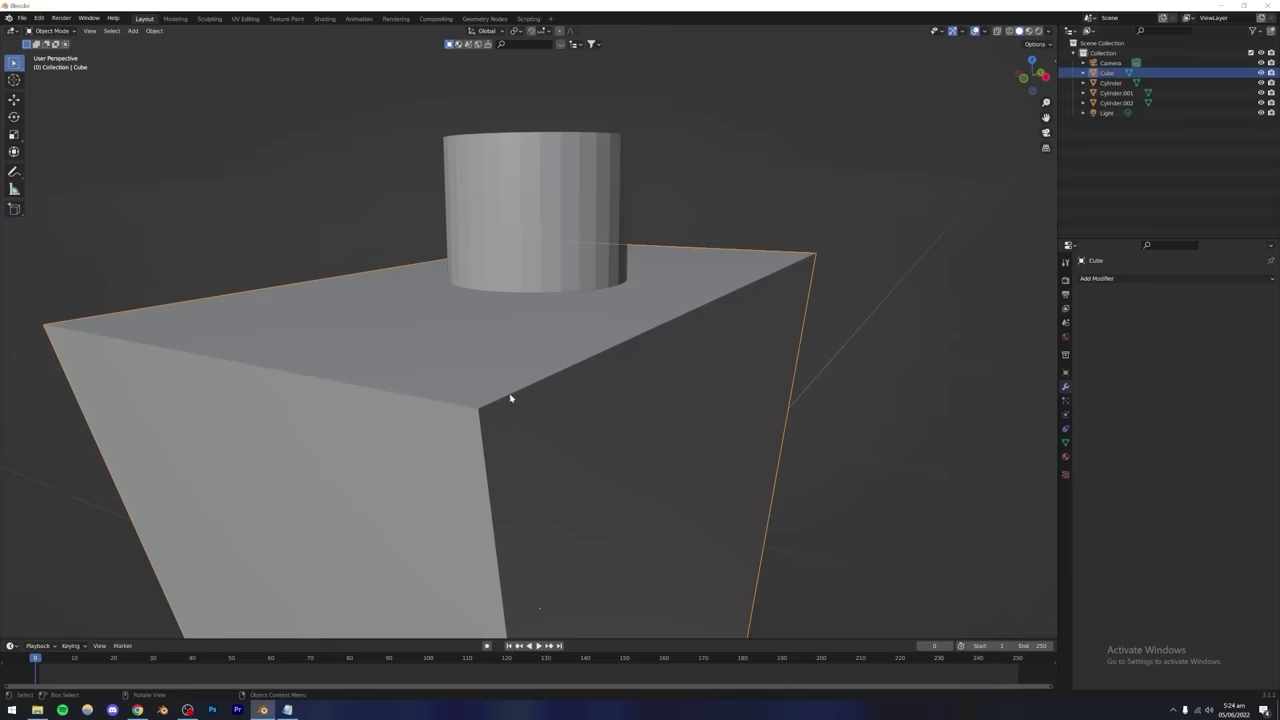
pyautogui.moveTo(480, 414)
pyautogui.mouseDown(button='middle')
pyautogui.moveTo(511, 409)
pyautogui.moveTo(497, 419)
pyautogui.mouseUp(button='middle')
pyautogui.scroll(-3, 497, 419)
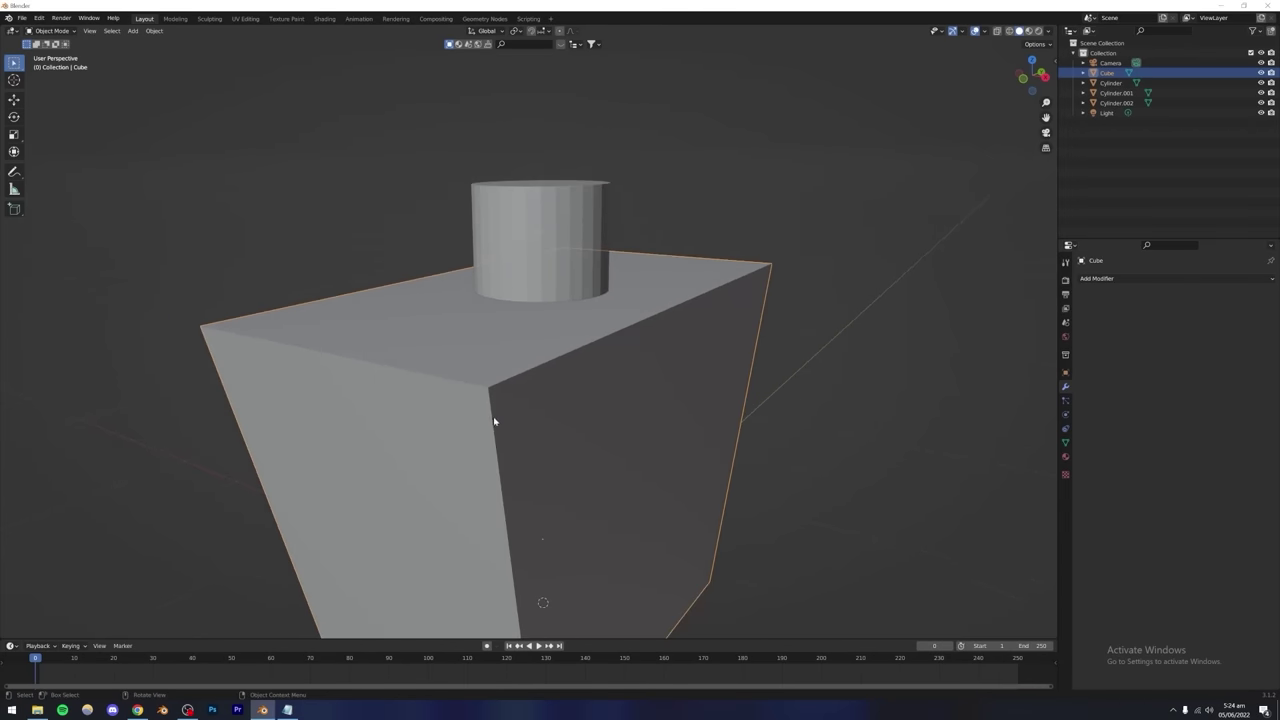
pyautogui.click(1065, 372)
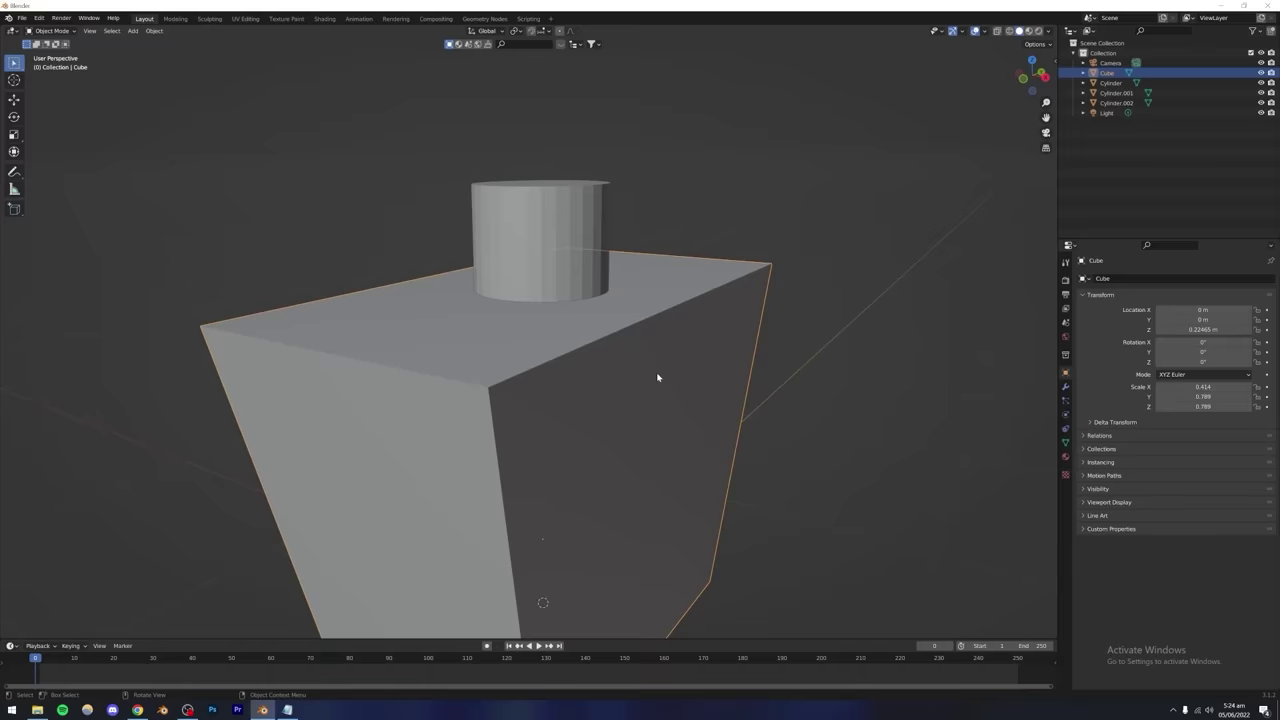
# Apply the body's scale and location with Ctrl+A so they read 1.000 and 0 m.
pyautogui.hotkey('ctrl', 'a')
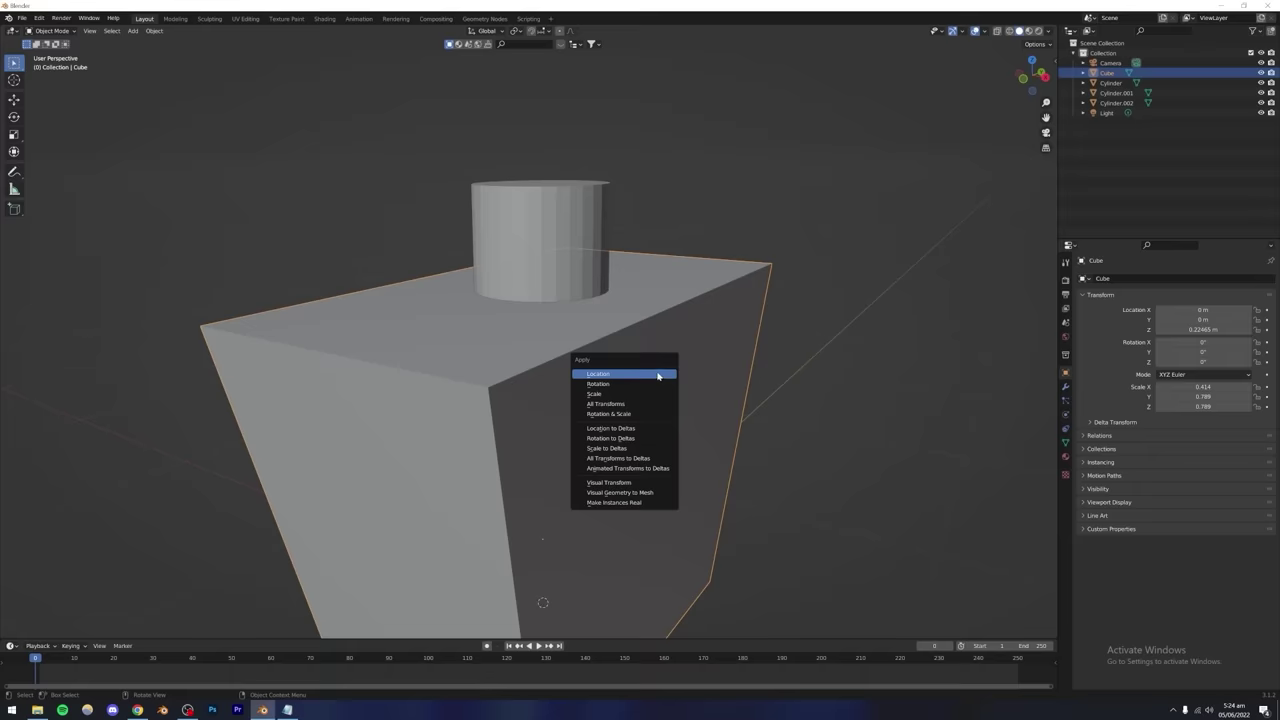
pyautogui.click(588, 397)
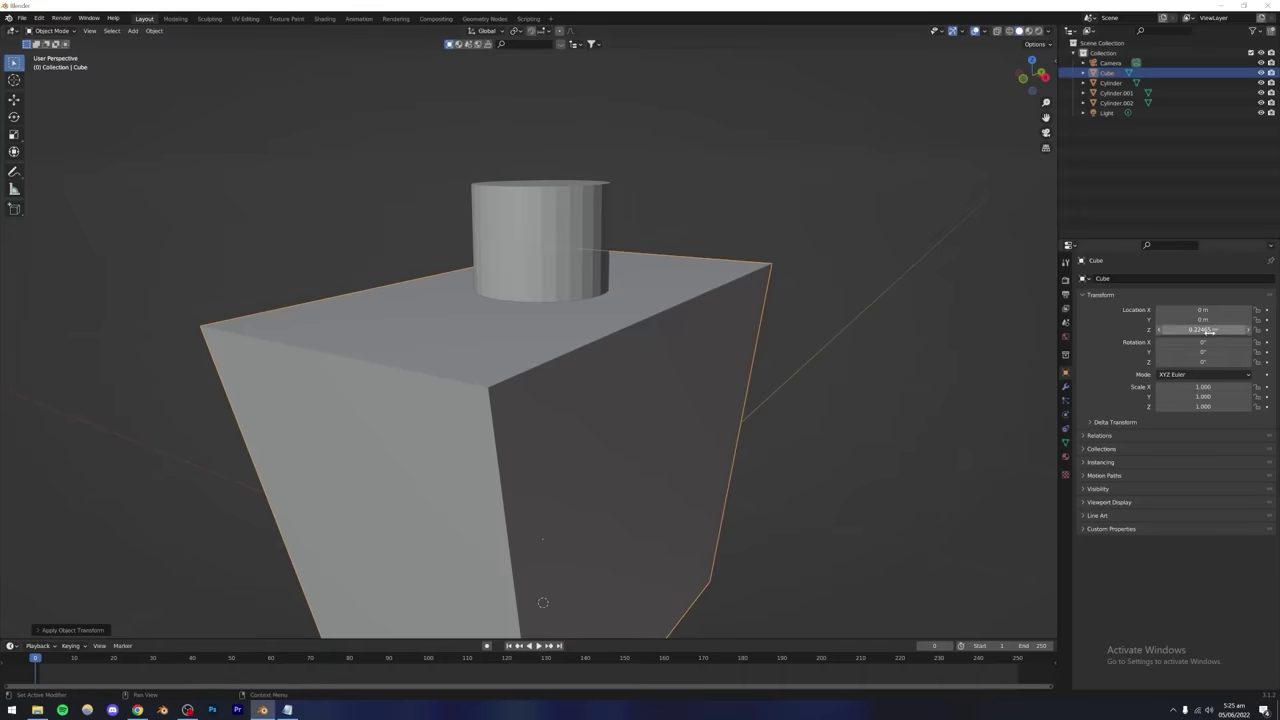
pyautogui.hotkey('ctrl', 'a')
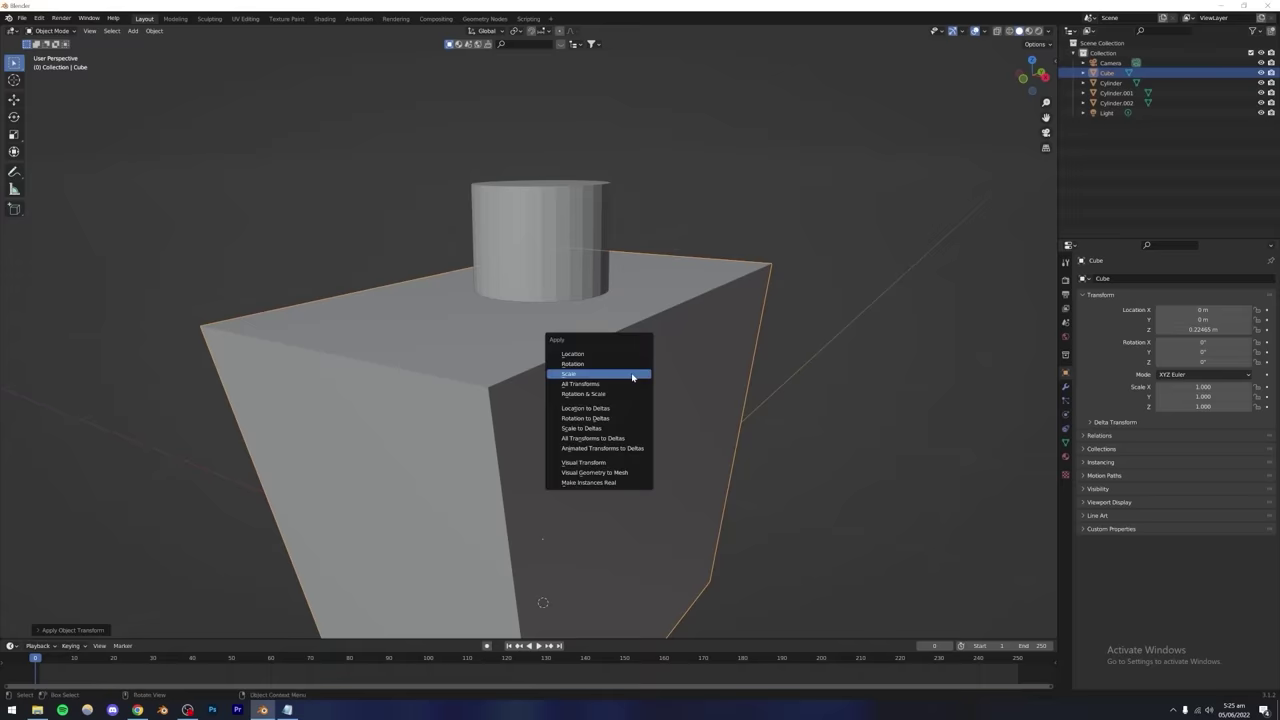
pyautogui.click(580, 354)
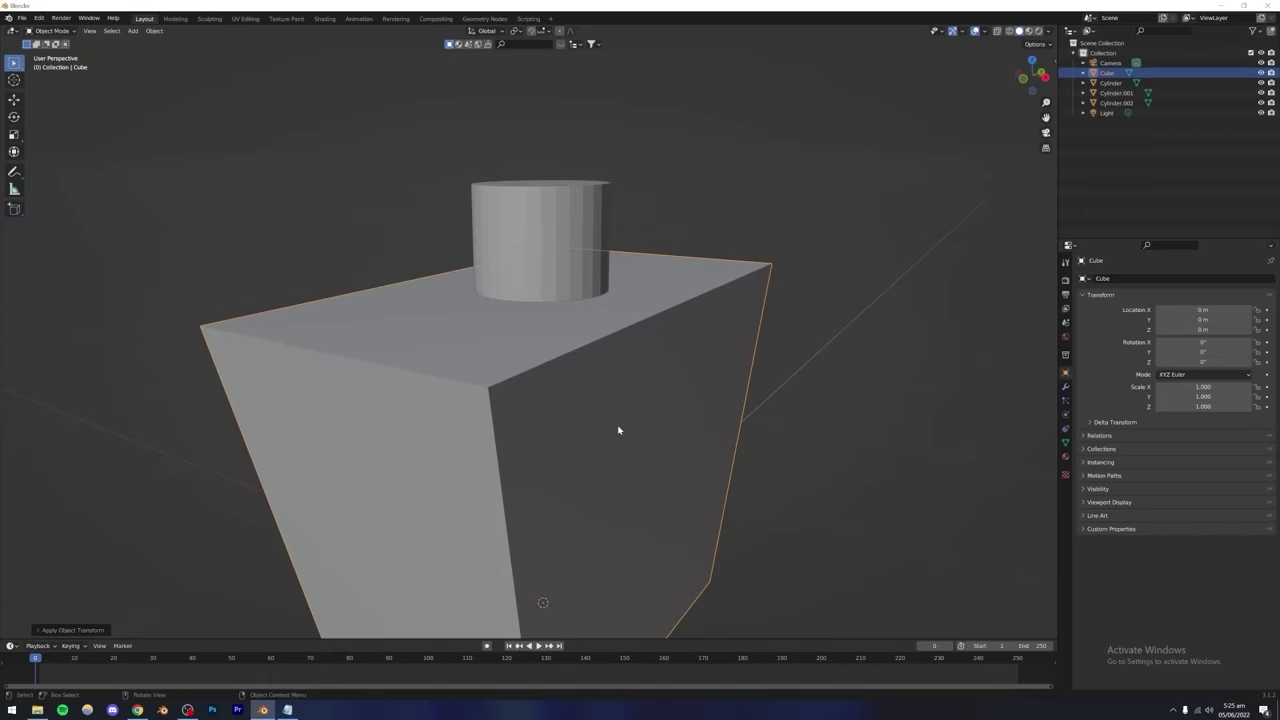
pyautogui.hotkey('ctrl', 'a')
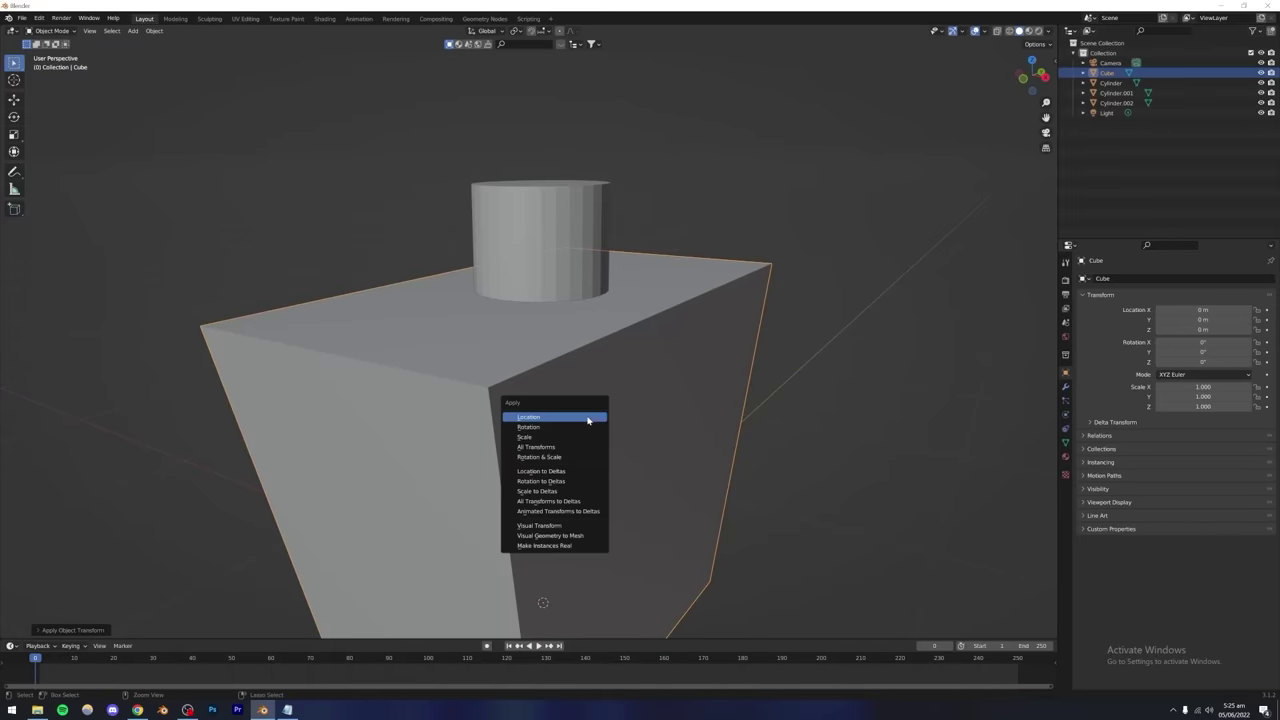
pyautogui.click(539, 451)
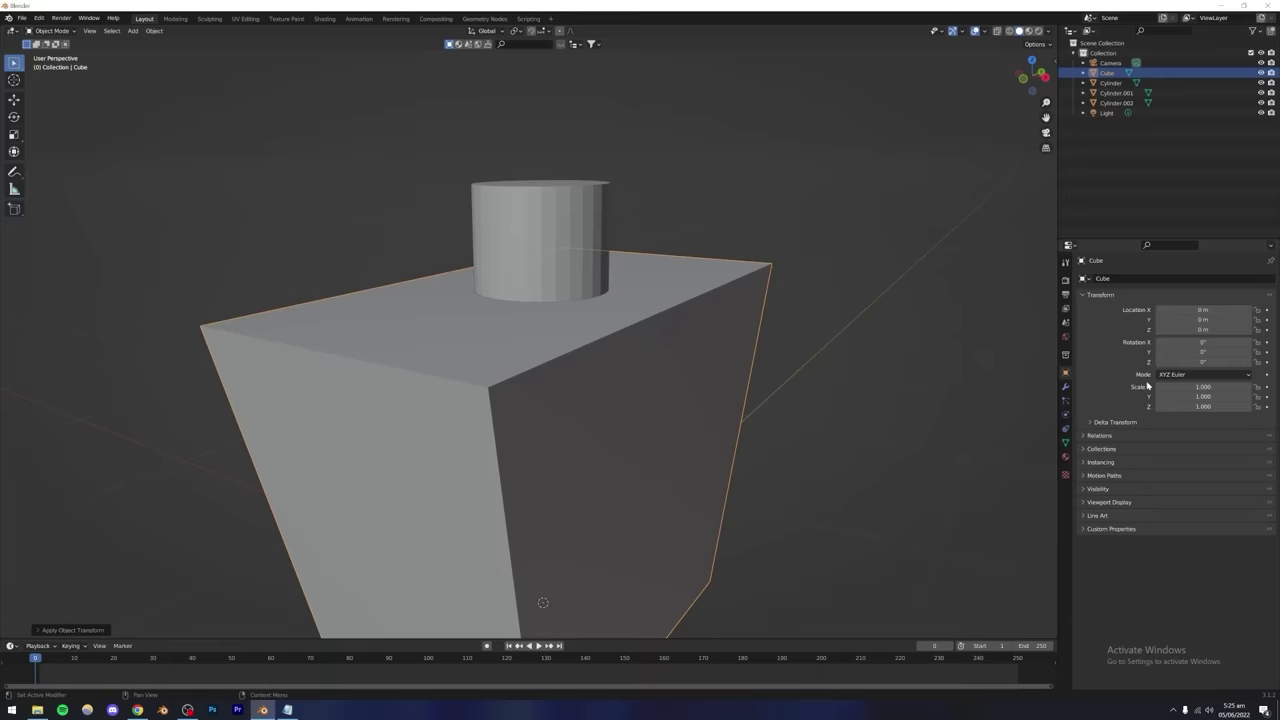
pyautogui.click(822, 402)
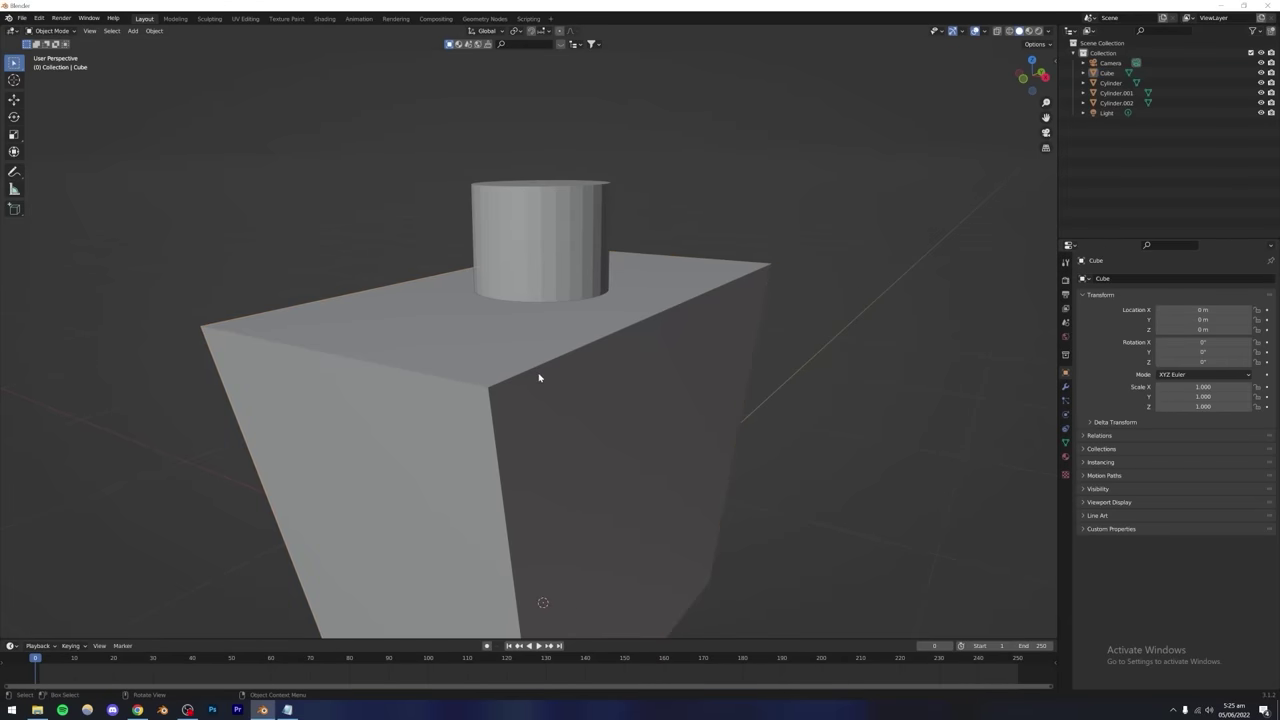
# Re-bevel every edge of the Cube with extra segments in Edit Mode, then inspect the rounded body.
pyautogui.scroll(-4, 540, 385)
pyautogui.scroll(2, 543, 400)
pyautogui.click(543, 418)
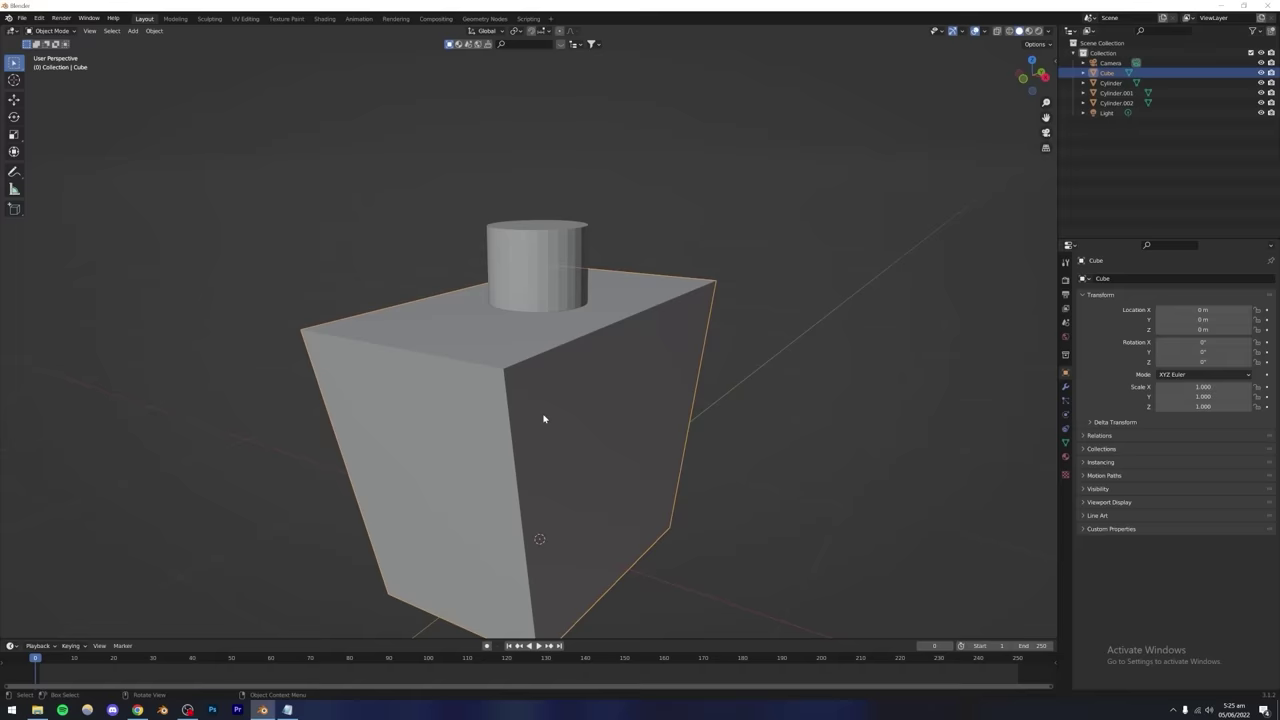
pyautogui.press('Tab')
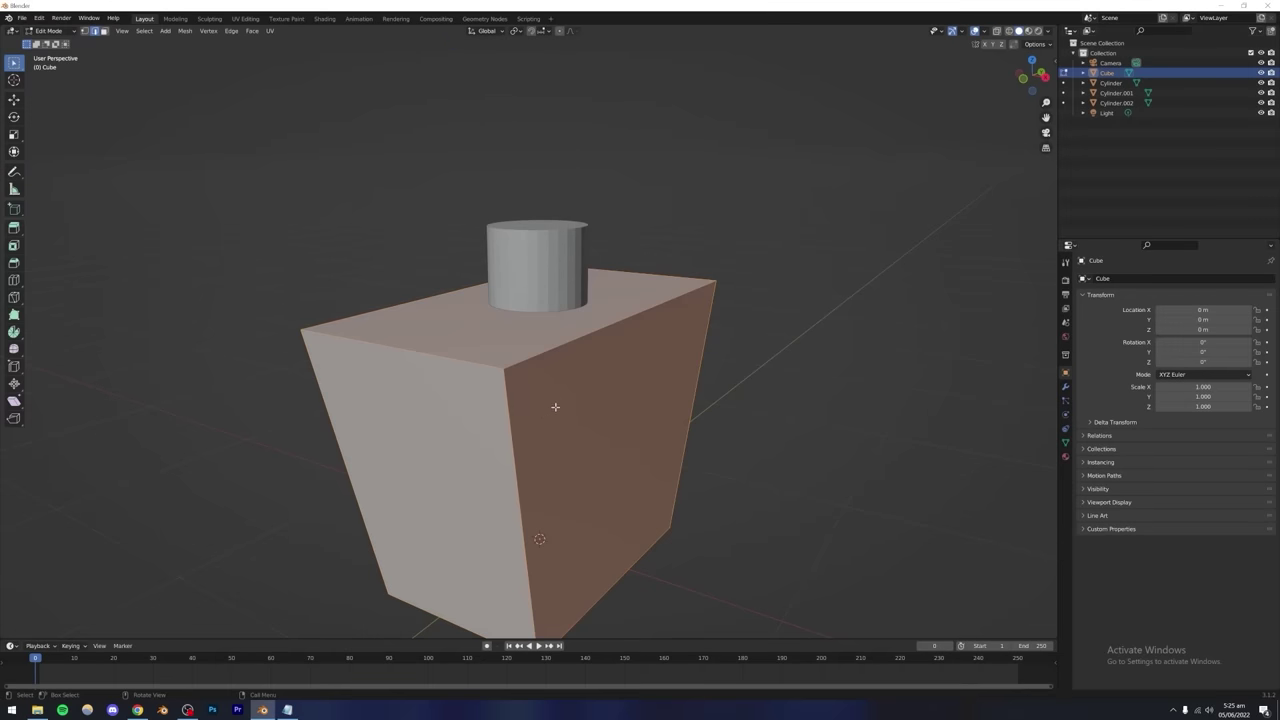
pyautogui.hotkey('ctrl', 'b')
pyautogui.scroll(6, 574, 403)
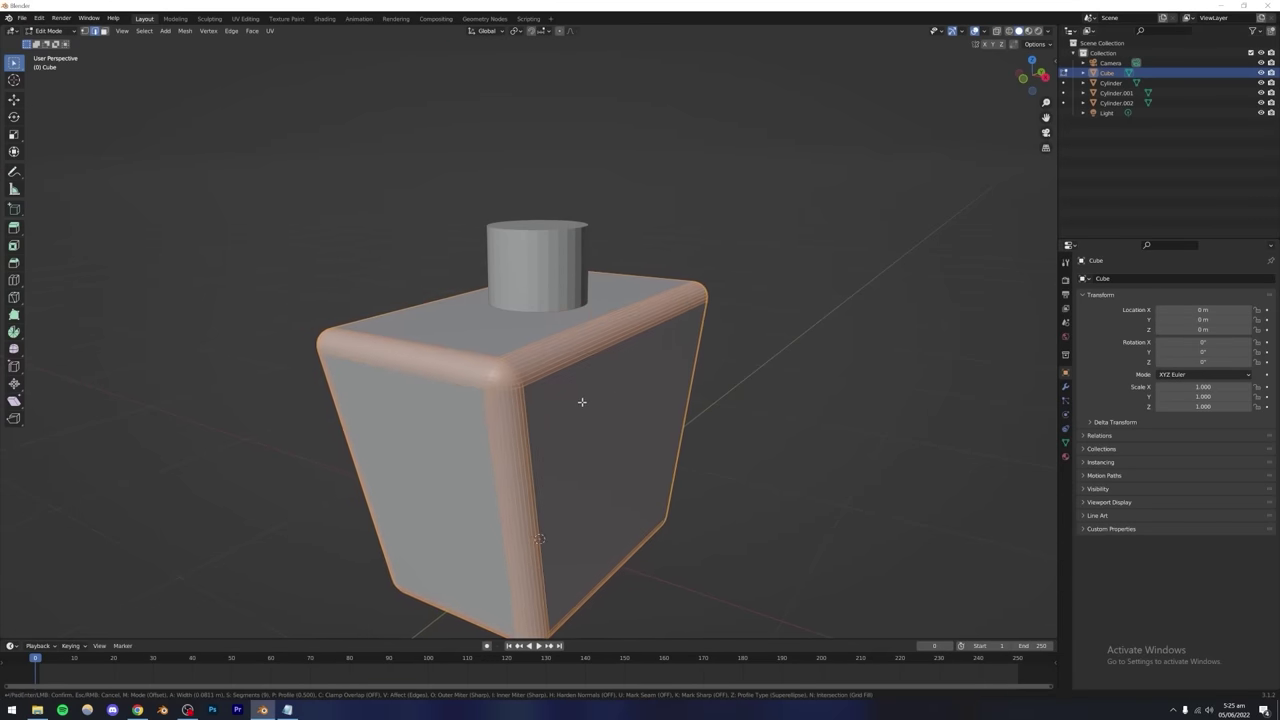
pyautogui.click(570, 397)
pyautogui.press('Tab')
pyautogui.moveTo(571, 400); pyautogui.dragTo(606, 366, button='middle')
pyautogui.scroll(-5, 530, 400)
pyautogui.scroll(4, 531, 404)
pyautogui.scroll(2, 531, 402)
pyautogui.scroll(4, 570, 420)
pyautogui.scroll(3, 595, 376)
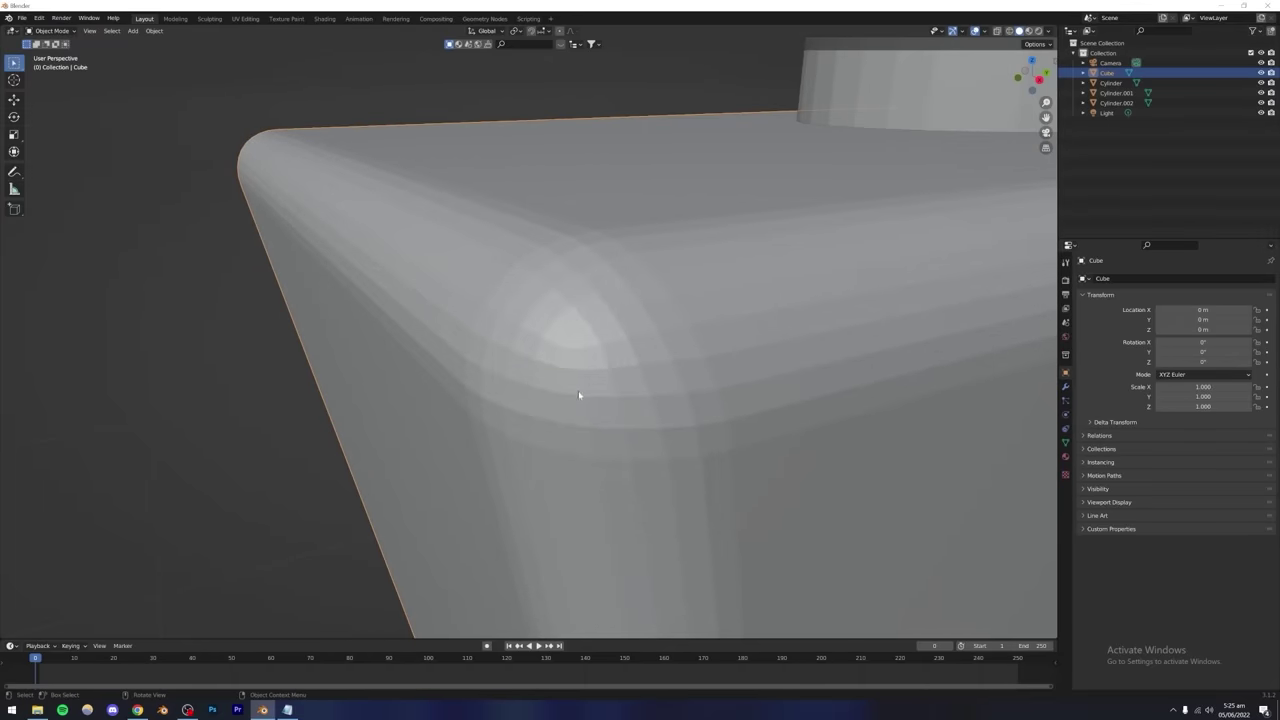
pyautogui.scroll(-8, 576, 390)
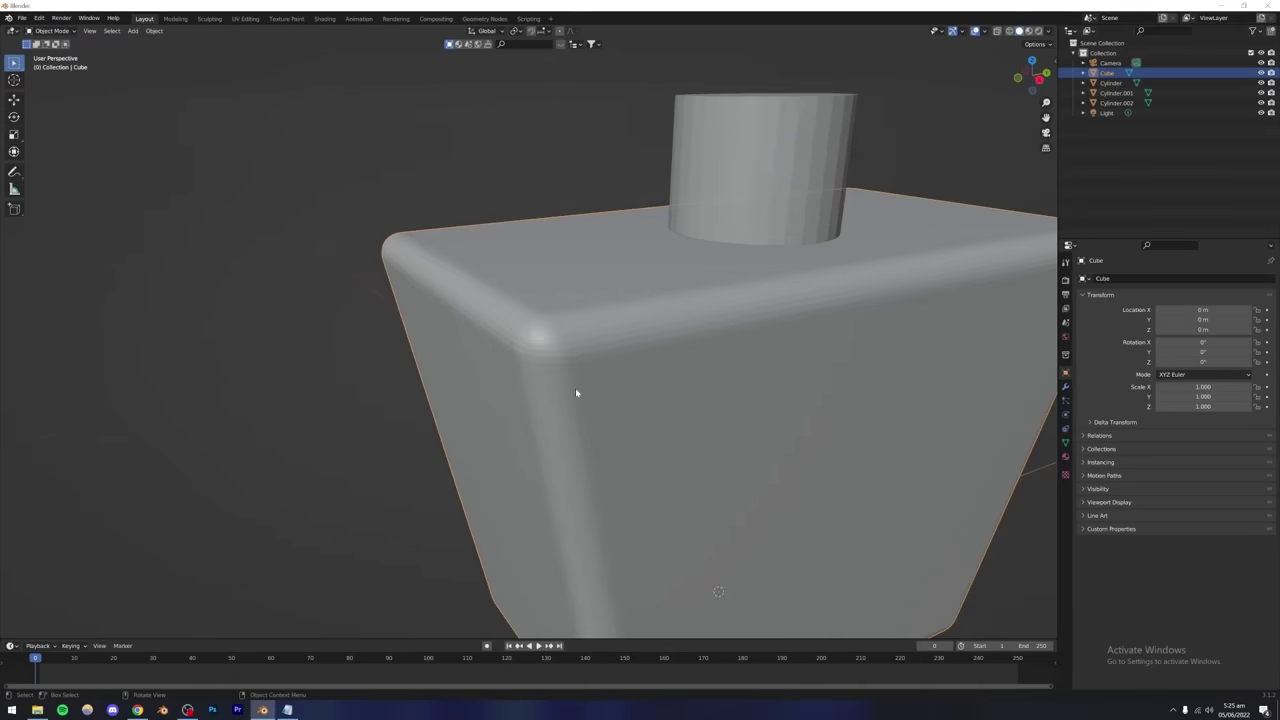
# Apply Shade Smooth to the bevelled Cube and view it from the front and above.
pyautogui.rightClick(540, 336)
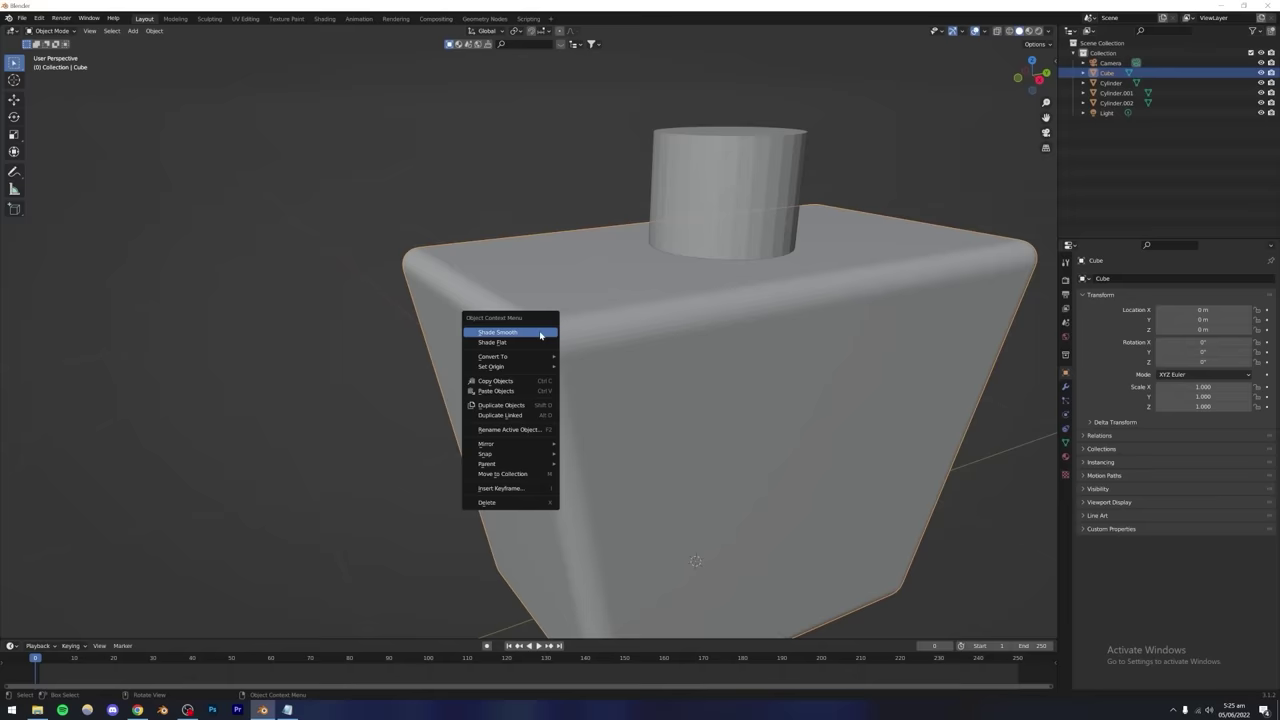
pyautogui.click(510, 333)
pyautogui.hotkey('alt', 'a')
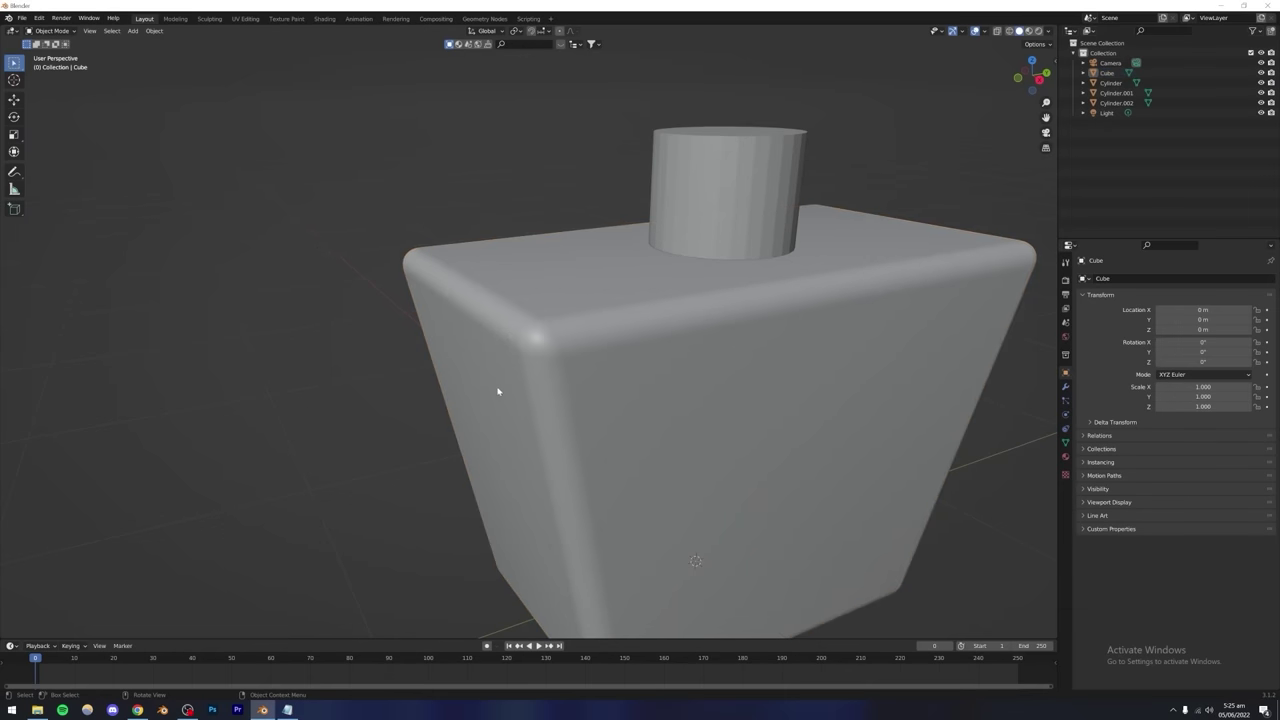
pyautogui.scroll(-4, 510, 395)
pyautogui.scroll(6, 525, 398)
pyautogui.scroll(-2, 537, 398)
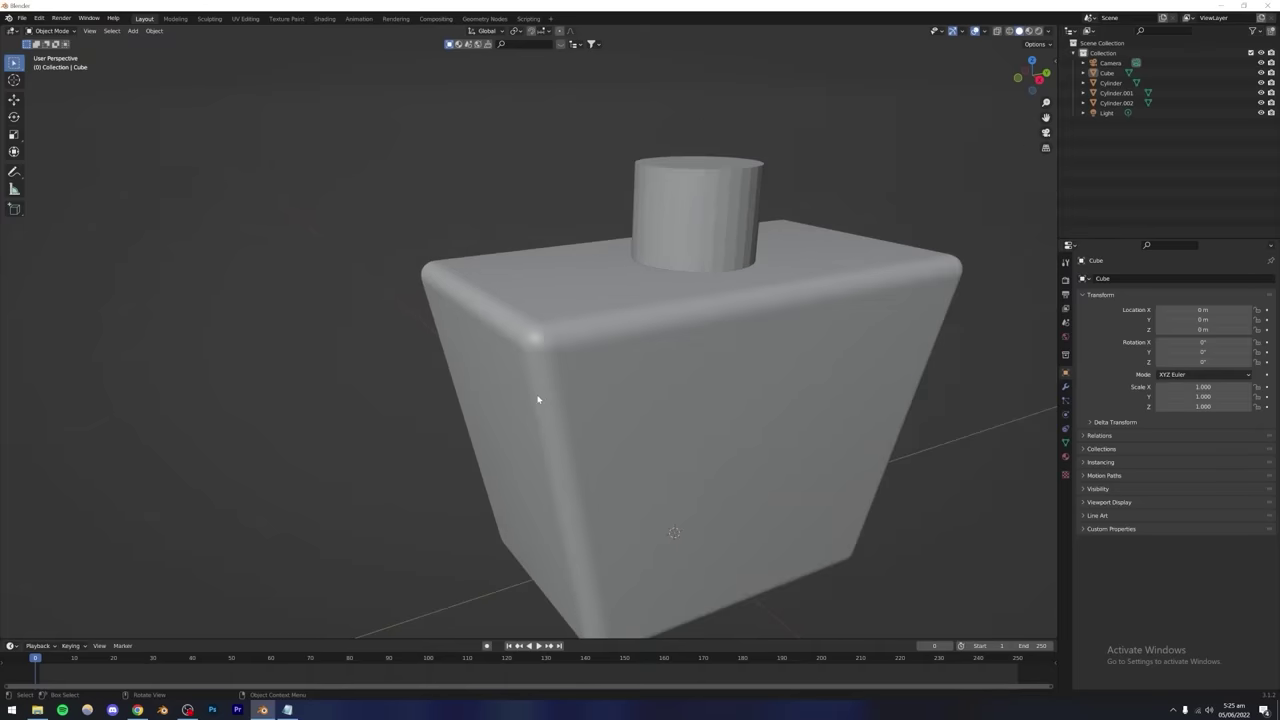
pyautogui.moveTo(558, 386)
pyautogui.mouseDown(button='middle')
pyautogui.moveTo(631, 400)
pyautogui.moveTo(640, 383)
pyautogui.moveTo(603, 361)
pyautogui.moveTo(517, 391)
pyautogui.moveTo(589, 389)
pyautogui.moveTo(470, 434)
pyautogui.mouseUp(button='middle')
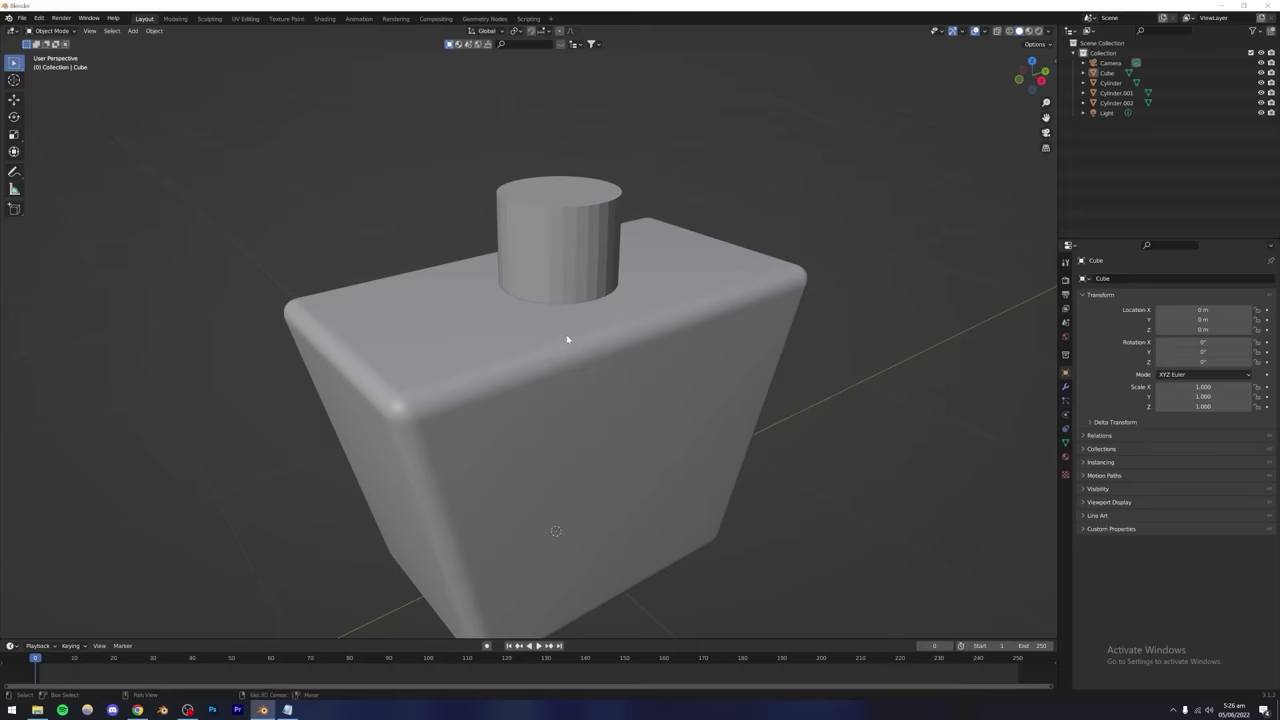
pyautogui.moveTo(560, 400); pyautogui.dragTo(544, 342, button='middle')
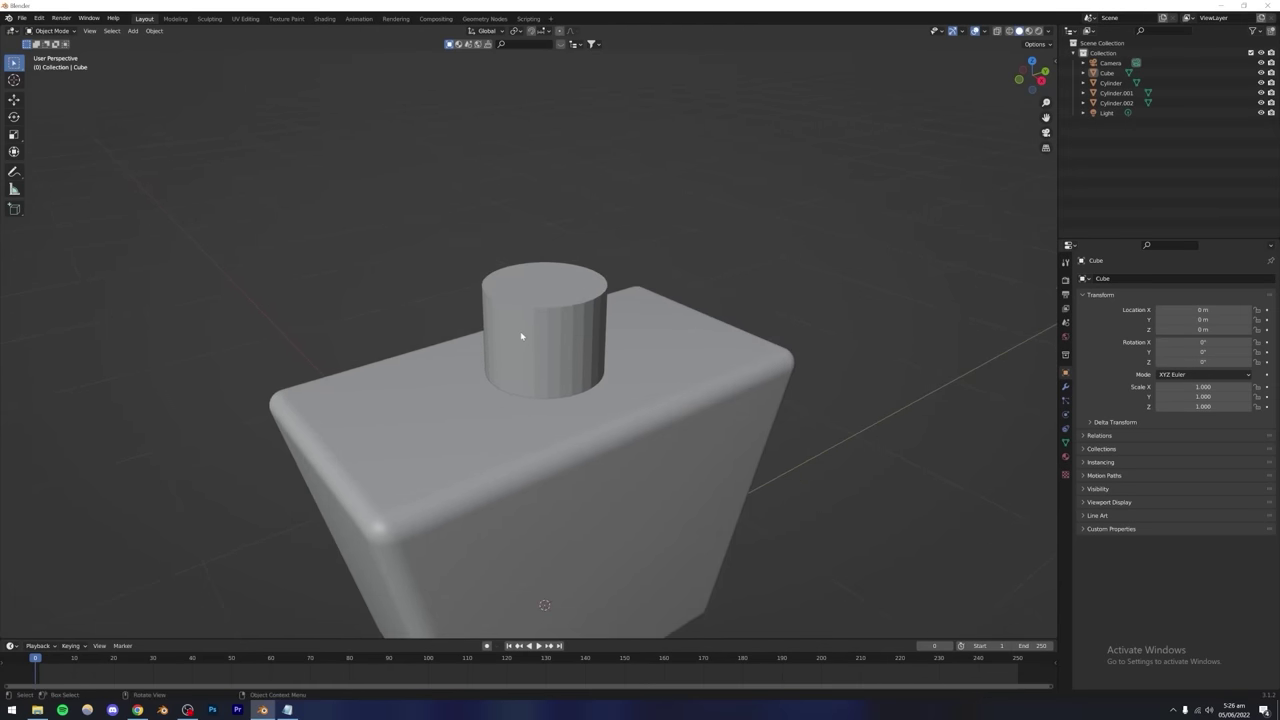
# Apply Shade Smooth to Cylinder.002 on top of the bottle.
pyautogui.click(521, 336)
pyautogui.scroll(4, 526, 358)
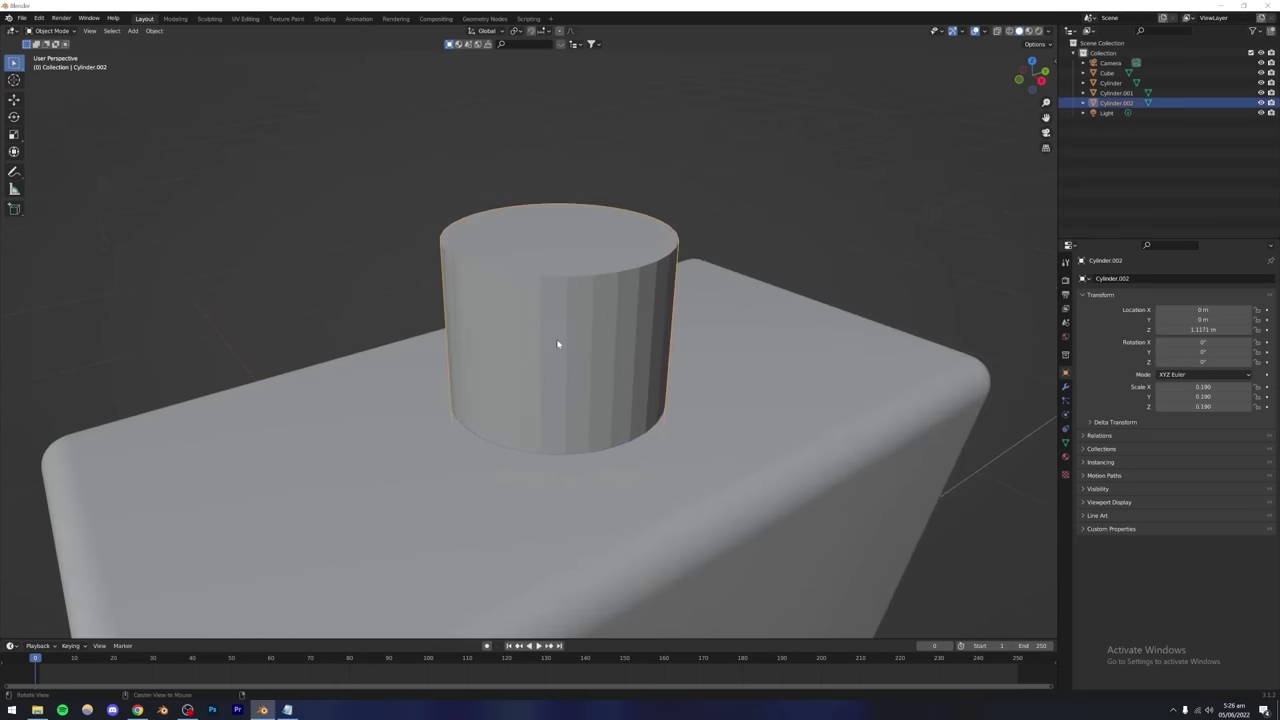
pyautogui.moveTo(558, 344); pyautogui.dragTo(554, 326, button='middle')
pyautogui.rightClick(555, 328)
pyautogui.click(556, 334)
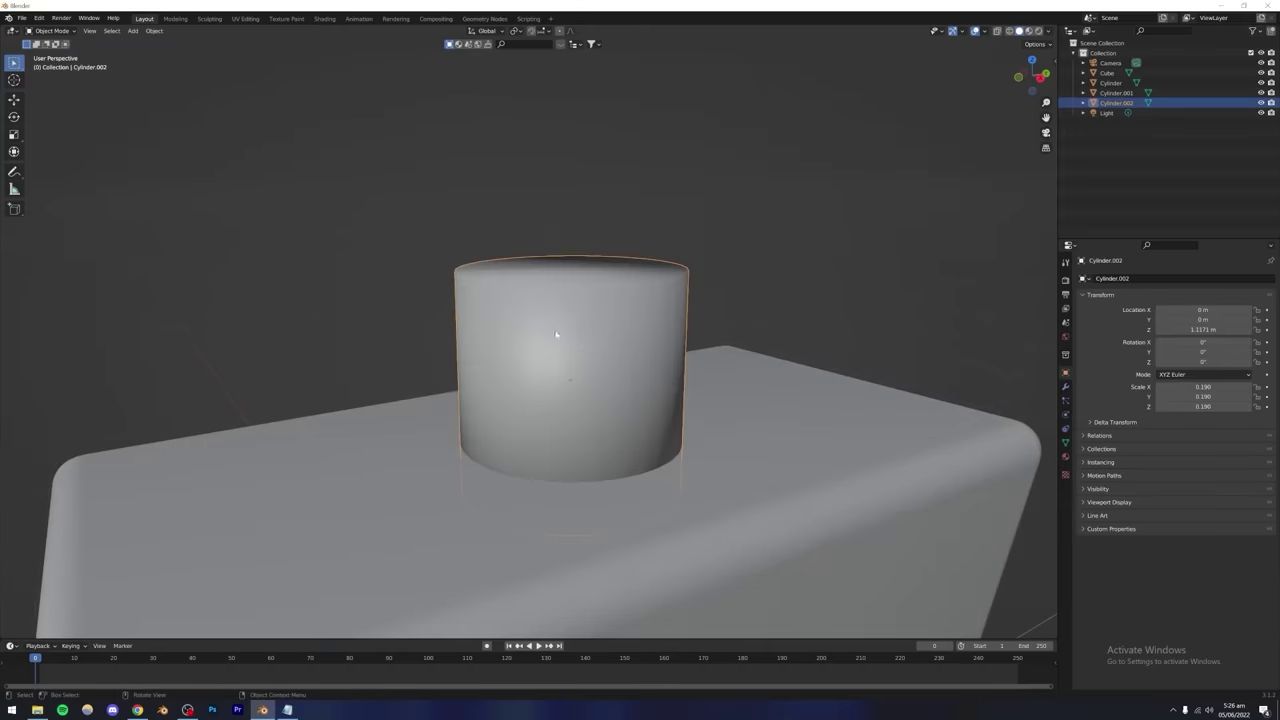
pyautogui.click(643, 240)
pyautogui.moveTo(586, 341); pyautogui.dragTo(539, 413, button='middle')
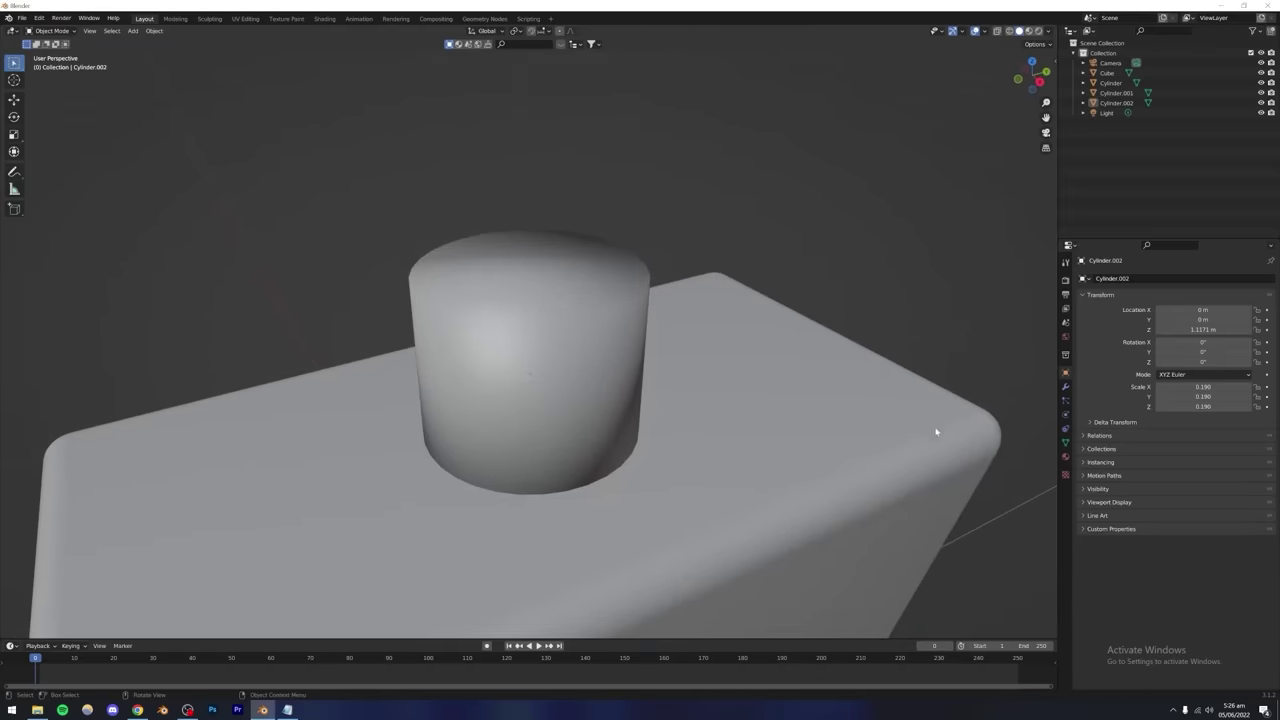
# Enable 30° Auto Smooth on Cylinder.002, comparing its shading off and on, then leave it on.
pyautogui.click(1065, 443)
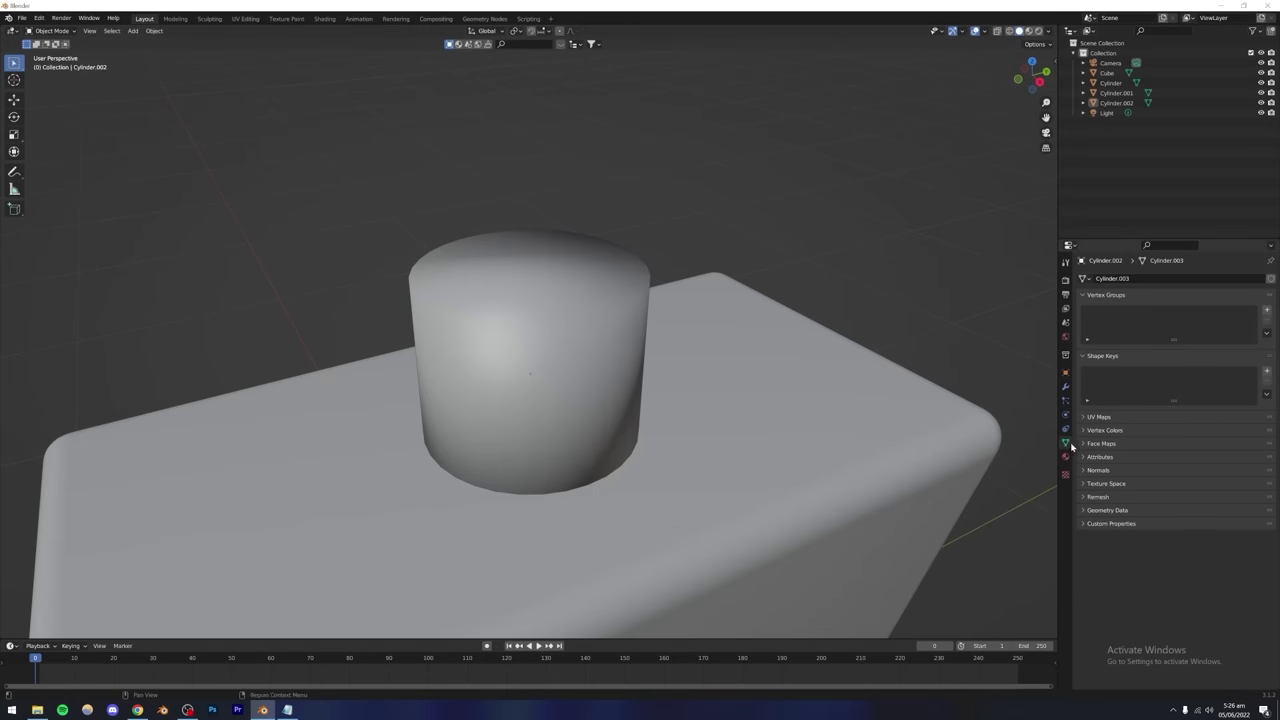
pyautogui.click(1085, 470)
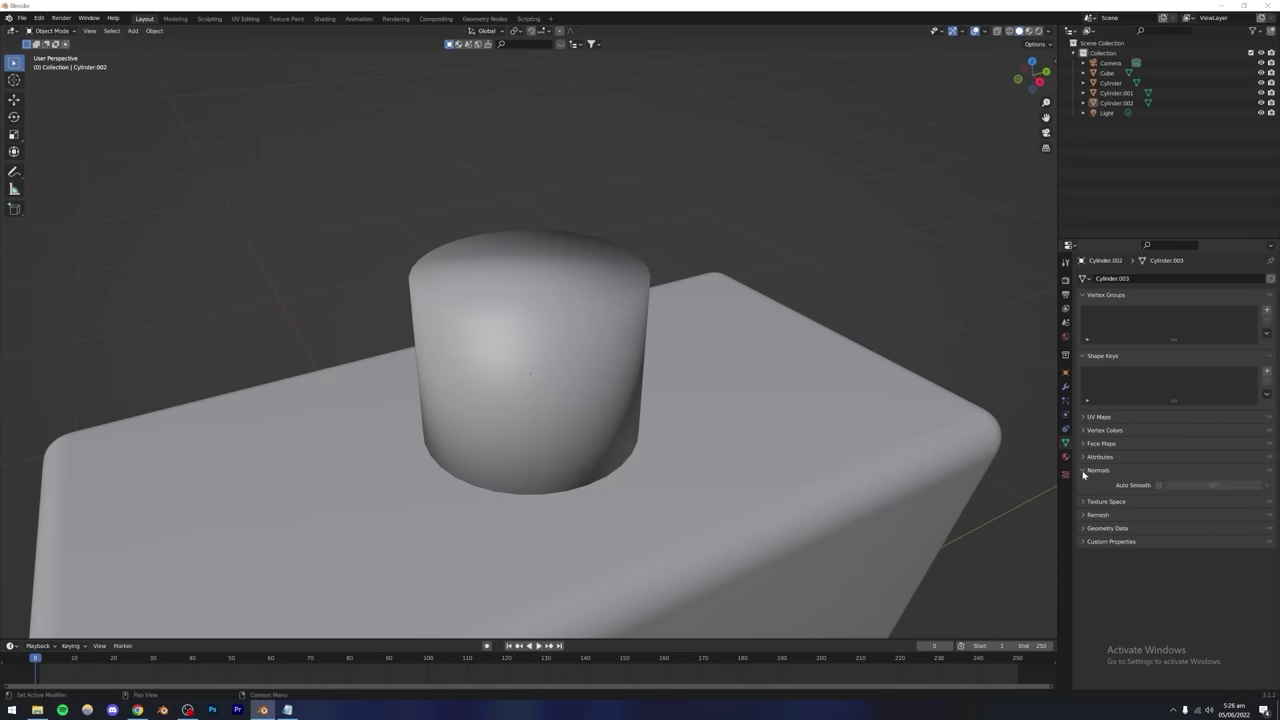
pyautogui.click(1158, 485)
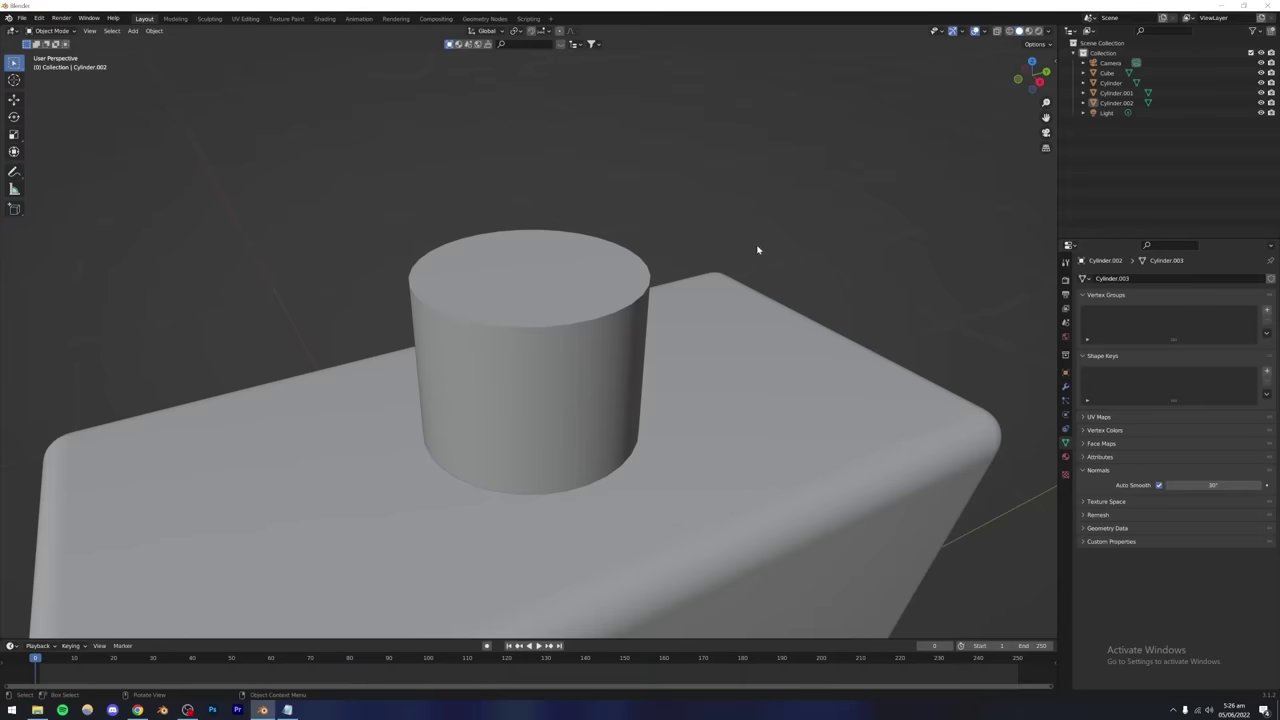
pyautogui.moveTo(670, 290); pyautogui.dragTo(1005, 421, button='middle')
pyautogui.click(1159, 485)
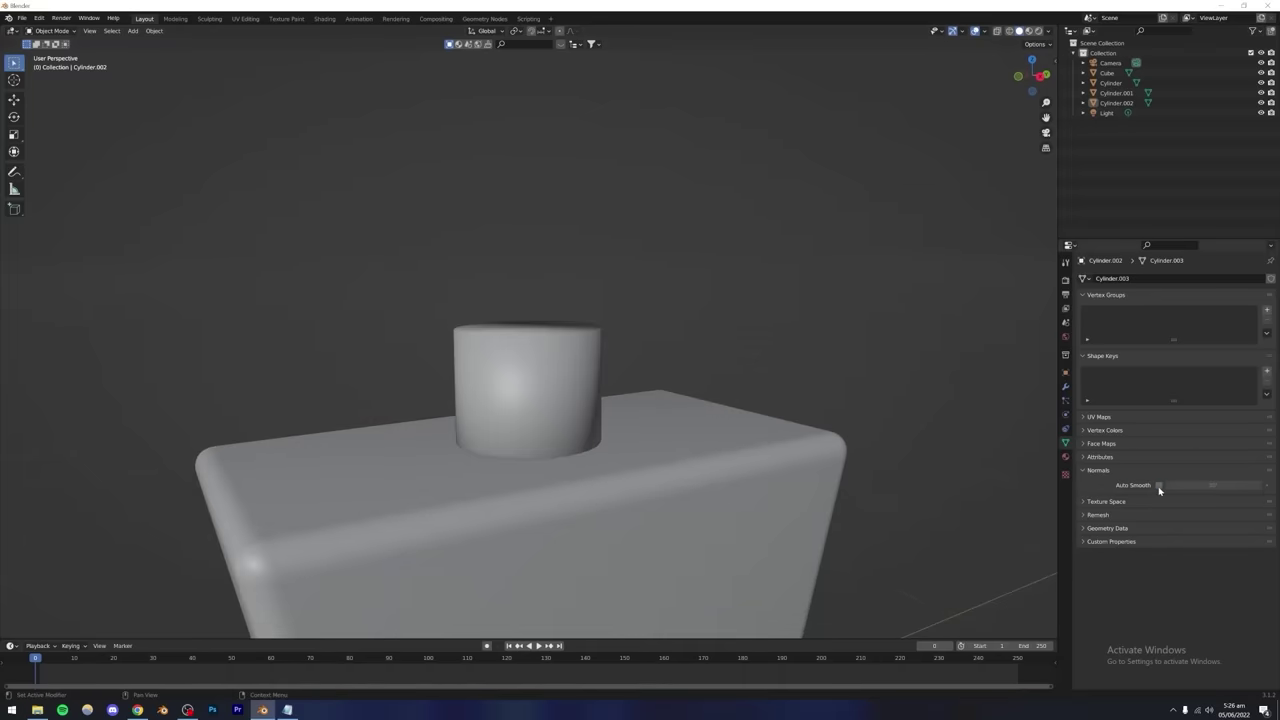
pyautogui.moveTo(651, 389); pyautogui.dragTo(558, 393, button='middle')
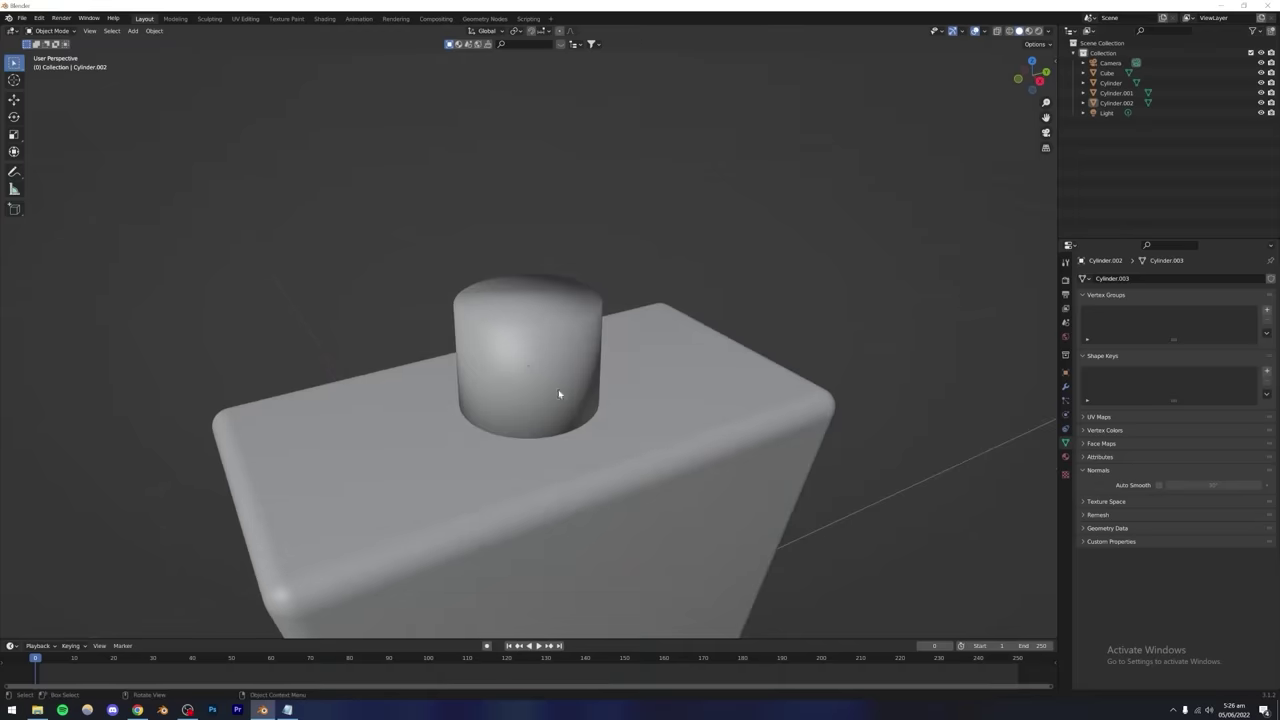
pyautogui.click(1136, 486)
# Hide the cap cylinder and give the neck disc Shade Smooth with 30° Auto Smooth.
pyautogui.click(513, 330)
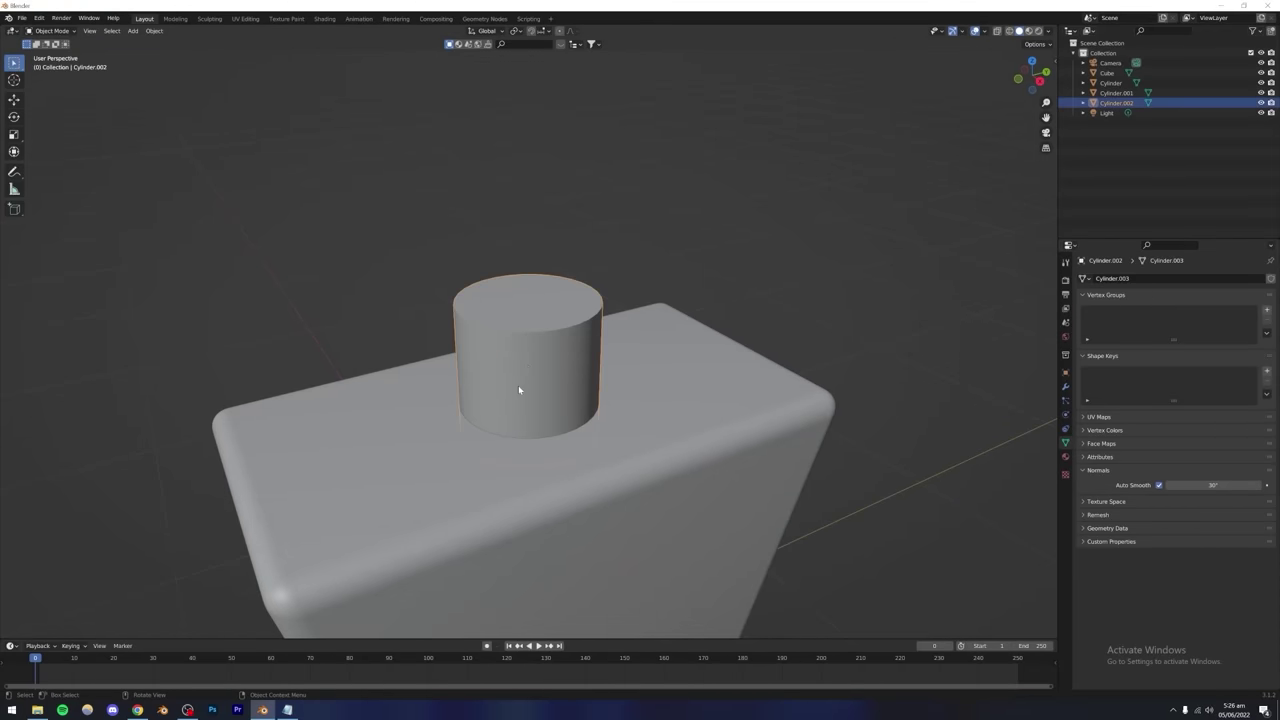
pyautogui.press('h')
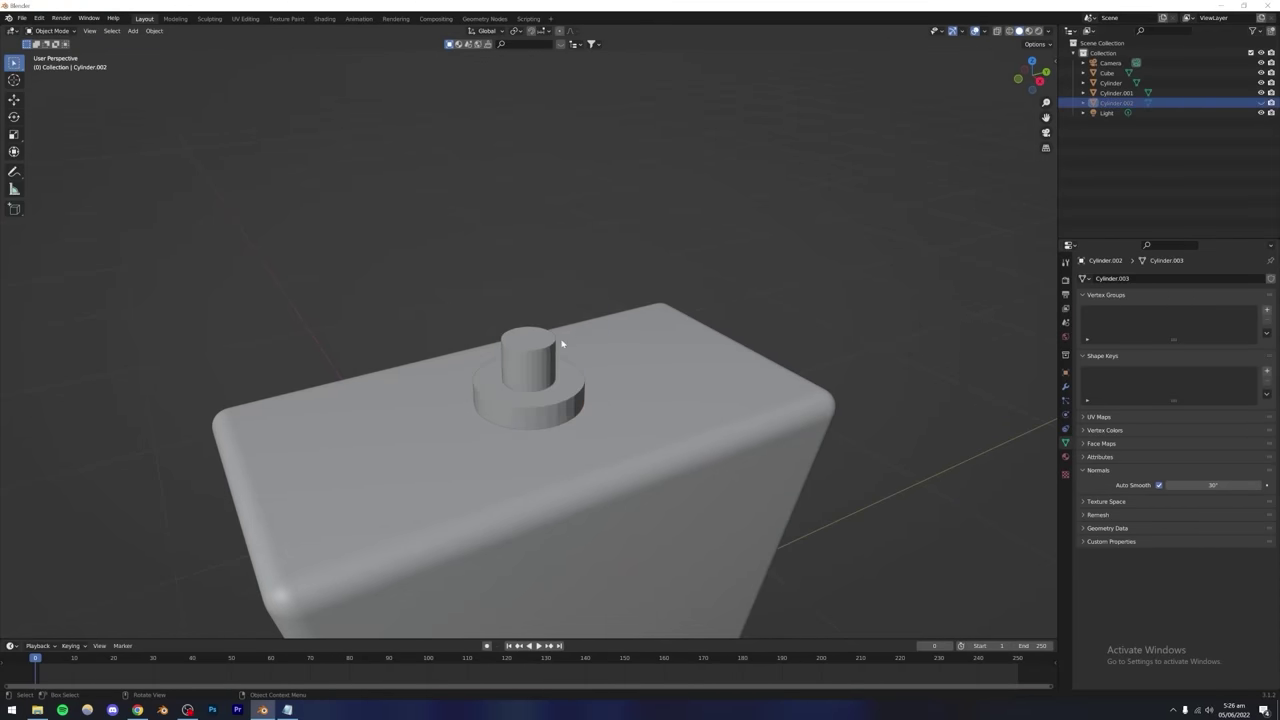
pyautogui.scroll(4, 531, 380)
pyautogui.moveTo(557, 423); pyautogui.dragTo(470, 504, button='middle')
pyautogui.click(452, 479)
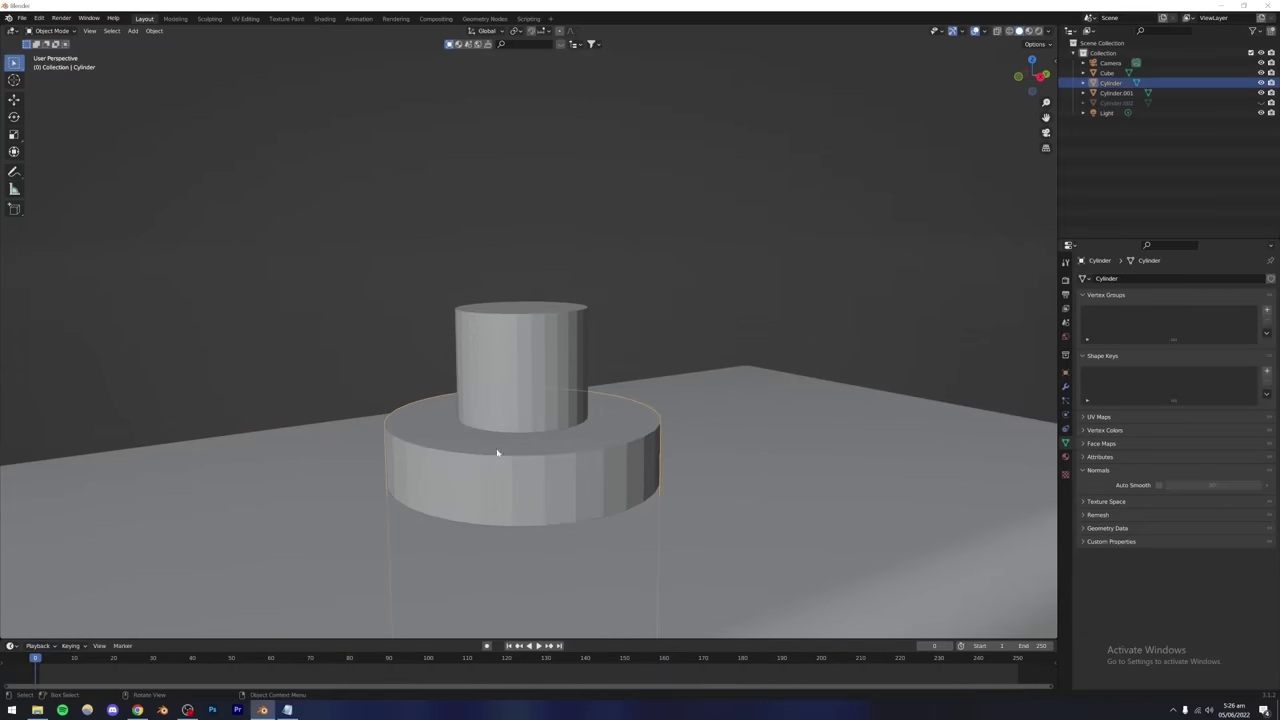
pyautogui.click(1159, 485)
pyautogui.click(1159, 485)
pyautogui.rightClick(553, 460)
pyautogui.click(511, 458)
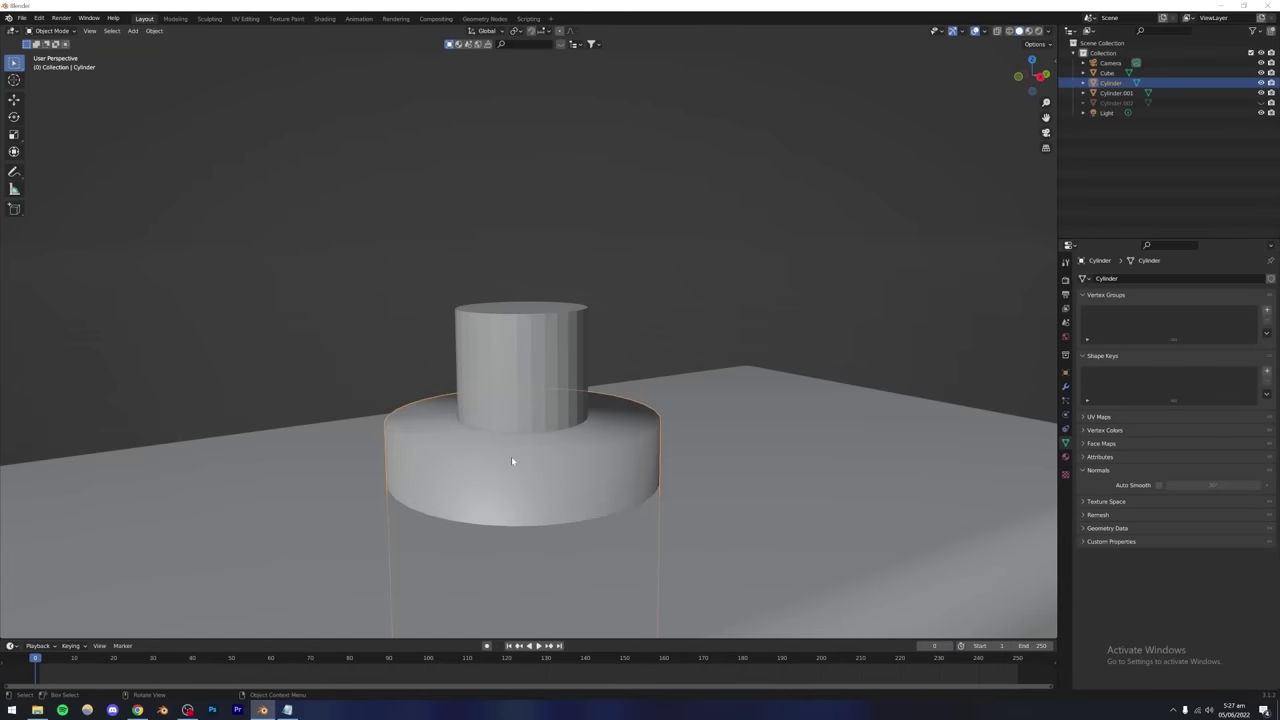
pyautogui.click(1159, 485)
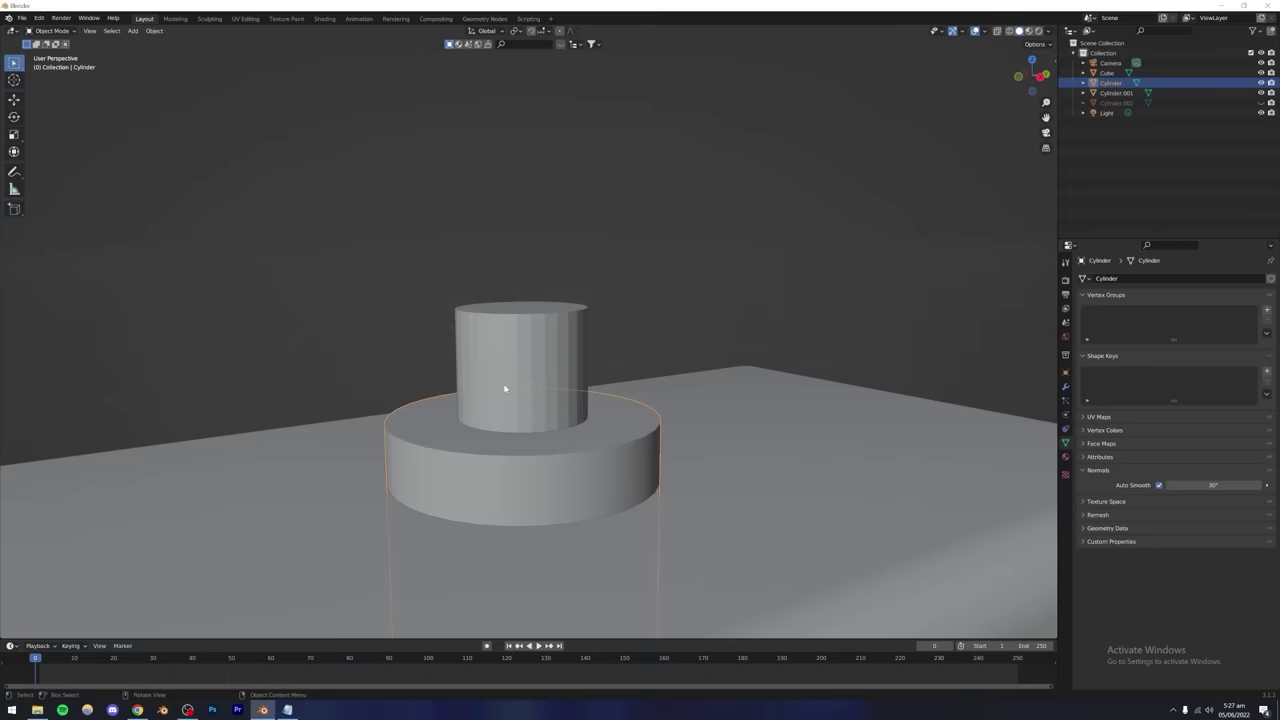
# Shade Smooth the small neck cylinder and enable its 30° Auto Smooth.
pyautogui.click(528, 354)
pyautogui.rightClick(528, 354)
pyautogui.click(515, 356)
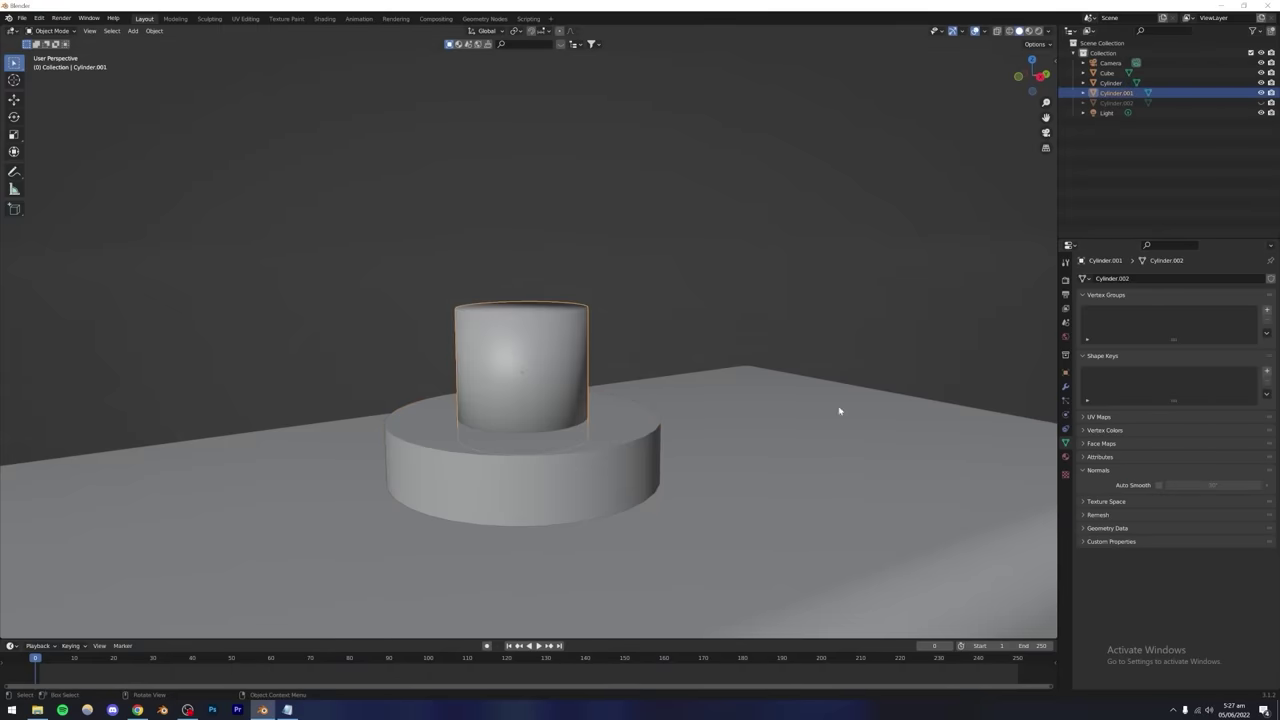
pyautogui.click(1159, 485)
pyautogui.click(640, 343)
# Bring back the hidden cap cylinder, select it and enter Edit Mode on its mesh.
pyautogui.hotkey('ctrl', 'z')
pyautogui.hotkey('ctrl', 'z')
pyautogui.hotkey('ctrl', 'z')
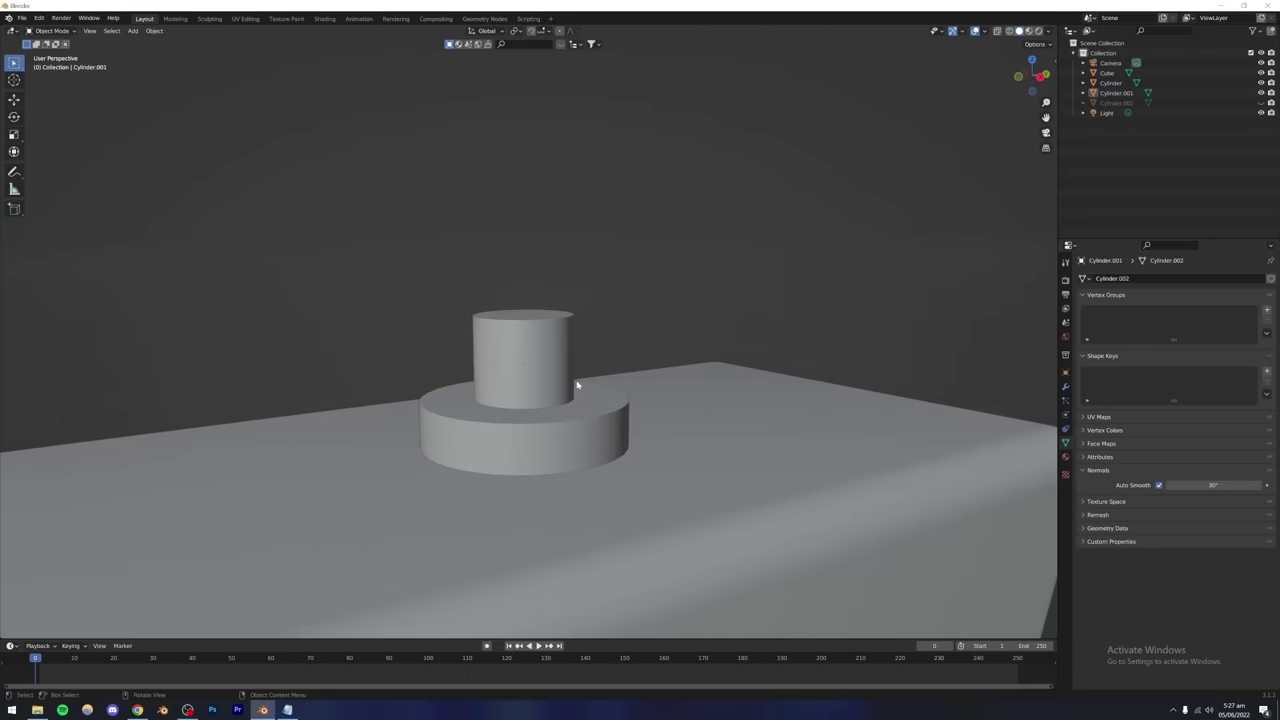
pyautogui.click(671, 283)
pyautogui.scroll(-3, 671, 283)
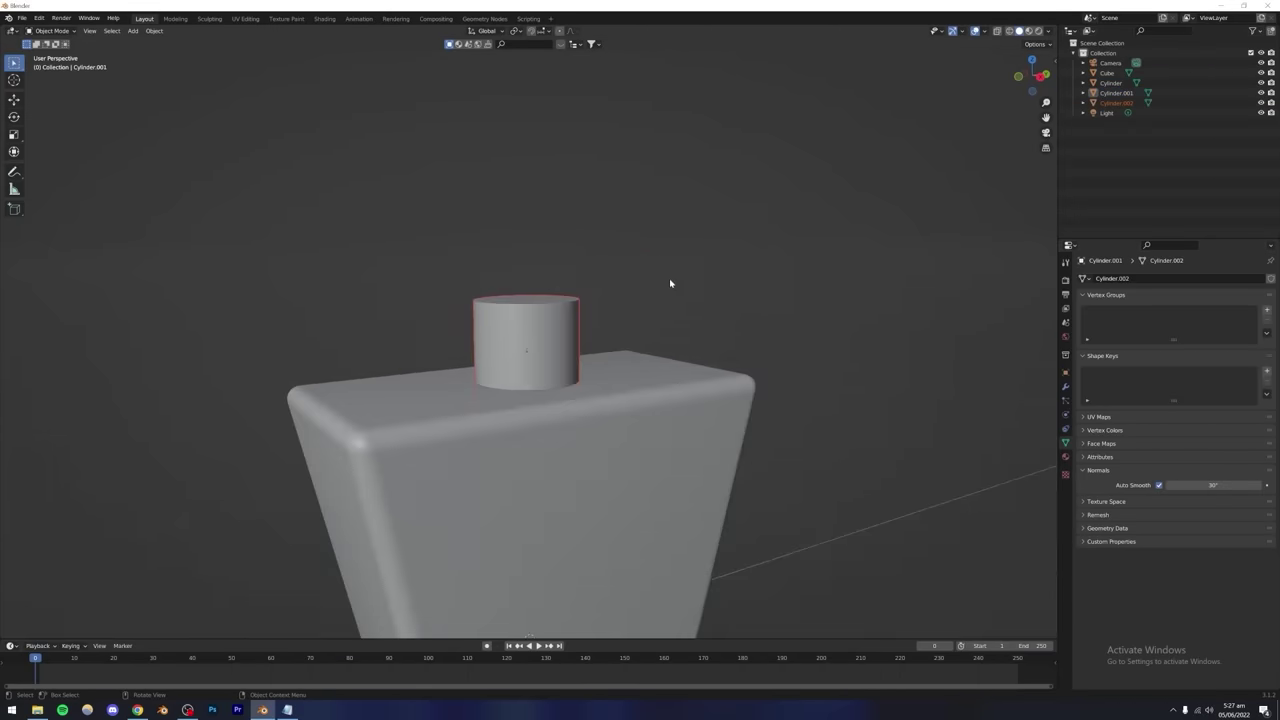
pyautogui.moveTo(671, 283); pyautogui.dragTo(556, 381, button='middle')
pyautogui.scroll(-4, 556, 383)
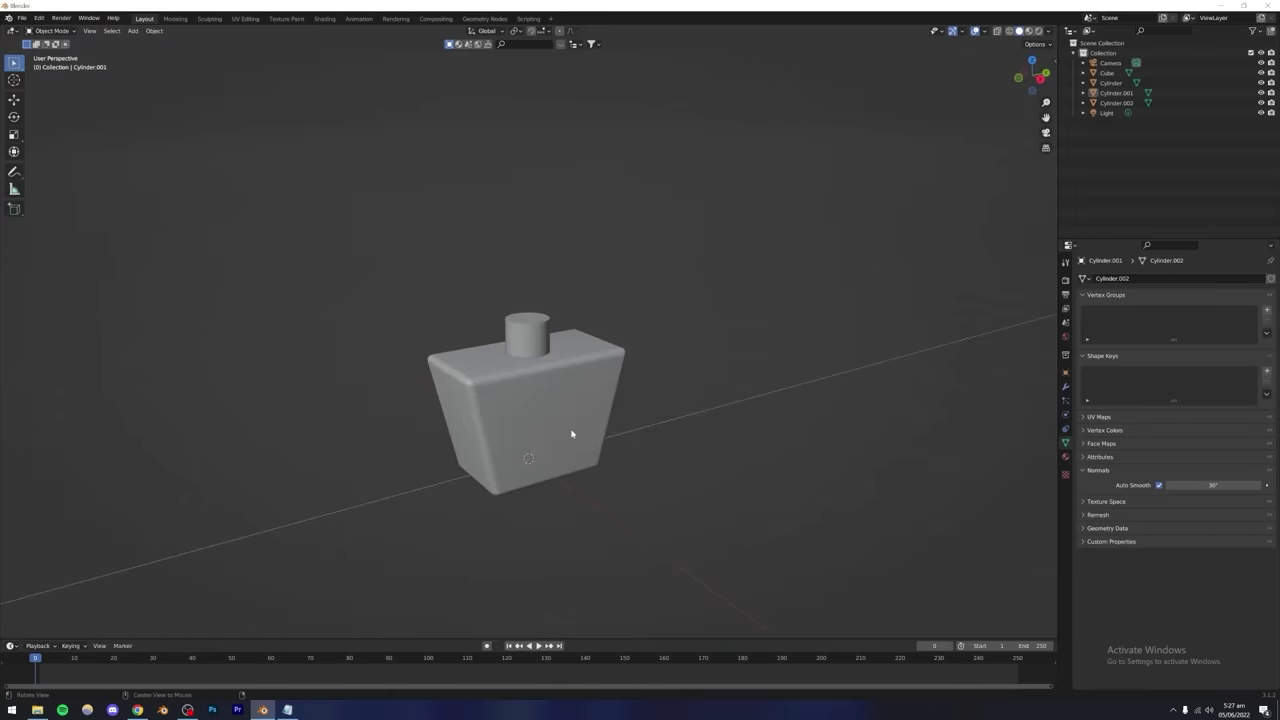
pyautogui.moveTo(574, 434); pyautogui.dragTo(553, 380, button='middle')
pyautogui.scroll(5, 540, 477)
pyautogui.click(486, 423)
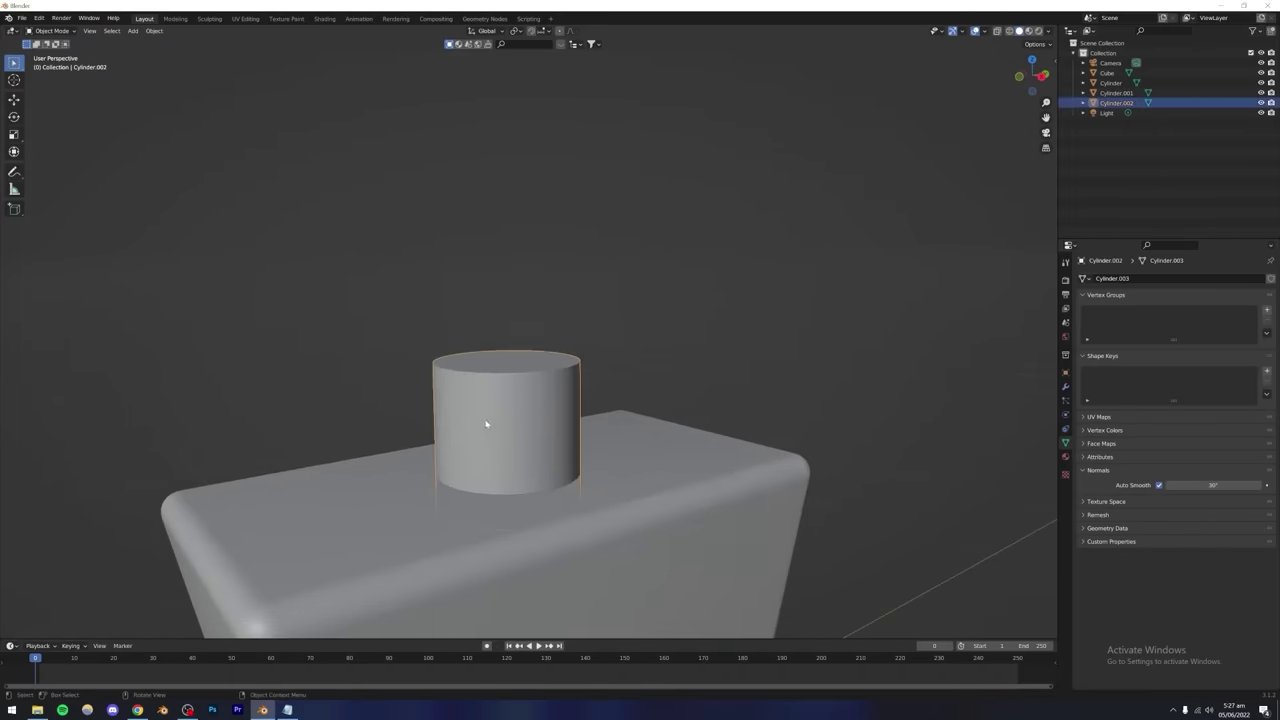
pyautogui.moveTo(486, 423); pyautogui.dragTo(548, 351, button='middle')
pyautogui.scroll(2, 471, 427)
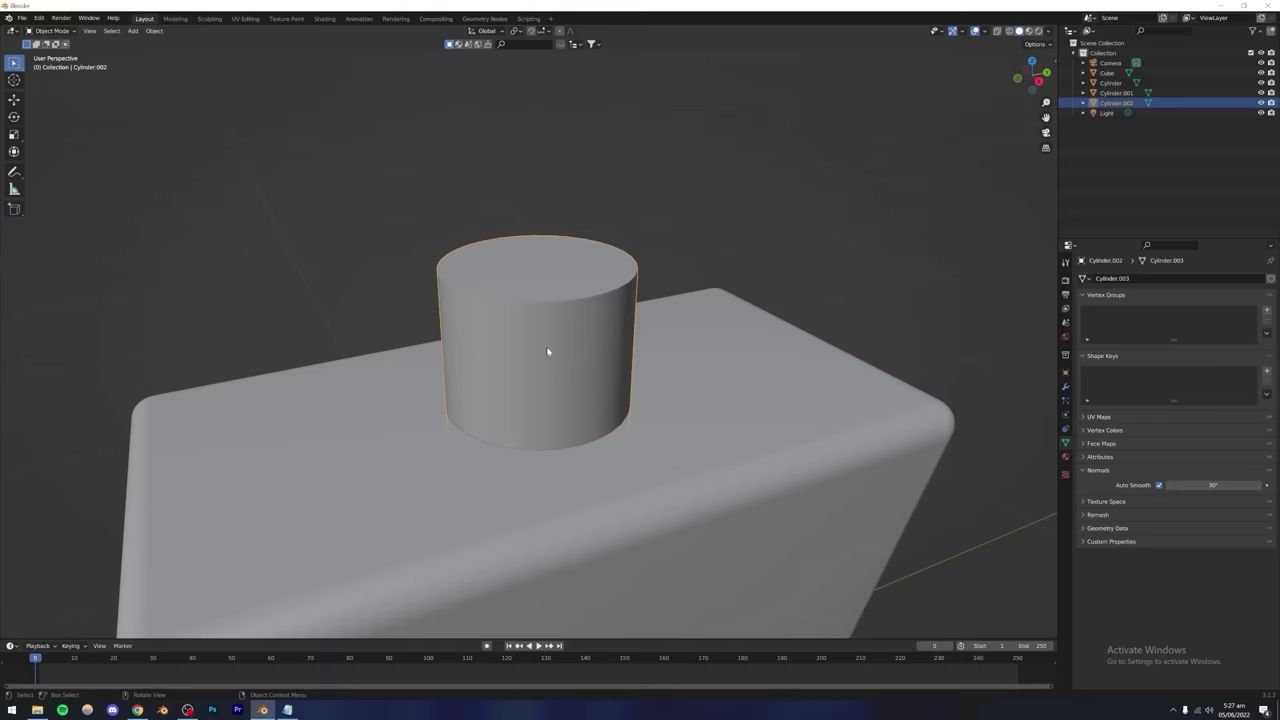
pyautogui.press('Tab')
pyautogui.moveTo(548, 351); pyautogui.dragTo(500, 255, button='middle')
# In face select mode, pick the cap's top and side faces, then clear the selection.
pyautogui.hotkey('alt', 'a')
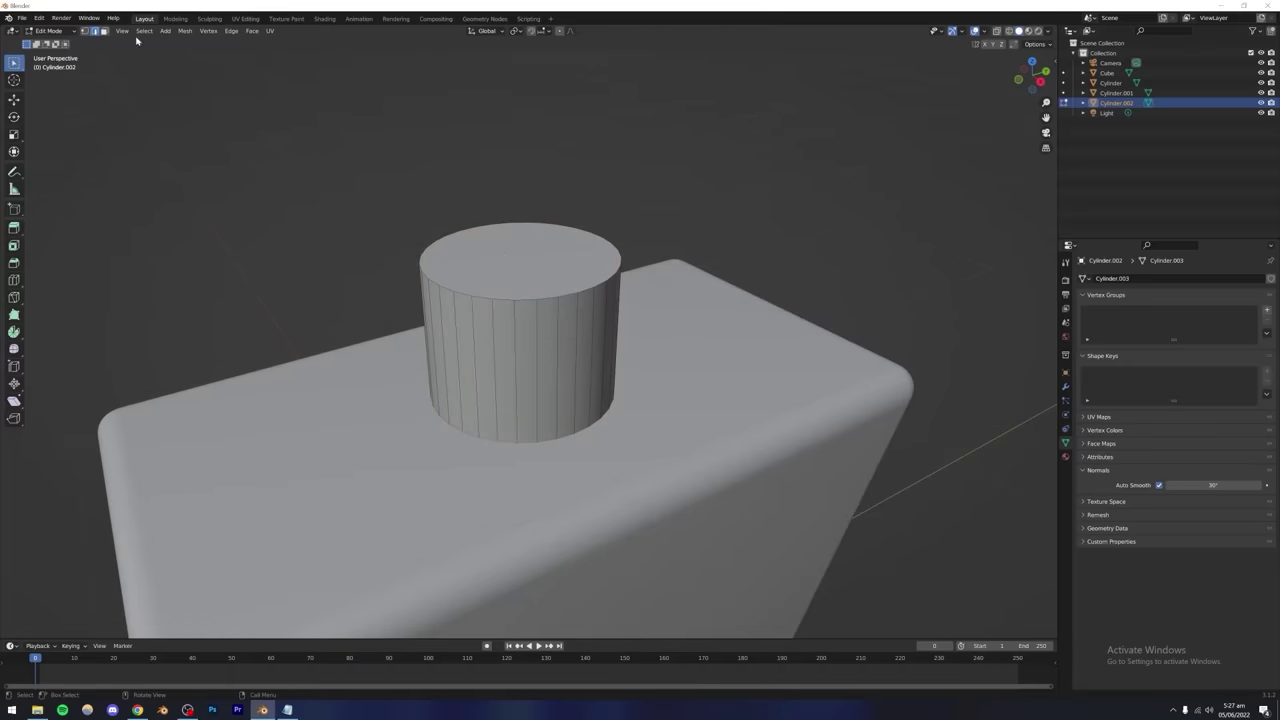
pyautogui.press('3')
pyautogui.click(487, 254)
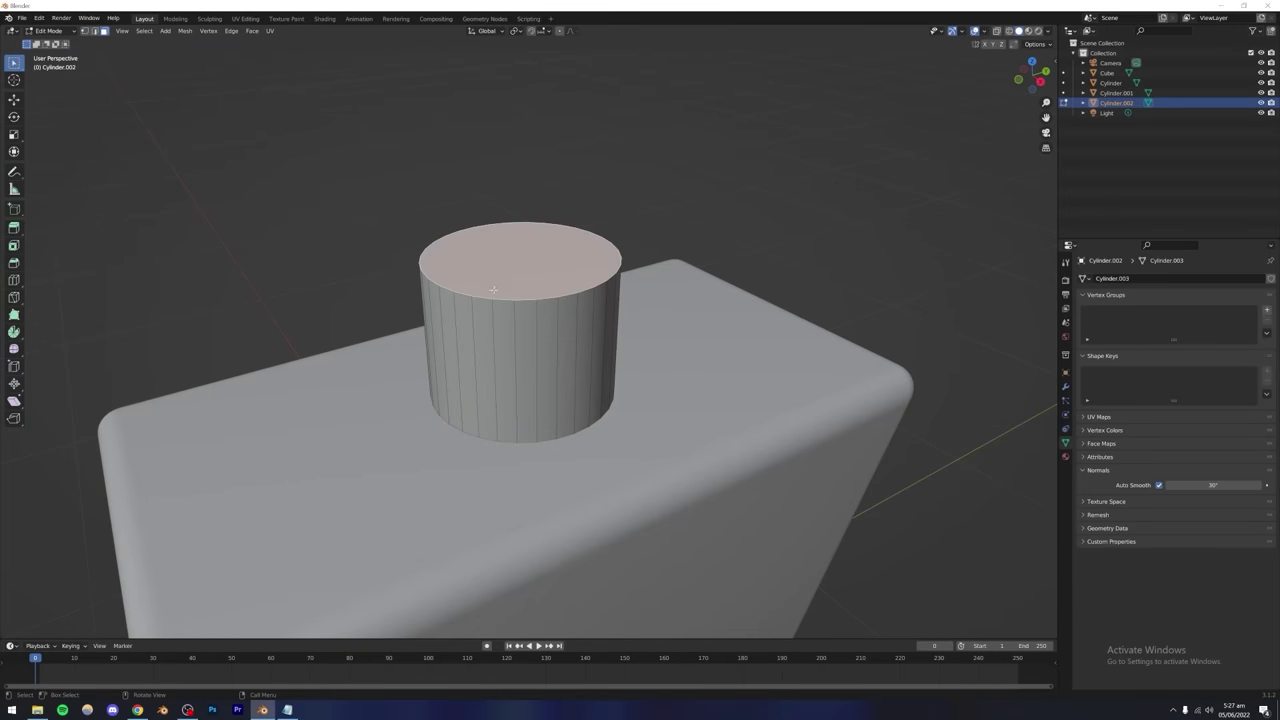
pyautogui.click(472, 330)
pyautogui.click(508, 325)
pyautogui.click(526, 330)
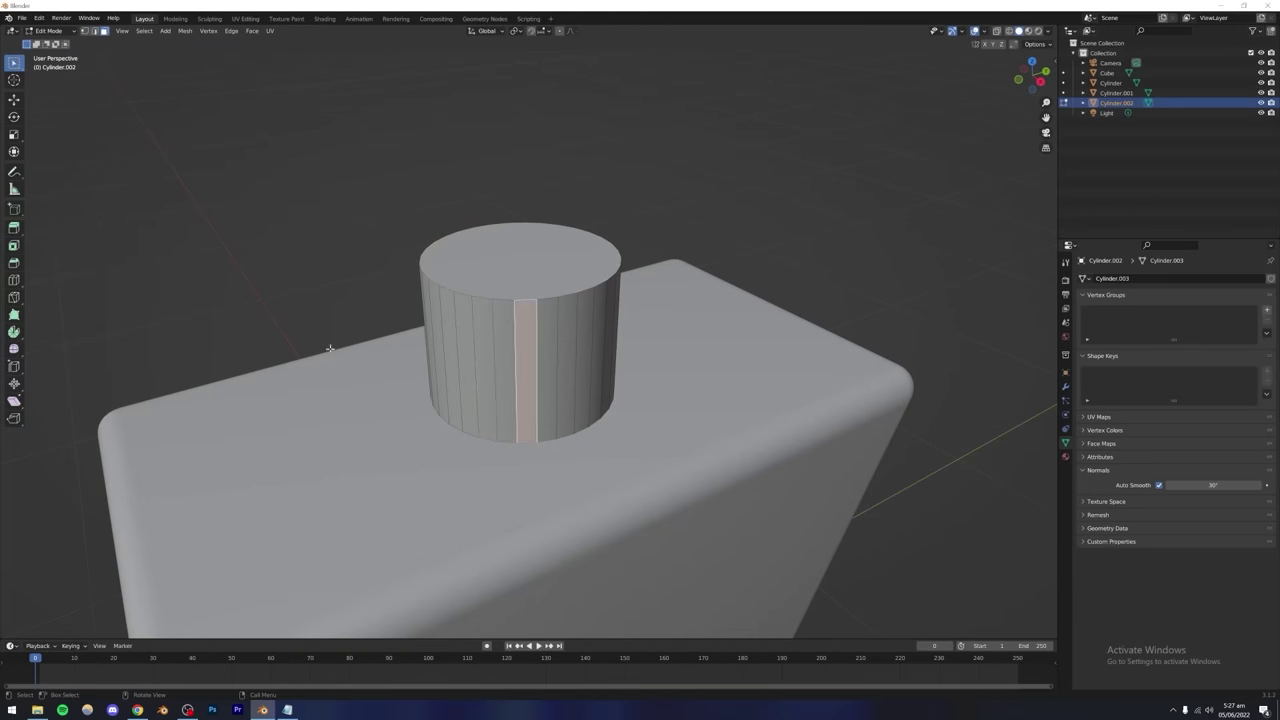
pyautogui.click(95, 31)
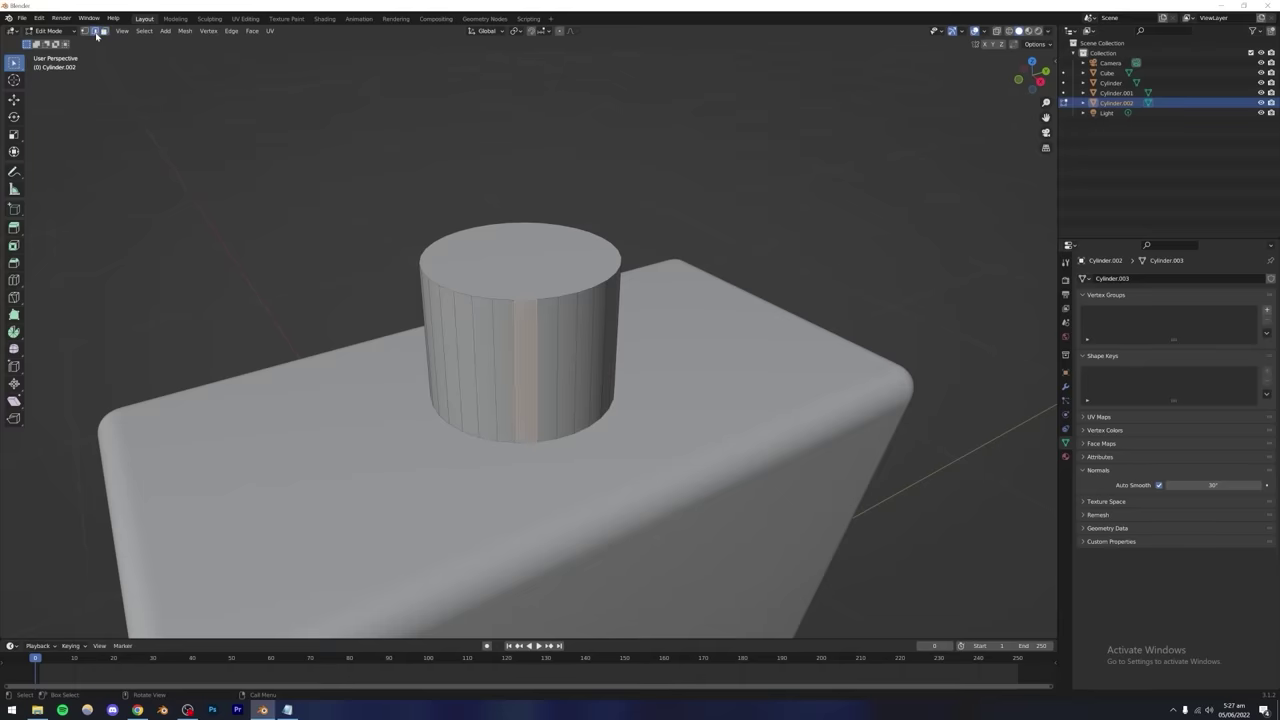
pyautogui.click(304, 166)
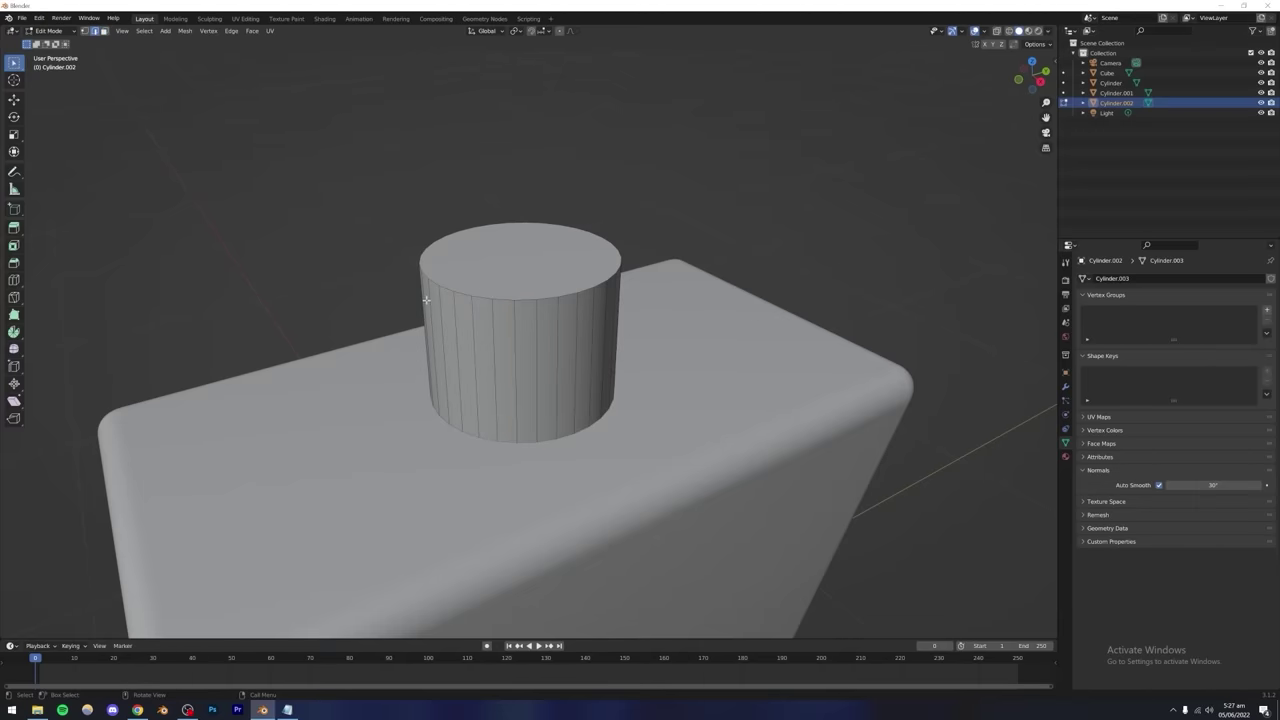
# Select only the cap cylinder's top face.
pyautogui.moveTo(530, 301); pyautogui.dragTo(532, 384, button='middle')
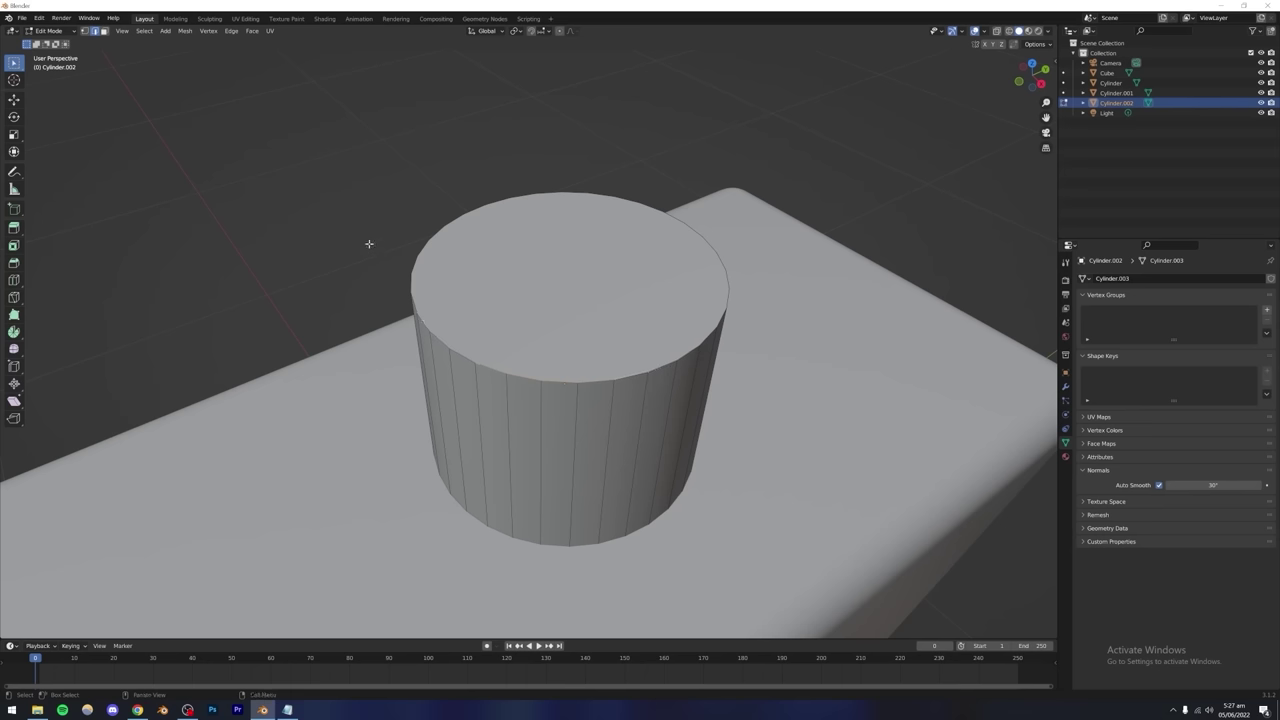
pyautogui.click(494, 367)
pyautogui.moveTo(530, 347); pyautogui.dragTo(468, 324, button='middle')
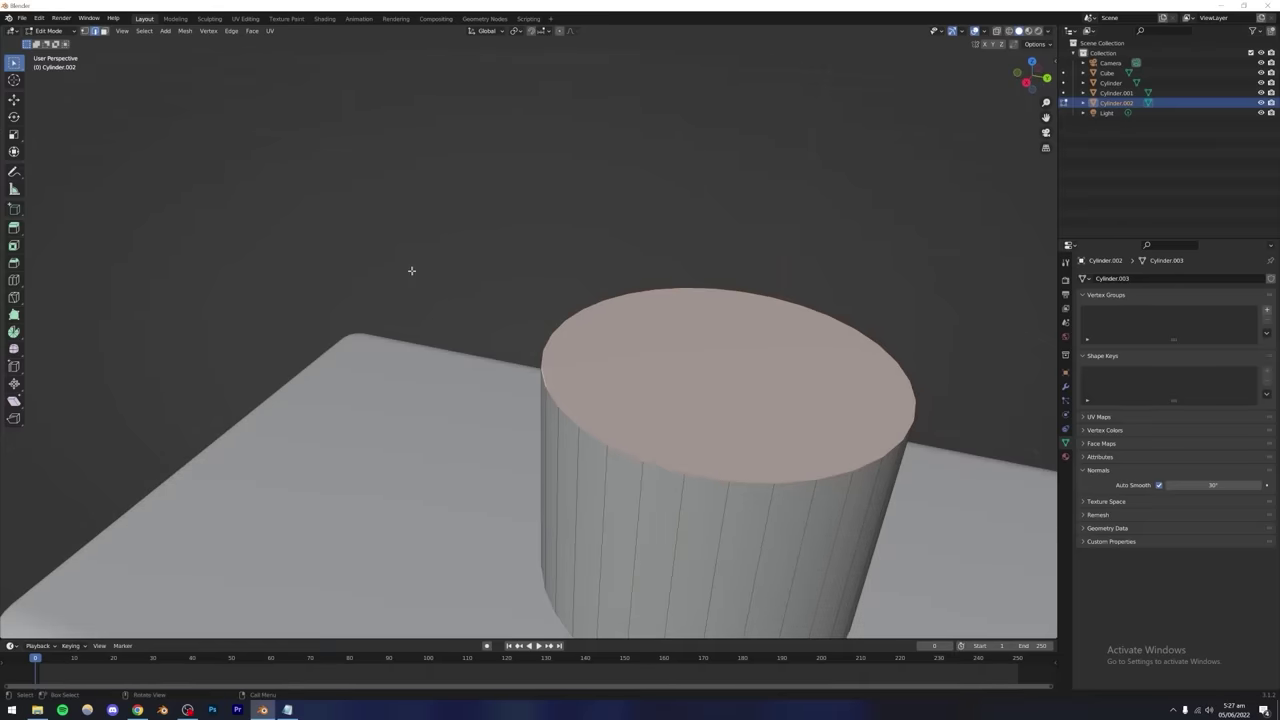
pyautogui.moveTo(573, 400); pyautogui.dragTo(577, 275, button='middle')
pyautogui.hotkey('alt', 'a')
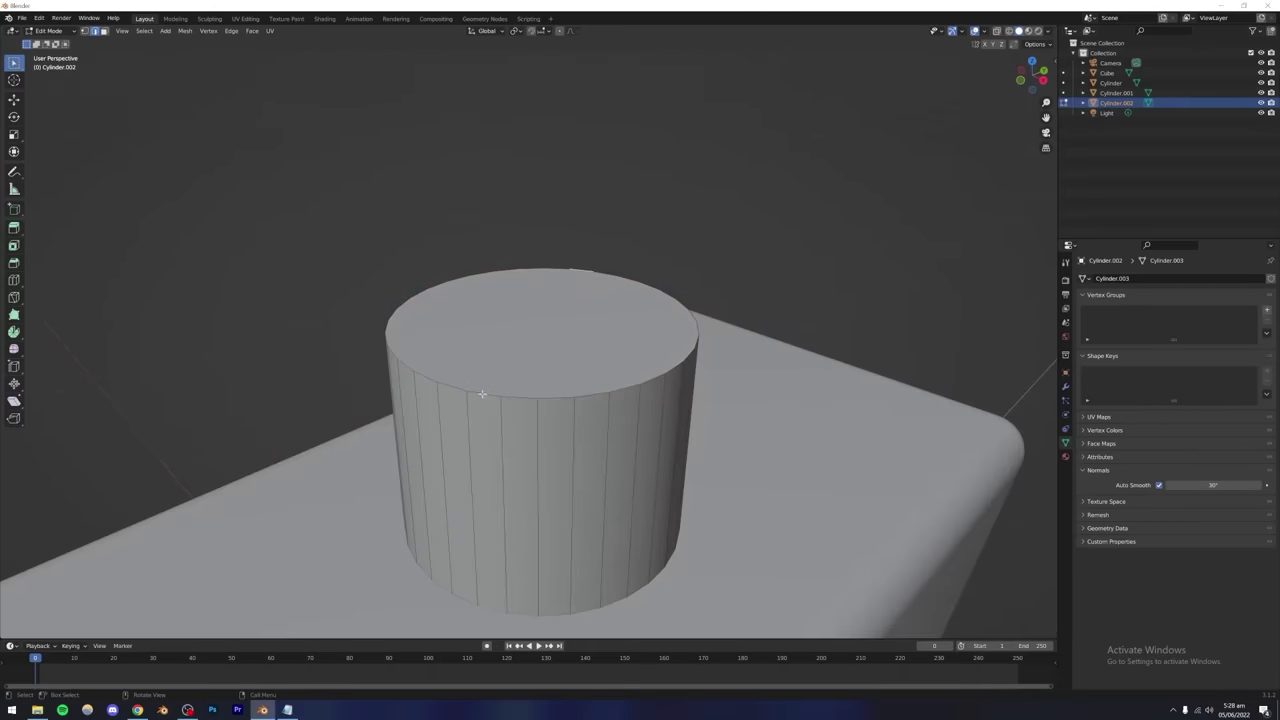
pyautogui.click(427, 376)
pyautogui.click(624, 217)
pyautogui.click(451, 330)
# Bevel the top face's rim with extra segments at 0.1 m width, then return to Object Mode.
pyautogui.hotkey('ctrl', 'b')
pyautogui.scroll(3, 745, 230)
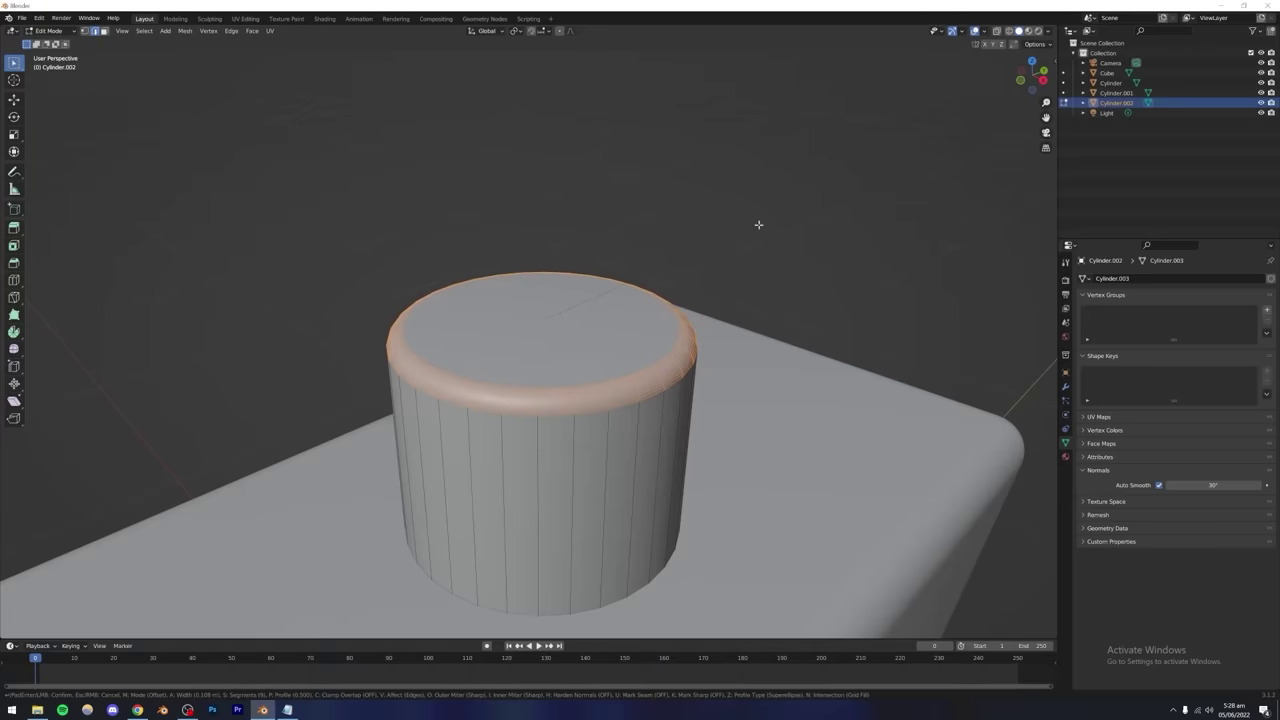
pyautogui.press('ctrl')
pyautogui.click(666, 297)
pyautogui.press('Tab')
pyautogui.moveTo(666, 306); pyautogui.dragTo(617, 291, button='middle')
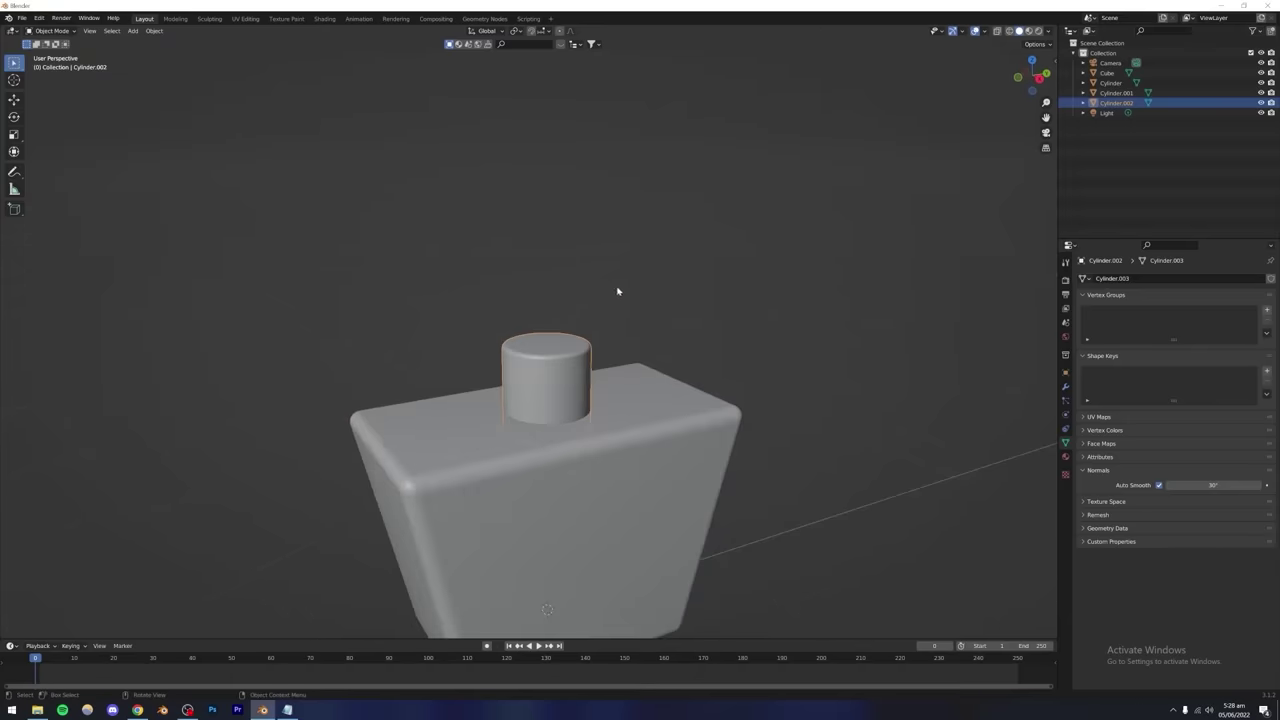
# Hide the cap cylinder to expose the neck cylinders.
pyautogui.click(617, 291)
pyautogui.scroll(-5, 590, 330)
pyautogui.moveTo(571, 366); pyautogui.dragTo(562, 434, button='middle')
pyautogui.scroll(6, 576, 392)
pyautogui.scroll(-3, 524, 368)
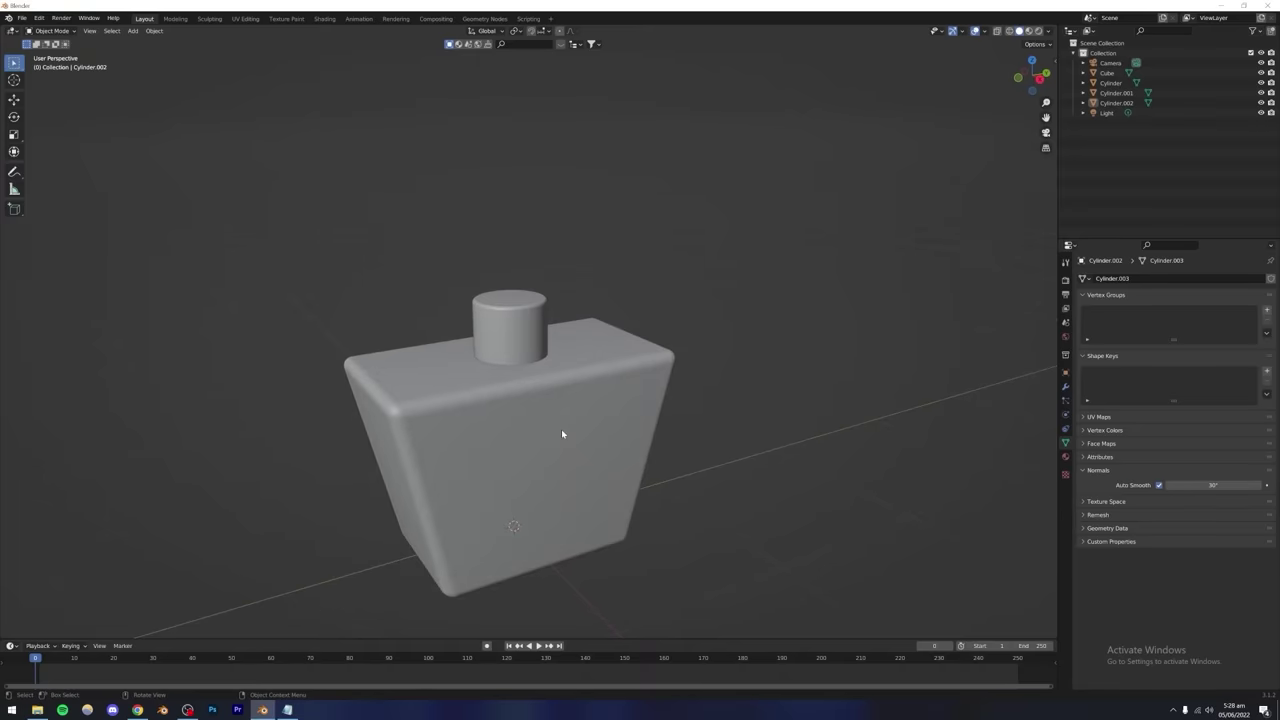
pyautogui.scroll(5, 548, 347)
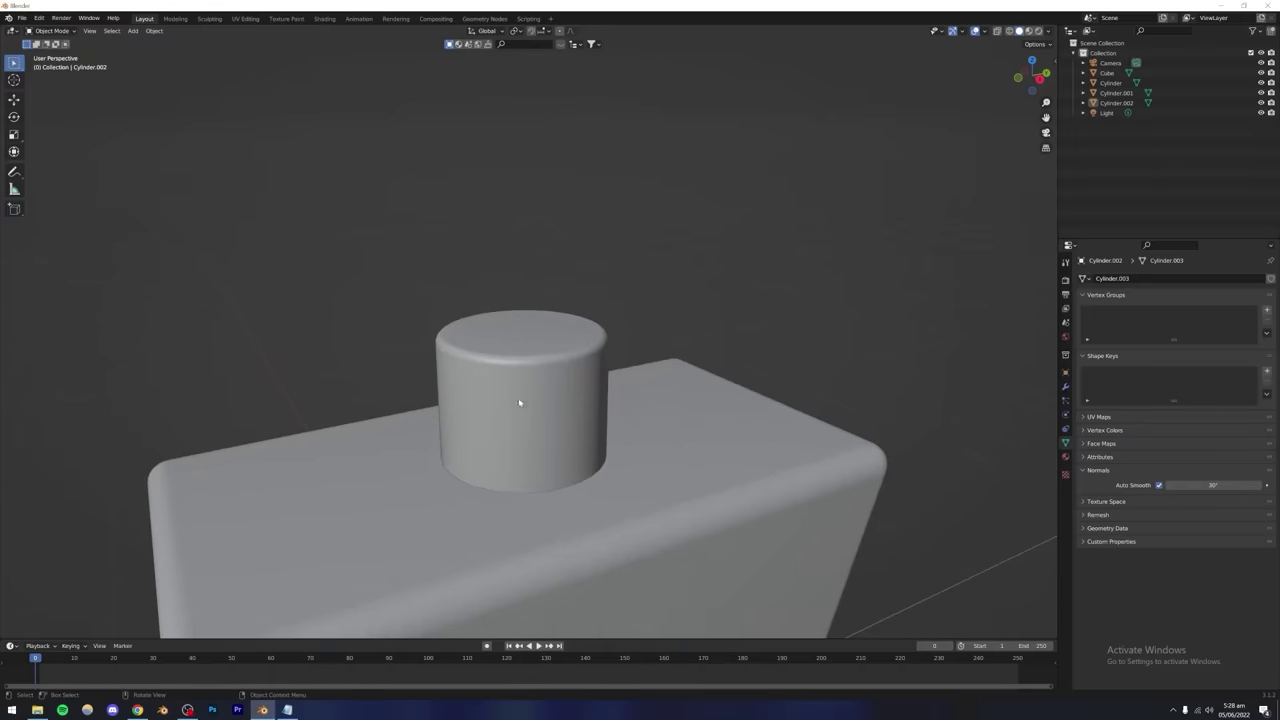
pyautogui.click(508, 385)
pyautogui.press('h')
# Bevel the top edge of the upper neck cylinder.
pyautogui.scroll(-4, 527, 370)
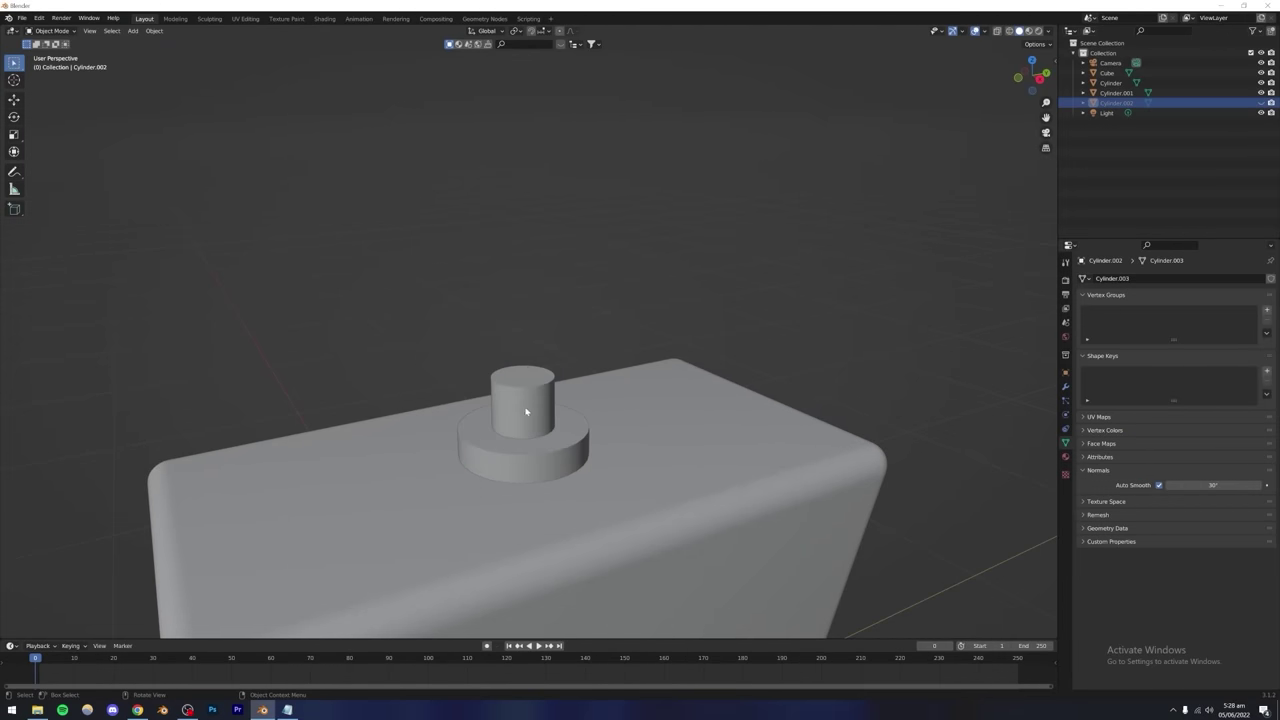
pyautogui.scroll(5, 527, 370)
pyautogui.click(469, 372)
pyautogui.press('Tab')
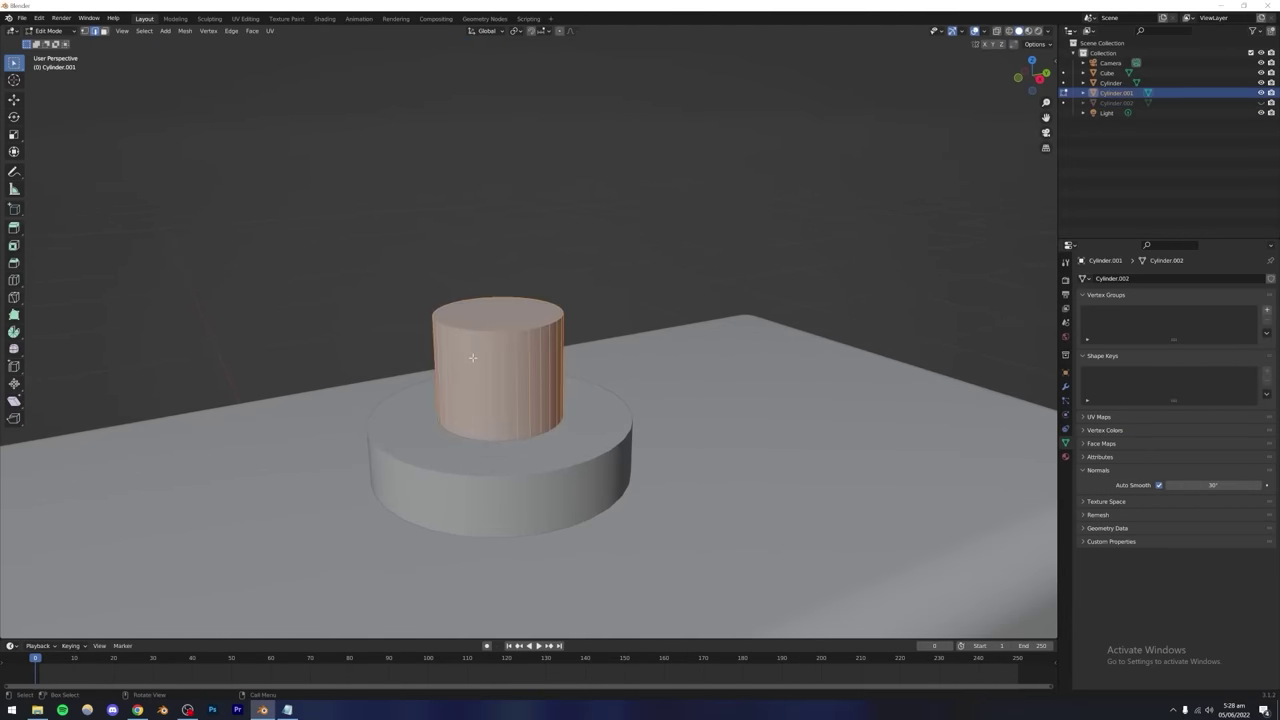
pyautogui.click(466, 330)
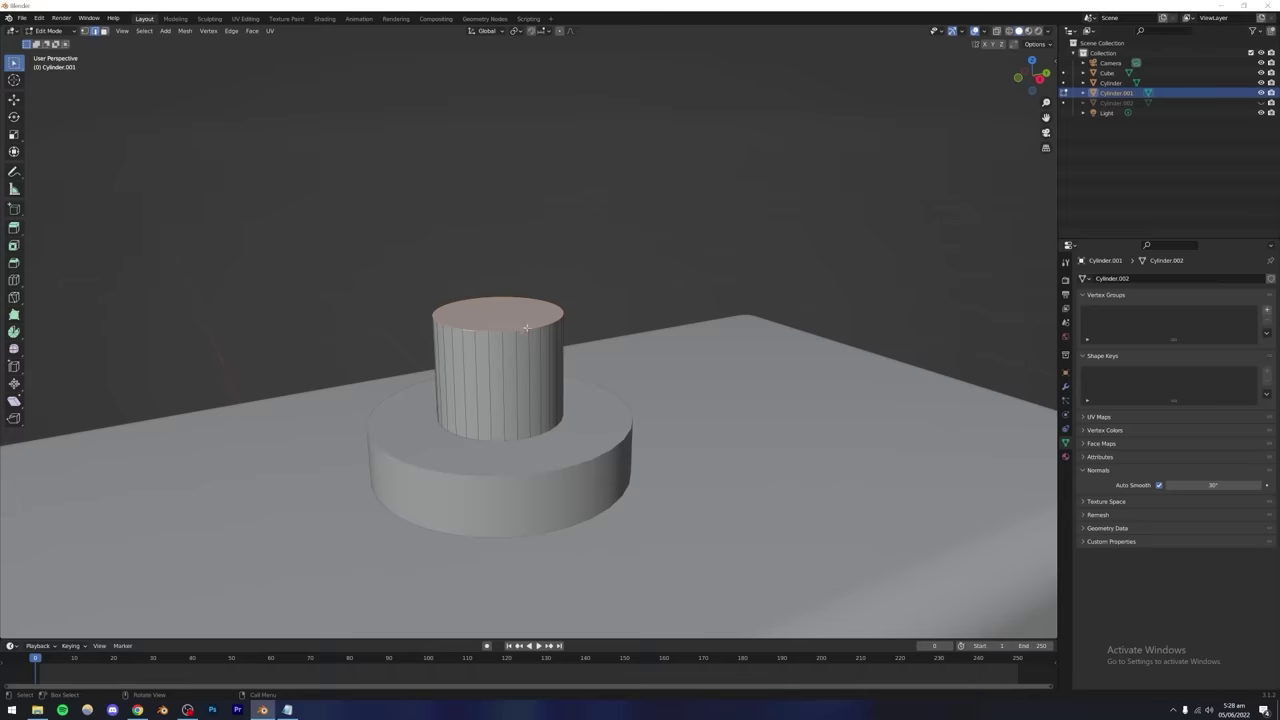
pyautogui.hotkey('ctrl', 'b')
pyautogui.click(480, 443)
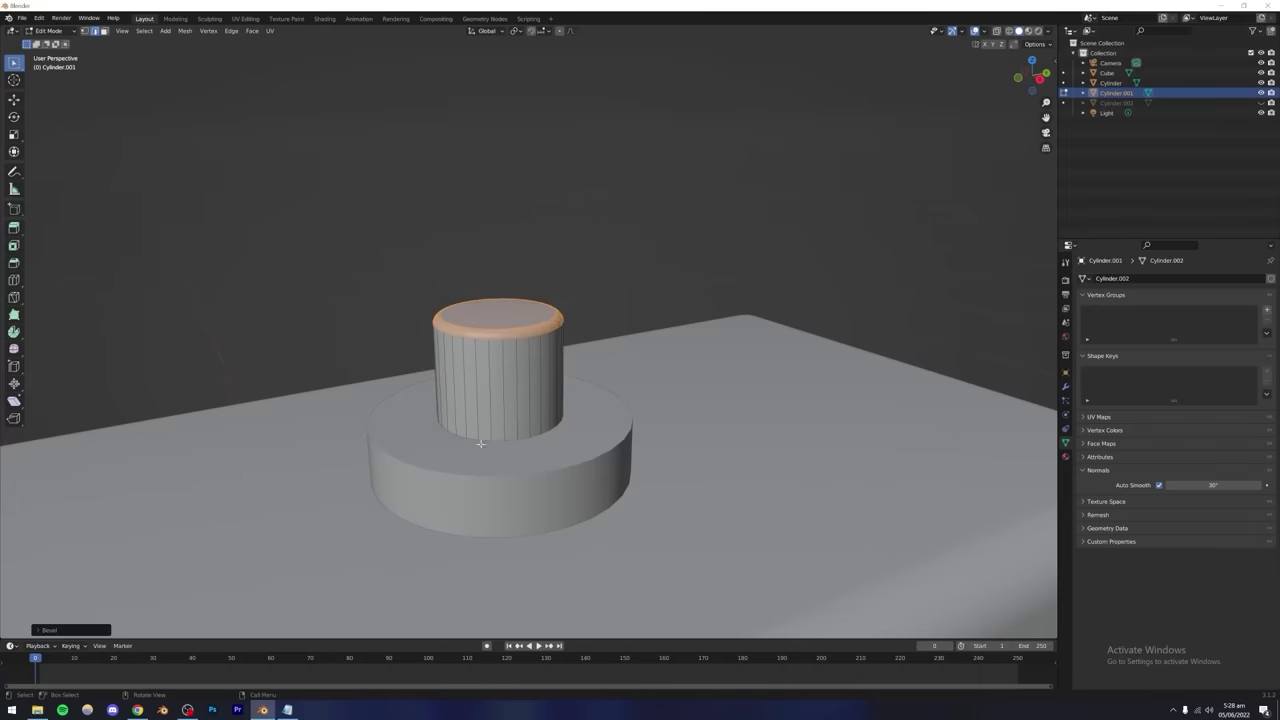
pyautogui.press('Tab')
# Bevel the top edge of the lower neck cylinder.
pyautogui.click(458, 475)
pyautogui.press('Tab')
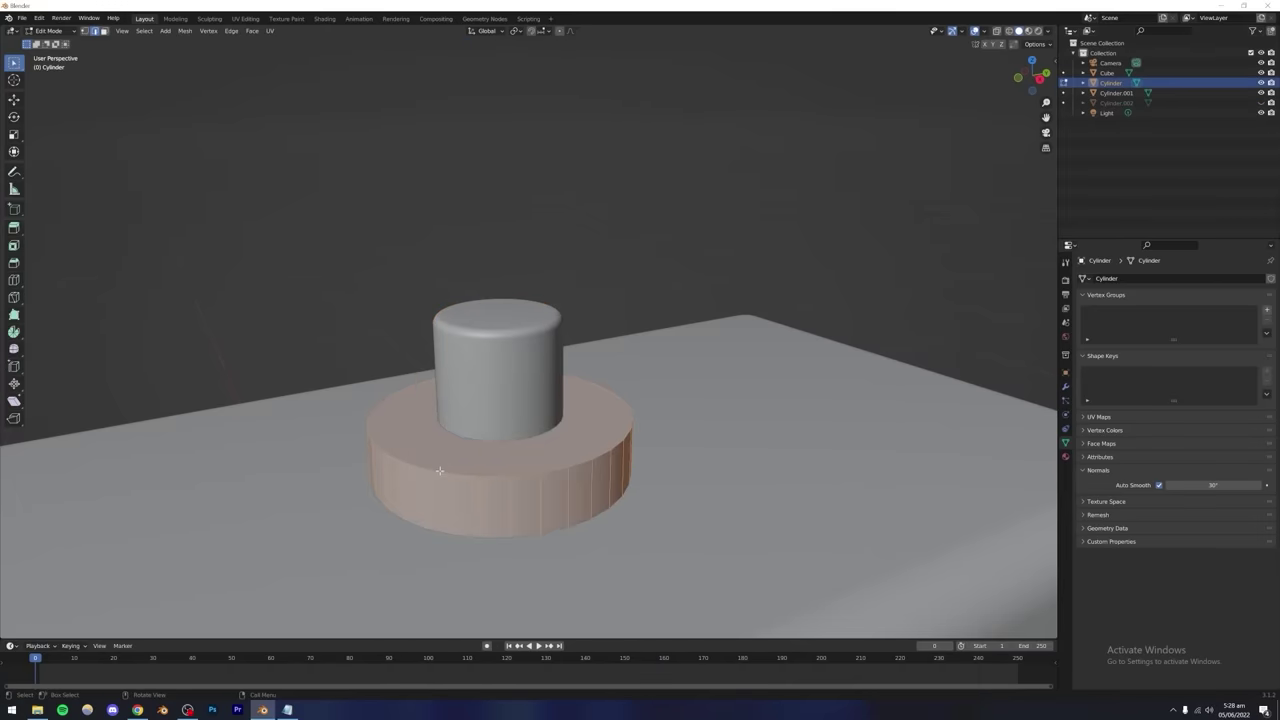
pyautogui.click(439, 468)
pyautogui.hotkey('ctrl', 'b')
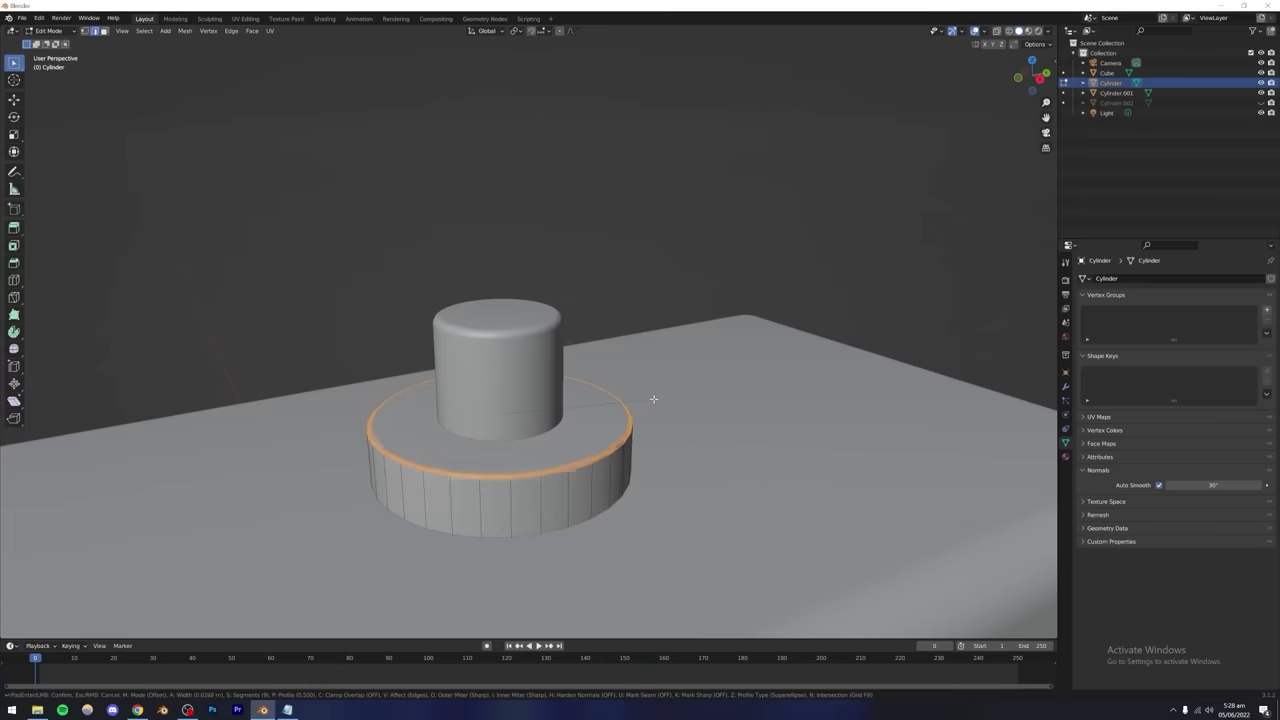
pyautogui.click(660, 400)
pyautogui.press('Tab')
pyautogui.click(575, 283)
pyautogui.scroll(-3, 560, 331)
pyautogui.moveTo(560, 331); pyautogui.dragTo(538, 401, button='middle')
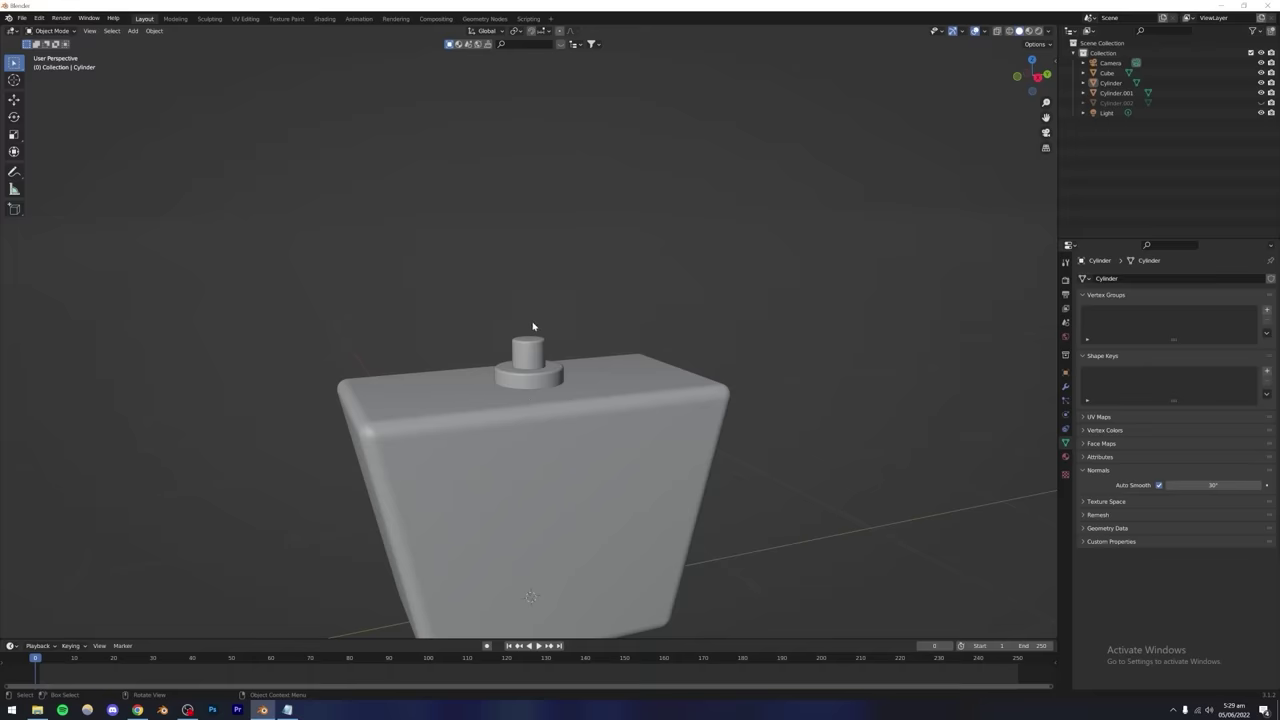
pyautogui.scroll(-4, 533, 326)
pyautogui.moveTo(543, 409); pyautogui.dragTo(533, 437, button='middle')
pyautogui.click(137, 710)
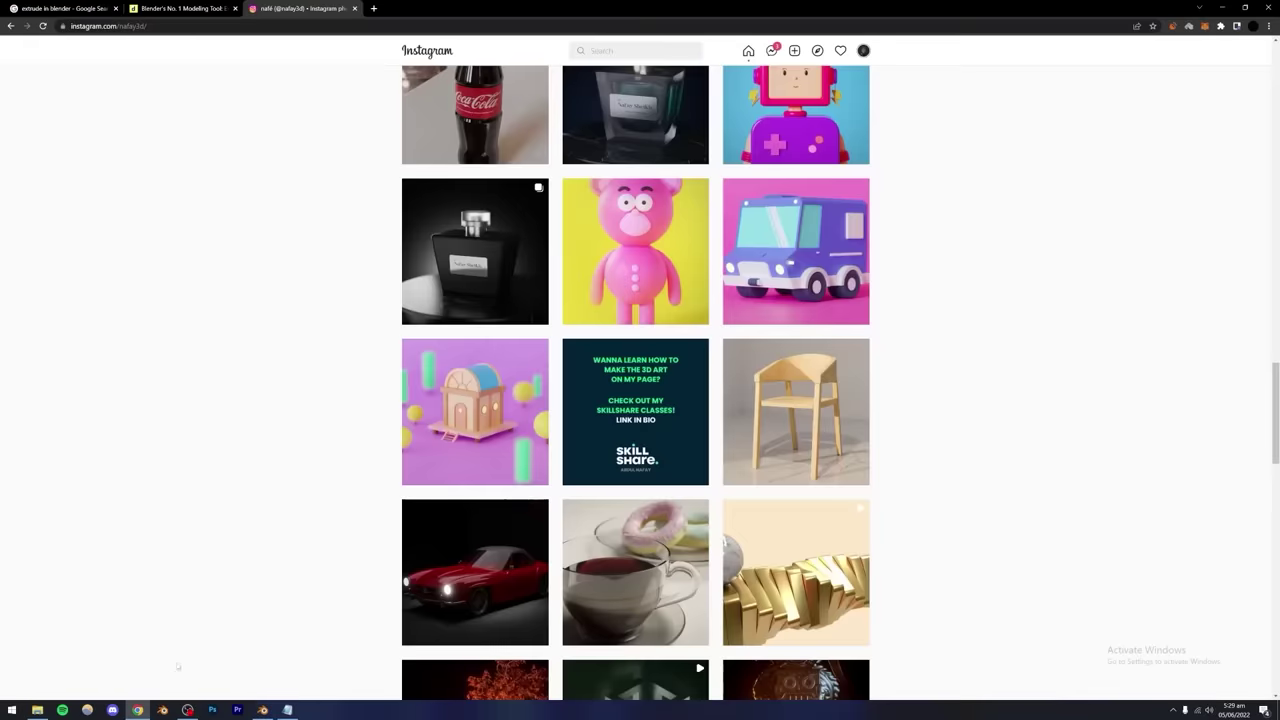
pyautogui.click(466, 234)
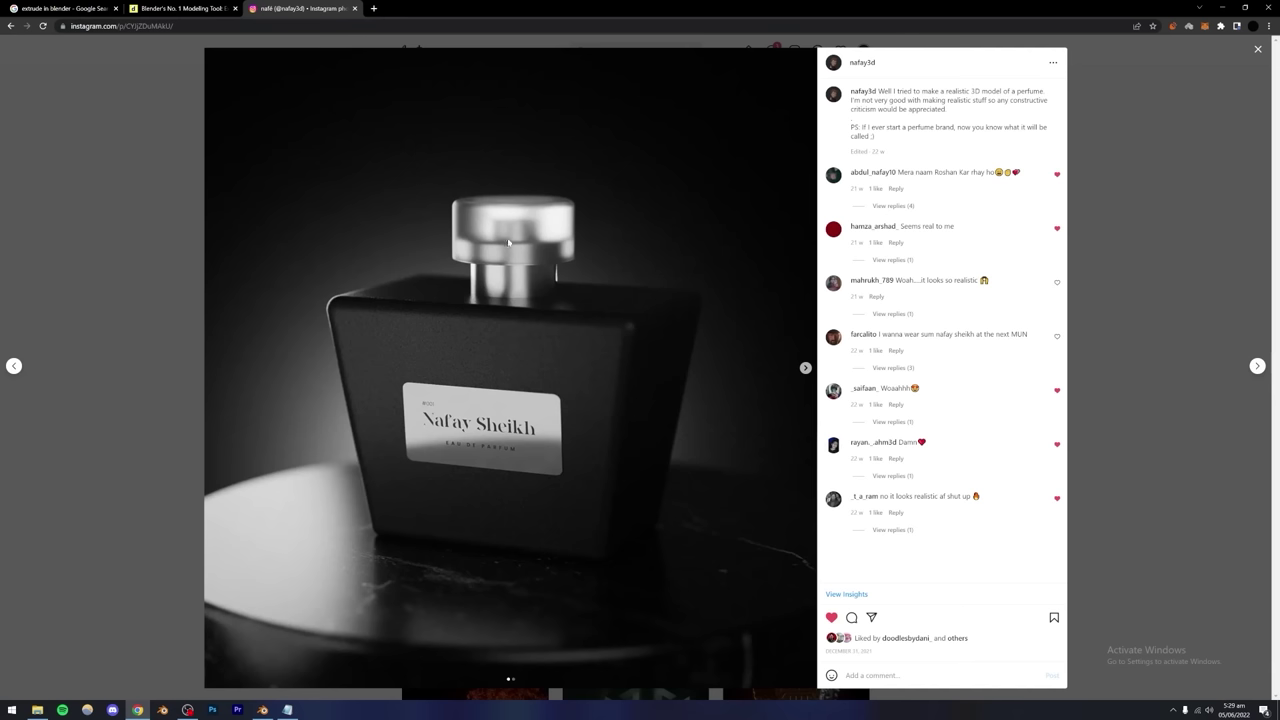
pyautogui.click(262, 710)
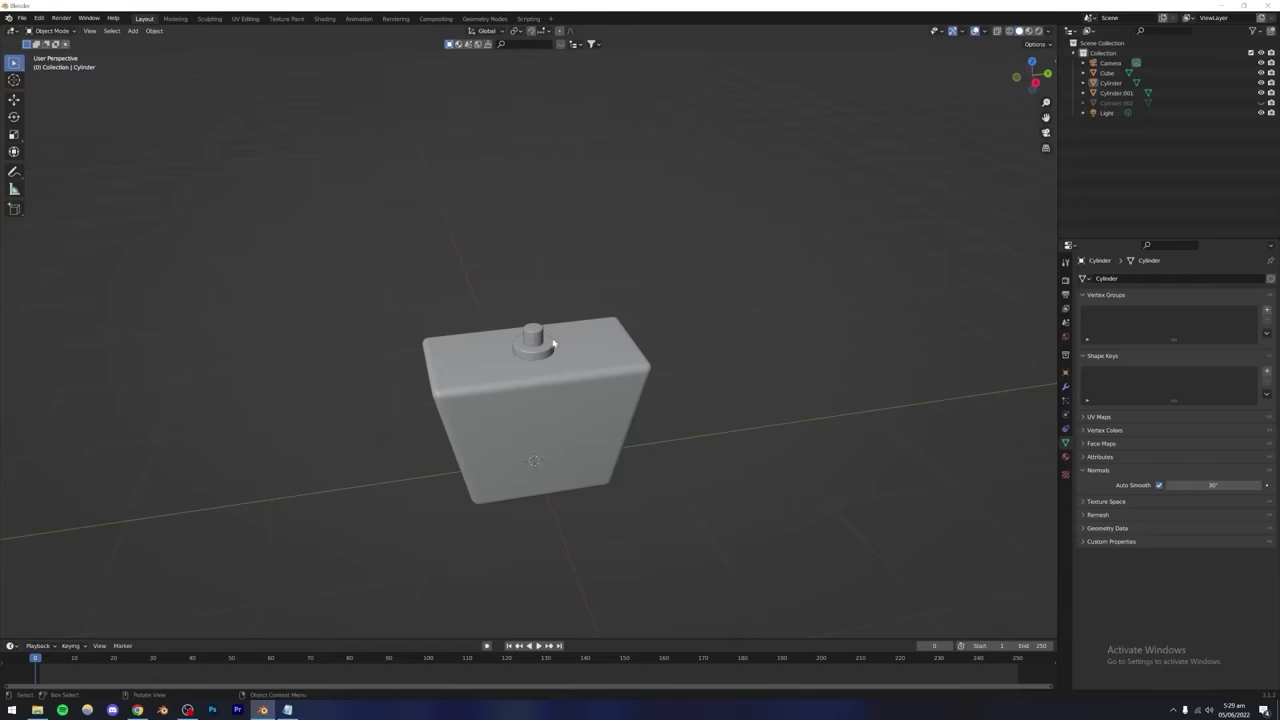
# Unhide the cap cylinder.
pyautogui.scroll(5, 550, 350)
pyautogui.scroll(2, 553, 355)
pyautogui.hotkey('alt', 'h')
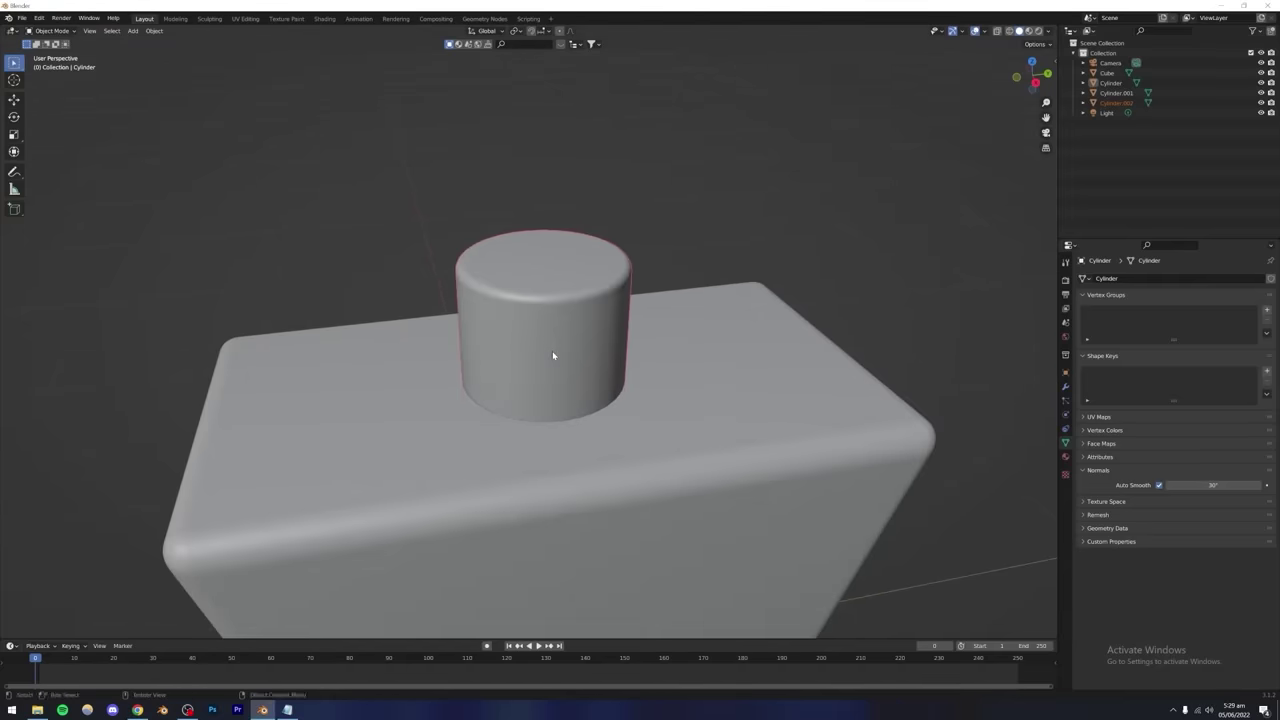
pyautogui.moveTo(566, 360); pyautogui.dragTo(580, 334, button='middle')
pyautogui.press('Tab')
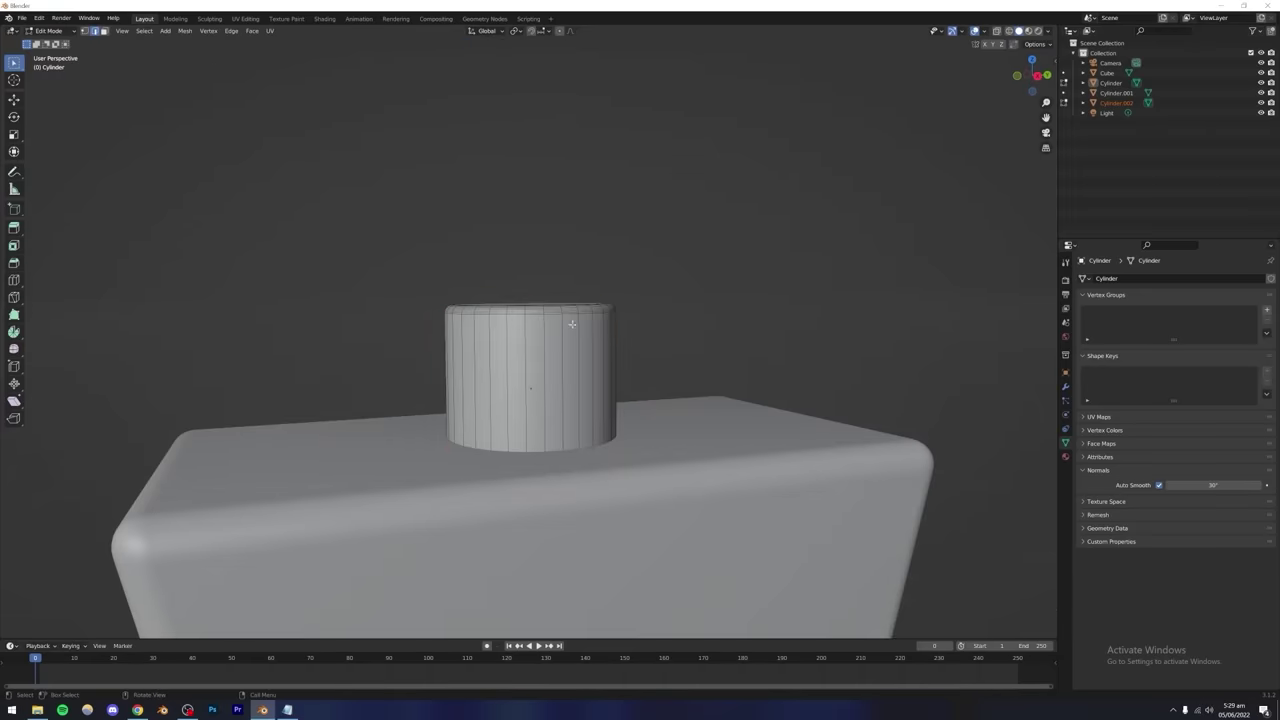
pyautogui.press('Tab')
pyautogui.moveTo(531, 343); pyautogui.dragTo(583, 309, button='middle')
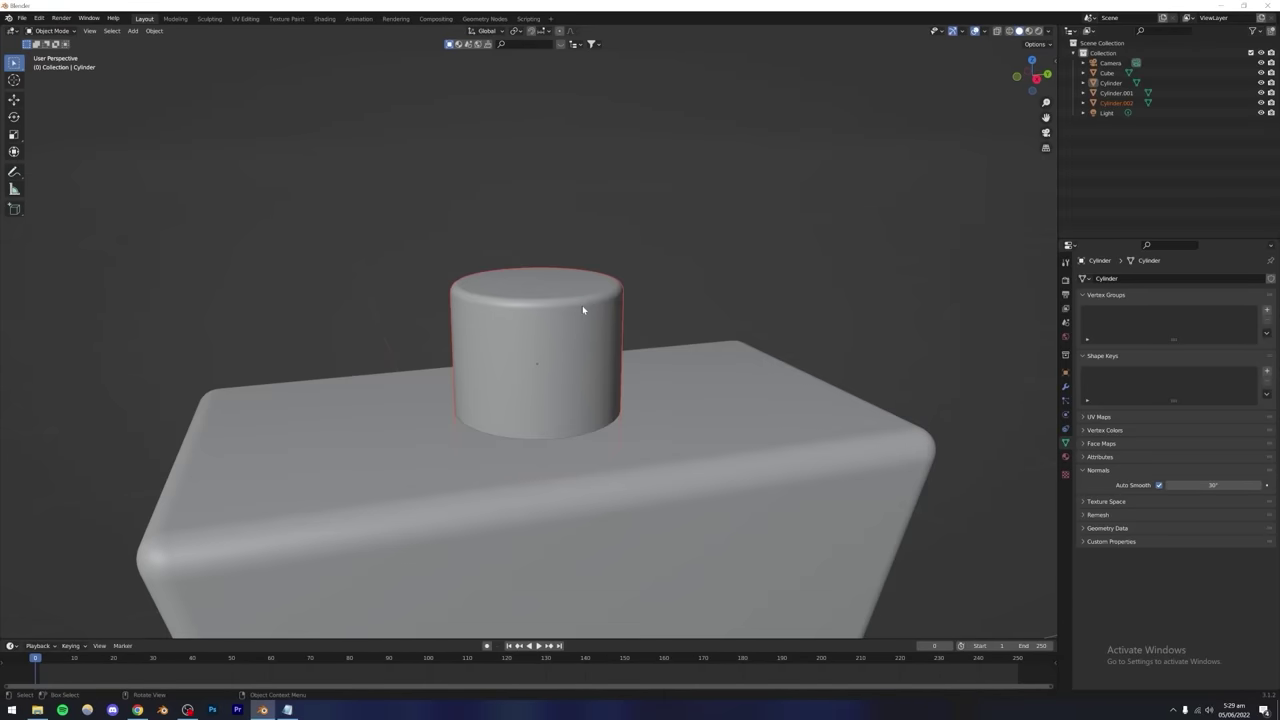
# Flatten the cap along Z, raise it above the neck, then stretch its height.
pyautogui.press('s')
pyautogui.press('z')
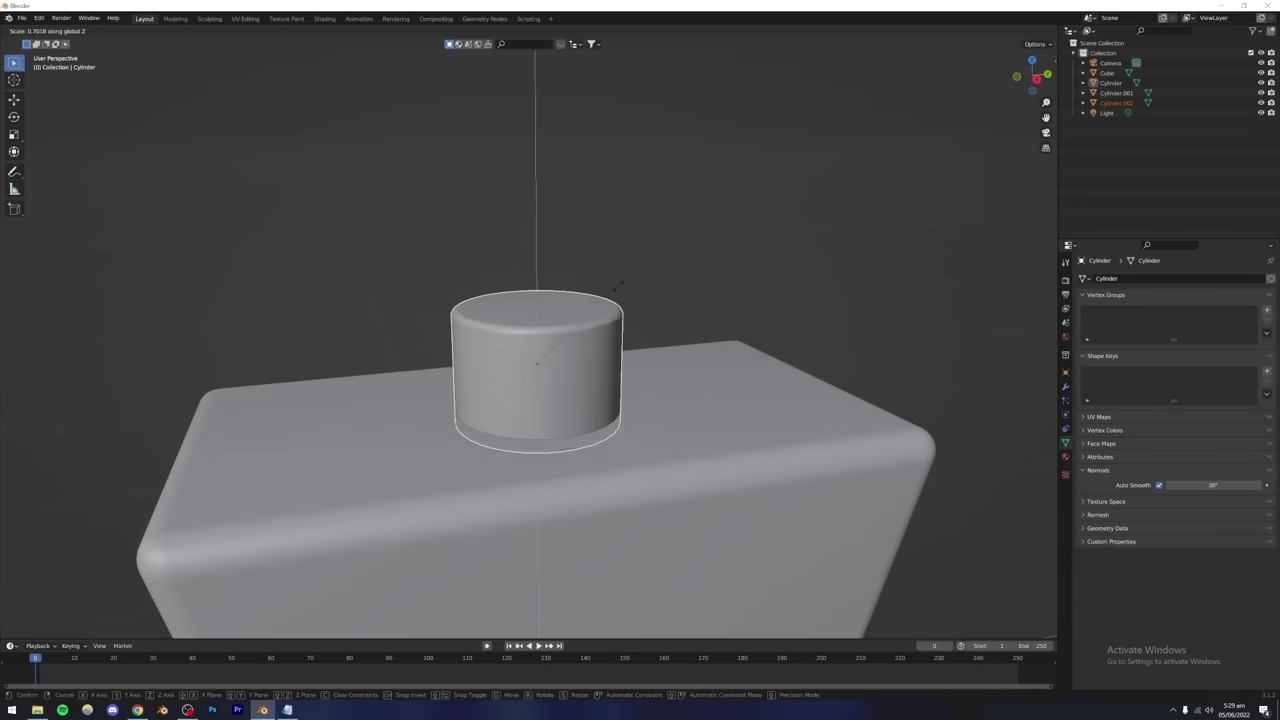
pyautogui.click(585, 333)
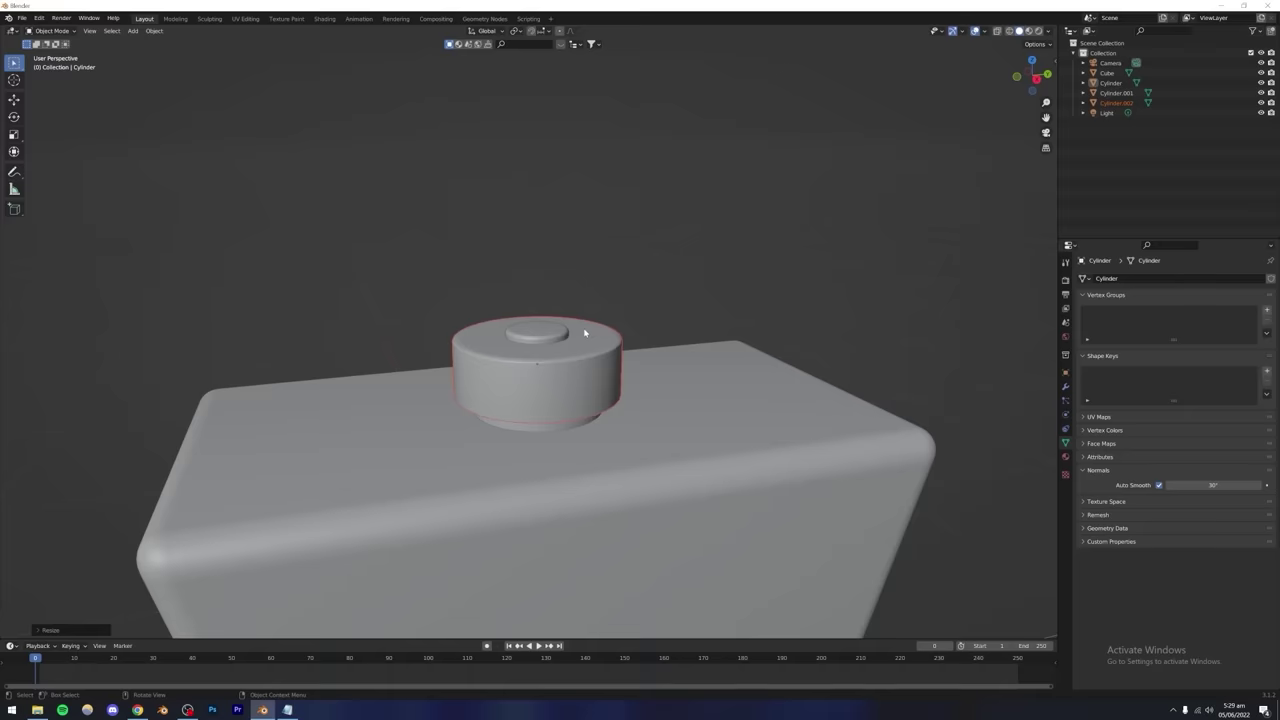
pyautogui.press('g')
pyautogui.press('z')
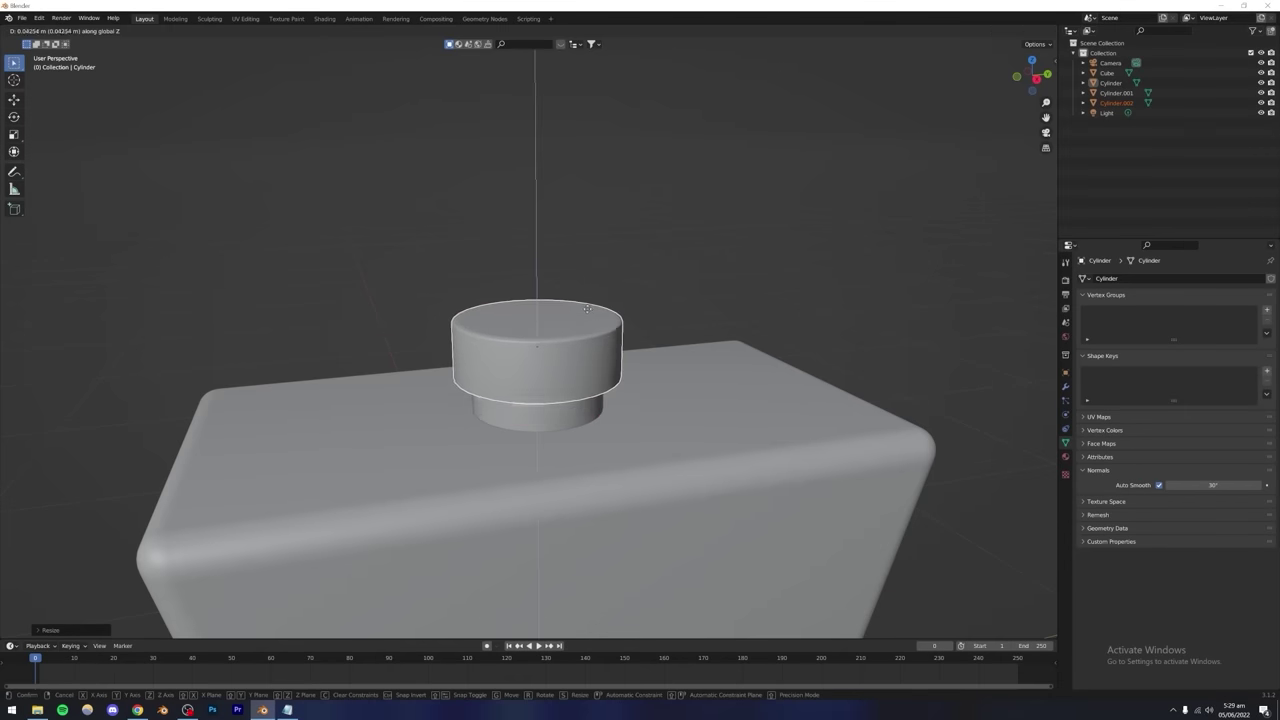
pyautogui.click(586, 297)
pyautogui.moveTo(586, 297); pyautogui.dragTo(643, 287, button='middle')
pyautogui.press('s')
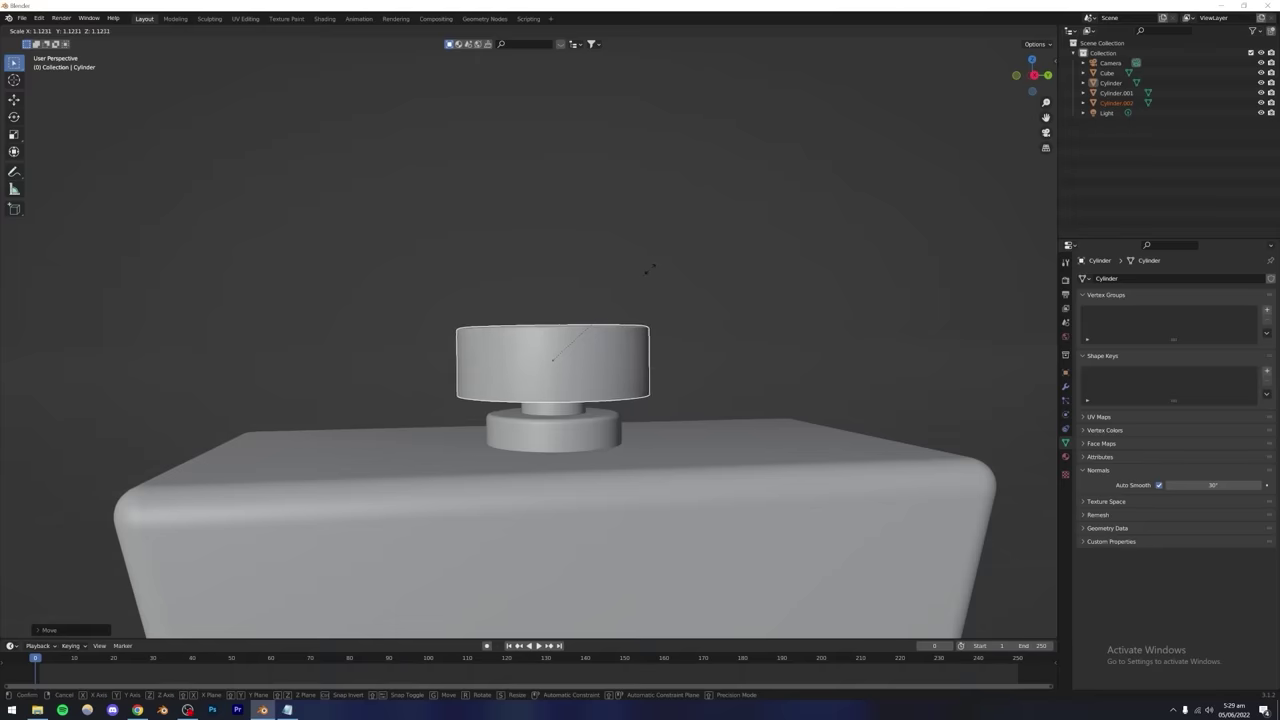
pyautogui.press('z')
pyautogui.click(686, 223)
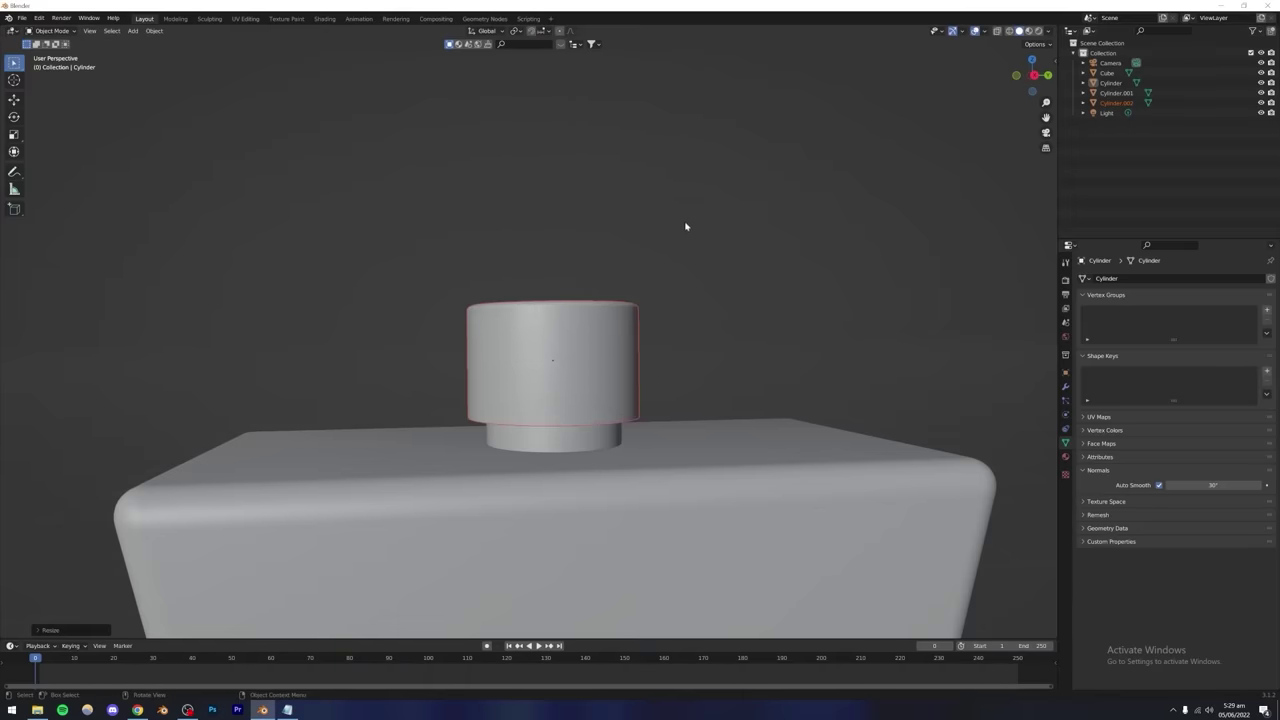
# Round the cap's bottom edge loop with a bevel.
pyautogui.moveTo(686, 223); pyautogui.dragTo(651, 417, button='middle')
pyautogui.scroll(-2, 614, 404)
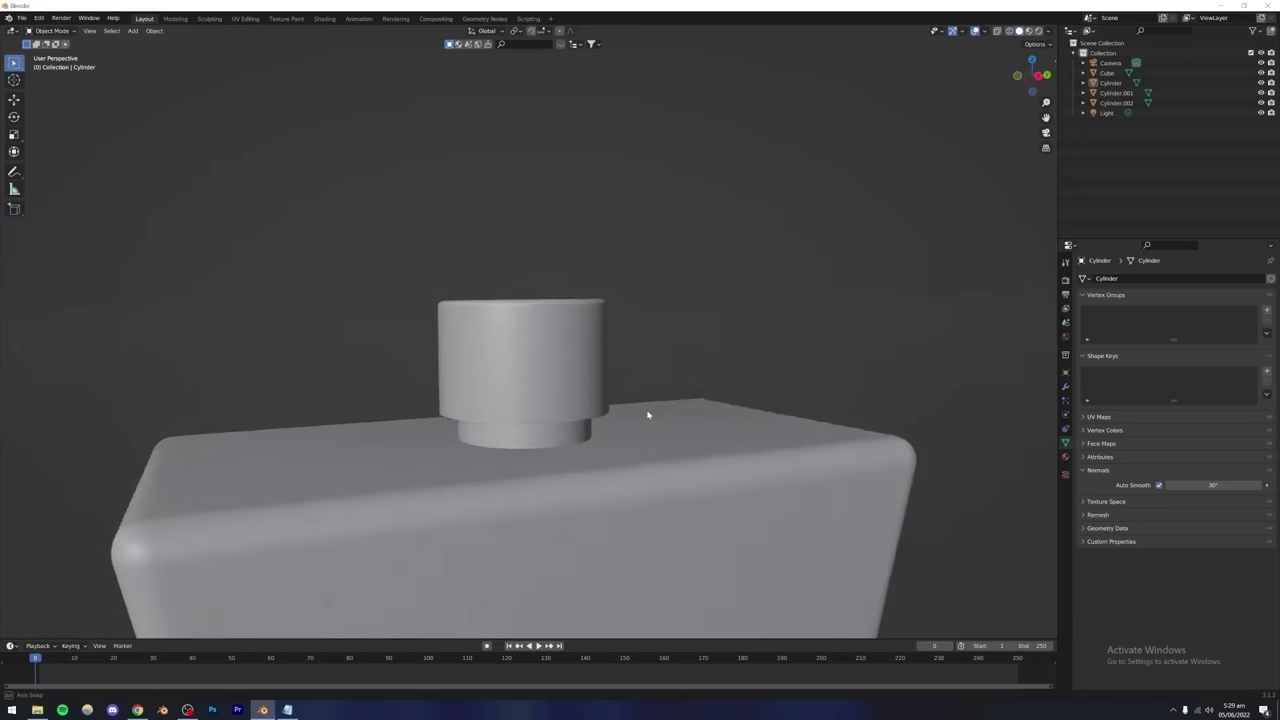
pyautogui.scroll(5, 588, 441)
pyautogui.scroll(2, 588, 441)
pyautogui.keyDown('shift'); pyautogui.moveTo(603, 383); pyautogui.dragTo(609, 229, button='middle'); pyautogui.keyUp('shift')
pyautogui.click(457, 403)
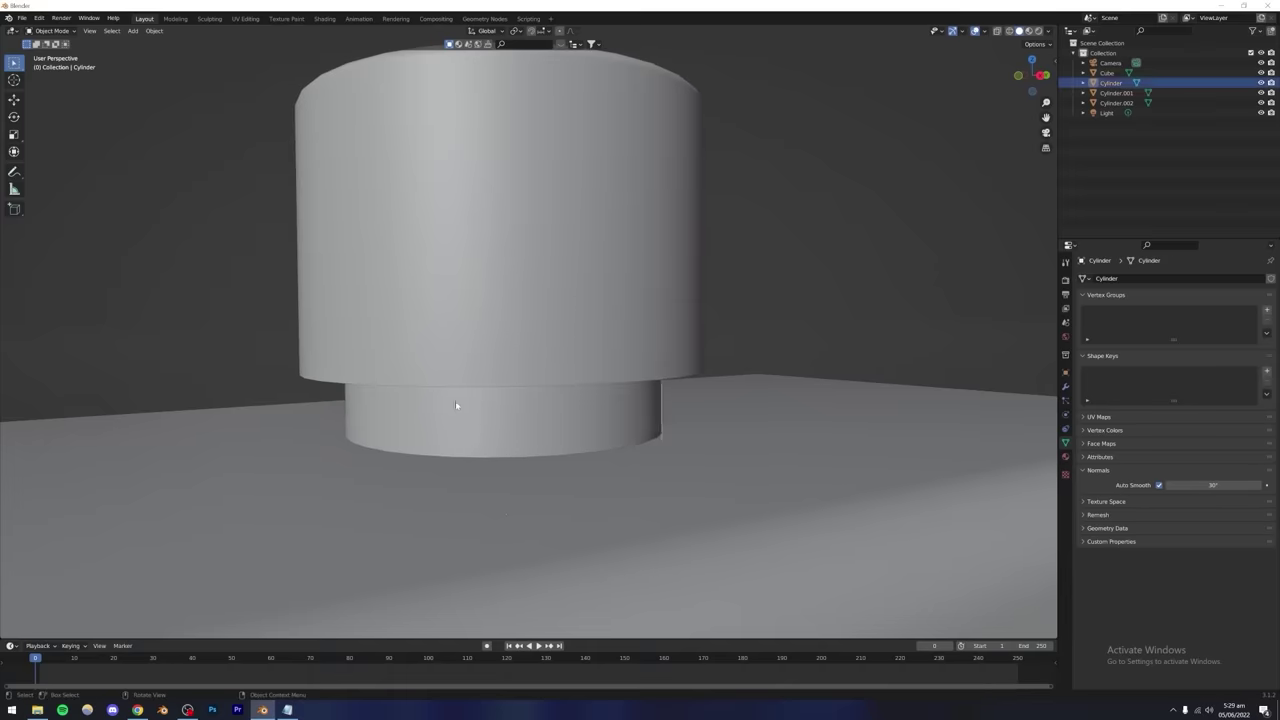
pyautogui.click(449, 362)
pyautogui.press('Tab')
pyautogui.keyDown('alt'); pyautogui.click(412, 384); pyautogui.keyUp('alt')
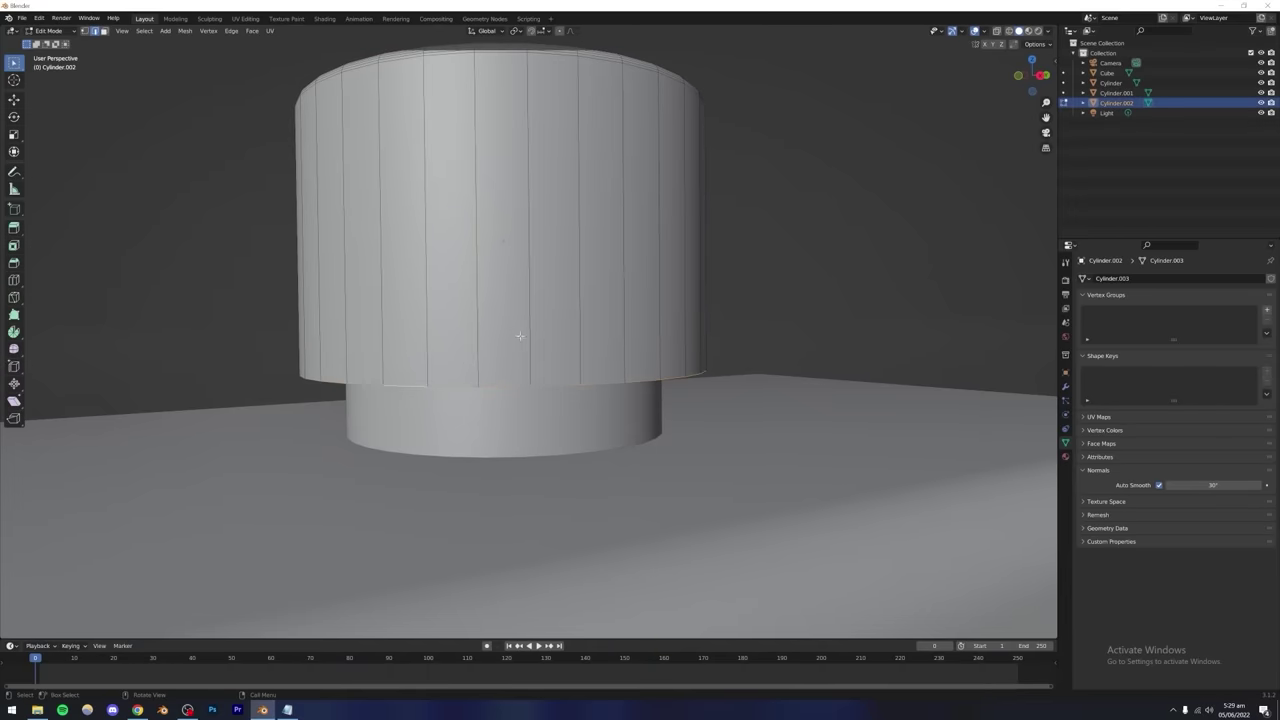
pyautogui.hotkey('ctrl', 'b')
pyautogui.click(537, 326)
pyautogui.press('Tab')
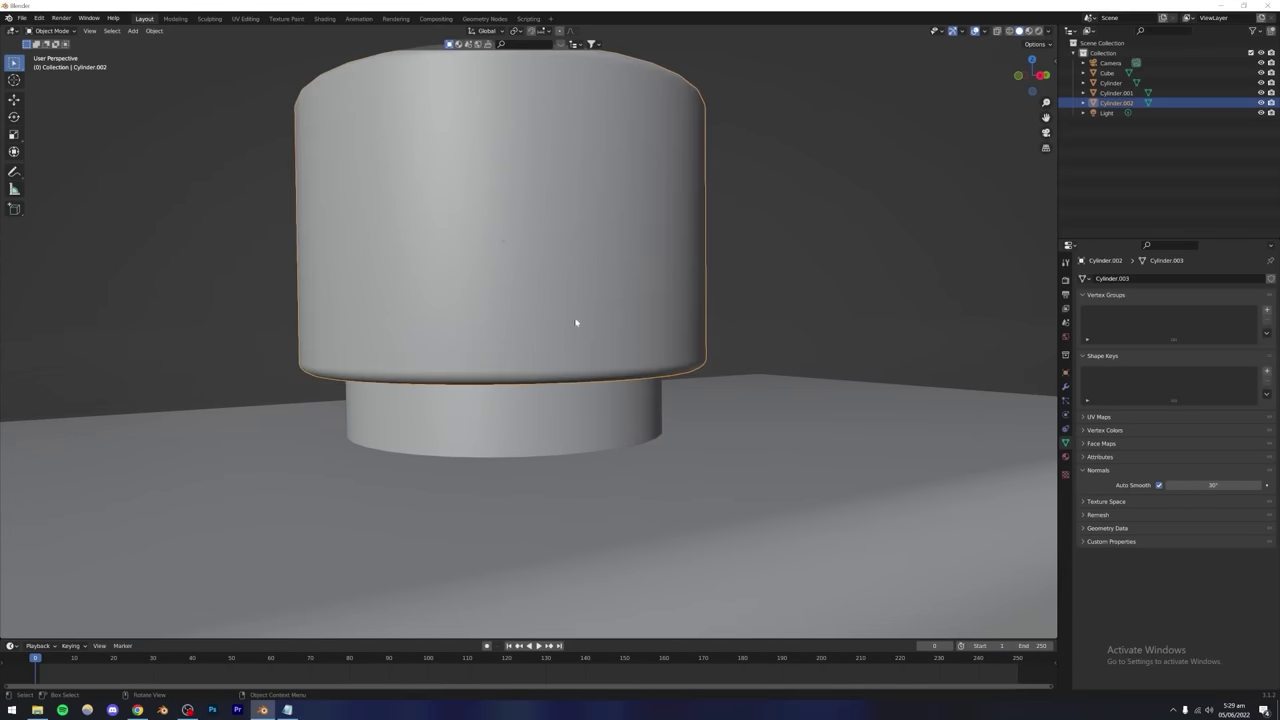
# Scale the neck ring under the cap down to about 0.943.
pyautogui.scroll(-5, 443, 423)
pyautogui.moveTo(443, 423); pyautogui.dragTo(514, 409, button='middle')
pyautogui.scroll(-5, 531, 417)
pyautogui.scroll(5, 521, 410)
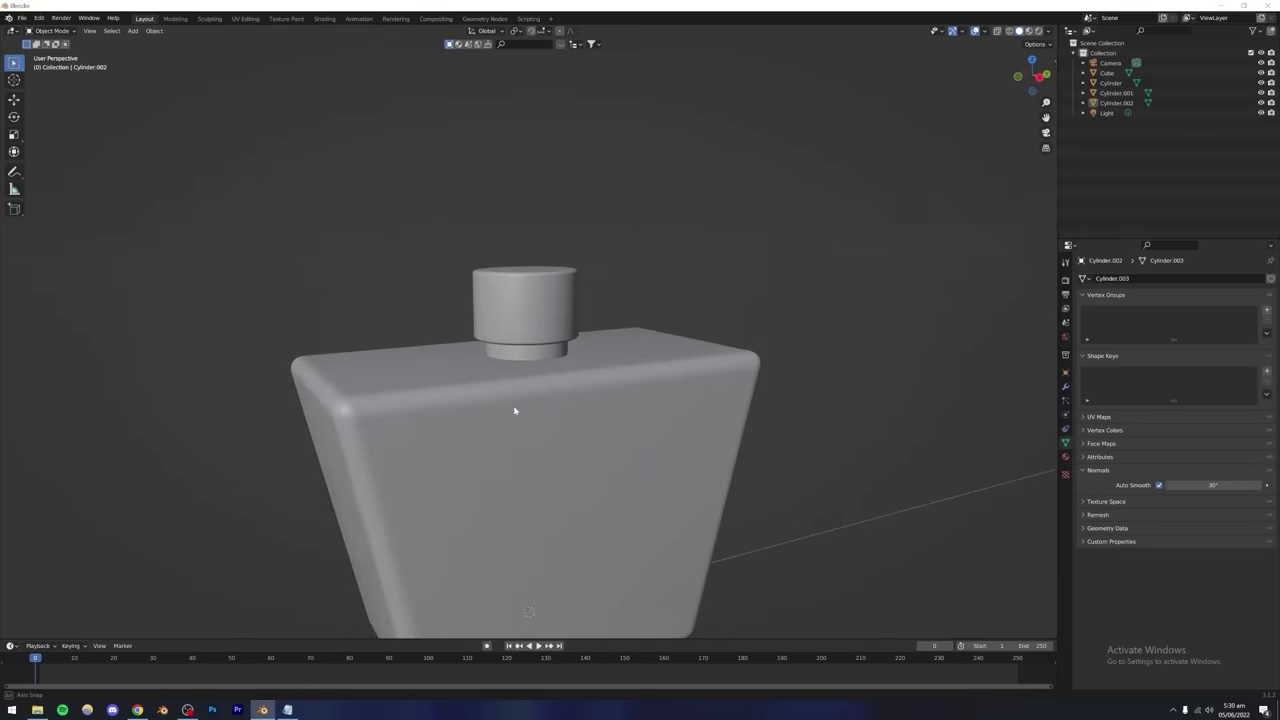
pyautogui.scroll(5, 516, 405)
pyautogui.click(521, 381)
pyautogui.press('g')
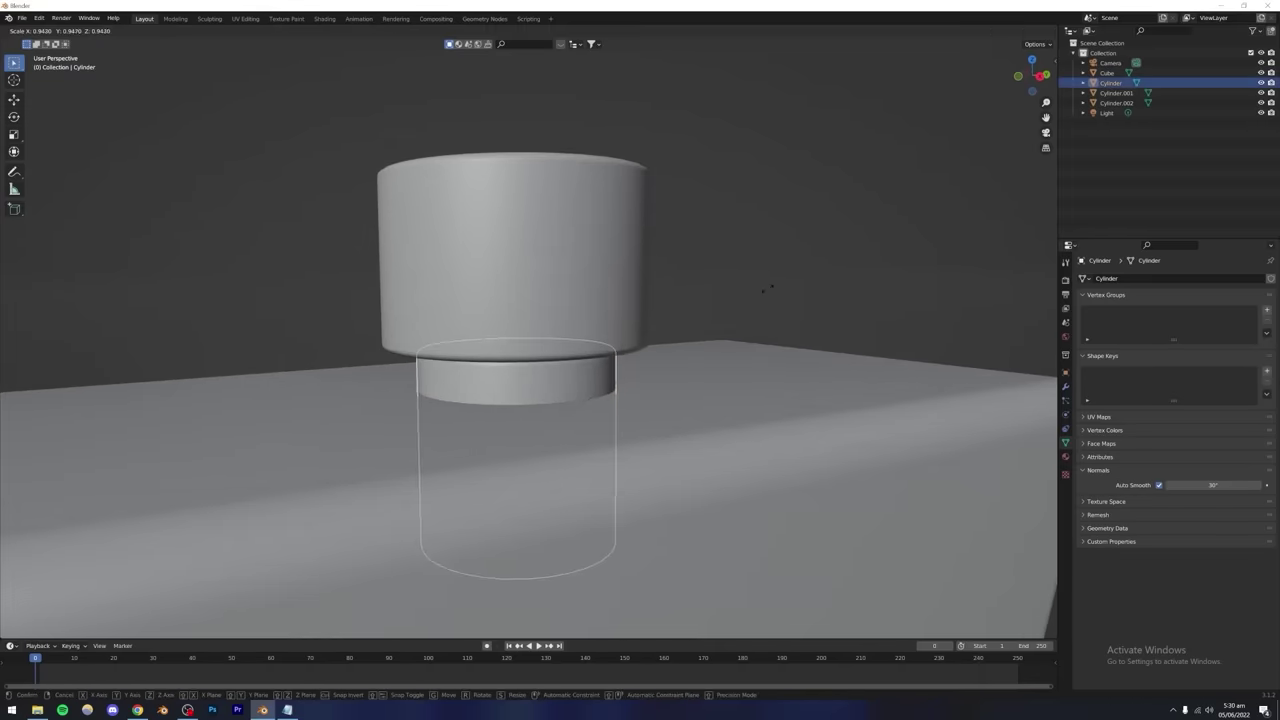
pyautogui.click(605, 350)
# Move the neck ring vertically to its new height beneath the cap.
pyautogui.moveTo(605, 350); pyautogui.dragTo(603, 349, button='middle')
pyautogui.press('g')
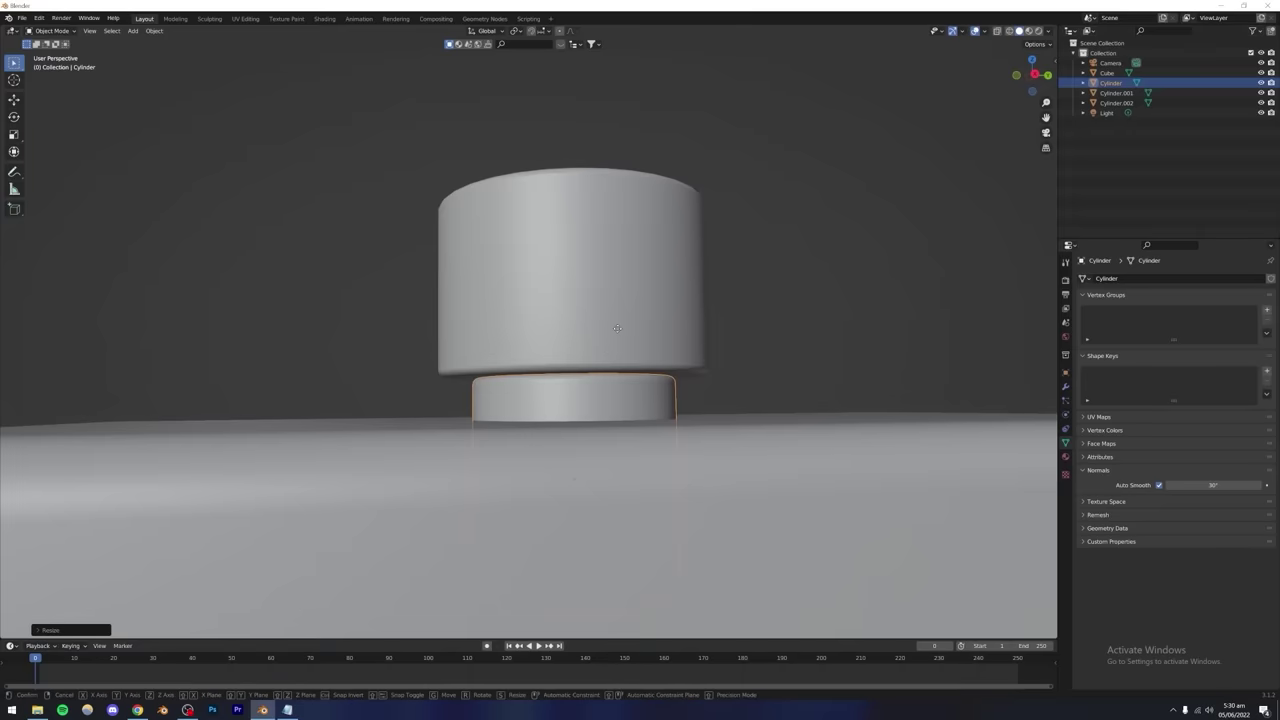
pyautogui.press('z')
pyautogui.click(818, 263)
pyautogui.click(818, 263)
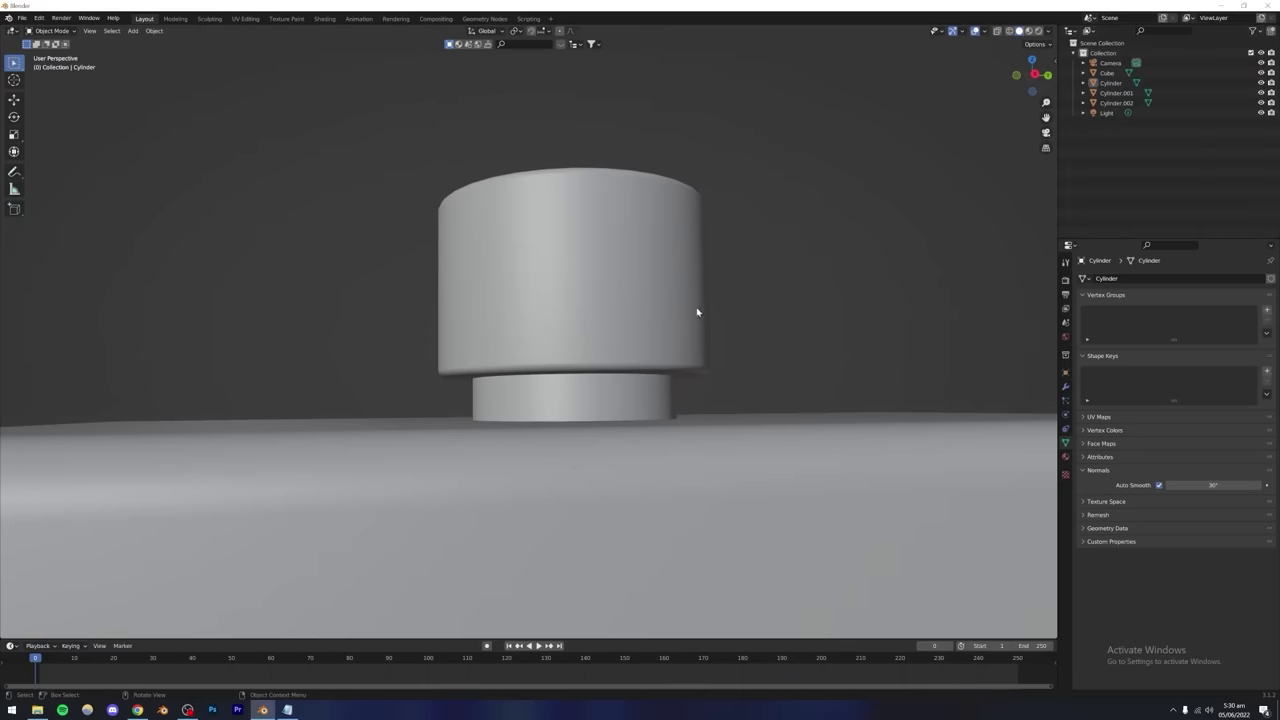
pyautogui.moveTo(554, 340); pyautogui.dragTo(553, 415, button='middle')
pyautogui.scroll(-4, 573, 366)
pyautogui.scroll(5, 551, 423)
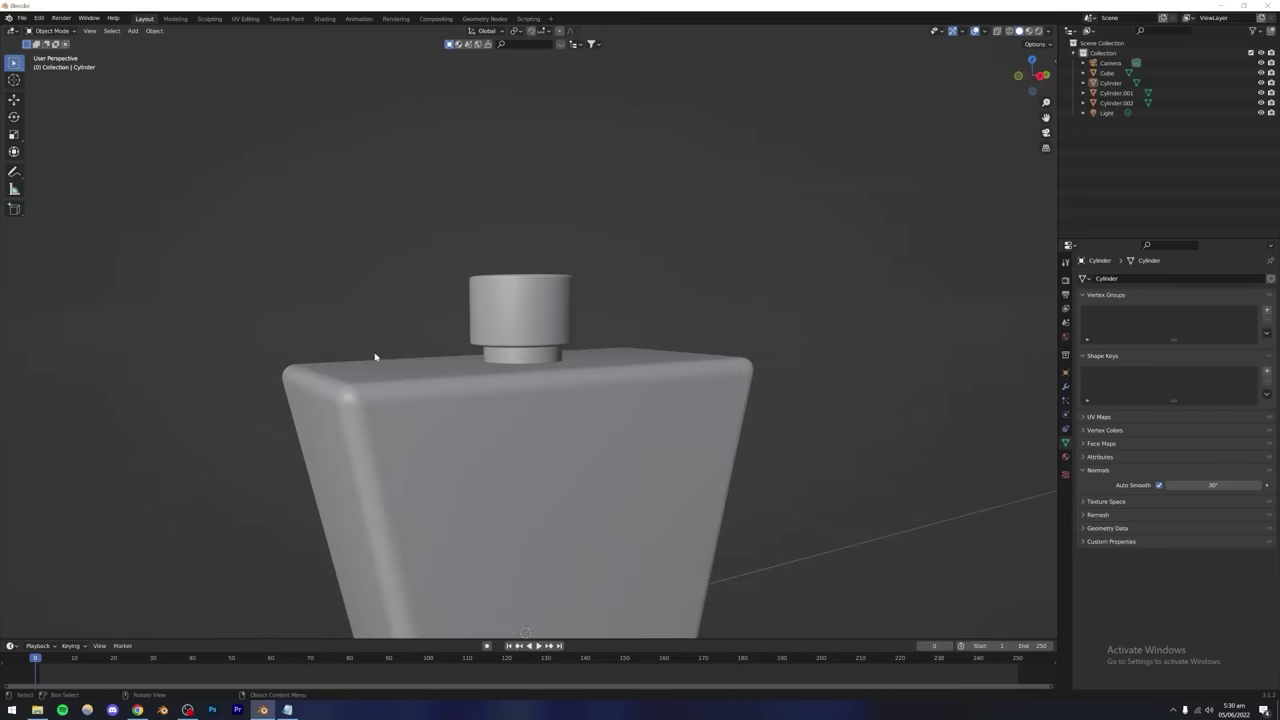
# Add a plane to the scene beside the bottle body.
pyautogui.click(132, 31)
pyautogui.moveTo(135, 45)
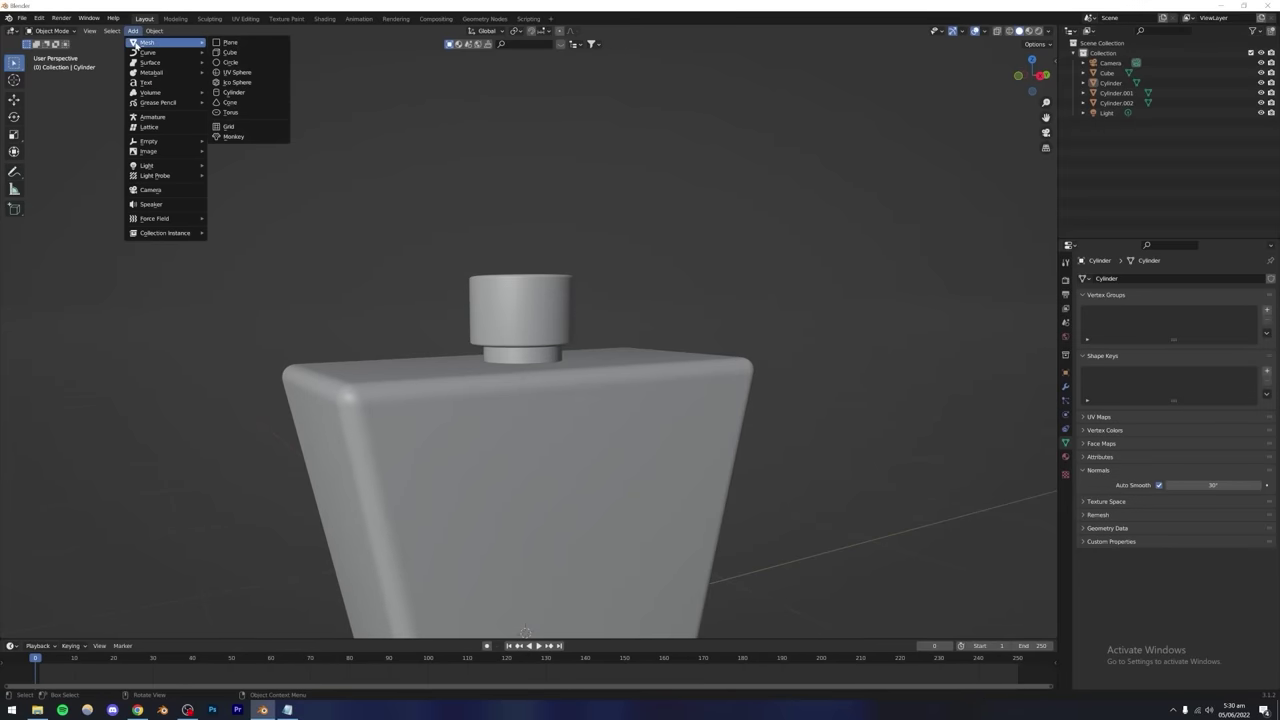
pyautogui.click(230, 42)
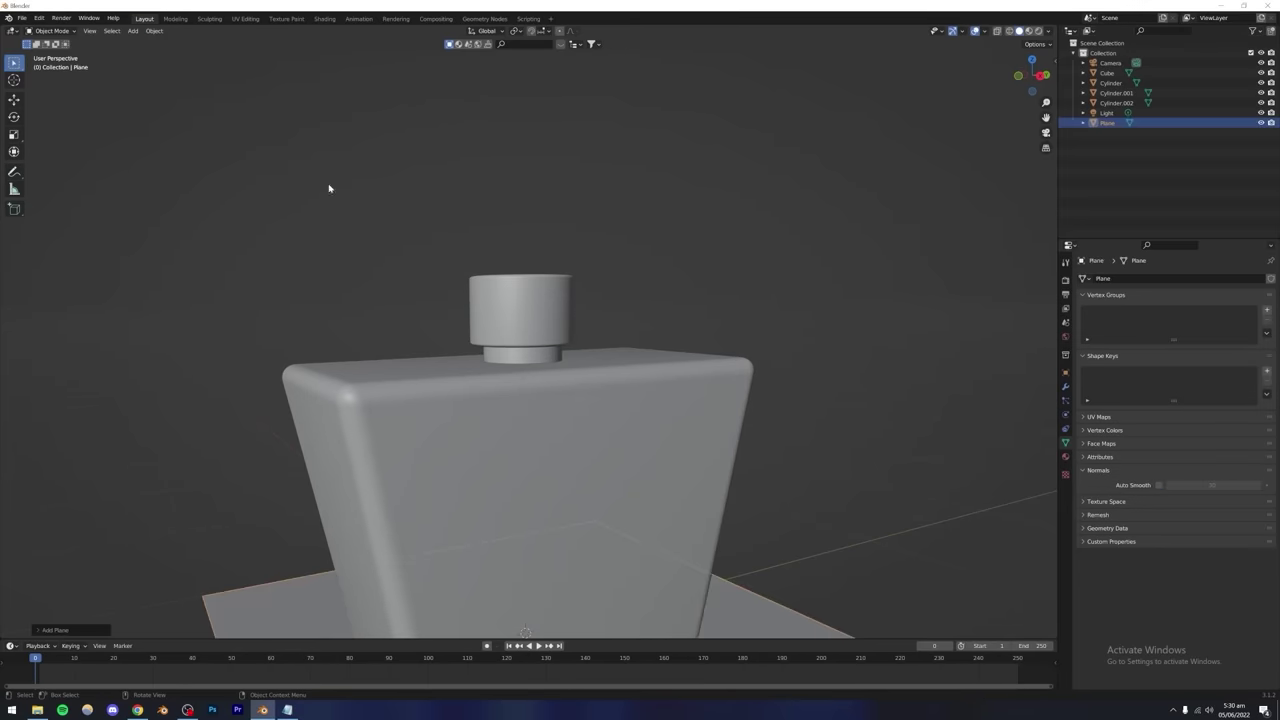
pyautogui.scroll(-3, 538, 358)
pyautogui.moveTo(511, 405); pyautogui.dragTo(509, 434, button='middle')
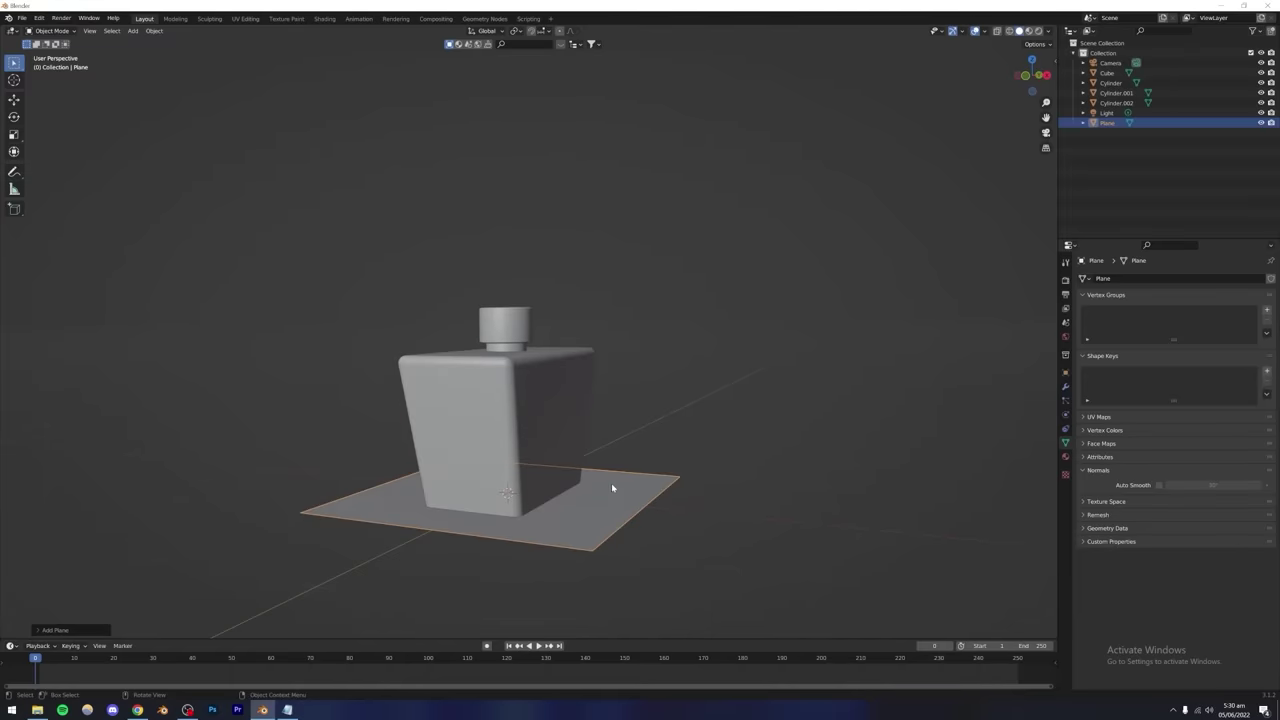
# Raise the plane vertically through the bottle and rotate it upright about Y.
pyautogui.press('g')
pyautogui.press('z')
pyautogui.click(685, 426)
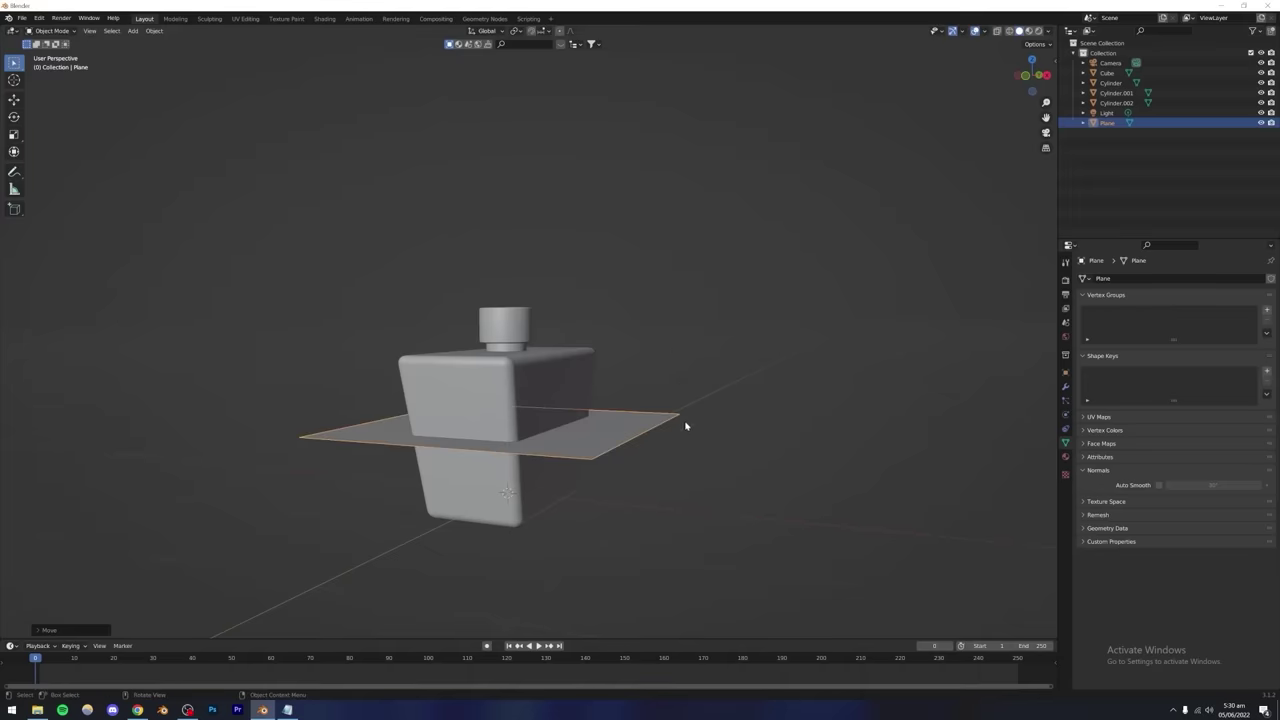
pyautogui.press('r')
pyautogui.press('y')
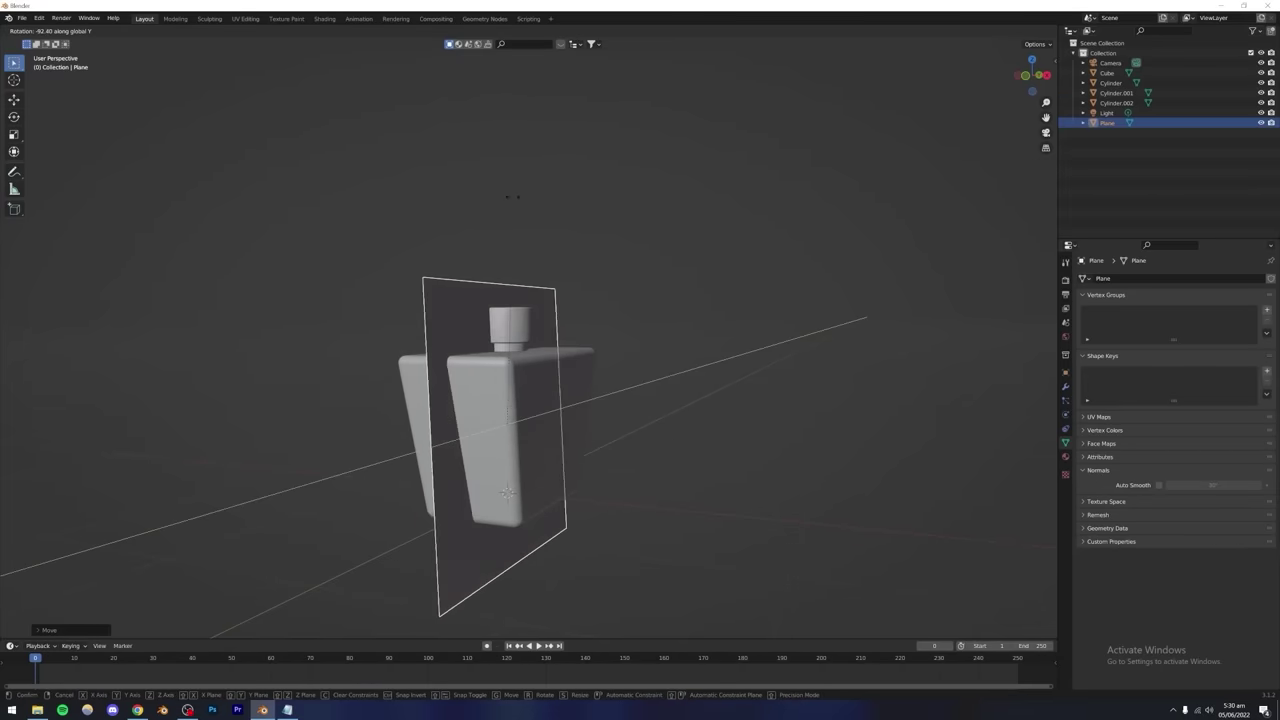
pyautogui.click(527, 233)
# Slide the plane along X onto the bottle front and tilt it about Y to match the taper.
pyautogui.press('g')
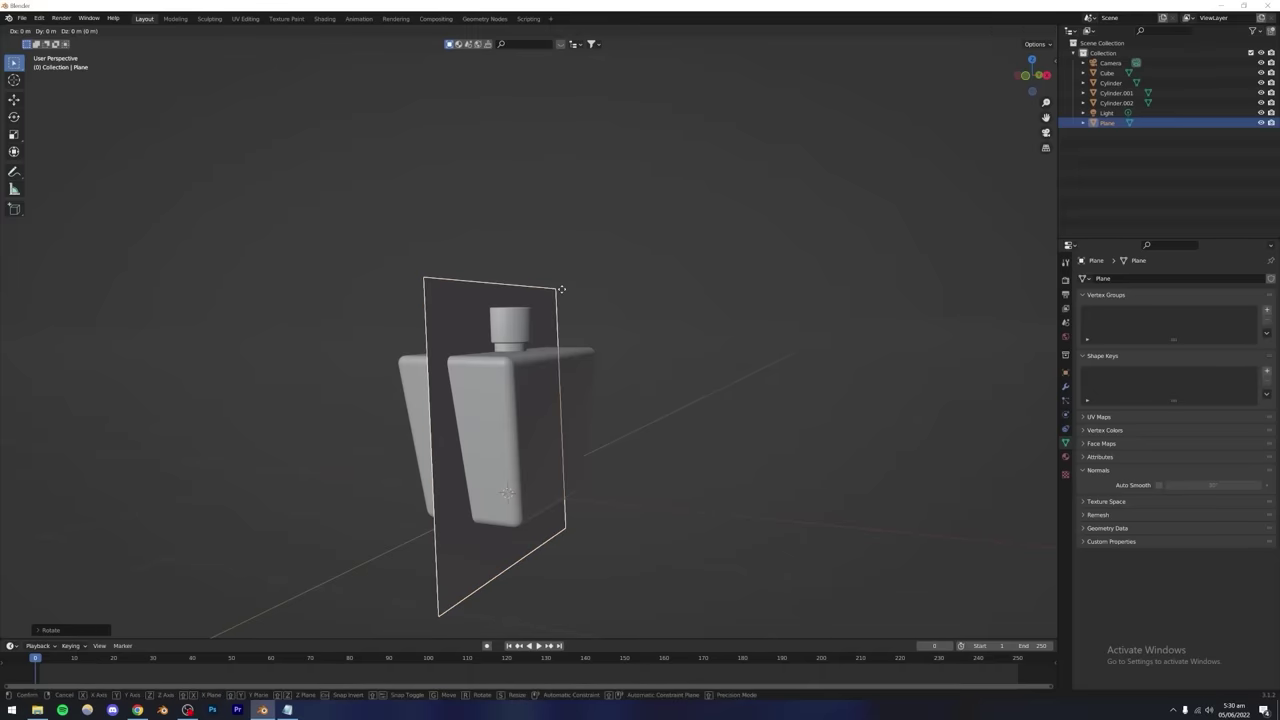
pyautogui.press('x')
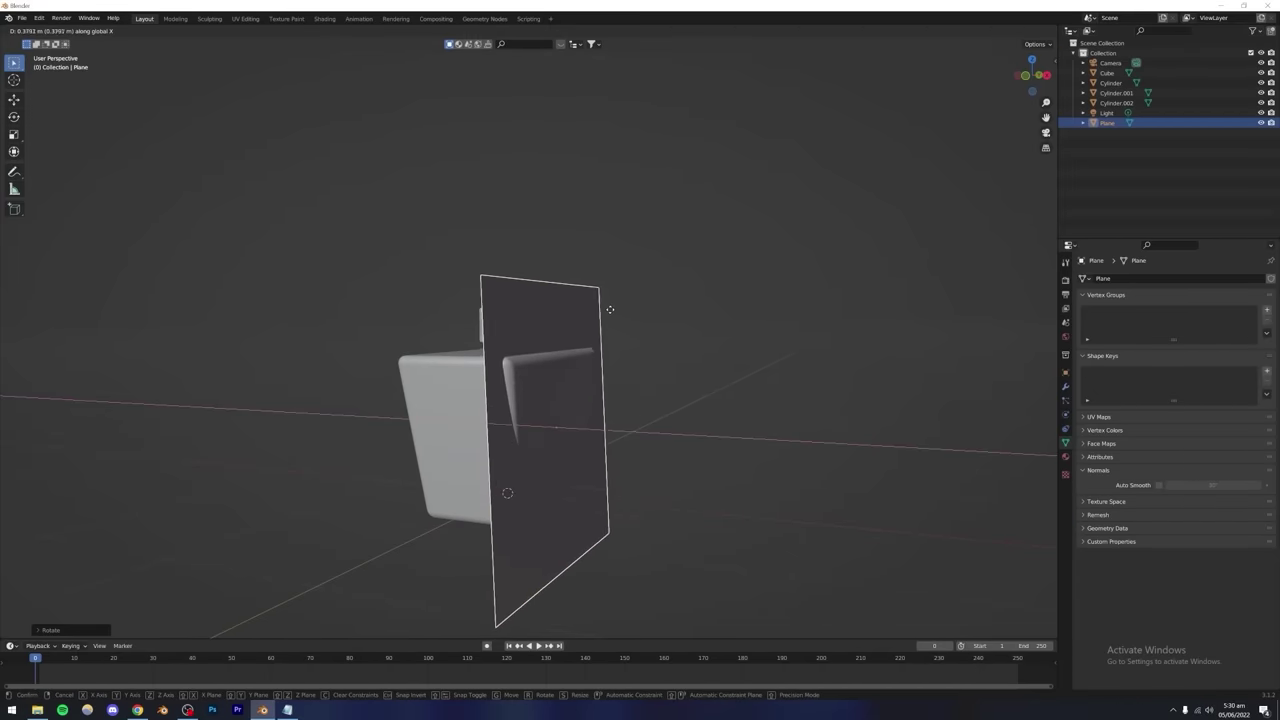
pyautogui.click(609, 310)
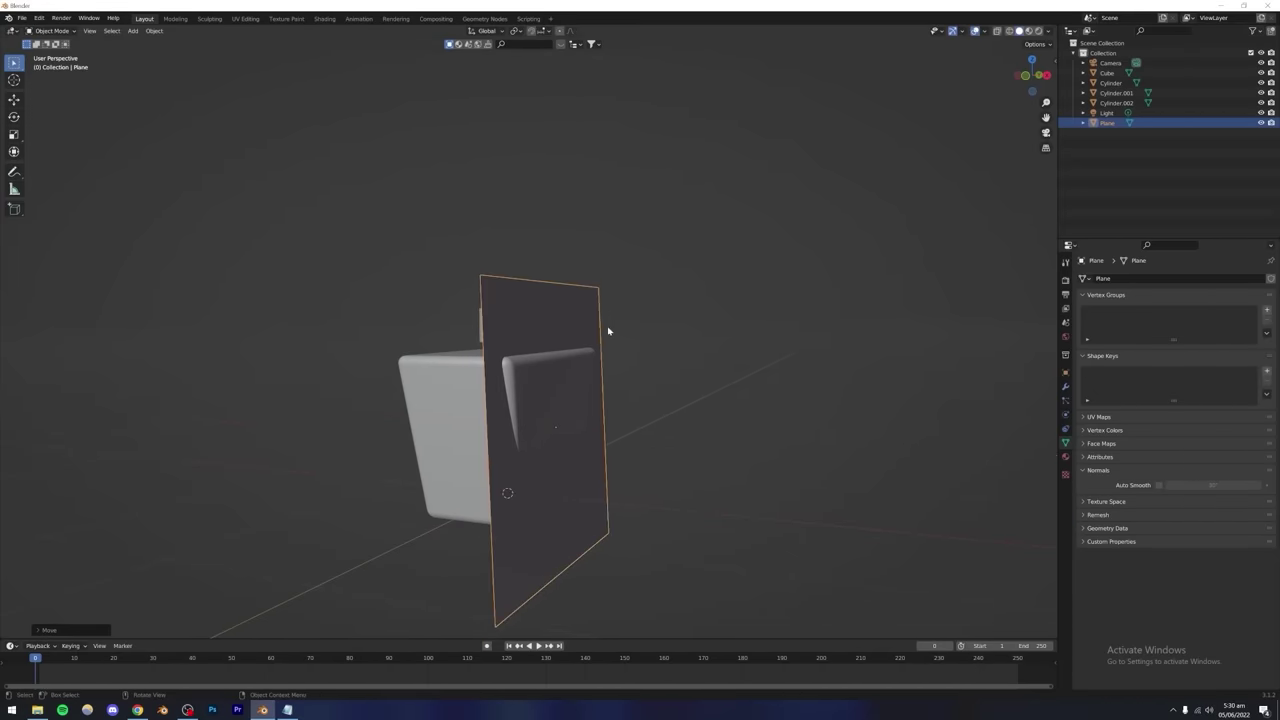
pyautogui.moveTo(608, 331)
pyautogui.mouseDown(button='middle')
pyautogui.moveTo(575, 430)
pyautogui.moveTo(571, 391)
pyautogui.moveTo(617, 337)
pyautogui.mouseUp(button='middle')
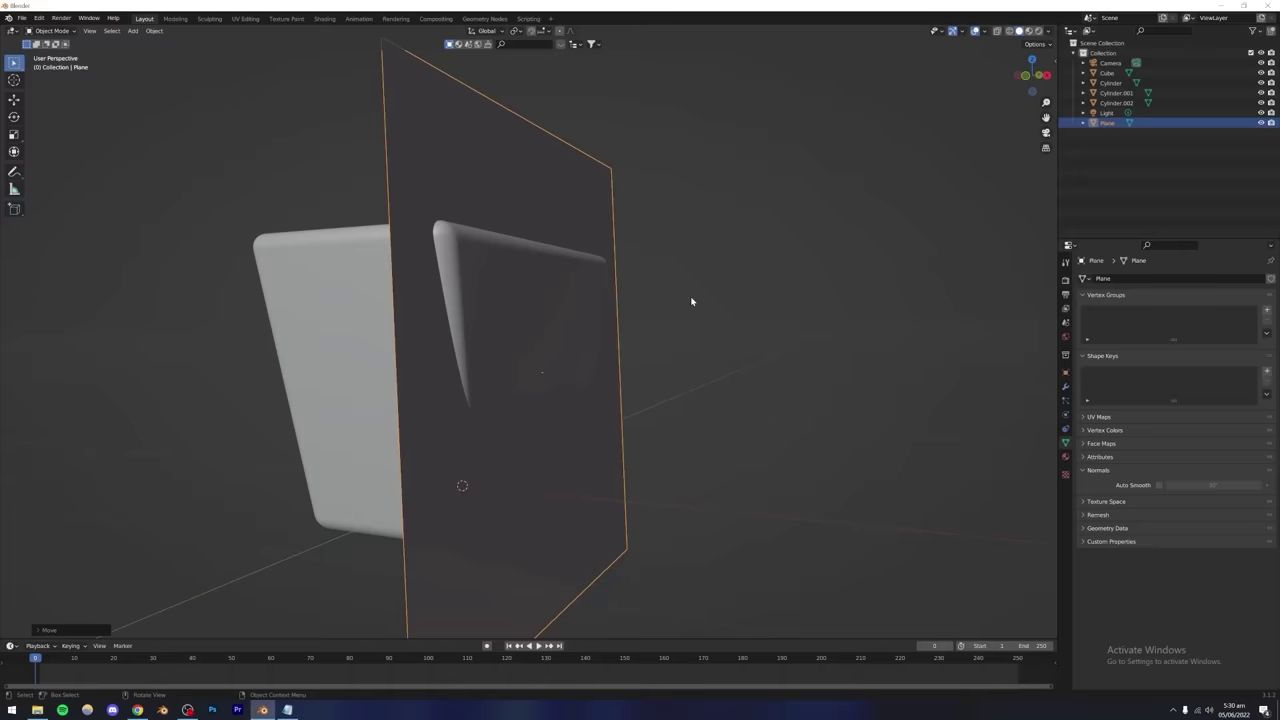
pyautogui.press('r')
pyautogui.press('y')
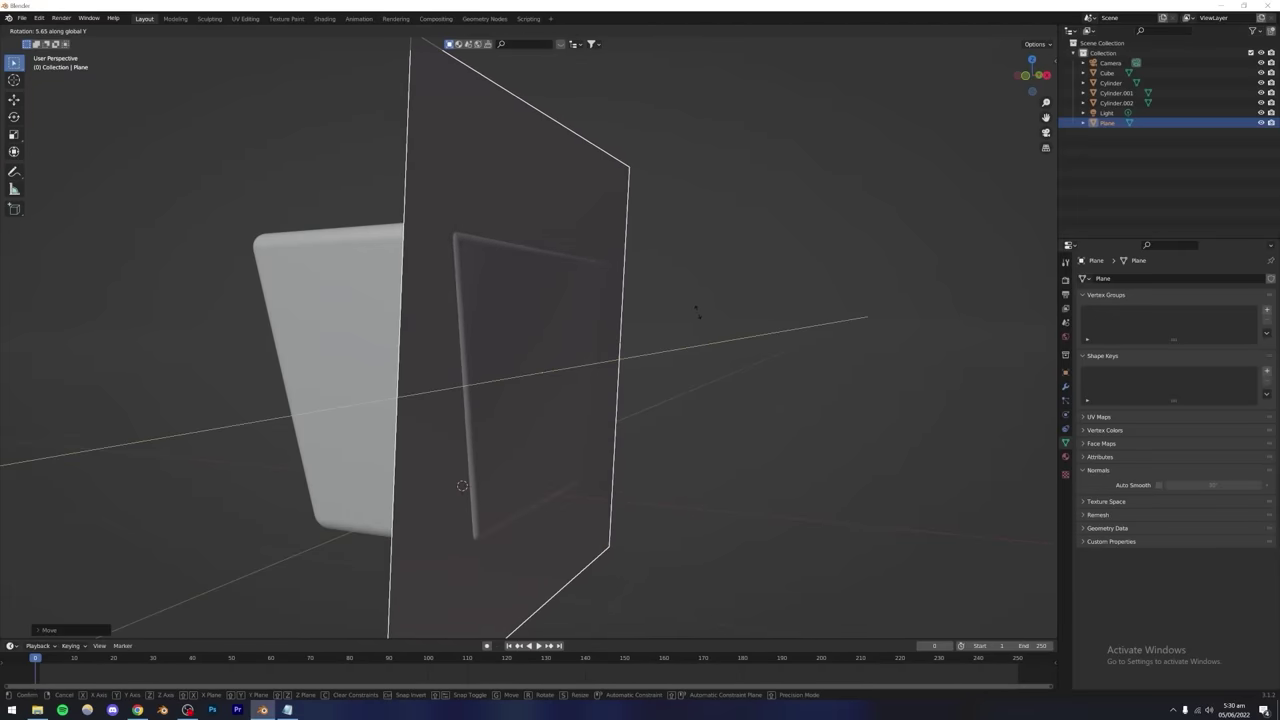
pyautogui.click(698, 316)
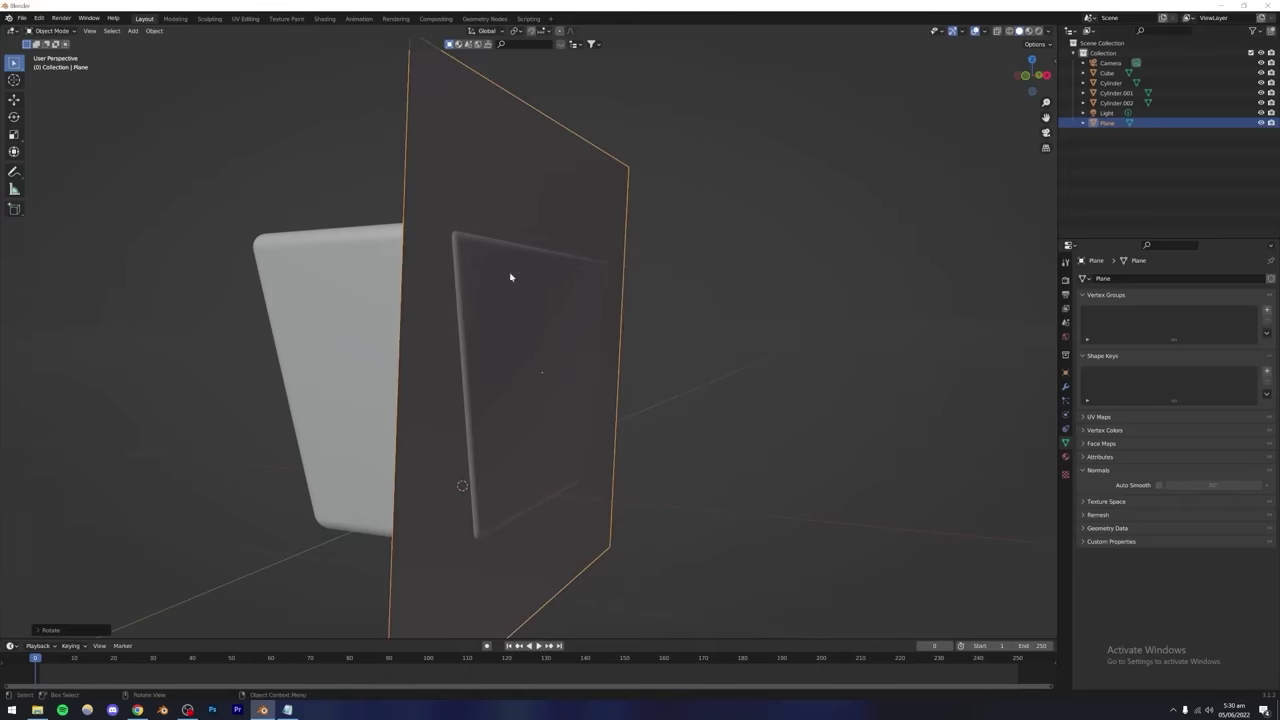
pyautogui.moveTo(534, 303); pyautogui.dragTo(571, 323, button='middle')
# Shrink the label plane uniformly and nudge it slightly along X.
pyautogui.press('s')
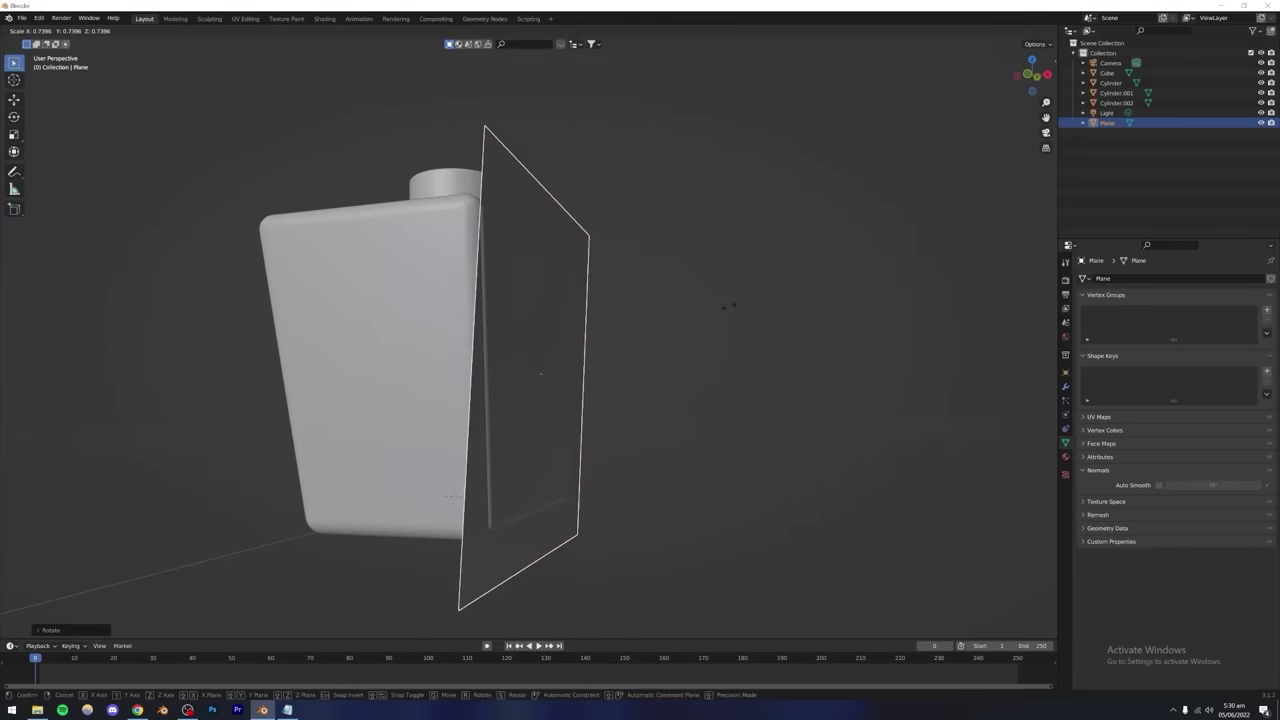
pyautogui.moveTo(604, 355); pyautogui.dragTo(709, 336, button='middle')
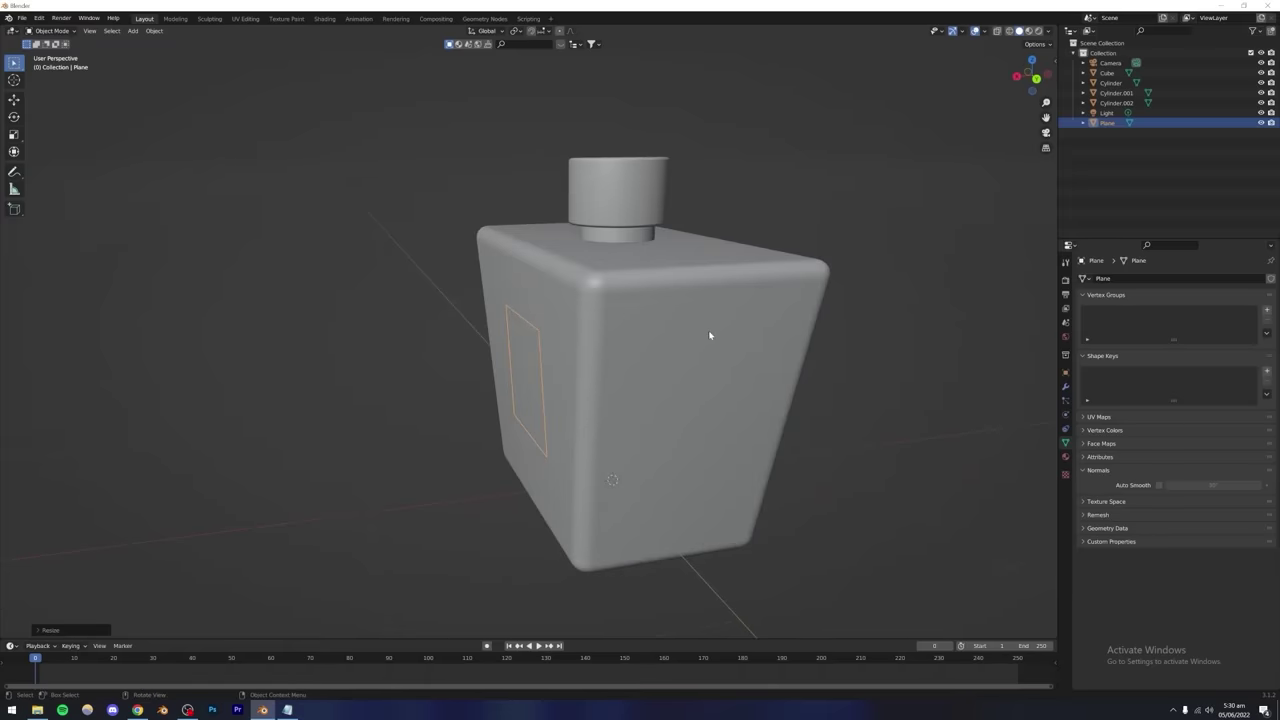
pyautogui.press('g')
pyautogui.press('x')
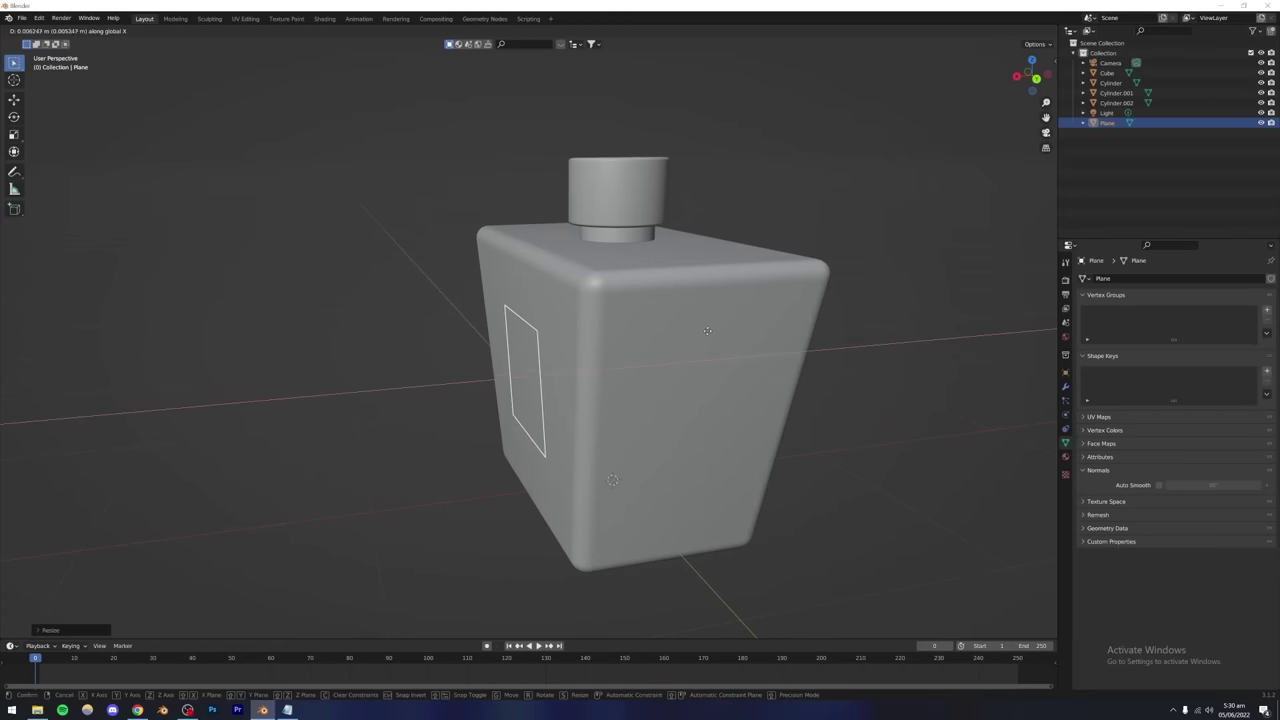
pyautogui.click(700, 332)
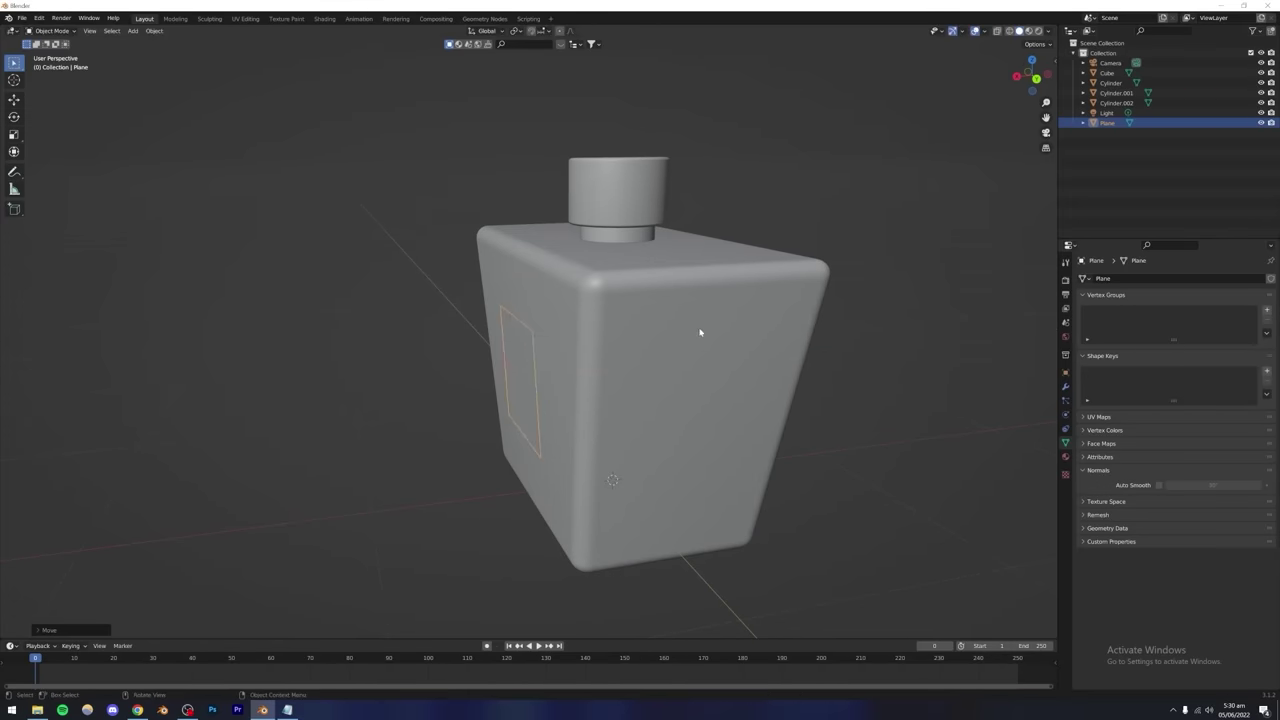
# Scale the label plane smaller, then stretch it about 1.79 times along Y into a wide rectangle.
pyautogui.hotkey('alt', 'a')
pyautogui.moveTo(548, 318); pyautogui.dragTo(674, 317, button='middle')
pyautogui.scroll(5, 587, 389)
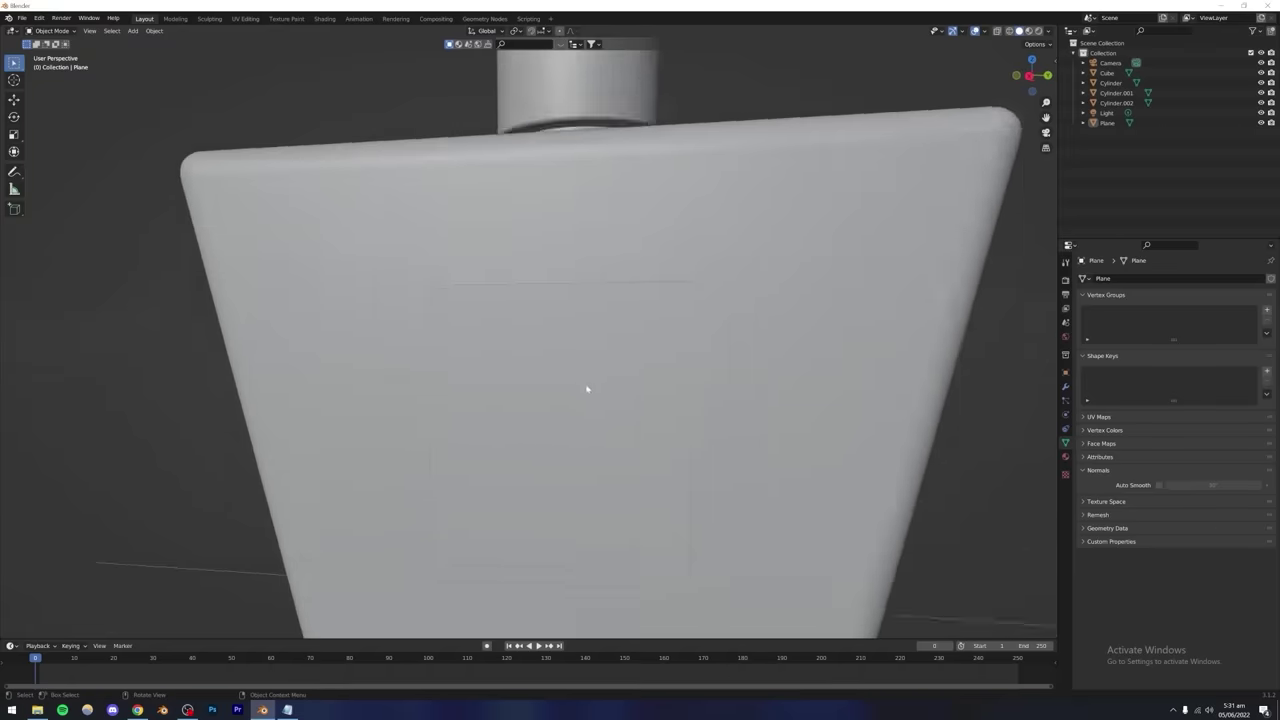
pyautogui.moveTo(587, 389); pyautogui.dragTo(560, 371, button='middle')
pyautogui.scroll(-3, 560, 371)
pyautogui.click(553, 376)
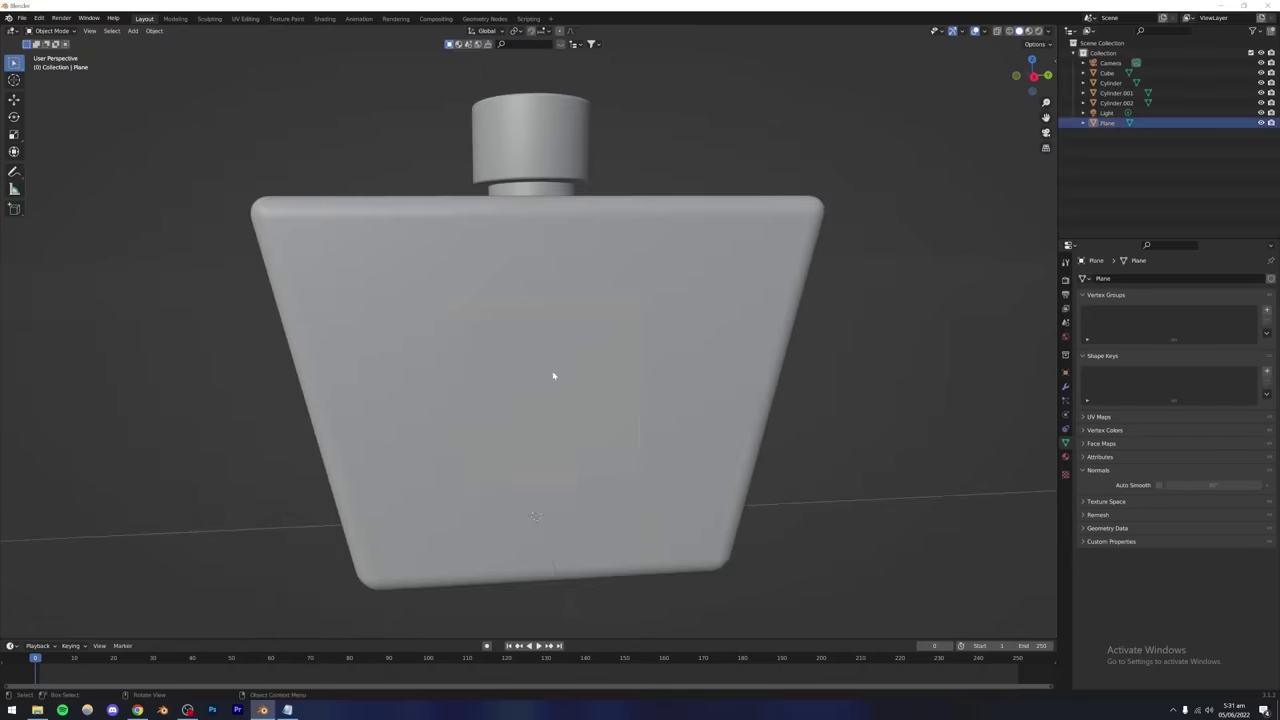
pyautogui.press('s')
pyautogui.click(680, 327)
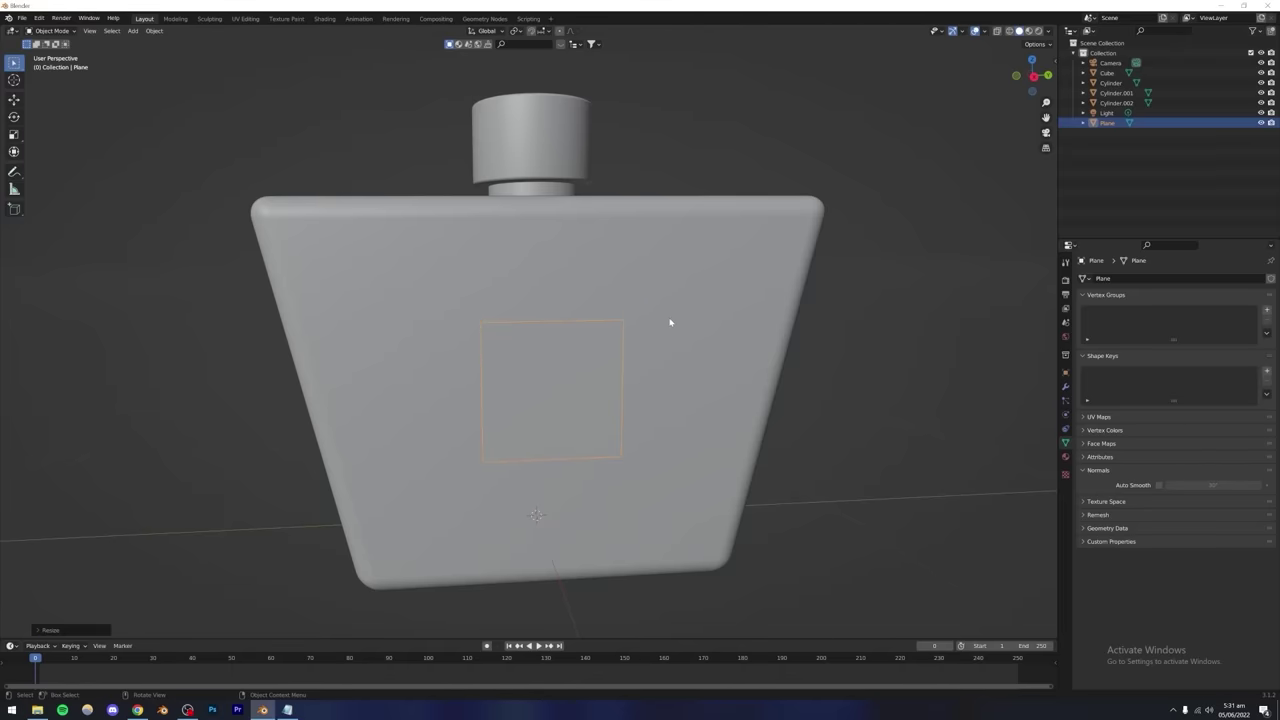
pyautogui.press('s')
pyautogui.press('y')
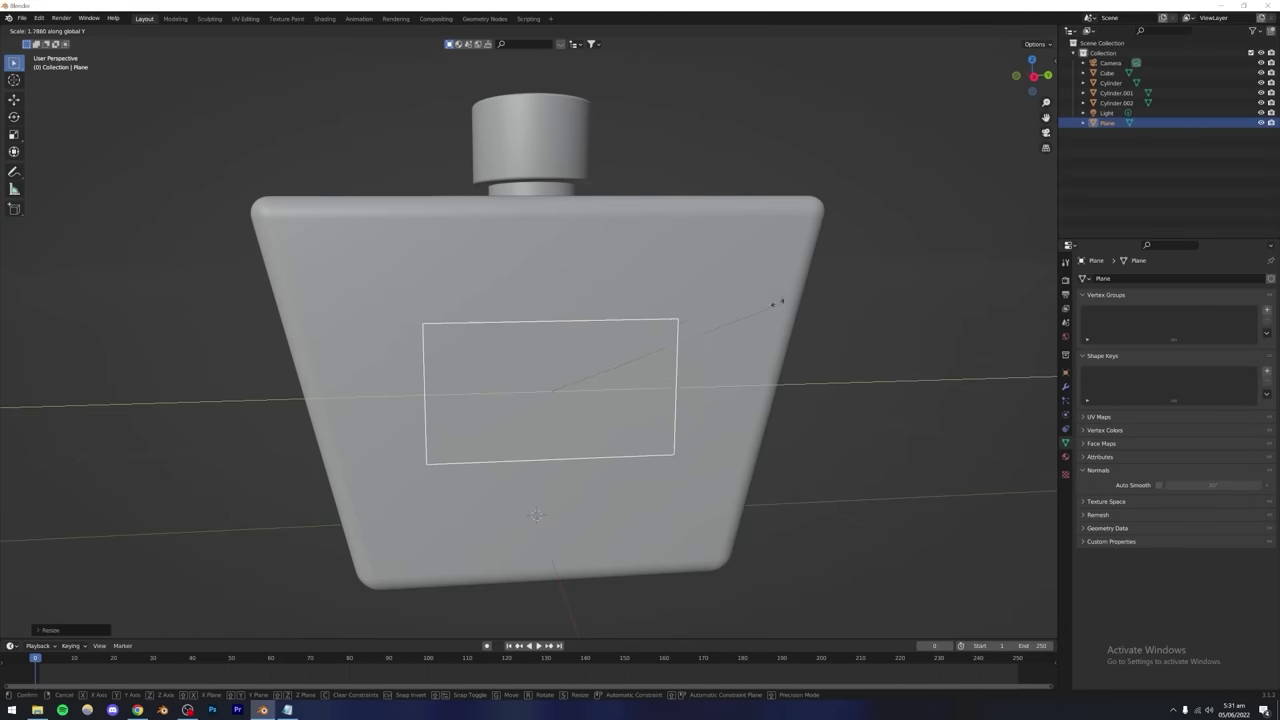
pyautogui.click(757, 301)
# Compare the label with the Instagram perfume reference photo, then reselect the label plane.
pyautogui.hotkey('alt', 'a')
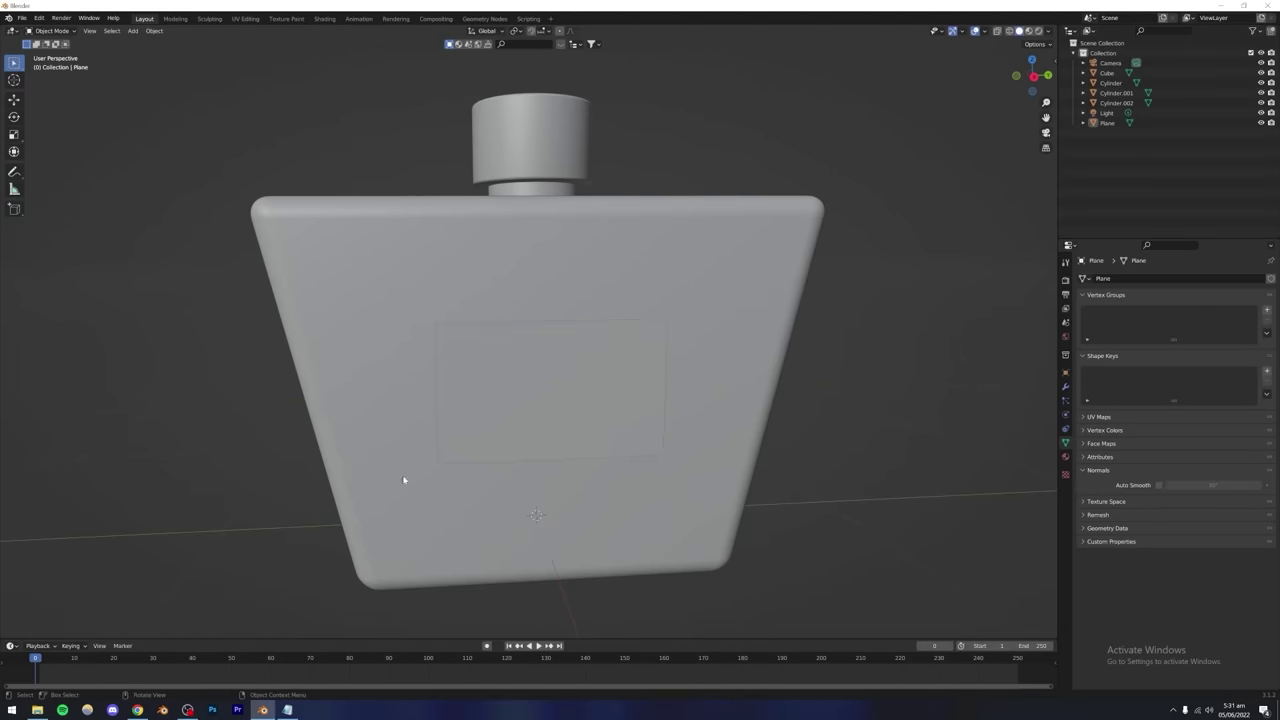
pyautogui.click(137, 710)
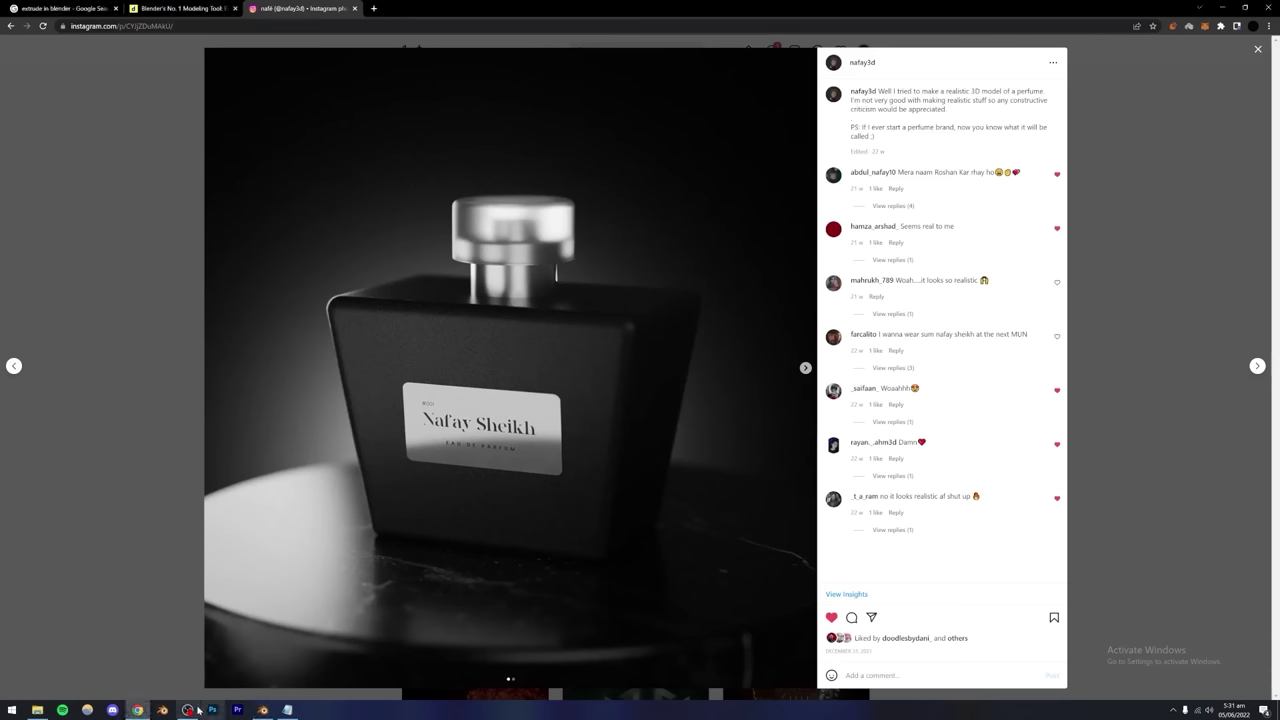
pyautogui.click(262, 710)
pyautogui.click(513, 366)
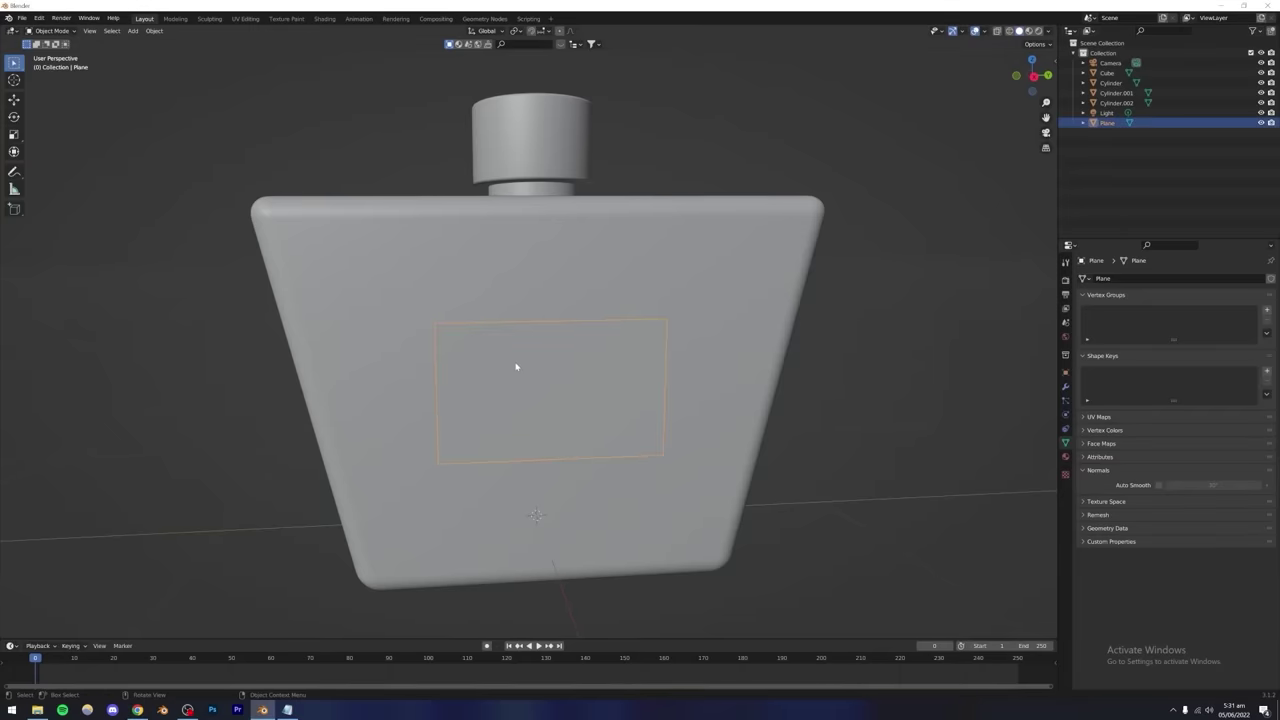
# Bevel the label plane's corner vertices in Edit Mode to round all four corners.
pyautogui.press('Tab')
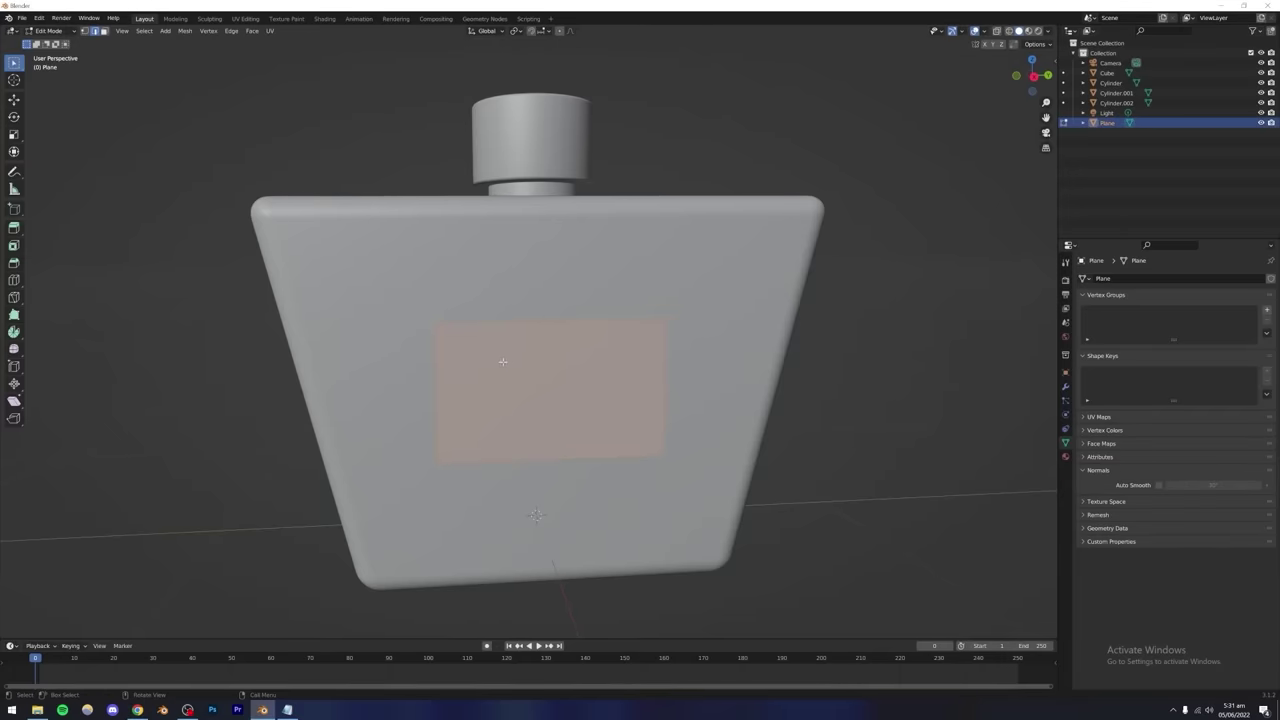
pyautogui.moveTo(503, 362); pyautogui.dragTo(371, 230, button='middle')
pyautogui.click(85, 30)
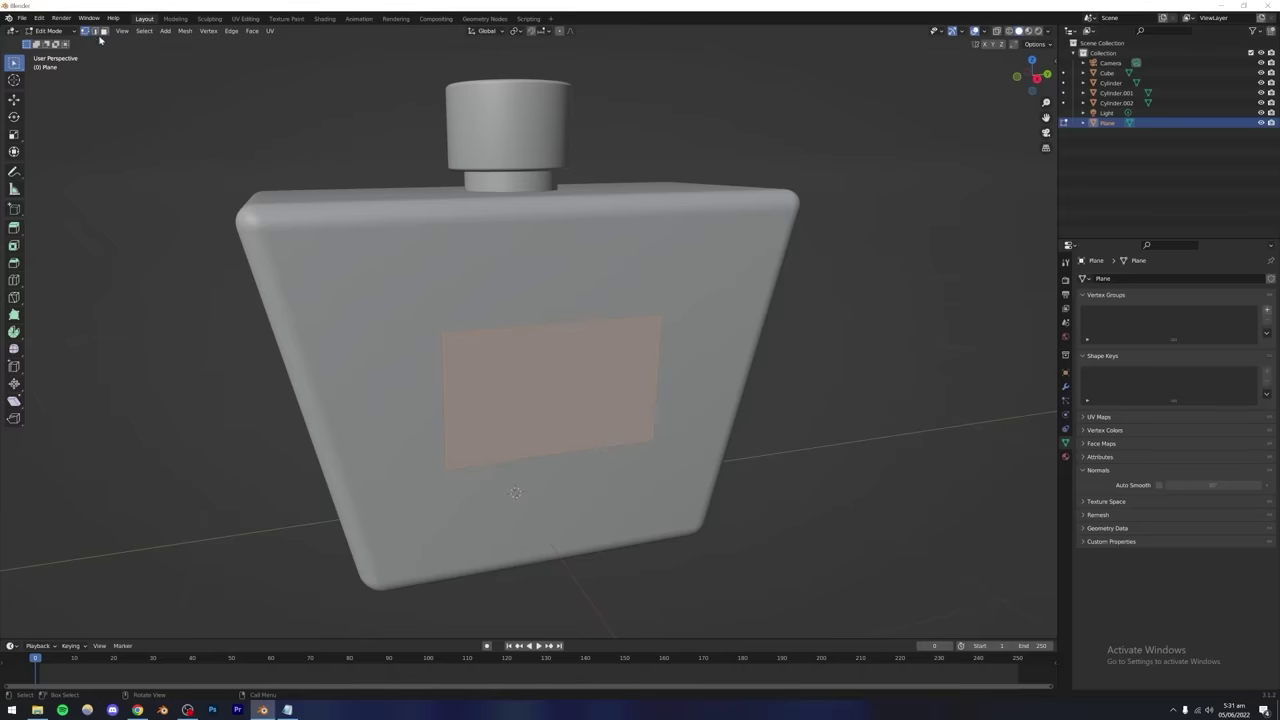
pyautogui.hotkey('ctrl', 'b')
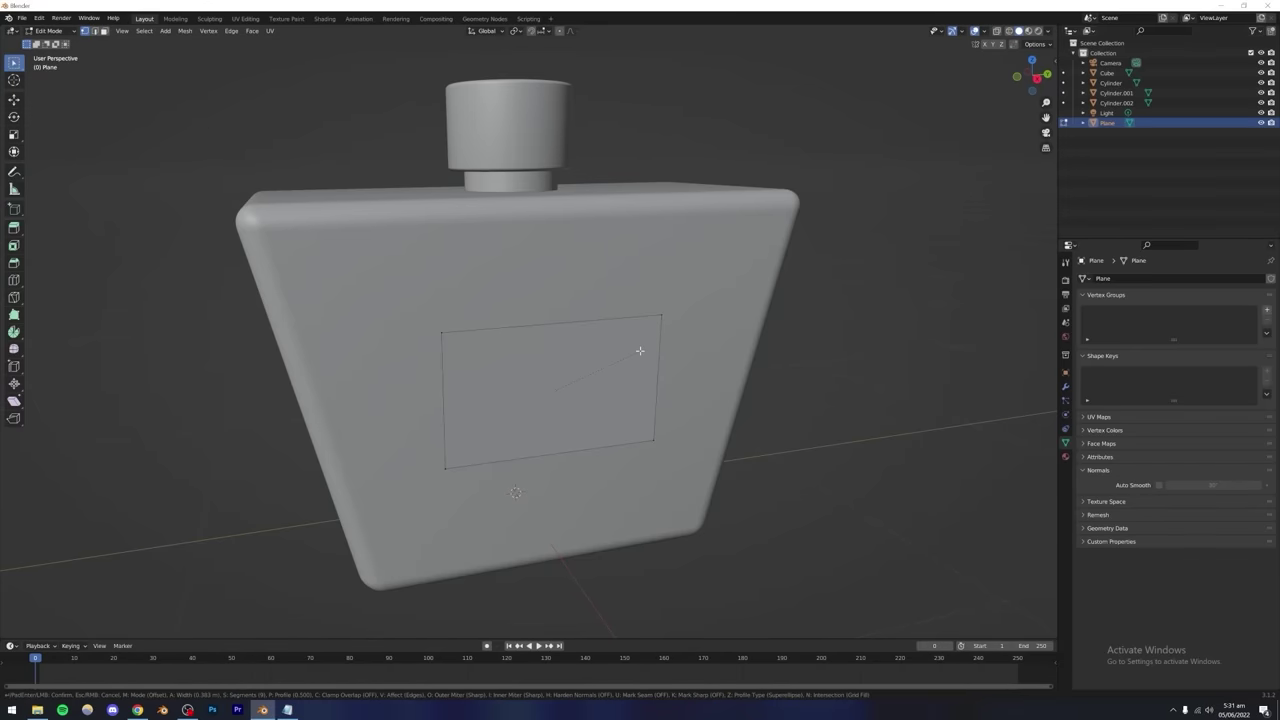
pyautogui.click(640, 350)
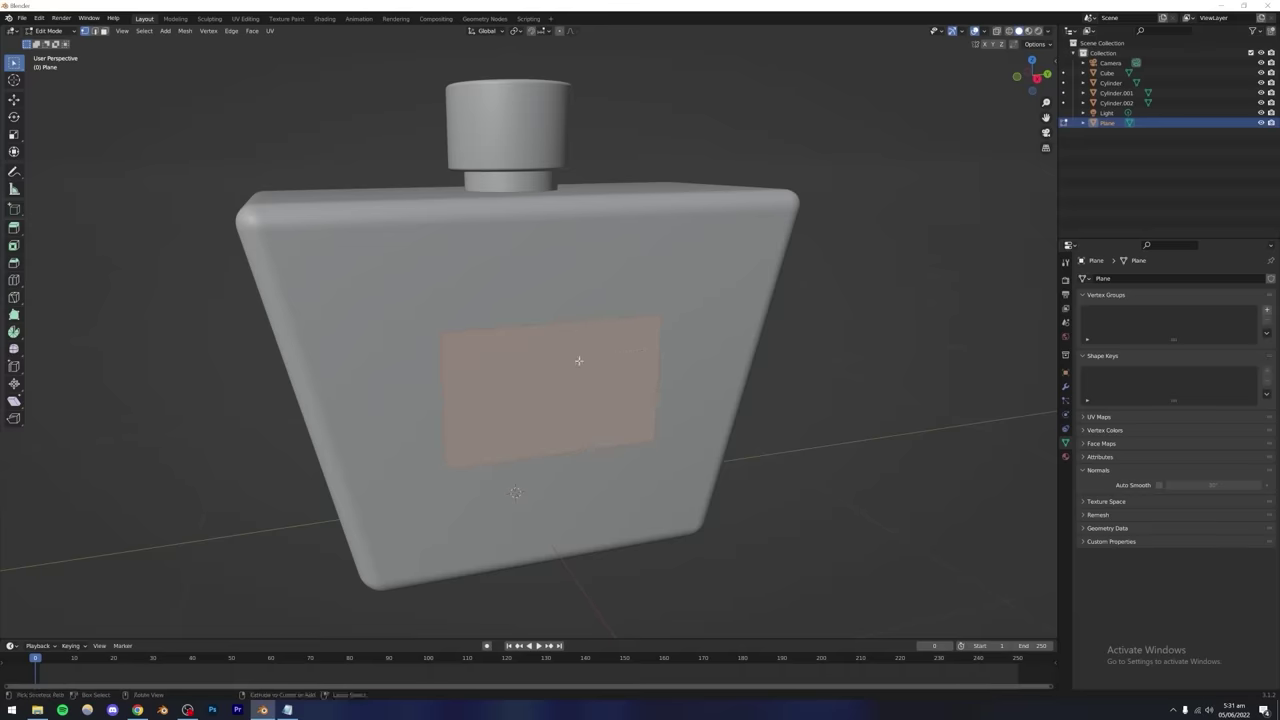
pyautogui.hotkey('ctrl', 'b')
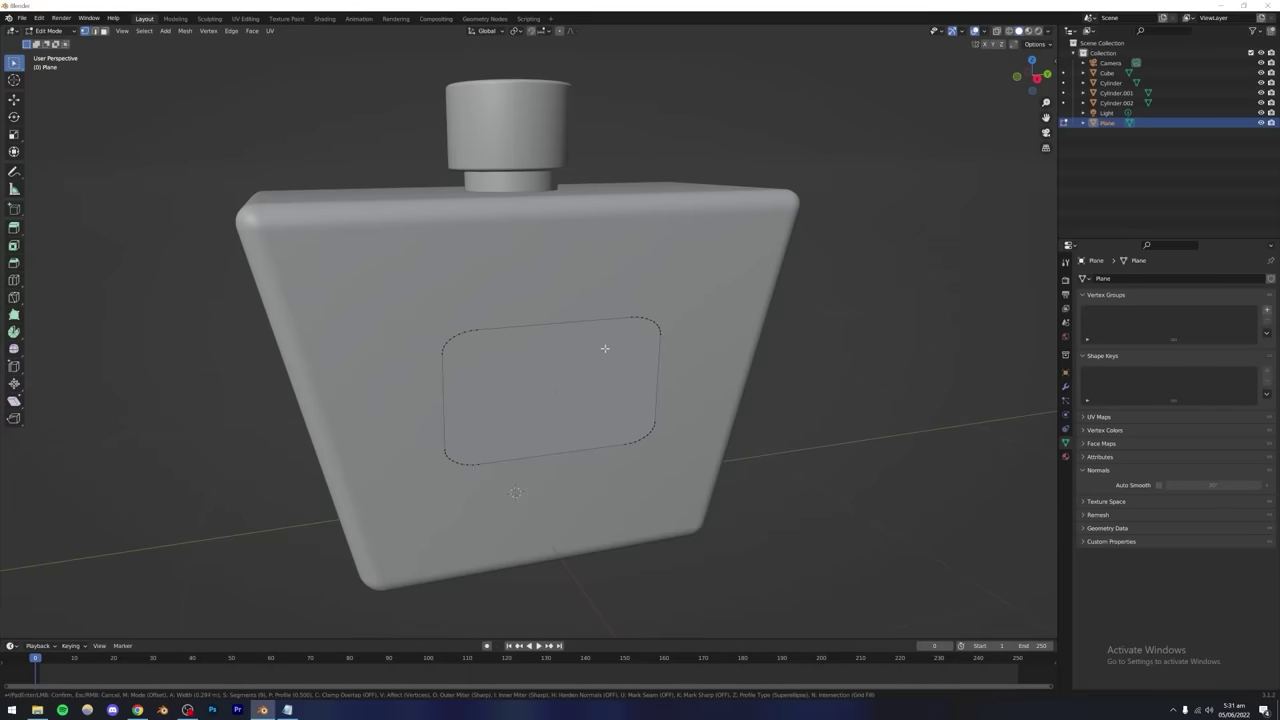
pyautogui.click(600, 352)
pyautogui.moveTo(571, 371); pyautogui.dragTo(507, 337, button='middle')
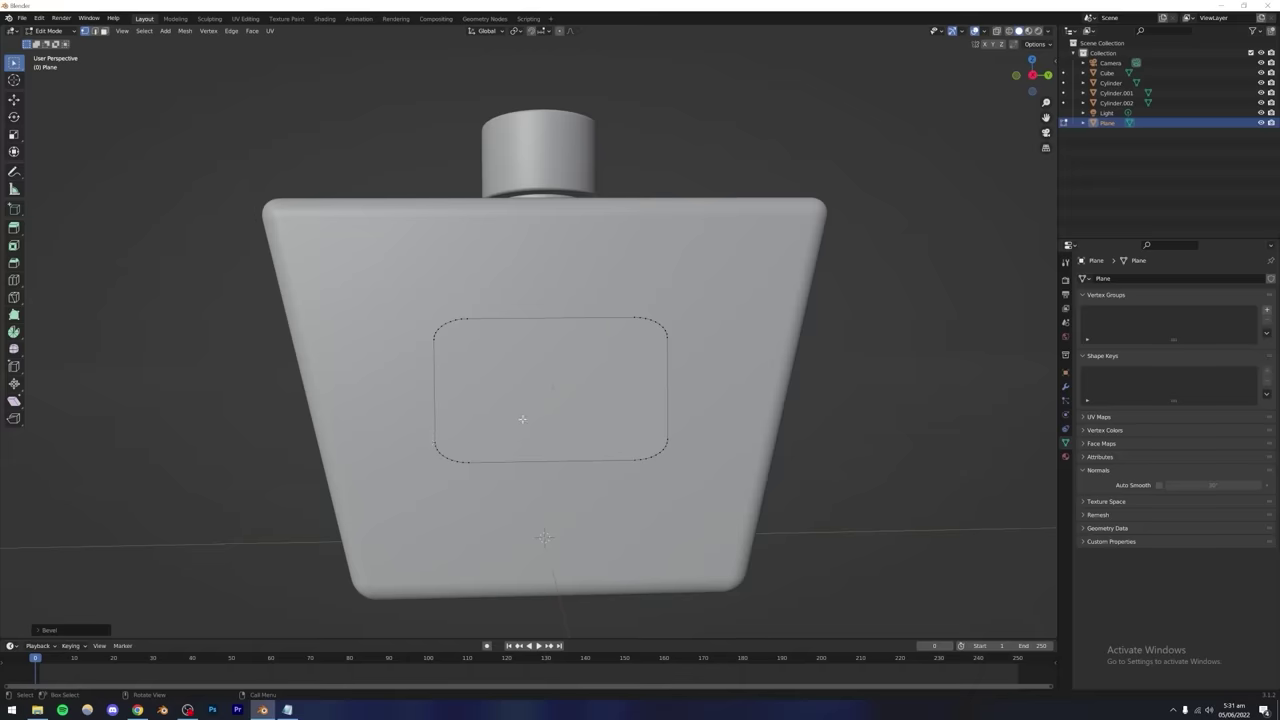
pyautogui.press('Tab')
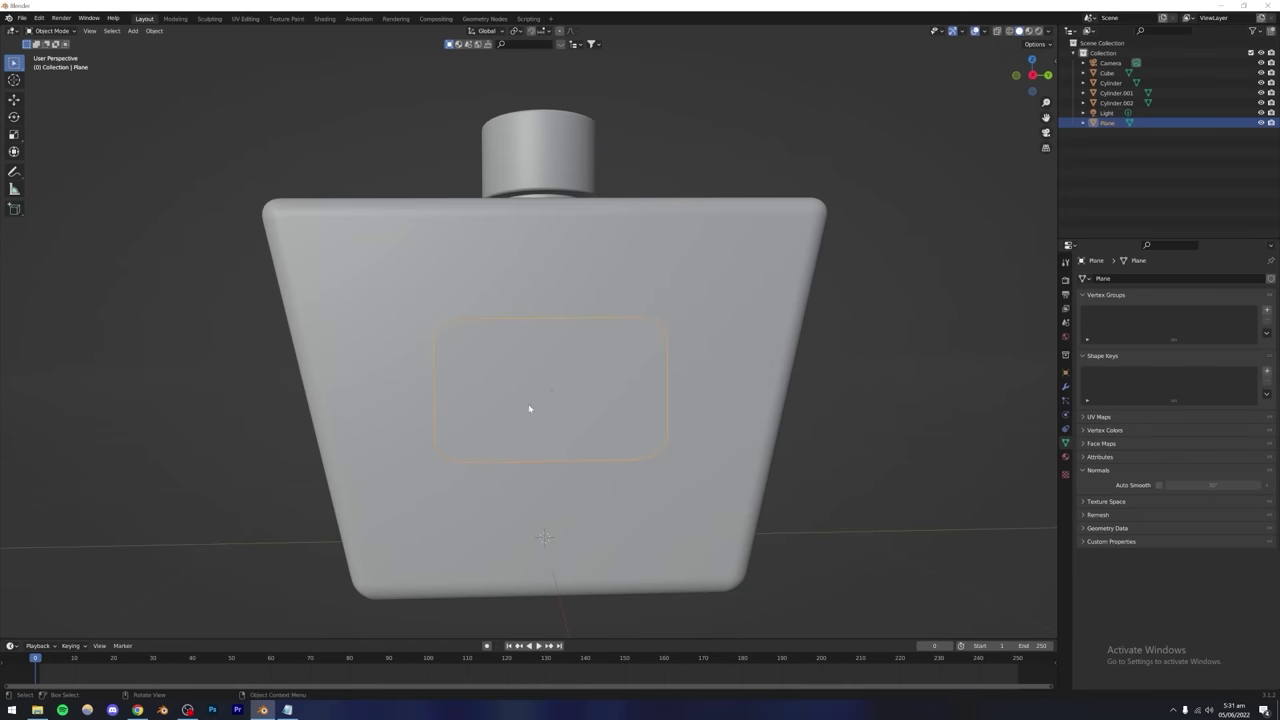
# Apply all transforms to the label plane.
pyautogui.click(1065, 373)
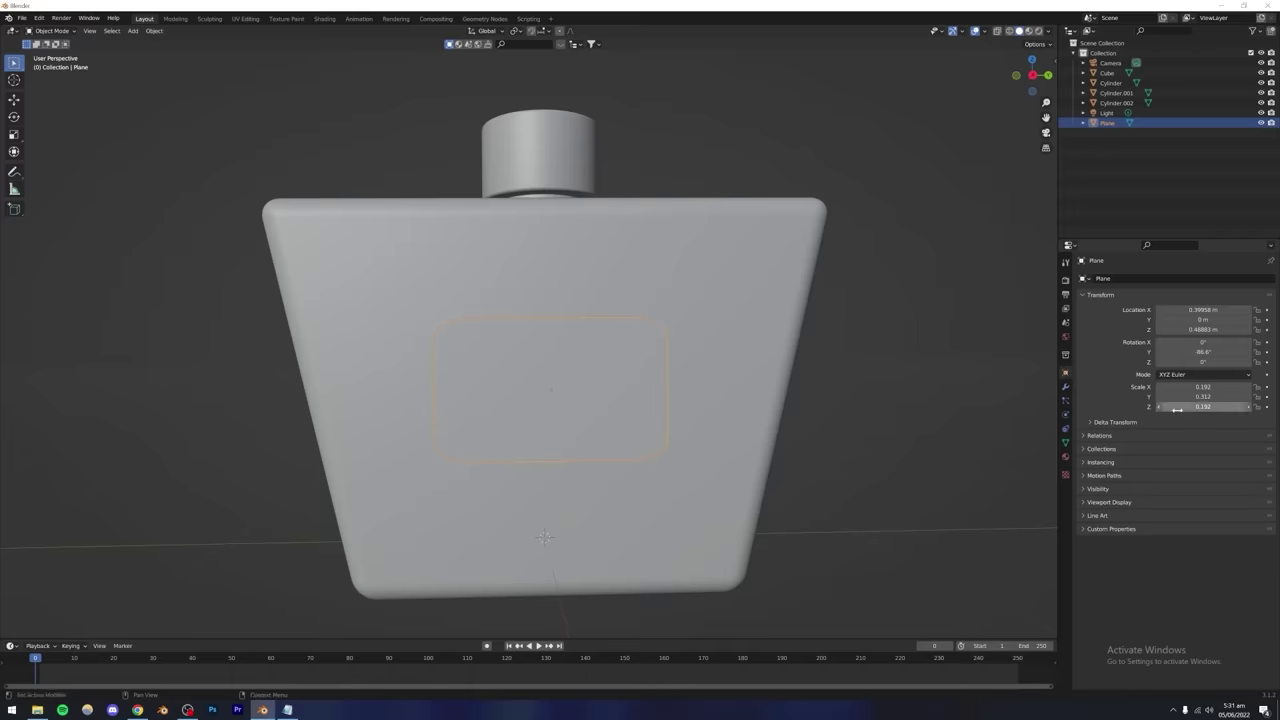
pyautogui.hotkey('ctrl', 'a')
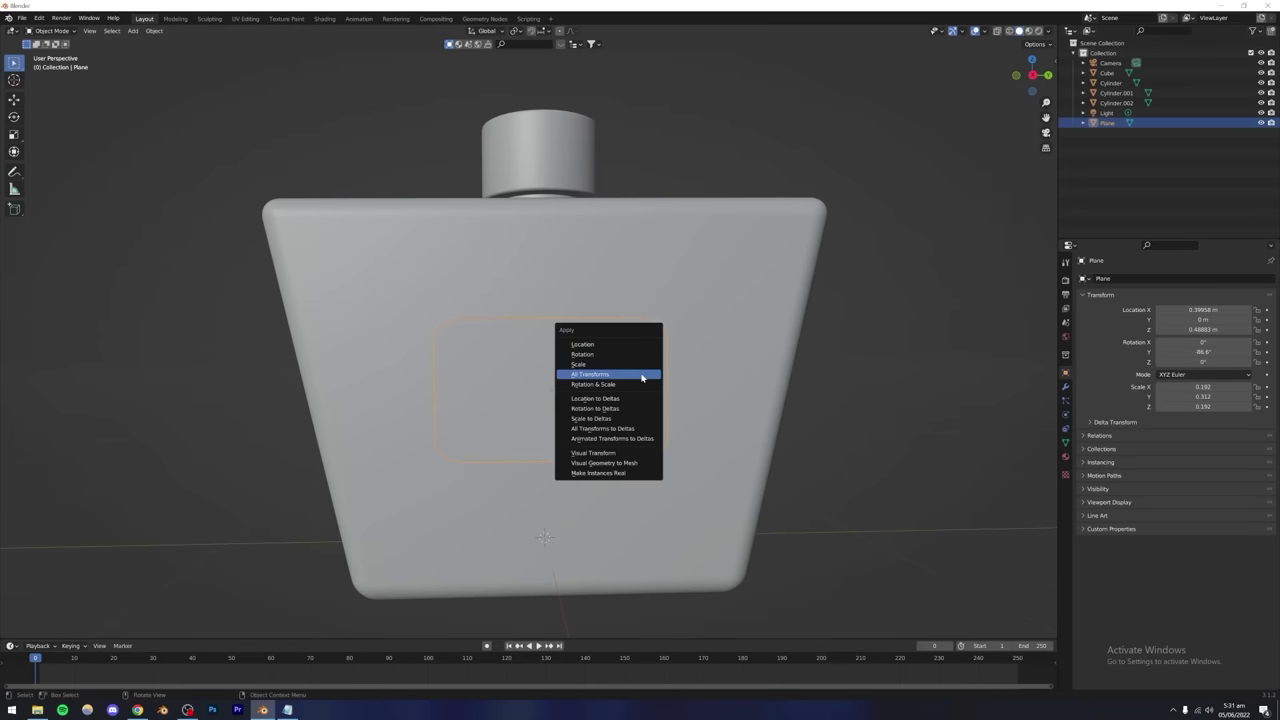
pyautogui.click(640, 376)
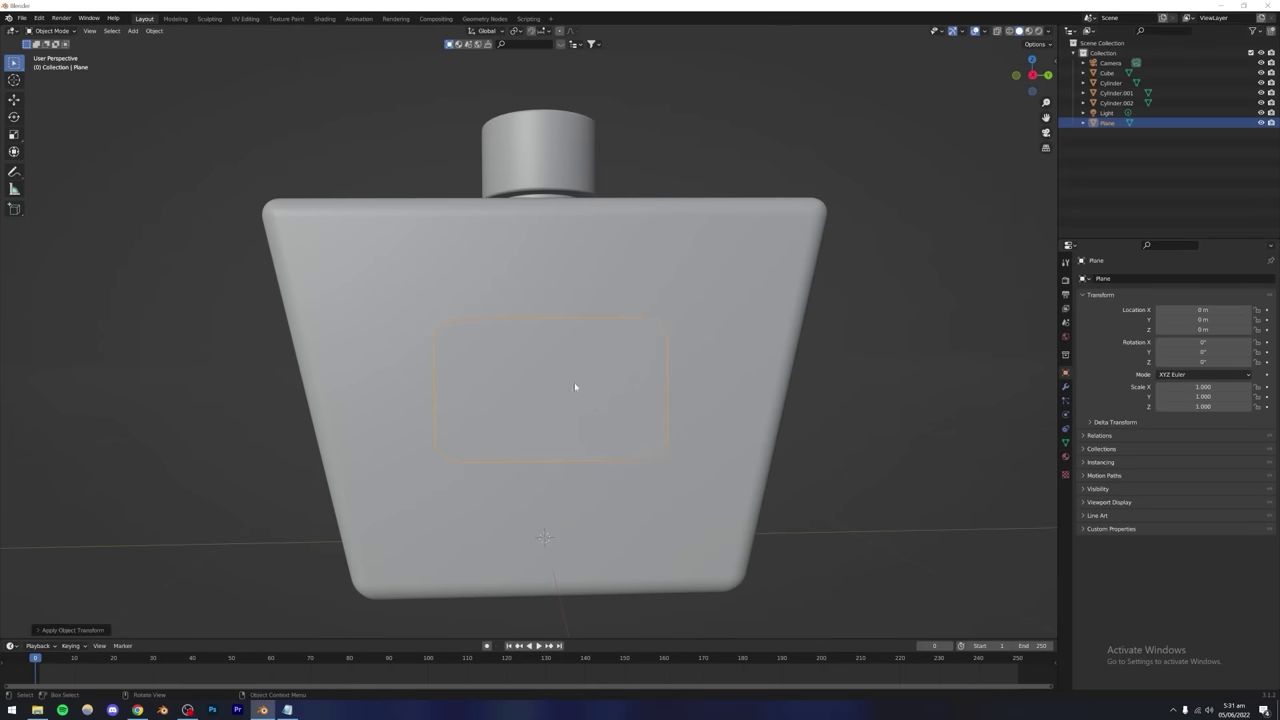
pyautogui.hotkey('ctrl', 'z')
pyautogui.press('Tab')
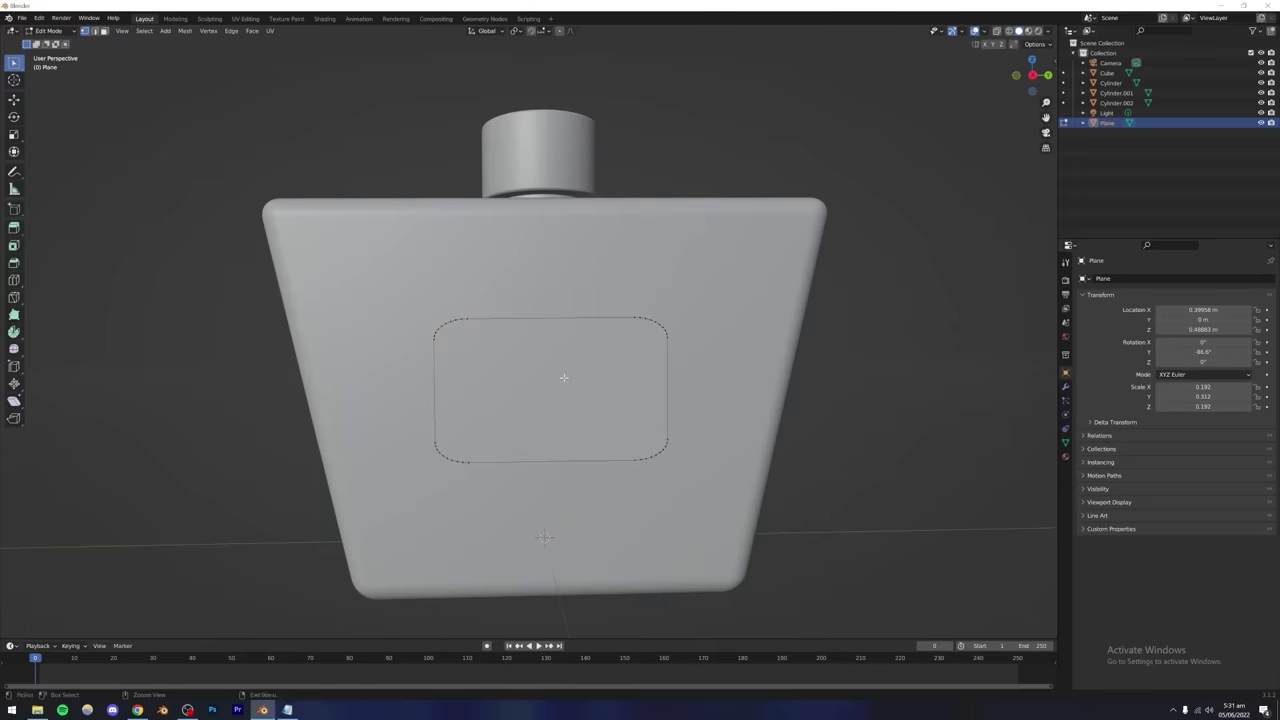
pyautogui.press('Tab')
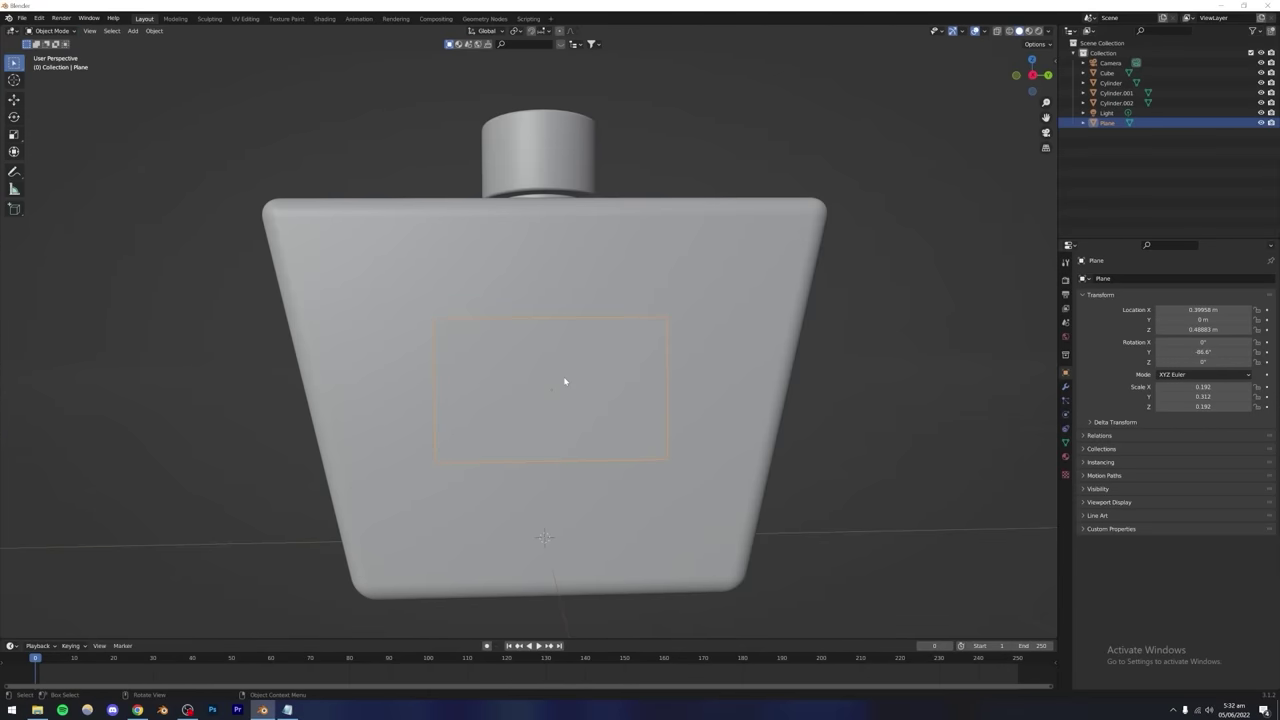
pyautogui.hotkey('ctrl', 'a')
pyautogui.click(540, 377)
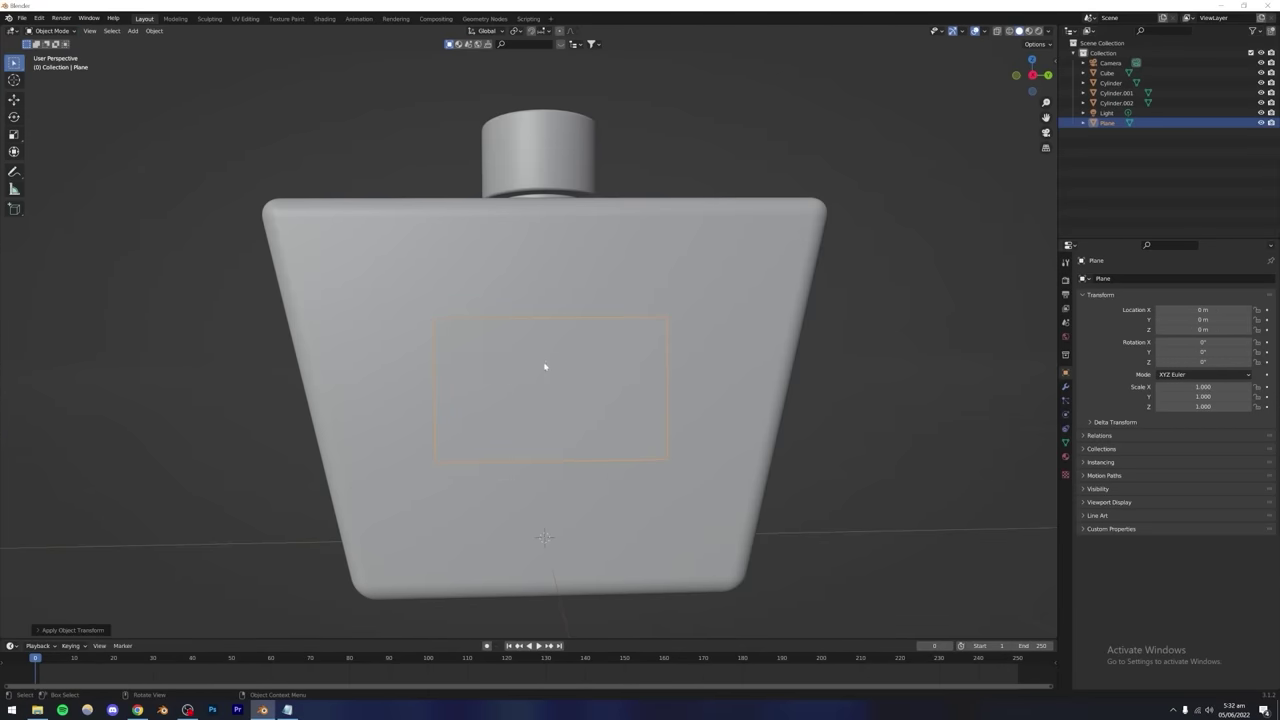
# Re-bevel the label's corner vertices with extra segments for smooth rounding.
pyautogui.press('Tab')
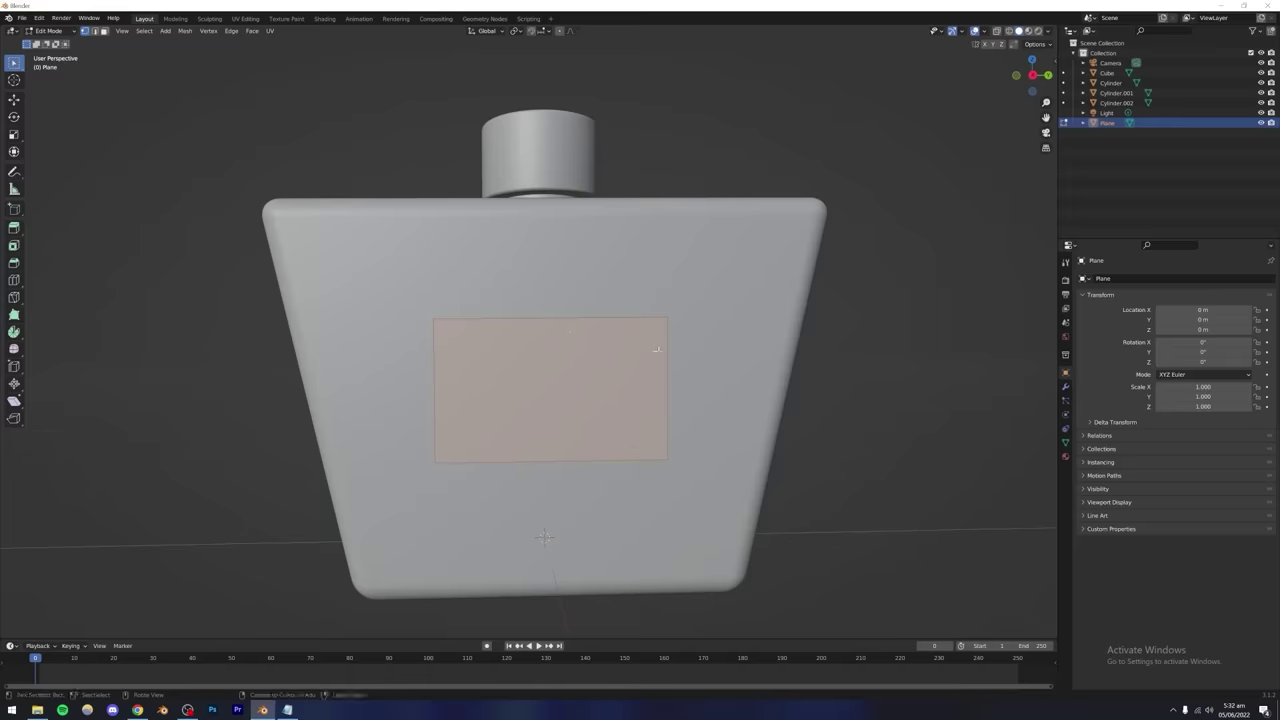
pyautogui.hotkey('ctrl', 'shift', 'b')
pyautogui.scroll(5, 658, 351)
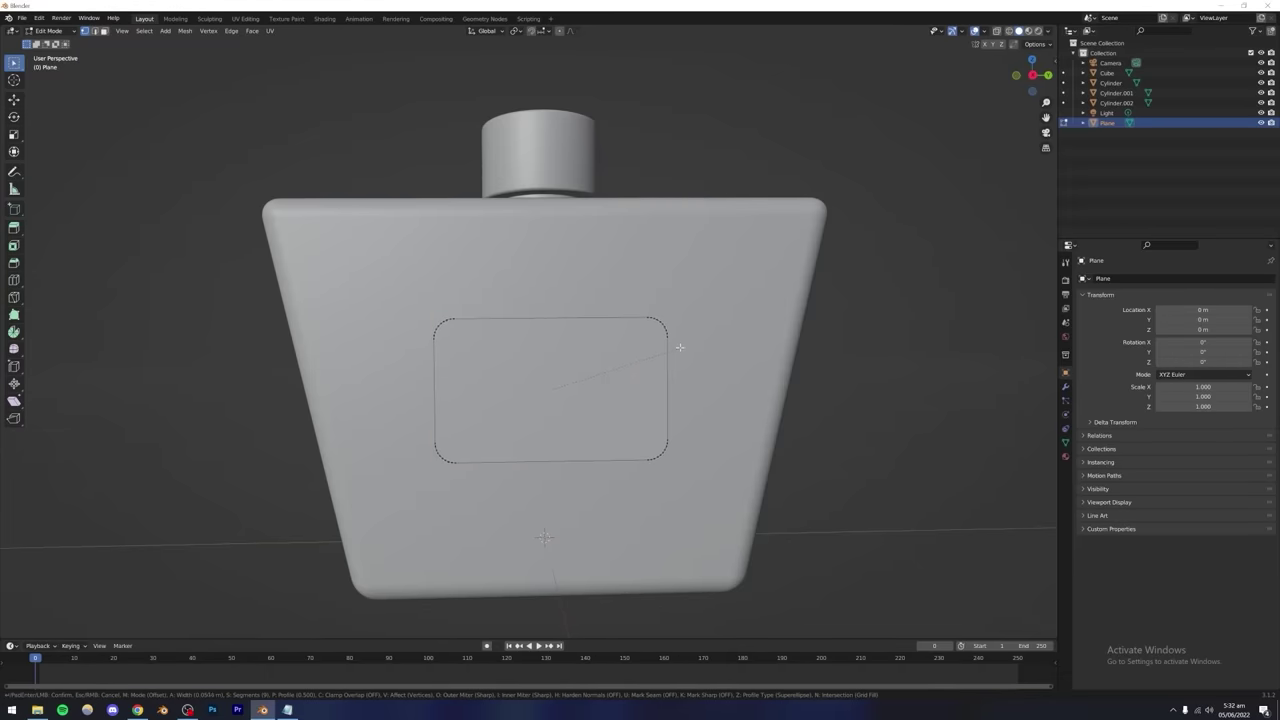
pyautogui.click(678, 347)
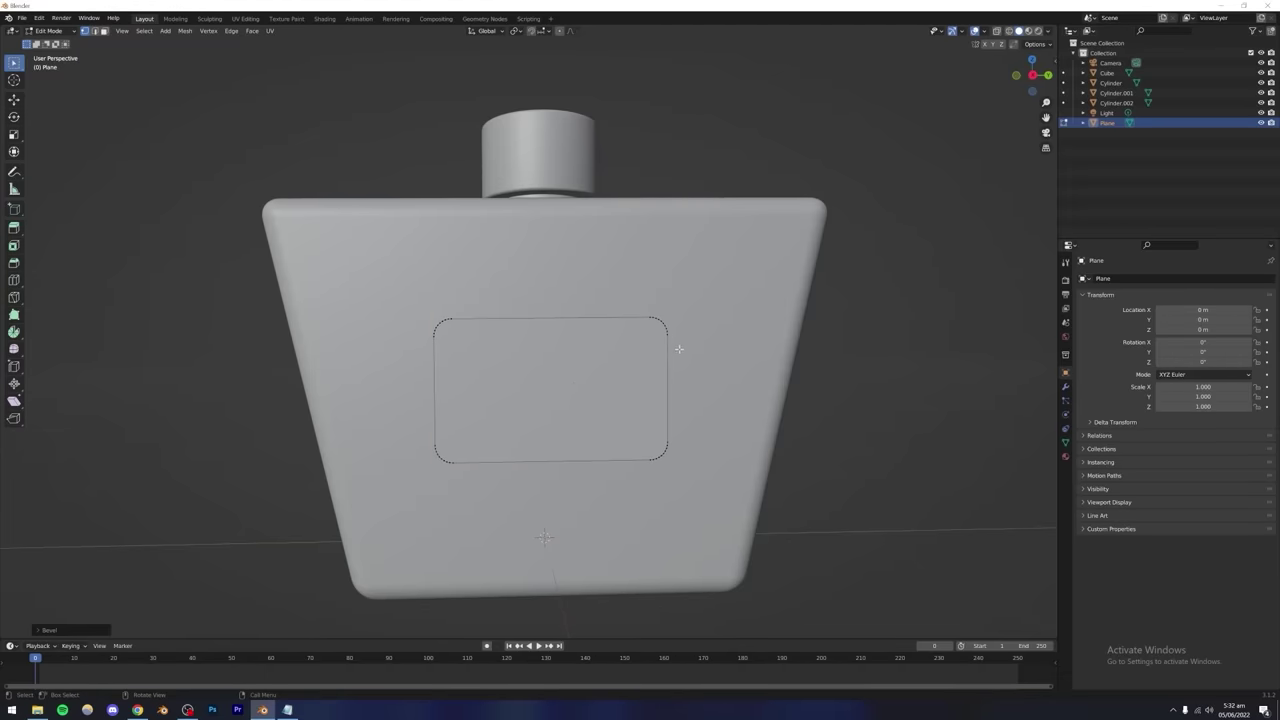
pyautogui.press('Tab')
pyautogui.click(837, 377)
pyautogui.scroll(-3, 630, 395)
pyautogui.moveTo(577, 400)
pyautogui.mouseDown(button='middle')
pyautogui.moveTo(469, 397)
pyautogui.moveTo(577, 400)
pyautogui.mouseUp(button='middle')
# Scale the label down to 0.888 and widen it along Y.
pyautogui.click(573, 377)
pyautogui.press('s')
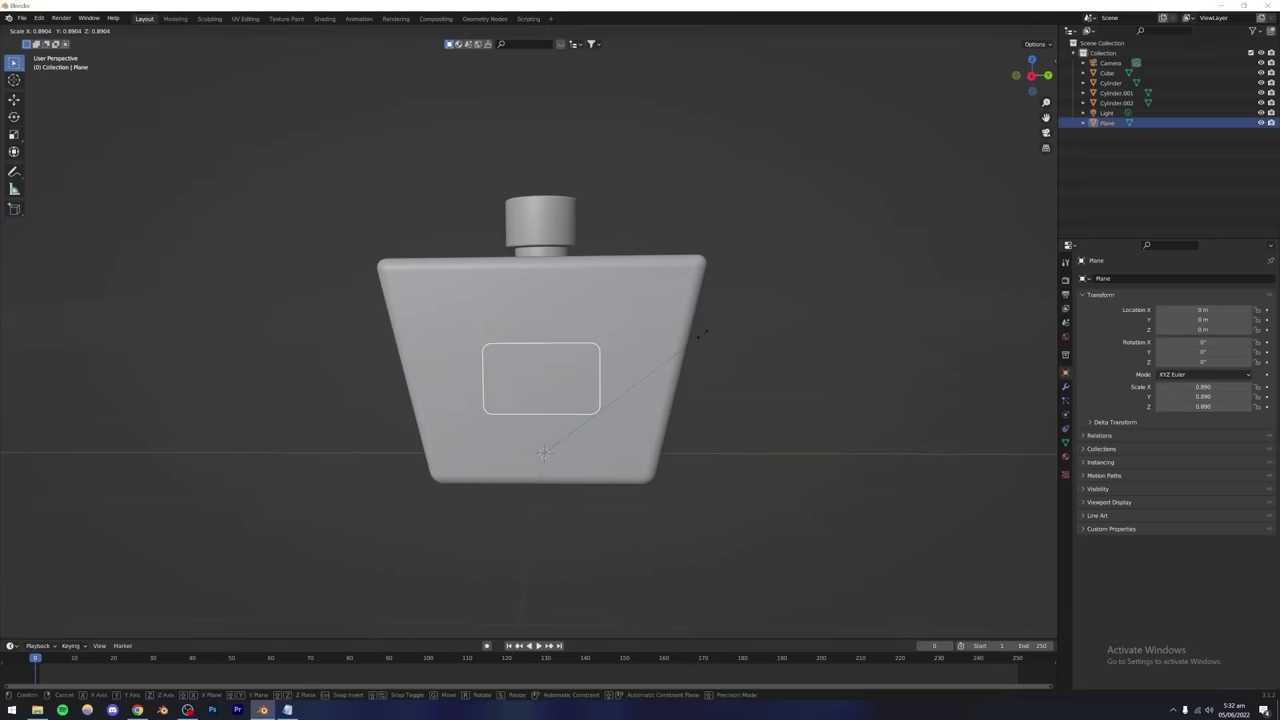
pyautogui.click(684, 345)
pyautogui.press('s')
pyautogui.press('y')
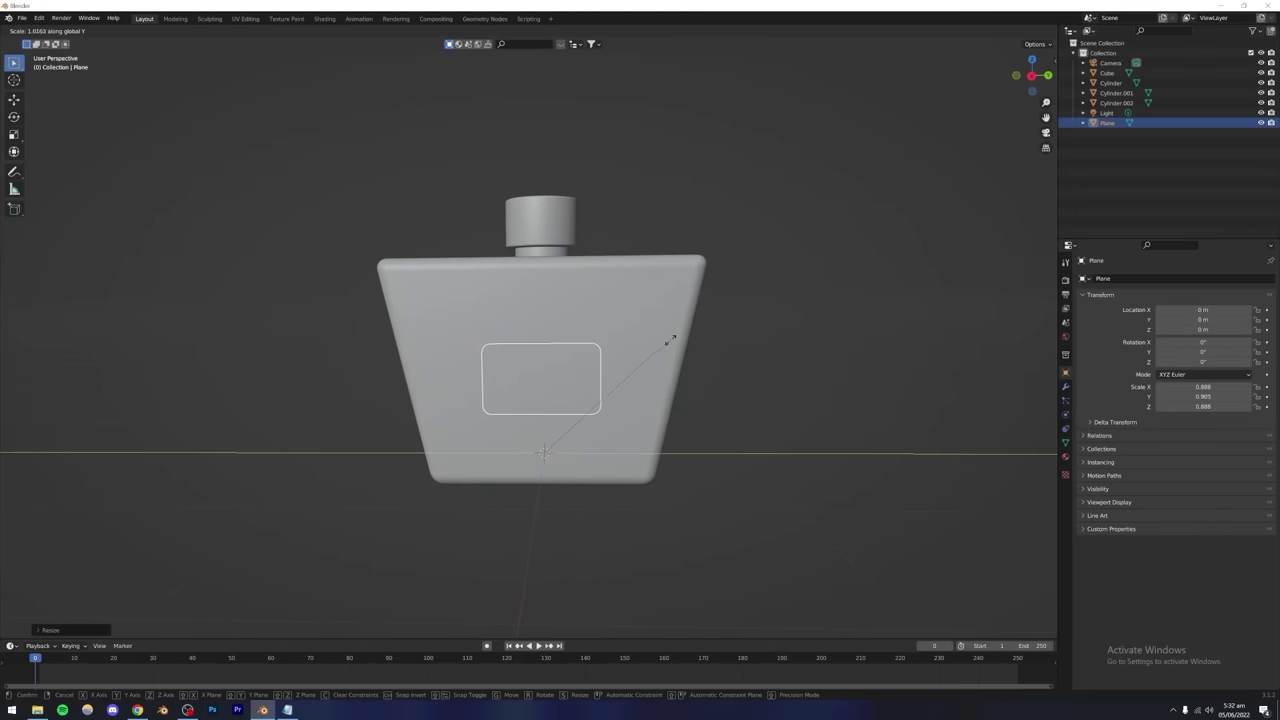
pyautogui.click(788, 332)
pyautogui.click(788, 332)
# Push the label plane out of the bottle side along X.
pyautogui.click(577, 374)
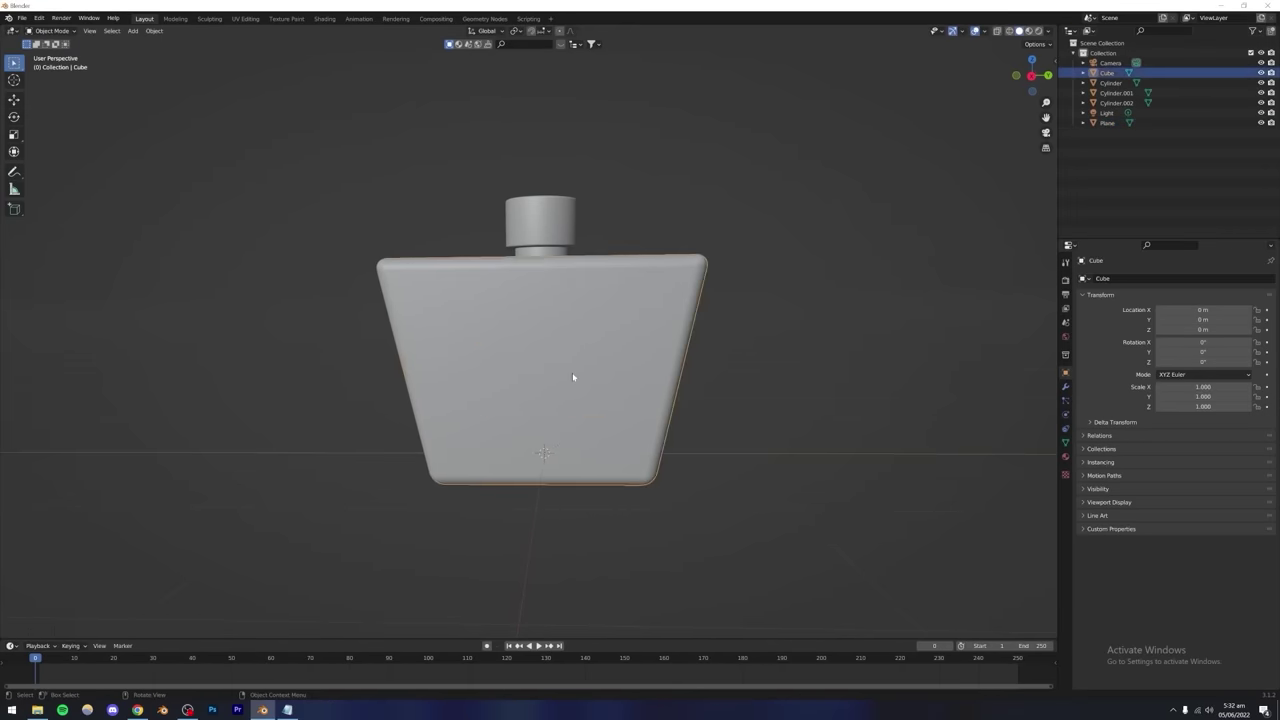
pyautogui.moveTo(577, 374); pyautogui.dragTo(500, 386, button='middle')
pyautogui.click(537, 373)
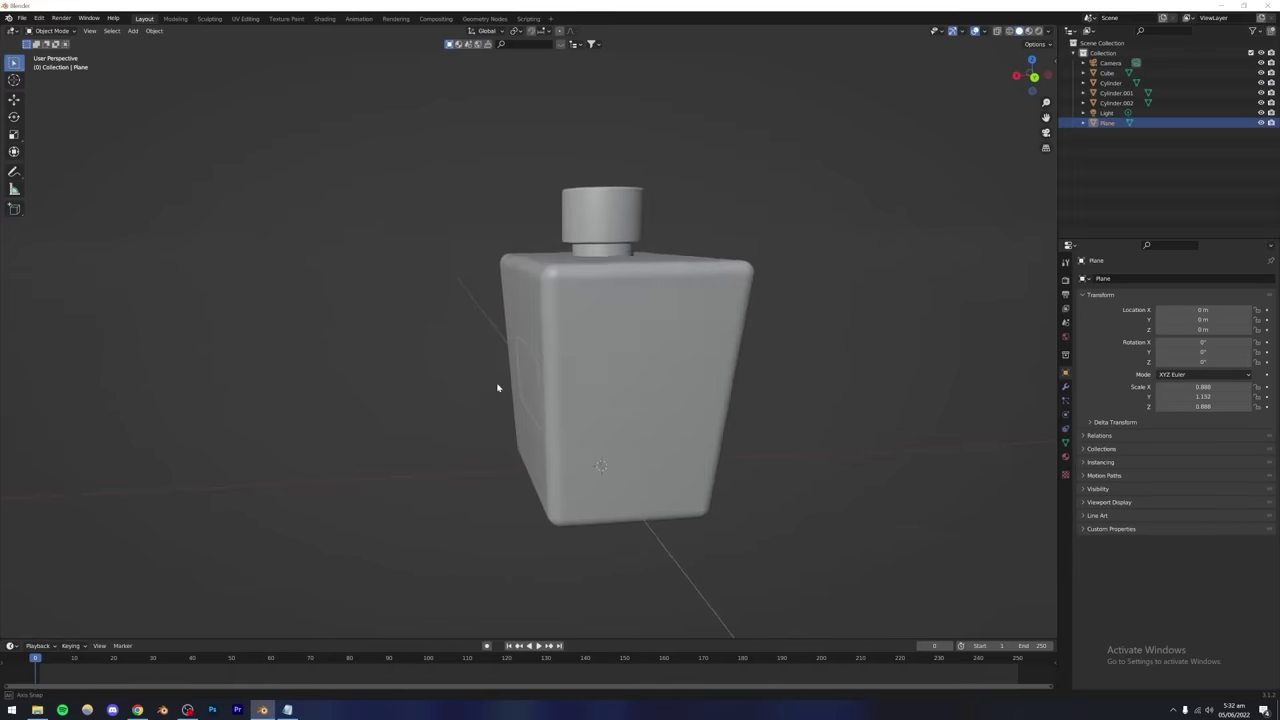
pyautogui.scroll(5, 551, 394)
pyautogui.press('g')
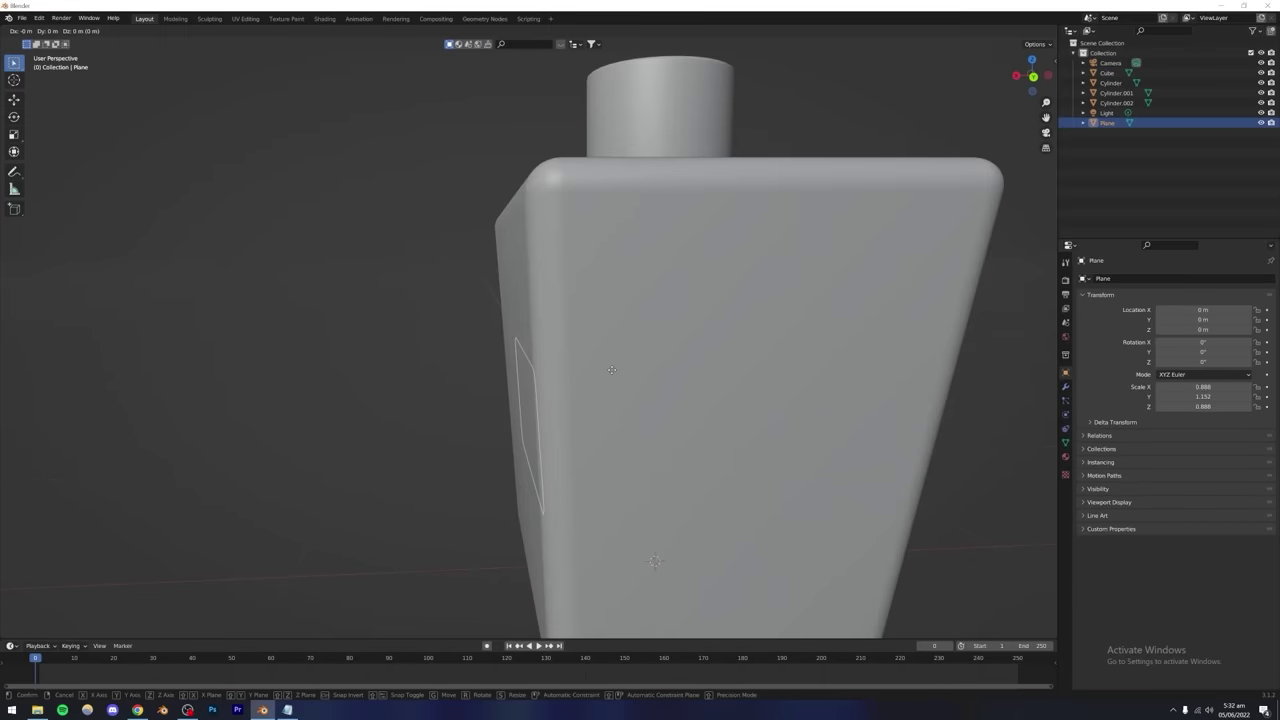
pyautogui.press('x')
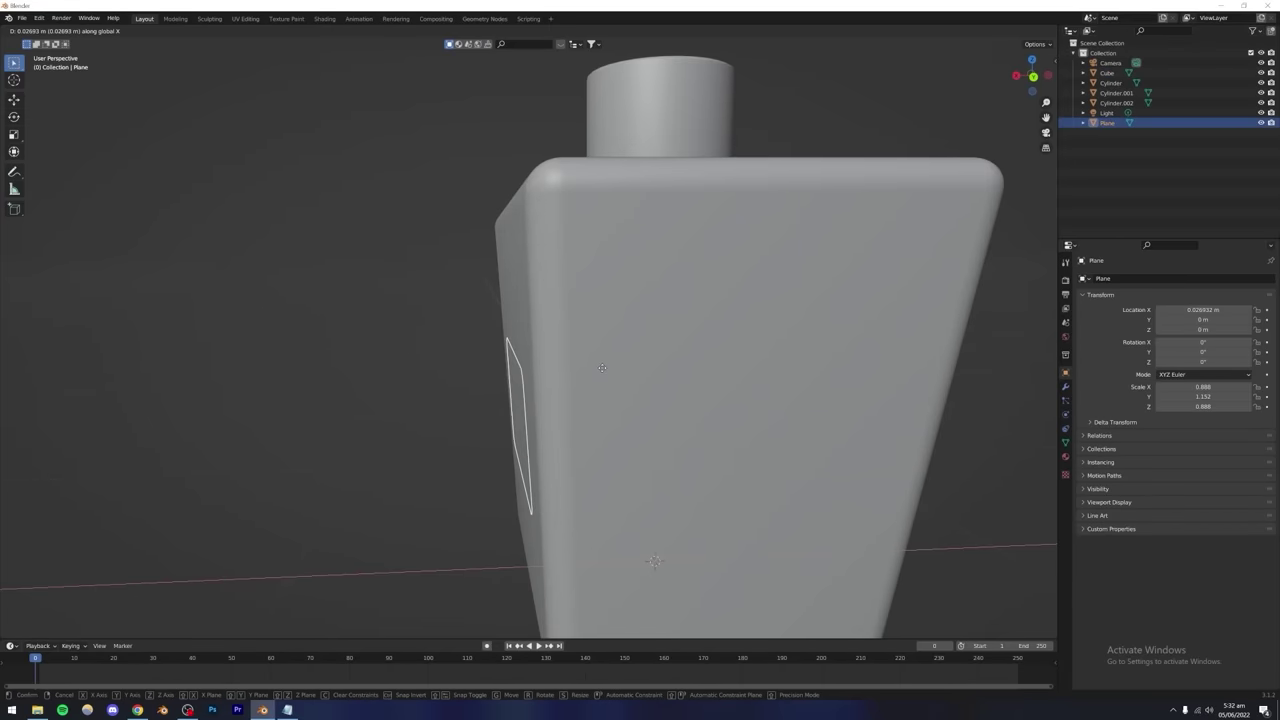
pyautogui.click(602, 369)
# Check the label's placement from the front, cancelling a trial move.
pyautogui.click(337, 328)
pyautogui.moveTo(337, 328); pyautogui.dragTo(559, 398, button='middle')
pyautogui.click(583, 437)
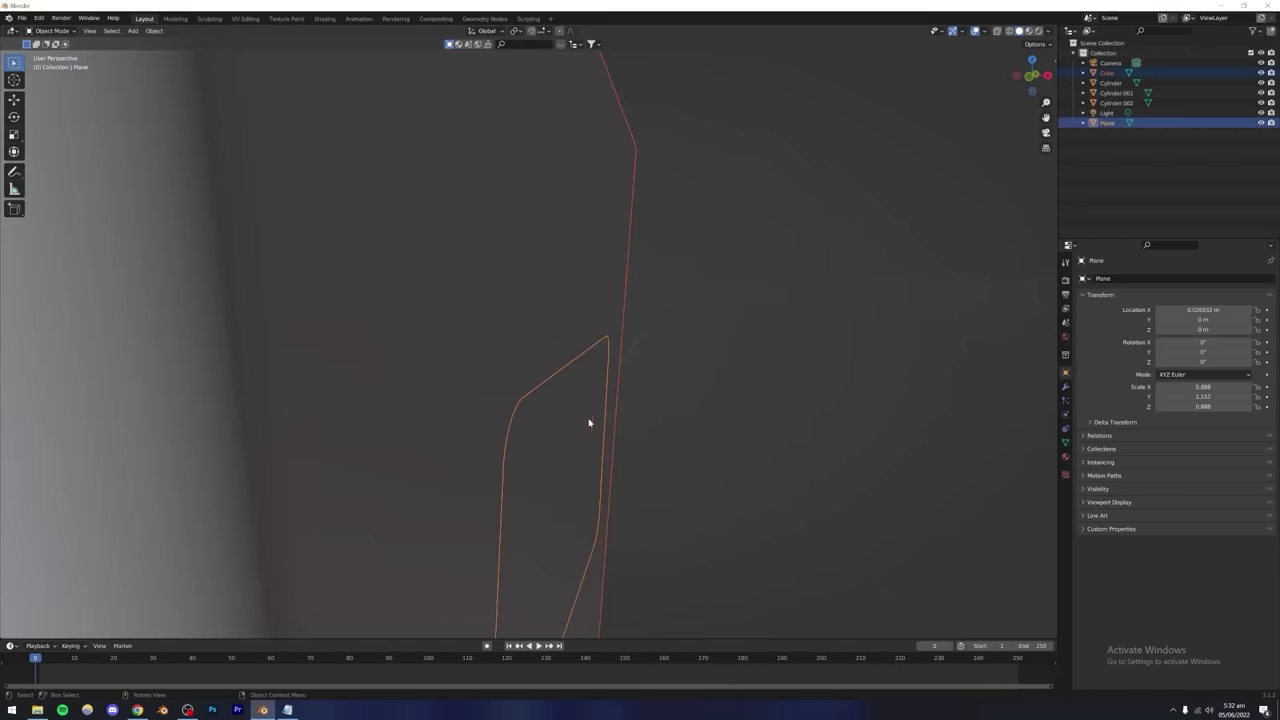
pyautogui.click(749, 357)
pyautogui.scroll(-5, 656, 418)
pyautogui.moveTo(656, 418); pyautogui.dragTo(517, 423, button='middle')
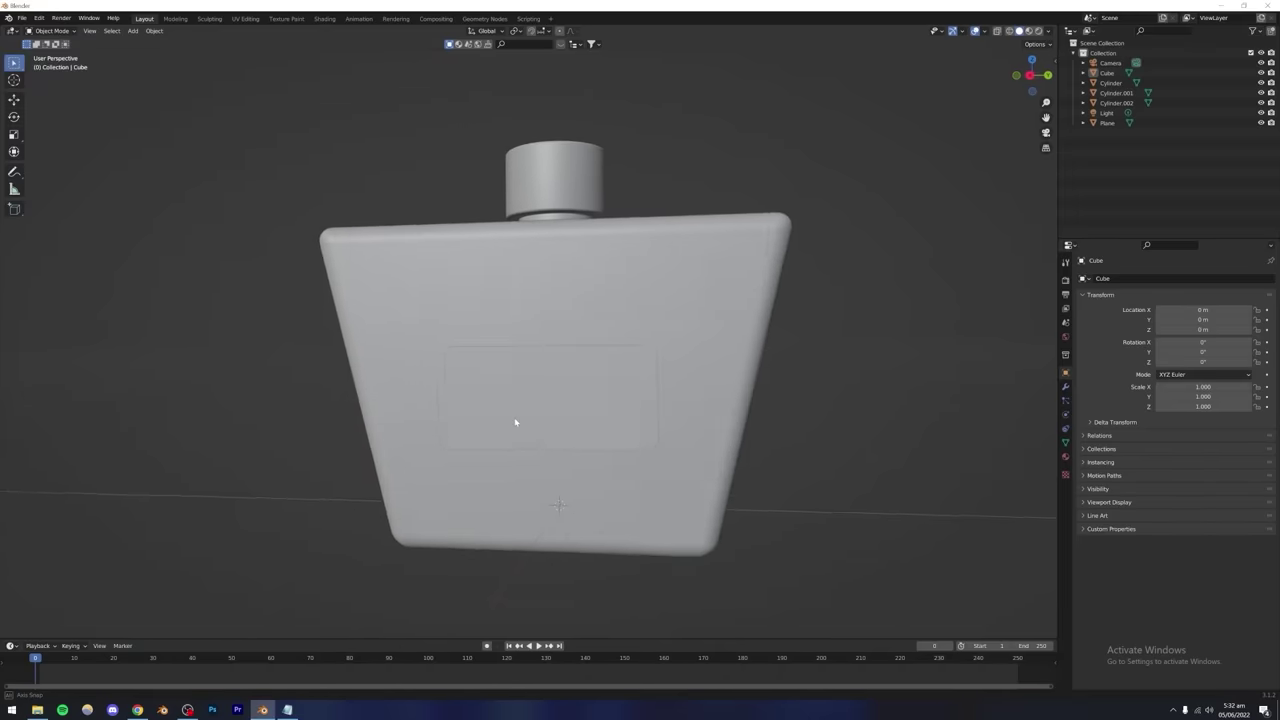
pyautogui.click(554, 404)
pyautogui.press('g')
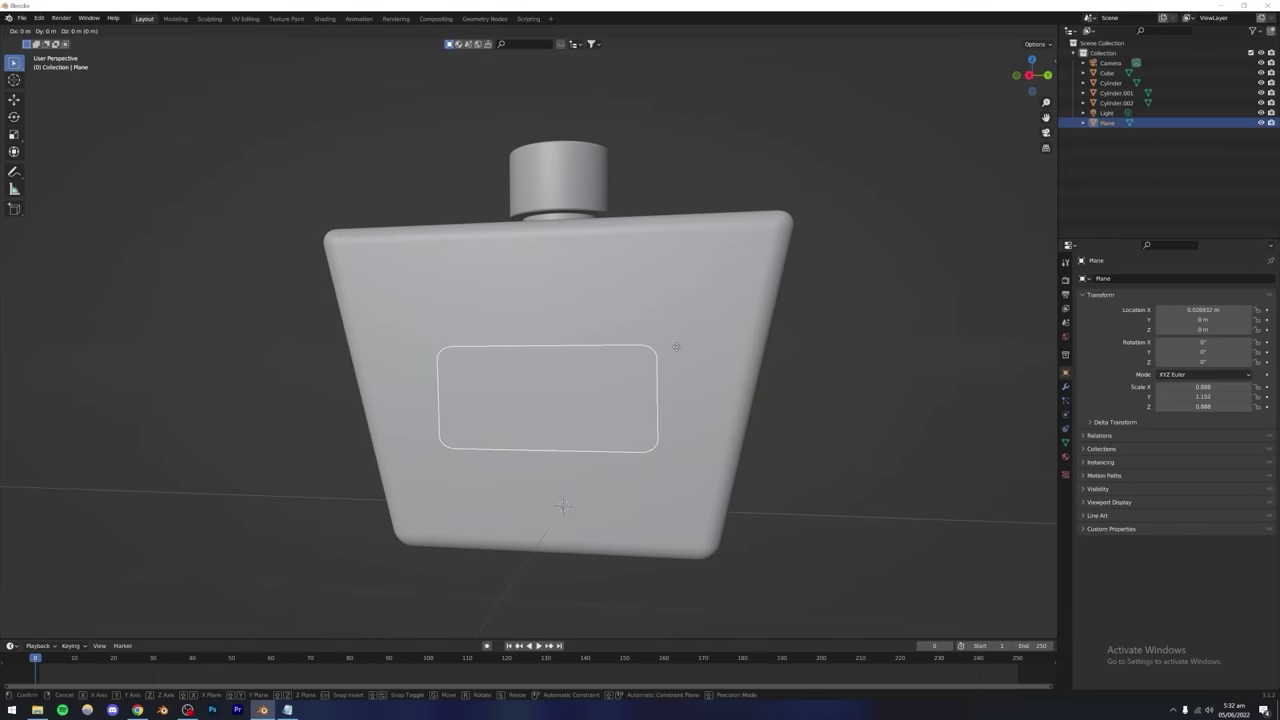
pyautogui.rightClick(677, 347)
# Raise the label along Z to 0.13312 m.
pyautogui.click(863, 334)
pyautogui.scroll(-4, 603, 380)
pyautogui.moveTo(603, 380); pyautogui.dragTo(649, 383, button='middle')
pyautogui.scroll(5, 529, 394)
pyautogui.click(560, 390)
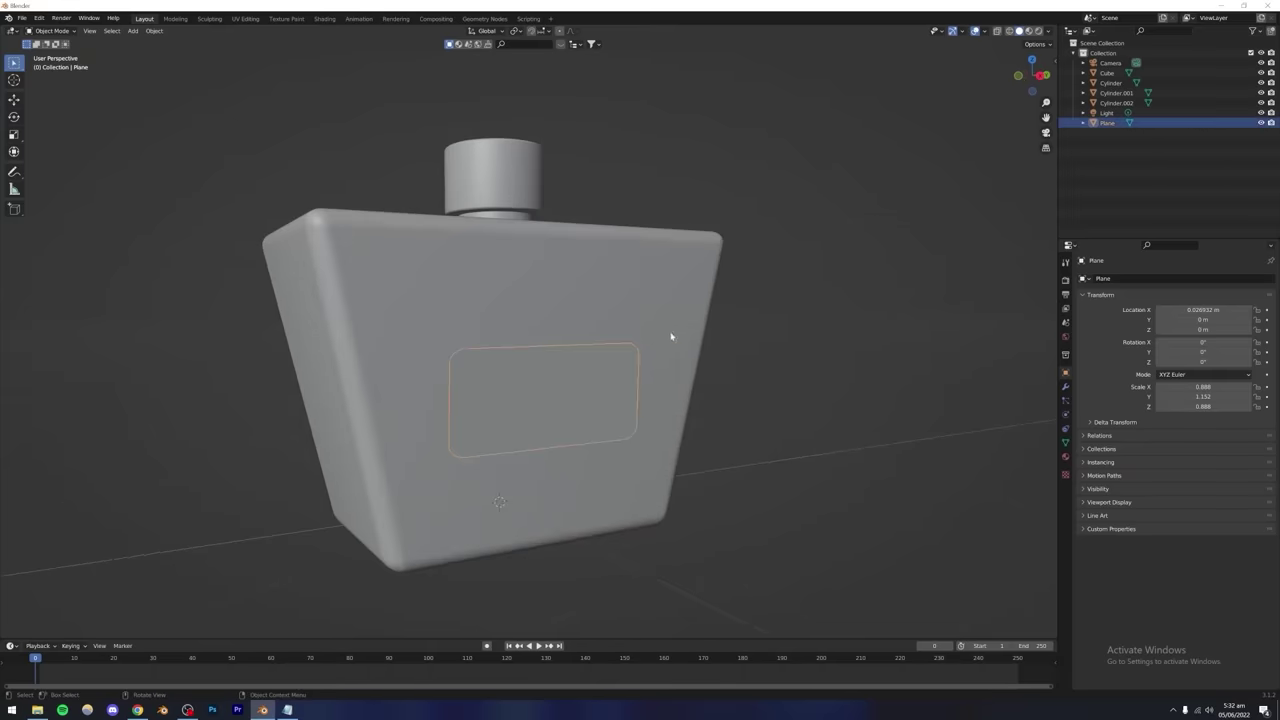
pyautogui.press('g')
pyautogui.press('z')
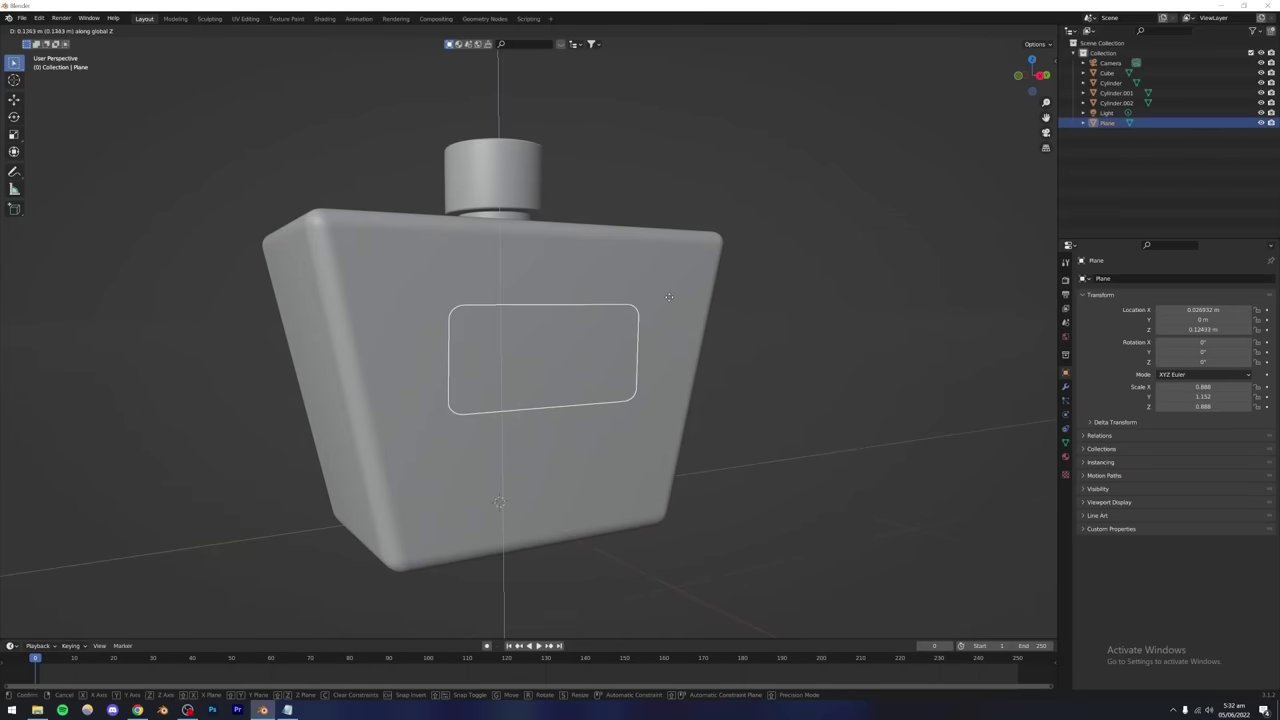
pyautogui.click(671, 300)
# Nudge the label slightly further out along X, then view the Instagram reference.
pyautogui.click(823, 152)
pyautogui.moveTo(557, 331); pyautogui.dragTo(574, 337, button='middle')
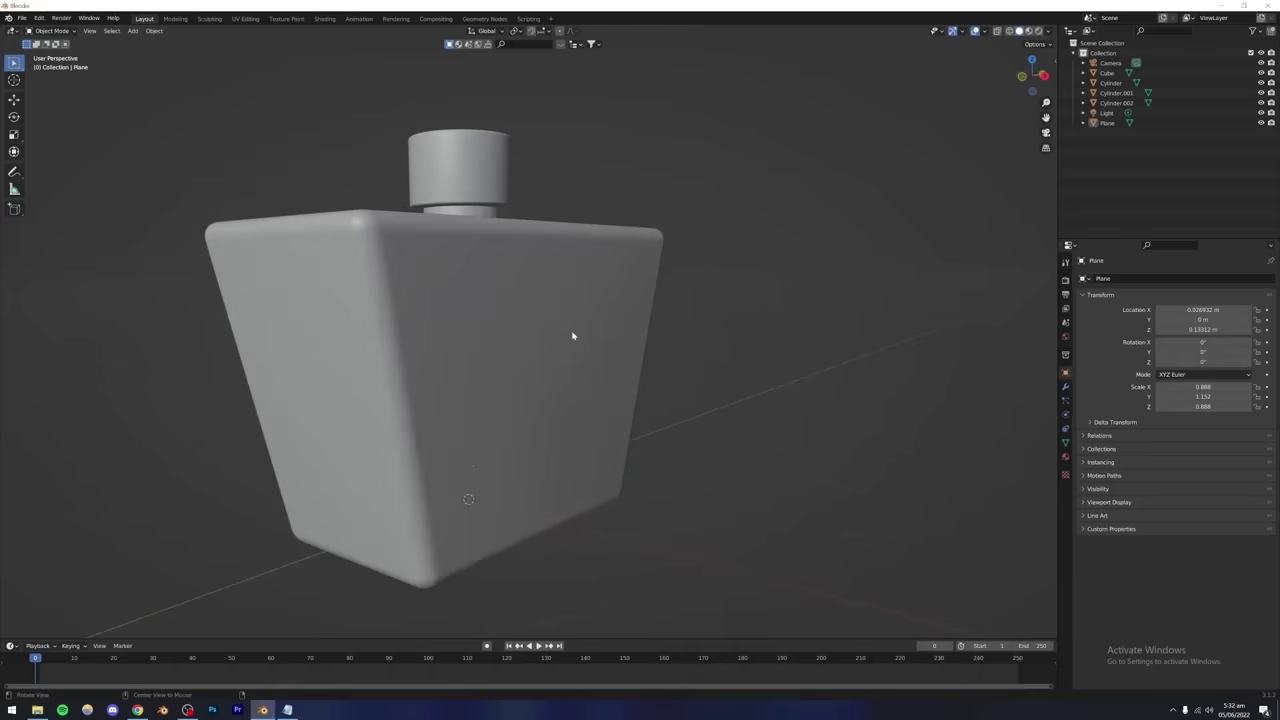
pyautogui.click(606, 333)
pyautogui.press('g')
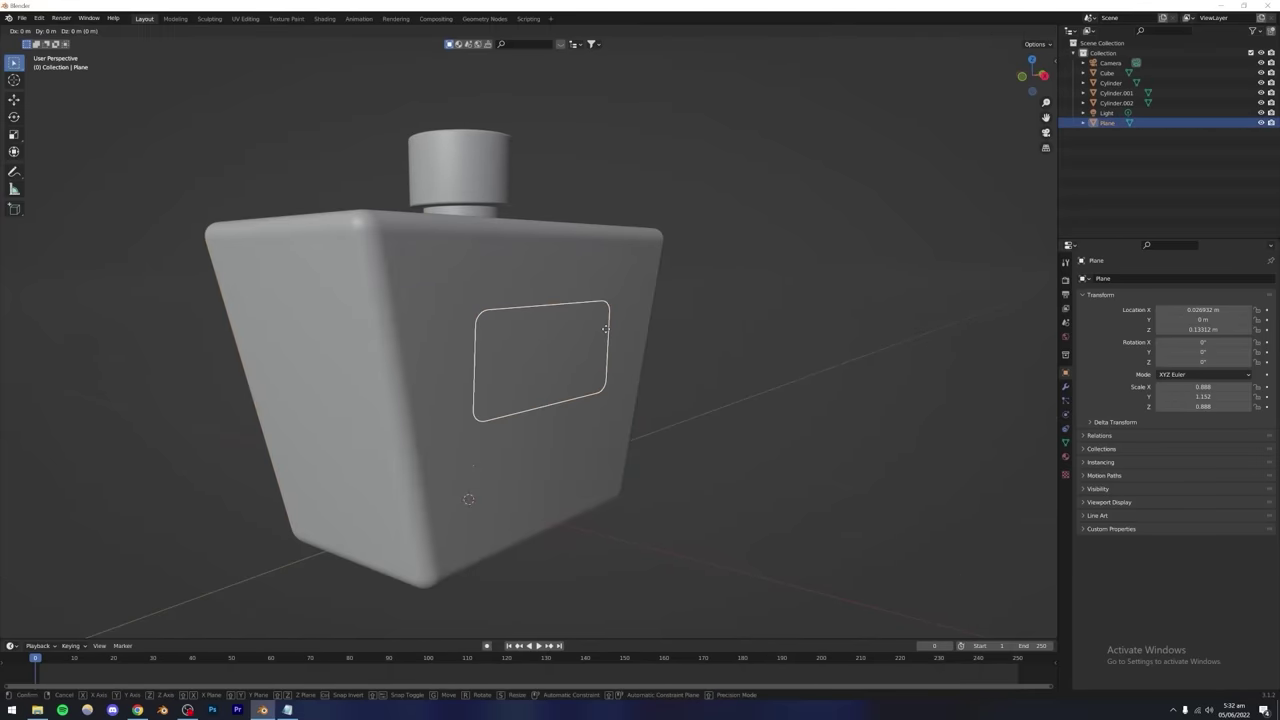
pyautogui.press('x')
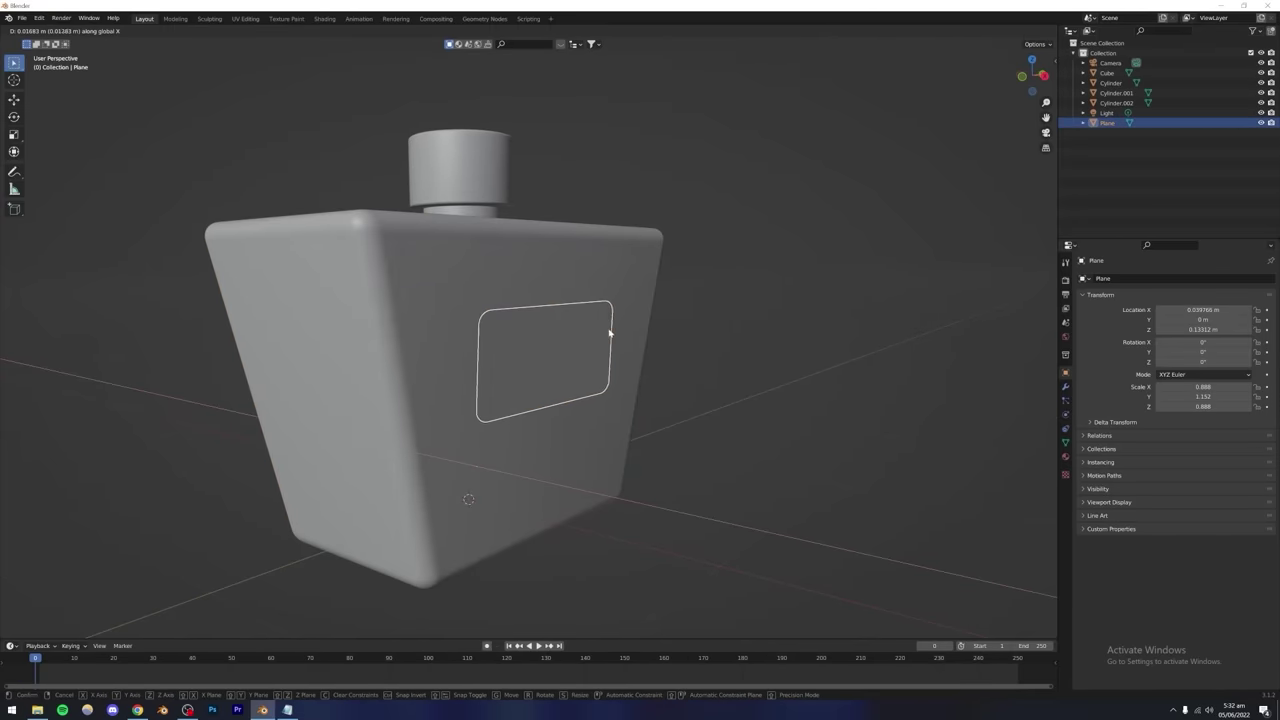
pyautogui.click(608, 331)
pyautogui.click(717, 229)
pyautogui.scroll(-3, 717, 229)
pyautogui.moveTo(717, 229); pyautogui.dragTo(472, 381, button='middle')
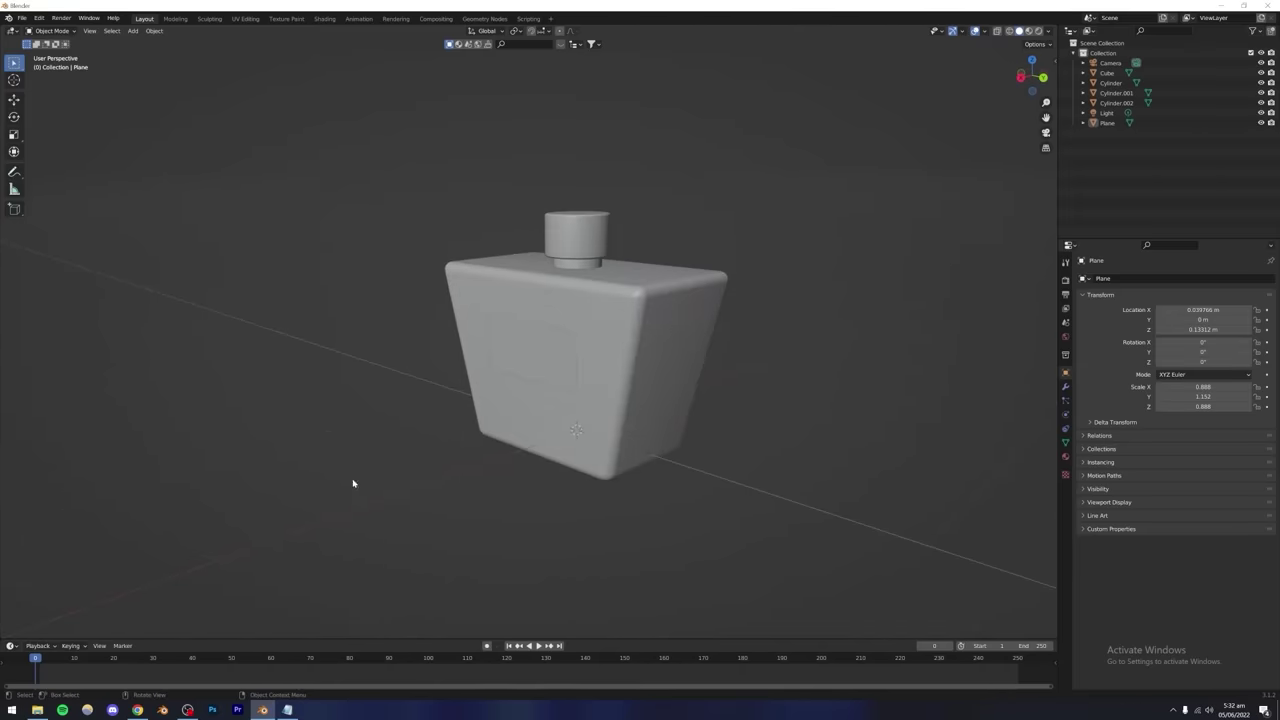
pyautogui.click(137, 710)
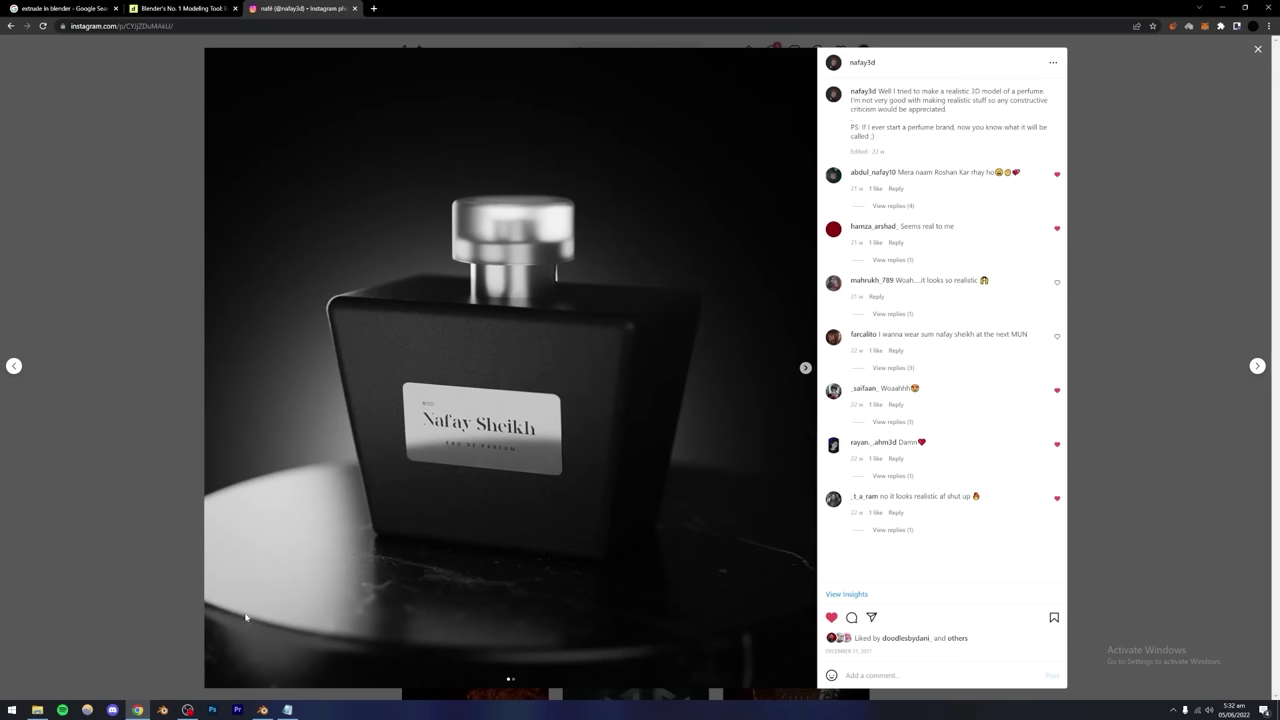
# Bring the Notepad course outline in front of the Instagram post.
pyautogui.click(287, 710)
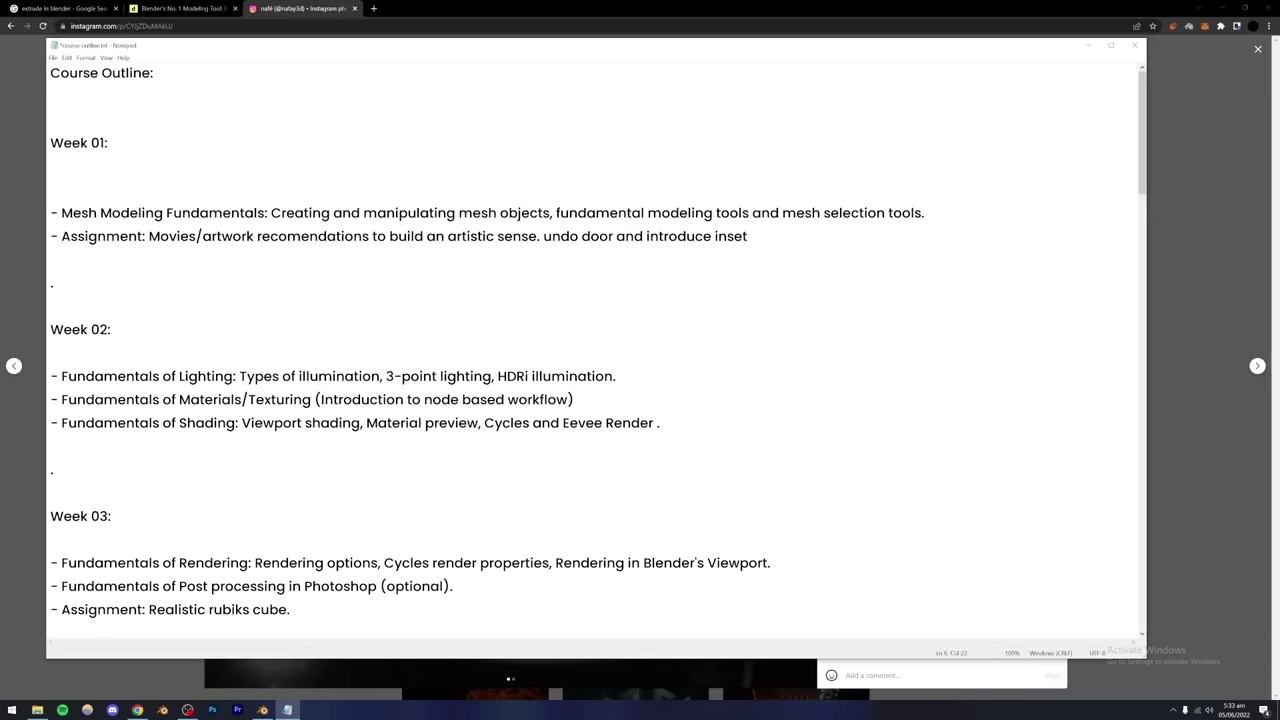
# Copy the ✔ after Blender Basics and paste it after the Mesh Modeling Fundamentals line.
pyautogui.moveTo(61, 189); pyautogui.dragTo(640, 189)
pyautogui.click(618, 189)
pyautogui.click(925, 213)
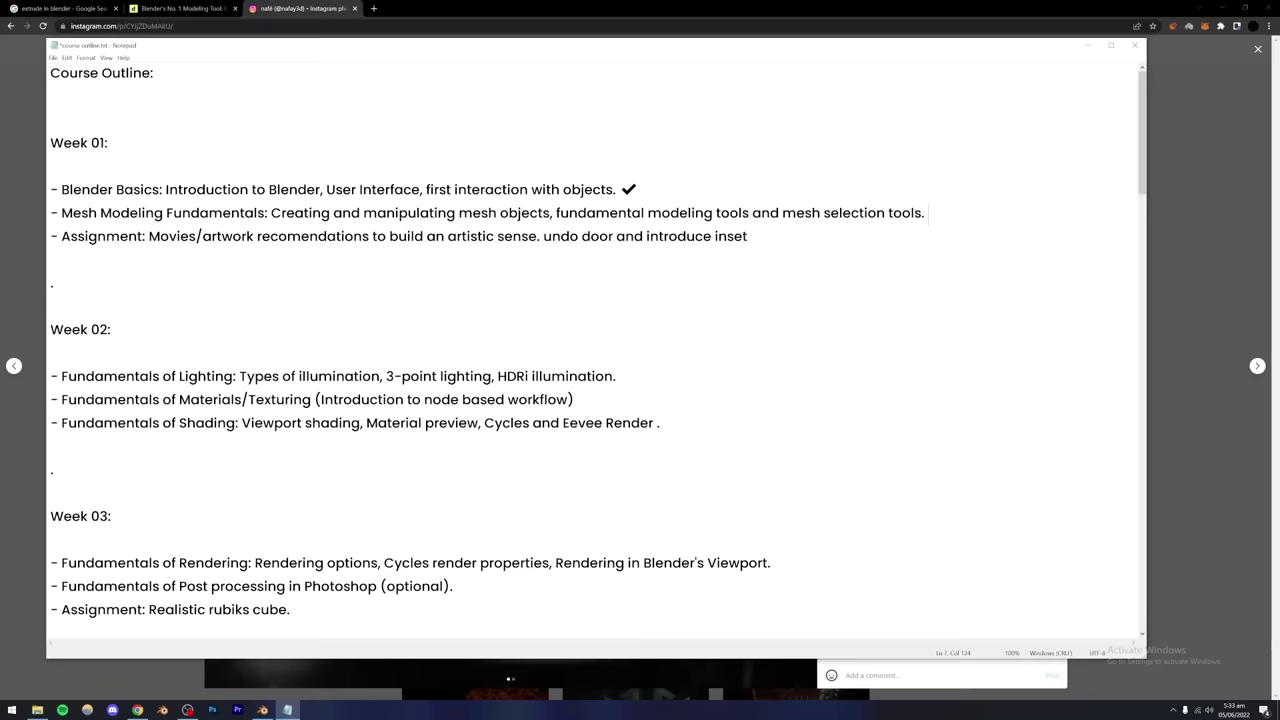
pyautogui.write('✔')
# Delete the 'undo door and introduce inset' note from the Week 01 Assignment line.
pyautogui.scroll(-4, 595, 345)
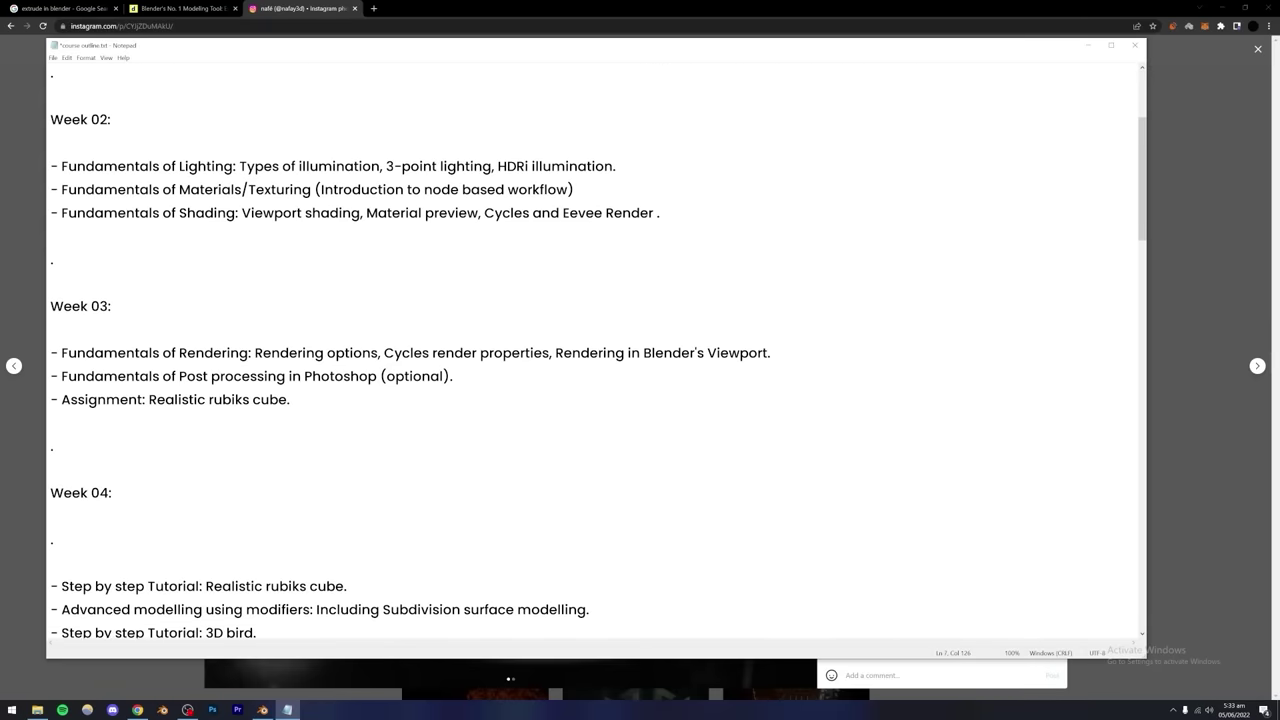
pyautogui.scroll(4, 595, 345)
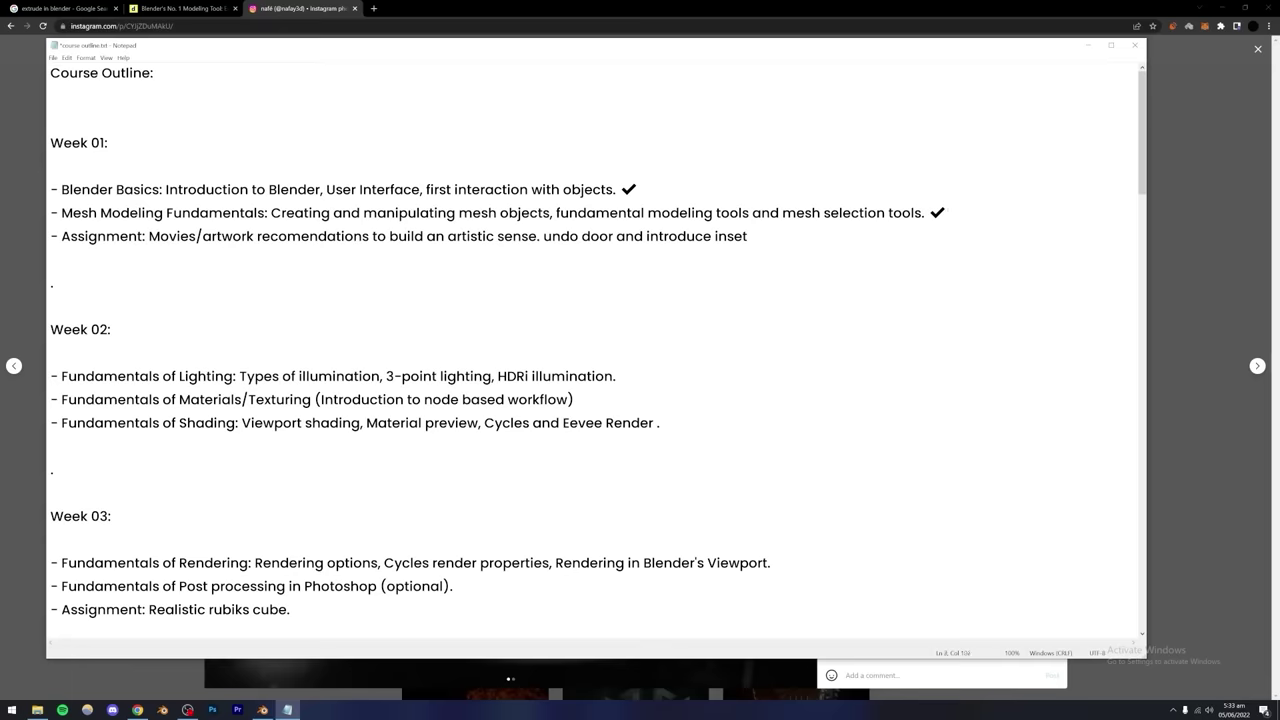
pyautogui.scroll(-2, 595, 345)
pyautogui.scroll(2, 595, 345)
pyautogui.moveTo(748, 236); pyautogui.dragTo(543, 236)
pyautogui.press('BackSpace')
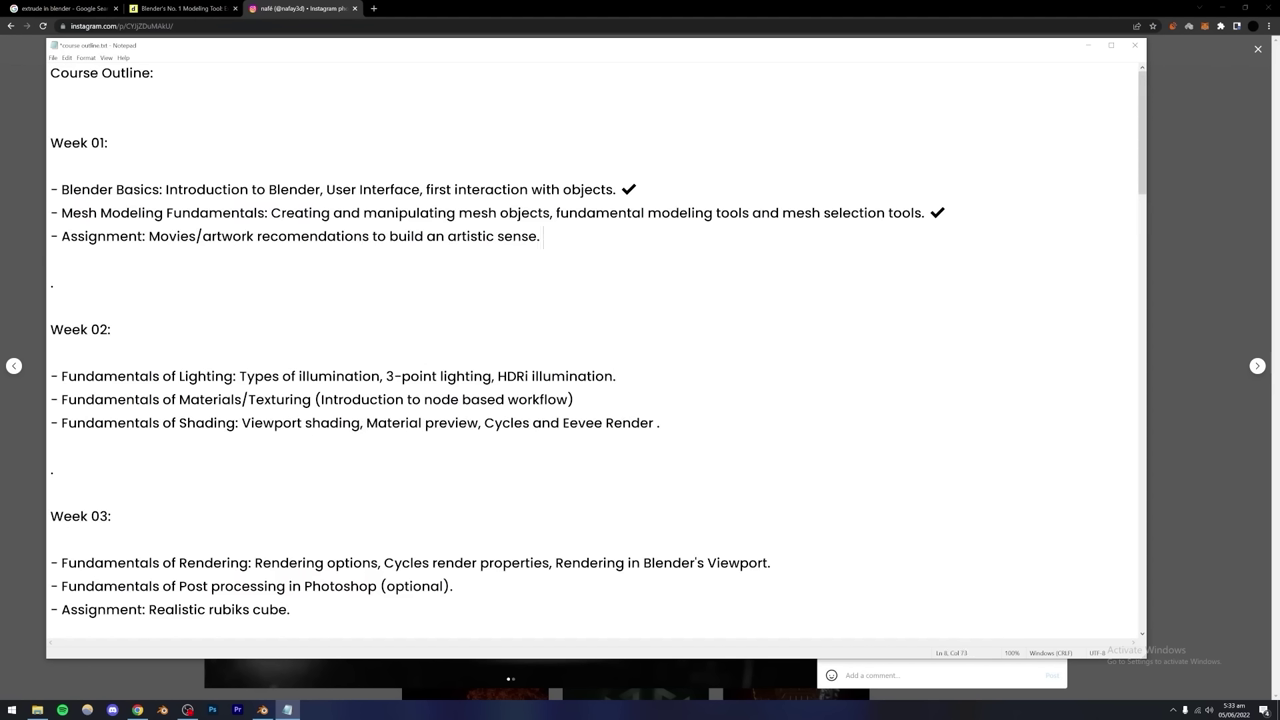
pyautogui.press('Home')
pyautogui.hotkey('shift', 'Right')
pyautogui.hotkey('shift', 'Right')
pyautogui.hotkey('shift', 'Right')
pyautogui.hotkey('shift', 'Right')
pyautogui.hotkey('shift', 'Right')
pyautogui.hotkey('shift', 'Right')
pyautogui.hotkey('shift', 'Right')
pyautogui.hotkey('shift', 'Right')
pyautogui.hotkey('shift', 'Right')
pyautogui.hotkey('shift', 'Right')
pyautogui.hotkey('shift', 'Right')
pyautogui.hotkey('shift', 'Right')
pyautogui.hotkey('shift', 'Right')
pyautogui.hotkey('shift', 'Right')
pyautogui.hotkey('shift', 'Right')
pyautogui.hotkey('shift', 'Right')
pyautogui.hotkey('shift', 'Right')
pyautogui.hotkey('shift', 'Right')
pyautogui.hotkey('shift', 'Right')
pyautogui.hotkey('shift', 'Right')
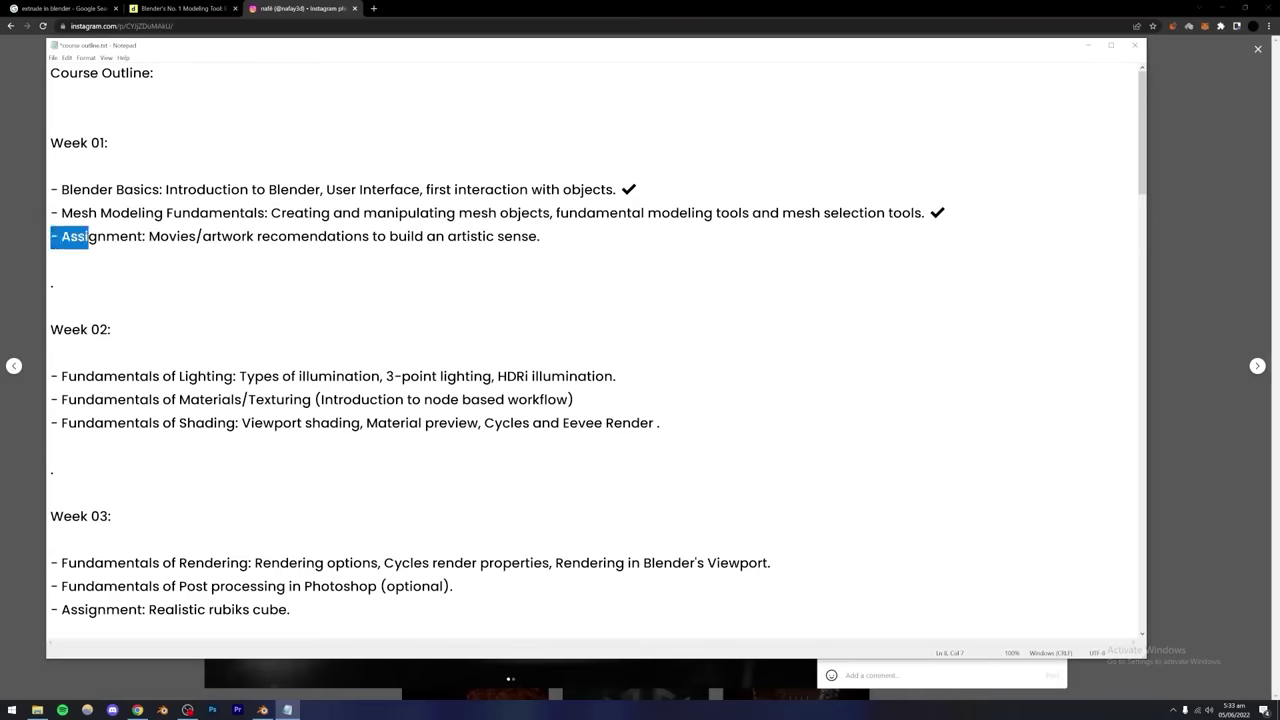
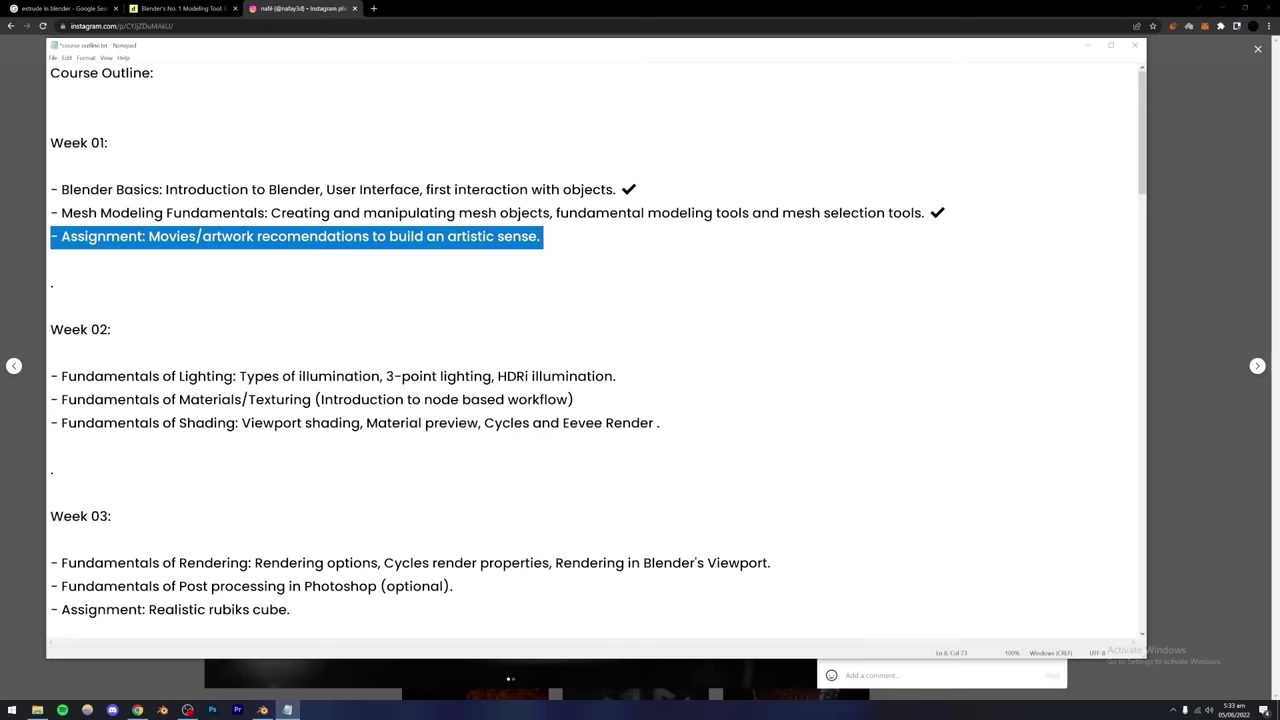
# Select the Week 01 assignment lines in the course outline, then clear the selection.
pyautogui.click(52, 283)
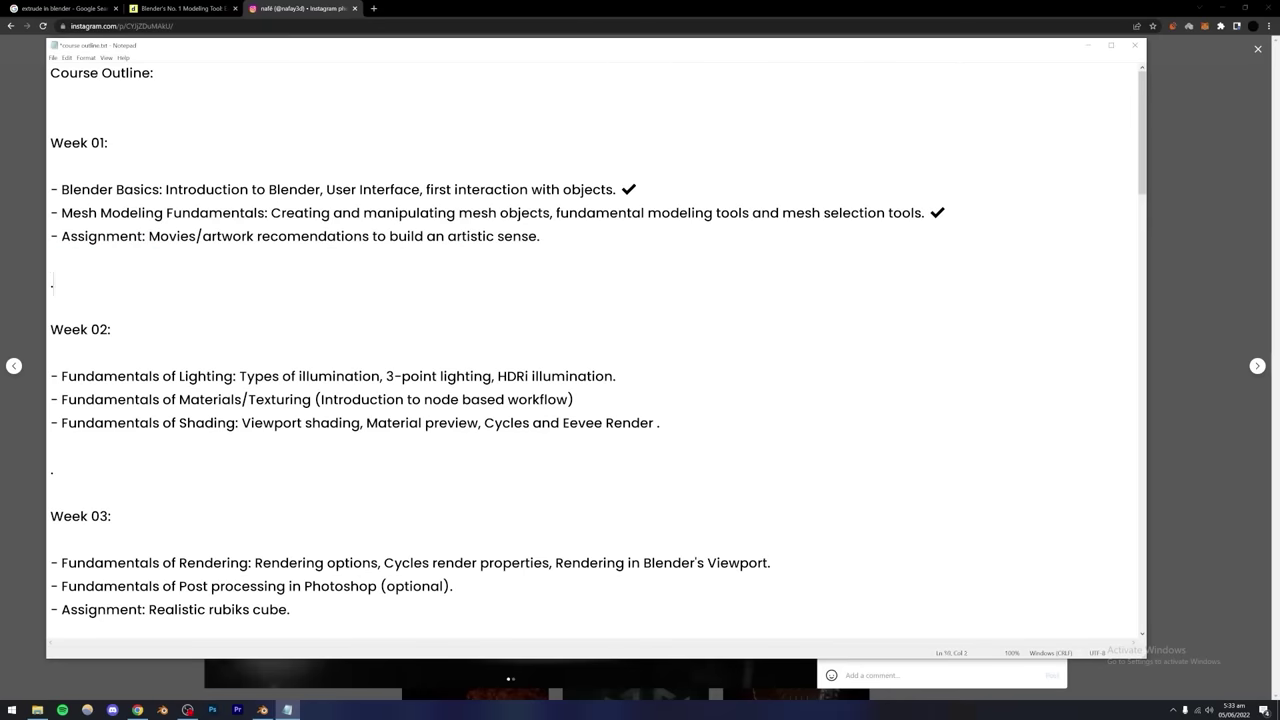
pyautogui.click(51, 260)
pyautogui.hotkey('shift', 'Up')
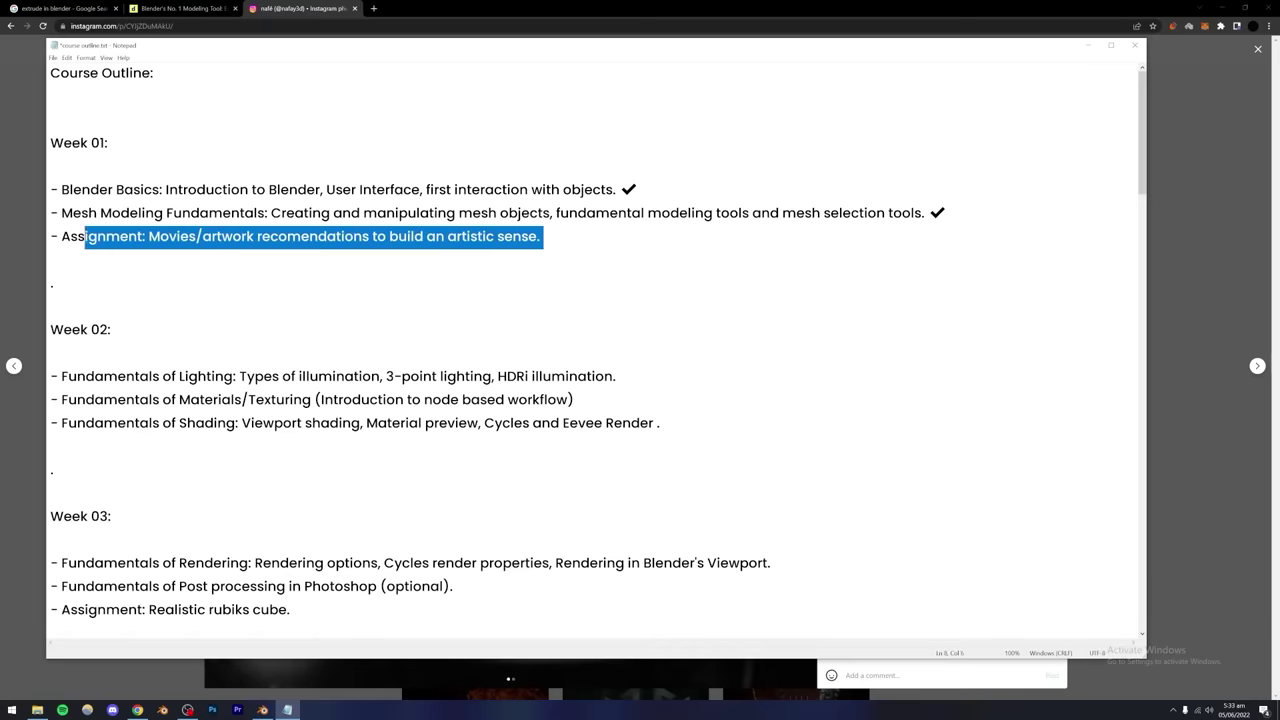
pyautogui.hotkey('shift', 'Up')
pyautogui.hotkey('shift', 'Down')
pyautogui.hotkey('shift', 'Down')
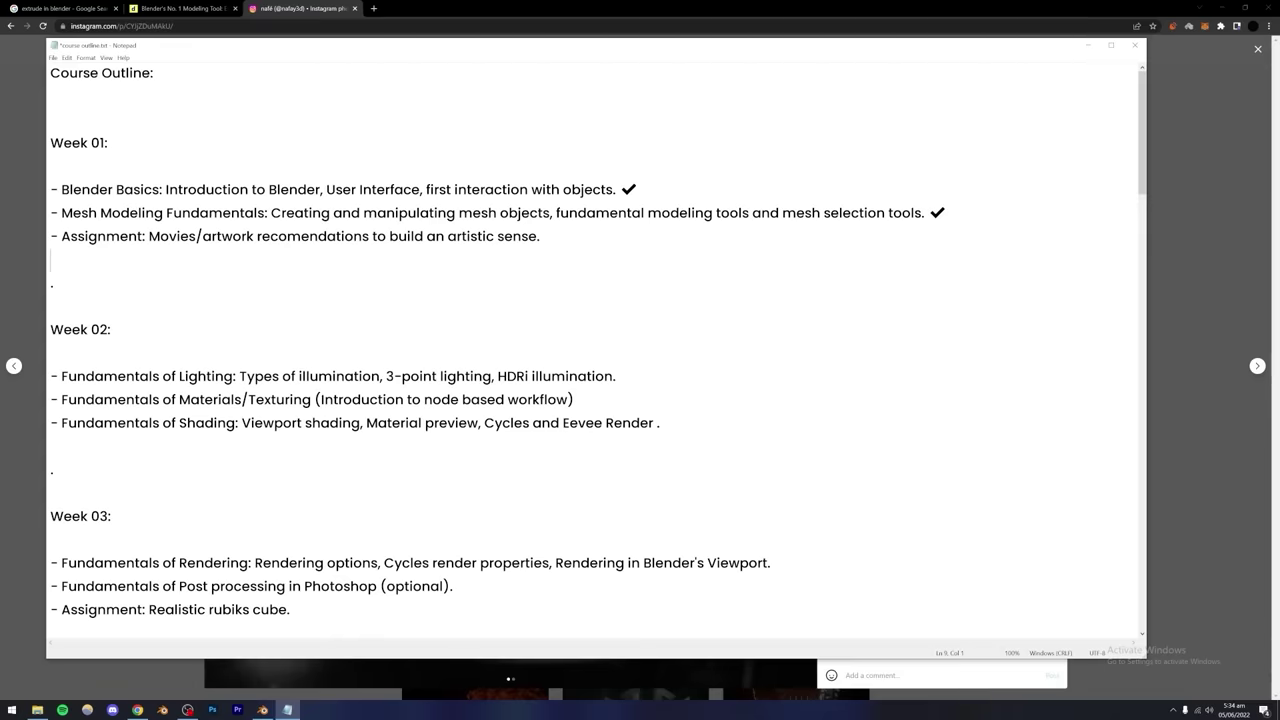
# Bring Chrome back over Notepad, close the open Instagram post and return to the top.
pyautogui.click(1258, 48)
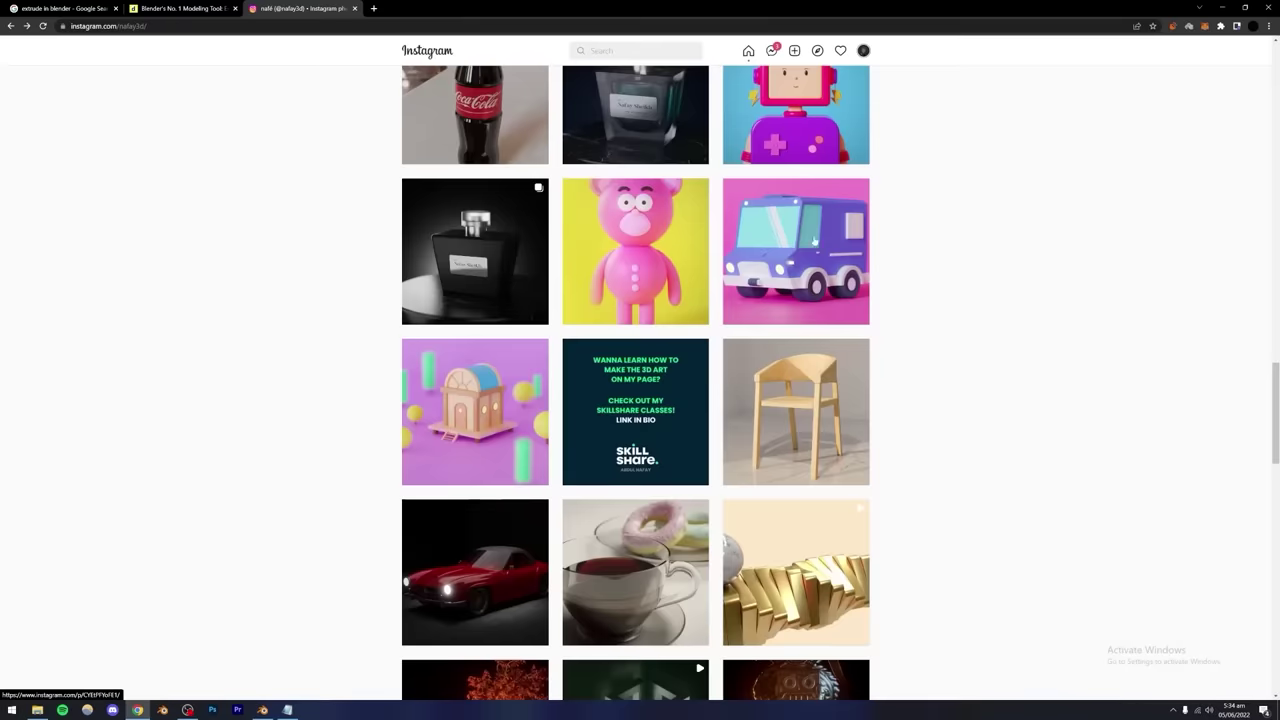
pyautogui.scroll(4, 741, 286)
pyautogui.scroll(12, 741, 286)
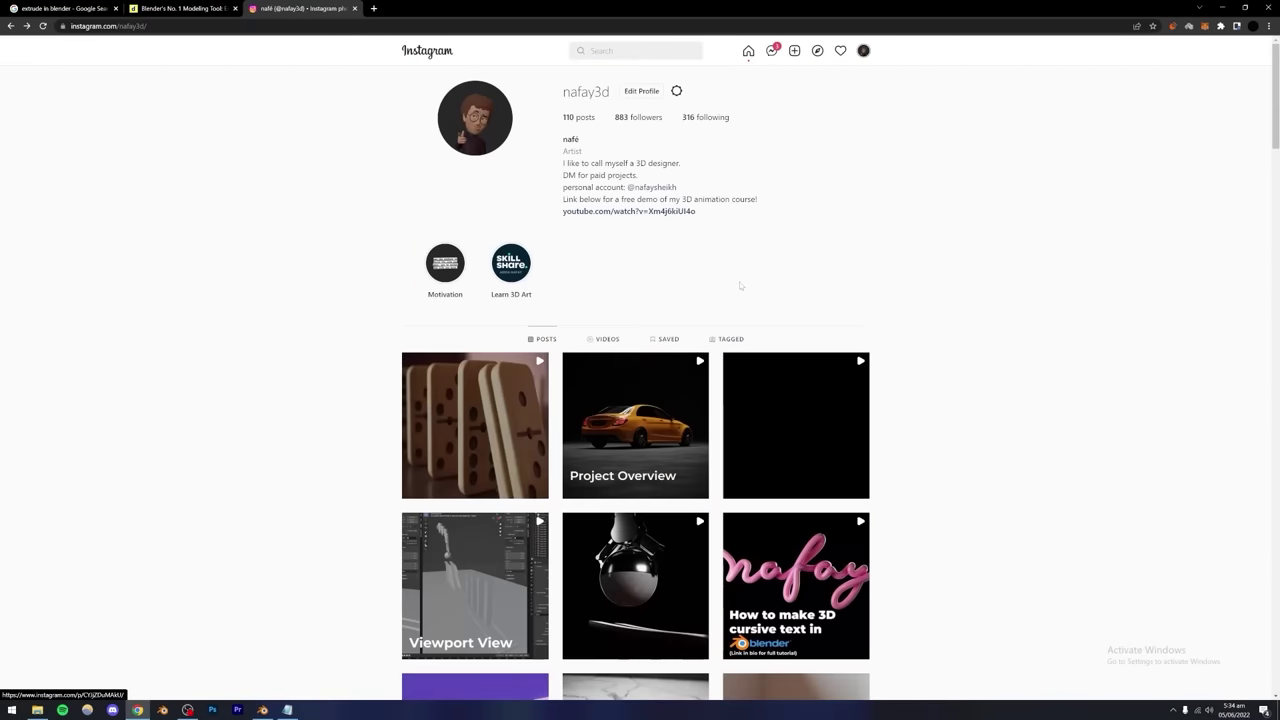
pyautogui.click(630, 50)
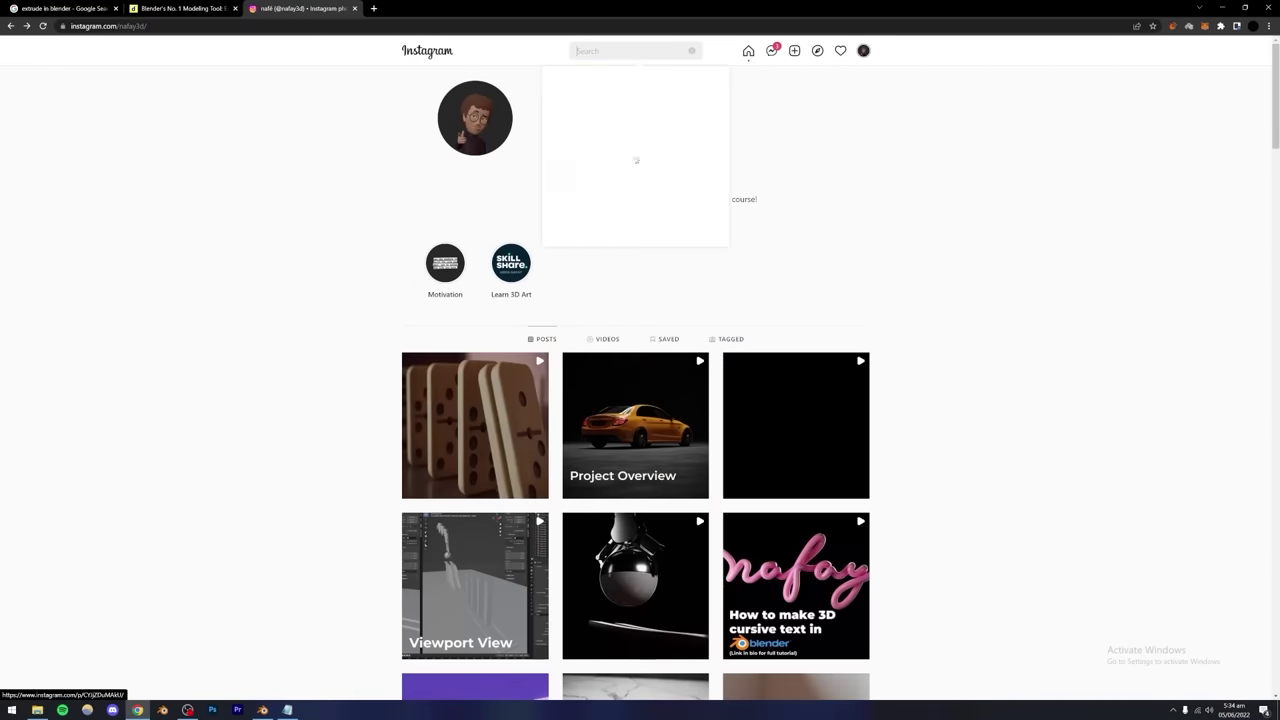
pyautogui.click(354, 240)
pyautogui.scroll(-1, 421, 245)
pyautogui.scroll(-3, 421, 245)
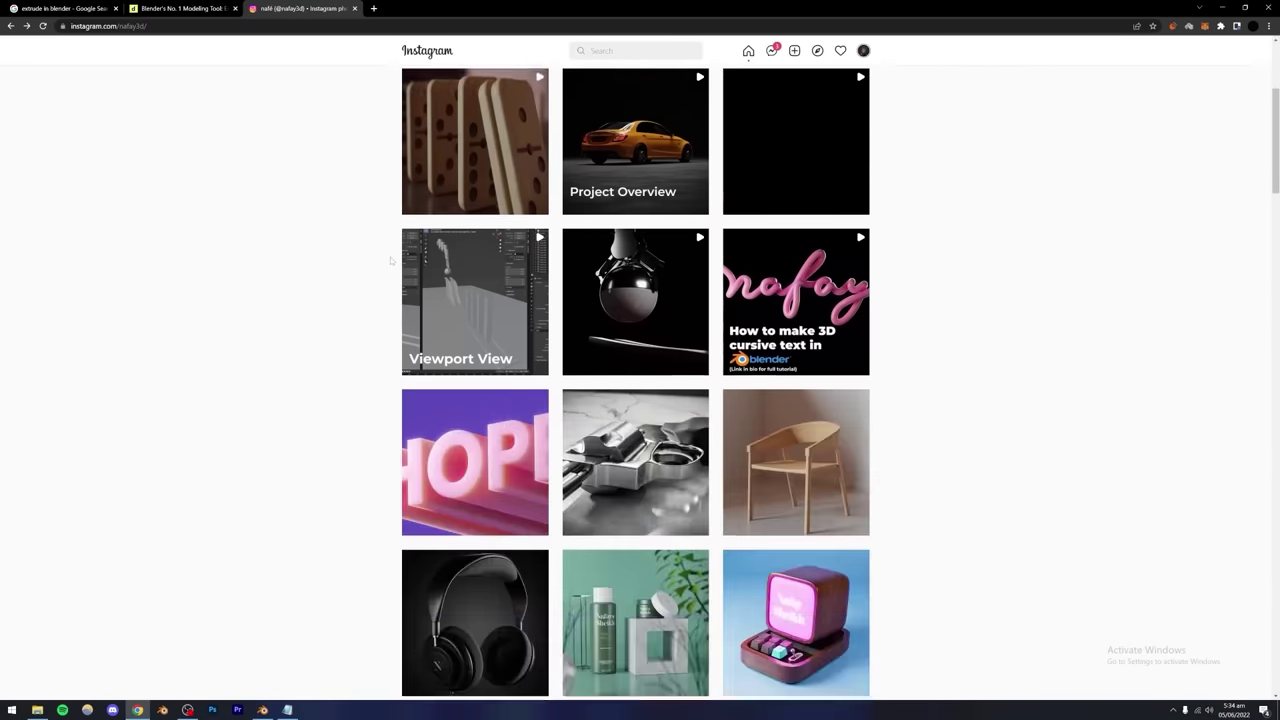
pyautogui.scroll(4, 935, 133)
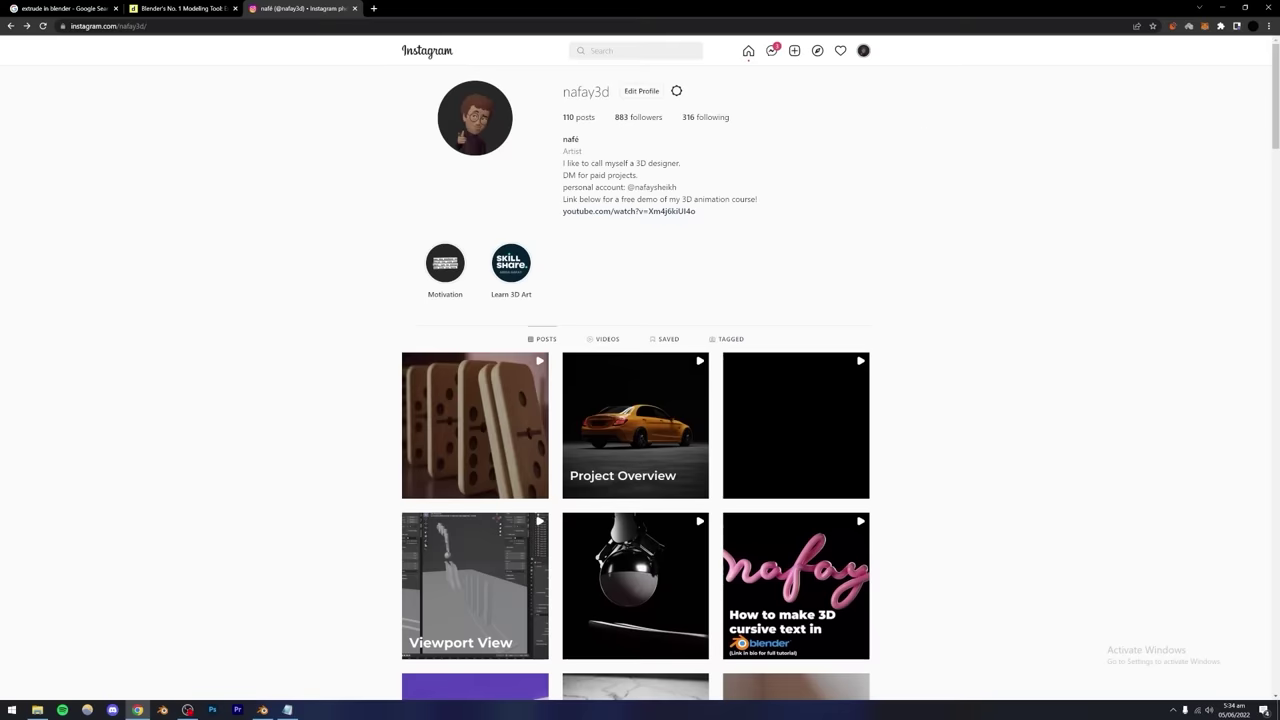
# Search Instagram for 'andrew' and open the Blender Guru creator's profile.
pyautogui.click(630, 50)
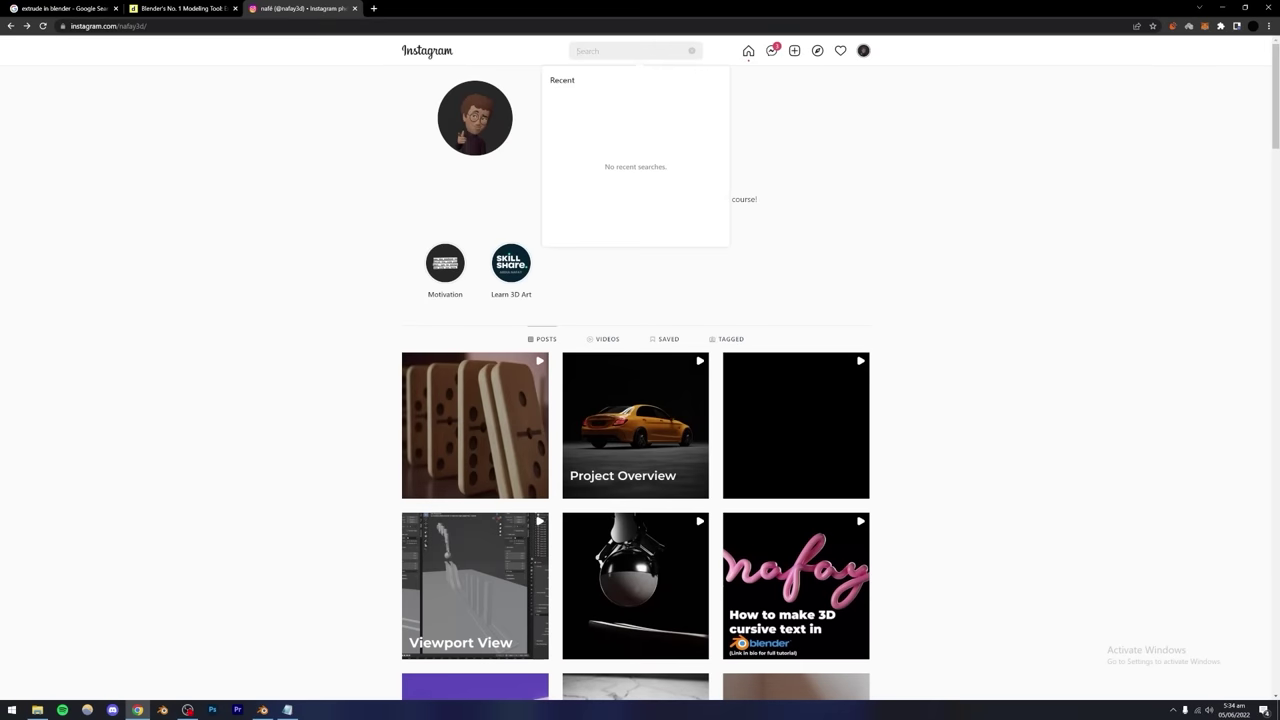
pyautogui.write('blender guru')
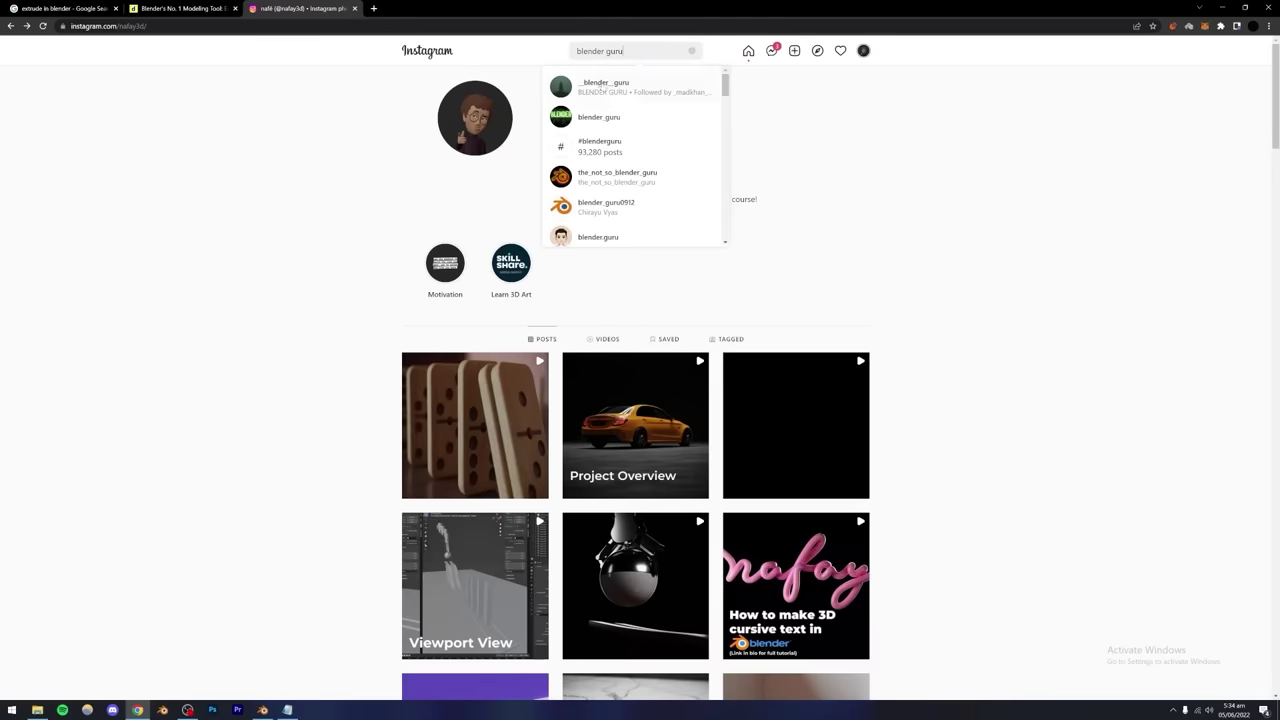
pyautogui.moveTo(620, 67); pyautogui.dragTo(559, 57)
pyautogui.write('andrew')
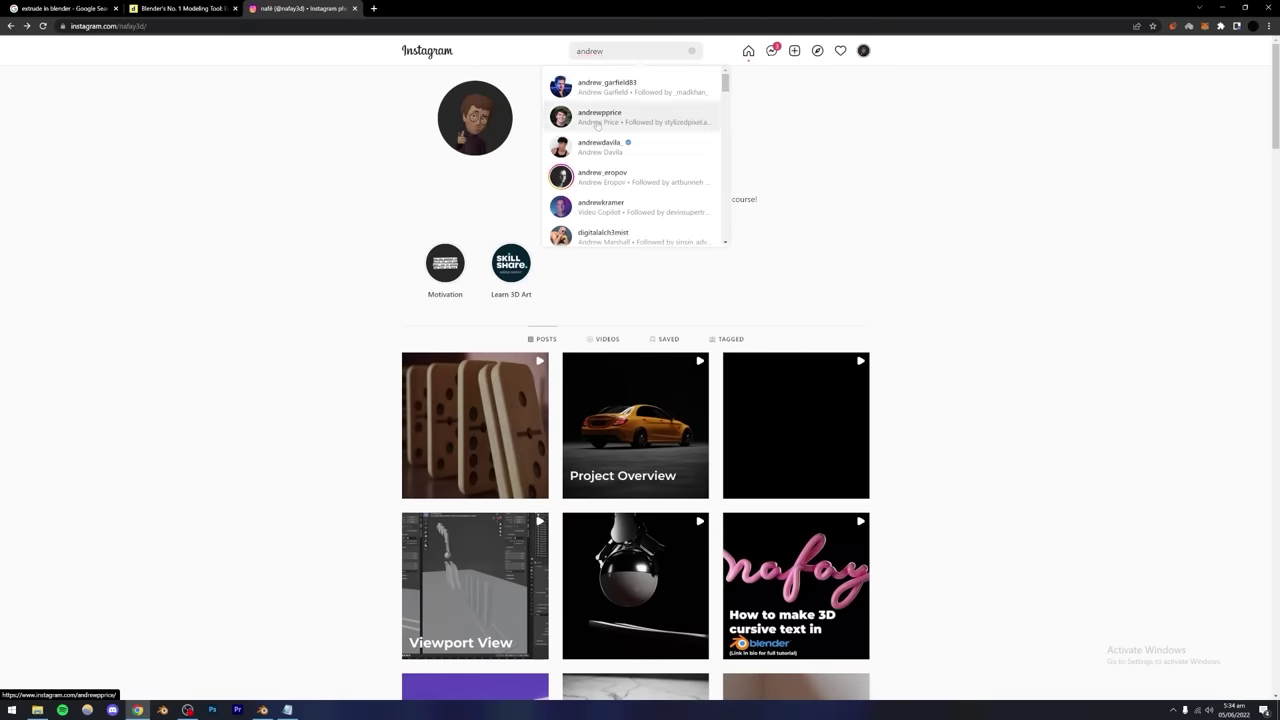
pyautogui.click(589, 143)
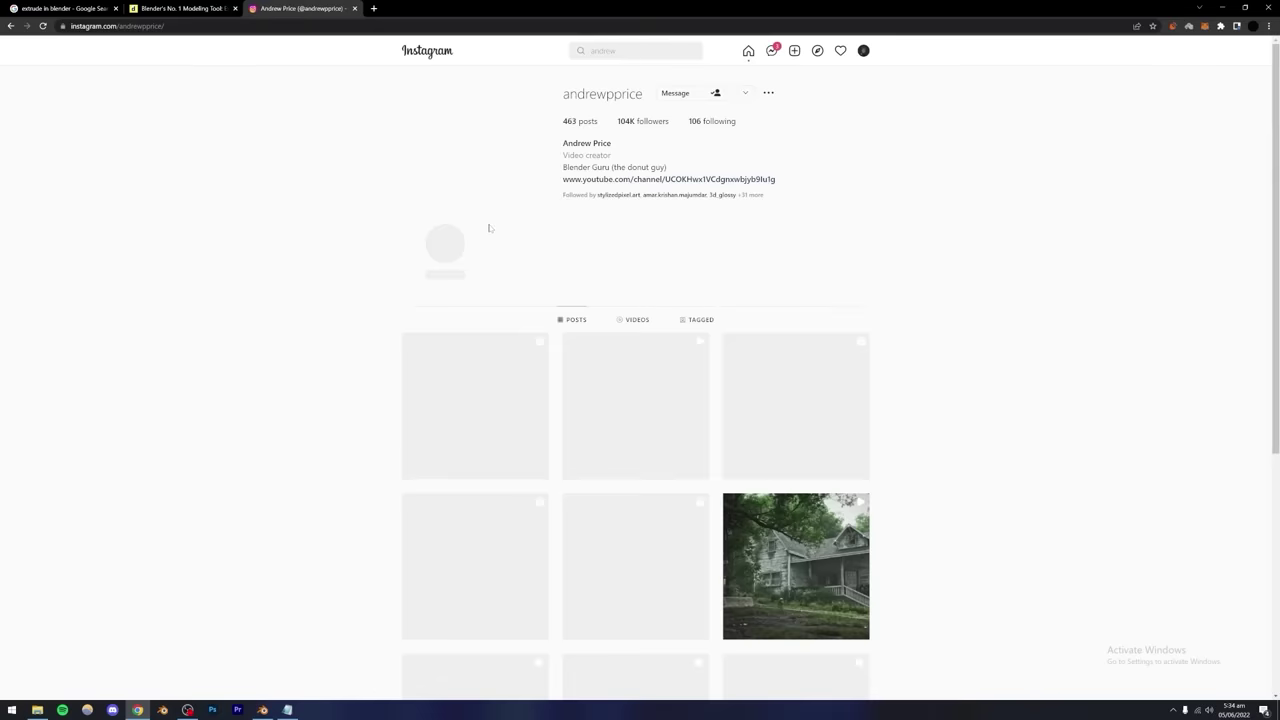
# Browse the Blender Guru post grid, then start a new search for 'derek'.
pyautogui.scroll(-5, 957, 366)
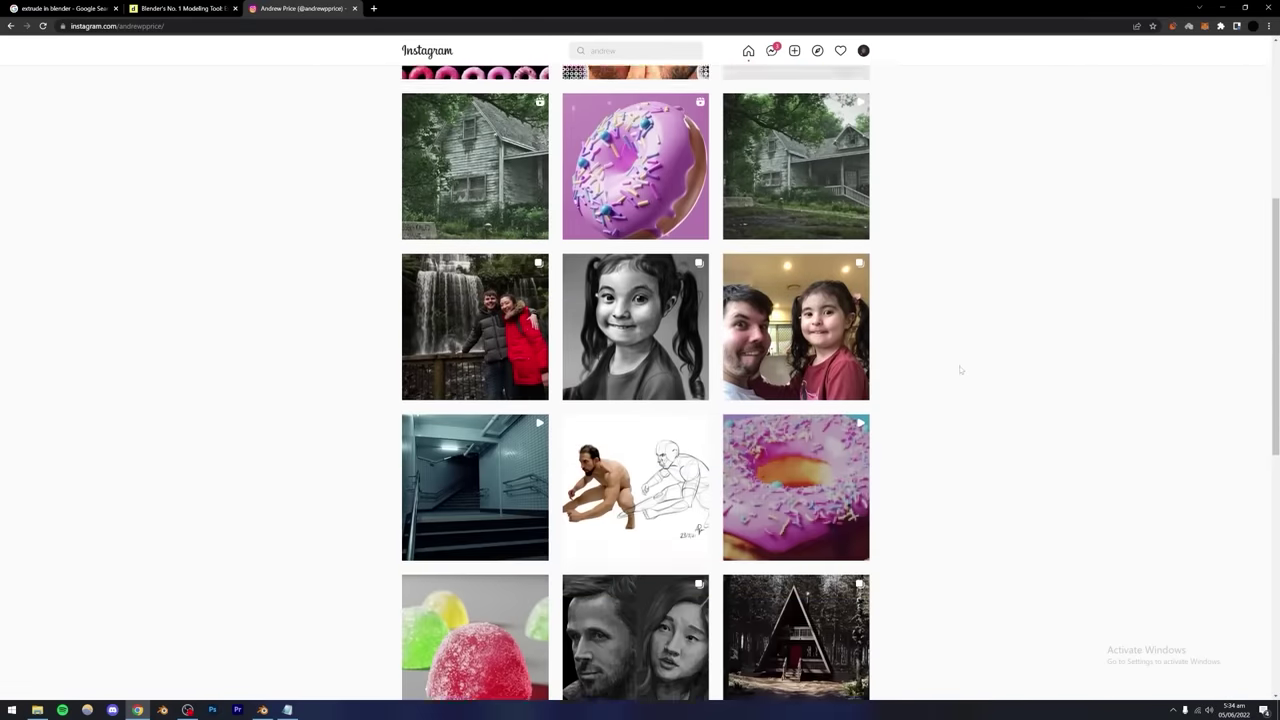
pyautogui.scroll(-4, 274, 578)
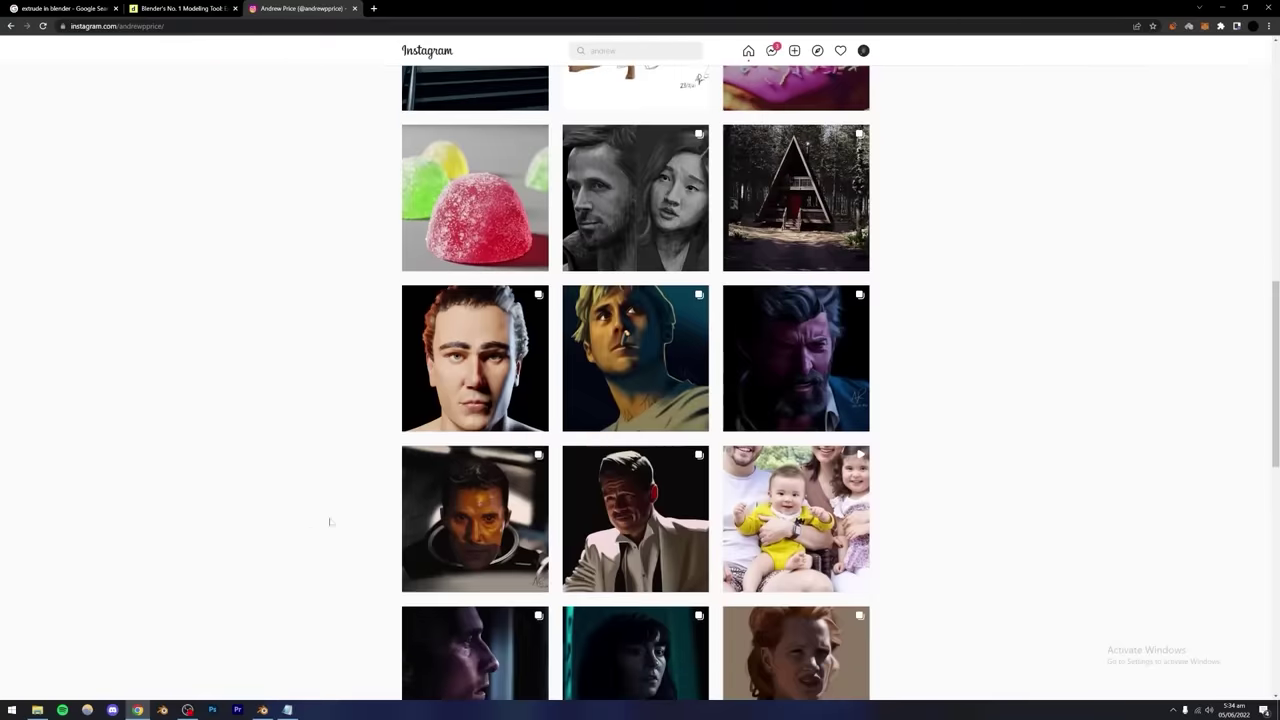
pyautogui.scroll(8, 290, 560)
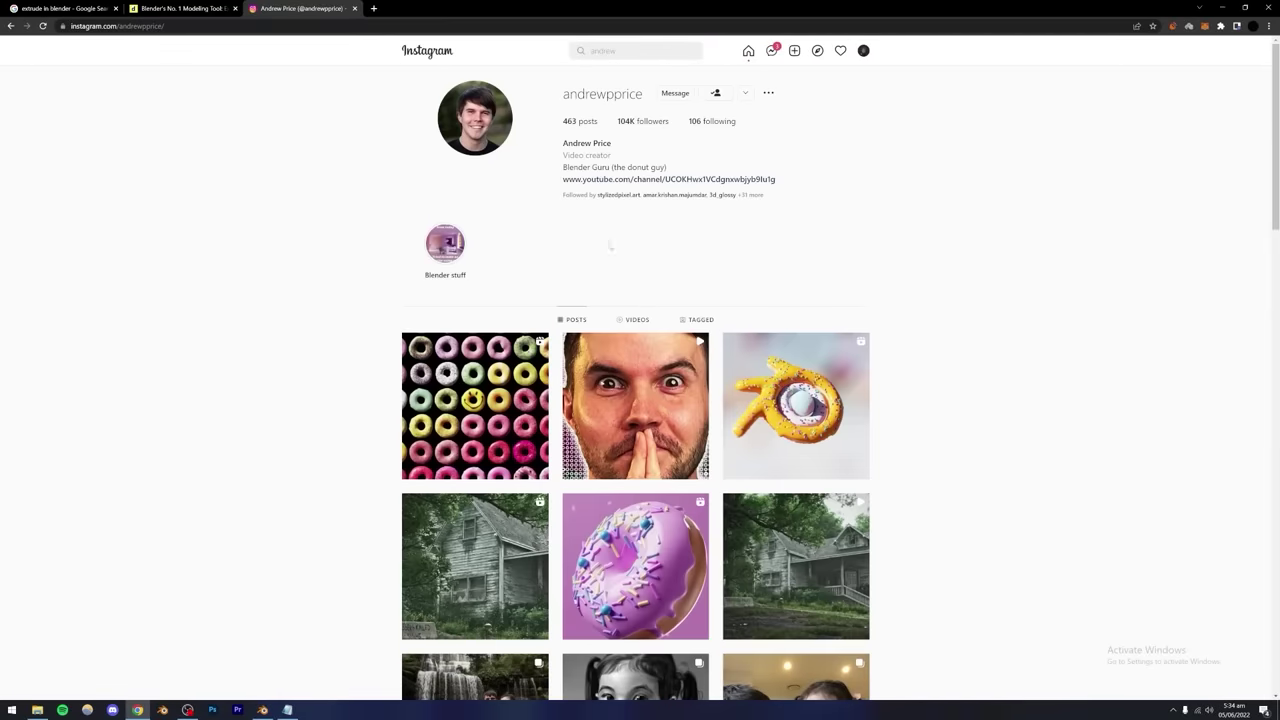
pyautogui.click(630, 50)
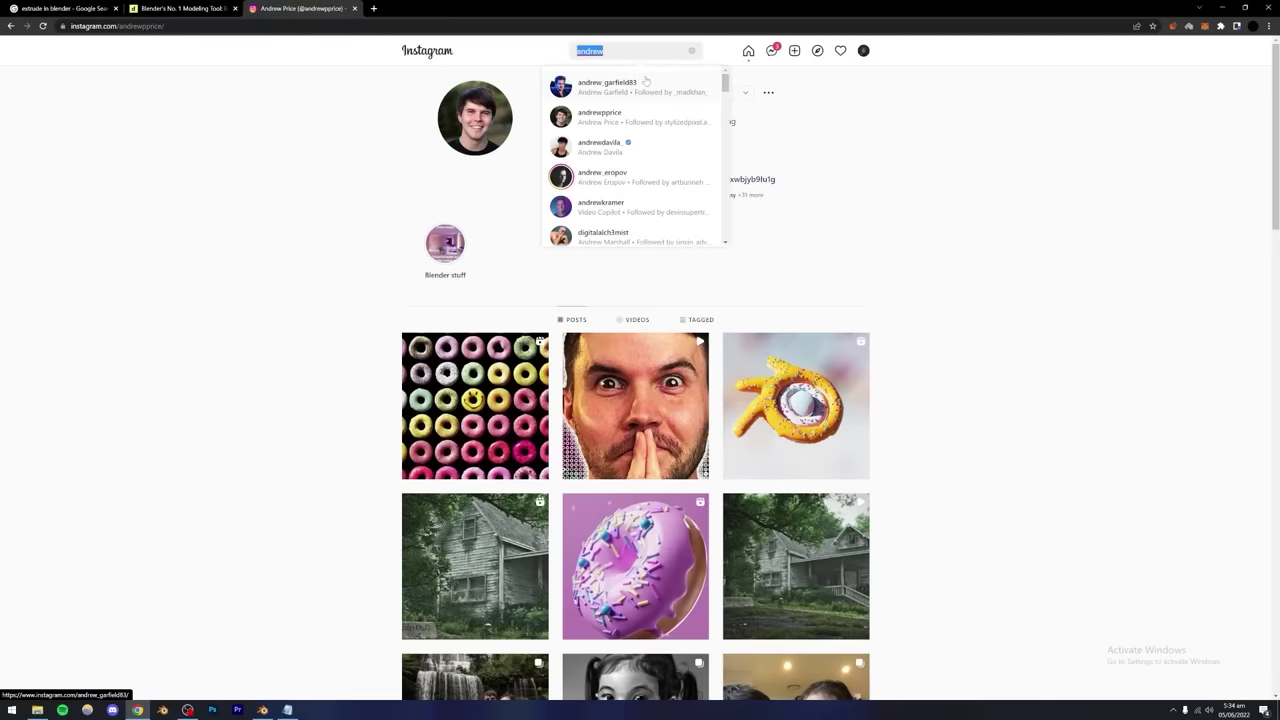
pyautogui.write('derrek')
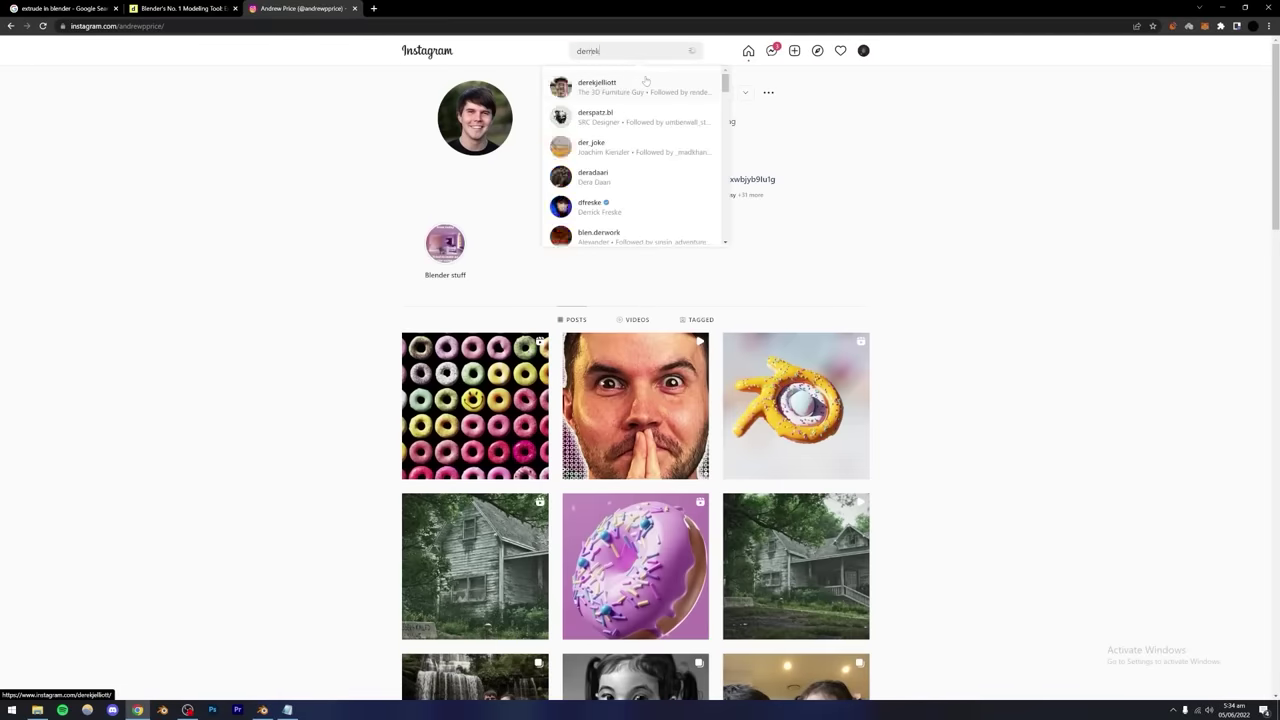
pyautogui.click(645, 85)
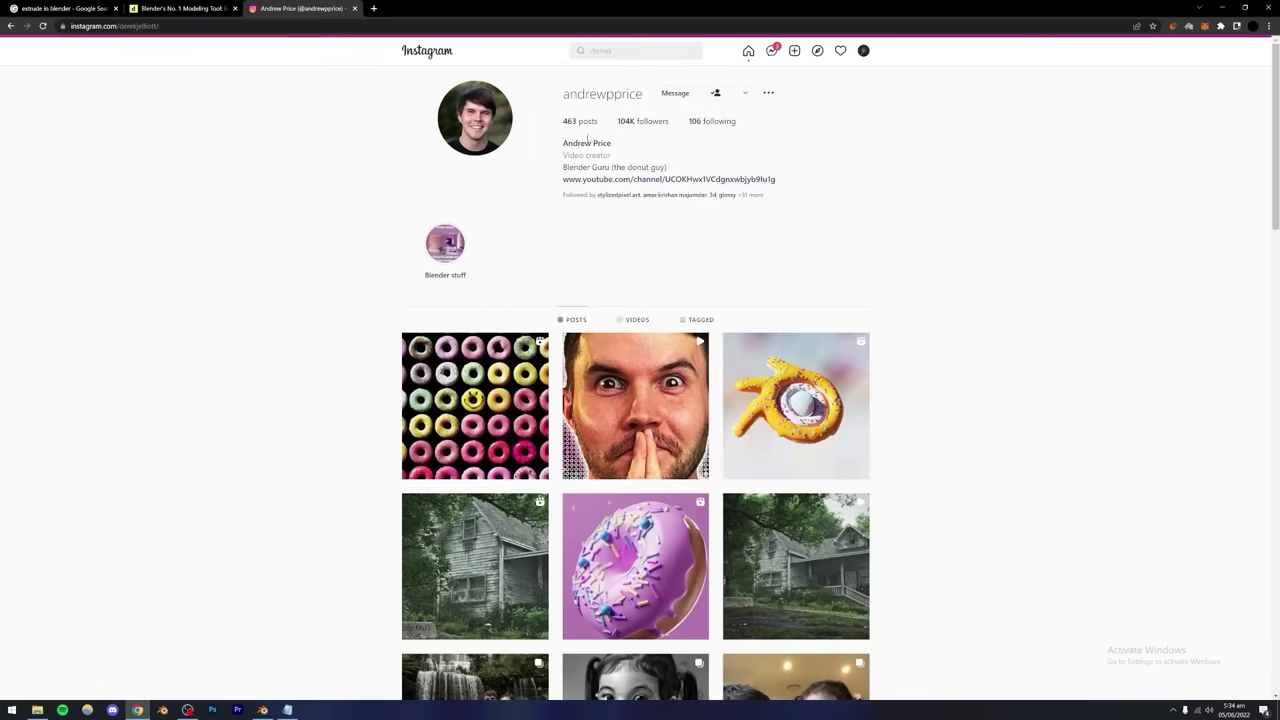
pyautogui.scroll(-4, 999, 373)
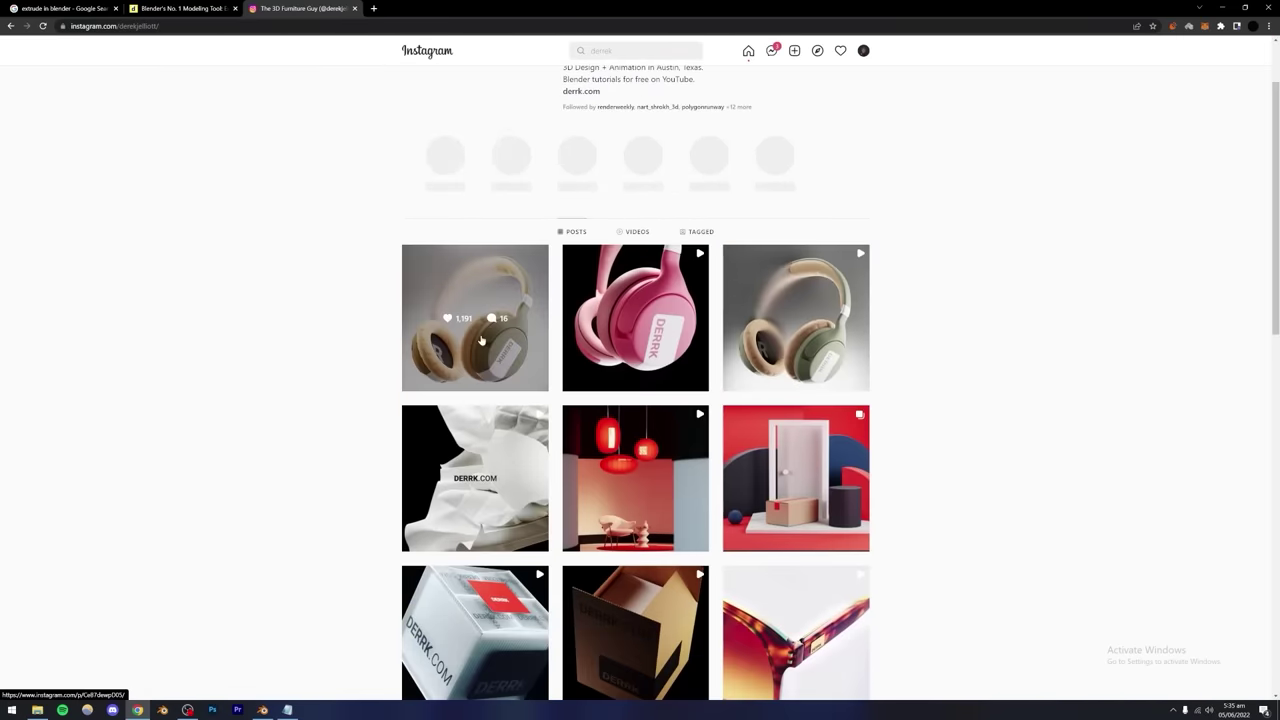
pyautogui.scroll(-5, 999, 373)
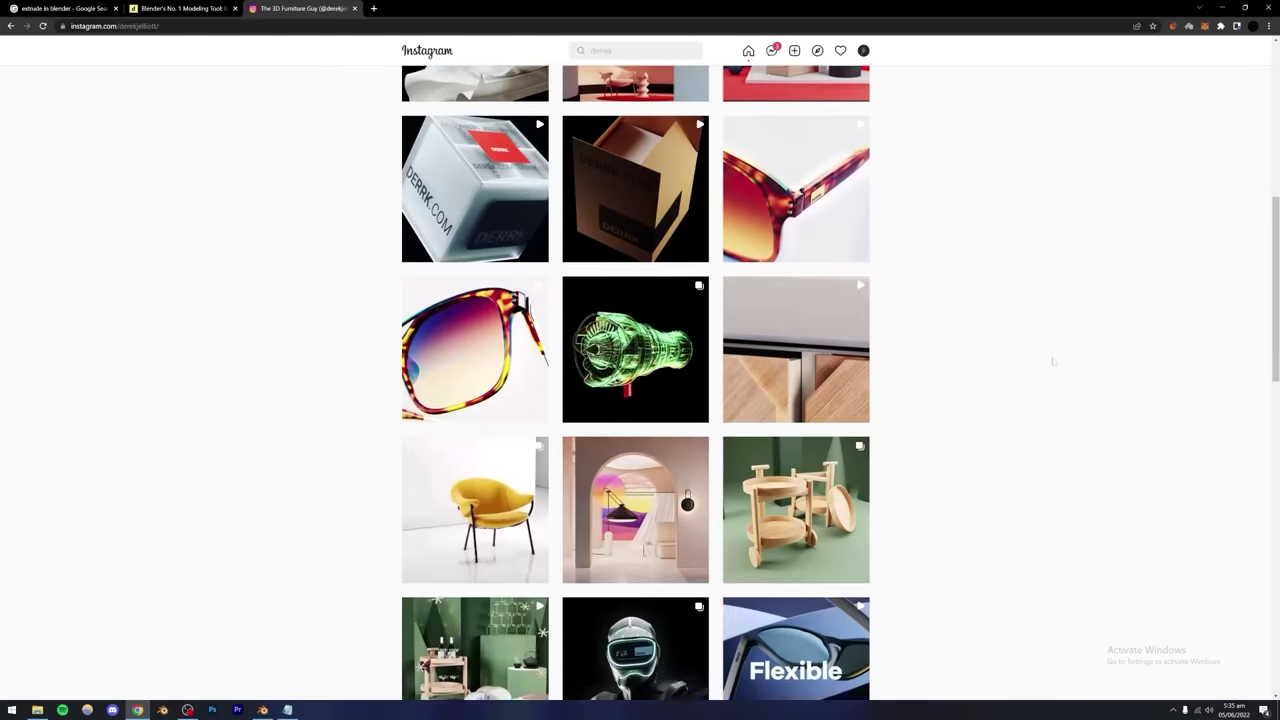
pyautogui.scroll(-9, 1043, 360)
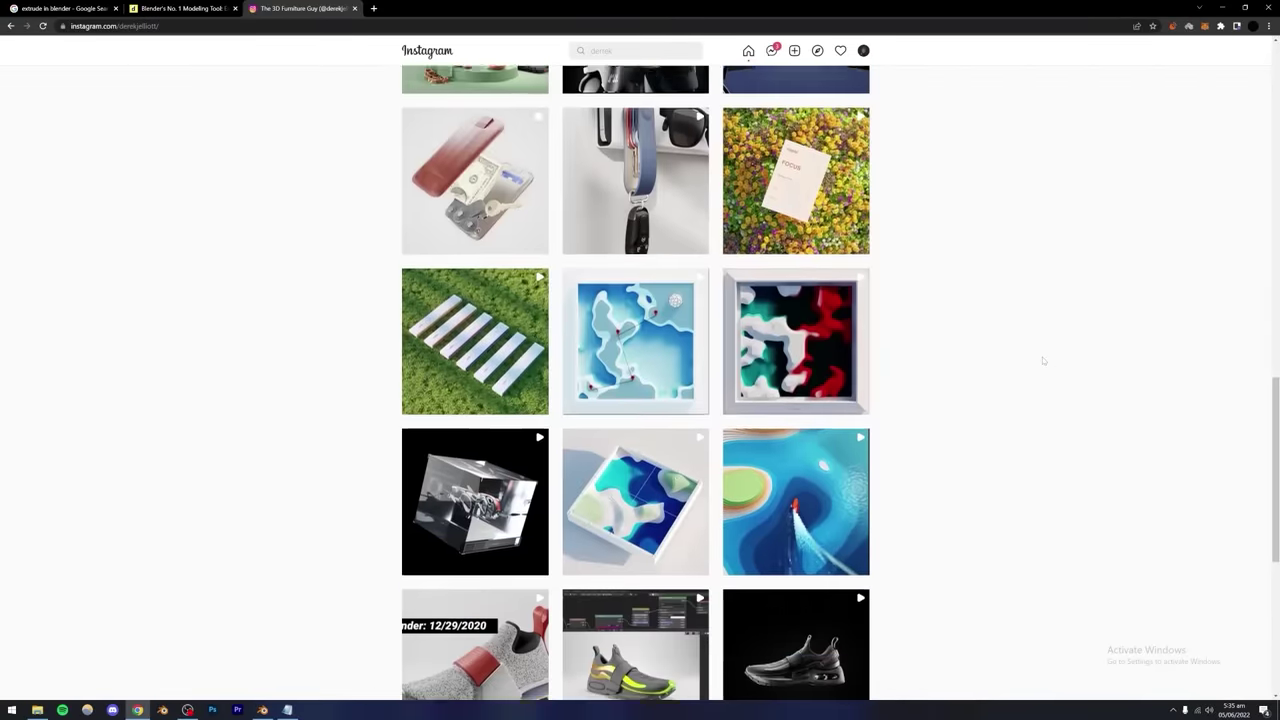
pyautogui.scroll(-2, 1041, 361)
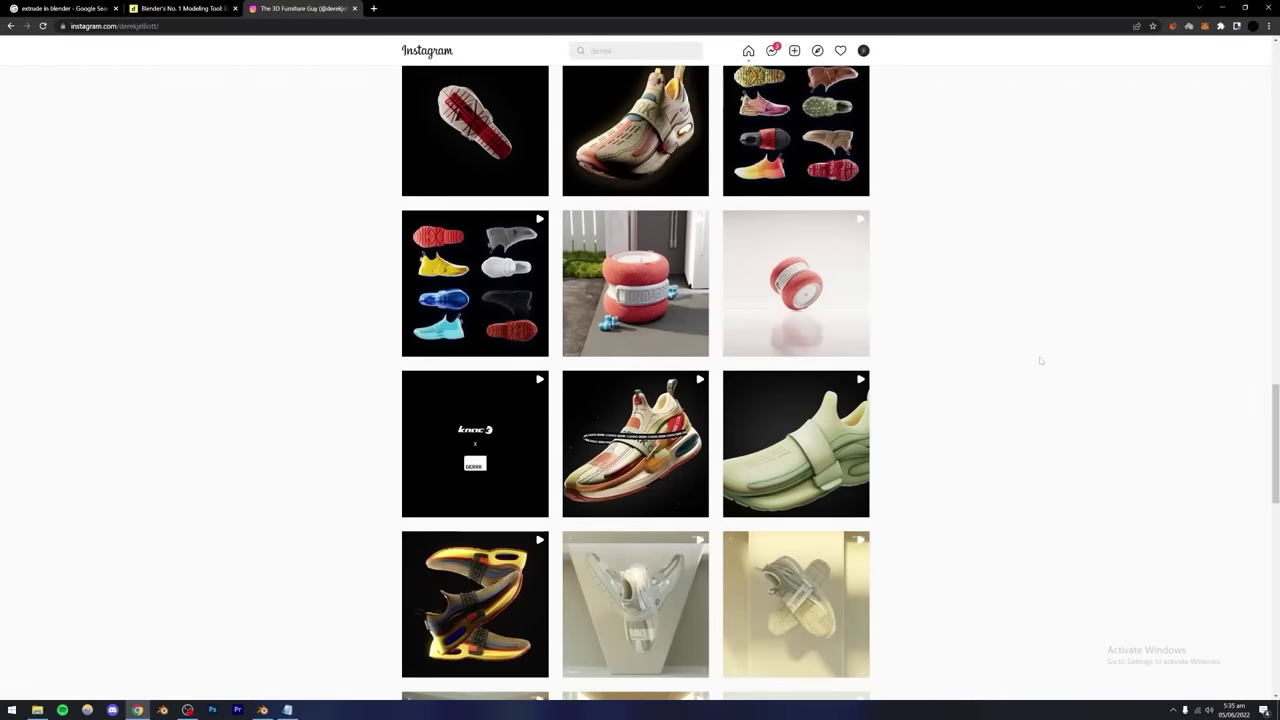
# Scroll back to the top and search for 'cg coo'.
pyautogui.scroll(4, 1041, 361)
pyautogui.scroll(15, 1040, 360)
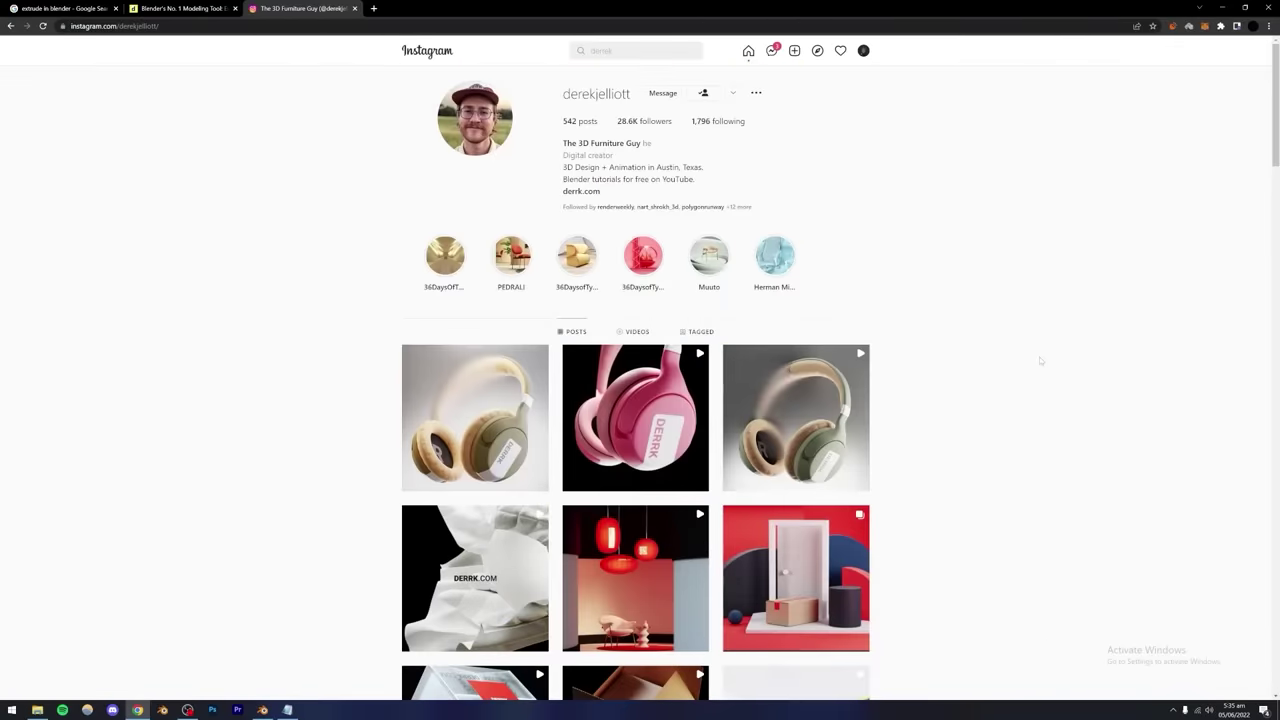
pyautogui.click(636, 50)
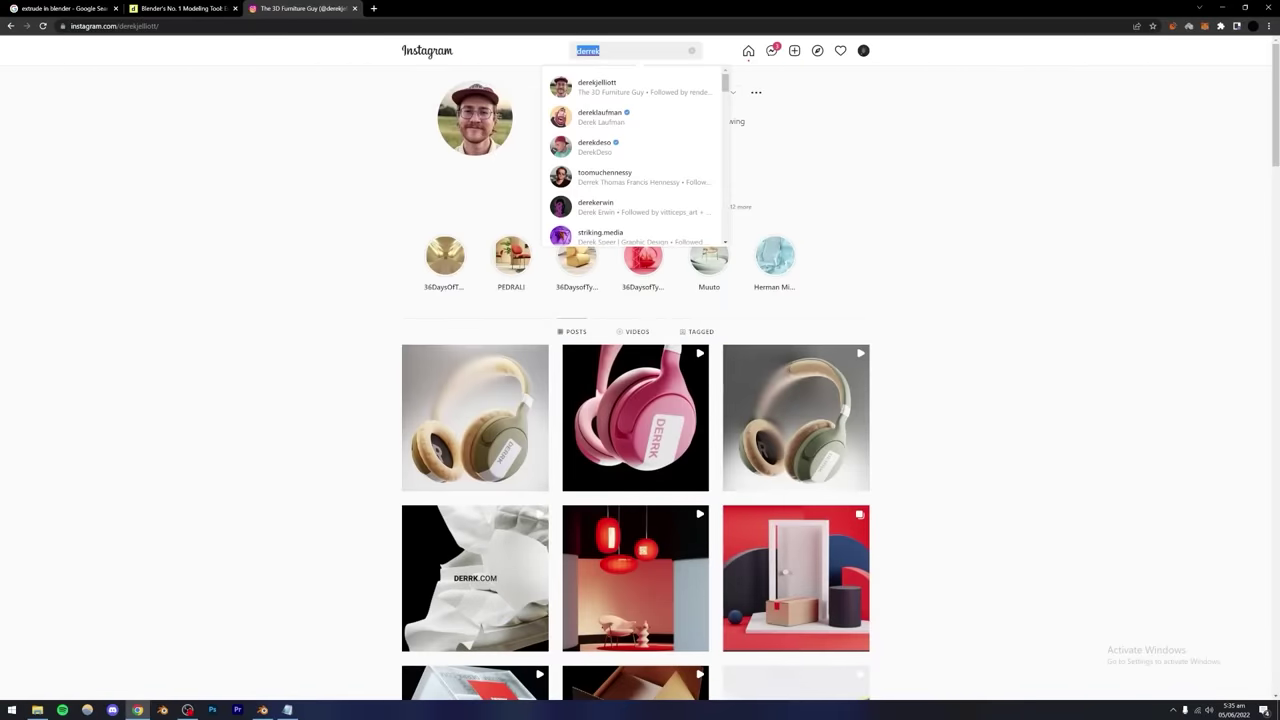
pyautogui.write('cg')
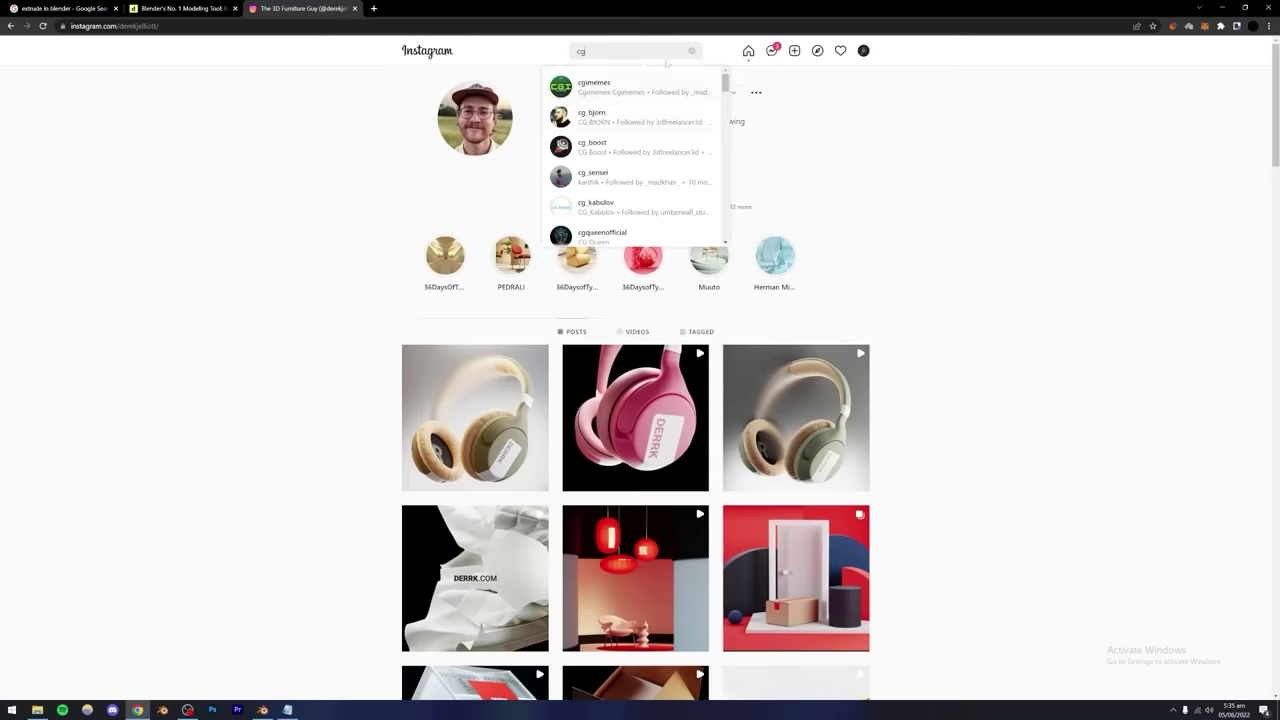
pyautogui.write(' coo')
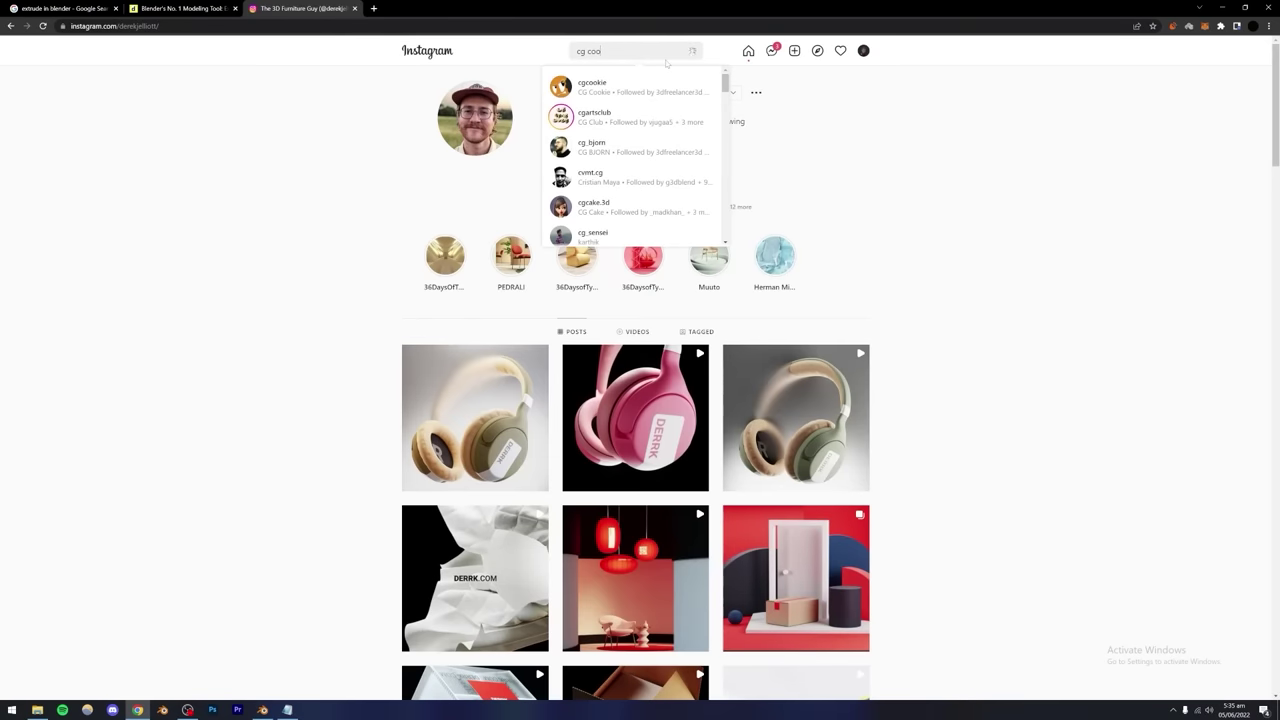
# Open the CG Cookie profile and view its red coffee machine and chess pawn posts.
pyautogui.click(638, 87)
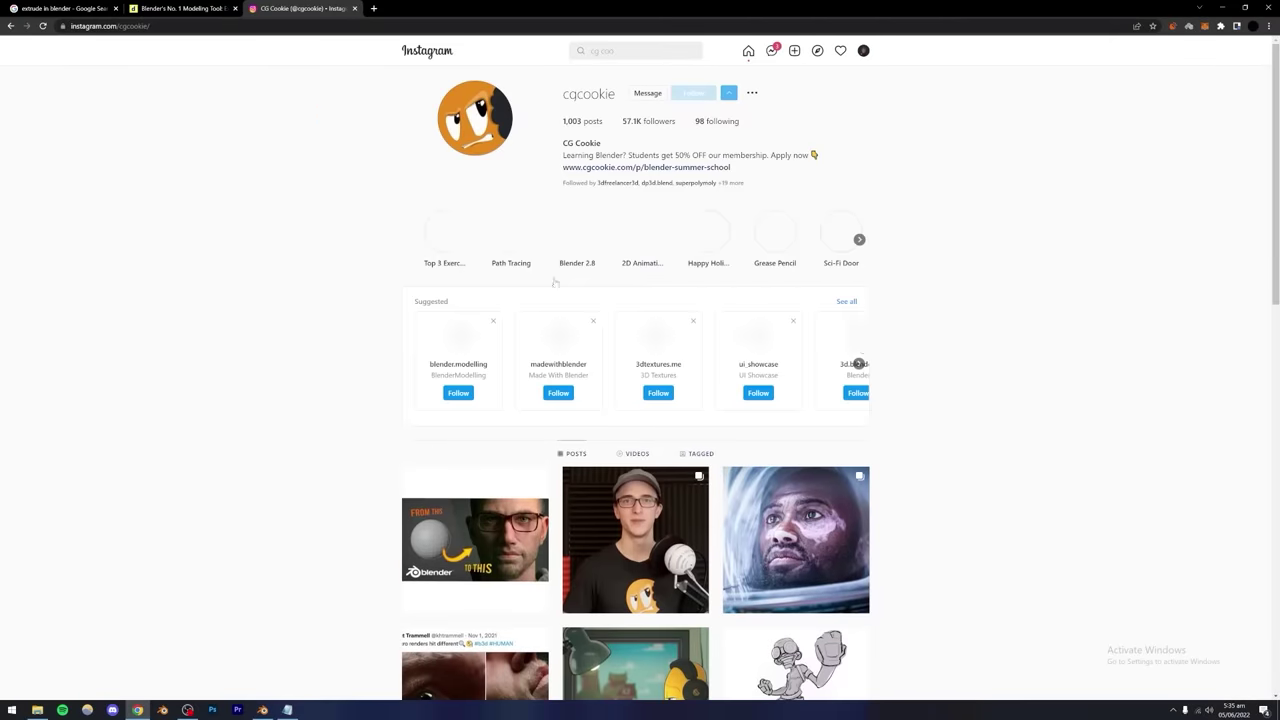
pyautogui.scroll(-8, 554, 282)
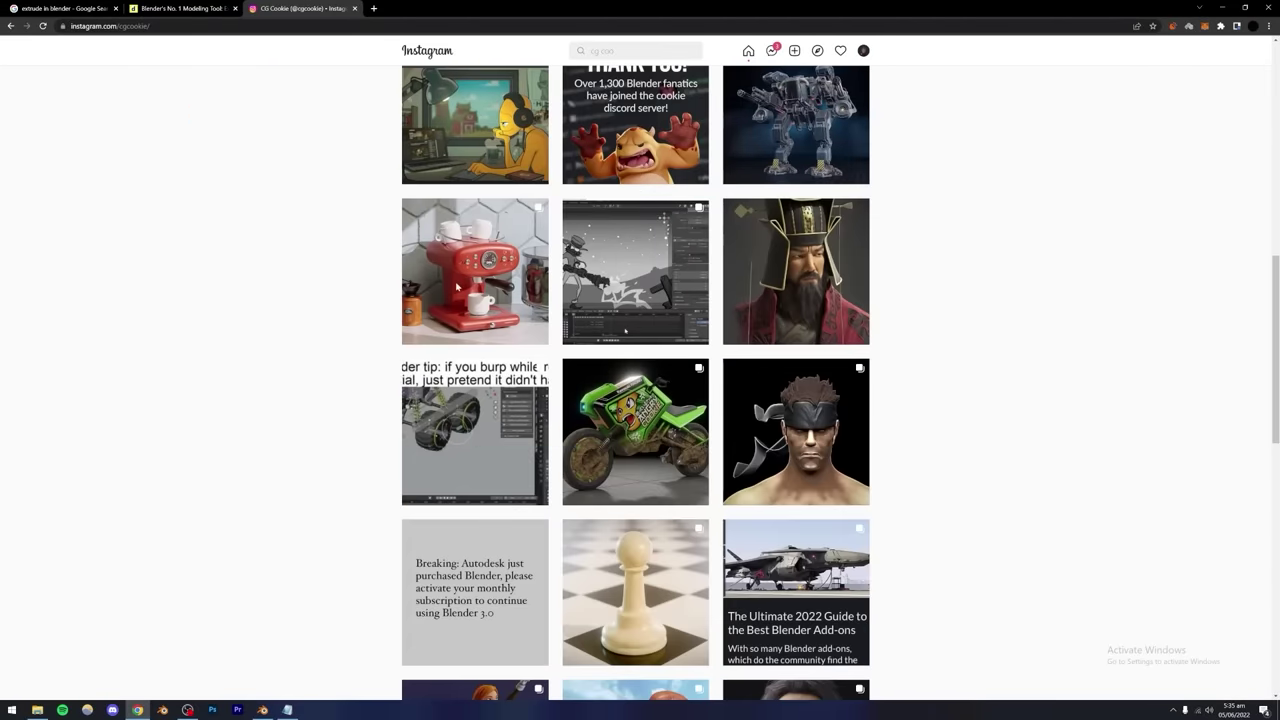
pyautogui.click(457, 288)
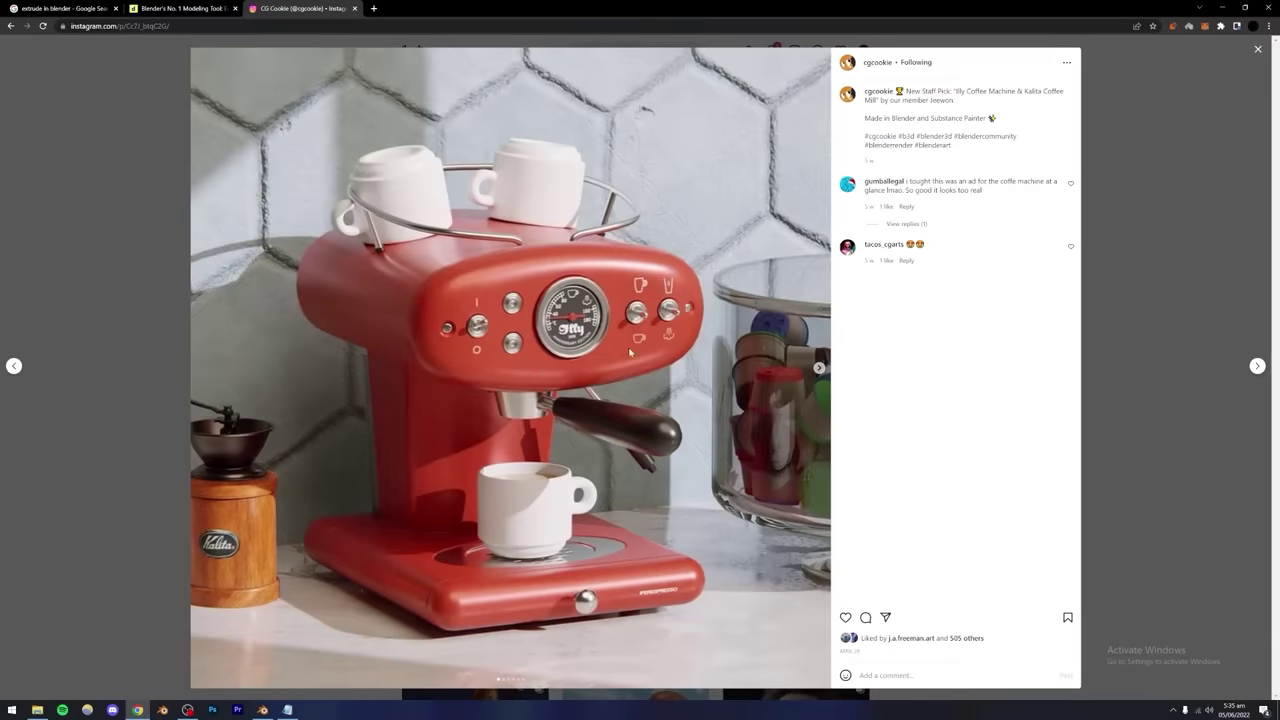
pyautogui.click(1134, 269)
pyautogui.scroll(-3, 1054, 343)
pyautogui.click(679, 374)
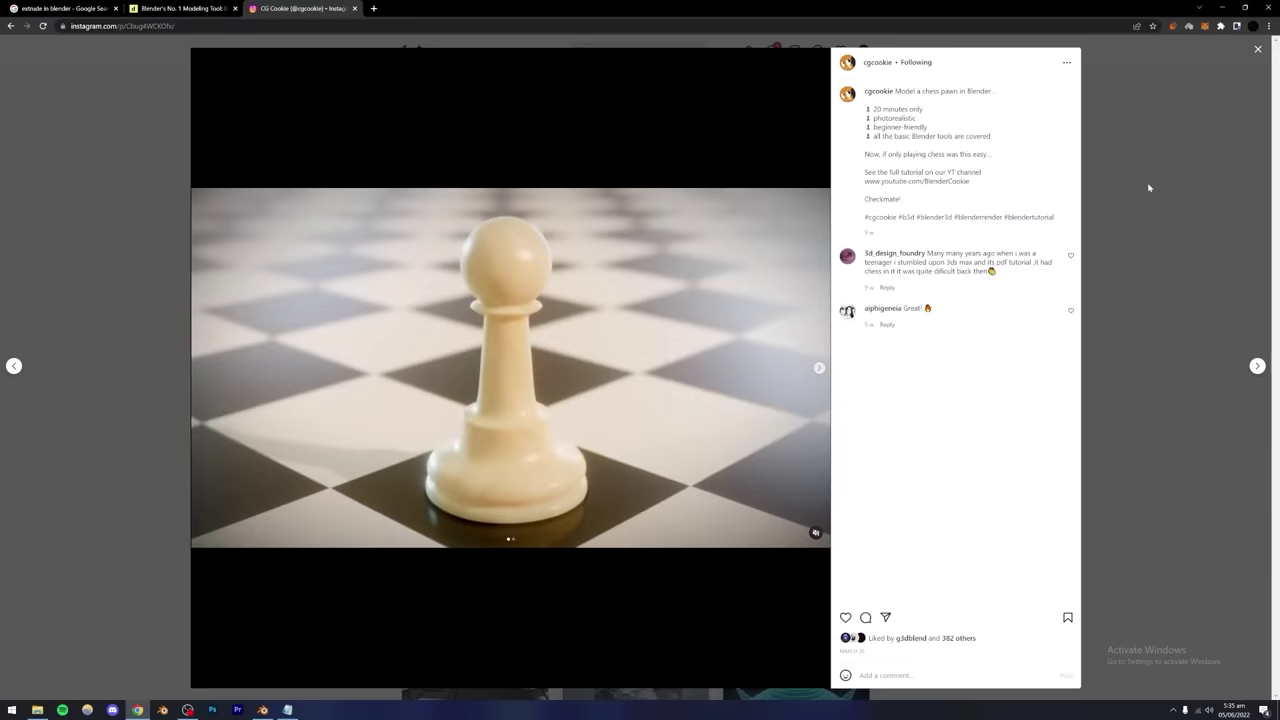
pyautogui.click(1146, 189)
# Scroll the CG Cookie grid, then go to the user's own profile from the account menu.
pyautogui.scroll(-1, 974, 334)
pyautogui.scroll(-4, 974, 334)
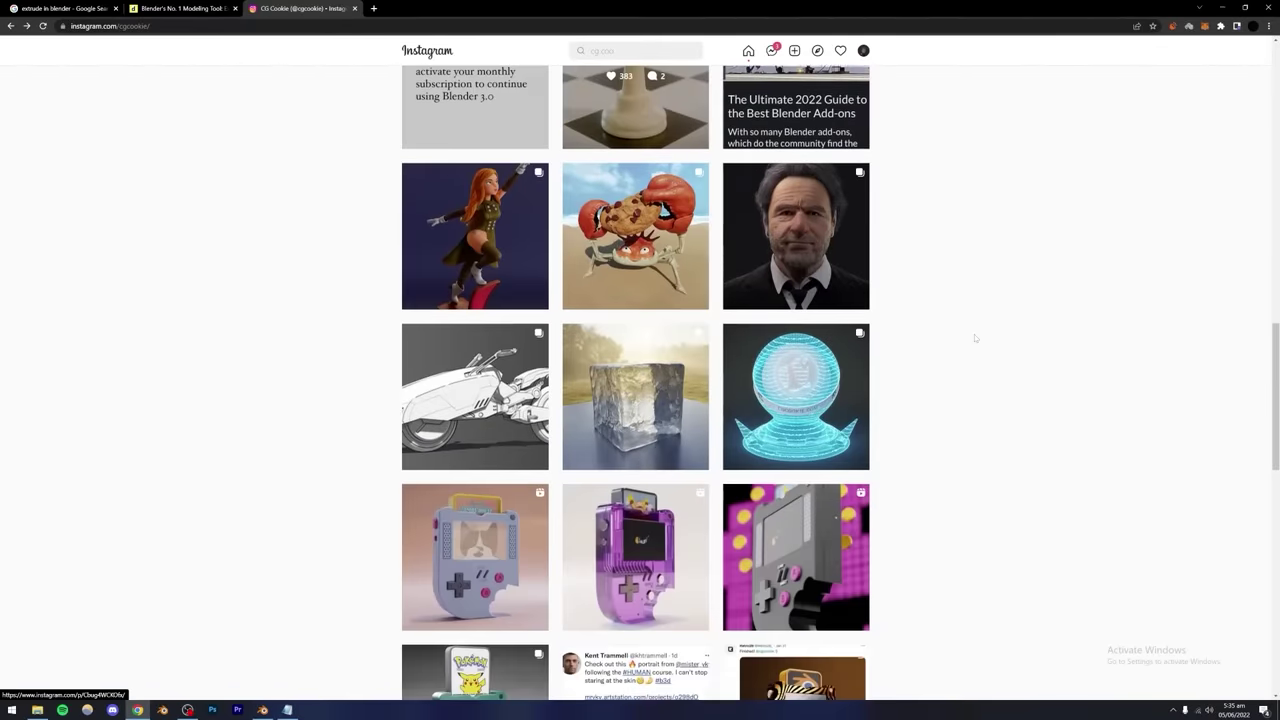
pyautogui.scroll(15, 974, 334)
pyautogui.scroll(-1, 974, 334)
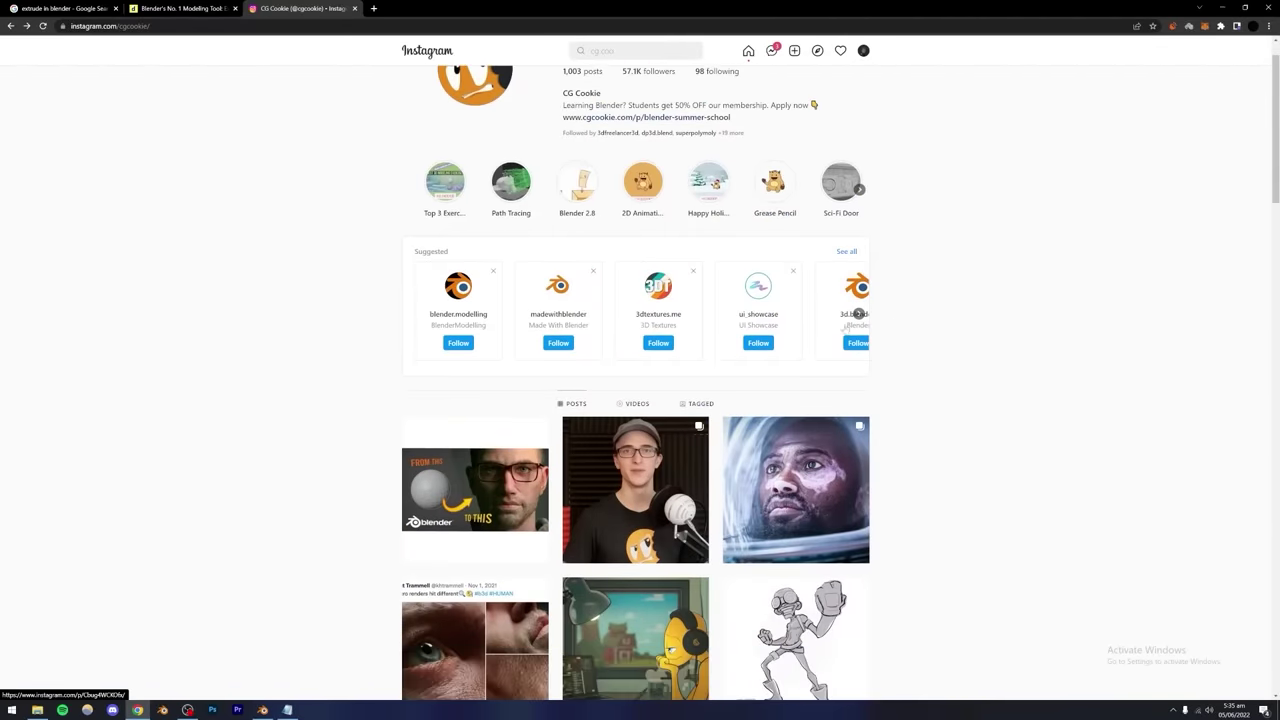
pyautogui.scroll(1, 808, 121)
pyautogui.click(676, 47)
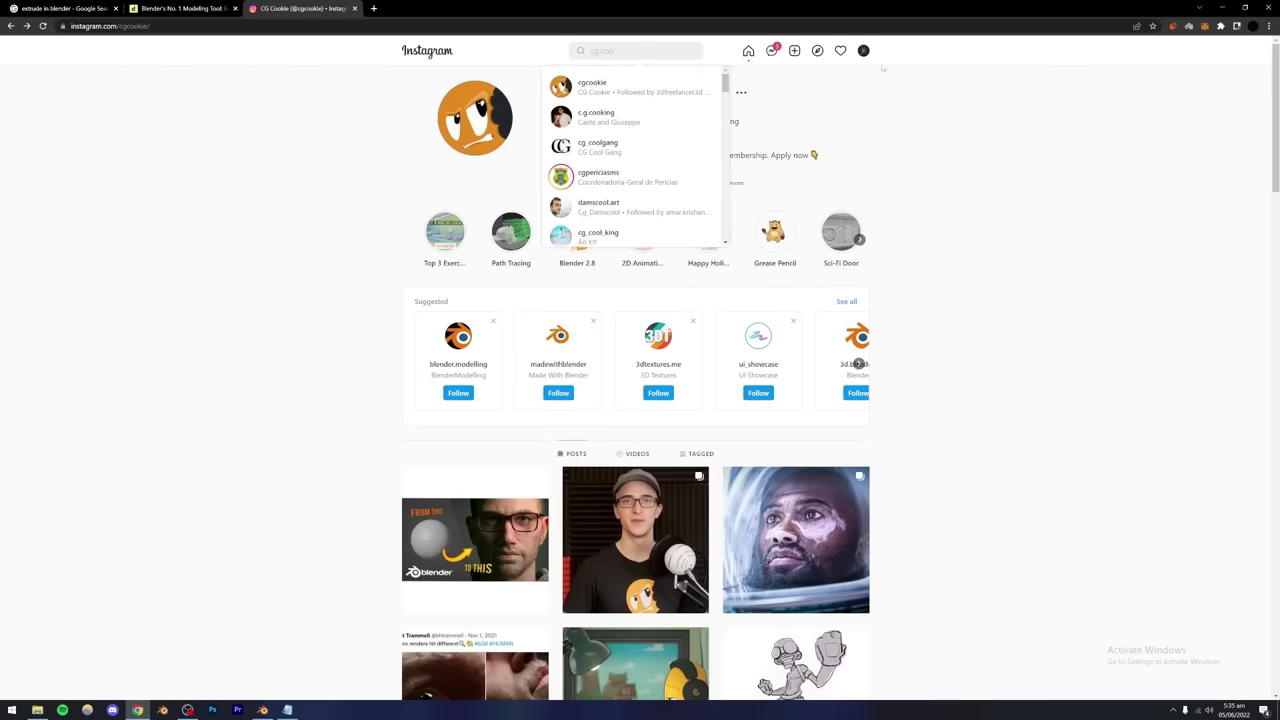
pyautogui.click(863, 50)
pyautogui.click(800, 76)
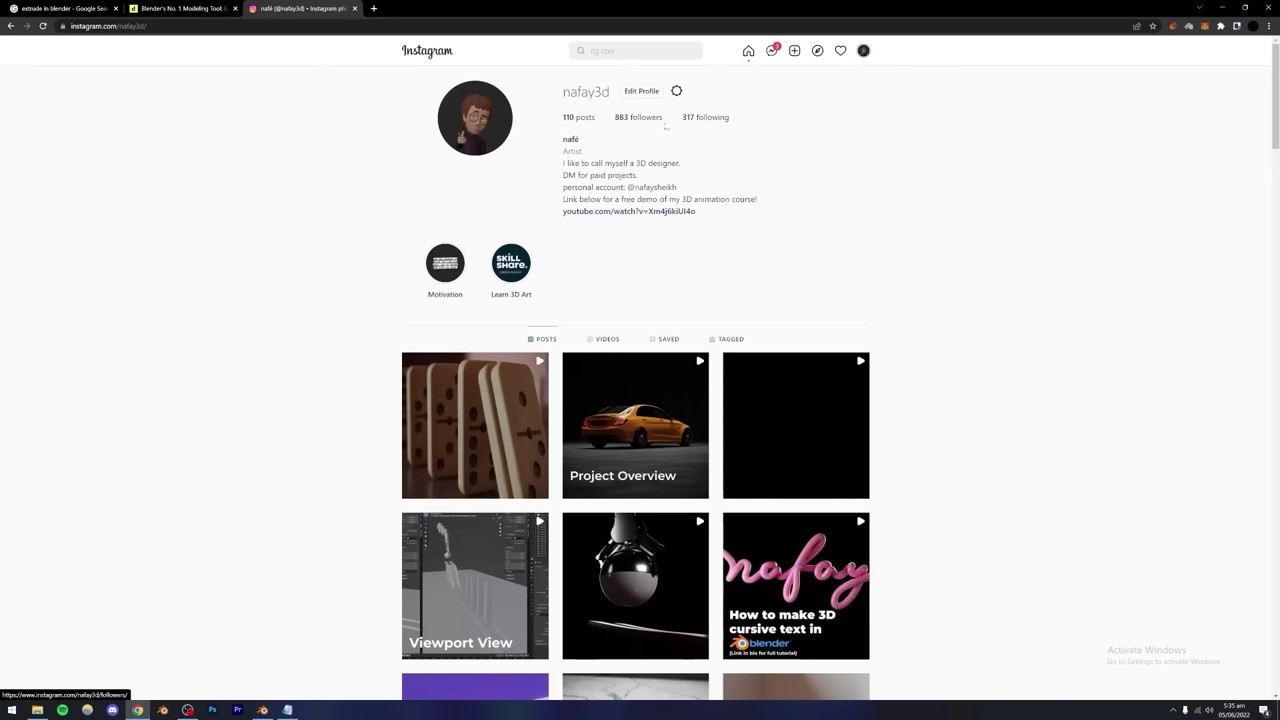
pyautogui.click(697, 119)
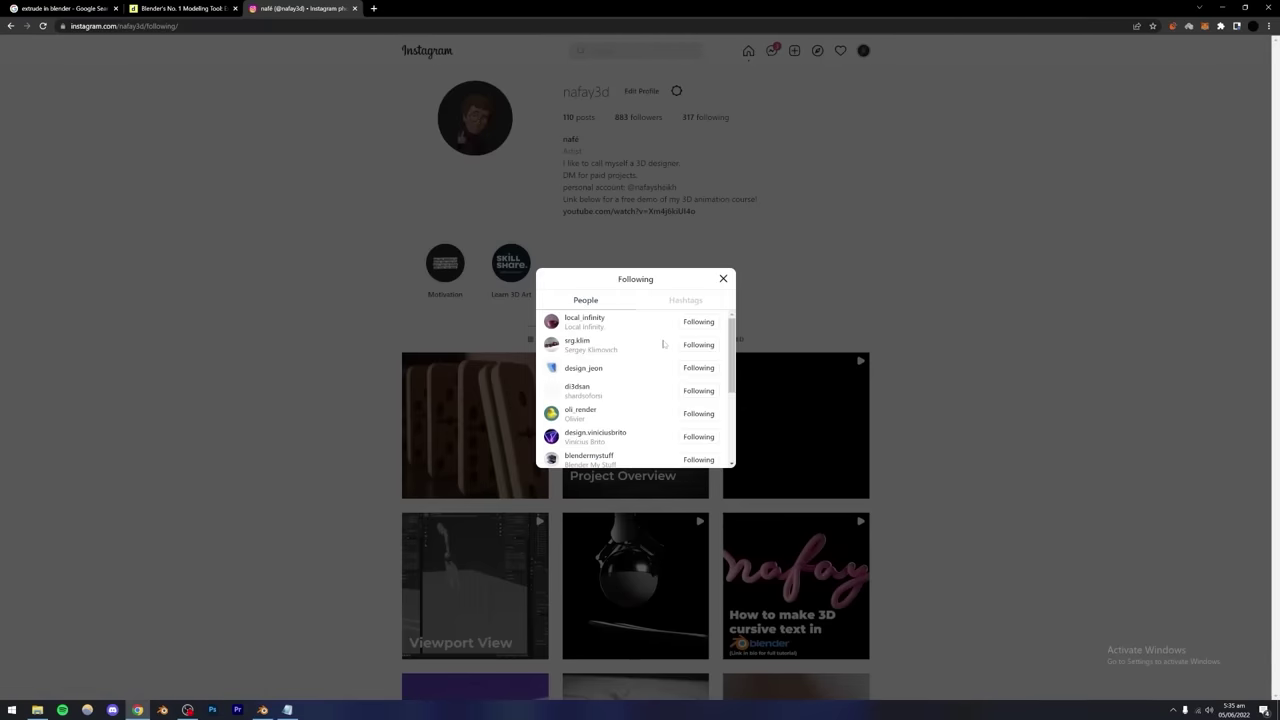
pyautogui.scroll(-5, 662, 345)
pyautogui.scroll(-1, 658, 353)
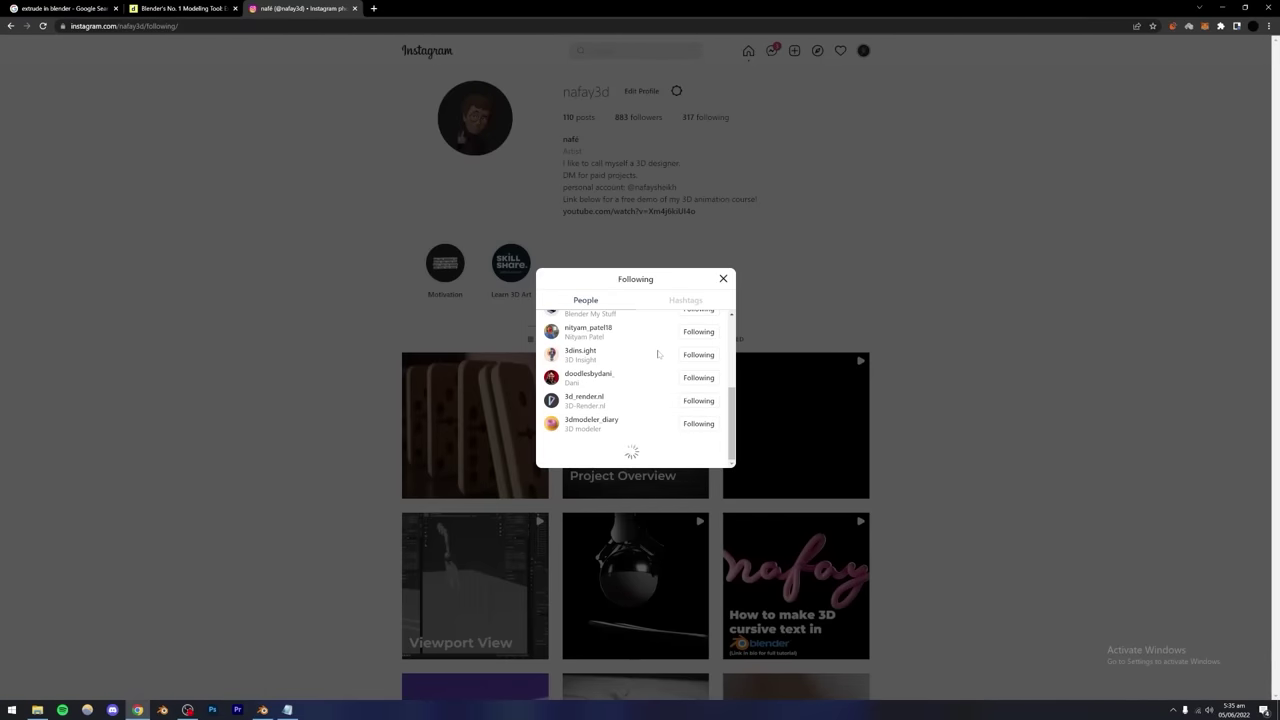
pyautogui.scroll(-5, 658, 353)
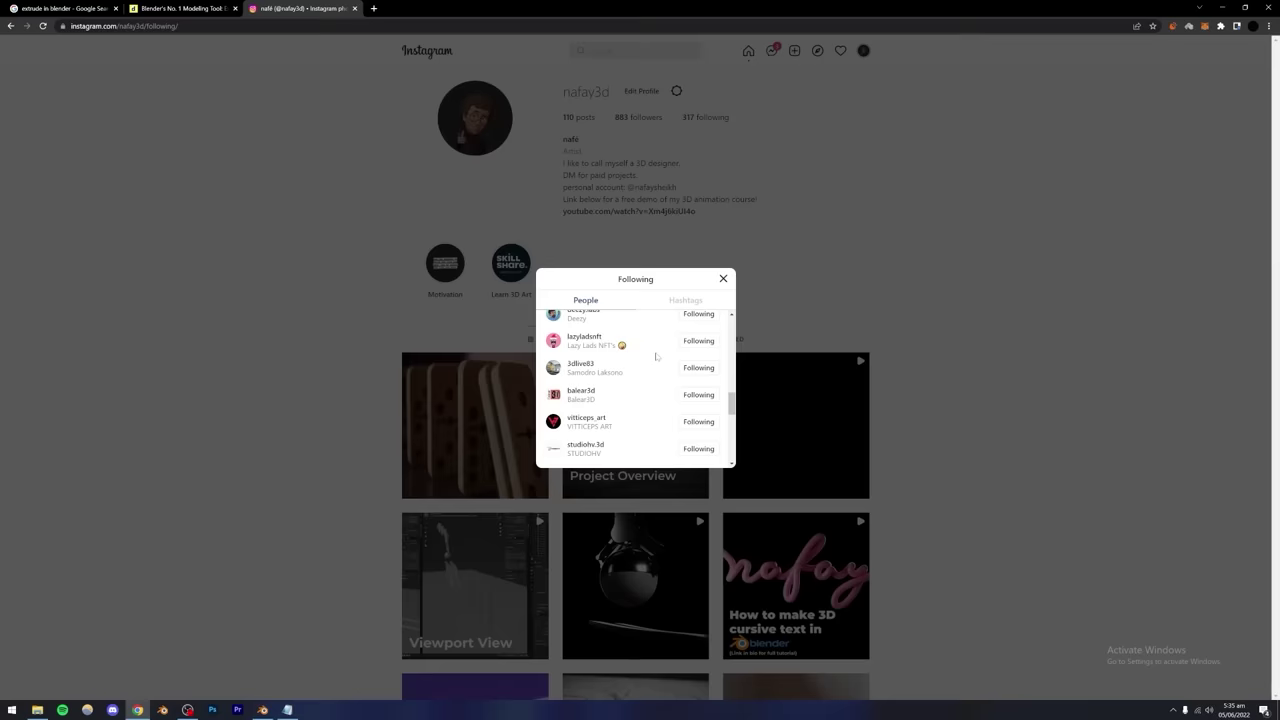
pyautogui.scroll(6, 656, 357)
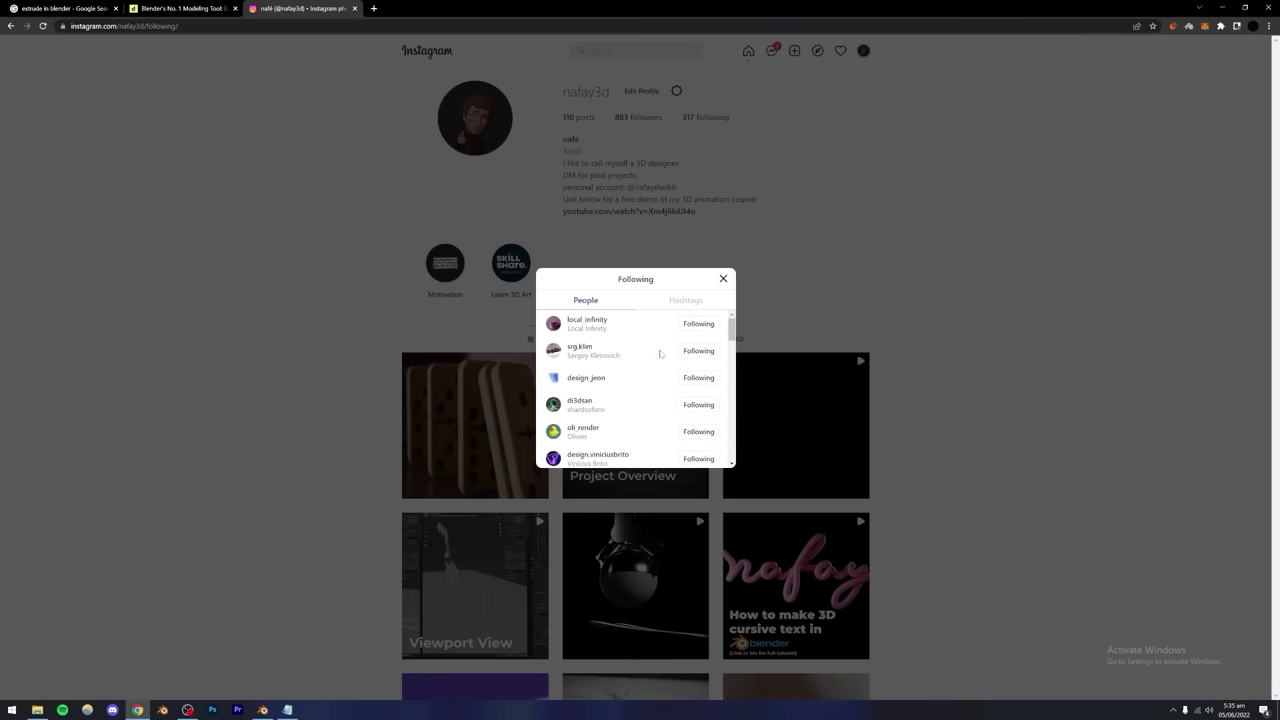
pyautogui.click(986, 217)
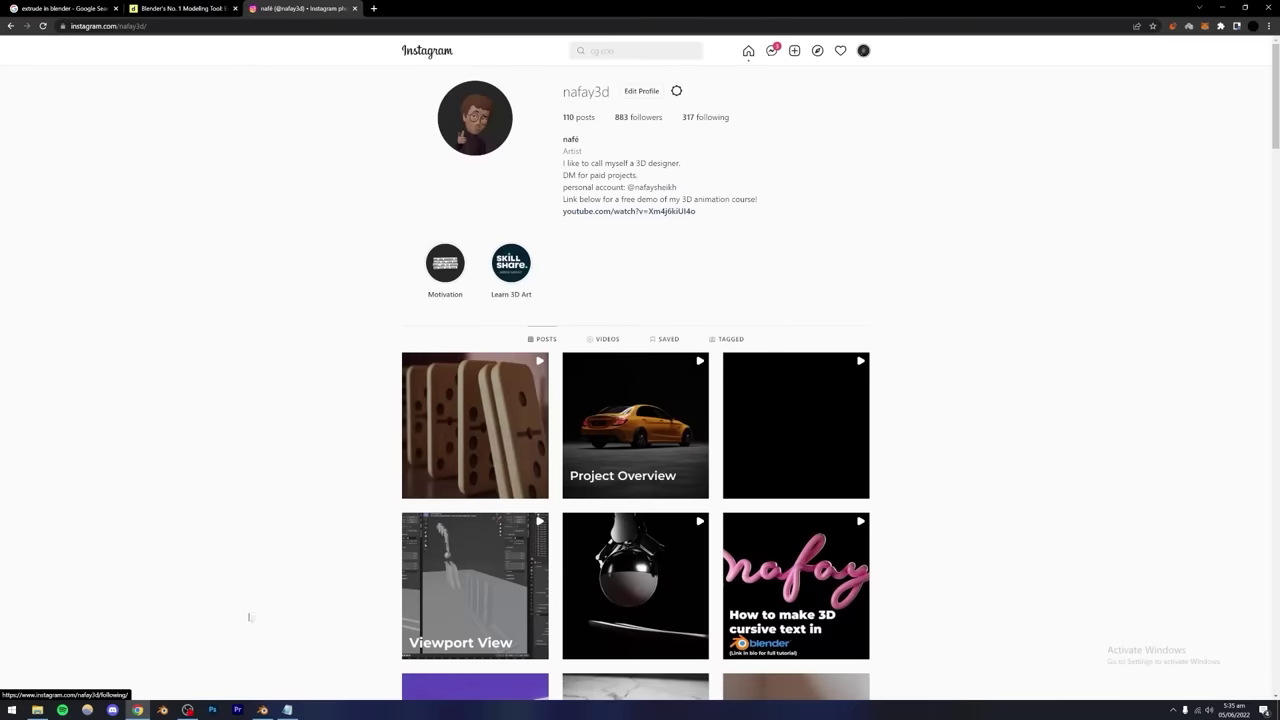
# Switch to Blender and orbit around the perfume bottle model.
pyautogui.click(262, 709)
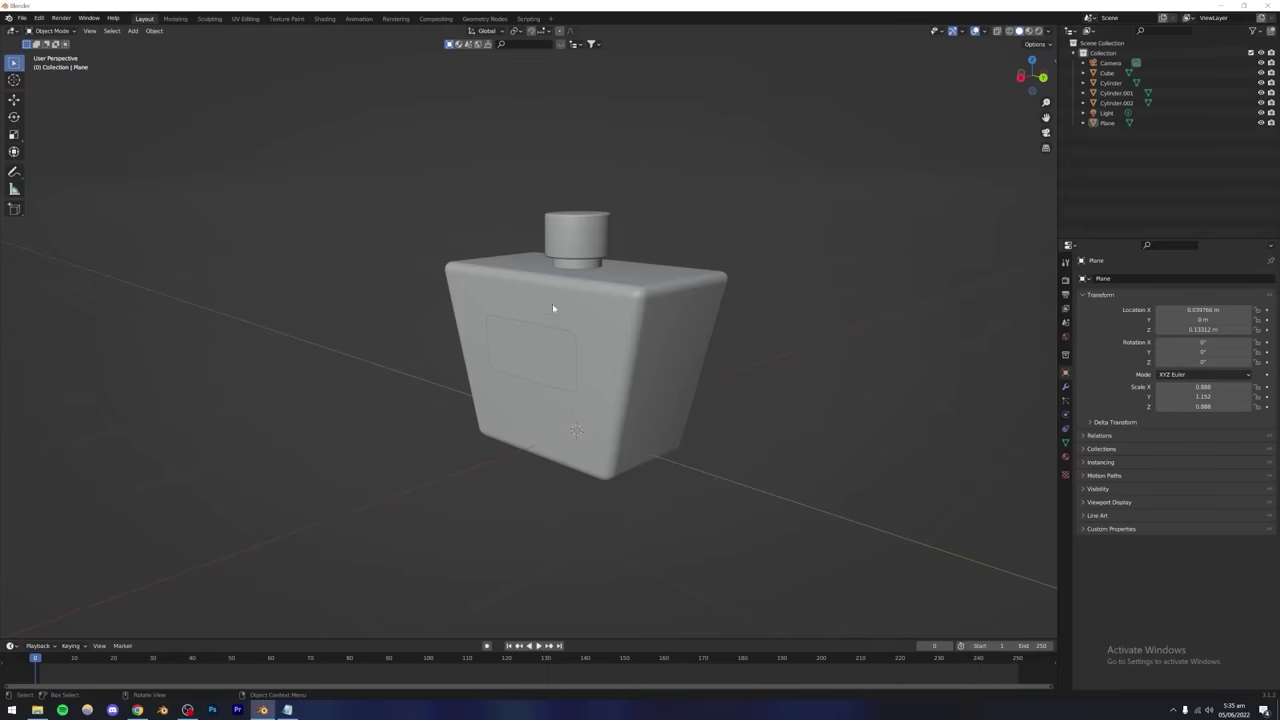
pyautogui.moveTo(565, 332); pyautogui.dragTo(663, 331, button='middle')
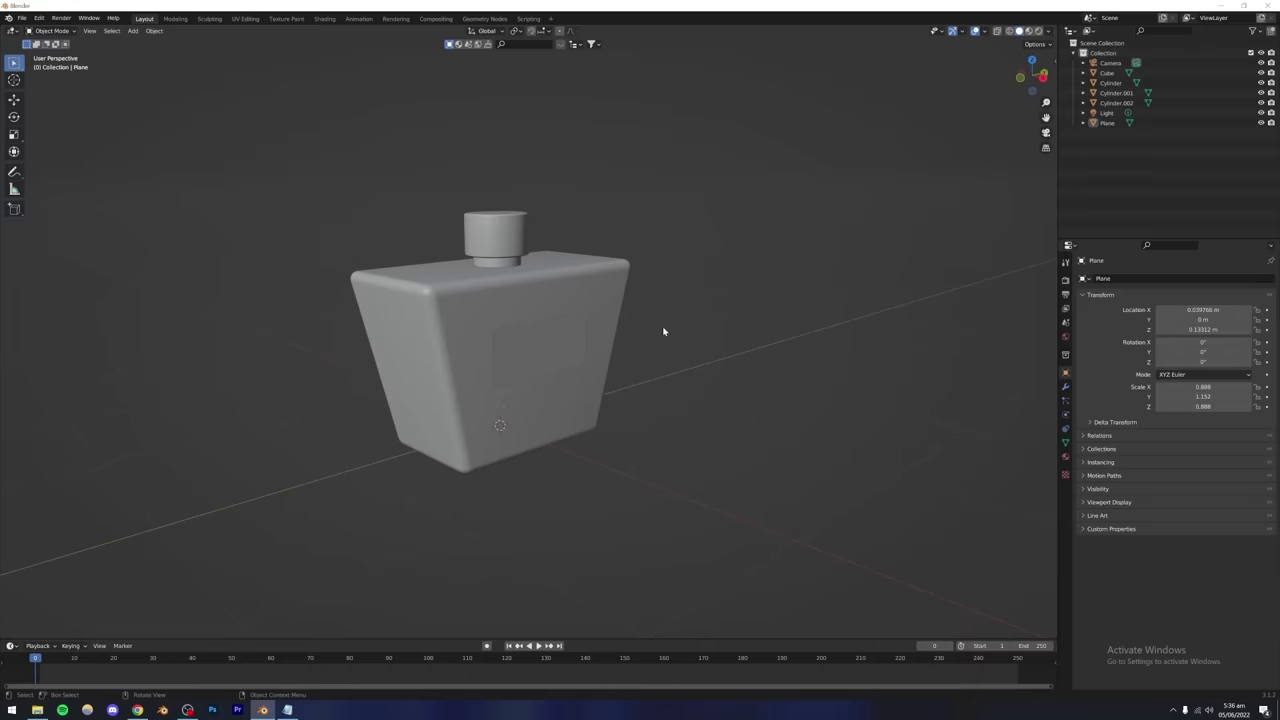
# Open course outline.txt and highlight the Week 02 lighting, materials and shading lines.
pyautogui.click(287, 709)
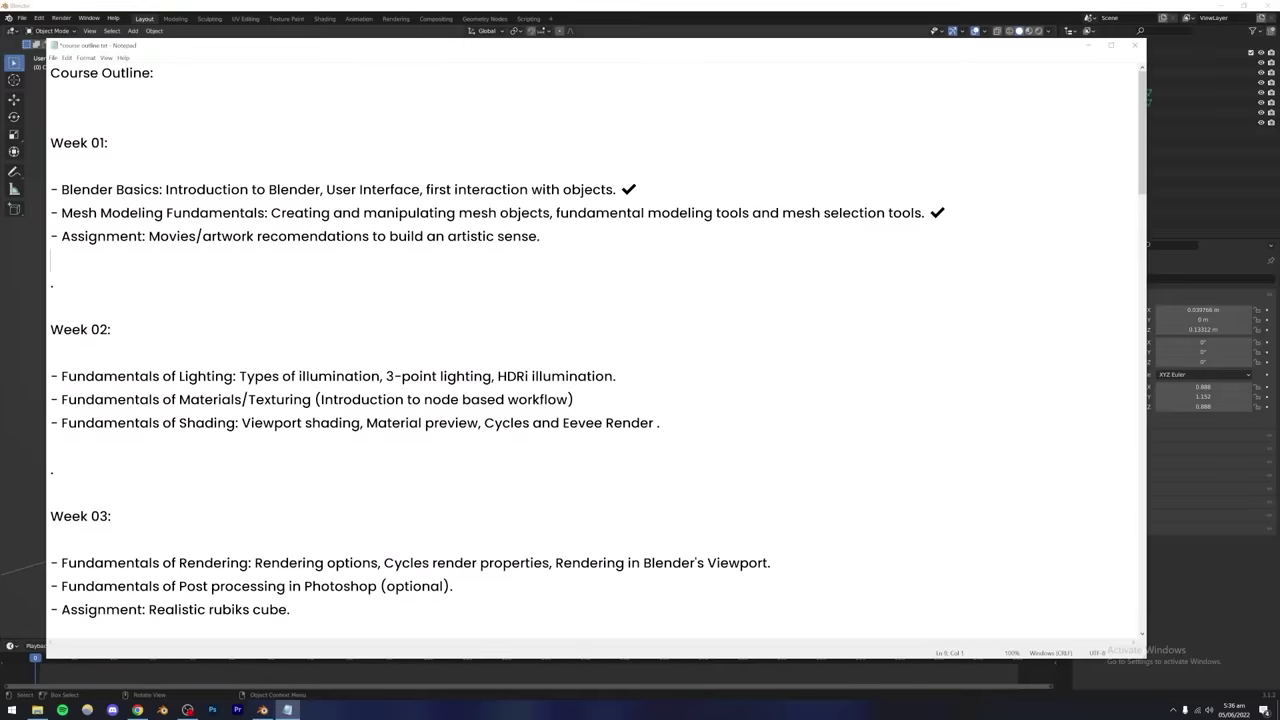
pyautogui.click(61, 376)
pyautogui.scroll(-1, 61, 376)
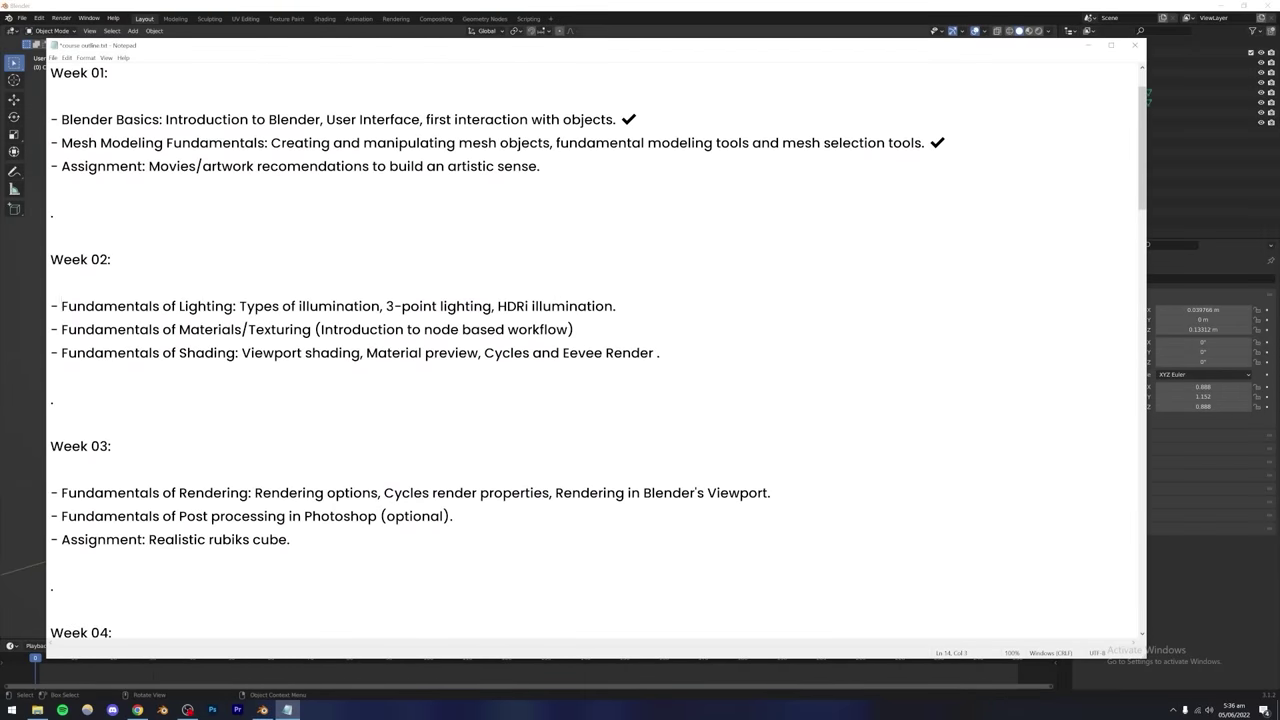
pyautogui.moveTo(138, 306); pyautogui.dragTo(596, 306)
pyautogui.click(575, 329)
pyautogui.moveTo(51, 353); pyautogui.dragTo(154, 353)
pyautogui.moveTo(660, 353); pyautogui.dragTo(118, 353)
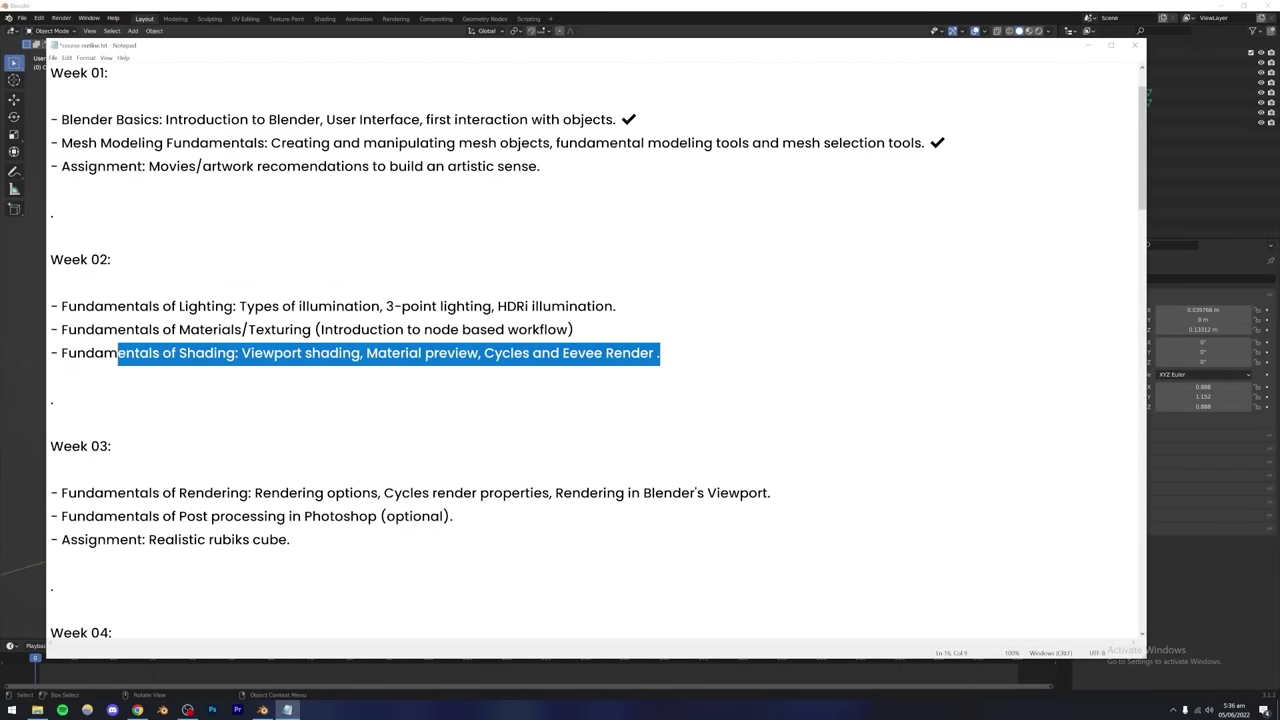
pyautogui.click(471, 306)
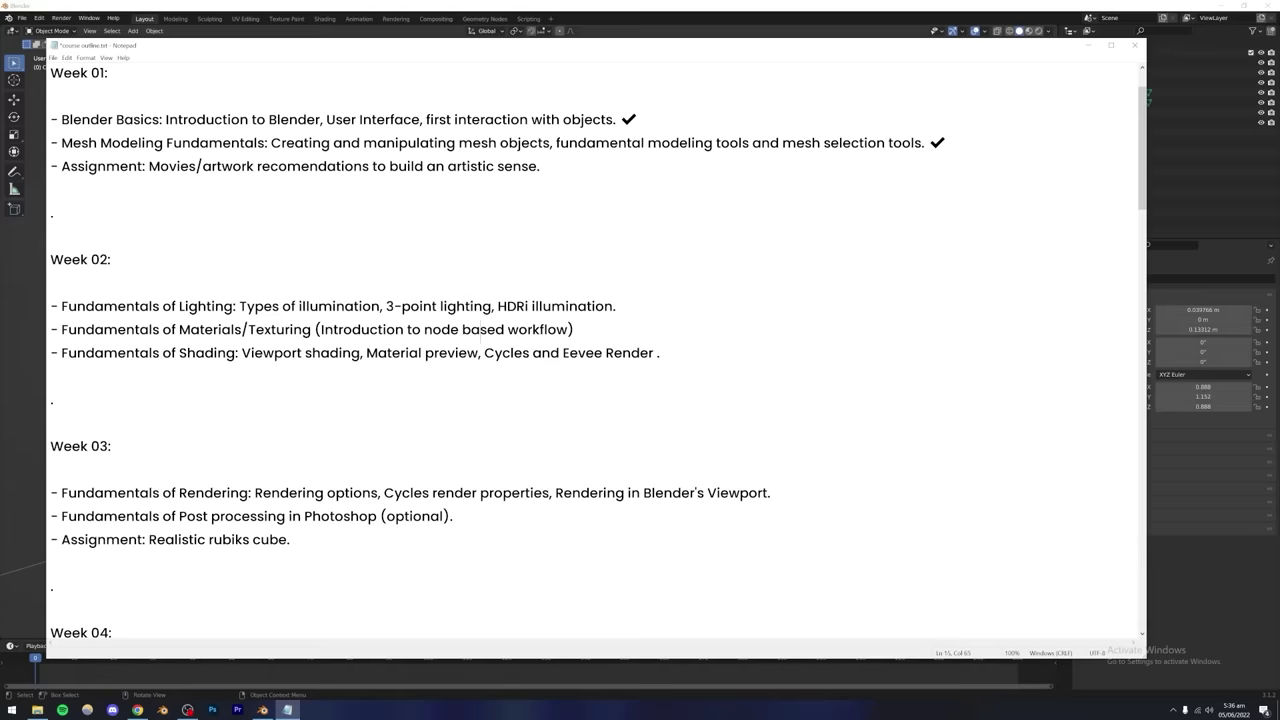
pyautogui.click(482, 329)
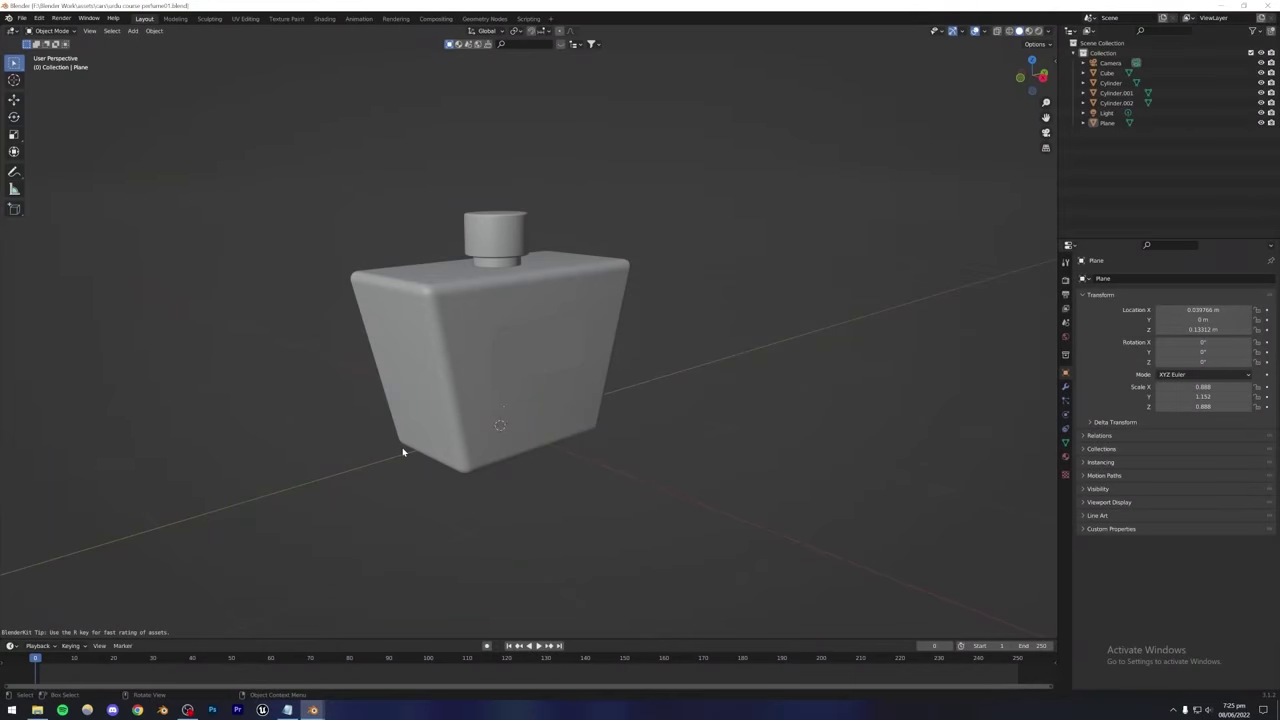
# Switch the viewport to Rendered shading and select the scene's existing Light.
pyautogui.moveTo(526, 391); pyautogui.dragTo(518, 426, button='middle')
pyautogui.scroll(2, 523, 400)
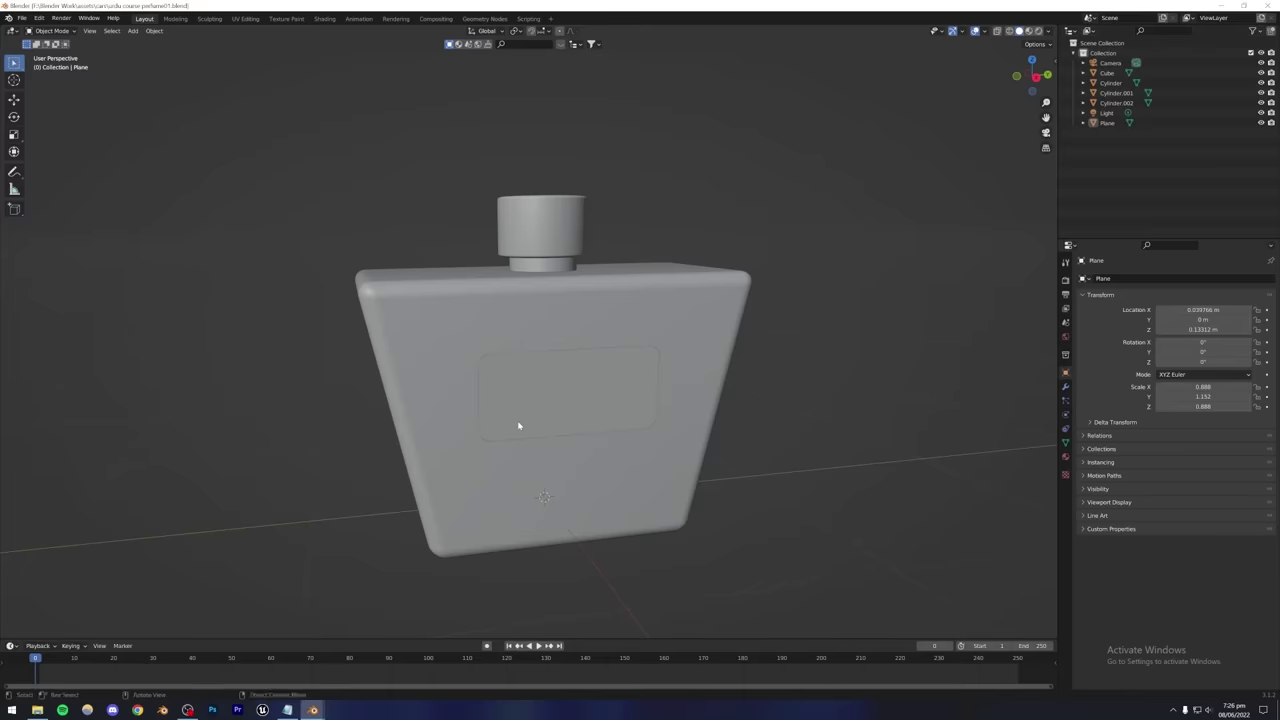
pyautogui.scroll(-4, 515, 420)
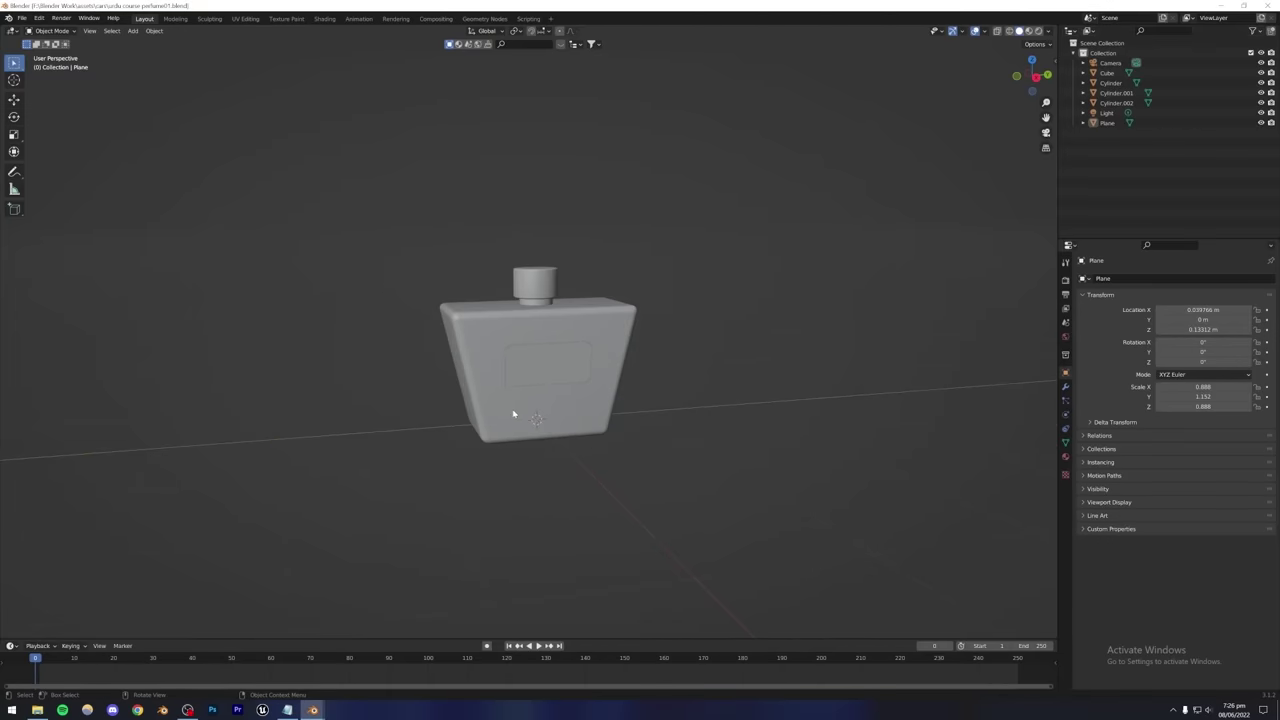
pyautogui.click(497, 358)
pyautogui.click(415, 363)
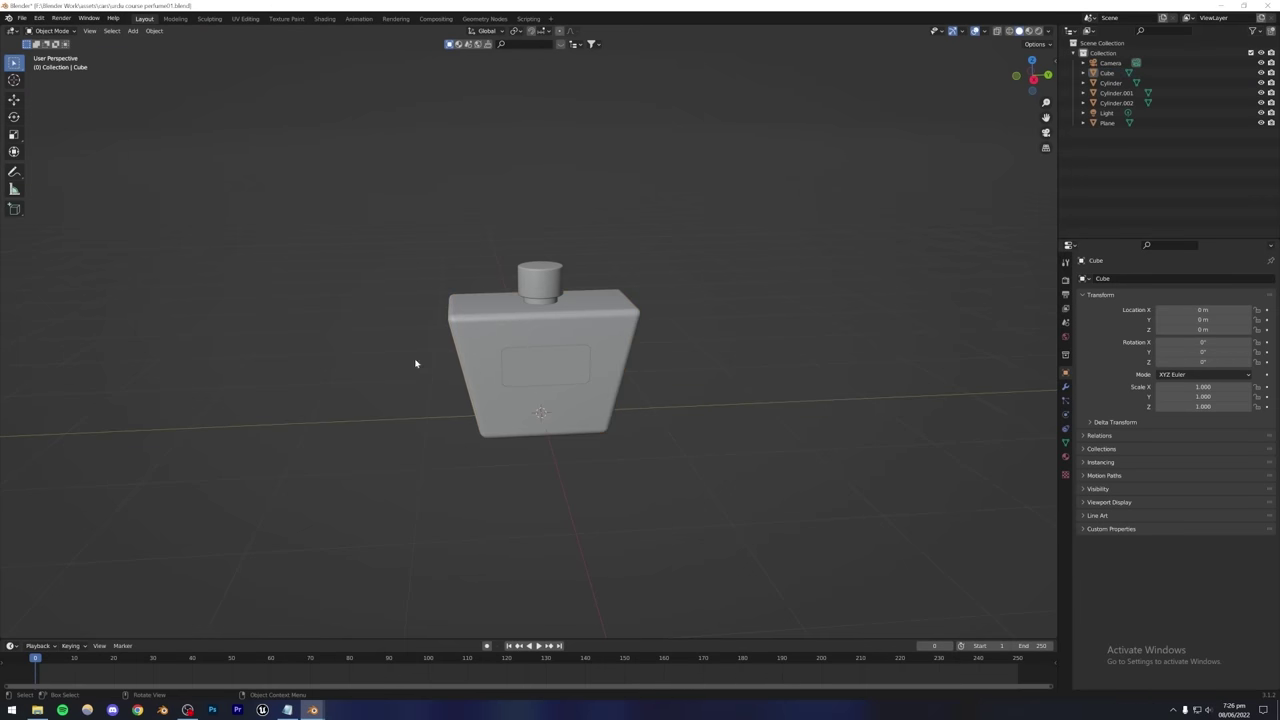
pyautogui.click(1039, 31)
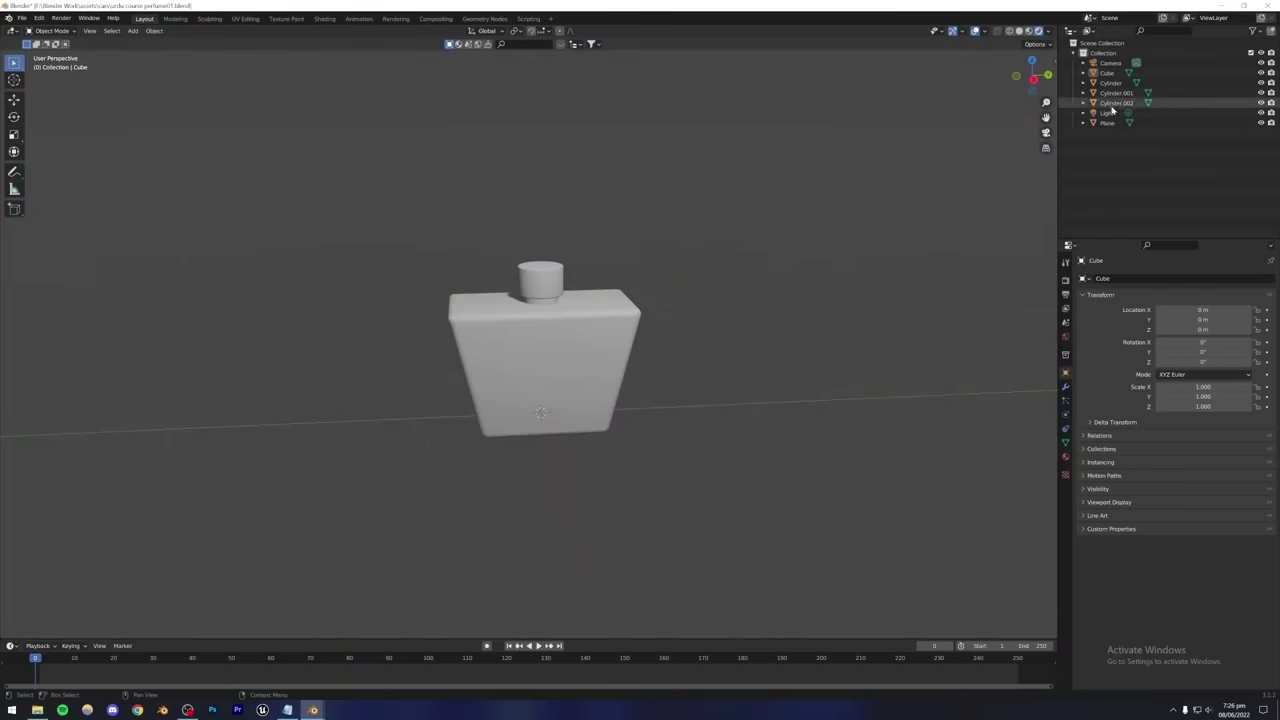
pyautogui.click(1102, 114)
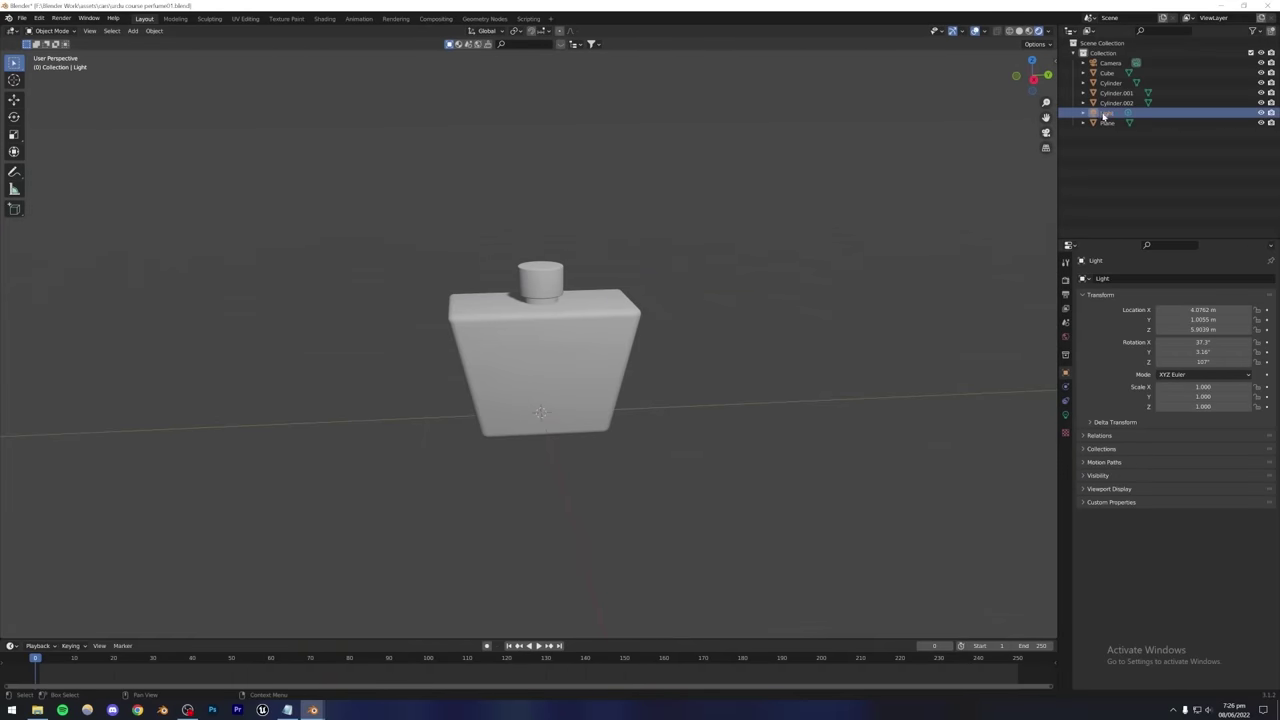
# Delete the scene's original light, then go to Add > Light in the viewport header.
pyautogui.press('x')
pyautogui.scroll(3, 489, 417)
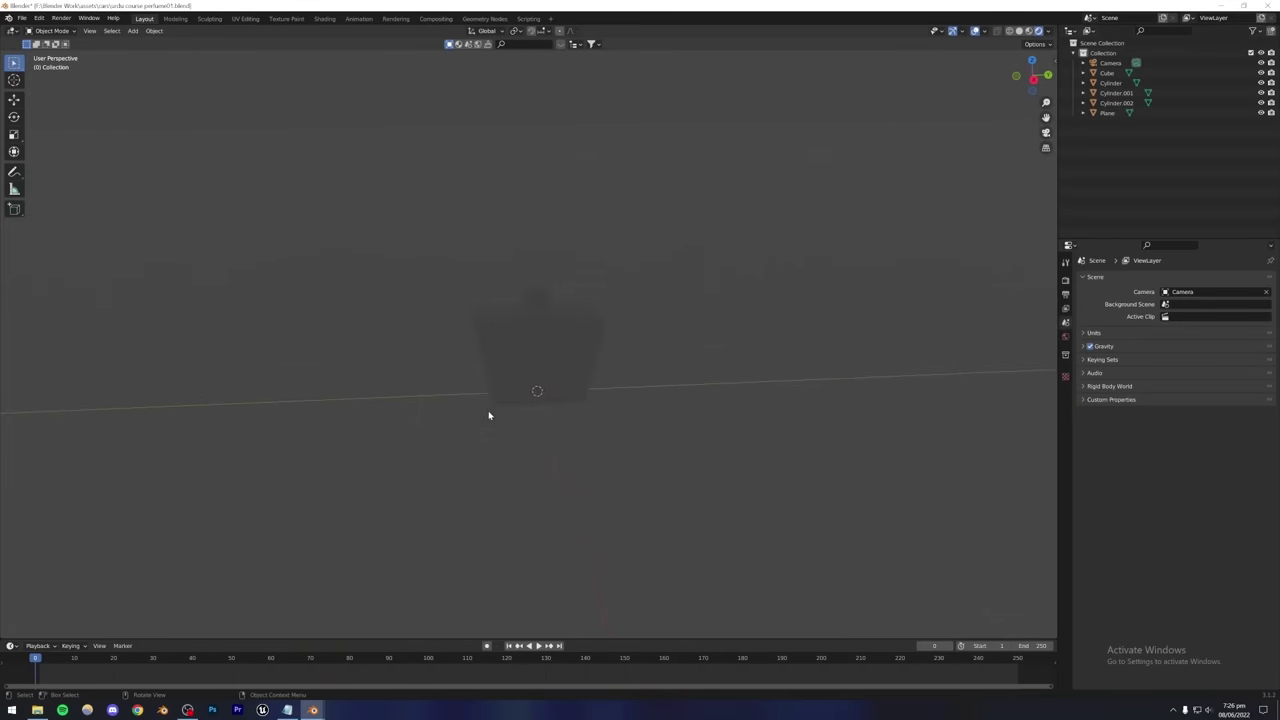
pyautogui.moveTo(567, 378)
pyautogui.mouseDown(button='middle')
pyautogui.moveTo(500, 337)
pyautogui.moveTo(580, 366)
pyautogui.moveTo(717, 340)
pyautogui.moveTo(519, 352)
pyautogui.moveTo(546, 371)
pyautogui.moveTo(580, 351)
pyautogui.moveTo(557, 357)
pyautogui.mouseUp(button='middle')
pyautogui.scroll(-1, 557, 357)
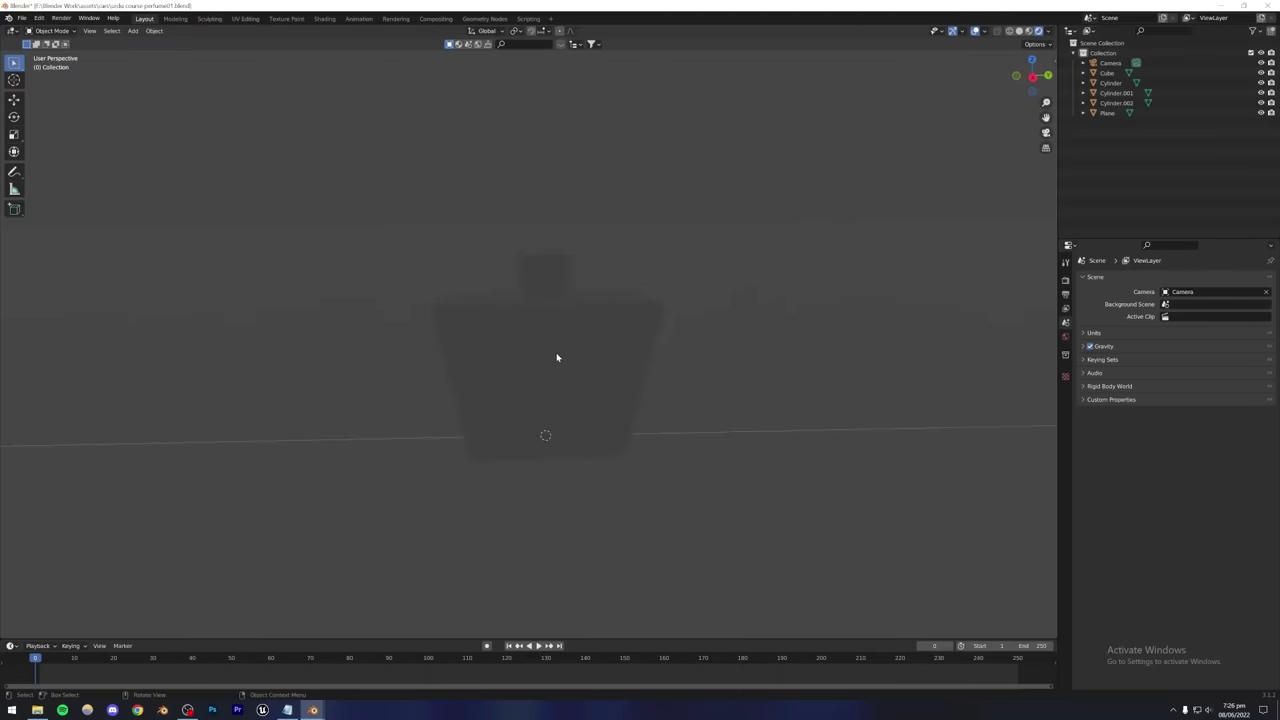
pyautogui.click(133, 31)
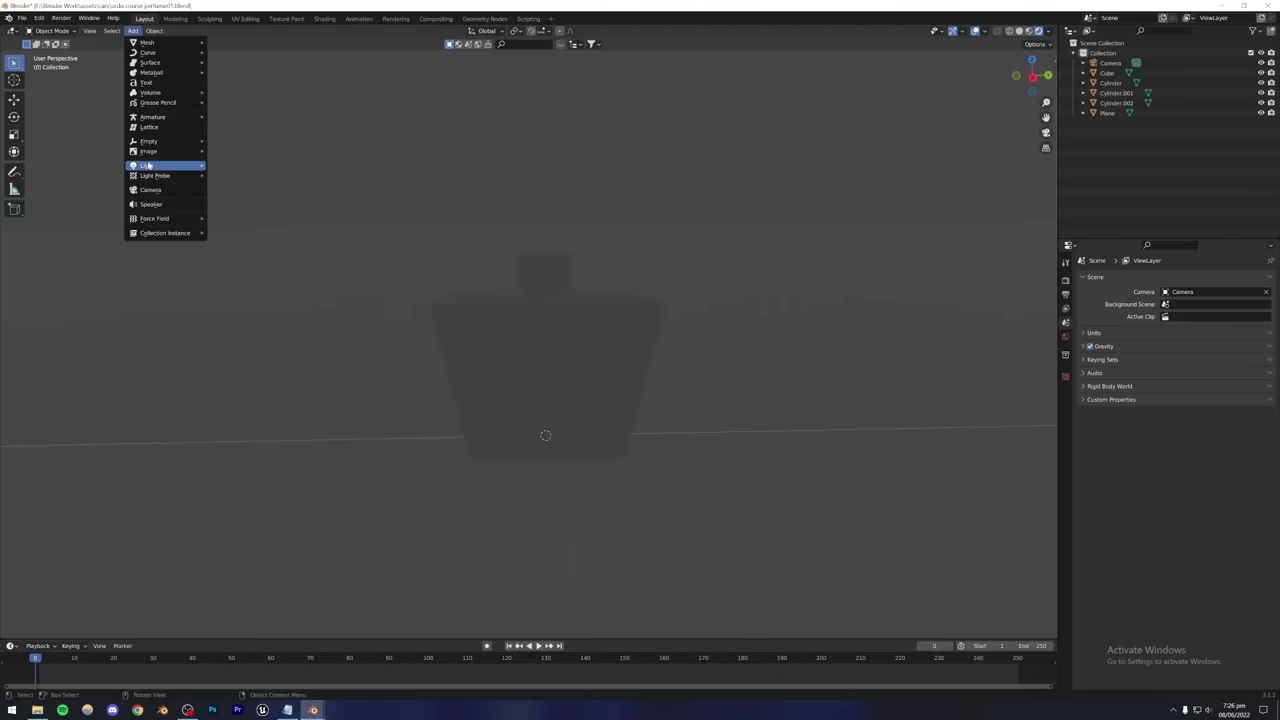
pyautogui.moveTo(150, 168)
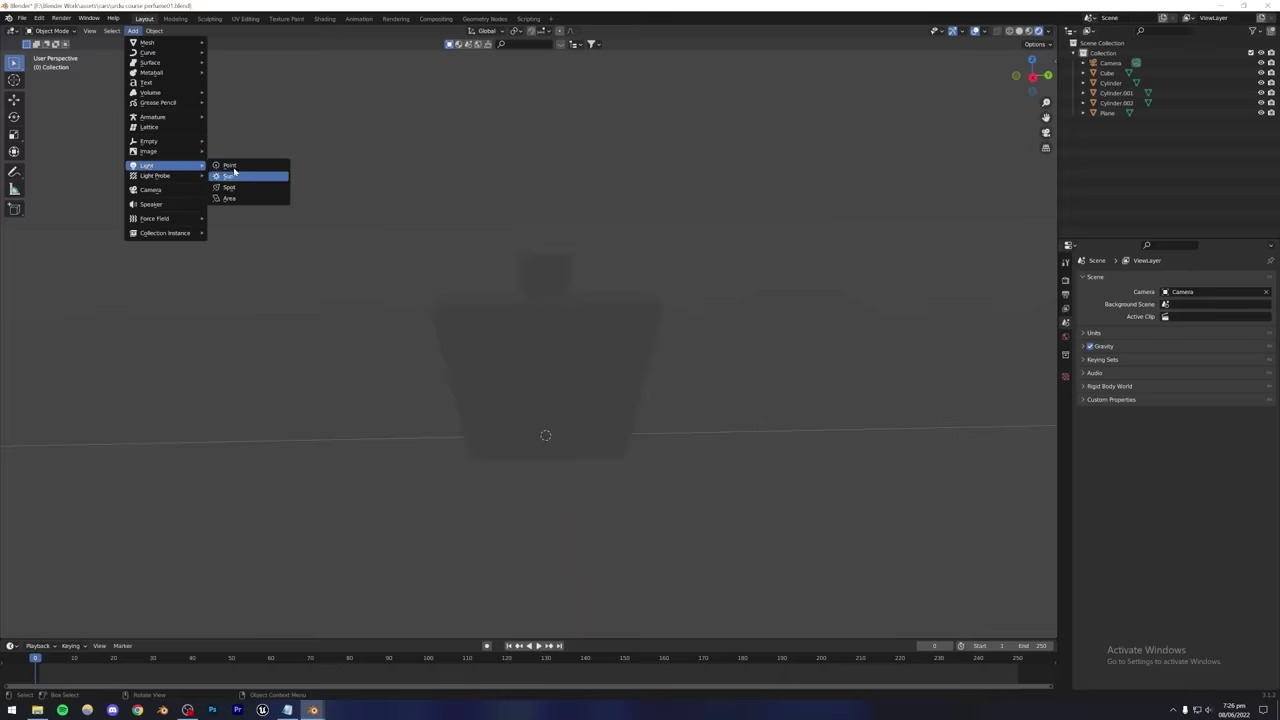
# Add a point light and move it to X 2.5523 m, raised to Z 2.1588 m.
pyautogui.click(228, 167)
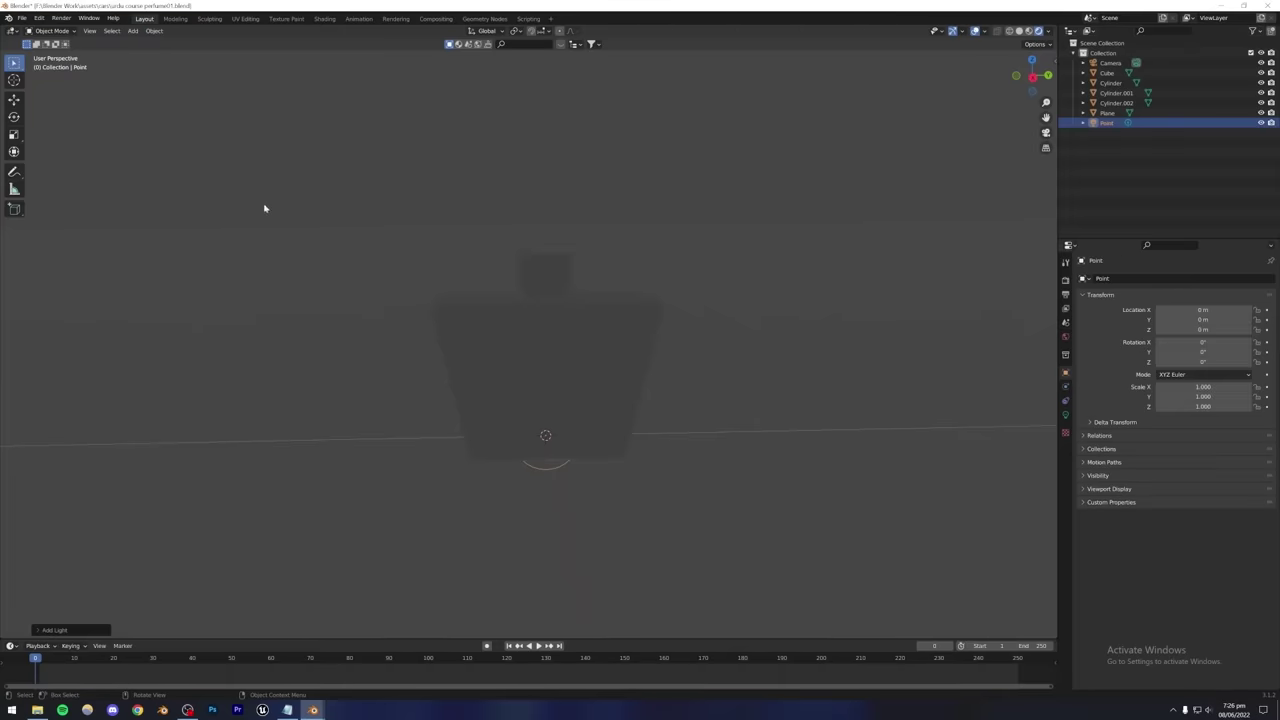
pyautogui.moveTo(660, 440); pyautogui.dragTo(630, 439, button='middle')
pyautogui.press('g')
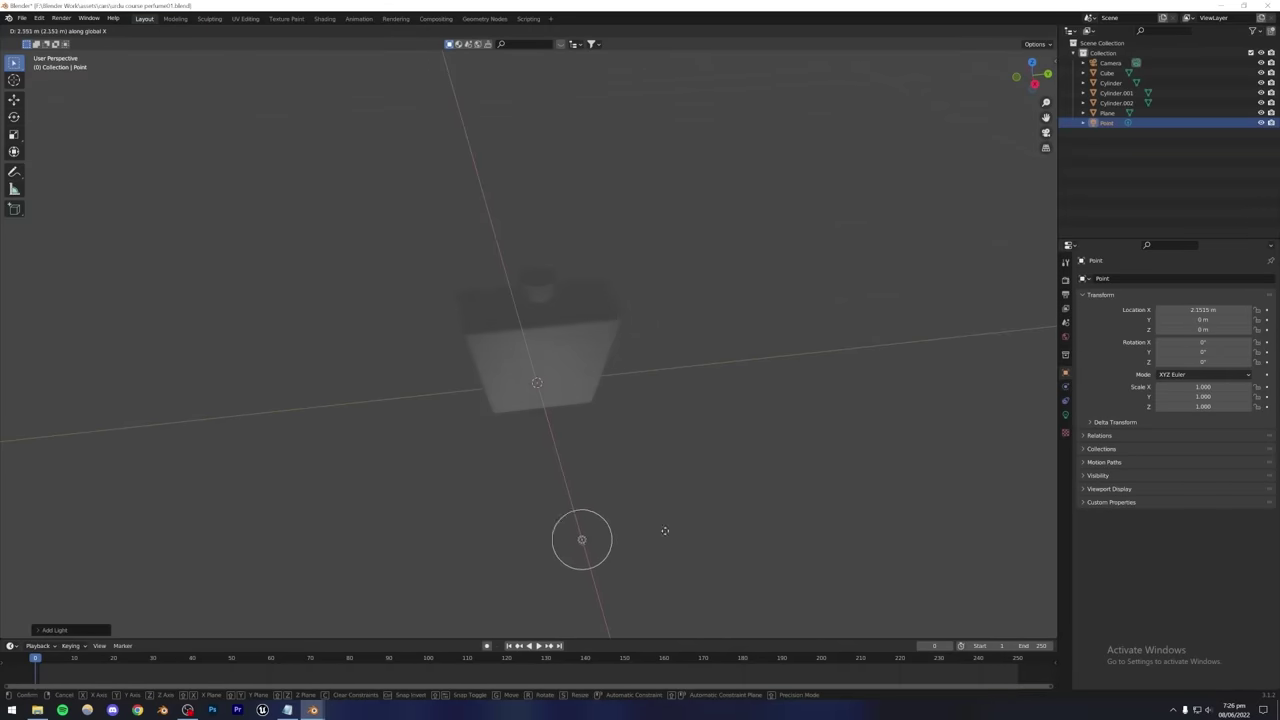
pyautogui.click(685, 561)
pyautogui.press('z')
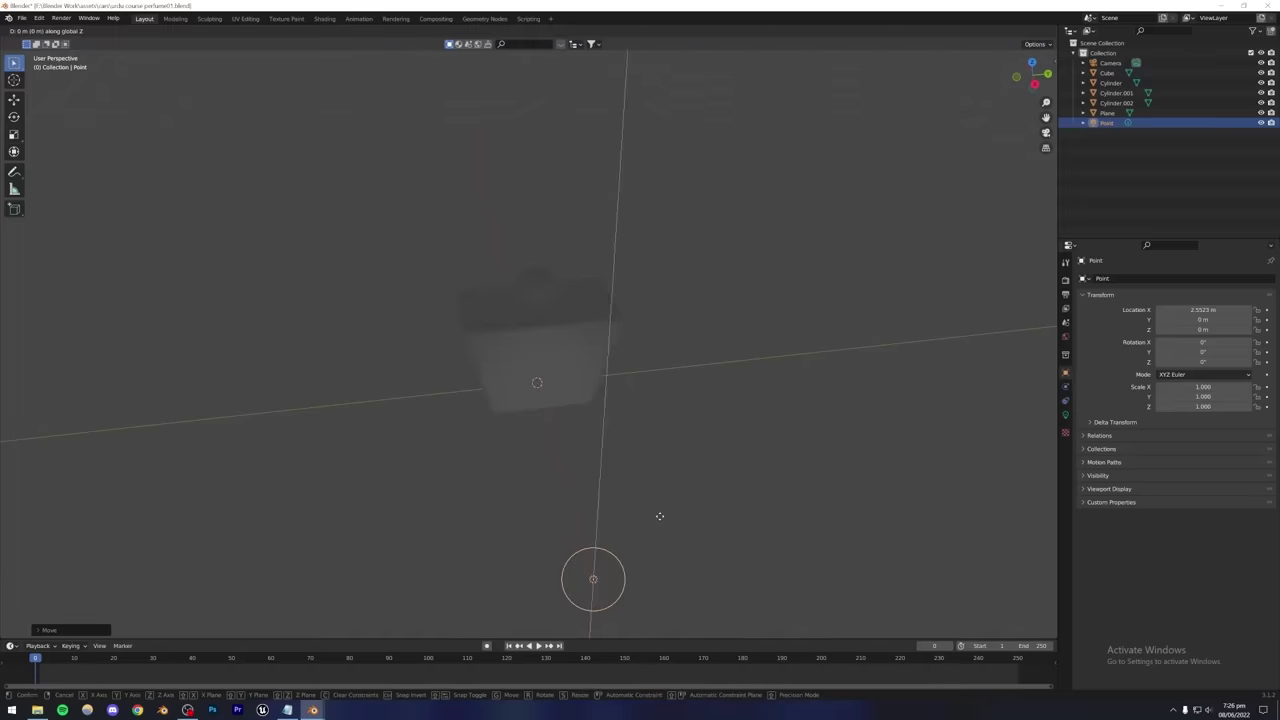
pyautogui.click(688, 301)
# Shift the point light along X to 1.1223 m and deselect it.
pyautogui.moveTo(688, 301); pyautogui.dragTo(530, 396, button='middle')
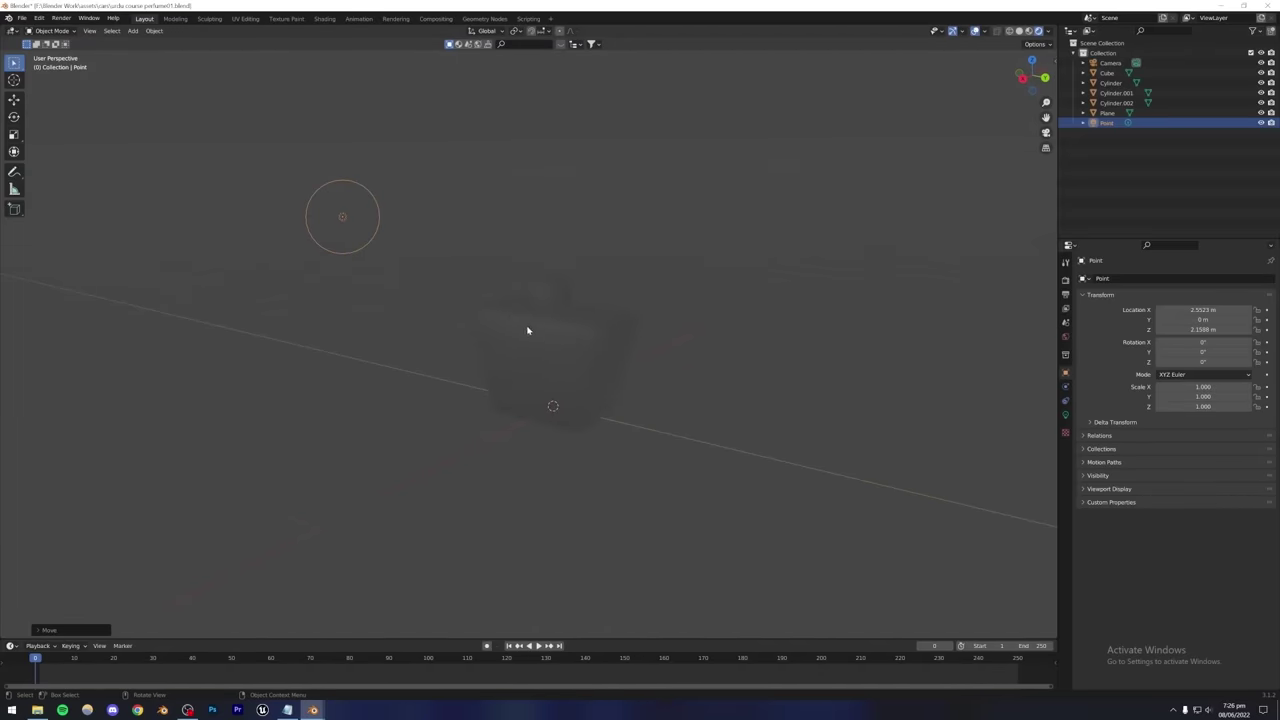
pyautogui.press('g')
pyautogui.press('x')
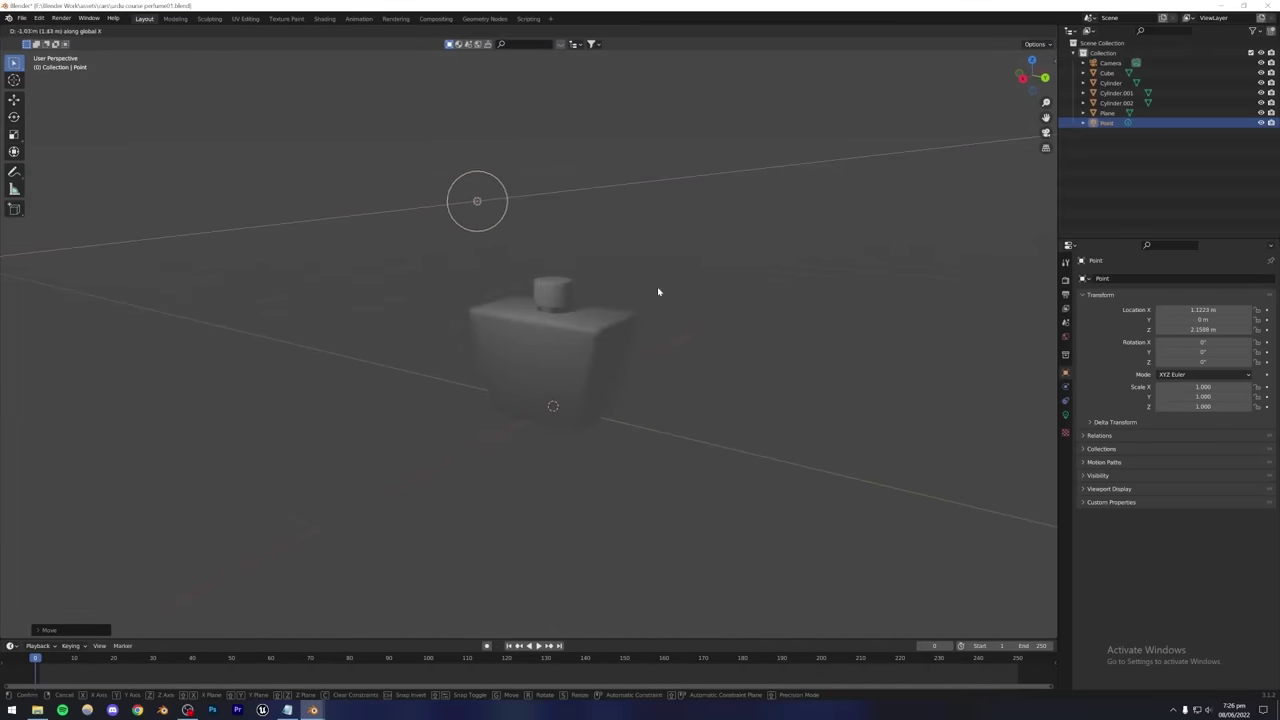
pyautogui.click(643, 340)
pyautogui.hotkey('alt', 'a')
pyautogui.scroll(3, 586, 309)
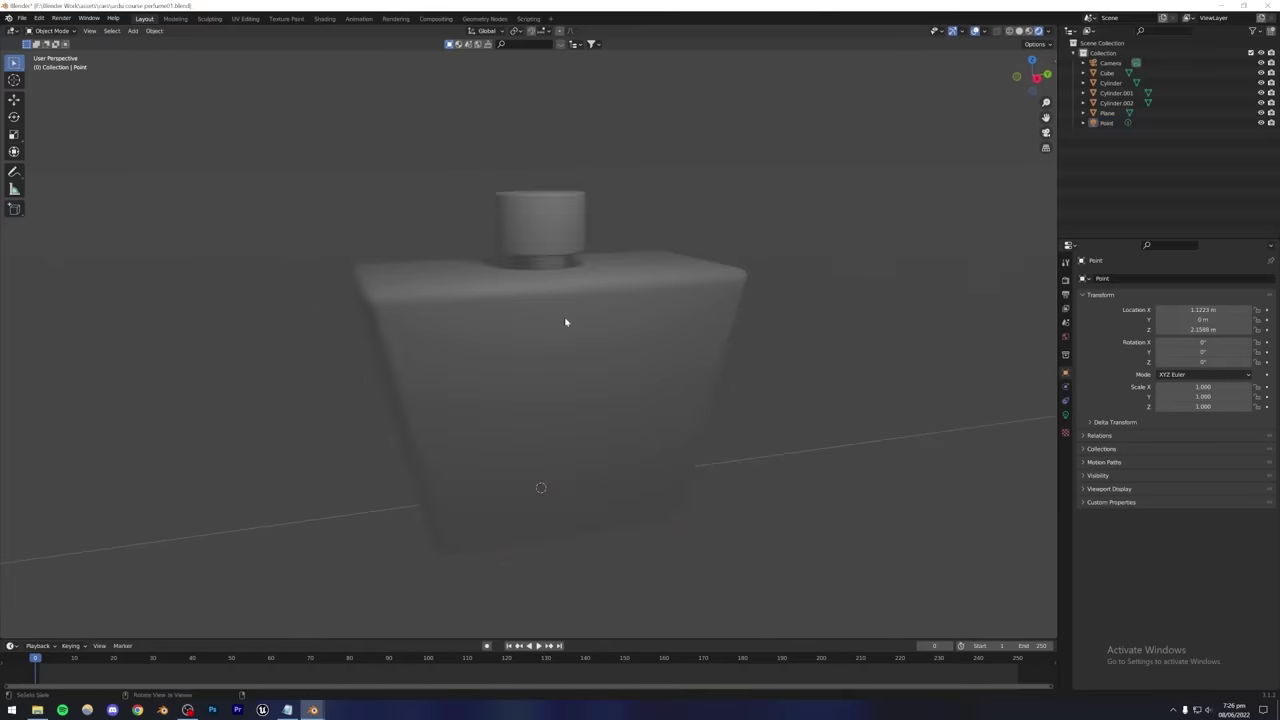
pyautogui.moveTo(565, 322); pyautogui.dragTo(489, 337, button='middle')
pyautogui.scroll(-3, 577, 215)
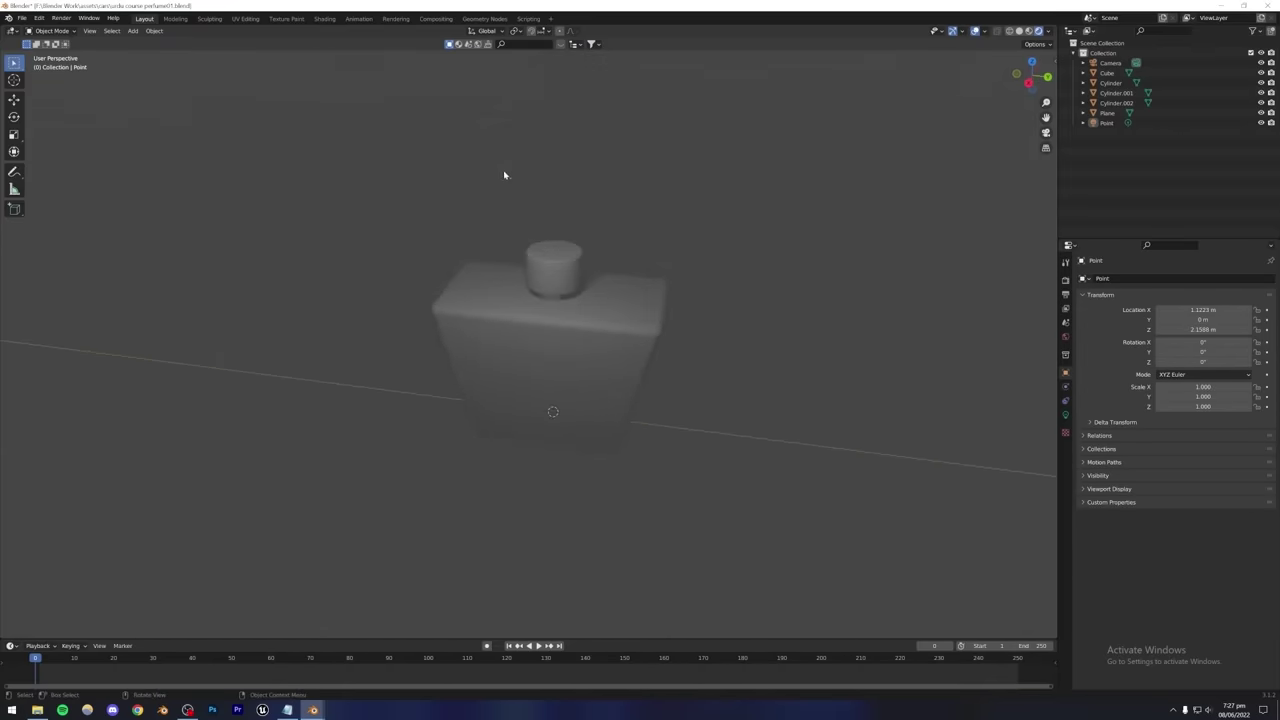
# Duplicate the Point light and move the copy, Point.001, along Y and X.
pyautogui.click(511, 180)
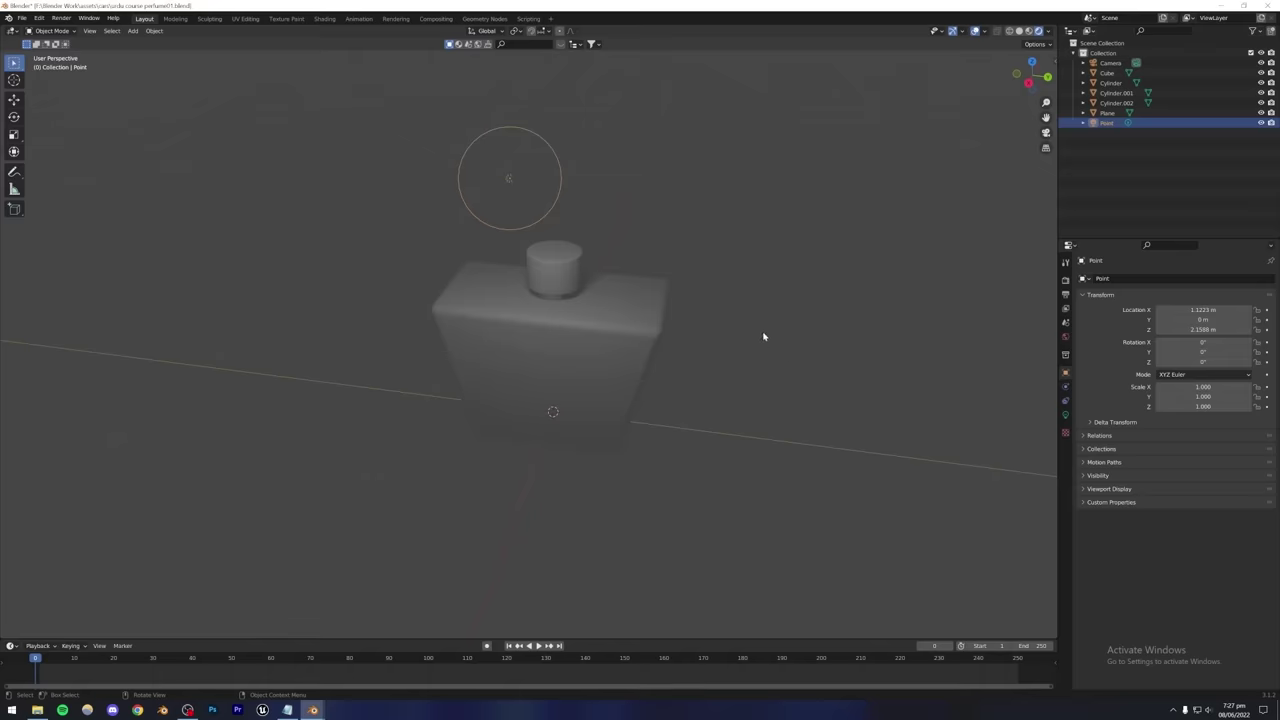
pyautogui.hotkey('shift', 'd')
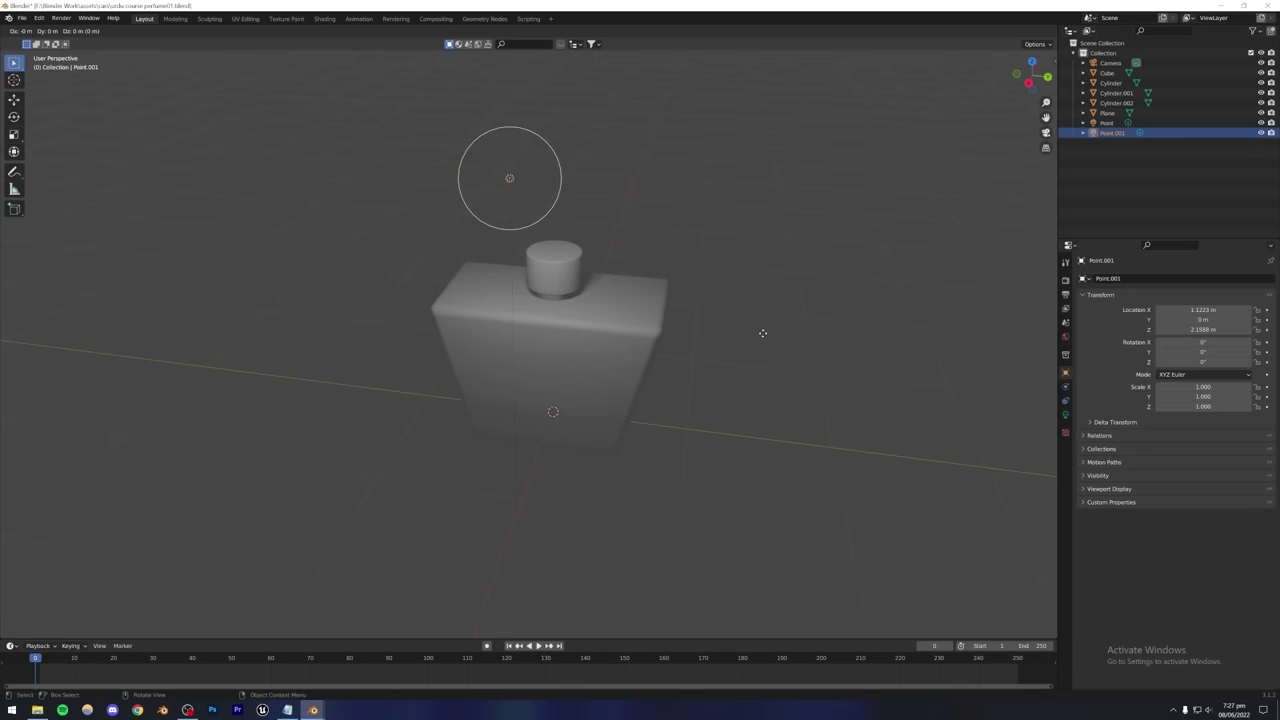
pyautogui.press('y')
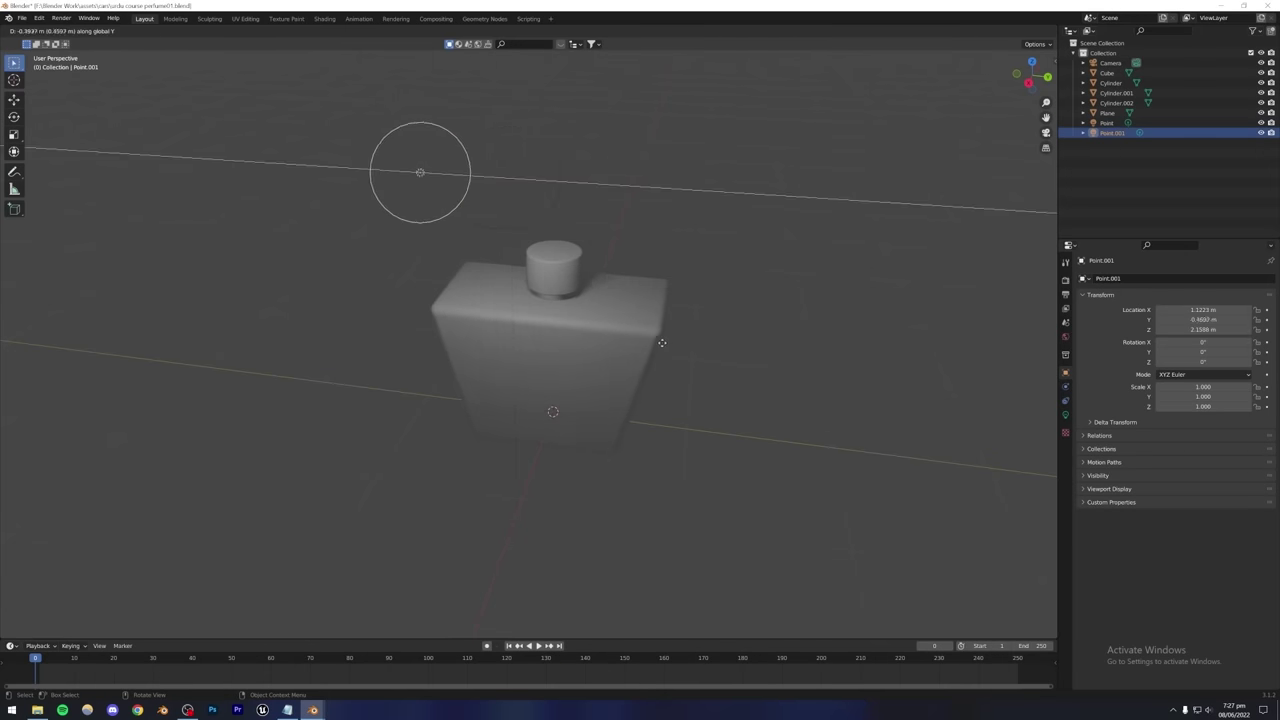
pyautogui.click(505, 285)
pyautogui.press('g')
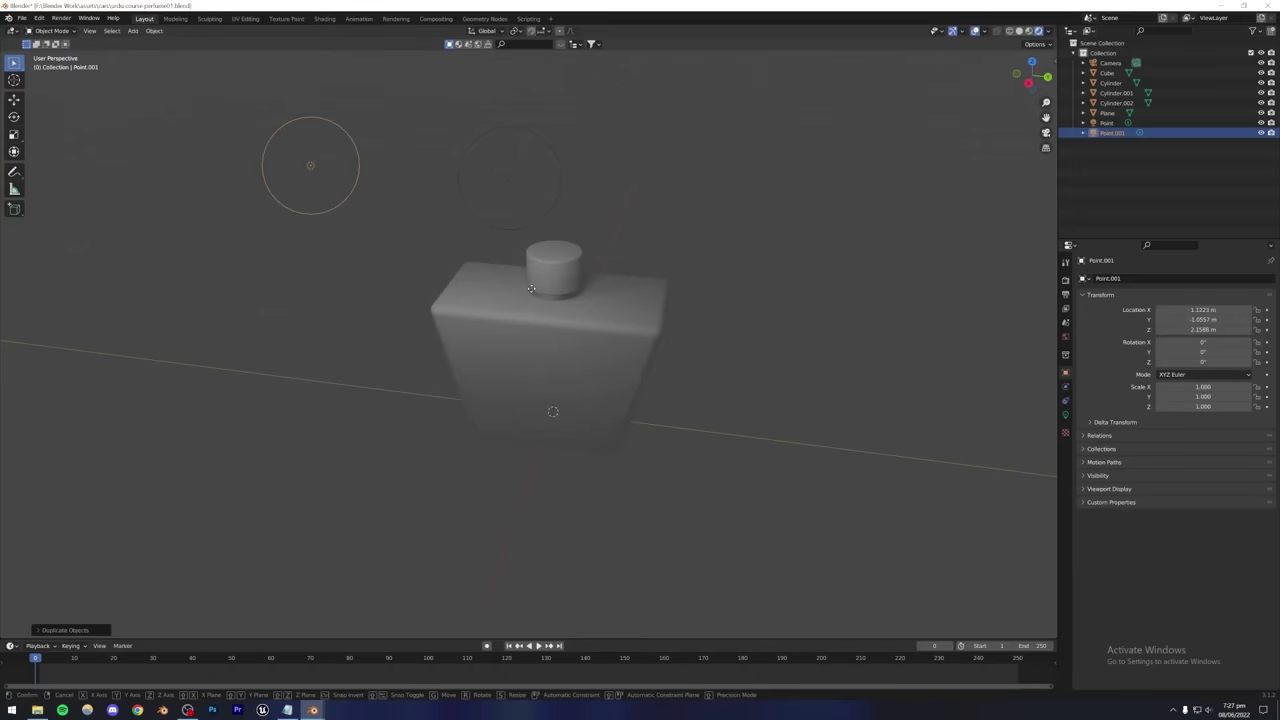
pyautogui.press('x')
pyautogui.click(706, 206)
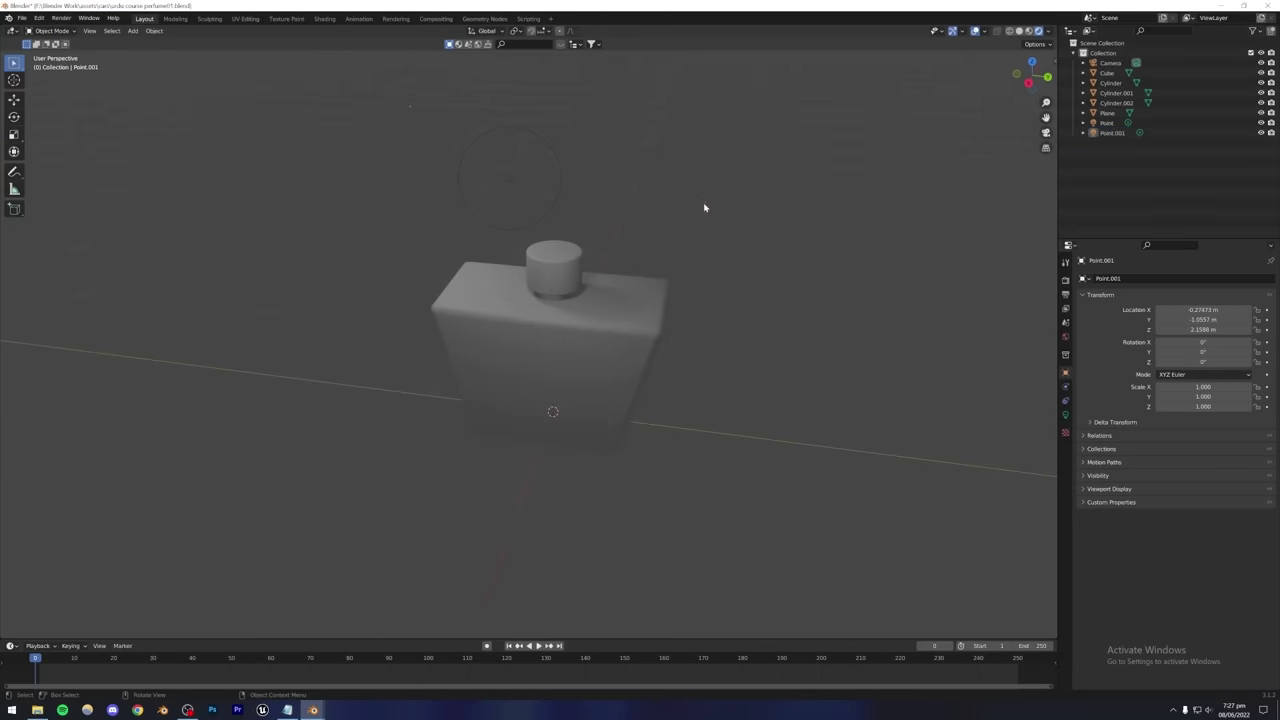
pyautogui.moveTo(706, 206); pyautogui.dragTo(583, 336, button='middle')
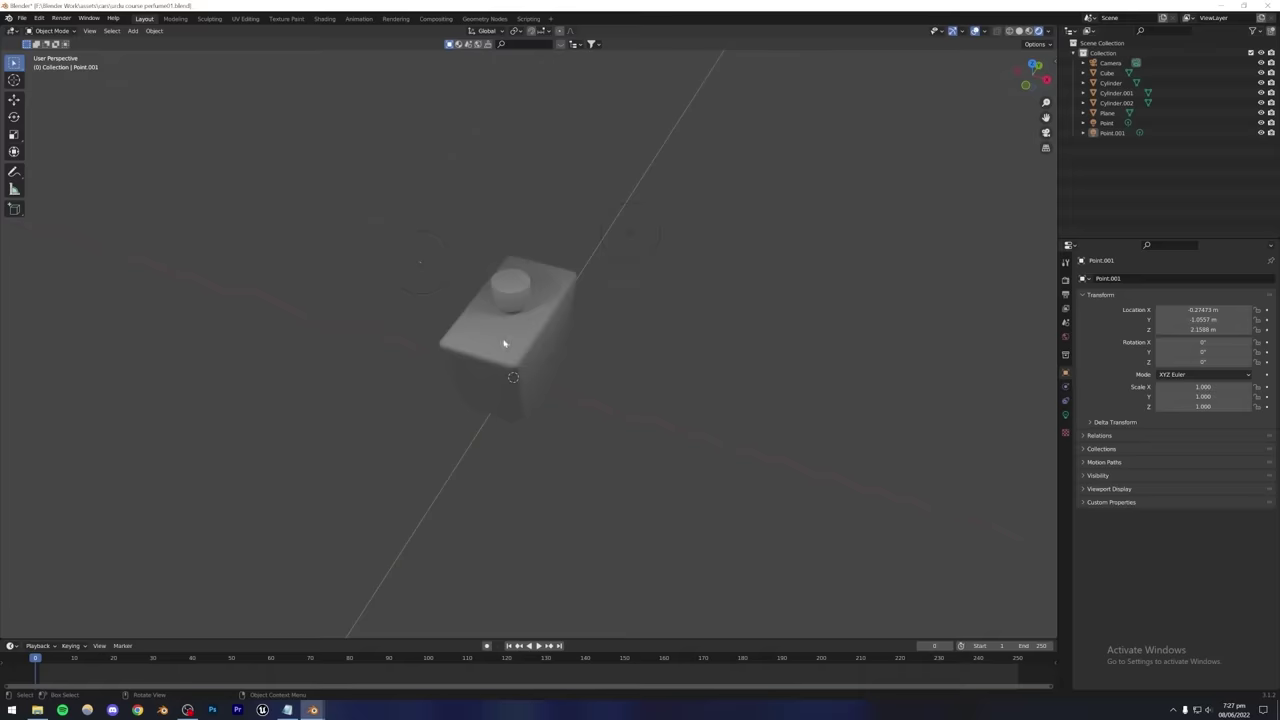
# Reselect the original Point light and orbit to a lower side view of the bottle.
pyautogui.click(630, 236)
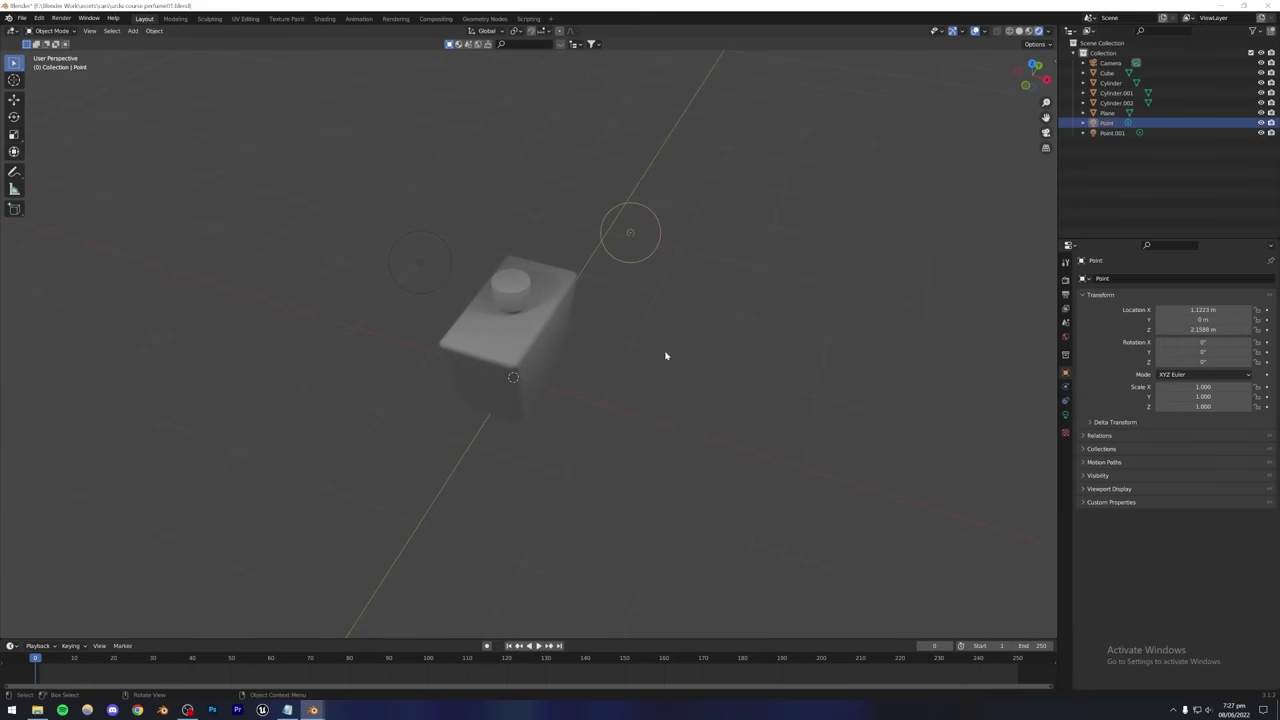
pyautogui.moveTo(596, 355); pyautogui.dragTo(549, 349, button='middle')
pyautogui.scroll(5, 526, 317)
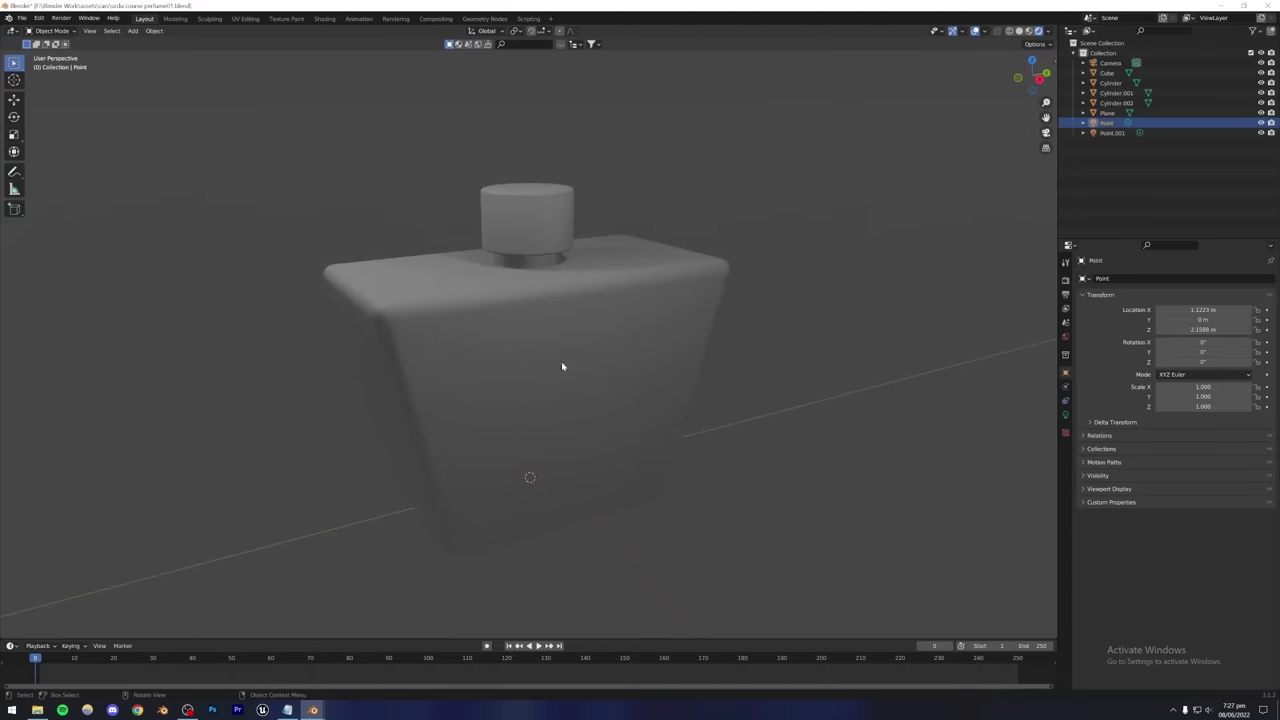
pyautogui.scroll(-1, 598, 373)
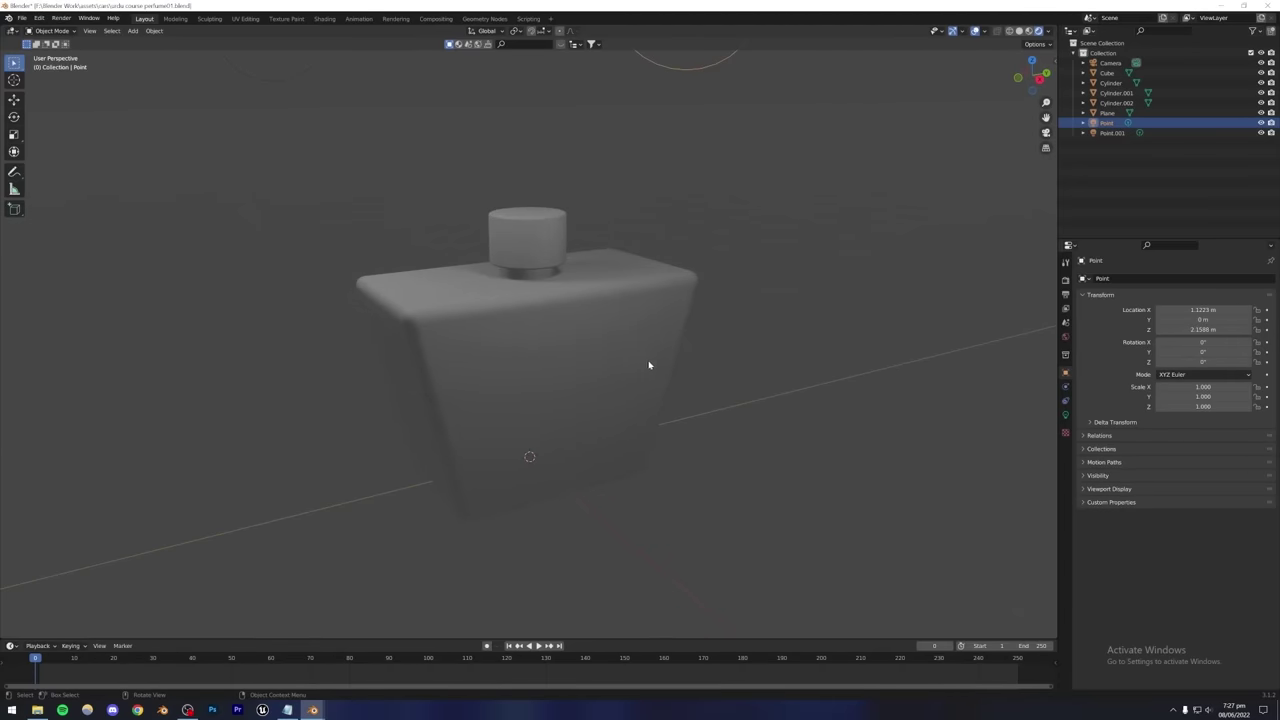
pyautogui.scroll(-3, 714, 363)
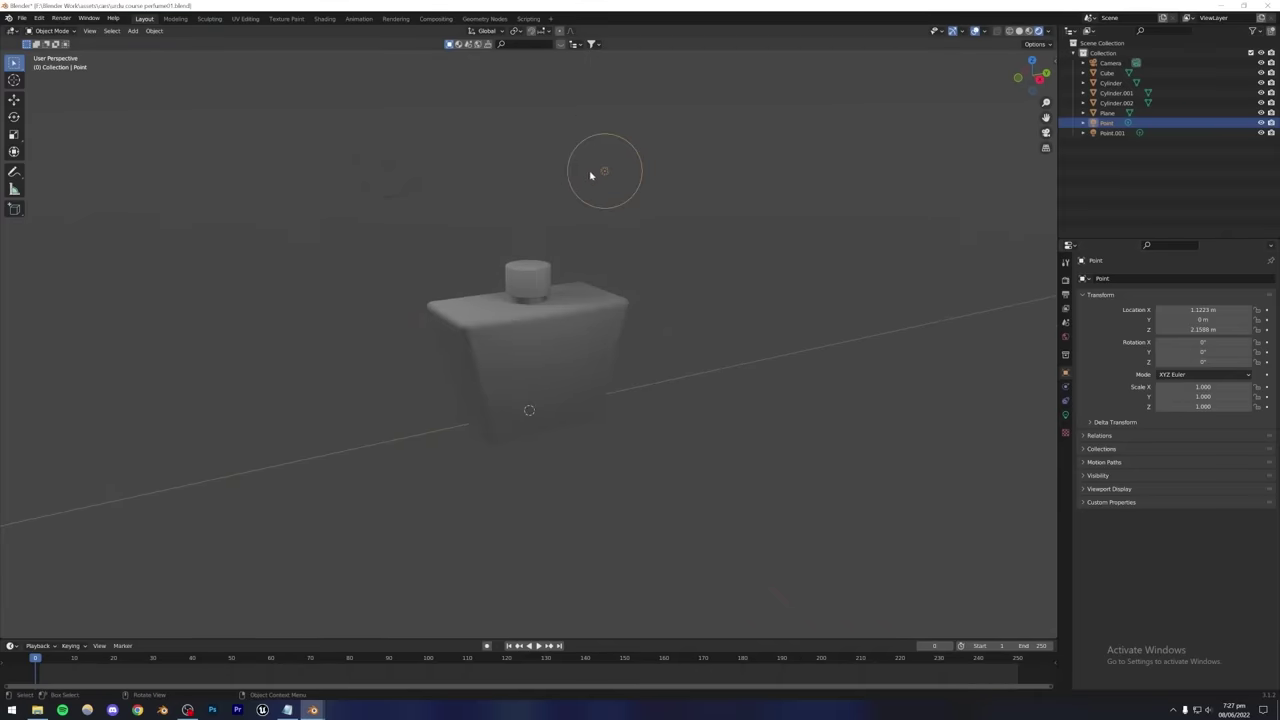
# Set the Point light's power to 100 W and tint its colour red.
pyautogui.click(1066, 418)
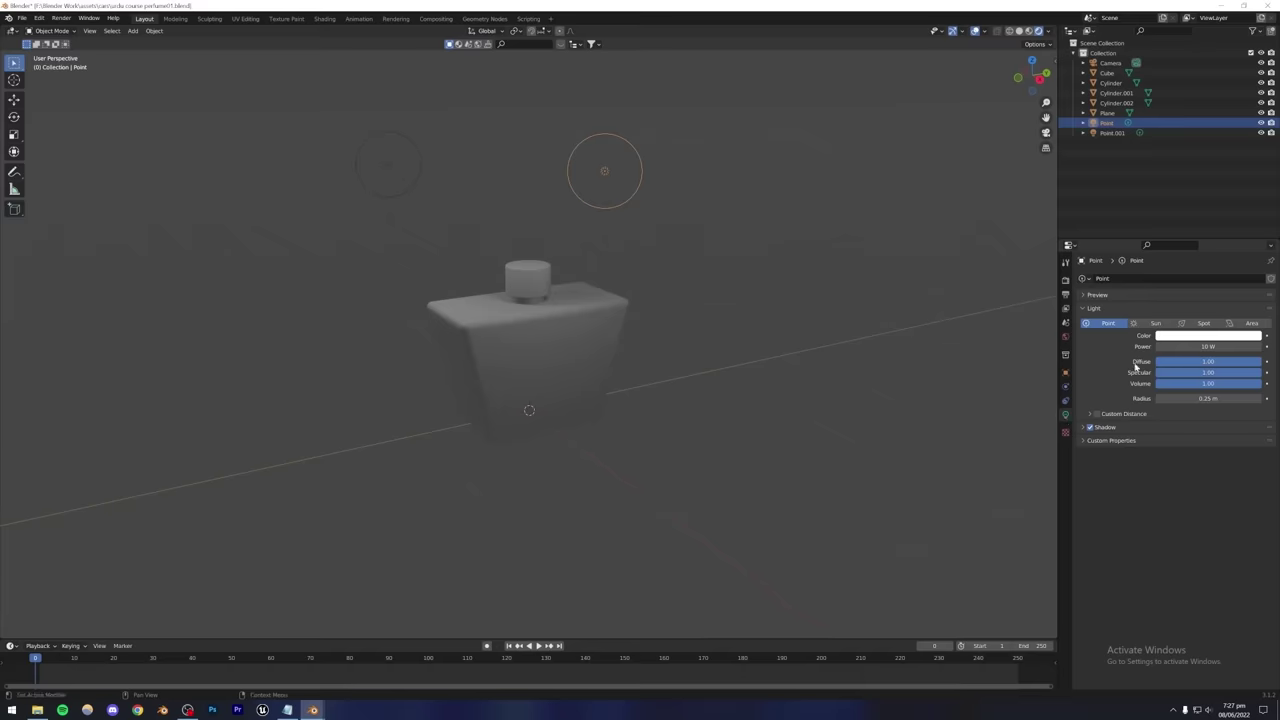
pyautogui.click(1193, 348)
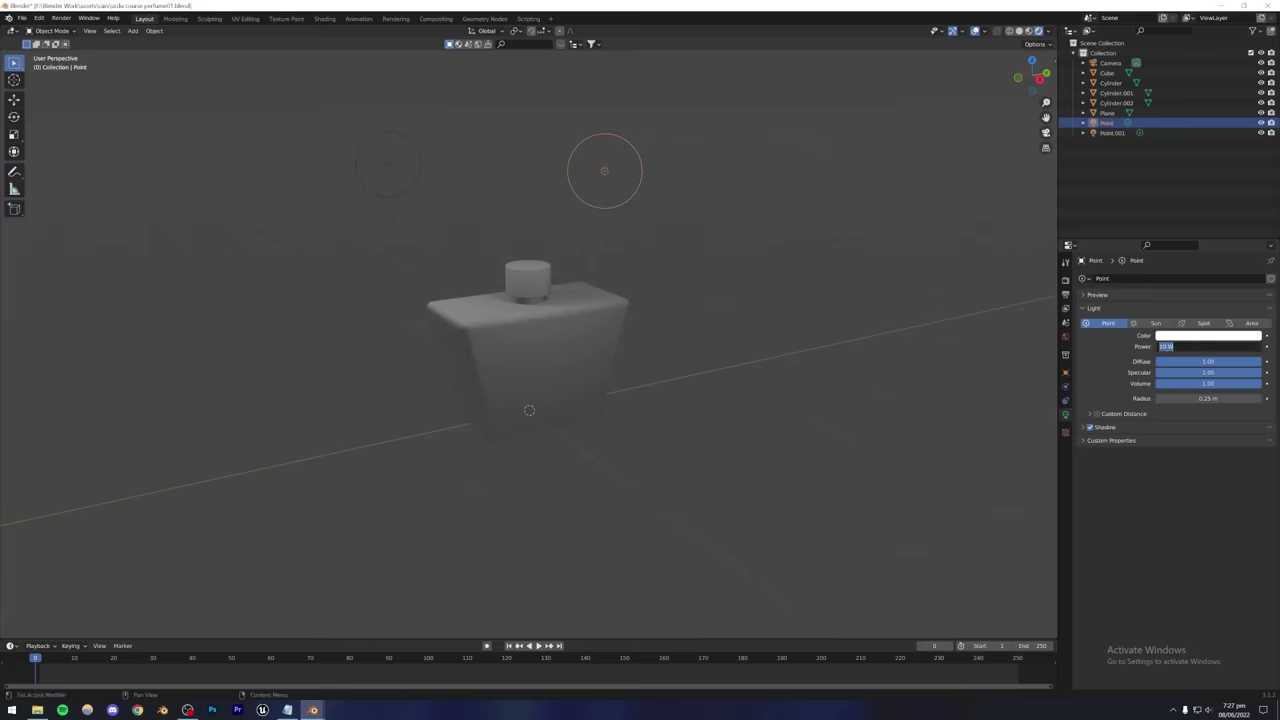
pyautogui.write('100')
pyautogui.press('Return')
pyautogui.moveTo(574, 315); pyautogui.dragTo(504, 348, button='middle')
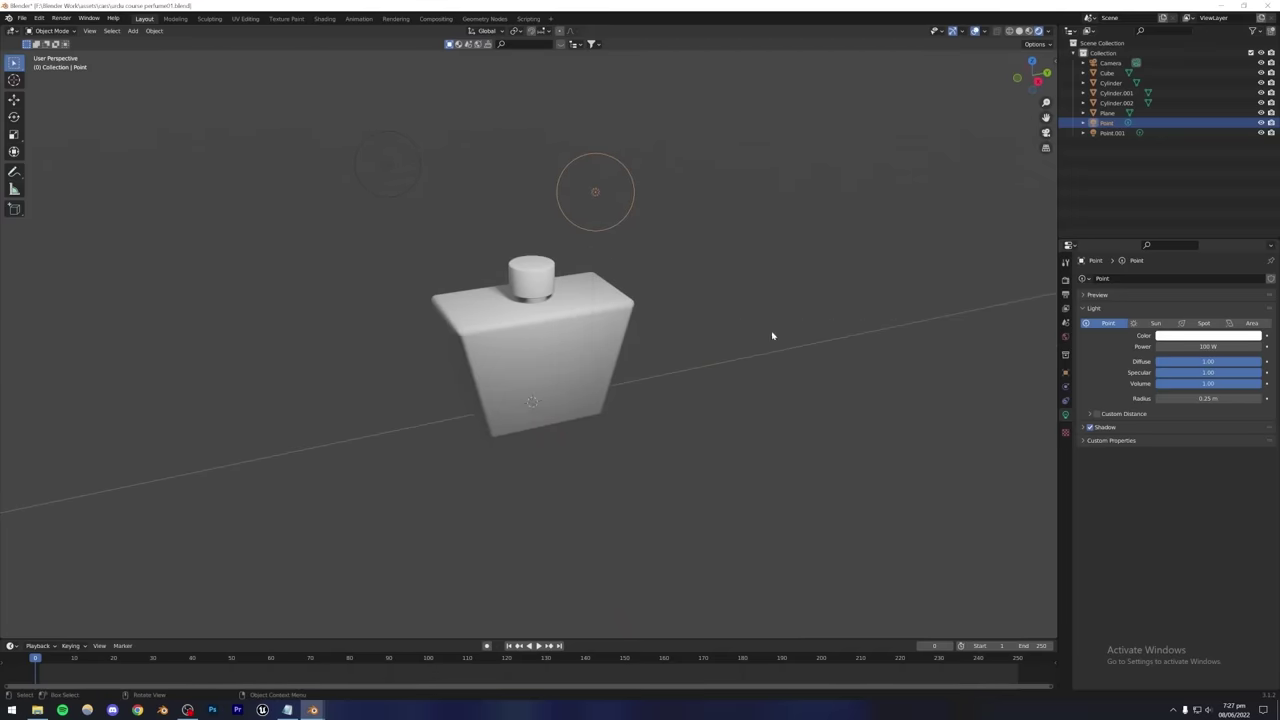
pyautogui.click(1170, 338)
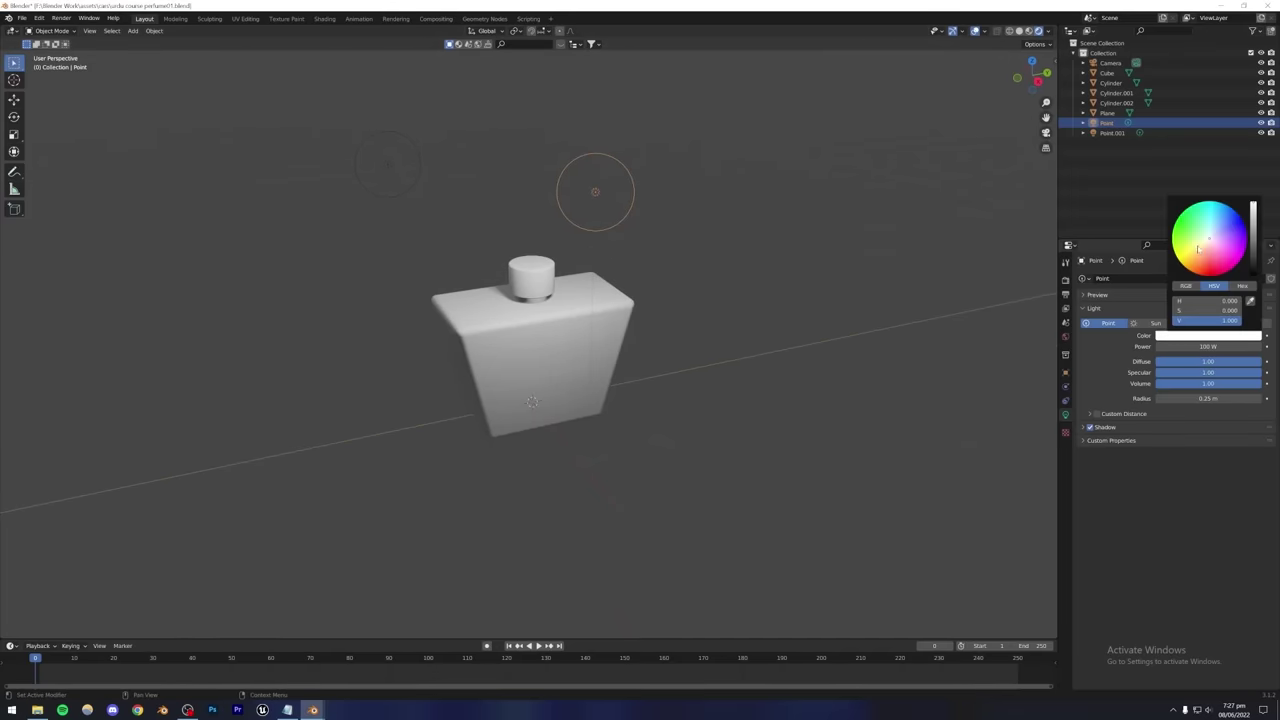
pyautogui.moveTo(1199, 300); pyautogui.dragTo(1250, 300)
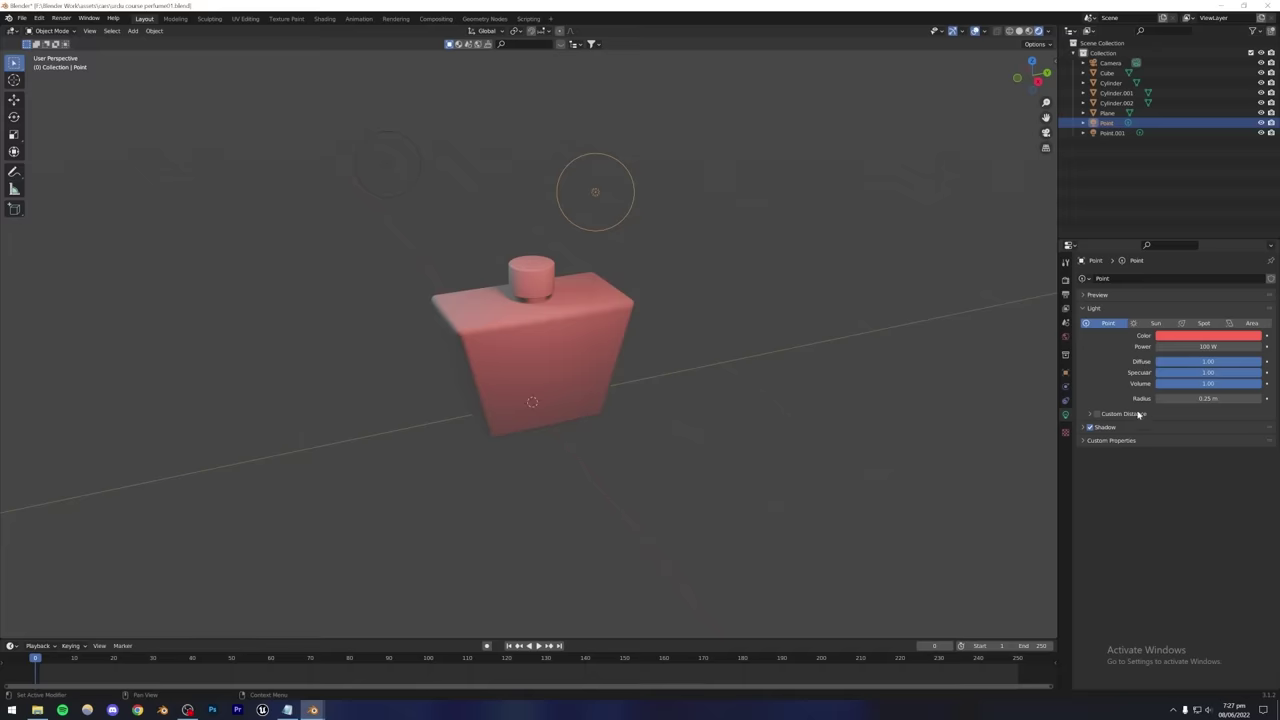
# Lower the light's power to 50 W and set its colour to white with 0 saturation.
pyautogui.click(1170, 347)
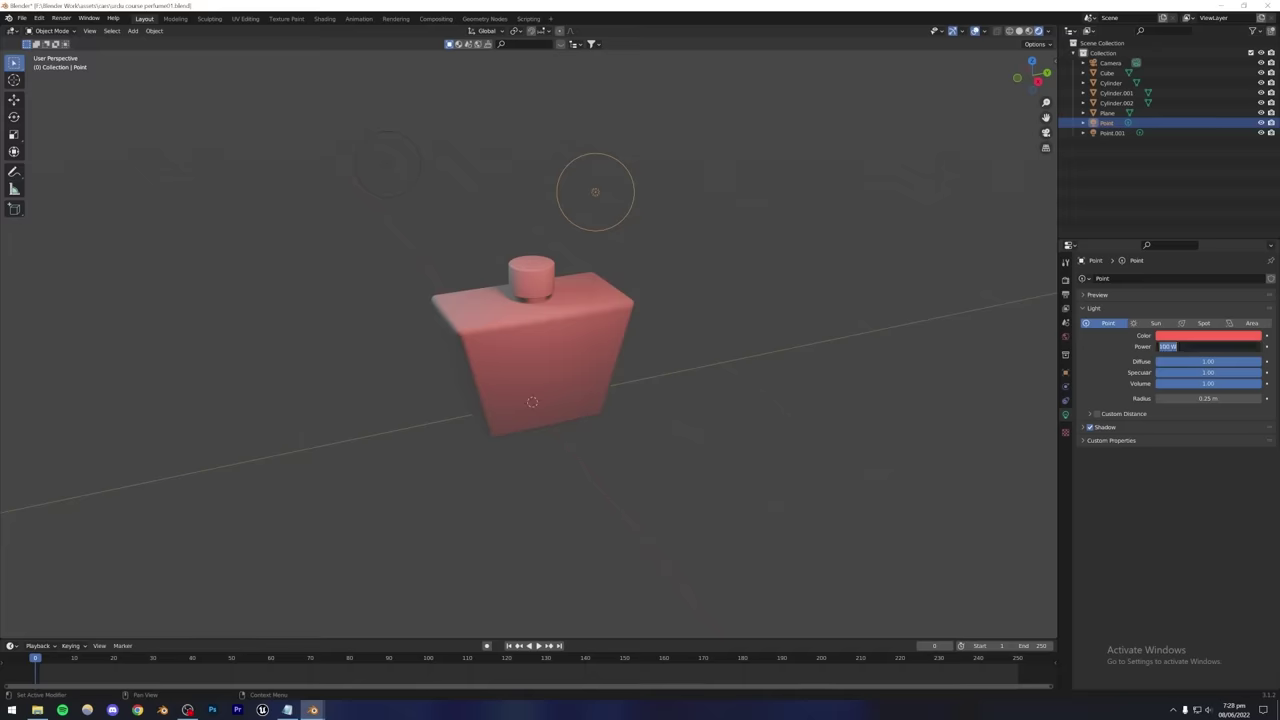
pyautogui.write('50')
pyautogui.press('Return')
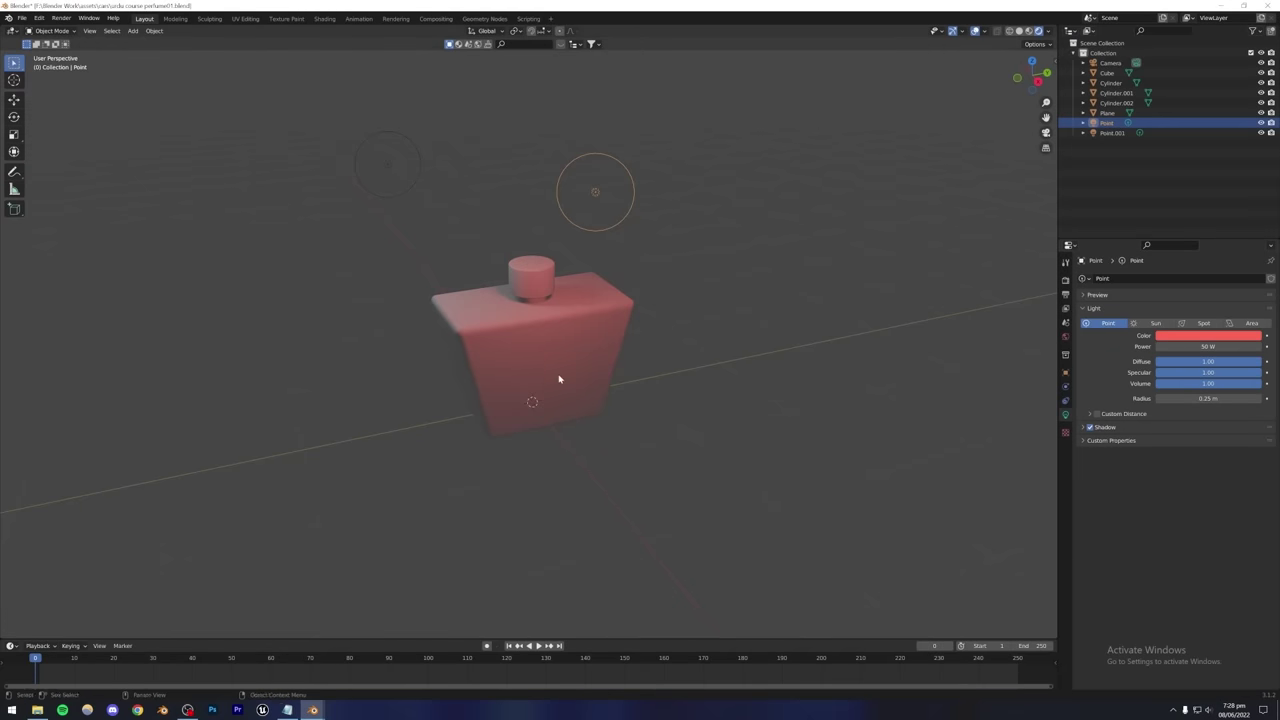
pyautogui.moveTo(560, 377); pyautogui.dragTo(528, 388, button='middle')
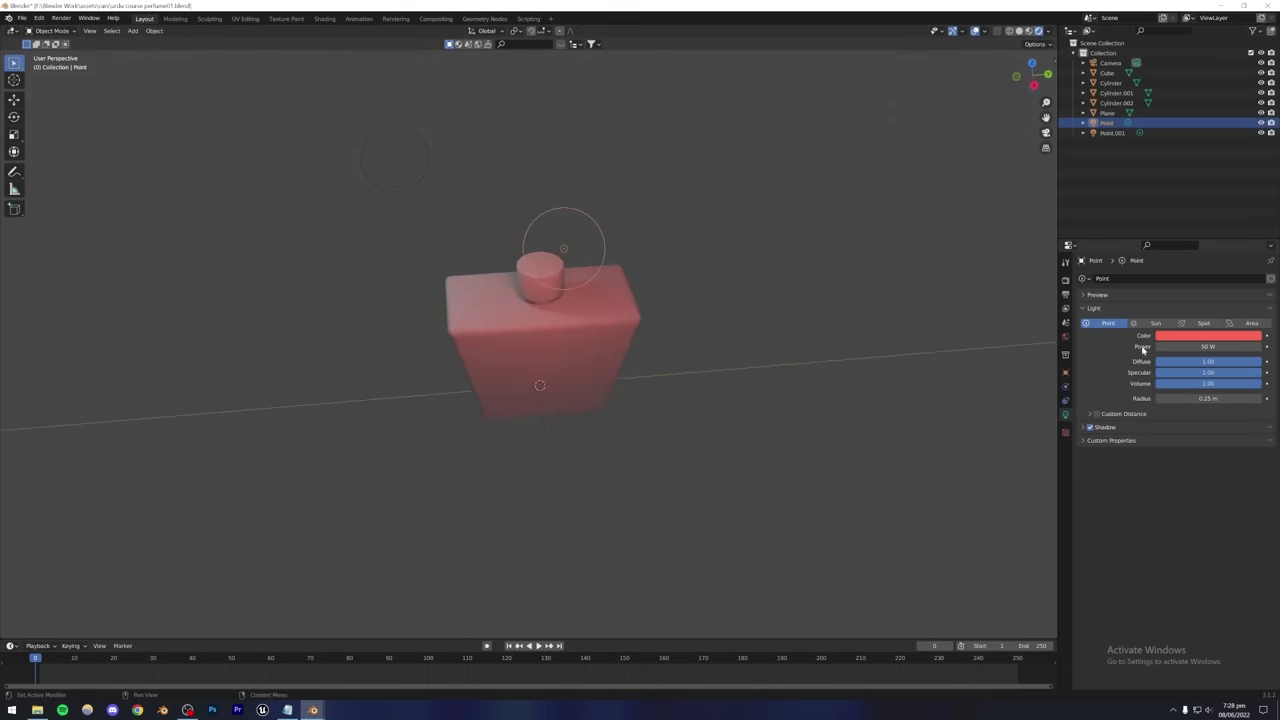
pyautogui.click(1179, 339)
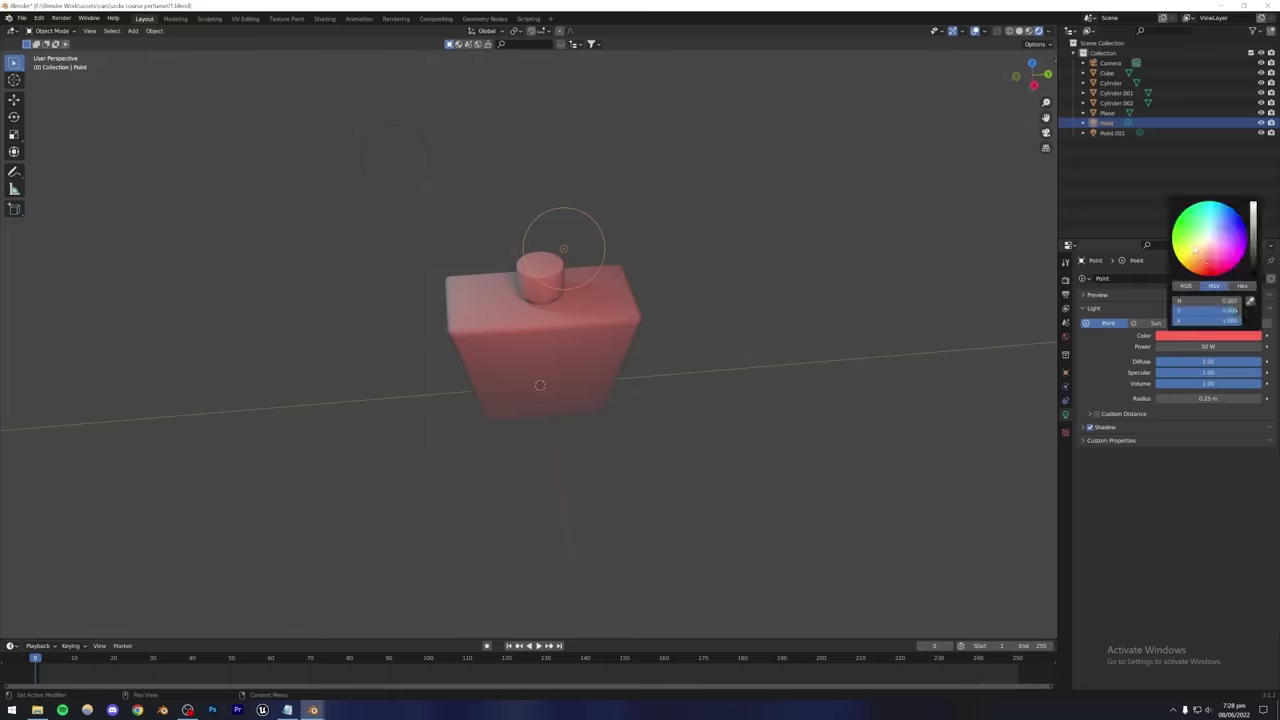
pyautogui.moveTo(1208, 248); pyautogui.dragTo(1201, 243)
pyautogui.moveTo(1208, 310); pyautogui.dragTo(1185, 313)
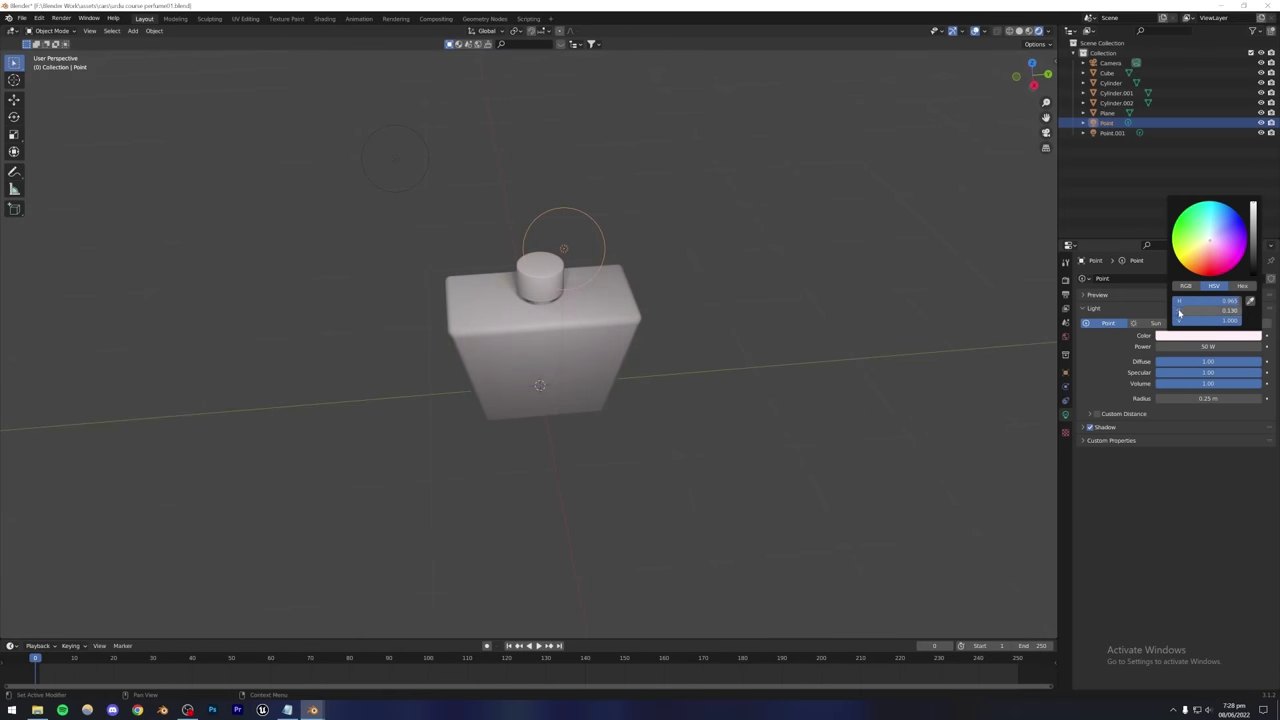
pyautogui.press('BackSpace')
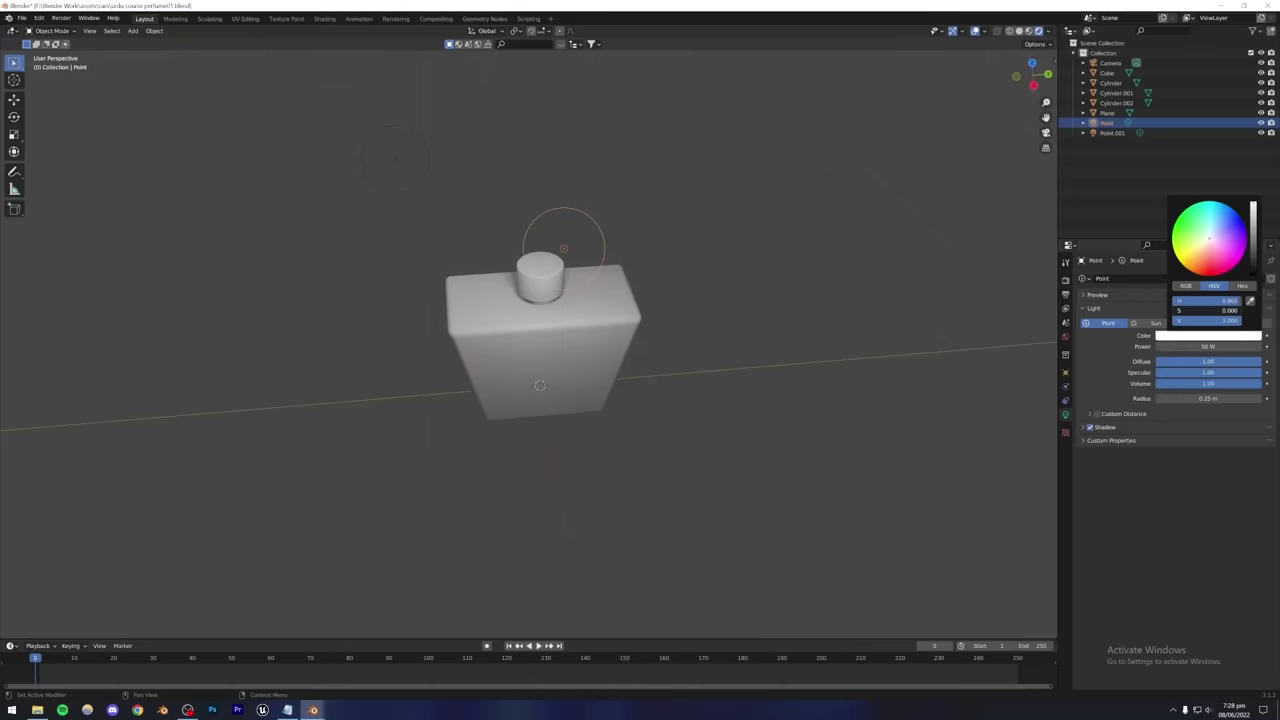
pyautogui.press('BackSpace')
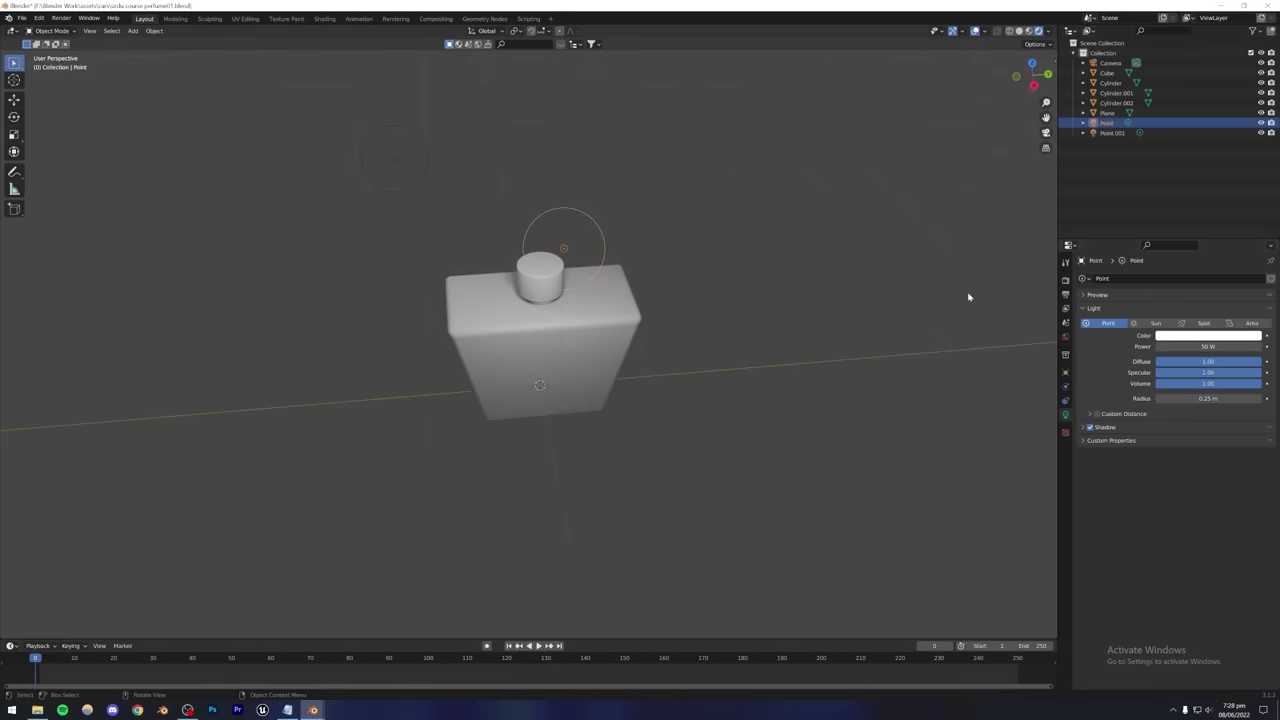
pyautogui.moveTo(649, 308)
pyautogui.mouseDown(button='middle')
pyautogui.moveTo(706, 266)
pyautogui.moveTo(629, 314)
pyautogui.moveTo(634, 324)
pyautogui.mouseUp(button='middle')
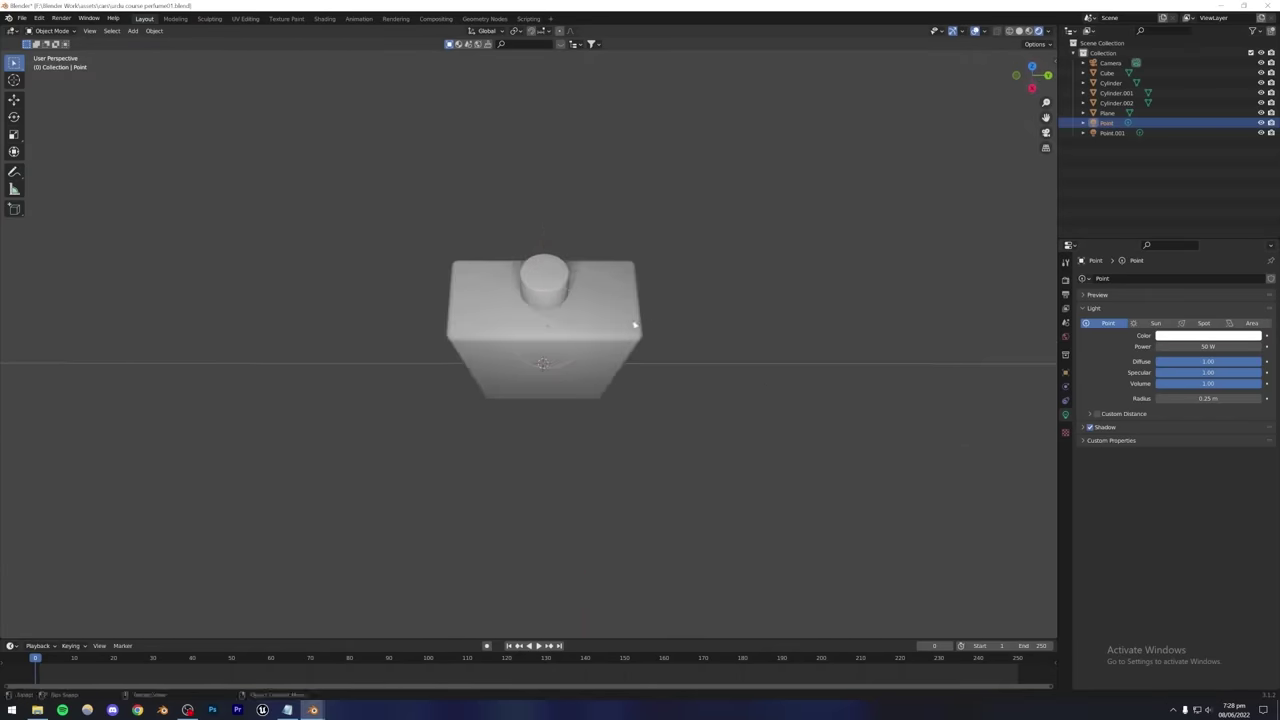
# Move the Point light to the right of the bottle.
pyautogui.press('g')
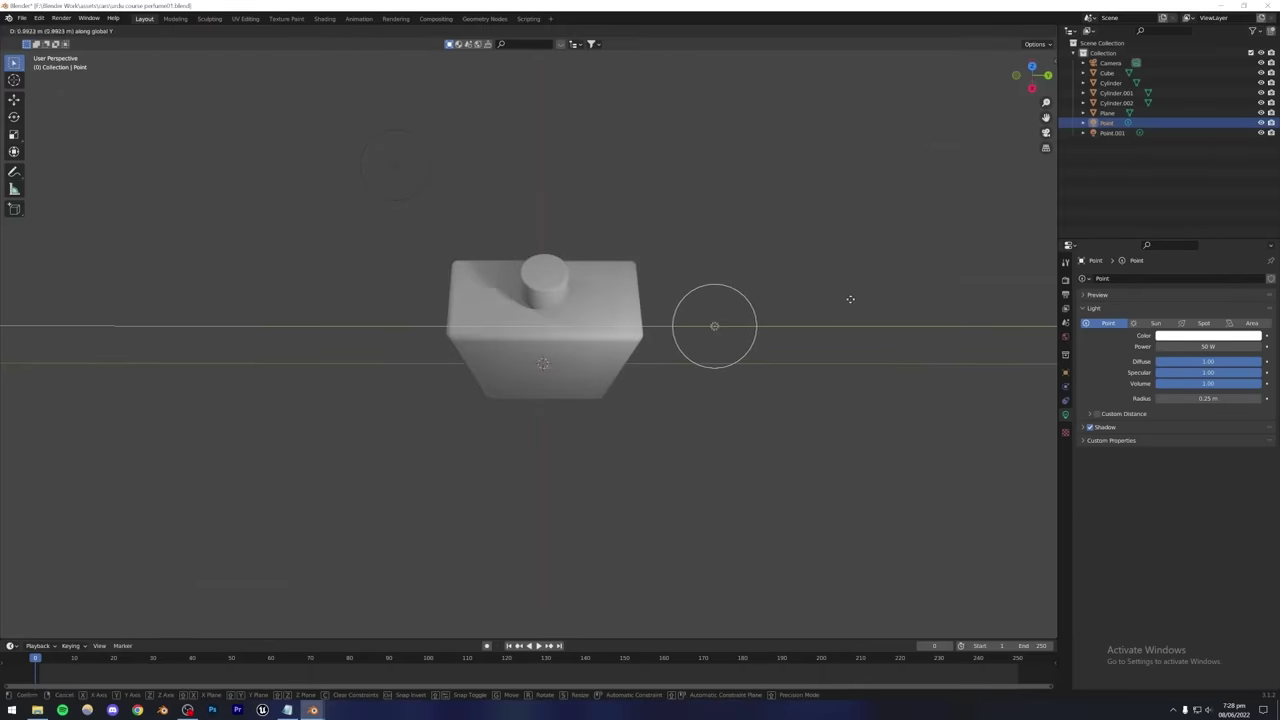
pyautogui.click(803, 270)
pyautogui.click(803, 270)
pyautogui.moveTo(803, 270); pyautogui.dragTo(575, 268, button='middle')
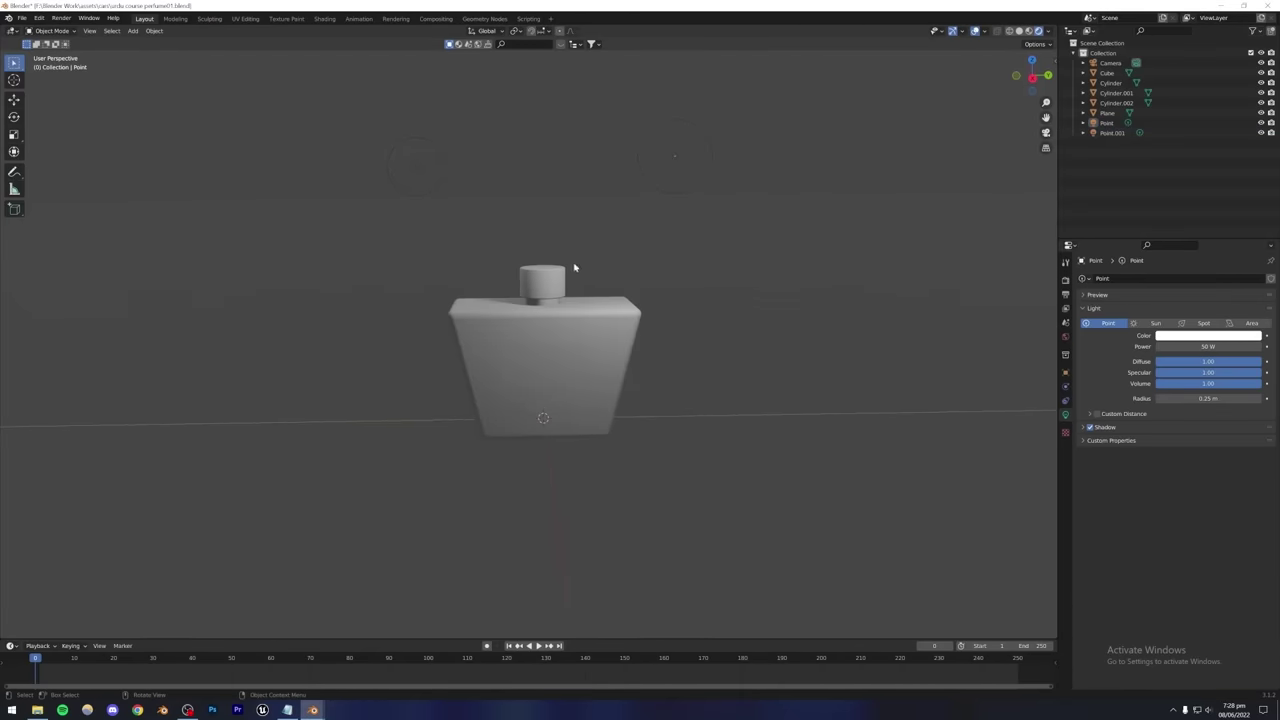
pyautogui.moveTo(580, 318); pyautogui.dragTo(593, 361, button='middle')
pyautogui.scroll(-2, 593, 361)
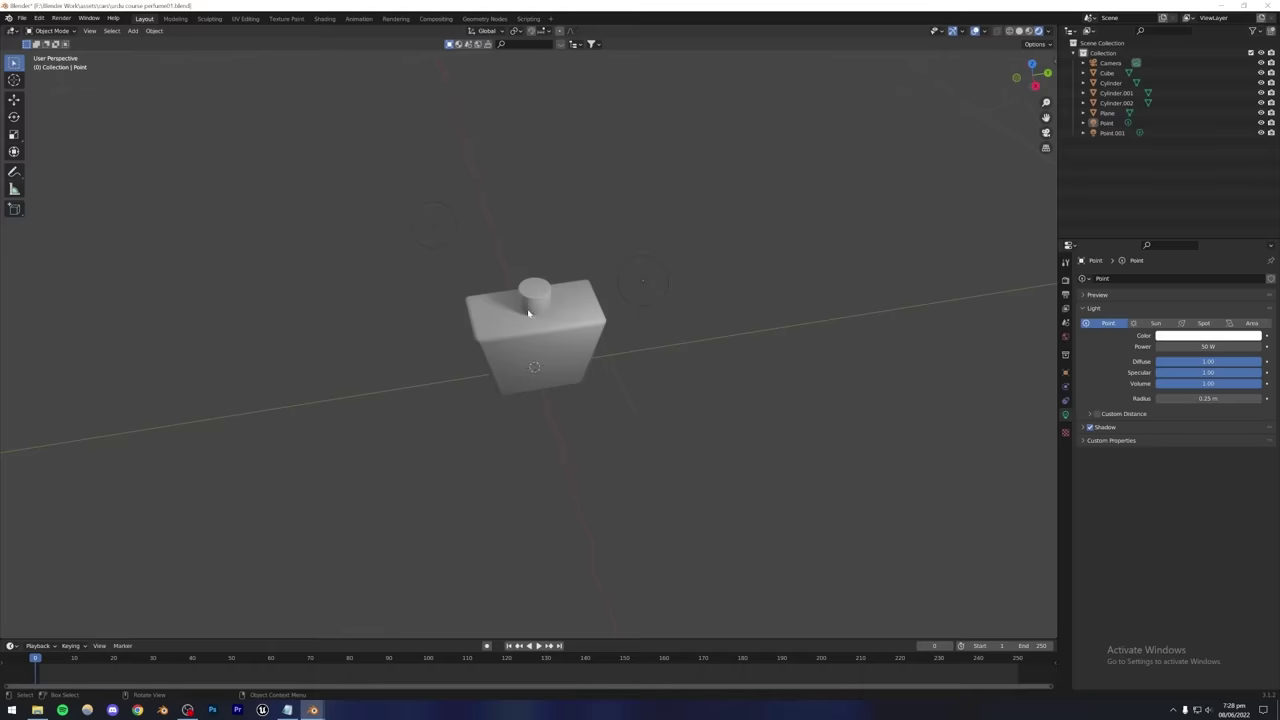
# Save urdu course perfume01.blend and delete the duplicate Point.001 light.
pyautogui.hotkey('ctrl', 's')
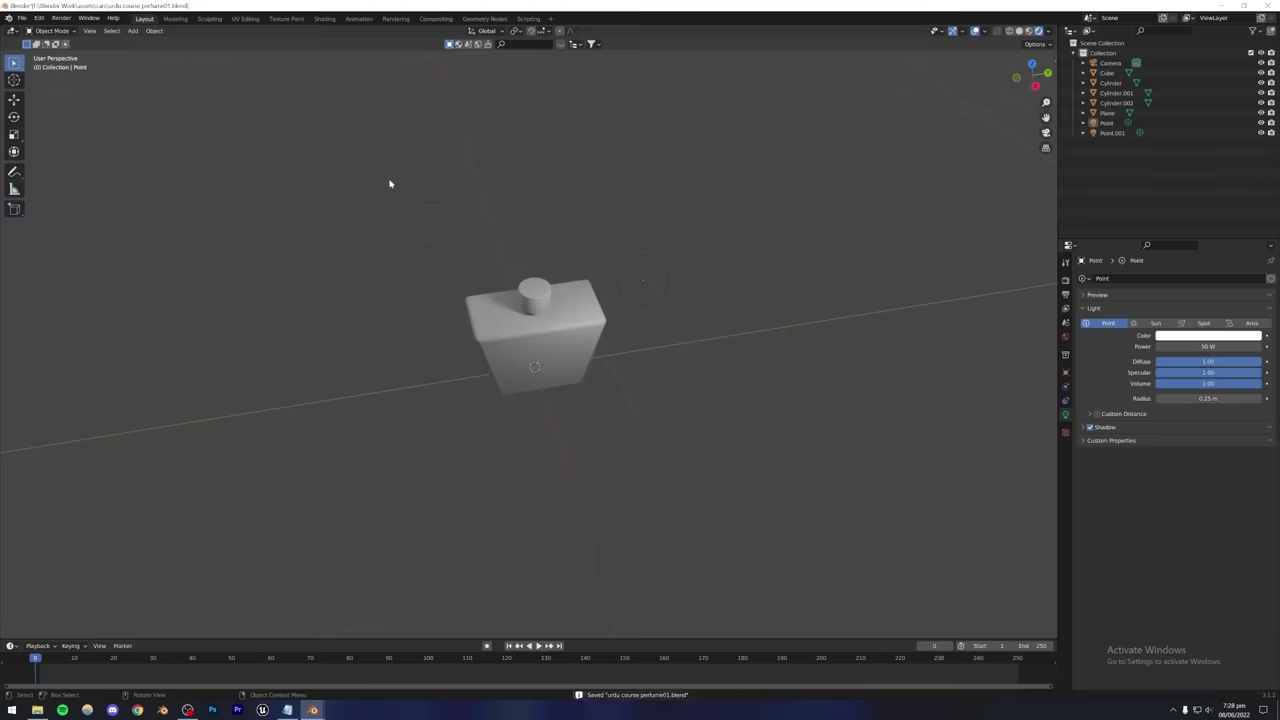
pyautogui.click(433, 226)
pyautogui.press('Delete')
# Replace the remaining Point light with a new Area light.
pyautogui.click(642, 280)
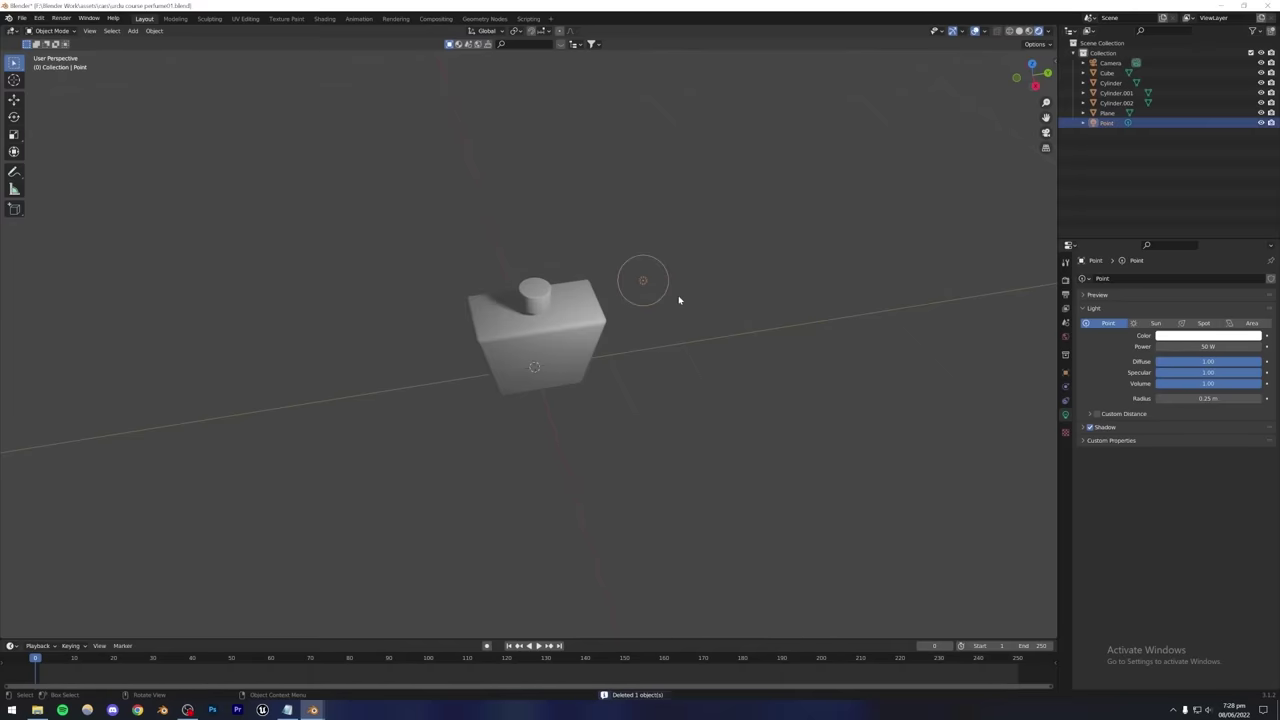
pyautogui.press('Delete')
pyautogui.click(133, 30)
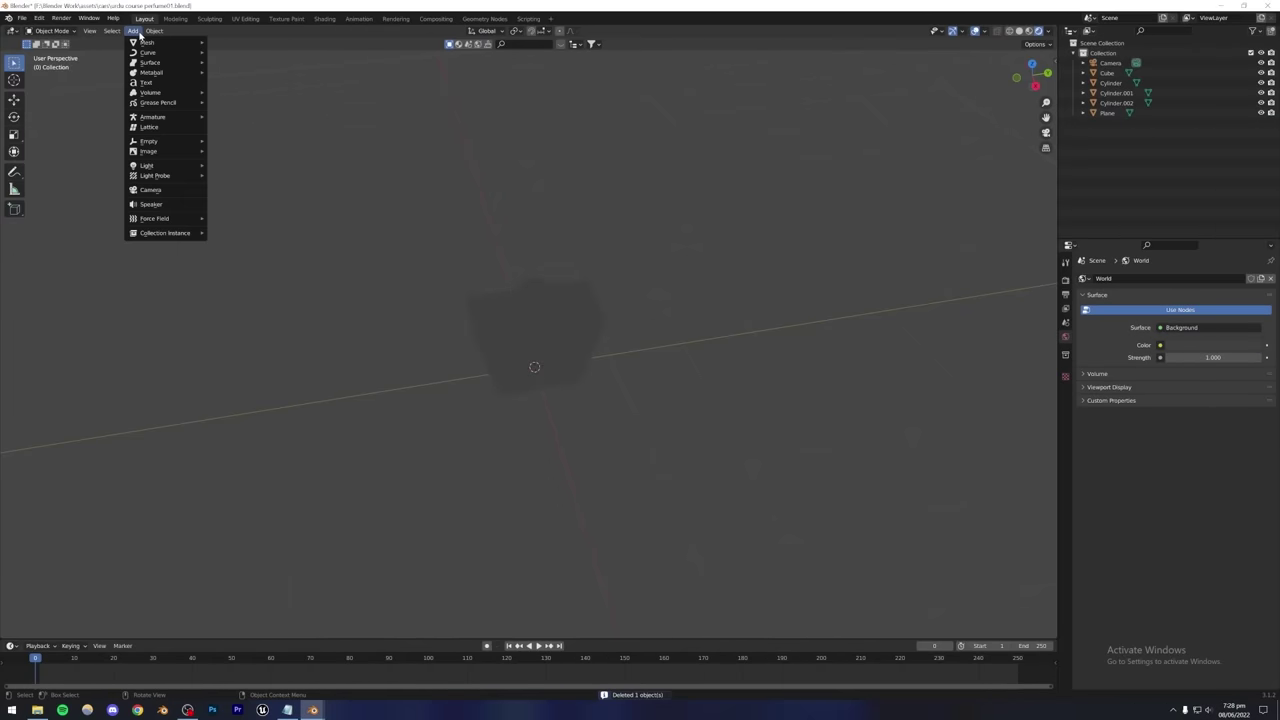
pyautogui.moveTo(157, 143)
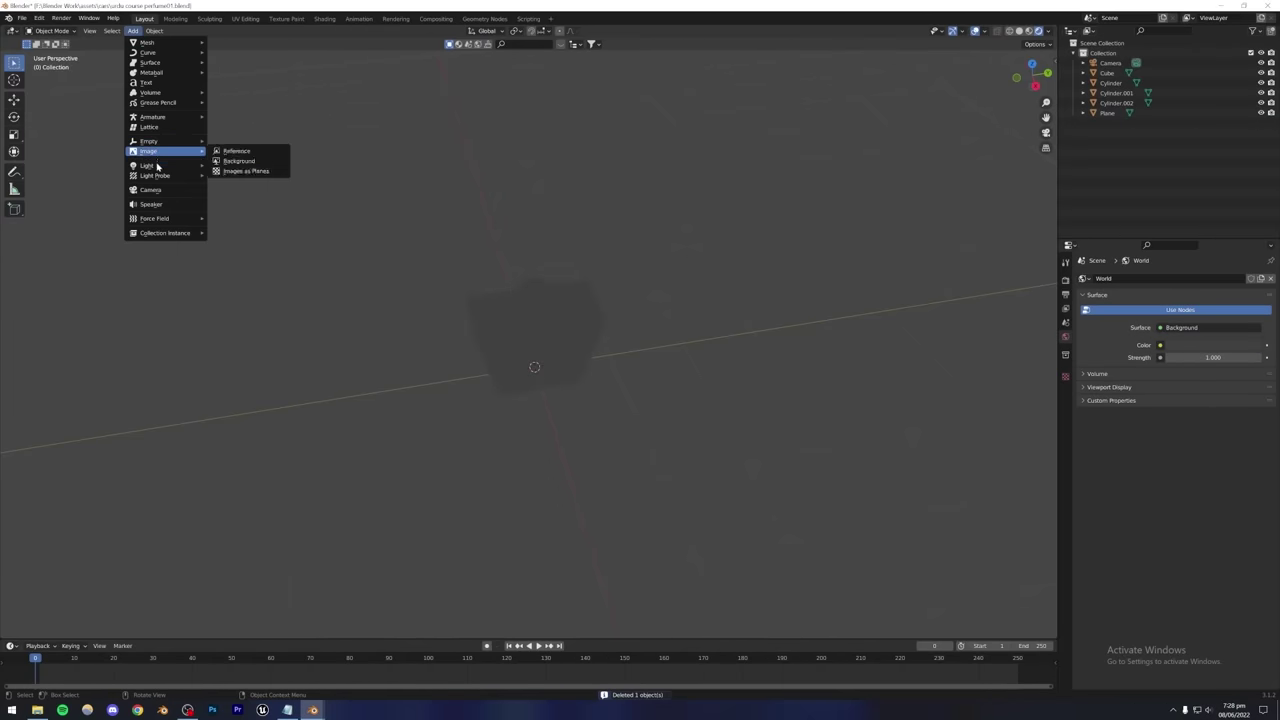
pyautogui.moveTo(150, 165)
pyautogui.press('Escape')
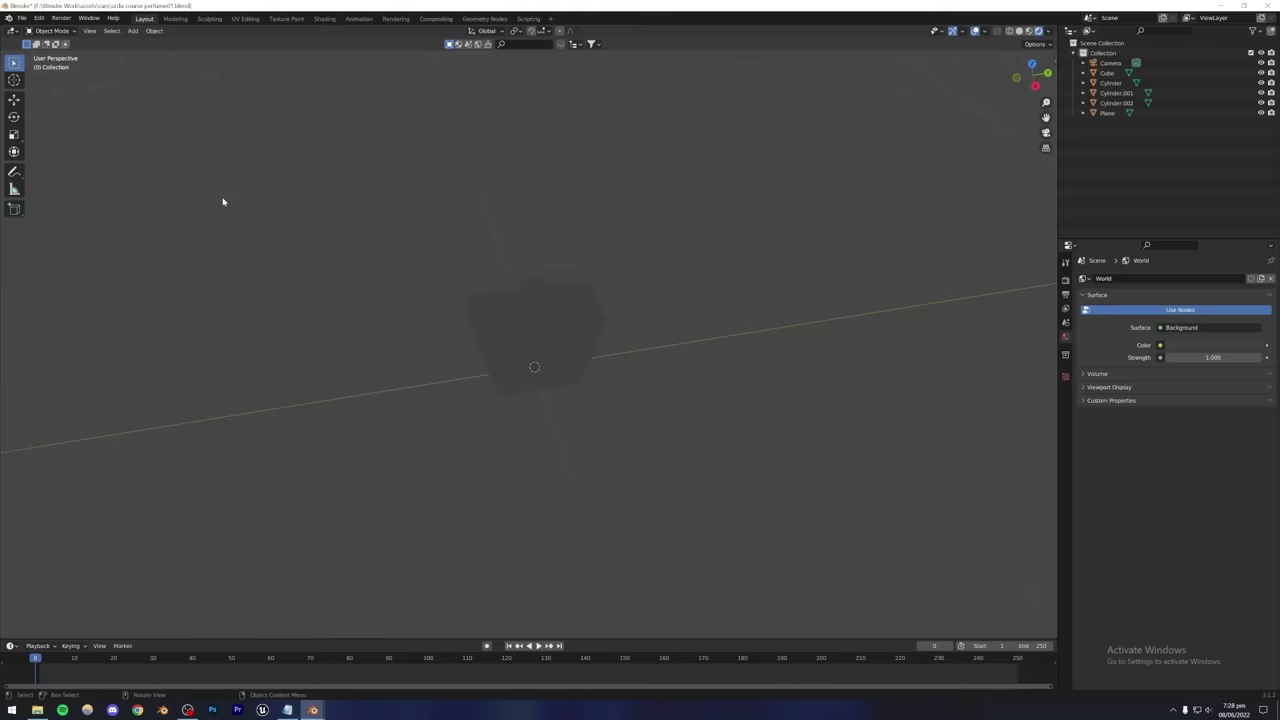
pyautogui.click(133, 30)
pyautogui.moveTo(150, 167)
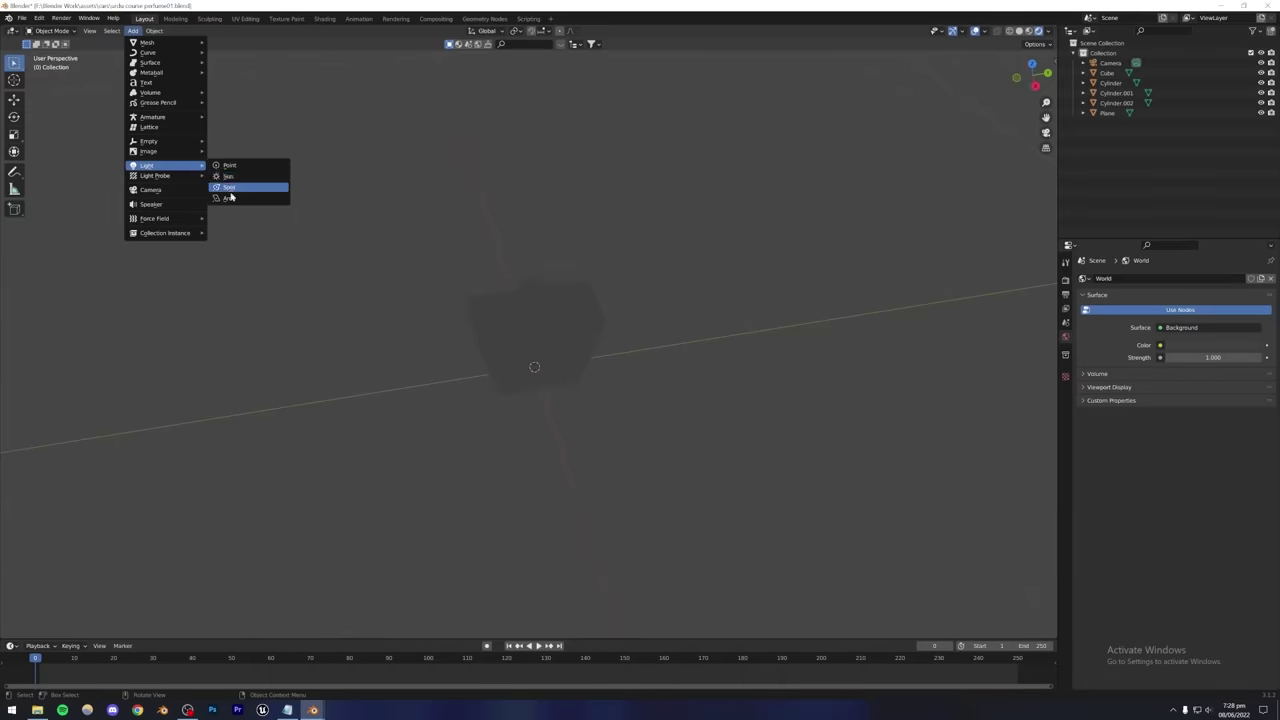
pyautogui.click(229, 199)
# Raise the area light along Z above the bottle and scale it into a broad panel.
pyautogui.press('g')
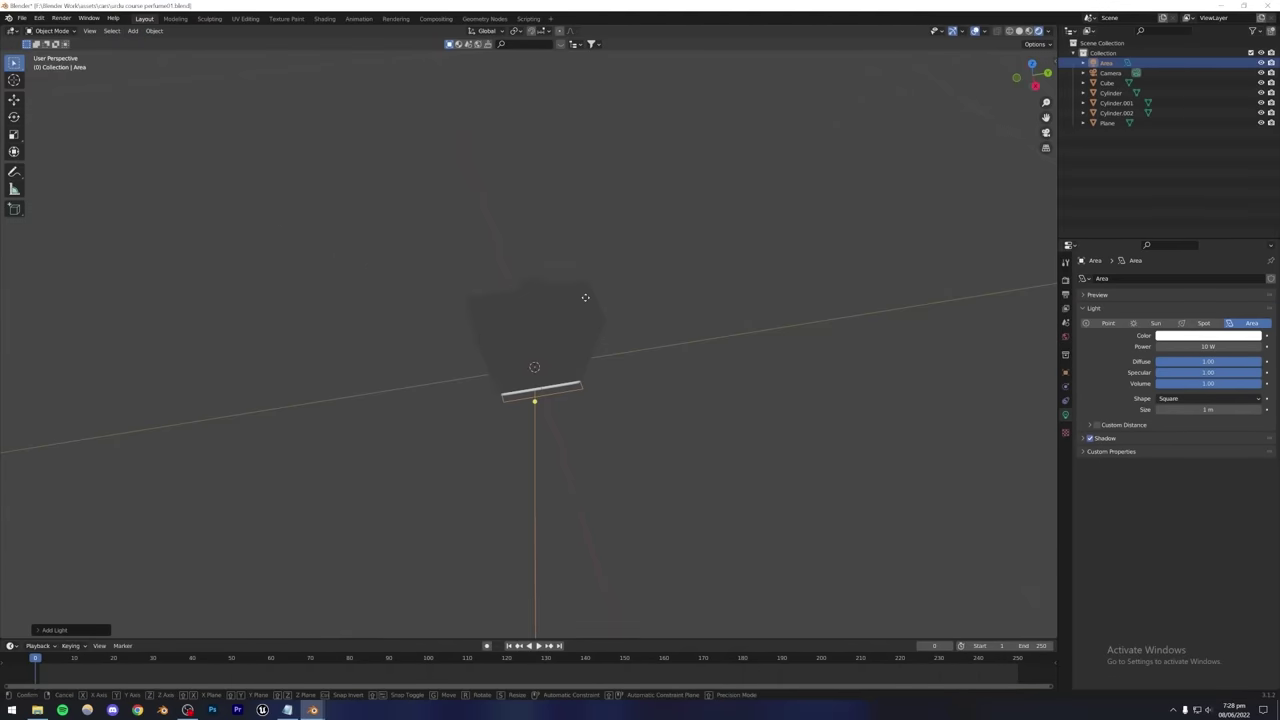
pyautogui.press('x')
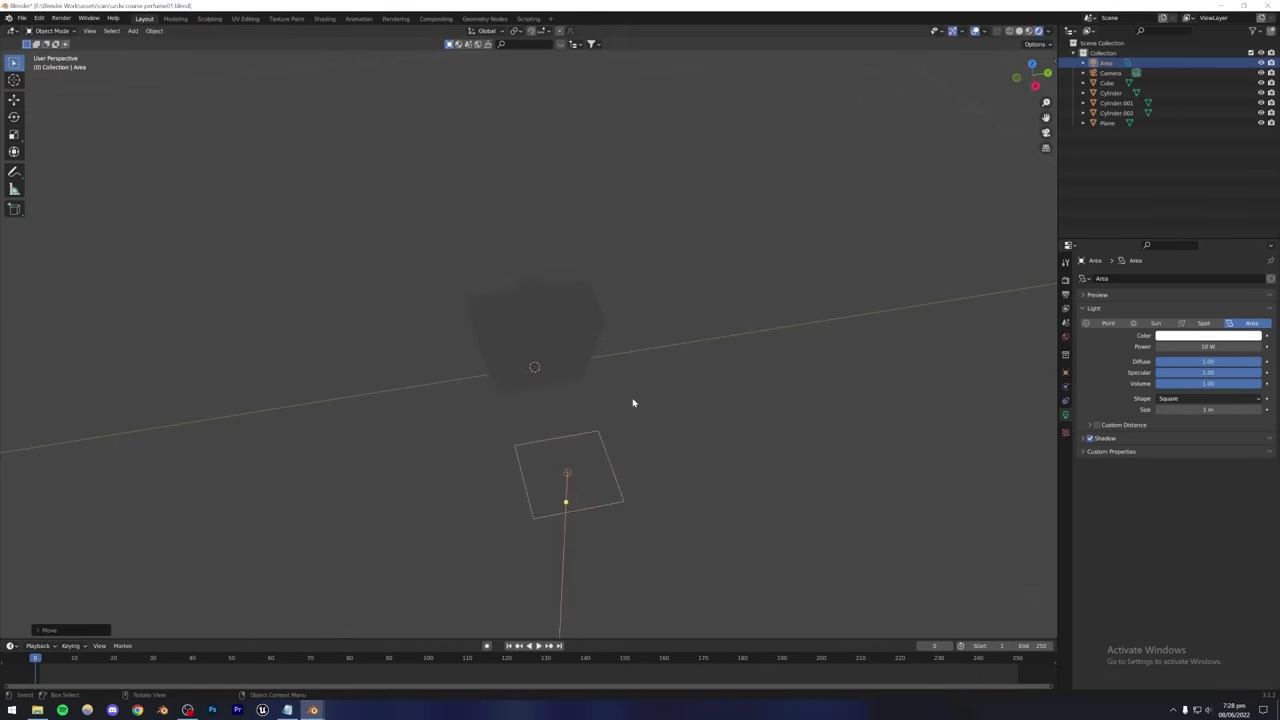
pyautogui.press('z')
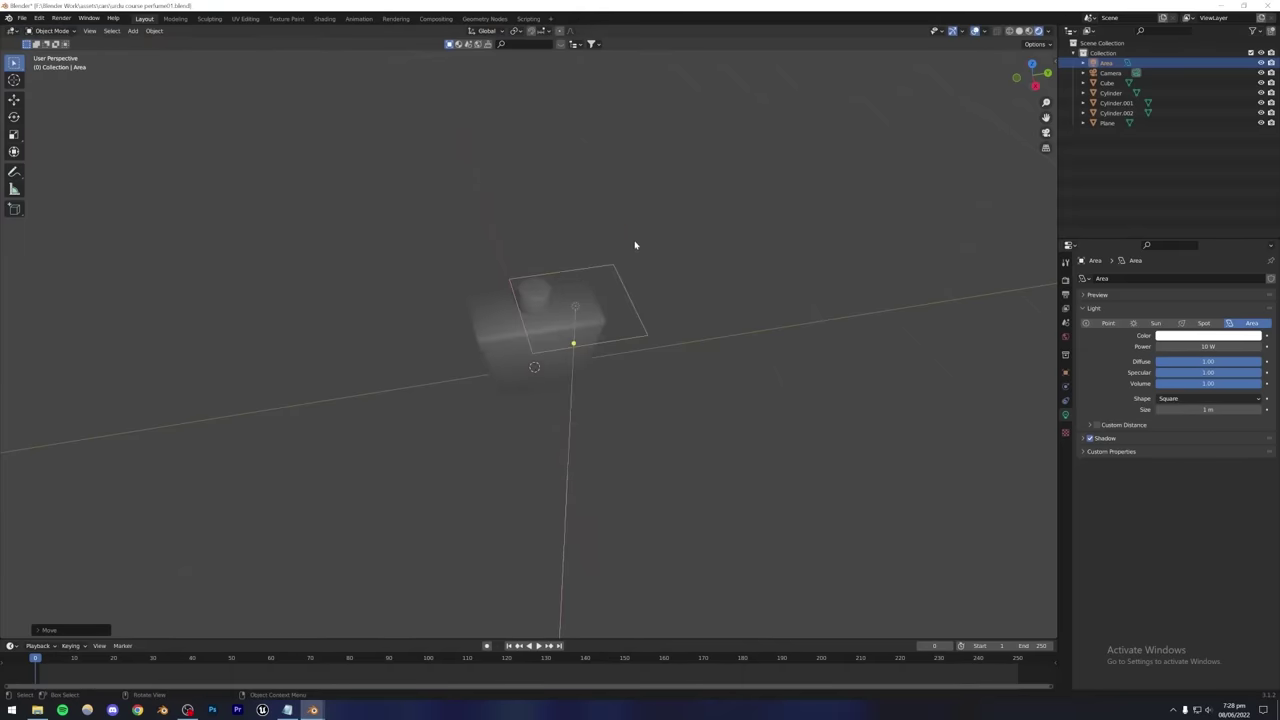
pyautogui.click(617, 336)
pyautogui.hotkey('ctrl', 'z')
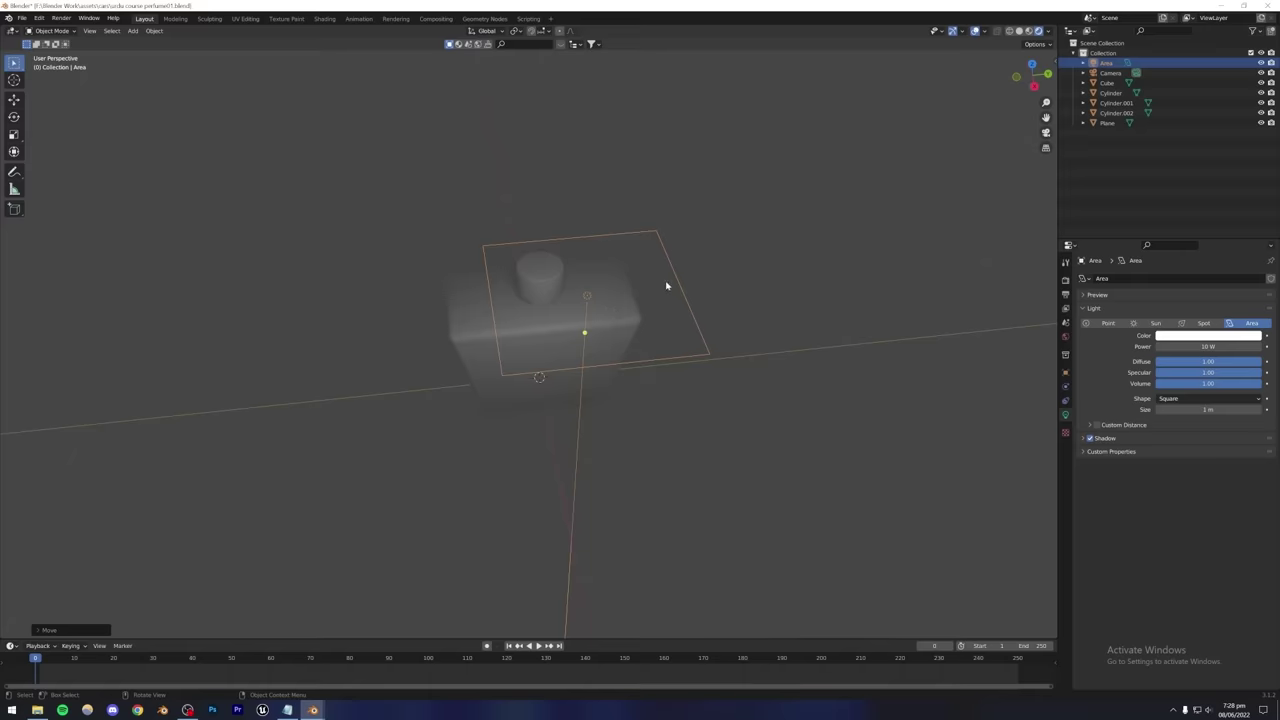
pyautogui.moveTo(667, 296); pyautogui.dragTo(700, 257, button='middle')
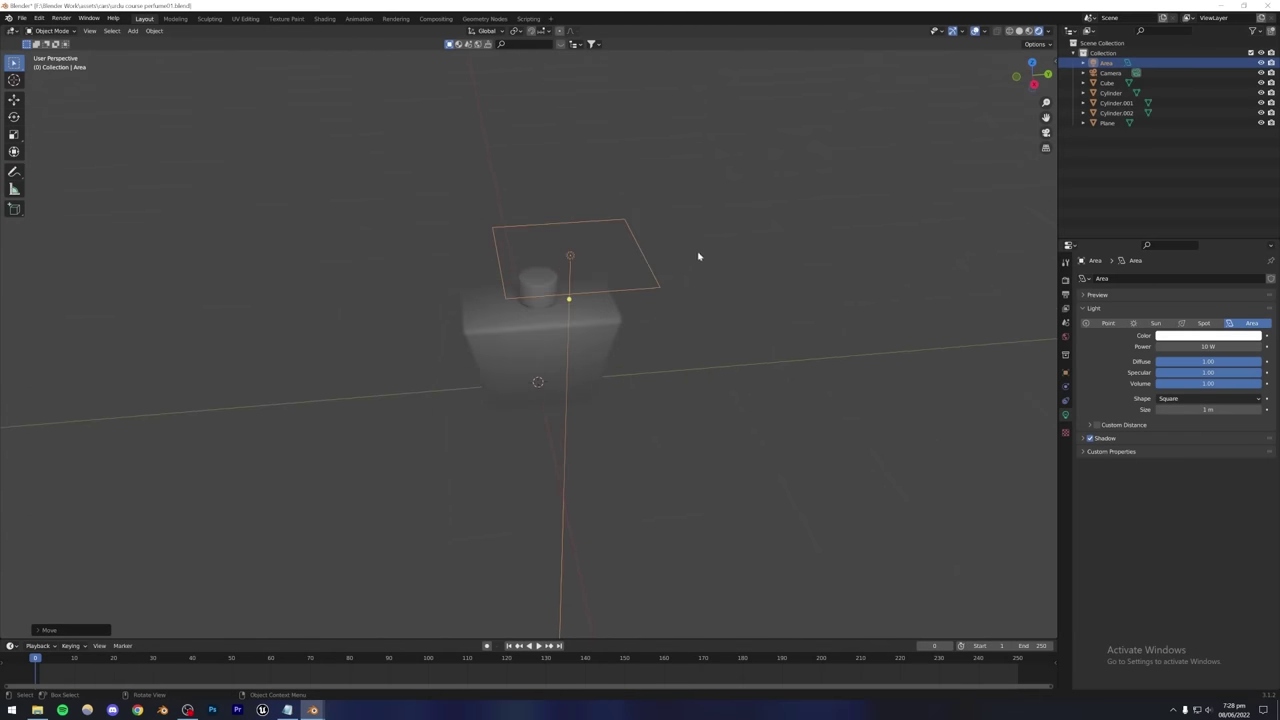
pyautogui.press('s')
pyautogui.click(854, 251)
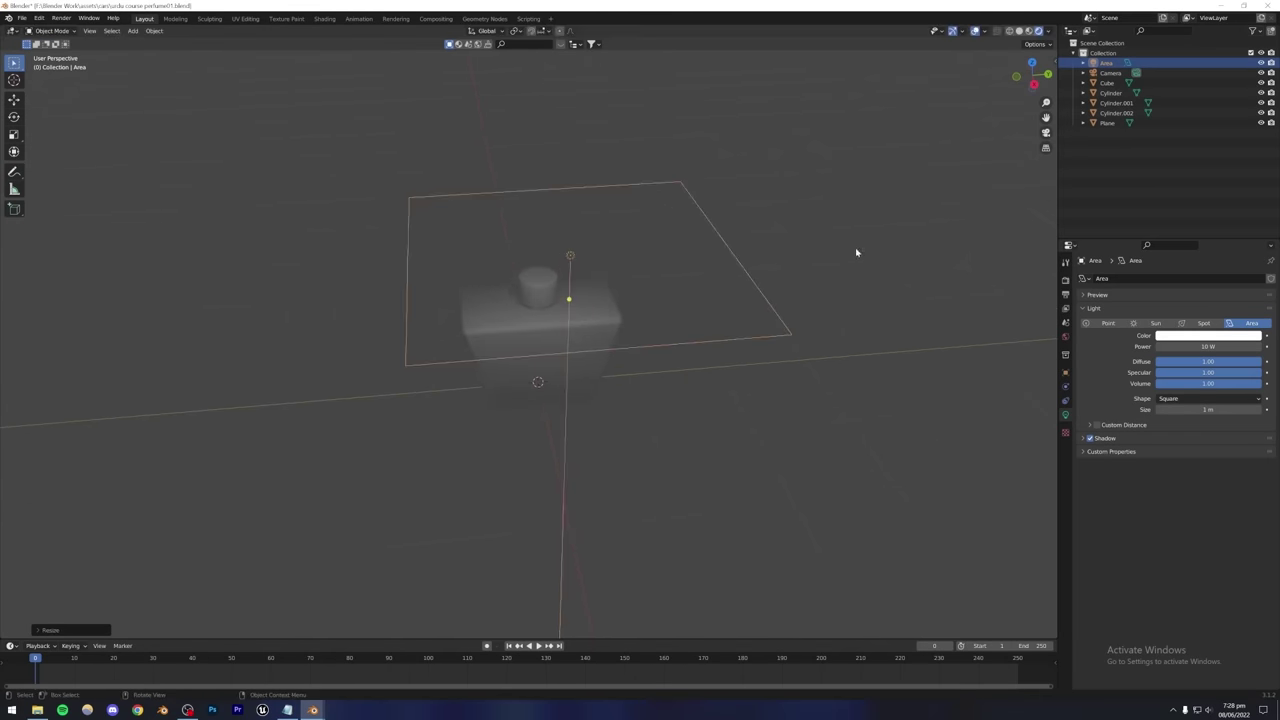
pyautogui.moveTo(854, 251); pyautogui.dragTo(692, 284, button='middle')
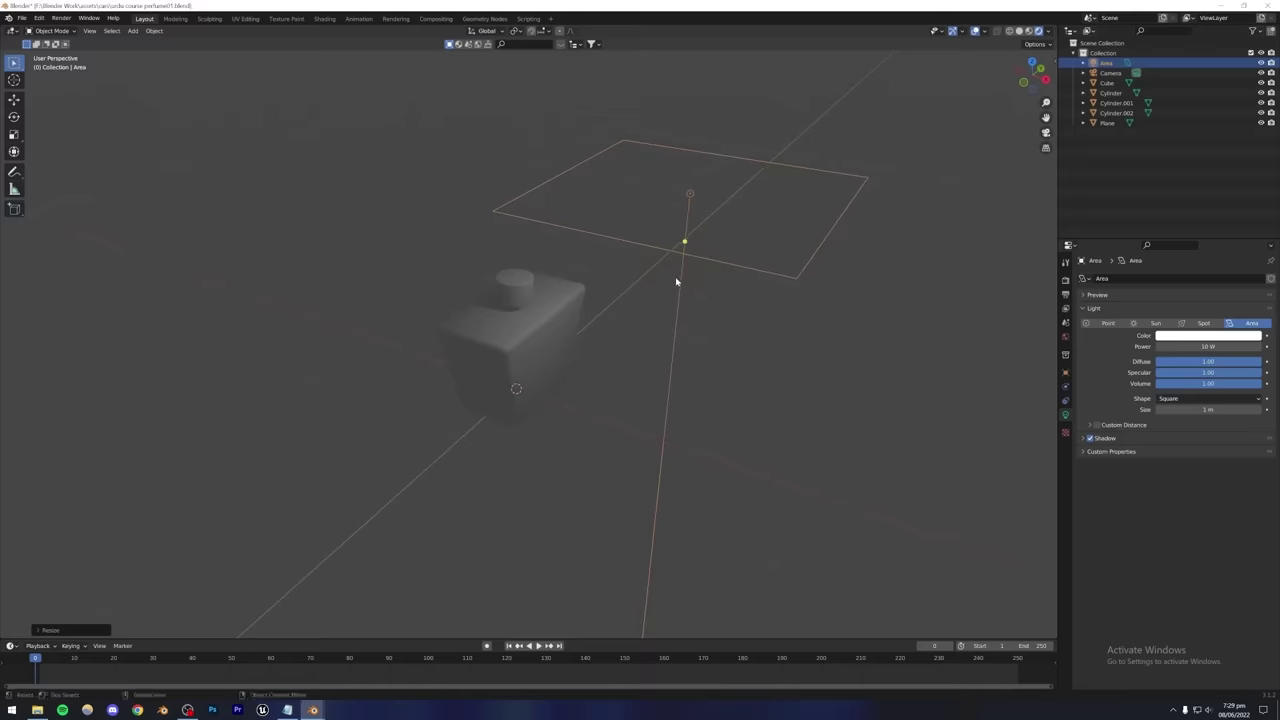
# Slide the area light along Y beside the bottle and aim it at the bottle.
pyautogui.moveTo(642, 265); pyautogui.dragTo(652, 227, button='middle')
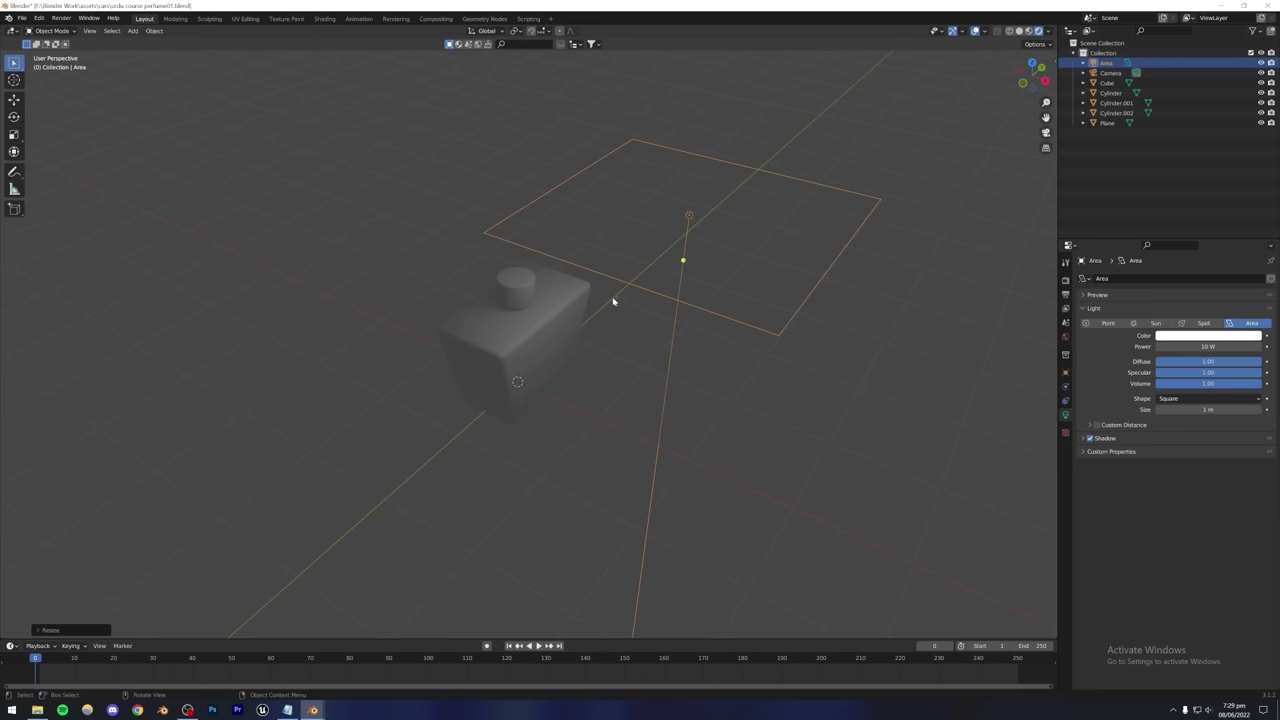
pyautogui.moveTo(683, 260); pyautogui.dragTo(520, 286)
pyautogui.moveTo(520, 286); pyautogui.dragTo(572, 309, button='middle')
pyautogui.scroll(-2, 585, 309)
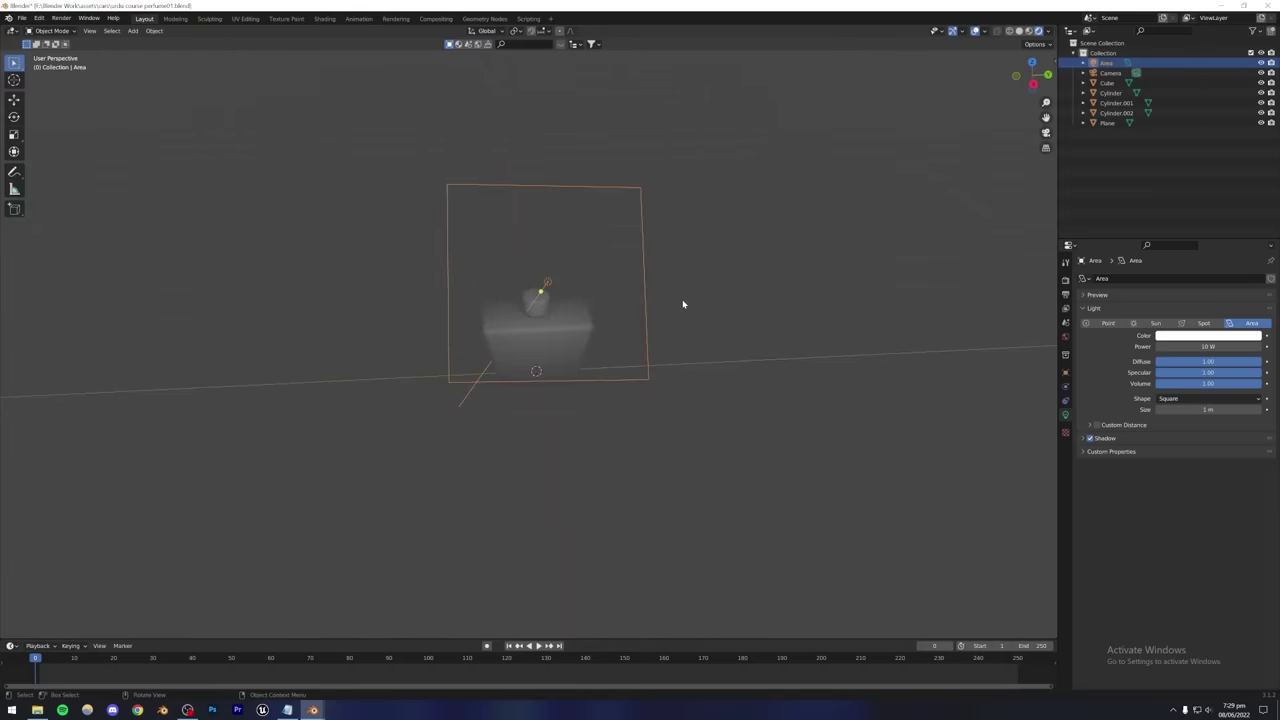
pyautogui.press('g')
pyautogui.press('y')
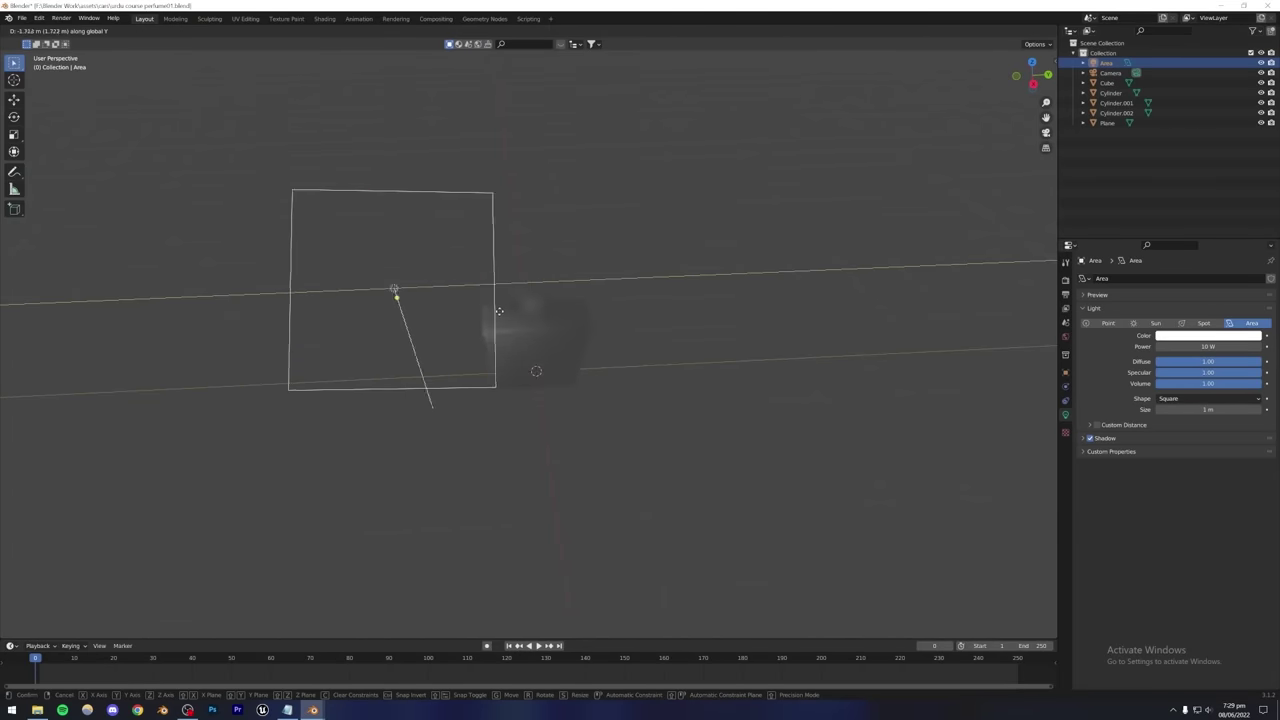
pyautogui.click(597, 373)
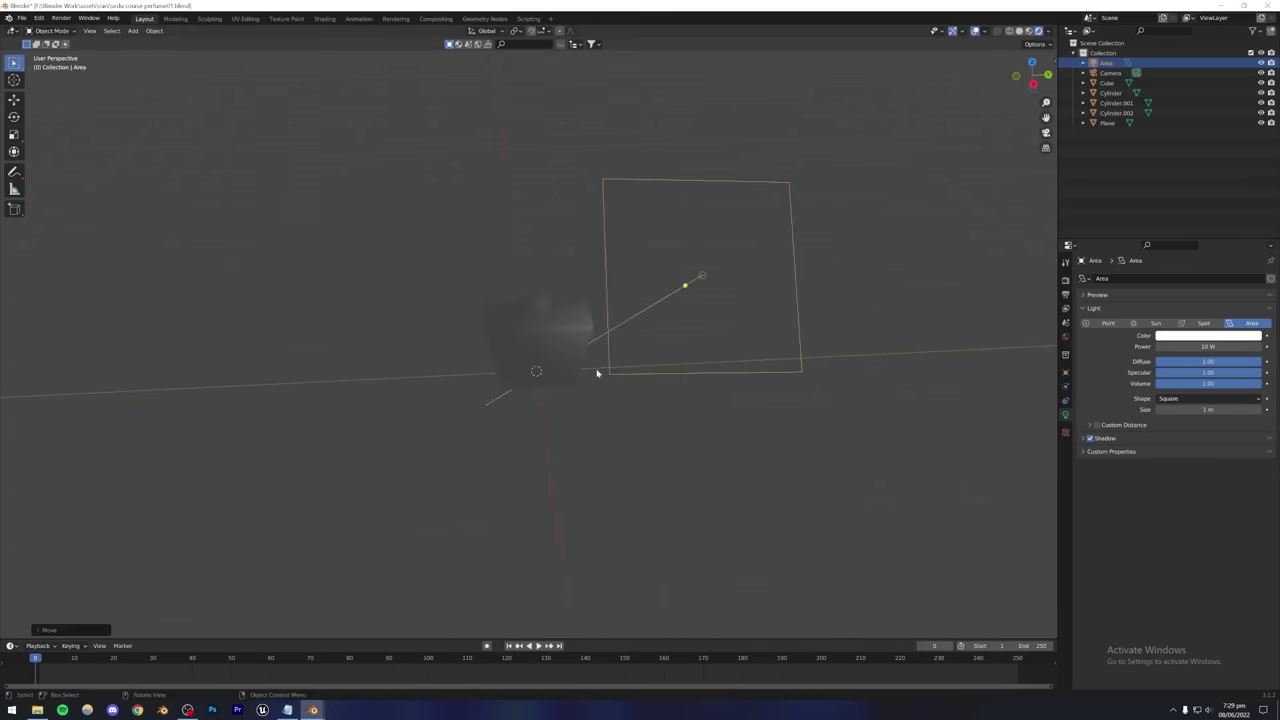
pyautogui.hotkey('shift', 't')
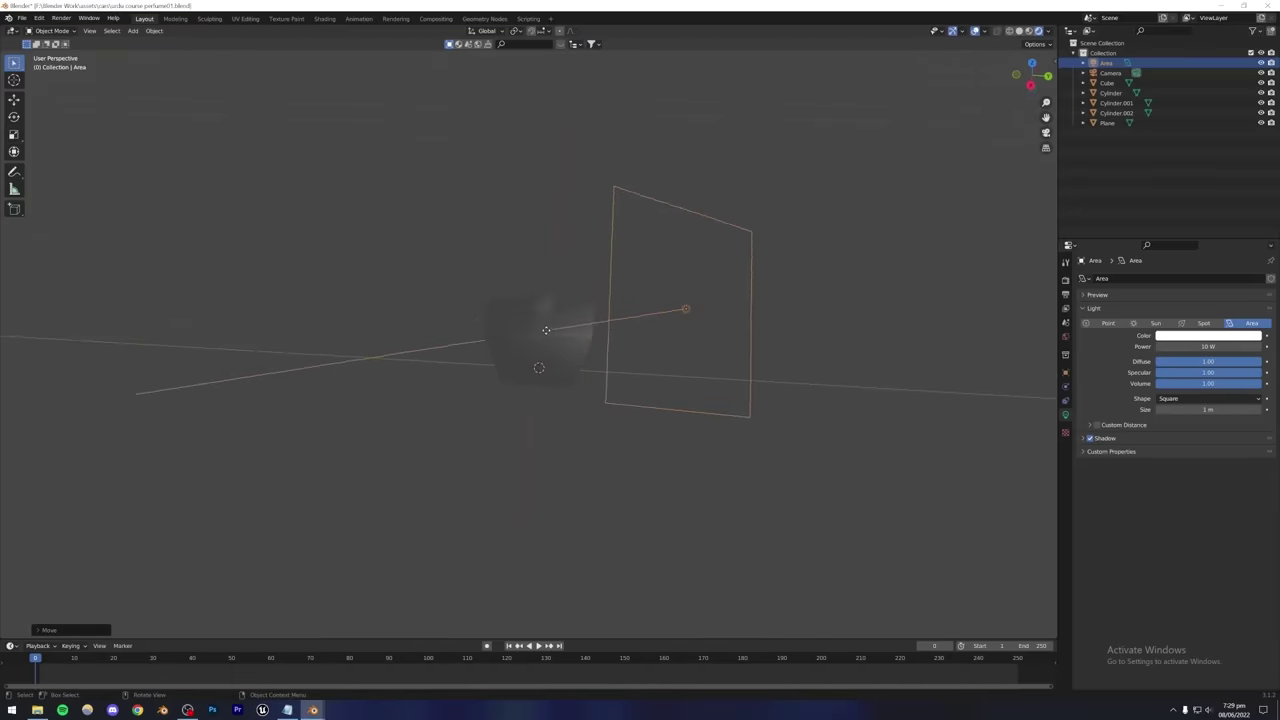
pyautogui.click(531, 333)
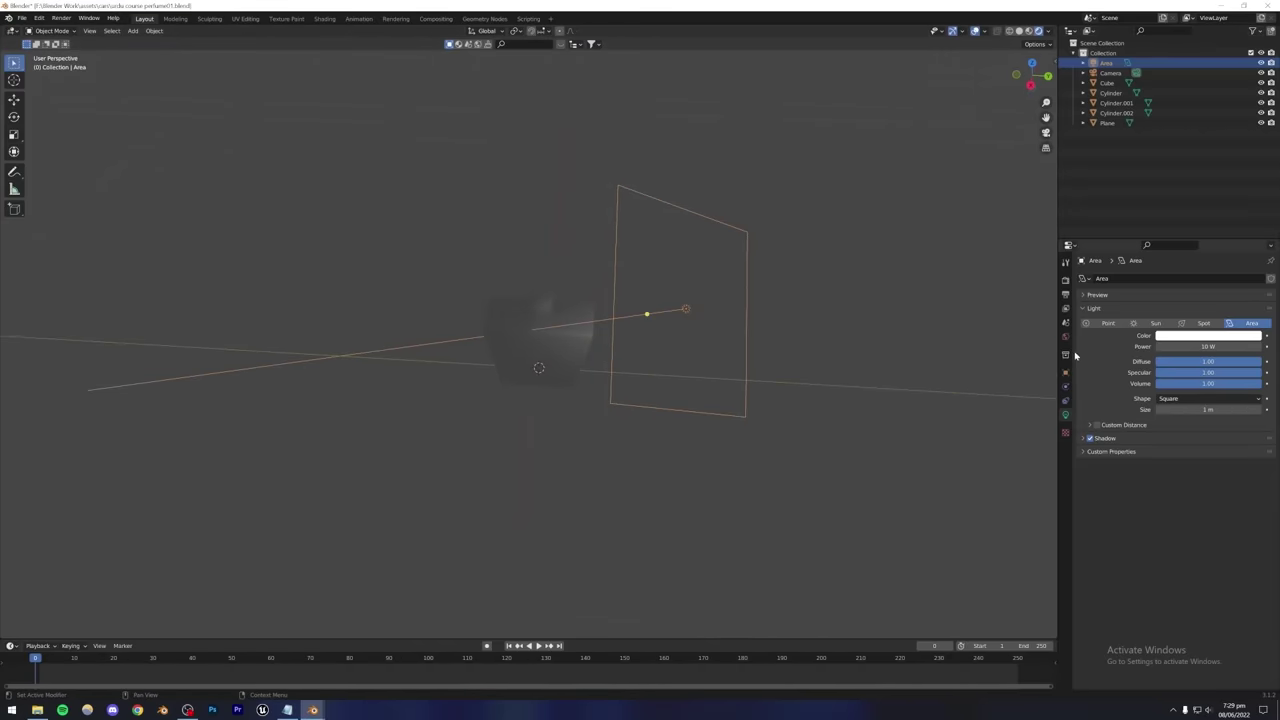
# Set the area light's power to 50 W.
pyautogui.click(1206, 346)
pyautogui.write('1')
pyautogui.write('50')
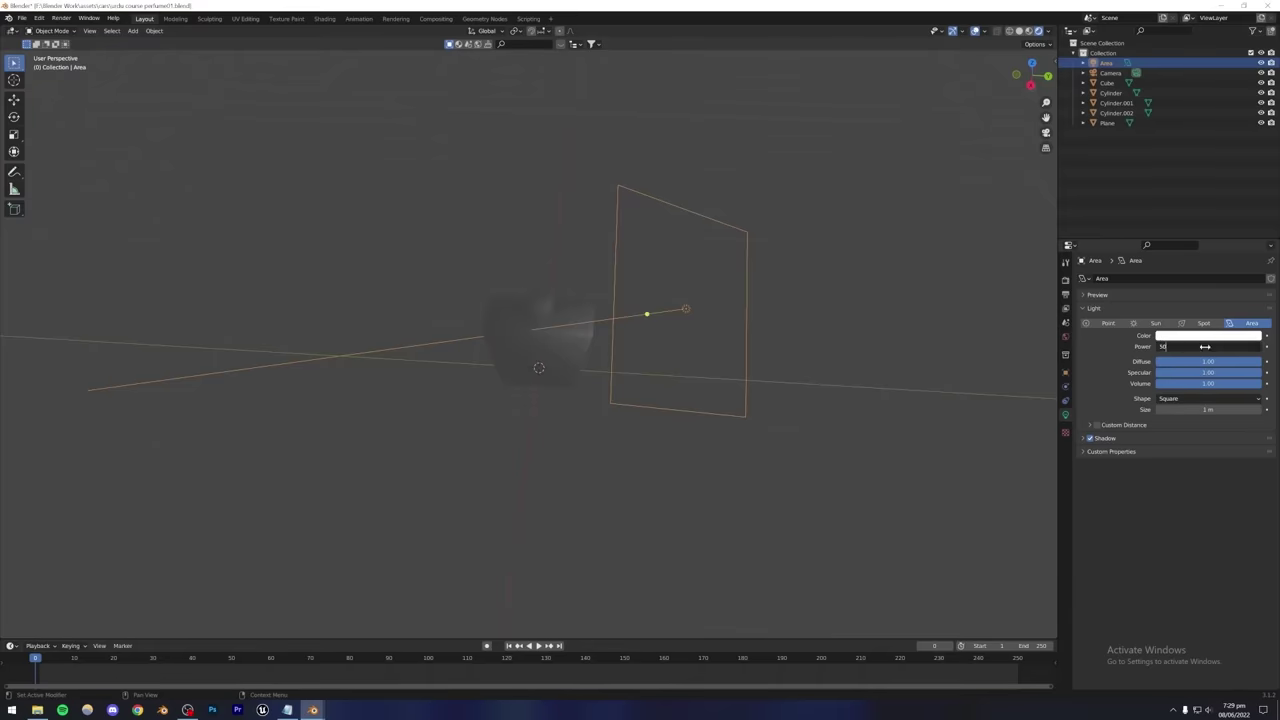
pyautogui.press('Return')
pyautogui.click(786, 200)
pyautogui.moveTo(786, 200); pyautogui.dragTo(670, 315, button='middle')
pyautogui.scroll(6, 626, 349)
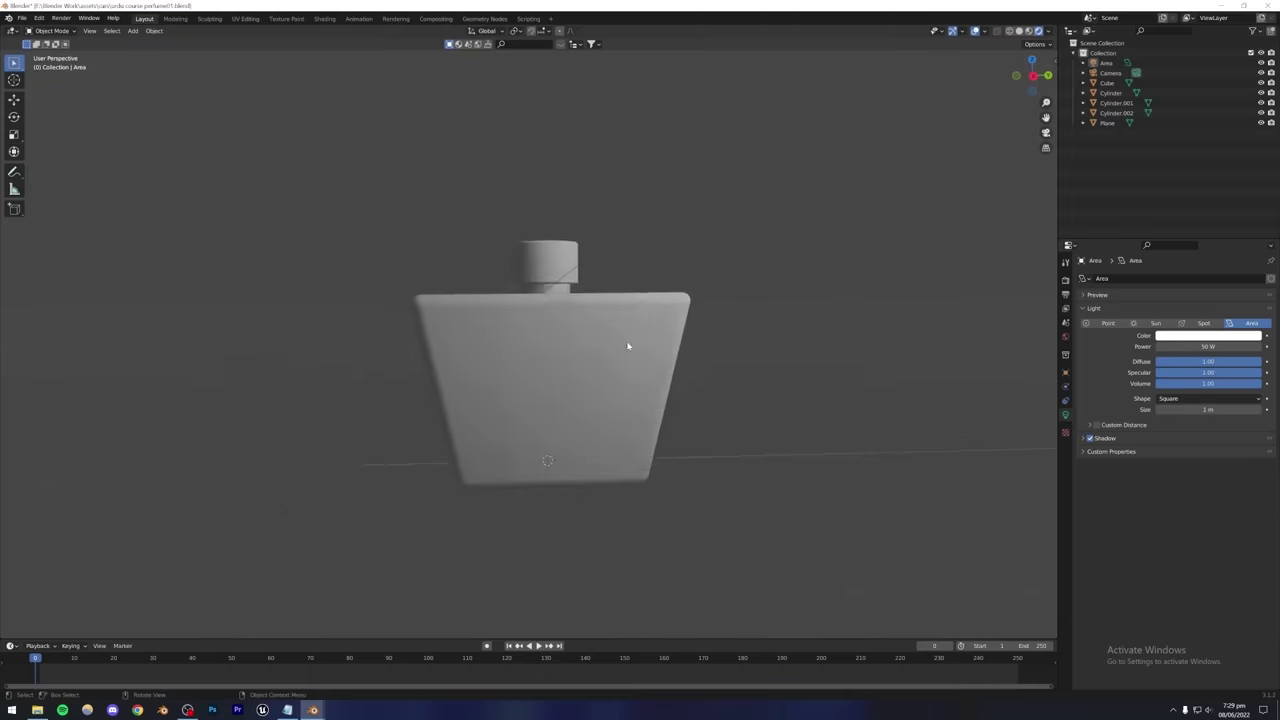
pyautogui.moveTo(574, 357); pyautogui.dragTo(554, 386, button='middle')
pyautogui.scroll(-5, 560, 373)
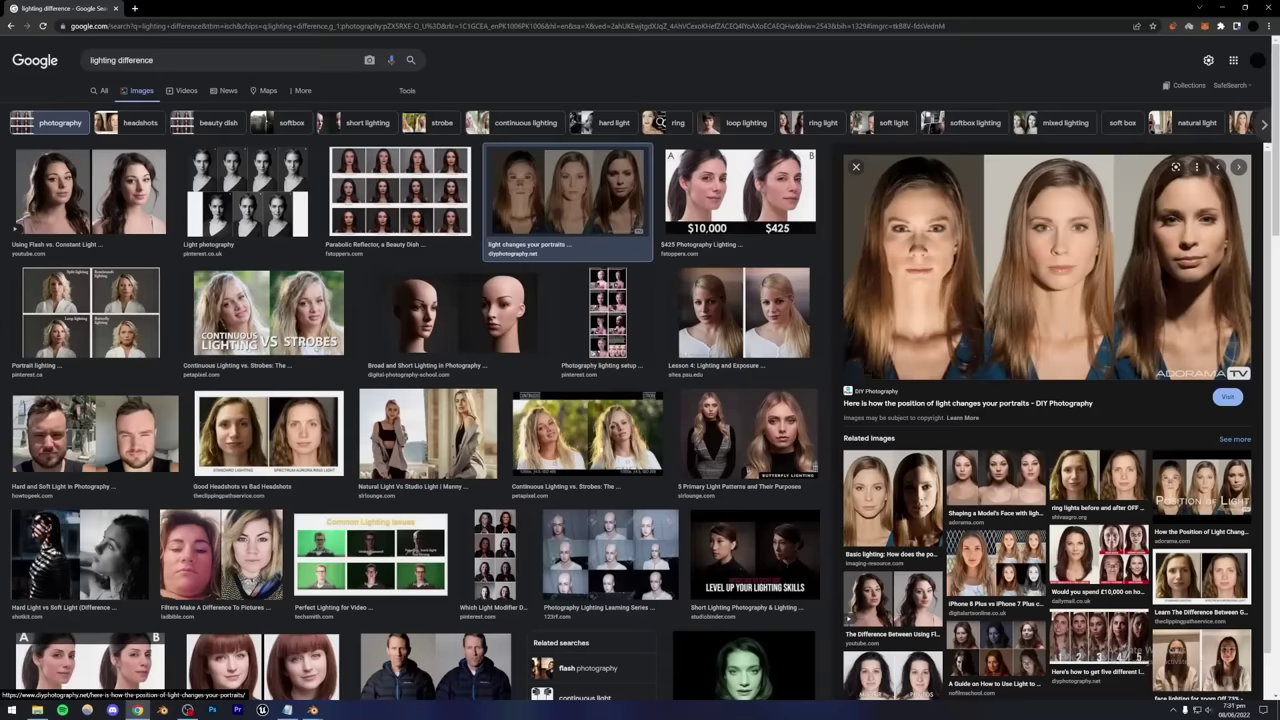
# Back in Blender, rotate the Area light to a new tilt and move it beside the bottle.
pyautogui.click(351, 666)
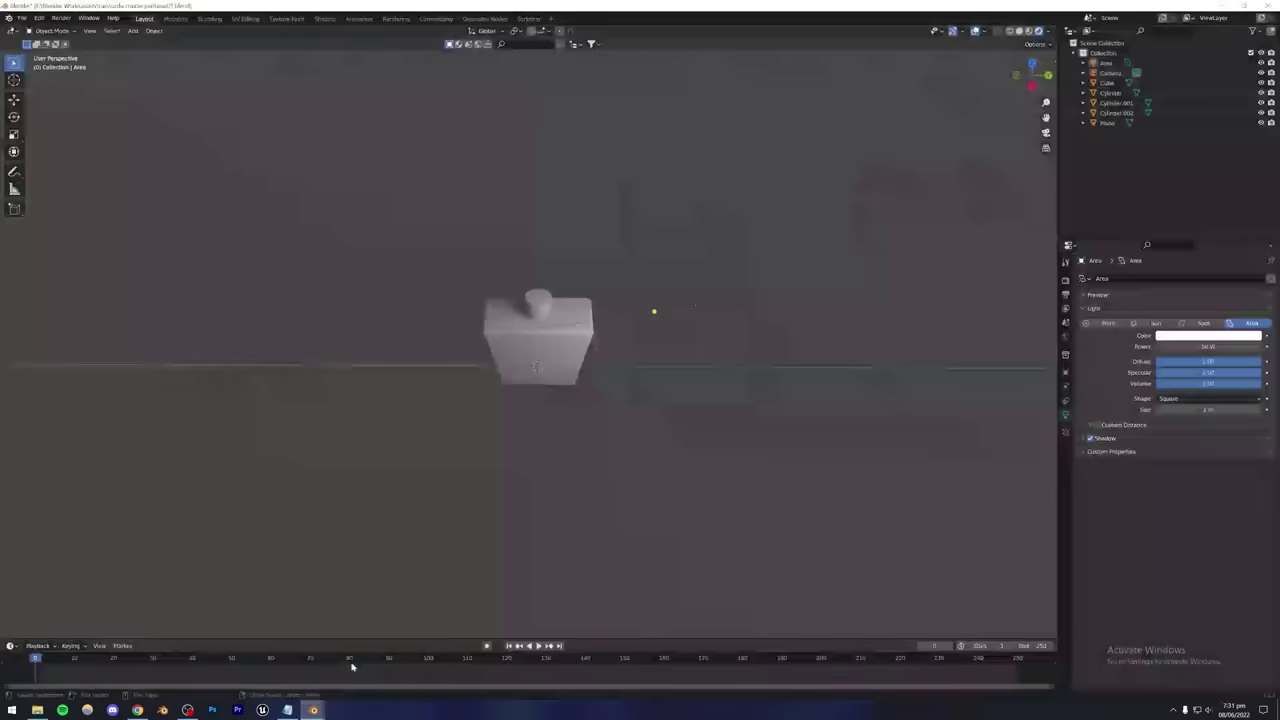
pyautogui.moveTo(570, 430); pyautogui.dragTo(557, 340, button='middle')
pyautogui.click(519, 344)
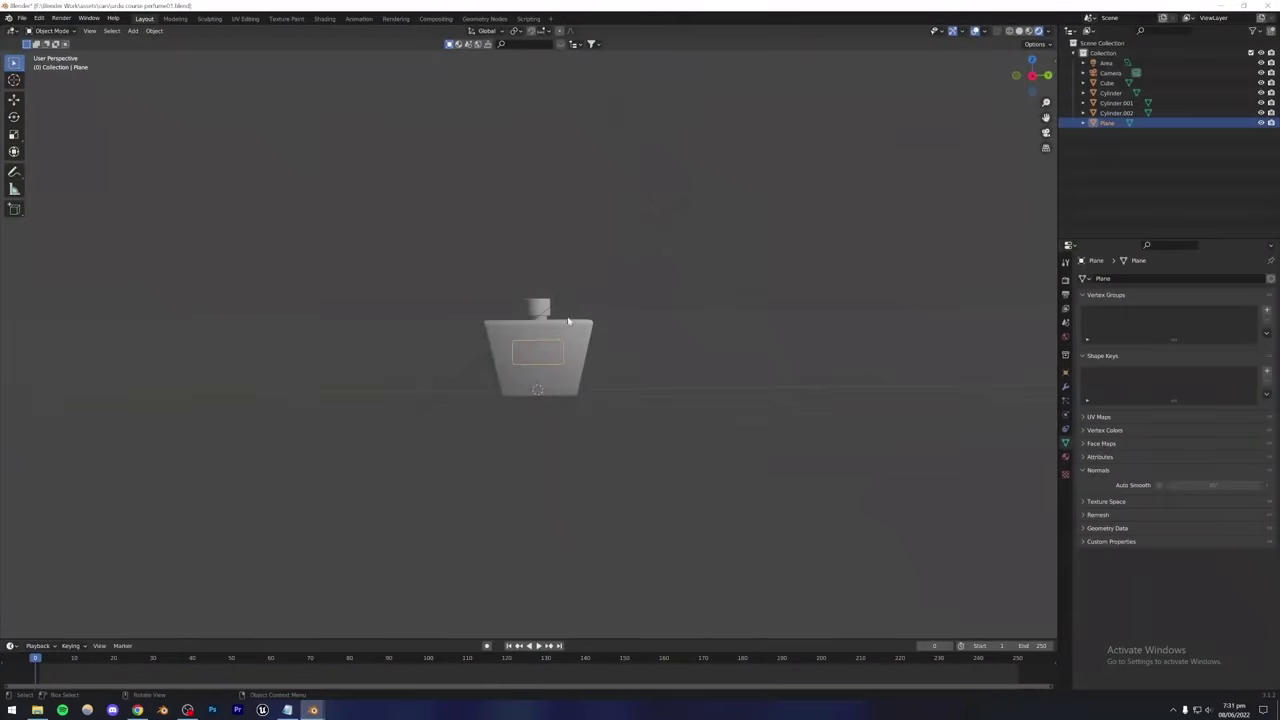
pyautogui.click(389, 223)
pyautogui.moveTo(389, 223); pyautogui.dragTo(600, 320, button='middle')
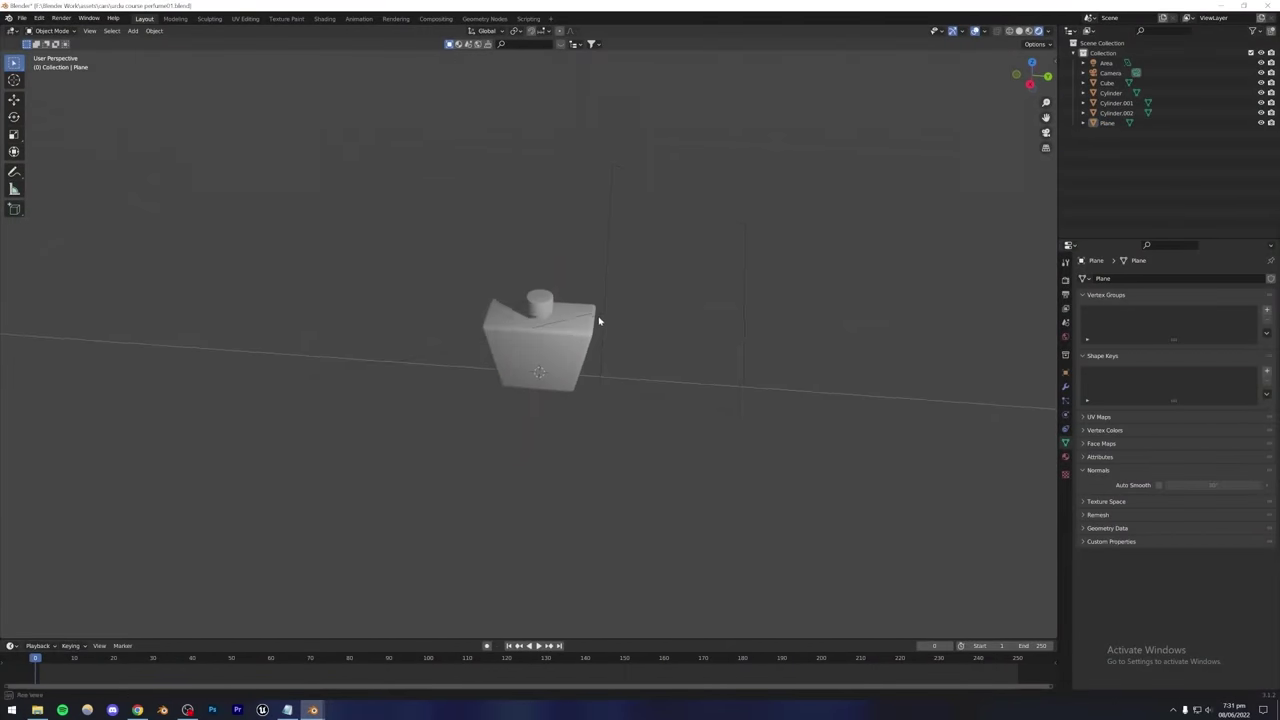
pyautogui.click(680, 298)
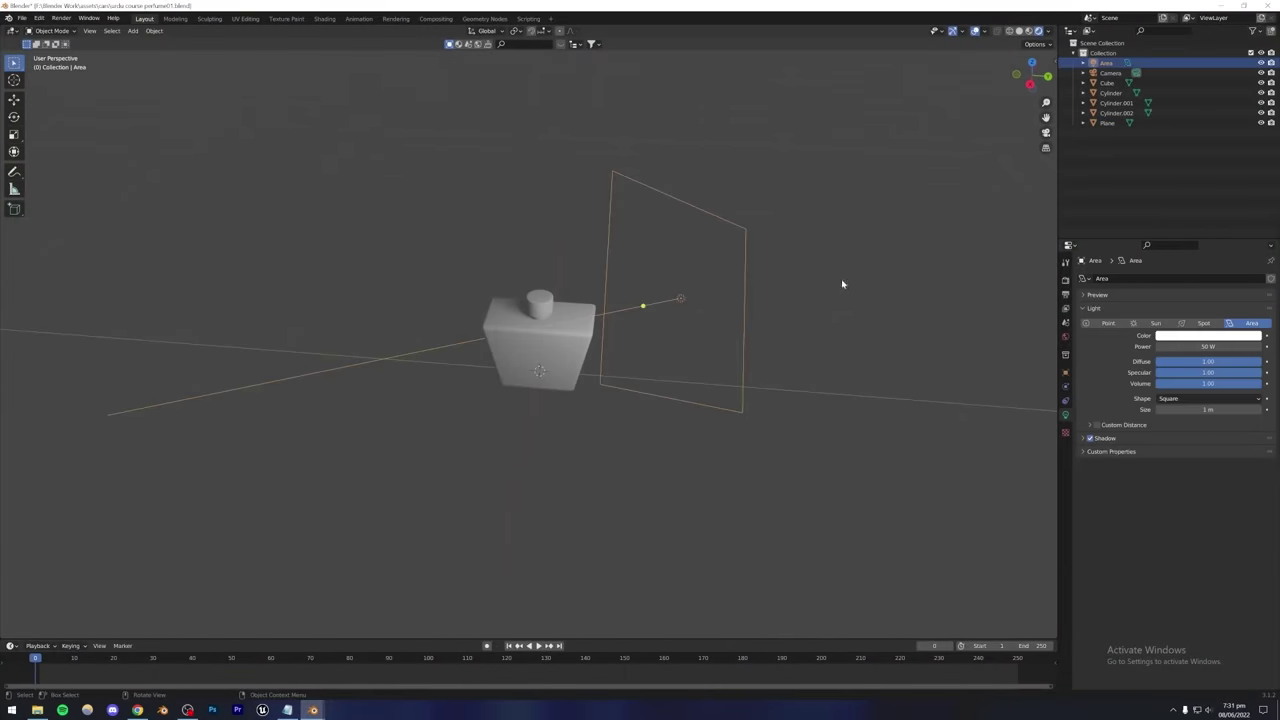
pyautogui.press('r')
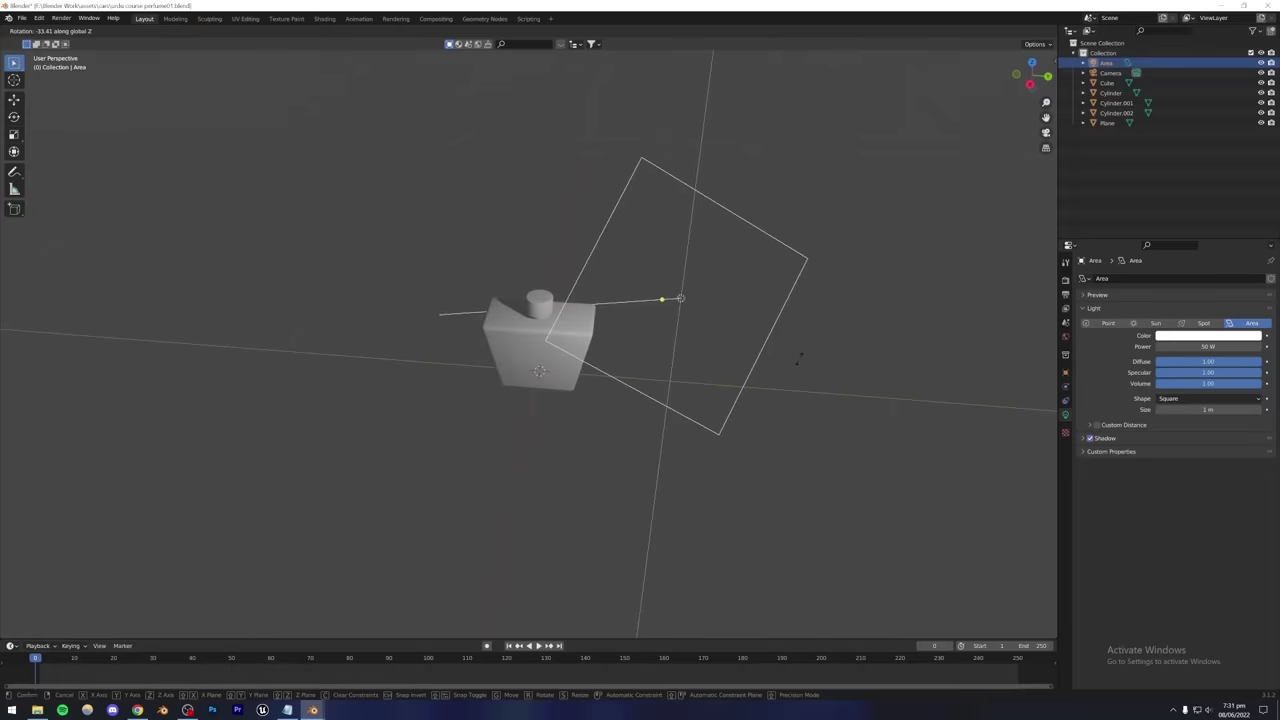
pyautogui.click(812, 318)
pyautogui.press('g')
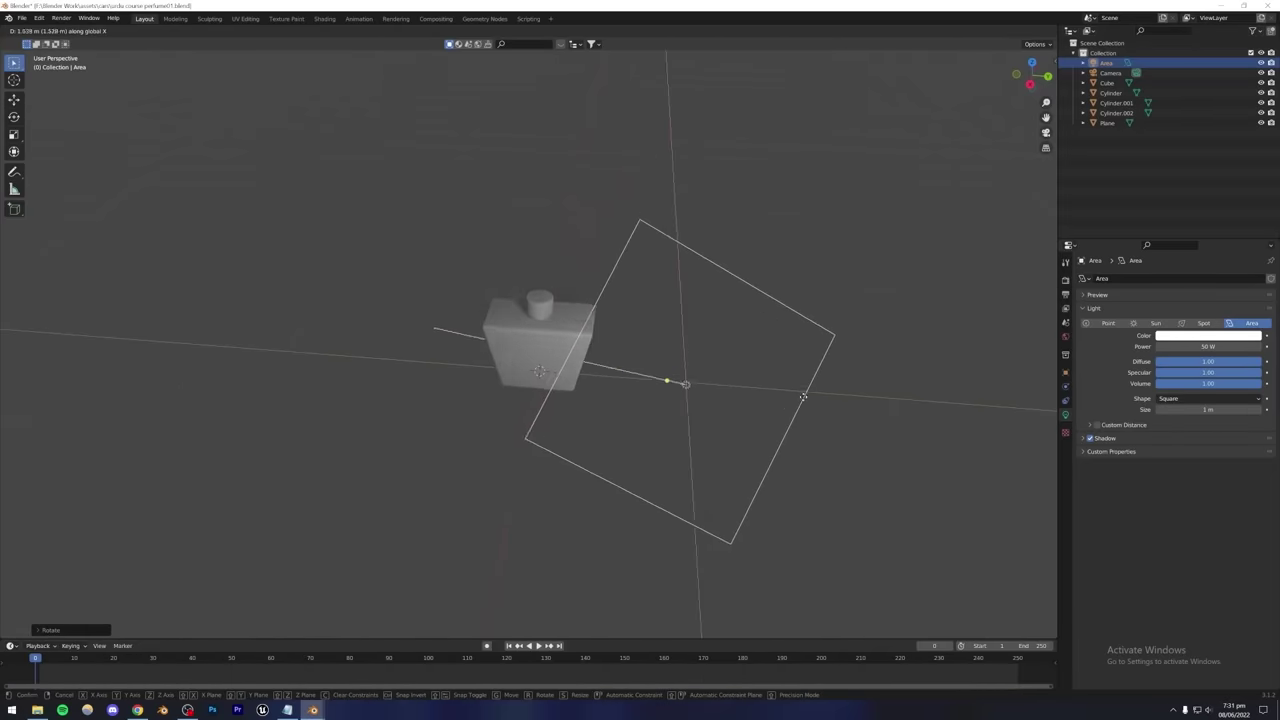
pyautogui.click(866, 274)
pyautogui.click(698, 413)
pyautogui.moveTo(698, 413); pyautogui.dragTo(569, 369, button='middle')
# Bring the Google Images 'lighting difference' reference results back into view.
pyautogui.click(137, 710)
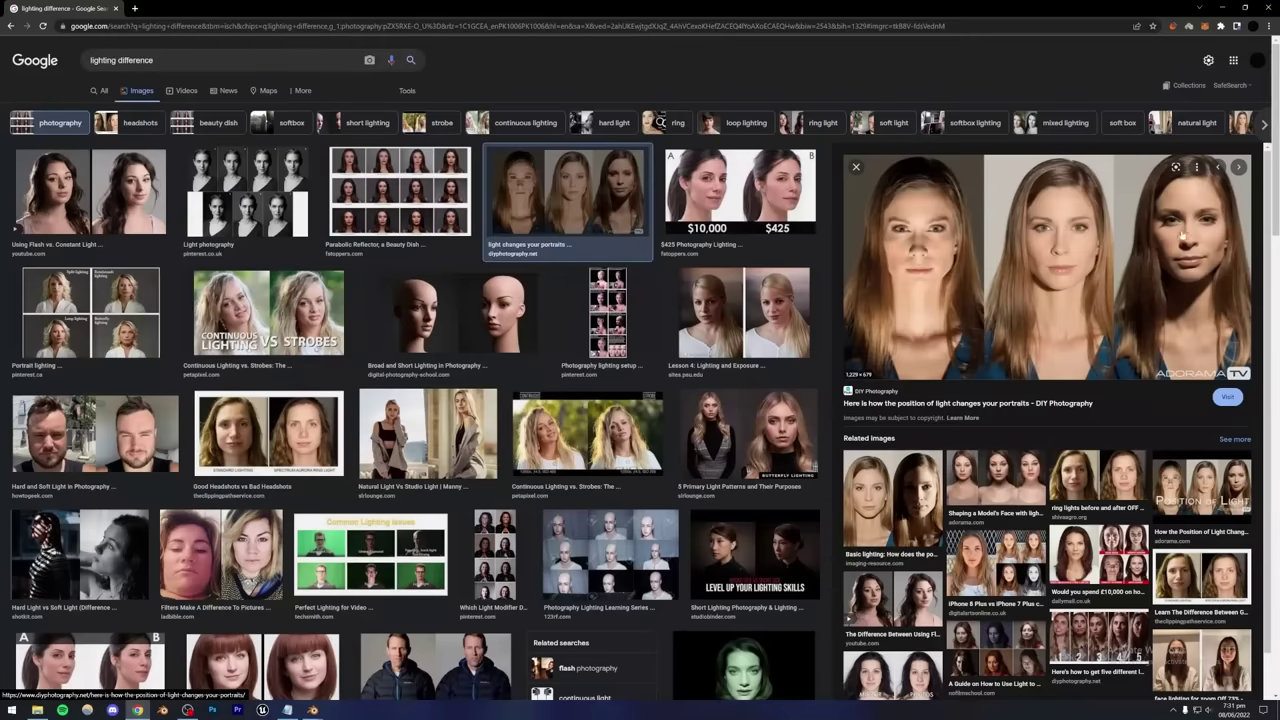
# Back in Blender, shrink the area light and then enlarge it again.
pyautogui.click(311, 710)
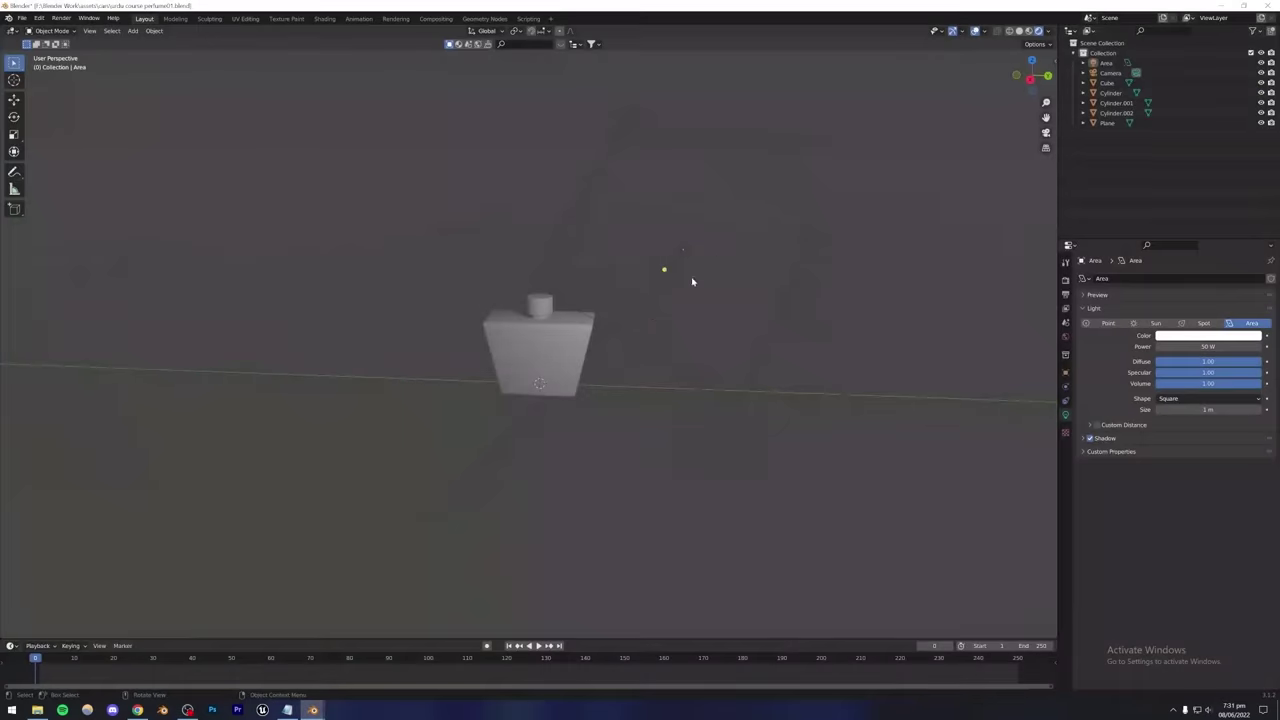
pyautogui.click(745, 235)
pyautogui.press('s')
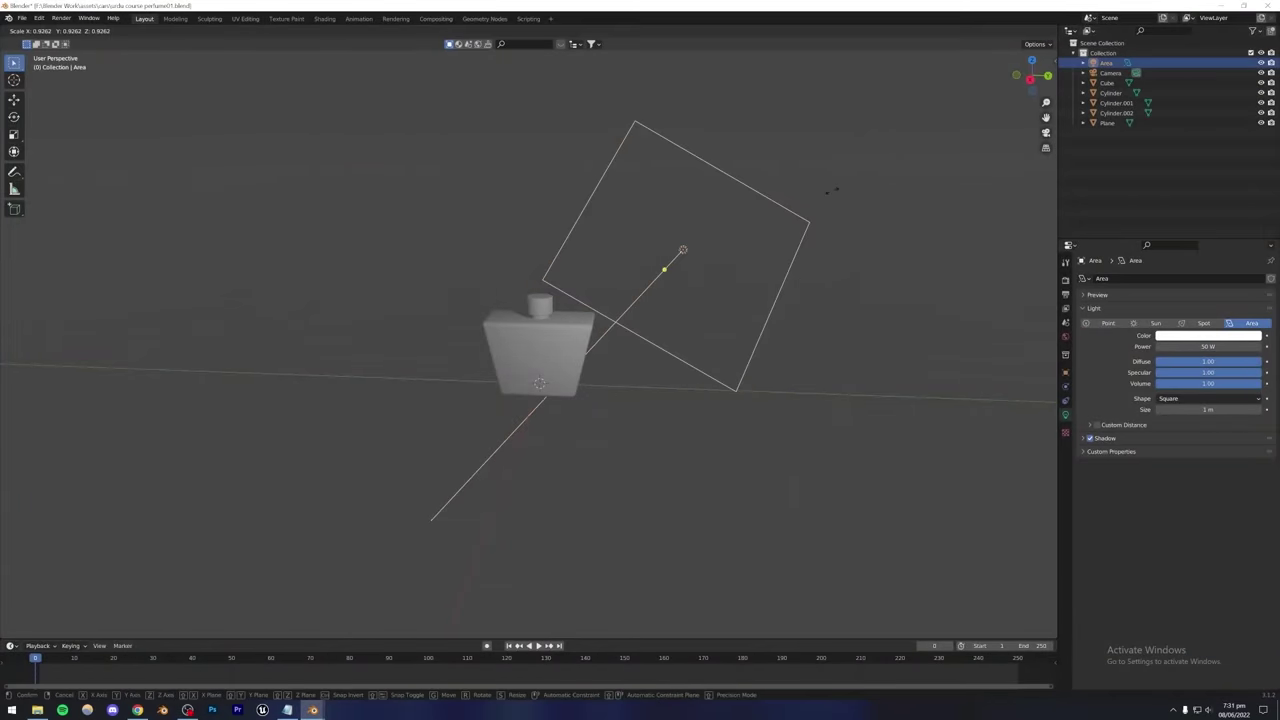
pyautogui.click(700, 238)
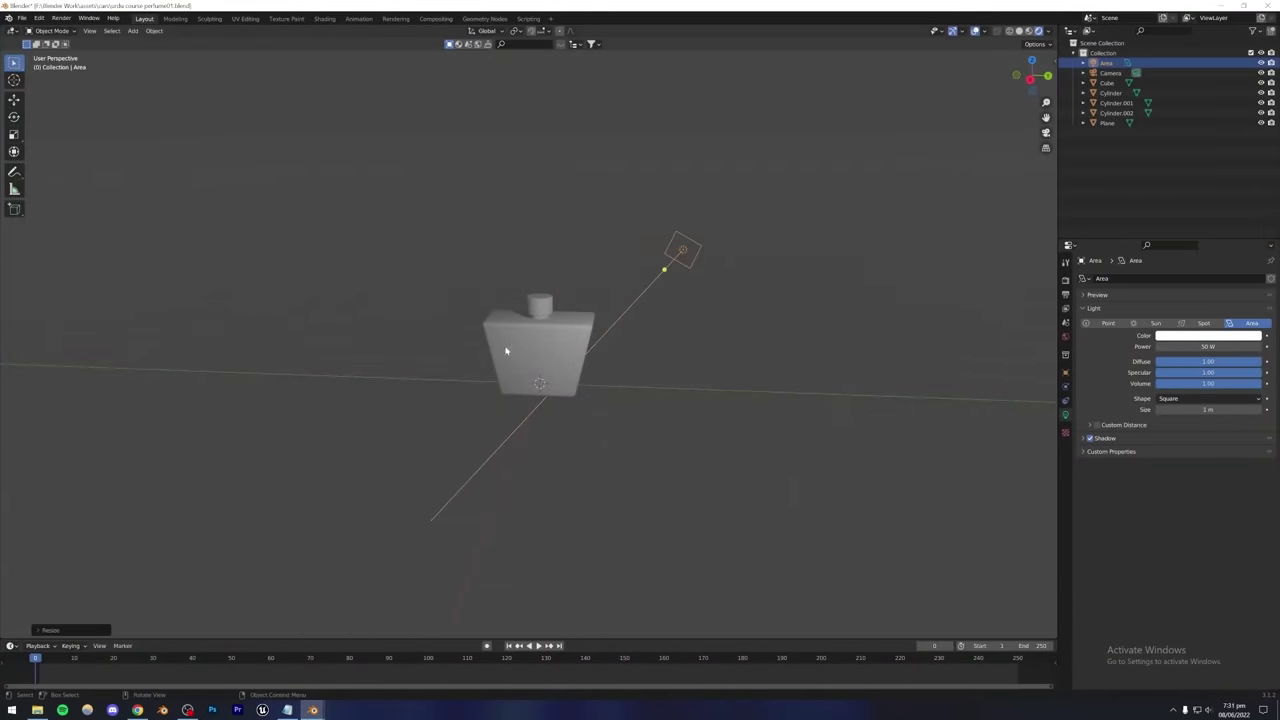
pyautogui.scroll(4, 489, 338)
pyautogui.moveTo(543, 320); pyautogui.dragTo(509, 363, button='middle')
pyautogui.scroll(-3, 491, 354)
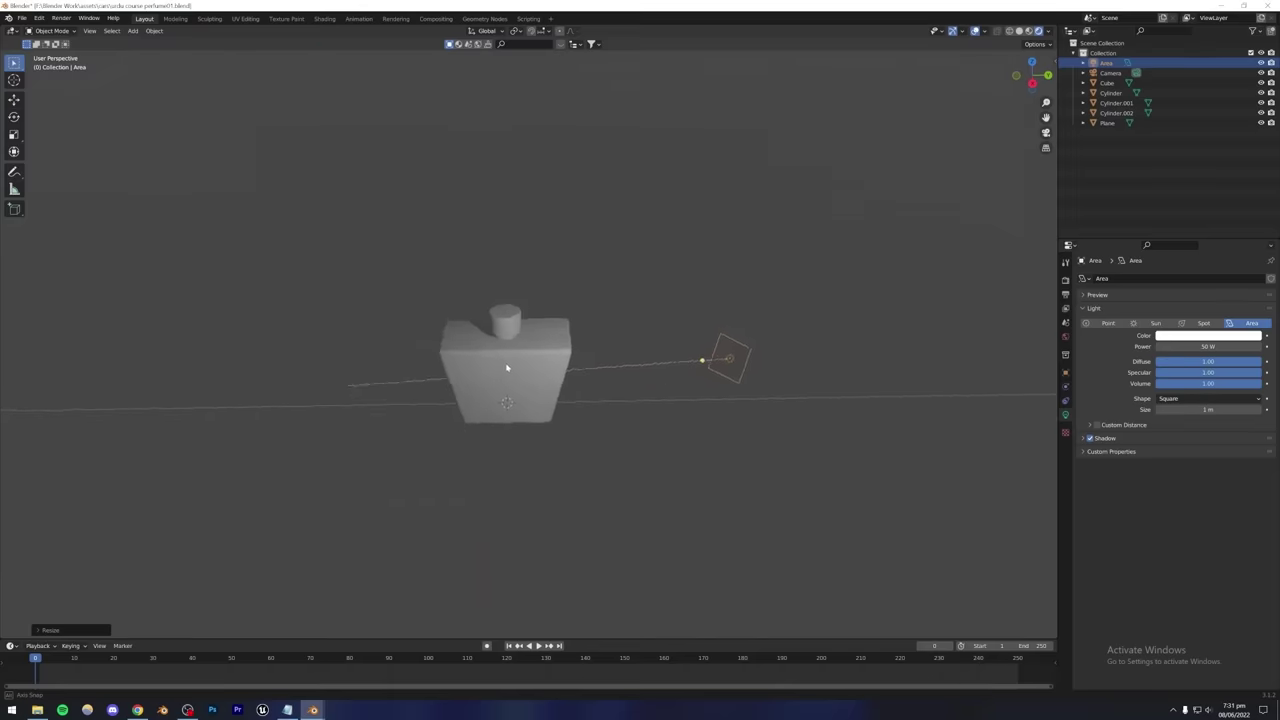
pyautogui.scroll(3, 434, 340)
pyautogui.scroll(-1, 435, 338)
pyautogui.scroll(-3, 437, 343)
pyautogui.press('s')
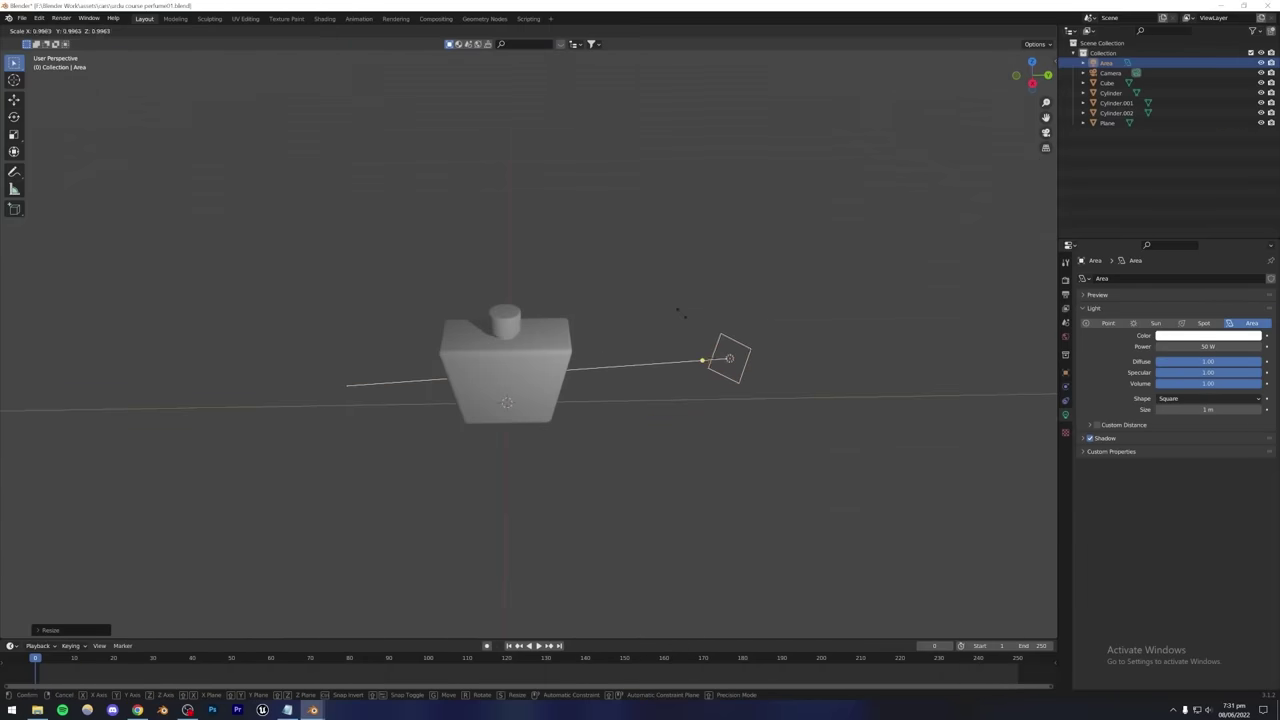
pyautogui.click(594, 194)
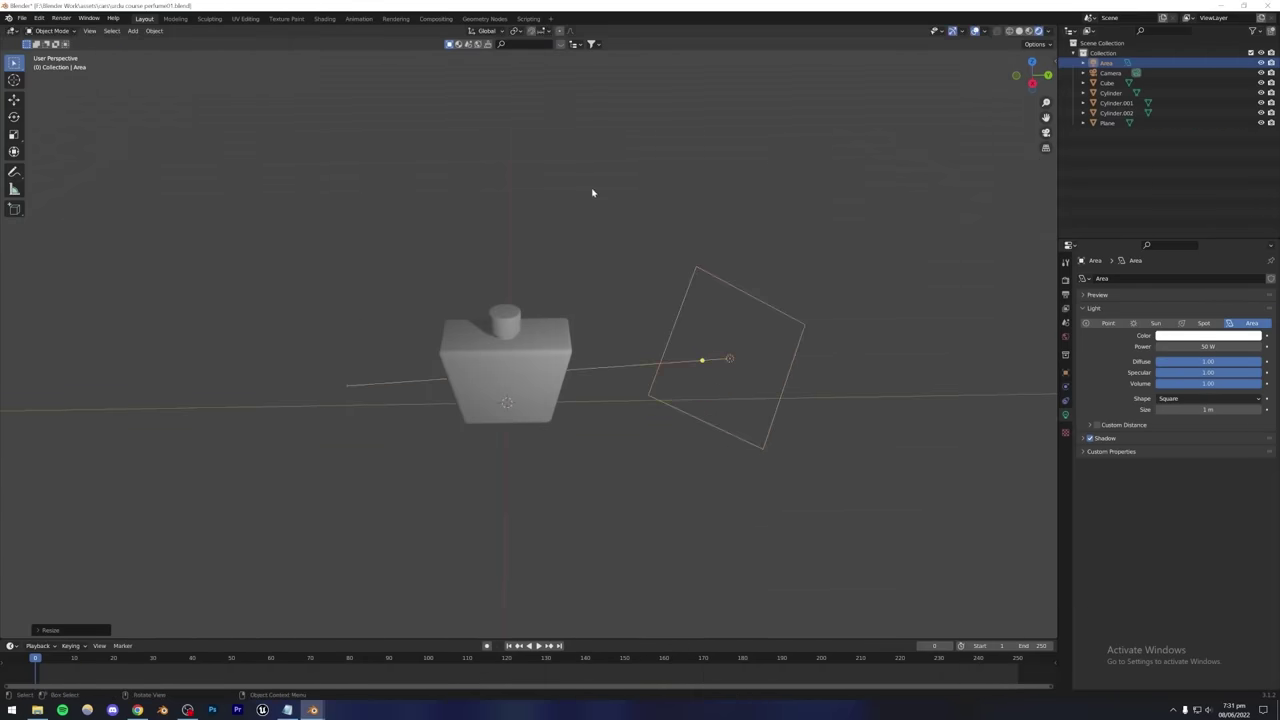
pyautogui.click(594, 194)
# From a front view, shrink the area light, then enlarge it into a big square panel.
pyautogui.scroll(4, 487, 339)
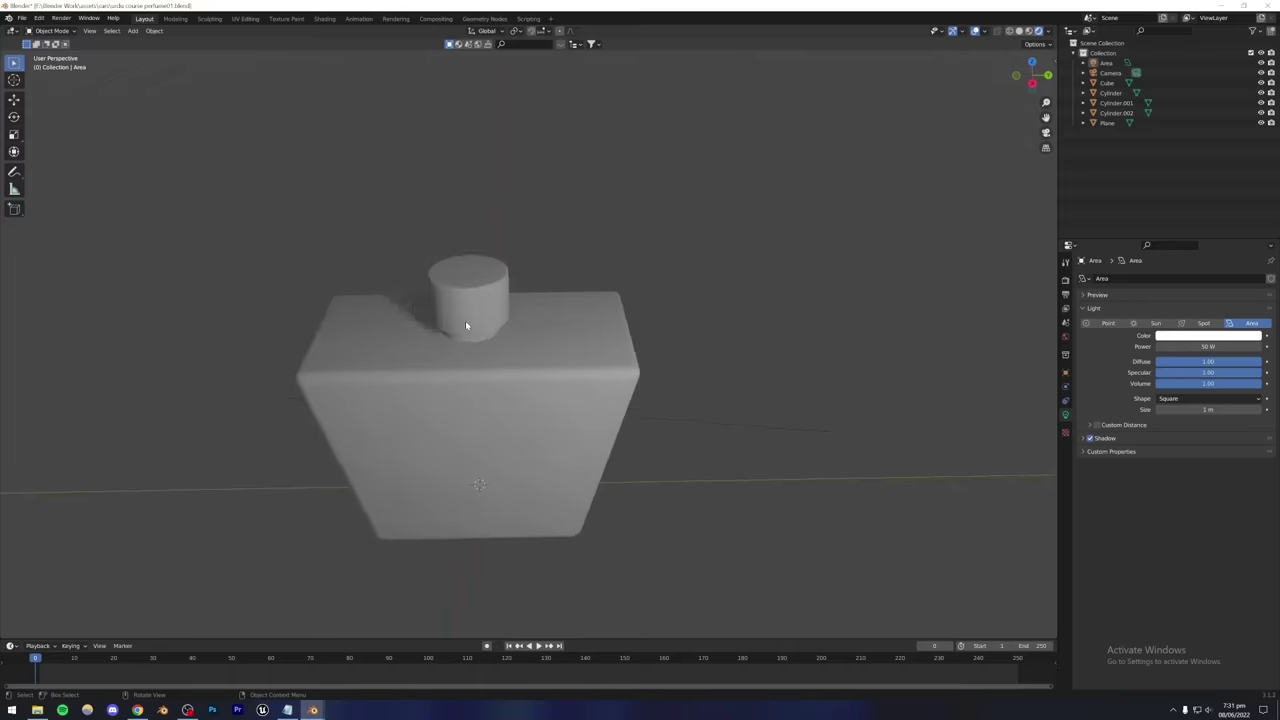
pyautogui.moveTo(465, 325); pyautogui.dragTo(508, 377, button='middle')
pyautogui.scroll(-4, 486, 355)
pyautogui.scroll(8, 508, 377)
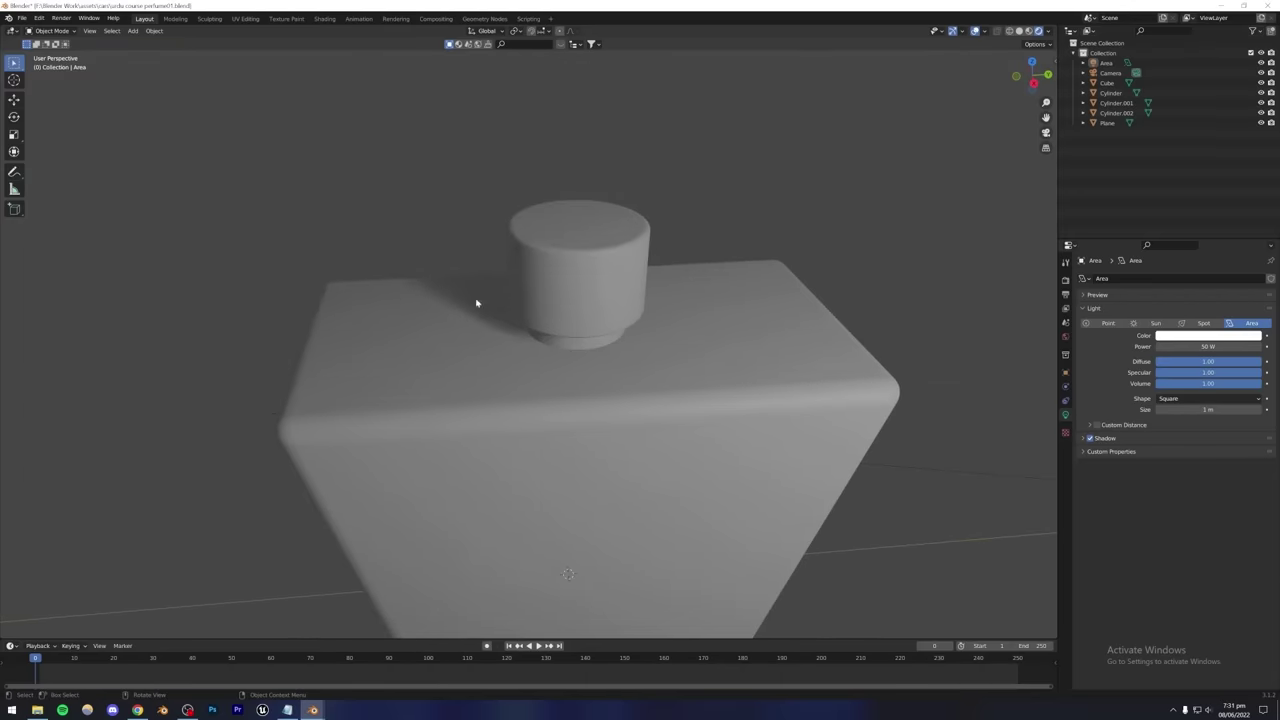
pyautogui.scroll(-8, 488, 347)
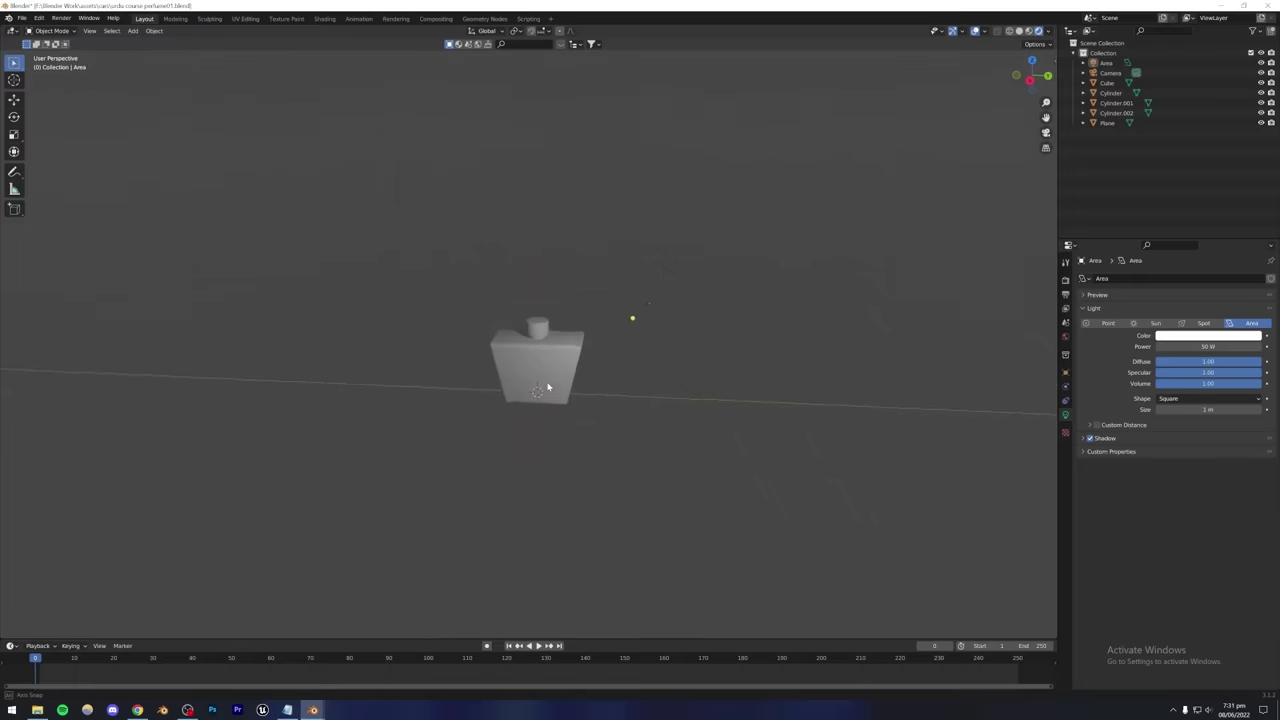
pyautogui.click(631, 328)
pyautogui.press('s')
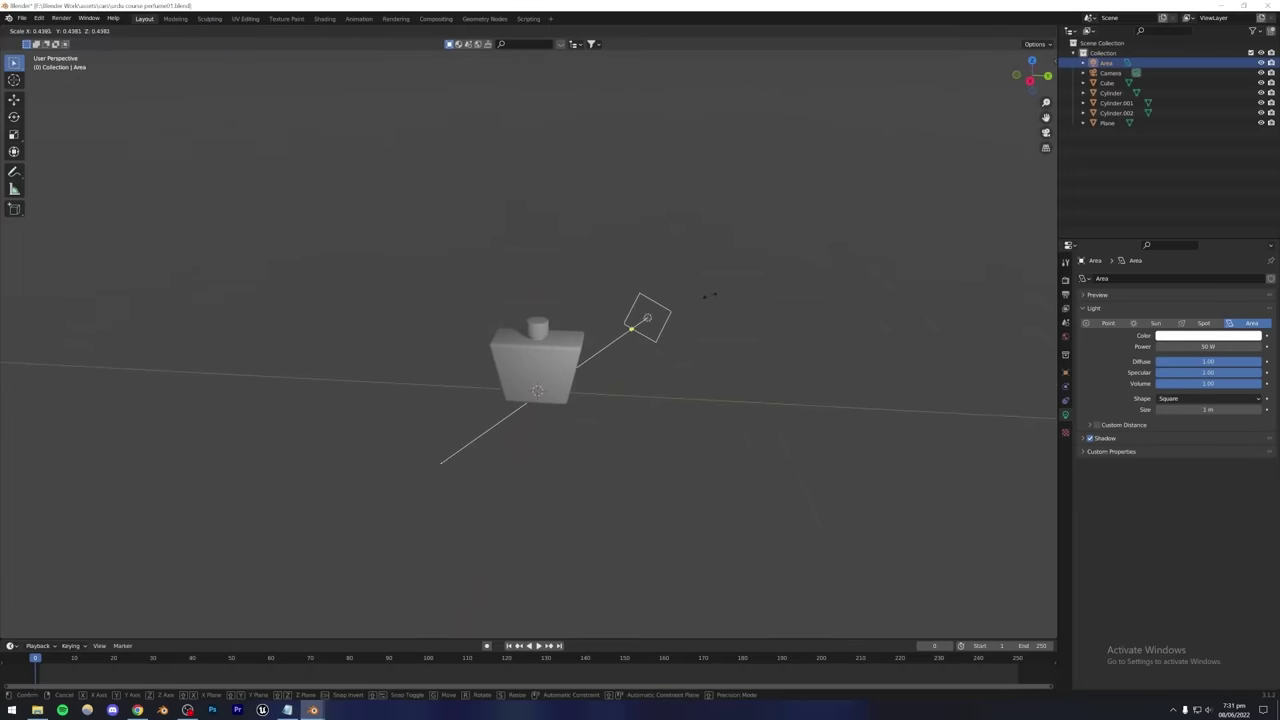
pyautogui.click(600, 317)
pyautogui.scroll(10, 600, 317)
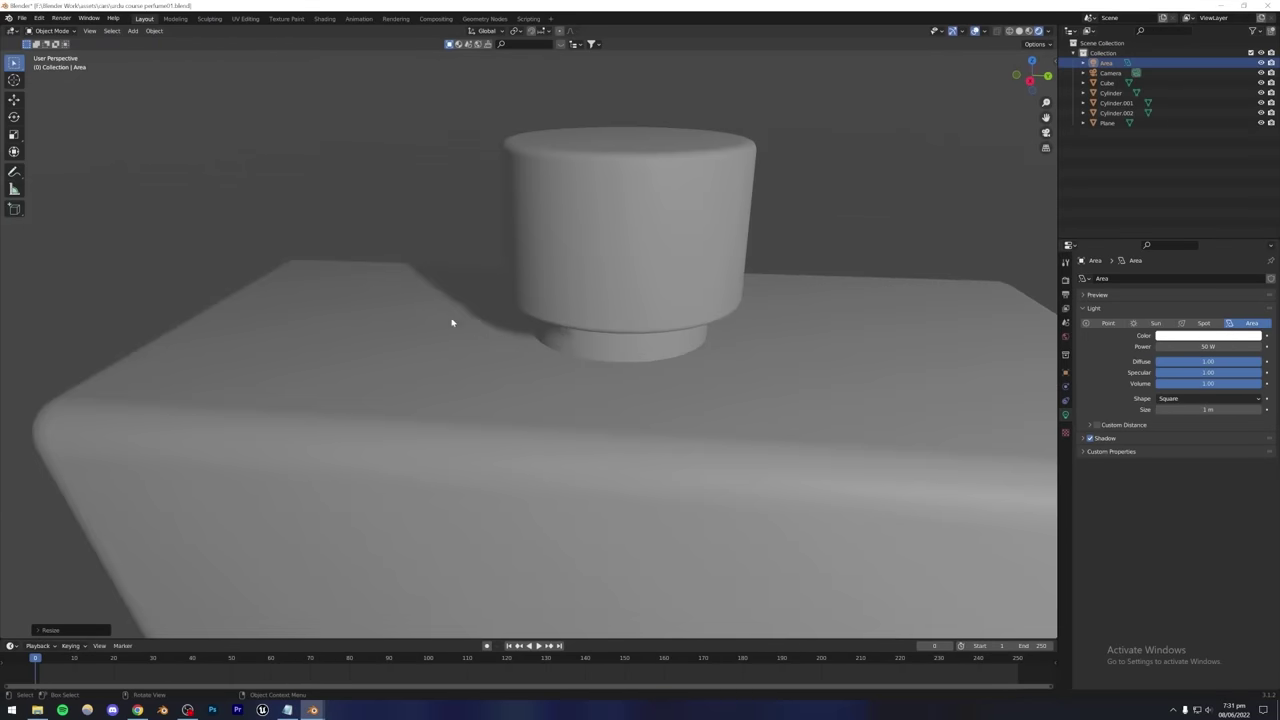
pyautogui.scroll(-10, 568, 346)
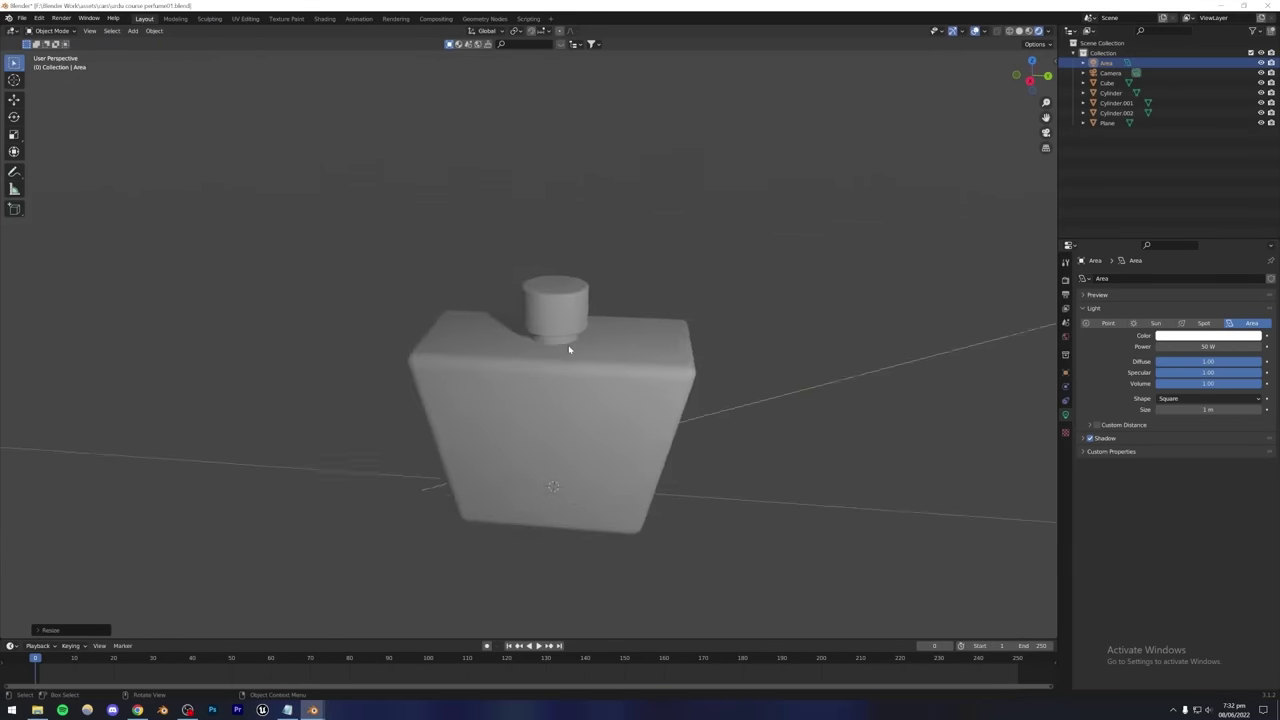
pyautogui.press('s')
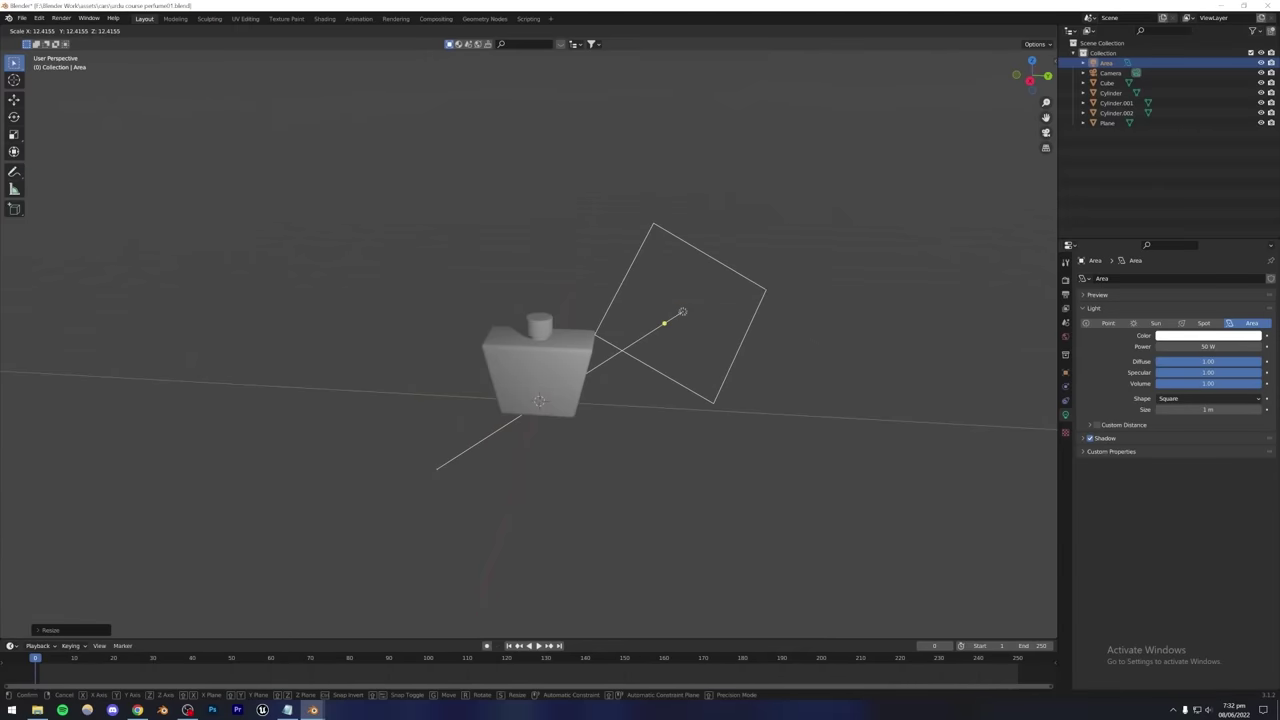
pyautogui.click(477, 153)
# Reduce the area light to about two-thirds of that size.
pyautogui.scroll(8, 517, 234)
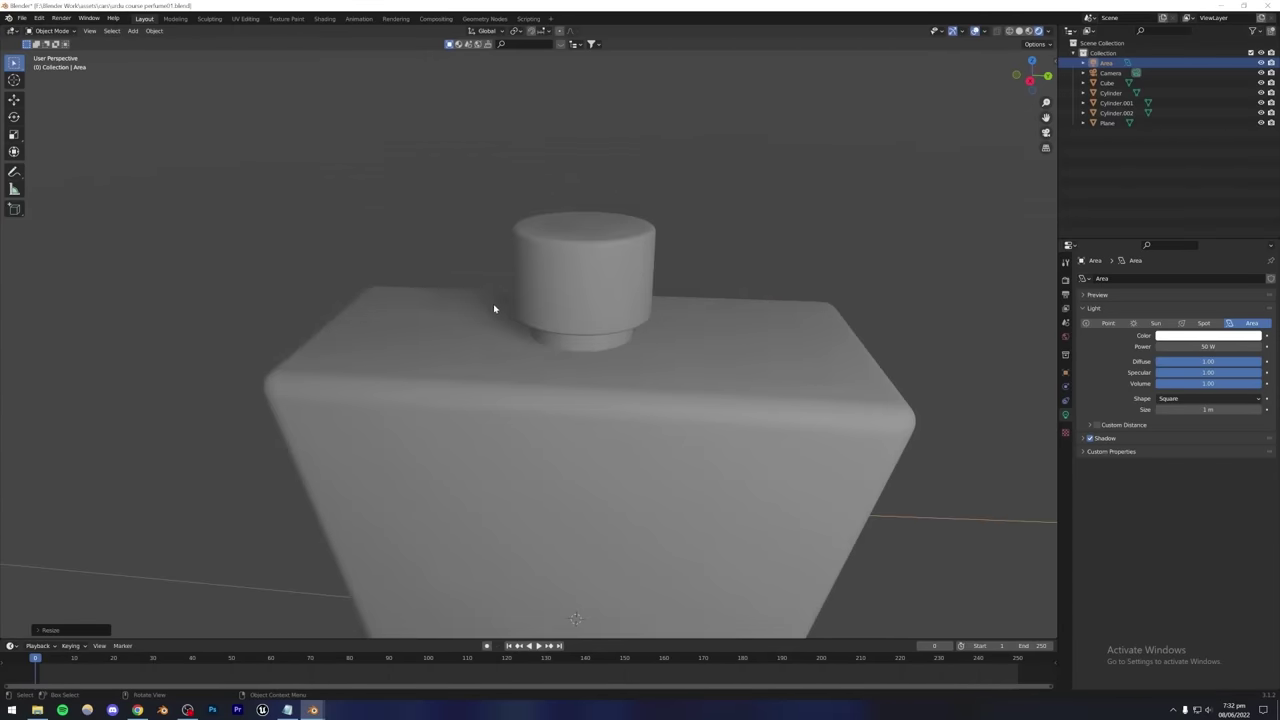
pyautogui.scroll(-6, 450, 310)
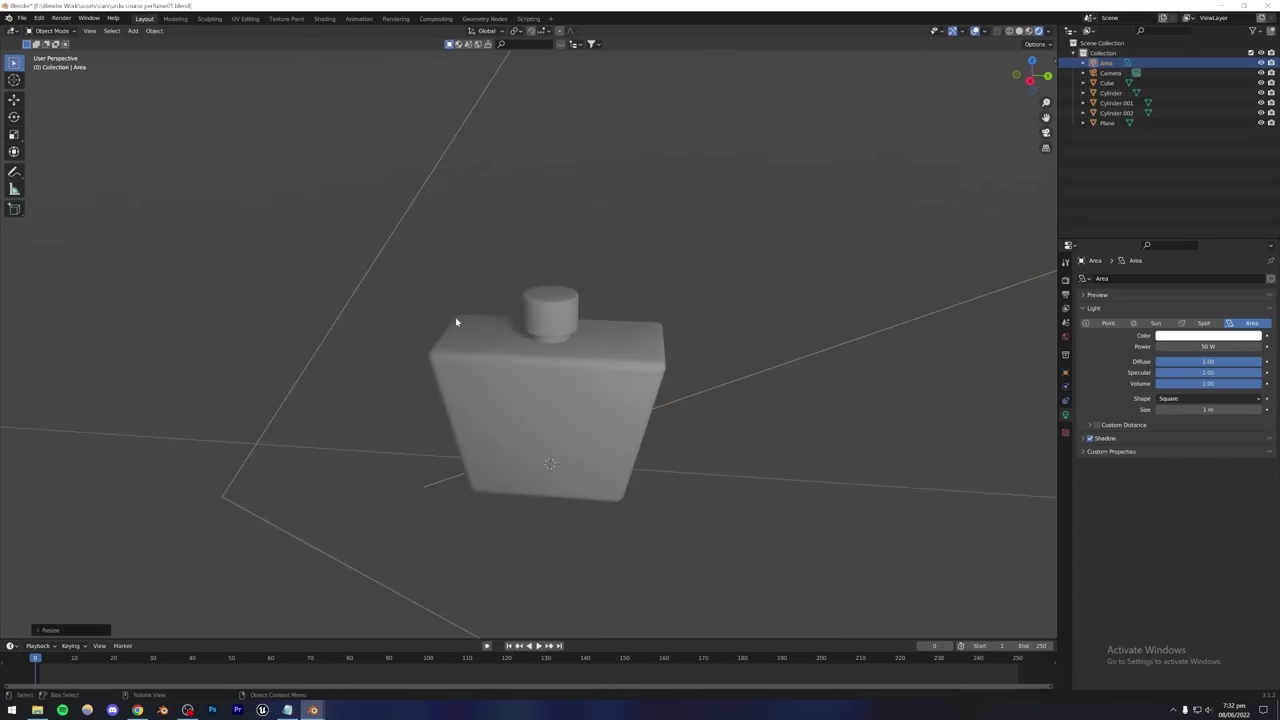
pyautogui.moveTo(455, 317); pyautogui.dragTo(457, 320, button='middle')
pyautogui.scroll(3, 552, 360)
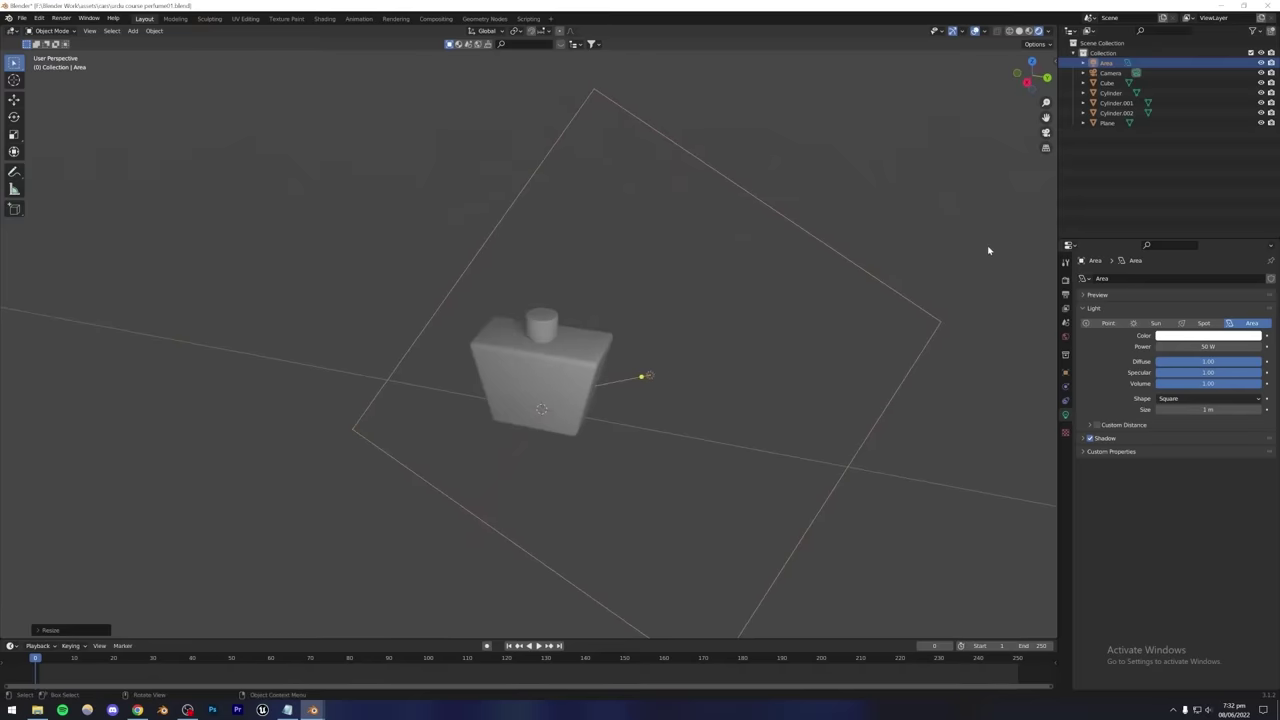
pyautogui.press('s')
pyautogui.click(808, 257)
pyautogui.click(783, 209)
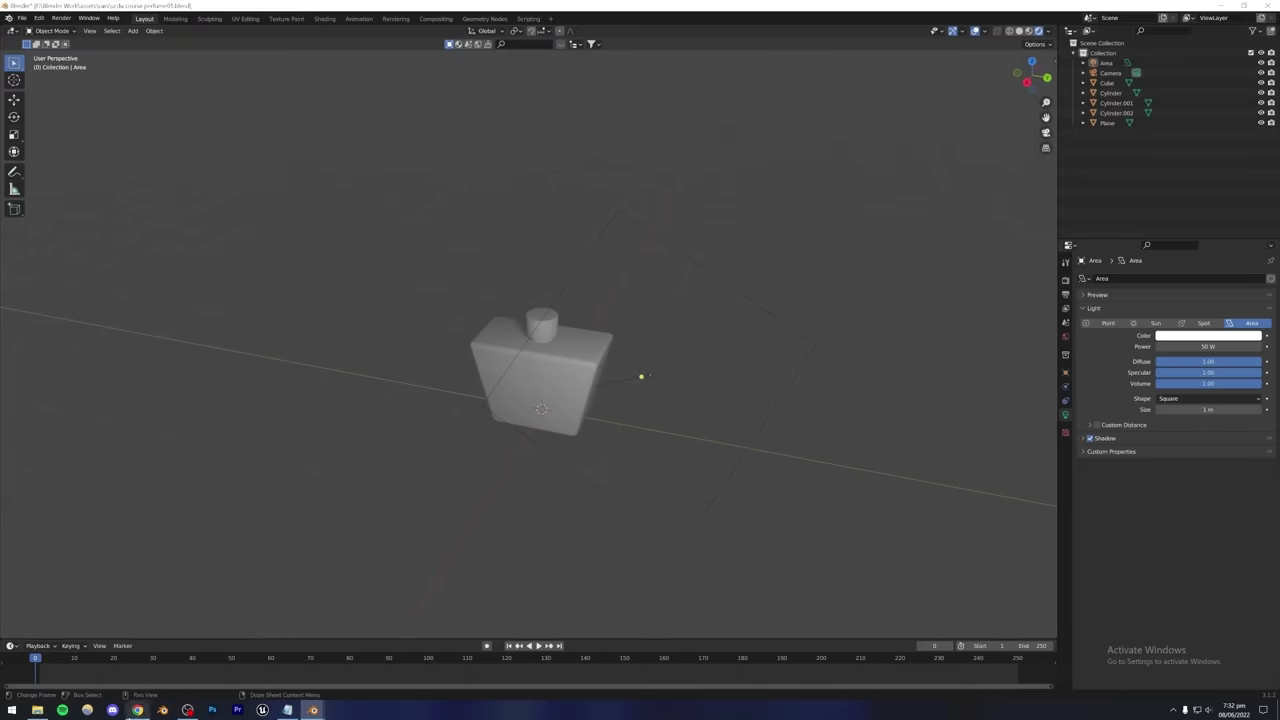
pyautogui.click(137, 710)
# Preview the 'Lesson 4: Lighting and Exposure' portrait lighting comparison.
pyautogui.click(780, 314)
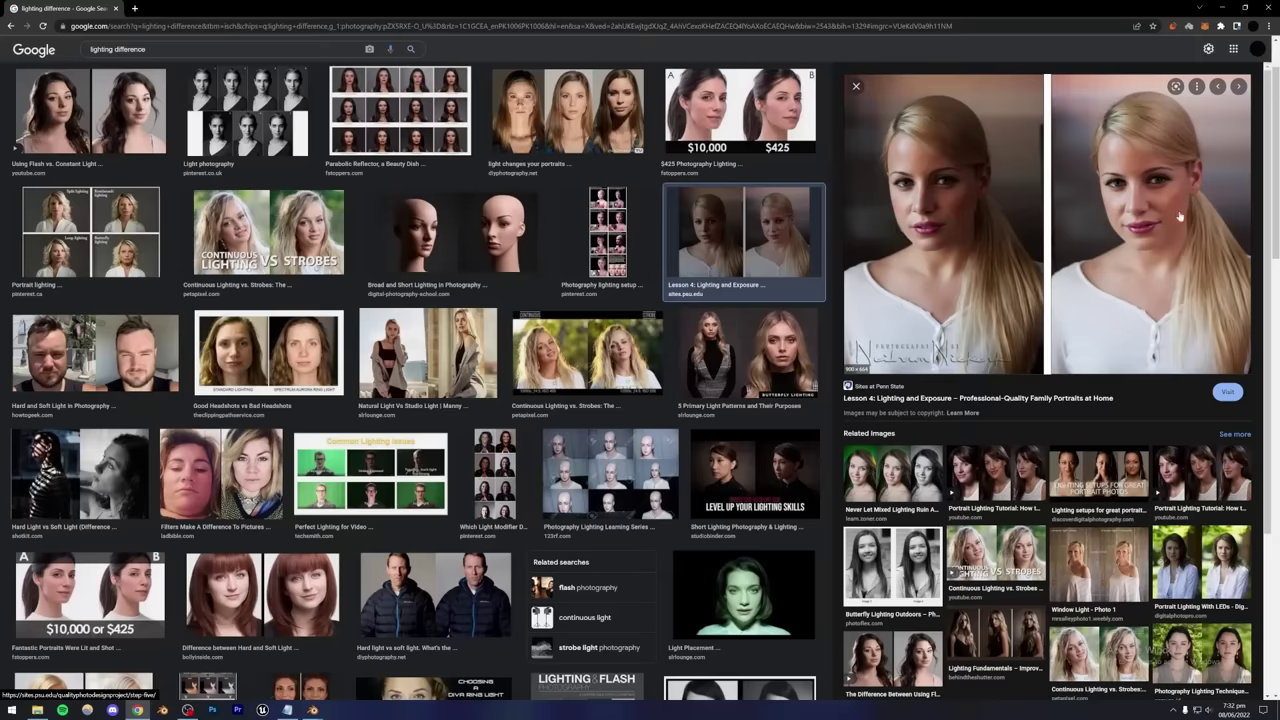
# Duplicate the Area light and place the copy to the left of the bottle.
pyautogui.click(312, 710)
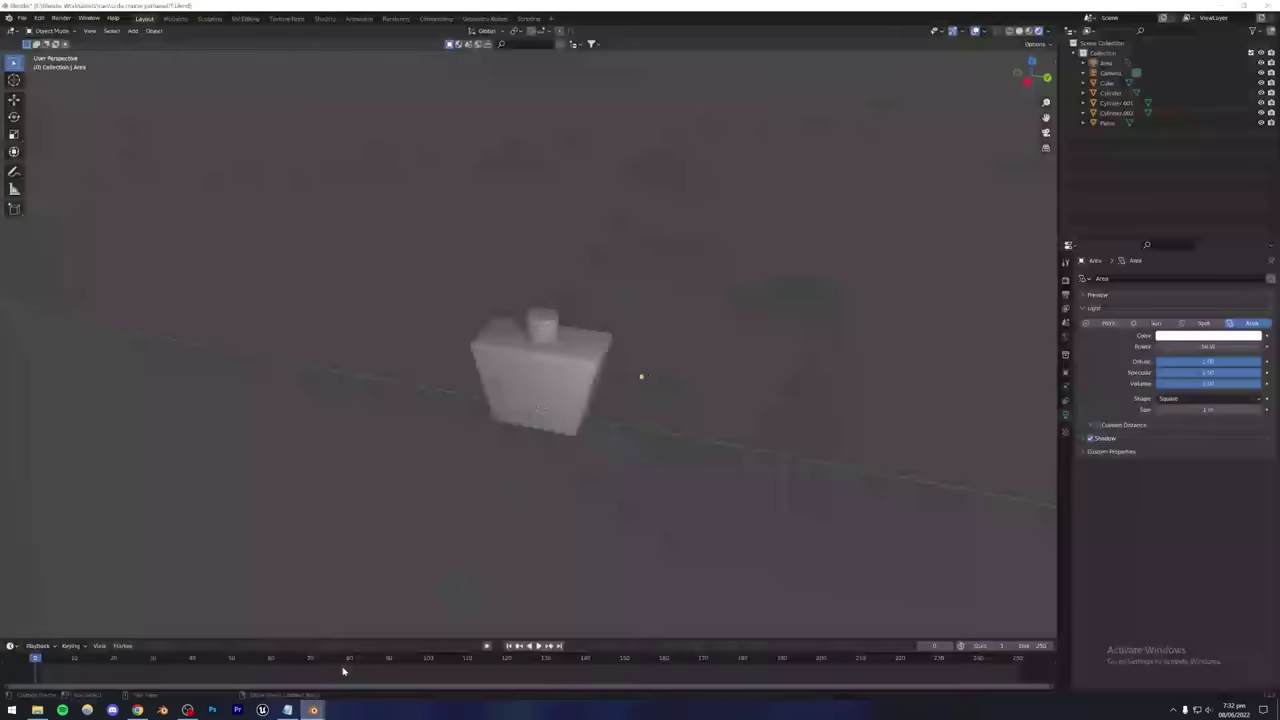
pyautogui.moveTo(577, 381); pyautogui.dragTo(597, 366, button='middle')
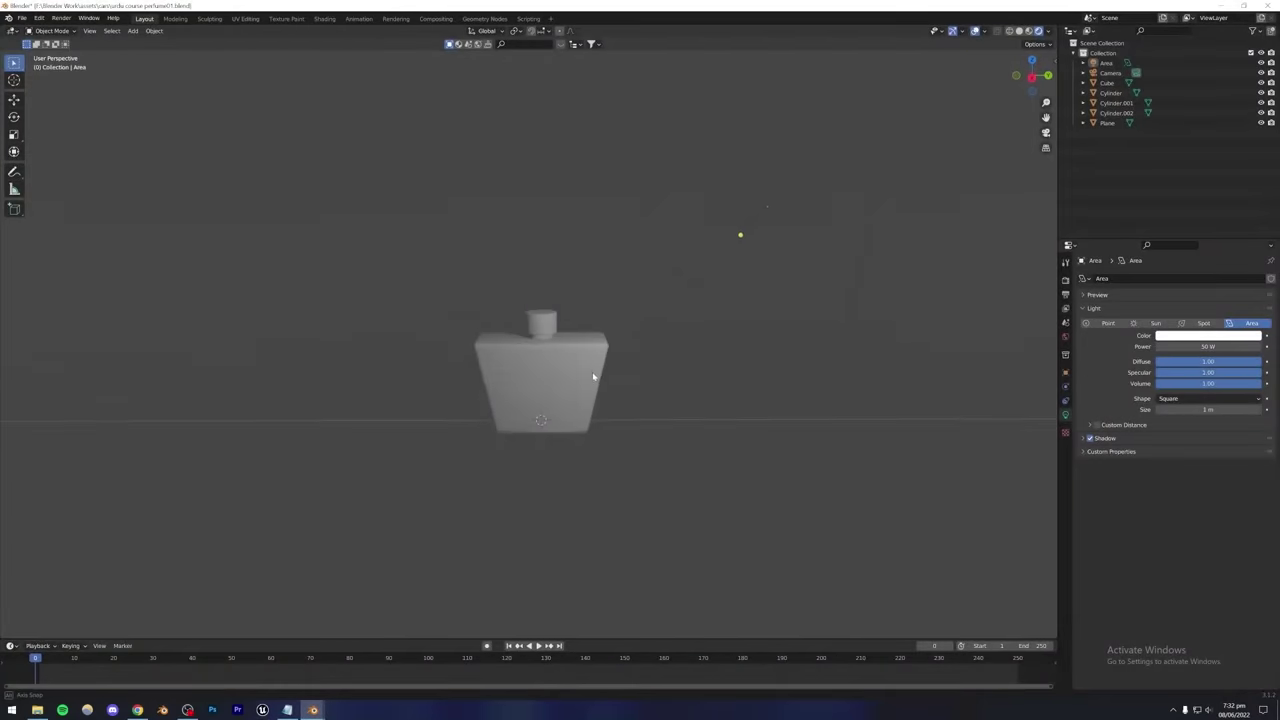
pyautogui.scroll(2, 570, 374)
pyautogui.scroll(-2, 570, 373)
pyautogui.click(765, 223)
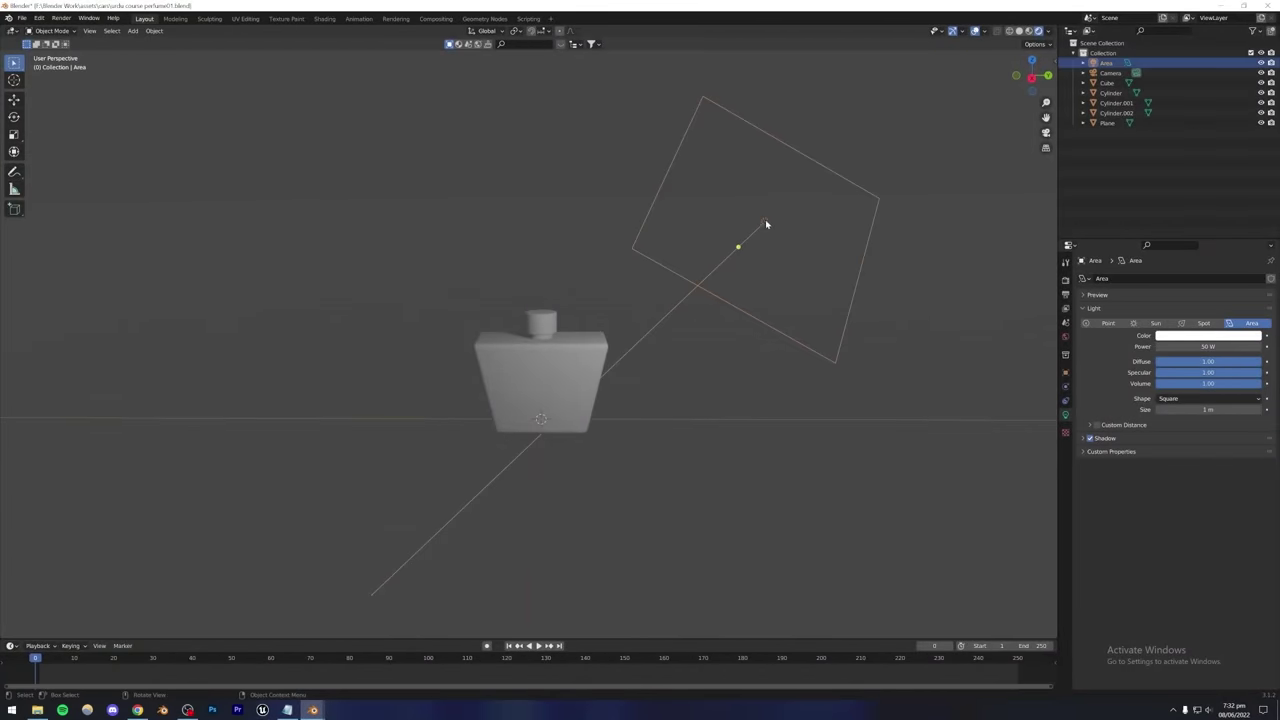
pyautogui.moveTo(522, 370)
pyautogui.mouseDown(button='middle')
pyautogui.moveTo(603, 363)
pyautogui.moveTo(531, 371)
pyautogui.mouseUp(button='middle')
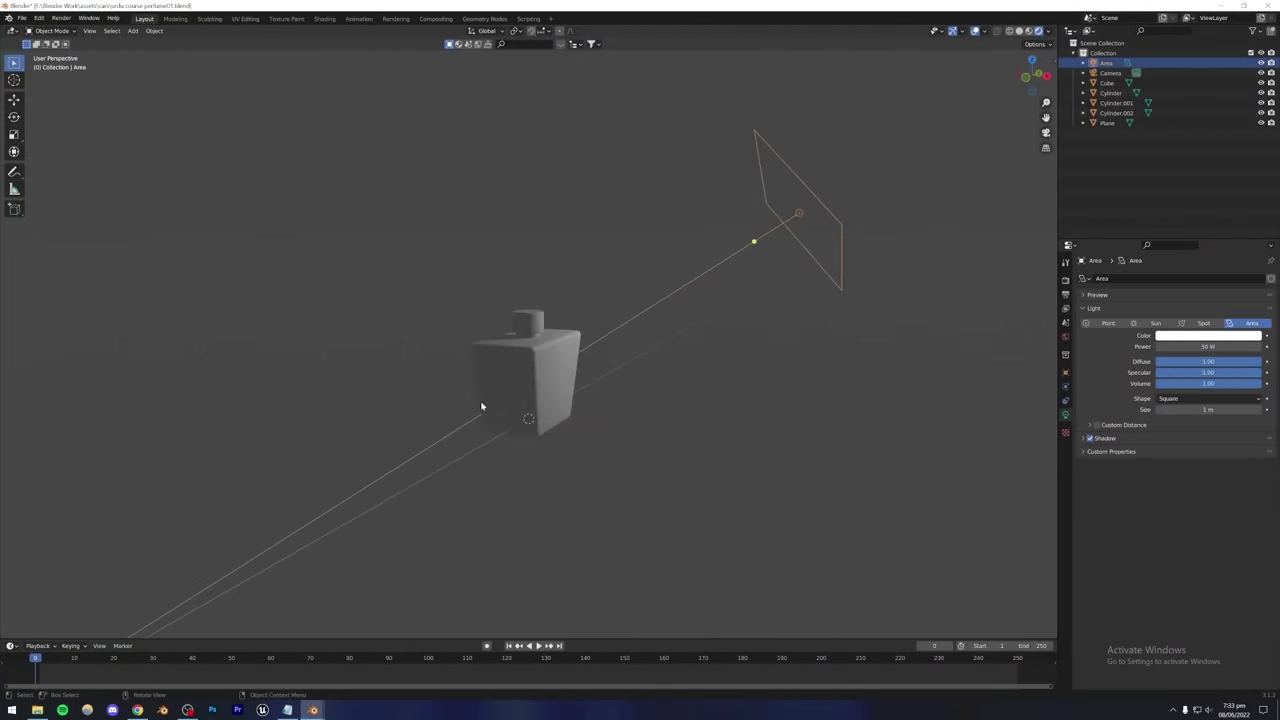
pyautogui.moveTo(481, 406); pyautogui.dragTo(531, 412, button='middle')
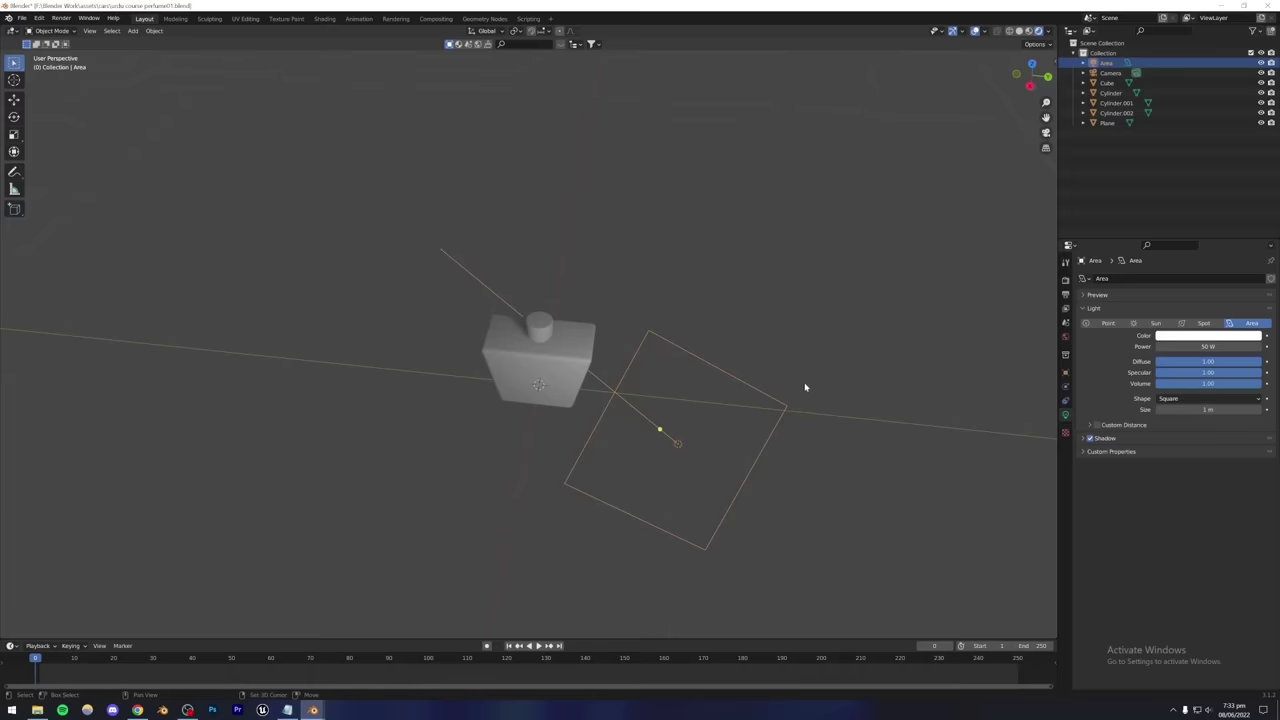
pyautogui.hotkey('shift', 'd')
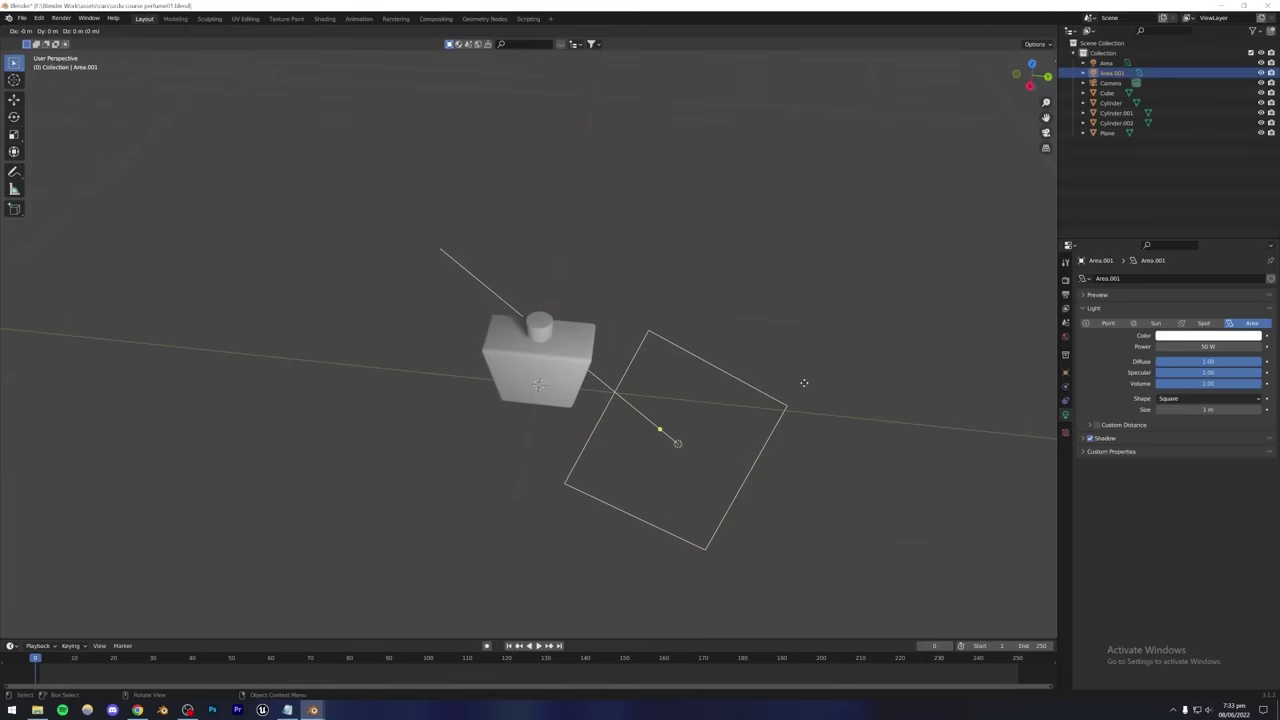
pyautogui.click(458, 371)
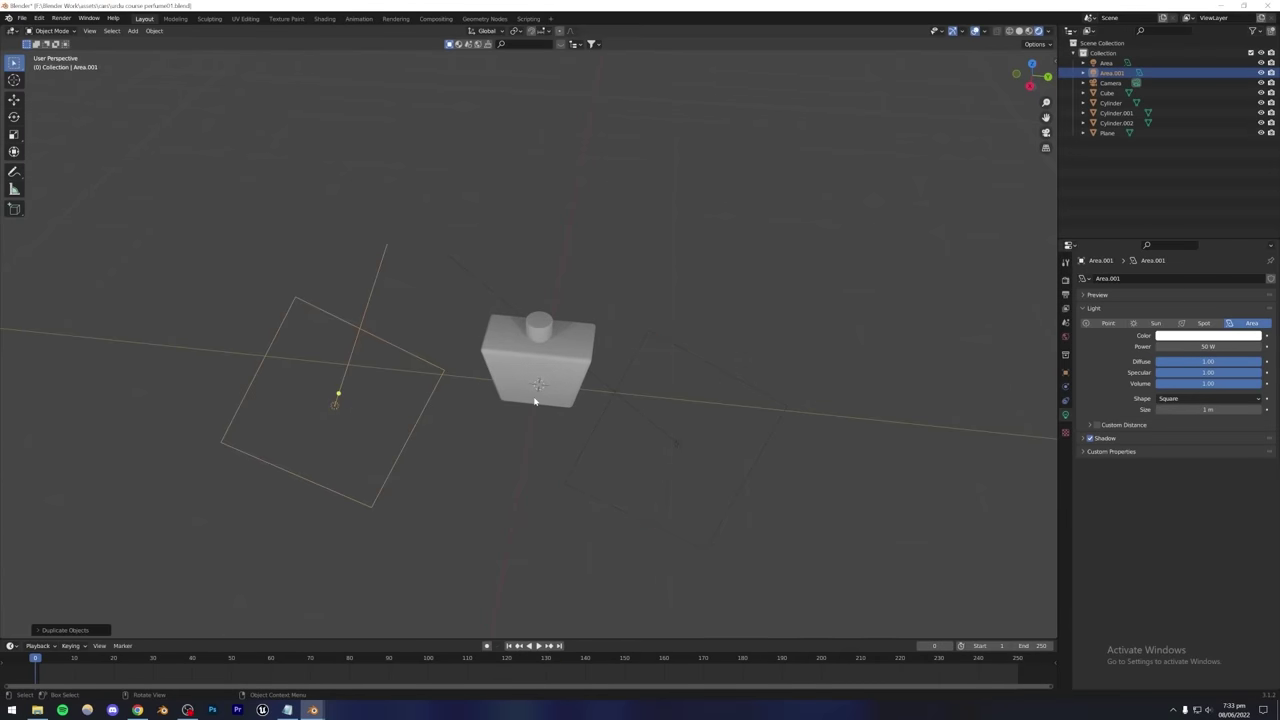
# Adjust the duplicate light's height along Z and rotate it about Z.
pyautogui.press('g')
pyautogui.click(597, 280)
pyautogui.moveTo(597, 280); pyautogui.dragTo(644, 311, button='middle')
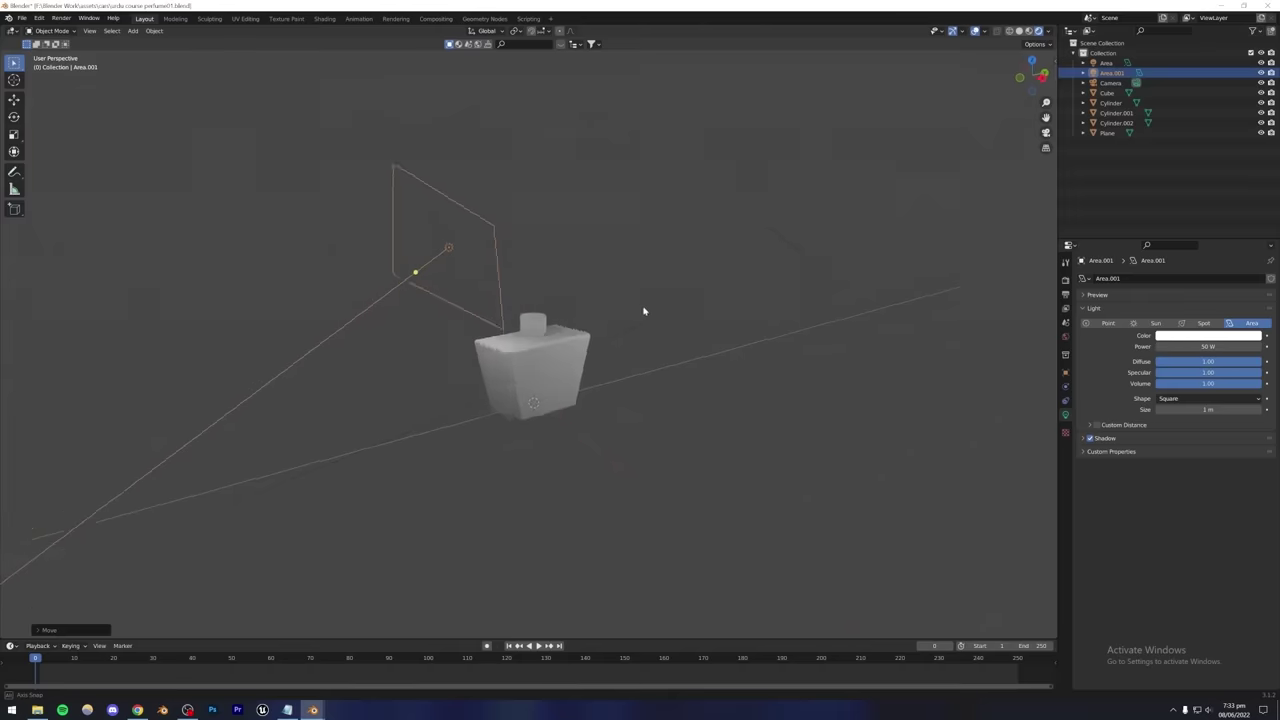
pyautogui.press('g')
pyautogui.press('z')
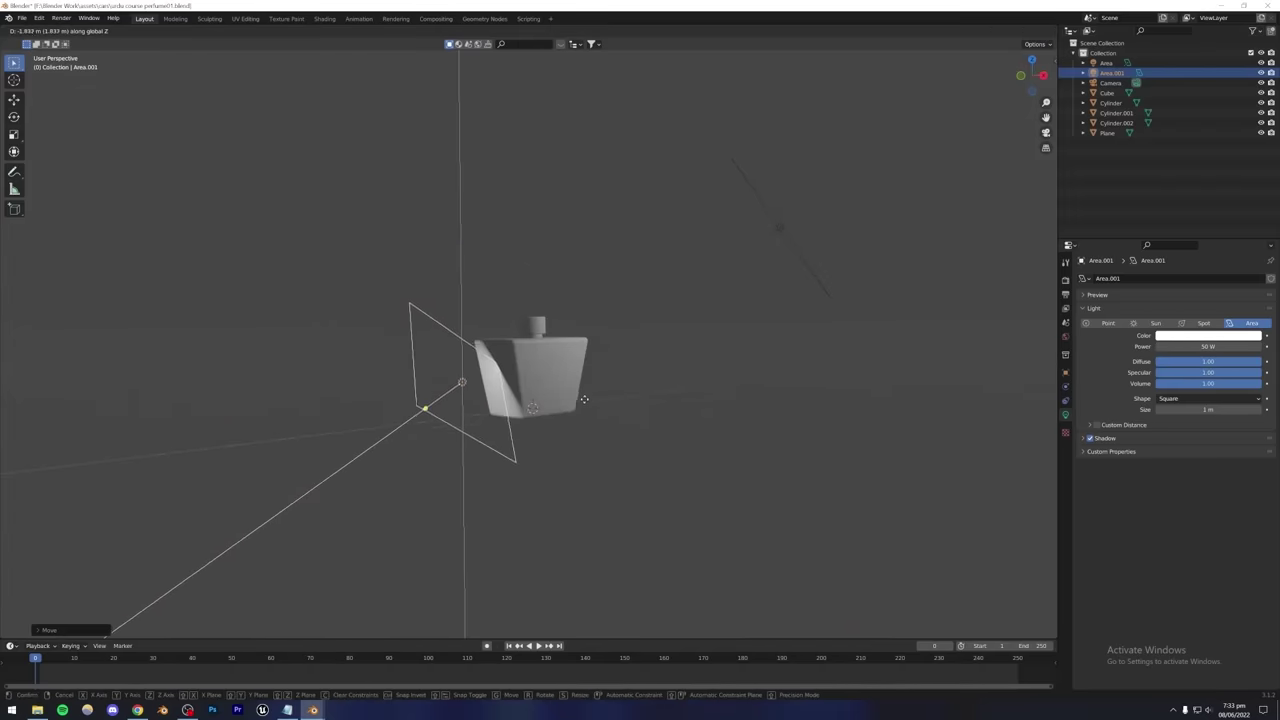
pyautogui.click(584, 399)
pyautogui.moveTo(543, 406)
pyautogui.mouseDown(button='middle')
pyautogui.moveTo(500, 423)
pyautogui.moveTo(486, 403)
pyautogui.moveTo(549, 409)
pyautogui.mouseUp(button='middle')
pyautogui.press('r')
pyautogui.press('z')
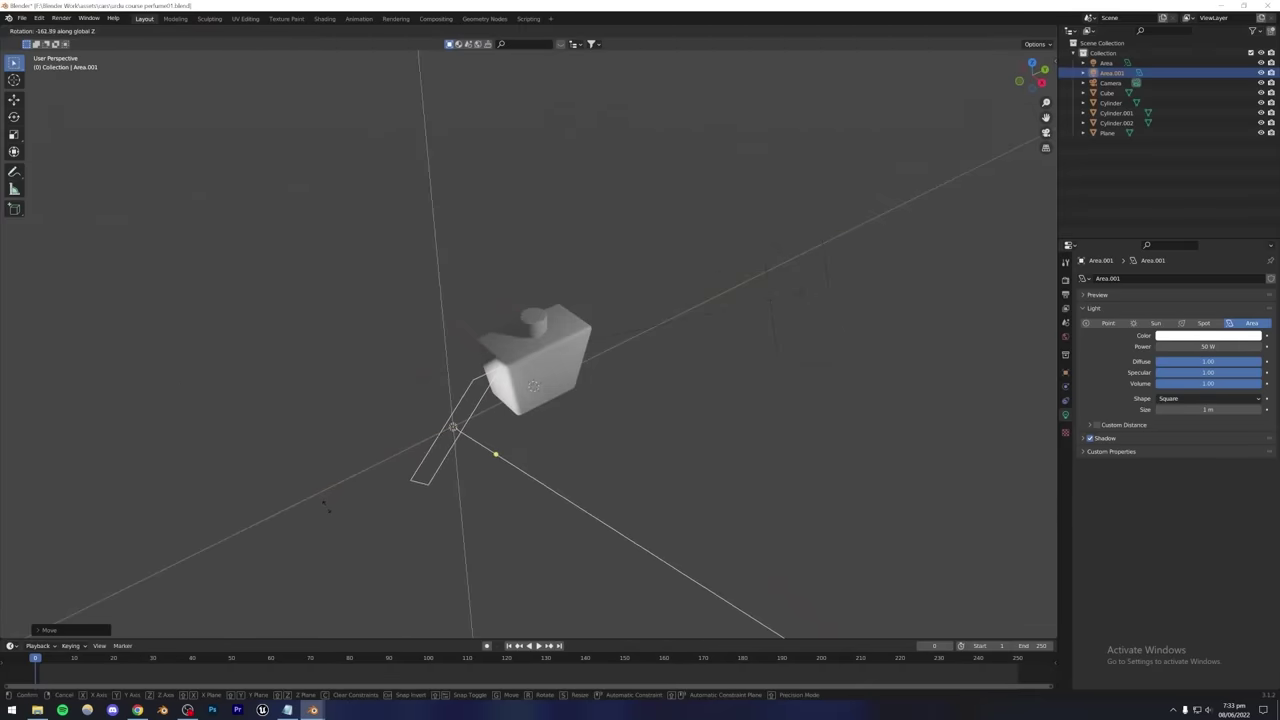
pyautogui.click(330, 508)
# Turn Area.001 toward the bottle and reposition it at a fixed height.
pyautogui.press('g')
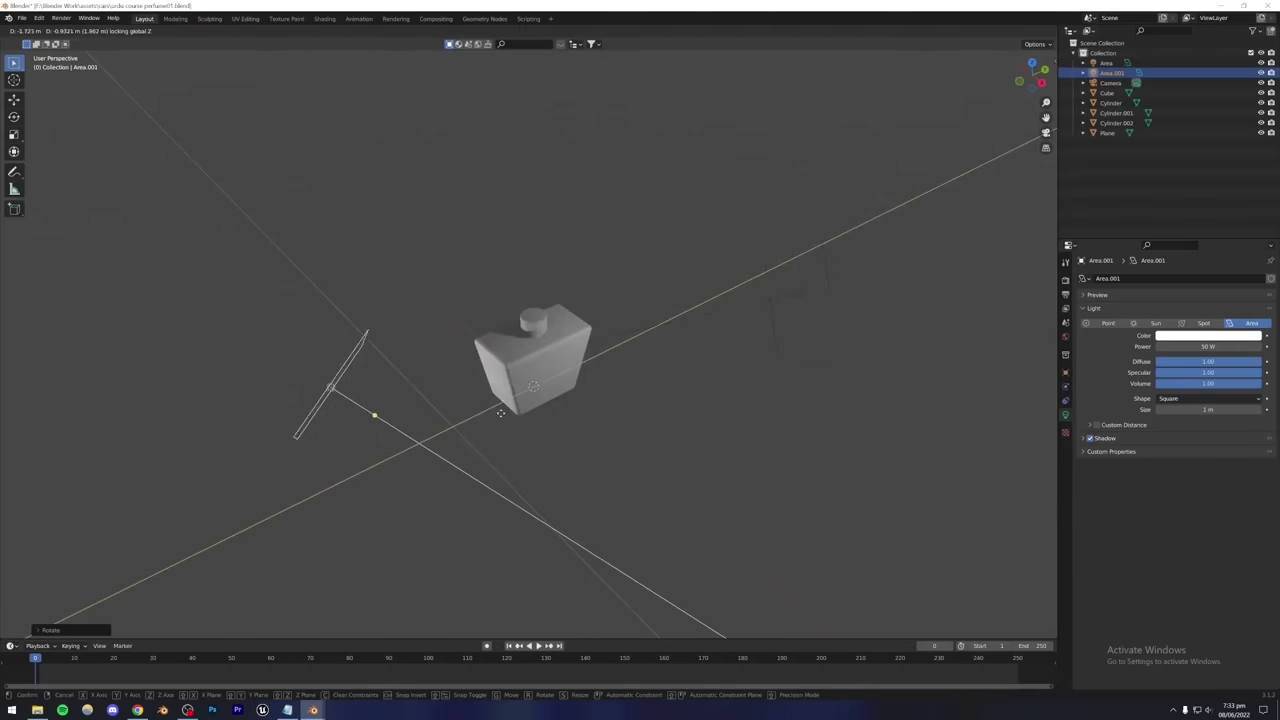
pyautogui.click(560, 420)
pyautogui.moveTo(560, 420); pyautogui.dragTo(455, 430, button='middle')
pyautogui.hotkey('ctrl', 'z')
pyautogui.click(404, 415)
pyautogui.click(379, 392)
pyautogui.press('r')
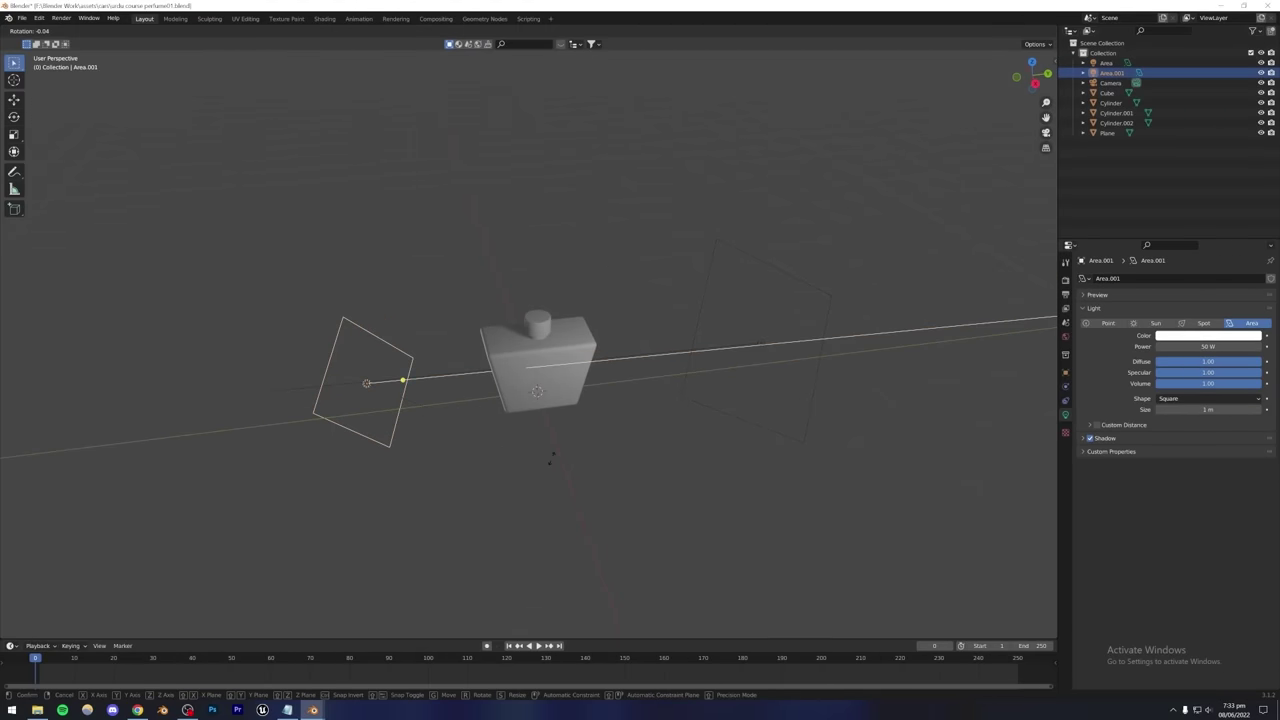
pyautogui.click(547, 308)
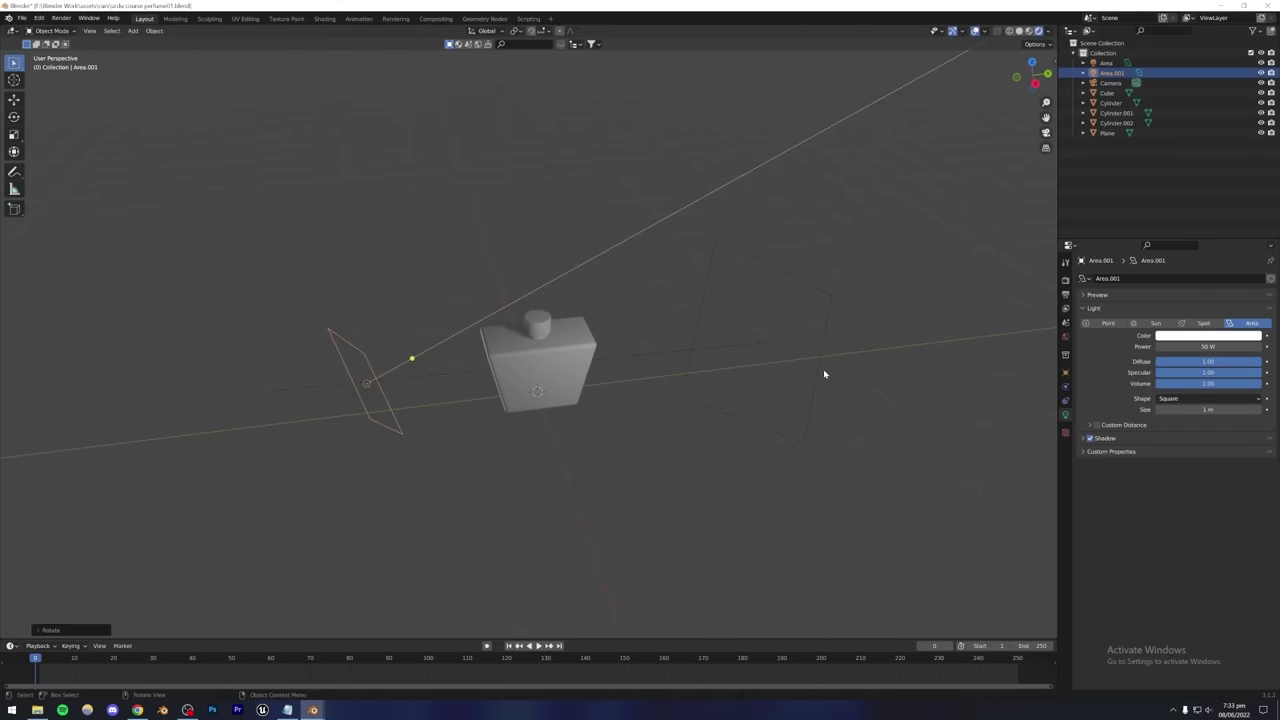
pyautogui.press('g')
pyautogui.hotkey('shift', 'z')
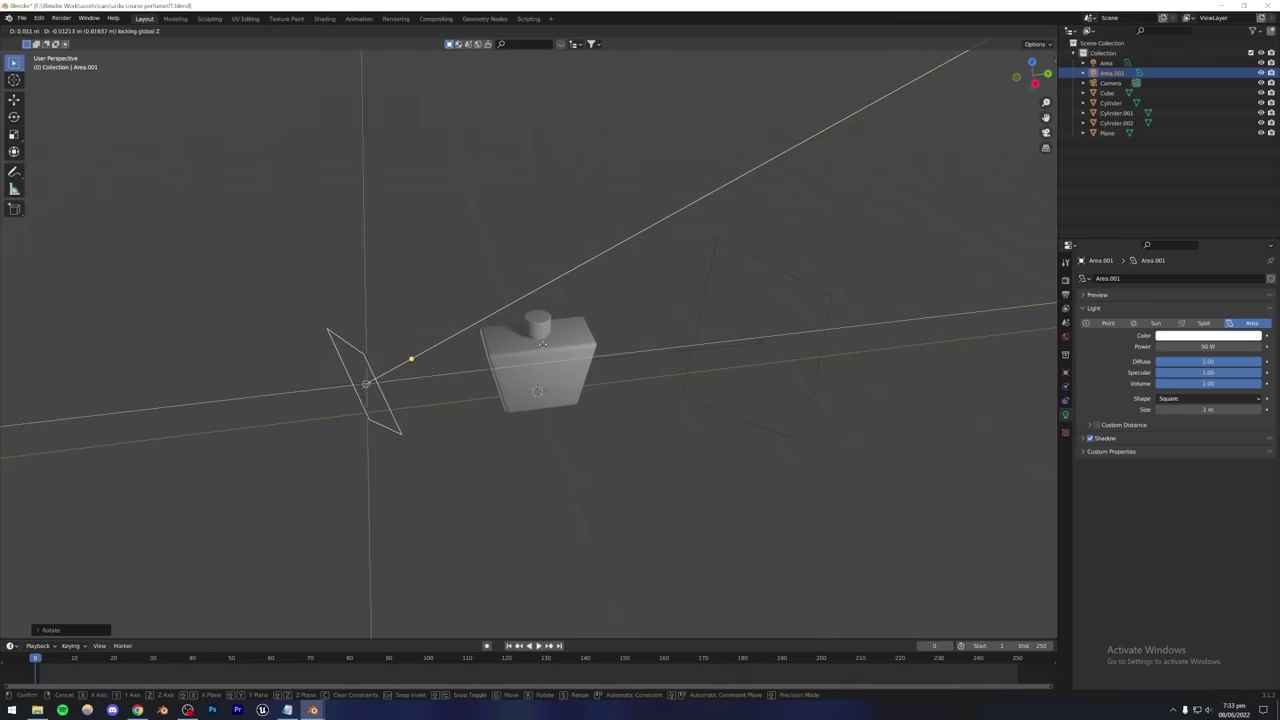
pyautogui.click(515, 437)
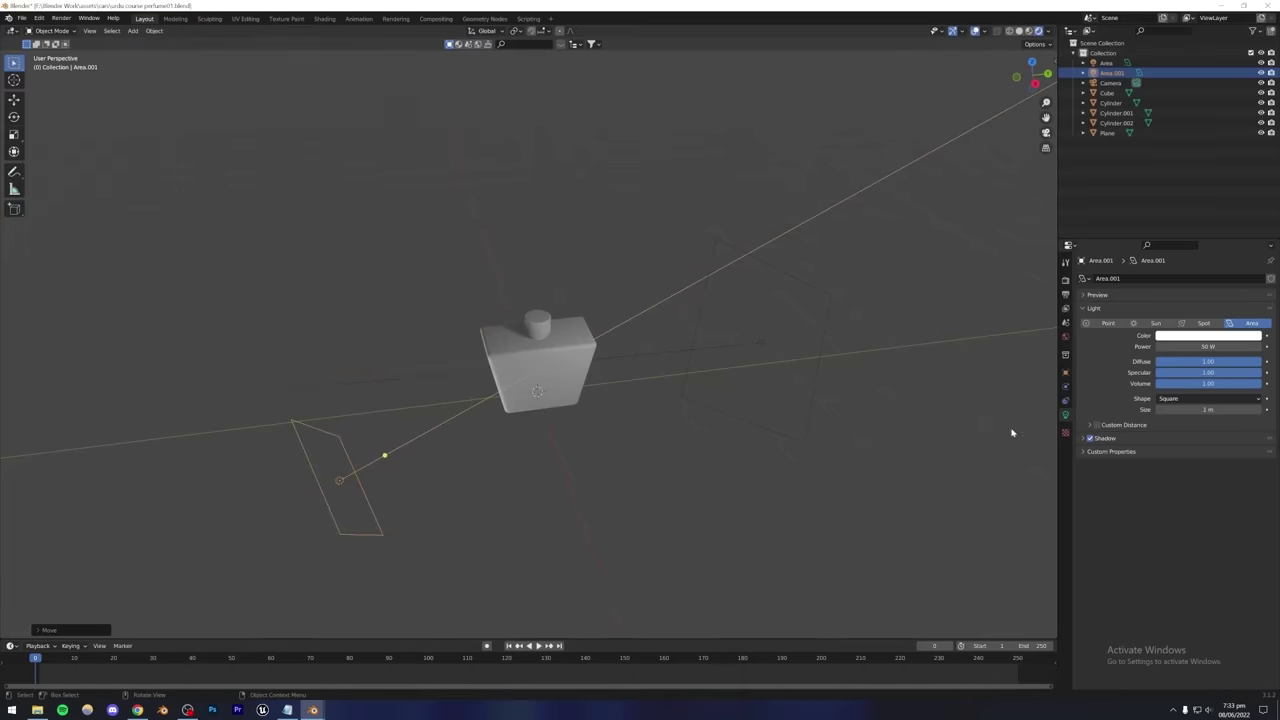
pyautogui.click(1208, 346)
# Set Area.001's power to 10 W.
pyautogui.write('10')
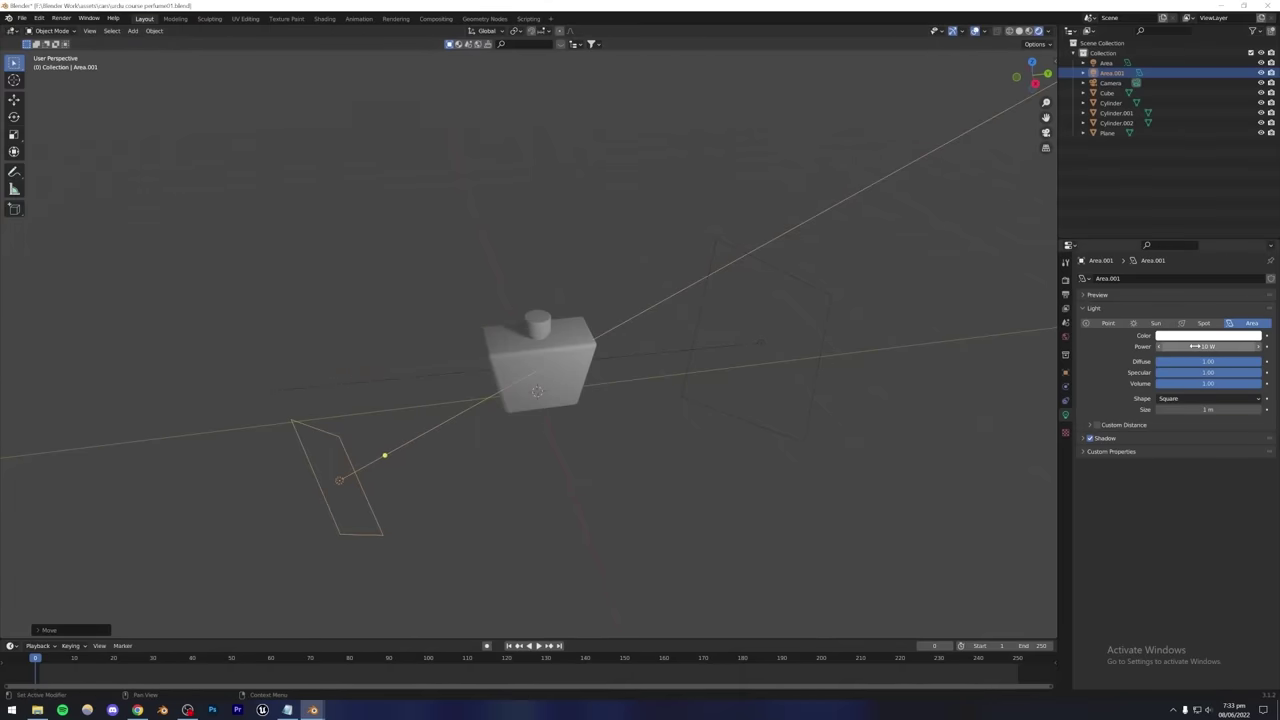
pyautogui.press('Return')
pyautogui.click(676, 536)
pyautogui.moveTo(658, 471); pyautogui.dragTo(474, 400, button='middle')
pyautogui.scroll(3, 551, 415)
pyautogui.moveTo(551, 415)
pyautogui.mouseDown(button='middle')
pyautogui.moveTo(631, 391)
pyautogui.moveTo(557, 391)
pyautogui.moveTo(509, 371)
pyautogui.moveTo(554, 400)
pyautogui.mouseUp(button='middle')
pyautogui.scroll(2, 583, 375)
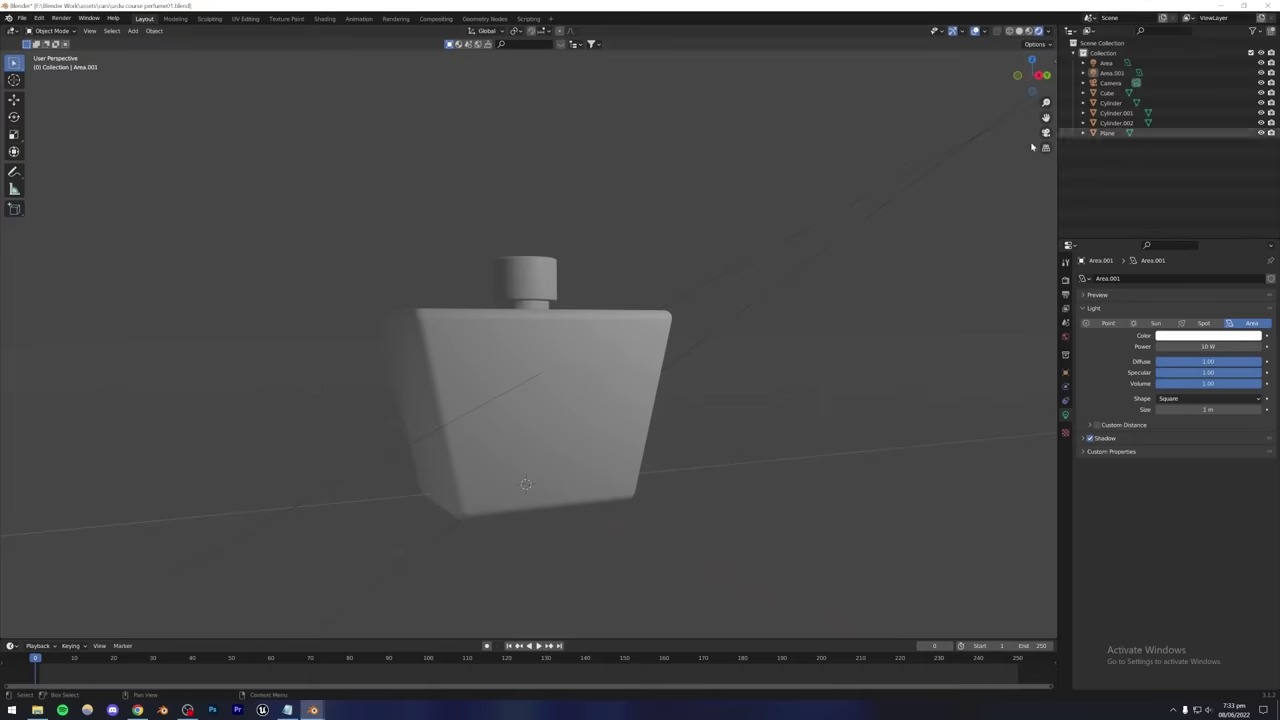
# Save the blend file and rotate Area.001 to re-aim it at the bottle.
pyautogui.click(401, 448)
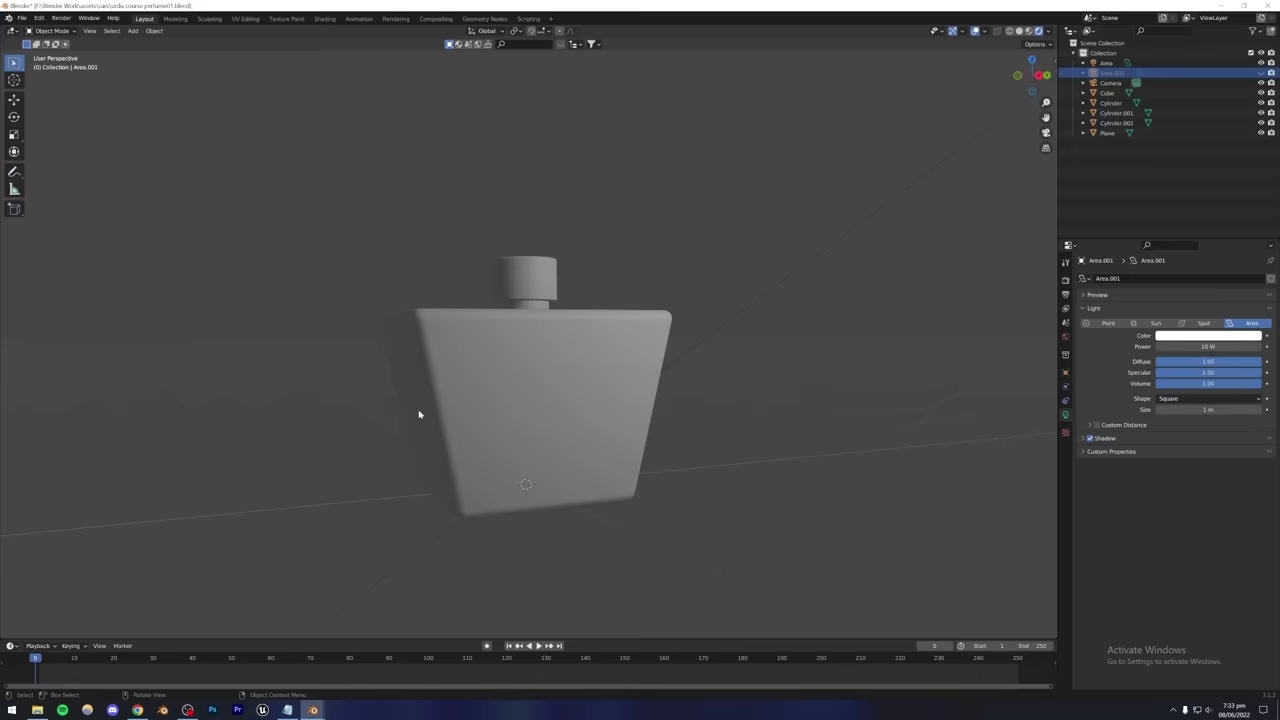
pyautogui.hotkey('ctrl', 's')
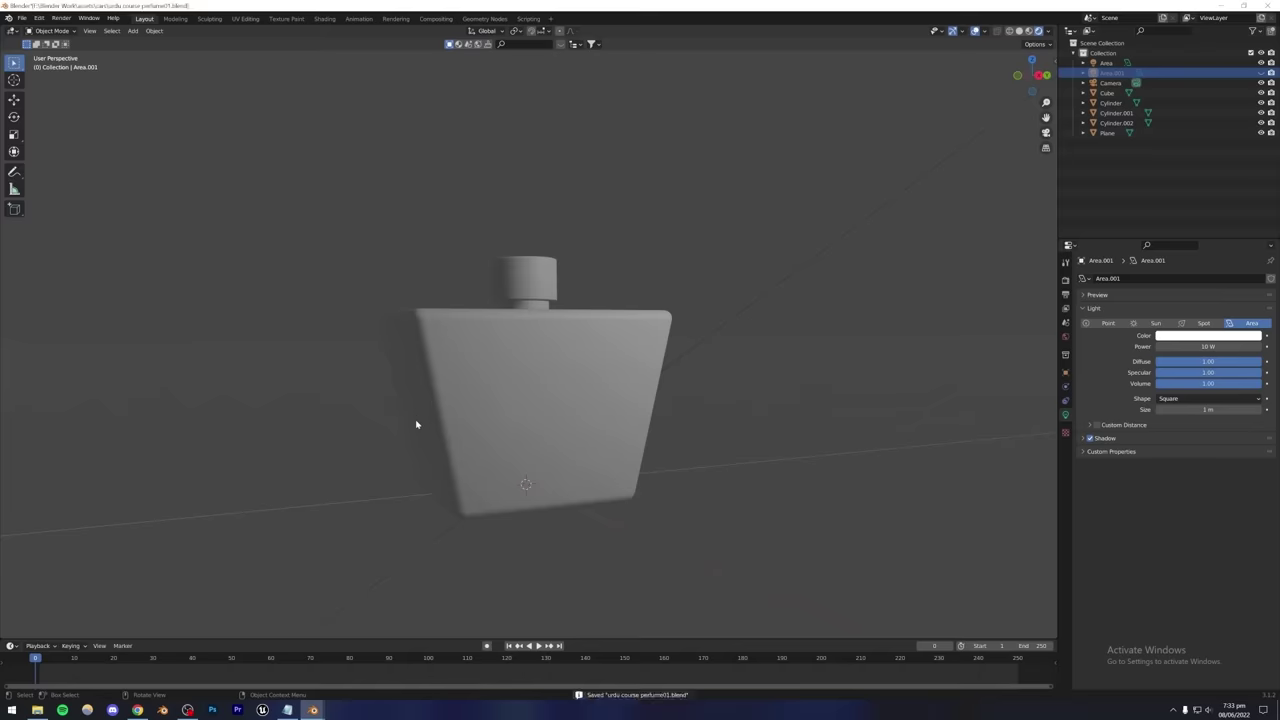
pyautogui.press('r')
pyautogui.click(536, 403)
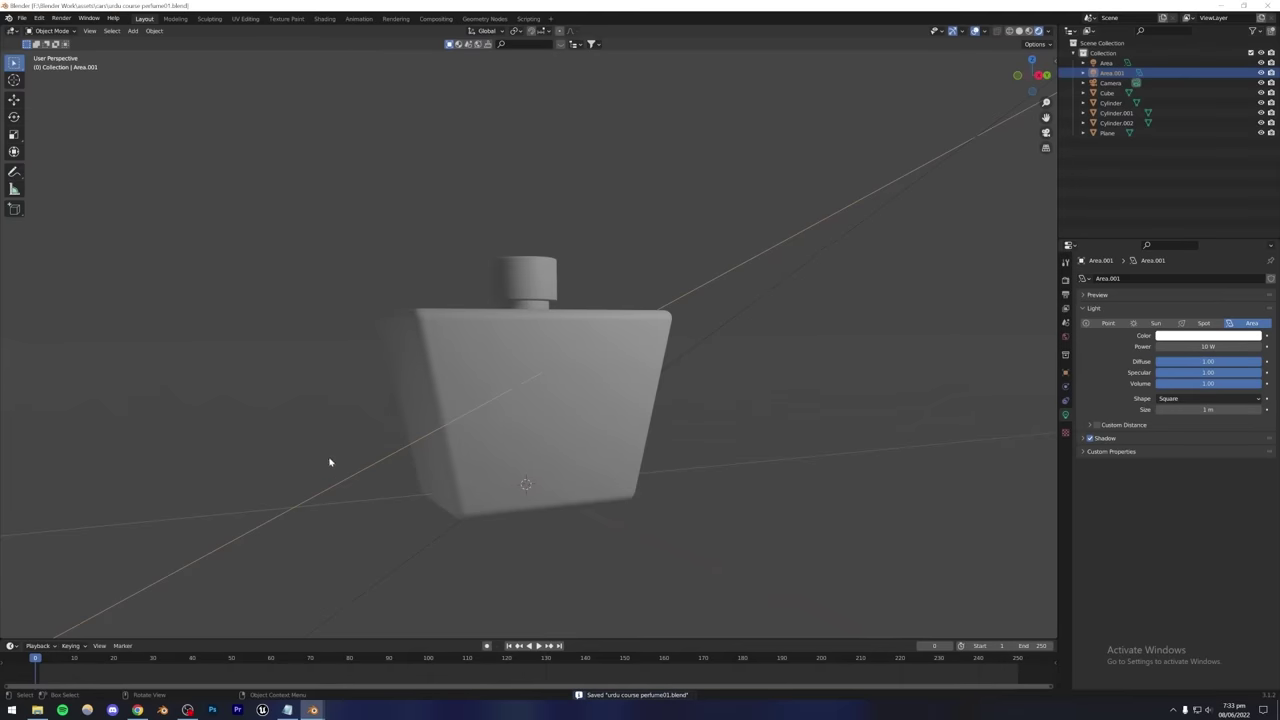
pyautogui.scroll(-5, 351, 476)
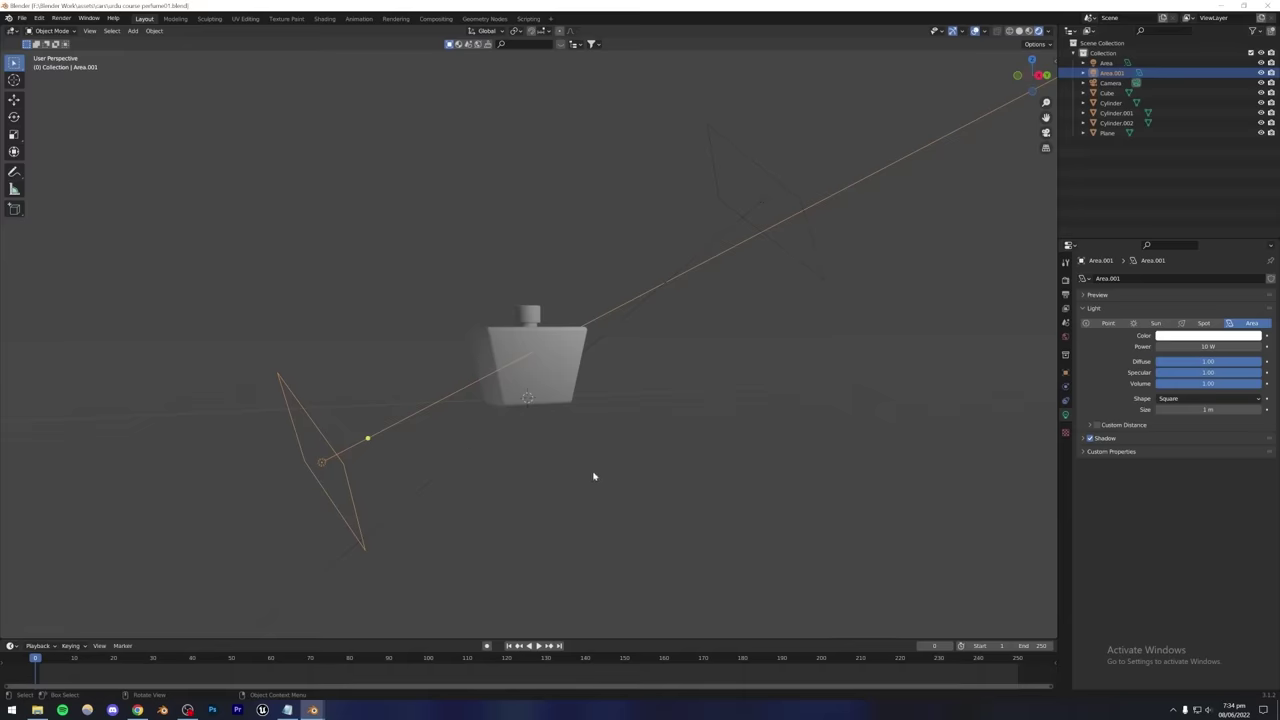
pyautogui.click(318, 527)
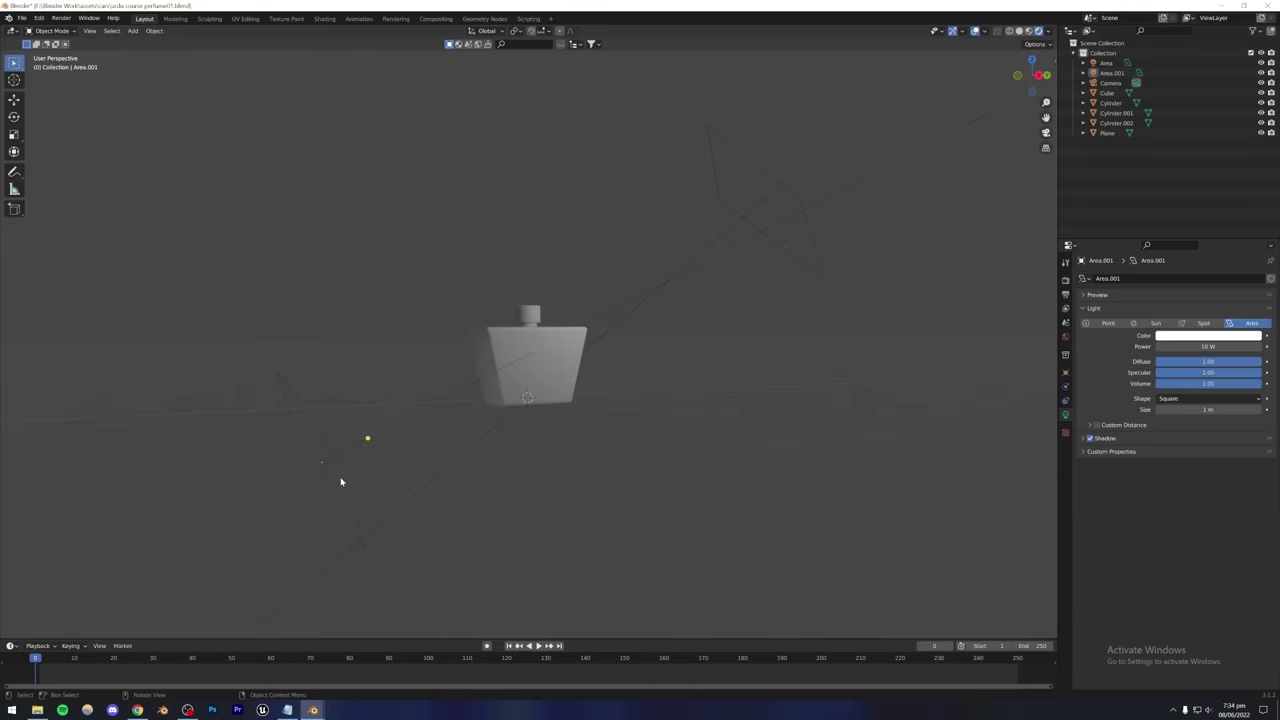
pyautogui.moveTo(468, 380); pyautogui.dragTo(444, 447, button='middle')
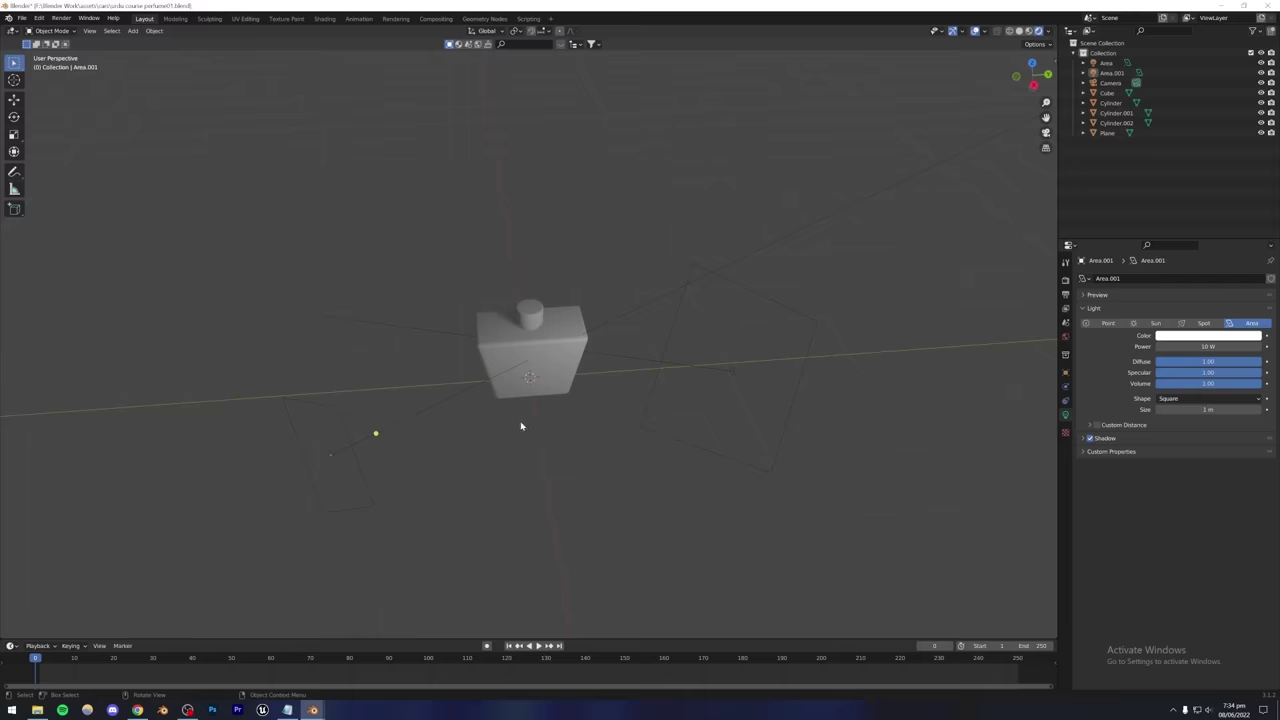
# Select the Area and Area.001 lights in turn to check their placement.
pyautogui.click(724, 368)
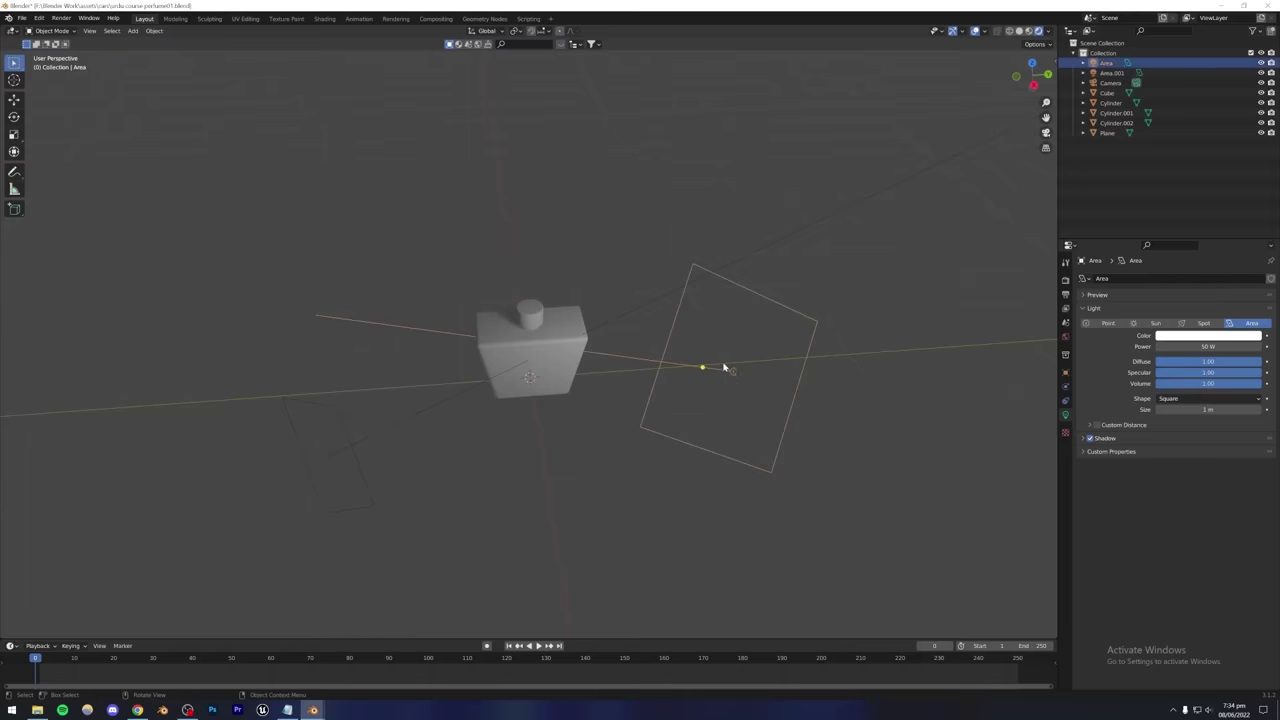
pyautogui.click(330, 458)
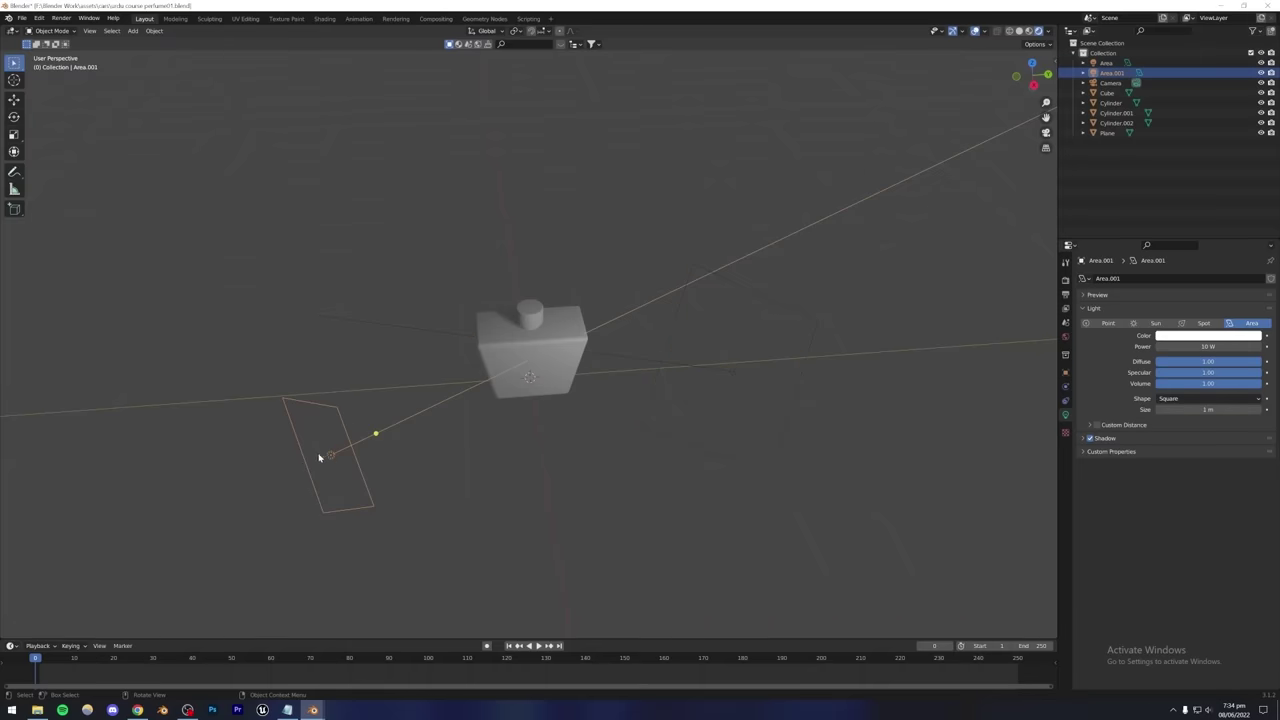
pyautogui.click(472, 452)
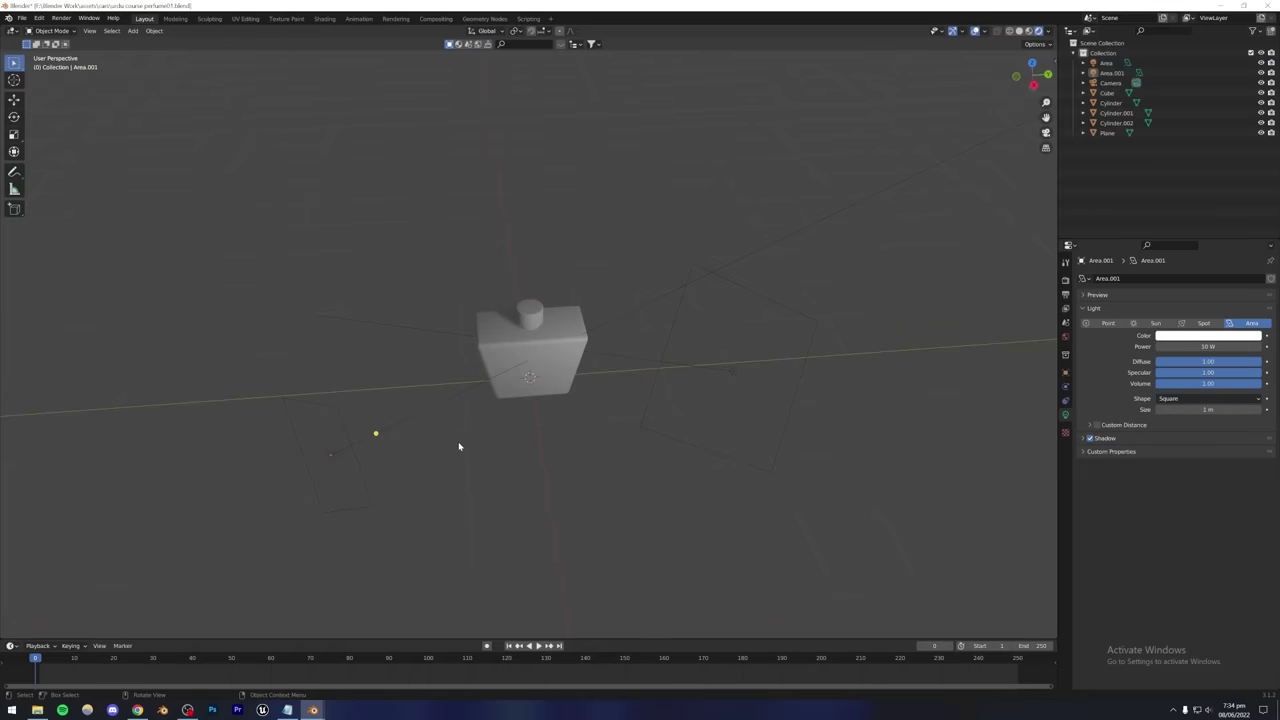
pyautogui.click(139, 31)
# Duplicate Area.001 into Area.002, place it on the ground plane and re-aim its direction.
pyautogui.click(330, 457)
pyautogui.hotkey('shift', 'd')
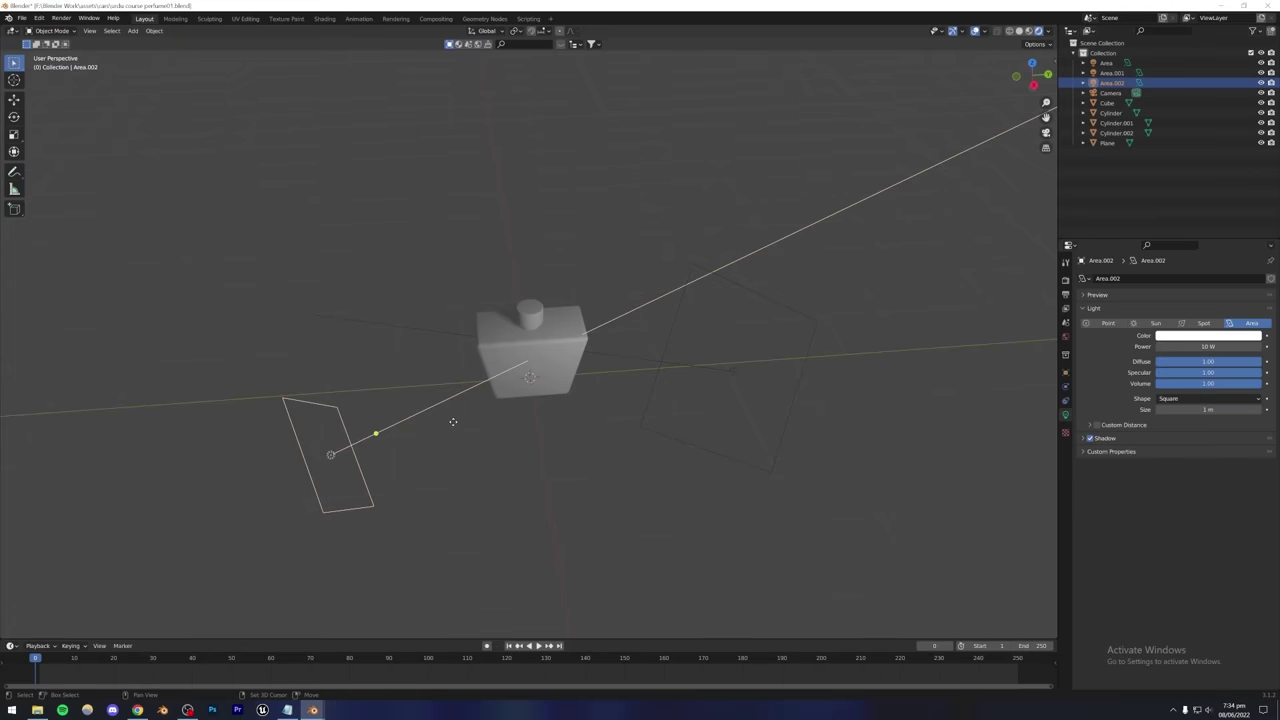
pyautogui.hotkey('shift', 'z')
pyautogui.click(537, 252)
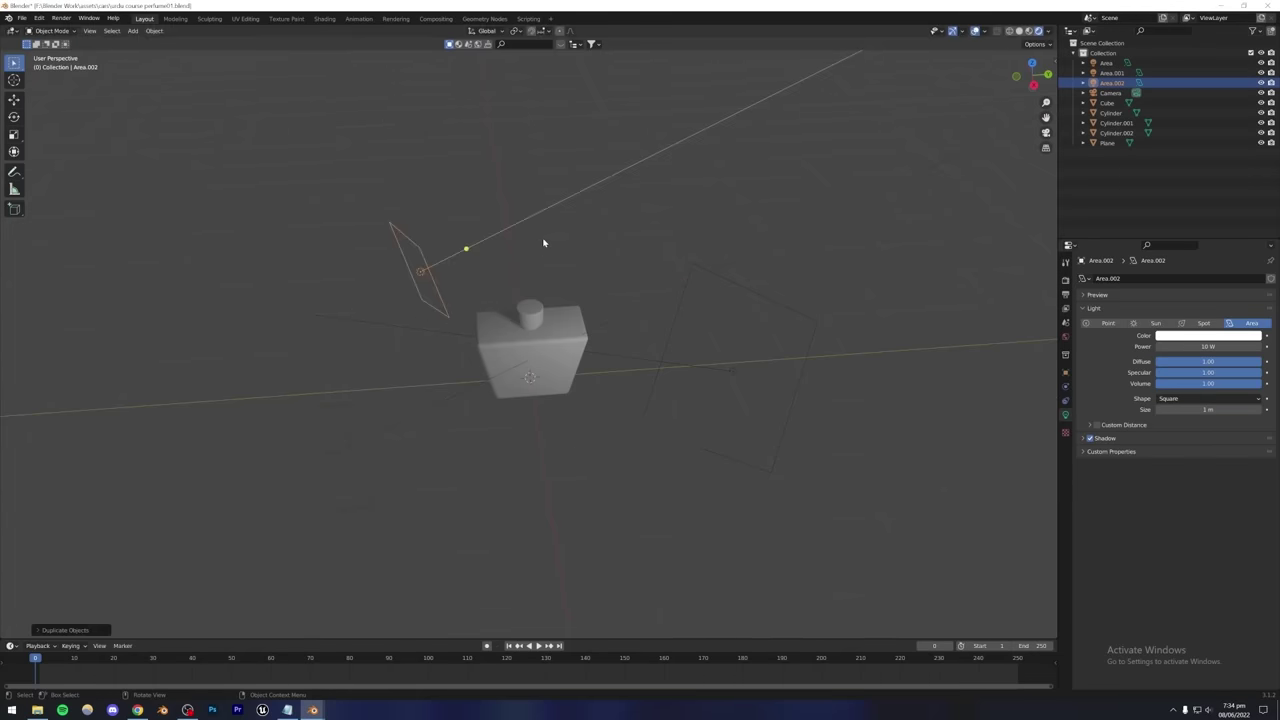
pyautogui.moveTo(543, 240); pyautogui.dragTo(505, 405, button='middle')
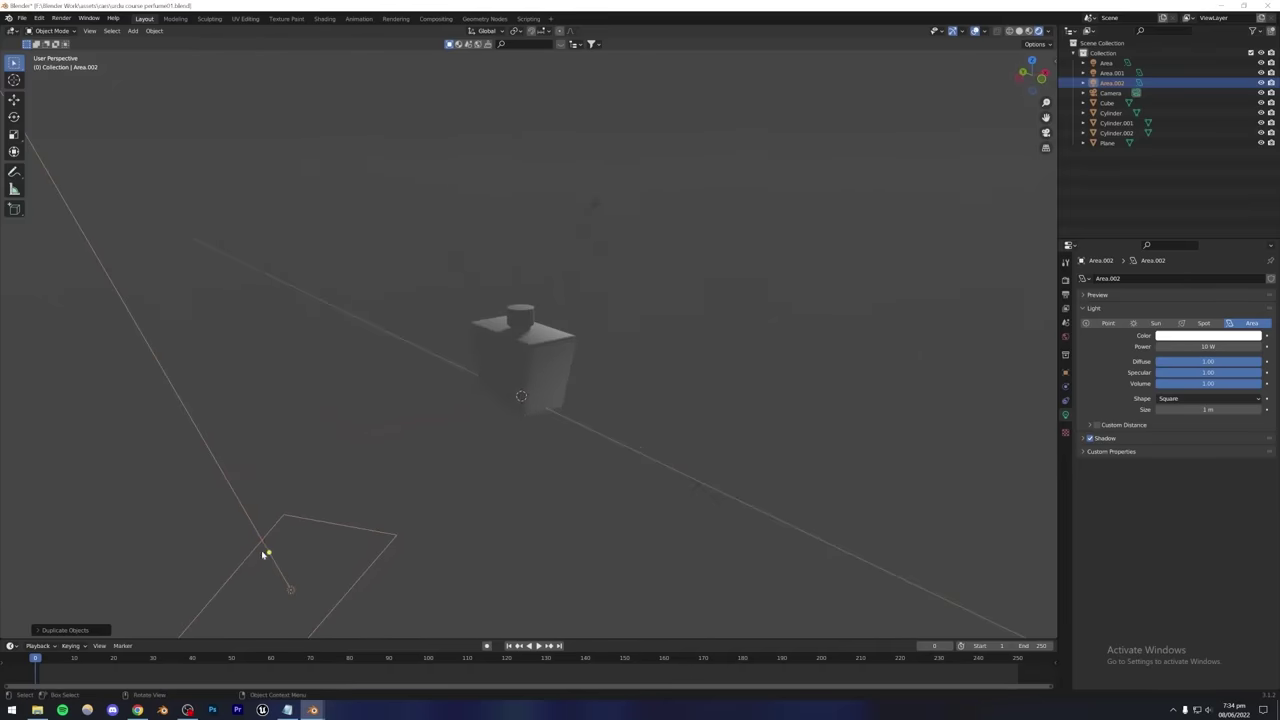
pyautogui.moveTo(267, 552); pyautogui.dragTo(326, 551)
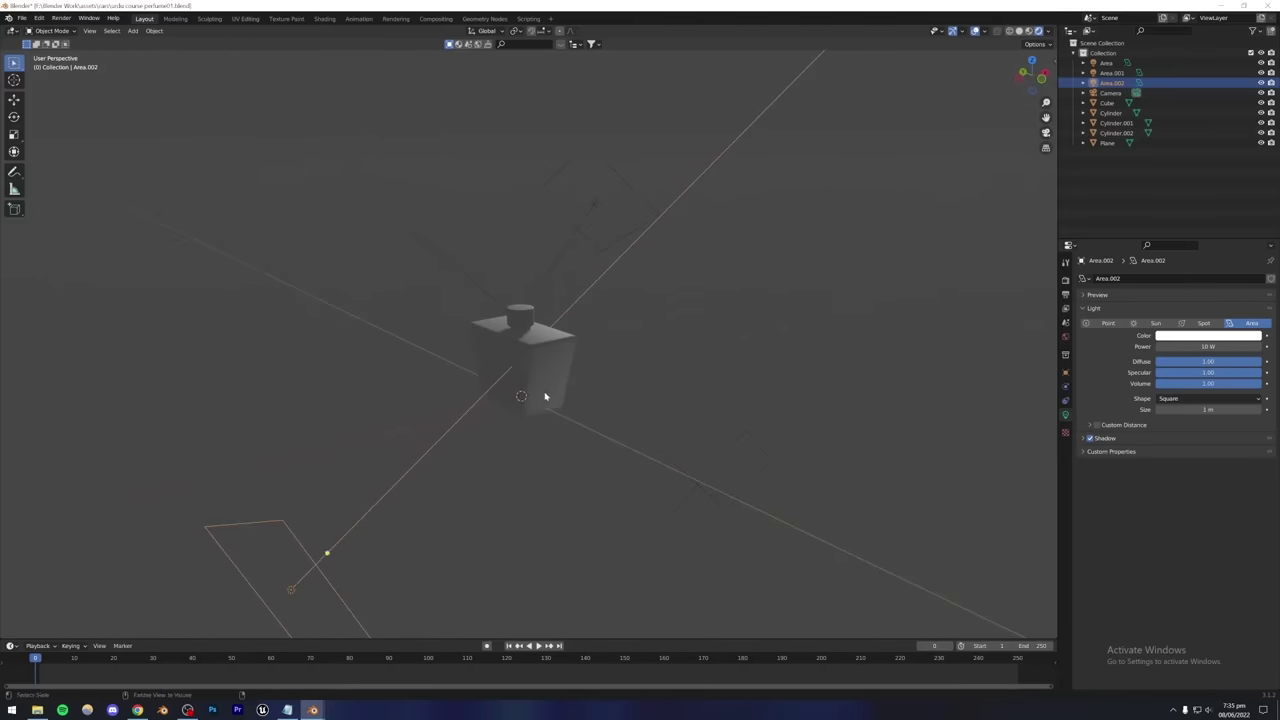
pyautogui.moveTo(326, 551); pyautogui.dragTo(436, 374, button='middle')
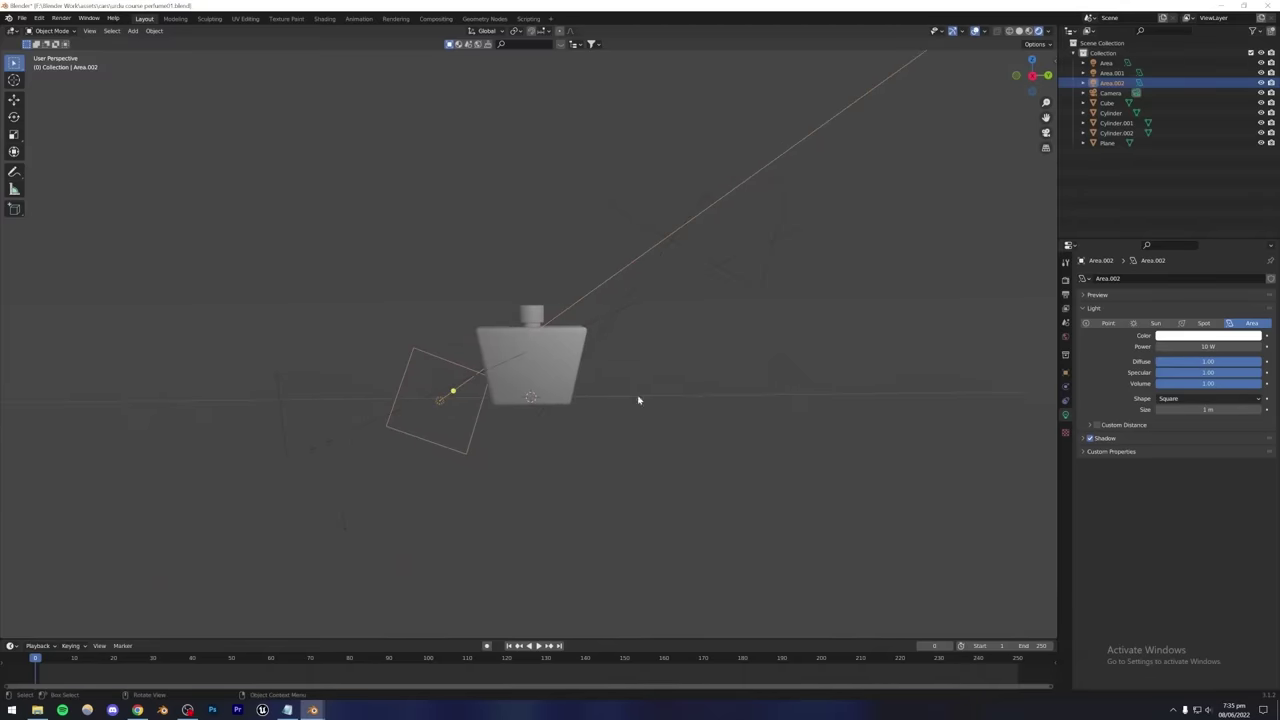
# Set Area.002's Power to 100 W.
pyautogui.click(1208, 346)
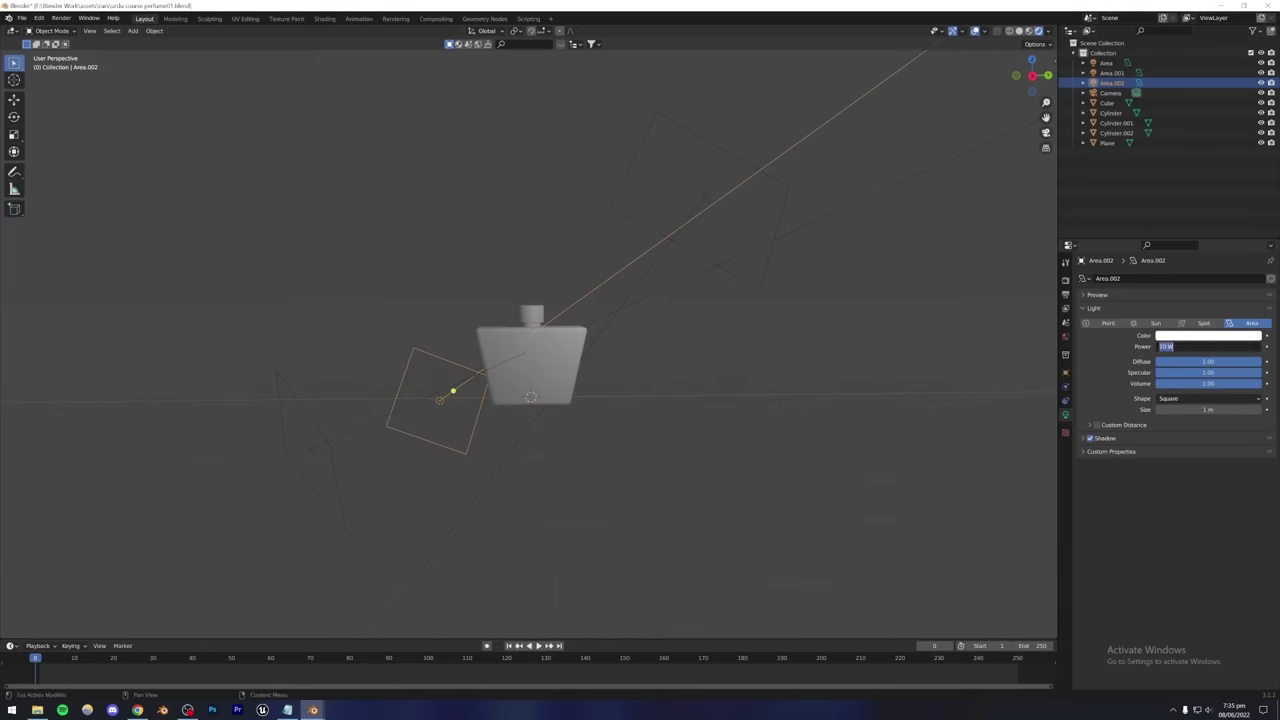
pyautogui.write('10')
pyautogui.press('Return')
pyautogui.click(623, 457)
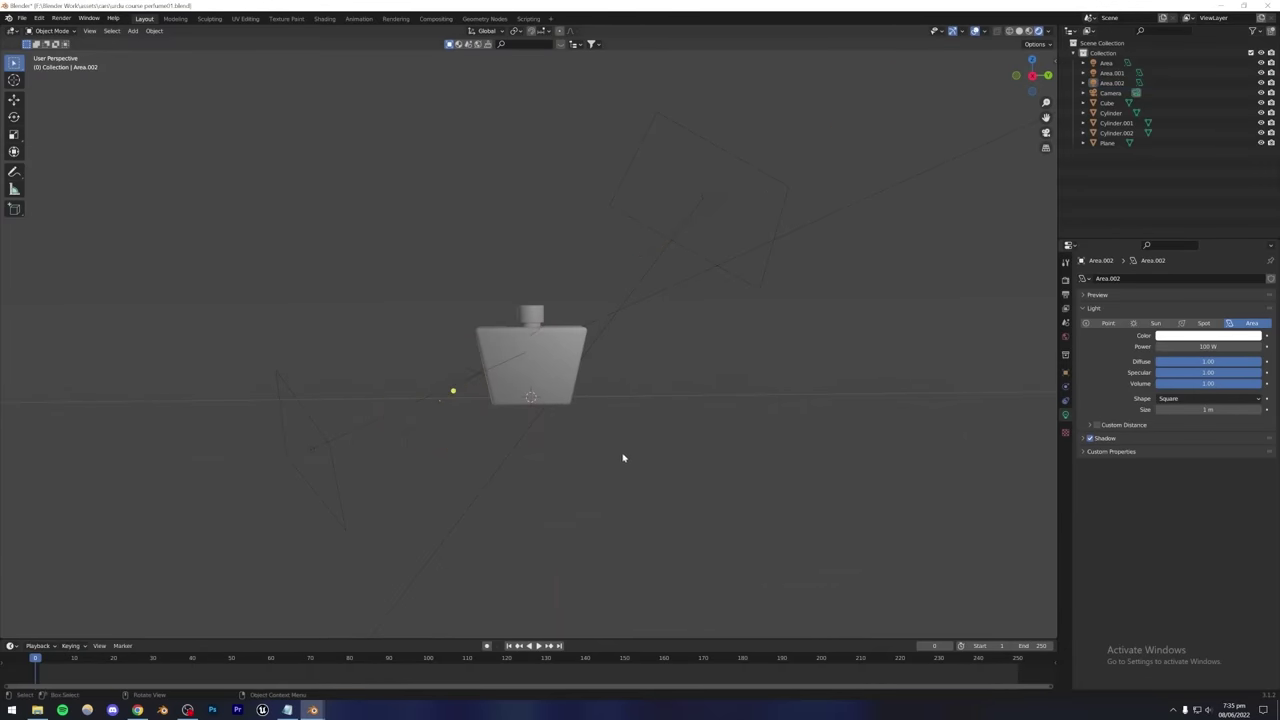
pyautogui.moveTo(623, 457); pyautogui.dragTo(636, 450, button='middle')
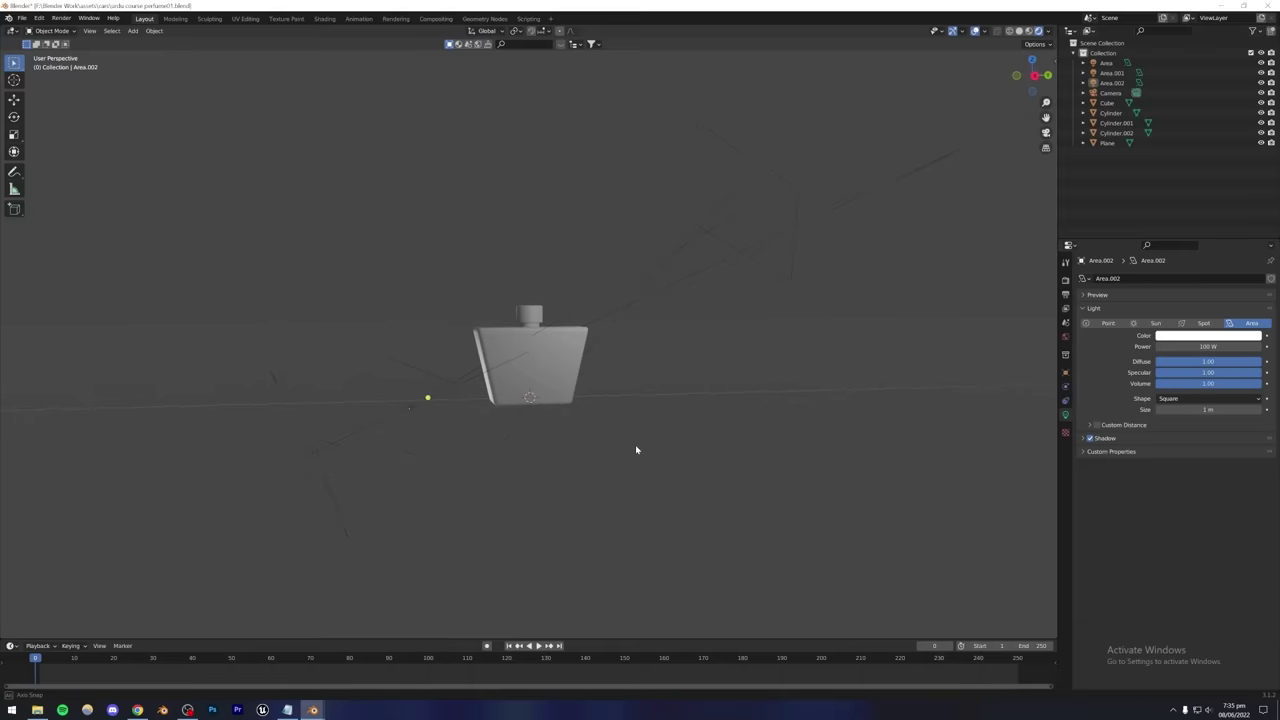
# Move Area.002 up and to the right beside the bottle, then hide it.
pyautogui.click(408, 414)
pyautogui.press('g')
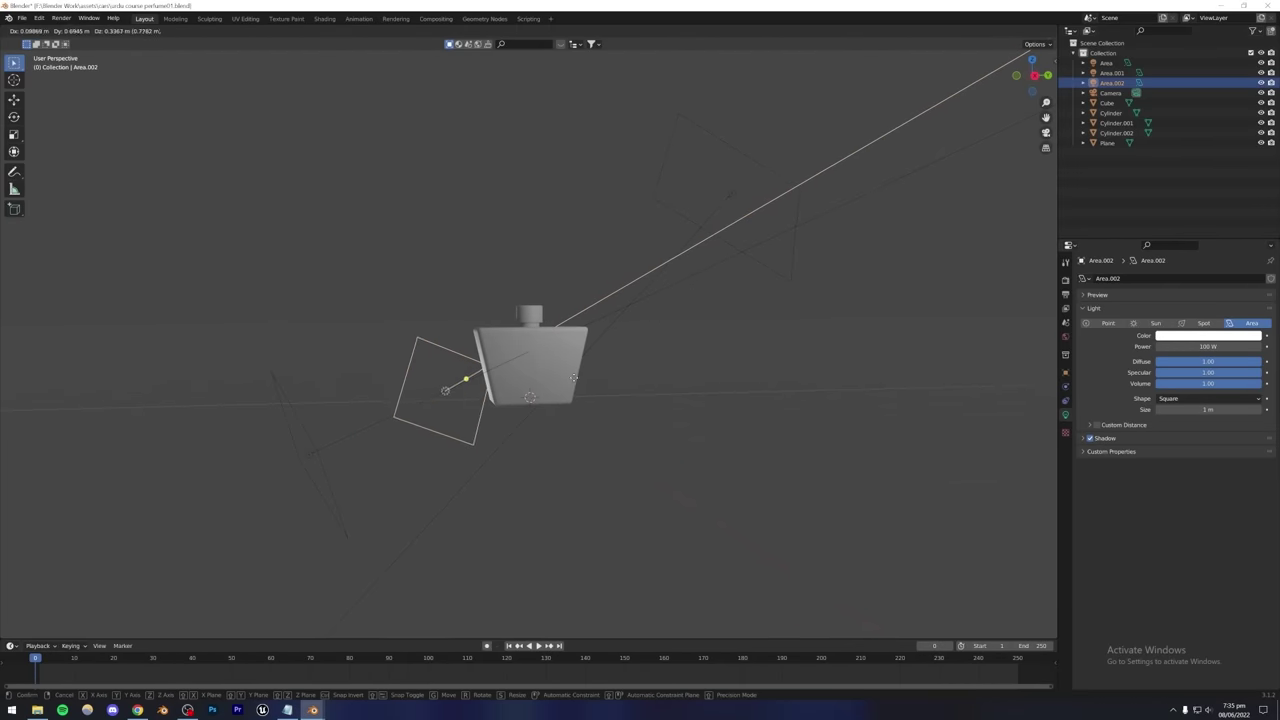
pyautogui.click(475, 432)
pyautogui.click(477, 434)
pyautogui.moveTo(477, 434); pyautogui.dragTo(467, 437, button='middle')
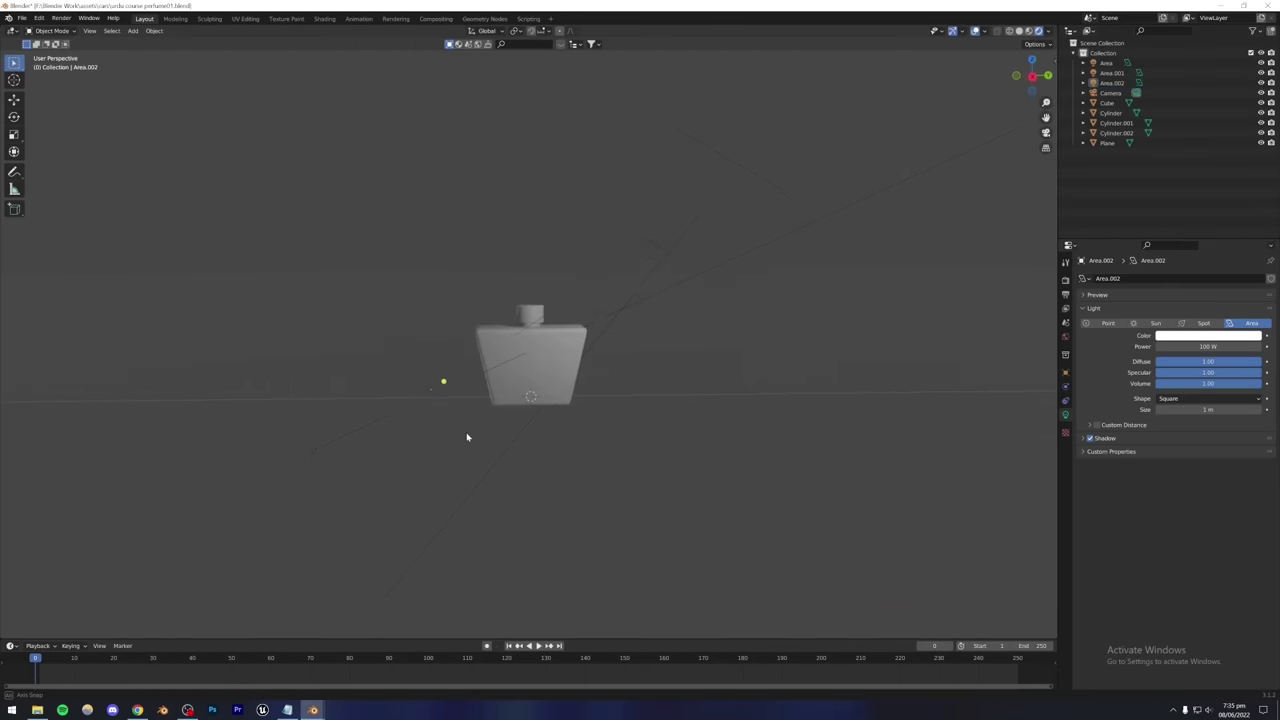
pyautogui.scroll(-5, 466, 437)
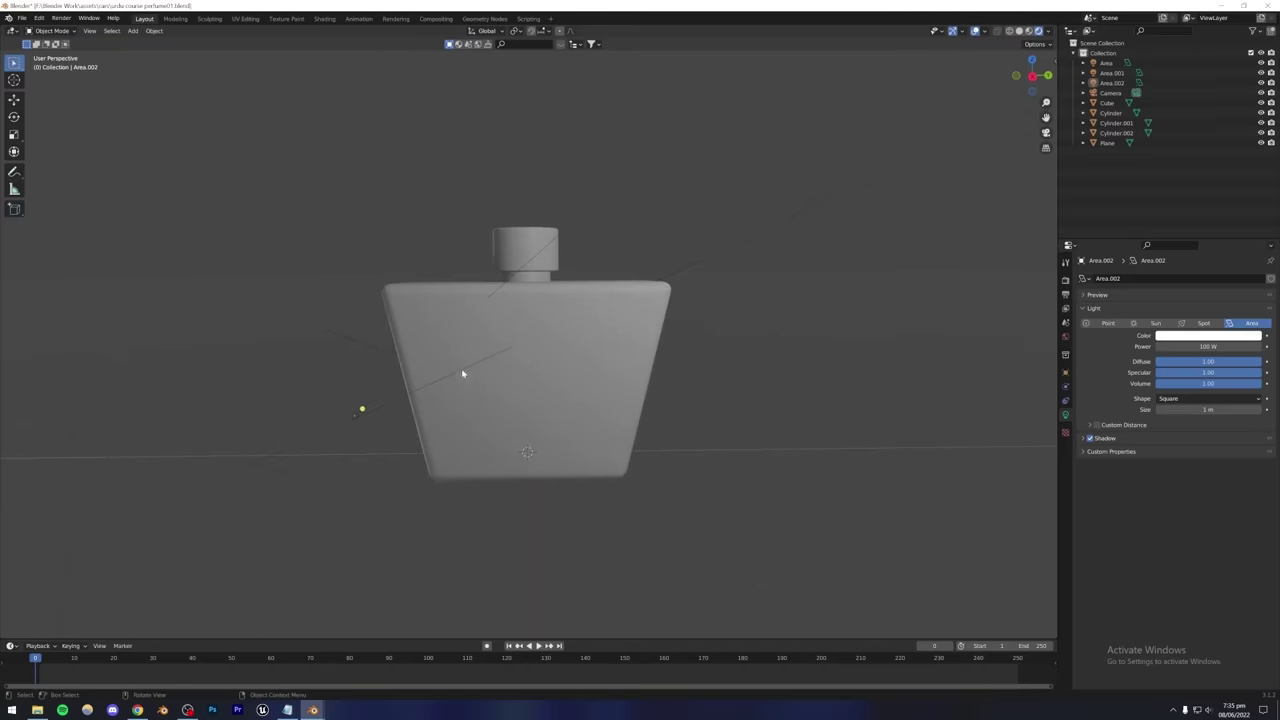
pyautogui.click(356, 414)
pyautogui.press('h')
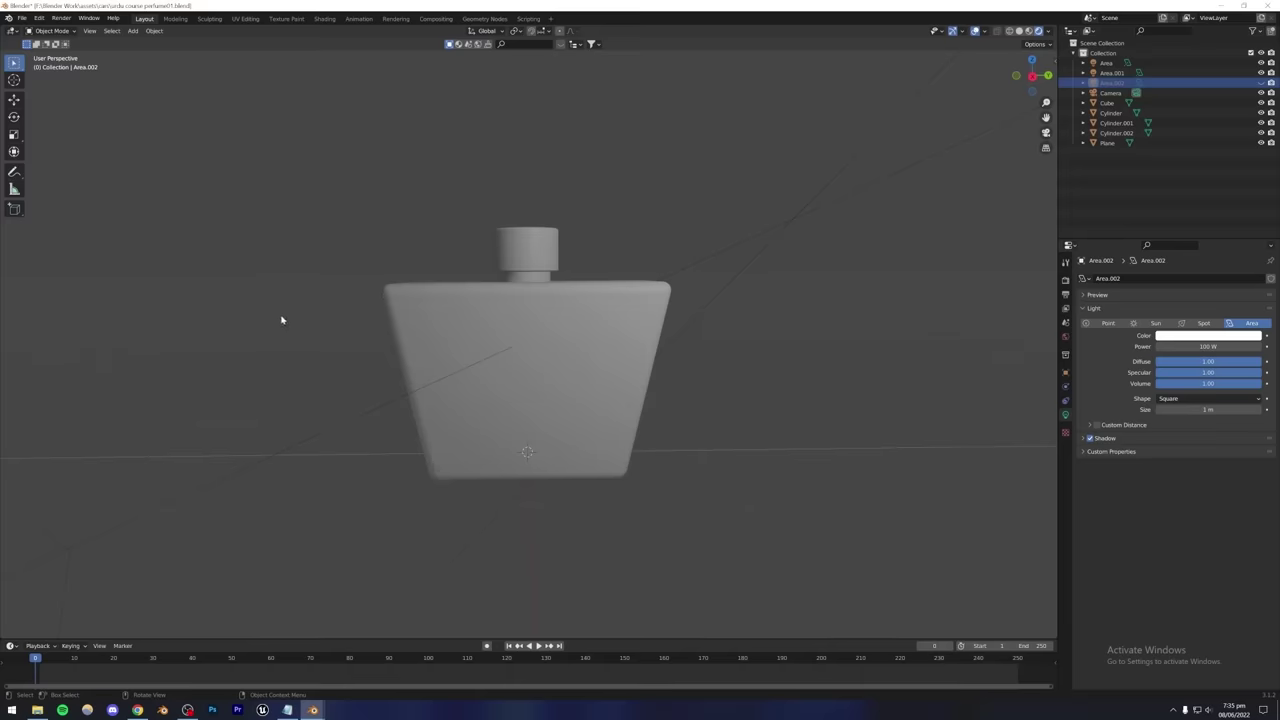
# Darken the World colour to about 0.03, then hide the navigation gizmo and viewport overlays.
pyautogui.click(1065, 336)
pyautogui.click(1163, 345)
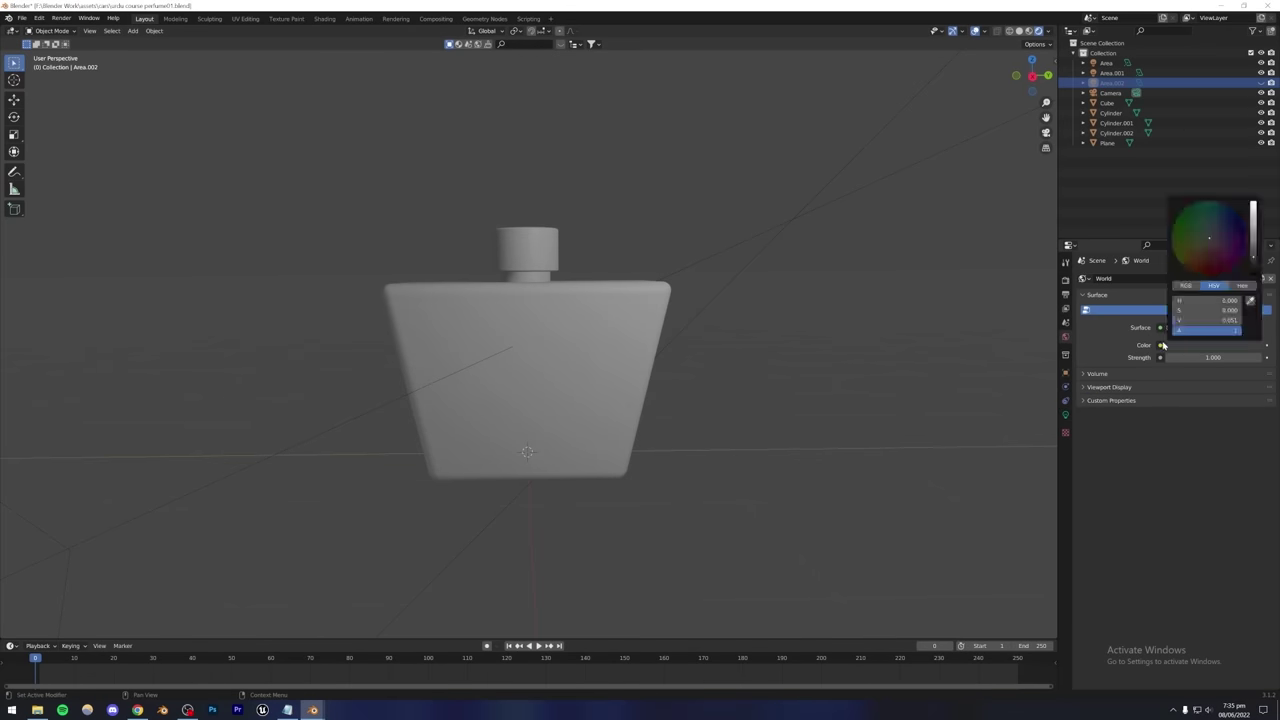
pyautogui.click(1163, 345)
pyautogui.moveTo(1252, 259); pyautogui.dragTo(1252, 270)
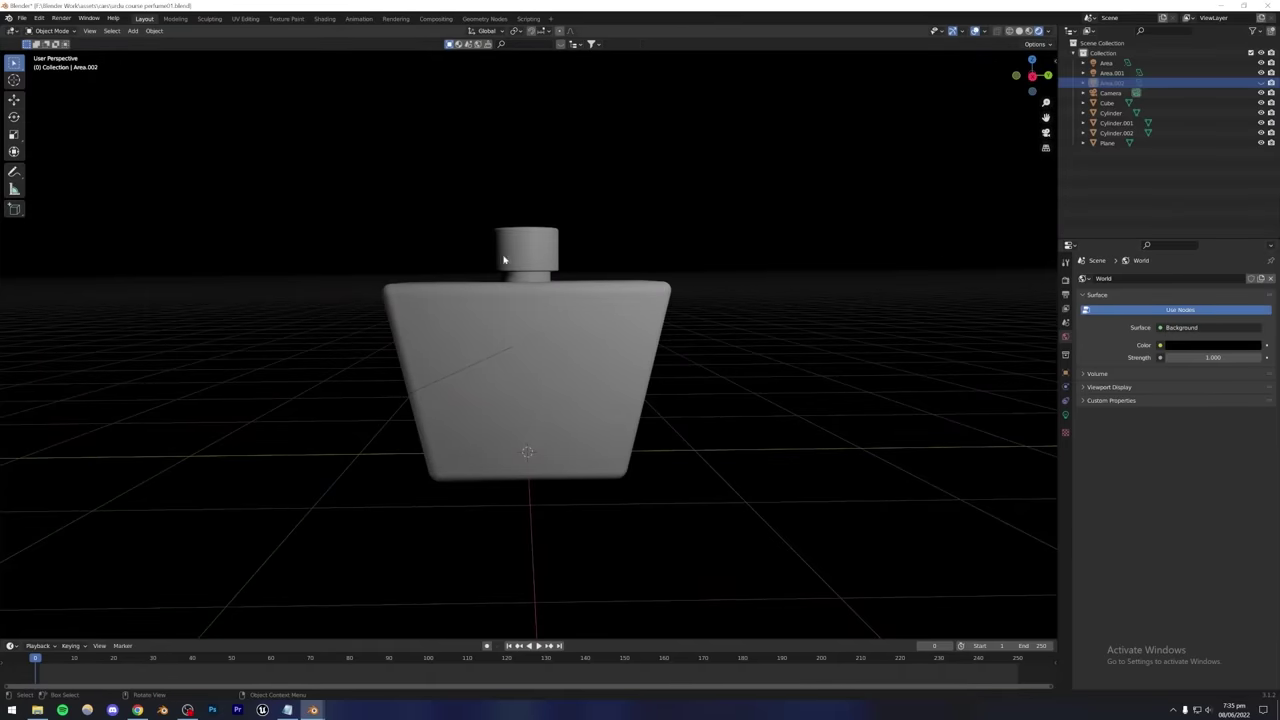
pyautogui.click(935, 31)
pyautogui.click(952, 31)
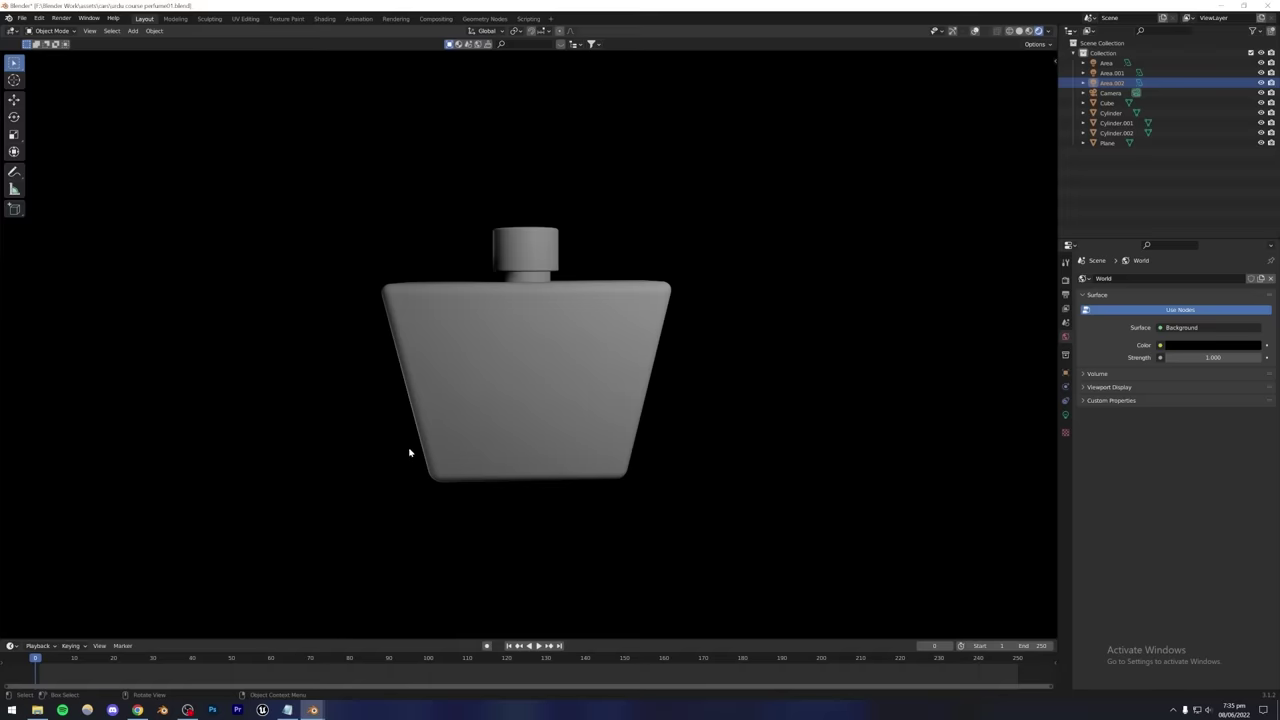
# Turn viewport overlays back on and lighten the World colour to dark grey.
pyautogui.click(975, 31)
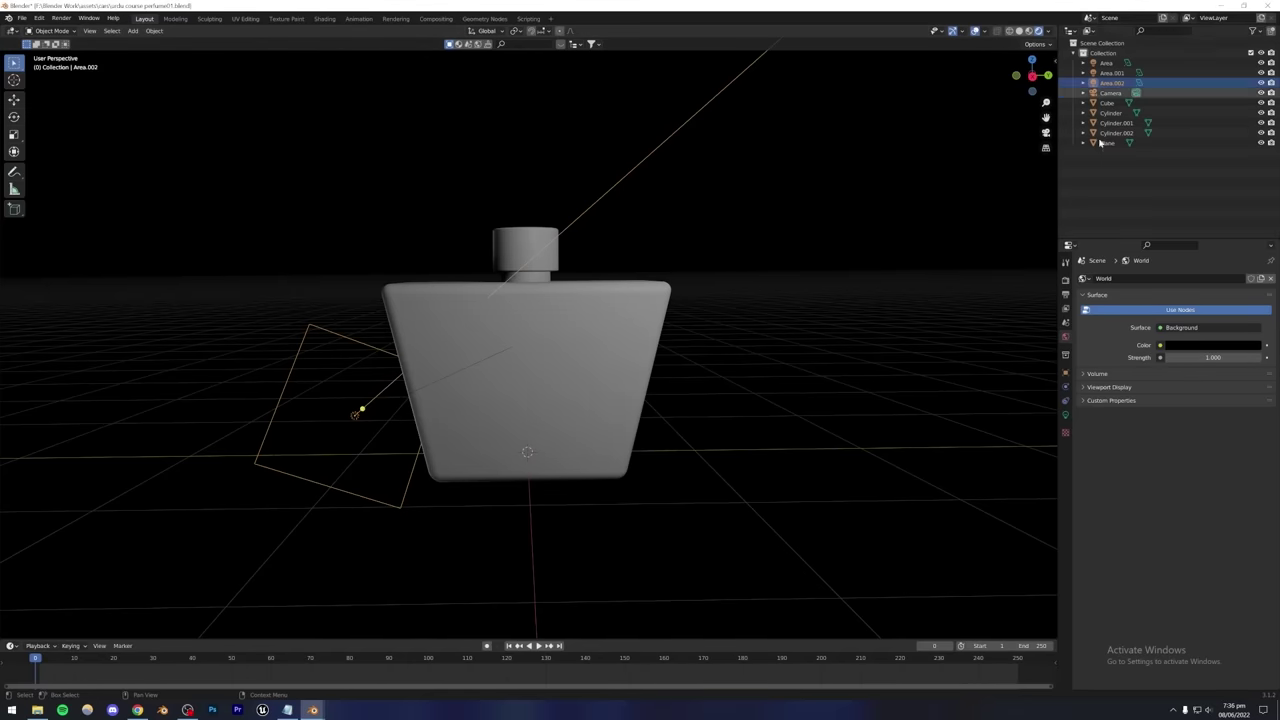
pyautogui.click(1180, 349)
pyautogui.moveTo(1253, 254); pyautogui.dragTo(1253, 258)
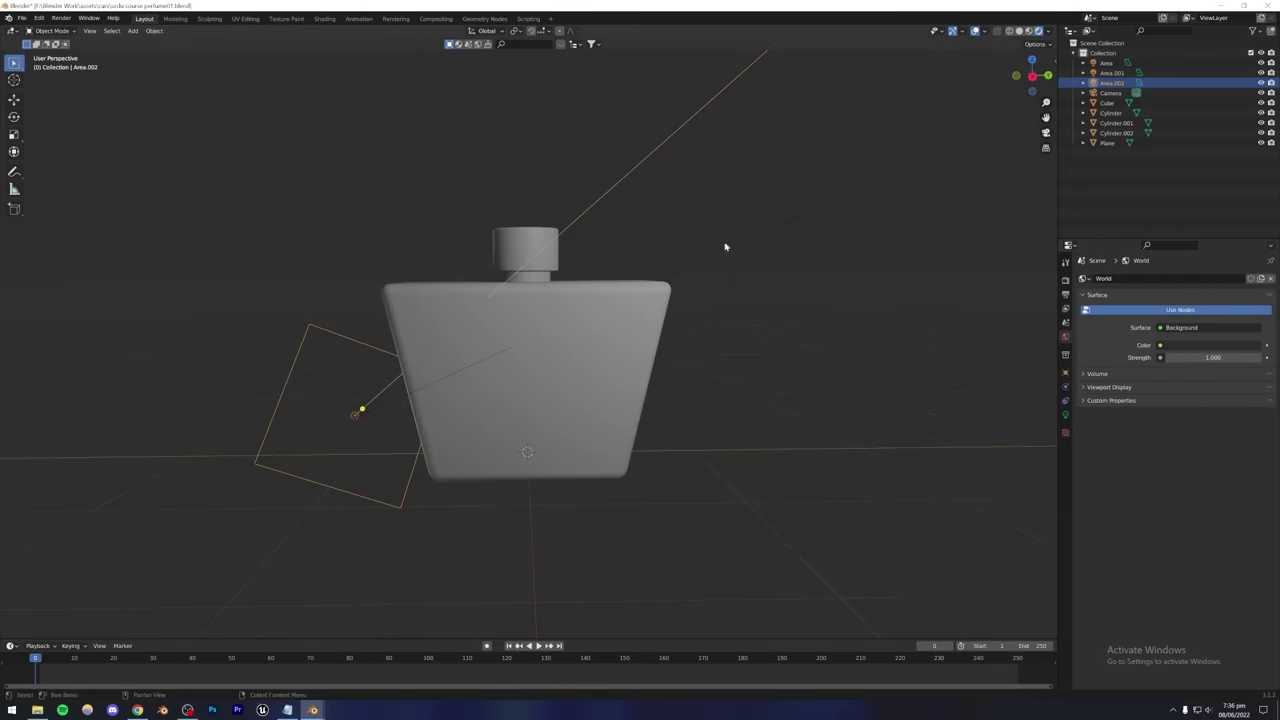
pyautogui.moveTo(457, 280); pyautogui.dragTo(749, 294, button='middle')
pyautogui.scroll(-5, 689, 343)
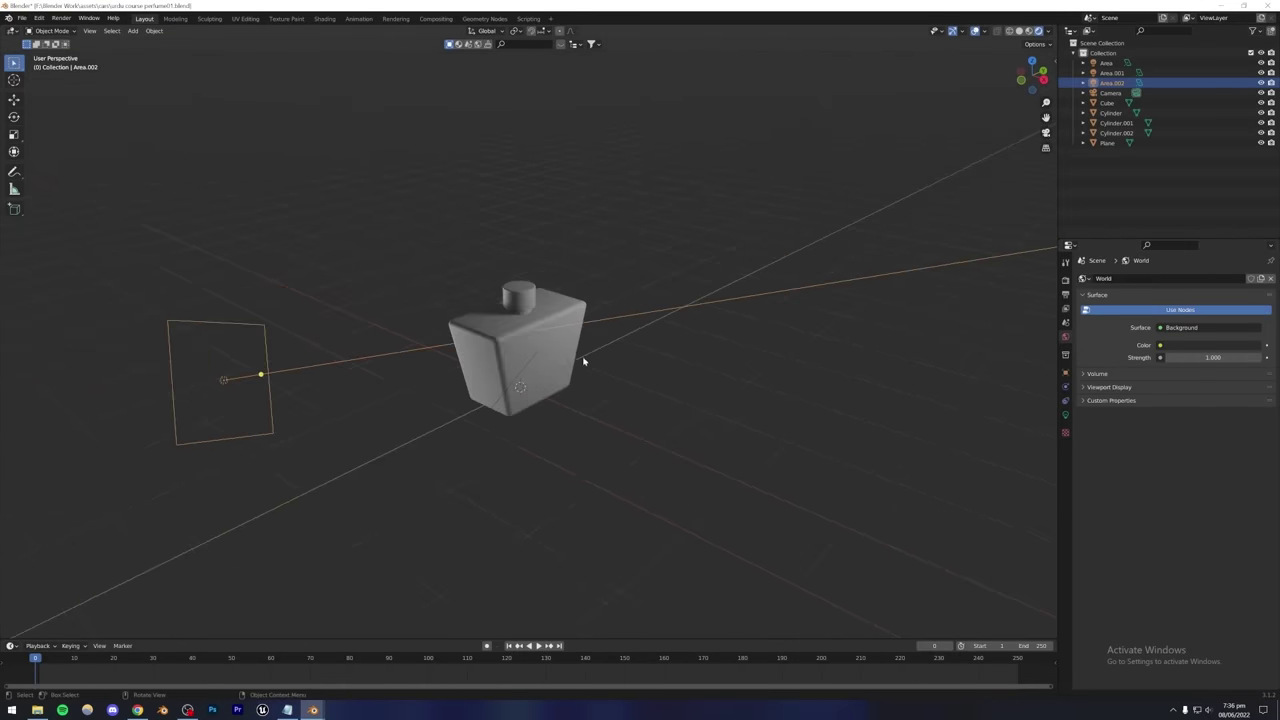
pyautogui.moveTo(583, 363); pyautogui.dragTo(553, 355, button='middle')
# Save the blend file, select Area, Area.001 and Area.002 in turn, then switch to Google Images.
pyautogui.click(376, 277)
pyautogui.hotkey('ctrl', 's')
pyautogui.scroll(4, 534, 321)
pyautogui.scroll(-2, 538, 340)
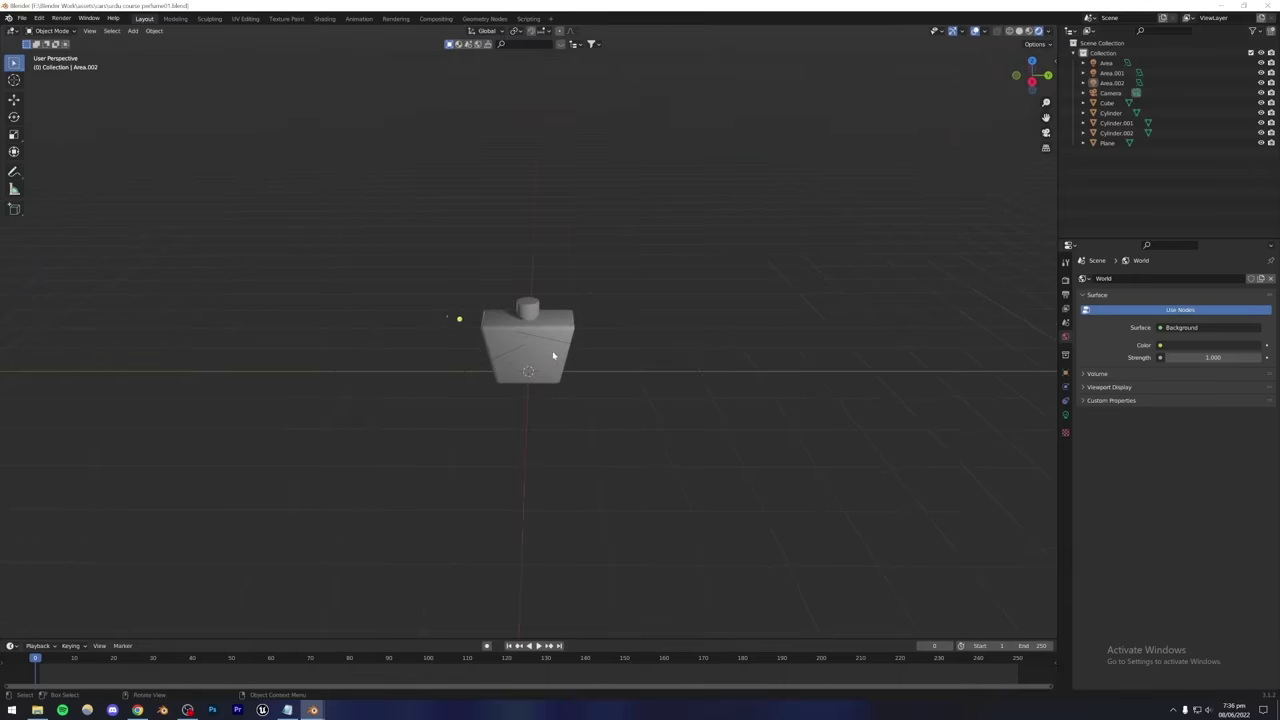
pyautogui.click(663, 298)
pyautogui.click(369, 413)
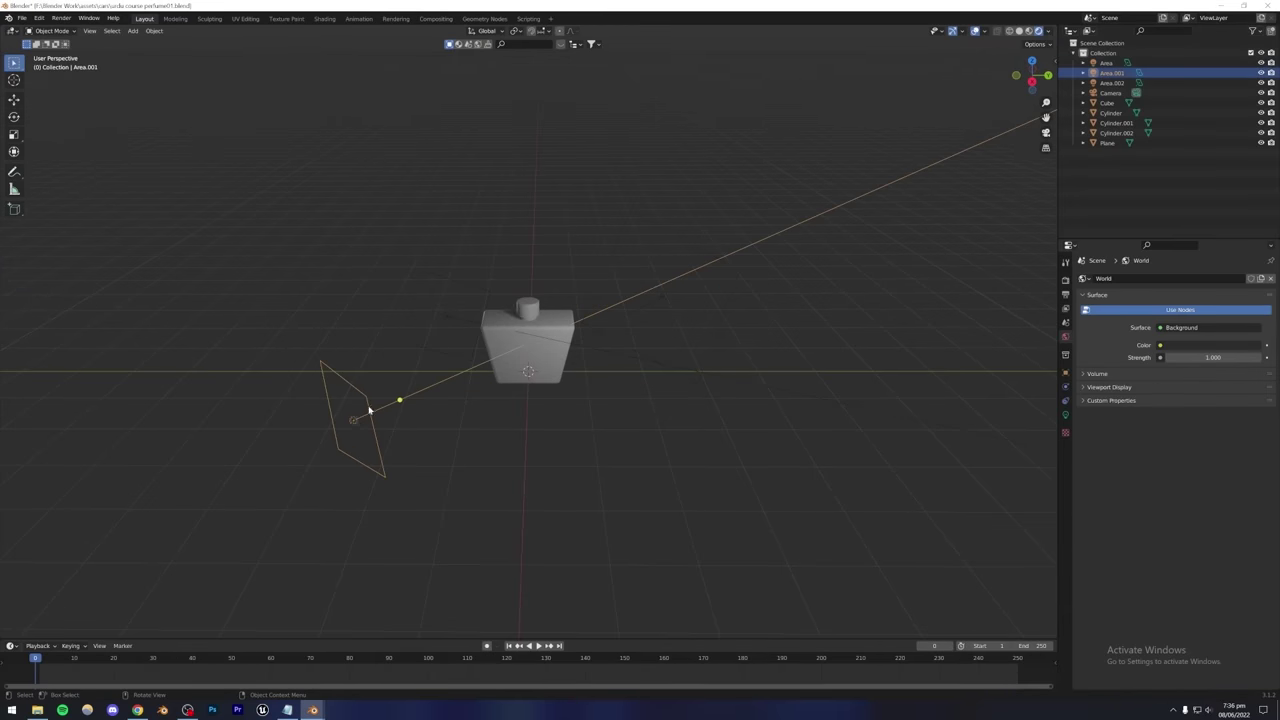
pyautogui.click(448, 322)
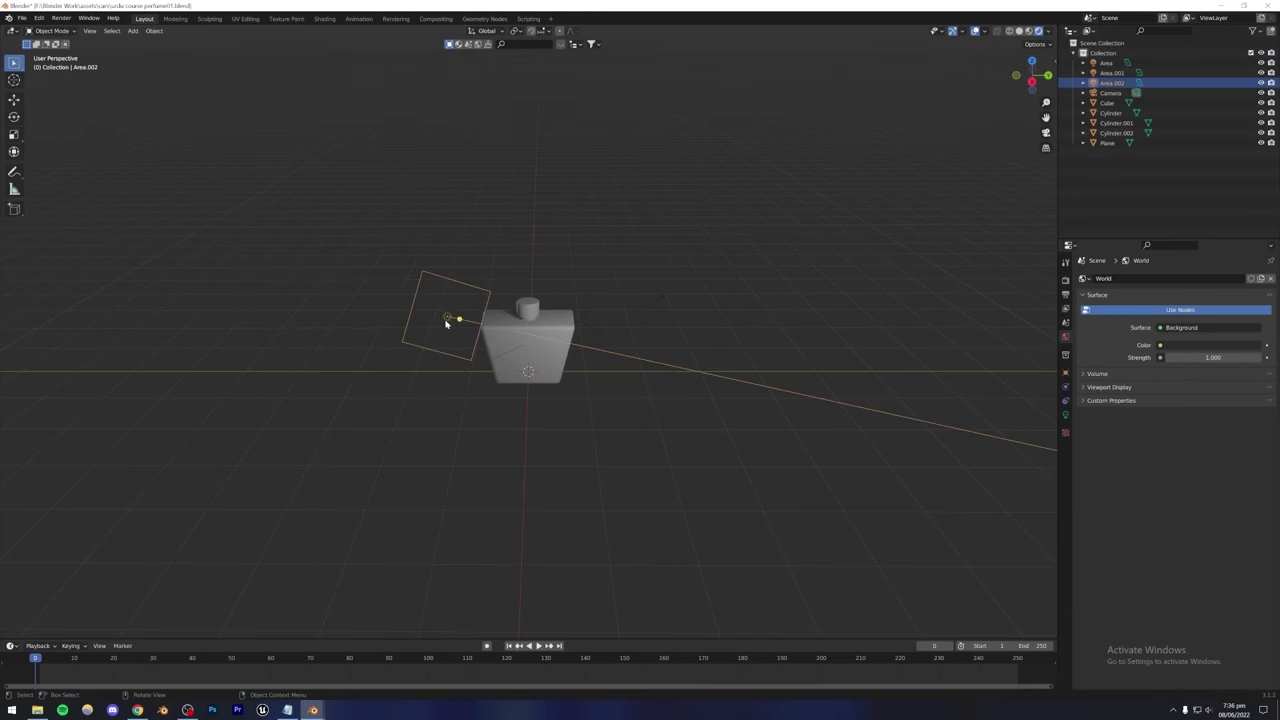
pyautogui.click(137, 710)
pyautogui.scroll(1, 239, 126)
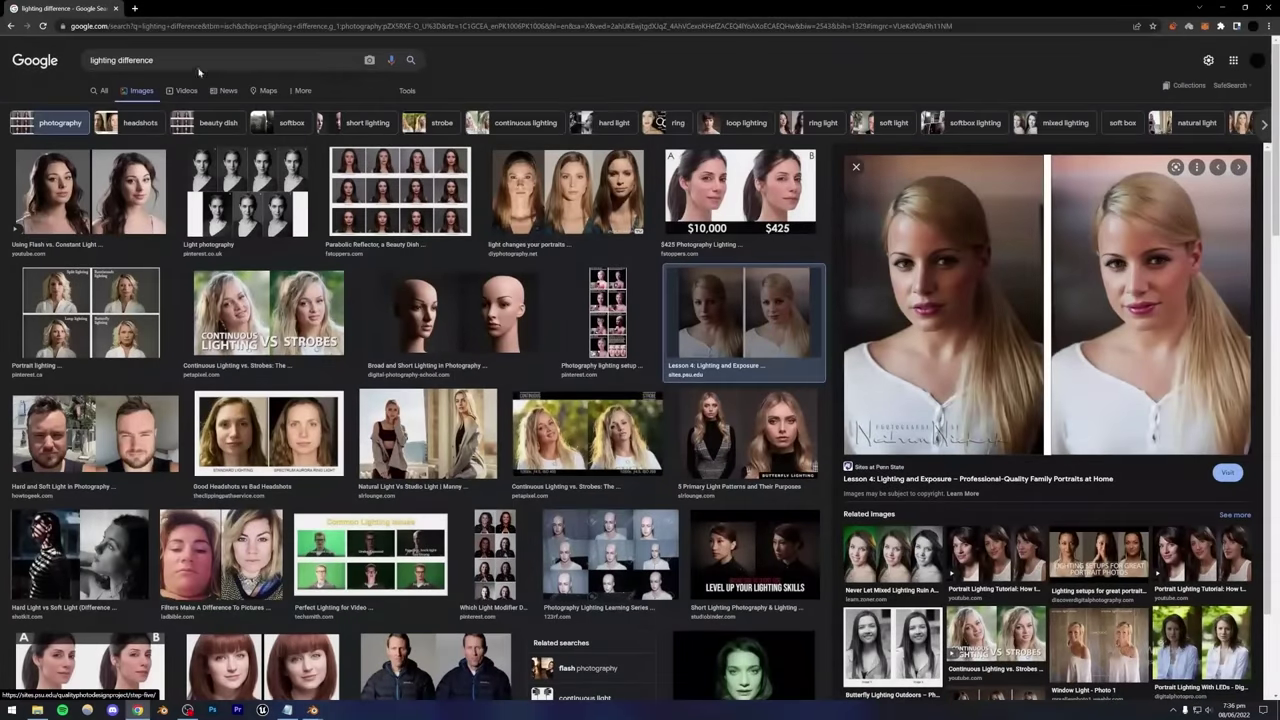
# Search Google Images for '3 point lighting'.
pyautogui.click(200, 25)
pyautogui.write('3 point')
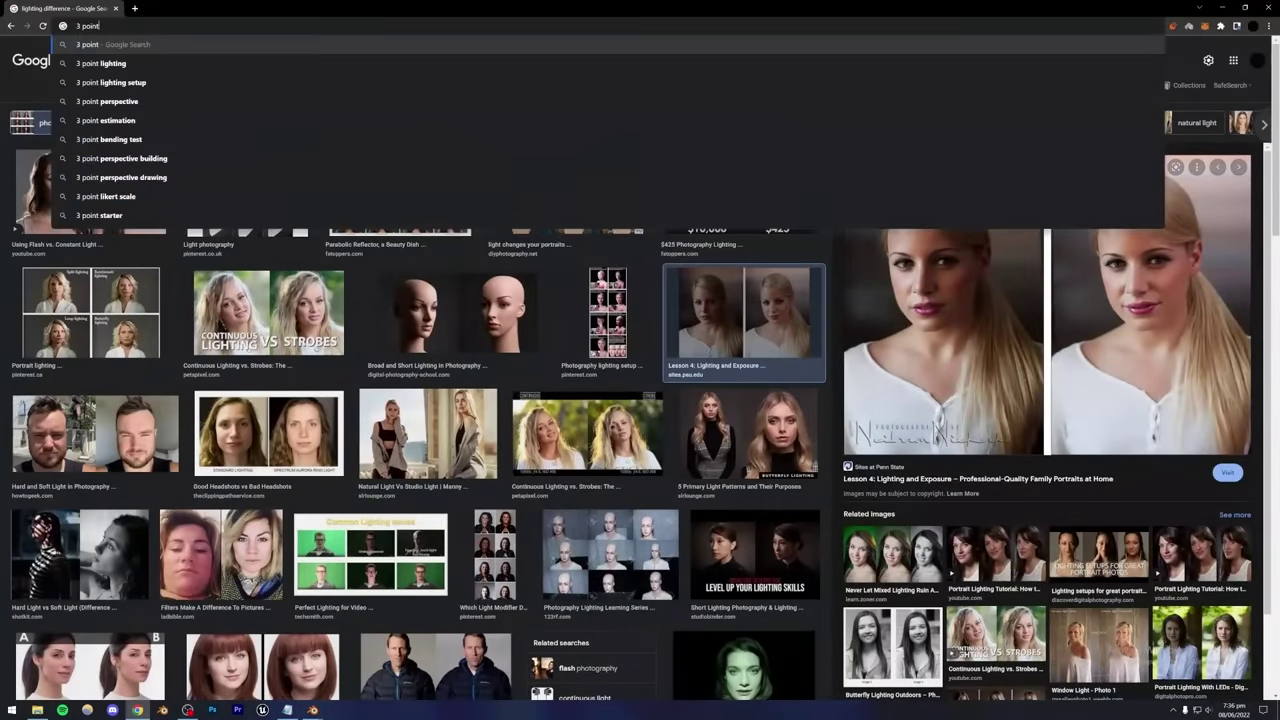
pyautogui.press('Down')
pyautogui.press('Return')
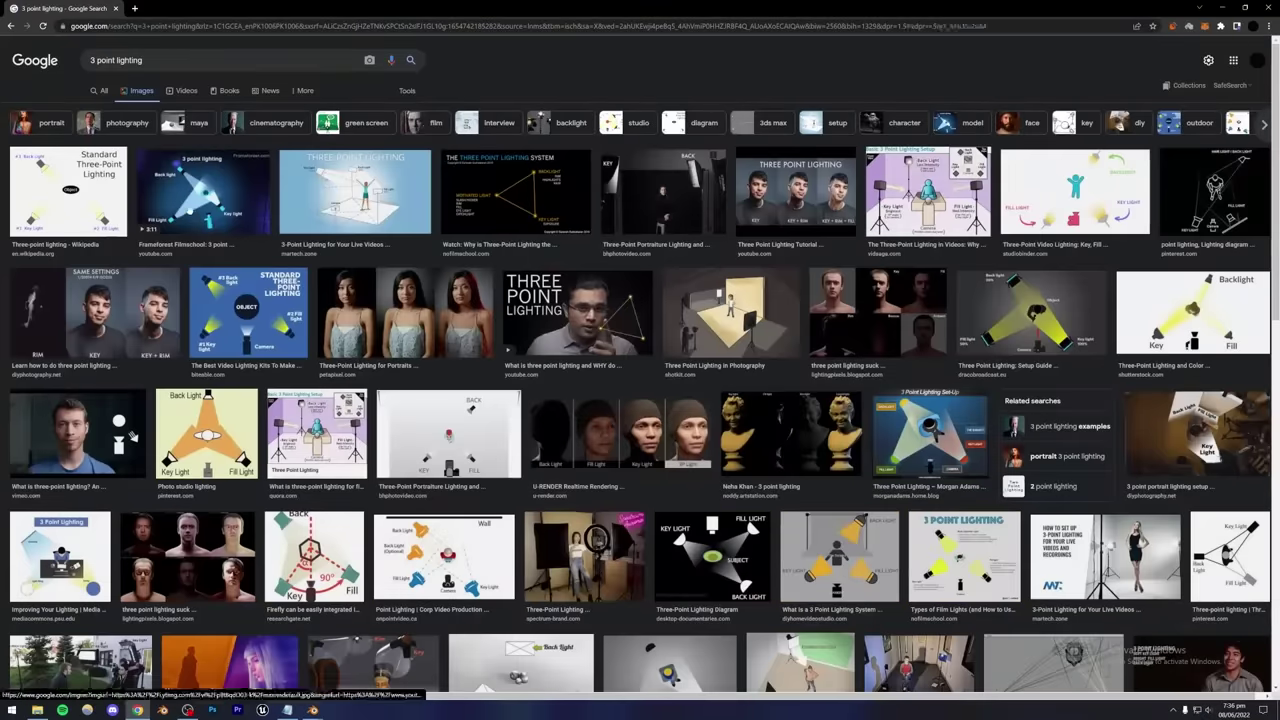
# Preview the Frameforest, Three Point Lighting Tutorial and PetaPixel examples, then return to Blender.
pyautogui.click(203, 190)
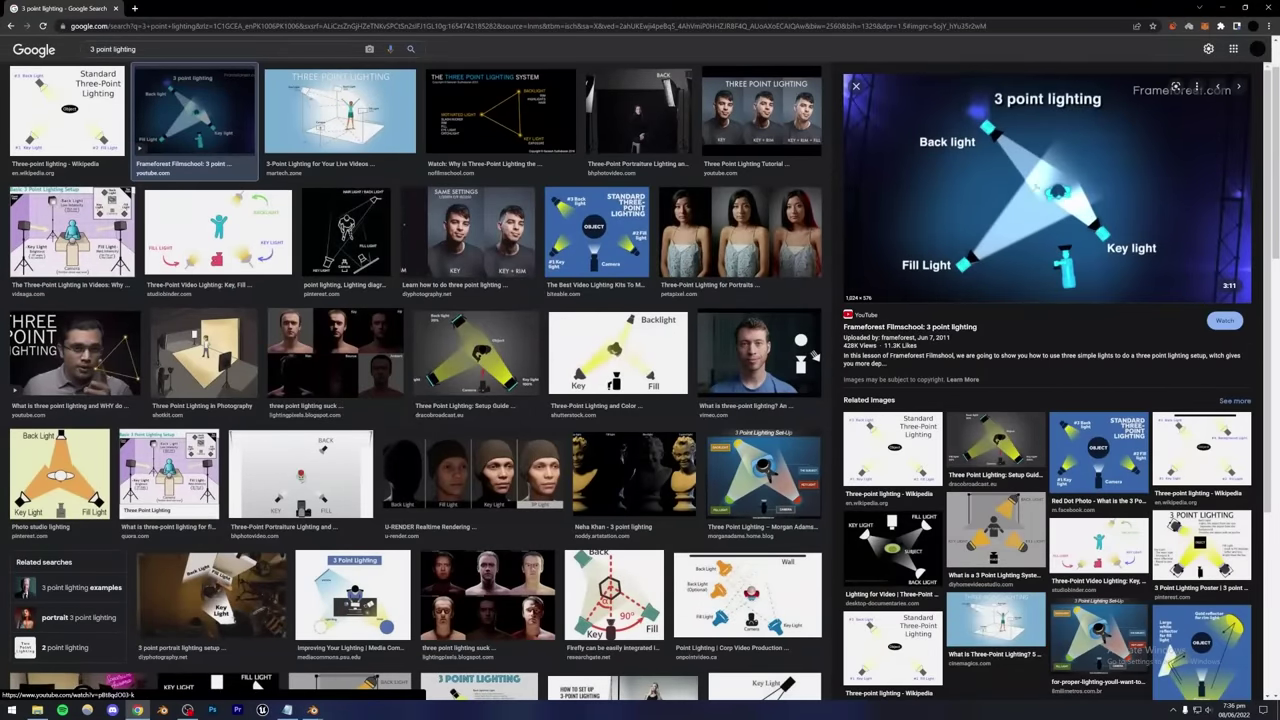
pyautogui.click(772, 120)
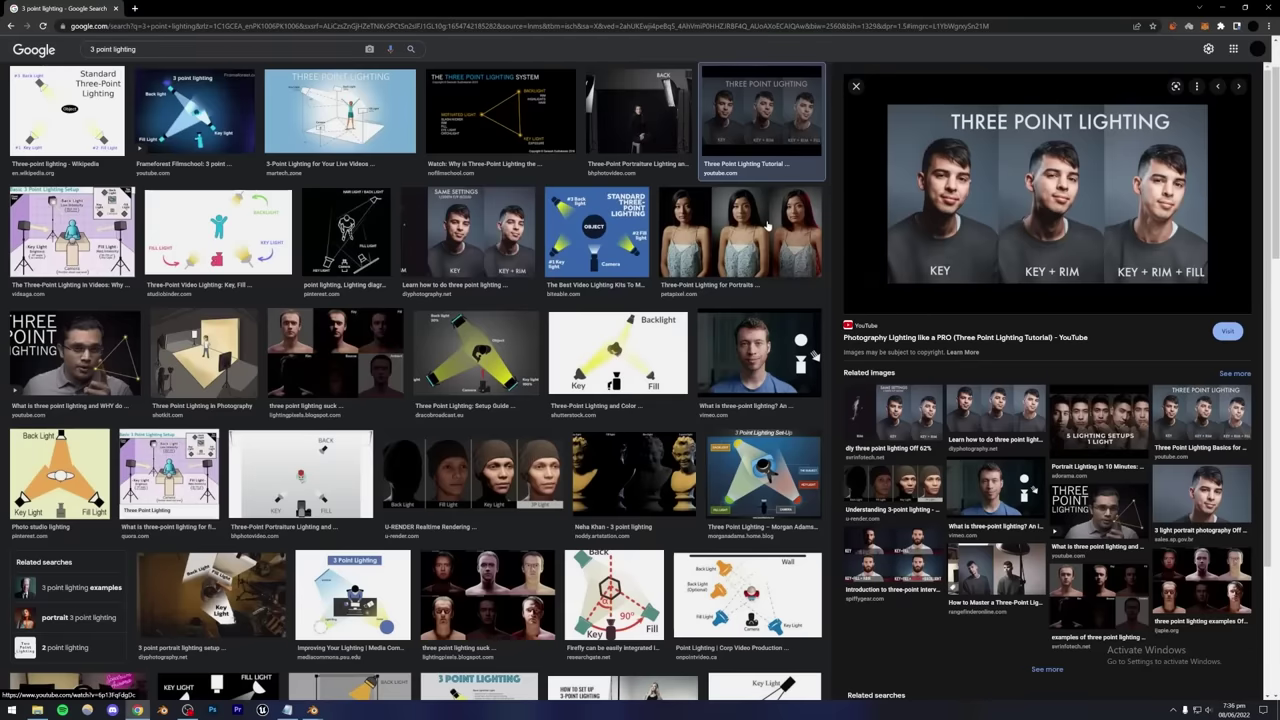
pyautogui.press('Down')
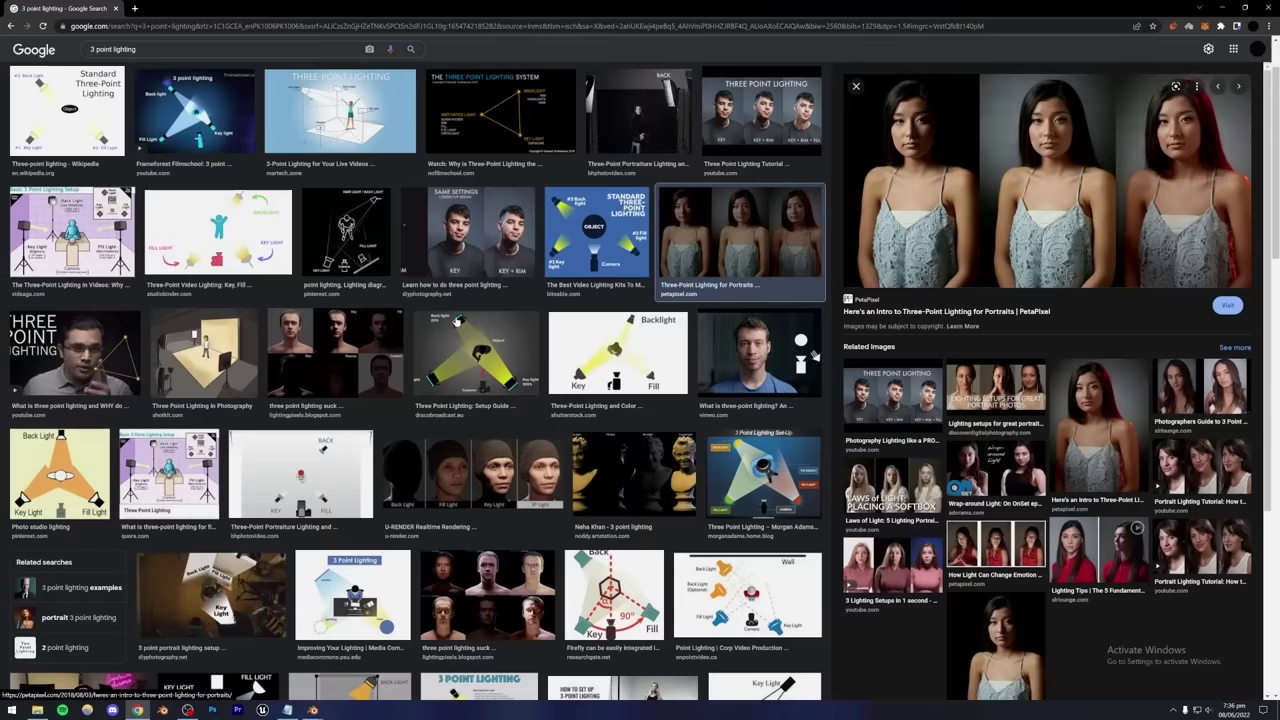
pyautogui.scroll(1, 275, 322)
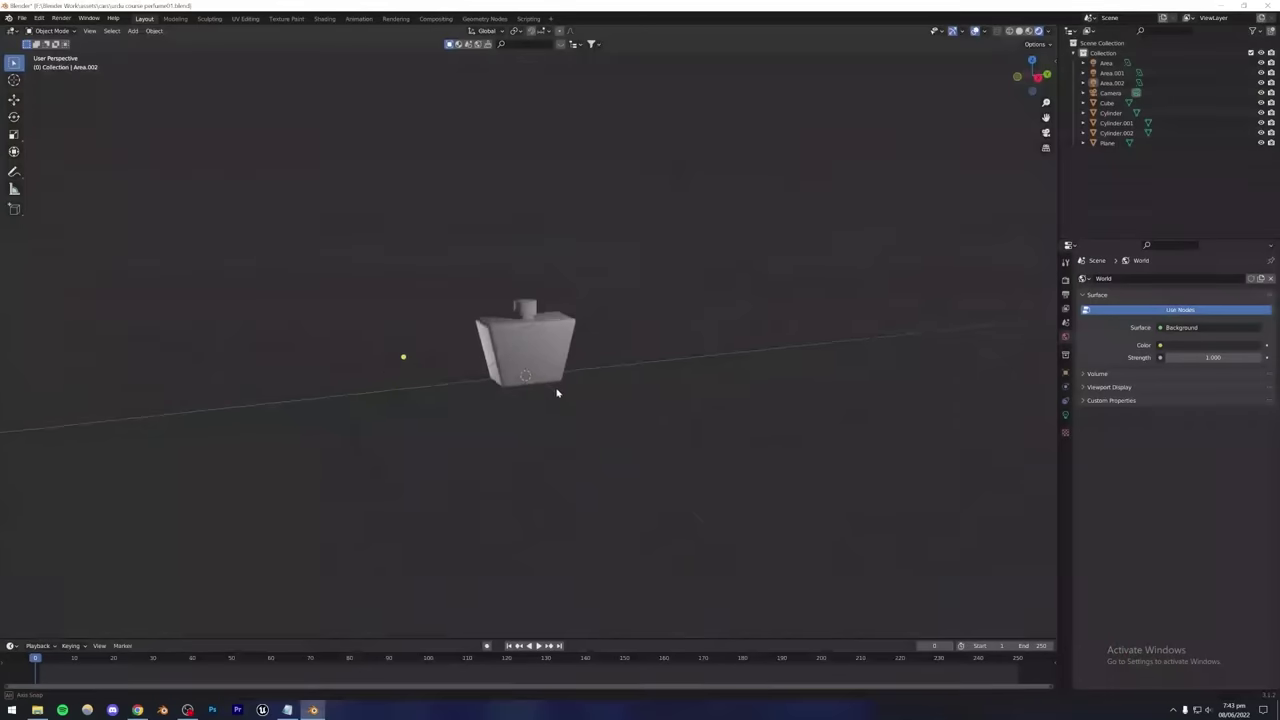
pyautogui.moveTo(557, 393)
pyautogui.mouseDown(button='middle')
pyautogui.moveTo(571, 408)
pyautogui.moveTo(583, 386)
pyautogui.mouseUp(button='middle')
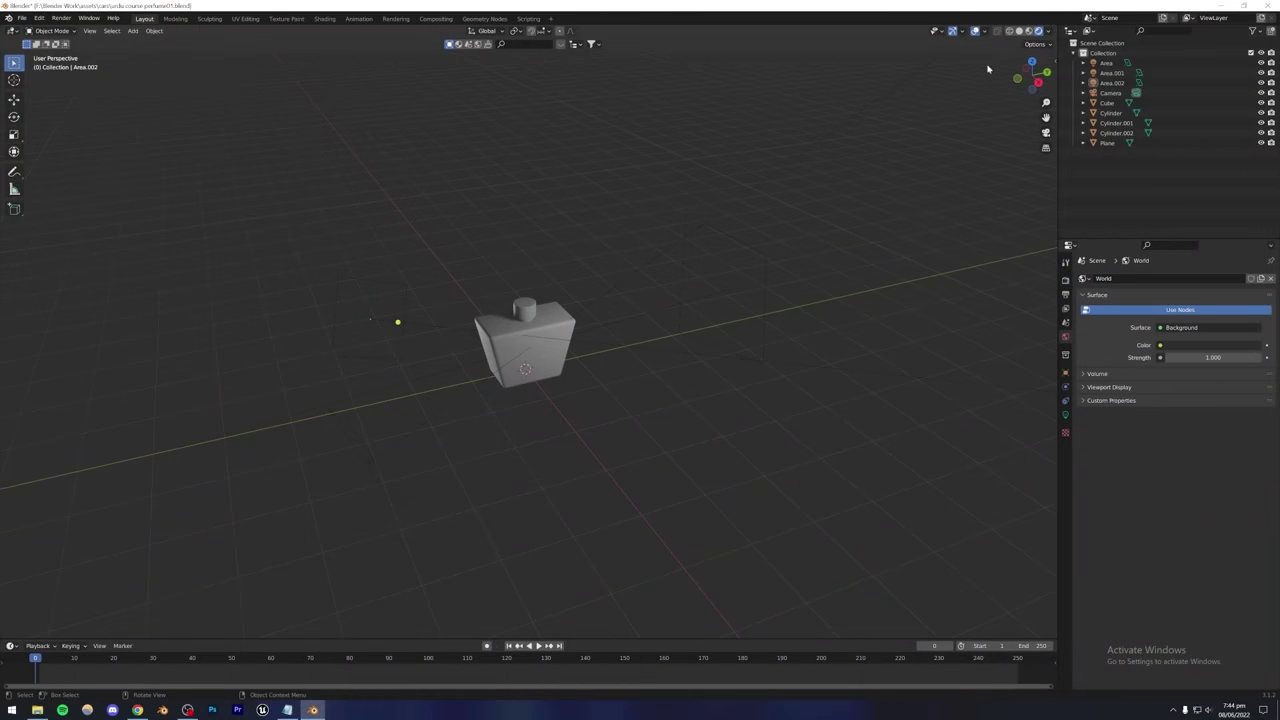
# Switch the viewport from solid to wireframe shading and orbit around the bottle.
pyautogui.click(1020, 31)
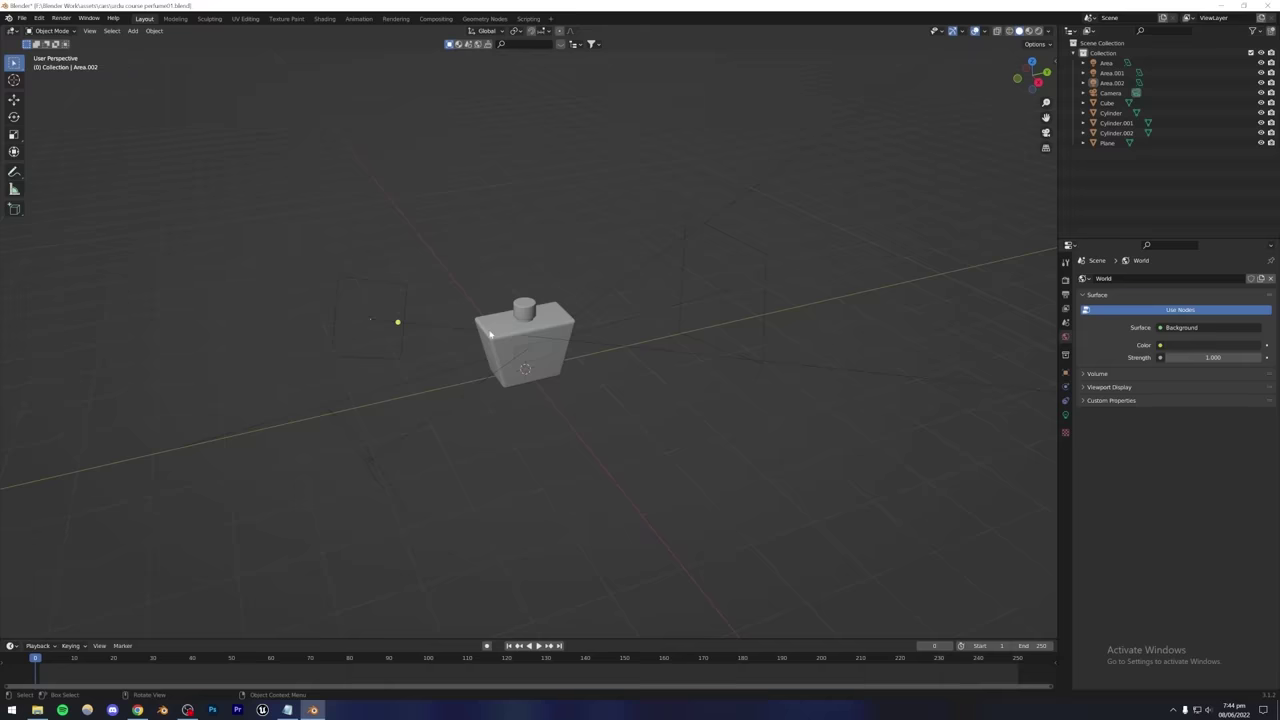
pyautogui.scroll(5, 495, 340)
pyautogui.scroll(-2, 502, 346)
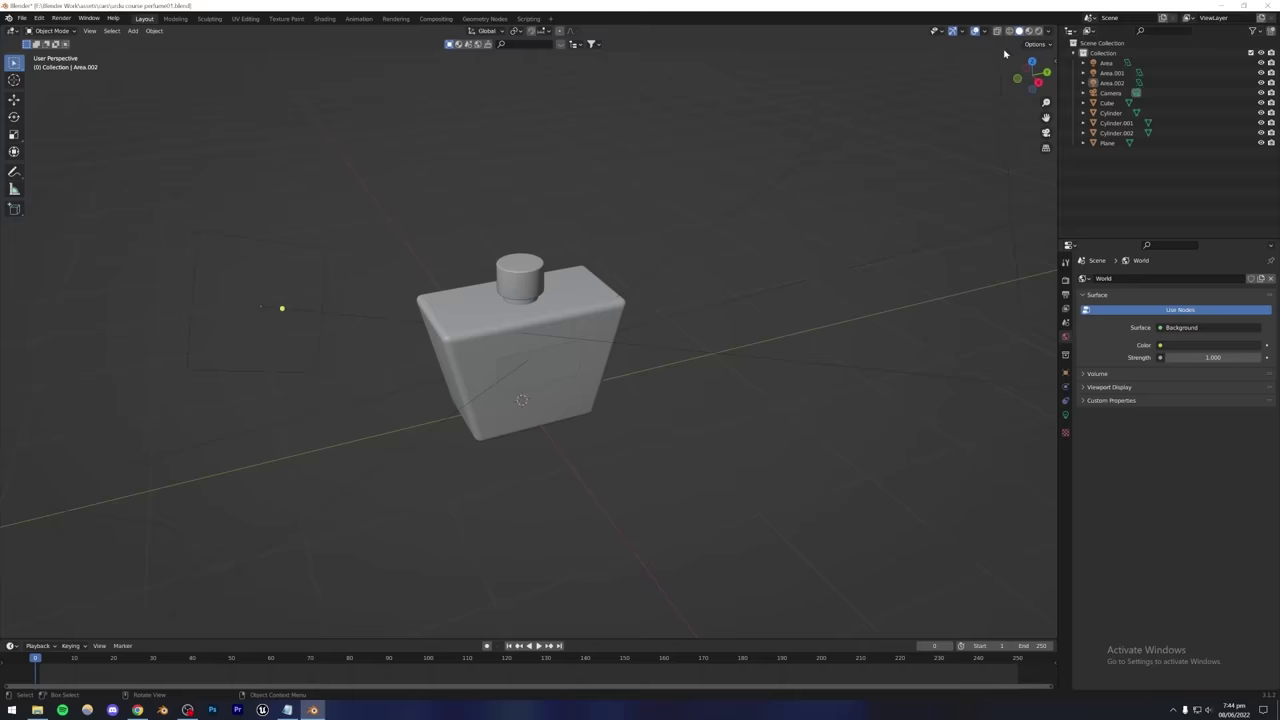
pyautogui.scroll(4, 509, 371)
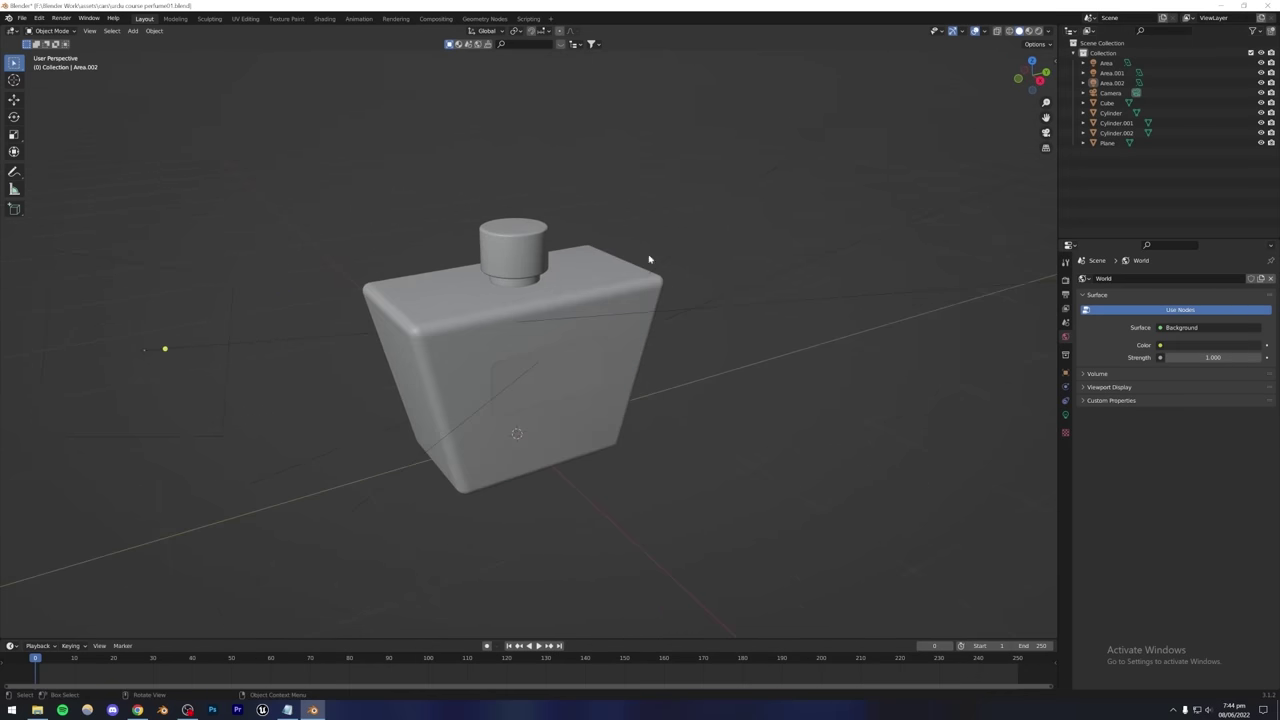
pyautogui.click(1010, 31)
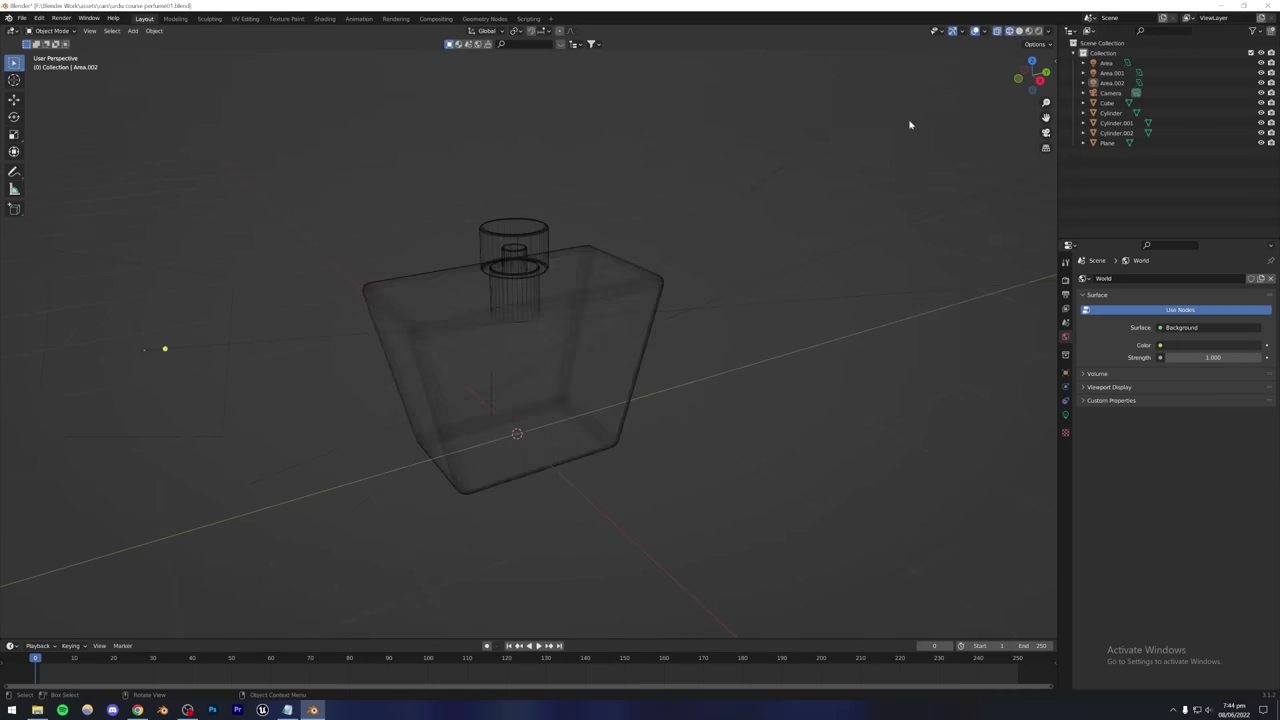
pyautogui.moveTo(910, 125); pyautogui.dragTo(410, 365, button='middle')
pyautogui.scroll(3, 488, 361)
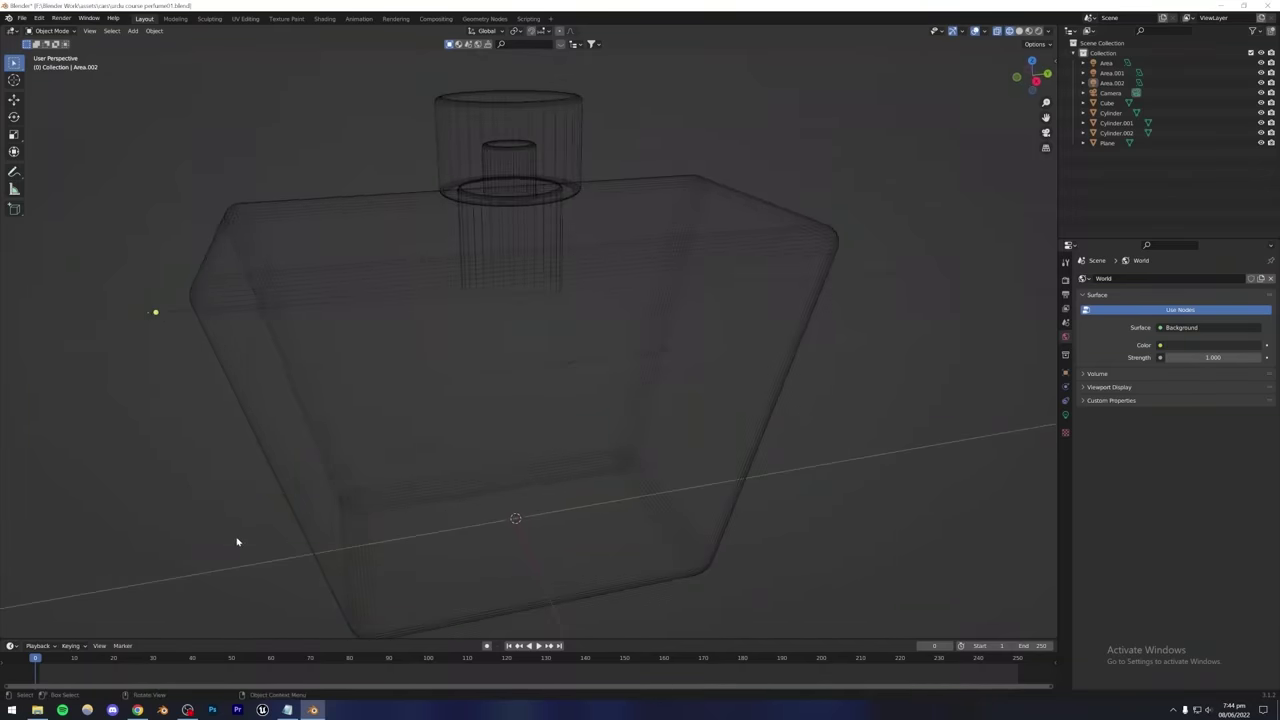
pyautogui.scroll(-6, 486, 394)
pyautogui.moveTo(491, 397)
pyautogui.mouseDown(button='middle')
pyautogui.moveTo(489, 354)
pyautogui.moveTo(480, 401)
pyautogui.mouseUp(button='middle')
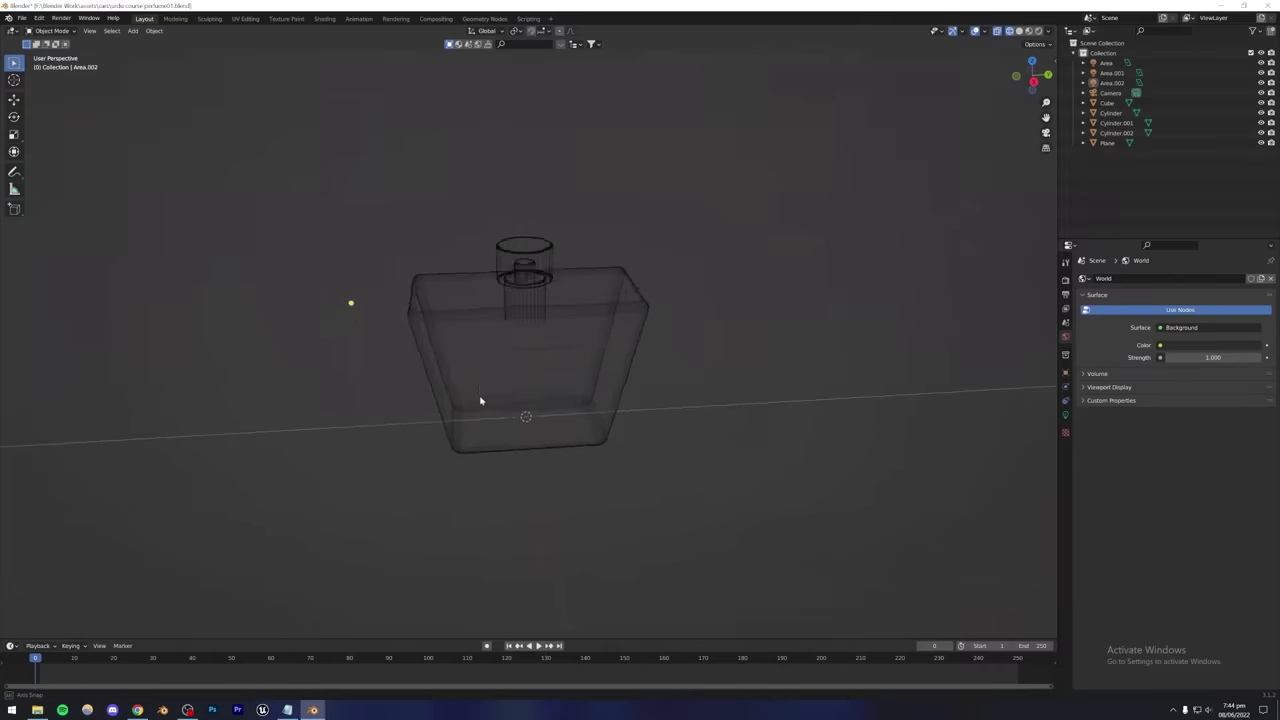
pyautogui.scroll(-3, 480, 401)
# Select Area.002, Area.001 and Area and hide all three lights.
pyautogui.click(410, 315)
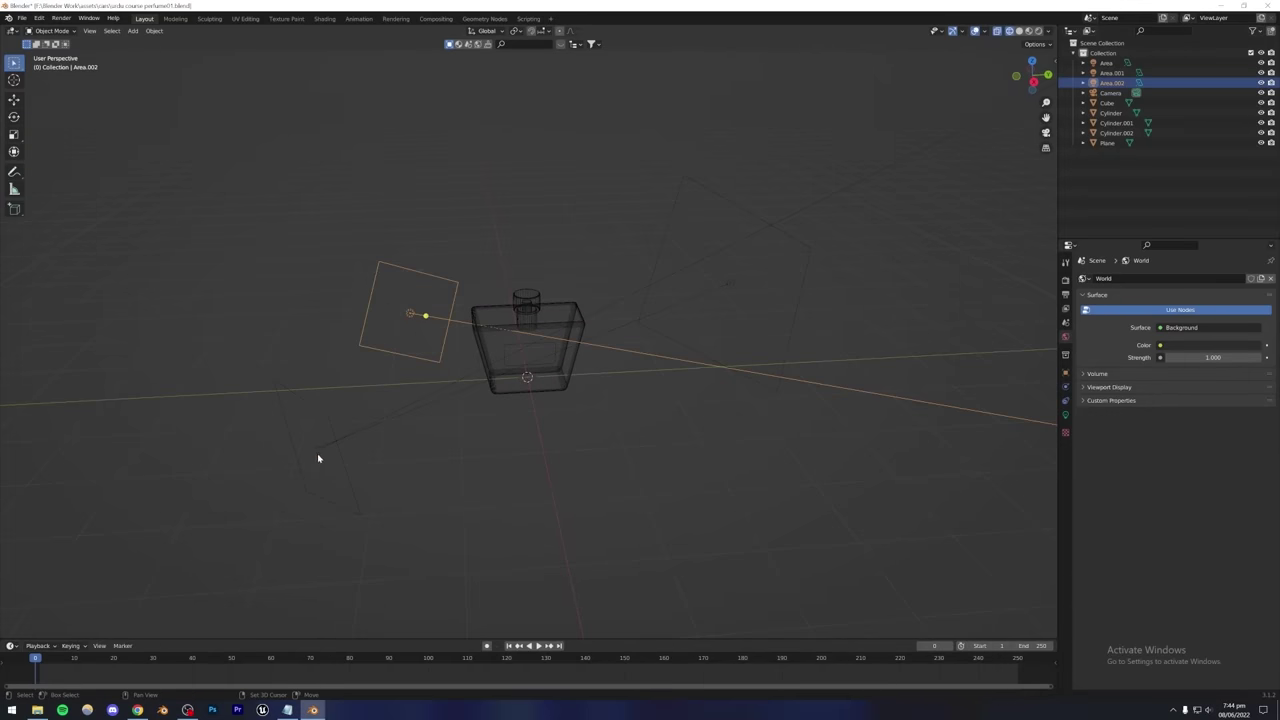
pyautogui.keyDown('shift'); pyautogui.click(318, 455); pyautogui.keyUp('shift')
pyautogui.keyDown('shift'); pyautogui.click(722, 287); pyautogui.keyUp('shift')
pyautogui.press('h')
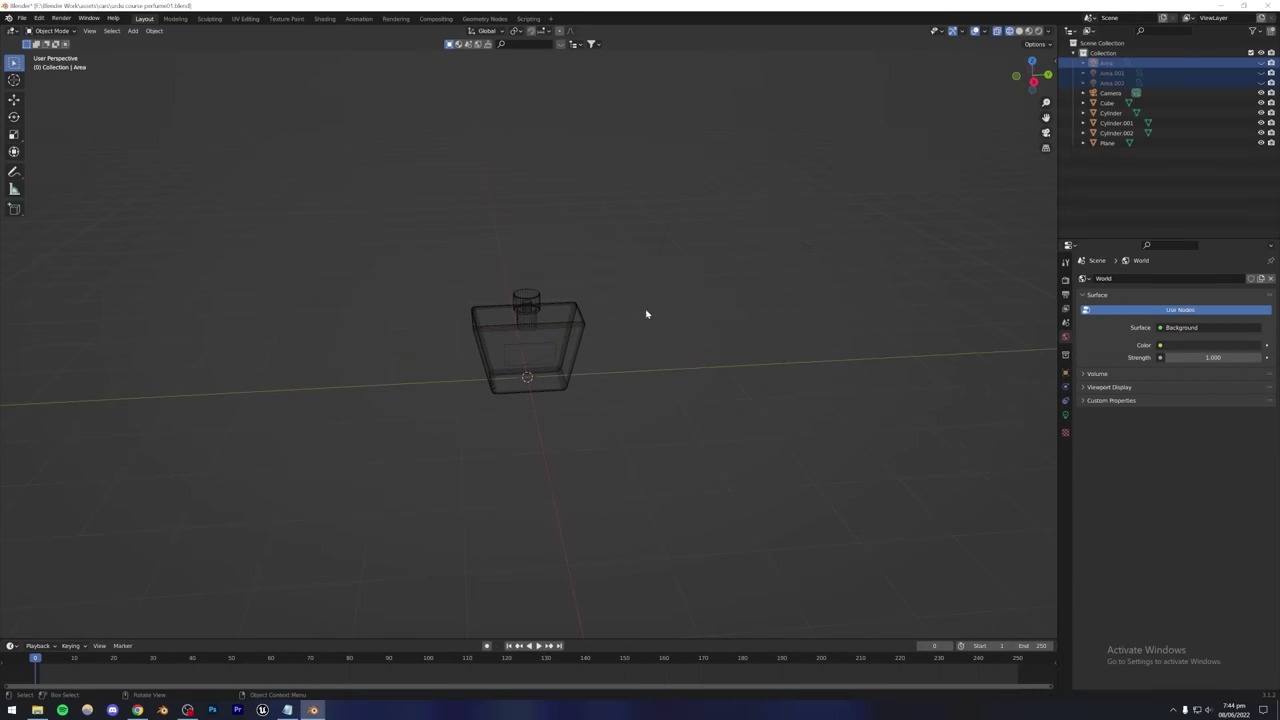
pyautogui.scroll(6, 529, 369)
pyautogui.moveTo(601, 343); pyautogui.dragTo(503, 314, button='middle')
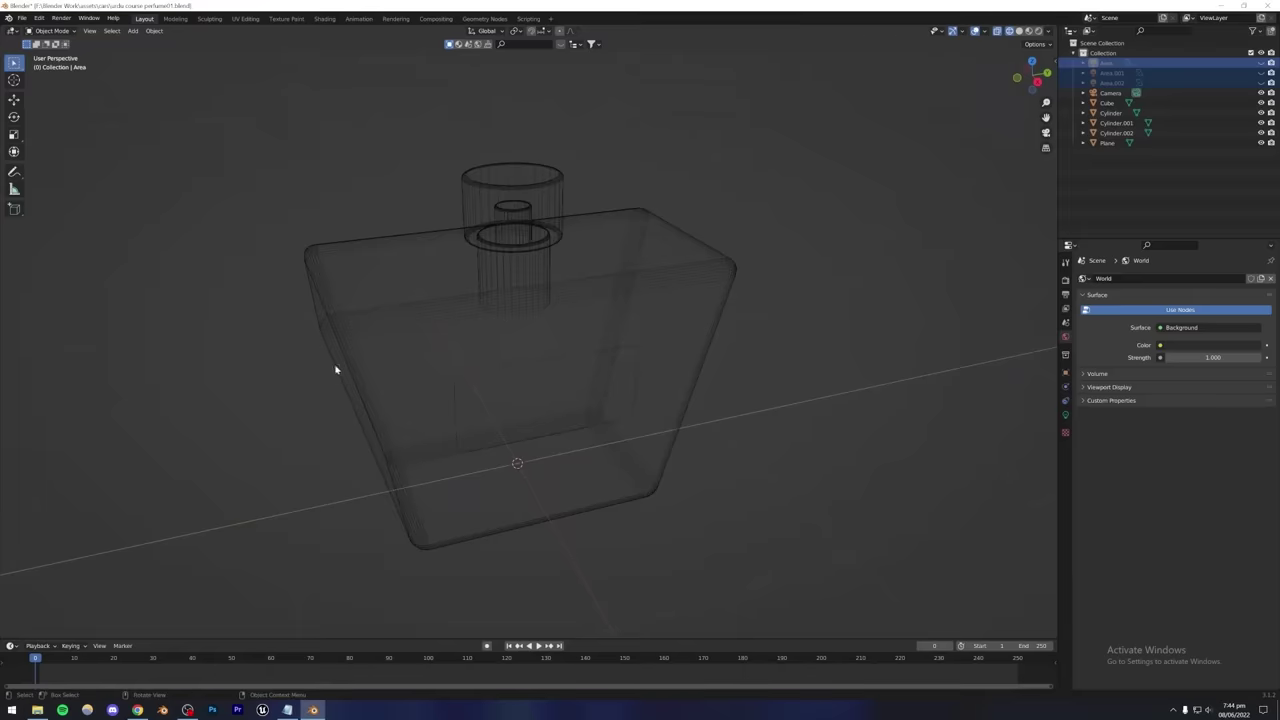
pyautogui.moveTo(443, 394); pyautogui.dragTo(460, 392, button='middle')
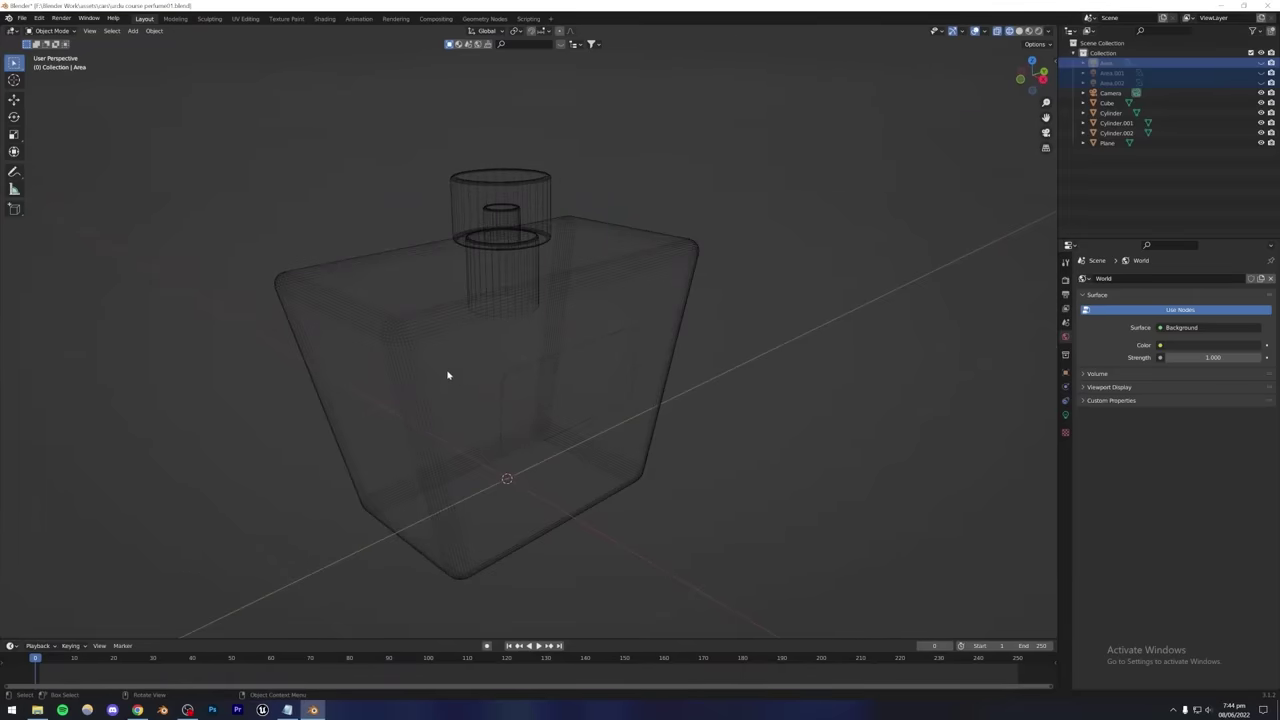
# Step the viewport shading through Solid, Material Preview and Rendered to view the lit bottle.
pyautogui.click(1019, 31)
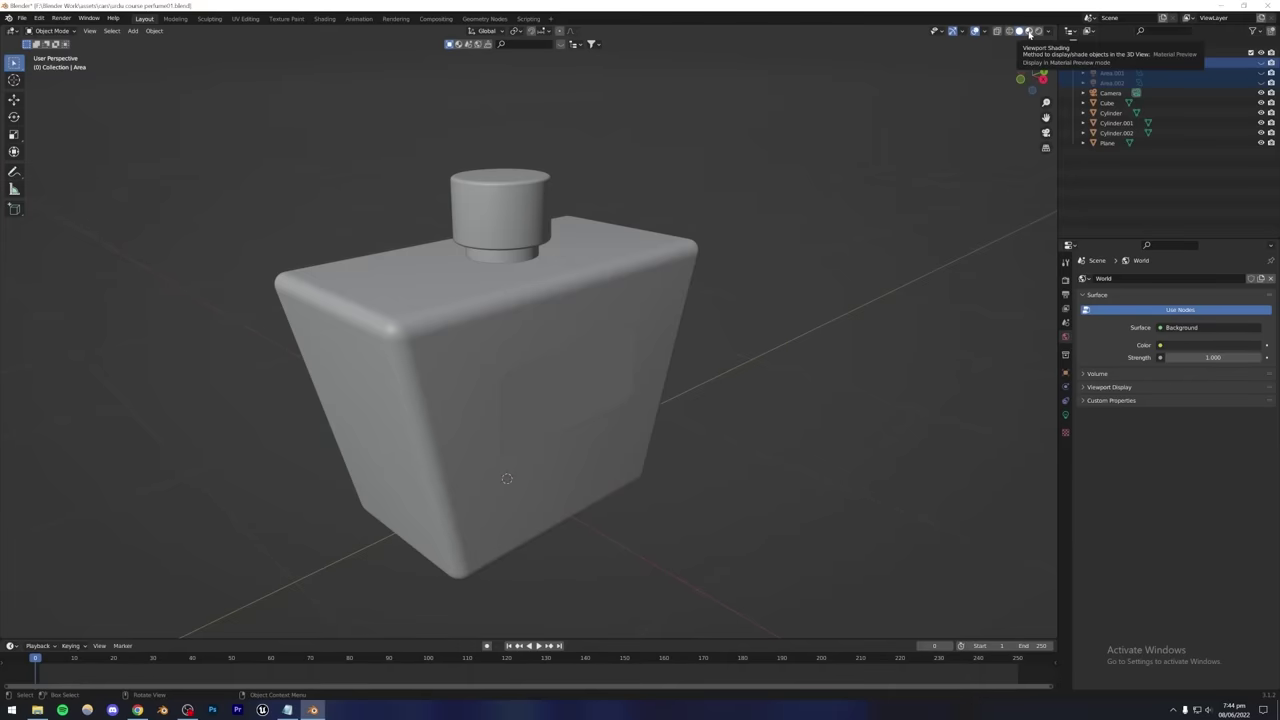
pyautogui.click(1030, 33)
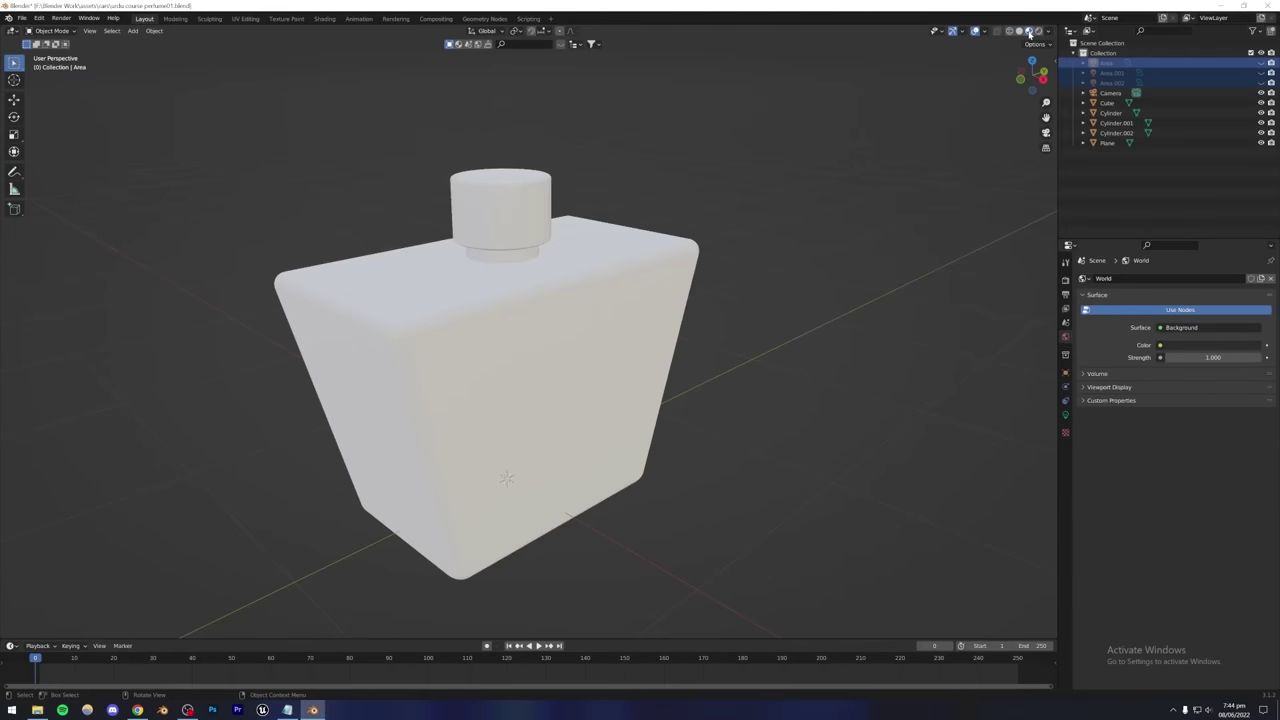
pyautogui.moveTo(761, 200); pyautogui.dragTo(539, 340, button='middle')
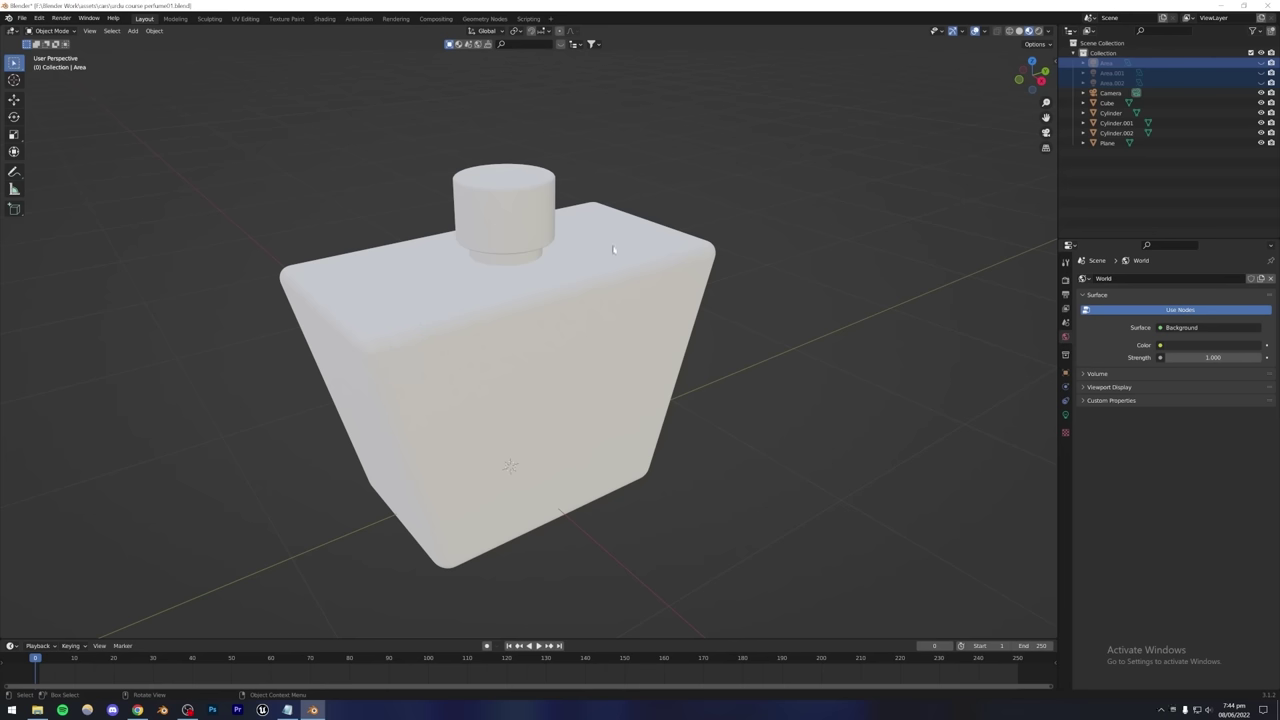
pyautogui.click(1038, 33)
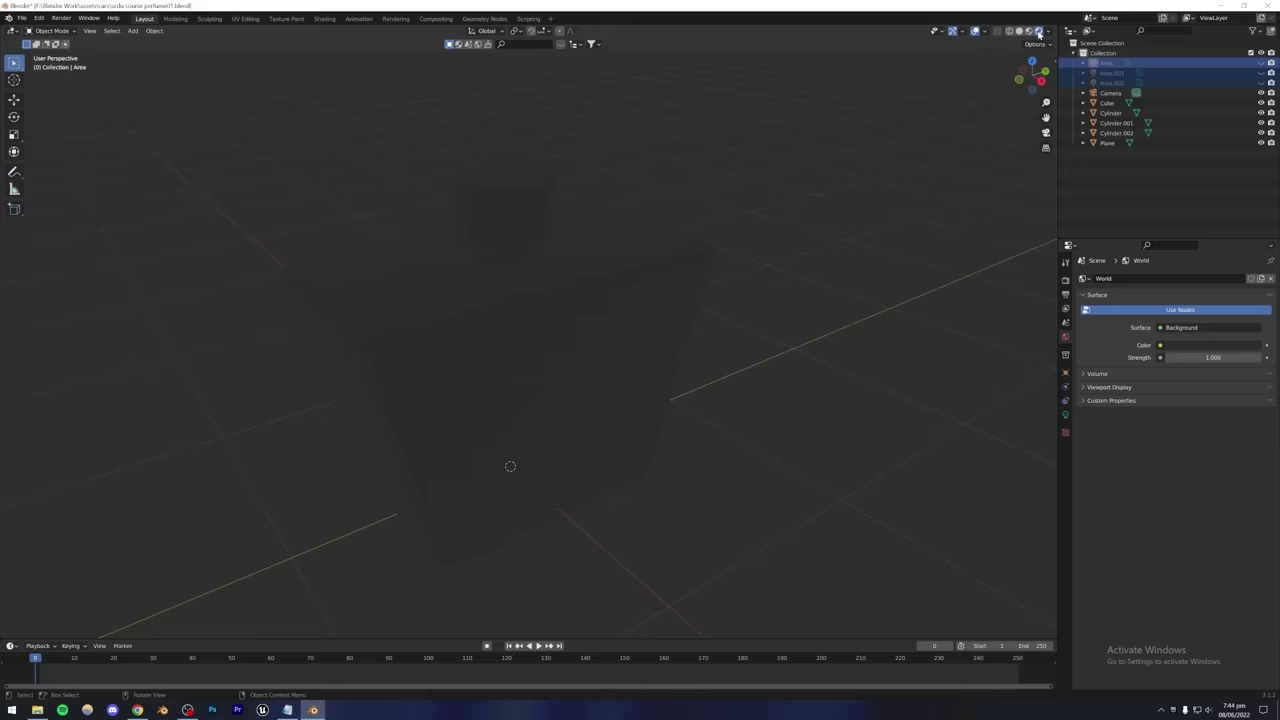
pyautogui.moveTo(797, 127); pyautogui.dragTo(569, 314, button='middle')
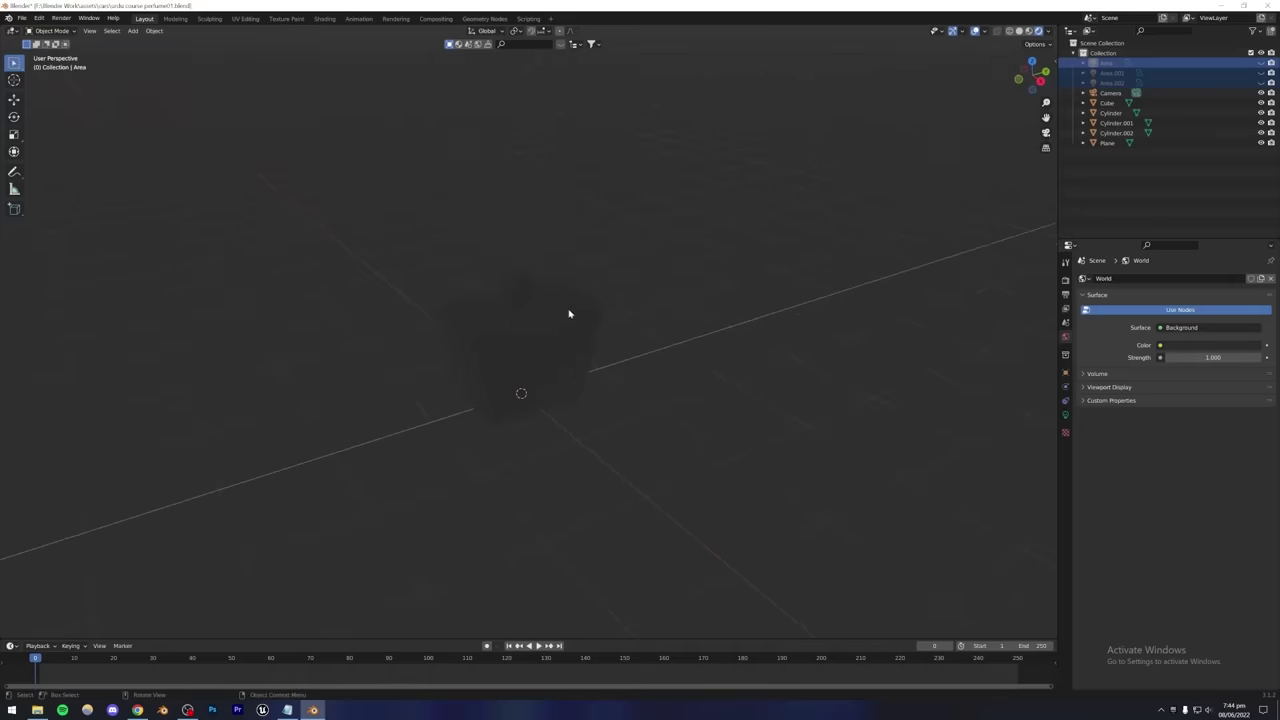
# Unhide Area.001 and Area.002 in the outliner and save urdu course perfume01.blend.
pyautogui.moveTo(1261, 84); pyautogui.dragTo(1261, 63)
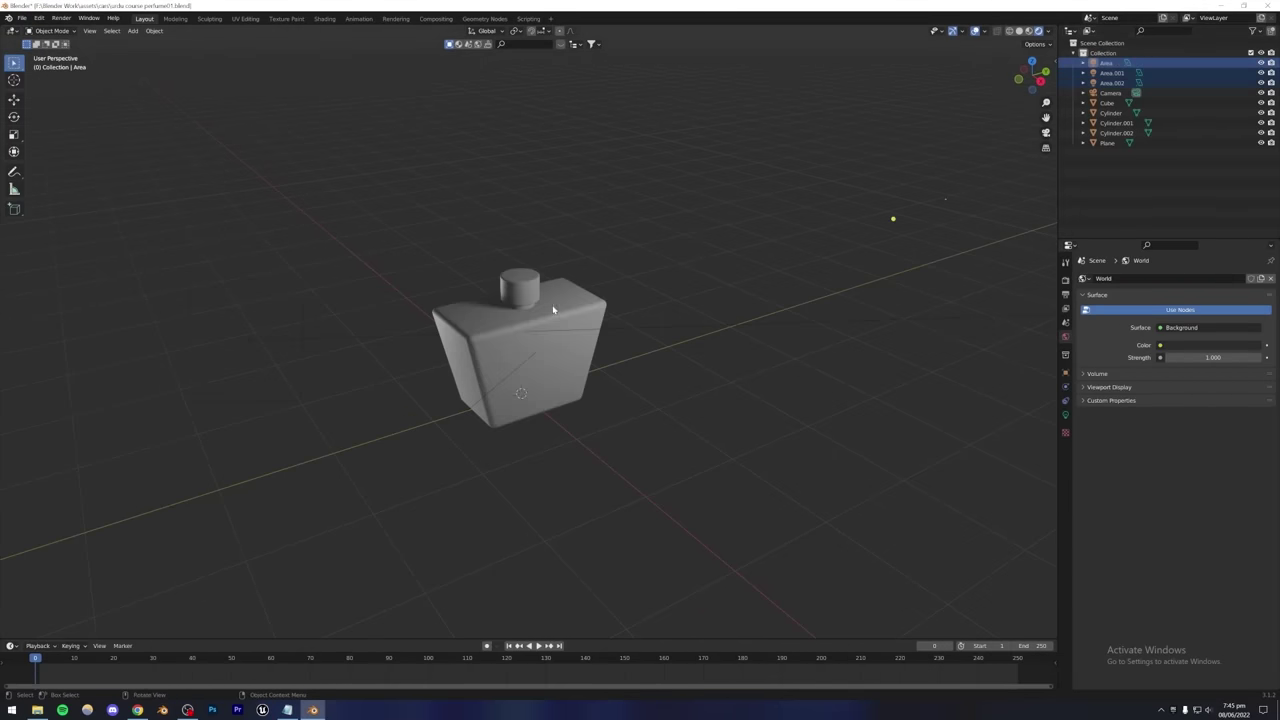
pyautogui.moveTo(553, 310); pyautogui.dragTo(517, 327, button='middle')
pyautogui.hotkey('ctrl', 's')
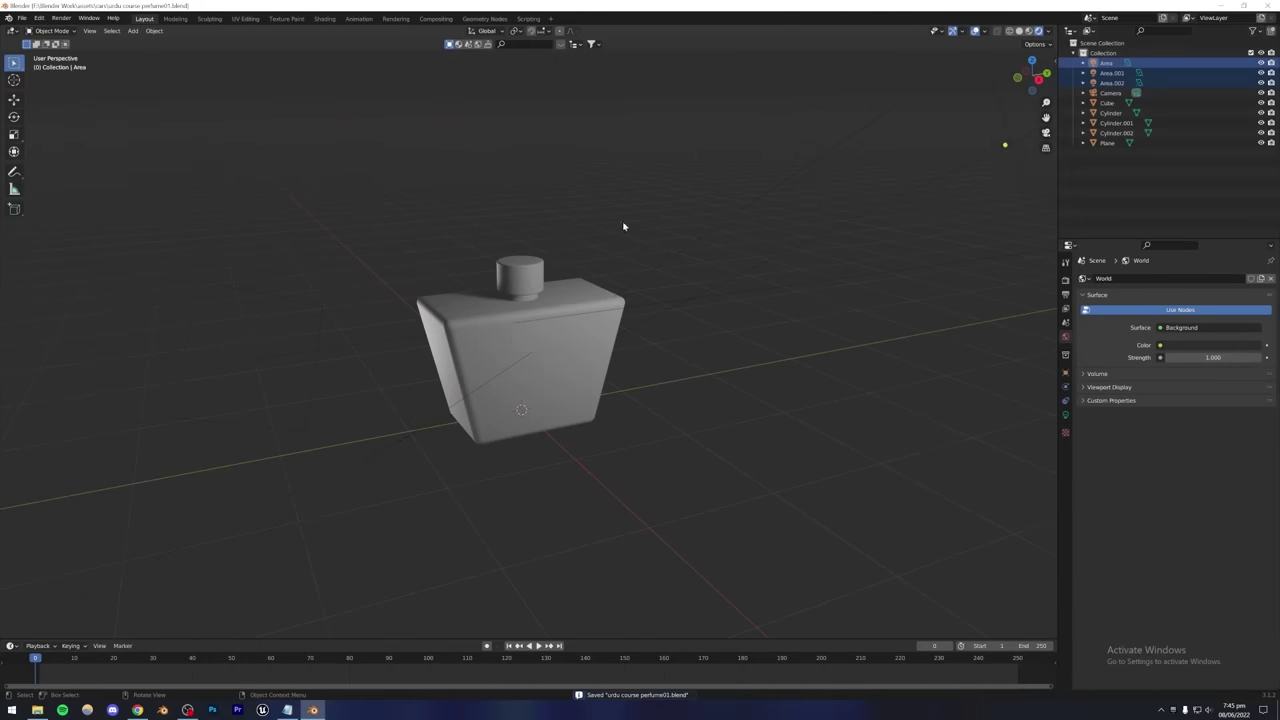
# Choose Cycles as the render engine in Render Properties and orbit to inspect the bottle.
pyautogui.click(1066, 281)
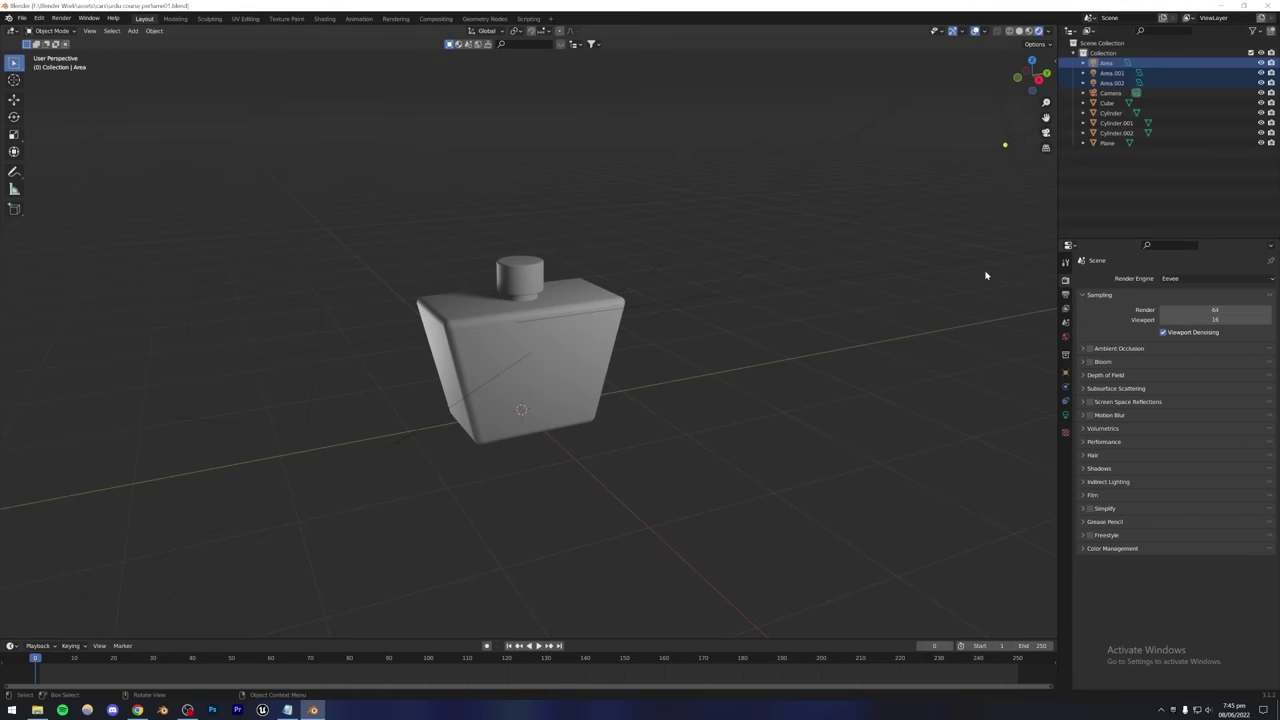
pyautogui.click(1190, 279)
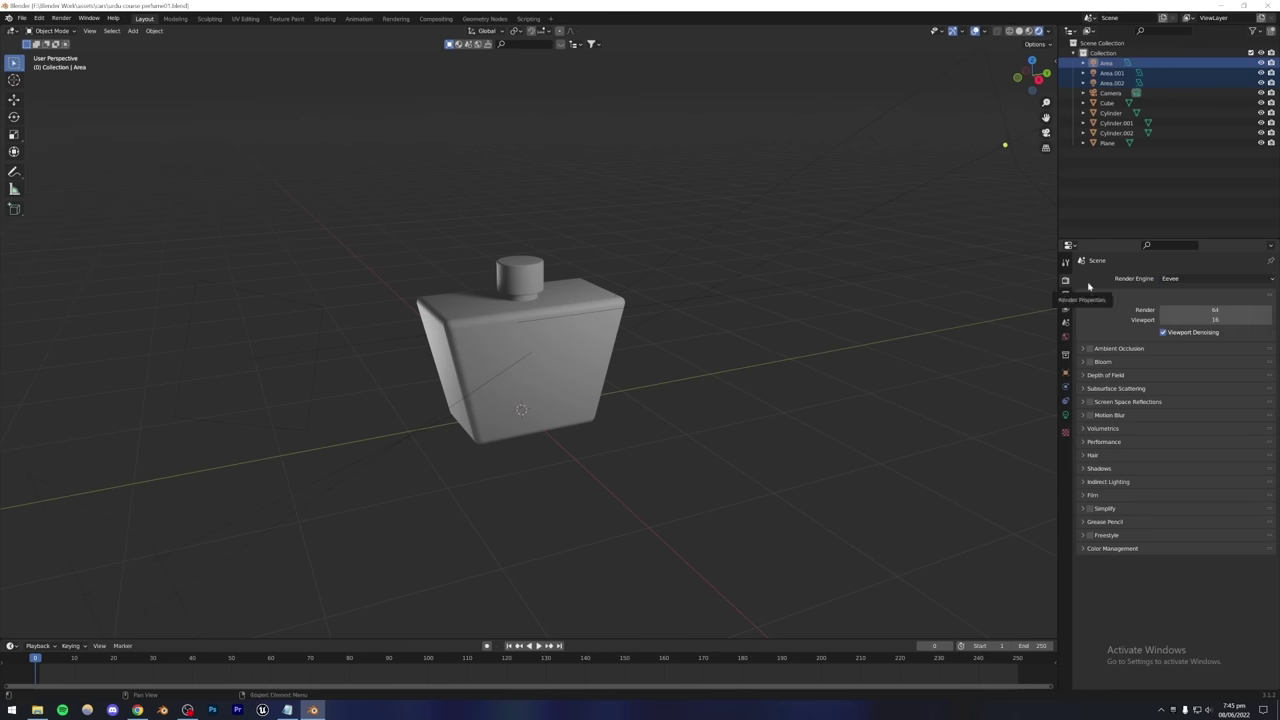
pyautogui.click(1171, 280)
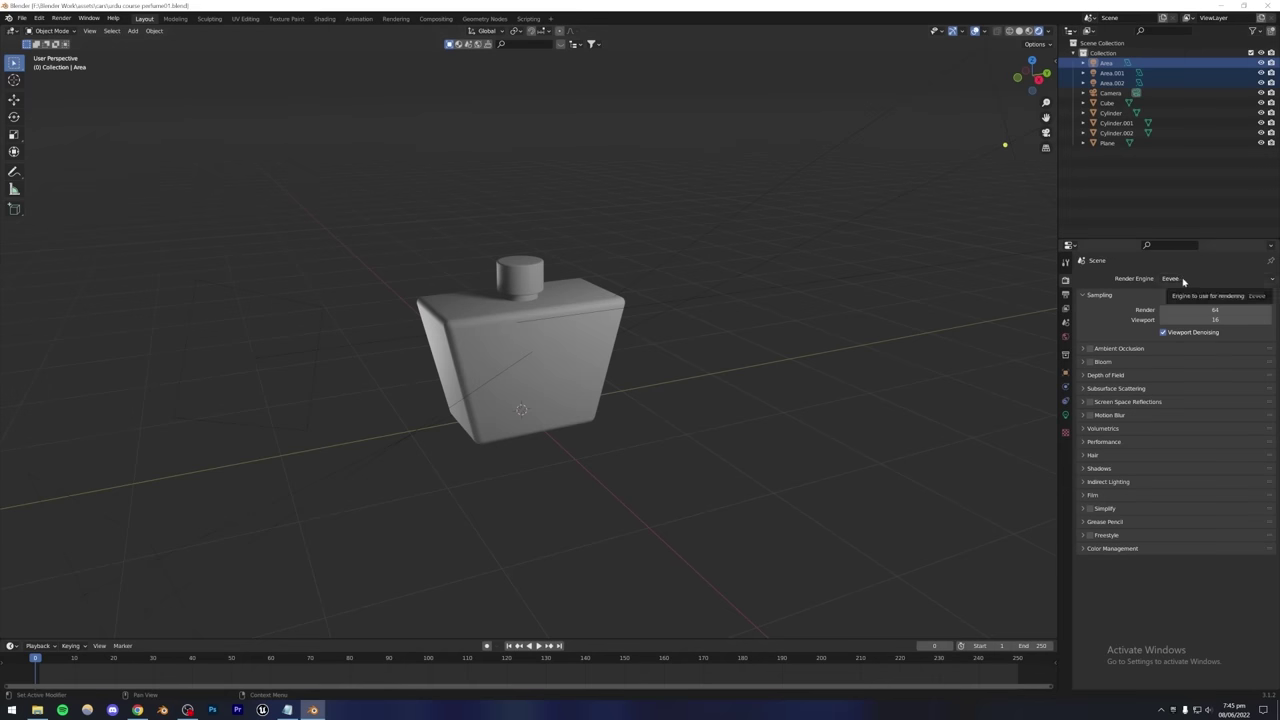
pyautogui.click(1188, 281)
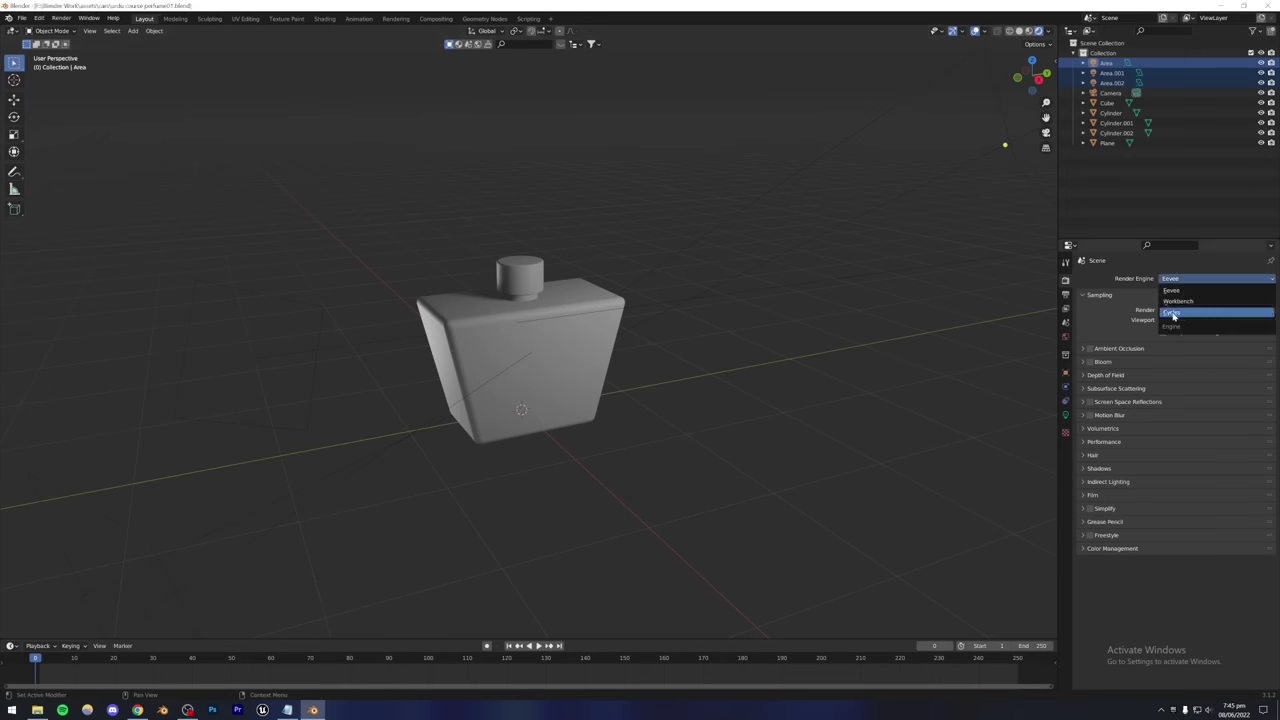
pyautogui.click(1184, 313)
pyautogui.scroll(3, 448, 335)
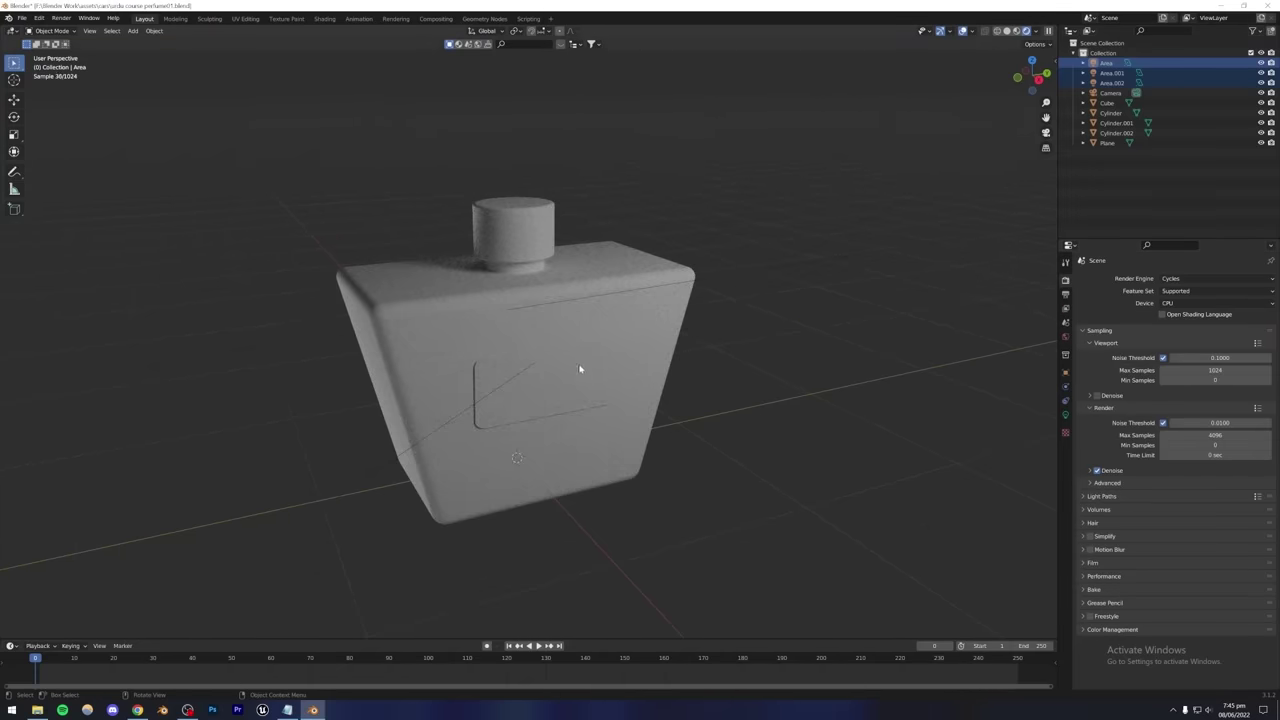
pyautogui.moveTo(579, 369); pyautogui.dragTo(639, 360, button='middle')
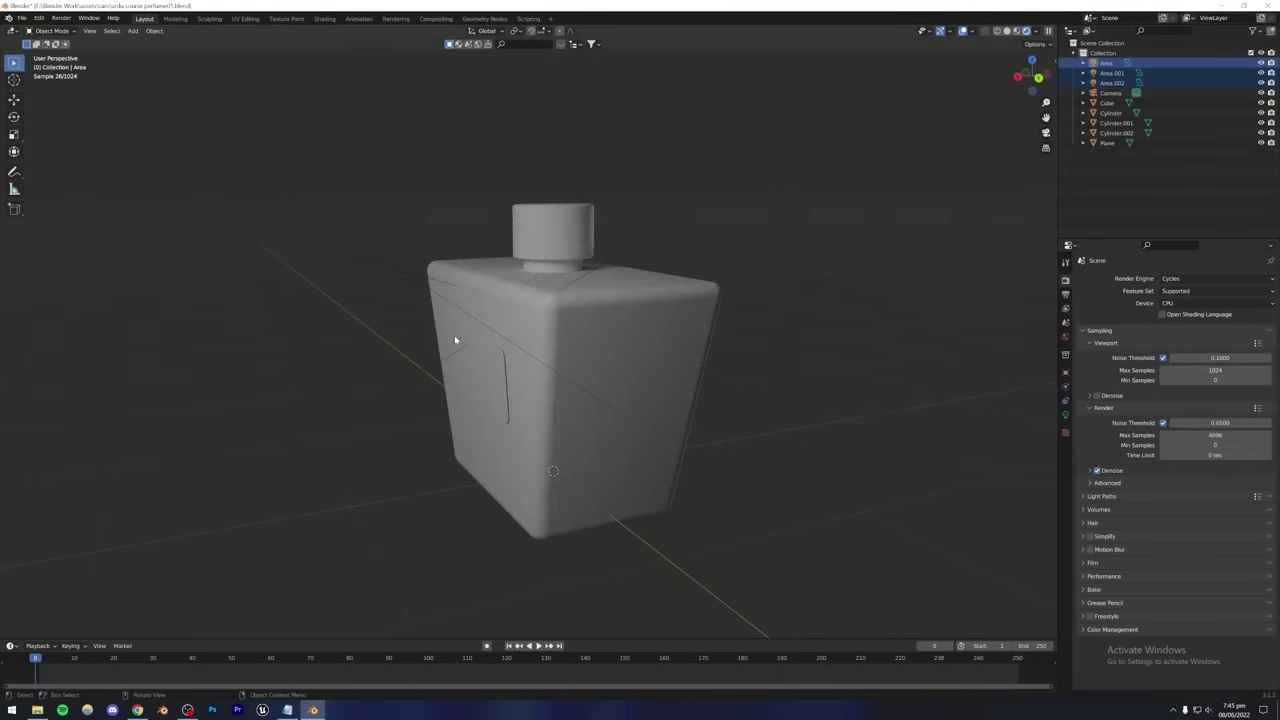
pyautogui.moveTo(478, 337); pyautogui.dragTo(619, 342, button='middle')
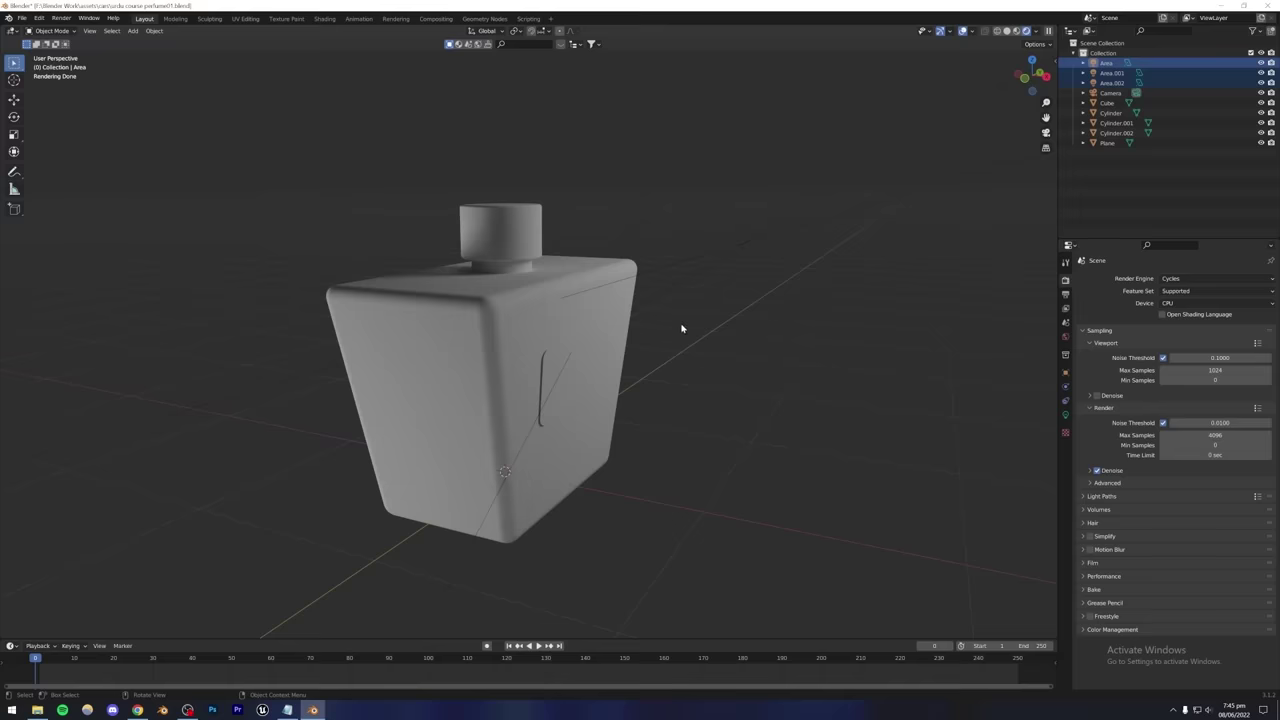
pyautogui.scroll(-5, 680, 325)
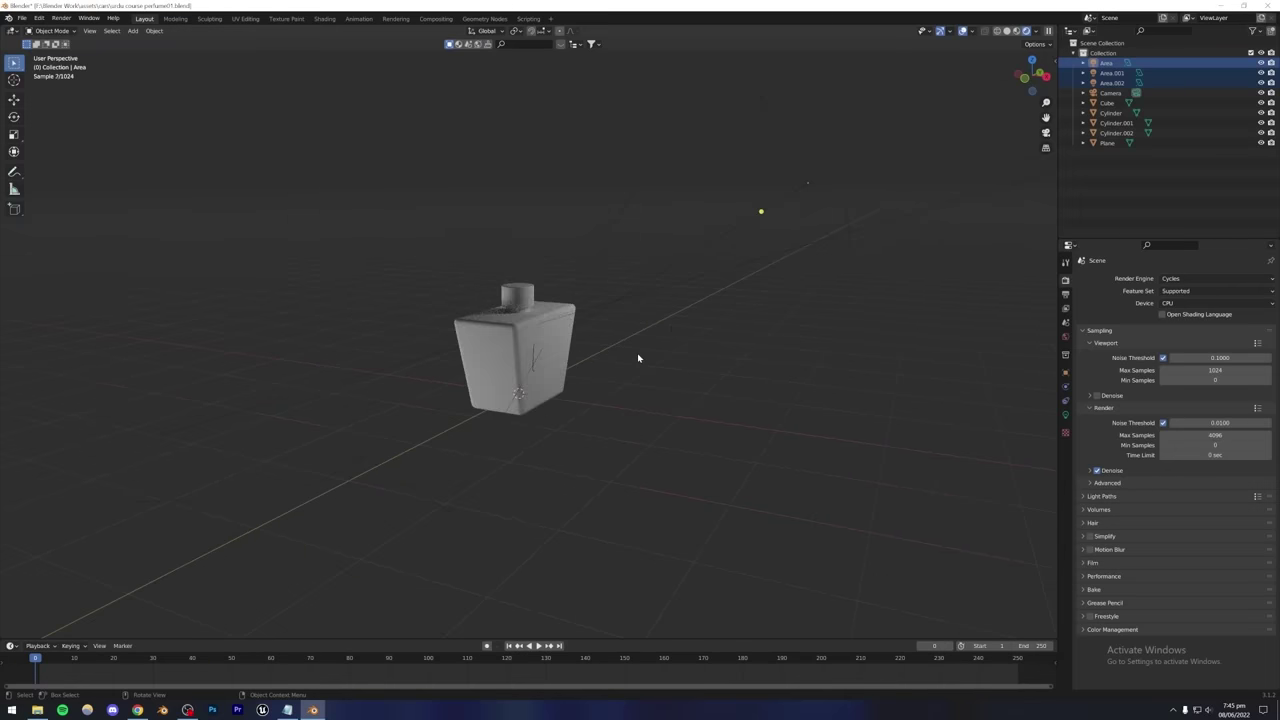
pyautogui.scroll(1, 637, 355)
pyautogui.scroll(-2, 637, 355)
pyautogui.scroll(3, 638, 358)
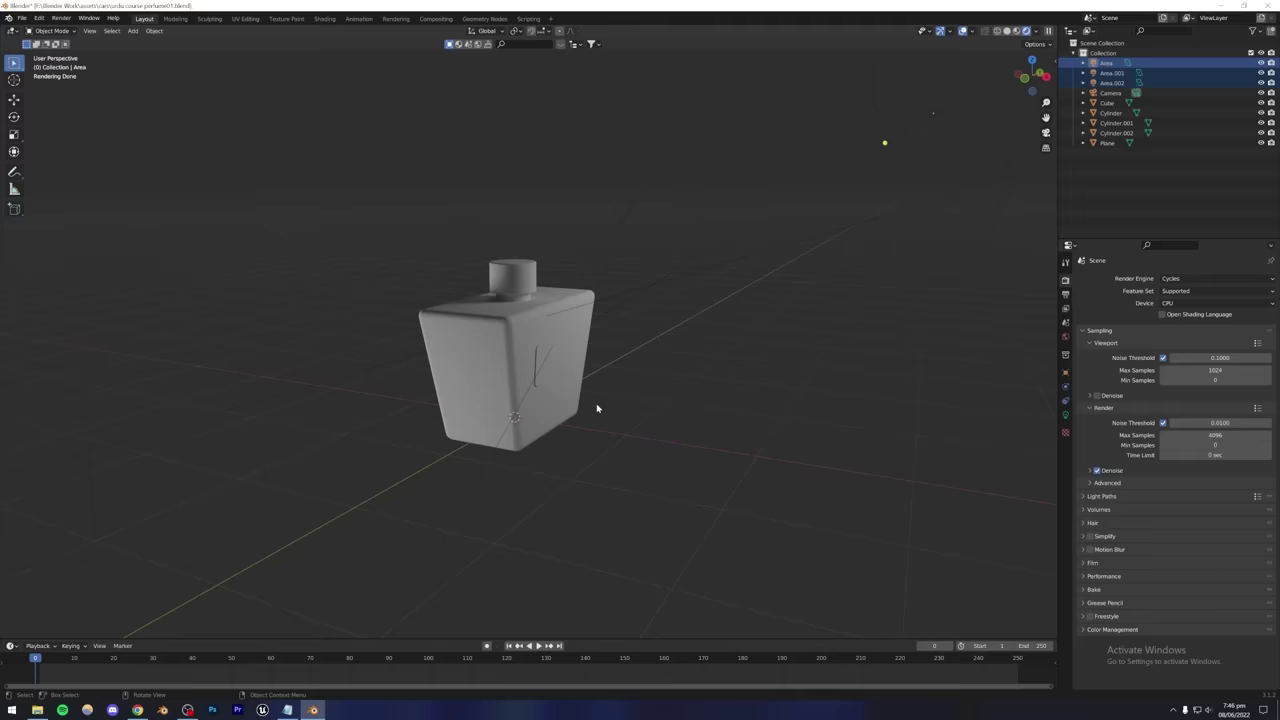
# Shift the World colour to a brighter blue and hide the area lights.
pyautogui.click(1065, 338)
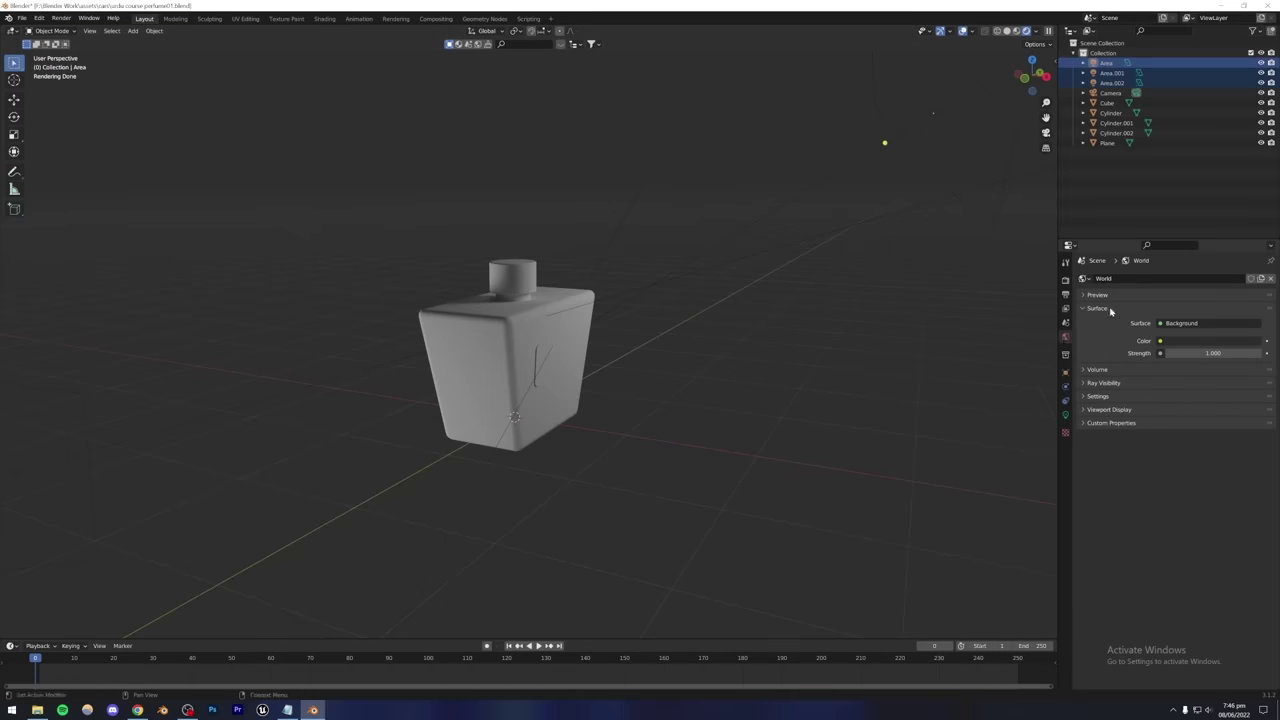
pyautogui.moveTo(366, 223); pyautogui.dragTo(907, 272, button='middle')
pyautogui.scroll(-3, 907, 272)
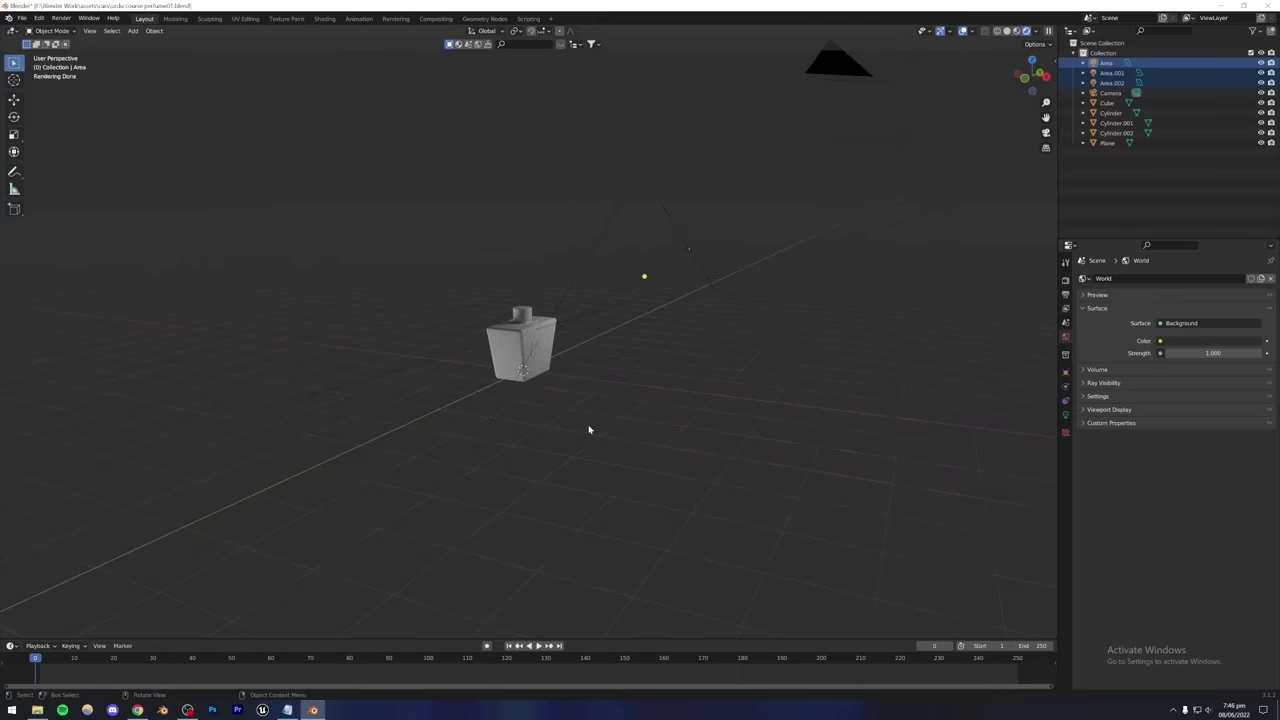
pyautogui.scroll(3, 646, 410)
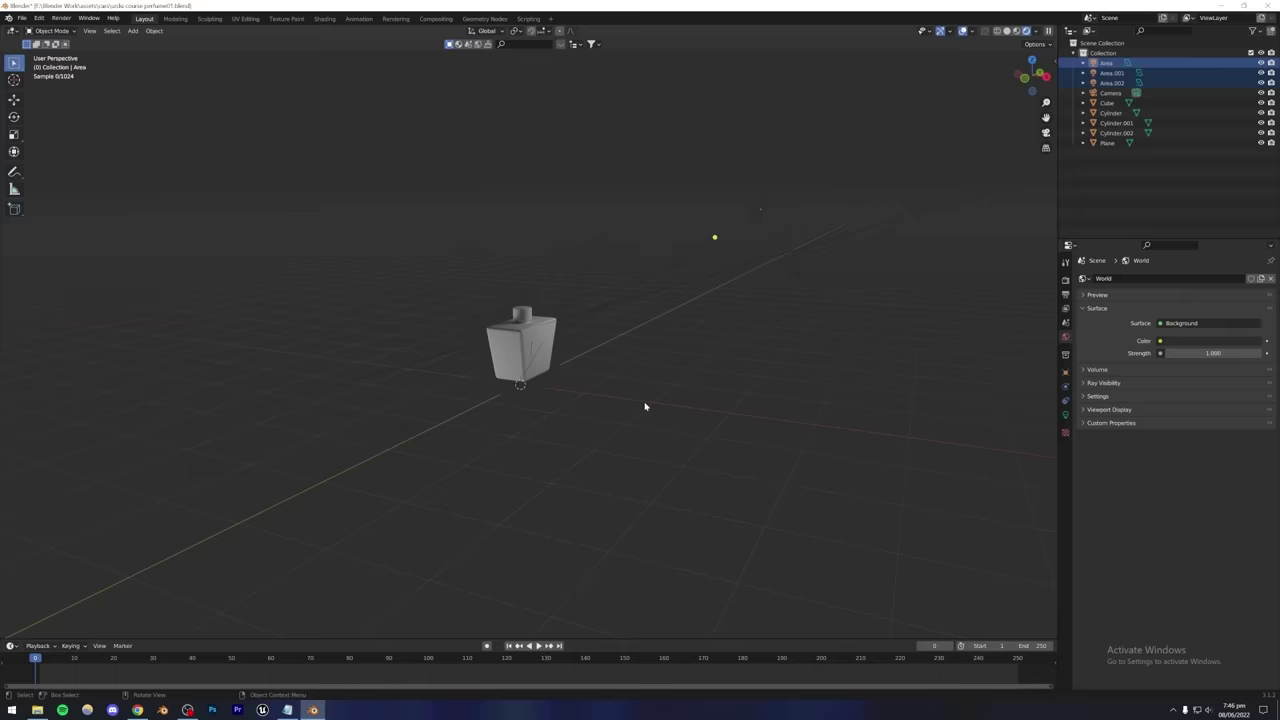
pyautogui.click(1186, 344)
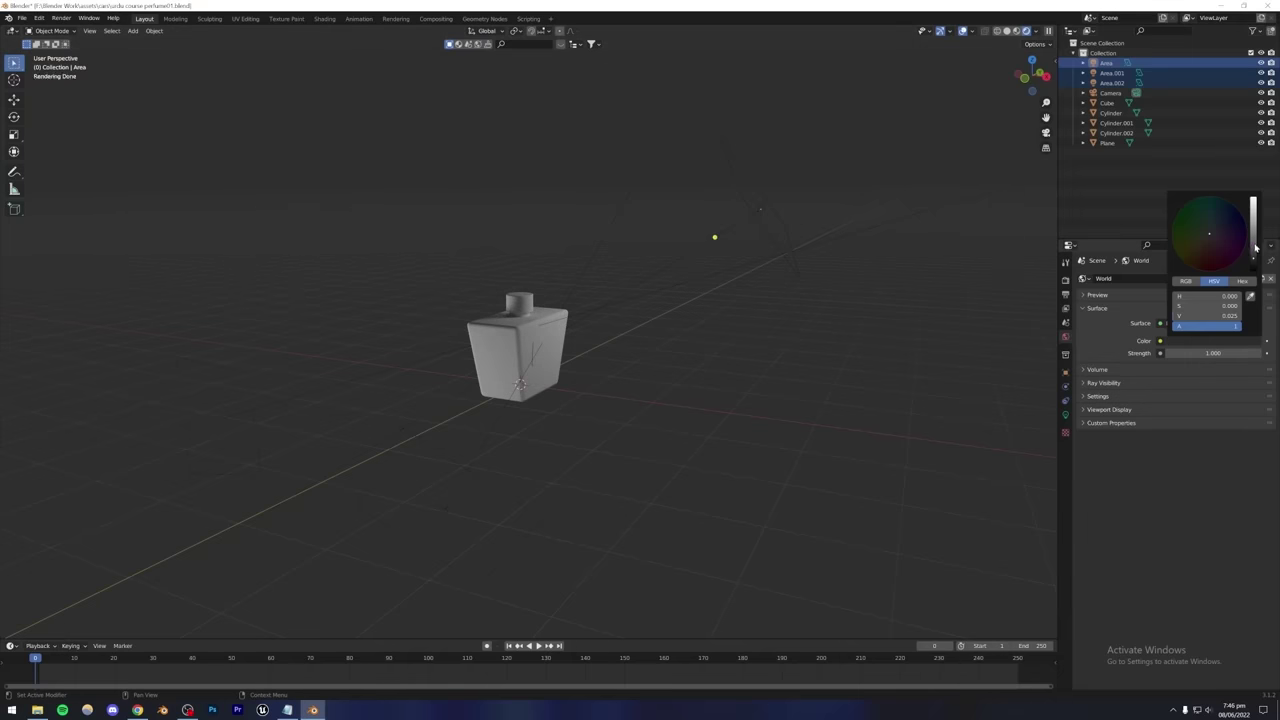
pyautogui.moveTo(1256, 247); pyautogui.dragTo(1194, 250)
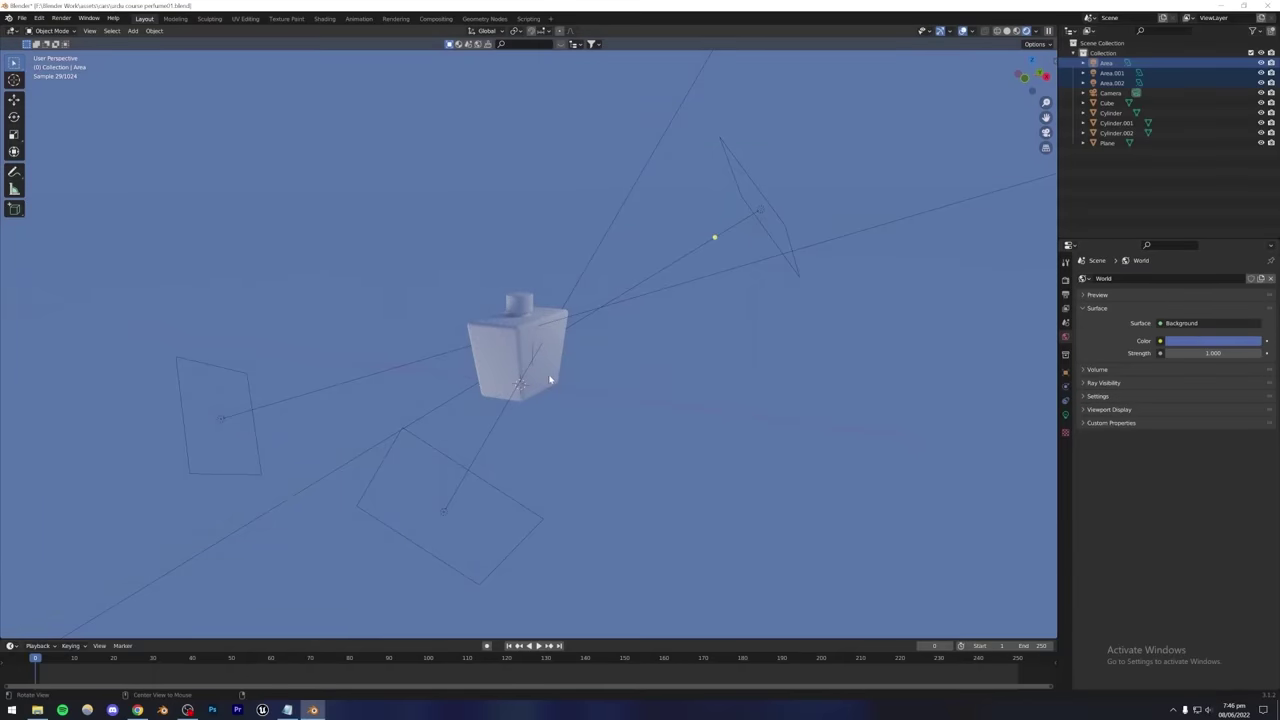
pyautogui.moveTo(551, 377); pyautogui.dragTo(366, 354, button='middle')
pyautogui.moveTo(338, 267); pyautogui.dragTo(469, 542)
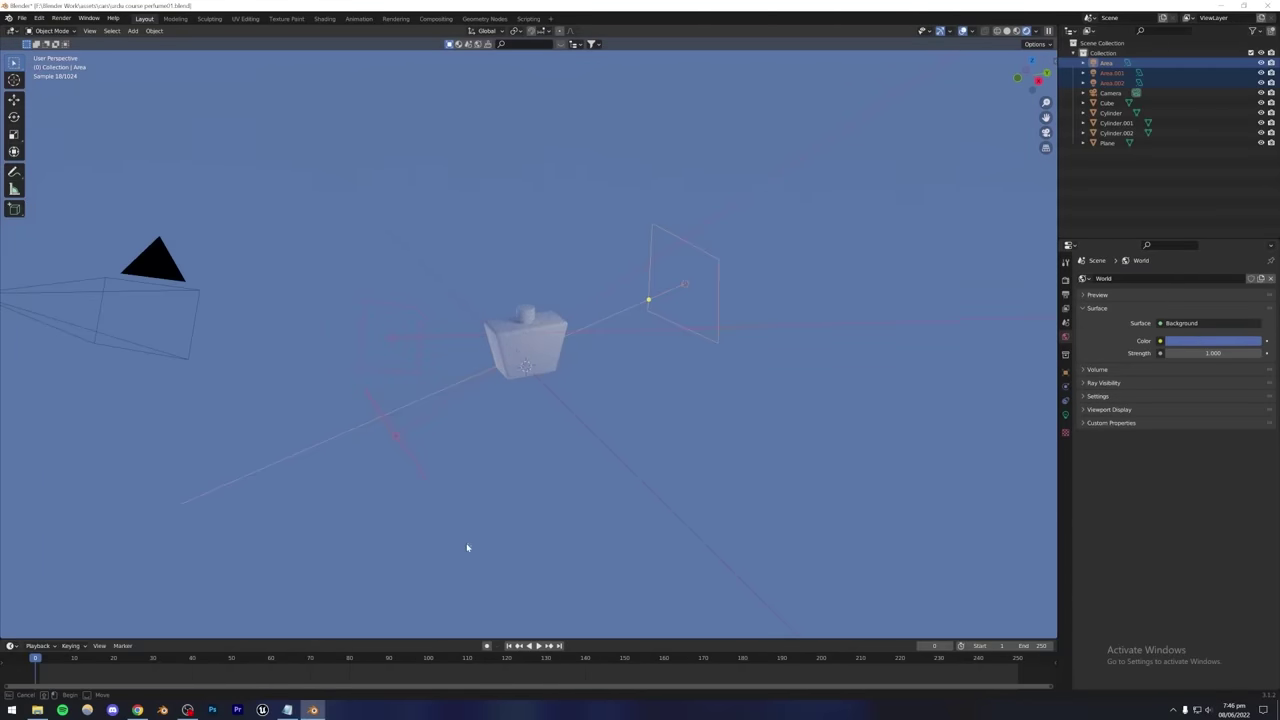
pyautogui.press('z')
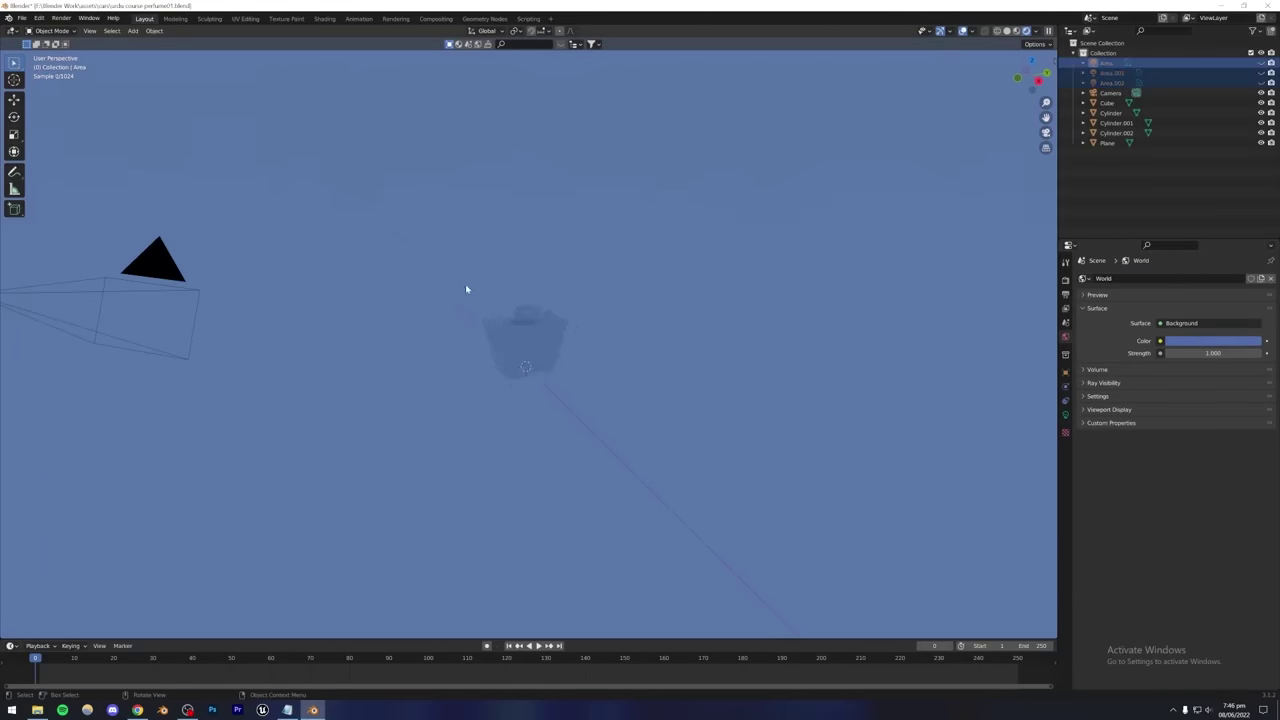
pyautogui.scroll(5, 480, 320)
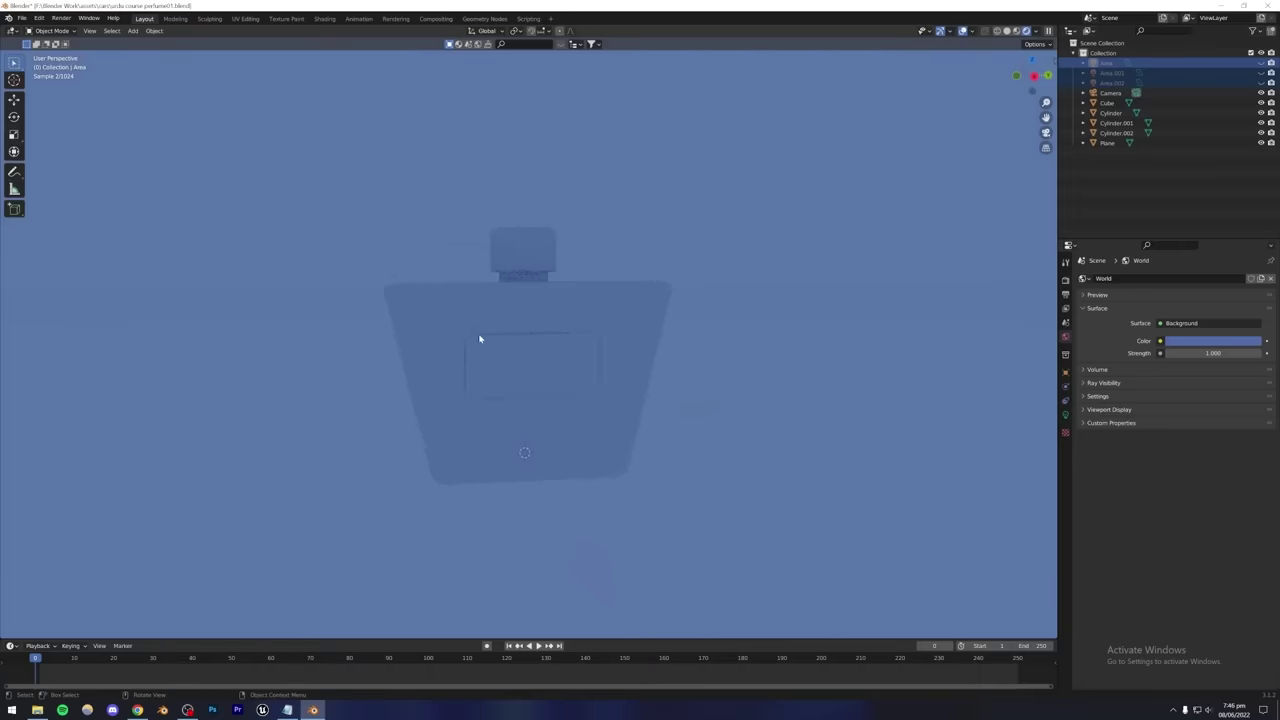
pyautogui.scroll(2, 479, 339)
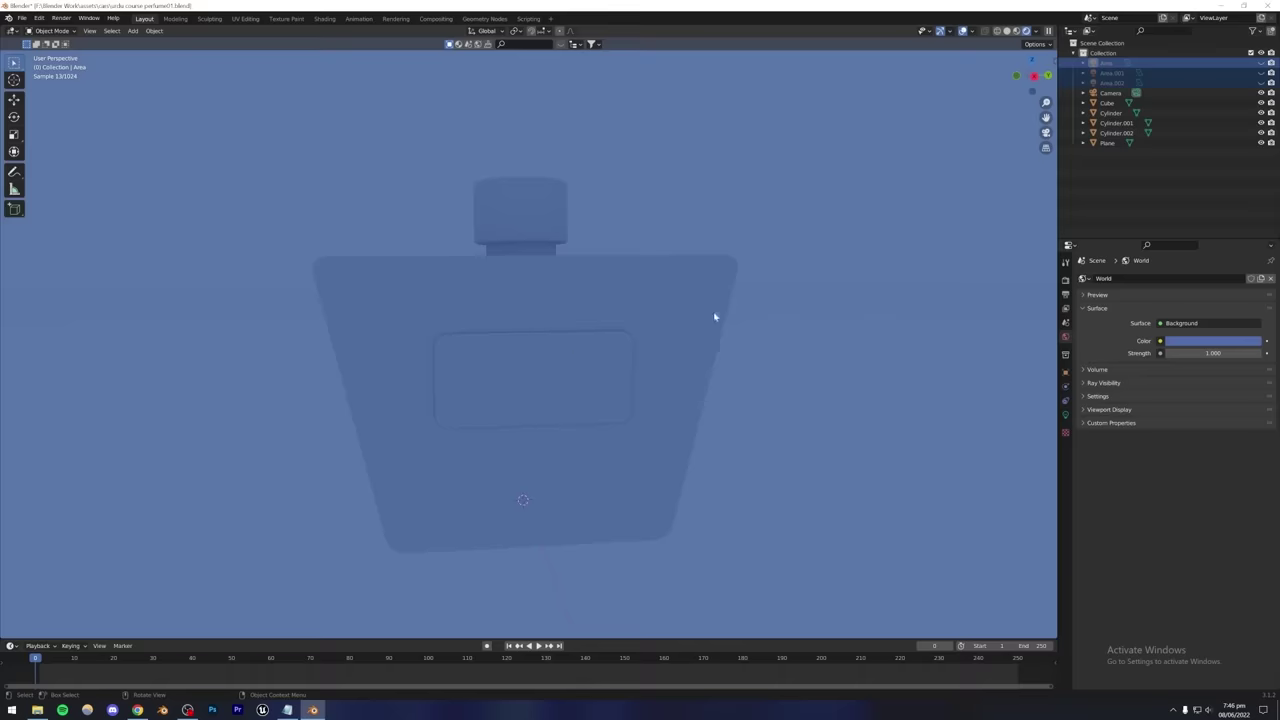
# Set the World Strength to 2, then lower it to 1.5.
pyautogui.click(1189, 342)
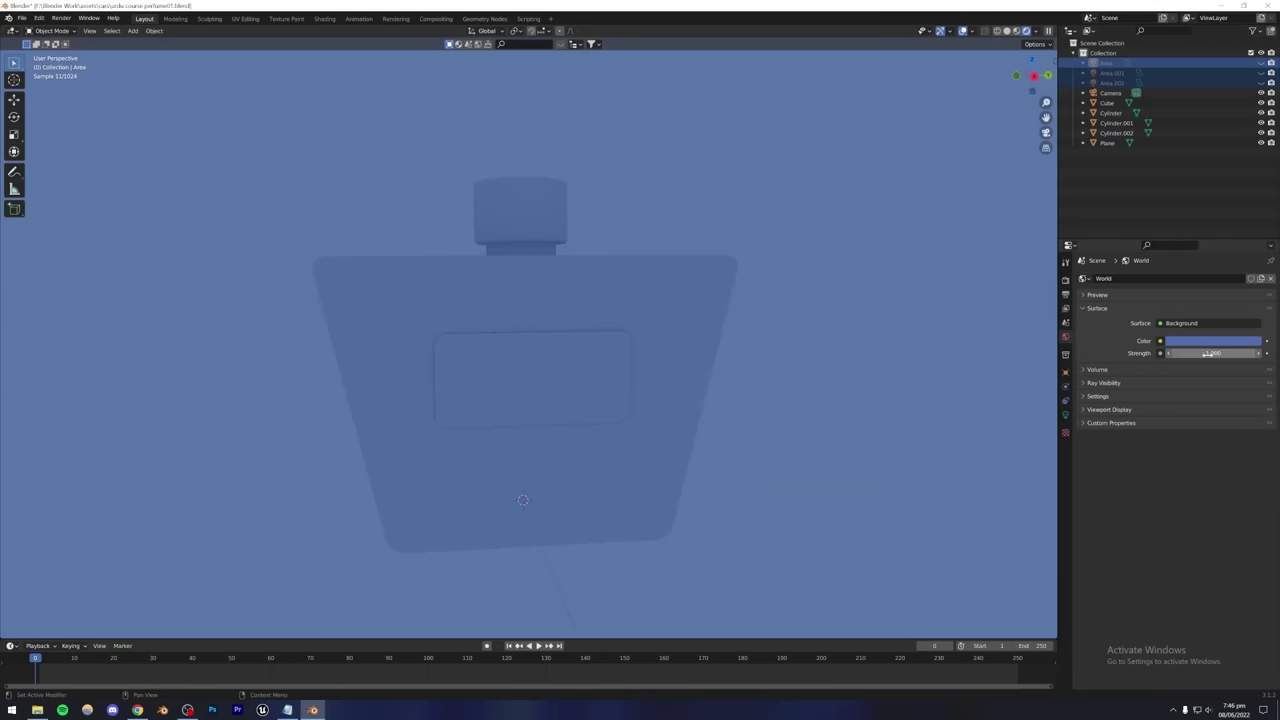
pyautogui.click(1210, 353)
pyautogui.write('2')
pyautogui.press('Return')
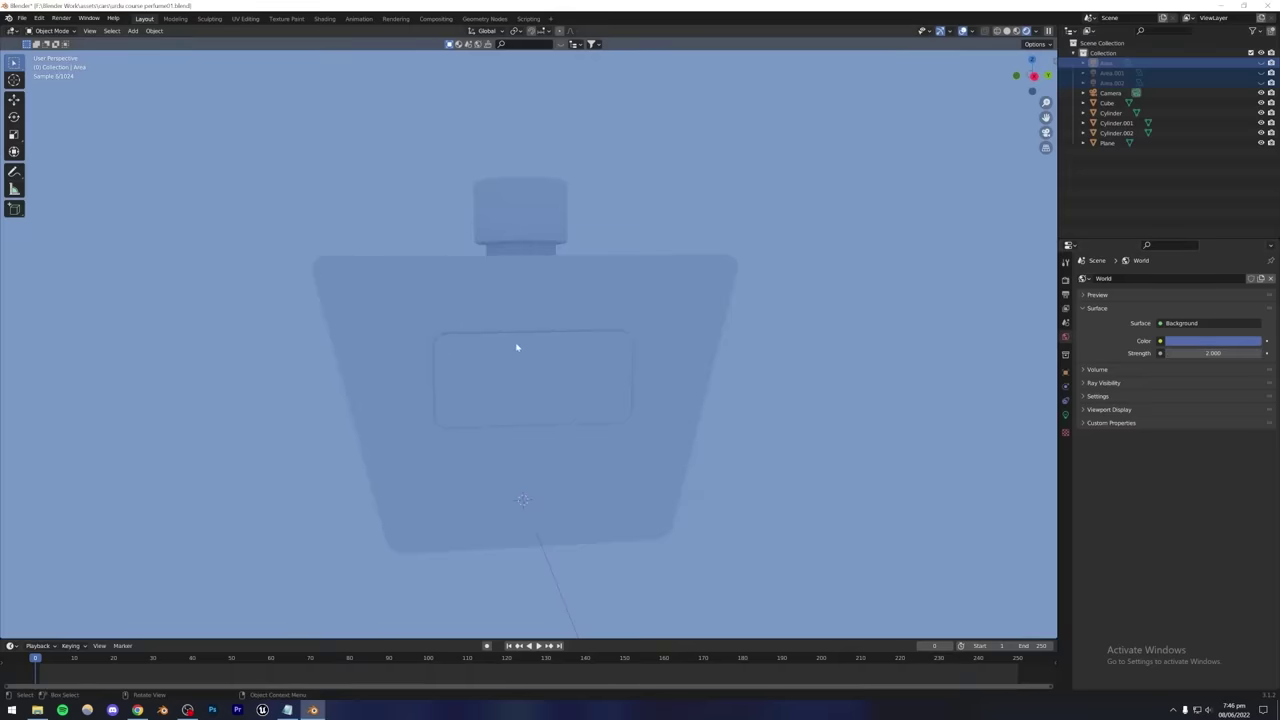
pyautogui.click(1212, 353)
pyautogui.write('1.5')
pyautogui.press('Return')
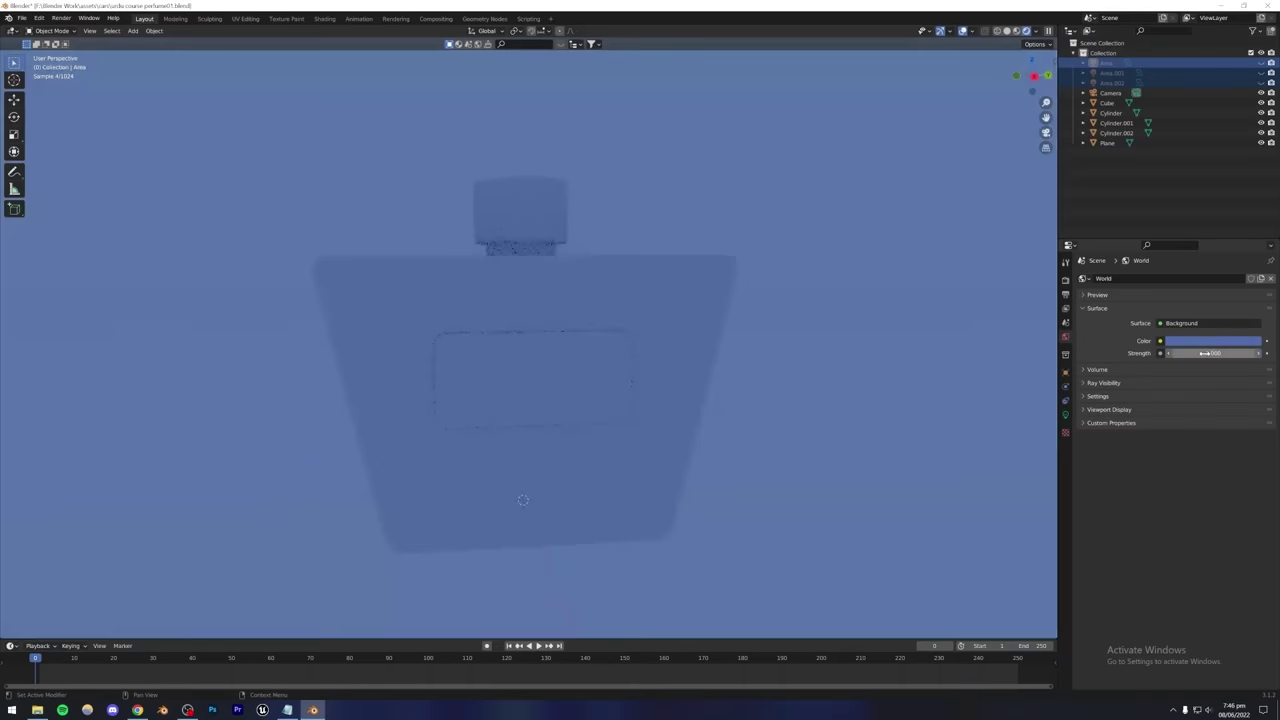
# Darken the World colour to black and unhide the area lights with Alt+H.
pyautogui.click(1189, 342)
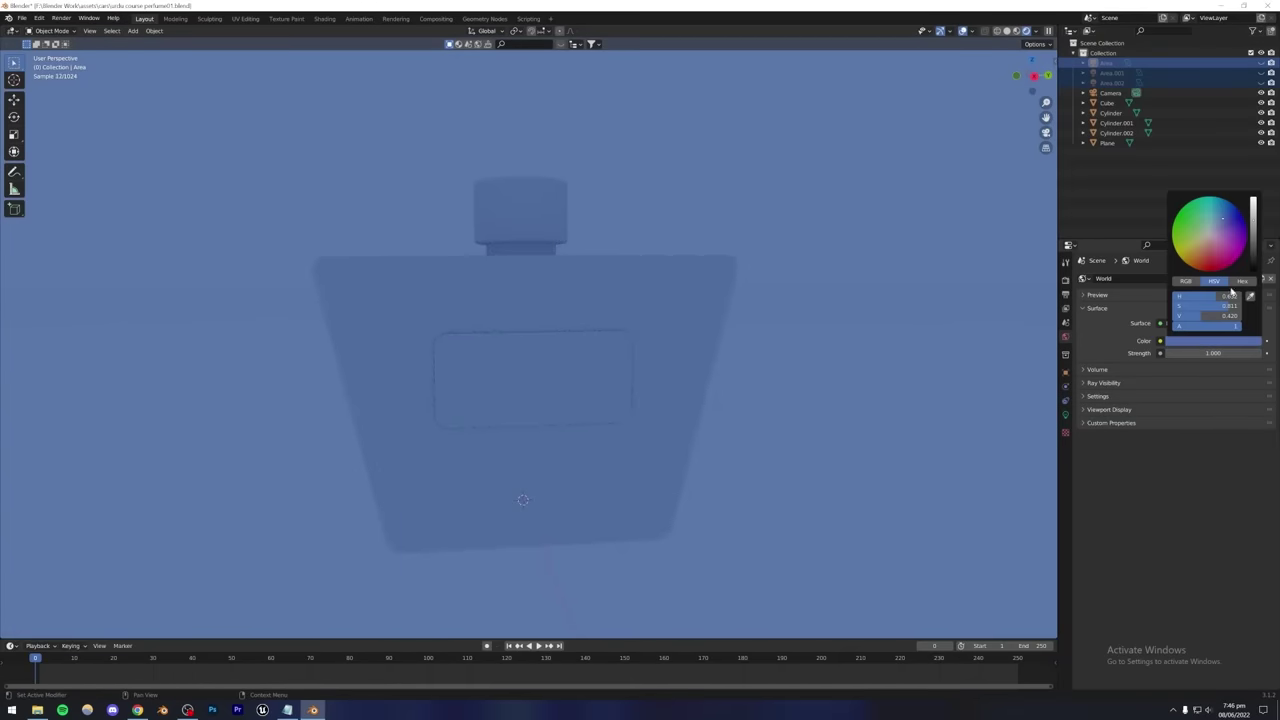
pyautogui.moveTo(1228, 315); pyautogui.dragTo(1172, 315)
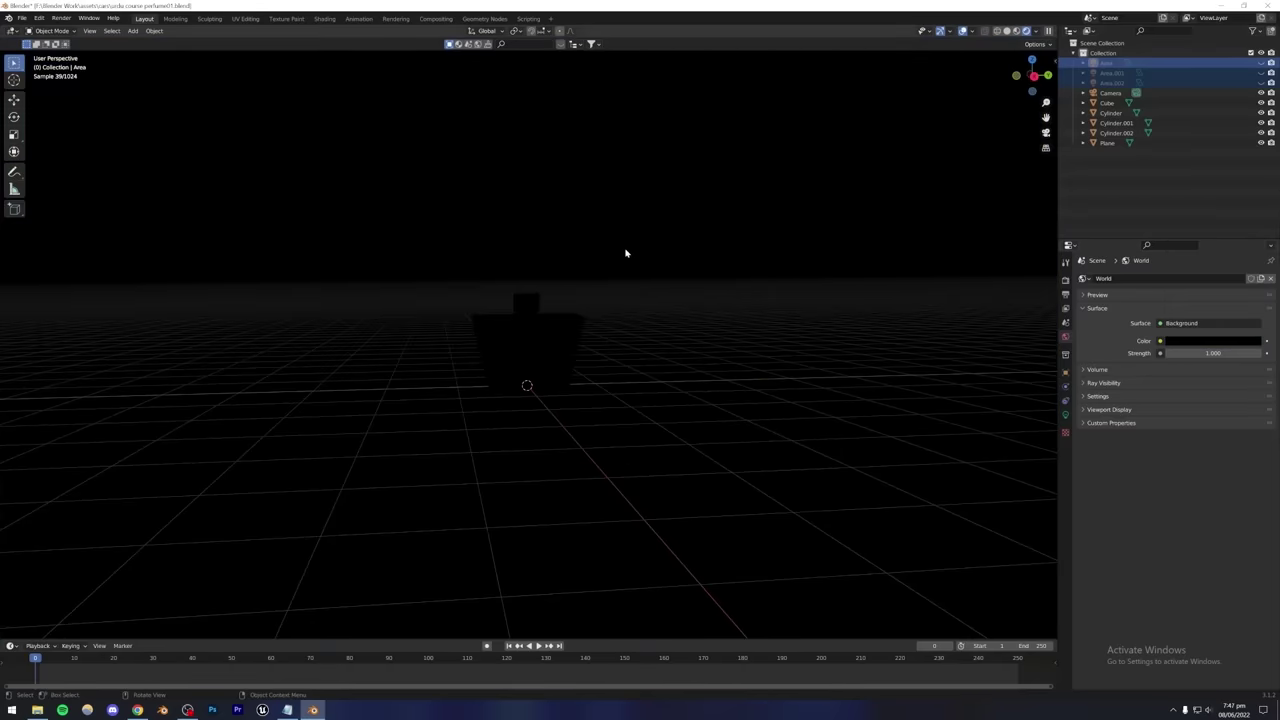
pyautogui.hotkey('alt', 'h')
pyautogui.click(477, 209)
pyautogui.scroll(3, 517, 286)
pyautogui.moveTo(517, 286); pyautogui.dragTo(549, 316, button='middle')
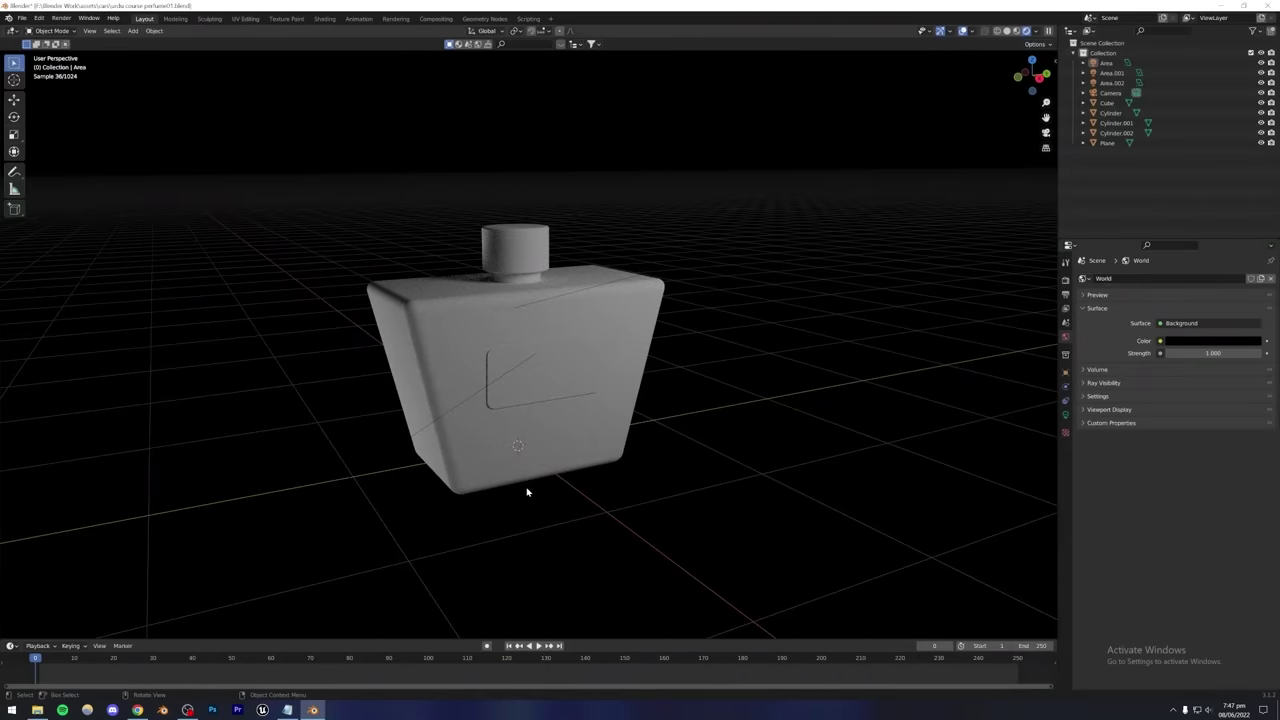
pyautogui.scroll(-4, 538, 472)
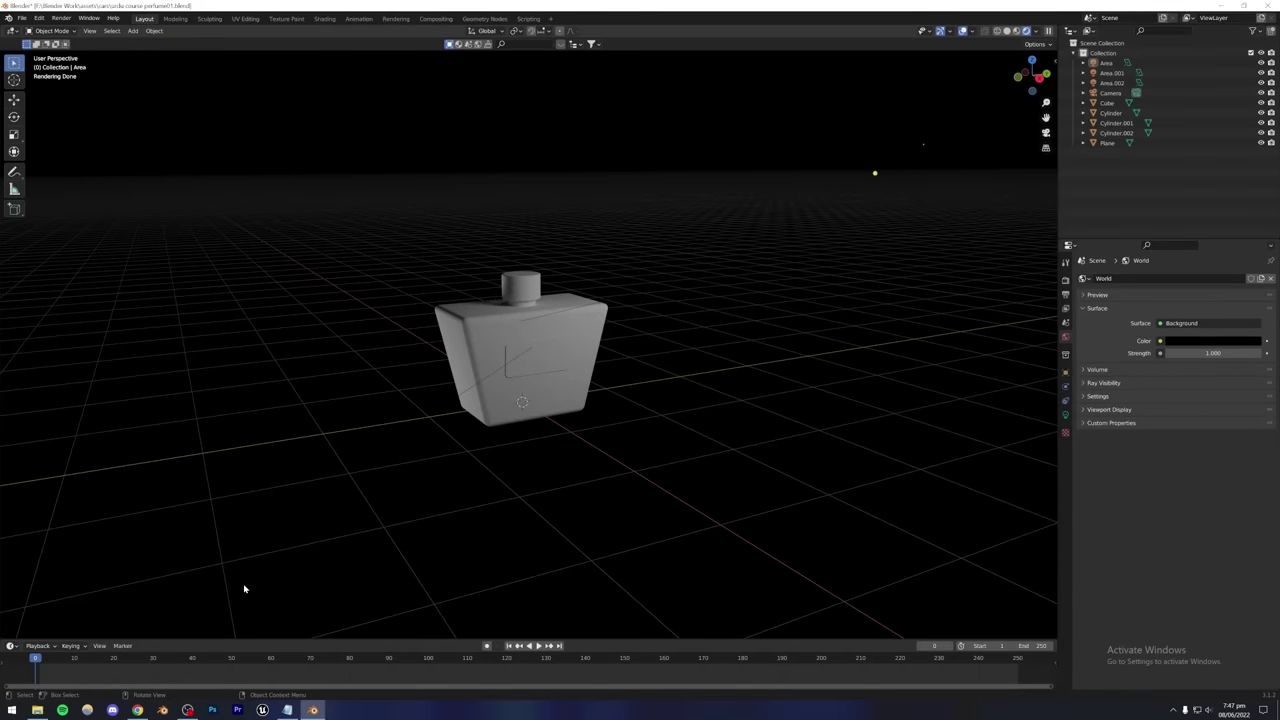
# Search the web for 'hdri' in a new Chrome tab.
pyautogui.click(137, 710)
pyautogui.click(137, 8)
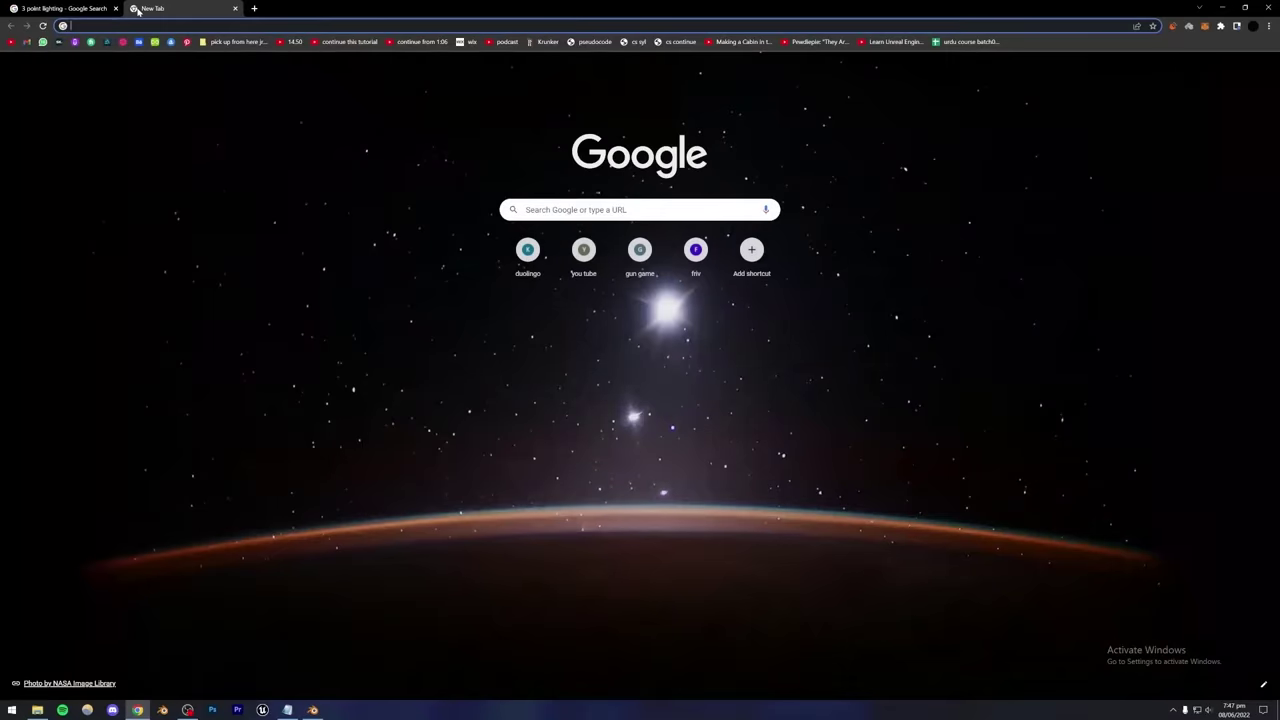
pyautogui.write('hdri road')
pyautogui.press('Return')
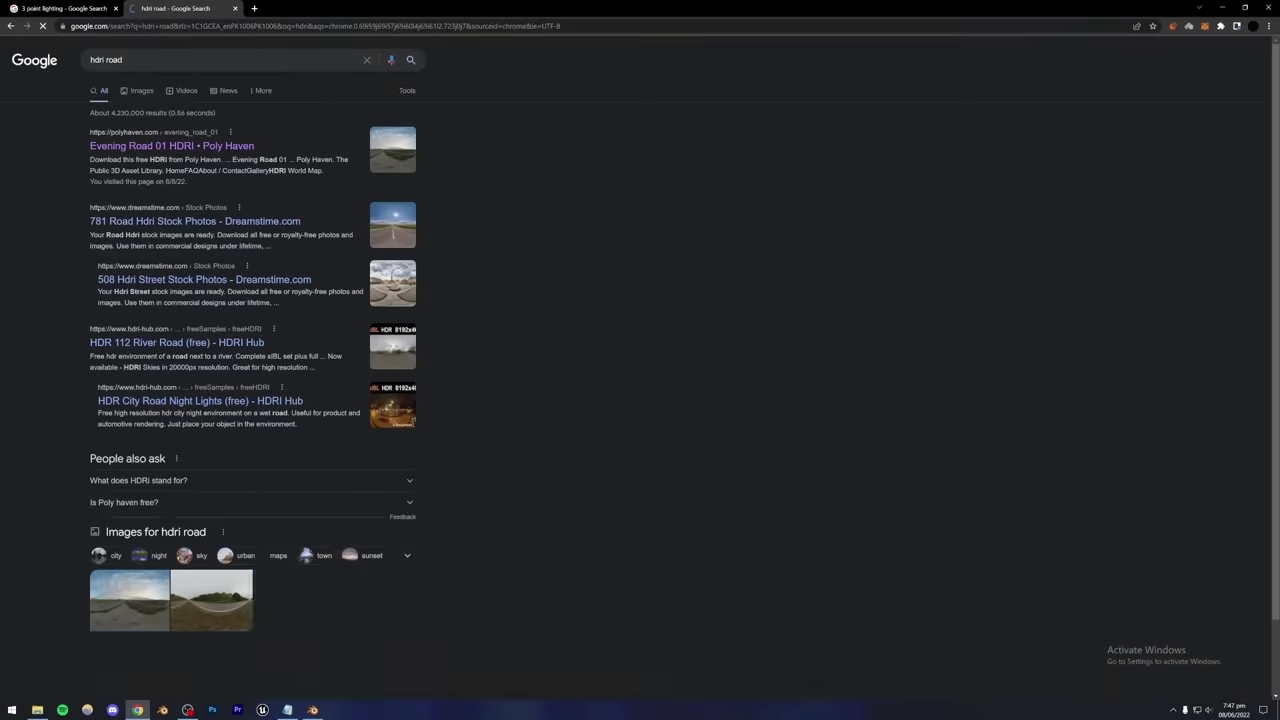
pyautogui.doubleClick(118, 59)
pyautogui.press('BackSpace')
pyautogui.press('Return')
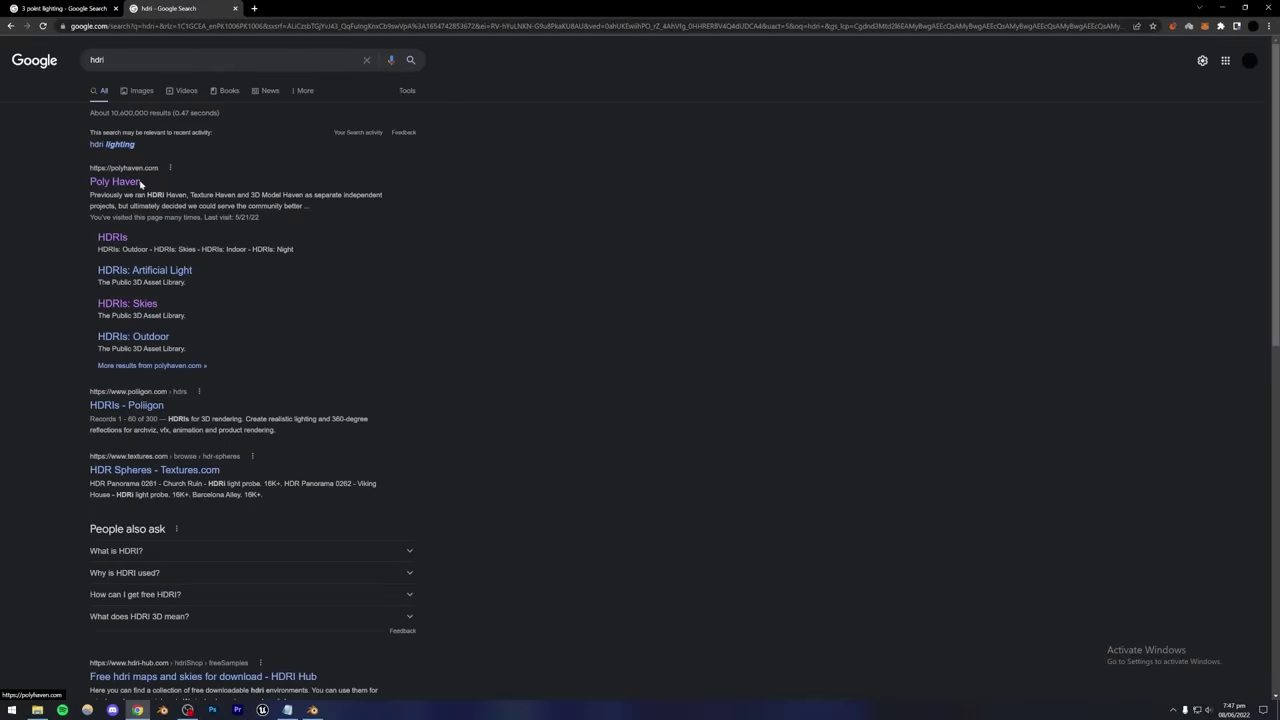
# Open the Poly Haven result in a new tab and browse its All HDRIs gallery.
pyautogui.rightClick(127, 185)
pyautogui.click(130, 188)
pyautogui.click(280, 8)
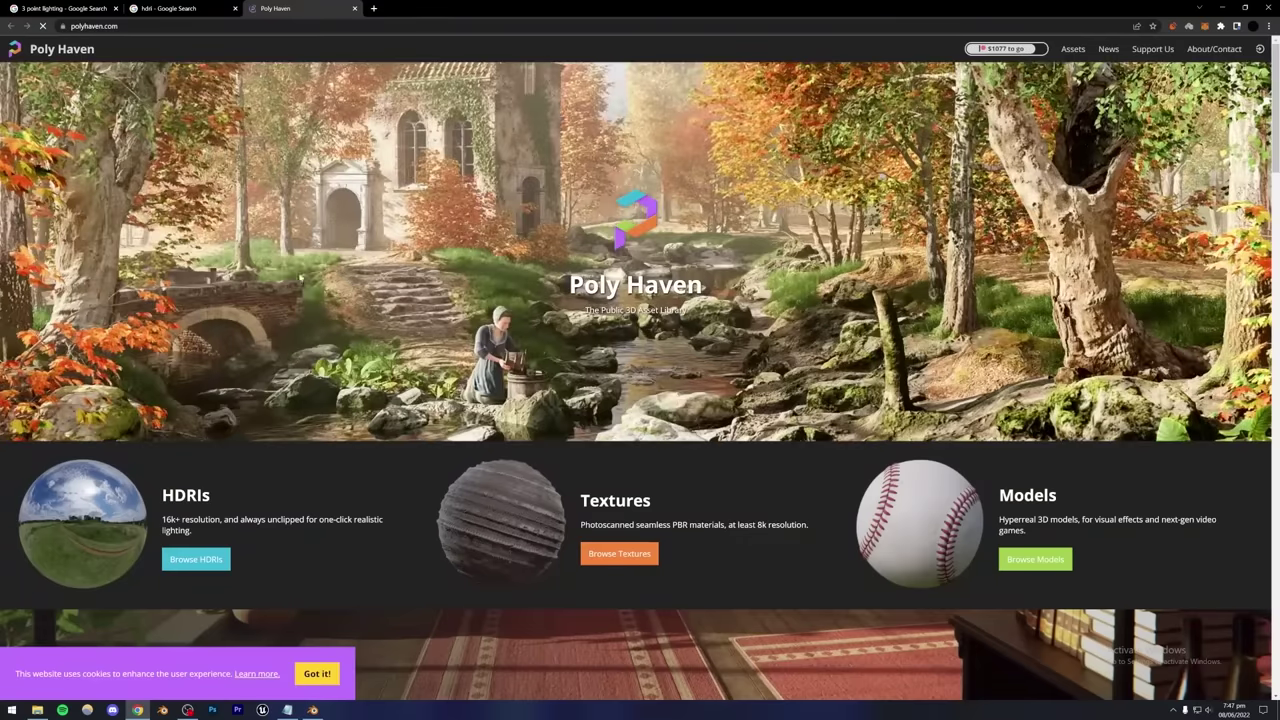
pyautogui.scroll(-1, 310, 288)
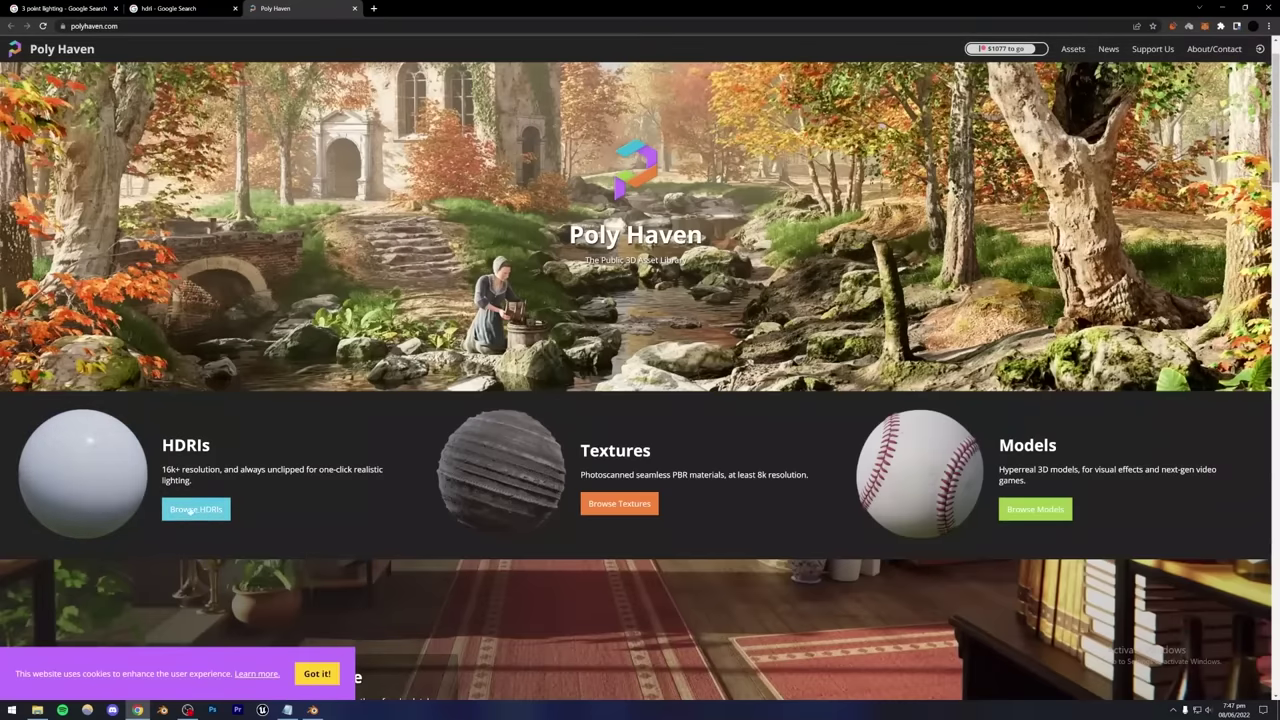
pyautogui.click(184, 510)
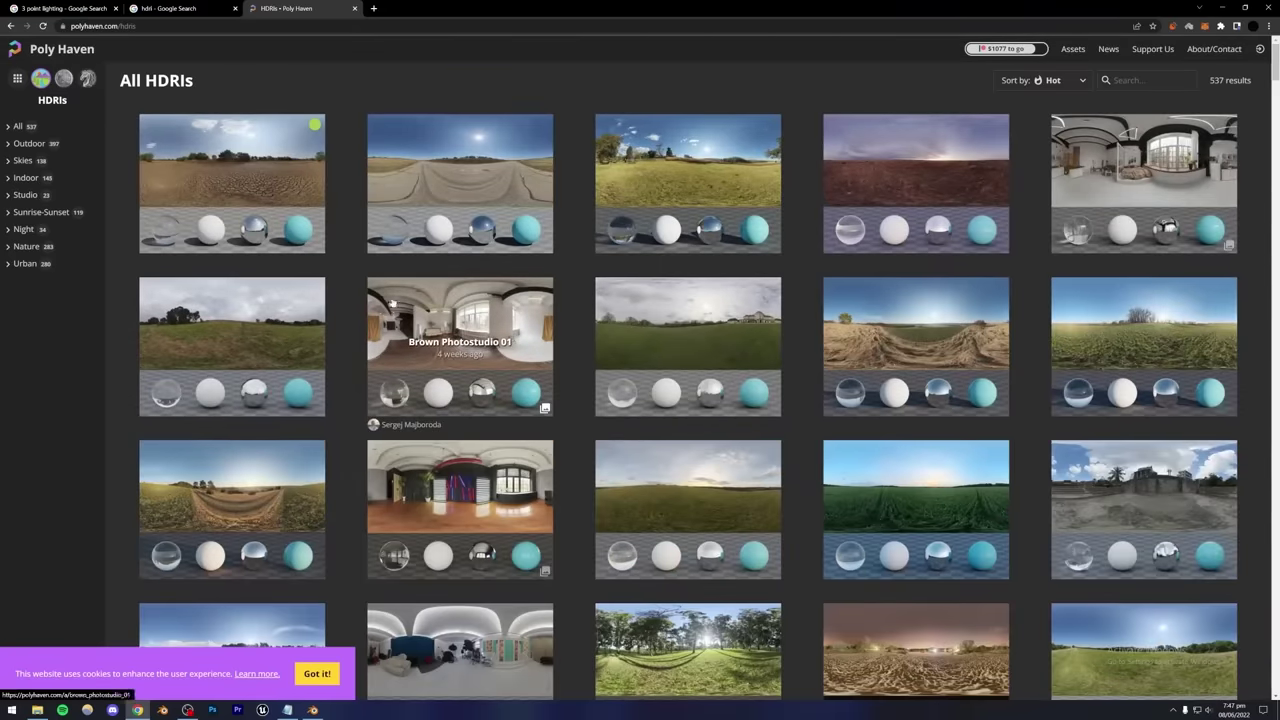
pyautogui.scroll(-2, 1128, 246)
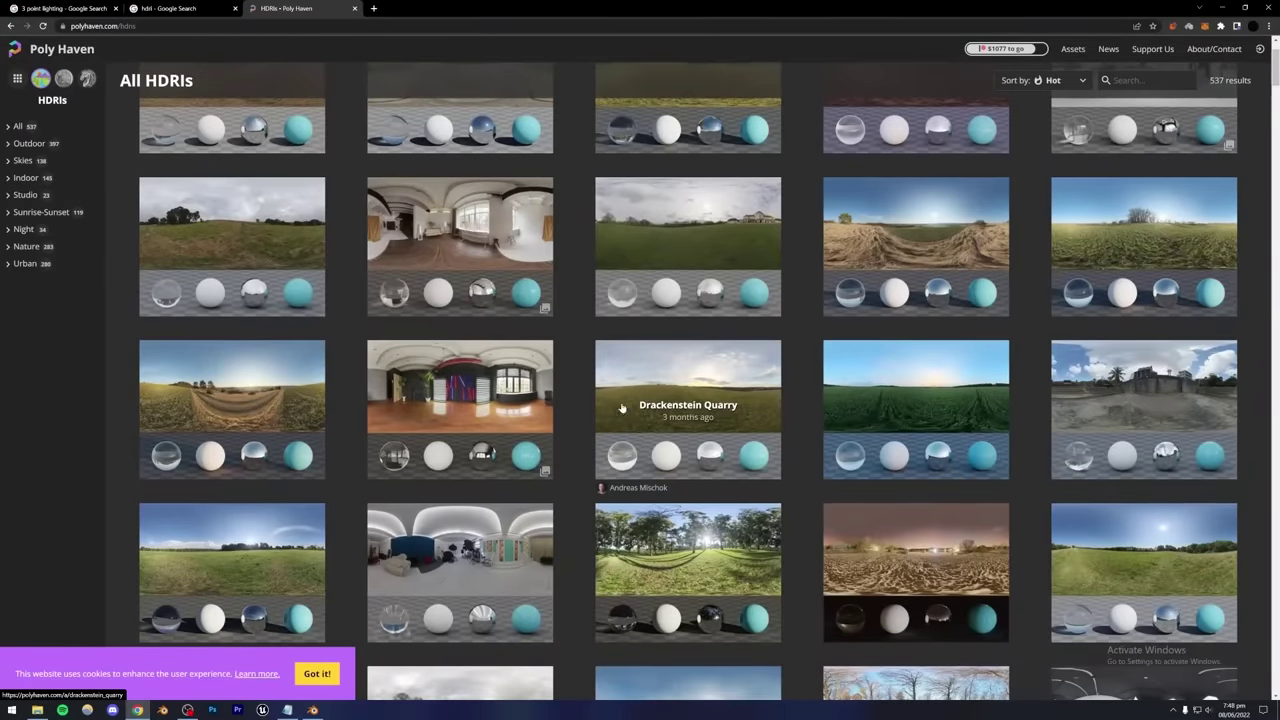
pyautogui.scroll(1, 580, 429)
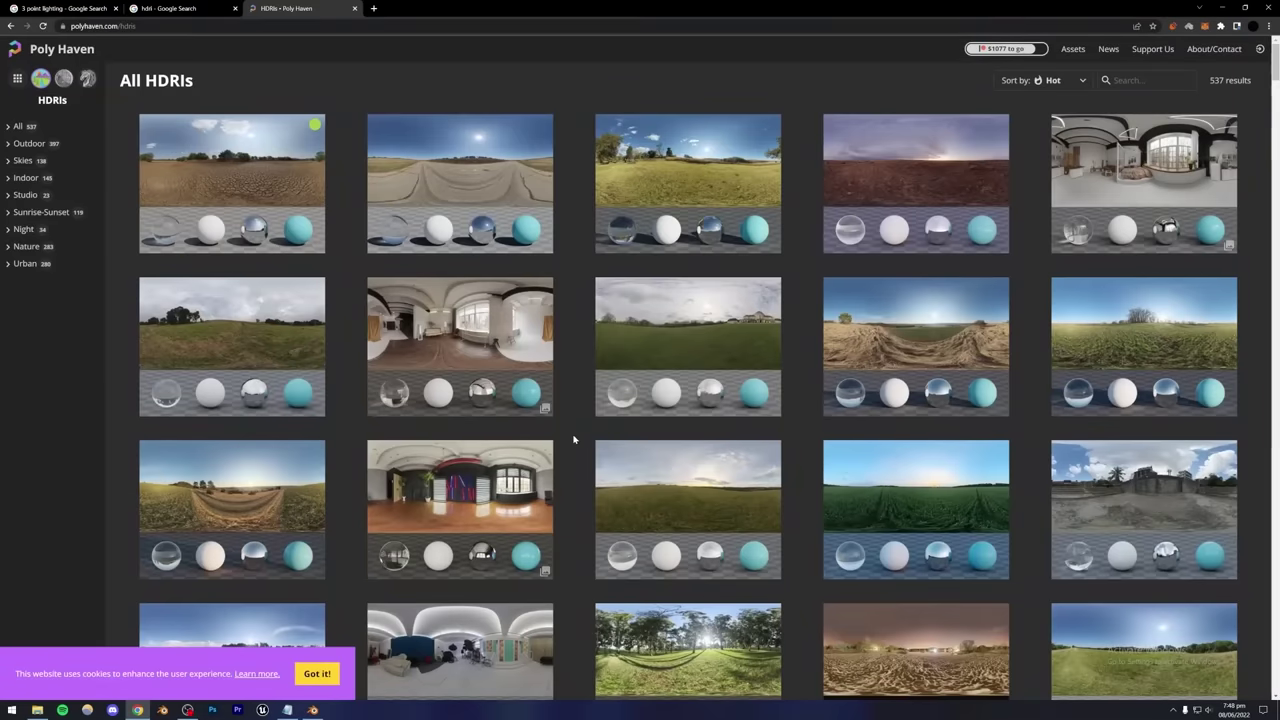
# Dismiss the cookie notice, download Brown Photostudio 01 as a 4K EXR, and return to All HDRIs.
pyautogui.click(317, 673)
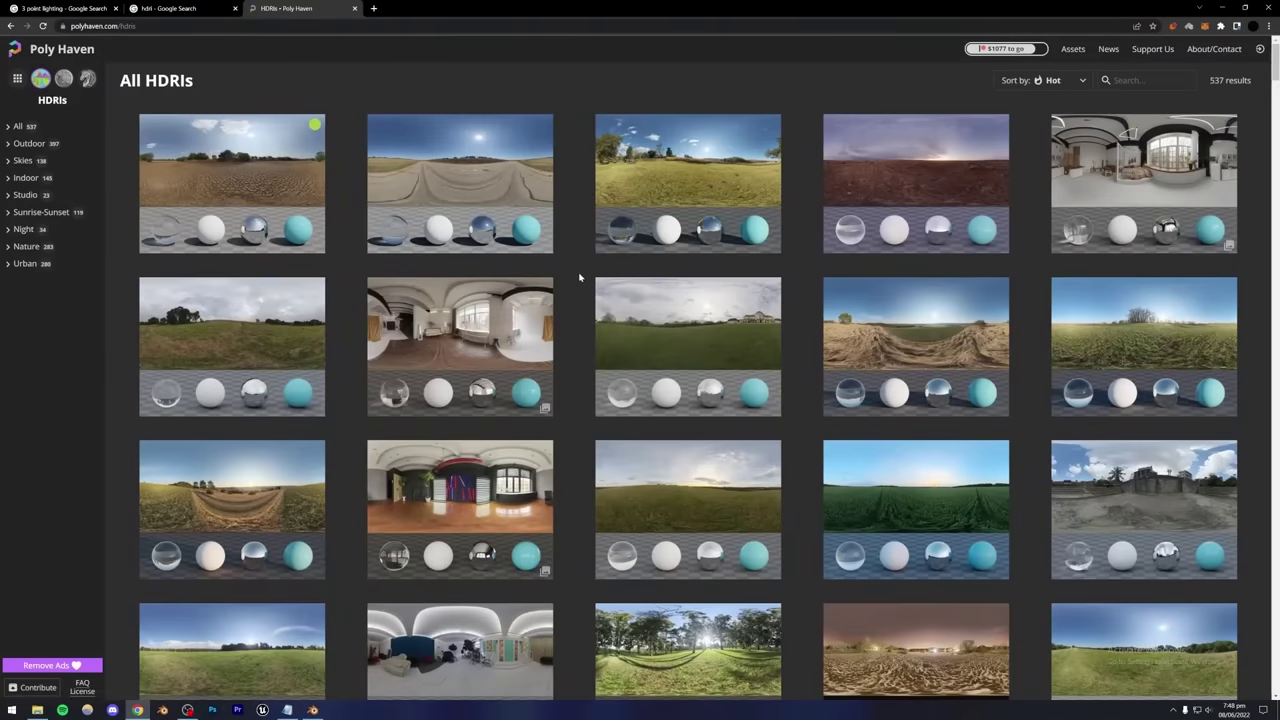
pyautogui.click(545, 300)
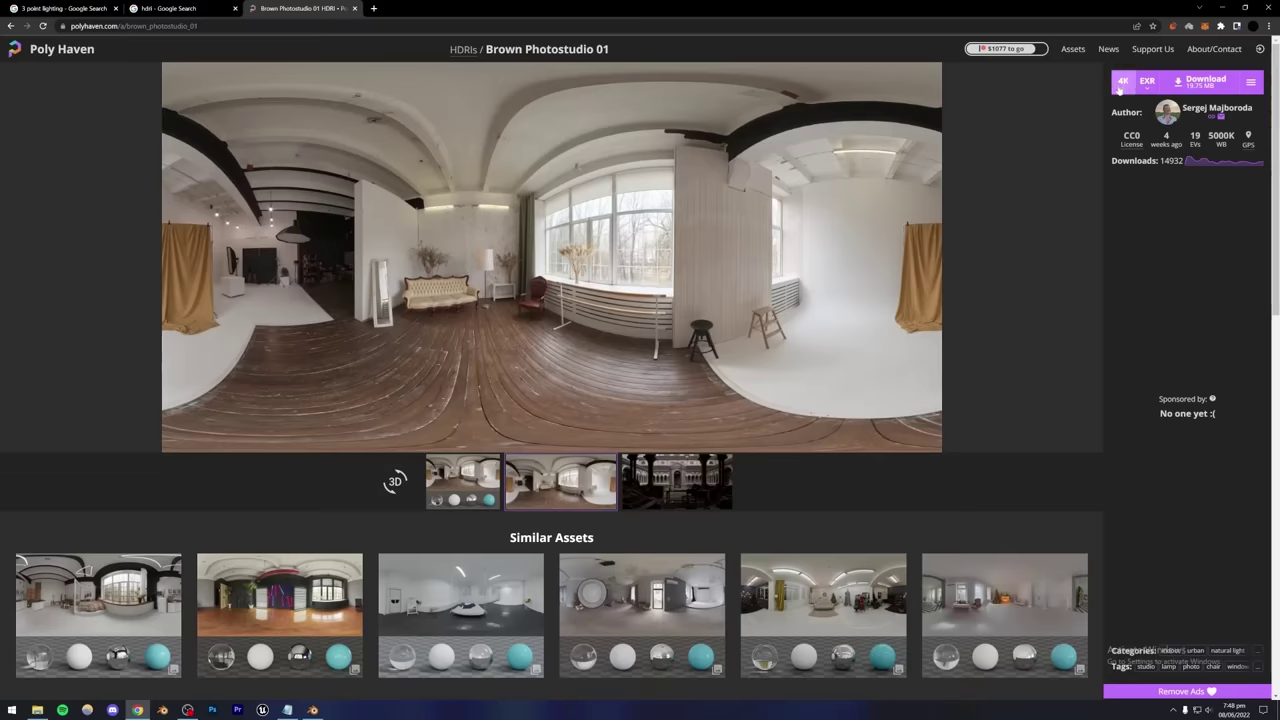
pyautogui.click(1119, 86)
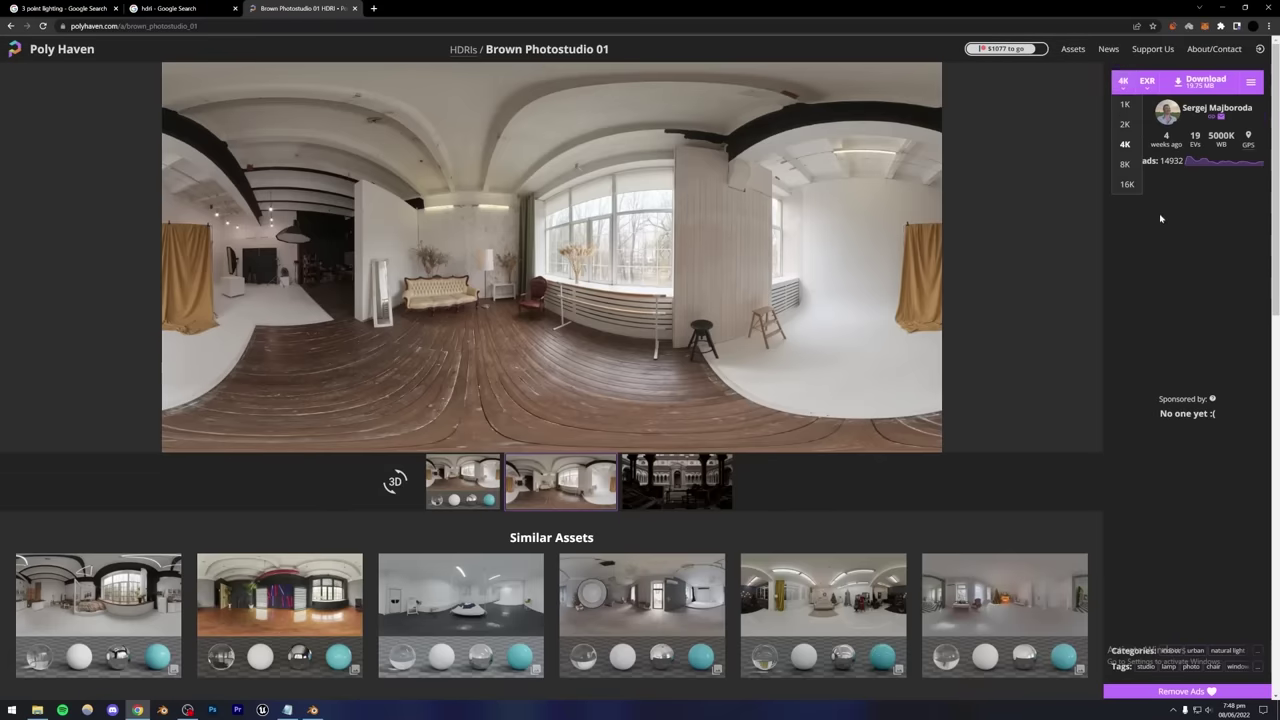
pyautogui.click(1205, 86)
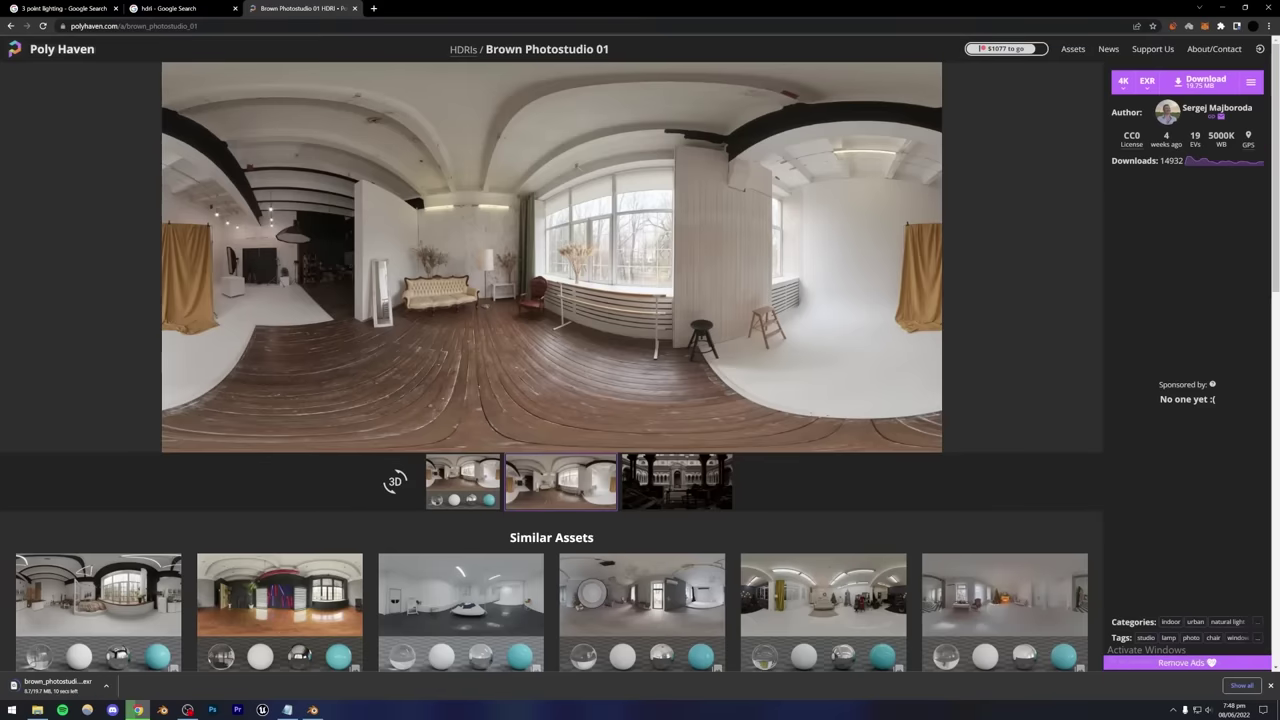
pyautogui.hotkey('alt', 'Left')
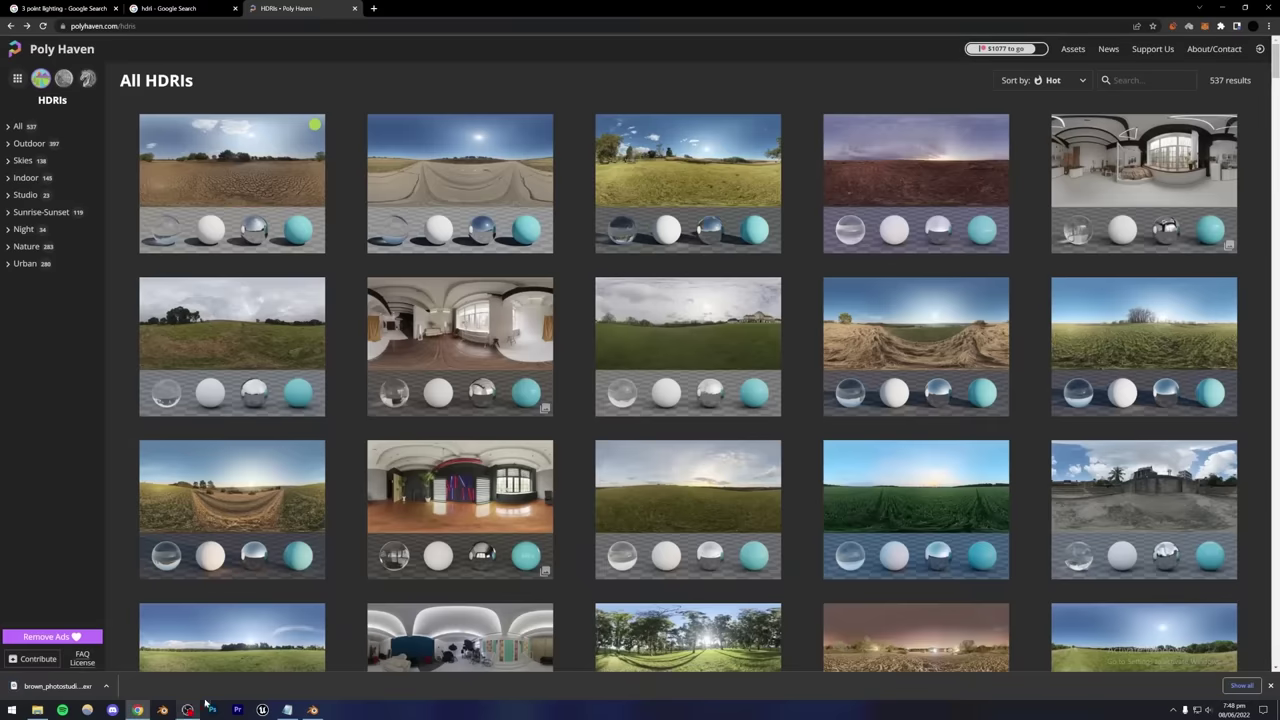
pyautogui.click(312, 710)
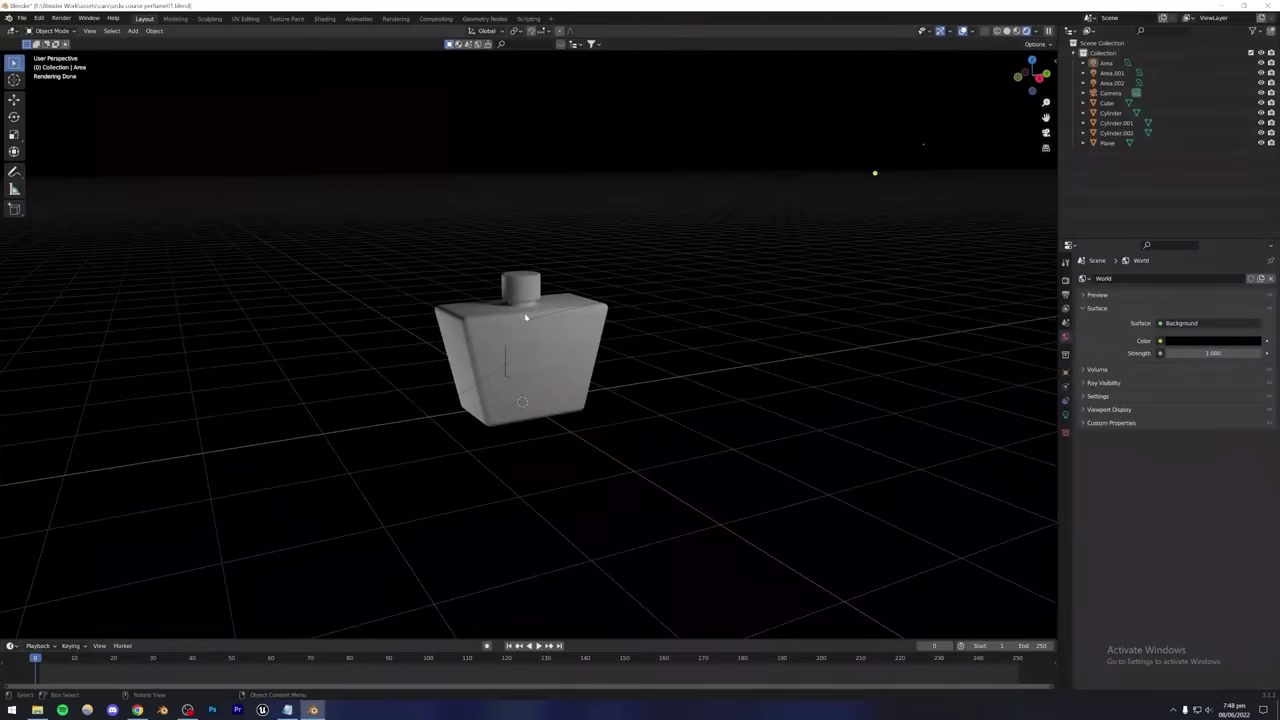
pyautogui.click(139, 711)
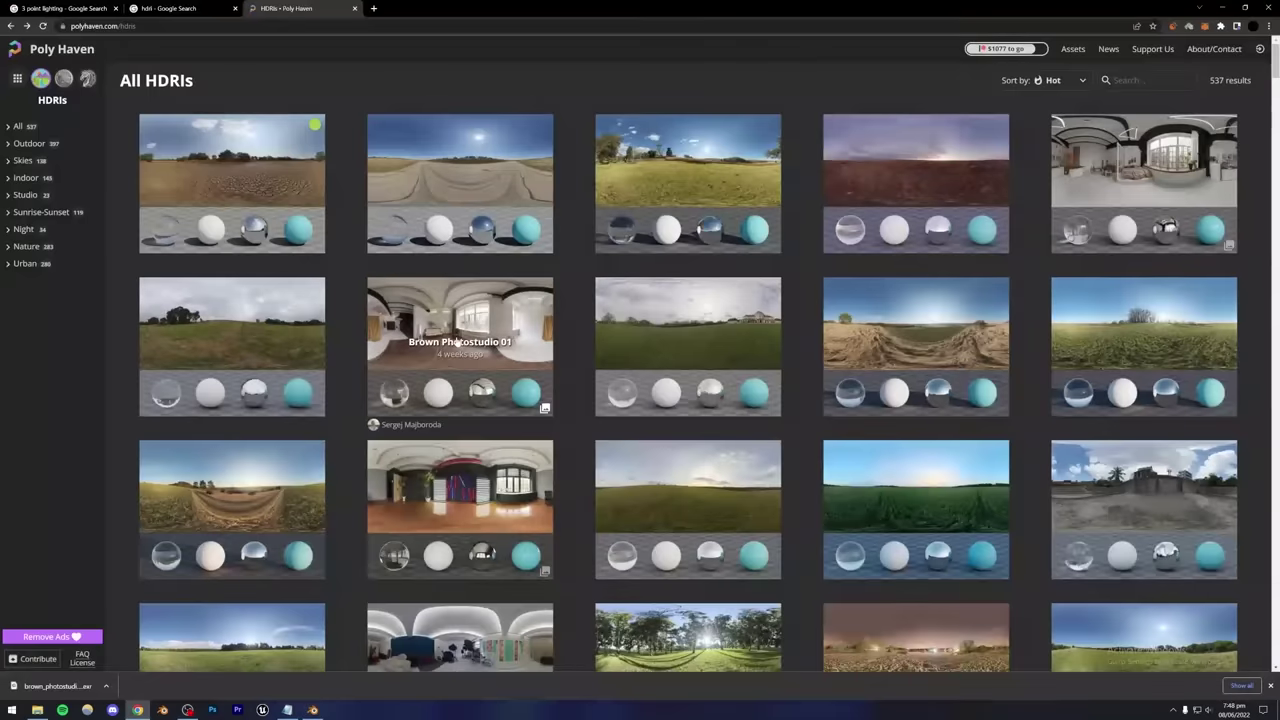
pyautogui.click(655, 320)
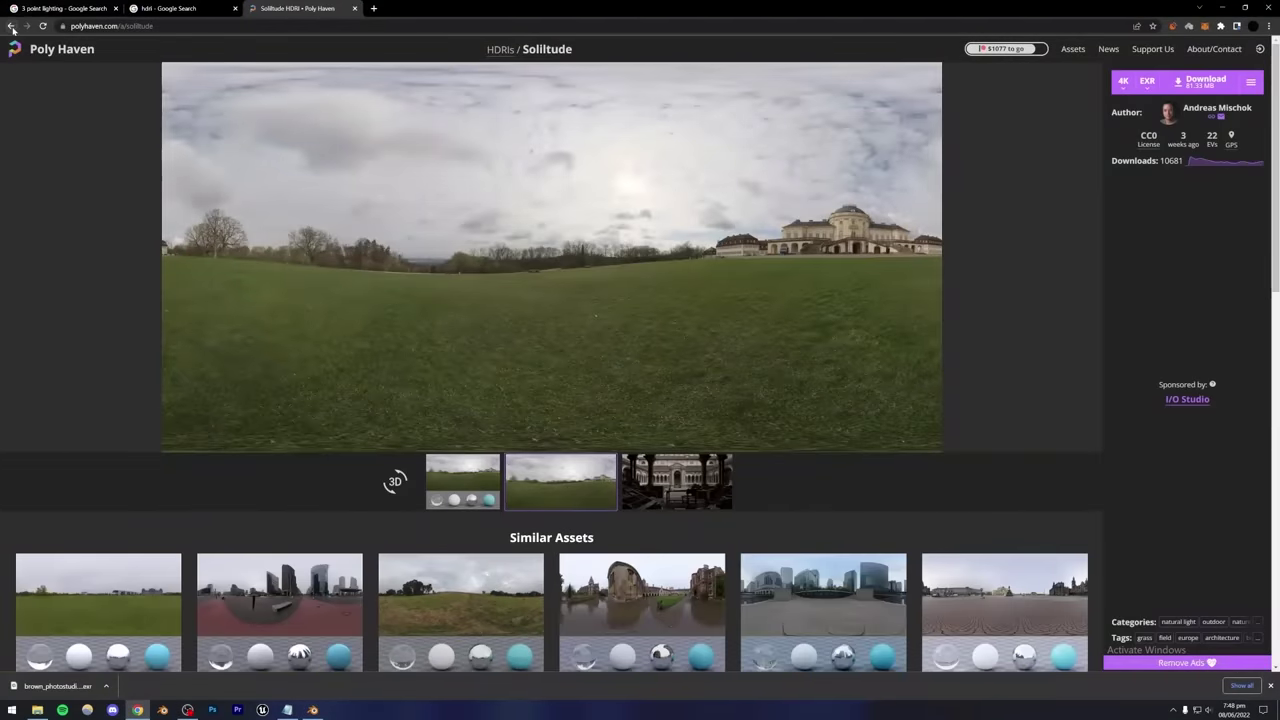
pyautogui.click(10, 25)
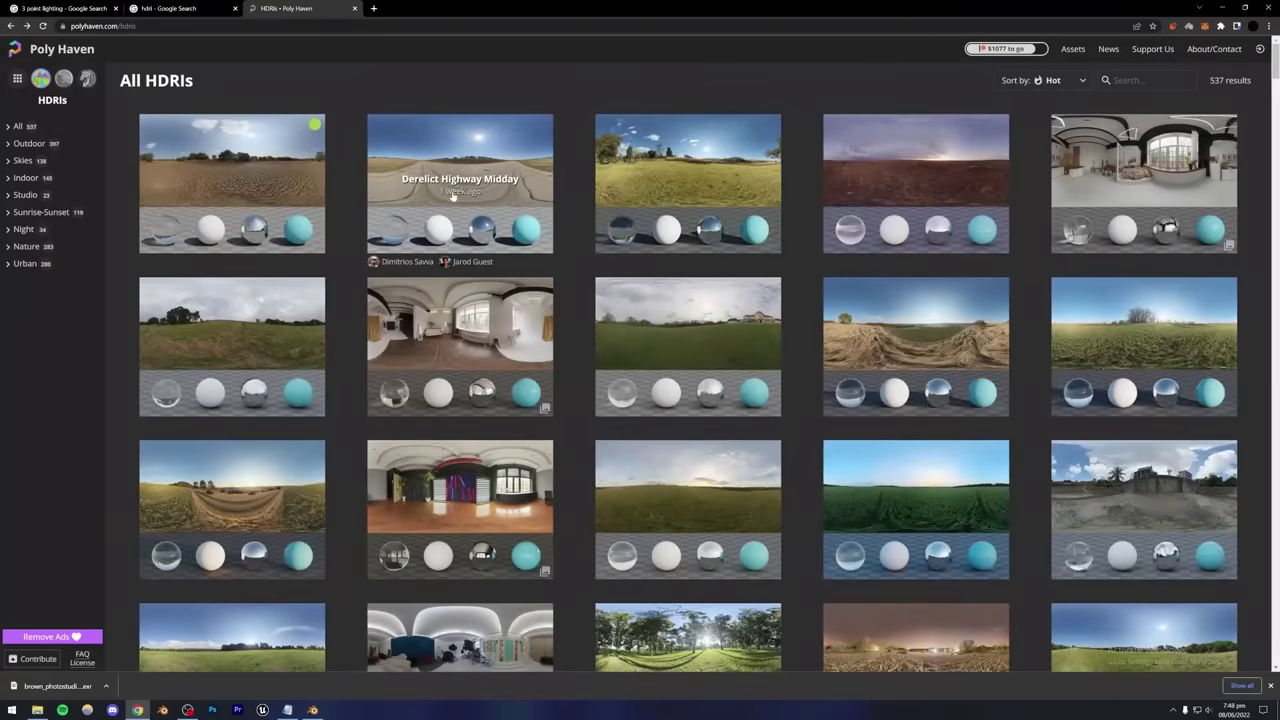
pyautogui.click(491, 316)
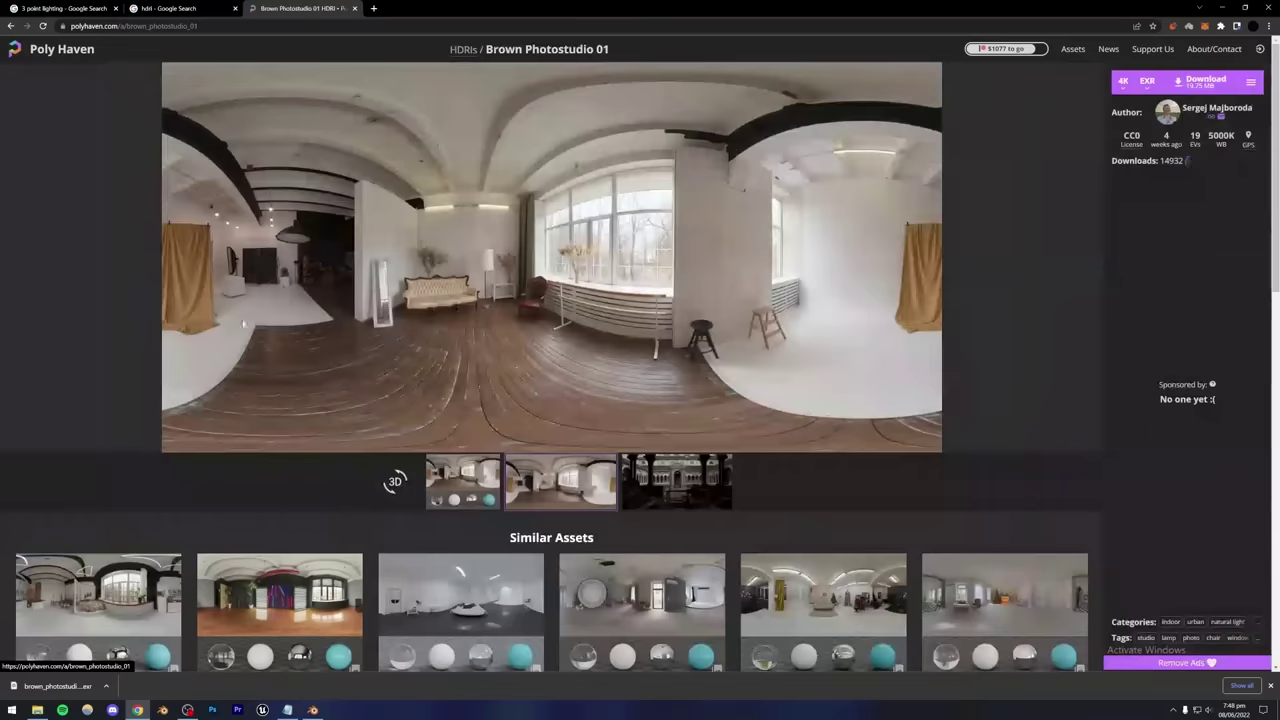
pyautogui.click(10, 25)
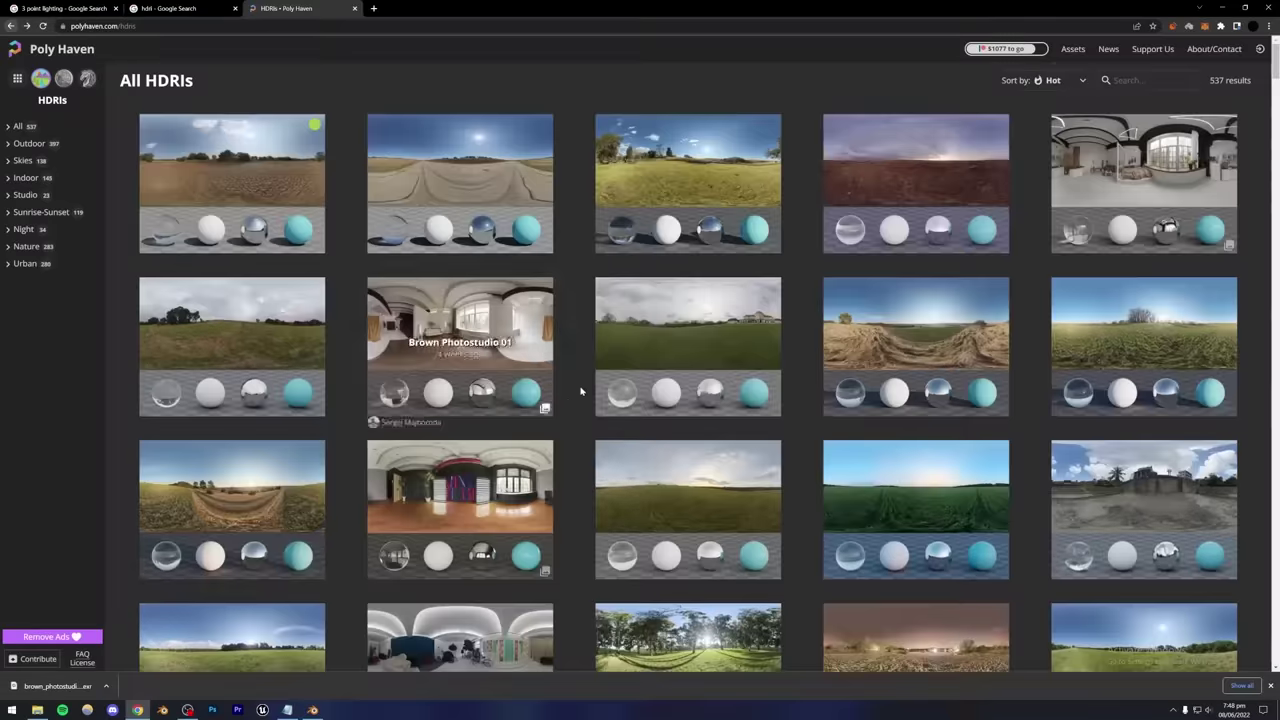
pyautogui.scroll(-3, 572, 387)
pyautogui.scroll(-3, 572, 387)
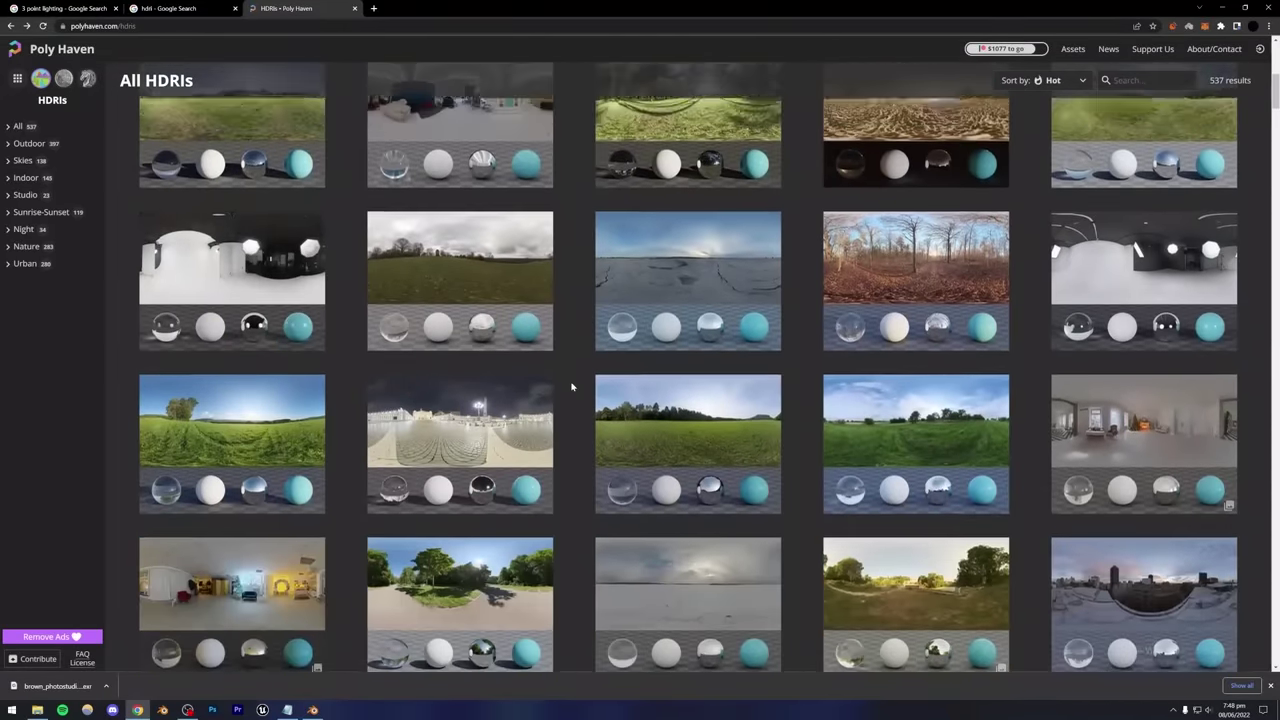
pyautogui.click(200, 290)
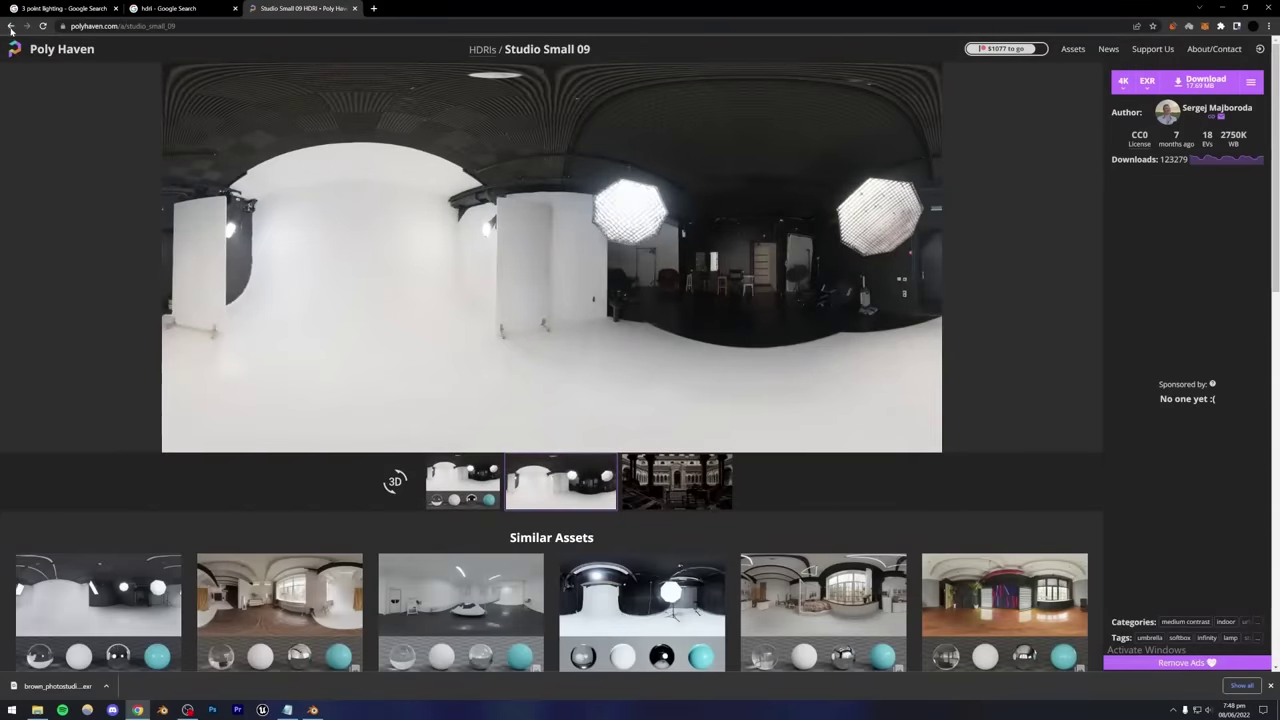
pyautogui.scroll(-5, 579, 379)
pyautogui.hotkey('alt', 'Left')
pyautogui.scroll(-10, 578, 379)
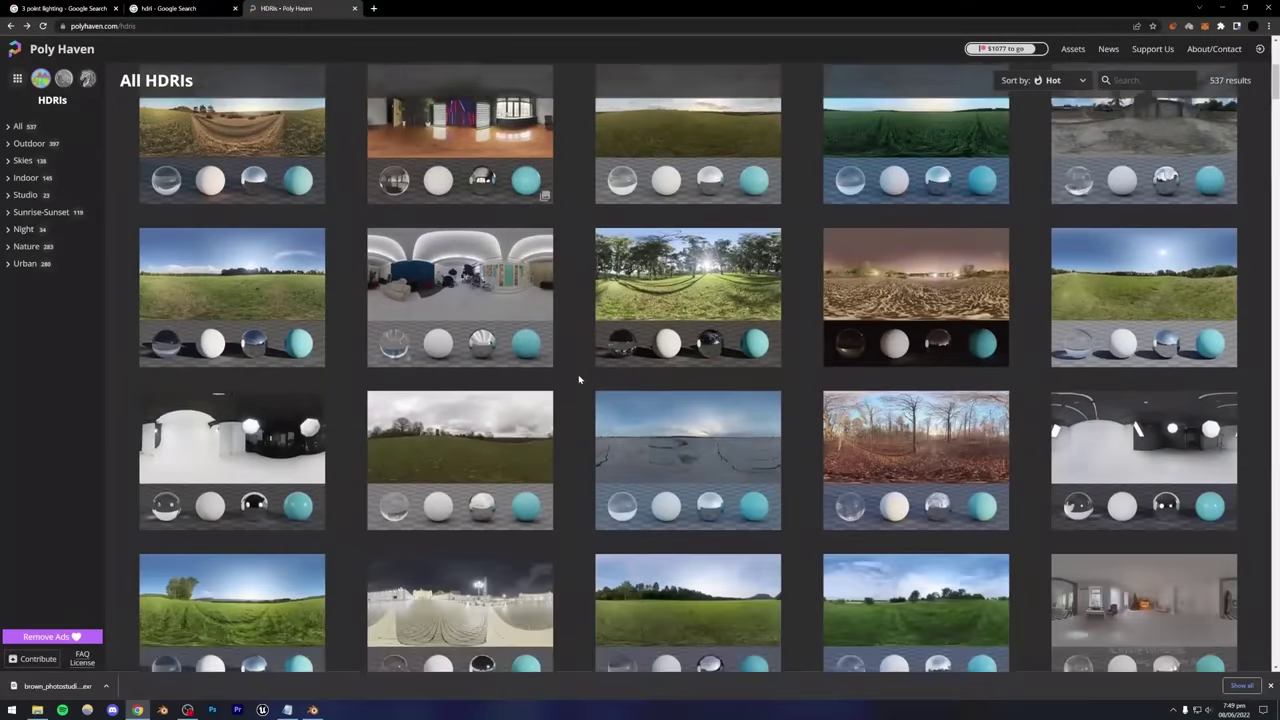
pyautogui.scroll(-3, 573, 380)
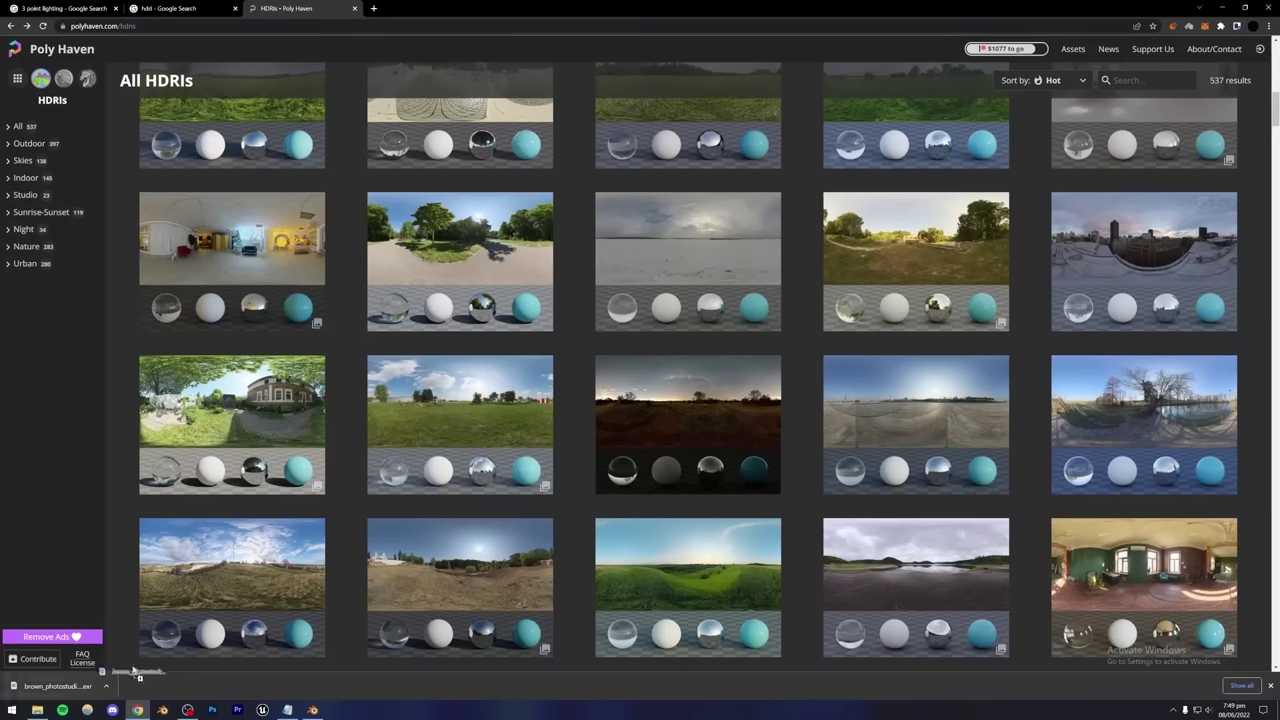
# Put the downloaded brown_photostudio_01_4k.exr on the desktop and bring Blender back to the front.
pyautogui.press('super+d')
pyautogui.moveTo(55, 686); pyautogui.dragTo(651, 315)
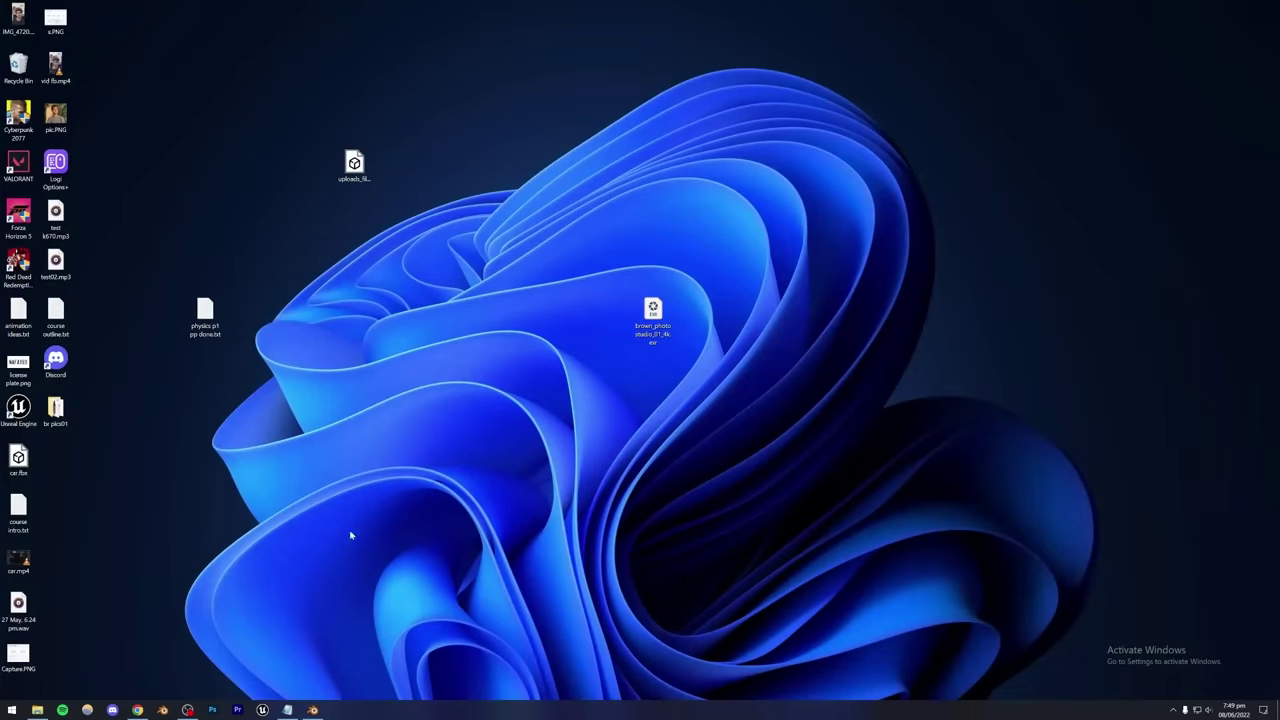
pyautogui.click(312, 710)
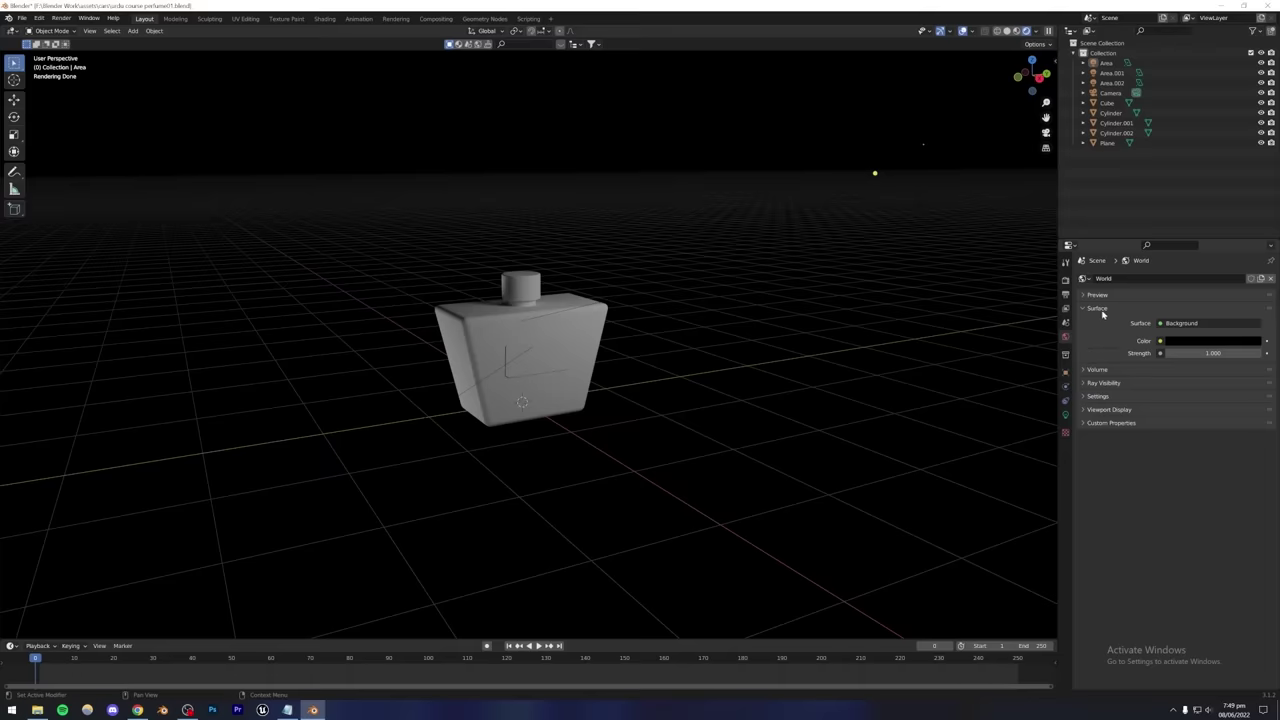
# Switch to Solid shading and feed an Environment Texture into the World colour.
pyautogui.click(1002, 32)
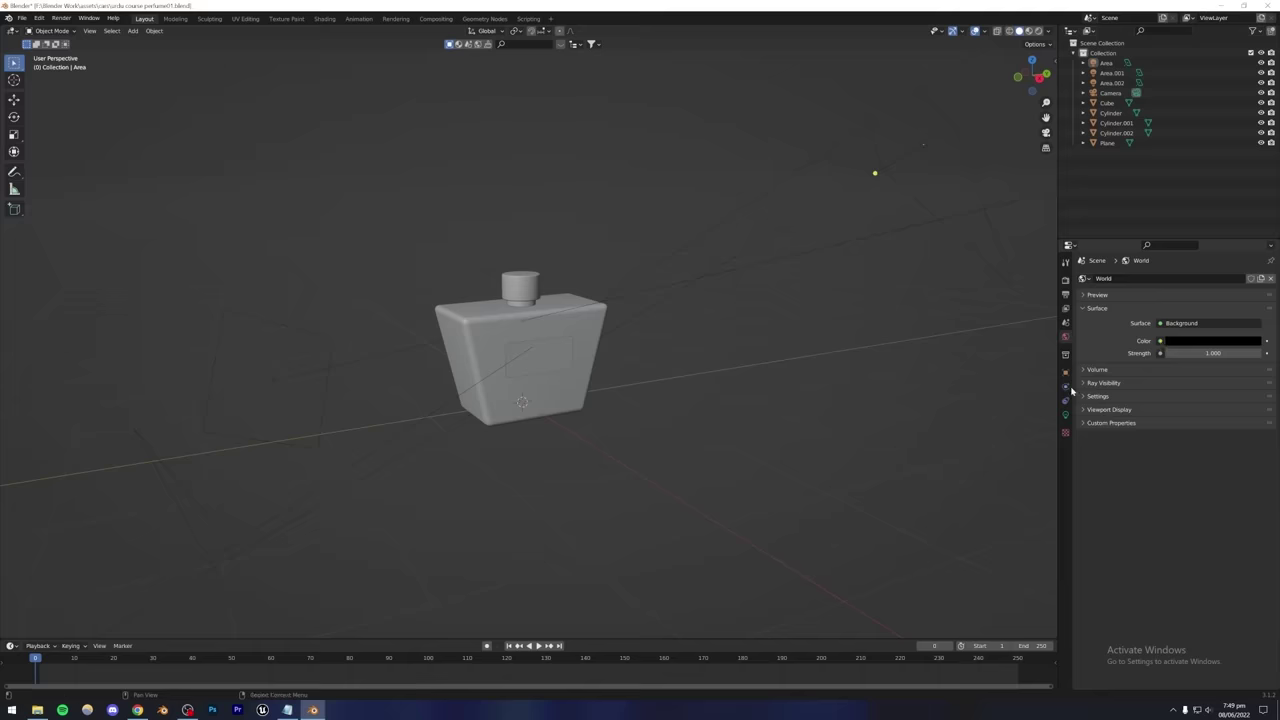
pyautogui.click(1161, 342)
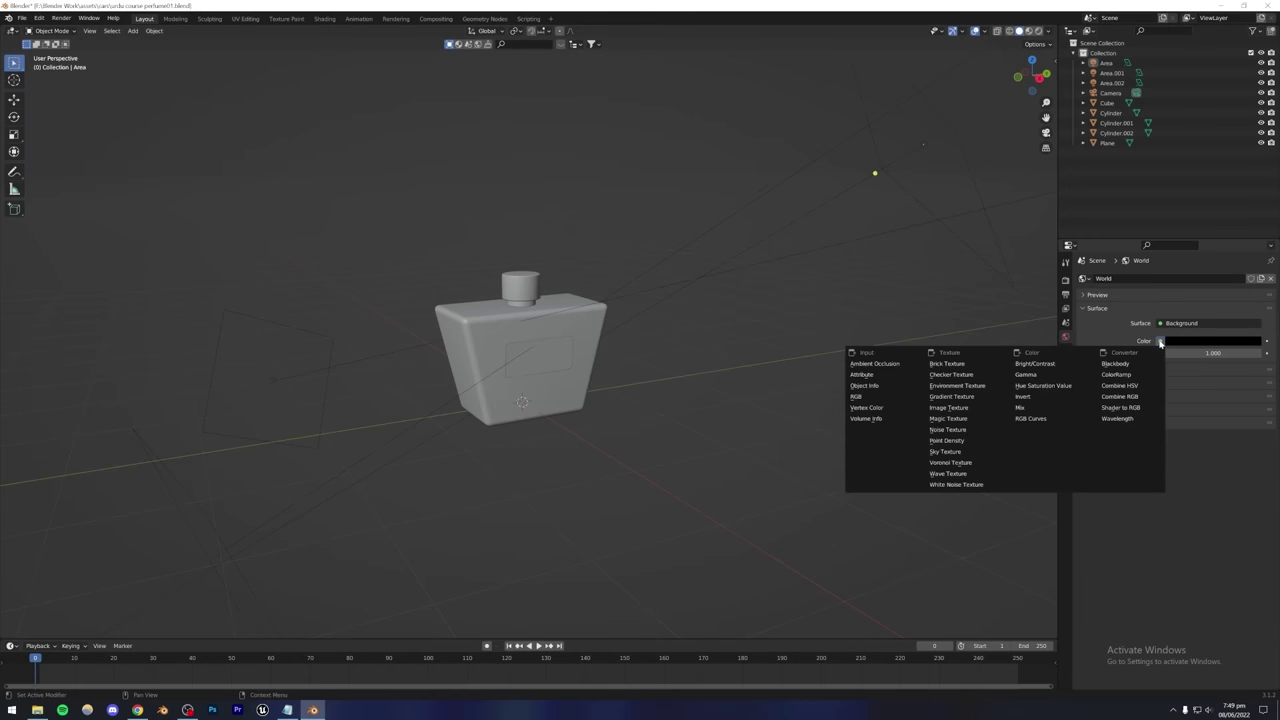
pyautogui.click(943, 387)
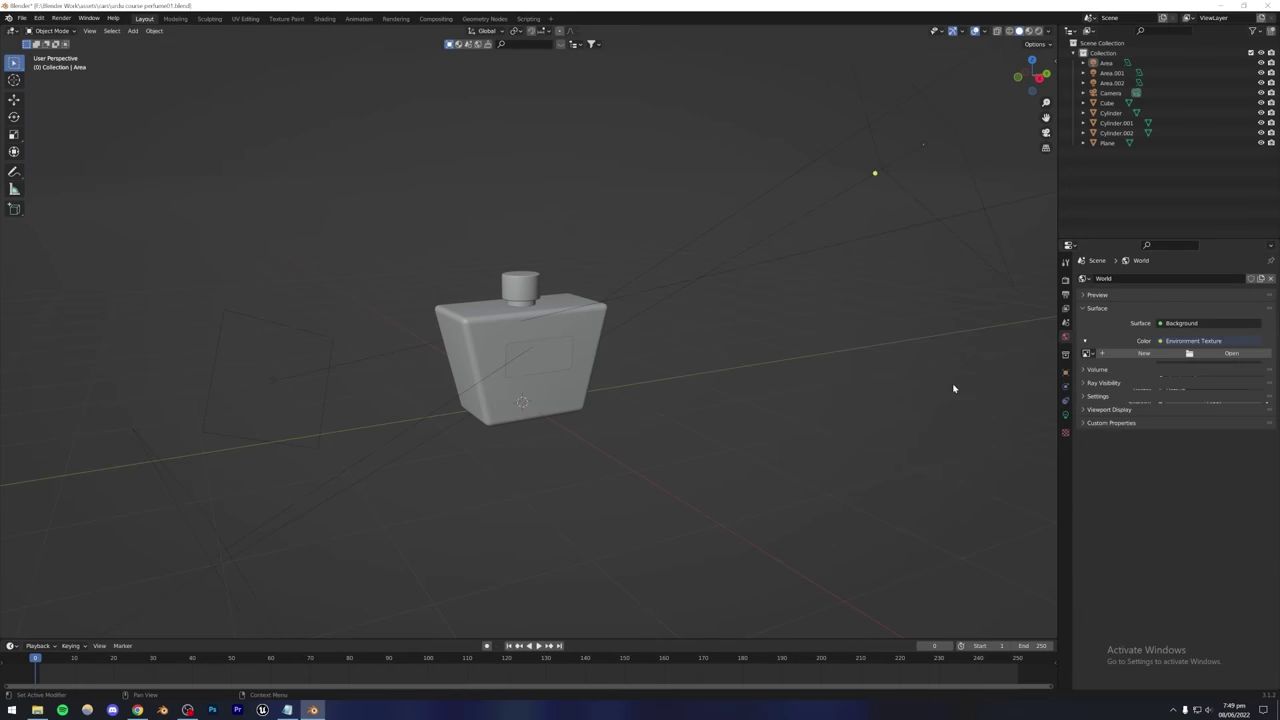
# Load brown_photostudio_01_4k.exr from the desktop into the Environment Texture.
pyautogui.click(1227, 355)
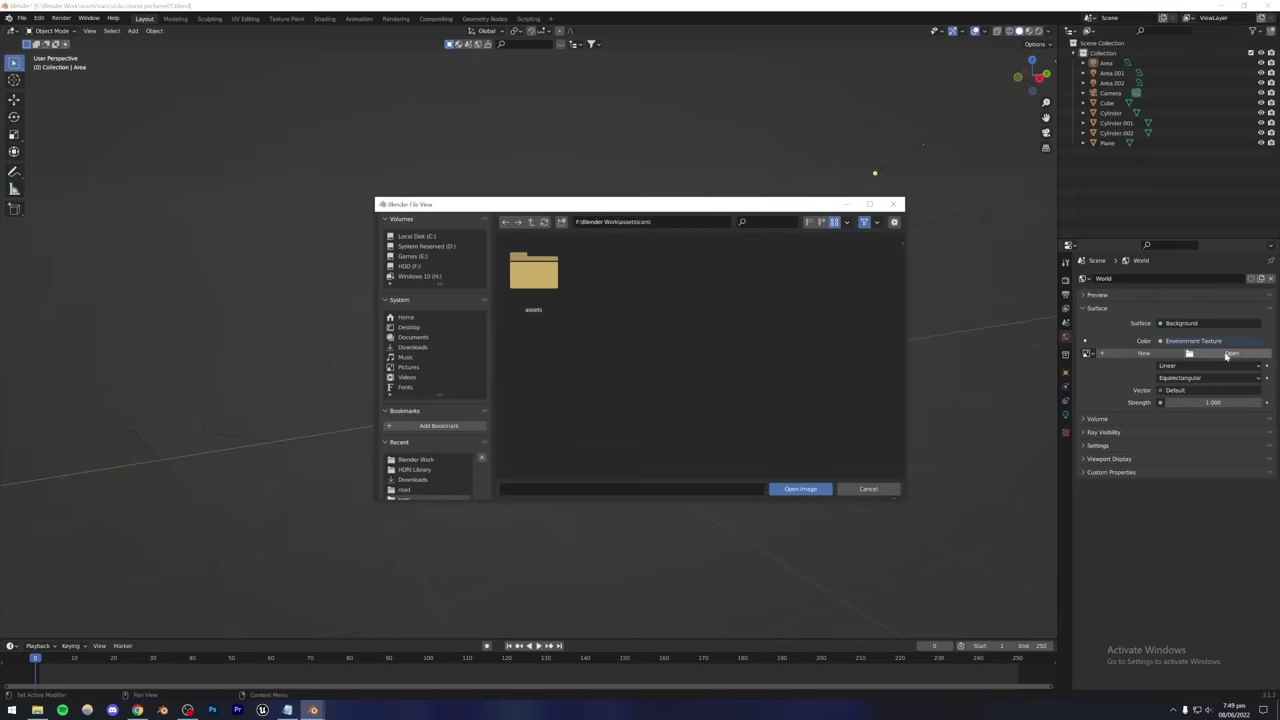
pyautogui.click(408, 328)
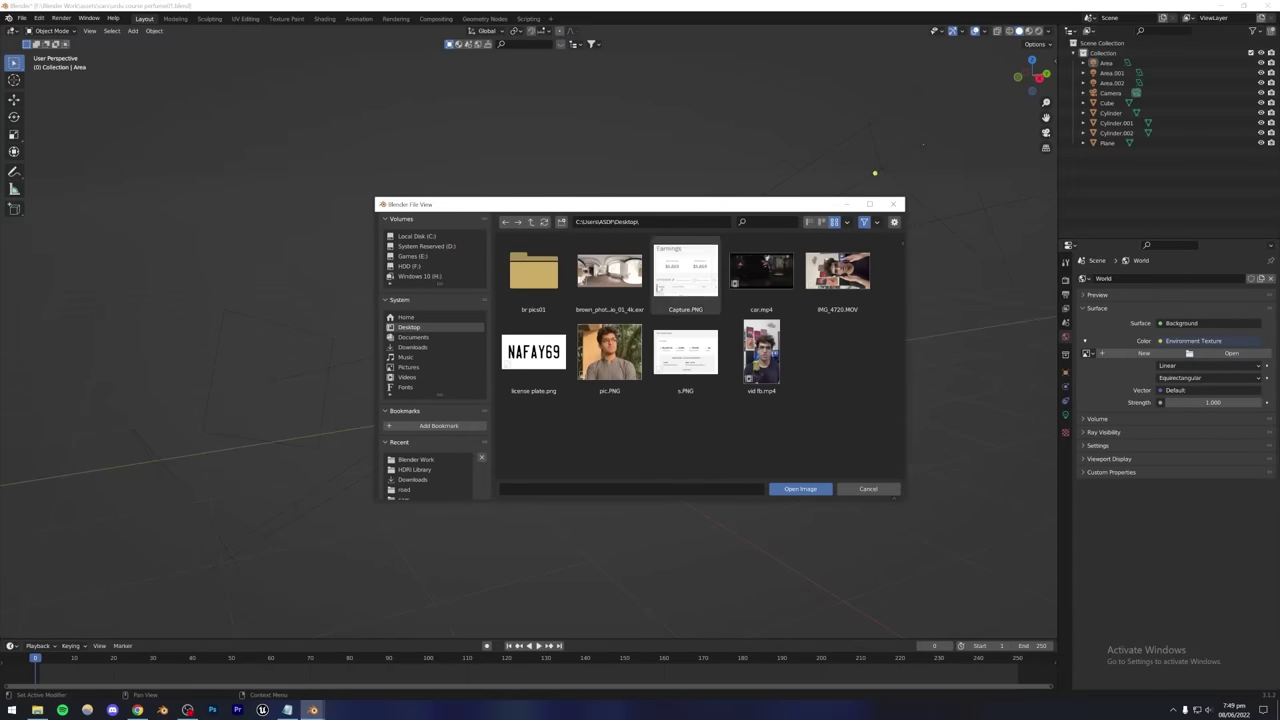
pyautogui.click(608, 282)
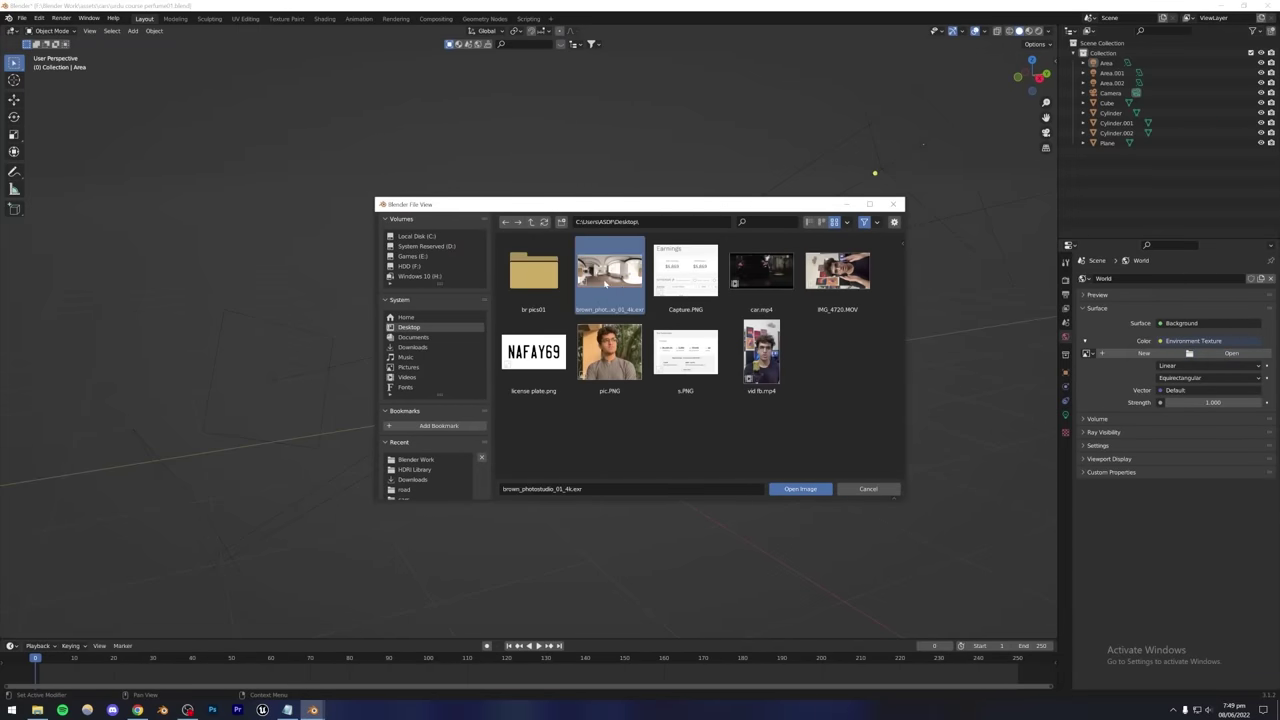
pyautogui.click(790, 490)
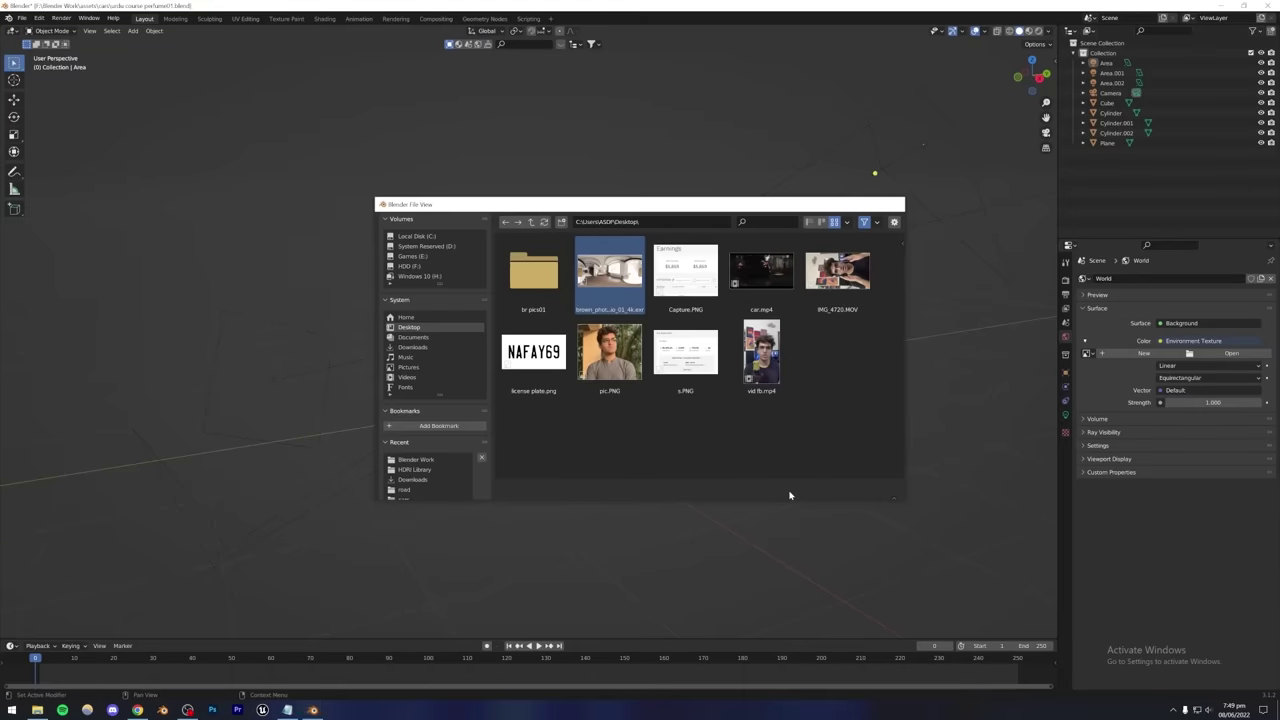
pyautogui.moveTo(690, 420); pyautogui.dragTo(475, 393, button='middle')
pyautogui.moveTo(553, 412)
pyautogui.mouseDown(button='middle')
pyautogui.moveTo(531, 426)
pyautogui.moveTo(580, 229)
pyautogui.moveTo(537, 426)
pyautogui.moveTo(563, 428)
pyautogui.mouseUp(button='middle')
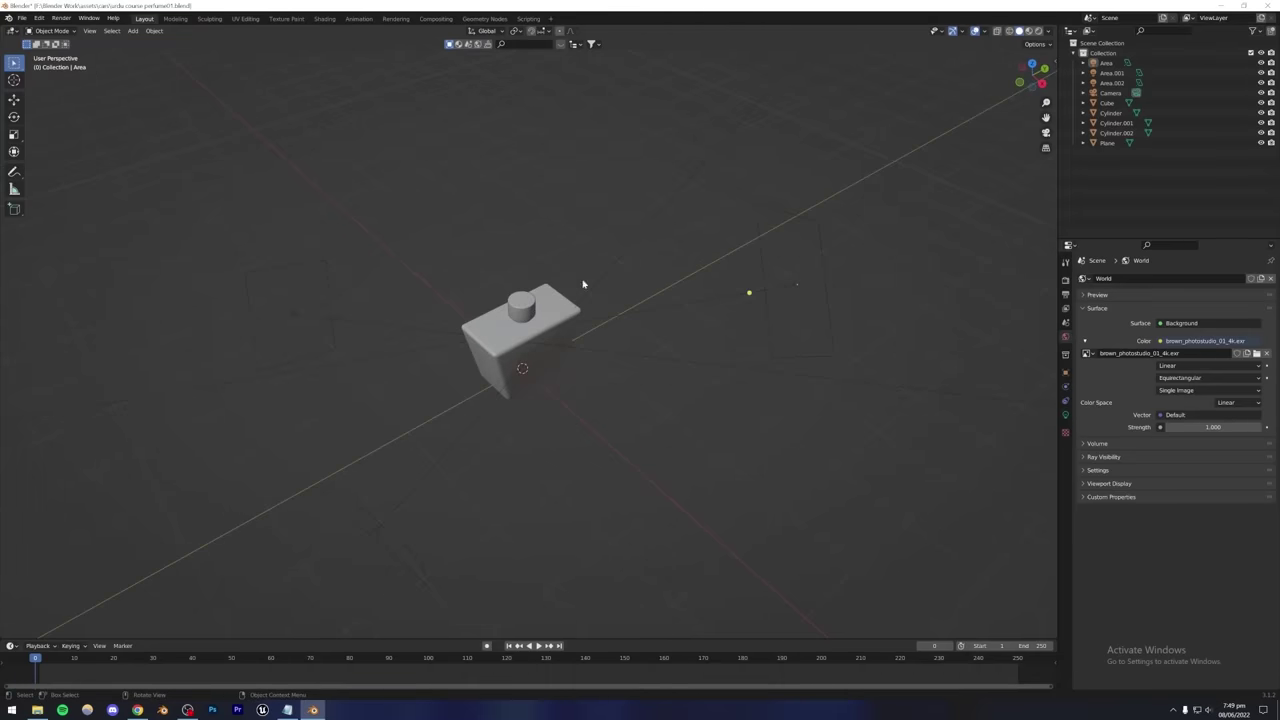
# View the bottle in Rendered shading with the area lights hidden, showing only the studio HDRI.
pyautogui.click(1035, 33)
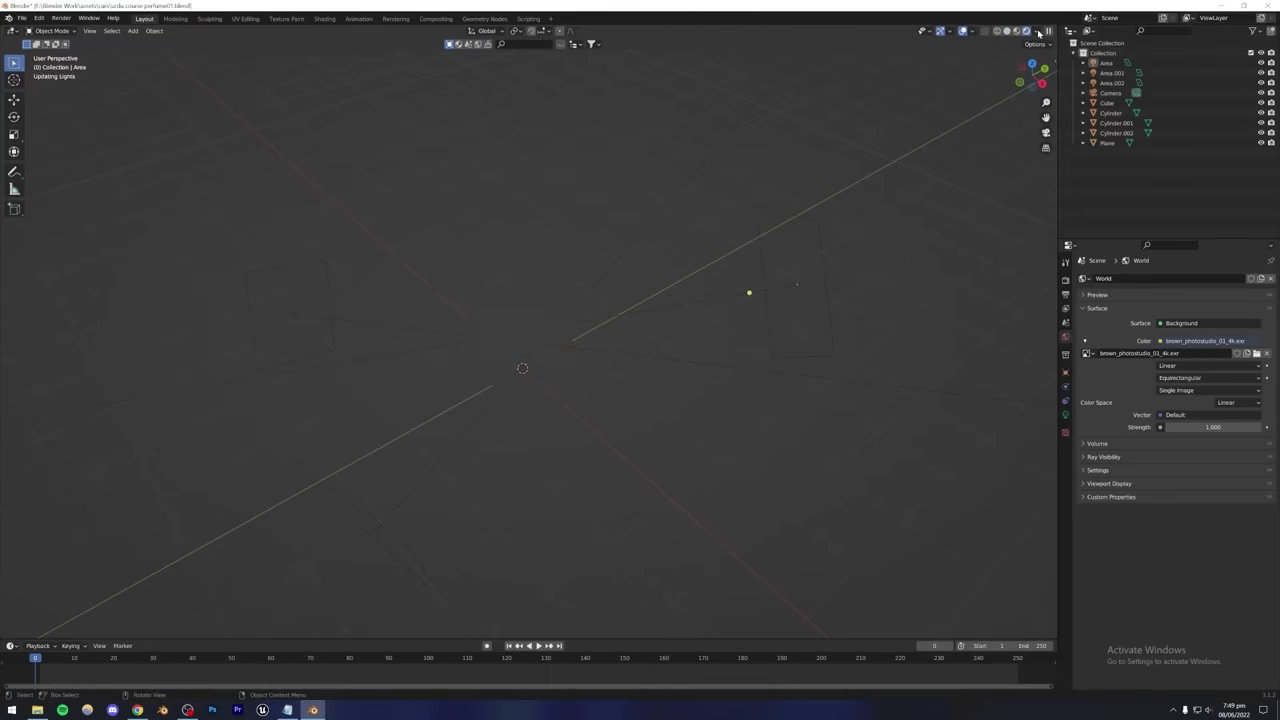
pyautogui.moveTo(660, 482)
pyautogui.mouseDown(button='middle')
pyautogui.moveTo(579, 410)
pyautogui.moveTo(371, 424)
pyautogui.moveTo(613, 390)
pyautogui.moveTo(626, 407)
pyautogui.mouseUp(button='middle')
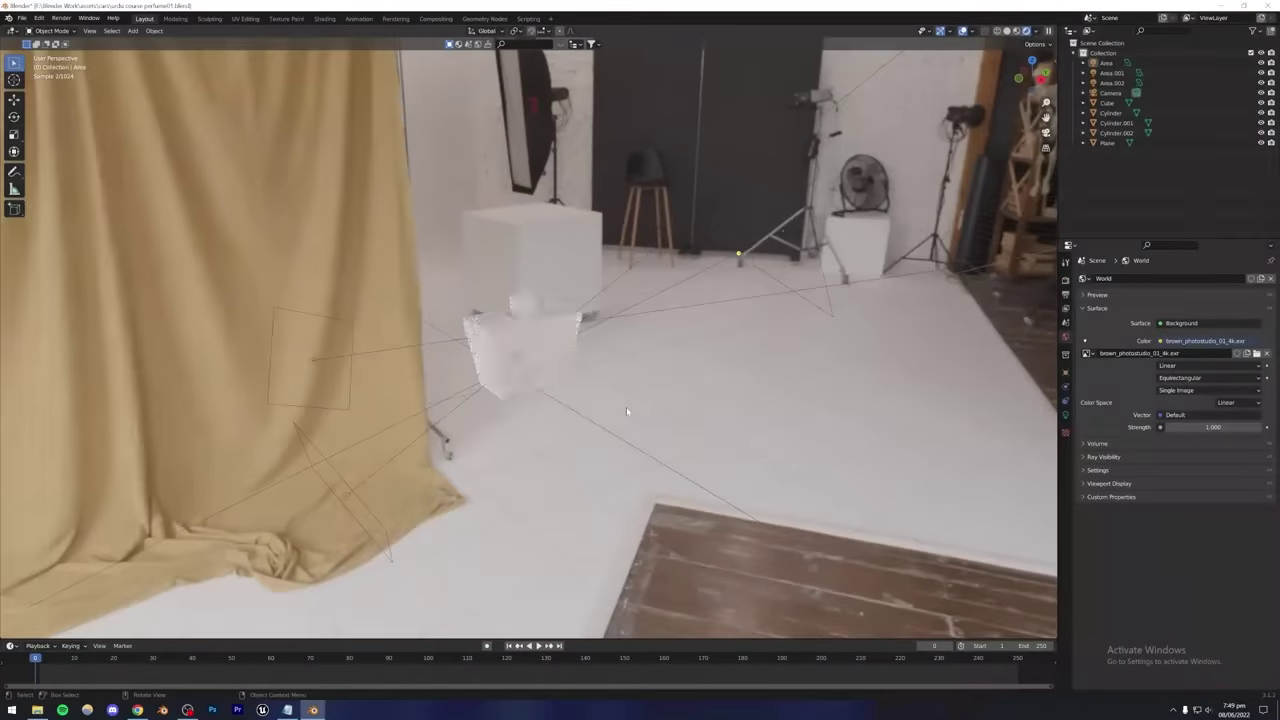
pyautogui.press('Escape')
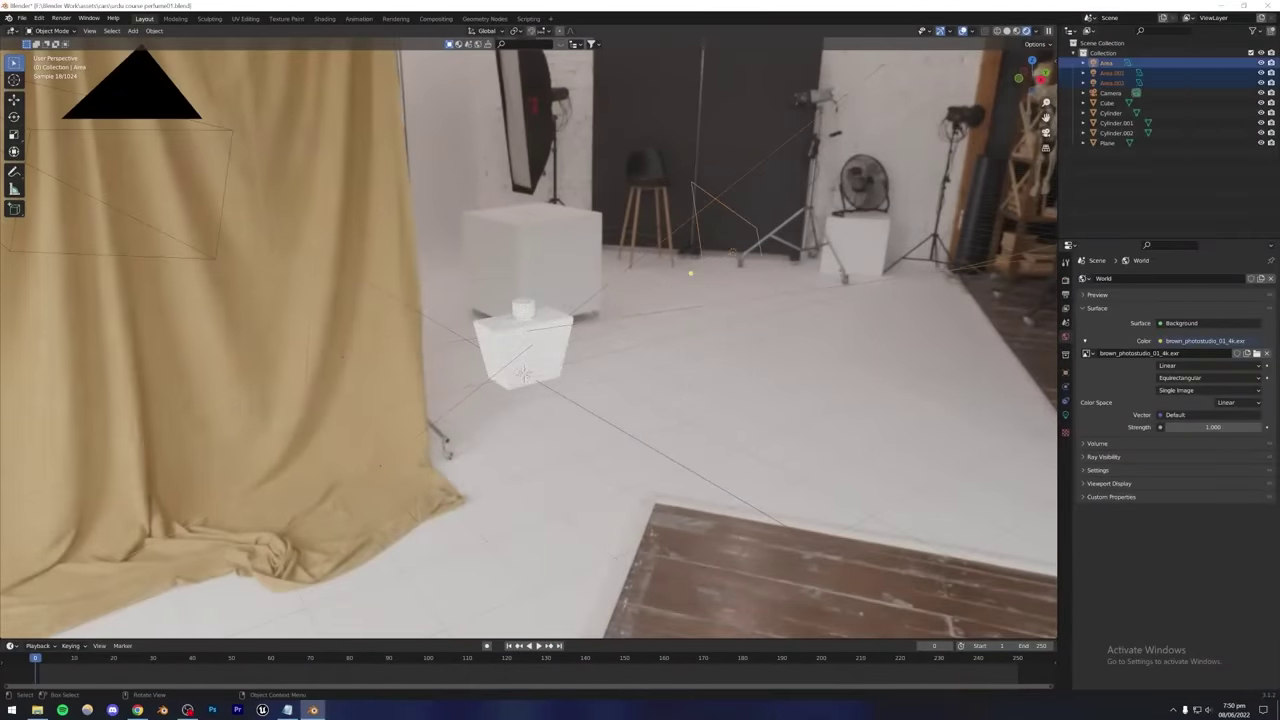
pyautogui.press('h')
pyautogui.scroll(2, 583, 378)
pyautogui.moveTo(583, 378); pyautogui.dragTo(545, 400, button='middle')
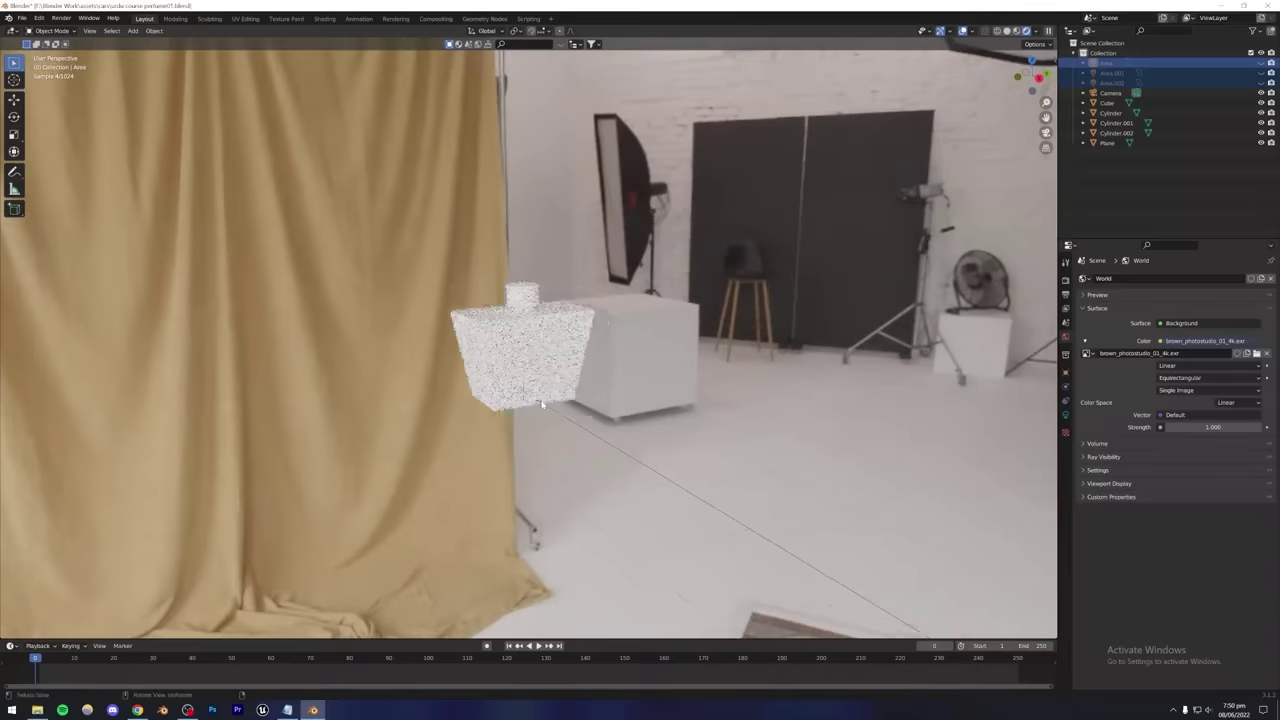
pyautogui.scroll(3, 540, 405)
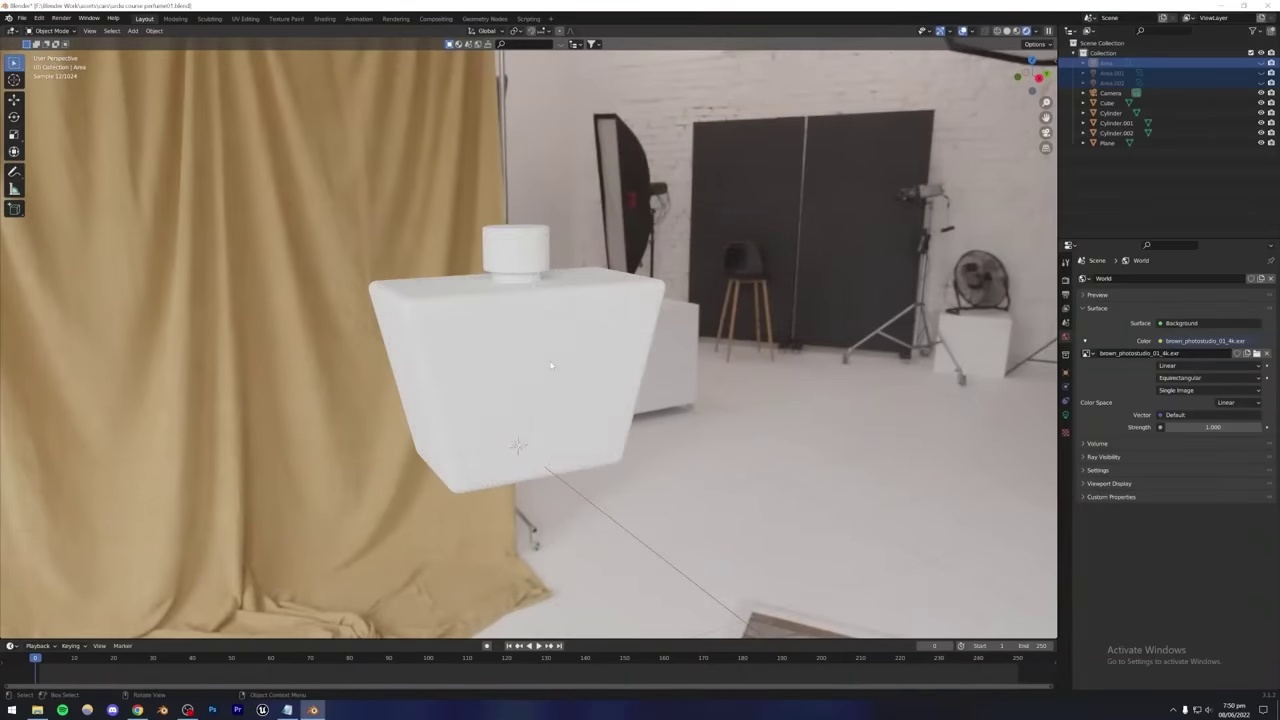
pyautogui.scroll(-3, 534, 366)
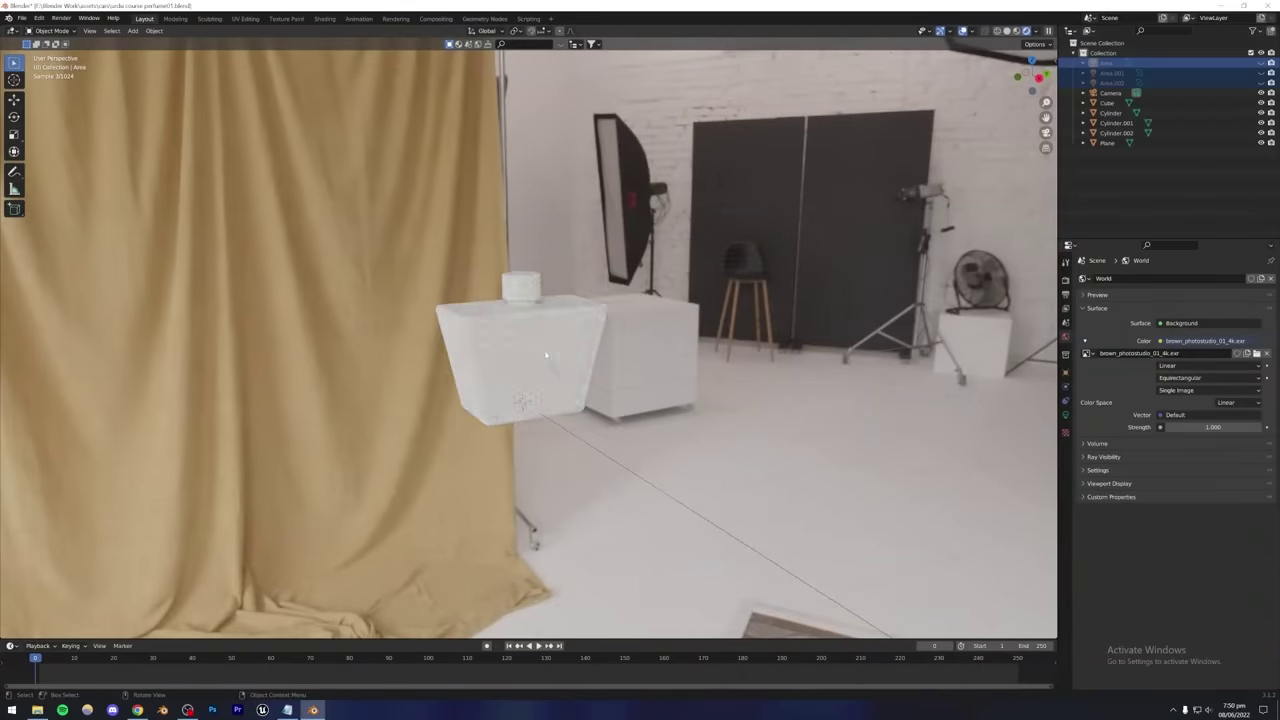
pyautogui.moveTo(534, 366)
pyautogui.mouseDown(button='middle')
pyautogui.moveTo(633, 367)
pyautogui.moveTo(519, 361)
pyautogui.mouseUp(button='middle')
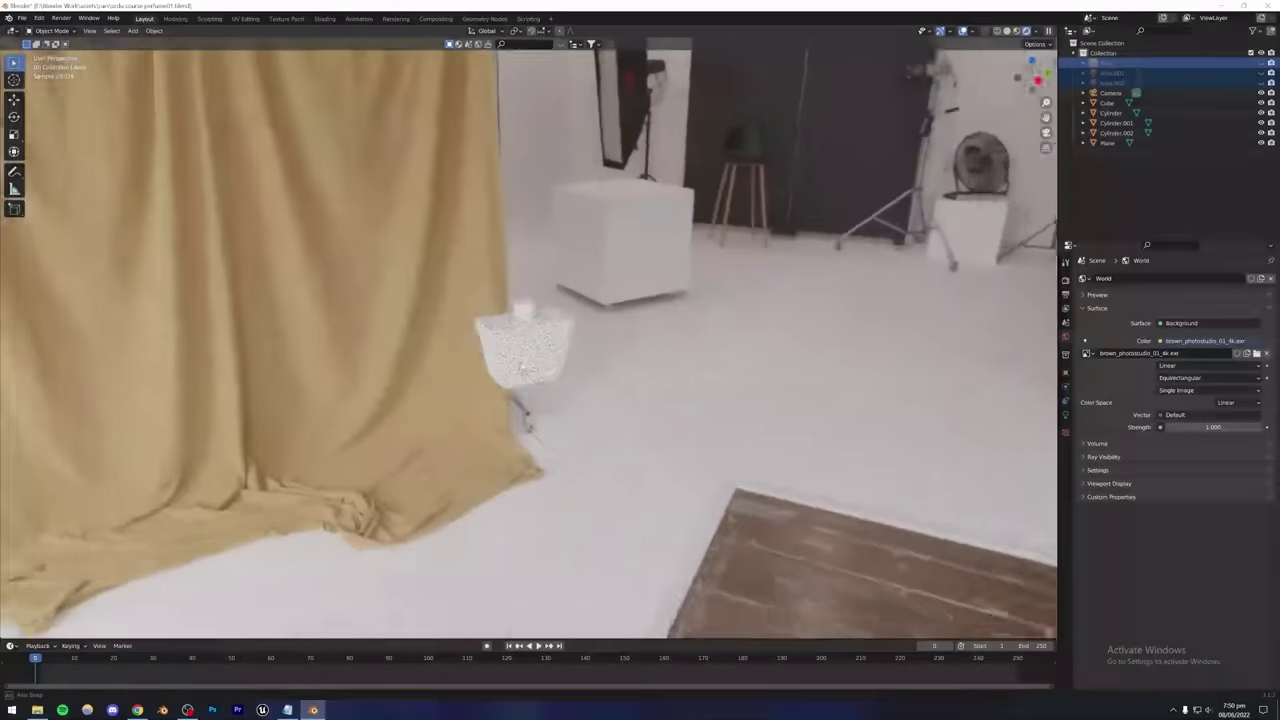
pyautogui.scroll(5, 519, 361)
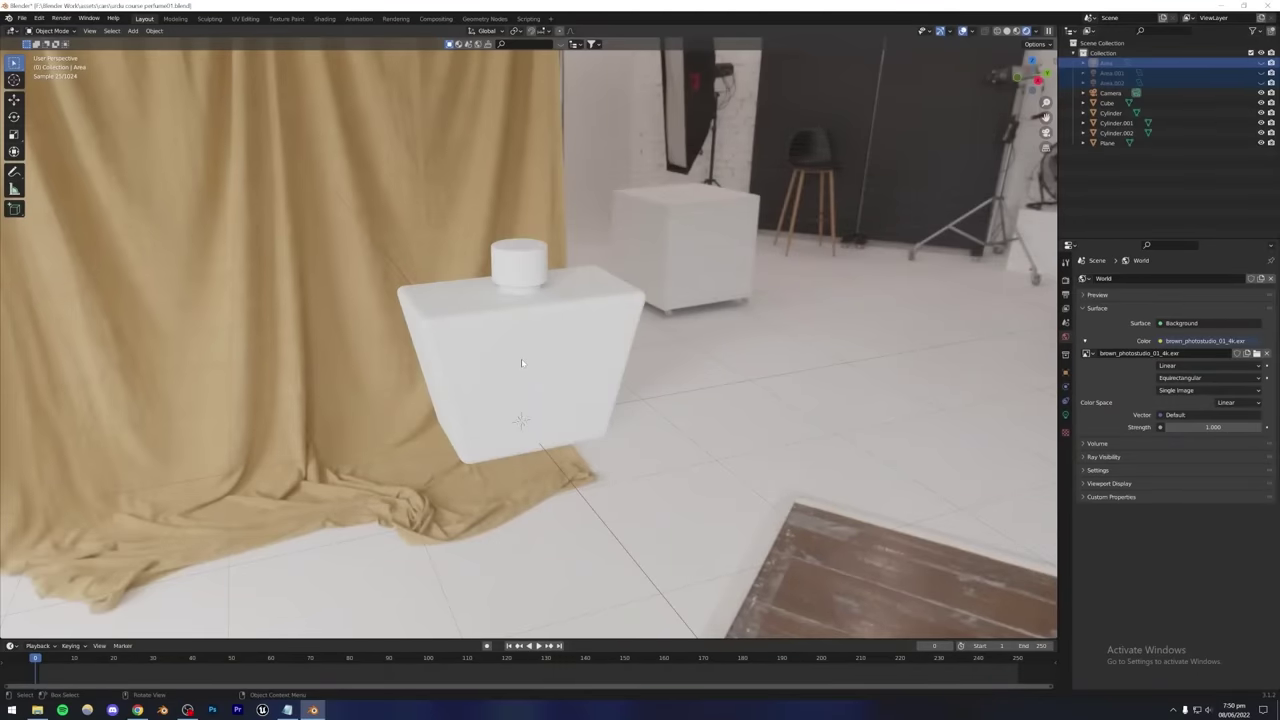
# Save the blend file and scale the perfume bottle up slightly.
pyautogui.hotkey('ctrl', 's')
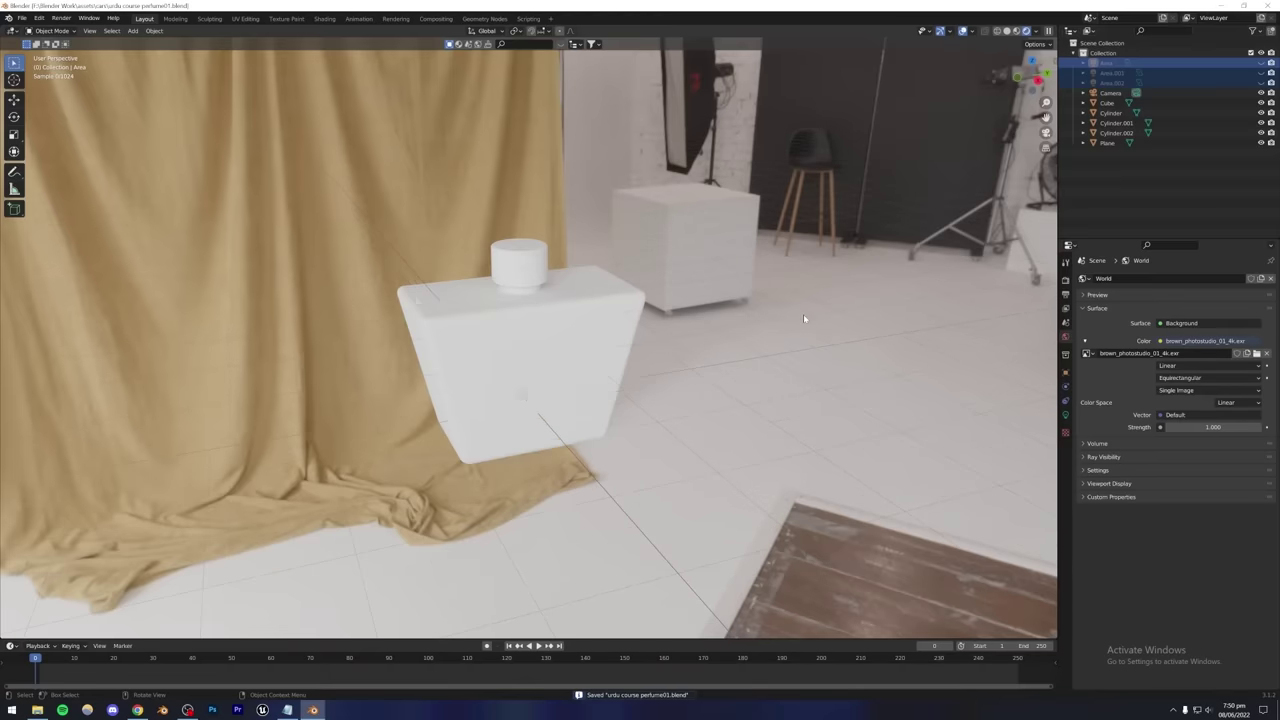
pyautogui.press('s')
pyautogui.click(398, 313)
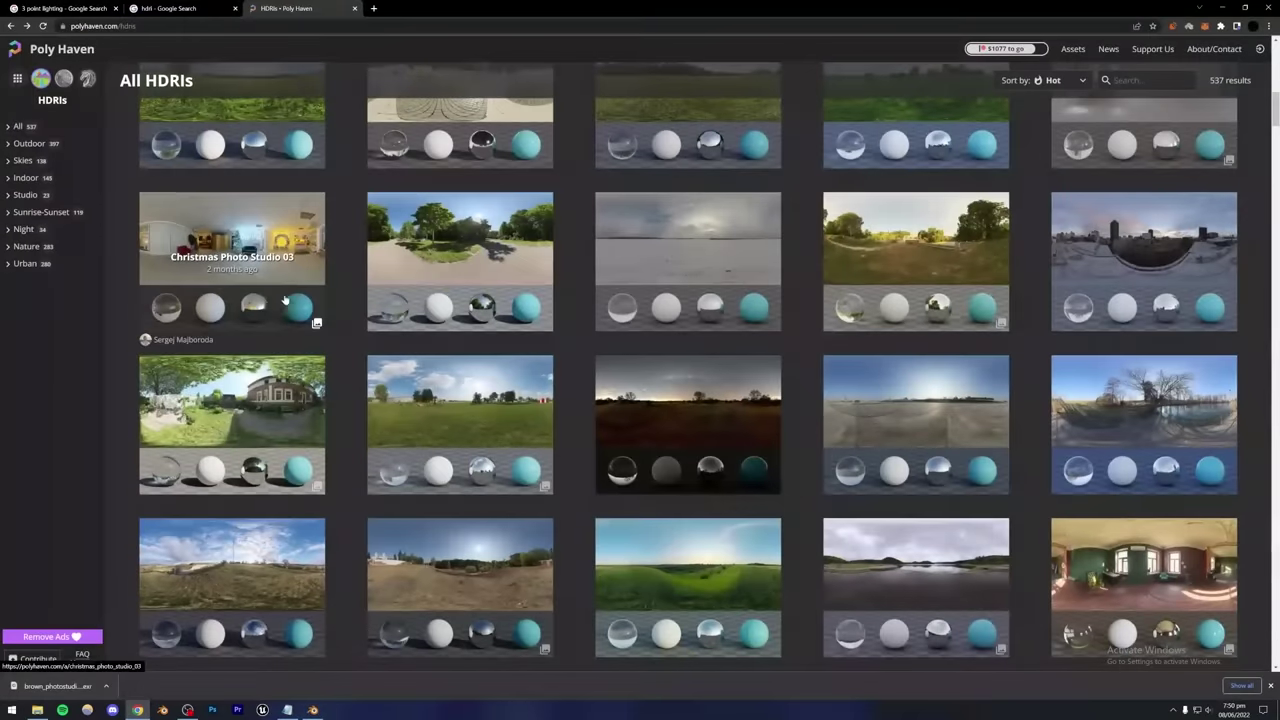
# Download Poly Haven's Christmas Photo Studio 03 HDRI as a 4K EXR, then return to Blender.
pyautogui.click(232, 250)
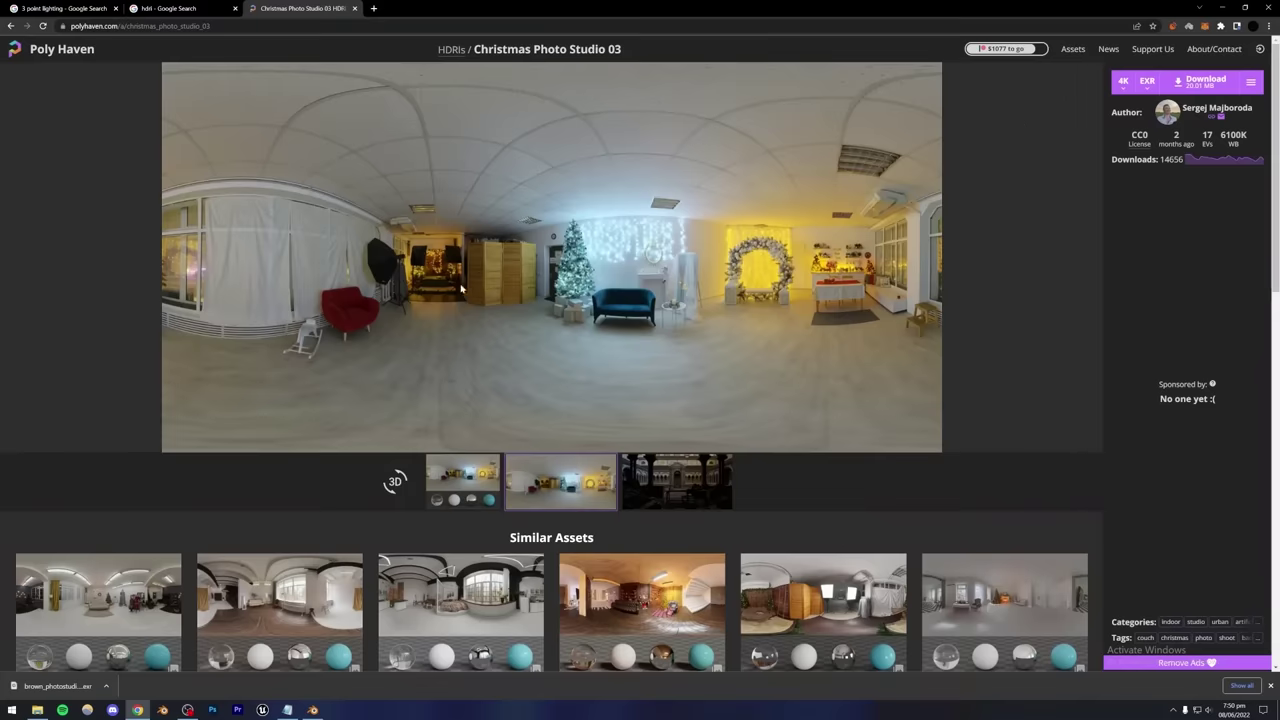
pyautogui.click(1197, 86)
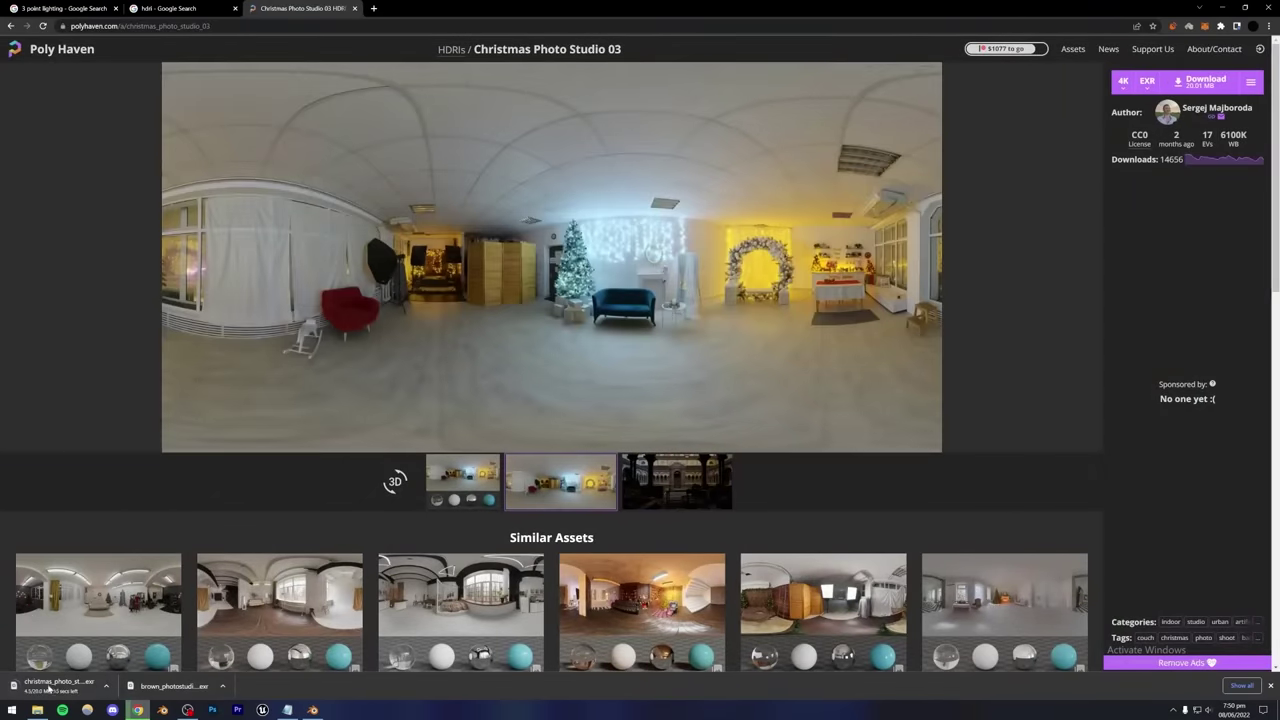
pyautogui.click(312, 710)
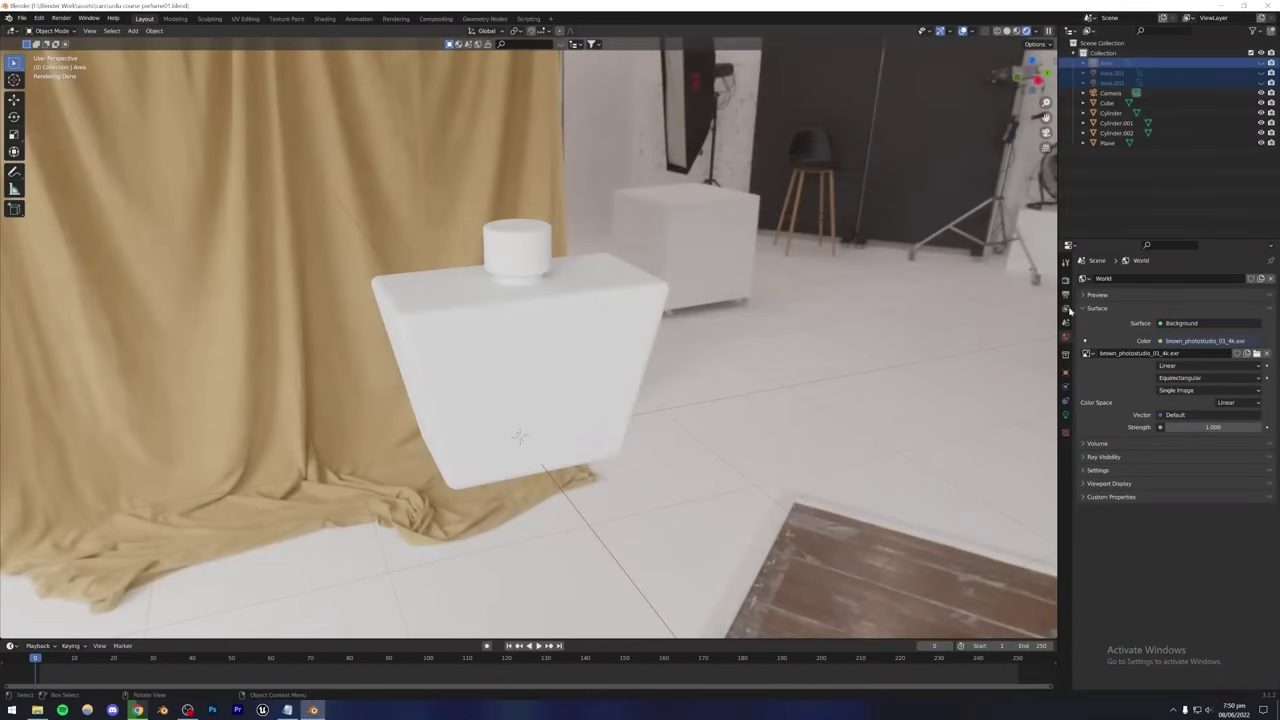
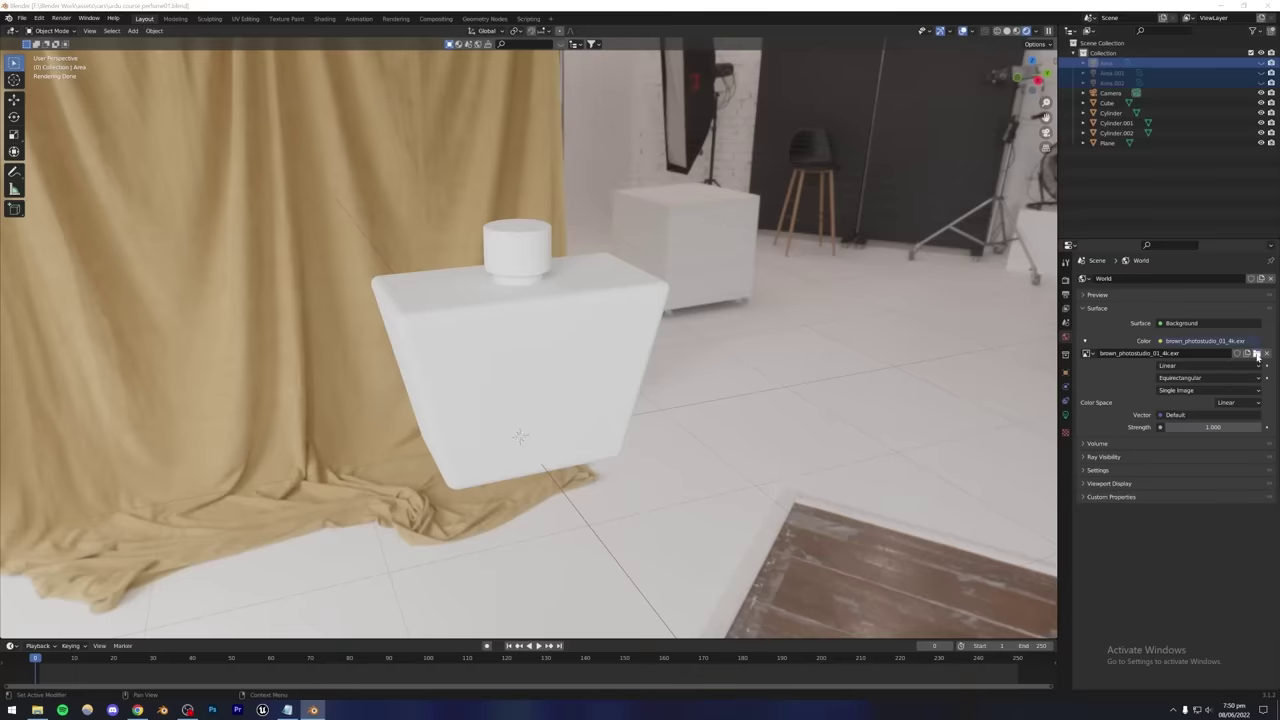
# Swap the world HDRI for christmas_photo_studio_03_4k.exr from Downloads and orbit to view the studio.
pyautogui.click(1257, 354)
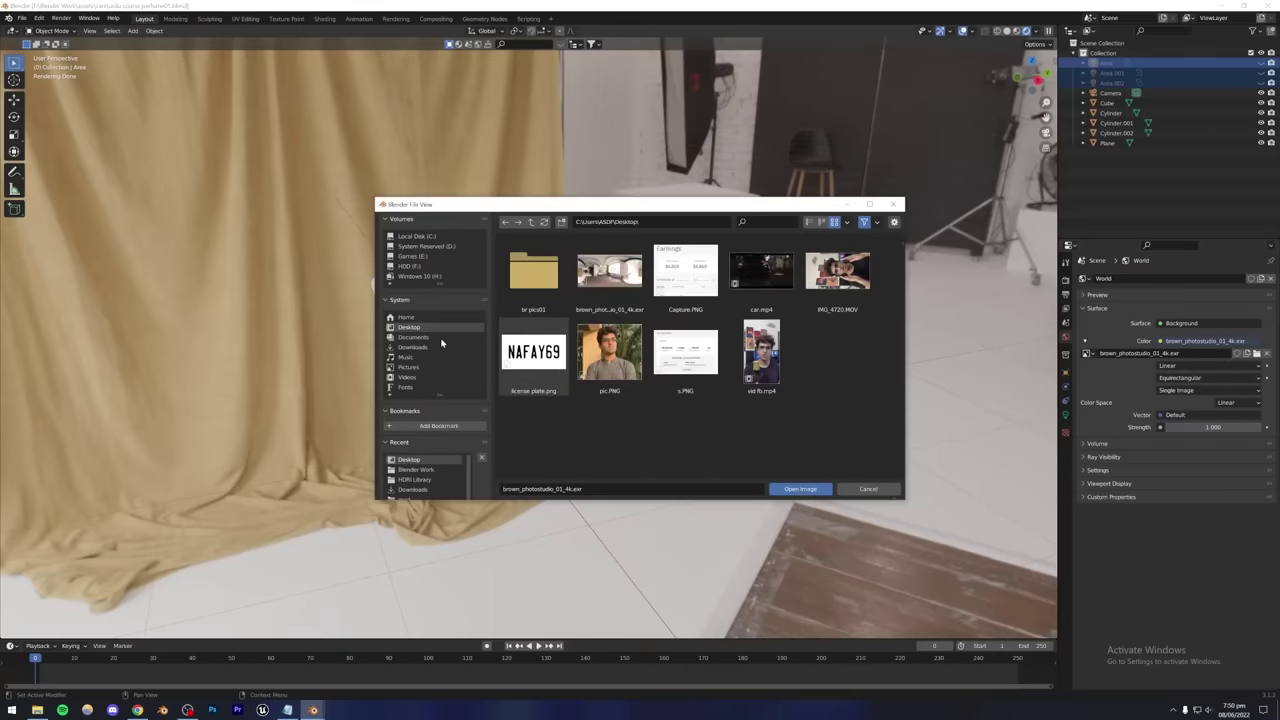
pyautogui.click(410, 347)
pyautogui.scroll(-3, 627, 352)
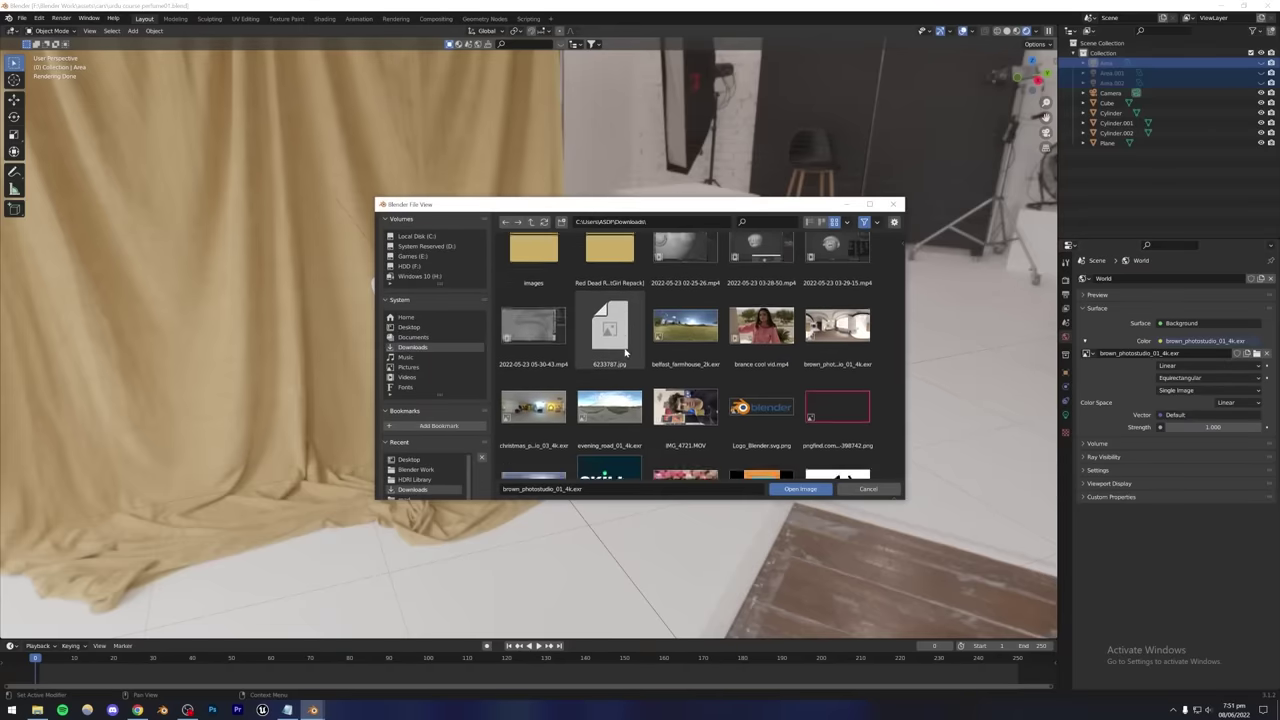
pyautogui.click(530, 354)
pyautogui.doubleClick(530, 354)
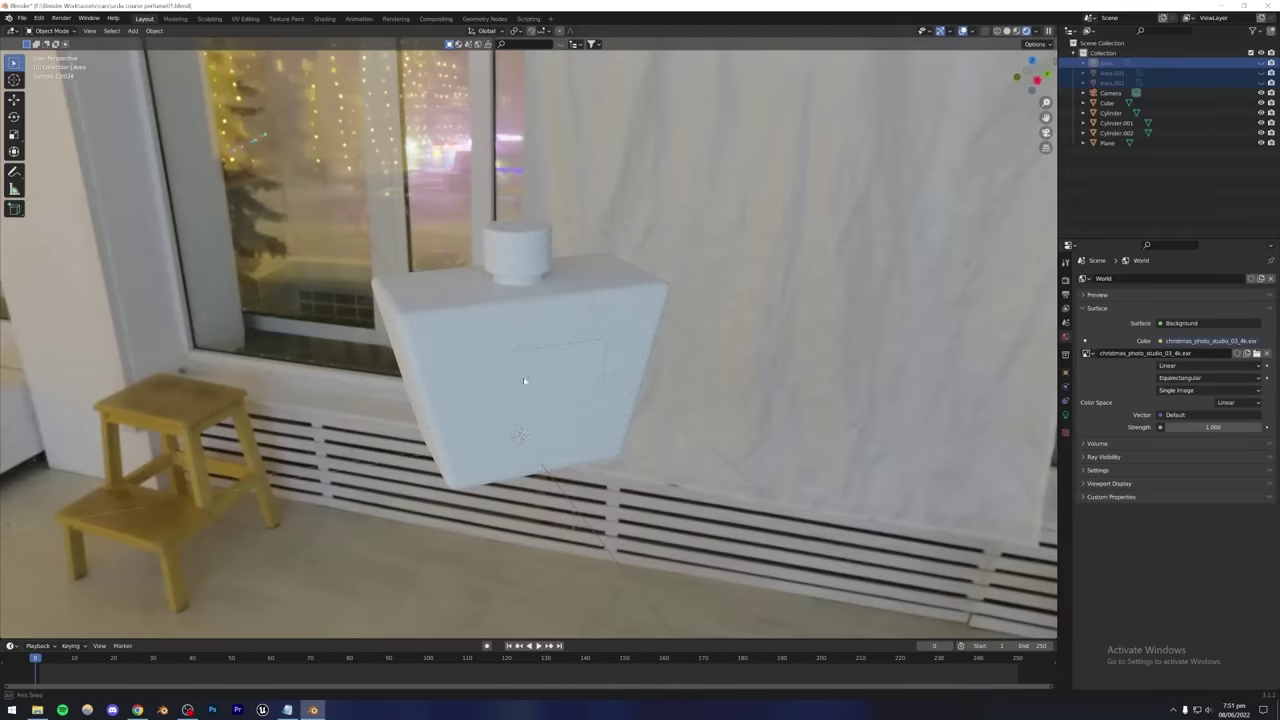
pyautogui.moveTo(542, 378); pyautogui.dragTo(467, 361, button='middle')
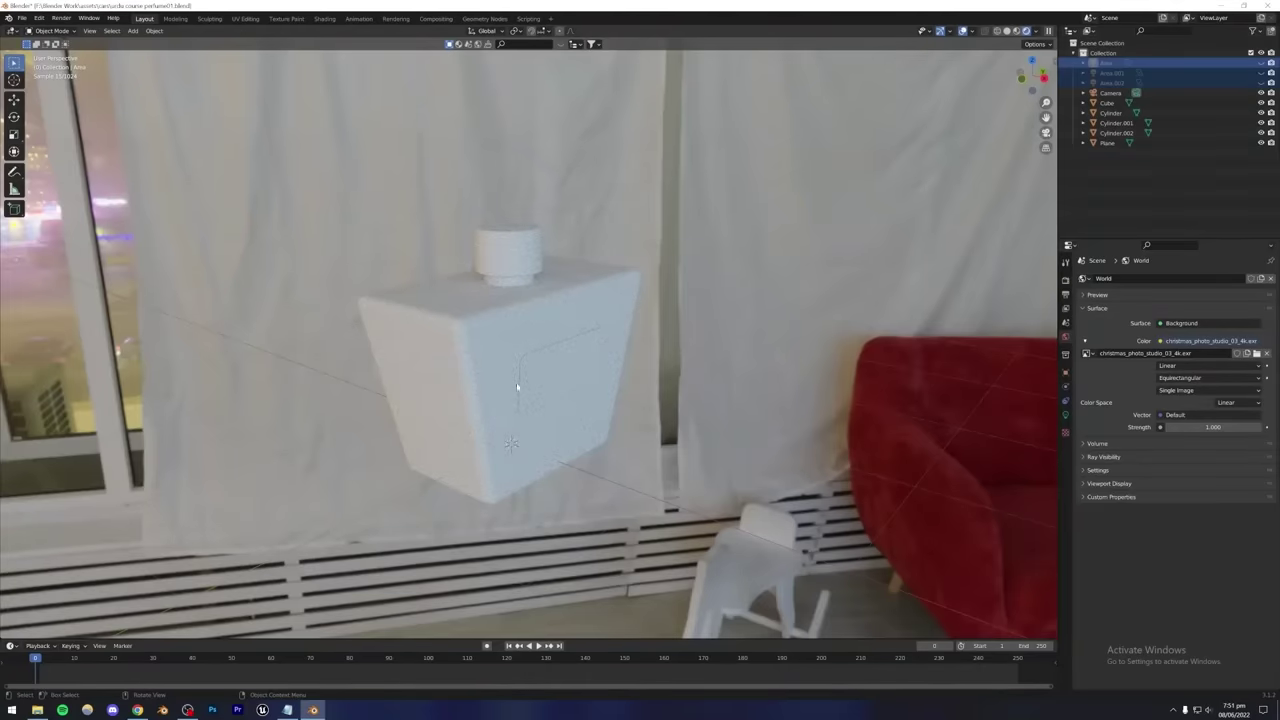
pyautogui.moveTo(397, 332); pyautogui.dragTo(801, 224, button='middle')
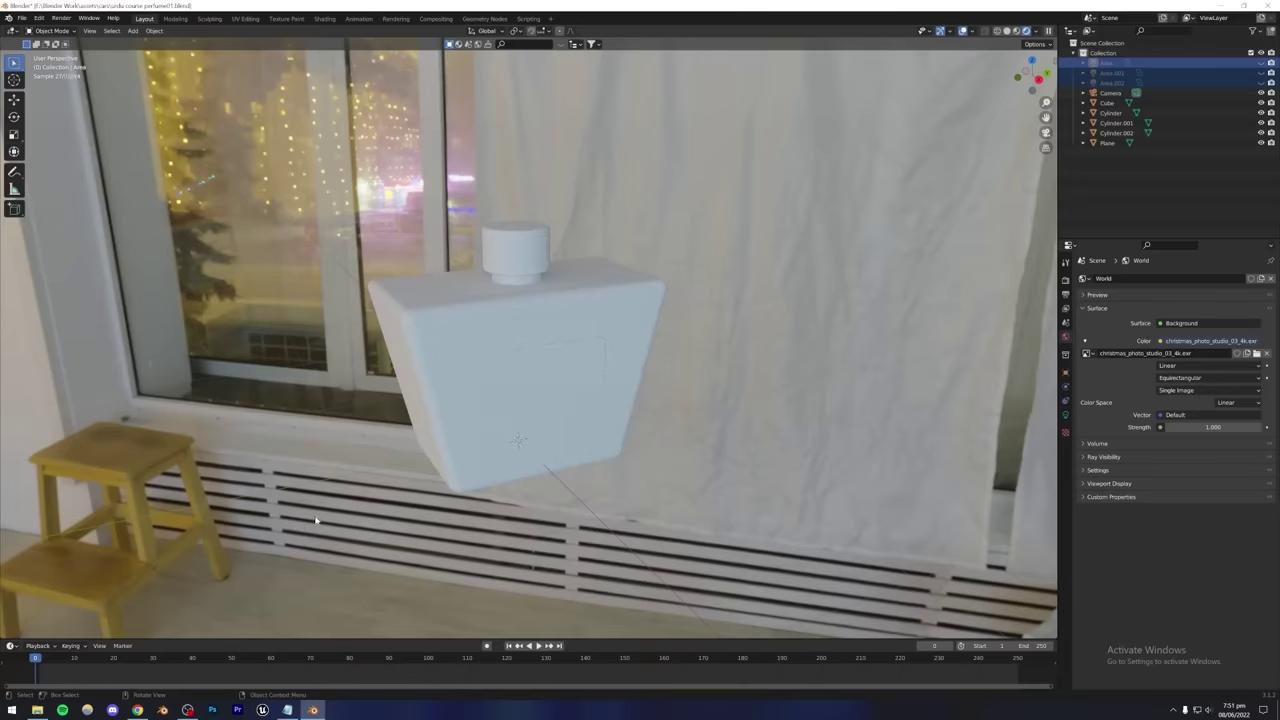
pyautogui.click(137, 710)
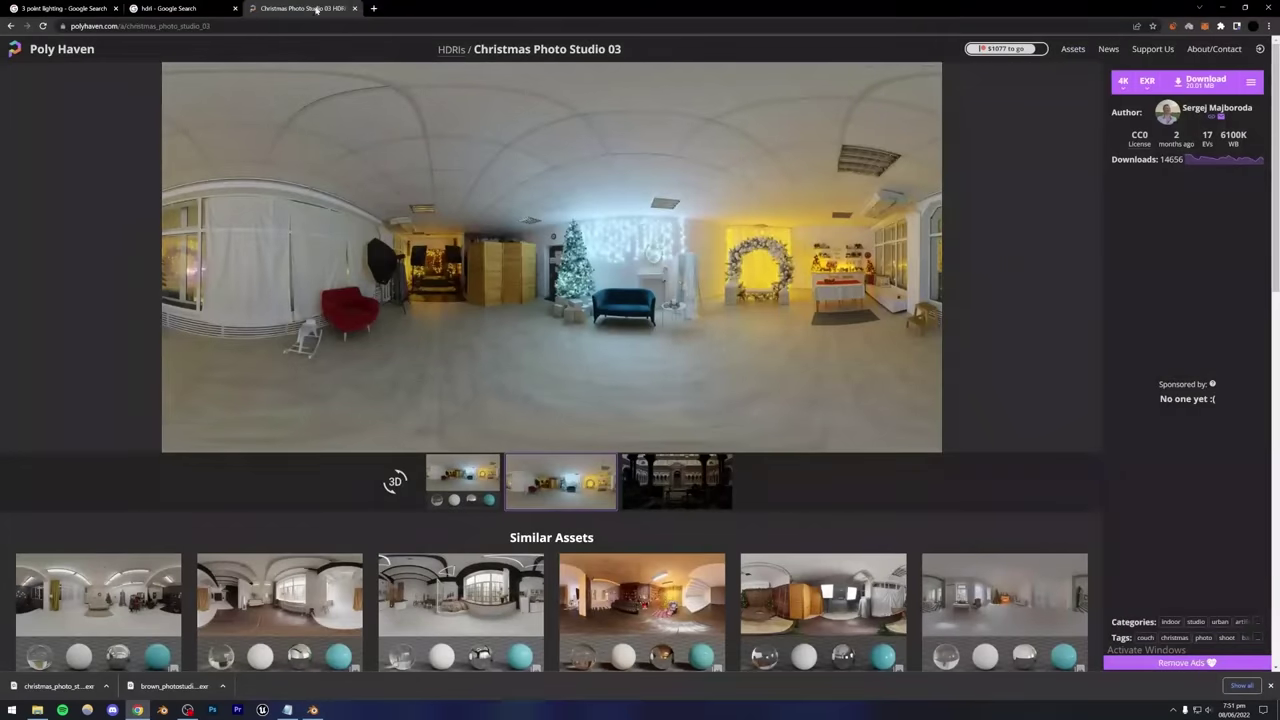
pyautogui.click(375, 9)
pyautogui.write('instagram.com/direct/inbox/')
pyautogui.press('Return')
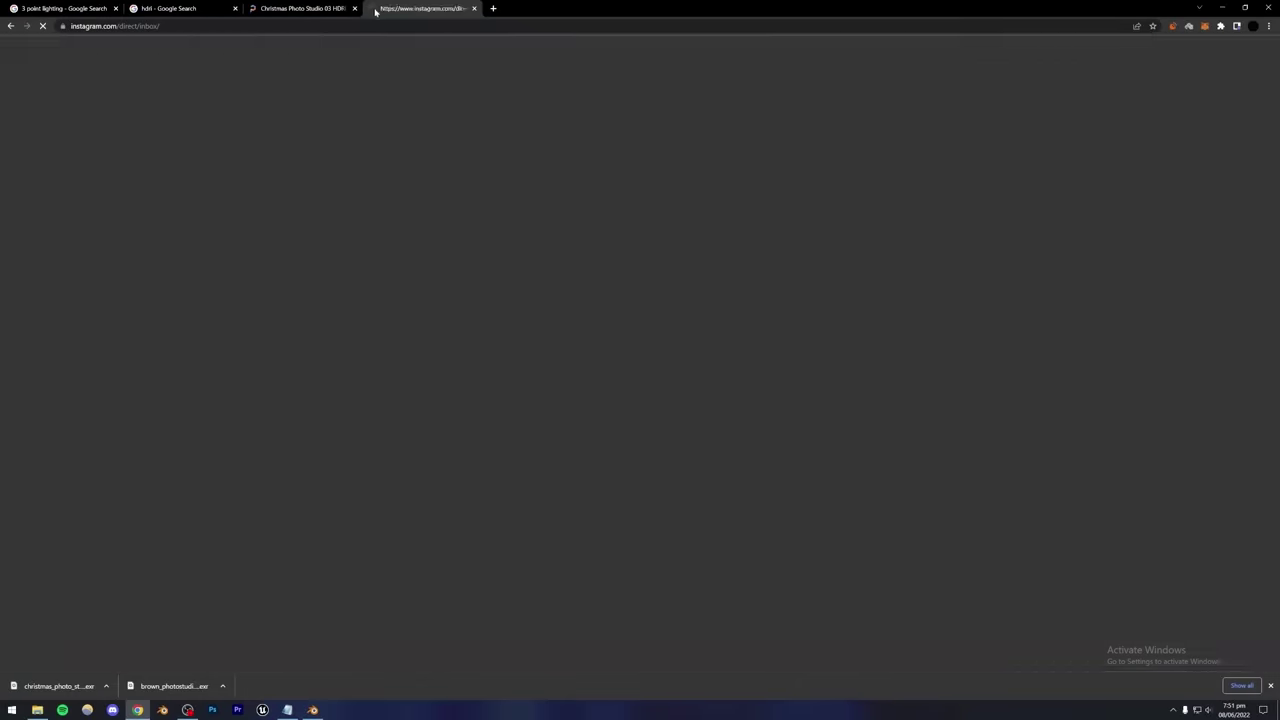
pyautogui.click(863, 50)
pyautogui.click(493, 418)
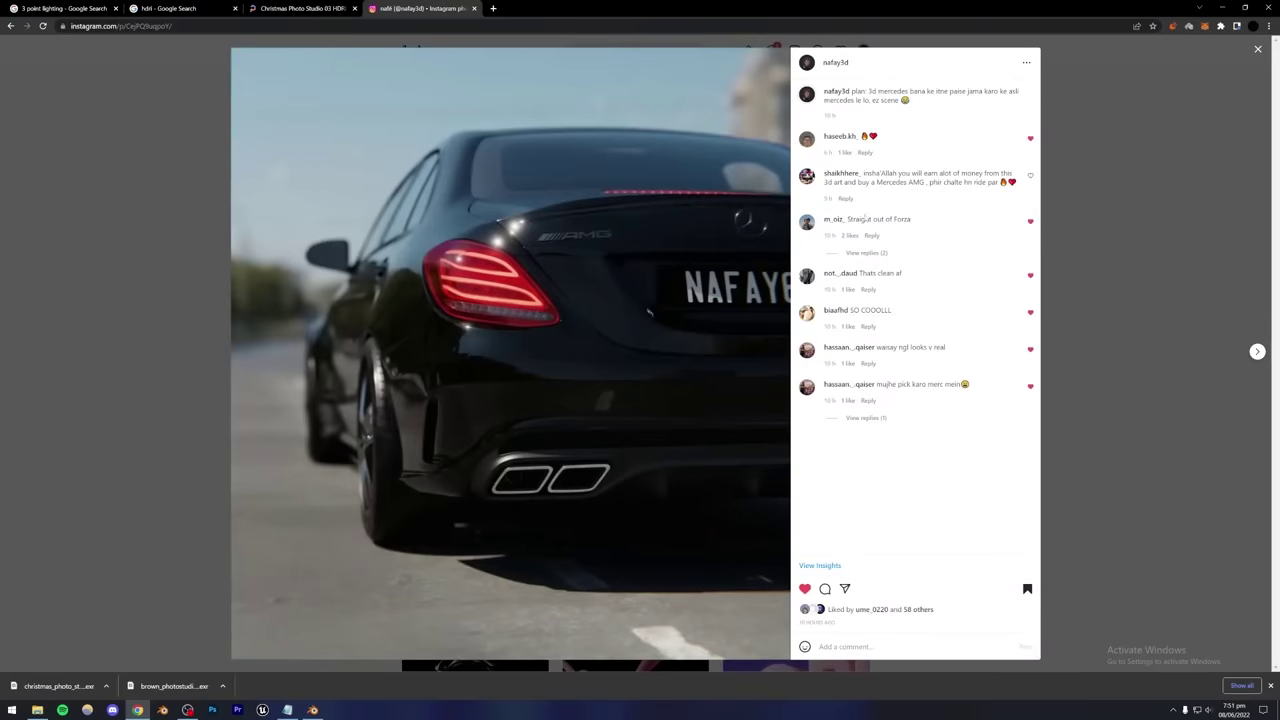
pyautogui.click(1102, 213)
pyautogui.scroll(-4, 470, 425)
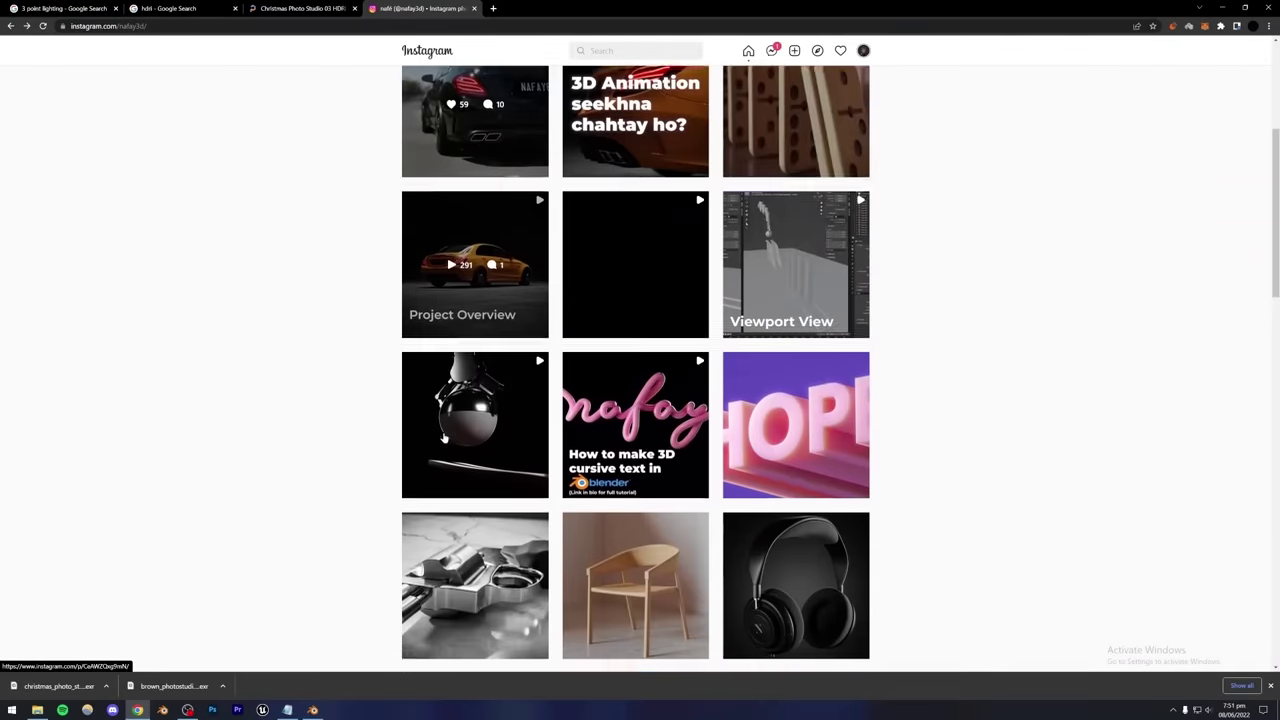
pyautogui.scroll(-3, 444, 436)
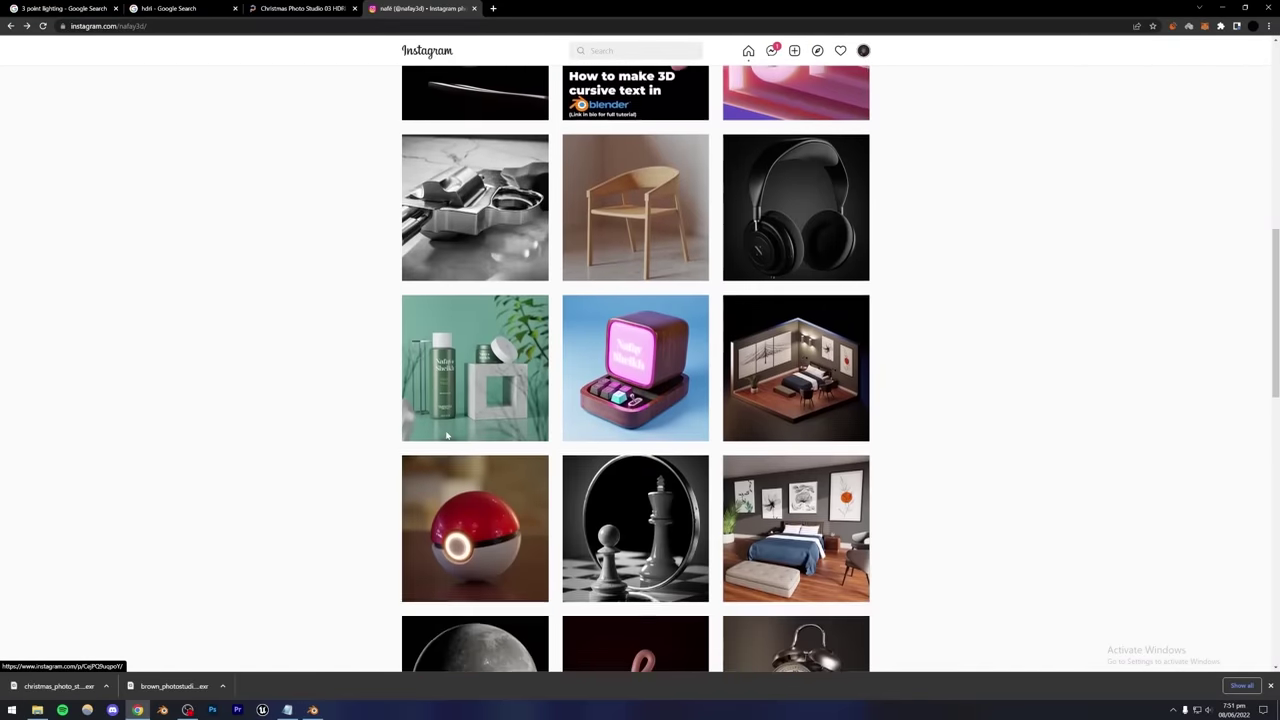
pyautogui.scroll(-6, 446, 436)
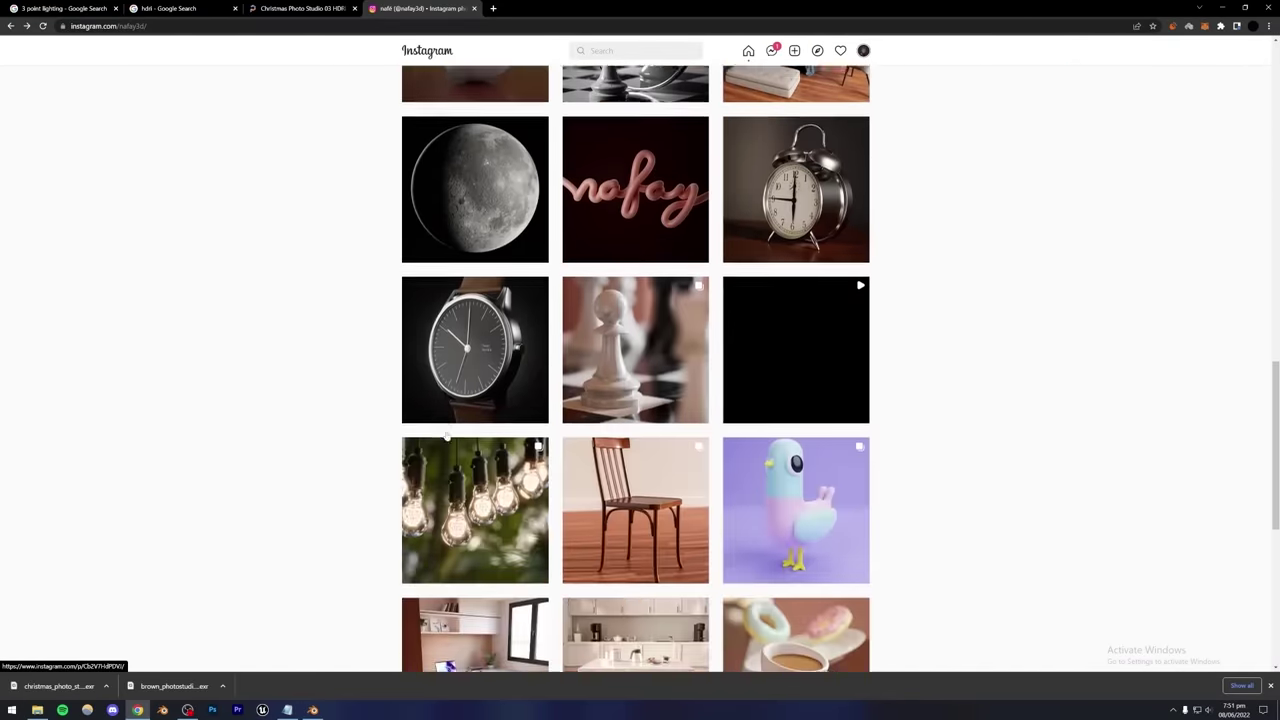
pyautogui.scroll(-3, 446, 436)
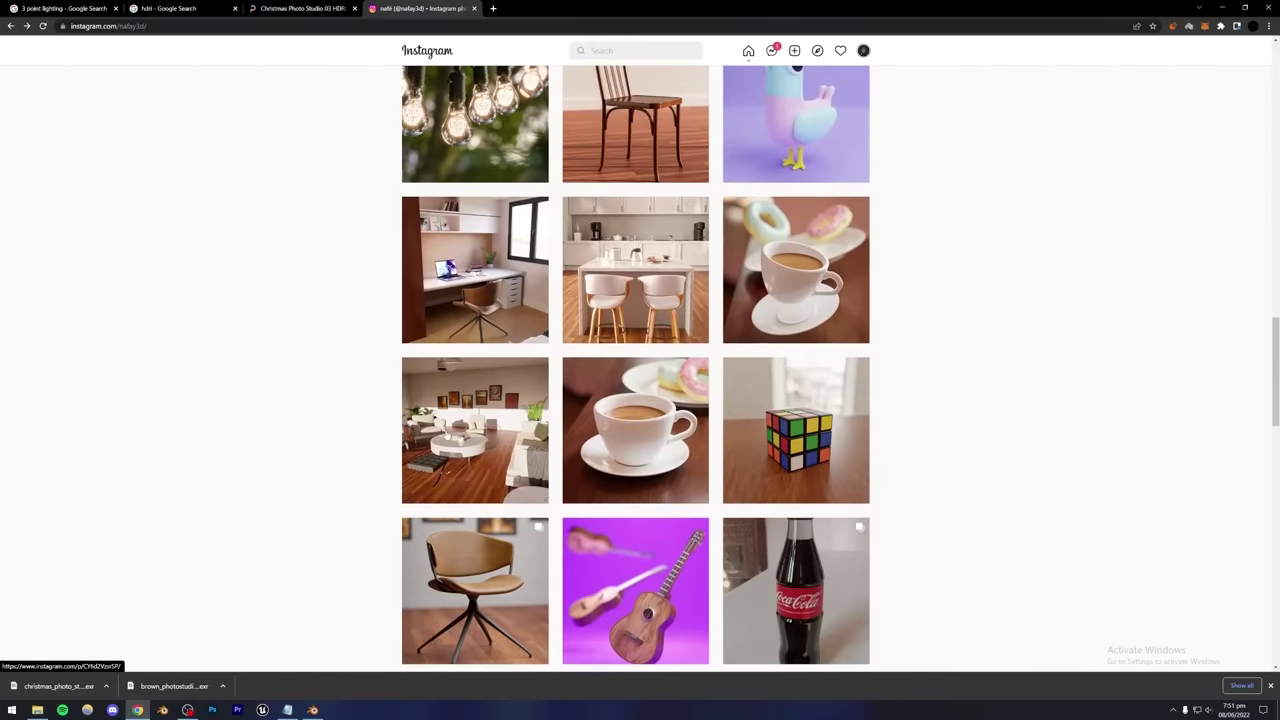
pyautogui.scroll(-1, 449, 434)
pyautogui.click(745, 215)
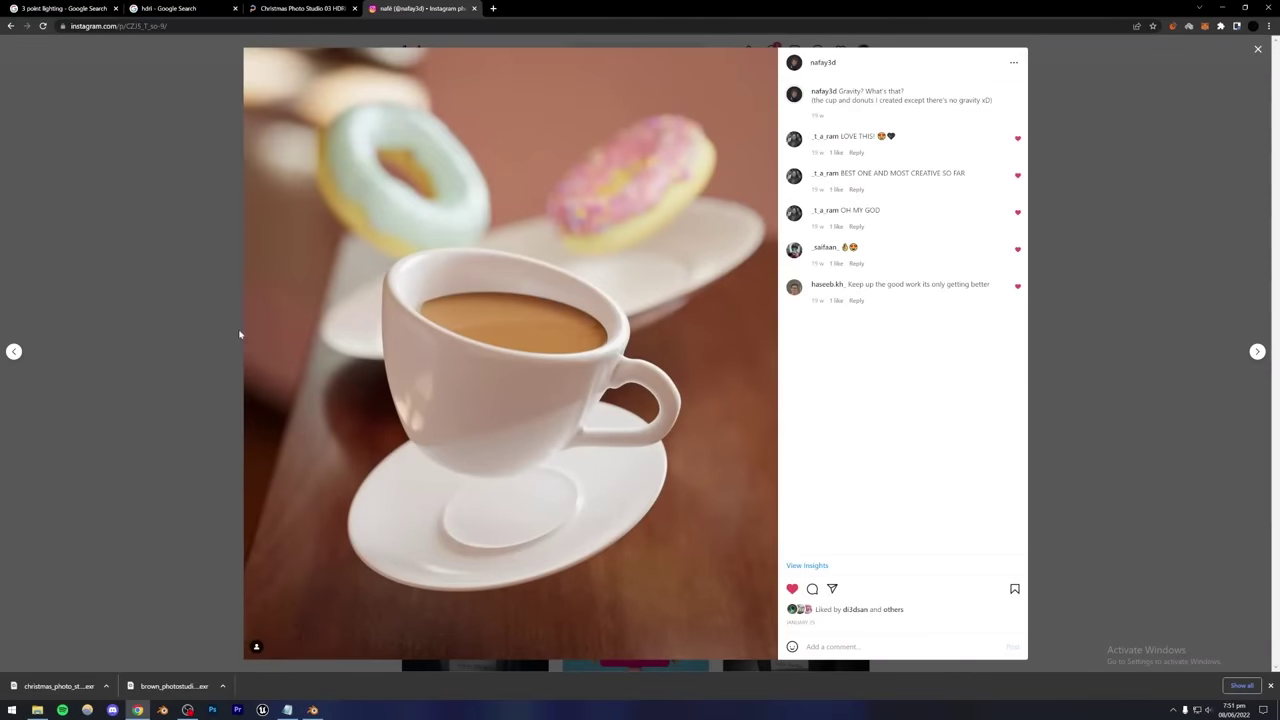
pyautogui.click(150, 300)
pyautogui.scroll(-1, 372, 418)
pyautogui.scroll(-7, 372, 418)
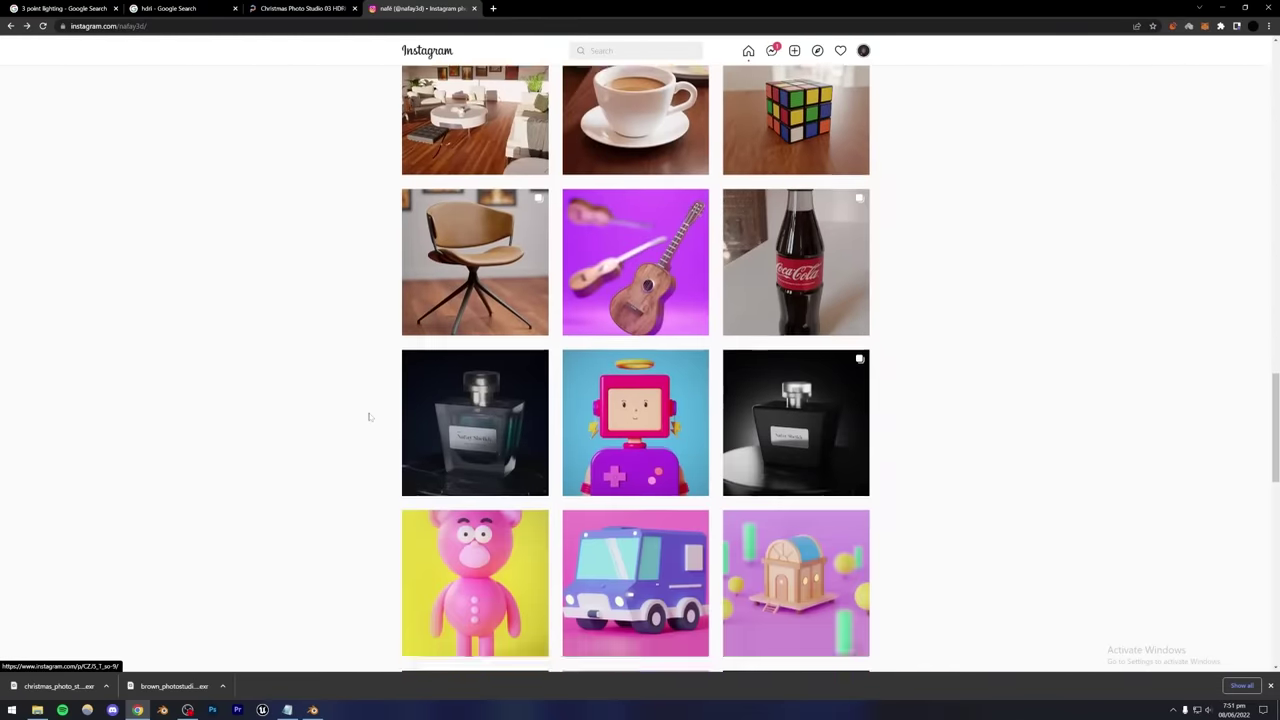
pyautogui.scroll(7, 369, 418)
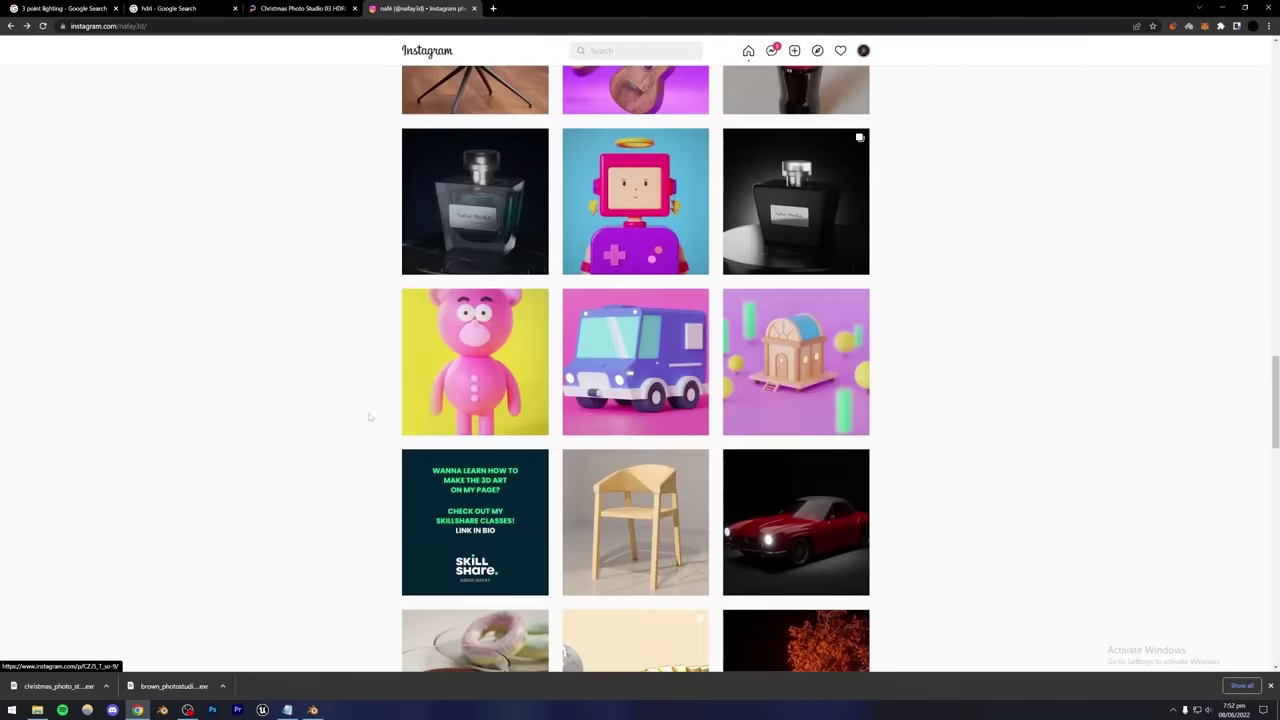
pyautogui.click(817, 361)
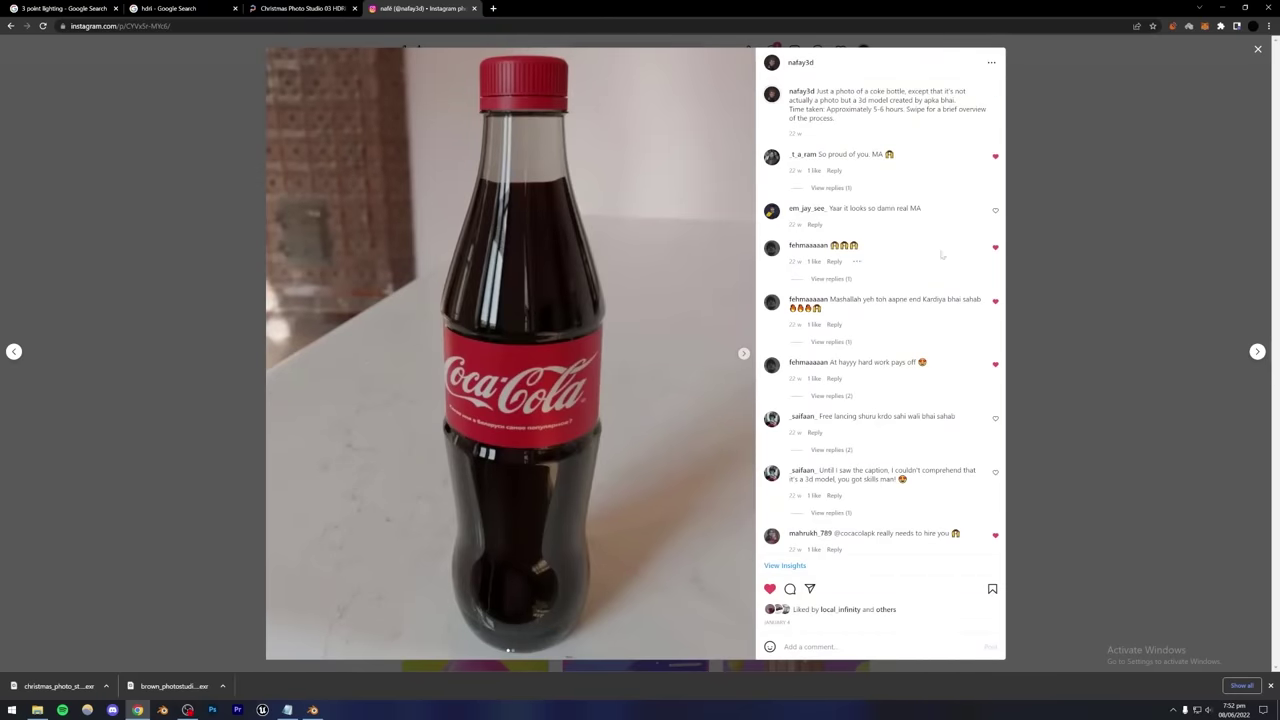
pyautogui.hotkey('ctrl', 'shift', 'Tab')
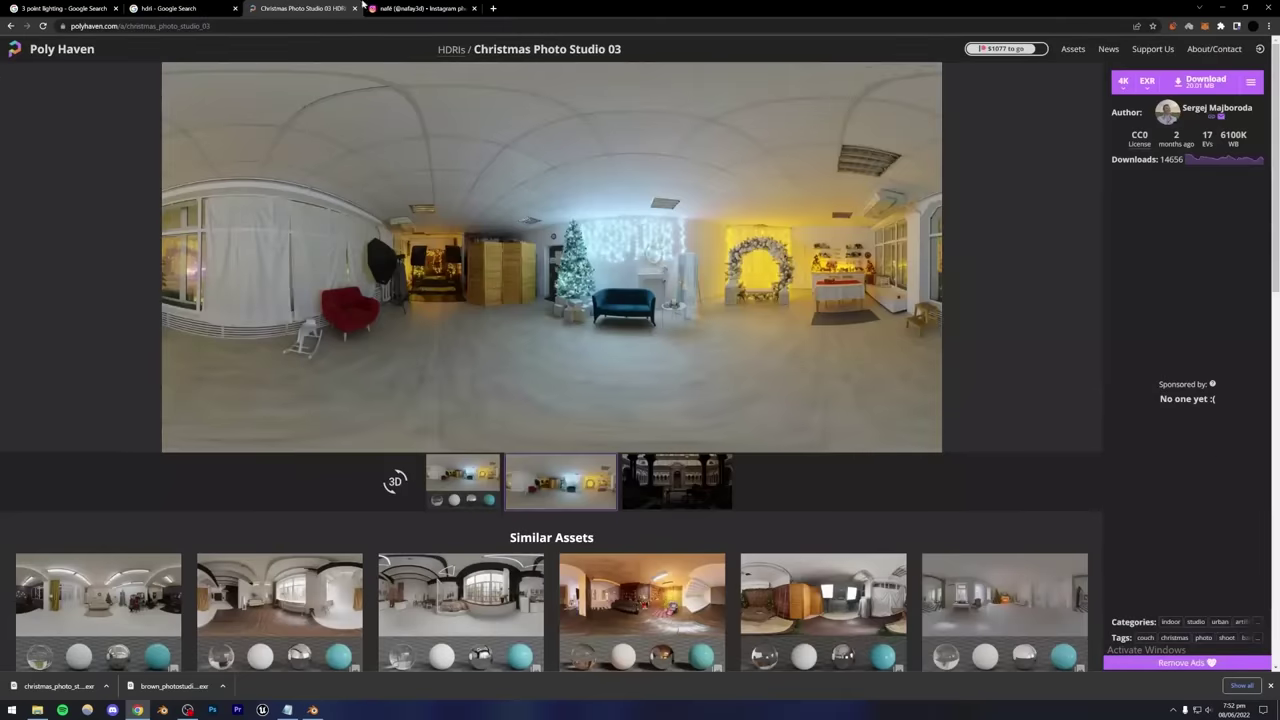
pyautogui.hotkey('ctrl', 'Tab')
pyautogui.click(1133, 216)
pyautogui.scroll(4, 722, 470)
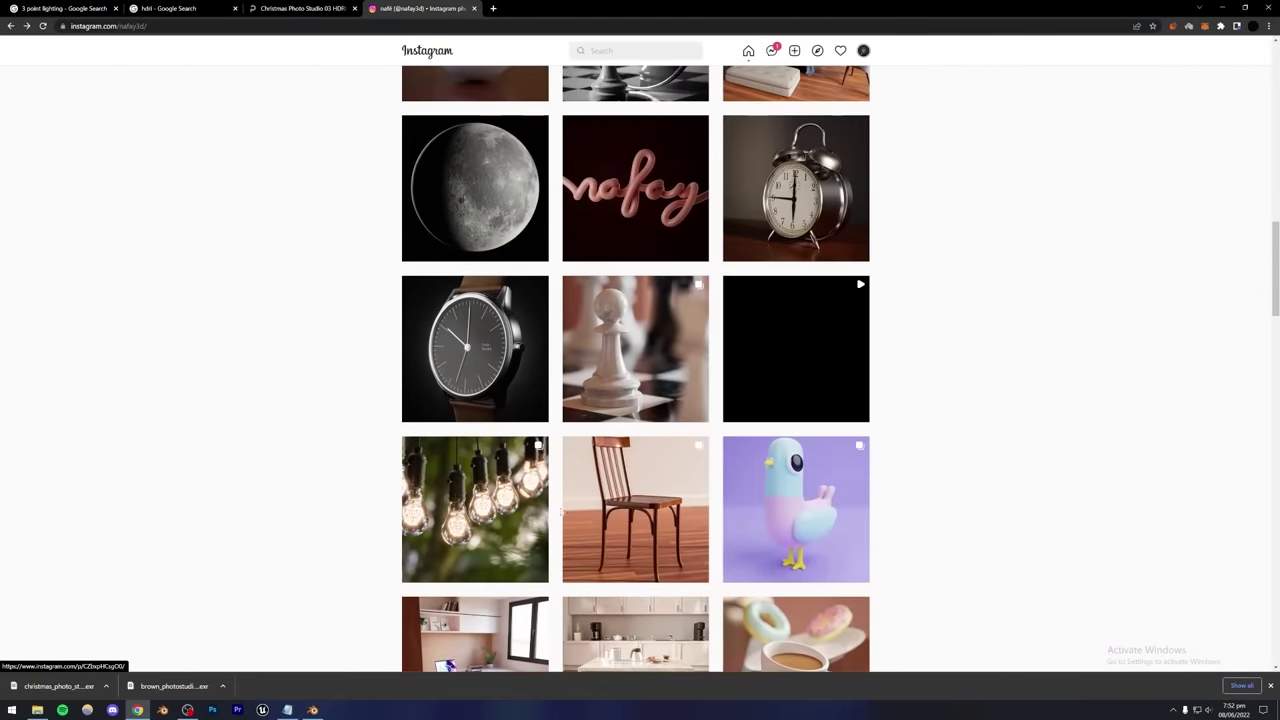
pyautogui.click(623, 318)
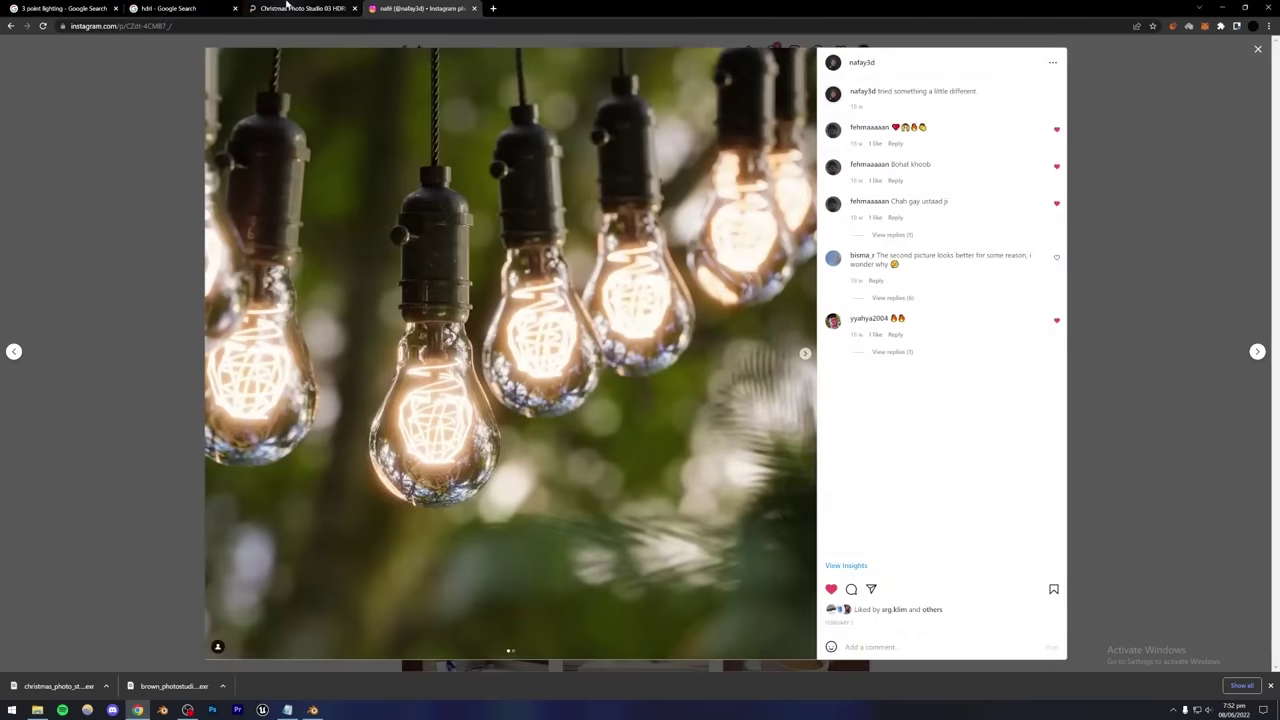
pyautogui.click(287, 8)
pyautogui.click(170, 8)
pyautogui.click(118, 56)
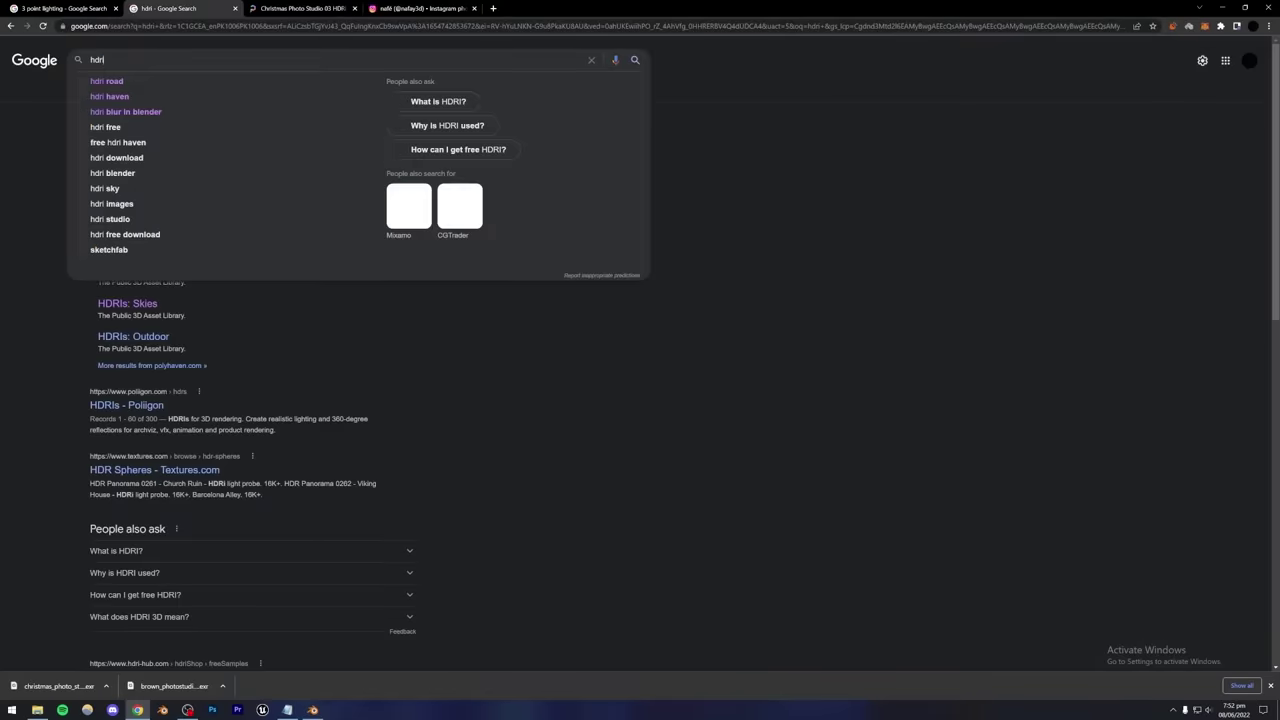
pyautogui.write('forest')
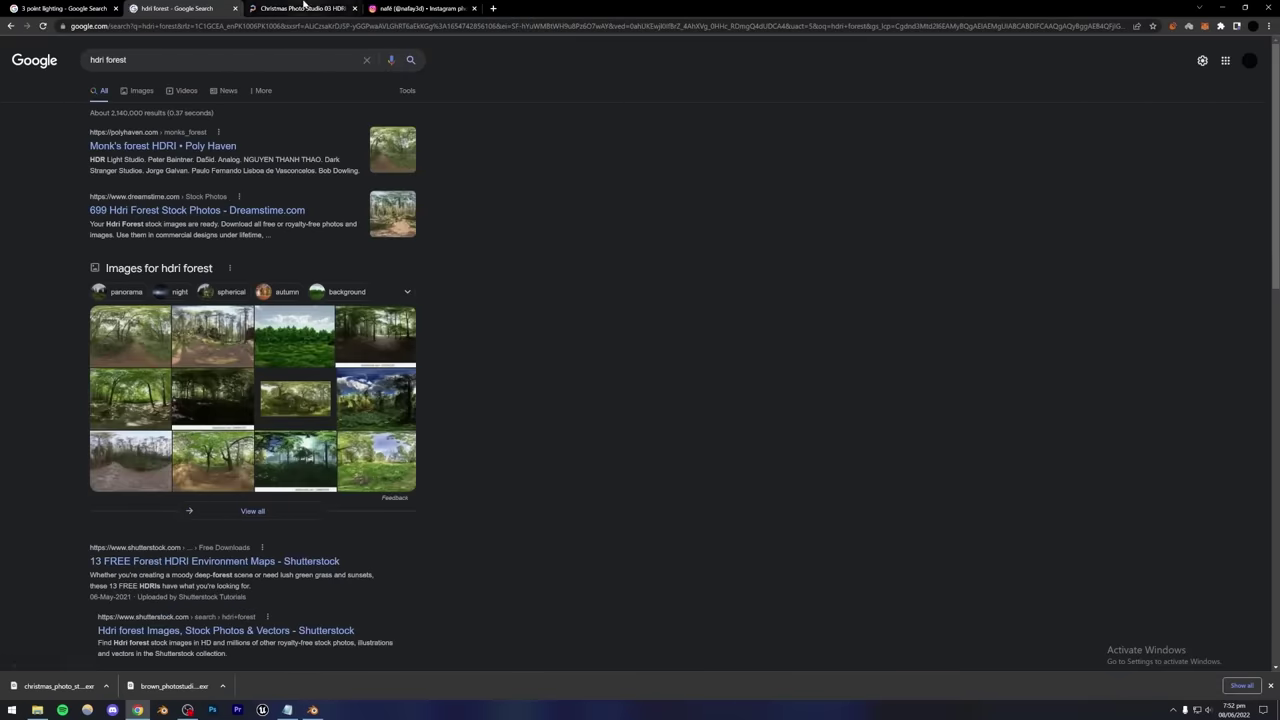
pyautogui.click(303, 6)
pyautogui.click(420, 8)
pyautogui.click(157, 209)
pyautogui.scroll(3, 255, 273)
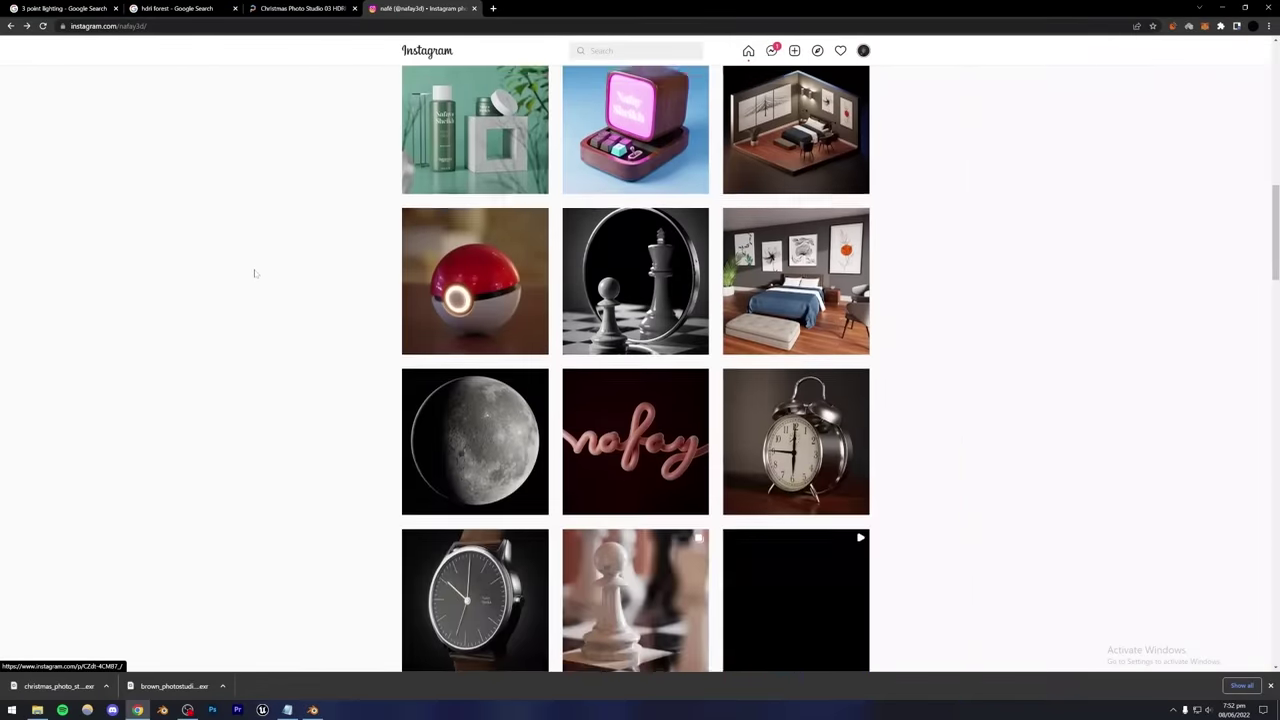
pyautogui.scroll(4, 255, 273)
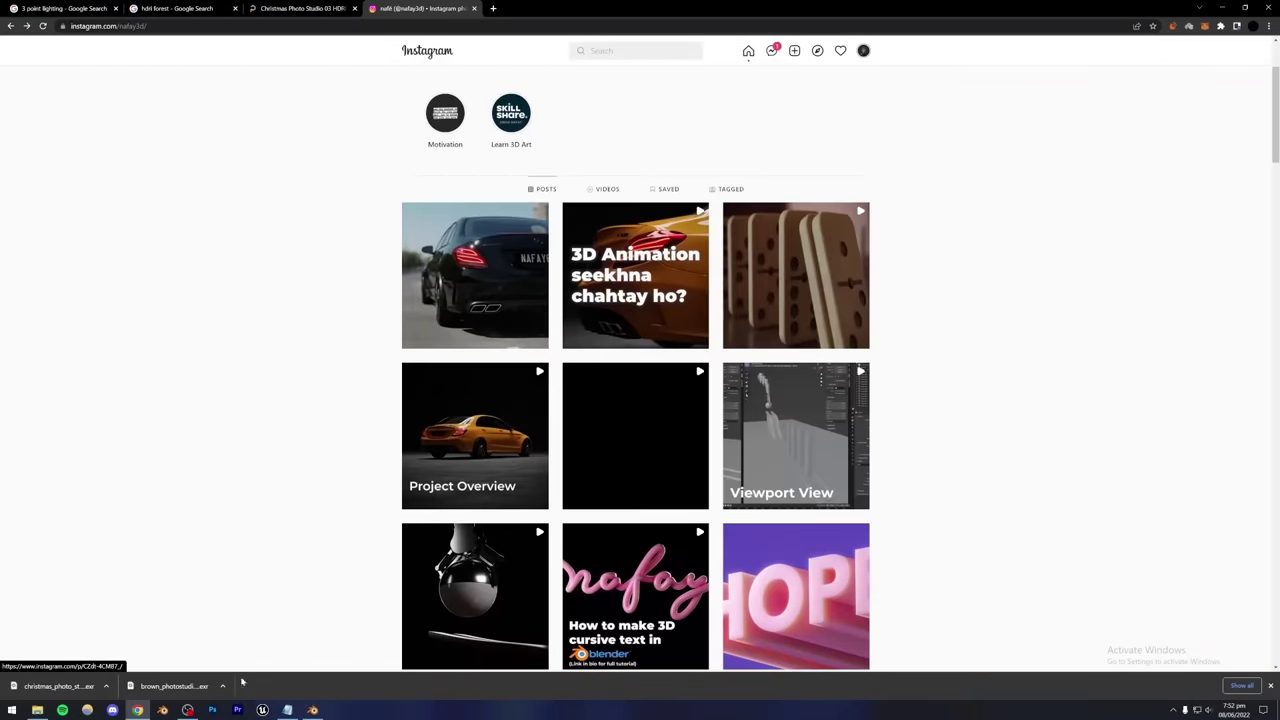
pyautogui.click(312, 710)
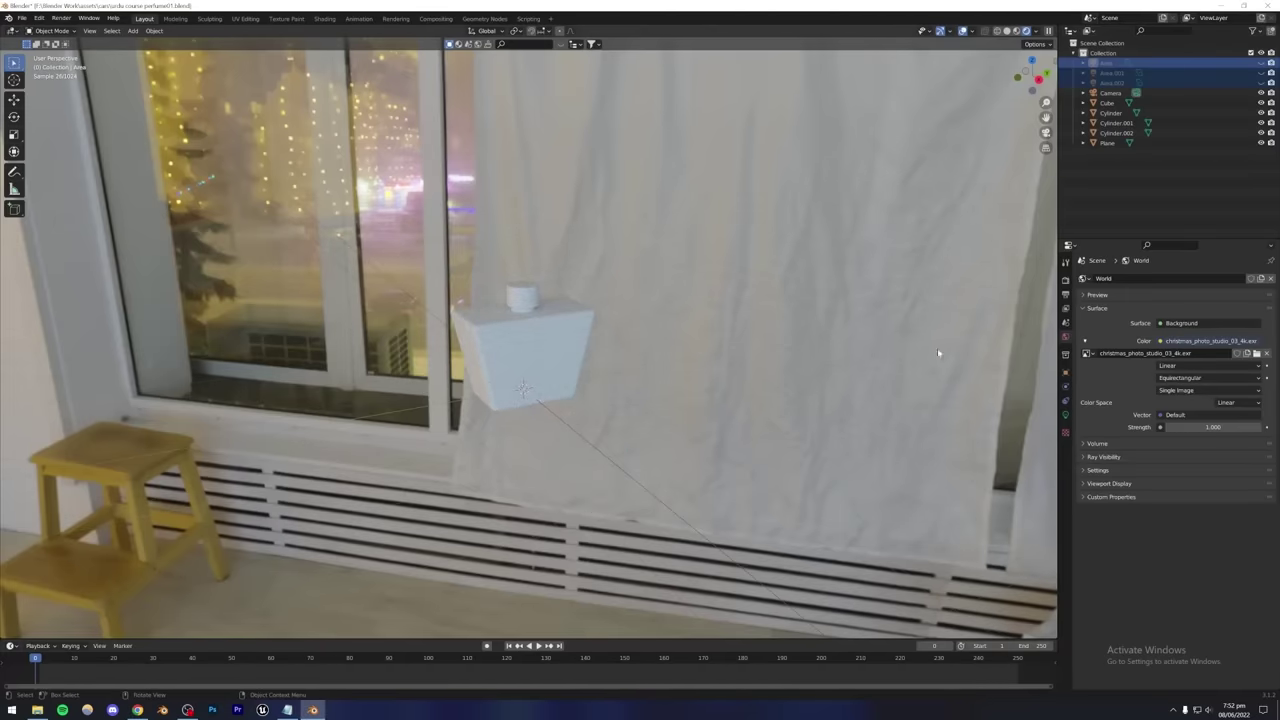
# Remove the world background image, unlink the world, and unhide the area lights.
pyautogui.click(1267, 355)
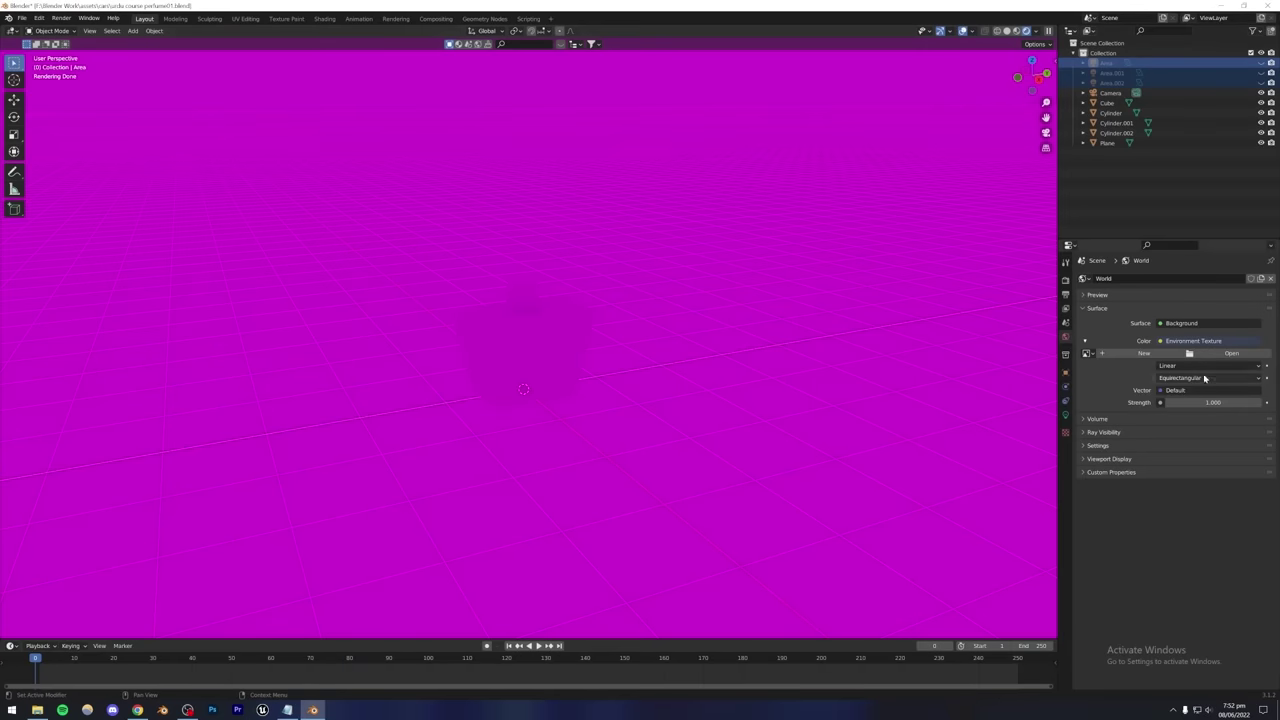
pyautogui.click(1270, 278)
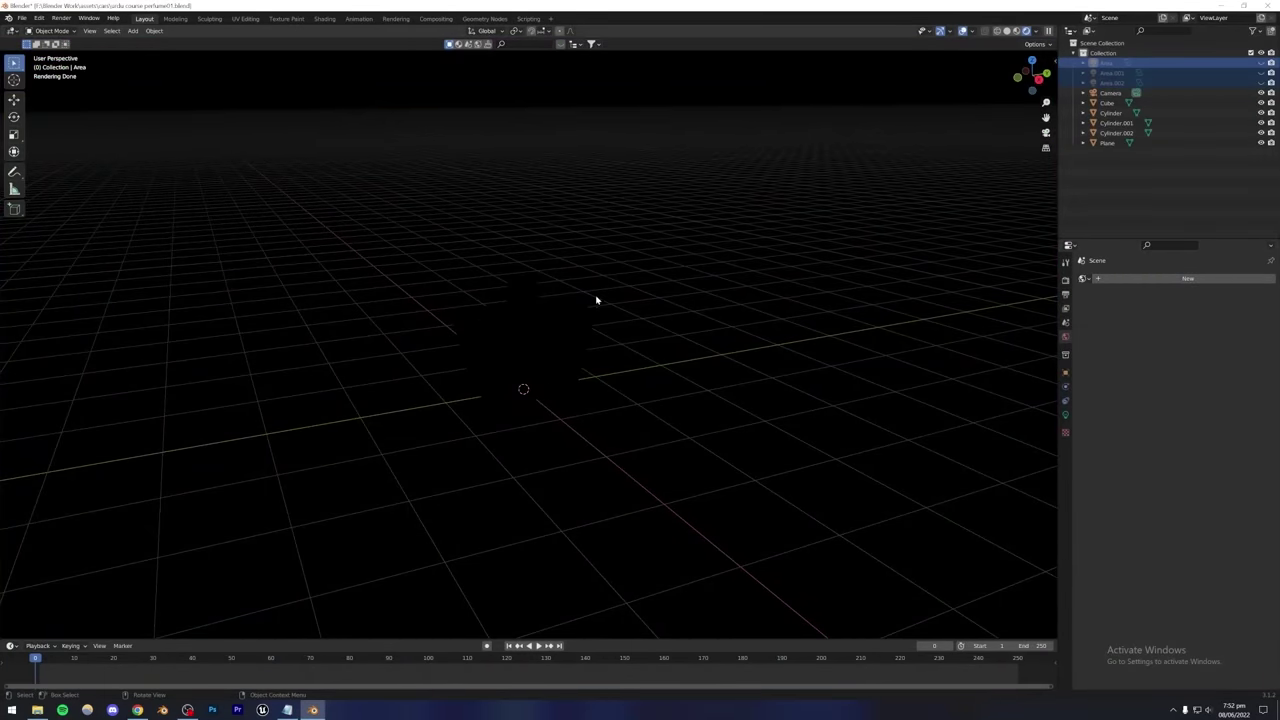
pyautogui.hotkey('alt', 'h')
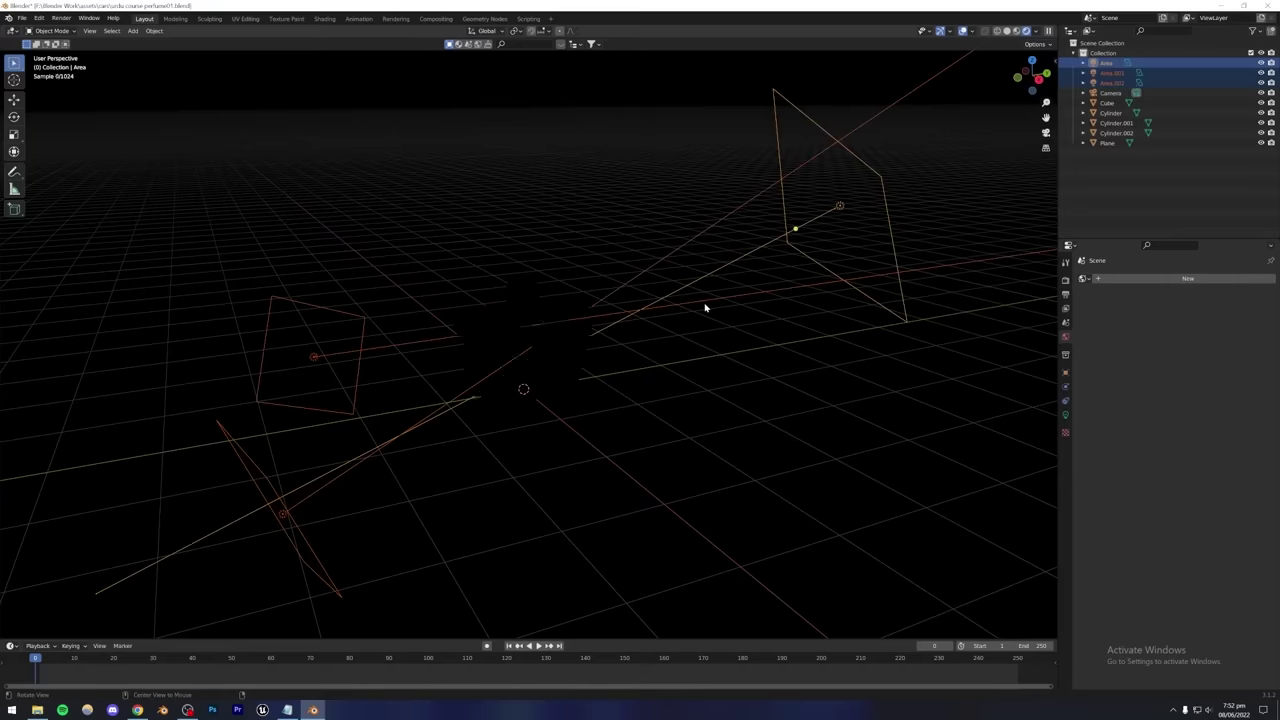
pyautogui.click(689, 363)
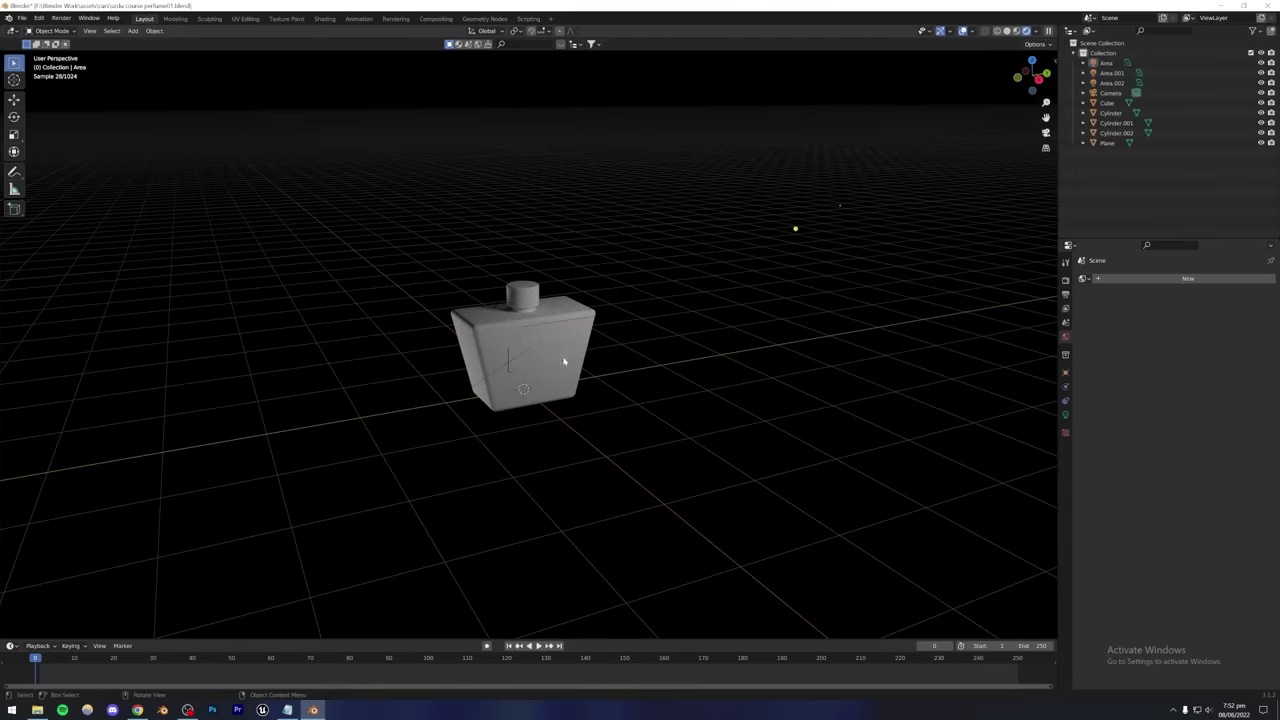
# Save the scene as urdu course perfume01.blend and select the bottle body.
pyautogui.hotkey('ctrl', 's')
pyautogui.moveTo(528, 378)
pyautogui.mouseDown(button='middle')
pyautogui.moveTo(491, 374)
pyautogui.moveTo(507, 377)
pyautogui.moveTo(503, 349)
pyautogui.moveTo(523, 366)
pyautogui.mouseUp(button='middle')
pyautogui.scroll(5, 510, 374)
pyautogui.scroll(-5, 506, 349)
pyautogui.scroll(4, 523, 366)
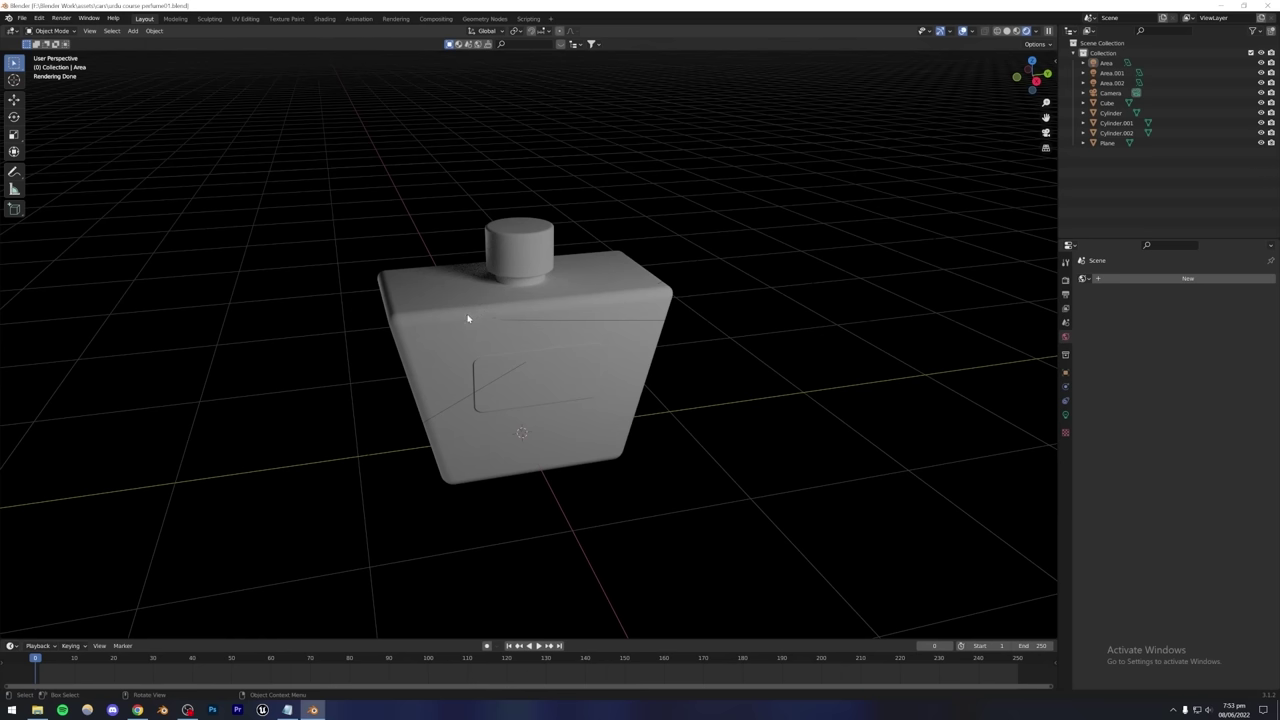
pyautogui.hotkey('ctrl', 's')
pyautogui.click(423, 328)
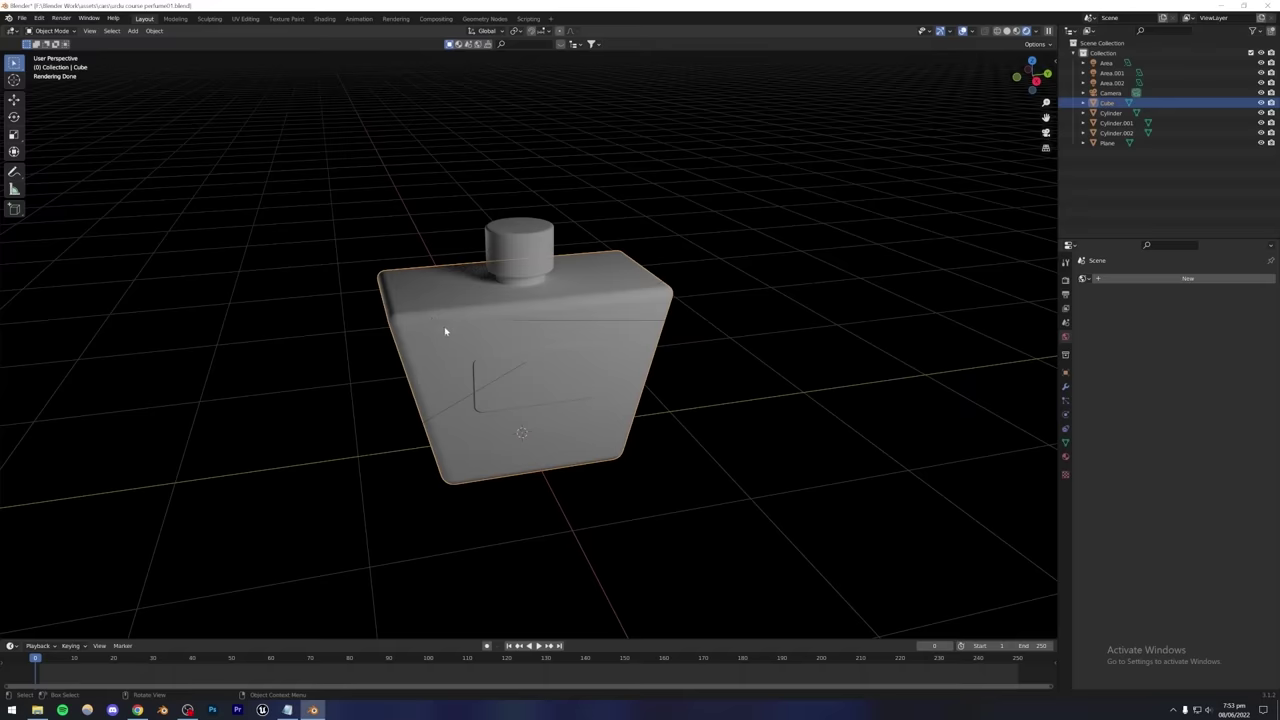
# Add a new Principled material, Material.001, to the bottle body and switch to Material Preview shading.
pyautogui.click(1066, 458)
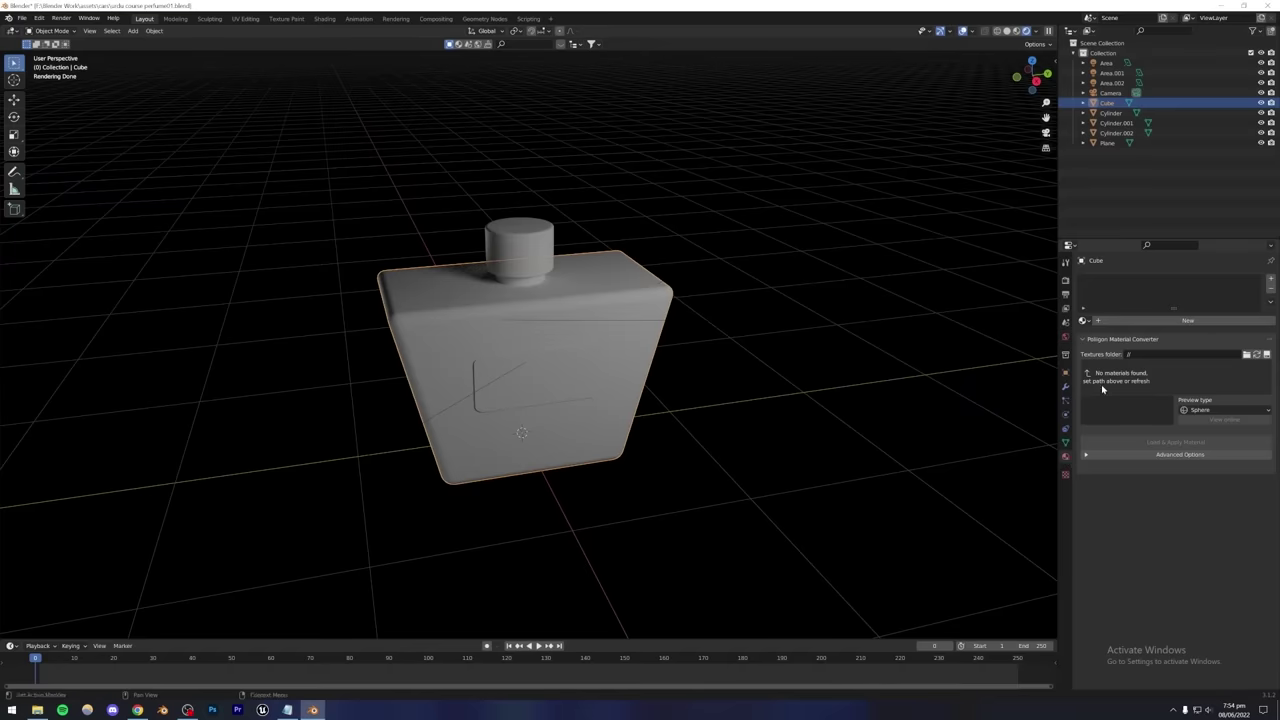
pyautogui.click(1084, 341)
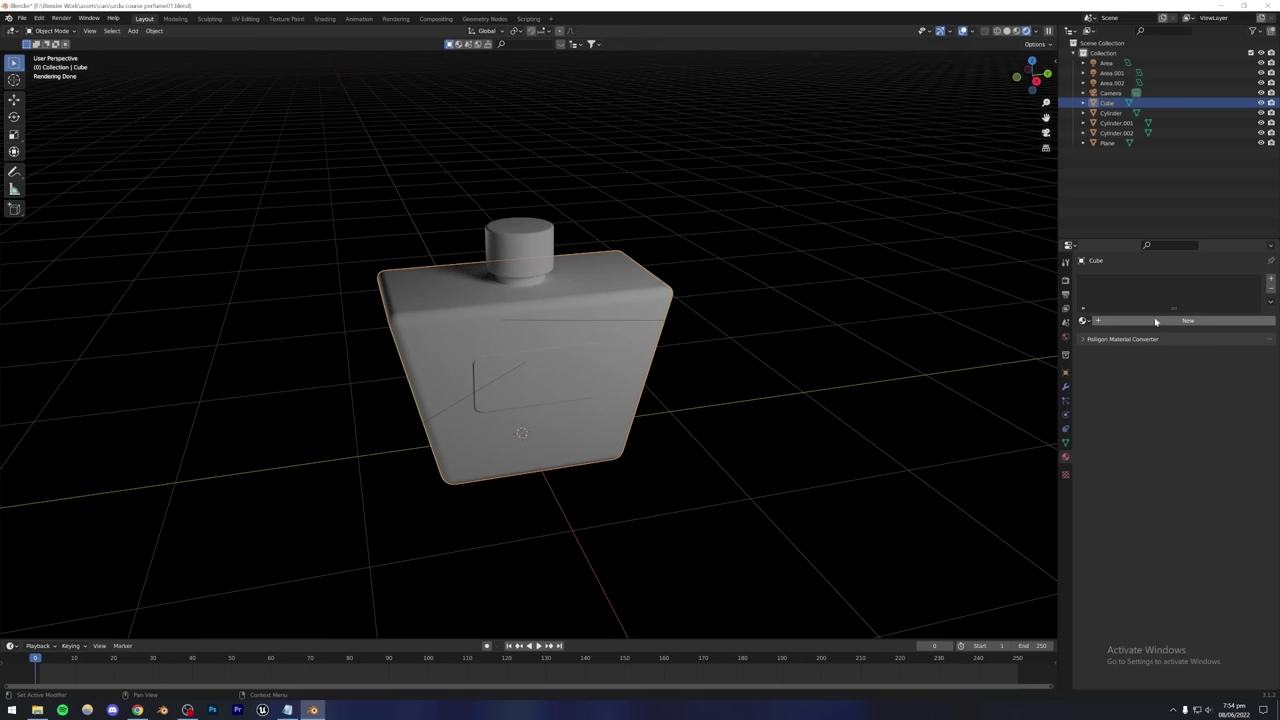
pyautogui.click(1083, 321)
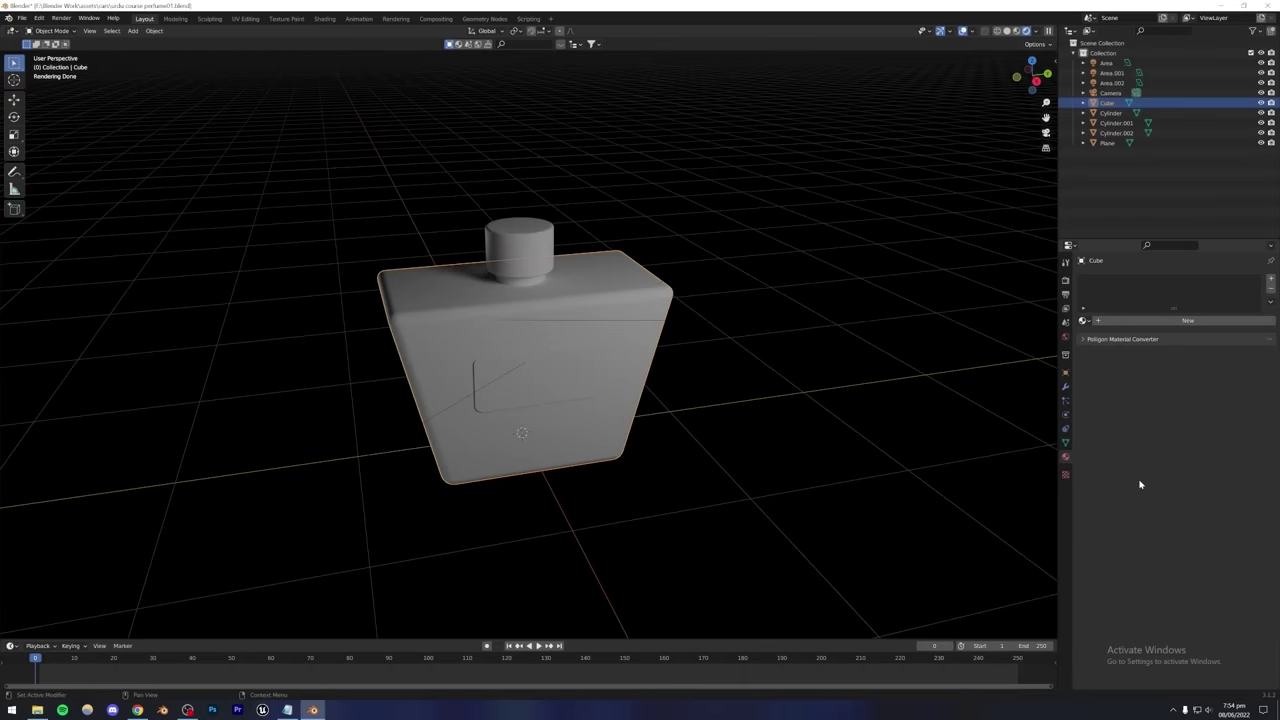
pyautogui.click(1152, 321)
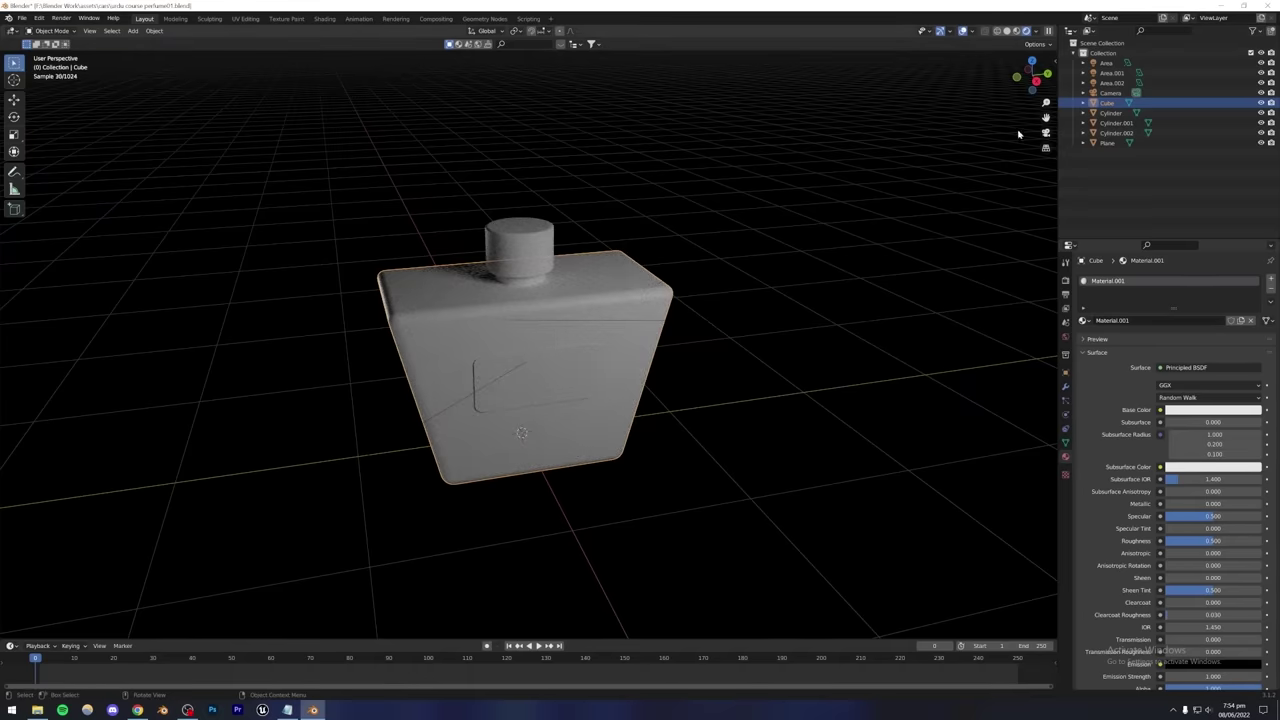
pyautogui.click(1016, 31)
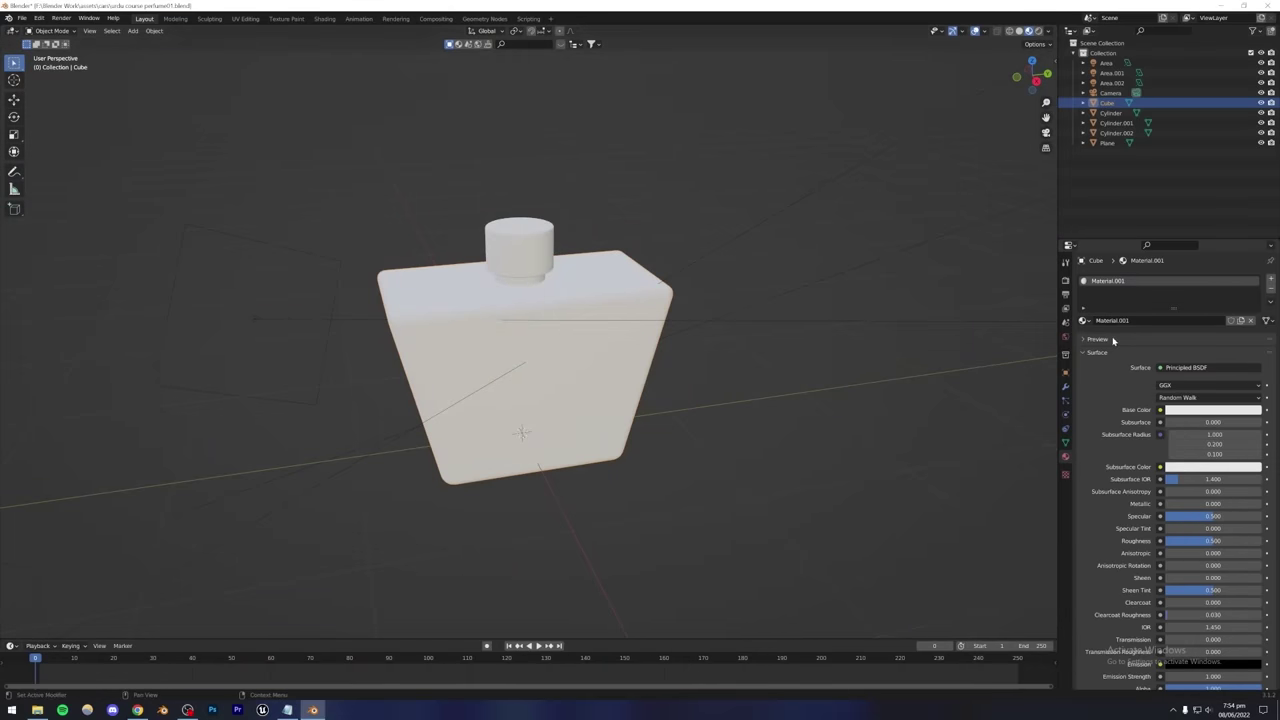
# Rename the bottle's material from Material.001 to 'body'.
pyautogui.doubleClick(1108, 281)
pyautogui.write('body')
pyautogui.press('Return')
# Set the body's Base Color to dark grey, checking it in Rendered view.
pyautogui.scroll(-1, 1126, 417)
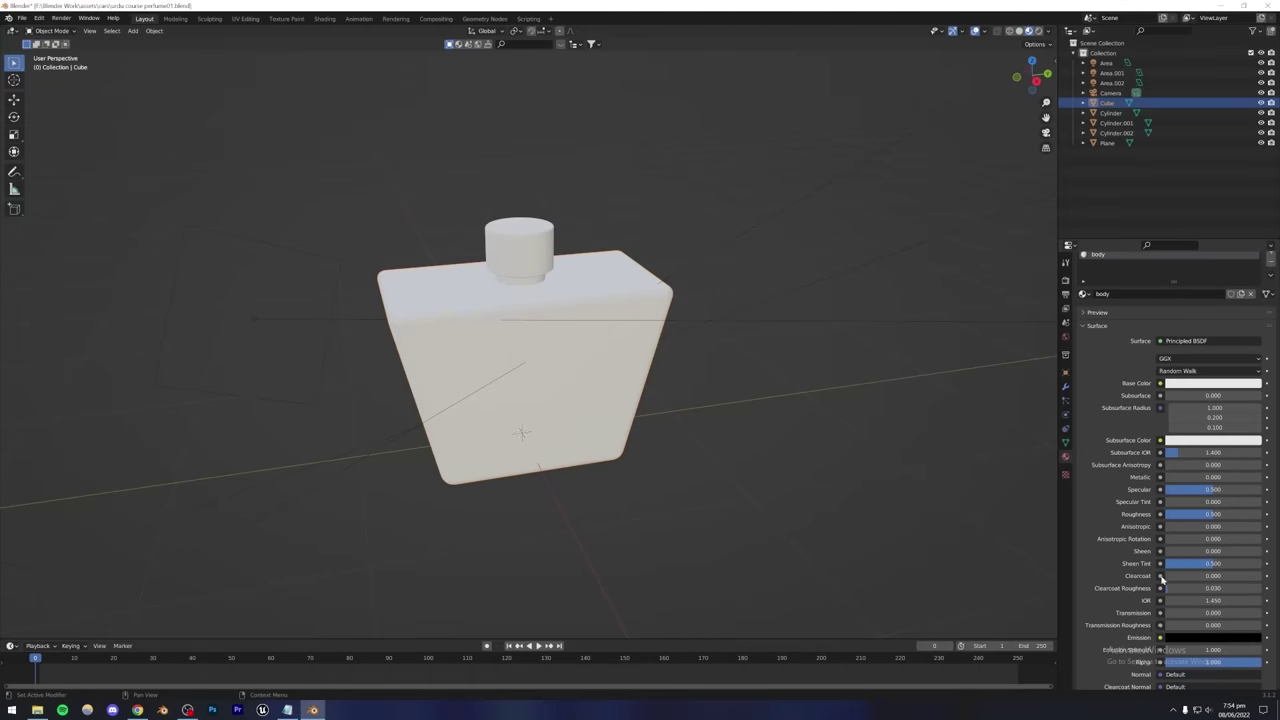
pyautogui.scroll(-1, 1103, 522)
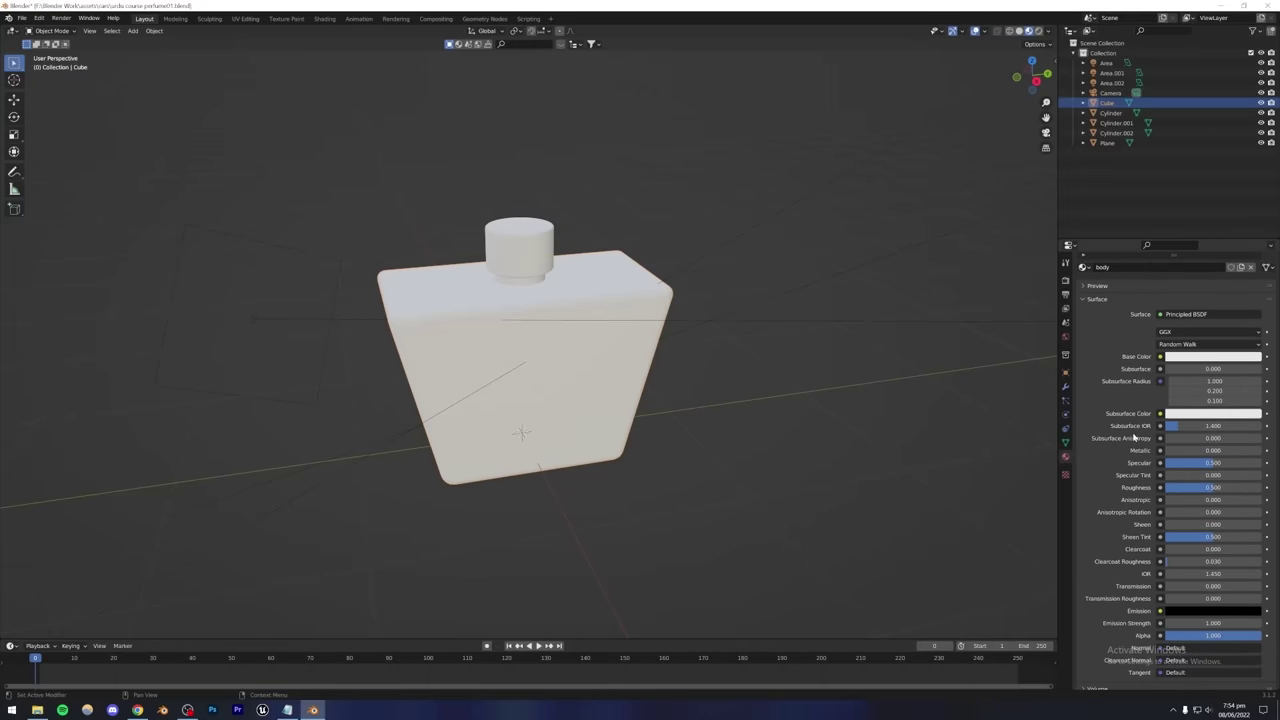
pyautogui.scroll(1, 1112, 505)
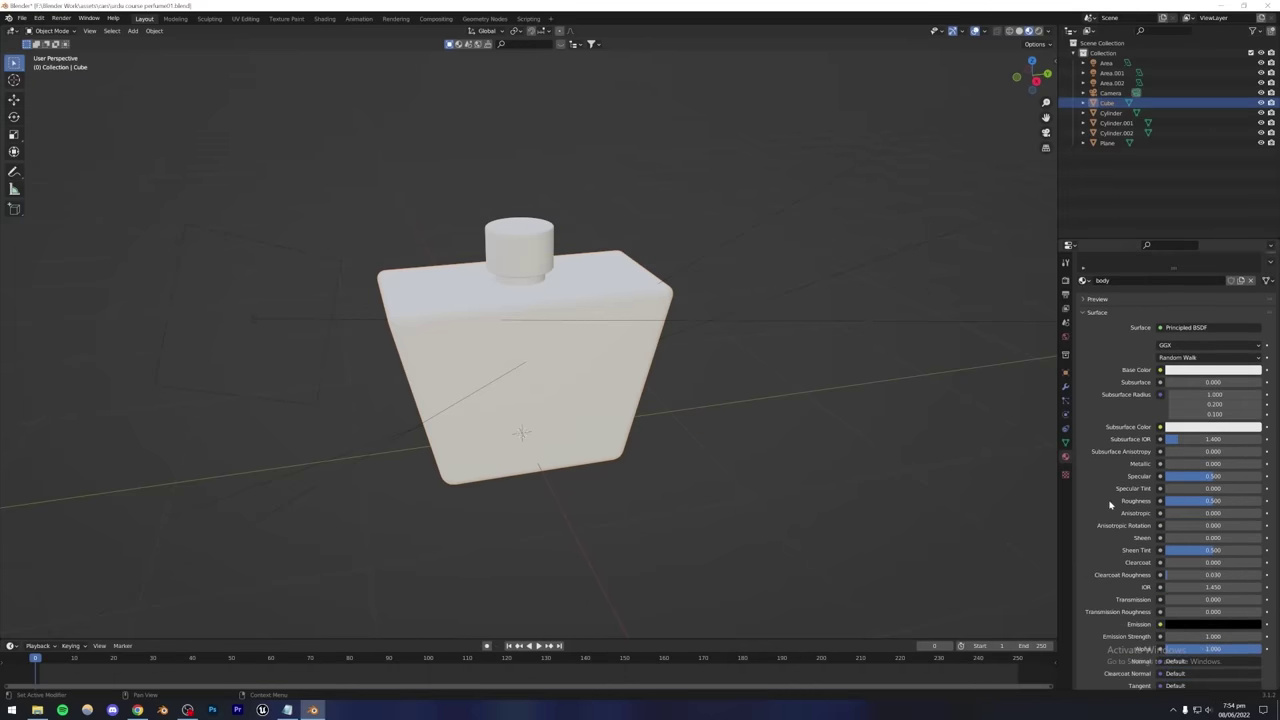
pyautogui.scroll(-1, 1109, 505)
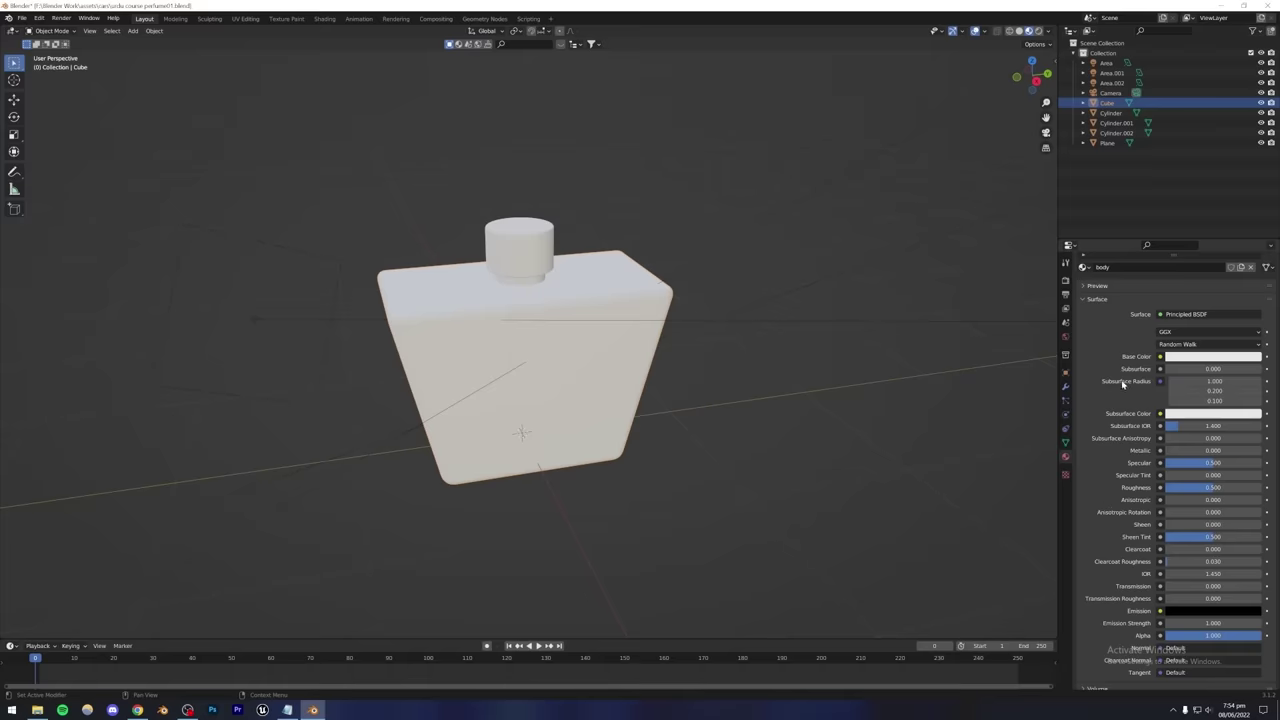
pyautogui.click(1185, 357)
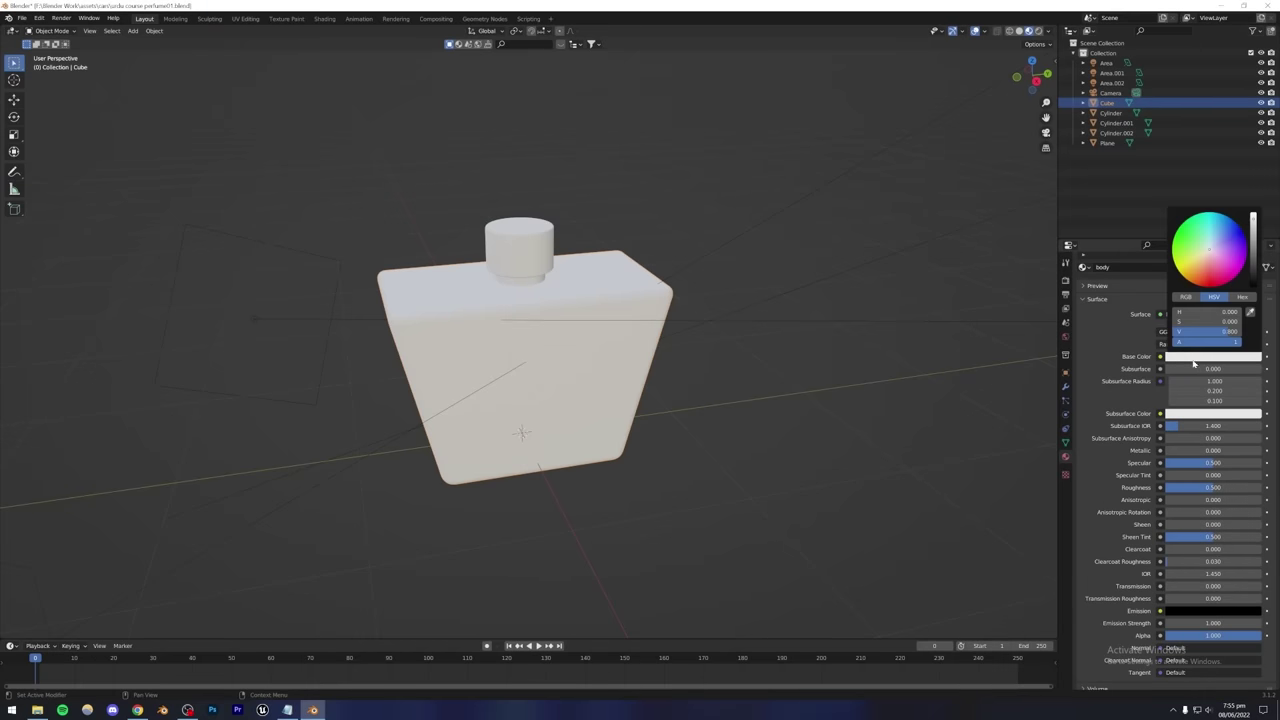
pyautogui.click(1190, 358)
pyautogui.moveTo(1204, 263)
pyautogui.mouseDown()
pyautogui.moveTo(1194, 234)
pyautogui.moveTo(1235, 238)
pyautogui.moveTo(1188, 262)
pyautogui.mouseUp()
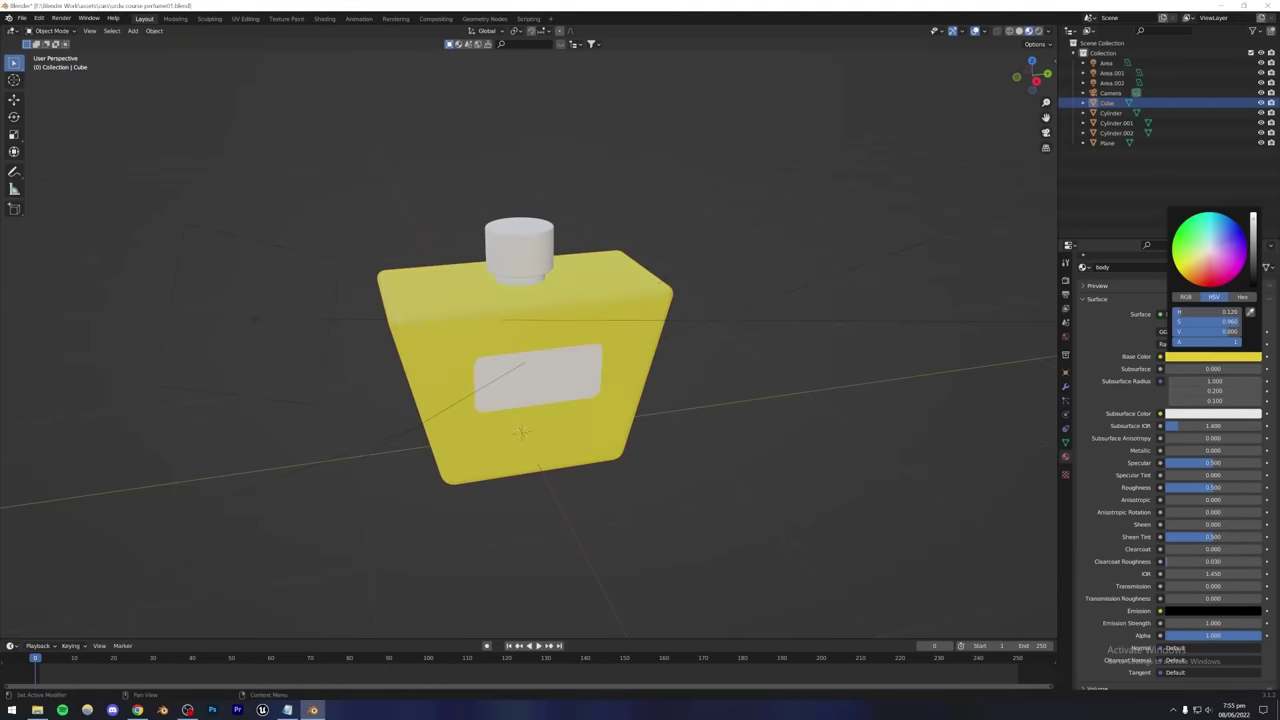
pyautogui.click(1038, 31)
pyautogui.click(595, 175)
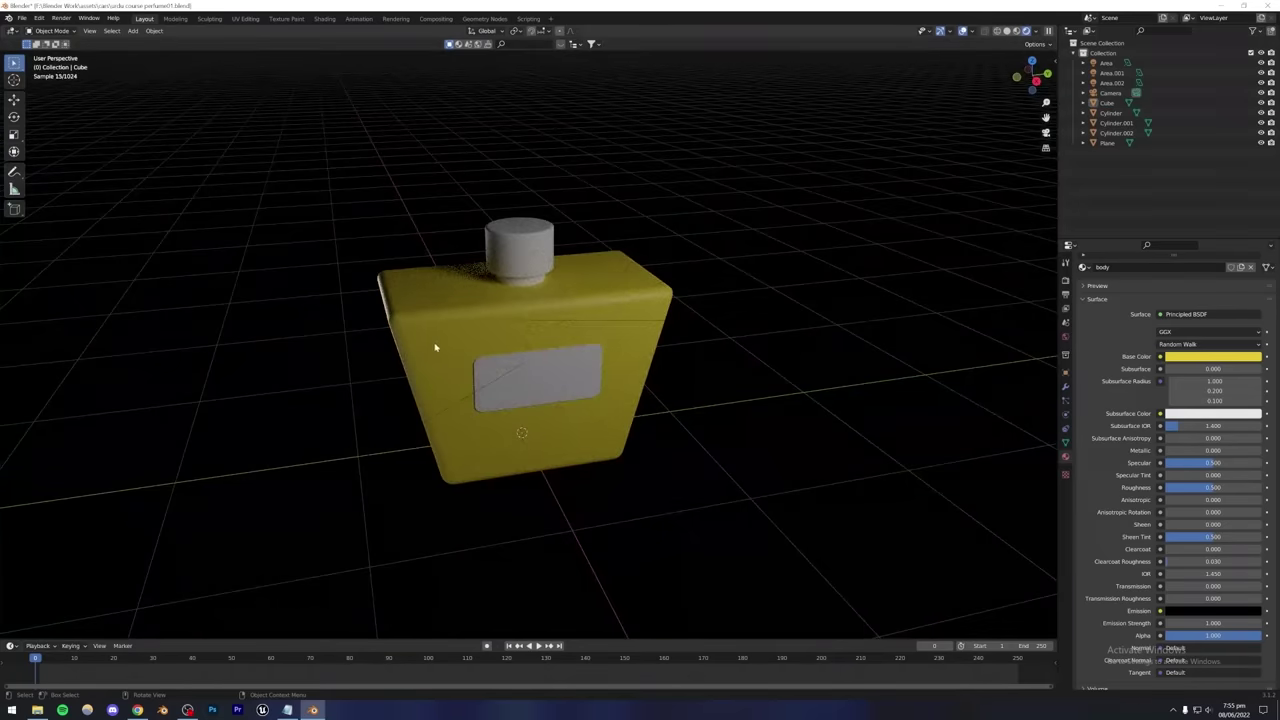
pyautogui.click(1189, 360)
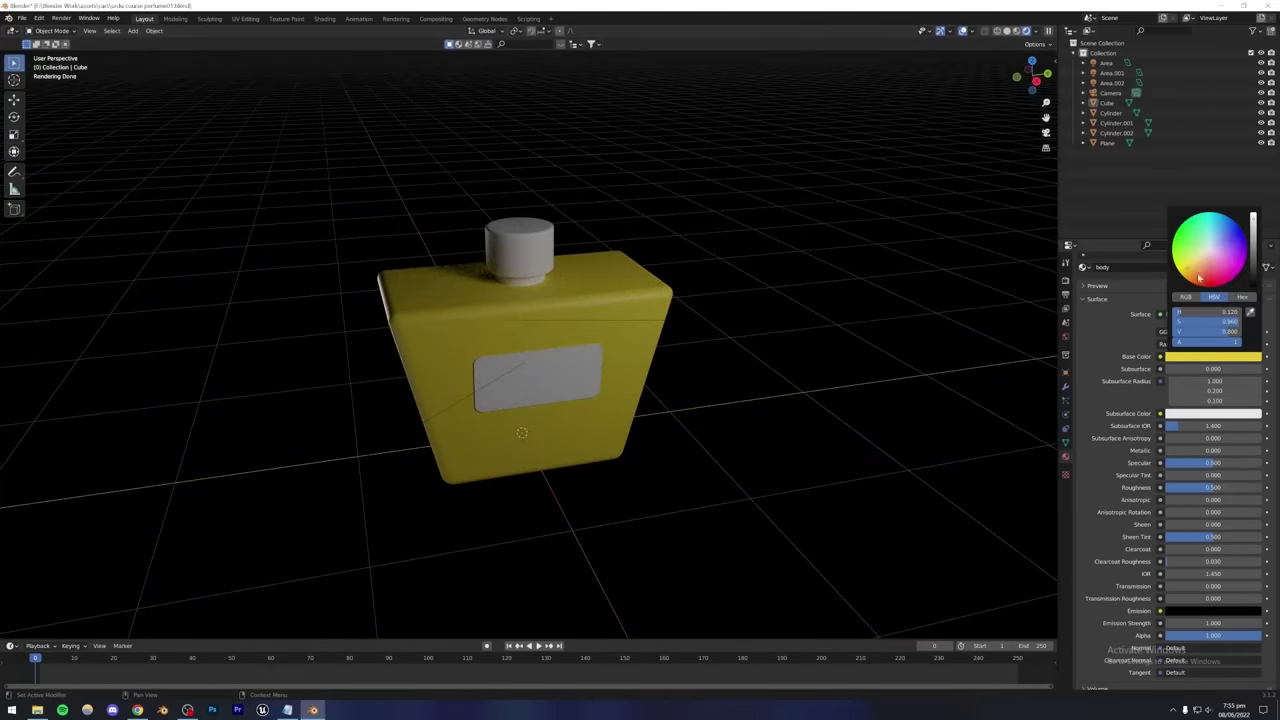
pyautogui.moveTo(1231, 322); pyautogui.dragTo(1146, 330)
pyautogui.click(1189, 357)
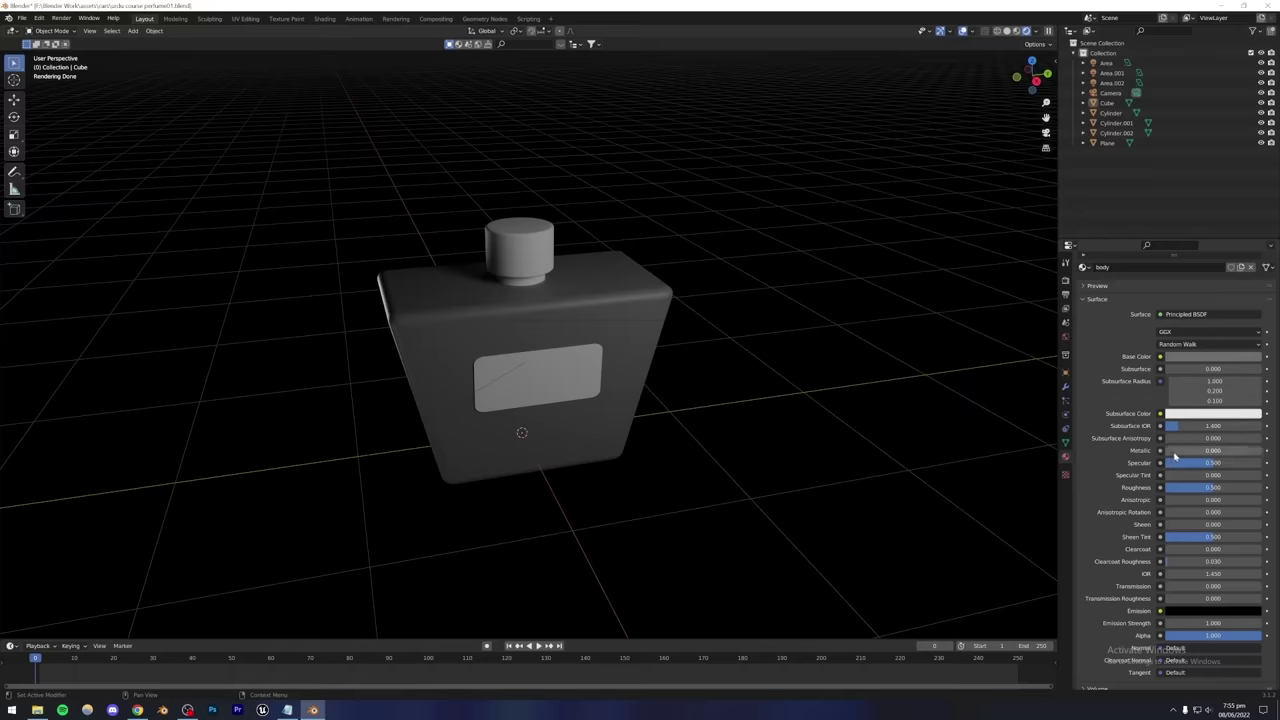
# Set the body's Metallic to 1, then open the black Mercedes Instagram post in the browser.
pyautogui.moveTo(1168, 450); pyautogui.dragTo(1262, 450)
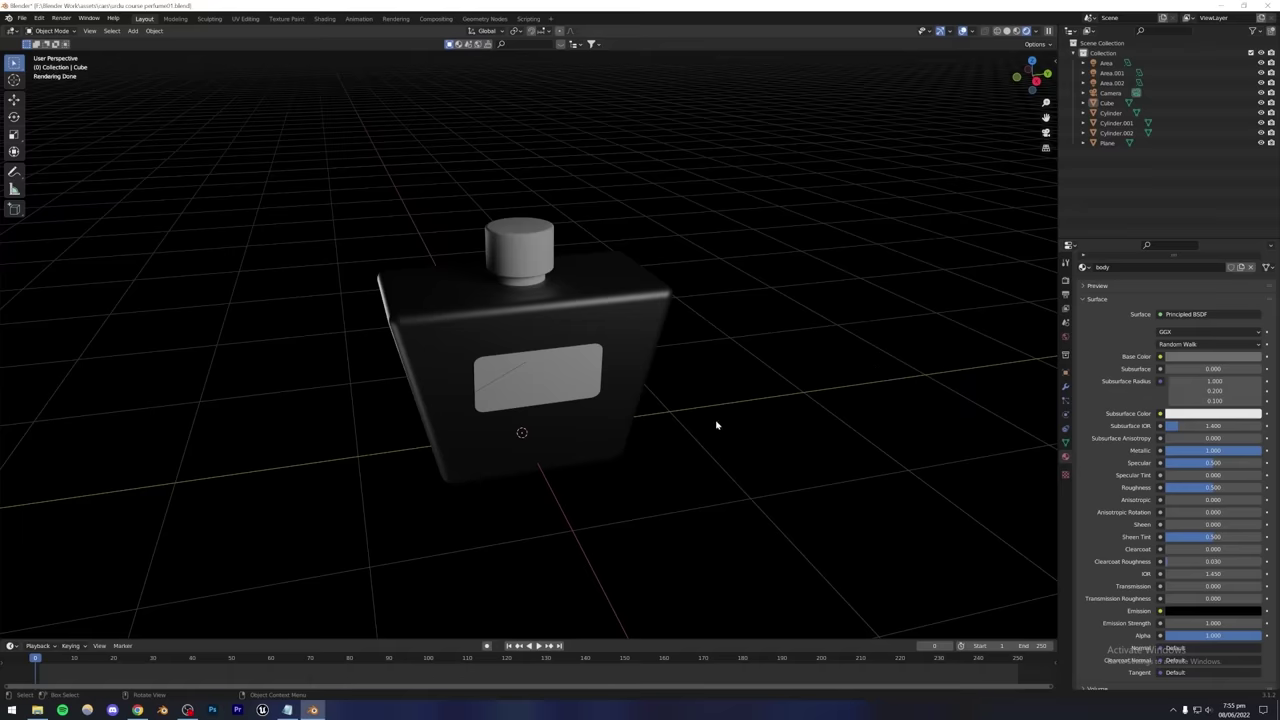
pyautogui.click(137, 710)
pyautogui.click(461, 305)
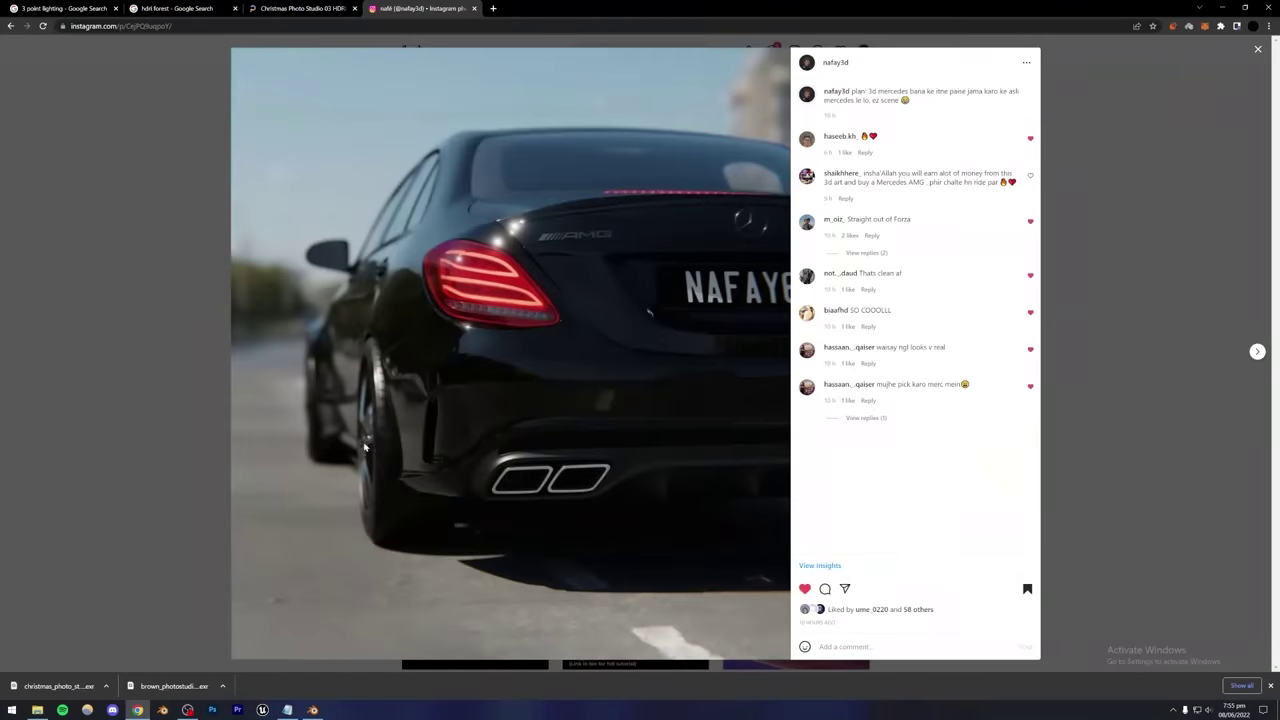
# Browse the Instagram profile's posts, then play and pause the orange car animation.
pyautogui.press('Escape')
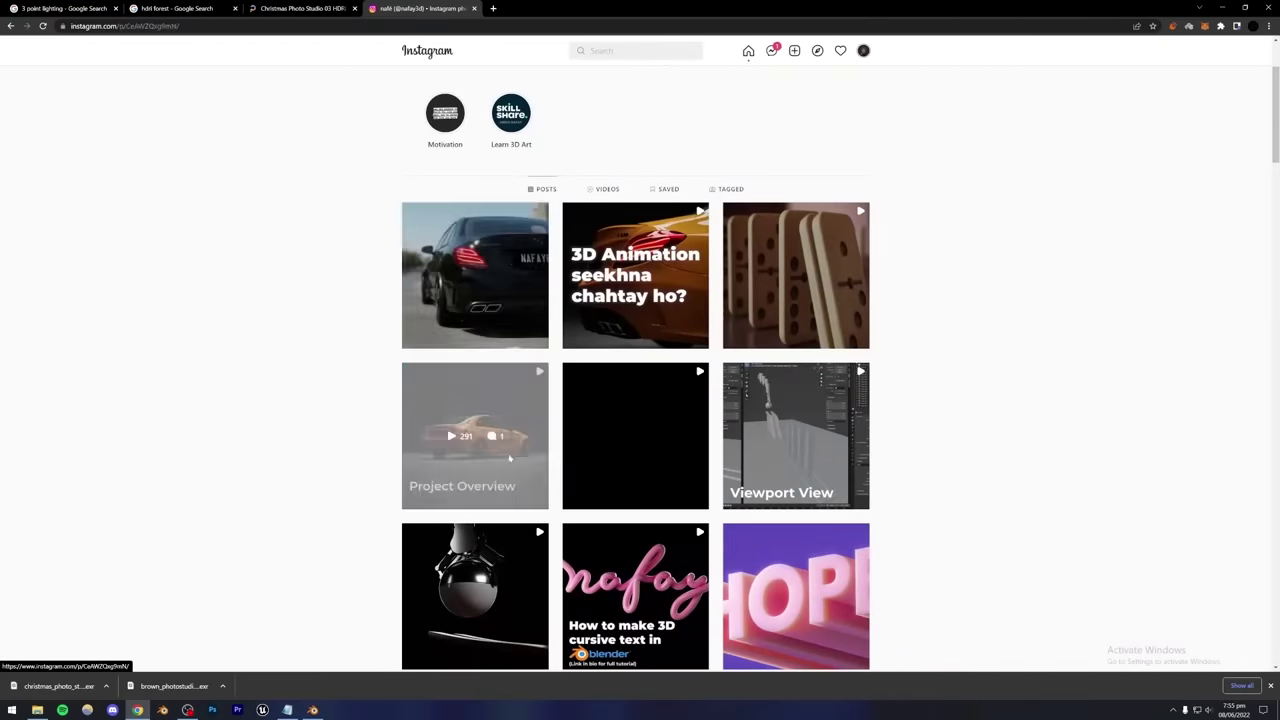
pyautogui.click(510, 457)
pyautogui.press('Escape')
pyautogui.scroll(-1, 657, 475)
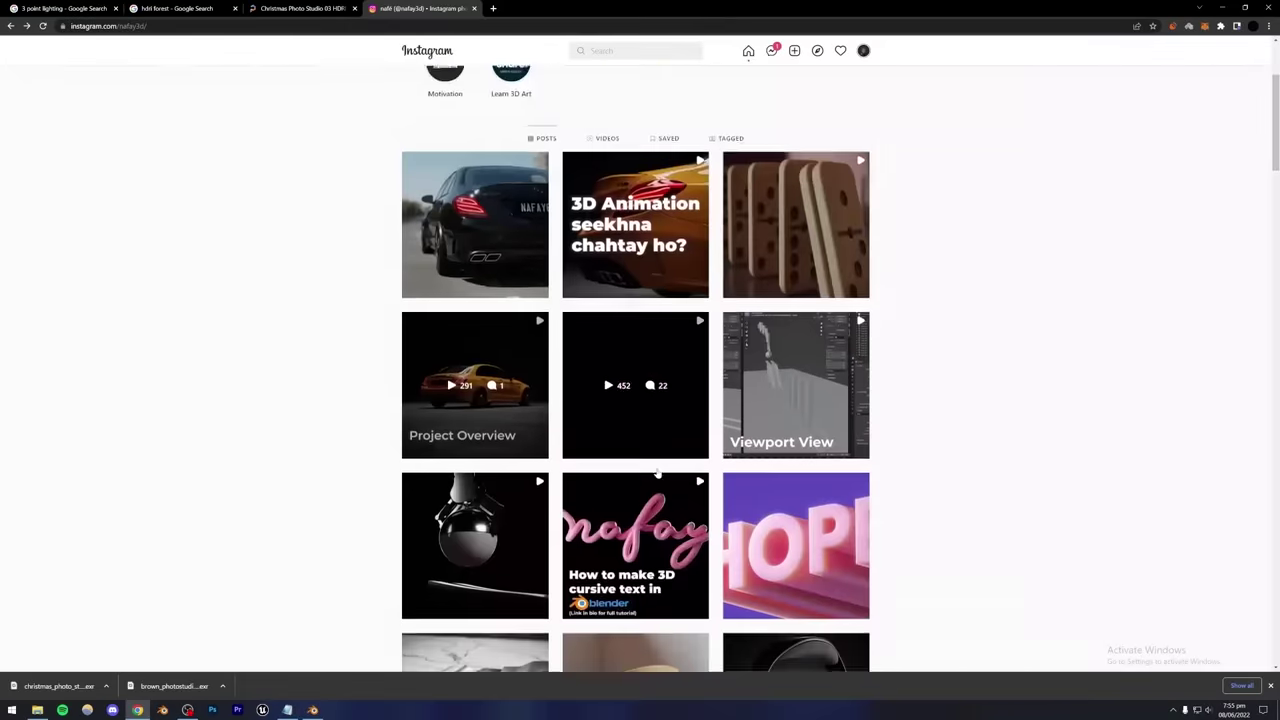
pyautogui.scroll(-2, 657, 475)
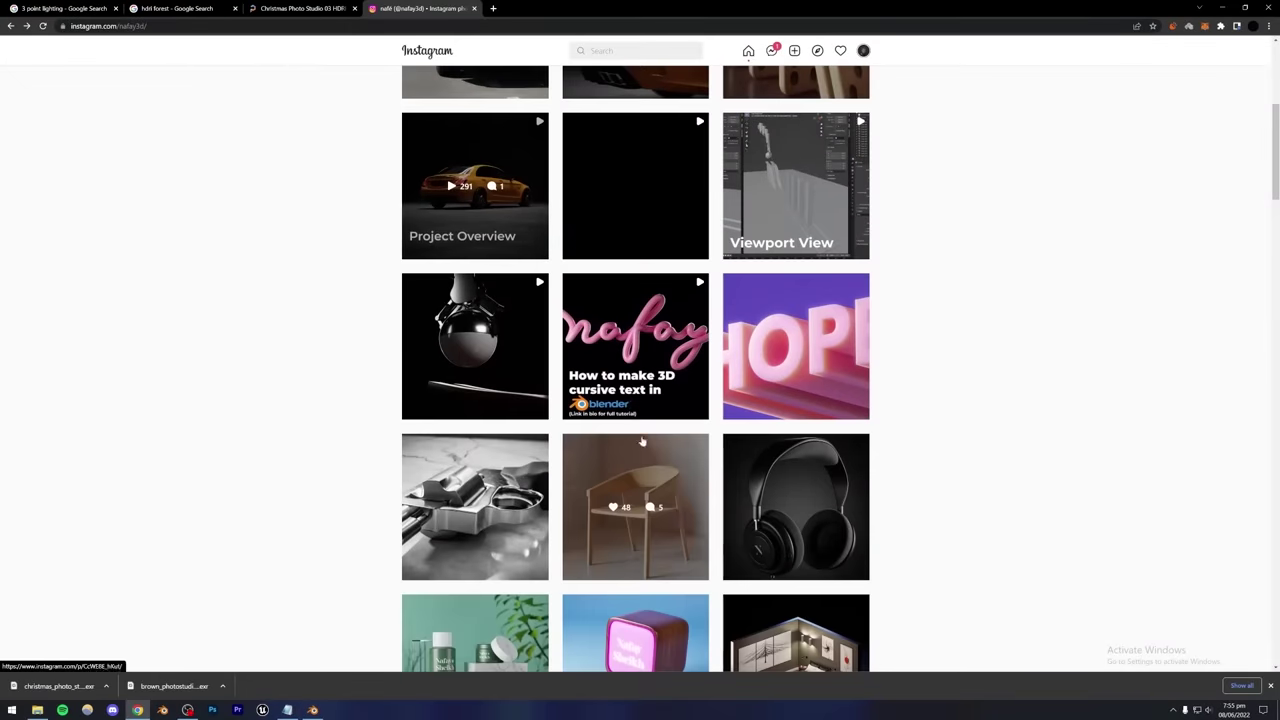
pyautogui.click(619, 202)
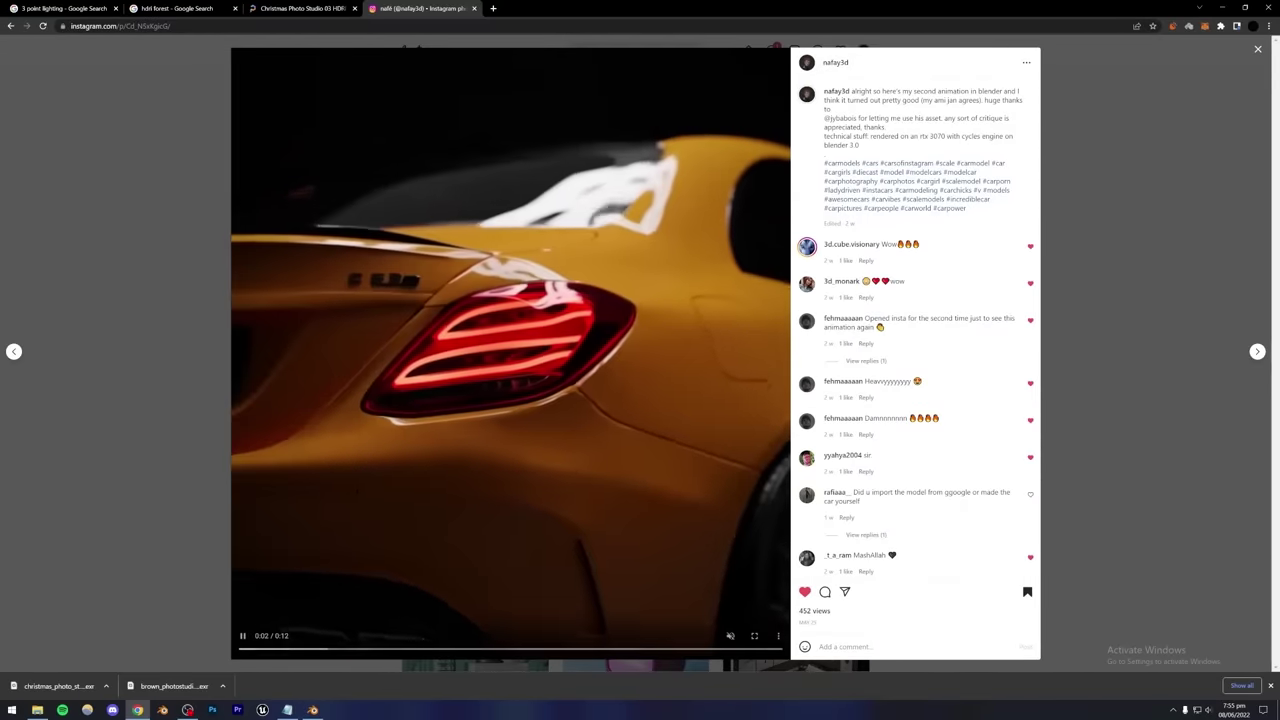
pyautogui.click(240, 638)
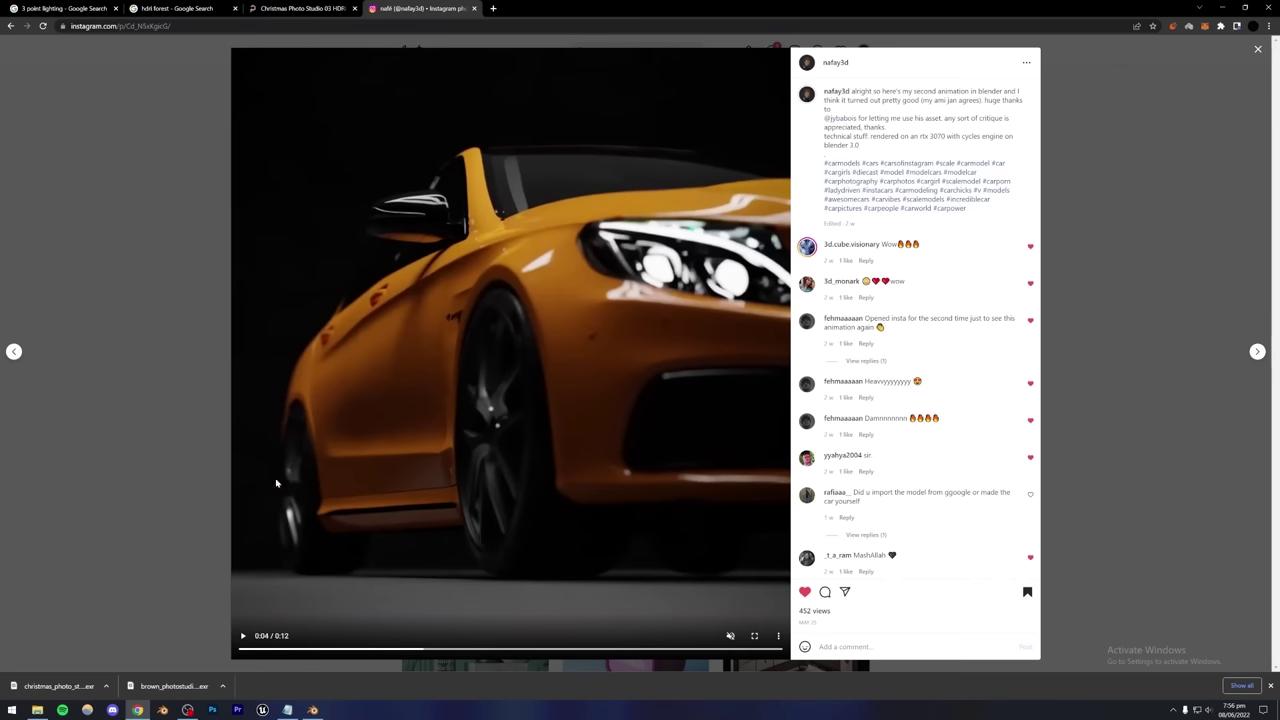
pyautogui.click(174, 474)
# Back in Blender, compare the bottle body with and without Metallic.
pyautogui.hotkey('alt', 'Tab')
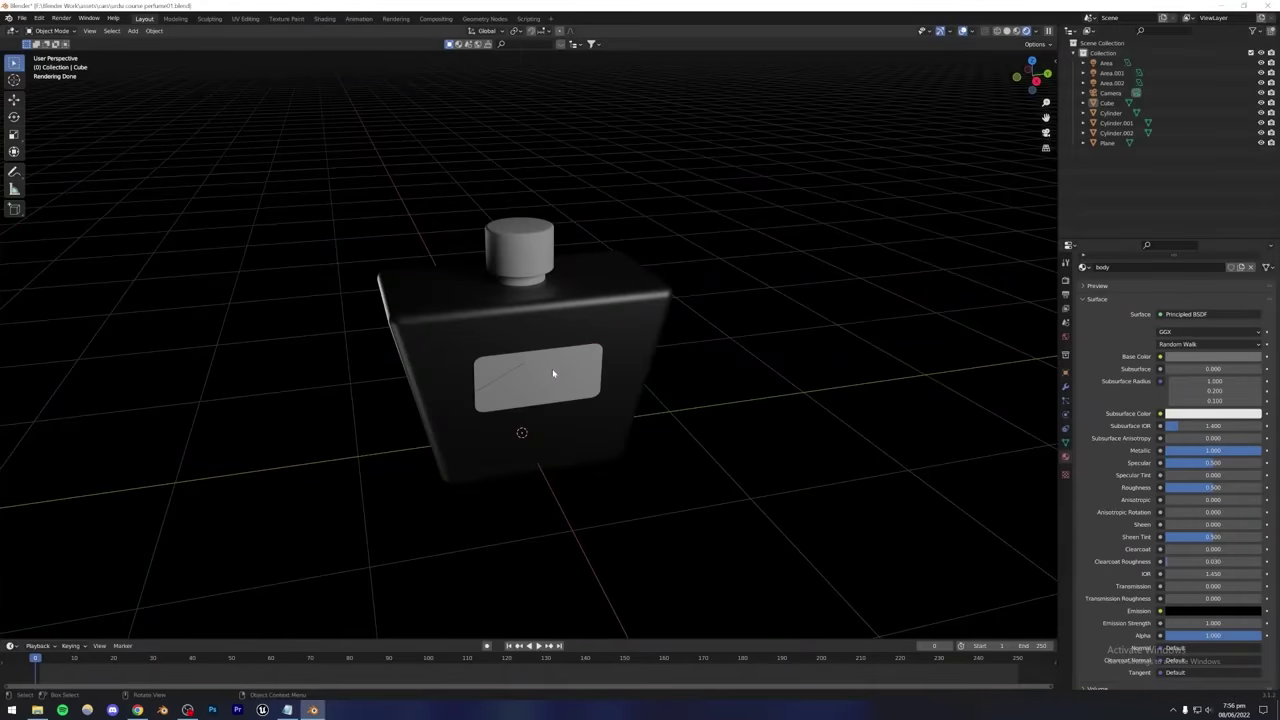
pyautogui.moveTo(1240, 450); pyautogui.dragTo(1192, 451)
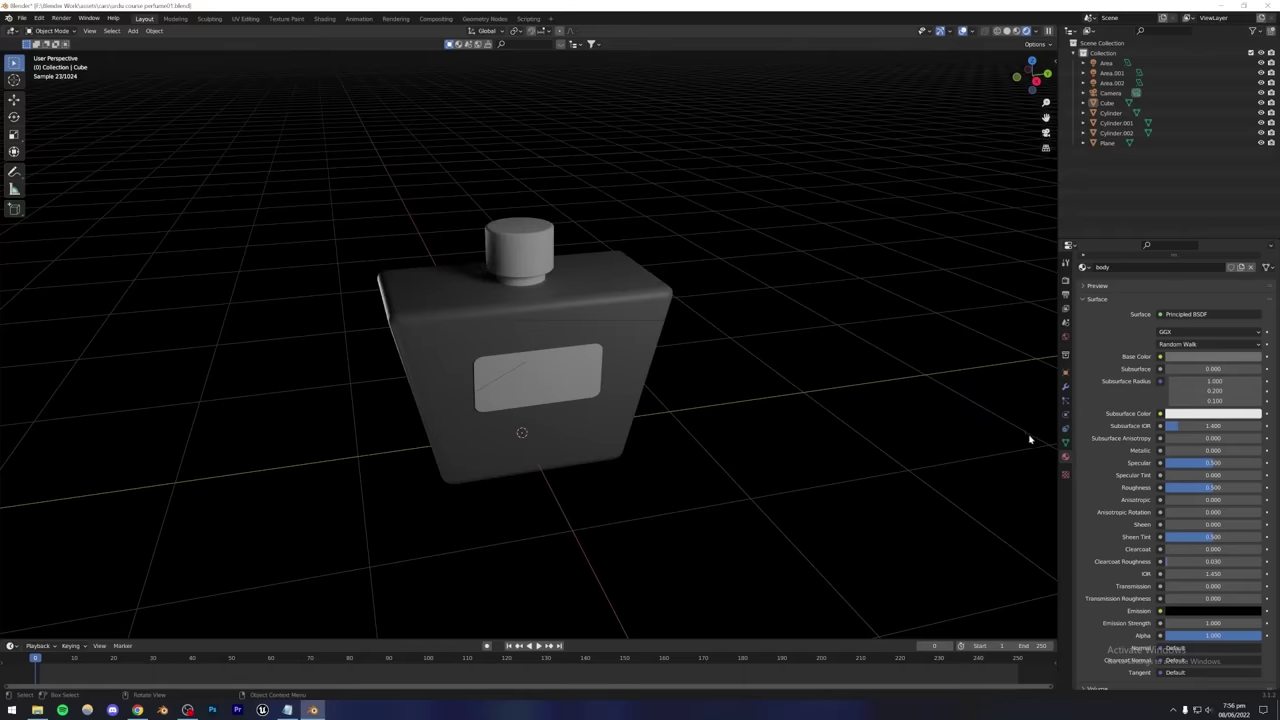
pyautogui.moveTo(1195, 450); pyautogui.dragTo(1160, 452)
# Try body roughness values from 0 to 1.000, settling on about 0.203.
pyautogui.moveTo(1212, 487); pyautogui.dragTo(1166, 487)
pyautogui.moveTo(503, 329); pyautogui.dragTo(440, 350, button='middle')
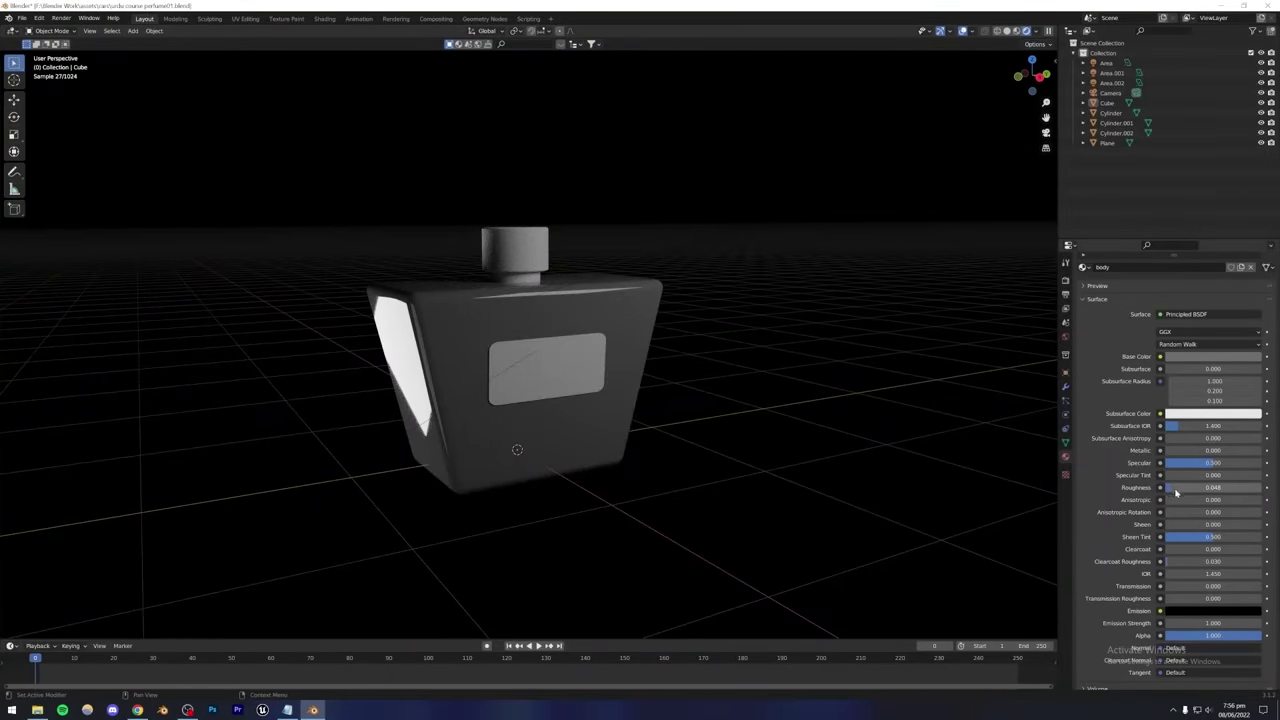
pyautogui.moveTo(1176, 492); pyautogui.dragTo(1265, 490)
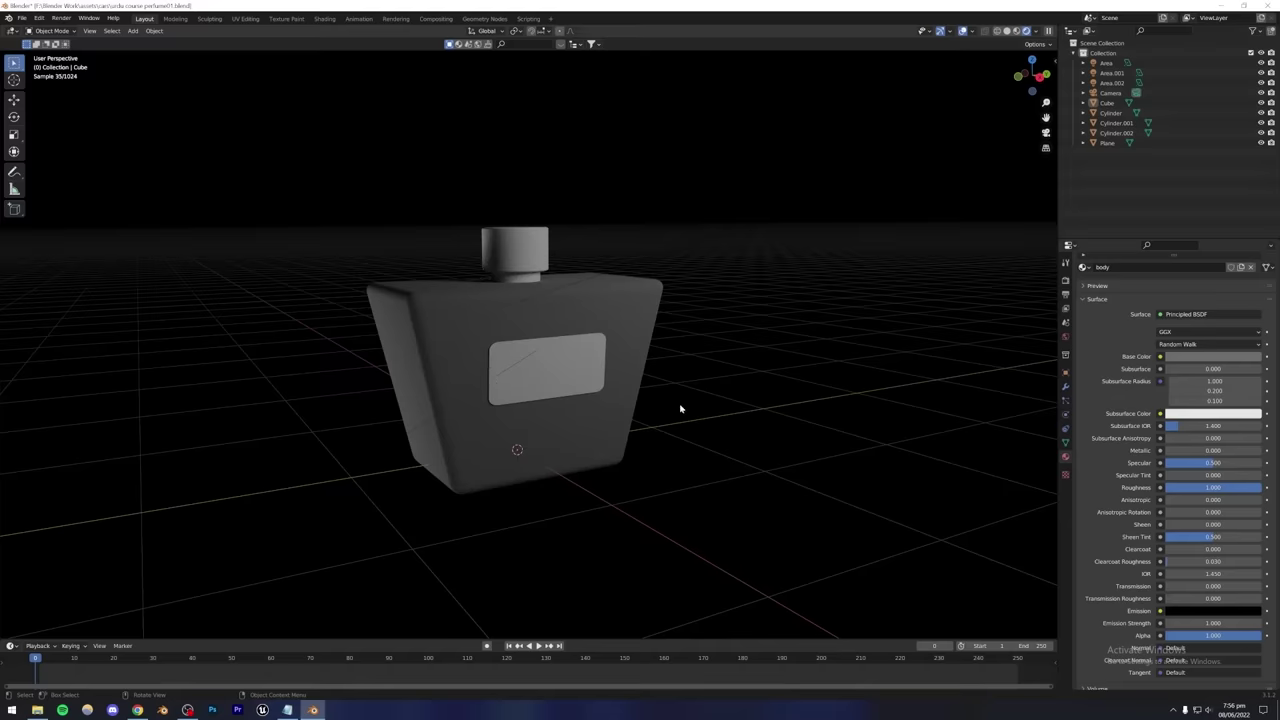
pyautogui.moveTo(1204, 490); pyautogui.dragTo(1265, 490)
pyautogui.moveTo(1235, 491); pyautogui.dragTo(1165, 491)
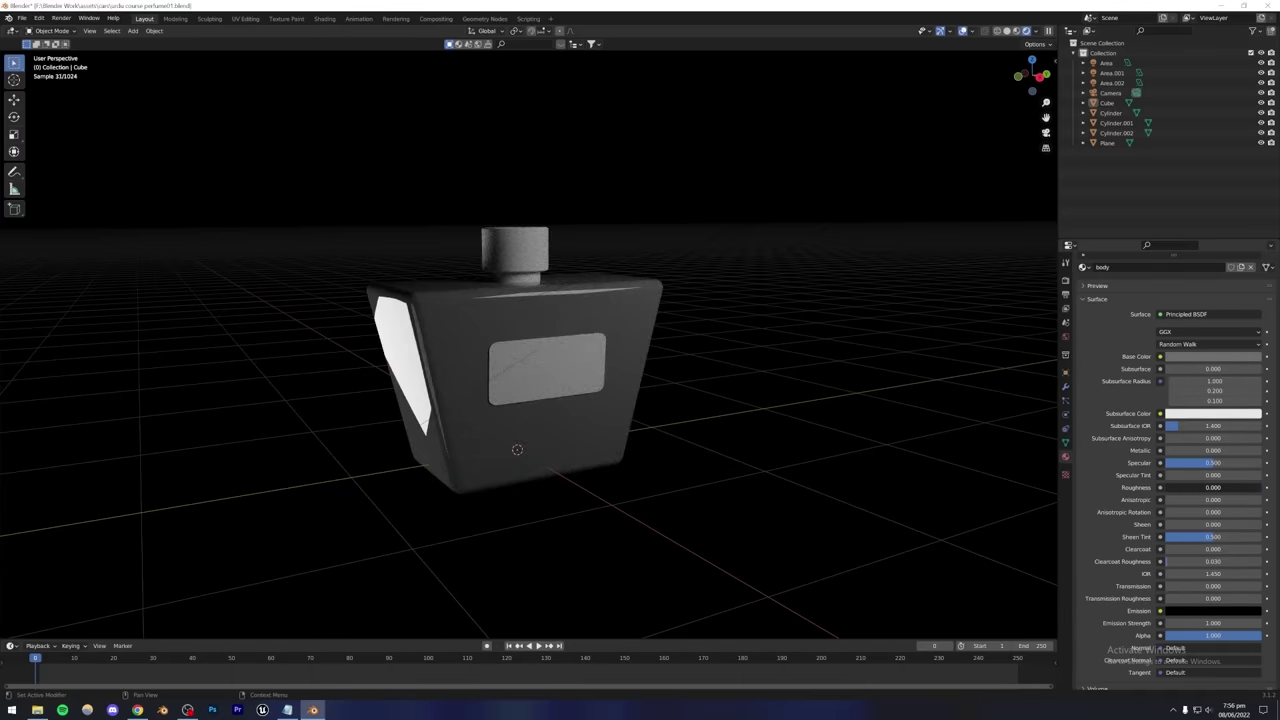
pyautogui.moveTo(1165, 491); pyautogui.dragTo(1169, 491)
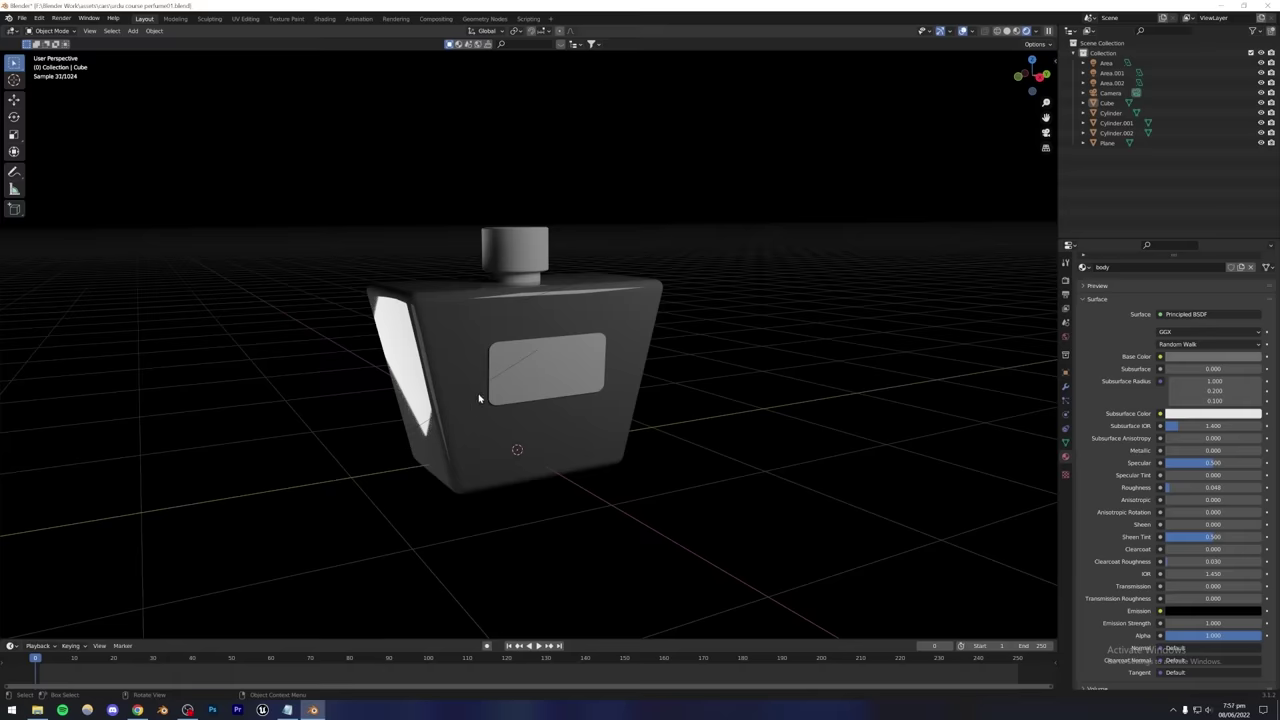
pyautogui.moveTo(528, 358); pyautogui.dragTo(540, 383, button='middle')
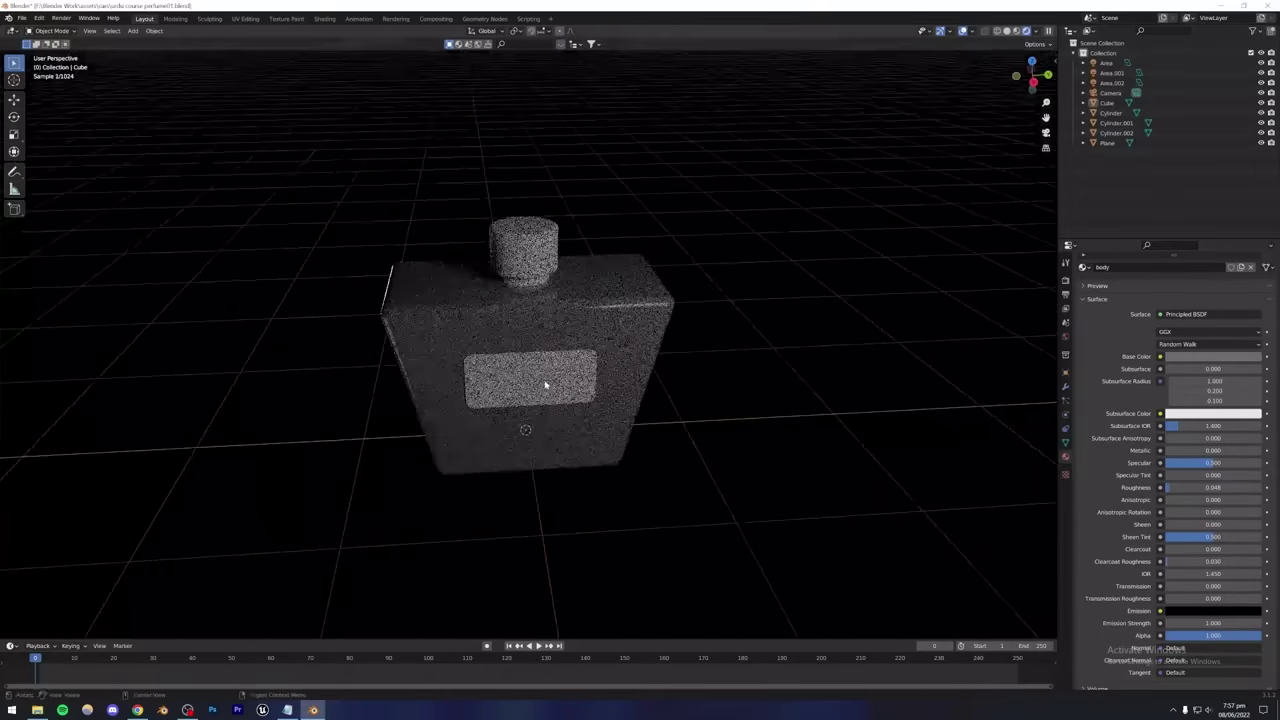
pyautogui.moveTo(1183, 494); pyautogui.dragTo(1198, 494)
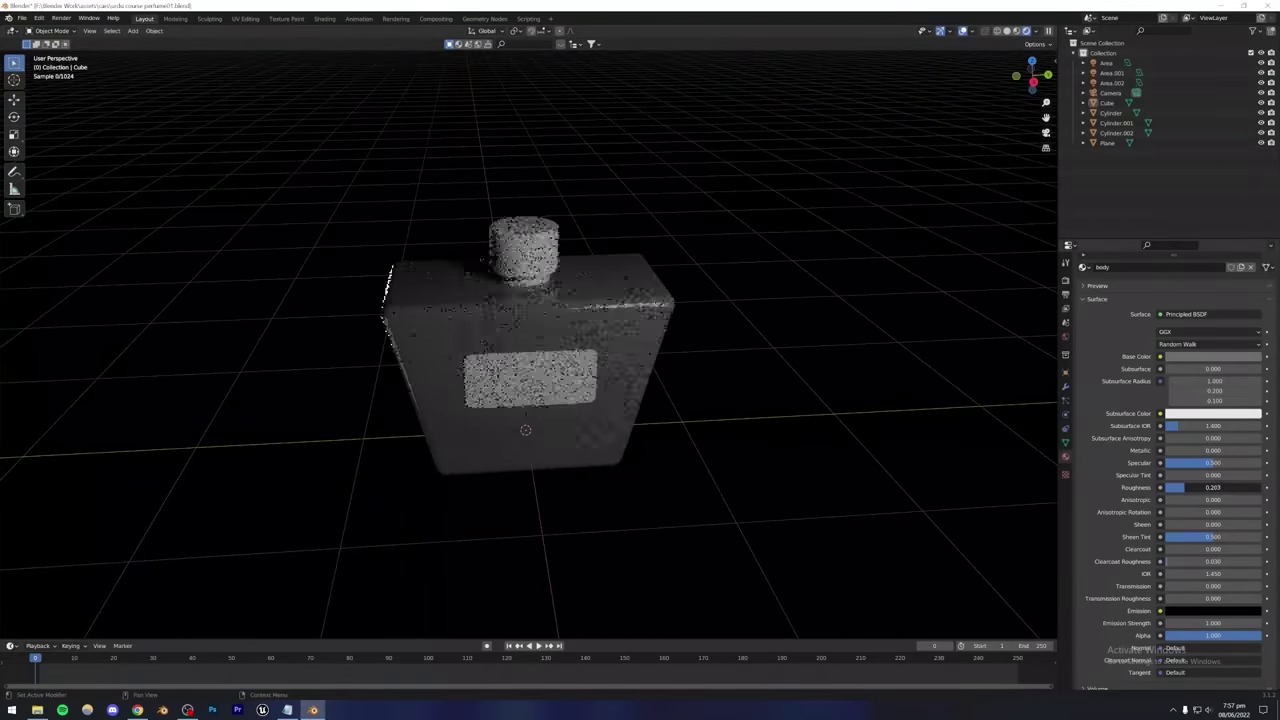
pyautogui.moveTo(666, 394); pyautogui.dragTo(701, 386, button='middle')
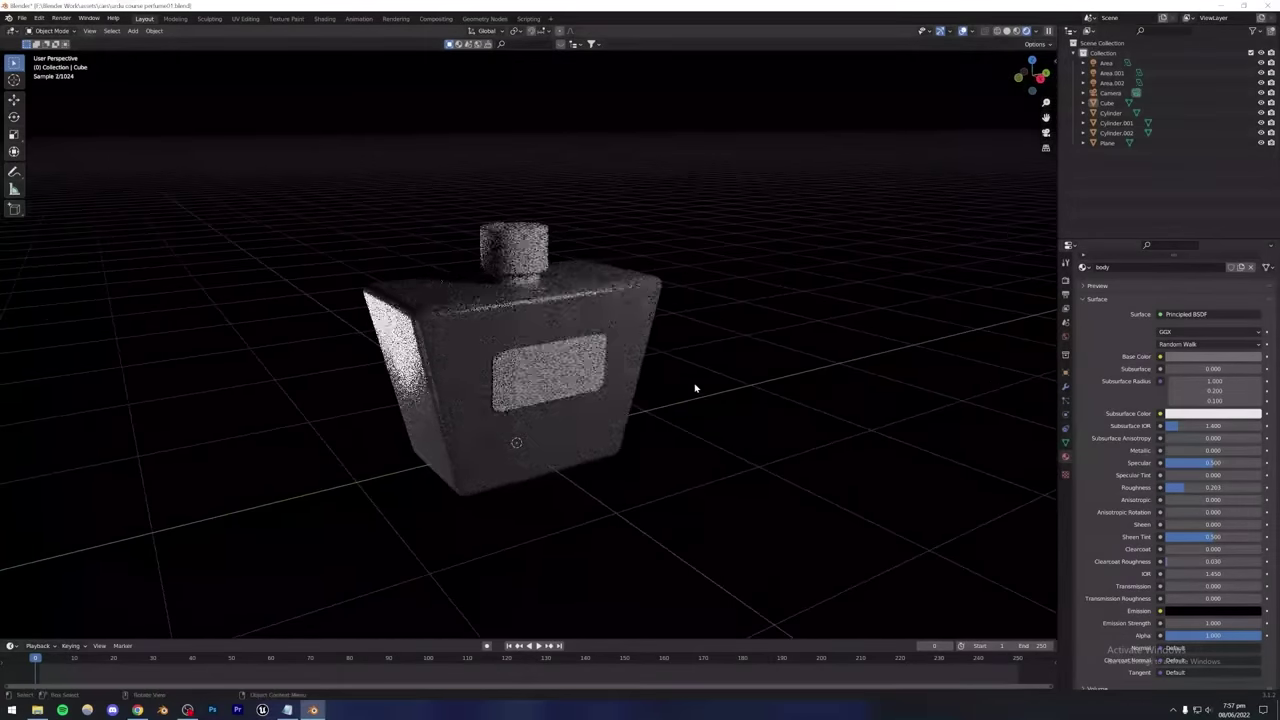
# Set the body's Transmission to 1.000 and orbit to face the bottle's front.
pyautogui.scroll(-2, 1115, 505)
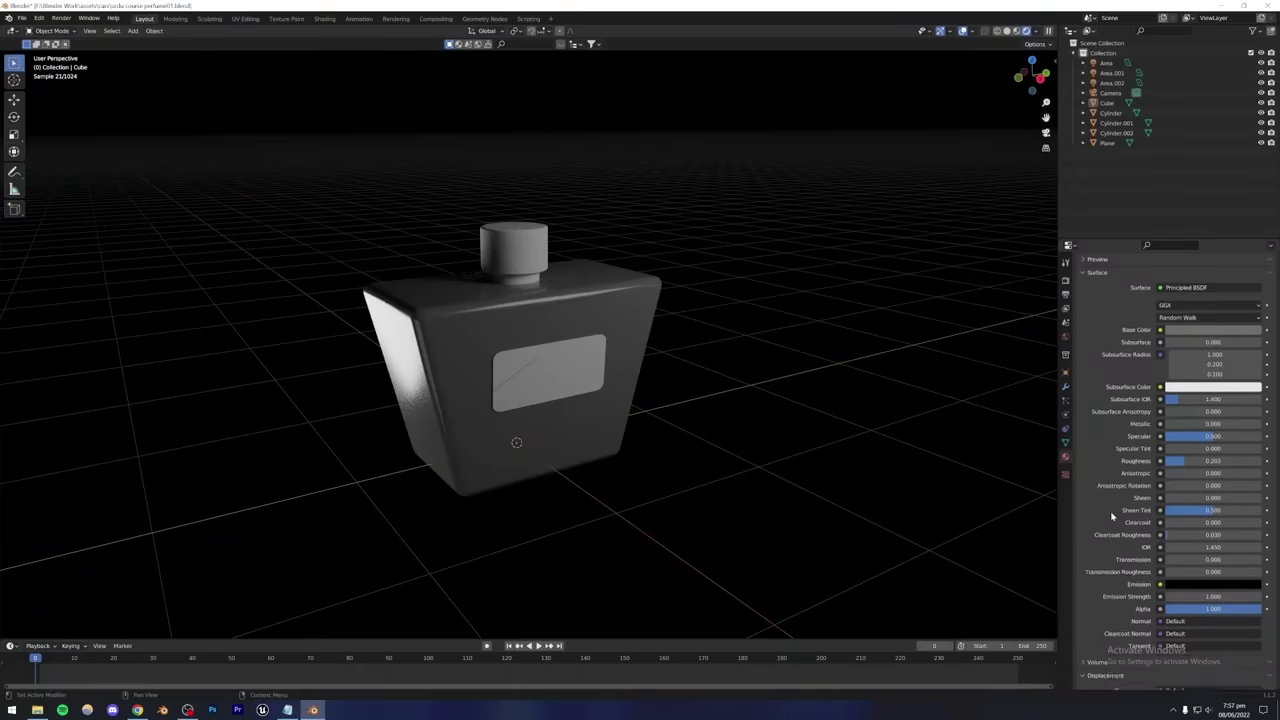
pyautogui.scroll(-3, 1131, 494)
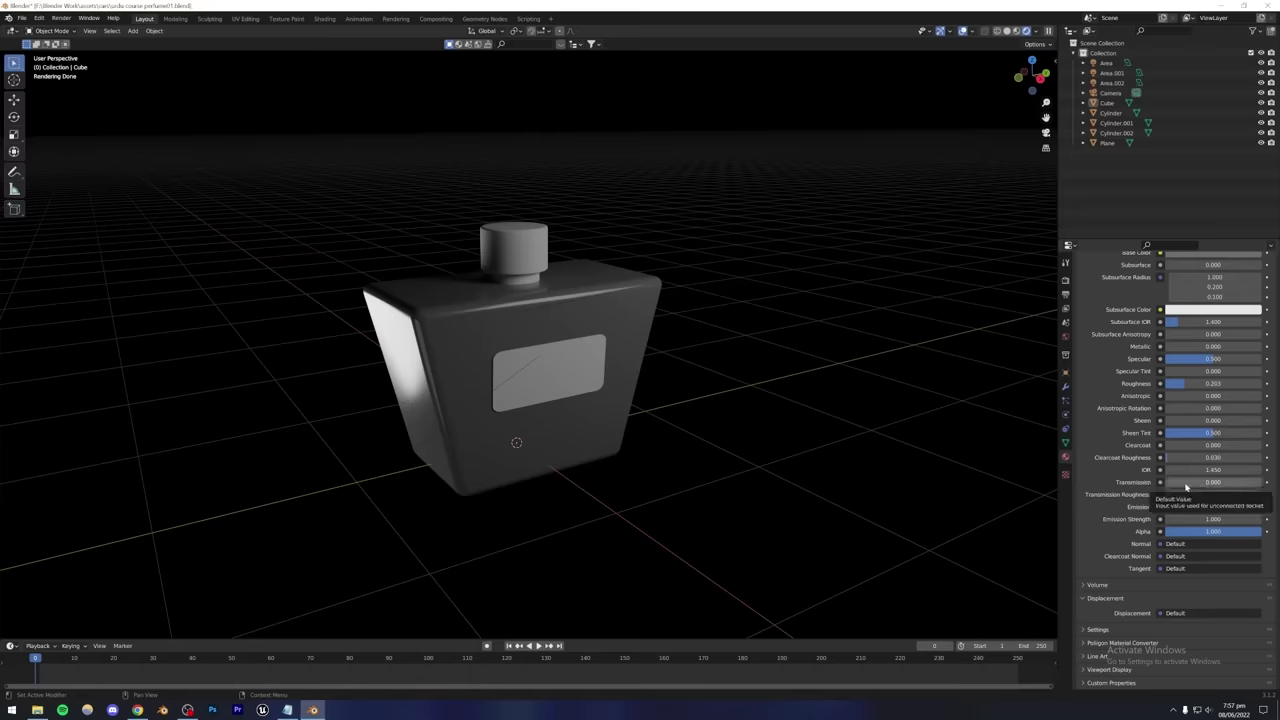
pyautogui.moveTo(1187, 486); pyautogui.dragTo(1264, 486)
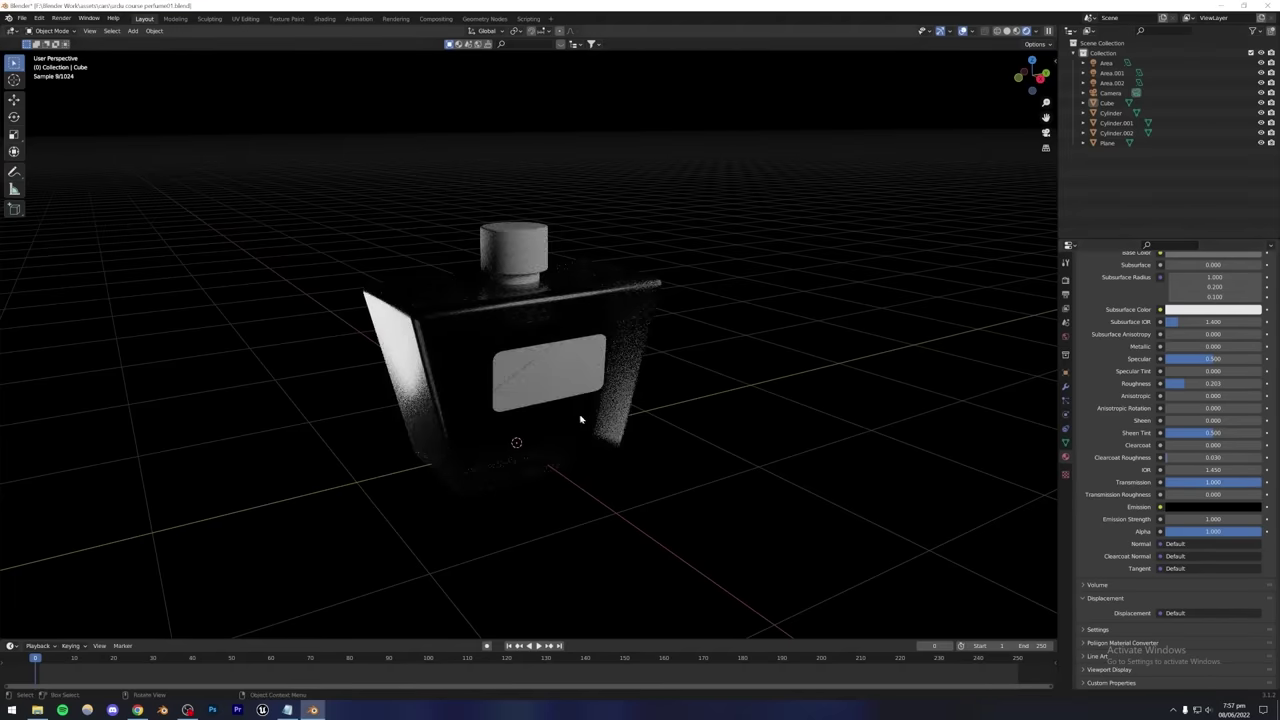
pyautogui.moveTo(580, 420)
pyautogui.mouseDown(button='middle')
pyautogui.moveTo(522, 413)
pyautogui.moveTo(594, 429)
pyautogui.mouseUp(button='middle')
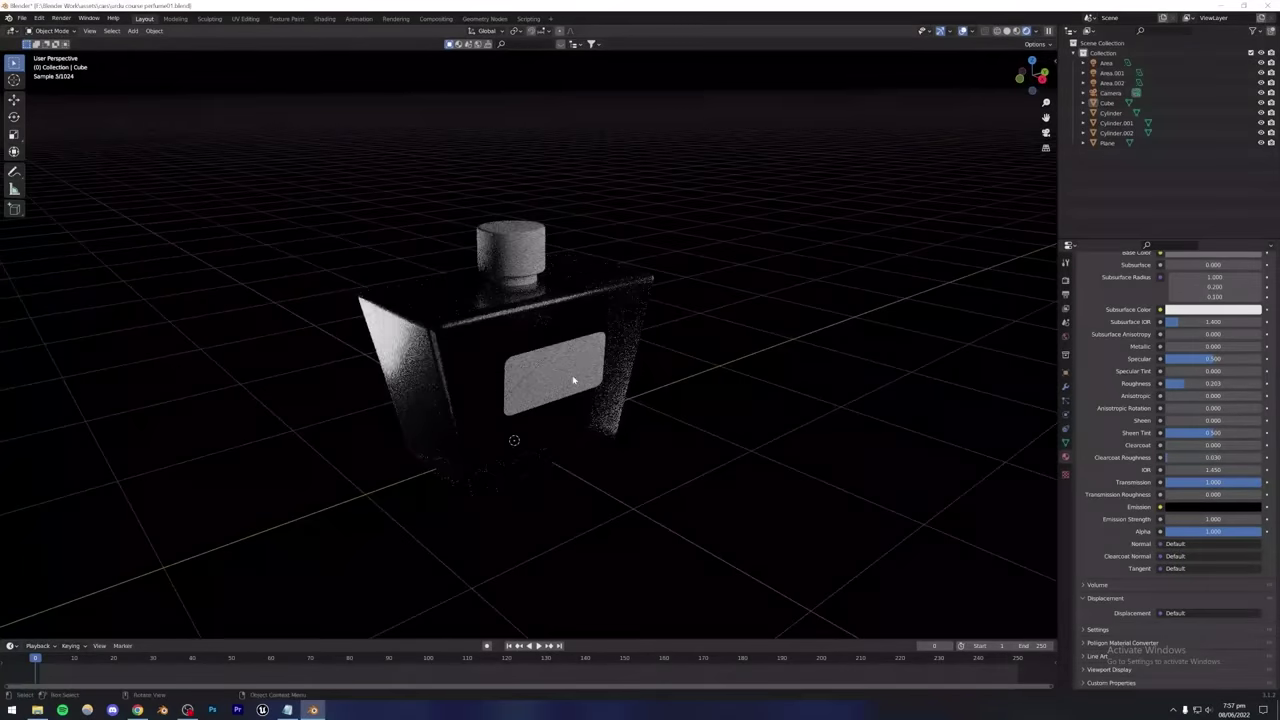
pyautogui.click(1065, 336)
# Create a new world whose Environment Texture is home 02.exr from the HDRI Library.
pyautogui.click(1192, 278)
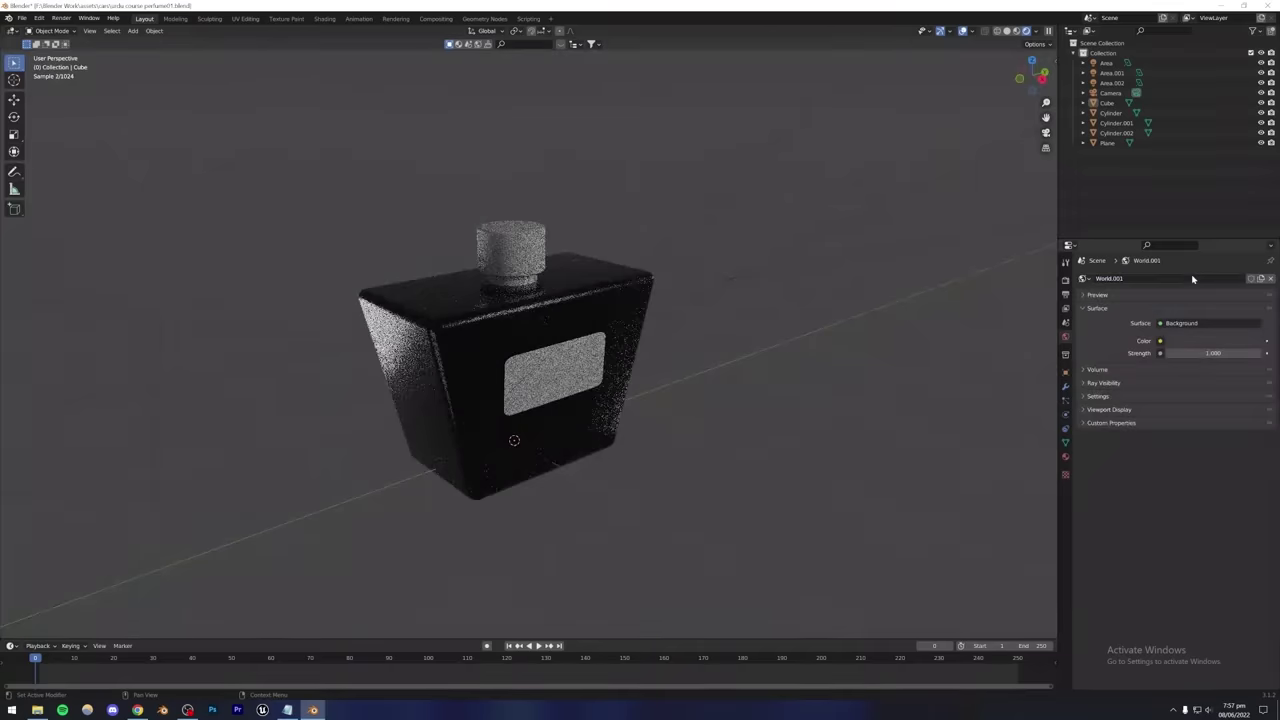
pyautogui.click(1160, 341)
pyautogui.click(999, 386)
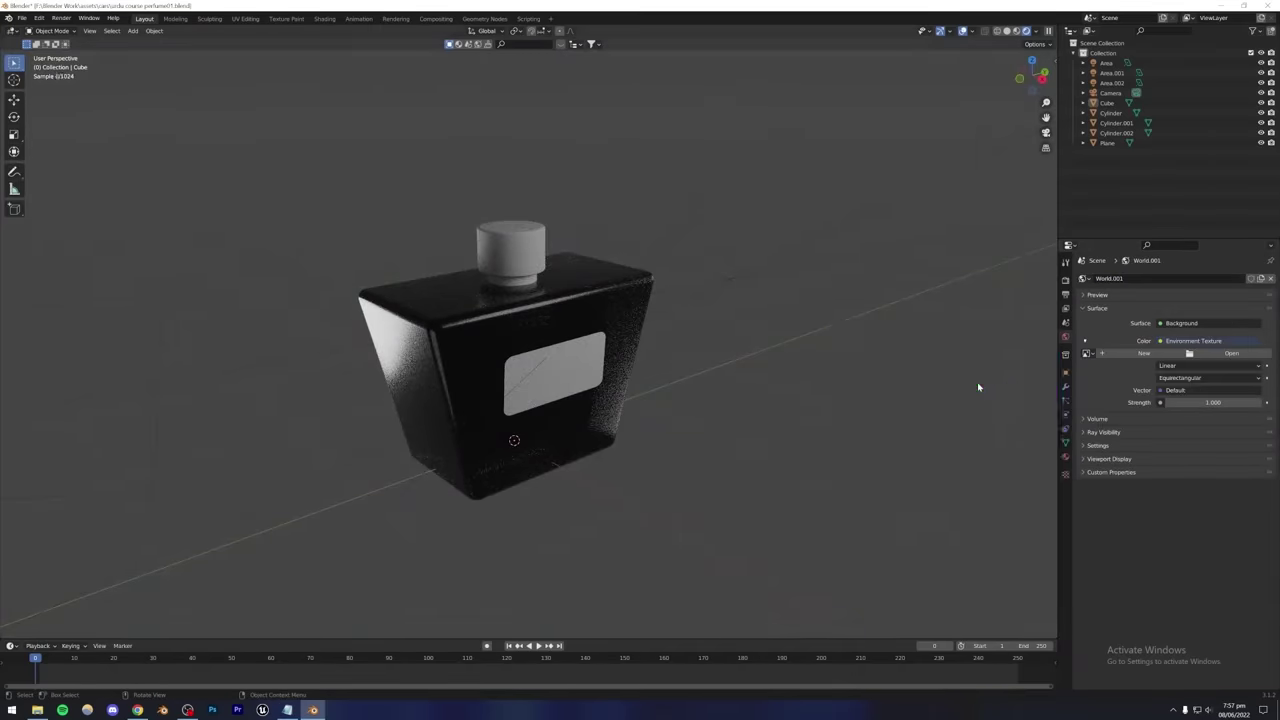
pyautogui.click(1231, 353)
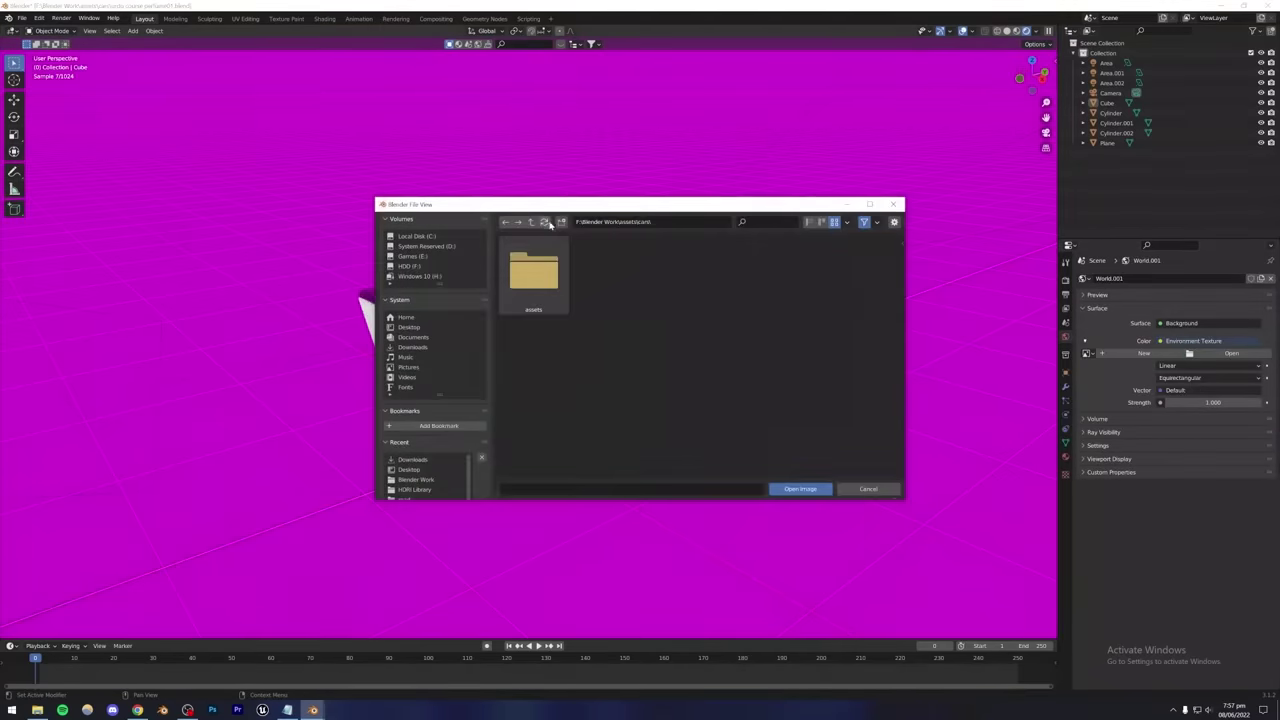
pyautogui.click(548, 223)
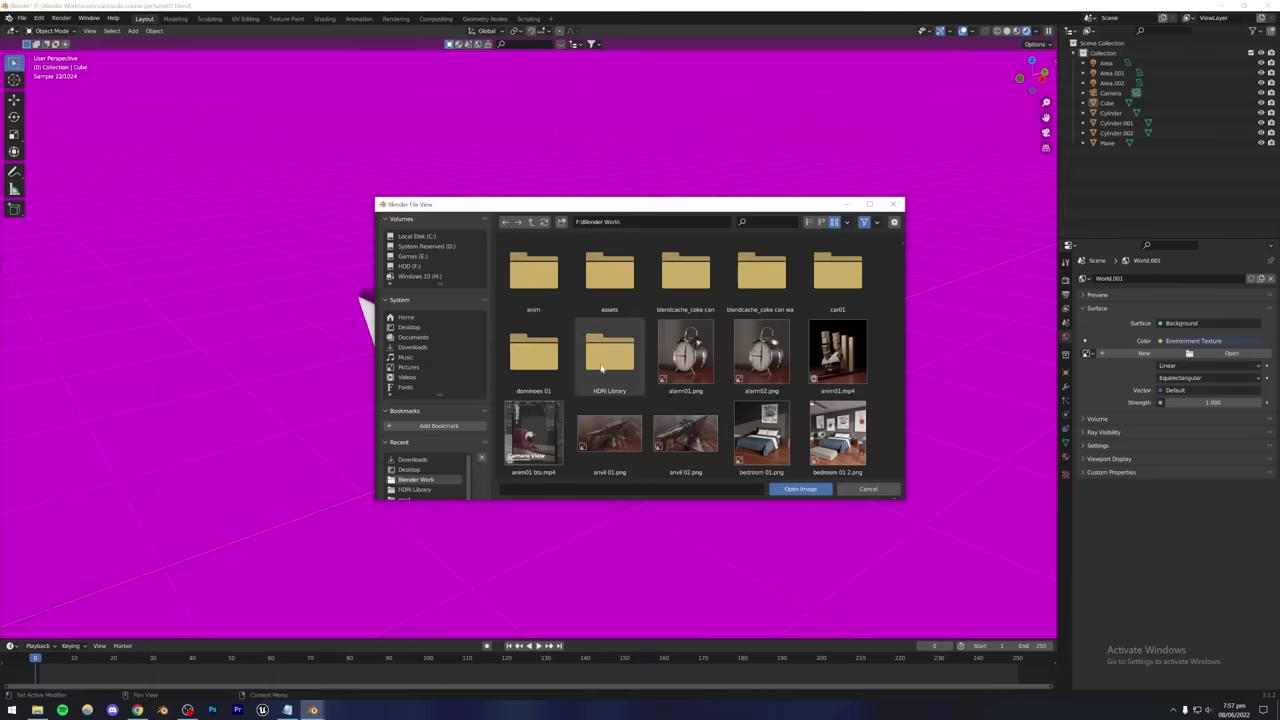
pyautogui.doubleClick(601, 369)
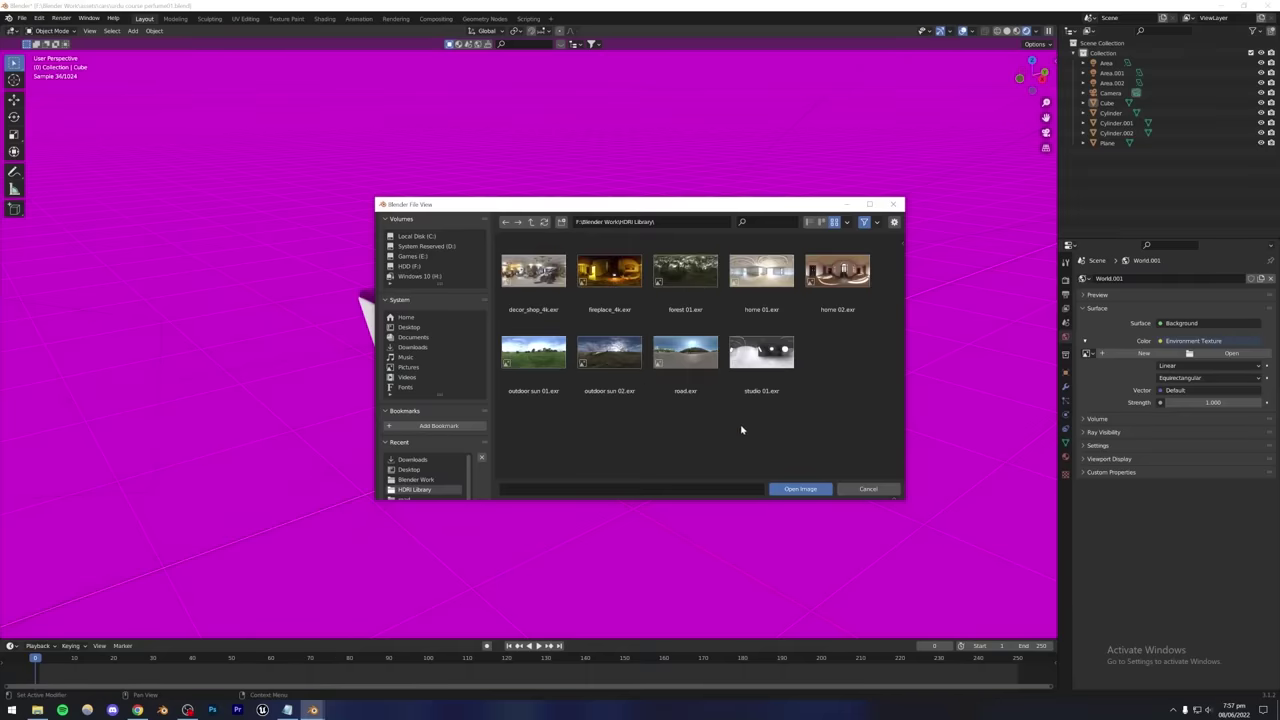
pyautogui.doubleClick(843, 275)
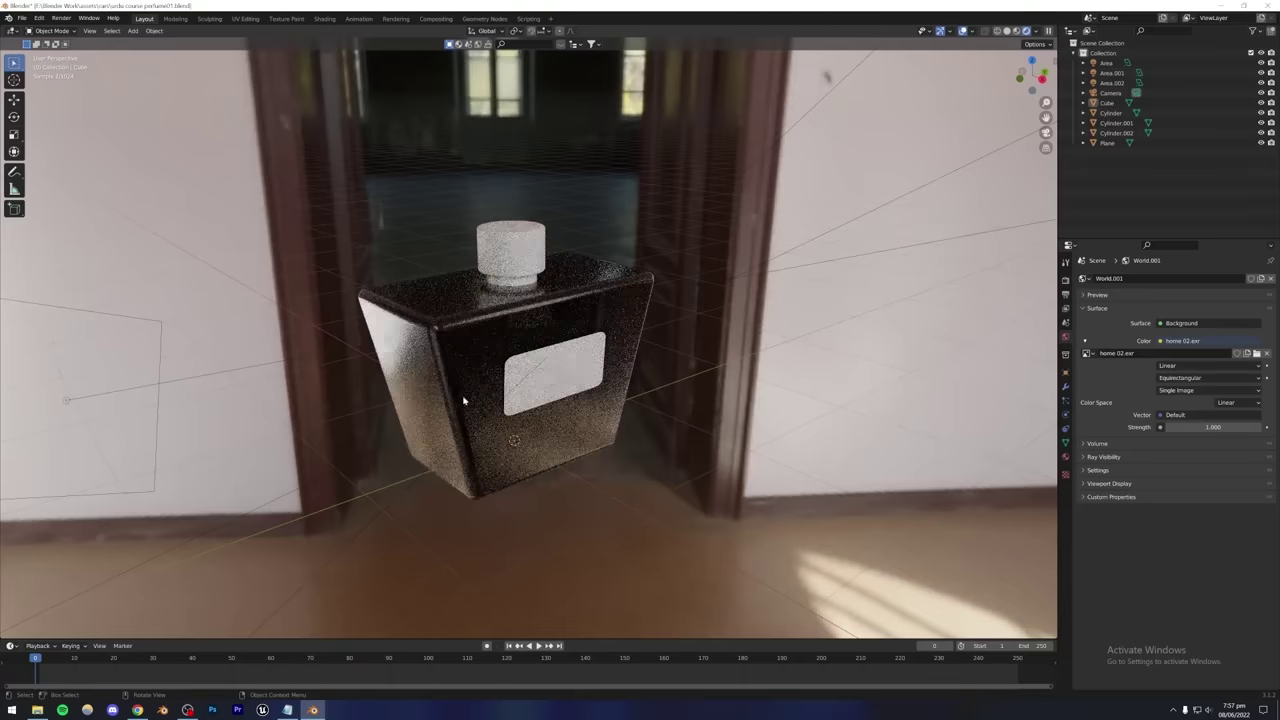
pyautogui.moveTo(560, 375); pyautogui.dragTo(610, 392, button='middle')
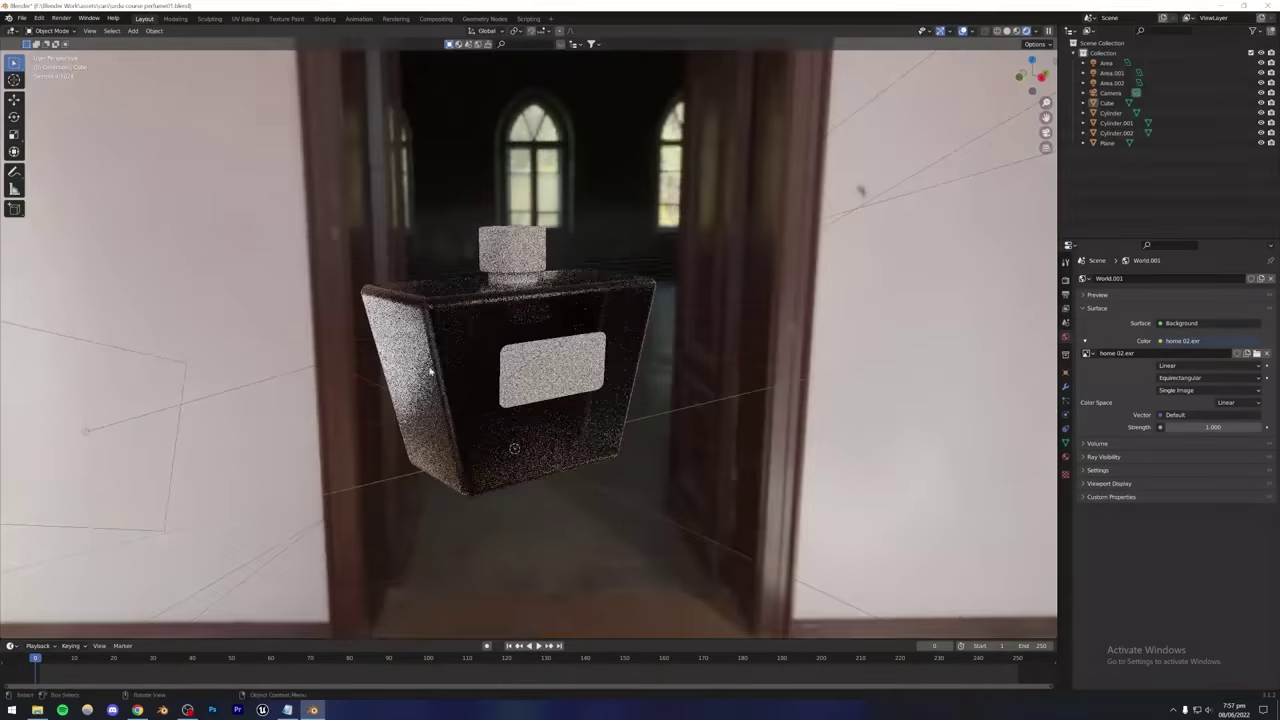
# Select the bottle body and lower its roughness to 0.003 to test reflections.
pyautogui.click(441, 349)
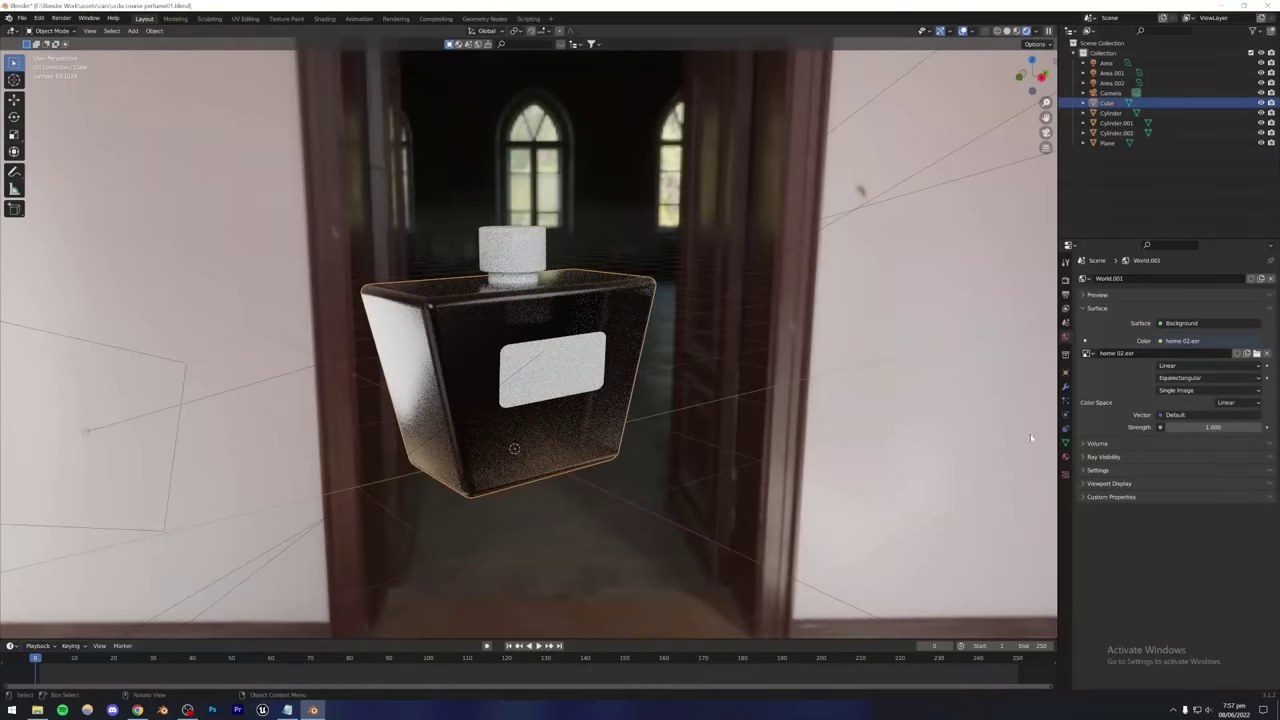
pyautogui.click(1065, 457)
pyautogui.scroll(-1, 1200, 480)
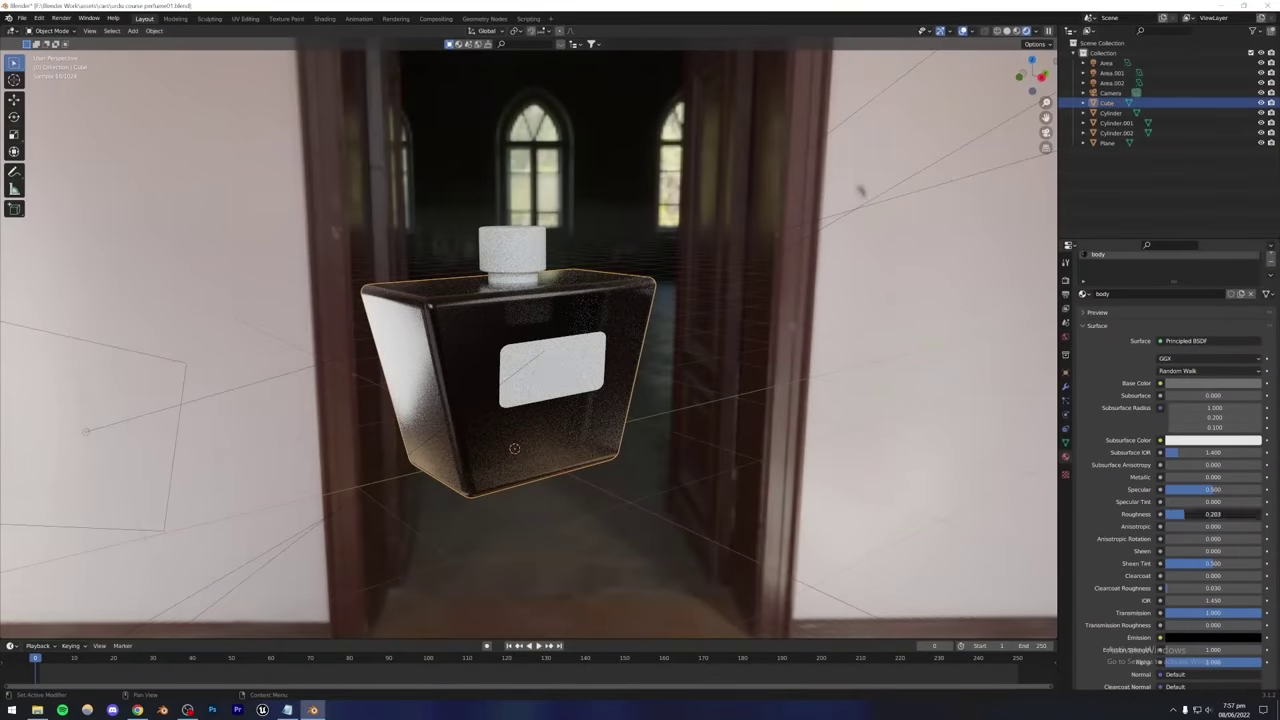
pyautogui.moveTo(1183, 514); pyautogui.dragTo(1166, 514)
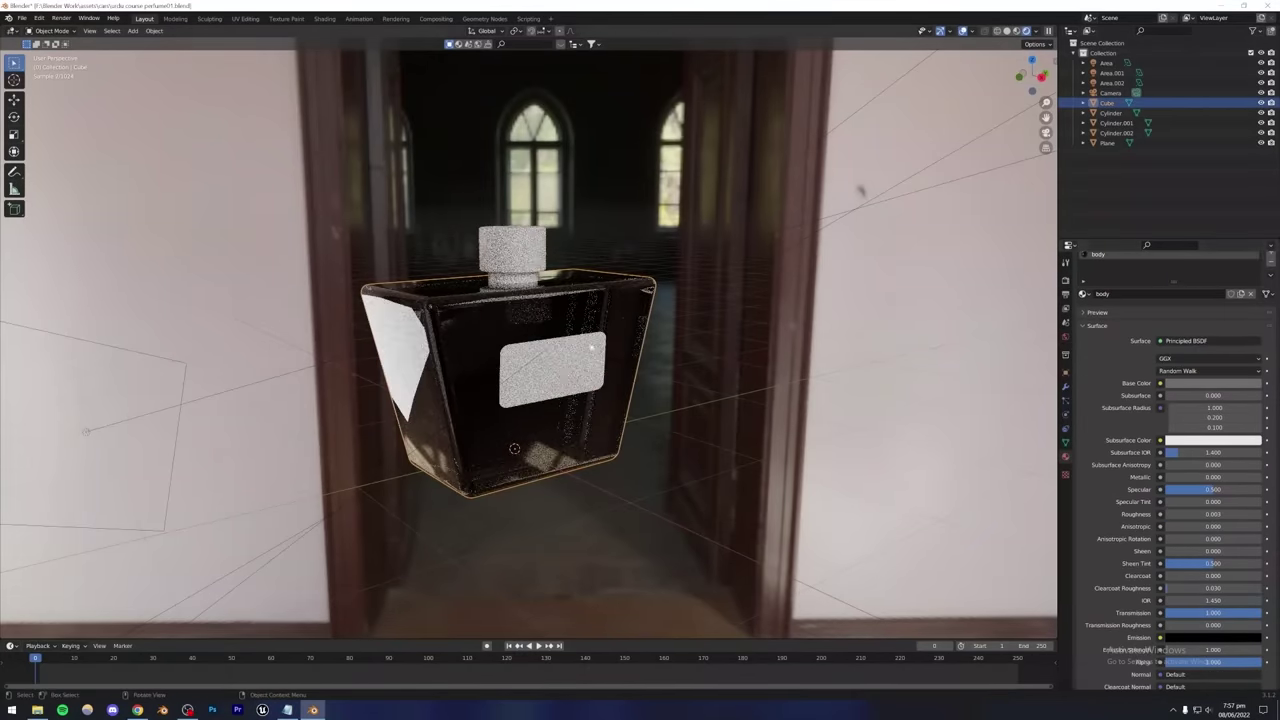
pyautogui.moveTo(514, 448); pyautogui.dragTo(556, 376, button='middle')
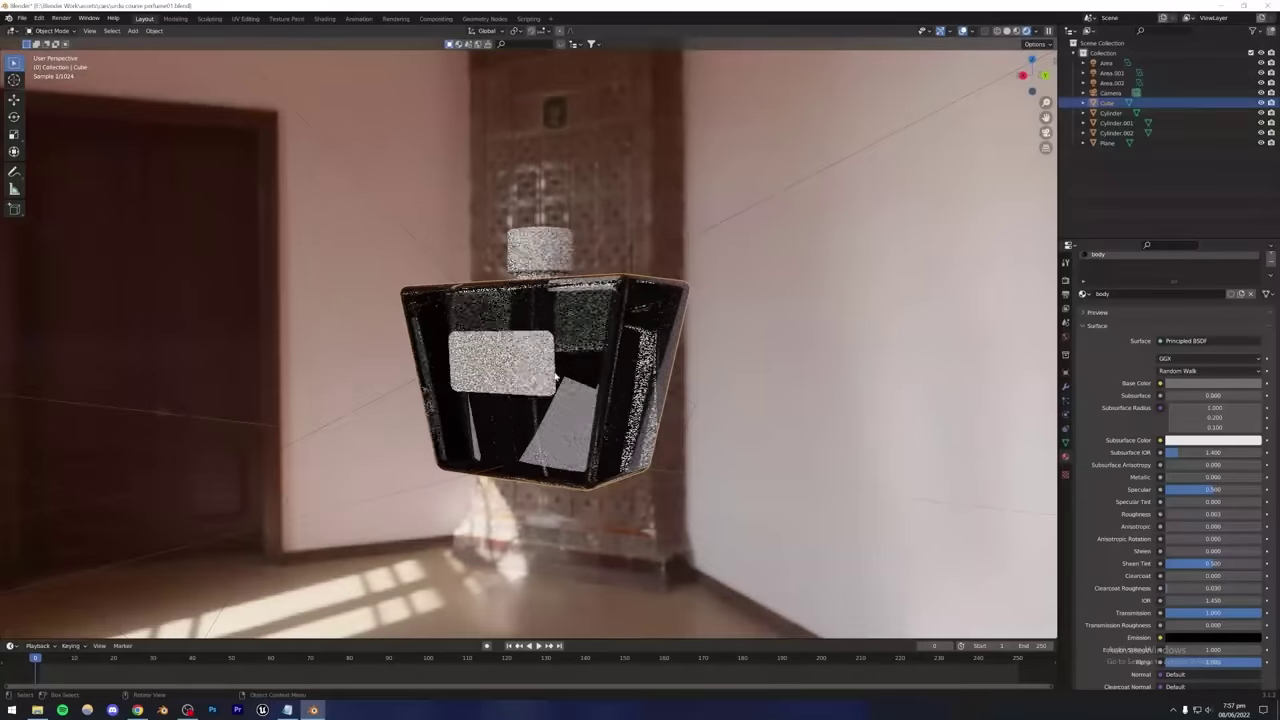
# Lighten the body's Base Color to light grey and return its roughness to 0.203.
pyautogui.click(1179, 386)
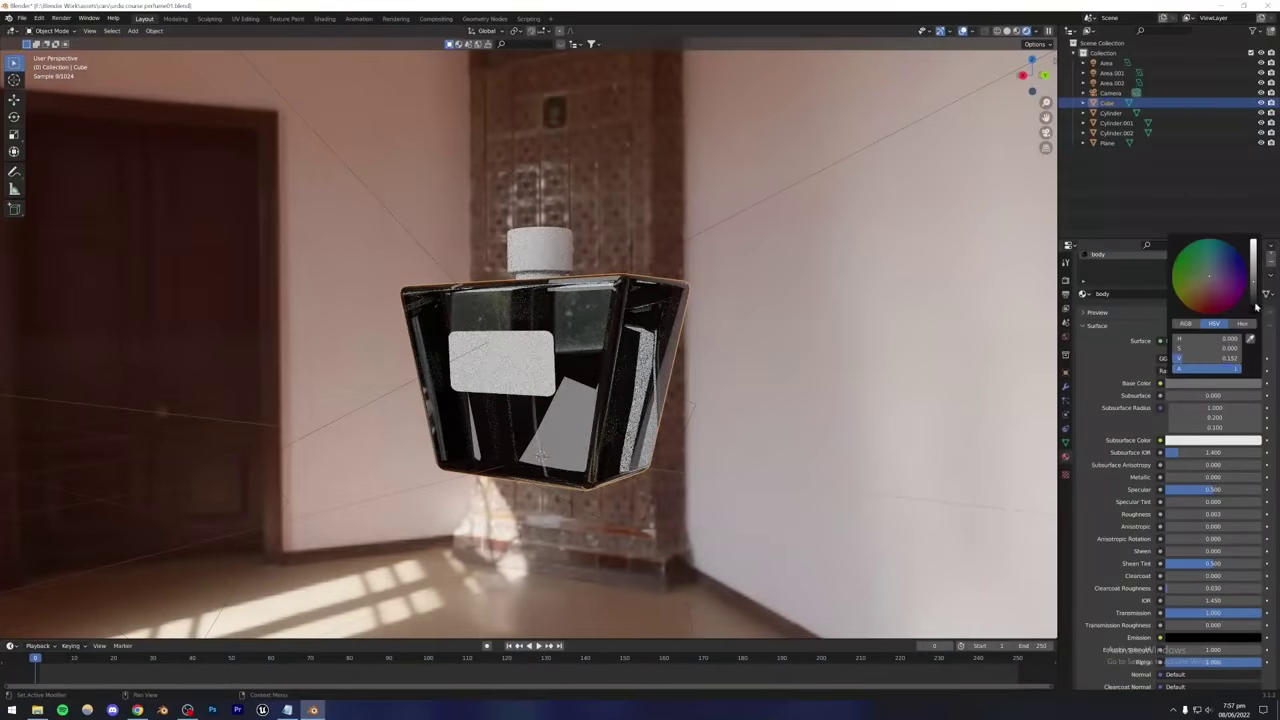
pyautogui.moveTo(1256, 307); pyautogui.dragTo(1254, 248)
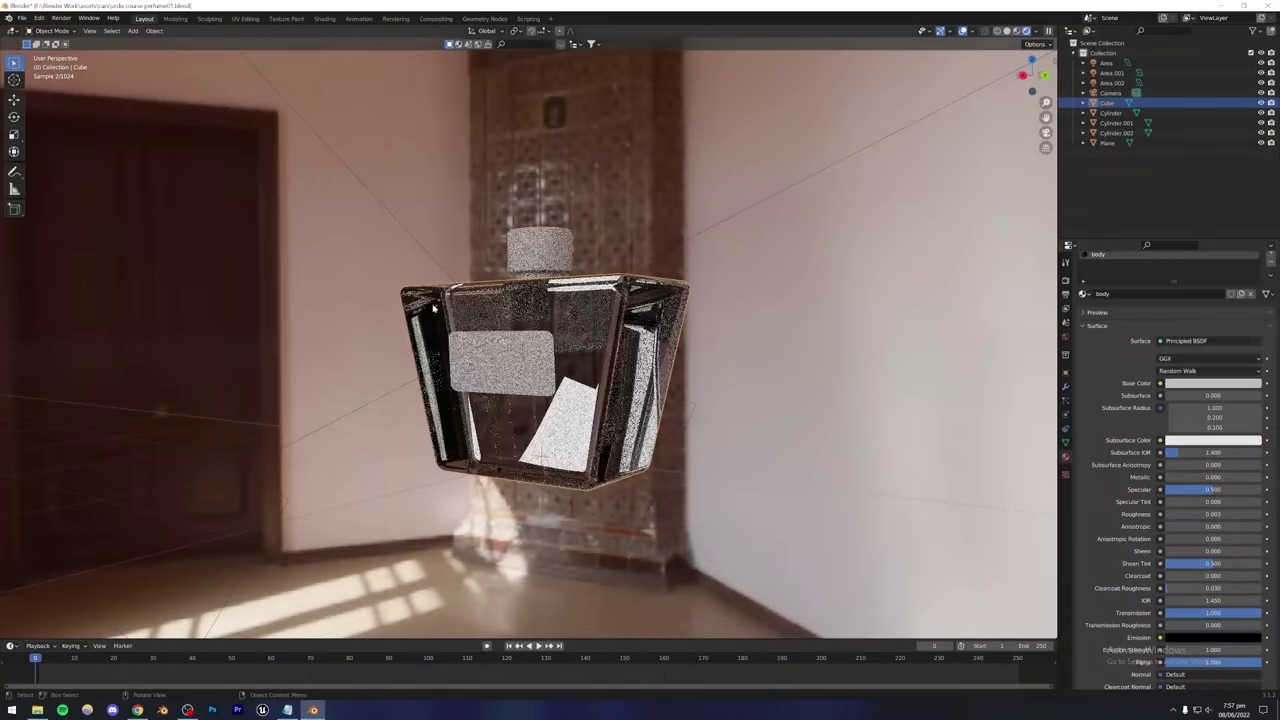
pyautogui.moveTo(467, 327); pyautogui.dragTo(500, 402, button='middle')
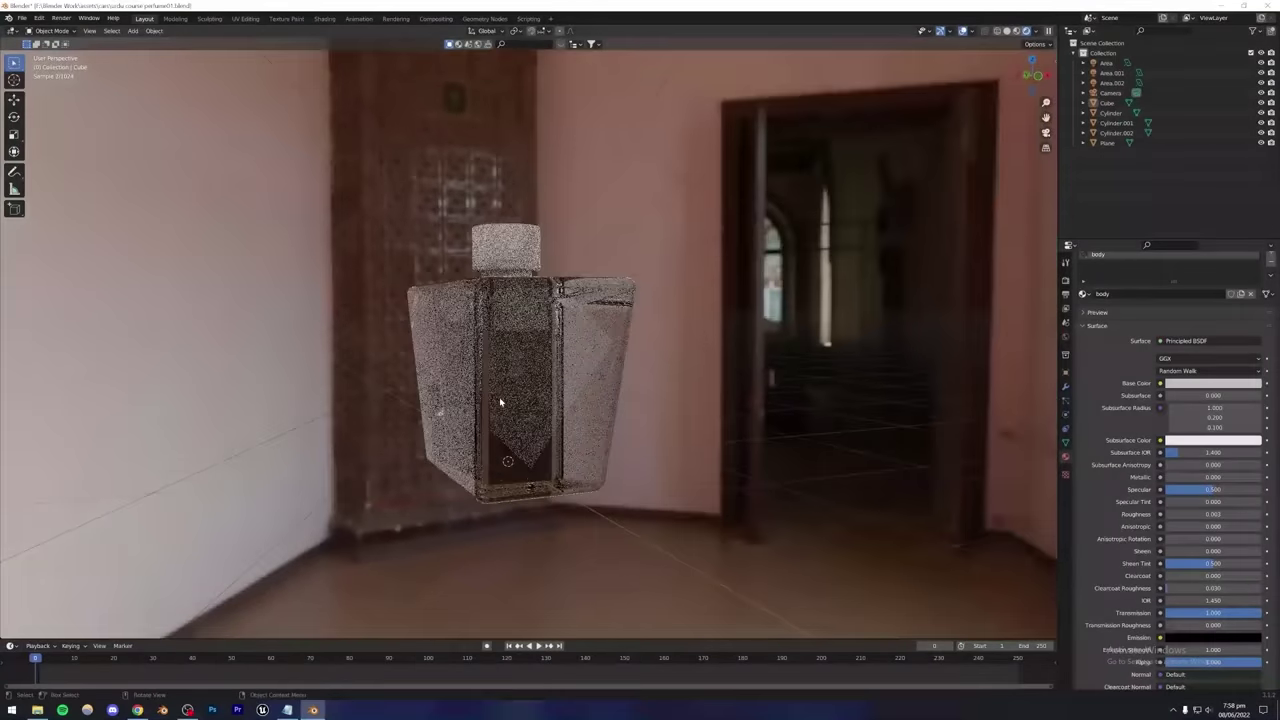
pyautogui.moveTo(620, 371); pyautogui.dragTo(406, 390, button='middle')
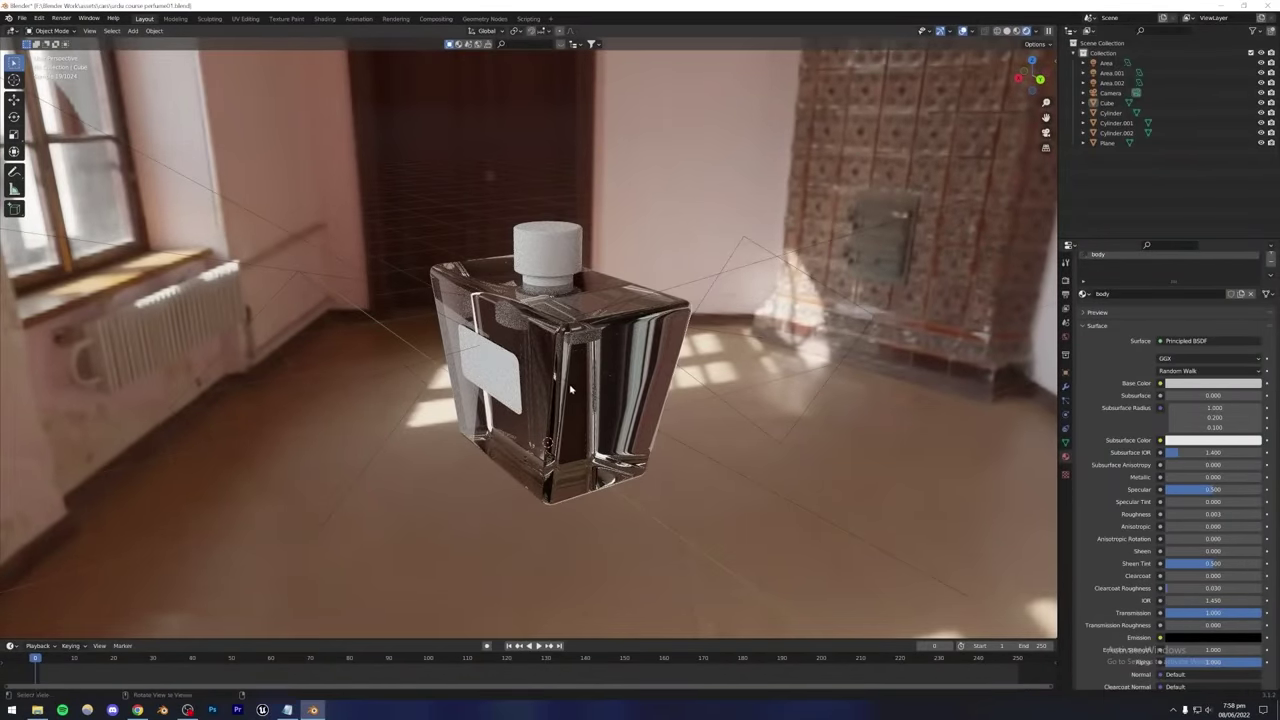
pyautogui.moveTo(596, 378); pyautogui.dragTo(710, 366, button='middle')
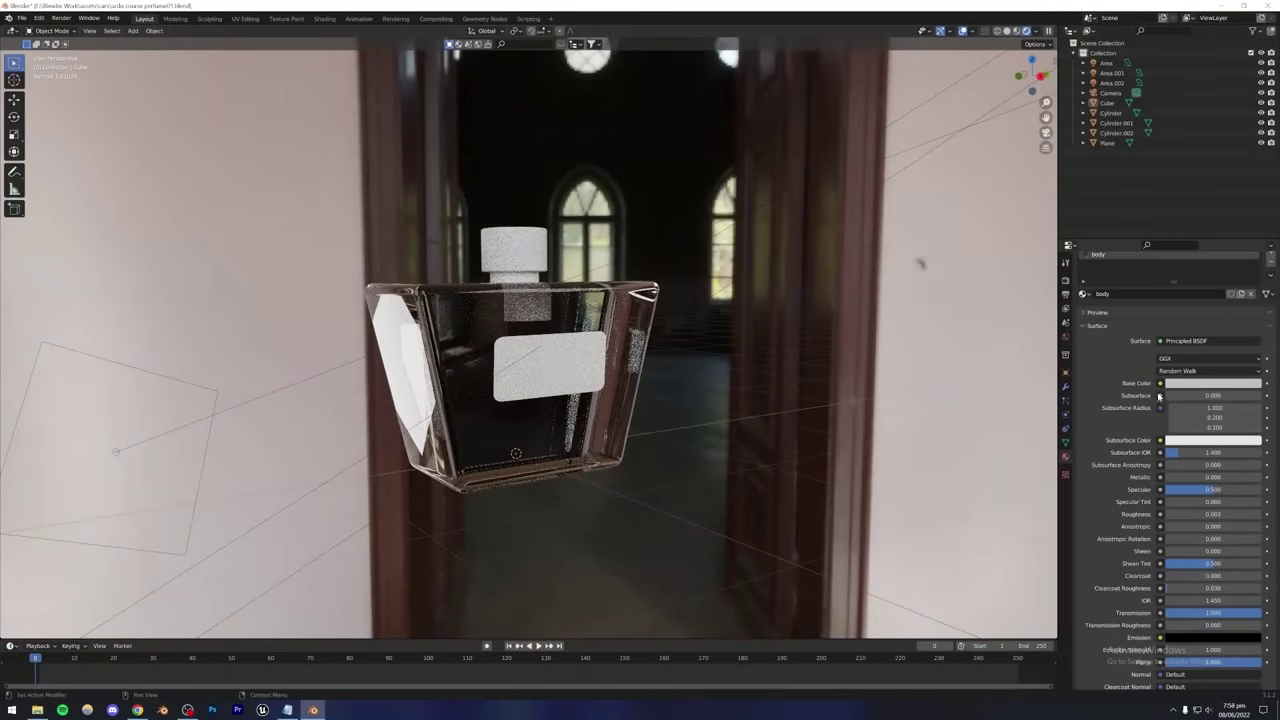
pyautogui.moveTo(1200, 514); pyautogui.dragTo(1225, 514)
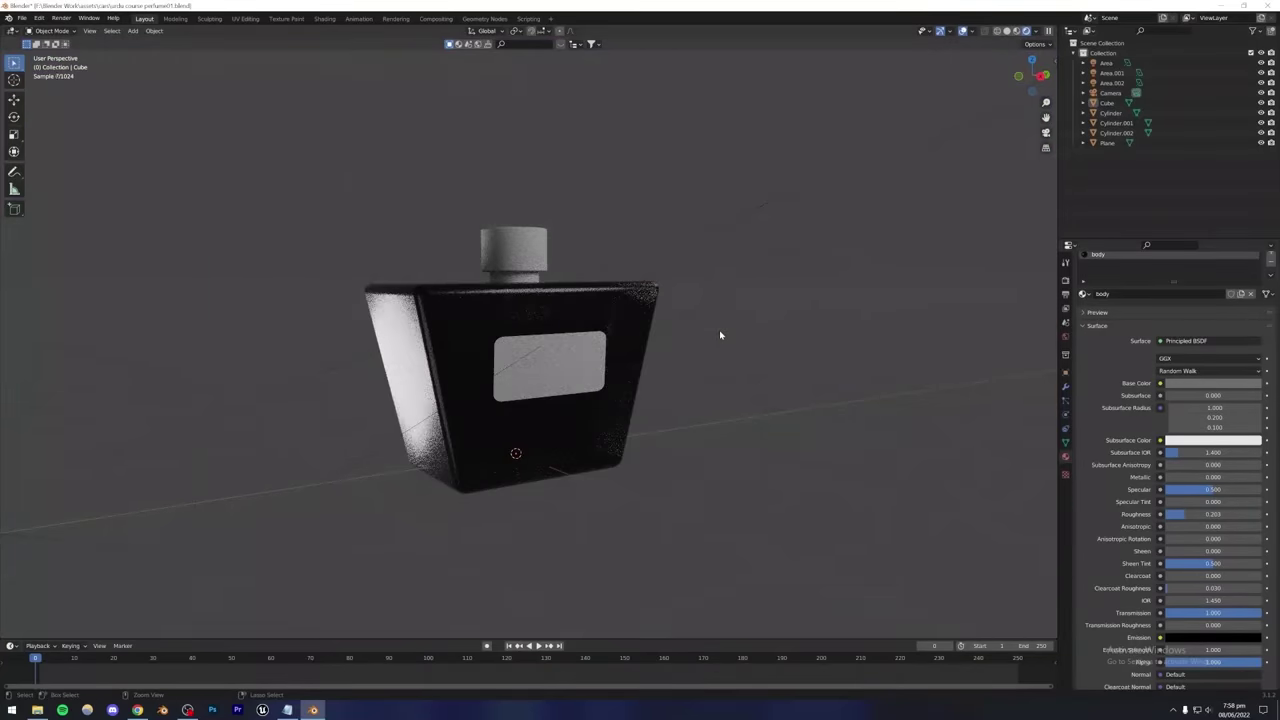
# Set the bottle body's Transmission back to 0.000.
pyautogui.scroll(-1, 1180, 560)
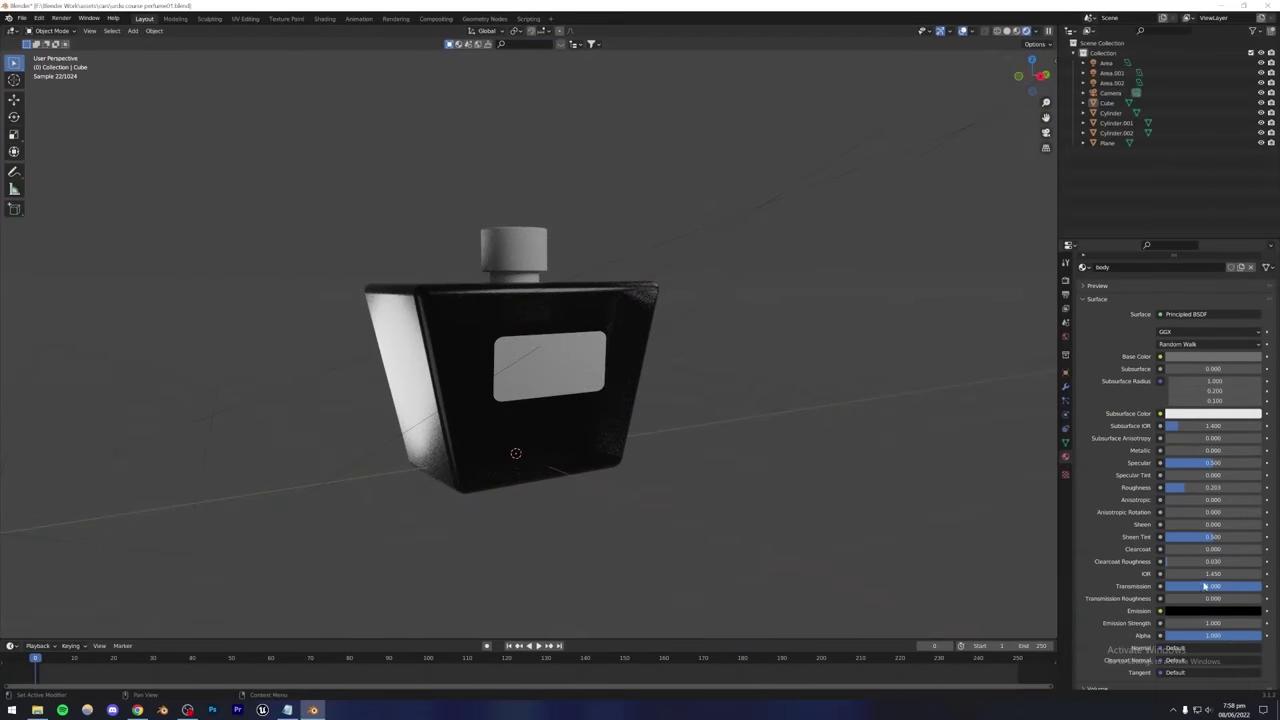
pyautogui.moveTo(1205, 586); pyautogui.dragTo(1162, 586)
pyautogui.scroll(-2, 1134, 557)
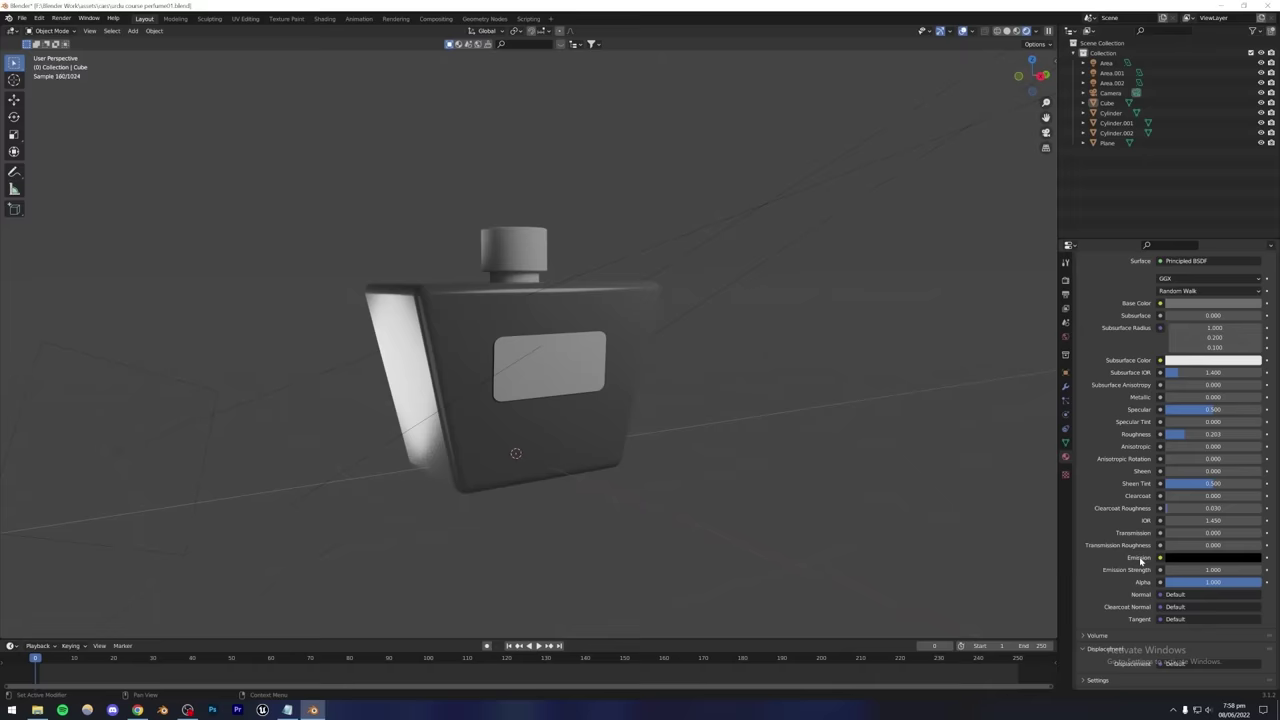
# Set the body's Emission colour to white and view the bottle from above.
pyautogui.click(452, 326)
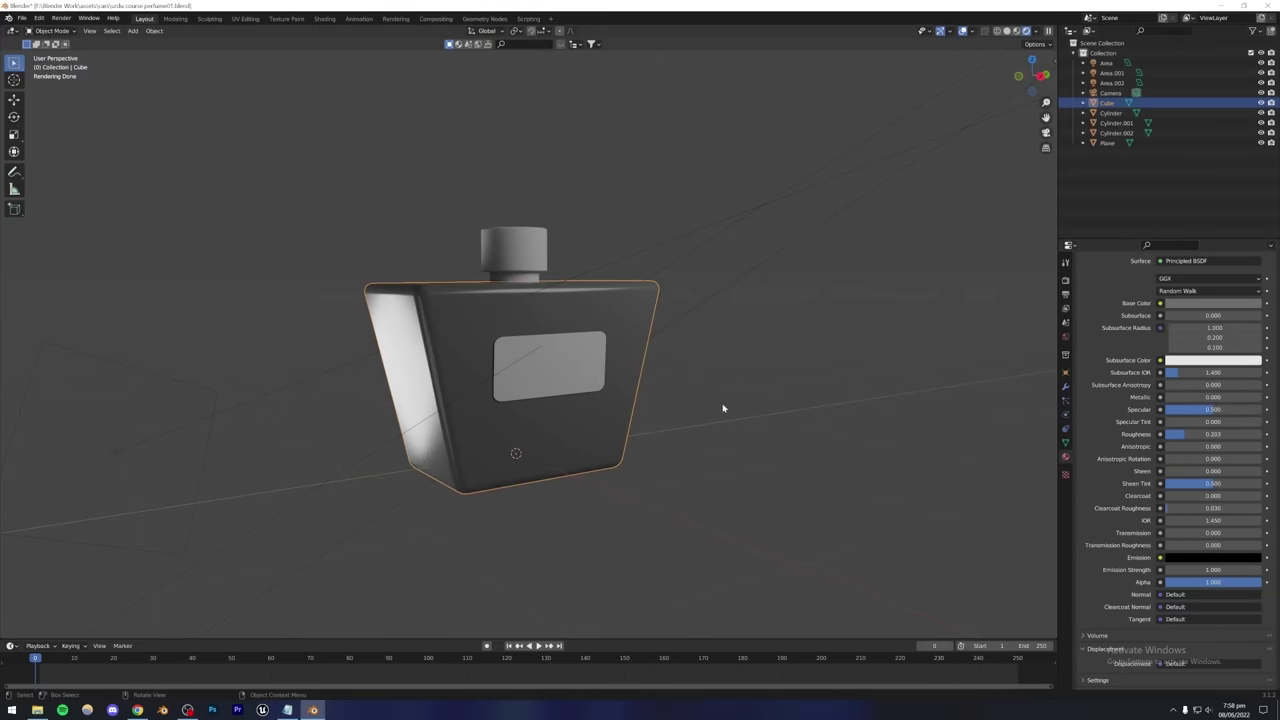
pyautogui.click(1188, 558)
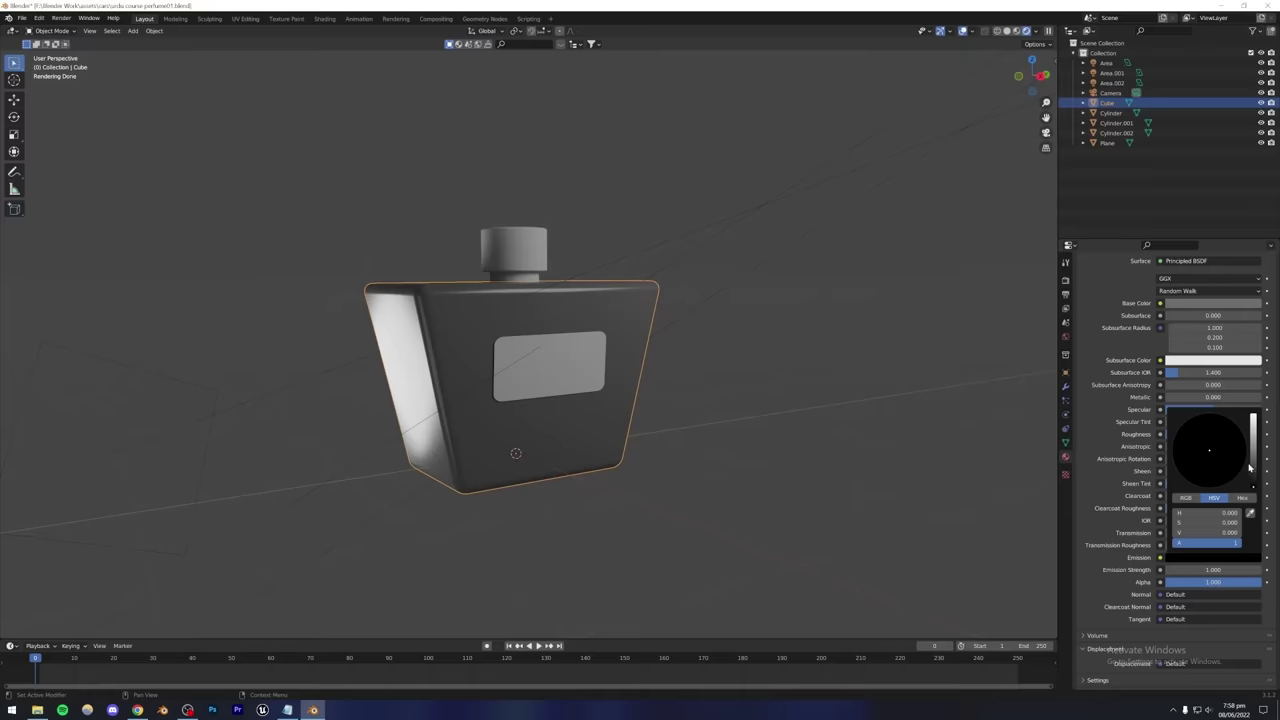
pyautogui.moveTo(1257, 480); pyautogui.dragTo(1253, 414)
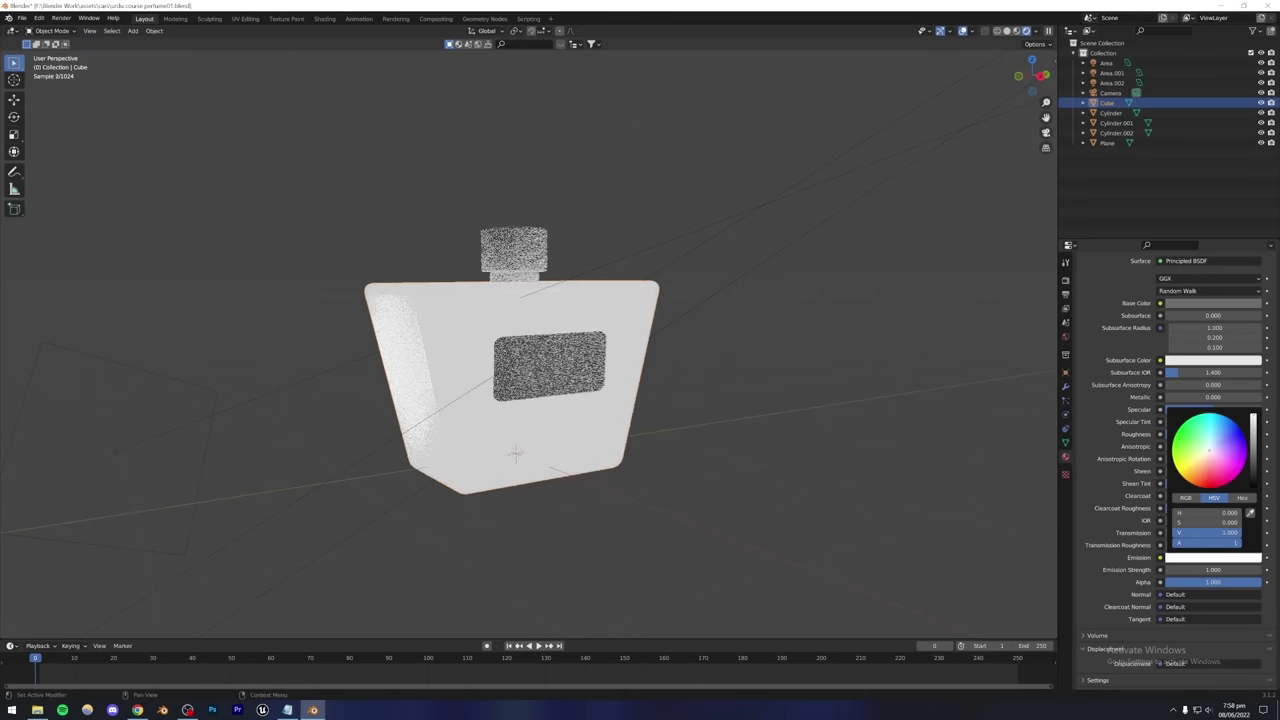
pyautogui.click(703, 389)
pyautogui.moveTo(522, 348); pyautogui.dragTo(168, 171, button='middle')
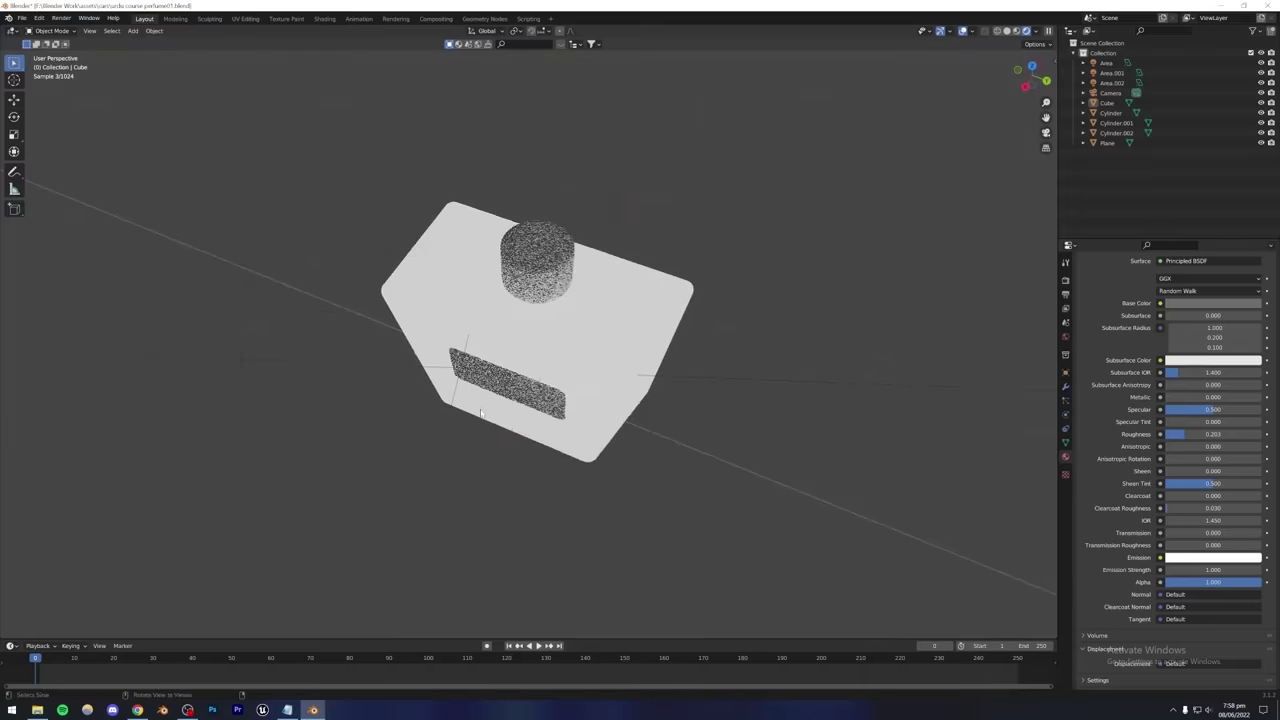
pyautogui.click(132, 30)
pyautogui.moveTo(184, 46)
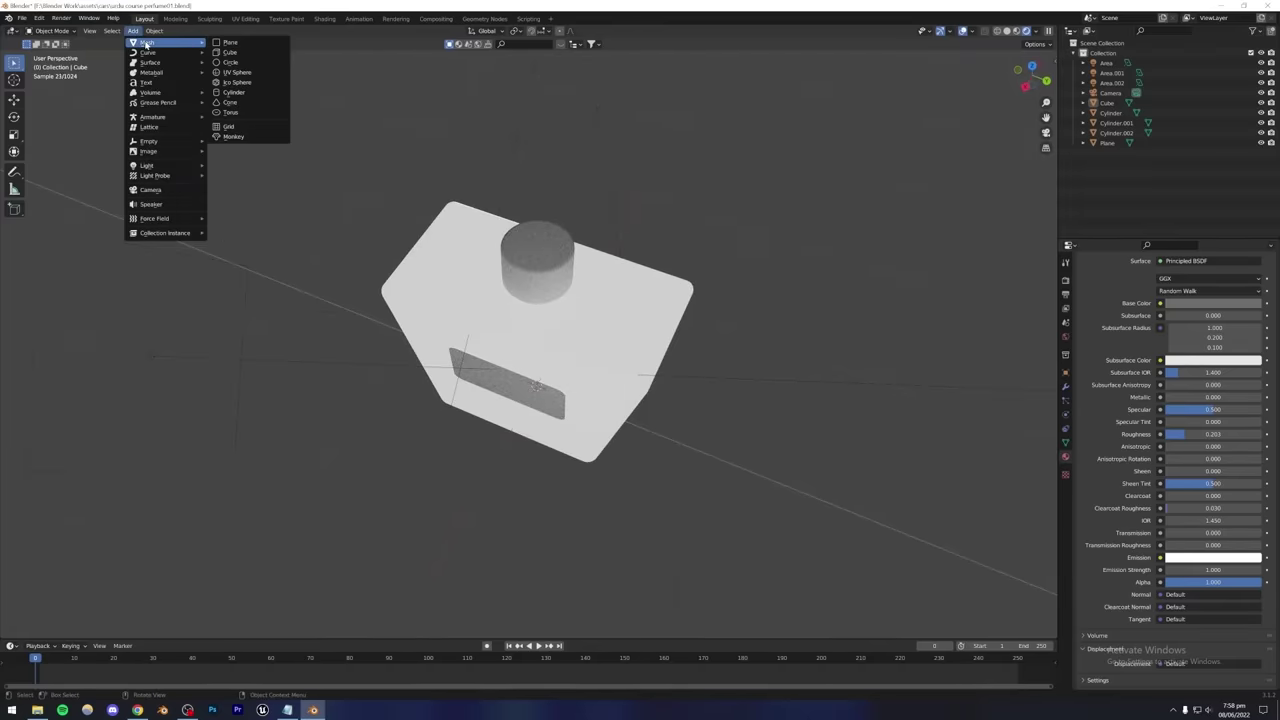
pyautogui.click(232, 54)
pyautogui.press('s')
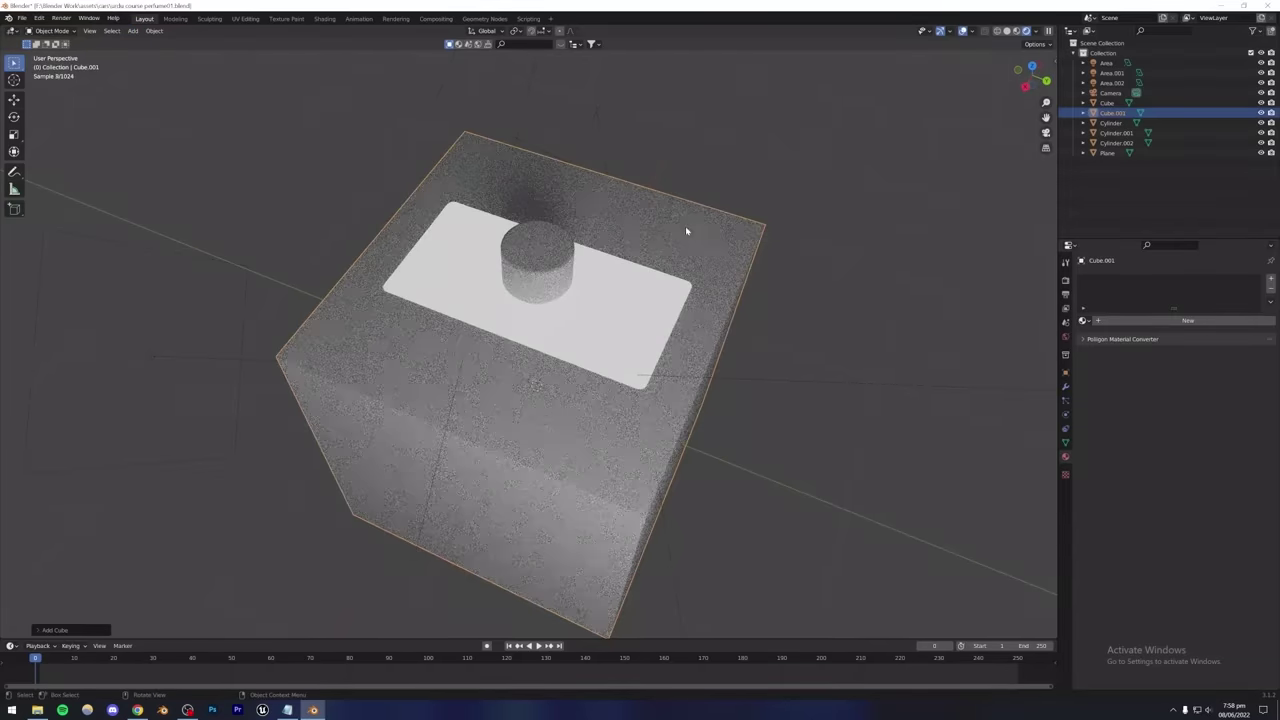
pyautogui.press('g')
pyautogui.click(529, 449)
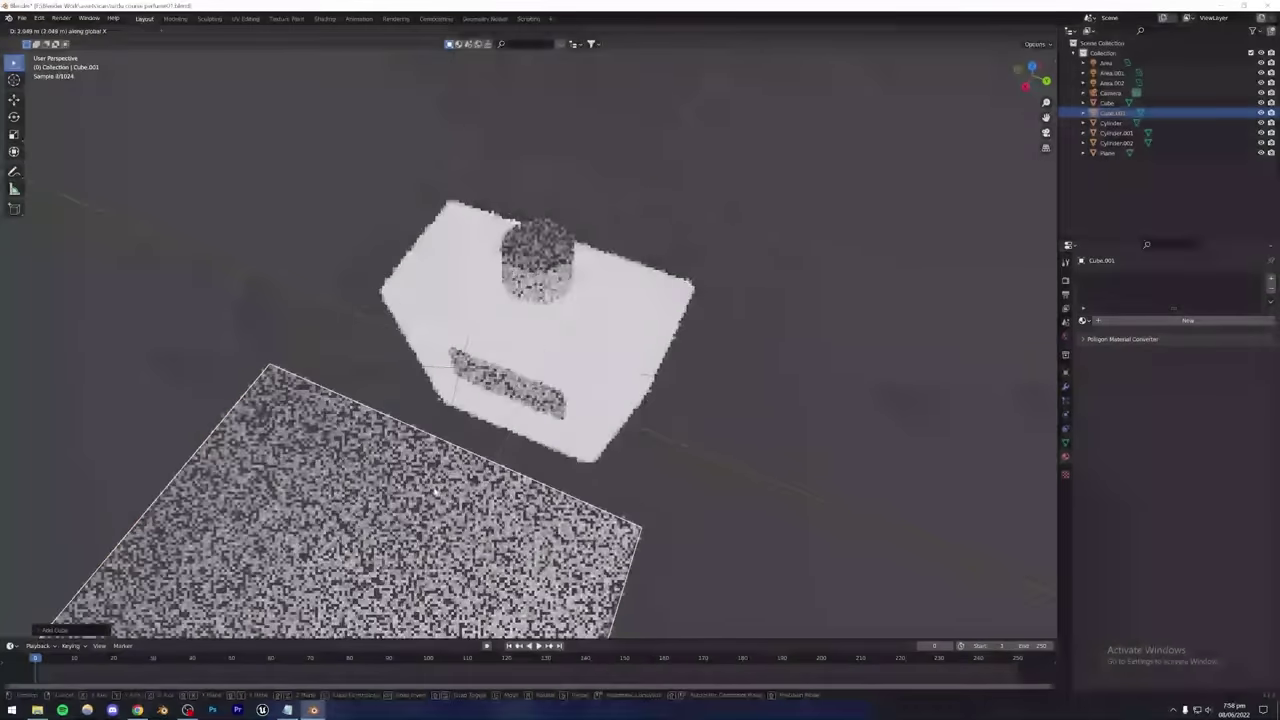
pyautogui.moveTo(529, 449); pyautogui.dragTo(453, 410, button='middle')
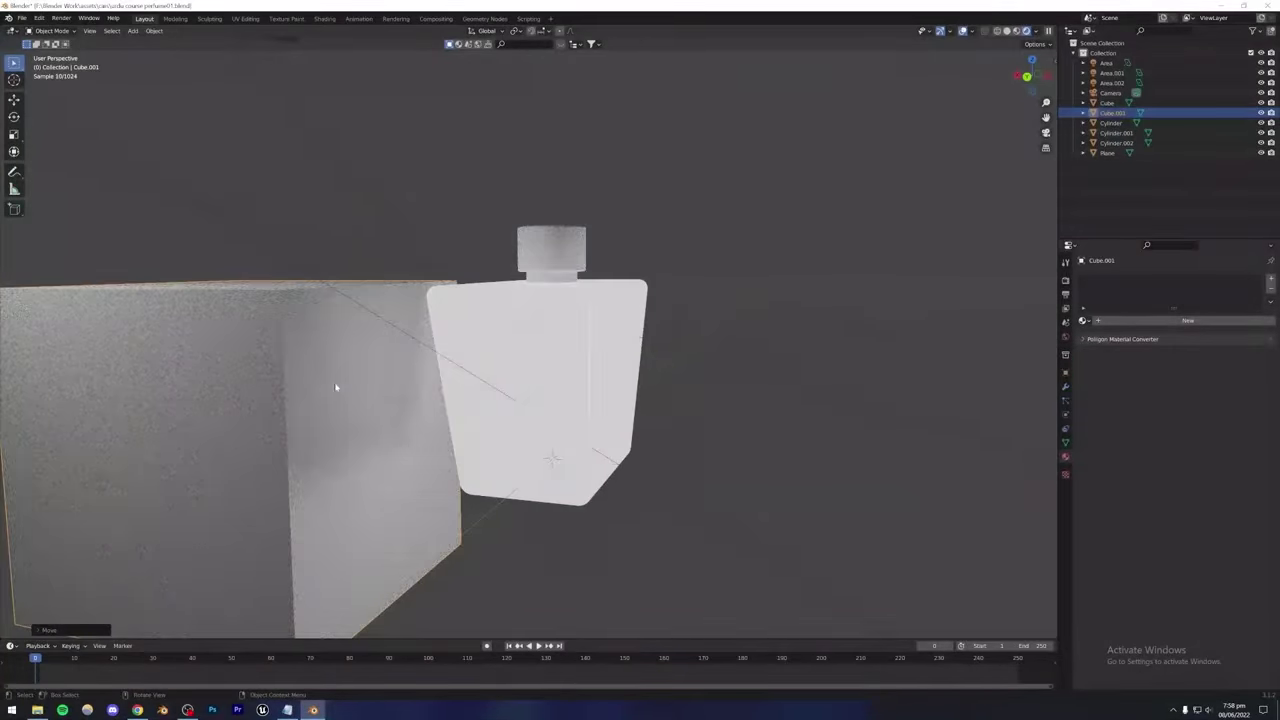
pyautogui.click(512, 383)
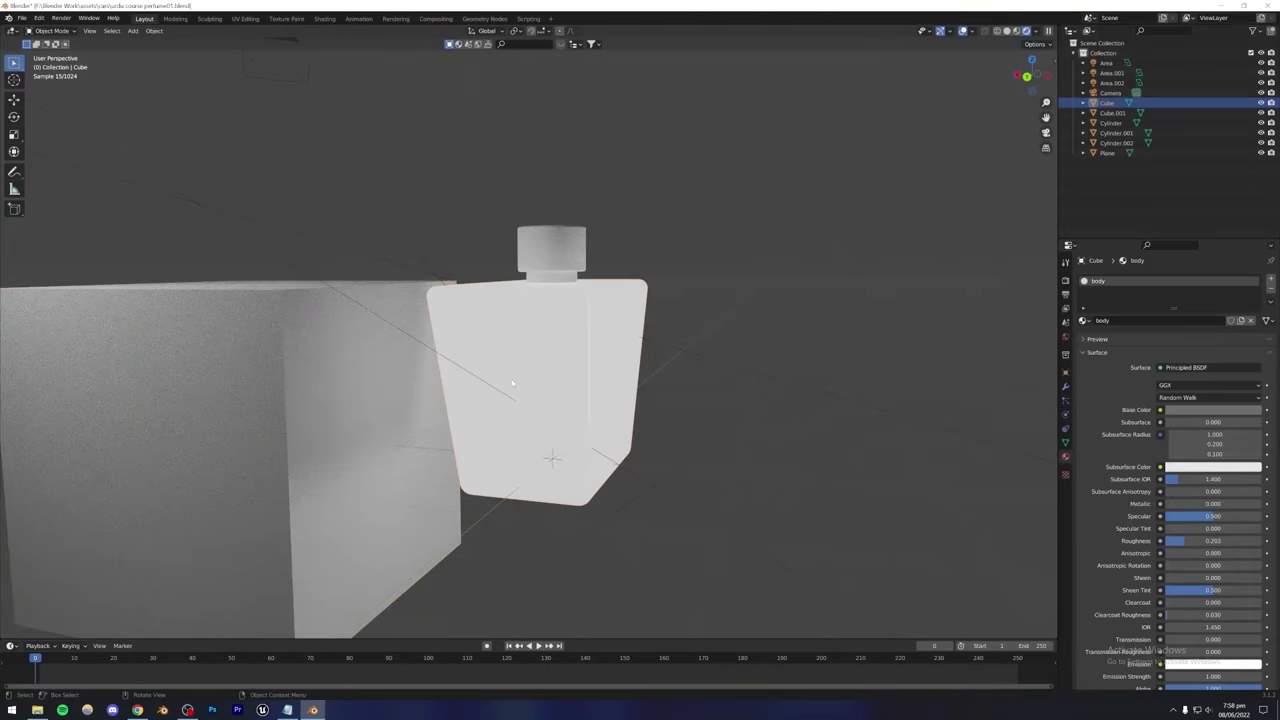
pyautogui.click(326, 385)
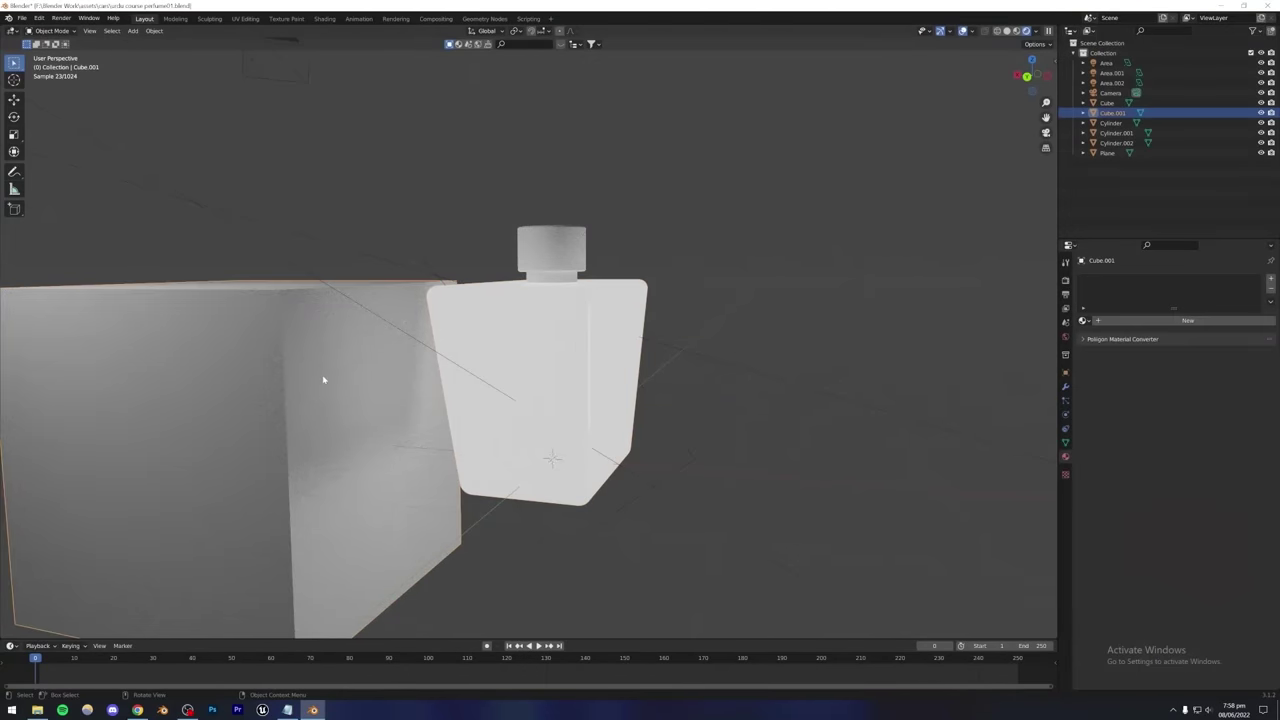
pyautogui.press('Delete')
# Save the file and set the bottle body's Emission Strength to 3.
pyautogui.click(537, 388)
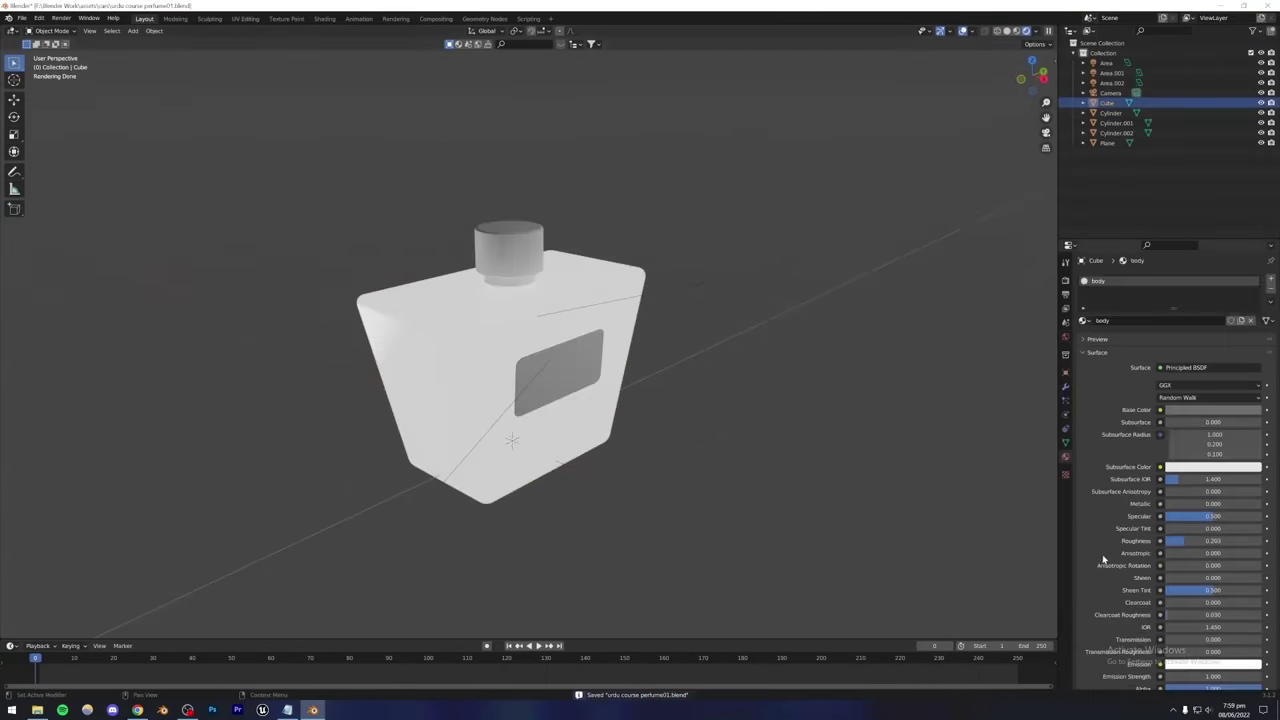
pyautogui.scroll(-2, 1100, 560)
pyautogui.hotkey('ctrl', 's')
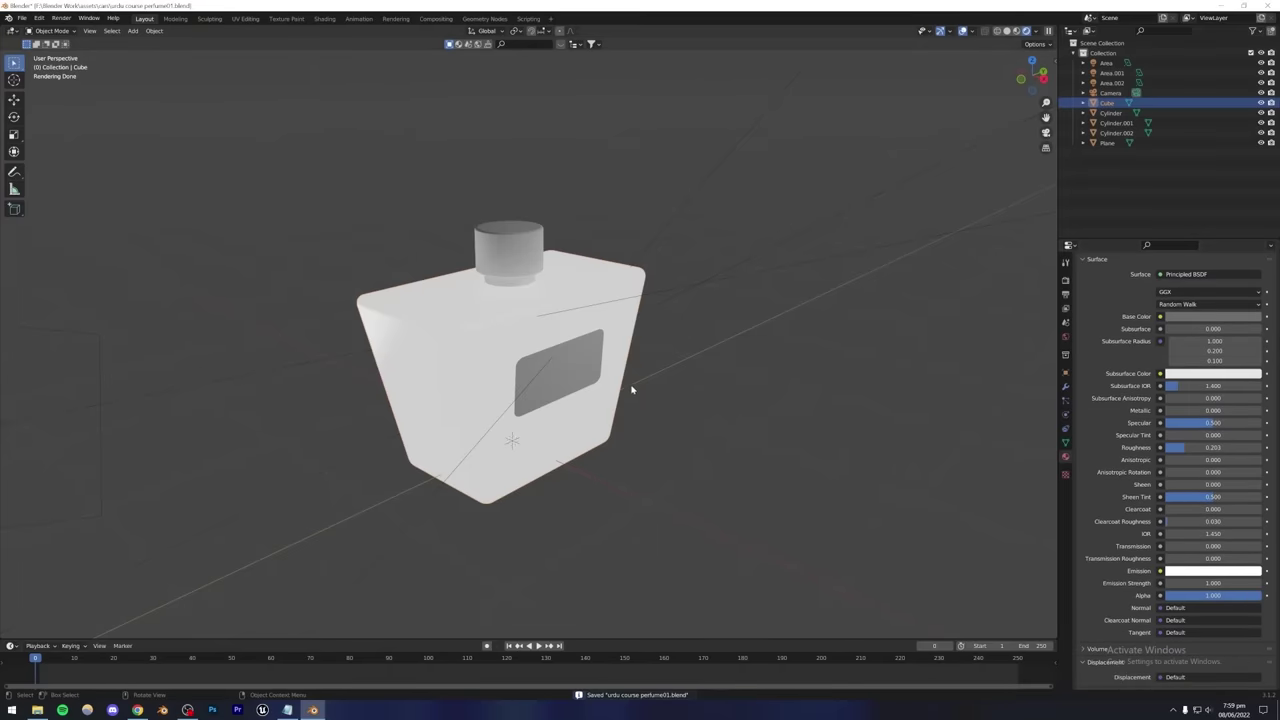
pyautogui.click(1207, 583)
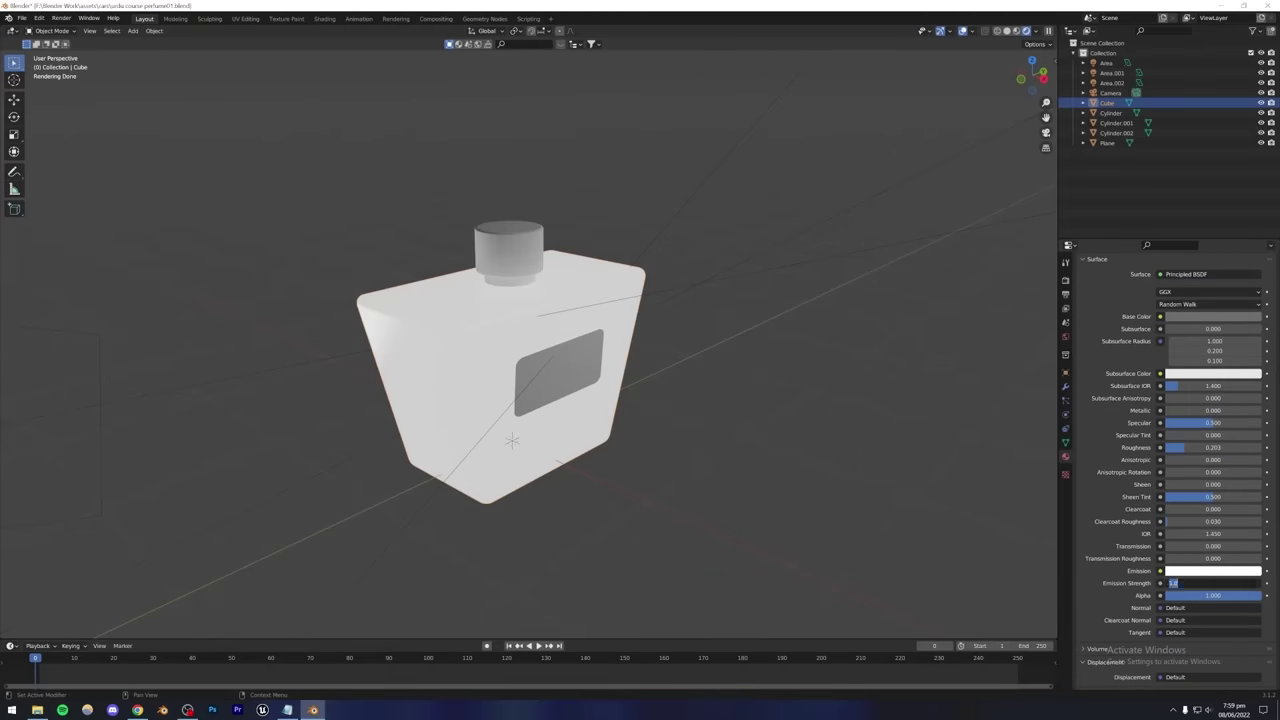
pyautogui.write('3')
pyautogui.press('Return')
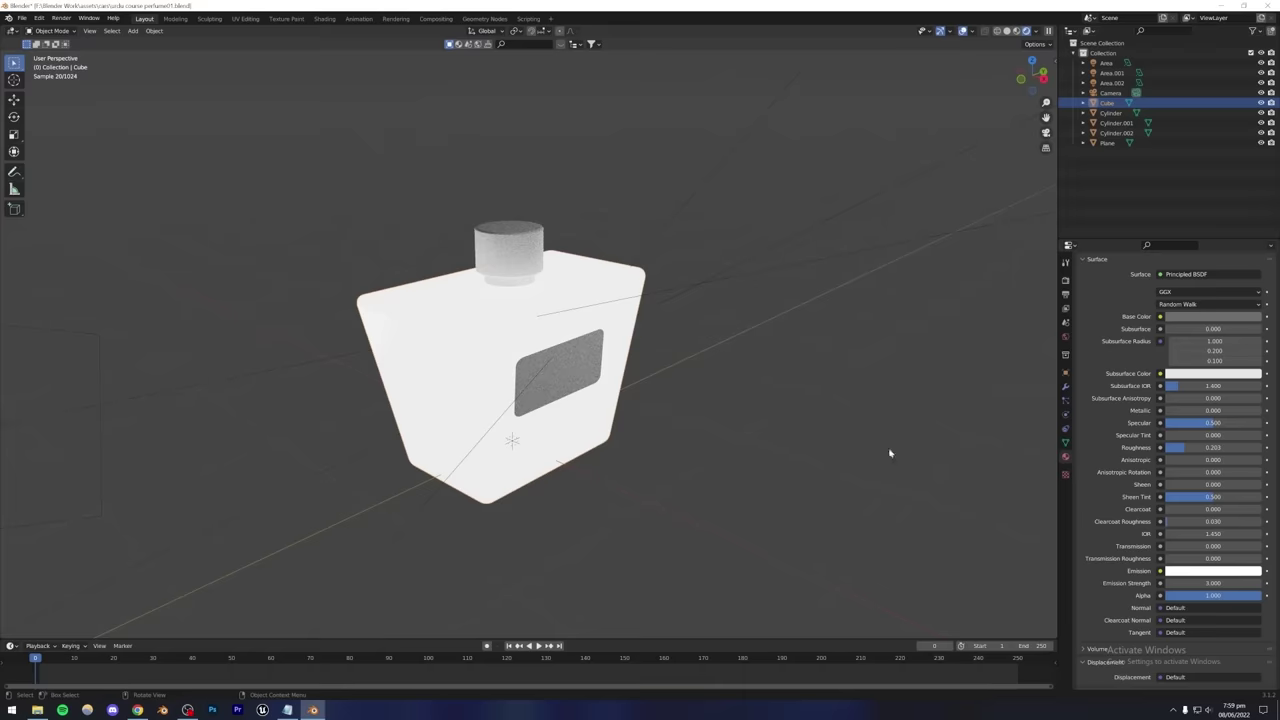
# Change the body's Emission colour to pure yellow.
pyautogui.click(1188, 571)
pyautogui.hotkey('ctrl', 'v')
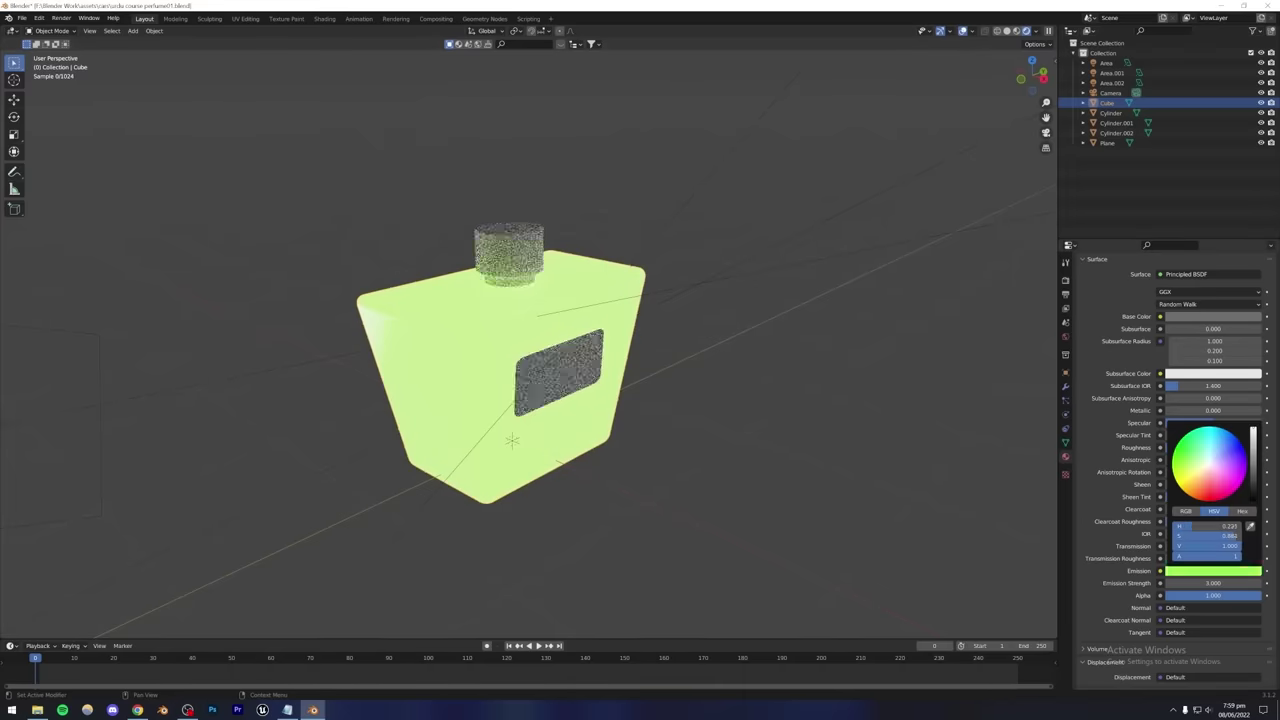
pyautogui.click(1226, 436)
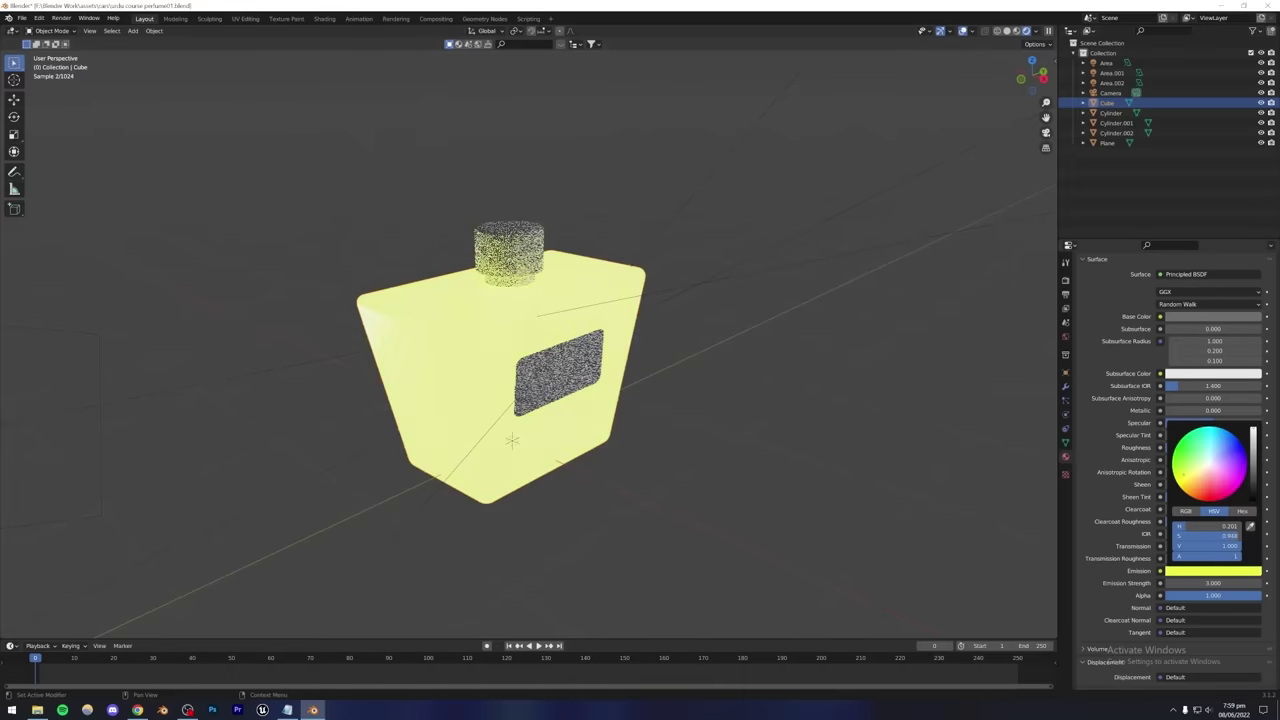
# Add a test cube, move it along X beside the bottle, then delete it.
pyautogui.click(137, 31)
pyautogui.moveTo(162, 43)
pyautogui.click(232, 56)
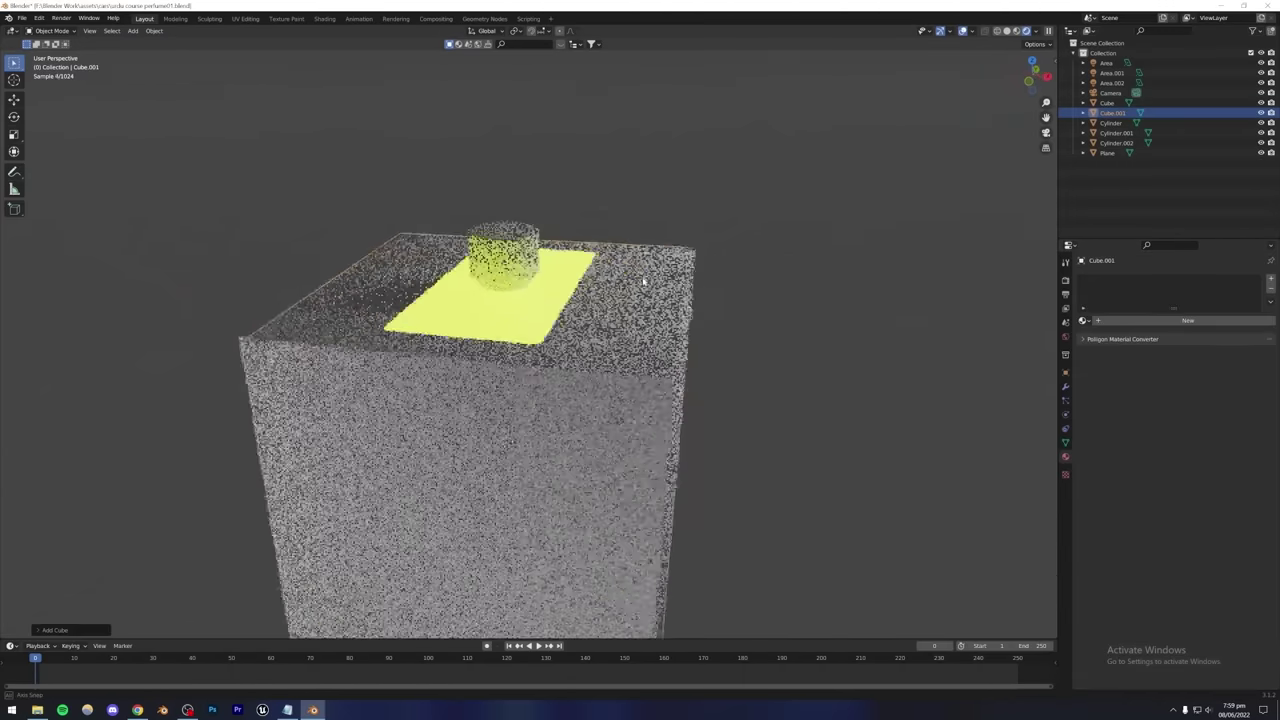
pyautogui.press('g')
pyautogui.press('x')
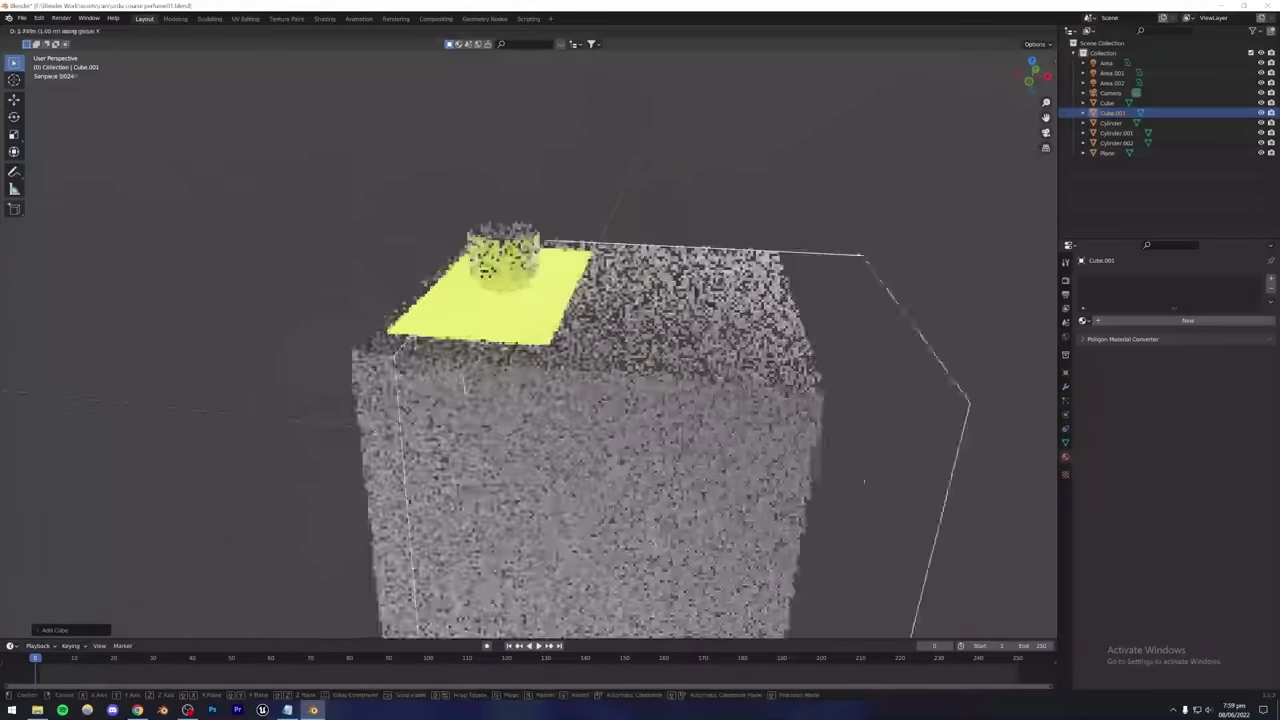
pyautogui.click(900, 480)
pyautogui.moveTo(900, 480); pyautogui.dragTo(658, 370, button='middle')
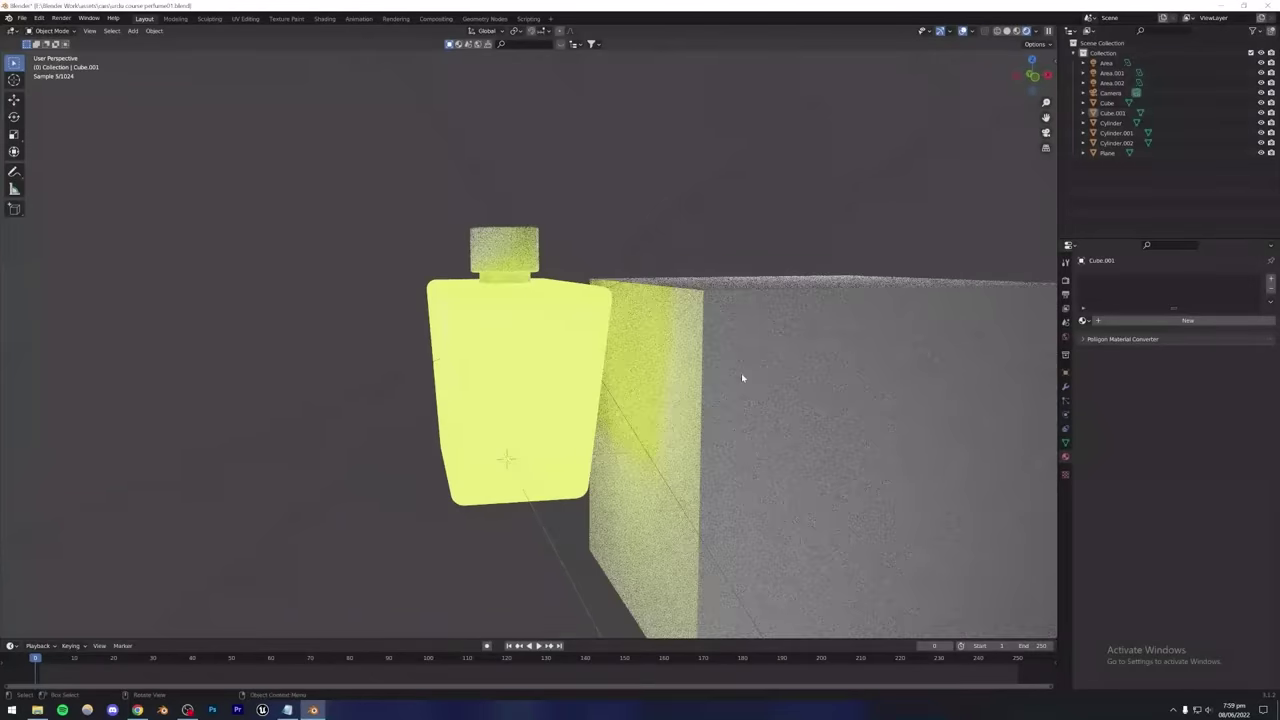
pyautogui.press('Delete')
pyautogui.moveTo(742, 378); pyautogui.dragTo(588, 371, button='middle')
pyautogui.scroll(-3, 577, 394)
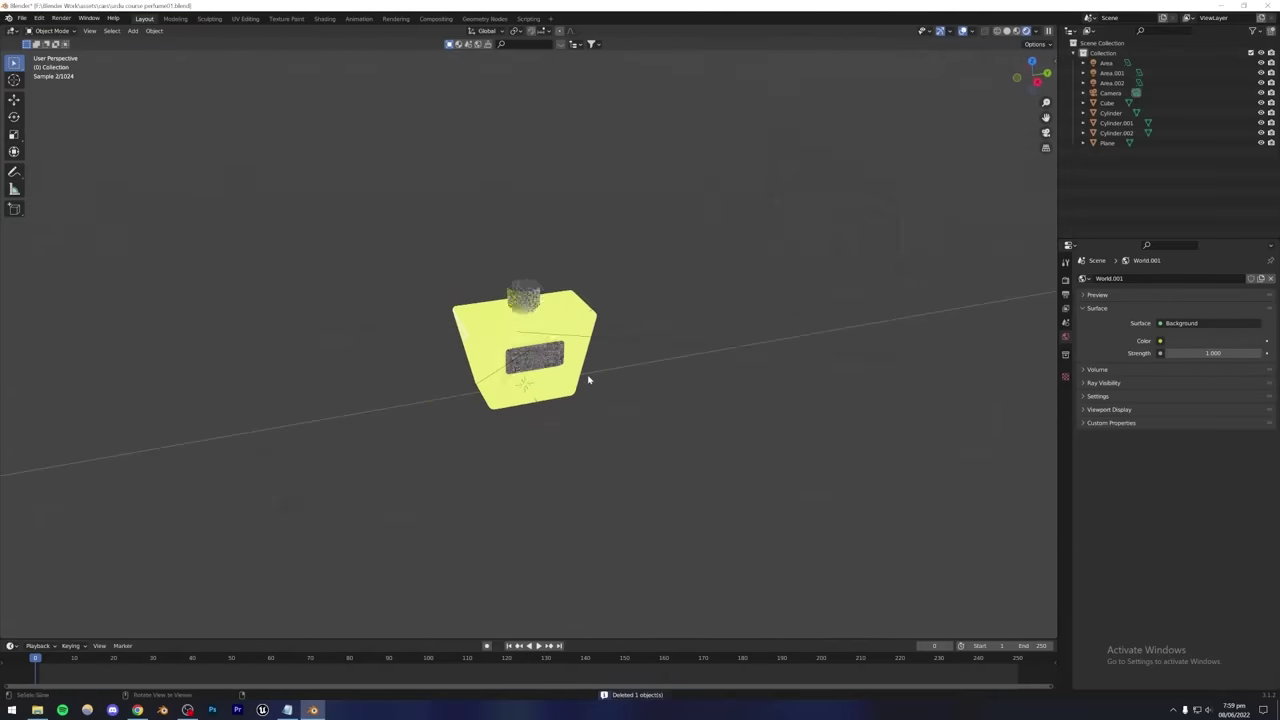
# Add a scaled-up test plane with the body material and drop it below the bottle on Z.
pyautogui.click(263, 520)
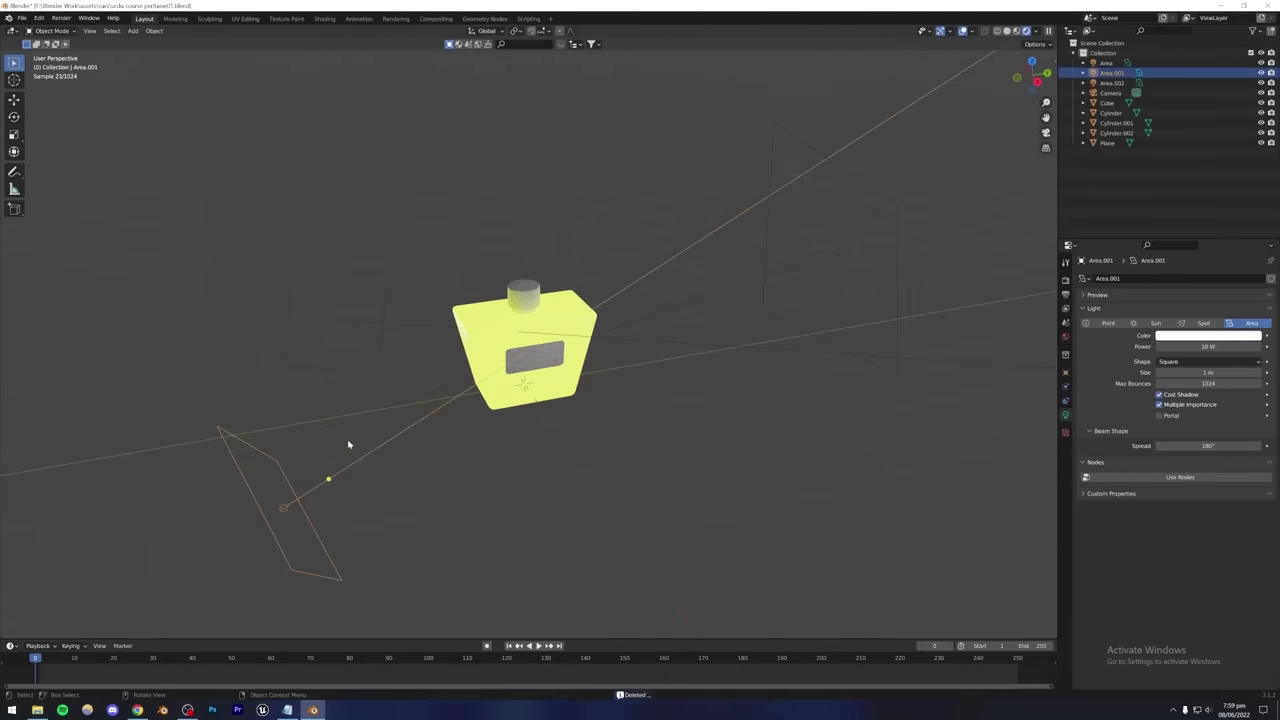
pyautogui.hotkey('alt', 'a')
pyautogui.click(133, 30)
pyautogui.moveTo(145, 42)
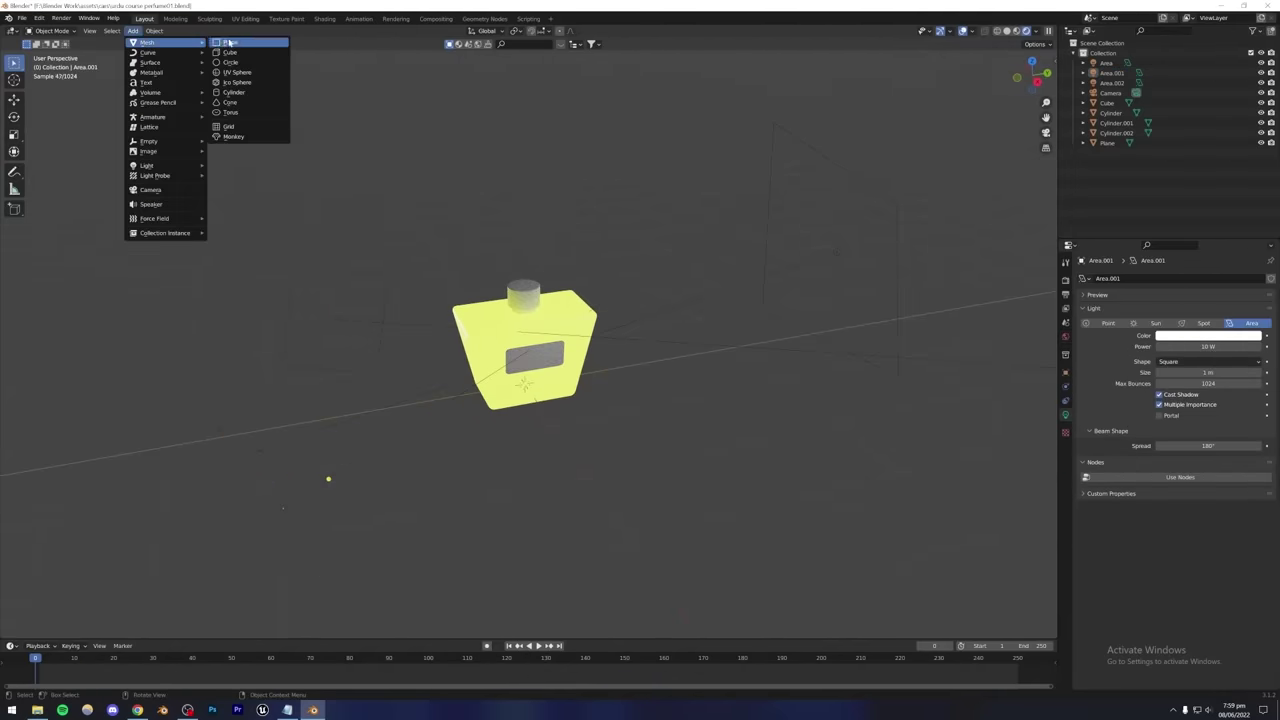
pyautogui.click(230, 42)
pyautogui.press('s')
pyautogui.click(692, 369)
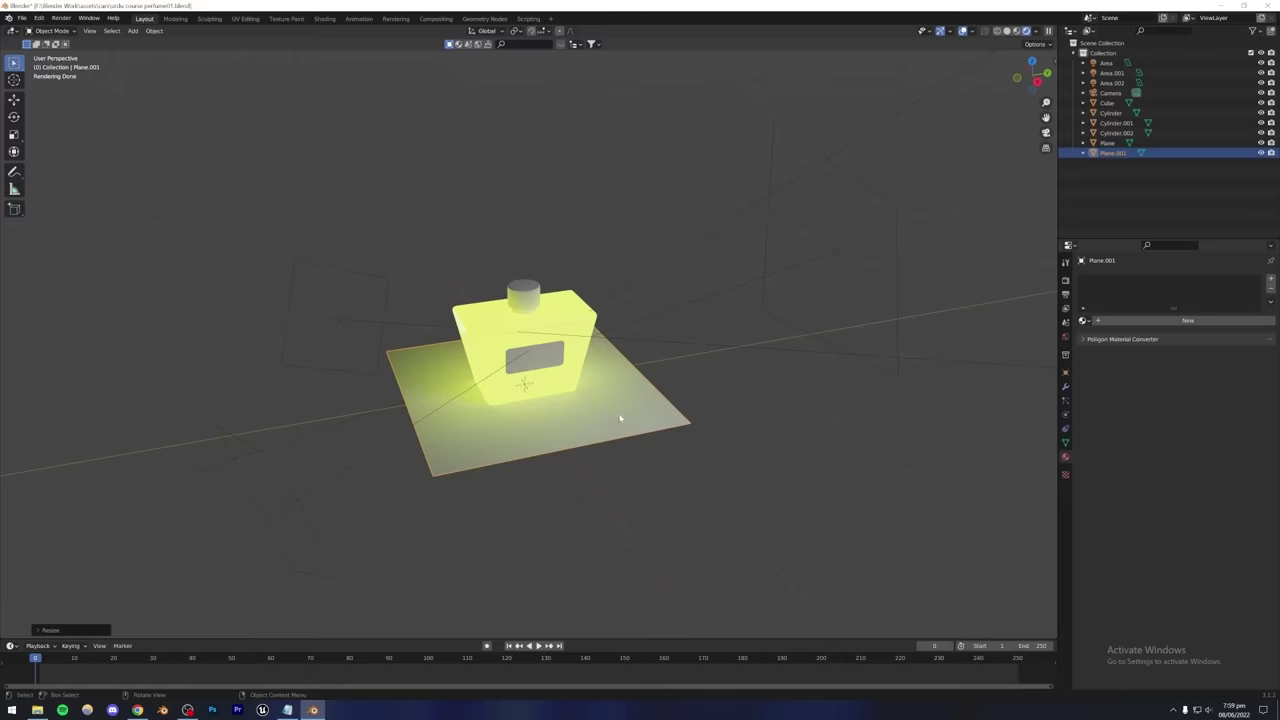
pyautogui.click(1083, 320)
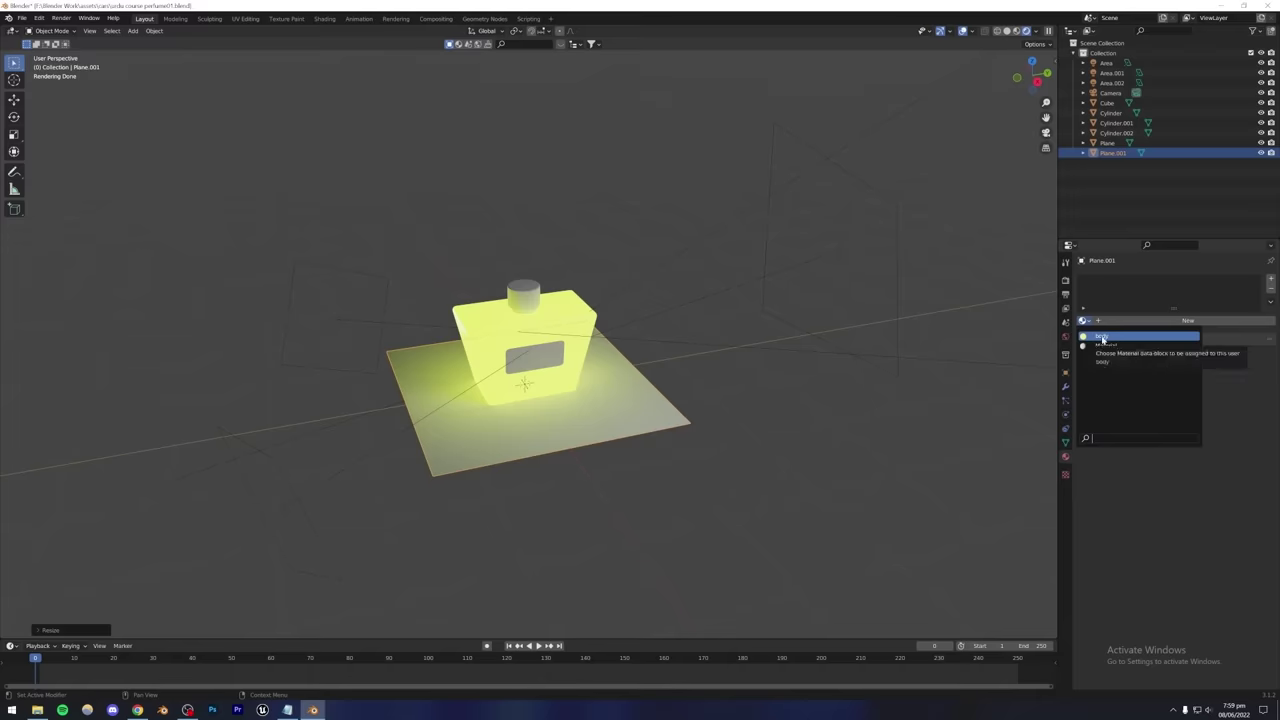
pyautogui.click(1100, 336)
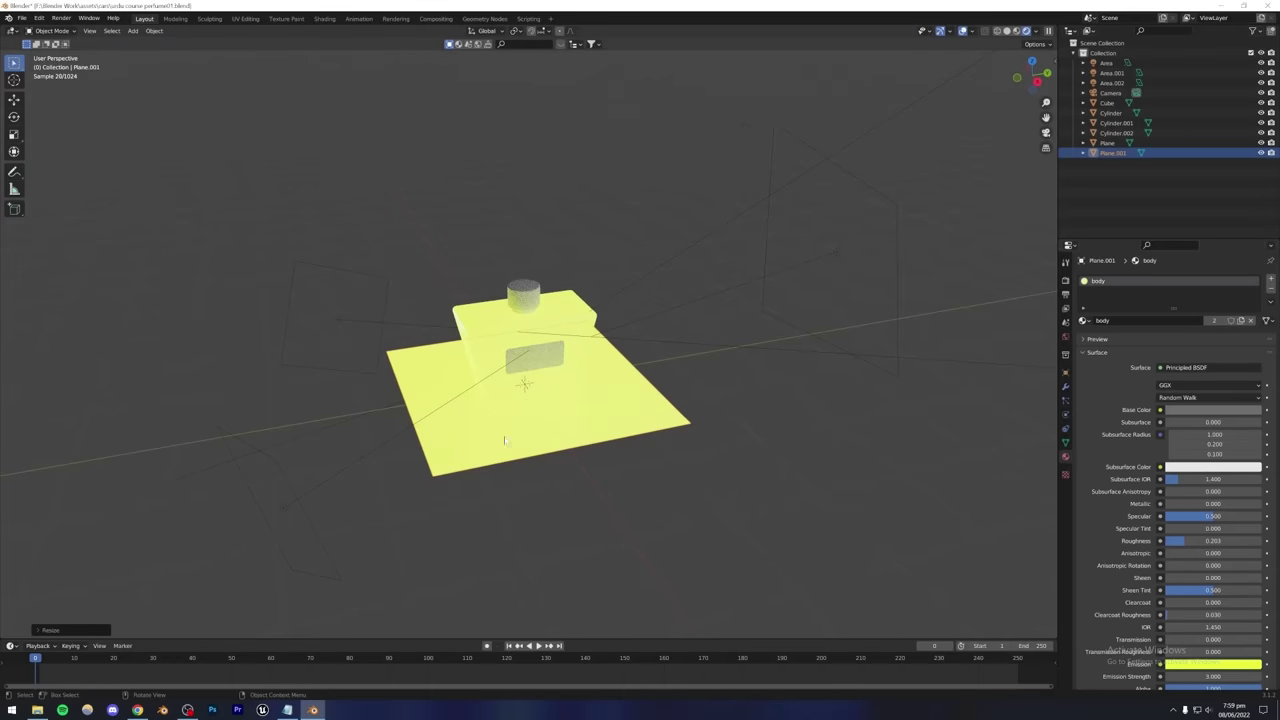
pyautogui.press('g')
pyautogui.press('z')
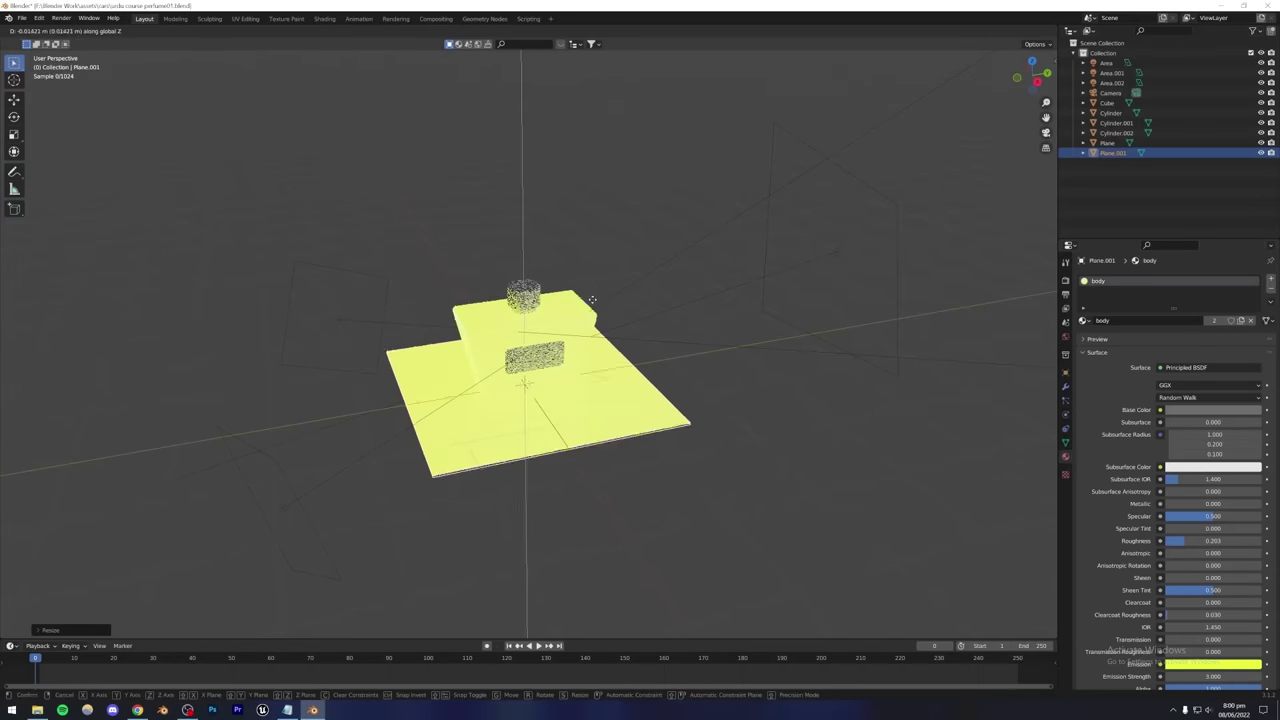
pyautogui.click(639, 451)
# Delete the test floor plane, save the file, and switch to the browser's Instagram profile.
pyautogui.moveTo(639, 451); pyautogui.dragTo(542, 420, button='middle')
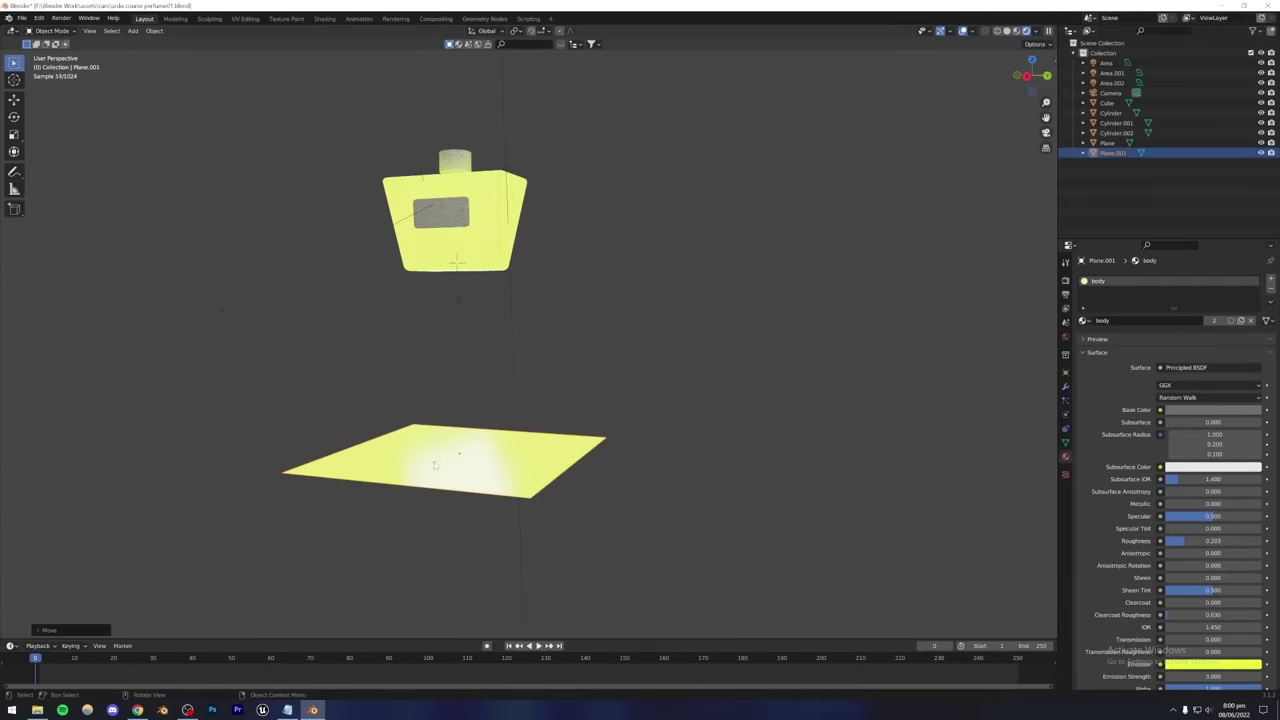
pyautogui.moveTo(435, 465); pyautogui.dragTo(596, 477, button='middle')
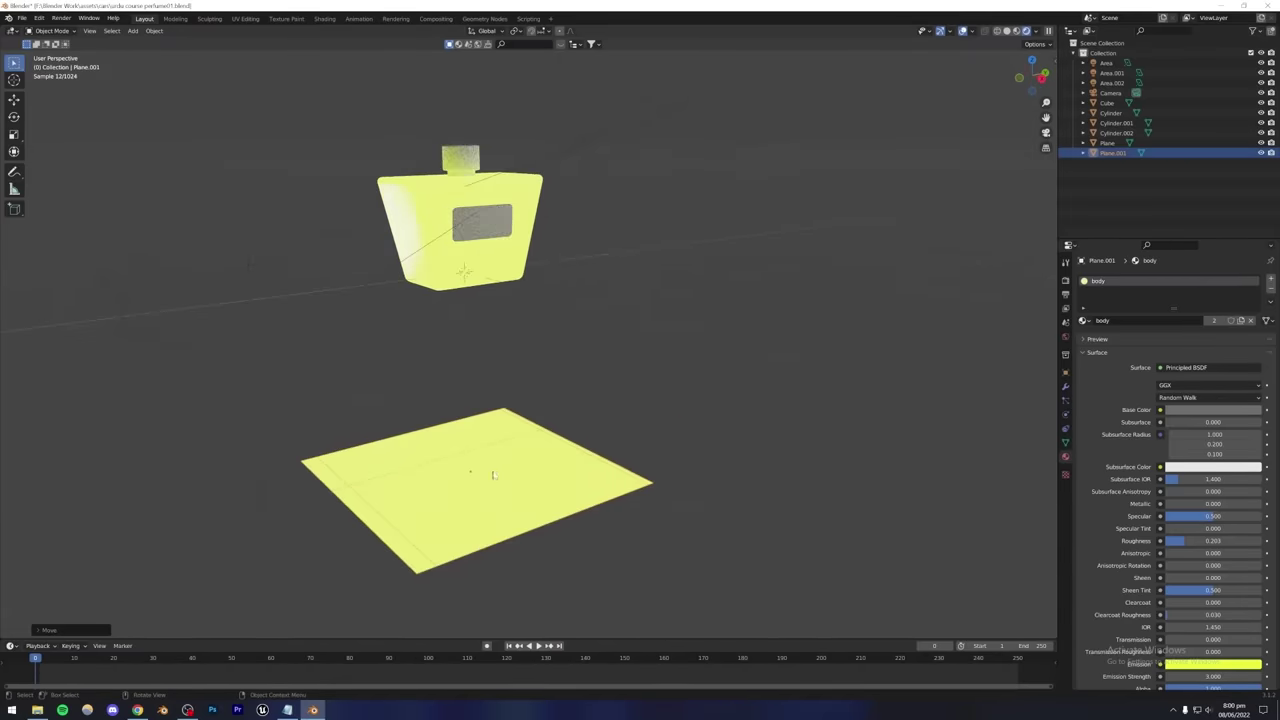
pyautogui.moveTo(494, 475)
pyautogui.mouseDown(button='middle')
pyautogui.moveTo(506, 422)
pyautogui.moveTo(500, 490)
pyautogui.mouseUp(button='middle')
pyautogui.moveTo(414, 377); pyautogui.dragTo(410, 401, button='middle')
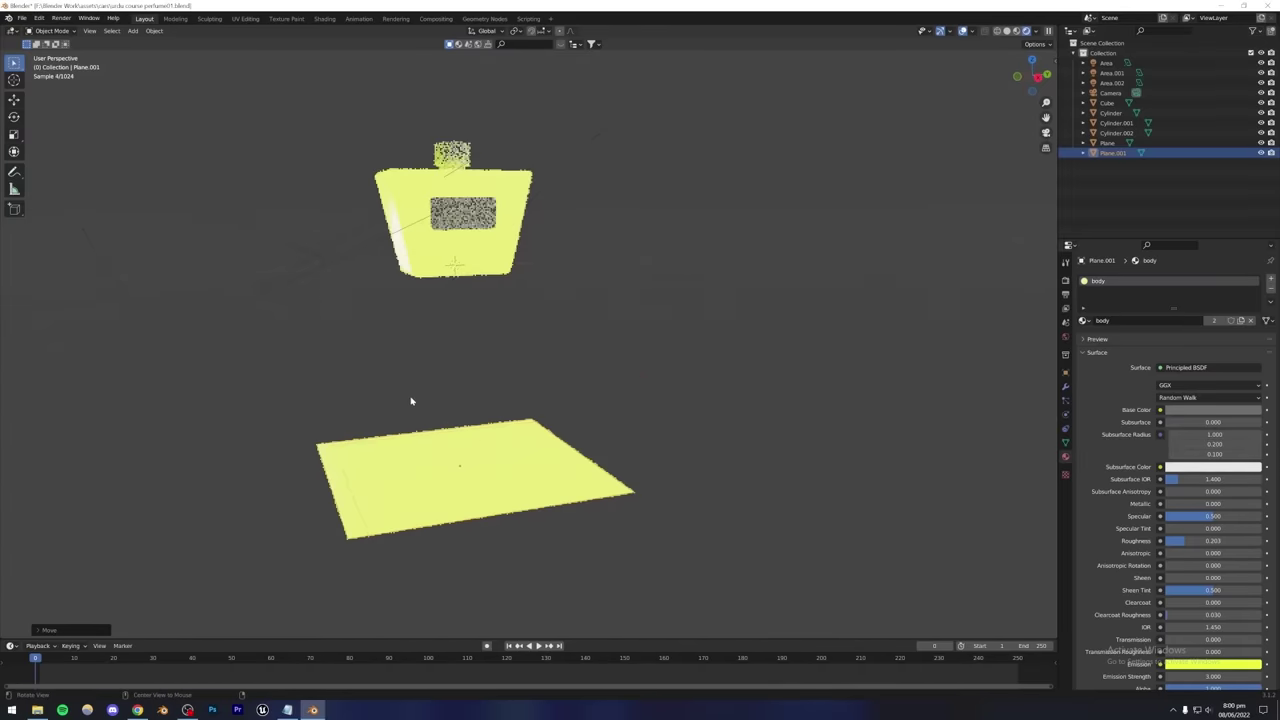
pyautogui.moveTo(260, 355); pyautogui.dragTo(223, 360, button='middle')
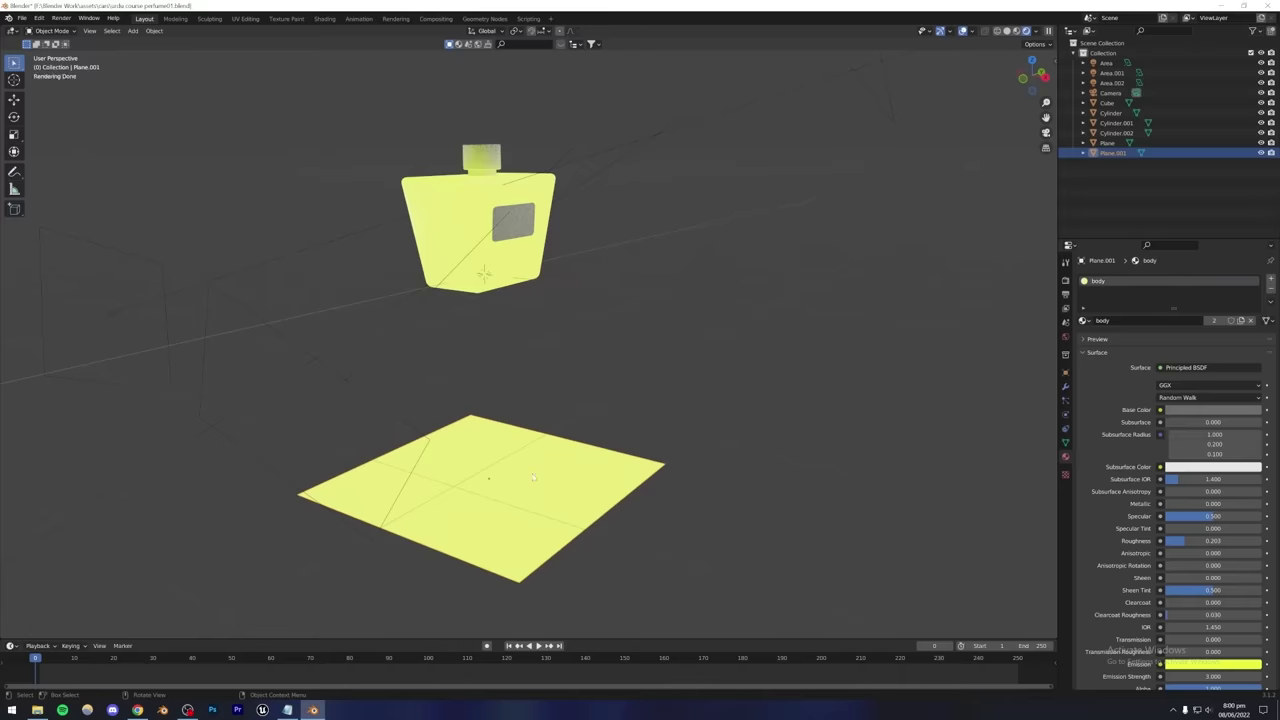
pyautogui.press('Delete')
pyautogui.hotkey('ctrl', 's')
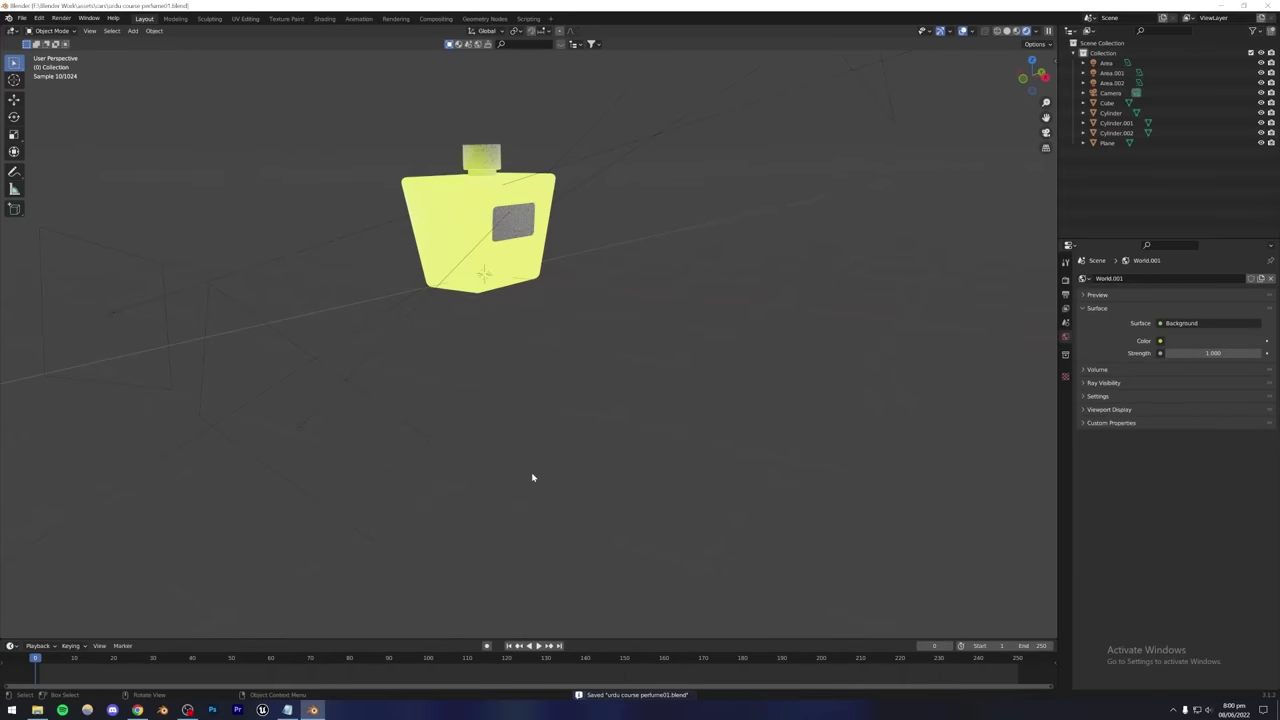
pyautogui.scroll(-2, 480, 371)
pyautogui.moveTo(480, 371); pyautogui.dragTo(423, 217, button='middle')
pyautogui.scroll(3, 484, 339)
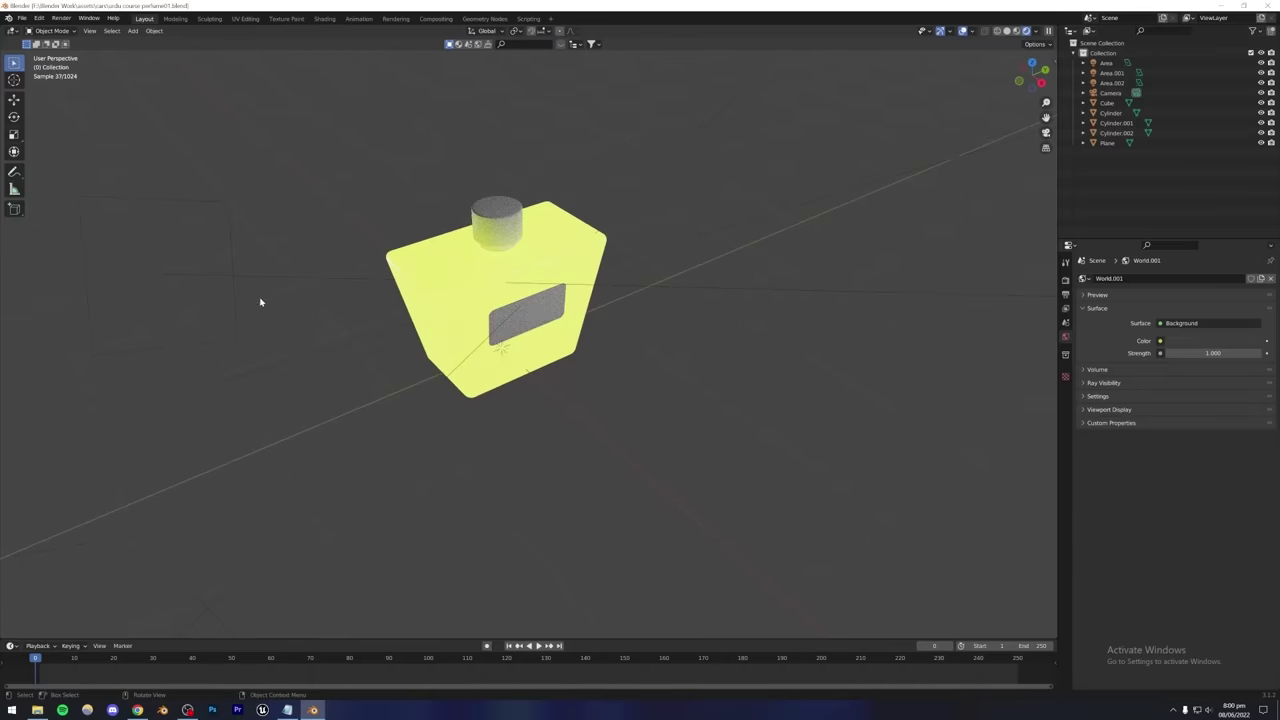
pyautogui.click(137, 710)
# View the black Mercedes render post on Instagram, then go back to Blender.
pyautogui.scroll(1, 310, 353)
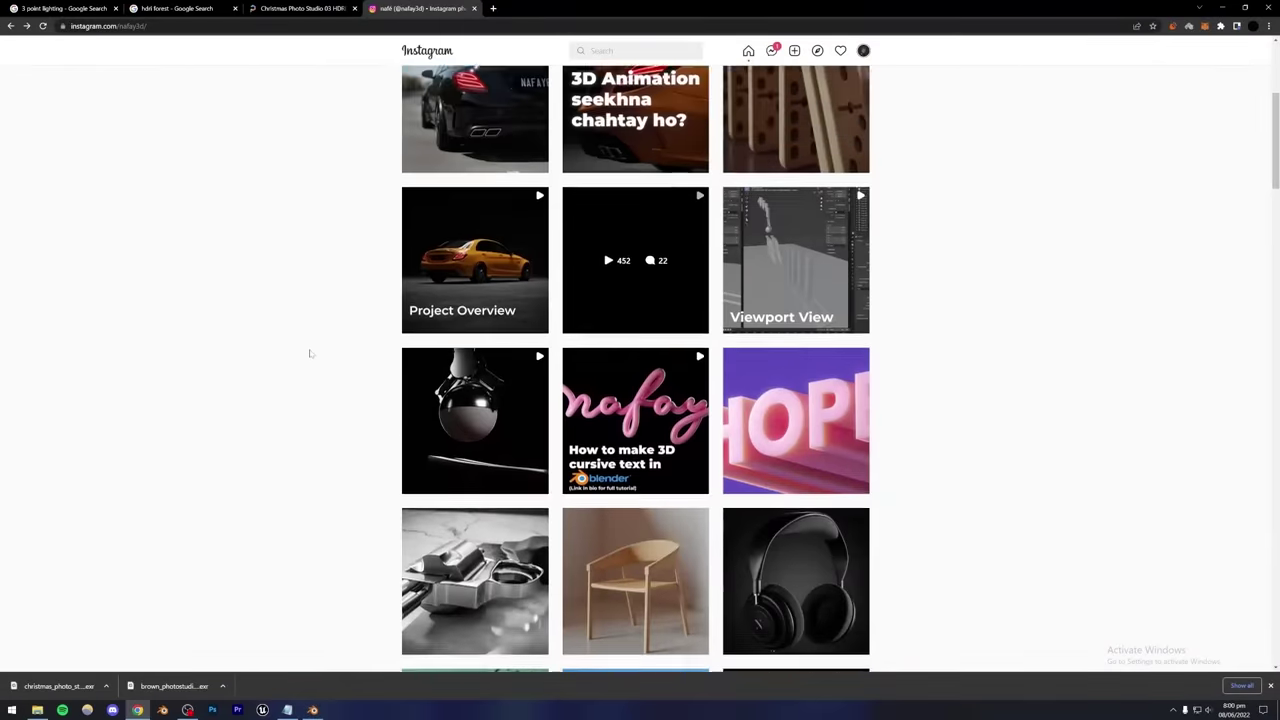
pyautogui.scroll(3, 310, 353)
pyautogui.click(510, 345)
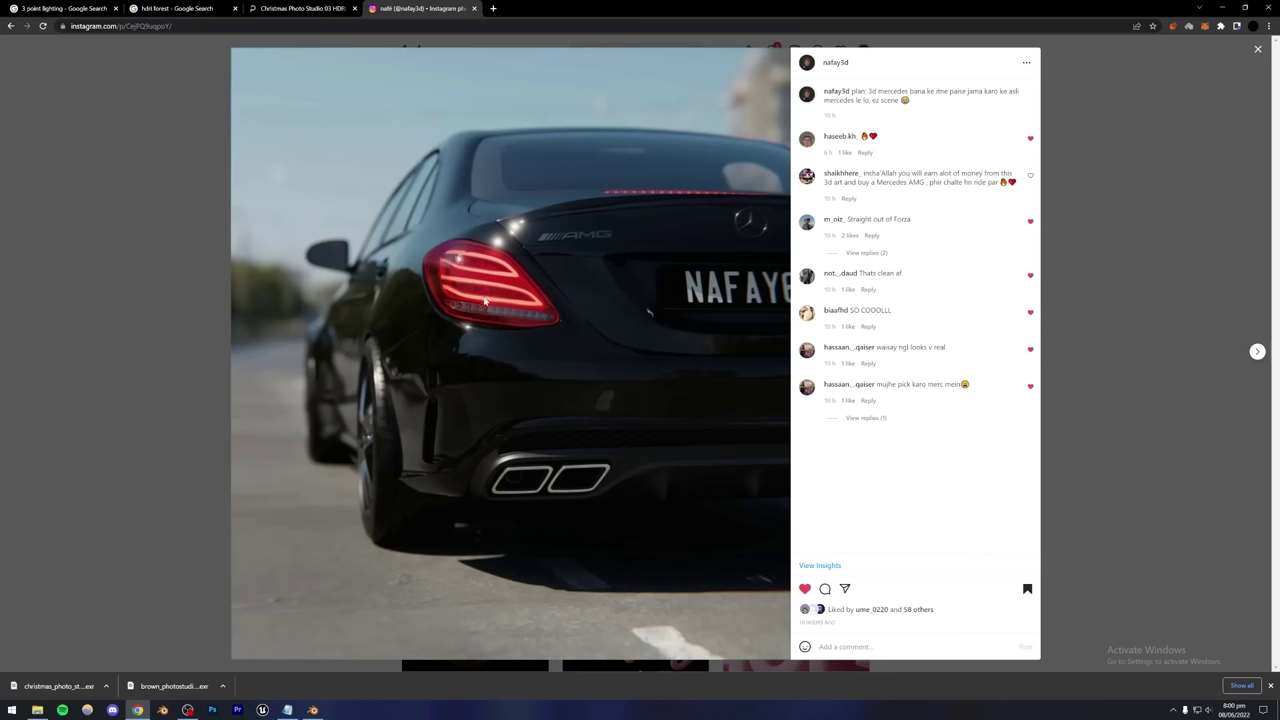
pyautogui.click(312, 710)
# Set the bottle body's emission colour to black and emission strength to 0.
pyautogui.click(451, 325)
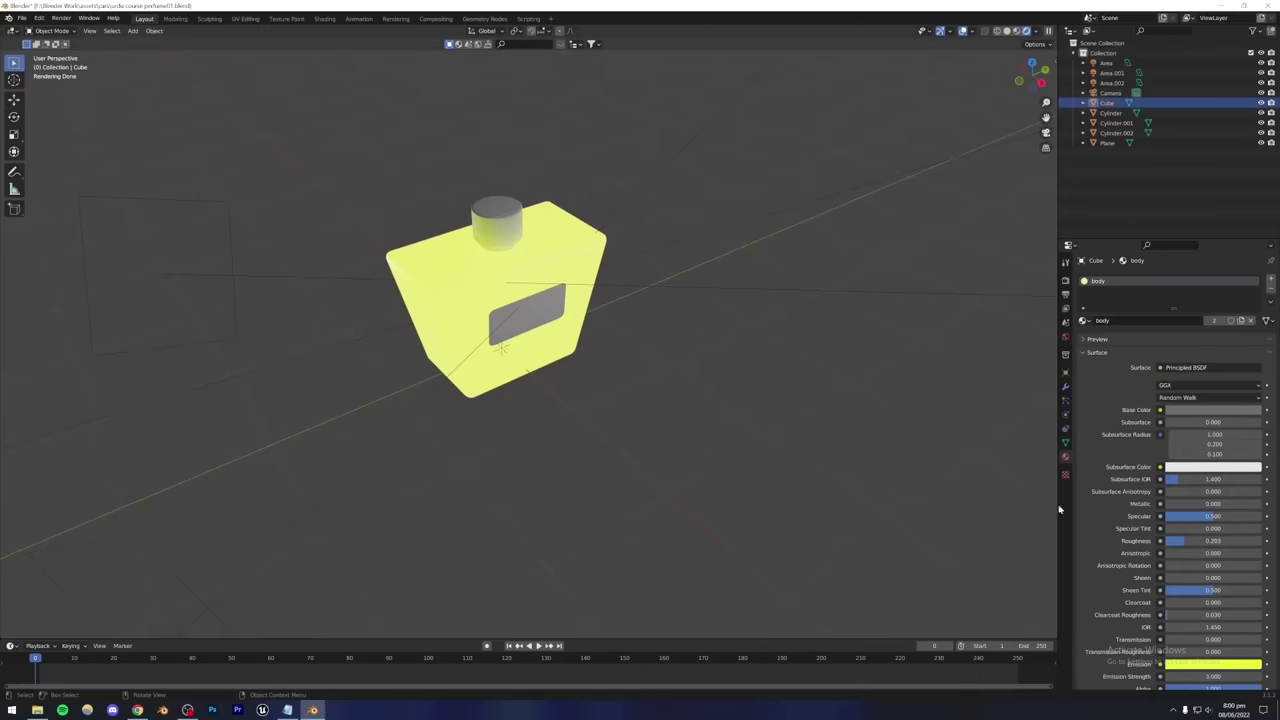
pyautogui.scroll(-5, 1116, 608)
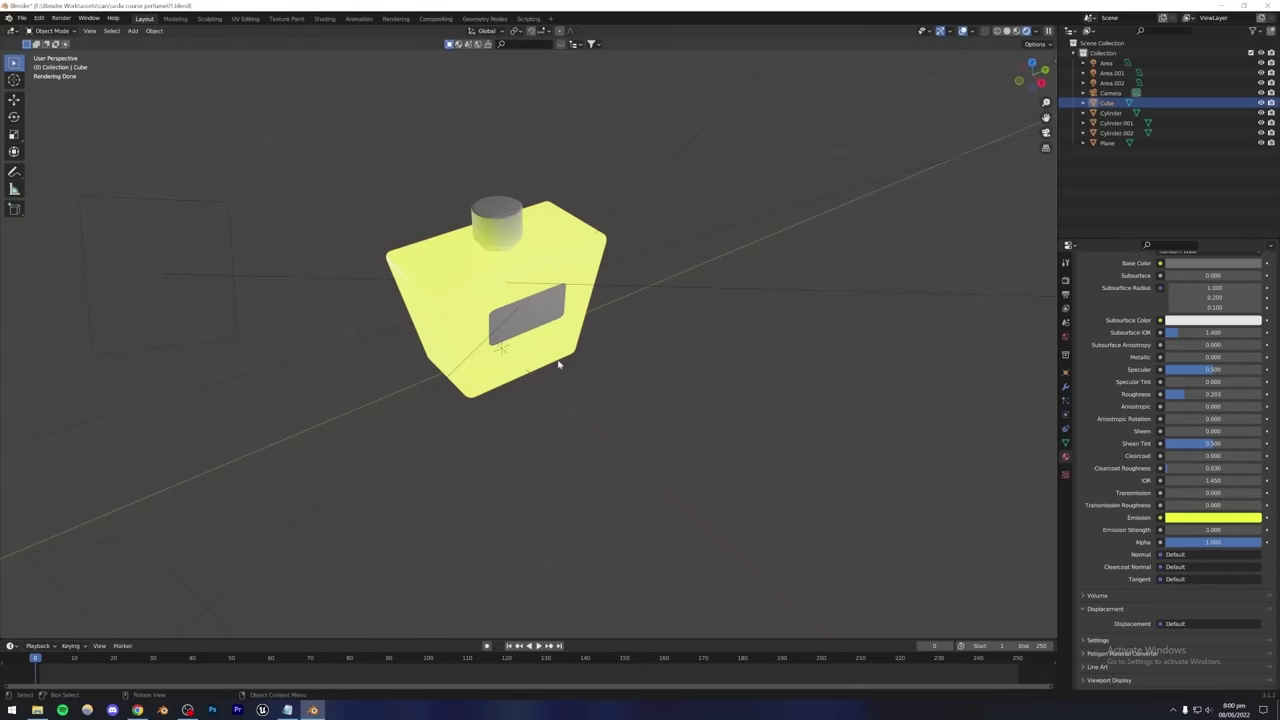
pyautogui.click(1214, 519)
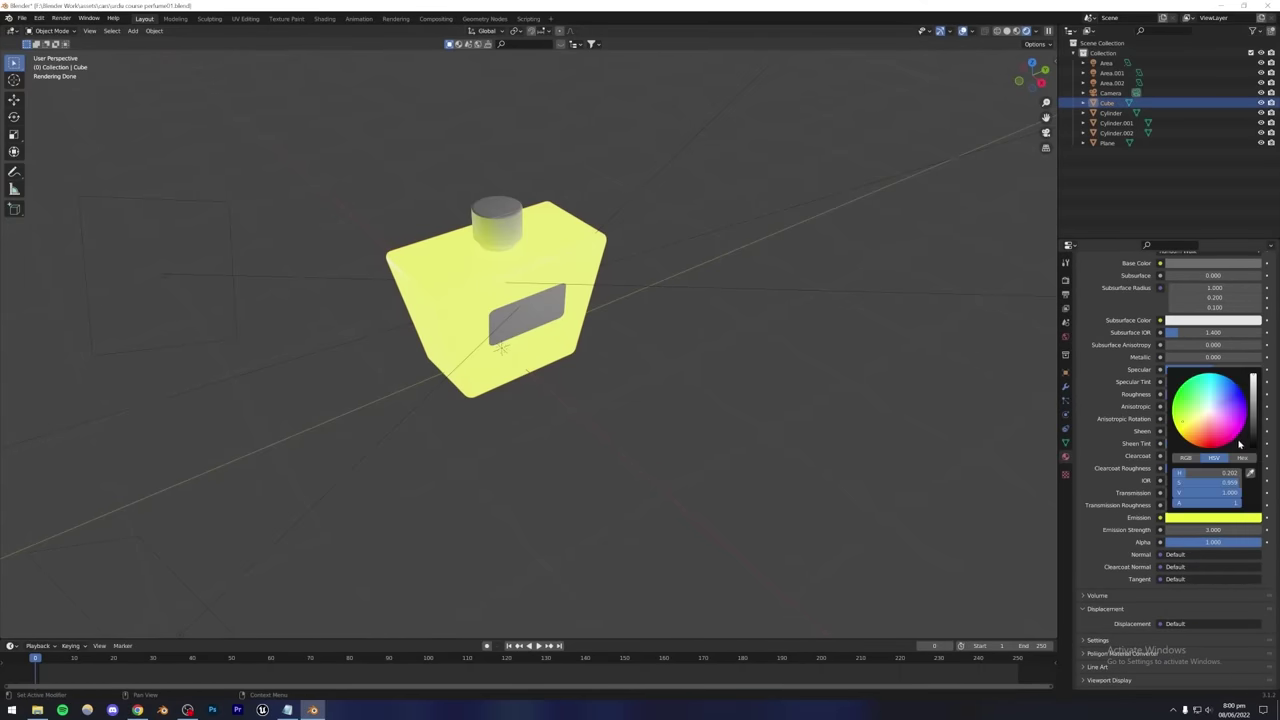
pyautogui.moveTo(1252, 418); pyautogui.dragTo(1252, 446)
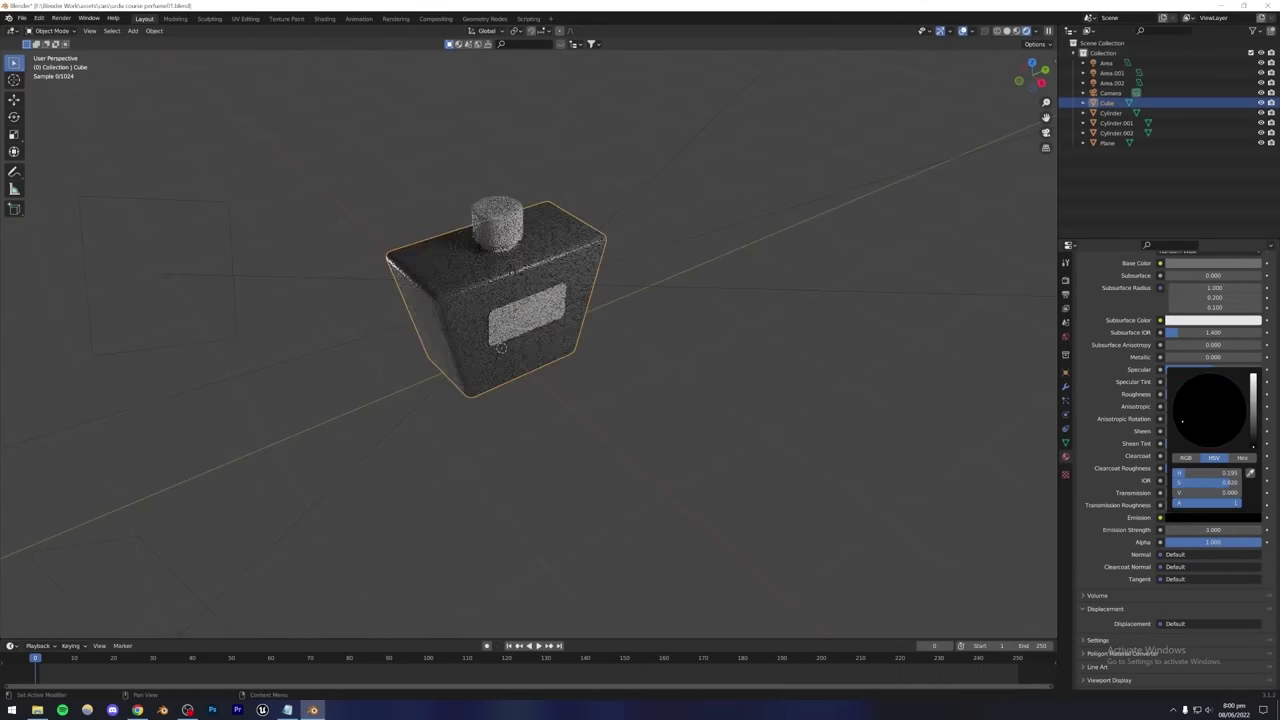
pyautogui.click(1205, 529)
pyautogui.write('0')
pyautogui.press('Return')
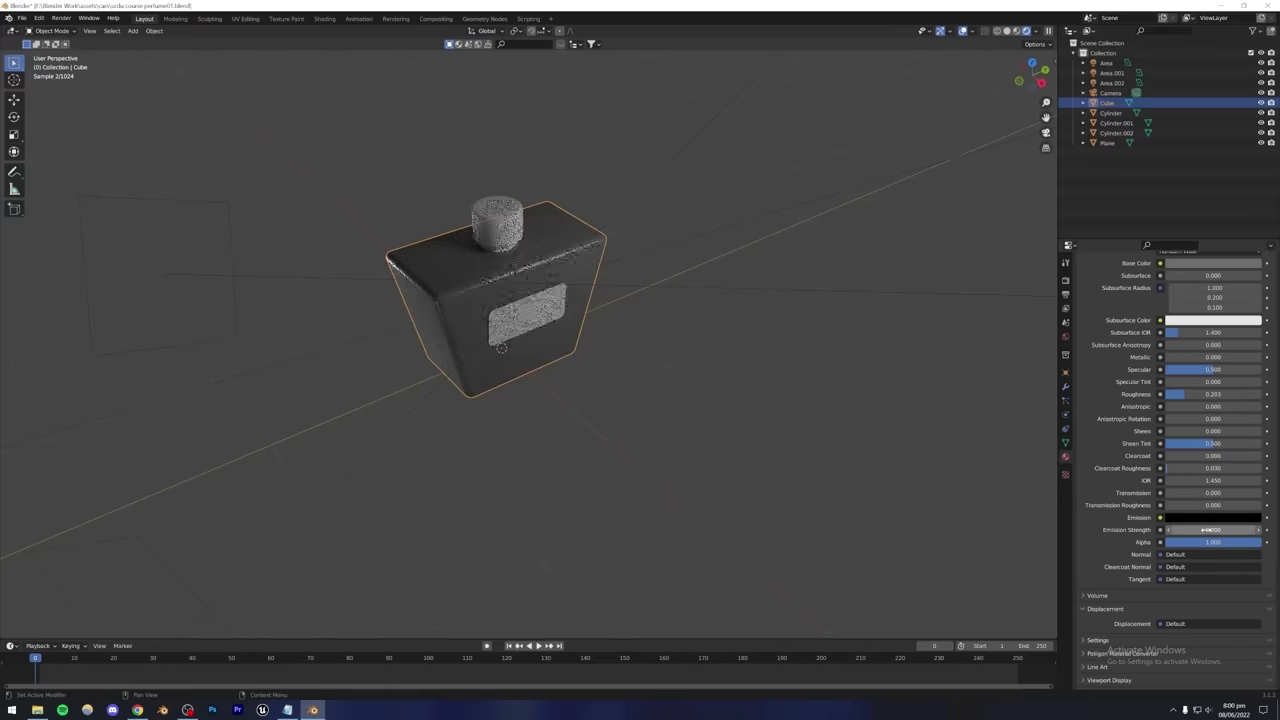
# Check the now-dark bottle body from another angle and save the file.
pyautogui.scroll(-1, 1130, 546)
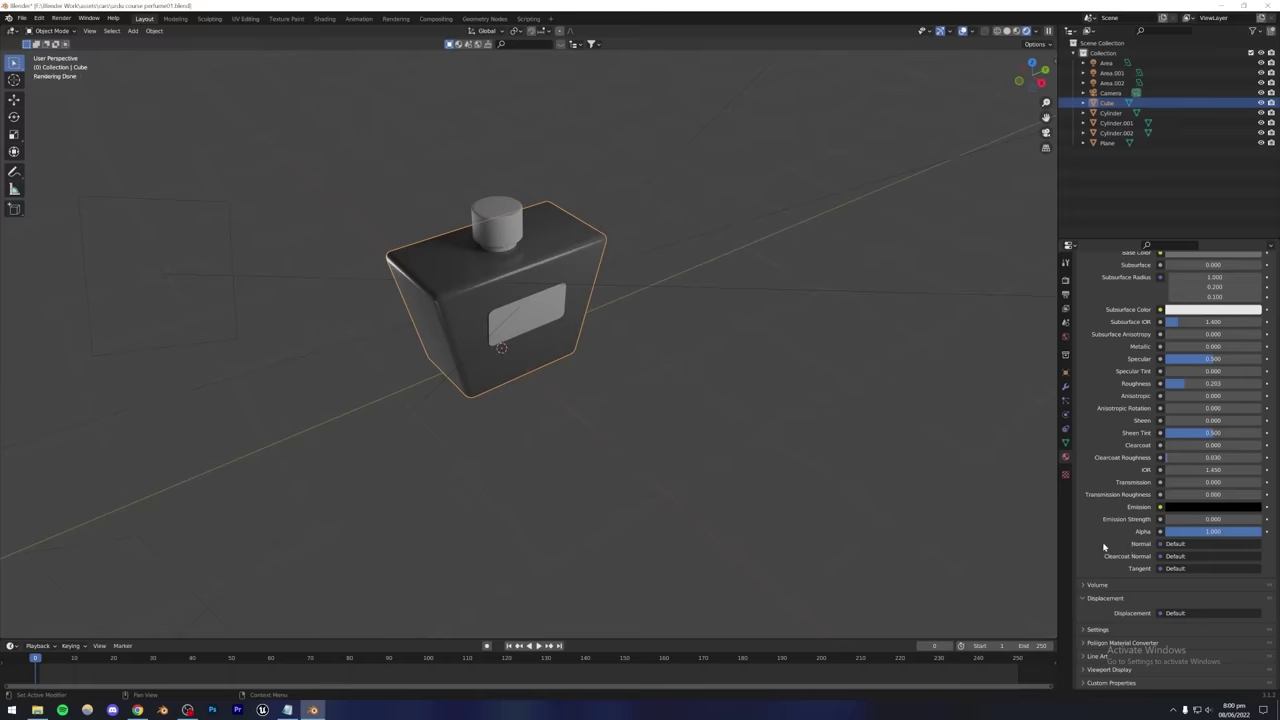
pyautogui.click(720, 426)
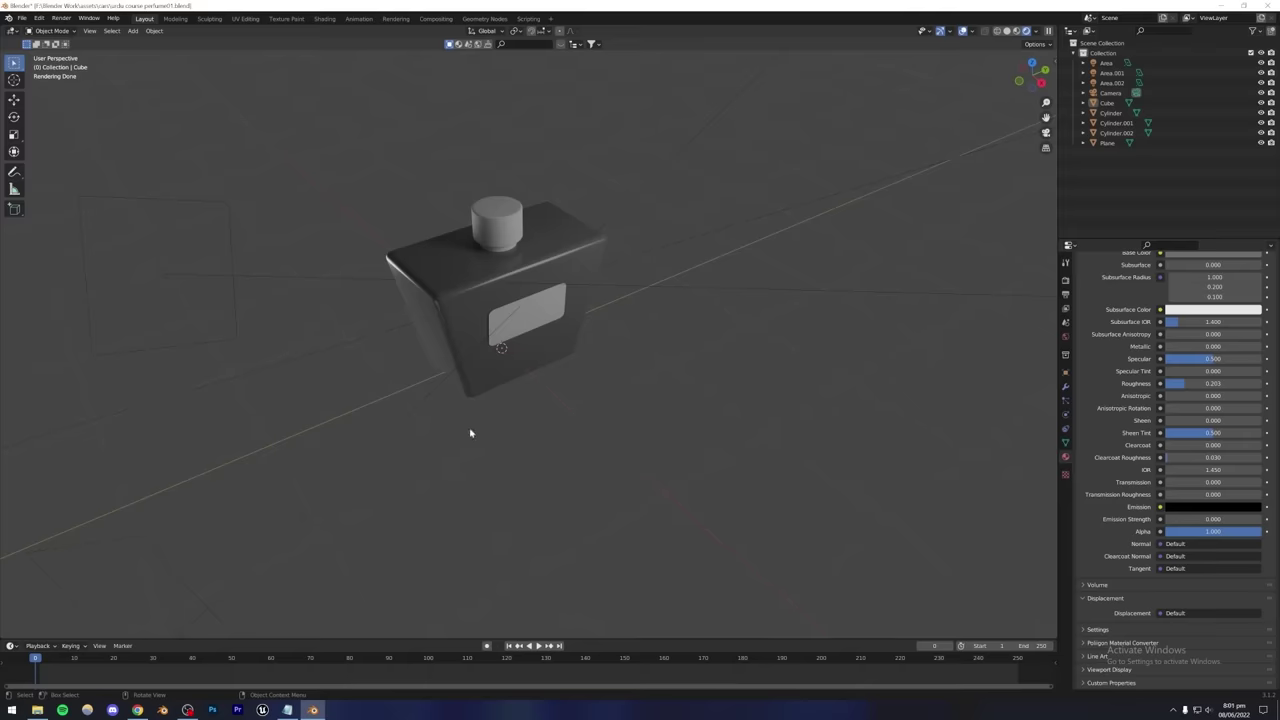
pyautogui.moveTo(528, 397); pyautogui.dragTo(514, 423, button='middle')
pyautogui.scroll(5, 467, 328)
pyautogui.hotkey('ctrl', 's')
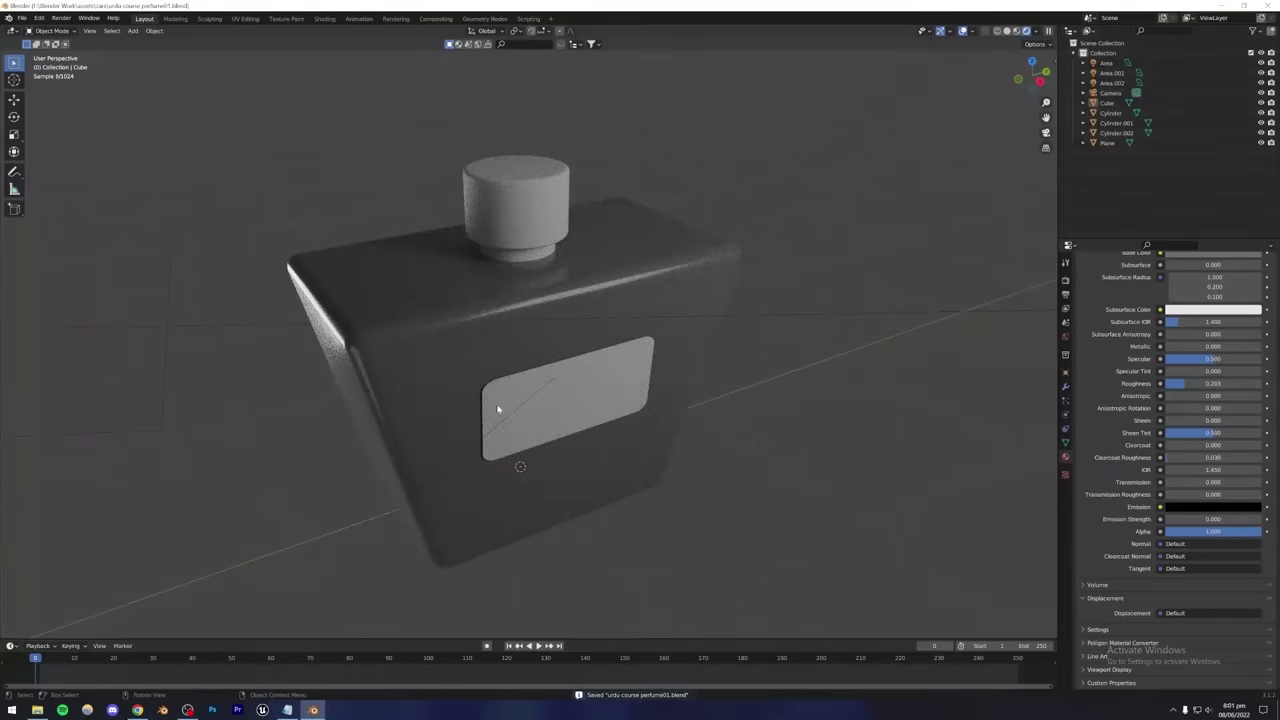
# Select the bottle cap and give it a new material named glass.
pyautogui.click(519, 259)
pyautogui.click(494, 200)
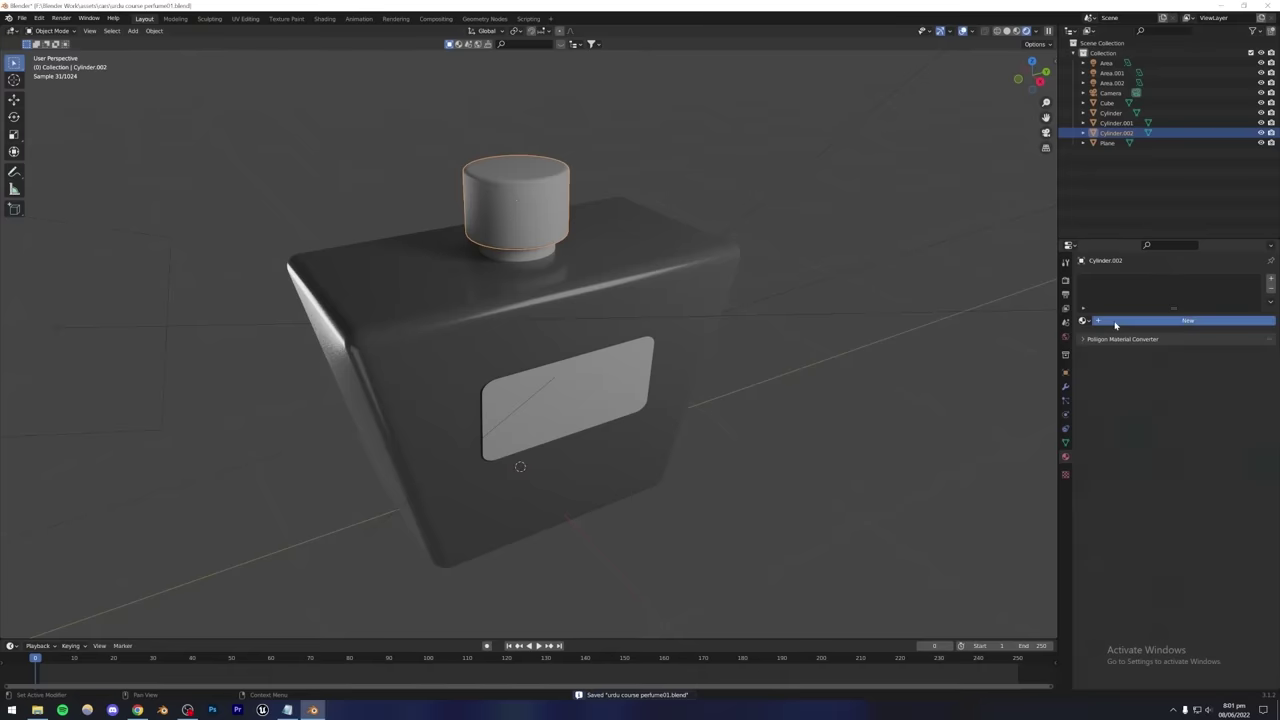
pyautogui.click(1188, 320)
pyautogui.write('glass')
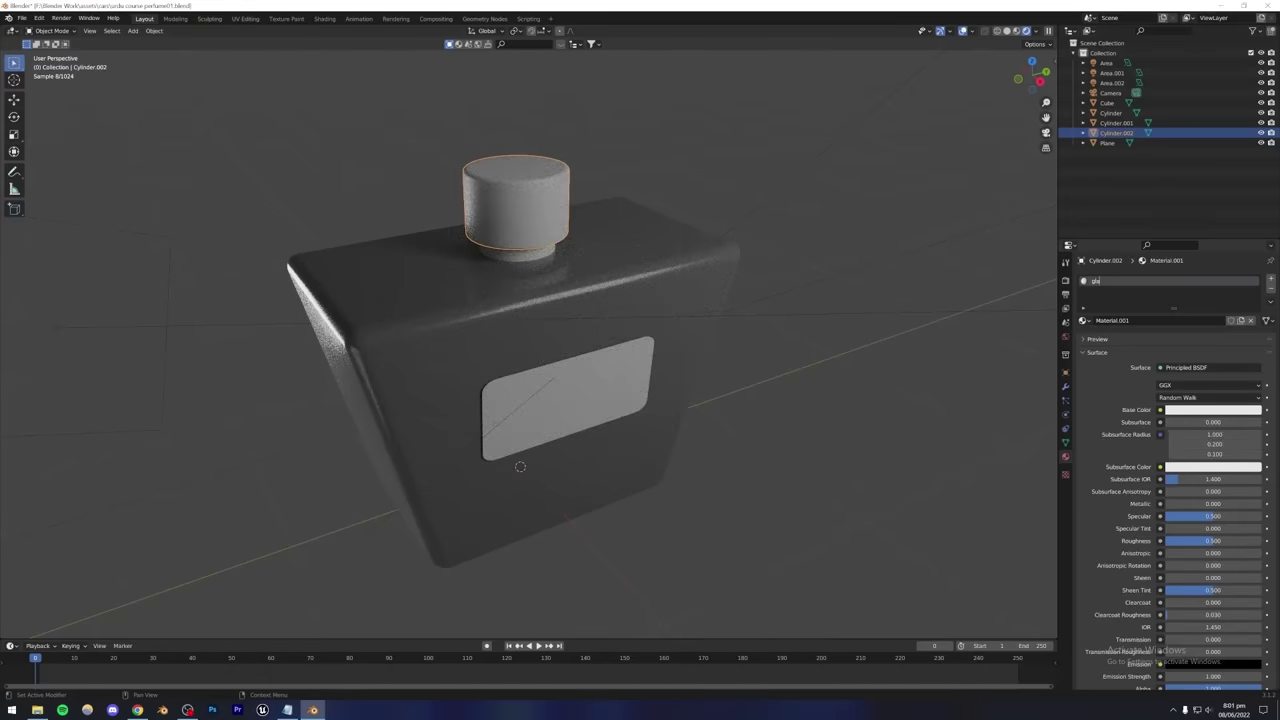
pyautogui.press('Return')
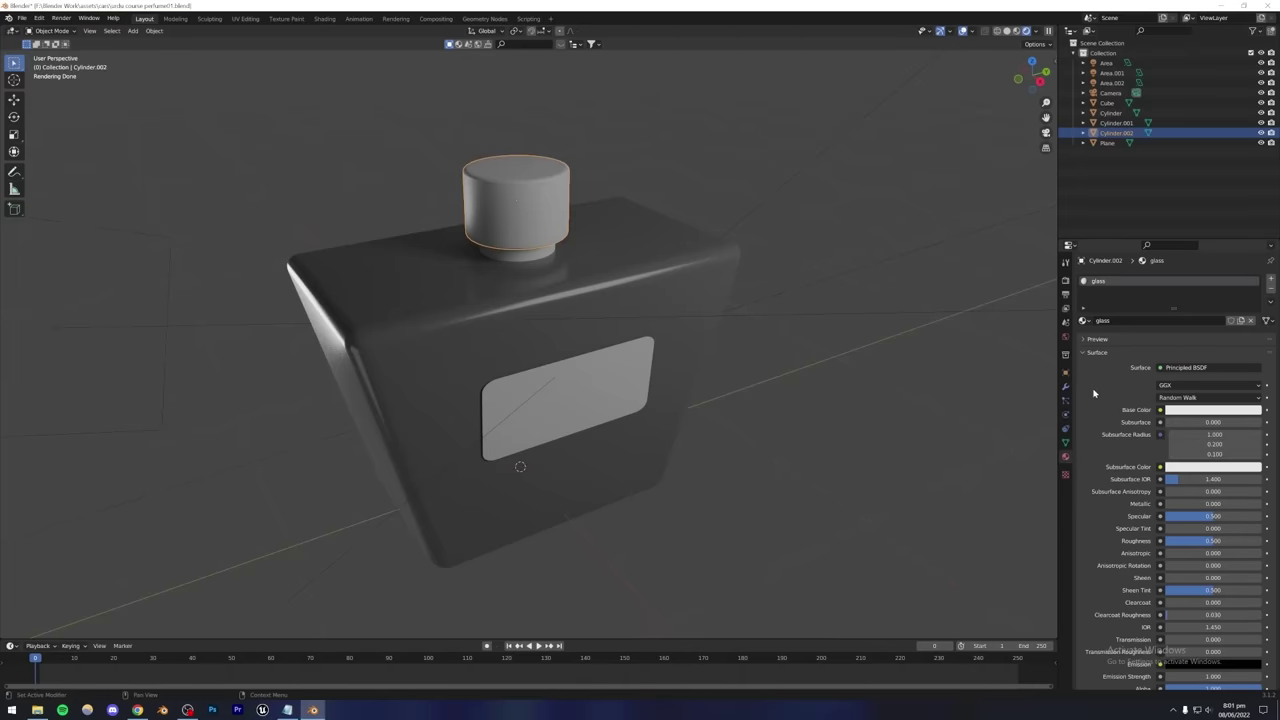
# Set the glass material's roughness to 0.324 and transmission to 1.0.
pyautogui.scroll(-1, 1095, 393)
pyautogui.scroll(-1, 1095, 393)
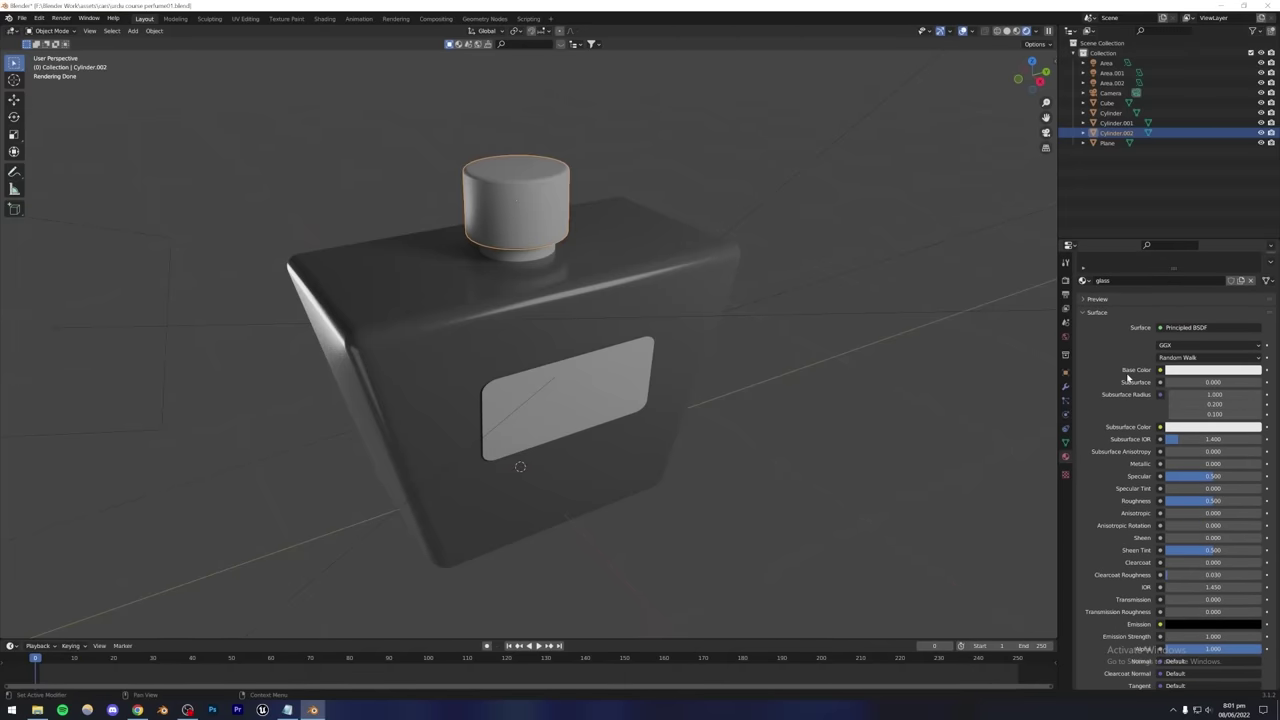
pyautogui.scroll(-3, 1138, 398)
pyautogui.moveTo(1188, 410); pyautogui.dragTo(1176, 410)
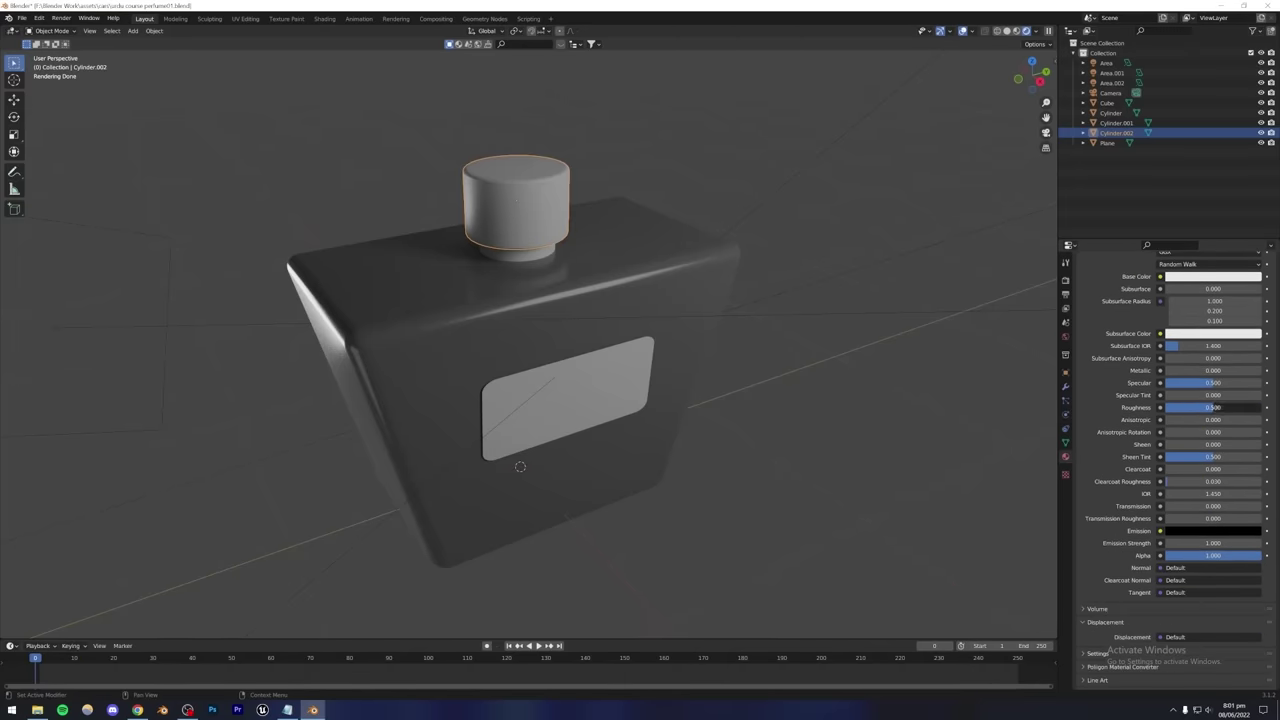
pyautogui.scroll(-1, 1133, 423)
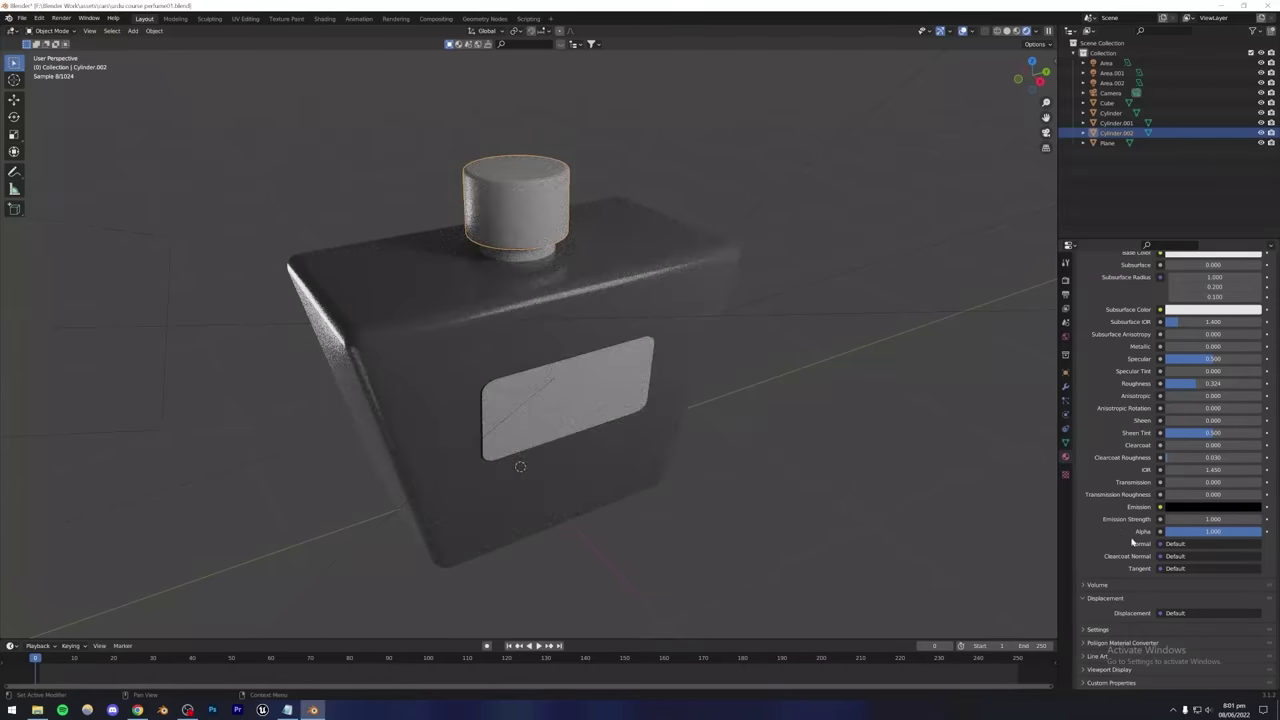
pyautogui.moveTo(1168, 482); pyautogui.dragTo(1262, 482)
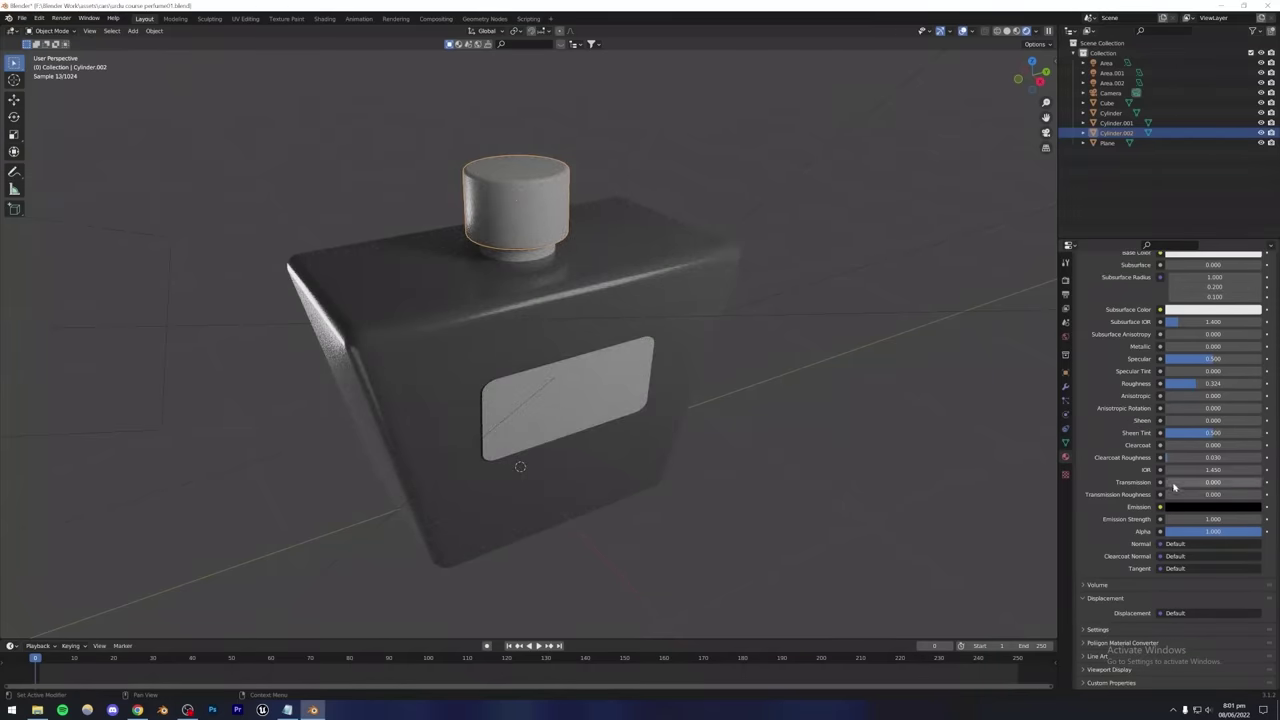
# Review the glass cap from a new angle and select the cylinder beneath it.
pyautogui.click(757, 194)
pyautogui.moveTo(607, 244); pyautogui.dragTo(440, 246, button='middle')
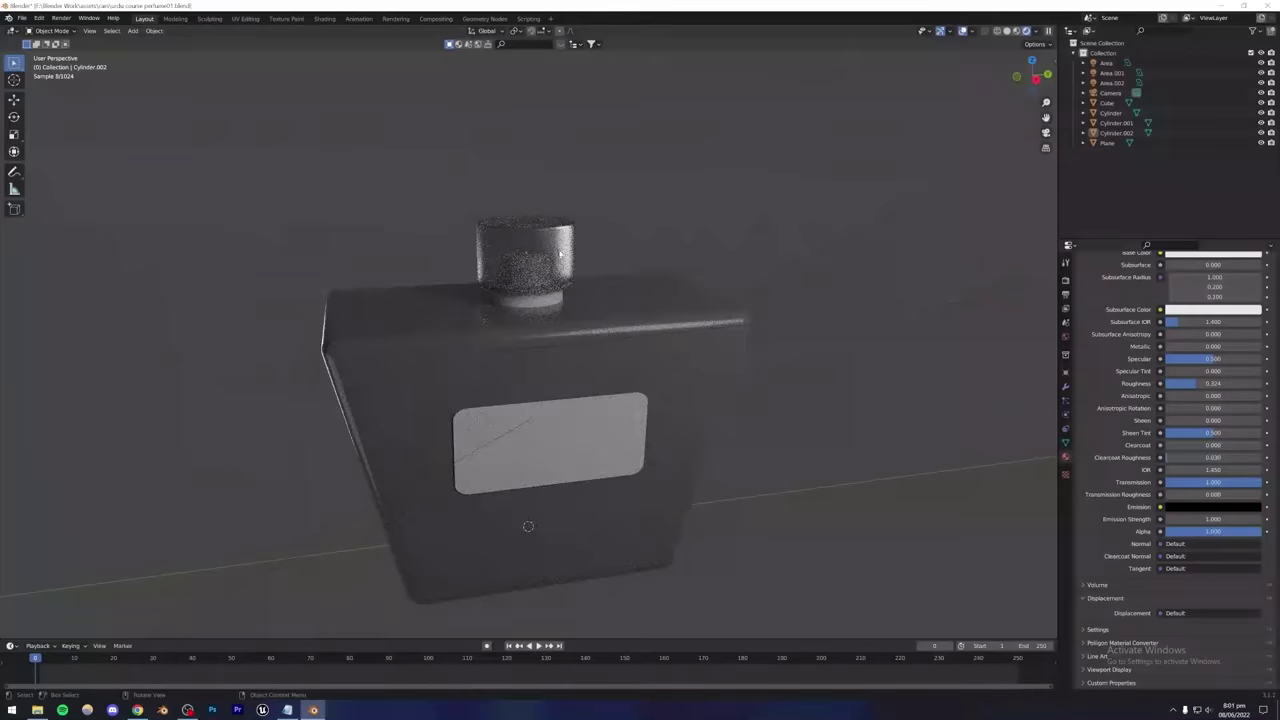
pyautogui.scroll(6, 551, 278)
pyautogui.scroll(-4, 551, 278)
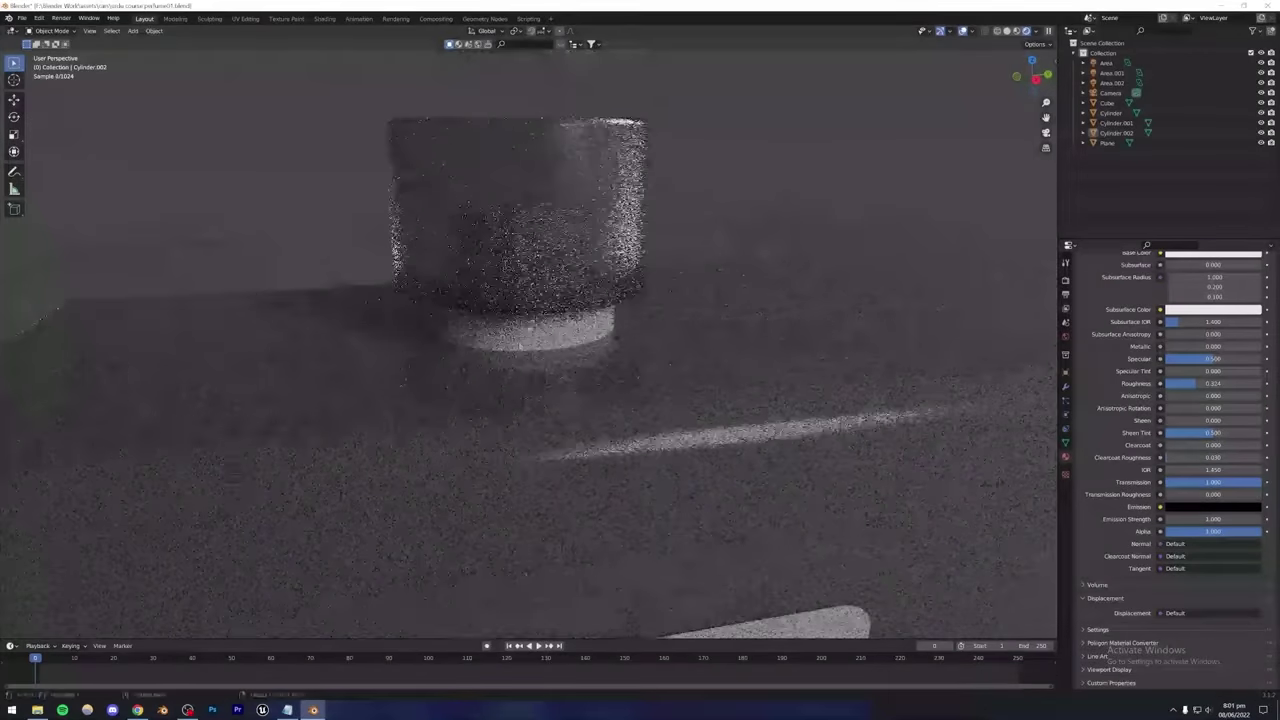
pyautogui.click(514, 343)
# Open the black perfume bottle post on the Instagram profile, then return to Blender.
pyautogui.click(137, 710)
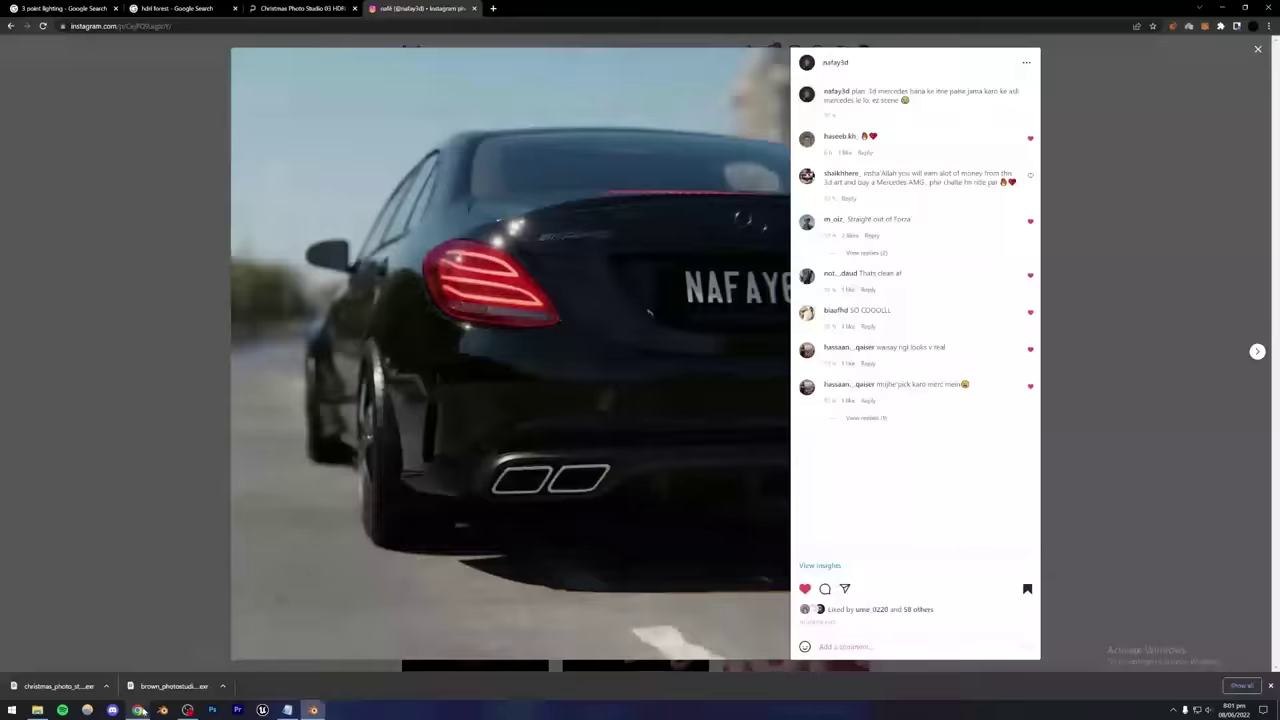
pyautogui.click(137, 277)
pyautogui.scroll(-3, 507, 333)
pyautogui.scroll(-7, 505, 333)
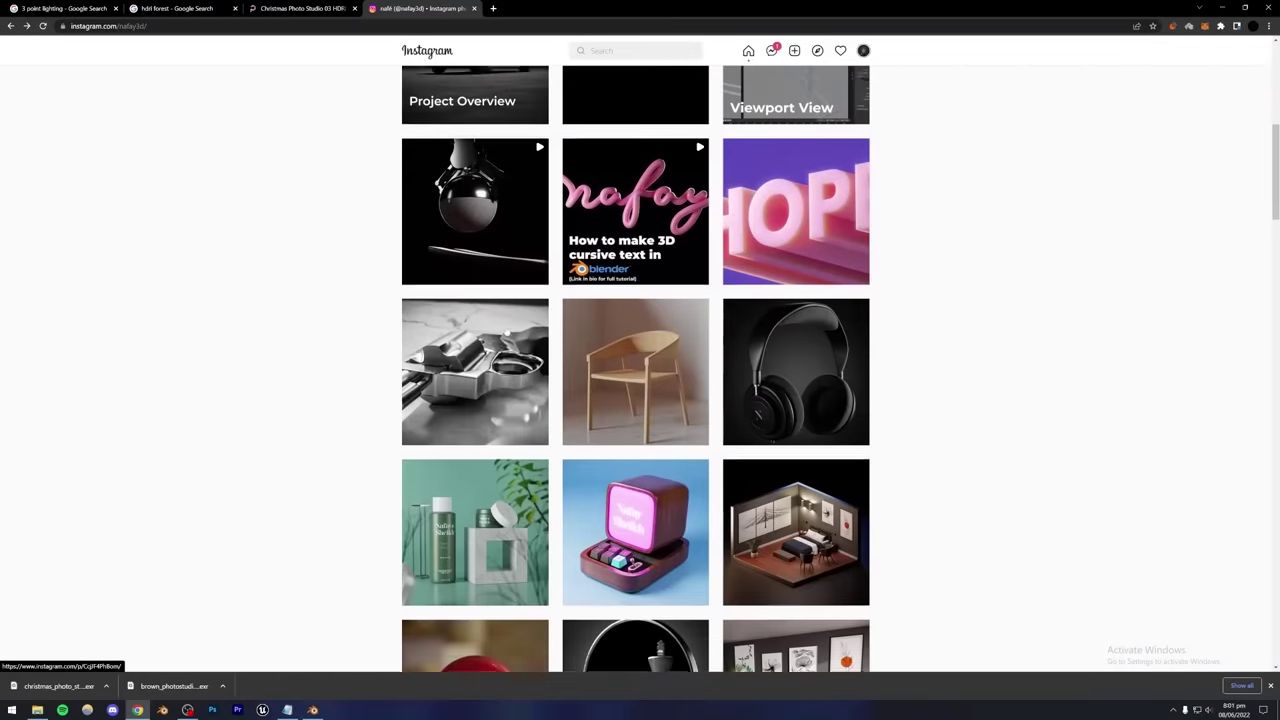
pyautogui.scroll(-10, 505, 329)
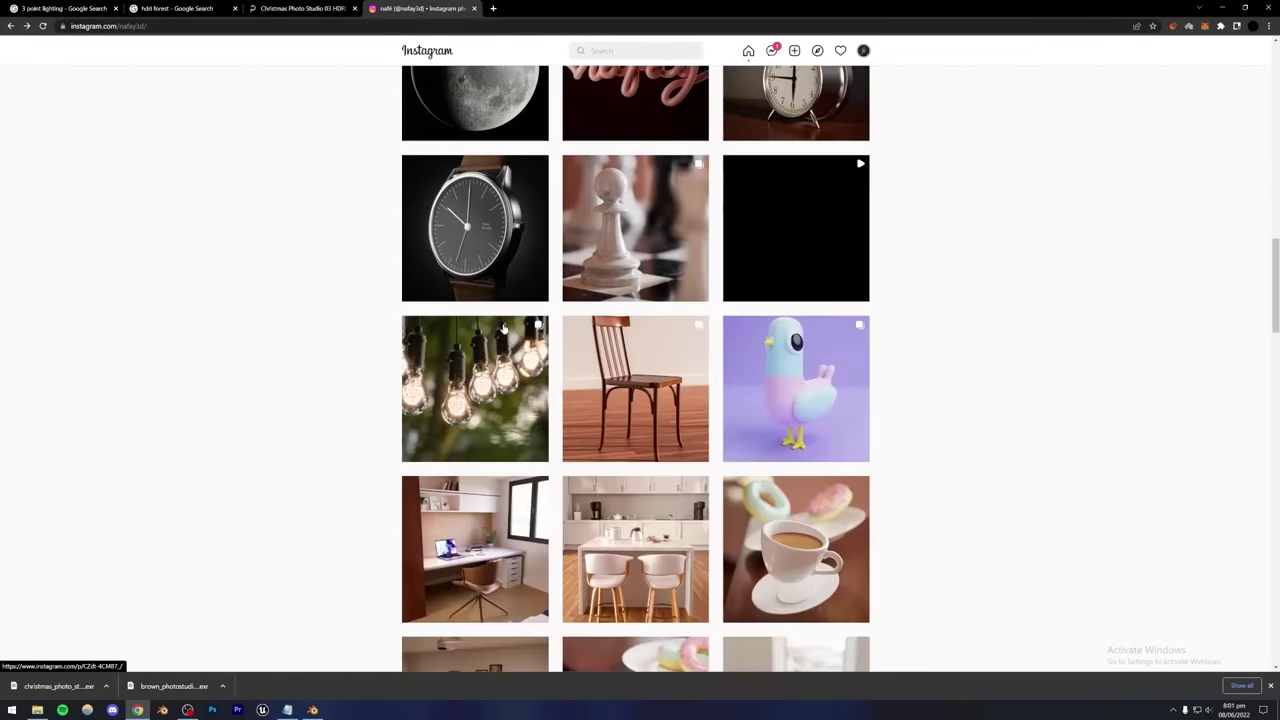
pyautogui.click(730, 395)
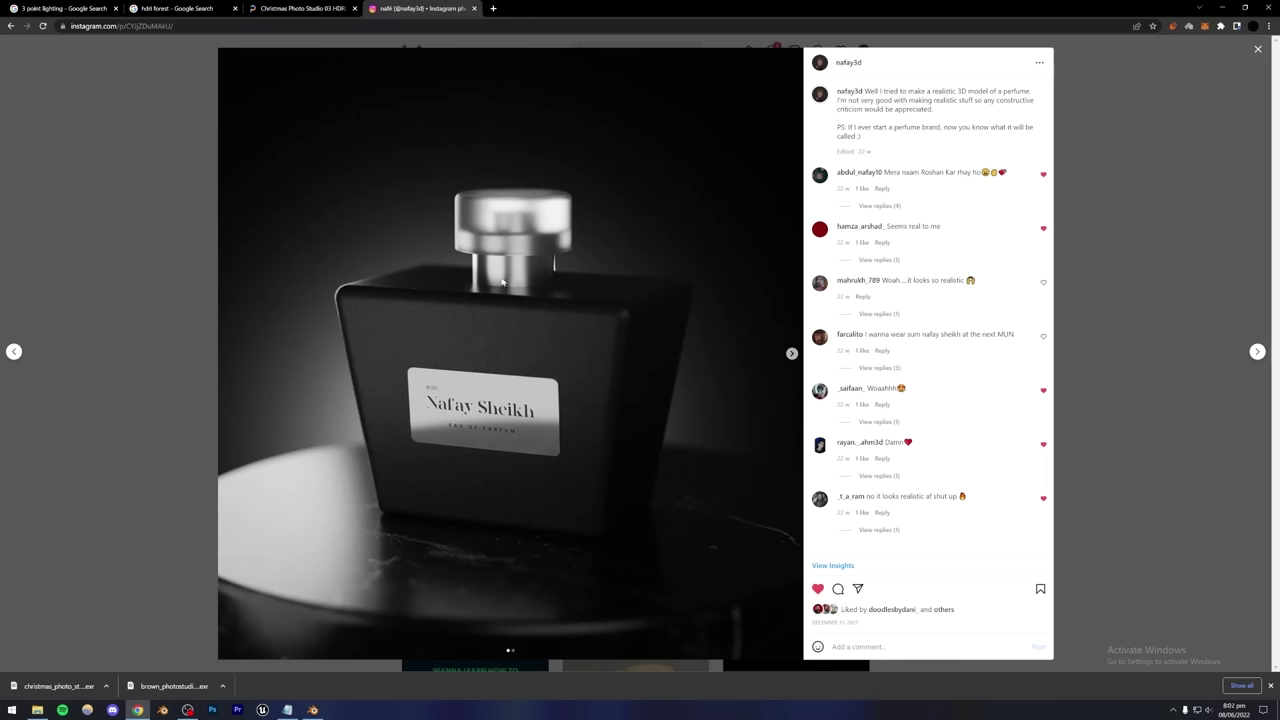
pyautogui.click(313, 710)
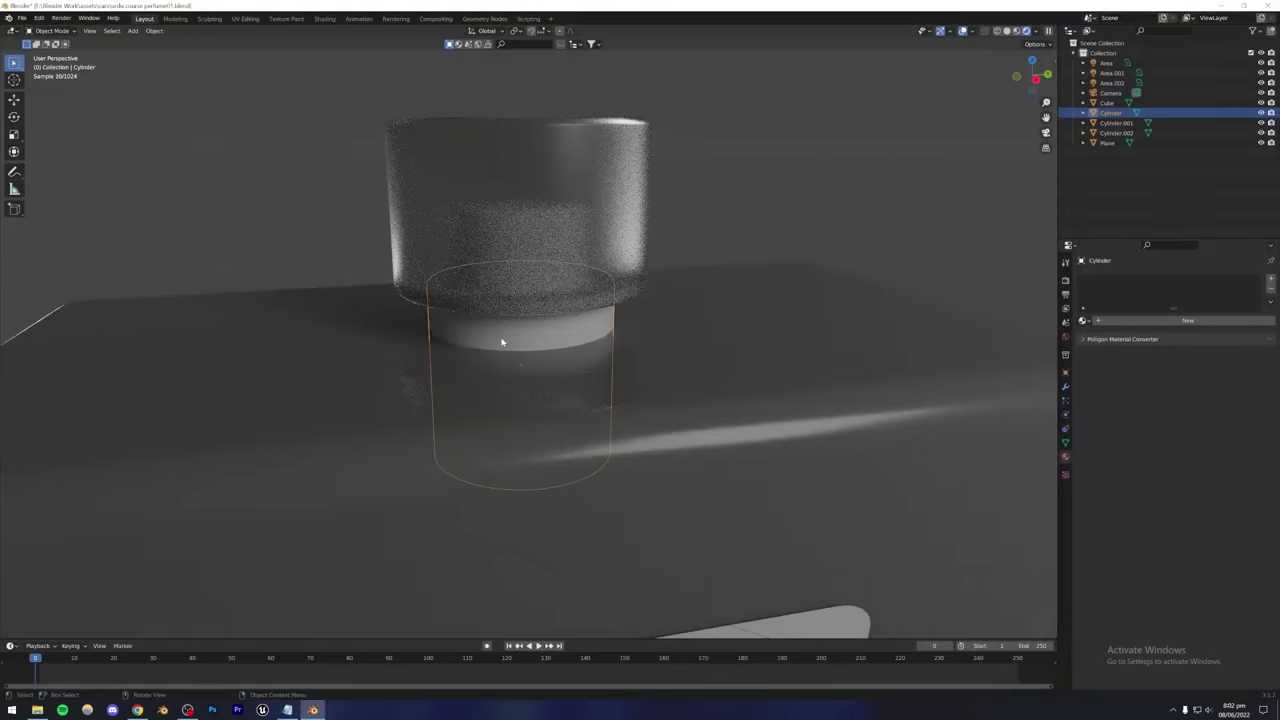
# Switch to solid shading and raise the cap slightly along Z.
pyautogui.click(502, 342)
pyautogui.moveTo(502, 342); pyautogui.dragTo(686, 220, button='middle')
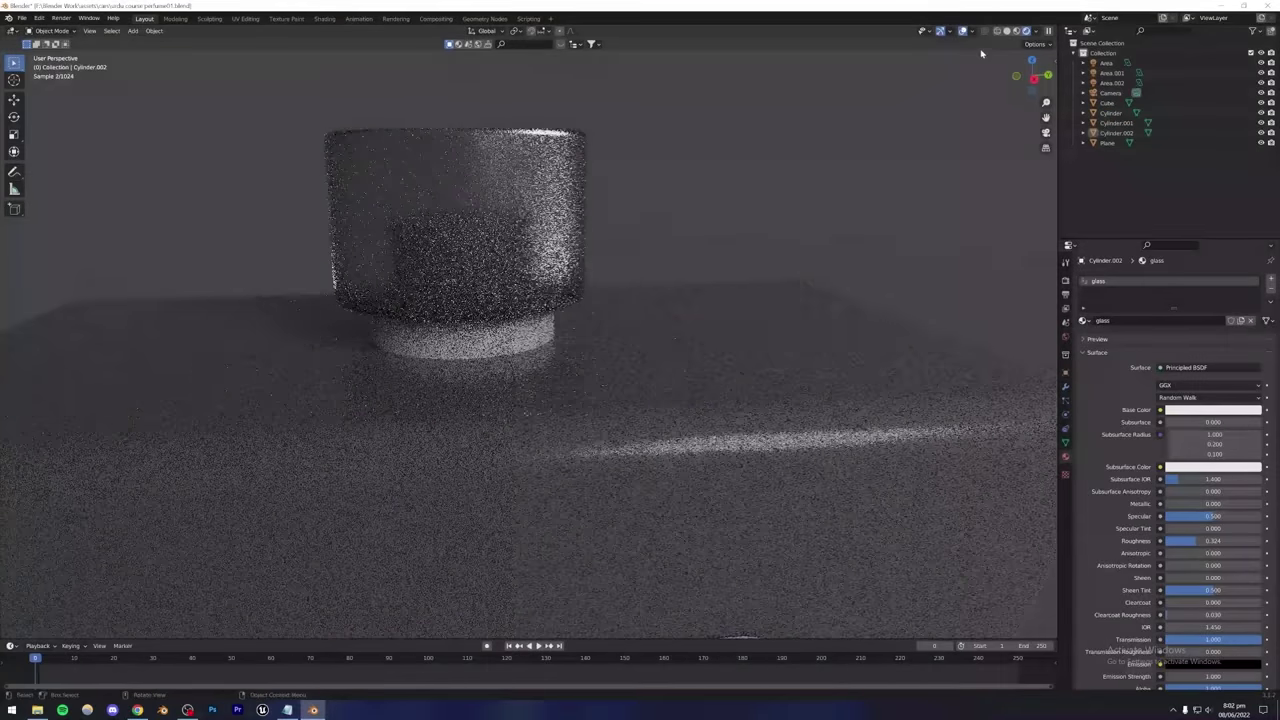
pyautogui.click(1007, 31)
pyautogui.scroll(-2, 543, 286)
pyautogui.click(537, 291)
pyautogui.scroll(3, 547, 313)
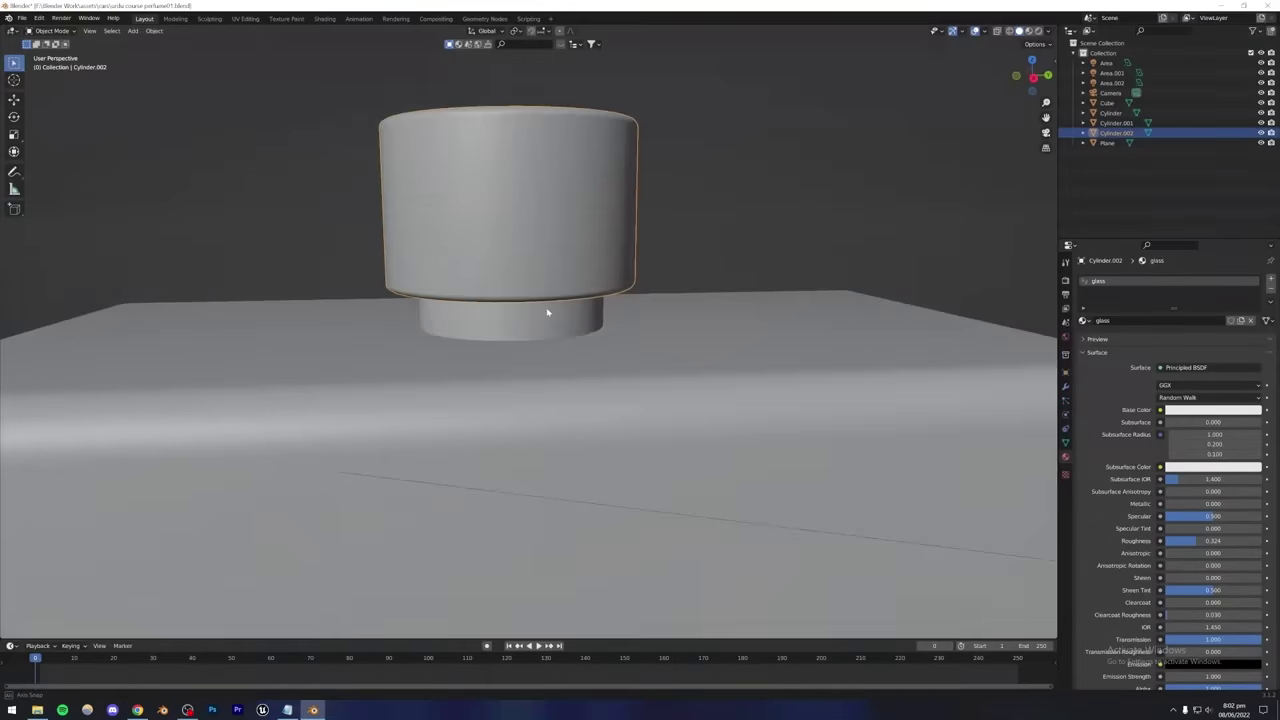
pyautogui.press('g')
pyautogui.press('z')
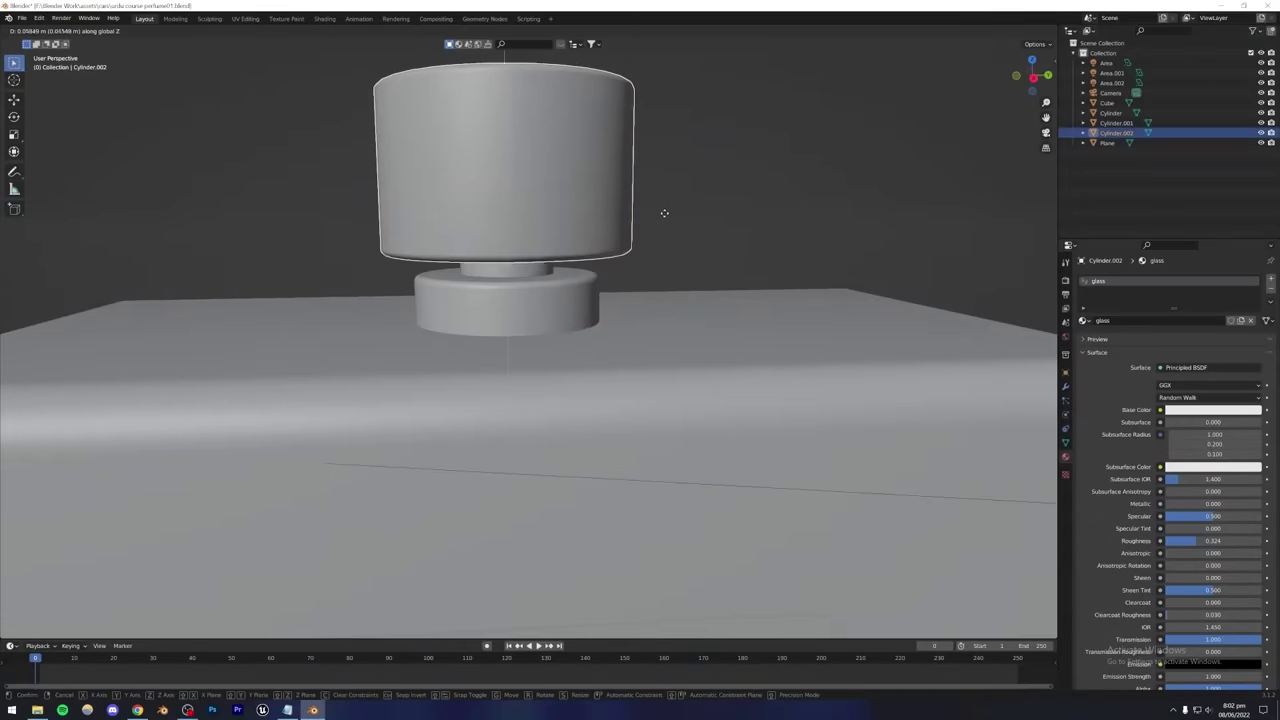
pyautogui.click(598, 285)
# Raise the lower cylinder under the cap along Z.
pyautogui.click(497, 272)
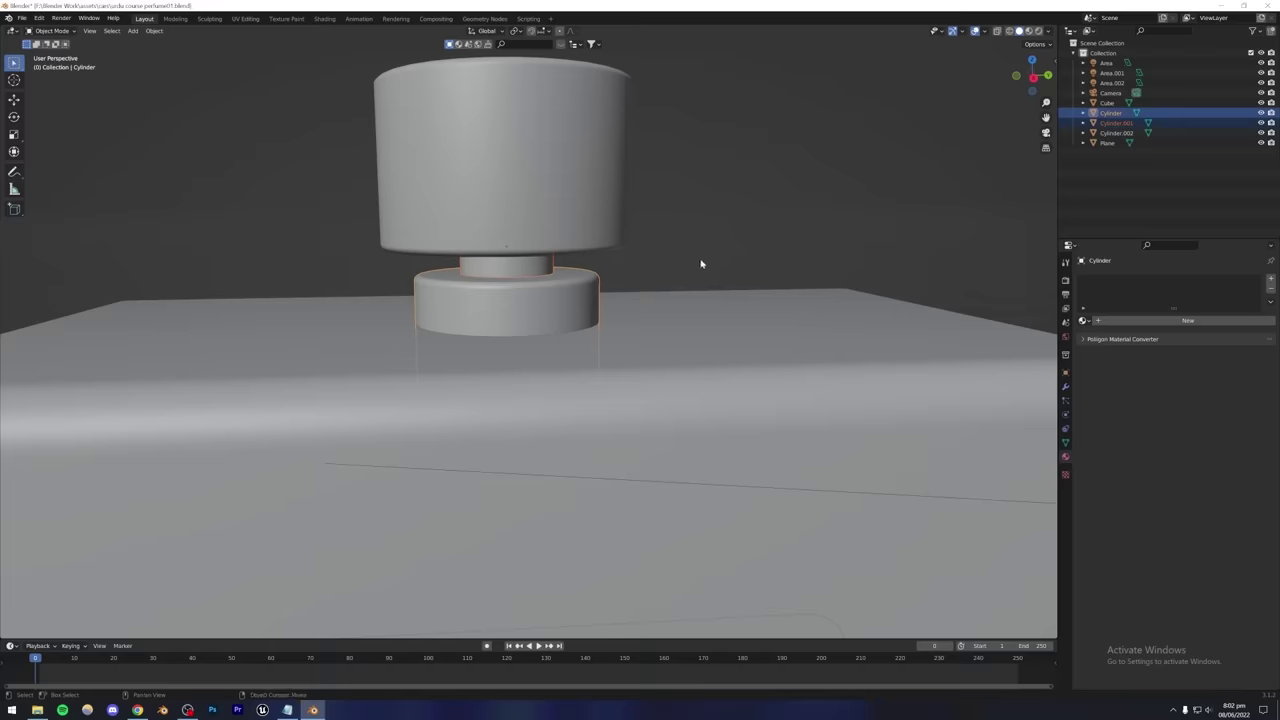
pyautogui.press('g')
pyautogui.press('z')
pyautogui.click(702, 202)
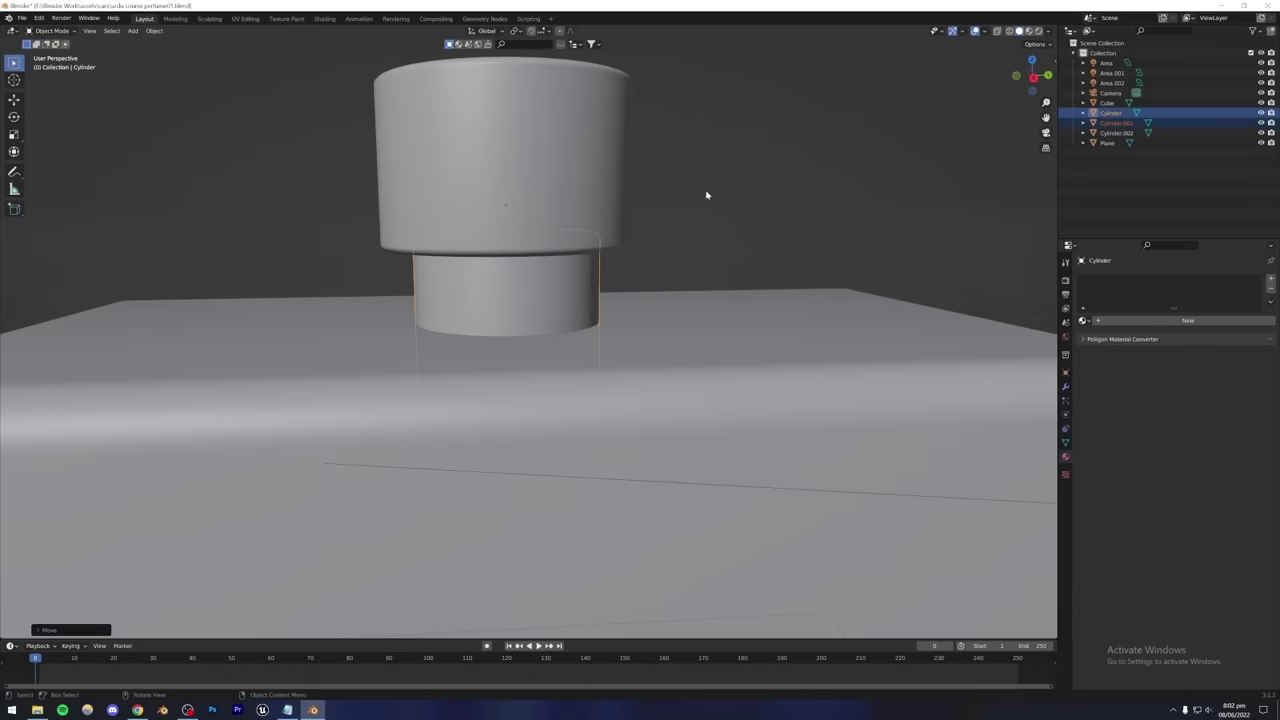
# Switch the viewport to Rendered shading, close in on the cap, and select the neck cylinder.
pyautogui.click(706, 194)
pyautogui.moveTo(706, 194); pyautogui.dragTo(627, 251, button='middle')
pyautogui.scroll(-6, 627, 251)
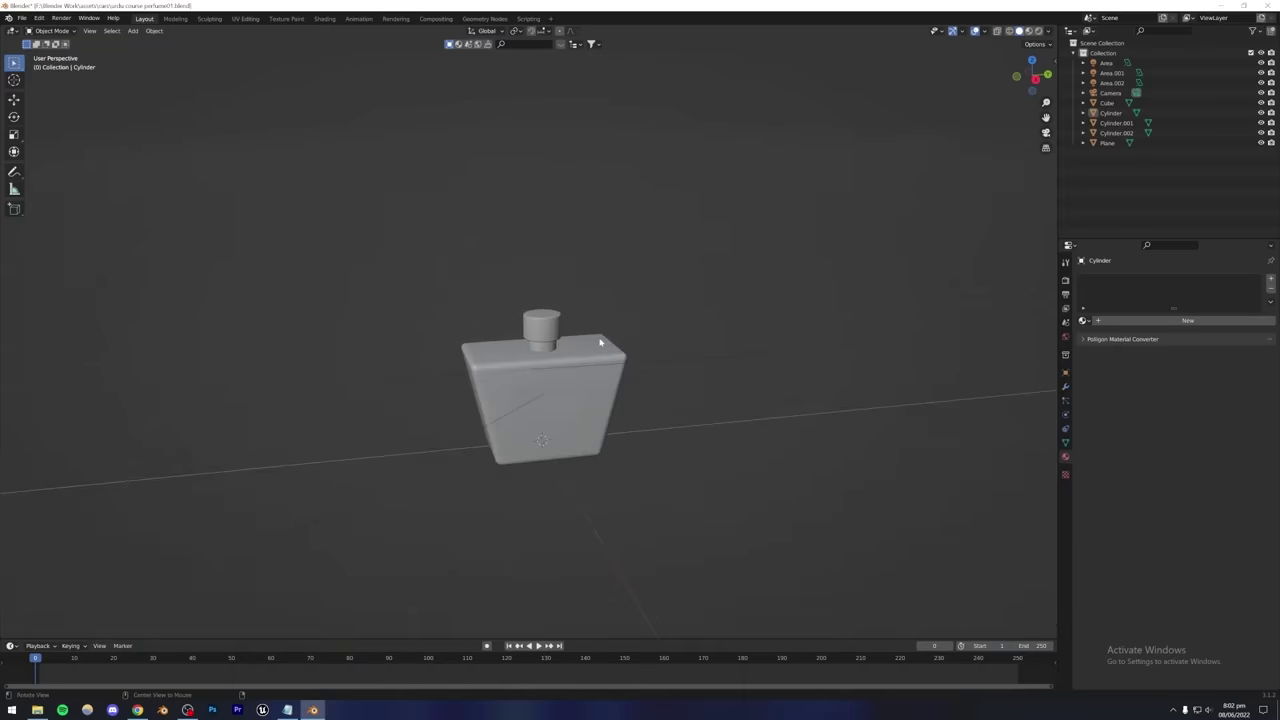
pyautogui.scroll(5, 551, 357)
pyautogui.moveTo(505, 258); pyautogui.dragTo(422, 321, button='middle')
pyautogui.scroll(-2, 547, 294)
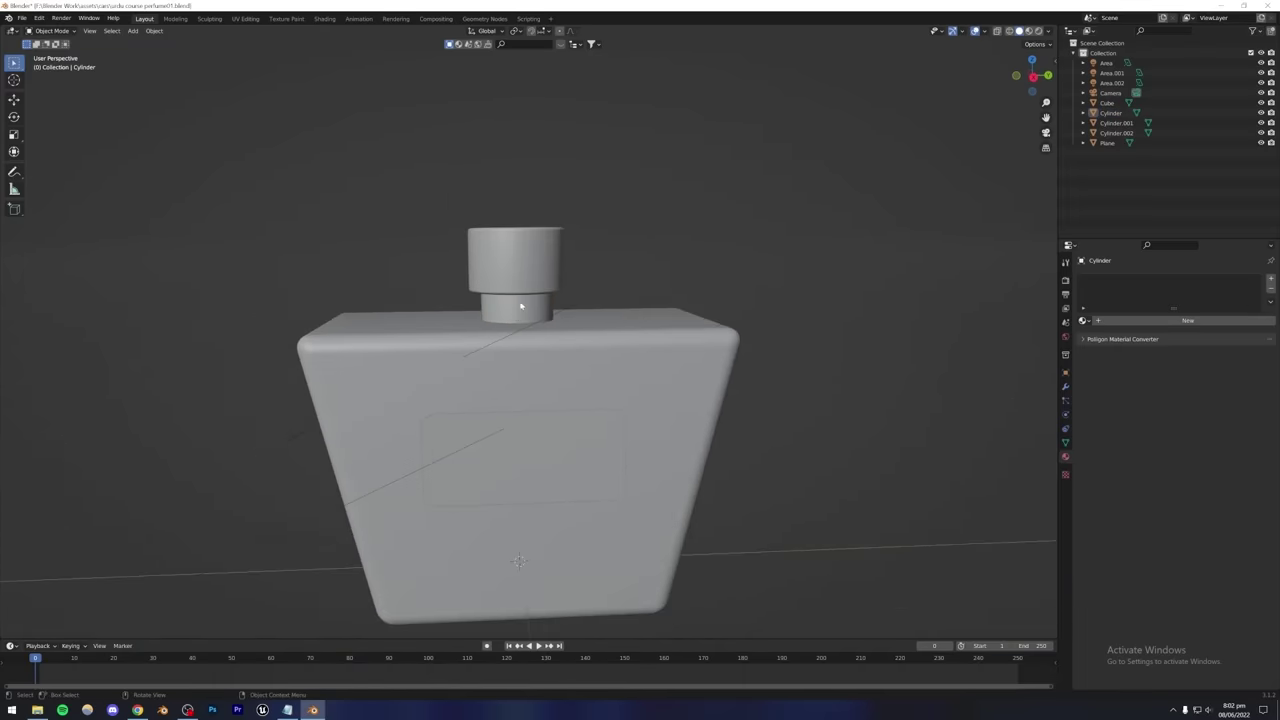
pyautogui.click(1037, 31)
pyautogui.scroll(4, 480, 292)
pyautogui.click(505, 302)
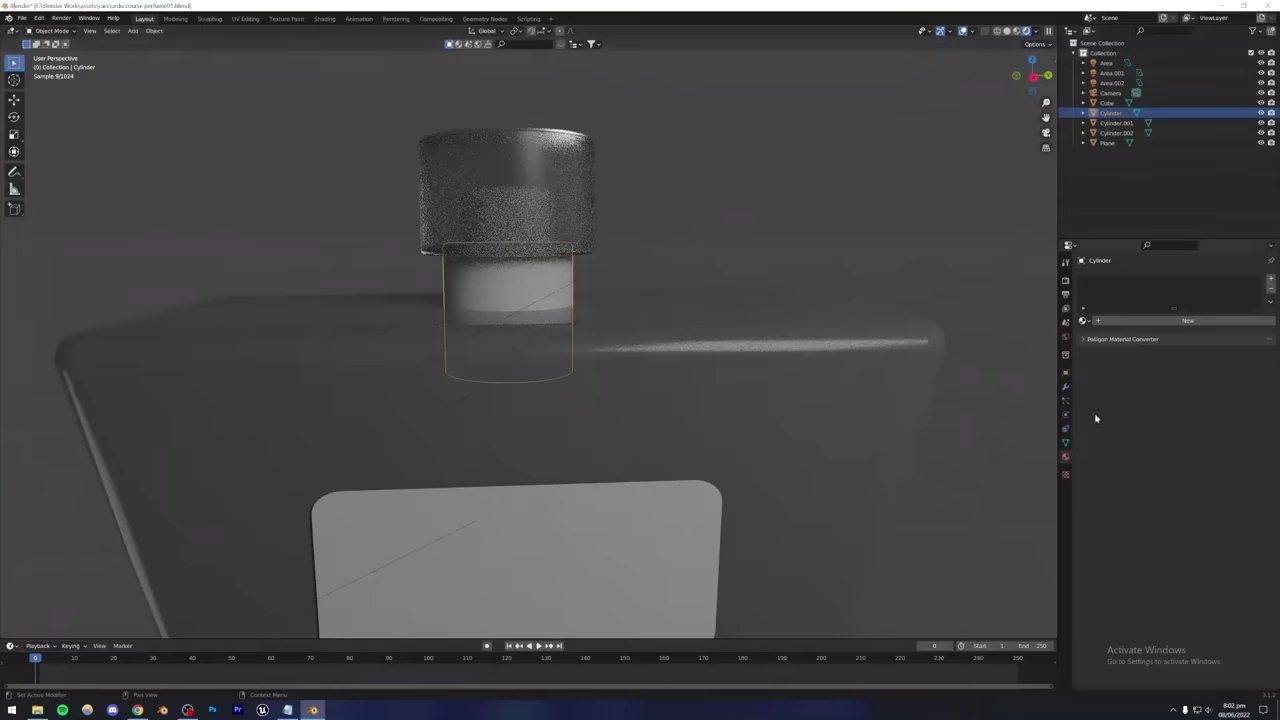
# Set the world background colour to black.
pyautogui.click(1065, 337)
pyautogui.click(1191, 341)
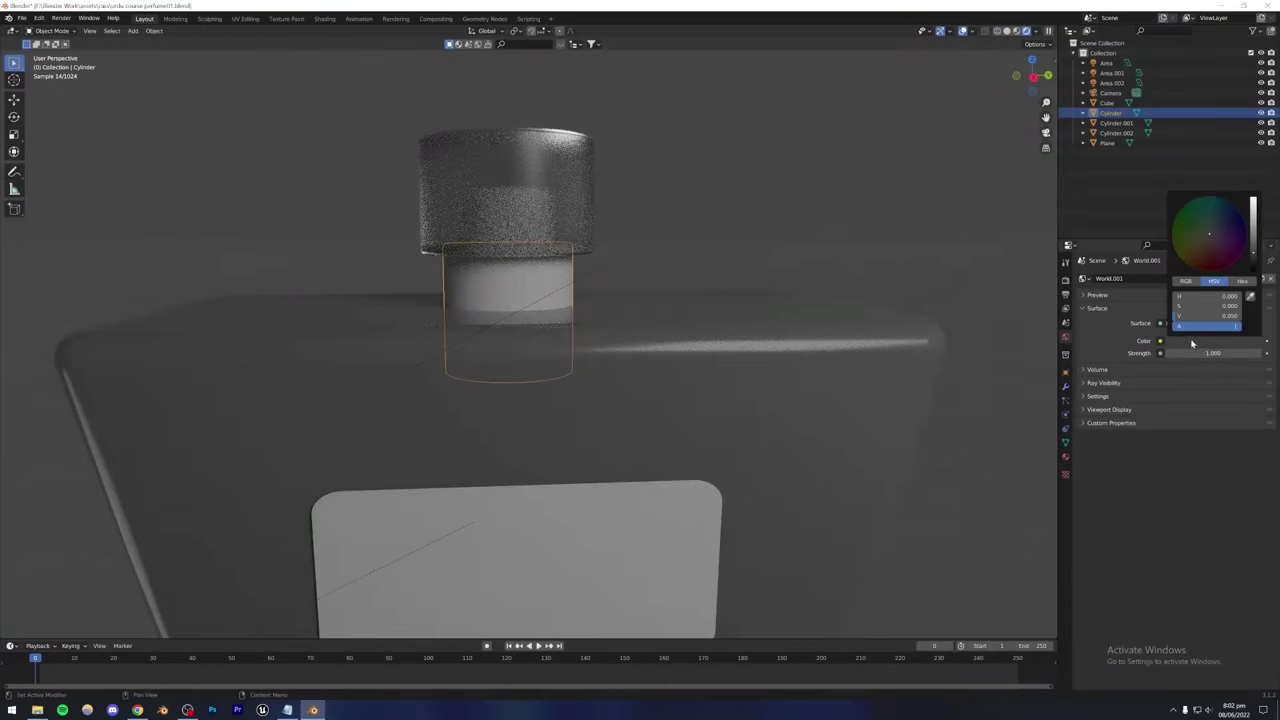
pyautogui.click(1254, 260)
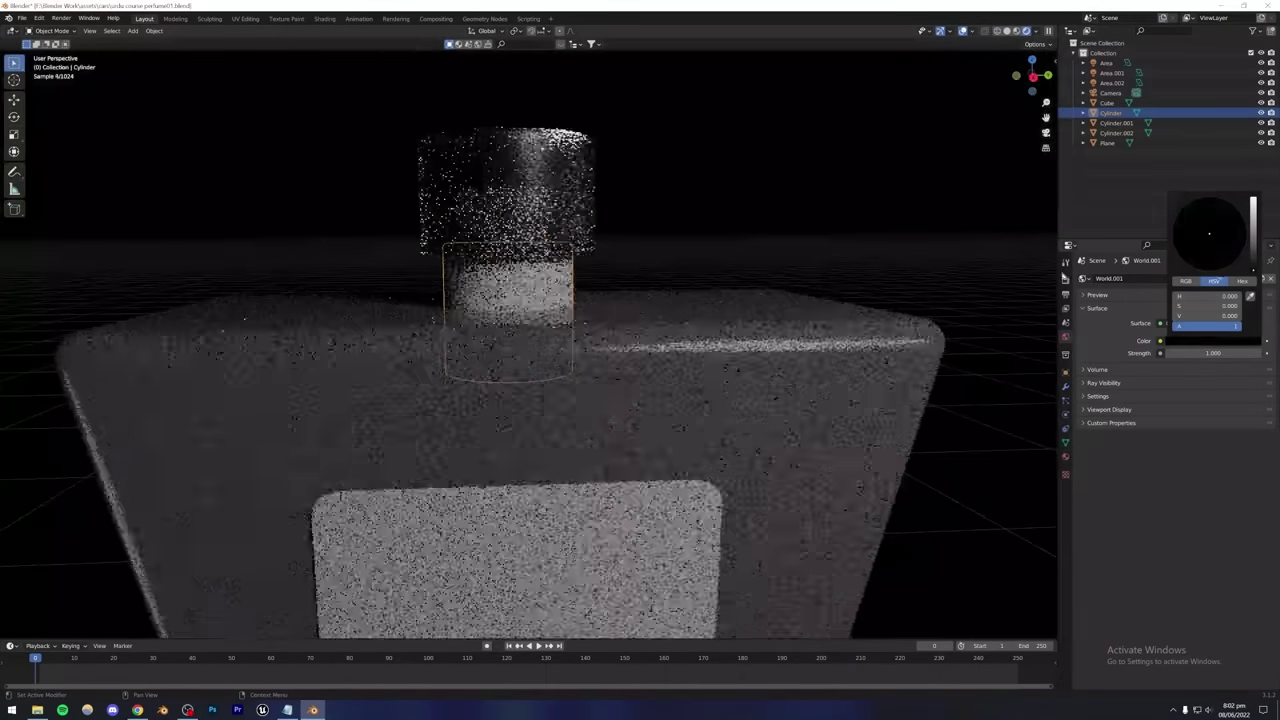
pyautogui.click(478, 299)
pyautogui.click(476, 302)
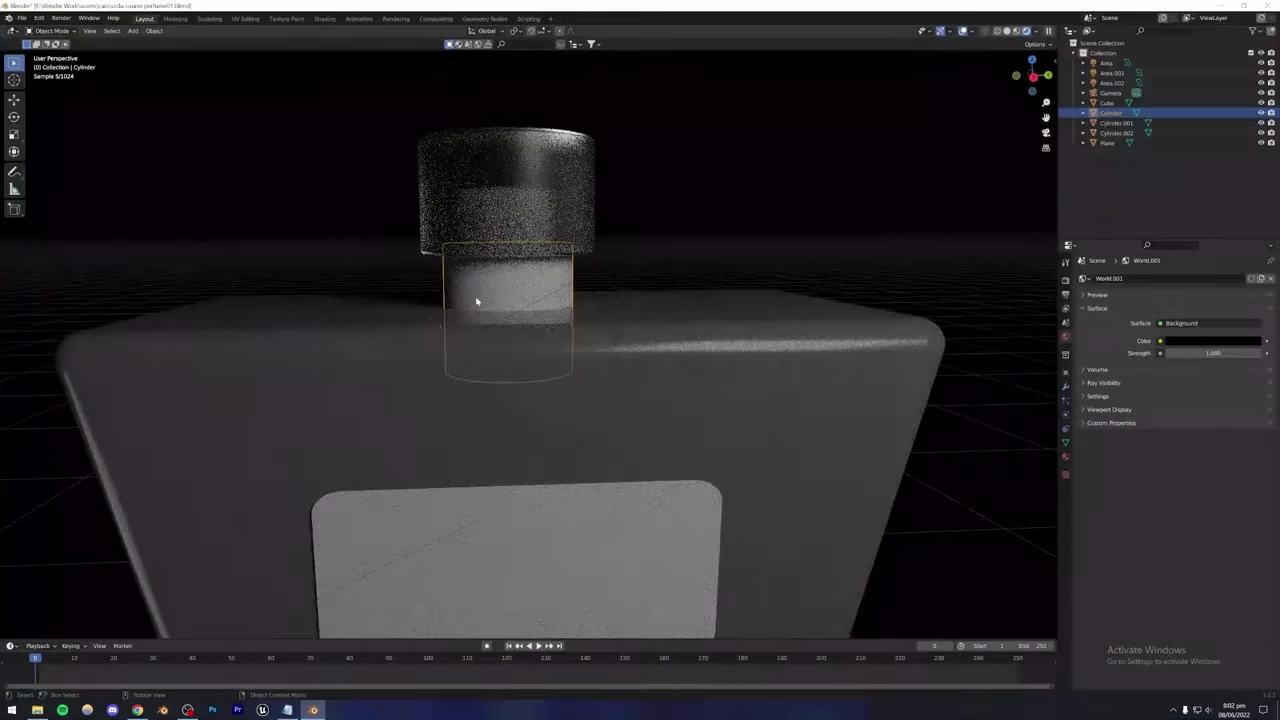
# Give the neck a new material named metal with Metallic at 1.0.
pyautogui.click(1066, 458)
pyautogui.click(1188, 320)
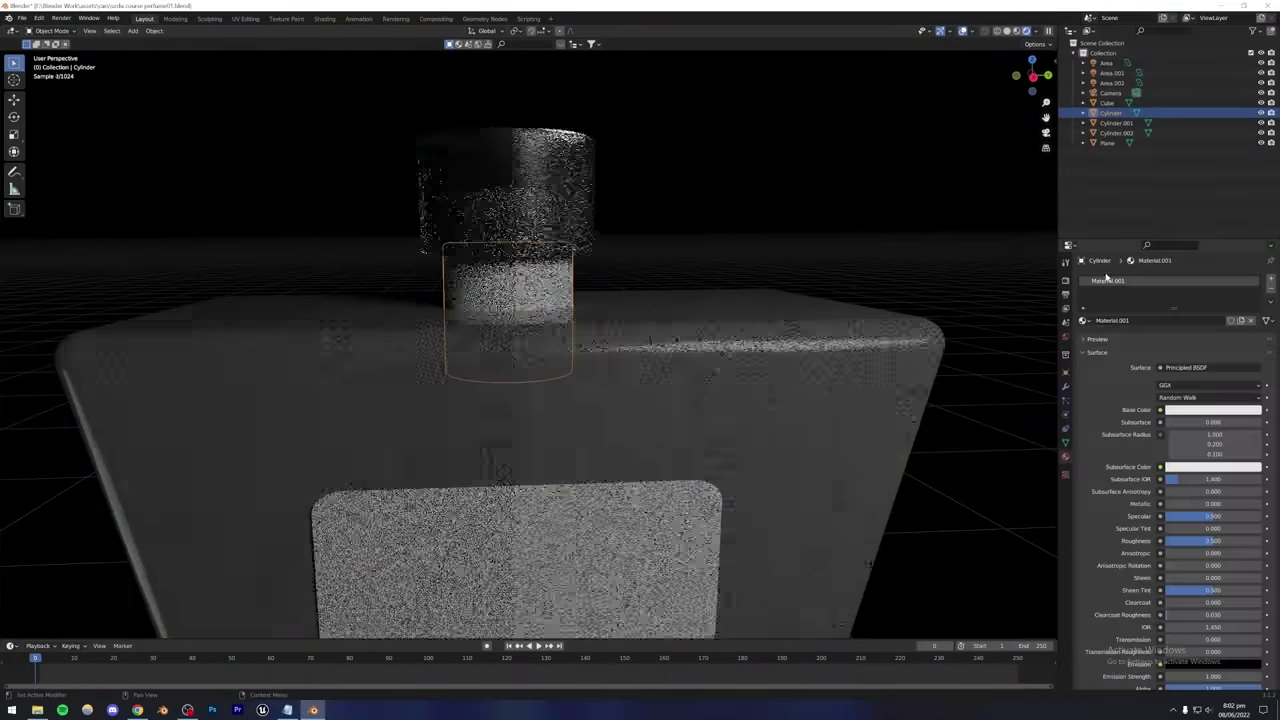
pyautogui.doubleClick(1108, 280)
pyautogui.write('me')
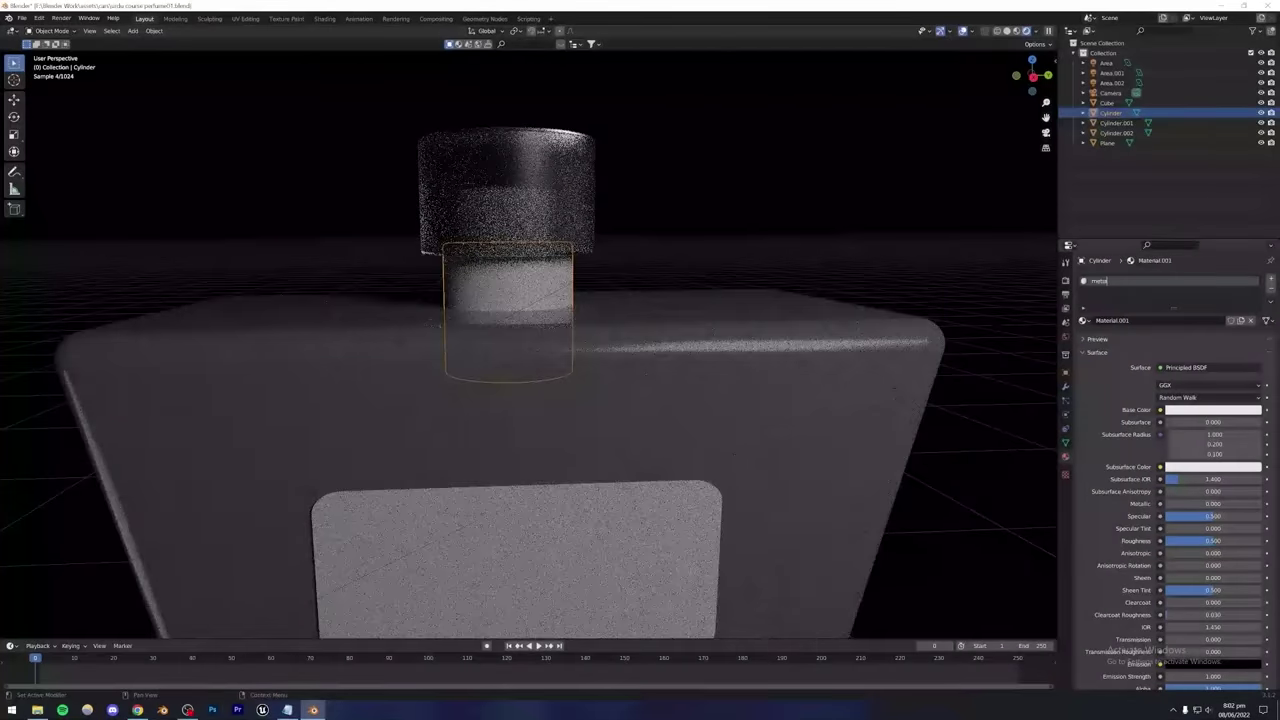
pyautogui.write('tal')
pyautogui.press('Return')
pyautogui.scroll(-1, 1103, 403)
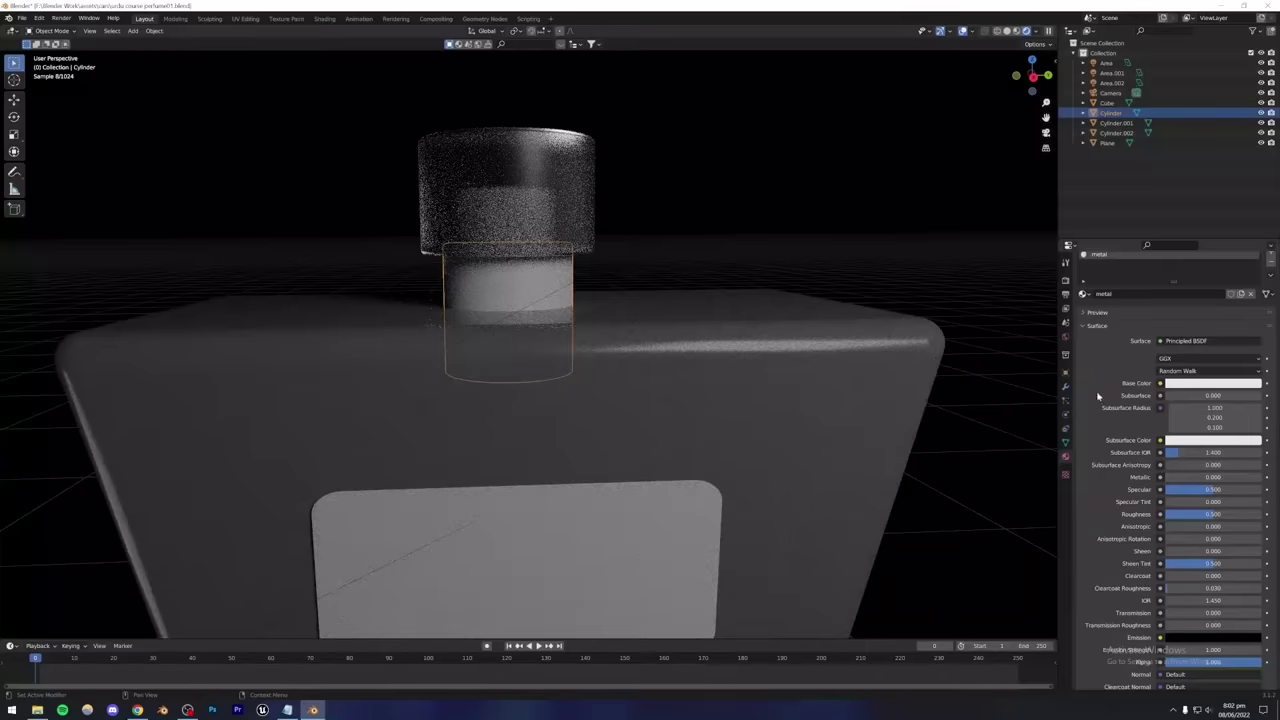
pyautogui.moveTo(1172, 477); pyautogui.dragTo(1263, 480)
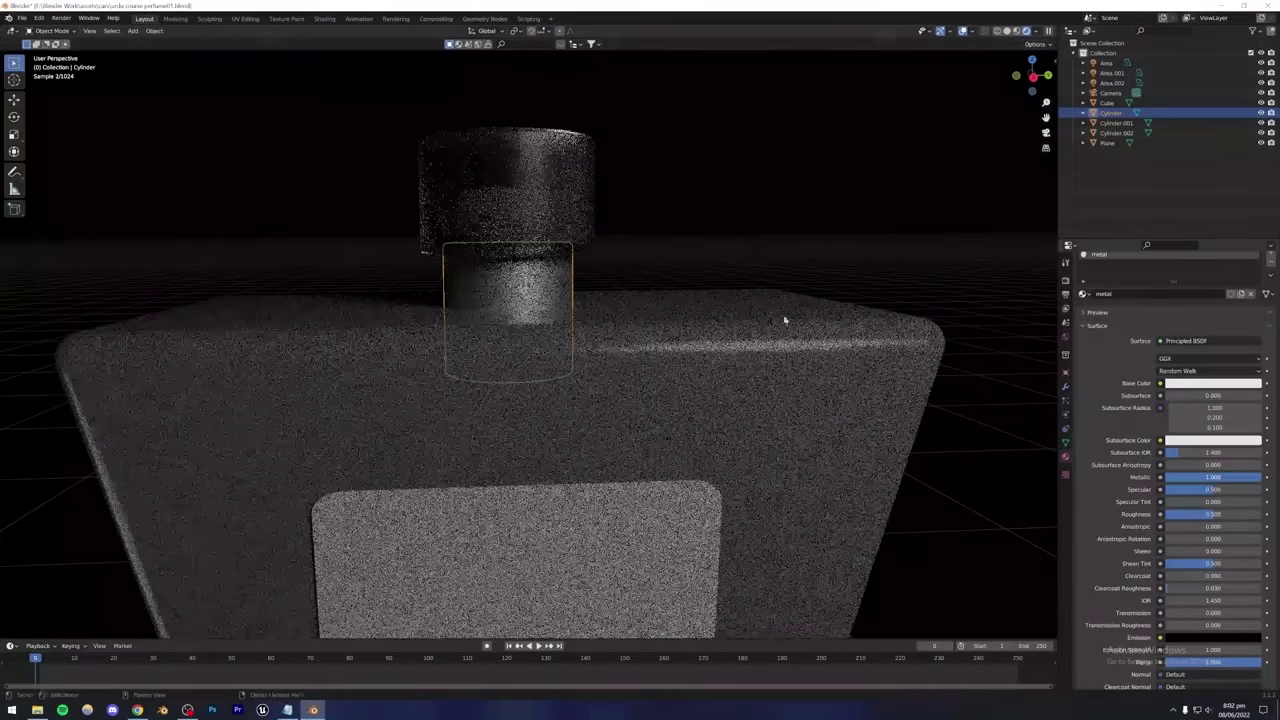
pyautogui.click(646, 229)
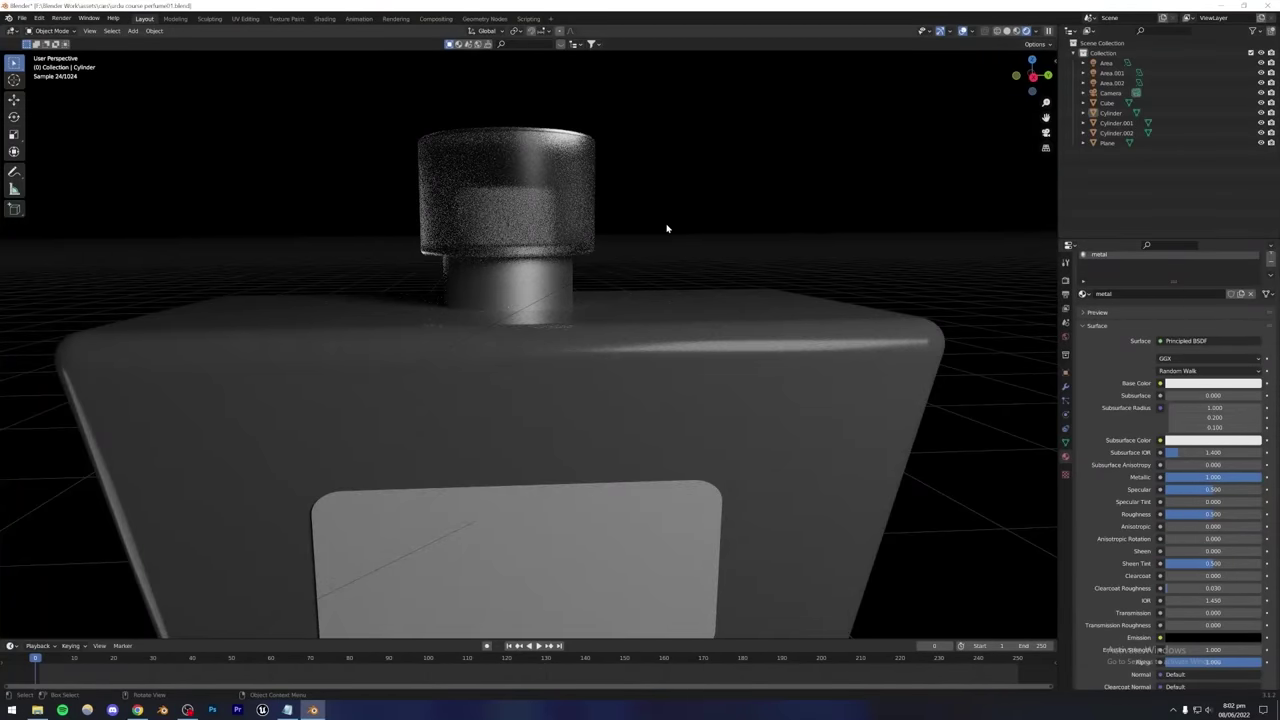
pyautogui.click(1066, 282)
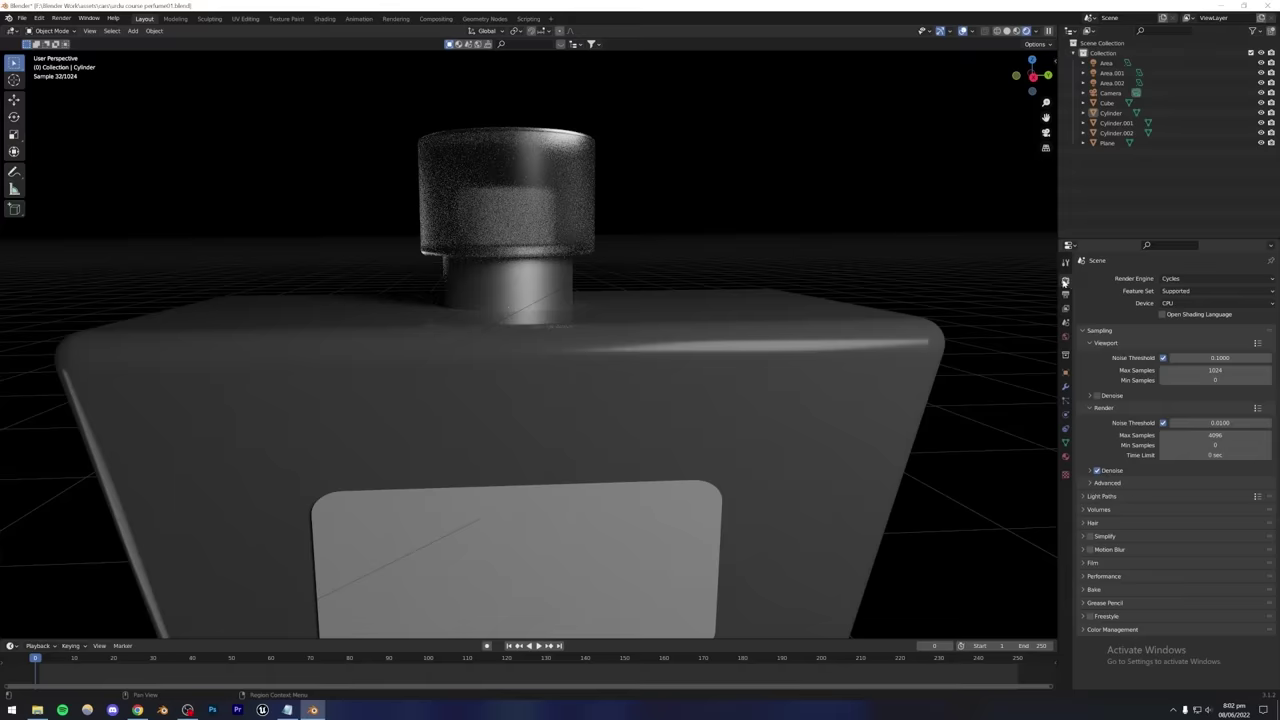
# Enable viewport denoising and choose the OptiX denoiser.
pyautogui.click(1096, 396)
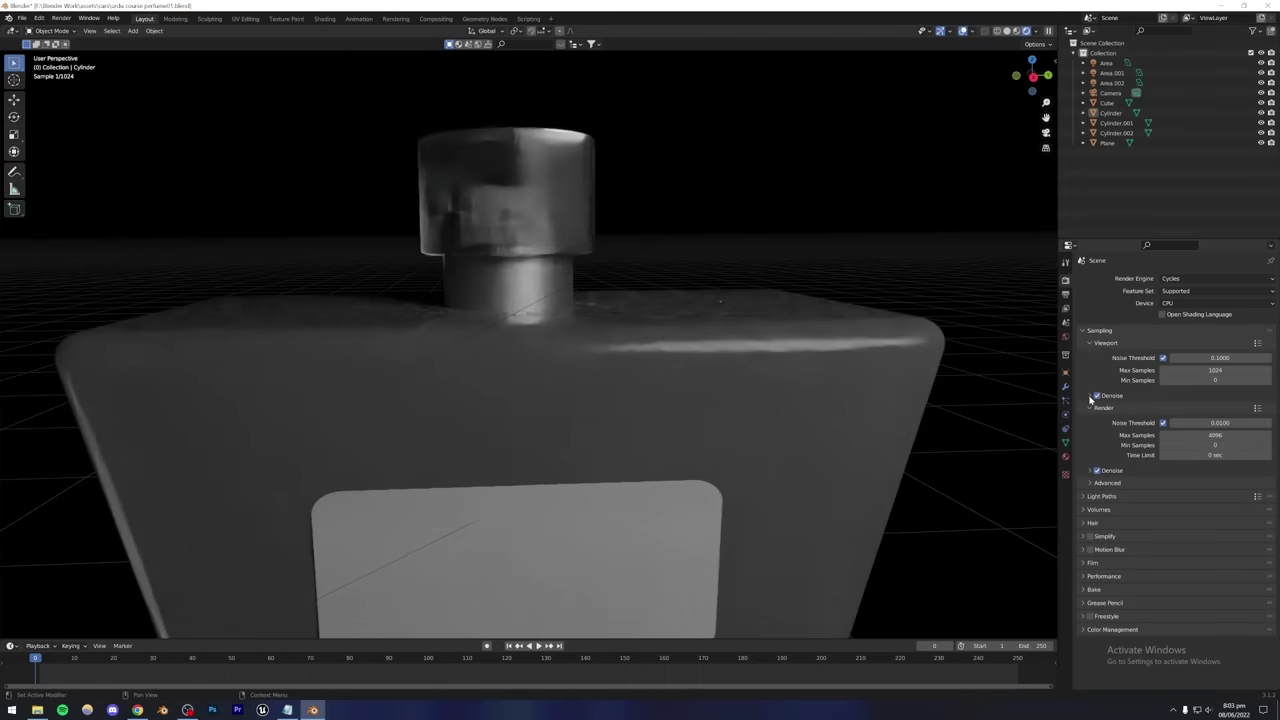
pyautogui.click(1090, 397)
pyautogui.click(1185, 413)
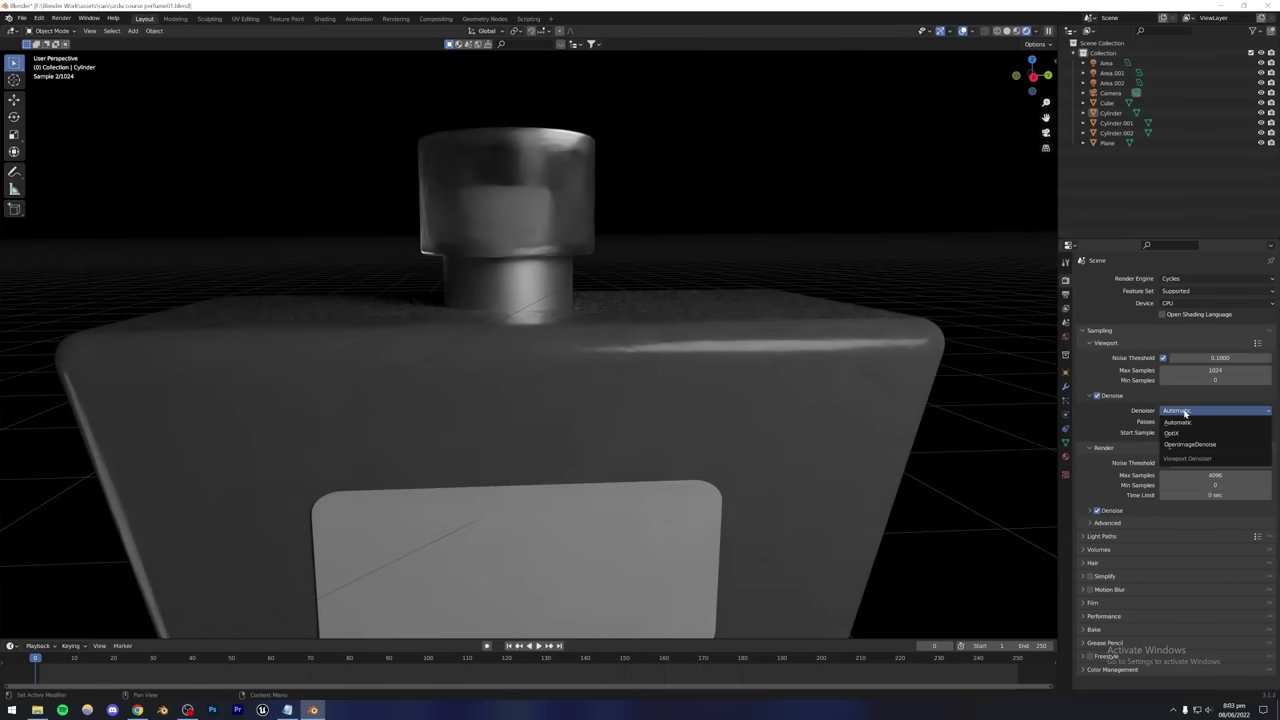
pyautogui.click(1168, 432)
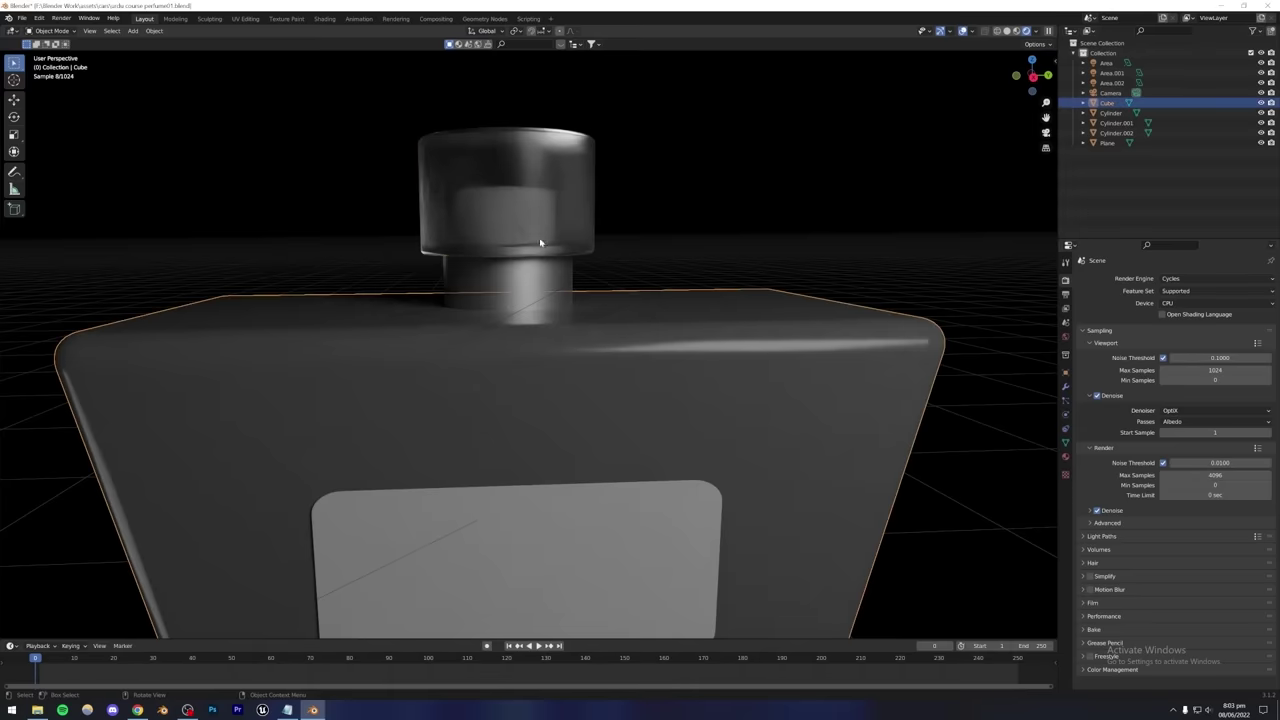
# Save the file from a front view, then select the neck to show its metal material.
pyautogui.hotkey('alt', 'a')
pyautogui.moveTo(530, 301); pyautogui.dragTo(680, 340, button='middle')
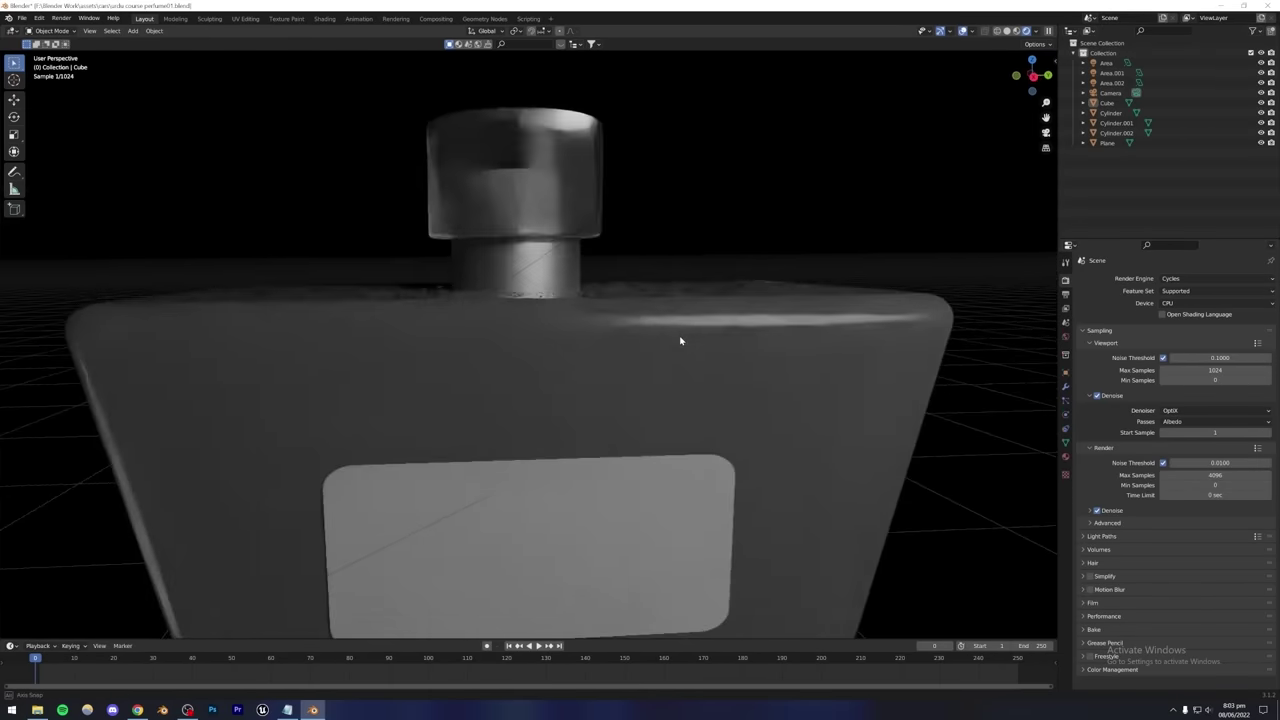
pyautogui.hotkey('ctrl', 's')
pyautogui.click(486, 260)
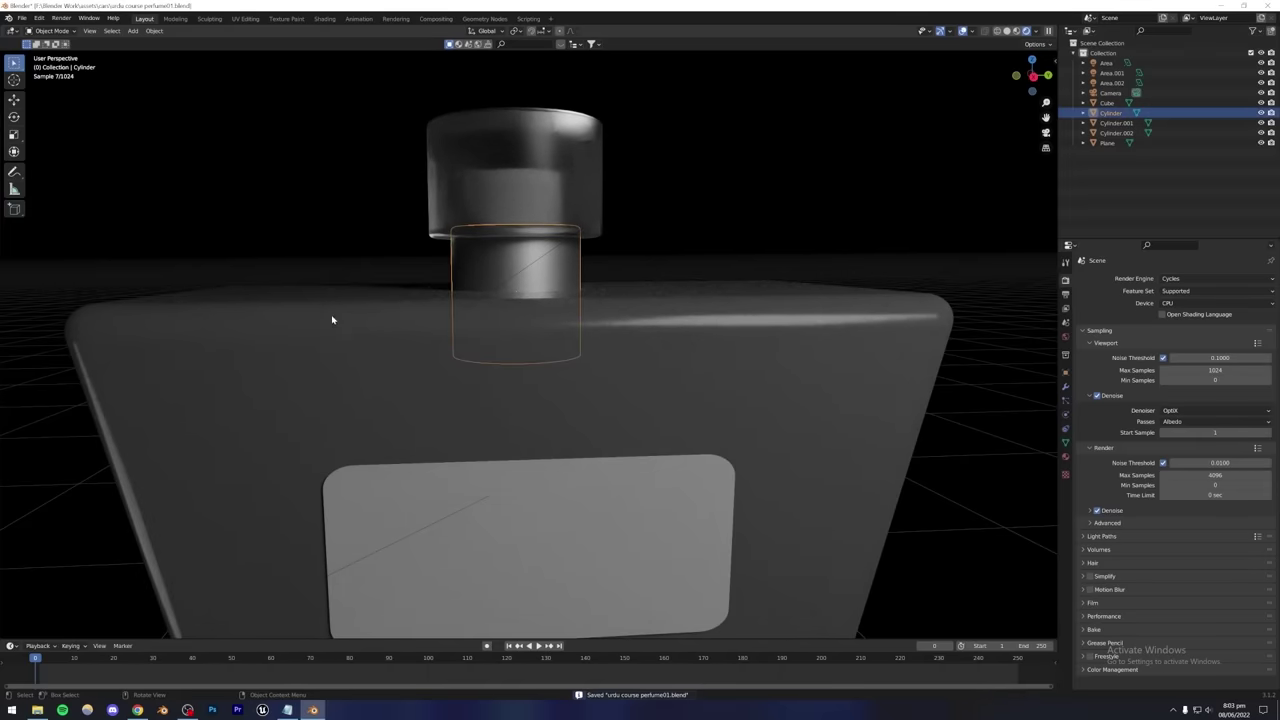
pyautogui.scroll(-5, 443, 329)
pyautogui.scroll(8, 509, 320)
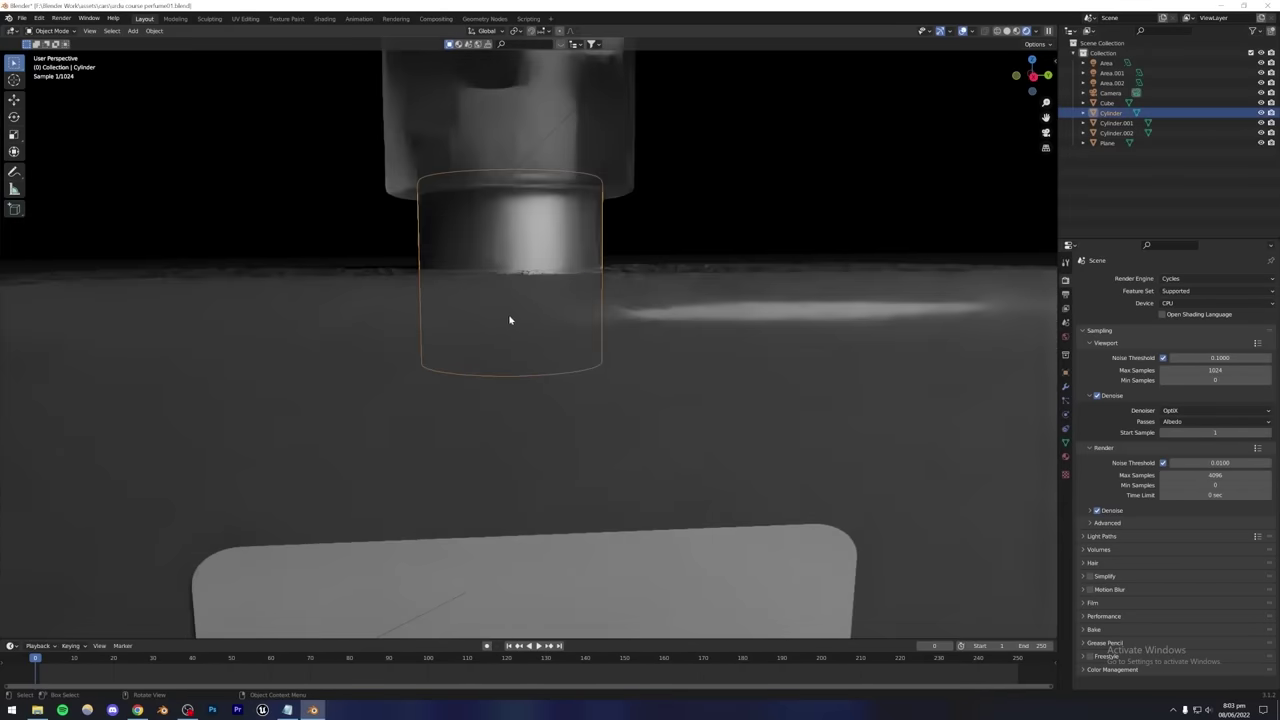
pyautogui.scroll(-3, 509, 319)
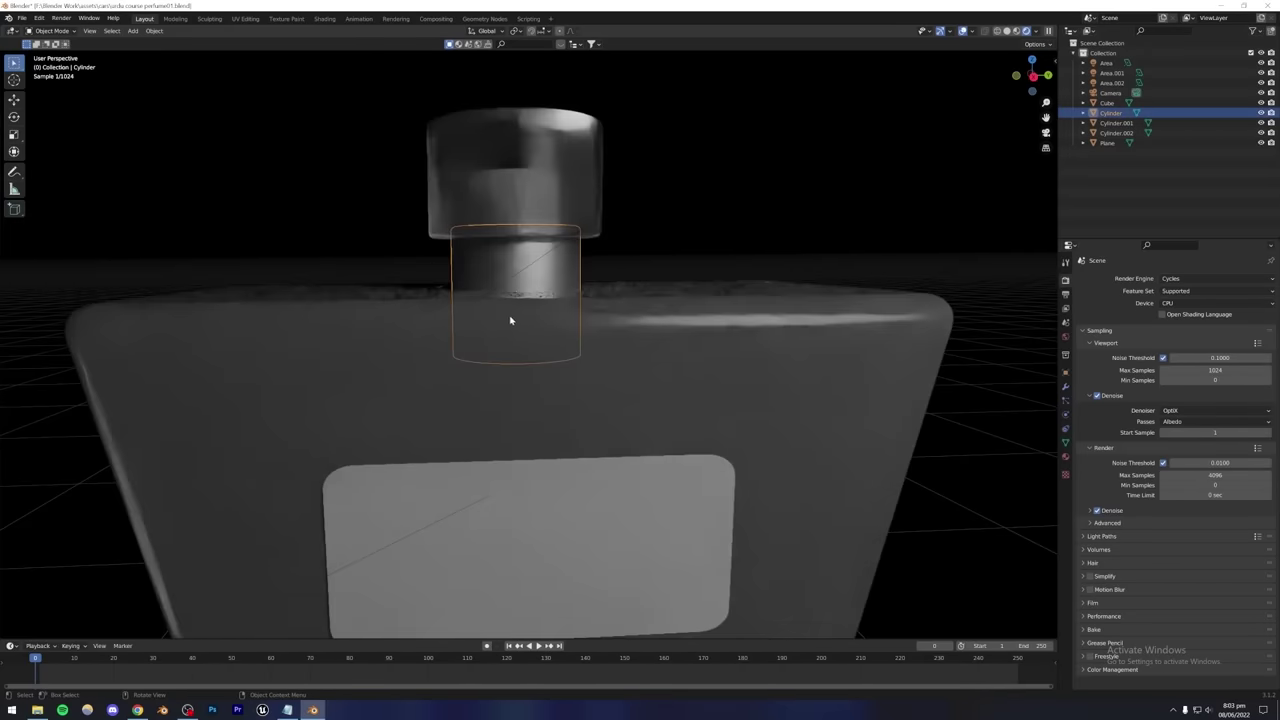
pyautogui.click(1065, 457)
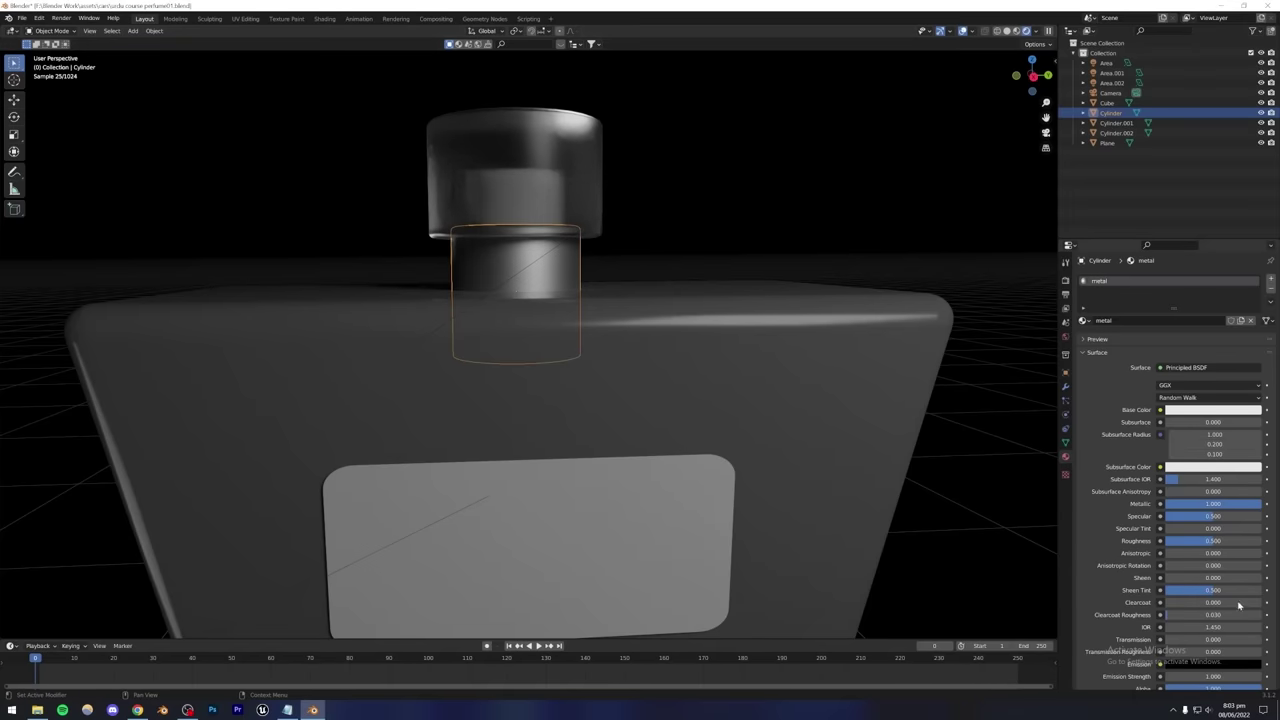
# Drag the metal material's roughness down to 0.279 and zoom out to check the collar.
pyautogui.moveTo(1216, 541); pyautogui.dragTo(1180, 541)
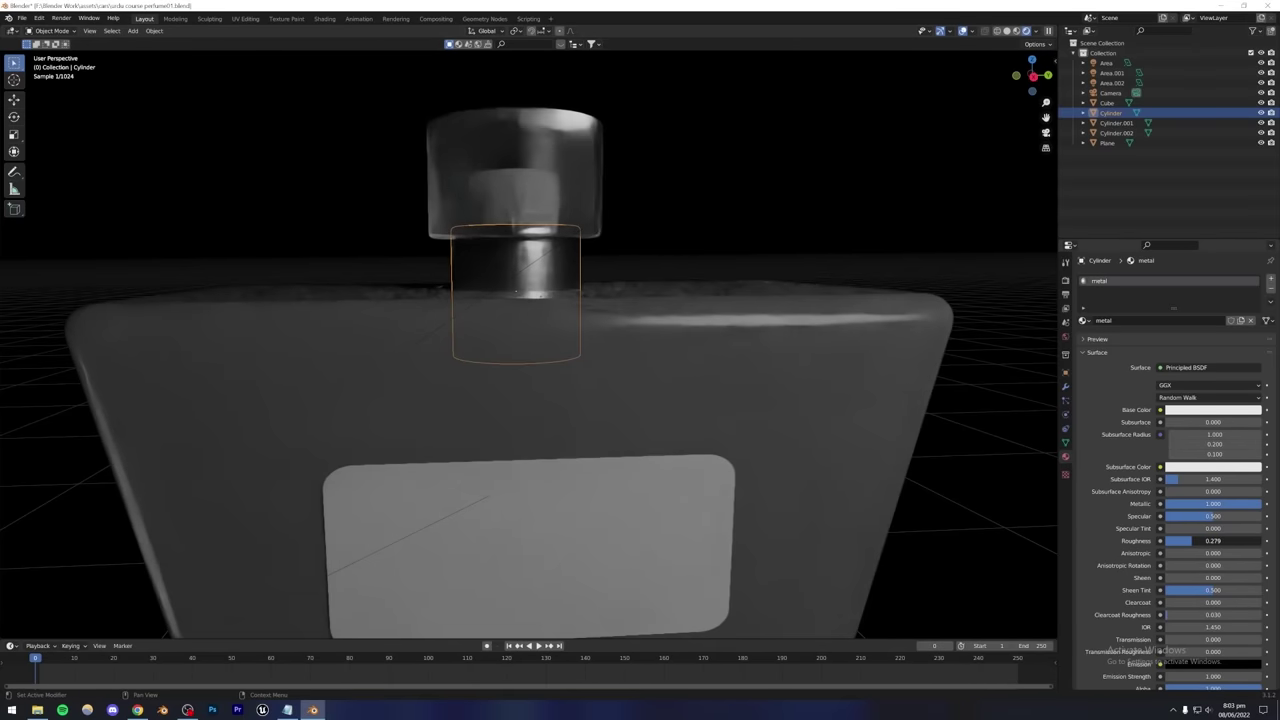
pyautogui.click(688, 206)
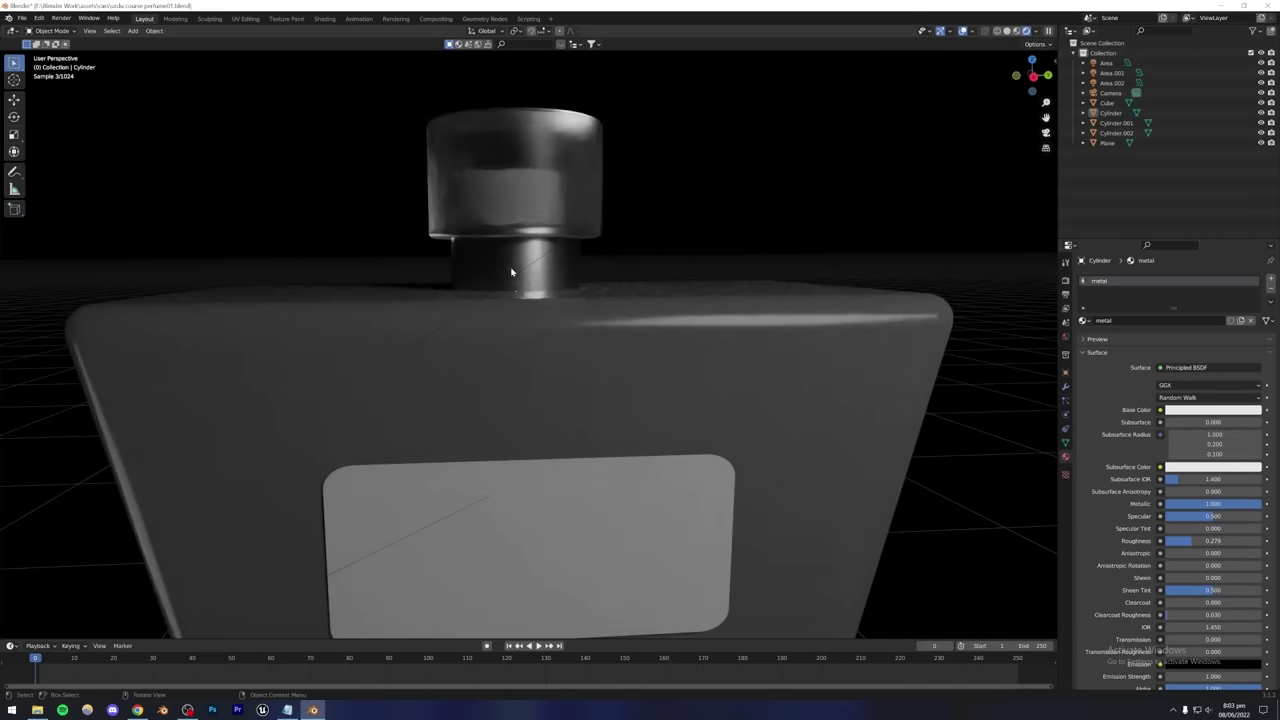
pyautogui.click(491, 263)
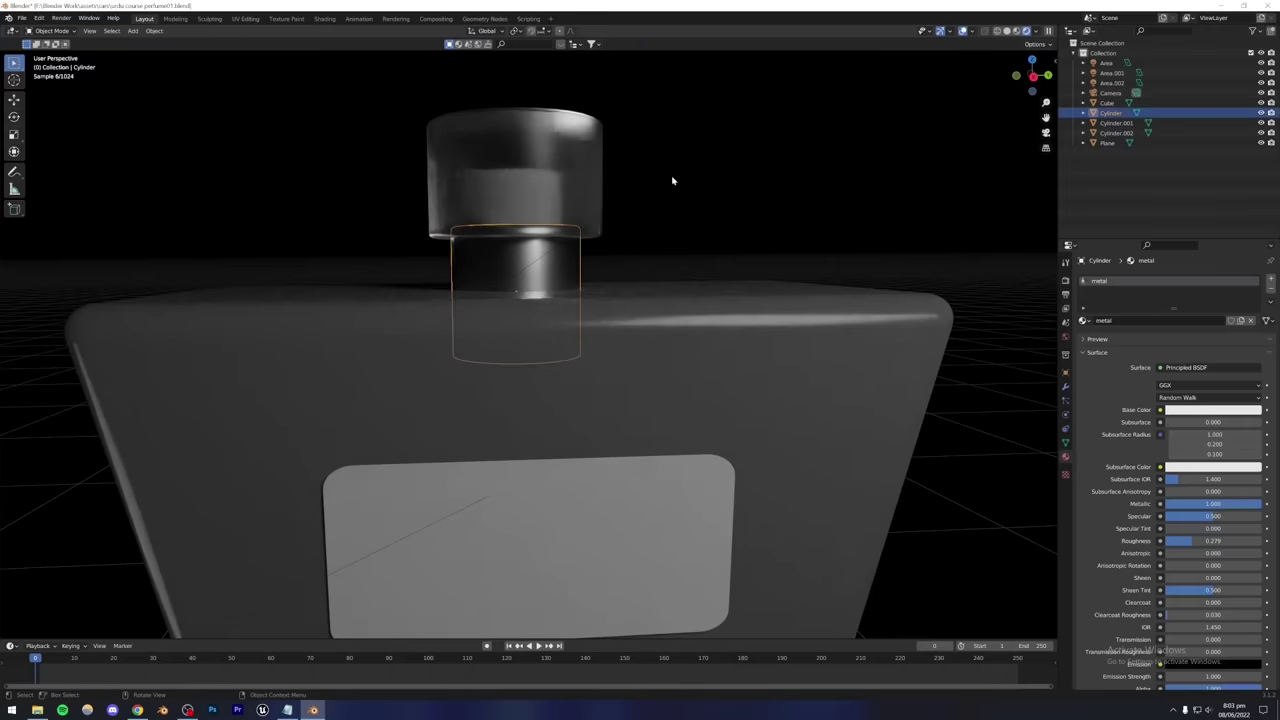
pyautogui.click(612, 271)
pyautogui.scroll(-3, 612, 271)
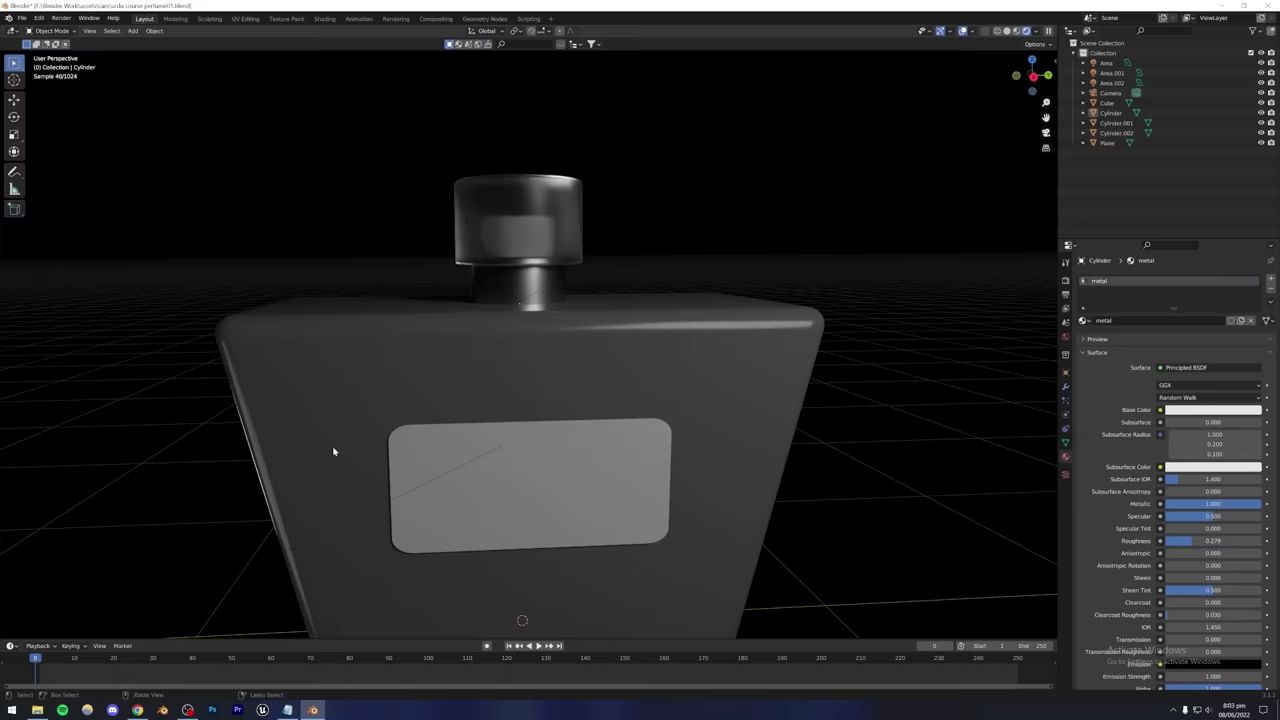
# Set a render region around the neck and try metal roughness values from 0.262 to 0.317.
pyautogui.hotkey('ctrl', 'b')
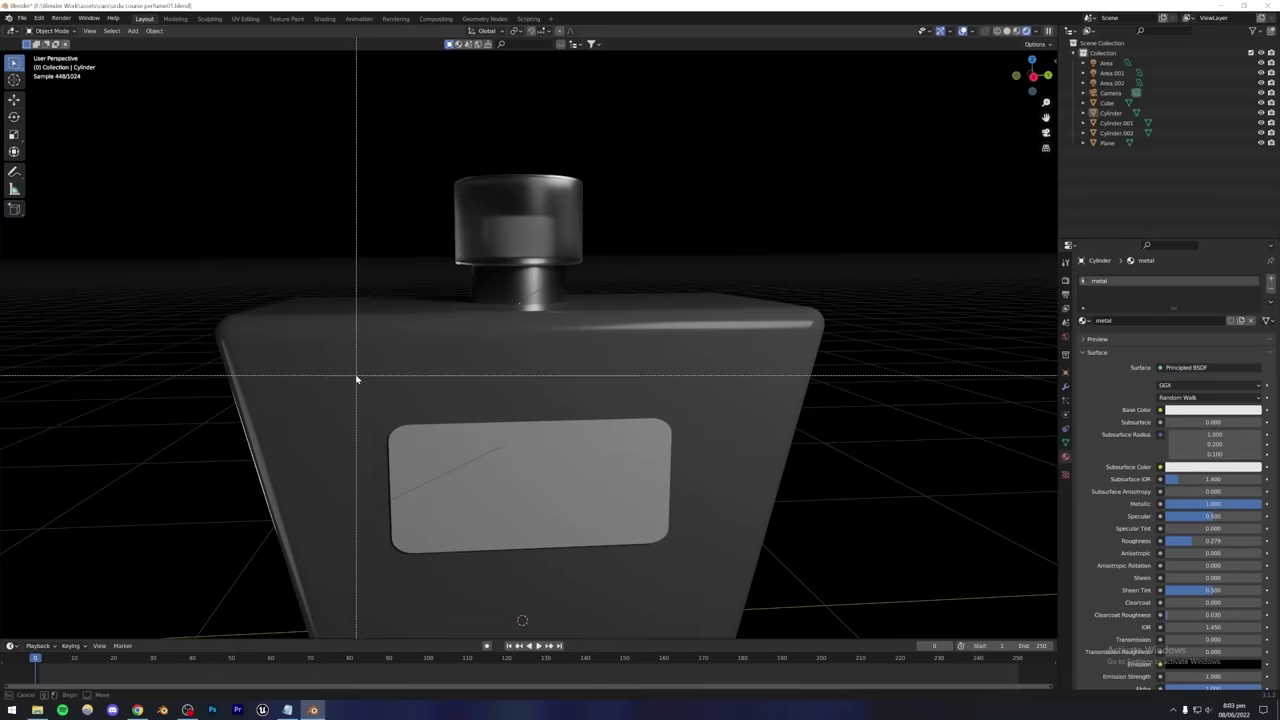
pyautogui.moveTo(436, 248); pyautogui.dragTo(600, 327)
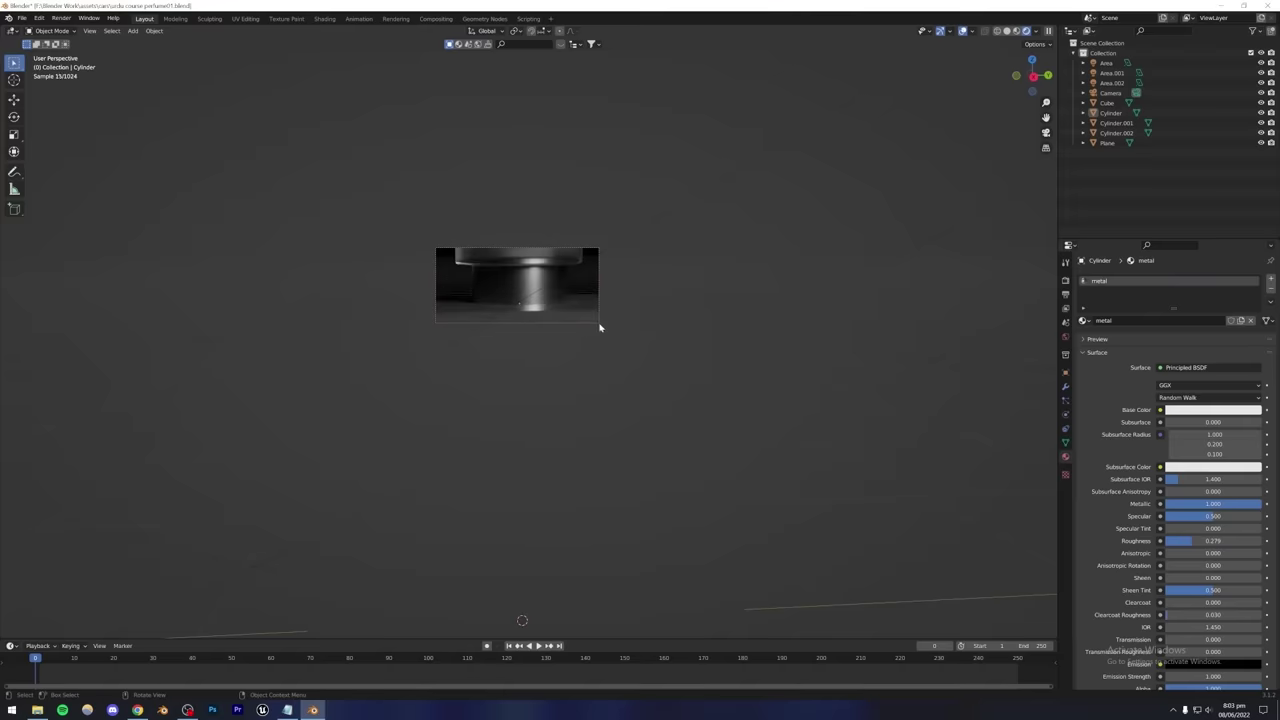
pyautogui.click(507, 296)
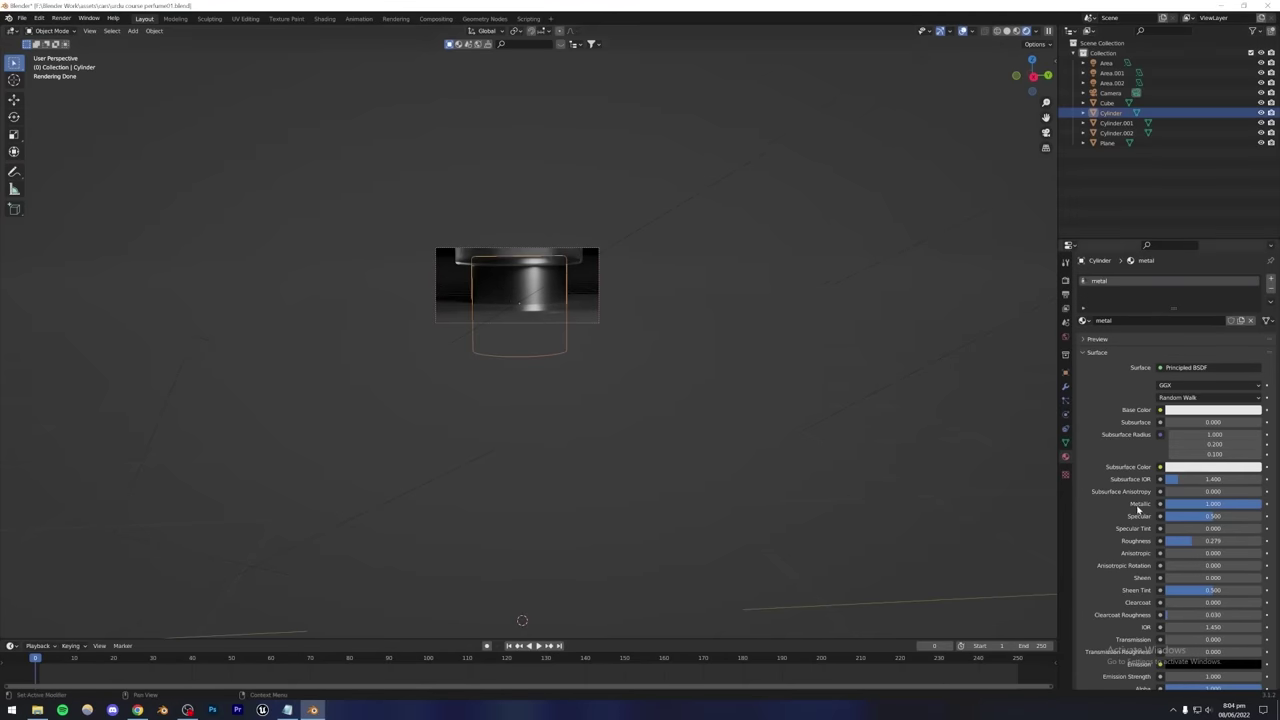
pyautogui.moveTo(1213, 540); pyautogui.dragTo(1205, 540)
pyautogui.click(1179, 411)
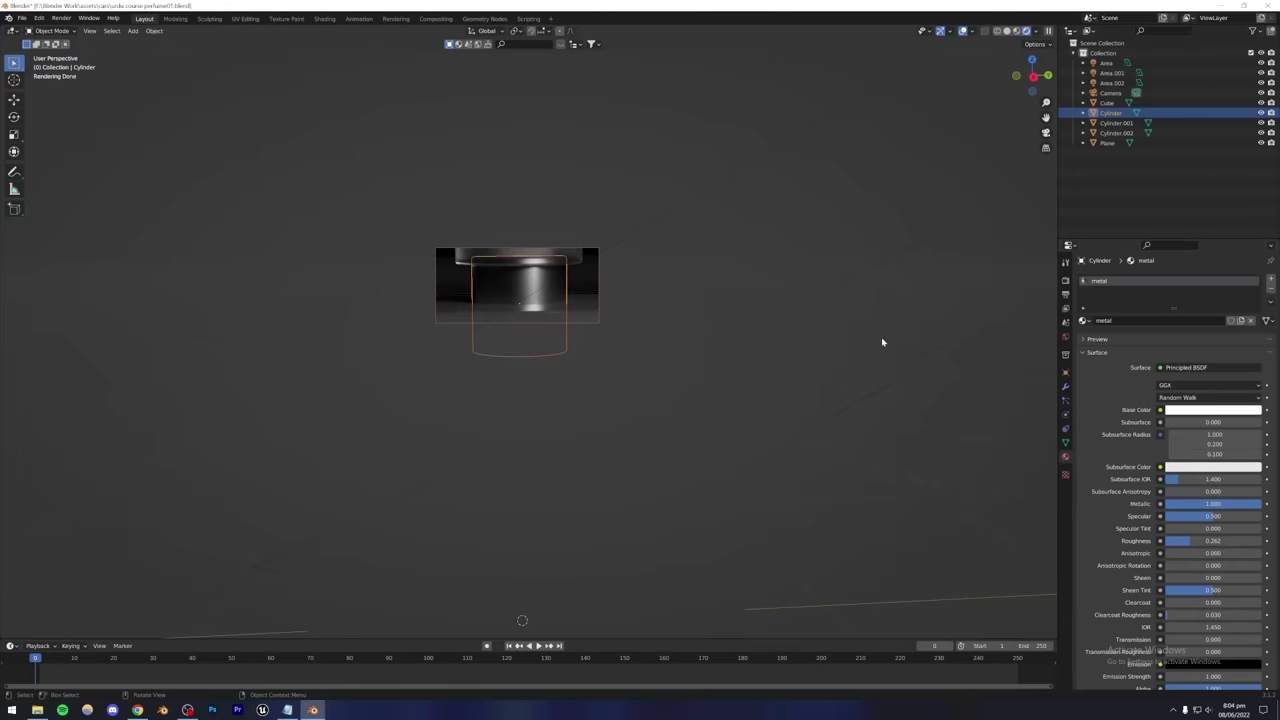
pyautogui.scroll(-2, 1105, 569)
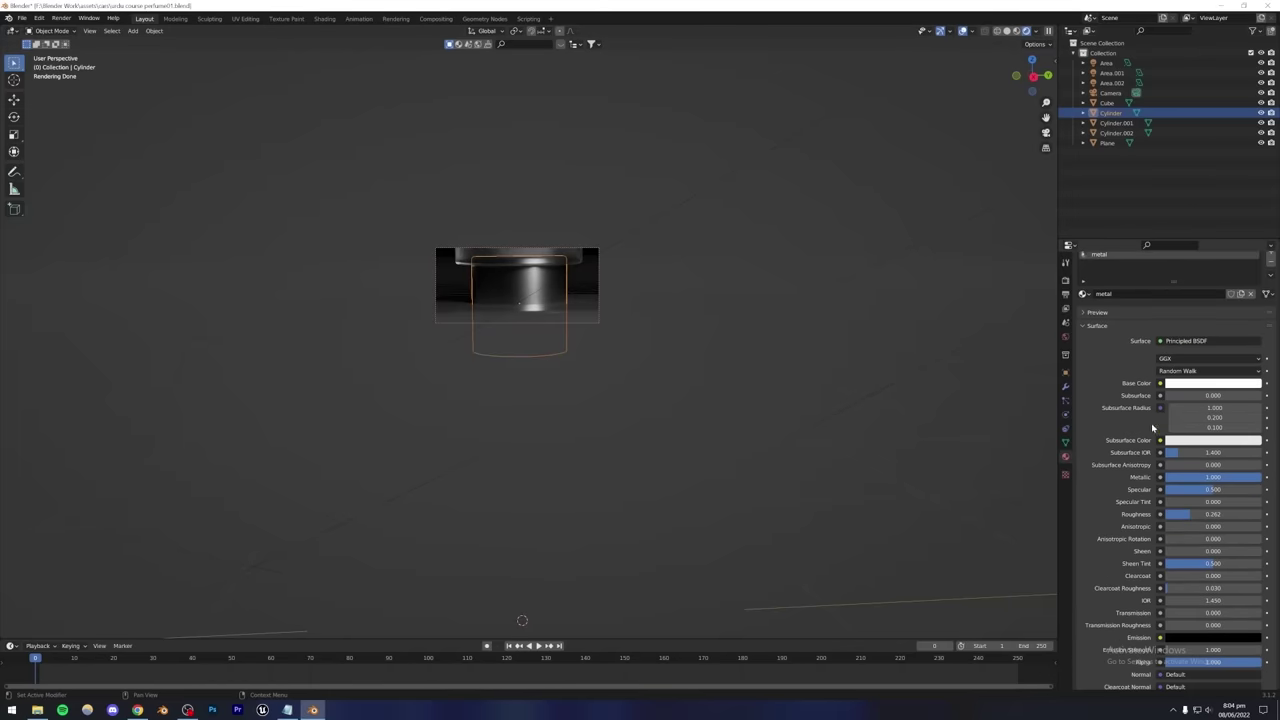
pyautogui.moveTo(1184, 515); pyautogui.dragTo(1192, 515)
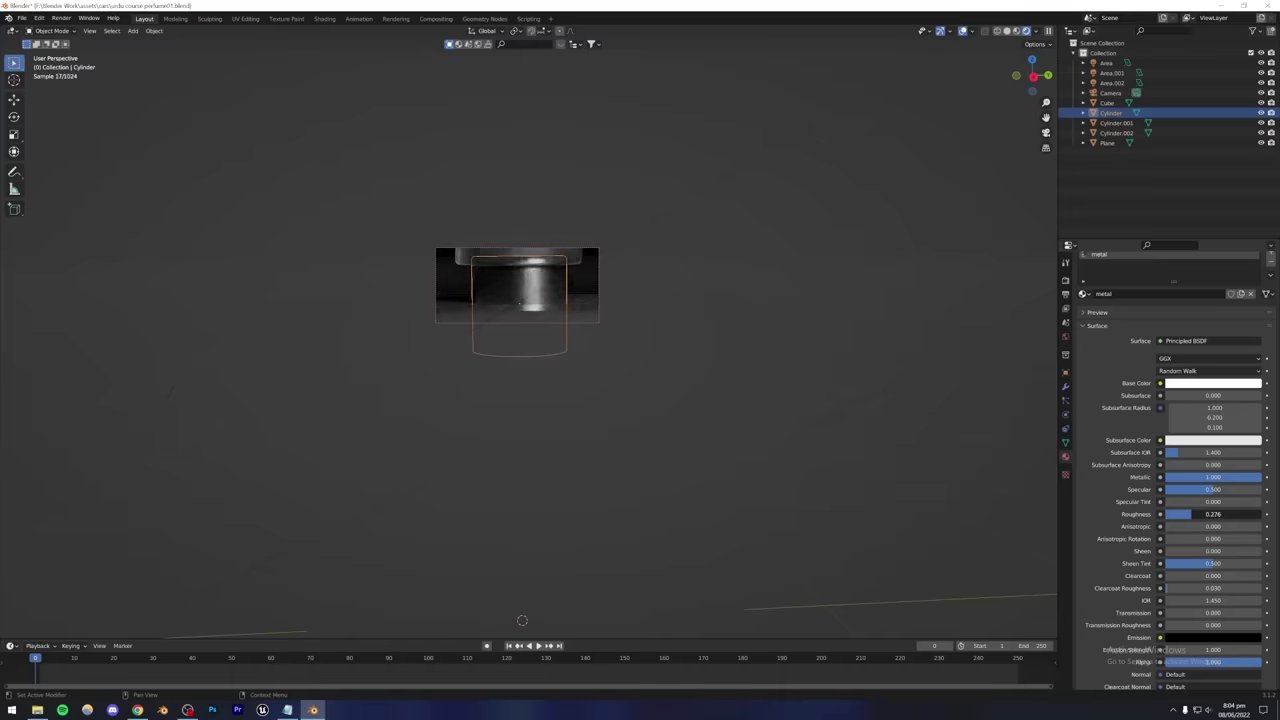
# Compare against the Instagram perfume reference, then return to Blender.
pyautogui.click(137, 710)
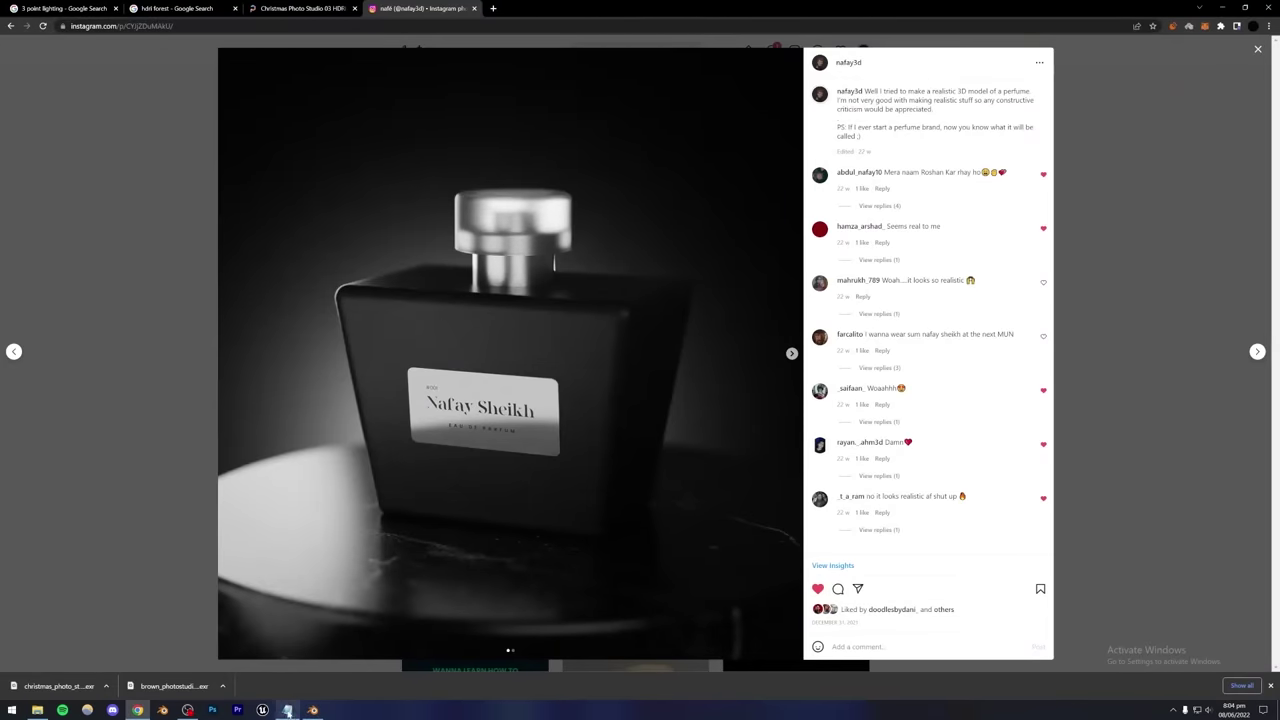
pyautogui.moveTo(312, 713)
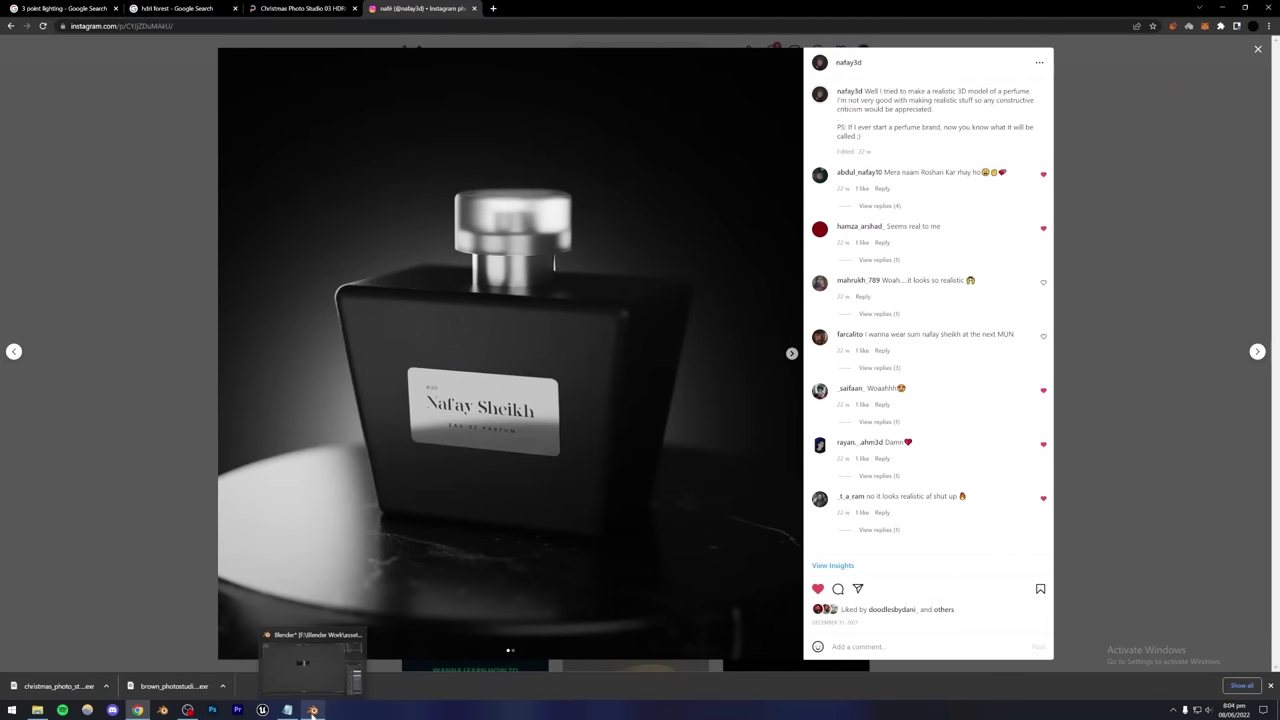
pyautogui.click(312, 711)
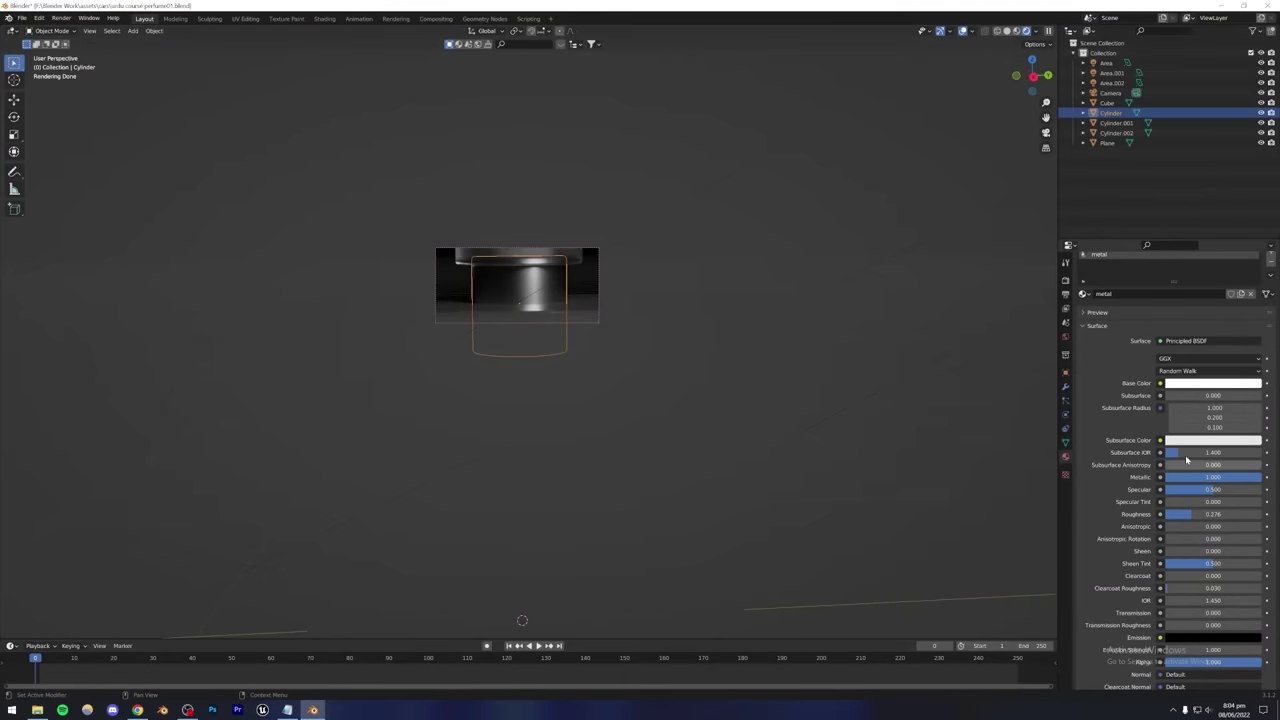
# Lower the metal neck material's roughness to 0.248.
pyautogui.click(1212, 383)
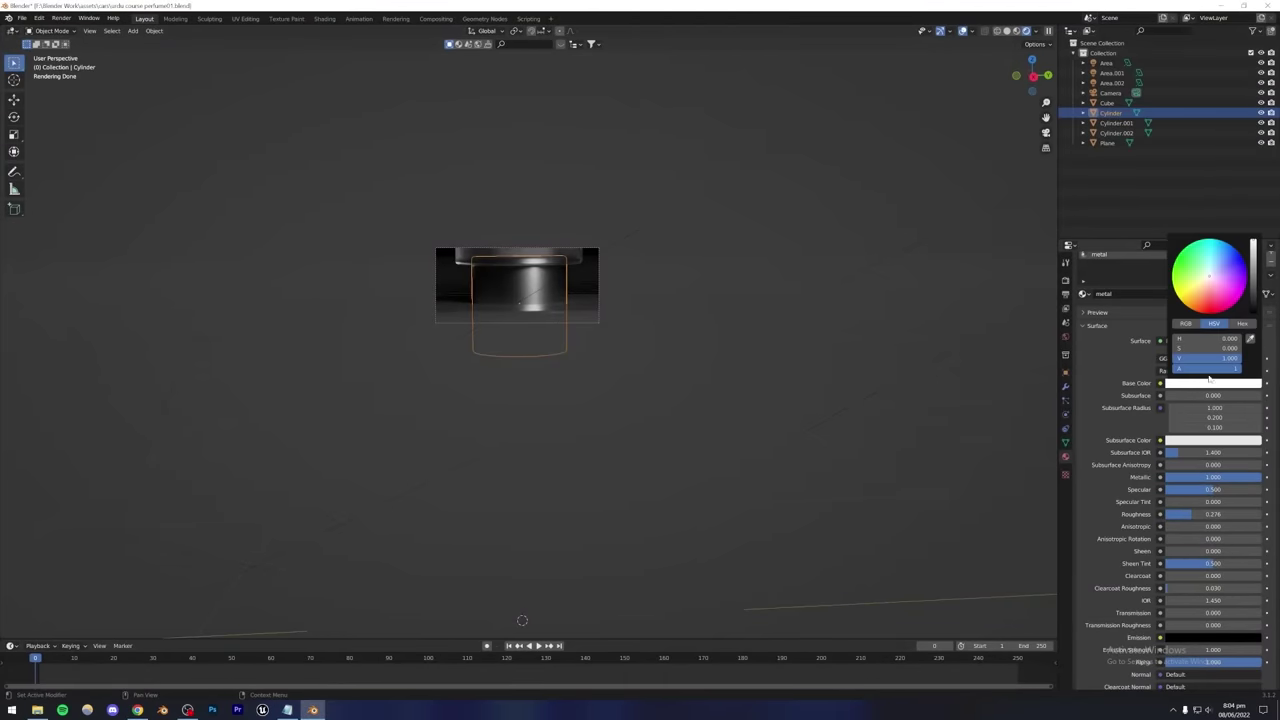
pyautogui.scroll(-4, 1108, 447)
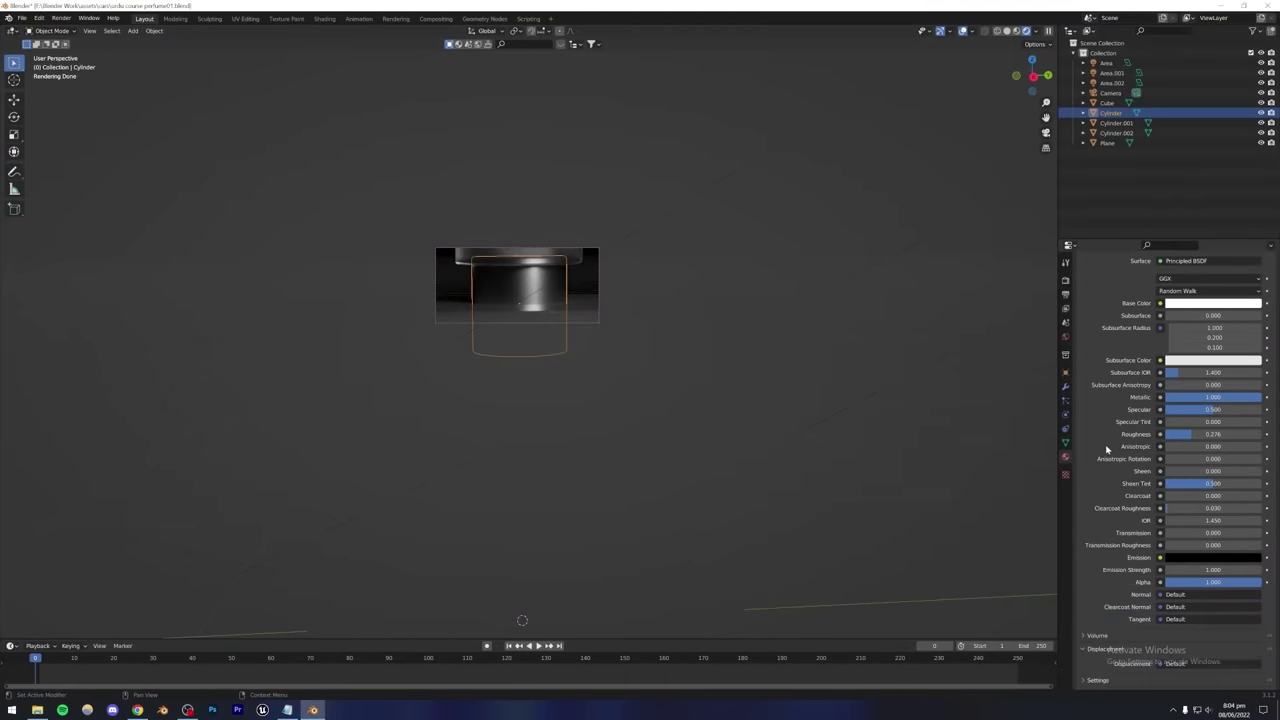
pyautogui.scroll(1, 1108, 447)
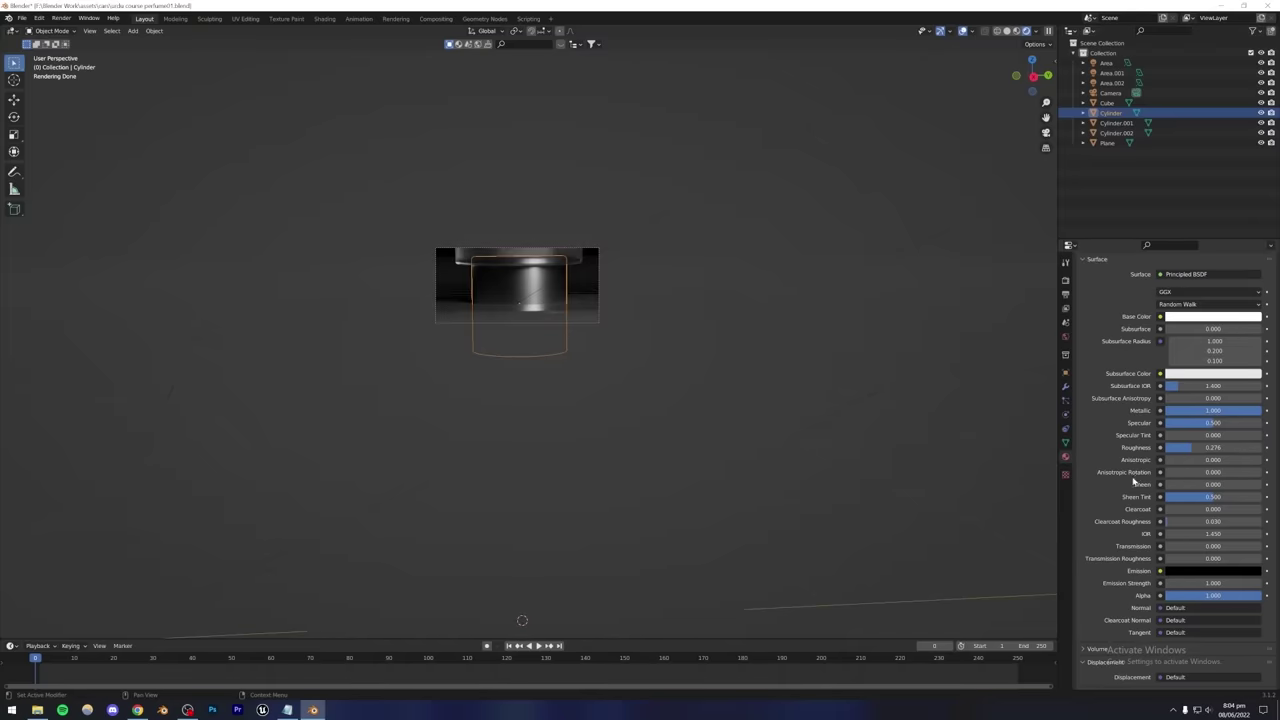
pyautogui.scroll(1, 1136, 483)
pyautogui.moveTo(1202, 466); pyautogui.dragTo(1194, 466)
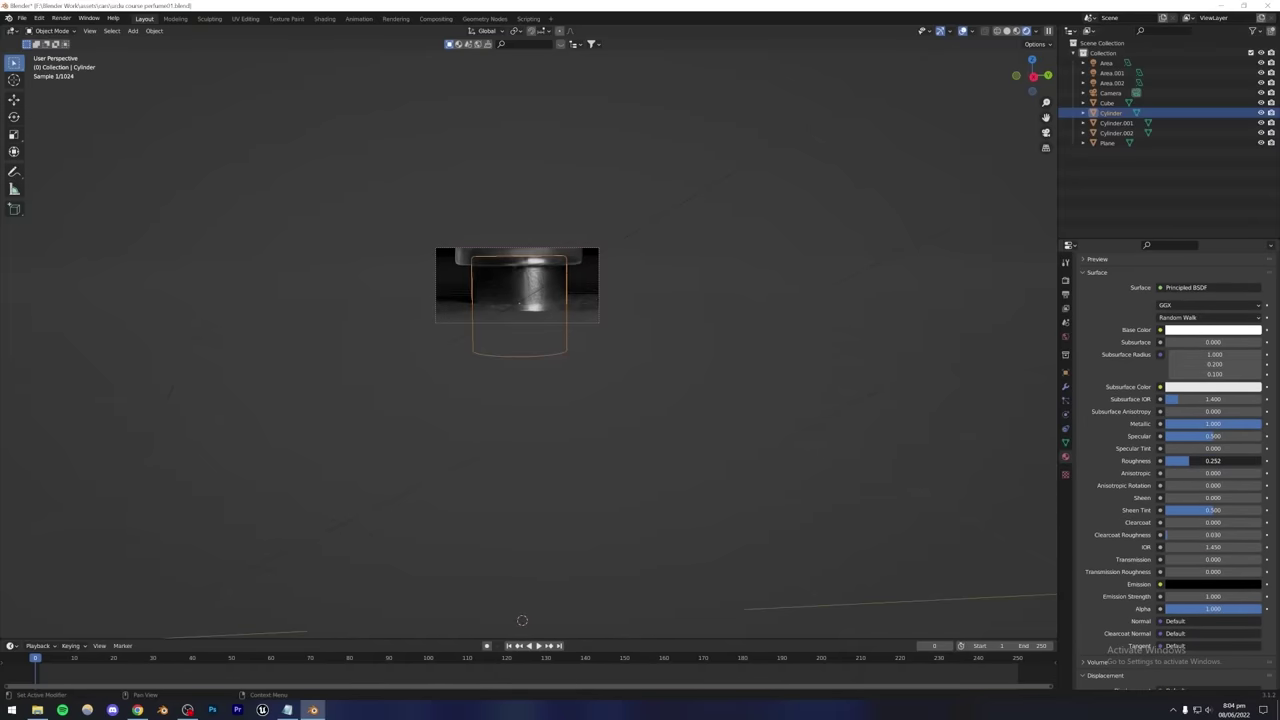
# Deselect, save the file, and clear the render region so the whole bottle renders.
pyautogui.click(634, 186)
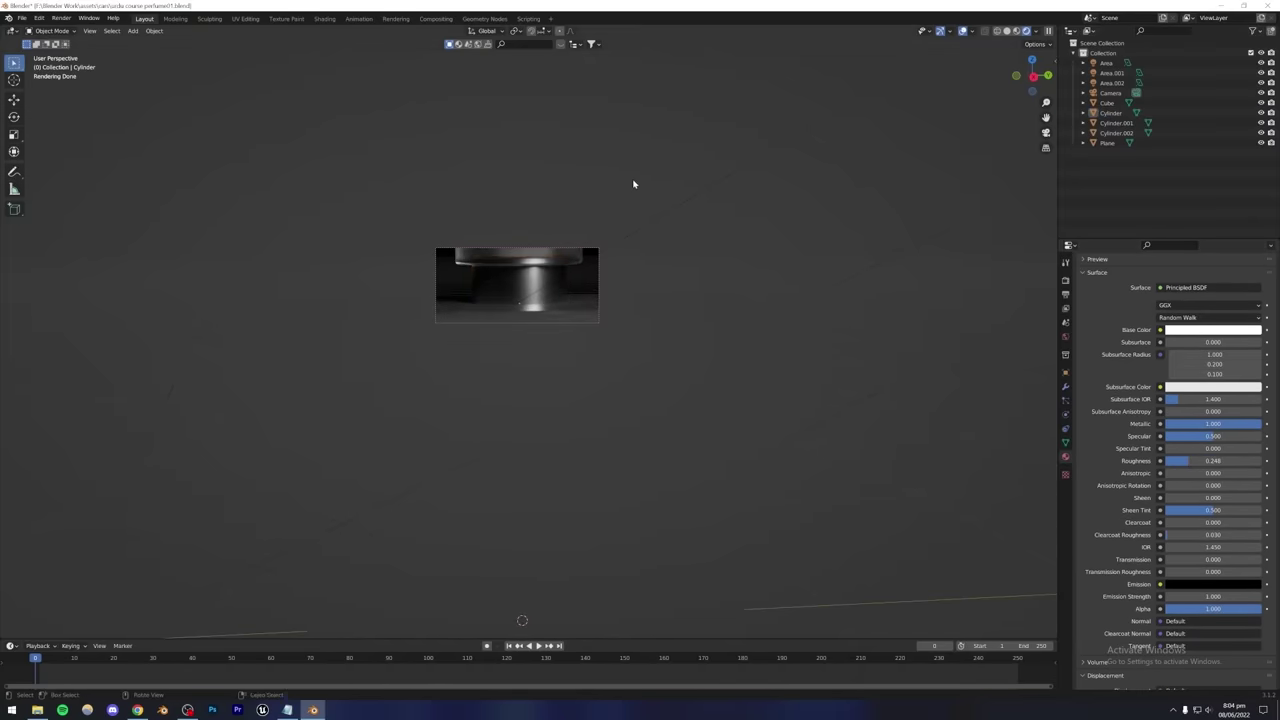
pyautogui.hotkey('ctrl', 's')
pyautogui.hotkey('ctrl', 'alt', 'b')
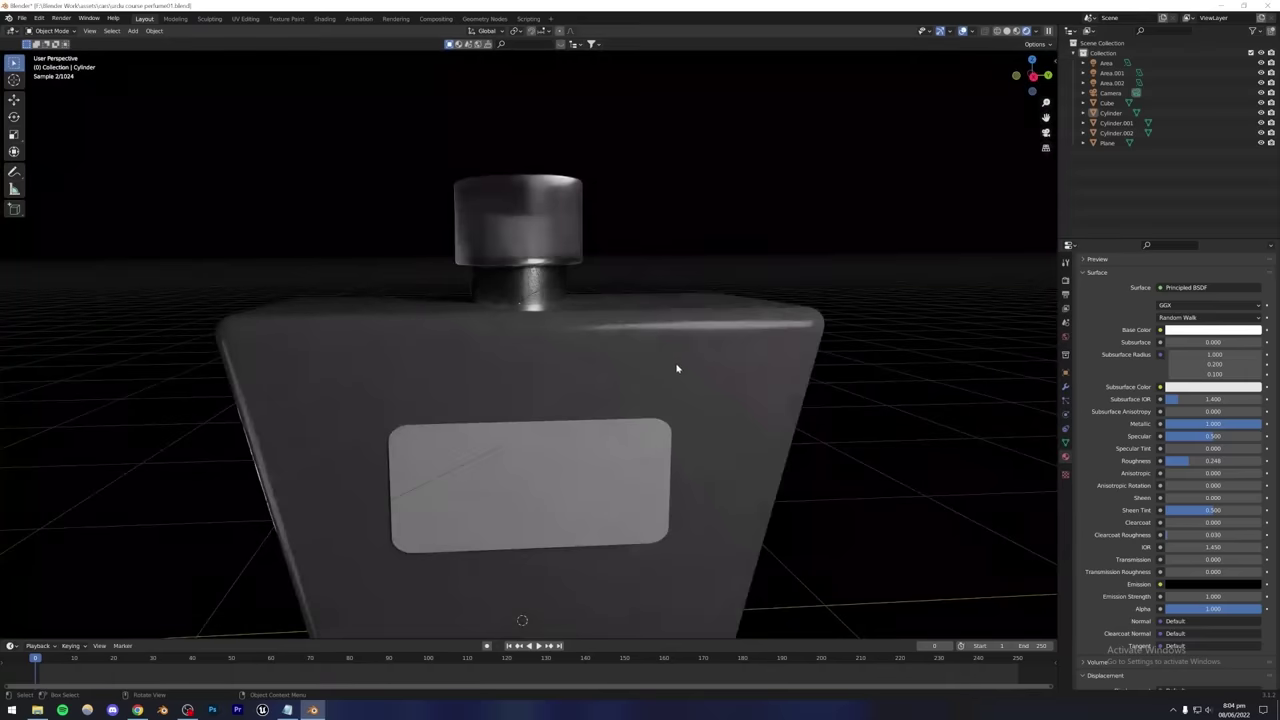
pyautogui.hotkey('ctrl', 's')
pyautogui.moveTo(603, 277); pyautogui.dragTo(624, 363, button='middle')
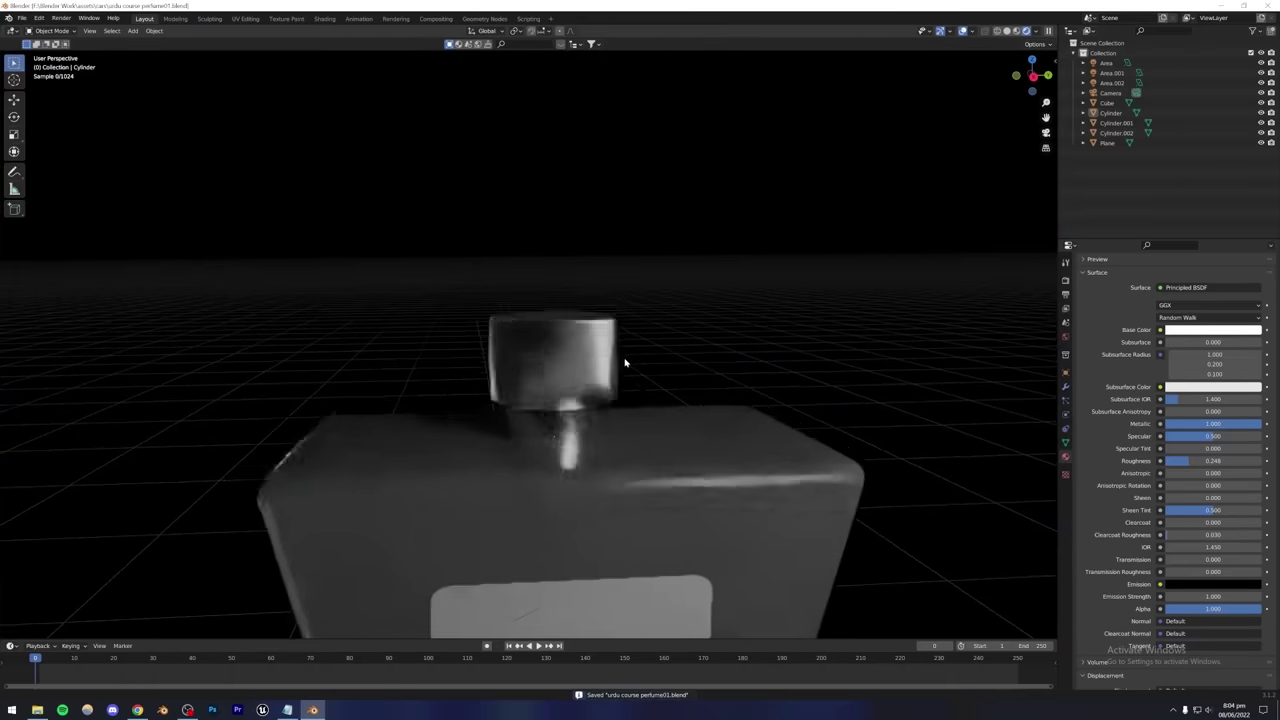
pyautogui.scroll(3, 624, 363)
# Assign the existing metal material to the cap cylinder Cylinder.001 and save.
pyautogui.click(577, 423)
pyautogui.click(562, 418)
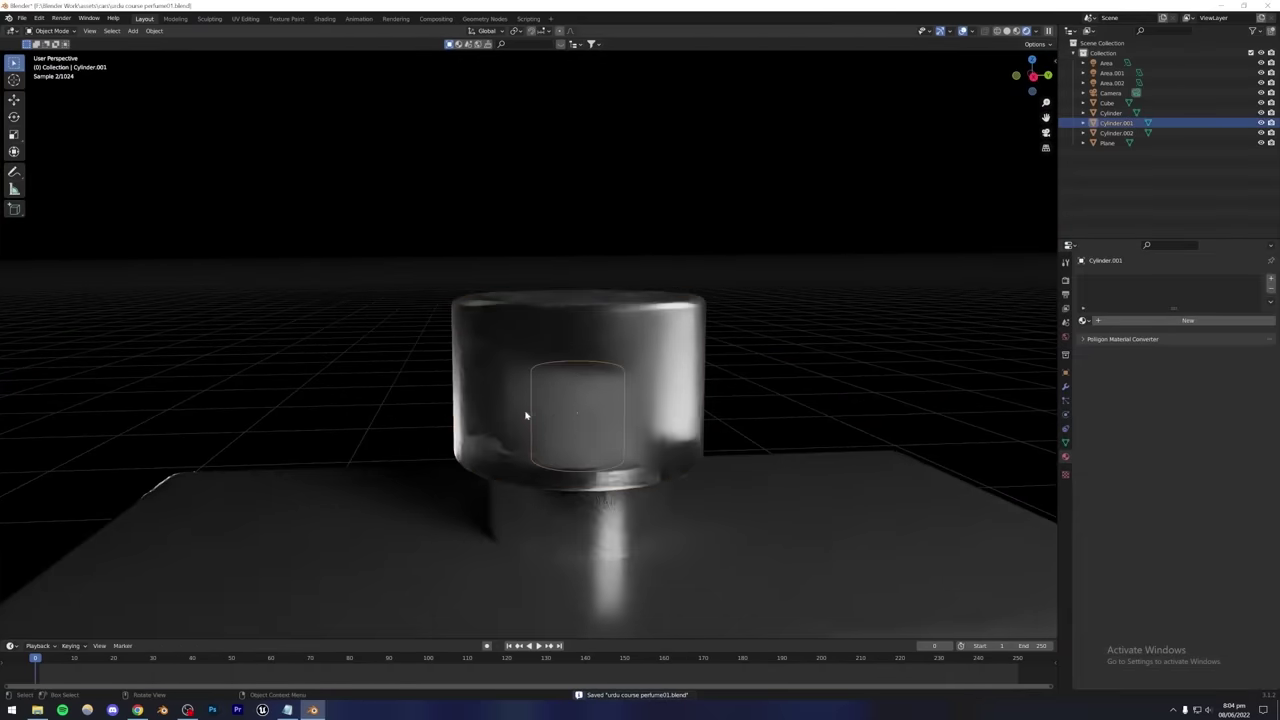
pyautogui.click(1083, 320)
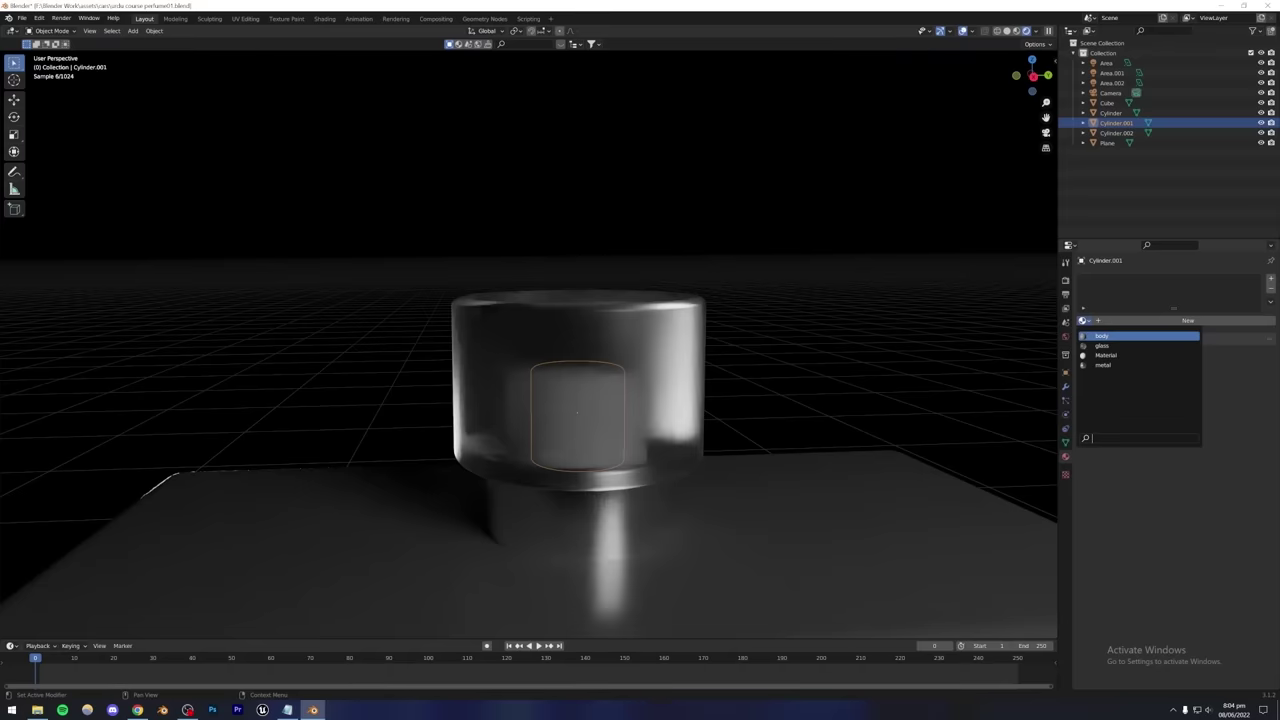
pyautogui.click(1102, 365)
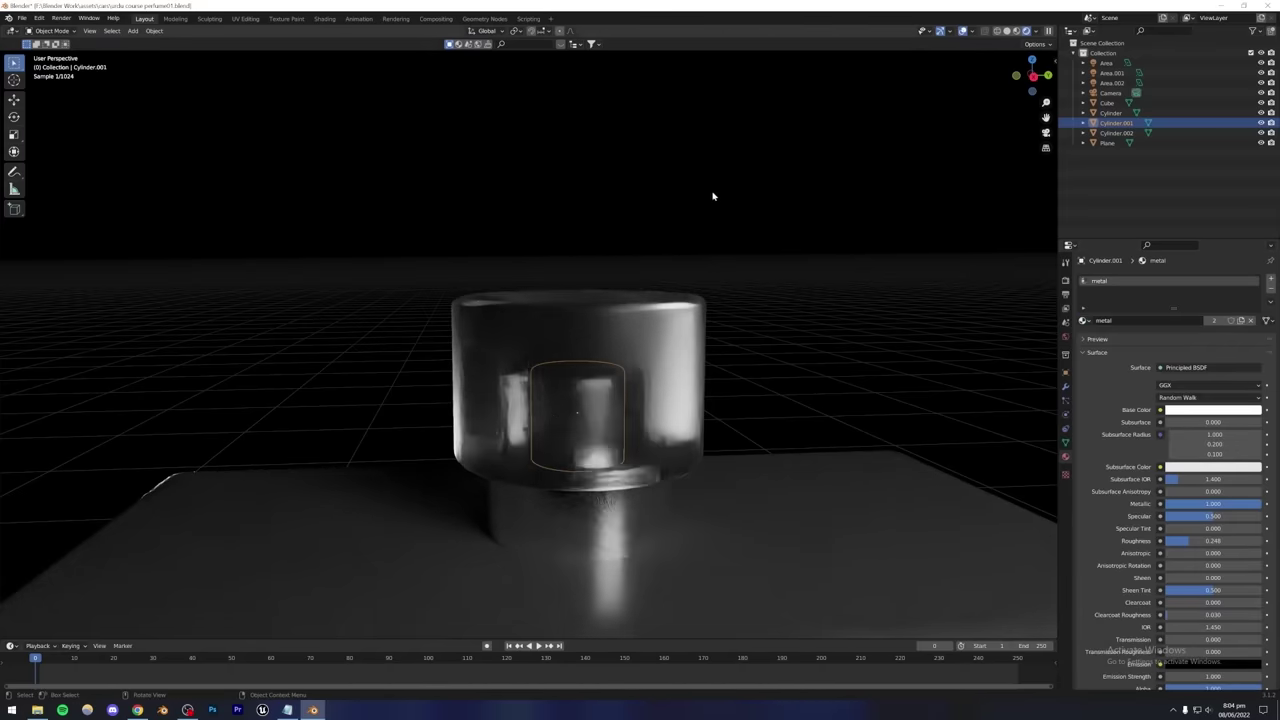
pyautogui.scroll(-5, 532, 438)
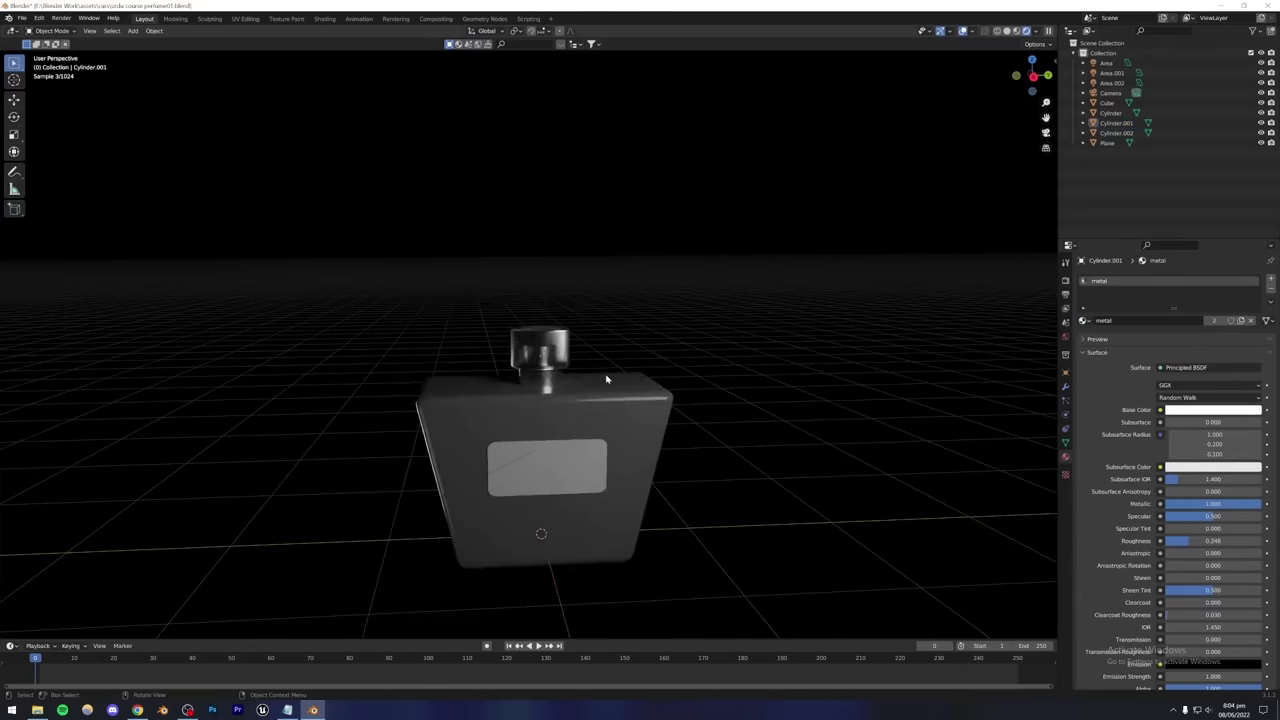
pyautogui.moveTo(600, 377); pyautogui.dragTo(532, 353, button='middle')
pyautogui.scroll(3, 532, 353)
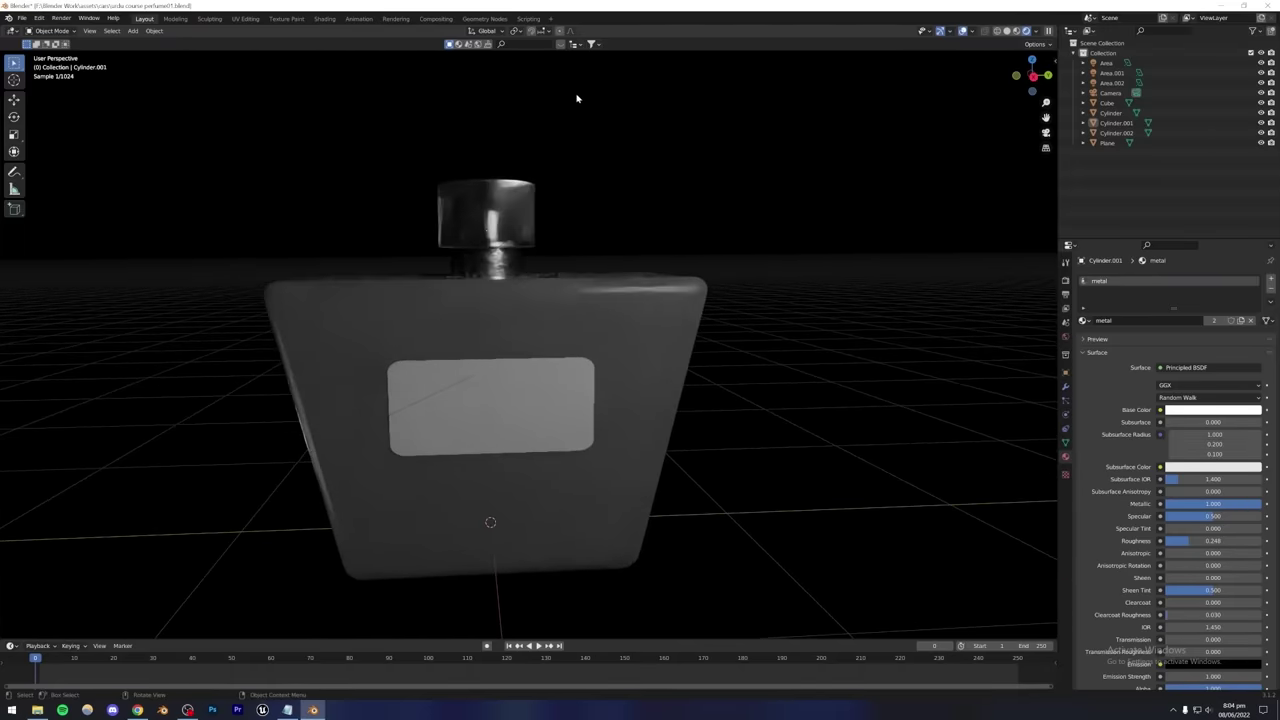
pyautogui.hotkey('ctrl', 's')
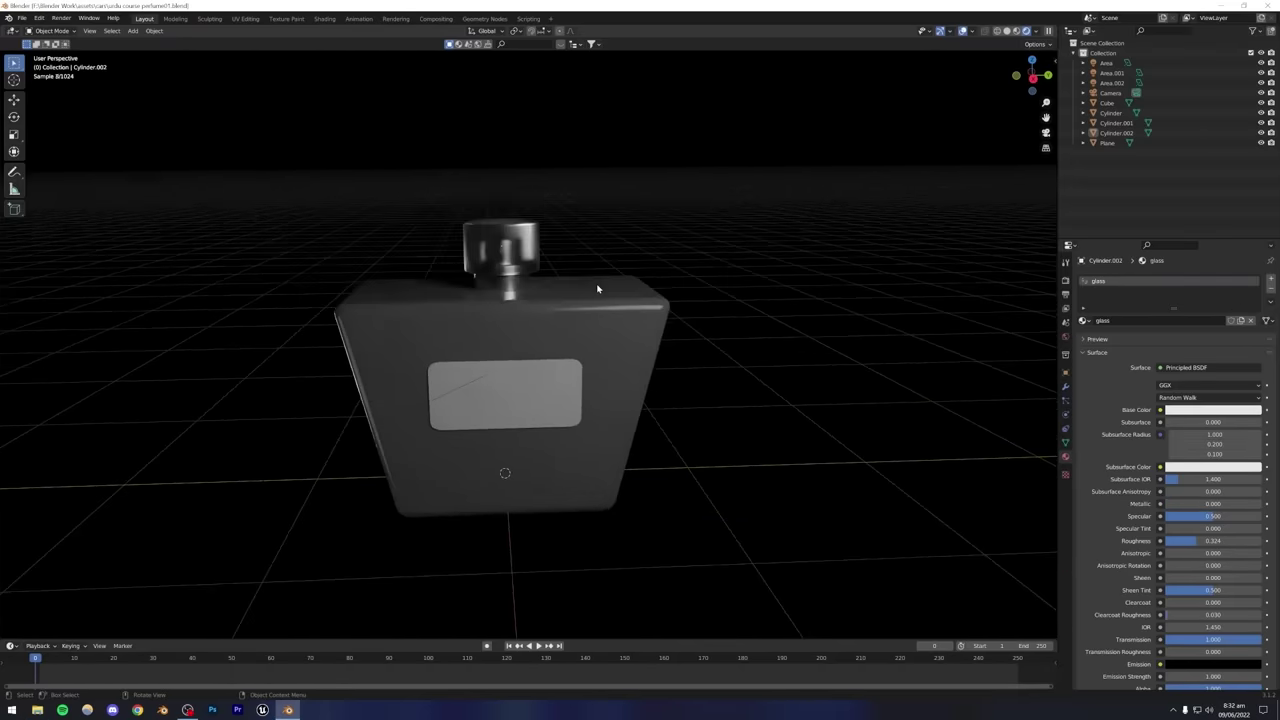
# Apply the shared metal material to the label plate on the bottle.
pyautogui.click(504, 396)
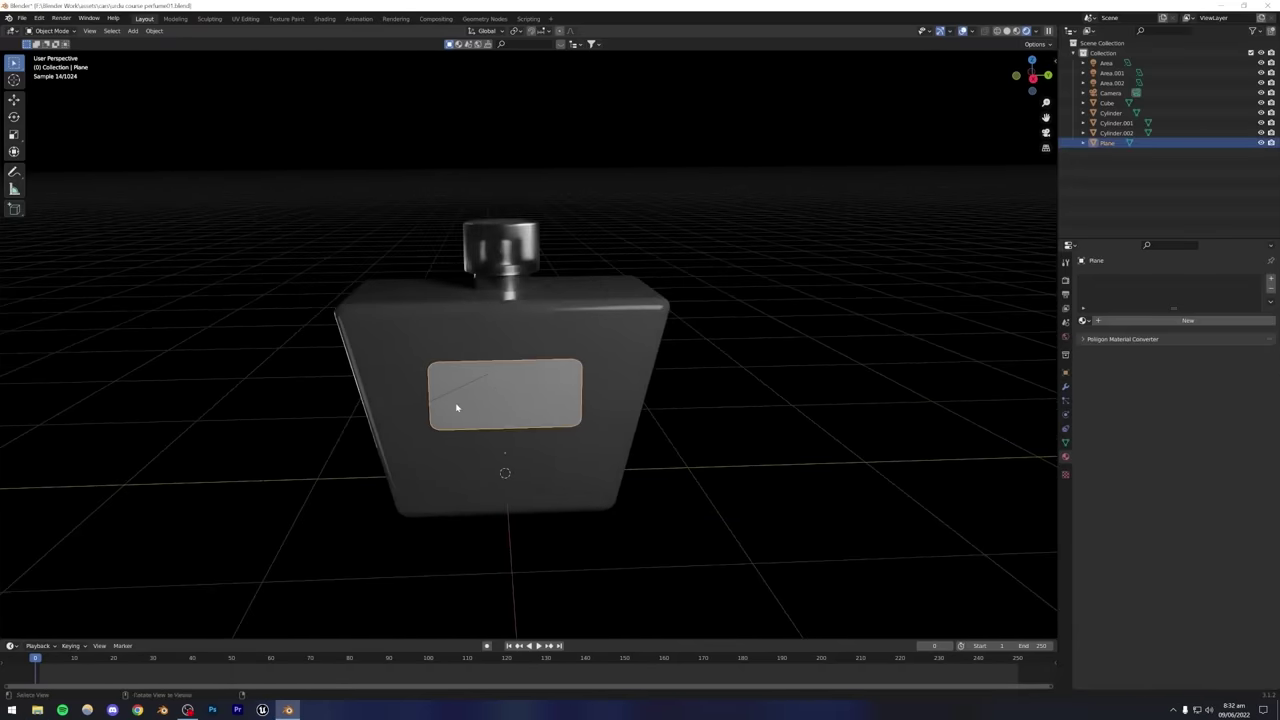
pyautogui.moveTo(451, 402); pyautogui.dragTo(883, 360, button='middle')
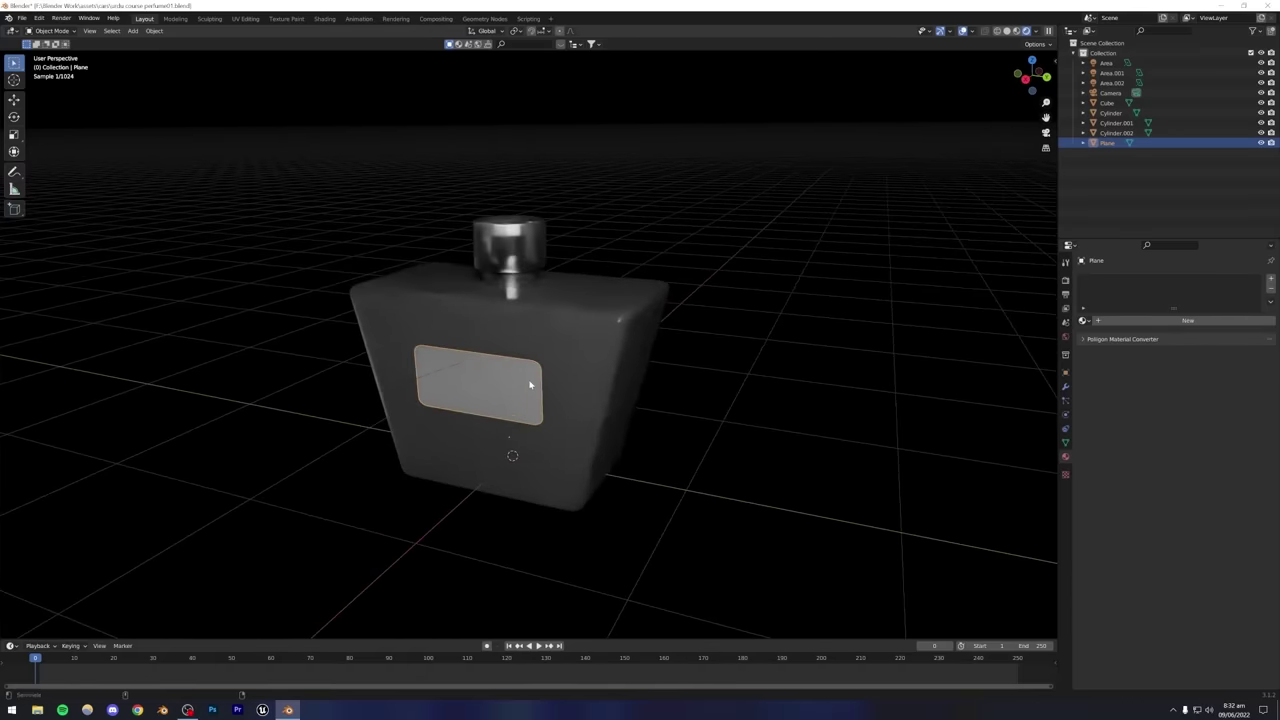
pyautogui.click(1084, 320)
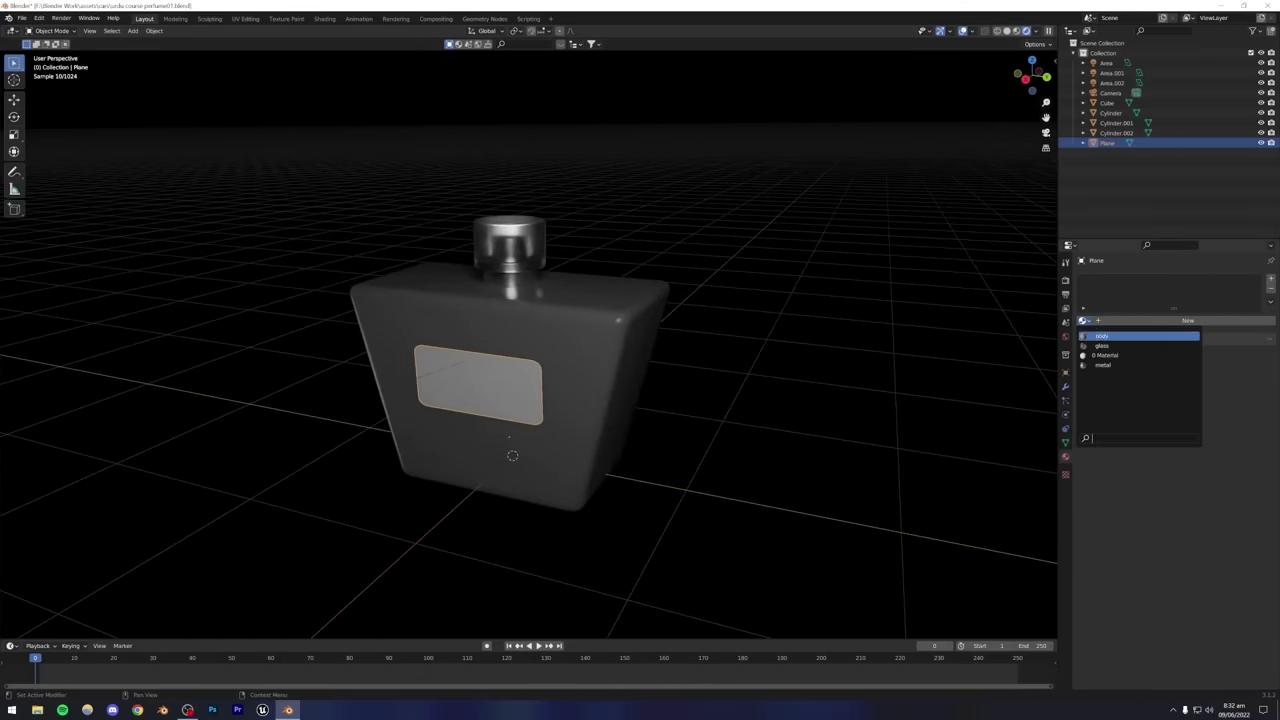
pyautogui.press('Up')
pyautogui.press('Up')
pyautogui.press('Down')
pyautogui.click(1100, 366)
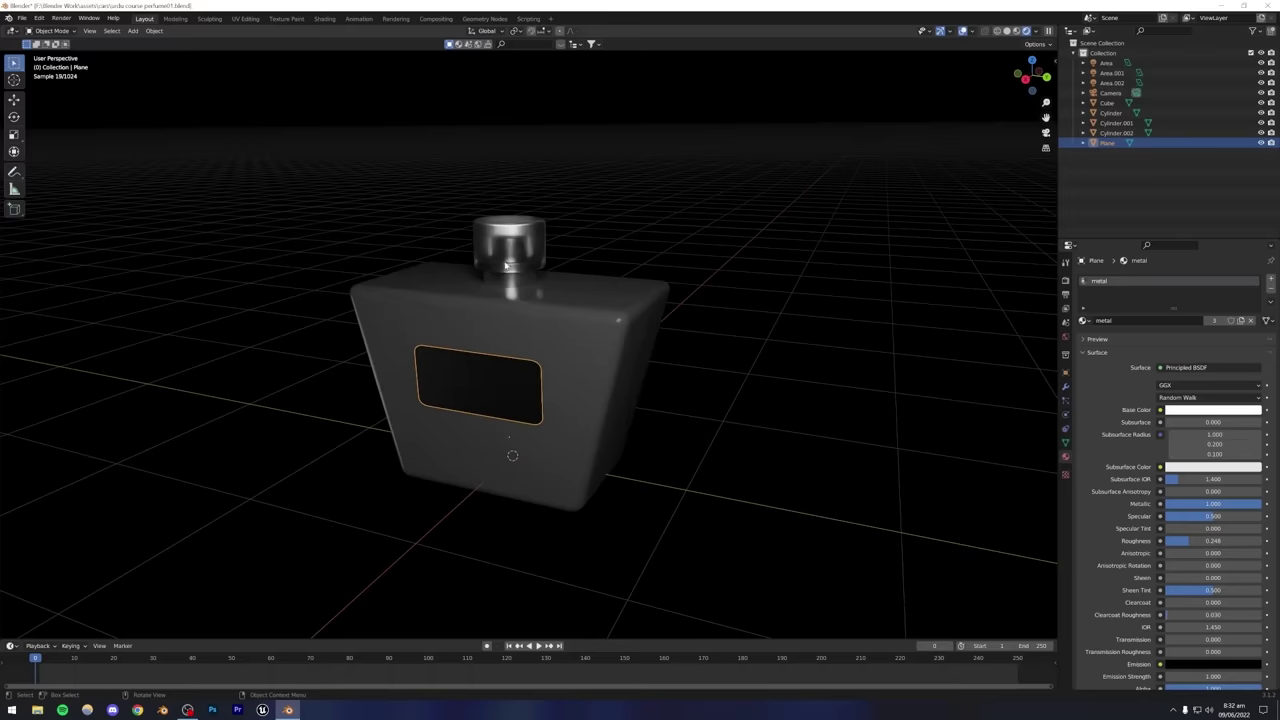
# Try roughness 0.579 on the label, then revert it to 0.248.
pyautogui.moveTo(1179, 548); pyautogui.dragTo(1221, 541)
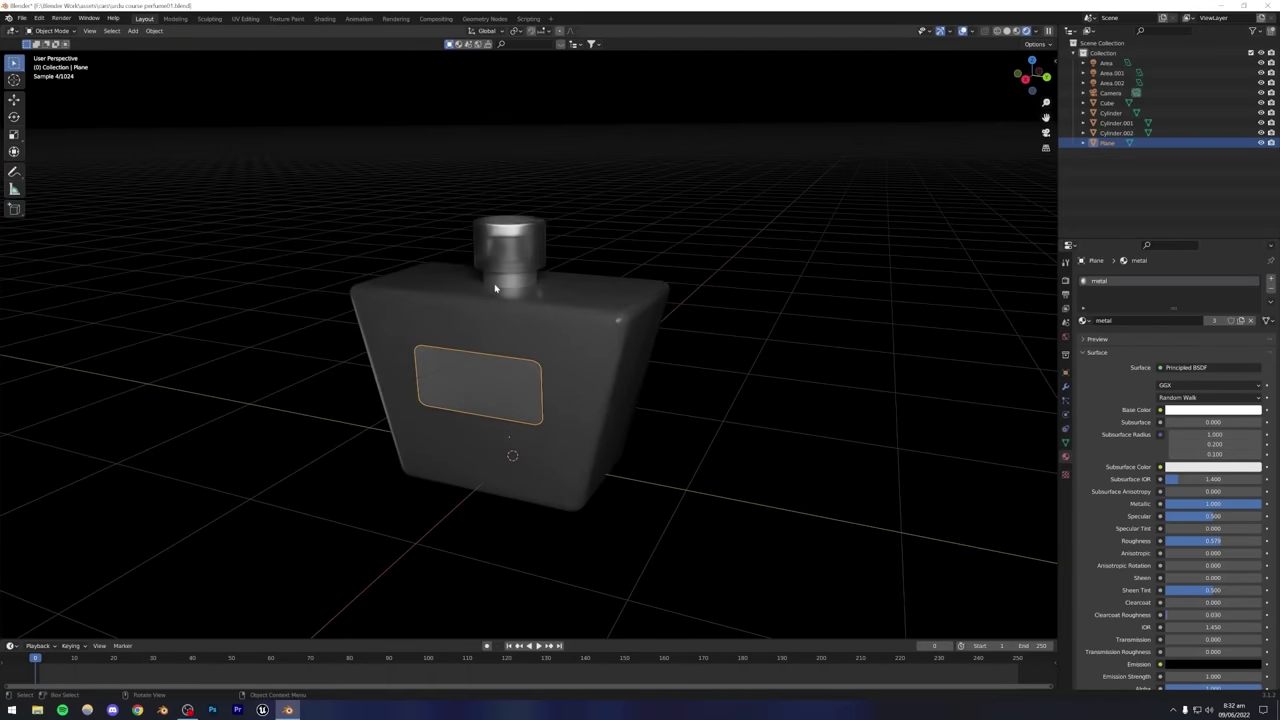
pyautogui.hotkey('ctrl', 'z')
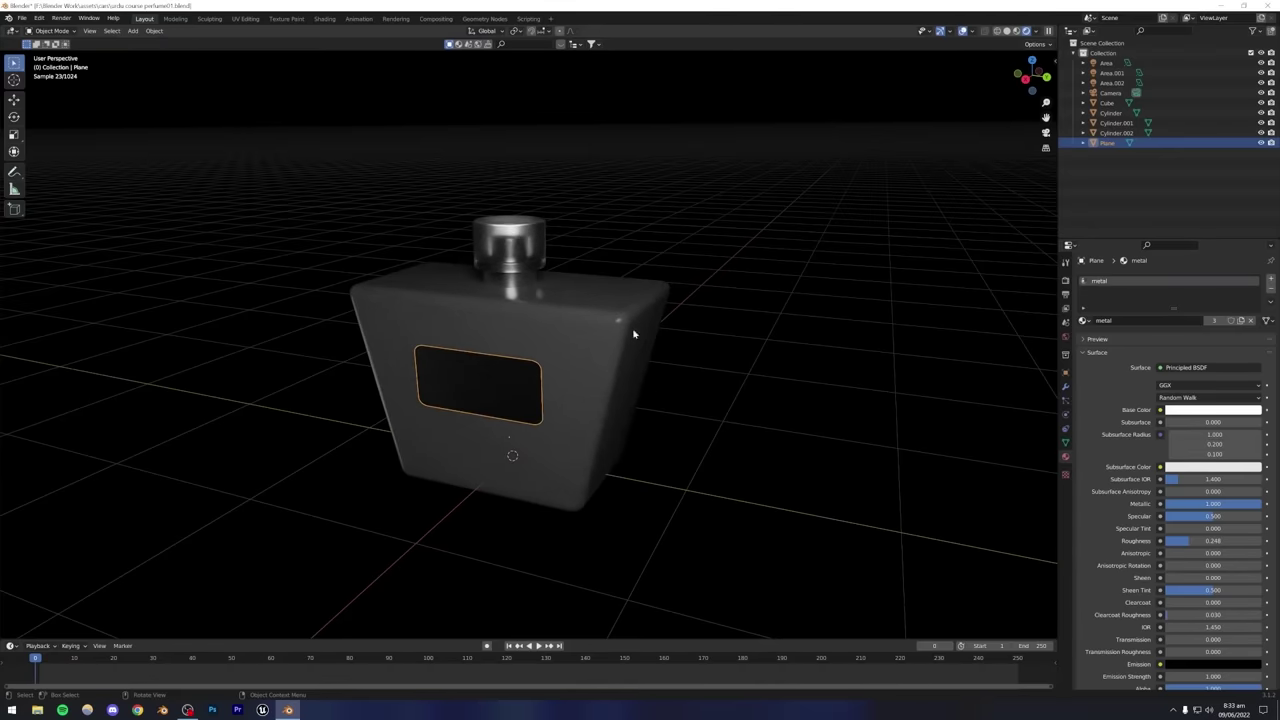
pyautogui.moveTo(634, 329); pyautogui.dragTo(604, 277, button='middle')
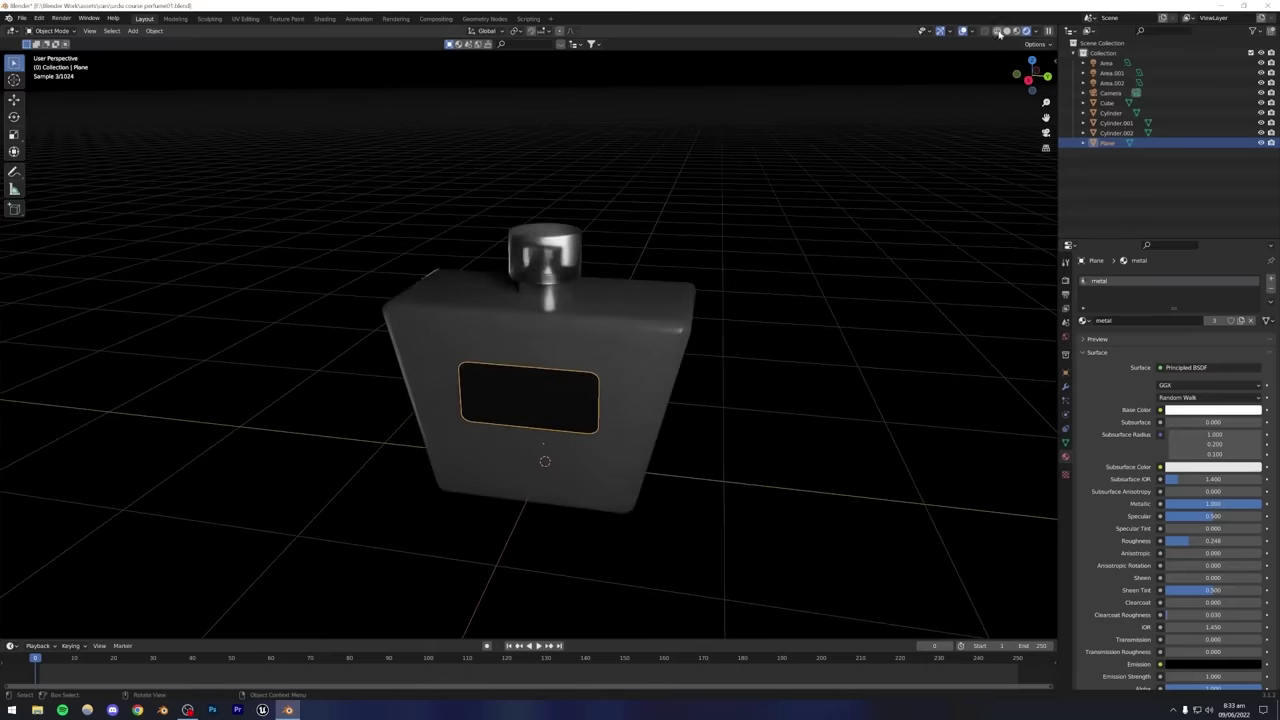
# Switch the viewport to Material Preview shading and select the cap cylinder.
pyautogui.press('z')
pyautogui.press('6')
pyautogui.press('z')
pyautogui.press('2')
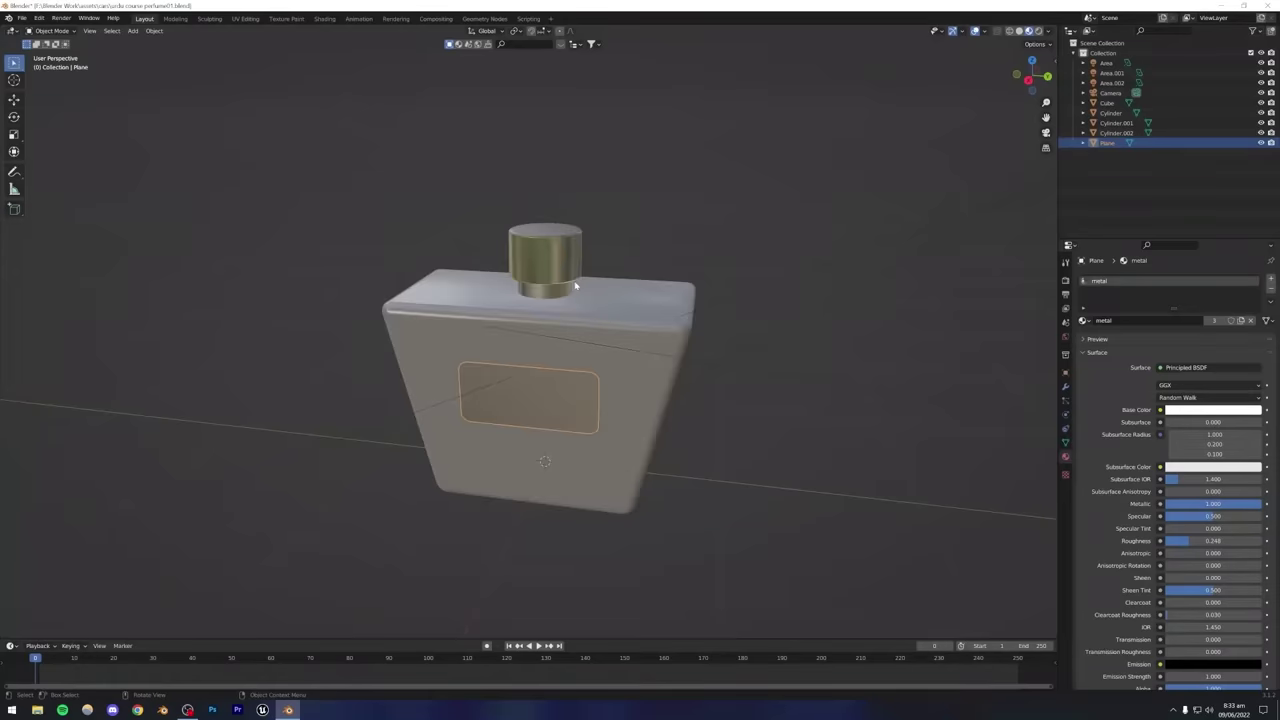
pyautogui.click(539, 293)
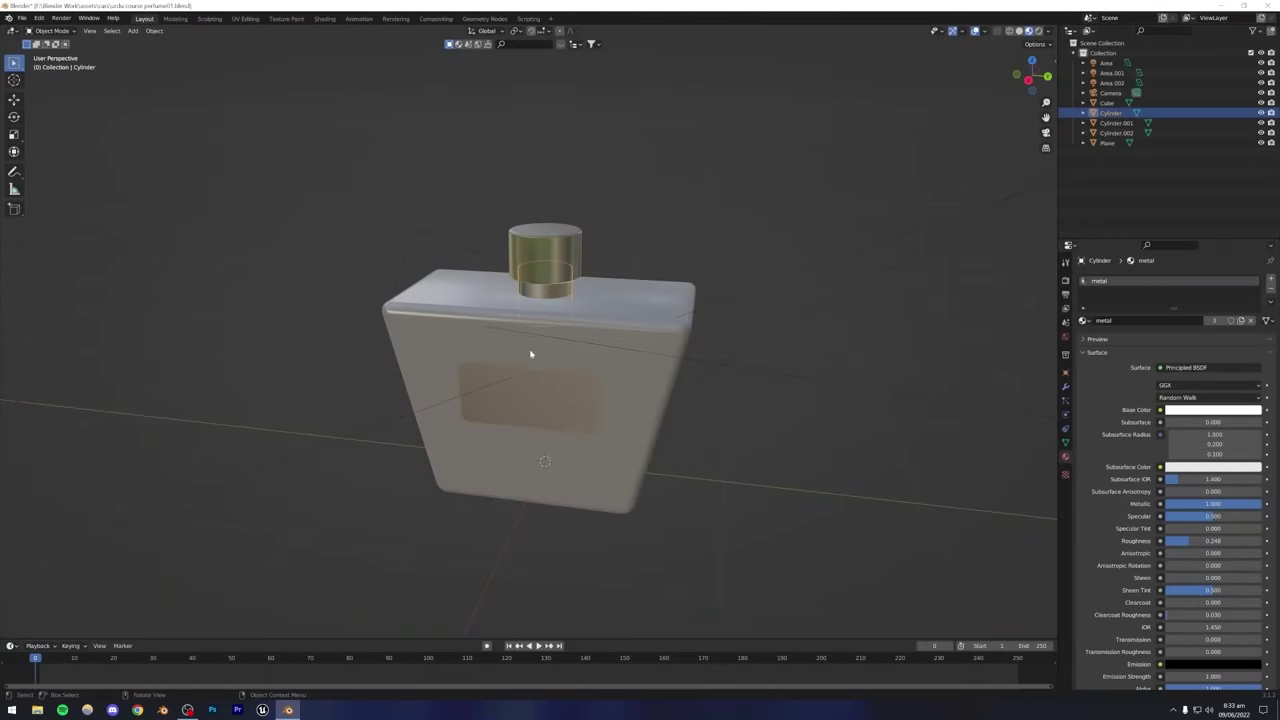
pyautogui.click(544, 273)
pyautogui.click(543, 270)
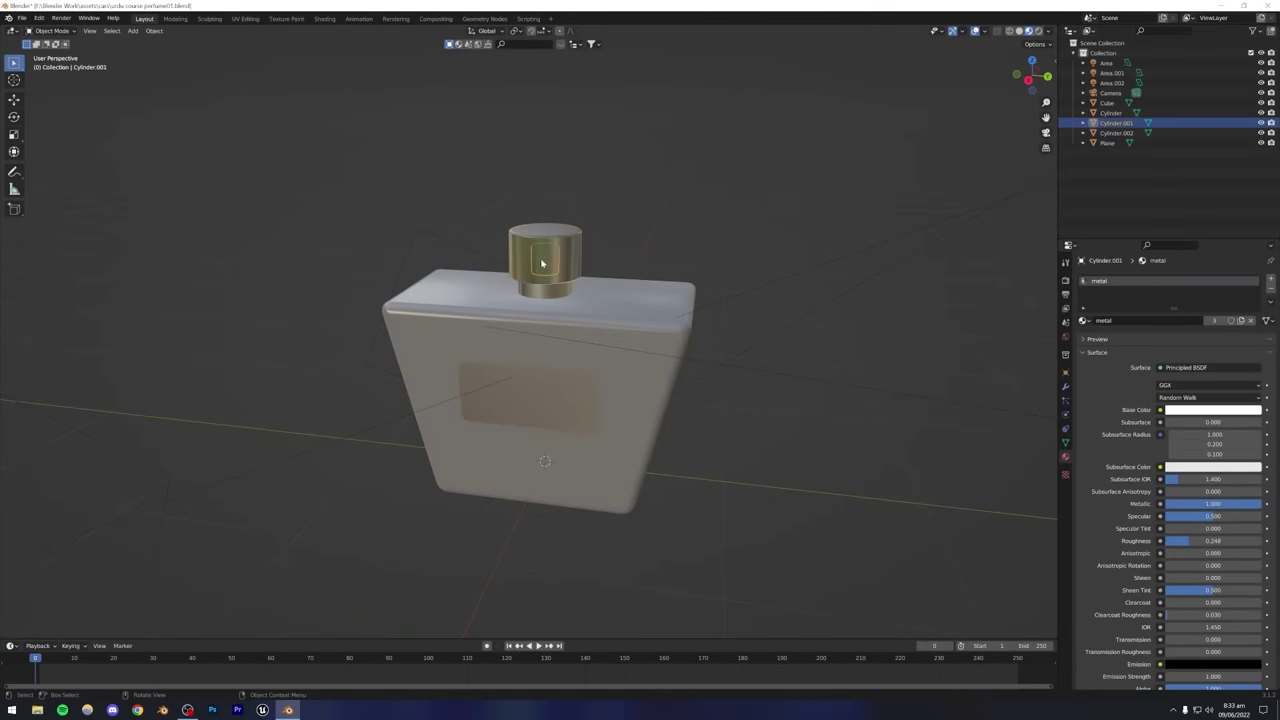
pyautogui.click(538, 295)
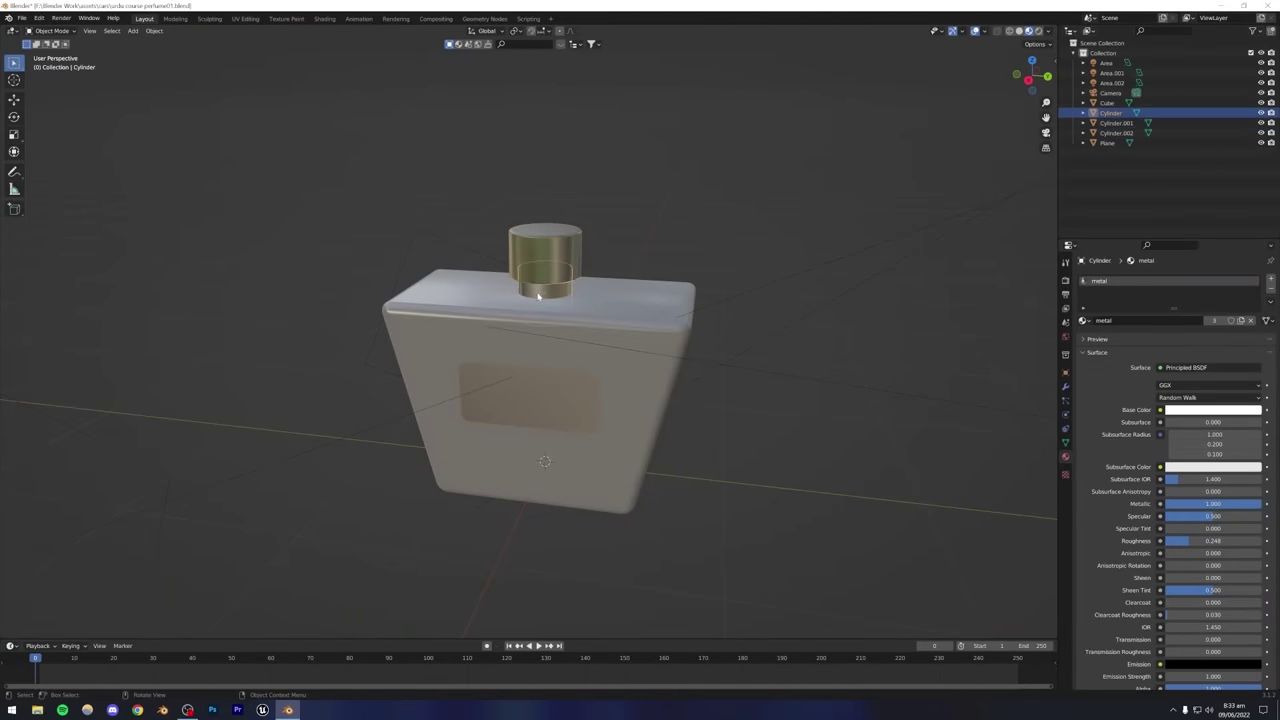
# Make the label plate's metal material a separate single-user copy, metal.001.
pyautogui.click(535, 388)
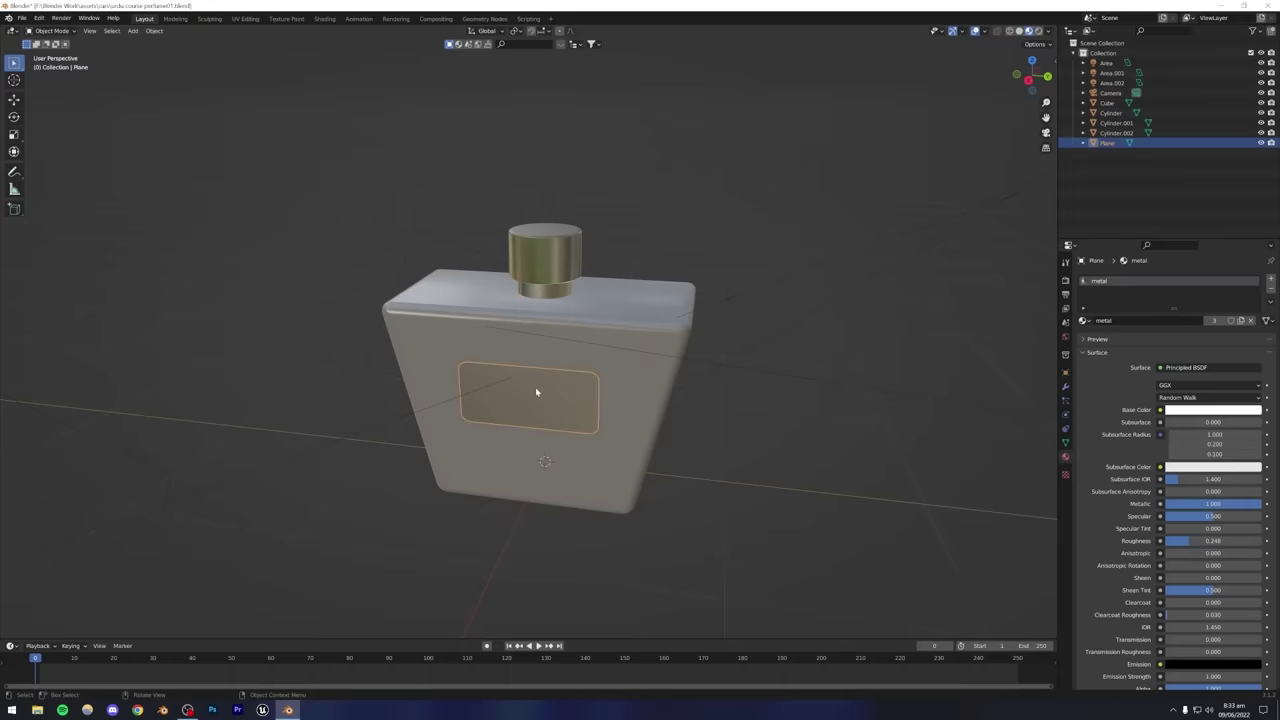
pyautogui.click(1213, 321)
pyautogui.click(1084, 321)
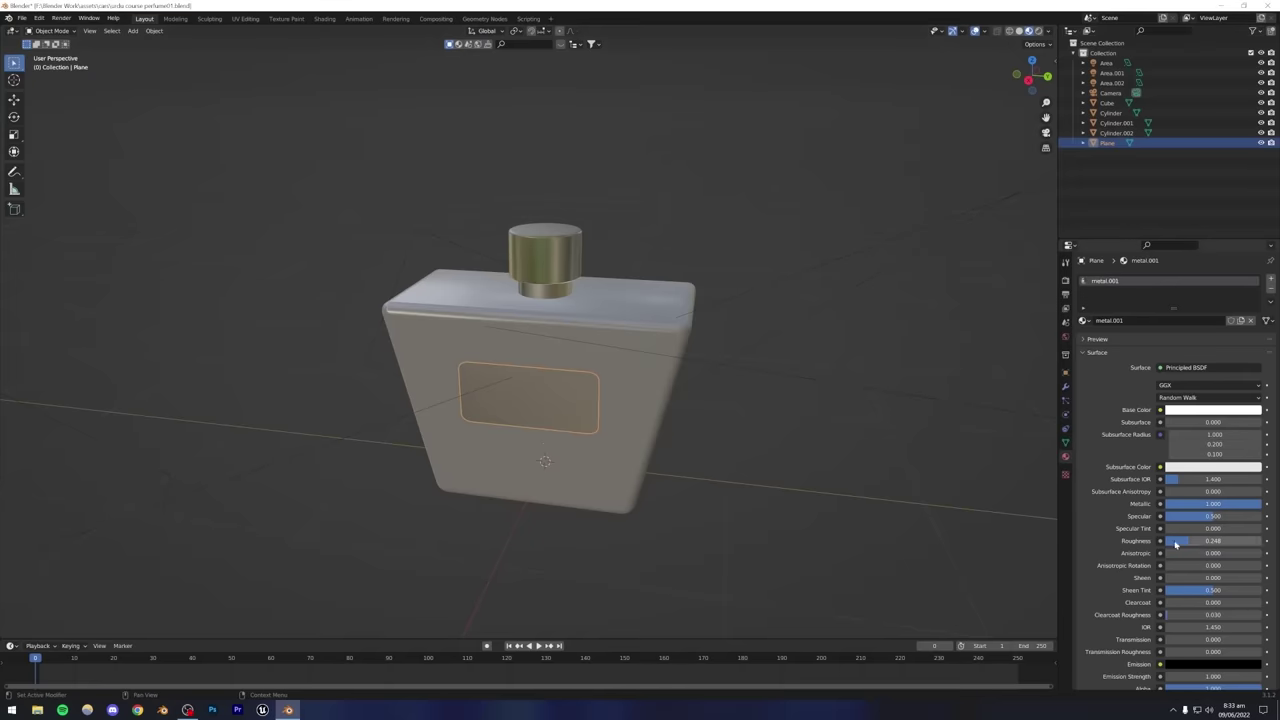
# Raise the label's roughness to 1.0, switch to Rendered shading, and save.
pyautogui.moveTo(1190, 541); pyautogui.dragTo(1263, 543)
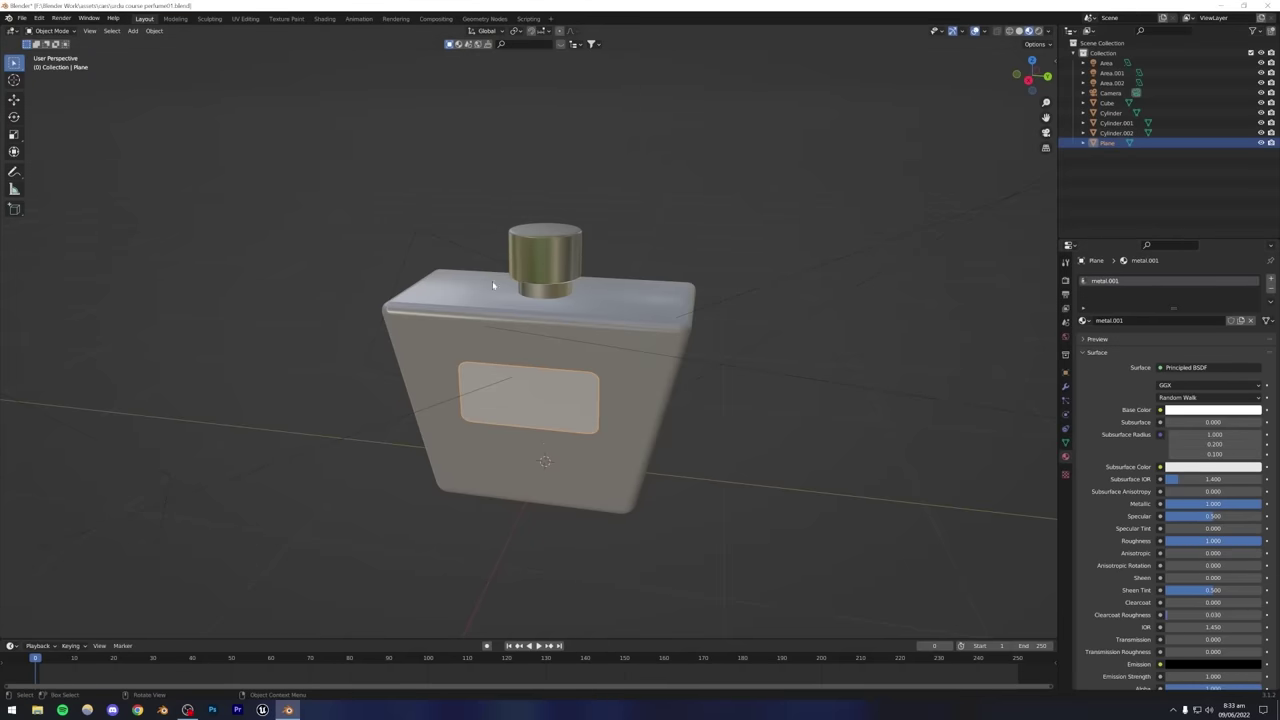
pyautogui.click(1039, 31)
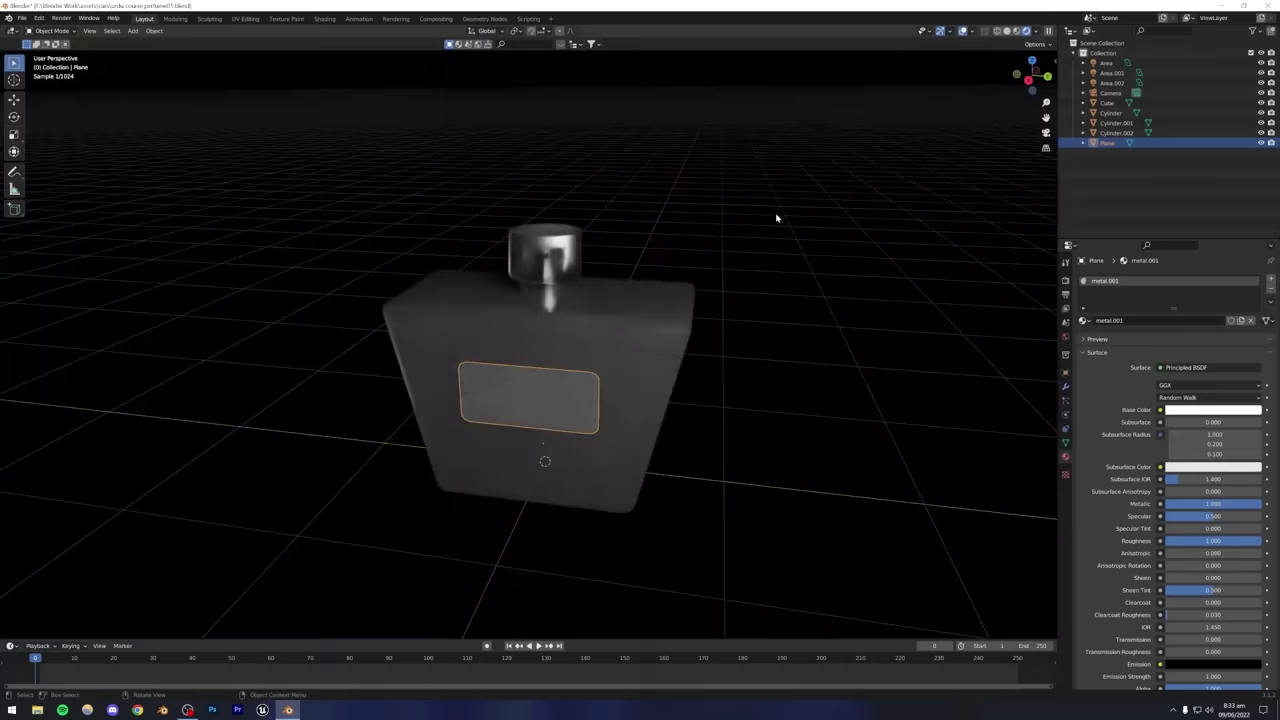
pyautogui.click(773, 217)
pyautogui.hotkey('ctrl', 's')
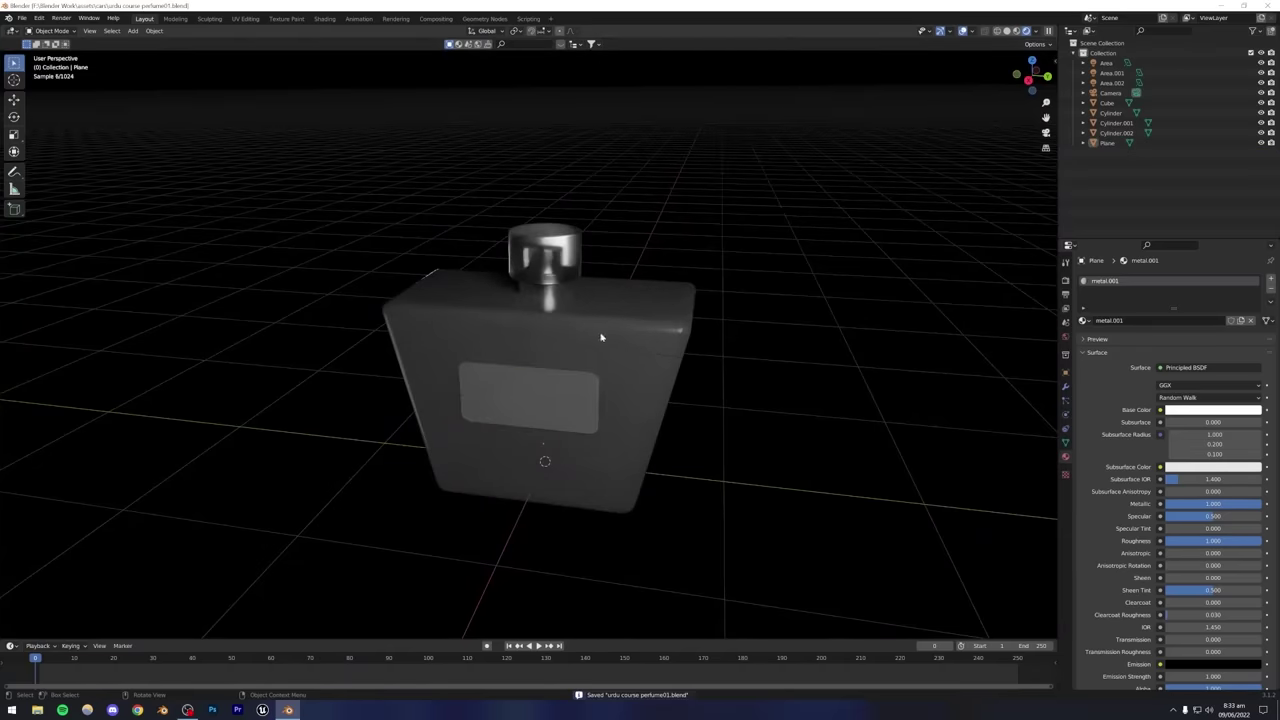
pyautogui.moveTo(600, 334); pyautogui.dragTo(560, 331, button='middle')
pyautogui.scroll(3, 526, 354)
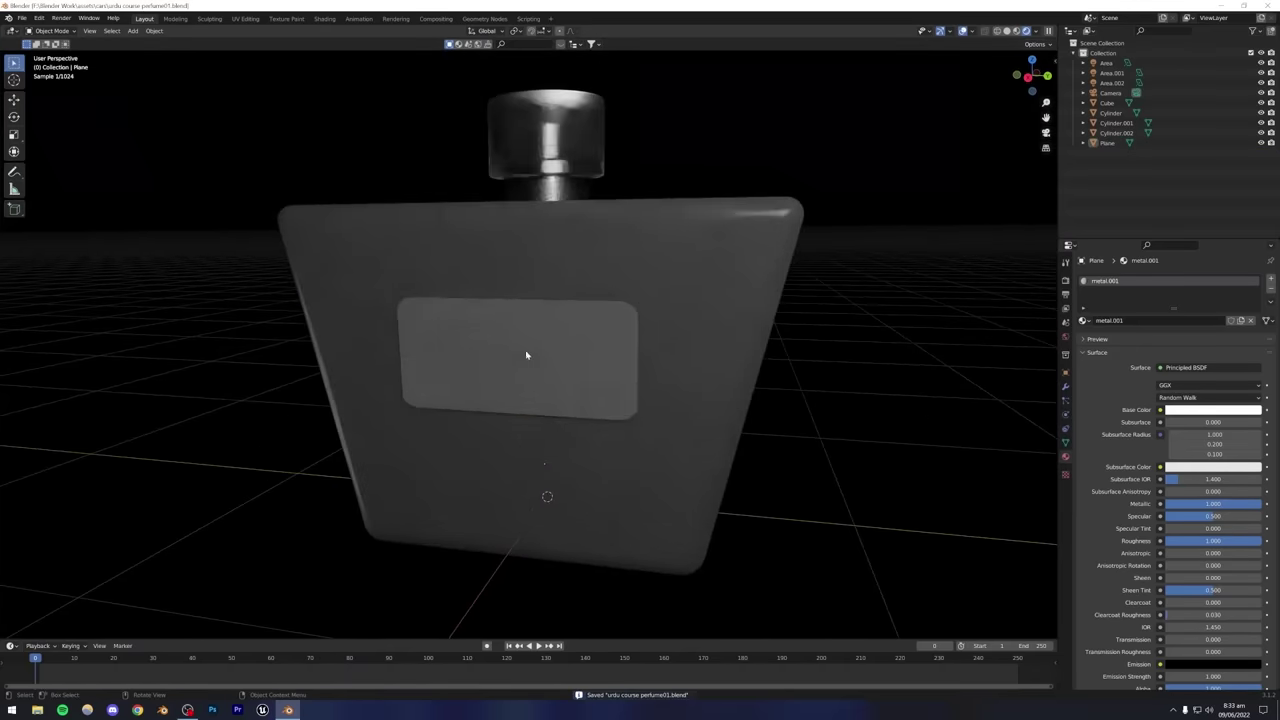
# Lower the label plate's roughness to about 0.897 for a bit more shine.
pyautogui.click(532, 377)
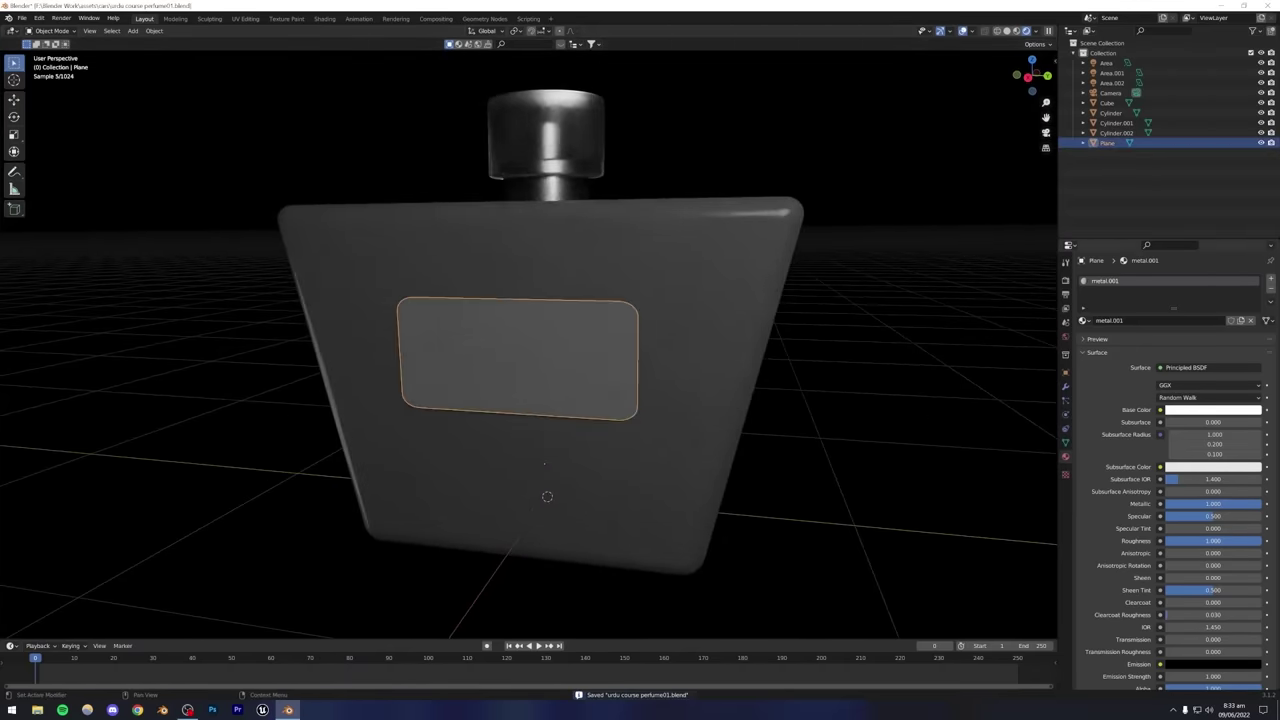
pyautogui.moveTo(1240, 541); pyautogui.dragTo(1197, 541)
pyautogui.hotkey('alt', 'a')
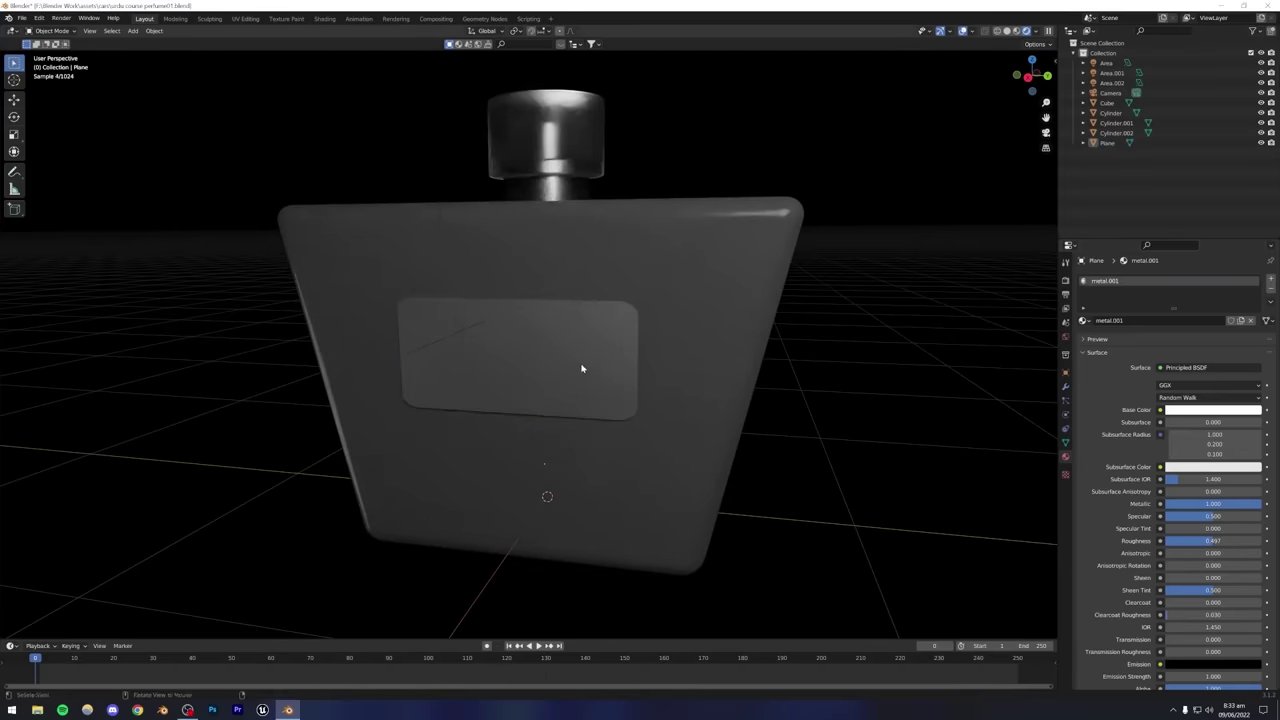
pyautogui.moveTo(537, 363); pyautogui.dragTo(537, 394, button='middle')
pyautogui.scroll(-4, 531, 371)
pyautogui.scroll(3, 537, 380)
# Darken the bottle body's base colour to value 0.032 and raise its roughness slightly.
pyautogui.click(556, 340)
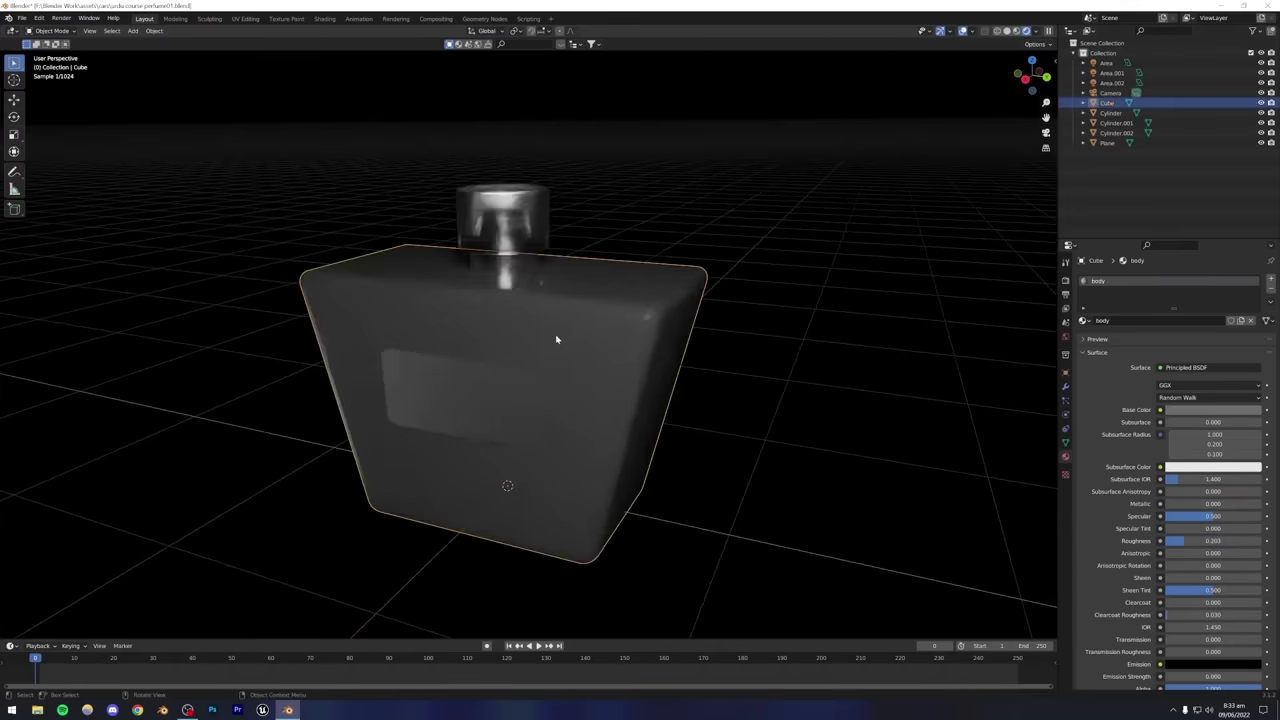
pyautogui.click(1212, 410)
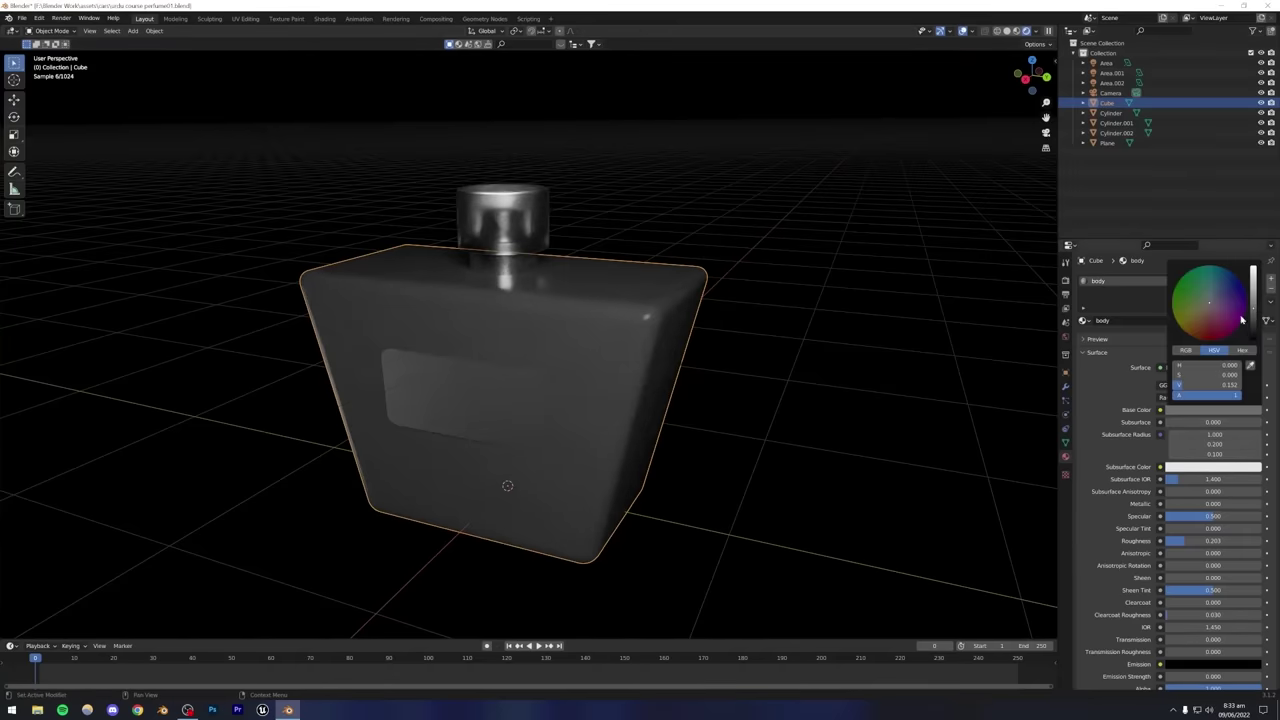
pyautogui.moveTo(1212, 384); pyautogui.dragTo(1182, 384)
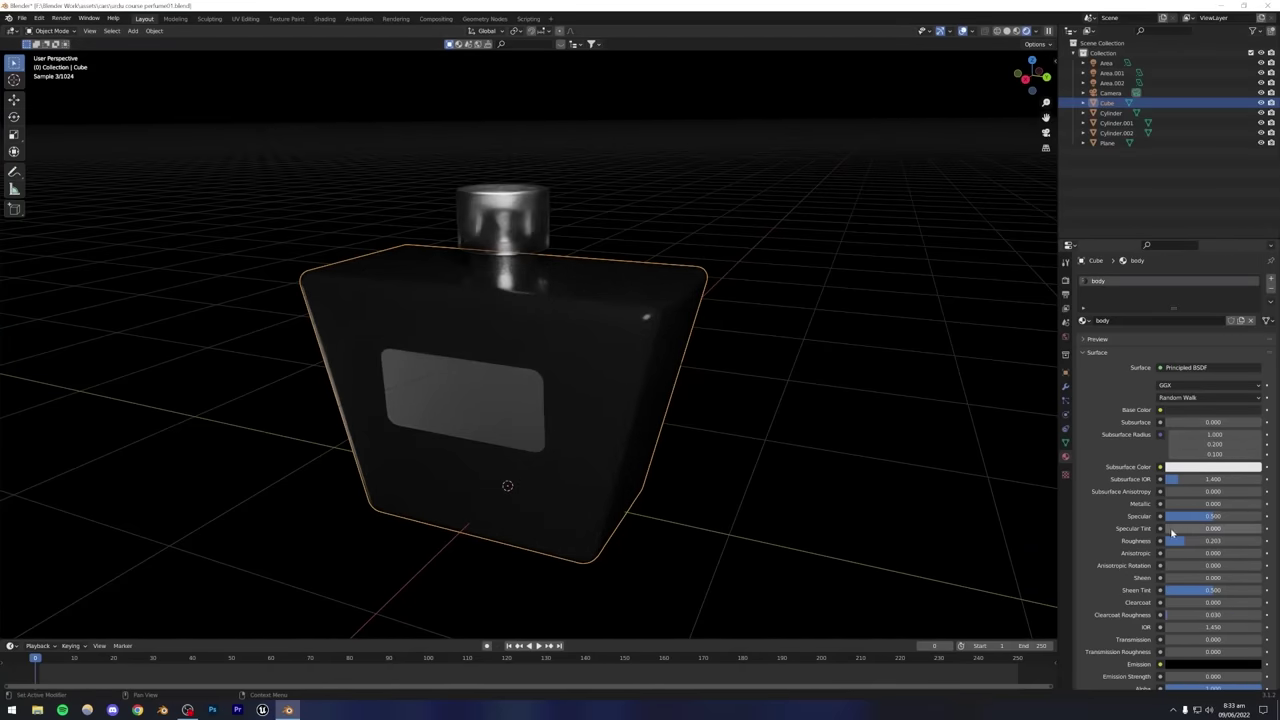
pyautogui.moveTo(1183, 541)
pyautogui.mouseDown()
pyautogui.moveTo(1163, 541)
pyautogui.moveTo(1192, 541)
pyautogui.mouseUp()
pyautogui.click(715, 397)
# Set the label plate's roughness to 0.341 and save the file.
pyautogui.moveTo(600, 403); pyautogui.dragTo(675, 386, button='middle')
pyautogui.moveTo(650, 392); pyautogui.dragTo(640, 391, button='middle')
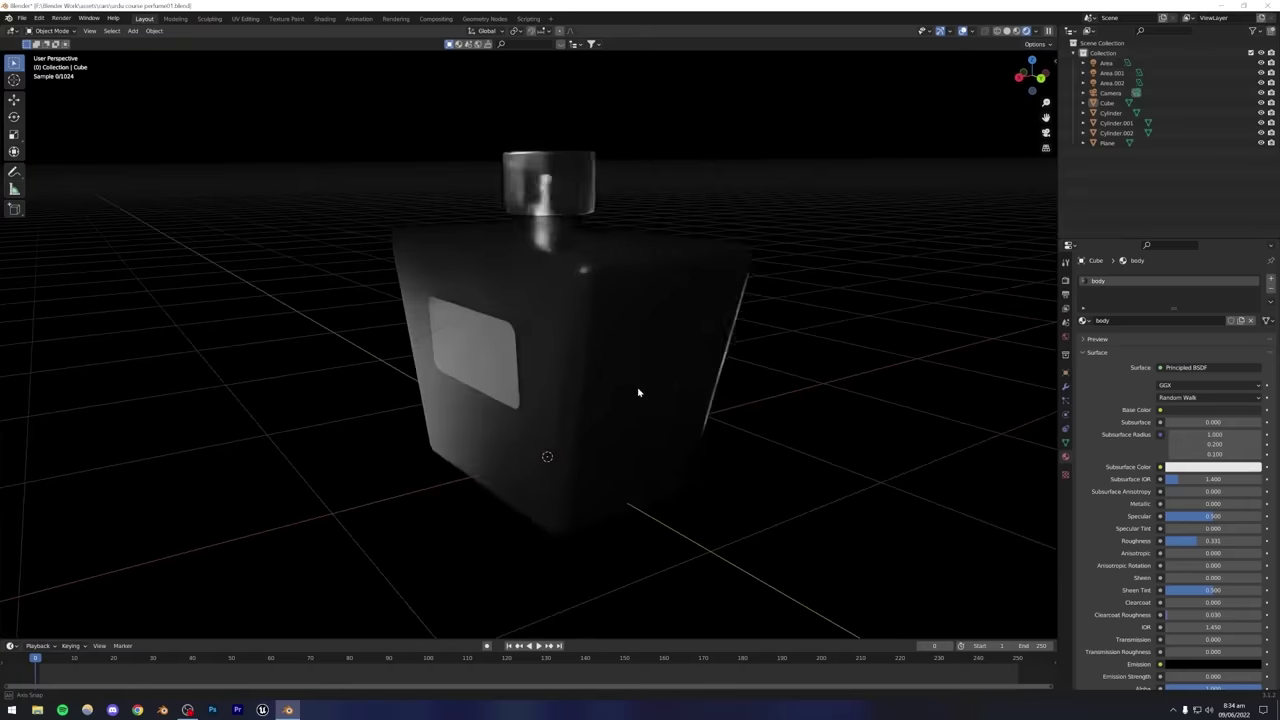
pyautogui.click(487, 368)
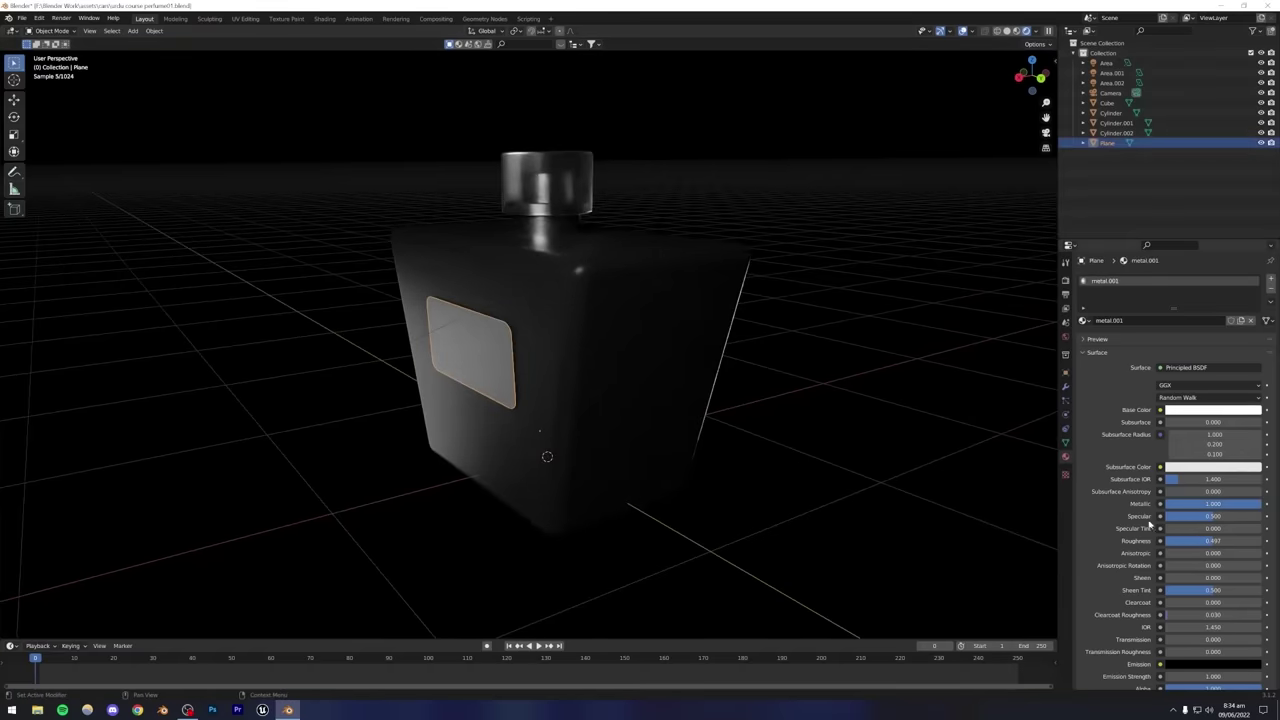
pyautogui.moveTo(1213, 540); pyautogui.dragTo(1190, 540)
pyautogui.click(789, 409)
pyautogui.moveTo(789, 409); pyautogui.dragTo(831, 408, button='middle')
pyautogui.moveTo(1190, 540); pyautogui.dragTo(1201, 540)
pyautogui.hotkey('ctrl', 's')
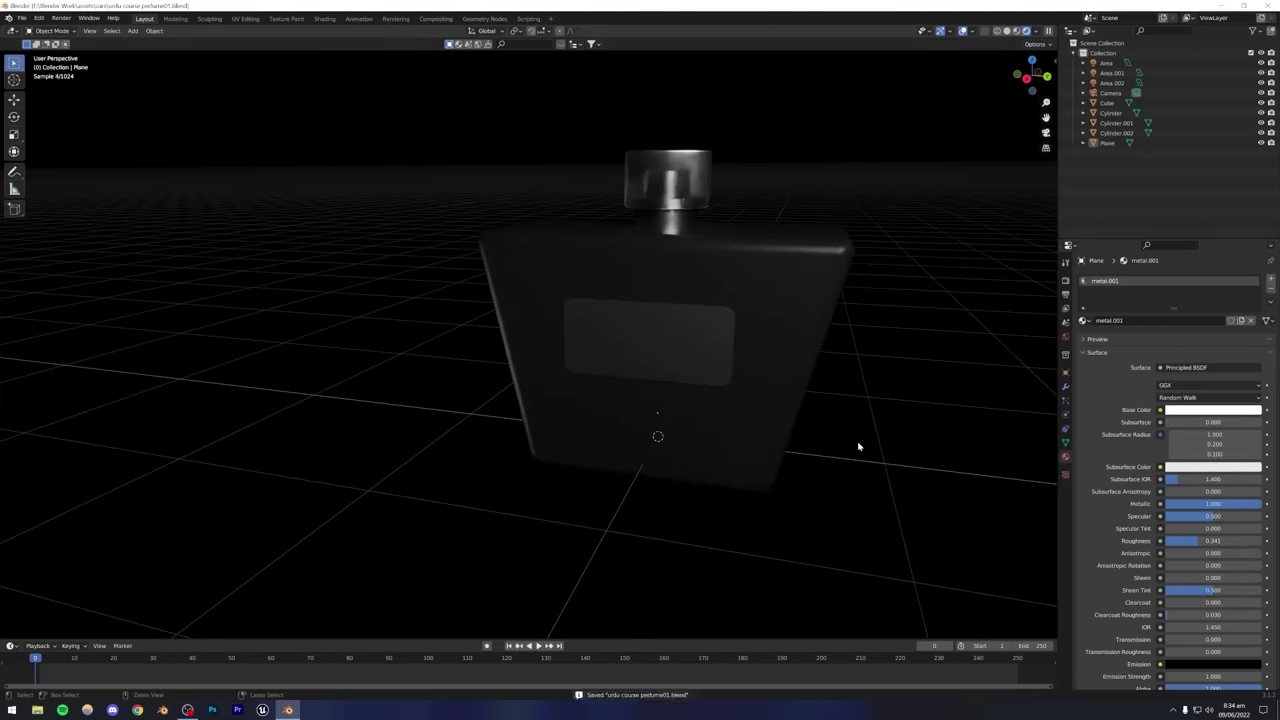
# Switch back to Solid shading and clear the selection.
pyautogui.moveTo(743, 386); pyautogui.dragTo(640, 403, button='middle')
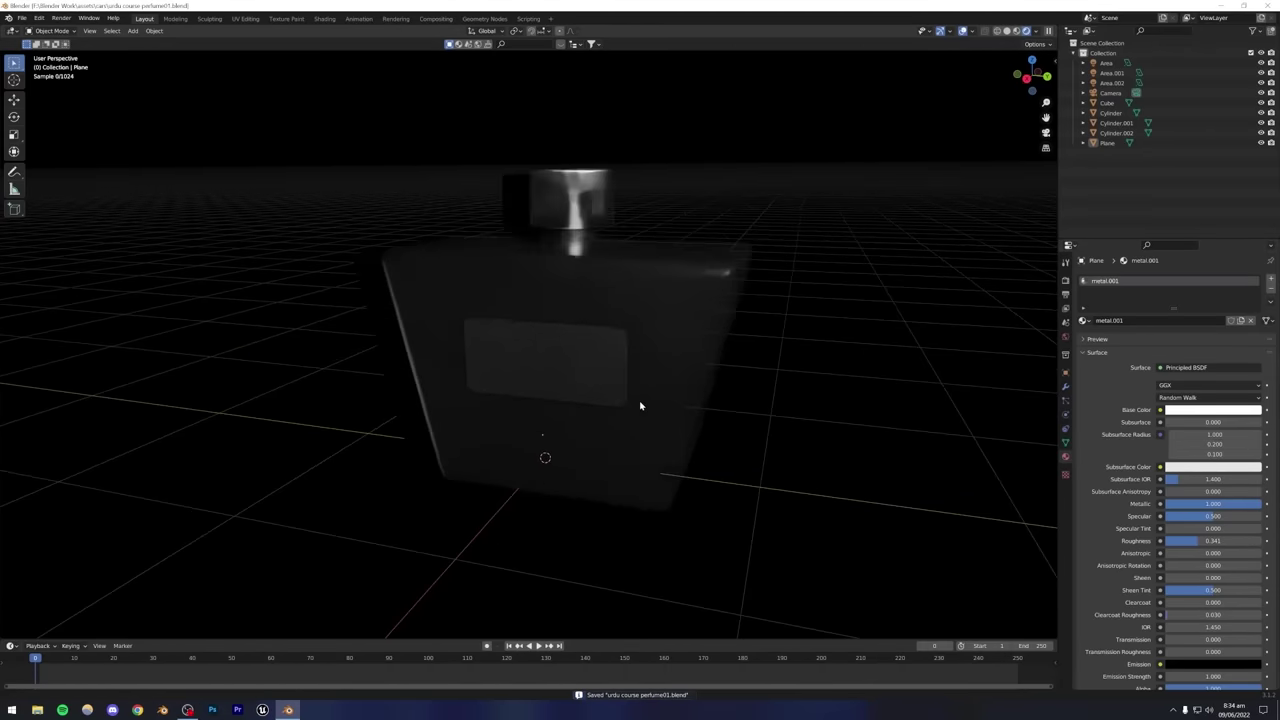
pyautogui.click(1007, 31)
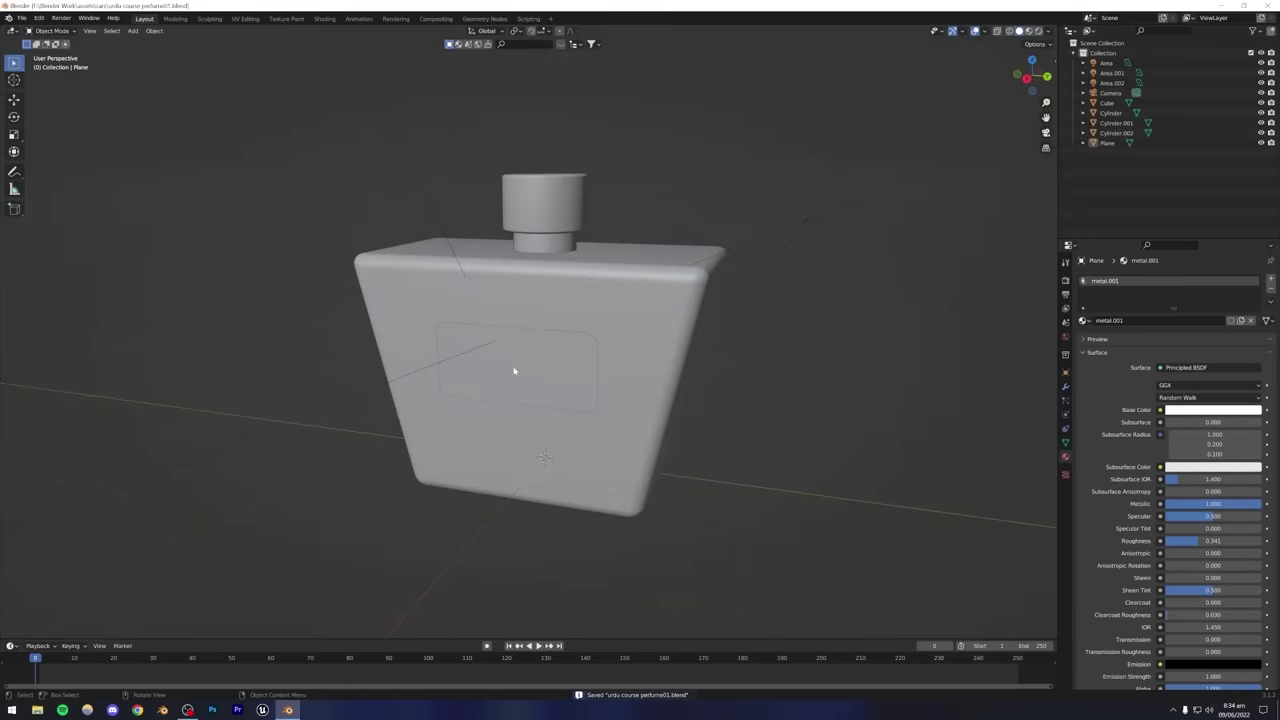
pyautogui.click(514, 371)
pyautogui.click(325, 306)
pyautogui.click(133, 31)
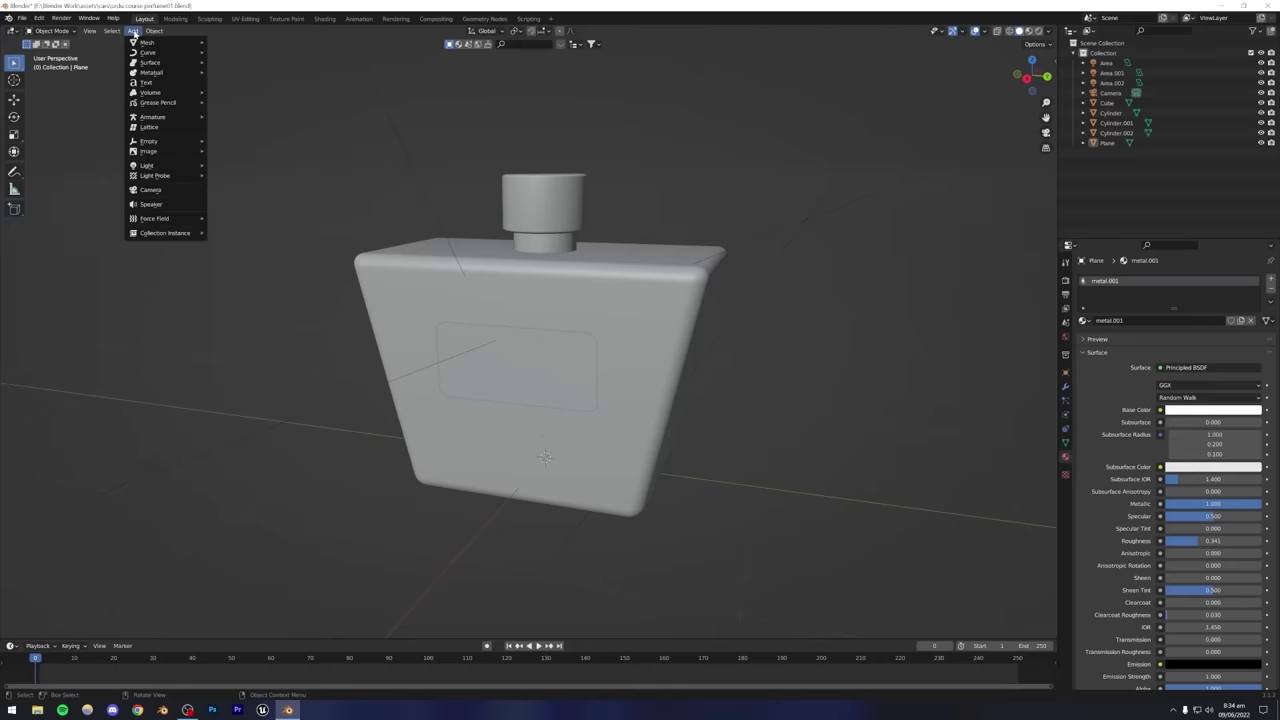
# Add a text object and replace its default word 'Text' with the creator's full name.
pyautogui.click(145, 83)
pyautogui.scroll(-5, 503, 380)
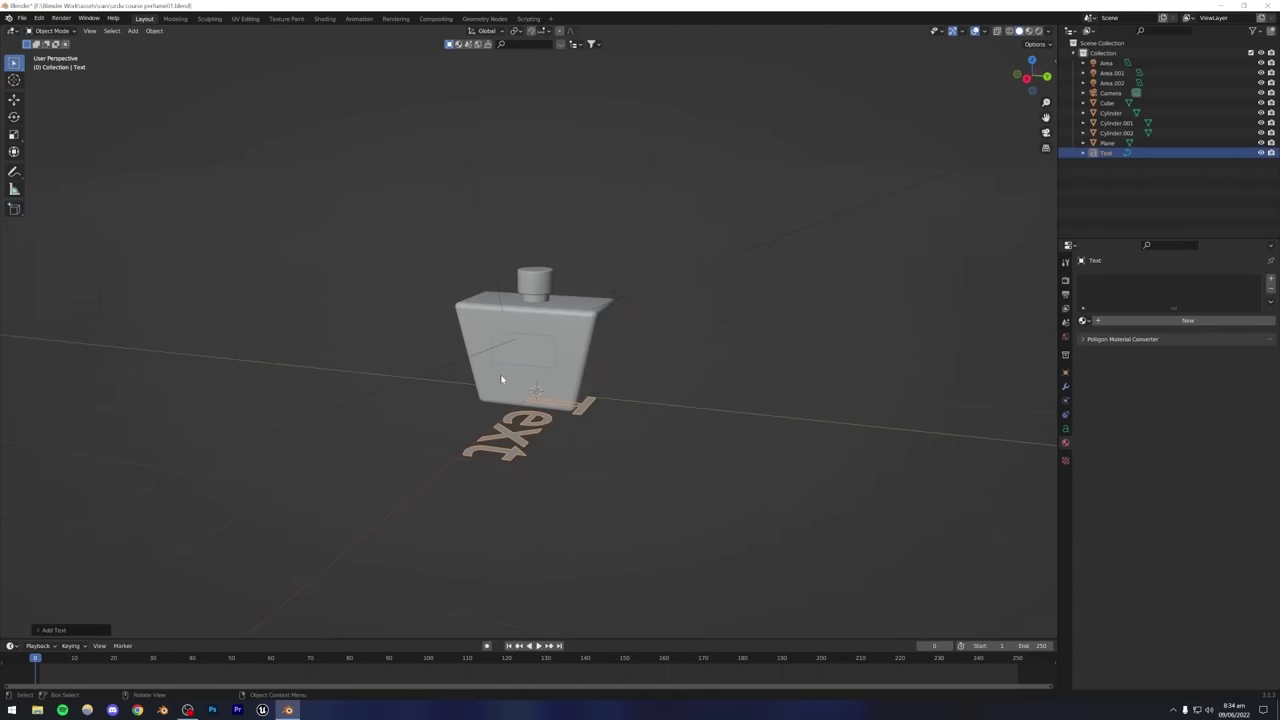
pyautogui.moveTo(503, 380); pyautogui.dragTo(597, 429, button='middle')
pyautogui.scroll(4, 622, 388)
pyautogui.moveTo(622, 388); pyautogui.dragTo(397, 449, button='middle')
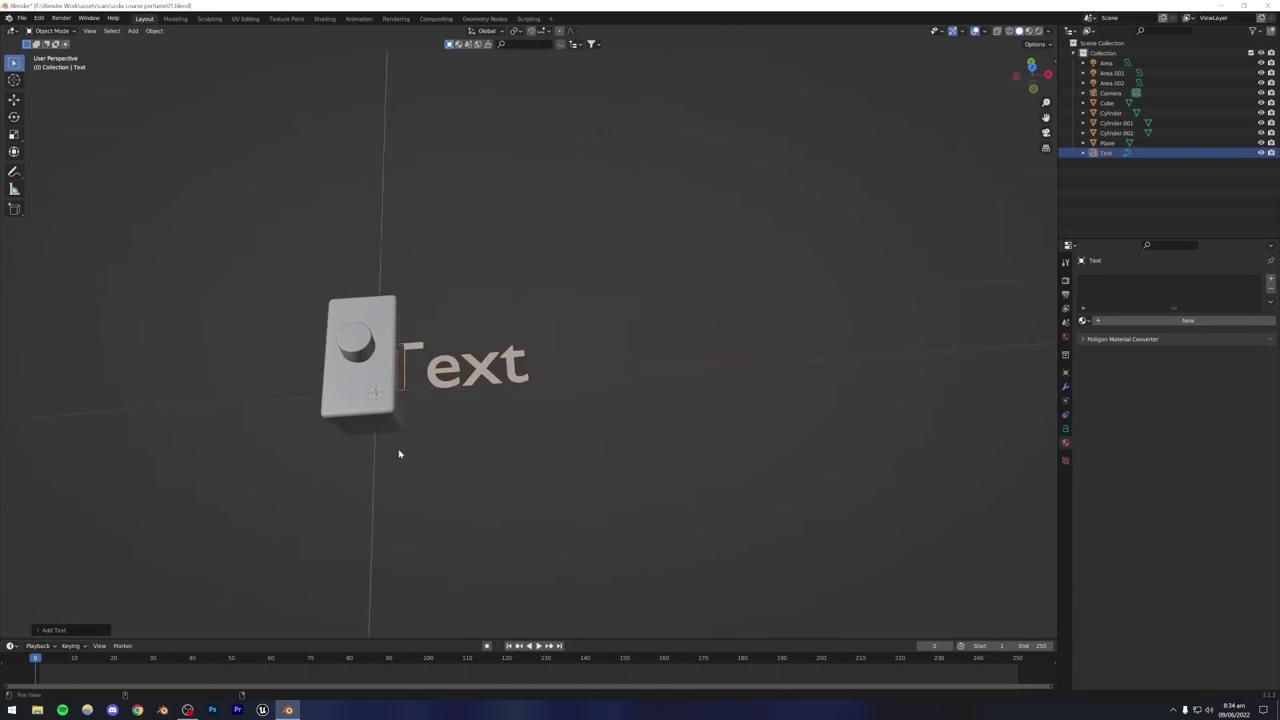
pyautogui.scroll(4, 426, 441)
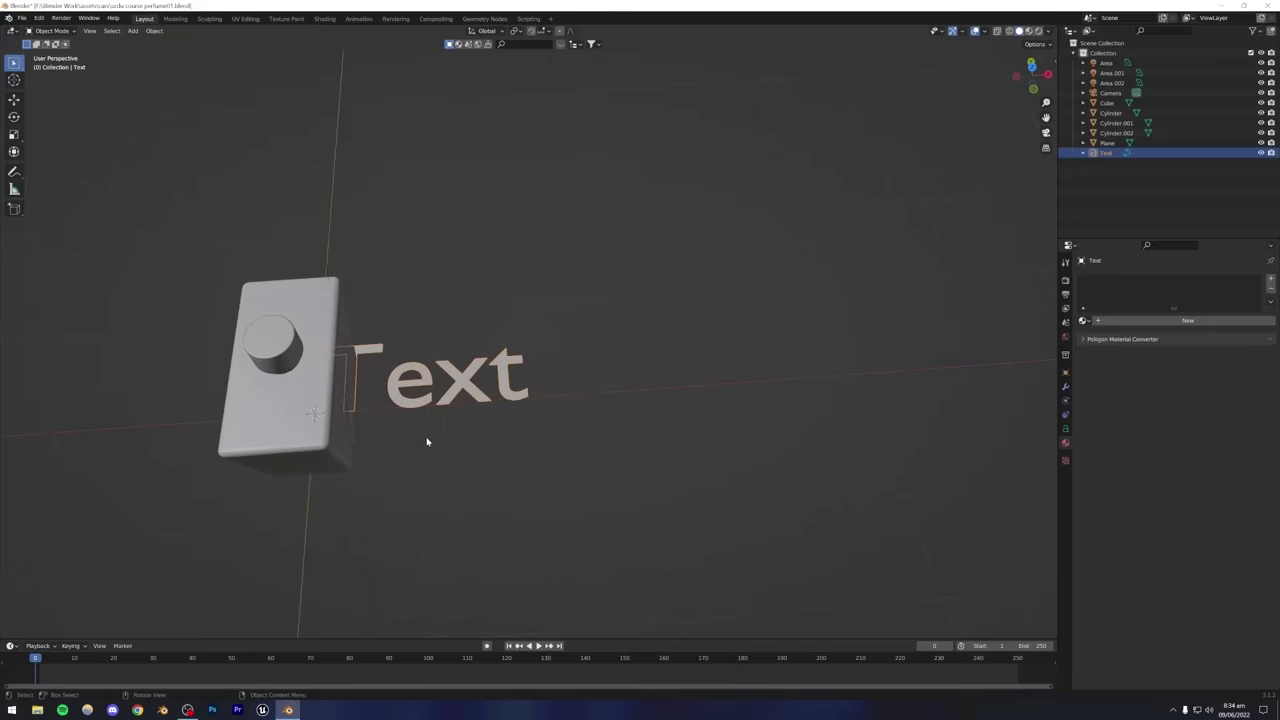
pyautogui.click(1066, 430)
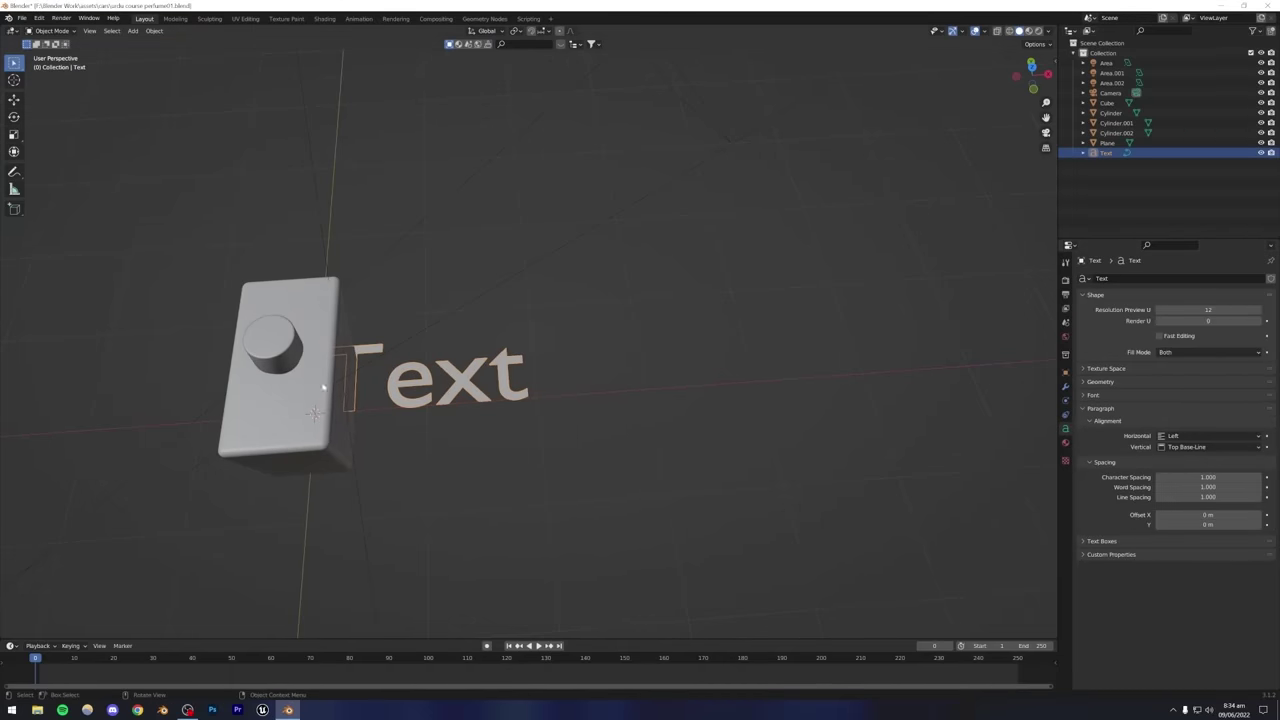
pyautogui.press('Tab')
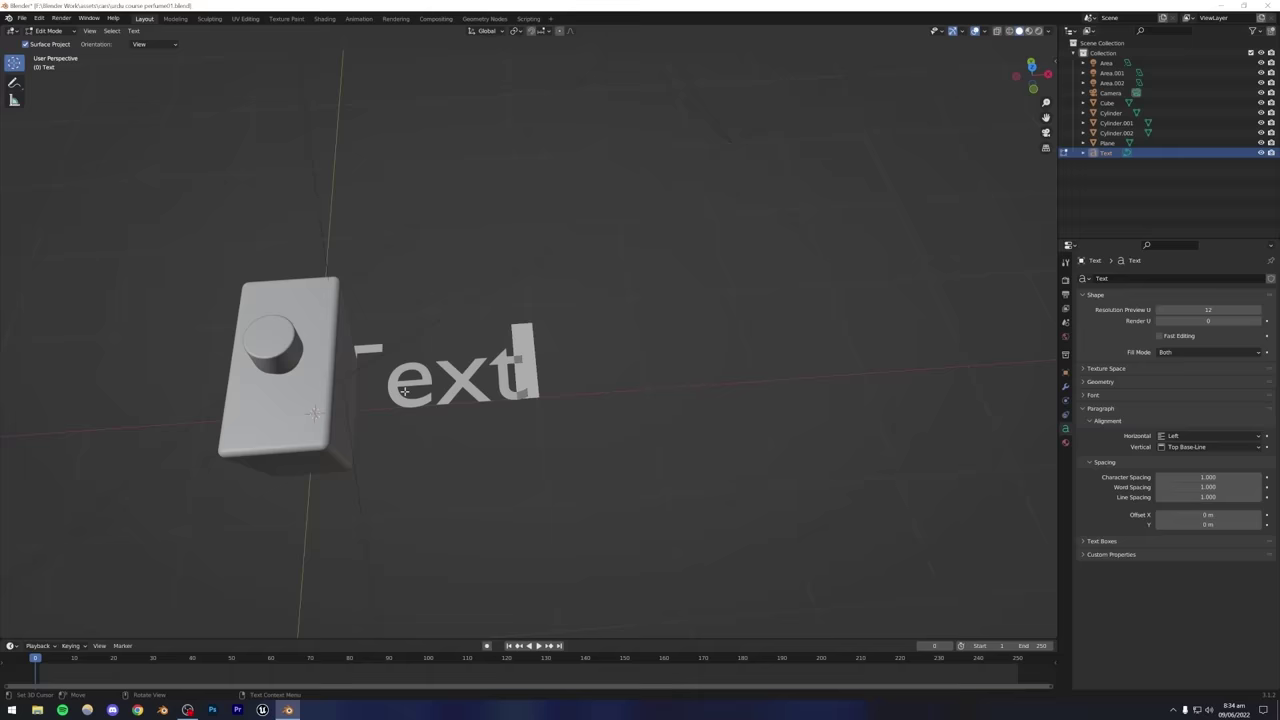
pyautogui.press('BackSpace')
pyautogui.press('BackSpace')
pyautogui.press('BackSpace')
pyautogui.press('BackSpace')
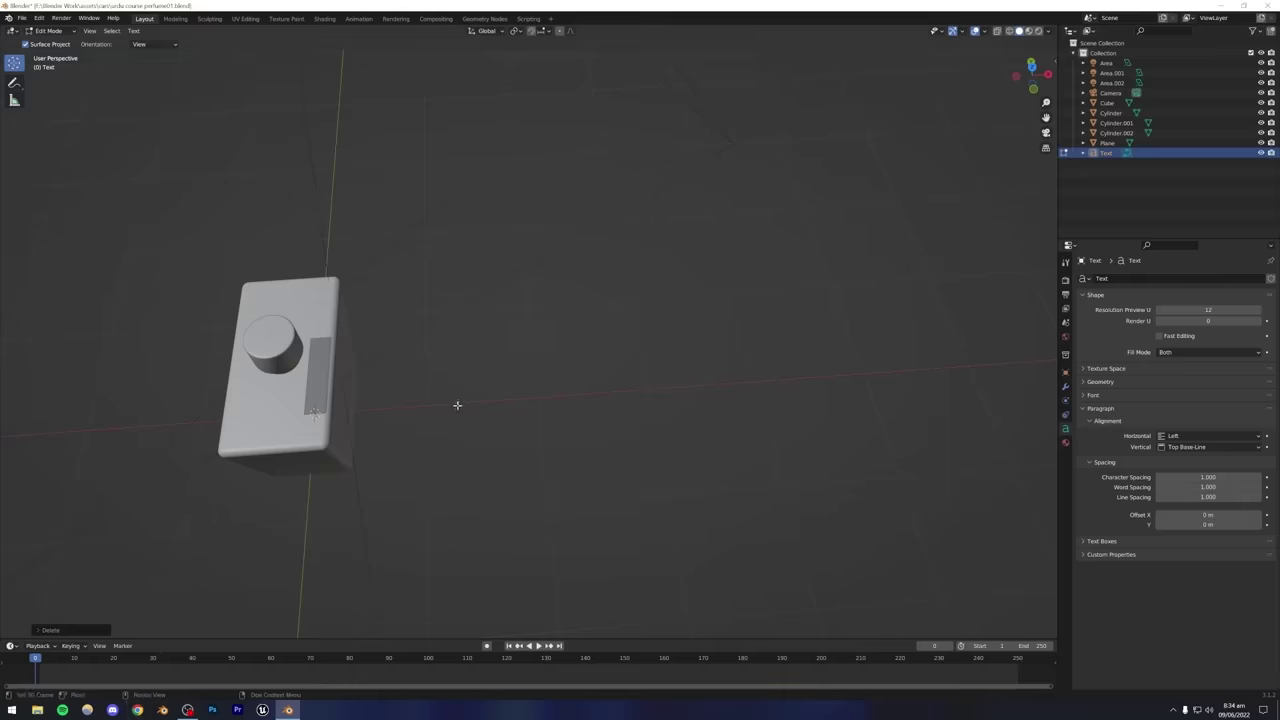
pyautogui.write('Nafay ')
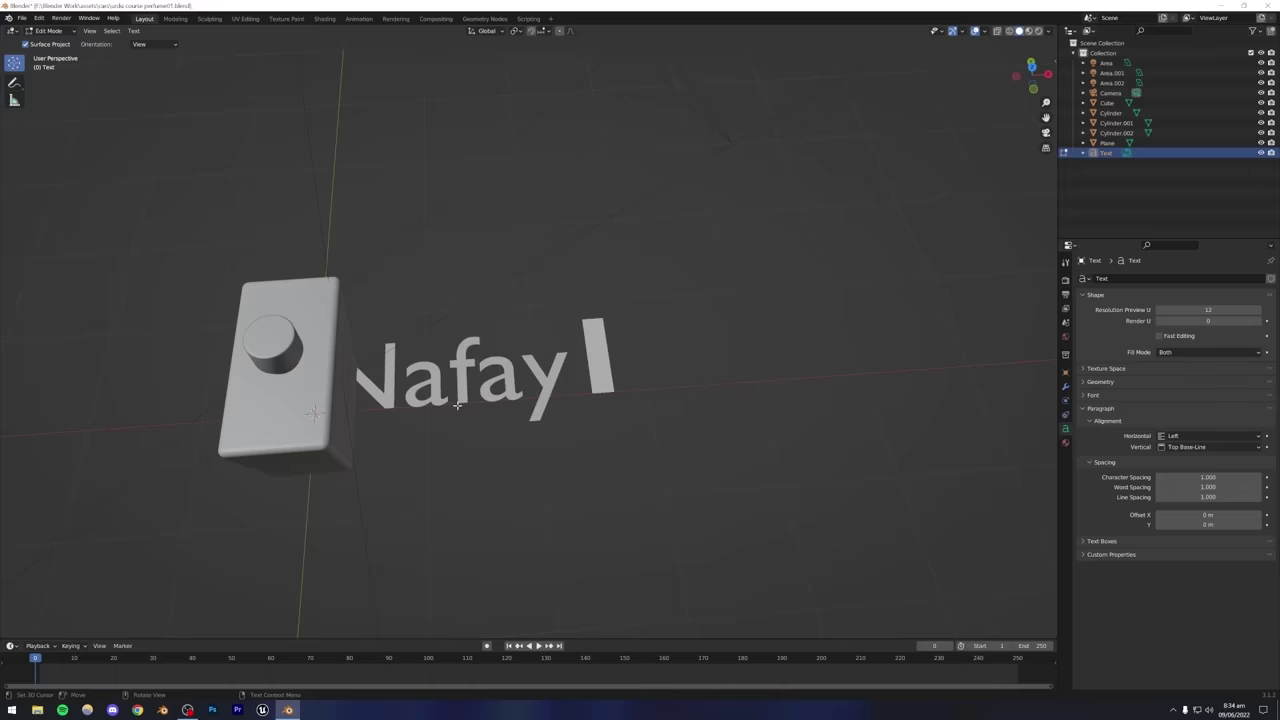
pyautogui.write('Sheikh')
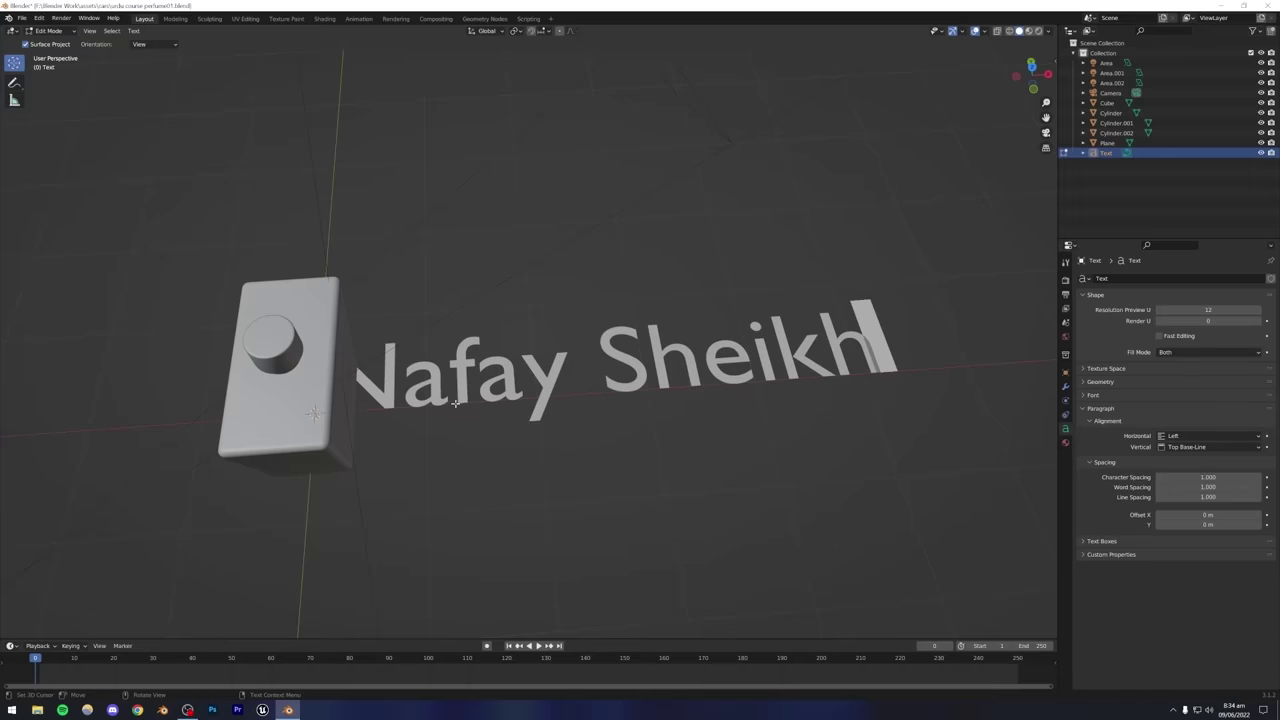
pyautogui.press('Tab')
# Stand the text upright with rx90, turn it with rz90, and scale it down.
pyautogui.moveTo(415, 368); pyautogui.dragTo(467, 366, button='middle')
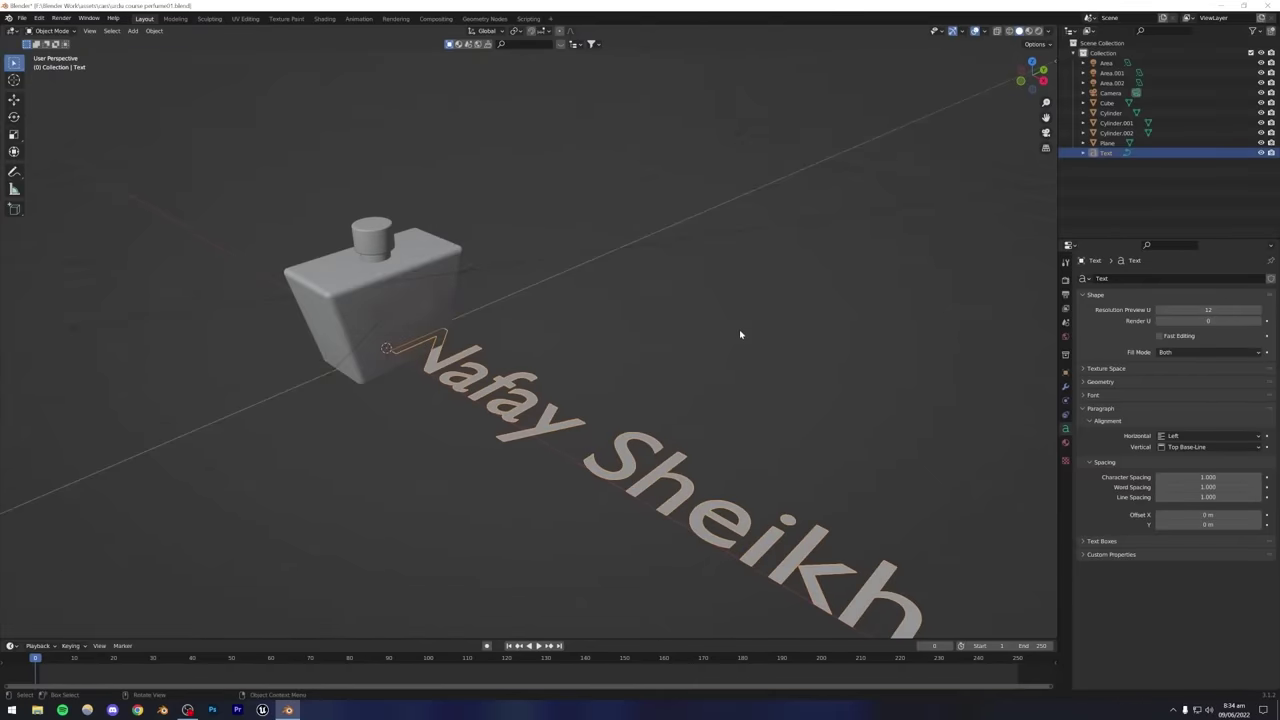
pyautogui.write('rx')
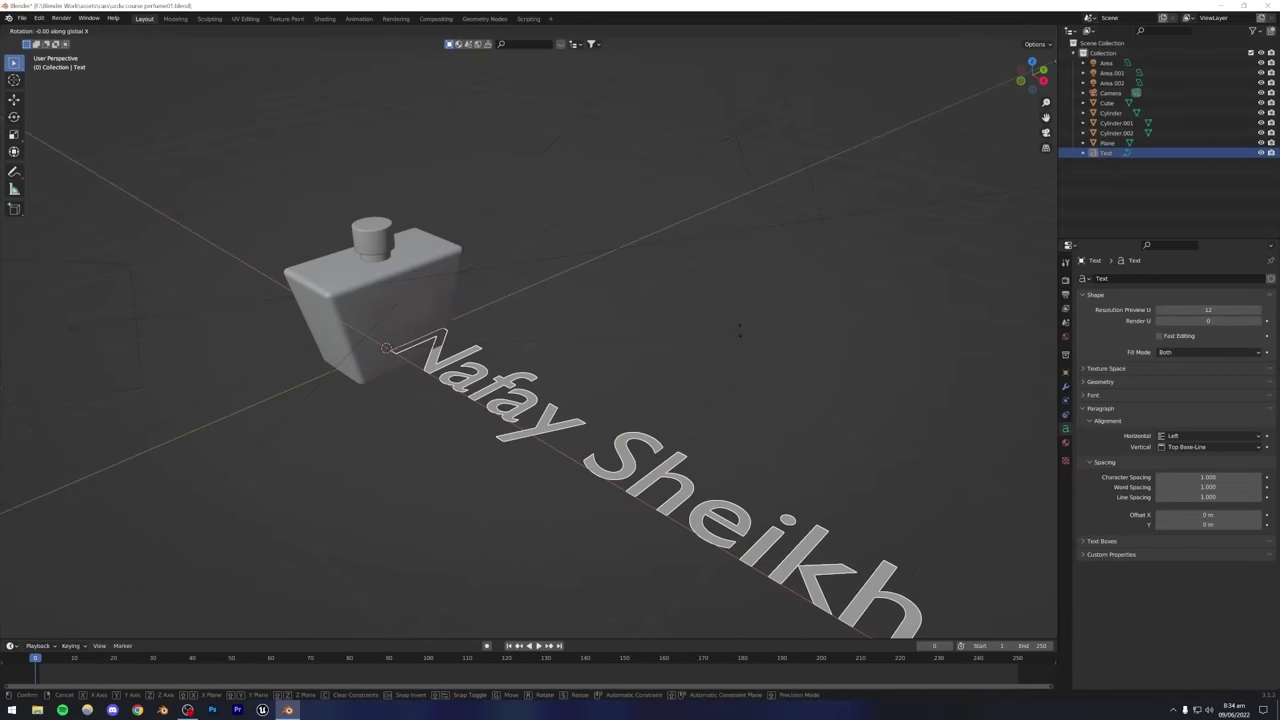
pyautogui.write('90')
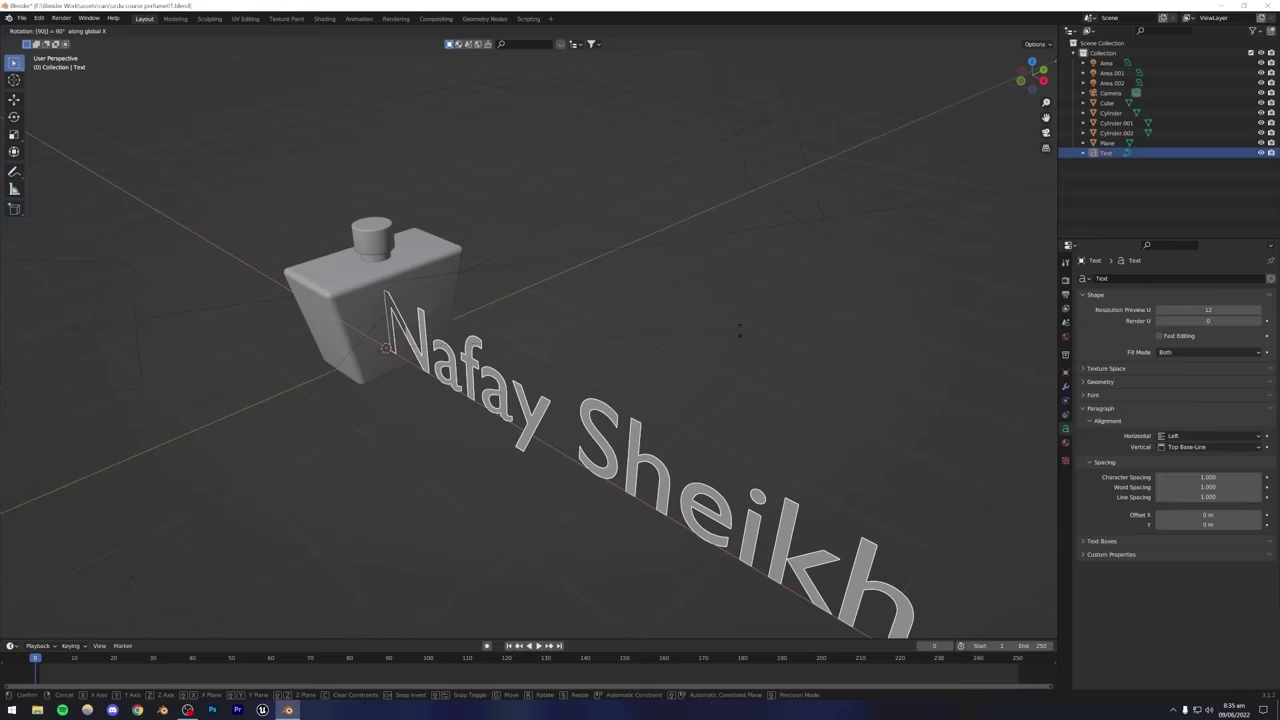
pyautogui.press('Return')
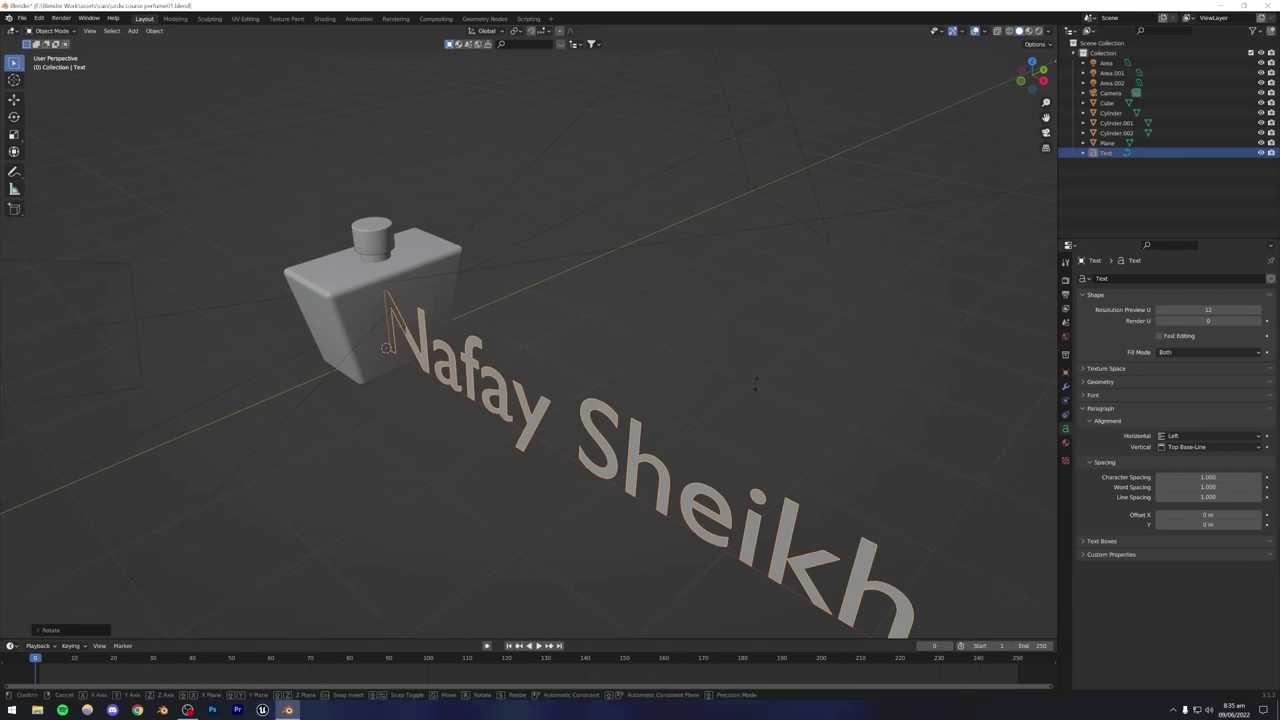
pyautogui.write('rz90')
pyautogui.press('Return')
pyautogui.moveTo(756, 388); pyautogui.dragTo(680, 350, button='middle')
pyautogui.press('s')
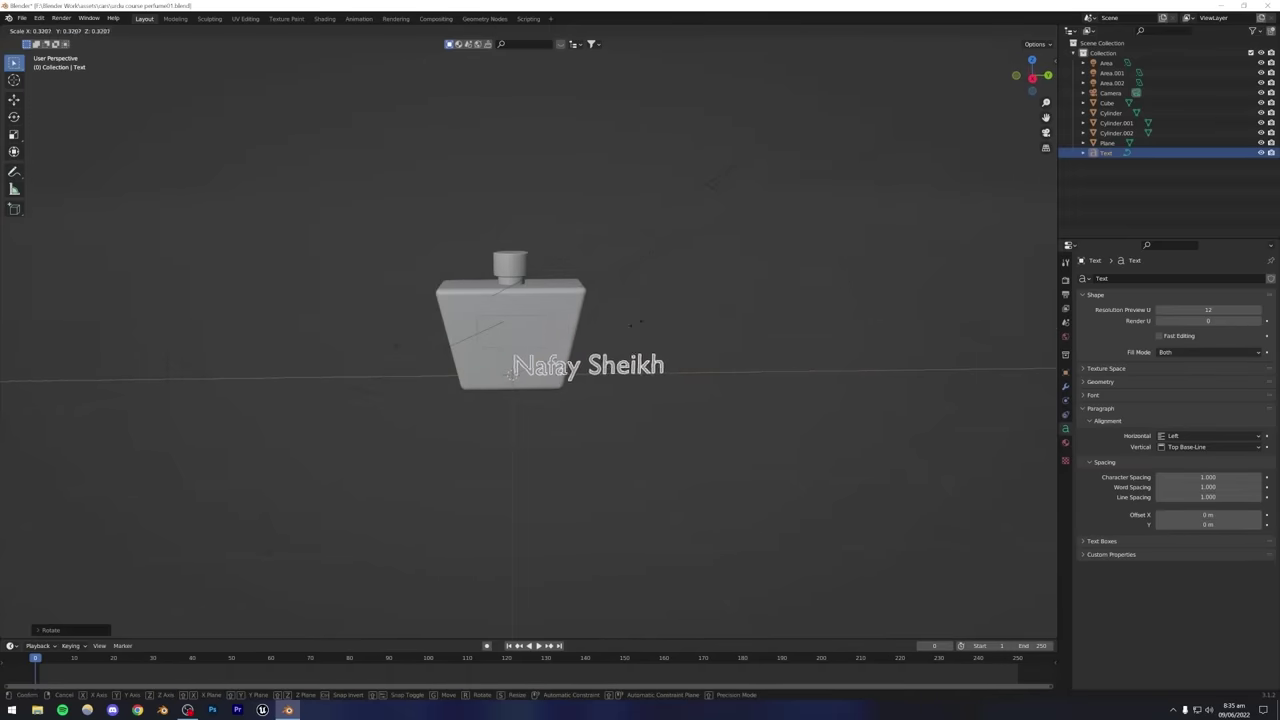
pyautogui.click(652, 331)
pyautogui.scroll(5, 586, 357)
pyautogui.moveTo(570, 349); pyautogui.dragTo(591, 343, button='middle')
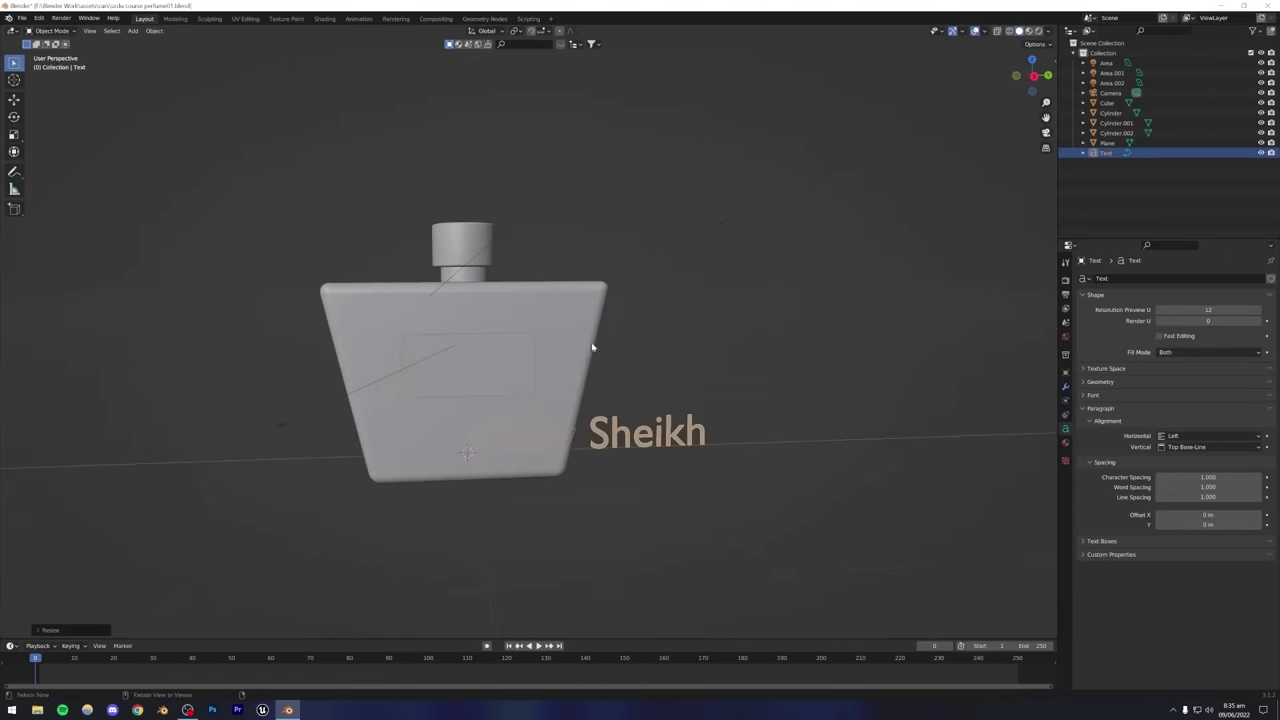
# Move the text behind the bottle's label plate, cancelling the further axis-locked moves.
pyautogui.press('g')
pyautogui.click(619, 374)
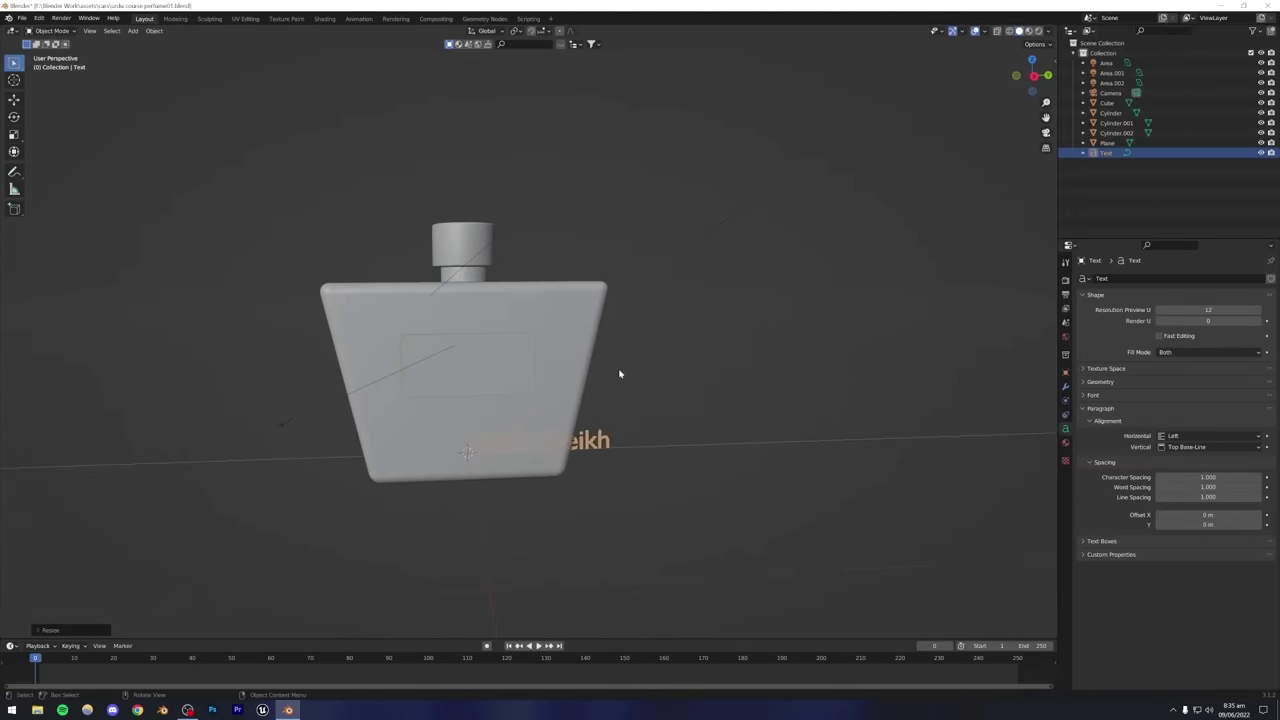
pyautogui.press('g')
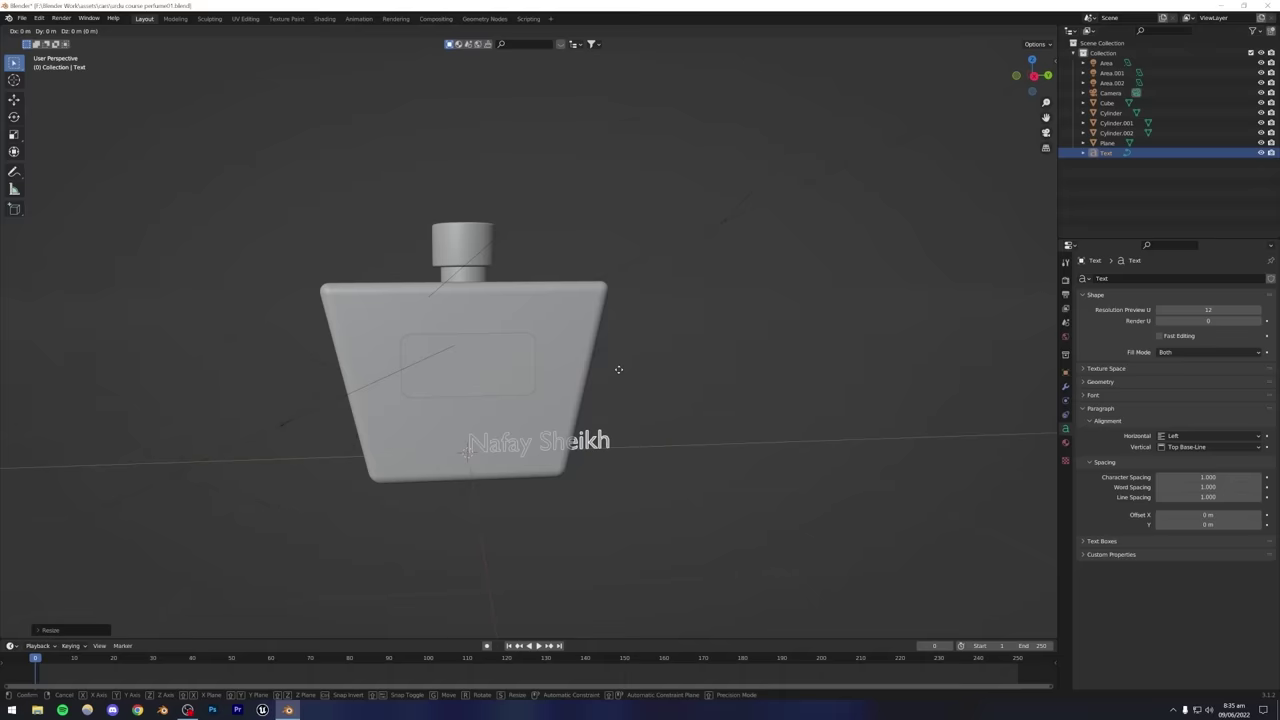
pyautogui.hotkey('shift', 'x')
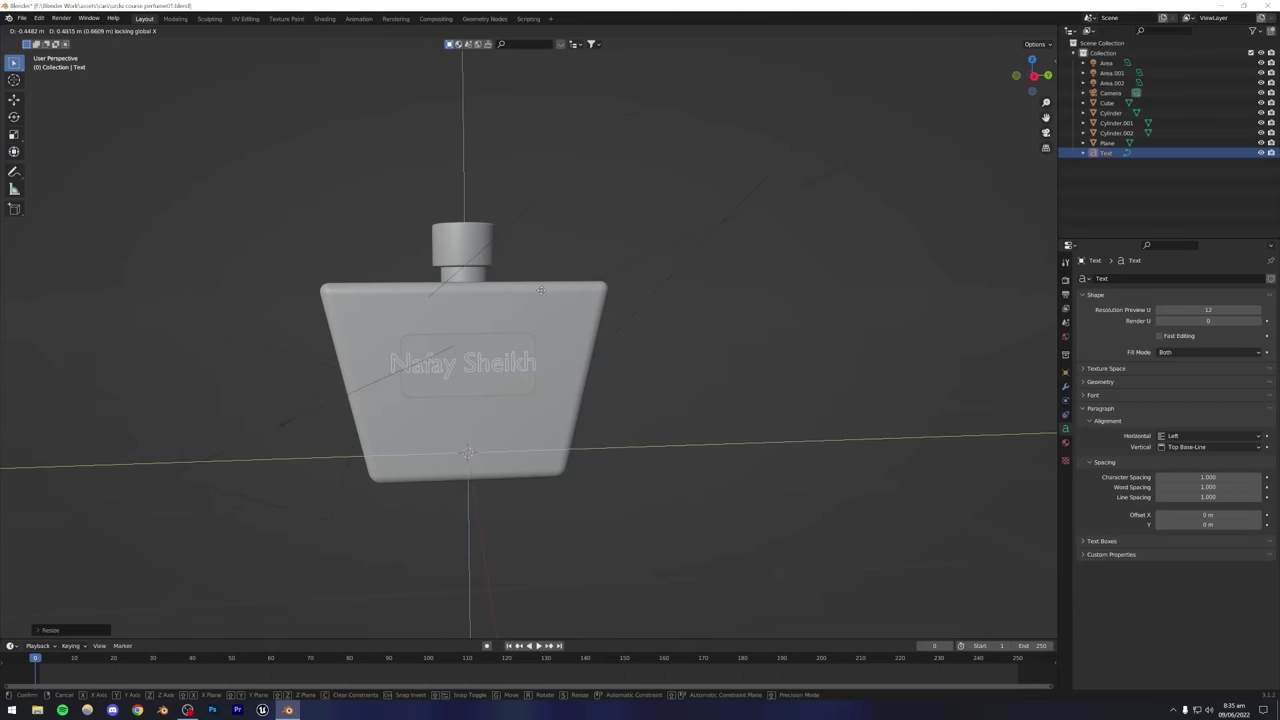
pyautogui.rightClick(540, 289)
pyautogui.press('g')
pyautogui.rightClick(520, 320)
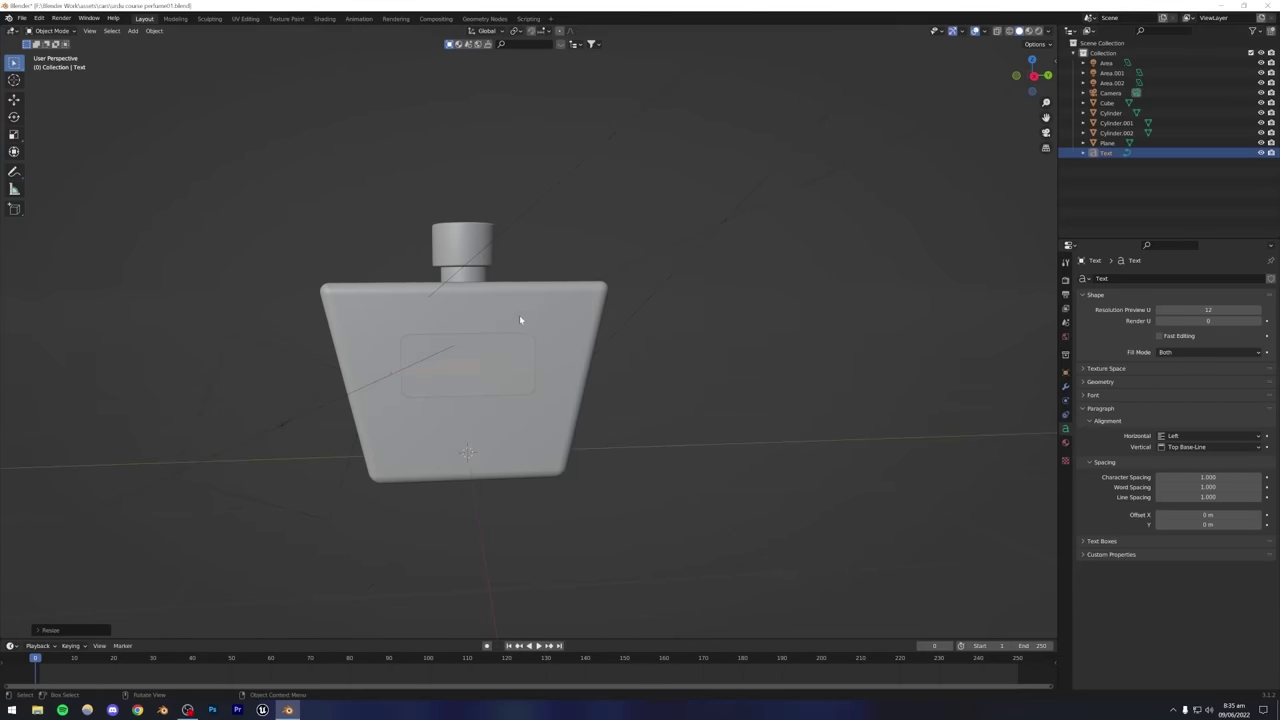
pyautogui.press('g')
pyautogui.press('x')
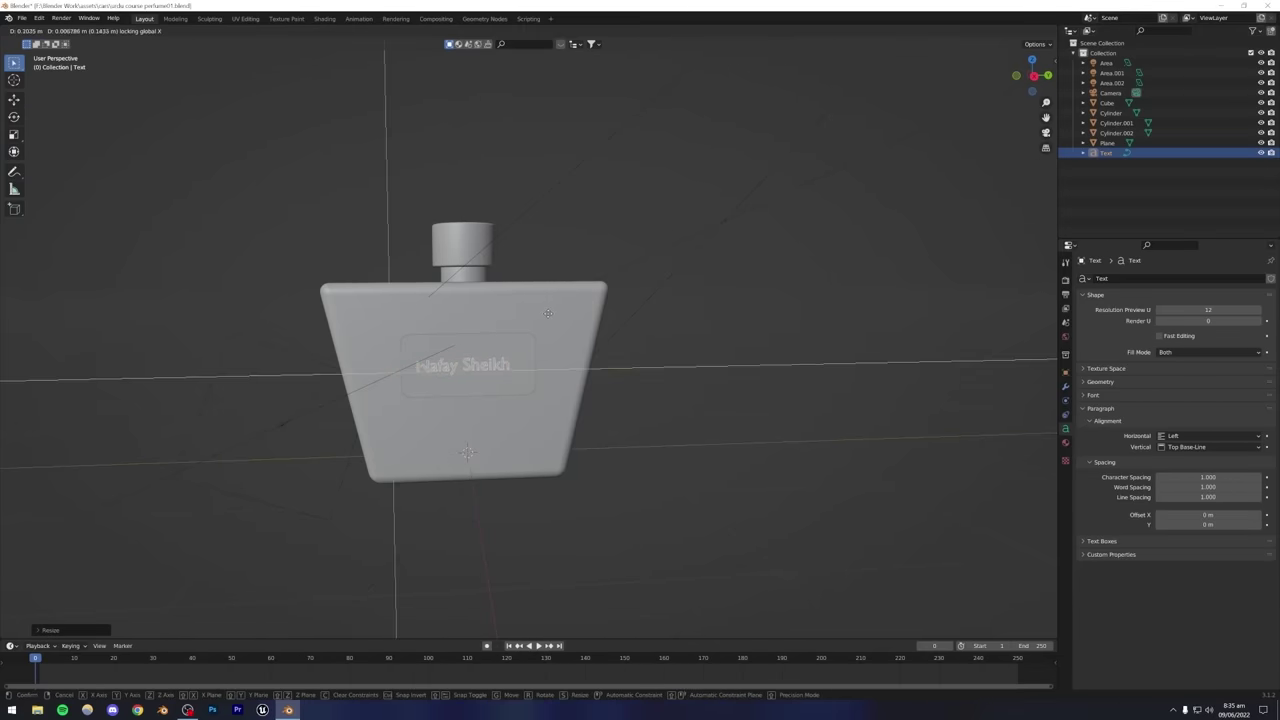
pyautogui.rightClick(552, 314)
pyautogui.scroll(2, 437, 374)
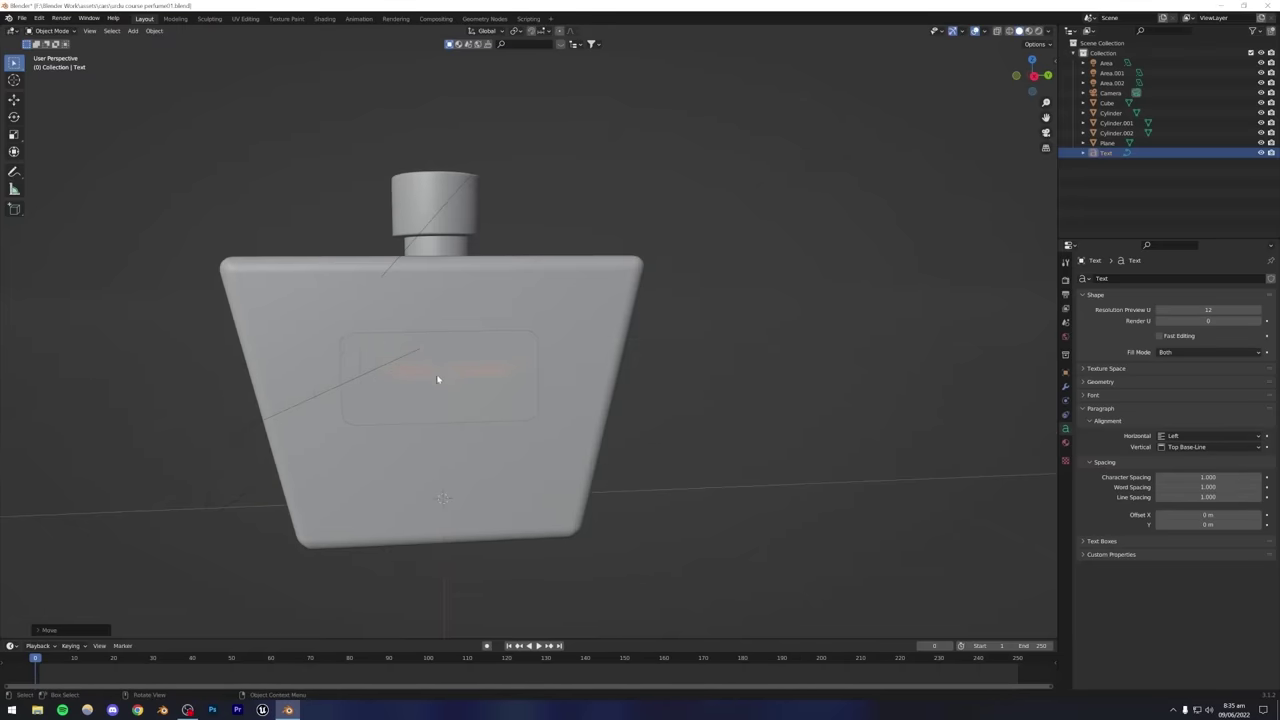
pyautogui.moveTo(437, 374); pyautogui.dragTo(574, 437, button='middle')
# Select the name text in the Outliner and slide it along X toward the label.
pyautogui.click(464, 409)
pyautogui.scroll(-5, 474, 404)
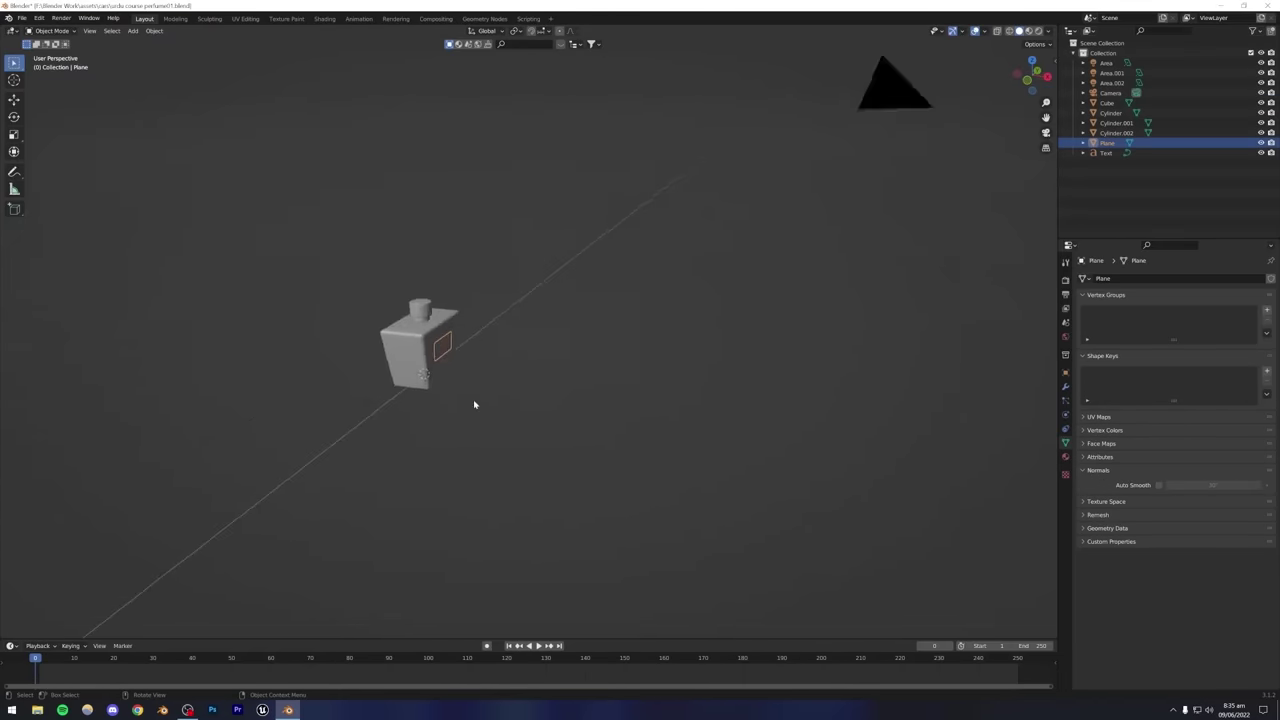
pyautogui.scroll(4, 474, 404)
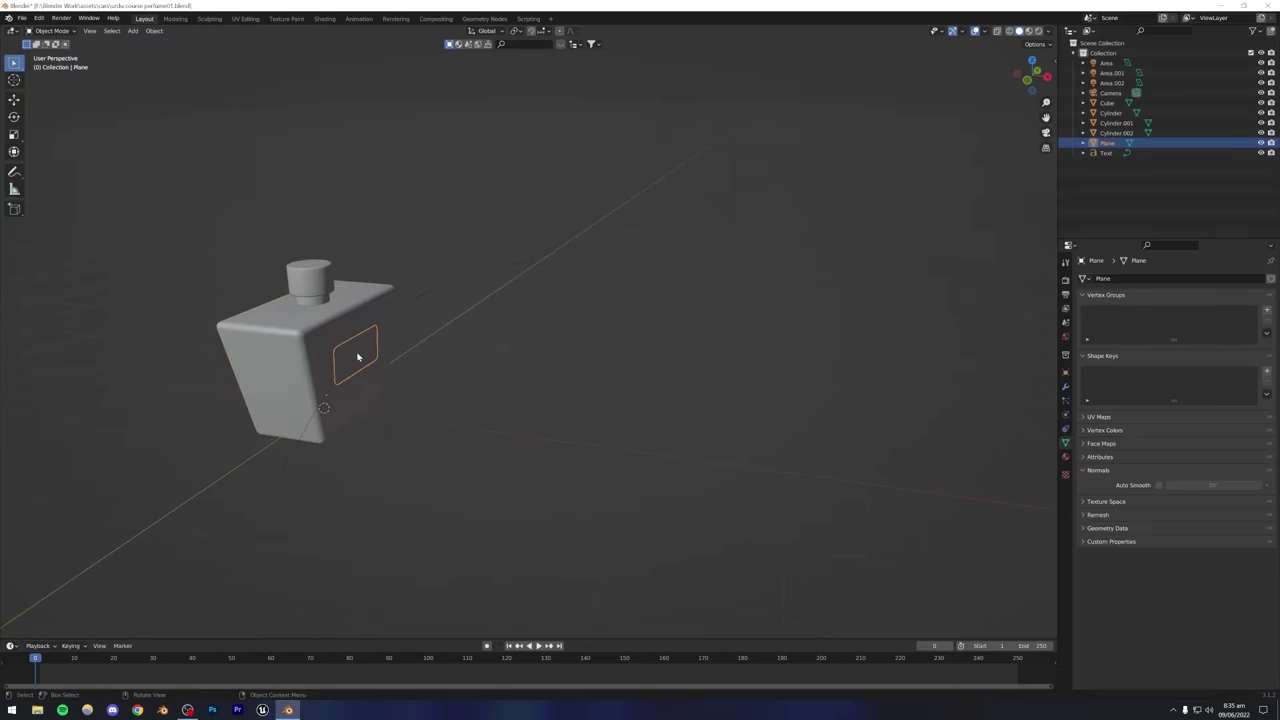
pyautogui.click(356, 356)
pyautogui.click(354, 356)
pyautogui.click(353, 356)
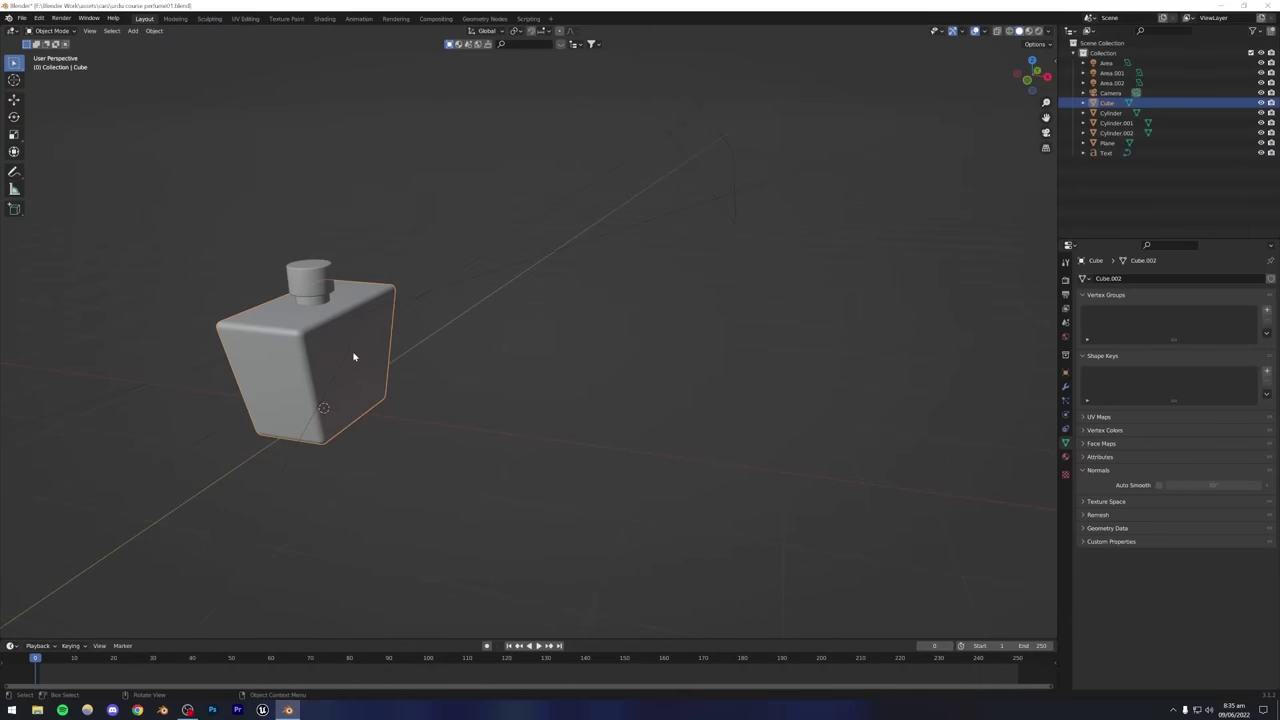
pyautogui.click(1106, 153)
pyautogui.press('g')
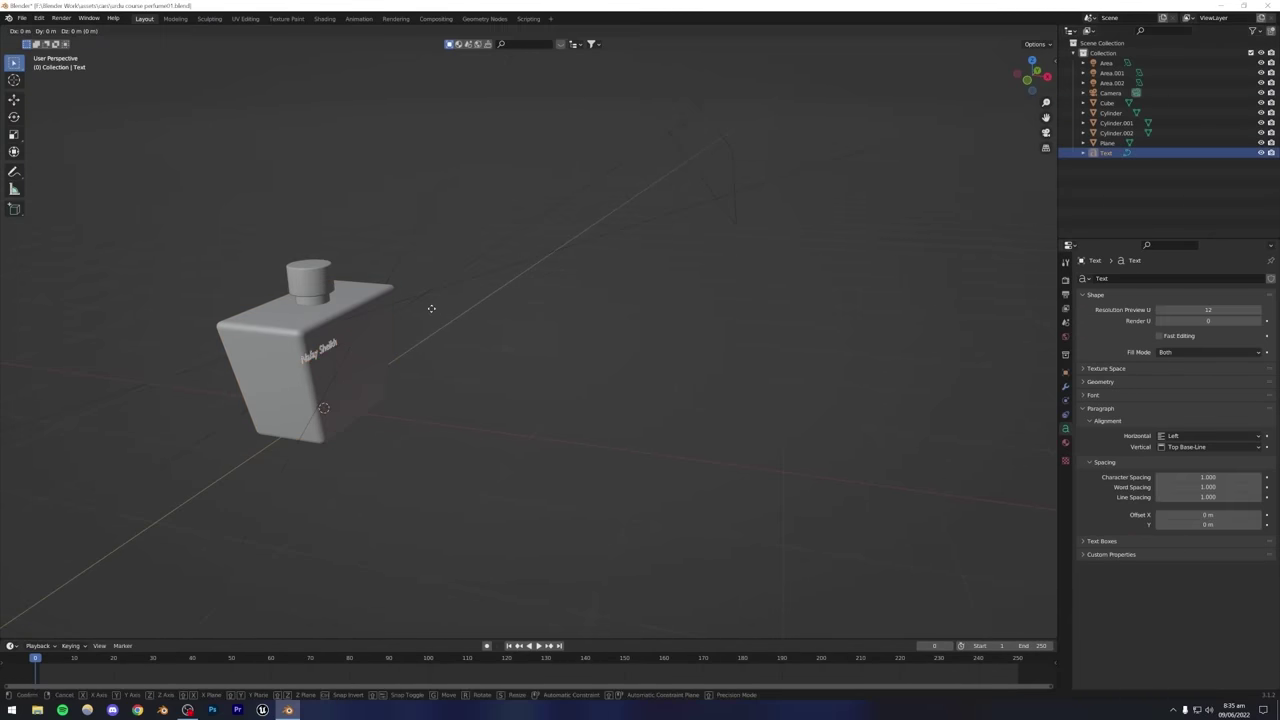
pyautogui.press('x')
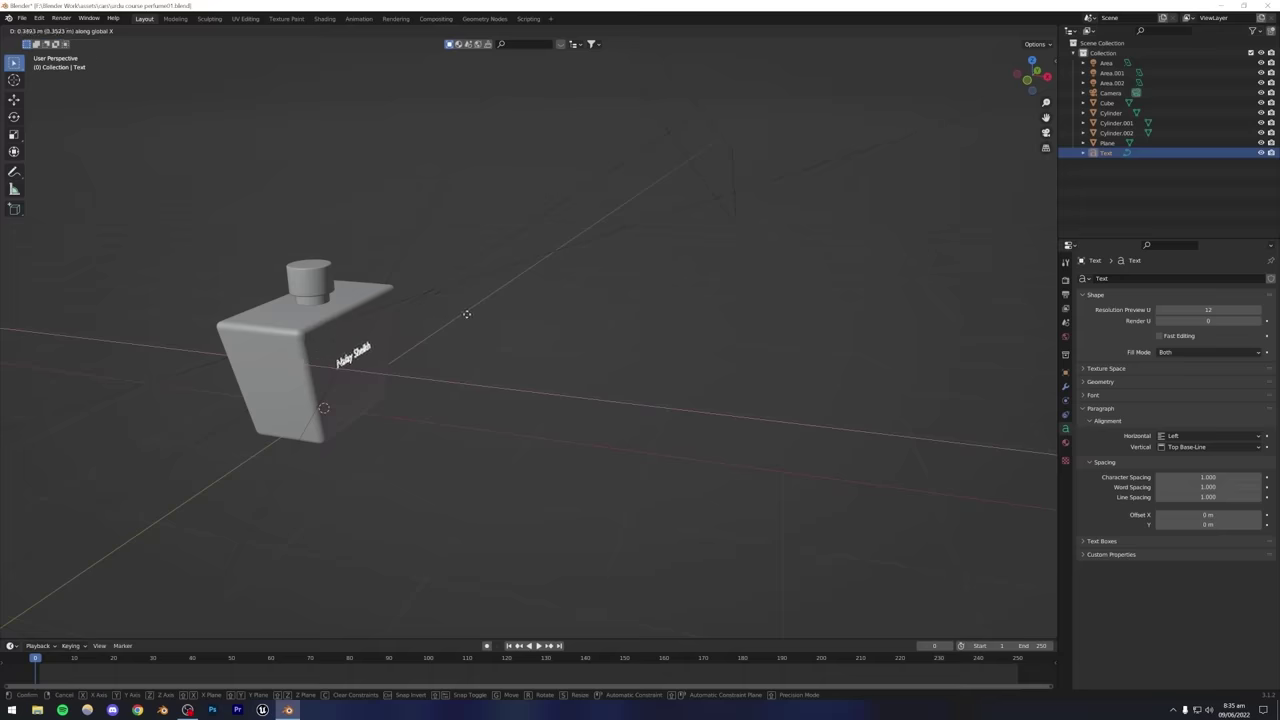
pyautogui.click(480, 343)
# Slide the text further along X so it sits just in front of the label face.
pyautogui.scroll(4, 366, 349)
pyautogui.moveTo(334, 349); pyautogui.dragTo(632, 314, button='middle')
pyautogui.click(1106, 153)
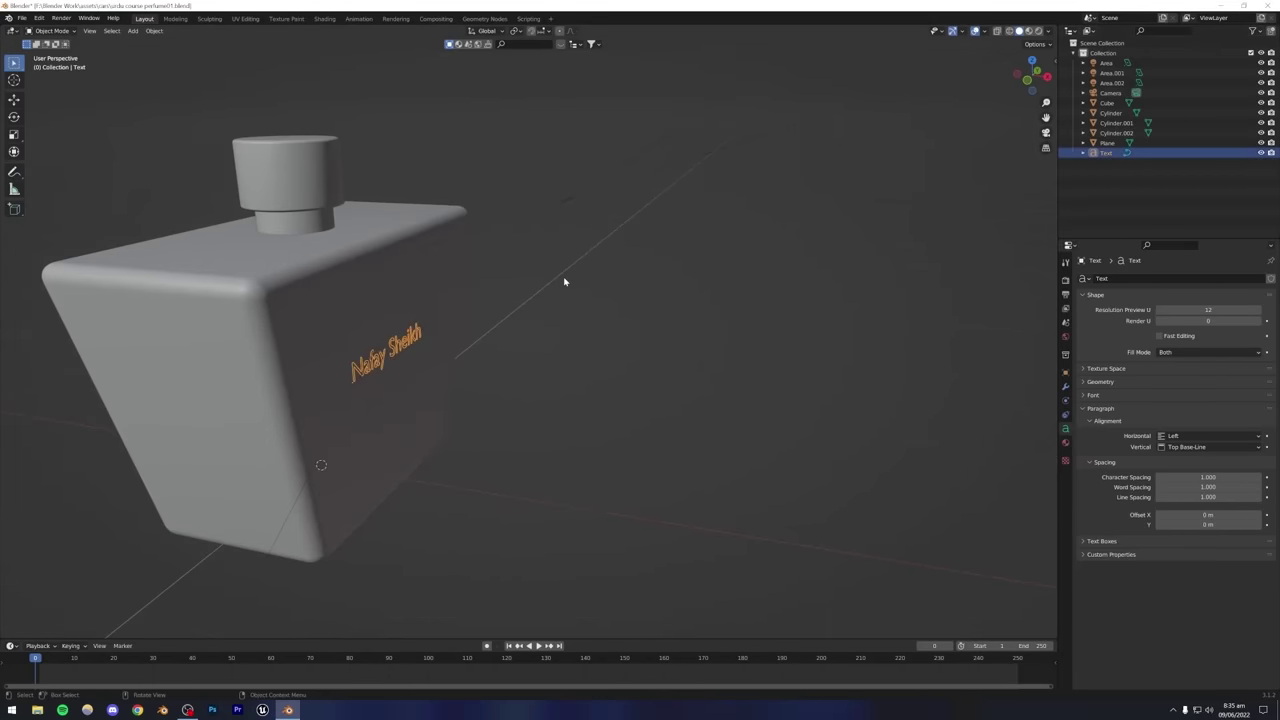
pyautogui.press('g')
pyautogui.press('x')
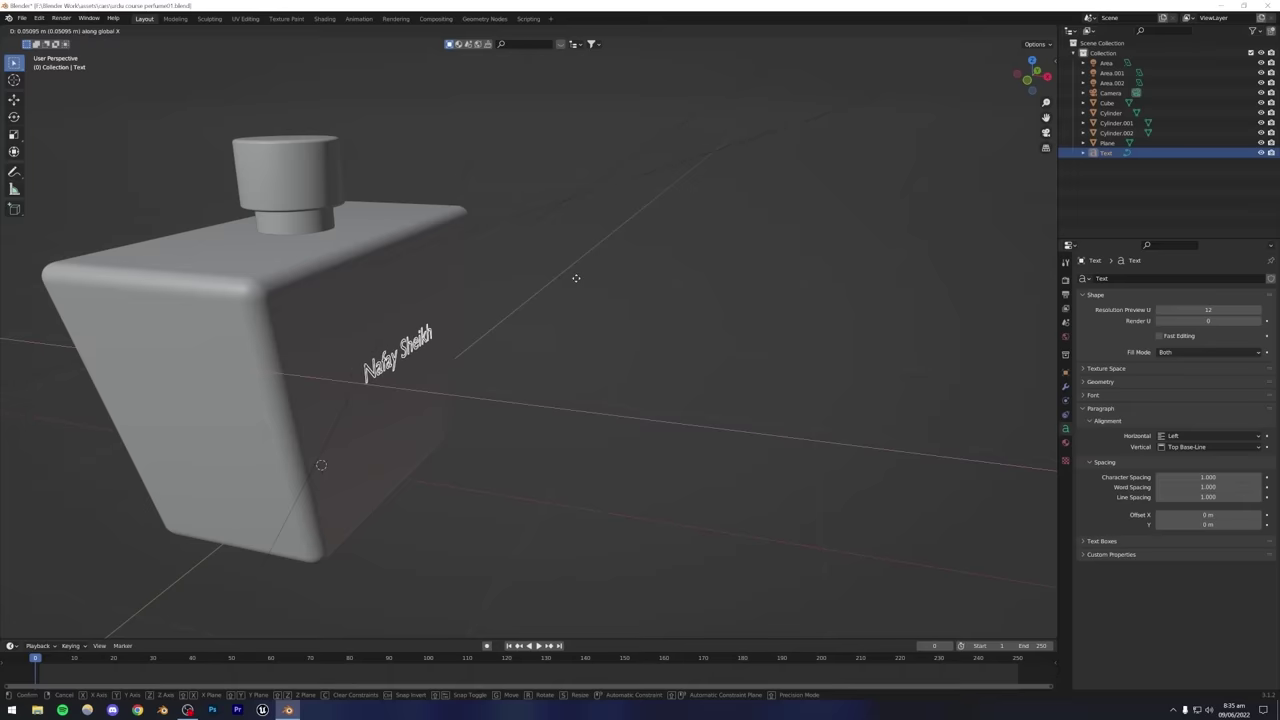
pyautogui.click(605, 320)
pyautogui.click(610, 327)
pyautogui.moveTo(610, 327); pyautogui.dragTo(537, 371, button='middle')
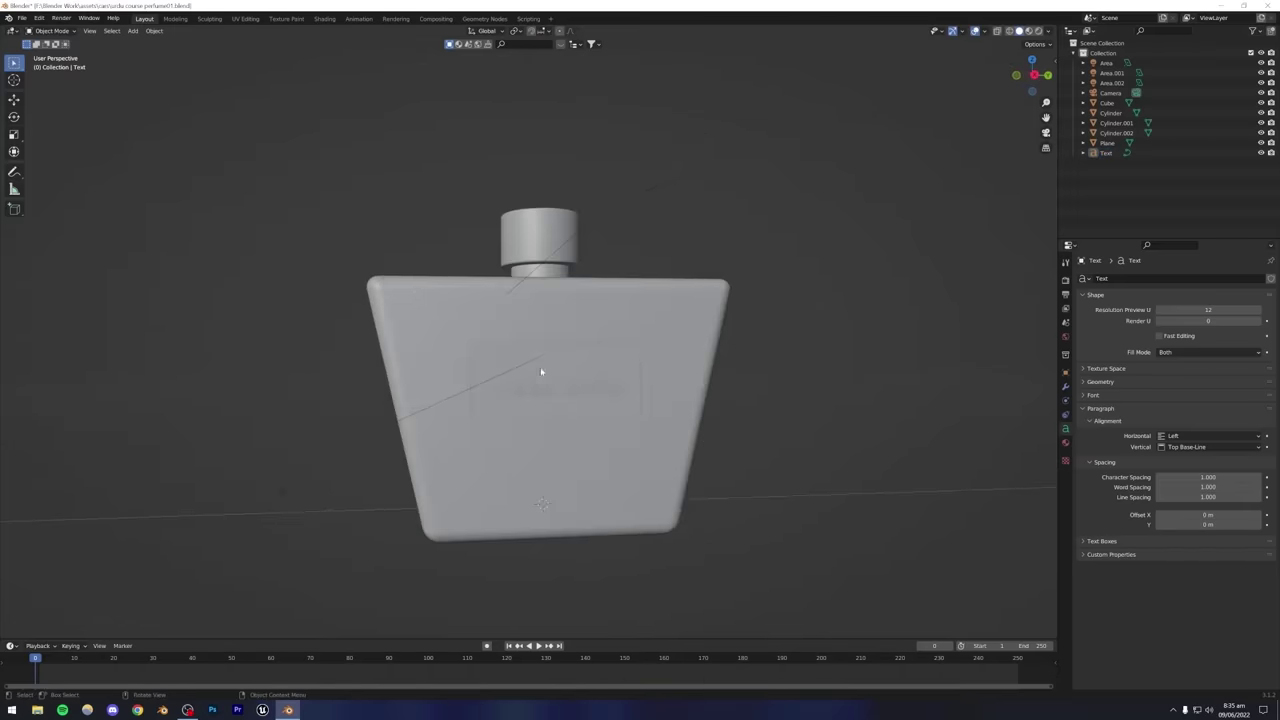
pyautogui.scroll(3, 558, 407)
# Check the text's Font panel, which still uses Bfont Regular, without changing it.
pyautogui.click(511, 429)
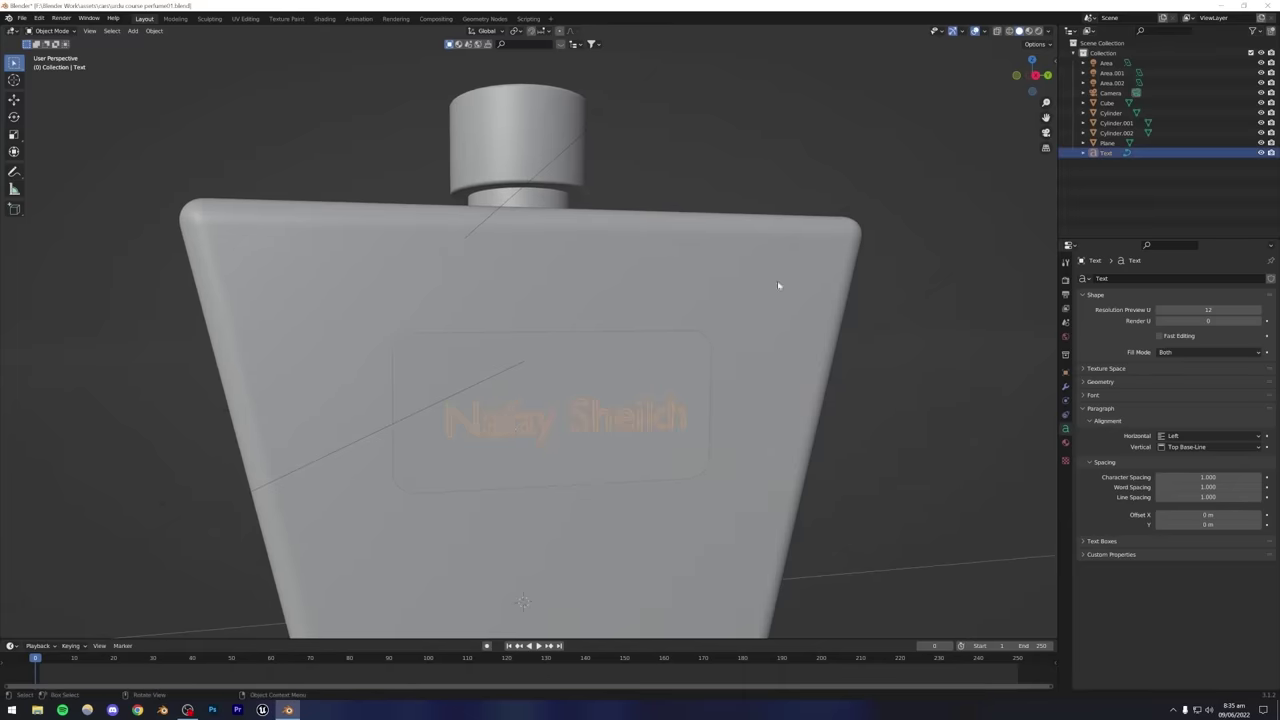
pyautogui.click(886, 139)
pyautogui.click(580, 428)
pyautogui.click(1085, 396)
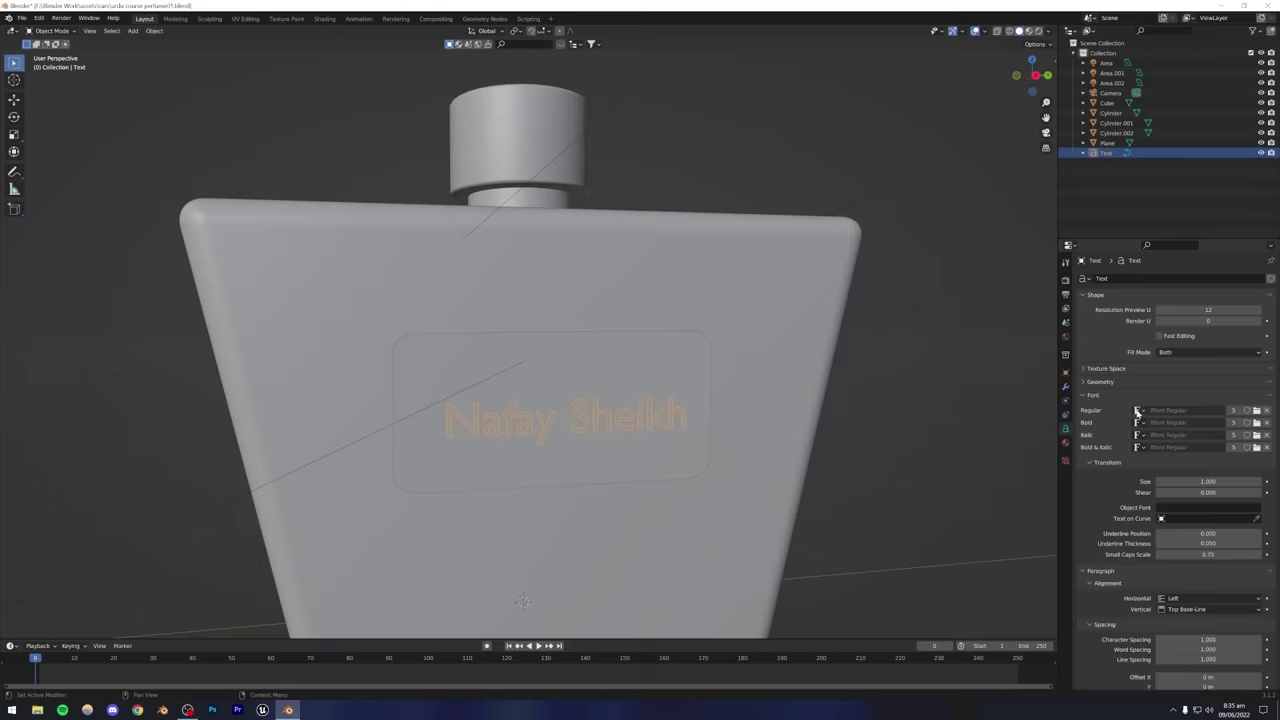
pyautogui.click(1137, 411)
pyautogui.press('Escape')
# Open the dafont.com site in Chrome.
pyautogui.click(137, 710)
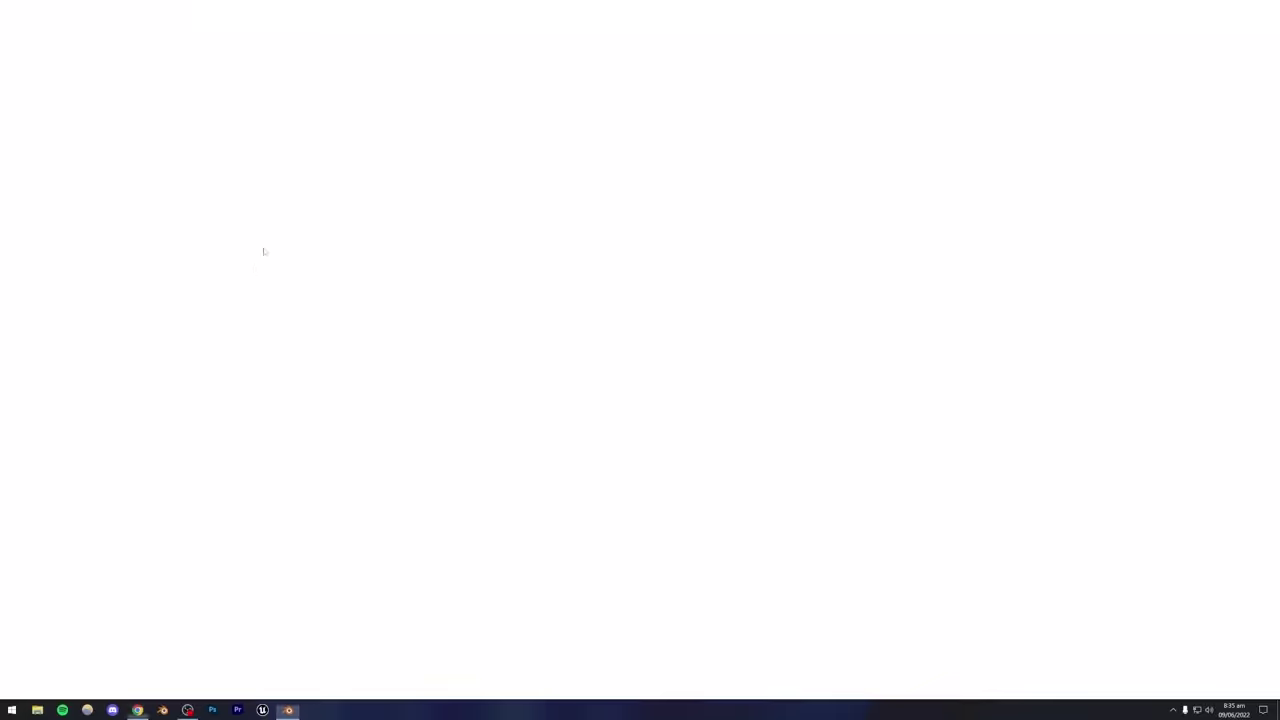
pyautogui.write('dafont')
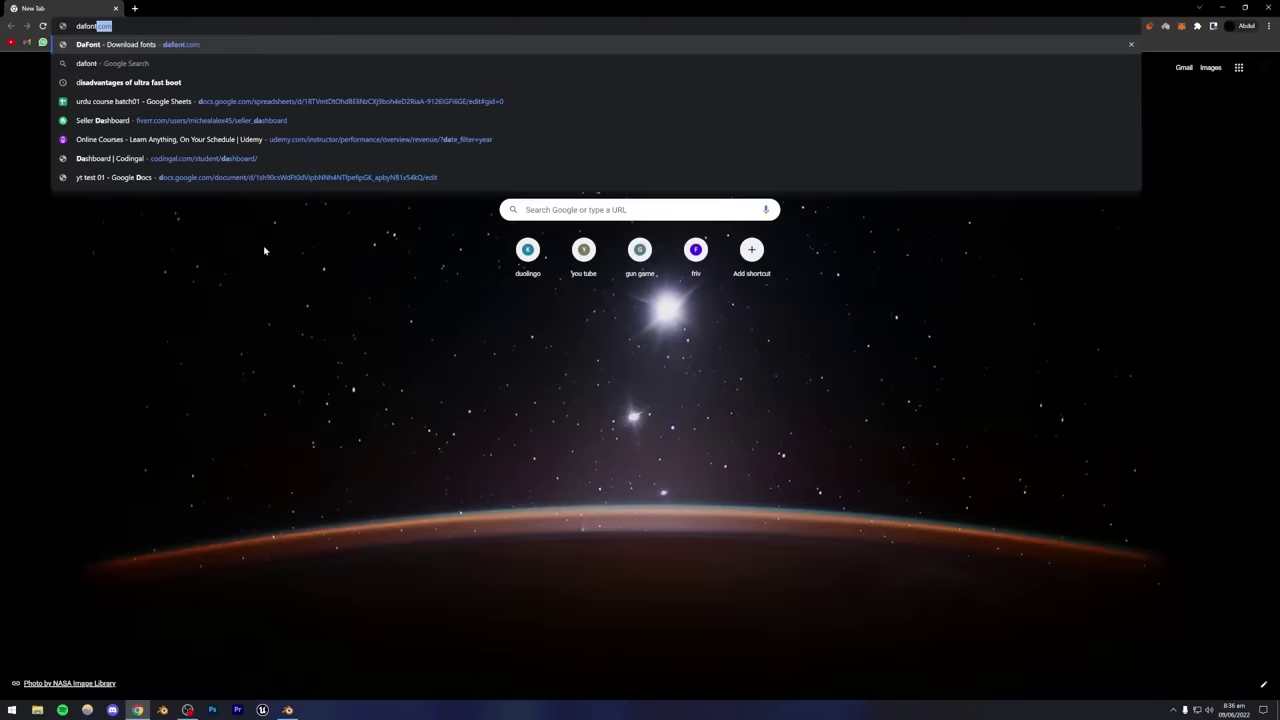
pyautogui.press('Return')
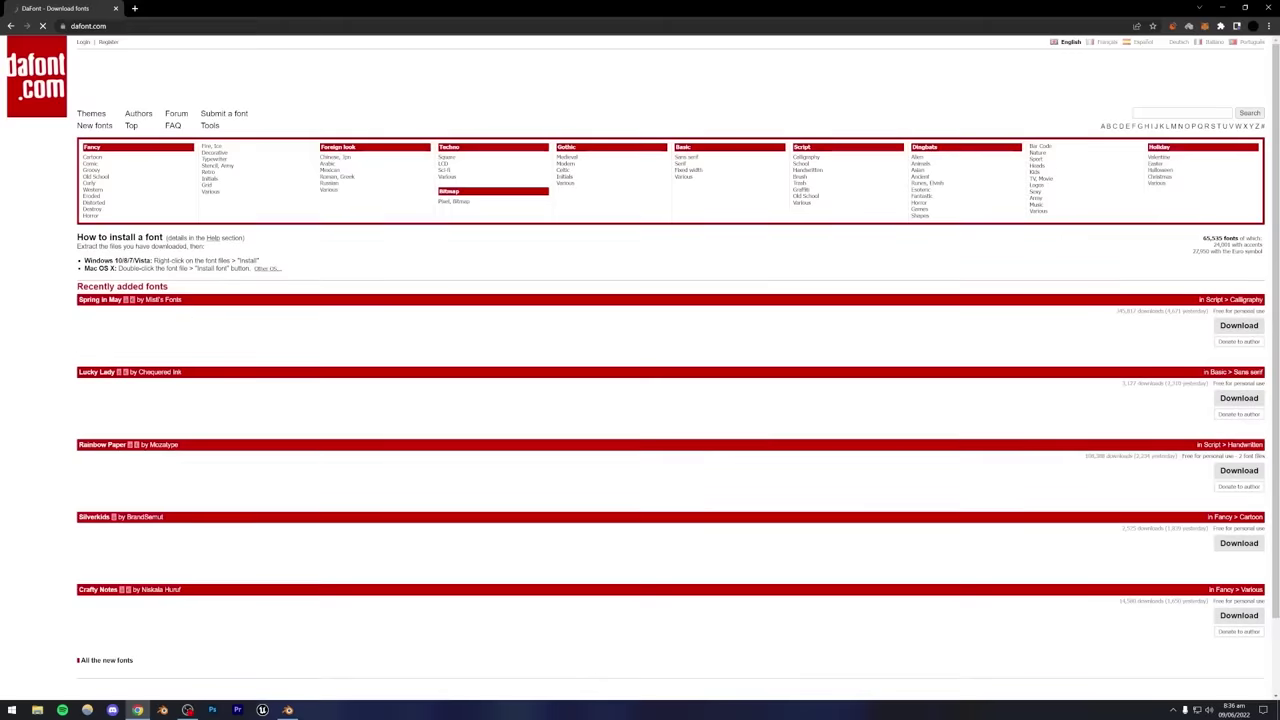
pyautogui.scroll(-2, 130, 410)
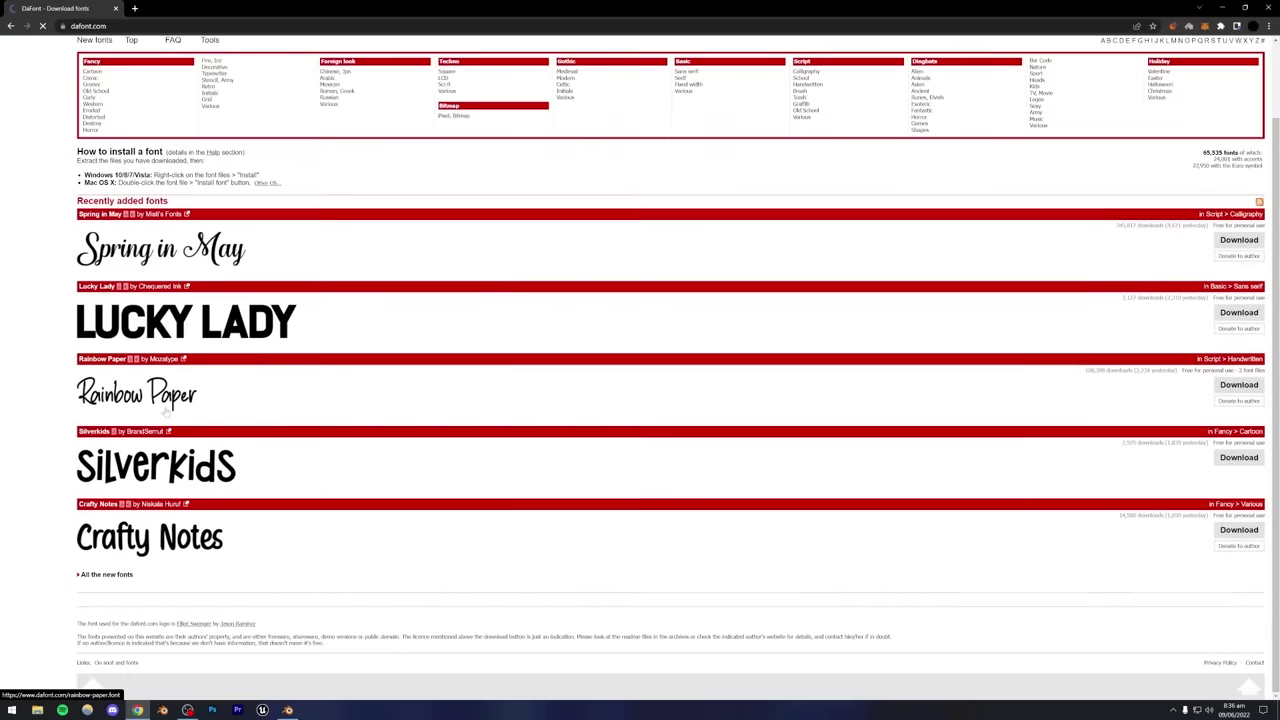
pyautogui.scroll(2, 160, 412)
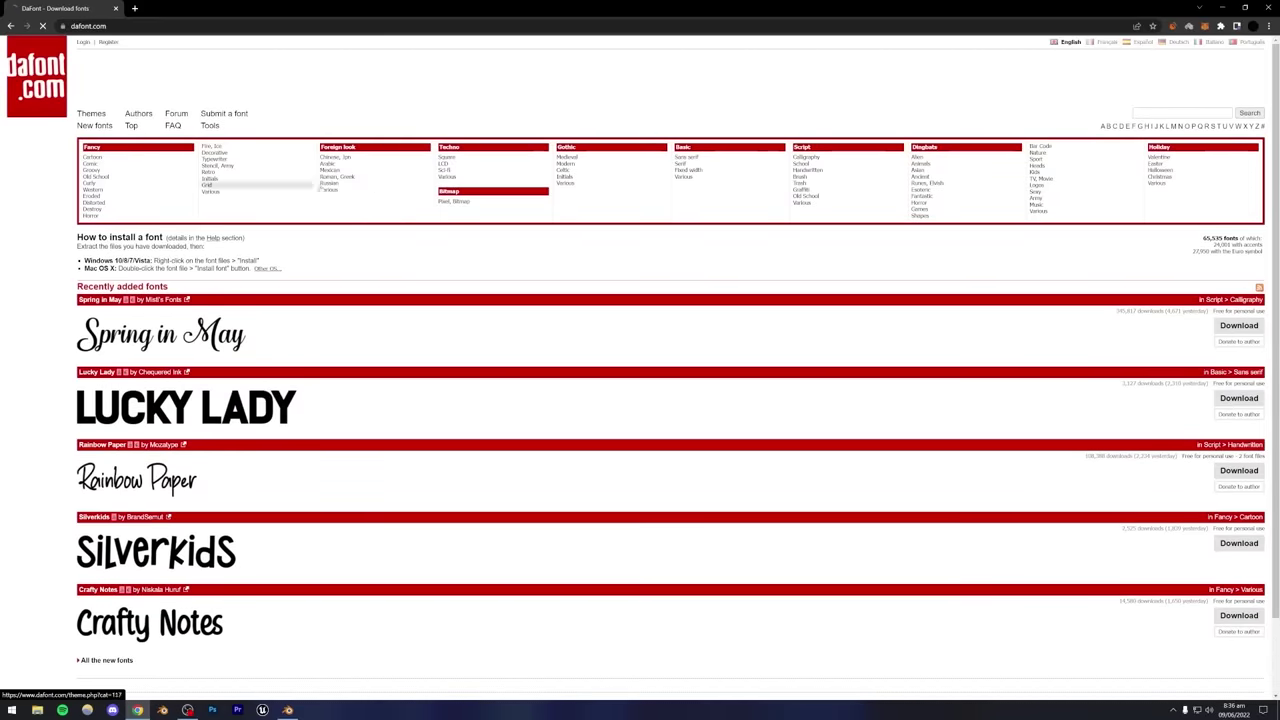
# Search DaFont for 'guakez', which returns 0 fonts.
pyautogui.click(1180, 113)
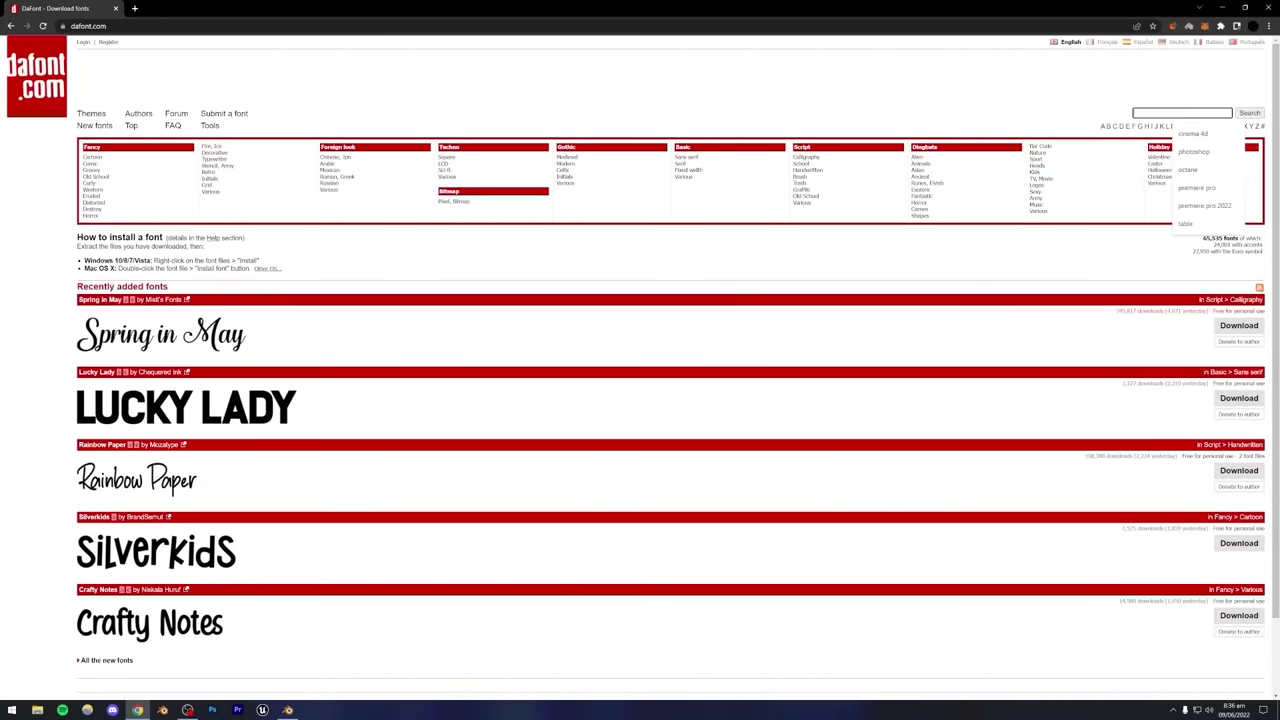
pyautogui.write('guakez')
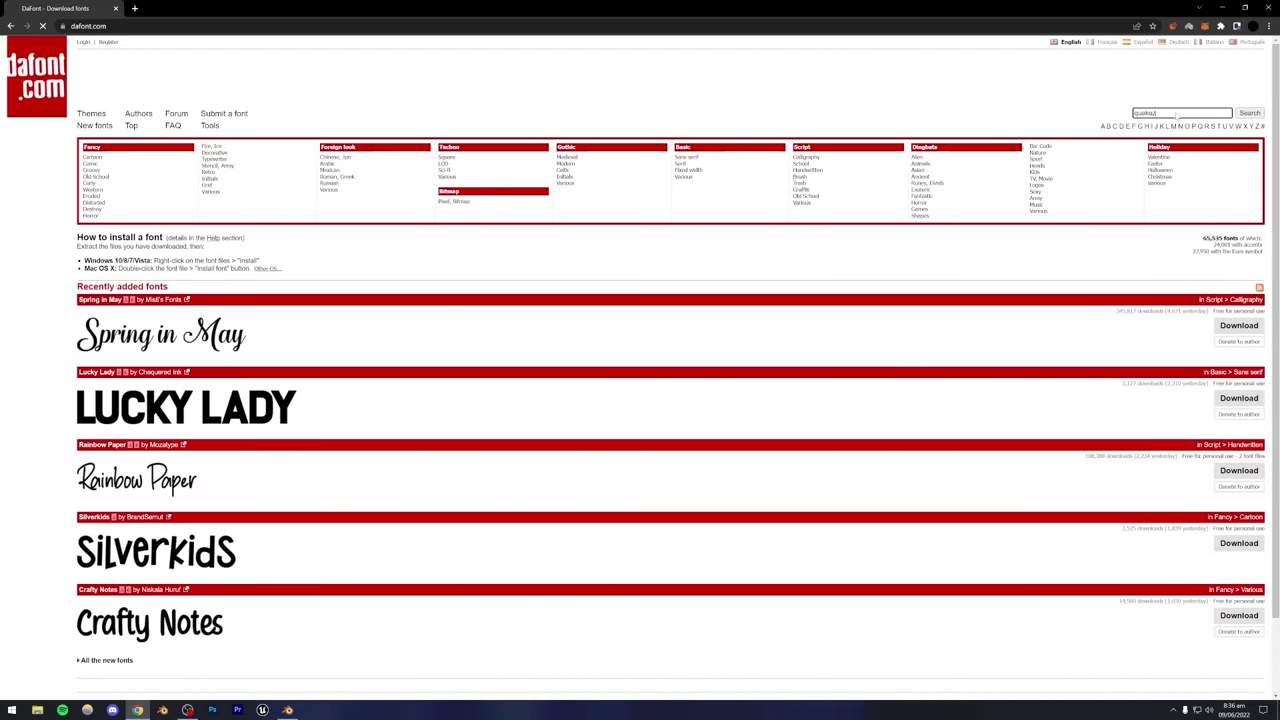
pyautogui.press('Return')
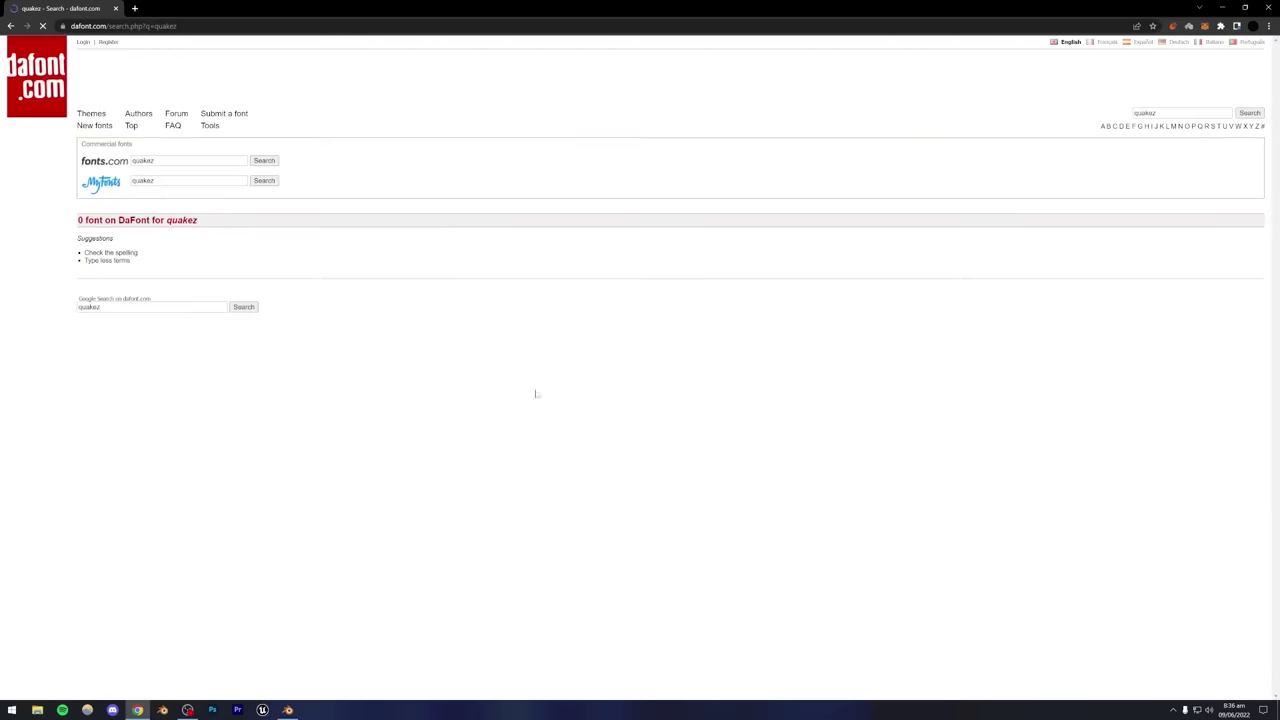
pyautogui.click(37, 710)
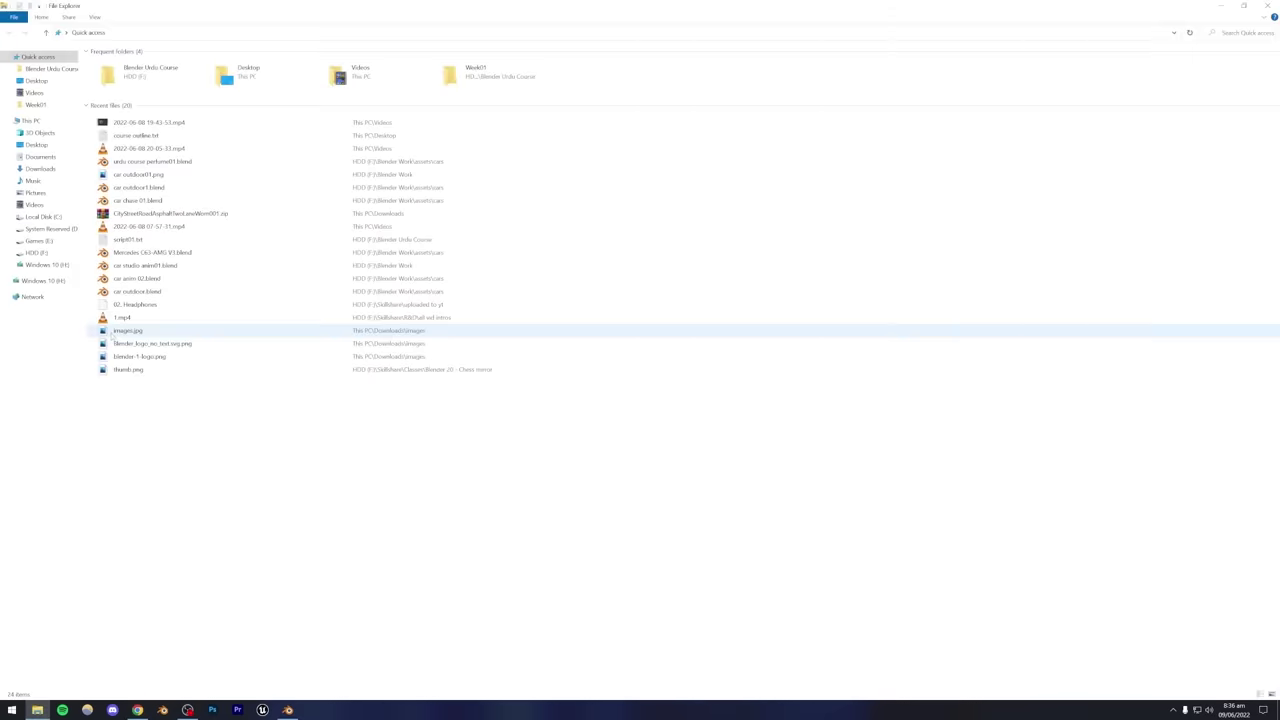
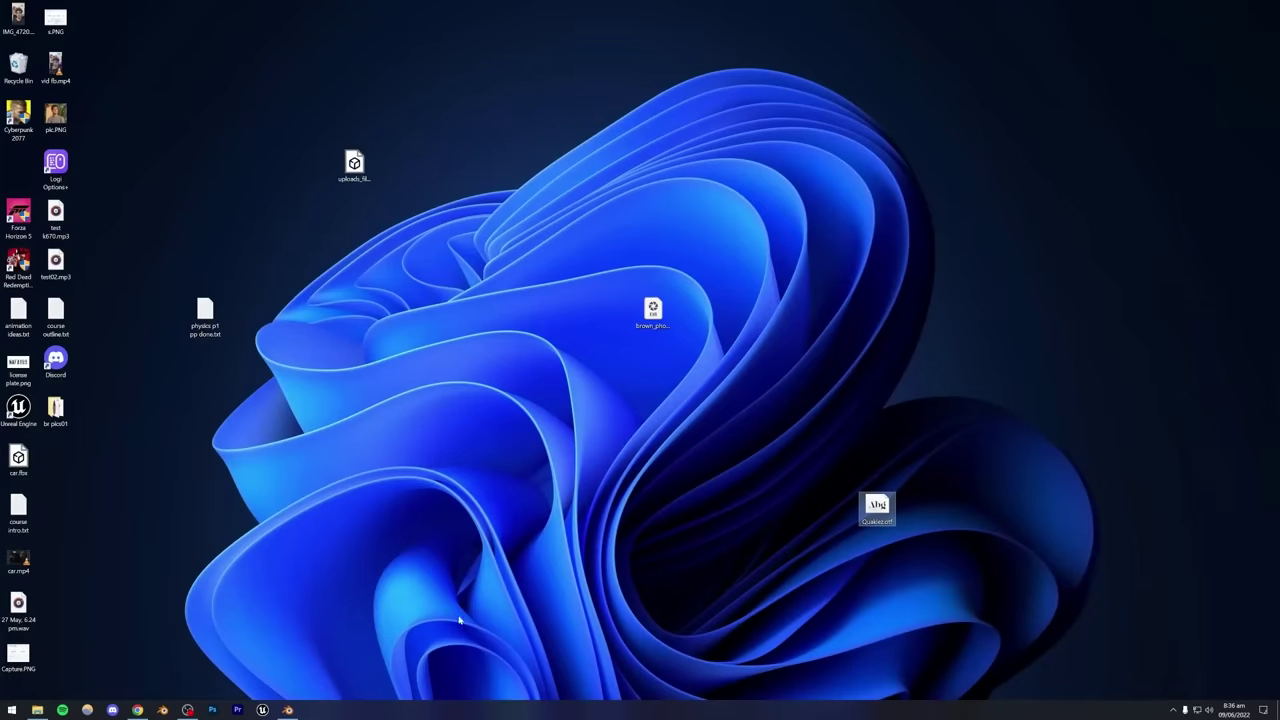
# Check the DaFont 'quakez' search in Chrome, which found 0 fonts, then return to Blender.
pyautogui.click(288, 710)
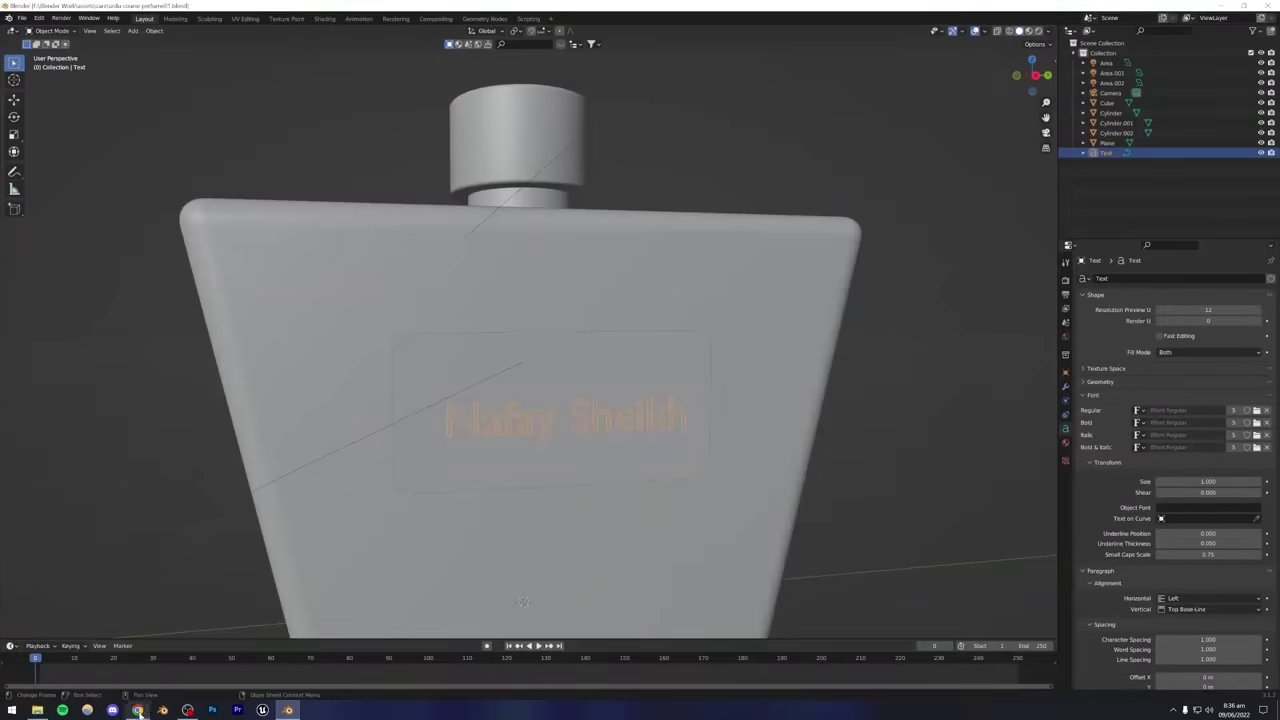
pyautogui.click(138, 710)
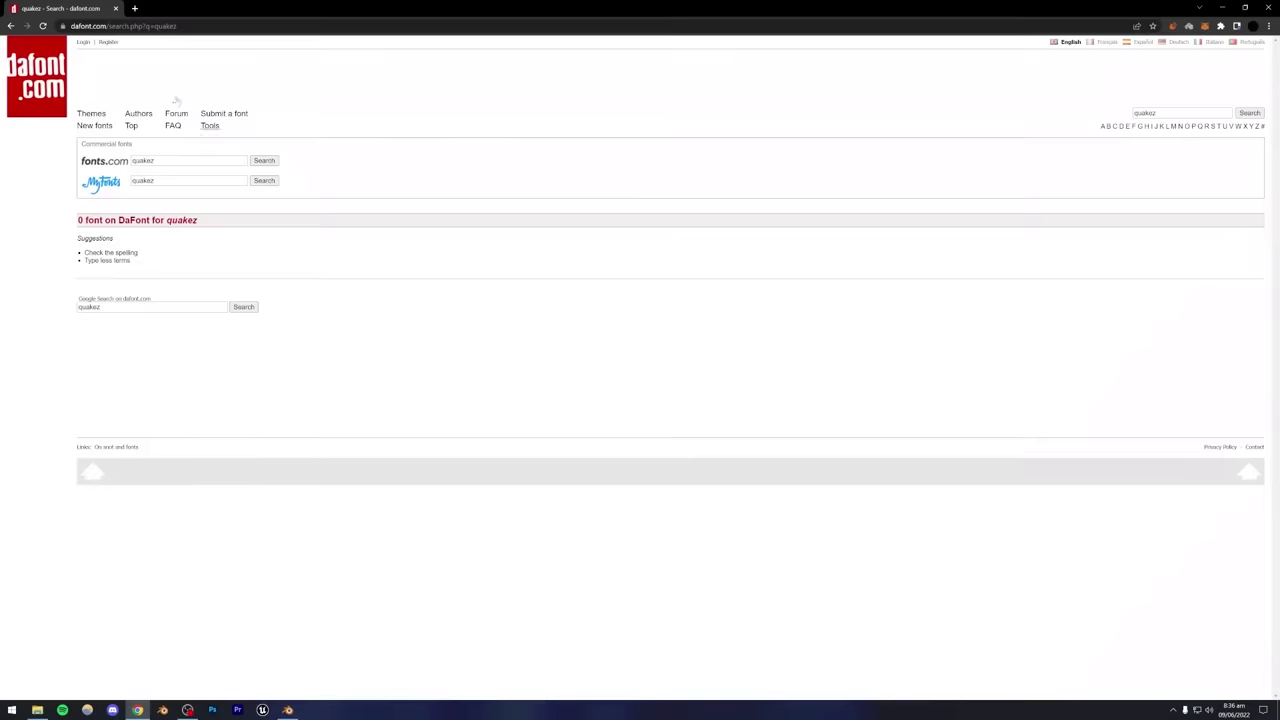
pyautogui.click(289, 710)
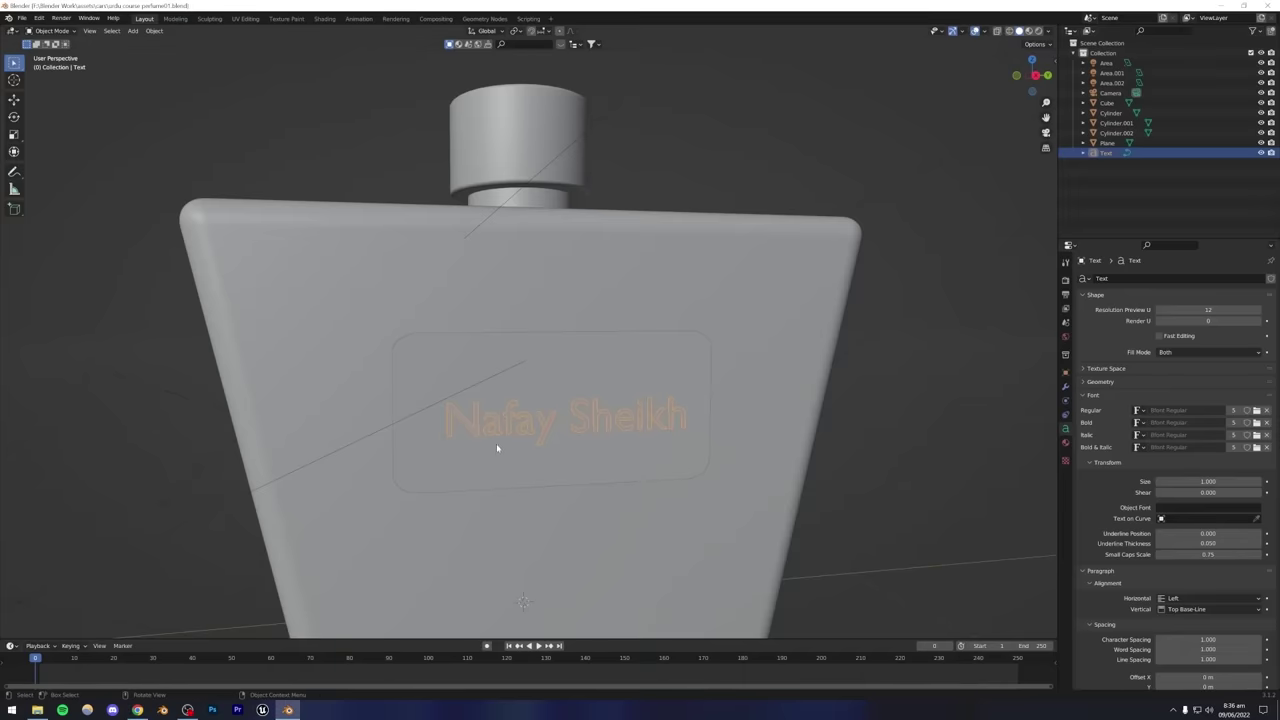
# Load the Quakez Display font from the Desktop as the label text's regular font.
pyautogui.click(1257, 411)
pyautogui.click(404, 327)
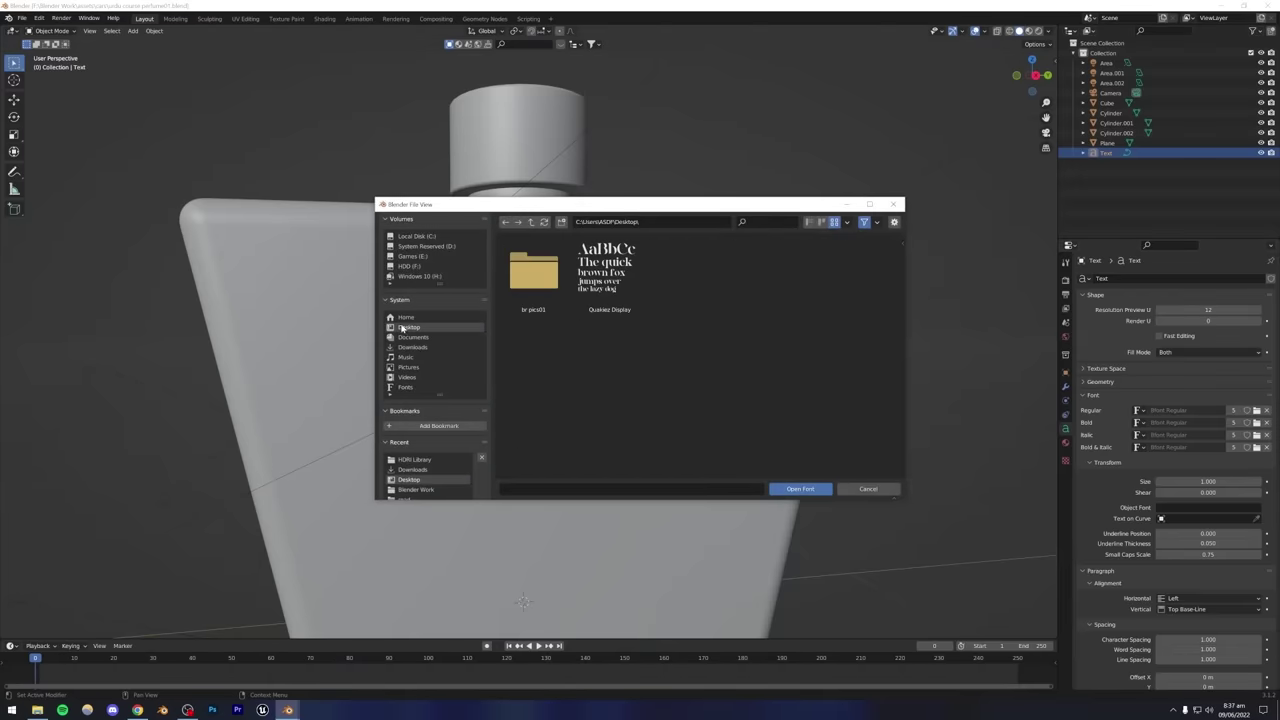
pyautogui.click(592, 279)
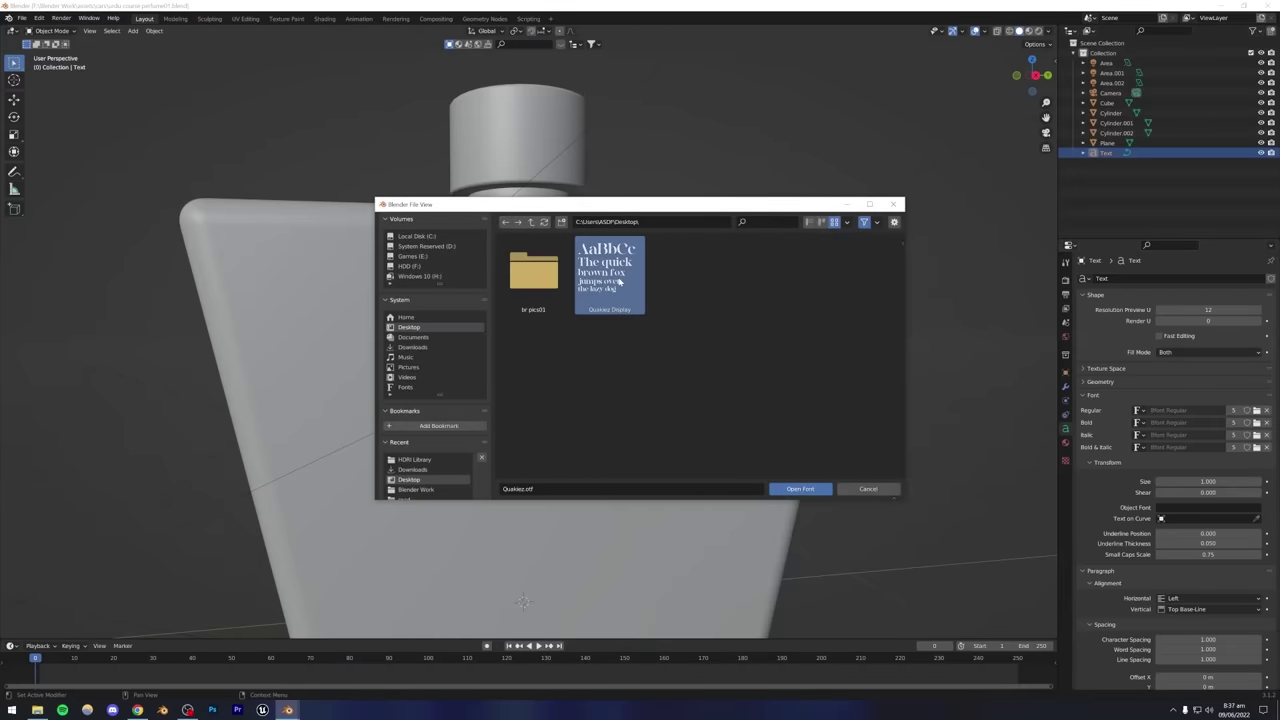
pyautogui.click(800, 489)
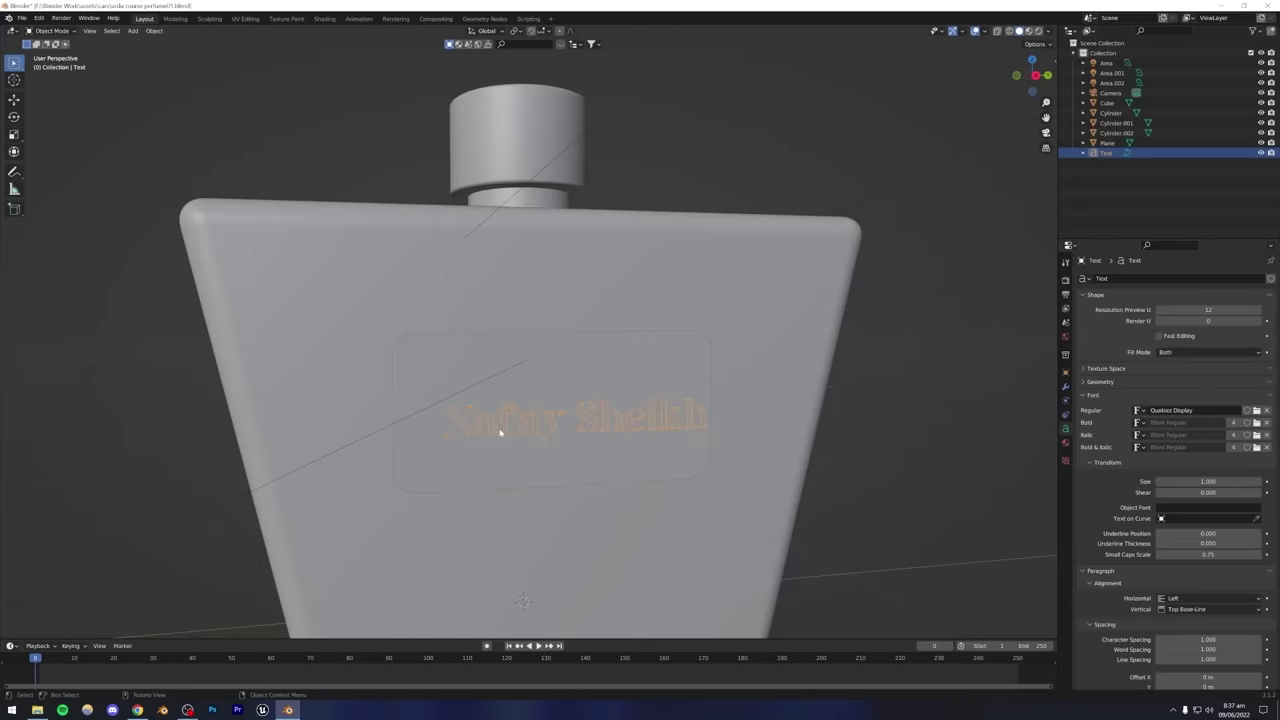
pyautogui.click(925, 362)
pyautogui.moveTo(529, 460); pyautogui.dragTo(542, 391, button='middle')
pyautogui.click(581, 393)
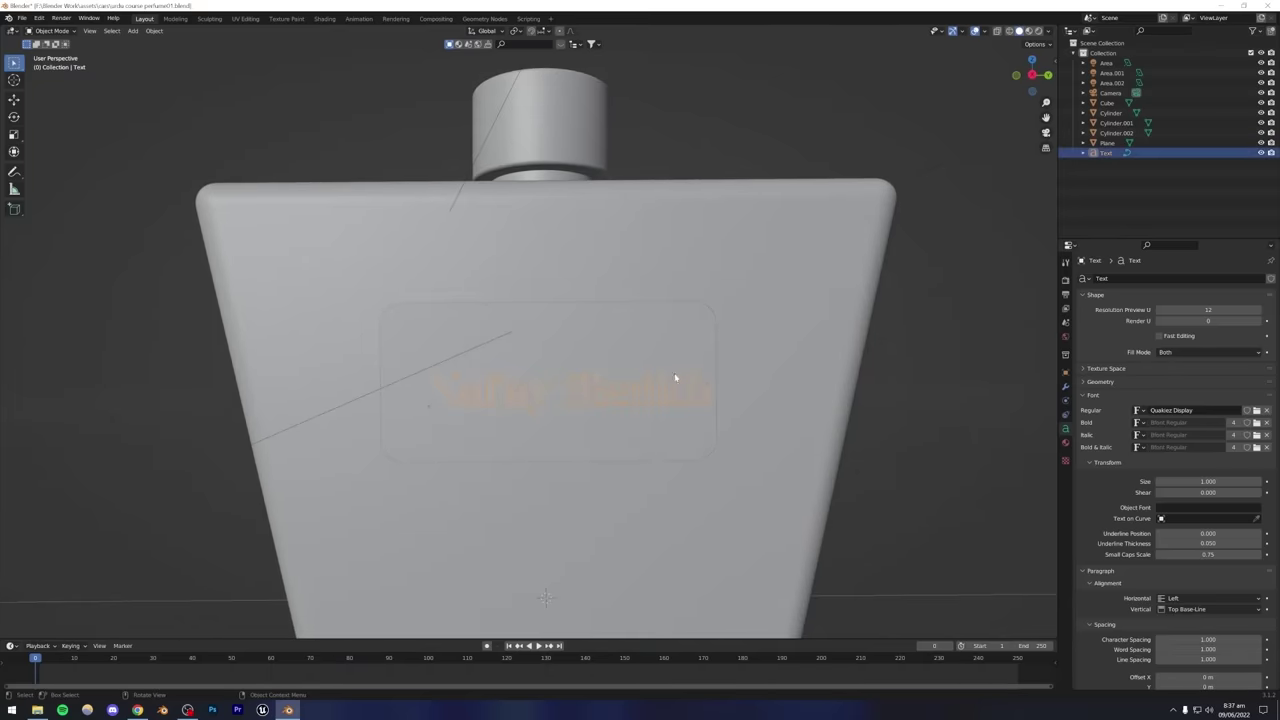
pyautogui.press('g')
pyautogui.press('y')
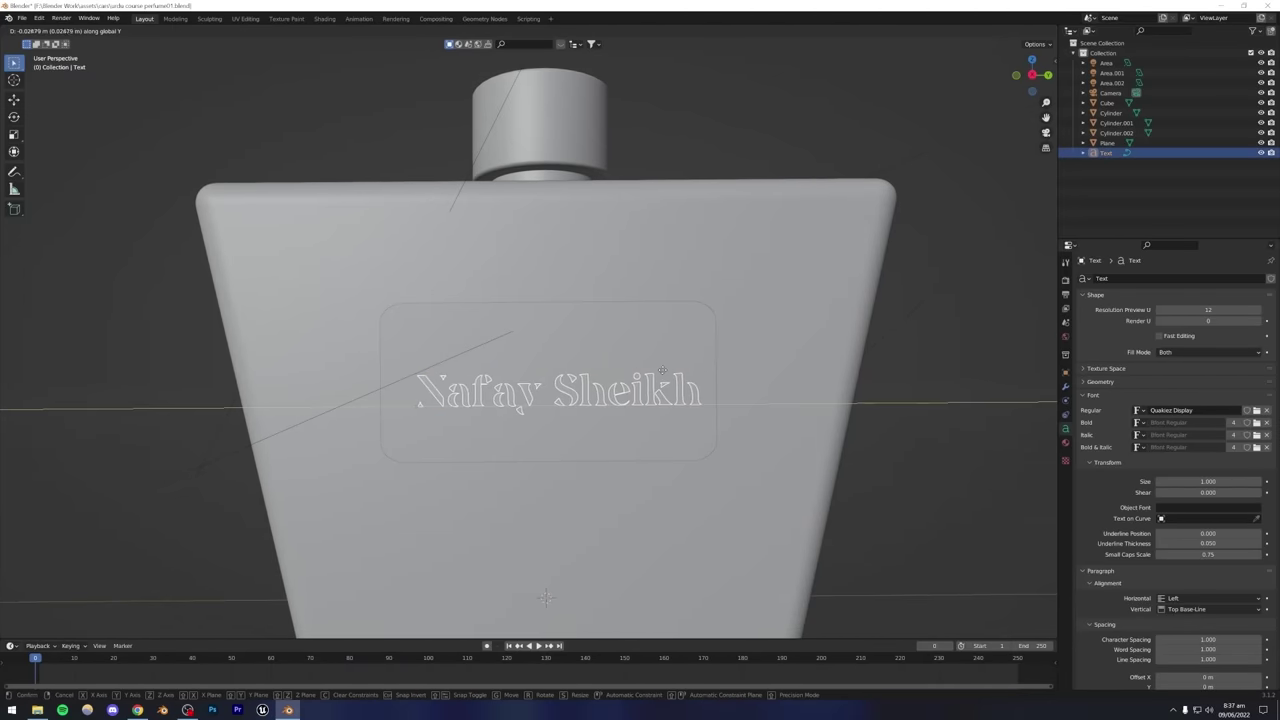
pyautogui.click(649, 370)
pyautogui.press('g')
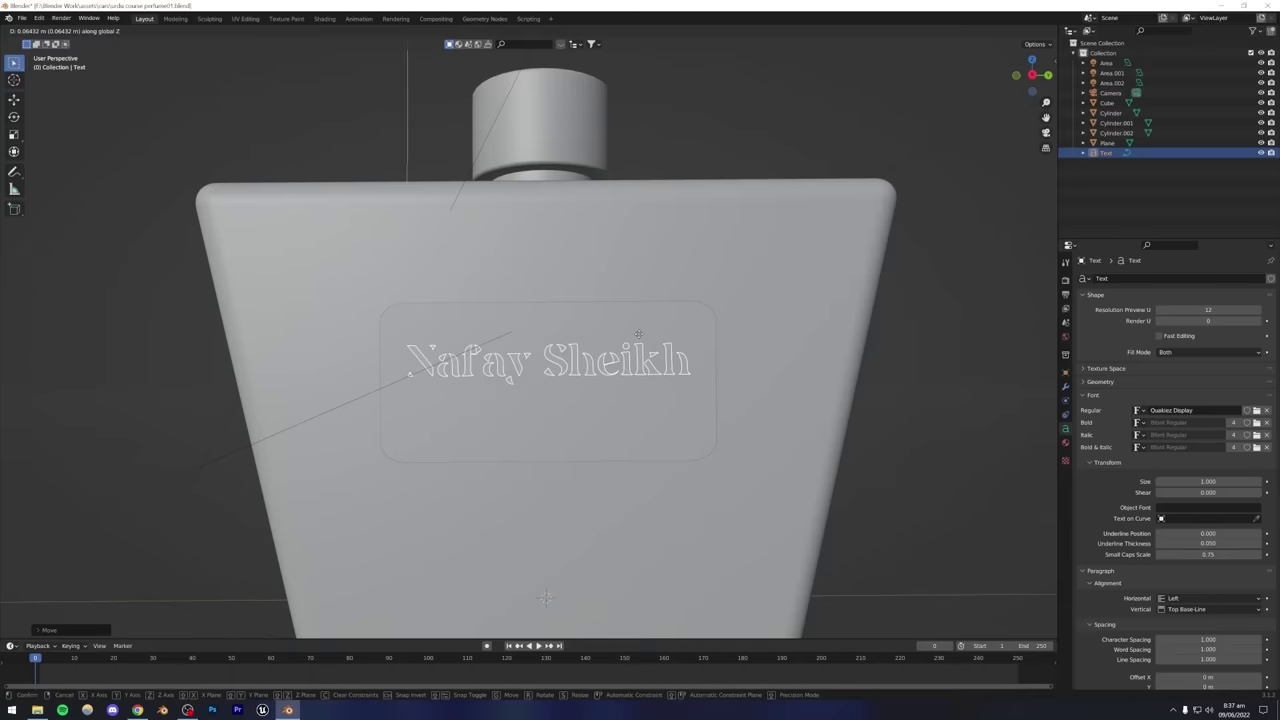
pyautogui.click(641, 338)
pyautogui.hotkey('alt', 'a')
pyautogui.moveTo(574, 365)
pyautogui.mouseDown(button='middle')
pyautogui.moveTo(597, 380)
pyautogui.moveTo(420, 360)
pyautogui.moveTo(797, 377)
pyautogui.moveTo(581, 363)
pyautogui.mouseUp(button='middle')
pyautogui.click(557, 358)
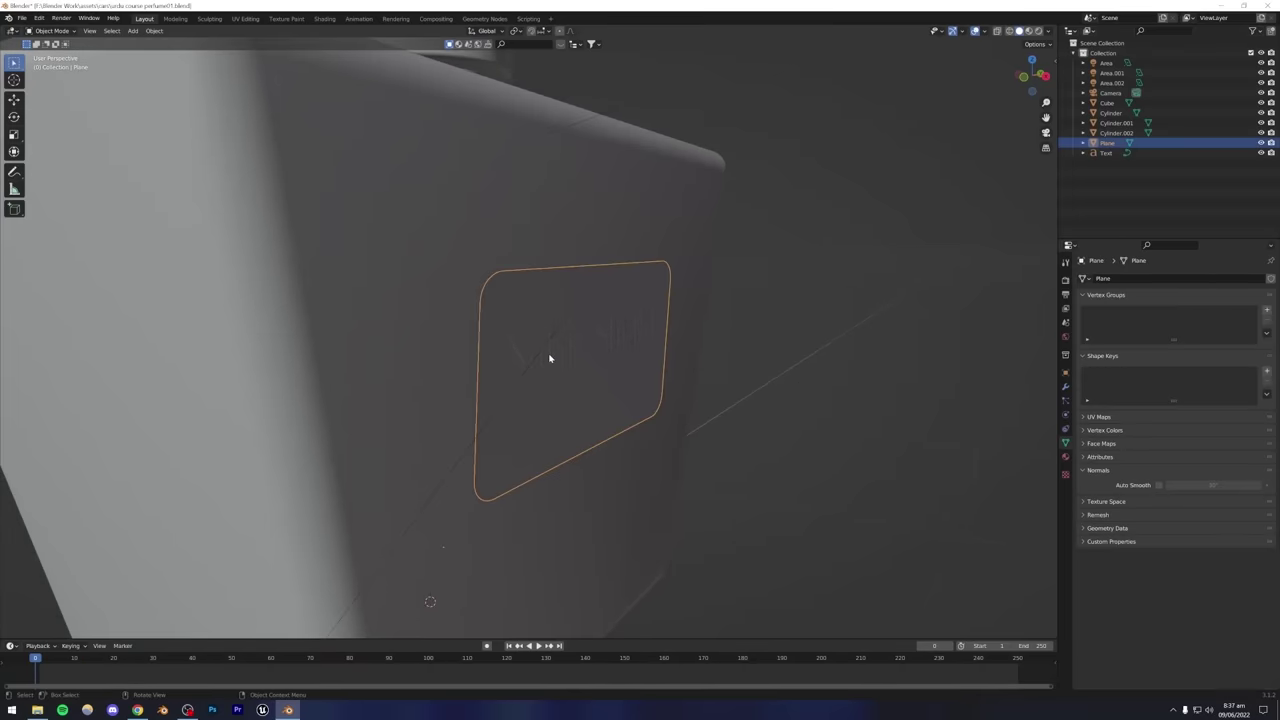
pyautogui.click(552, 360)
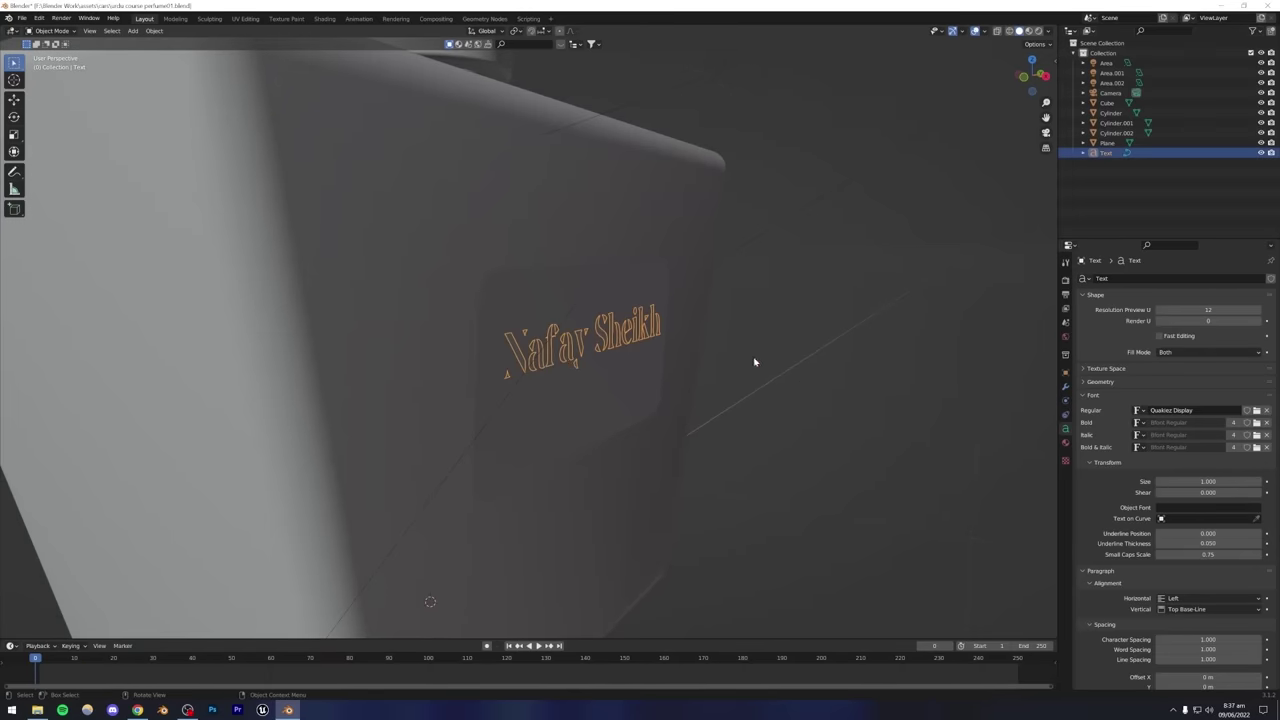
pyautogui.press('g')
pyautogui.press('x')
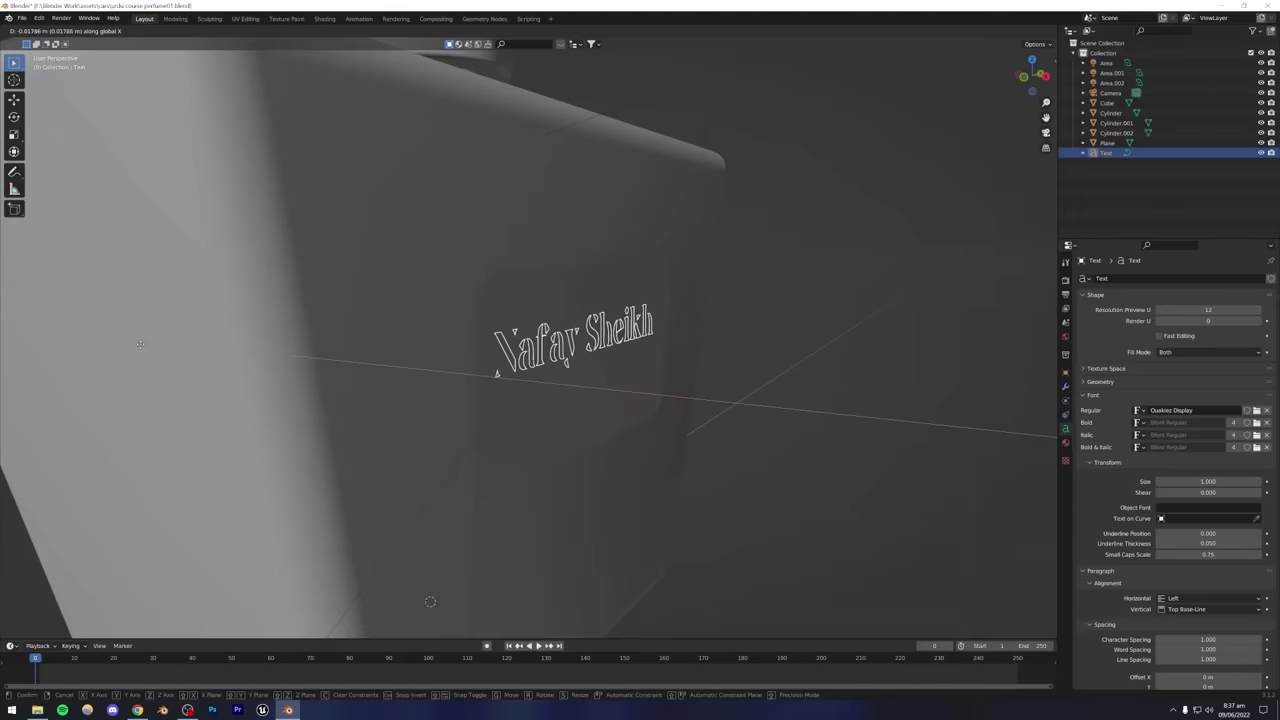
pyautogui.click(59, 344)
pyautogui.moveTo(491, 380); pyautogui.dragTo(512, 363, button='middle')
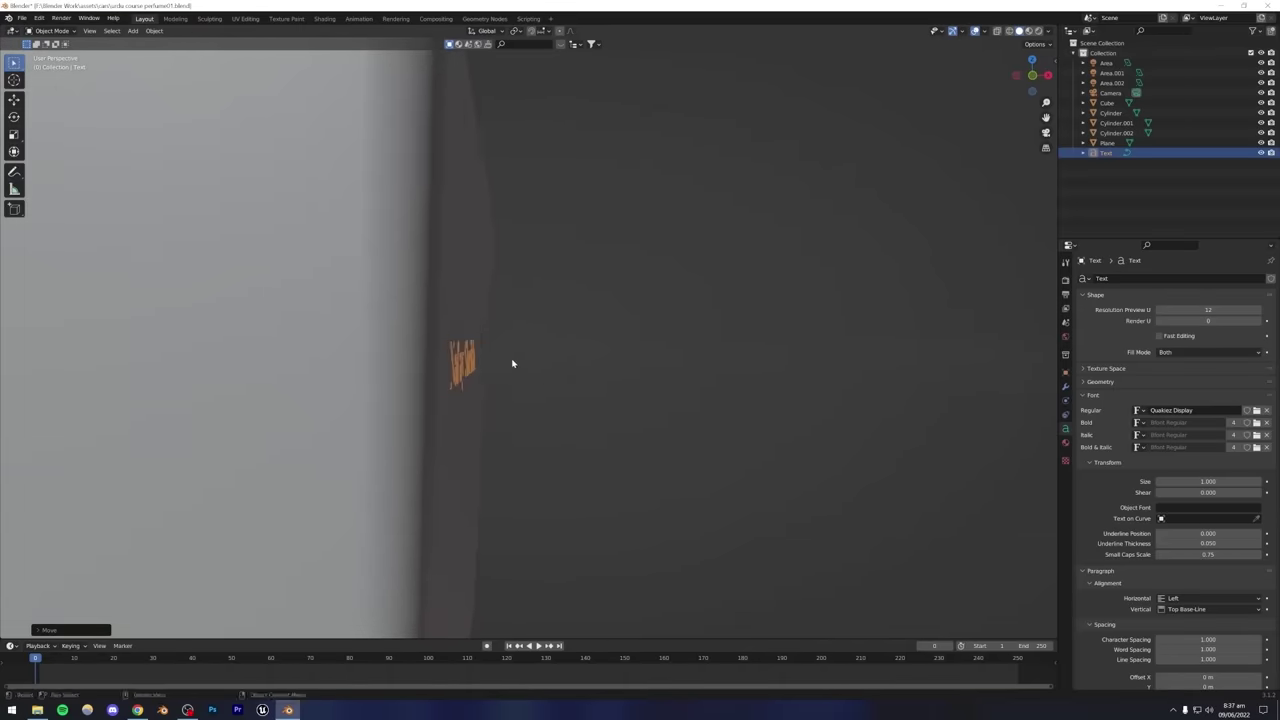
pyautogui.press('g')
pyautogui.press('x')
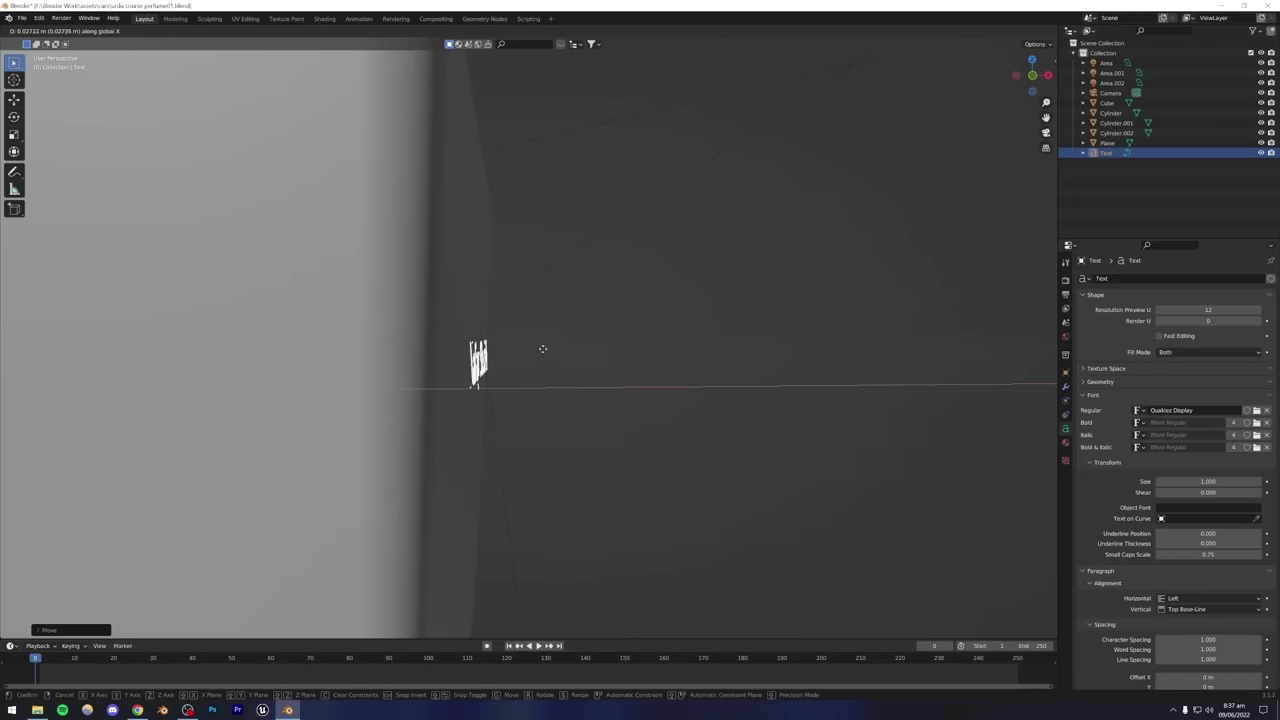
pyautogui.click(545, 347)
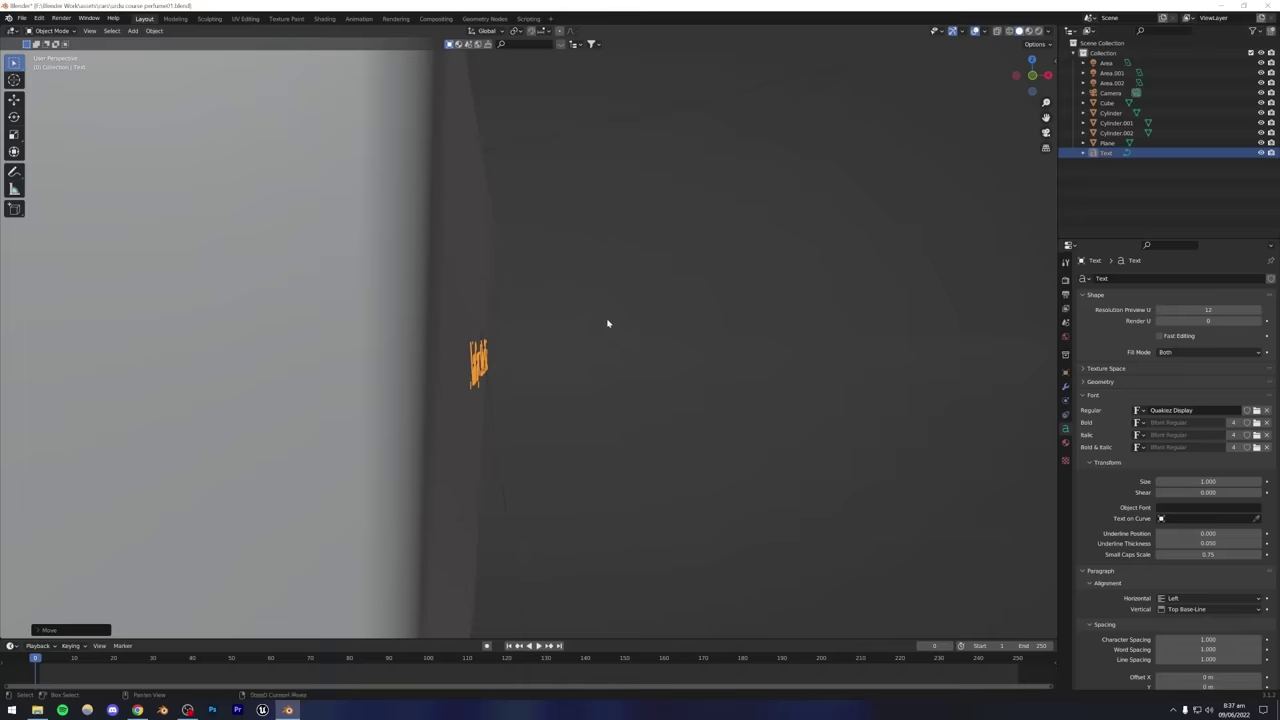
# Tilt the text slightly around the Y axis.
pyautogui.press('r')
pyautogui.press('y')
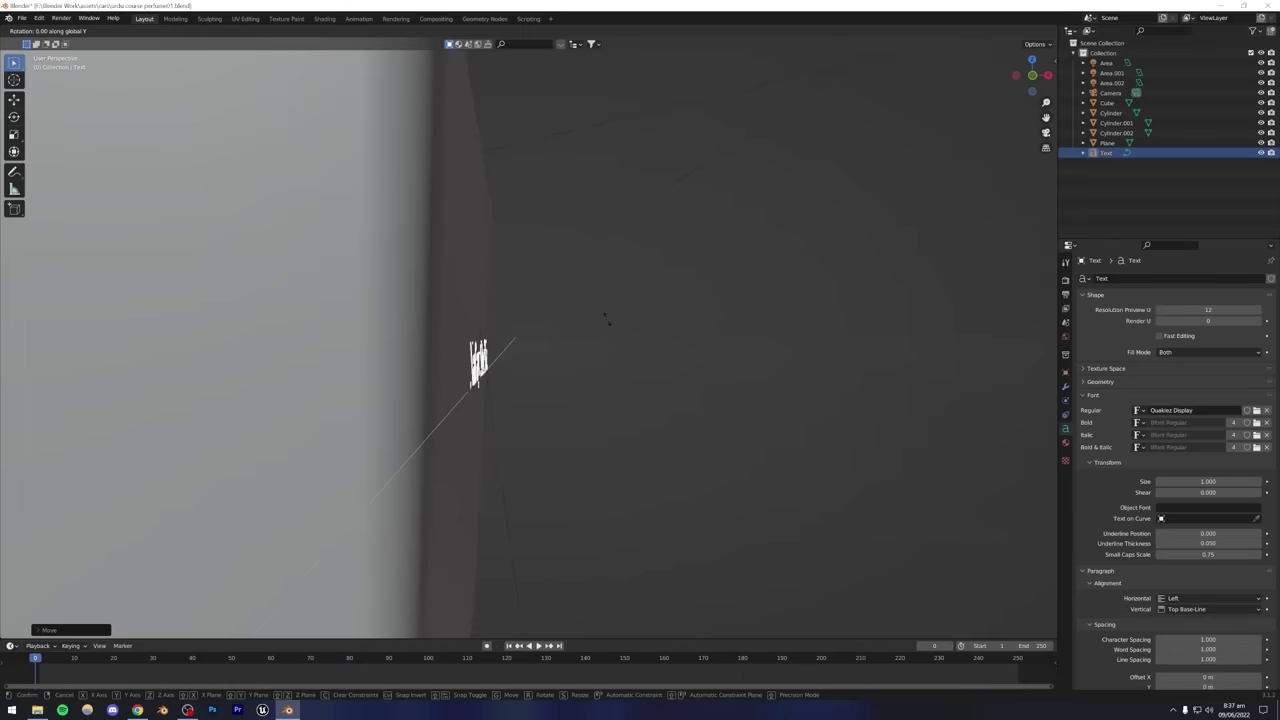
pyautogui.click(611, 330)
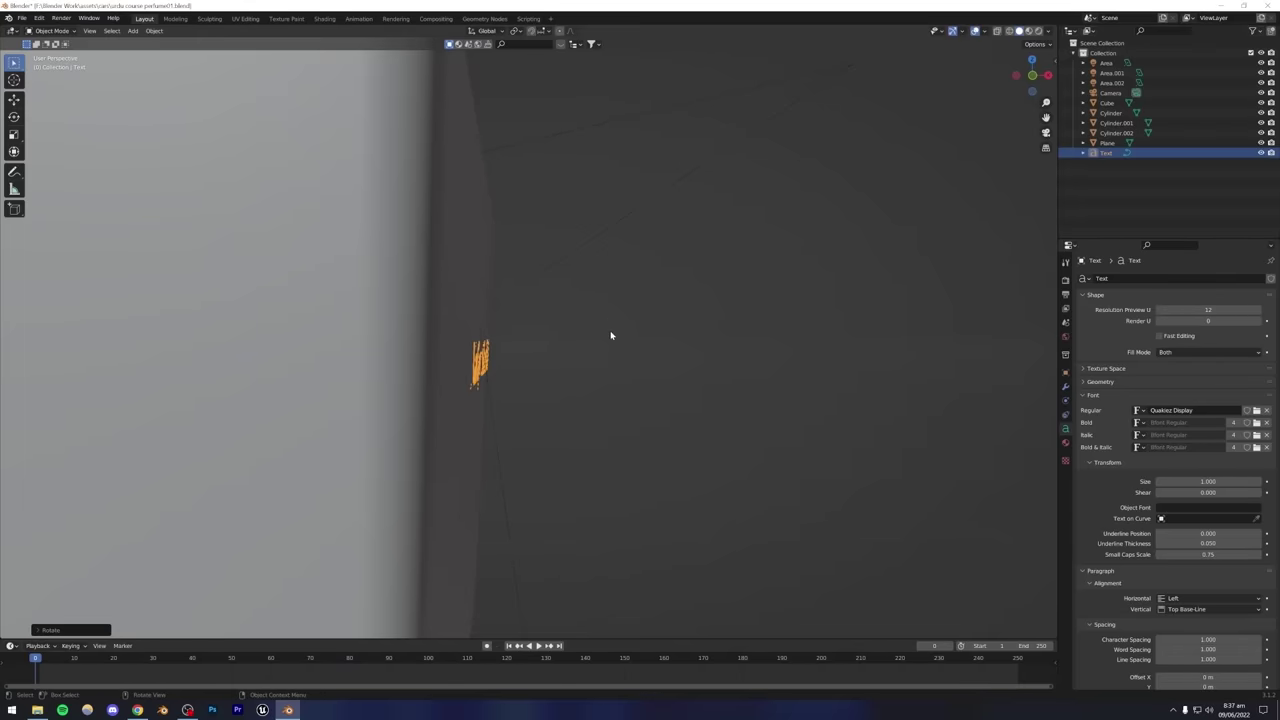
pyautogui.click(586, 346)
pyautogui.scroll(-8, 573, 356)
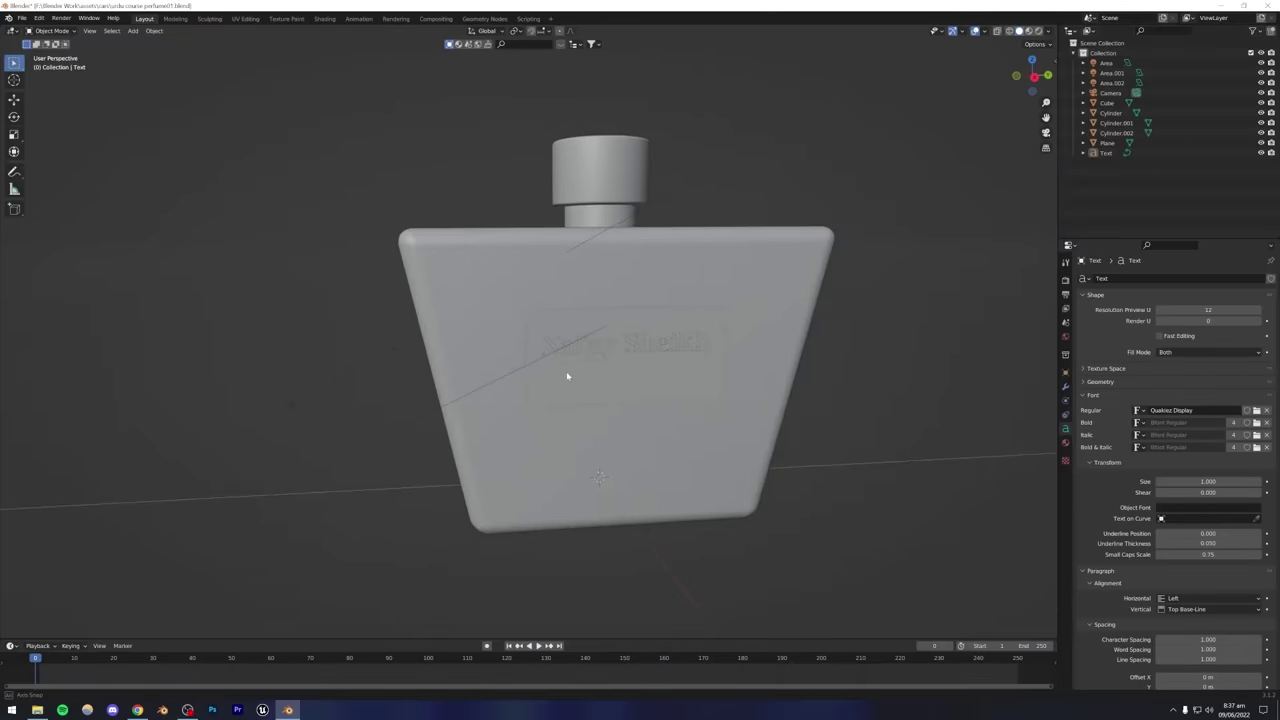
pyautogui.moveTo(569, 374); pyautogui.dragTo(620, 397, button='middle')
pyautogui.scroll(3, 691, 399)
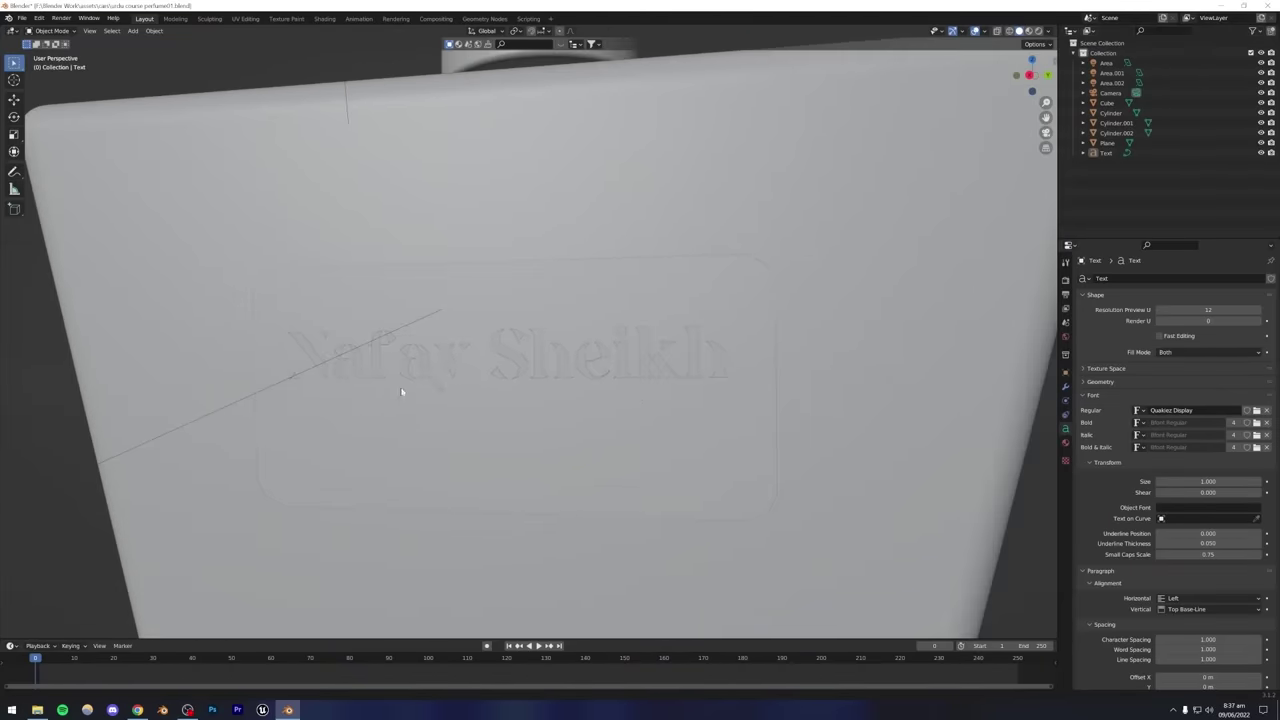
# Try moving the text lower on the plate, then undo that move.
pyautogui.click(511, 354)
pyautogui.press('g')
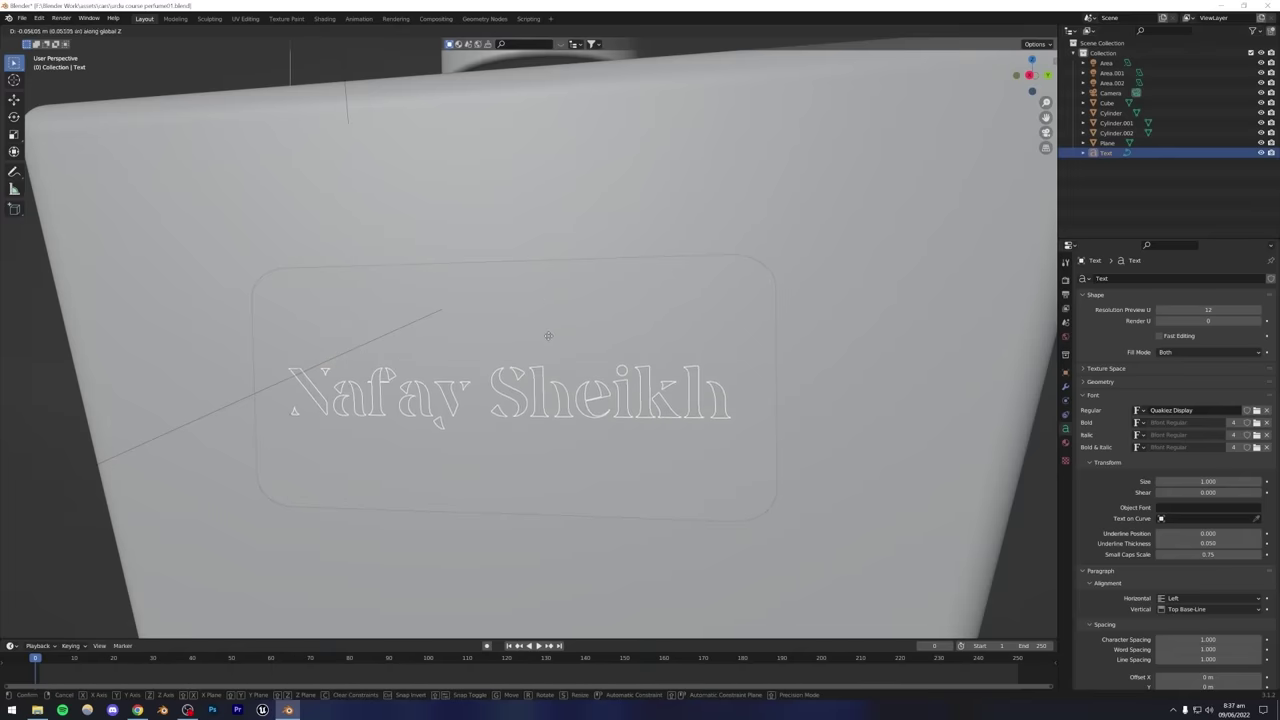
pyautogui.click(548, 340)
pyautogui.moveTo(548, 340); pyautogui.dragTo(603, 379, button='middle')
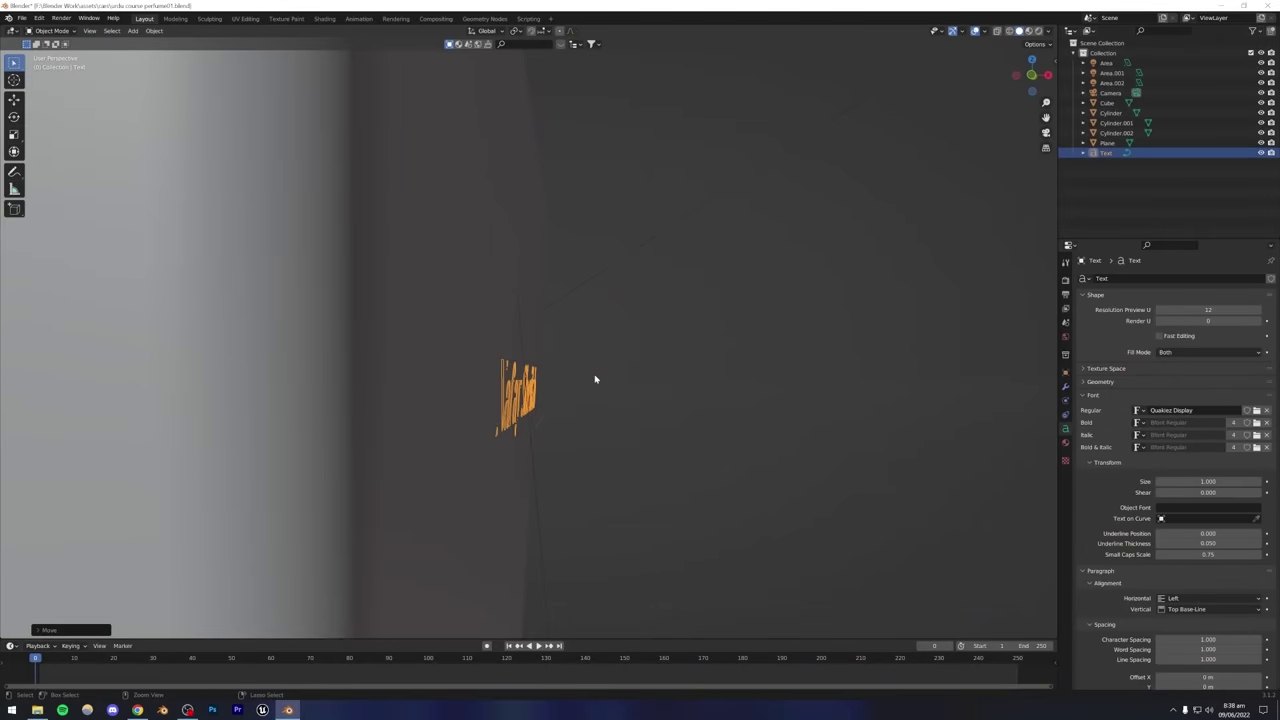
pyautogui.hotkey('ctrl', 'z')
pyautogui.moveTo(573, 401)
pyautogui.mouseDown(button='middle')
pyautogui.moveTo(537, 371)
pyautogui.moveTo(584, 416)
pyautogui.mouseUp(button='middle')
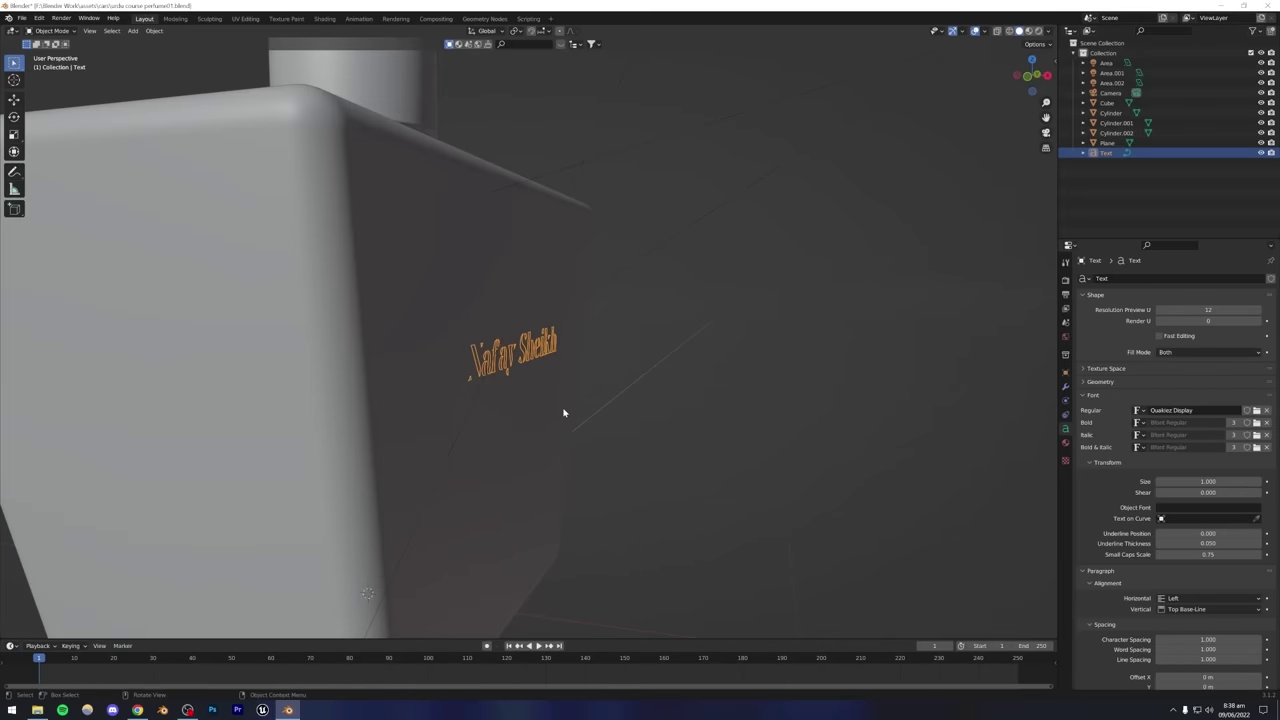
pyautogui.press('alt')
pyautogui.moveTo(562, 409)
pyautogui.keyDown('alt'); pyautogui.mouseDown(button='middle')
pyautogui.moveTo(434, 412)
pyautogui.moveTo(540, 407)
pyautogui.mouseUp(button='middle'); pyautogui.keyUp('alt')
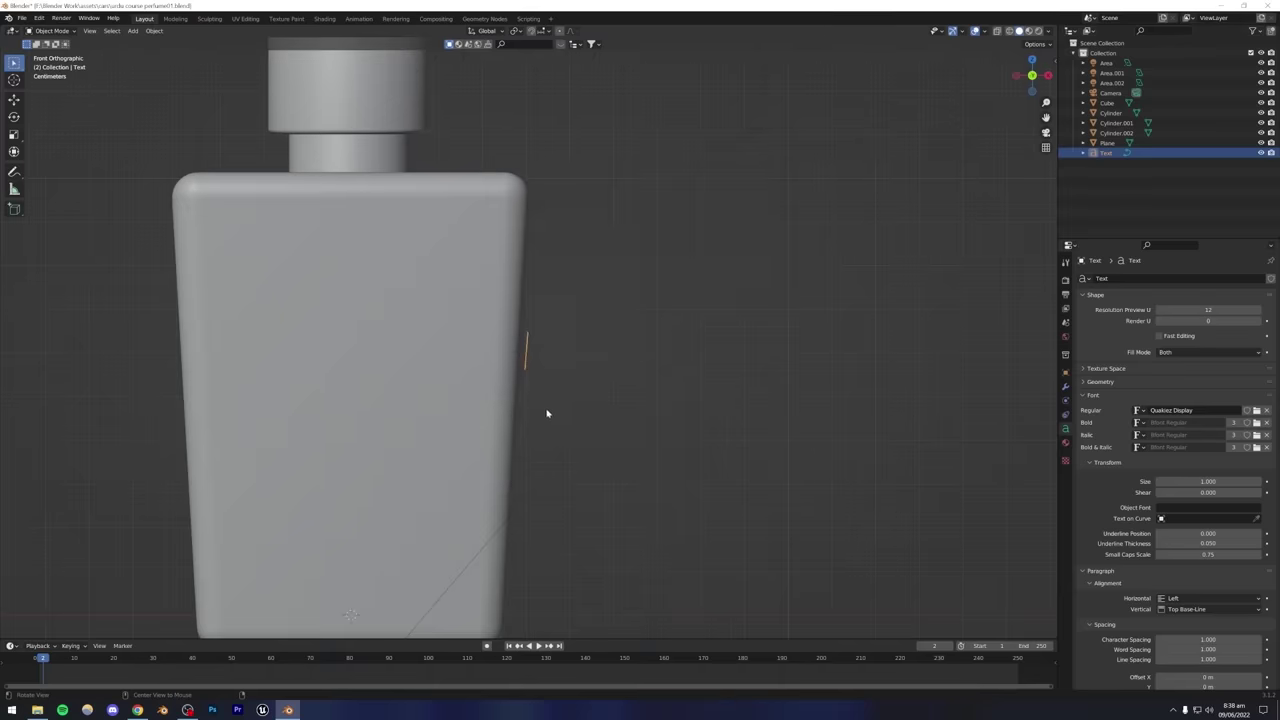
# Shift the text closer to the bottle and give it a slight tilt.
pyautogui.scroll(1, 547, 413)
pyautogui.scroll(3, 551, 426)
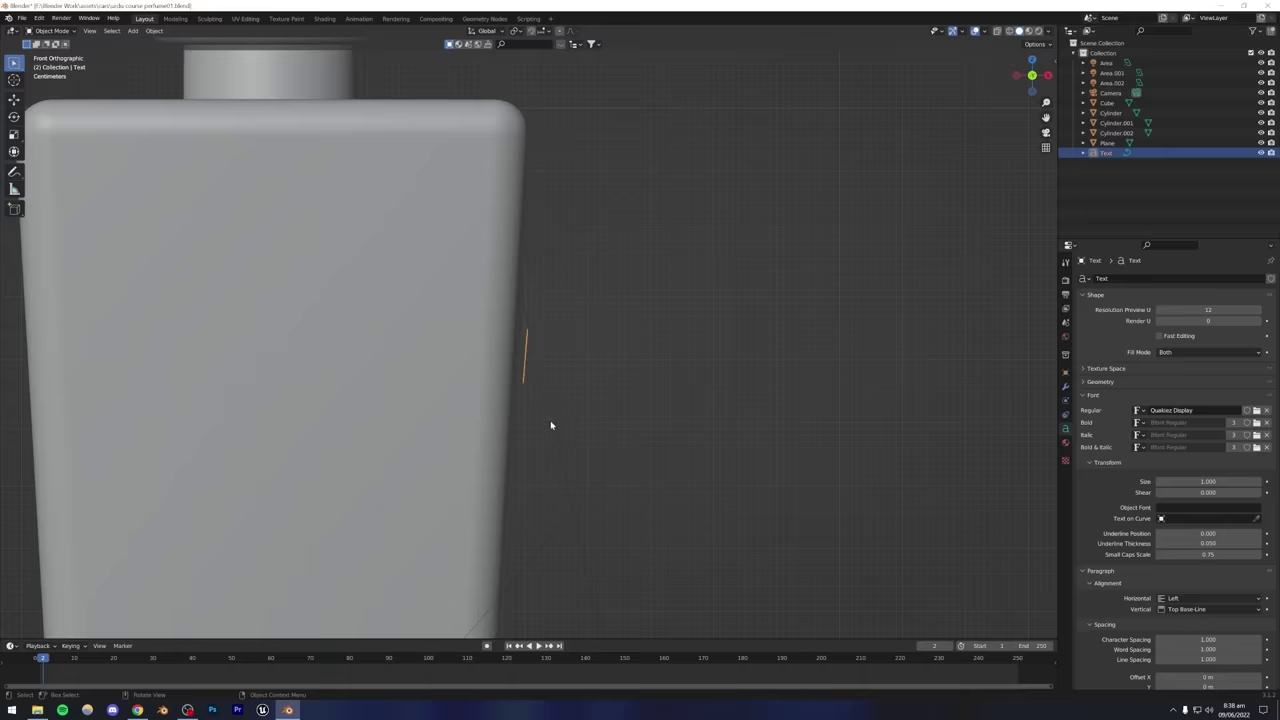
pyautogui.scroll(-6, 557, 420)
pyautogui.scroll(5, 466, 357)
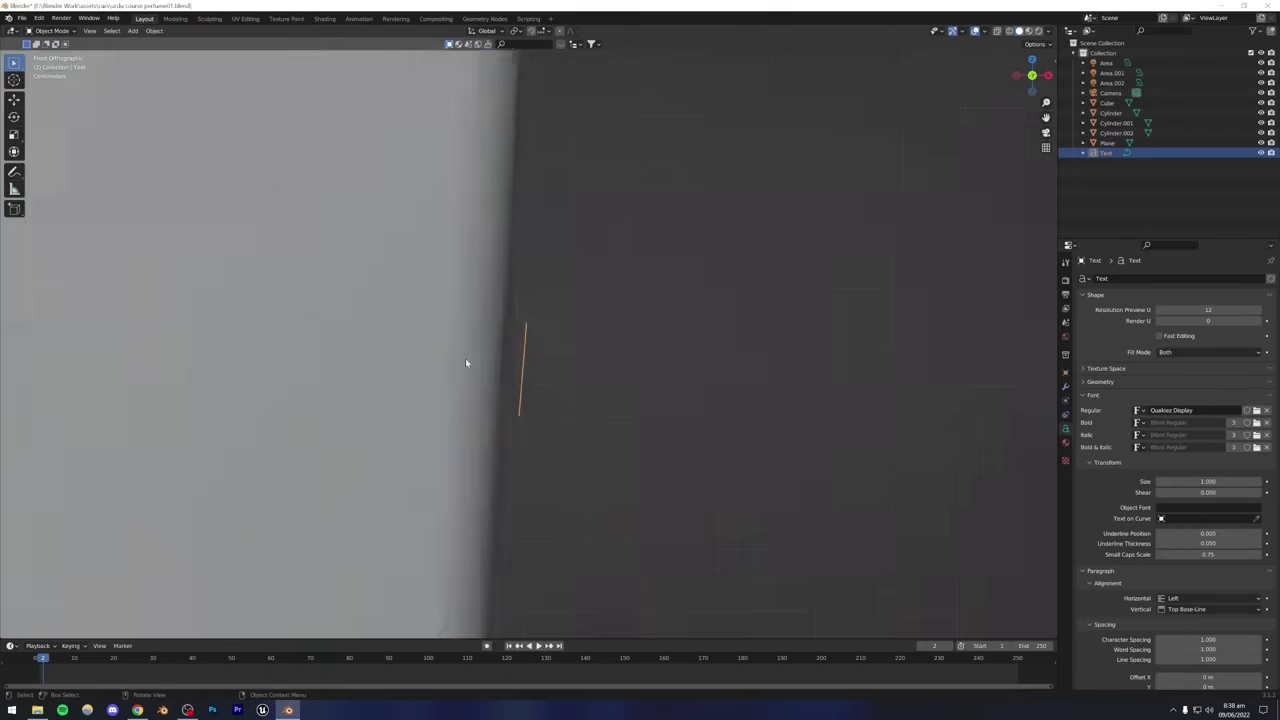
pyautogui.scroll(1, 598, 358)
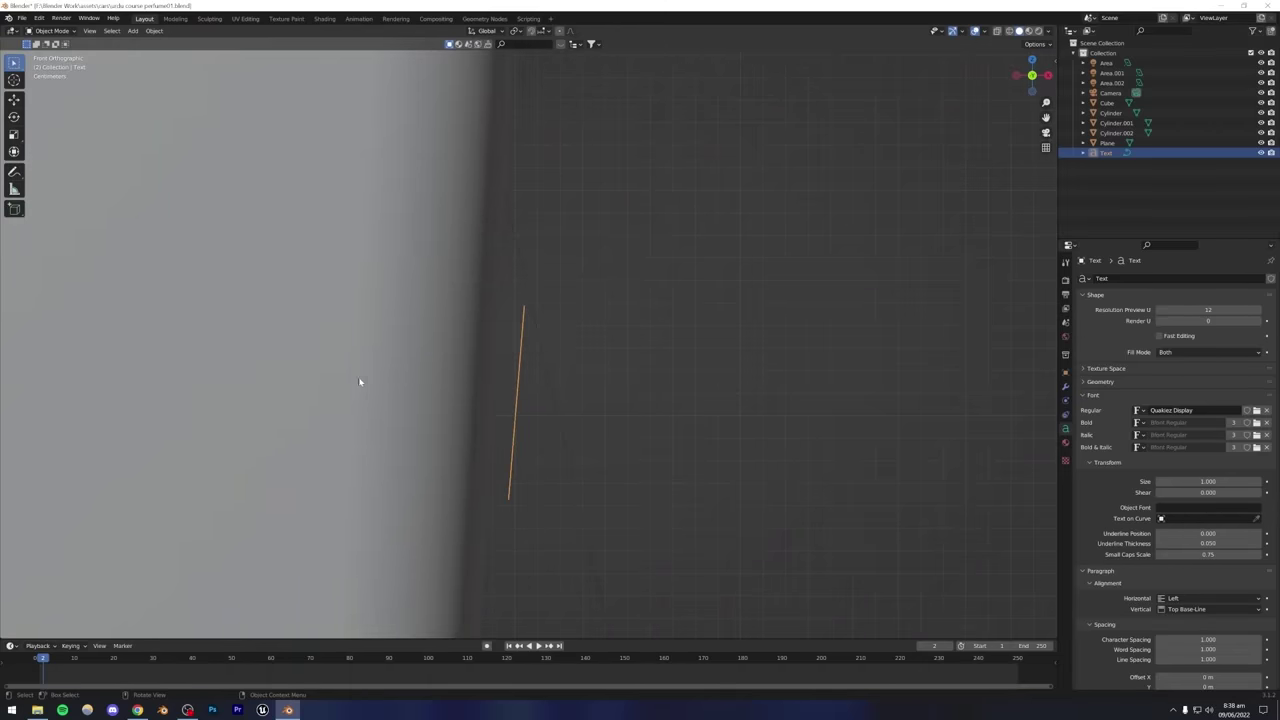
pyautogui.press('g')
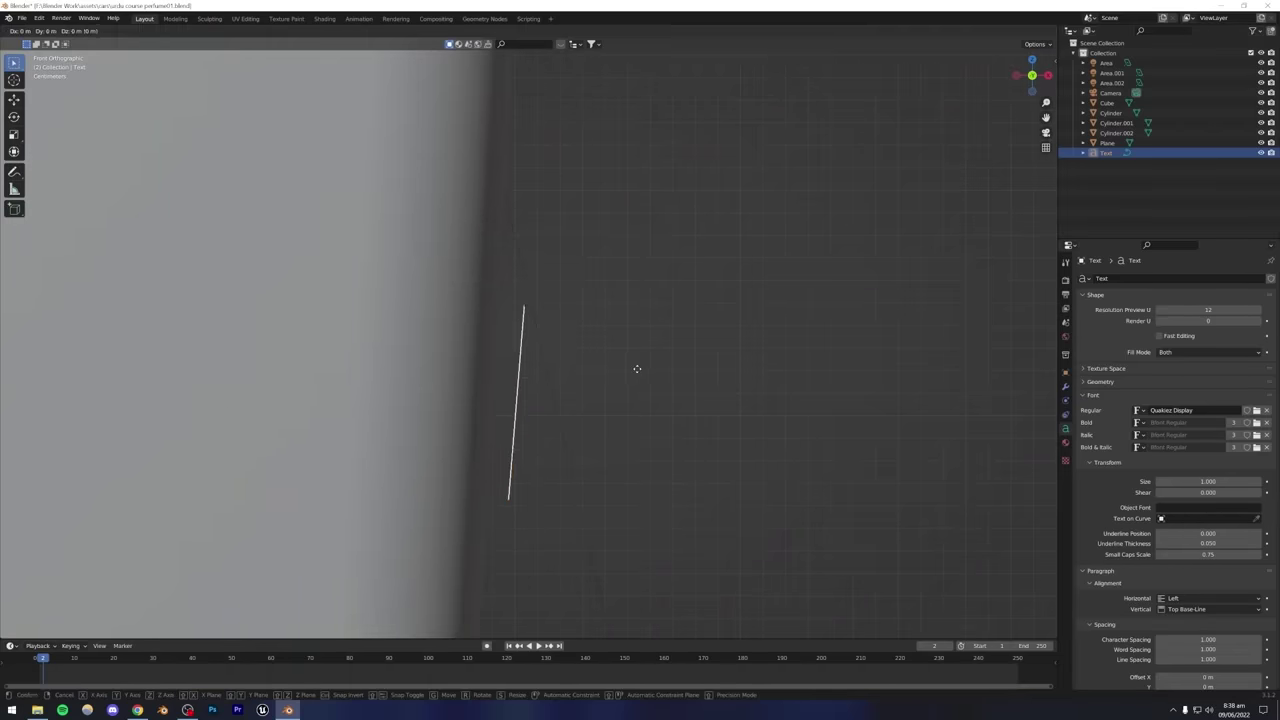
pyautogui.click(622, 381)
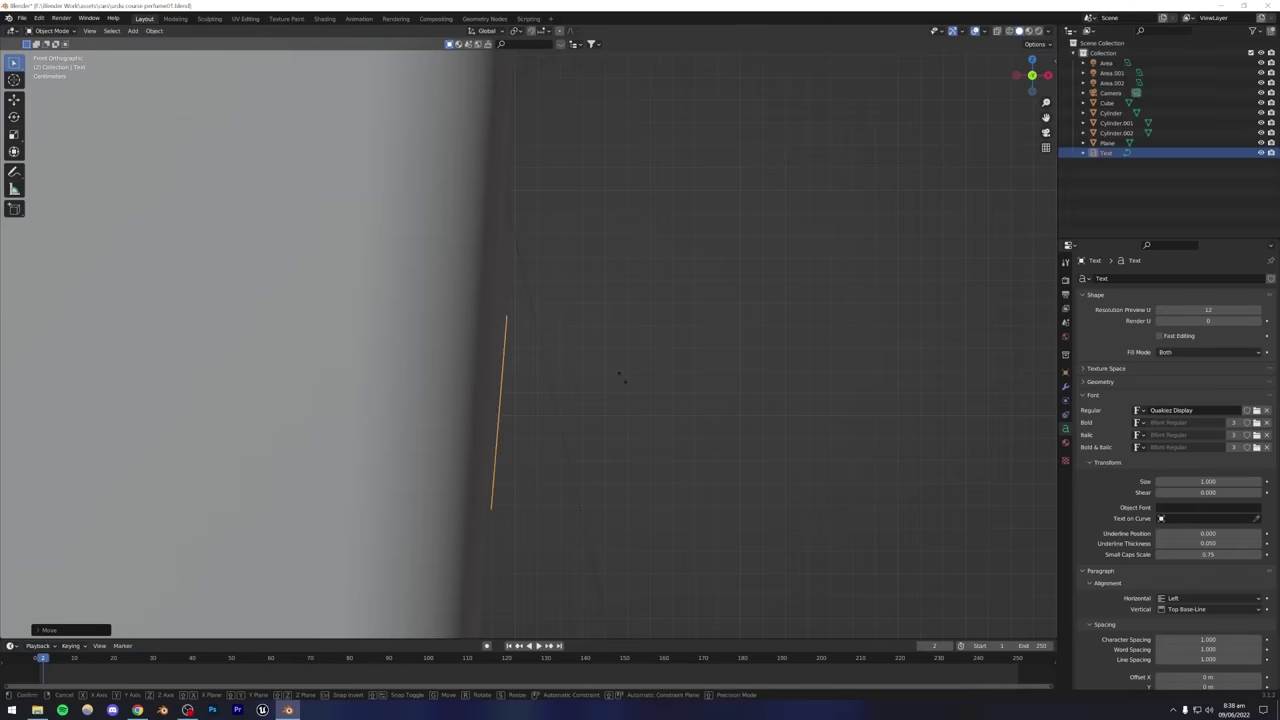
pyautogui.press('r')
pyautogui.click(611, 373)
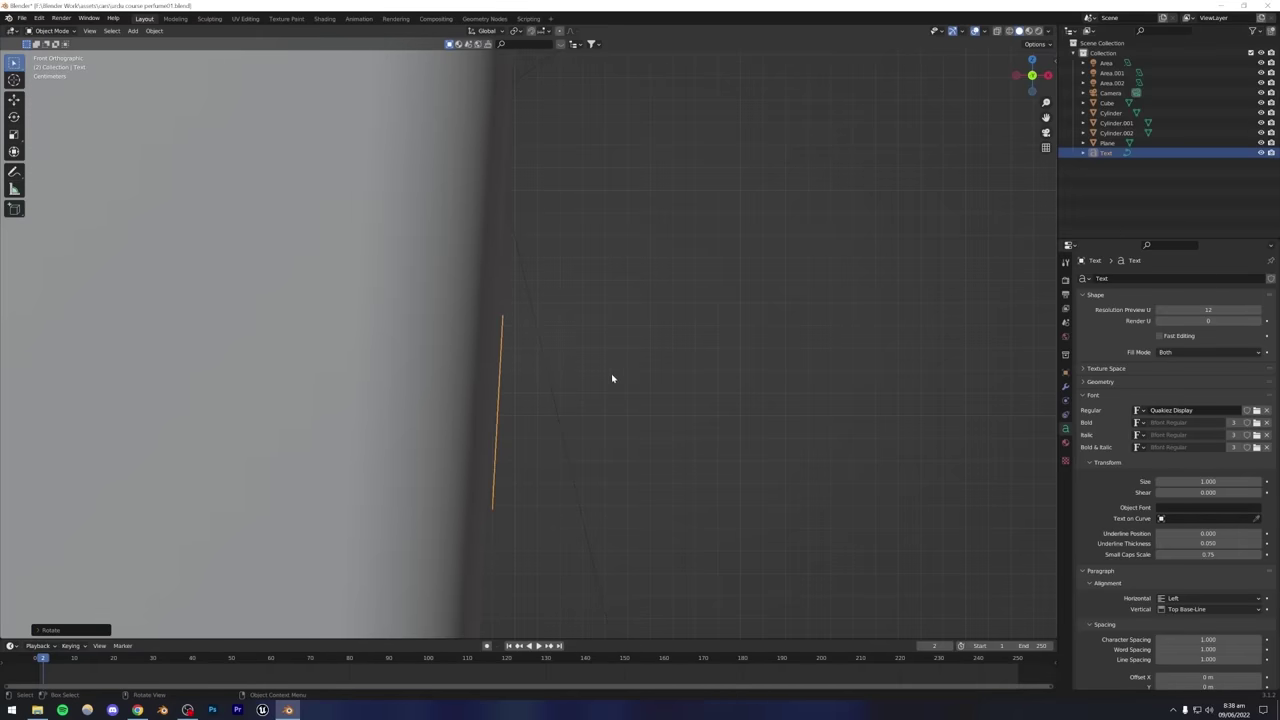
# Lower the text along Z and check it edge-on in Front Orthographic view.
pyautogui.scroll(1, 608, 380)
pyautogui.scroll(-3, 537, 360)
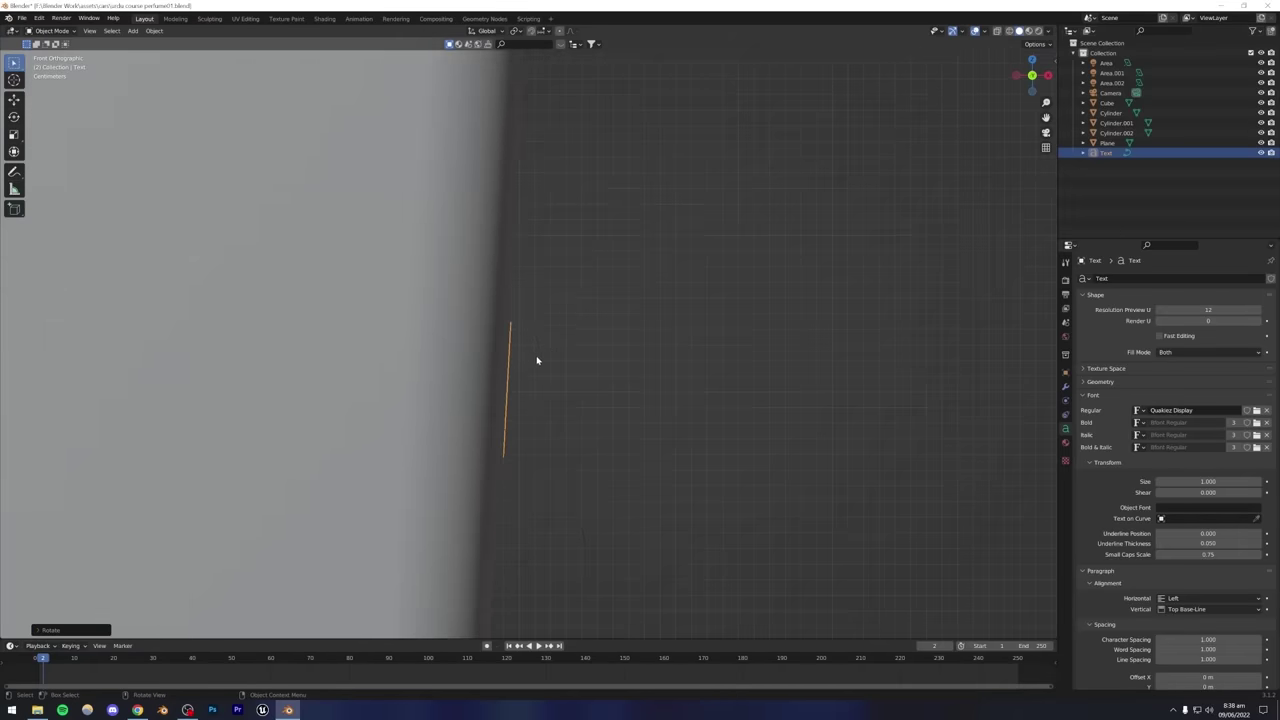
pyautogui.press('g')
pyautogui.press('z')
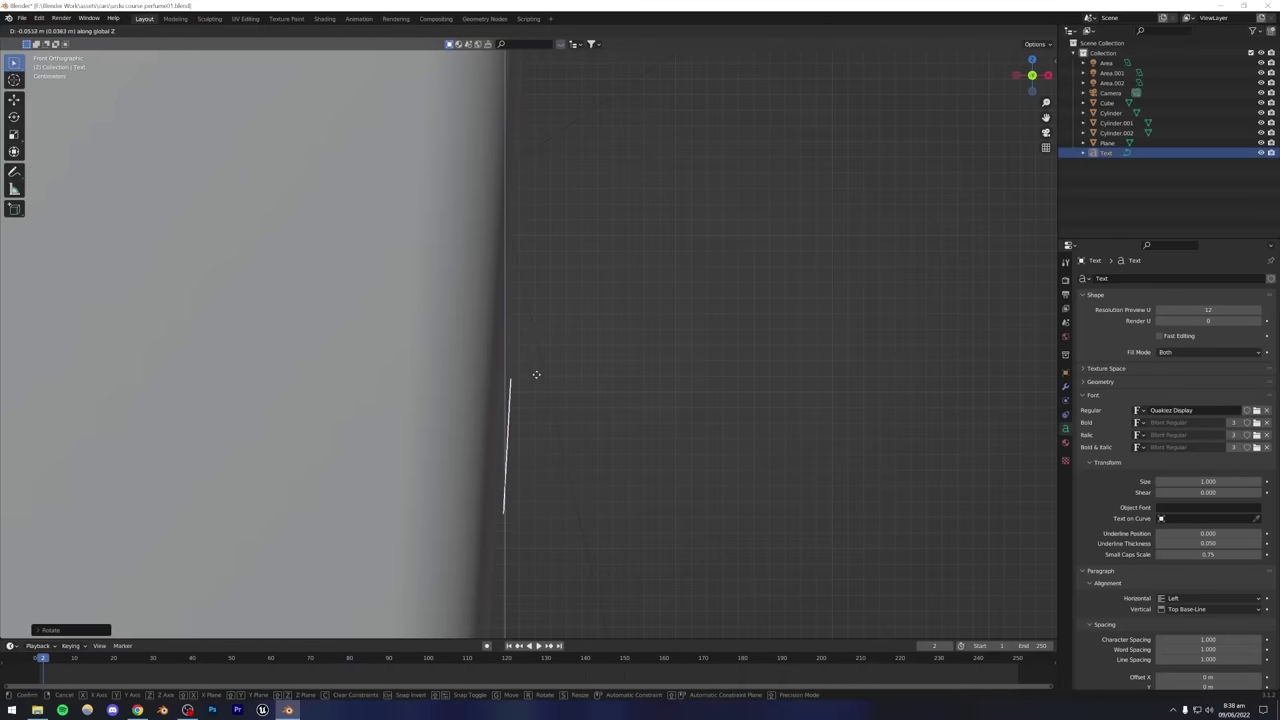
pyautogui.click(527, 179)
pyautogui.moveTo(440, 217); pyautogui.dragTo(451, 260, button='middle')
pyautogui.moveTo(425, 332); pyautogui.dragTo(491, 317, button='middle')
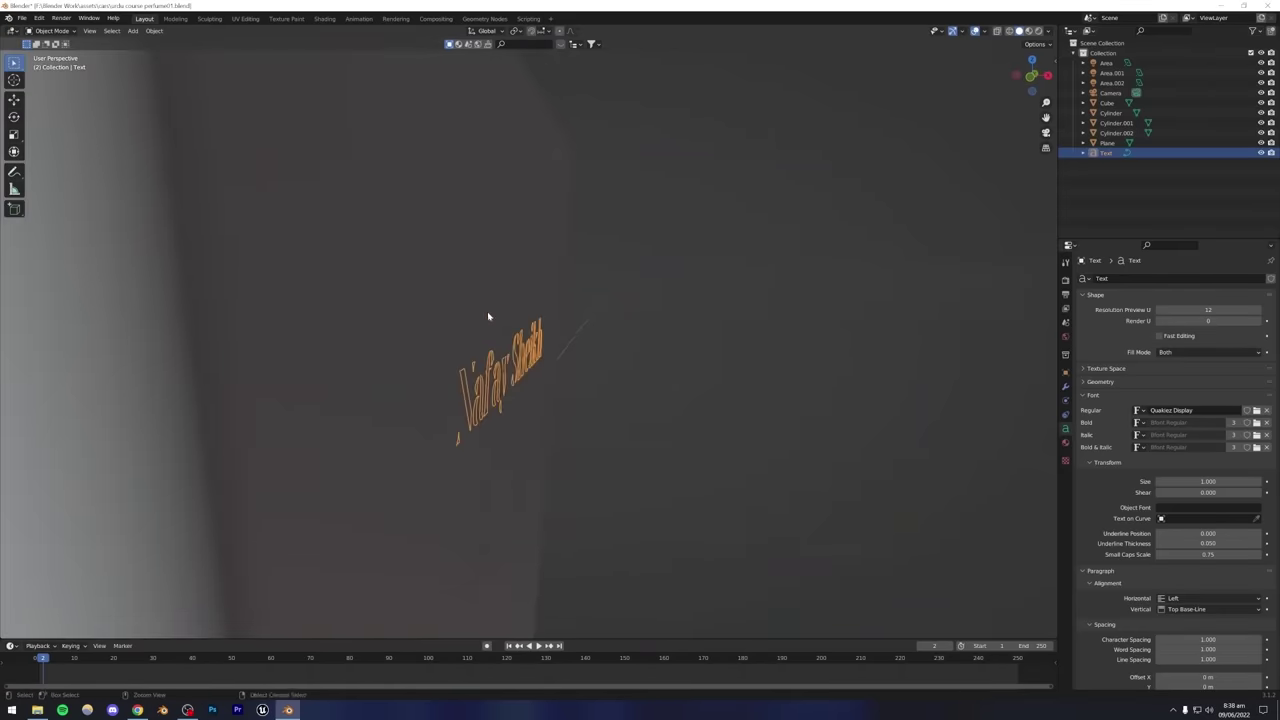
pyautogui.press('KP_1')
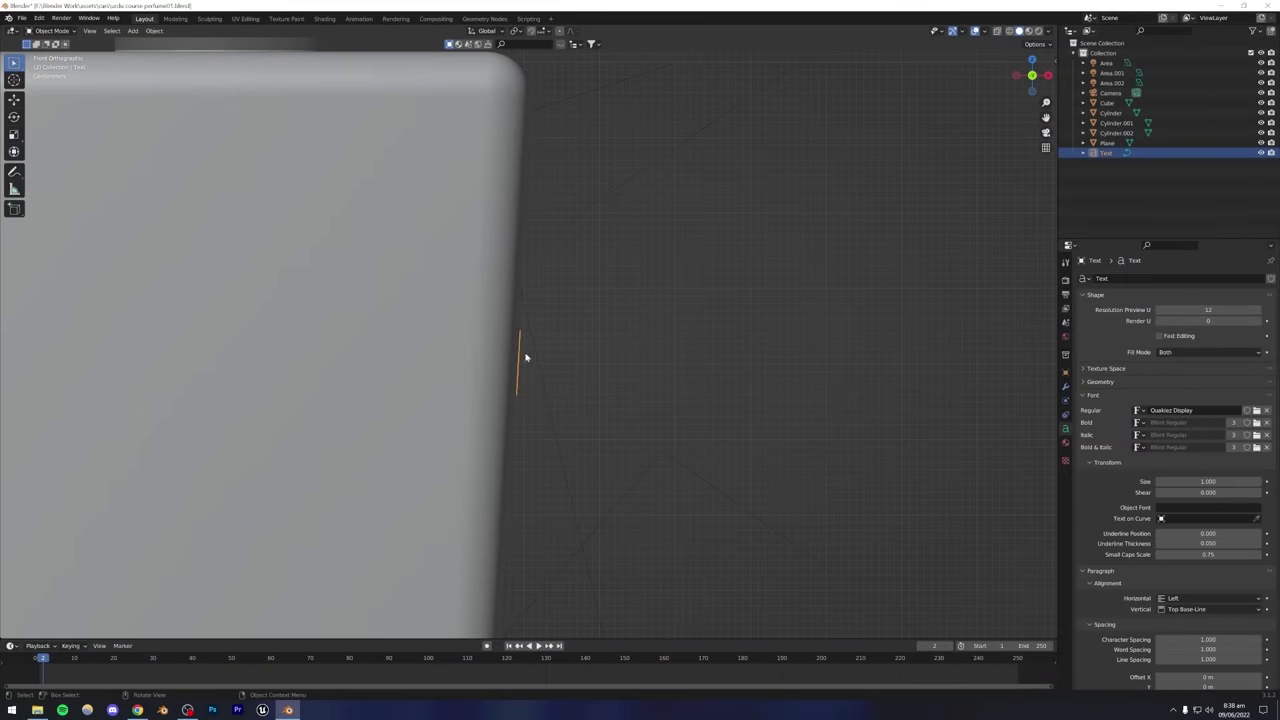
# Switch Transform Orientation to Local and move the text along its local Y axis.
pyautogui.click(484, 31)
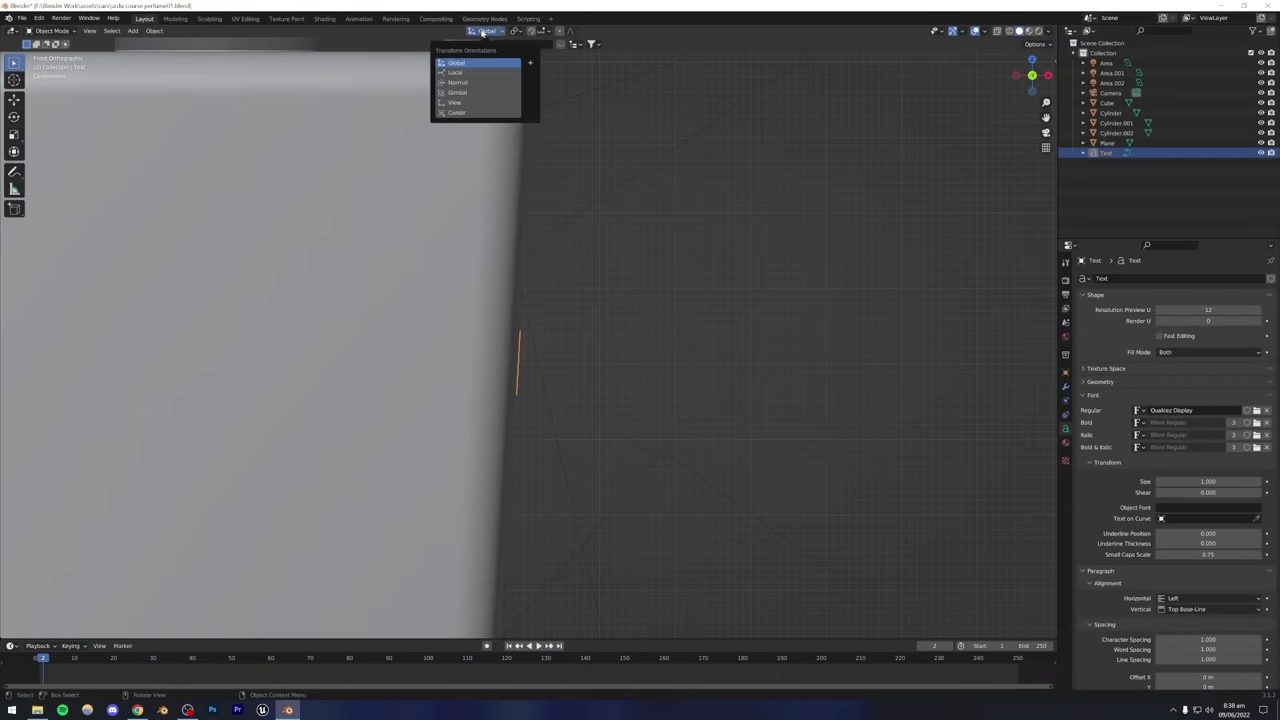
pyautogui.click(476, 73)
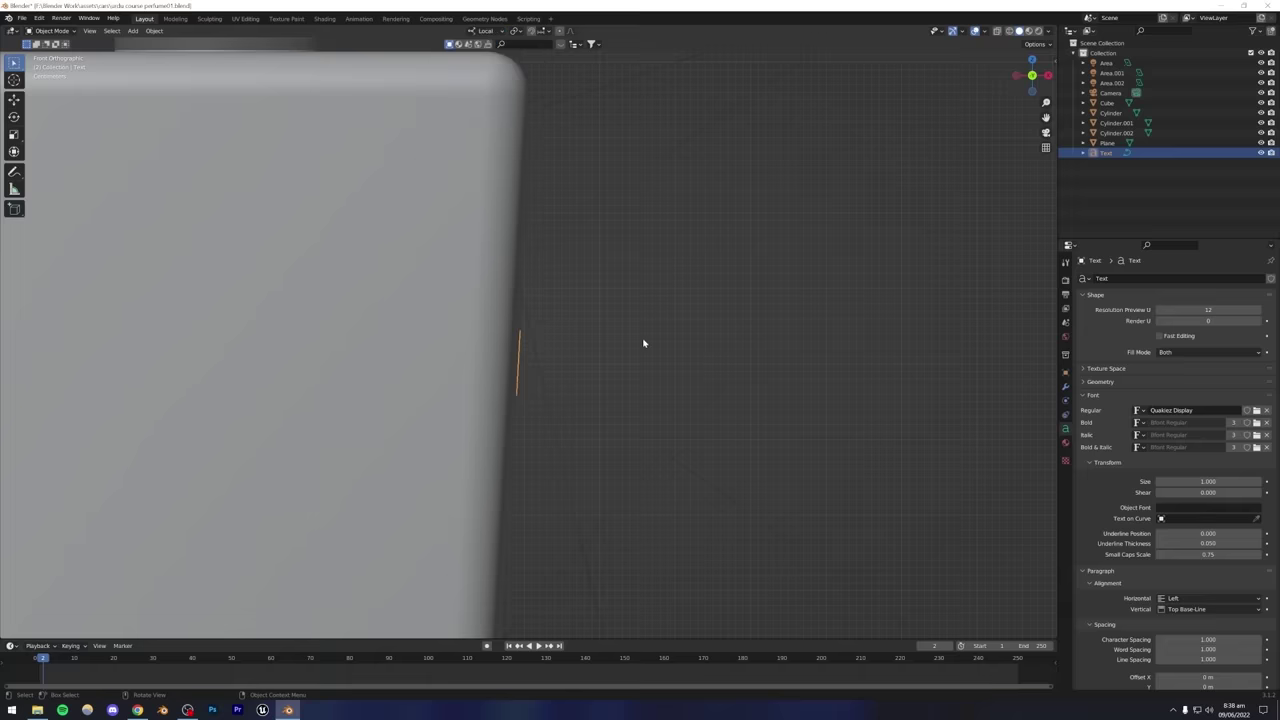
pyautogui.press('g')
pyautogui.press('z')
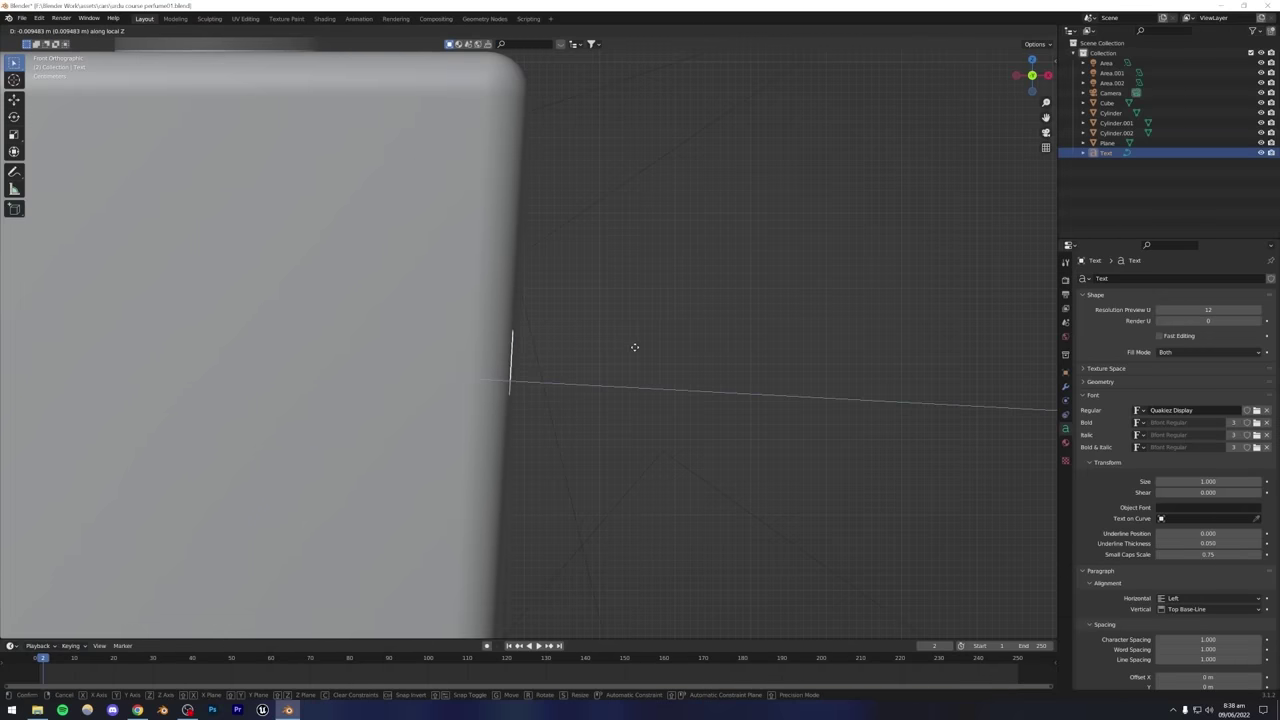
pyautogui.press('y')
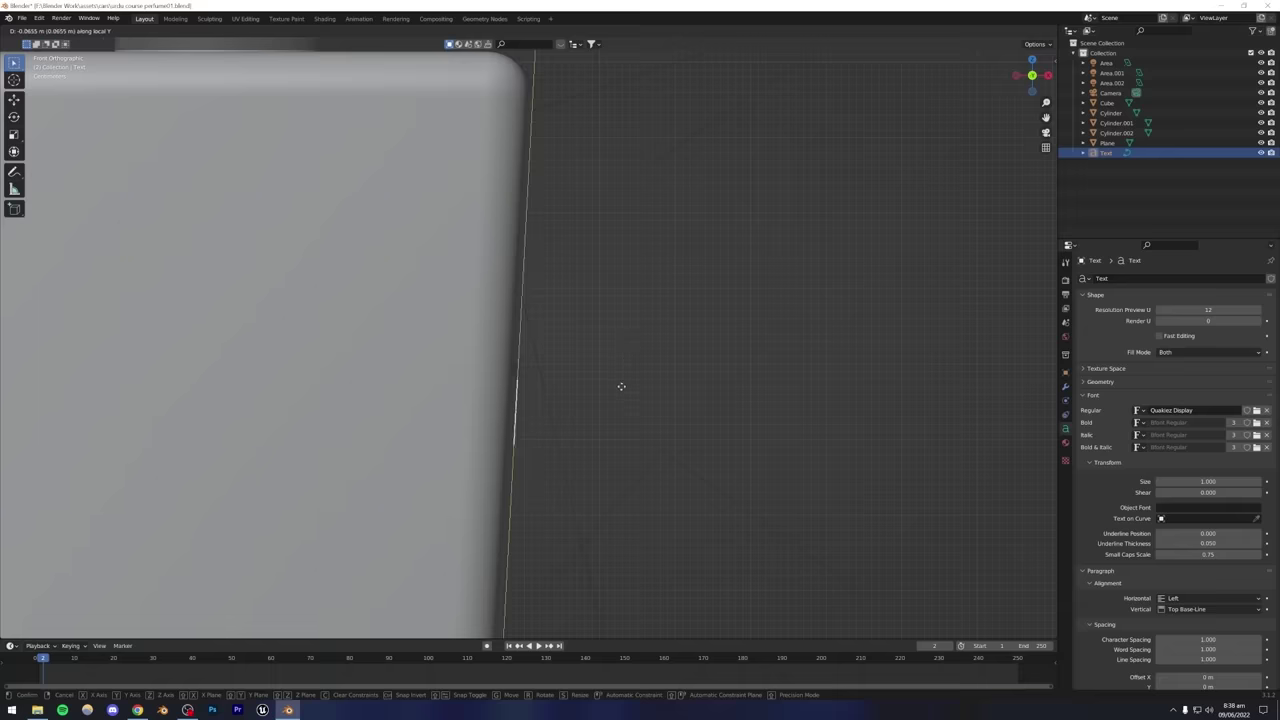
pyautogui.click(694, 357)
pyautogui.moveTo(694, 357); pyautogui.dragTo(586, 357, button='middle')
pyautogui.scroll(-3, 587, 357)
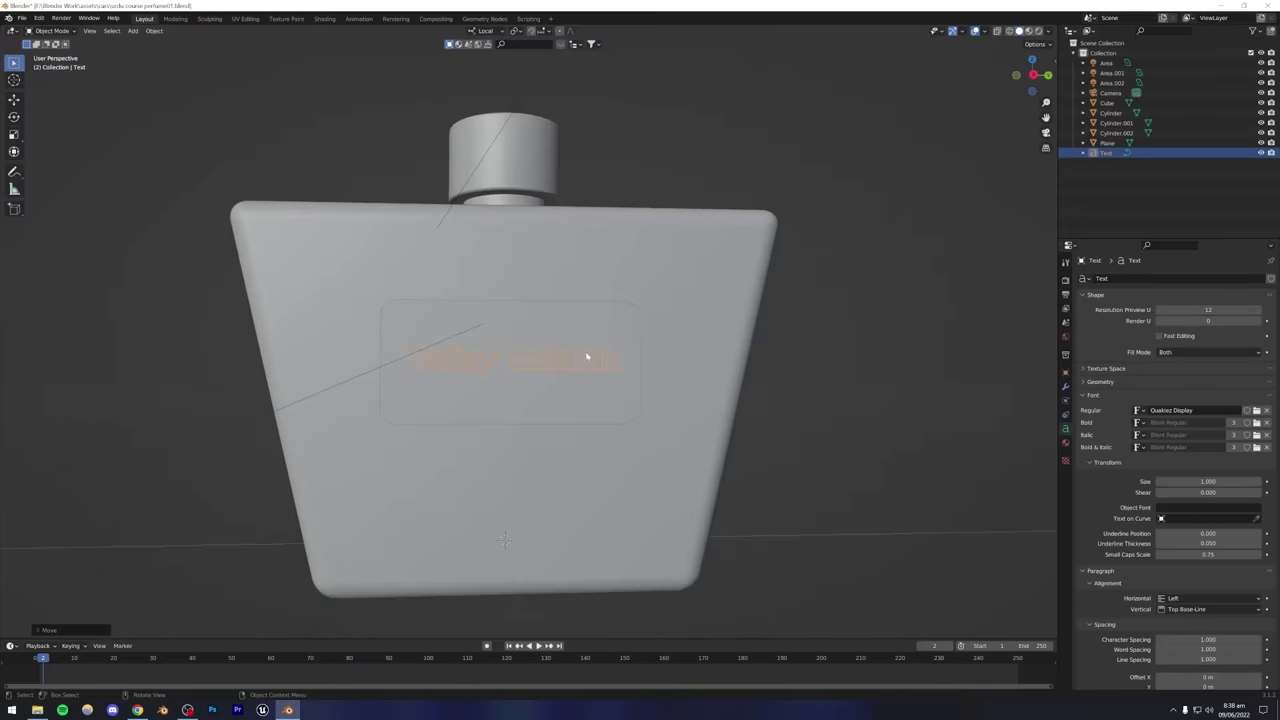
pyautogui.click(567, 329)
pyautogui.moveTo(563, 238); pyautogui.dragTo(494, 374, button='middle')
pyautogui.click(494, 374)
pyautogui.moveTo(640, 320); pyautogui.dragTo(645, 377, button='middle')
pyautogui.scroll(10, 645, 377)
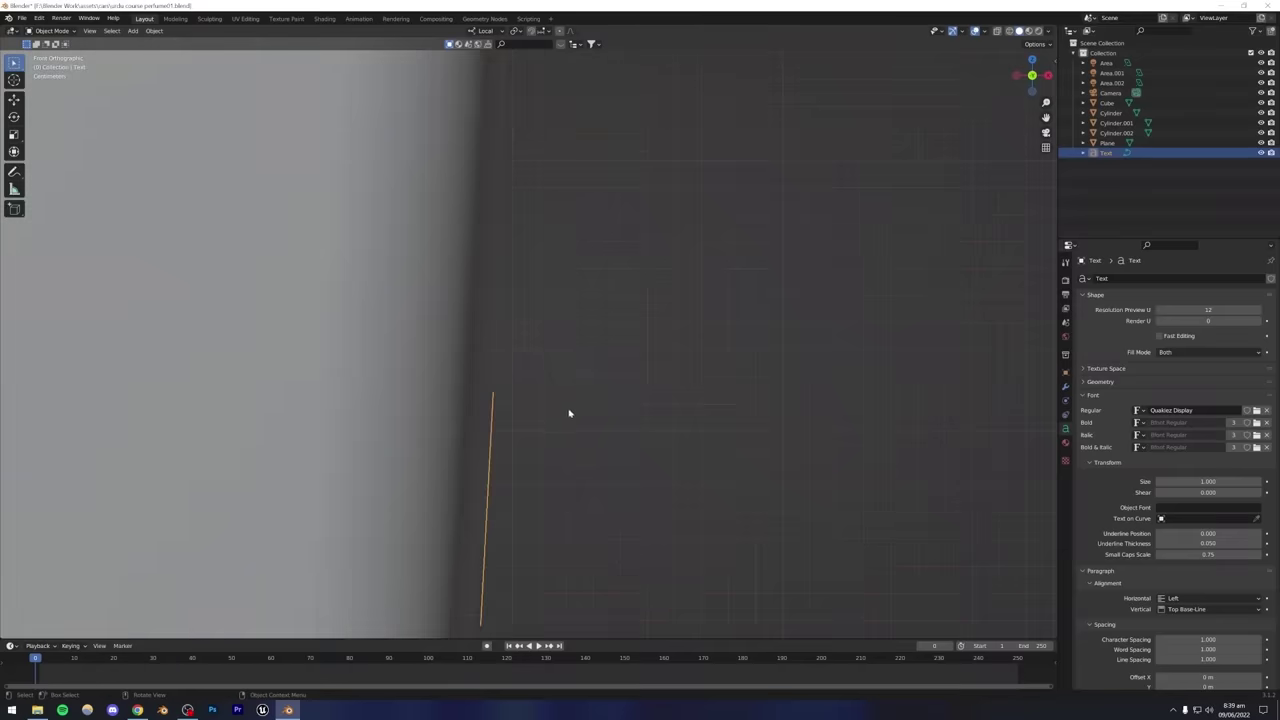
pyautogui.press('g')
pyautogui.press('x')
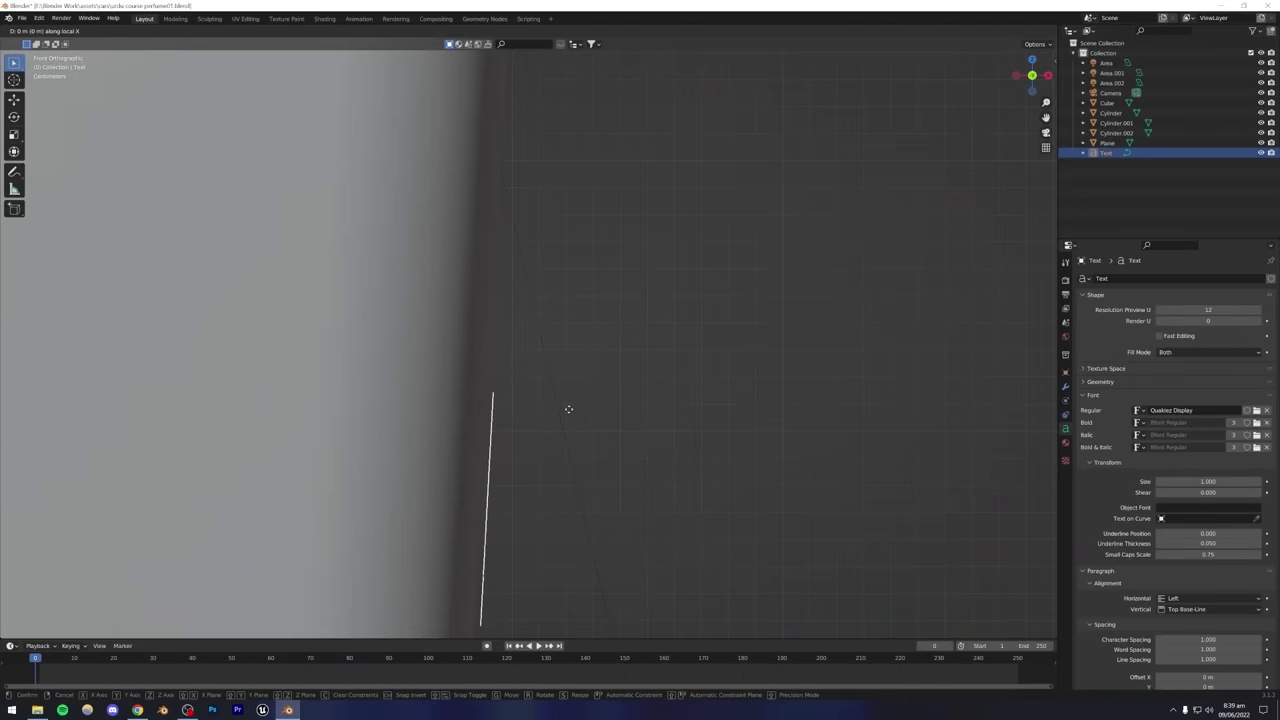
pyautogui.click(600, 405)
pyautogui.moveTo(703, 386)
pyautogui.mouseDown(button='middle')
pyautogui.moveTo(660, 409)
pyautogui.moveTo(683, 414)
pyautogui.moveTo(693, 382)
pyautogui.moveTo(550, 425)
pyautogui.moveTo(600, 380)
pyautogui.mouseUp(button='middle')
# Preview the scene in Rendered shading and save it as urdu course perfume01.blend.
pyautogui.click(1036, 31)
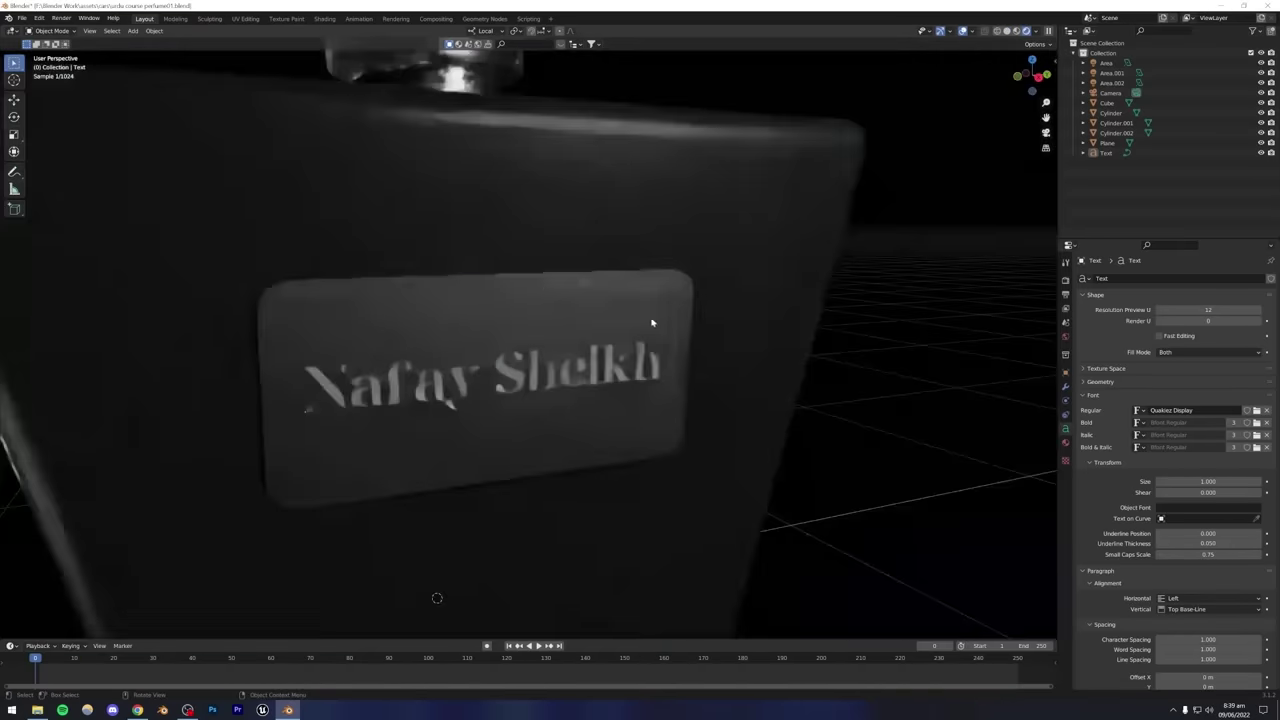
pyautogui.scroll(-5, 651, 322)
pyautogui.moveTo(646, 326); pyautogui.dragTo(569, 360, button='middle')
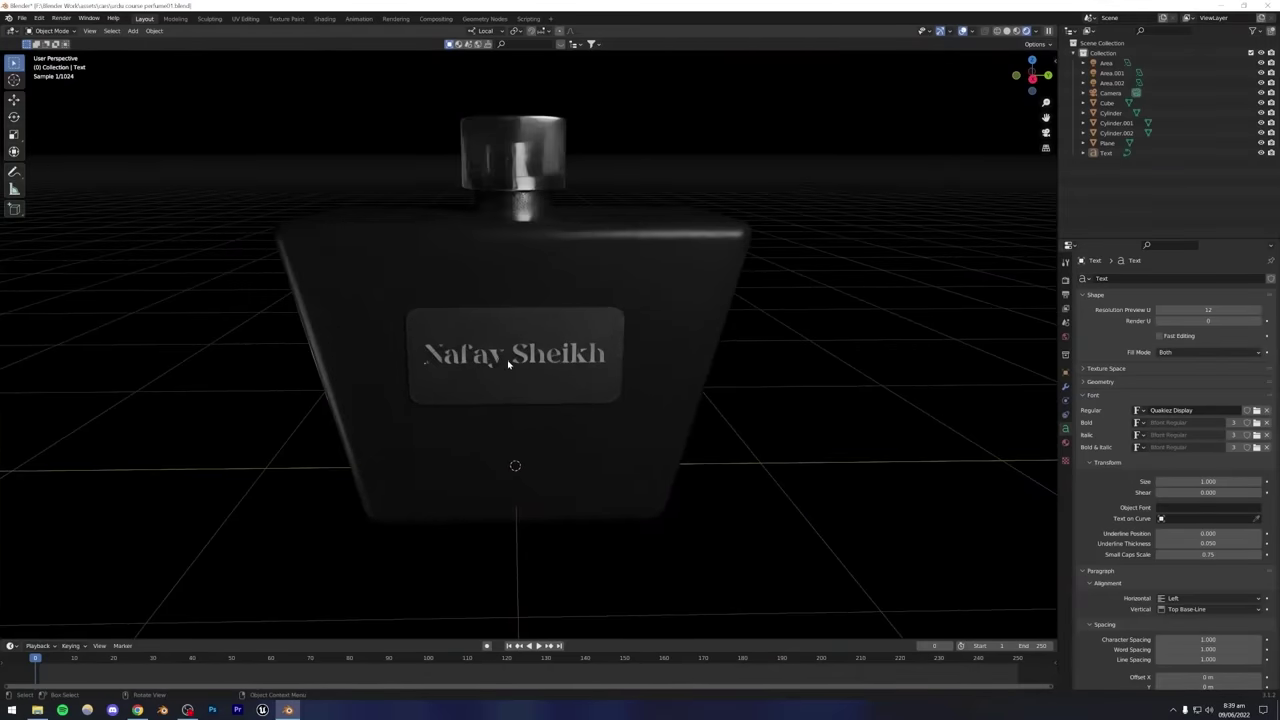
pyautogui.scroll(-3, 657, 351)
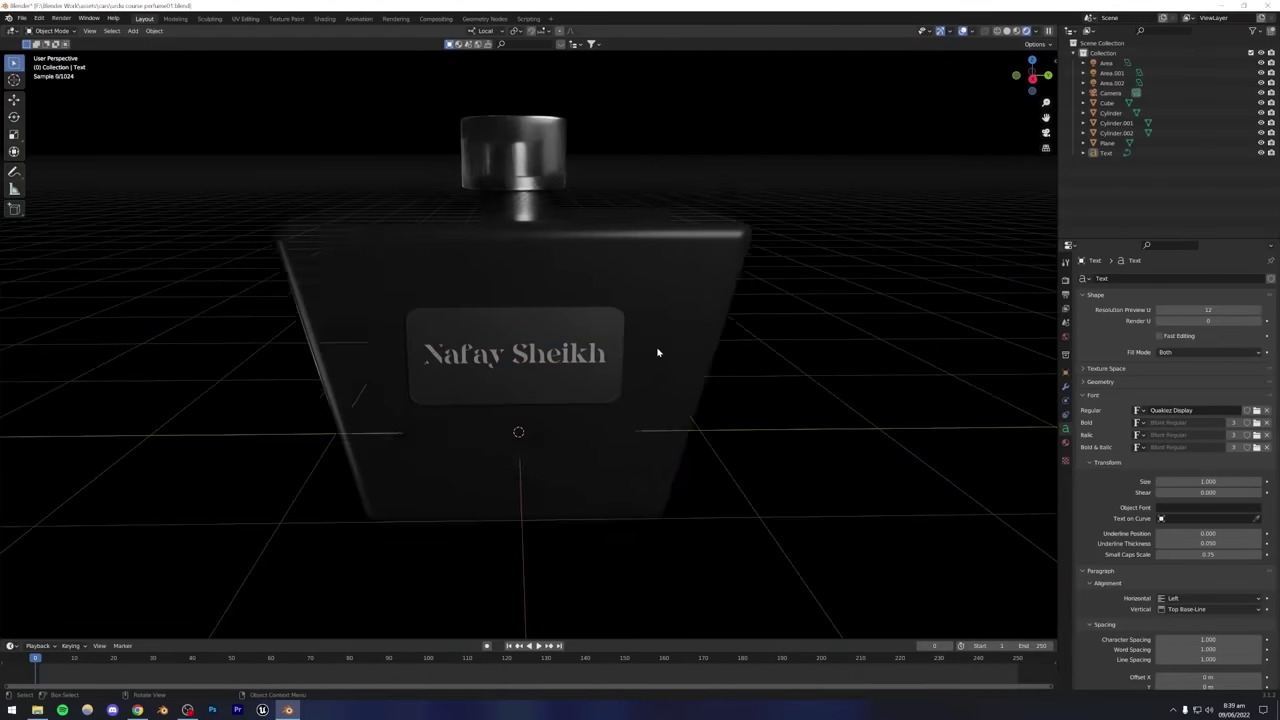
pyautogui.hotkey('ctrl', 's')
pyautogui.moveTo(630, 295); pyautogui.dragTo(583, 331, button='middle')
pyautogui.scroll(3, 540, 330)
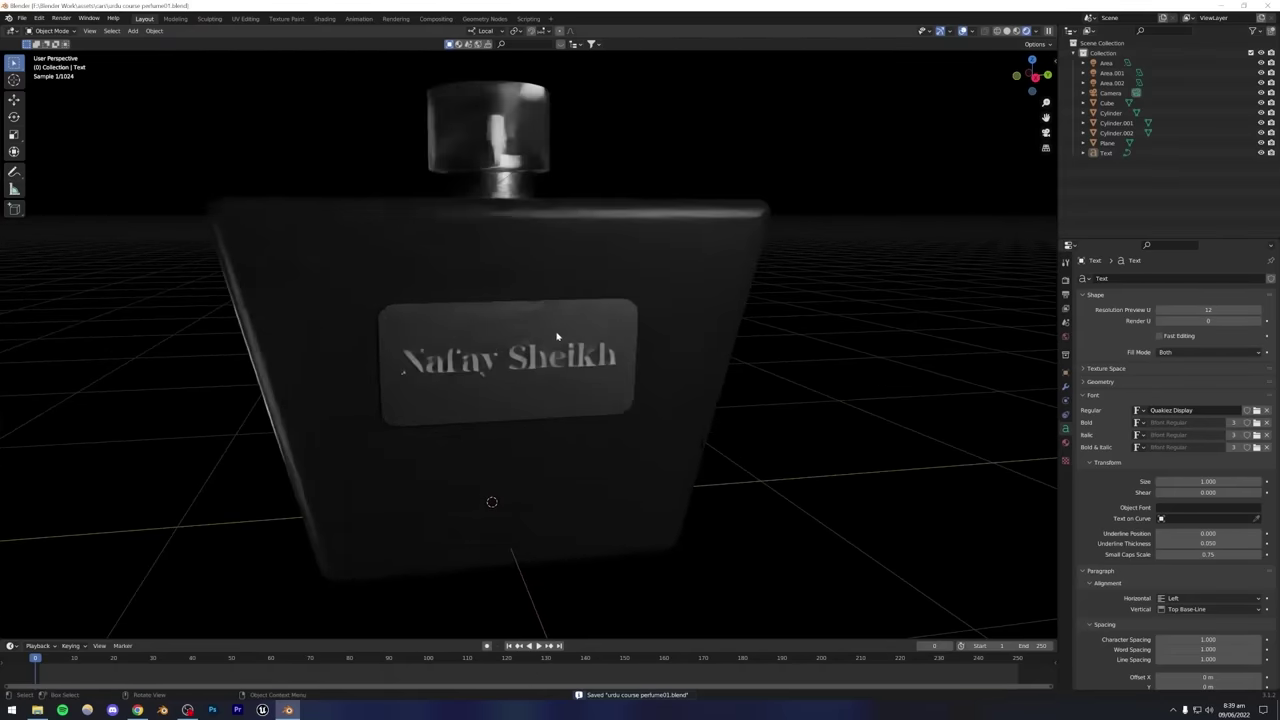
pyautogui.click(475, 326)
pyautogui.hotkey('ctrl', 's')
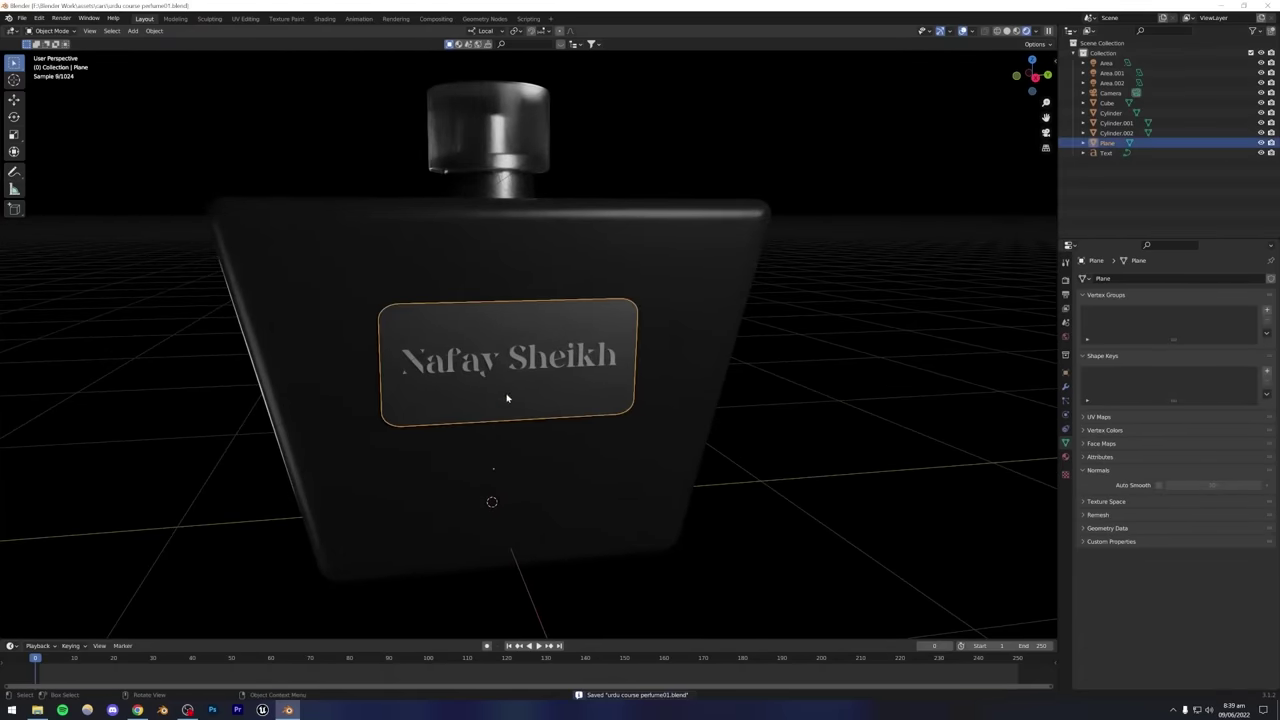
# Raise the label plate's roughness to about 0.42 and give the text the 'metal' material.
pyautogui.click(1065, 456)
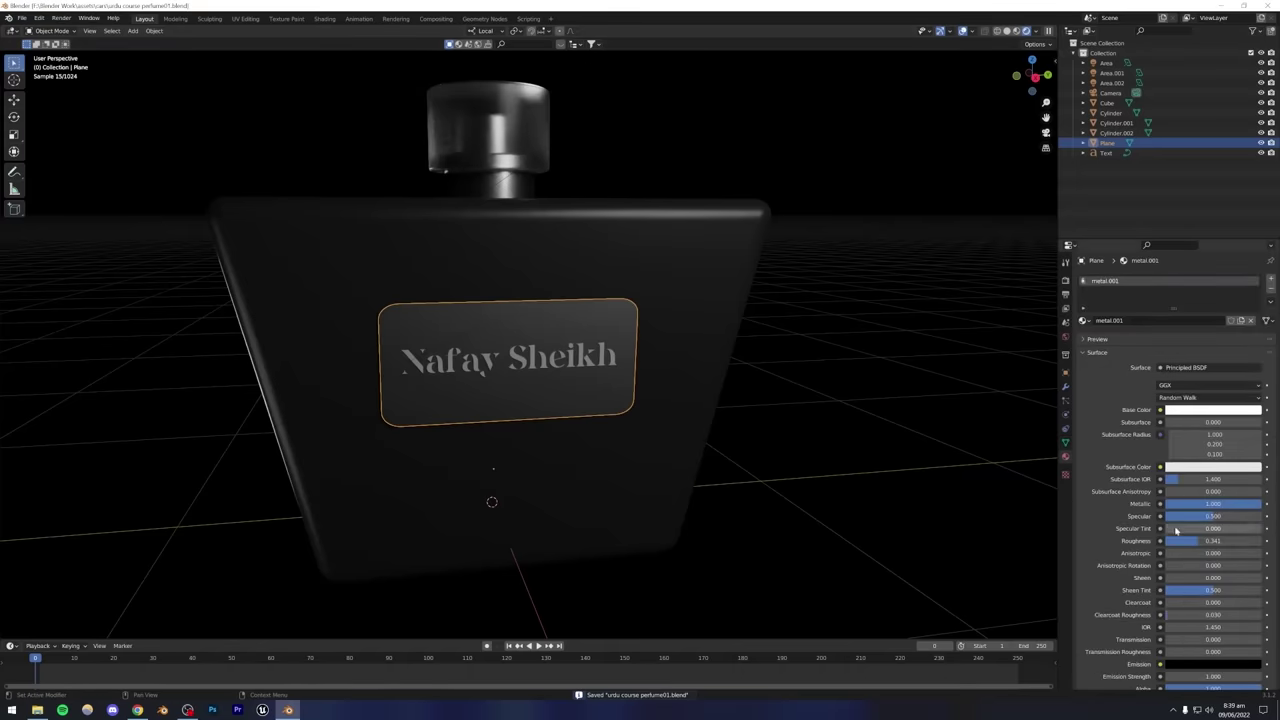
pyautogui.moveTo(1178, 540); pyautogui.dragTo(1190, 540)
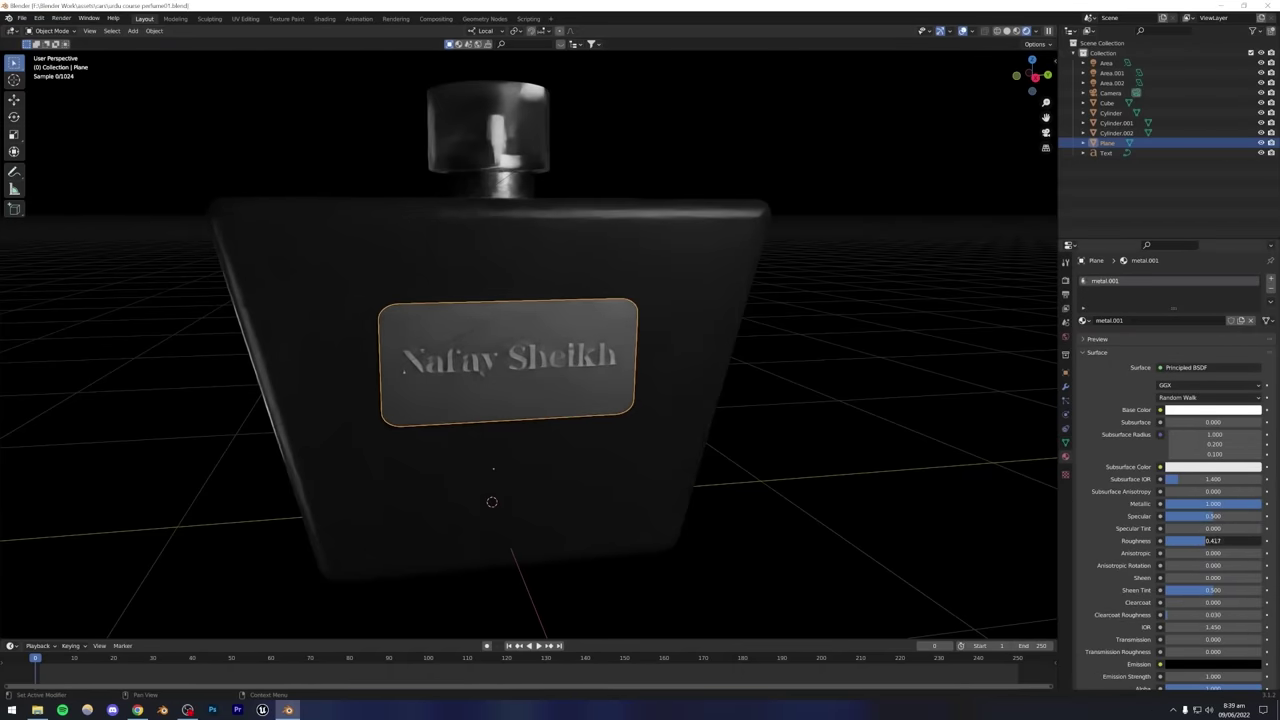
pyautogui.click(520, 360)
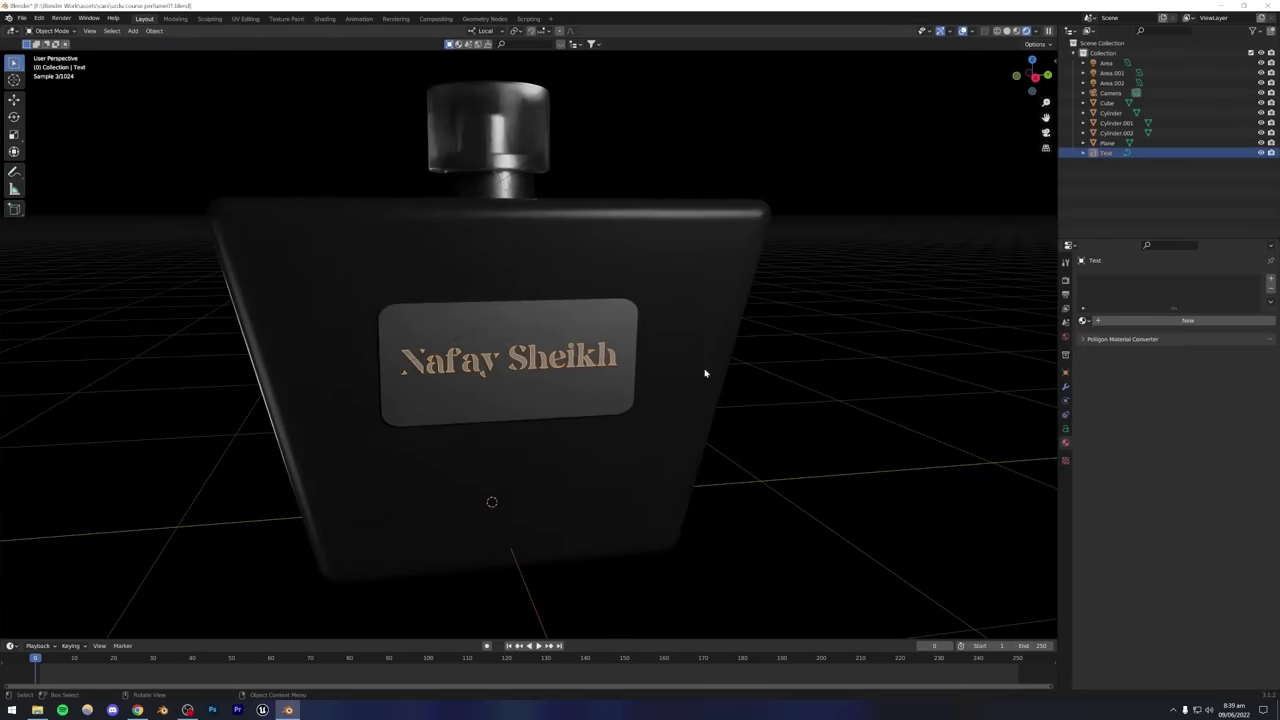
pyautogui.click(1083, 320)
pyautogui.click(1100, 355)
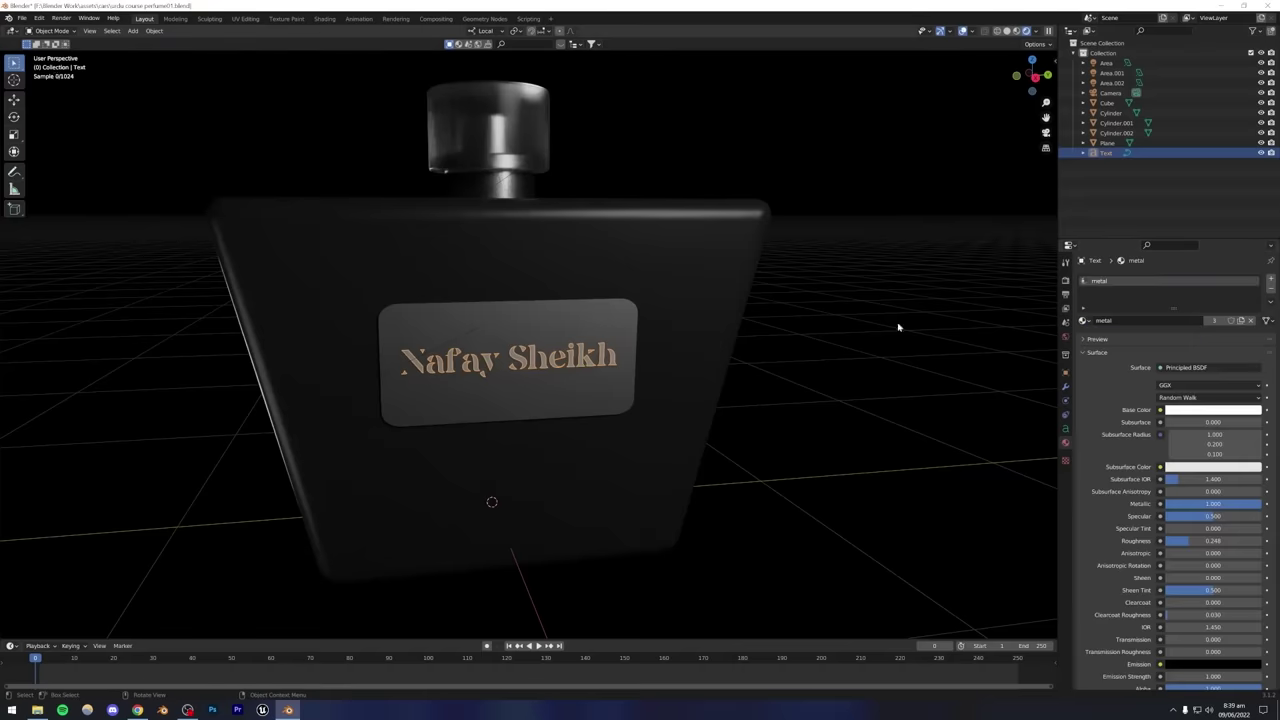
pyautogui.click(925, 243)
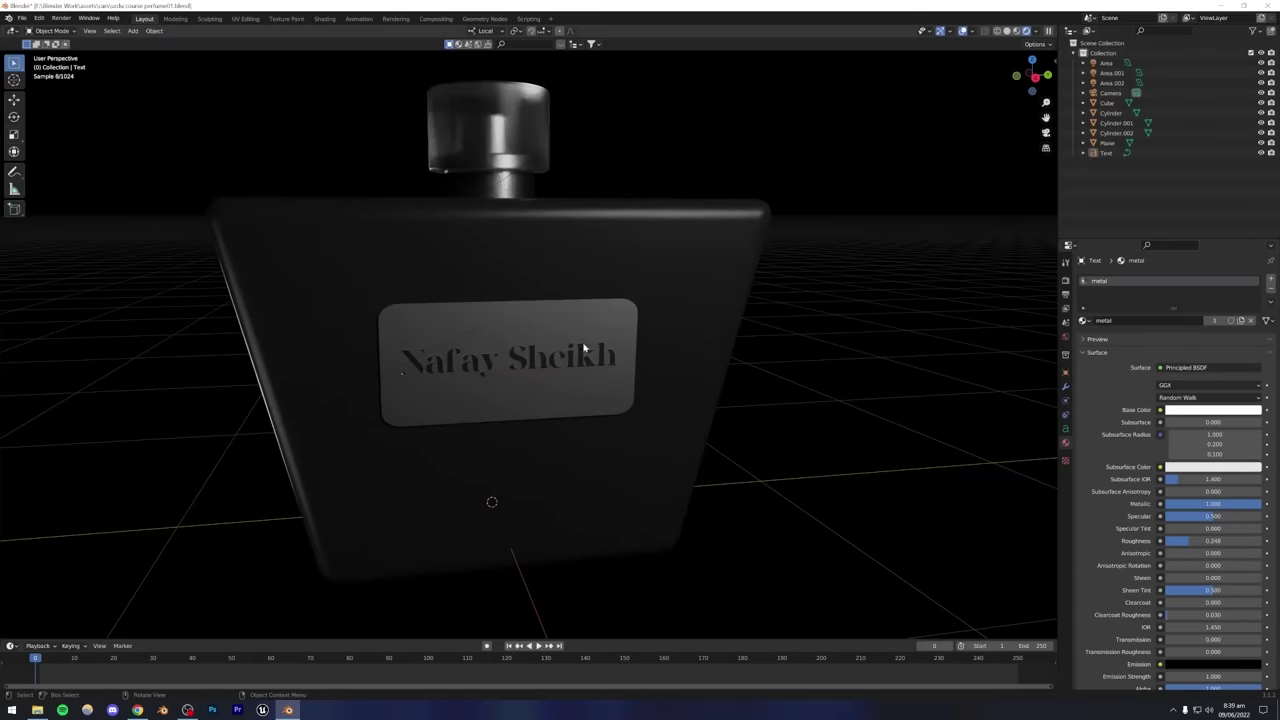
pyautogui.scroll(-3, 572, 347)
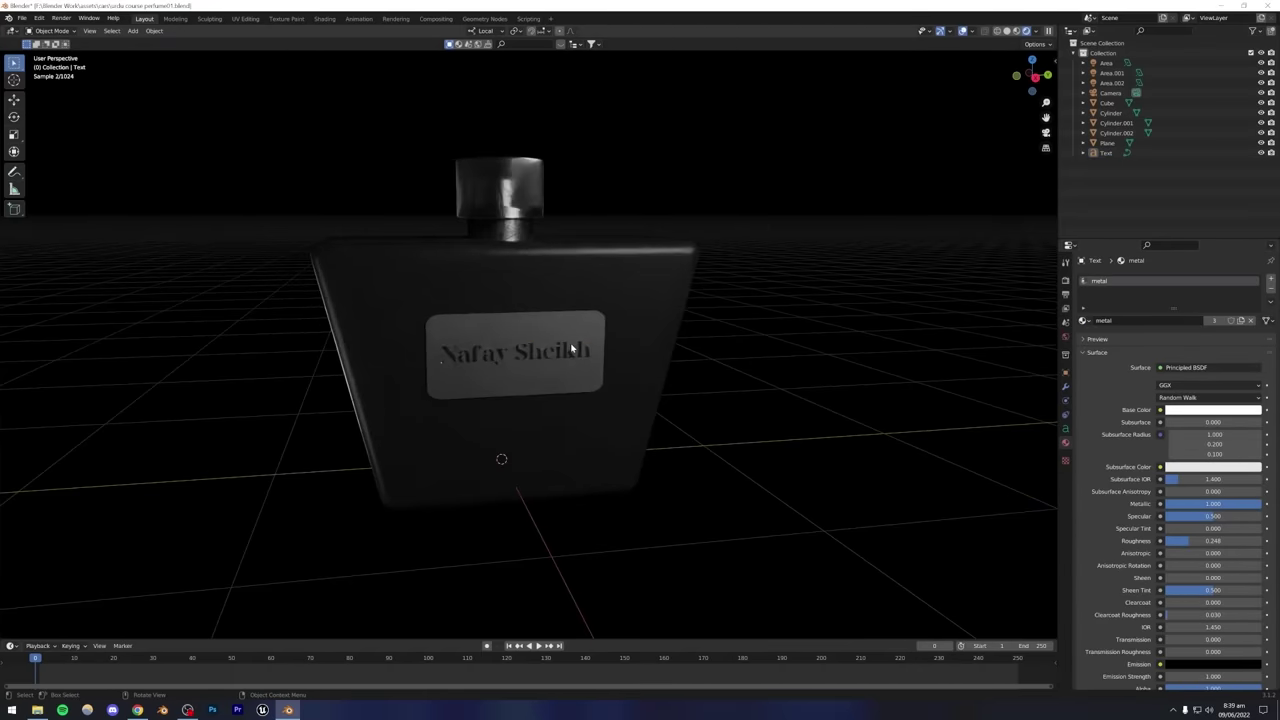
pyautogui.hotkey('ctrl', 's')
# Set the bottle body's roughness to 0.390, darken its base colour, and save.
pyautogui.click(640, 283)
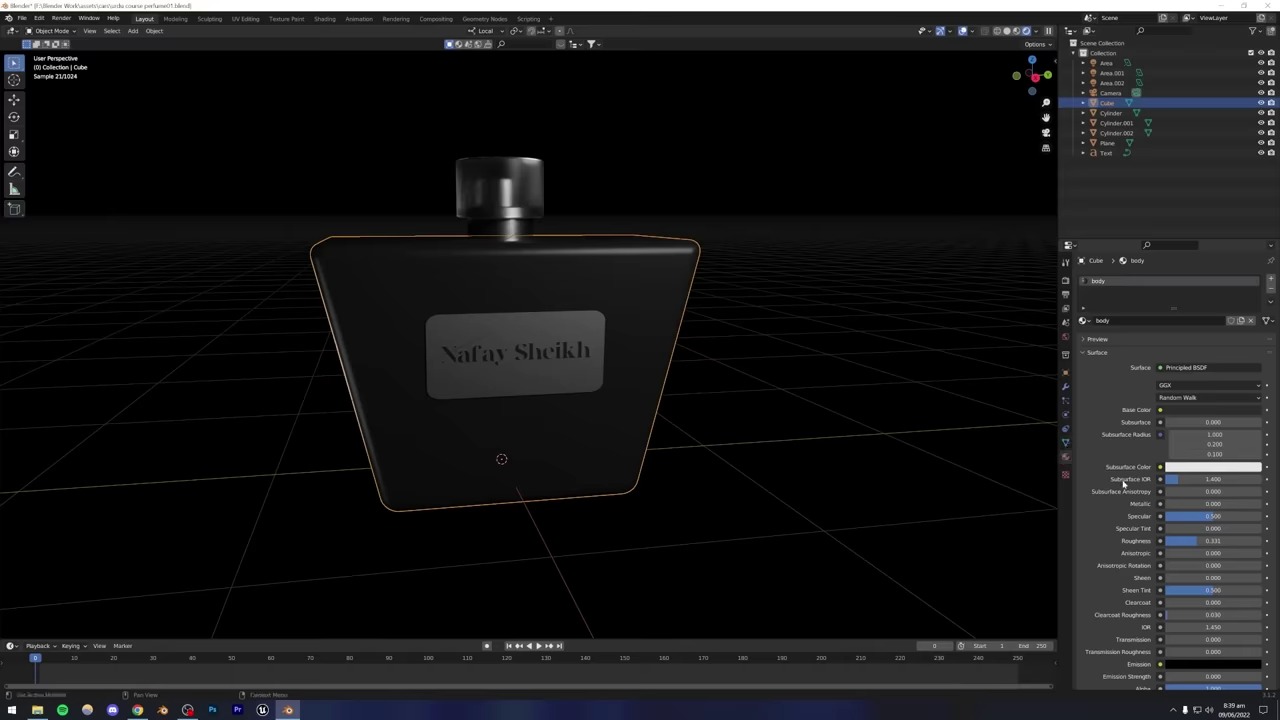
pyautogui.moveTo(1200, 540)
pyautogui.mouseDown()
pyautogui.moveTo(1235, 540)
pyautogui.moveTo(1222, 540)
pyautogui.mouseUp()
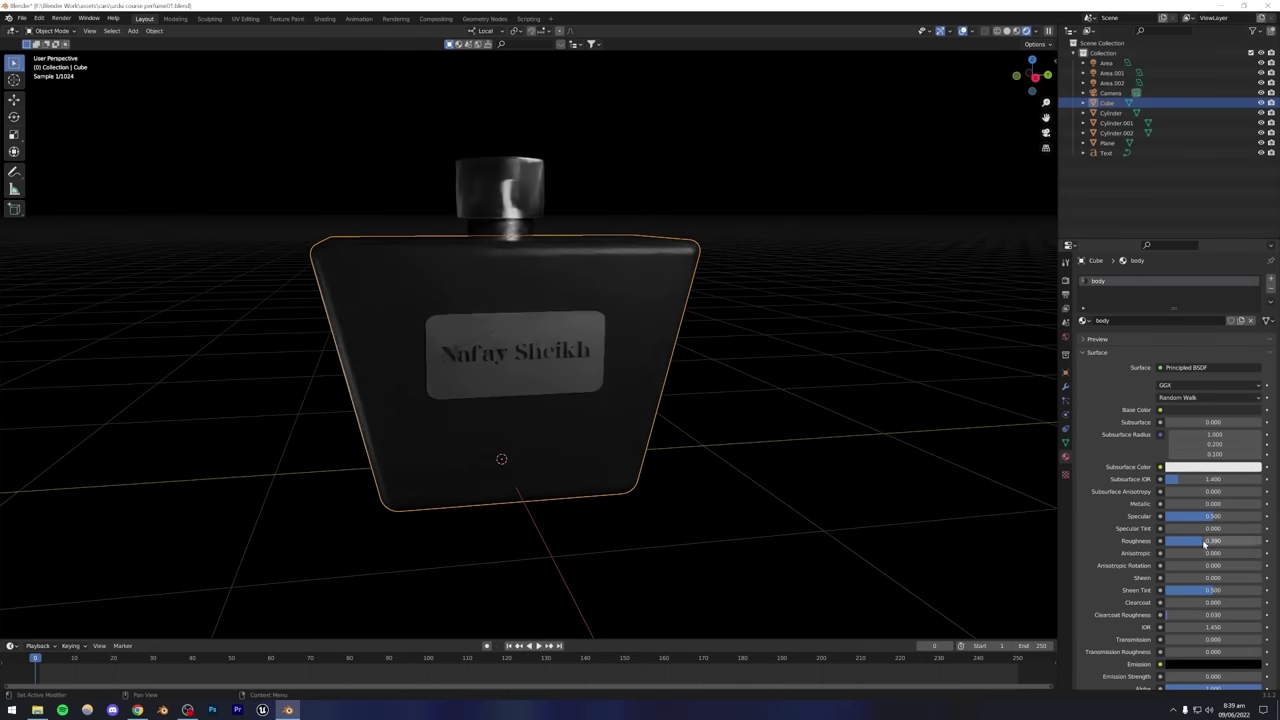
pyautogui.click(1213, 410)
pyautogui.moveTo(1249, 334); pyautogui.dragTo(1250, 337)
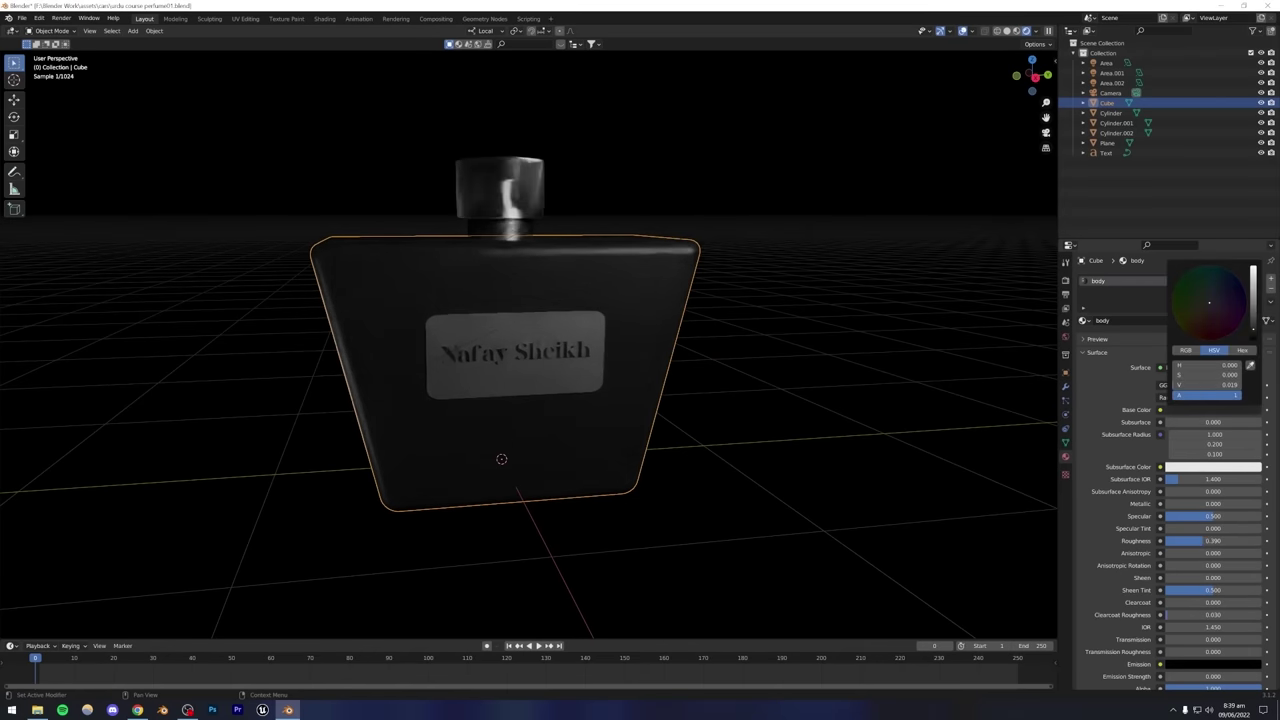
pyautogui.click(843, 297)
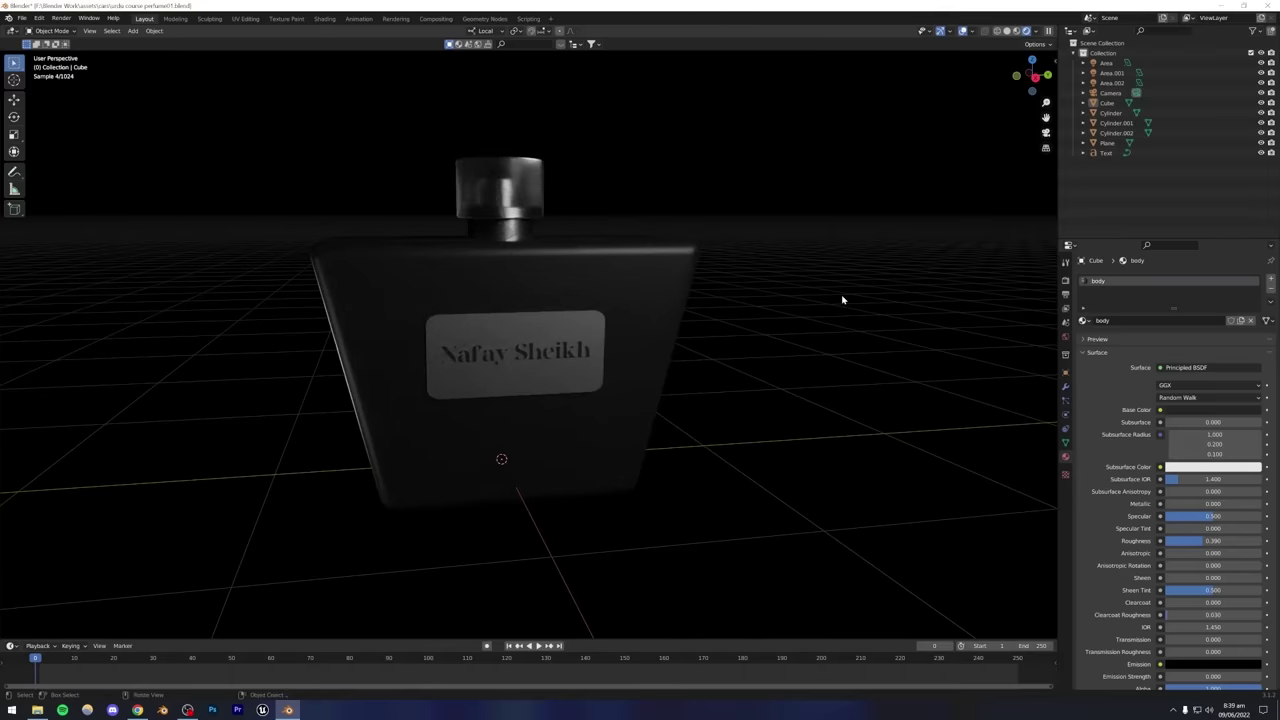
pyautogui.hotkey('ctrl', 's')
# Switch to Solid shading and the Shading workspace, save, center the body nodes, then bring Chrome forward.
pyautogui.click(1006, 31)
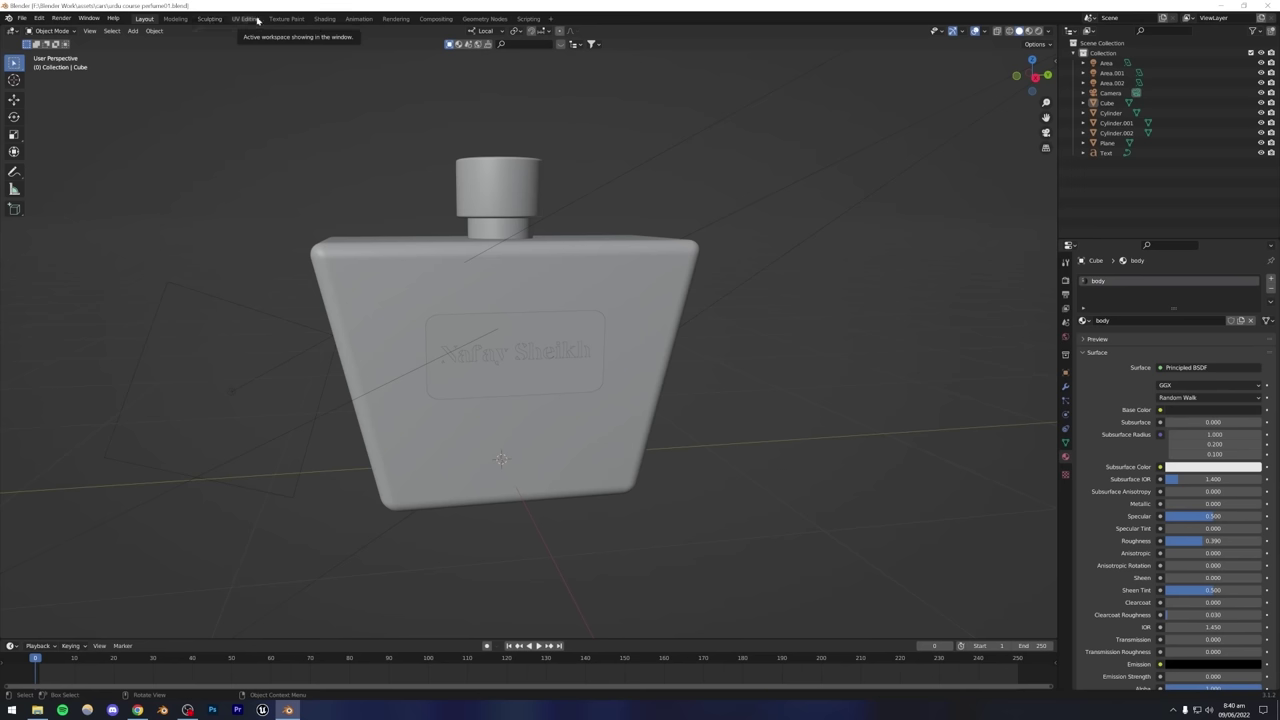
pyautogui.click(324, 19)
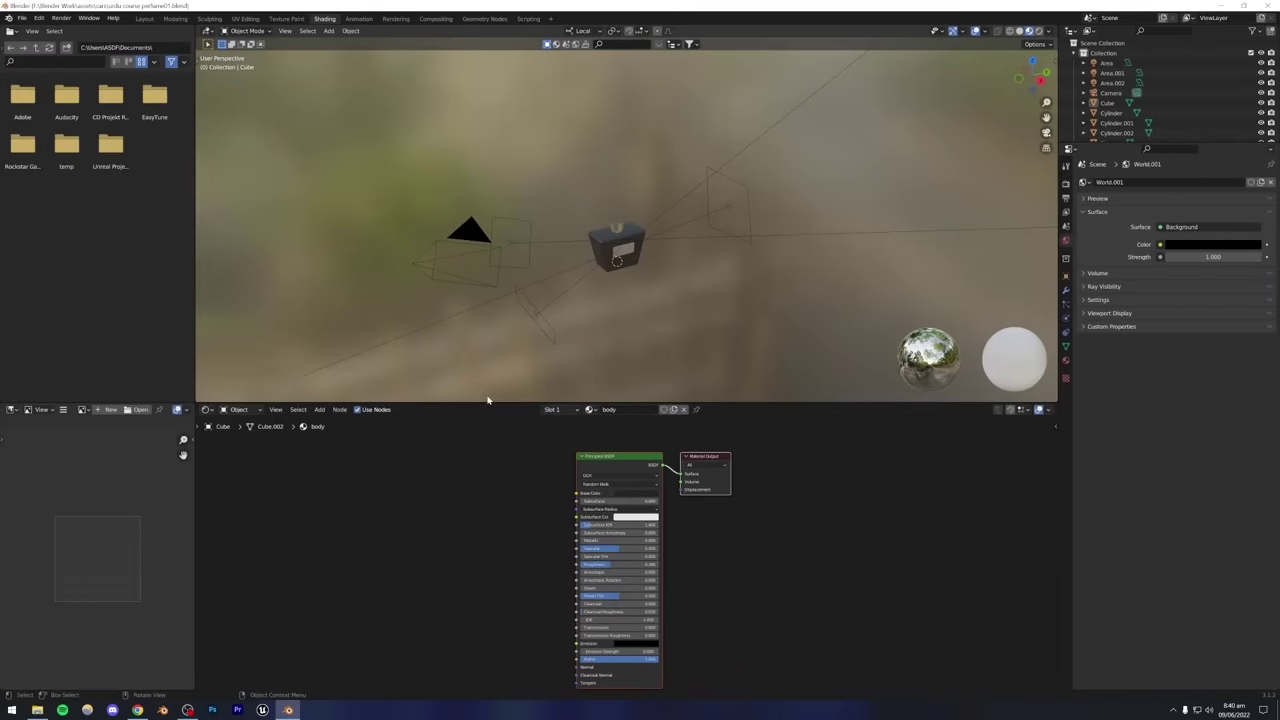
pyautogui.hotkey('ctrl', 's')
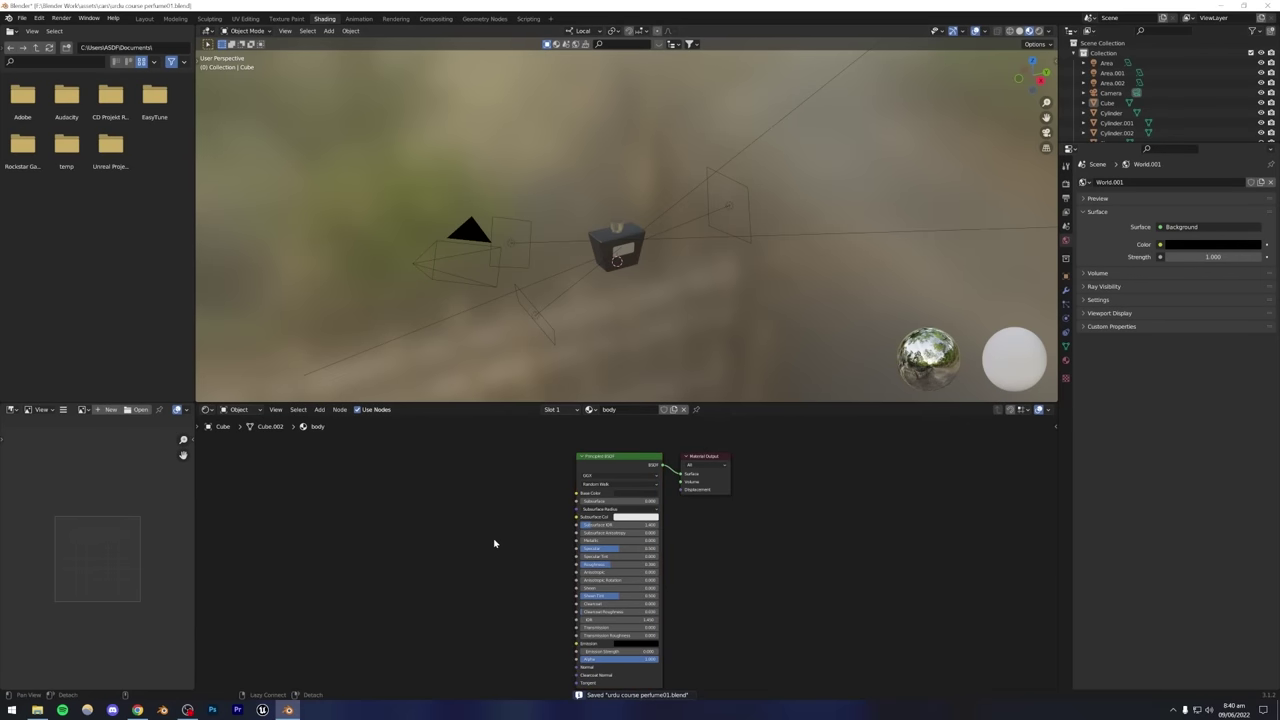
pyautogui.moveTo(494, 540); pyautogui.dragTo(606, 523, button='middle')
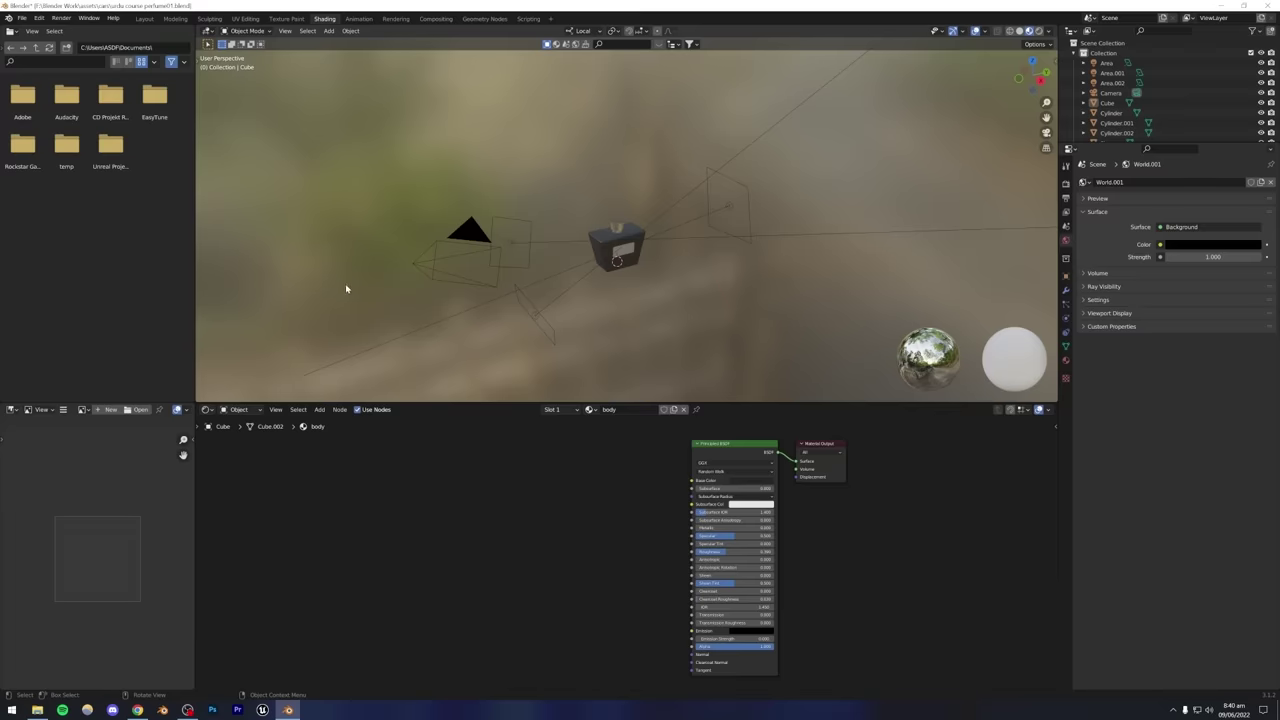
pyautogui.click(137, 710)
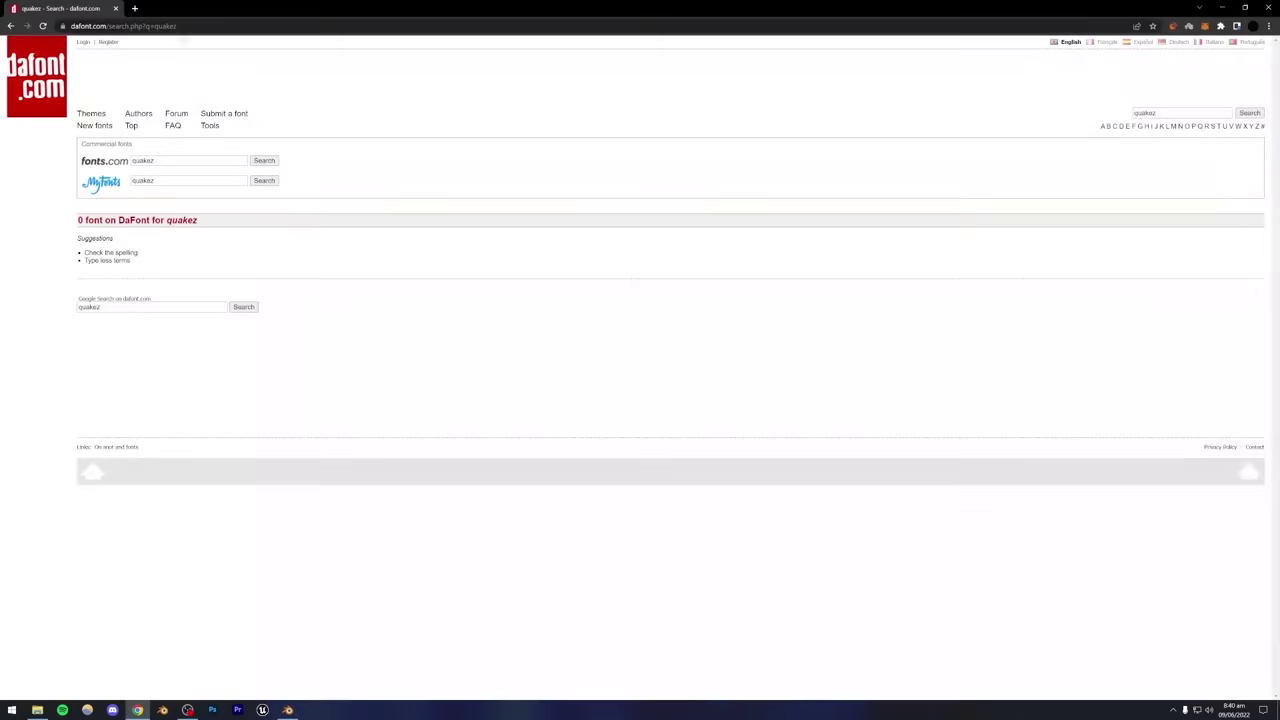
# Search Google Images for 'bloom in blender'.
pyautogui.click(176, 27)
pyautogui.write('bloom')
pyautogui.press('Return')
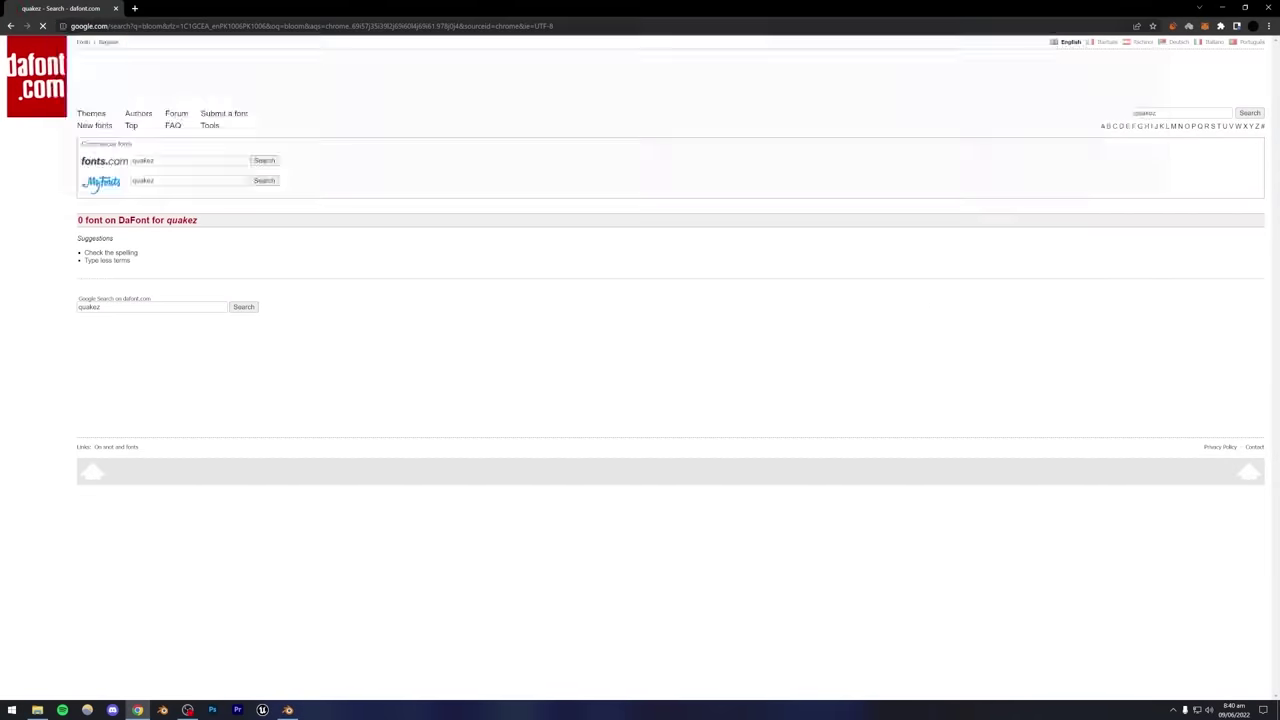
pyautogui.click(141, 90)
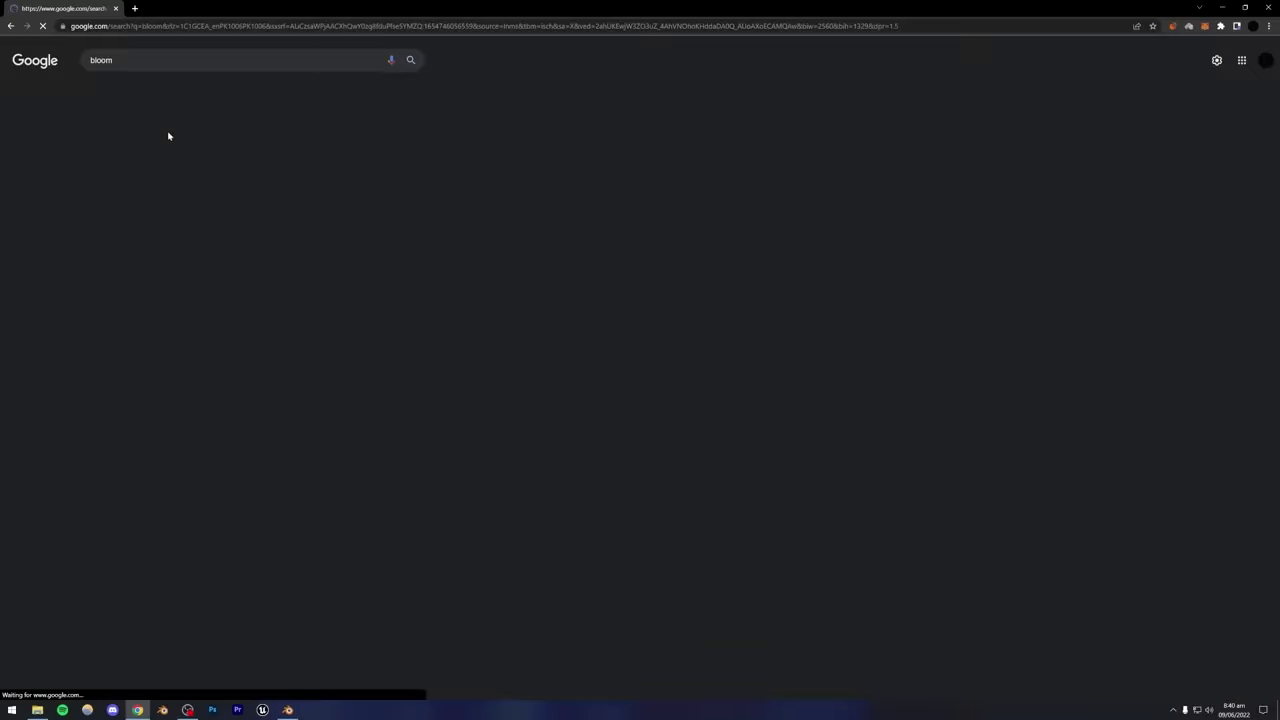
pyautogui.click(180, 91)
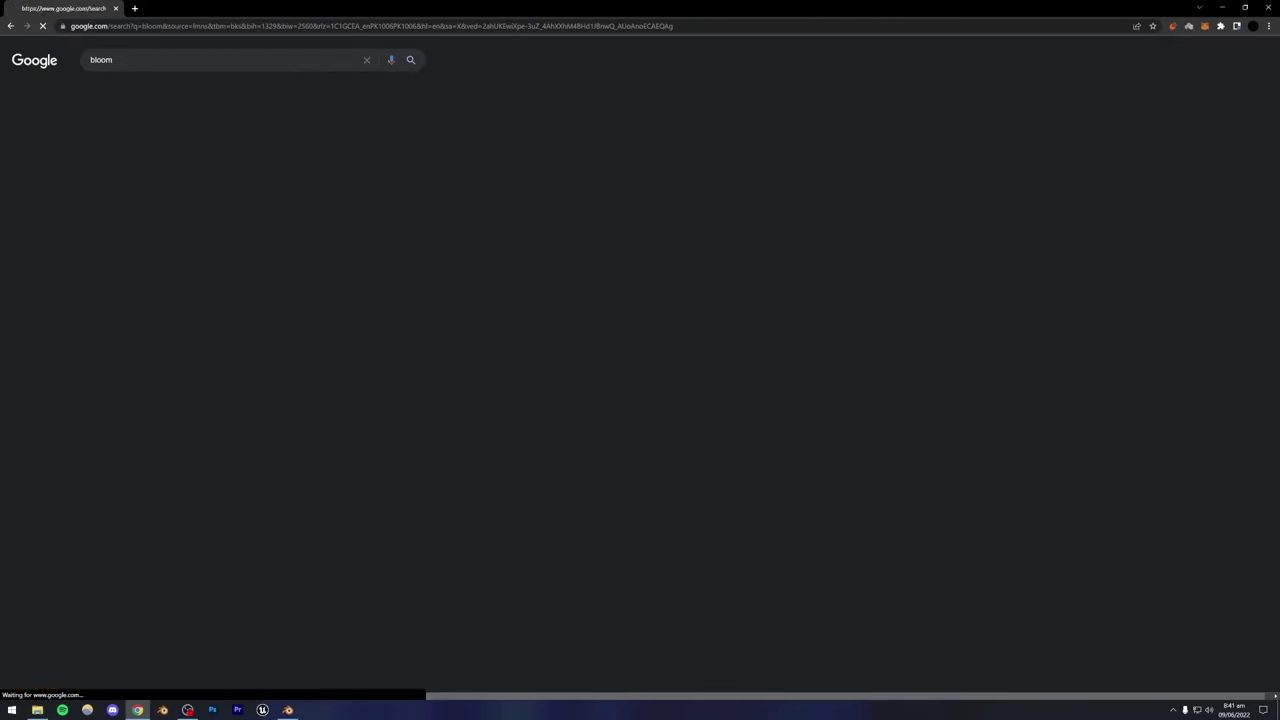
pyautogui.click(10, 26)
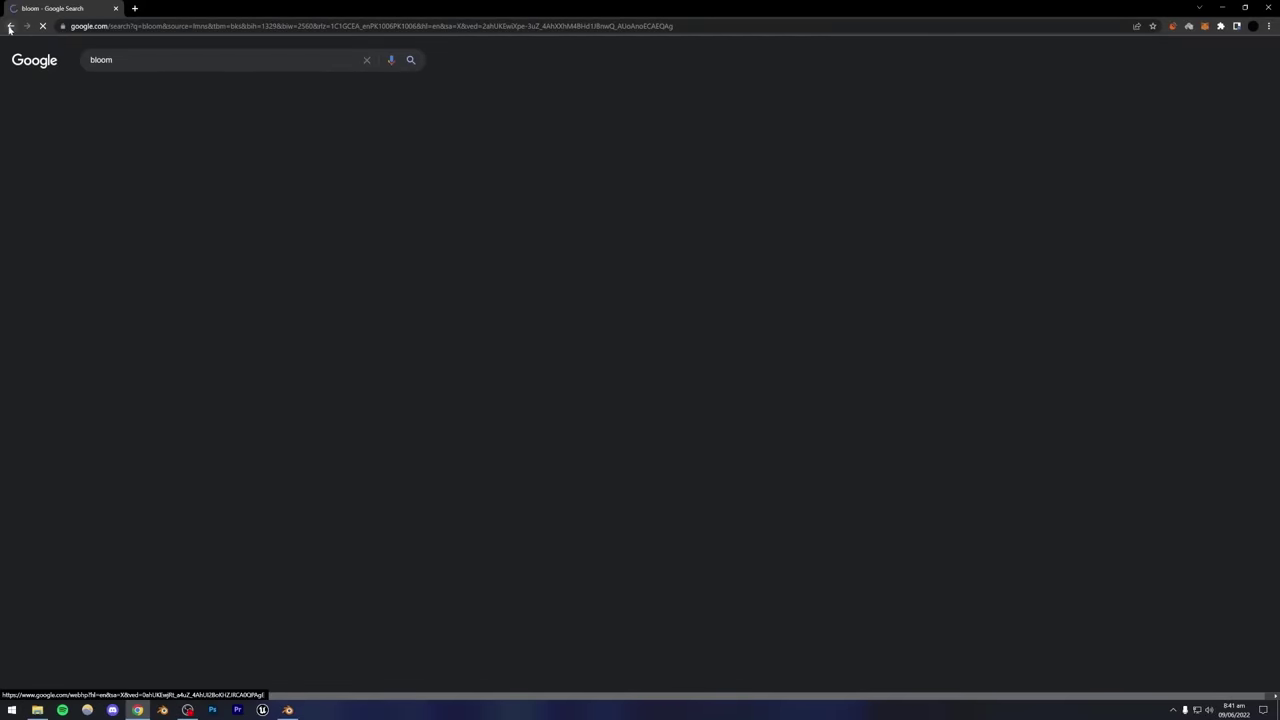
pyautogui.click(115, 60)
pyautogui.write('in r')
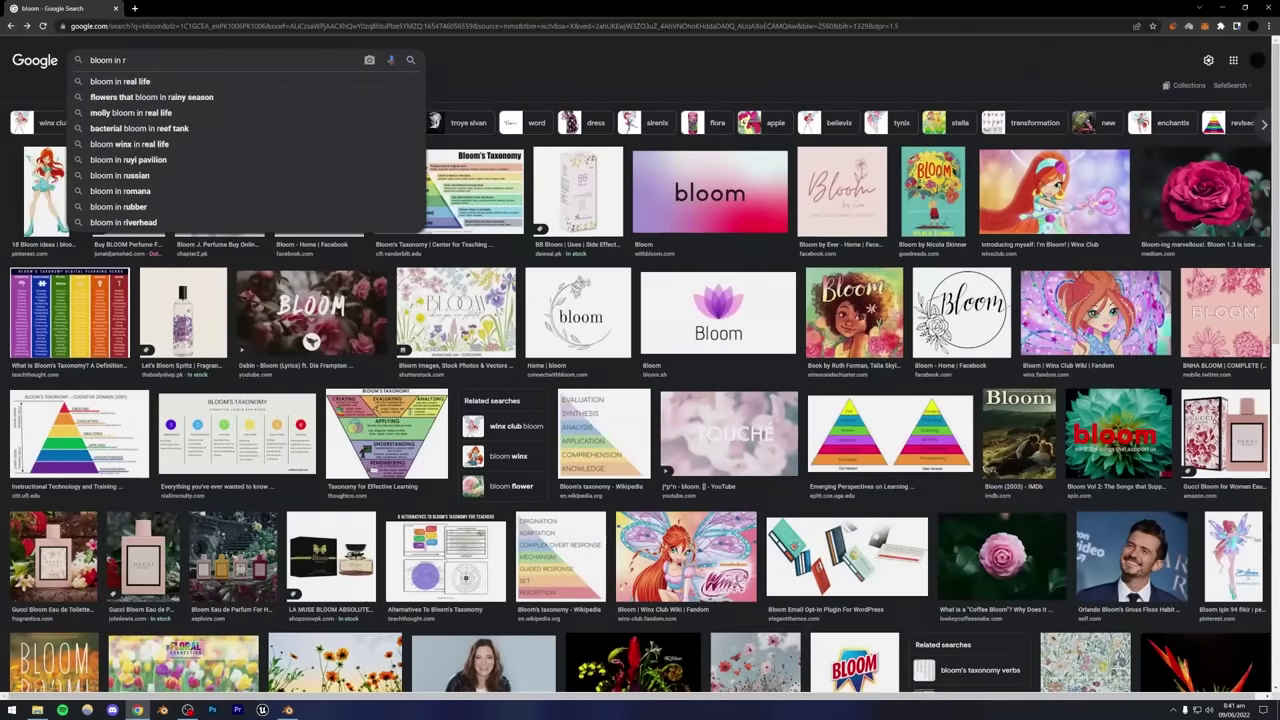
pyautogui.press('BackSpace')
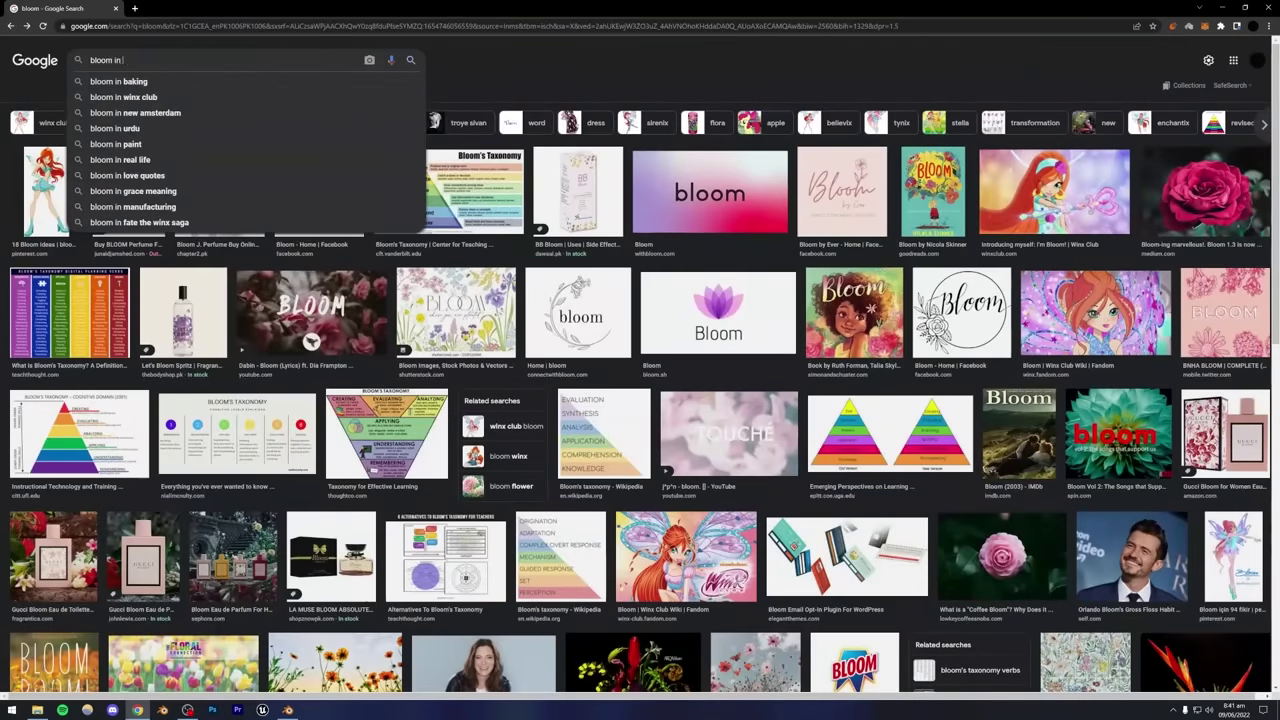
pyautogui.write('blender')
pyautogui.press('Return')
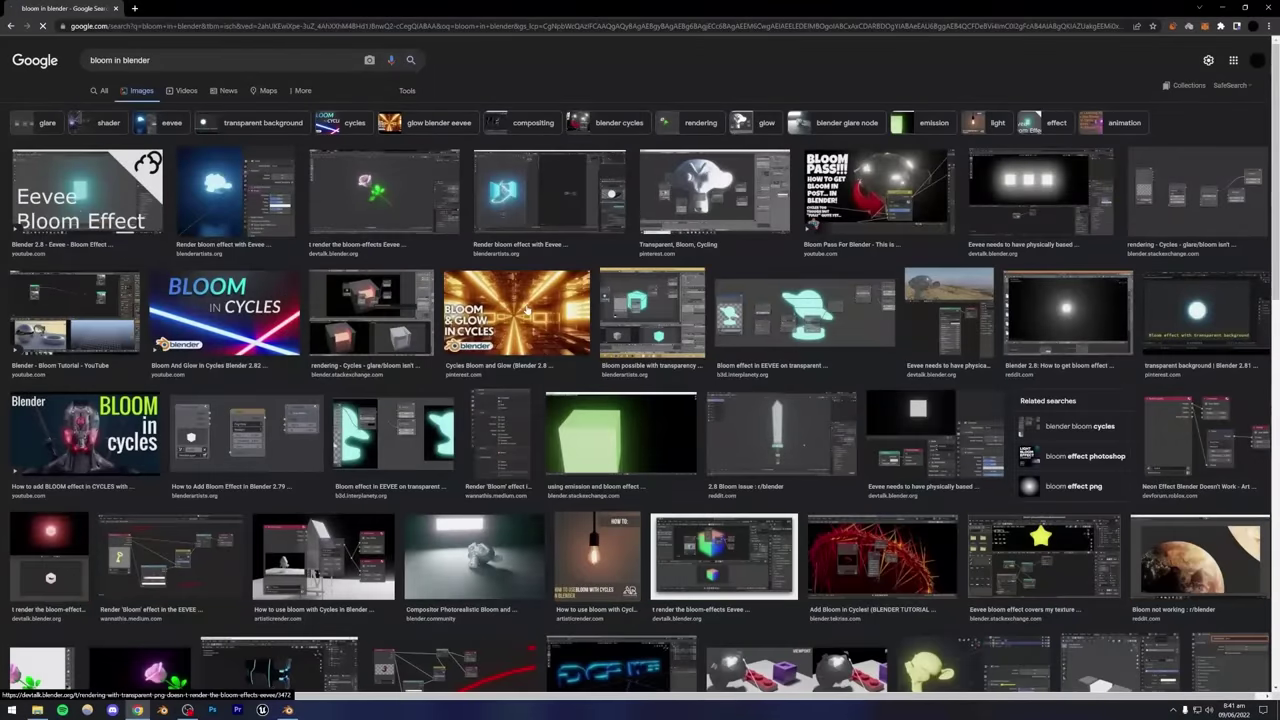
# Preview the Cycles Bloom and Glow and Eevee Essentials results, then return to Blender.
pyautogui.click(516, 312)
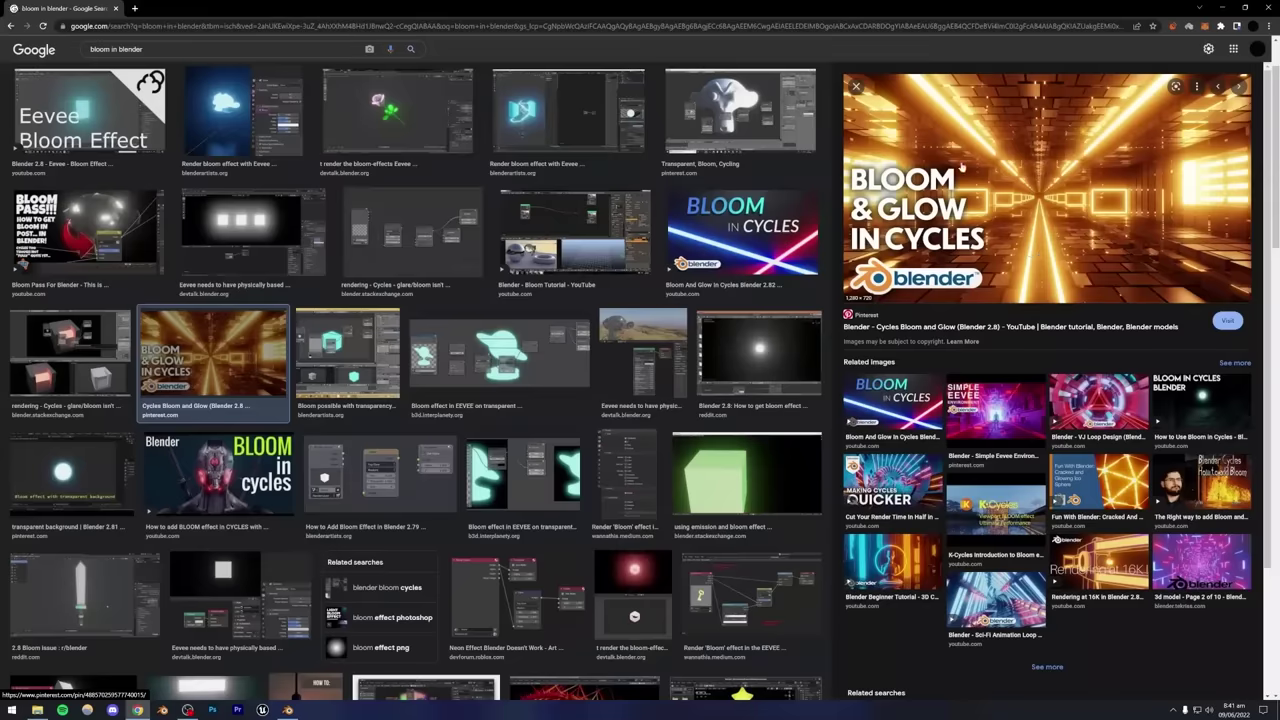
pyautogui.scroll(-4, 428, 404)
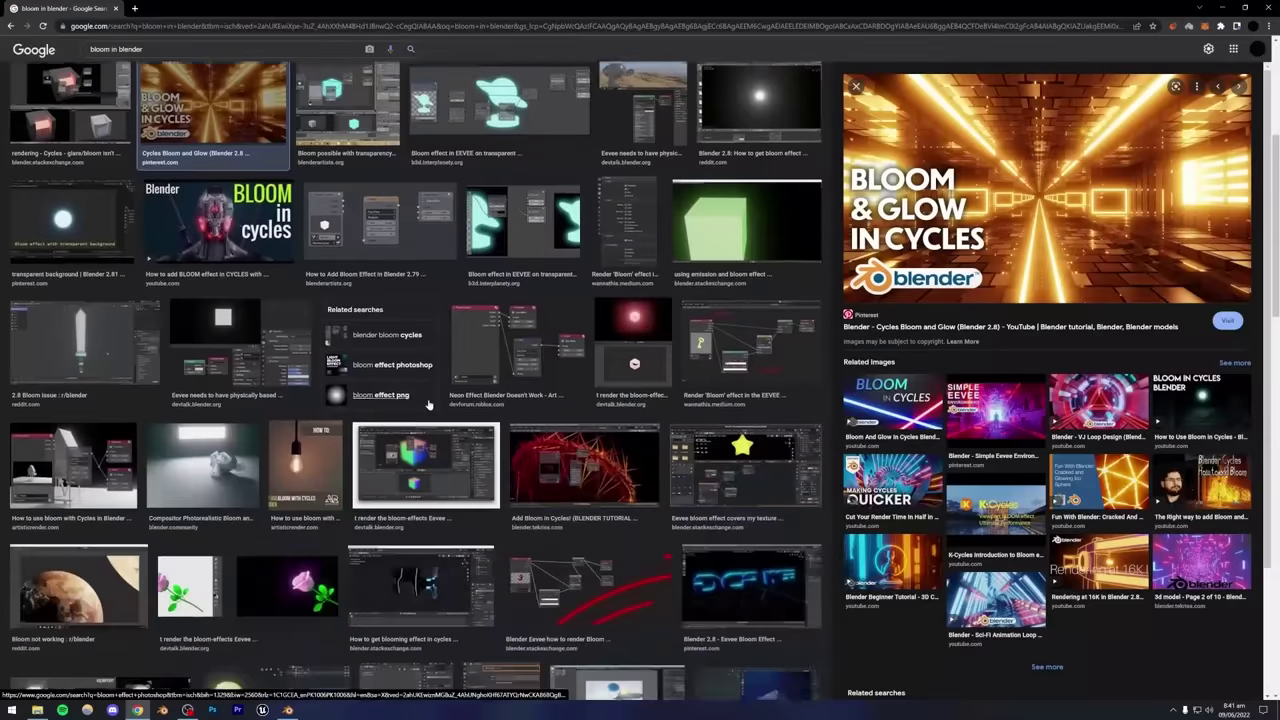
pyautogui.scroll(-2, 428, 404)
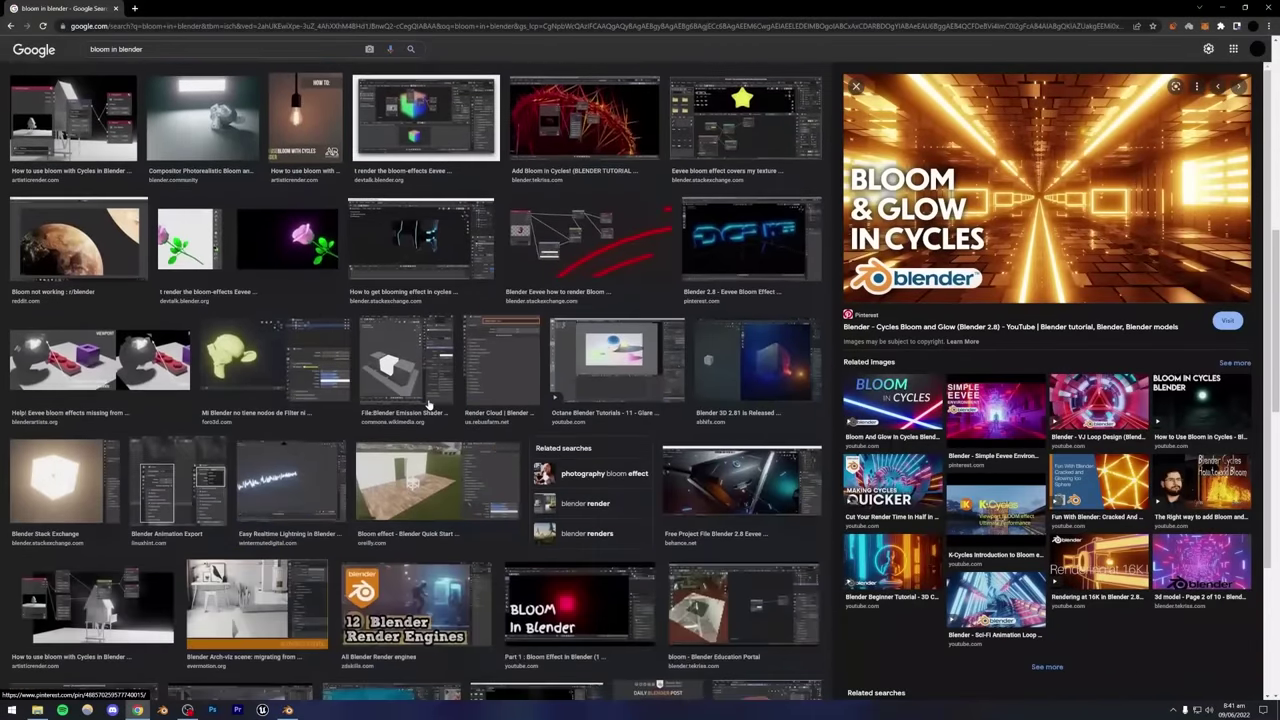
pyautogui.scroll(-4, 428, 404)
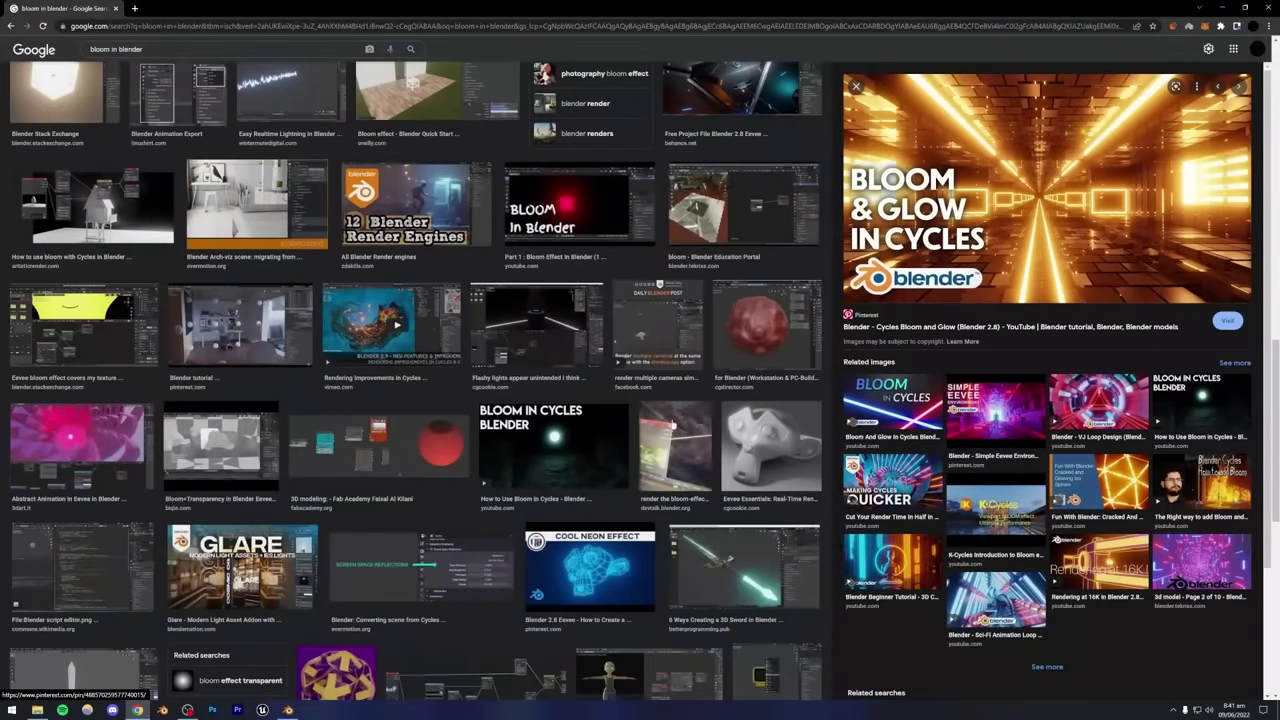
pyautogui.click(780, 443)
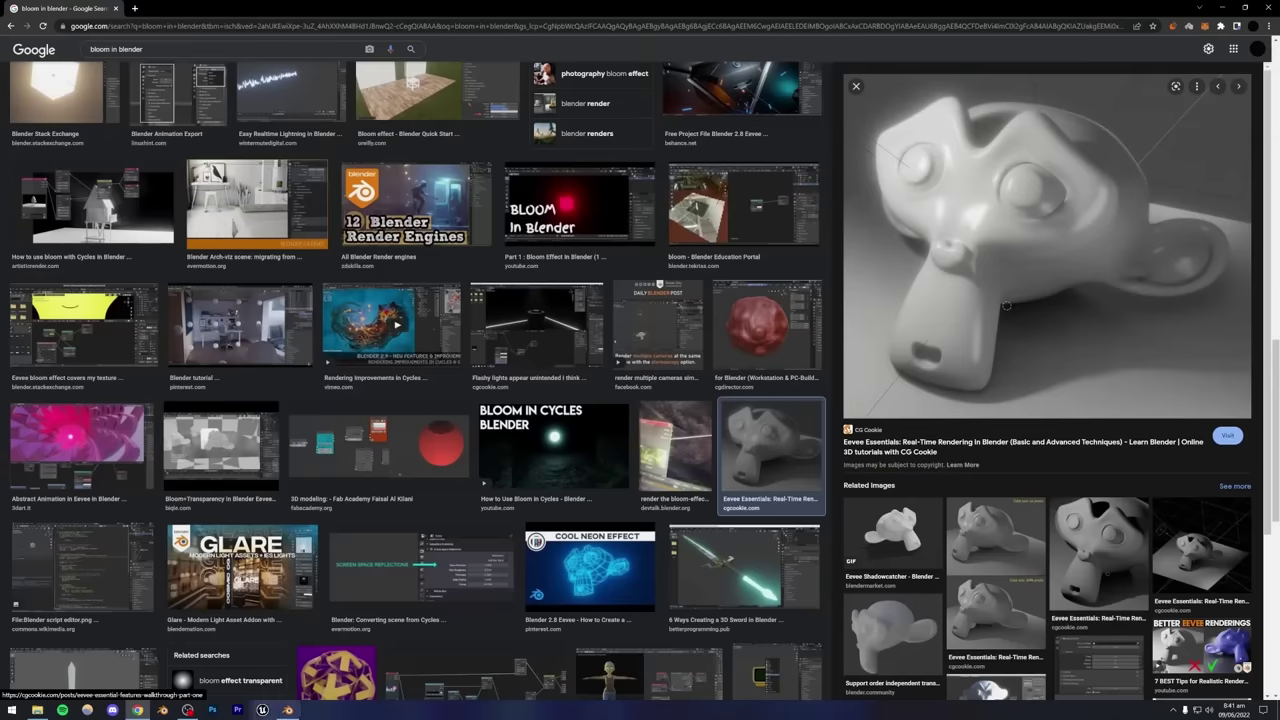
pyautogui.click(288, 710)
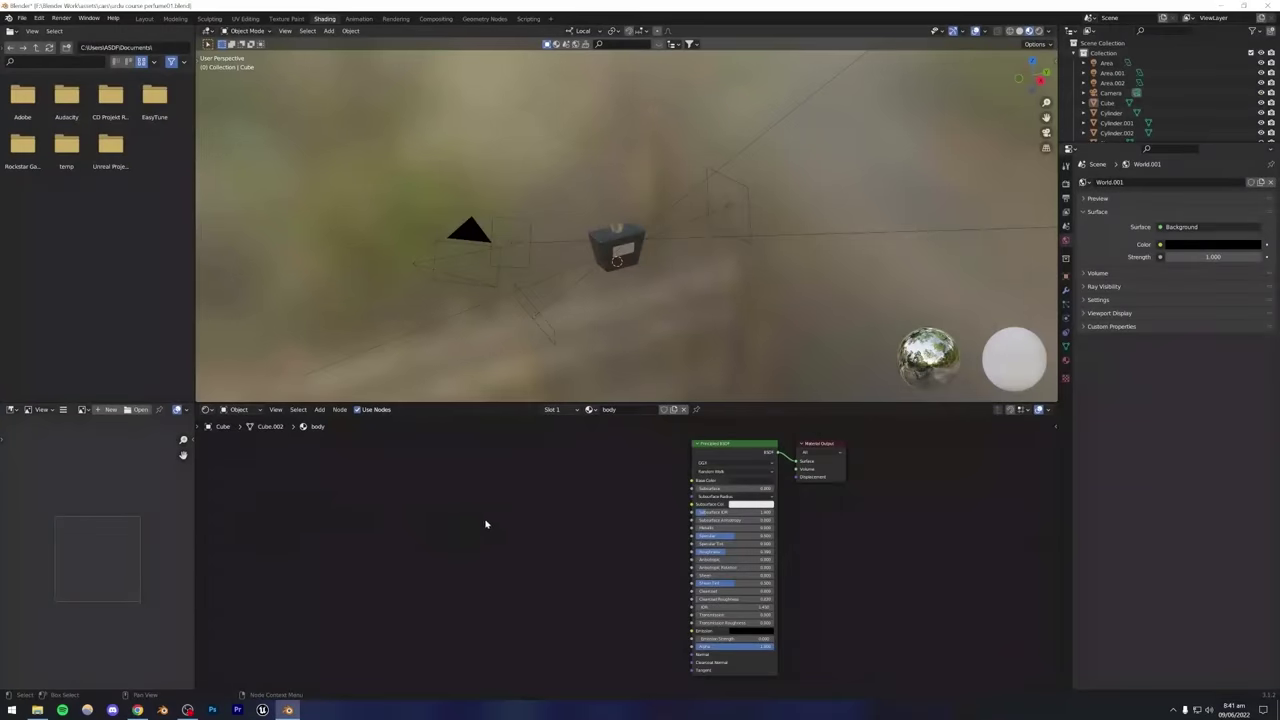
# Zoom into the body's material nodes and compare the Layout and Shading workspaces.
pyautogui.keyDown('ctrl'); pyautogui.moveTo(614, 517); pyautogui.dragTo(622, 552, button='middle'); pyautogui.keyUp('ctrl')
pyautogui.scroll(-3, 622, 552)
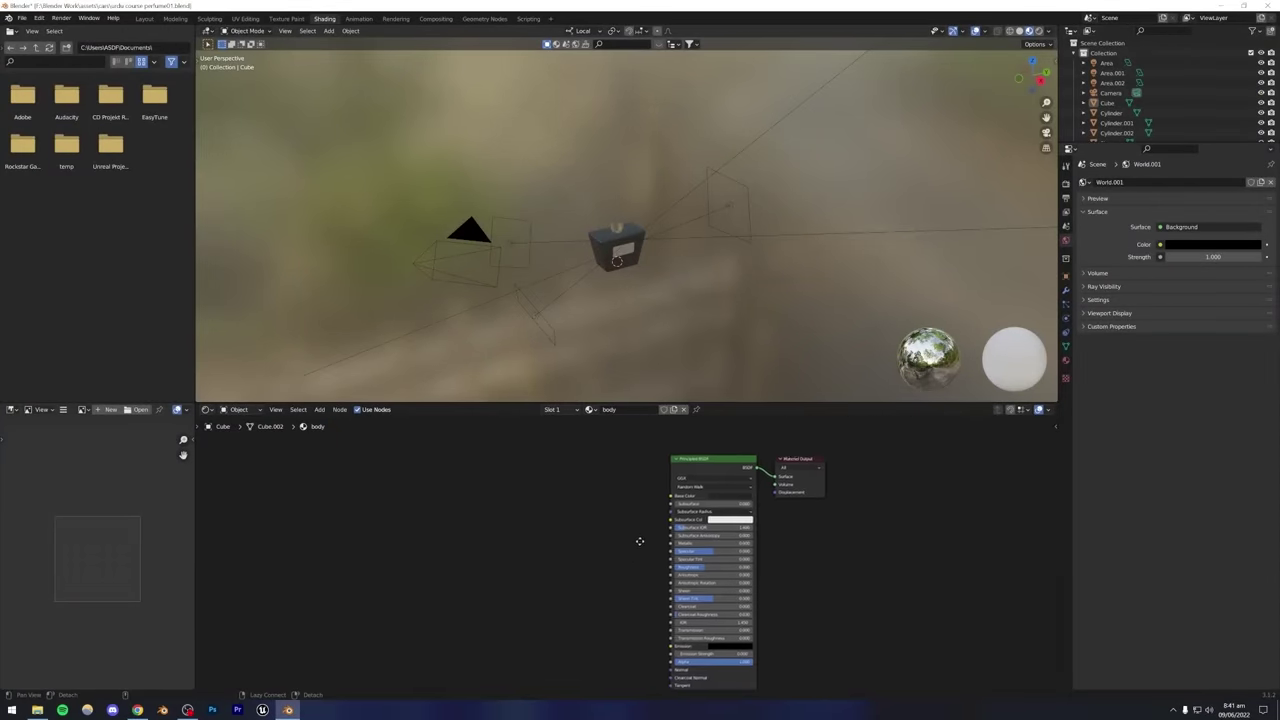
pyautogui.scroll(1, 712, 482)
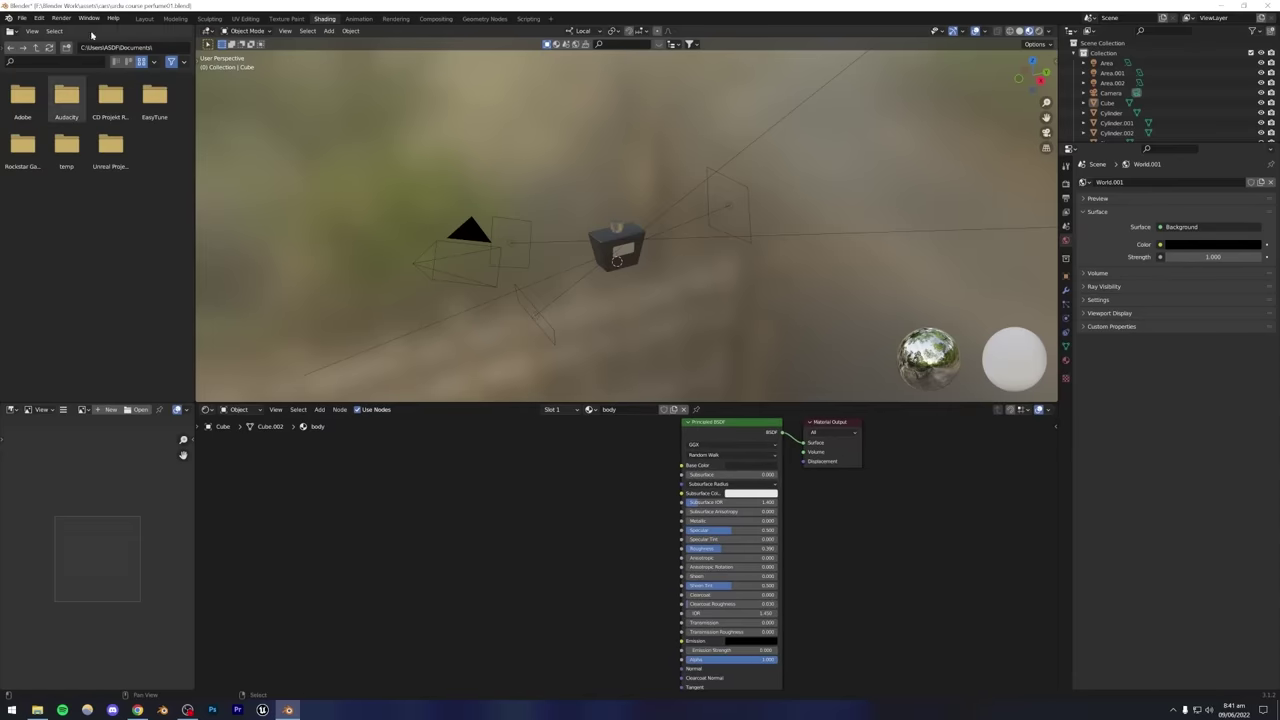
pyautogui.click(144, 19)
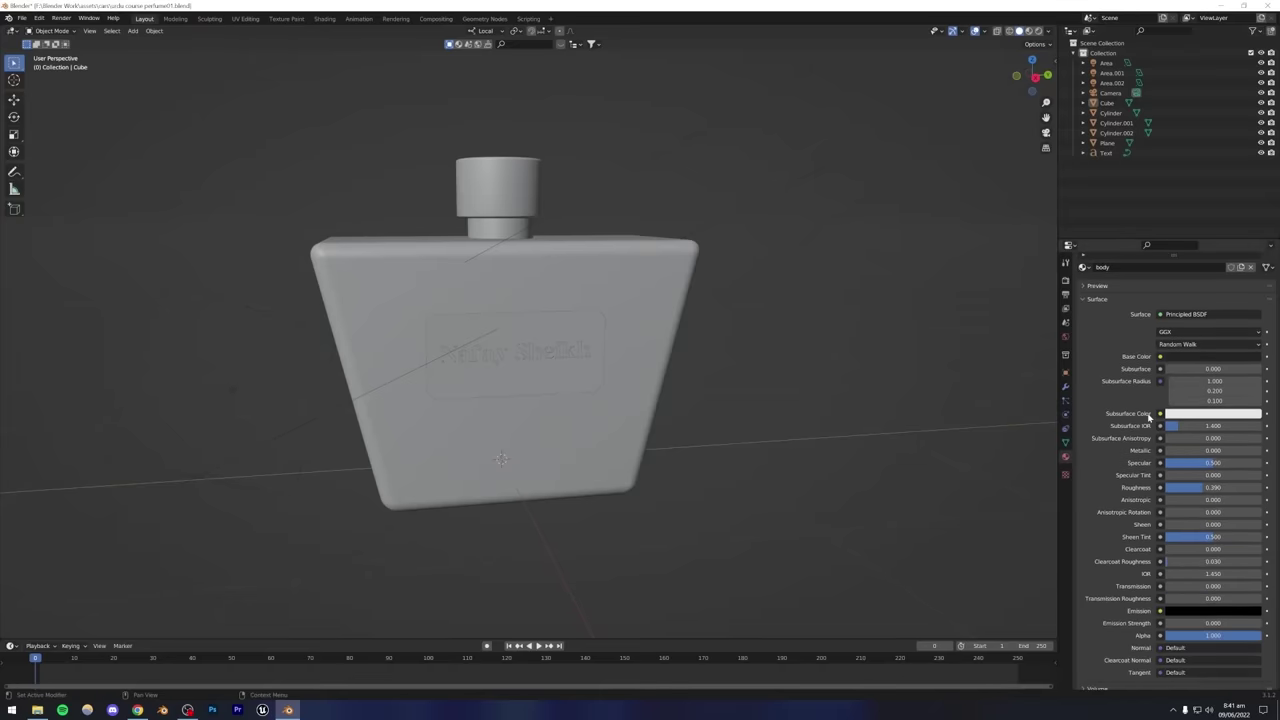
pyautogui.click(324, 19)
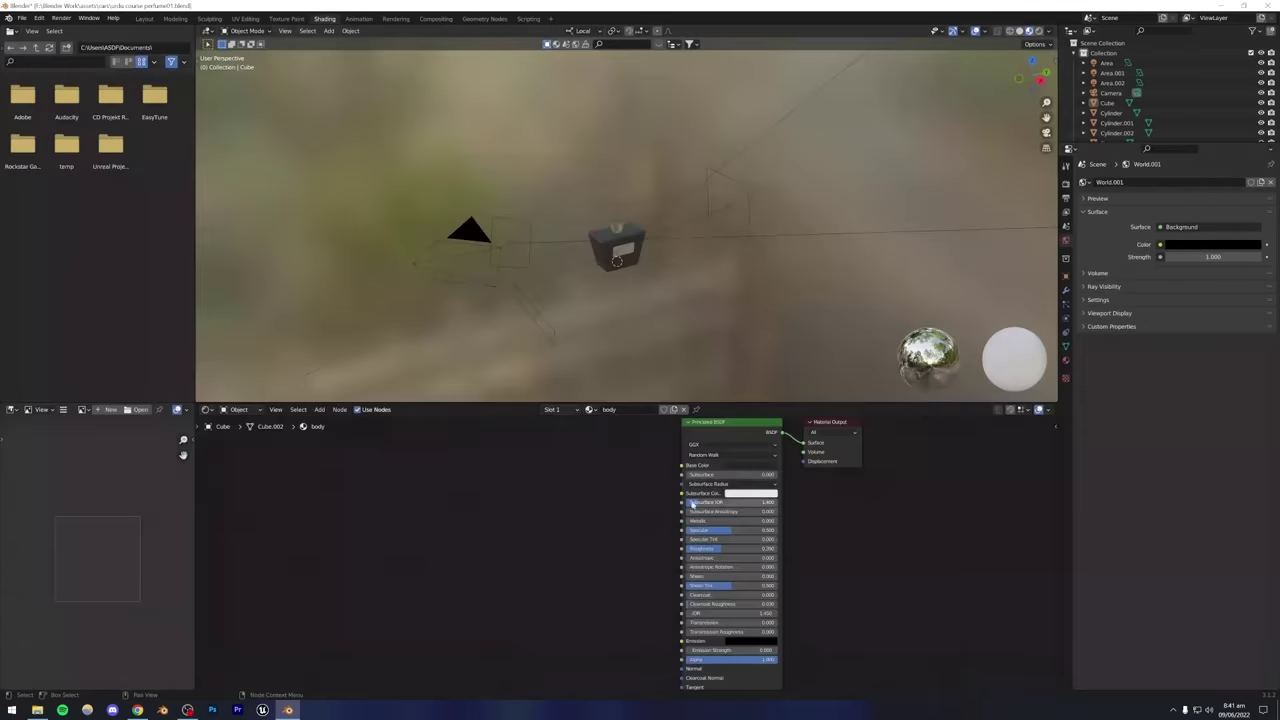
pyautogui.scroll(5, 600, 515)
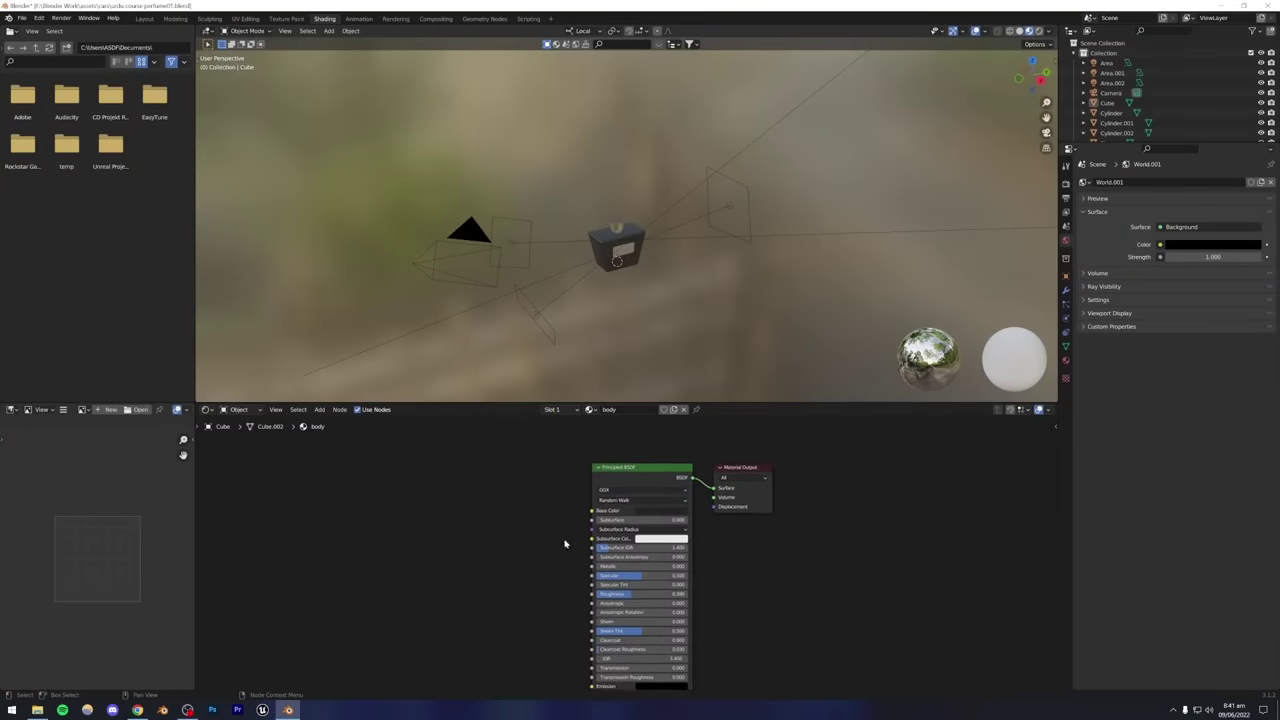
pyautogui.keyDown('shift'); pyautogui.scroll(-5, 561, 516); pyautogui.keyUp('shift')
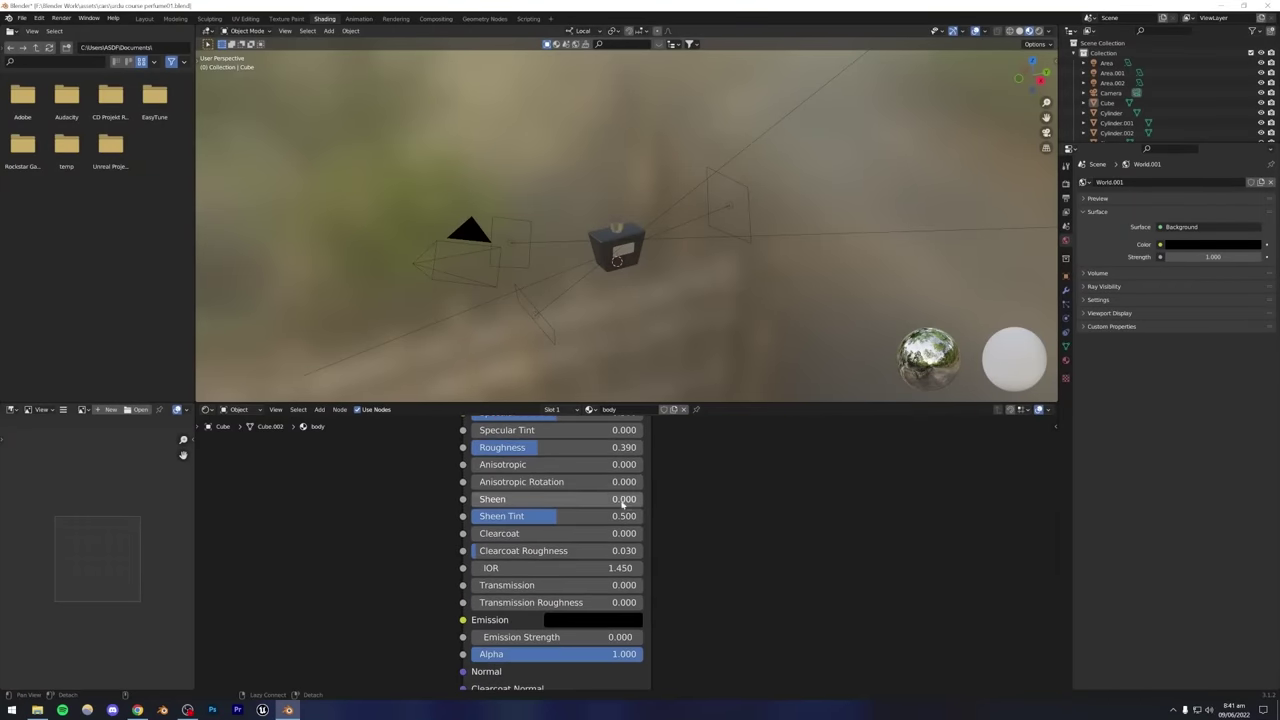
pyautogui.keyDown('shift'); pyautogui.scroll(5, 670, 555); pyautogui.keyUp('shift')
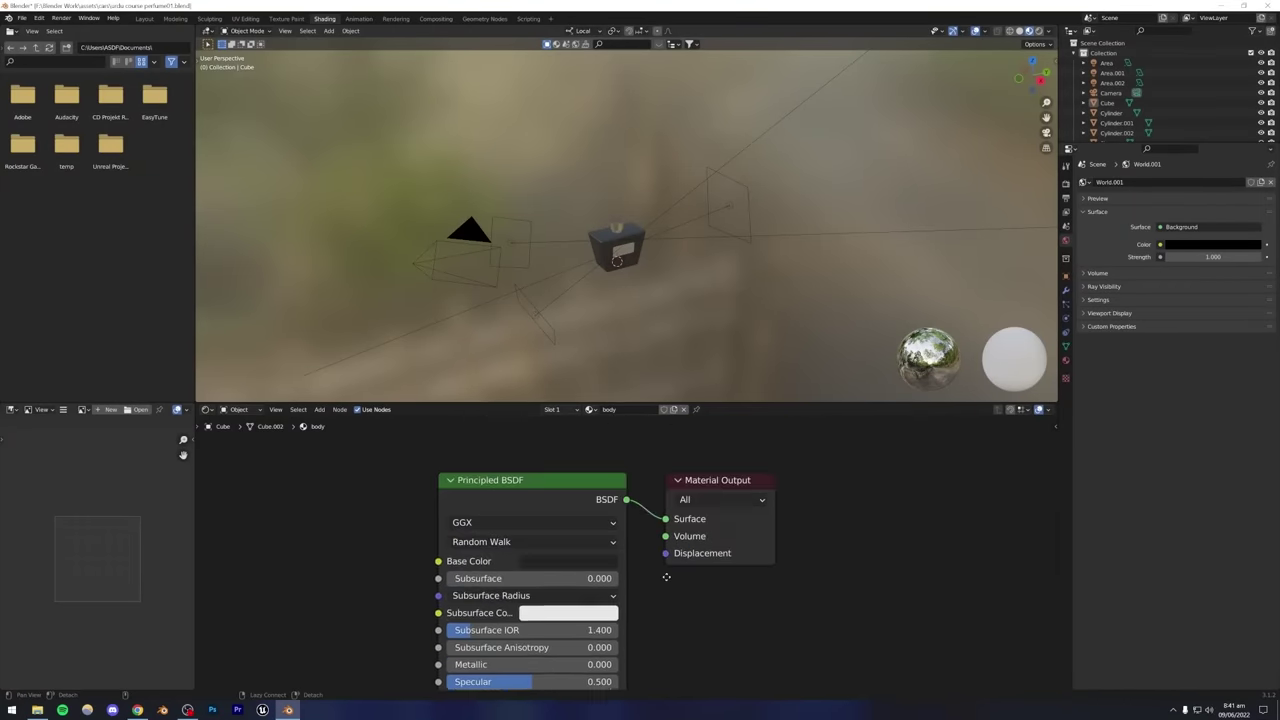
# Pan the Shader Editor to the Material Output node, then cancel a started Base Color link.
pyautogui.moveTo(646, 597); pyautogui.dragTo(759, 581, button='middle')
pyautogui.scroll(-2, 759, 581)
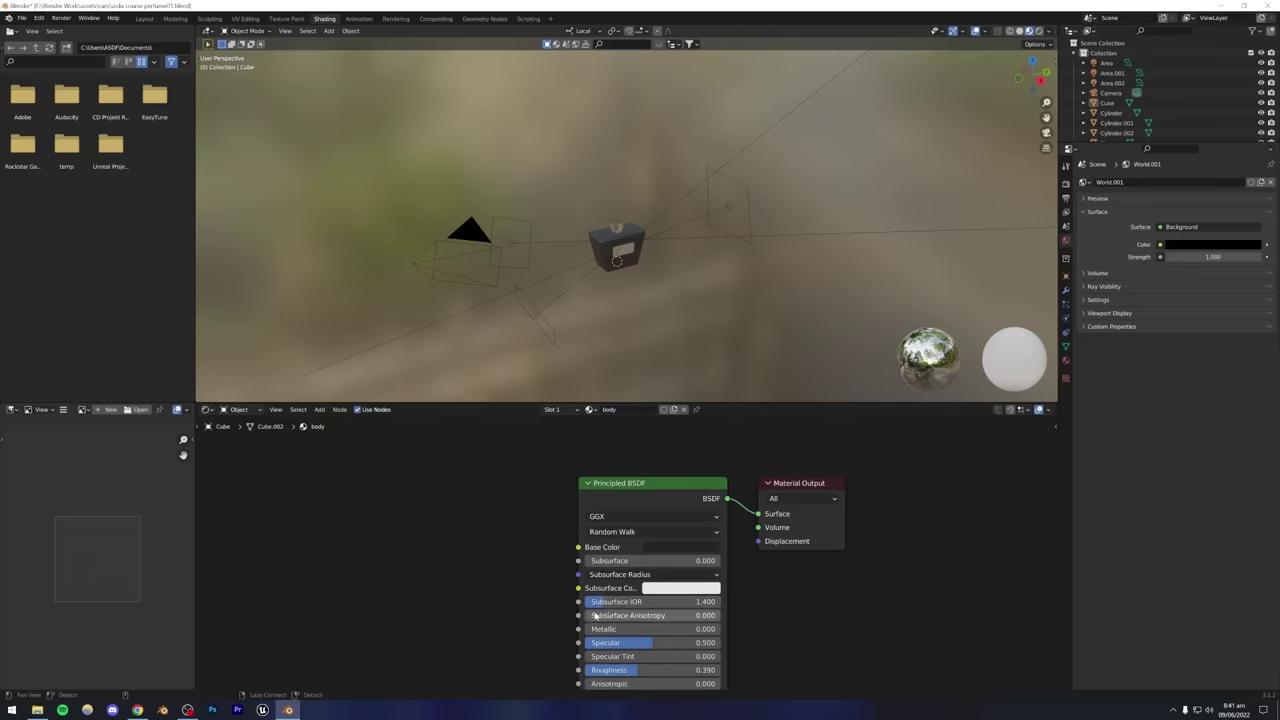
pyautogui.scroll(3, 605, 458)
pyautogui.moveTo(605, 458); pyautogui.dragTo(606, 464)
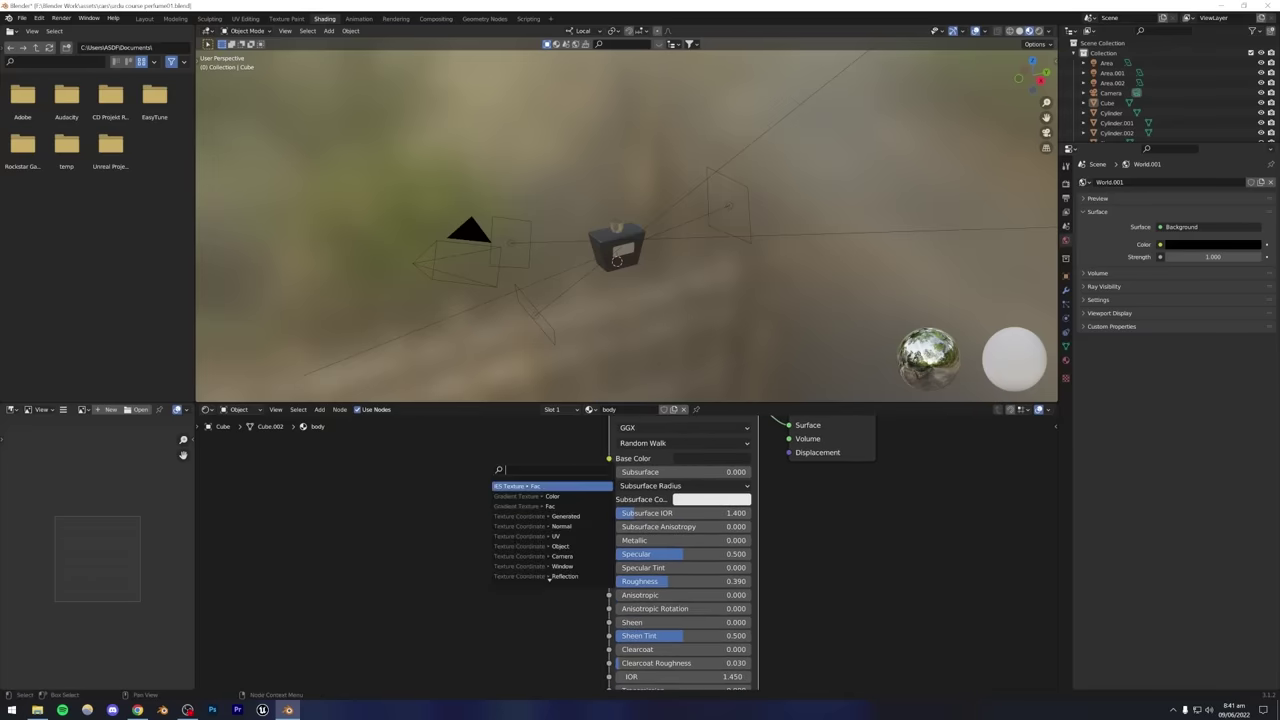
pyautogui.press('Escape')
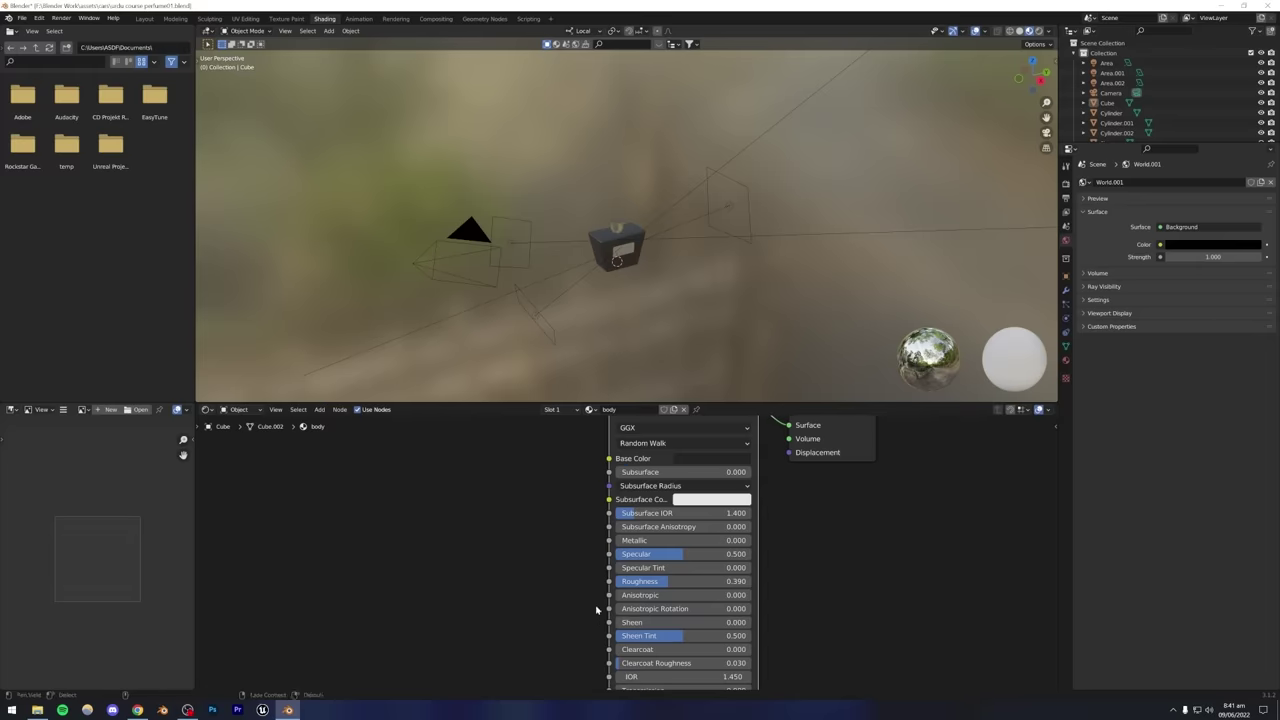
pyautogui.keyDown('shift'); pyautogui.scroll(-5, 600, 605); pyautogui.keyUp('shift')
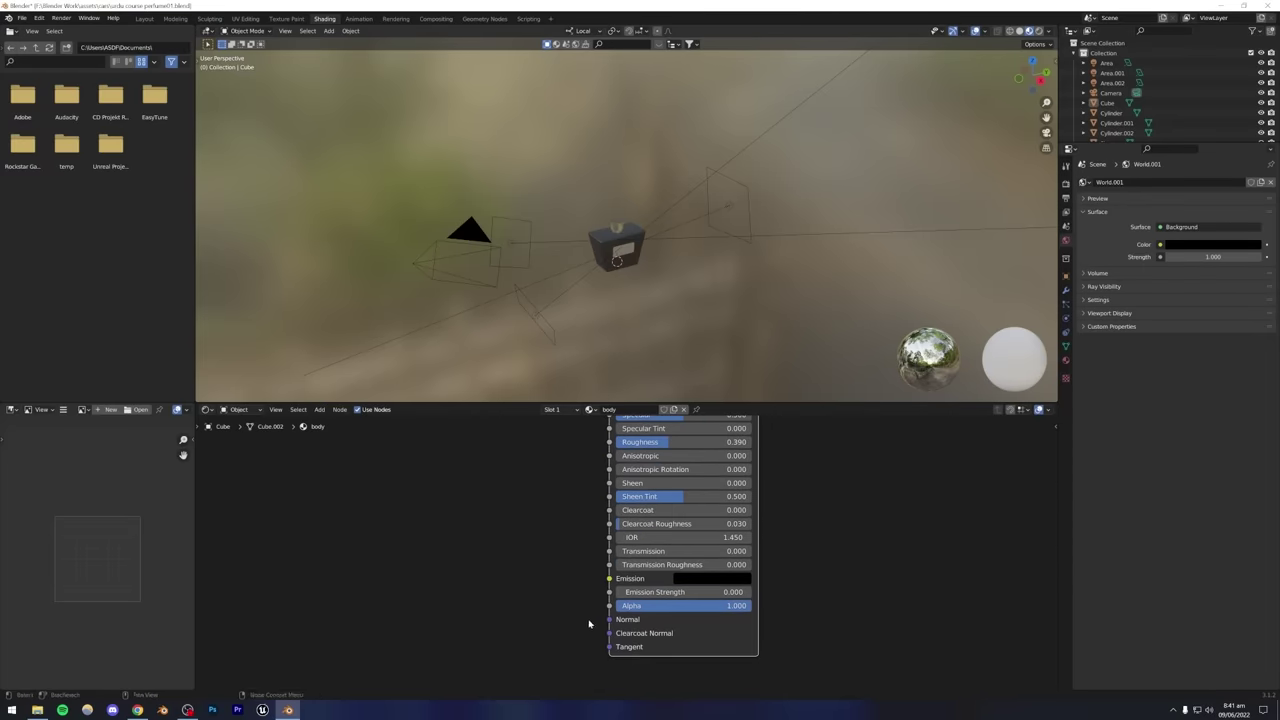
pyautogui.keyDown('shift'); pyautogui.scroll(5, 549, 486); pyautogui.keyUp('shift')
pyautogui.moveTo(541, 534); pyautogui.dragTo(549, 544, button='middle')
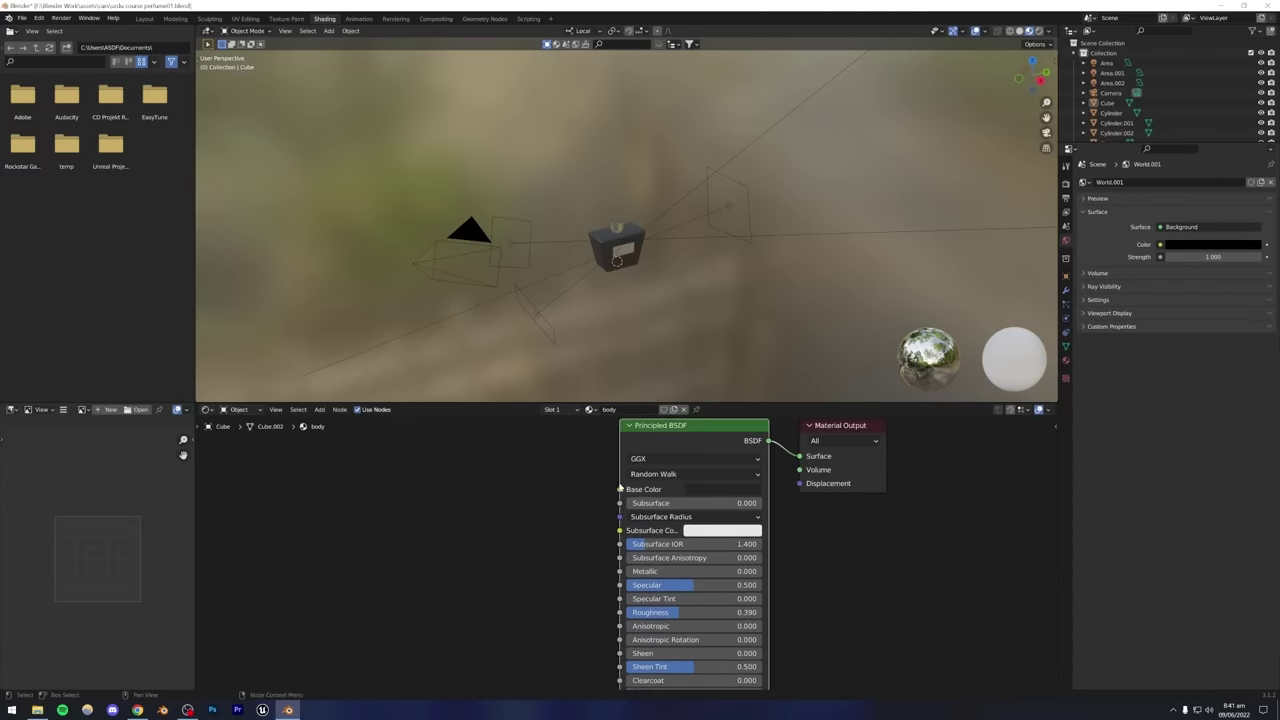
# Orbit to the perfume bottle, select its body, then switch to File Explorer.
pyautogui.moveTo(642, 291); pyautogui.dragTo(560, 250, button='middle')
pyautogui.scroll(3, 560, 250)
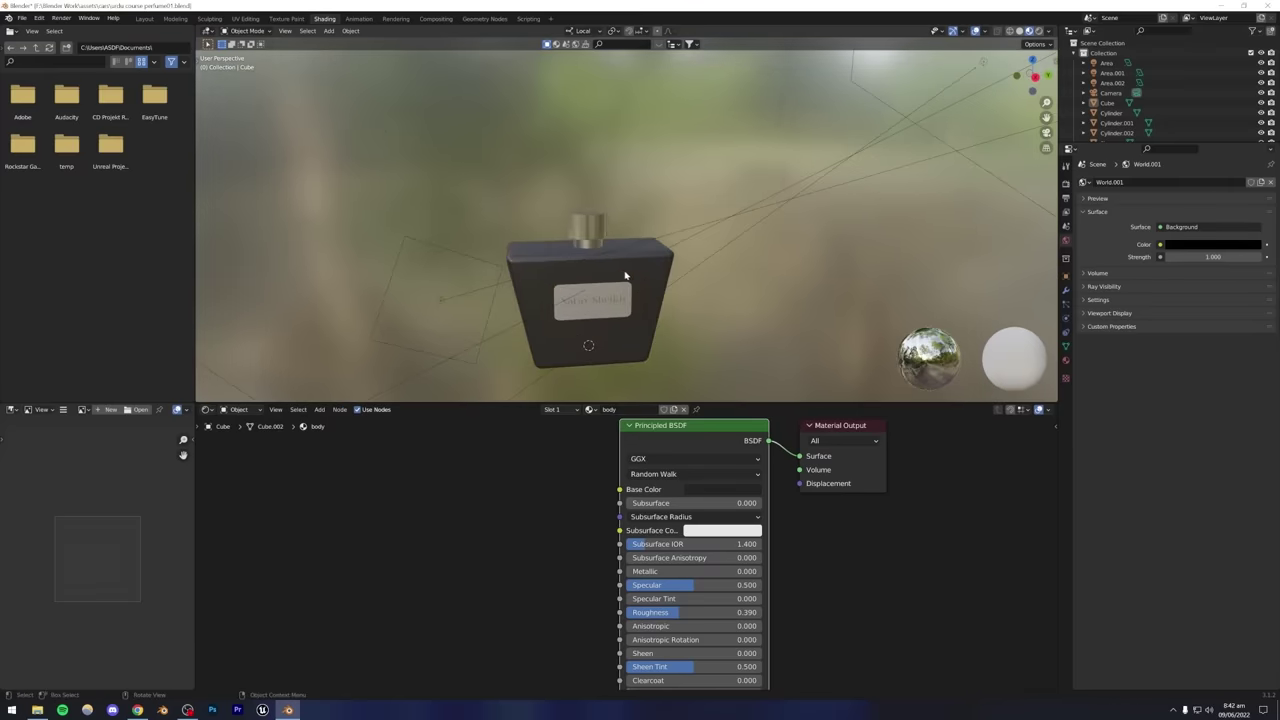
pyautogui.scroll(2, 512, 212)
pyautogui.scroll(2, 512, 212)
pyautogui.click(529, 284)
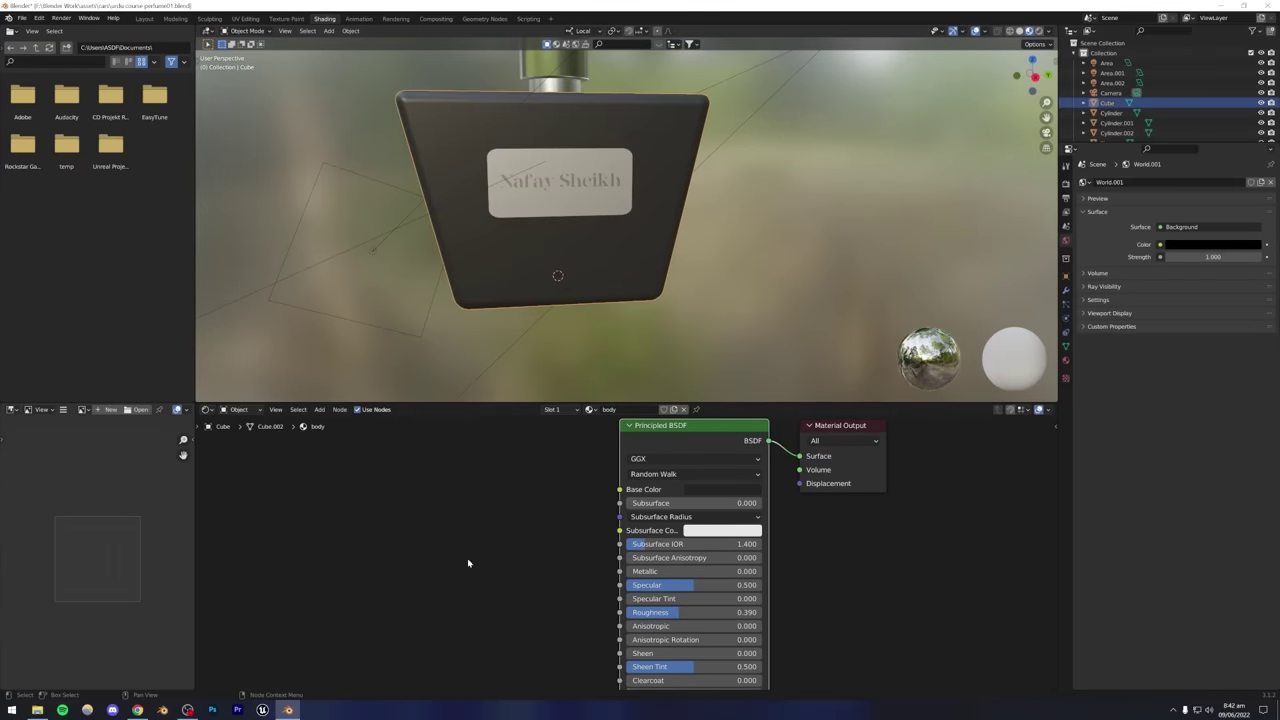
pyautogui.click(37, 710)
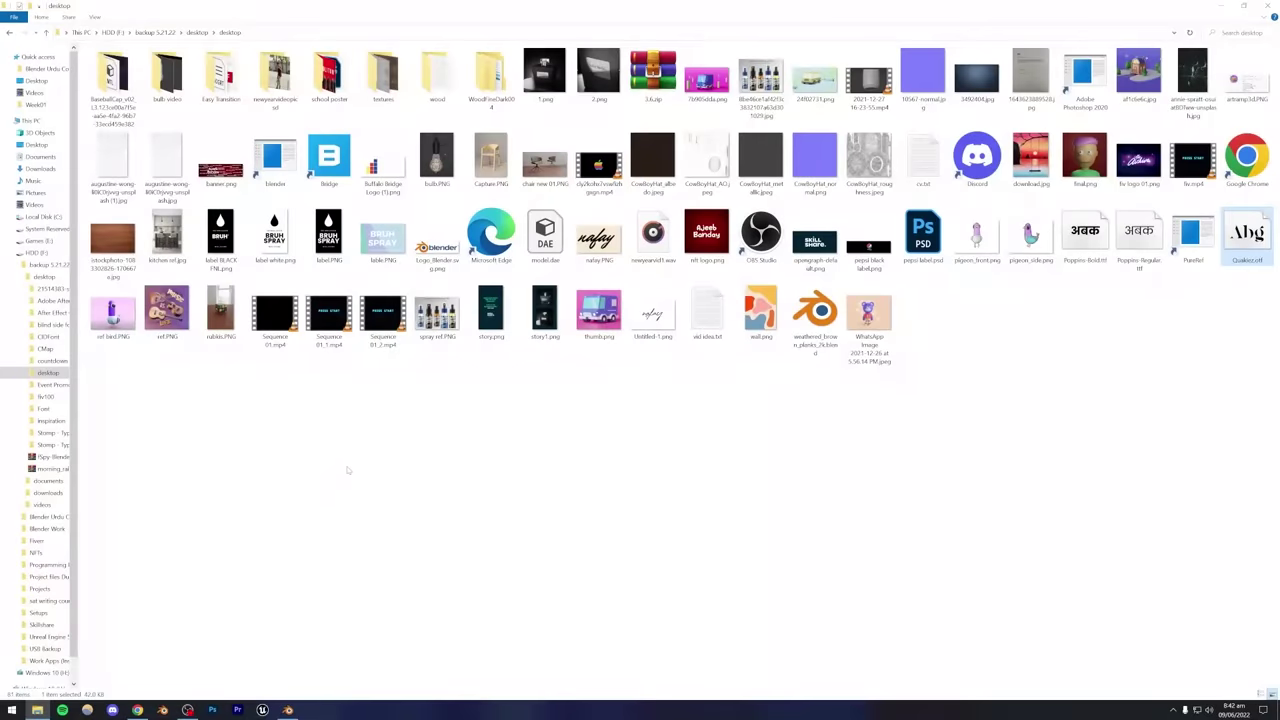
# Drag wall.png from the desktop folder into Blender's Shader Editor as an image texture node.
pyautogui.click(315, 433)
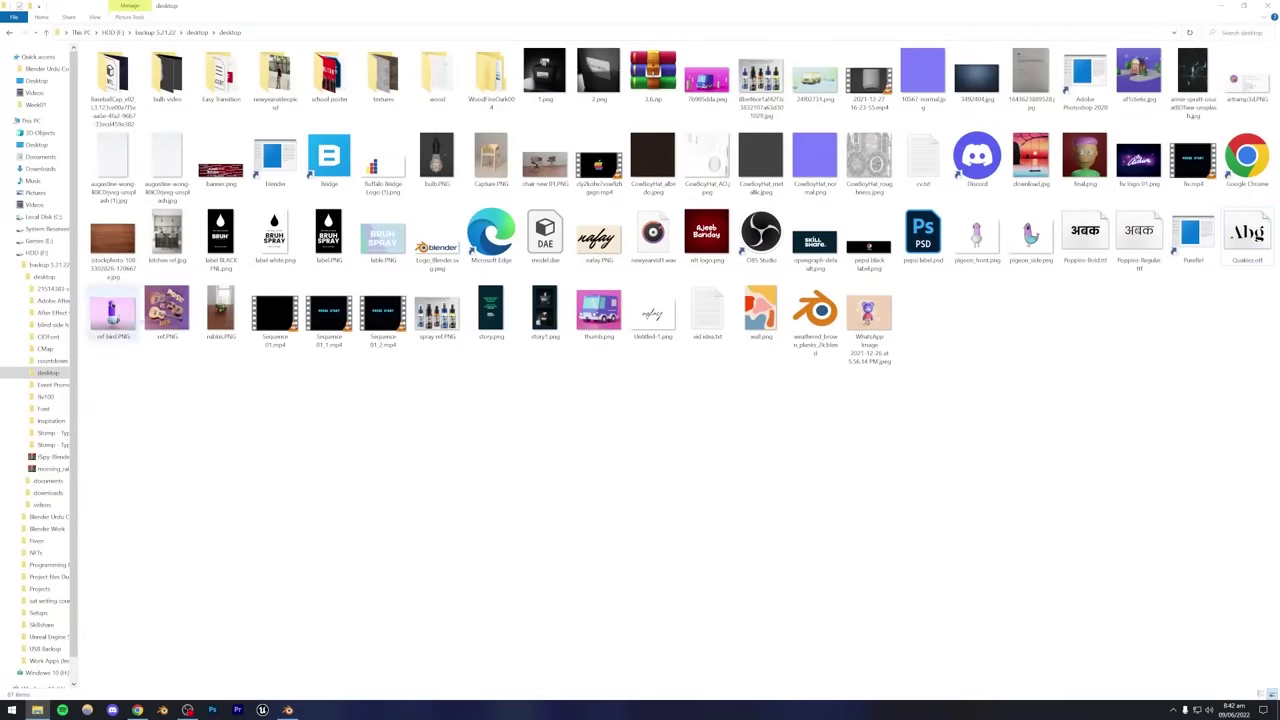
pyautogui.click(760, 310)
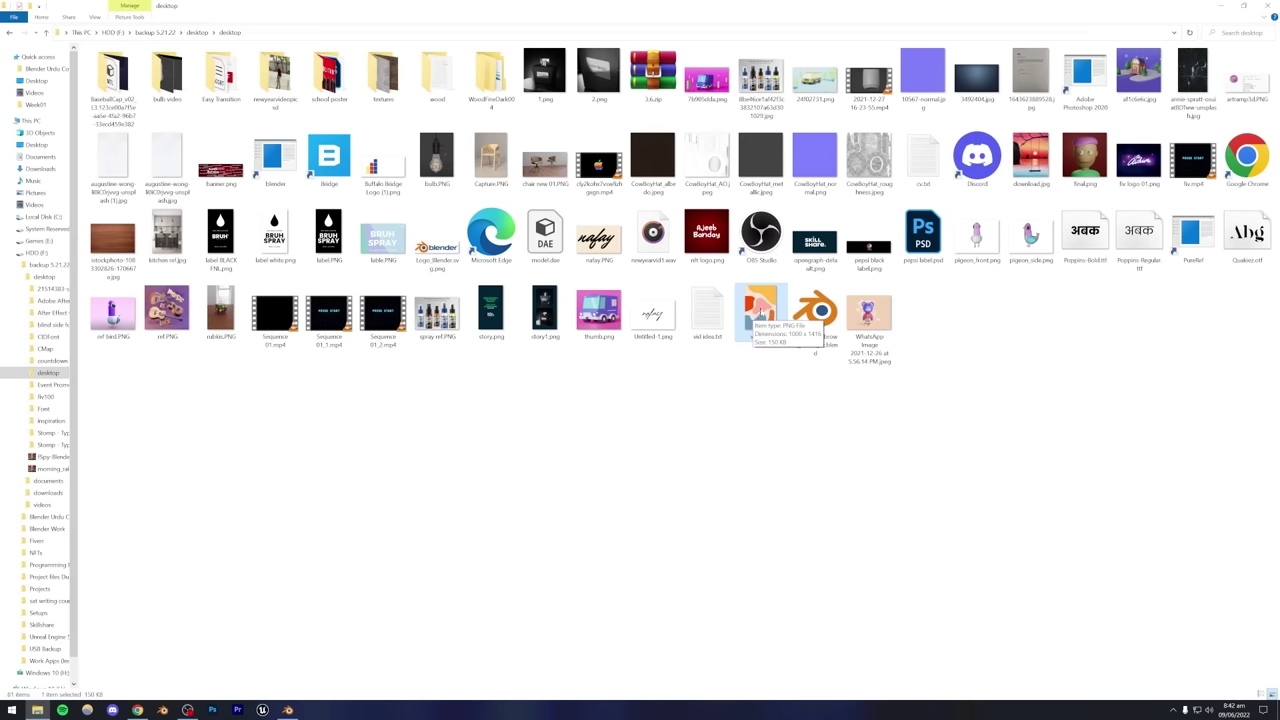
pyautogui.moveTo(757, 316); pyautogui.dragTo(306, 464)
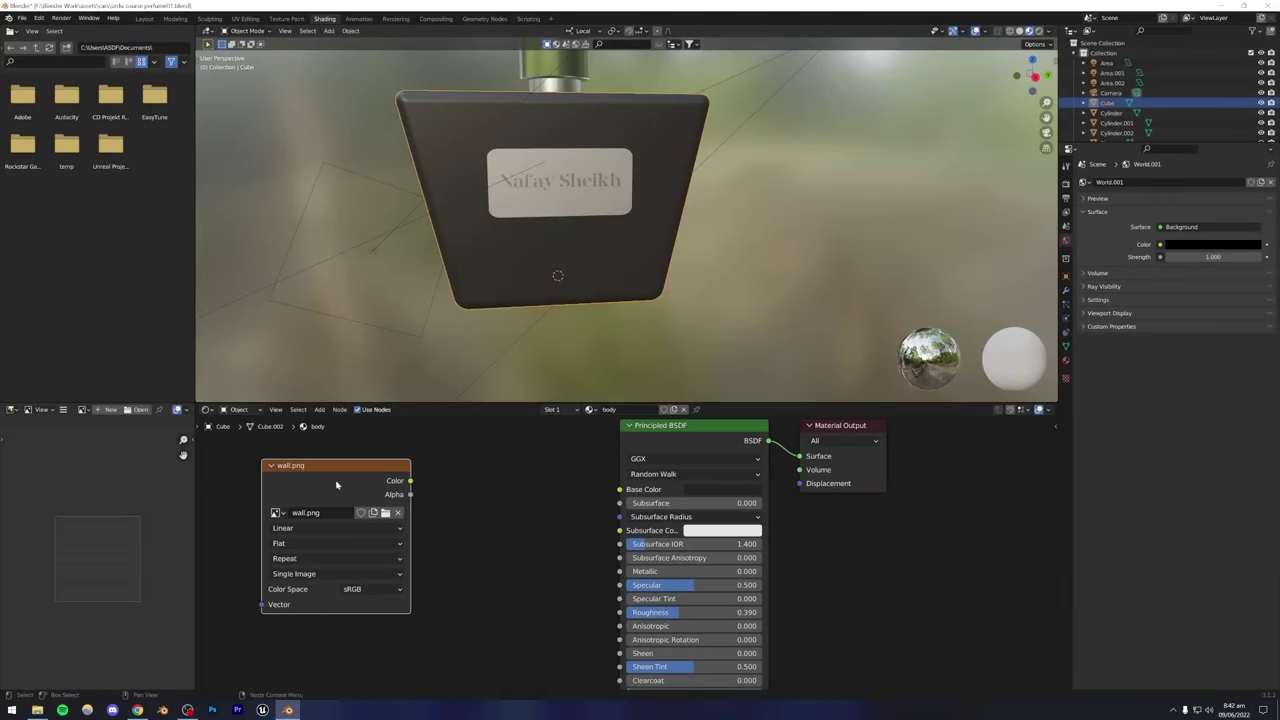
# Add an extra Image Texture node via the 'imag' search, and cancel its Open file browser.
pyautogui.click(436, 546)
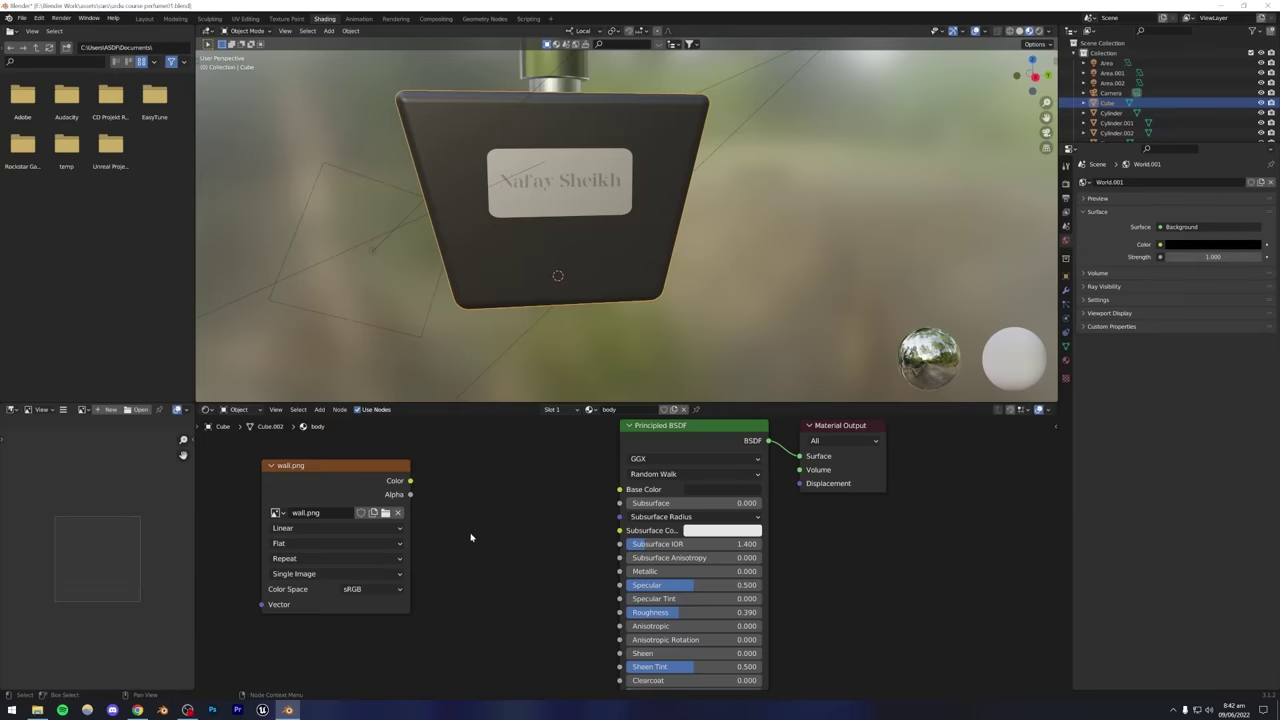
pyautogui.hotkey('shift', 'a')
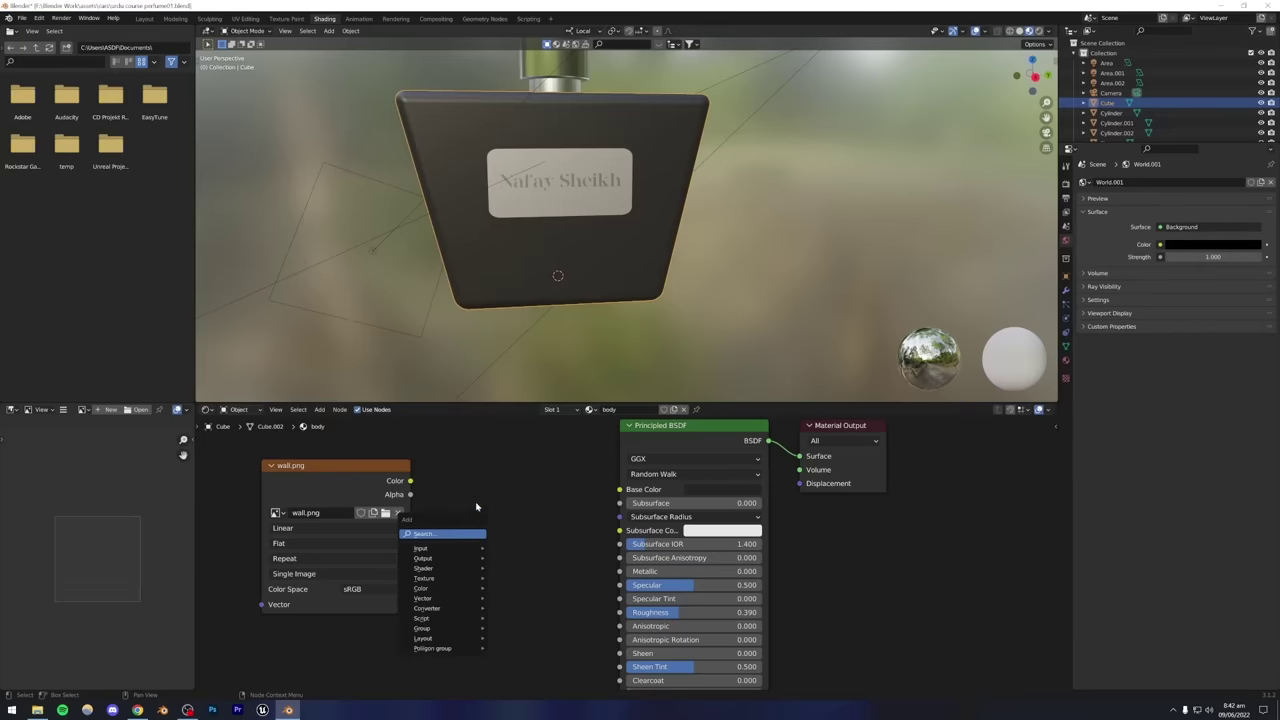
pyautogui.press('Escape')
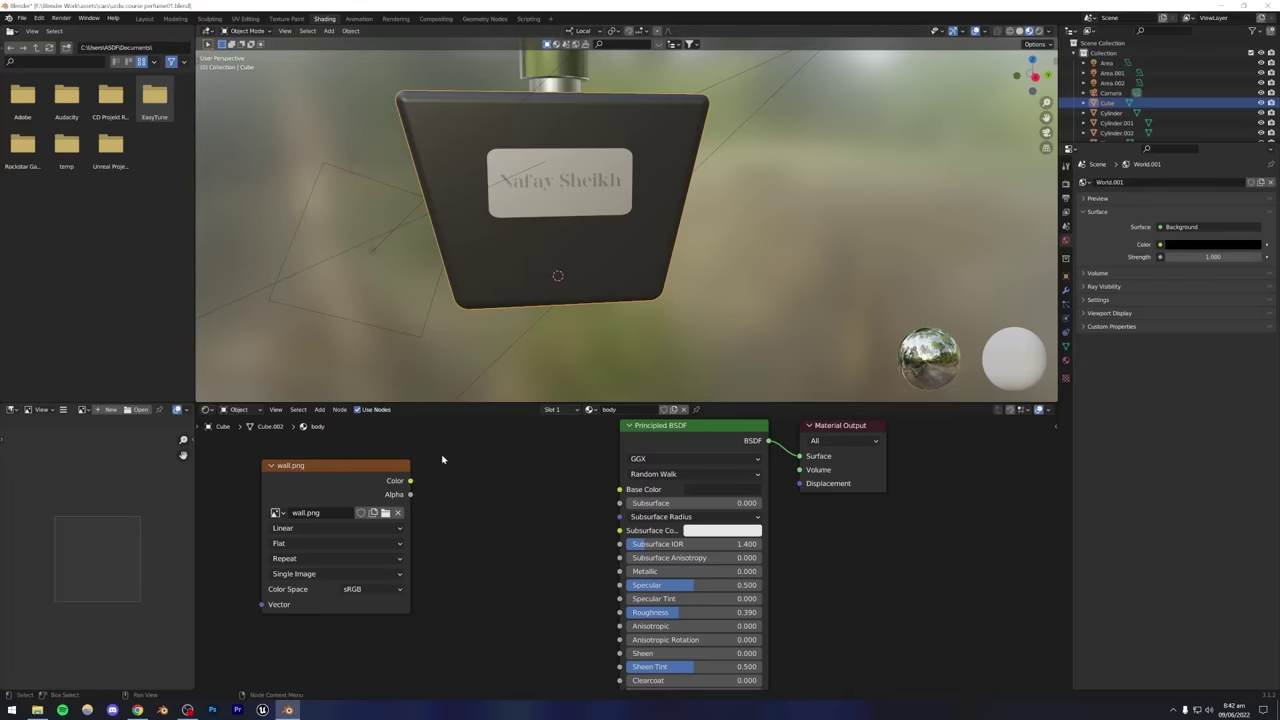
pyautogui.hotkey('shift', 'a')
pyautogui.click(463, 527)
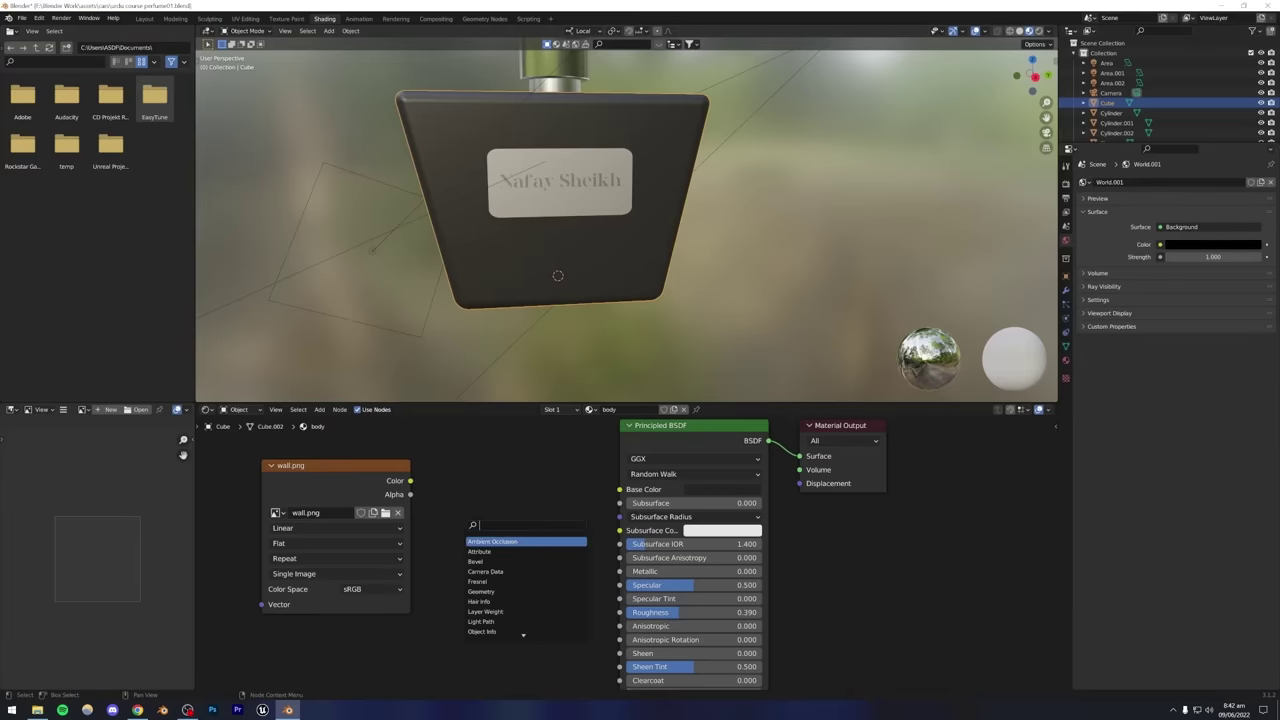
pyautogui.write('image')
pyautogui.press('Return')
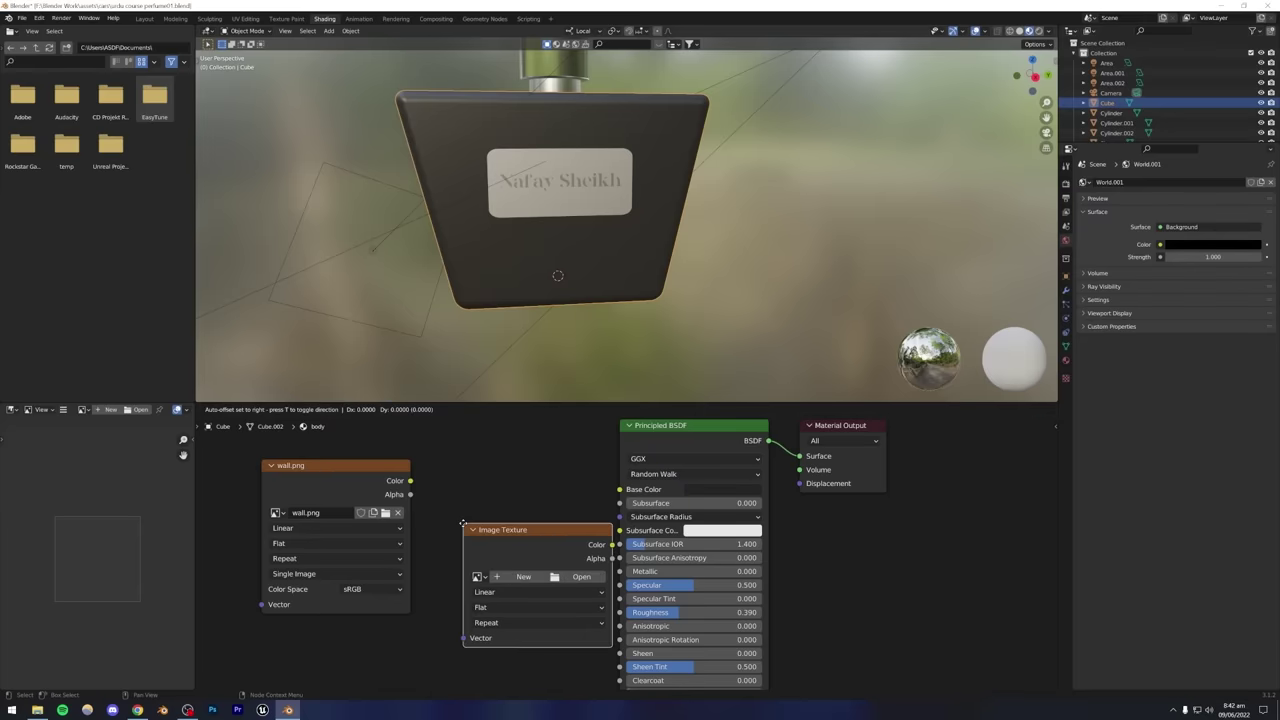
pyautogui.click(447, 549)
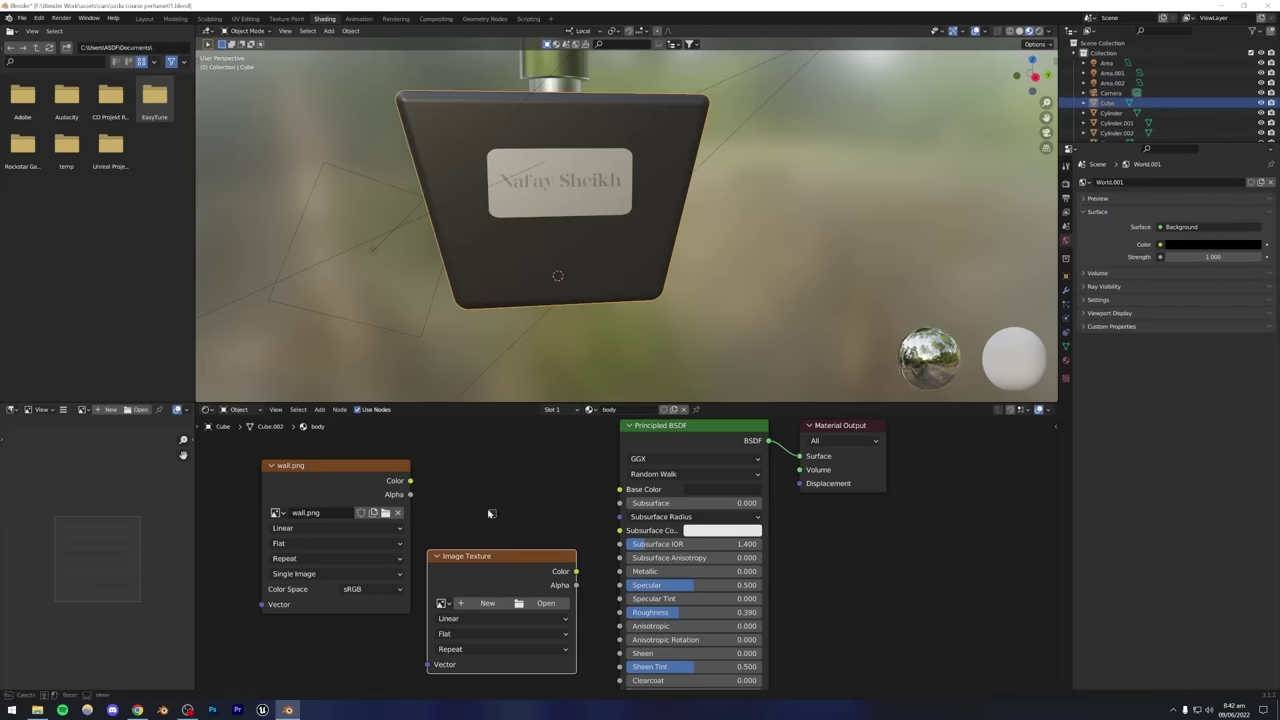
pyautogui.click(545, 603)
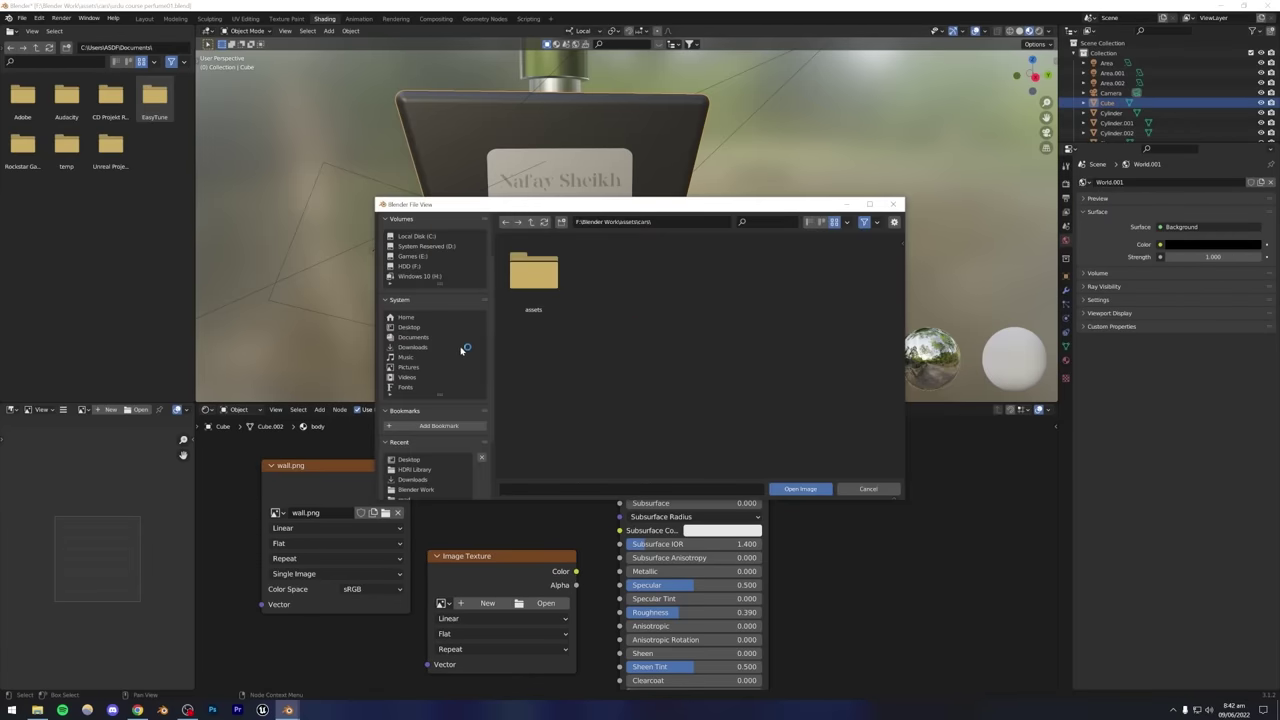
pyautogui.click(800, 488)
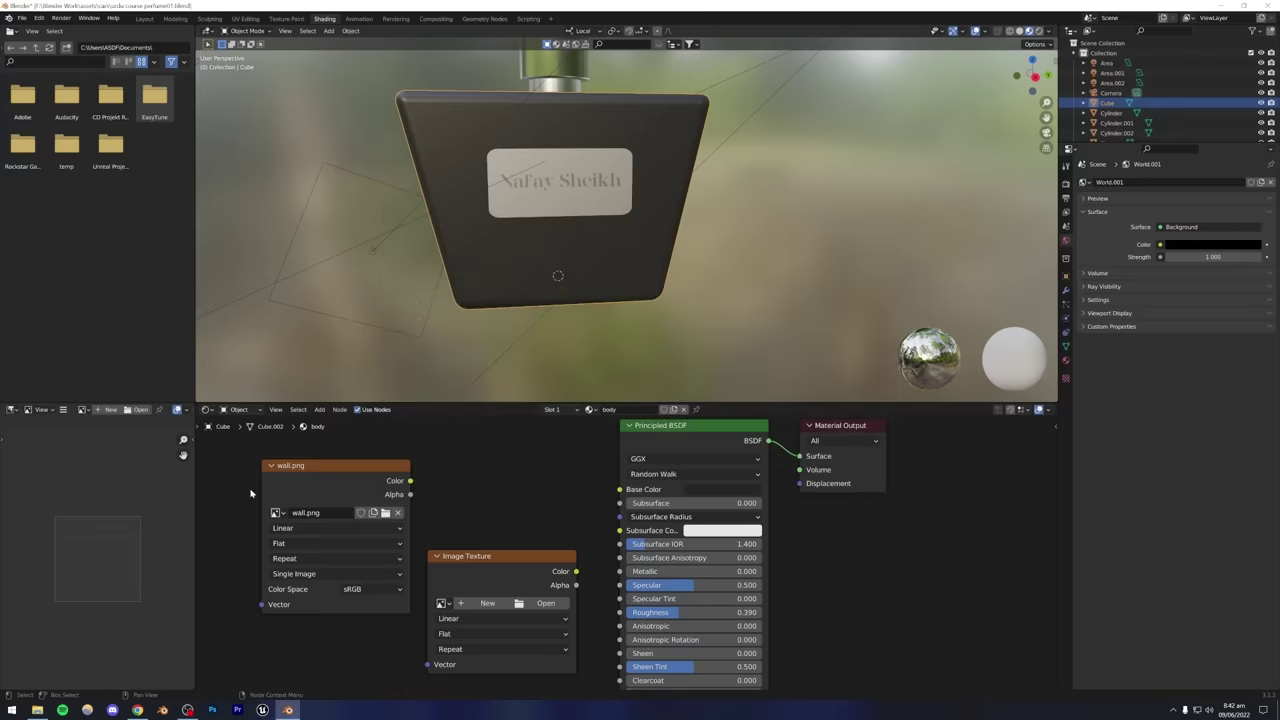
# Delete the empty Image Texture node and shift the wall.png node slightly right.
pyautogui.click(288, 466)
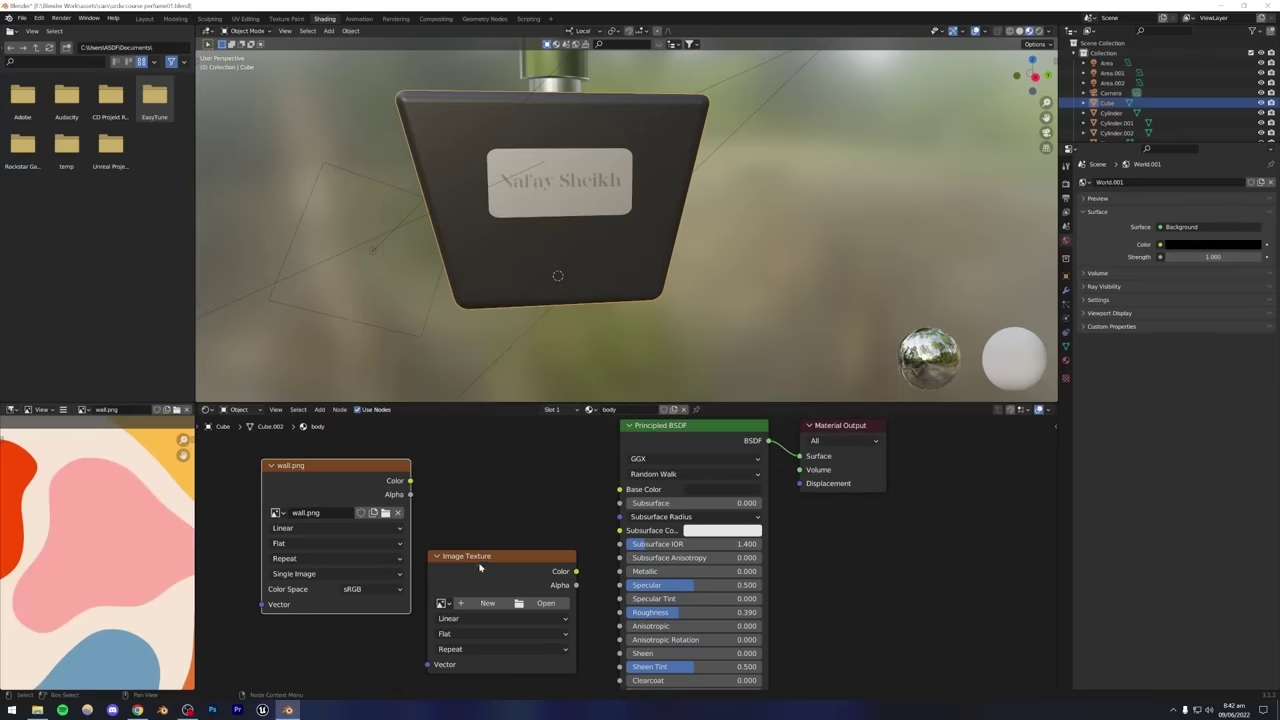
pyautogui.click(479, 563)
pyautogui.press('x')
pyautogui.click(310, 505)
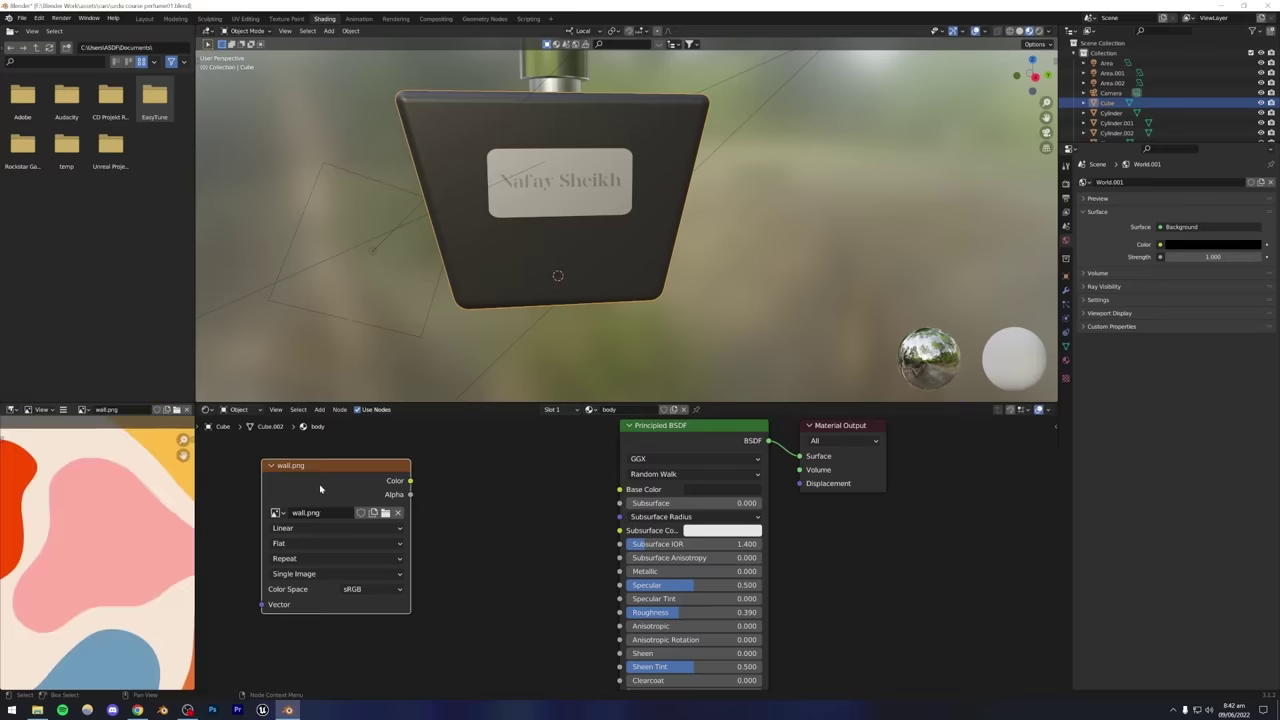
pyautogui.moveTo(334, 466); pyautogui.dragTo(362, 467)
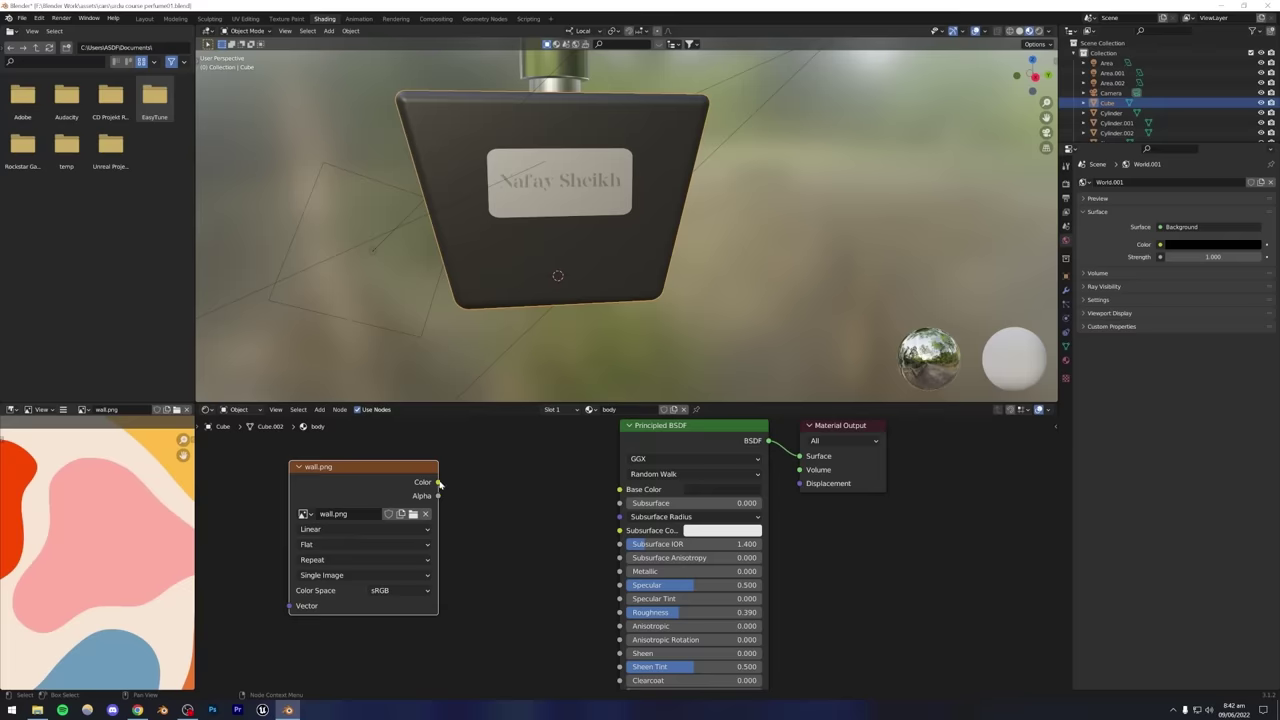
# Link wall.png's Color to the Principled BSDF Base Color and orbit to inspect the patterned bottle.
pyautogui.moveTo(438, 485); pyautogui.dragTo(620, 490)
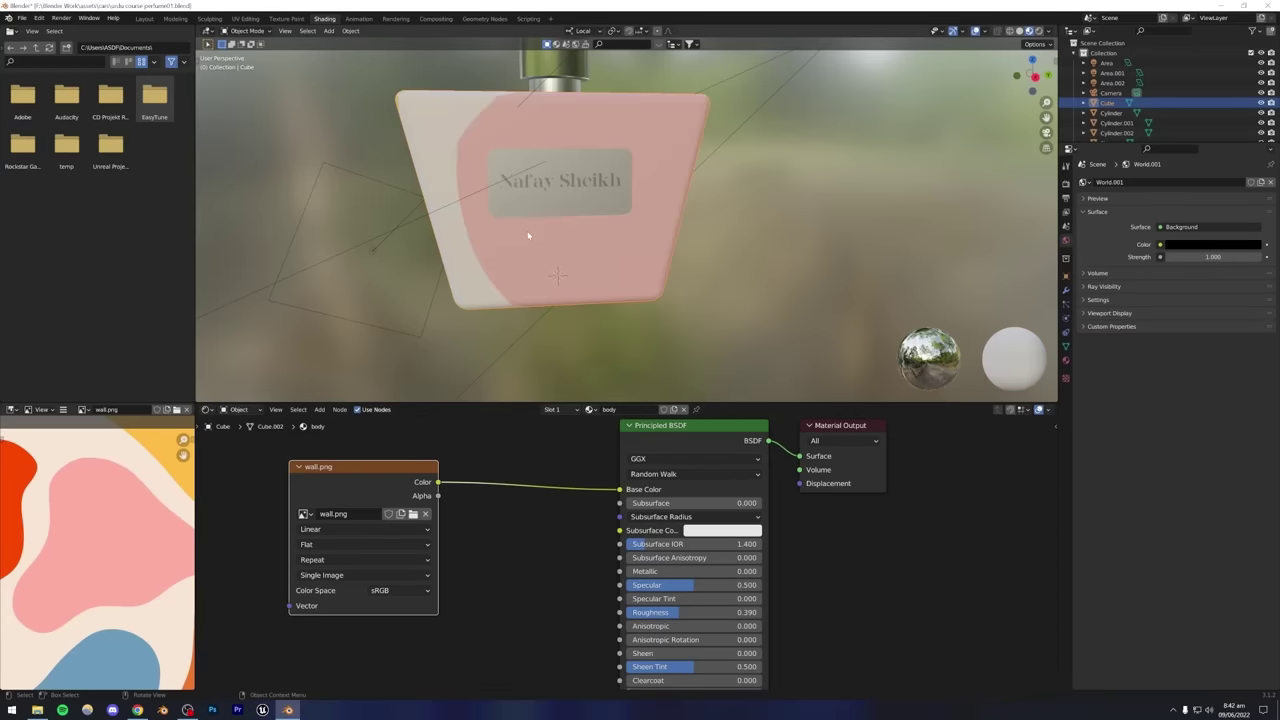
pyautogui.moveTo(500, 210); pyautogui.dragTo(529, 209, button='middle')
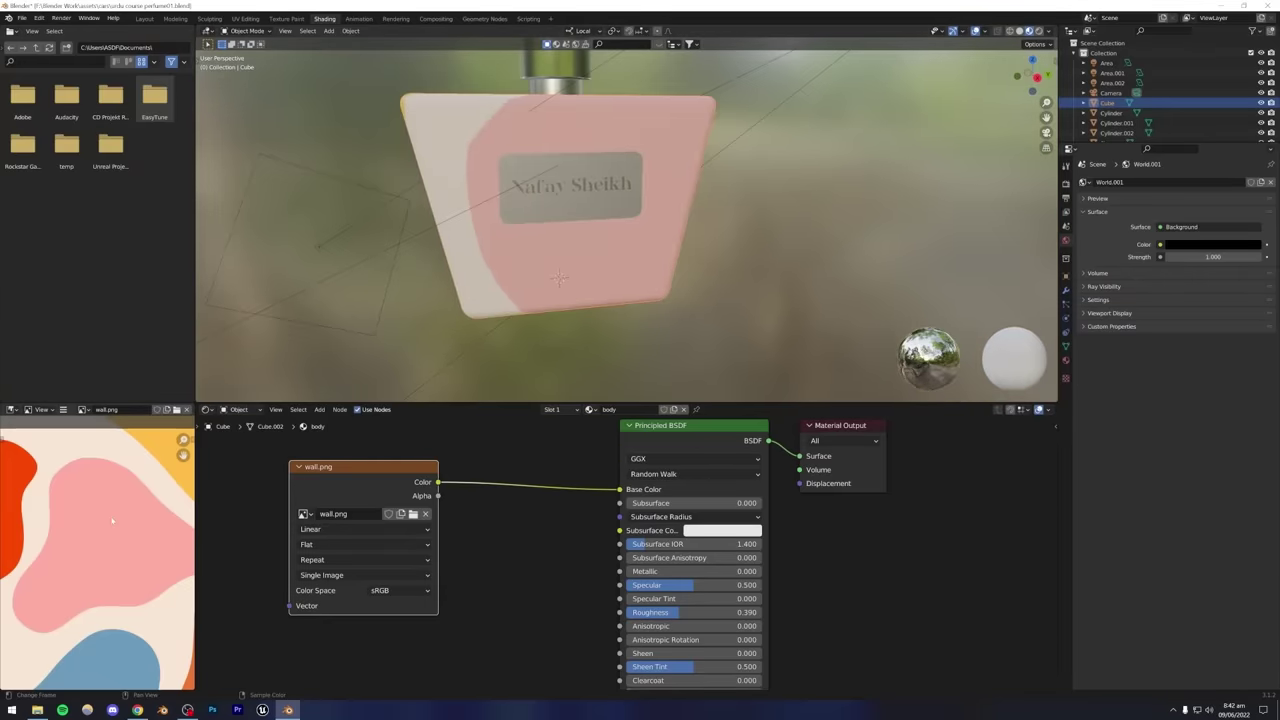
pyautogui.scroll(-4, 57, 546)
pyautogui.scroll(1, 57, 546)
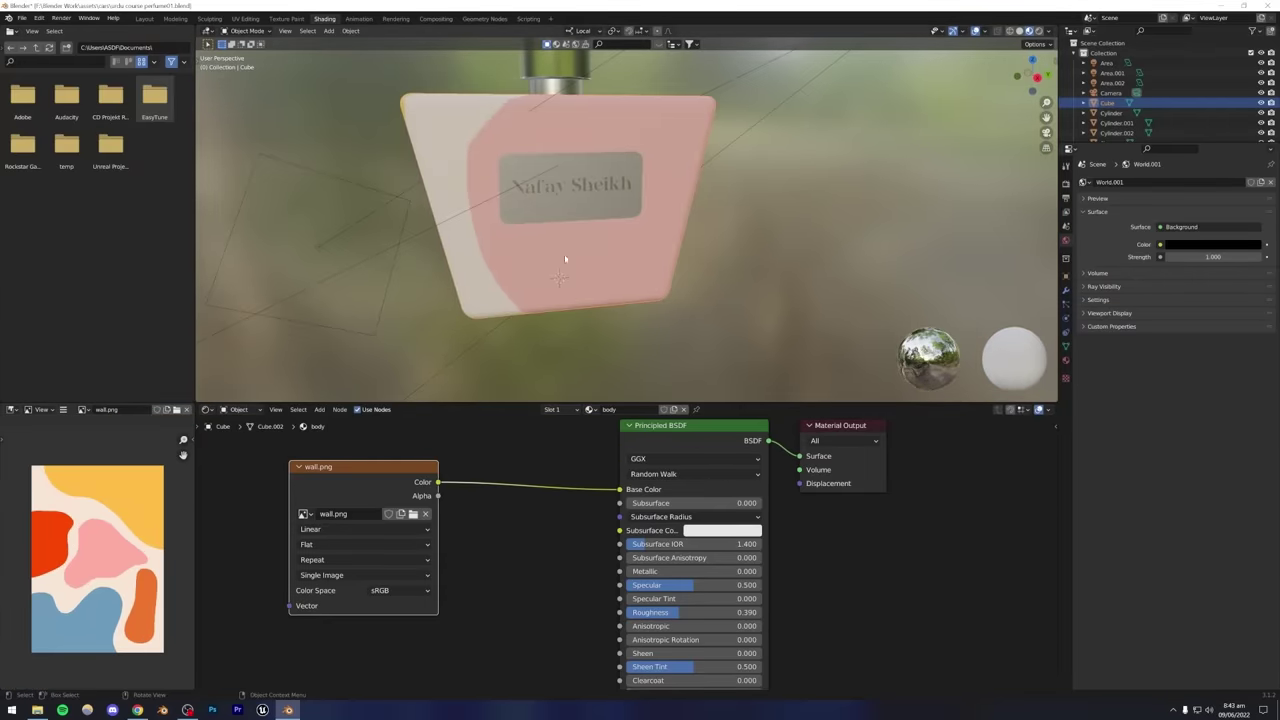
pyautogui.moveTo(553, 190); pyautogui.dragTo(561, 238, button='middle')
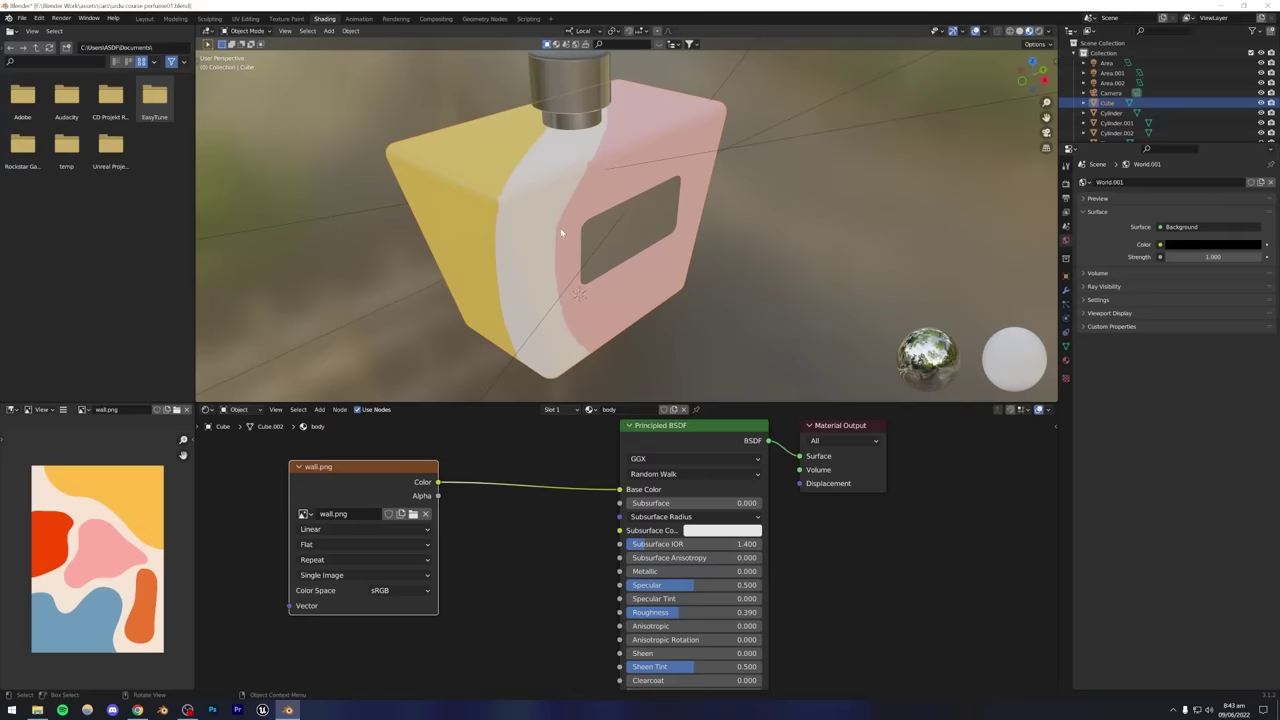
pyautogui.scroll(-2, 721, 238)
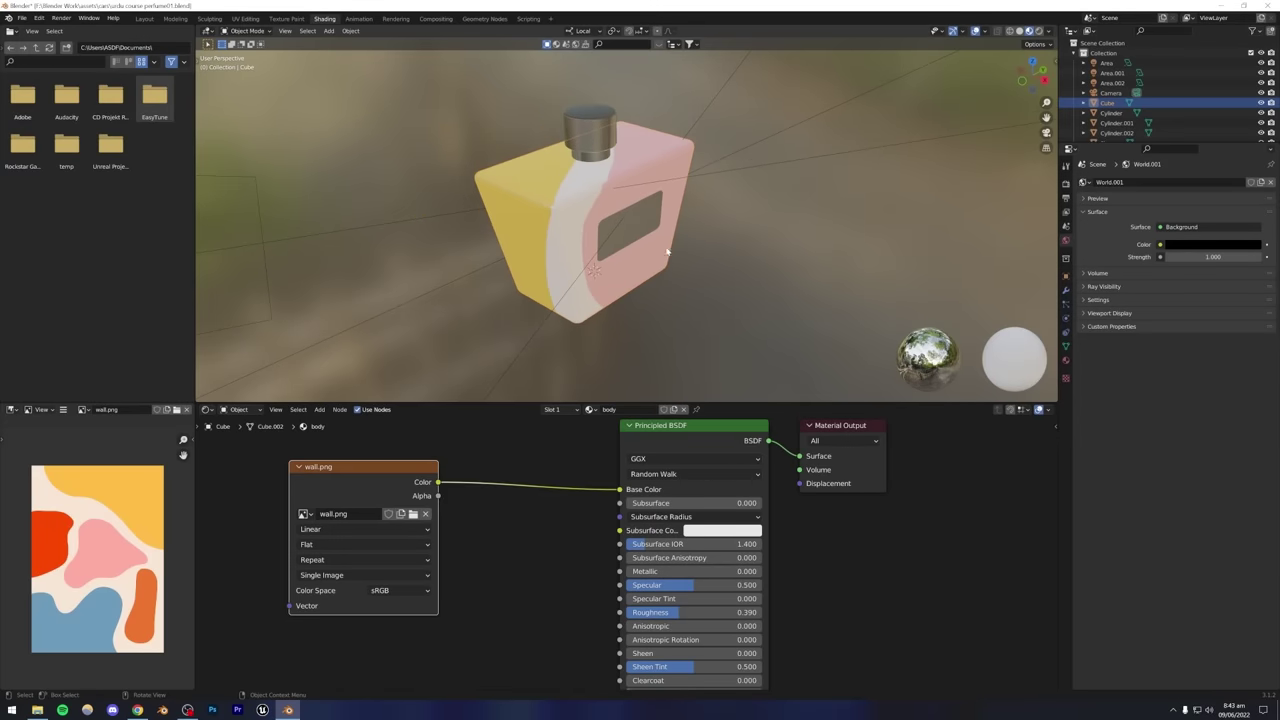
pyautogui.moveTo(721, 238); pyautogui.dragTo(518, 262, button='middle')
pyautogui.scroll(2, 588, 246)
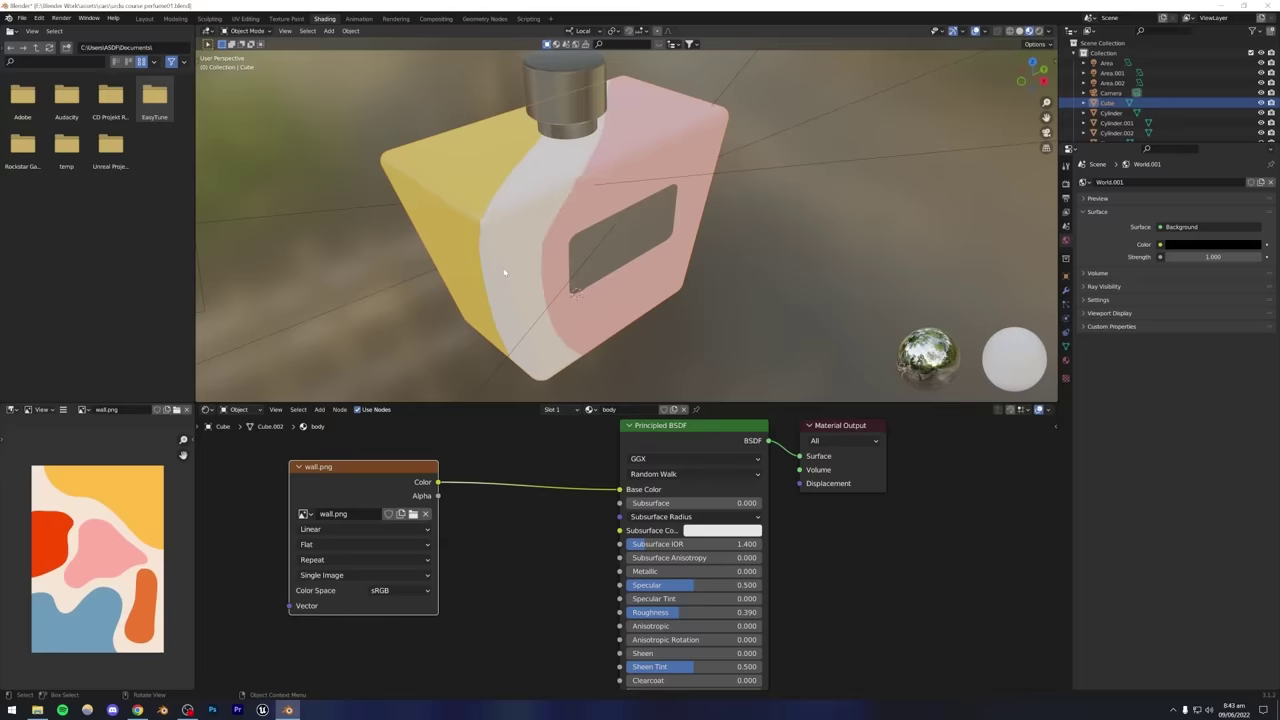
pyautogui.click(144, 18)
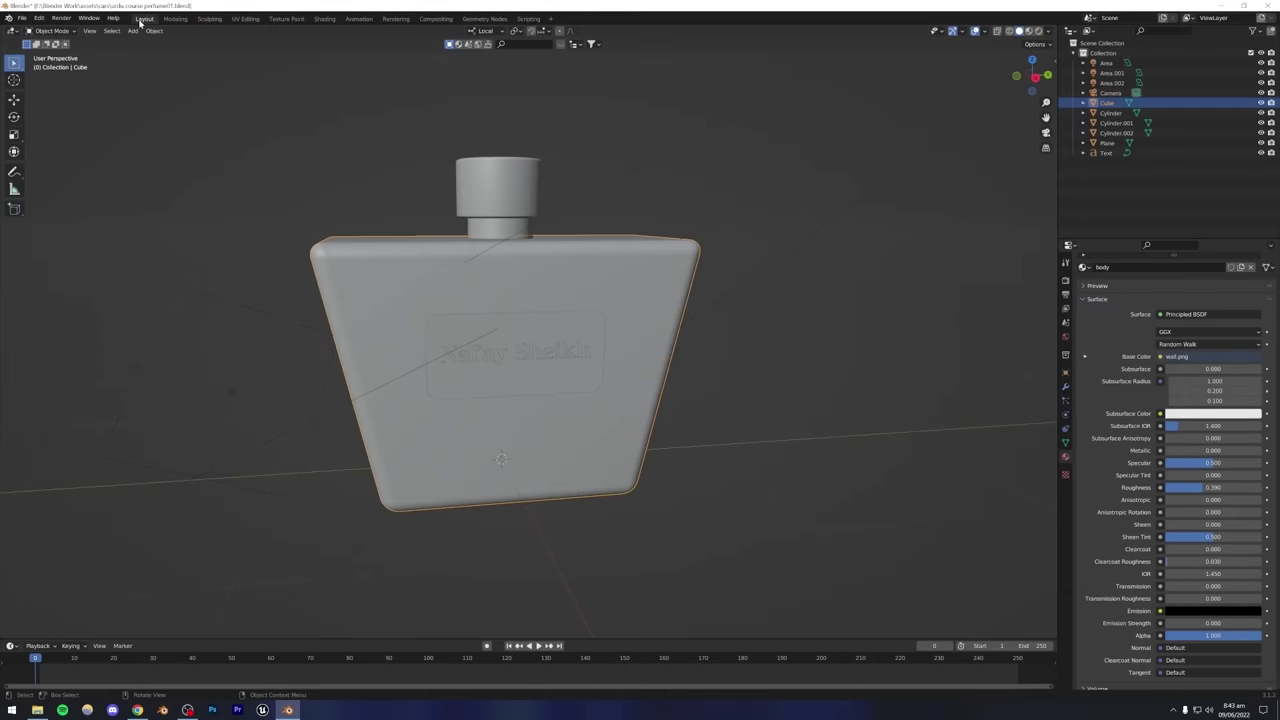
# In Material Preview, re-unwrap the bottle mesh with Smart UV Project in Edit Mode.
pyautogui.click(1040, 31)
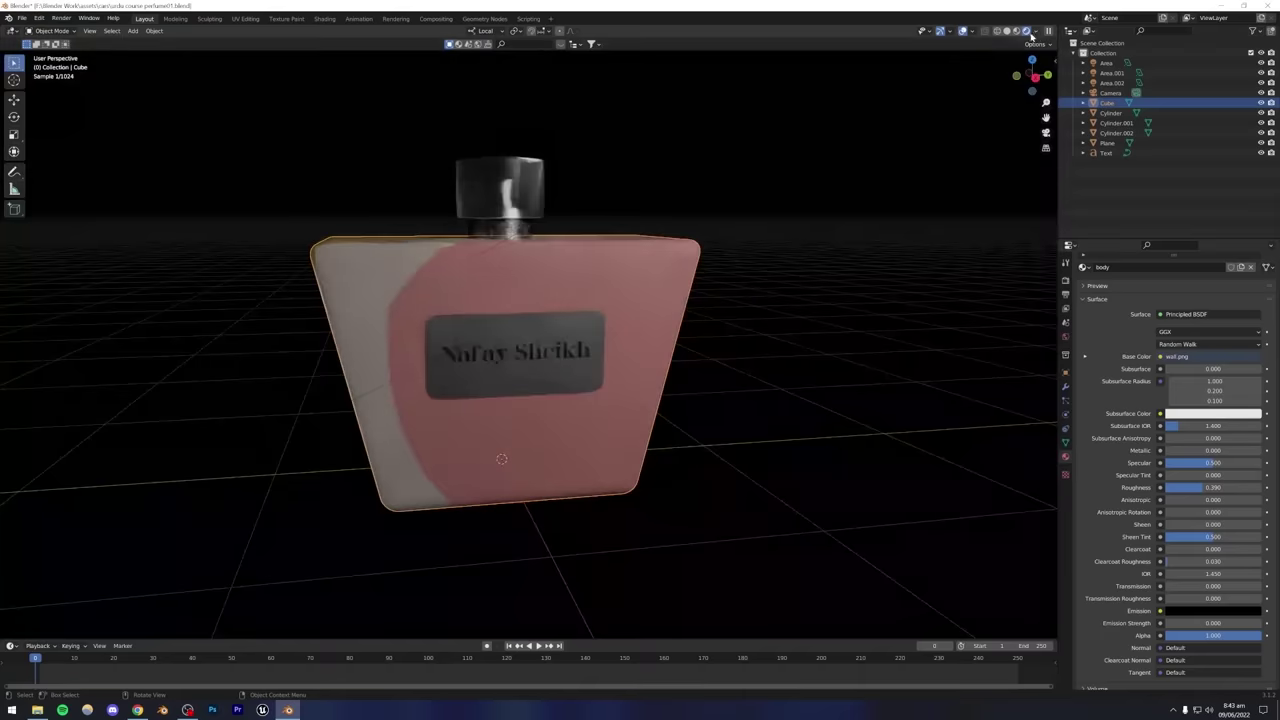
pyautogui.click(1031, 31)
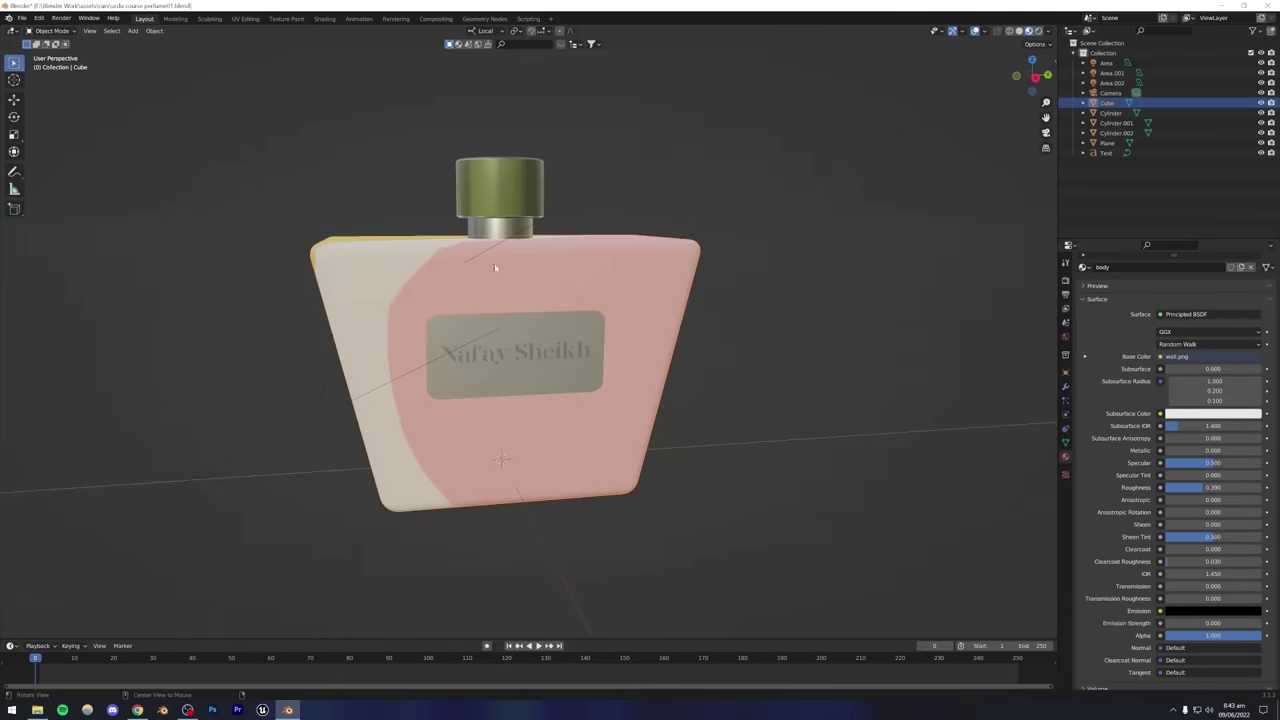
pyautogui.moveTo(596, 255); pyautogui.dragTo(610, 296, button='middle')
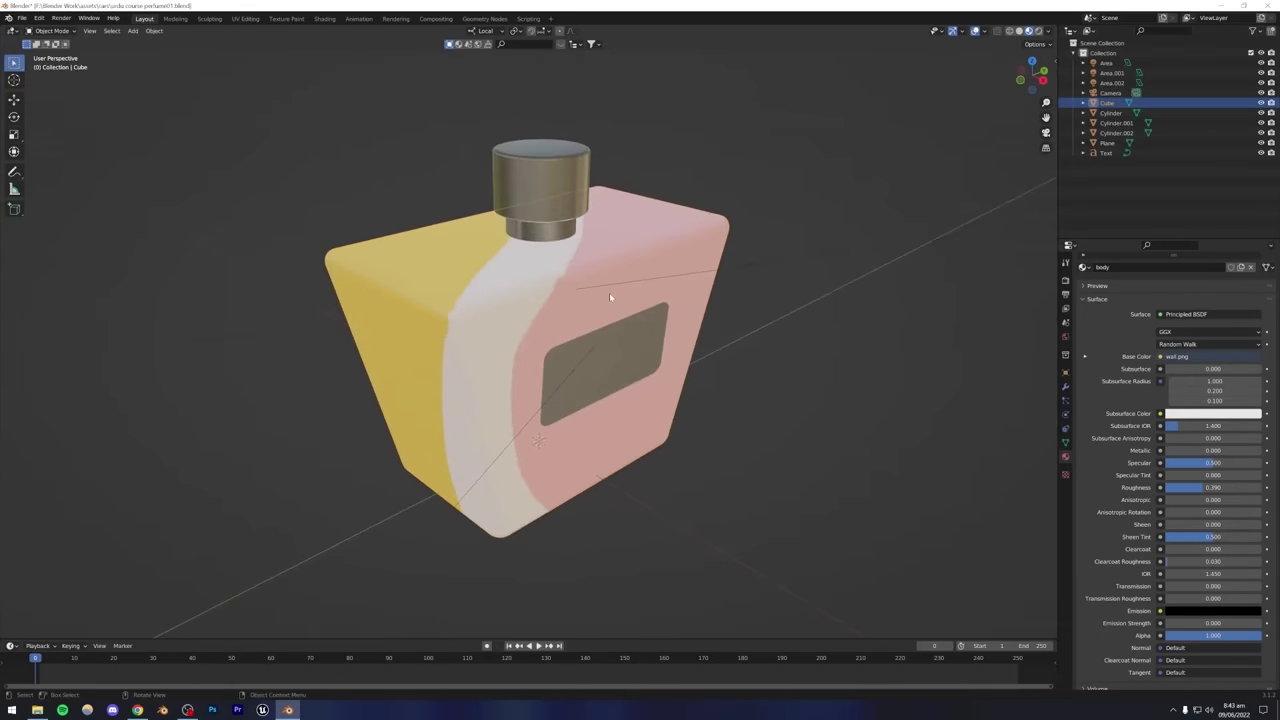
pyautogui.press('Tab')
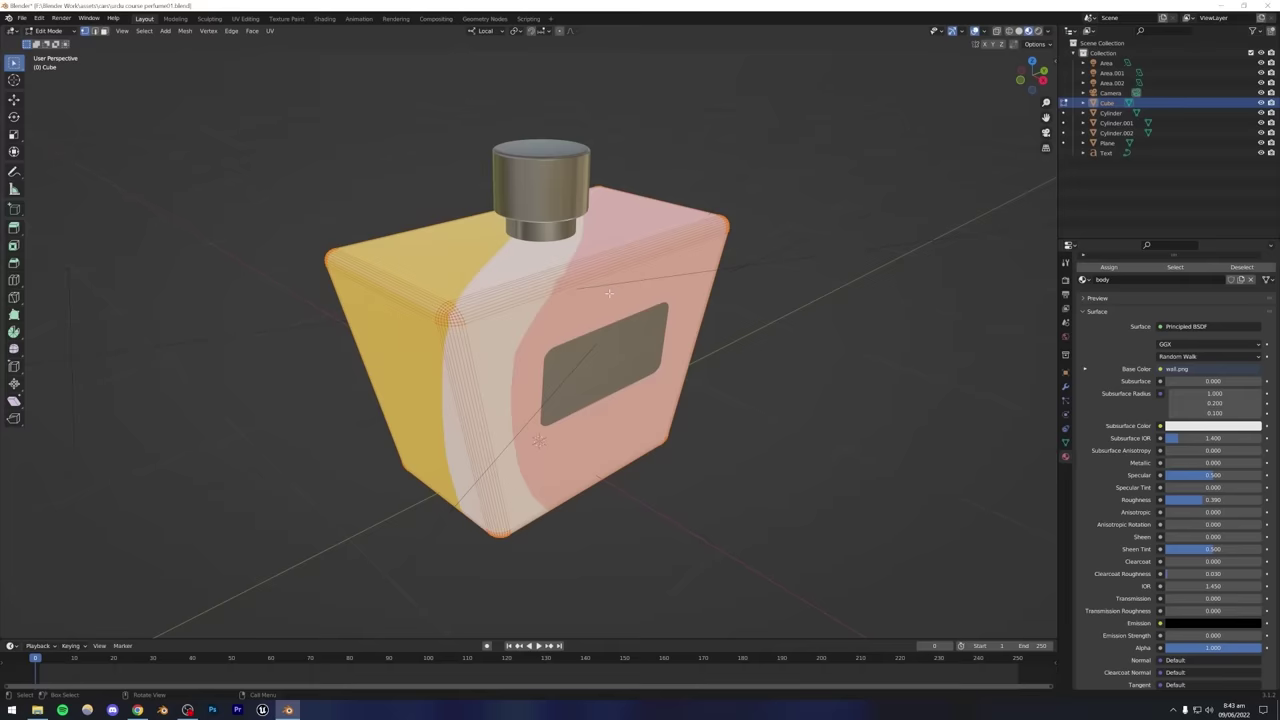
pyautogui.press('u')
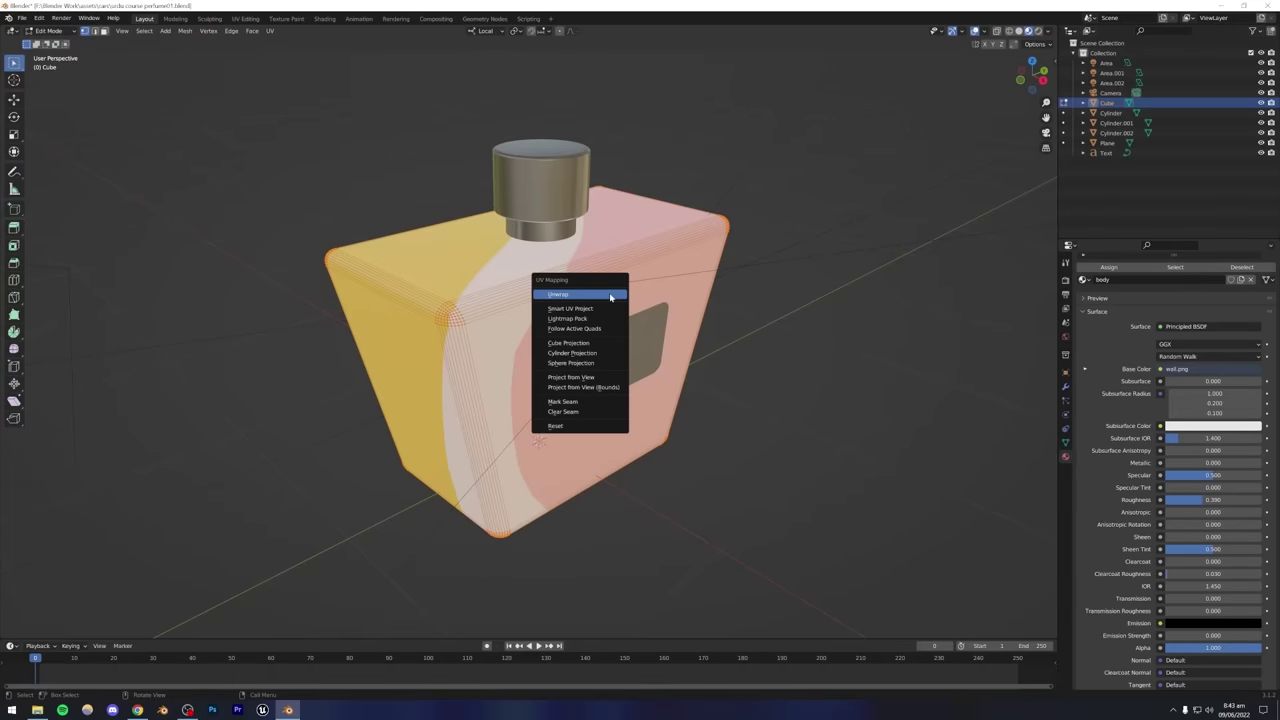
pyautogui.click(567, 309)
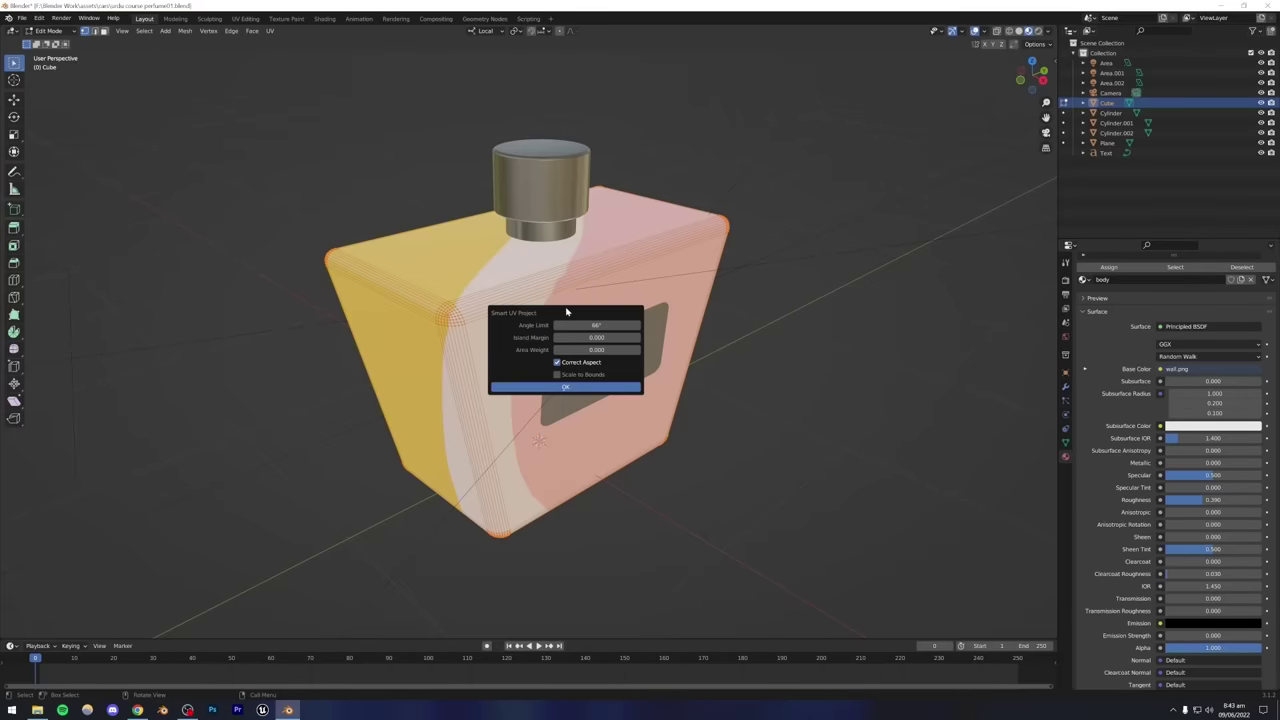
pyautogui.click(561, 382)
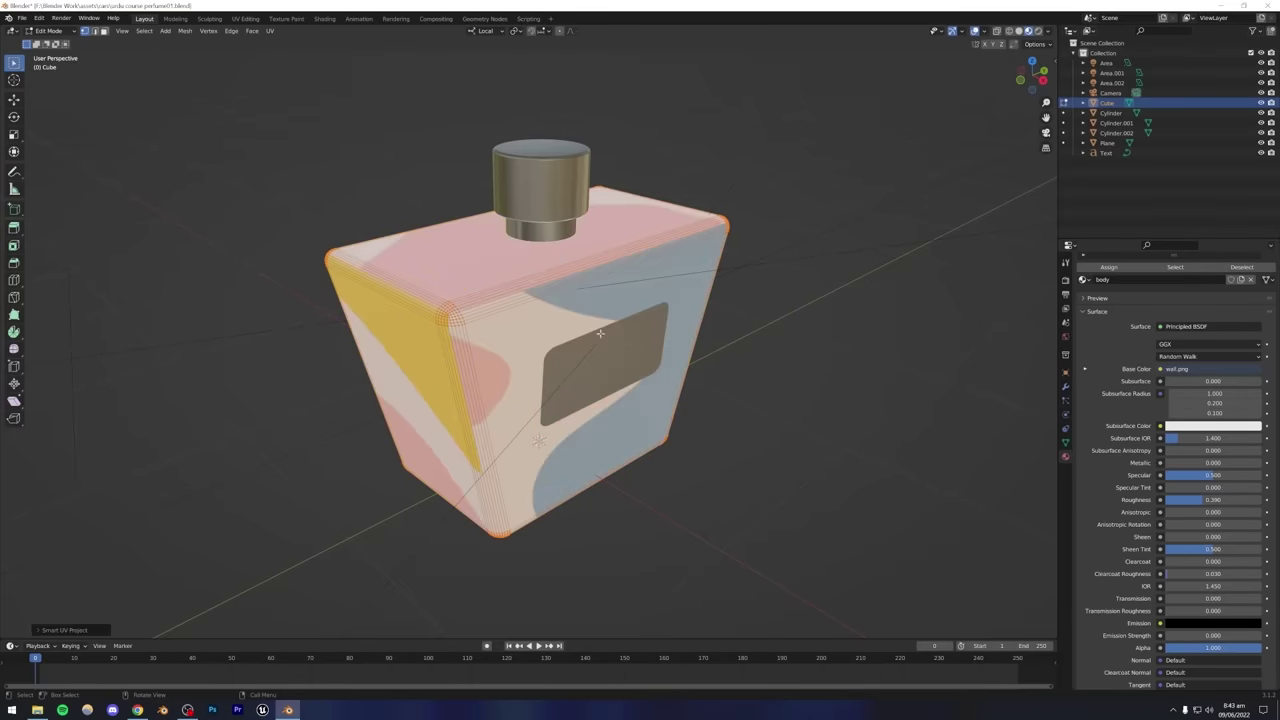
pyautogui.press('Tab')
# Inspect the re-textured bottle, save the file, check it in Shading, then switch to the browser.
pyautogui.moveTo(600, 333); pyautogui.dragTo(522, 332, button='middle')
pyautogui.scroll(3, 536, 344)
pyautogui.scroll(-4, 486, 333)
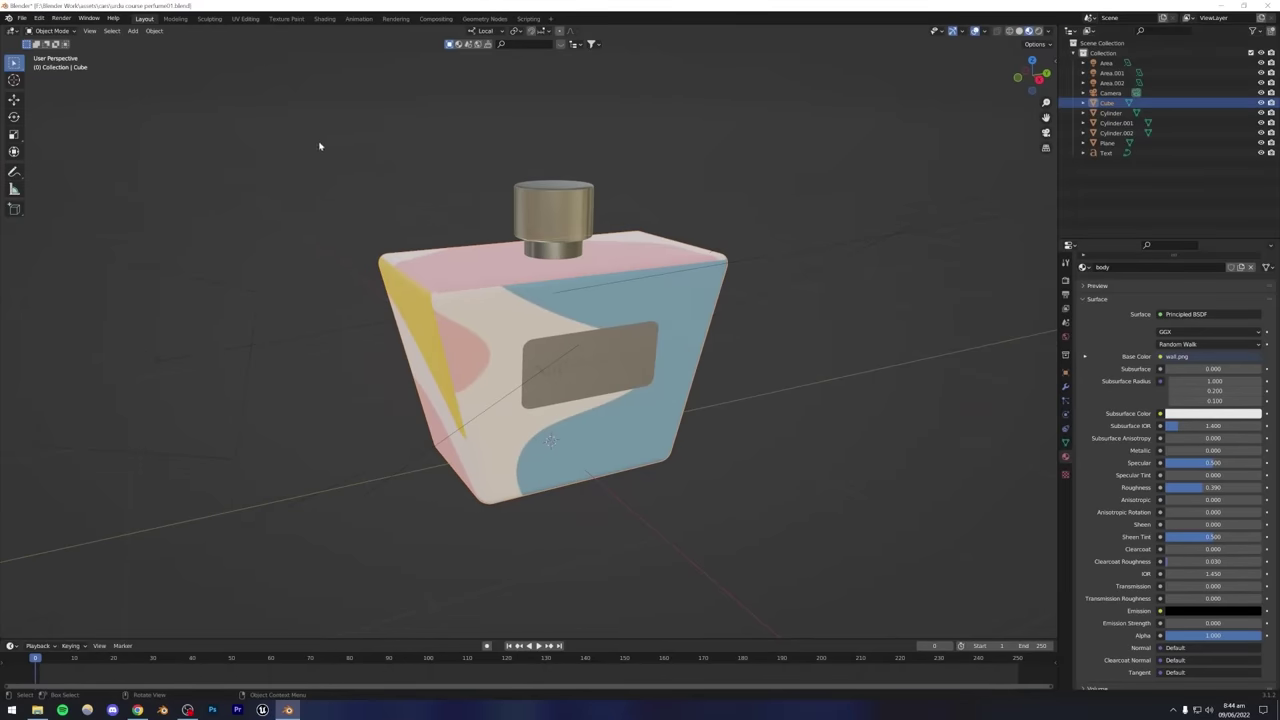
pyautogui.hotkey('ctrl', 's')
pyautogui.click(321, 21)
pyautogui.moveTo(648, 247); pyautogui.dragTo(600, 218, button='middle')
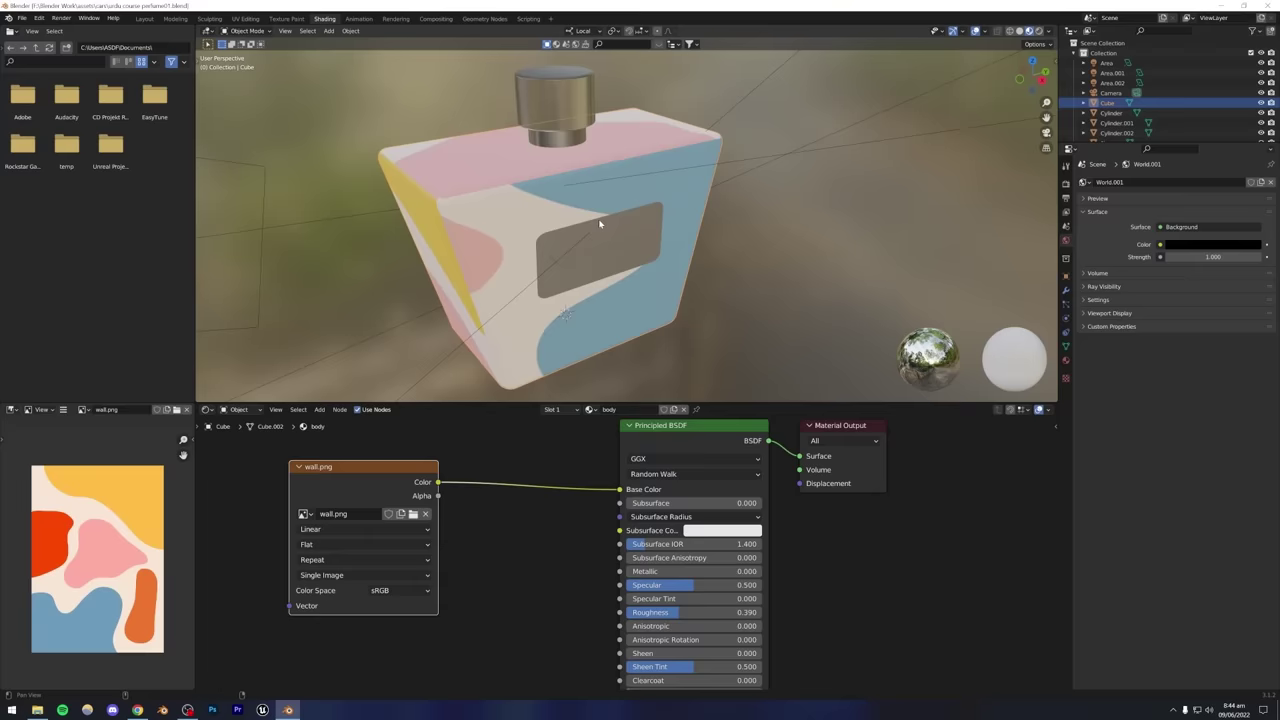
pyautogui.click(137, 710)
# Open the Instagram bookmark in a new tab and view the chess-and-mirror post in the grid.
pyautogui.click(135, 9)
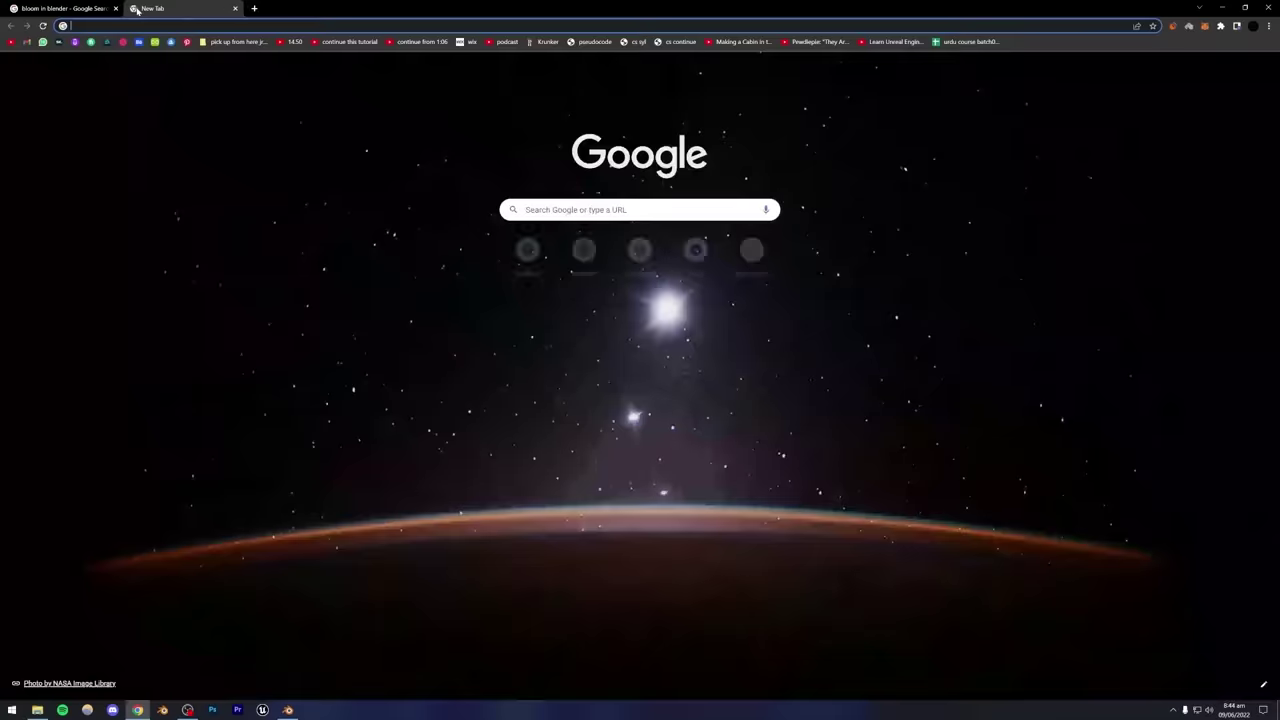
pyautogui.click(820, 42)
pyautogui.scroll(-5, 945, 208)
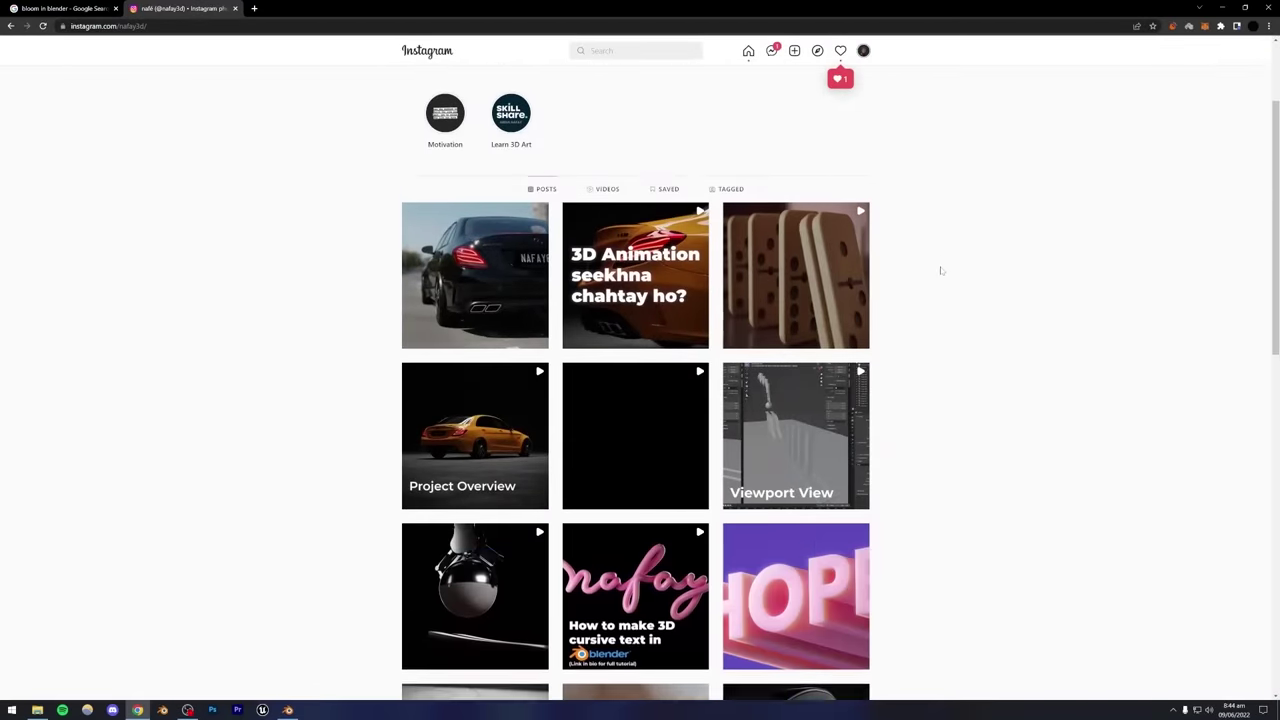
pyautogui.scroll(-3, 937, 270)
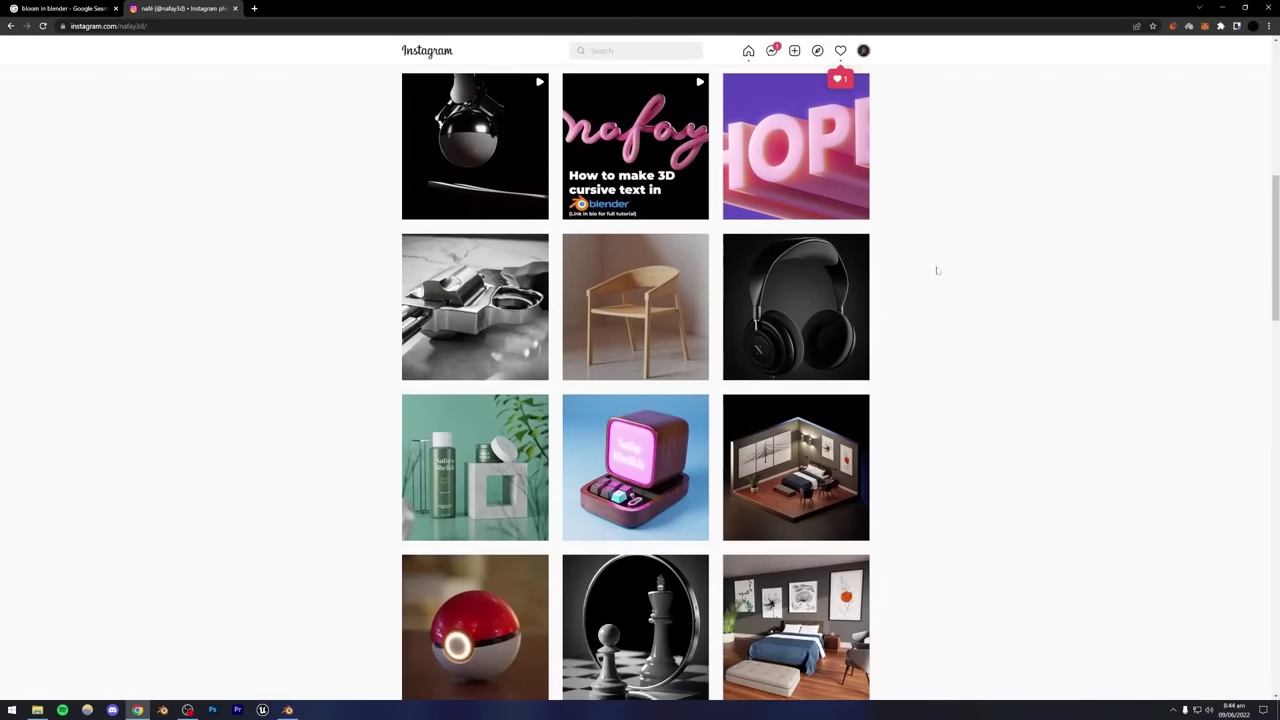
pyautogui.scroll(-1, 935, 270)
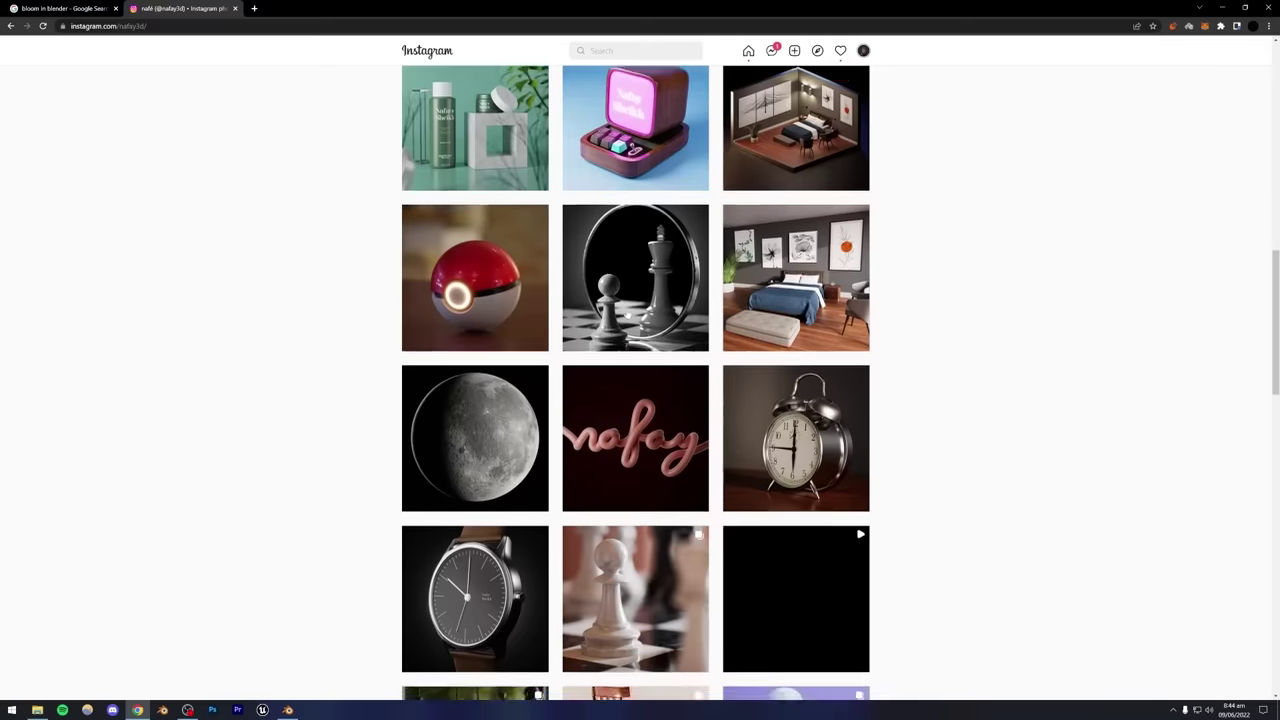
pyautogui.click(640, 309)
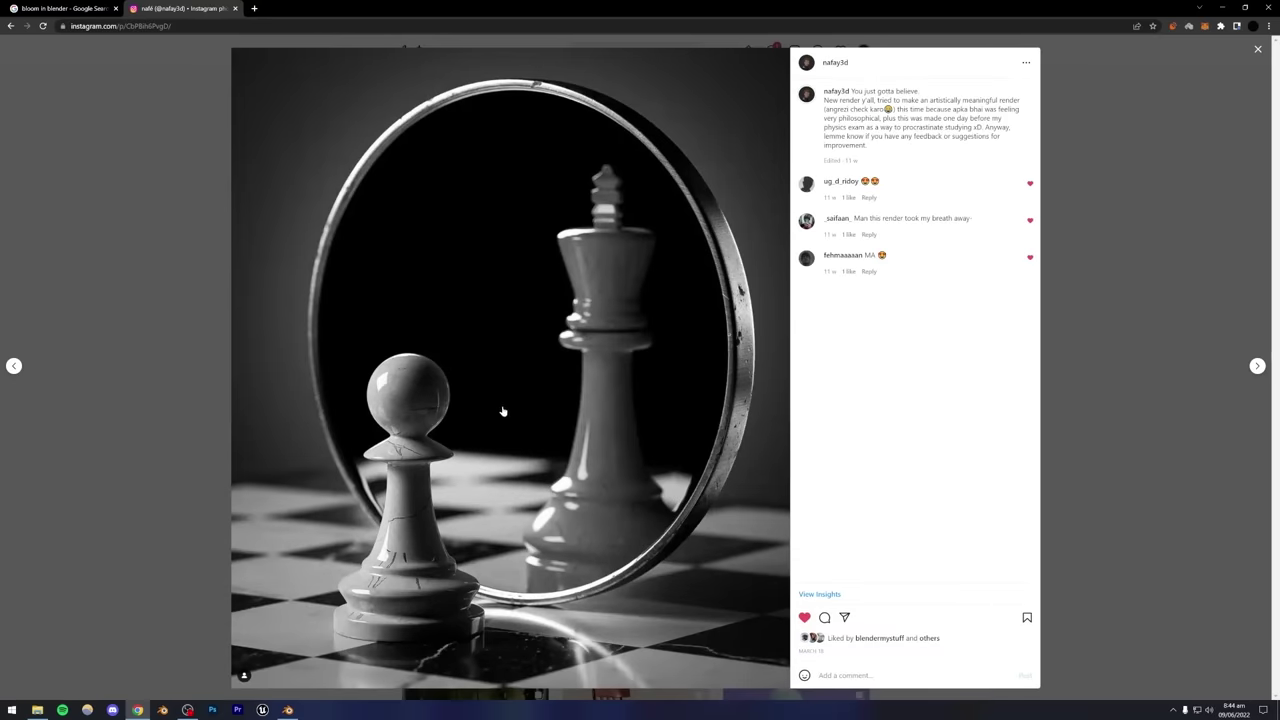
pyautogui.click(1091, 293)
pyautogui.scroll(-3, 914, 371)
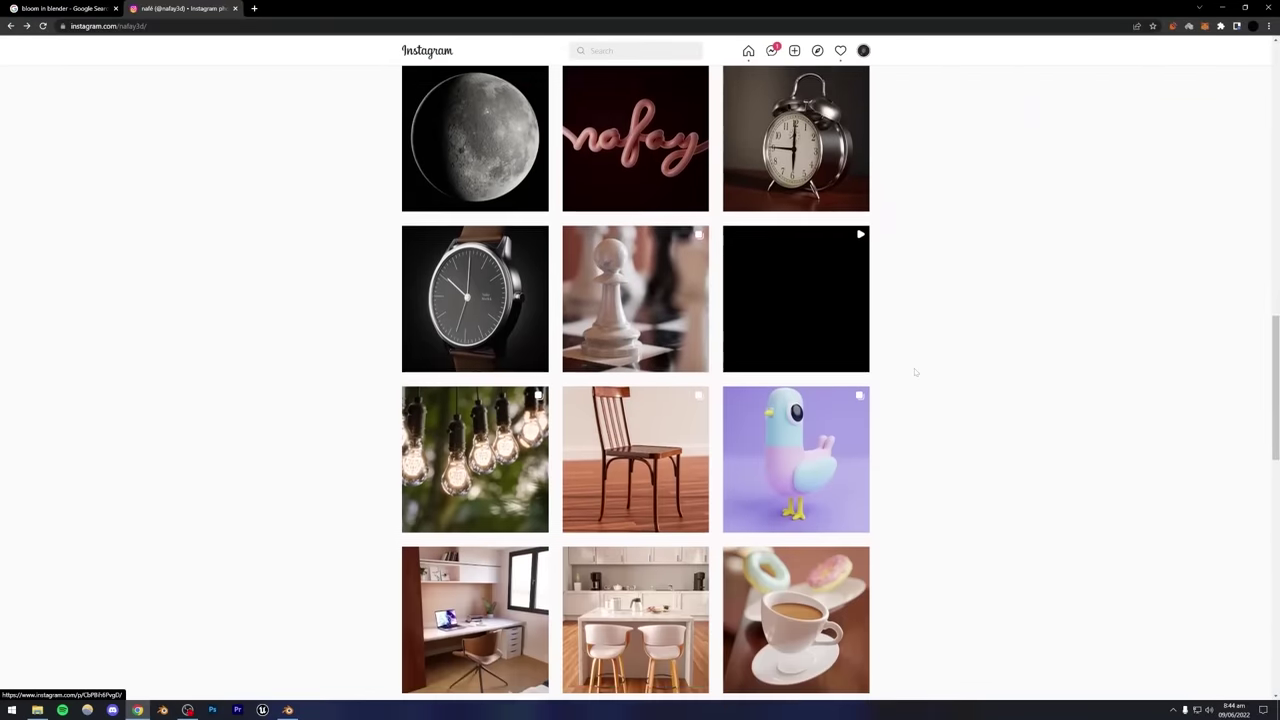
# Back in Blender, move the wall.png node aside and disconnect it from Base Color.
pyautogui.click(281, 714)
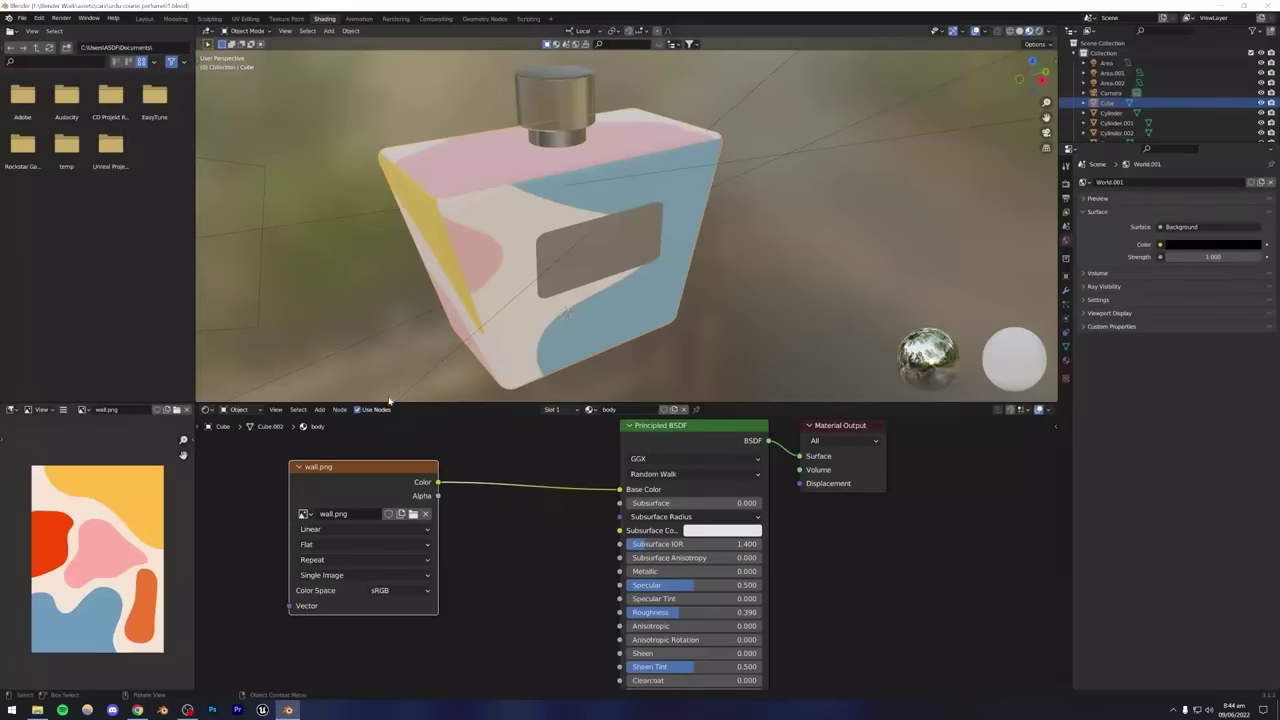
pyautogui.moveTo(518, 511); pyautogui.dragTo(490, 519, button='middle')
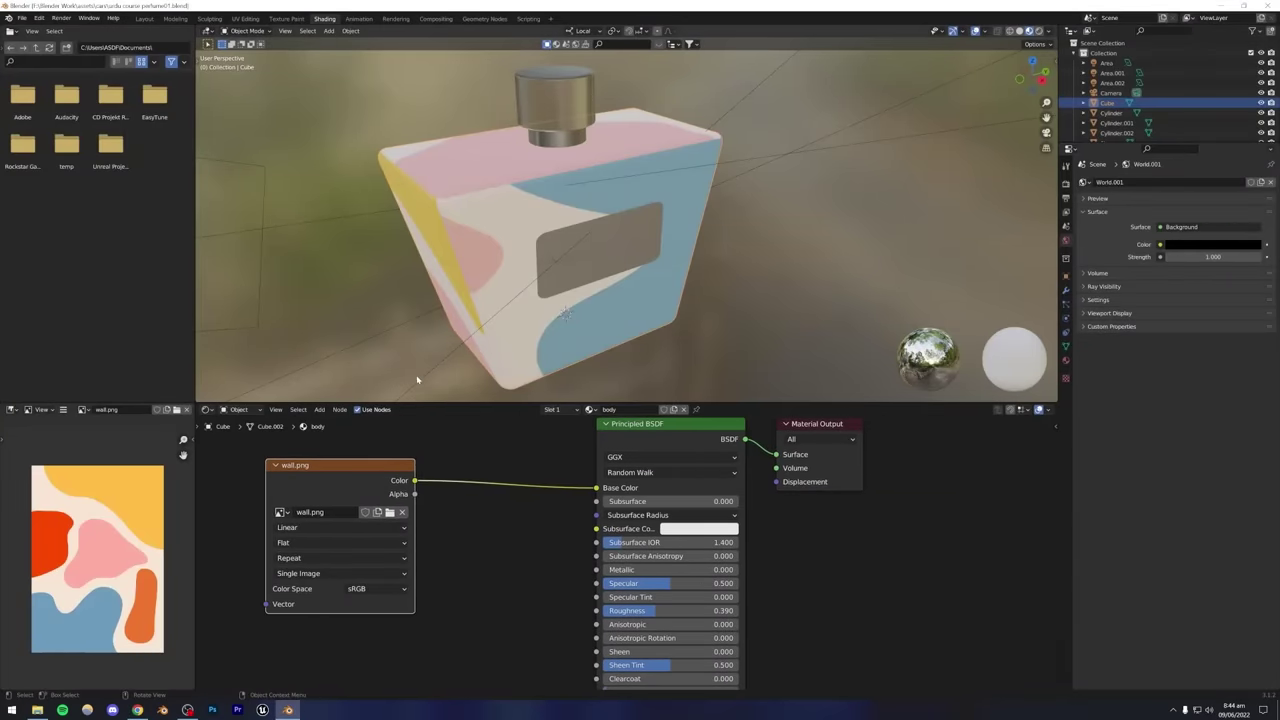
pyautogui.moveTo(372, 468); pyautogui.dragTo(337, 555)
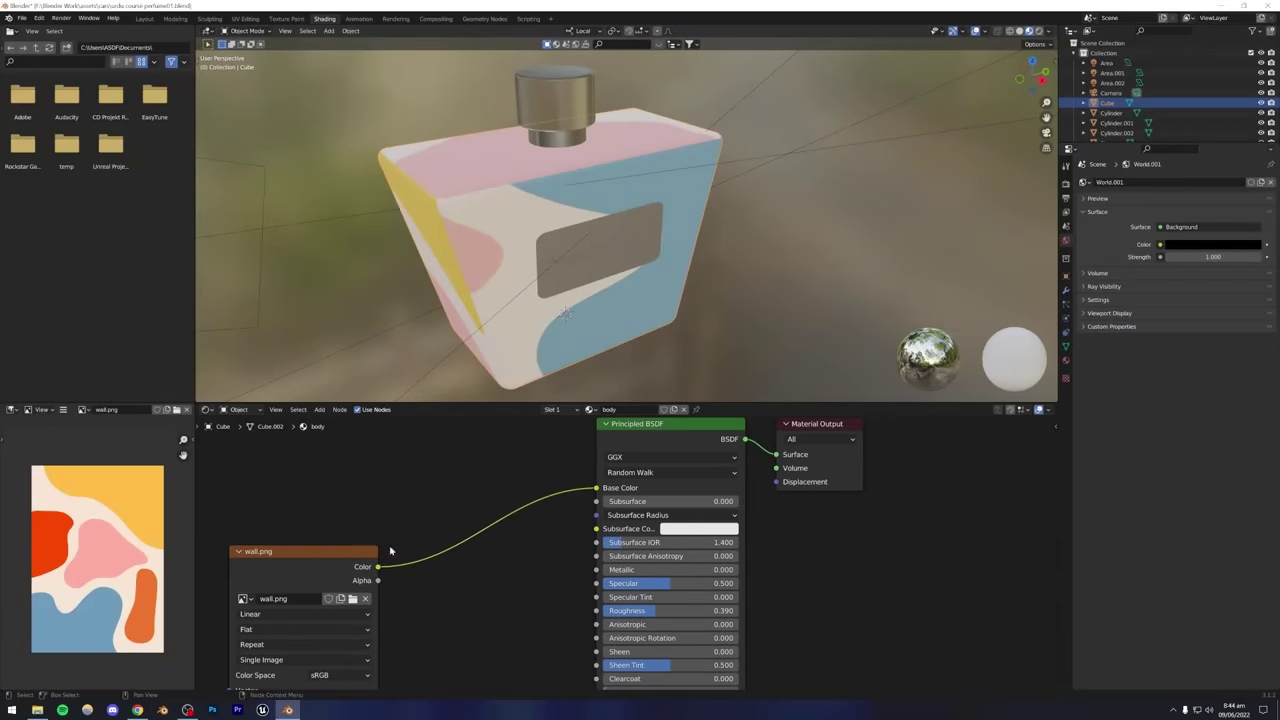
pyautogui.scroll(-2, 565, 573)
pyautogui.moveTo(565, 573); pyautogui.dragTo(531, 537, button='middle')
pyautogui.moveTo(569, 464); pyautogui.dragTo(543, 484)
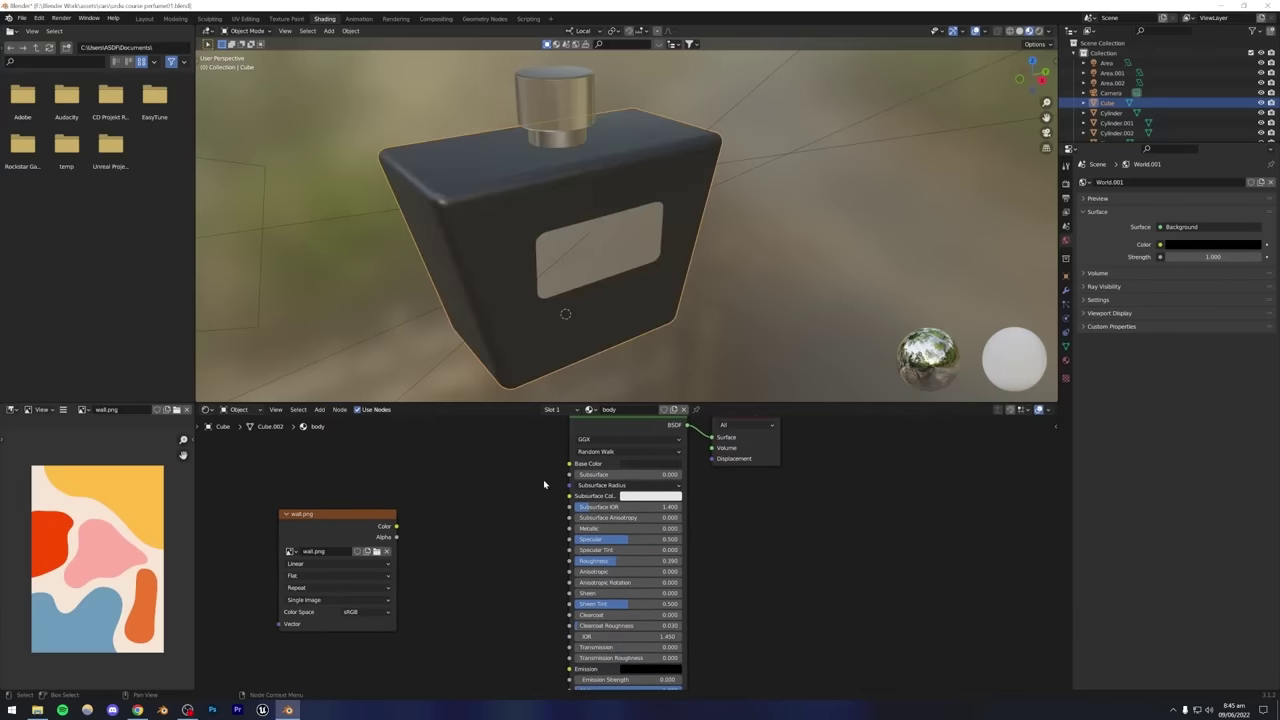
# Delete the wall.png image node and save the blend file.
pyautogui.moveTo(594, 300); pyautogui.dragTo(560, 300, button='middle')
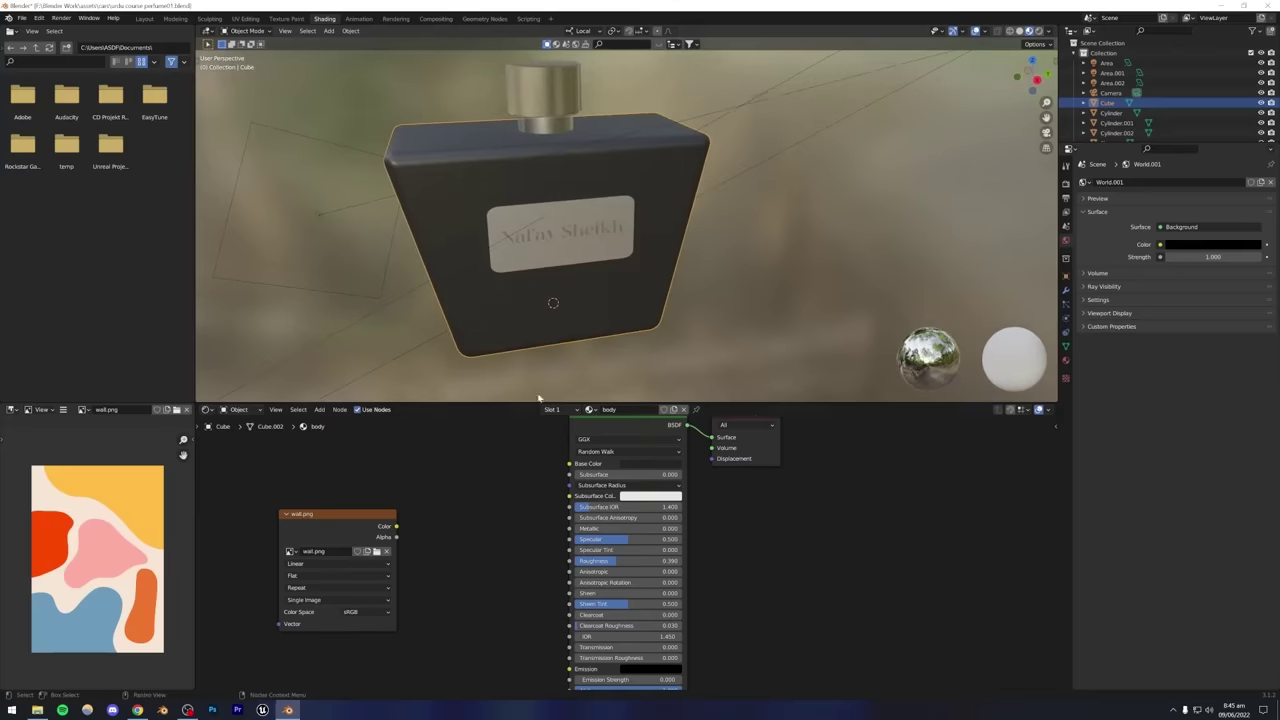
pyautogui.moveTo(513, 538); pyautogui.dragTo(498, 510, button='middle')
pyautogui.click(331, 491)
pyautogui.press('x')
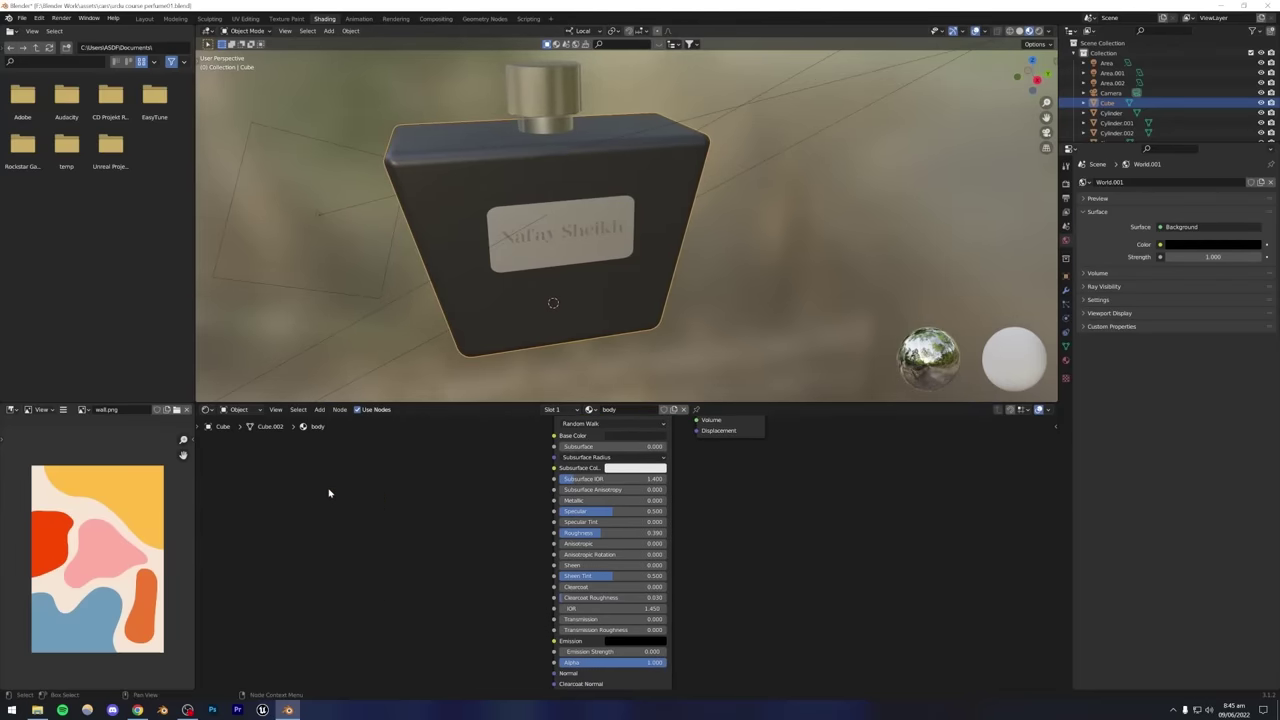
pyautogui.hotkey('ctrl', 's')
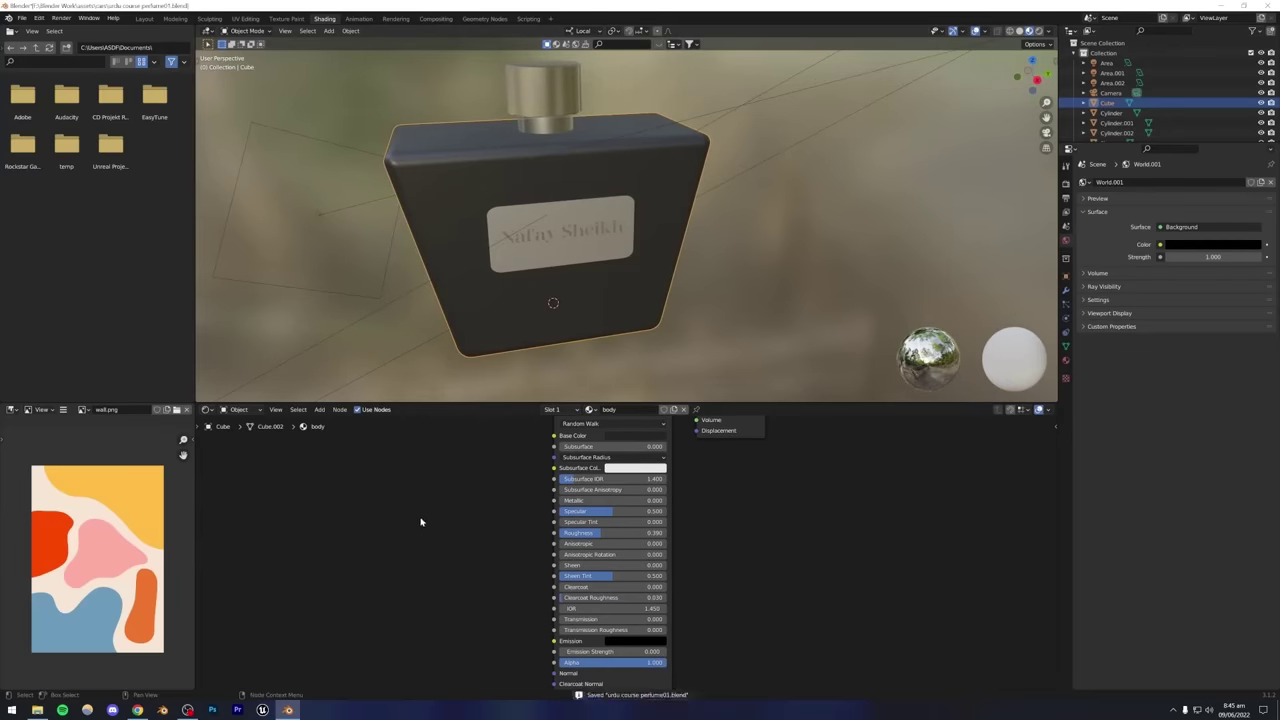
# Bring the shader's Normal input into view, inspect the plain dark bottle, then return to Chrome.
pyautogui.scroll(4, 473, 535)
pyautogui.moveTo(473, 535); pyautogui.dragTo(601, 581, button='middle')
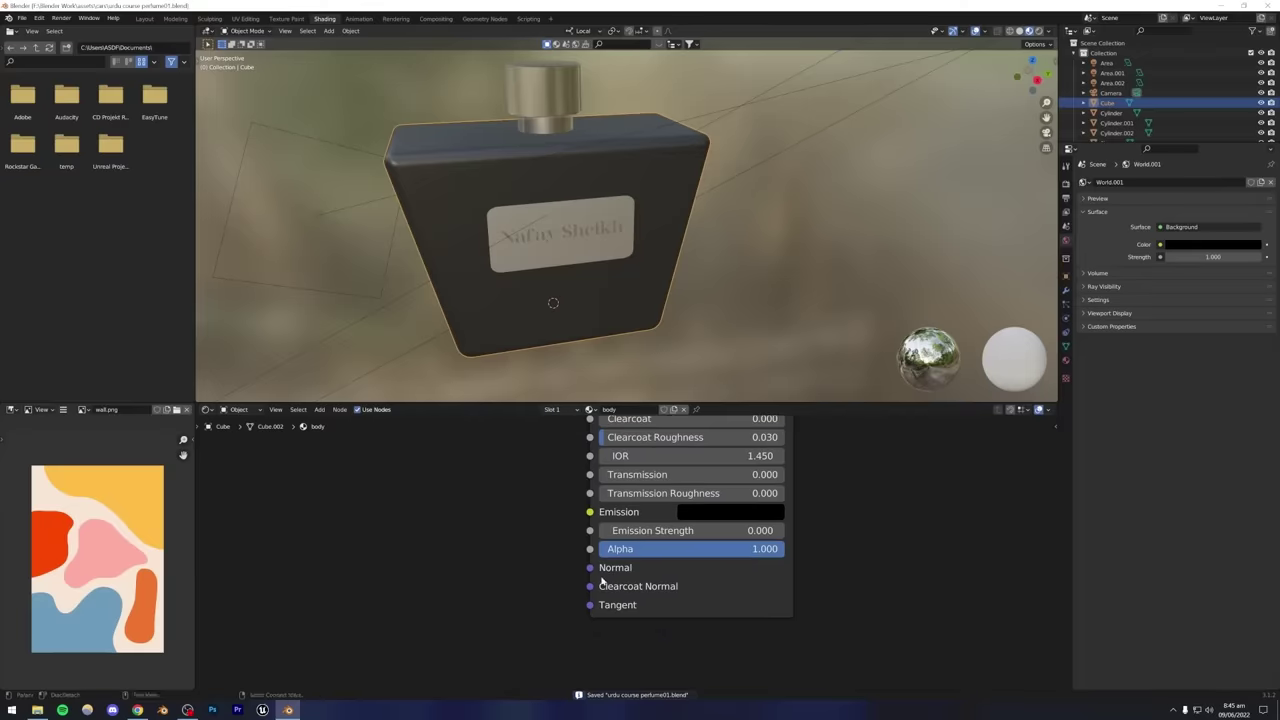
pyautogui.moveTo(589, 570); pyautogui.dragTo(540, 570)
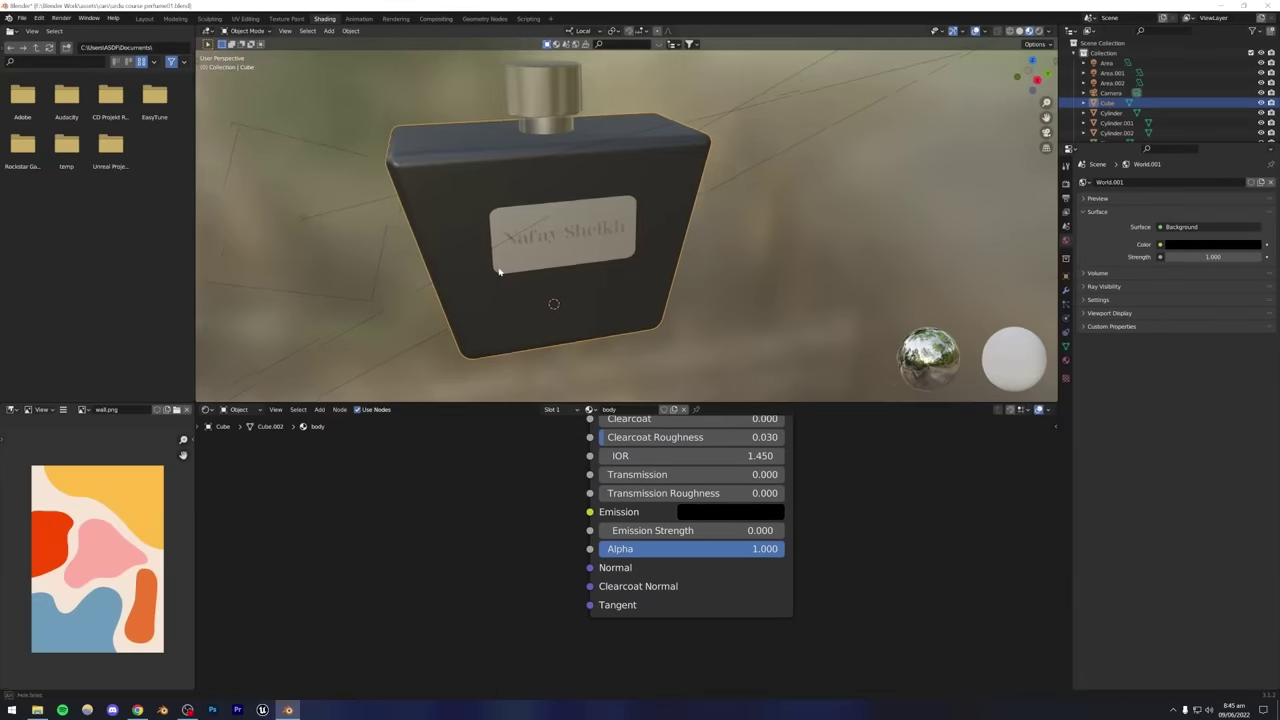
pyautogui.moveTo(531, 275); pyautogui.dragTo(646, 249, button='middle')
pyautogui.scroll(6, 531, 265)
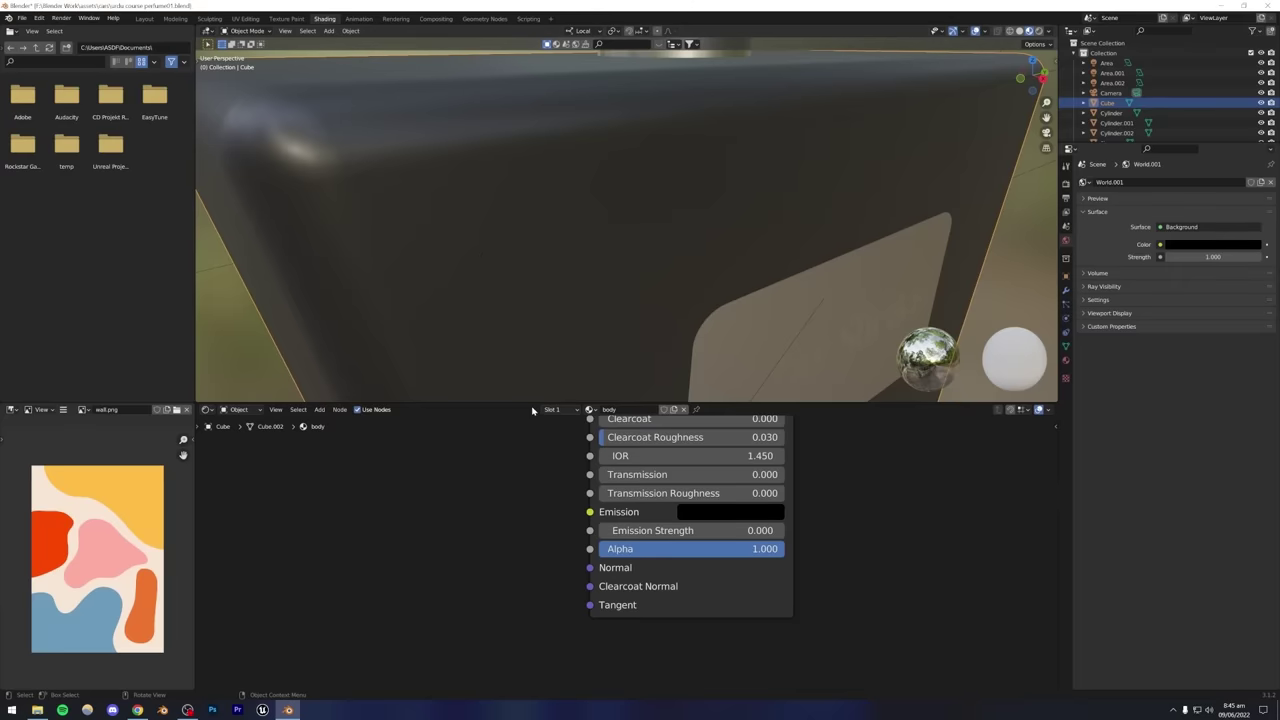
pyautogui.scroll(-3, 557, 471)
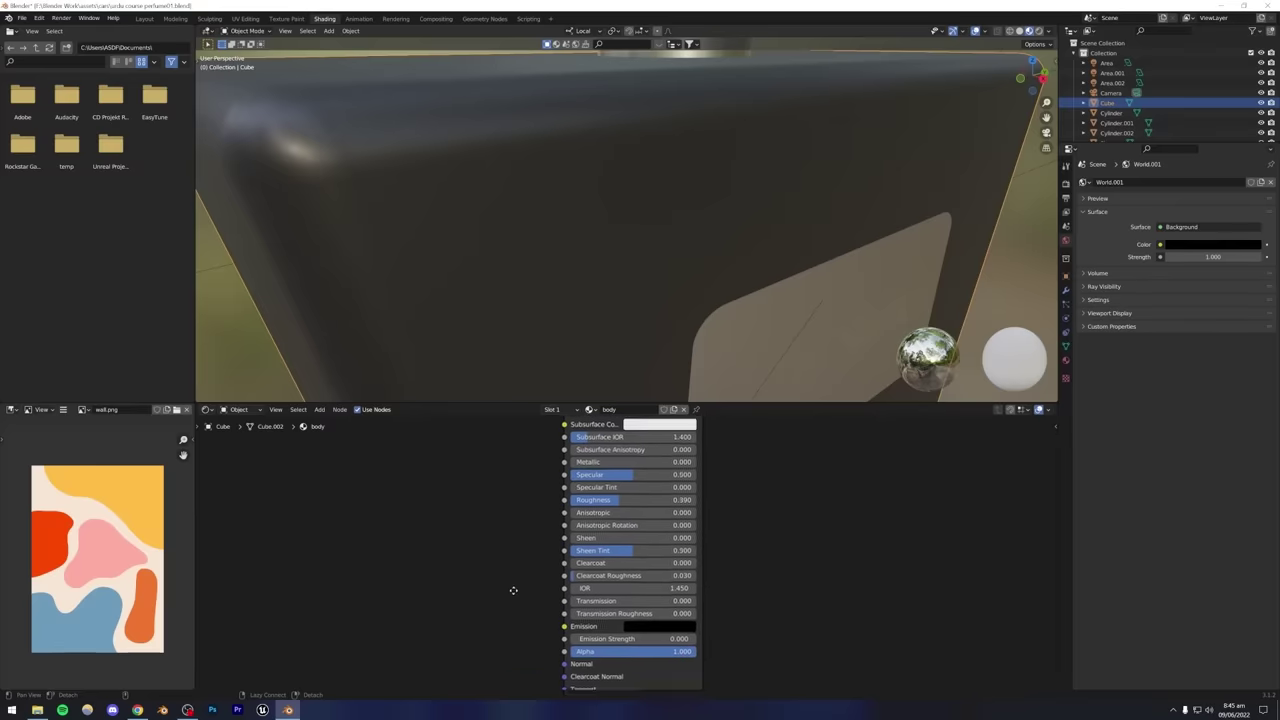
pyautogui.keyDown('shift'); pyautogui.scroll(2, 511, 600); pyautogui.keyUp('shift')
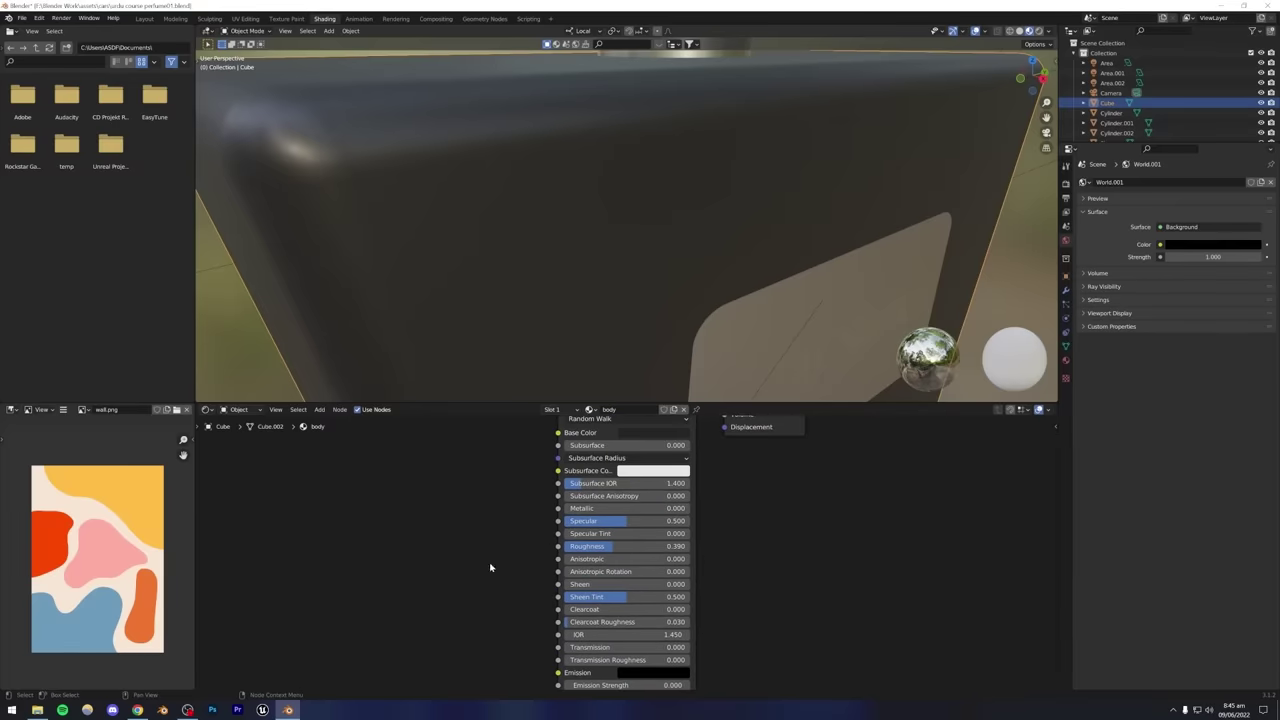
pyautogui.keyDown('shift'); pyautogui.scroll(-4, 510, 600); pyautogui.keyUp('shift')
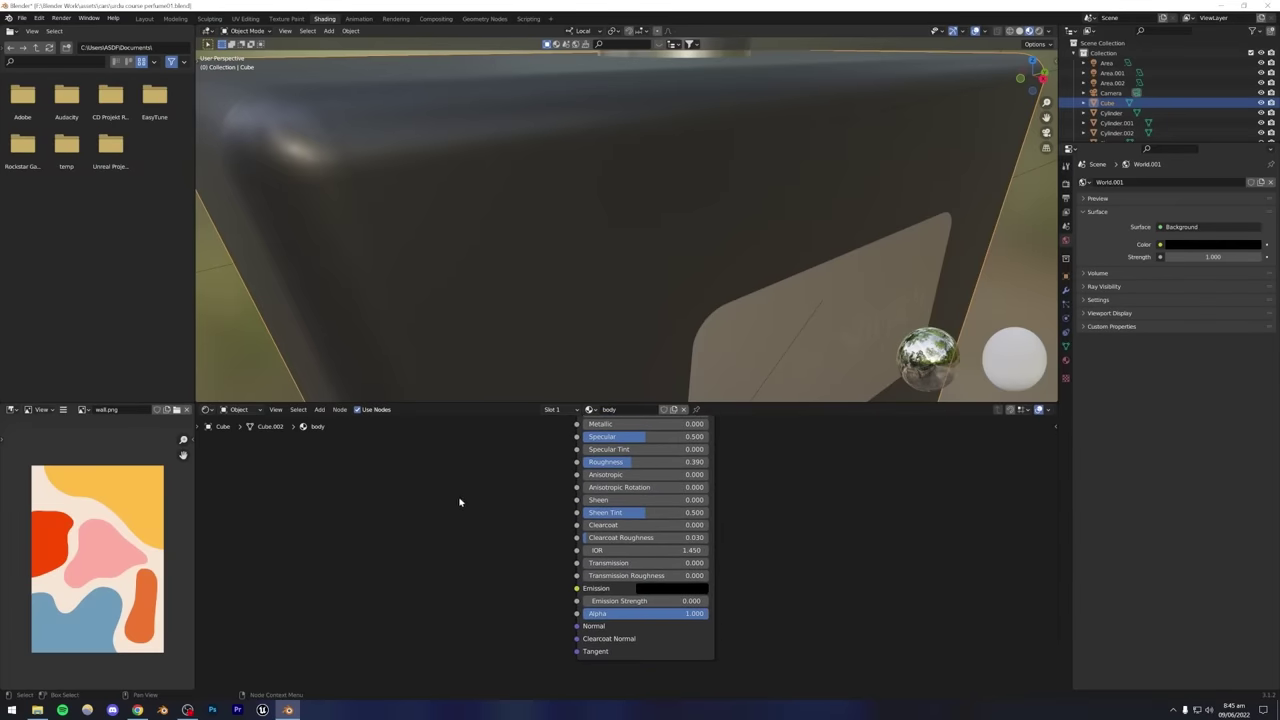
pyautogui.click(137, 710)
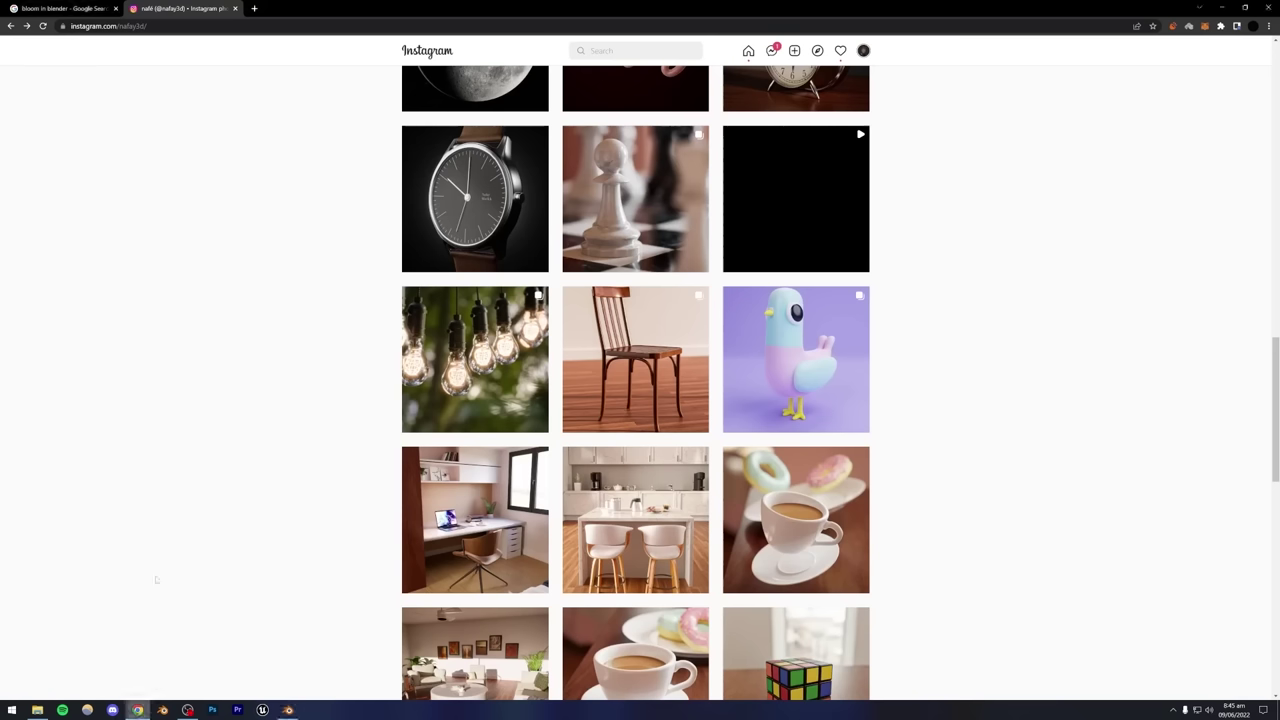
# Search Google Images for 'noise texture' normal-map images in a new tab.
pyautogui.click(254, 8)
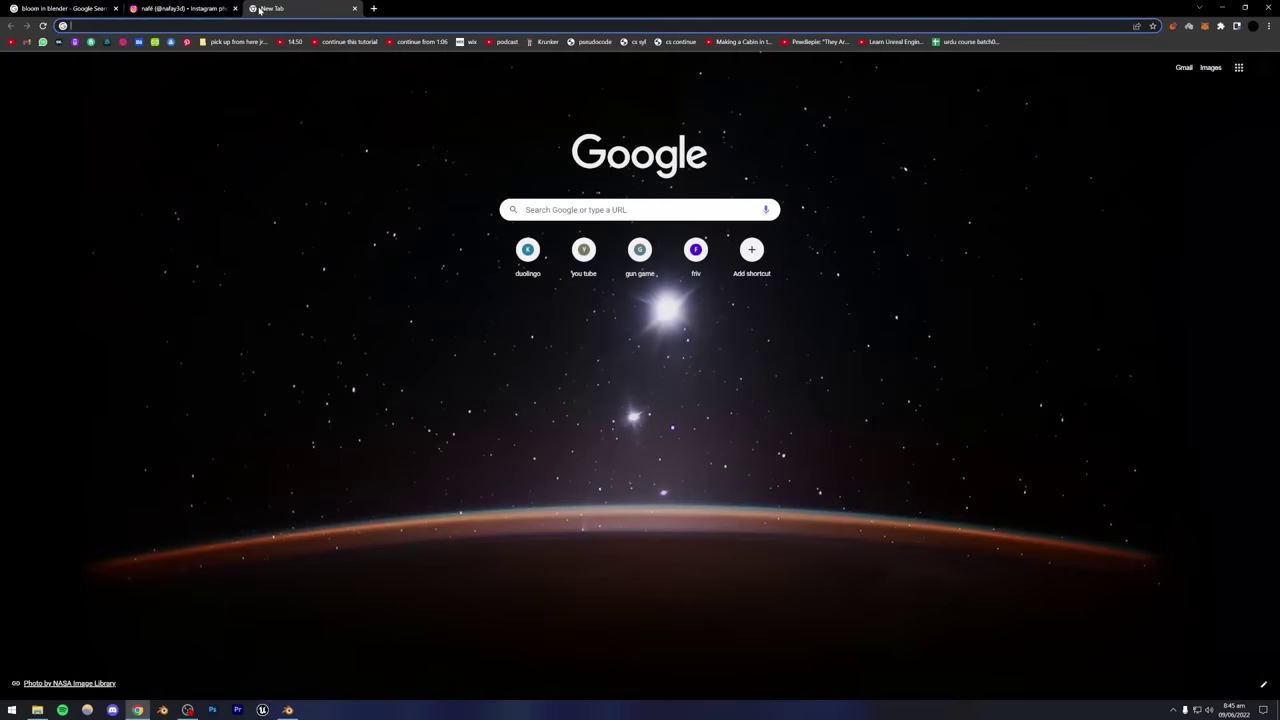
pyautogui.write('noise')
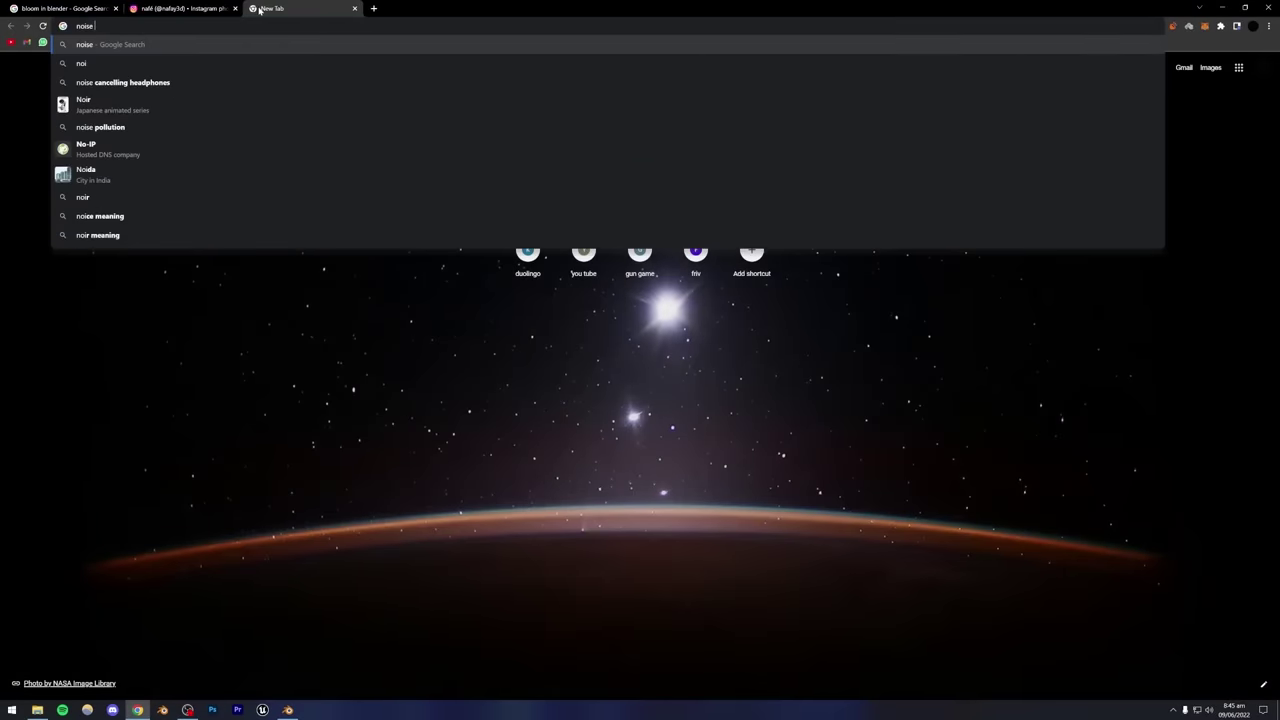
pyautogui.write(' texture')
pyautogui.press('Return')
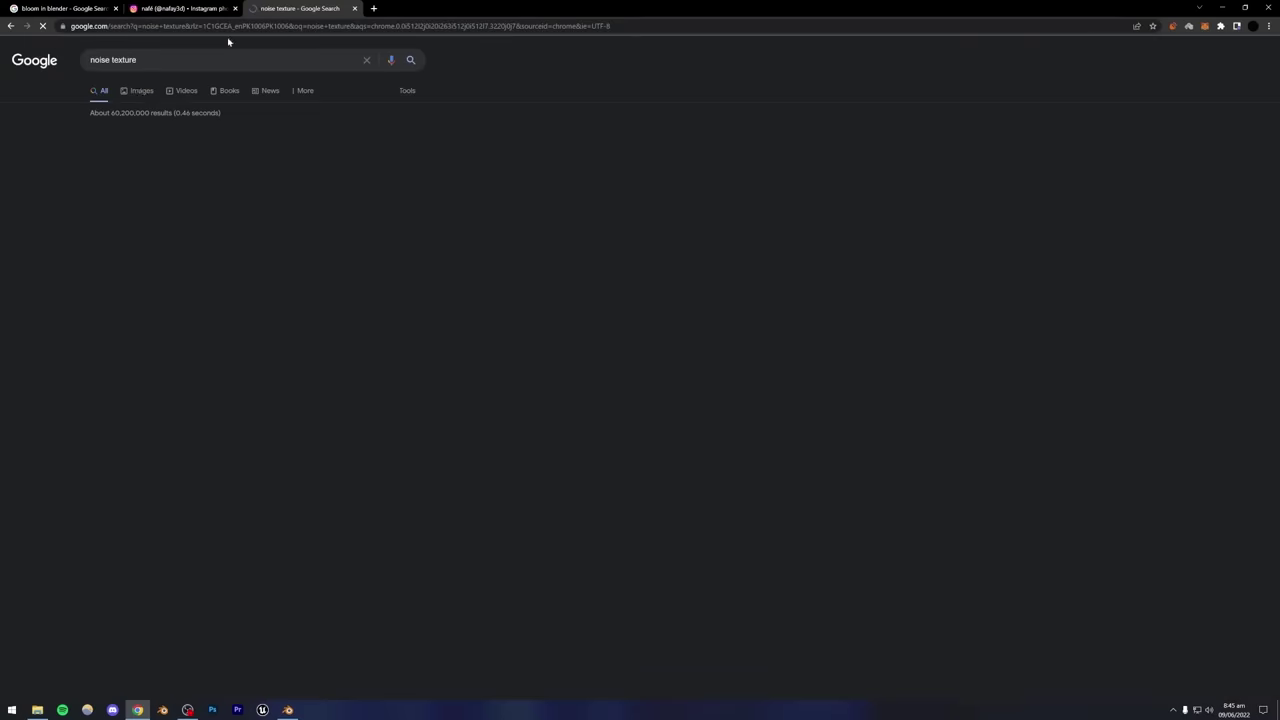
pyautogui.click(138, 91)
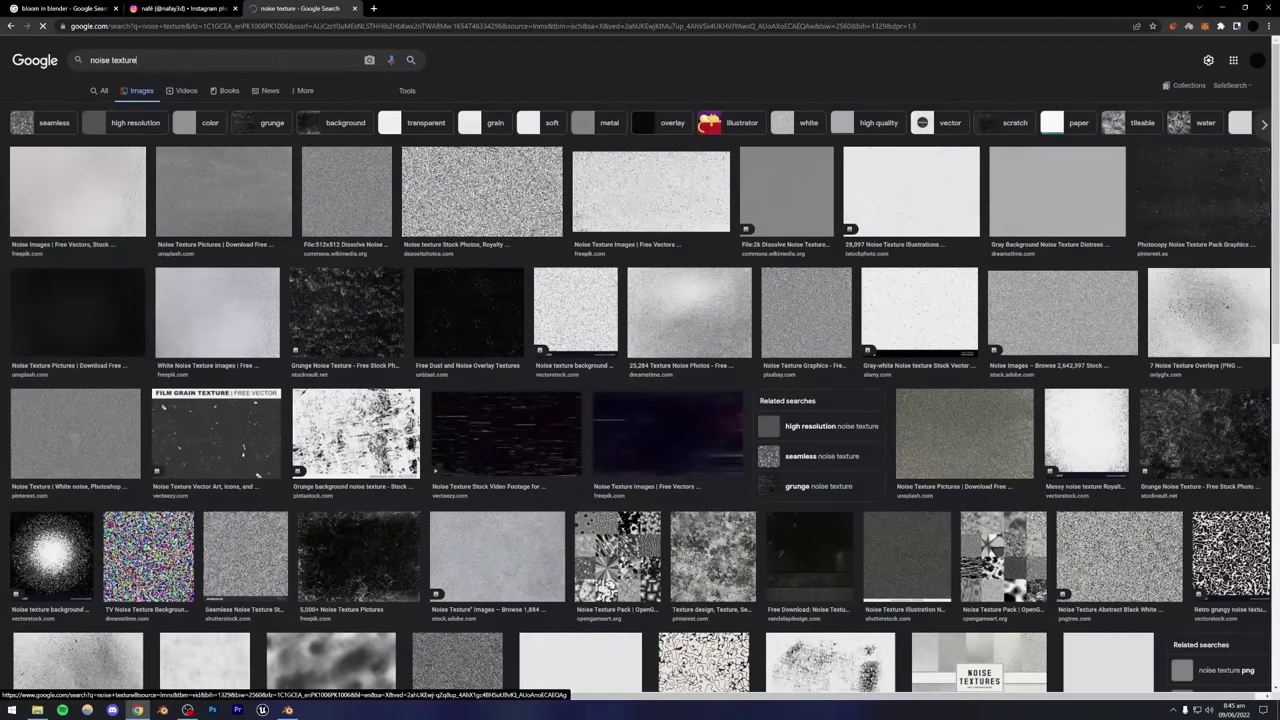
pyautogui.write('noral')
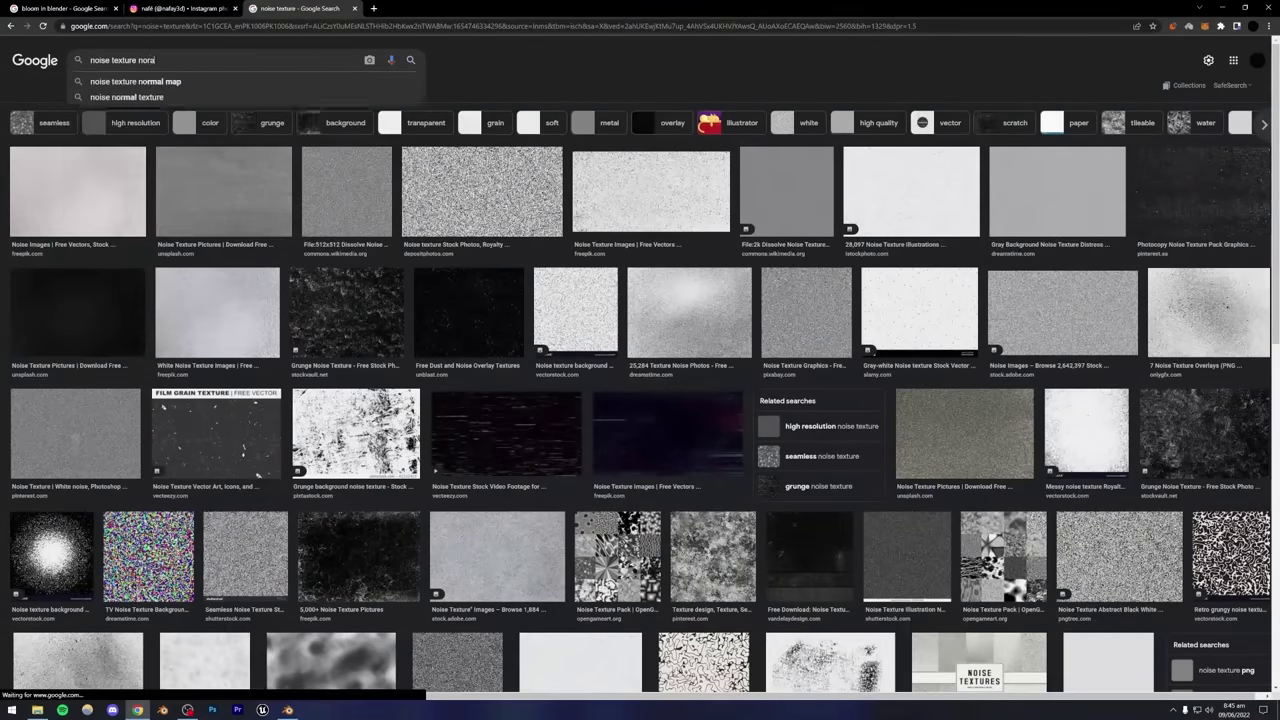
pyautogui.press('Return')
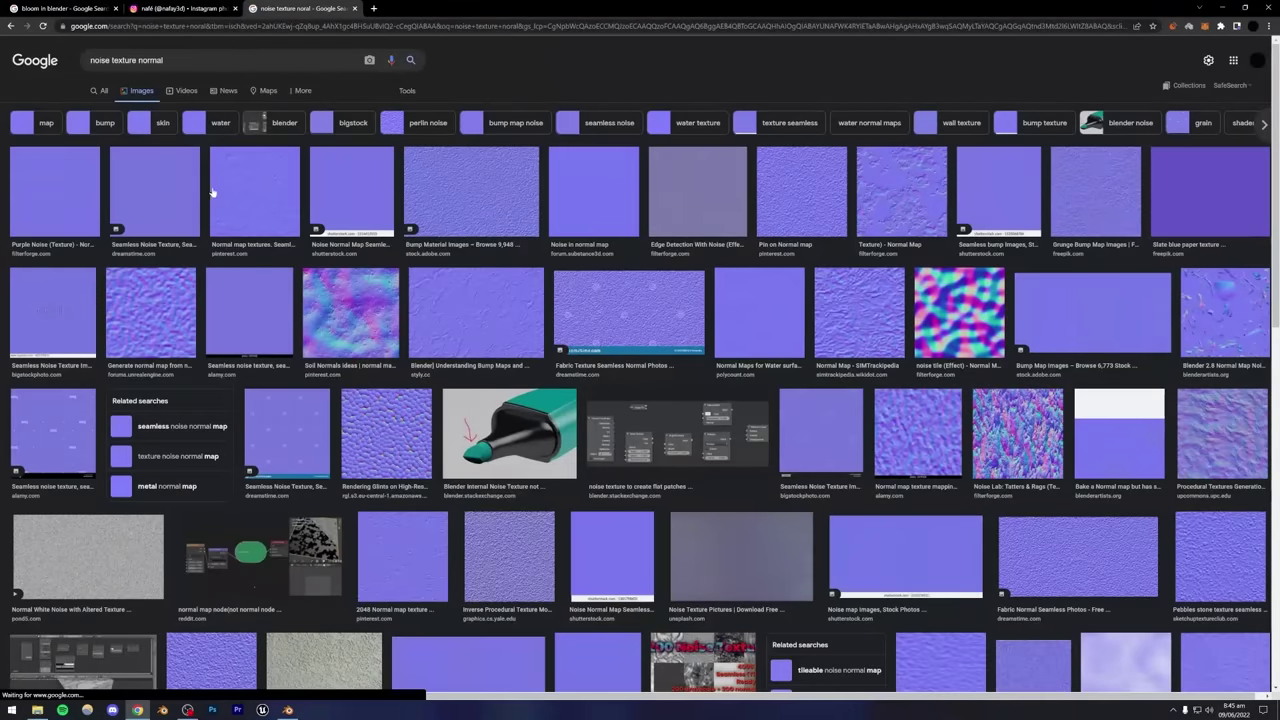
# Save the normal-map texture image to disk and drag the download into Blender.
pyautogui.click(593, 204)
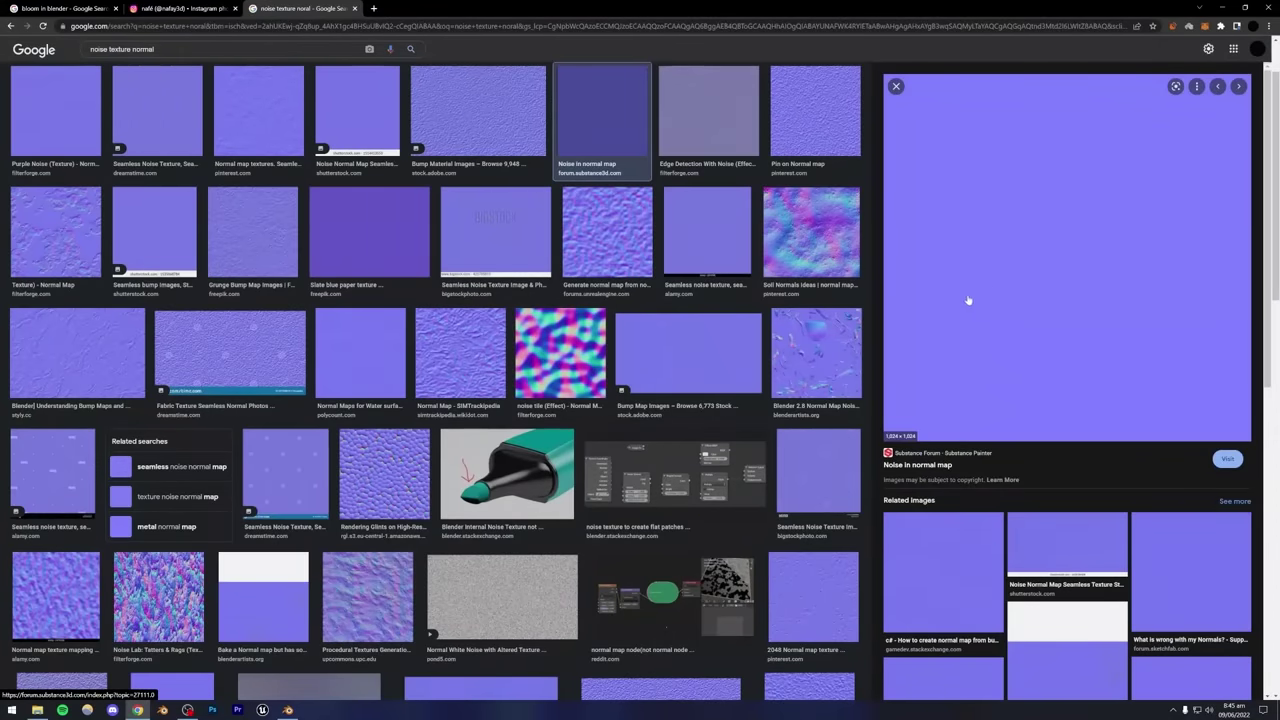
pyautogui.click(812, 121)
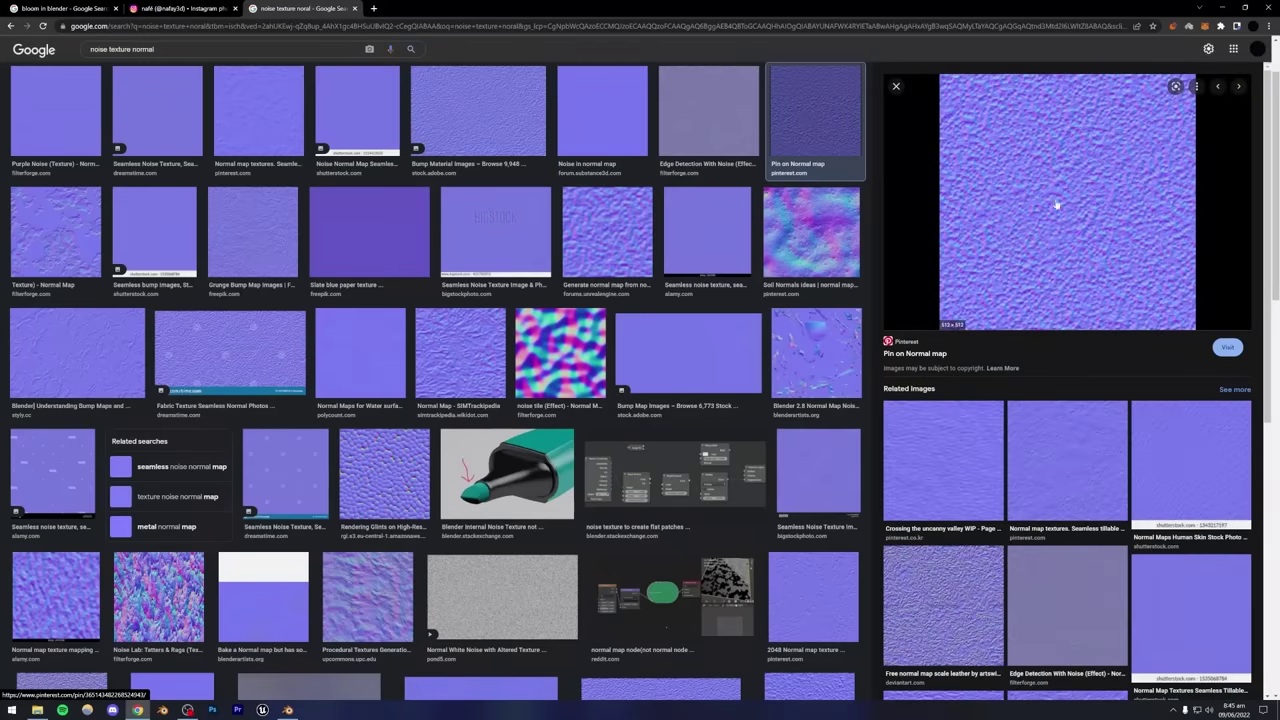
pyautogui.rightClick(1036, 226)
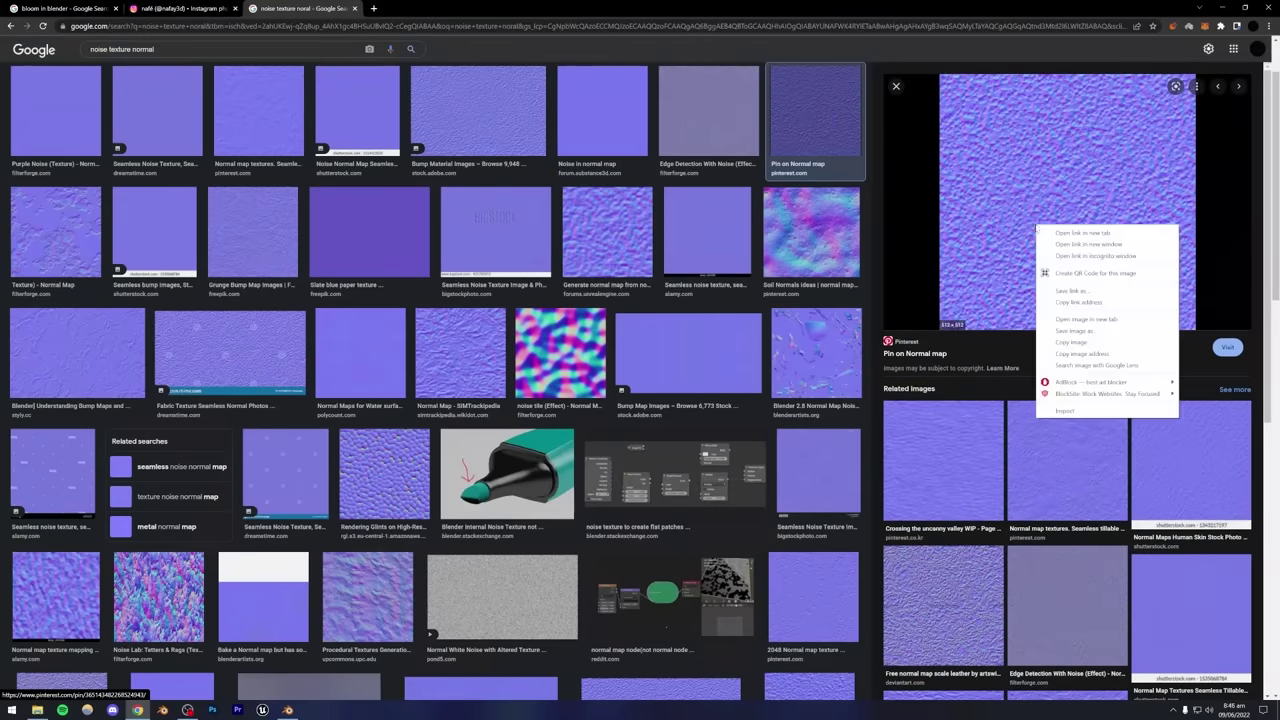
pyautogui.click(1072, 330)
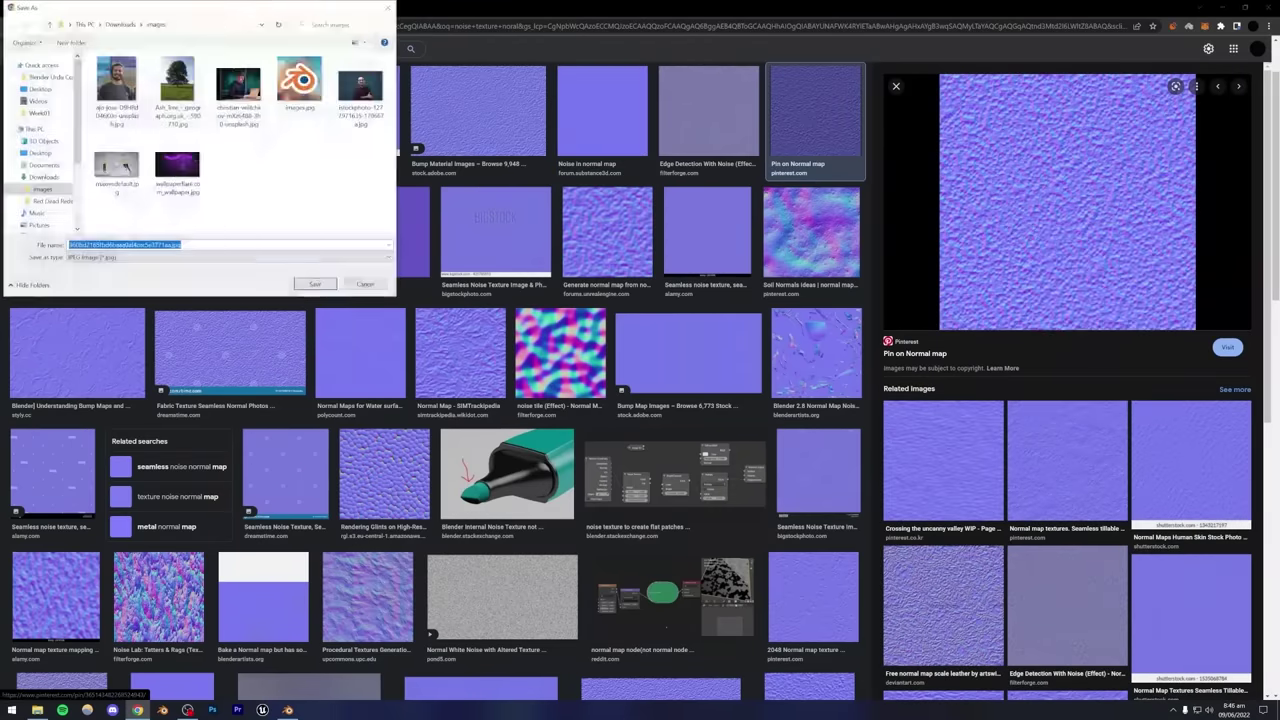
pyautogui.click(315, 285)
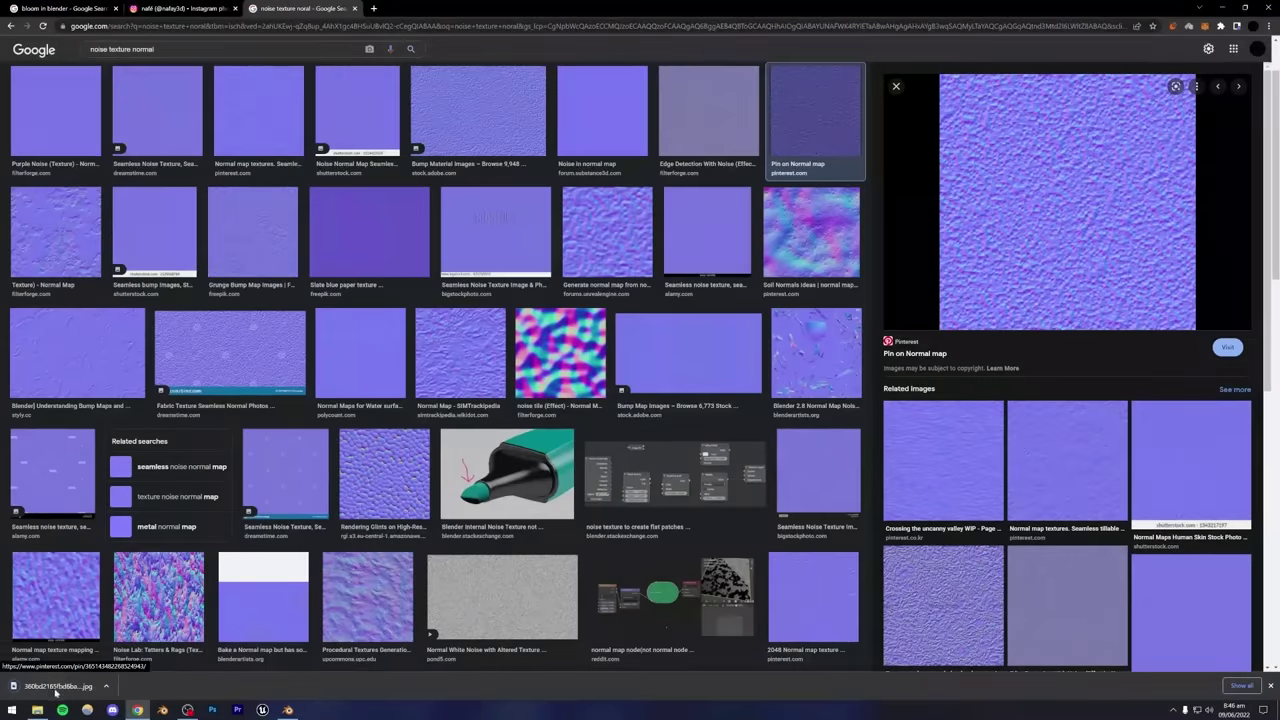
pyautogui.moveTo(58, 687); pyautogui.dragTo(322, 552)
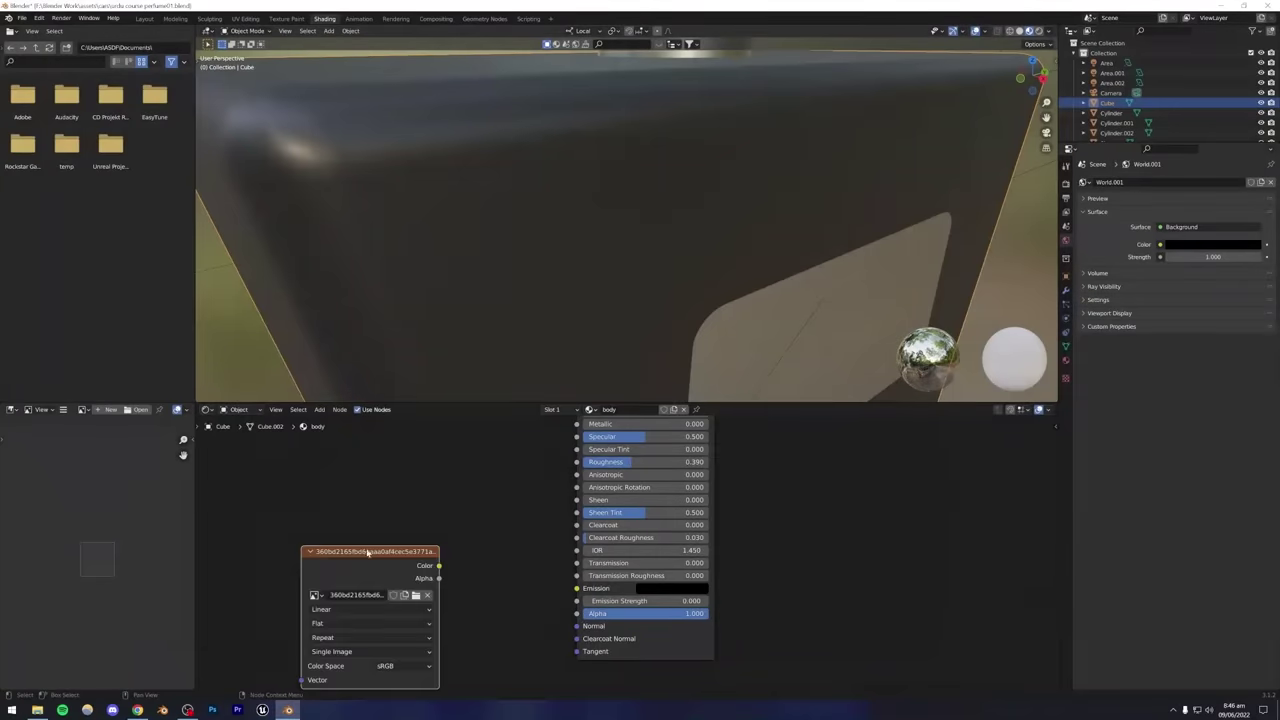
# Place the noise image node and connect its colour to the body shader's Normal input.
pyautogui.click(318, 492)
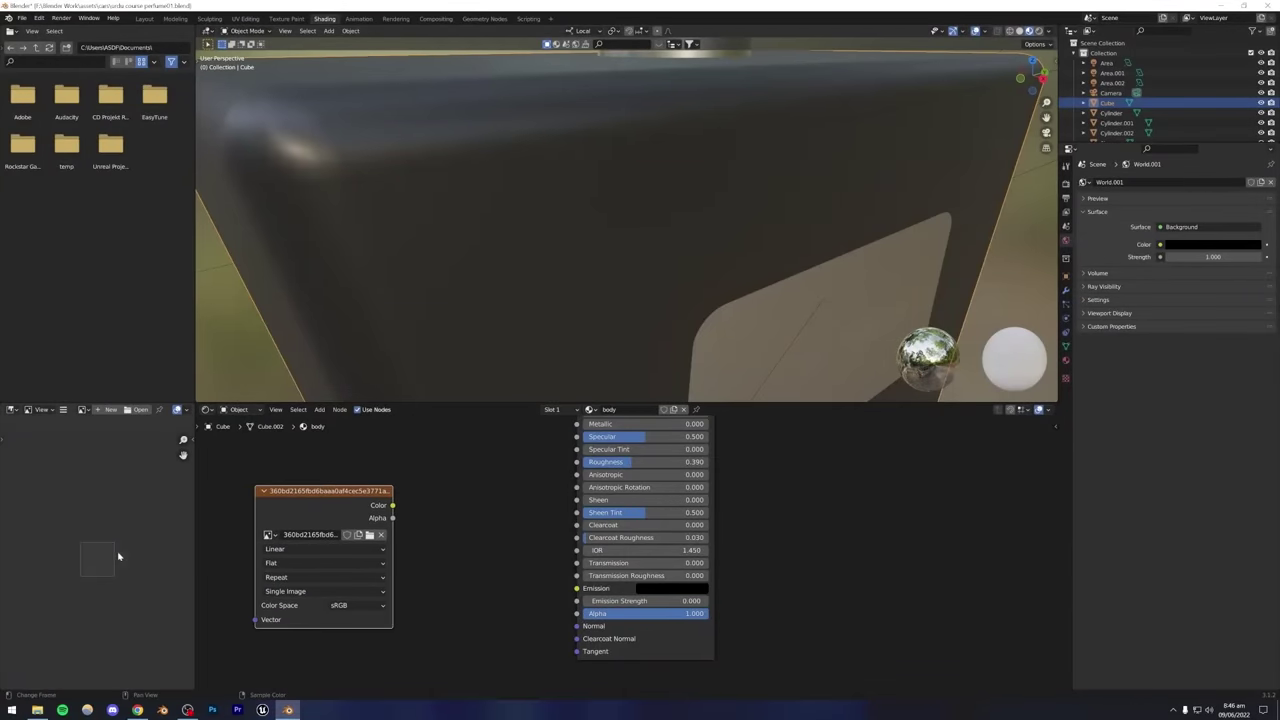
pyautogui.moveTo(444, 497); pyautogui.dragTo(400, 486, button='middle')
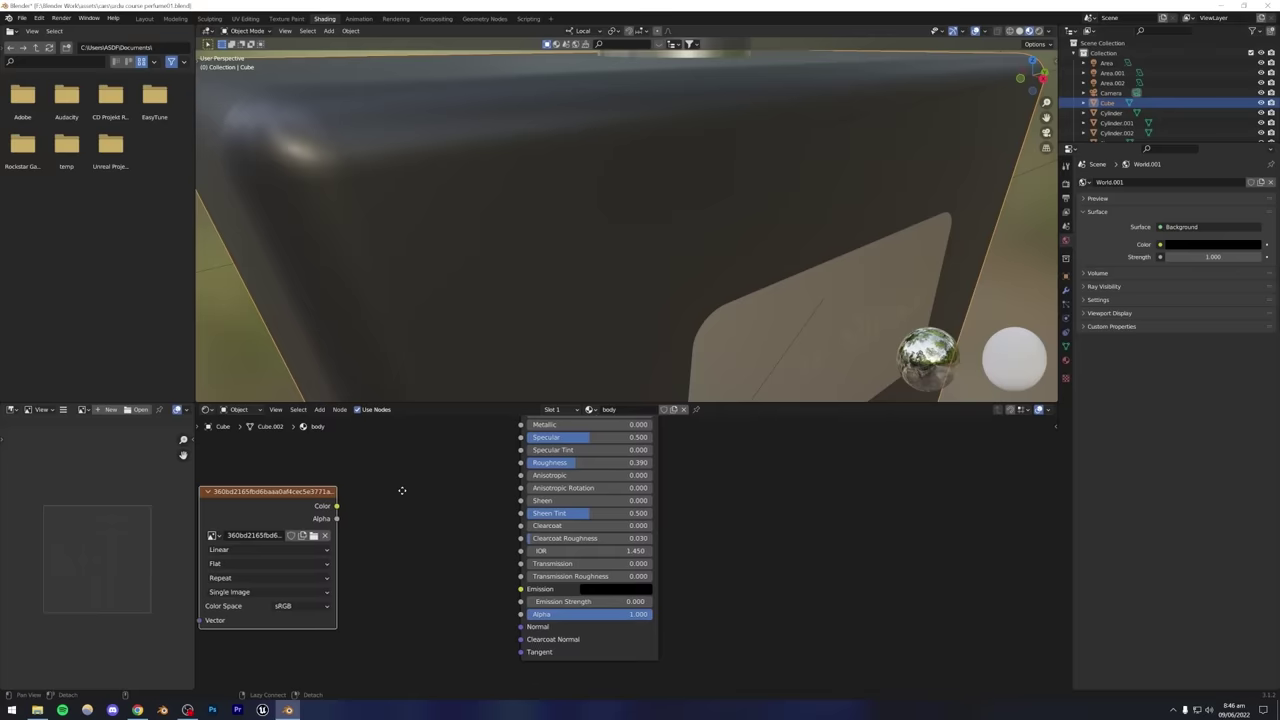
pyautogui.moveTo(334, 507); pyautogui.dragTo(518, 627)
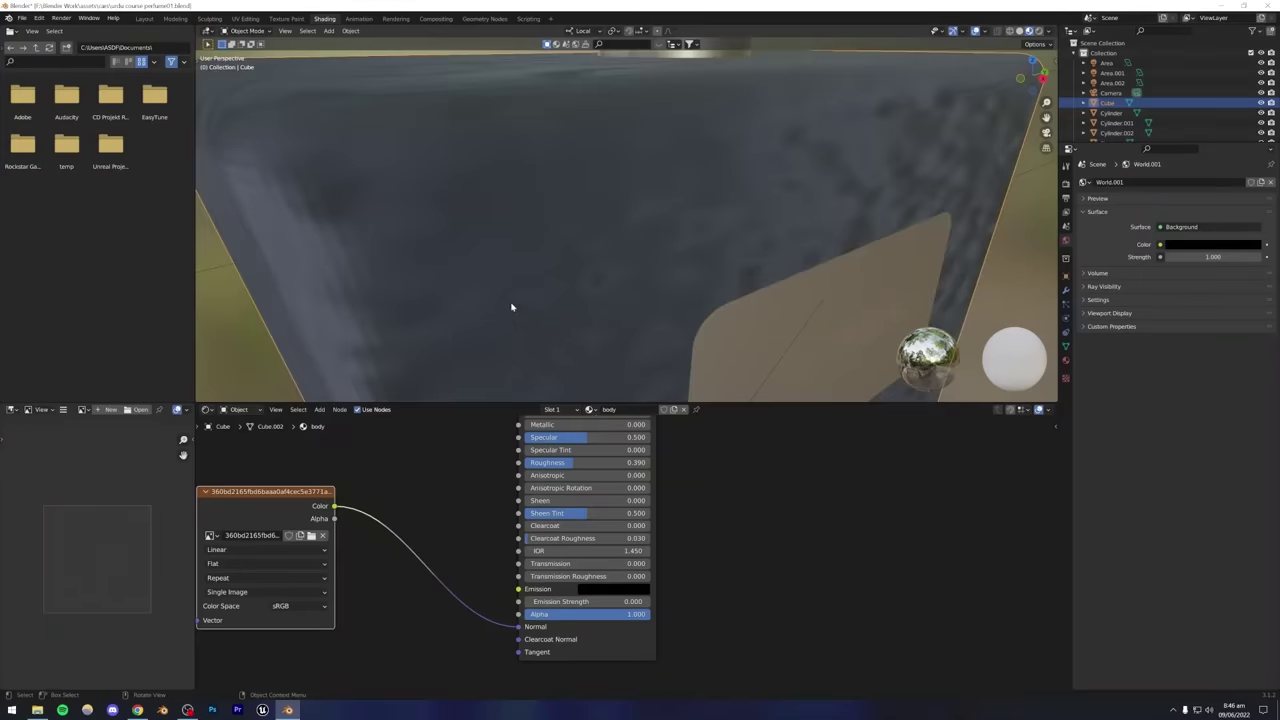
pyautogui.scroll(-5, 514, 306)
pyautogui.moveTo(514, 306); pyautogui.dragTo(576, 280, button='middle')
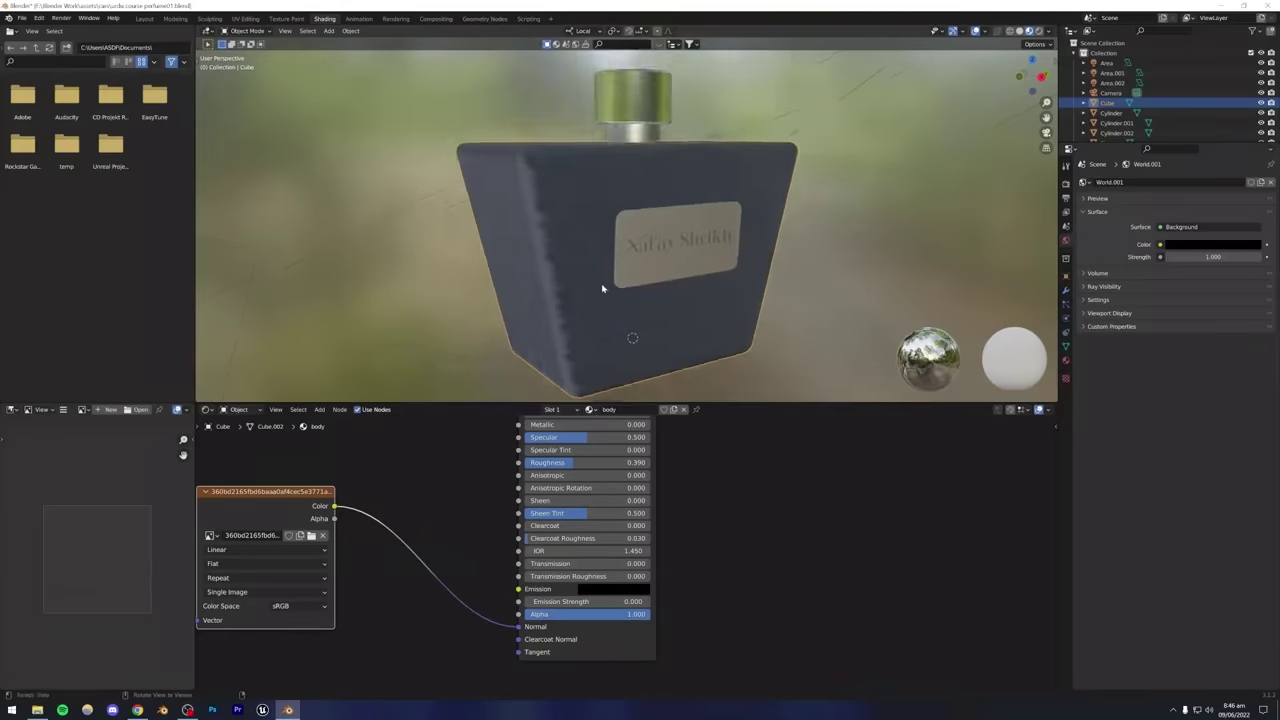
pyautogui.scroll(2, 575, 280)
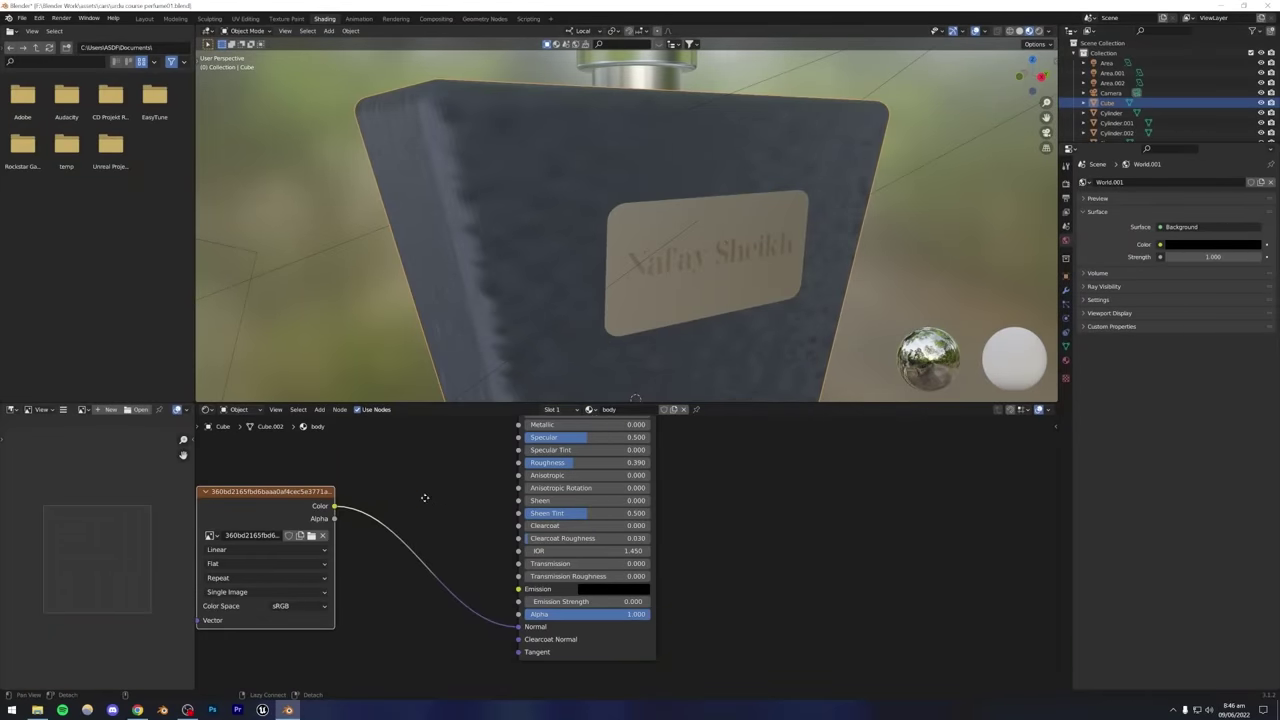
pyautogui.scroll(-2, 423, 500)
pyautogui.moveTo(448, 516); pyautogui.dragTo(338, 552)
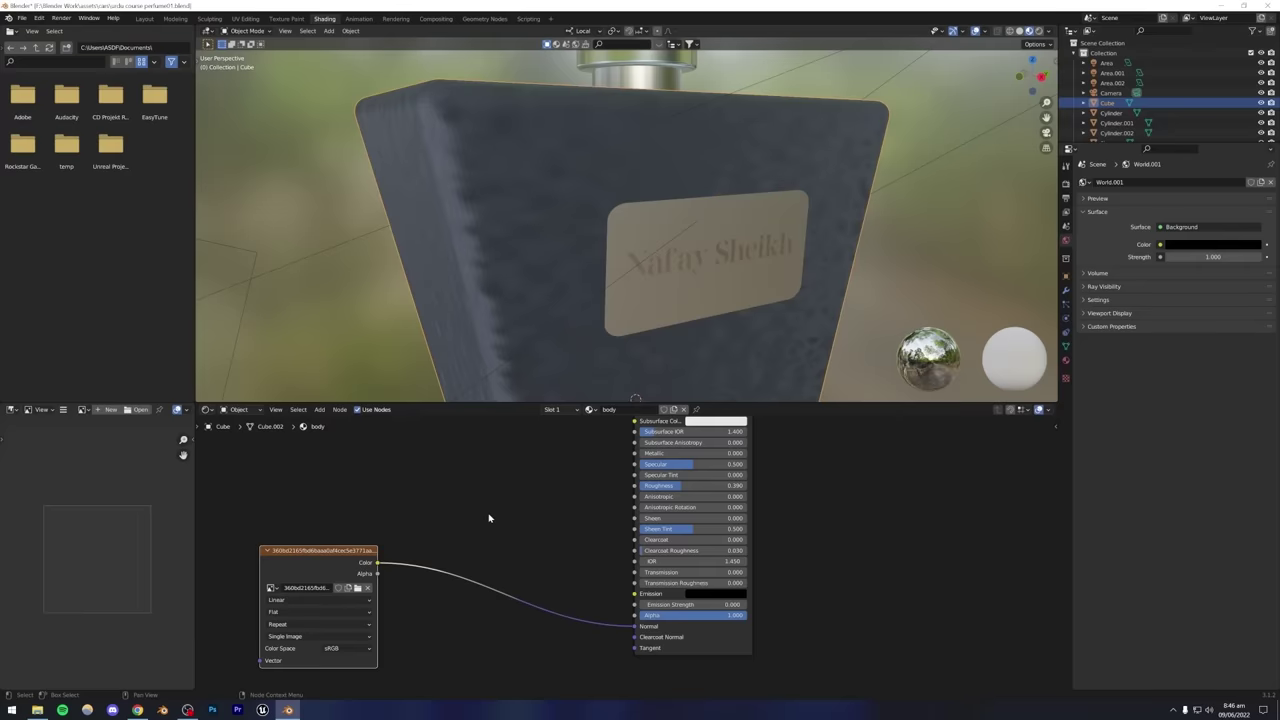
# Insert a Normal Map node between the noise image and the Normal input.
pyautogui.hotkey('shift', 'a')
pyautogui.click(489, 518)
pyautogui.write('norm')
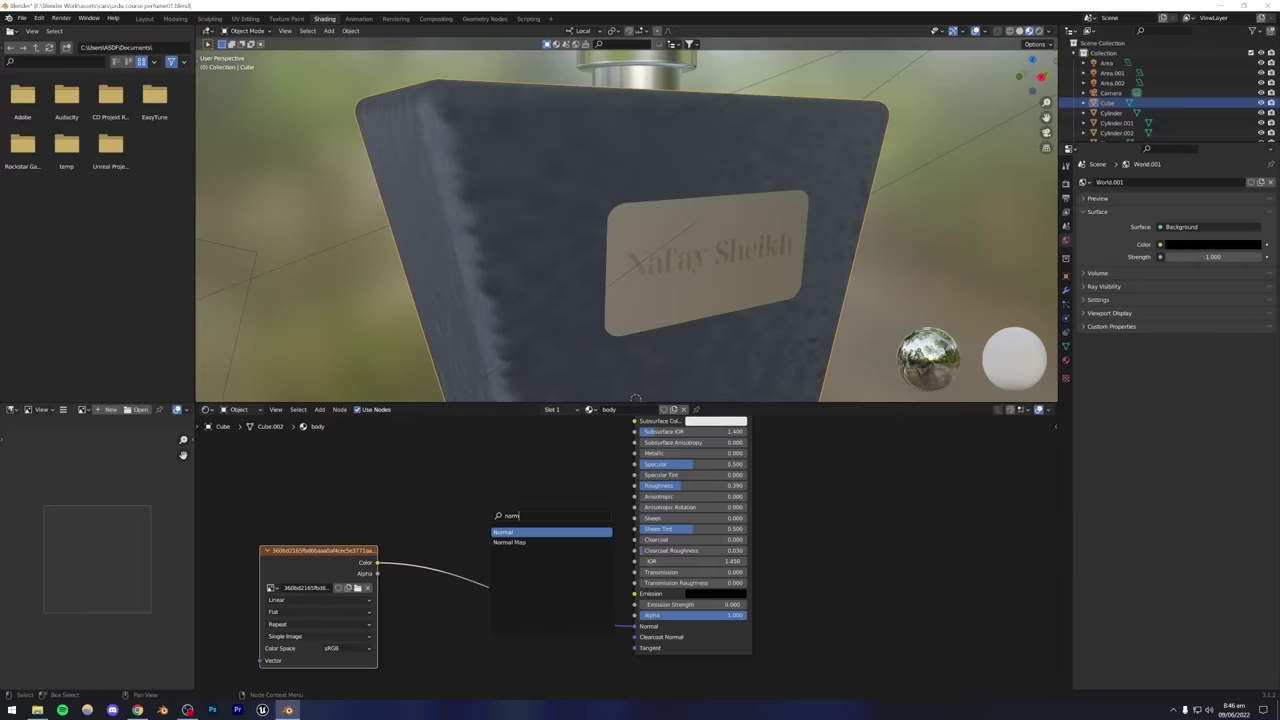
pyautogui.press('Down')
pyautogui.click(507, 542)
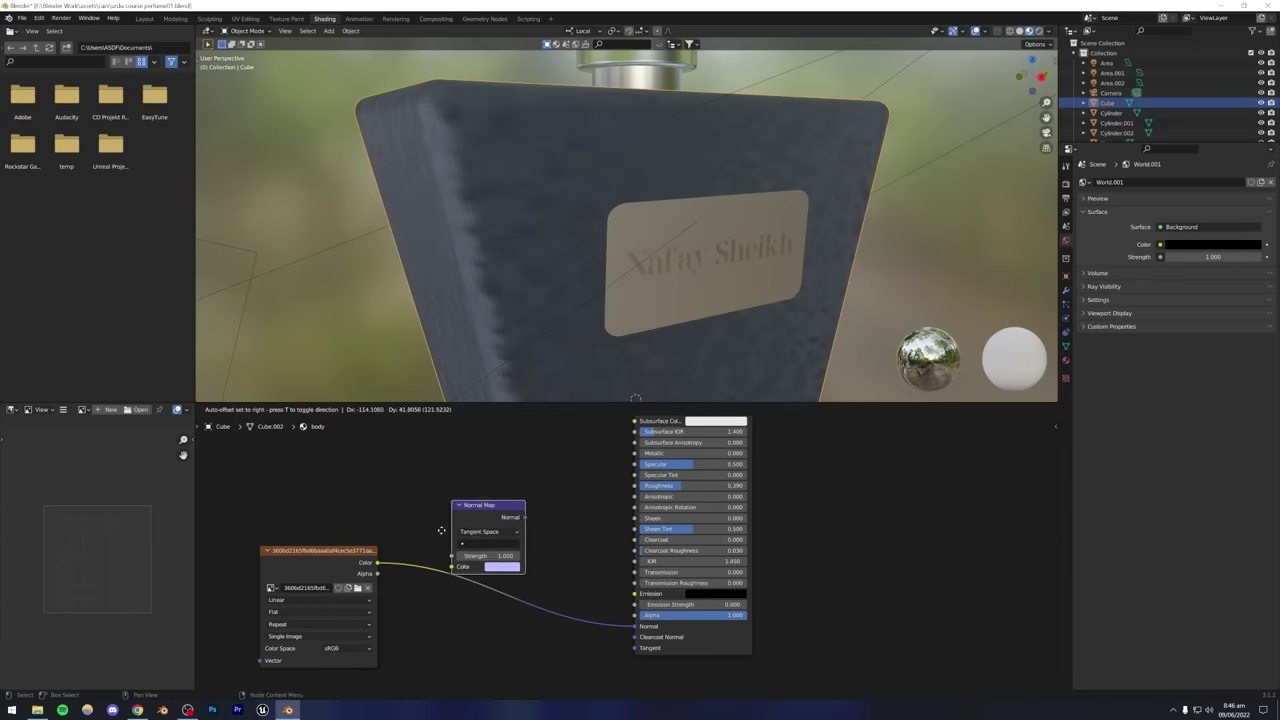
pyautogui.click(475, 583)
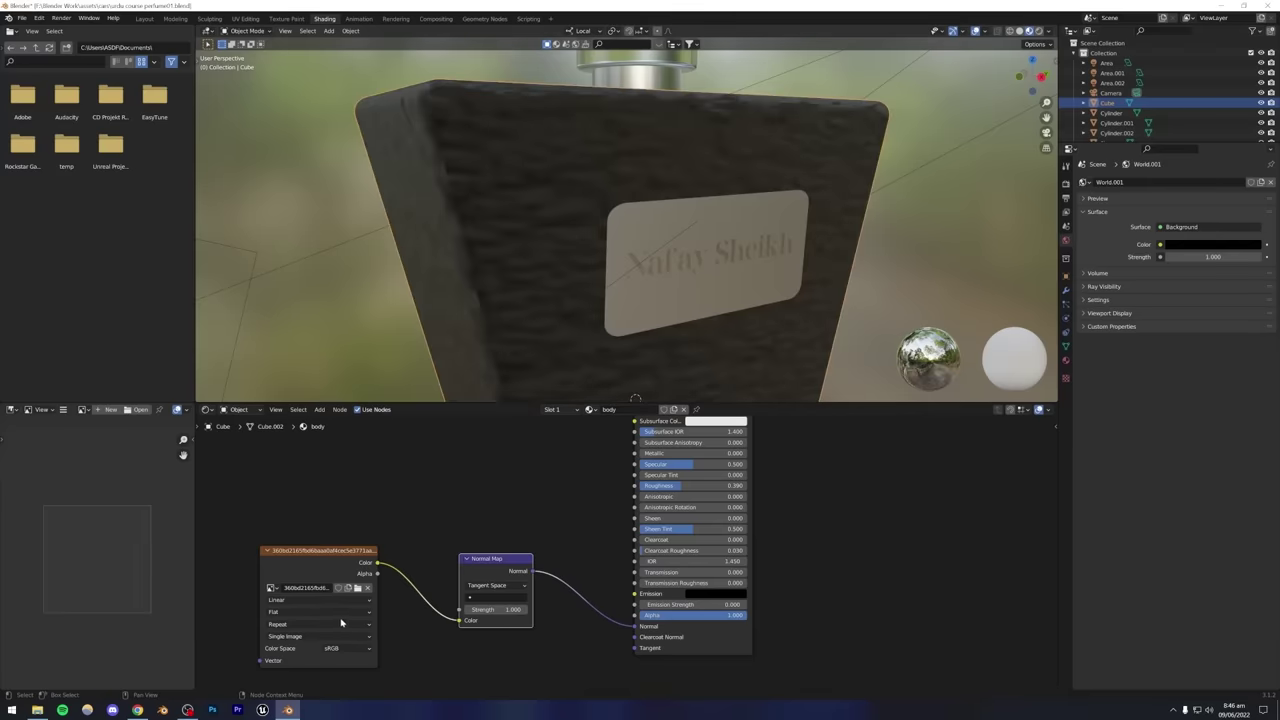
pyautogui.click(293, 558)
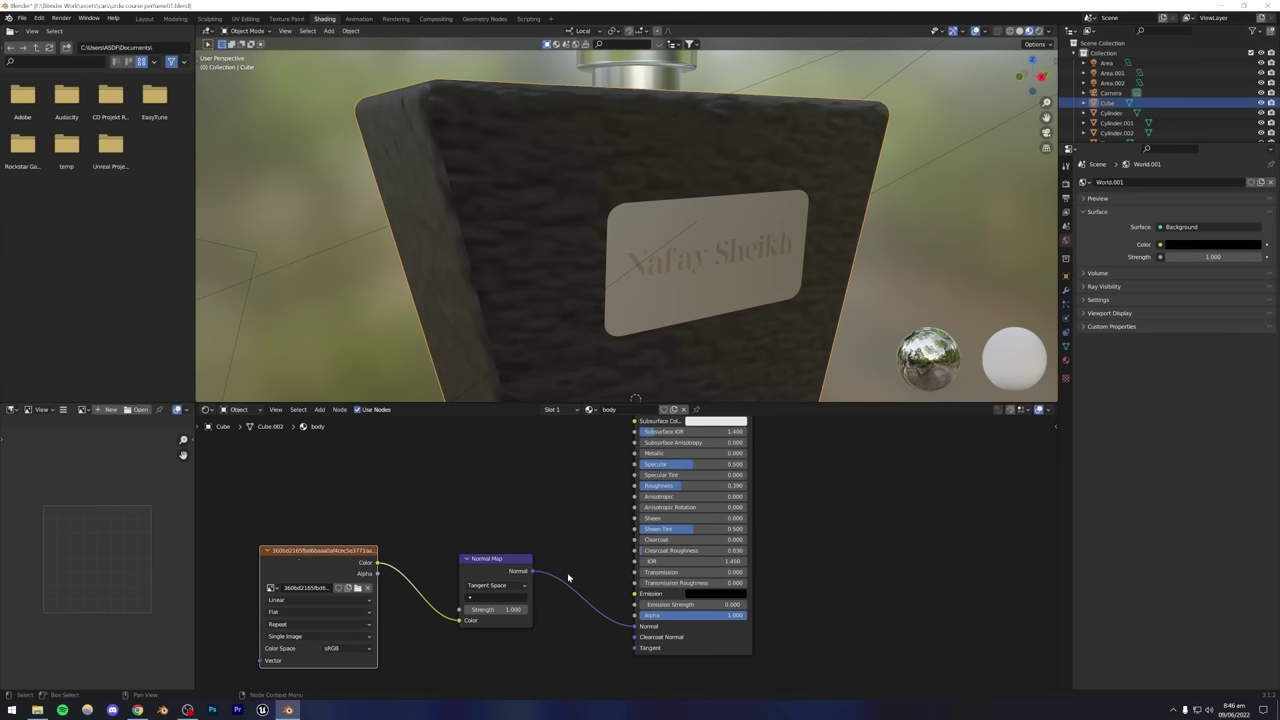
pyautogui.click(414, 548)
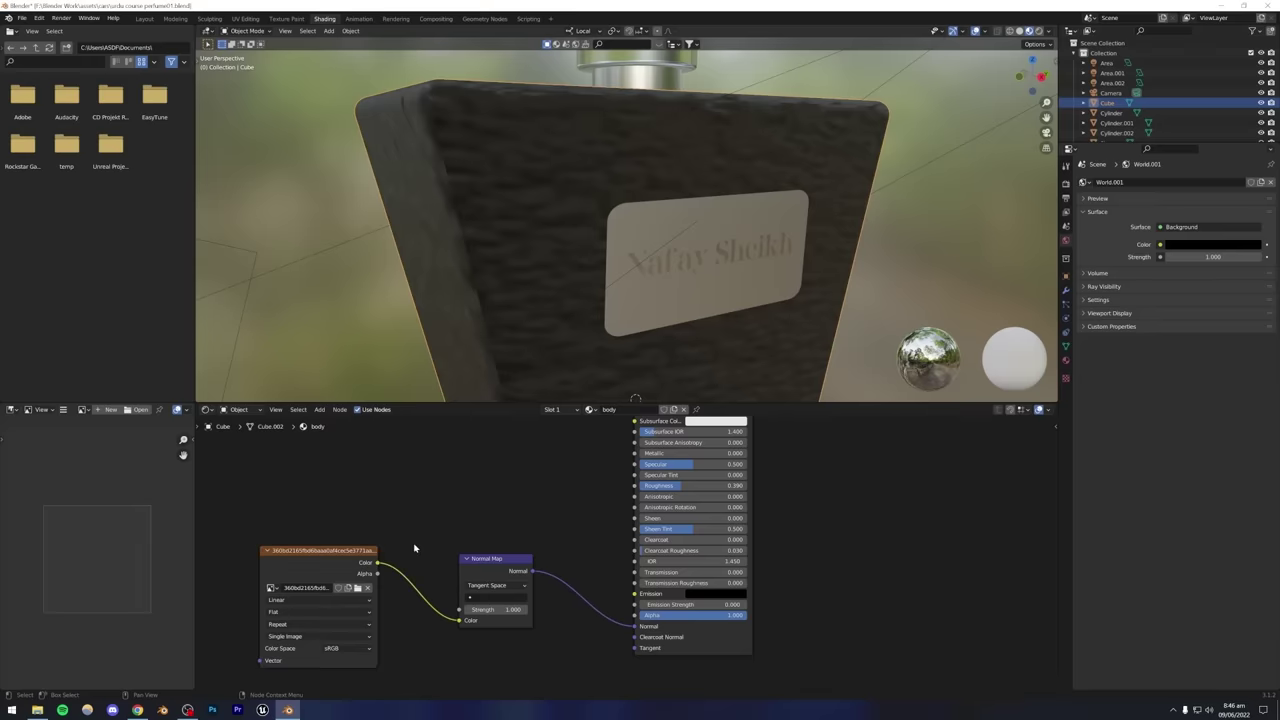
pyautogui.moveTo(424, 547); pyautogui.dragTo(440, 578, button='middle')
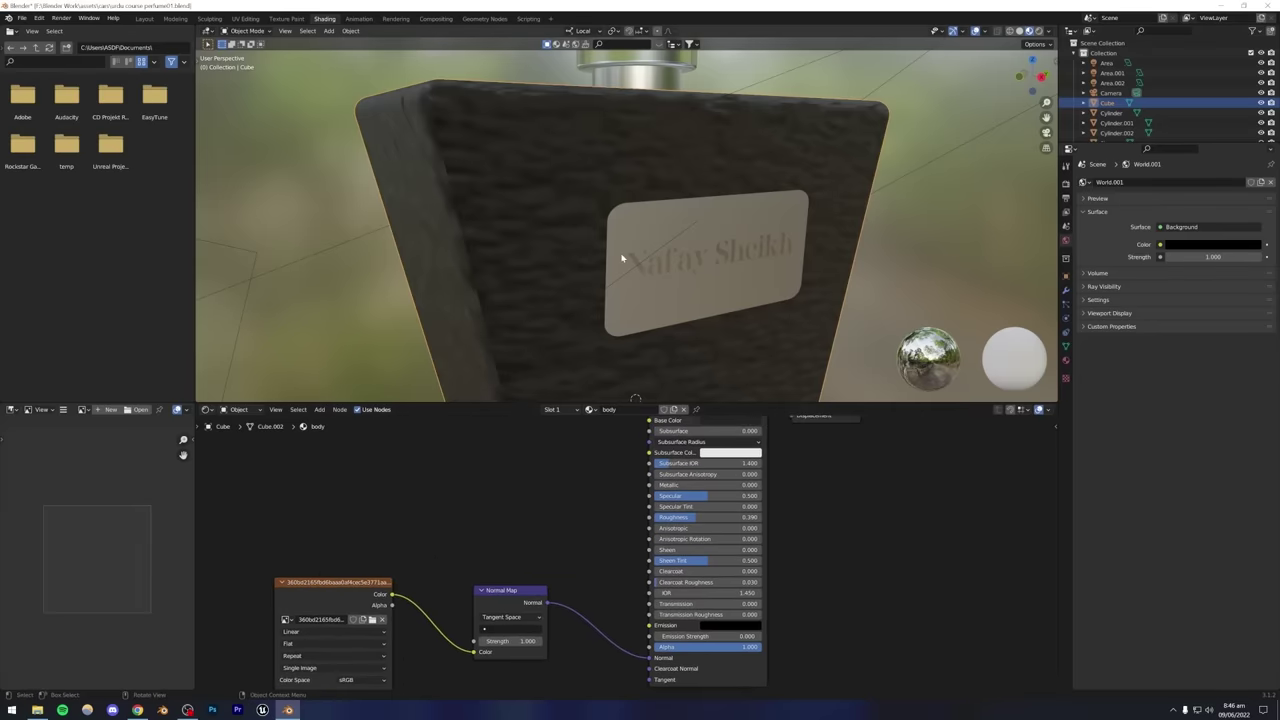
# Check the bottle's bumpy surface in Rendered shading from above and from the label side.
pyautogui.scroll(-3, 621, 260)
pyautogui.moveTo(621, 260); pyautogui.dragTo(590, 297, button='middle')
pyautogui.scroll(4, 610, 280)
pyautogui.scroll(-3, 520, 503)
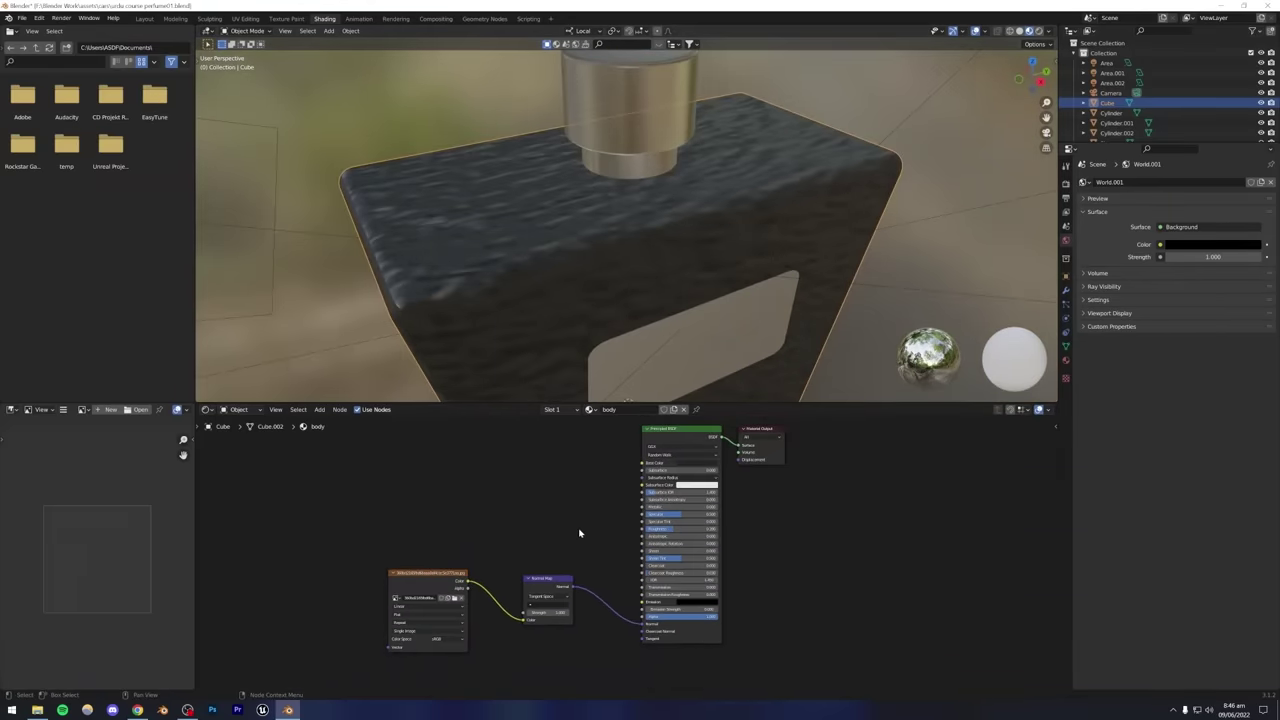
pyautogui.moveTo(580, 531); pyautogui.dragTo(543, 537, button='middle')
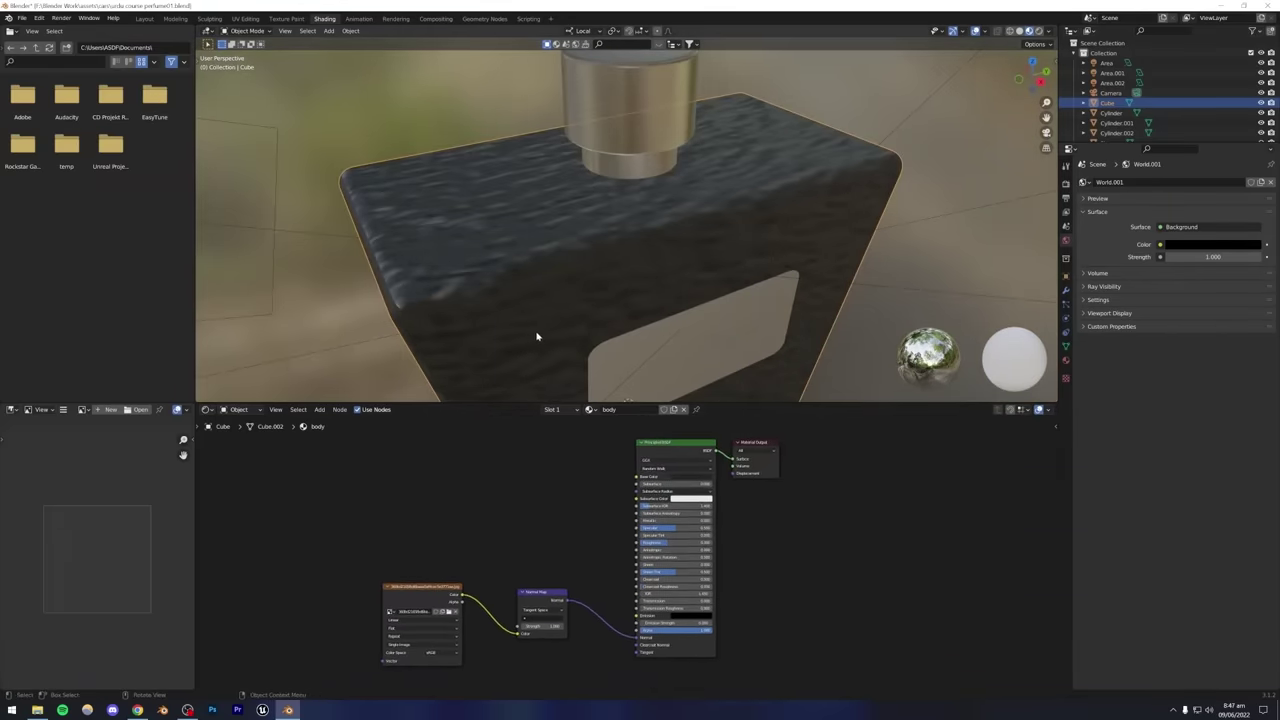
pyautogui.scroll(-3, 537, 337)
pyautogui.moveTo(537, 337); pyautogui.dragTo(603, 292, button='middle')
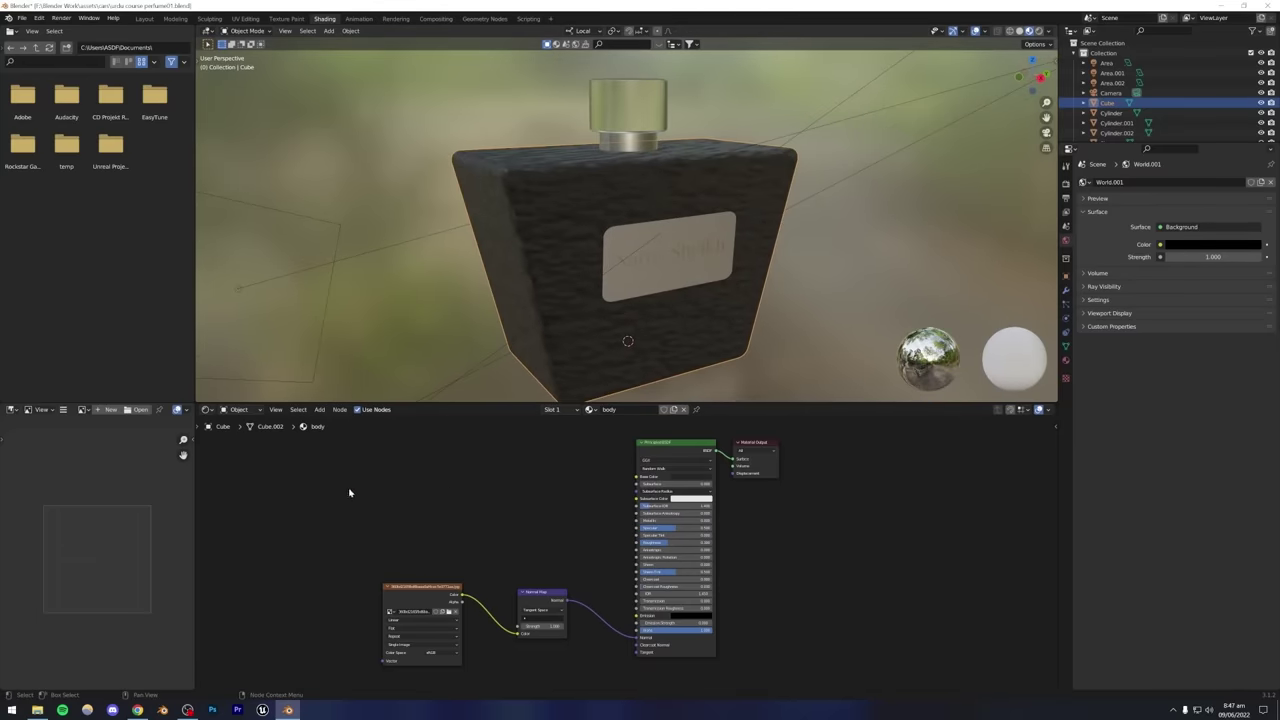
pyautogui.click(1038, 31)
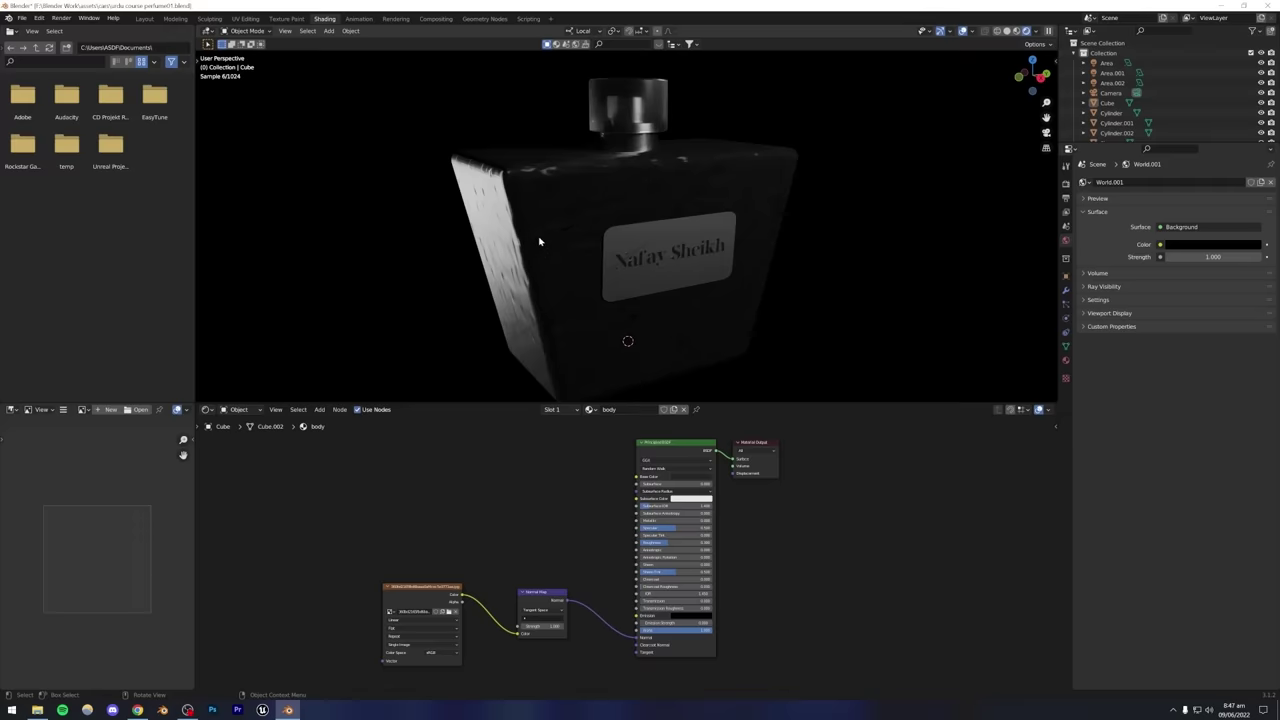
pyautogui.moveTo(538, 241); pyautogui.dragTo(524, 177, button='middle')
pyautogui.scroll(3, 646, 234)
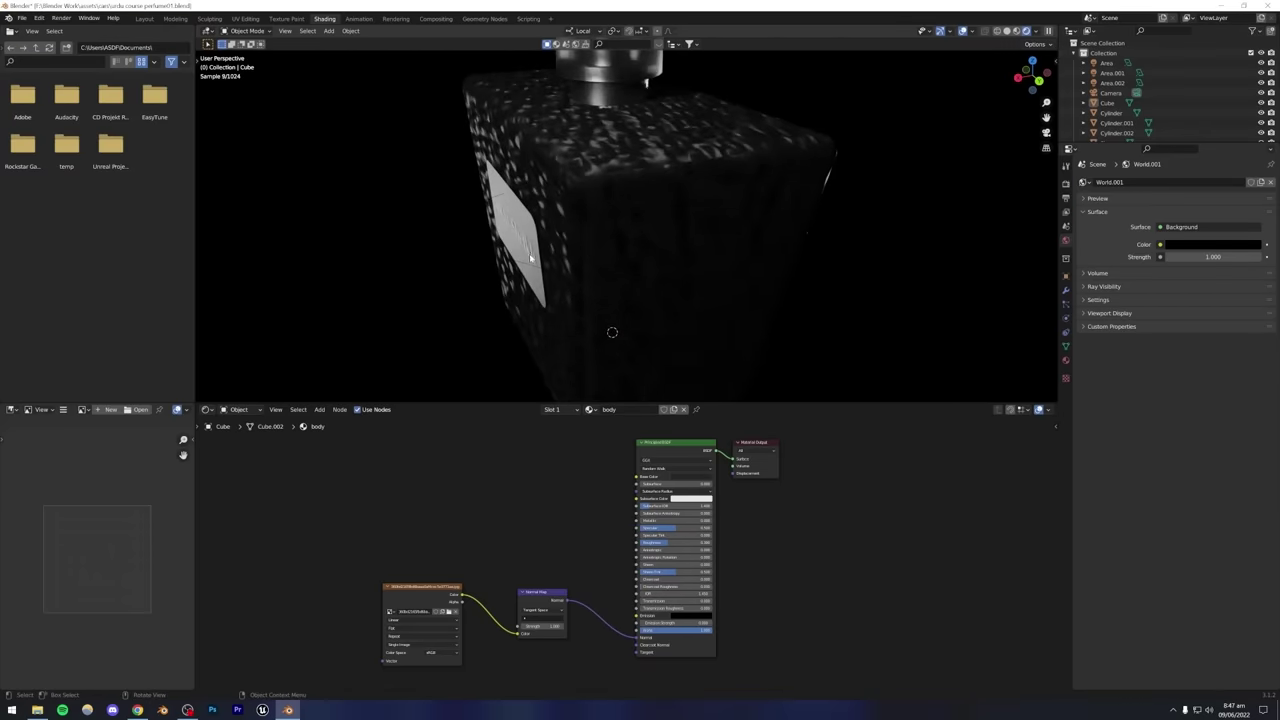
pyautogui.moveTo(531, 258); pyautogui.dragTo(651, 227, button='middle')
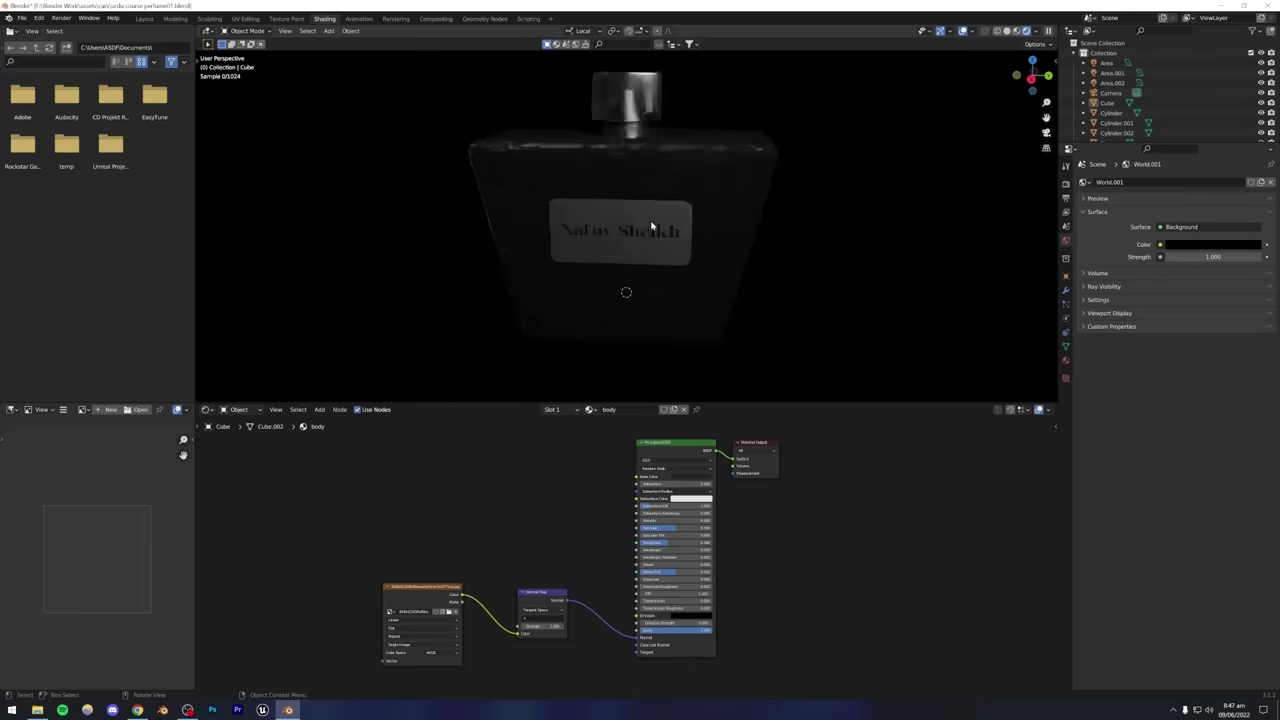
pyautogui.scroll(-2, 651, 227)
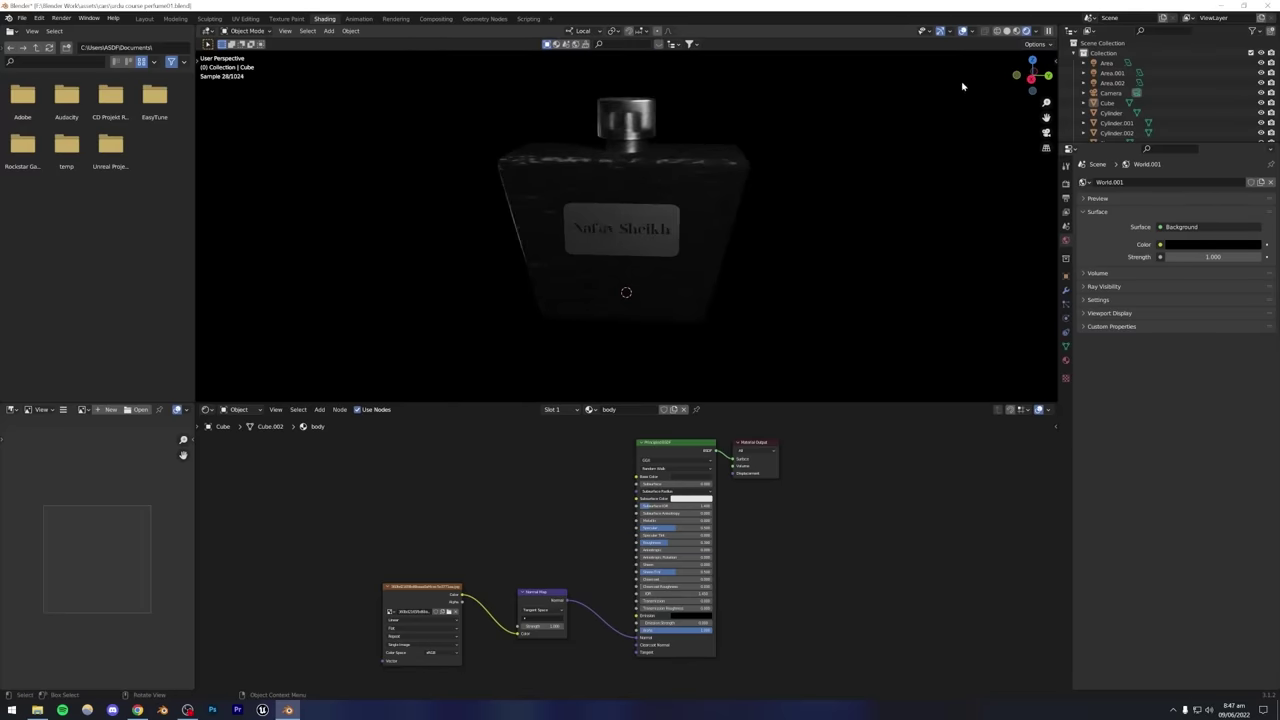
# Return to Material Preview shading and save the perfume file.
pyautogui.click(1016, 31)
pyautogui.hotkey('ctrl', 's')
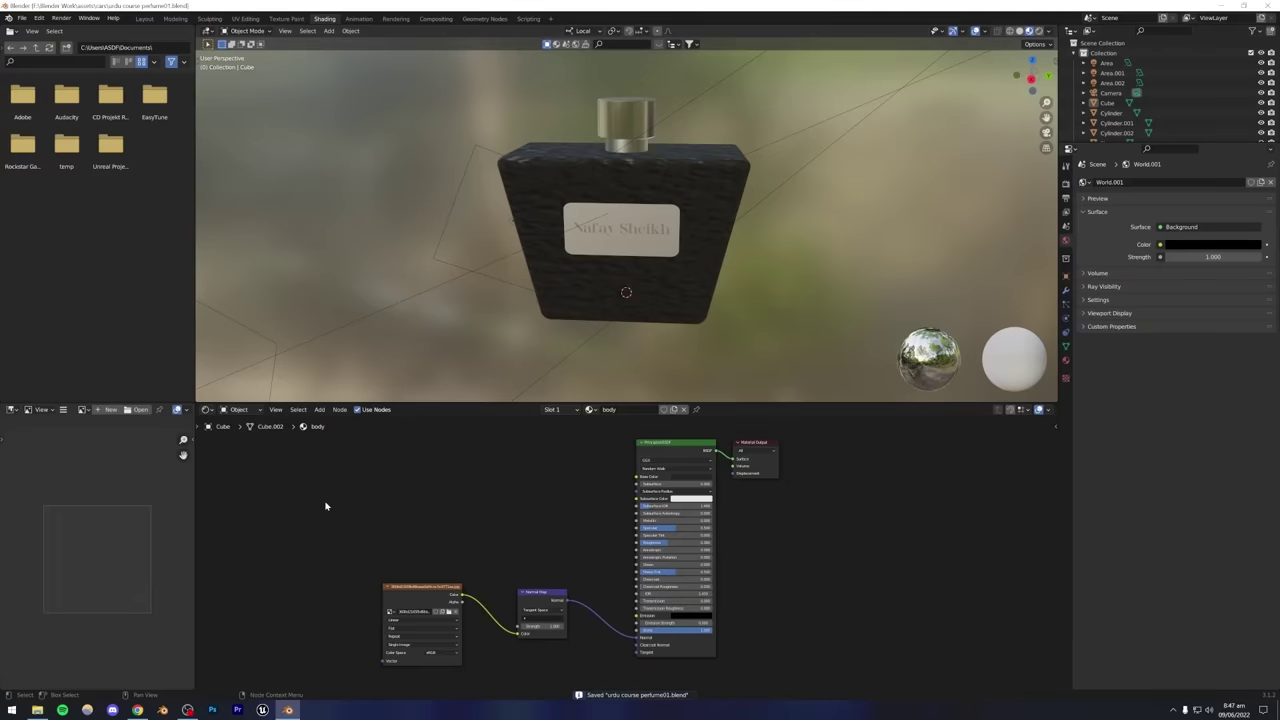
pyautogui.click(38, 18)
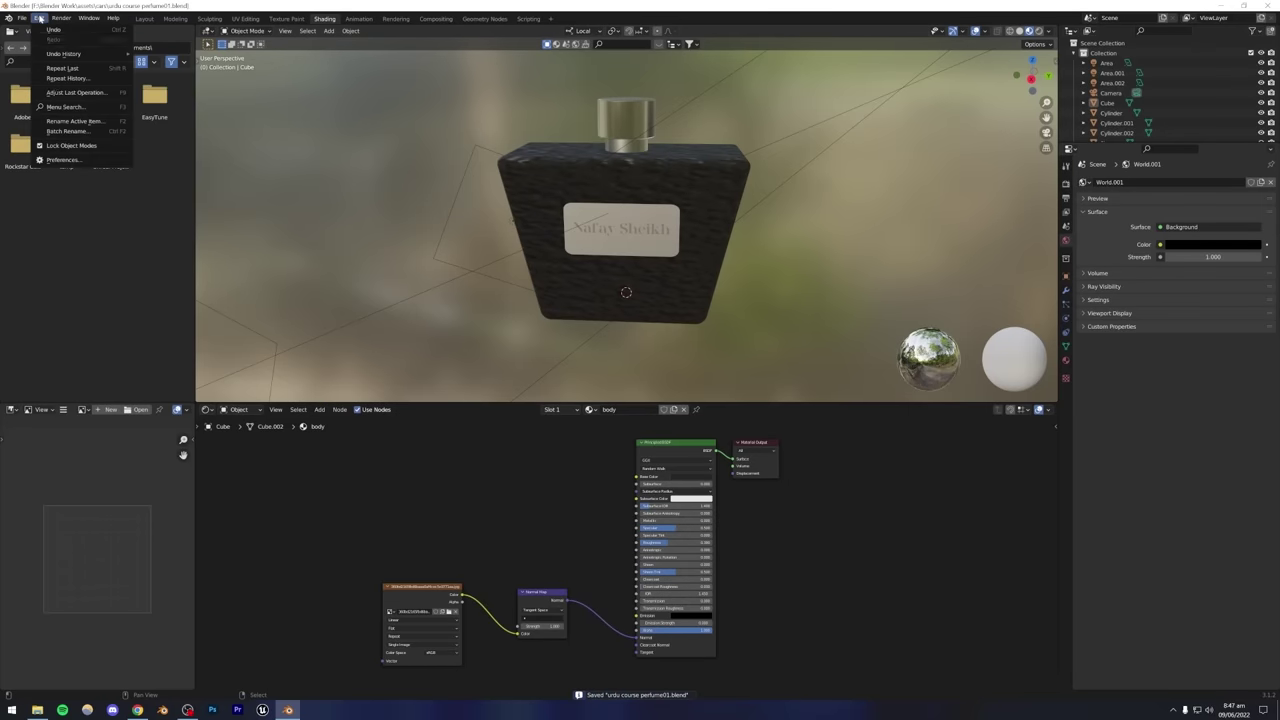
pyautogui.click(61, 160)
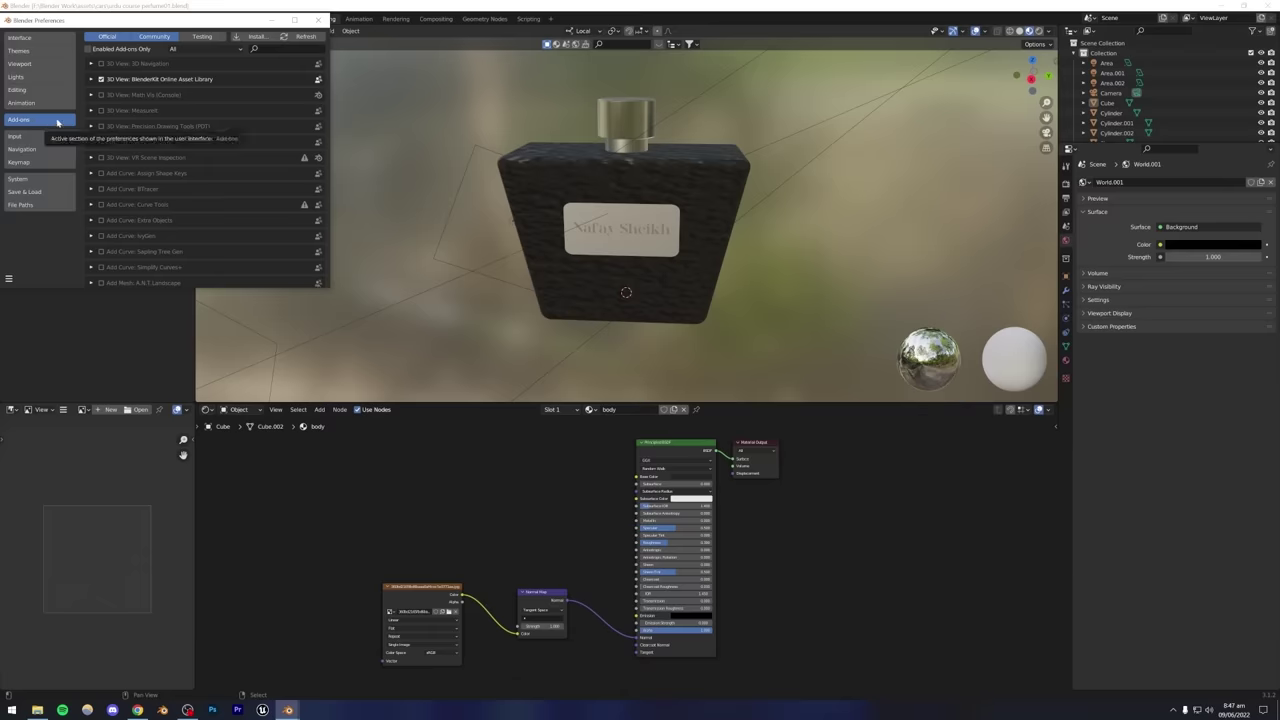
pyautogui.write('node')
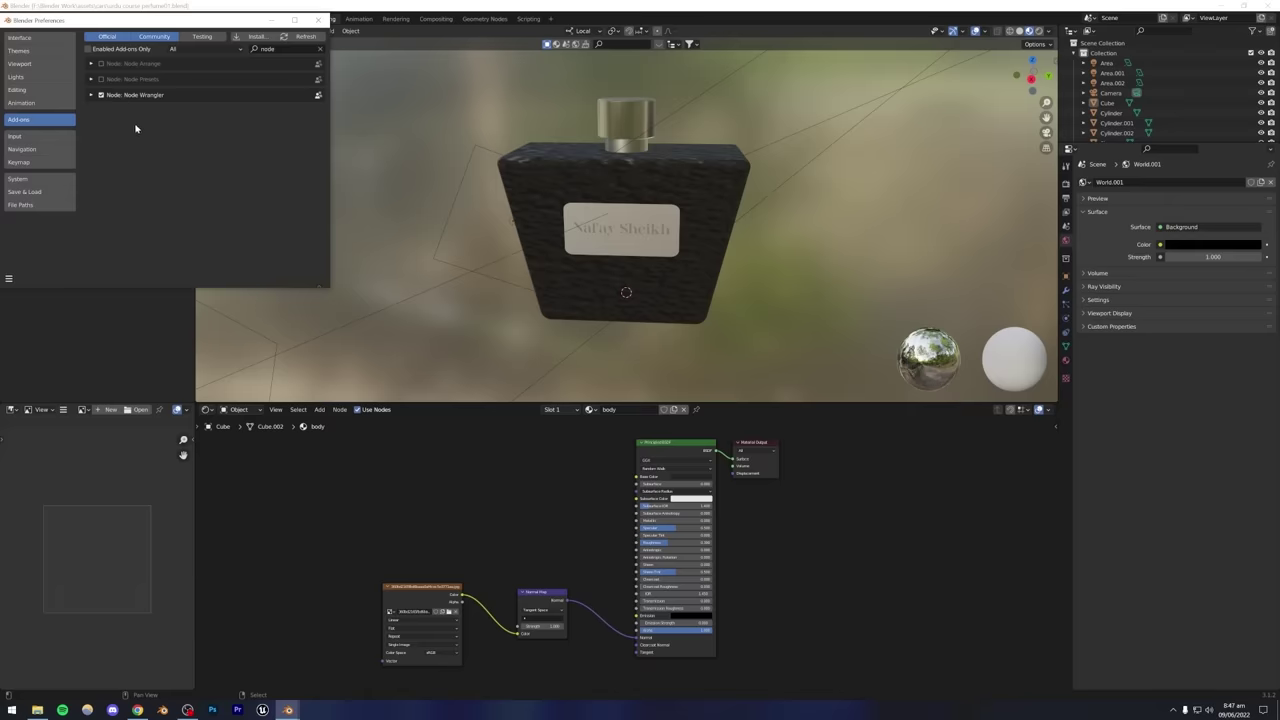
pyautogui.click(318, 20)
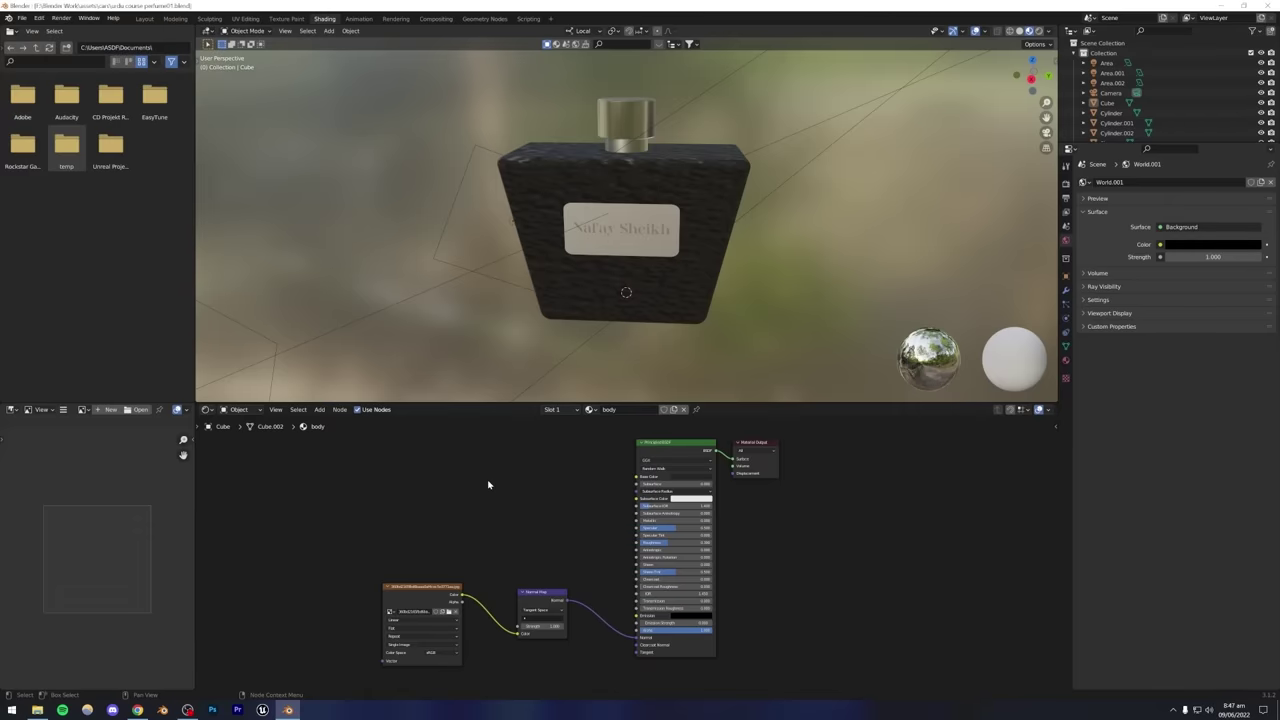
# Save the file and add Texture Coordinate and Mapping nodes to the bump image texture.
pyautogui.hotkey('ctrl', 's')
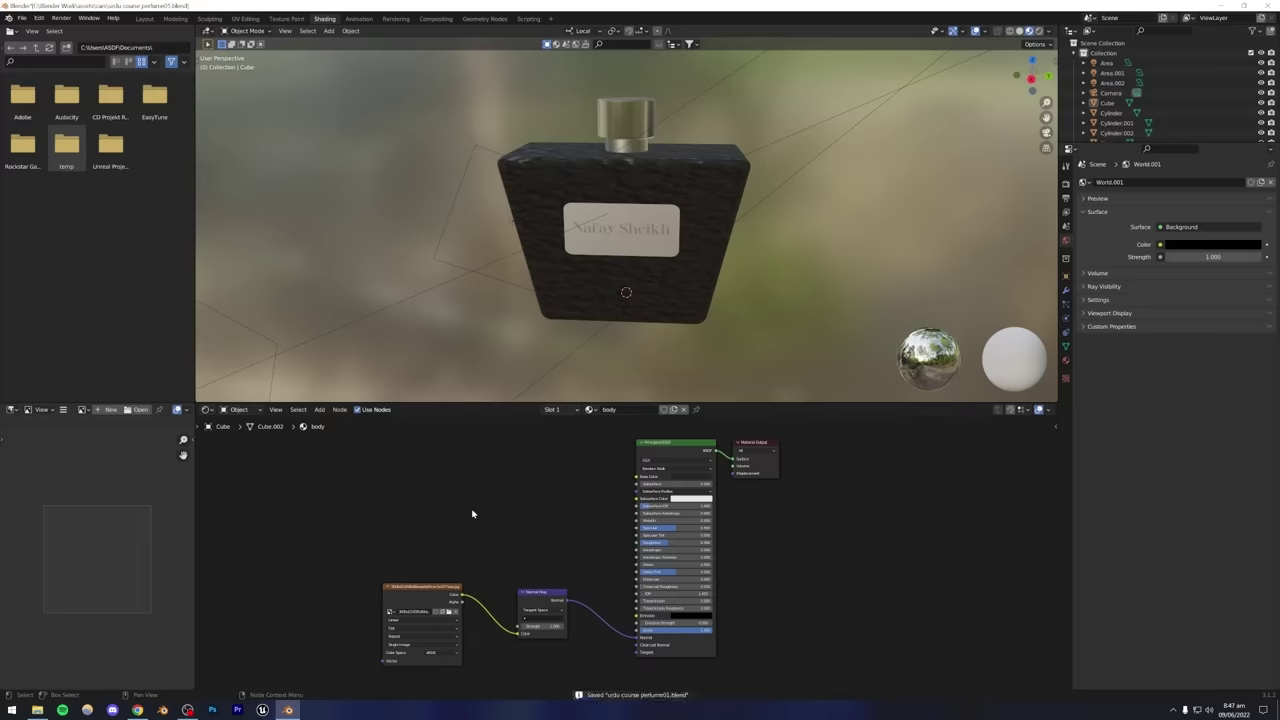
pyautogui.keyDown('ctrl'); pyautogui.hscroll(-3, 551, 523); pyautogui.keyUp('ctrl')
pyautogui.click(534, 542)
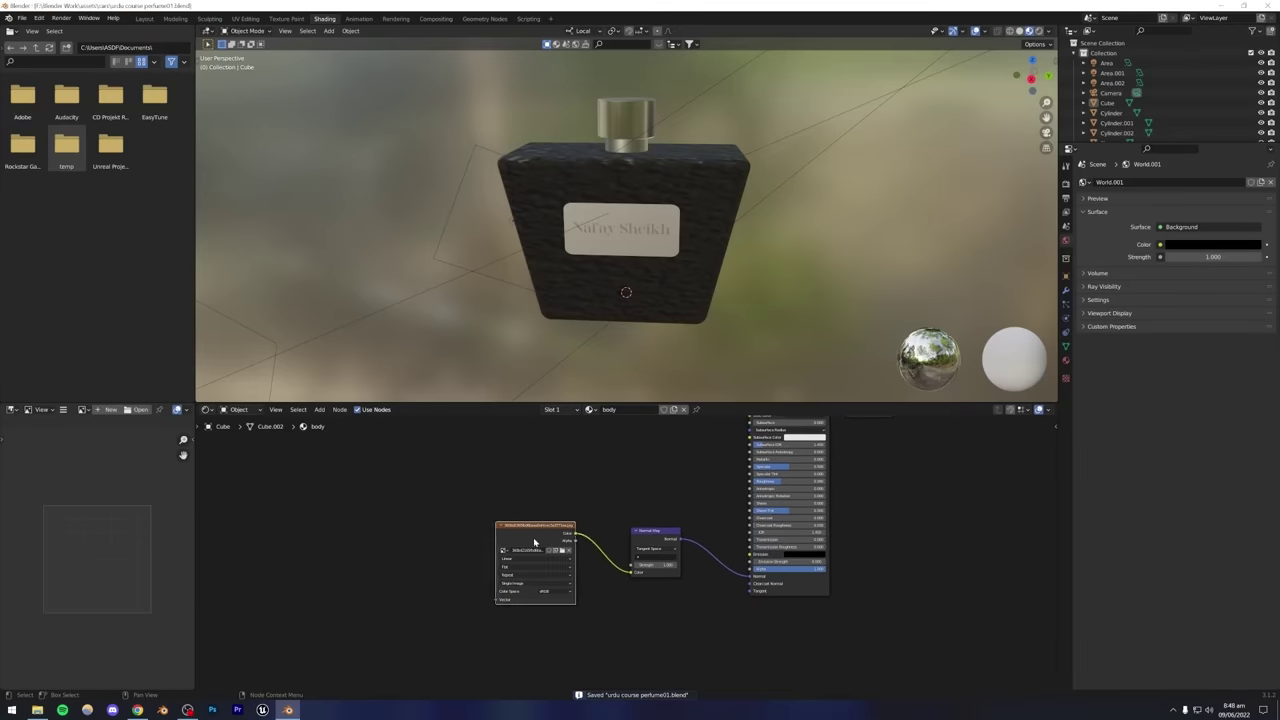
pyautogui.hotkey('ctrl', 't')
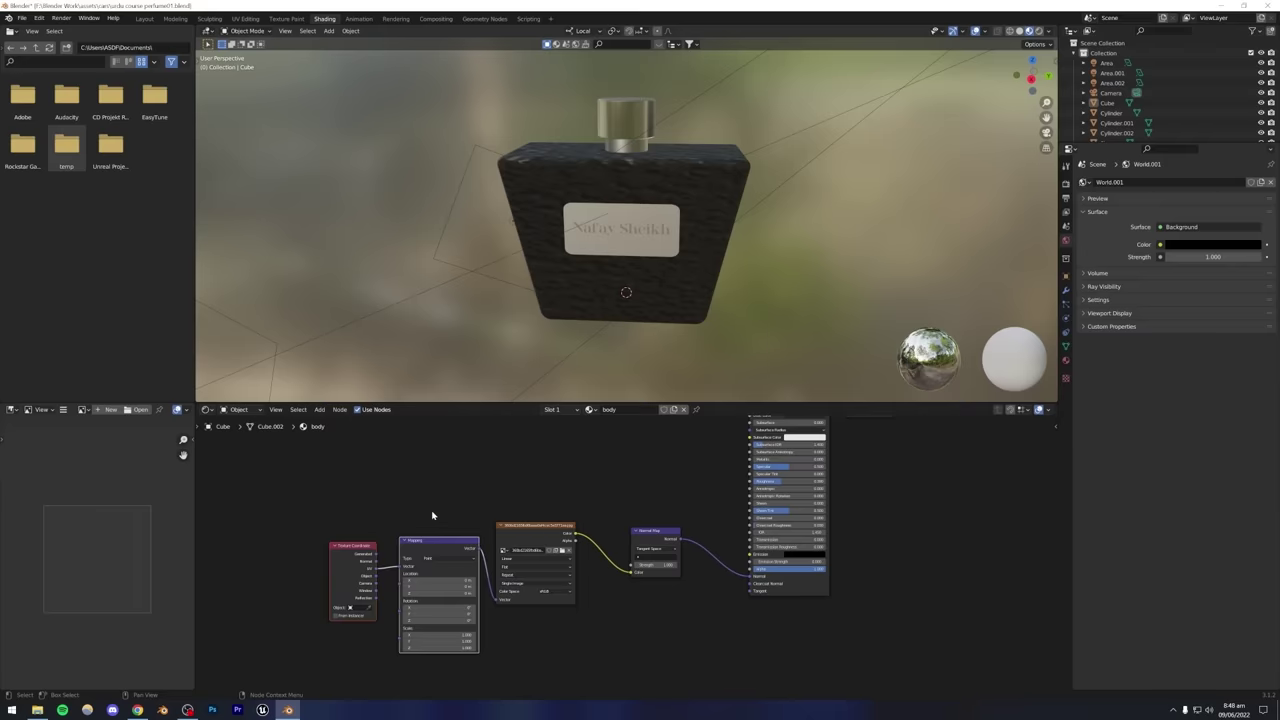
pyautogui.moveTo(341, 515); pyautogui.dragTo(419, 608)
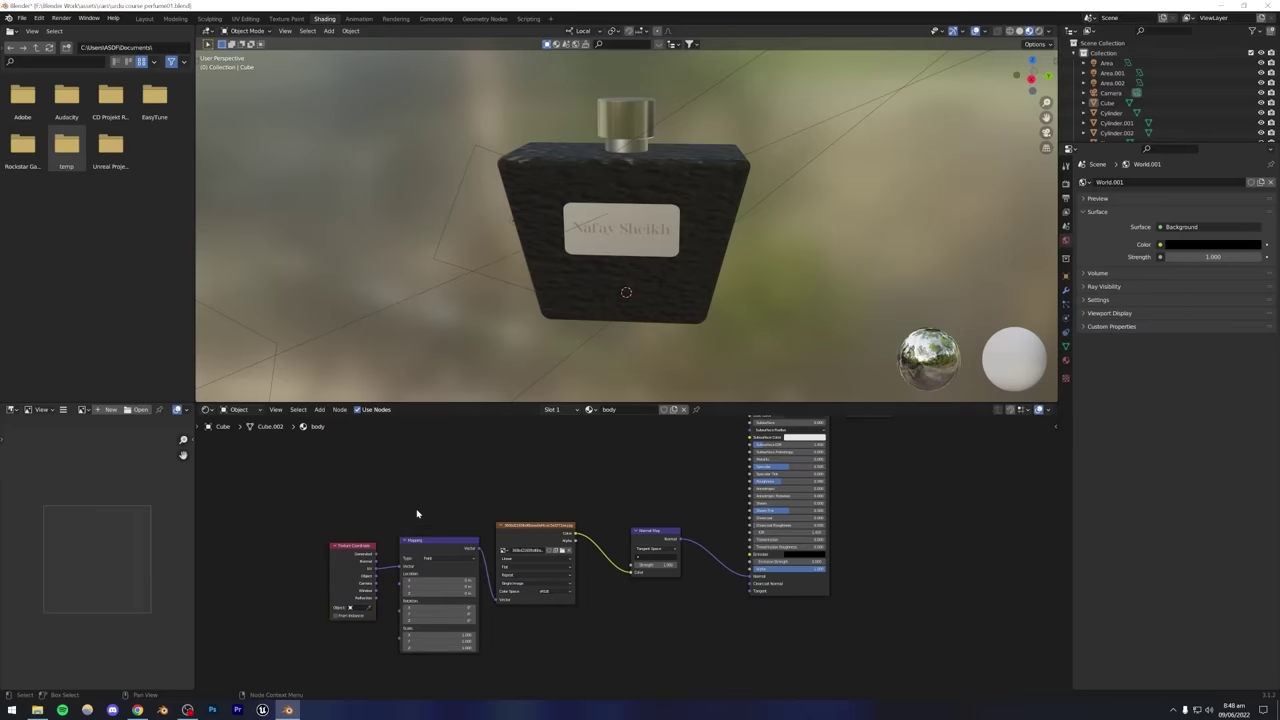
# Move the Texture Coordinate and Mapping nodes left and down to tidy the node tree.
pyautogui.moveTo(660, 291); pyautogui.dragTo(617, 266, button='middle')
pyautogui.scroll(5, 594, 289)
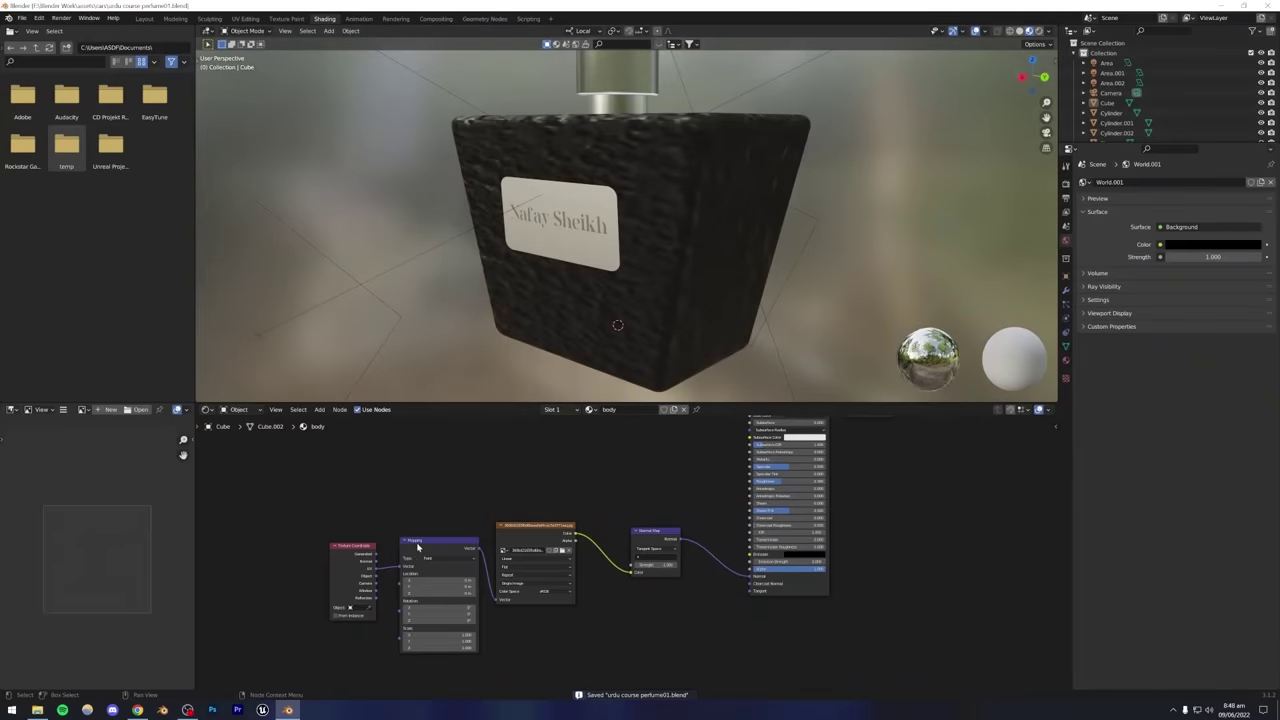
pyautogui.scroll(3, 640, 548)
pyautogui.keyDown('ctrl'); pyautogui.hscroll(-3, 600, 516); pyautogui.keyUp('ctrl')
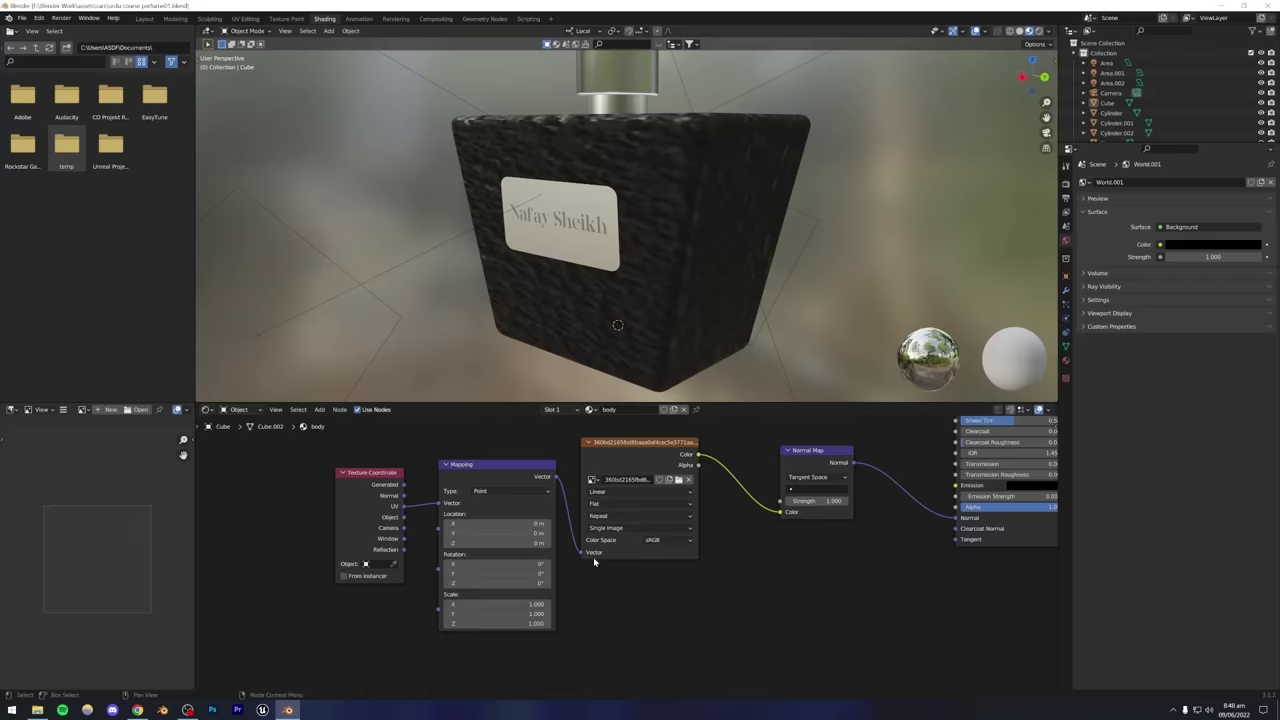
pyautogui.click(458, 479)
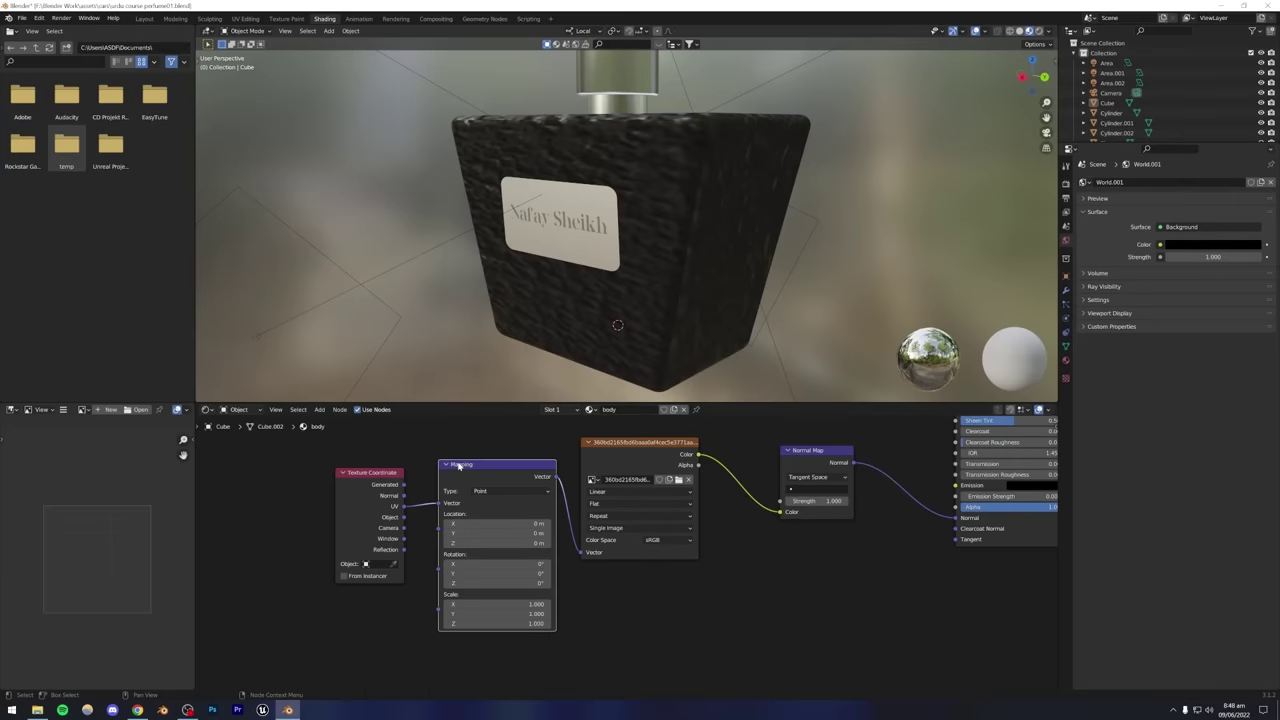
pyautogui.moveTo(363, 452); pyautogui.dragTo(398, 492)
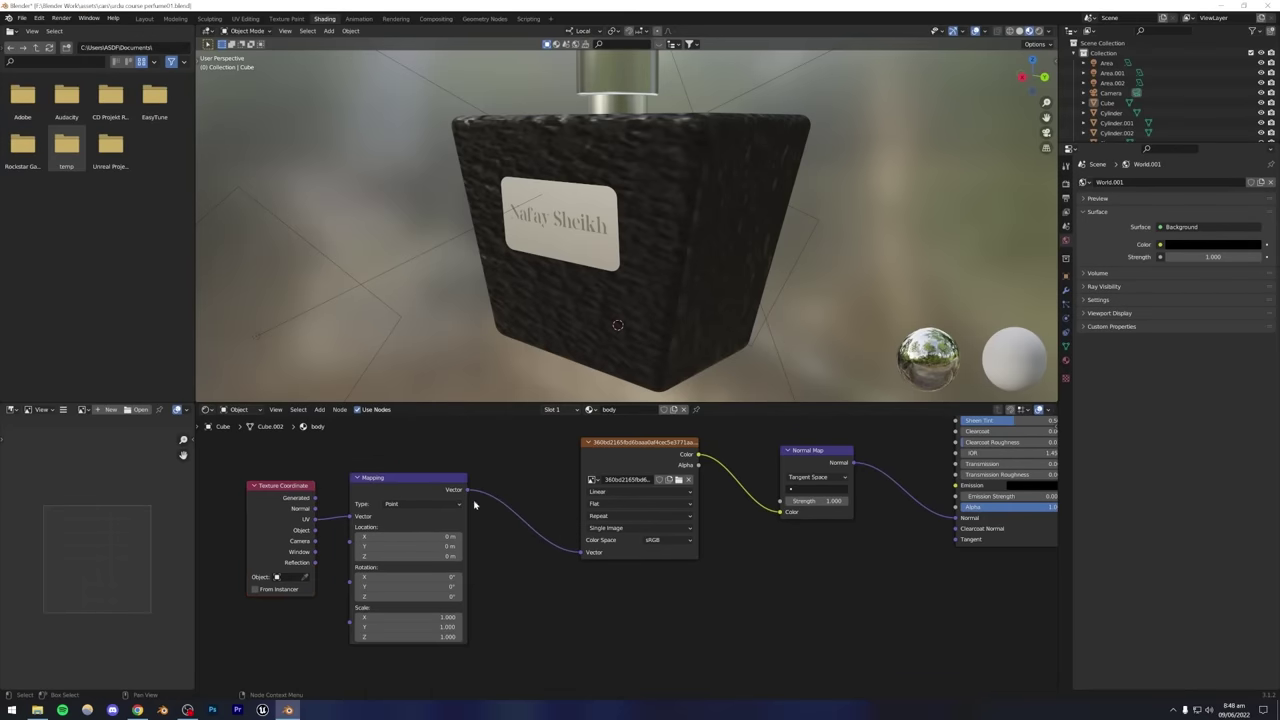
pyautogui.moveTo(455, 634); pyautogui.dragTo(528, 587, button='middle')
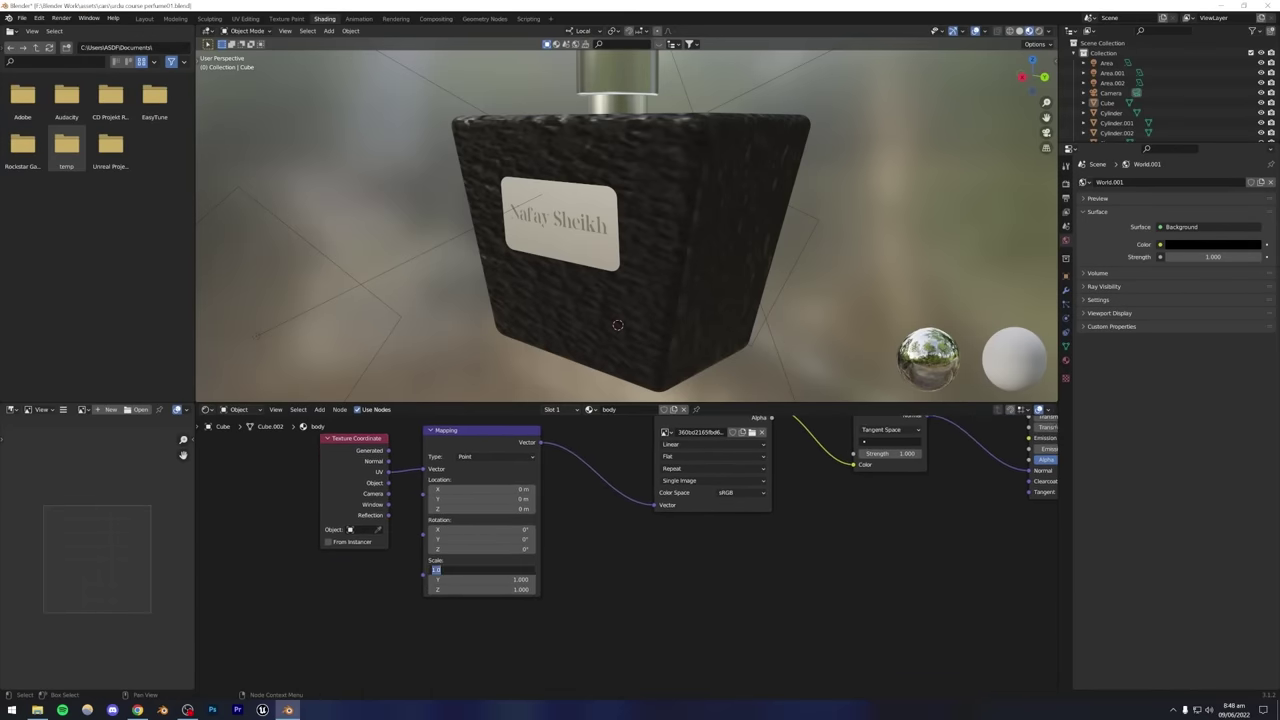
# Try Mapping Scale X at 0.1, then change it to 20 and inspect the bottle top.
pyautogui.click(519, 569)
pyautogui.write('0.1')
pyautogui.press('Return')
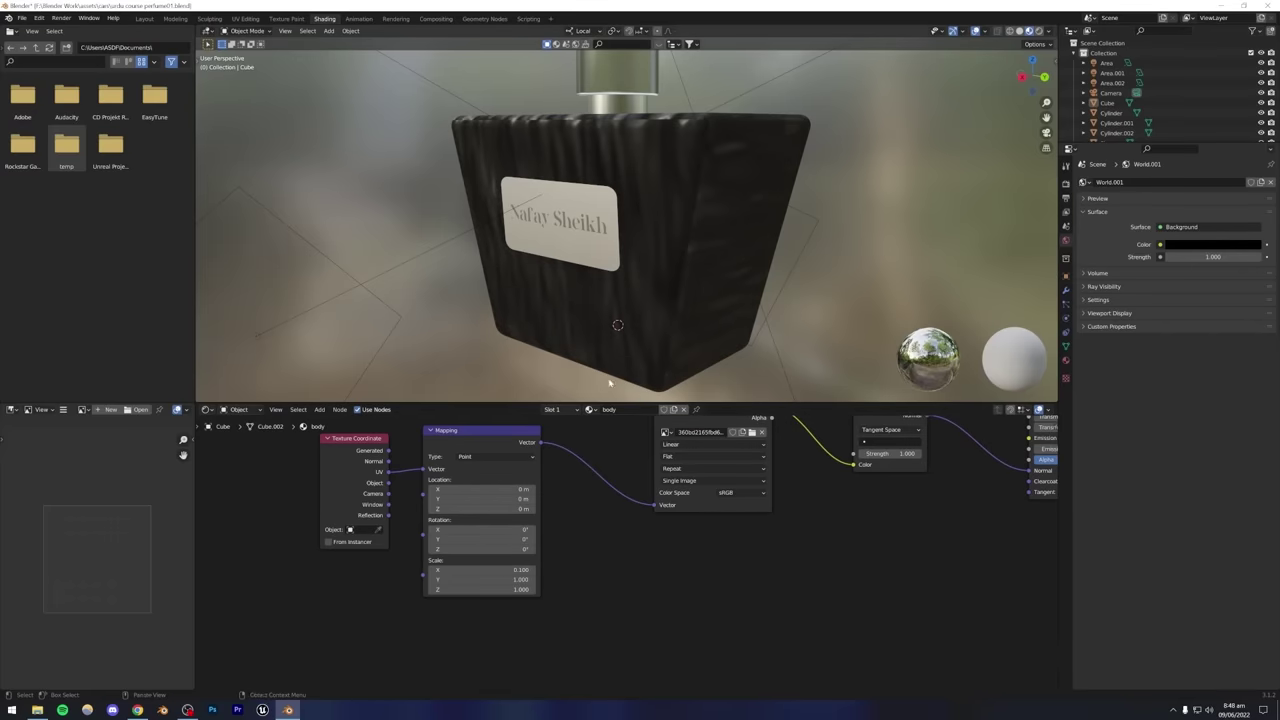
pyautogui.moveTo(650, 271); pyautogui.dragTo(610, 200, button='middle')
pyautogui.click(515, 569)
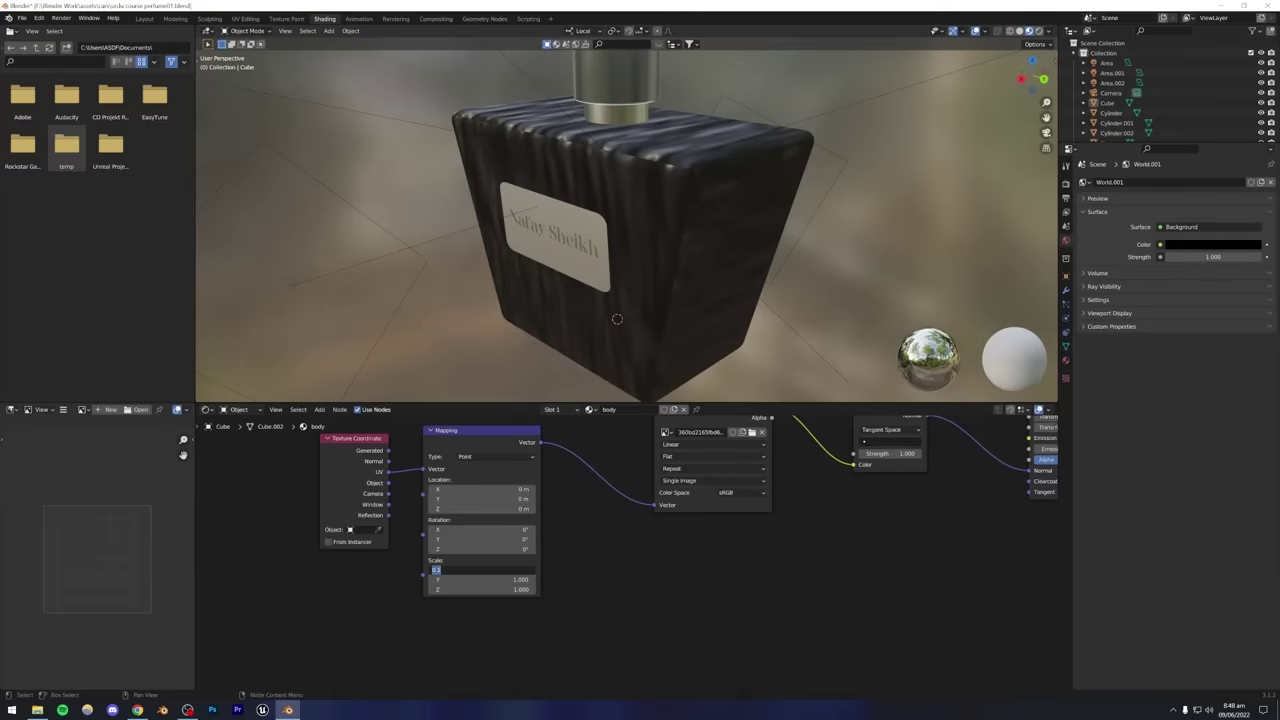
pyautogui.write('20')
pyautogui.press('Return')
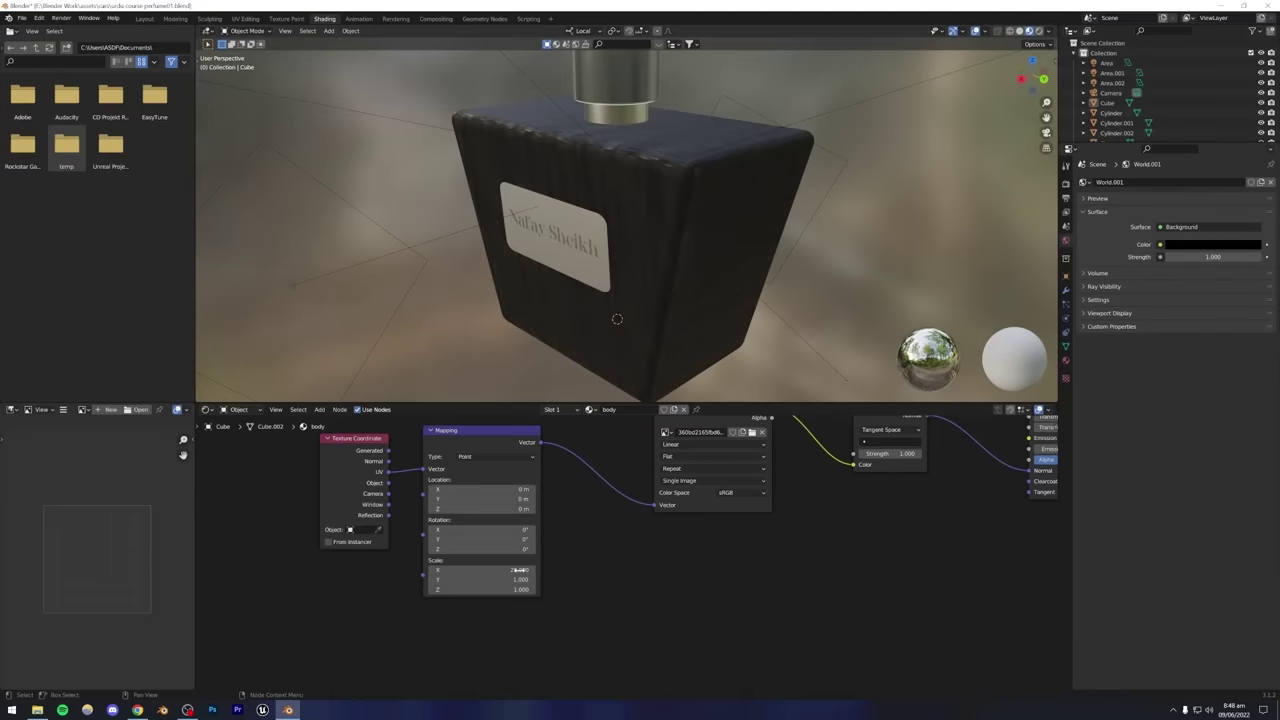
pyautogui.moveTo(580, 340); pyautogui.dragTo(623, 260, button='middle')
pyautogui.scroll(3, 571, 354)
pyautogui.scroll(-5, 581, 313)
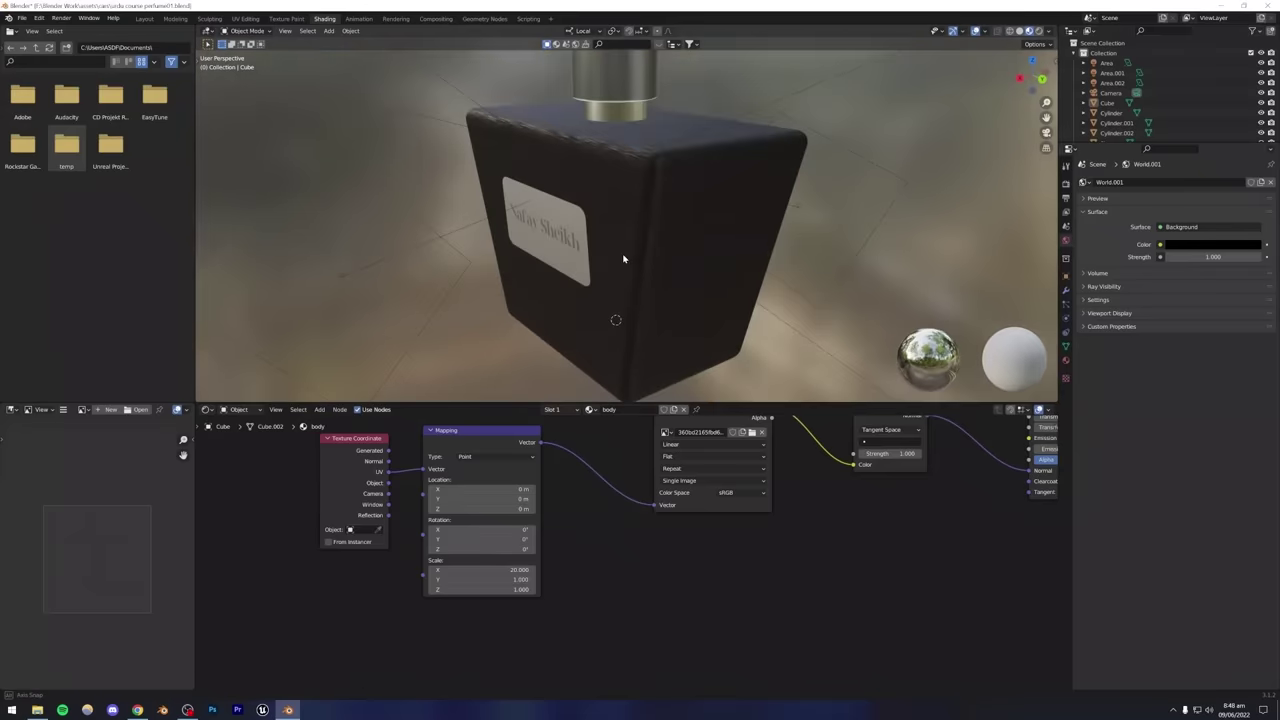
# Set the Mapping Scale Y and Z values to 20 as well.
pyautogui.click(516, 579)
pyautogui.write('20')
pyautogui.press('Return')
pyautogui.click(516, 589)
pyautogui.write('20')
pyautogui.press('Return')
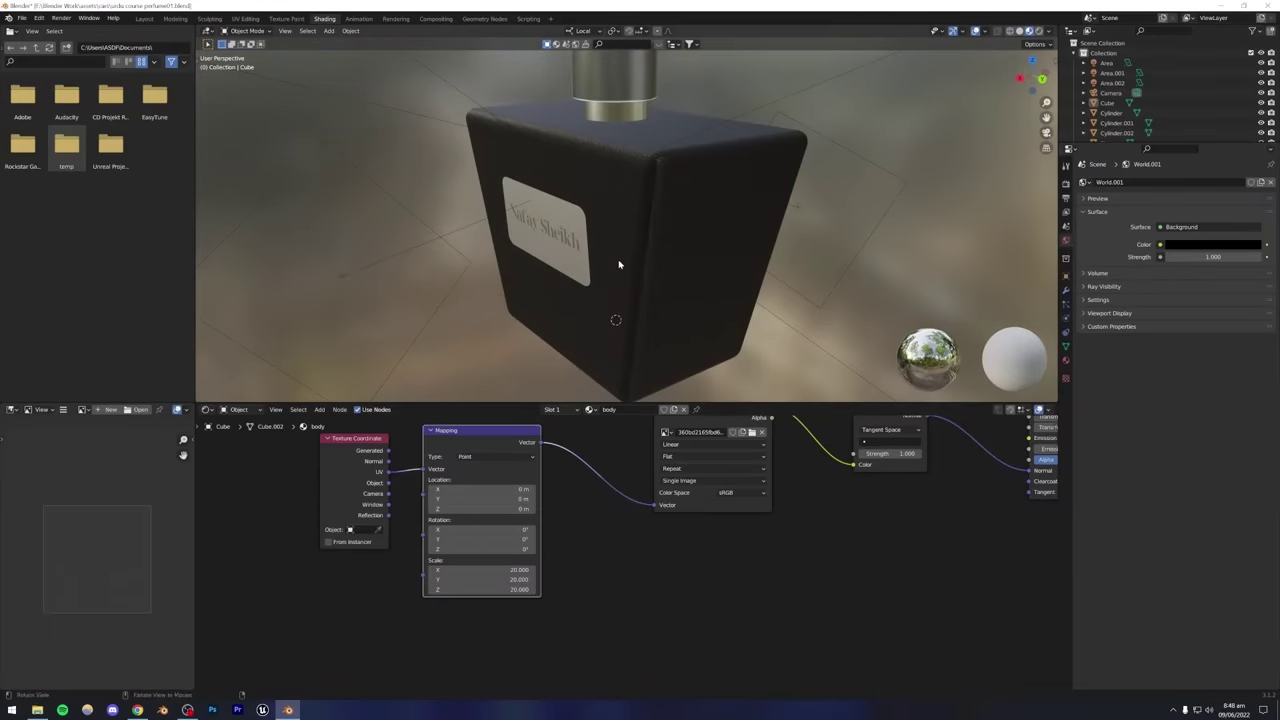
pyautogui.moveTo(619, 264)
pyautogui.mouseDown(button='middle')
pyautogui.moveTo(623, 289)
pyautogui.moveTo(619, 264)
pyautogui.mouseUp(button='middle')
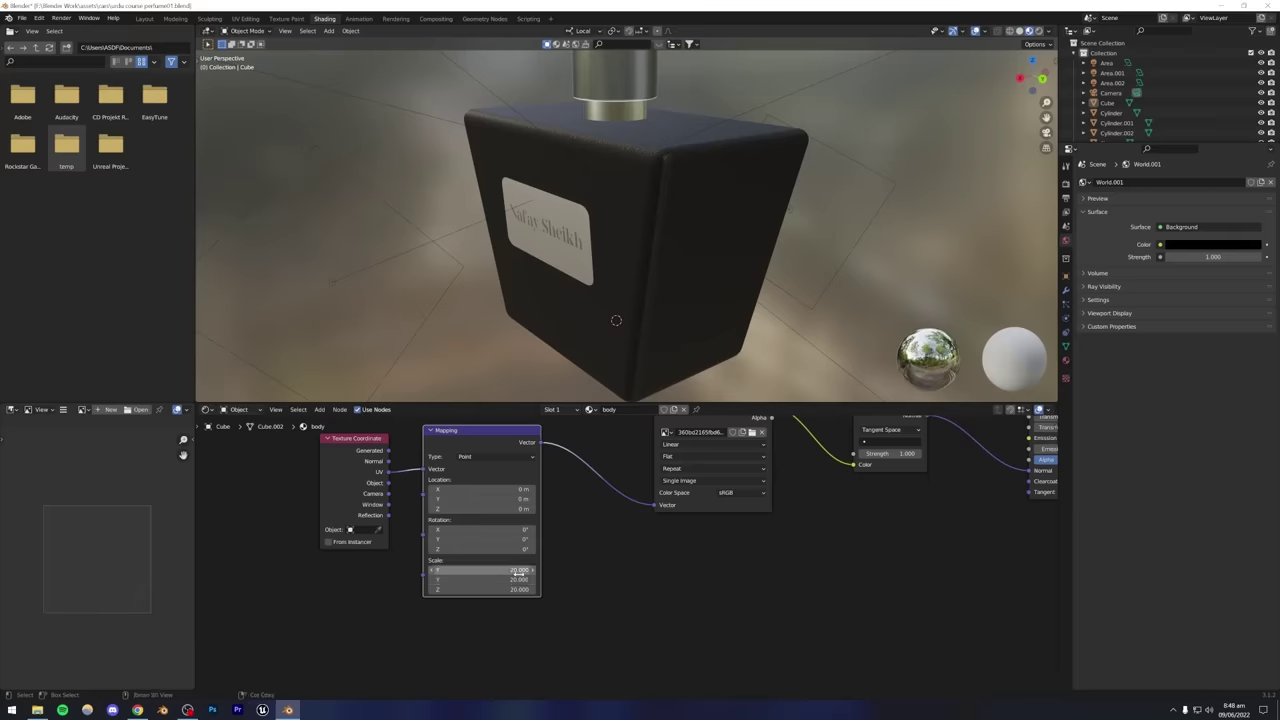
# Test Scale X at 0.1 again, undo it, and enter 20 on all three axes at once.
pyautogui.click(517, 570)
pyautogui.write('0.1')
pyautogui.press('Return')
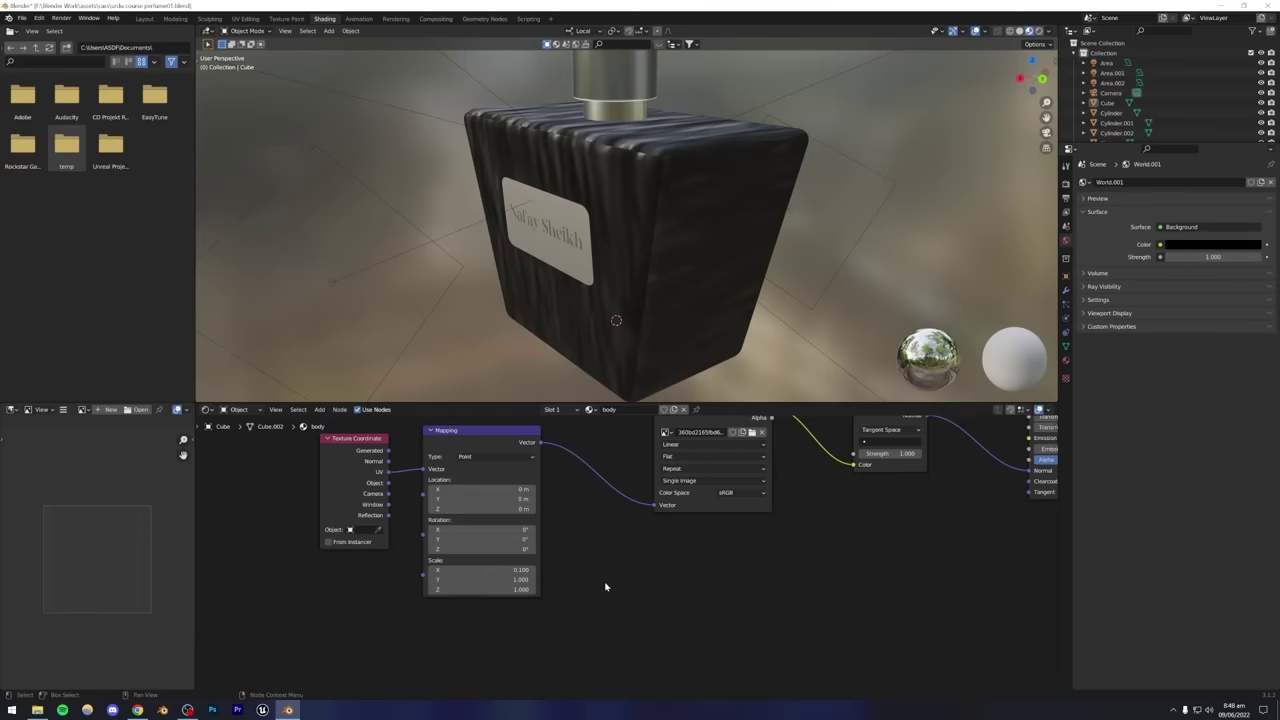
pyautogui.hotkey('ctrl', 'z')
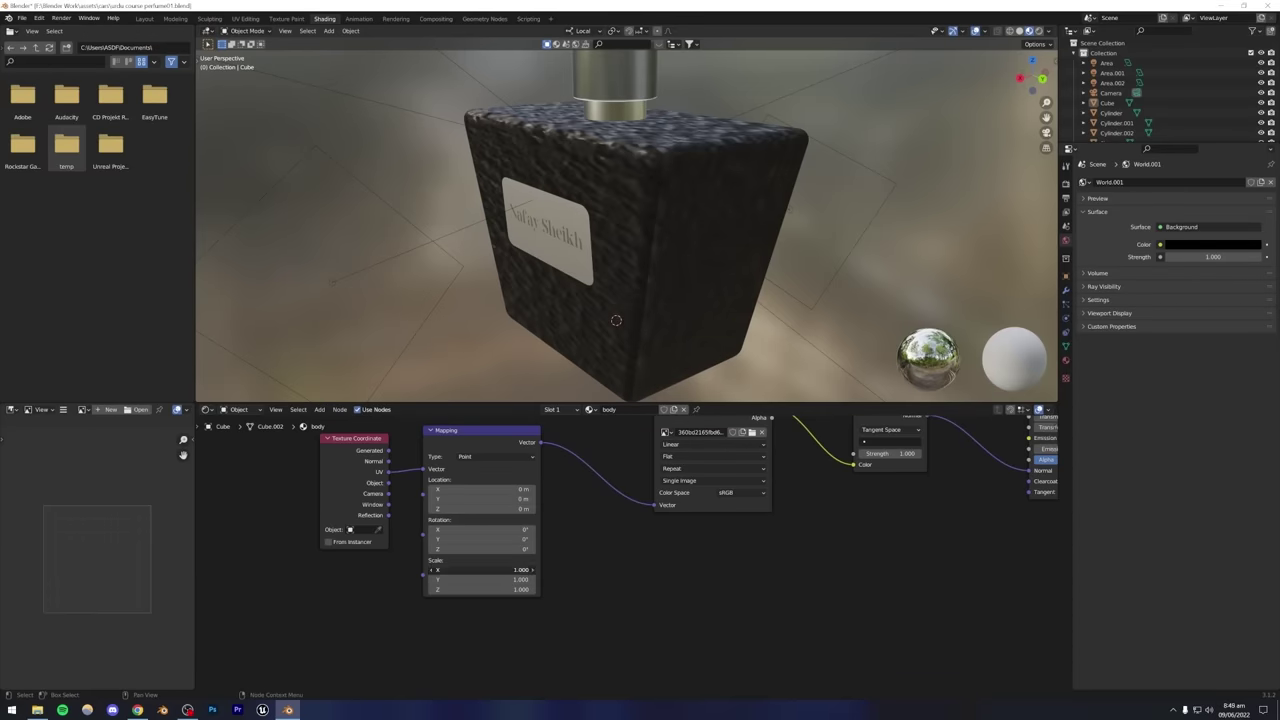
pyautogui.moveTo(480, 570); pyautogui.dragTo(480, 589)
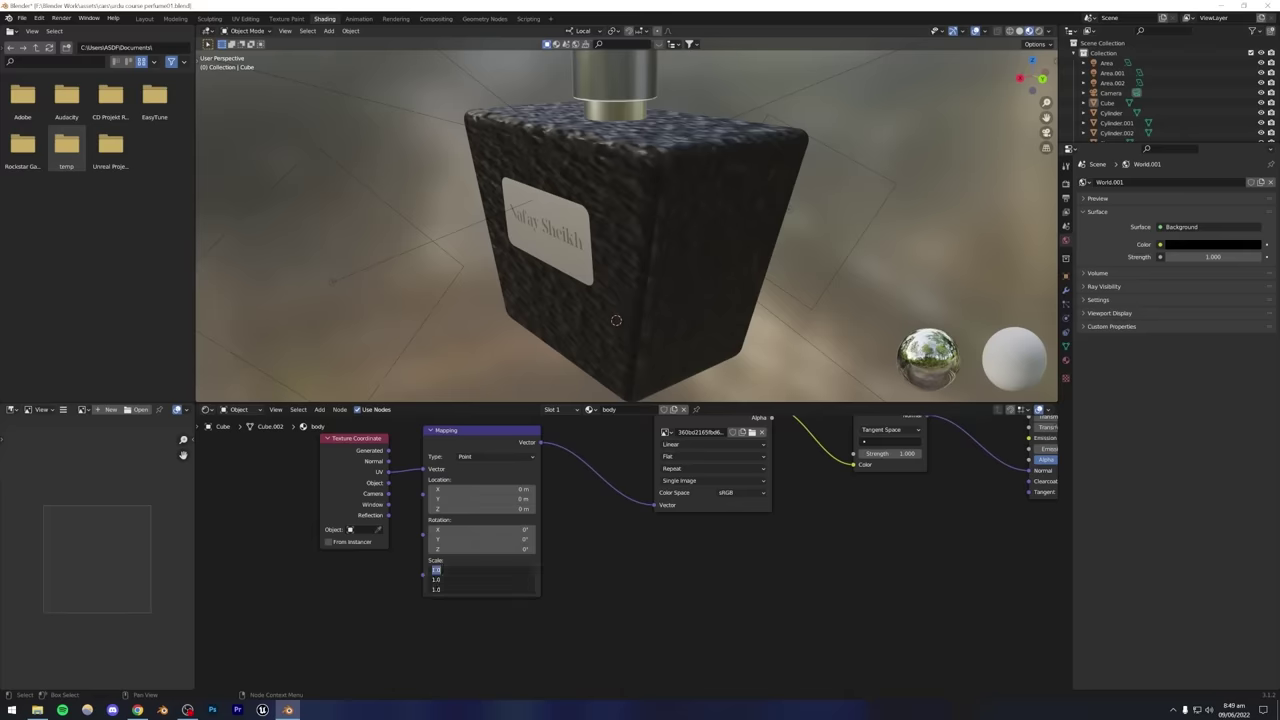
pyautogui.write('20')
pyautogui.press('Return')
pyautogui.moveTo(640, 229); pyautogui.dragTo(711, 266, button='middle')
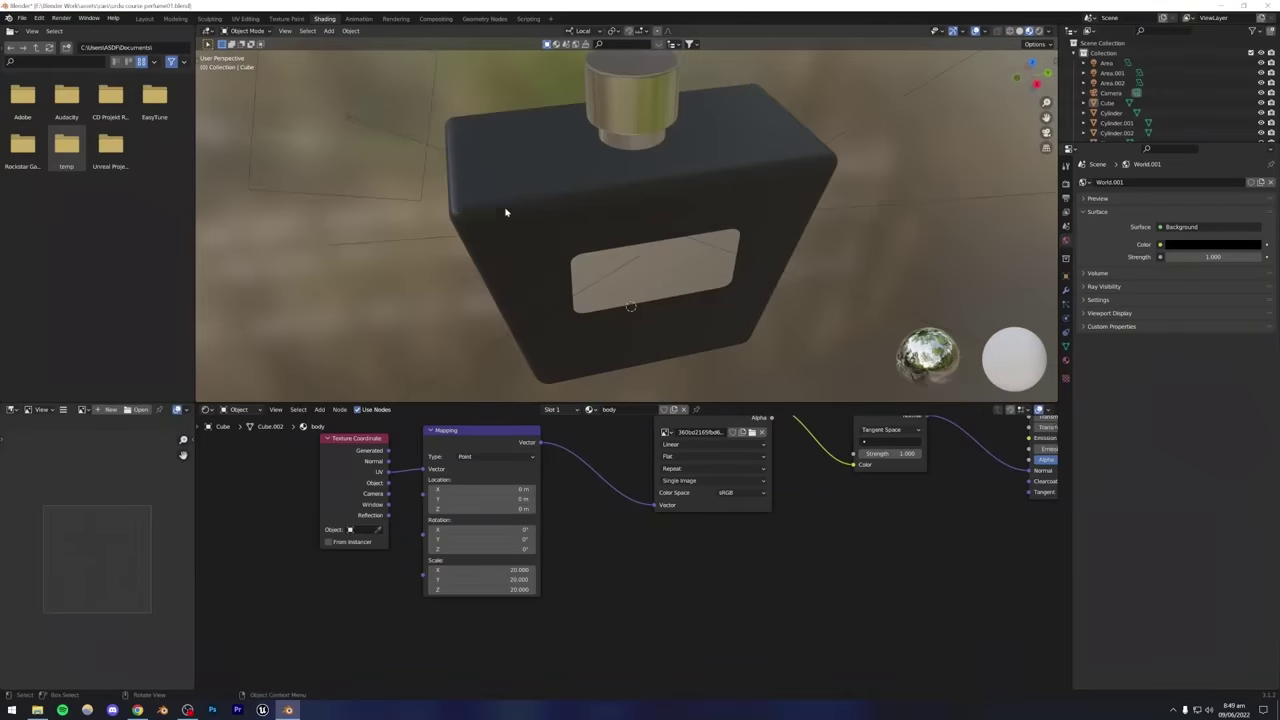
# Orbit the bumpy bottle in Rendered shading, then return to the Layout workspace.
pyautogui.scroll(5, 502, 208)
pyautogui.moveTo(499, 211); pyautogui.dragTo(700, 200, button='middle')
pyautogui.scroll(3, 549, 257)
pyautogui.scroll(-3, 546, 251)
pyautogui.click(1039, 30)
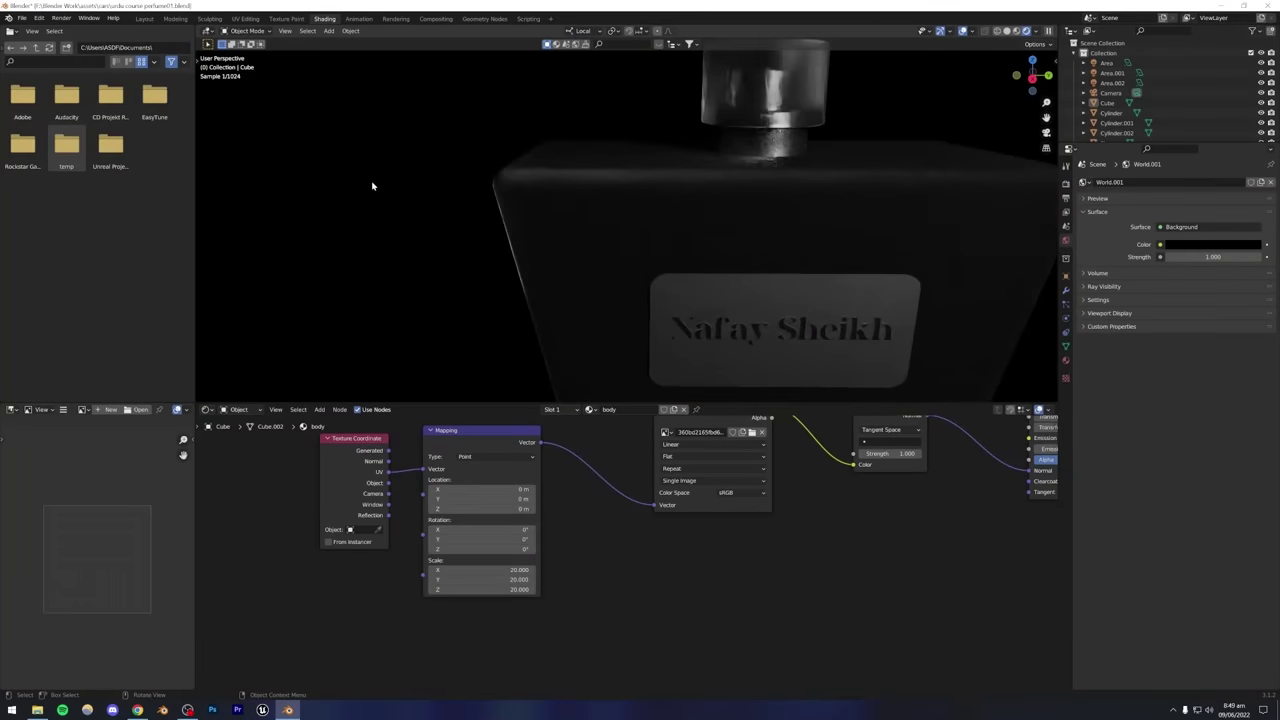
pyautogui.moveTo(546, 248); pyautogui.dragTo(566, 257, button='middle')
pyautogui.moveTo(686, 246); pyautogui.dragTo(583, 260, button='middle')
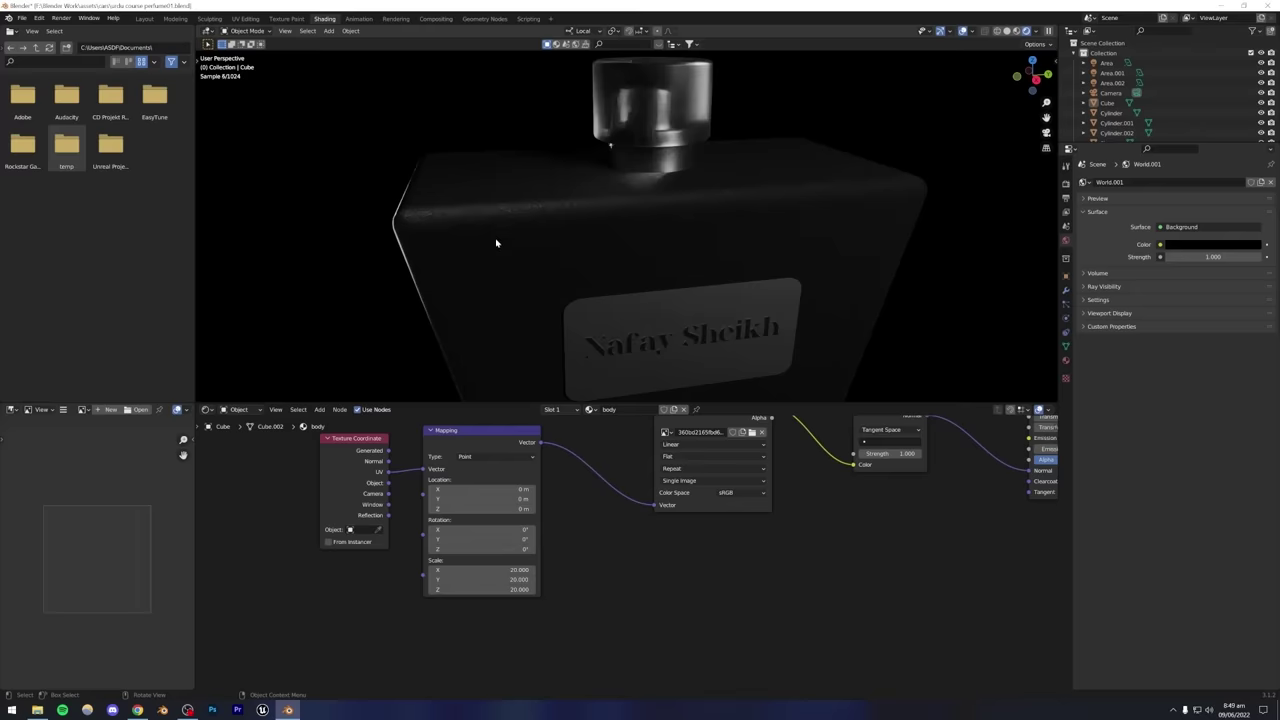
pyautogui.scroll(-4, 494, 222)
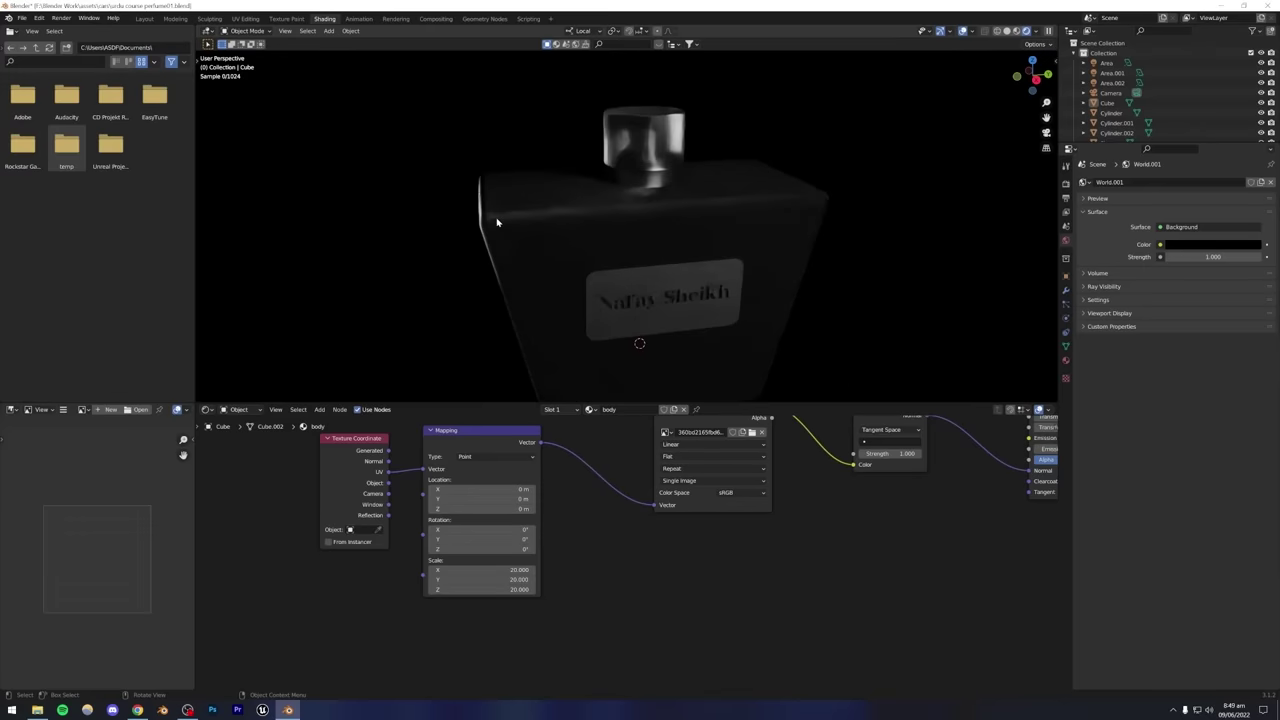
pyautogui.click(145, 19)
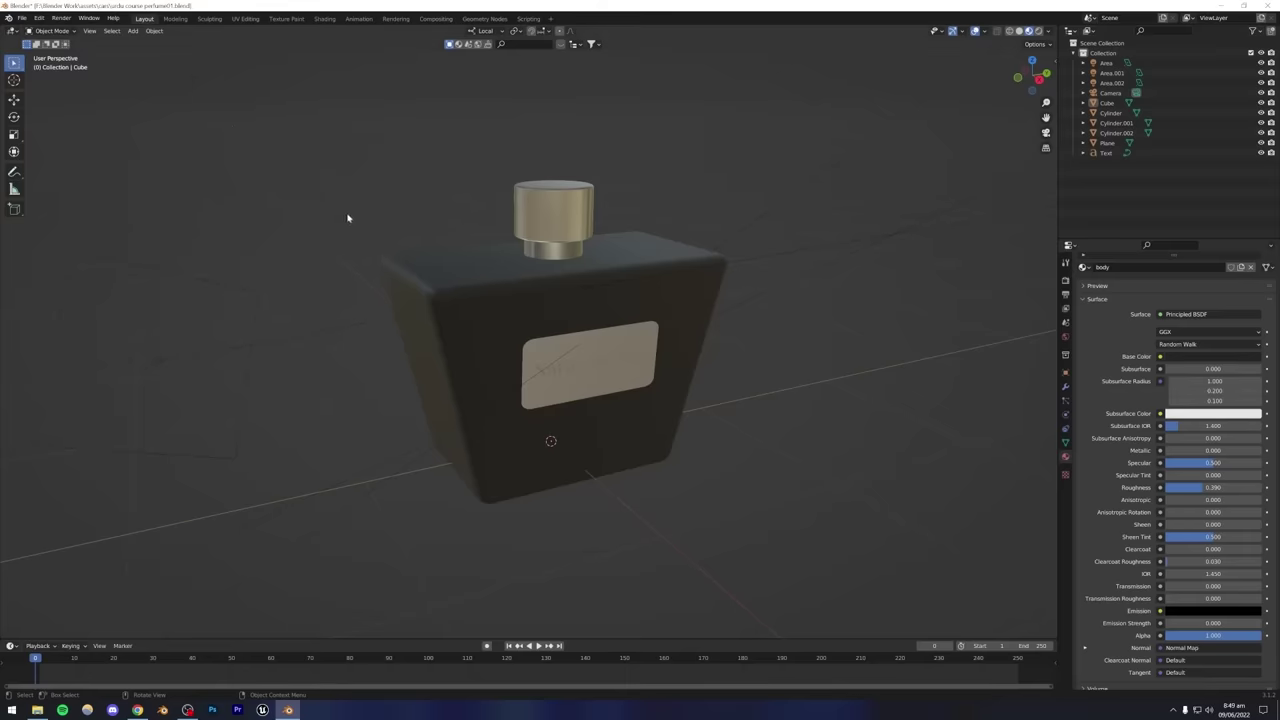
# Save and view the bottle in Rendered shading from frontal and low angles.
pyautogui.hotkey('ctrl', 's')
pyautogui.click(1037, 31)
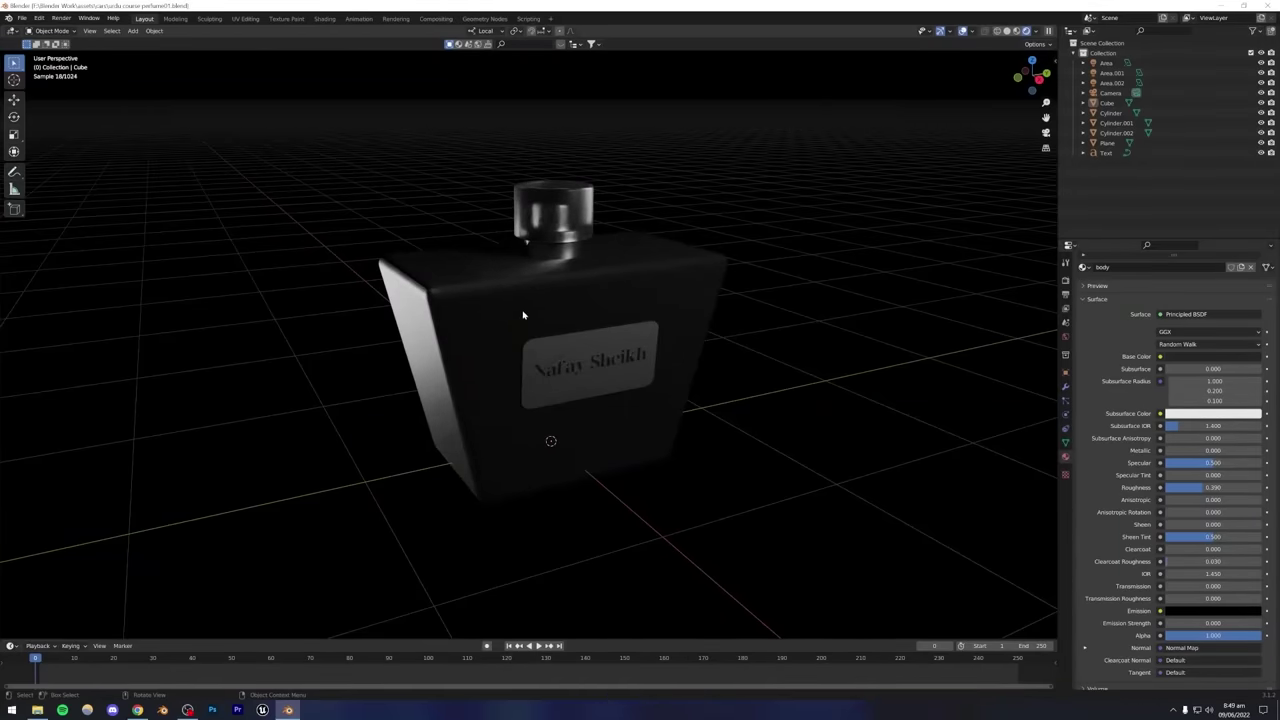
pyautogui.moveTo(522, 315)
pyautogui.mouseDown(button='middle')
pyautogui.moveTo(535, 318)
pyautogui.moveTo(509, 327)
pyautogui.mouseUp(button='middle')
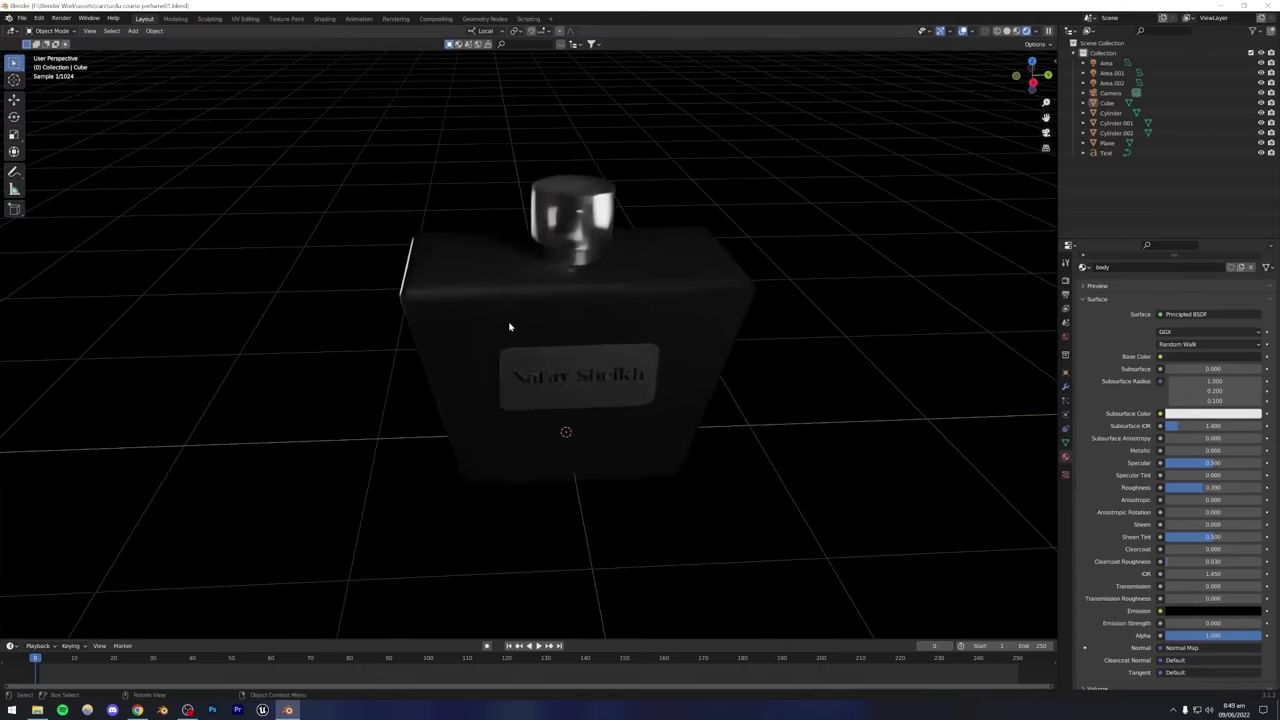
pyautogui.scroll(5, 509, 327)
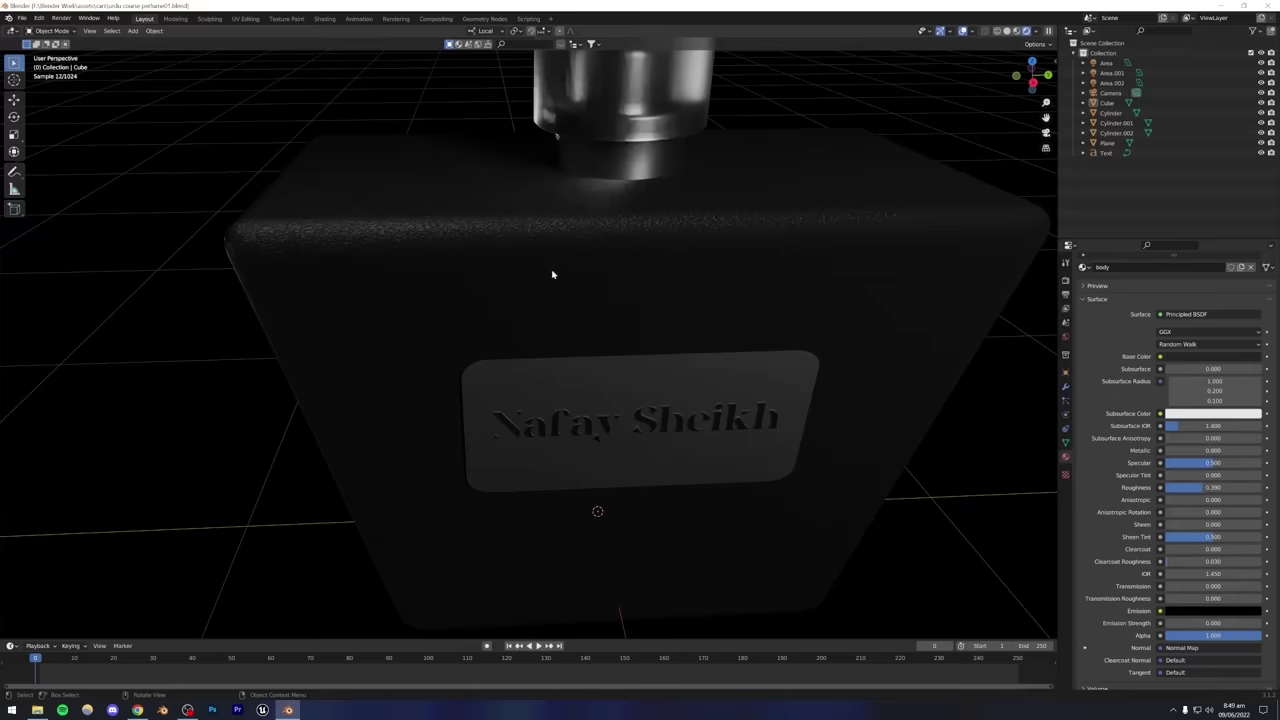
pyautogui.scroll(-7, 486, 274)
pyautogui.moveTo(486, 274); pyautogui.dragTo(565, 268, button='middle')
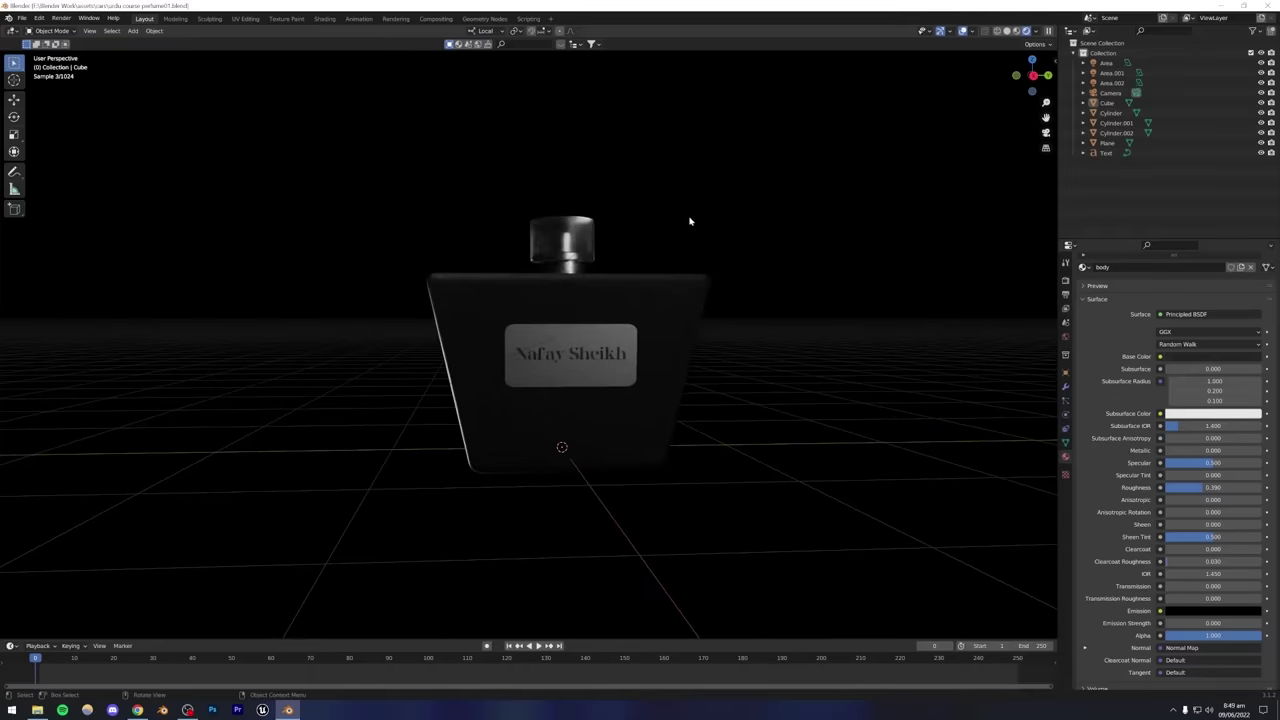
pyautogui.hotkey('ctrl', 's')
# Inspect the label from higher angles, save again, return to Solid shading and switch to Chrome.
pyautogui.moveTo(663, 237); pyautogui.dragTo(483, 315, button='middle')
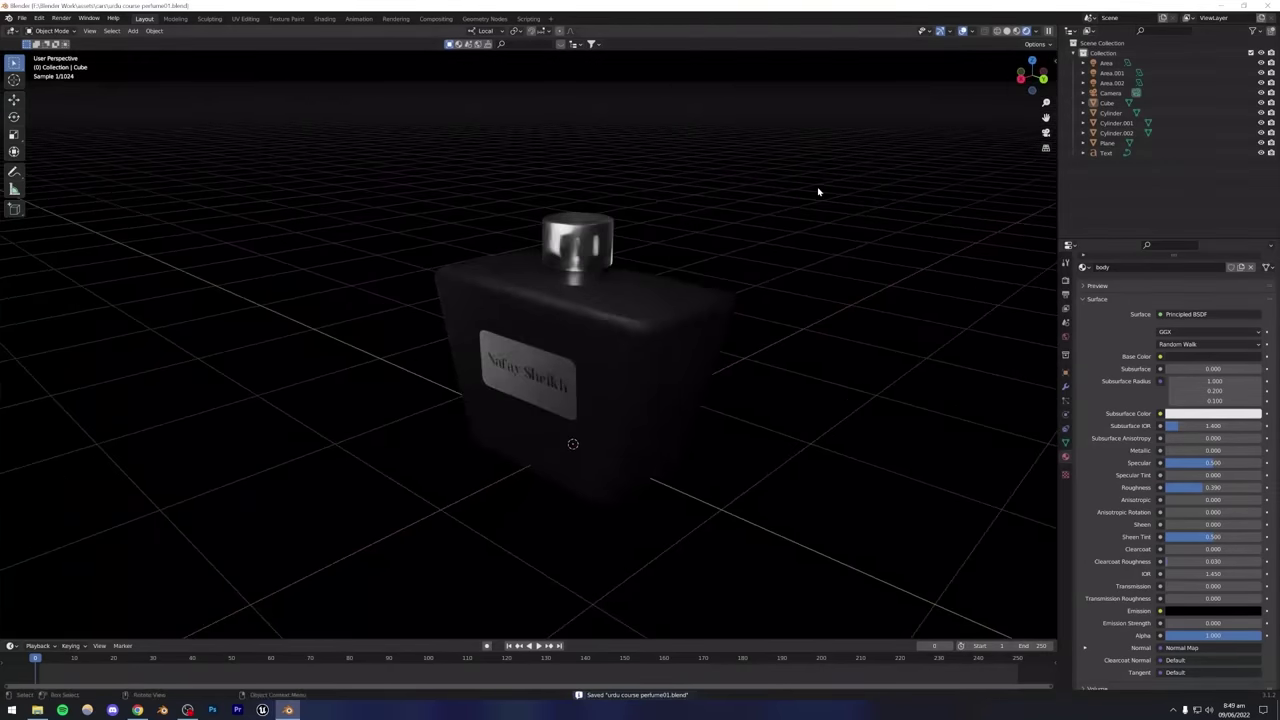
pyautogui.moveTo(680, 263); pyautogui.dragTo(524, 318, button='middle')
pyautogui.scroll(5, 545, 310)
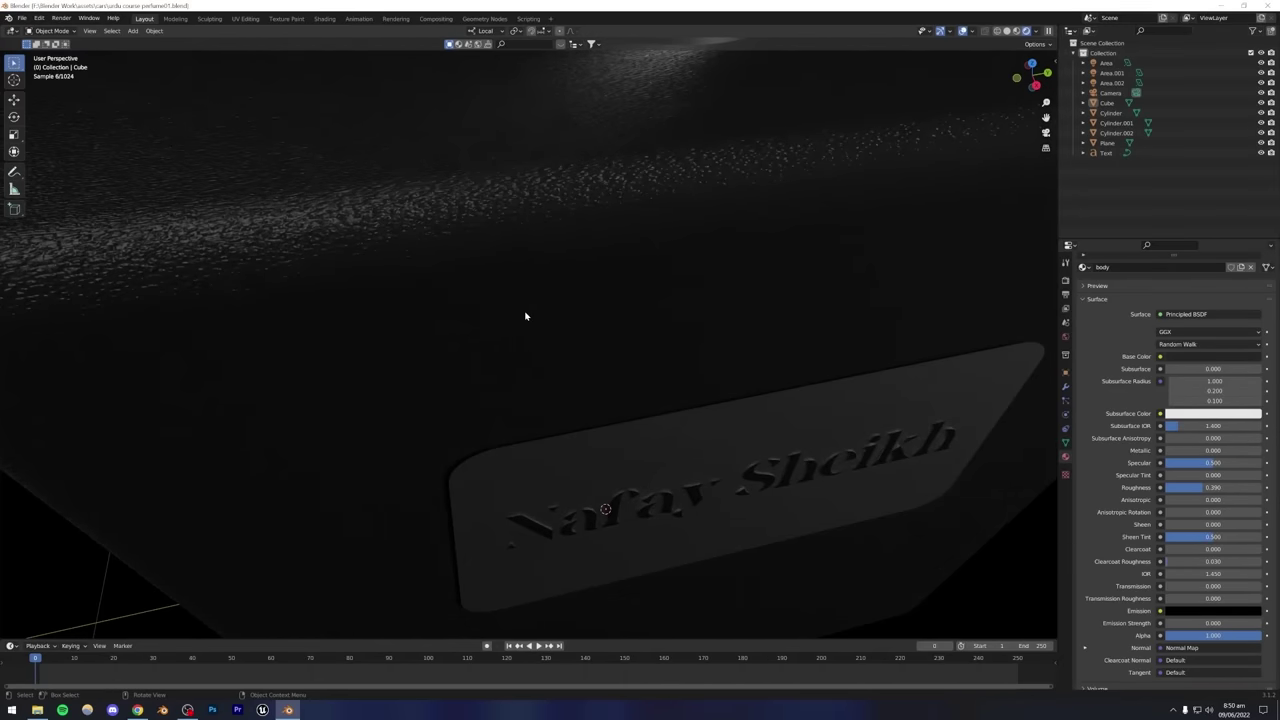
pyautogui.scroll(-8, 525, 316)
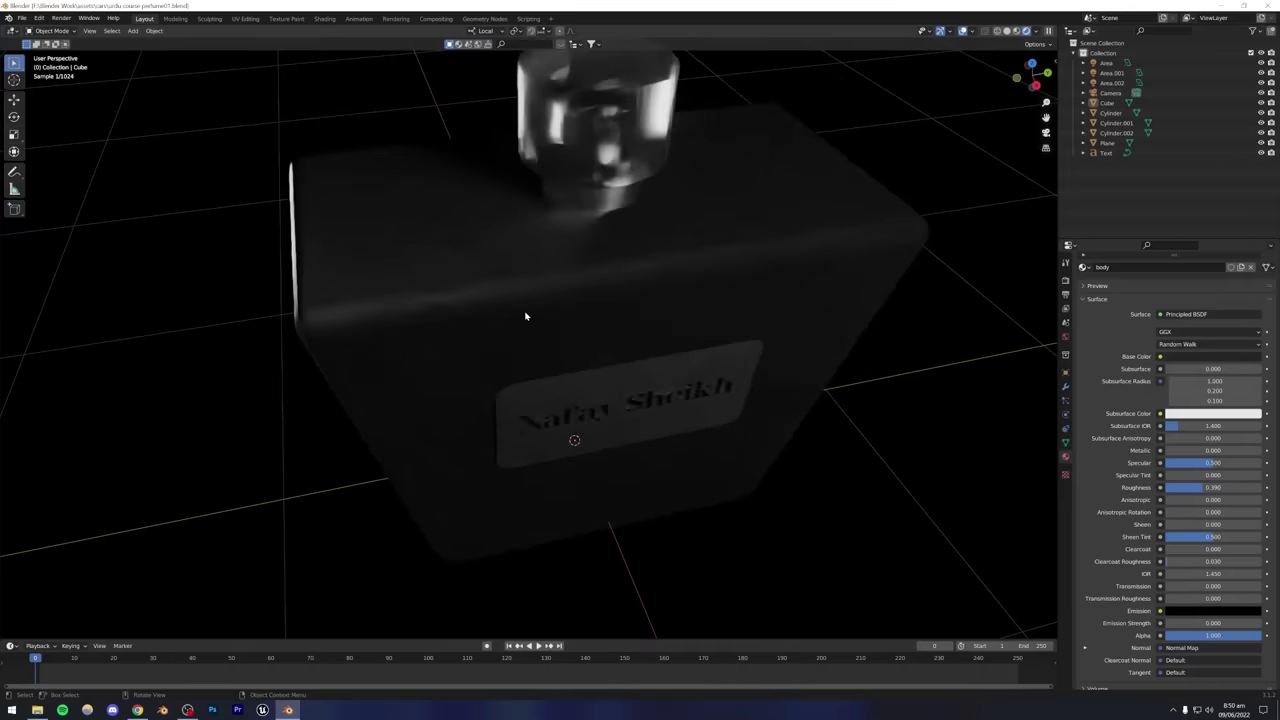
pyautogui.hotkey('ctrl', 's')
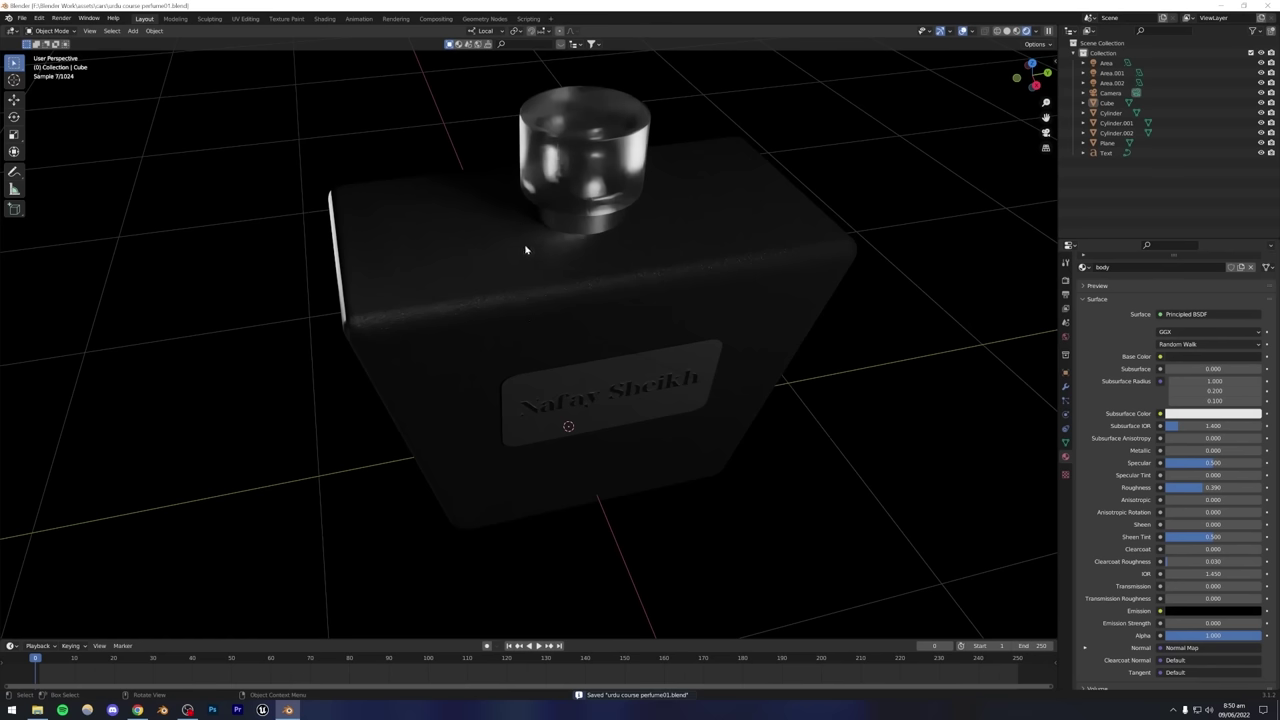
pyautogui.click(1007, 31)
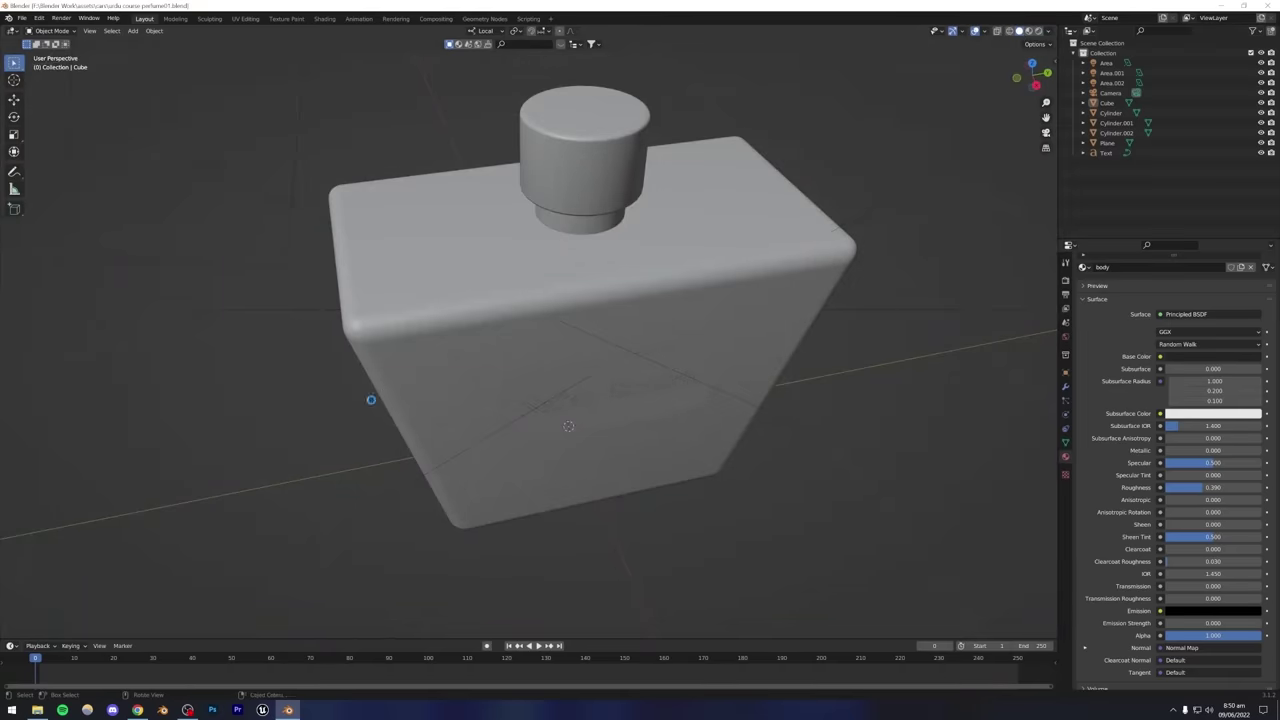
pyautogui.click(137, 710)
# Open the black perfume render post on Instagram, then return to Blender and select the label.
pyautogui.click(180, 8)
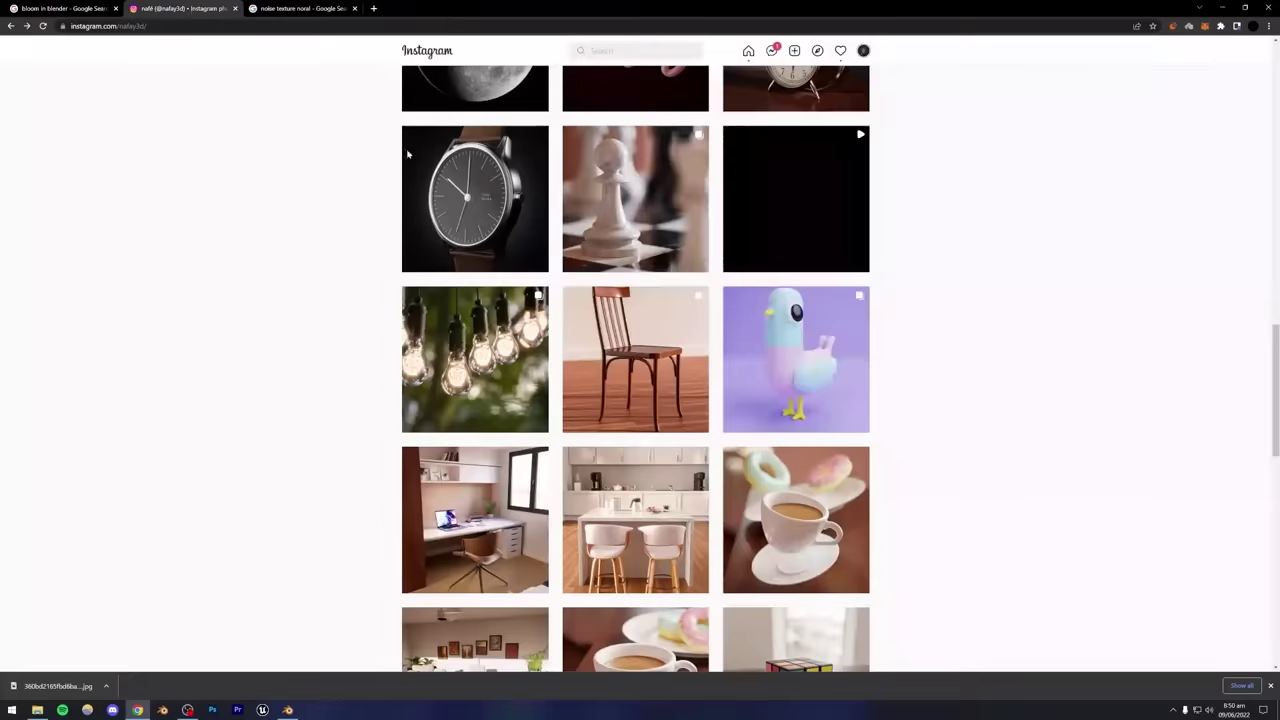
pyautogui.scroll(7, 338, 306)
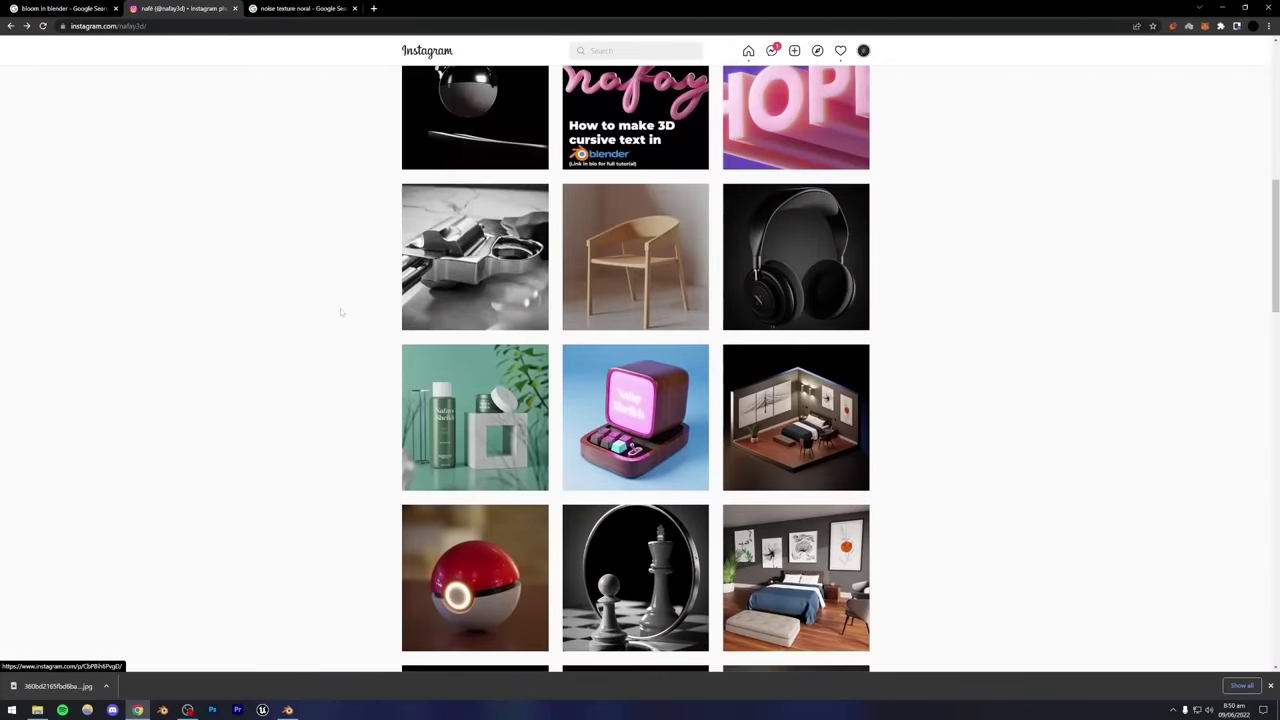
pyautogui.scroll(6, 340, 312)
pyautogui.scroll(-4, 340, 312)
pyautogui.scroll(-15, 340, 312)
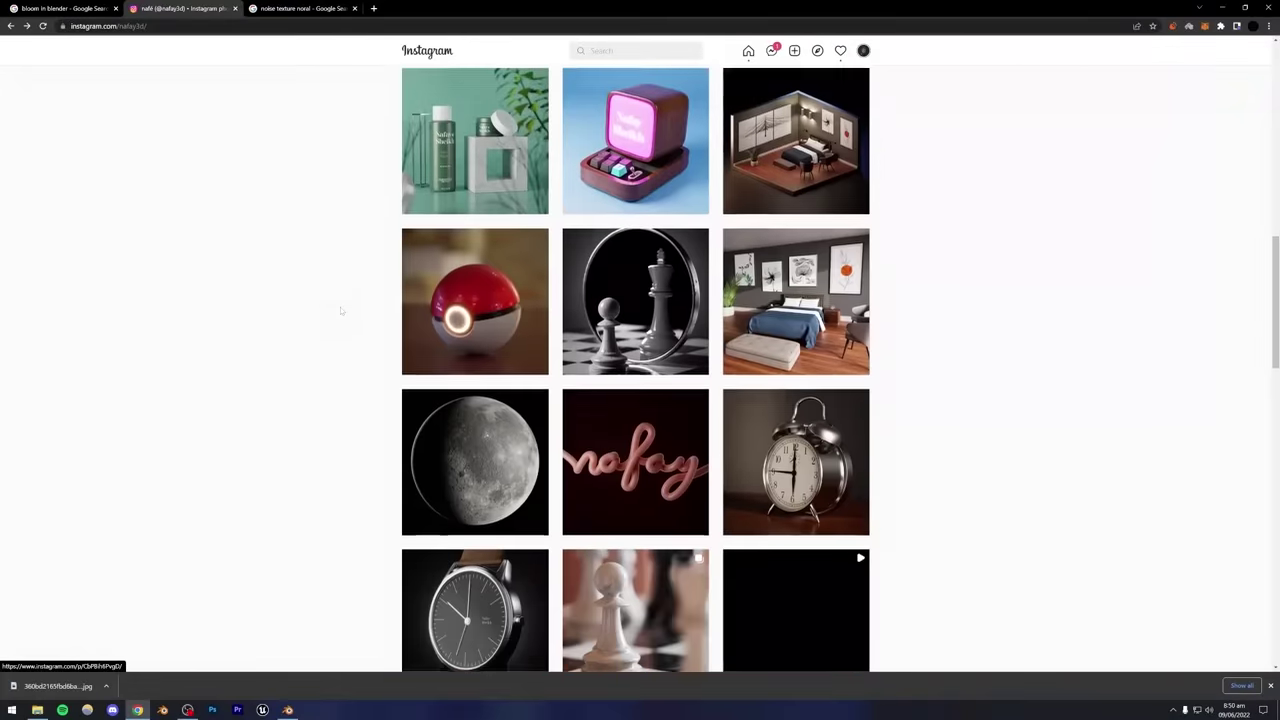
pyautogui.click(740, 330)
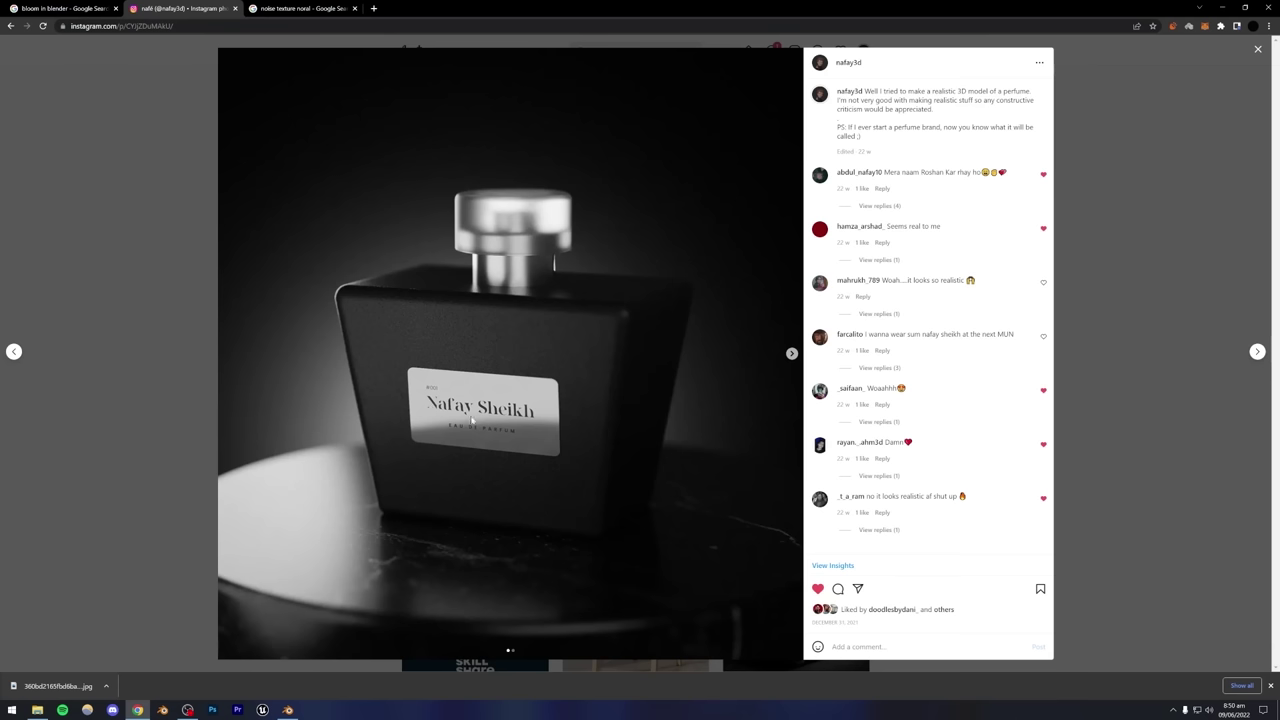
pyautogui.click(288, 710)
pyautogui.click(573, 408)
# Duplicate the name text, move the copy below and shrink it, then delete the trial copy.
pyautogui.click(583, 401)
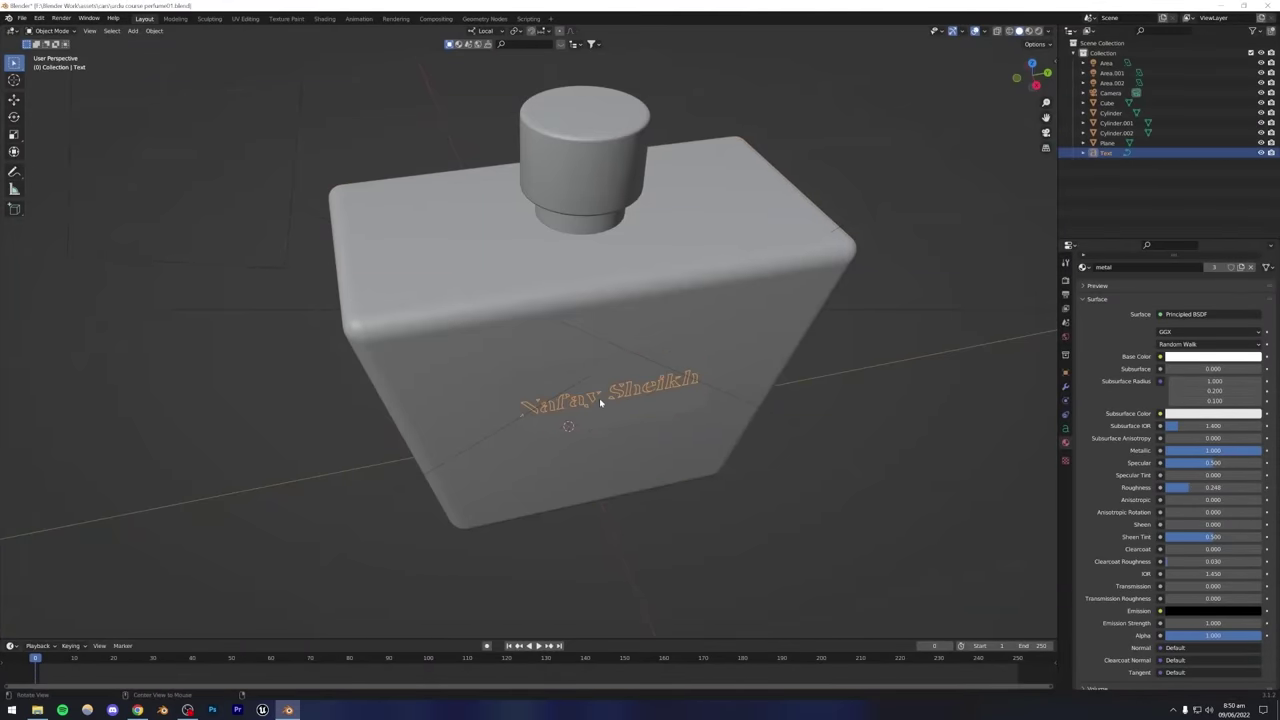
pyautogui.moveTo(599, 398); pyautogui.dragTo(574, 349, button='middle')
pyautogui.hotkey('shift', 'd')
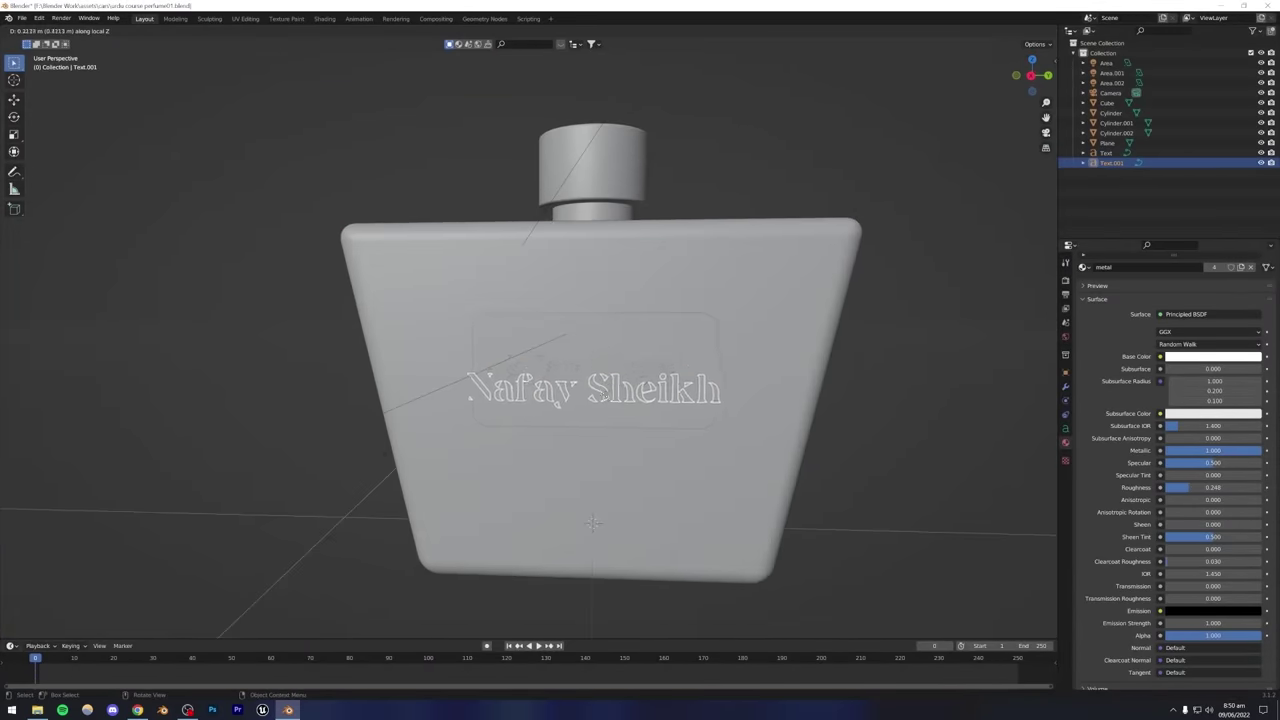
pyautogui.press('y')
pyautogui.press('y')
pyautogui.press('s')
pyautogui.click(643, 386)
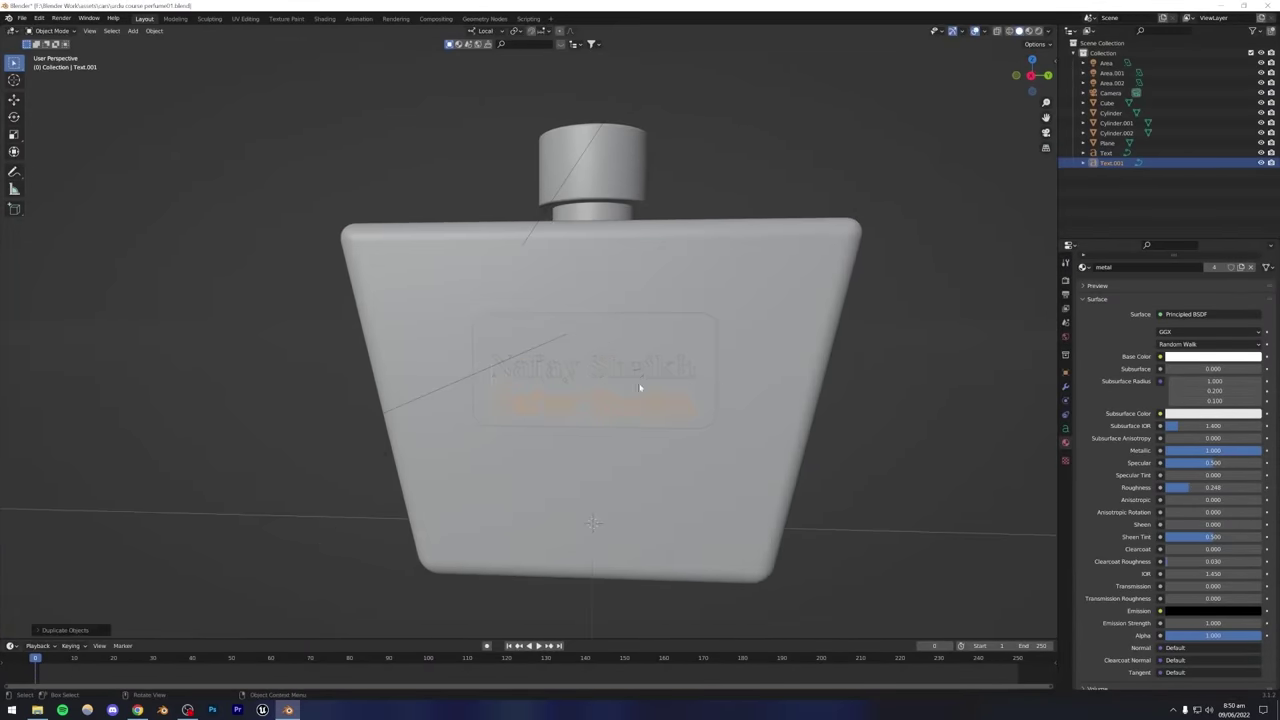
pyautogui.press('s')
pyautogui.click(565, 402)
pyautogui.press('Delete')
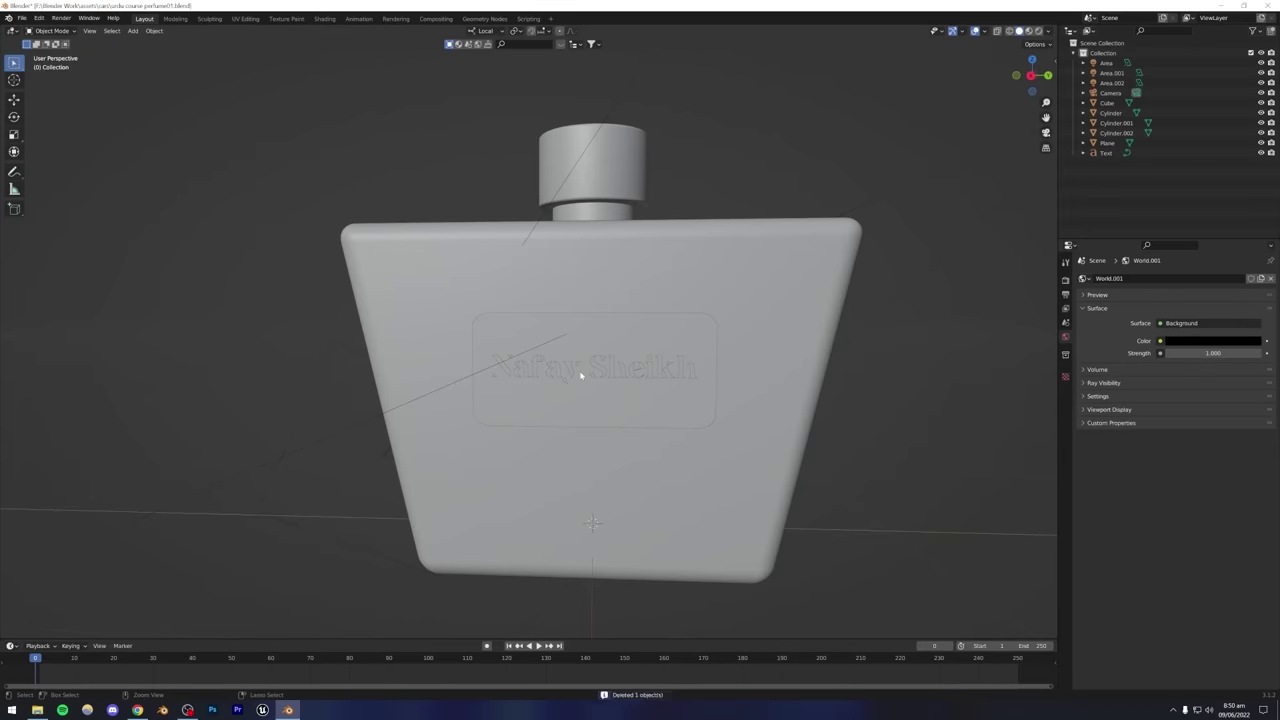
# Save the file, check the Instagram reference, and return to view the bottle's side.
pyautogui.hotkey('ctrl', 's')
pyautogui.scroll(-3, 576, 356)
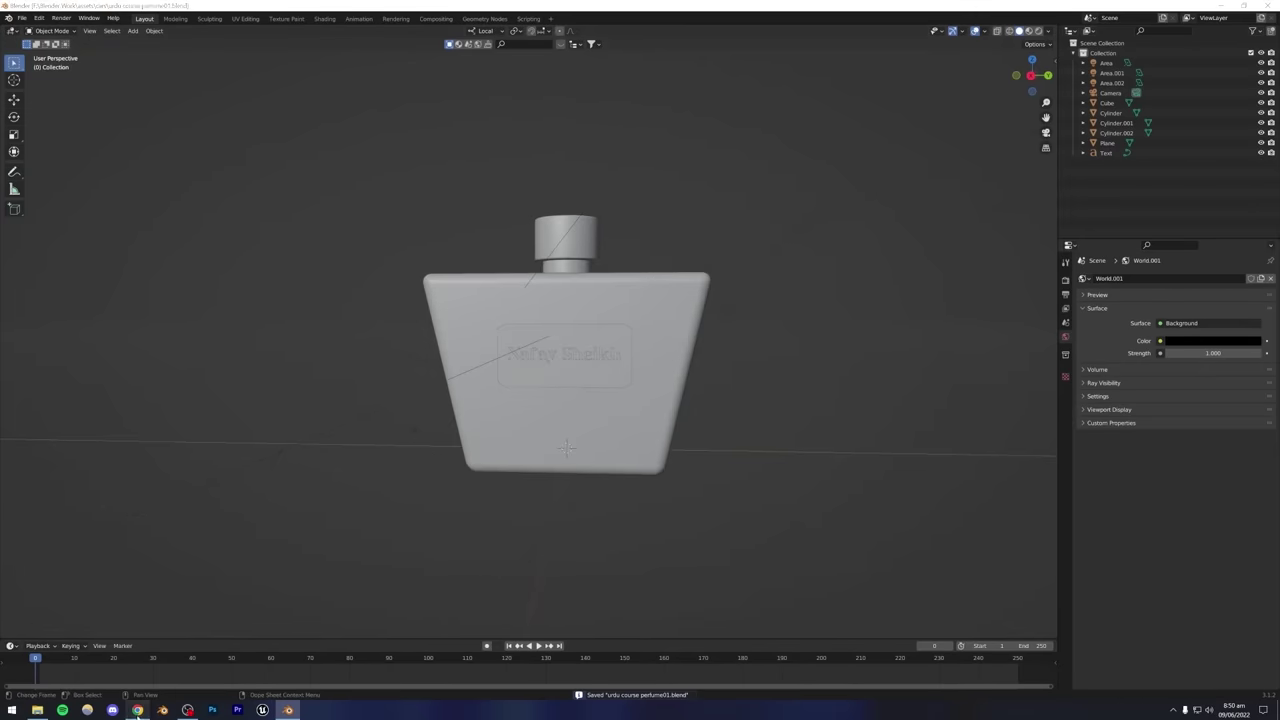
pyautogui.click(137, 709)
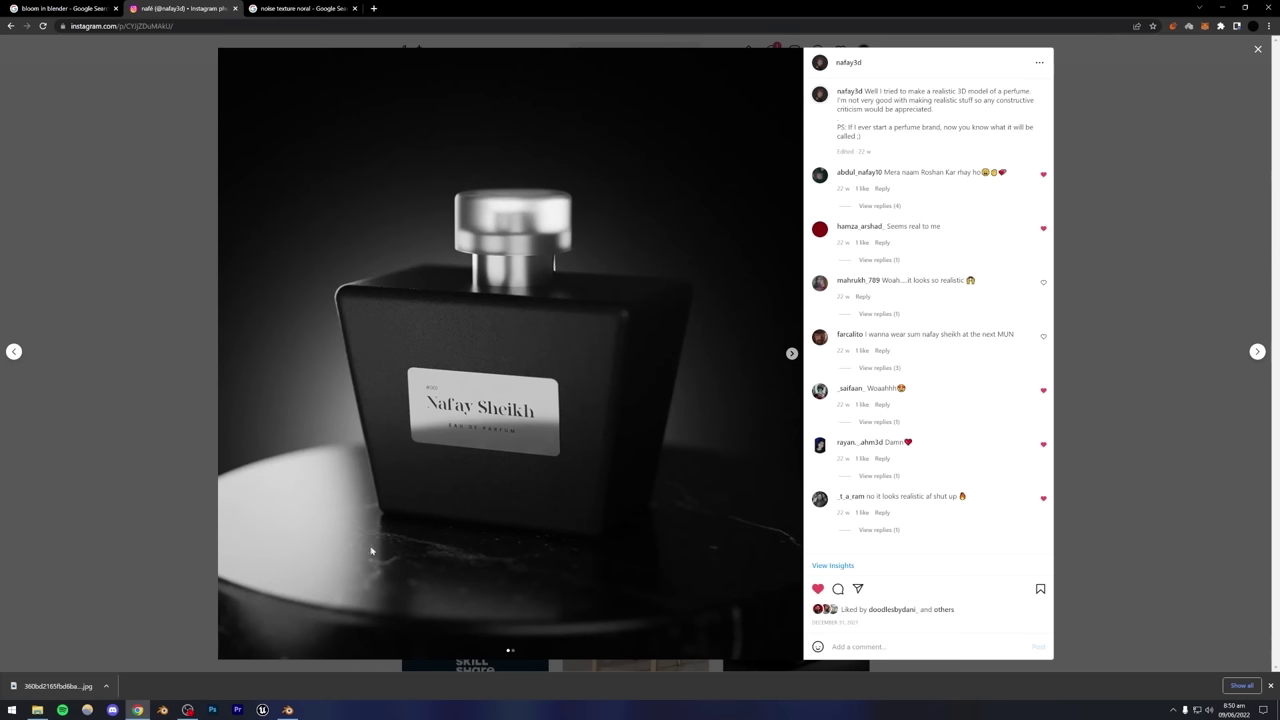
pyautogui.click(288, 710)
pyautogui.moveTo(588, 402); pyautogui.dragTo(514, 400, button='middle')
# Add a new cylinder from the Add menu to serve as the pedestal.
pyautogui.click(160, 32)
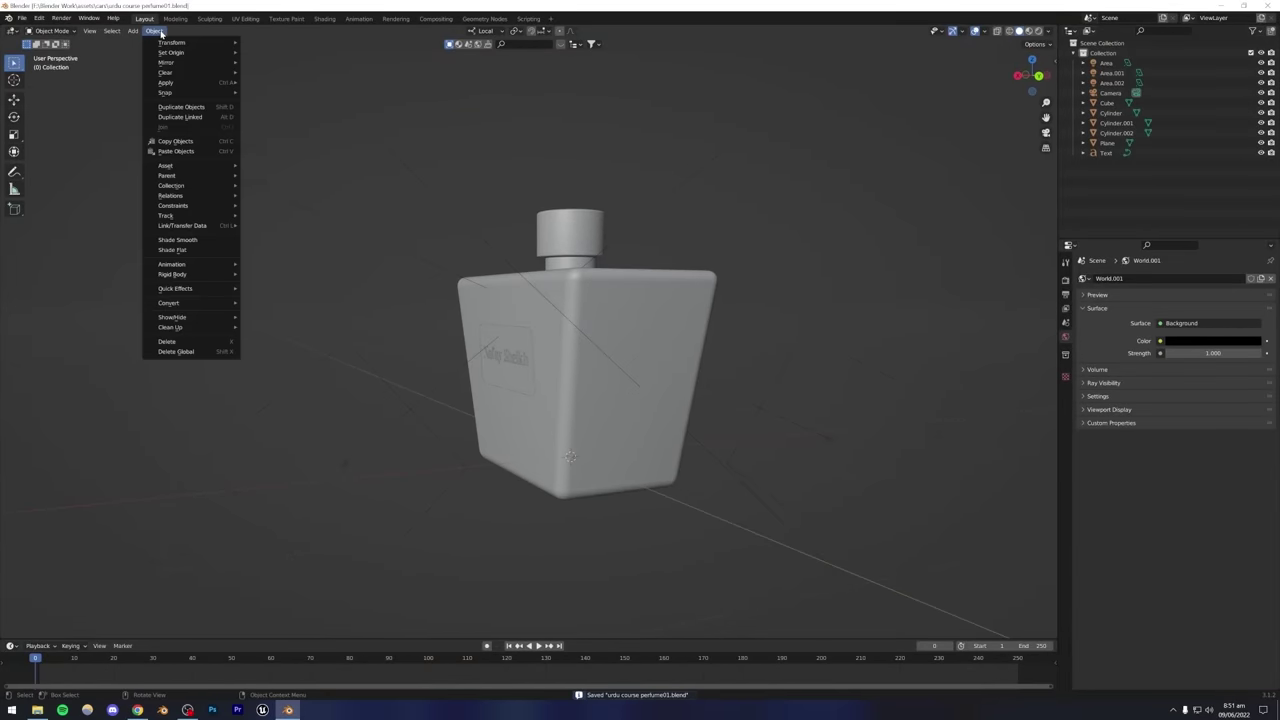
pyautogui.moveTo(138, 32)
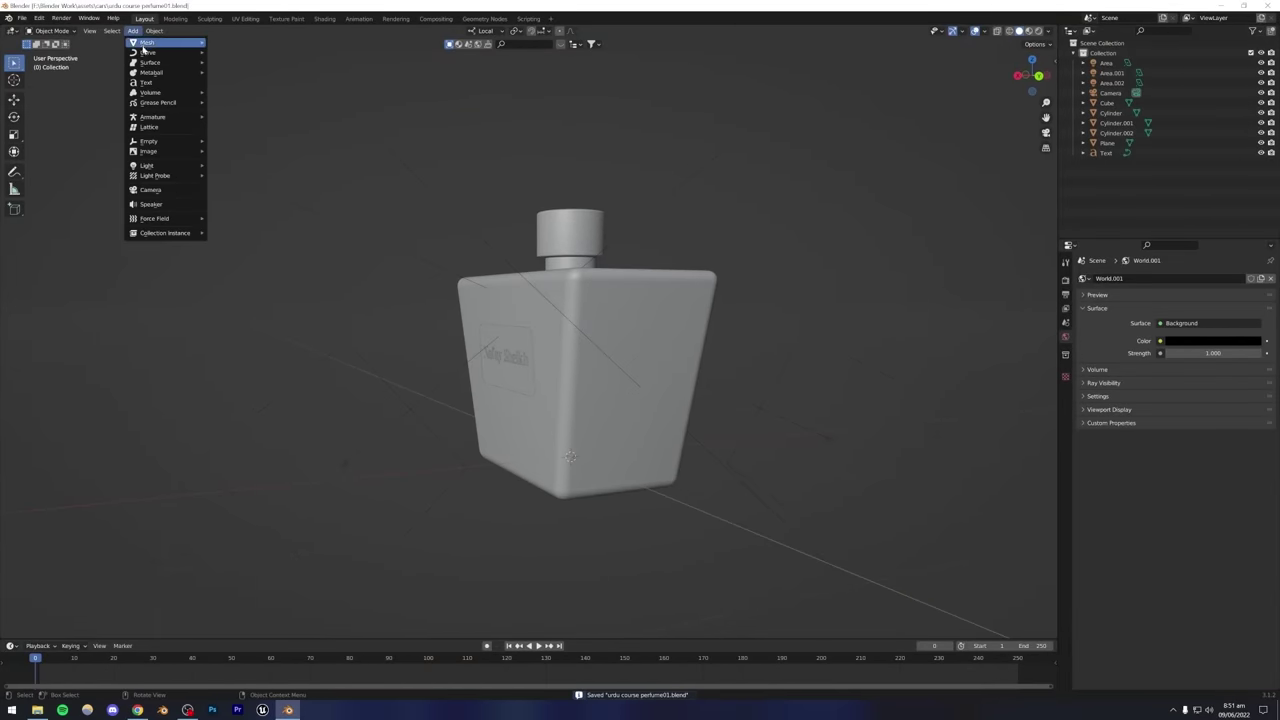
pyautogui.click(234, 94)
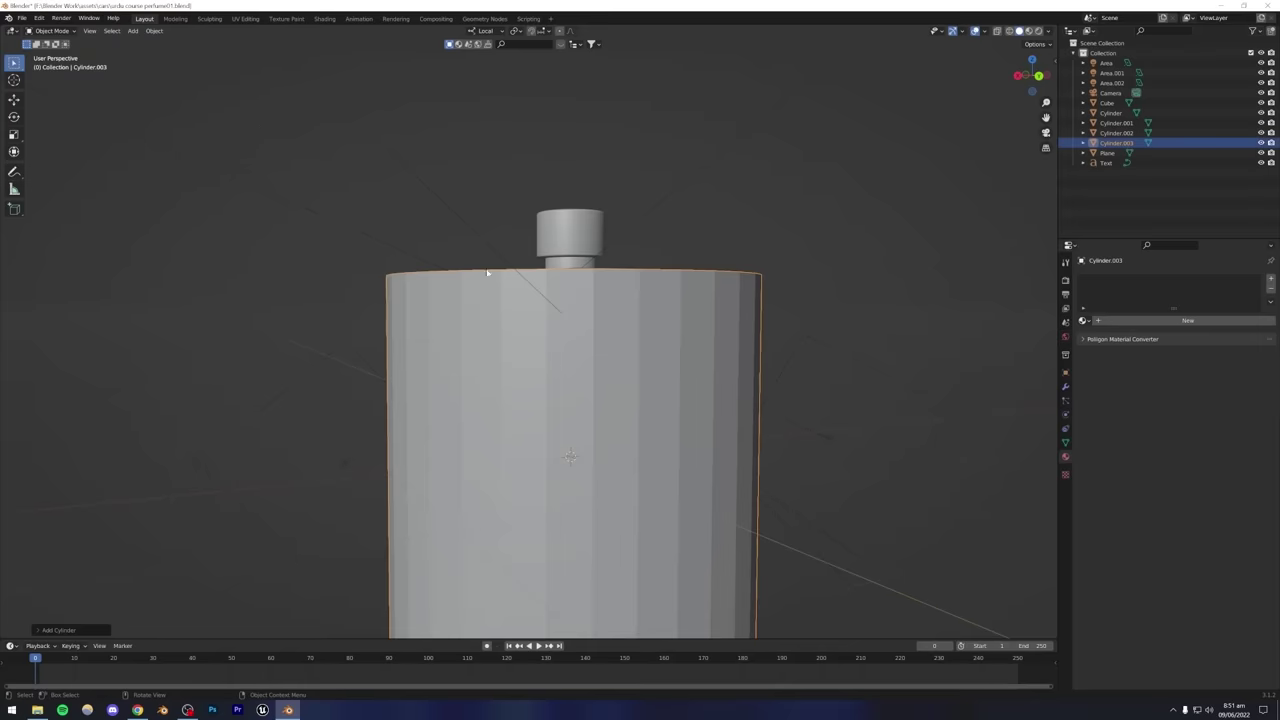
pyautogui.moveTo(537, 303); pyautogui.dragTo(570, 328, button='middle')
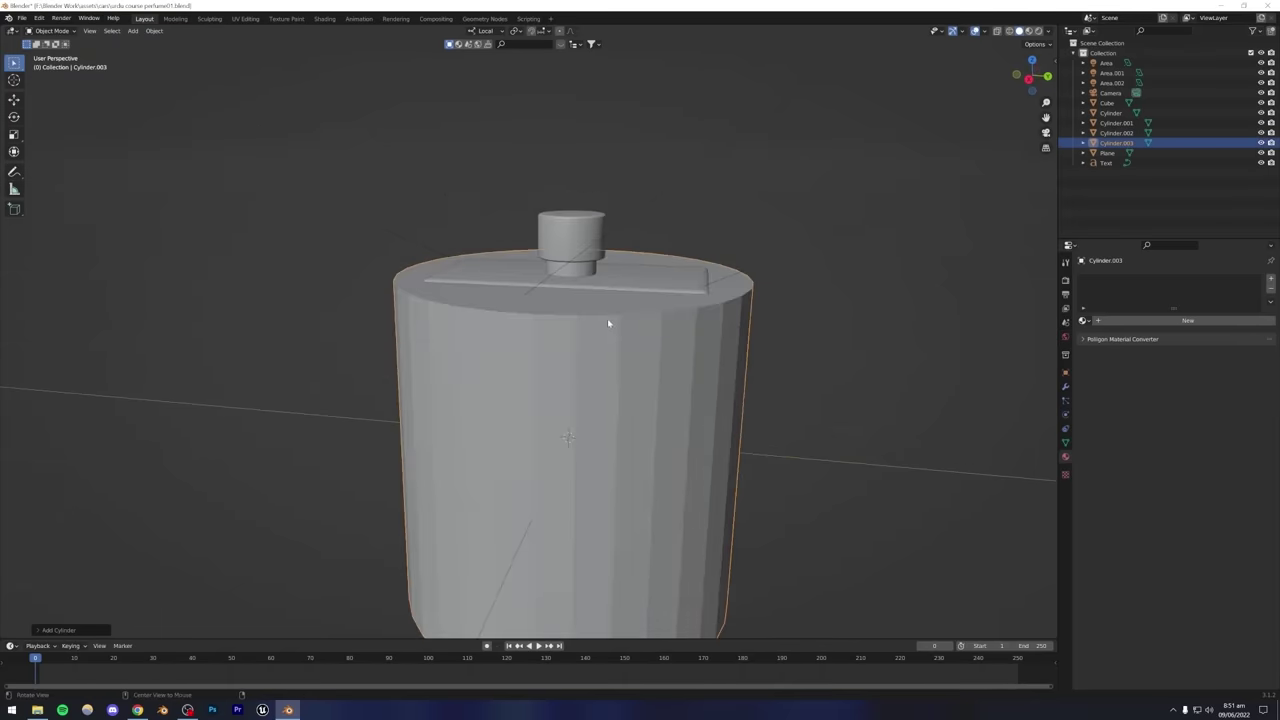
# In Right Orthographic view, lower the cylinder along Z until its top meets the bottle's base.
pyautogui.press('KP_3')
pyautogui.hotkey('shift', 'Left')
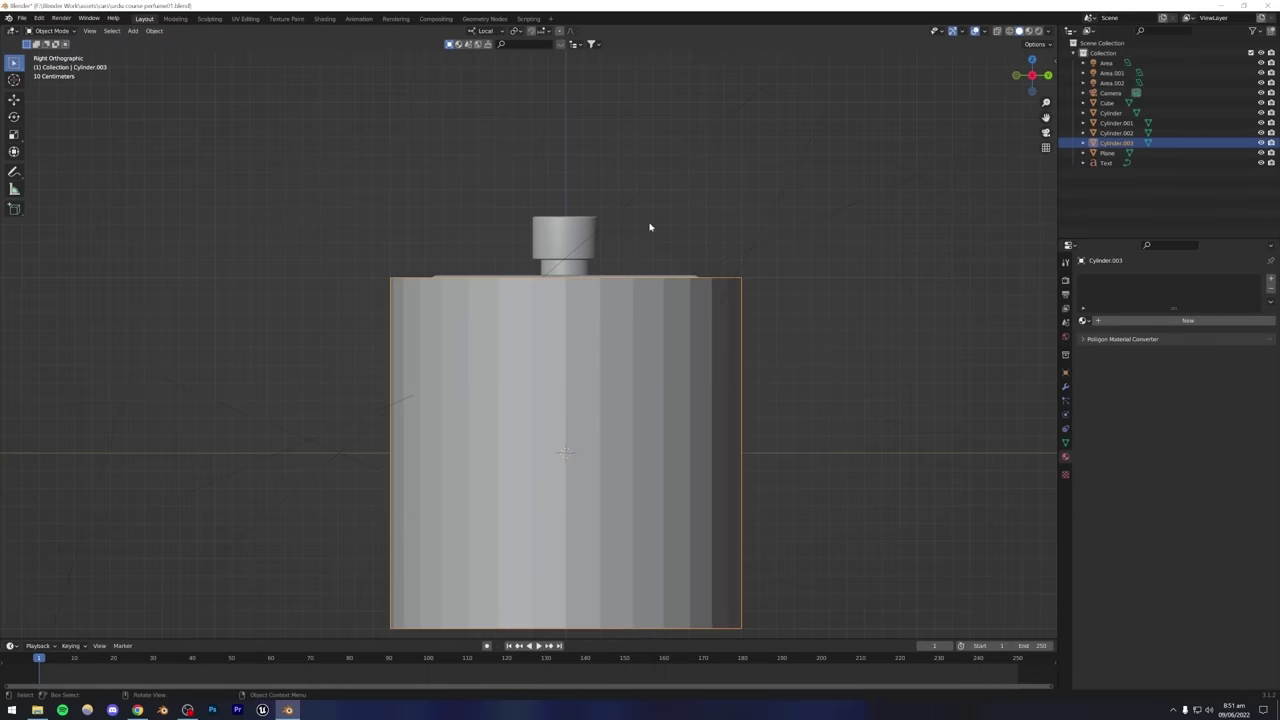
pyautogui.press('g')
pyautogui.press('z')
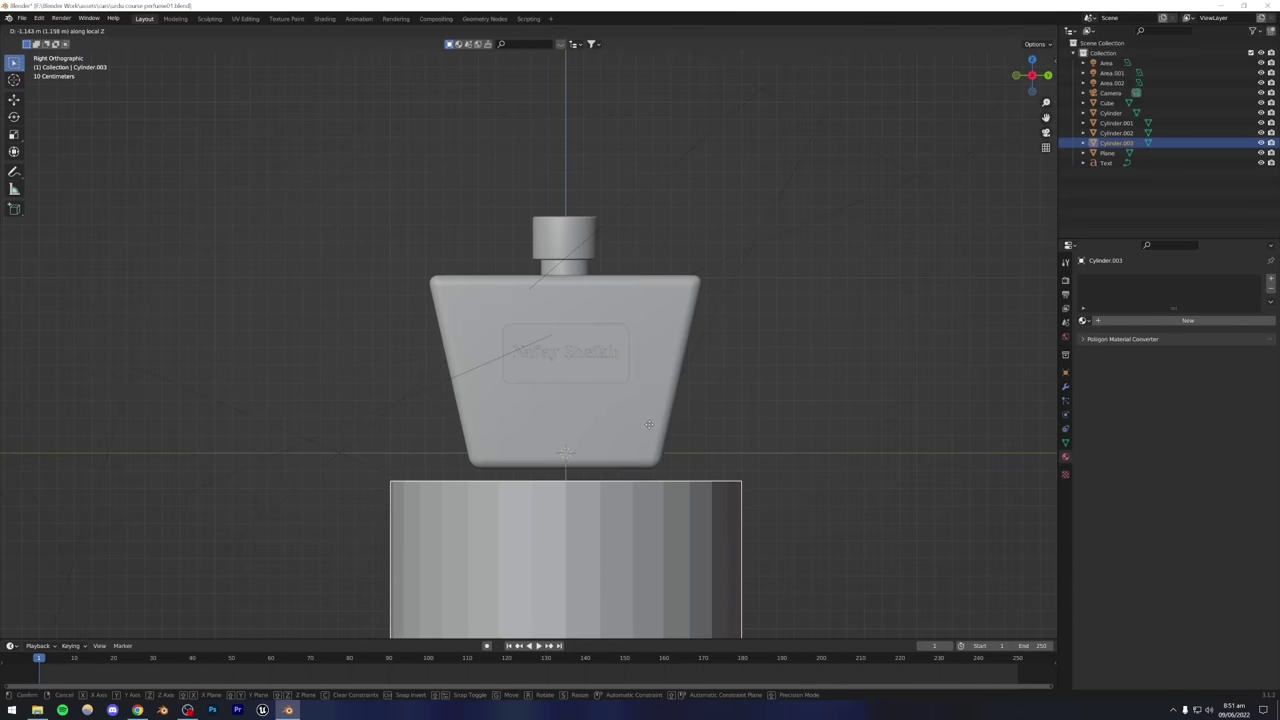
pyautogui.click(653, 423)
pyautogui.scroll(5, 620, 320)
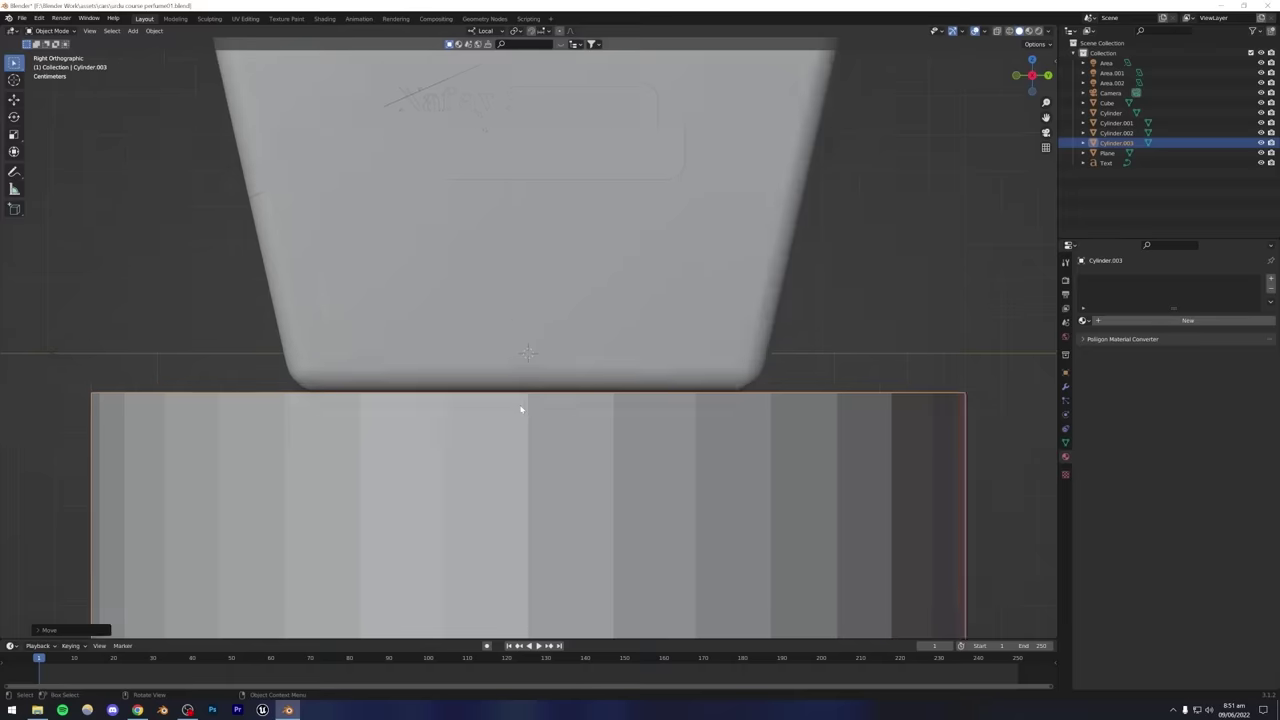
pyautogui.scroll(4, 520, 409)
pyautogui.press('g')
pyautogui.press('z')
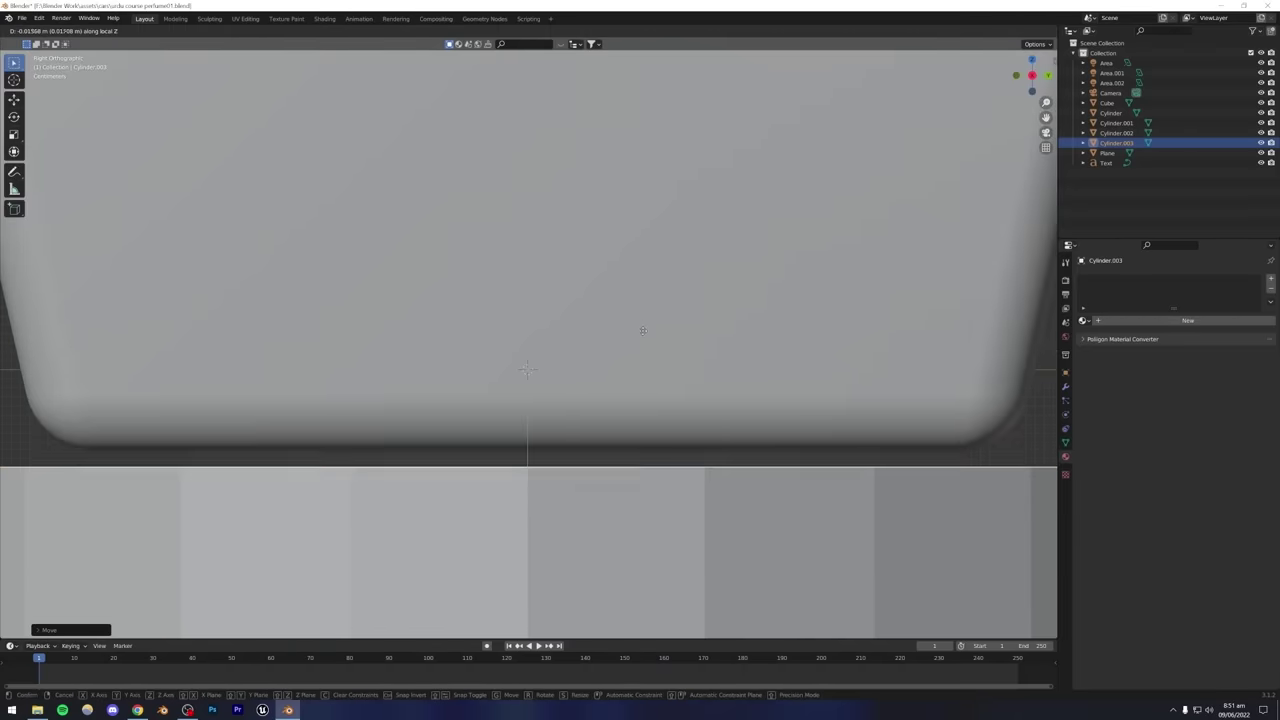
pyautogui.click(647, 314)
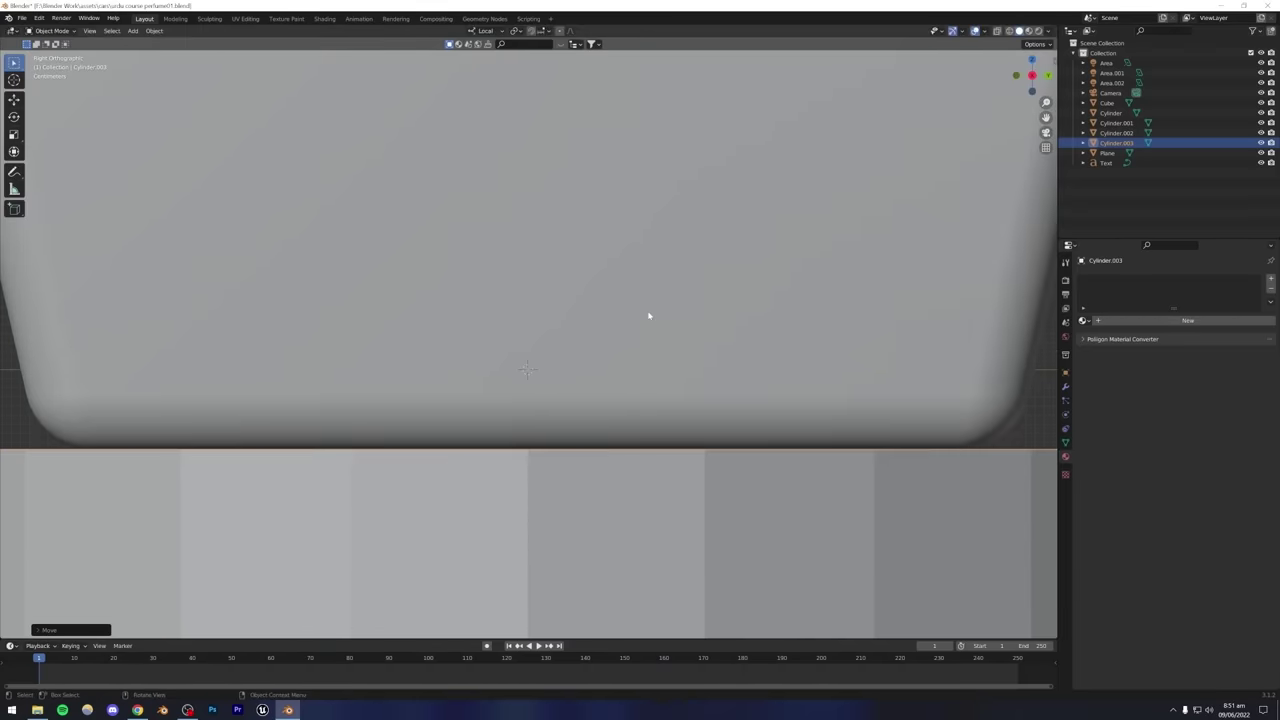
pyautogui.scroll(-3, 623, 328)
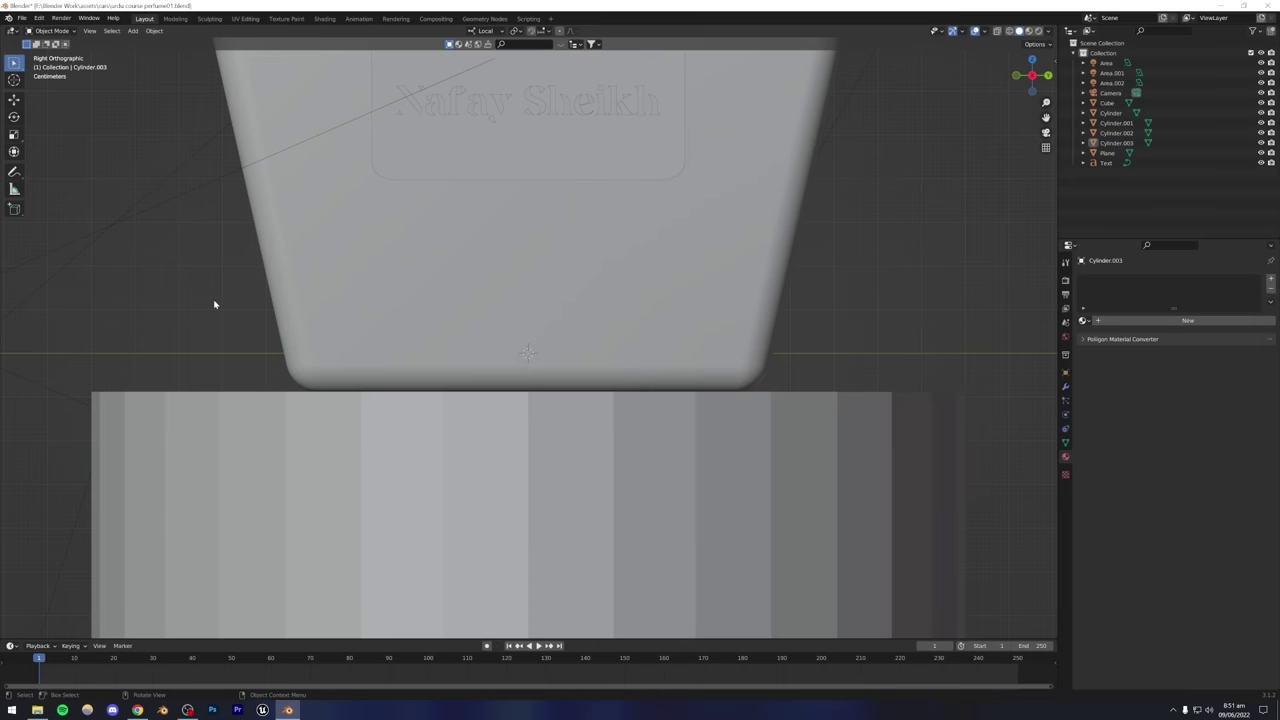
pyautogui.moveTo(214, 300); pyautogui.dragTo(628, 366, button='middle')
pyautogui.scroll(-4, 314, 349)
# Save the file and take the pedestal cylinder into Edit Mode.
pyautogui.click(514, 400)
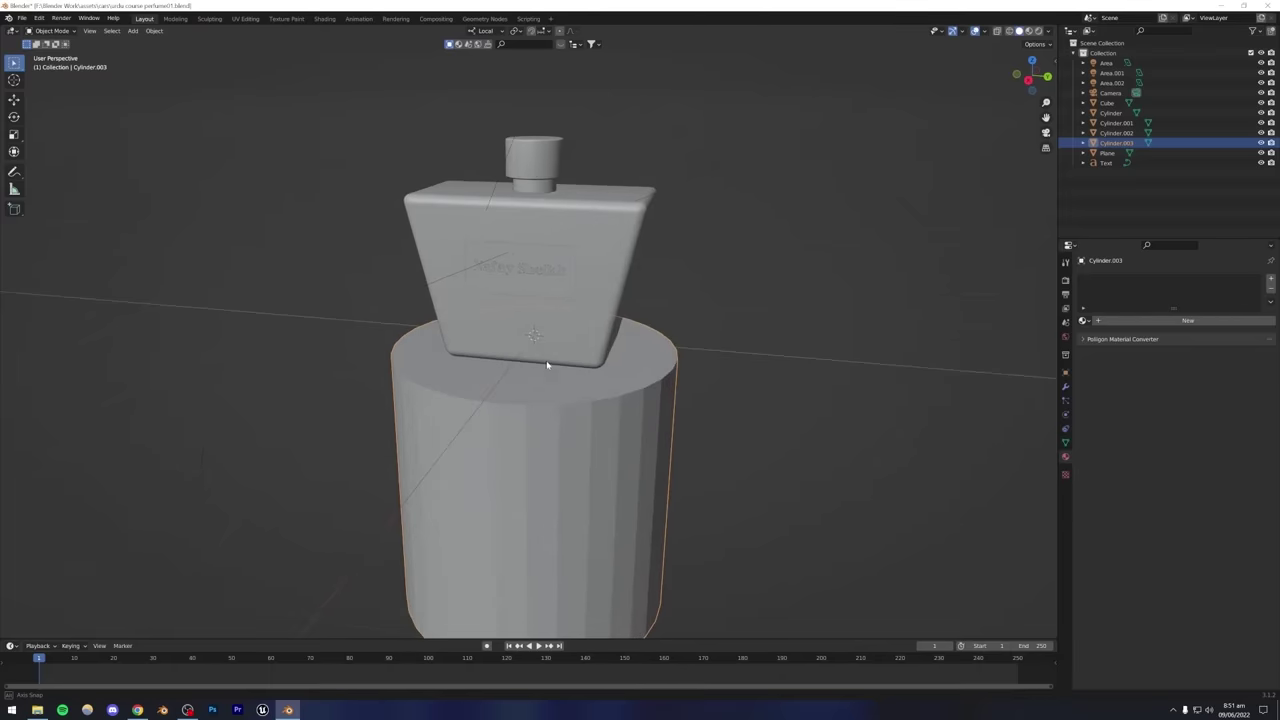
pyautogui.click(743, 309)
pyautogui.hotkey('ctrl', 's')
pyautogui.click(590, 395)
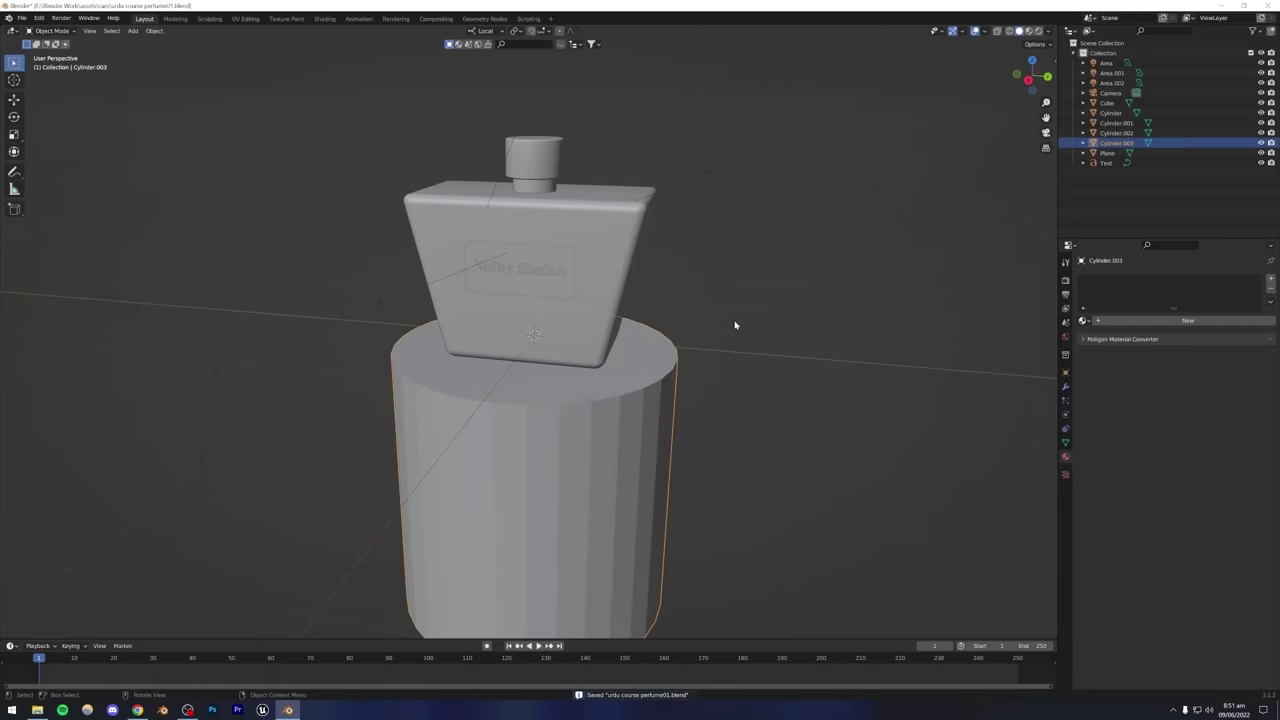
pyautogui.press('Tab')
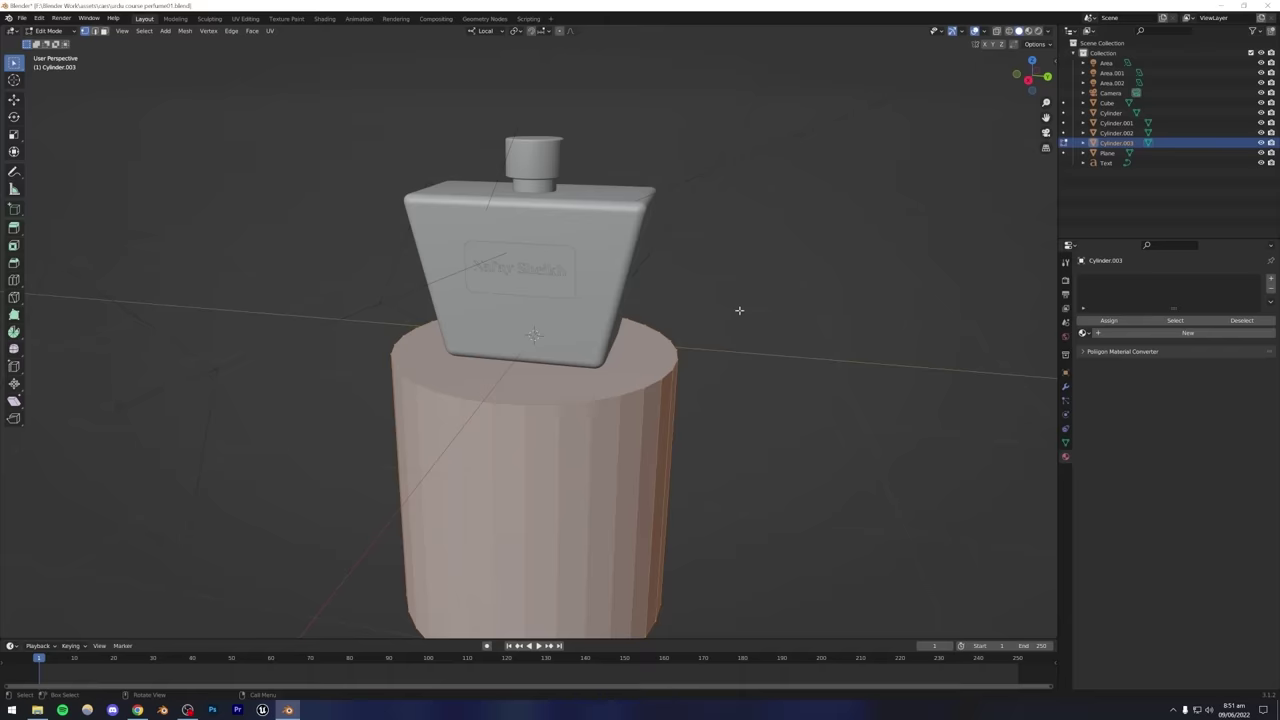
# Scale the cylinder mesh wider with Z locked so its height stays, then return to Object Mode.
pyautogui.press('s')
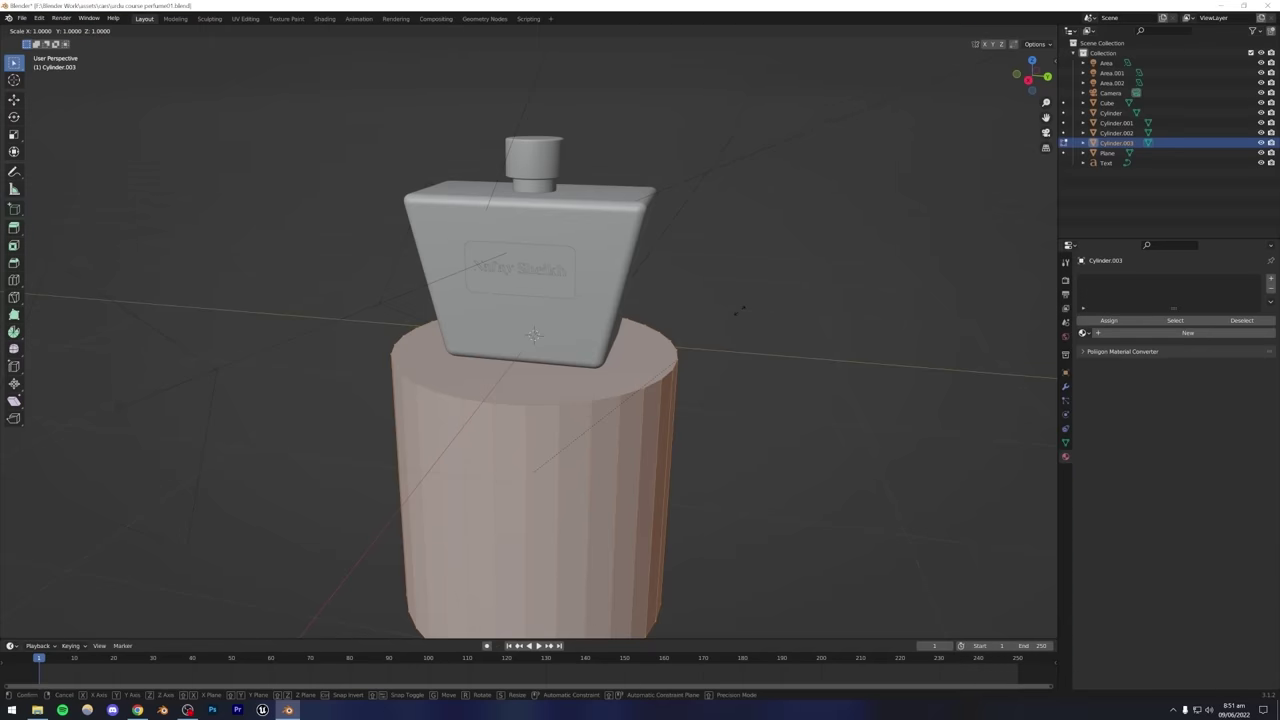
pyautogui.hotkey('shift', 'z')
pyautogui.hotkey('shift', 'z')
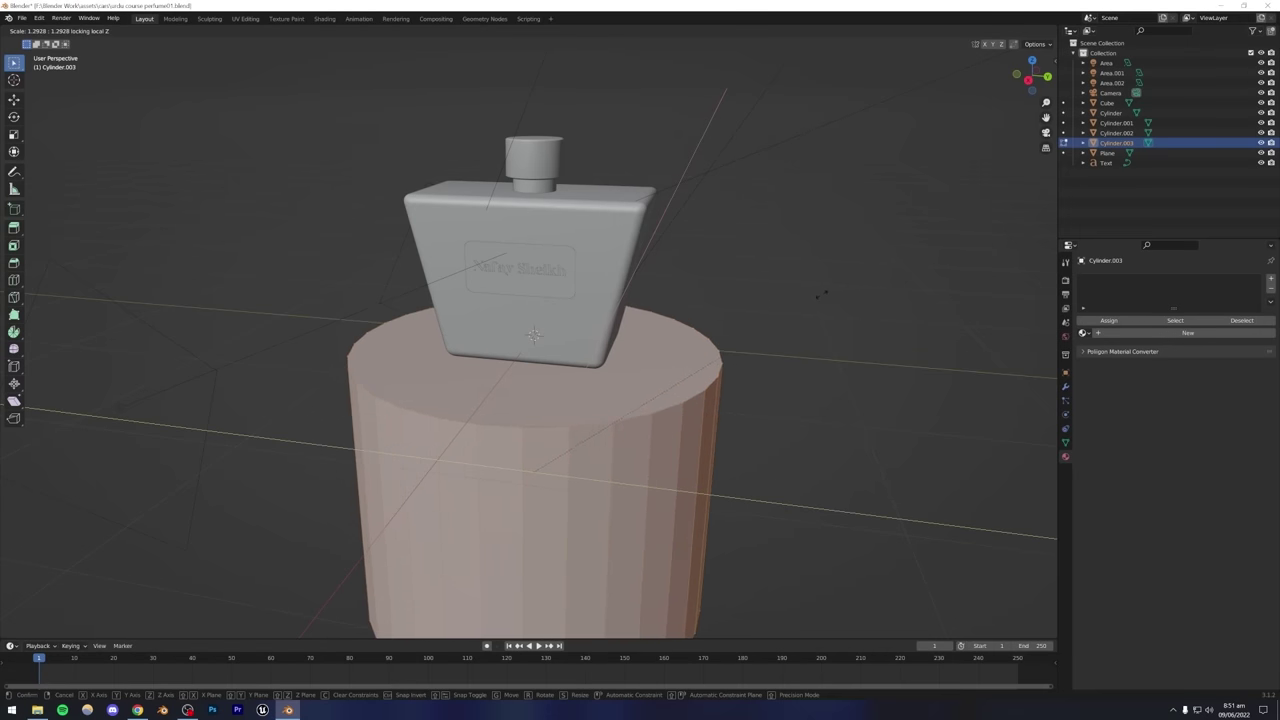
pyautogui.click(794, 311)
pyautogui.press('s')
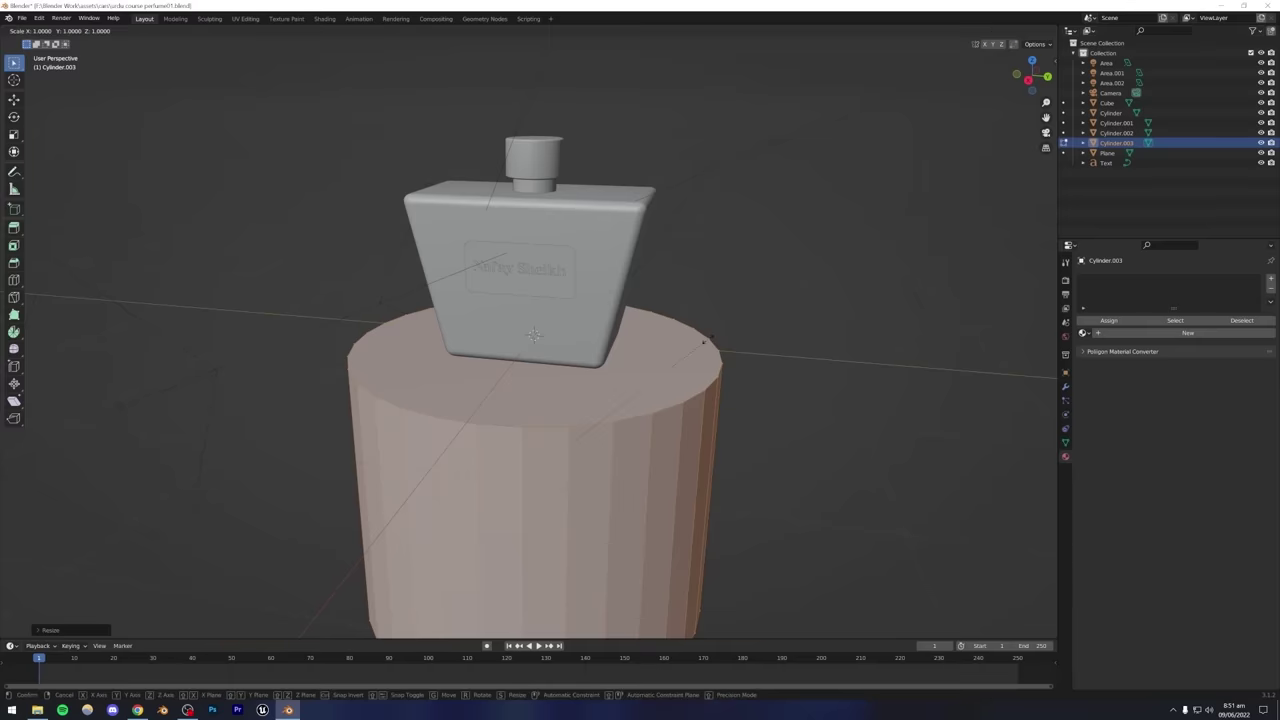
pyautogui.press('Escape')
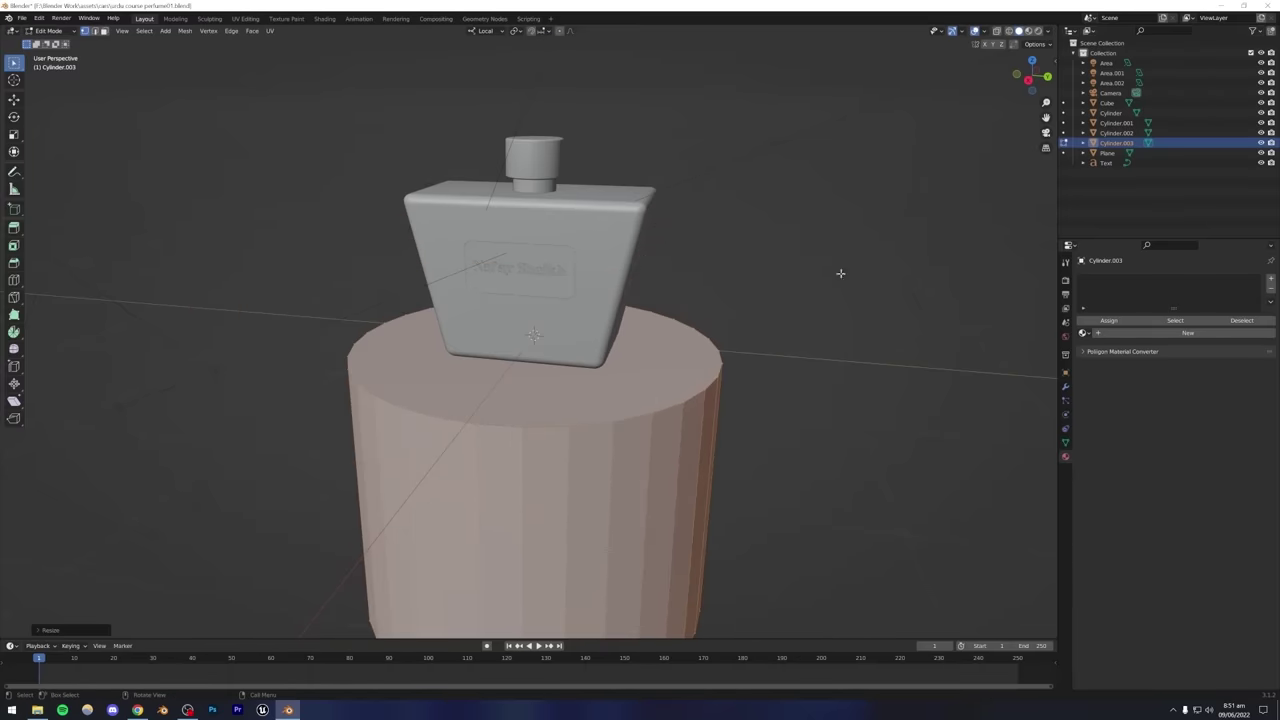
pyautogui.press('Tab')
# Save the file and bring up the cylinder's context menu from a frontal view.
pyautogui.moveTo(752, 283); pyautogui.dragTo(716, 289, button='middle')
pyautogui.hotkey('ctrl', 's')
pyautogui.moveTo(594, 337)
pyautogui.mouseDown(button='middle')
pyautogui.moveTo(560, 334)
pyautogui.moveTo(617, 354)
pyautogui.moveTo(576, 356)
pyautogui.moveTo(574, 337)
pyautogui.mouseUp(button='middle')
pyautogui.scroll(3, 574, 337)
pyautogui.moveTo(563, 409)
pyautogui.mouseDown(button='middle')
pyautogui.moveTo(489, 429)
pyautogui.moveTo(539, 477)
pyautogui.moveTo(583, 451)
pyautogui.moveTo(531, 451)
pyautogui.moveTo(586, 423)
pyautogui.mouseUp(button='middle')
pyautogui.scroll(-4, 539, 477)
pyautogui.rightClick(568, 420)
# Shade the pedestal smooth and enable Auto Smooth at 30° in Object Data properties, then save.
pyautogui.click(566, 418)
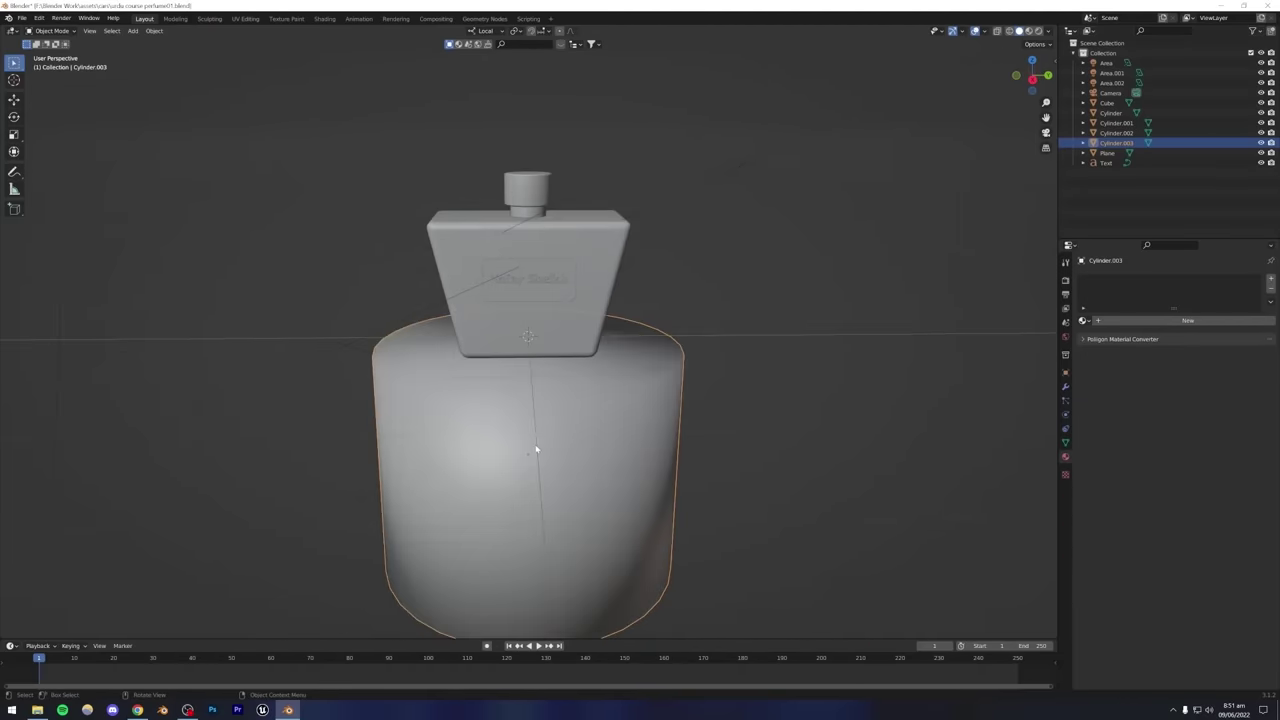
pyautogui.click(1066, 443)
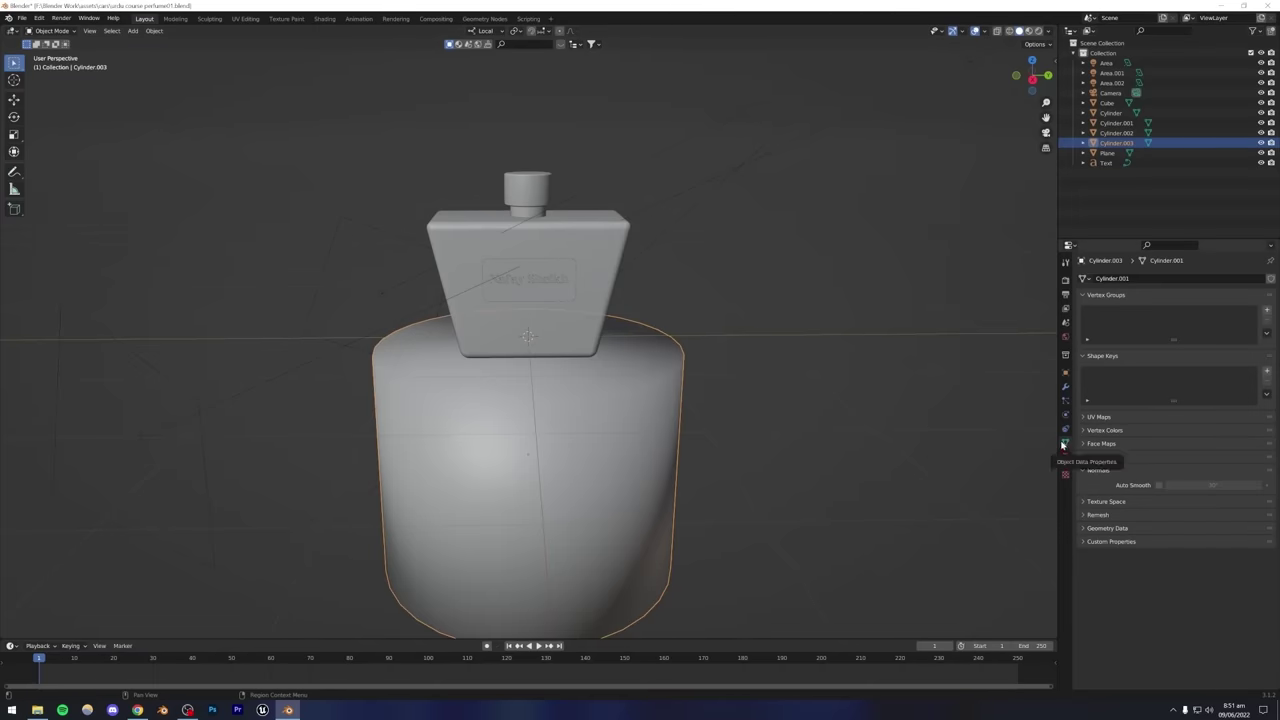
pyautogui.click(1159, 485)
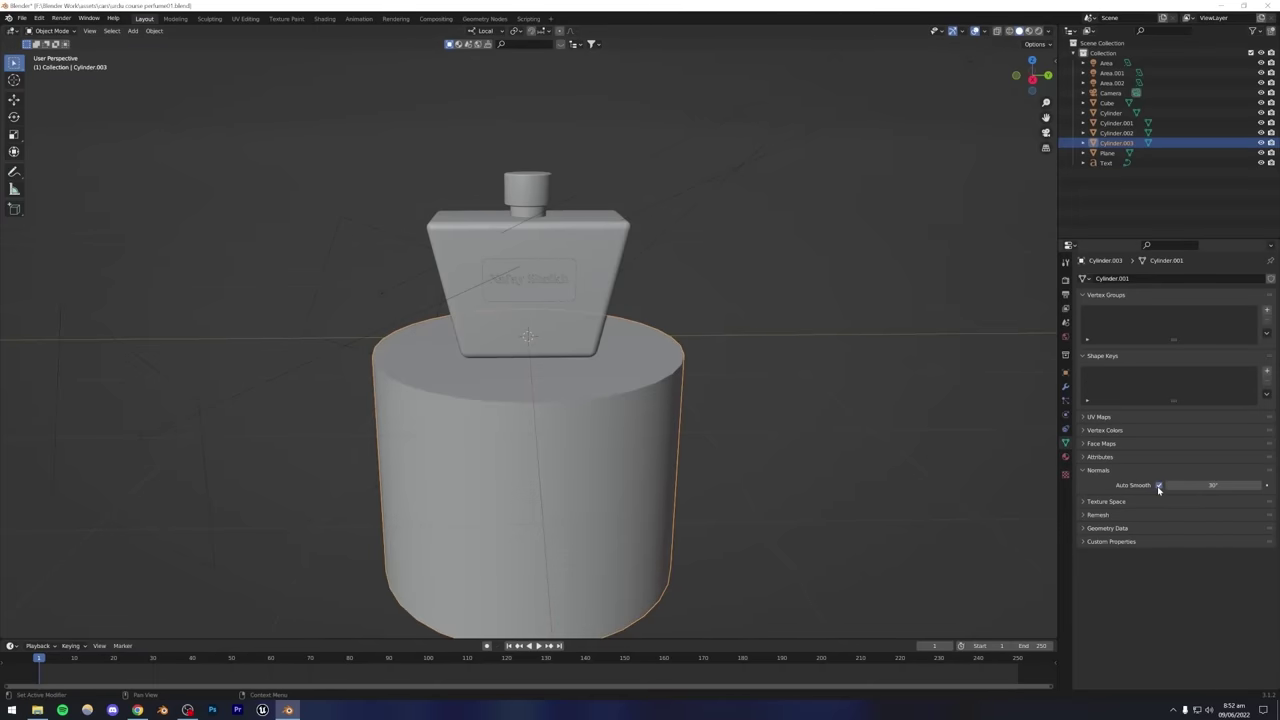
pyautogui.click(800, 386)
pyautogui.moveTo(800, 386)
pyautogui.mouseDown(button='middle')
pyautogui.moveTo(537, 426)
pyautogui.moveTo(575, 464)
pyautogui.moveTo(553, 440)
pyautogui.moveTo(440, 434)
pyautogui.mouseUp(button='middle')
pyautogui.scroll(3, 551, 441)
pyautogui.hotkey('ctrl', 's')
# Check the Instagram reference, save again, and put the pedestal cylinder into Edit Mode.
pyautogui.scroll(2, 257, 395)
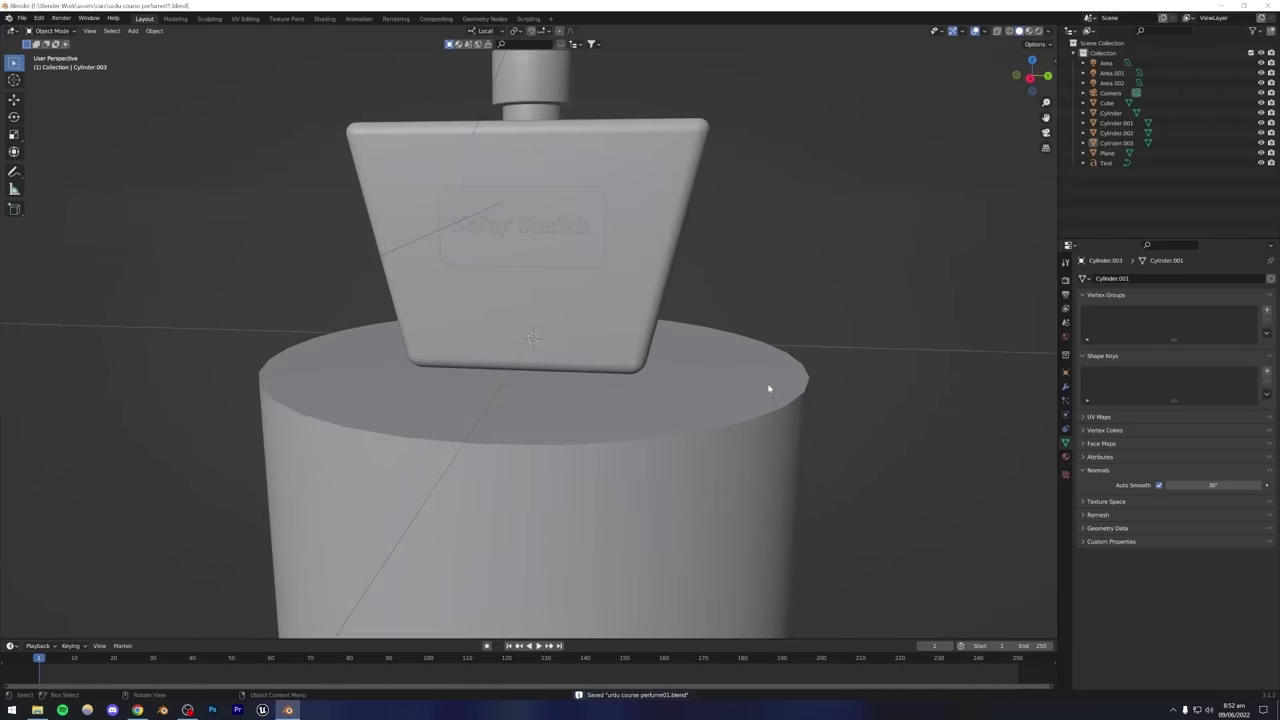
pyautogui.click(137, 710)
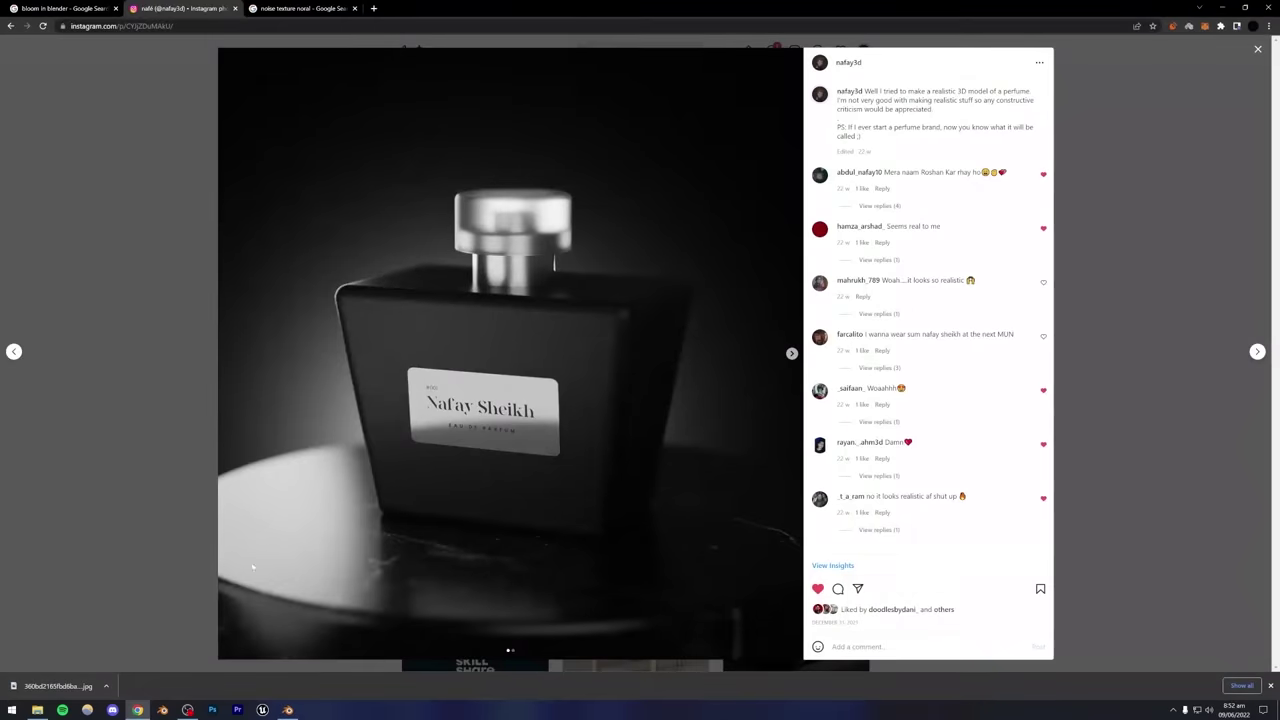
pyautogui.click(288, 710)
pyautogui.hotkey('ctrl', 's')
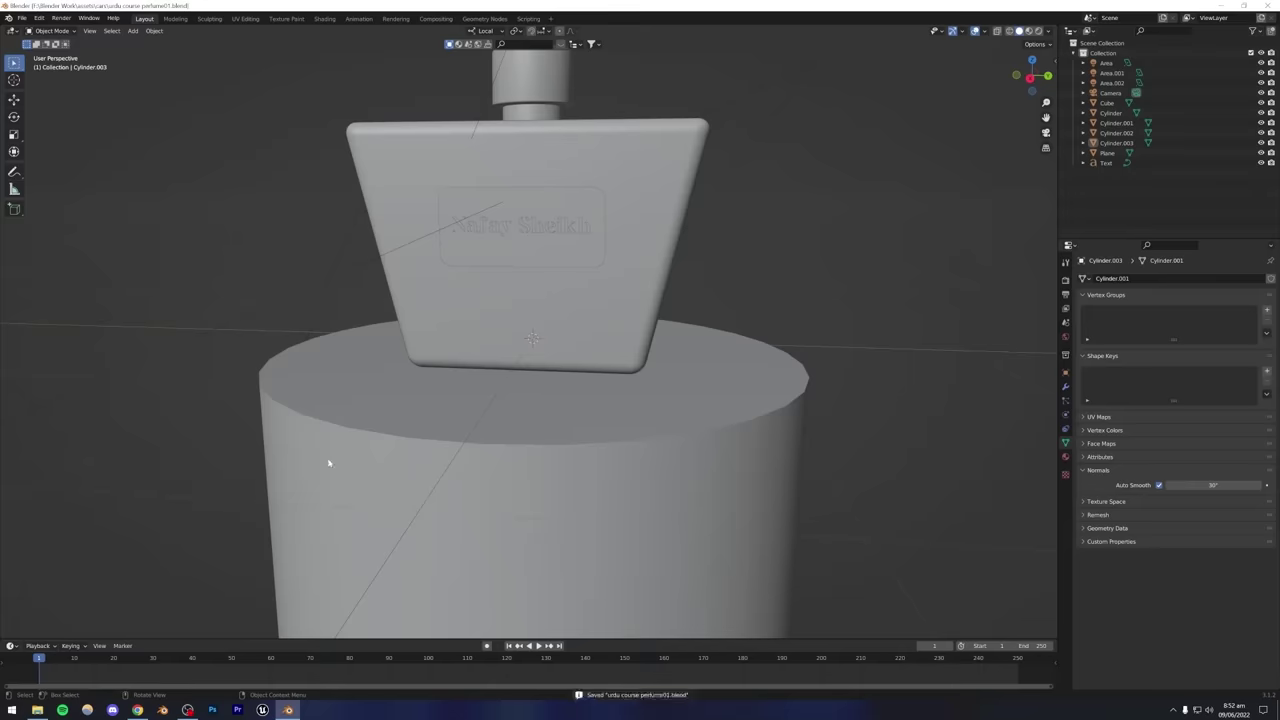
pyautogui.click(403, 454)
pyautogui.press('Tab')
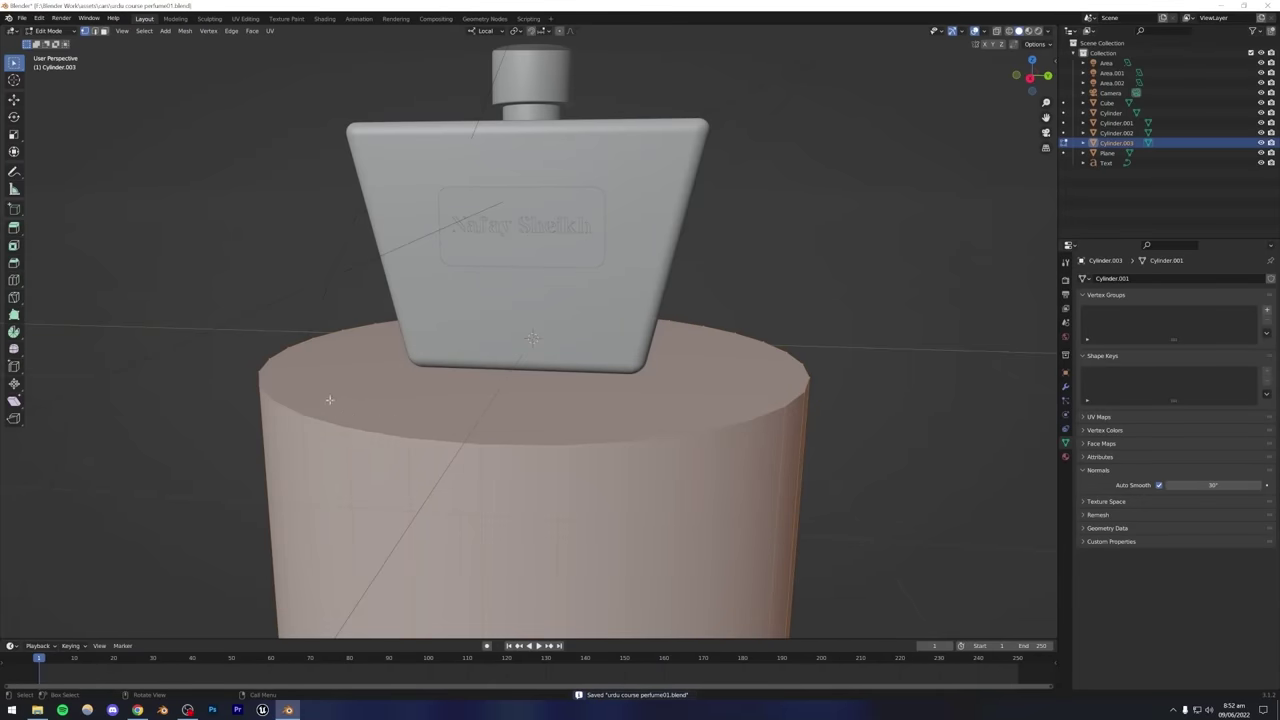
# Bevel the cylinder's top face edge with 5 segments, about 0.11 m wide, then return to Object Mode.
pyautogui.click(312, 418)
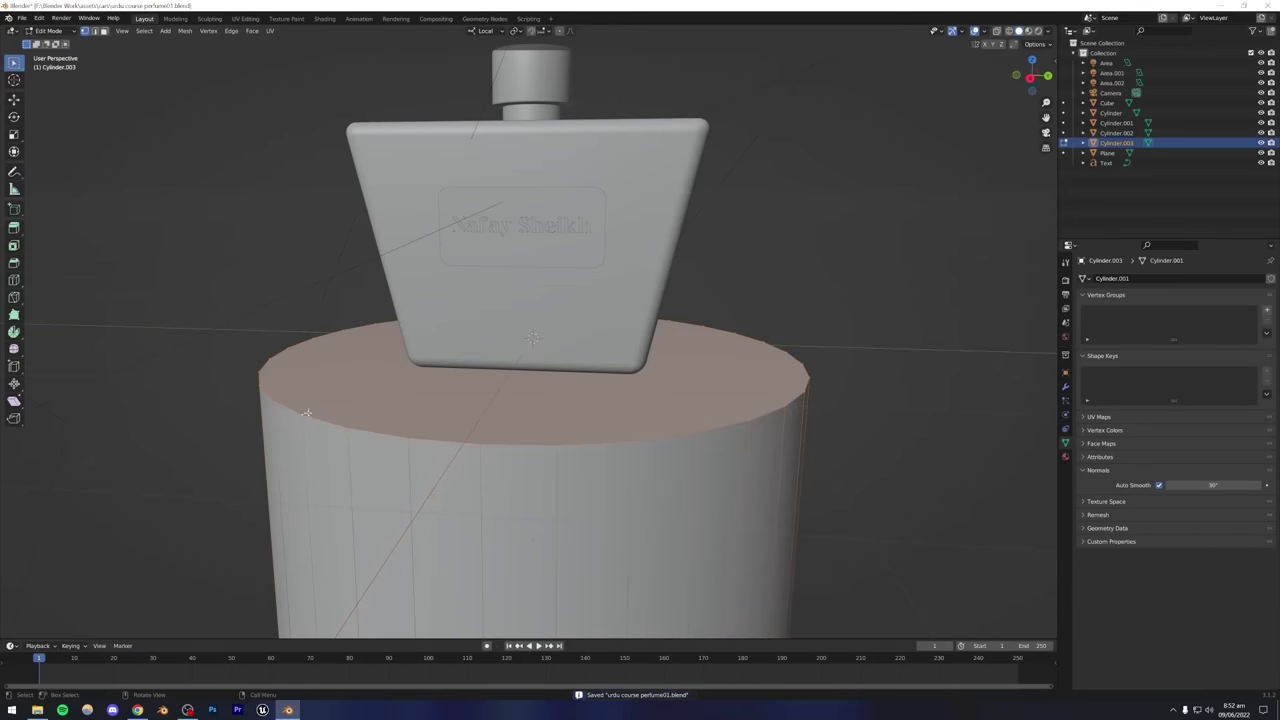
pyautogui.hotkey('ctrl', 'b')
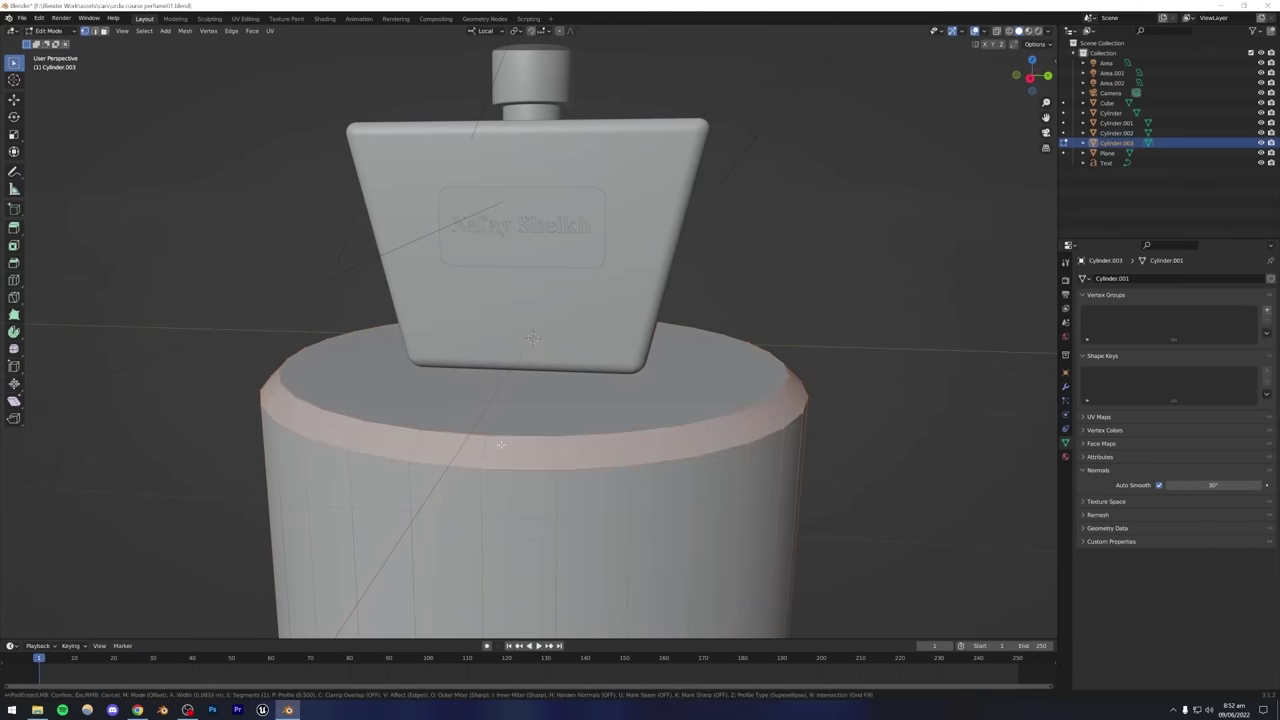
pyautogui.scroll(3, 503, 432)
pyautogui.scroll(1, 497, 445)
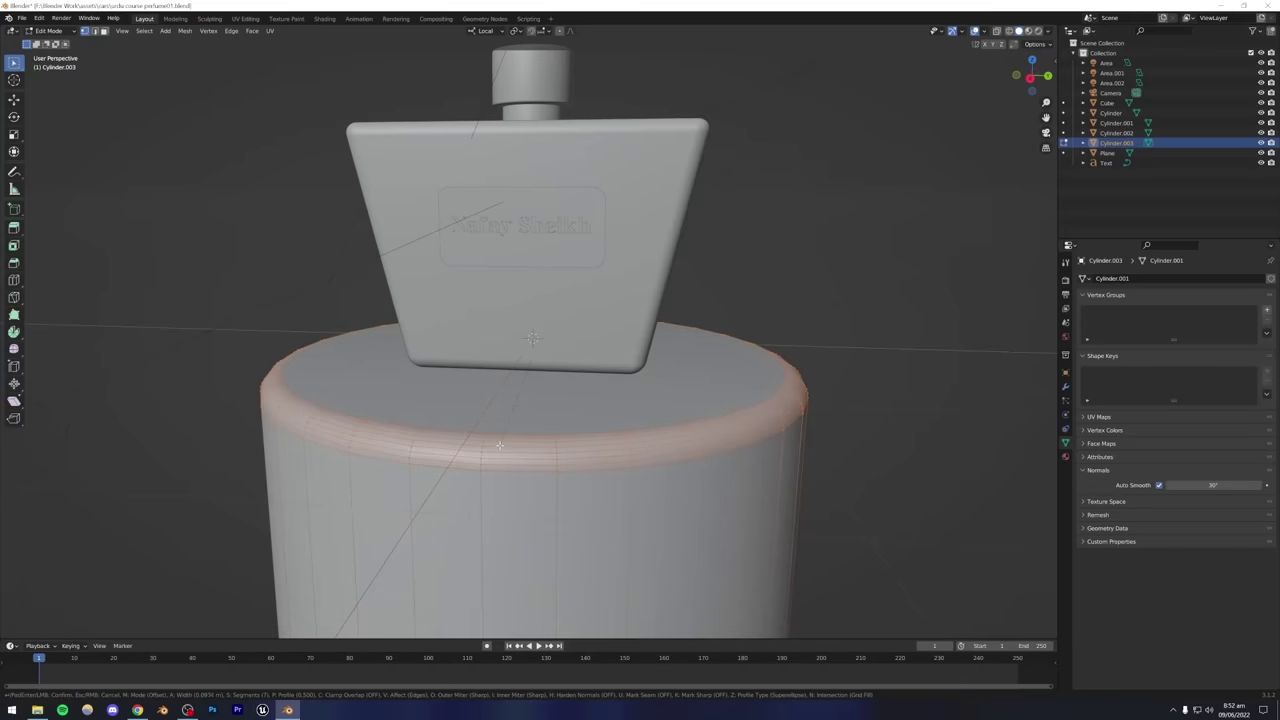
pyautogui.click(500, 443)
pyautogui.press('Tab')
# Deselect the pedestal, orbit to a level view with the bottle higher in frame, and save the file.
pyautogui.scroll(-4, 504, 439)
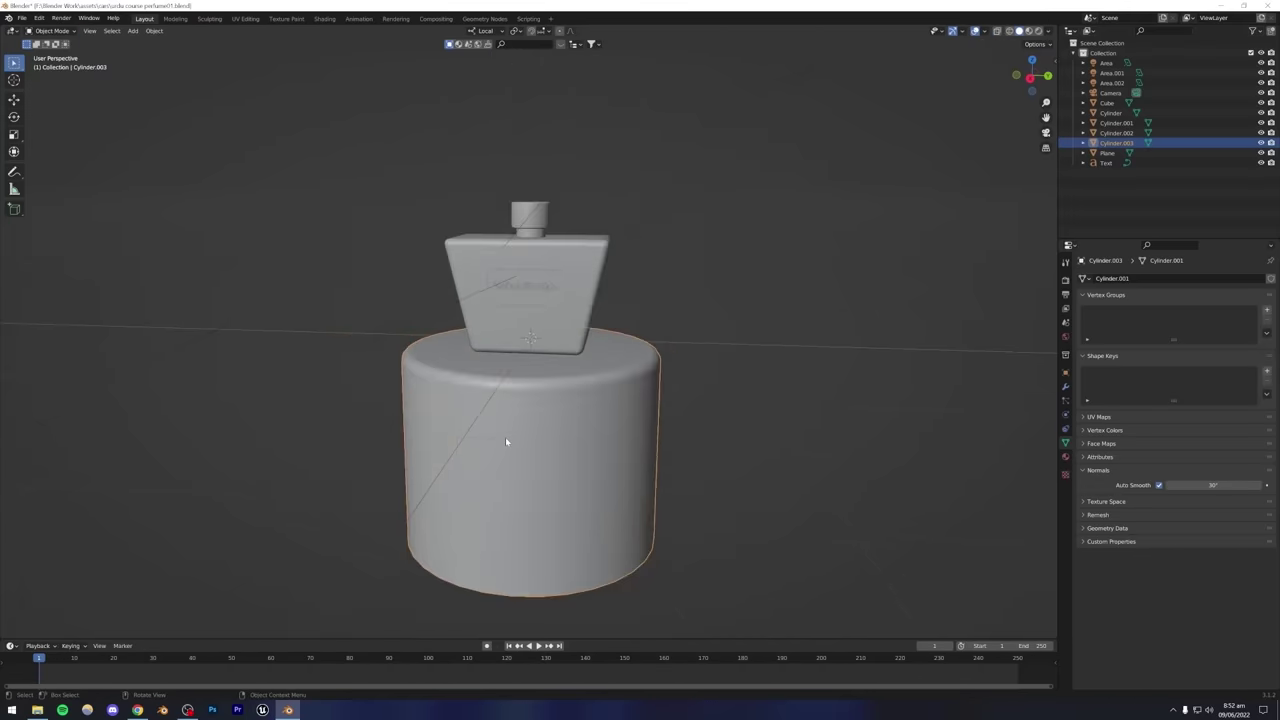
pyautogui.scroll(1, 510, 430)
pyautogui.click(737, 349)
pyautogui.moveTo(737, 349); pyautogui.dragTo(535, 423, button='middle')
pyautogui.scroll(6, 535, 423)
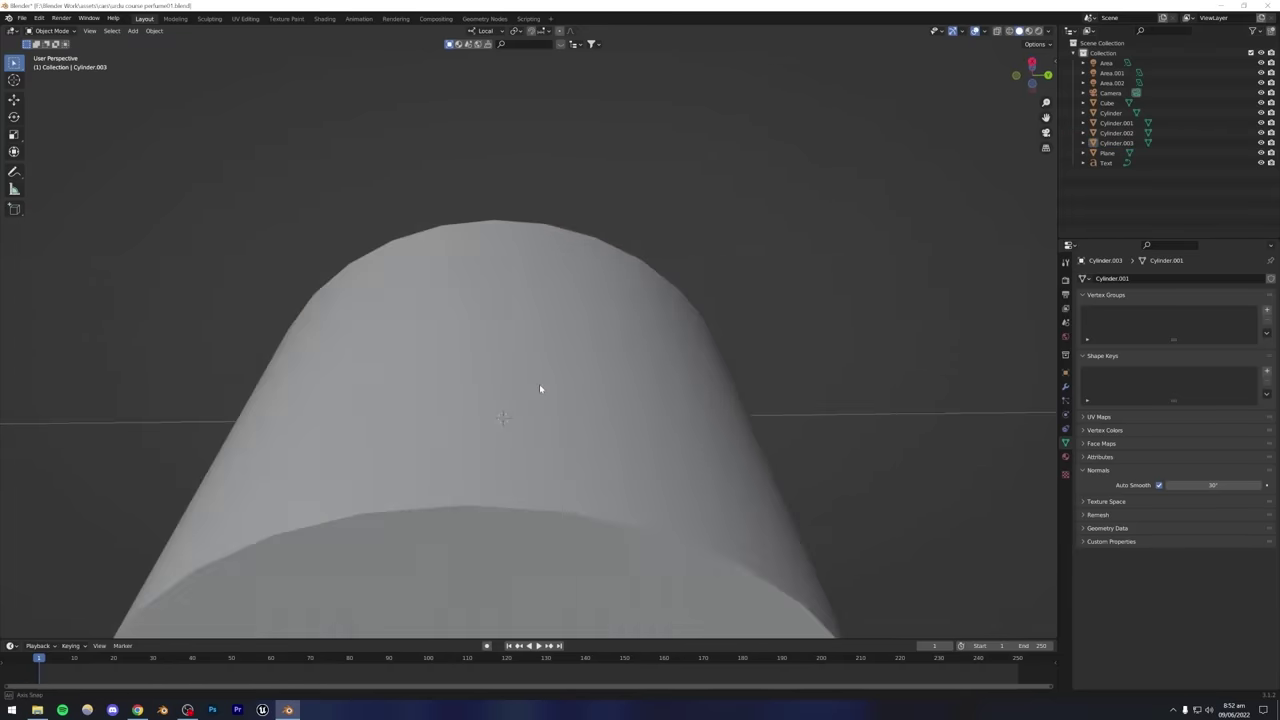
pyautogui.scroll(-4, 540, 389)
pyautogui.moveTo(527, 467); pyautogui.dragTo(537, 386, button='middle')
pyautogui.hotkey('ctrl', 's')
pyautogui.scroll(1, 533, 404)
pyautogui.scroll(1, 523, 414)
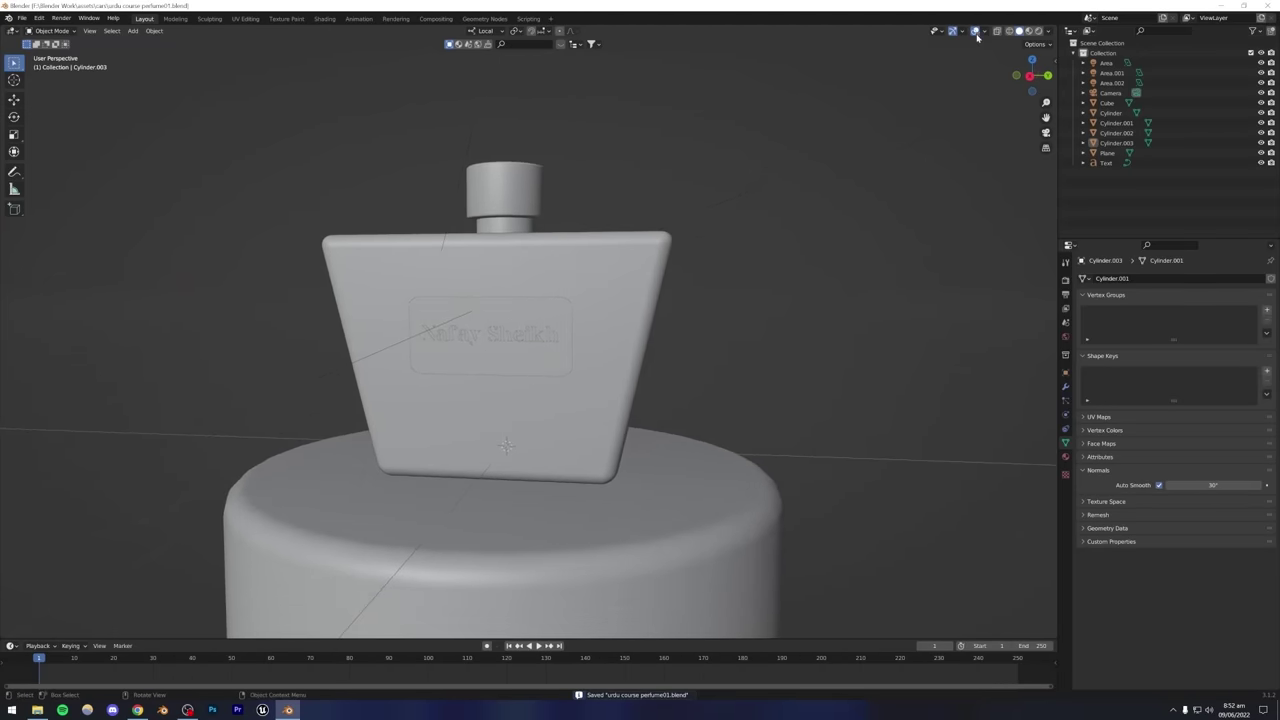
# Preview the dark bottle in Rendered viewport shading, then switch to Chrome's Instagram reference photo.
pyautogui.click(1038, 32)
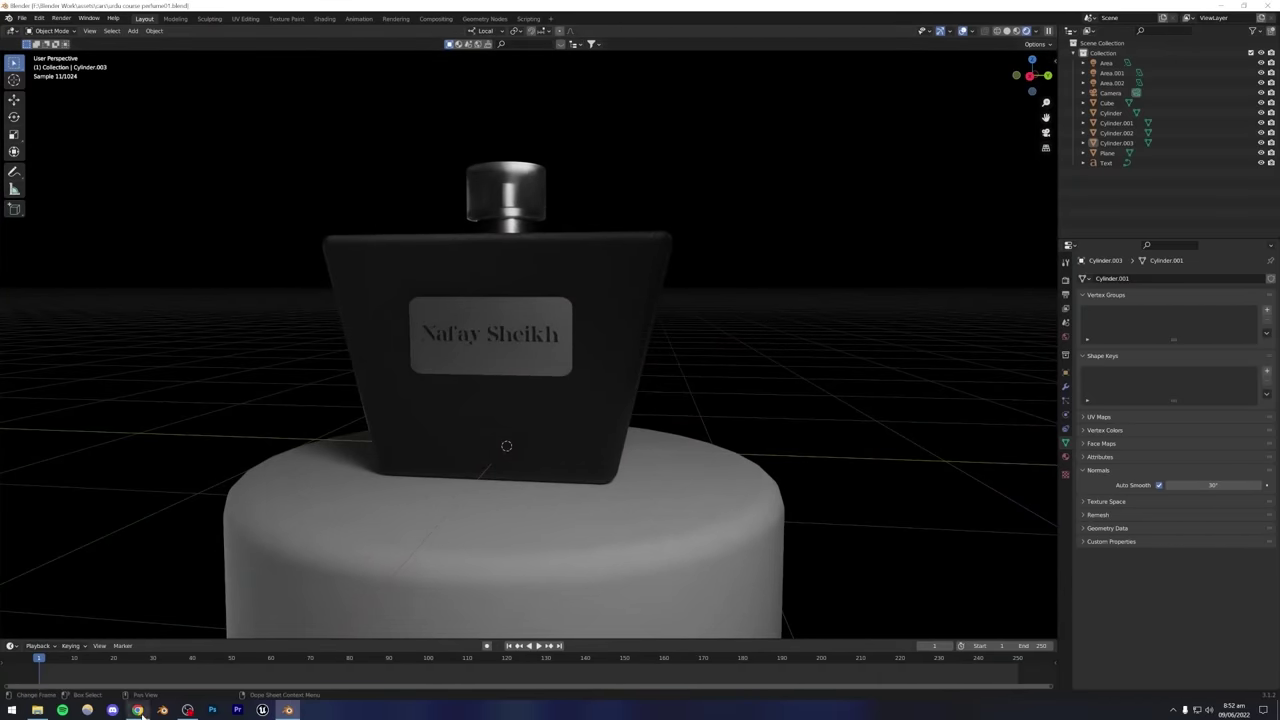
pyautogui.hotkey('alt', 'Tab')
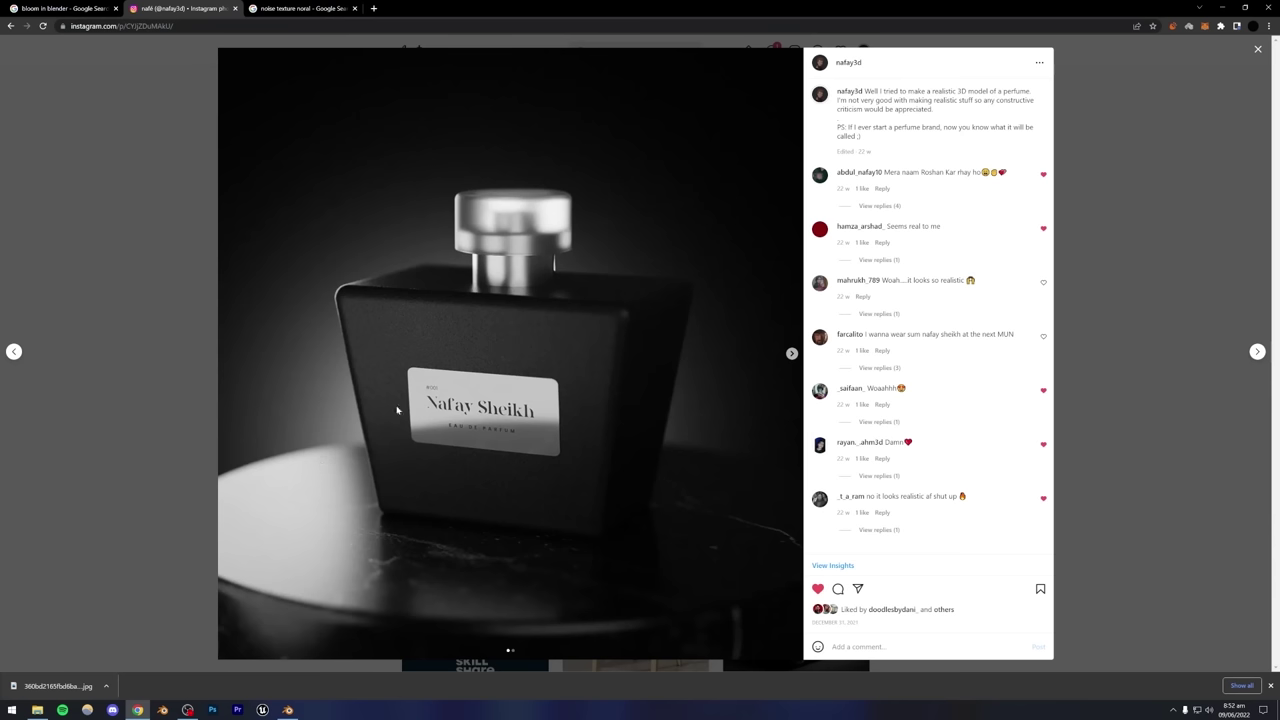
# Search Google for 'marble texture' and open the Unsplash results.
pyautogui.click(300, 8)
pyautogui.click(285, 27)
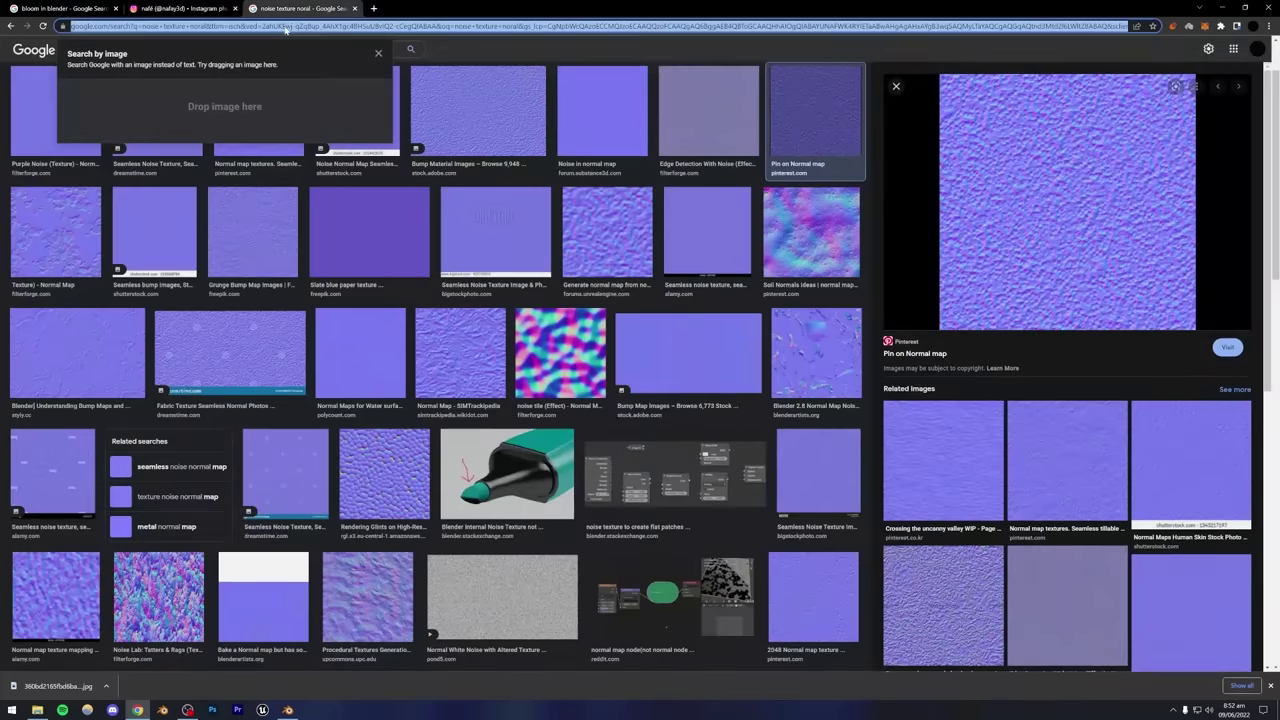
pyautogui.write('marble')
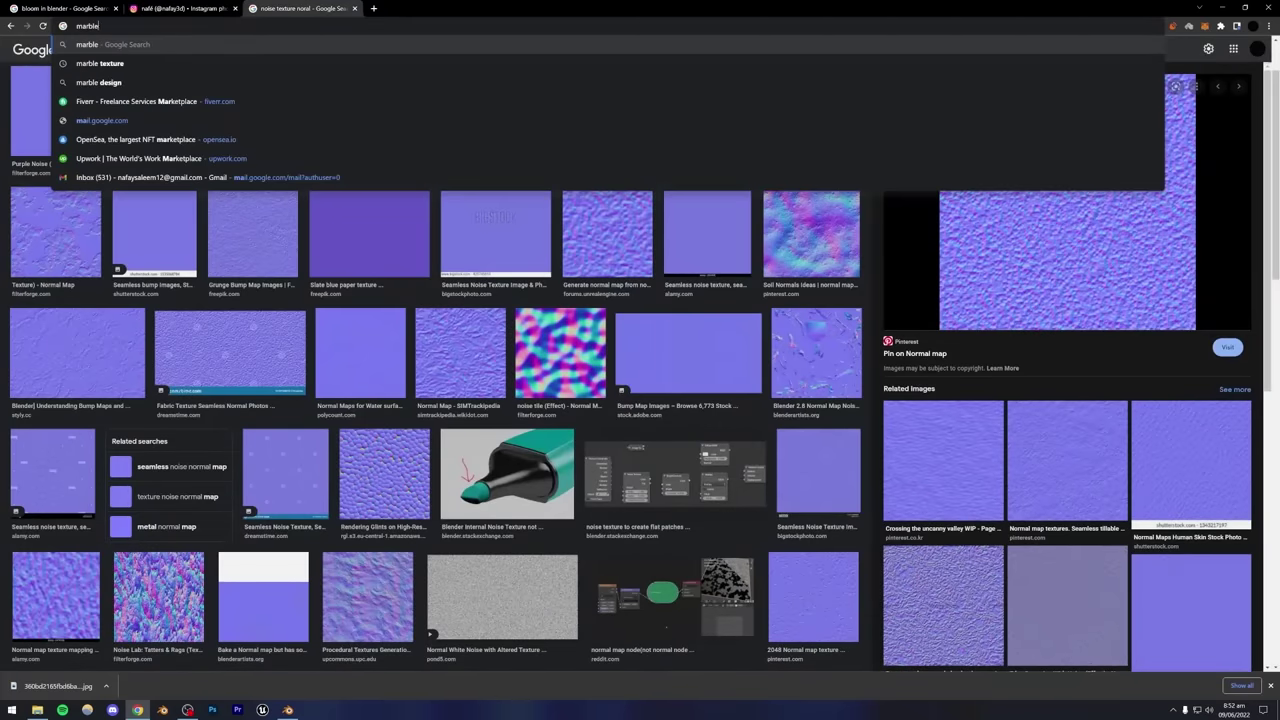
pyautogui.write(' texture')
pyautogui.press('Return')
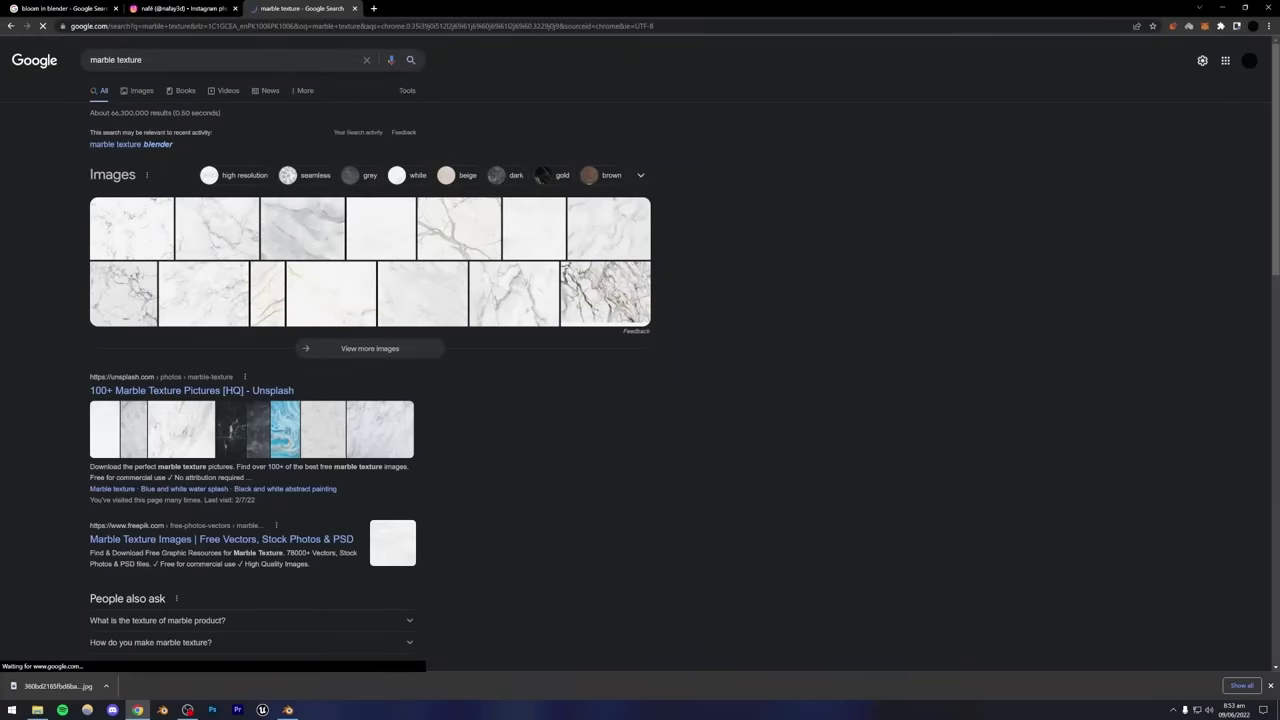
pyautogui.click(175, 391)
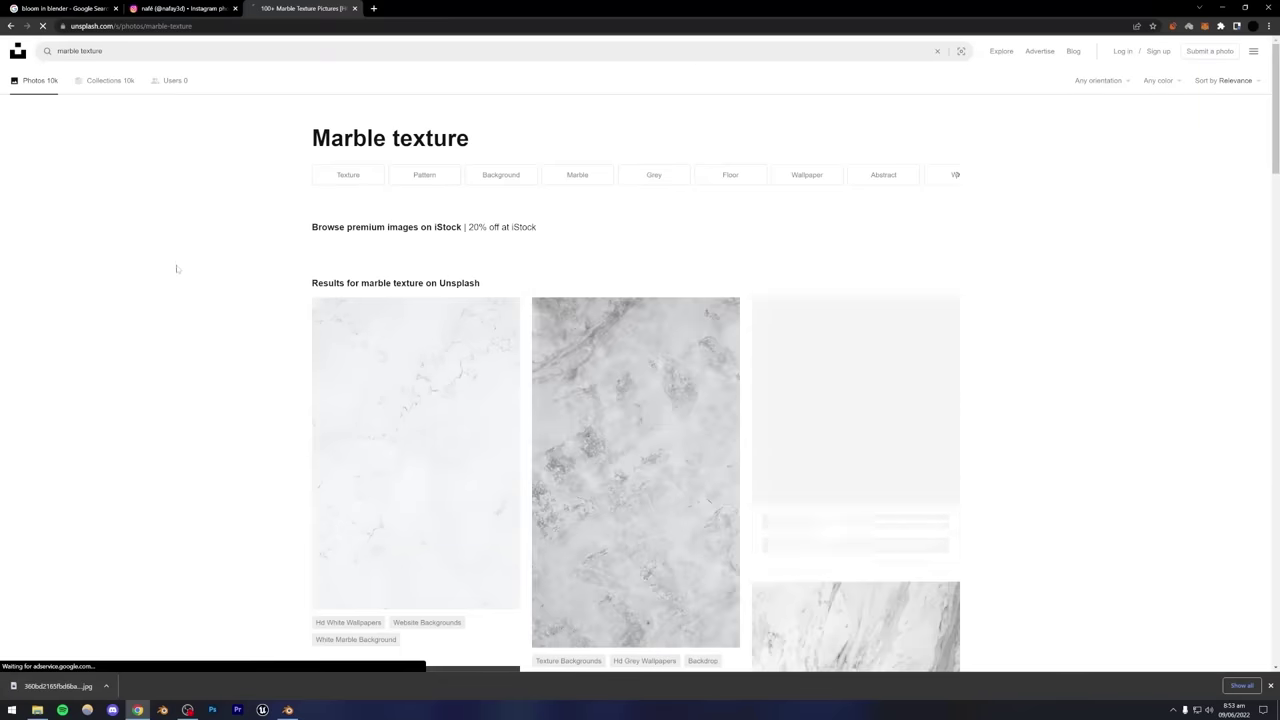
# Pick the dark cracked marble photo on Unsplash and download its Medium size.
pyautogui.scroll(-1, 300, 380)
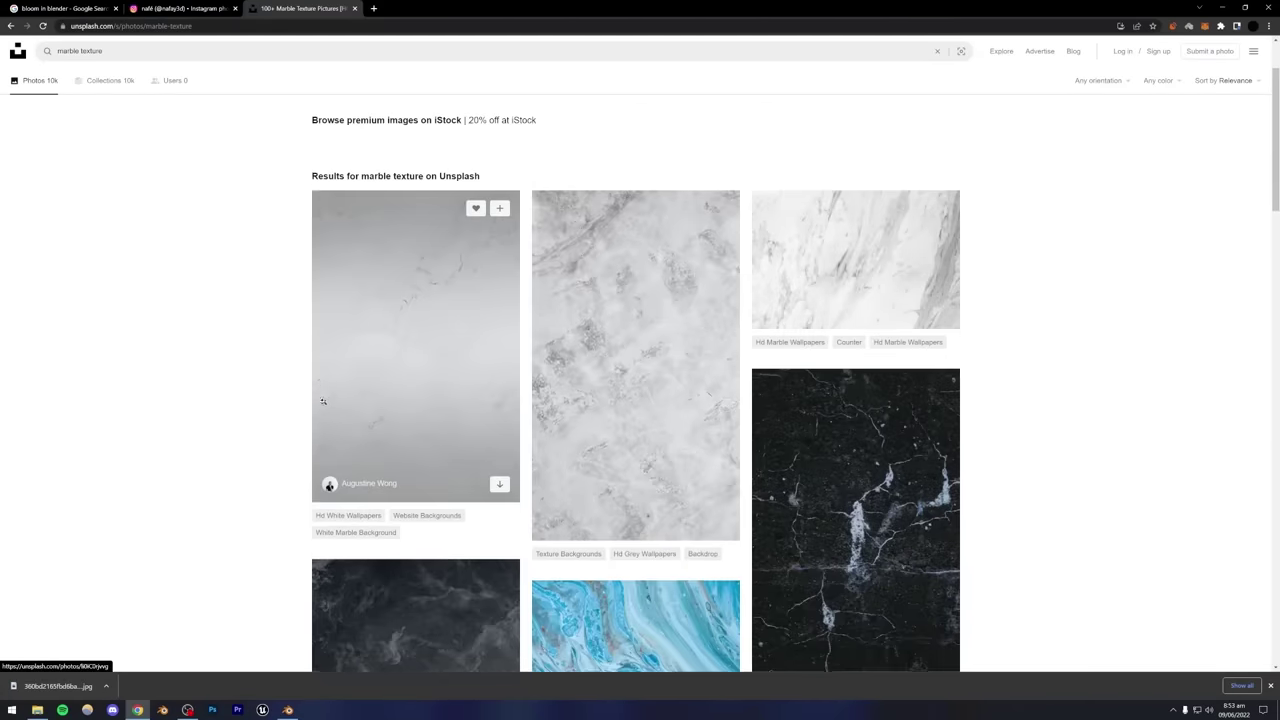
pyautogui.scroll(-1, 214, 371)
pyautogui.scroll(2, 206, 352)
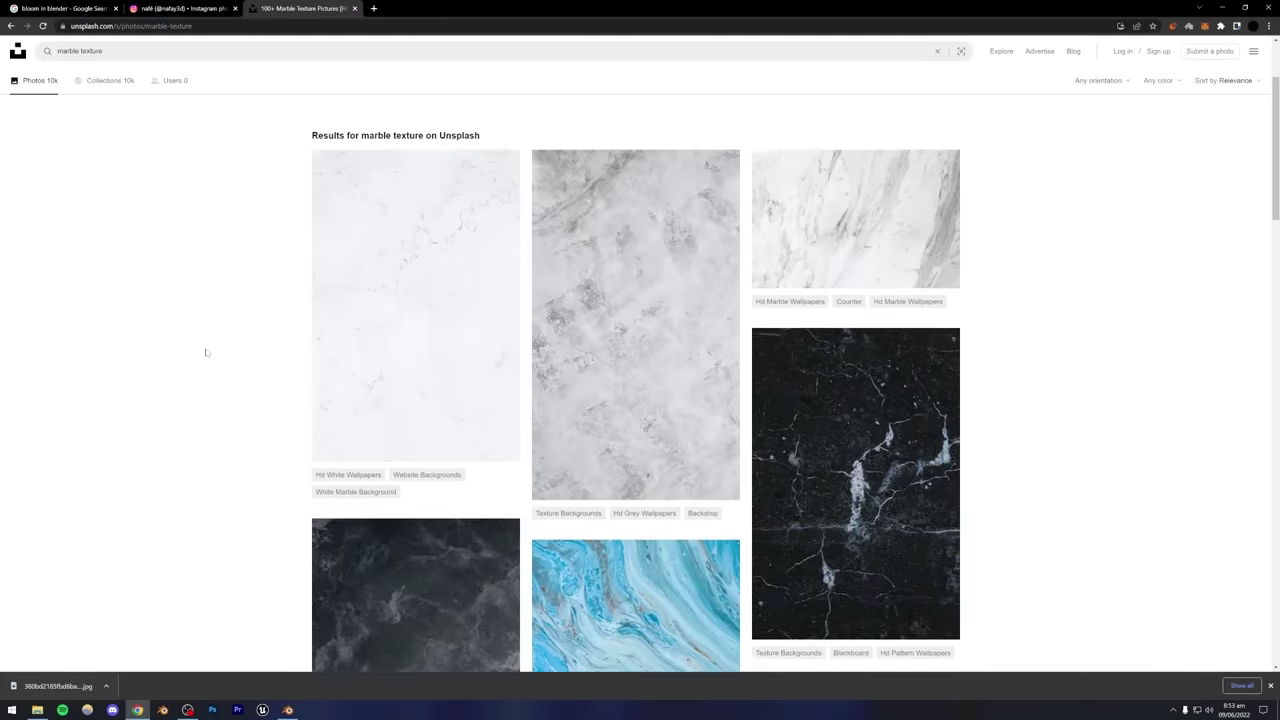
pyautogui.scroll(-3, 206, 352)
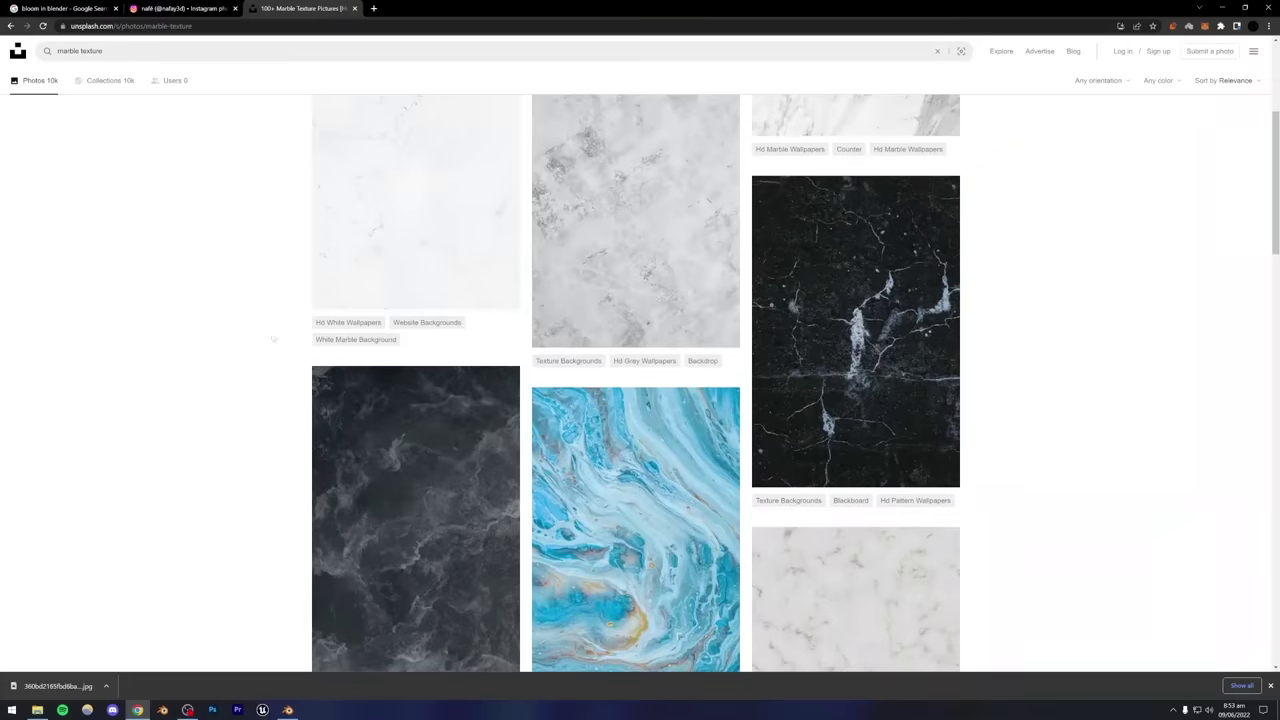
pyautogui.click(855, 330)
pyautogui.click(180, 8)
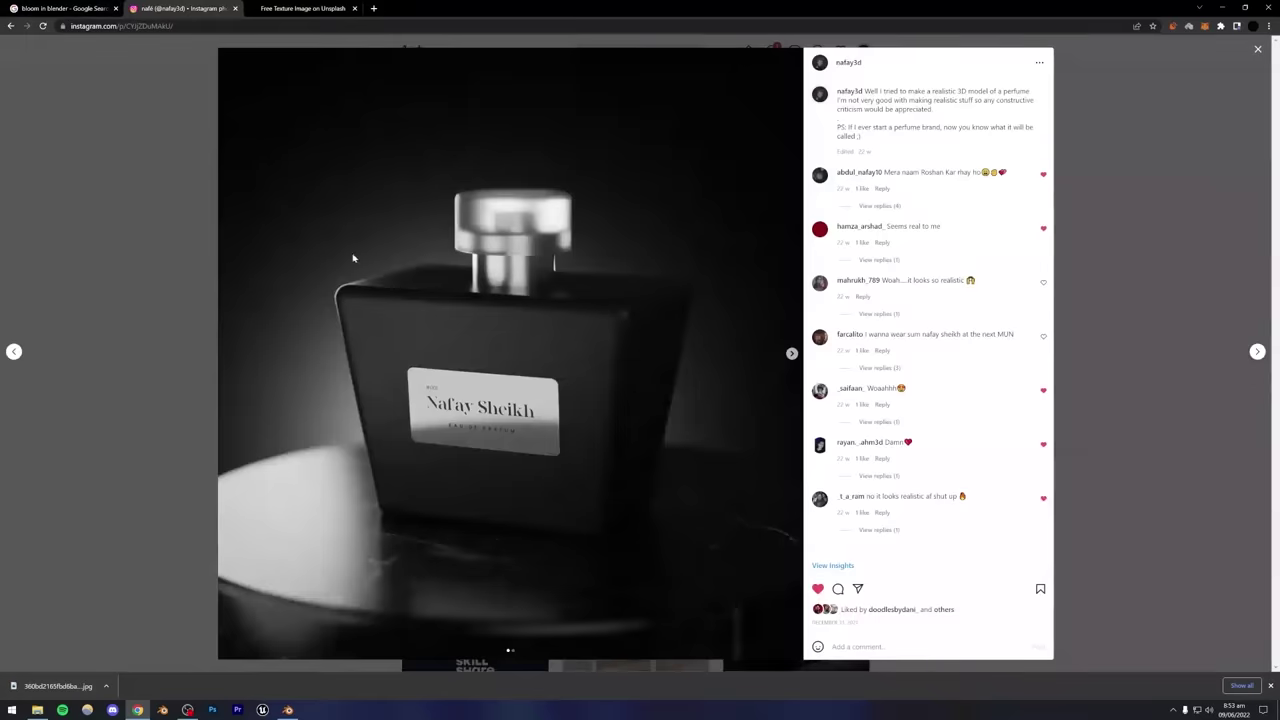
pyautogui.click(303, 8)
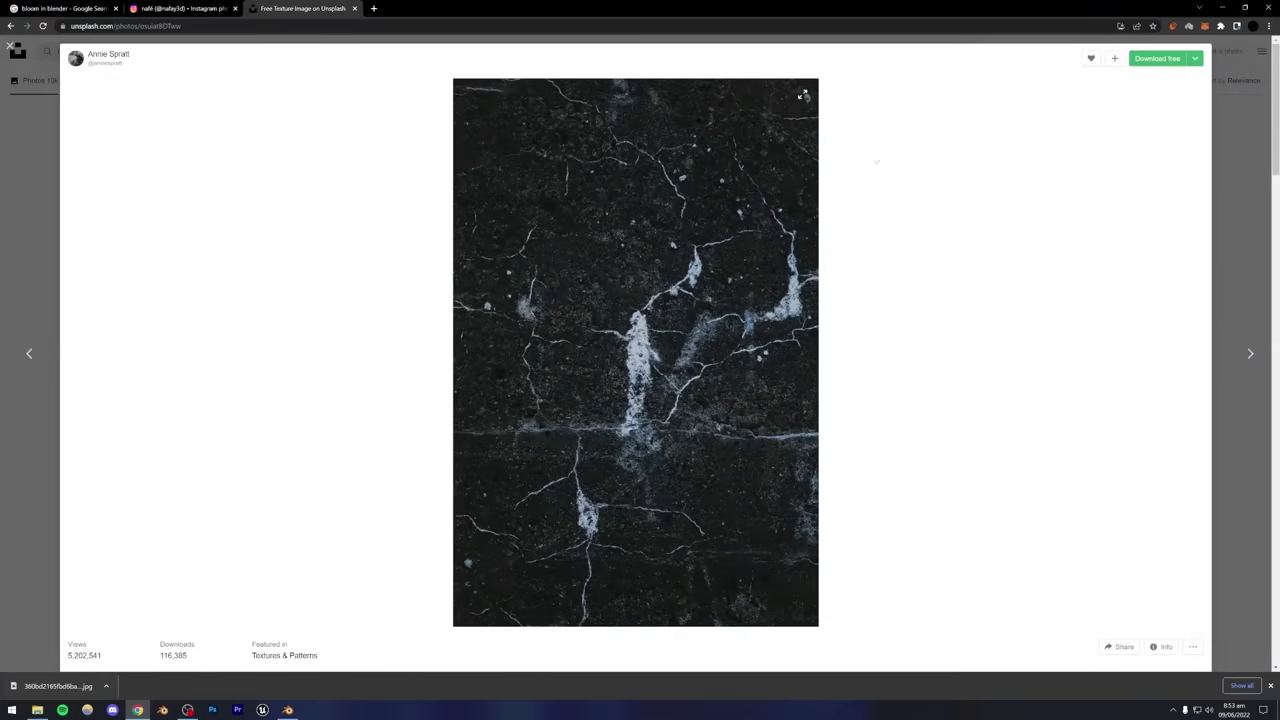
pyautogui.click(1196, 62)
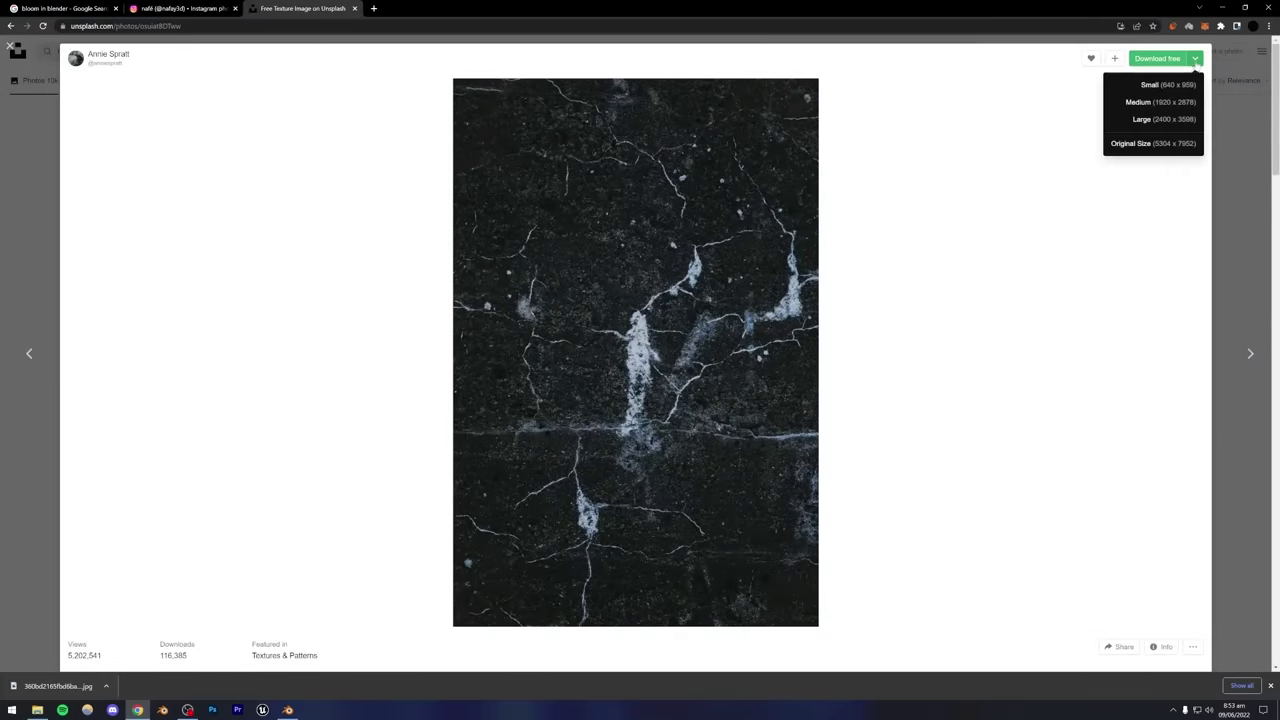
pyautogui.click(1139, 108)
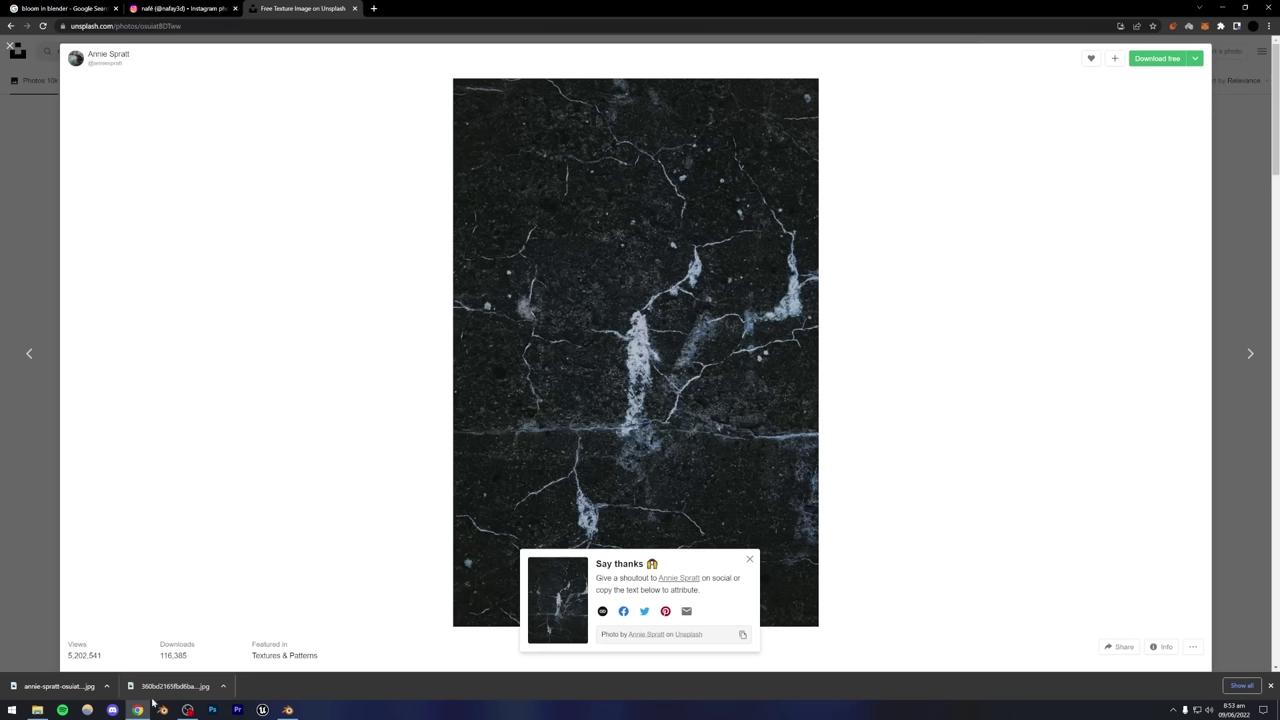
# Select the cylinder base and switch to the Shading workspace with material preview.
pyautogui.click(288, 709)
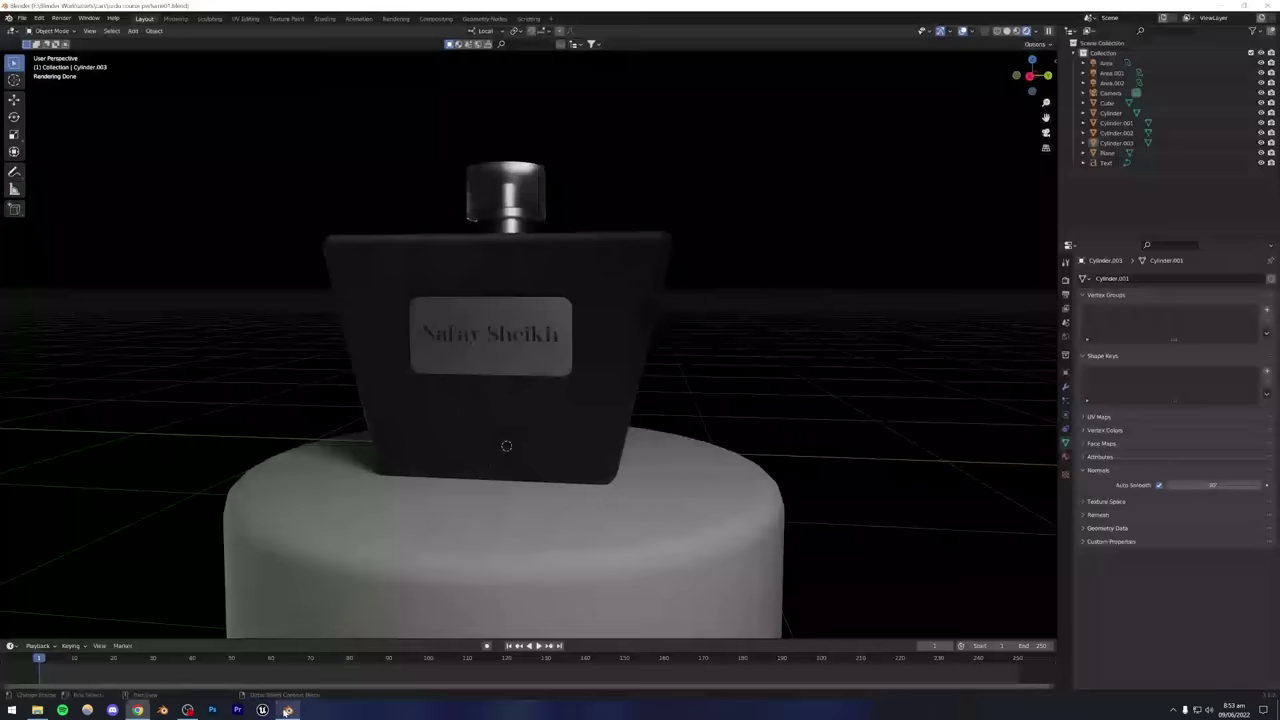
pyautogui.click(507, 529)
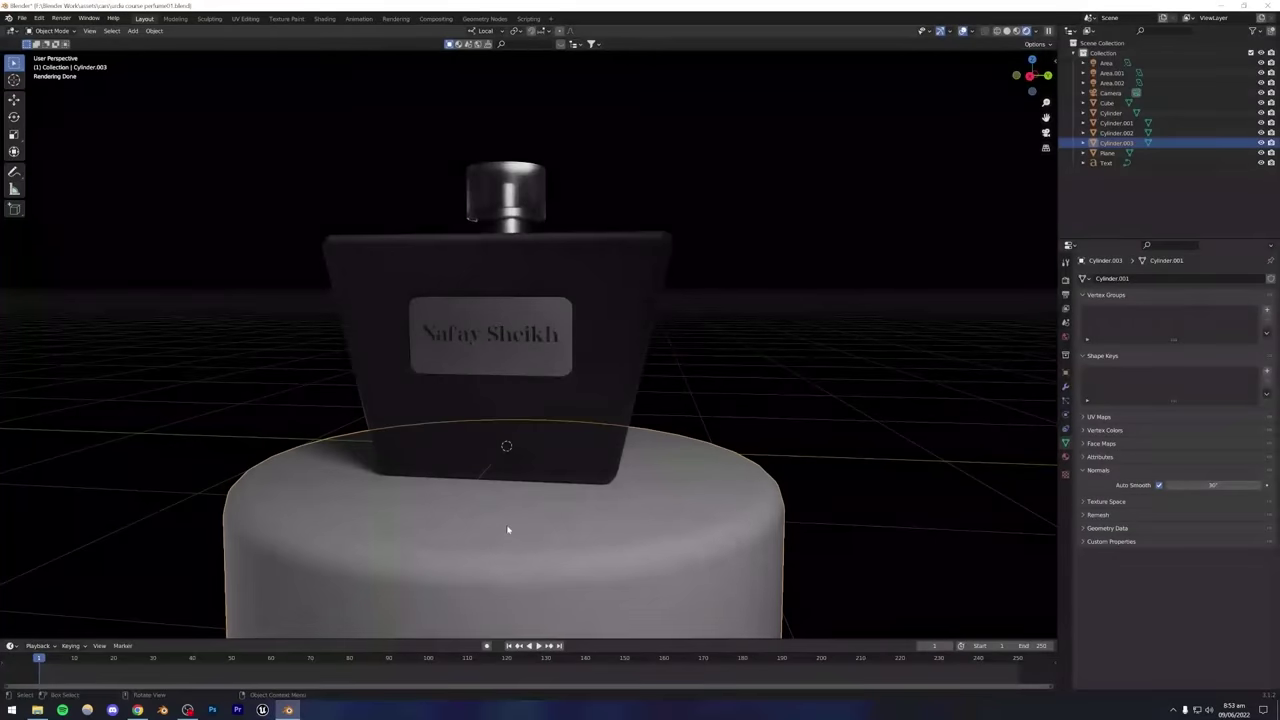
pyautogui.click(326, 19)
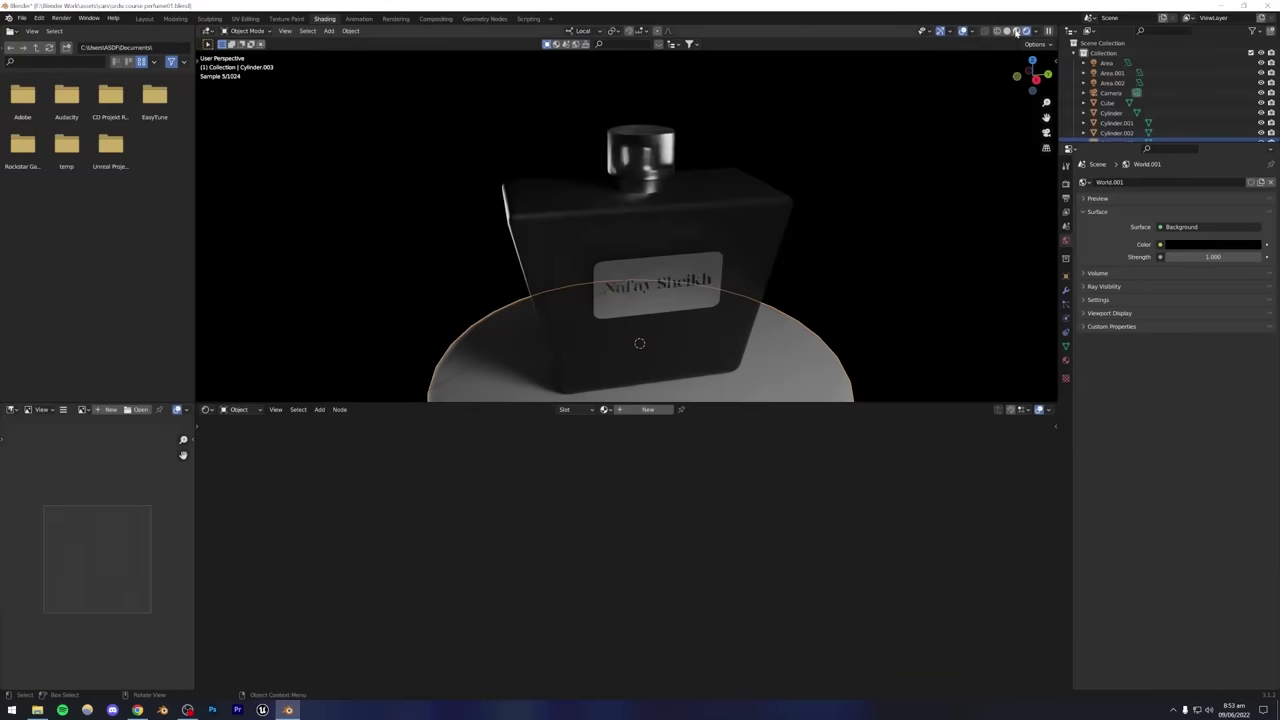
pyautogui.click(1016, 31)
pyautogui.scroll(5, 656, 181)
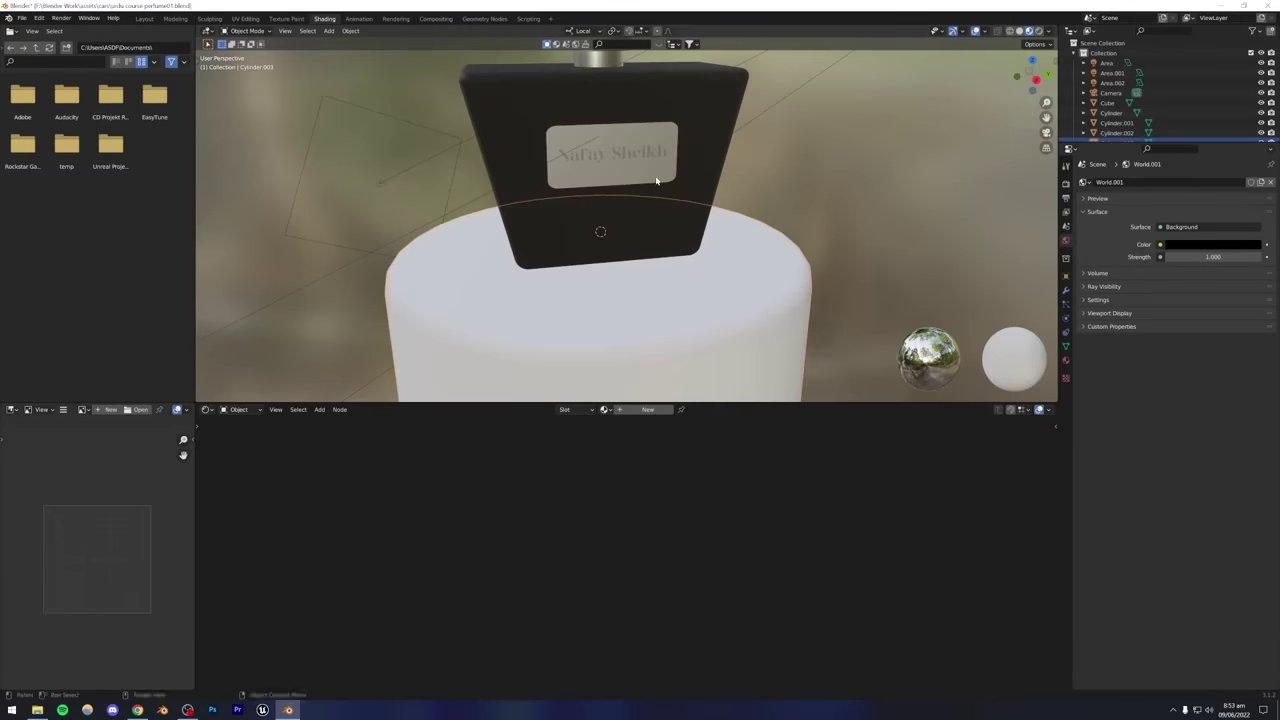
pyautogui.hotkey('ctrl', 's')
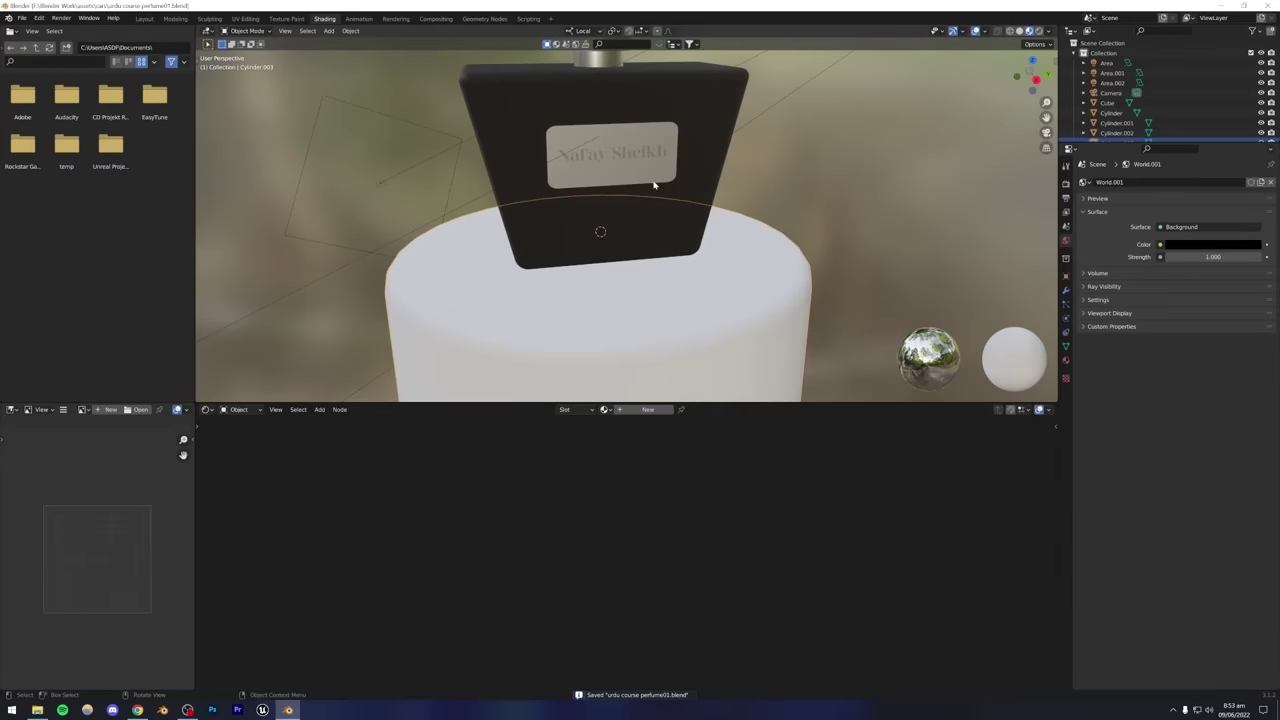
# Create a new material for the cylinder and name it 'marble'.
pyautogui.click(630, 409)
pyautogui.click(620, 409)
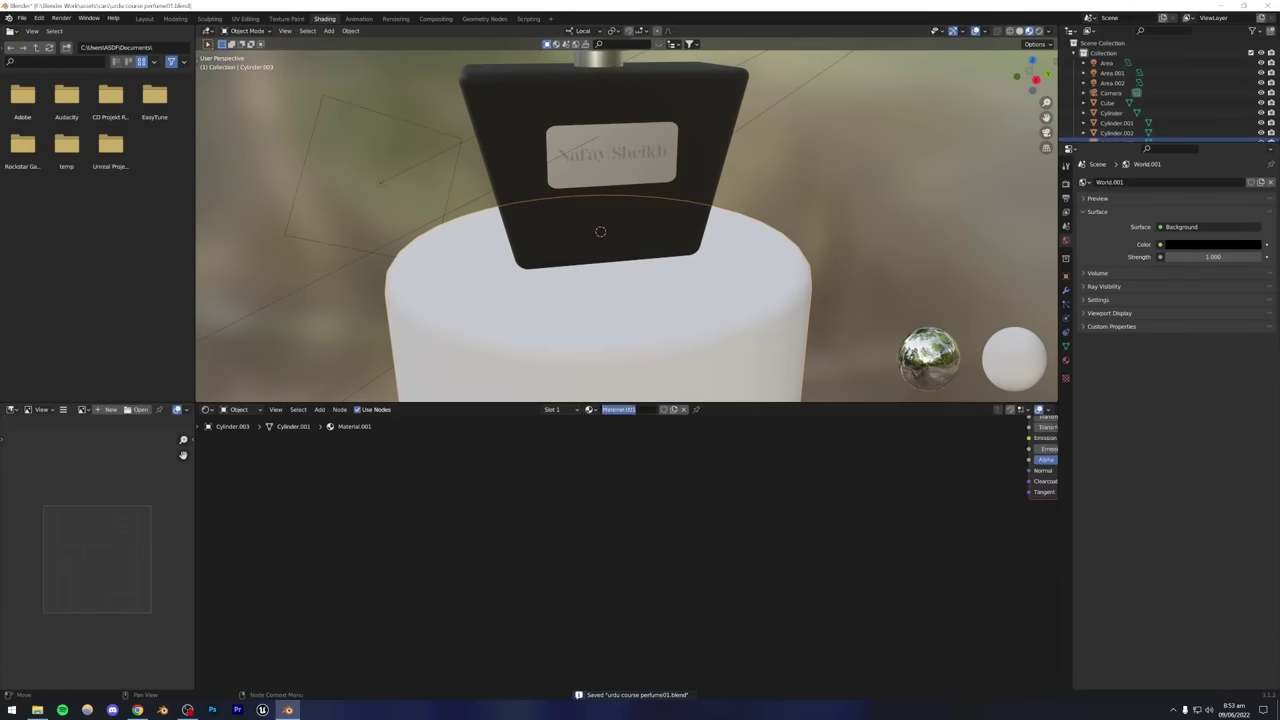
pyautogui.write('martle')
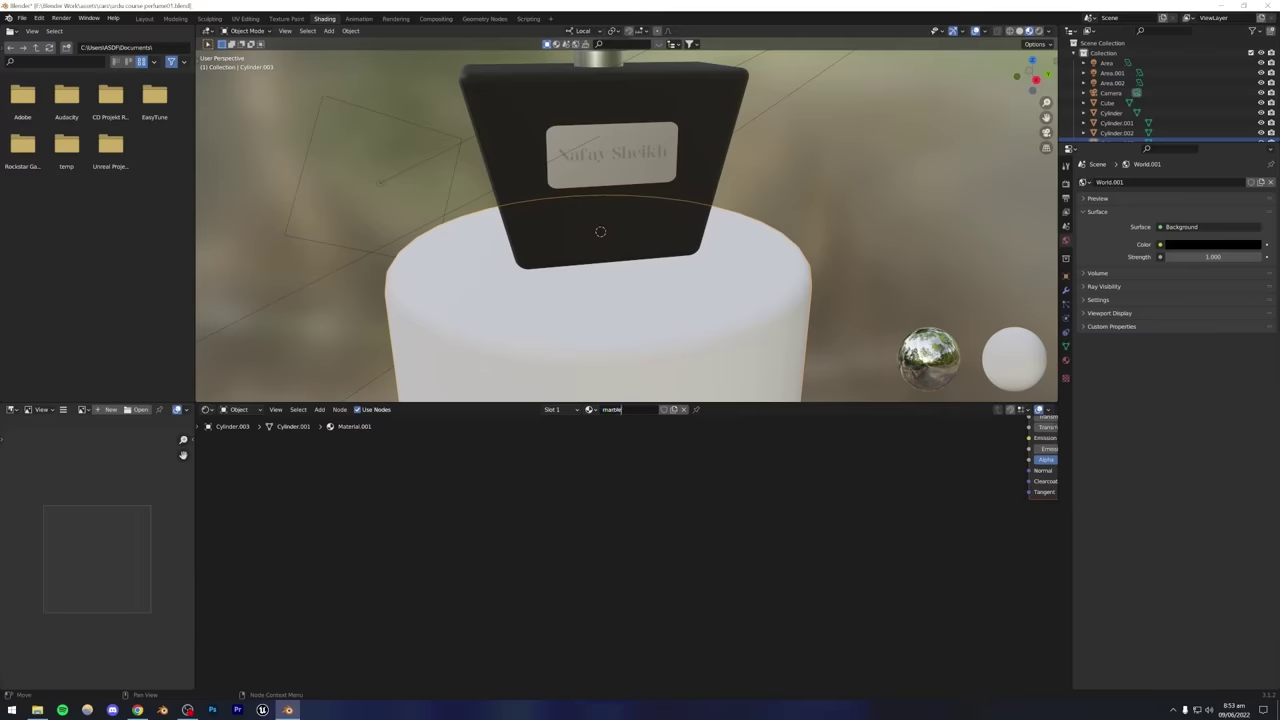
pyautogui.press('Return')
pyautogui.moveTo(749, 473); pyautogui.dragTo(643, 514, button='middle')
pyautogui.scroll(3, 591, 526)
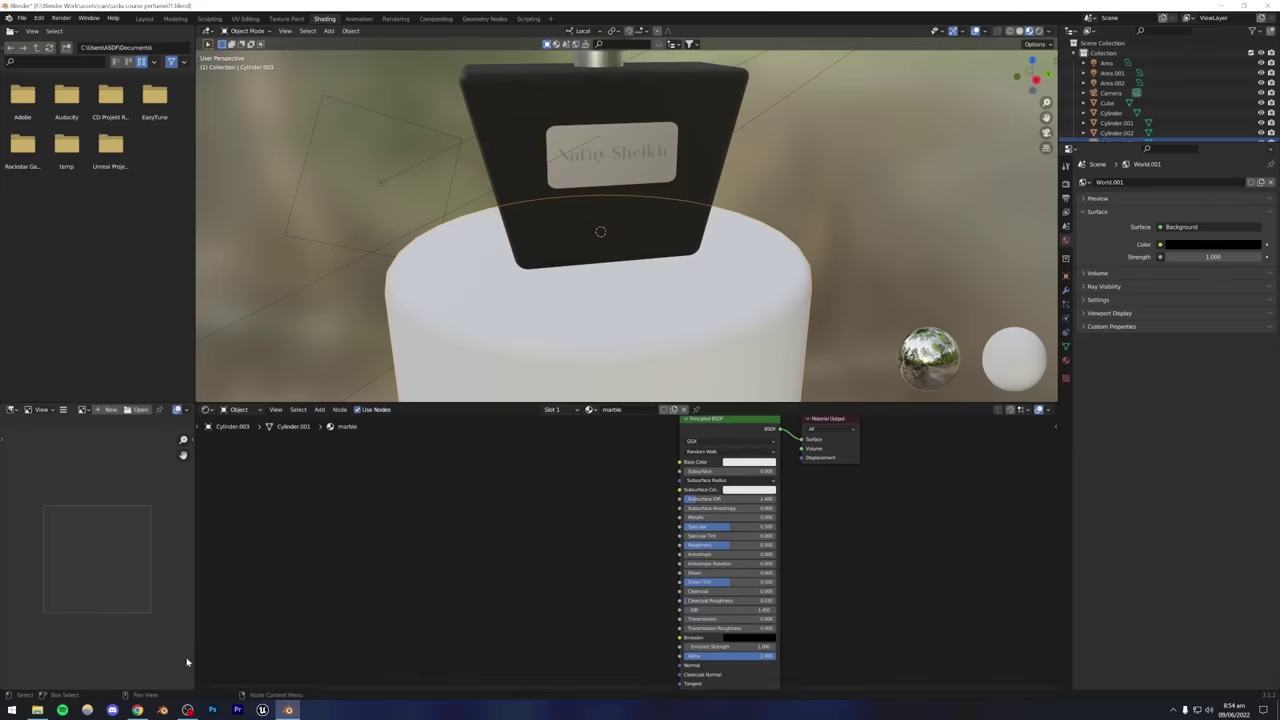
# Drag the downloaded marble photo into the node editor as an image texture.
pyautogui.click(137, 710)
pyautogui.moveTo(50, 688); pyautogui.dragTo(681, 462)
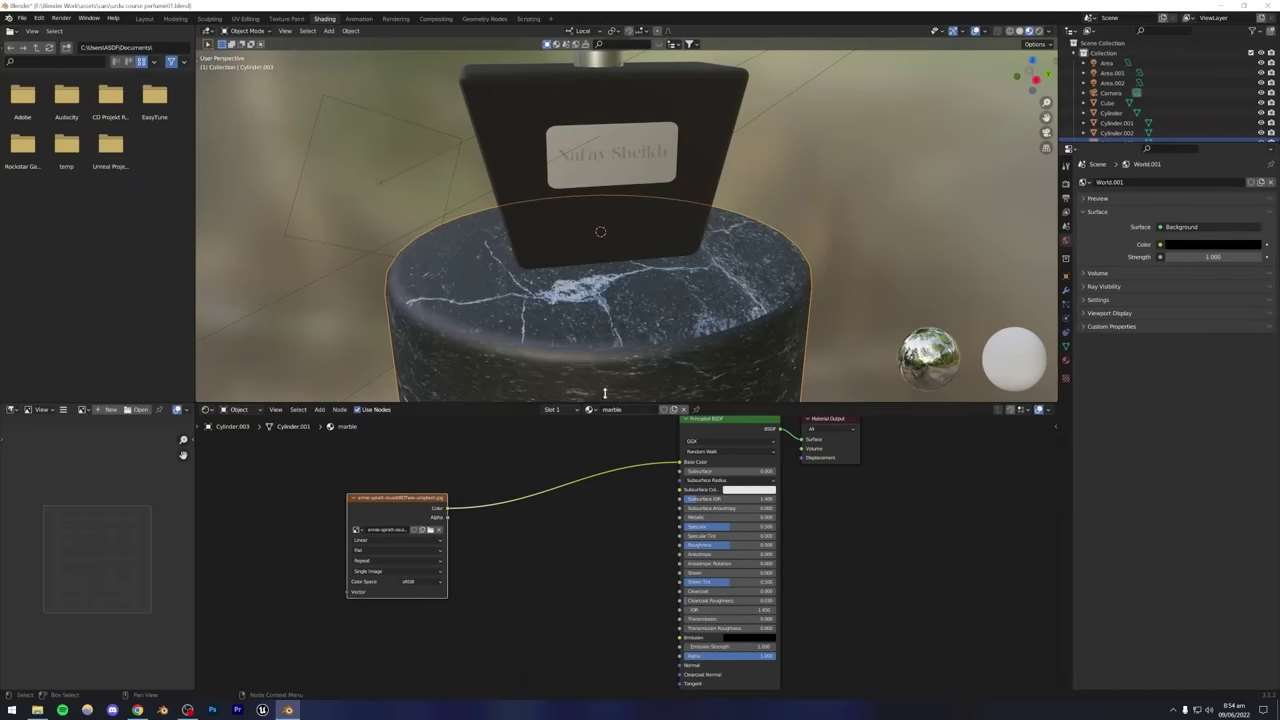
pyautogui.moveTo(592, 366); pyautogui.dragTo(566, 217, button='middle')
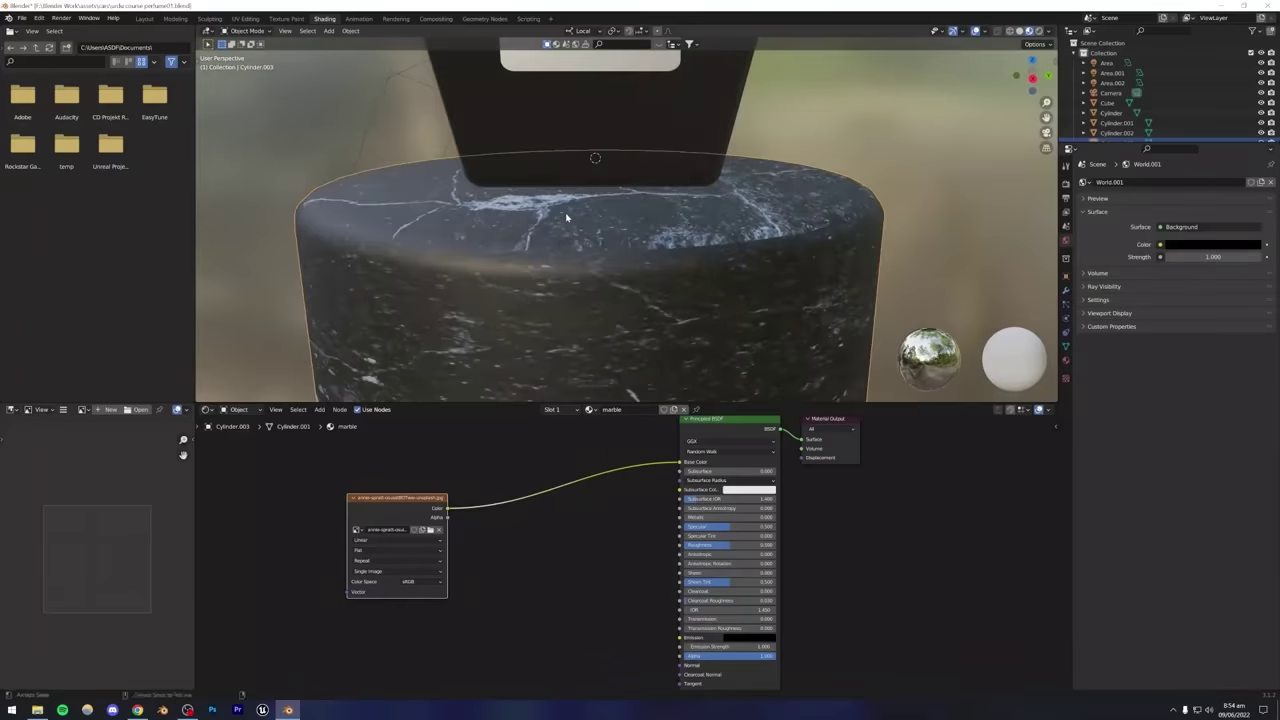
pyautogui.scroll(-6, 589, 285)
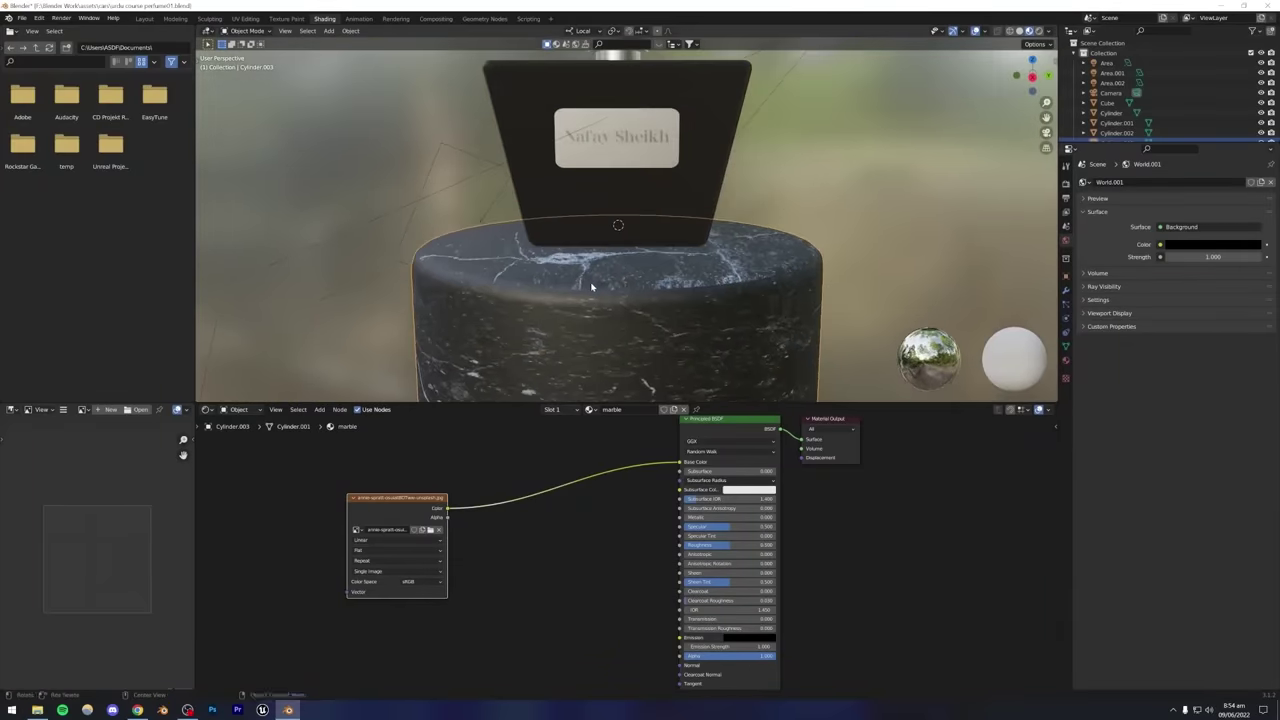
# Smart UV Project the whole cylinder mesh so the marble fits, then save the file.
pyautogui.press('Tab')
pyautogui.press('a')
pyautogui.press('u')
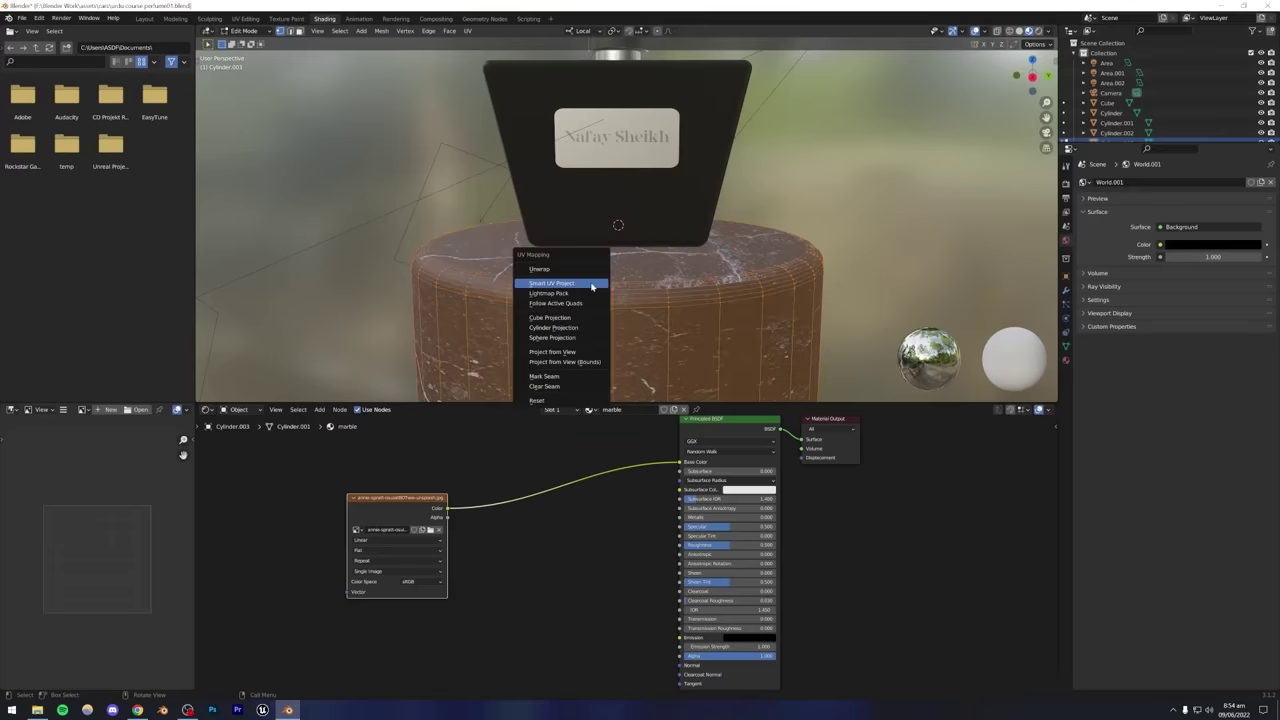
pyautogui.click(591, 285)
pyautogui.click(591, 362)
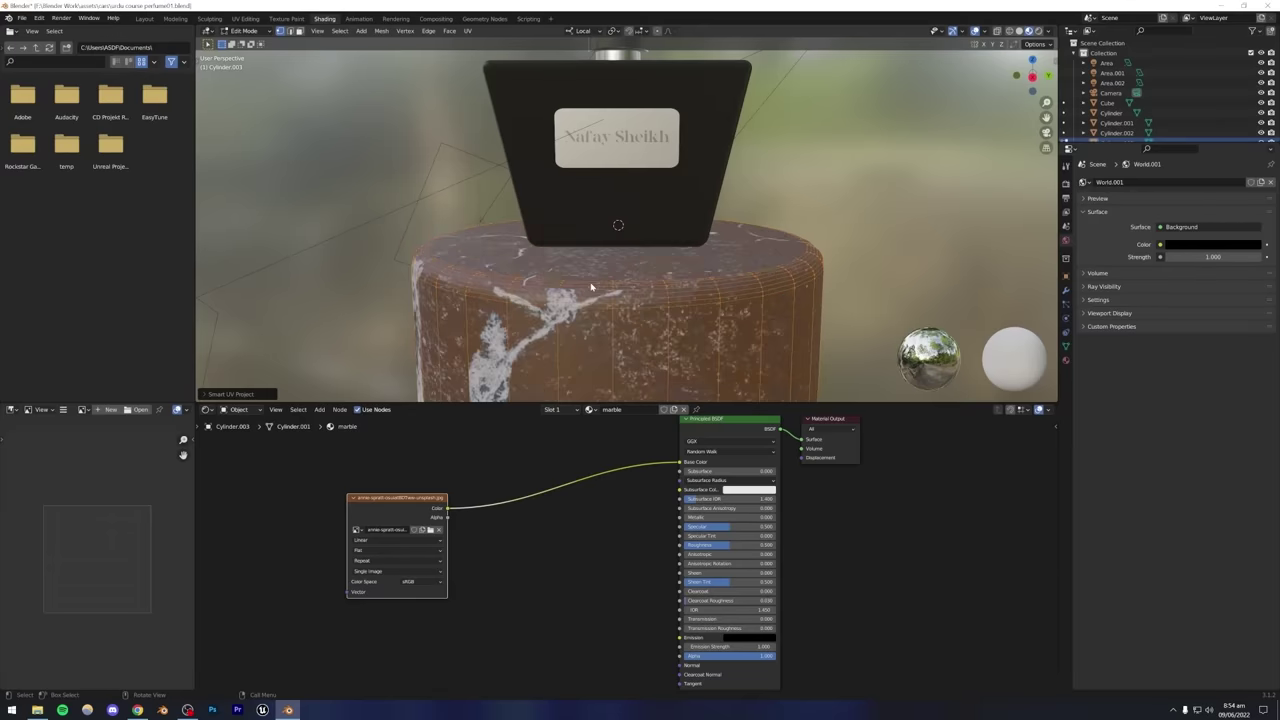
pyautogui.press('Tab')
pyautogui.moveTo(600, 300)
pyautogui.mouseDown(button='middle')
pyautogui.moveTo(586, 335)
pyautogui.moveTo(594, 320)
pyautogui.mouseUp(button='middle')
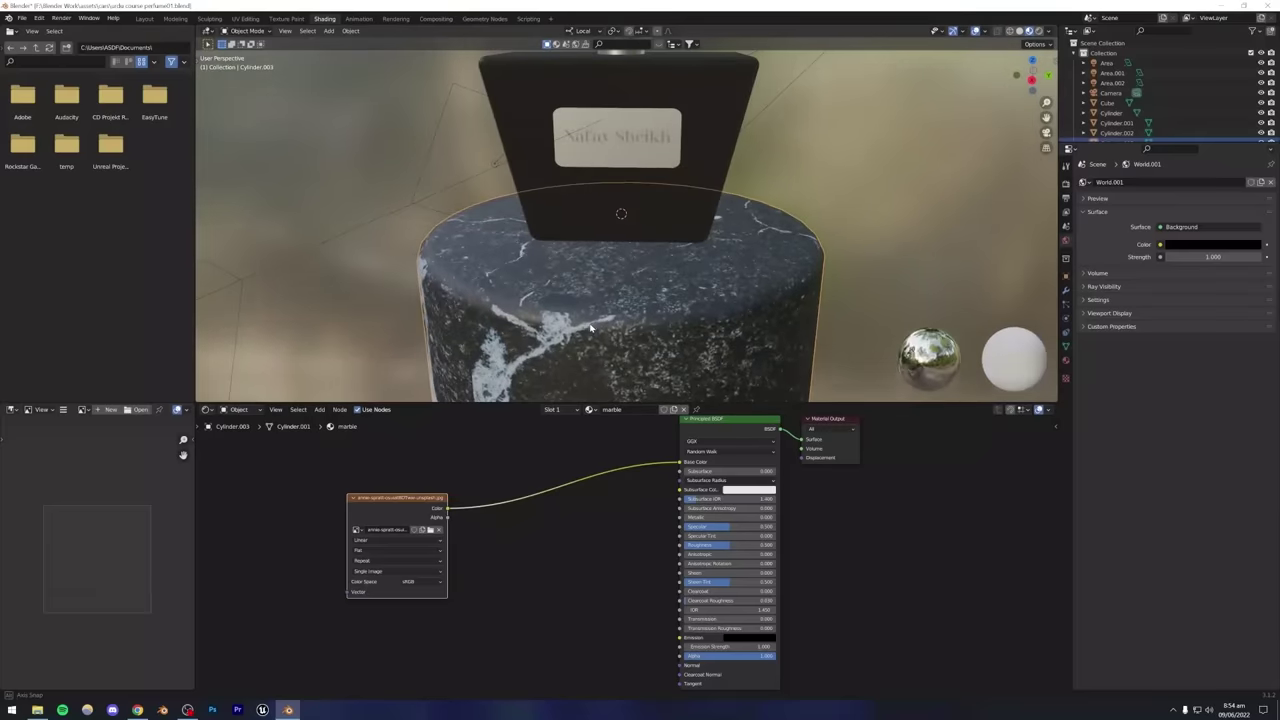
pyautogui.press('Tab')
pyautogui.press('Tab')
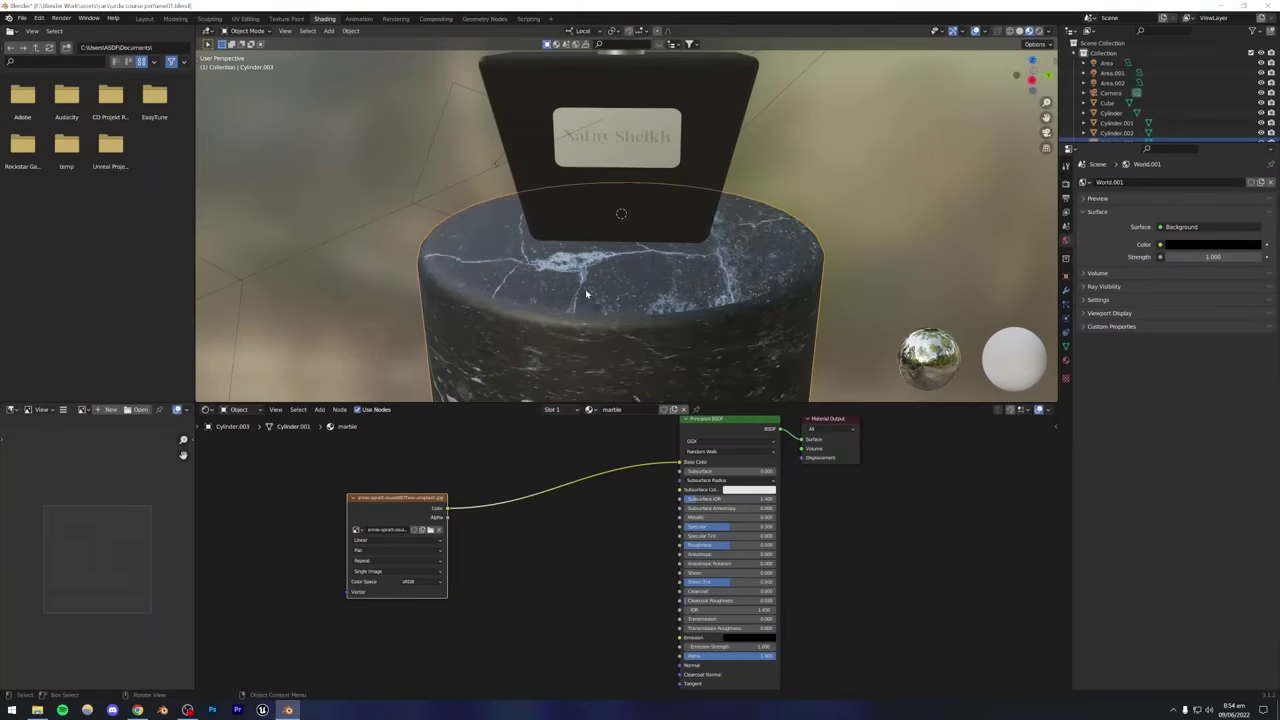
pyautogui.hotkey('ctrl', 's')
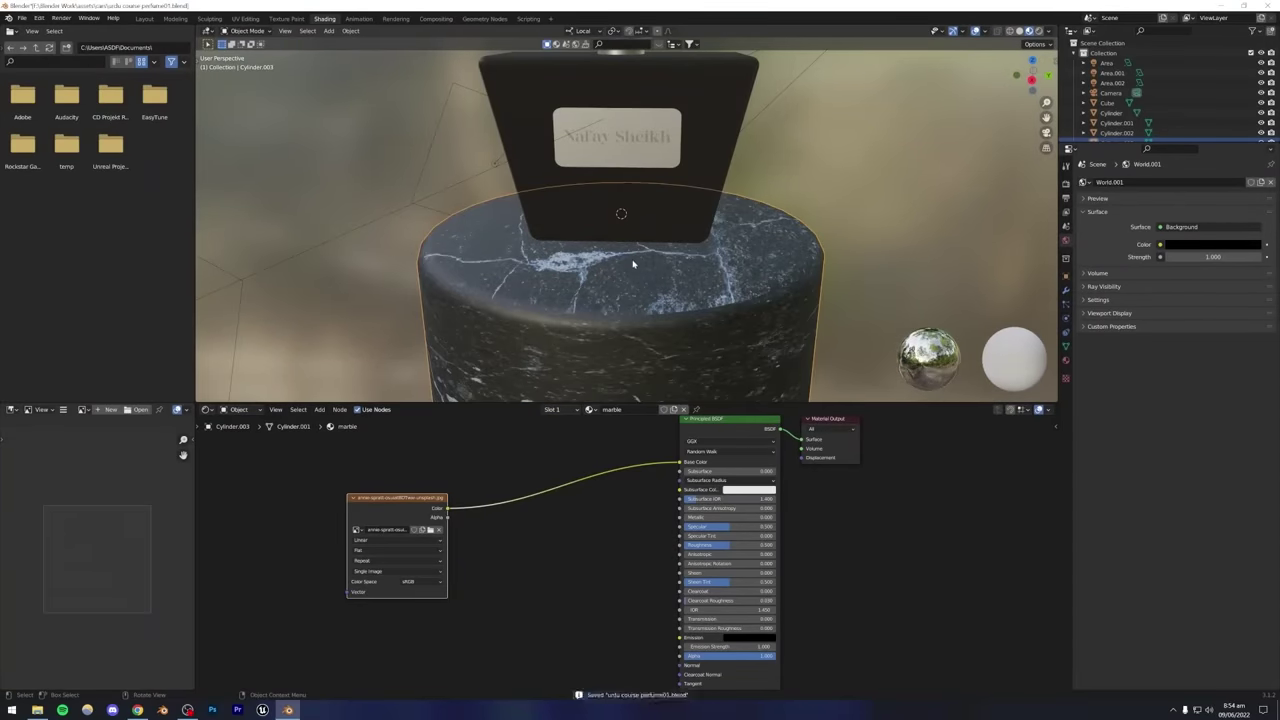
pyautogui.click(145, 19)
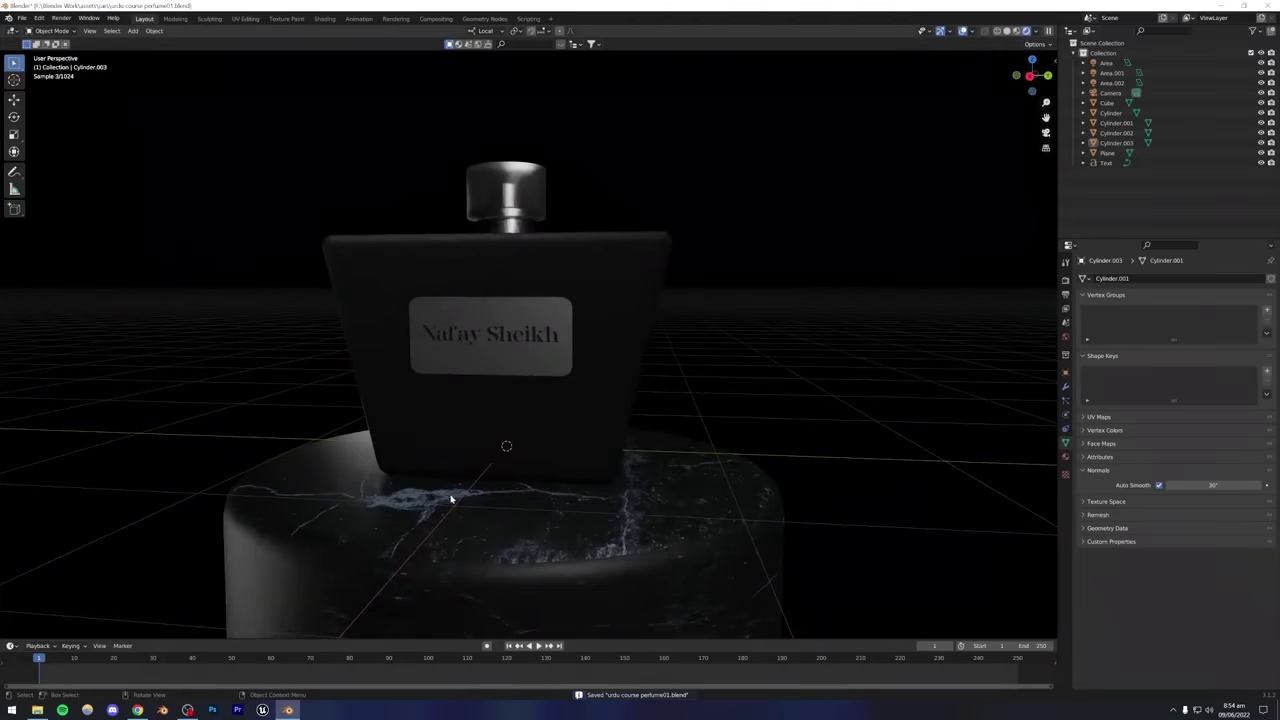
# Lower the marble material's roughness from 0.500 to 0.262 and turn the view toward the bottle.
pyautogui.click(388, 512)
pyautogui.moveTo(489, 482); pyautogui.dragTo(522, 473, button='middle')
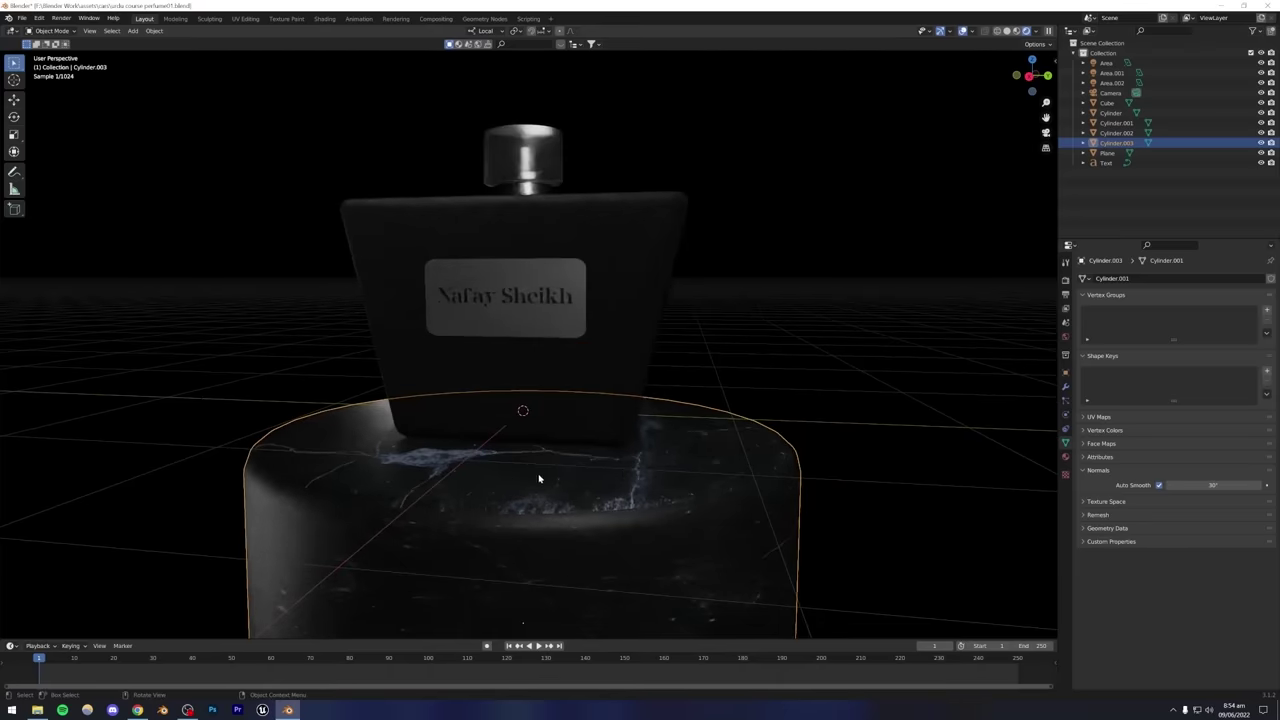
pyautogui.click(1065, 456)
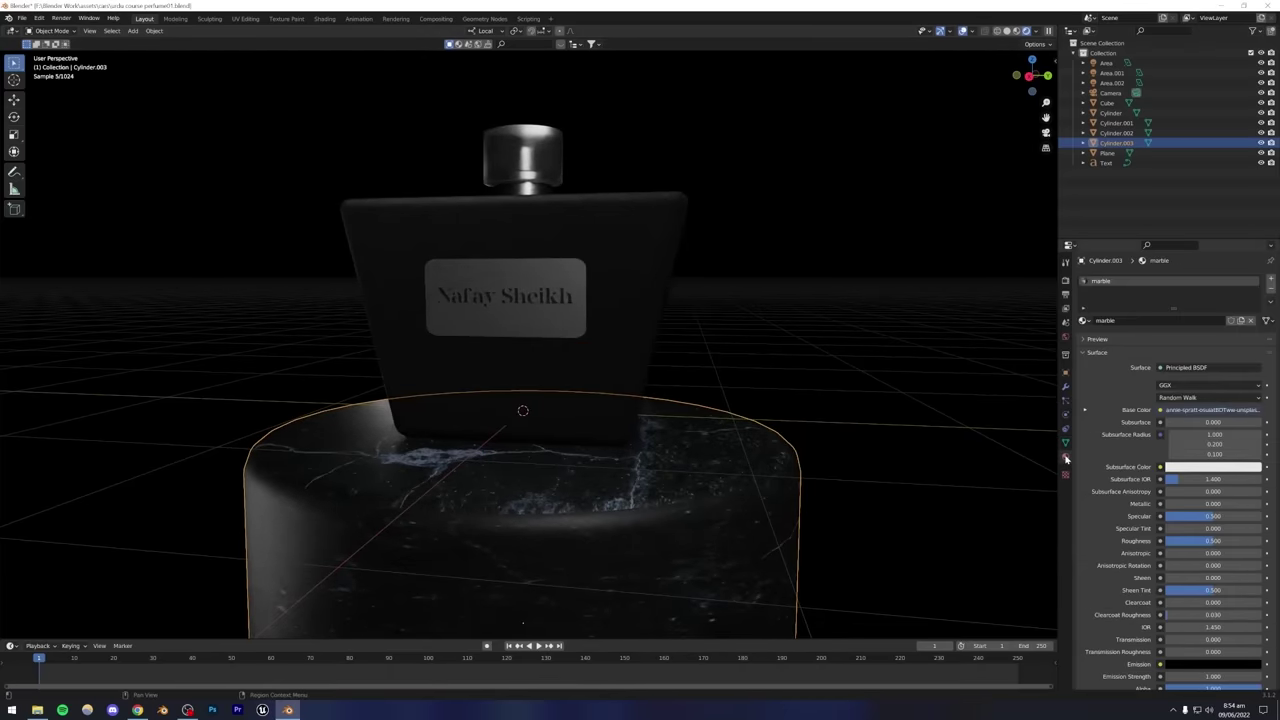
pyautogui.scroll(-1, 1121, 538)
pyautogui.scroll(-1, 1121, 538)
pyautogui.moveTo(1212, 514); pyautogui.dragTo(1190, 514)
pyautogui.click(900, 430)
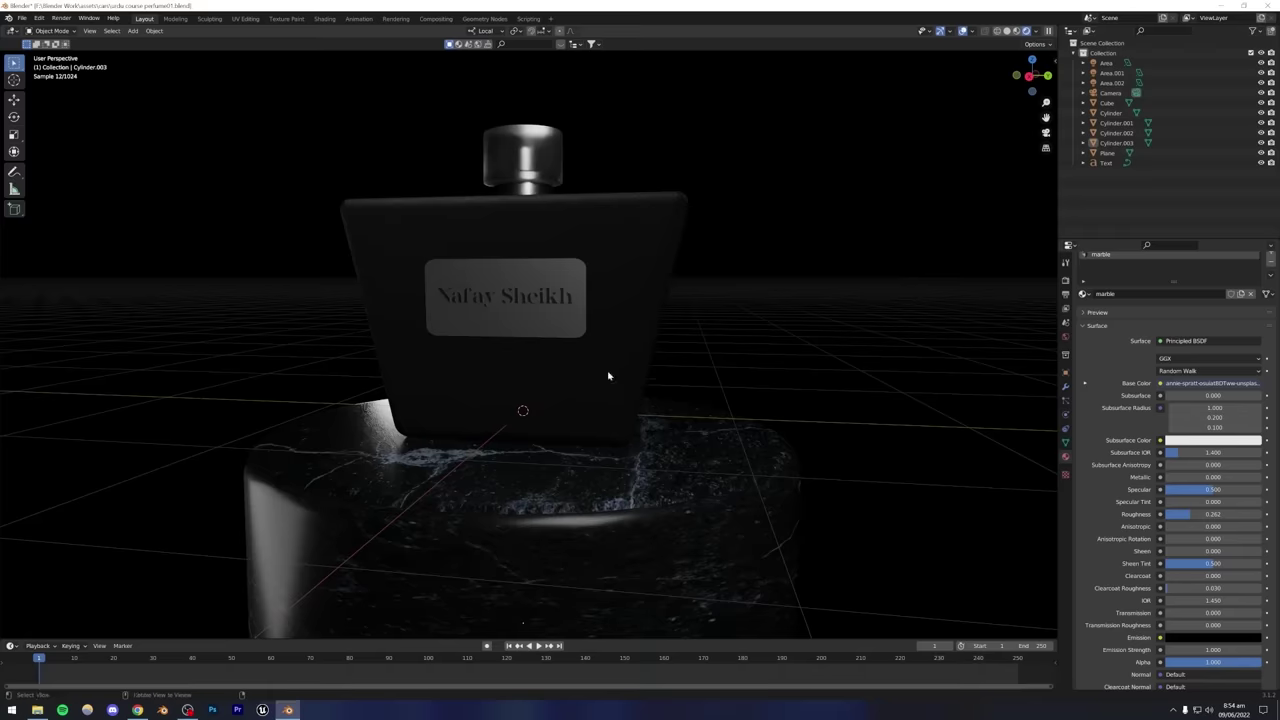
pyautogui.moveTo(608, 374)
pyautogui.mouseDown(button='middle')
pyautogui.moveTo(649, 374)
pyautogui.moveTo(626, 373)
pyautogui.mouseUp(button='middle')
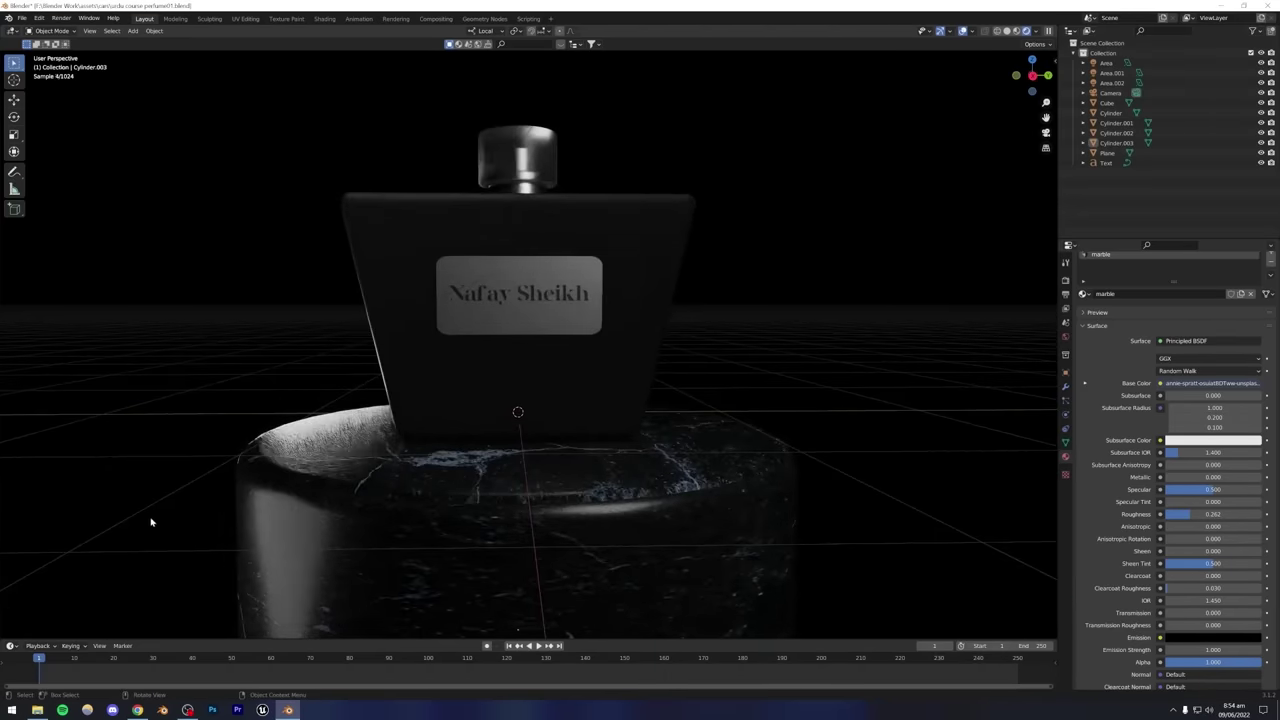
# Check the Instagram perfume post, save the Blender scene, and open Desktop in File Explorer.
pyautogui.click(137, 710)
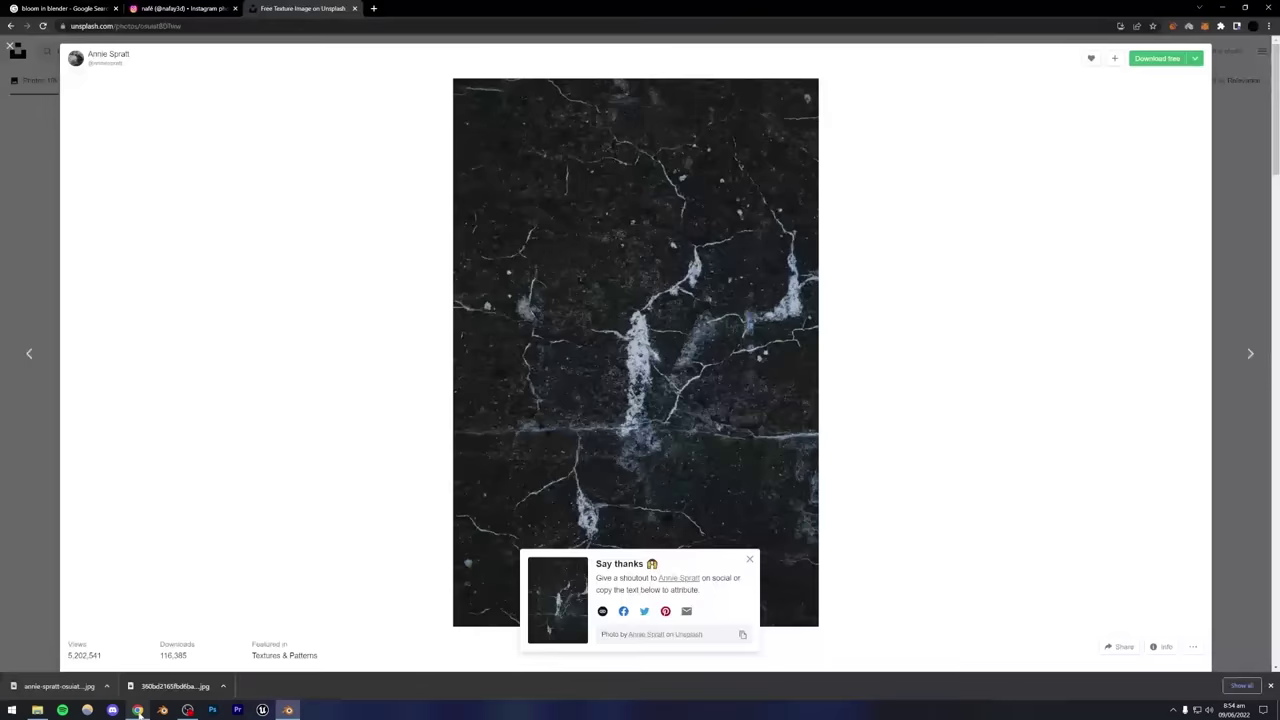
pyautogui.click(185, 7)
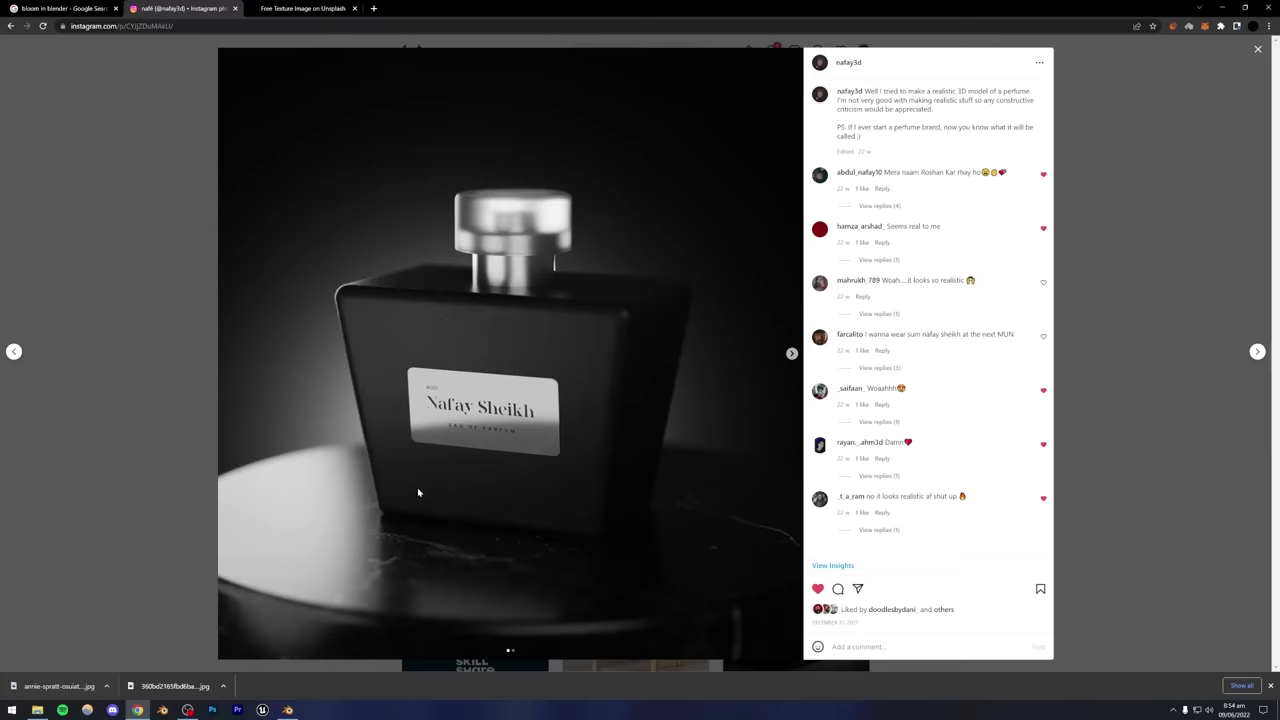
pyautogui.click(288, 710)
pyautogui.moveTo(503, 377); pyautogui.dragTo(563, 380, button='middle')
pyautogui.hotkey('ctrl', 's')
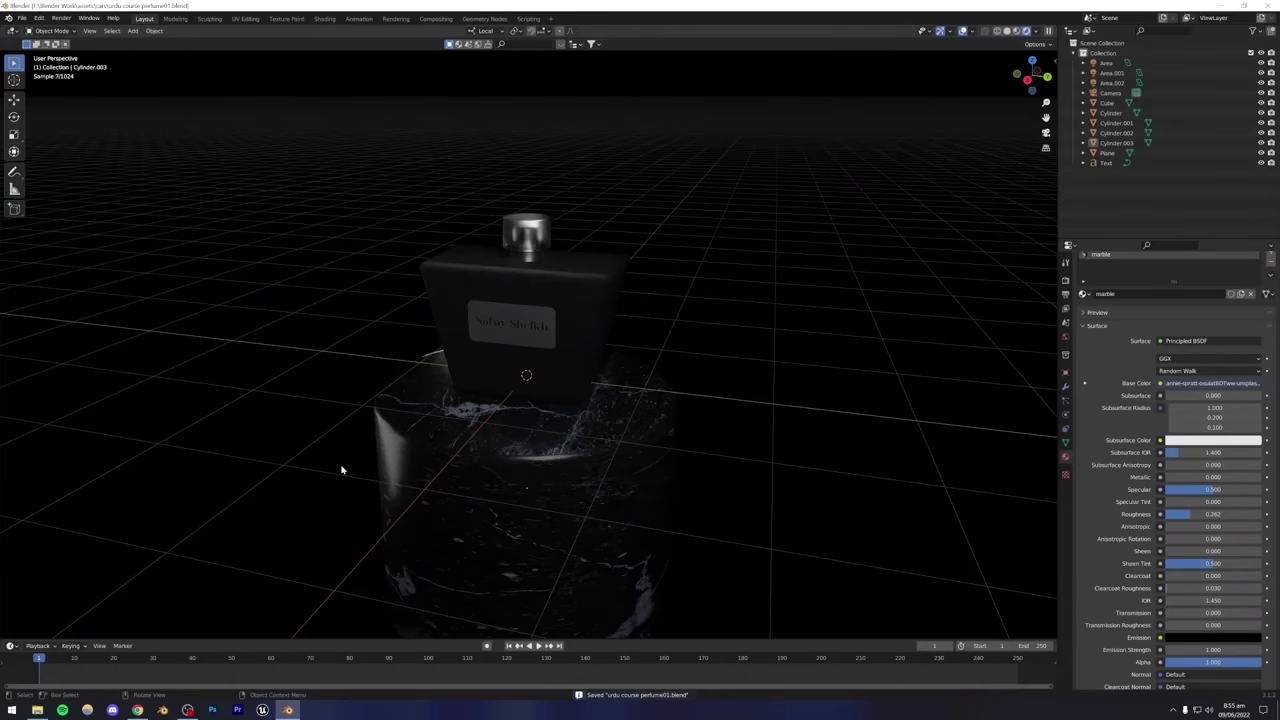
pyautogui.click(37, 710)
pyautogui.click(33, 145)
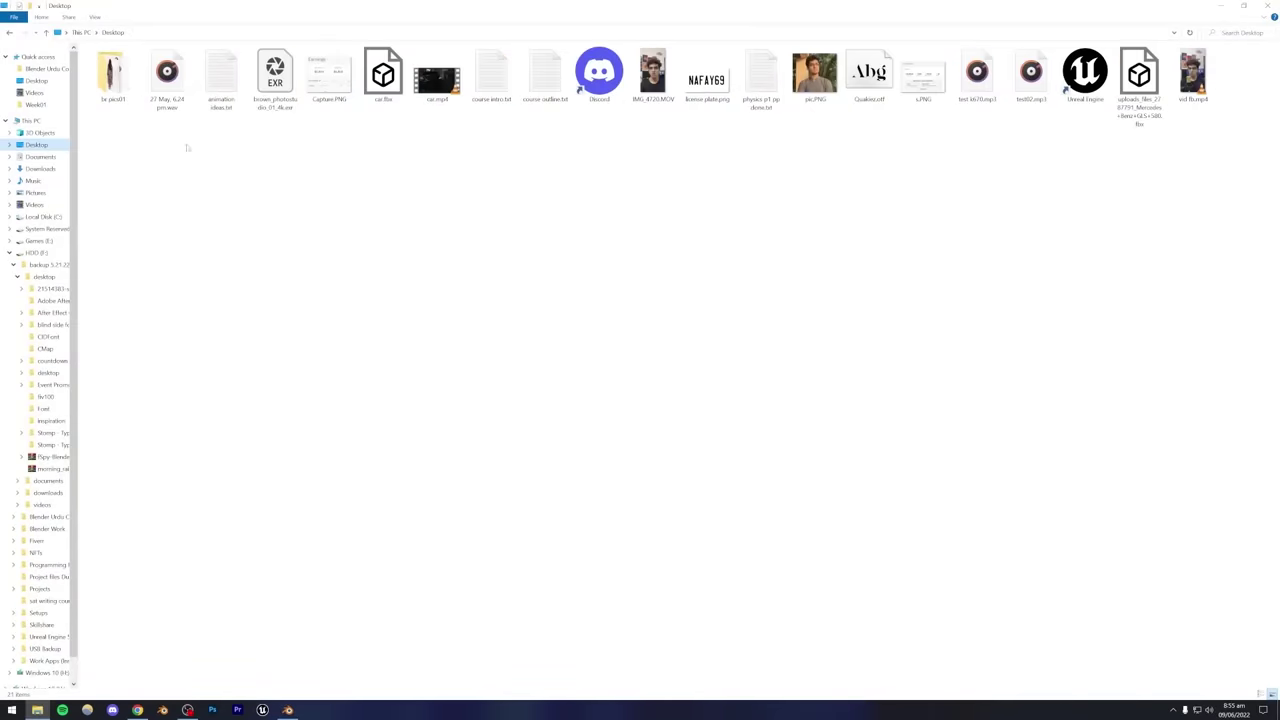
# Copy the checkmark from the lighting line in course outline.txt onto the Materials/Texturing line.
pyautogui.doubleClick(545, 72)
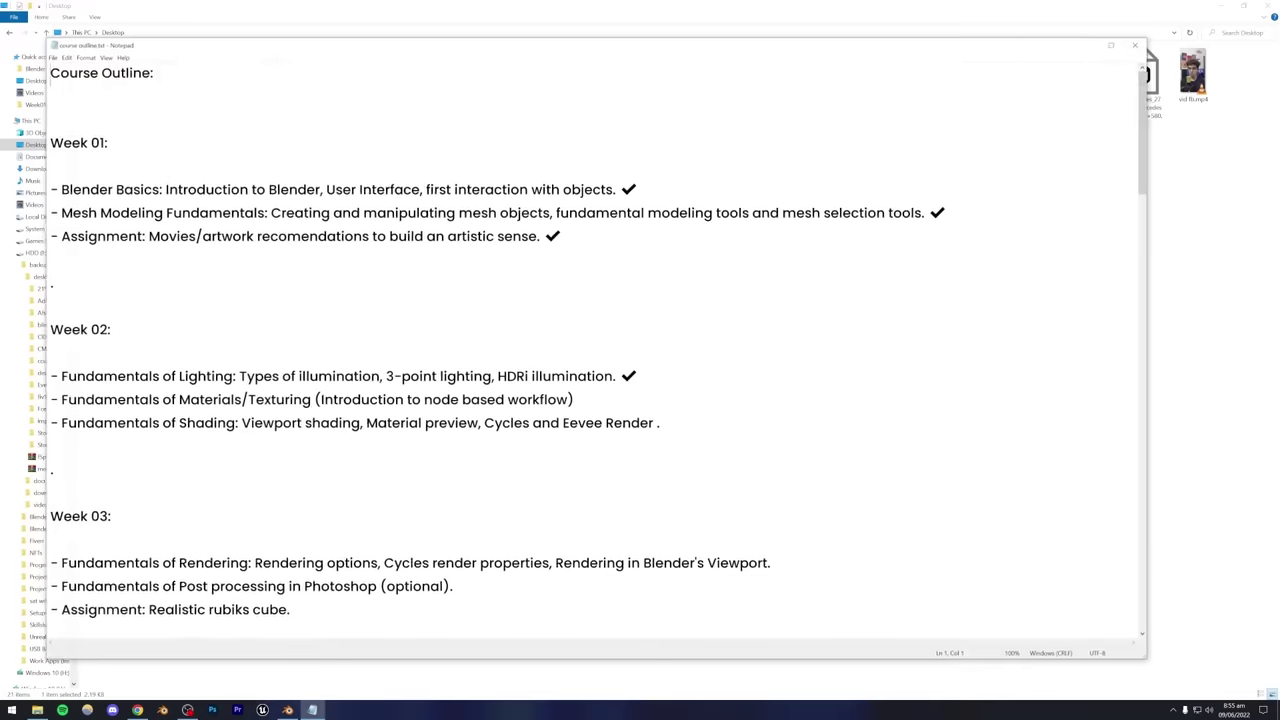
pyautogui.moveTo(61, 376); pyautogui.dragTo(592, 376)
pyautogui.doubleClick(628, 376)
pyautogui.hotkey('ctrl', 'c')
pyautogui.press('Down')
pyautogui.hotkey('ctrl', 'v')
pyautogui.moveTo(242, 422); pyautogui.dragTo(557, 422)
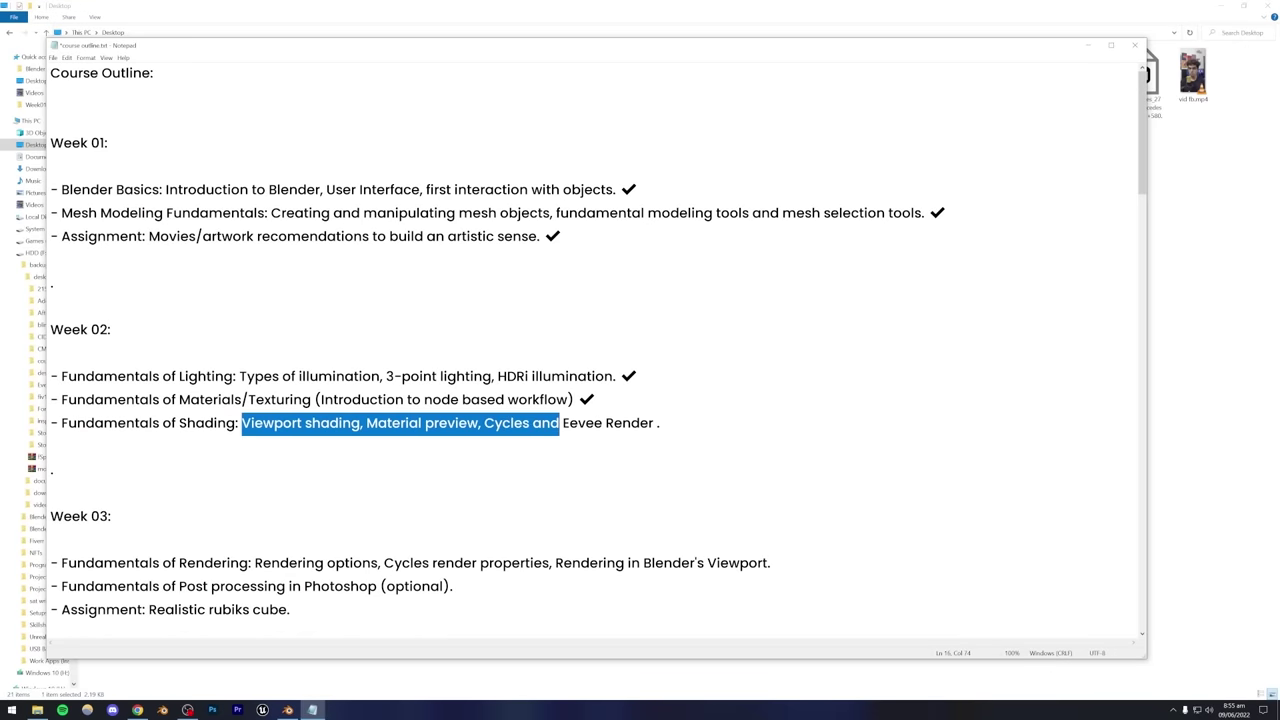
pyautogui.click(662, 422)
# Compare the bottle in Solid, Material Preview and Rendered shading, then save.
pyautogui.click(288, 710)
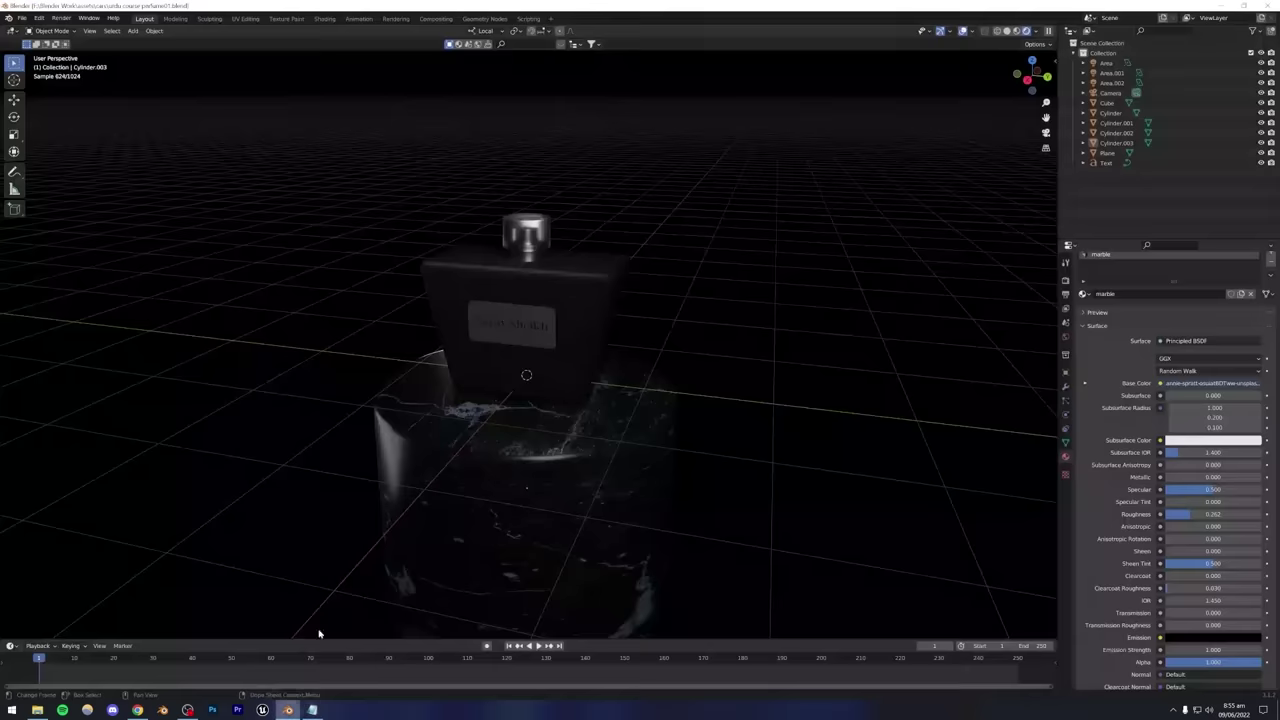
pyautogui.click(1006, 31)
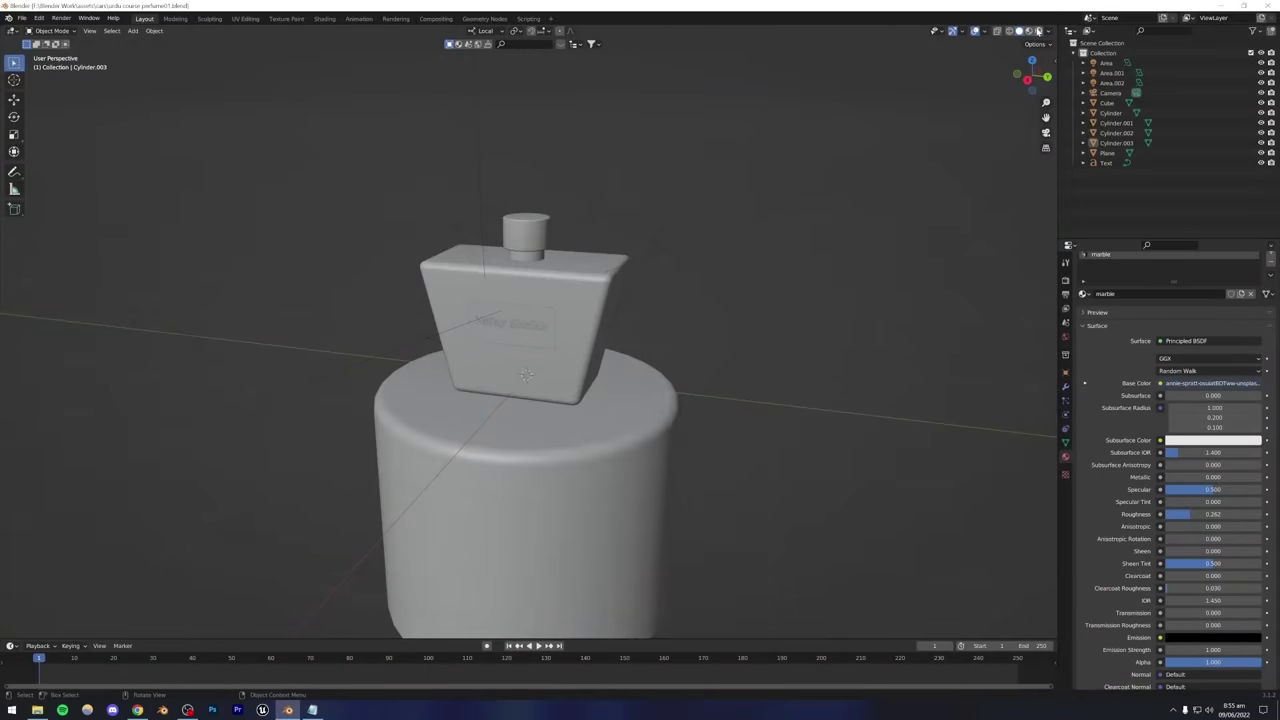
pyautogui.click(1028, 31)
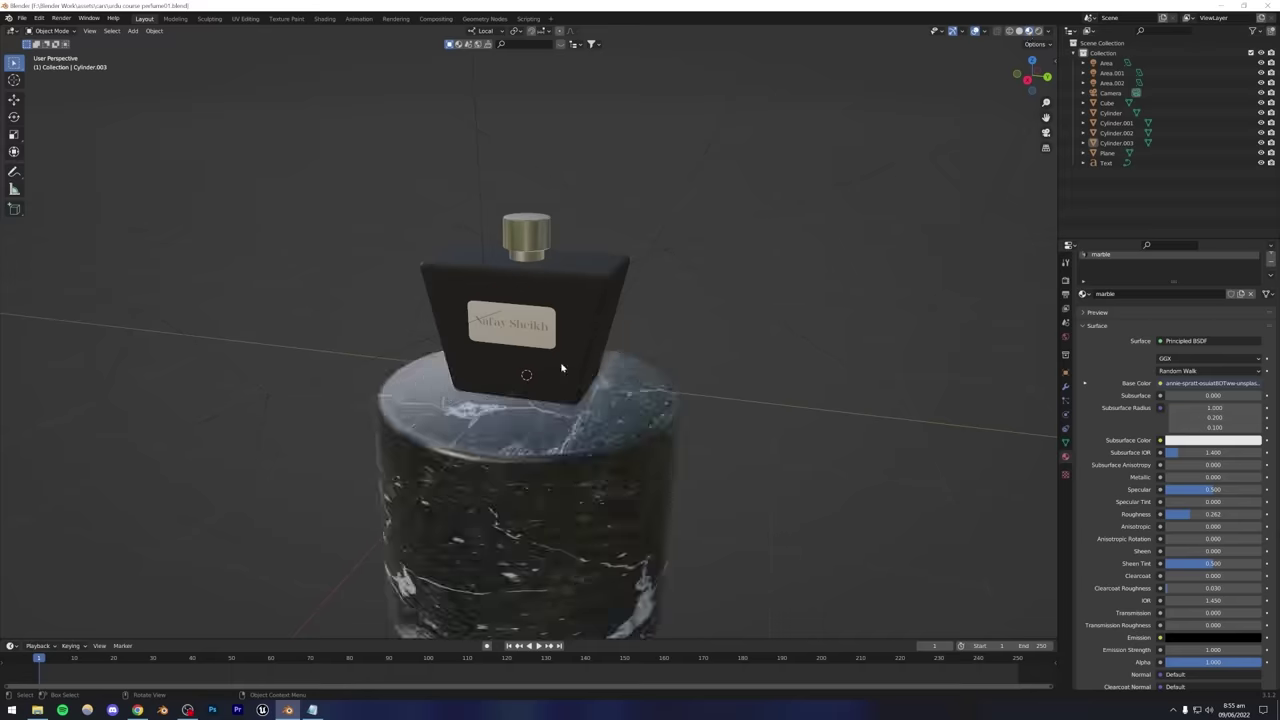
pyautogui.click(1037, 31)
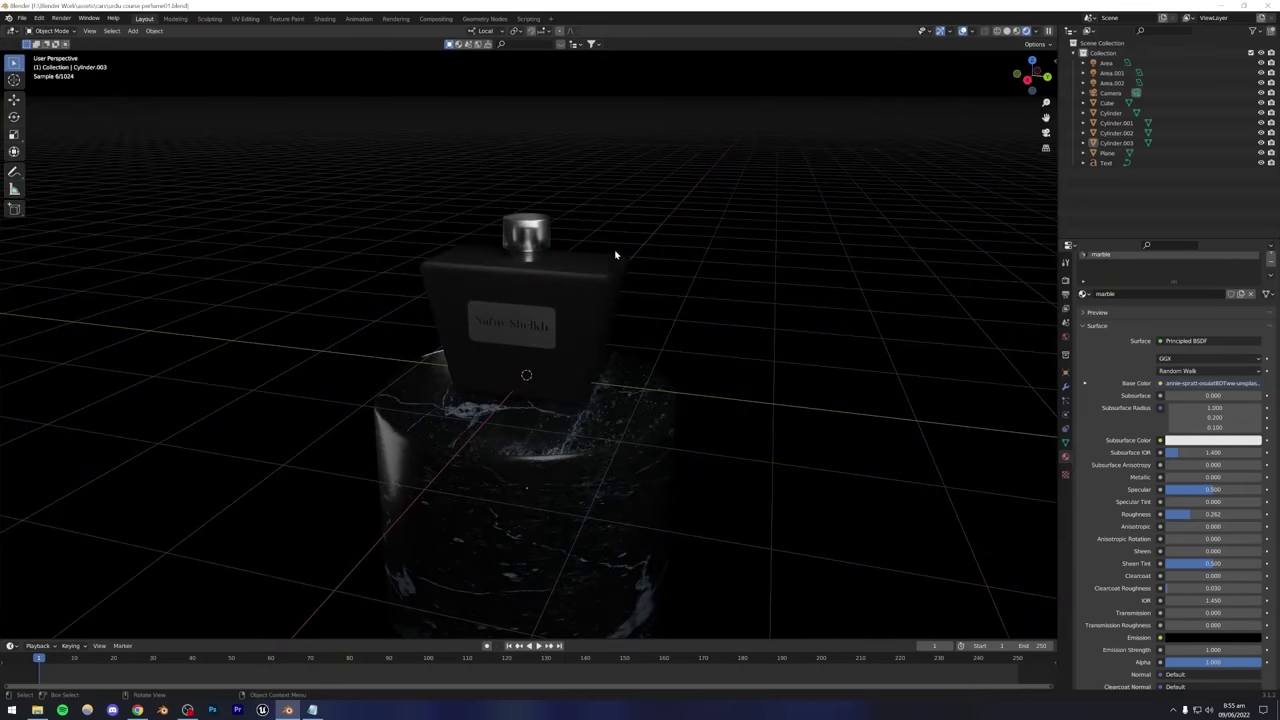
pyautogui.keyDown('alt'); pyautogui.moveTo(556, 324); pyautogui.dragTo(520, 358); pyautogui.keyUp('alt')
pyautogui.hotkey('ctrl', 's')
pyautogui.scroll(3, 466, 441)
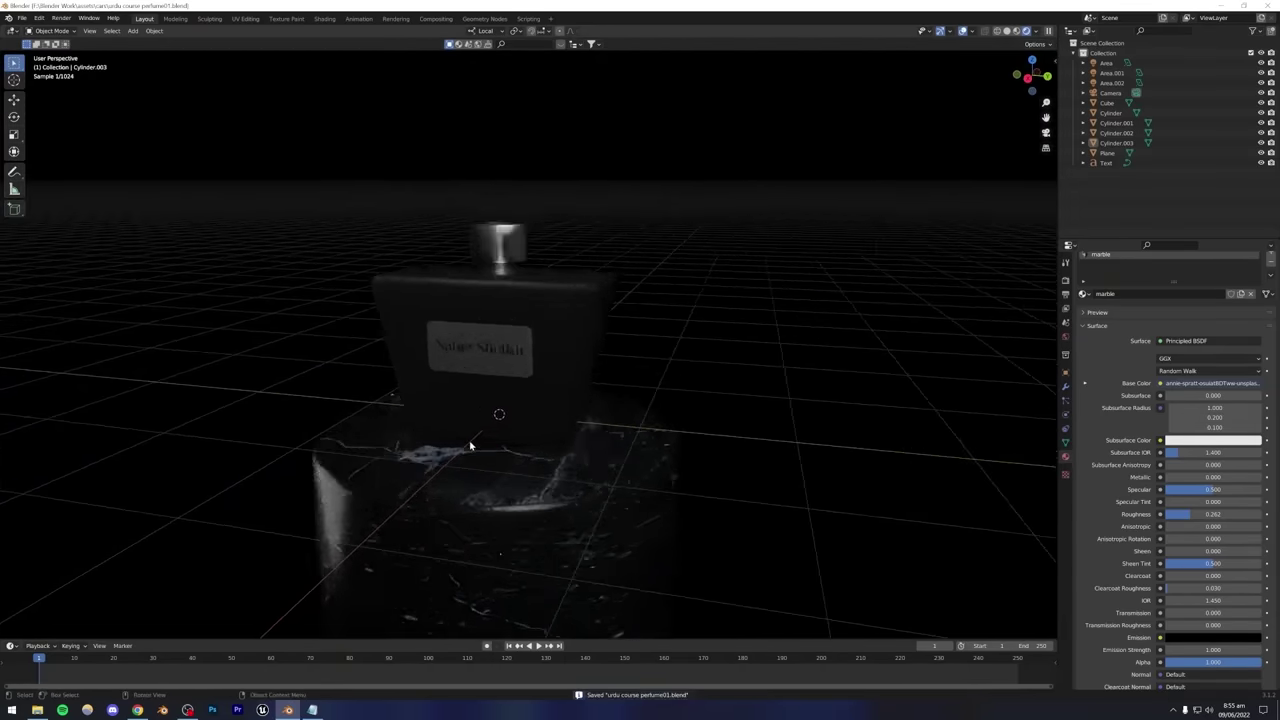
pyautogui.scroll(-4, 640, 262)
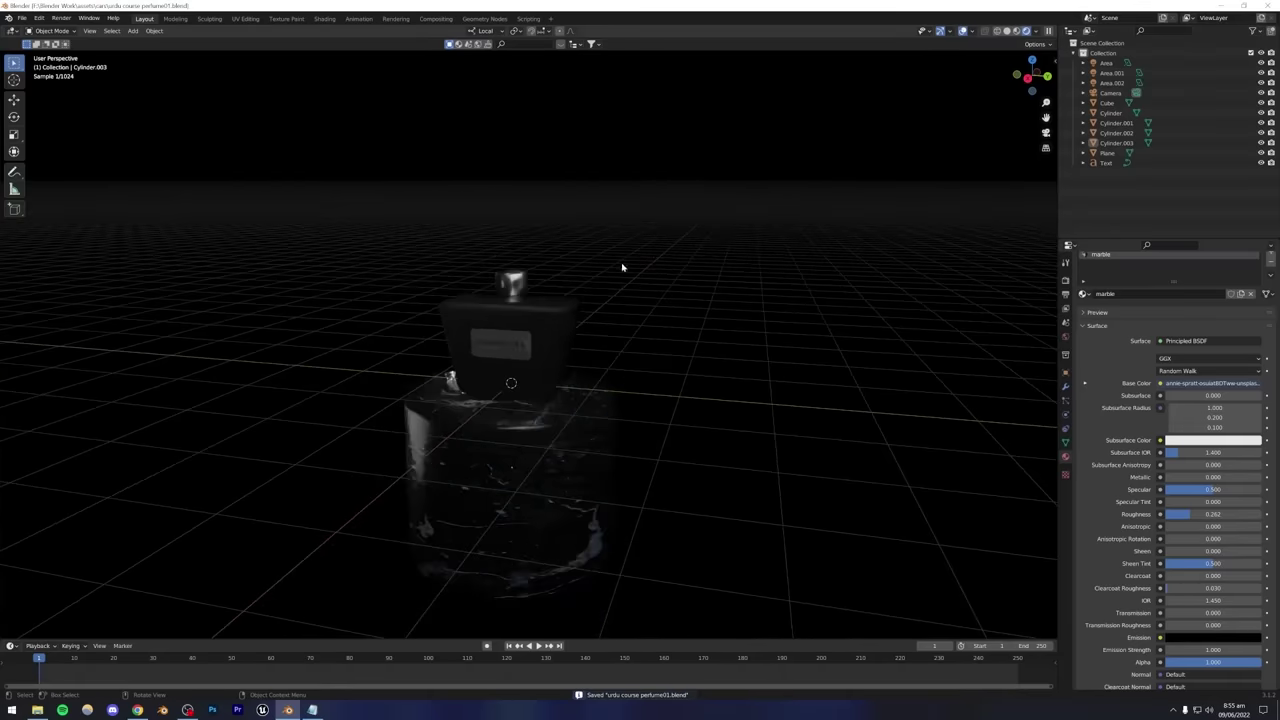
# Return to Solid shading and select the Area light to show its 50 W settings.
pyautogui.click(1005, 32)
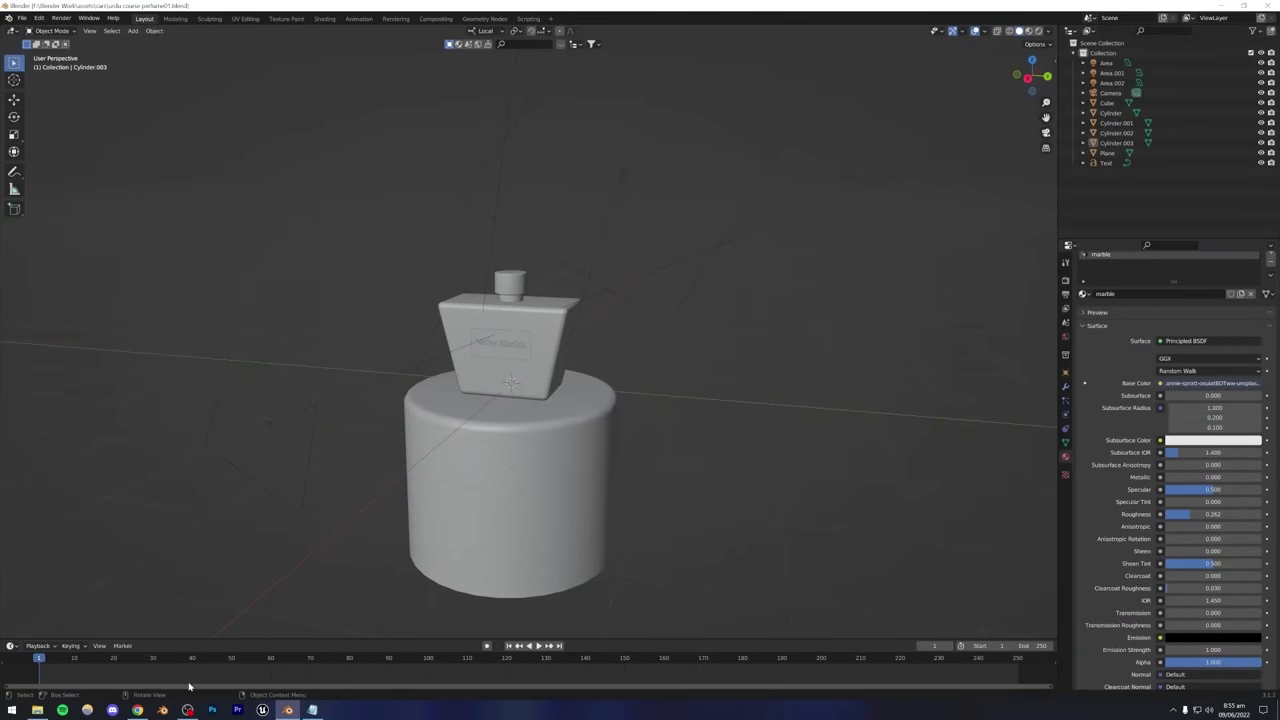
pyautogui.click(480, 408)
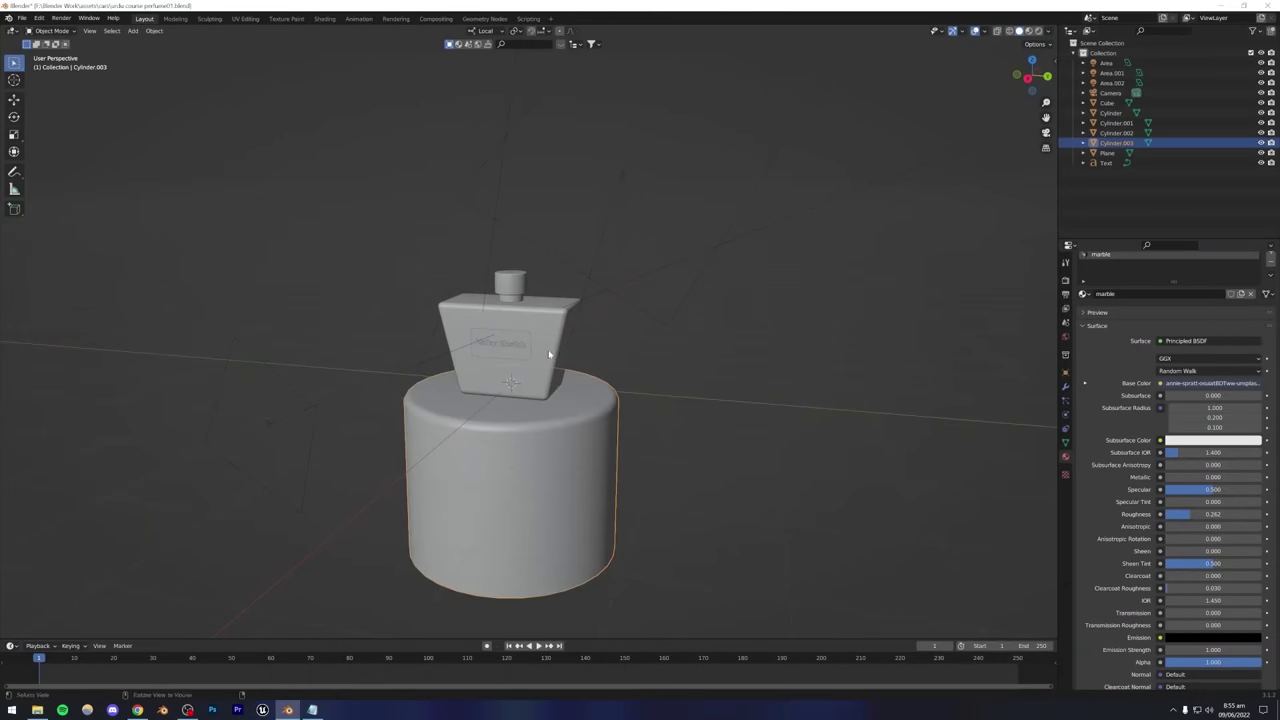
pyautogui.moveTo(480, 408); pyautogui.dragTo(650, 251, button='middle')
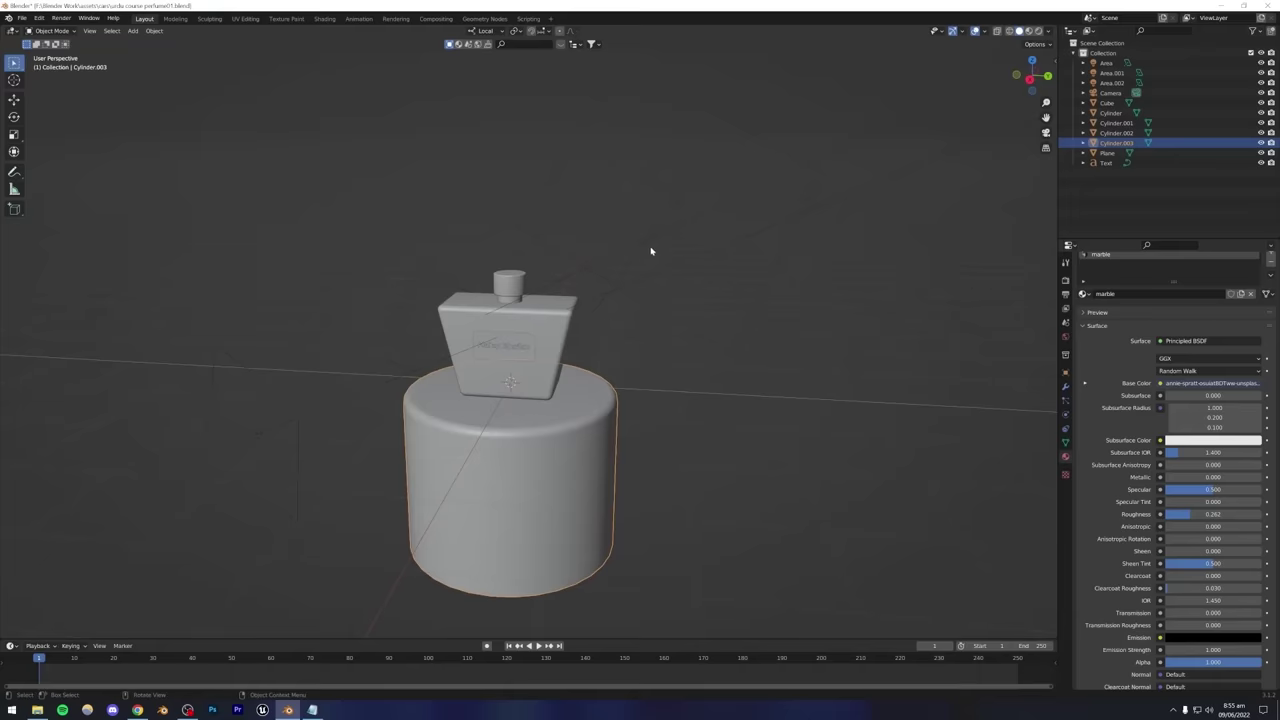
pyautogui.click(677, 203)
# Set the Area light power to 100 W and view the scene in Rendered shading.
pyautogui.click(1210, 346)
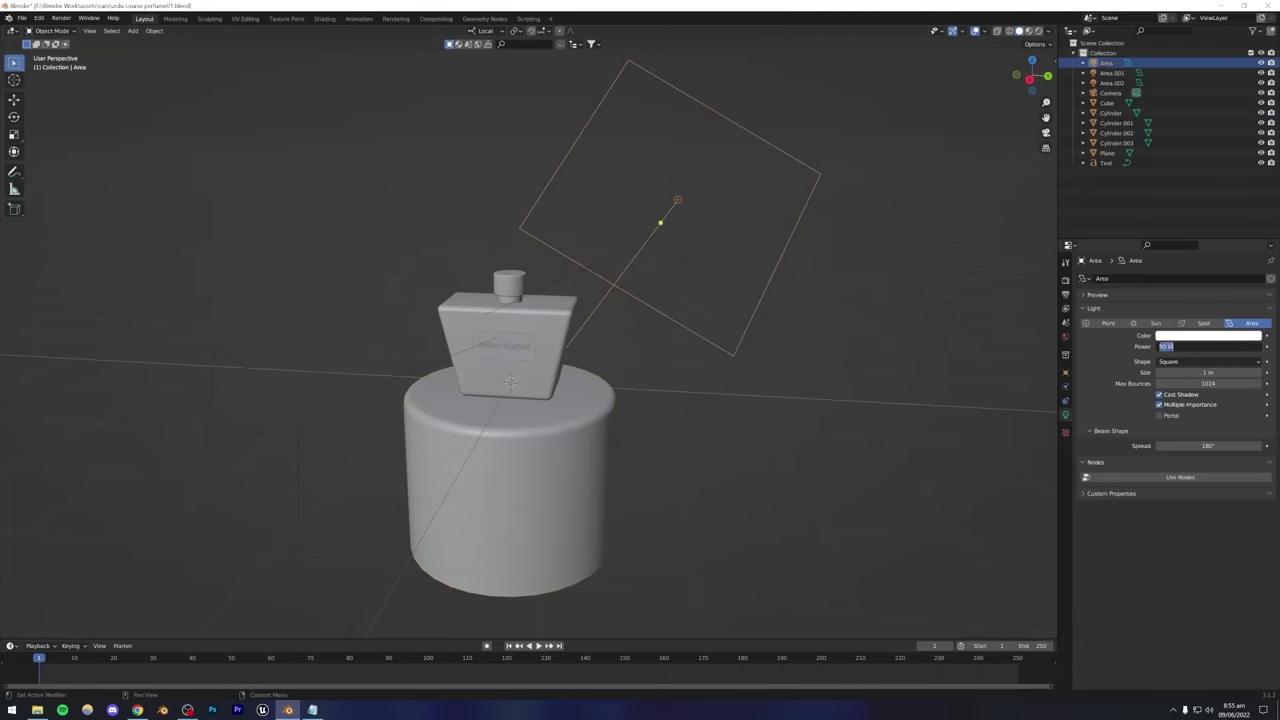
pyautogui.write('100')
pyautogui.press('Return')
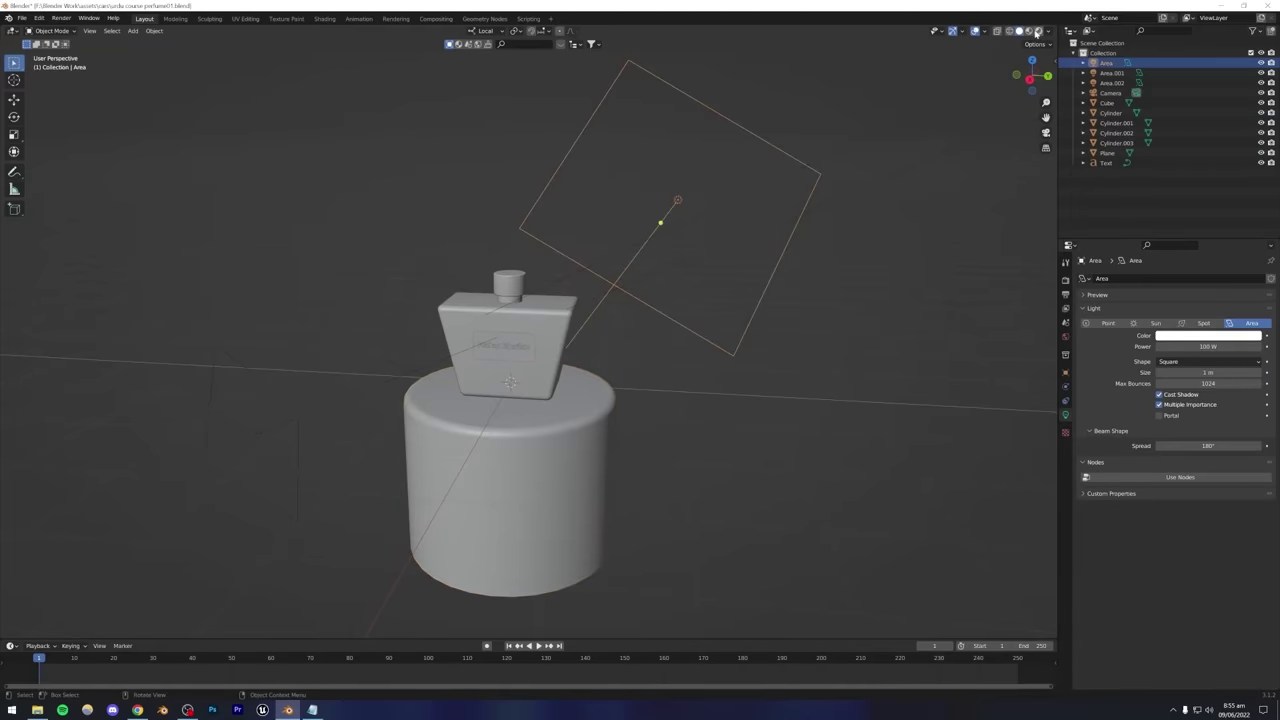
pyautogui.click(1037, 31)
pyautogui.moveTo(518, 322); pyautogui.dragTo(506, 354, button='middle')
pyautogui.scroll(3, 511, 337)
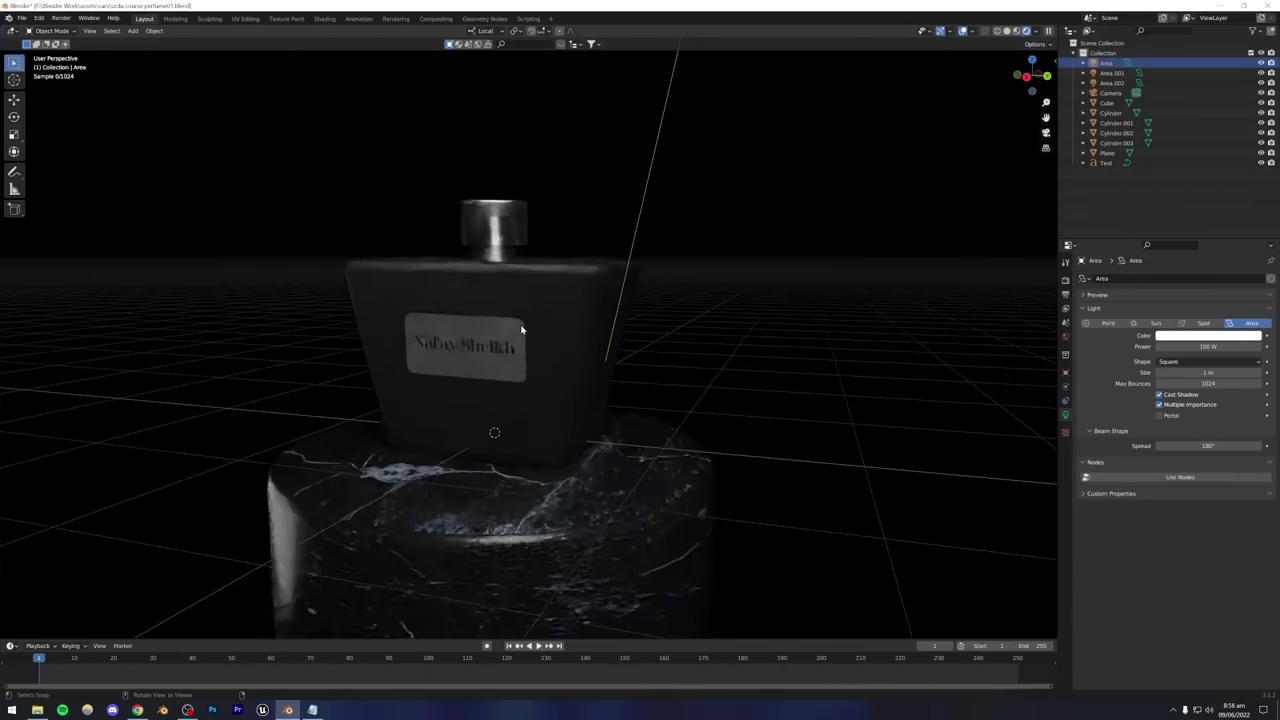
# Lower the light power to 60 W, save, and hide the navigation gizmo and overlays.
pyautogui.click(1208, 346)
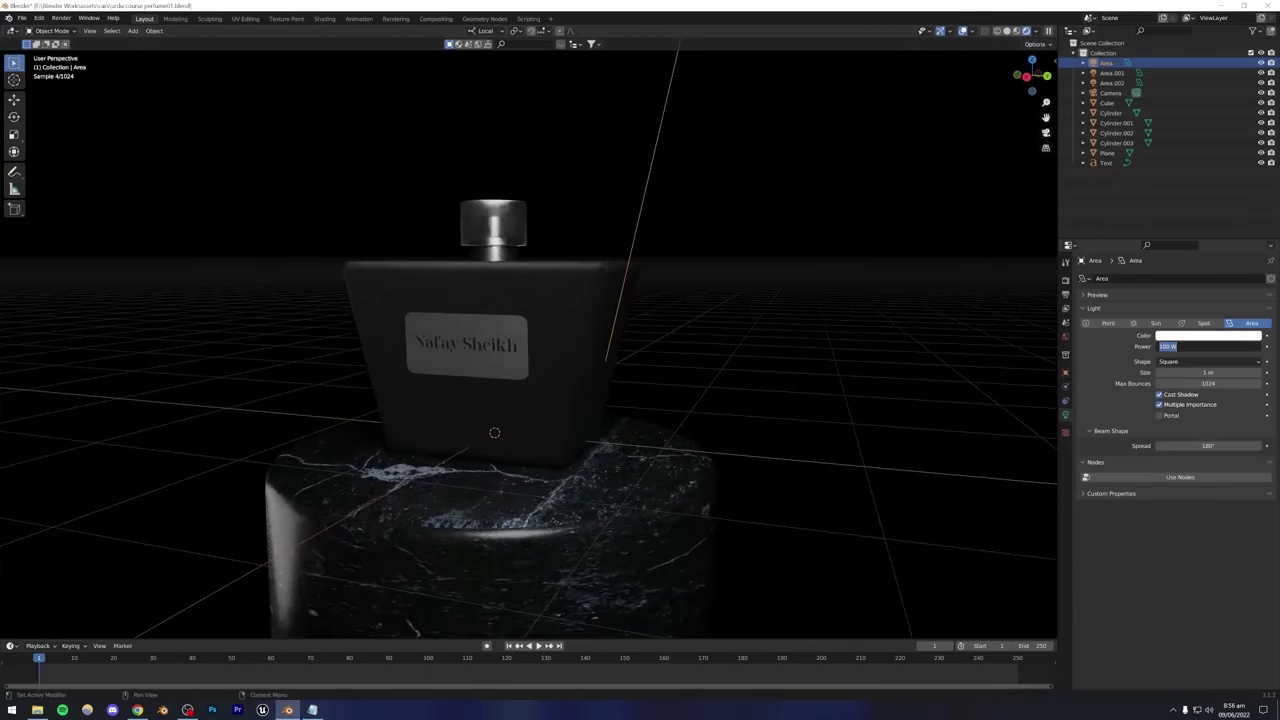
pyautogui.write('80')
pyautogui.press('Return')
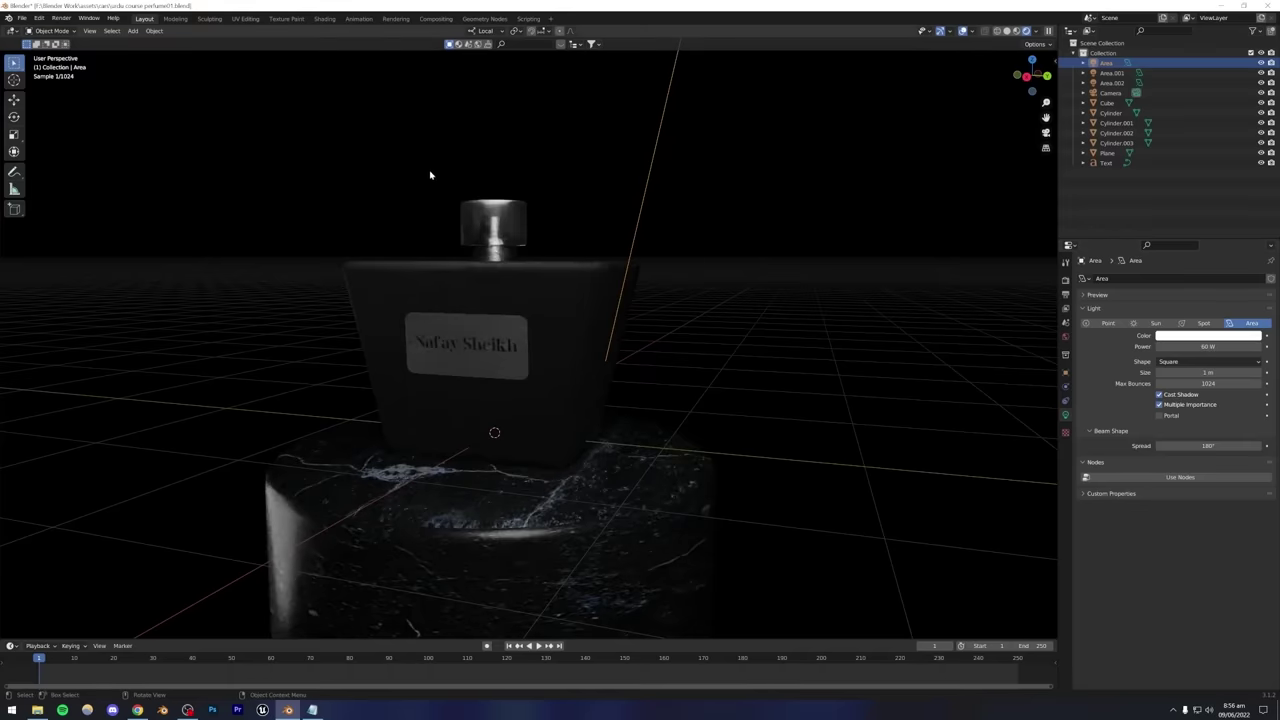
pyautogui.hotkey('ctrl', 's')
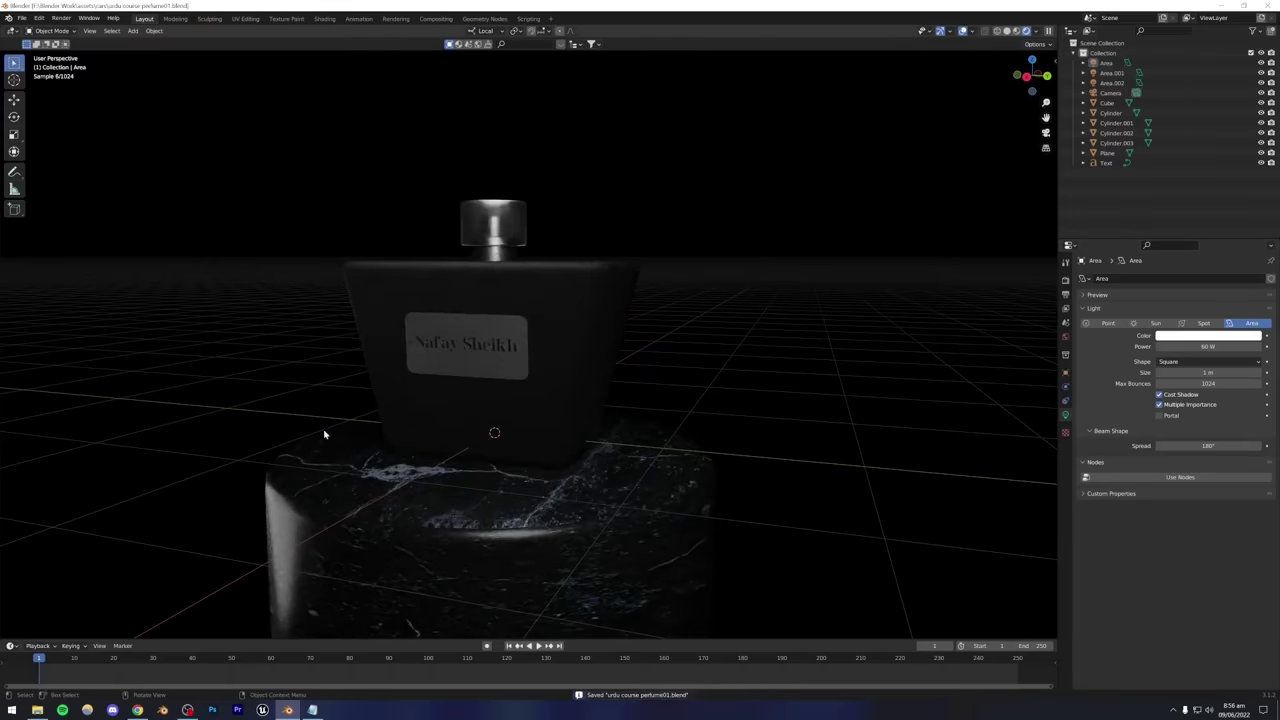
pyautogui.moveTo(380, 410); pyautogui.dragTo(491, 366, button='middle')
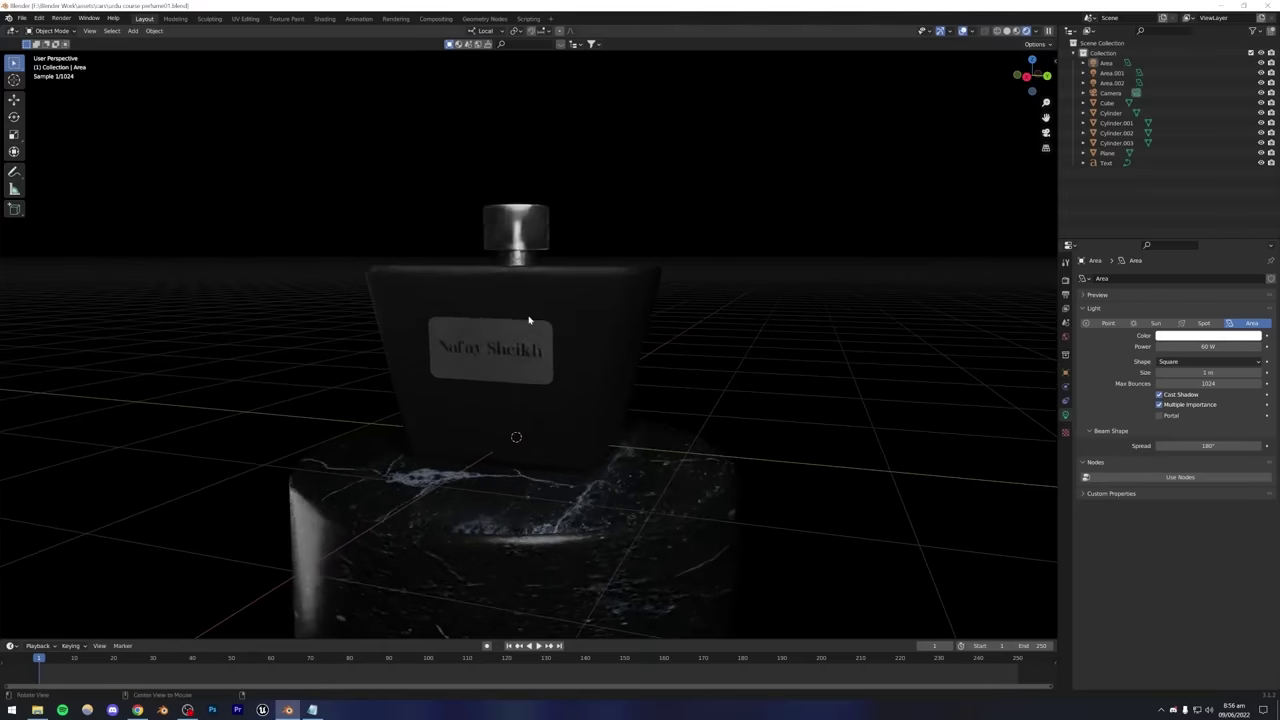
pyautogui.moveTo(529, 320); pyautogui.dragTo(523, 325, button='middle')
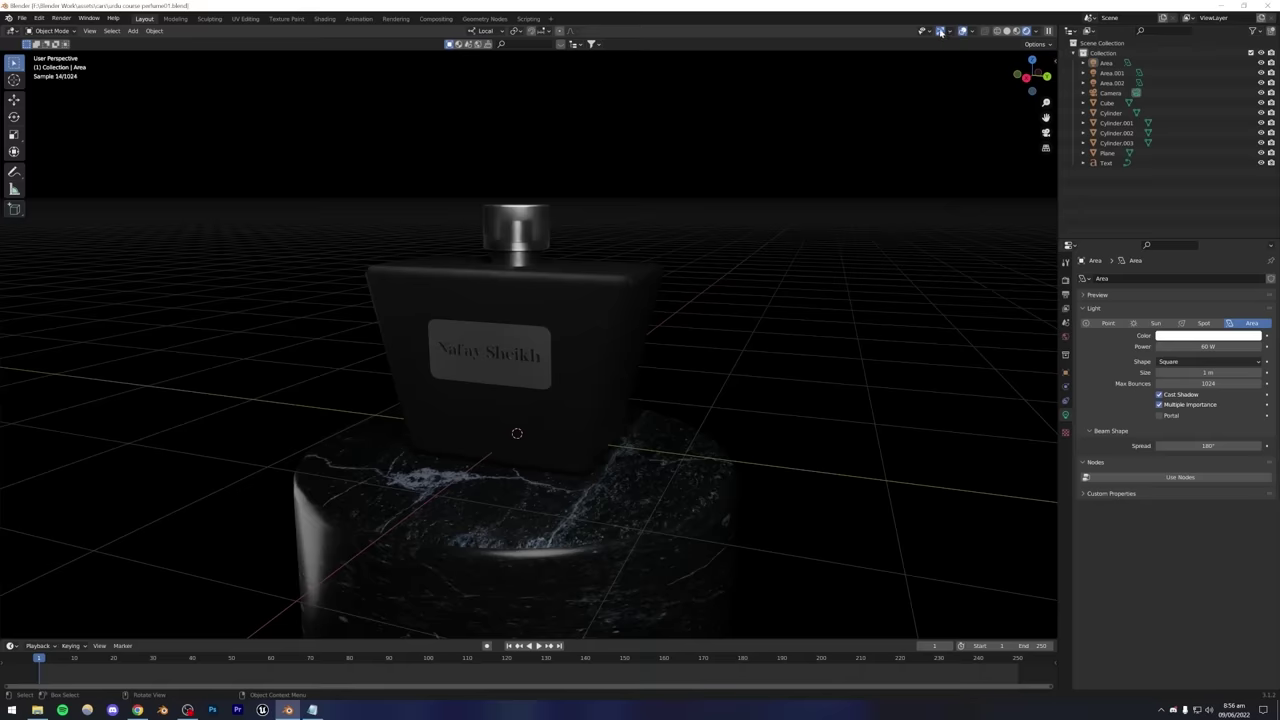
pyautogui.click(940, 32)
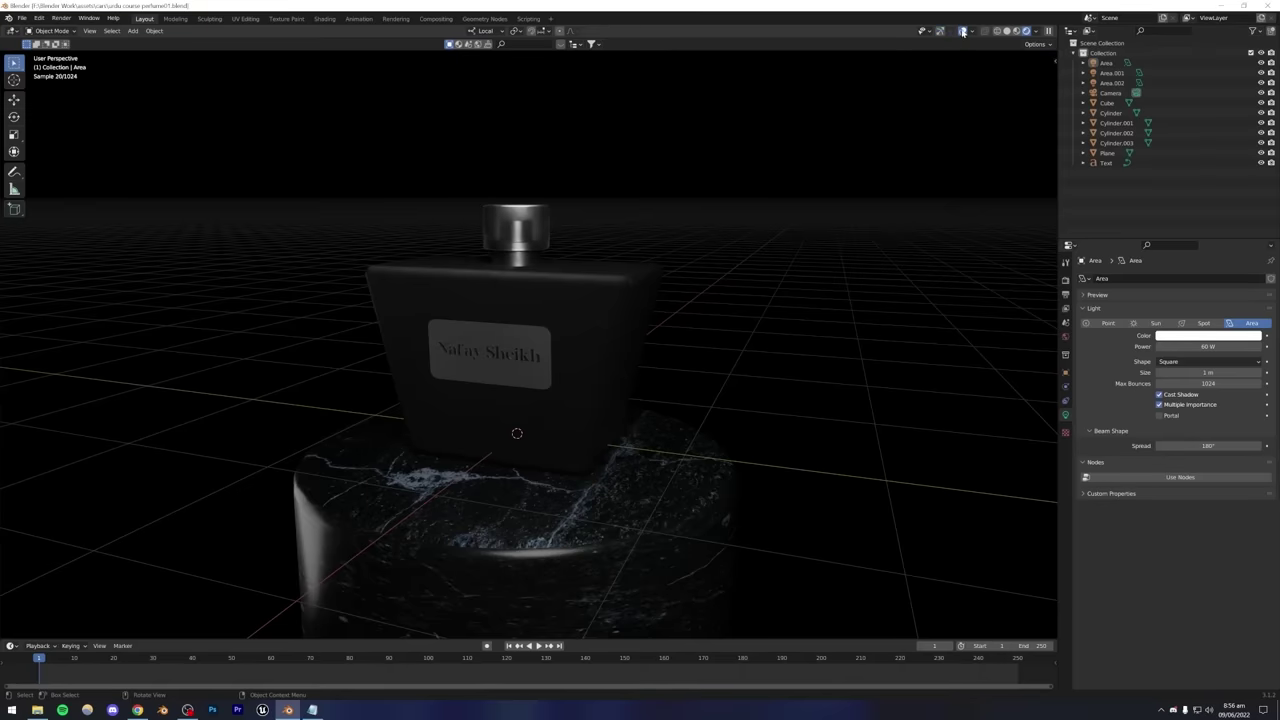
pyautogui.click(962, 31)
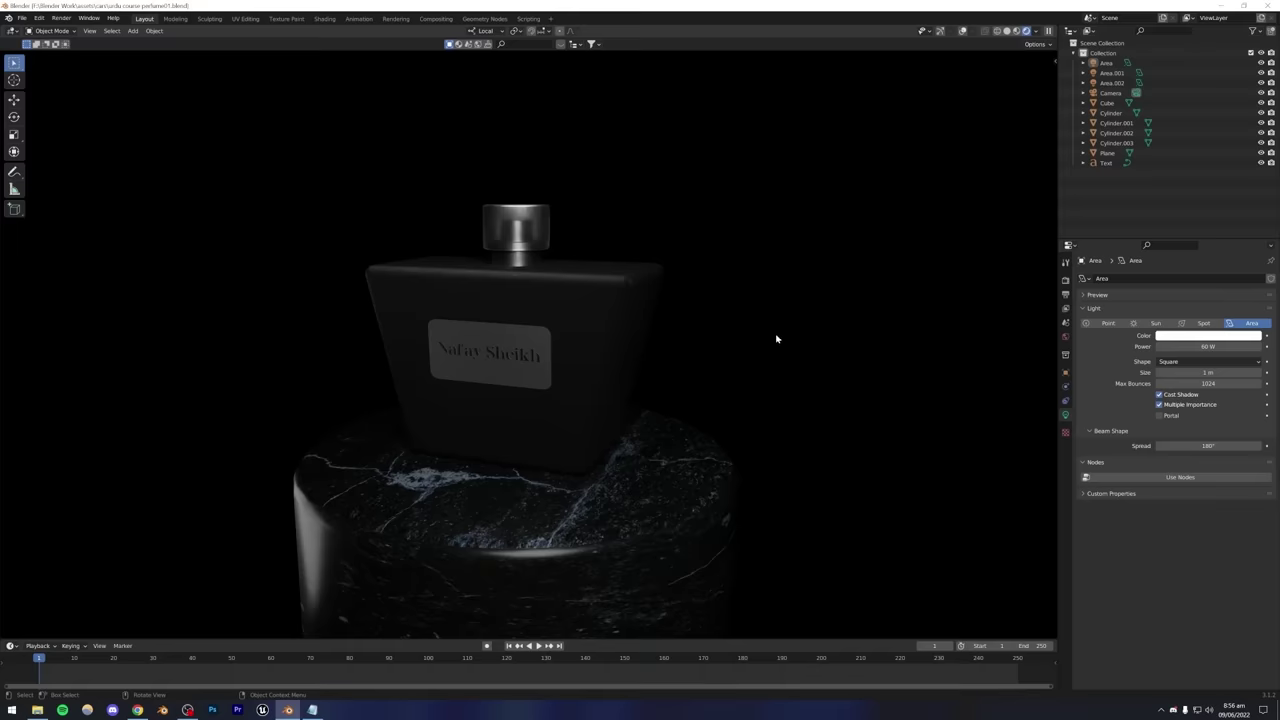
# Glance at the Instagram post, save the Blender file, and switch back to Solid shading.
pyautogui.click(145, 708)
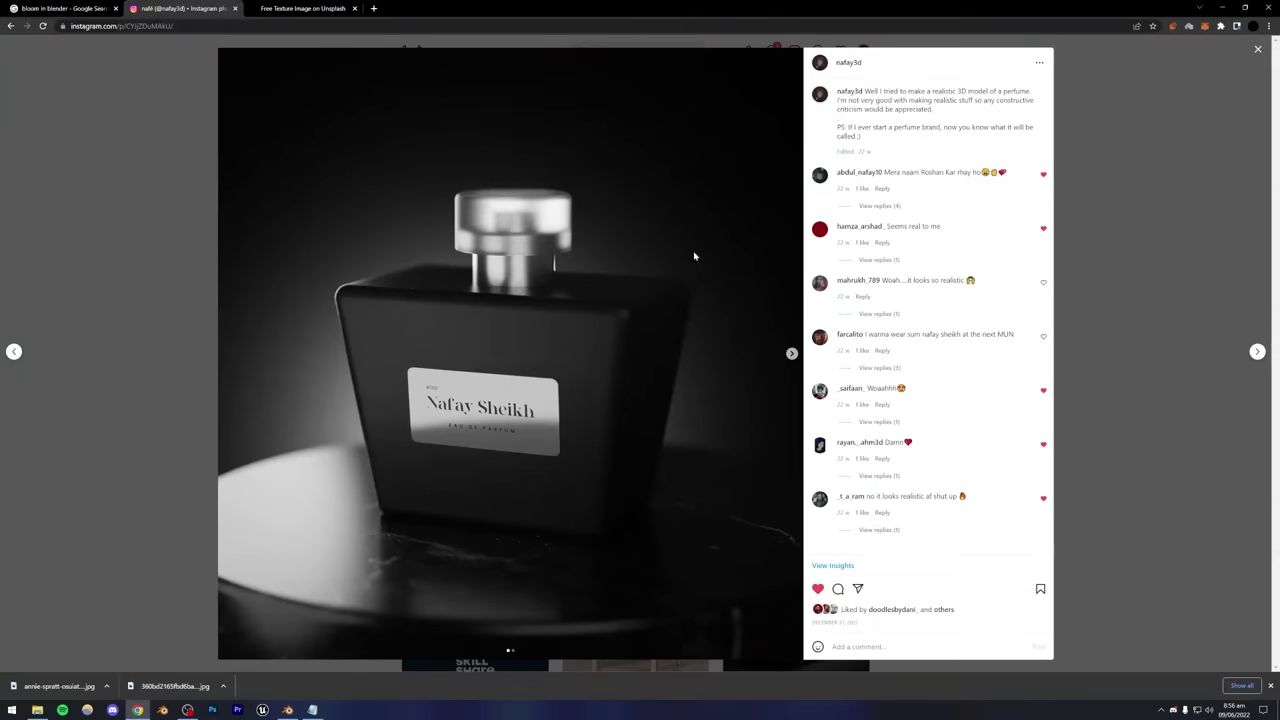
pyautogui.click(289, 709)
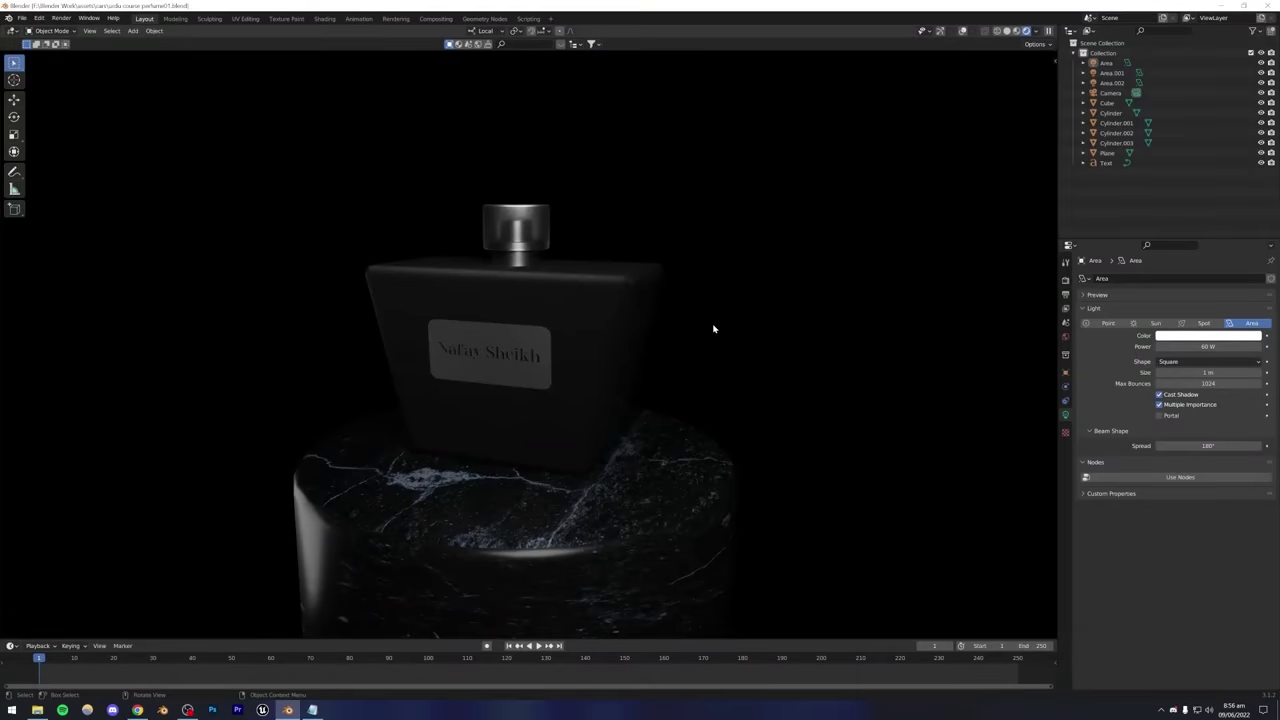
pyautogui.hotkey('ctrl', 's')
pyautogui.click(483, 363)
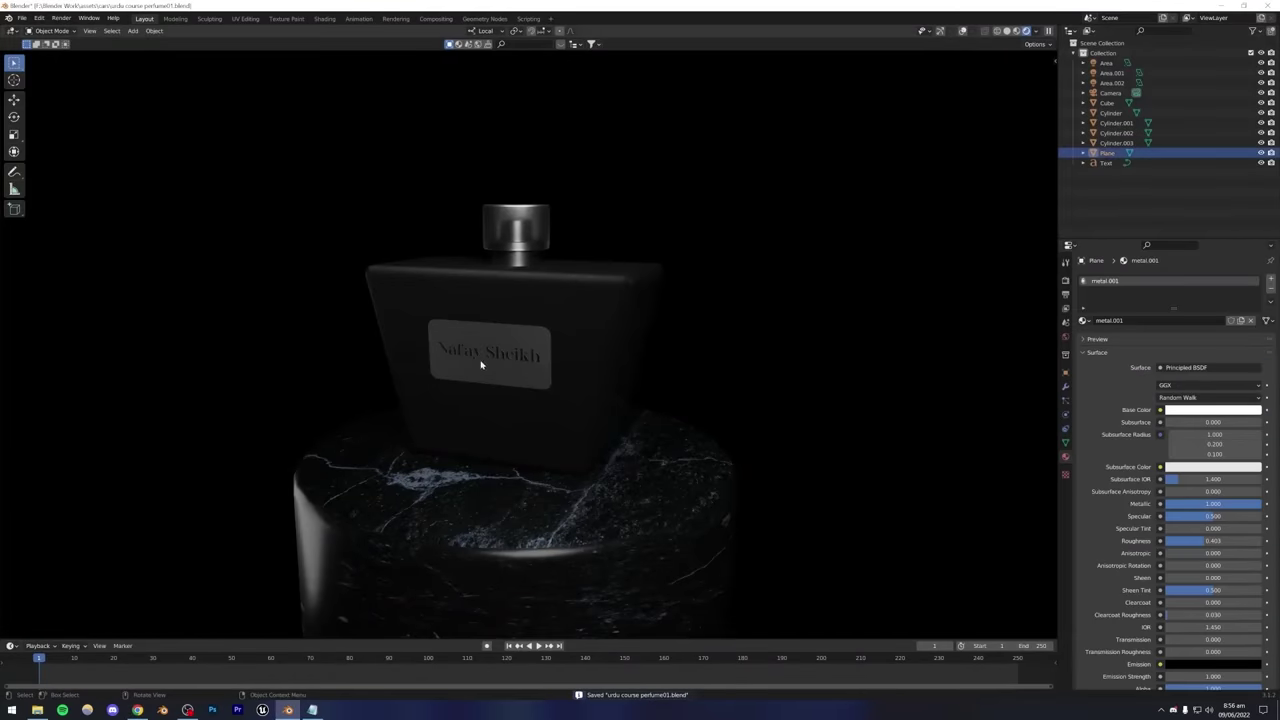
pyautogui.click(137, 709)
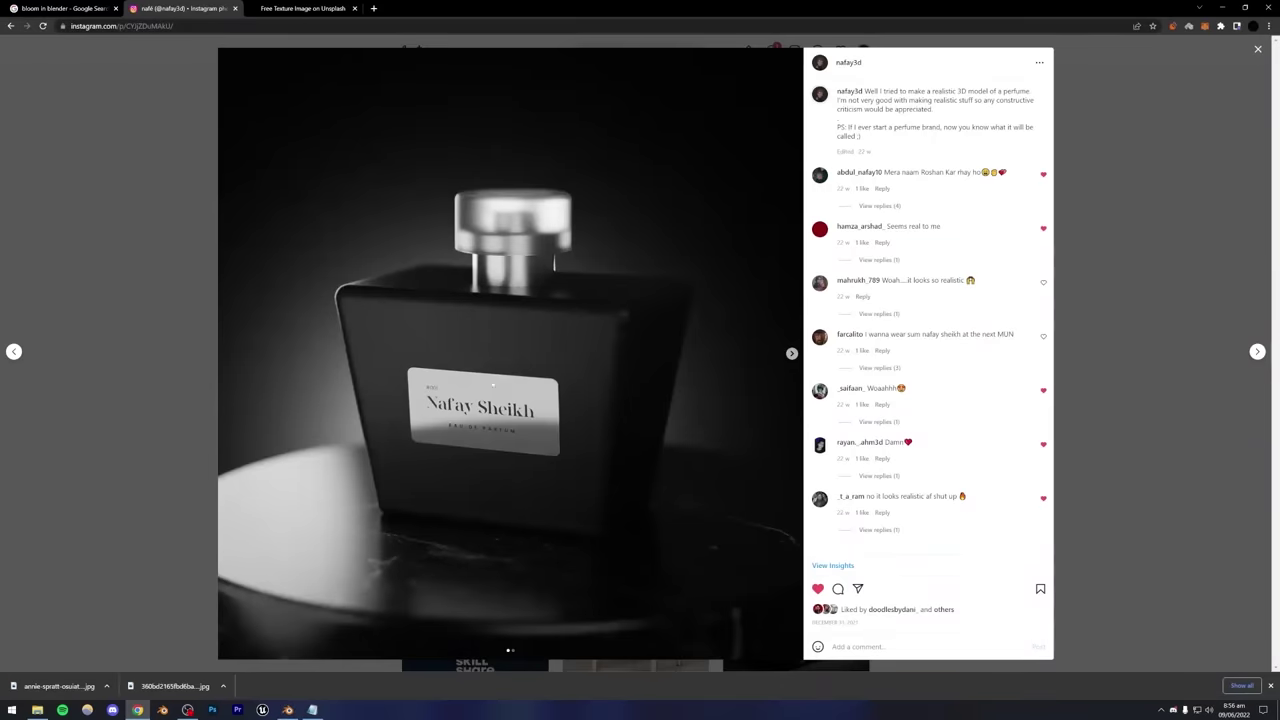
pyautogui.click(287, 709)
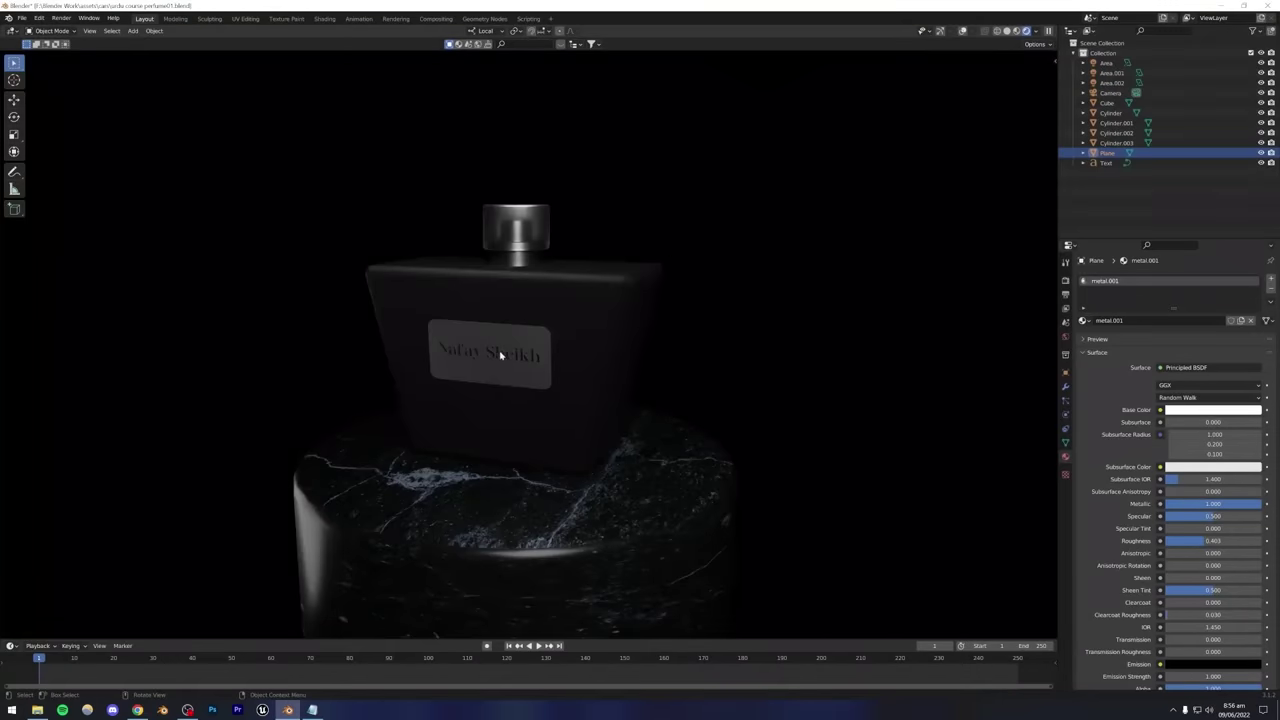
pyautogui.click(1007, 31)
pyautogui.moveTo(529, 314)
pyautogui.mouseDown(button='middle')
pyautogui.moveTo(420, 396)
pyautogui.moveTo(314, 414)
pyautogui.moveTo(488, 362)
pyautogui.mouseUp(button='middle')
# Turn gizmos and overlays back on, try duplicating Area.001, and delete the misplaced copy.
pyautogui.click(953, 31)
pyautogui.click(975, 31)
pyautogui.scroll(-5, 477, 387)
pyautogui.click(318, 407)
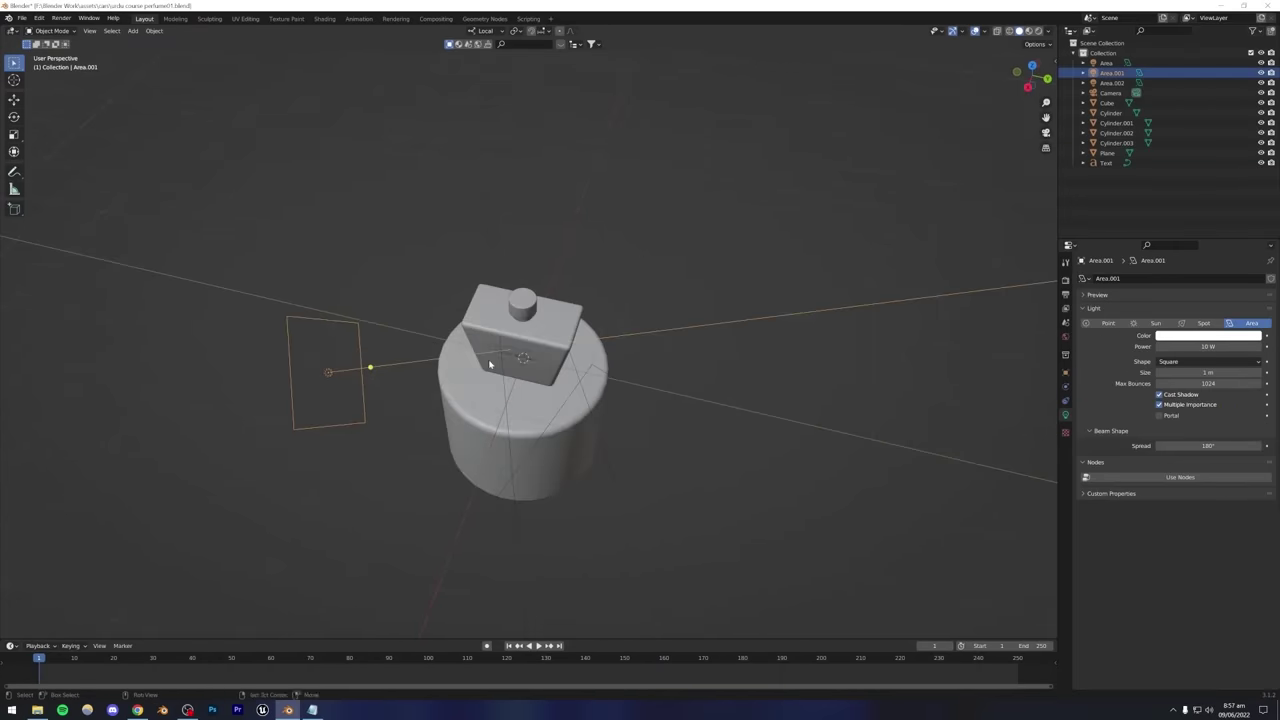
pyautogui.hotkey('shift', 'd')
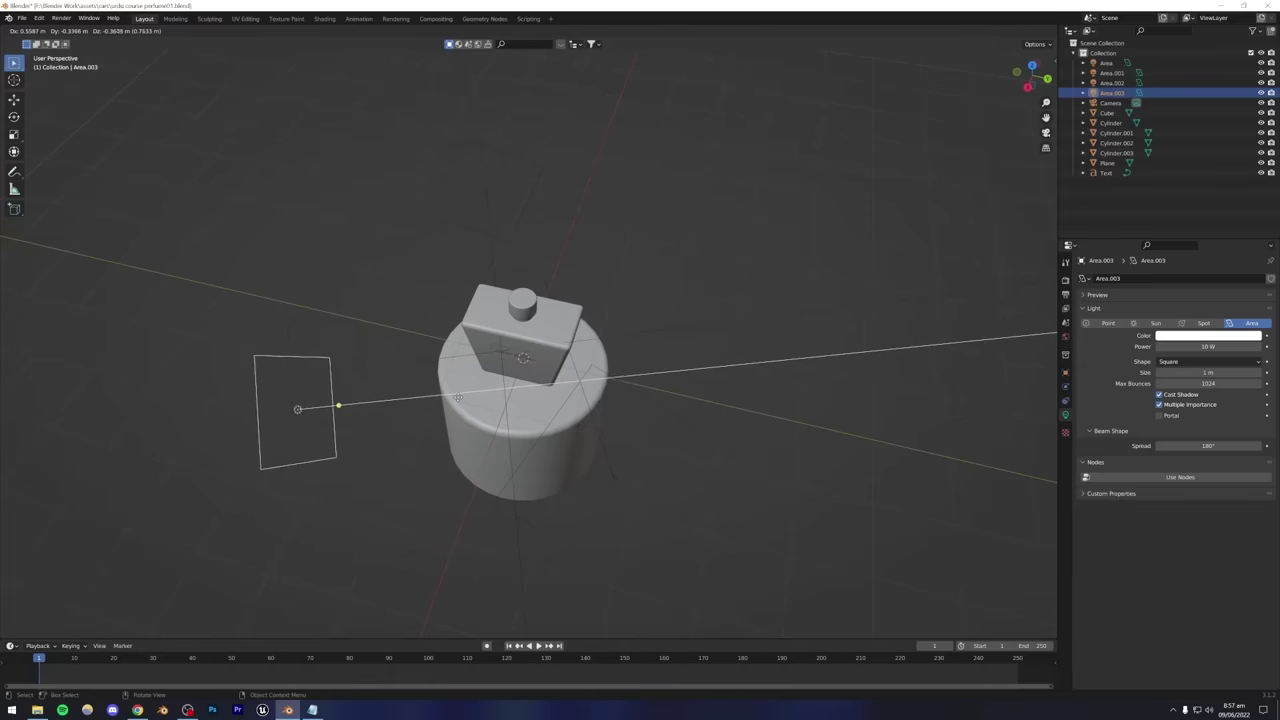
pyautogui.hotkey('shift', 'z')
pyautogui.hotkey('shift', 'z')
pyautogui.click(550, 475)
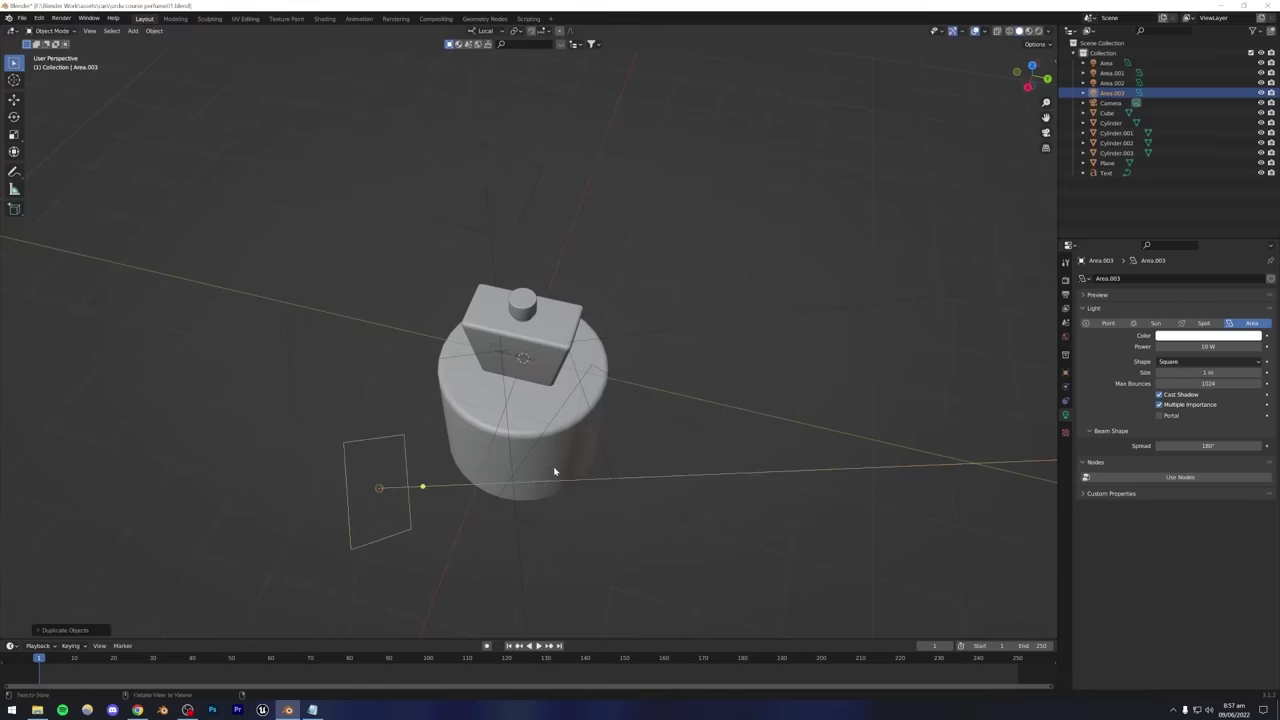
pyautogui.moveTo(550, 475); pyautogui.dragTo(580, 408, button='middle')
pyautogui.press('Delete')
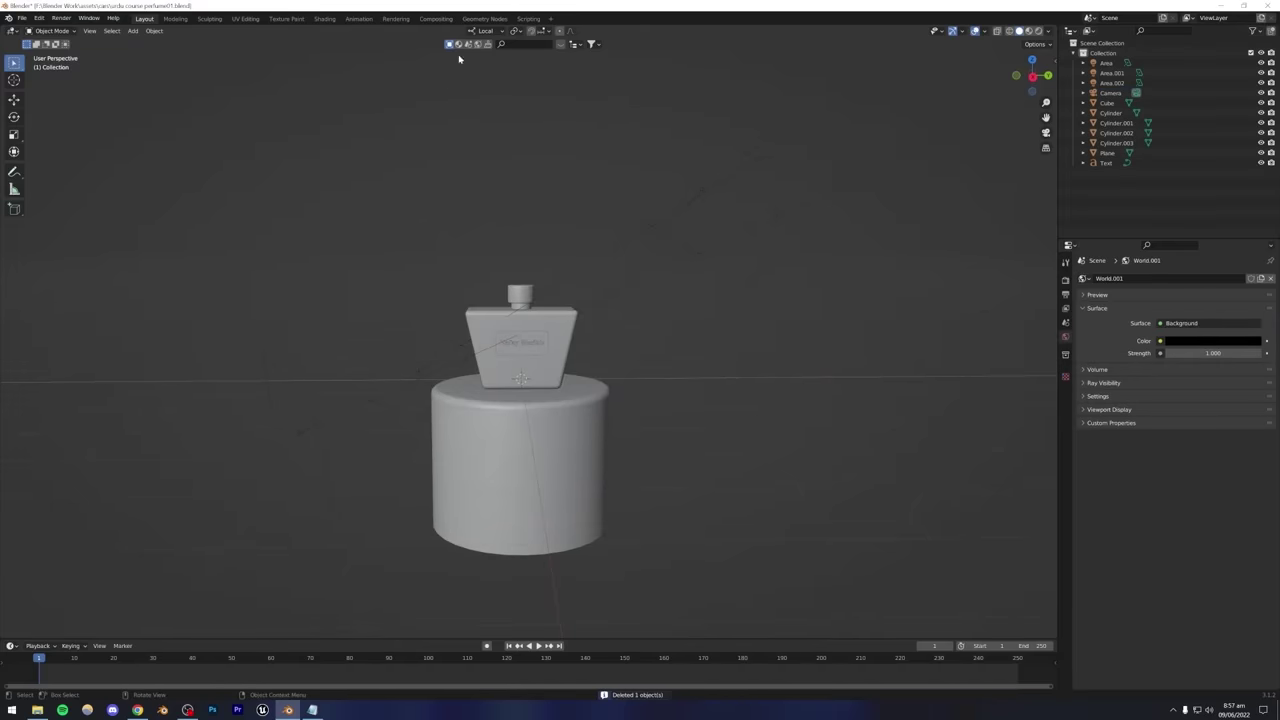
# With Global orientation, duplicate Area.001 as Area.003 beside the bottle and preview it rendered.
pyautogui.click(484, 31)
pyautogui.click(456, 62)
pyautogui.click(295, 437)
pyautogui.moveTo(295, 437); pyautogui.dragTo(407, 436, button='middle')
pyautogui.hotkey('shift', 'd')
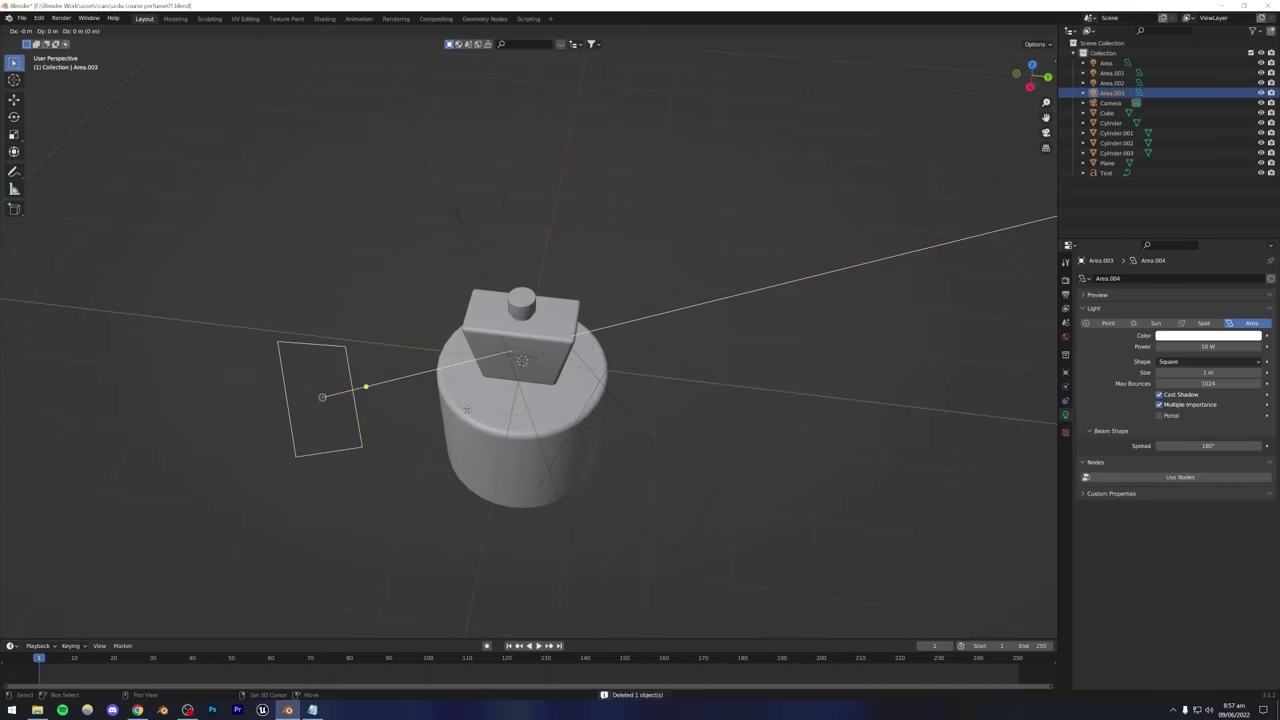
pyautogui.hotkey('shift', 'z')
pyautogui.click(543, 529)
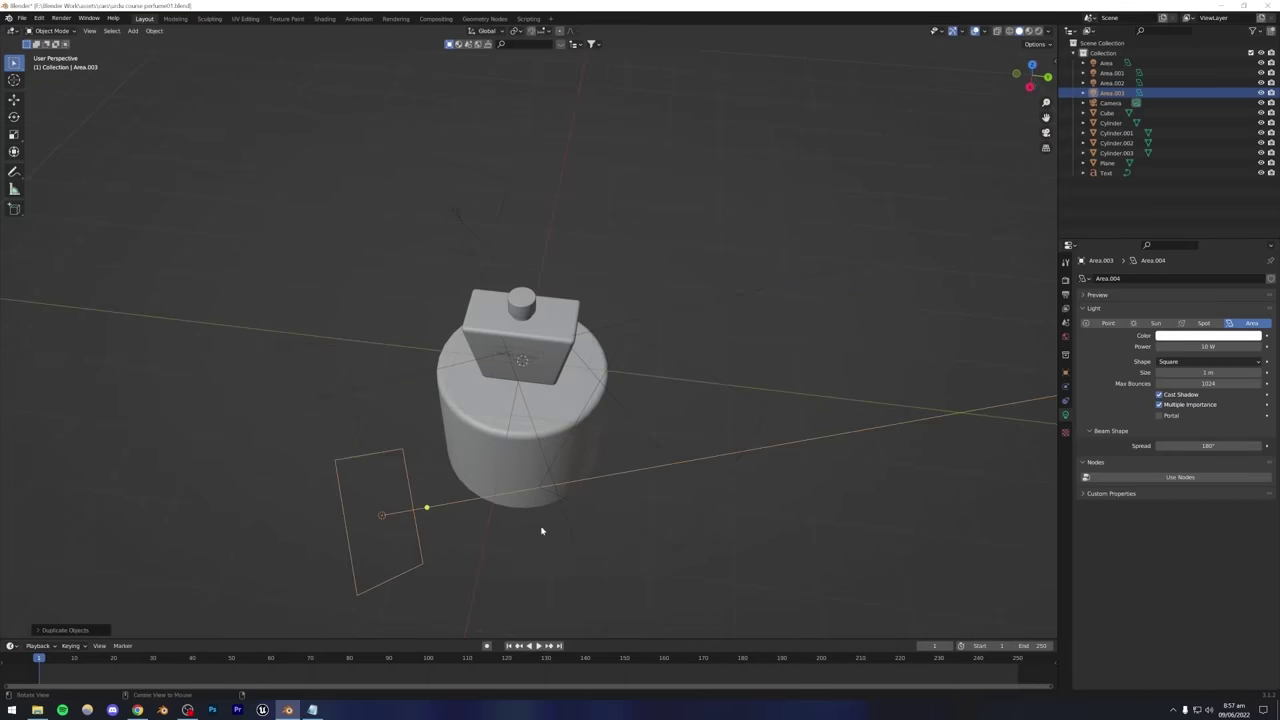
pyautogui.moveTo(543, 529); pyautogui.dragTo(492, 479, button='middle')
pyautogui.moveTo(409, 473)
pyautogui.mouseDown(button='middle')
pyautogui.moveTo(474, 466)
pyautogui.moveTo(483, 503)
pyautogui.moveTo(505, 398)
pyautogui.moveTo(738, 243)
pyautogui.mouseUp(button='middle')
pyautogui.press('g')
pyautogui.click(502, 470)
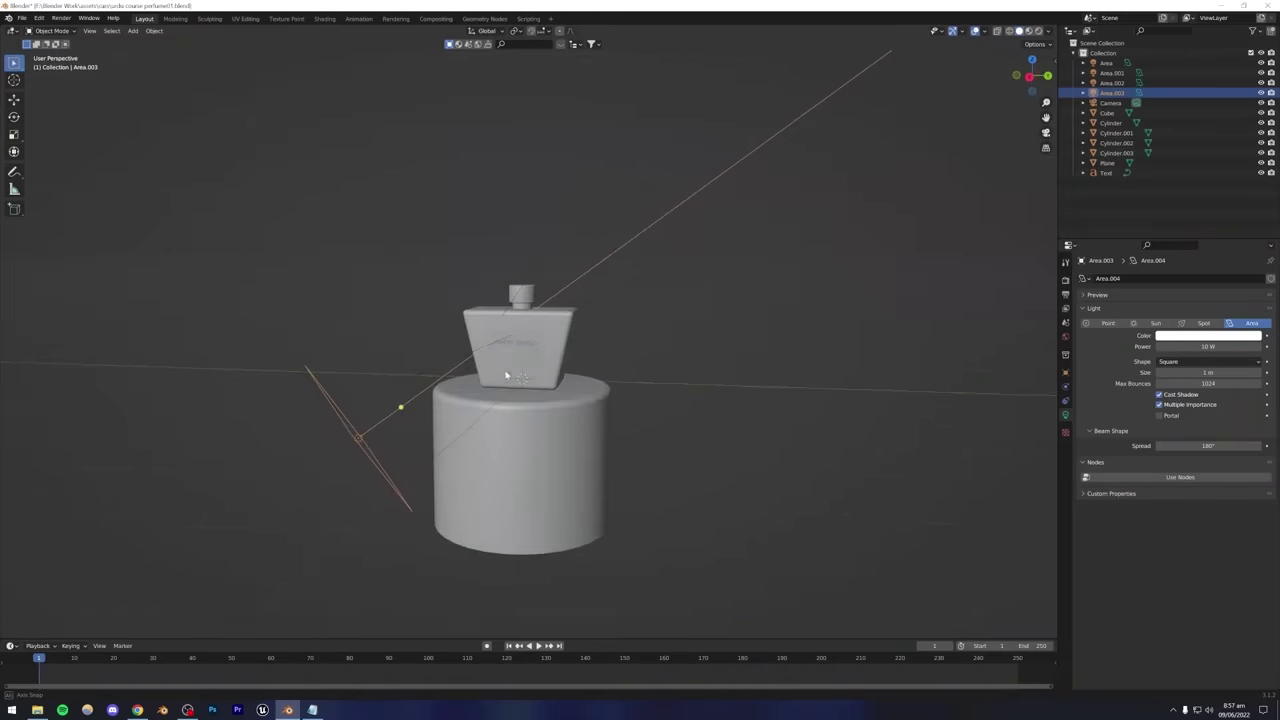
pyautogui.click(1038, 31)
# Lower the label plate's roughness to 0.355.
pyautogui.scroll(5, 573, 321)
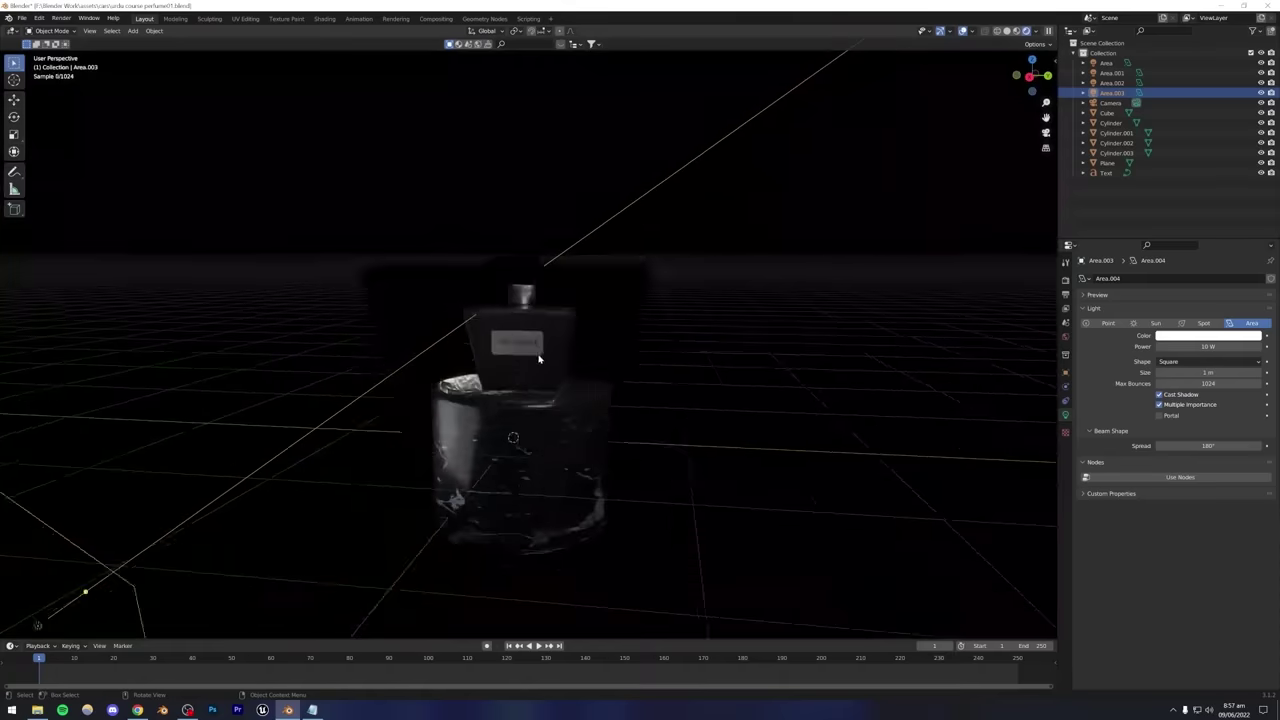
pyautogui.moveTo(497, 383); pyautogui.dragTo(532, 372, button='middle')
pyautogui.click(532, 372)
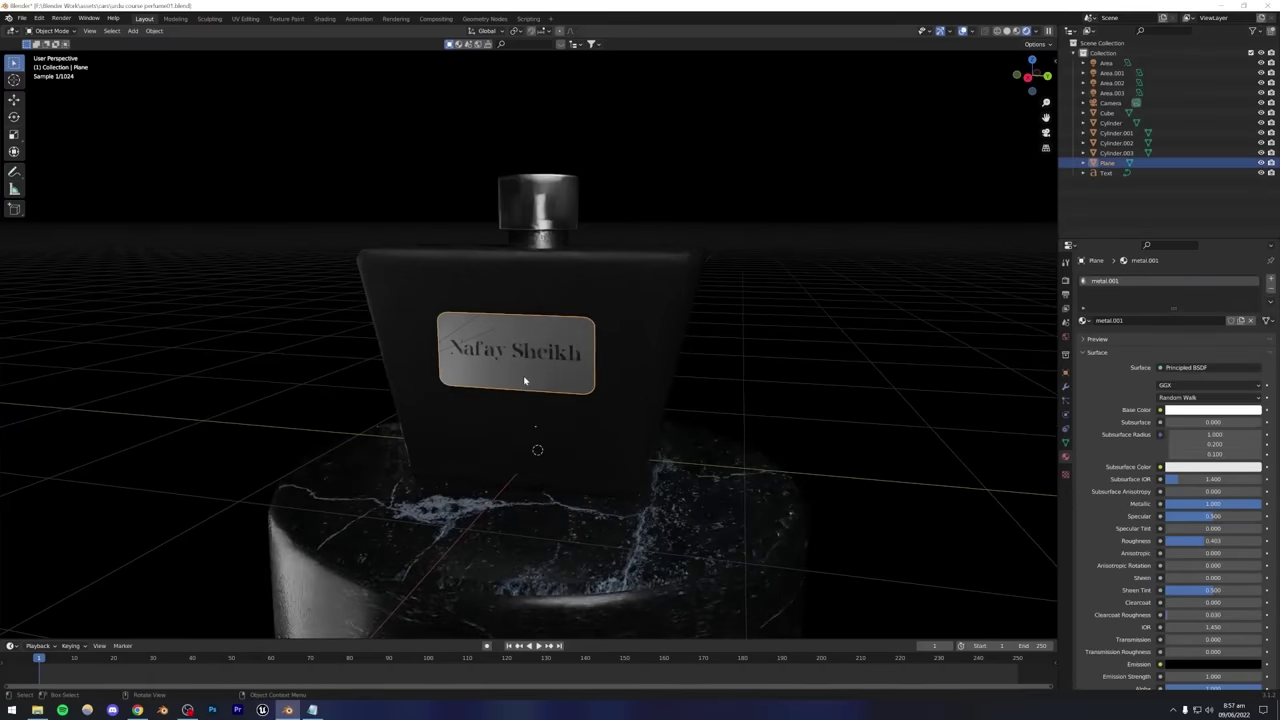
pyautogui.moveTo(1196, 542); pyautogui.dragTo(1190, 542)
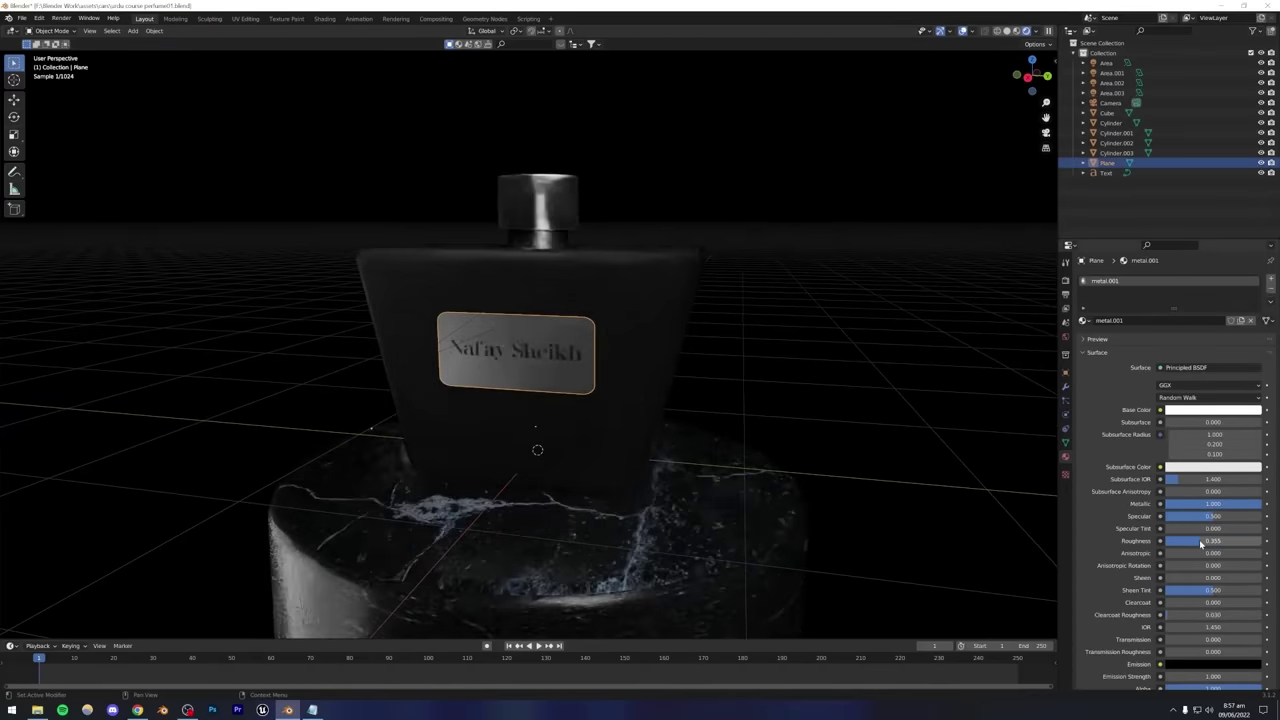
pyautogui.click(954, 366)
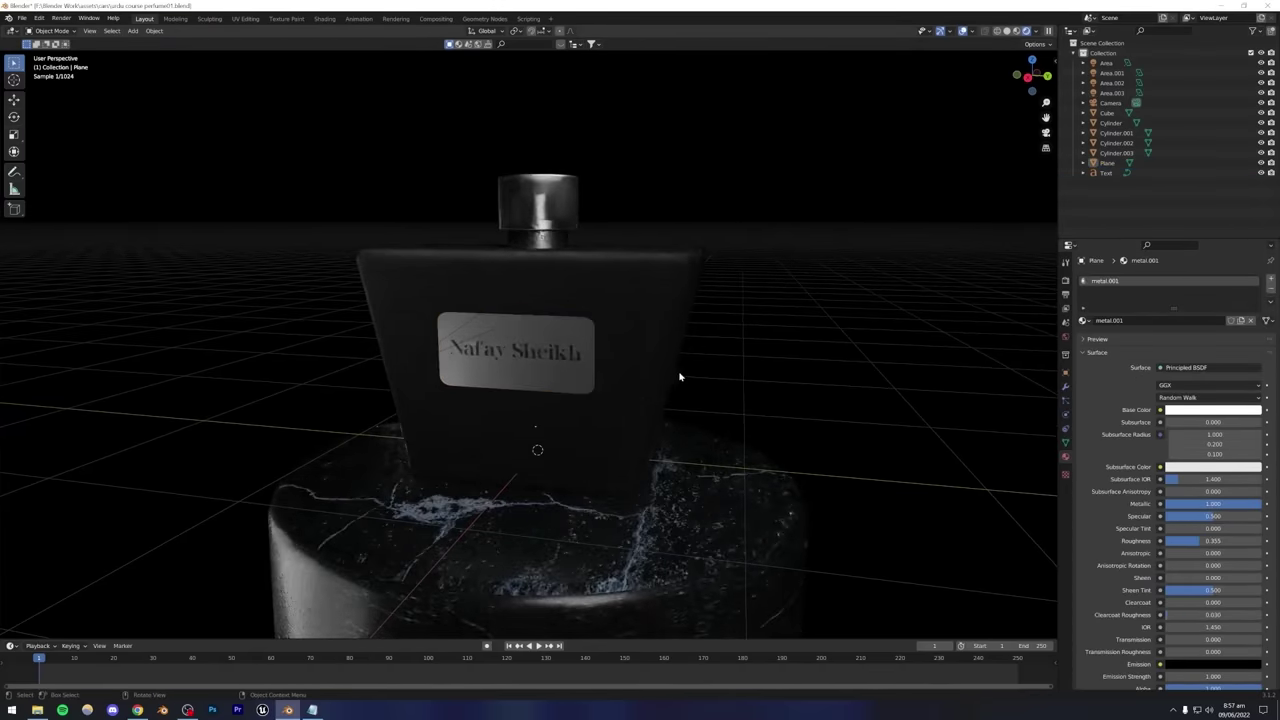
# Give the name text a single-user material, drop its roughness to zero, and save.
pyautogui.click(498, 355)
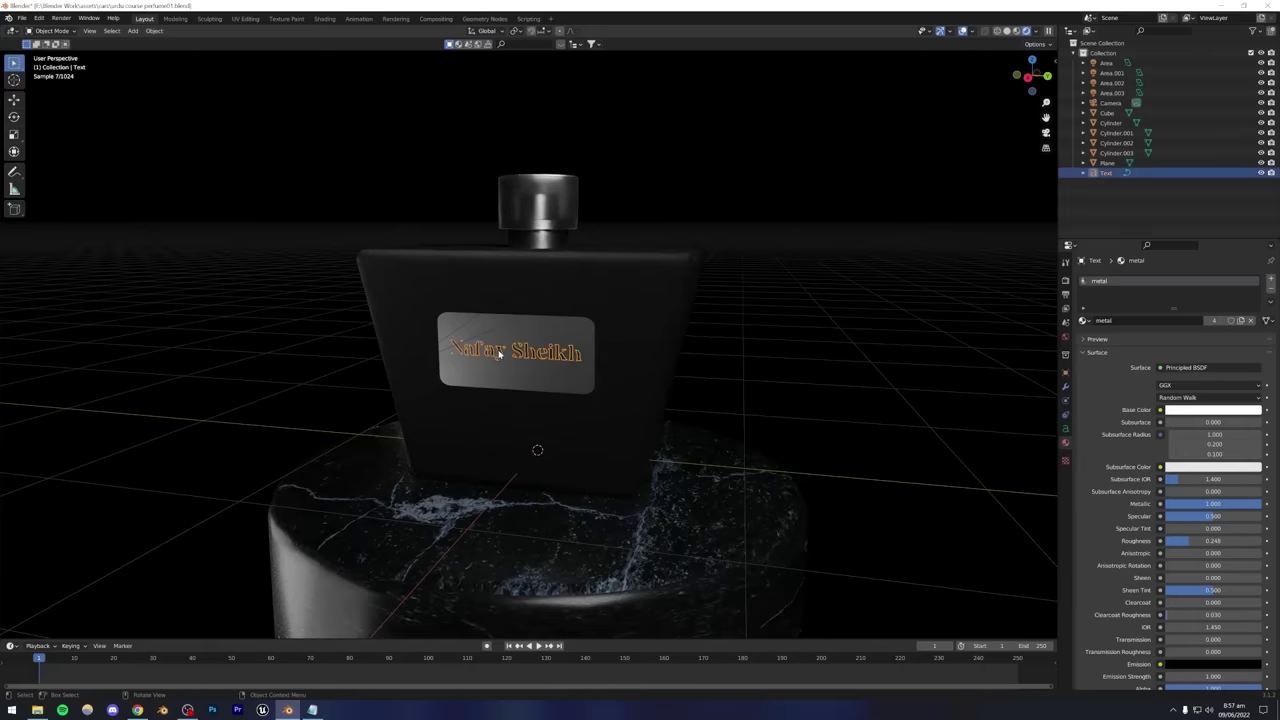
pyautogui.click(1213, 320)
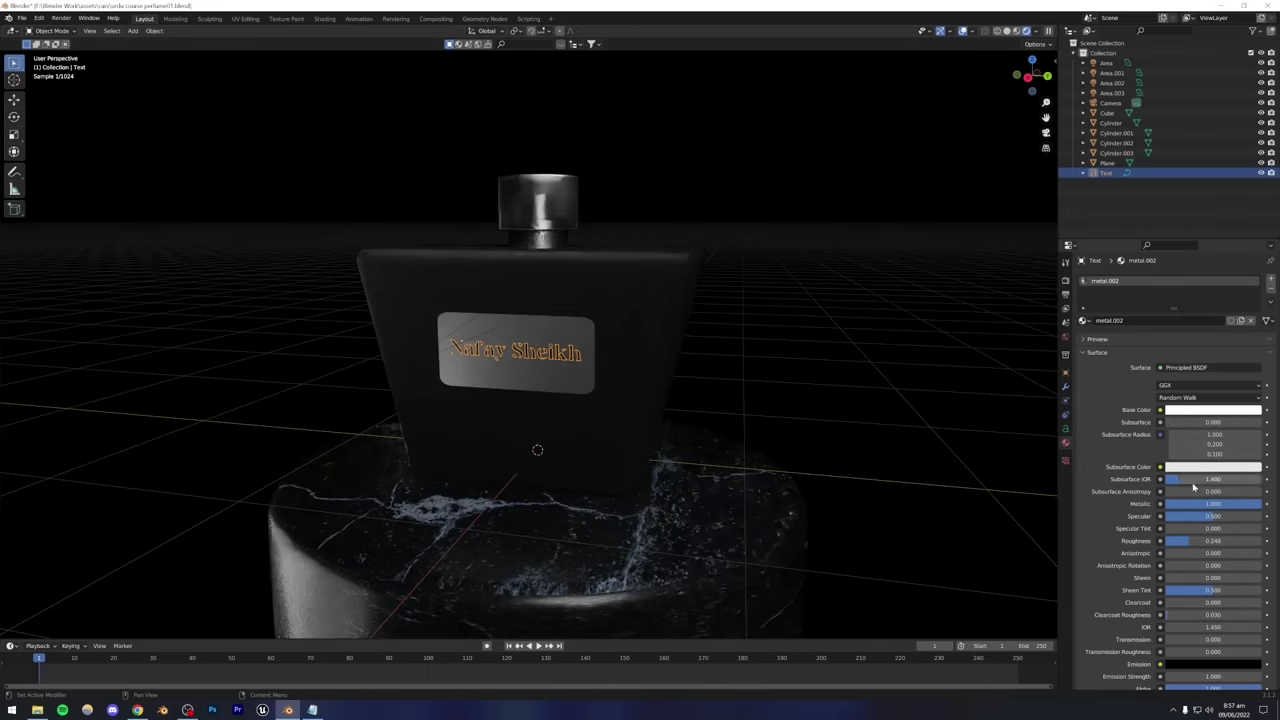
pyautogui.moveTo(1185, 540); pyautogui.dragTo(1202, 540)
pyautogui.click(840, 283)
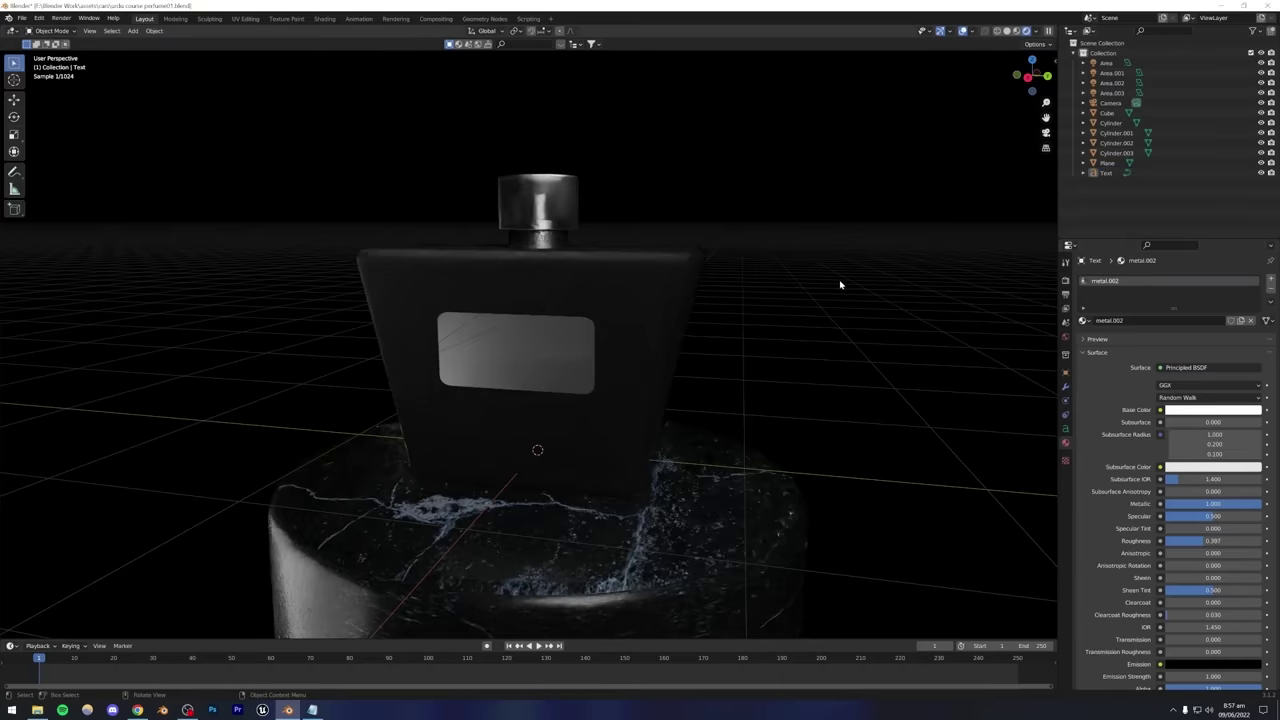
pyautogui.click(546, 356)
pyautogui.moveTo(1212, 540); pyautogui.dragTo(1164, 540)
pyautogui.click(886, 354)
pyautogui.hotkey('ctrl', 's')
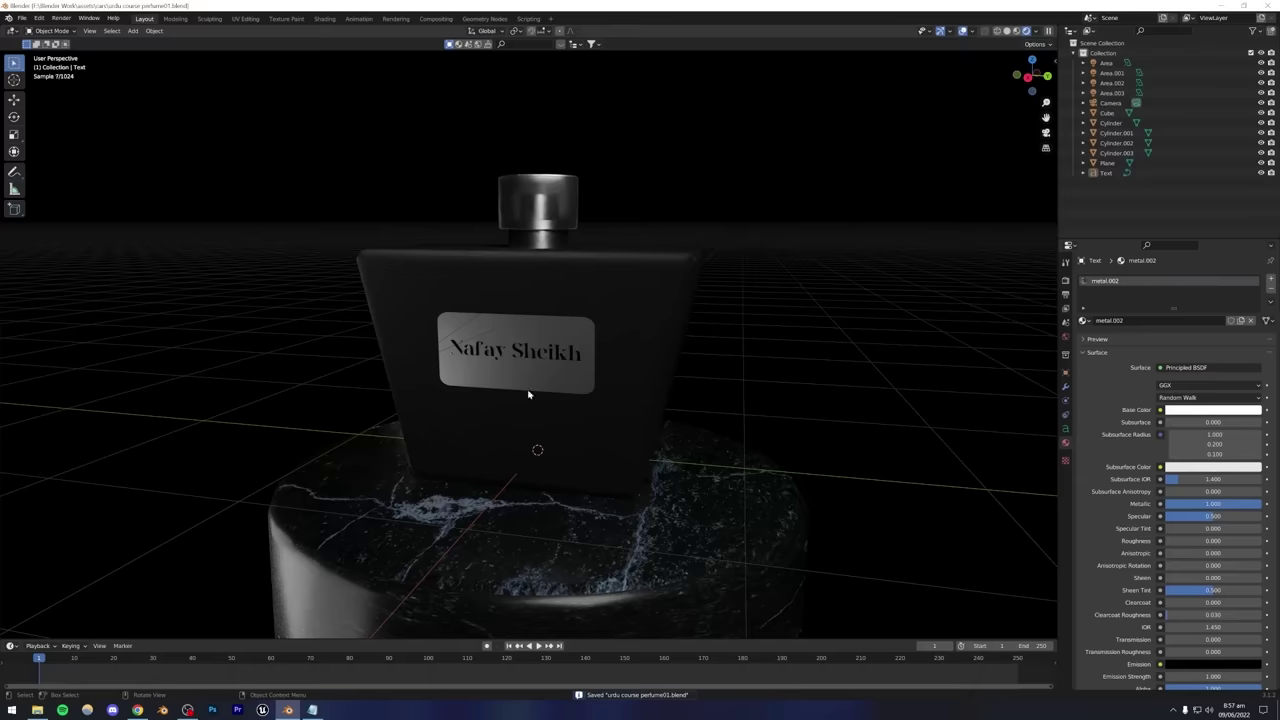
# Nudge the text roughness up to 0.062, save again, and hide the overlays.
pyautogui.click(477, 349)
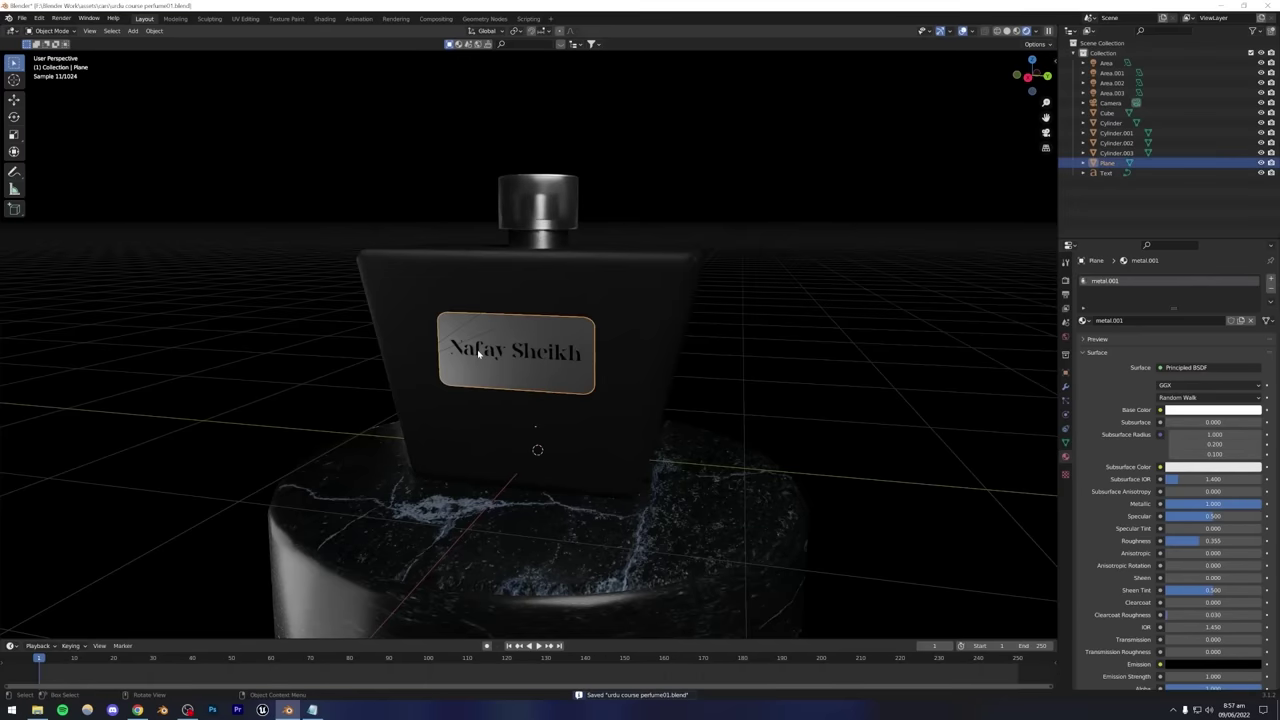
pyautogui.click(477, 349)
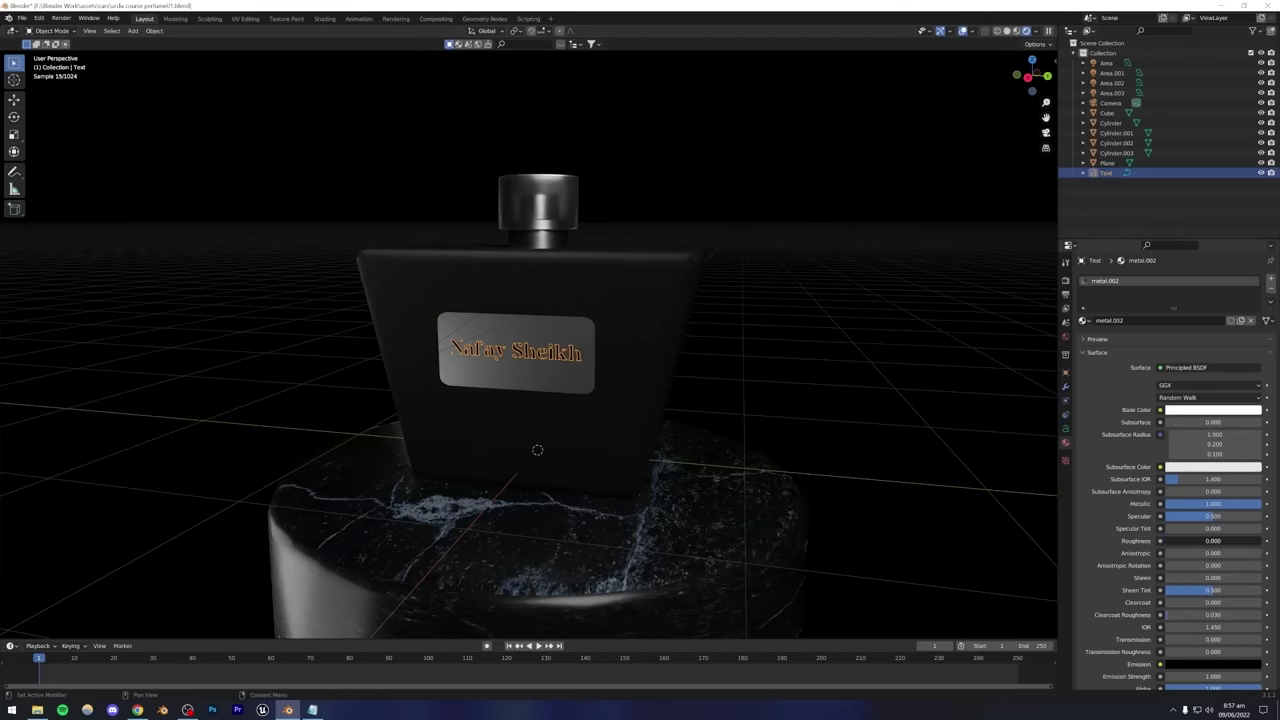
pyautogui.moveTo(1213, 540); pyautogui.dragTo(1220, 540)
pyautogui.click(729, 374)
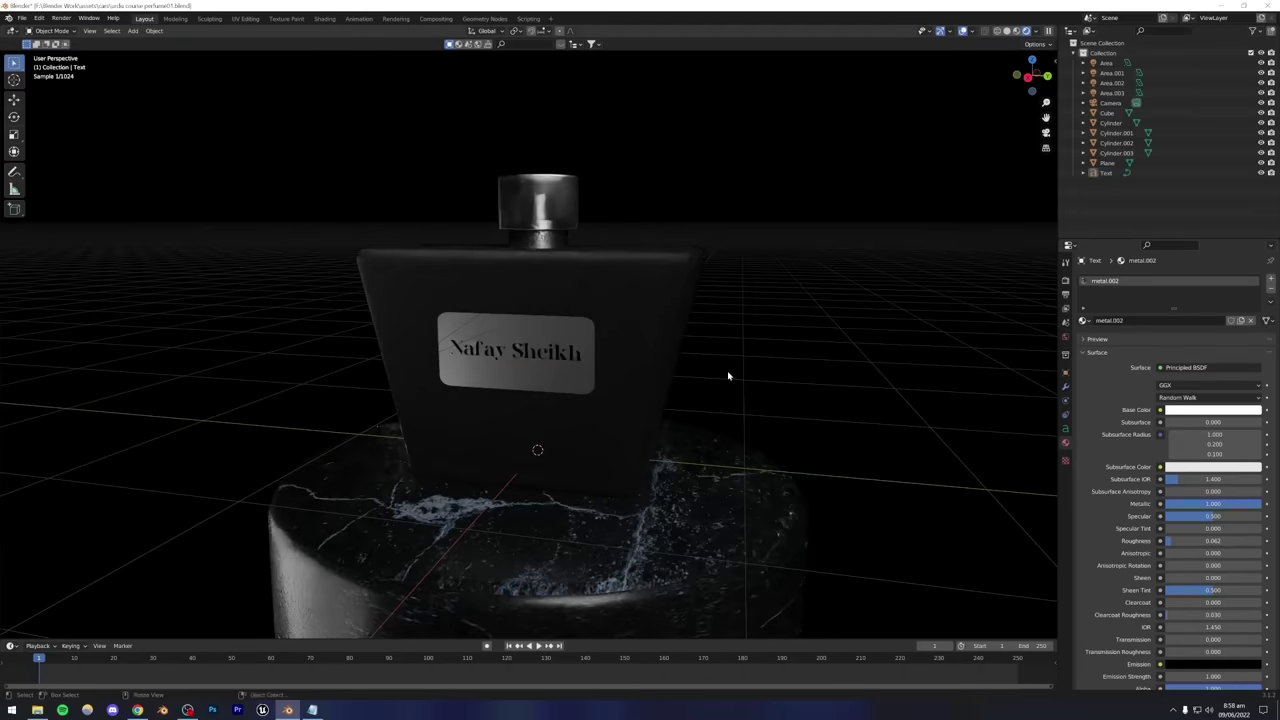
pyautogui.hotkey('ctrl', 's')
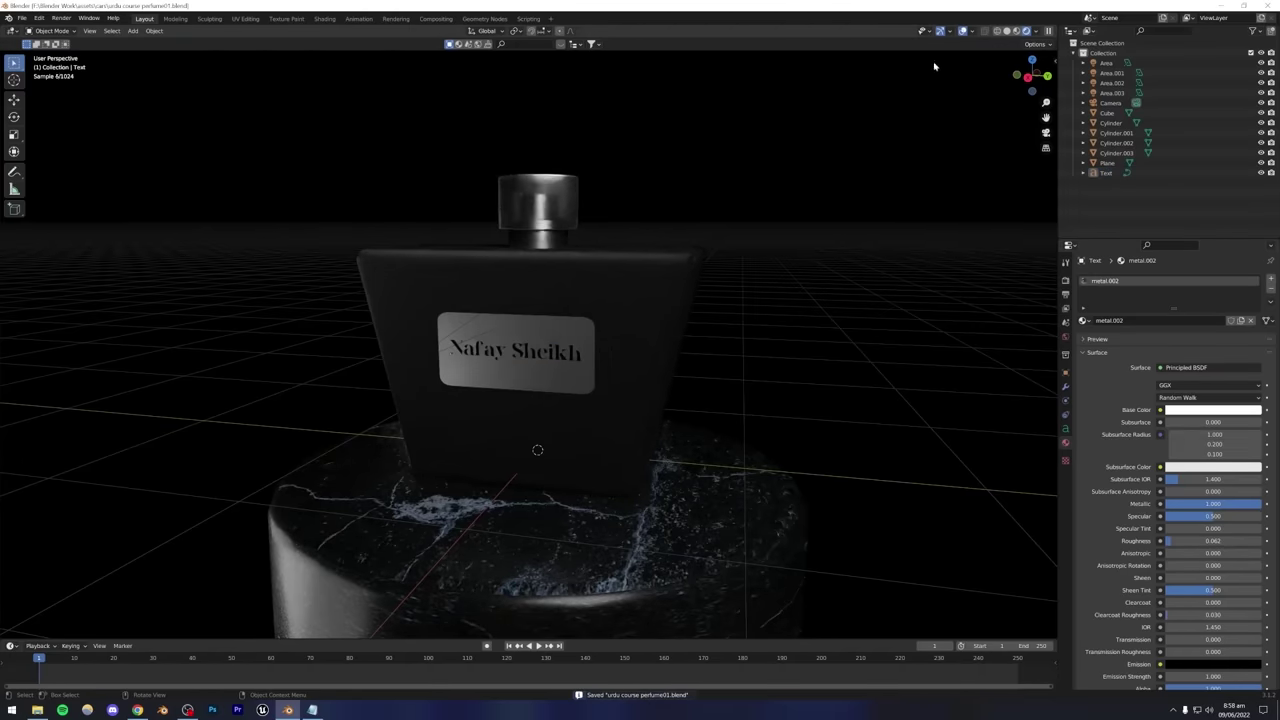
pyautogui.click(940, 31)
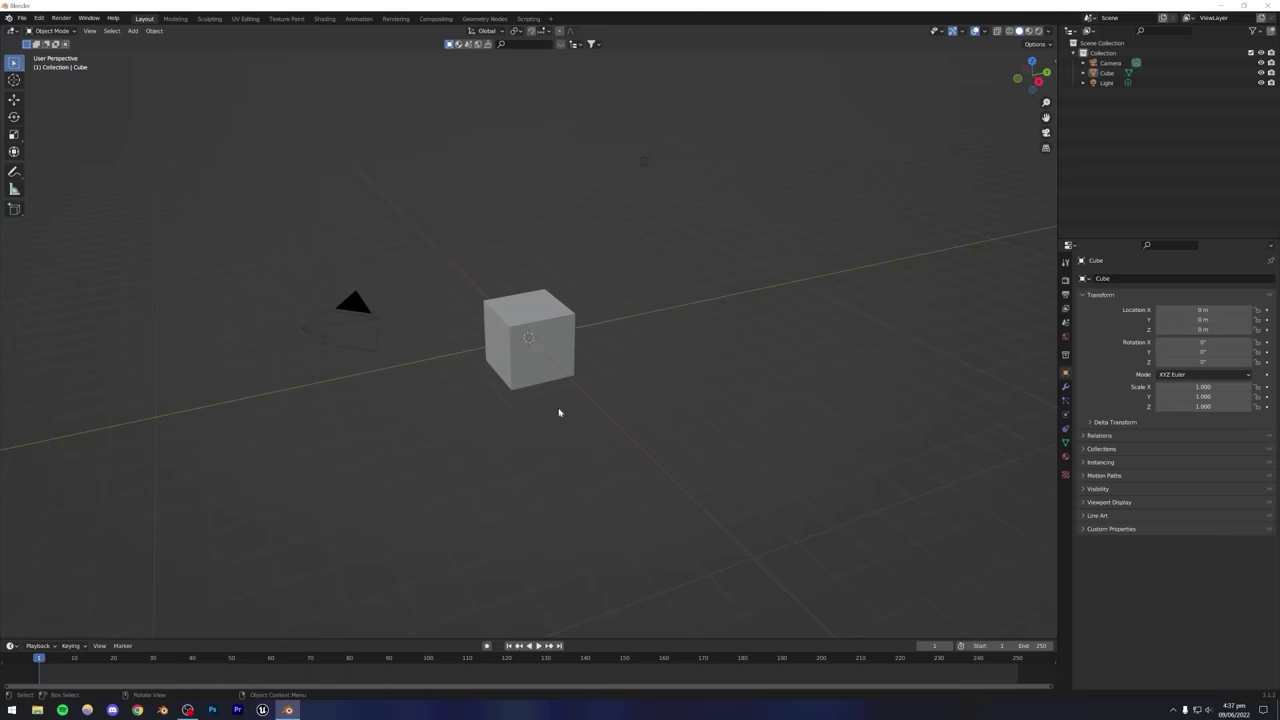
# Orbit the new General scene and box-select the camera, cube and light.
pyautogui.moveTo(534, 409); pyautogui.dragTo(462, 431, button='middle')
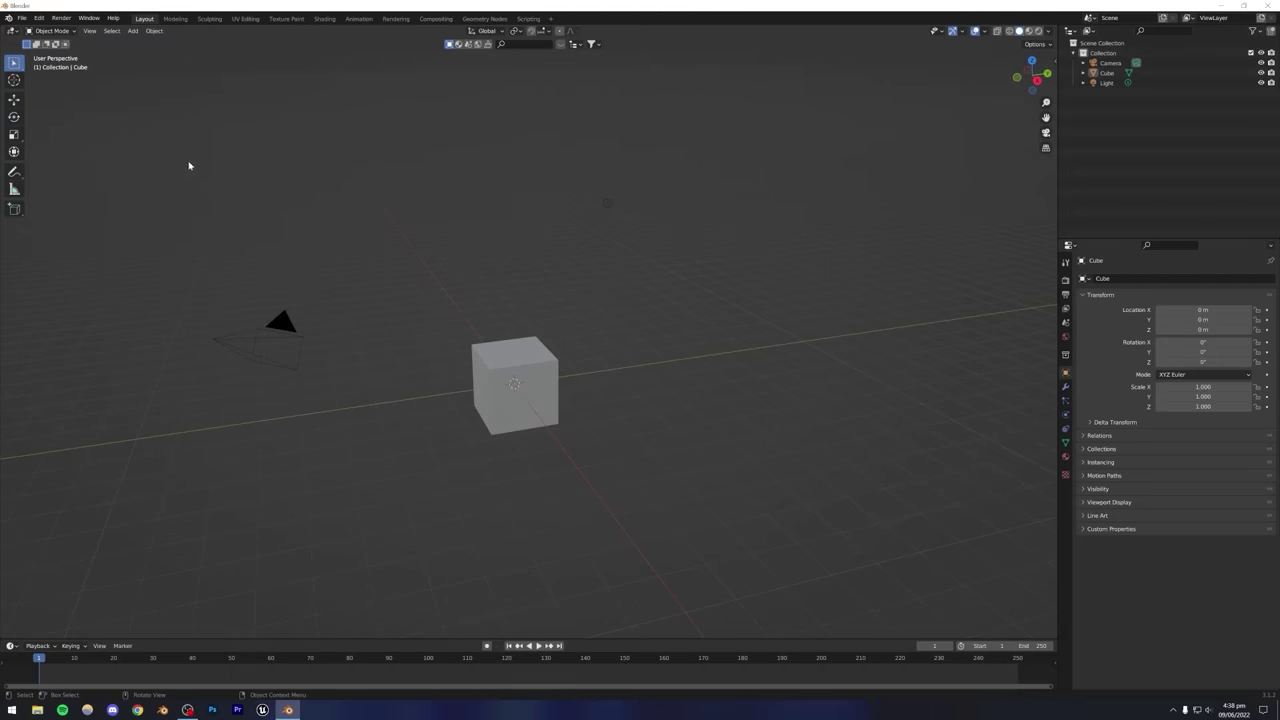
pyautogui.moveTo(188, 165); pyautogui.dragTo(786, 634)
# Delete the default cube, camera and light, then add a UV sphere at the origin.
pyautogui.press('Delete')
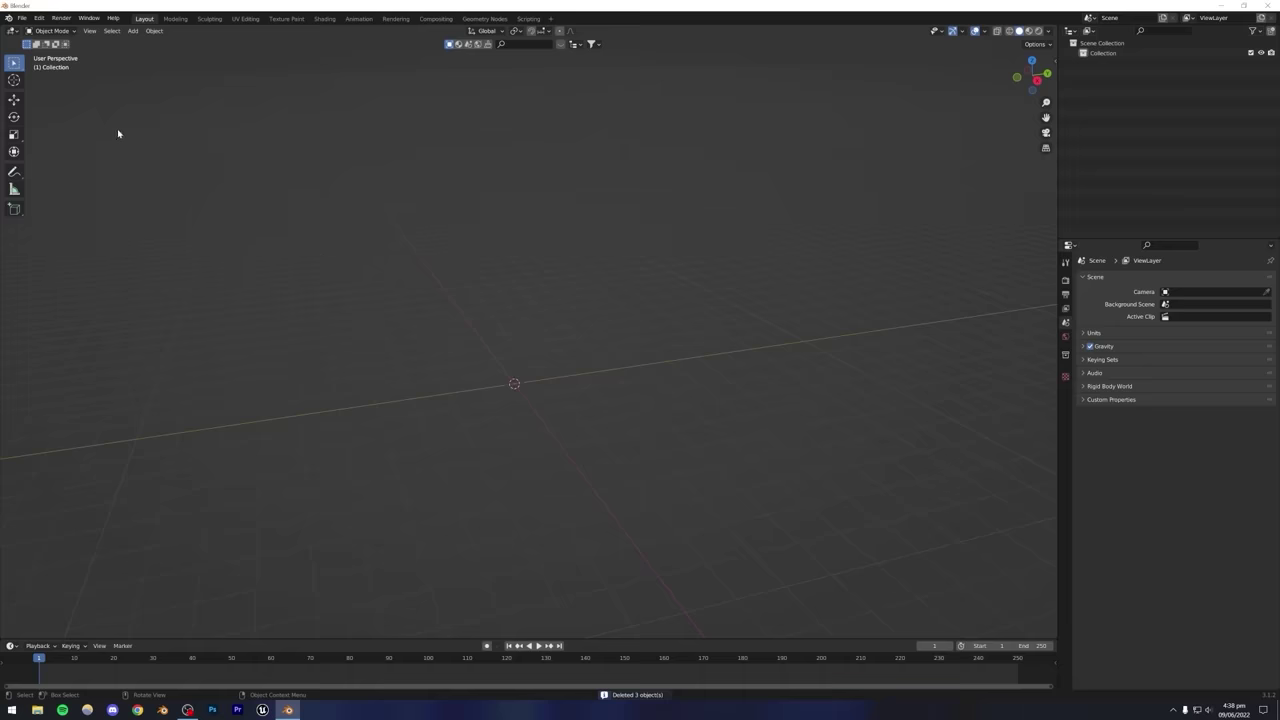
pyautogui.click(131, 31)
pyautogui.moveTo(140, 42)
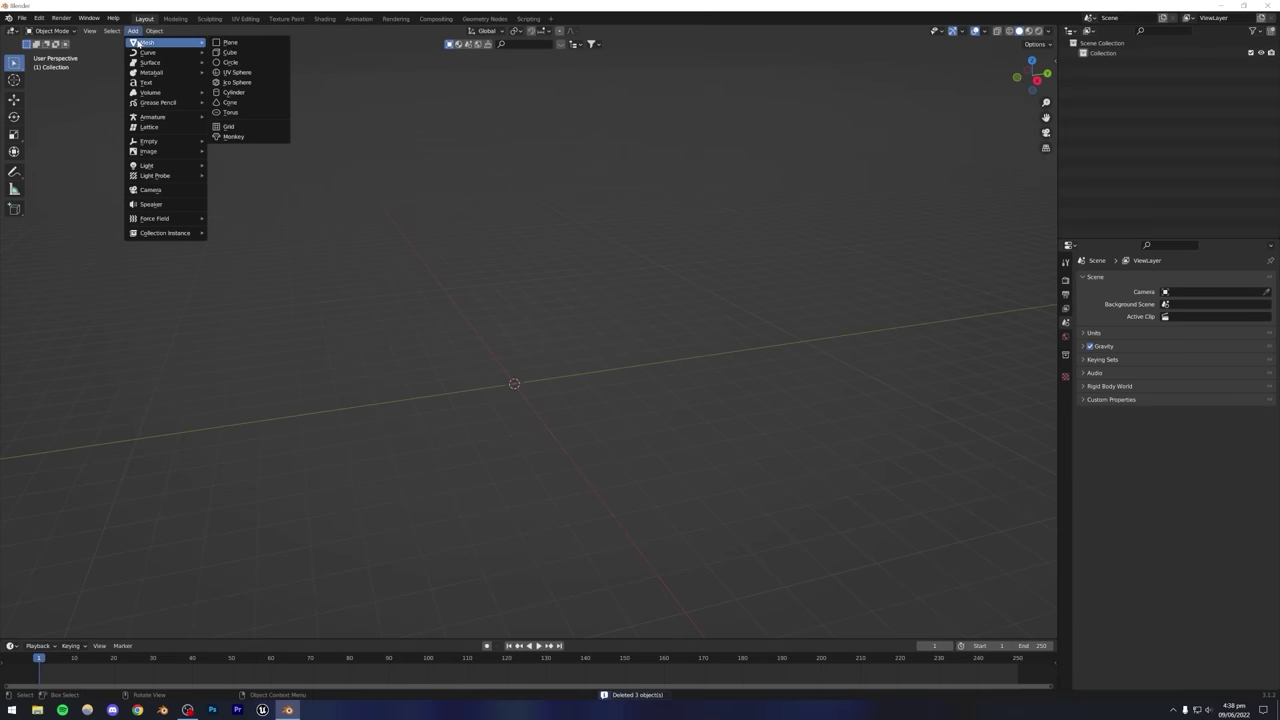
pyautogui.click(248, 78)
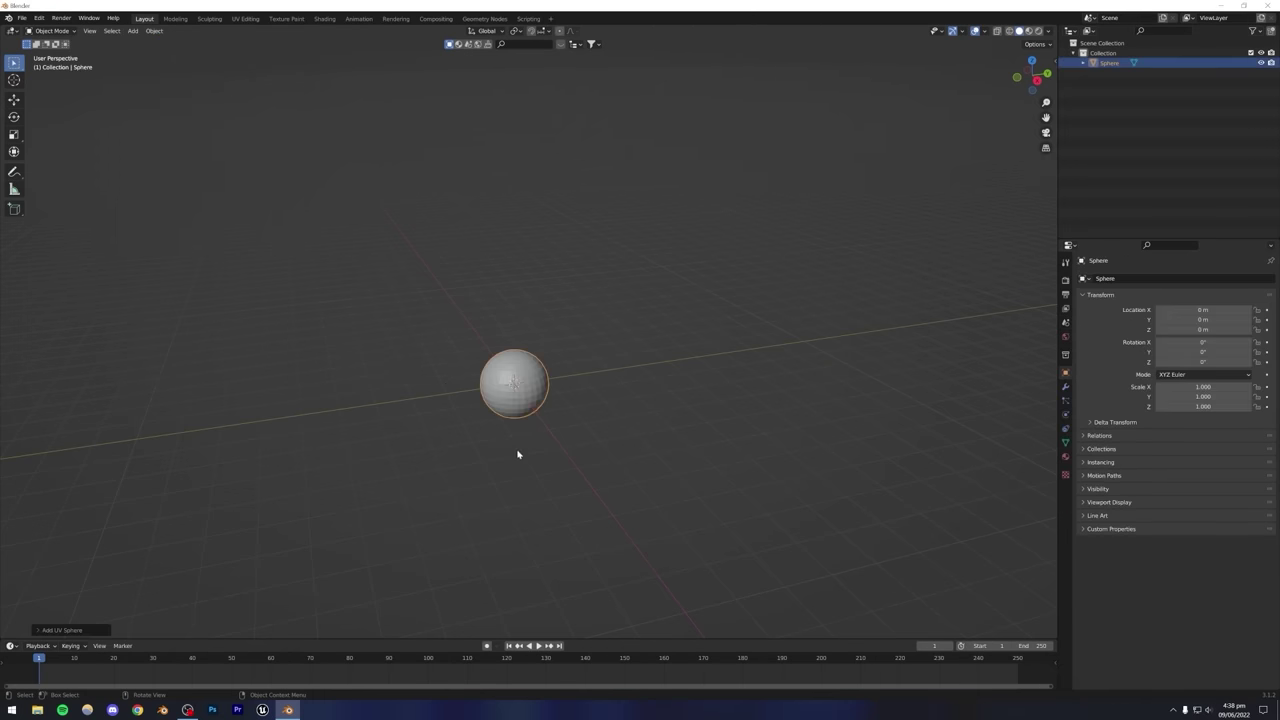
pyautogui.scroll(8, 517, 454)
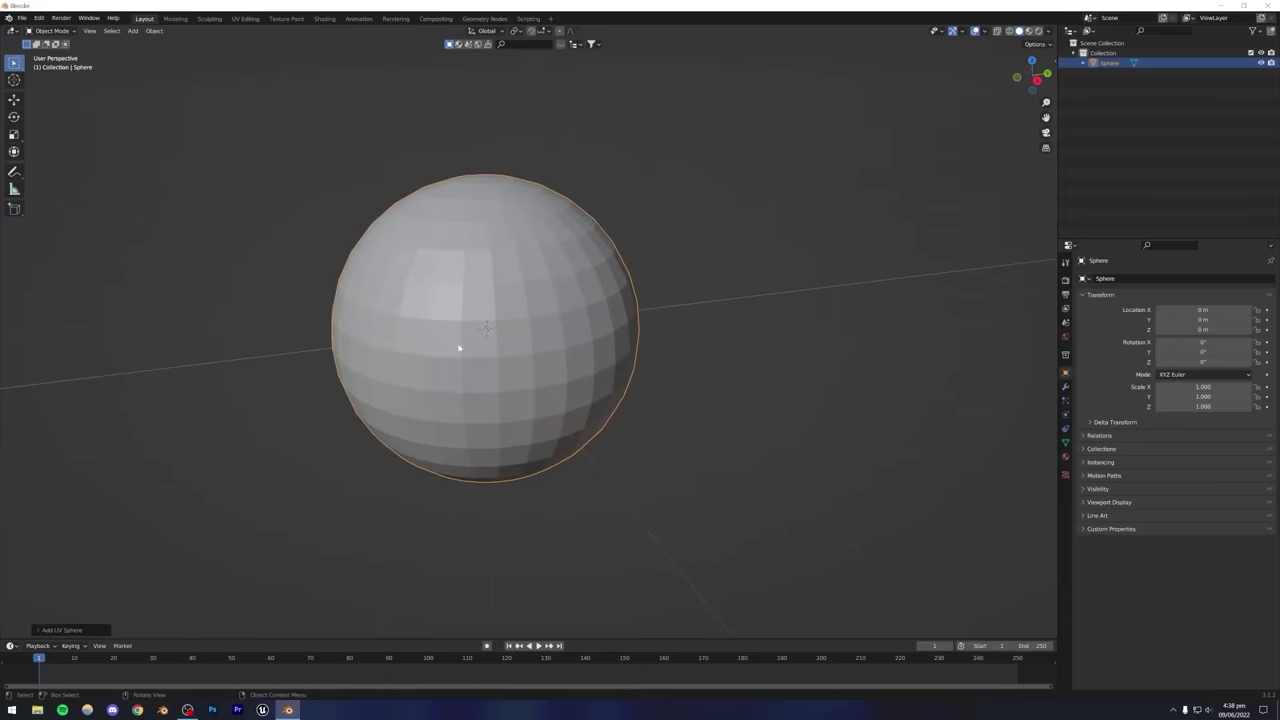
pyautogui.scroll(3, 459, 348)
pyautogui.moveTo(430, 359); pyautogui.dragTo(376, 422, button='middle')
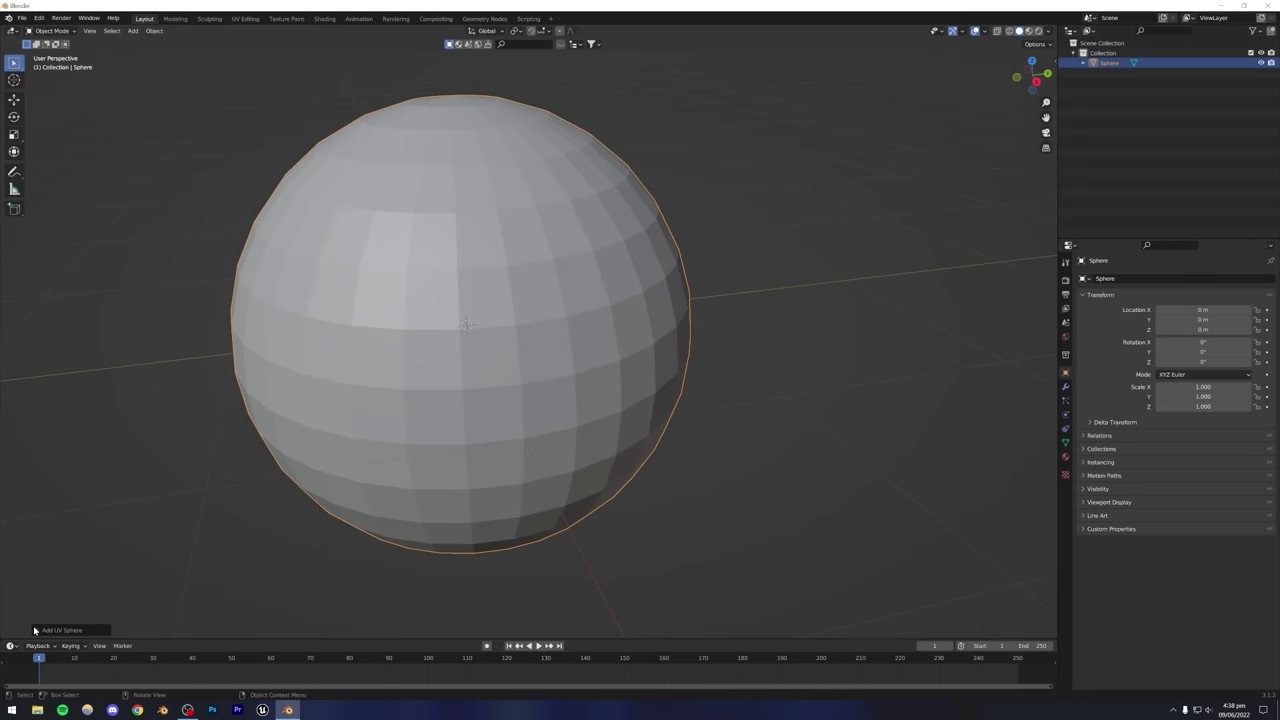
# Set the UV sphere's Segments and Rings both to 100 in the Add UV Sphere panel.
pyautogui.click(38, 631)
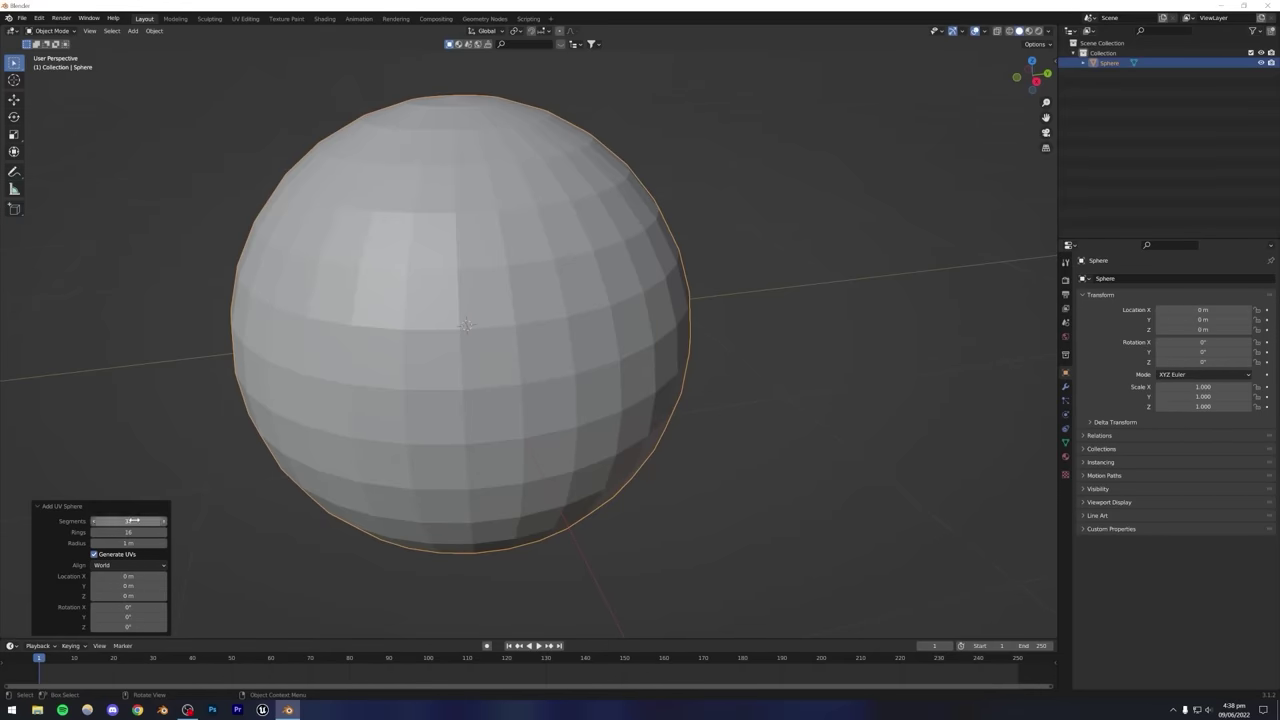
pyautogui.moveTo(130, 521); pyautogui.dragTo(145, 521)
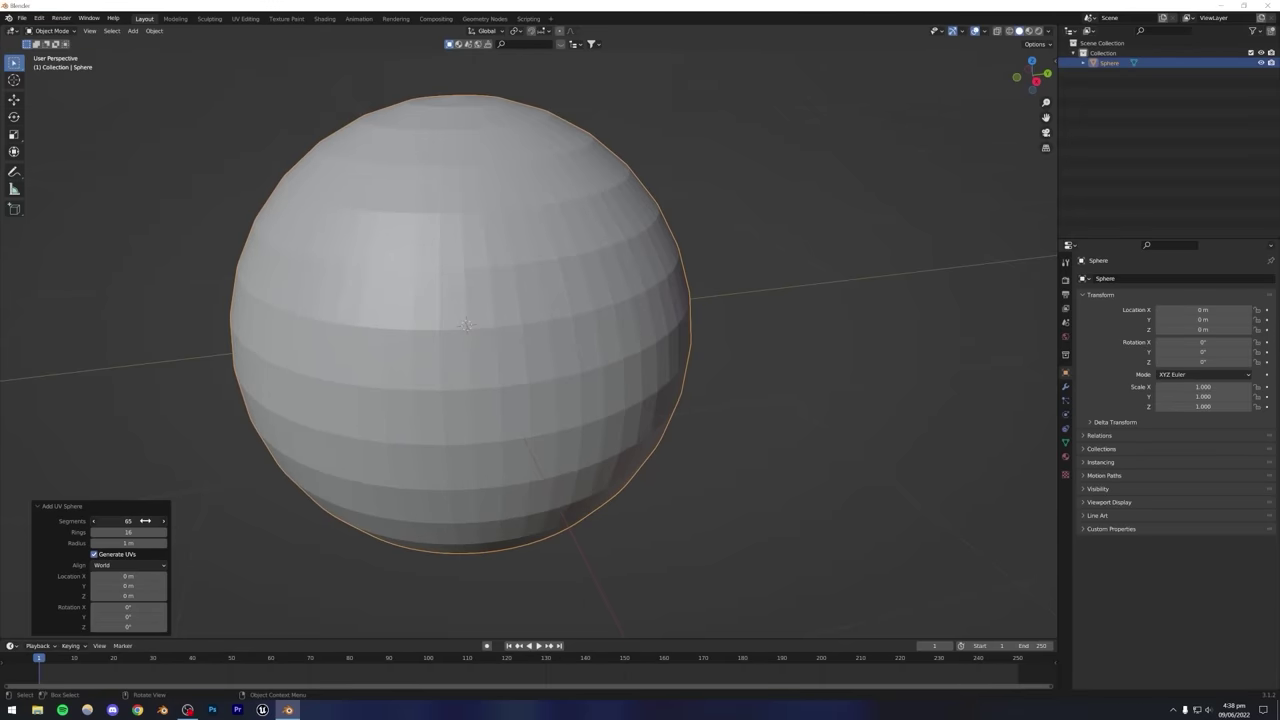
pyautogui.click(149, 521)
pyautogui.write('74')
pyautogui.press('Return')
pyautogui.moveTo(130, 521); pyautogui.dragTo(419, 324)
pyautogui.moveTo(141, 520)
pyautogui.mouseDown()
pyautogui.moveTo(200, 520)
pyautogui.moveTo(141, 517)
pyautogui.moveTo(152, 532)
pyautogui.moveTo(141, 532)
pyautogui.mouseUp()
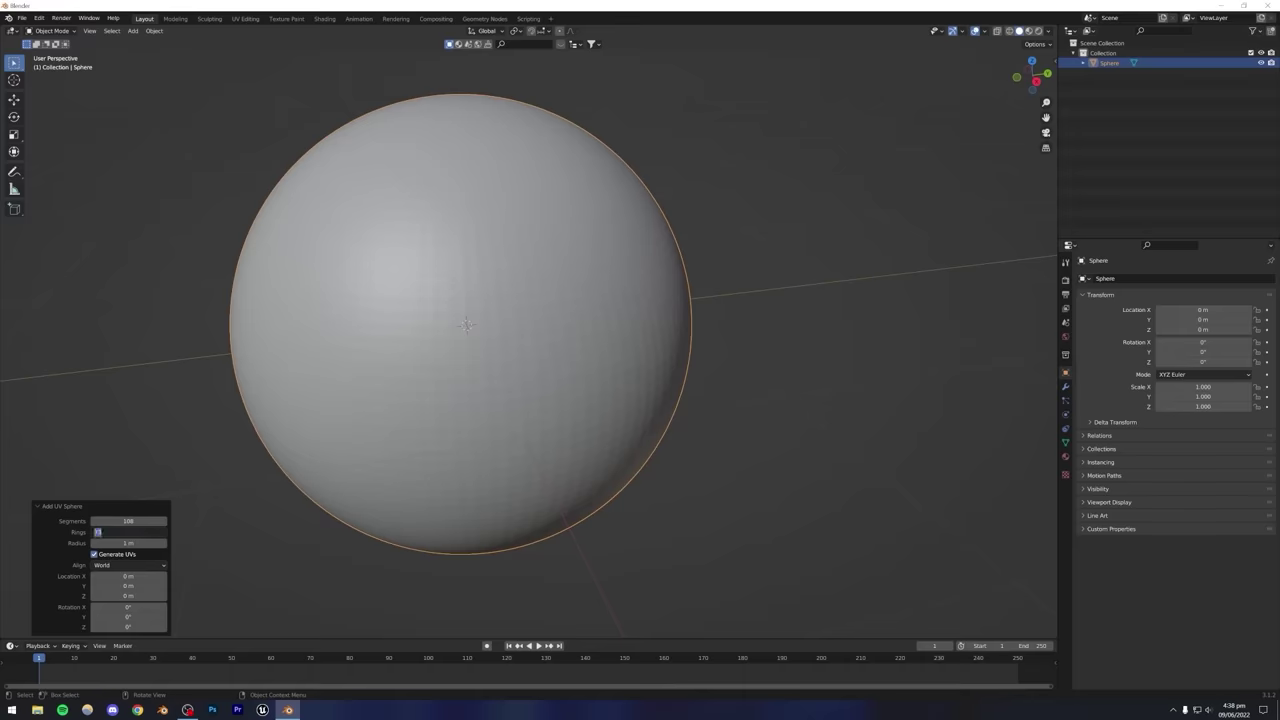
pyautogui.press('Return')
pyautogui.click(97, 521)
pyautogui.write('1.')
pyautogui.write('00')
pyautogui.press('Return')
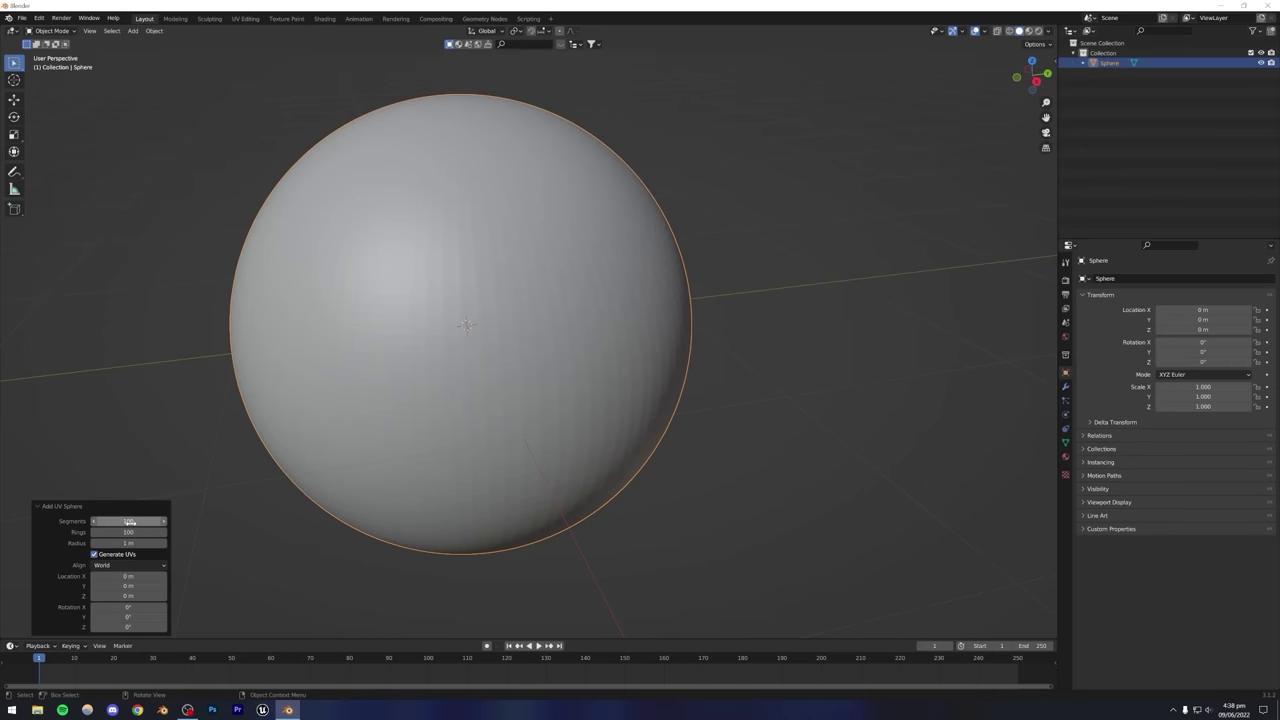
pyautogui.scroll(-8, 371, 391)
pyautogui.click(590, 353)
# Apply Shade Smooth to the UV sphere from its right-click menu.
pyautogui.scroll(10, 552, 350)
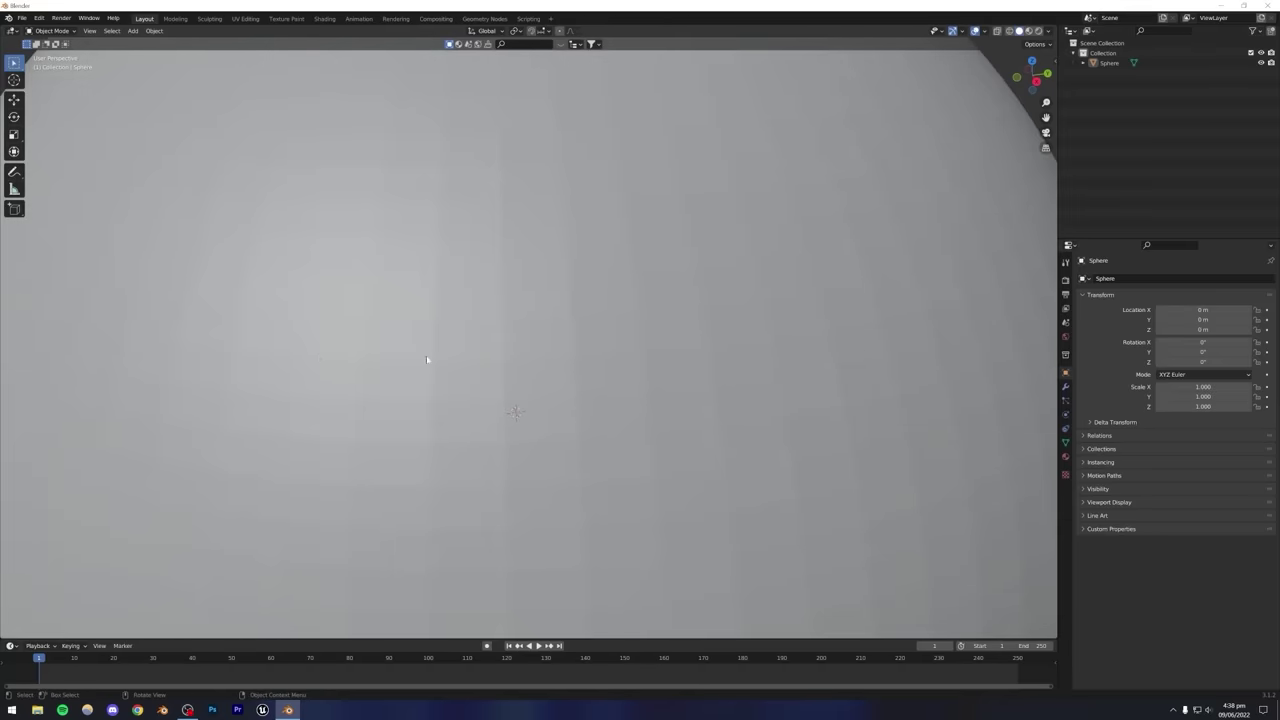
pyautogui.scroll(-8, 426, 357)
pyautogui.scroll(9, 503, 378)
pyautogui.scroll(-7, 460, 395)
pyautogui.click(509, 356)
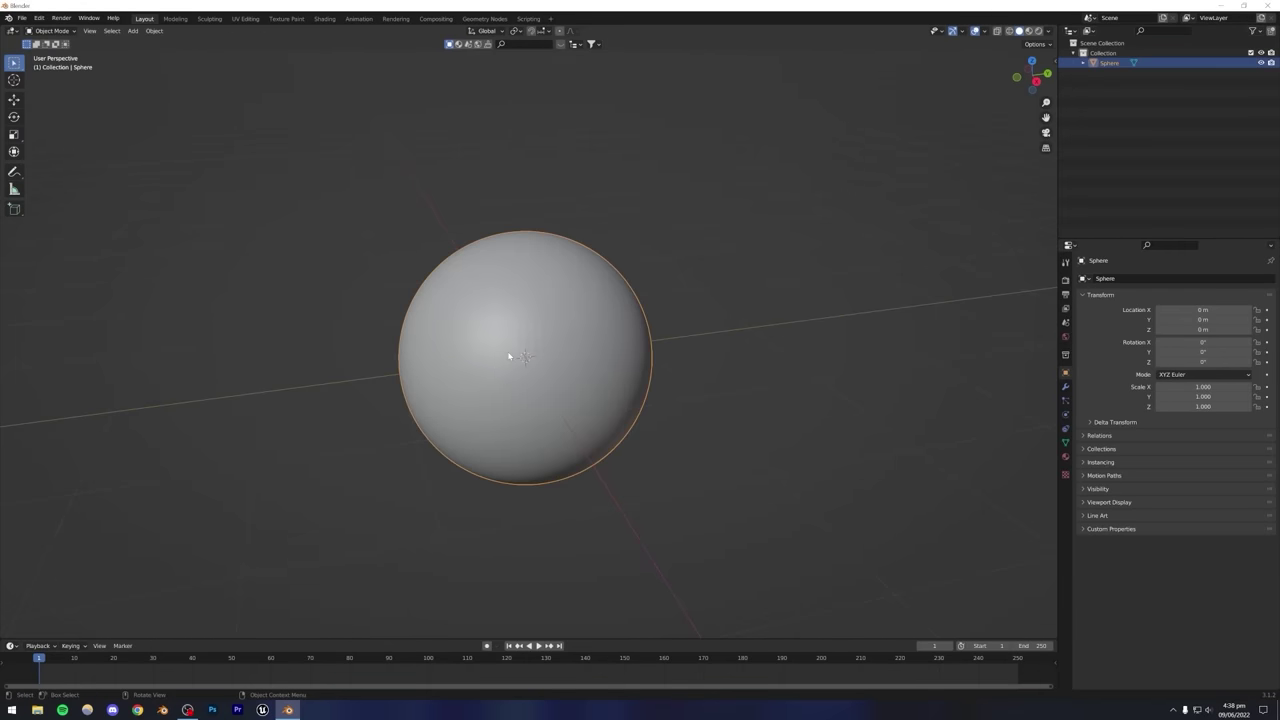
pyautogui.rightClick(499, 346)
pyautogui.click(477, 345)
pyautogui.click(729, 357)
pyautogui.scroll(8, 566, 394)
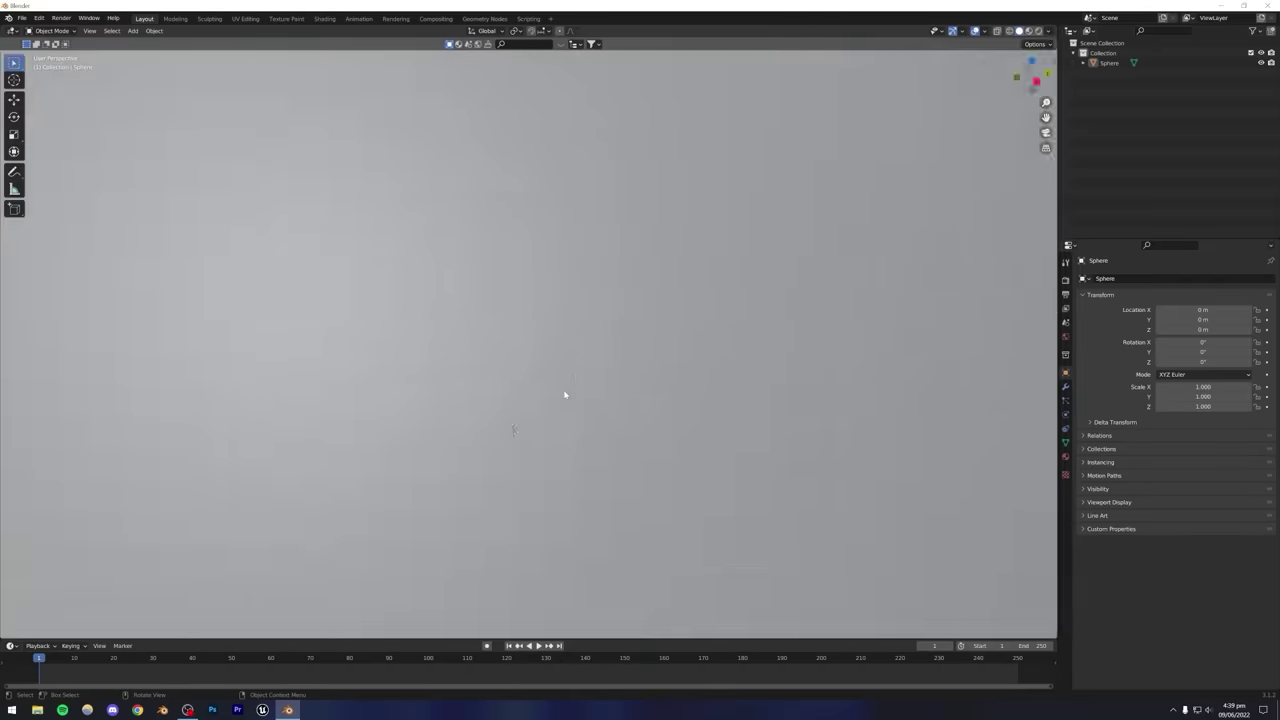
pyautogui.scroll(-7, 560, 396)
pyautogui.scroll(-2, 523, 400)
pyautogui.moveTo(523, 403); pyautogui.dragTo(523, 369, button='middle')
pyautogui.scroll(-4, 530, 400)
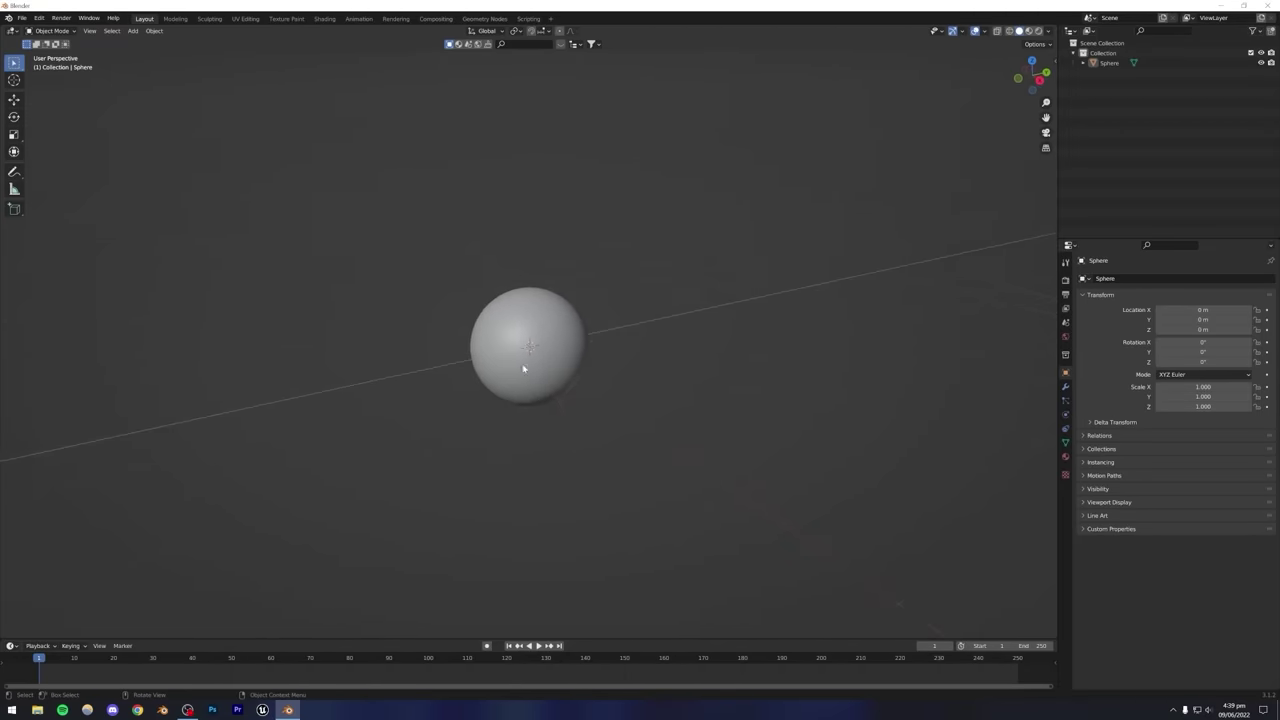
# Add an area light, move it across the floor plane and scale it to 3.558.
pyautogui.click(133, 31)
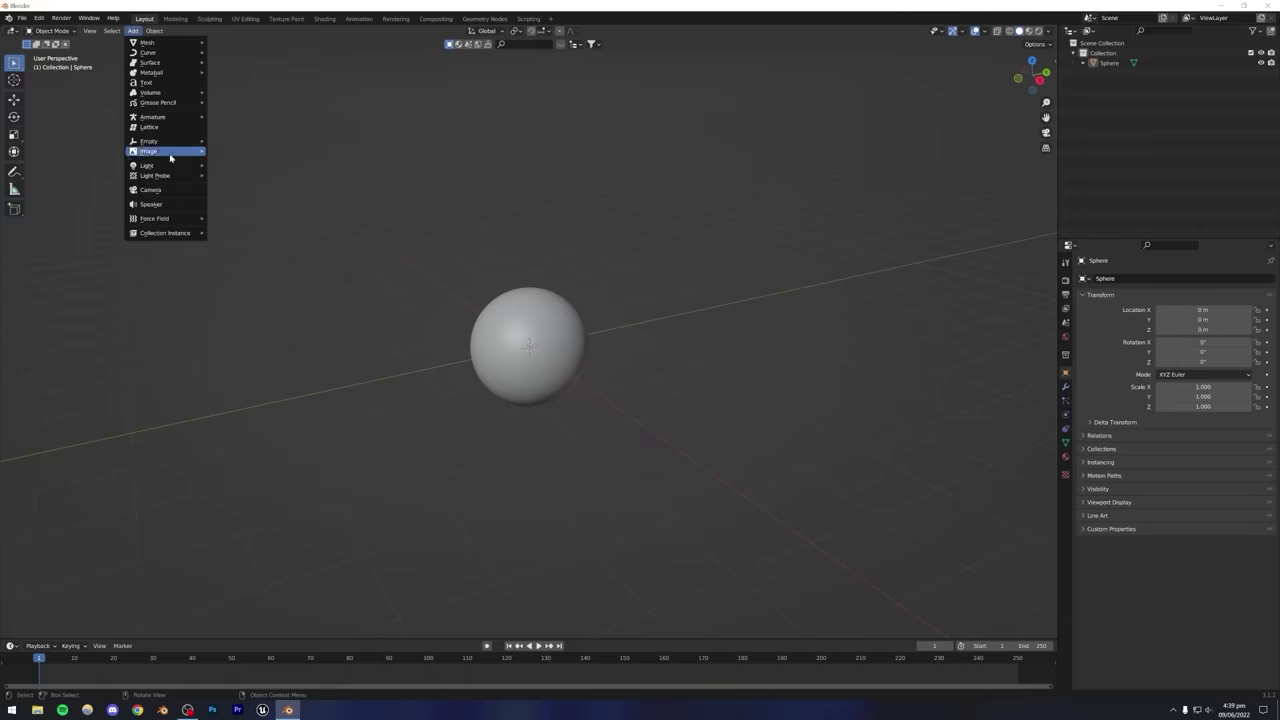
pyautogui.moveTo(165, 165)
pyautogui.click(239, 198)
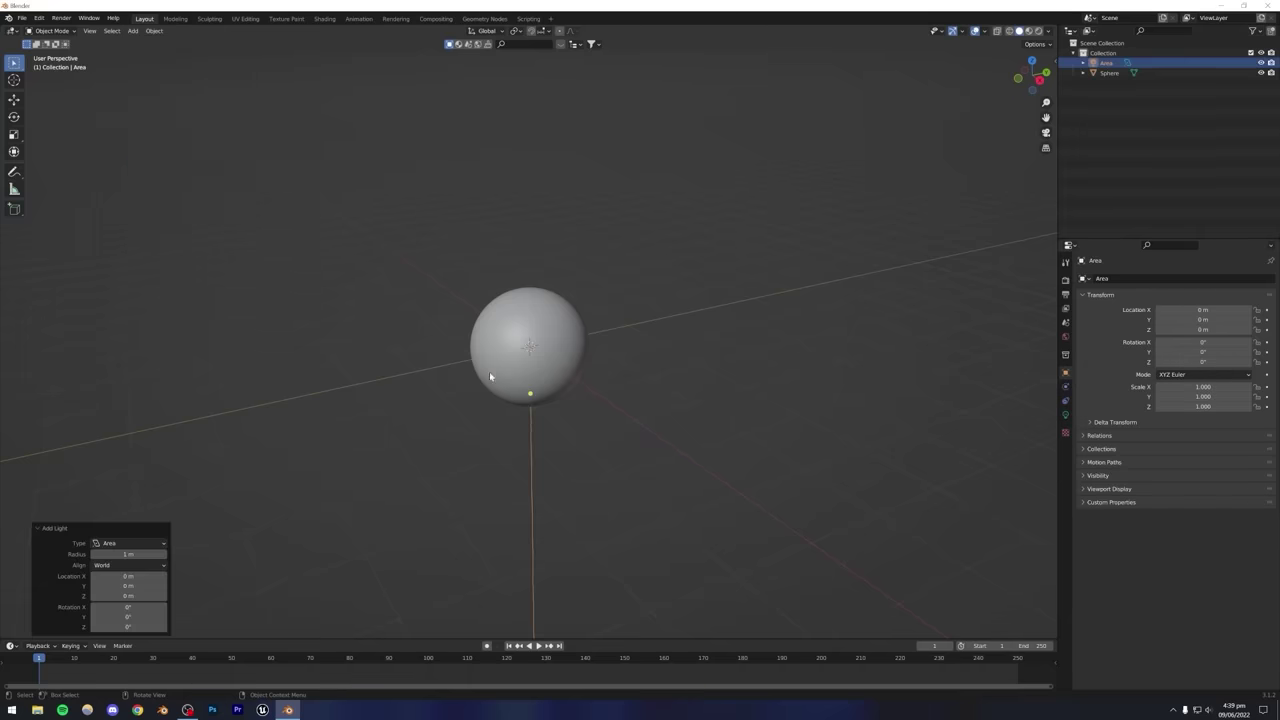
pyautogui.moveTo(537, 366); pyautogui.dragTo(529, 380, button='middle')
pyautogui.press('g')
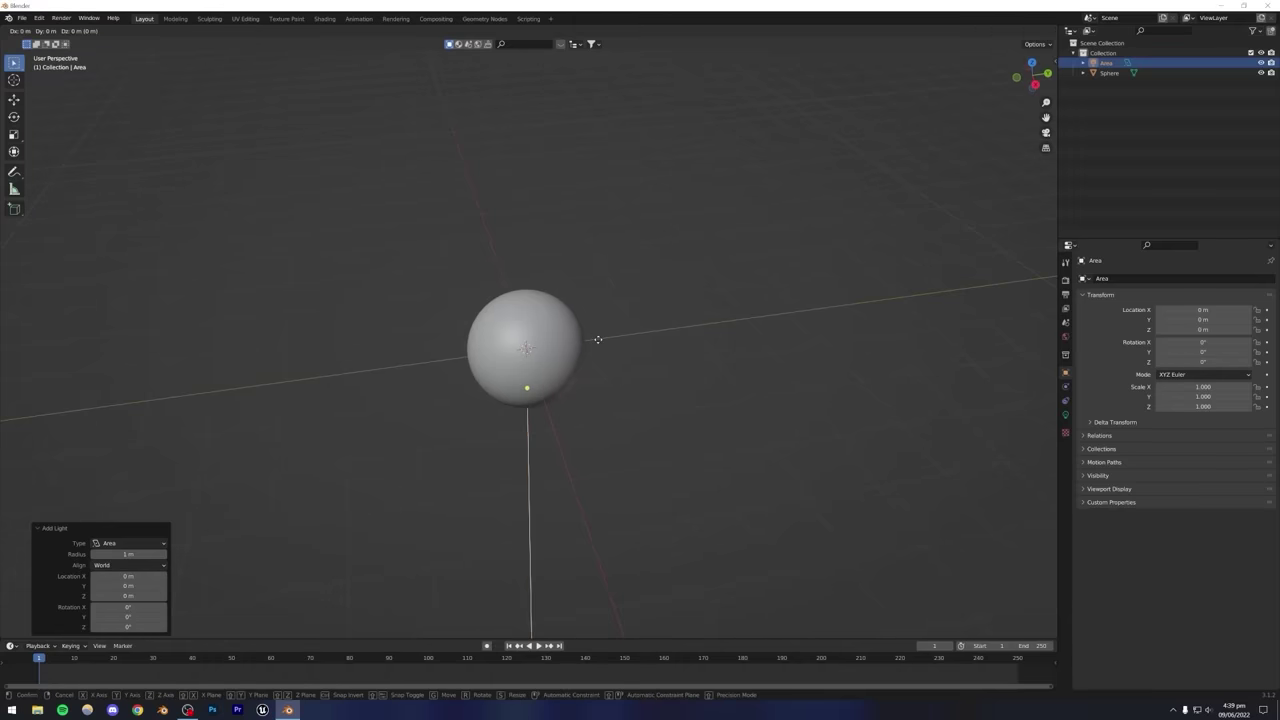
pyautogui.hotkey('shift', 'z')
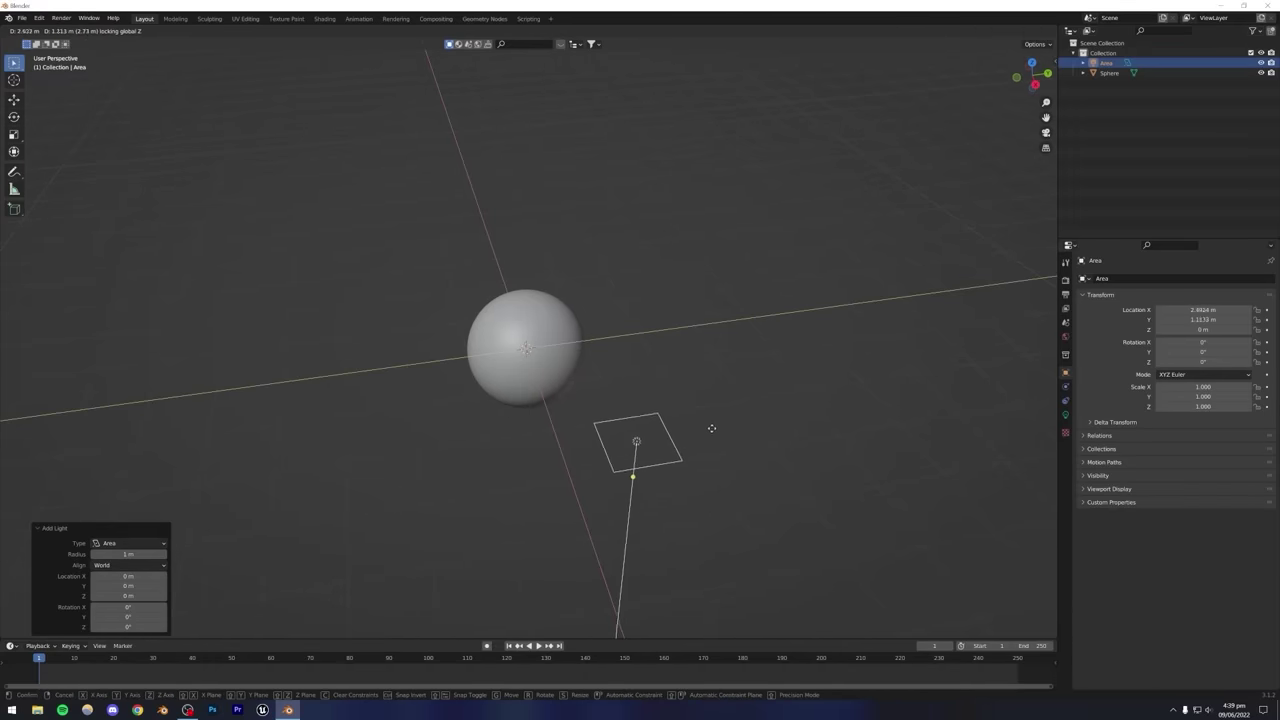
pyautogui.click(726, 420)
pyautogui.press('s')
pyautogui.click(911, 420)
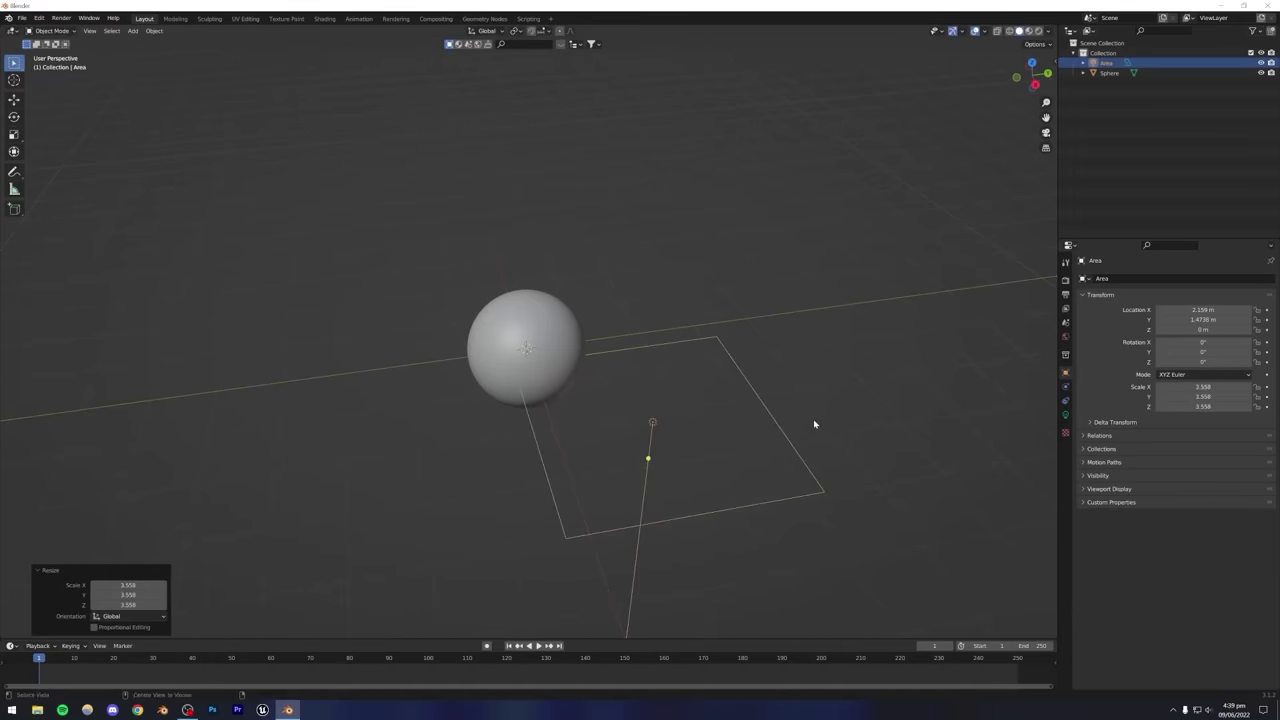
# Raise the area light to 1.8635 m, reposition it from top view and aim it at the sphere.
pyautogui.moveTo(814, 423); pyautogui.dragTo(631, 380, button='middle')
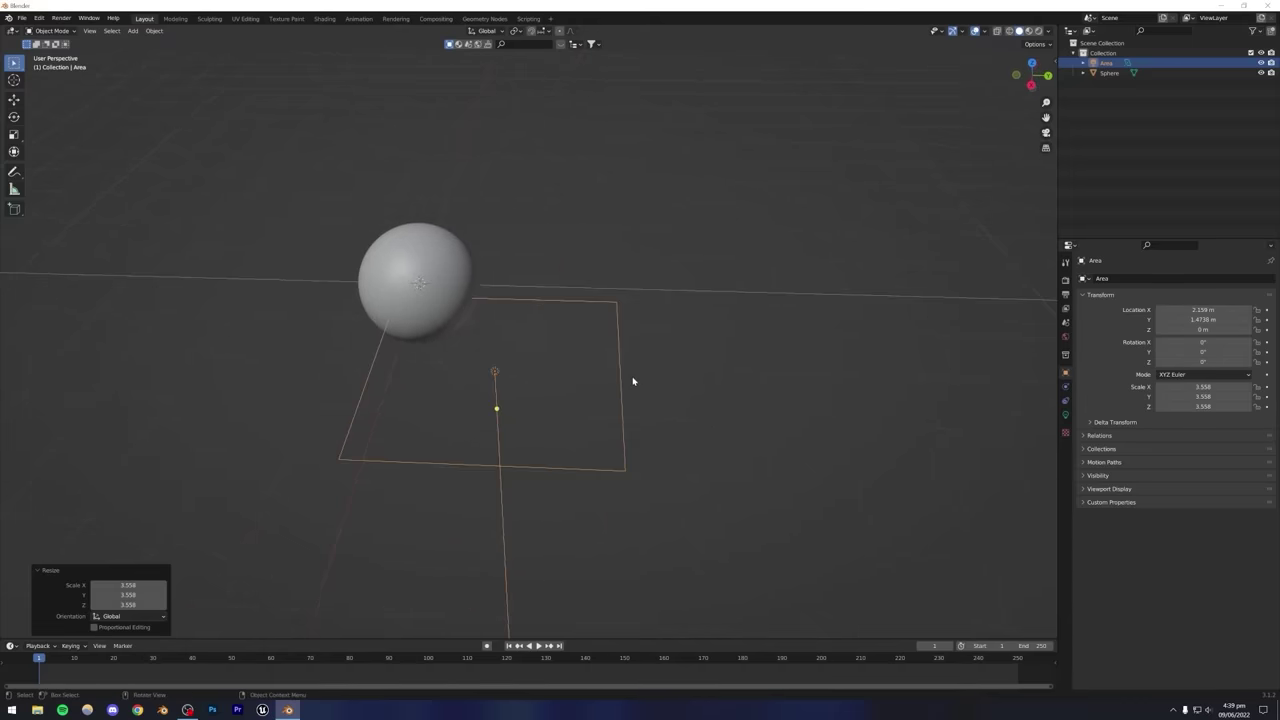
pyautogui.press('g')
pyautogui.press('z')
pyautogui.click(631, 269)
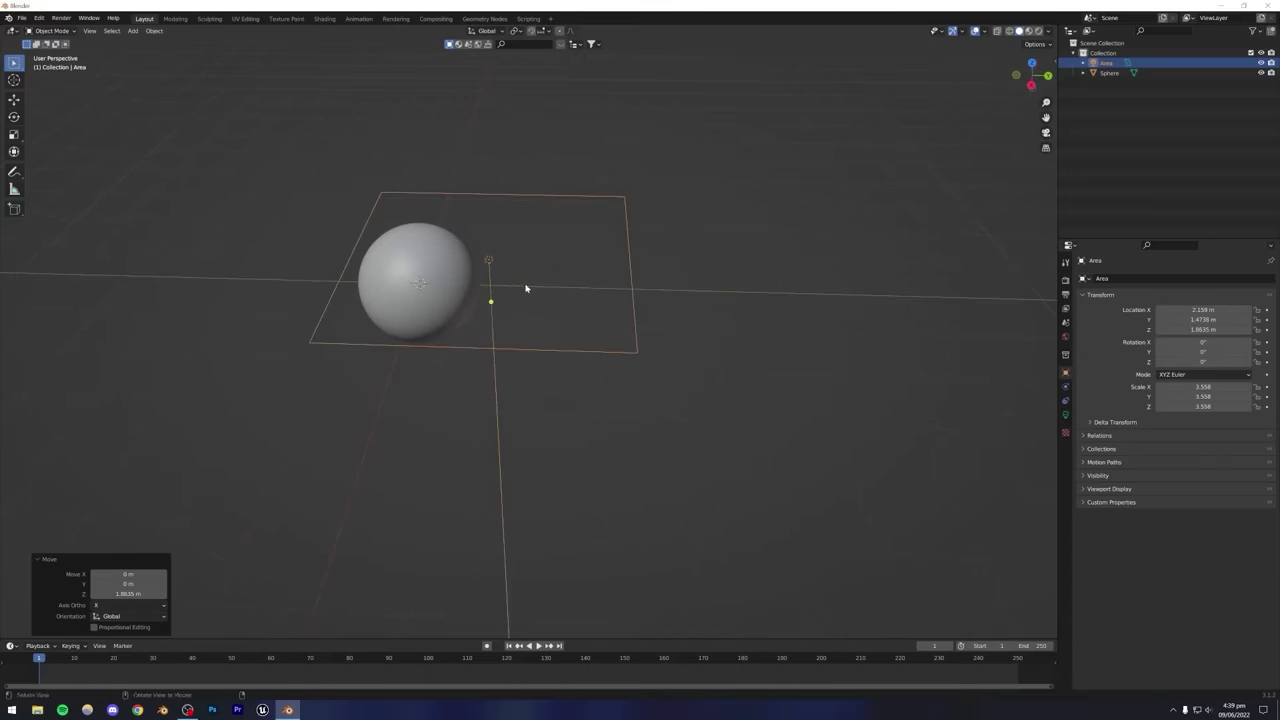
pyautogui.moveTo(526, 286); pyautogui.dragTo(526, 283, button='middle')
pyautogui.press('KP_7')
pyautogui.press('g')
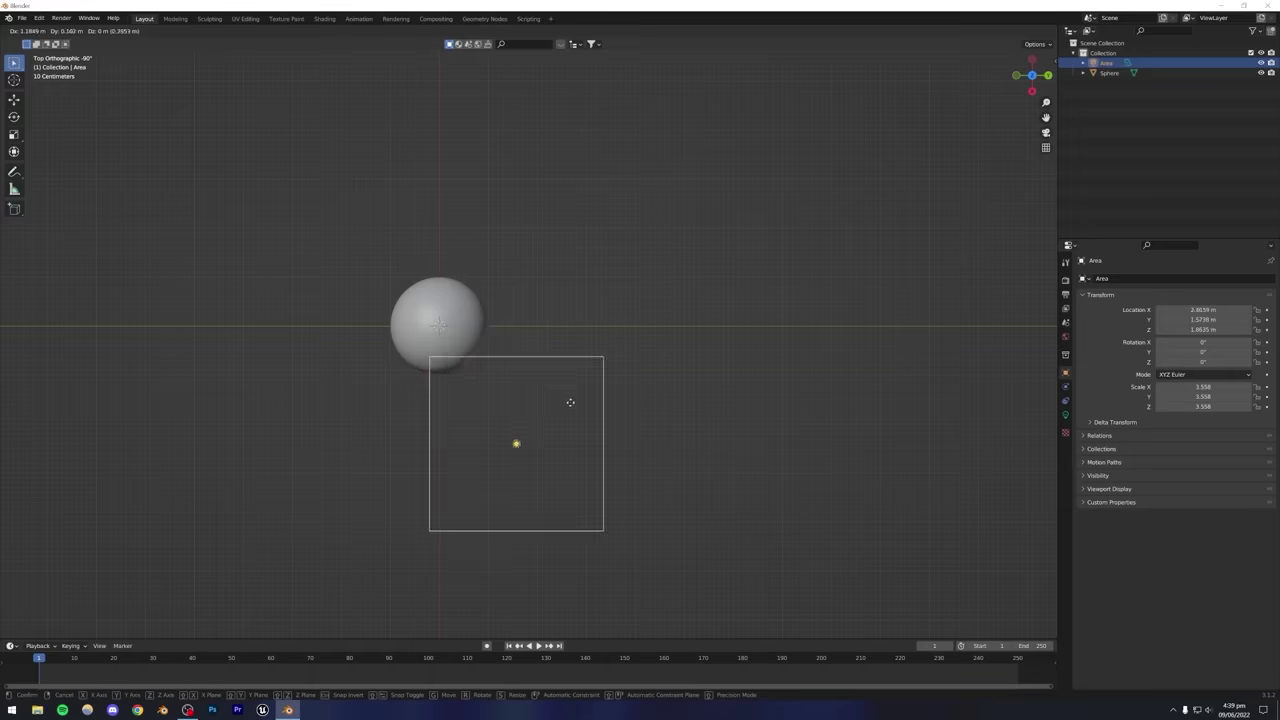
pyautogui.click(602, 409)
pyautogui.moveTo(602, 409); pyautogui.dragTo(629, 340, button='middle')
pyautogui.hotkey('shift', 't')
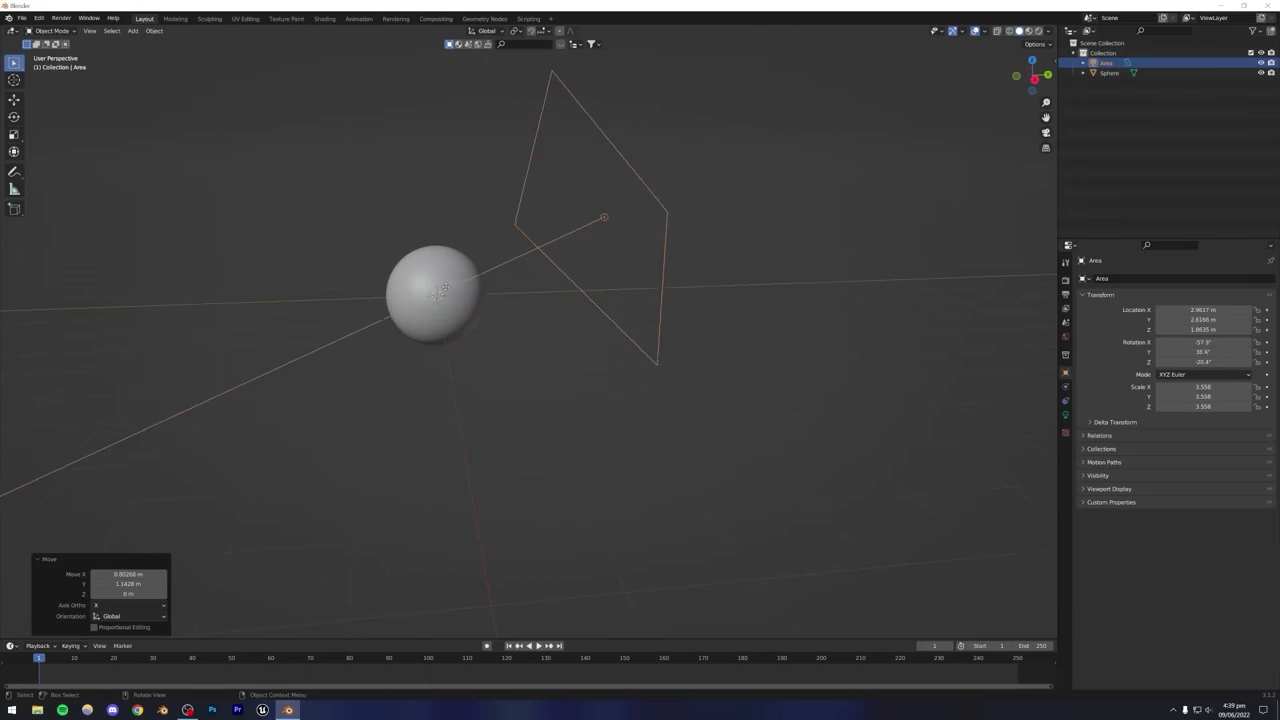
pyautogui.moveTo(480, 297); pyautogui.dragTo(529, 387, button='middle')
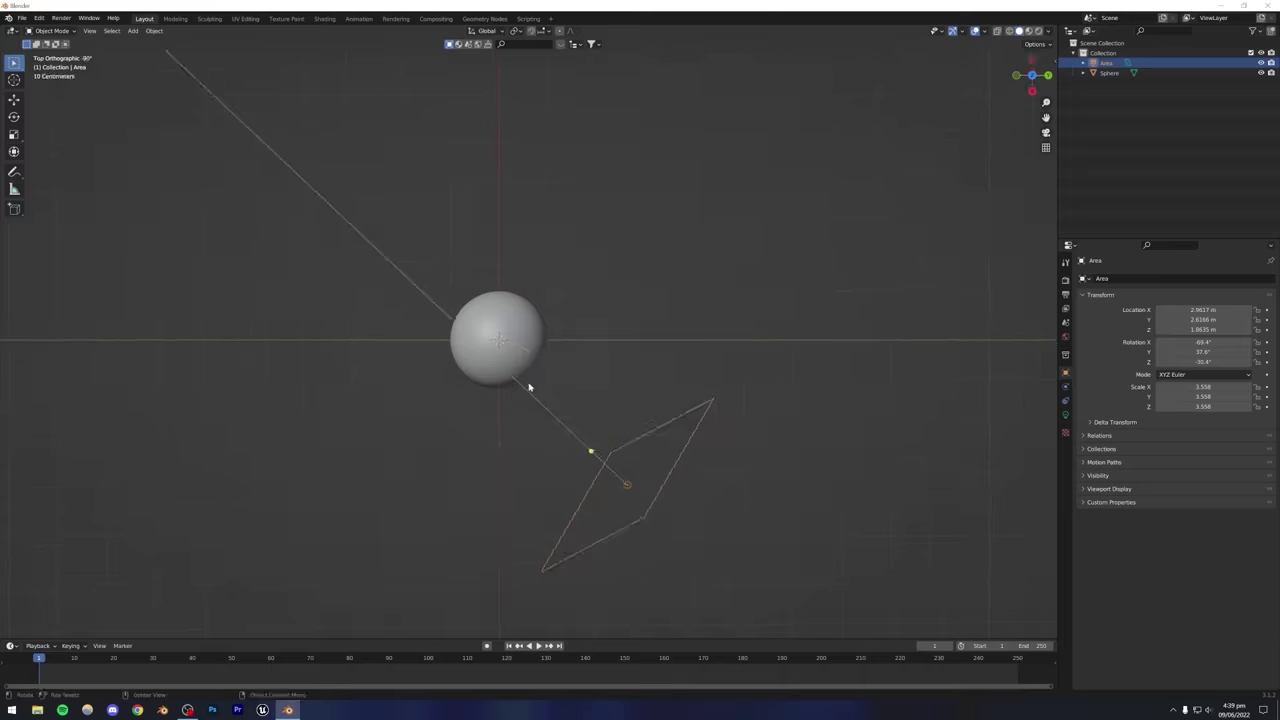
# Duplicate the area light as Area.001, place it left of the original and rotate it.
pyautogui.hotkey('shift', 'd')
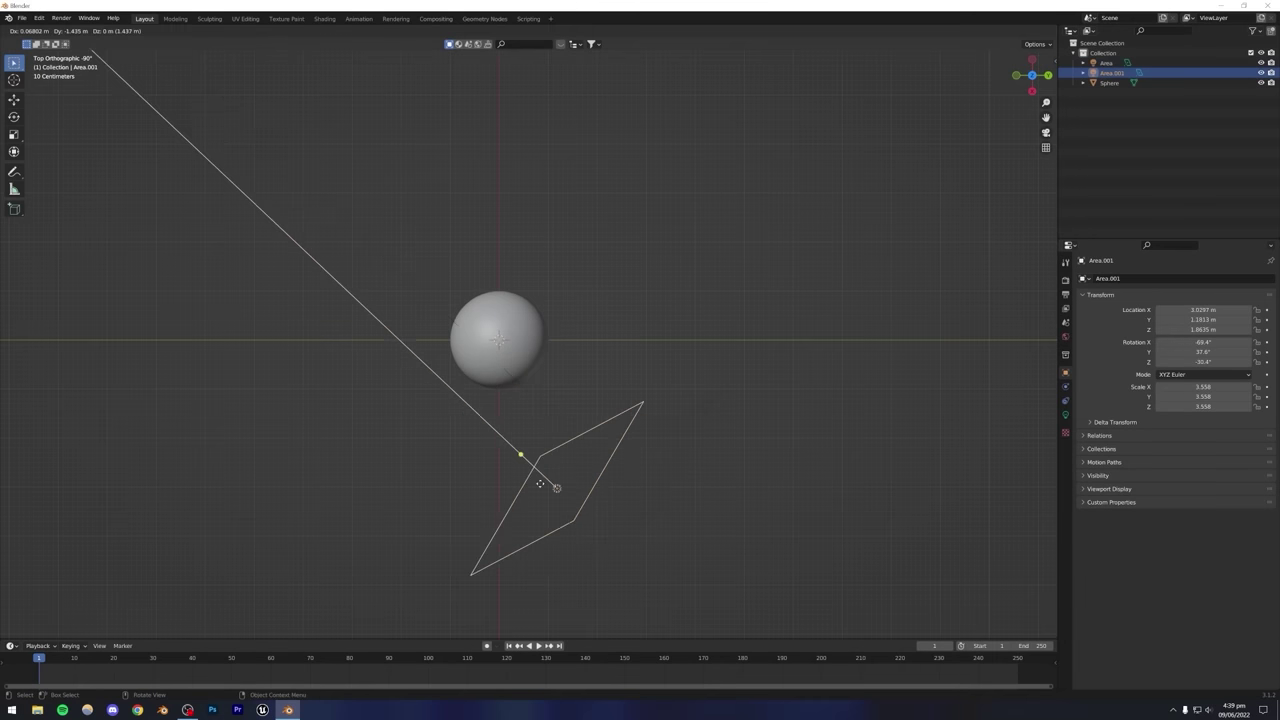
pyautogui.click(414, 477)
pyautogui.press('r')
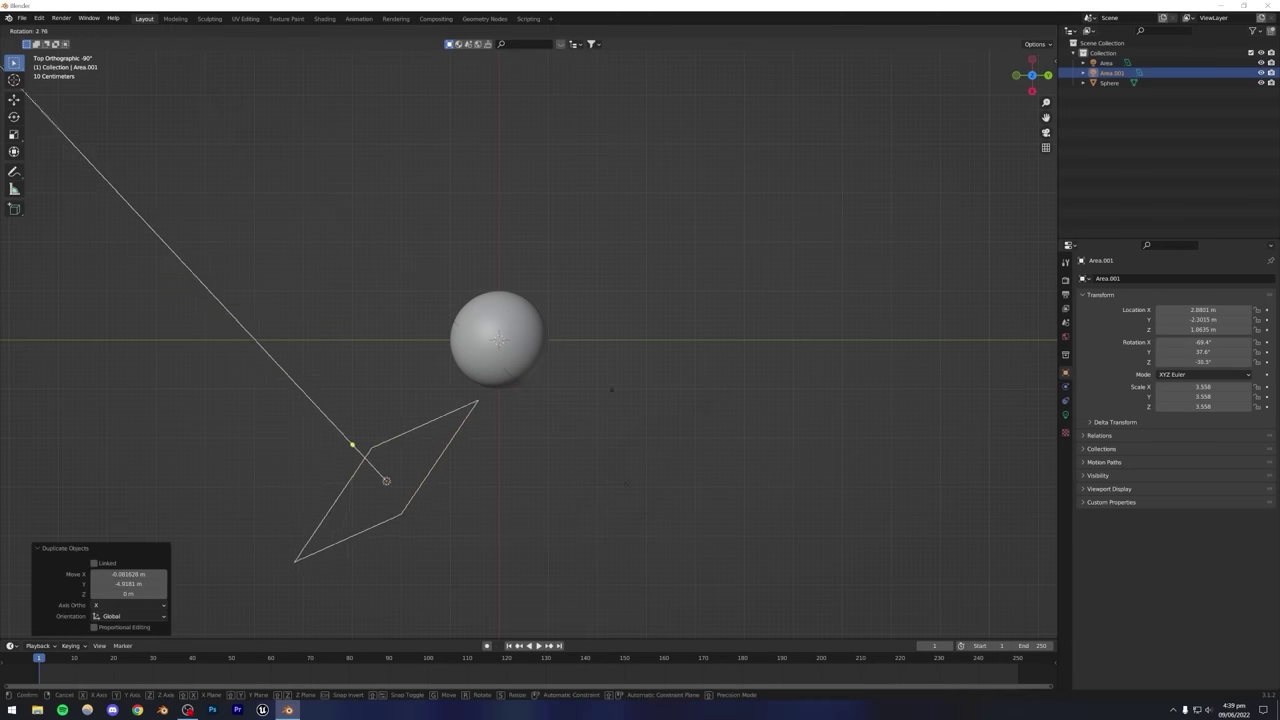
pyautogui.click(476, 619)
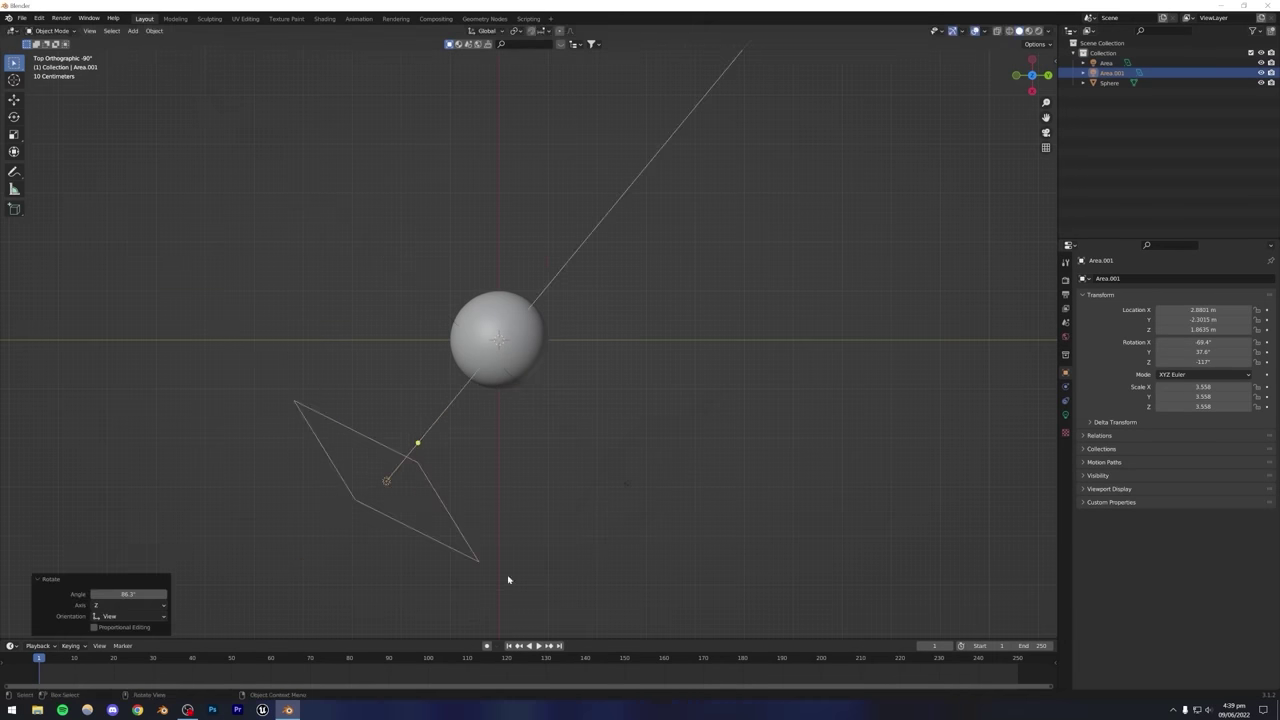
pyautogui.moveTo(508, 580); pyautogui.dragTo(537, 413, button='middle')
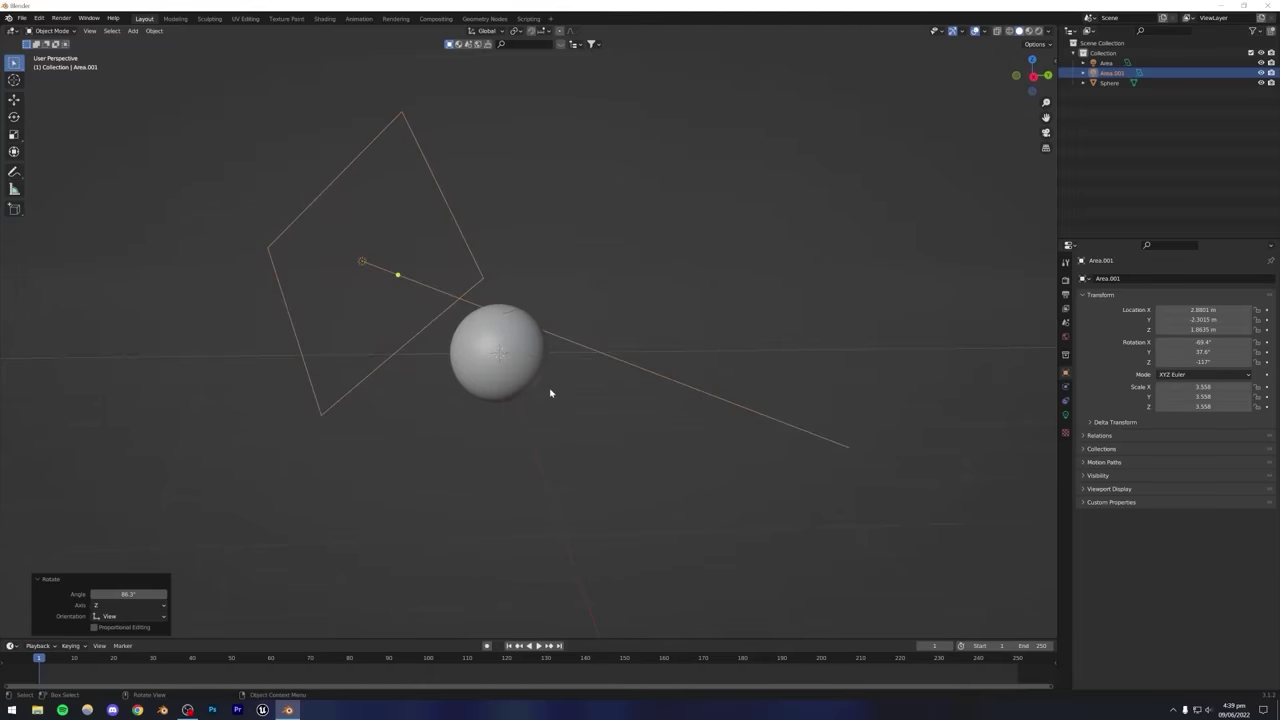
pyautogui.press('r')
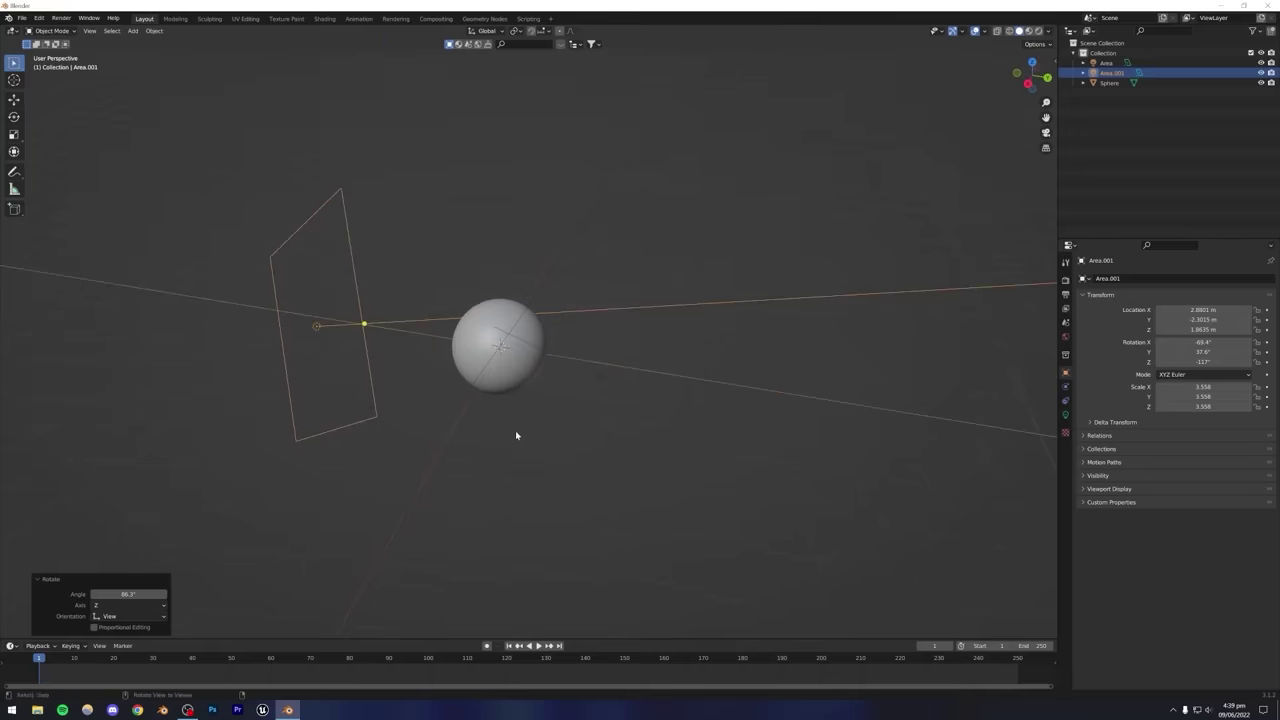
pyautogui.click(514, 318)
# Lower Area.001 to Z -0.892 m and aim it up through the sphere.
pyautogui.press('g')
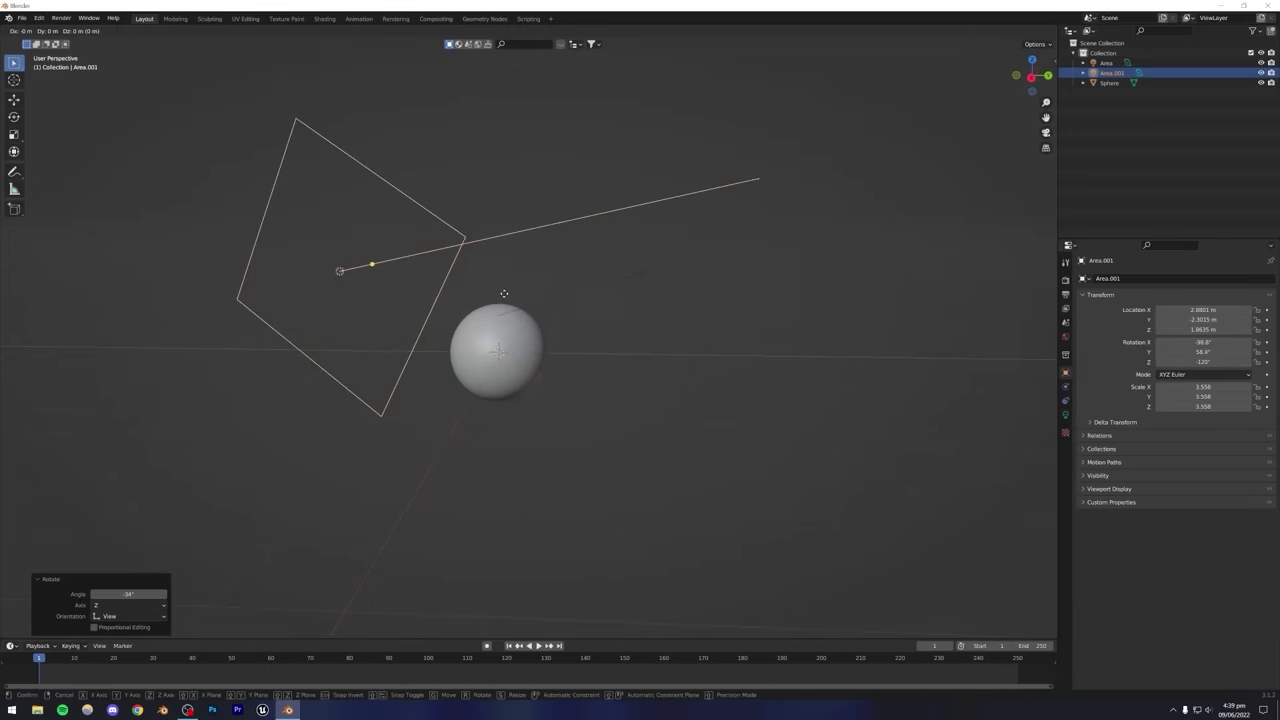
pyautogui.press('z')
pyautogui.click(491, 400)
pyautogui.moveTo(491, 400); pyautogui.dragTo(483, 481, button='middle')
pyautogui.moveTo(475, 493); pyautogui.dragTo(500, 368)
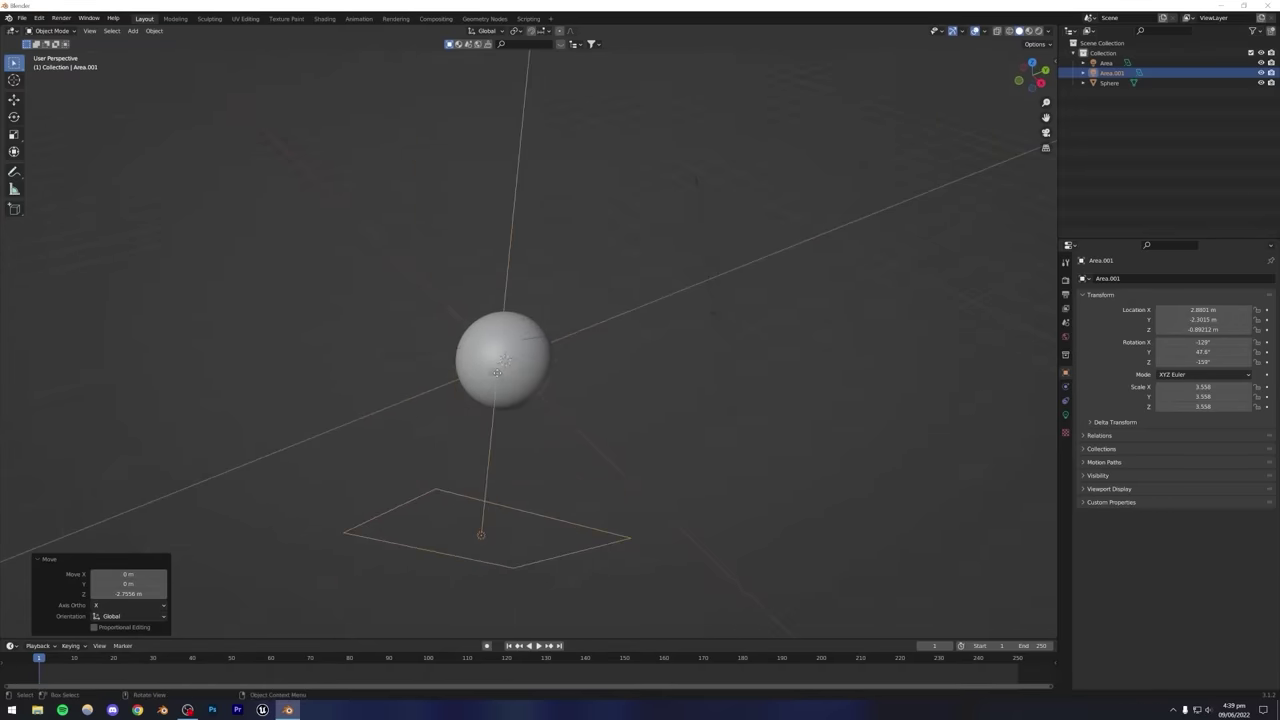
pyautogui.moveTo(500, 368)
pyautogui.mouseDown(button='middle')
pyautogui.moveTo(534, 400)
pyautogui.moveTo(503, 380)
pyautogui.mouseUp(button='middle')
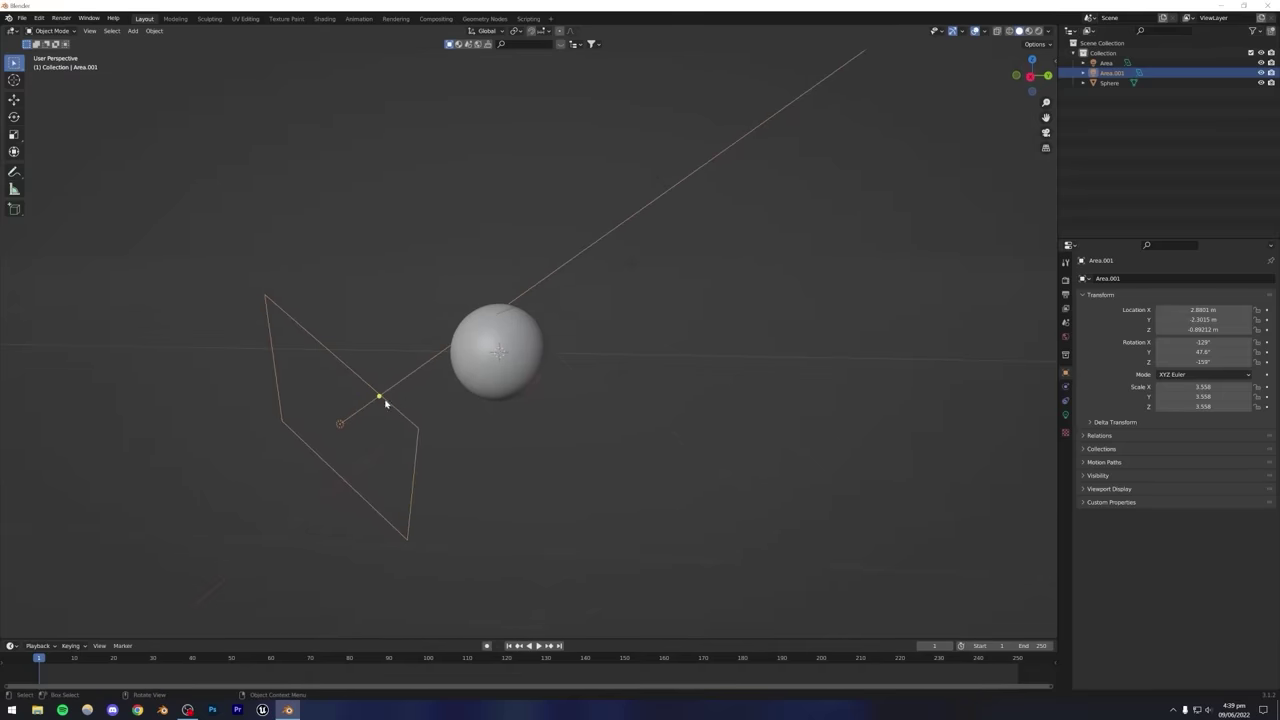
pyautogui.moveTo(383, 400); pyautogui.dragTo(495, 358)
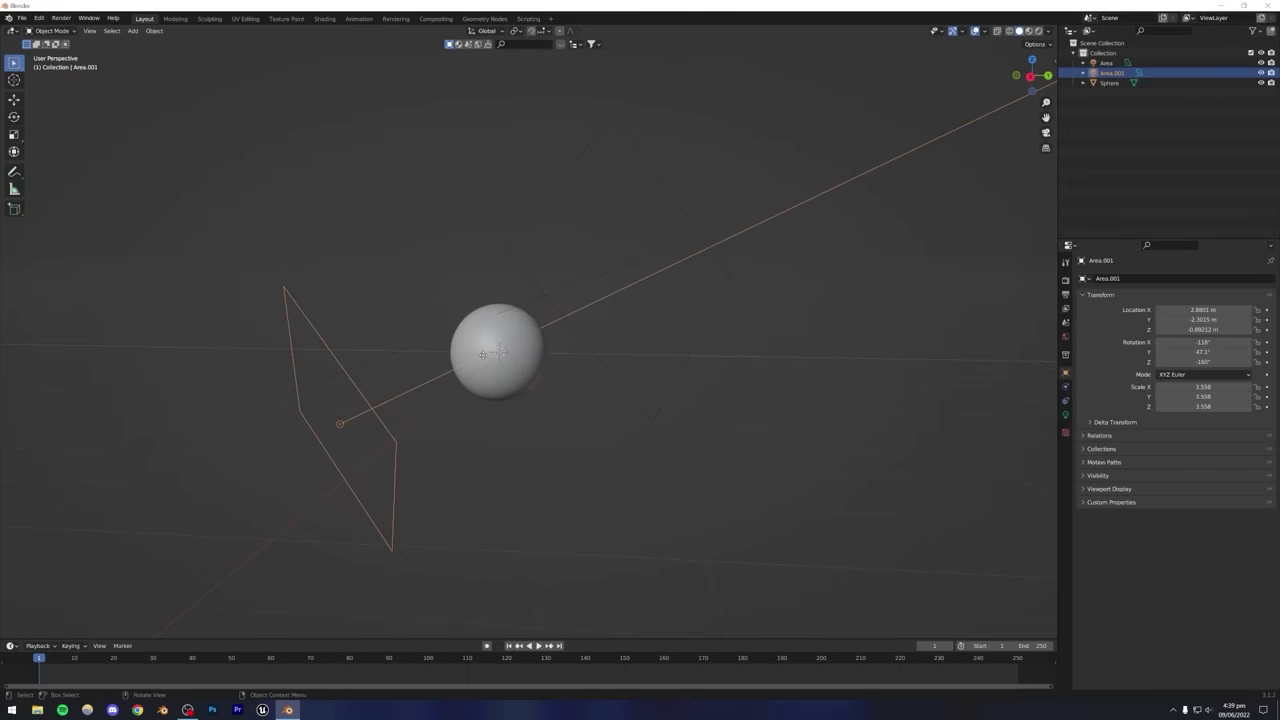
pyautogui.moveTo(495, 358); pyautogui.dragTo(511, 380, button='middle')
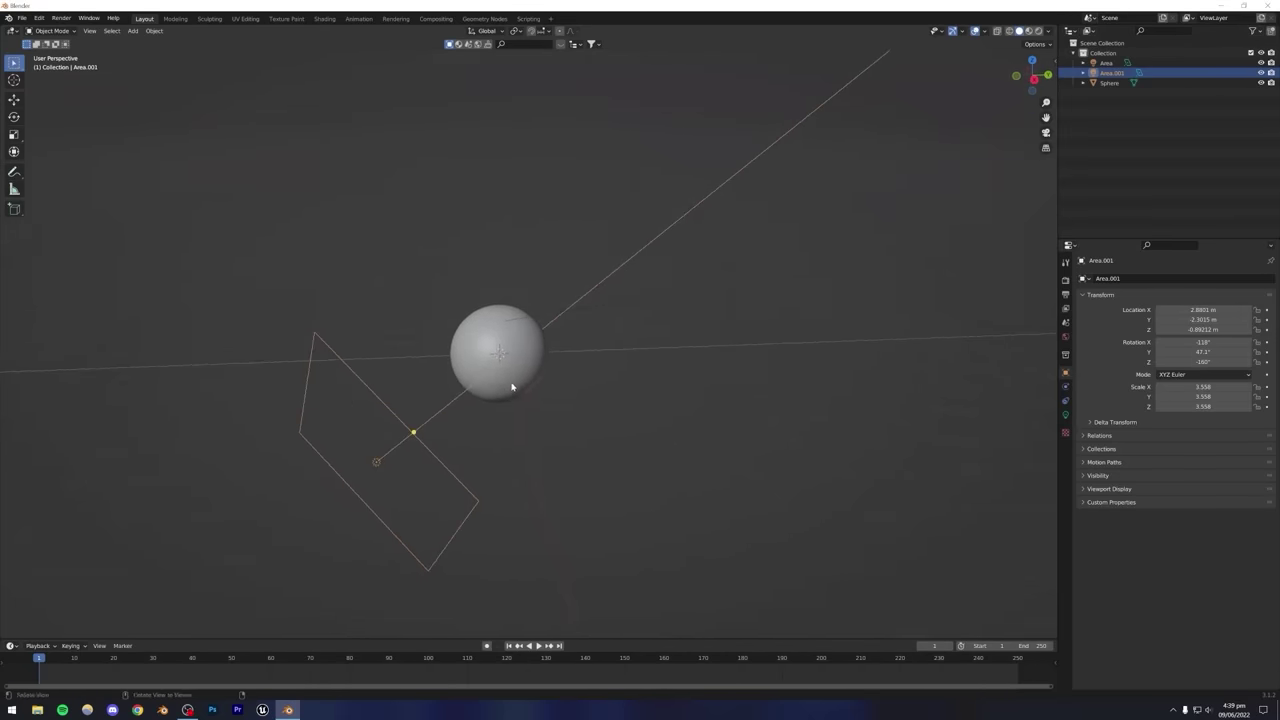
# Select the Area light, dismiss the stray file browser and switch the viewport to Rendered shading.
pyautogui.click(673, 294)
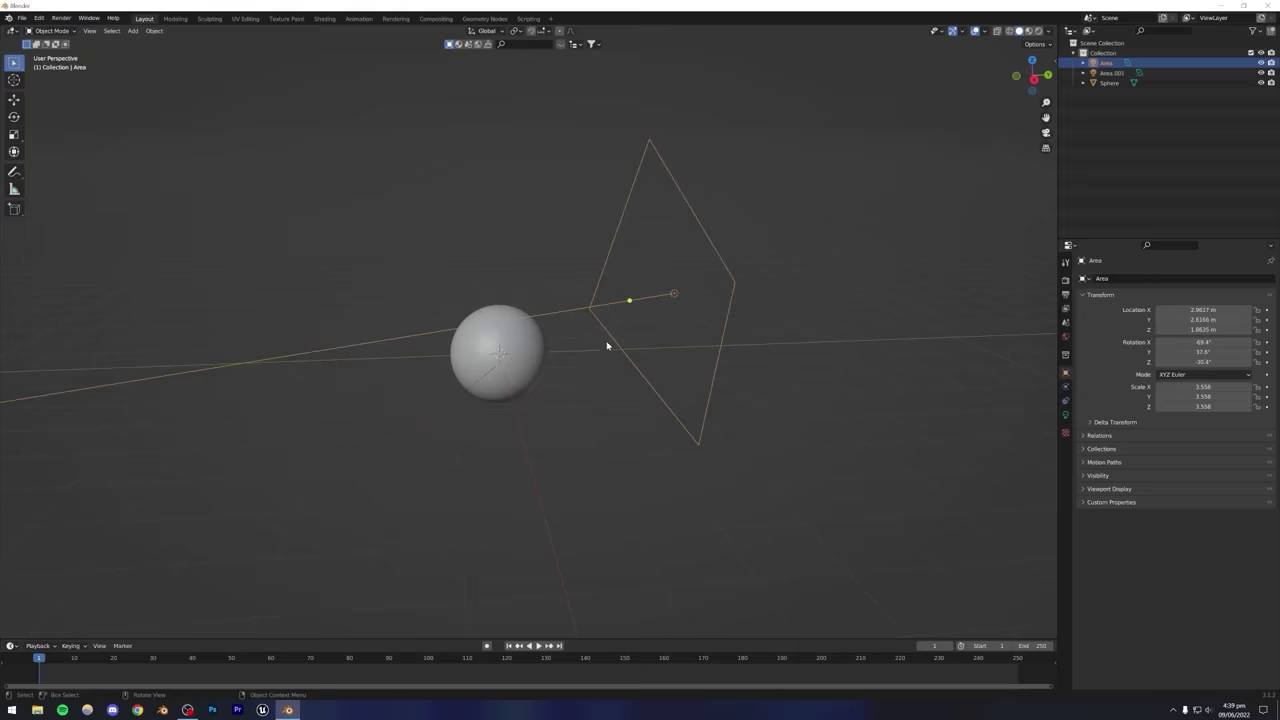
pyautogui.hotkey('ctrl', 'o')
pyautogui.click(871, 495)
pyautogui.scroll(3, 492, 372)
pyautogui.scroll(-2, 494, 371)
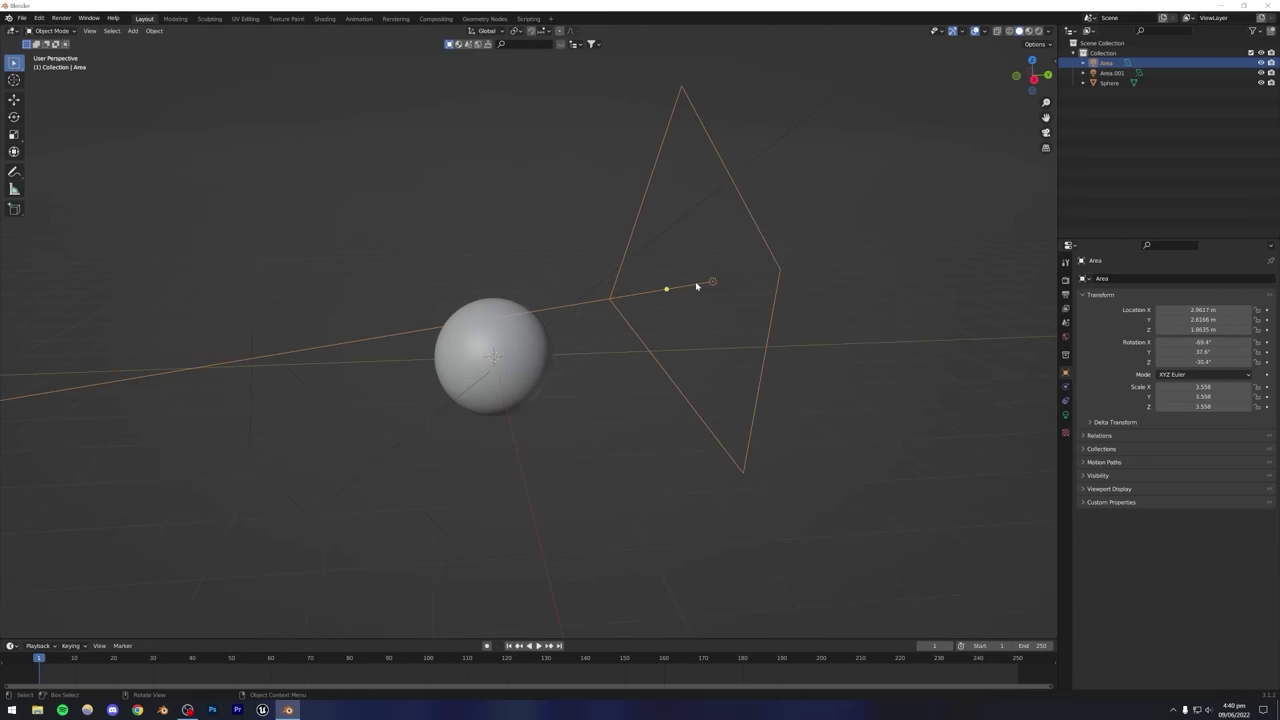
pyautogui.click(737, 286)
pyautogui.click(710, 285)
pyautogui.click(1038, 31)
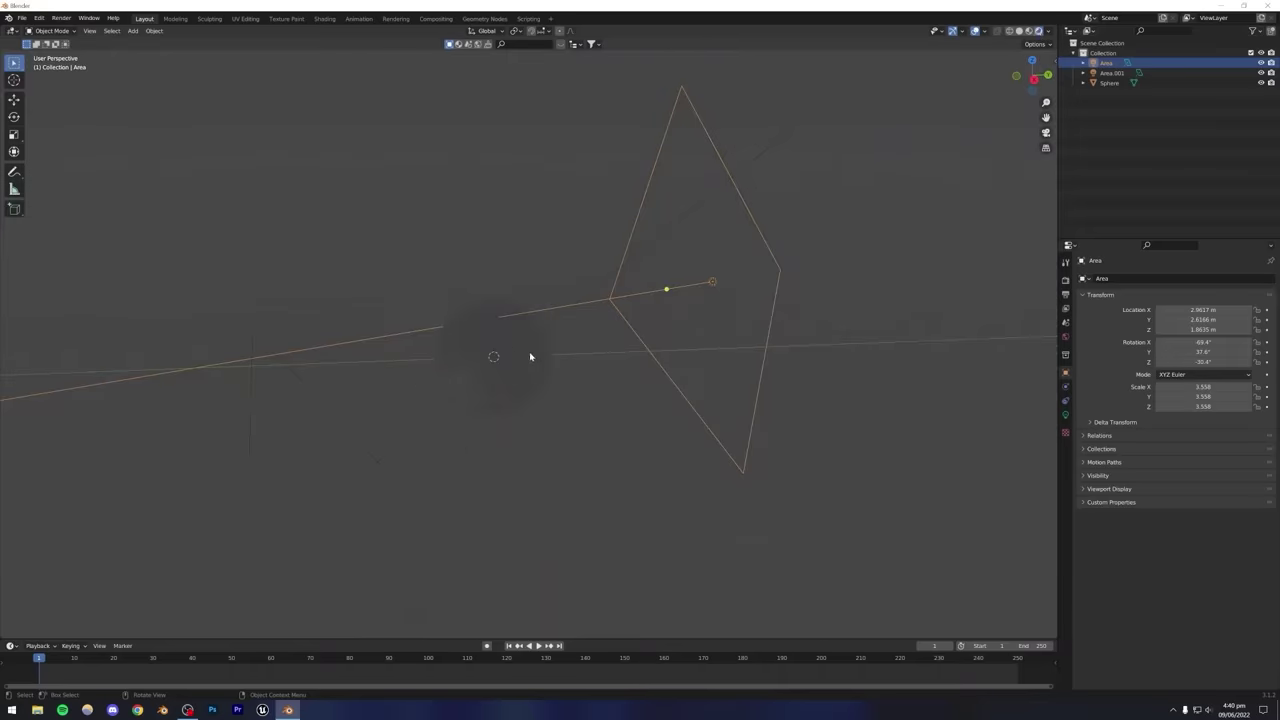
# Set the render engine to Cycles with the GPU Compute device in Render Properties.
pyautogui.click(1065, 280)
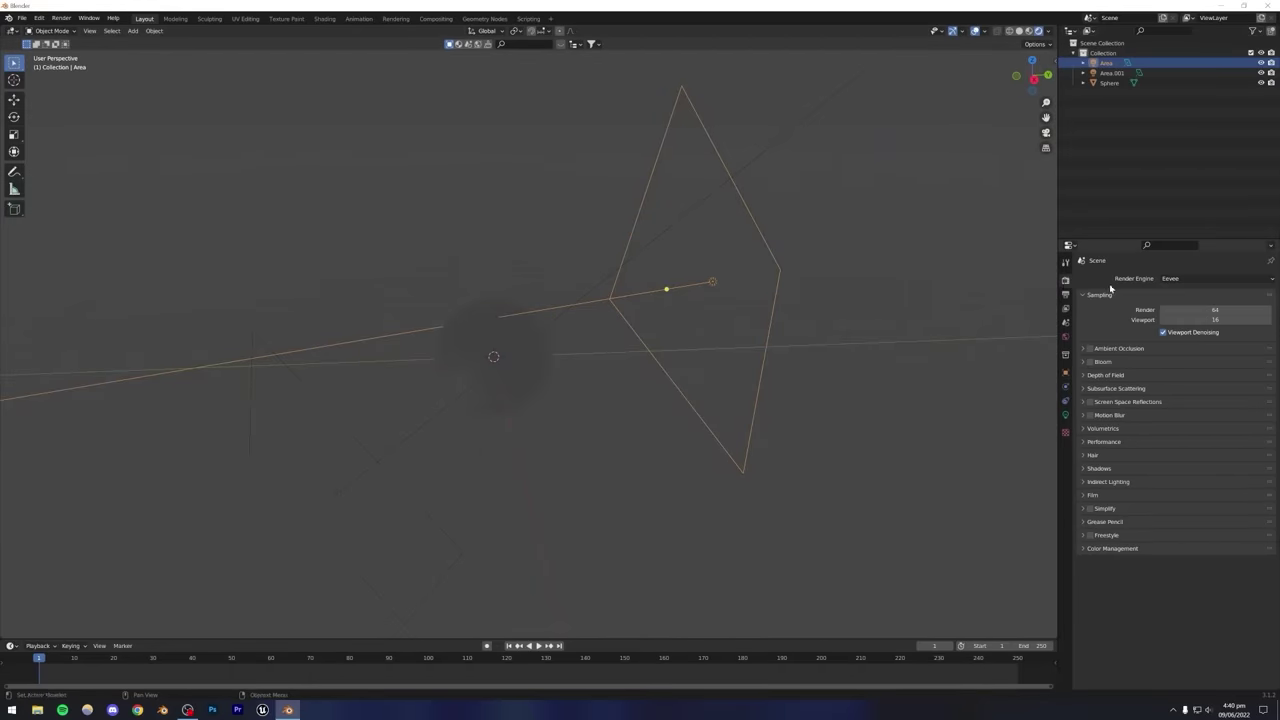
pyautogui.click(1176, 279)
pyautogui.click(1170, 314)
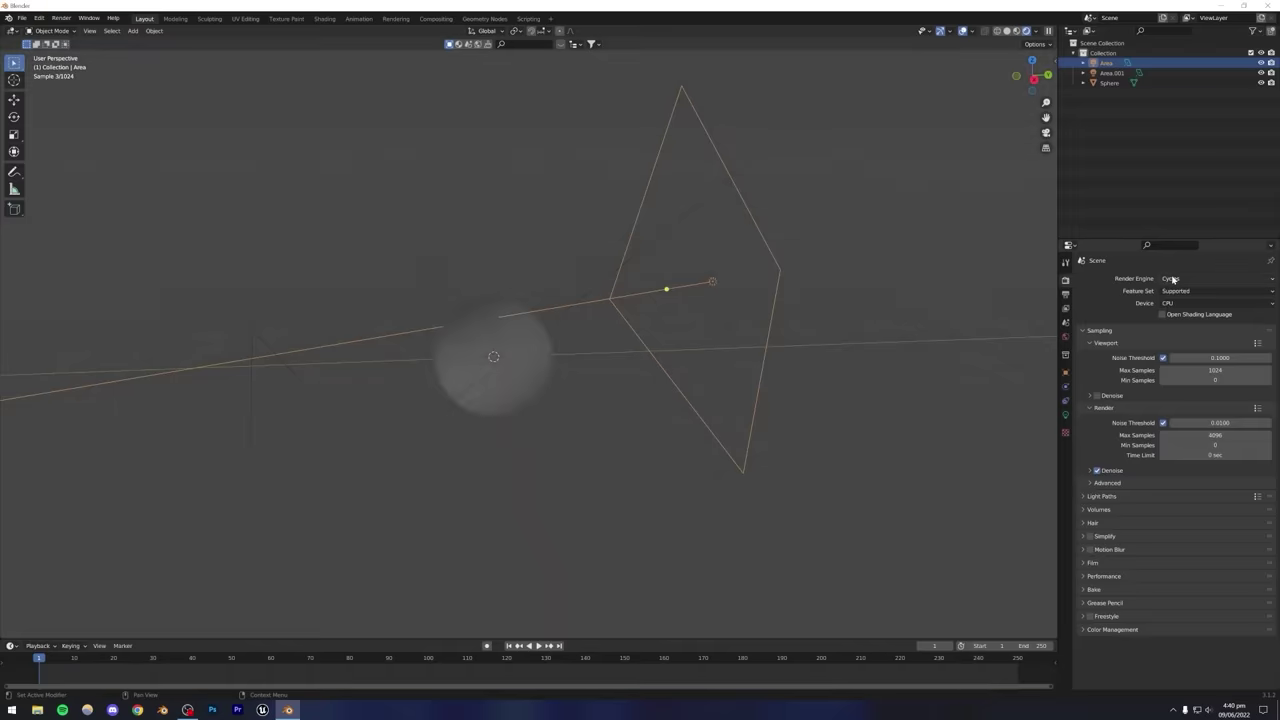
pyautogui.click(1172, 302)
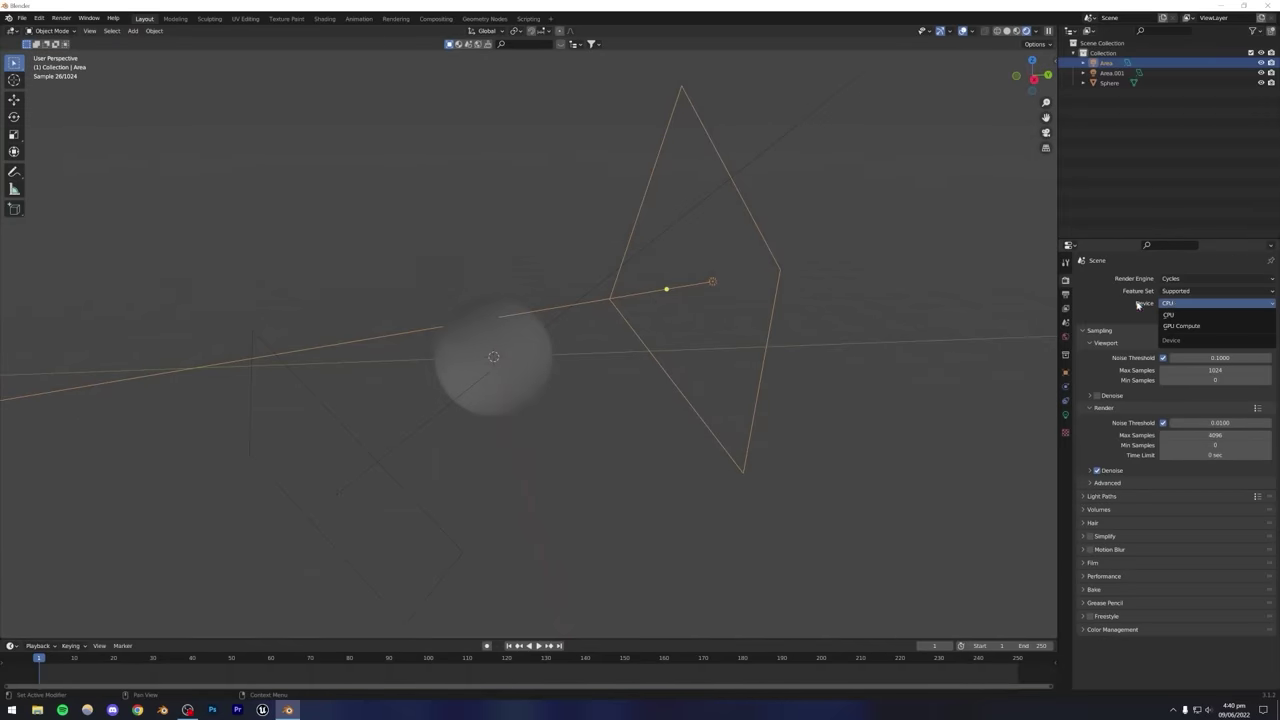
pyautogui.click(1168, 303)
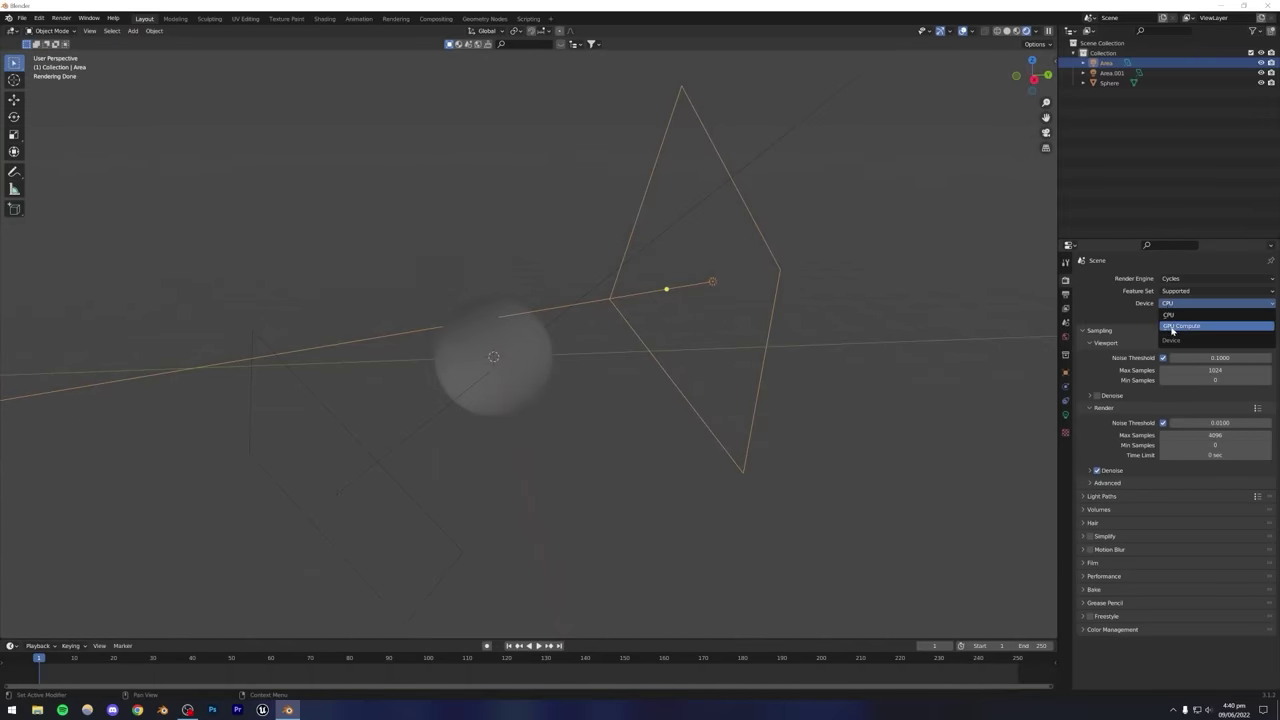
pyautogui.click(1181, 327)
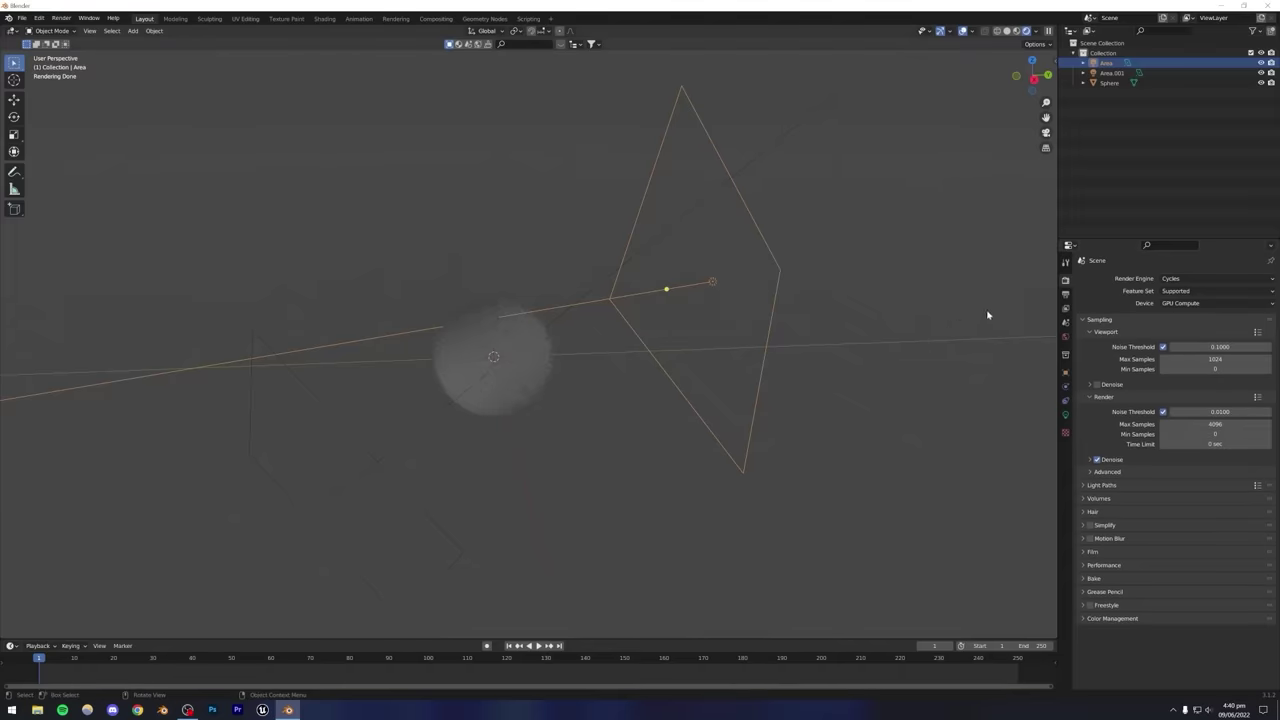
pyautogui.click(515, 268)
pyautogui.scroll(3, 500, 383)
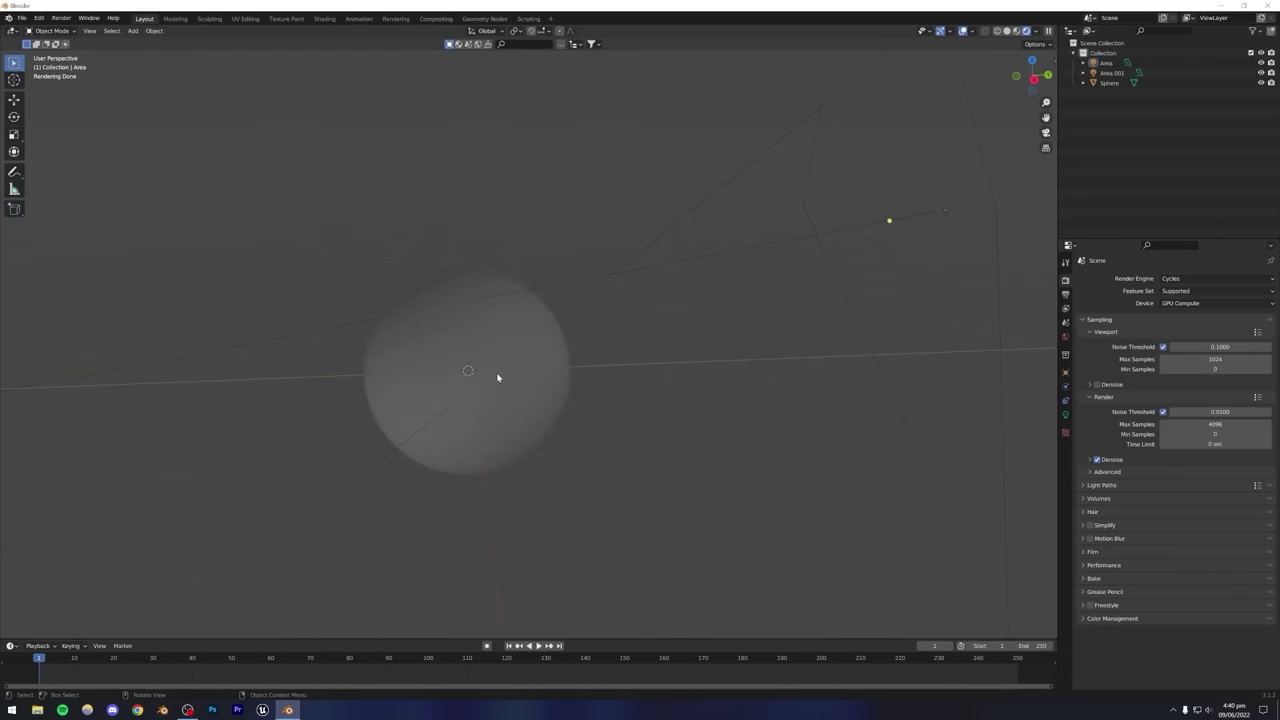
pyautogui.moveTo(497, 377); pyautogui.dragTo(526, 360, button='middle')
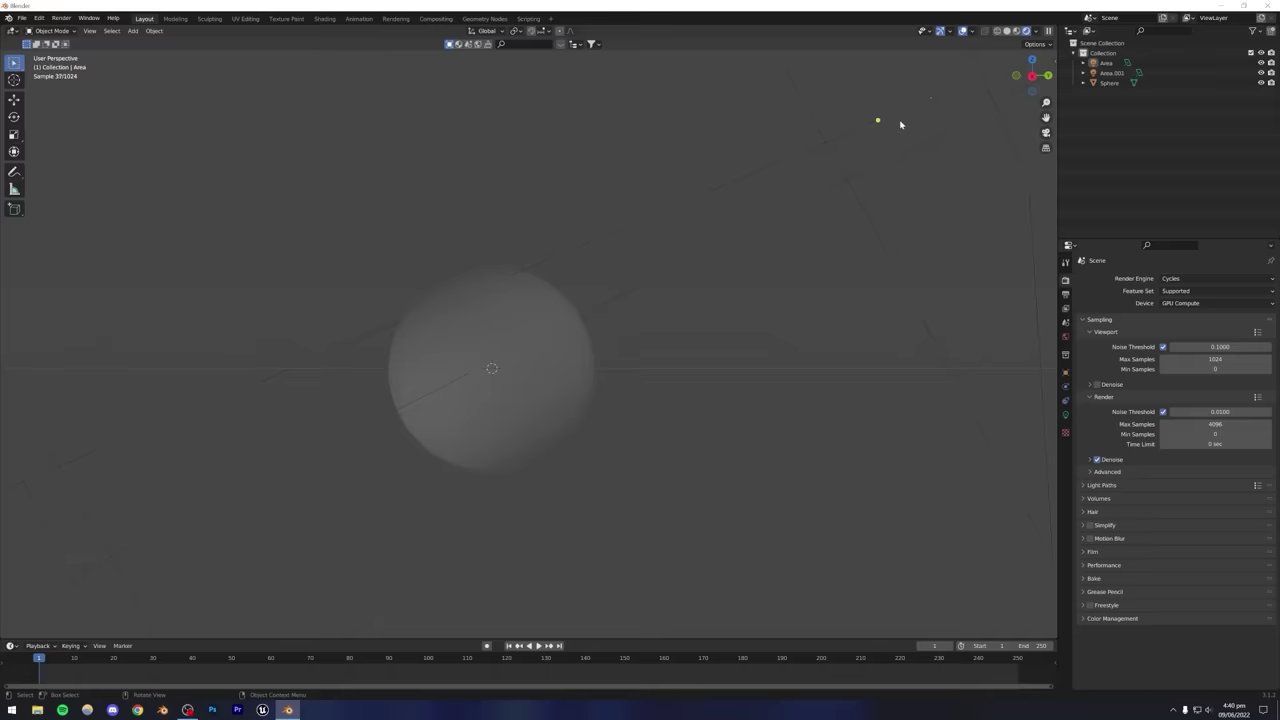
pyautogui.click(929, 100)
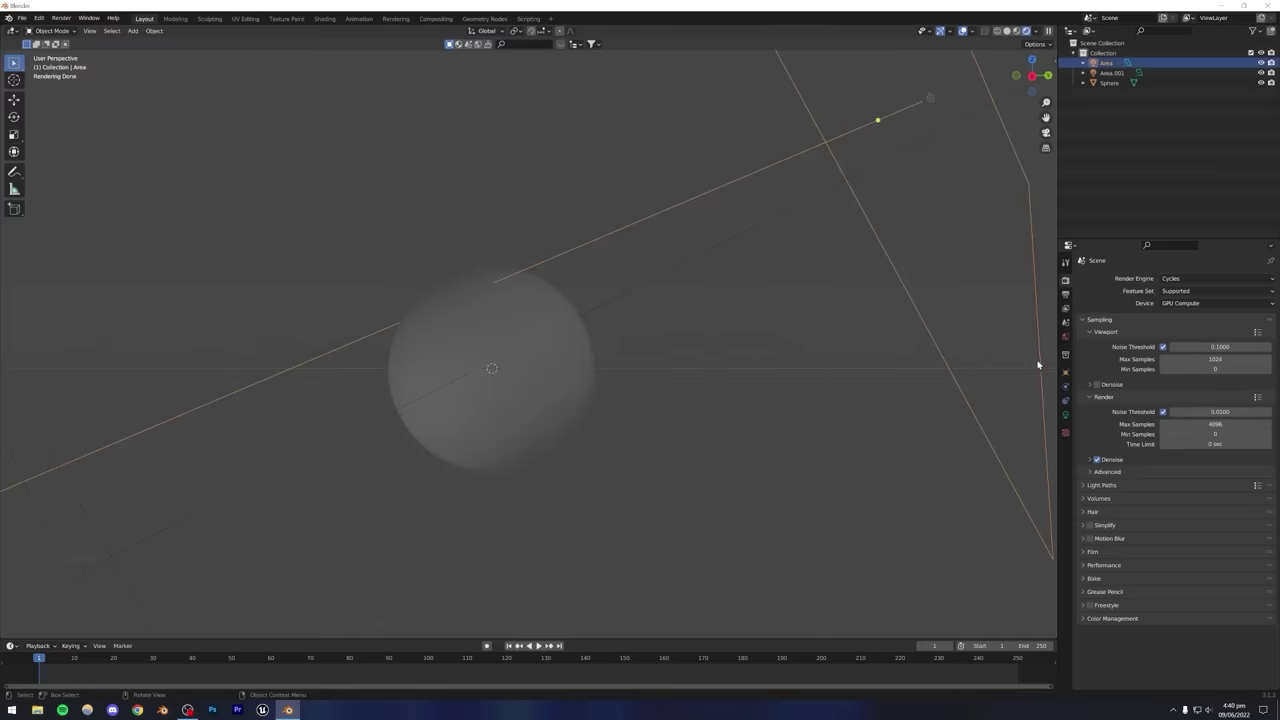
# Drag the World colour's value to 0 so the background is pure black.
pyautogui.click(1065, 338)
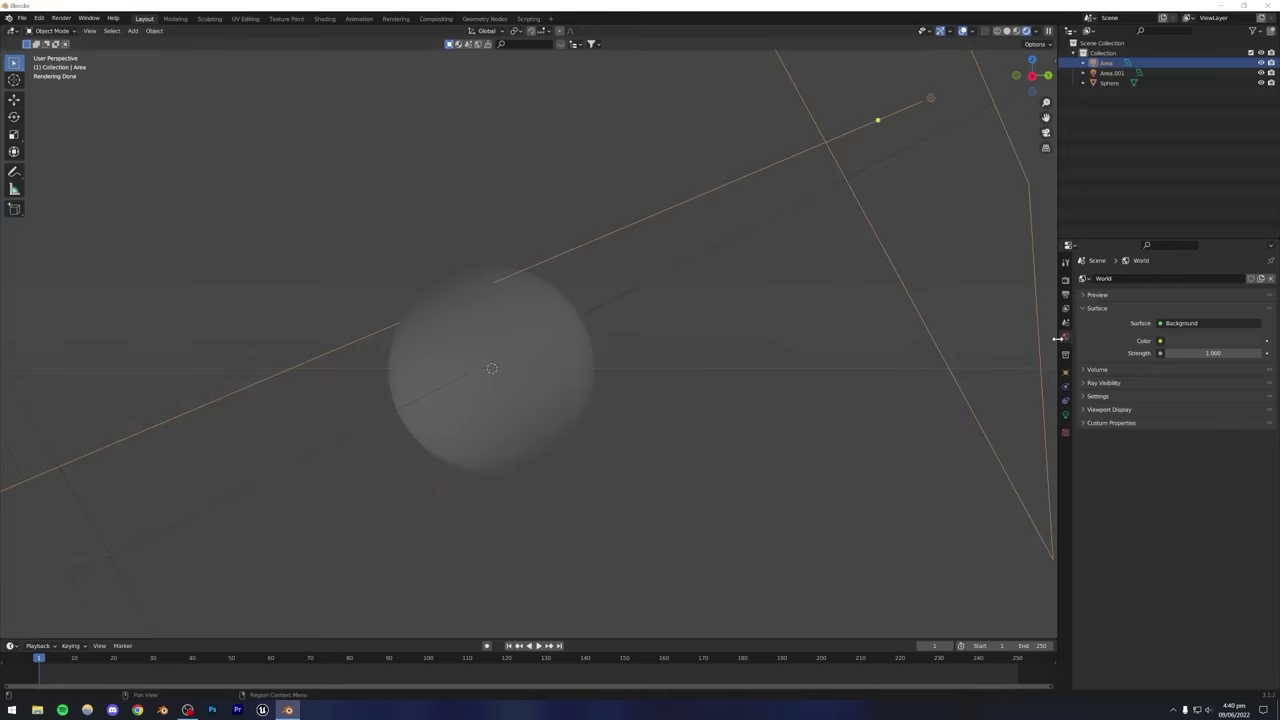
pyautogui.click(1210, 341)
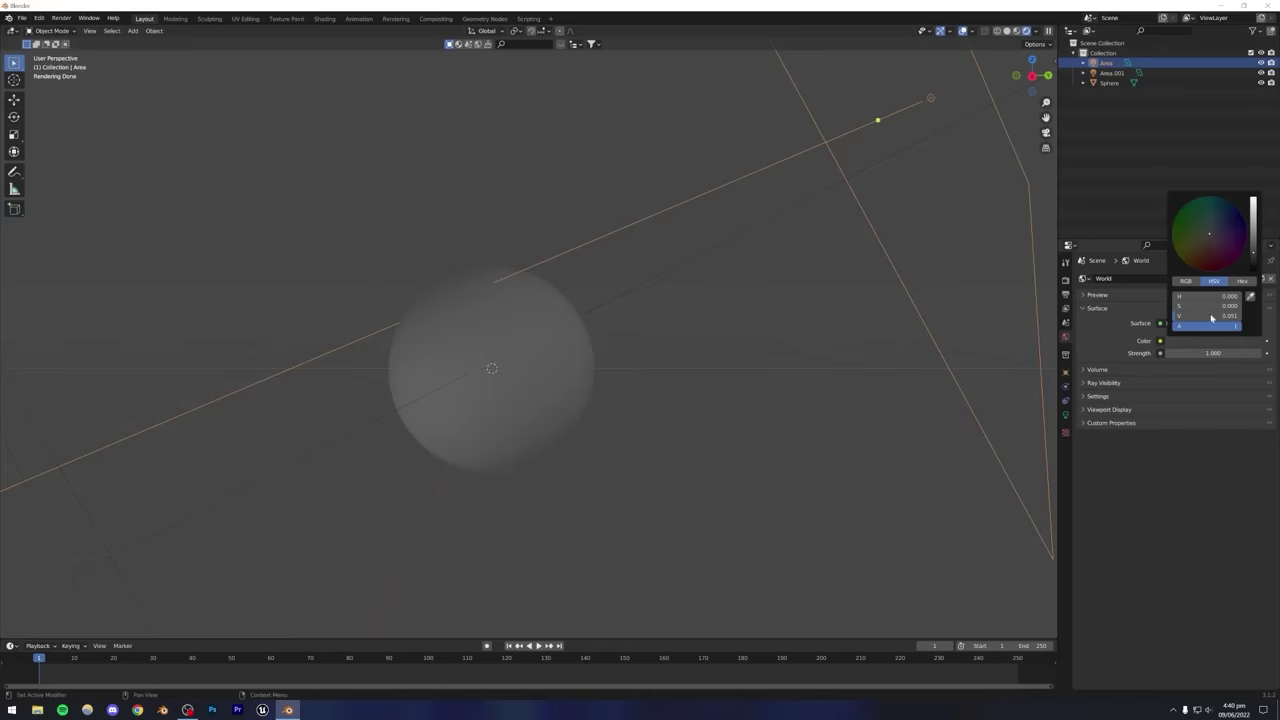
pyautogui.moveTo(1253, 252); pyautogui.dragTo(1254, 269)
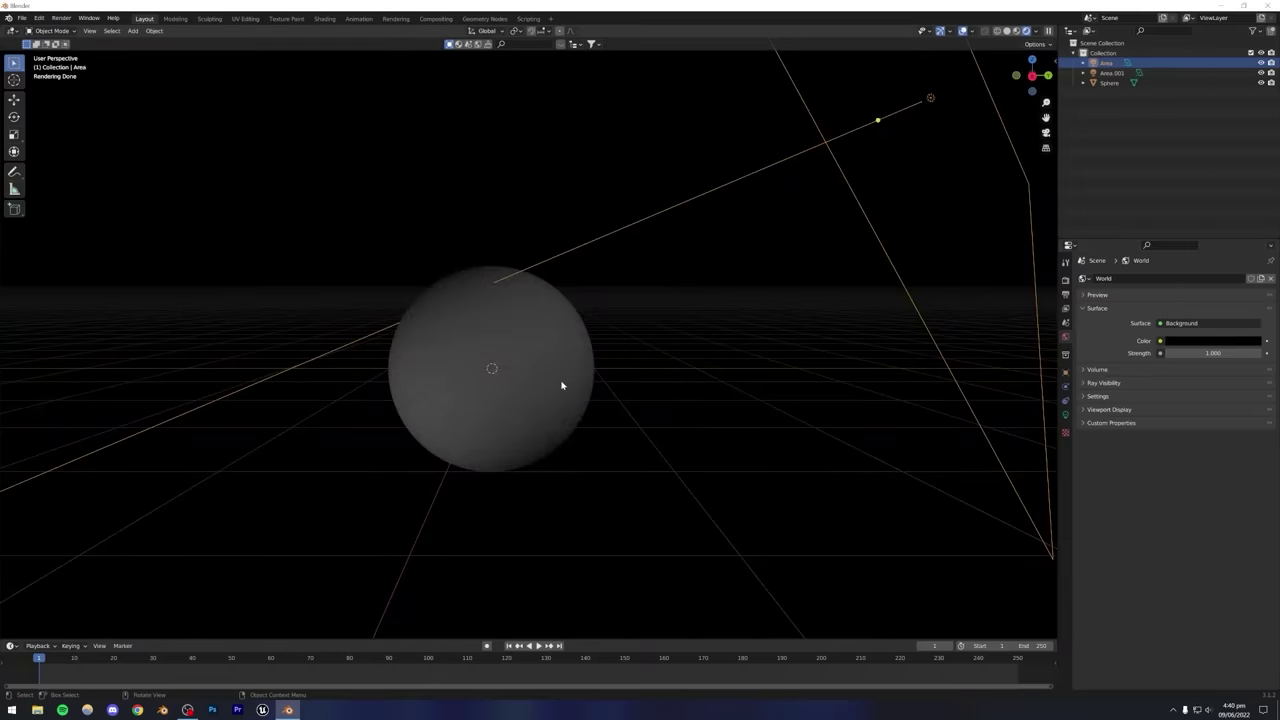
pyautogui.scroll(-2, 545, 374)
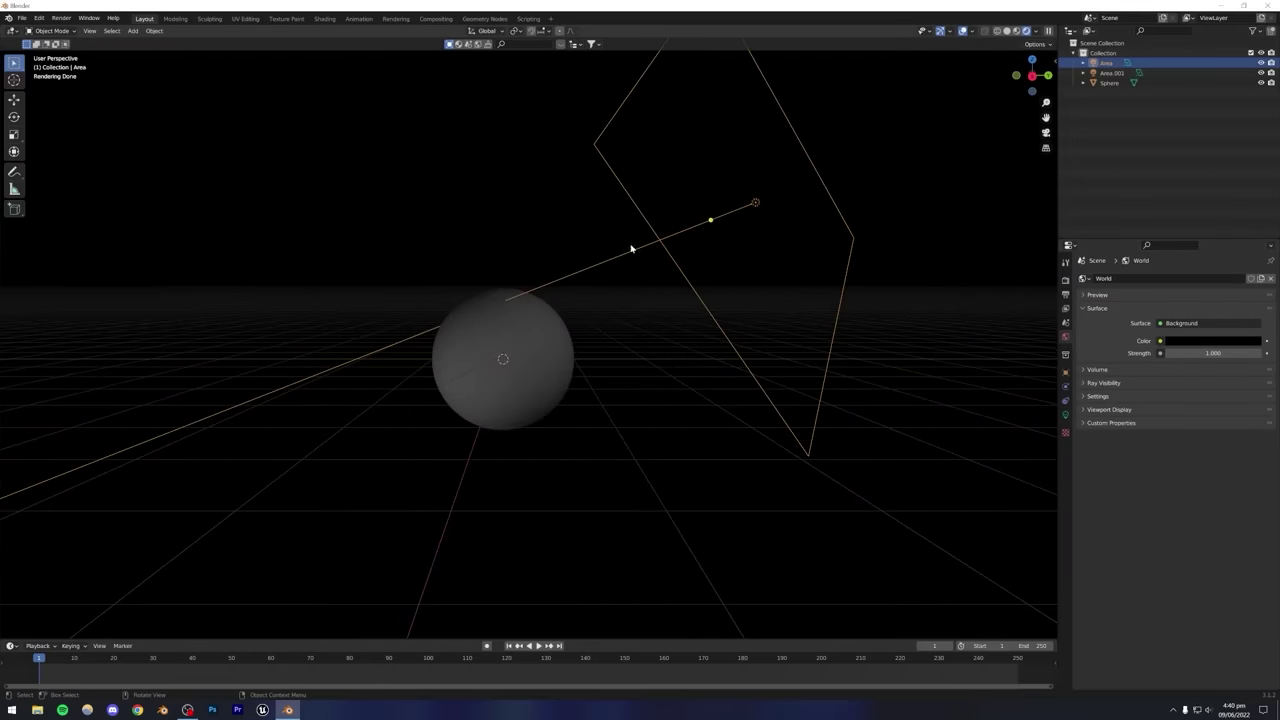
pyautogui.click(578, 218)
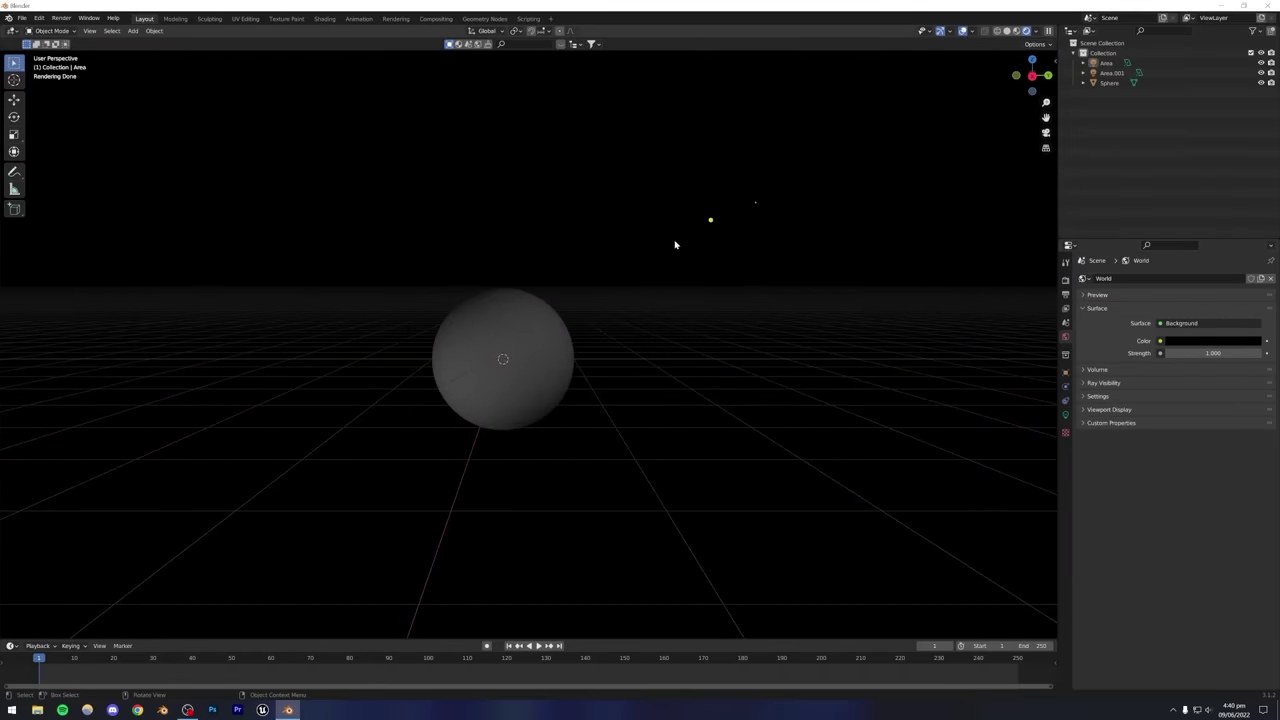
# Set the Area light's power to 100 W in Object Data Properties.
pyautogui.click(757, 203)
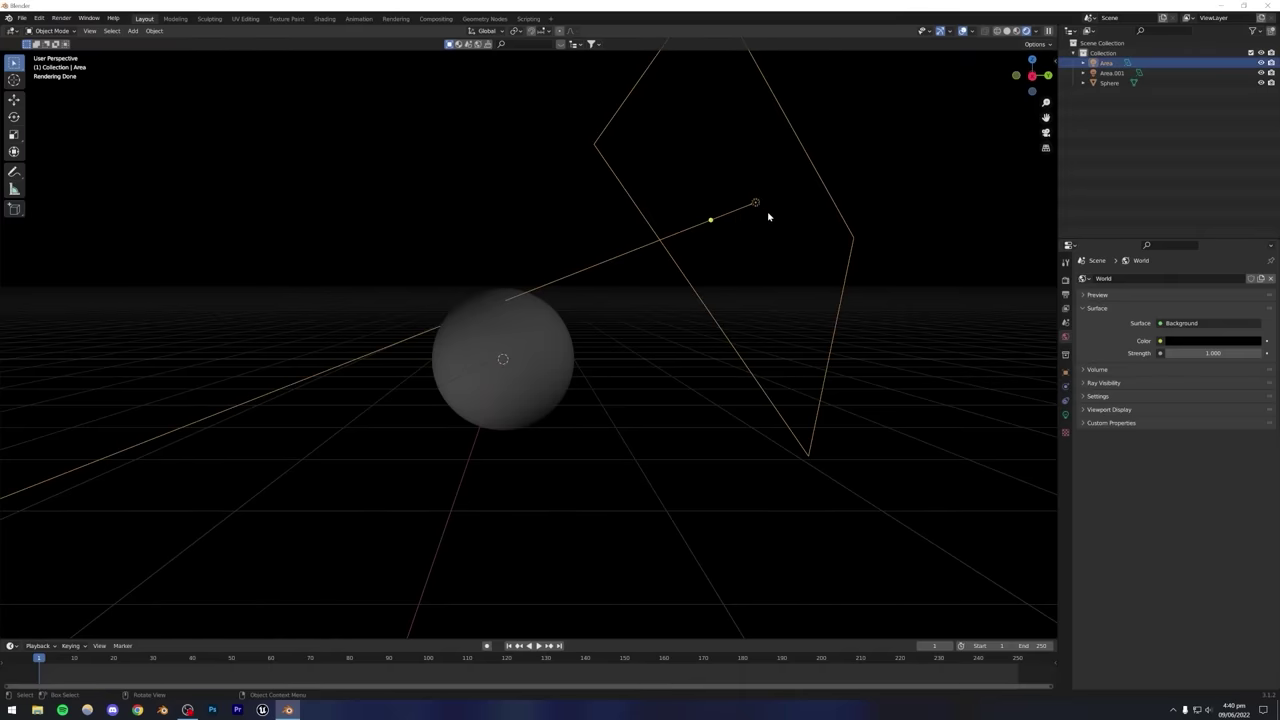
pyautogui.click(1212, 353)
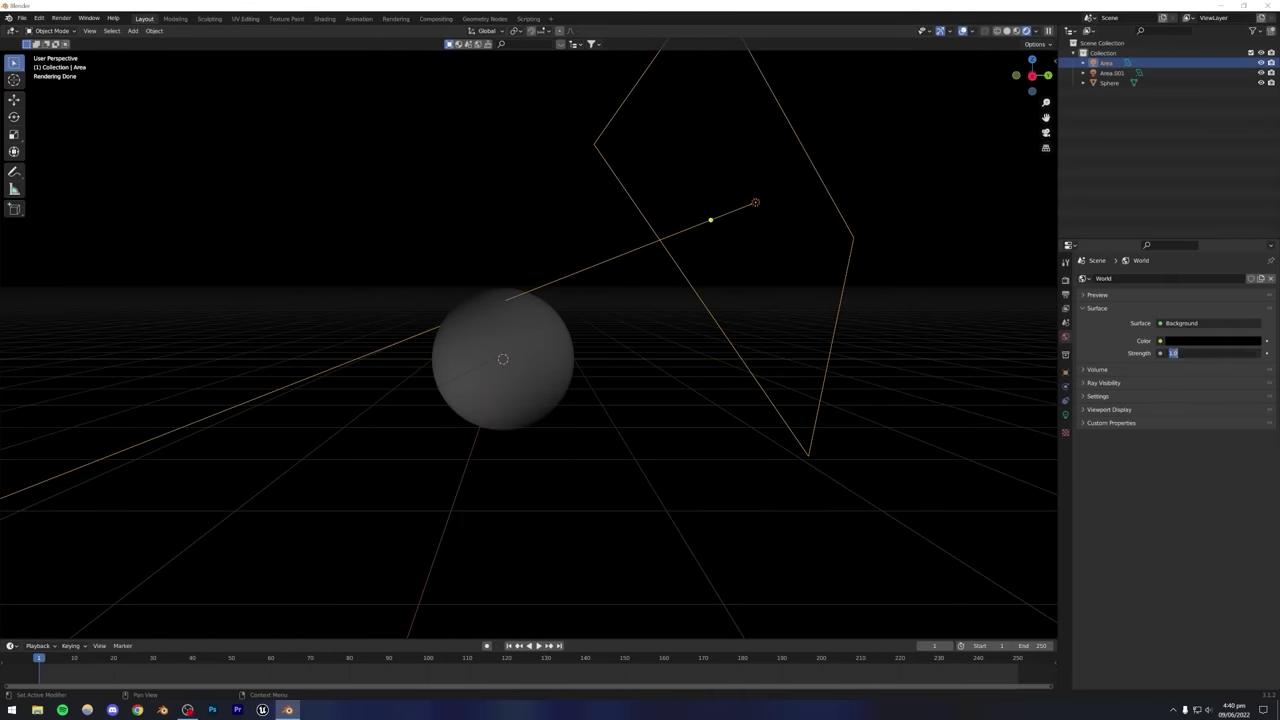
pyautogui.press('Return')
pyautogui.click(1065, 415)
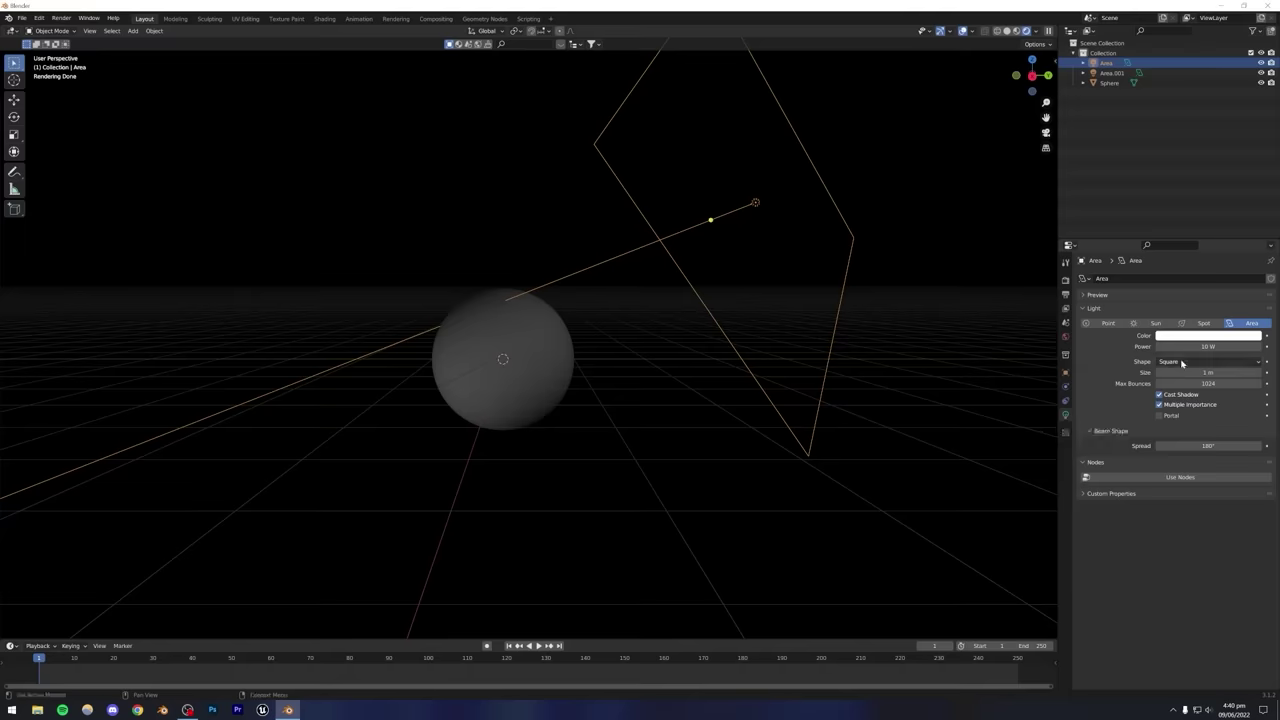
pyautogui.click(1208, 346)
pyautogui.write('100')
pyautogui.press('Return')
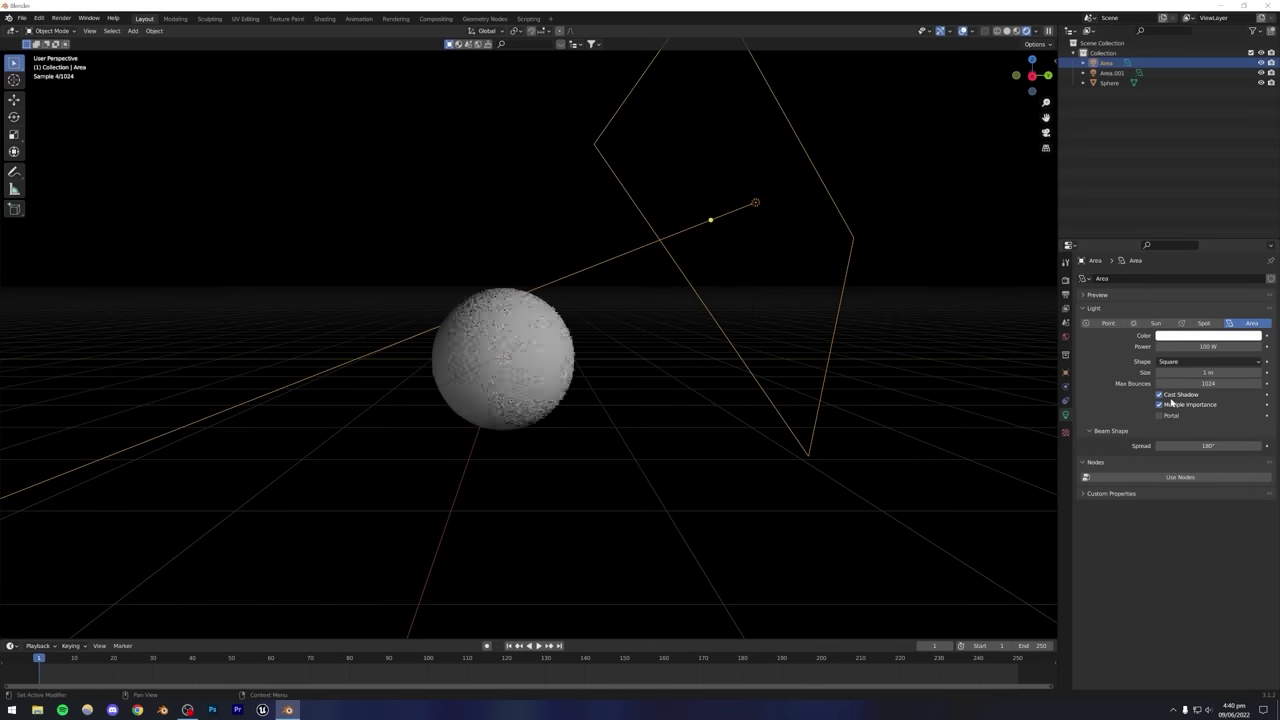
# Select the Area.001 light and try a power of 20 W.
pyautogui.click(491, 244)
pyautogui.moveTo(491, 244); pyautogui.dragTo(509, 318, button='middle')
pyautogui.scroll(4, 506, 337)
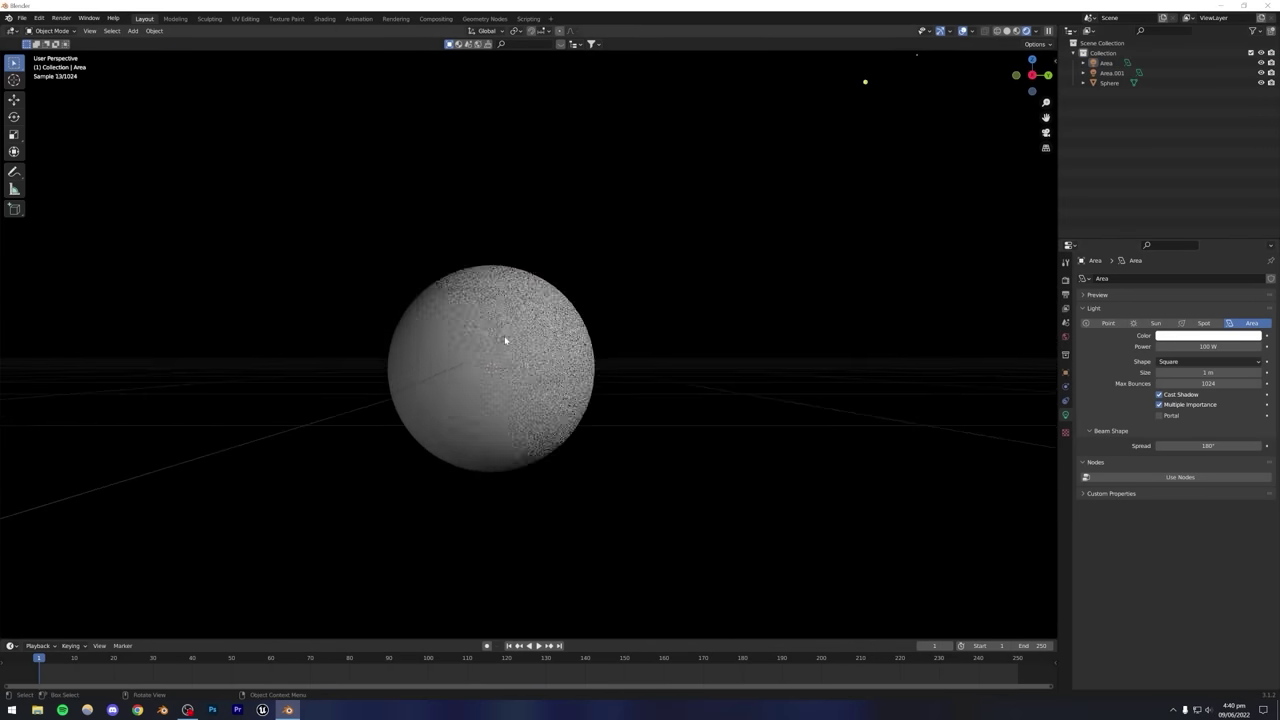
pyautogui.scroll(-3, 480, 386)
pyautogui.moveTo(480, 386); pyautogui.dragTo(480, 394, button='middle')
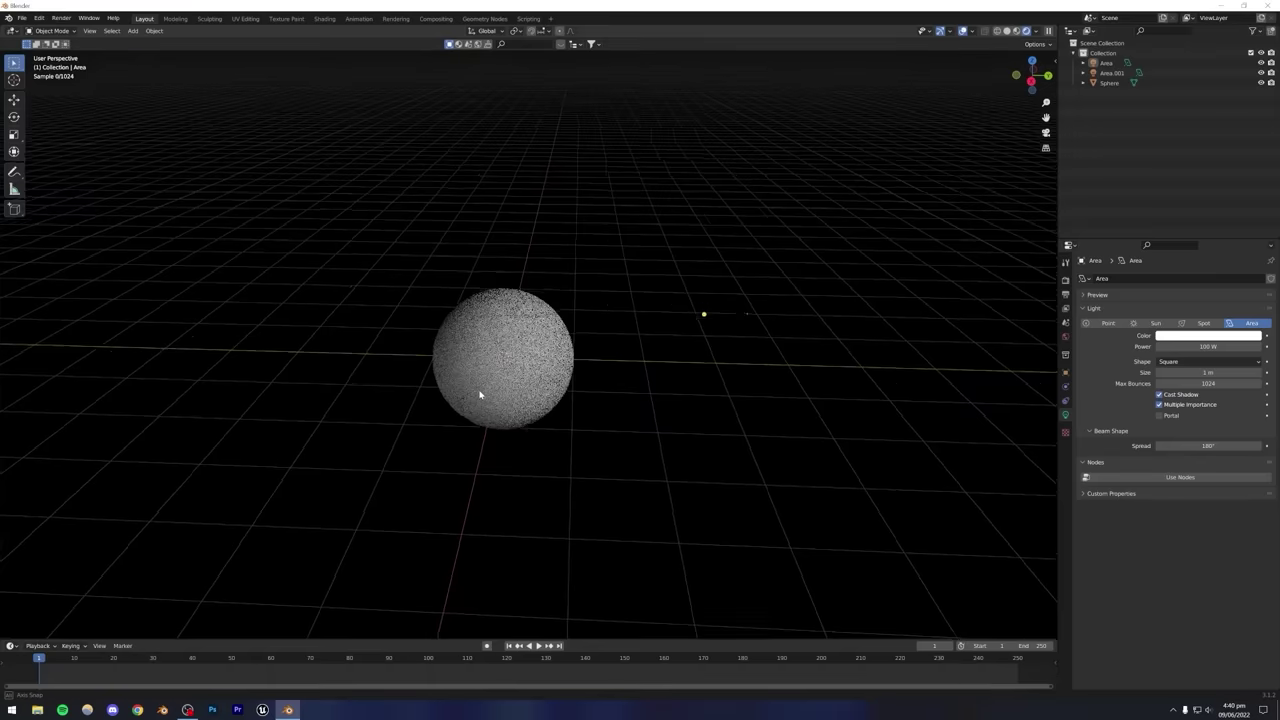
pyautogui.scroll(-3, 474, 394)
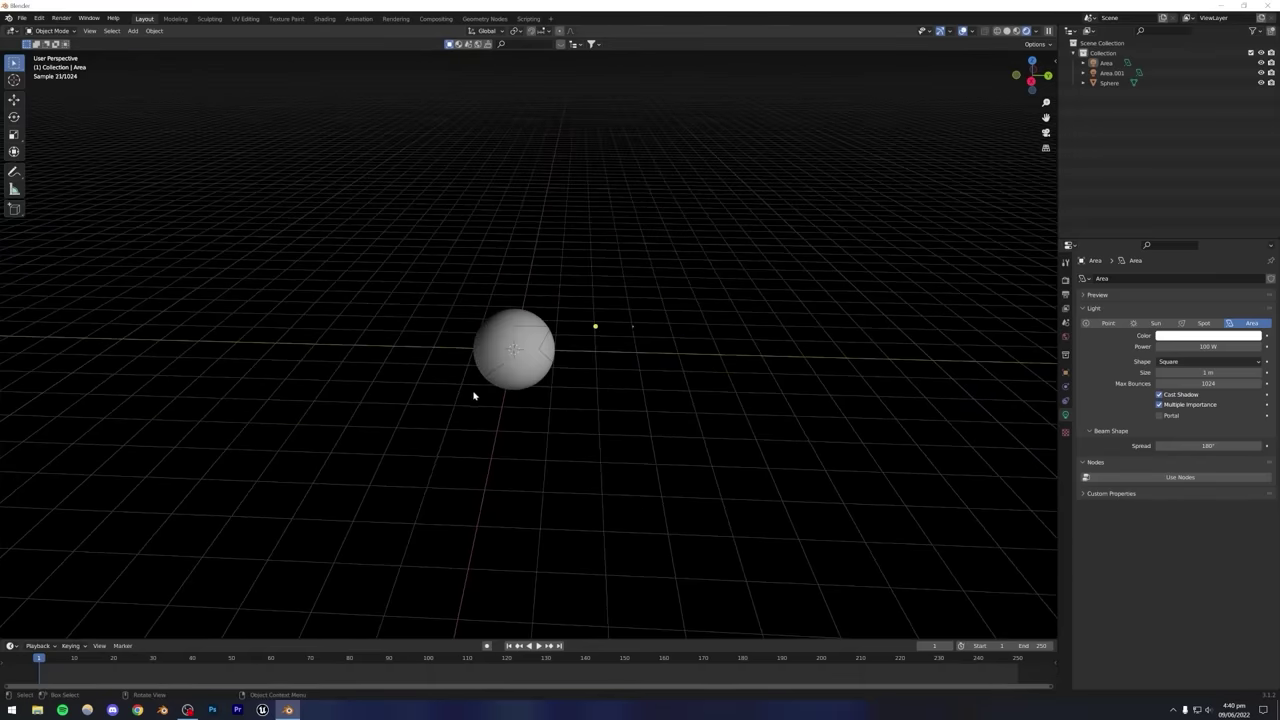
pyautogui.click(1007, 31)
pyautogui.click(398, 441)
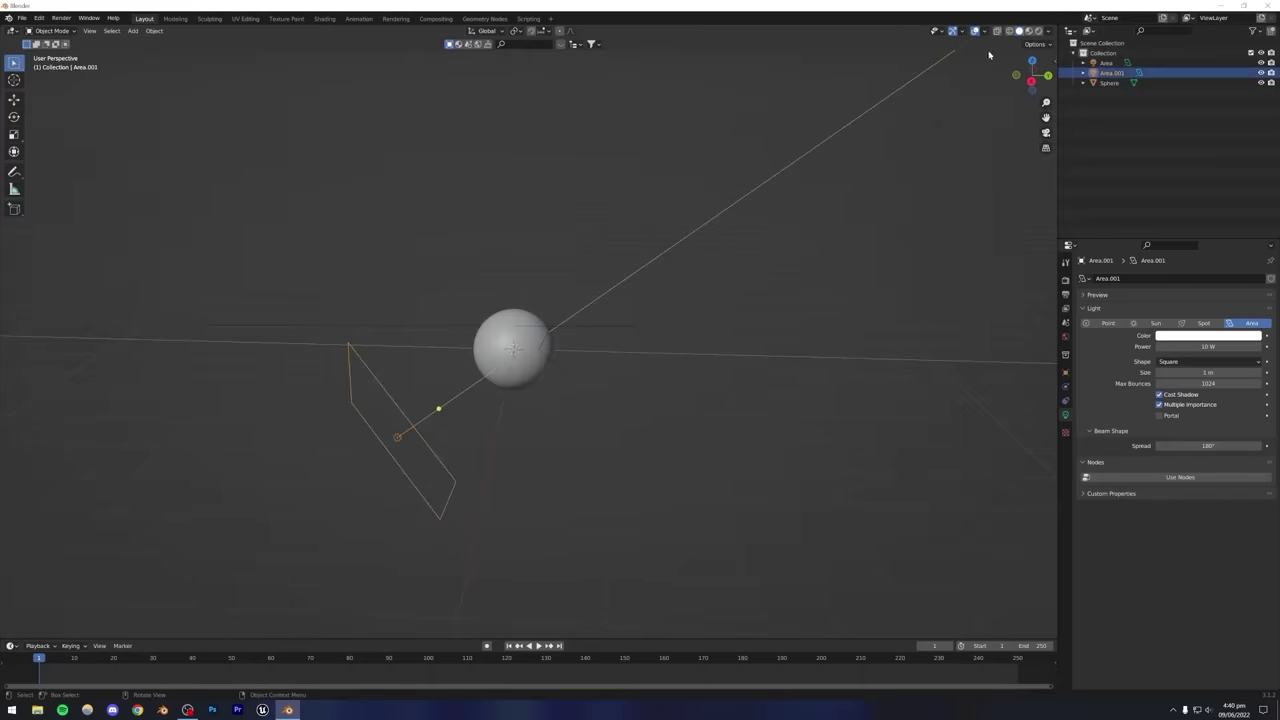
pyautogui.click(1037, 31)
pyautogui.doubleClick(1203, 345)
pyautogui.write('20')
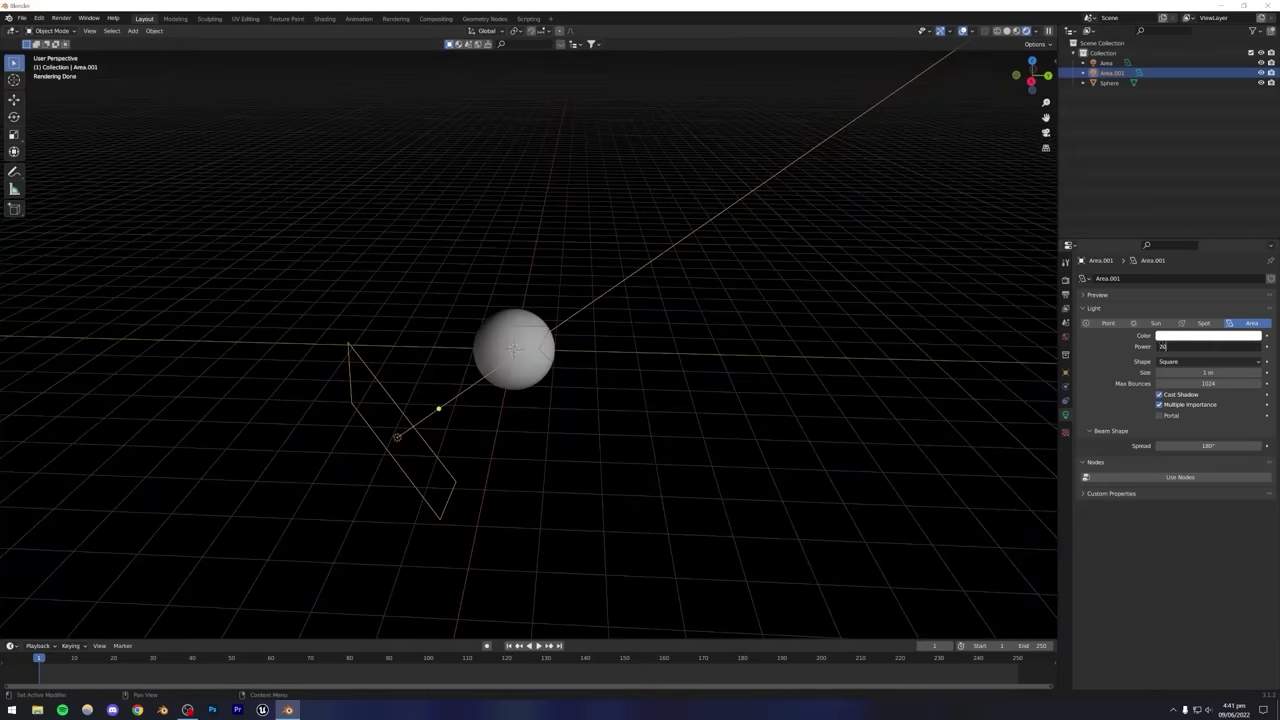
pyautogui.press('Return')
# Reduce Area.001's power to 10 W and deselect it.
pyautogui.moveTo(620, 385); pyautogui.dragTo(543, 369, button='middle')
pyautogui.scroll(4, 560, 380)
pyautogui.scroll(2, 543, 369)
pyautogui.doubleClick(1223, 345)
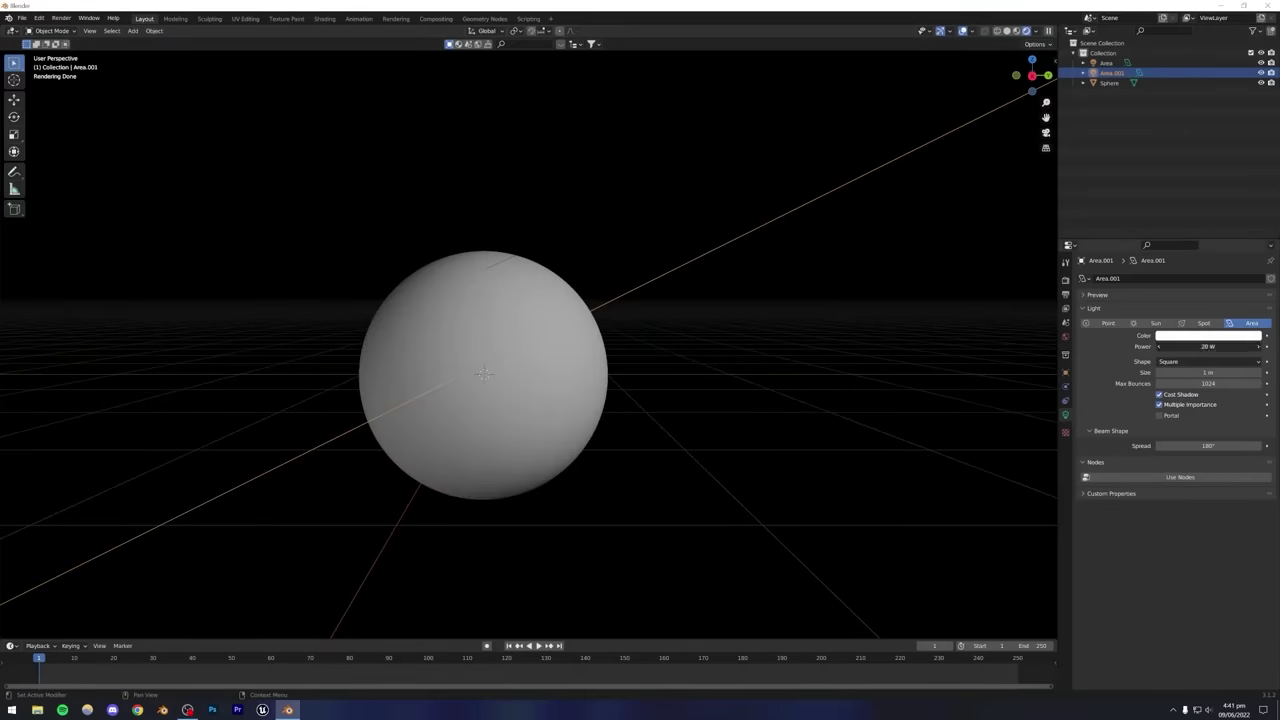
pyautogui.write('10')
pyautogui.press('Return')
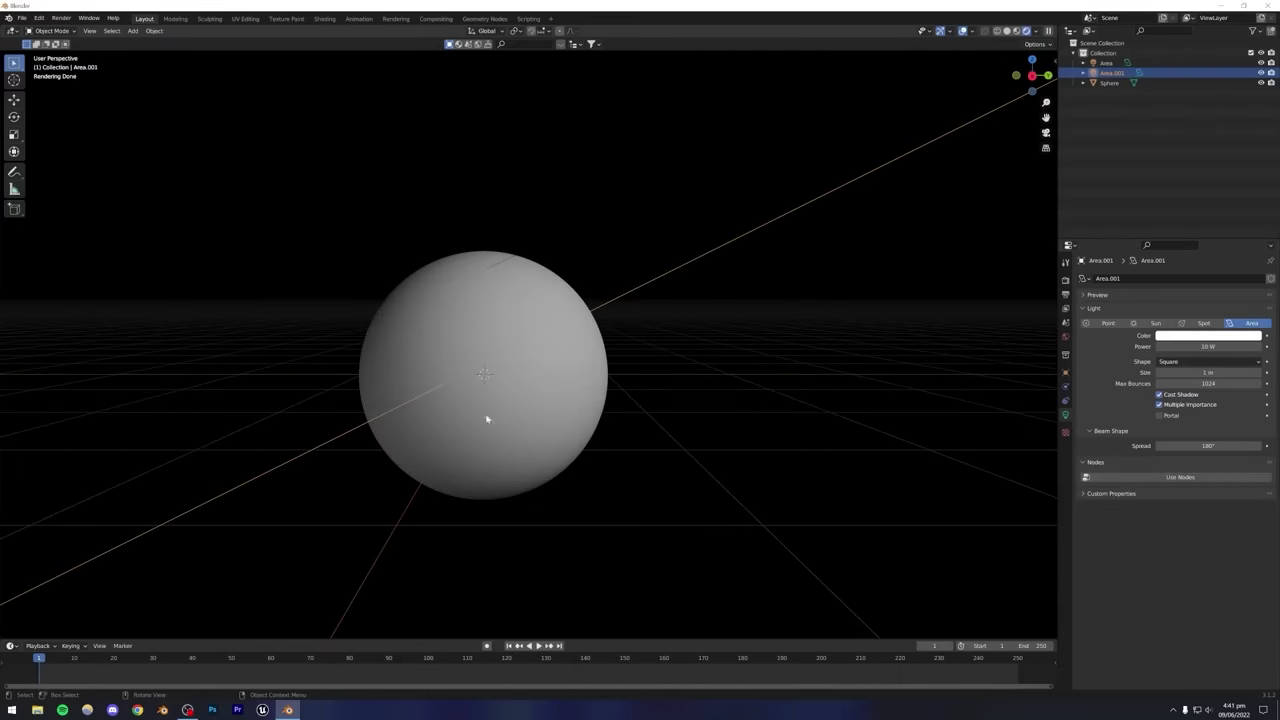
pyautogui.hotkey('alt', 'a')
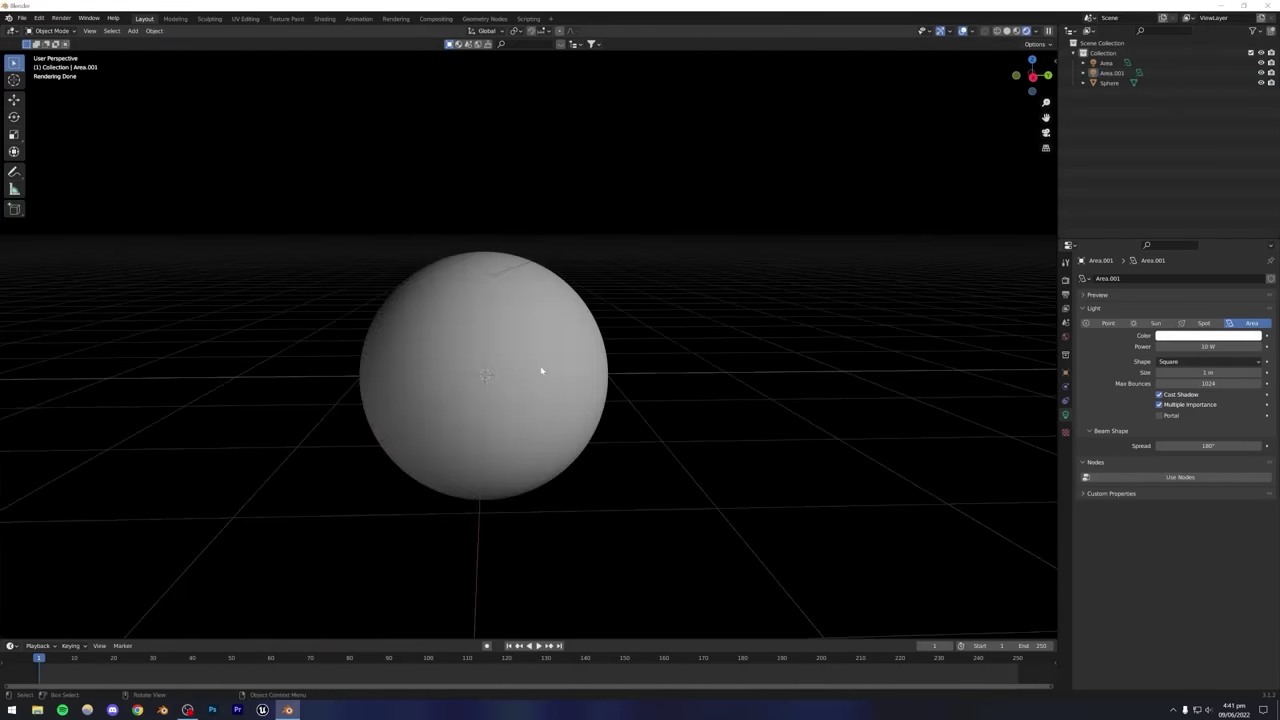
pyautogui.hotkey('ctrl', 's')
pyautogui.click(868, 489)
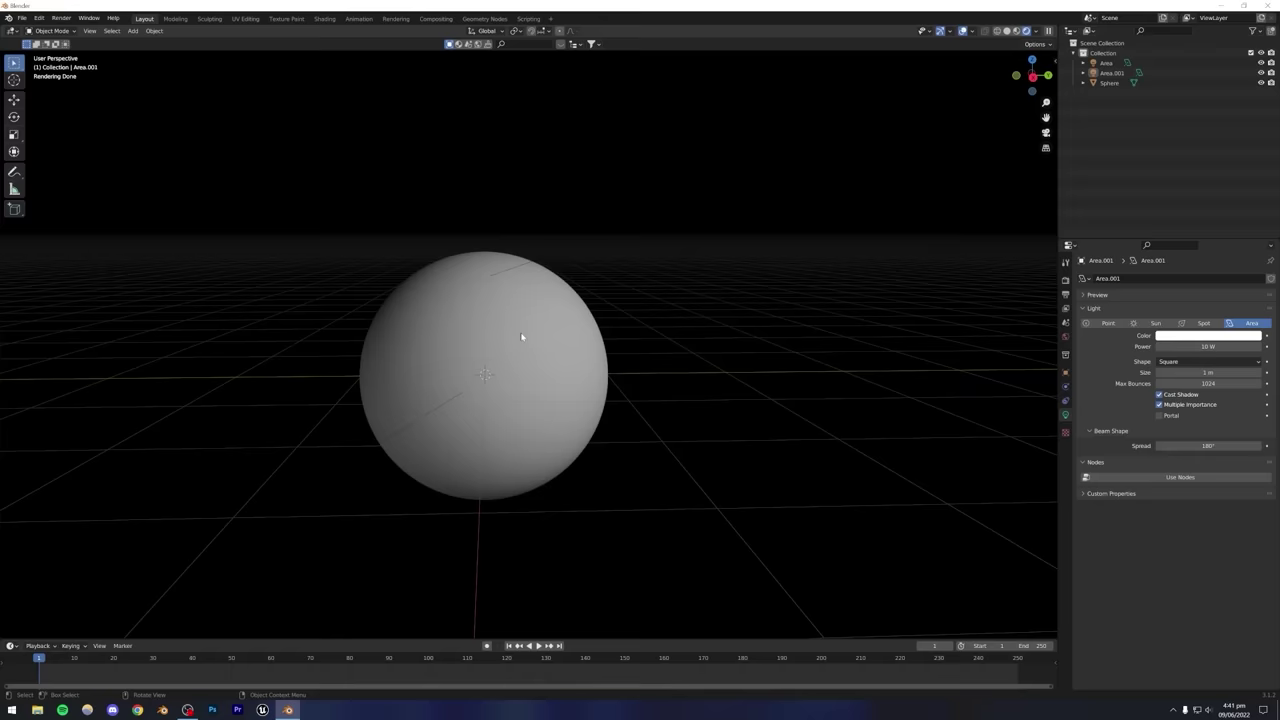
# Give the sphere a new Principled BSDF material, Material.001, with an orange base colour.
pyautogui.click(474, 388)
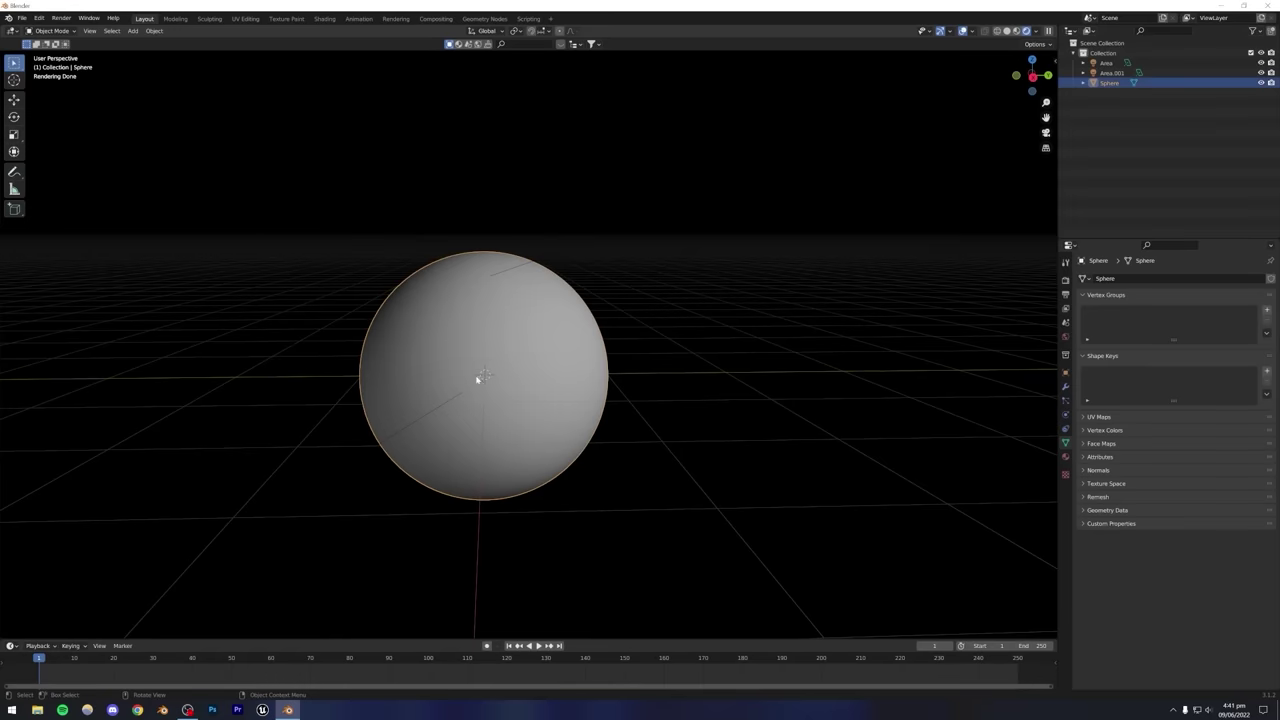
pyautogui.click(1066, 457)
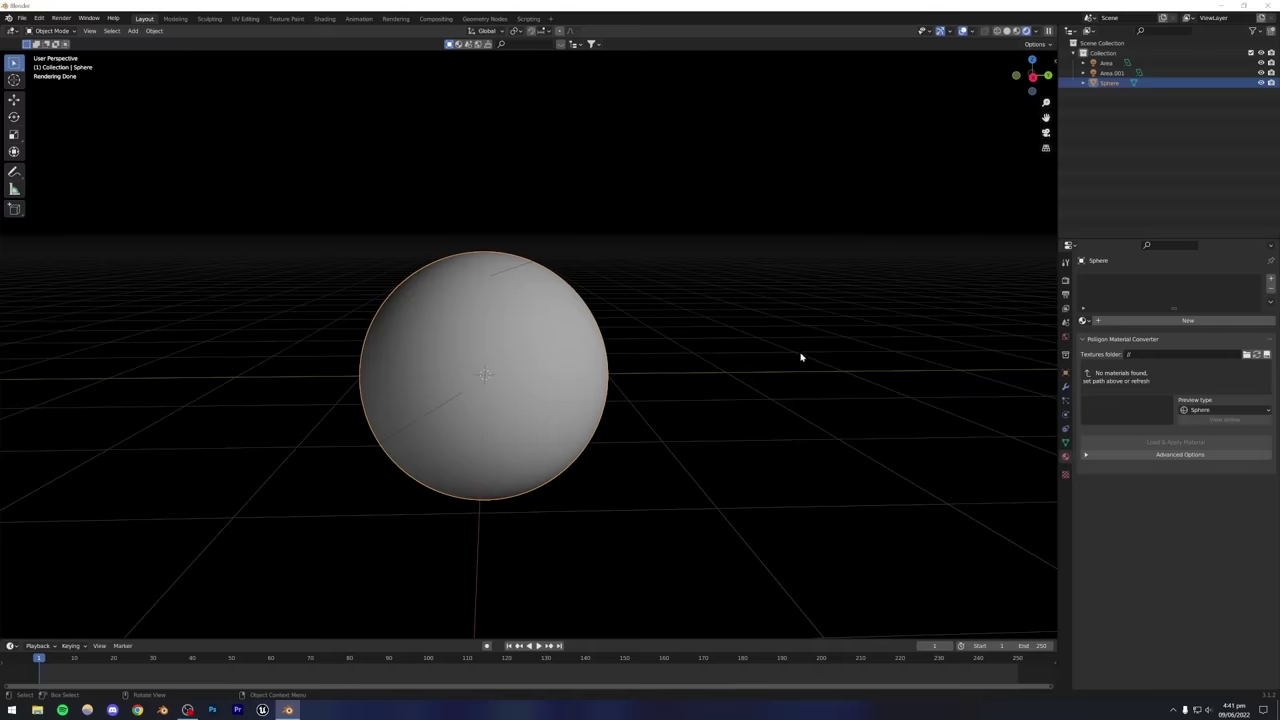
pyautogui.click(1161, 321)
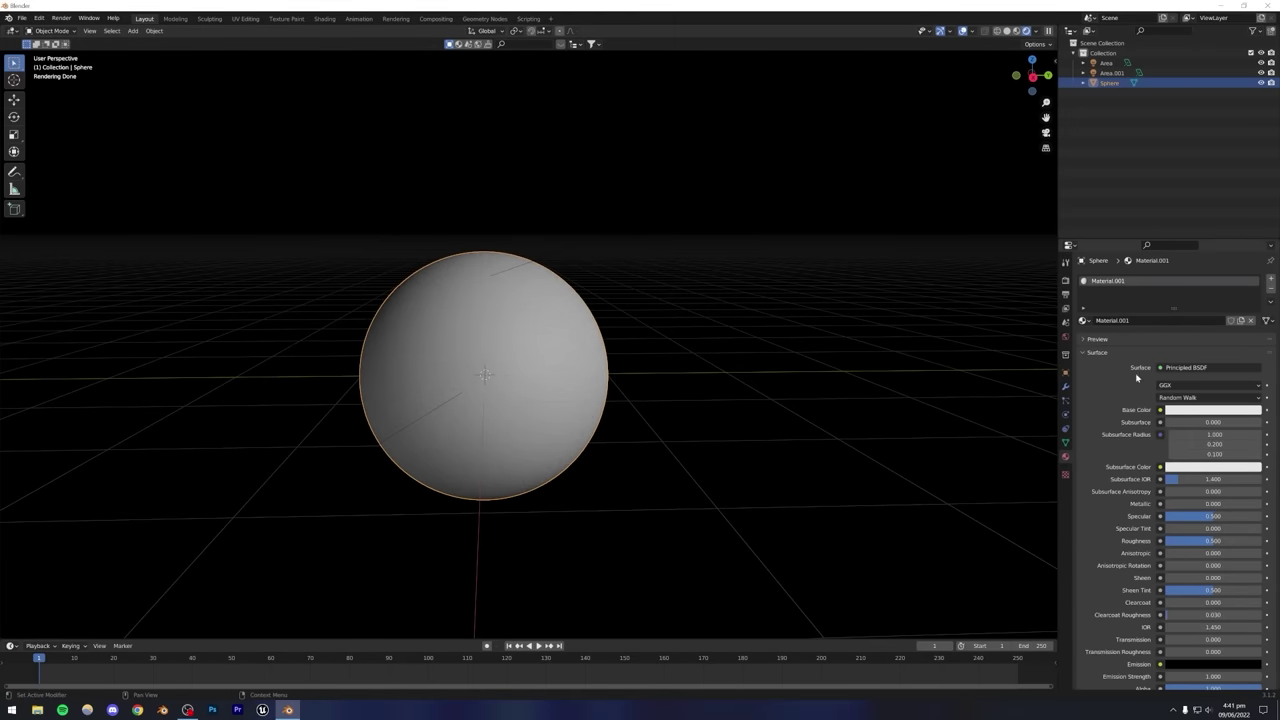
pyautogui.scroll(-1, 1125, 405)
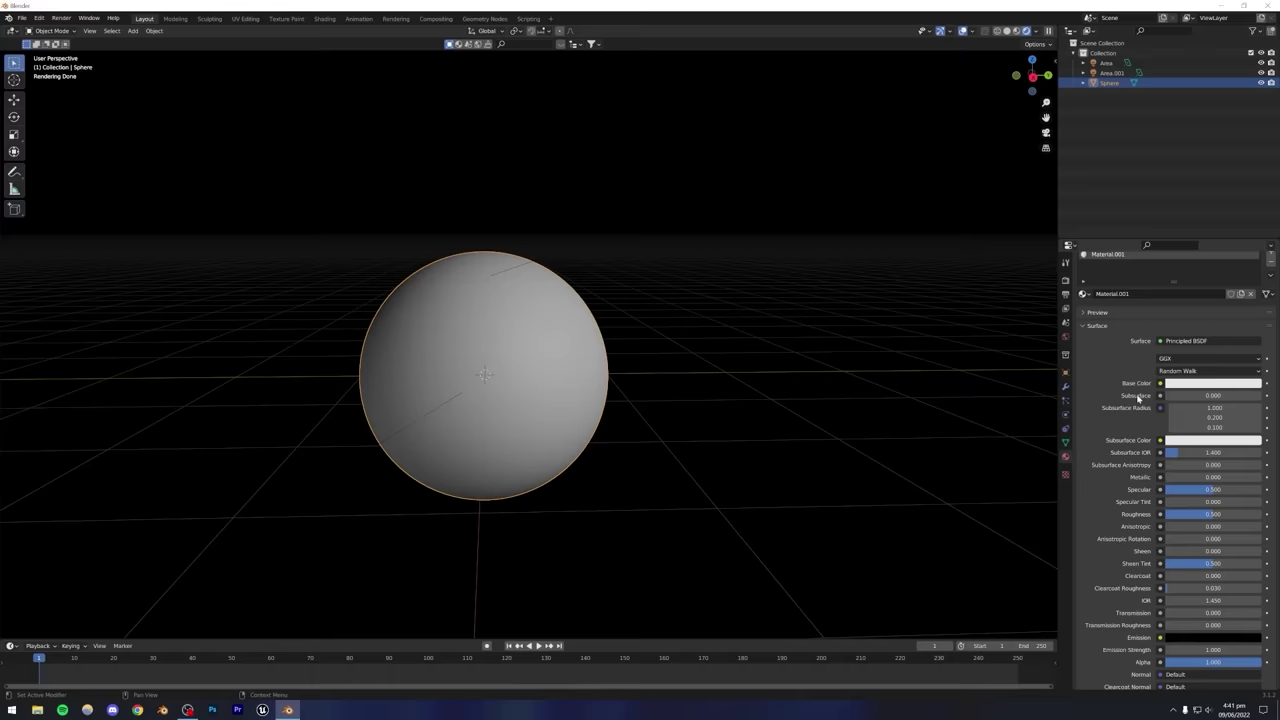
pyautogui.click(1188, 384)
pyautogui.moveTo(1215, 266); pyautogui.dragTo(1241, 269)
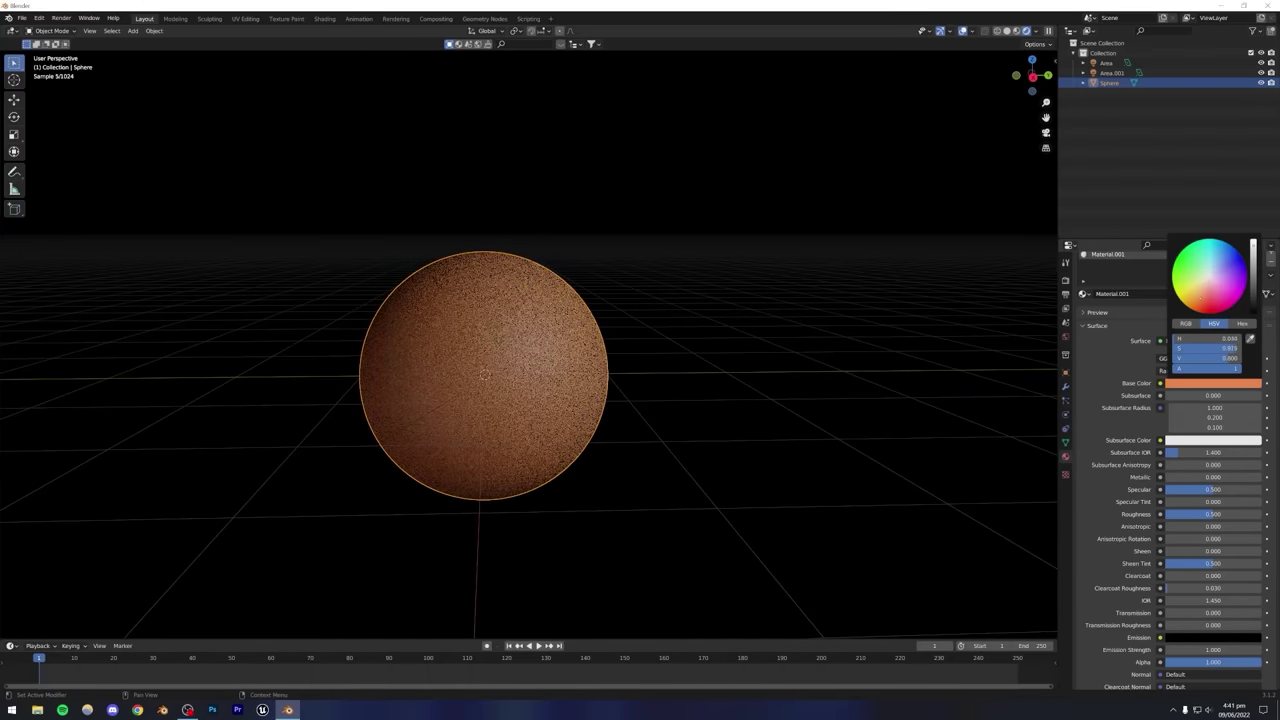
pyautogui.click(771, 354)
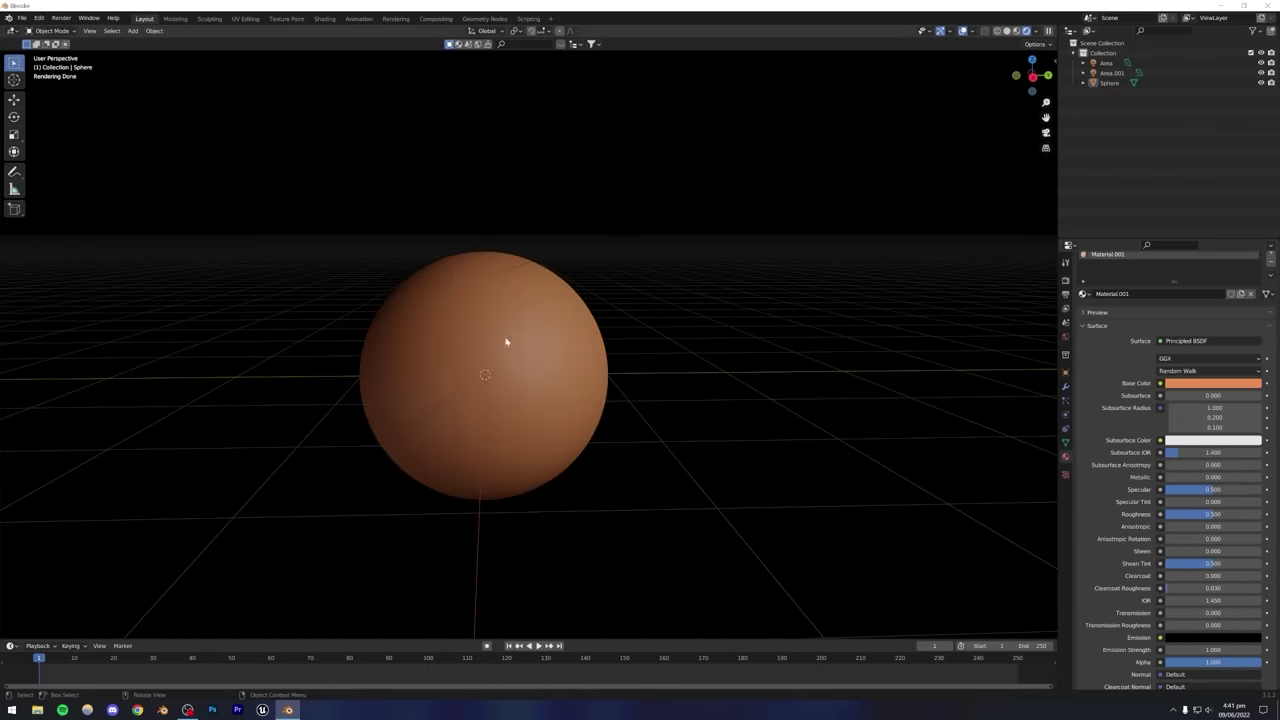
# Hide the viewport overlays, recentre the sphere and lower its roughness for a glossier surface.
pyautogui.click(963, 33)
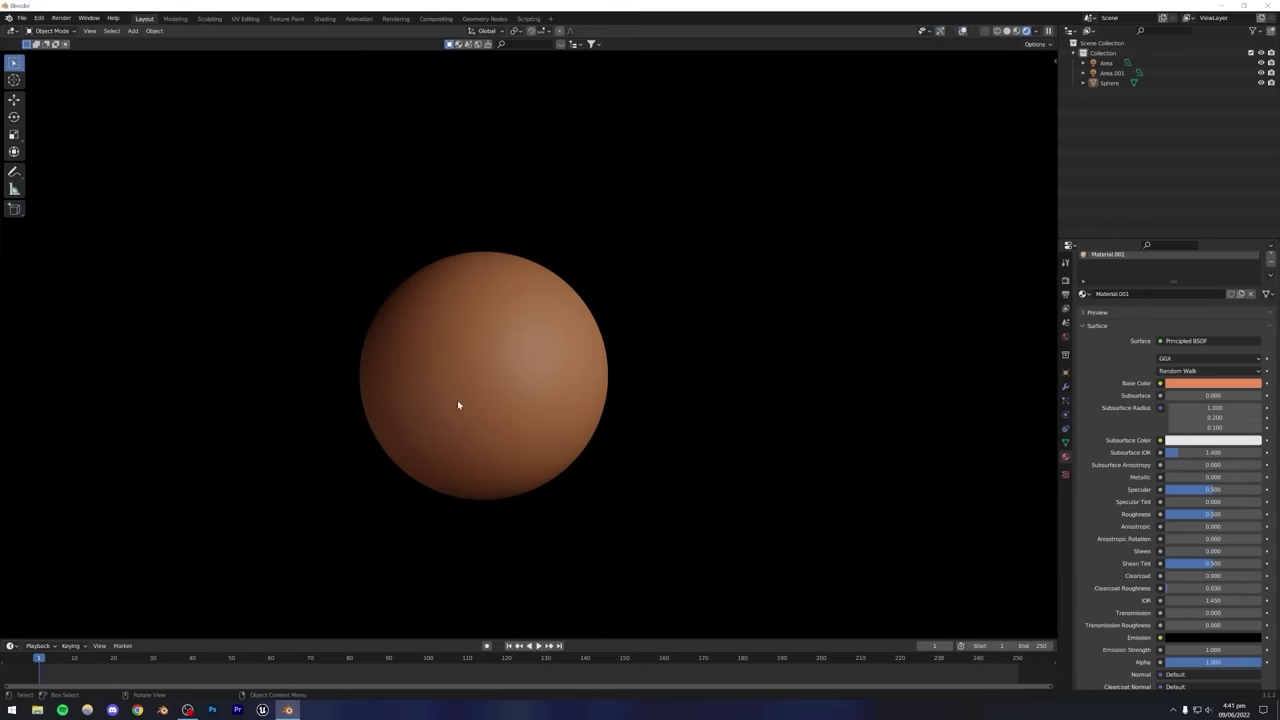
pyautogui.keyDown('shift'); pyautogui.moveTo(531, 394); pyautogui.dragTo(549, 369, button='middle'); pyautogui.keyUp('shift')
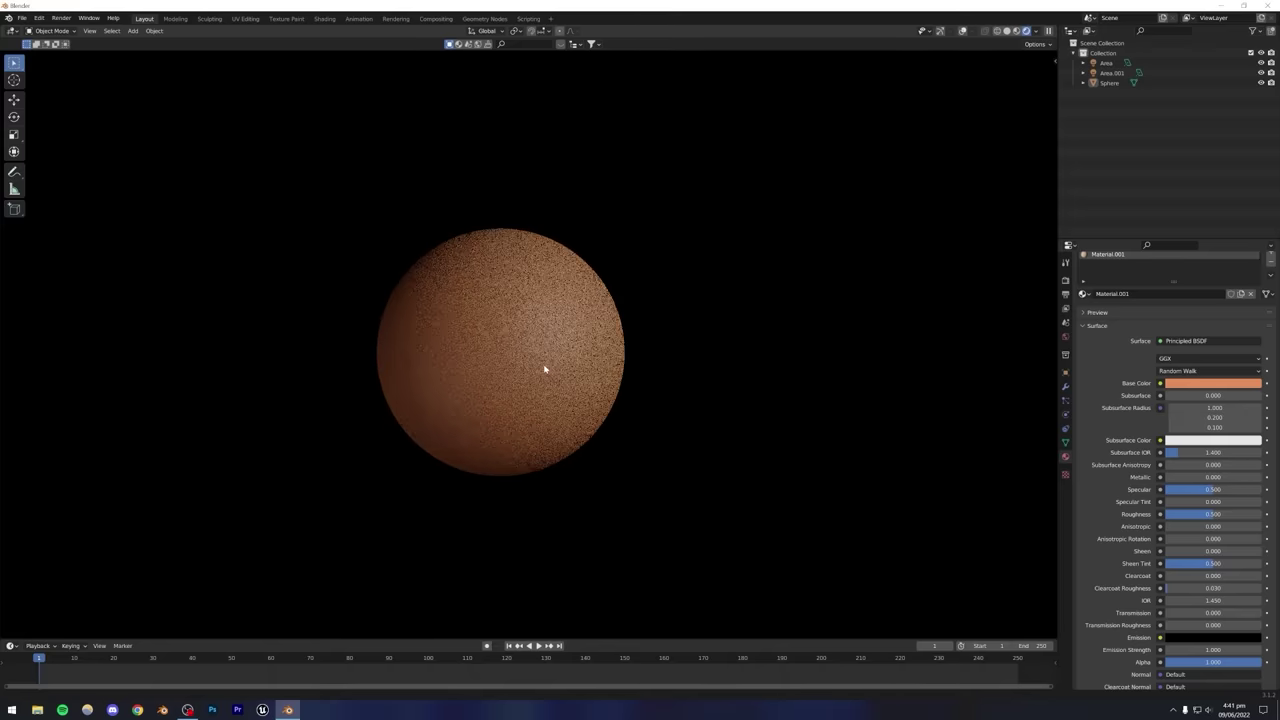
pyautogui.scroll(2, 503, 377)
pyautogui.scroll(1, 505, 372)
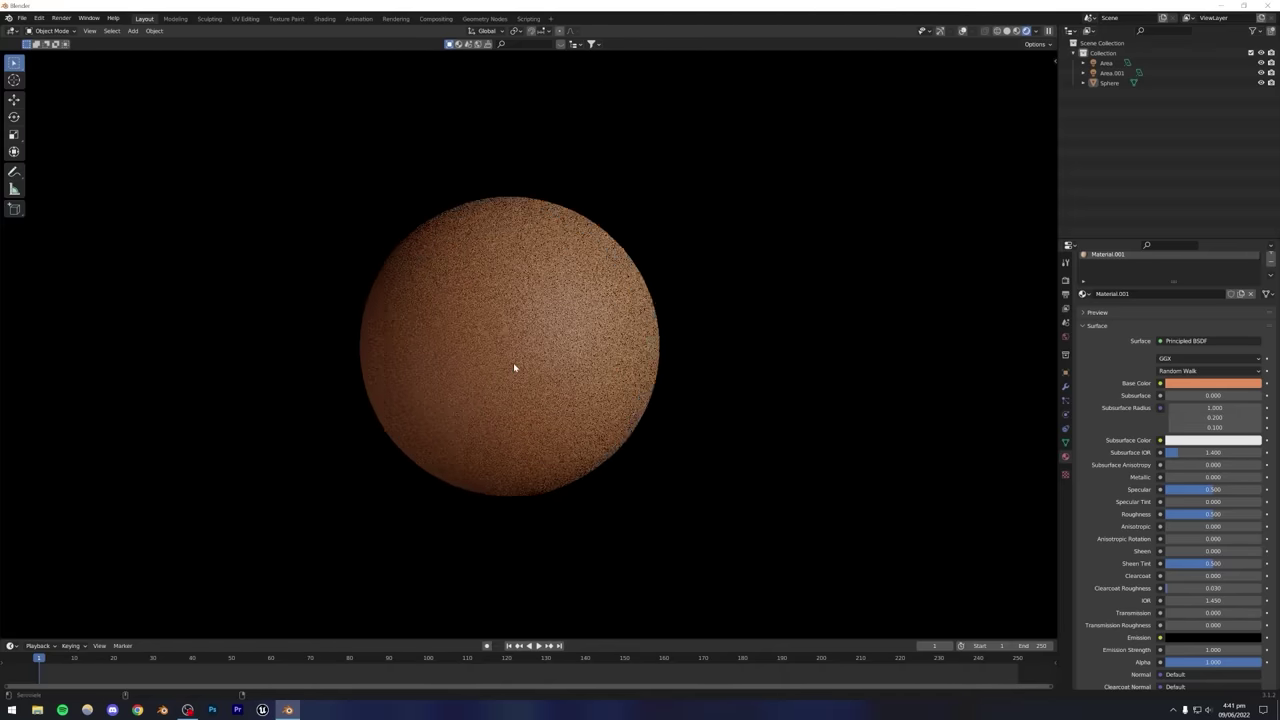
pyautogui.scroll(2, 513, 365)
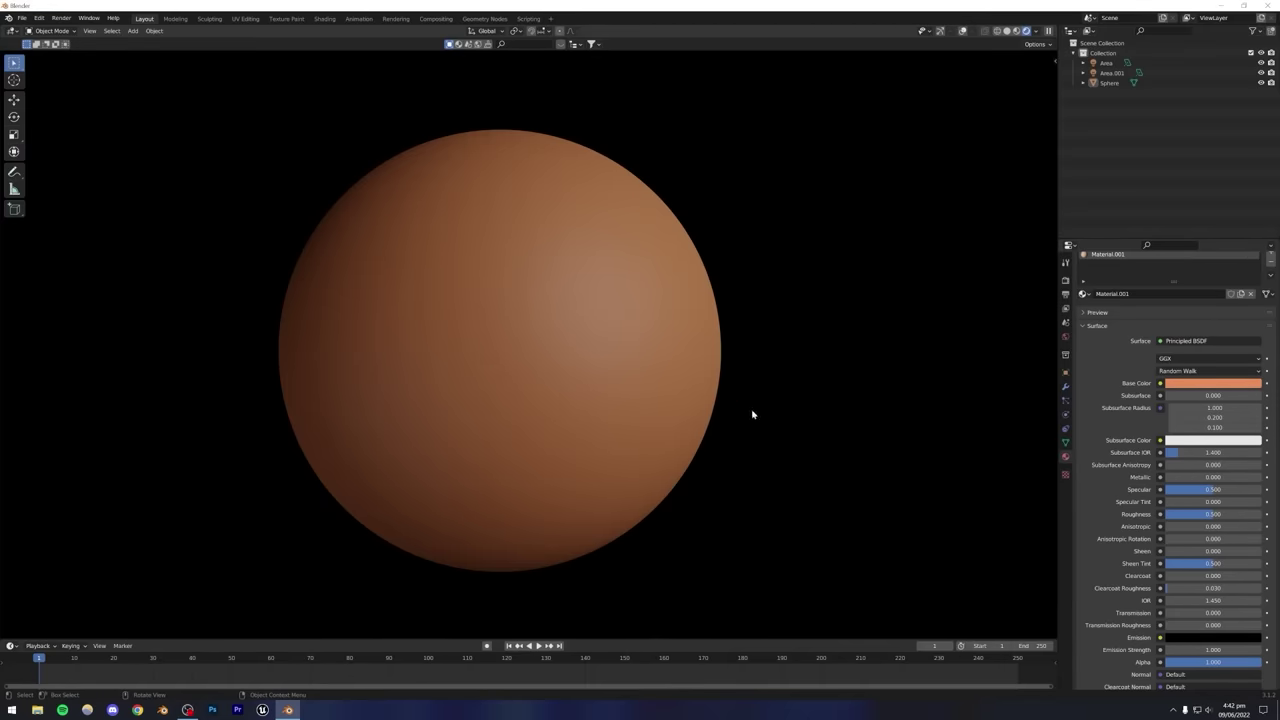
pyautogui.scroll(-2, 1100, 415)
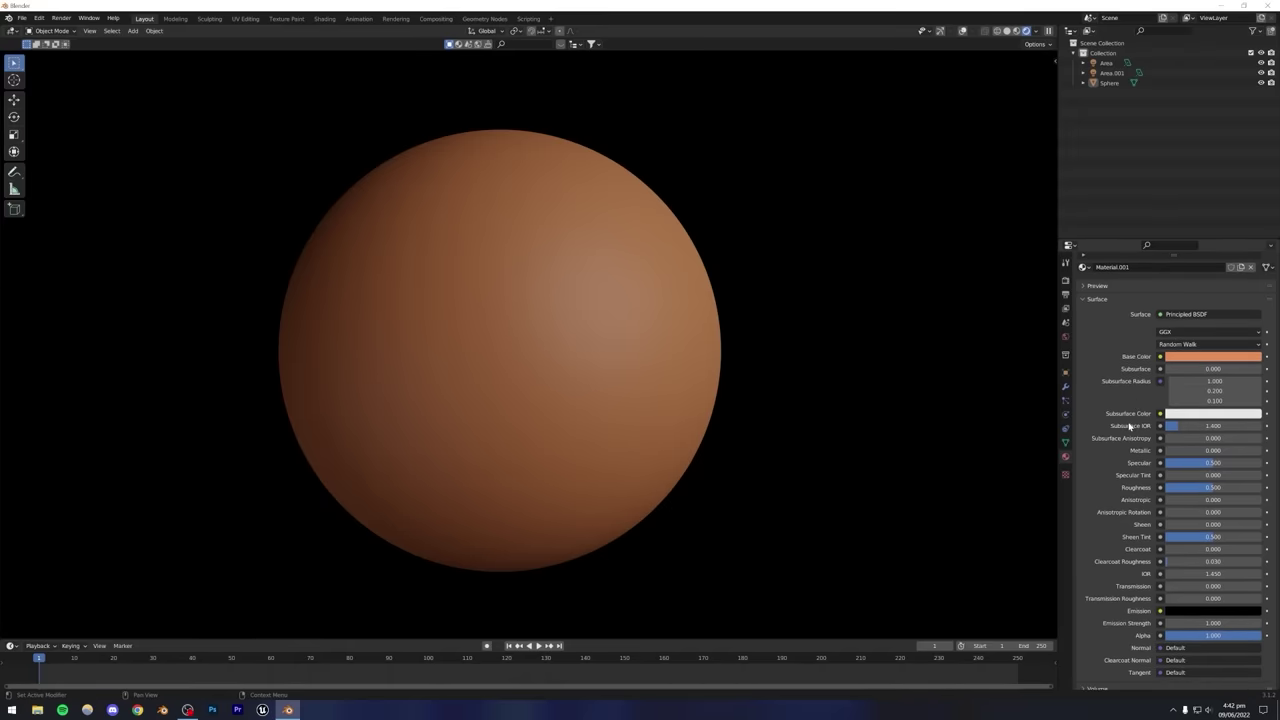
pyautogui.moveTo(1225, 488); pyautogui.dragTo(1173, 488)
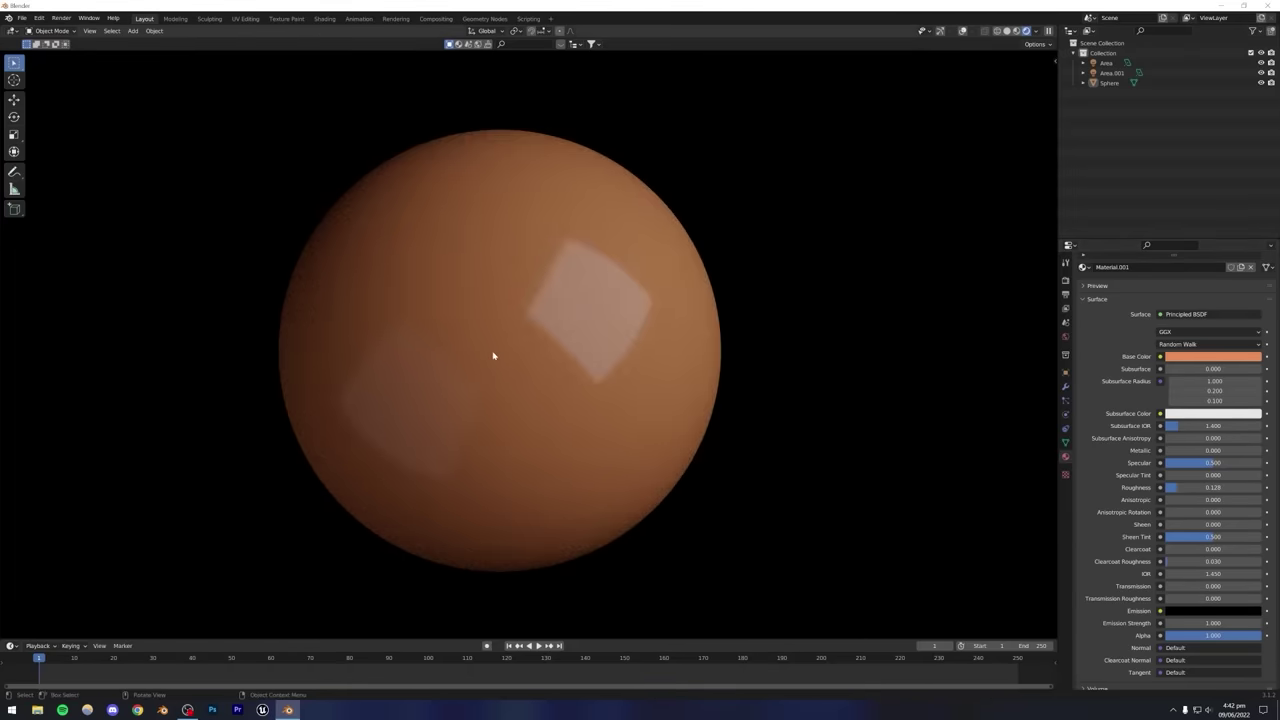
# Try roughness 0 for a mirror shine, then roughness 1 for a fully matte look.
pyautogui.keyDown('ctrl'); pyautogui.moveTo(540, 351); pyautogui.dragTo(513, 367, button='middle'); pyautogui.keyUp('ctrl')
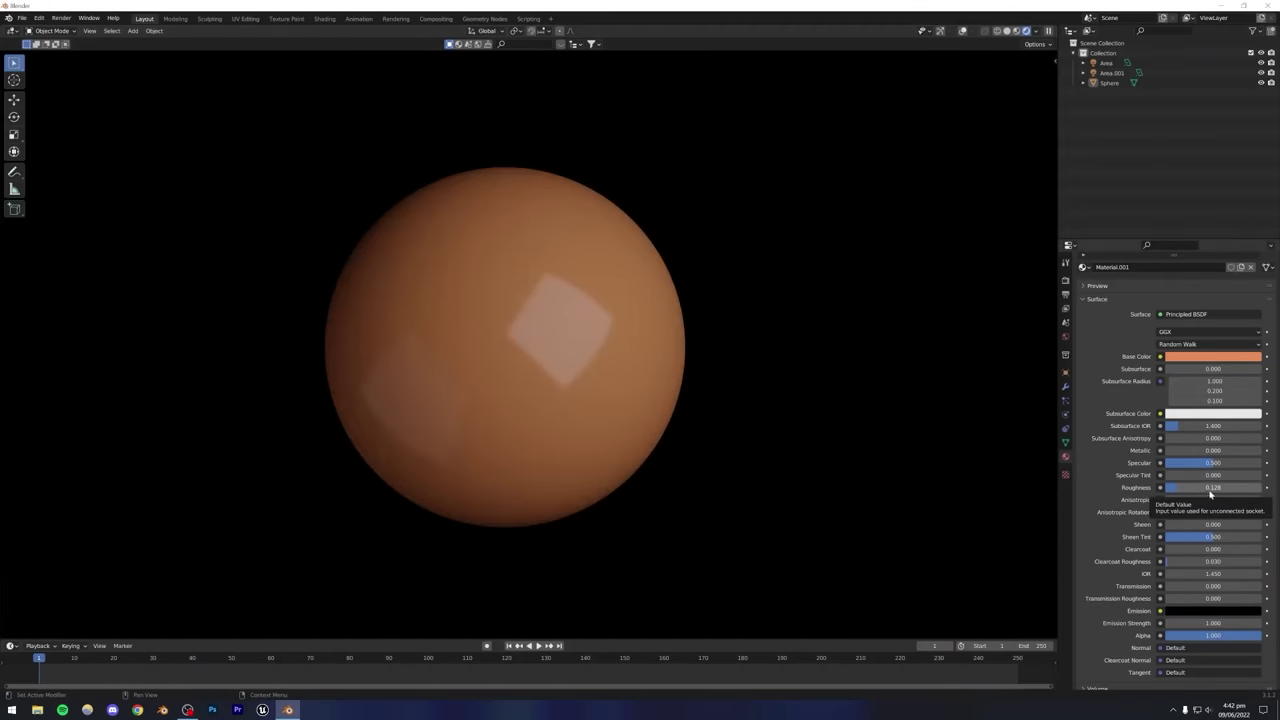
pyautogui.moveTo(1210, 493); pyautogui.dragTo(1162, 493)
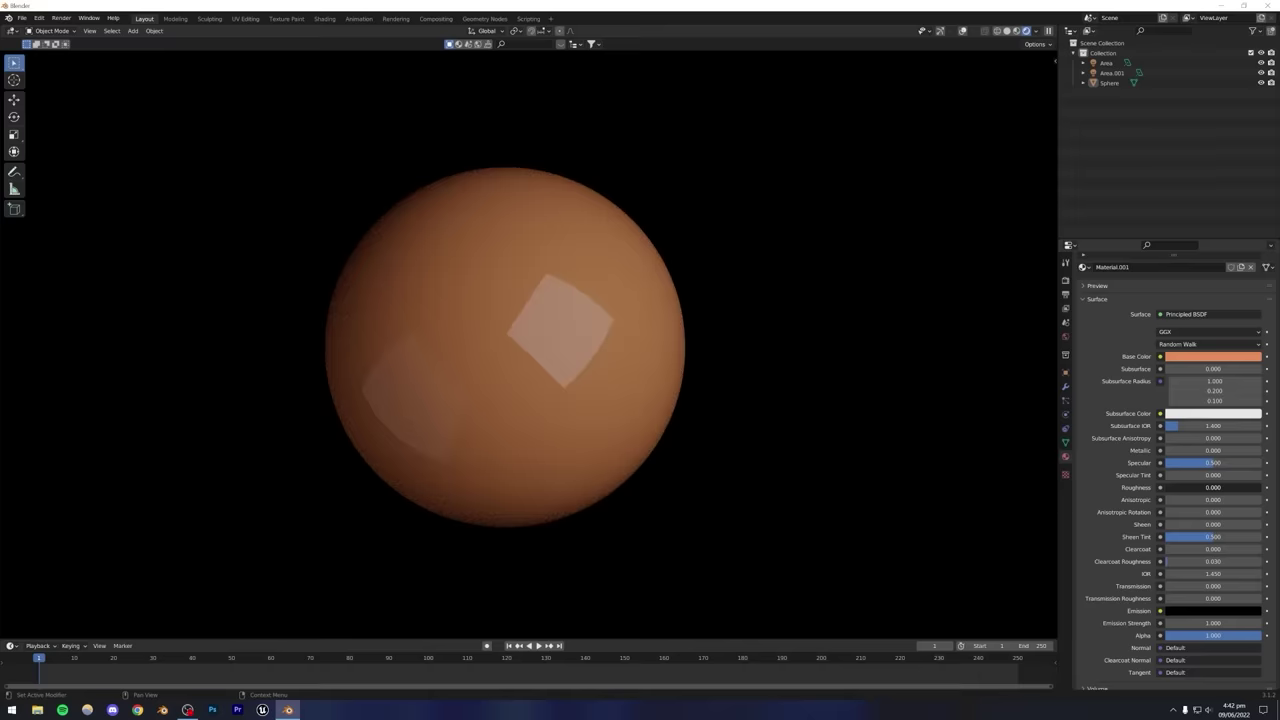
pyautogui.scroll(2, 528, 386)
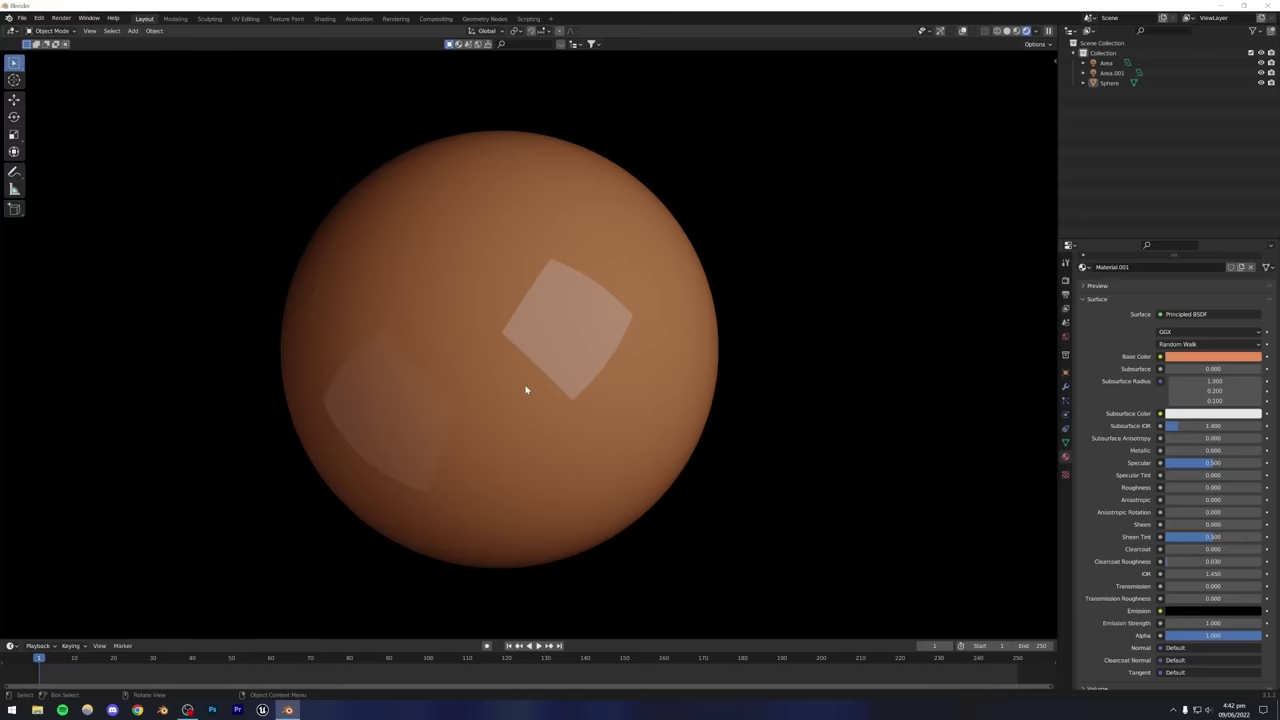
pyautogui.click(1213, 489)
pyautogui.write('1')
pyautogui.press('Return')
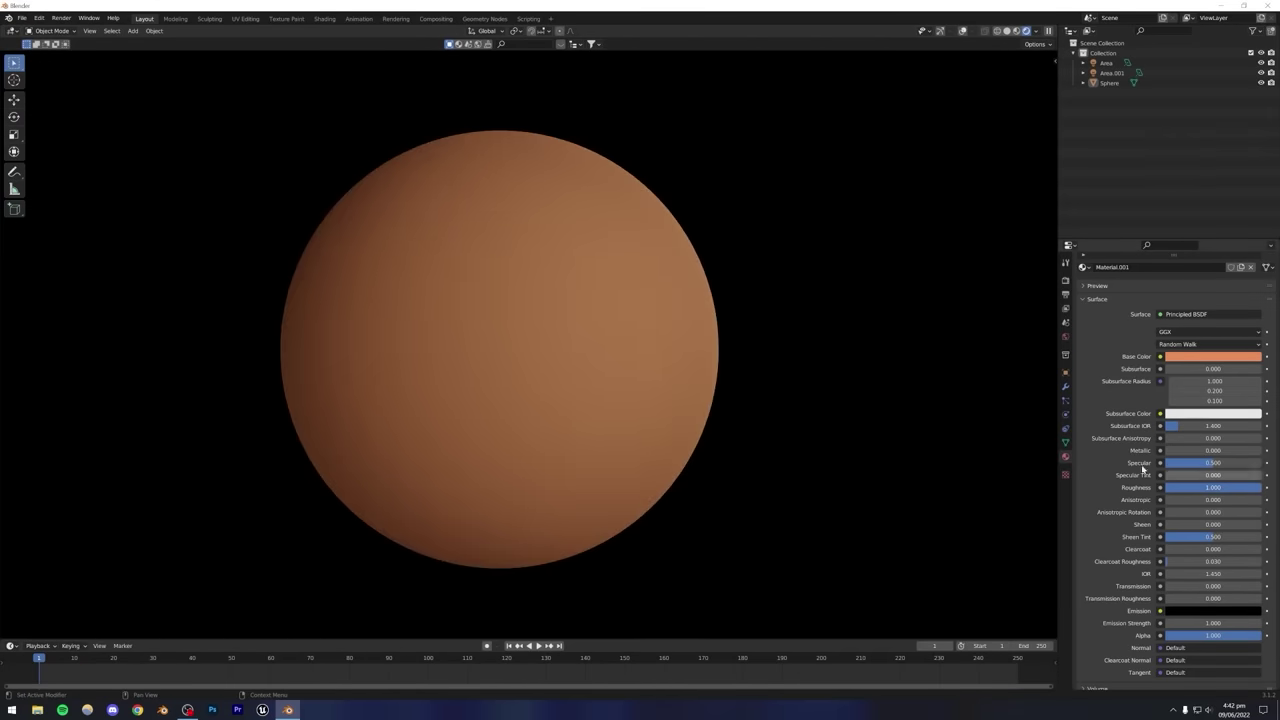
# Settle the roughness at 0.200 for a soft glossy highlight and reselect the sphere.
pyautogui.moveTo(1213, 487); pyautogui.dragTo(1162, 487)
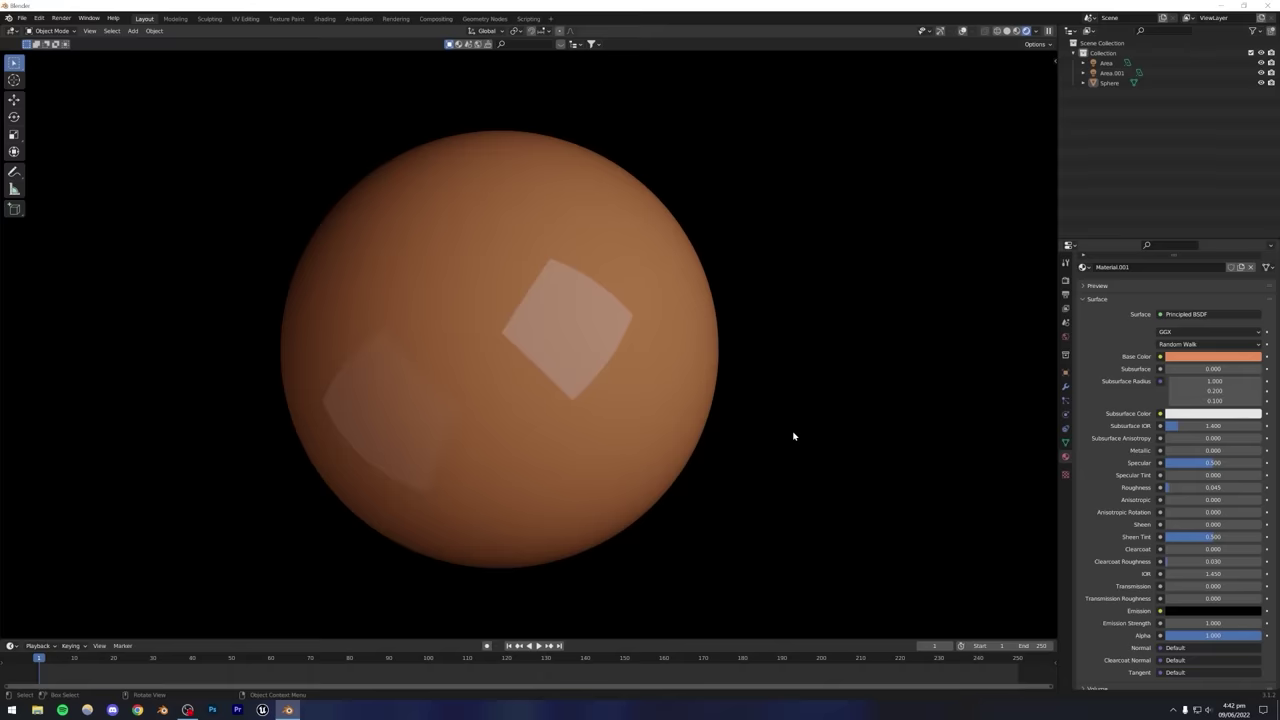
pyautogui.scroll(1, 480, 386)
pyautogui.scroll(-2, 480, 386)
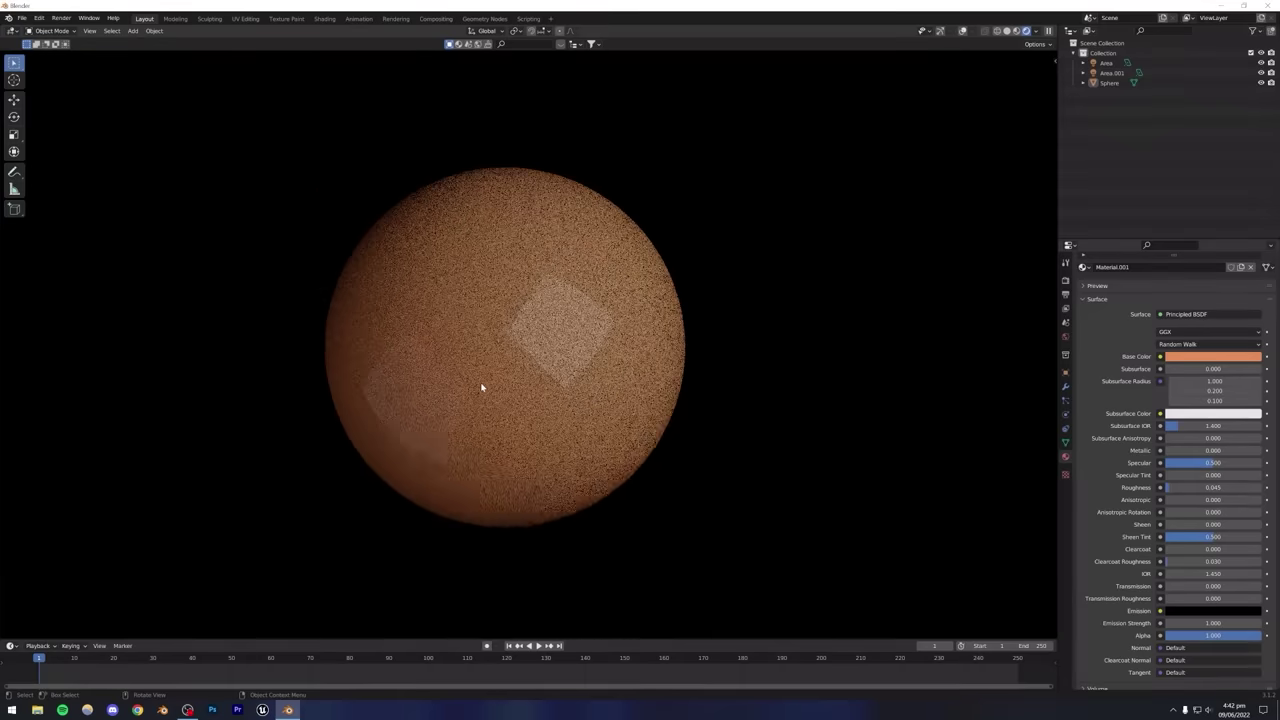
pyautogui.scroll(2, 480, 386)
pyautogui.scroll(-1, 481, 388)
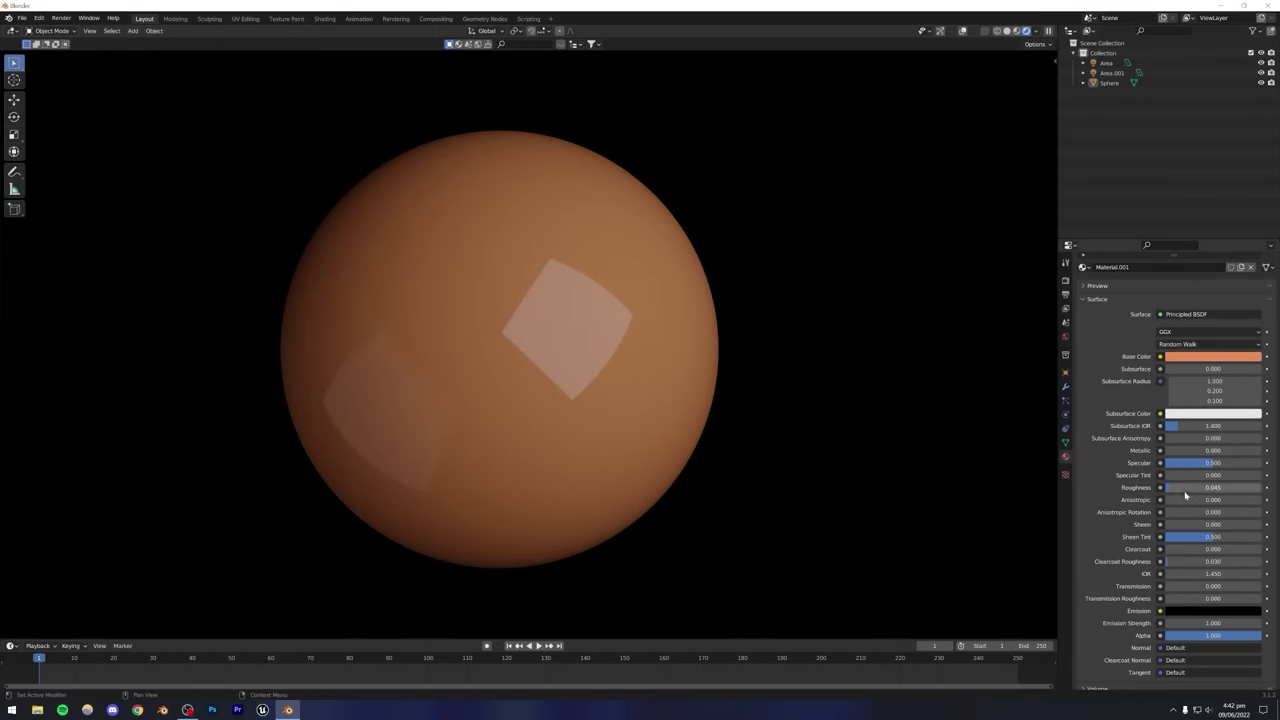
pyautogui.moveTo(1200, 487); pyautogui.dragTo(1245, 487)
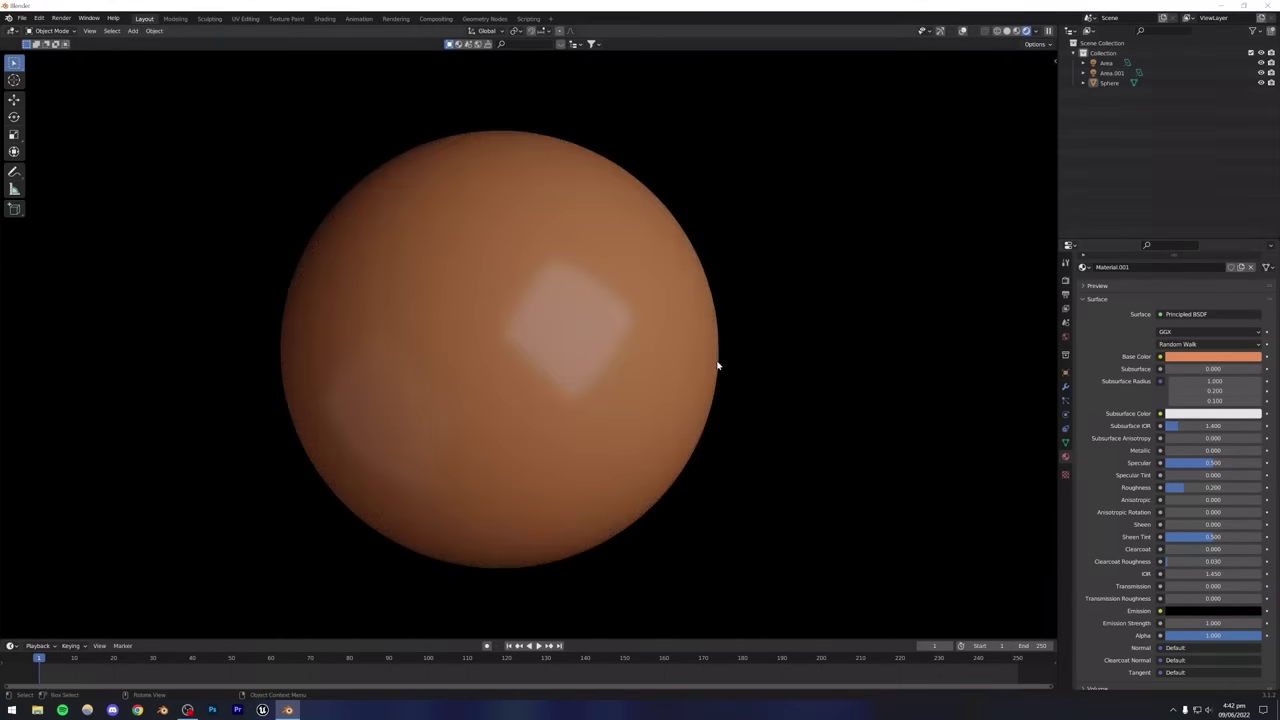
pyautogui.click(556, 350)
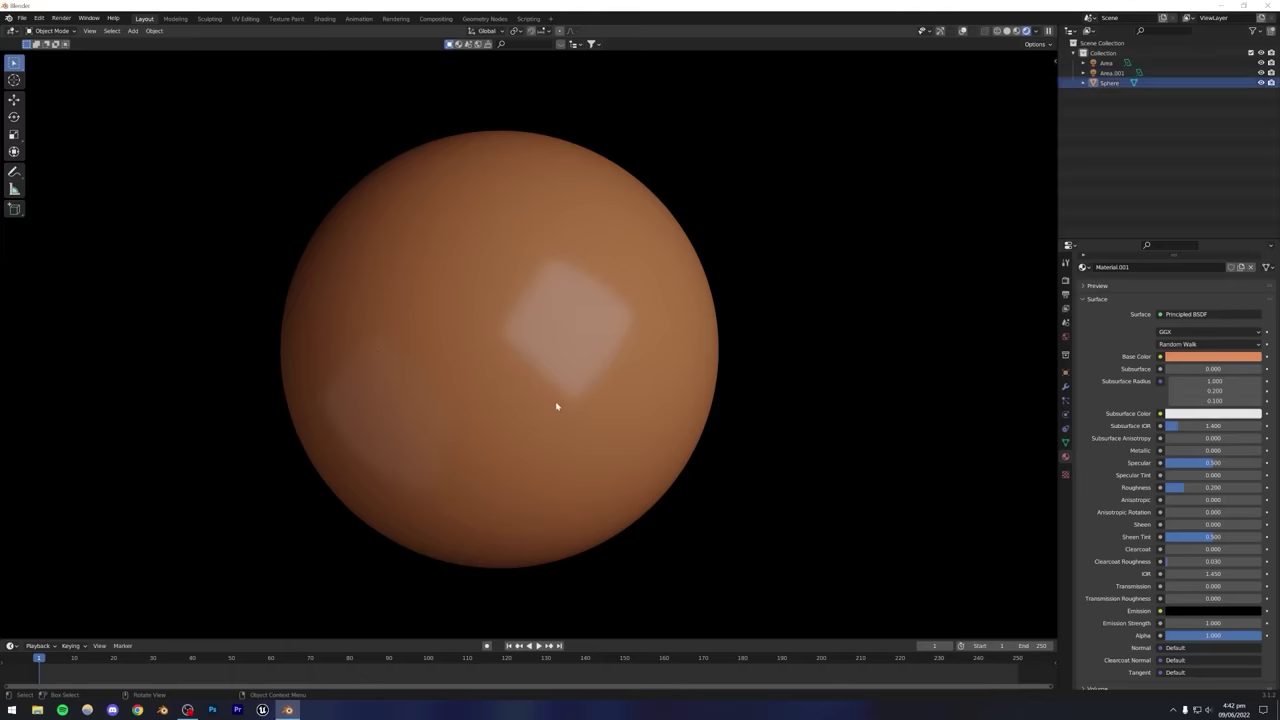
# Change the sphere's base colour to green and fine-tune roughness to about 0.2.
pyautogui.click(1184, 360)
pyautogui.click(1196, 236)
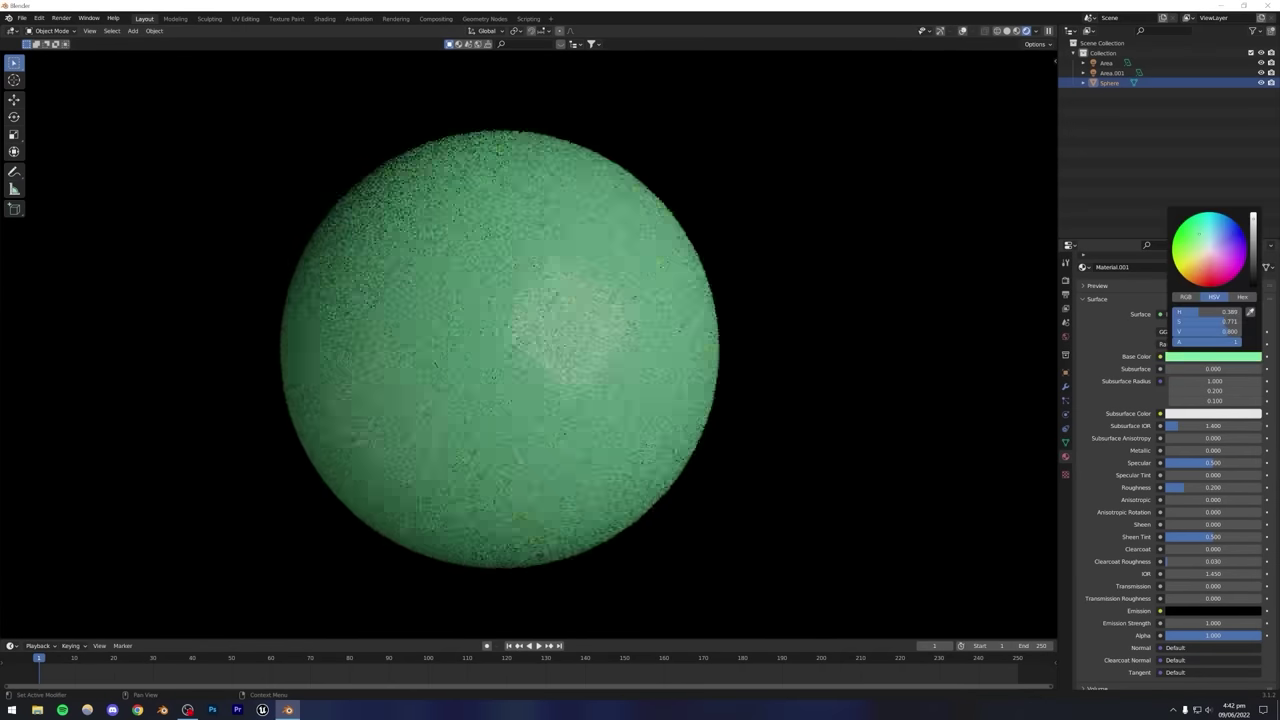
pyautogui.moveTo(1183, 488)
pyautogui.mouseDown()
pyautogui.moveTo(1196, 488)
pyautogui.moveTo(1185, 488)
pyautogui.mouseUp()
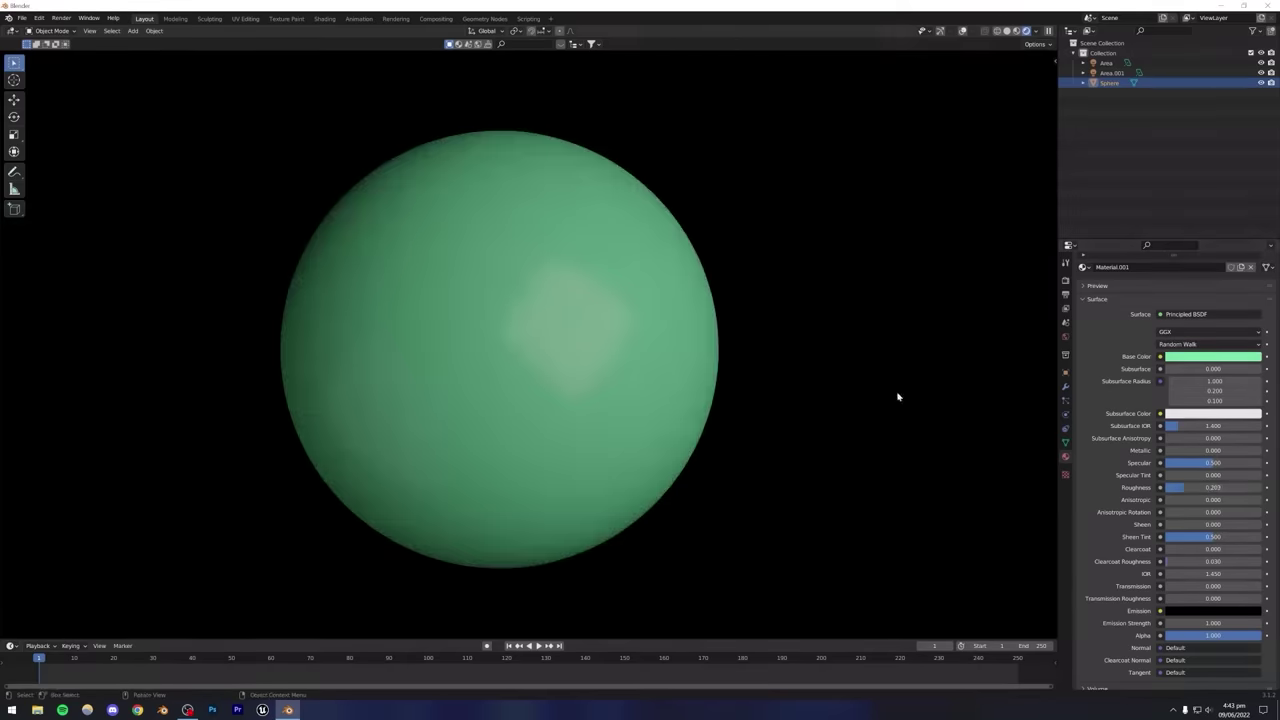
pyautogui.click(897, 394)
pyautogui.moveTo(528, 376)
pyautogui.mouseDown(button='middle')
pyautogui.moveTo(606, 403)
pyautogui.moveTo(531, 351)
pyautogui.mouseUp(button='middle')
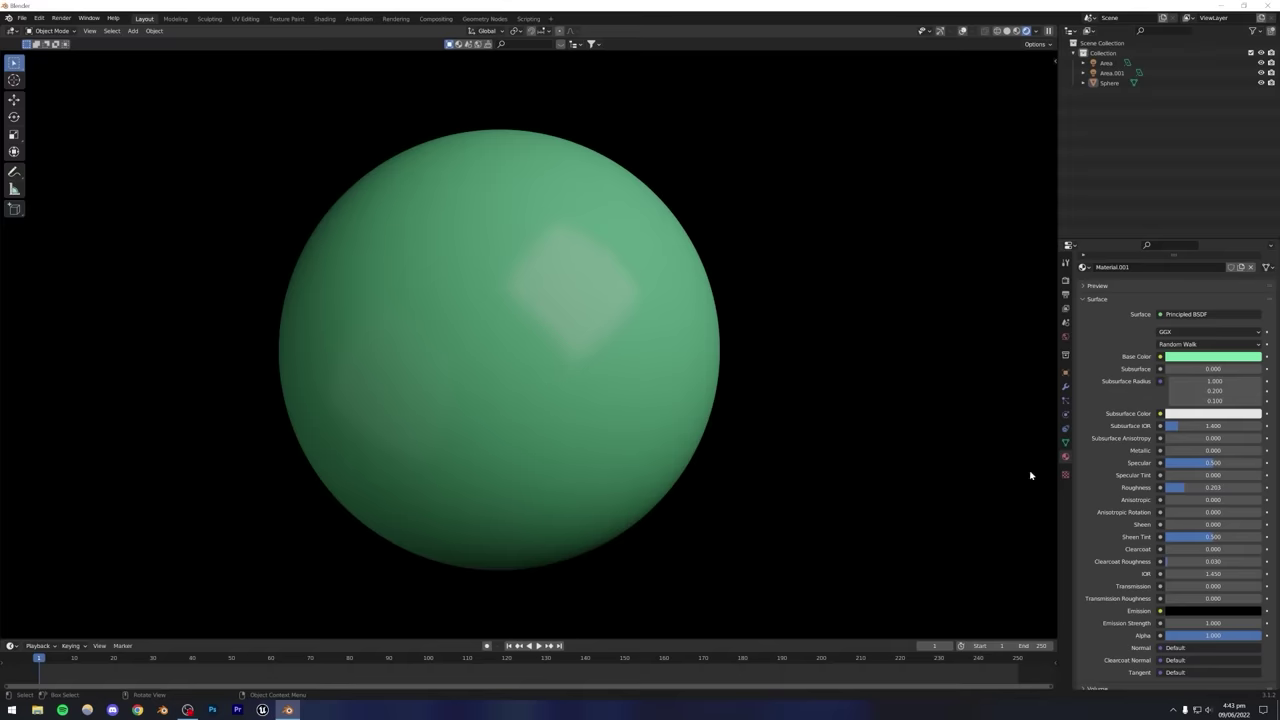
# Test Metallic 1 with roughness 0.600, then lower roughness for a mirror-like metal finish.
pyautogui.click(1212, 450)
pyautogui.write('1')
pyautogui.press('Return')
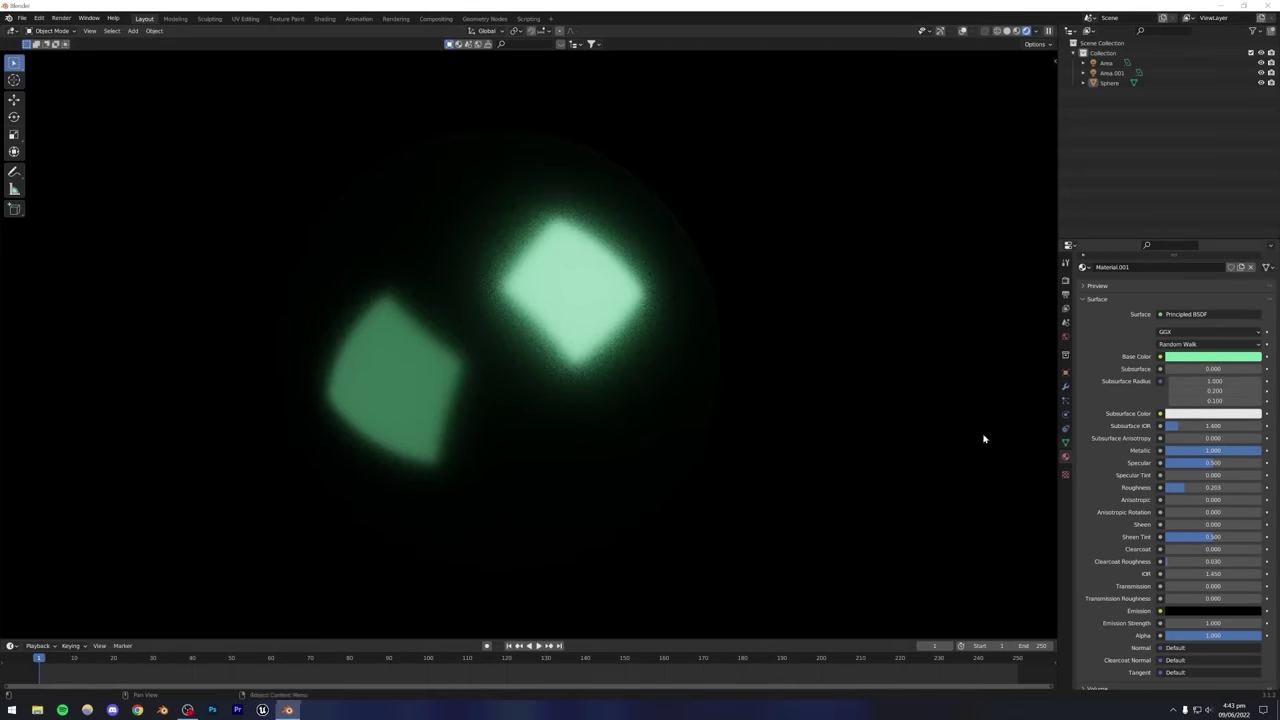
pyautogui.scroll(-2, 540, 354)
pyautogui.keyDown('shift'); pyautogui.moveTo(575, 343); pyautogui.dragTo(552, 363, button='middle'); pyautogui.keyUp('shift')
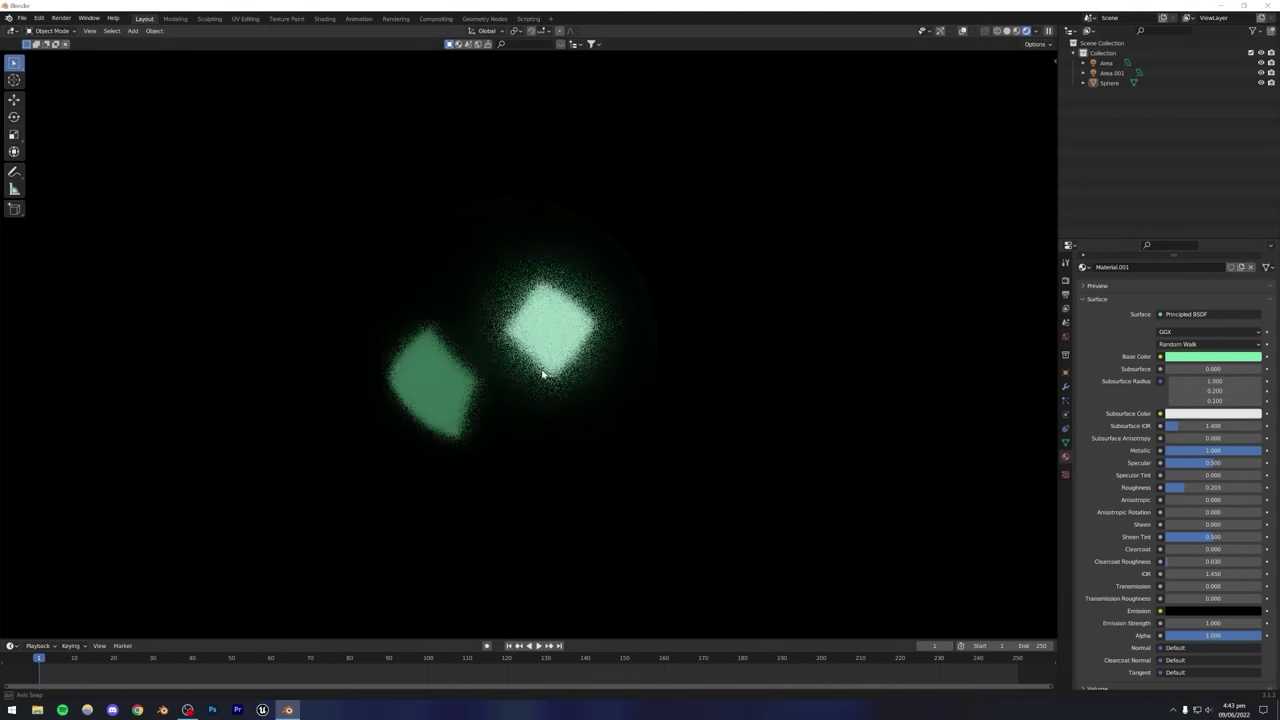
pyautogui.moveTo(1192, 490); pyautogui.dragTo(1222, 490)
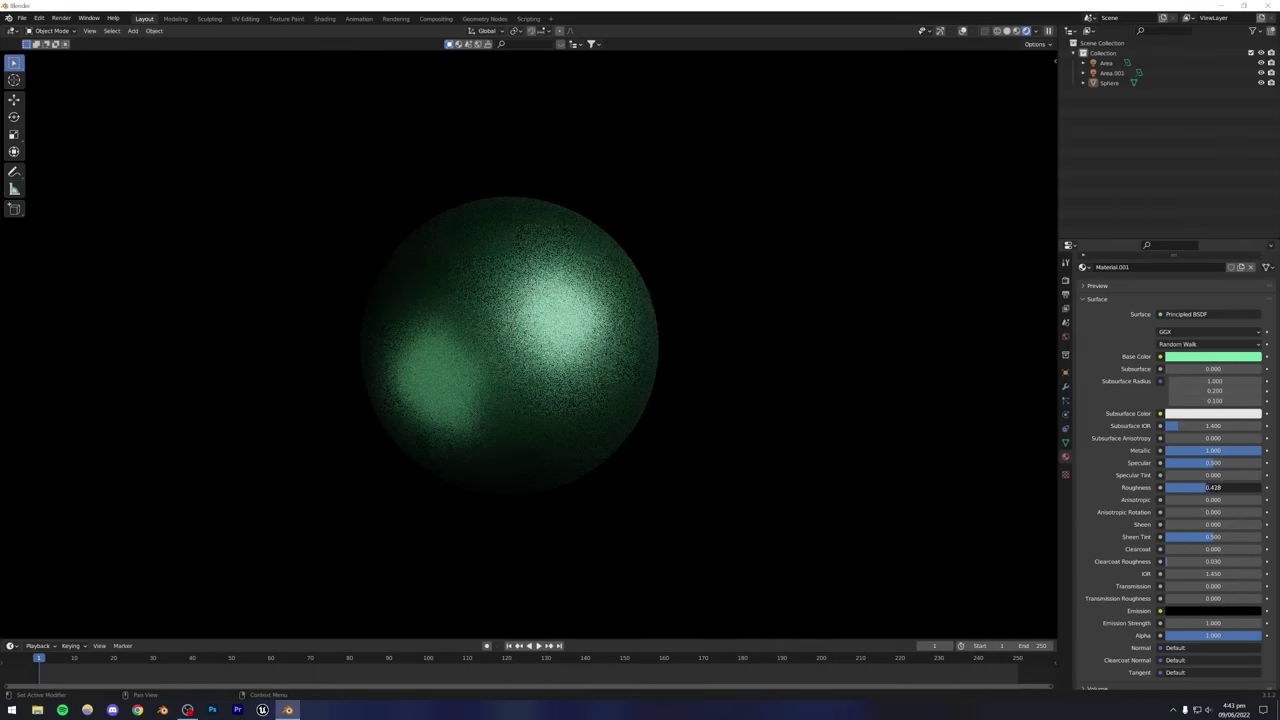
pyautogui.moveTo(748, 380); pyautogui.dragTo(632, 410, button='middle')
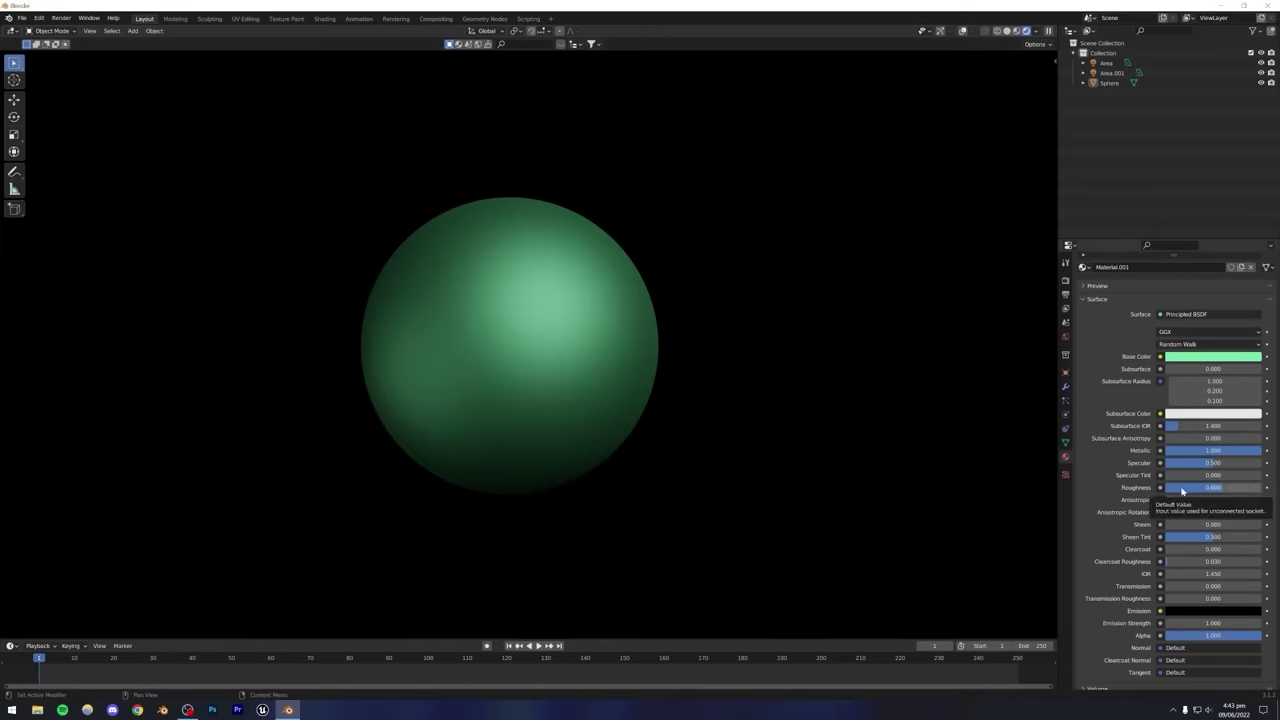
pyautogui.moveTo(1193, 491); pyautogui.dragTo(957, 454)
# Set Transmission to 1 and raise roughness to about 0.19 for frosted glass.
pyautogui.scroll(-2, 1112, 524)
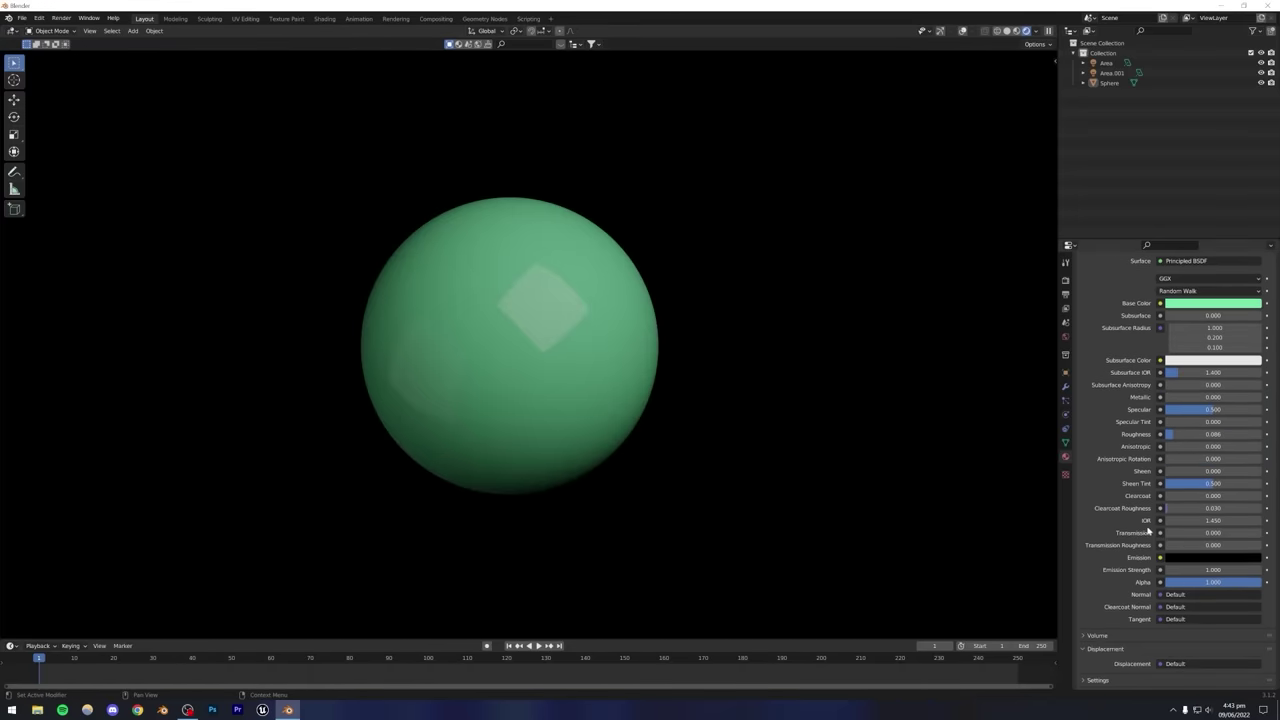
pyautogui.moveTo(1173, 538); pyautogui.dragTo(1265, 538)
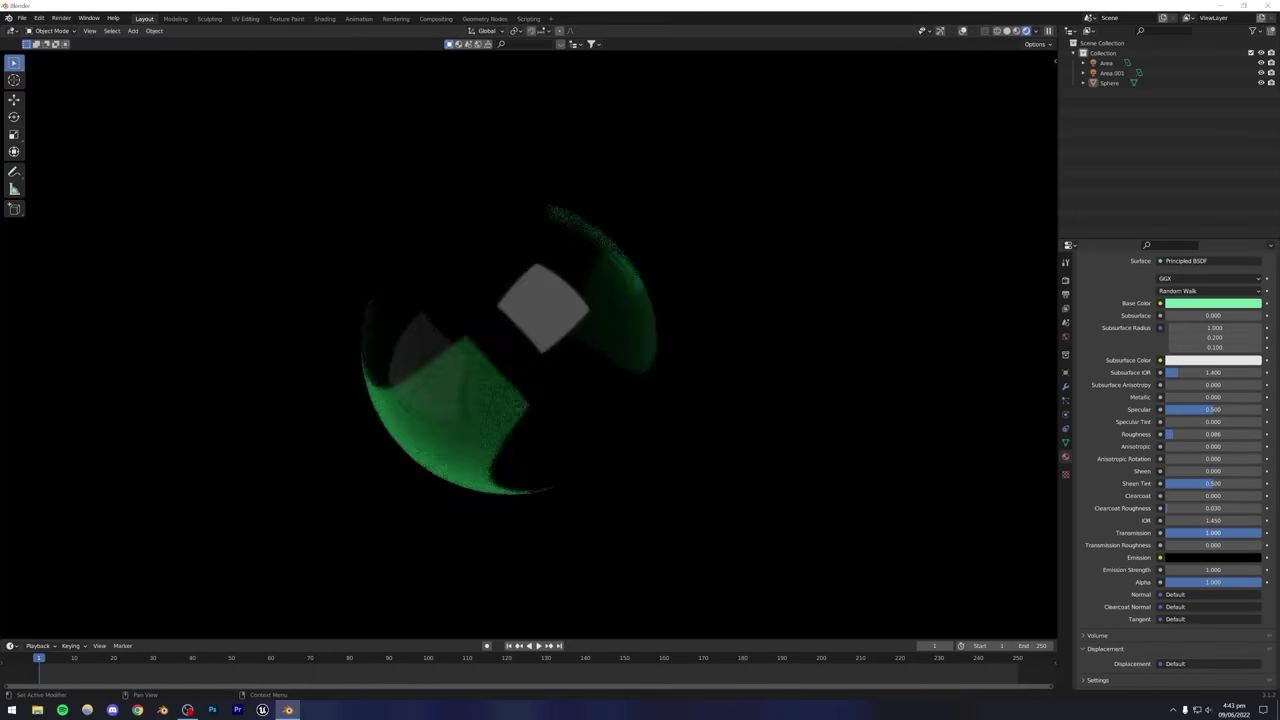
pyautogui.moveTo(612, 430); pyautogui.dragTo(577, 403, button='middle')
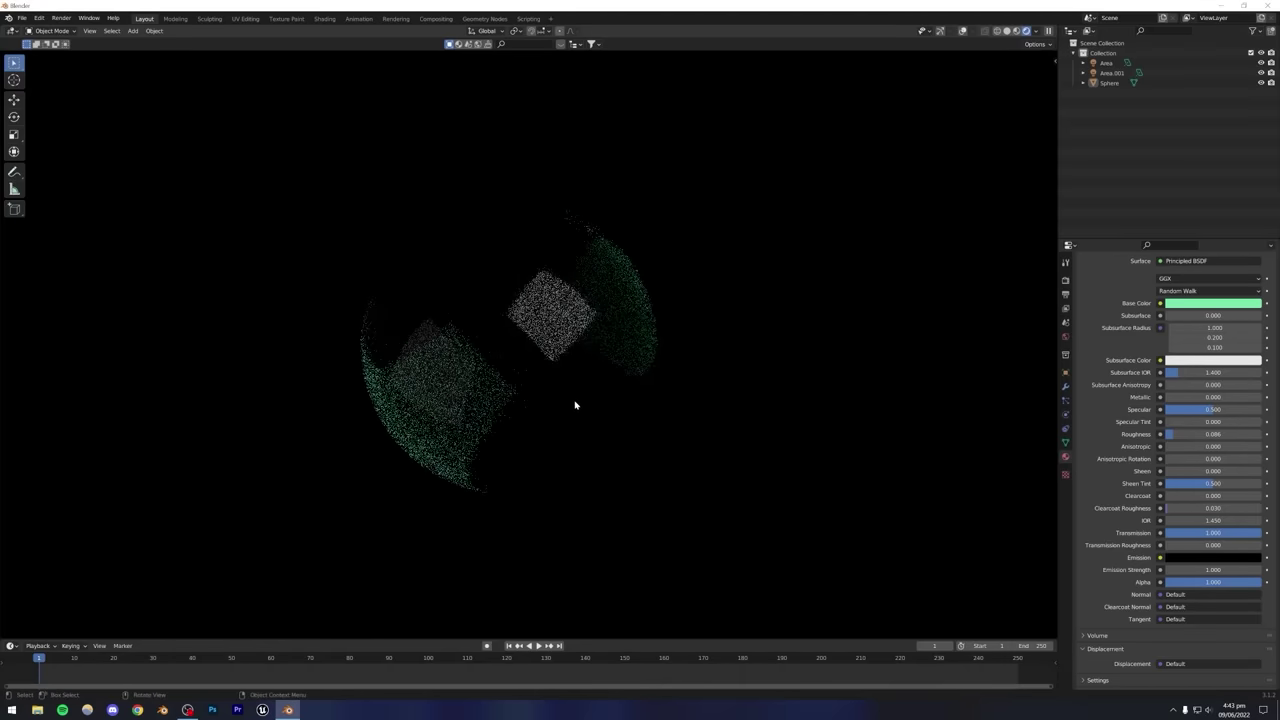
pyautogui.scroll(2, 531, 380)
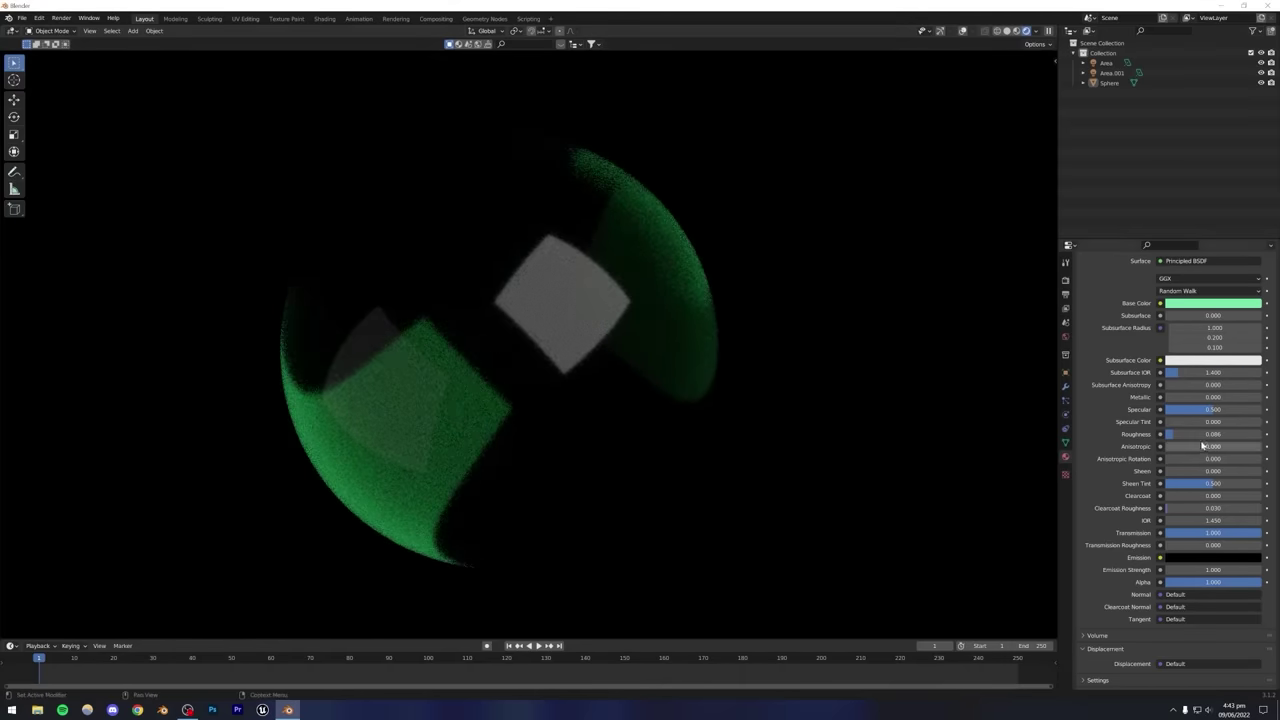
pyautogui.moveTo(1175, 436); pyautogui.dragTo(1184, 437)
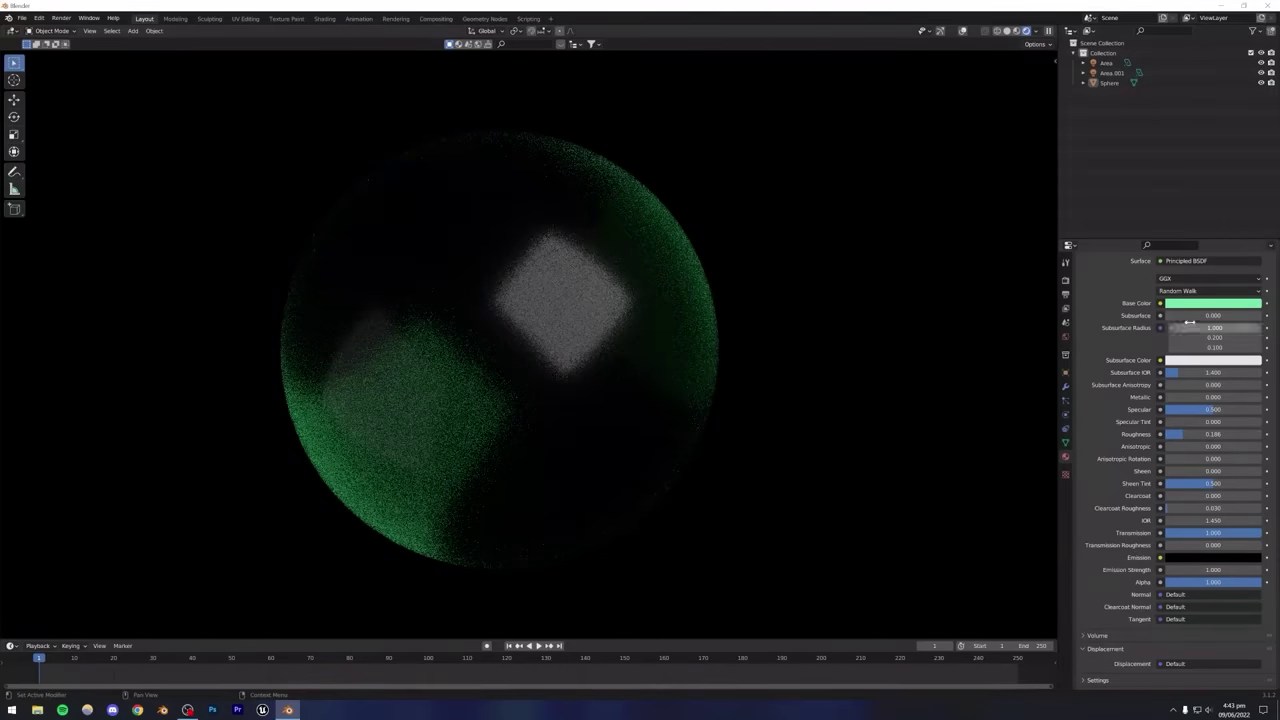
# Change the base colour to yellow-orange and turn the viewport grid and overlays back on.
pyautogui.click(1212, 303)
pyautogui.click(1225, 182)
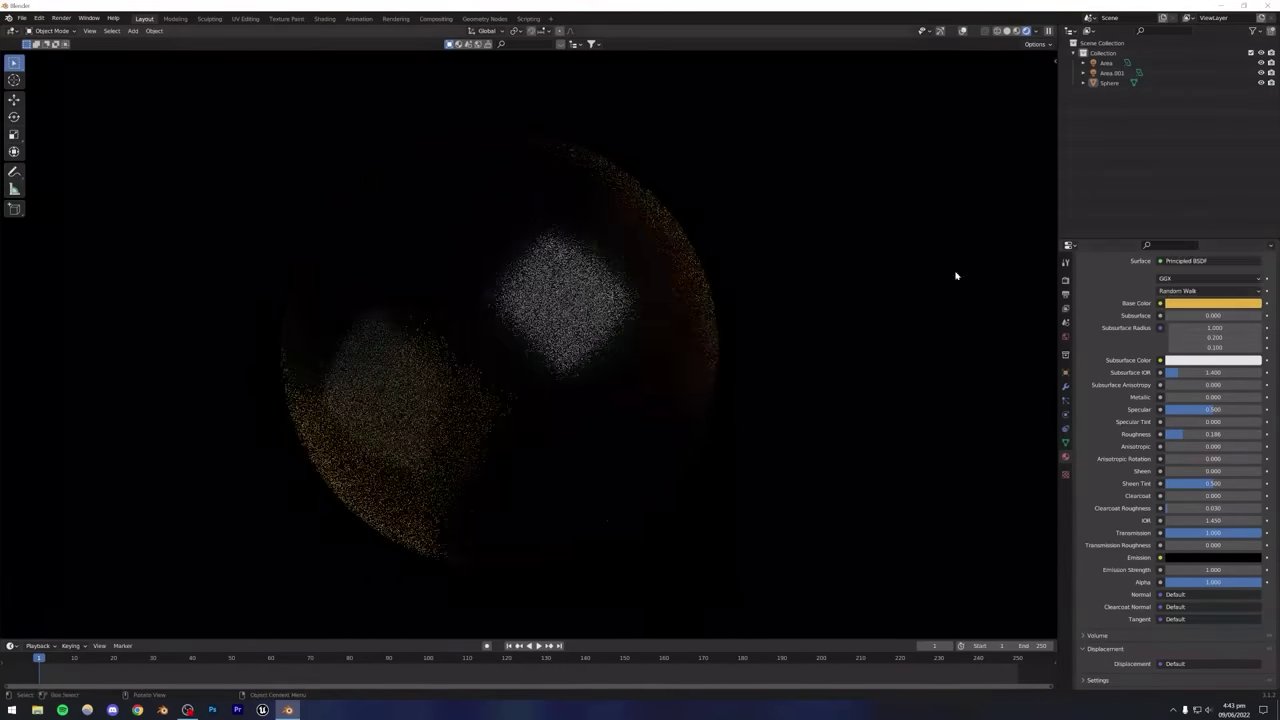
pyautogui.scroll(-4, 483, 351)
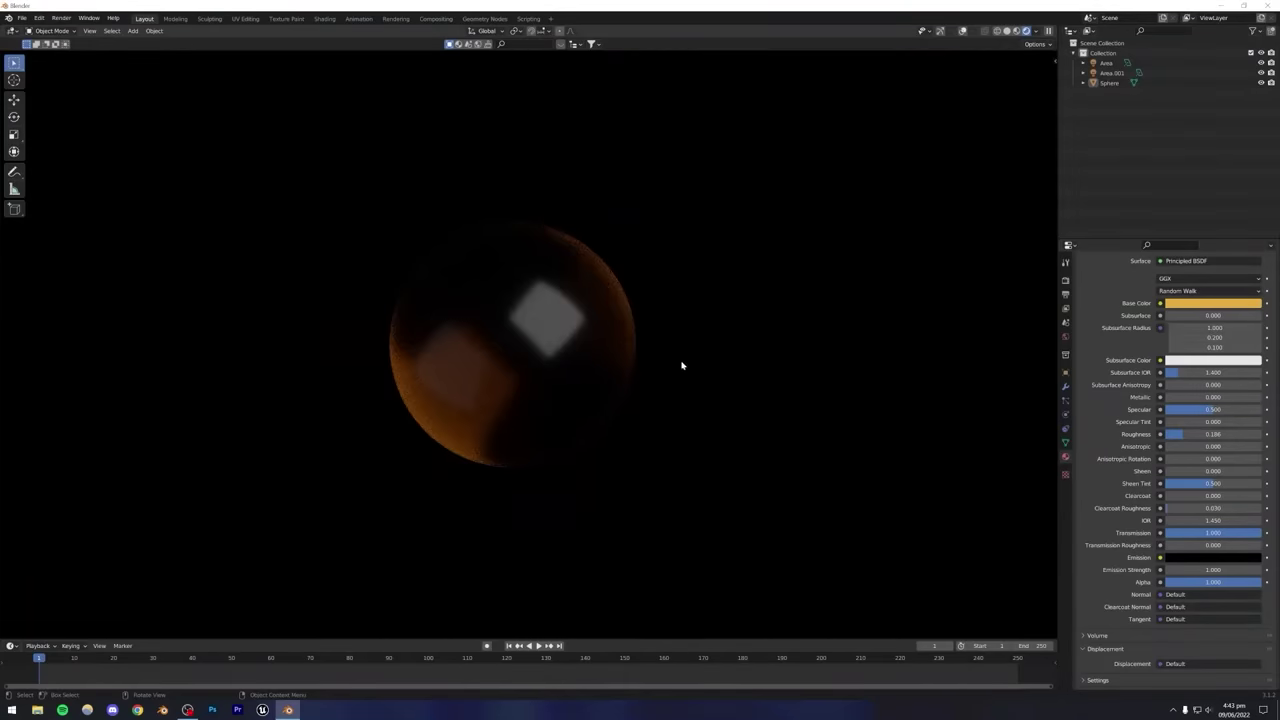
pyautogui.moveTo(680, 328)
pyautogui.mouseDown(button='middle')
pyautogui.moveTo(451, 337)
pyautogui.moveTo(560, 351)
pyautogui.moveTo(639, 313)
pyautogui.mouseUp(button='middle')
pyautogui.click(940, 30)
pyautogui.click(963, 30)
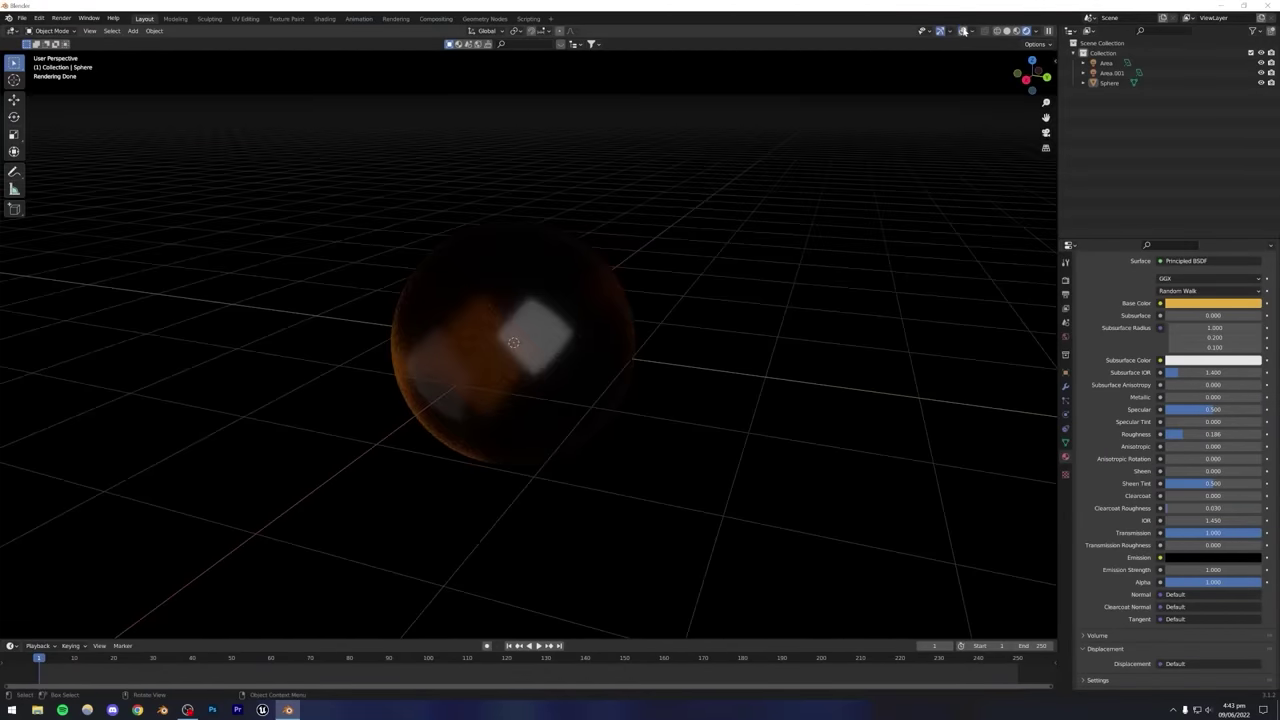
pyautogui.scroll(-1, 580, 327)
pyautogui.scroll(2, 529, 337)
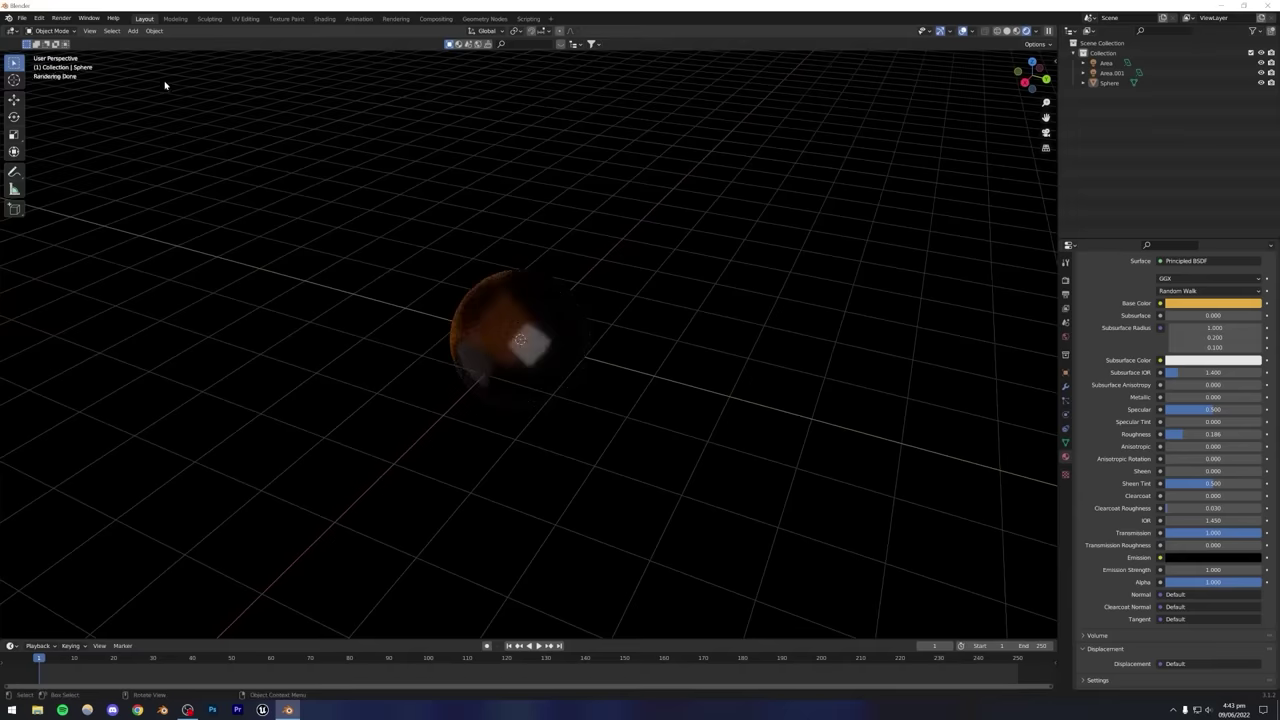
pyautogui.click(133, 30)
# Add a cube and move it along the X axis.
pyautogui.moveTo(145, 43)
pyautogui.click(225, 53)
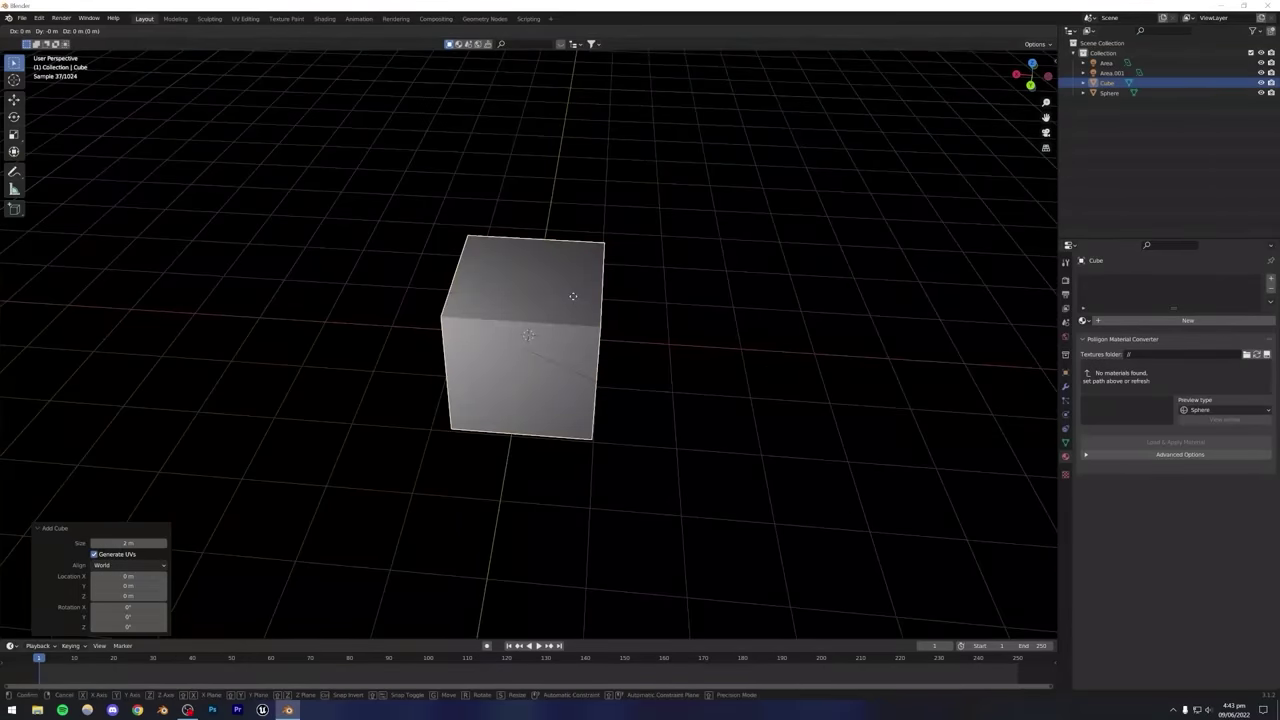
pyautogui.press('g')
pyautogui.press('x')
pyautogui.click(990, 330)
pyautogui.moveTo(677, 349); pyautogui.dragTo(760, 292, button='middle')
pyautogui.click(760, 292)
# Select the cube above the sphere and delete it.
pyautogui.scroll(6, 571, 343)
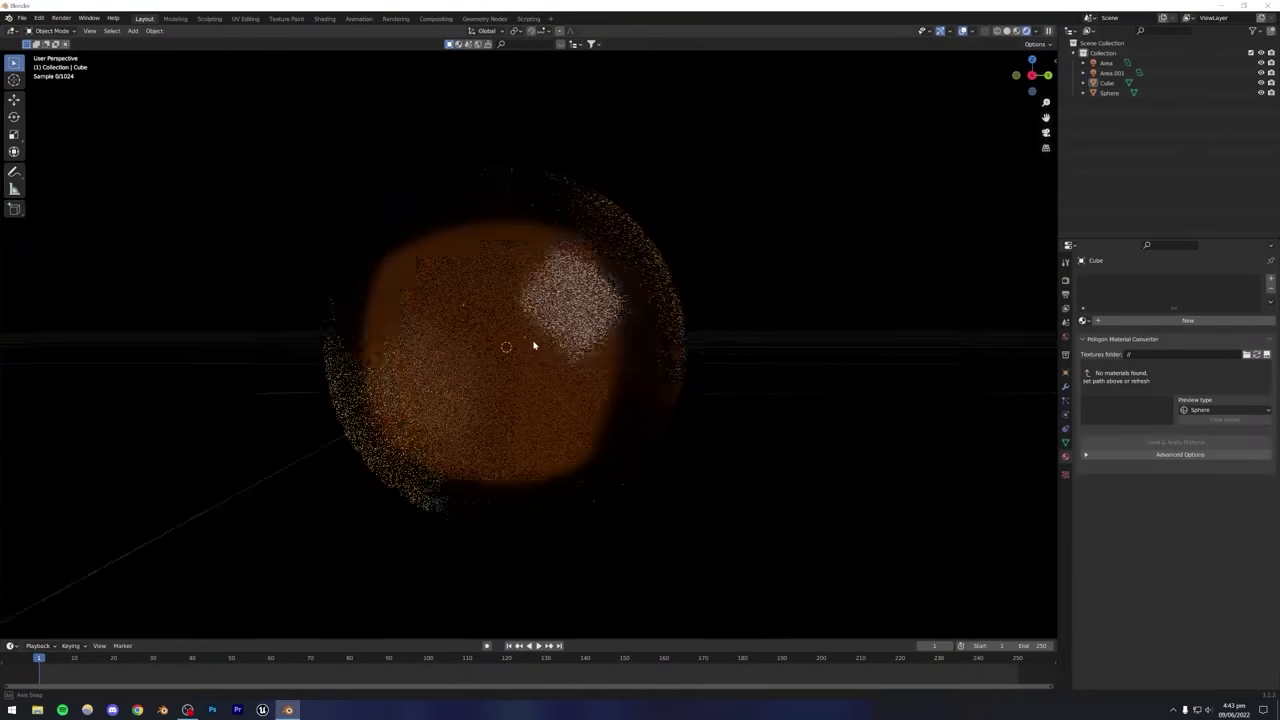
pyautogui.moveTo(547, 352); pyautogui.dragTo(383, 271, button='middle')
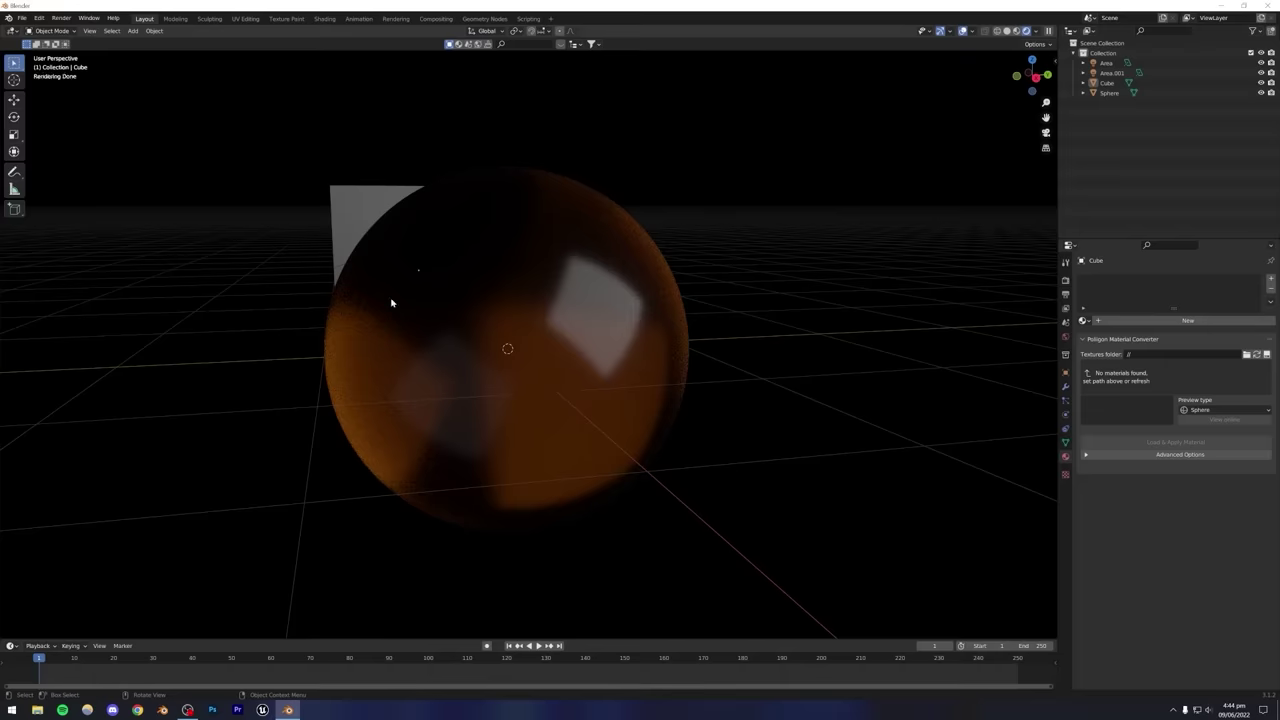
pyautogui.moveTo(391, 302); pyautogui.dragTo(479, 363, button='middle')
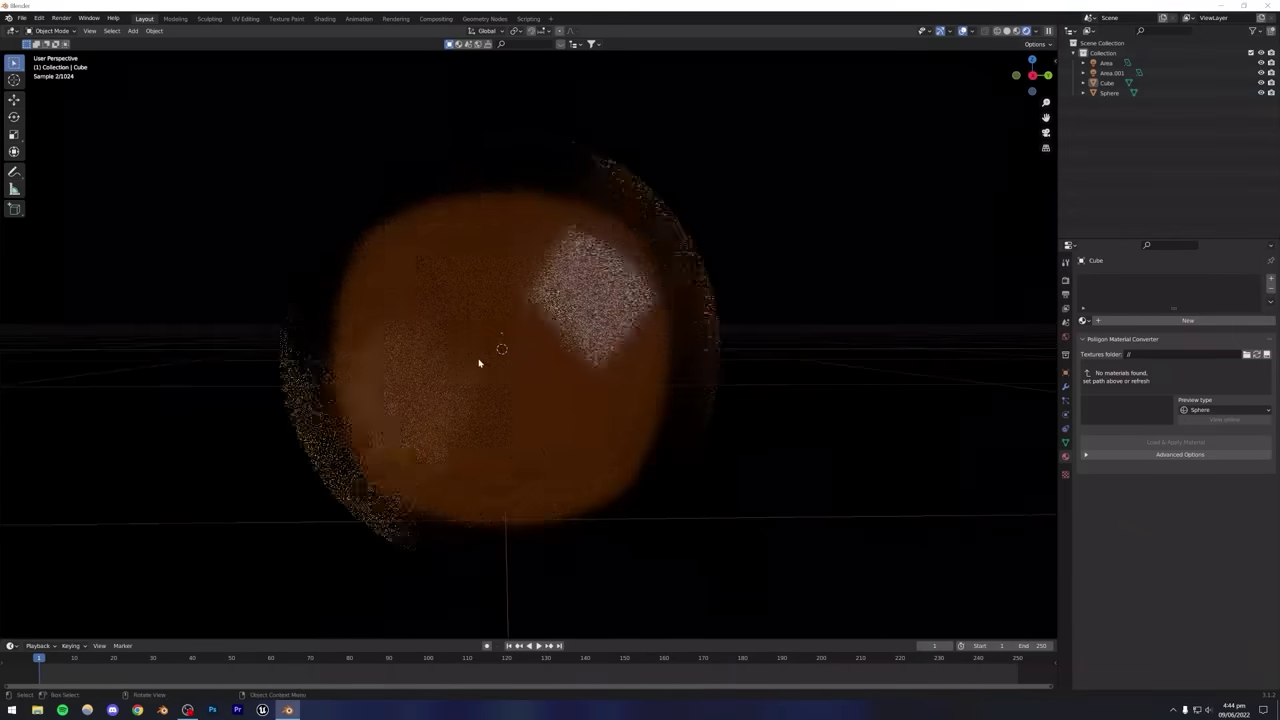
pyautogui.scroll(-5, 460, 350)
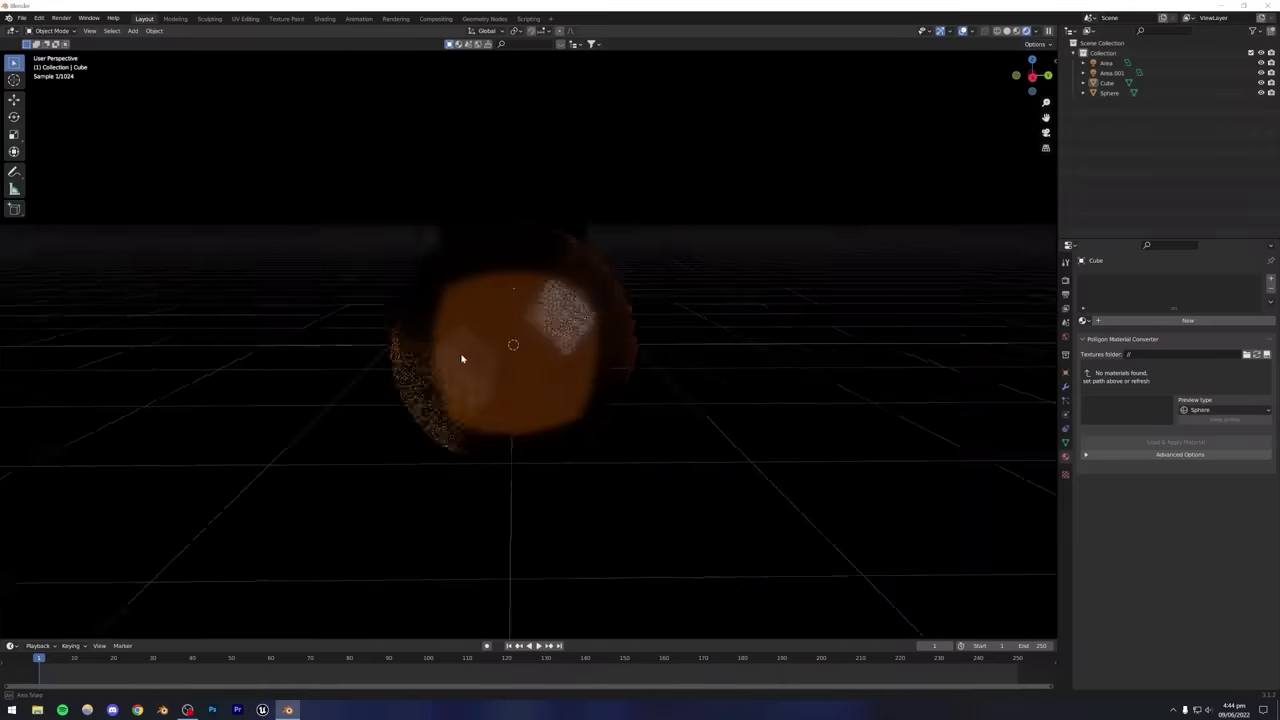
pyautogui.click(529, 194)
pyautogui.press('Delete')
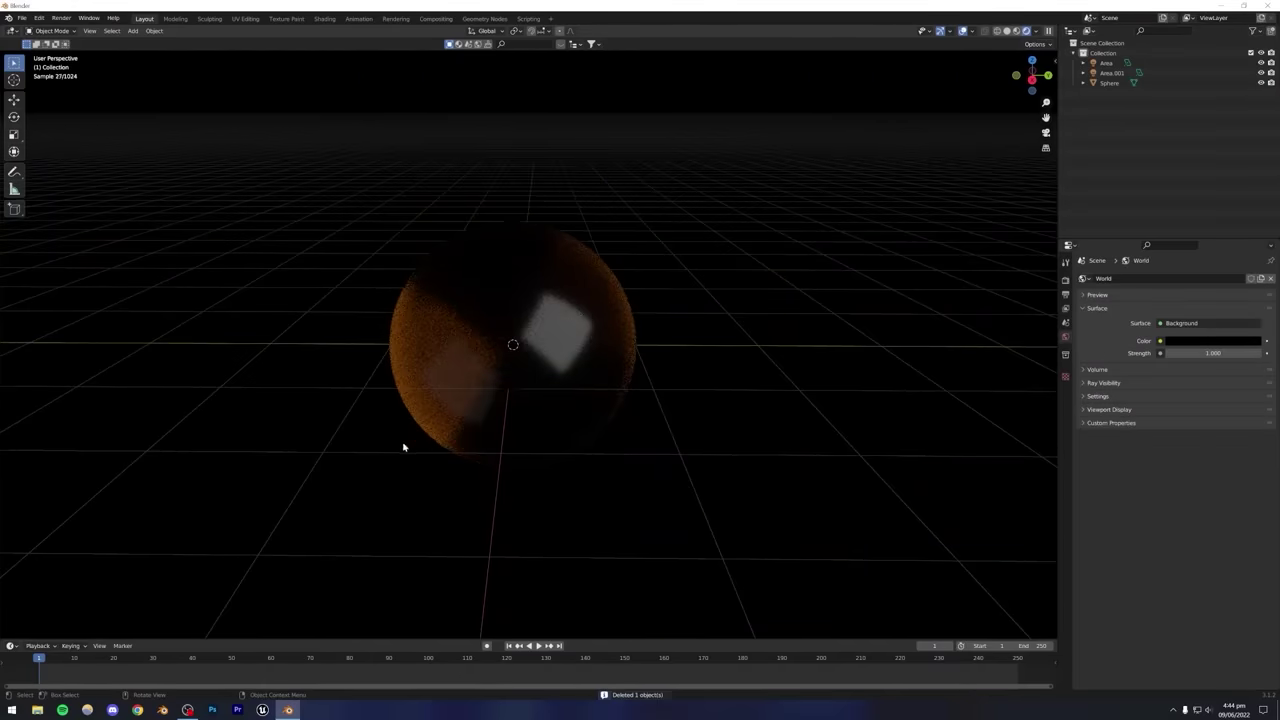
# Undo the deletion, then select the cube beside the sphere and delete it again.
pyautogui.moveTo(403, 446); pyautogui.dragTo(451, 423, button='middle')
pyautogui.hotkey('ctrl', 'z')
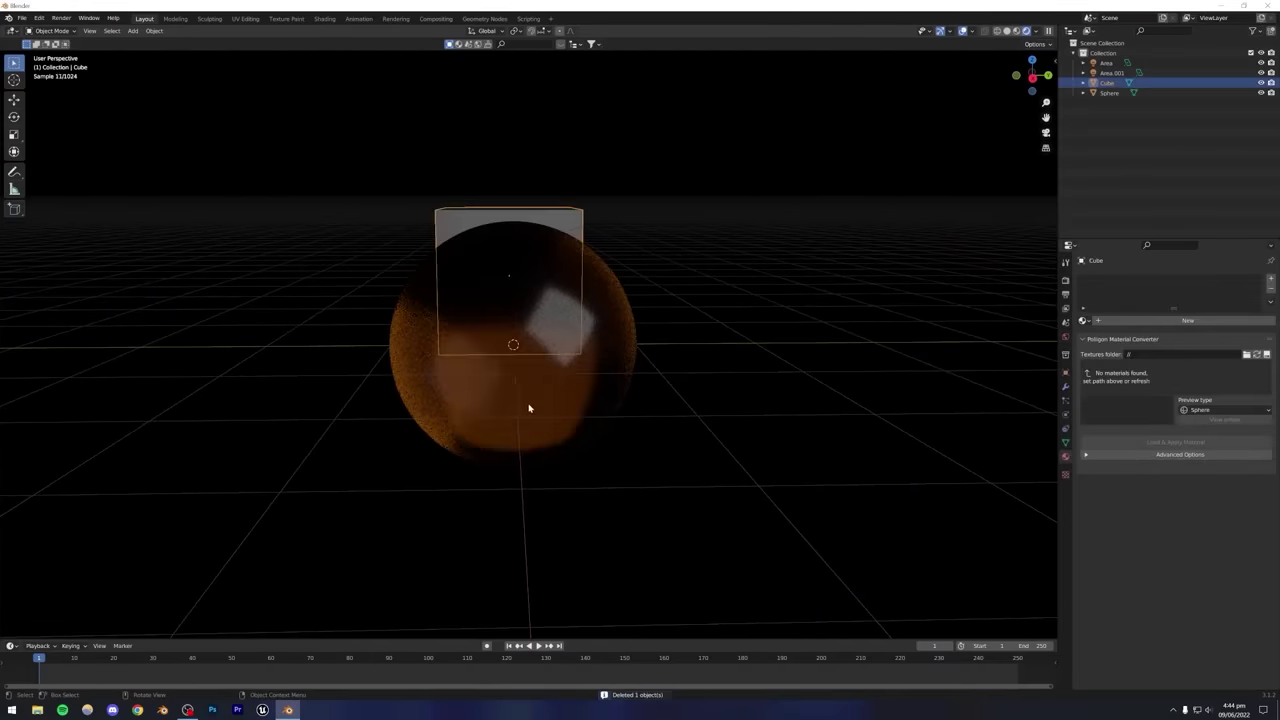
pyautogui.click(750, 337)
pyautogui.moveTo(750, 337); pyautogui.dragTo(580, 289, button='middle')
pyautogui.click(666, 223)
pyautogui.press('Delete')
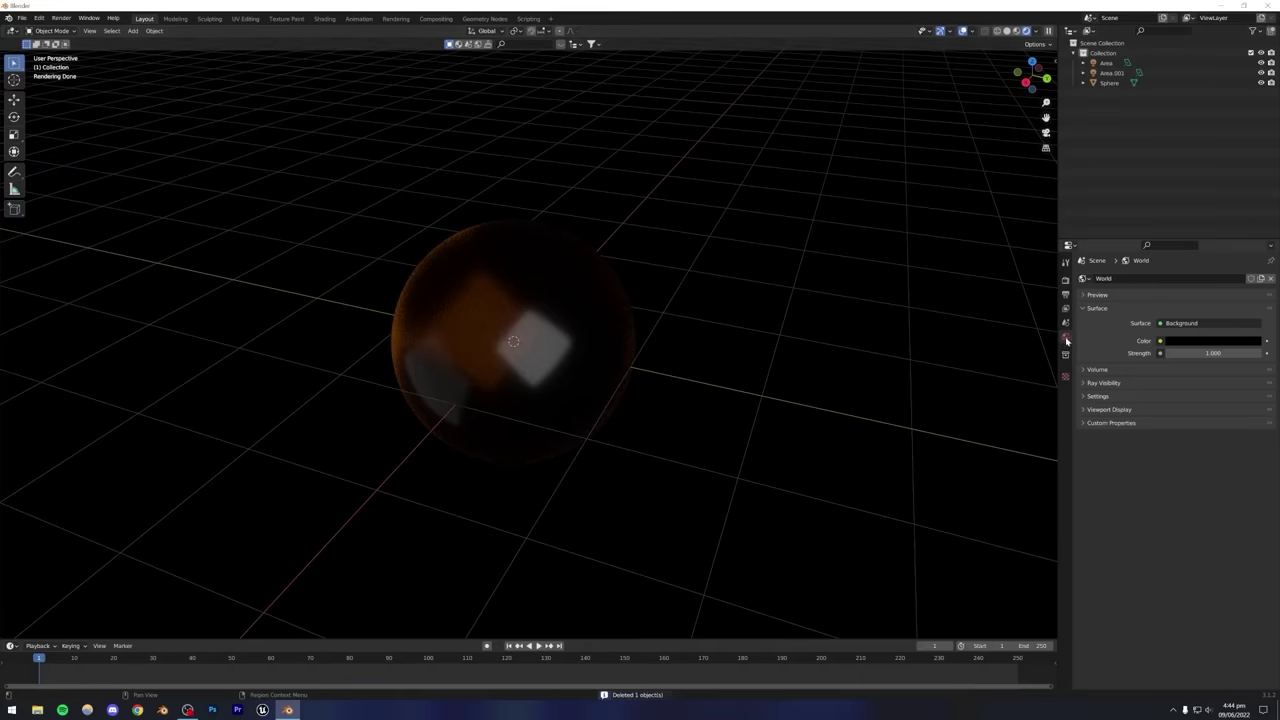
# Plug an Environment Texture into the world colour using home 02.exr from the HDRI Library.
pyautogui.click(1160, 341)
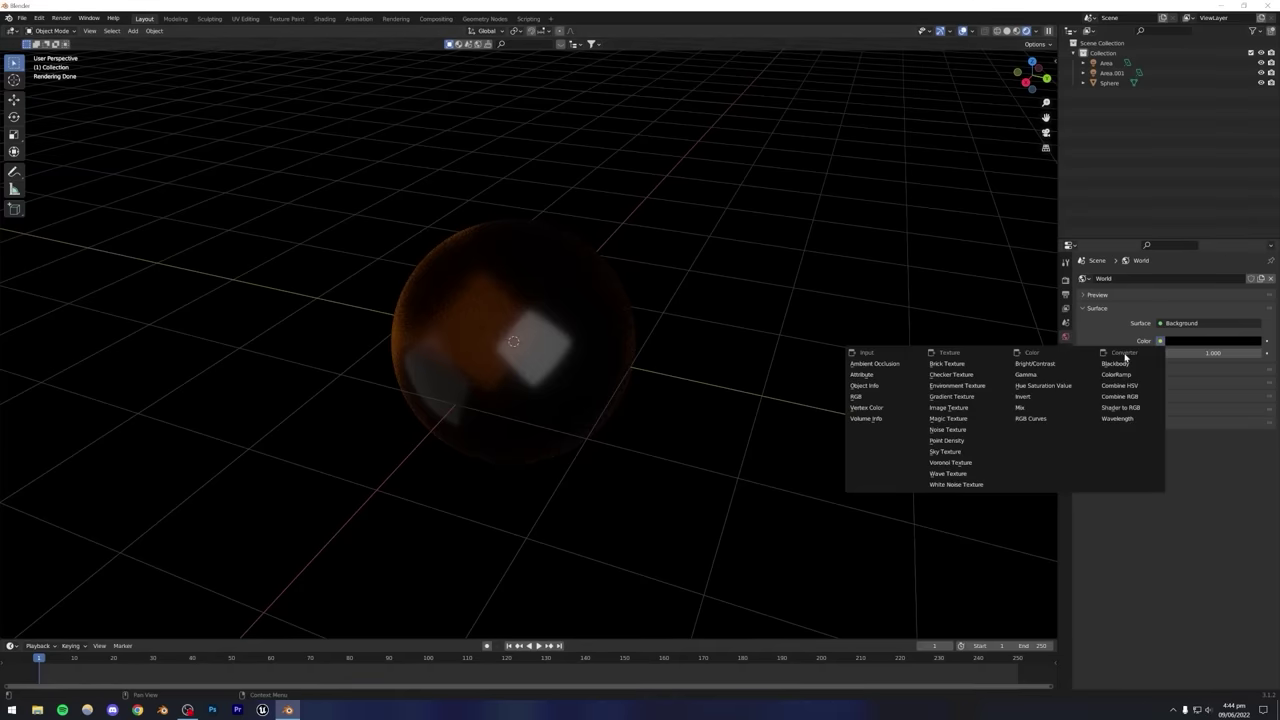
pyautogui.click(959, 387)
pyautogui.click(1210, 353)
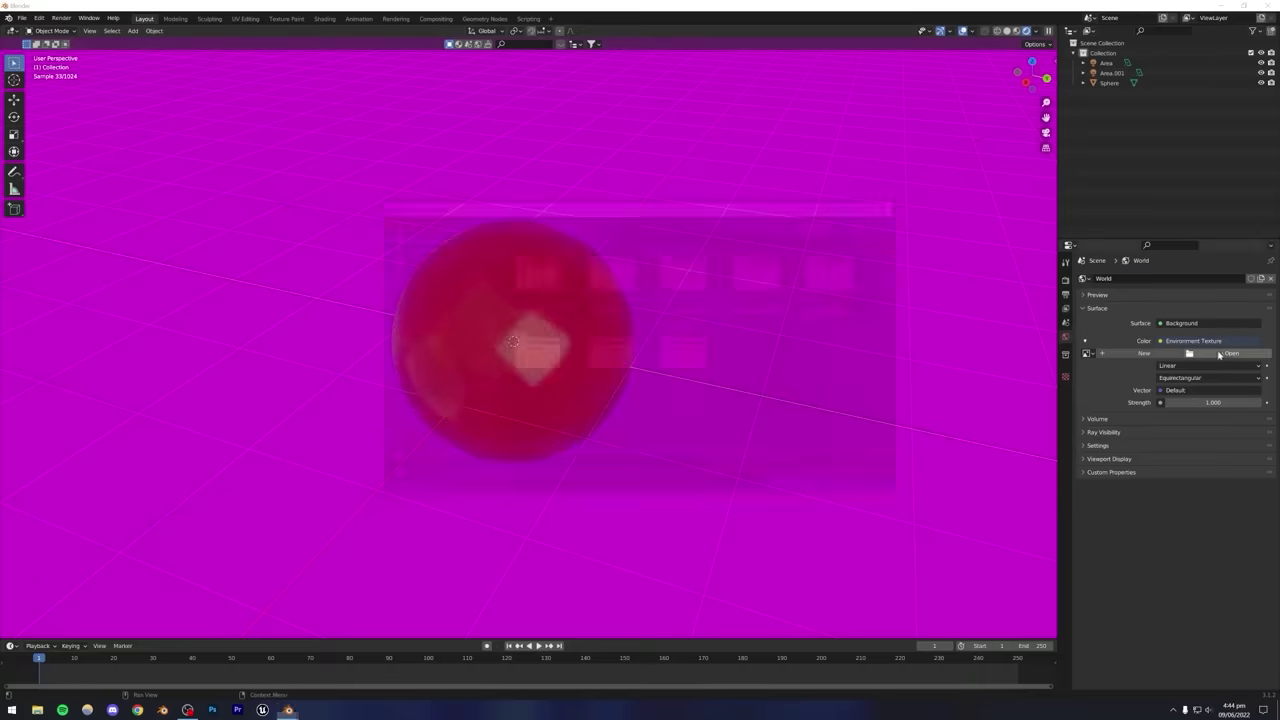
pyautogui.scroll(-1, 407, 469)
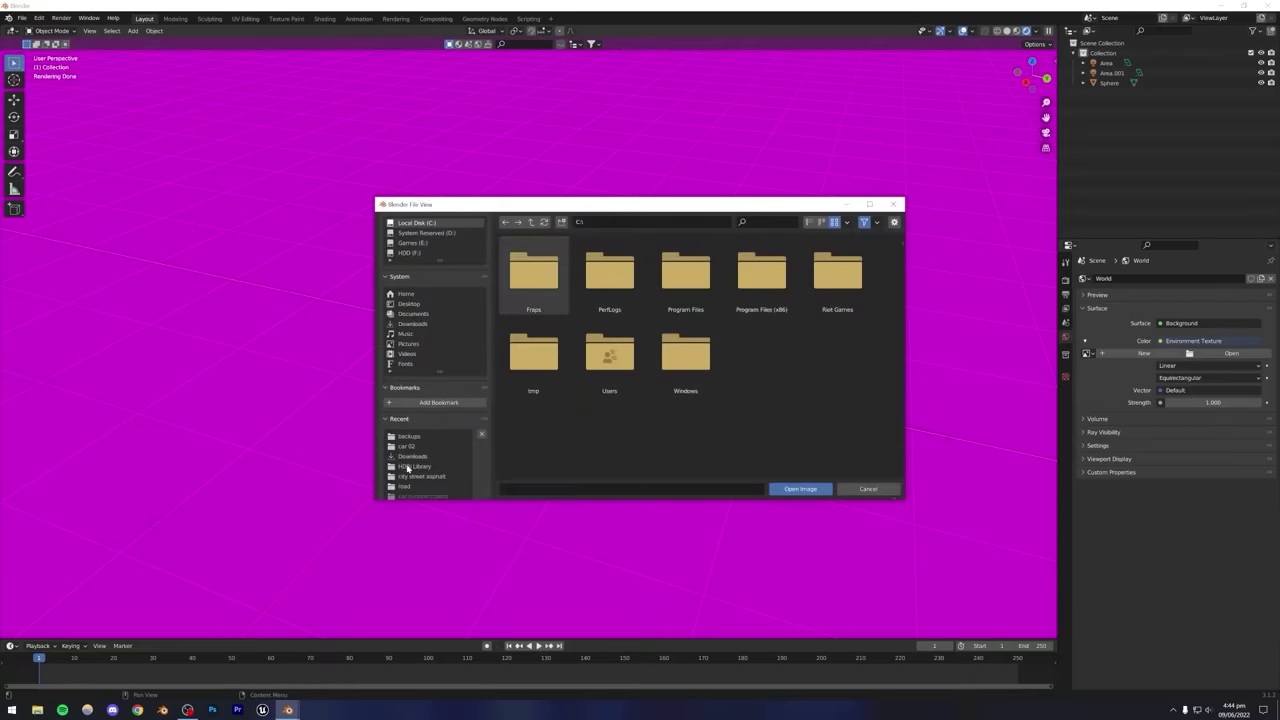
pyautogui.click(407, 466)
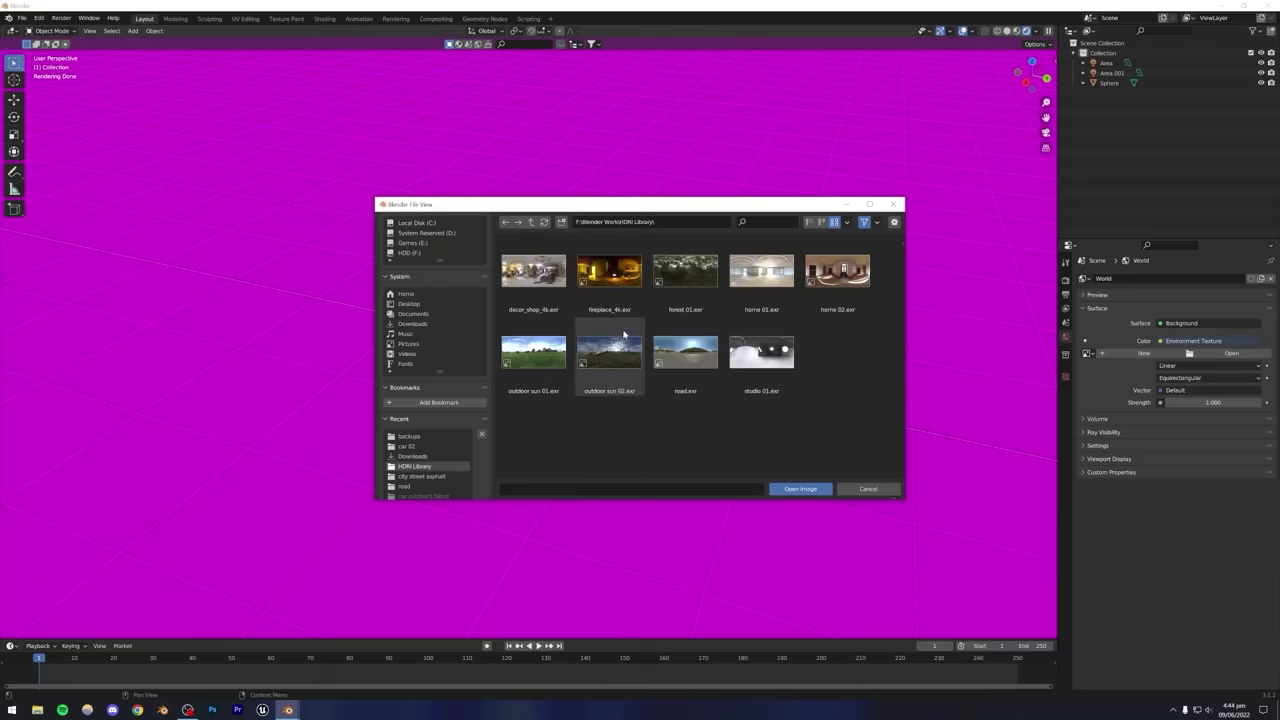
pyautogui.doubleClick(838, 270)
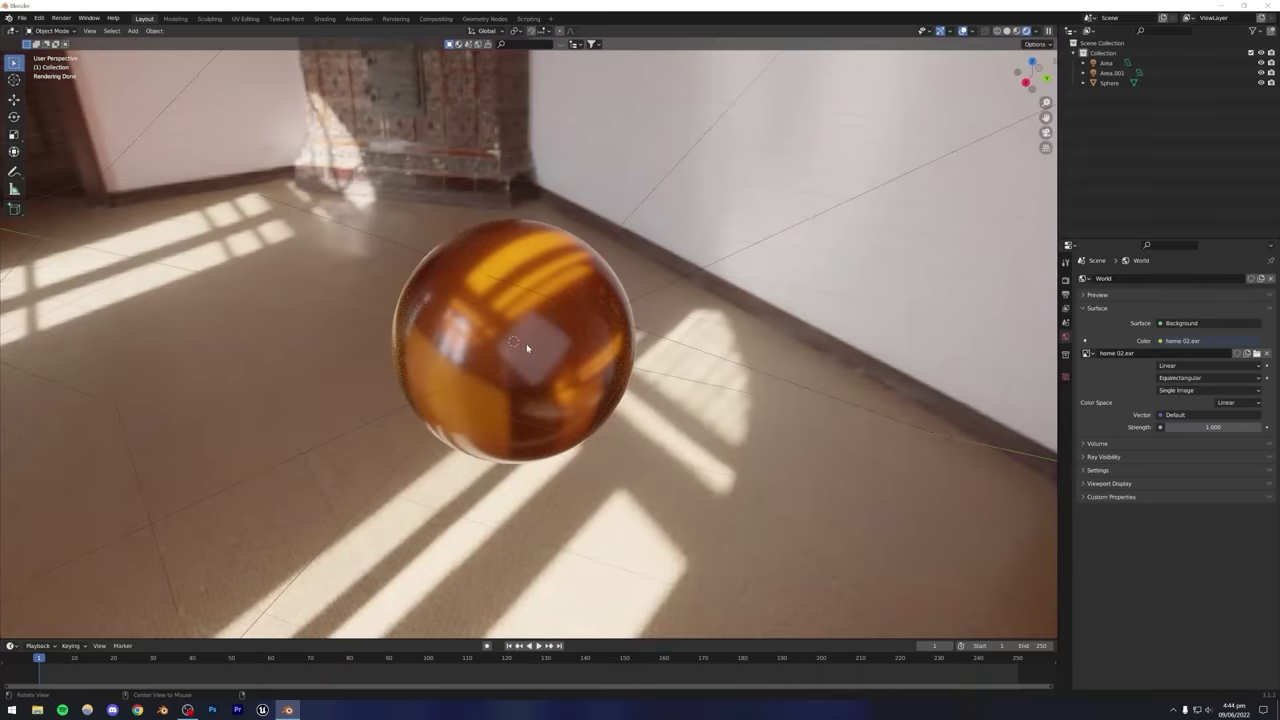
pyautogui.moveTo(524, 346); pyautogui.dragTo(760, 220, button='middle')
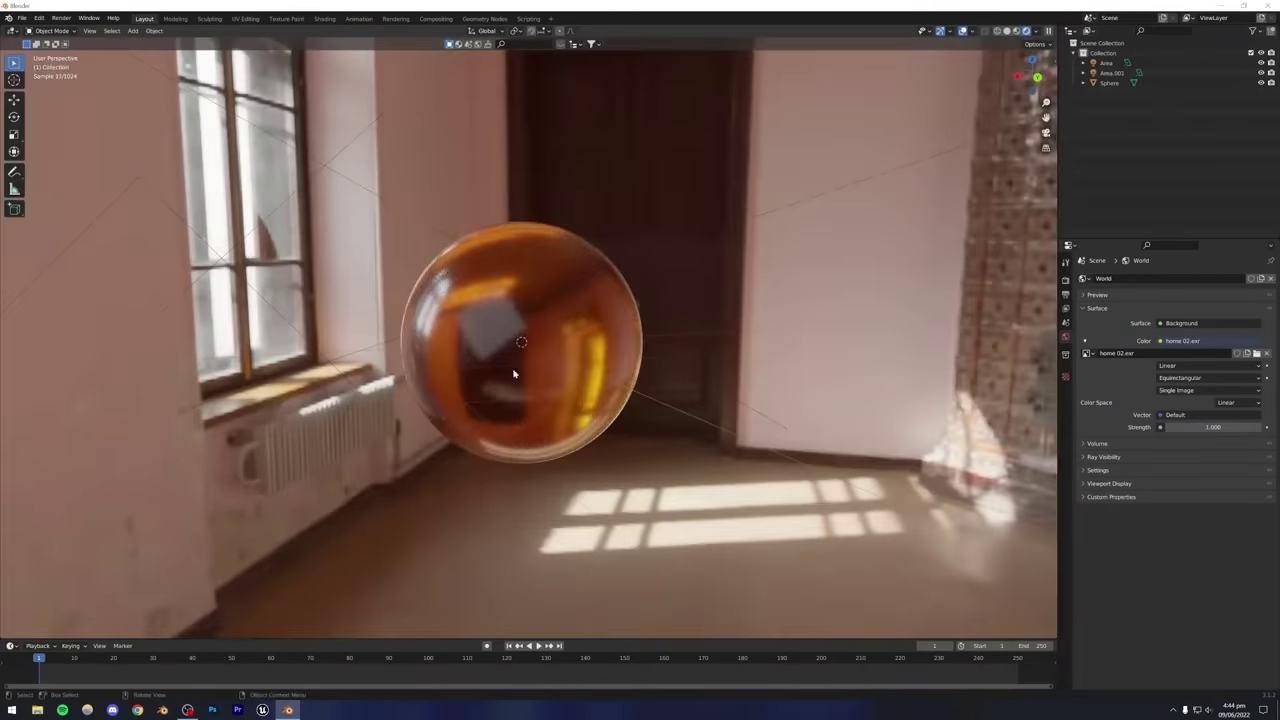
pyautogui.moveTo(456, 367); pyautogui.dragTo(523, 356, button='middle')
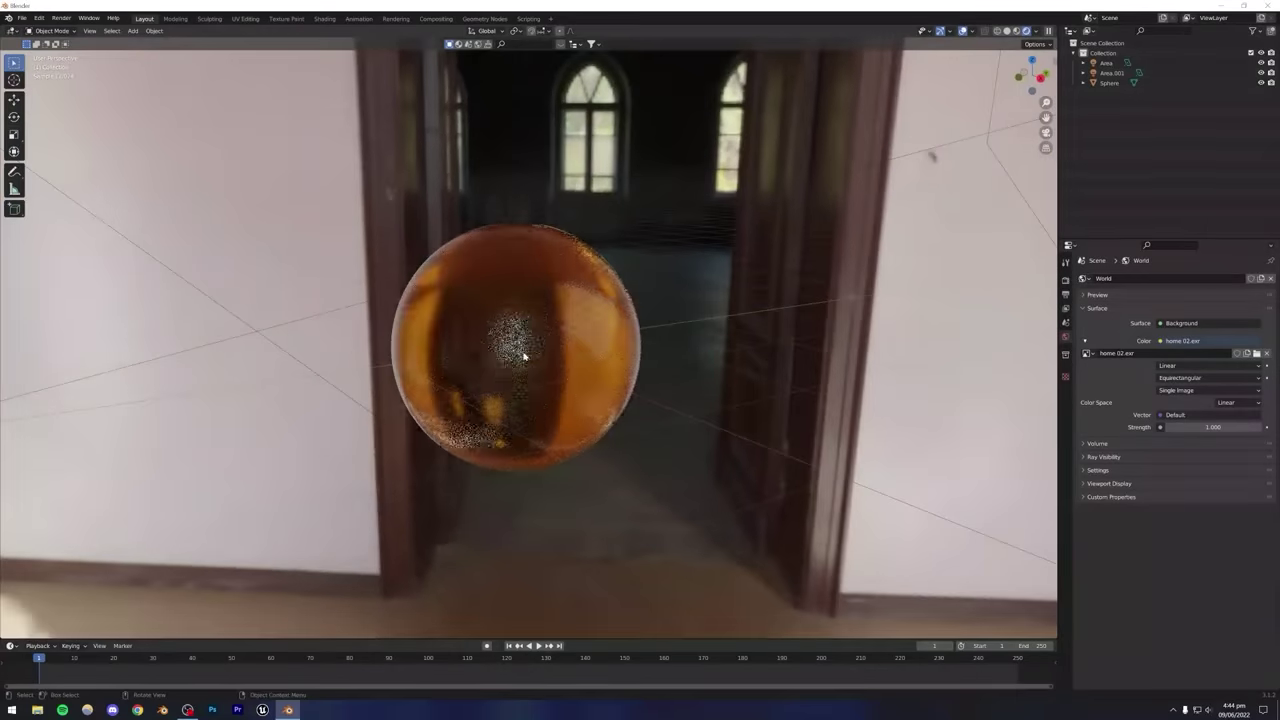
pyautogui.scroll(2, 524, 356)
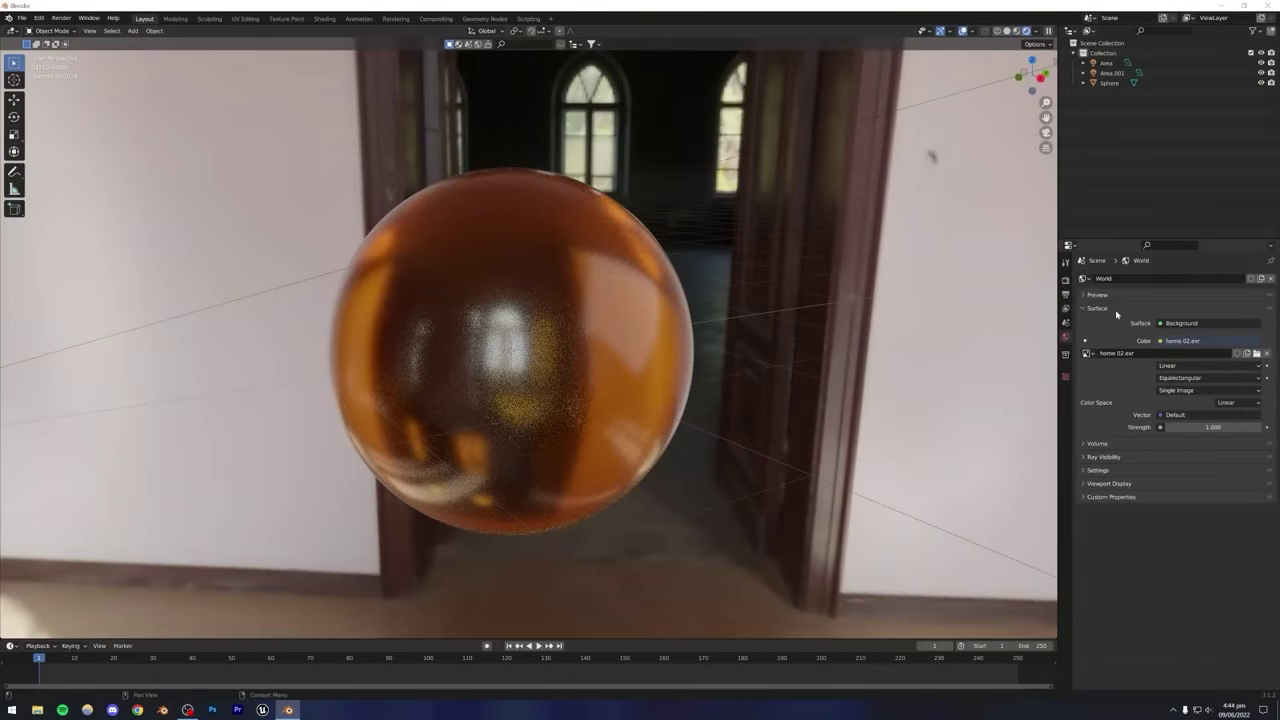
# Turn viewport denoising on in the render settings, then switch it back off.
pyautogui.click(1065, 282)
pyautogui.click(1097, 384)
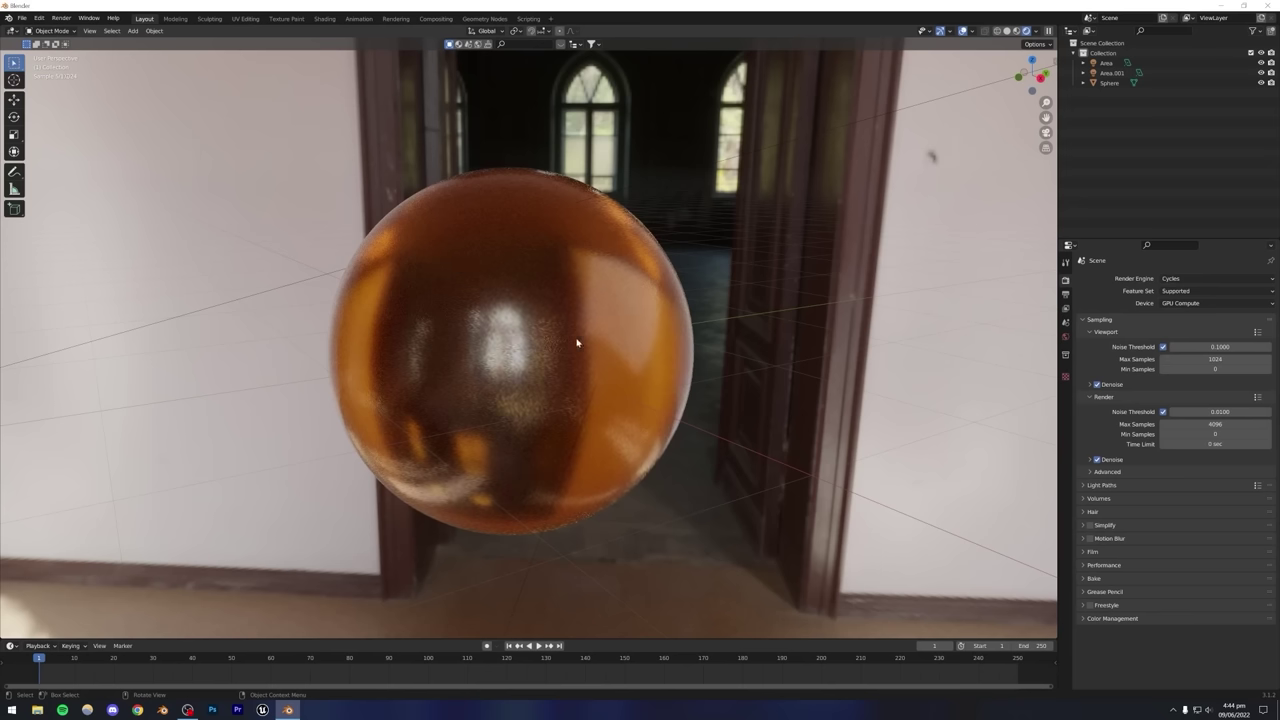
pyautogui.moveTo(576, 343); pyautogui.dragTo(401, 366, button='middle')
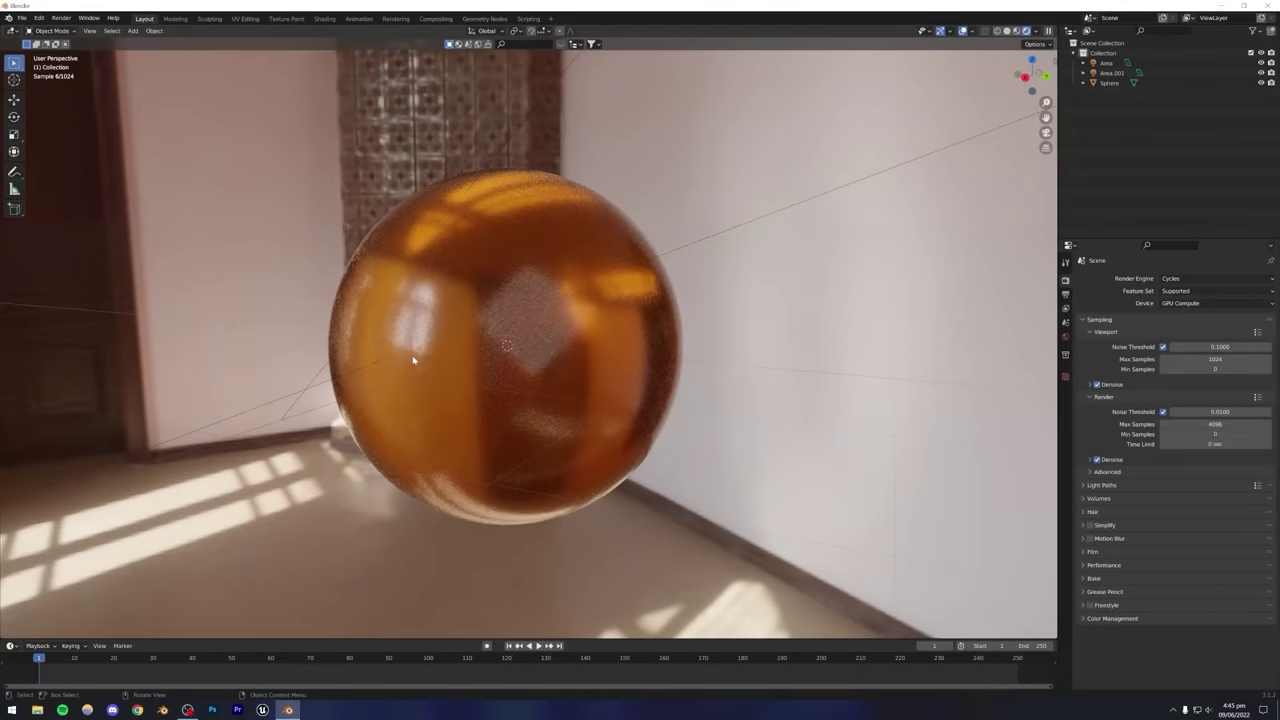
pyautogui.scroll(-3, 486, 349)
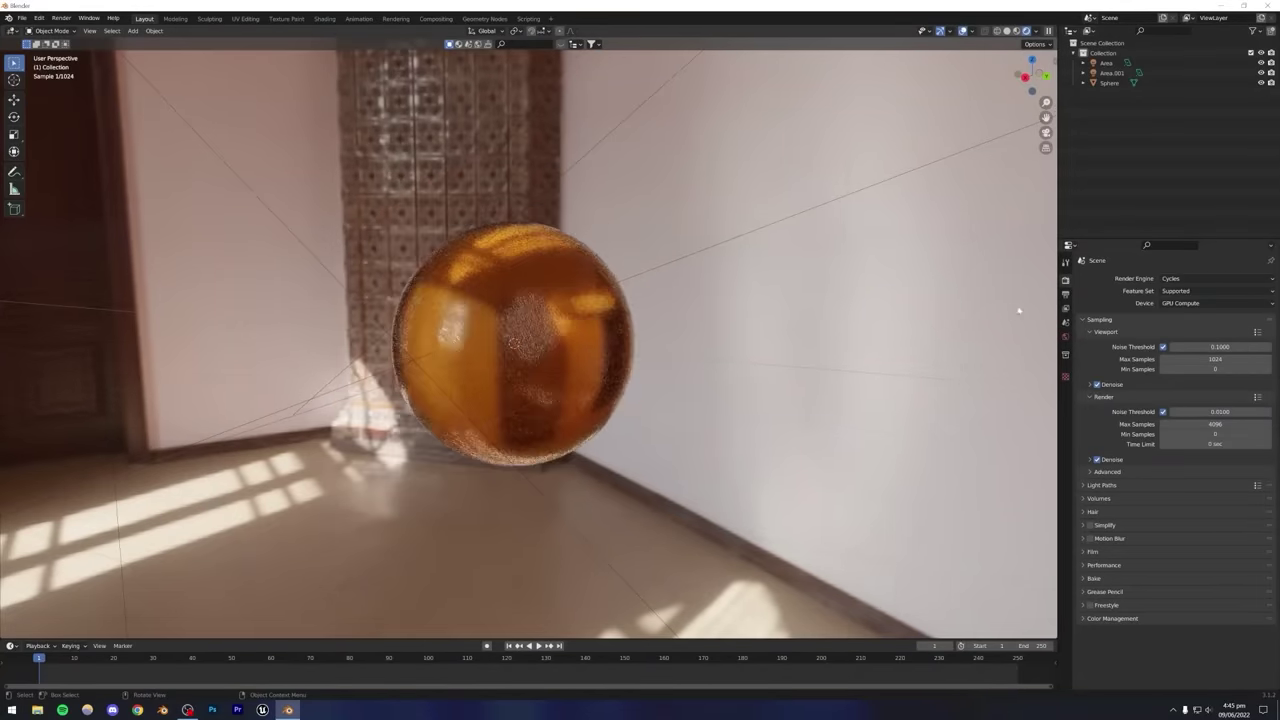
pyautogui.click(1097, 385)
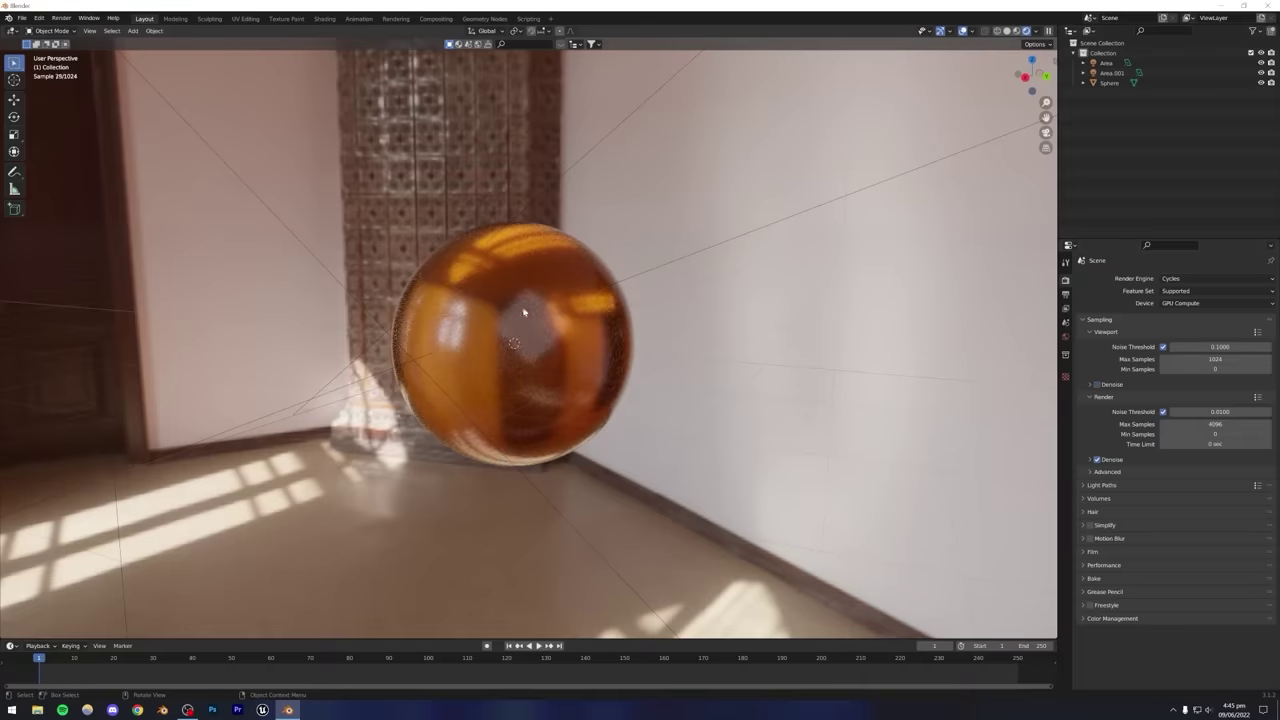
pyautogui.moveTo(523, 312); pyautogui.dragTo(502, 338, button='middle')
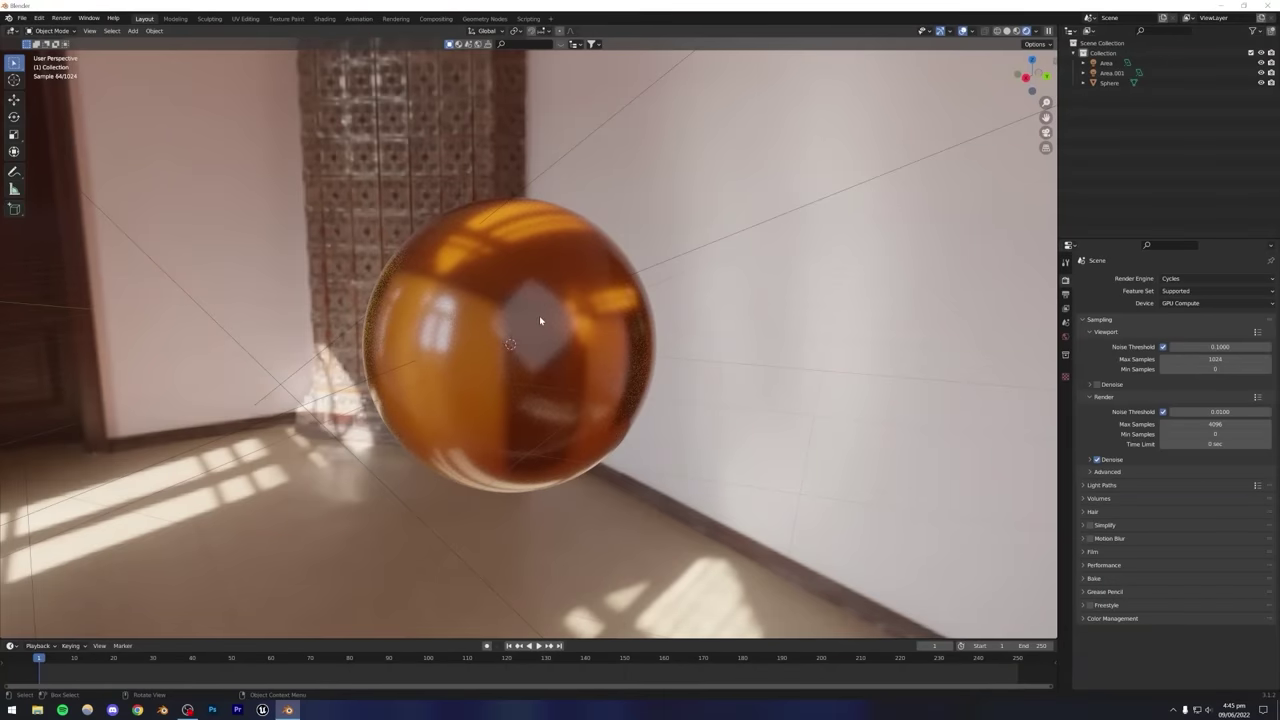
# Drop Material.001's Transmission to 0.000 and its Roughness to 0.059.
pyautogui.click(539, 316)
pyautogui.click(1065, 457)
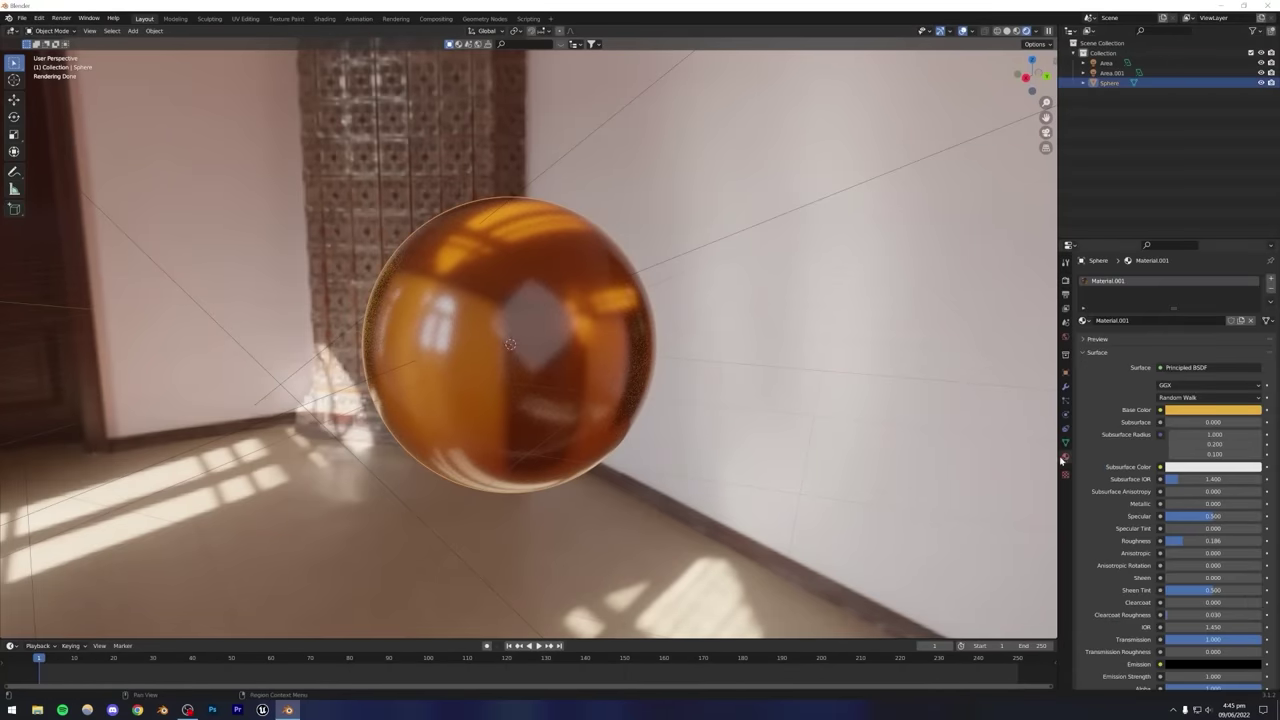
pyautogui.scroll(-1, 1130, 577)
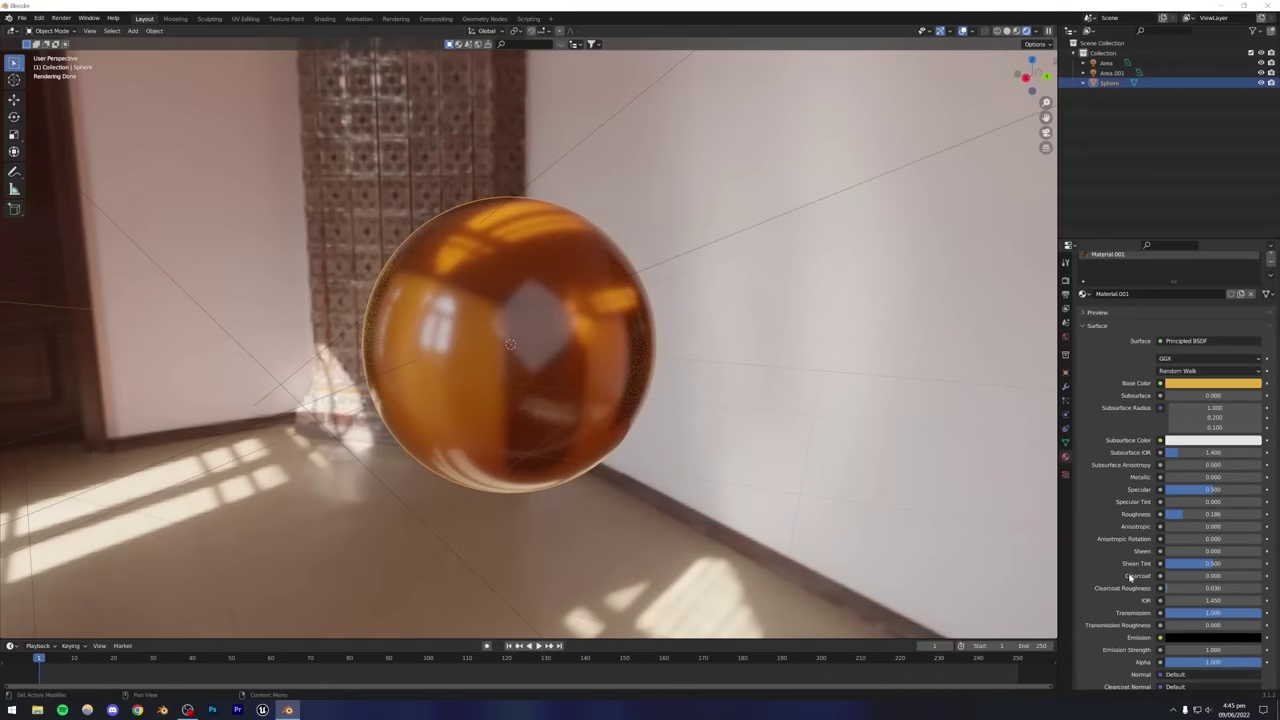
pyautogui.moveTo(1200, 613); pyautogui.dragTo(1120, 613)
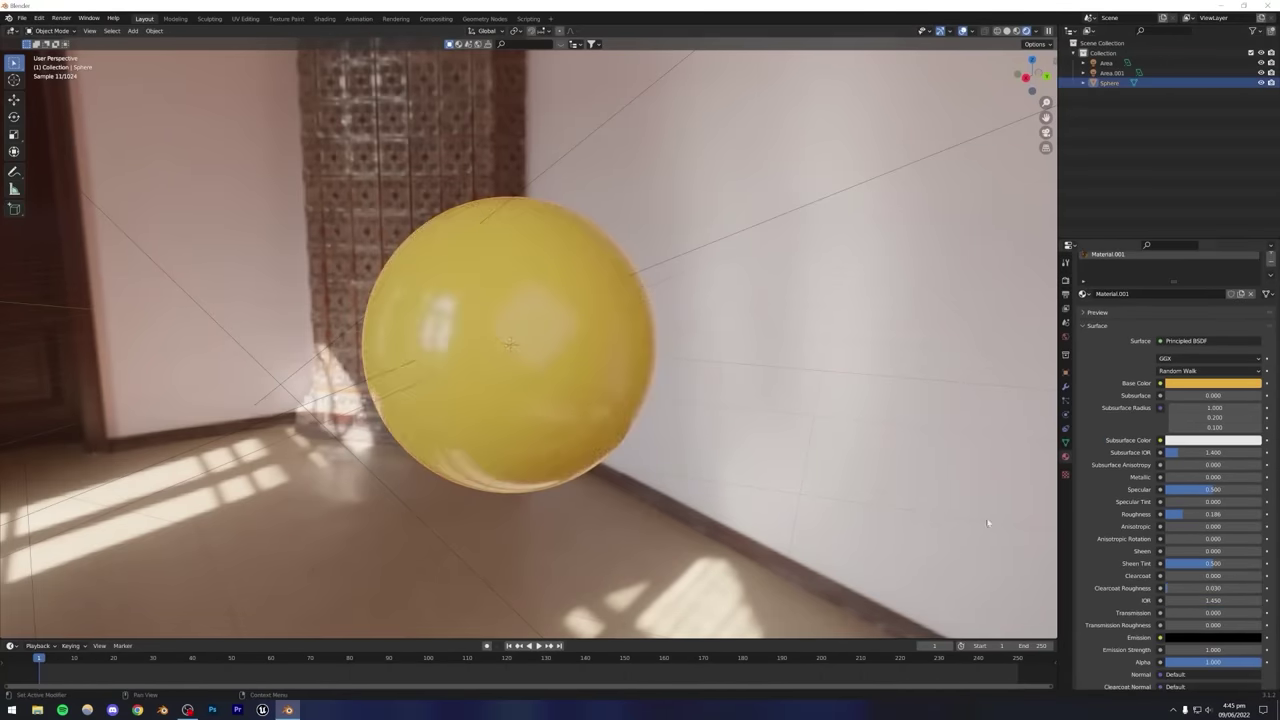
pyautogui.click(406, 523)
pyautogui.click(500, 416)
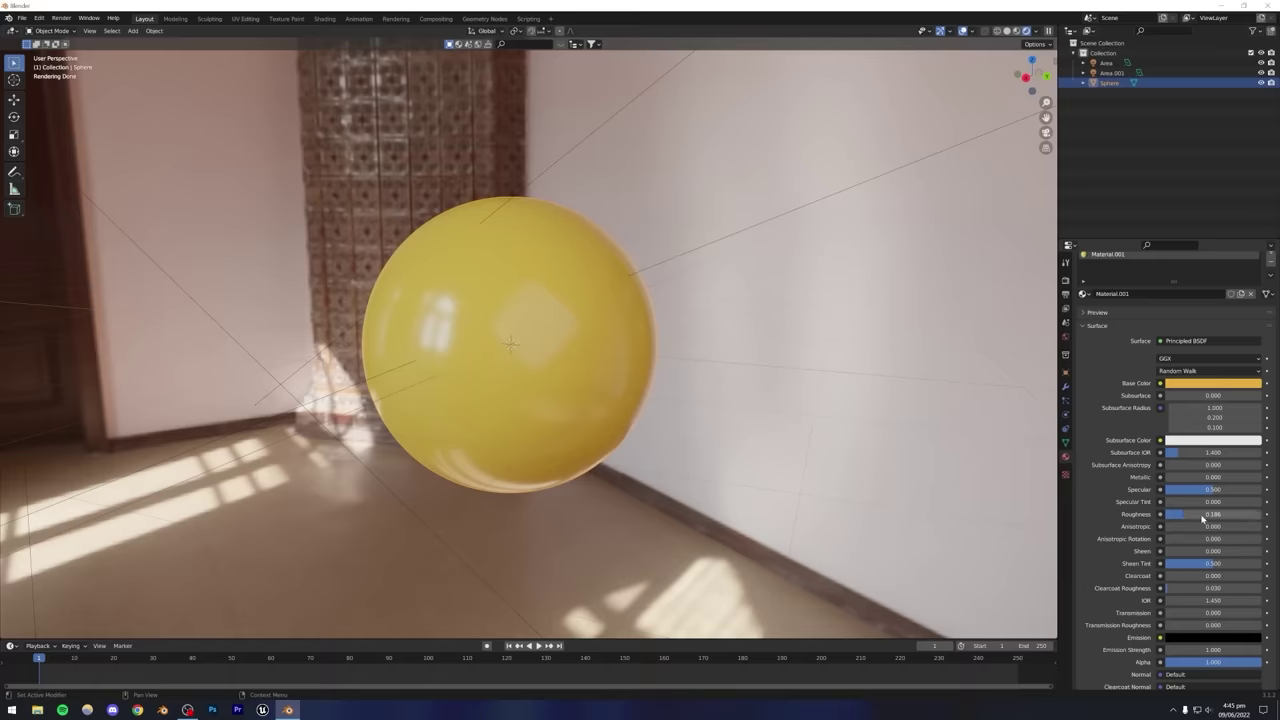
pyautogui.moveTo(1195, 514); pyautogui.dragTo(1170, 514)
pyautogui.click(531, 580)
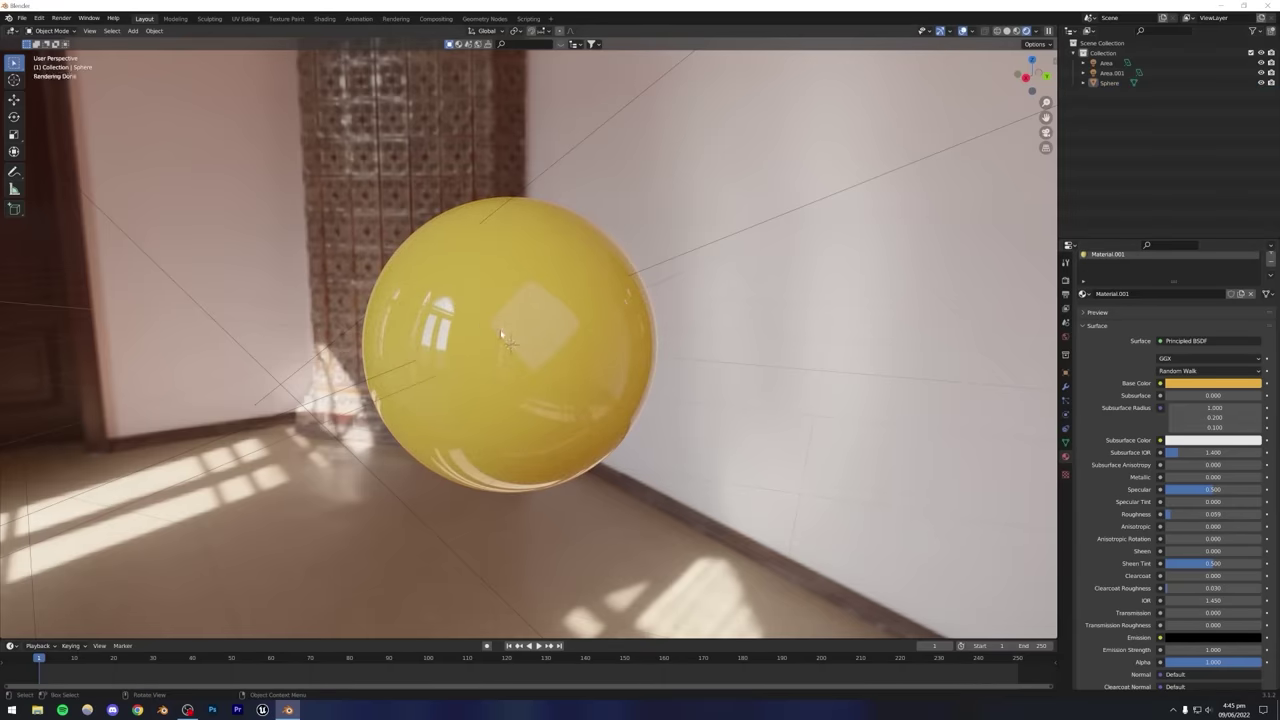
pyautogui.moveTo(500, 336); pyautogui.dragTo(516, 369, button='middle')
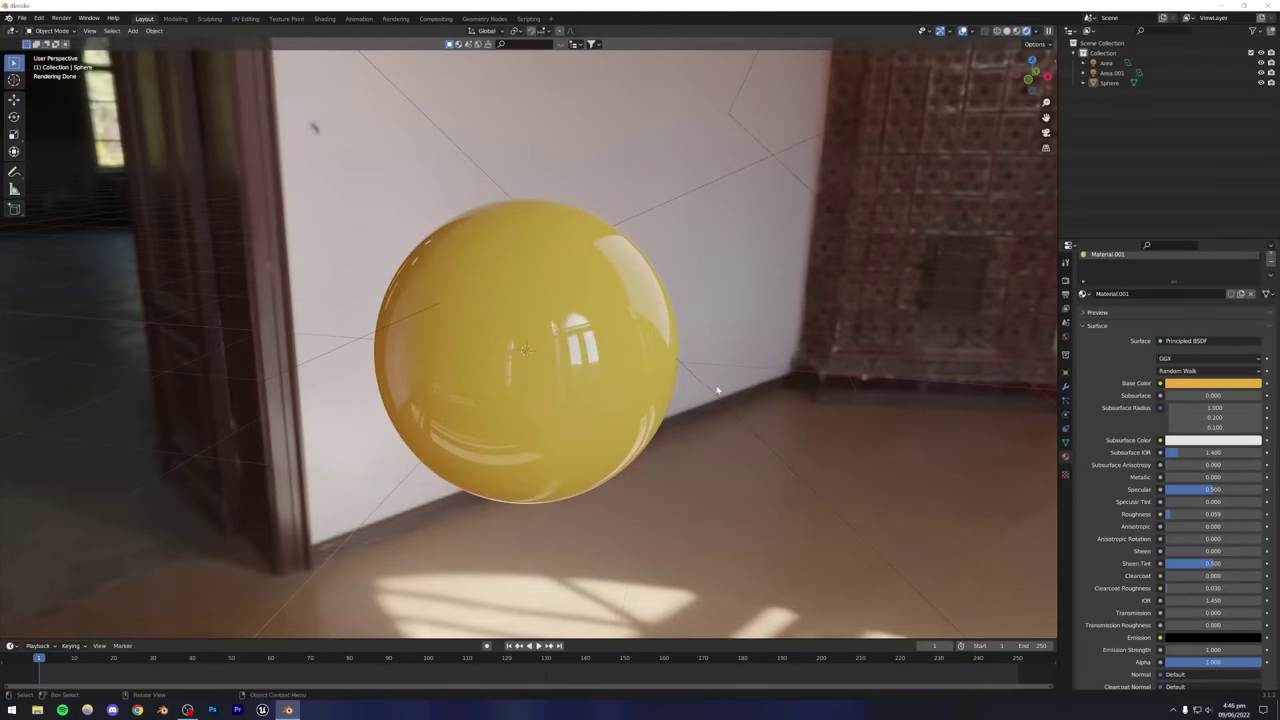
pyautogui.moveTo(581, 386); pyautogui.dragTo(556, 374, button='middle')
pyautogui.scroll(2, 556, 374)
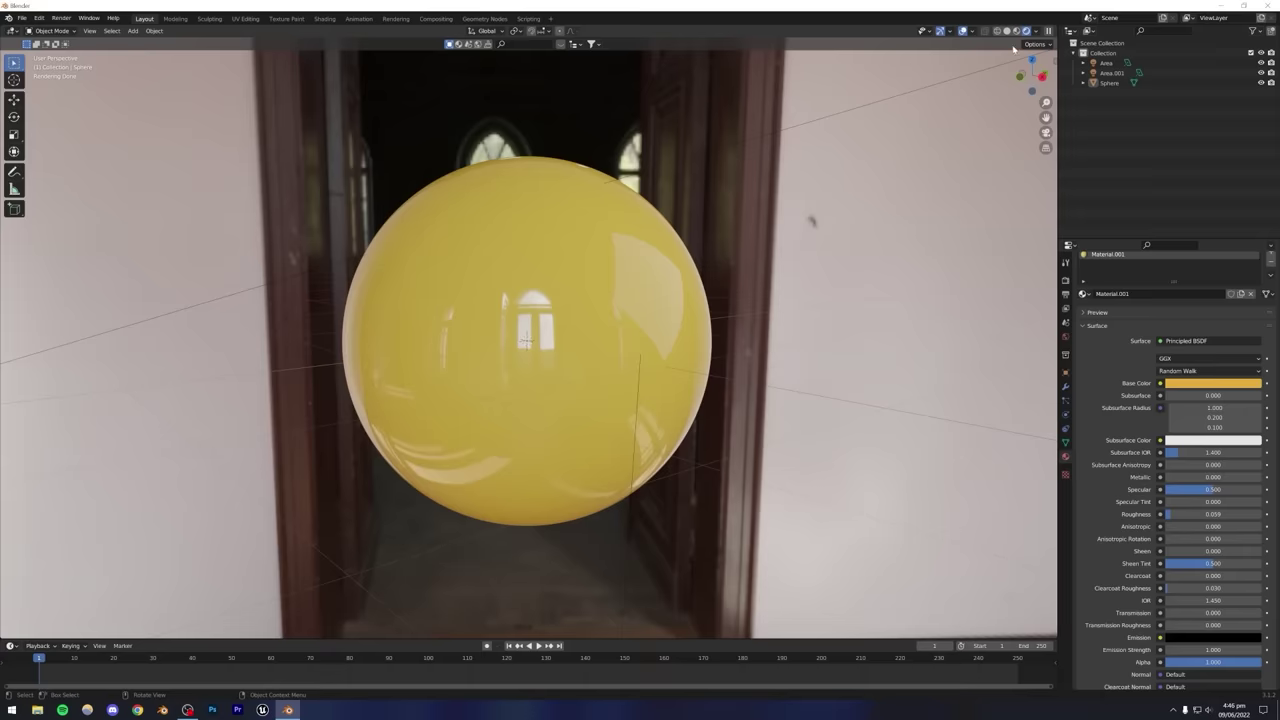
# Hide gizmos and overlays, set roughness to 0.300 and shift the base colour toward a softer orange.
pyautogui.click(939, 32)
pyautogui.click(962, 31)
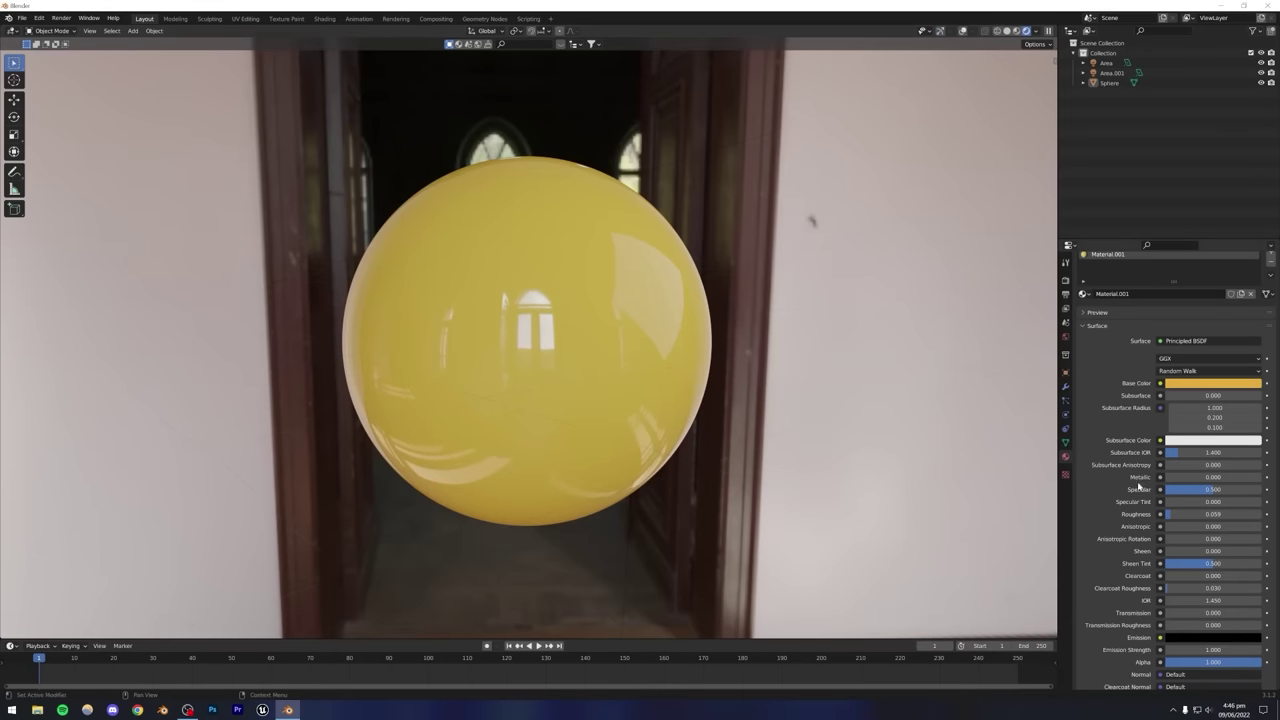
pyautogui.moveTo(1180, 519); pyautogui.dragTo(1194, 519)
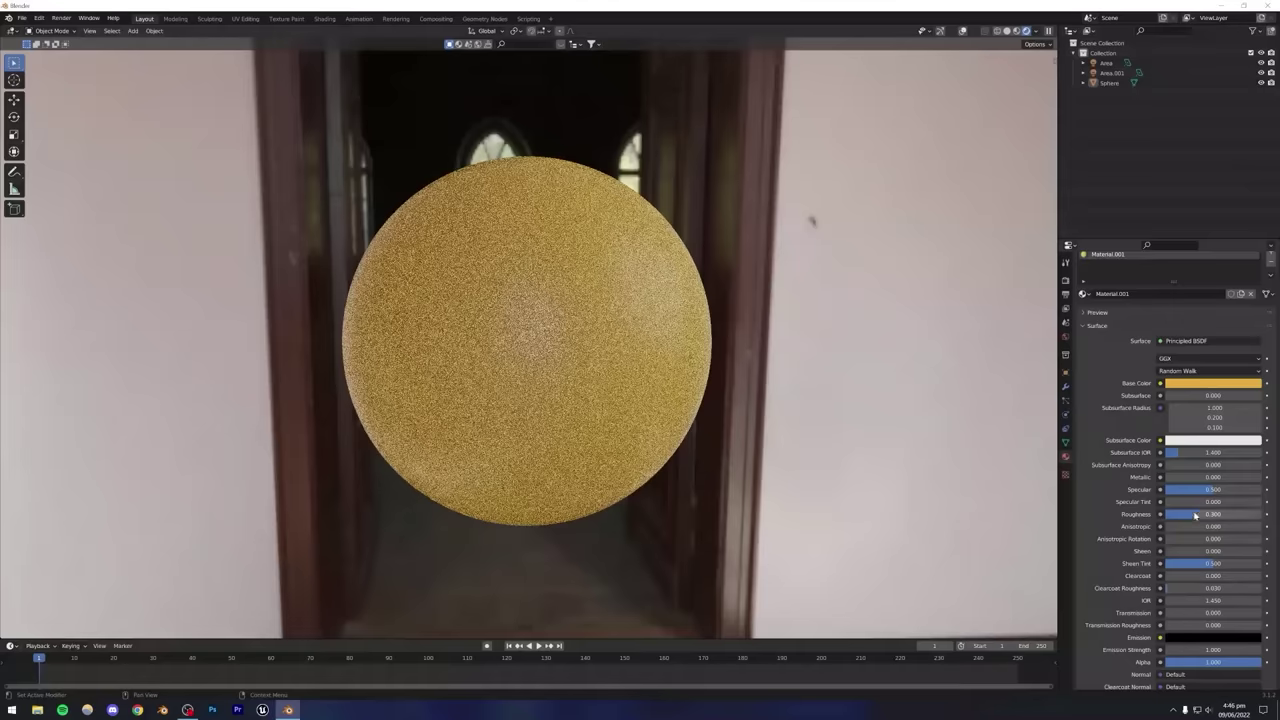
pyautogui.click(1189, 386)
pyautogui.moveTo(1228, 347); pyautogui.dragTo(1199, 347)
pyautogui.click(1197, 299)
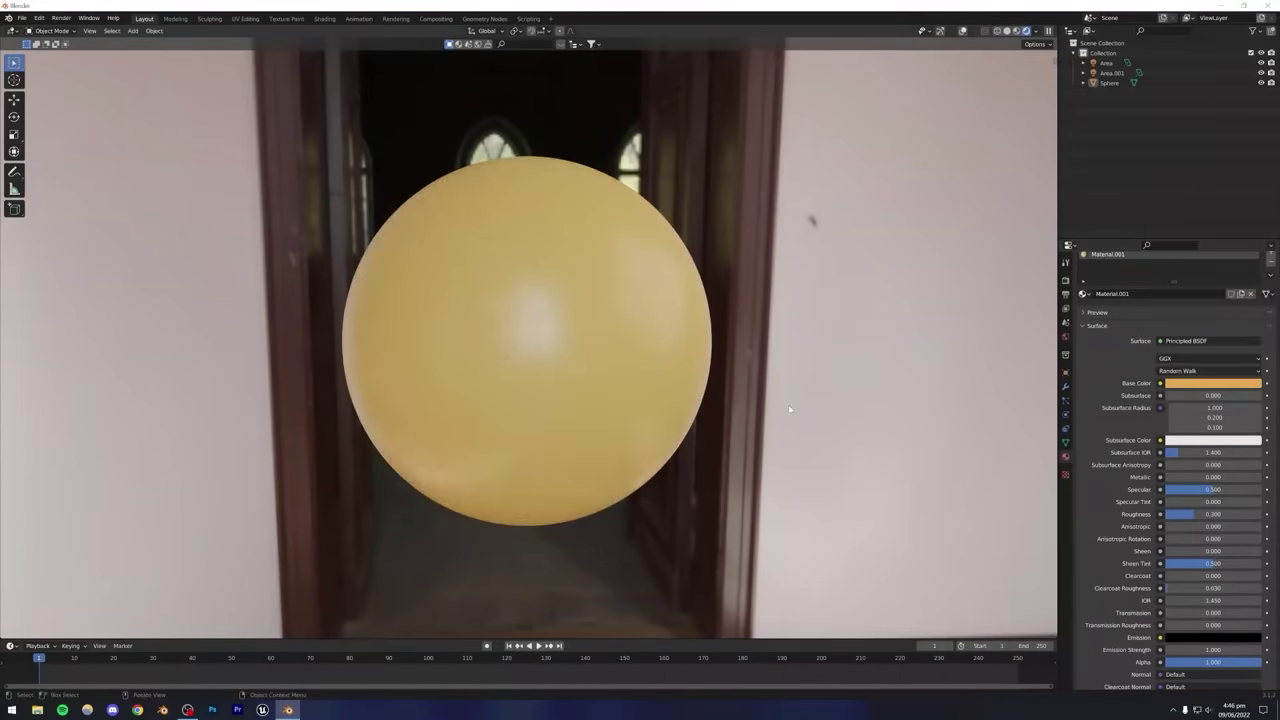
pyautogui.click(1175, 384)
pyautogui.click(1198, 300)
# Set the material's Subsurface amount to 0.066.
pyautogui.moveTo(1212, 395); pyautogui.dragTo(1240, 395)
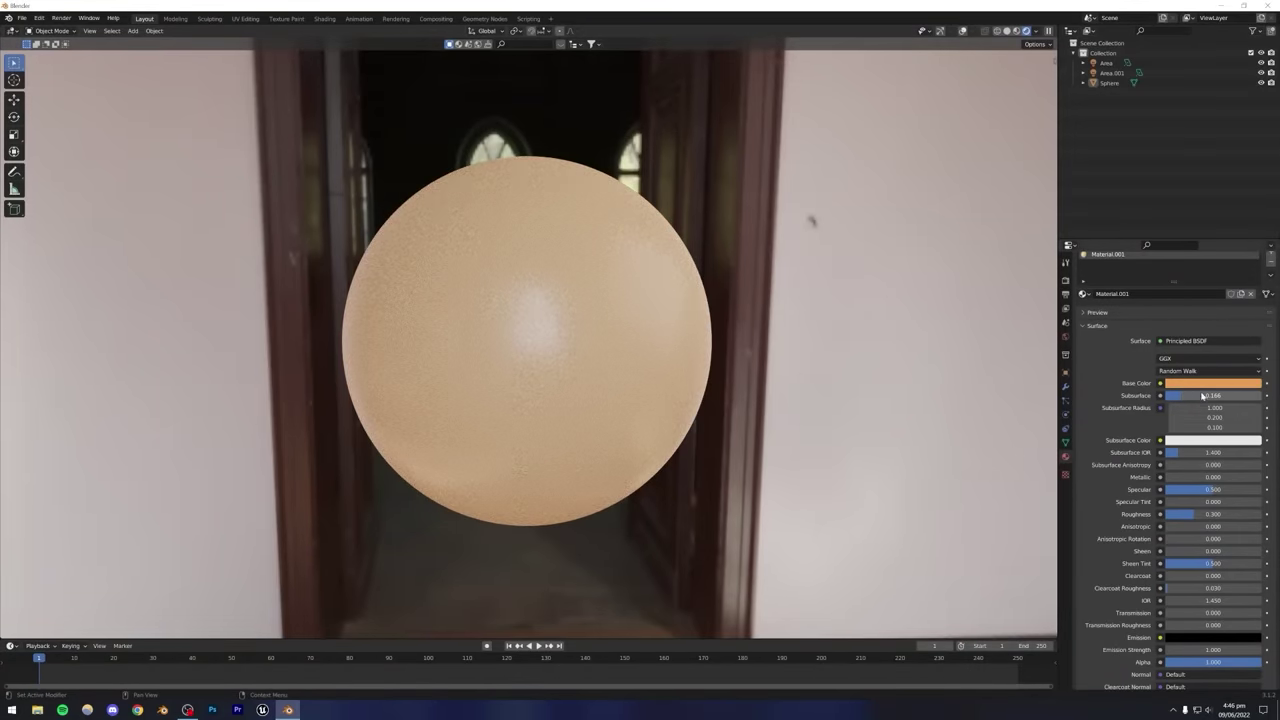
pyautogui.moveTo(1212, 395); pyautogui.dragTo(1201, 395)
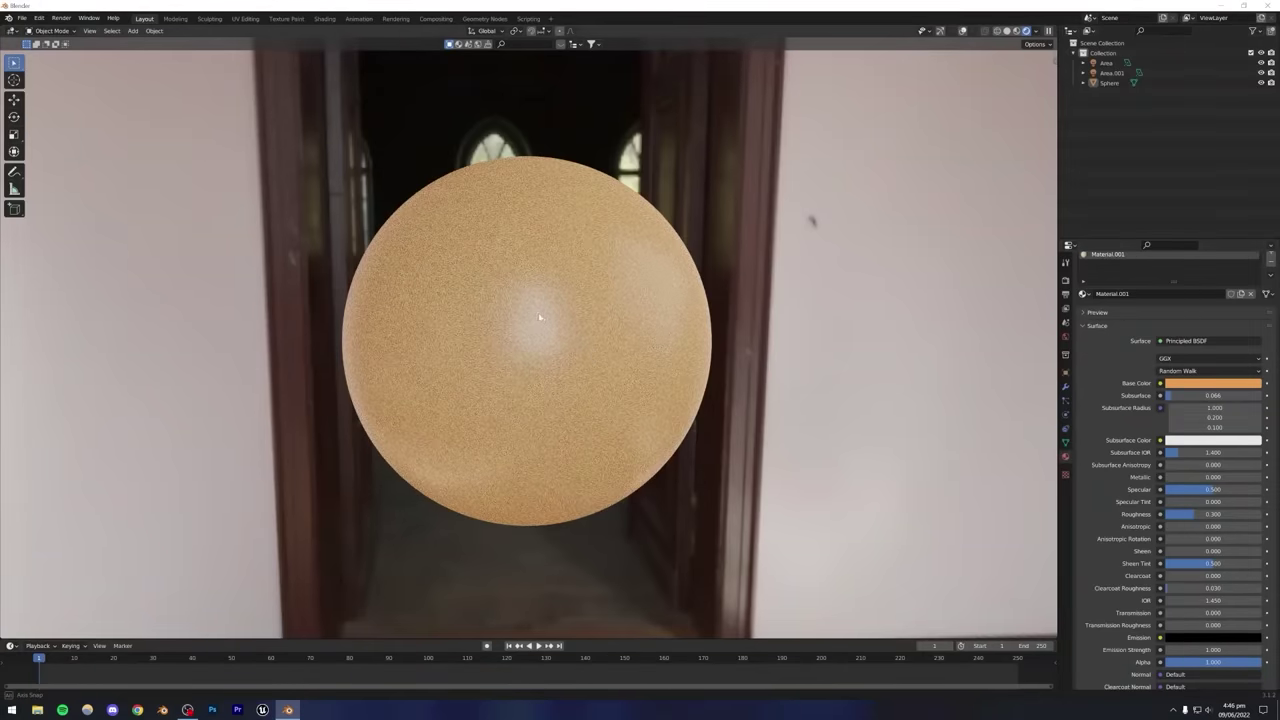
pyautogui.moveTo(536, 341); pyautogui.dragTo(563, 340, button='middle')
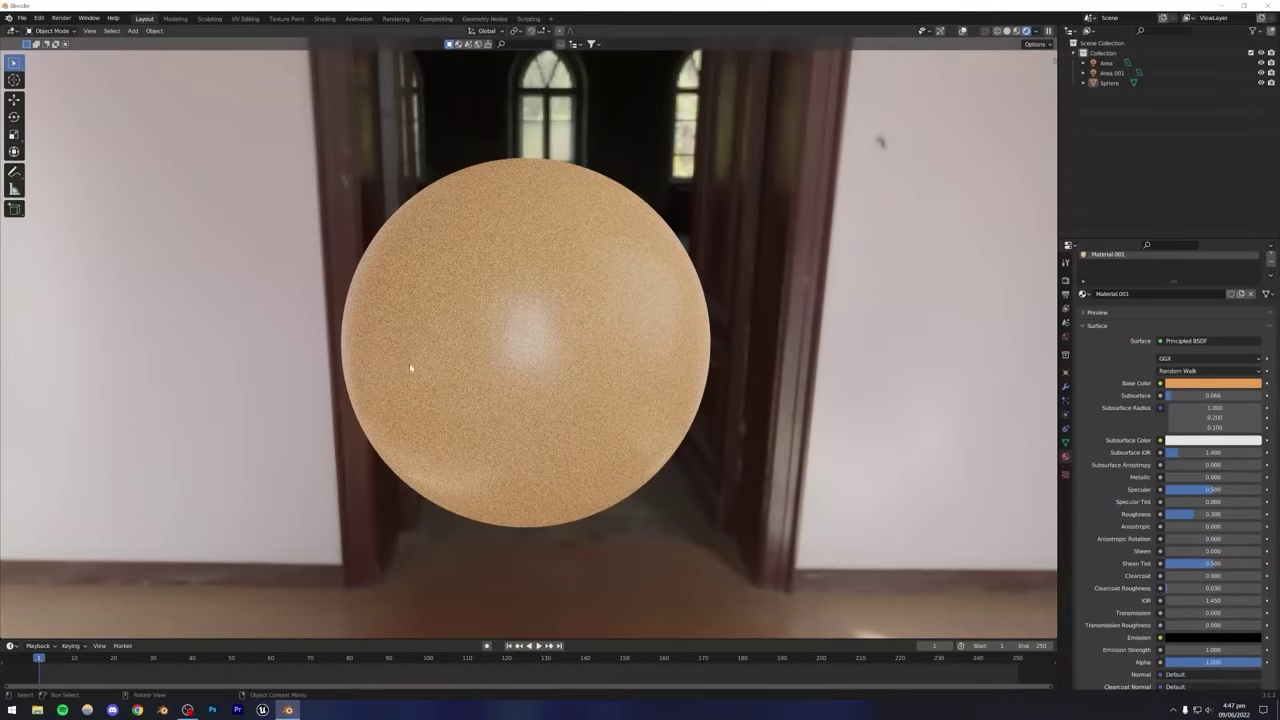
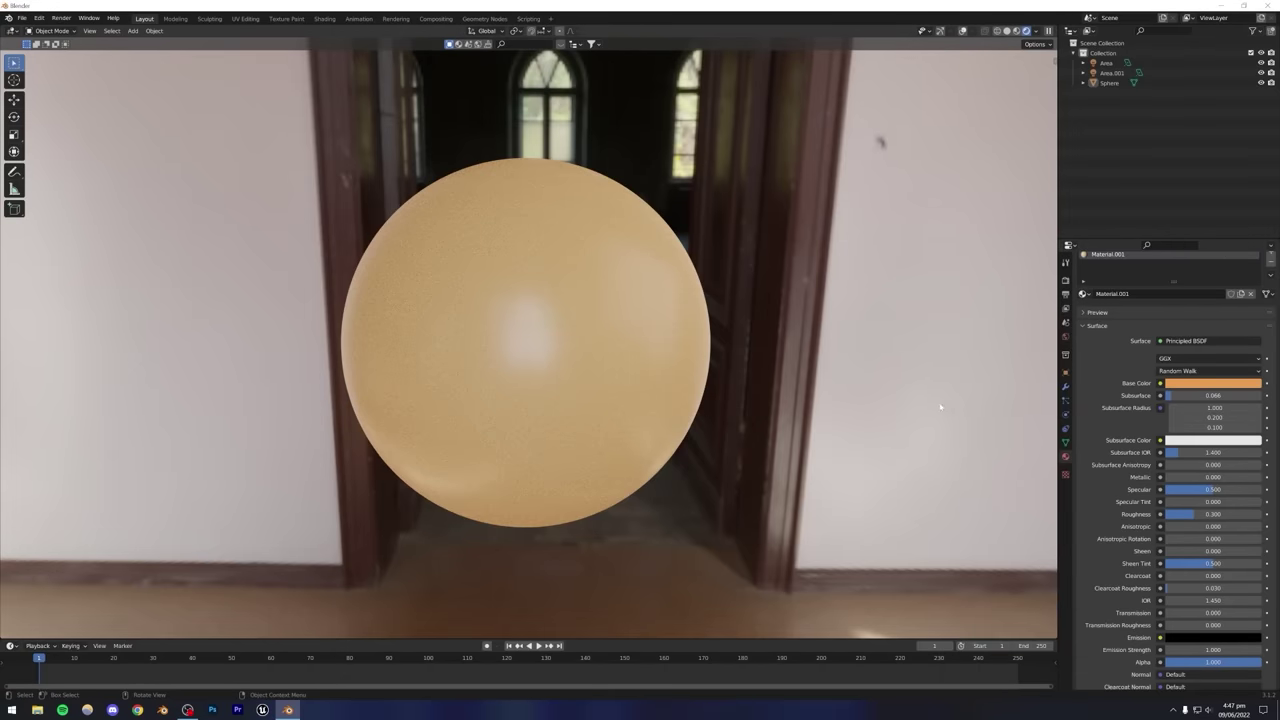
# Give the sphere an orange base colour and an orange-red subsurface colour.
pyautogui.click(1183, 443)
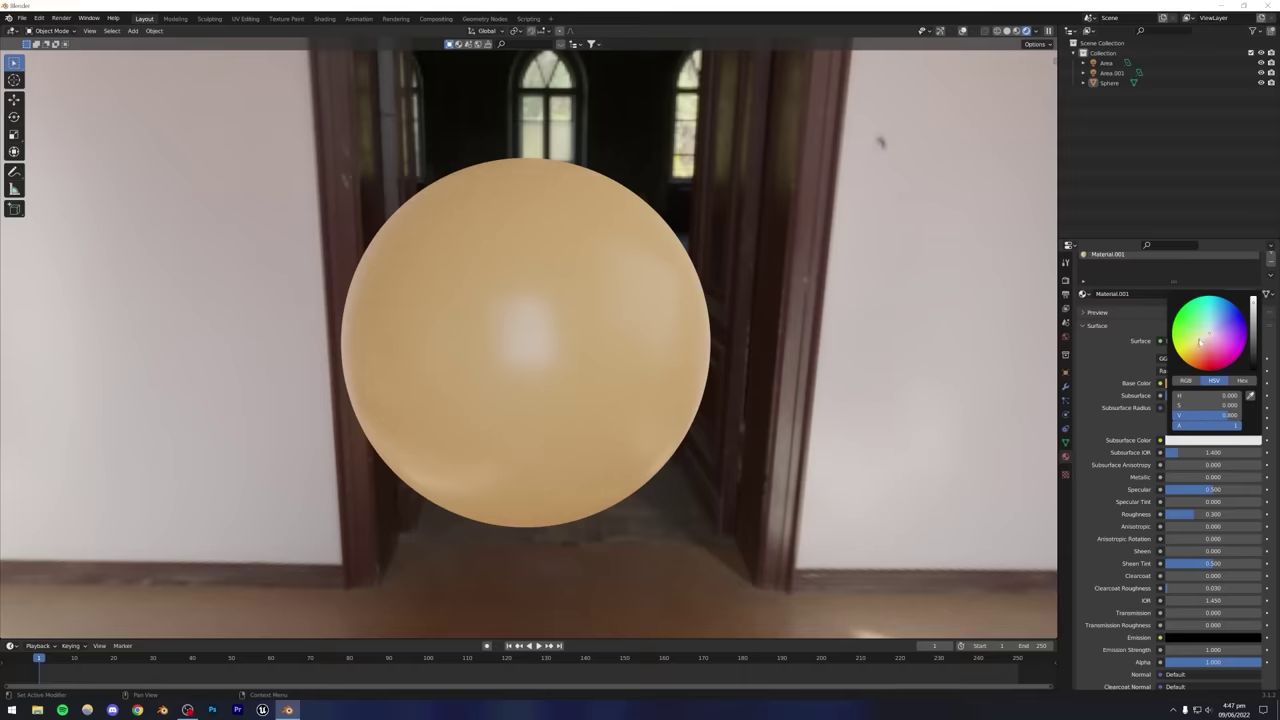
pyautogui.moveTo(1200, 341); pyautogui.dragTo(1226, 364)
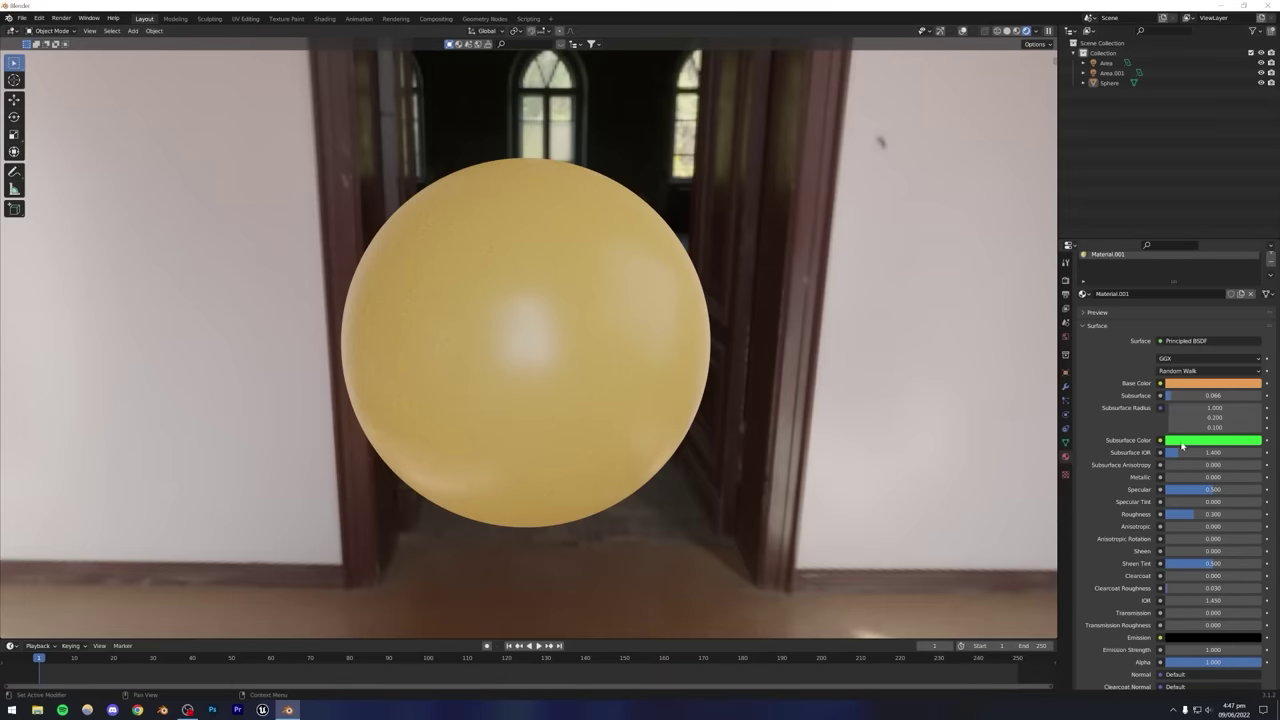
pyautogui.click(1193, 384)
pyautogui.moveTo(1195, 395)
pyautogui.mouseDown()
pyautogui.moveTo(1230, 395)
pyautogui.moveTo(1190, 395)
pyautogui.moveTo(1205, 395)
pyautogui.mouseUp()
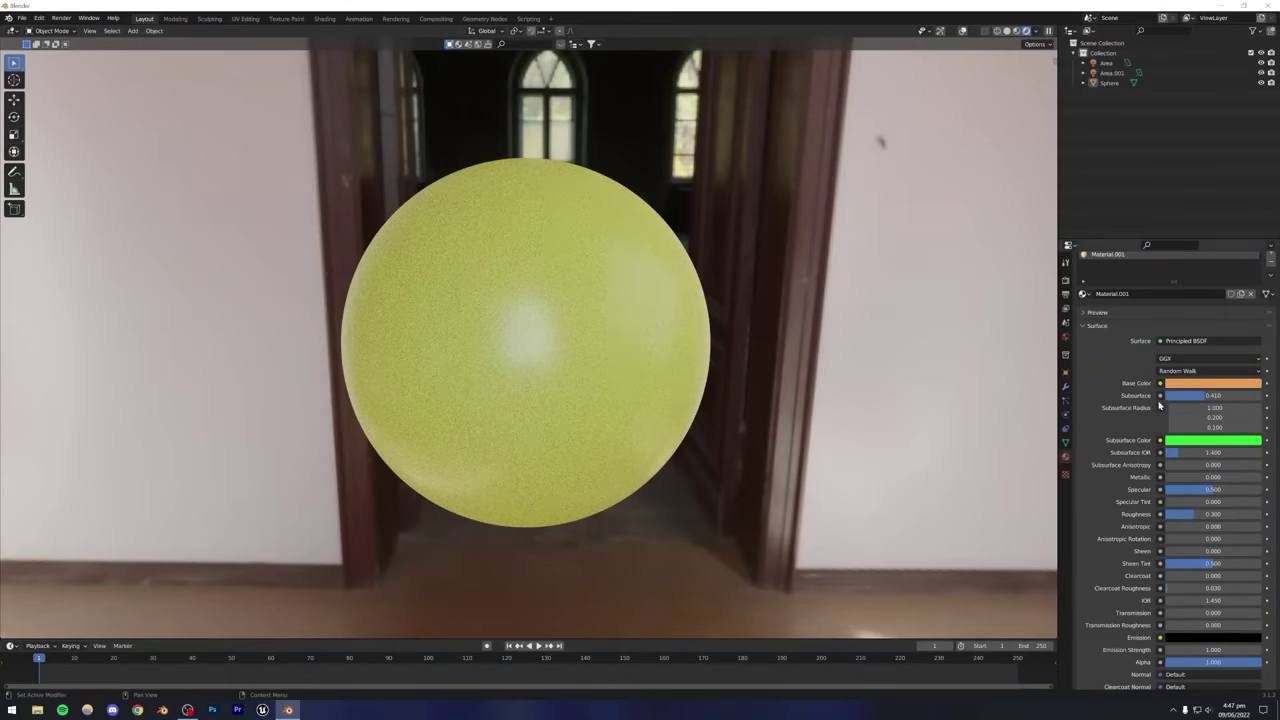
pyautogui.moveTo(1212, 395); pyautogui.dragTo(1180, 395)
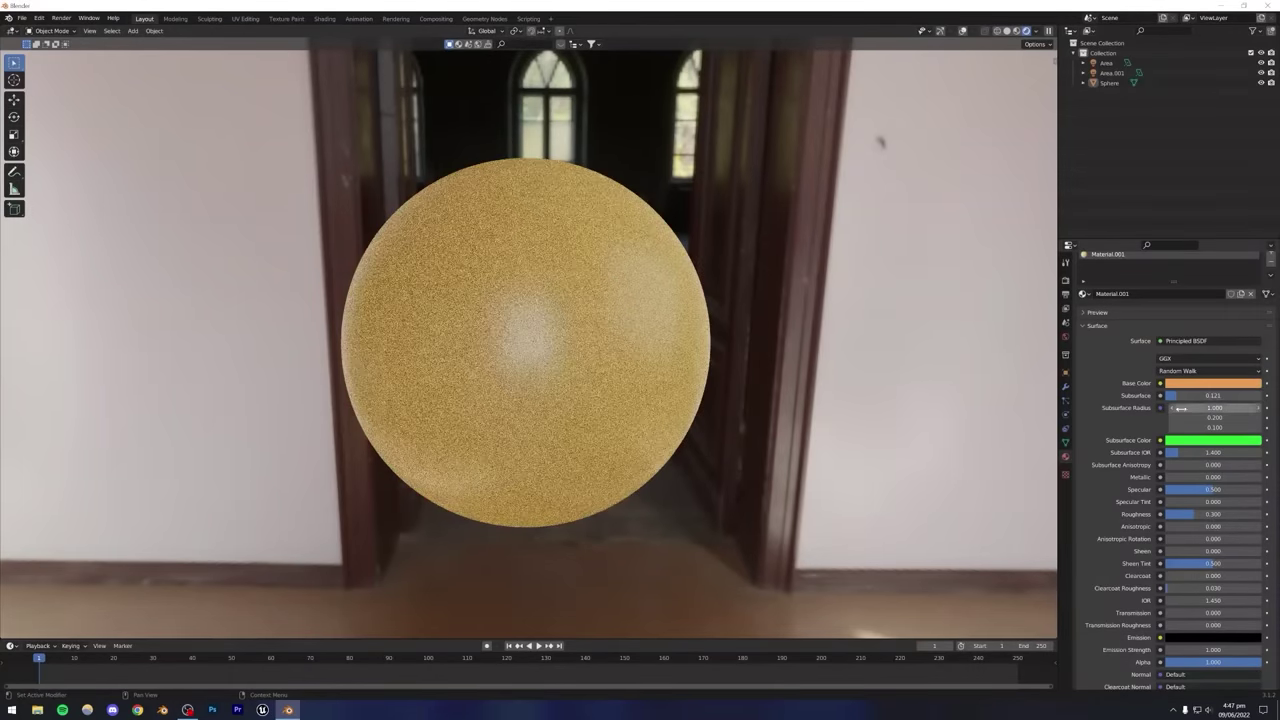
pyautogui.click(1188, 441)
pyautogui.click(1204, 362)
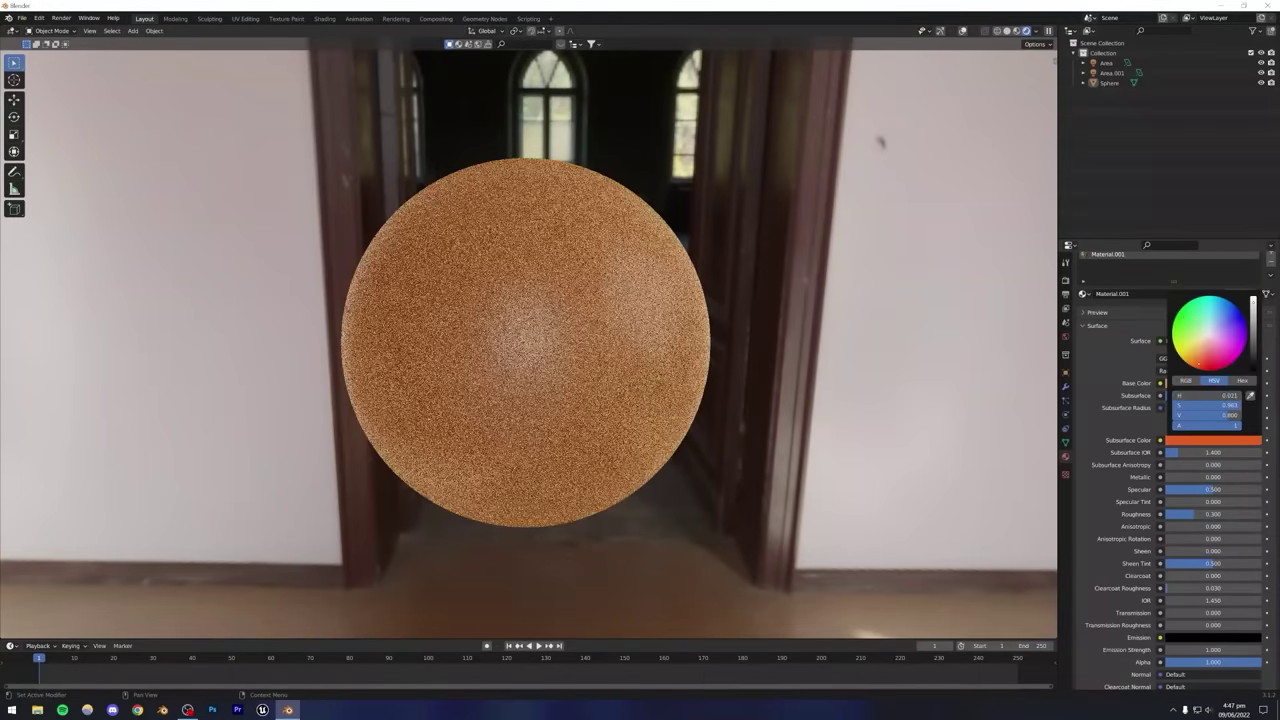
pyautogui.click(1204, 362)
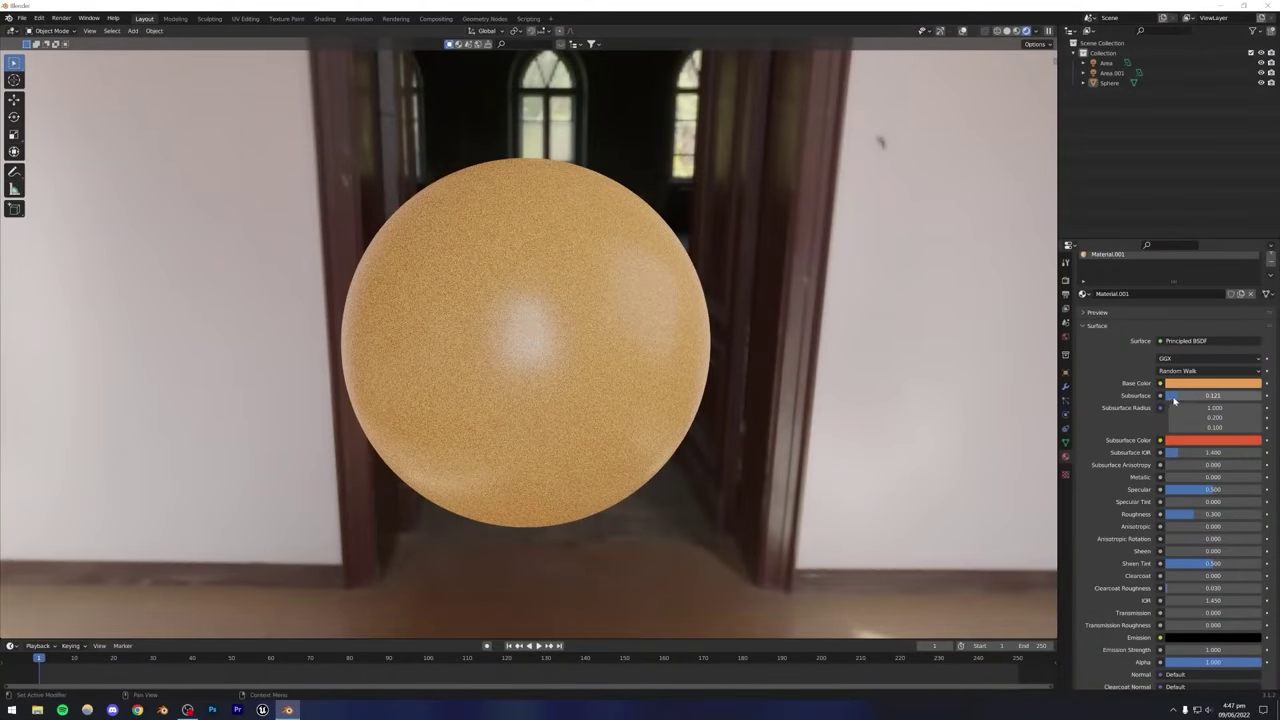
# Set Subsurface to 0.145 and Roughness to 0.434.
pyautogui.moveTo(1213, 395); pyautogui.dragTo(1228, 395)
pyautogui.moveTo(1213, 514); pyautogui.dragTo(1226, 514)
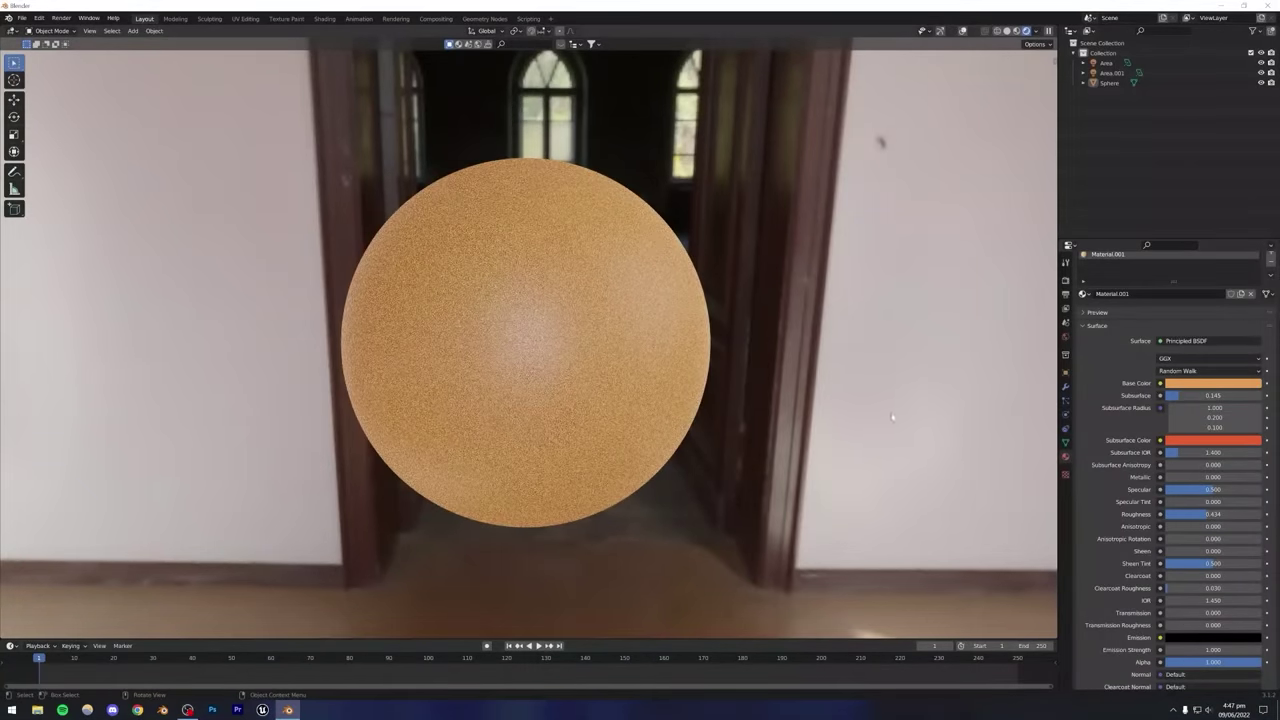
pyautogui.moveTo(628, 393); pyautogui.dragTo(526, 377, button='middle')
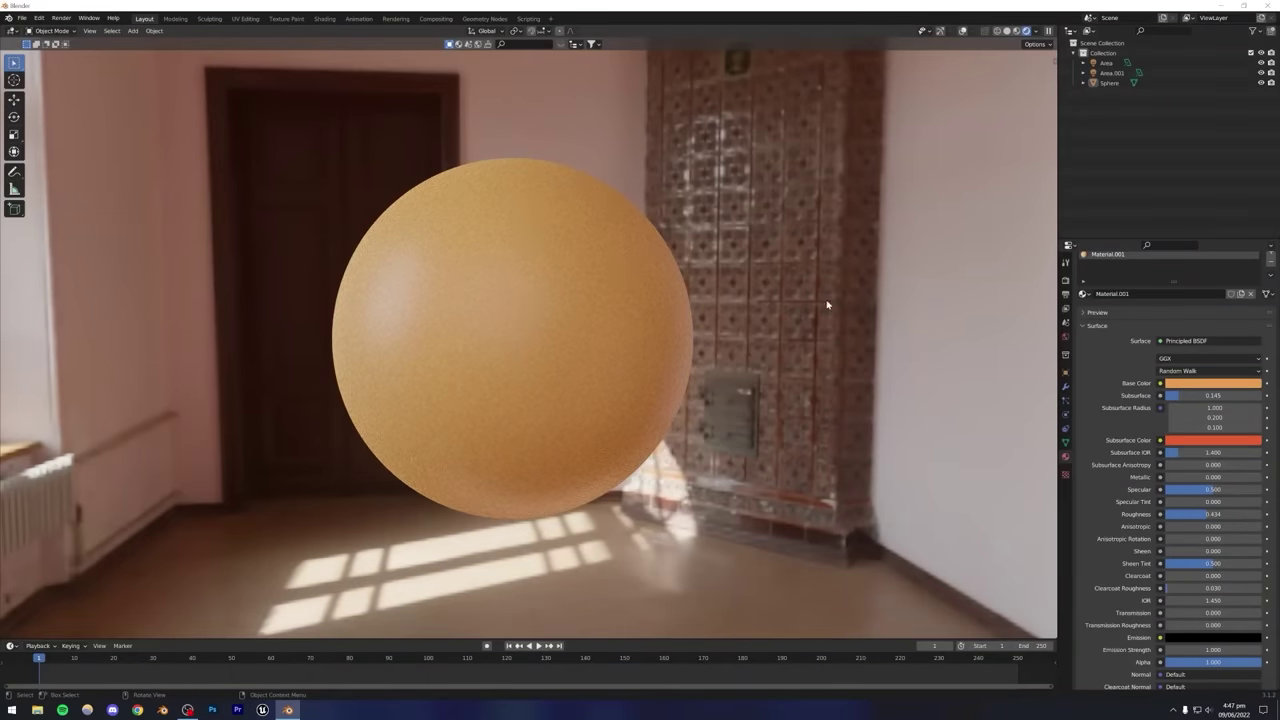
# Select the sphere, set Subsurface to 0 and make the base colour near-white grey.
pyautogui.click(580, 352)
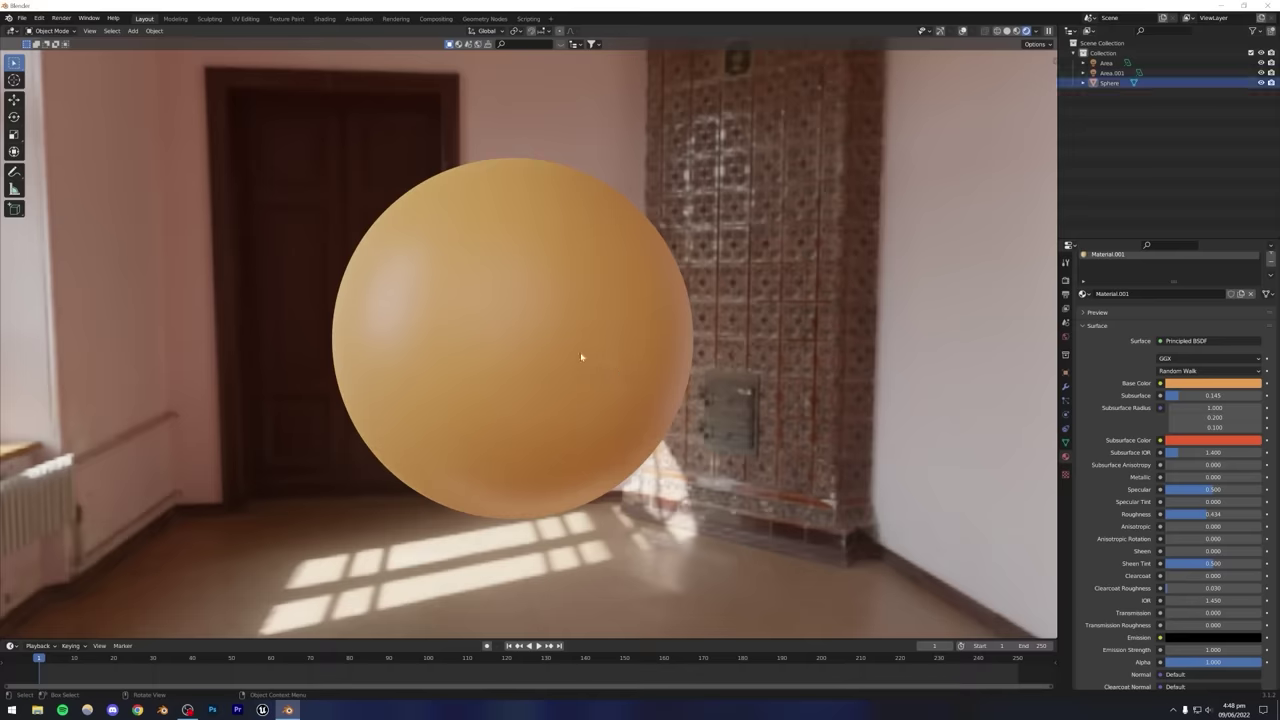
pyautogui.moveTo(1213, 396); pyautogui.dragTo(1168, 399)
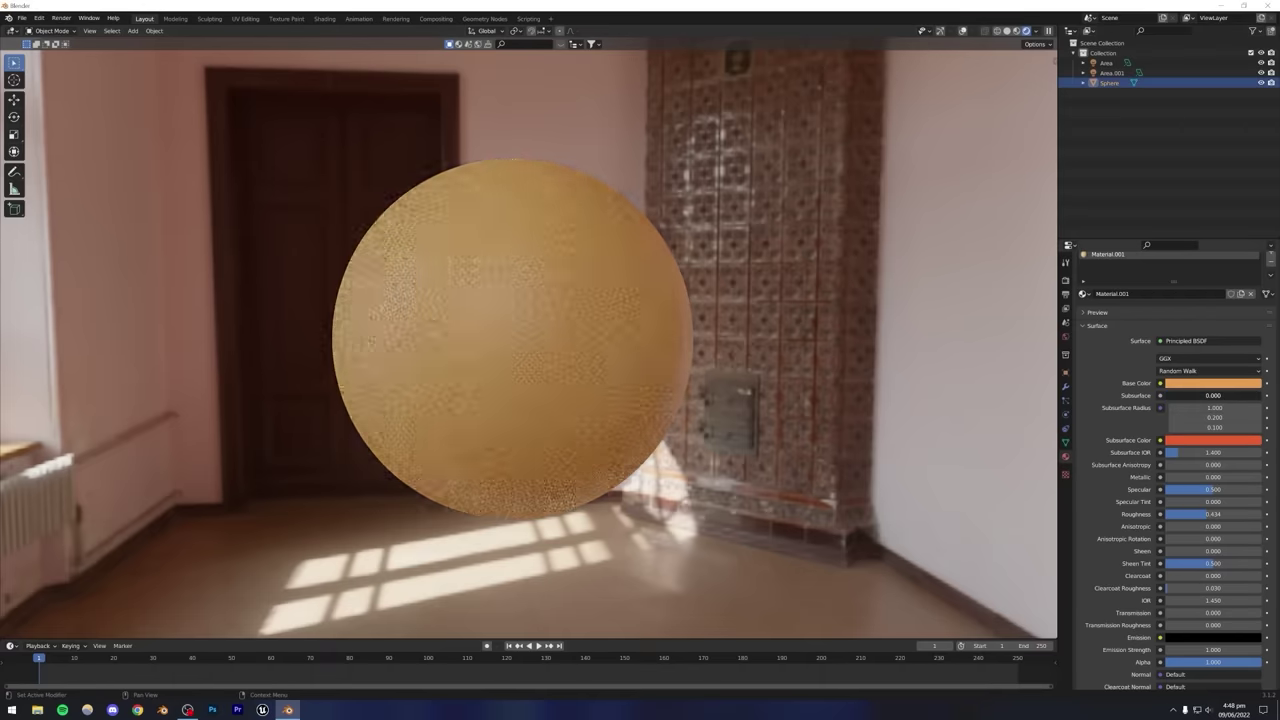
pyautogui.click(1188, 386)
pyautogui.moveTo(1253, 300); pyautogui.dragTo(1253, 241)
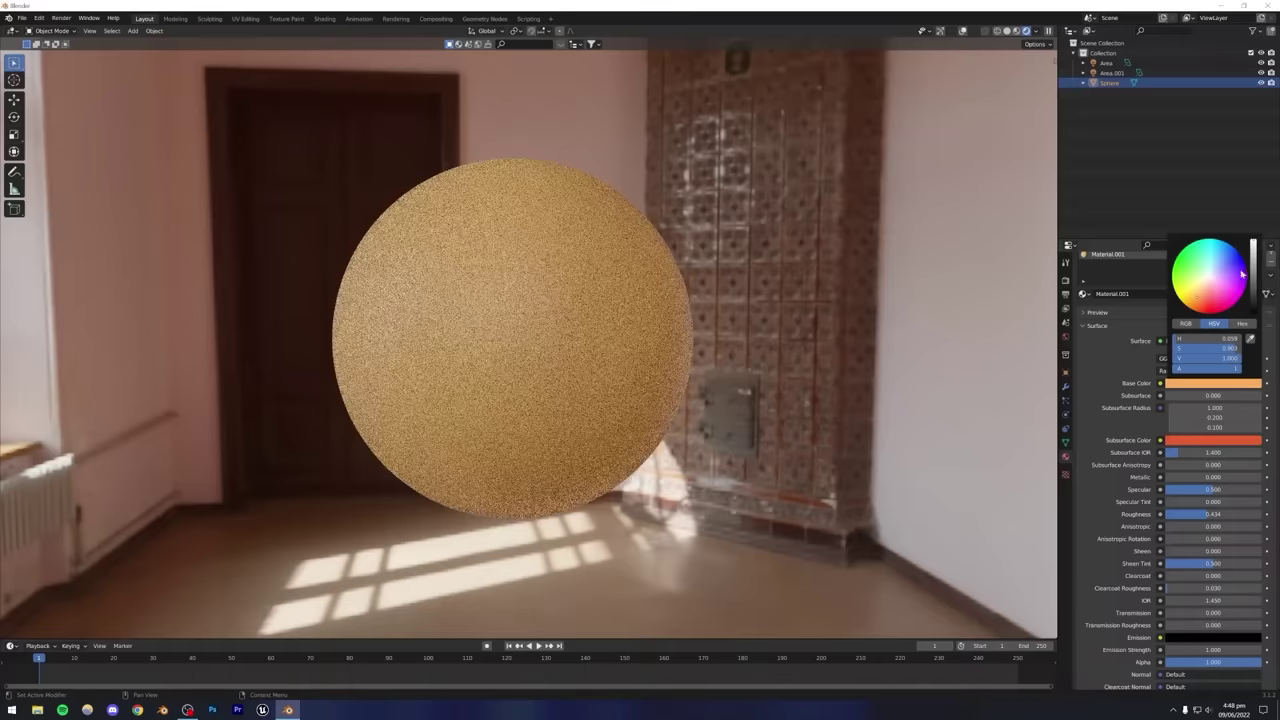
pyautogui.click(1210, 275)
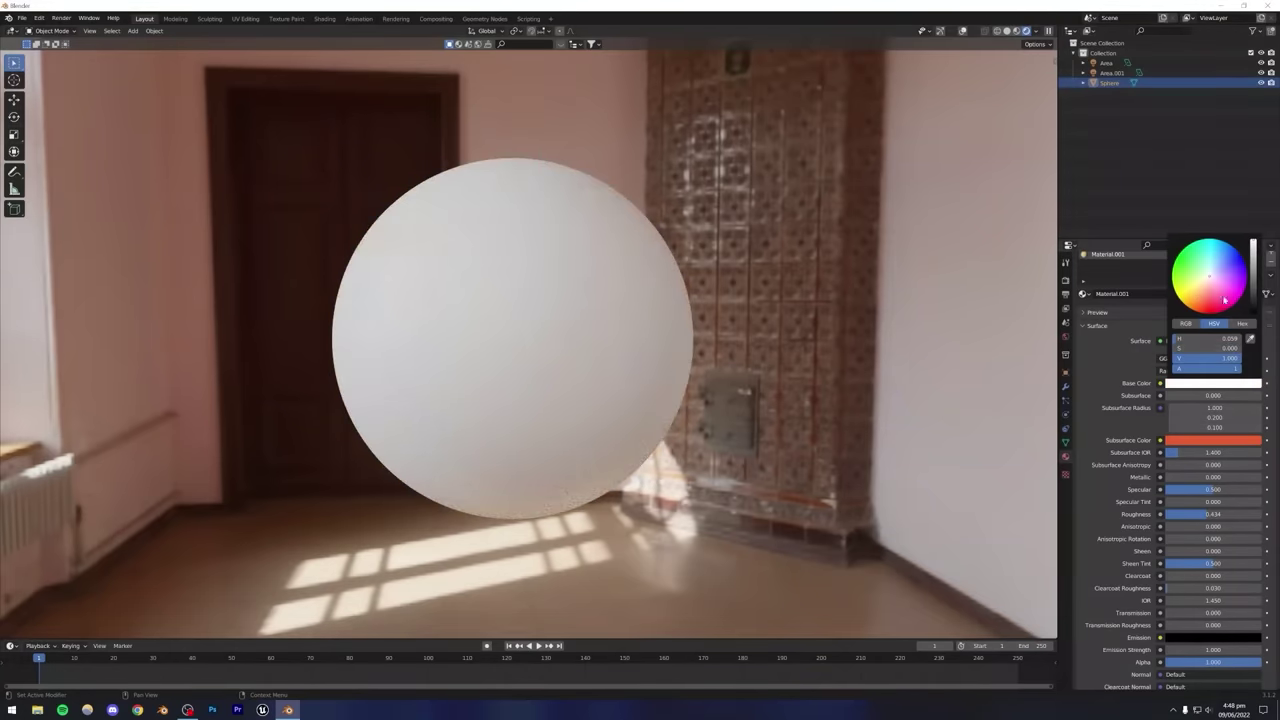
pyautogui.moveTo(1253, 250); pyautogui.dragTo(1253, 262)
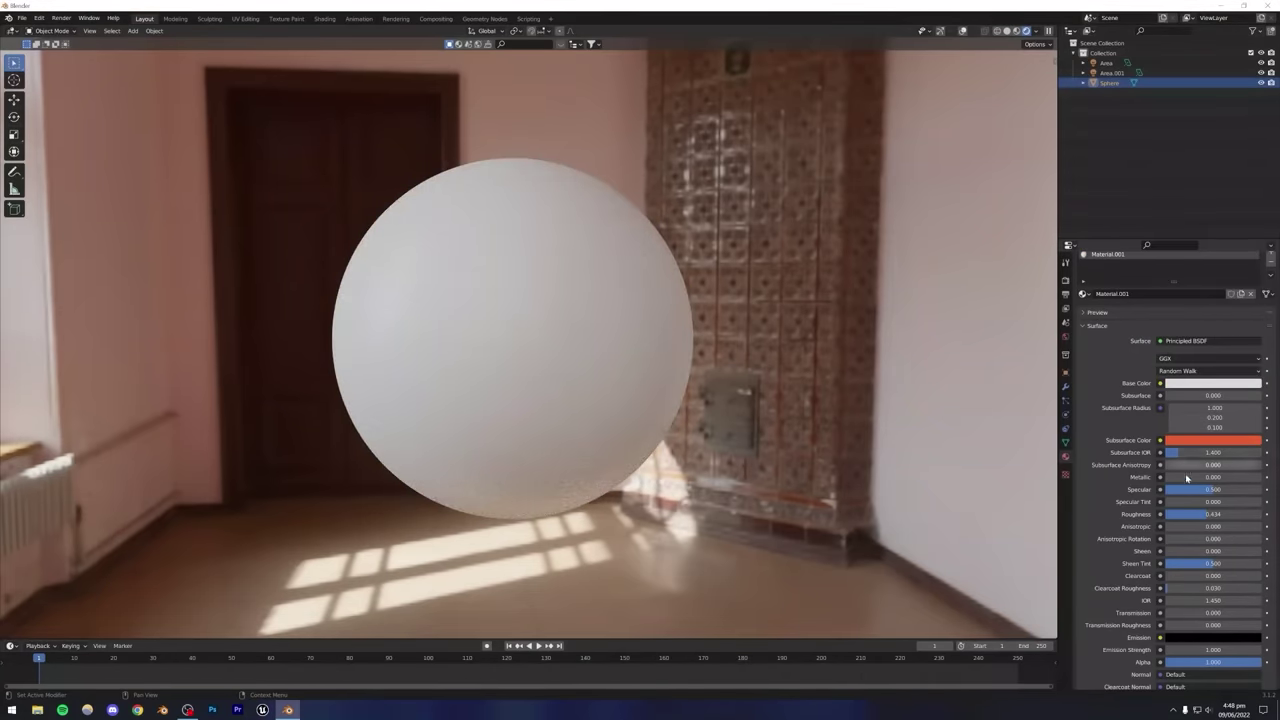
# Set Metallic to 1.000 and Roughness to 0.341.
pyautogui.moveTo(1213, 478); pyautogui.dragTo(1264, 481)
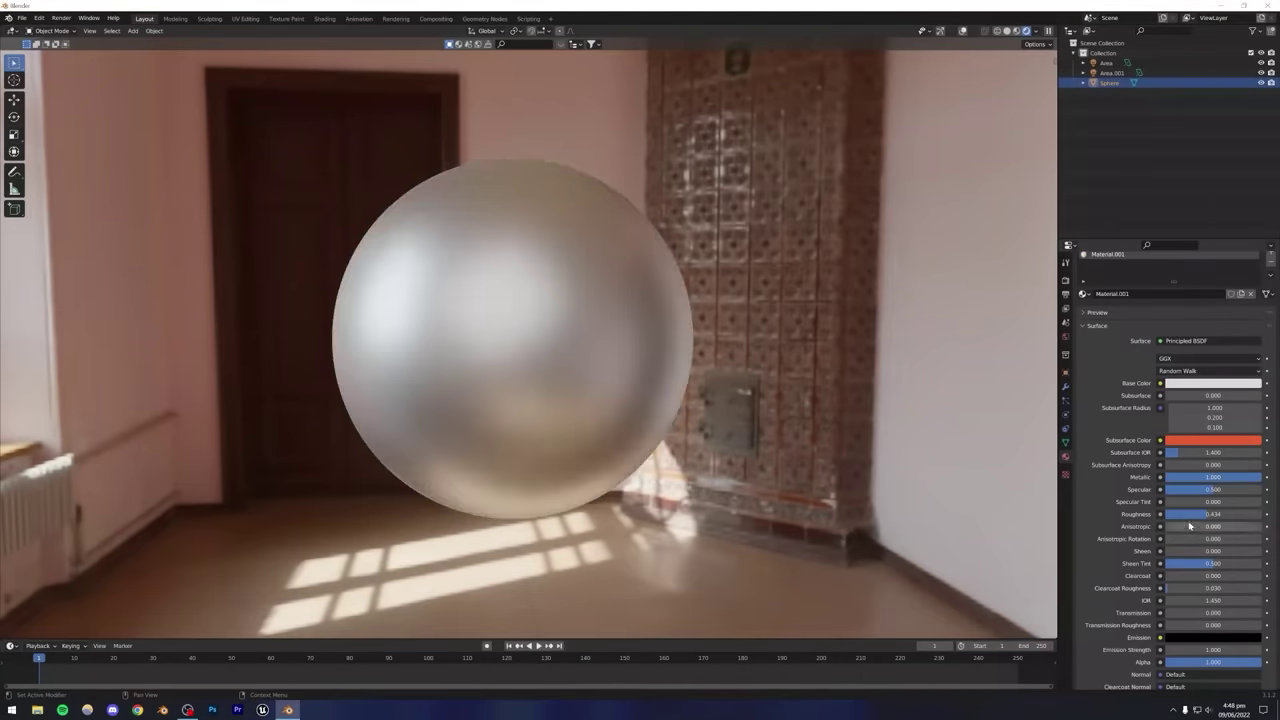
pyautogui.moveTo(1190, 514)
pyautogui.mouseDown()
pyautogui.moveTo(1176, 514)
pyautogui.moveTo(1195, 514)
pyautogui.mouseUp()
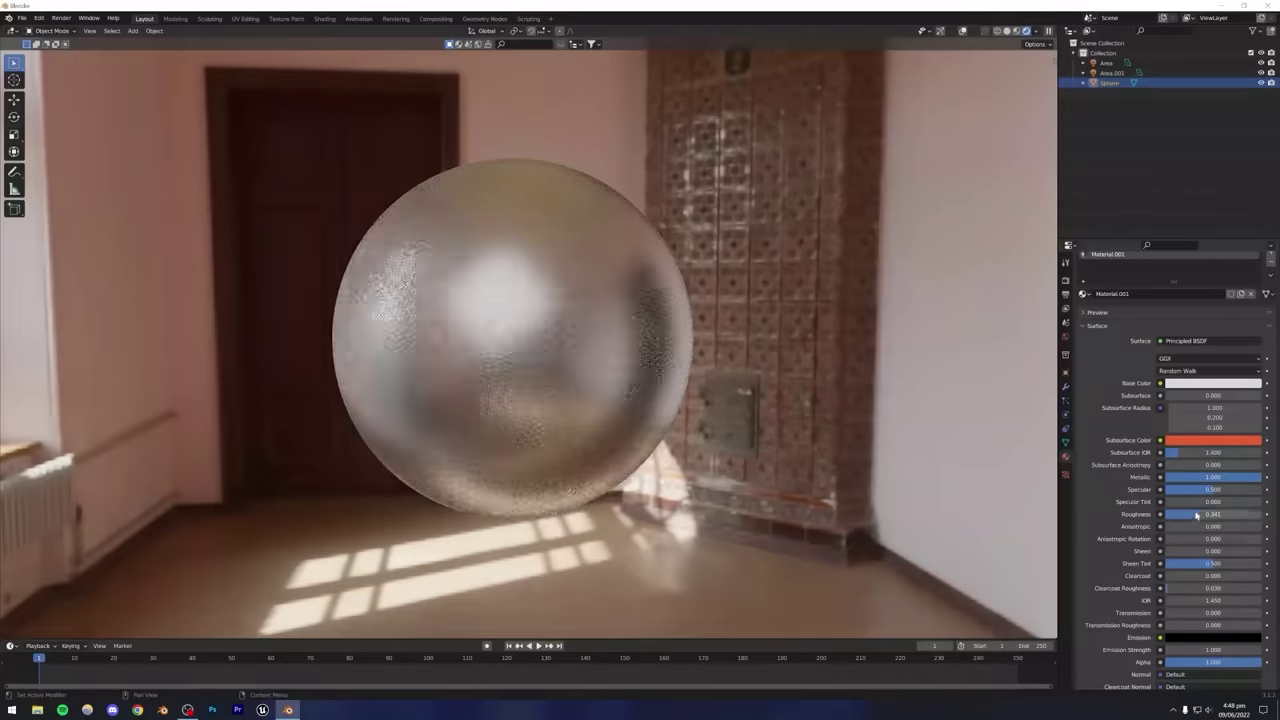
pyautogui.click(714, 366)
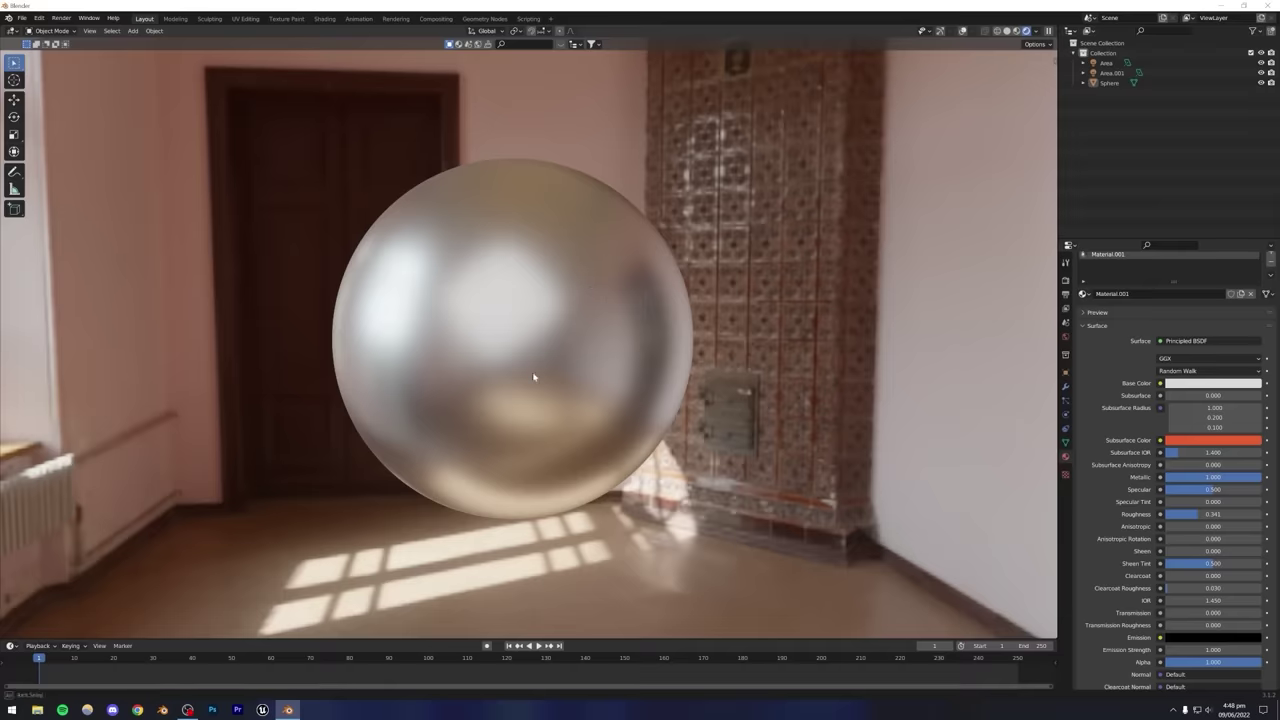
pyautogui.moveTo(534, 377); pyautogui.dragTo(417, 346, button='middle')
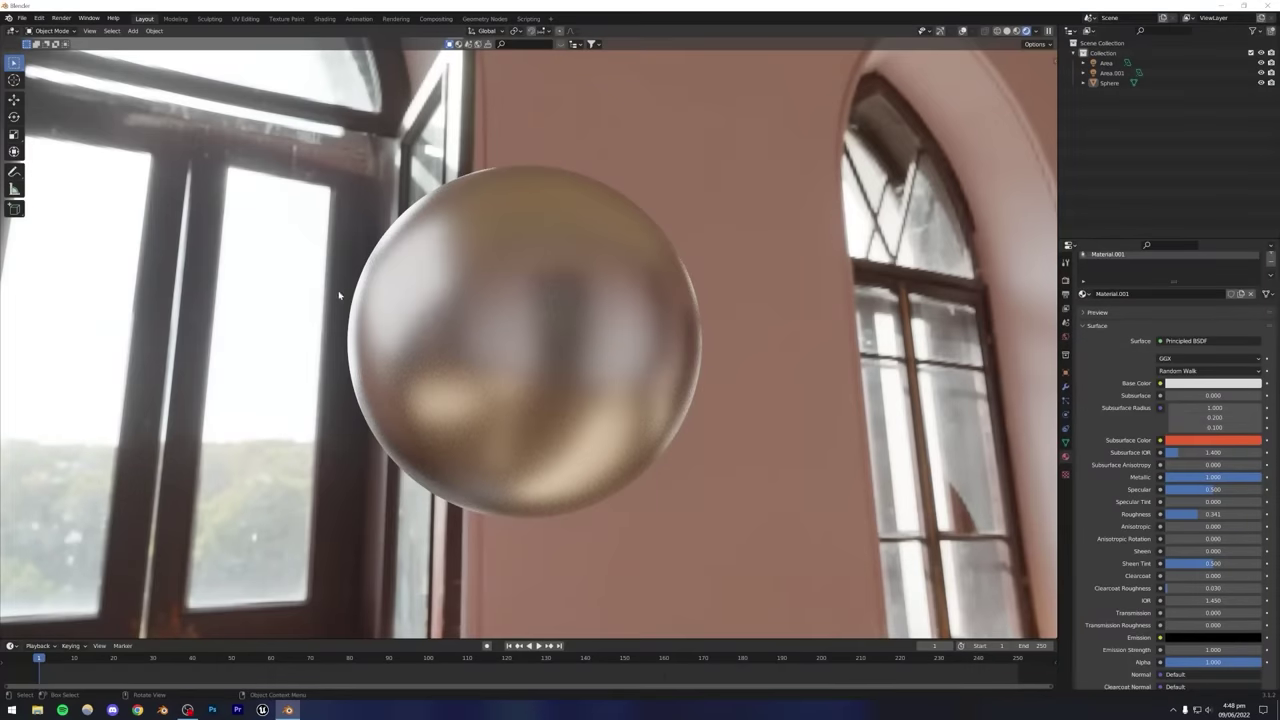
pyautogui.moveTo(343, 284); pyautogui.dragTo(509, 306, button='middle')
pyautogui.scroll(6, 492, 345)
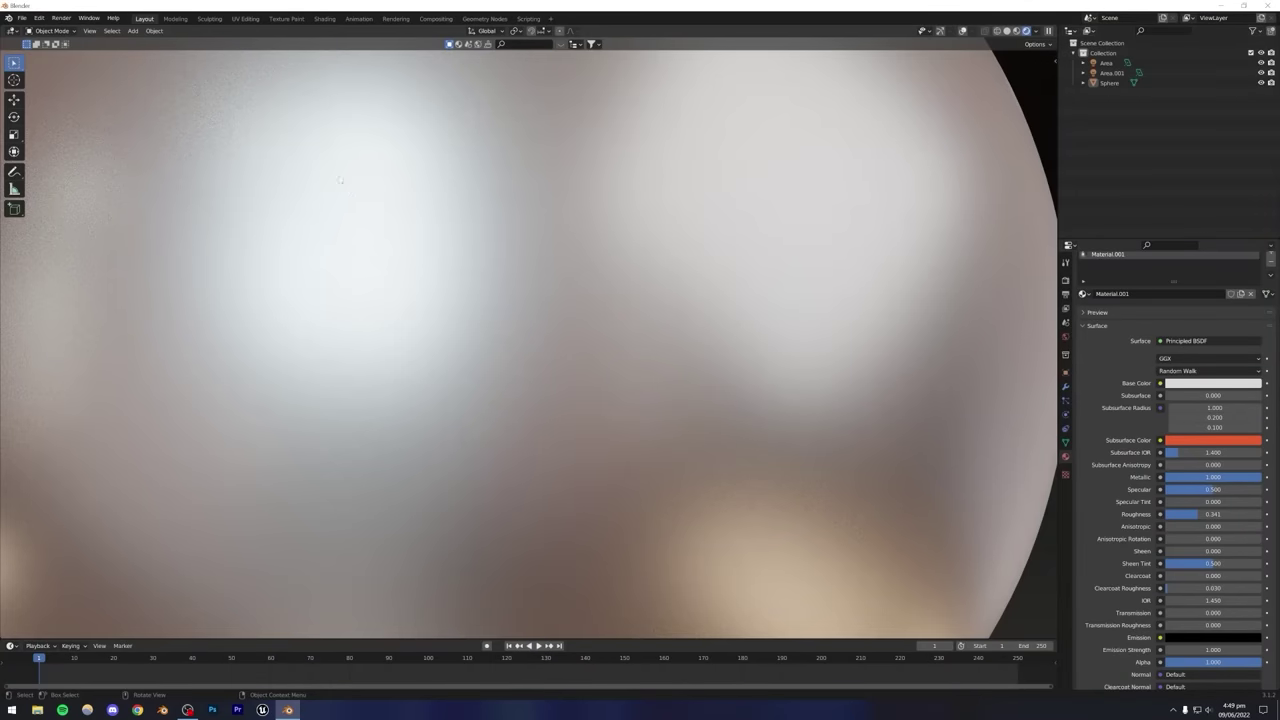
# Open the Shading workspace and center the sphere's Principled BSDF and Material Output nodes.
pyautogui.click(322, 20)
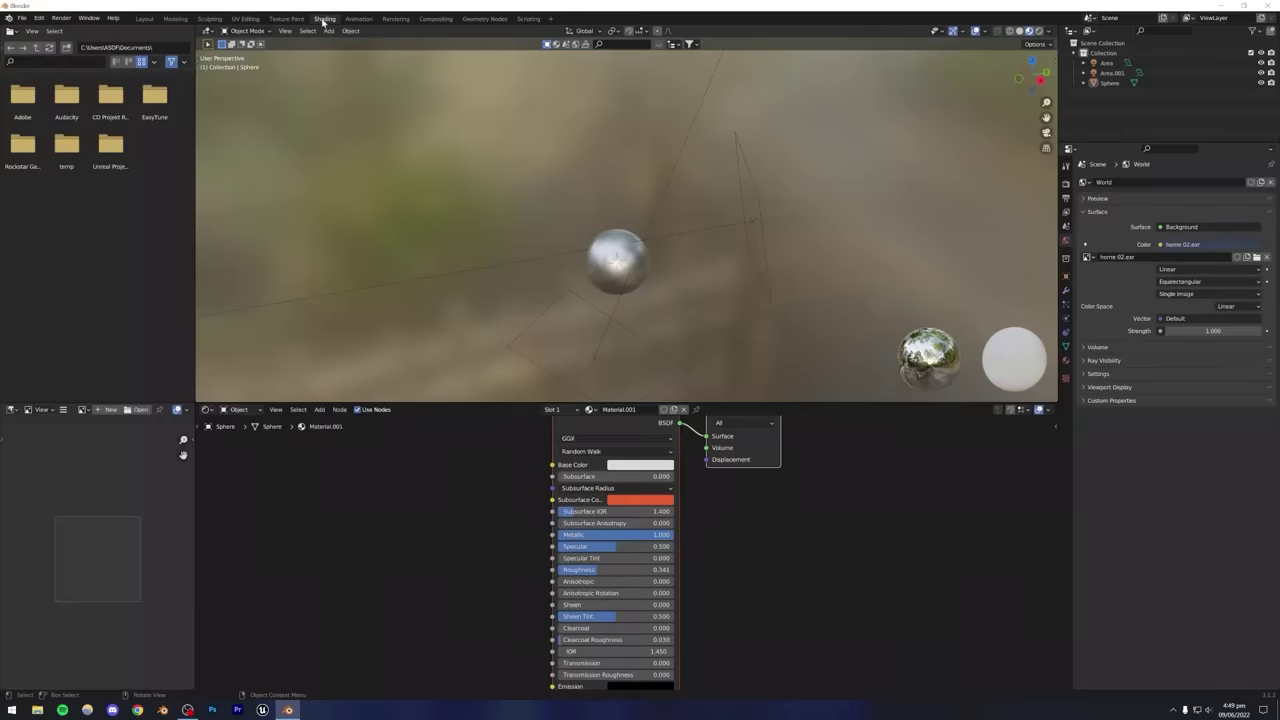
pyautogui.scroll(5, 633, 286)
pyautogui.moveTo(634, 287); pyautogui.dragTo(591, 209, button='middle')
pyautogui.scroll(3, 656, 195)
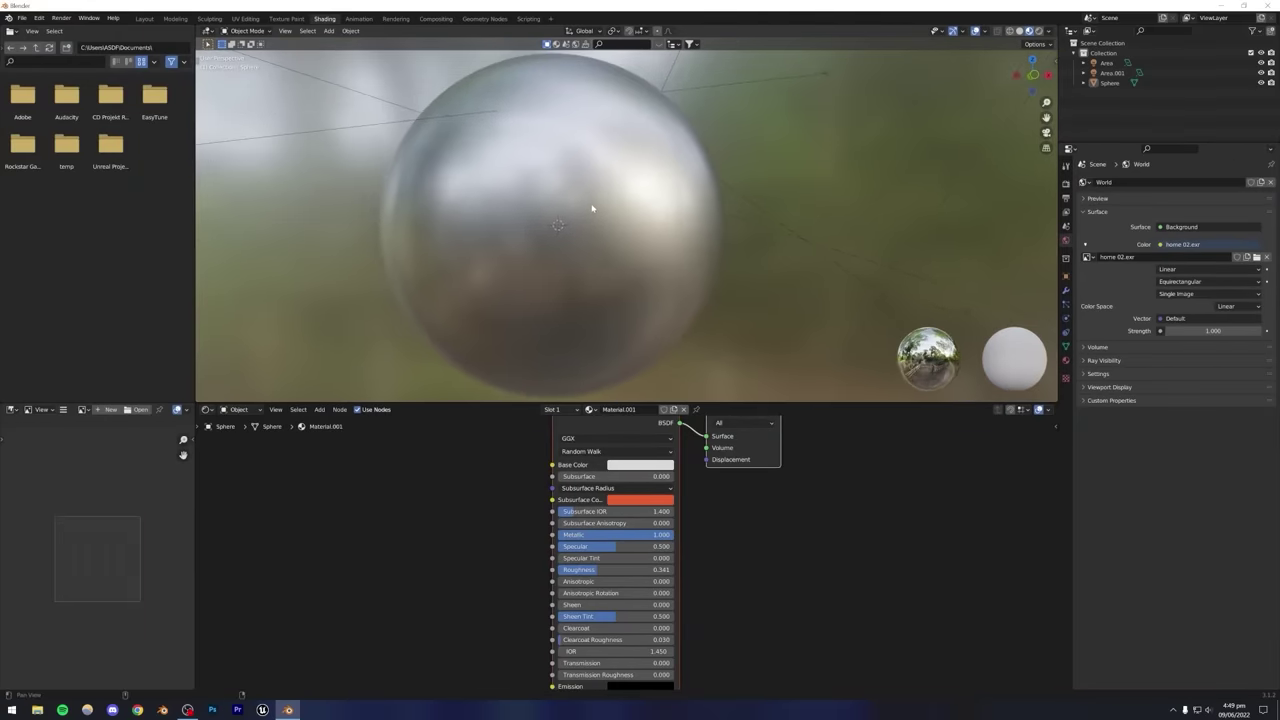
pyautogui.scroll(-2, 473, 521)
pyautogui.moveTo(473, 521); pyautogui.dragTo(547, 525, button='middle')
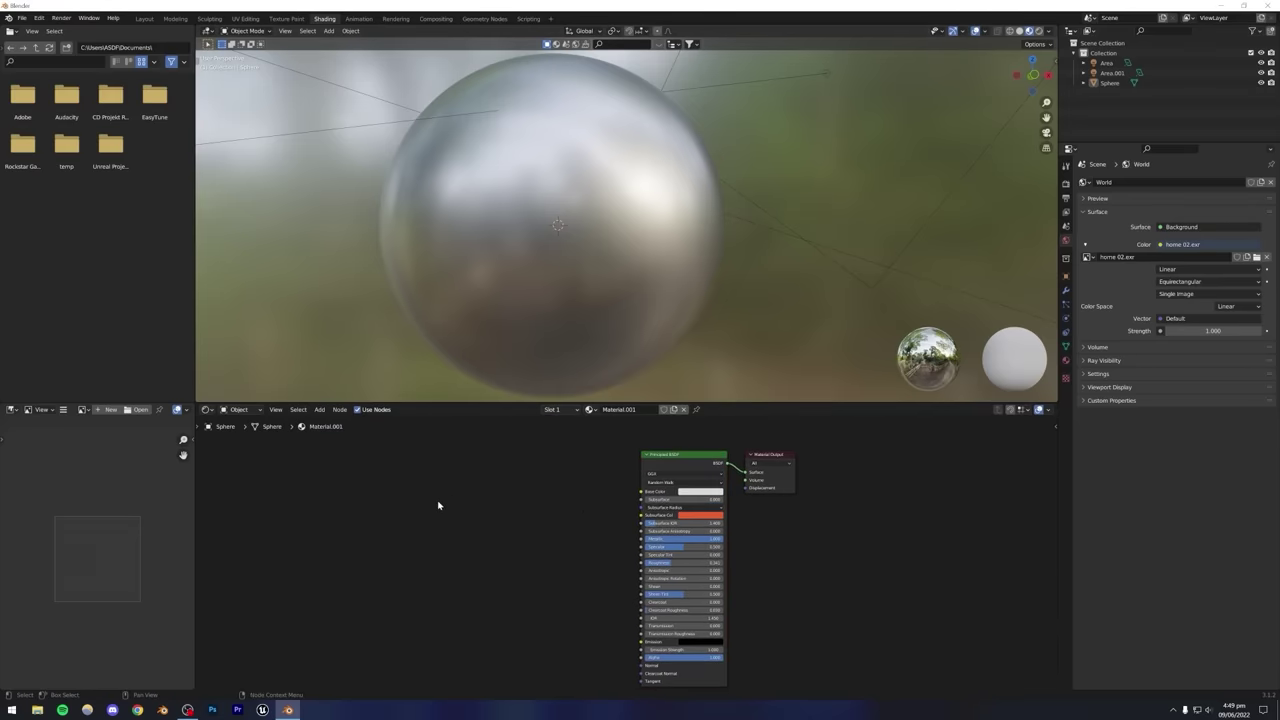
# Search Google Images in Chrome for 'noise texture normal'.
pyautogui.click(137, 710)
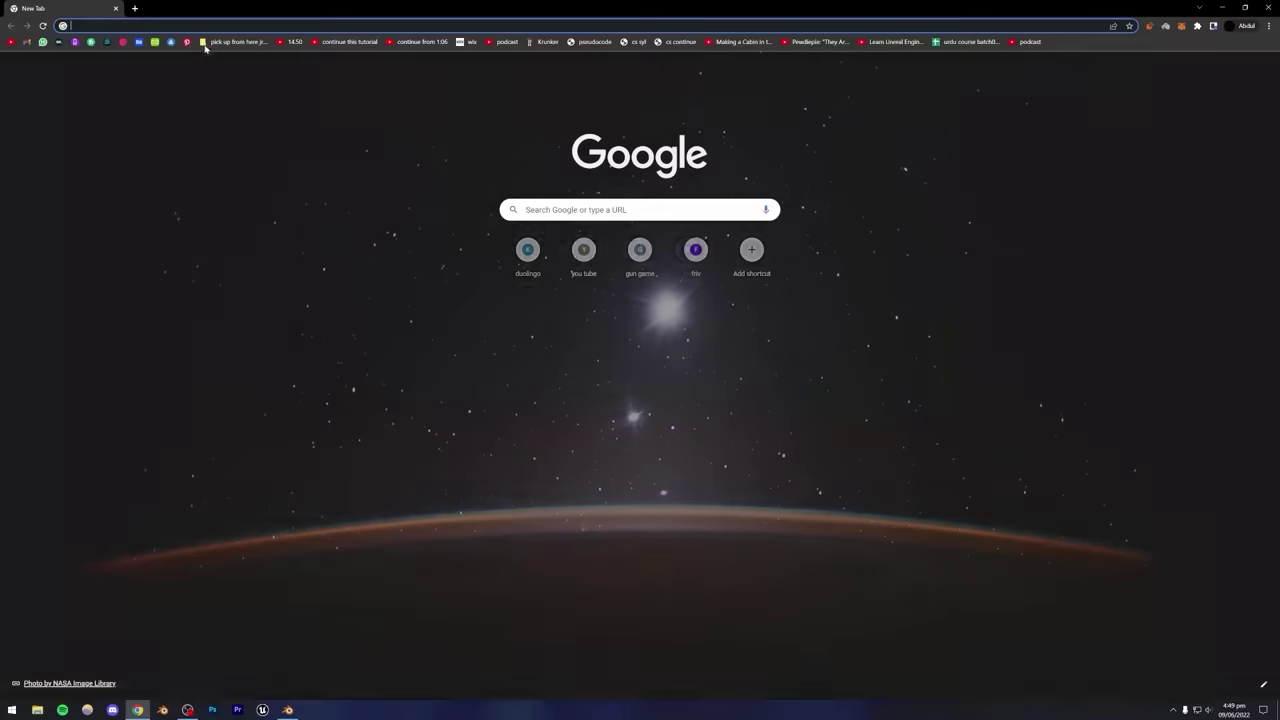
pyautogui.write('noise texture noral')
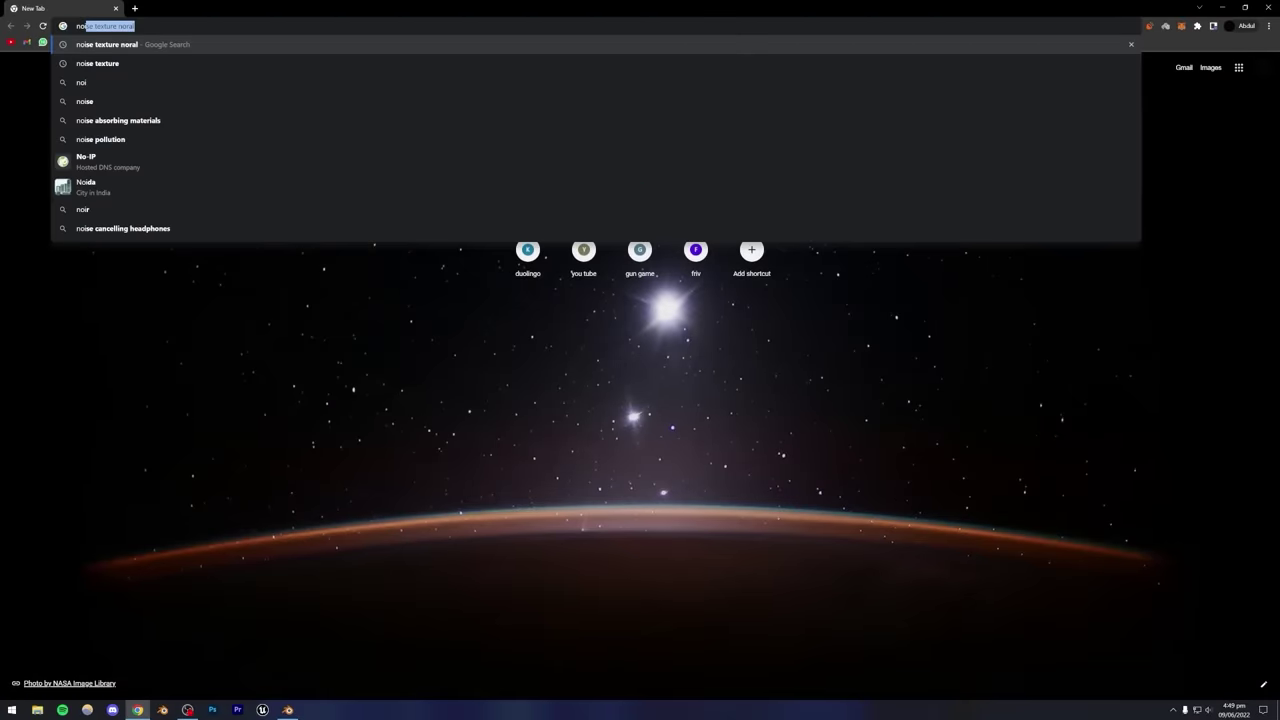
pyautogui.press('Down')
pyautogui.press('Return')
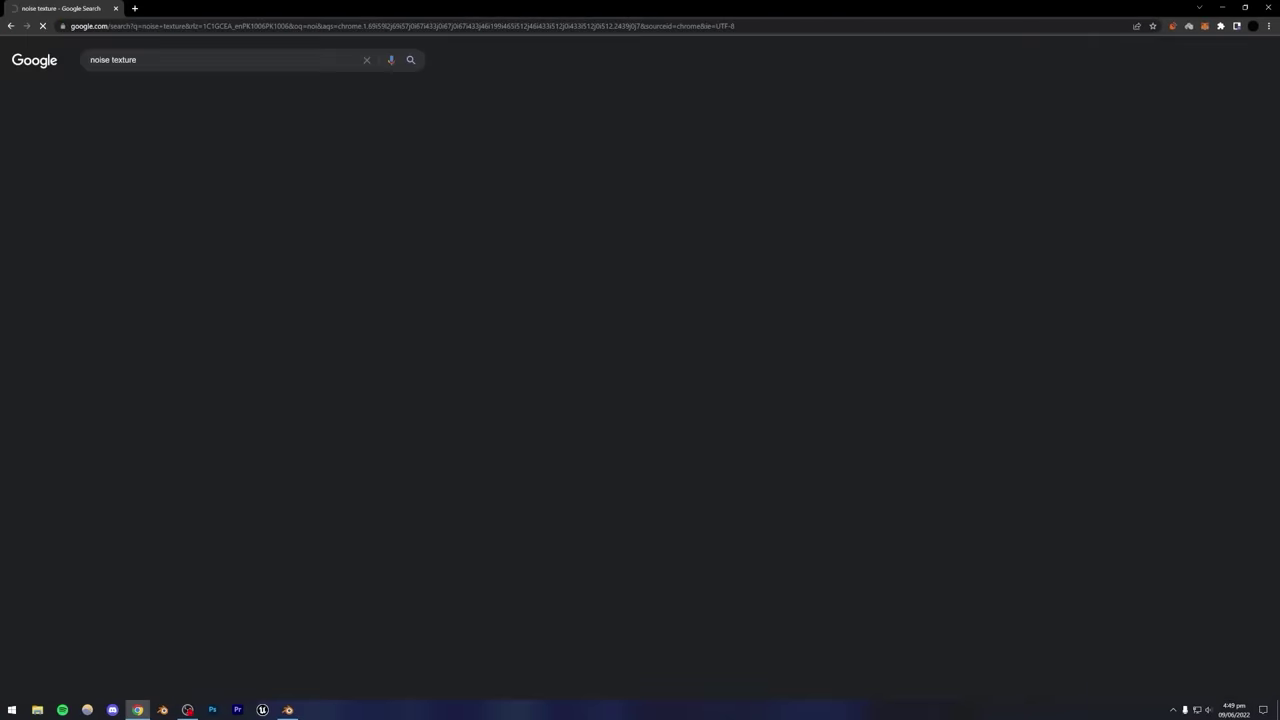
pyautogui.click(142, 92)
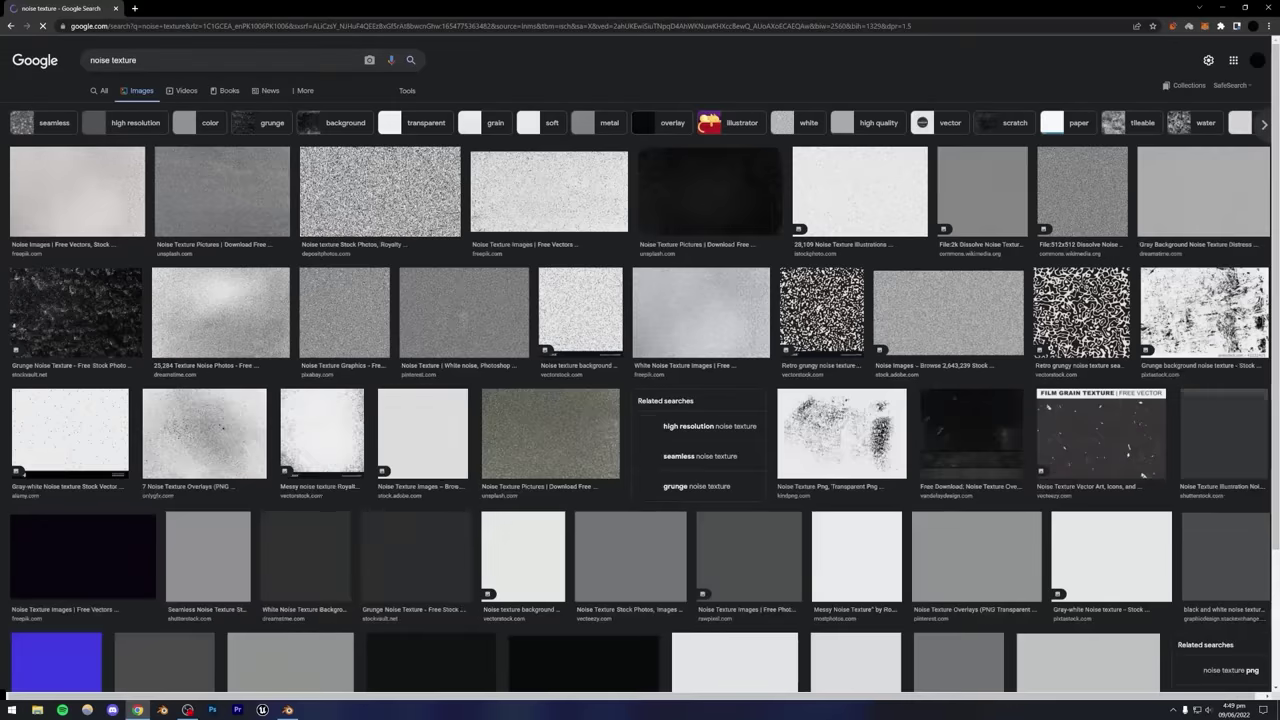
pyautogui.click(160, 60)
pyautogui.write('norm')
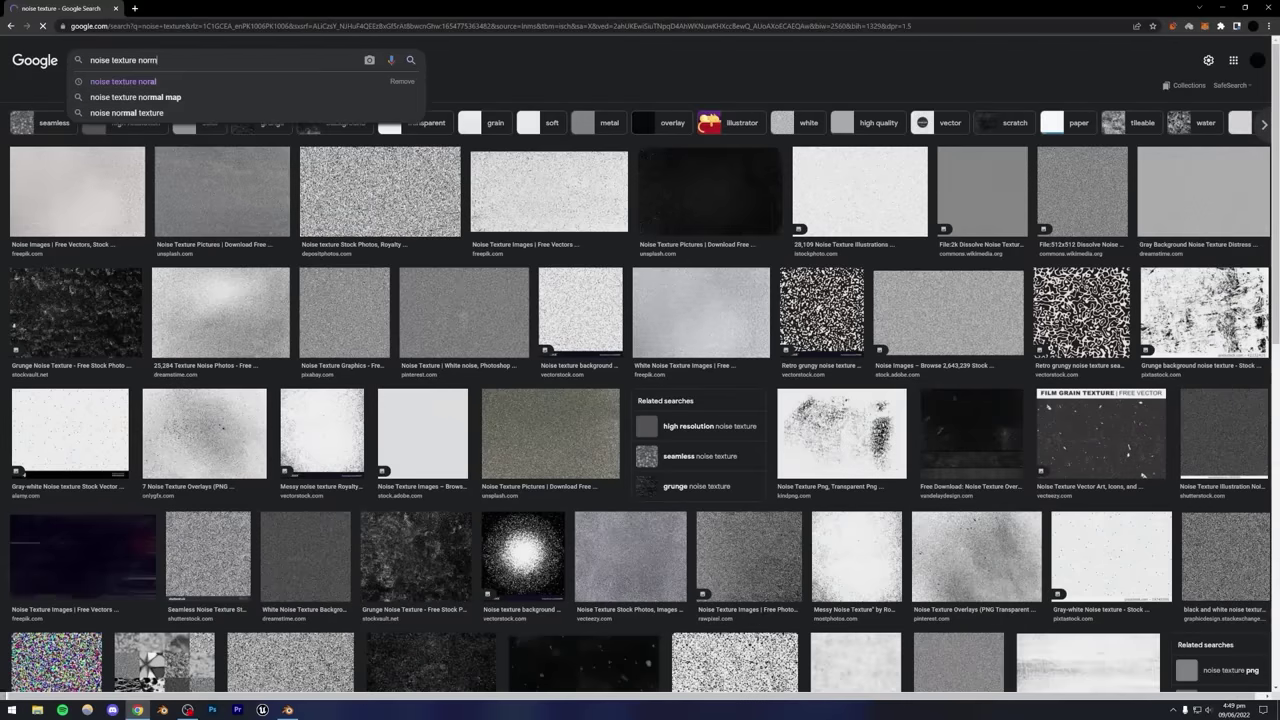
pyautogui.write('al')
pyautogui.press('Return')
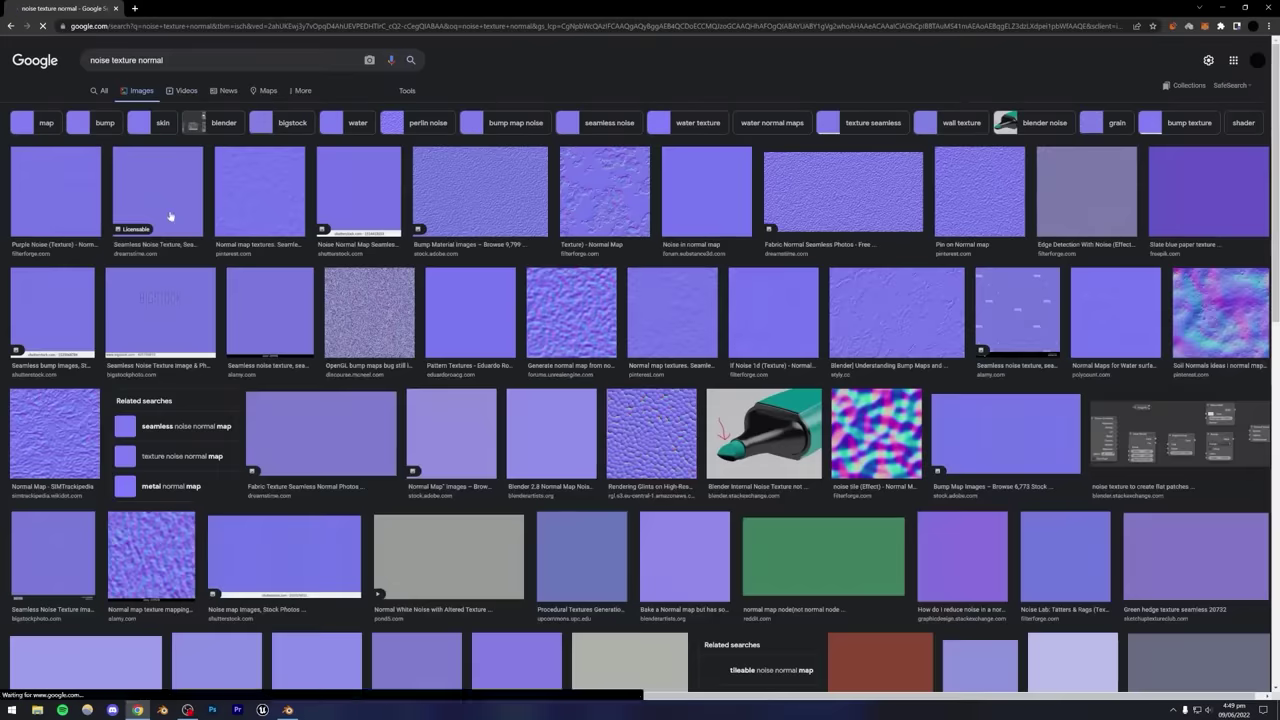
# Save the purple Bump Material normal-map image and drop it into Blender's node editor.
pyautogui.click(470, 191)
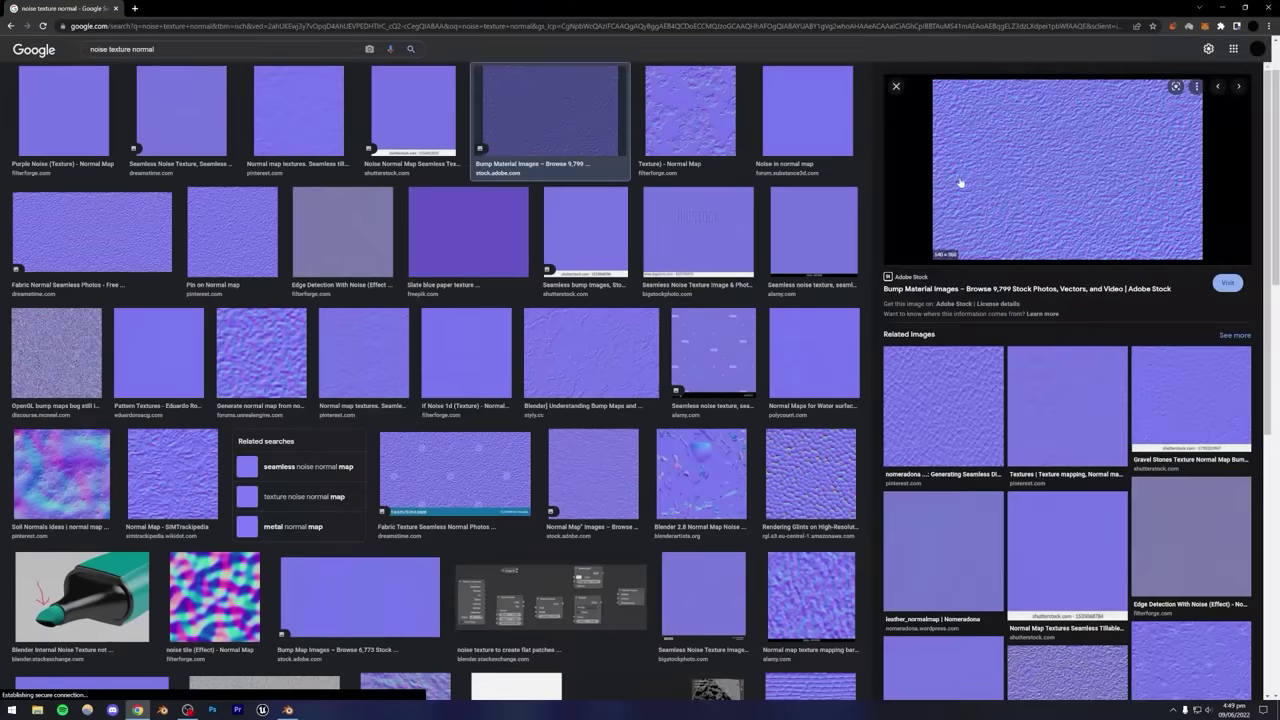
pyautogui.rightClick(1068, 160)
pyautogui.click(1100, 279)
pyautogui.click(315, 284)
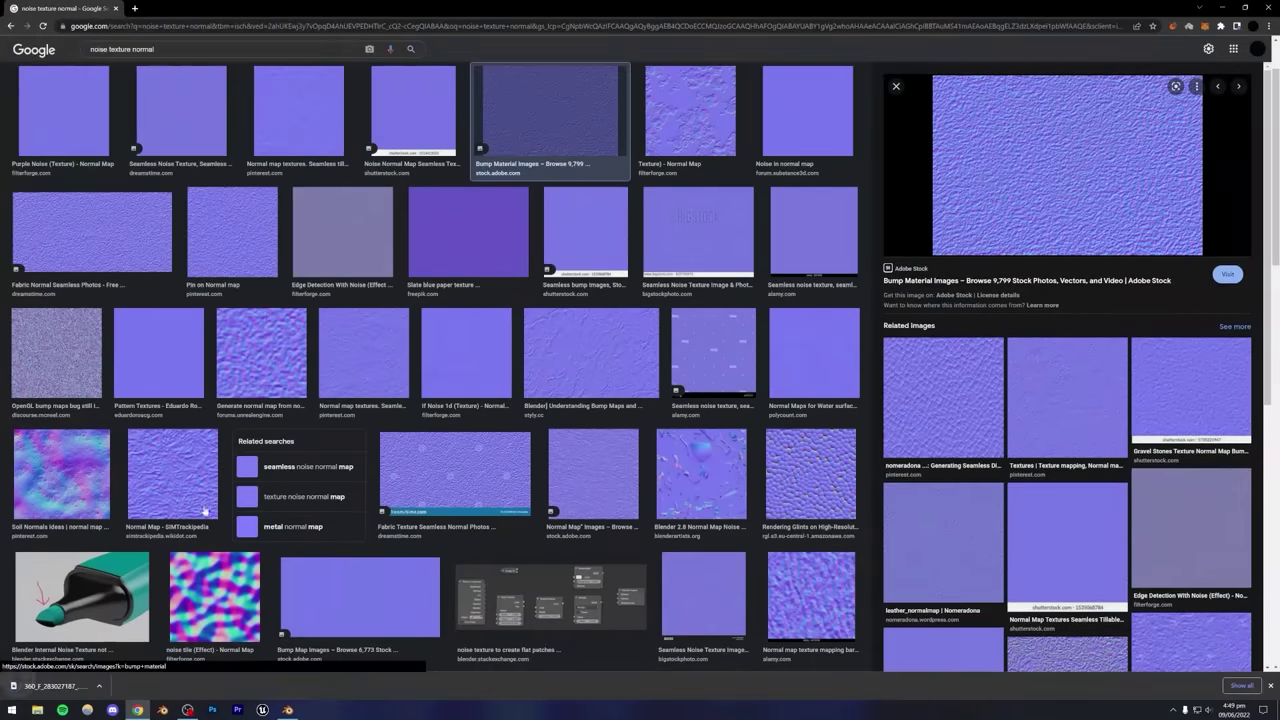
pyautogui.moveTo(253, 706); pyautogui.dragTo(361, 520)
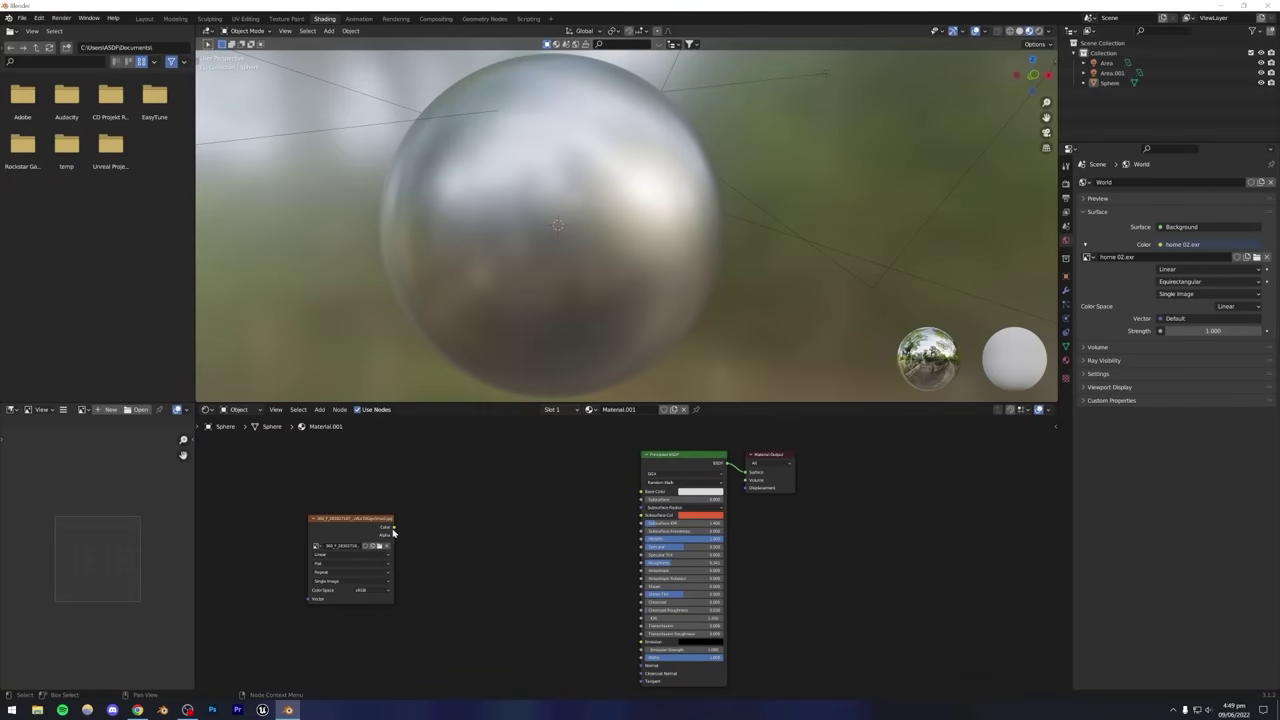
# Link the Image Texture's Color output to the Principled BSDF Normal input.
pyautogui.moveTo(514, 586); pyautogui.dragTo(442, 518, button='middle')
pyautogui.moveTo(346, 471); pyautogui.dragTo(576, 591)
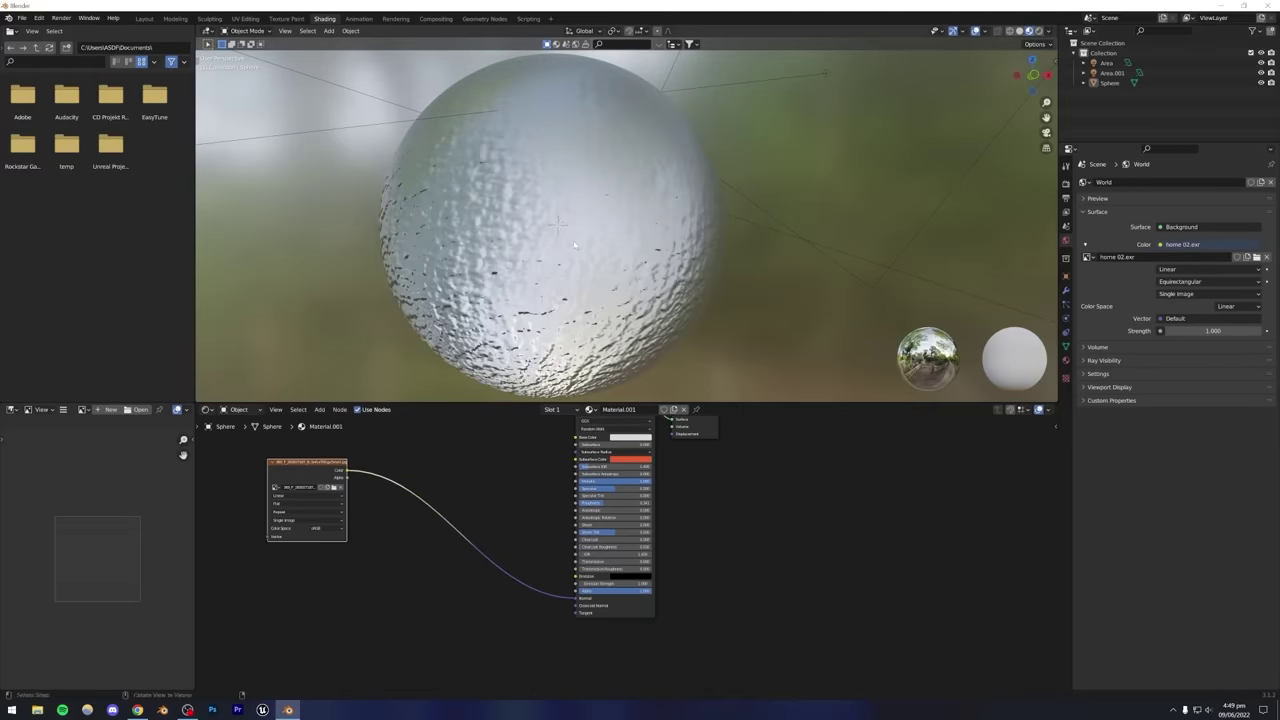
pyautogui.moveTo(575, 244); pyautogui.dragTo(593, 248, button='middle')
# Insert a Normal Map node onto the texture-to-Normal link.
pyautogui.hotkey('shift', 'a')
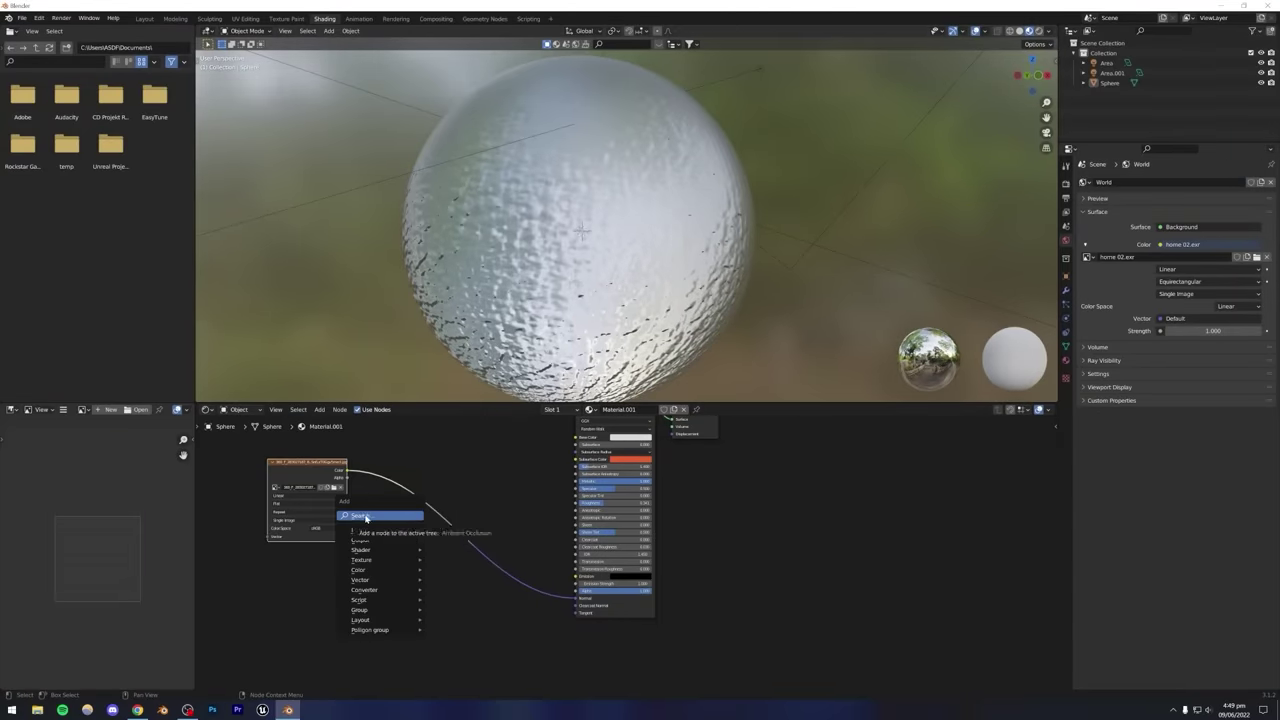
pyautogui.click(366, 517)
pyautogui.write('norm')
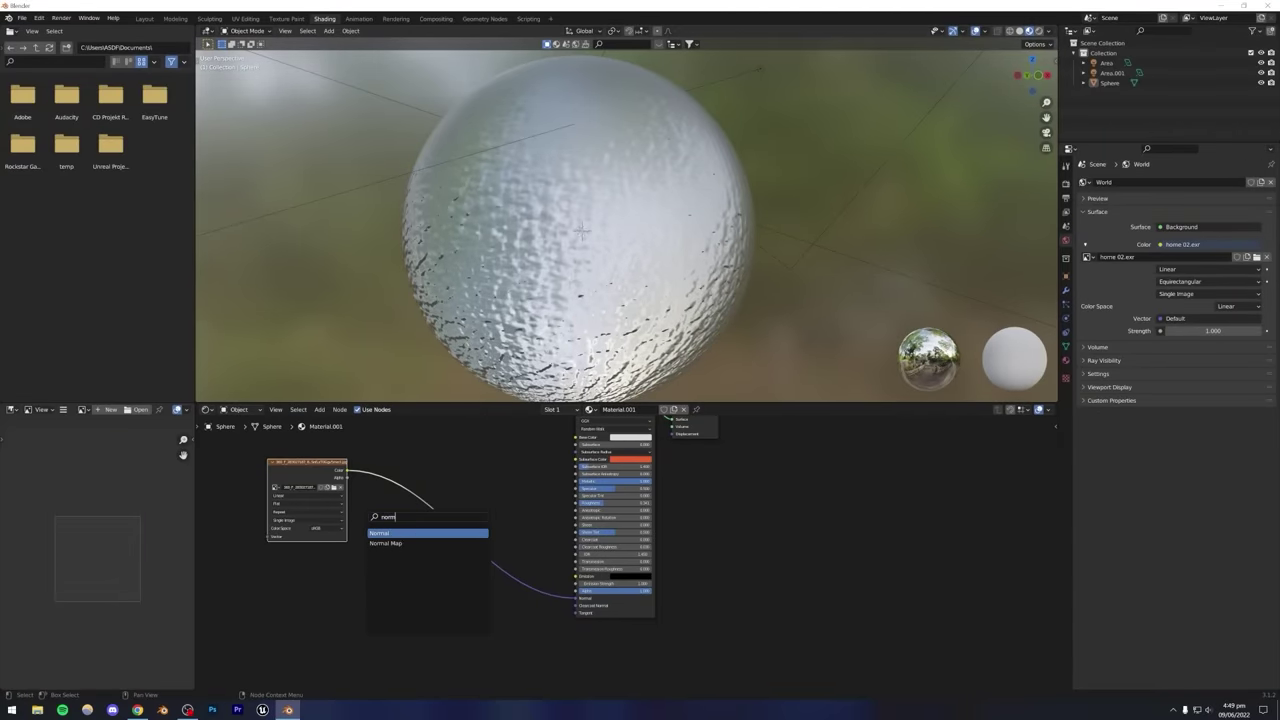
pyautogui.press('Down')
pyautogui.press('Return')
pyautogui.click(445, 512)
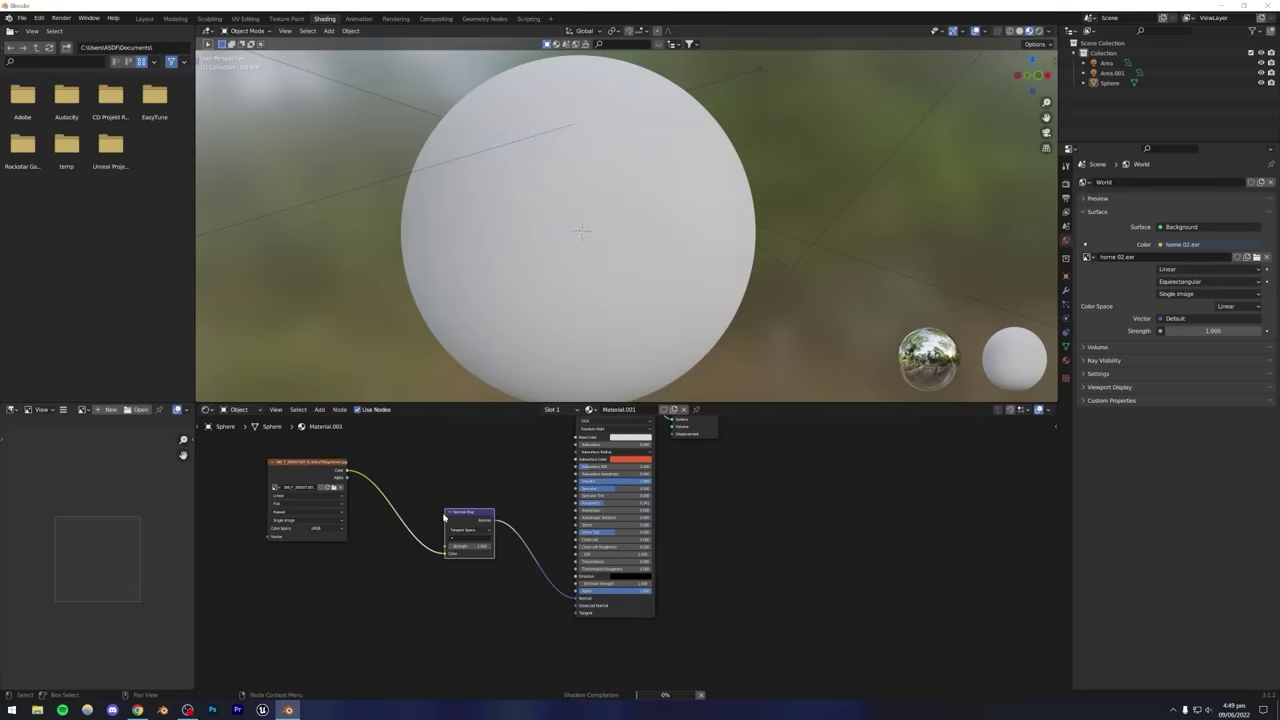
# Switch the viewport to Rendered shading to see the bumpy sphere.
pyautogui.scroll(-4, 600, 285)
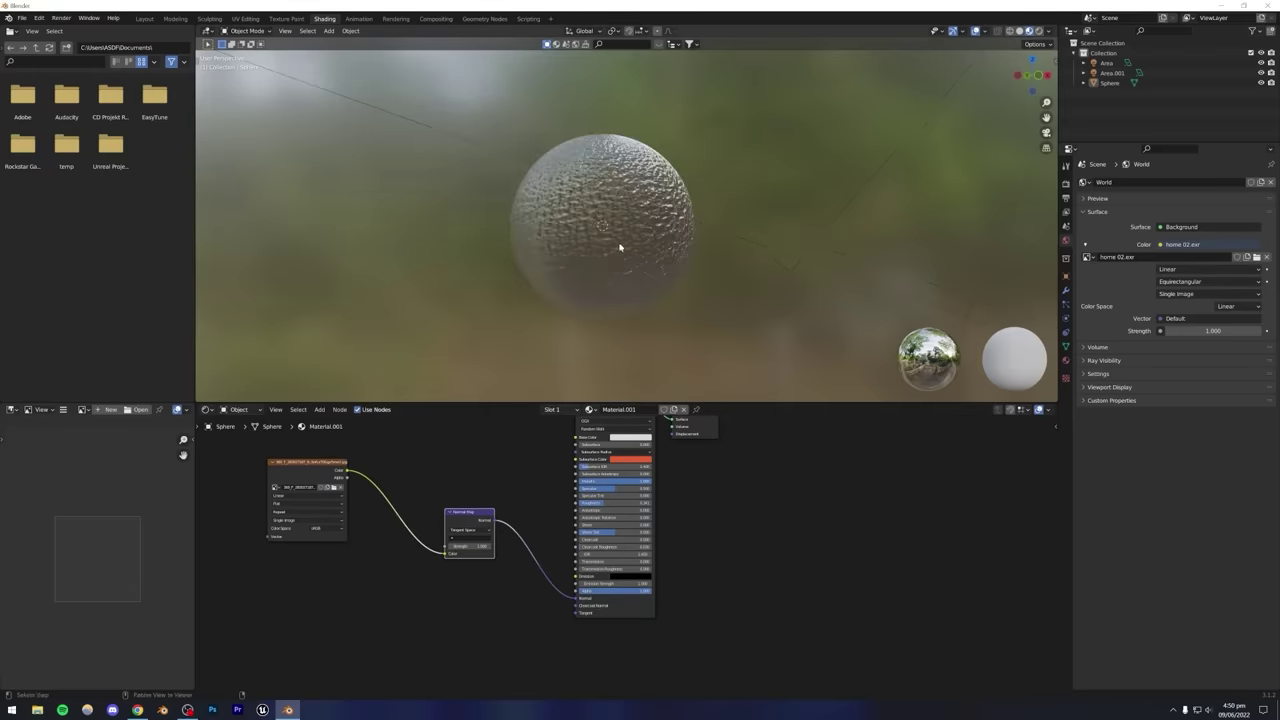
pyautogui.moveTo(620, 246)
pyautogui.mouseDown(button='middle')
pyautogui.moveTo(651, 223)
pyautogui.moveTo(614, 251)
pyautogui.moveTo(634, 251)
pyautogui.mouseUp(button='middle')
pyautogui.scroll(4, 614, 251)
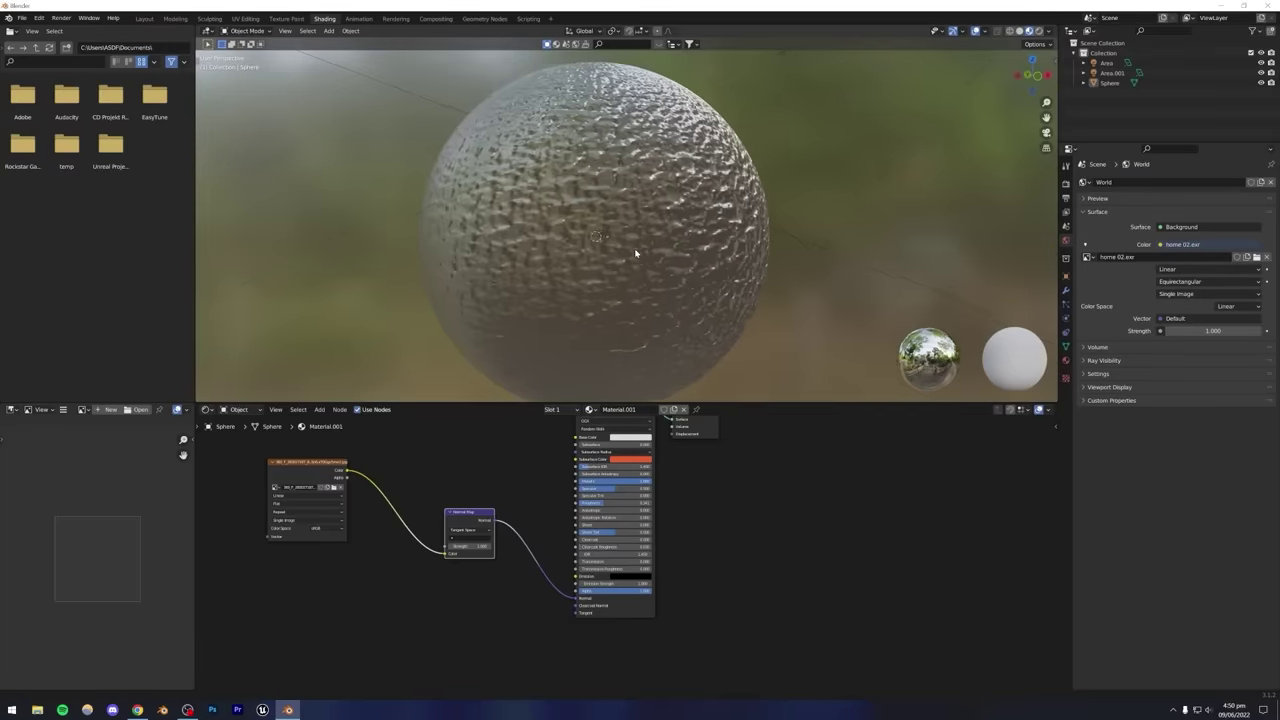
pyautogui.scroll(-3, 643, 250)
pyautogui.click(1039, 31)
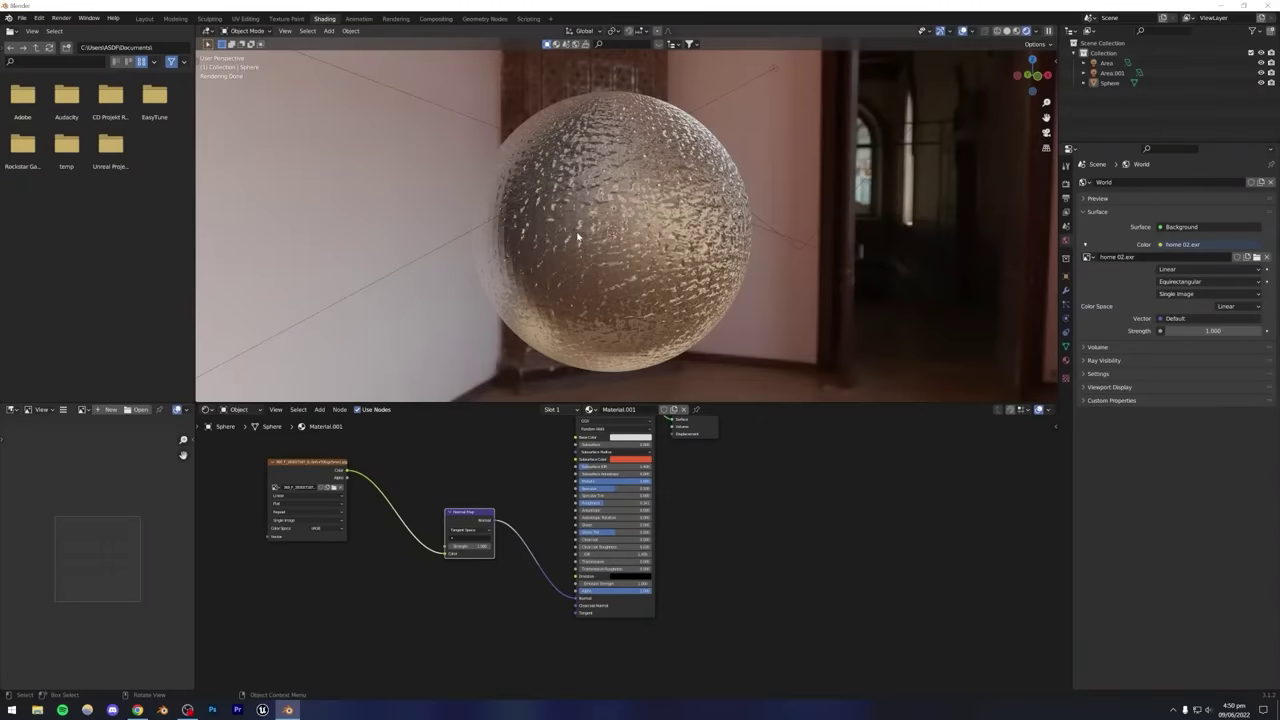
# Add Texture Coordinate and Mapping nodes to the Image Texture with Ctrl+T.
pyautogui.moveTo(417, 463); pyautogui.dragTo(532, 481, button='middle')
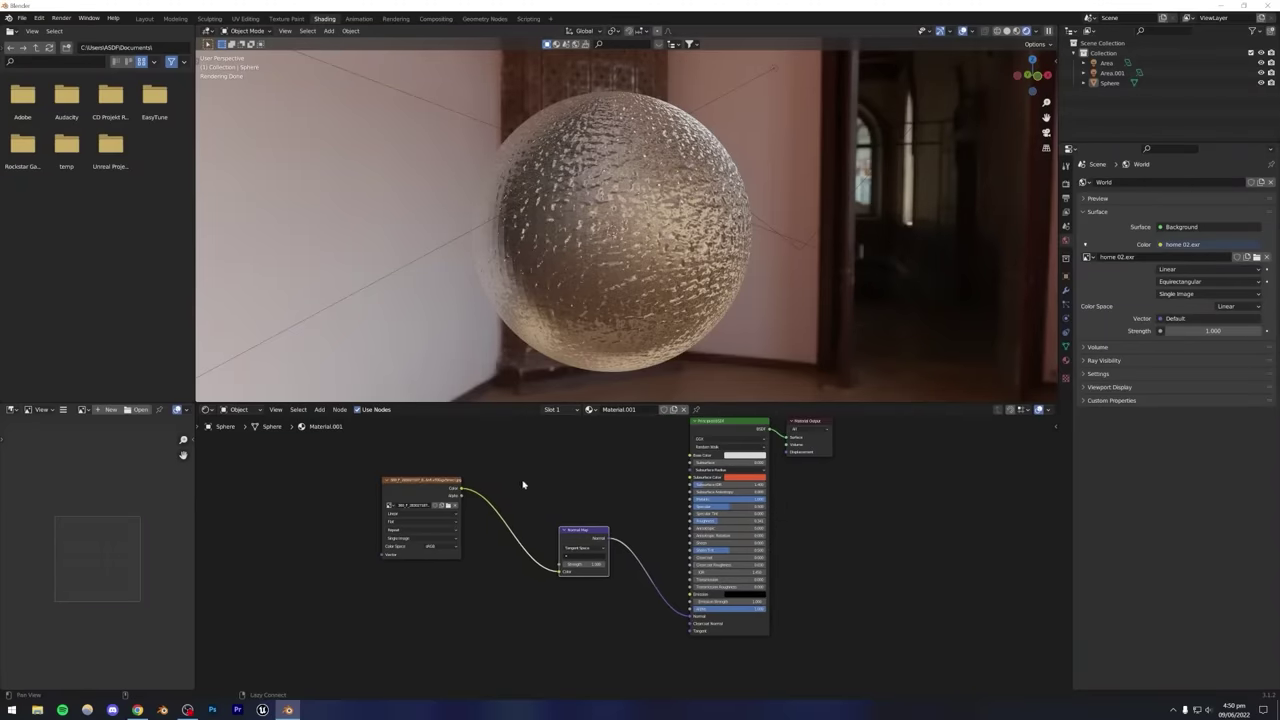
pyautogui.click(418, 485)
pyautogui.hotkey('ctrl', 't')
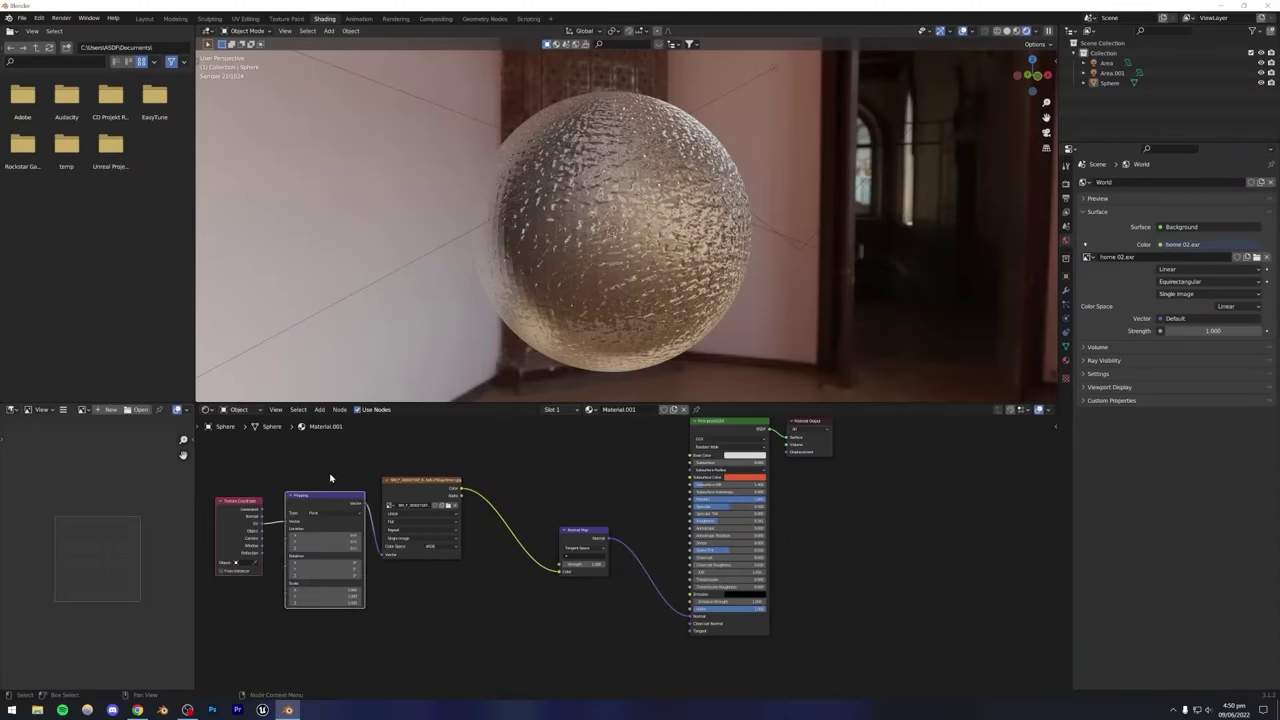
pyautogui.moveTo(334, 477); pyautogui.dragTo(357, 478, button='middle')
pyautogui.scroll(3, 443, 560)
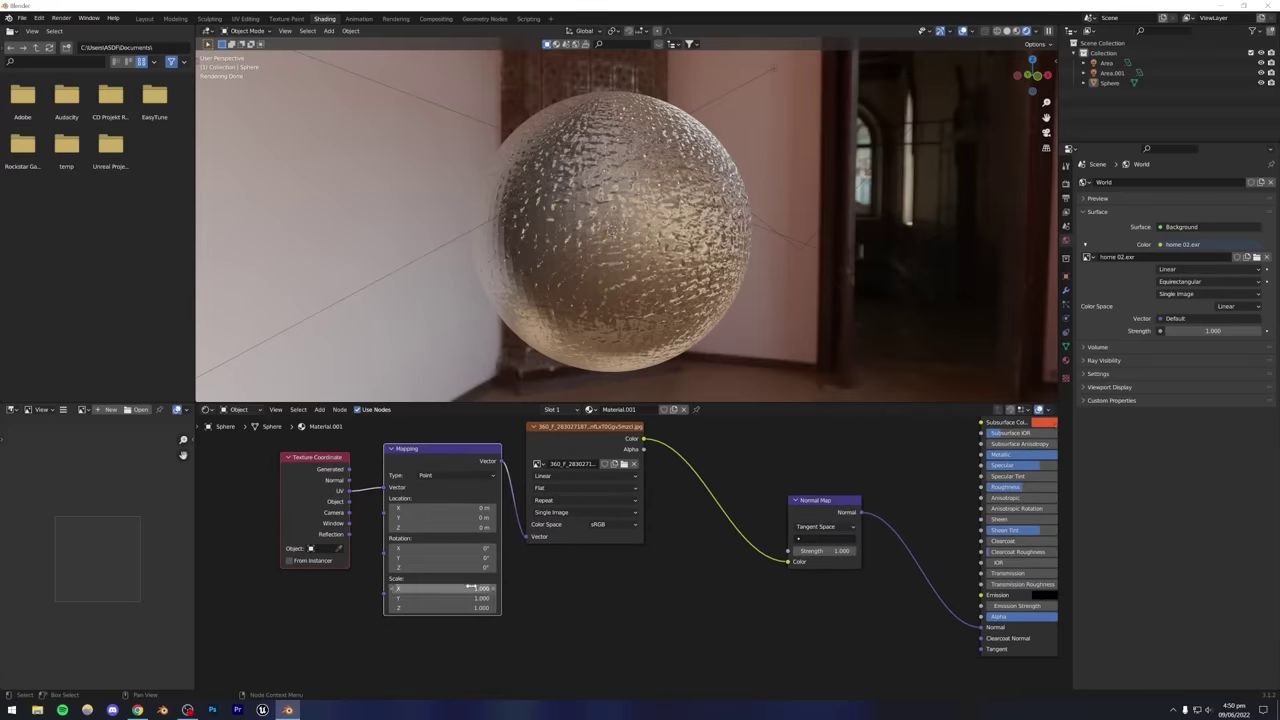
# Set the Mapping scale to 8 on all axes, after first trying 20.
pyautogui.moveTo(470, 588); pyautogui.dragTo(470, 588)
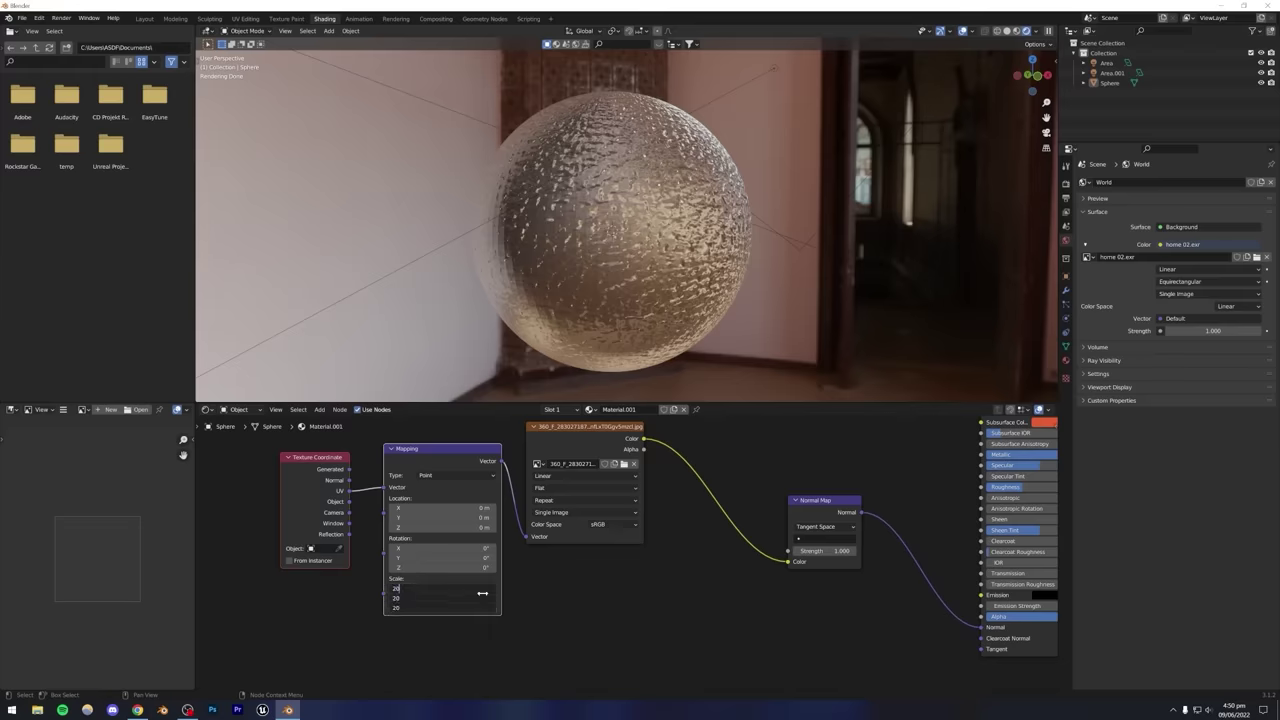
pyautogui.write('20')
pyautogui.press('Return')
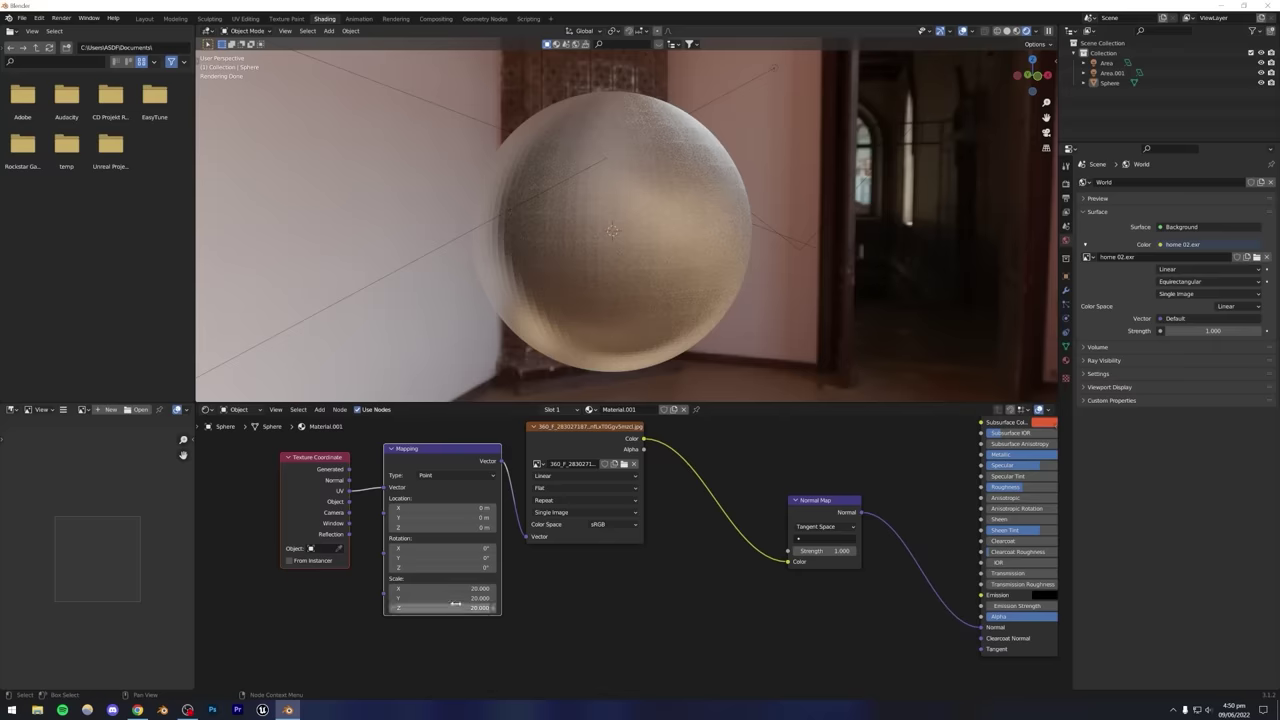
pyautogui.moveTo(460, 588); pyautogui.dragTo(440, 607)
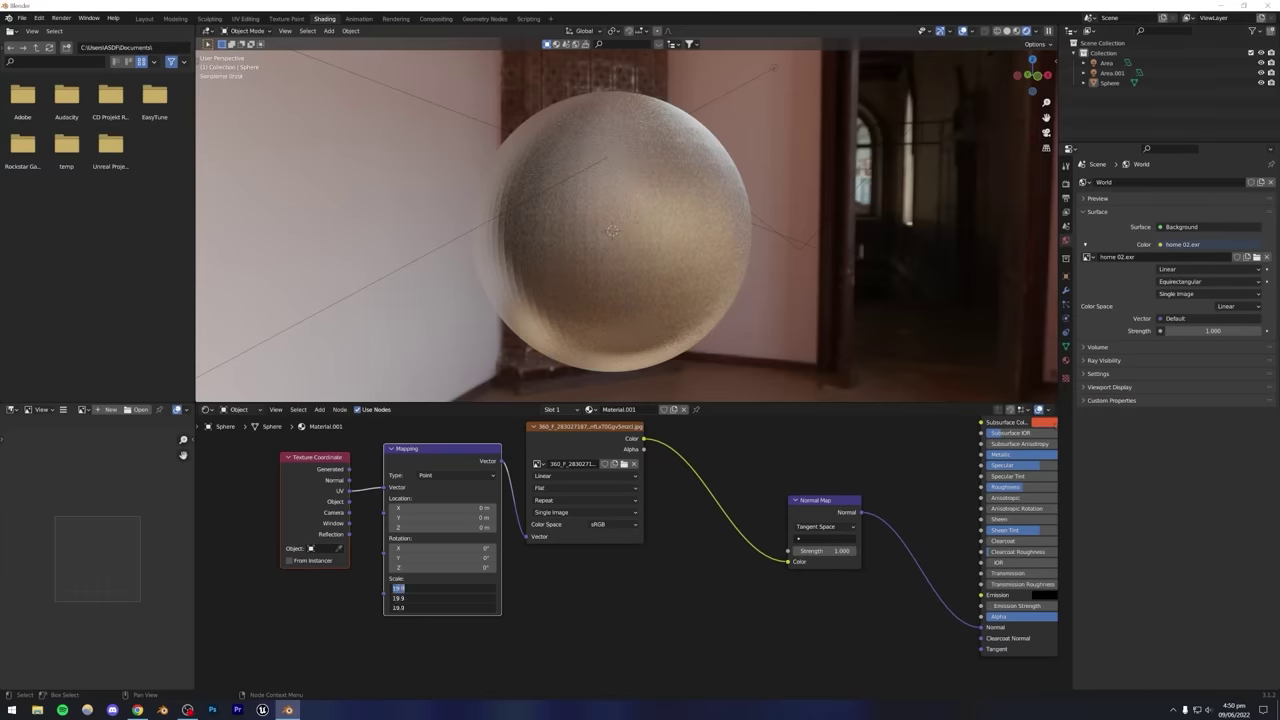
pyautogui.write('8')
pyautogui.press('Return')
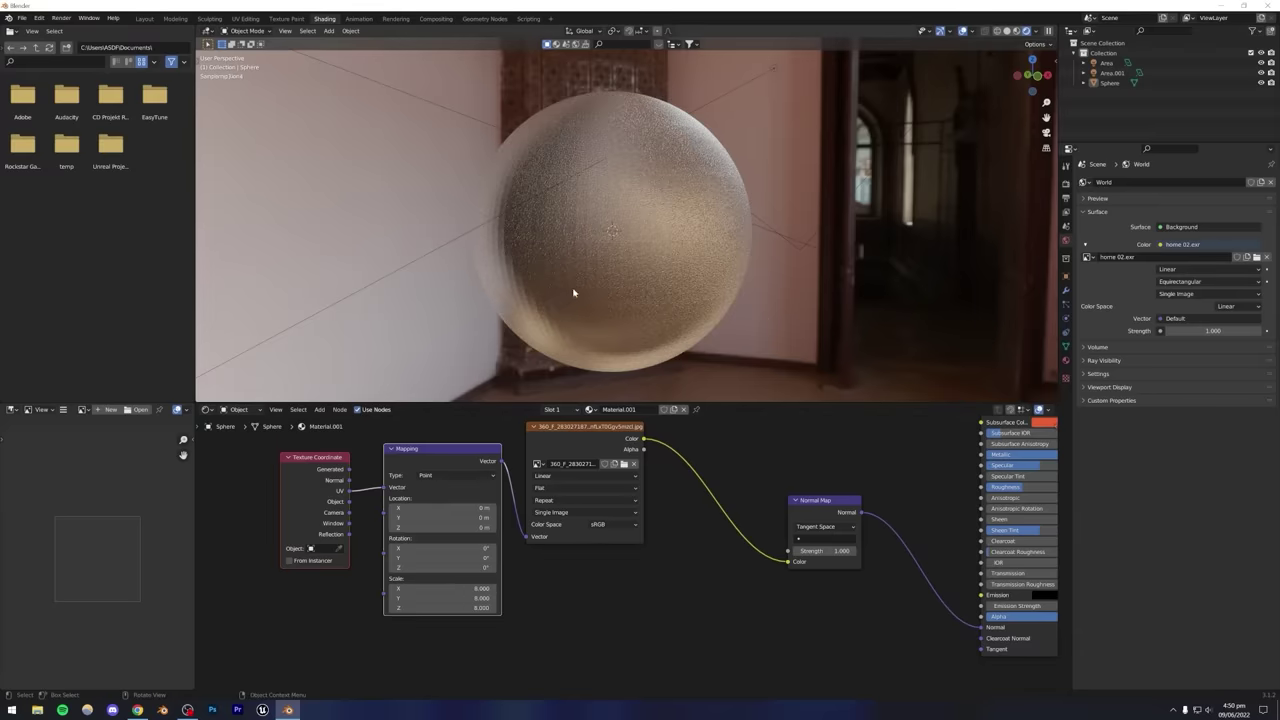
pyautogui.scroll(4, 573, 292)
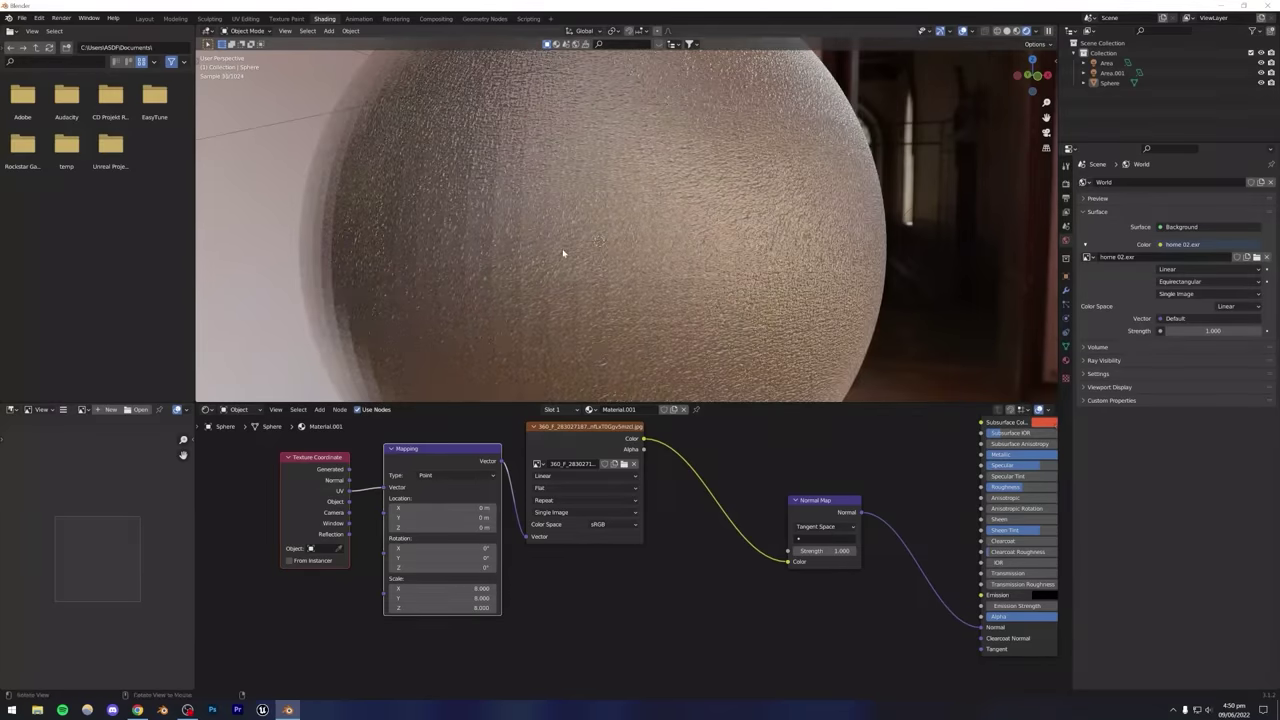
pyautogui.scroll(3, 563, 254)
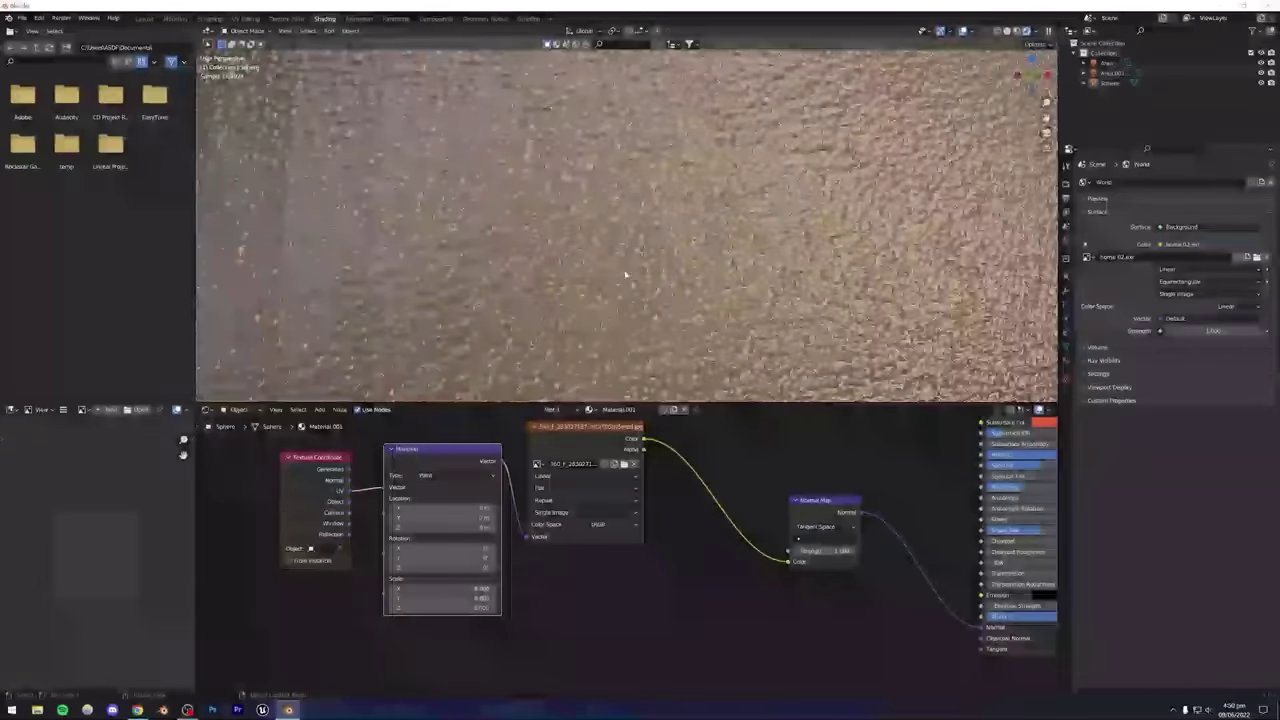
pyautogui.scroll(-6, 623, 271)
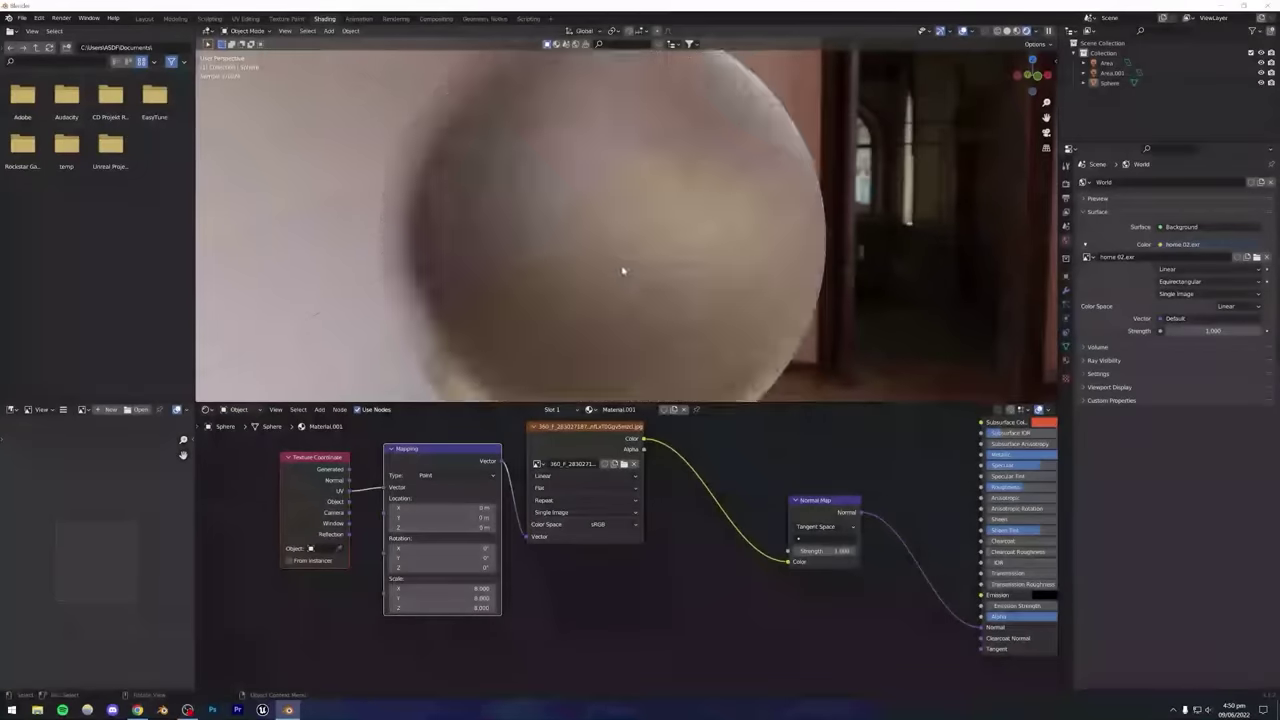
pyautogui.moveTo(620, 263); pyautogui.dragTo(667, 229, button='middle')
pyautogui.scroll(5, 570, 264)
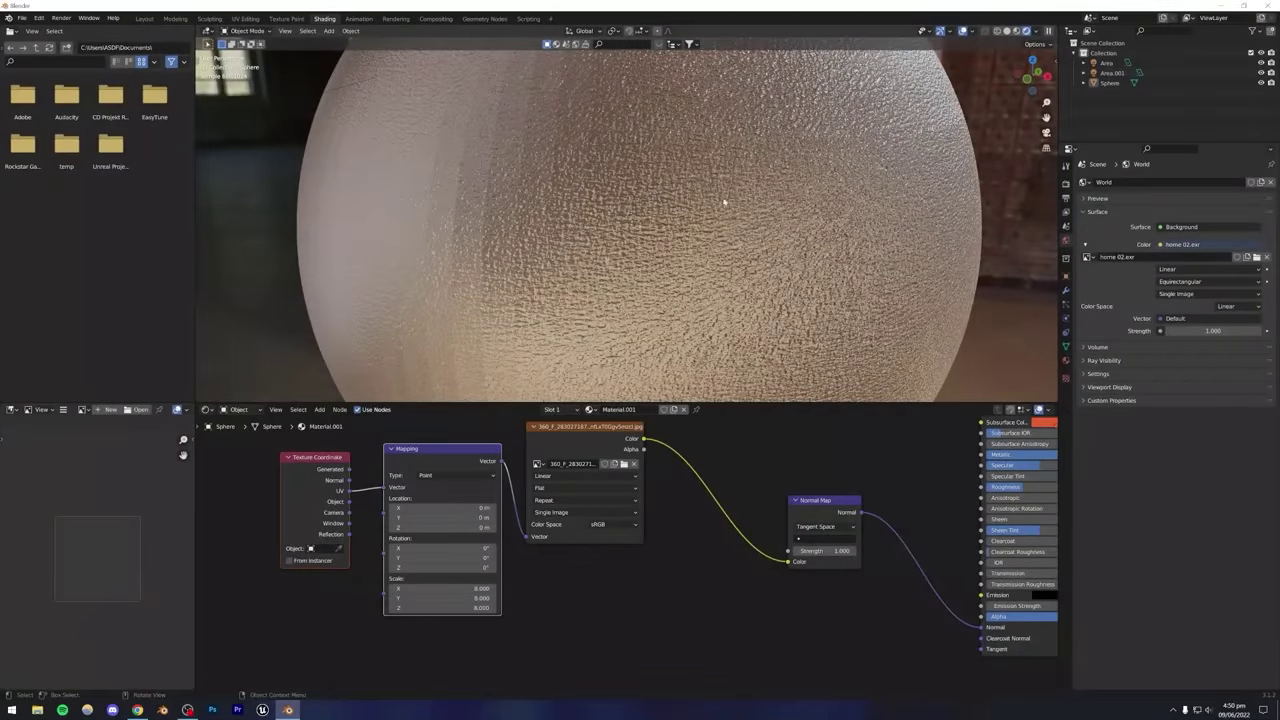
pyautogui.scroll(-5, 502, 212)
pyautogui.moveTo(540, 217)
pyautogui.mouseDown(button='middle')
pyautogui.moveTo(640, 194)
pyautogui.moveTo(541, 220)
pyautogui.mouseUp(button='middle')
pyautogui.scroll(4, 541, 220)
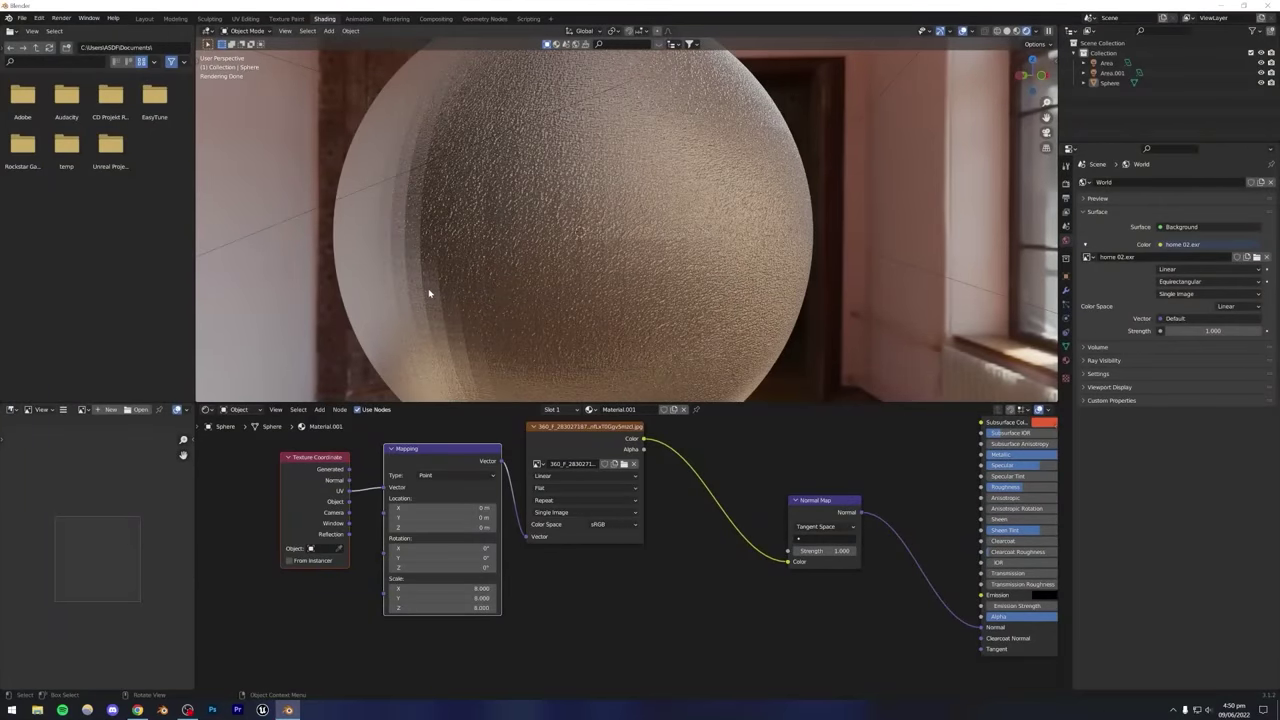
# Select the Sphere object, then bring Chrome's image results back up.
pyautogui.click(135, 710)
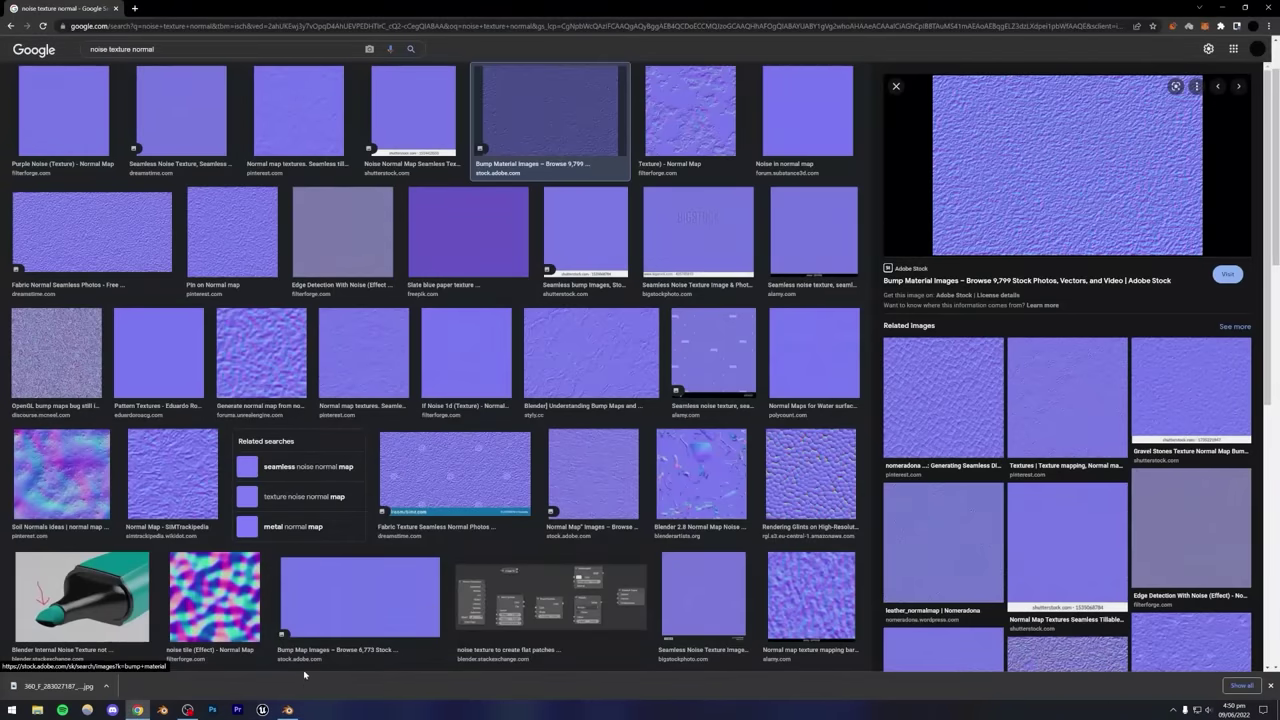
pyautogui.click(287, 710)
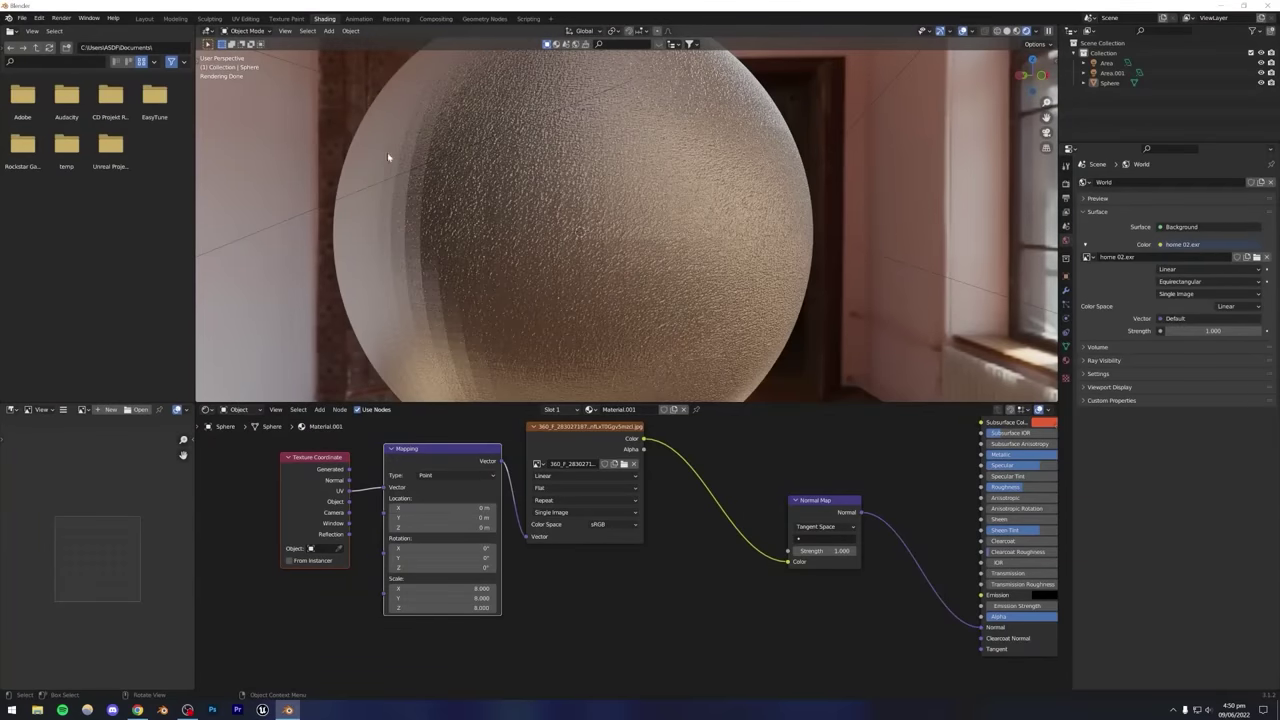
pyautogui.click(495, 224)
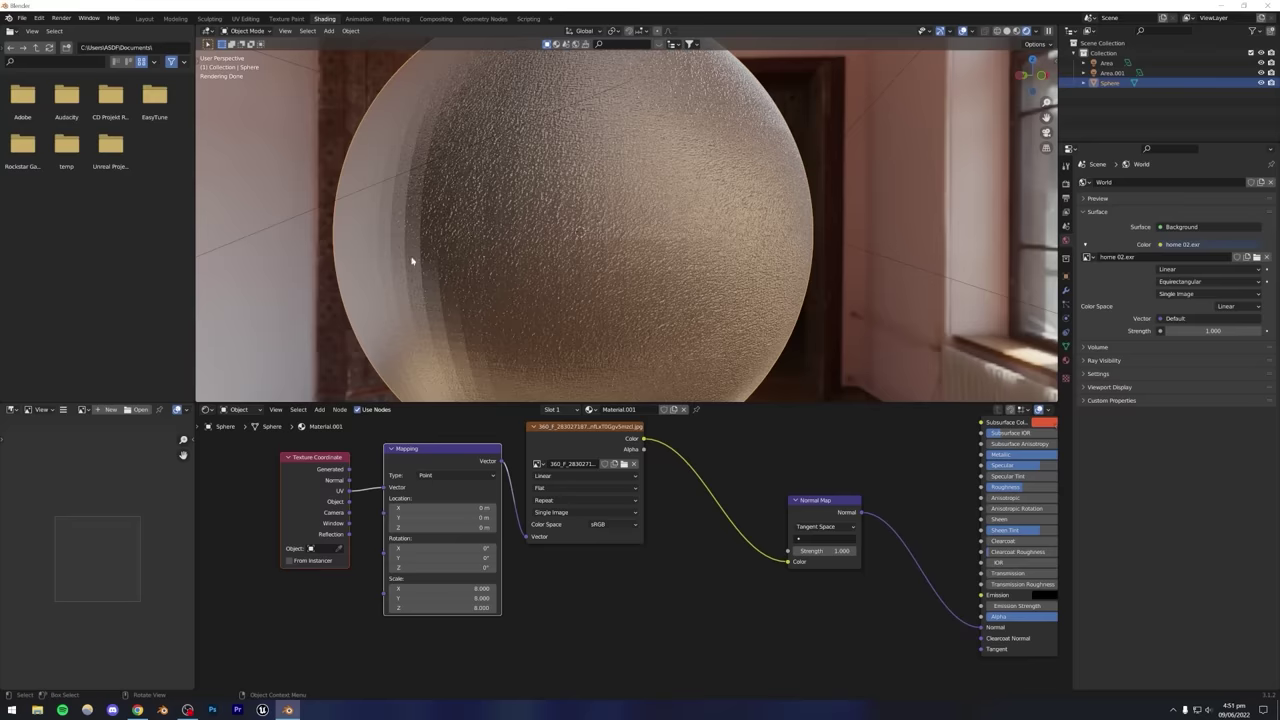
pyautogui.click(137, 710)
# Refine the image search to 'noise texture normal seemless'.
pyautogui.scroll(2, 228, 283)
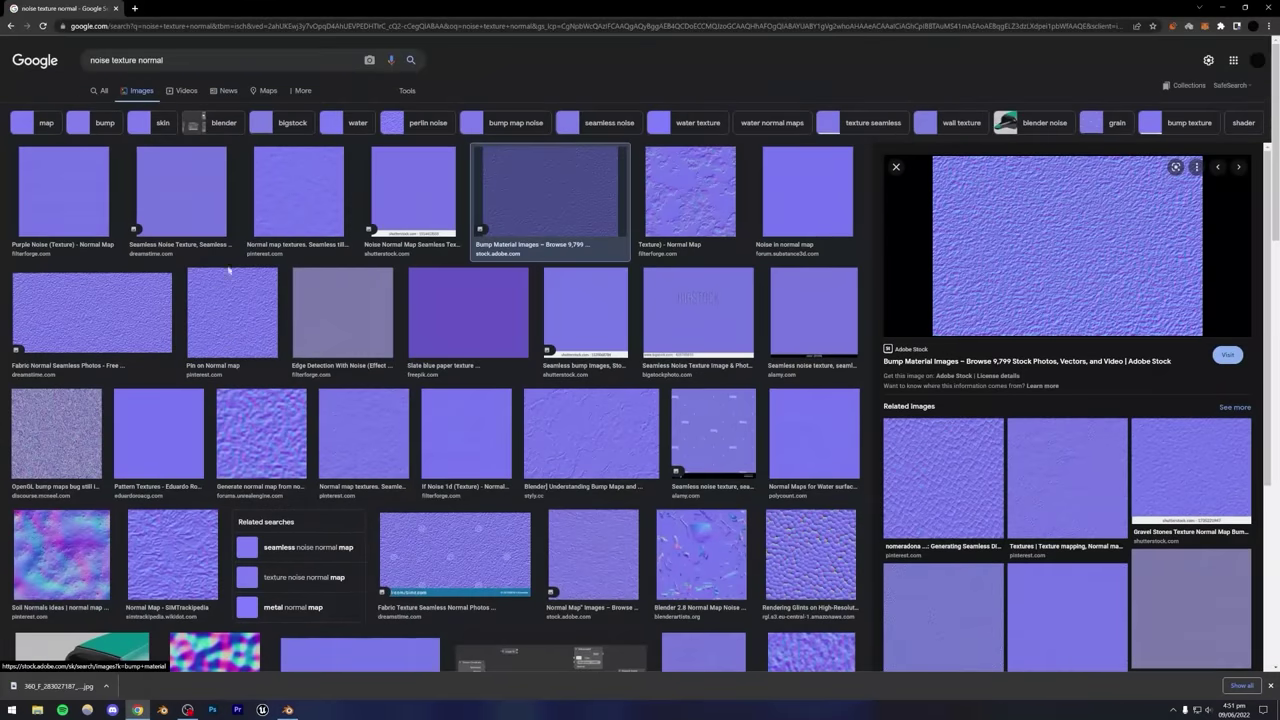
pyautogui.click(163, 60)
pyautogui.write('seem')
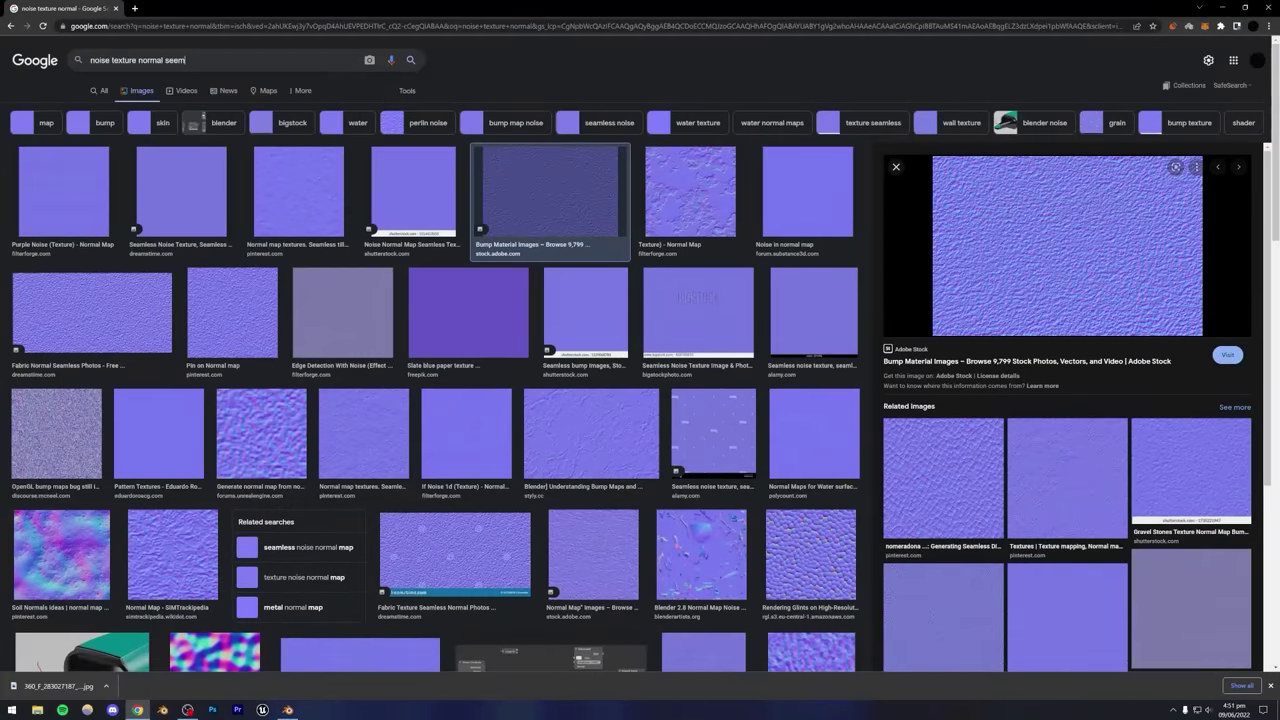
pyautogui.write('less')
pyautogui.press('Return')
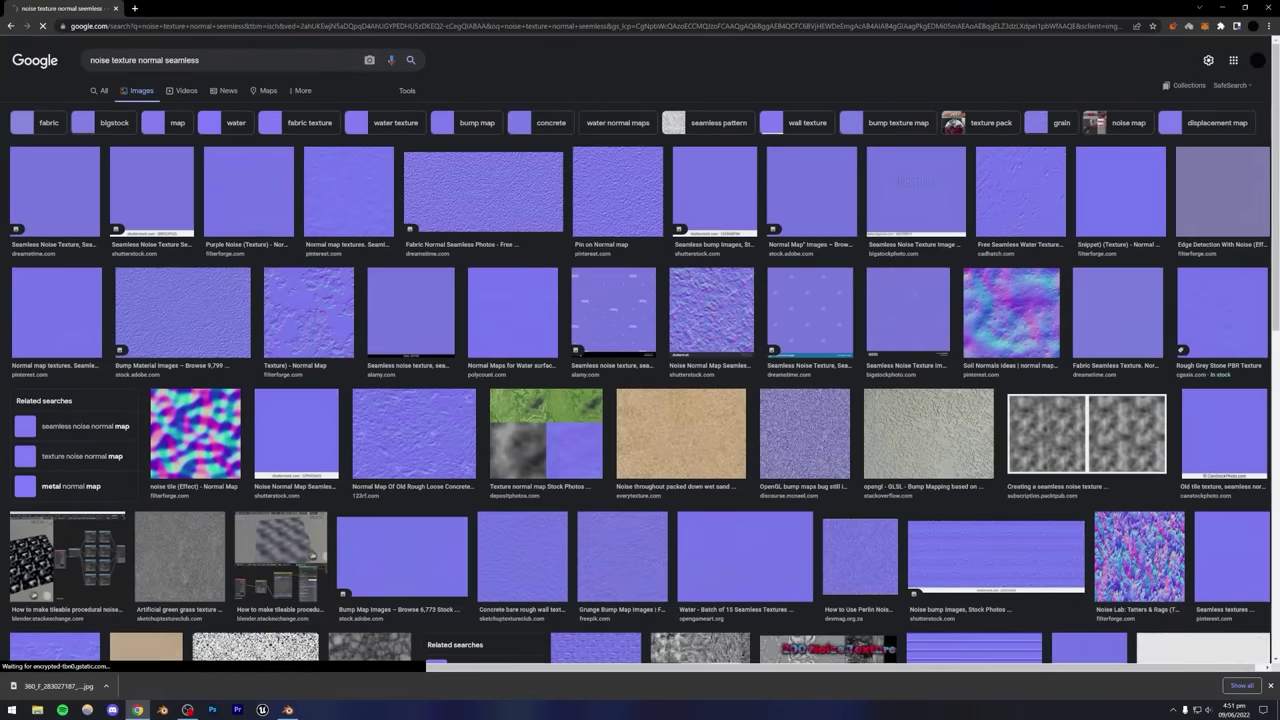
# Save the Pin on Normal map image and take it over to Blender.
pyautogui.click(86, 194)
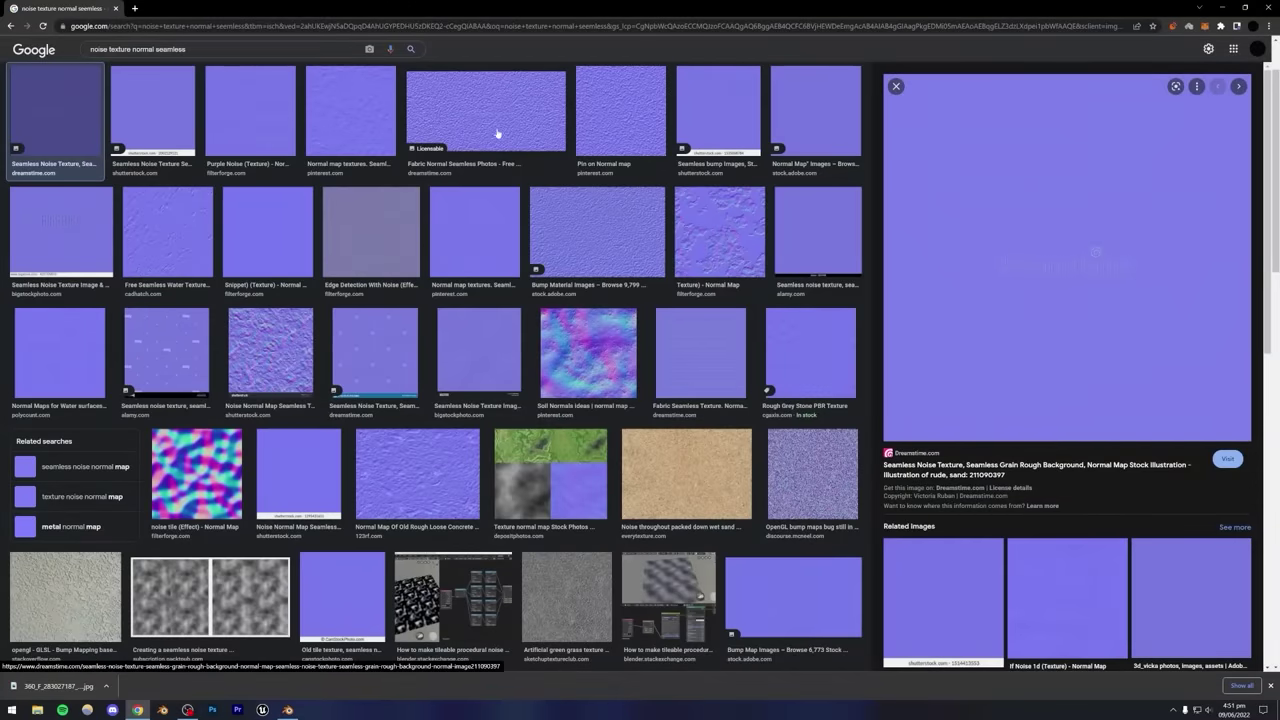
pyautogui.click(660, 145)
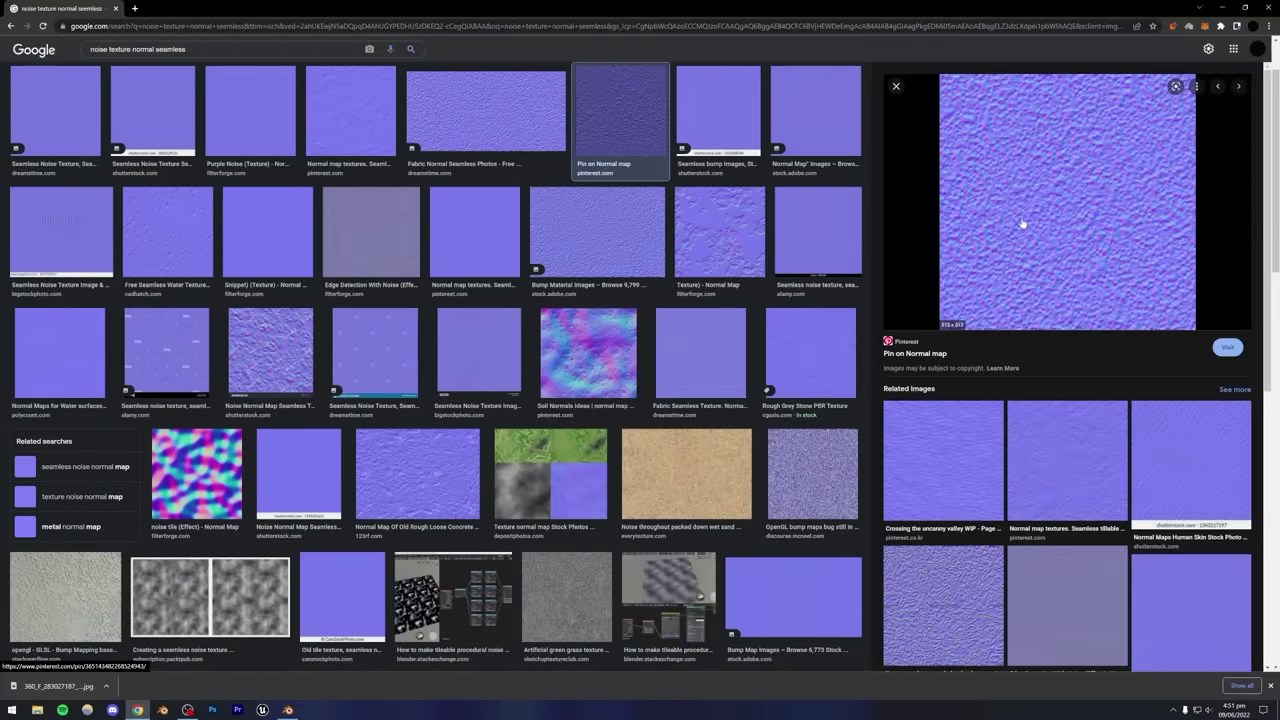
pyautogui.rightClick(1022, 222)
pyautogui.click(1060, 324)
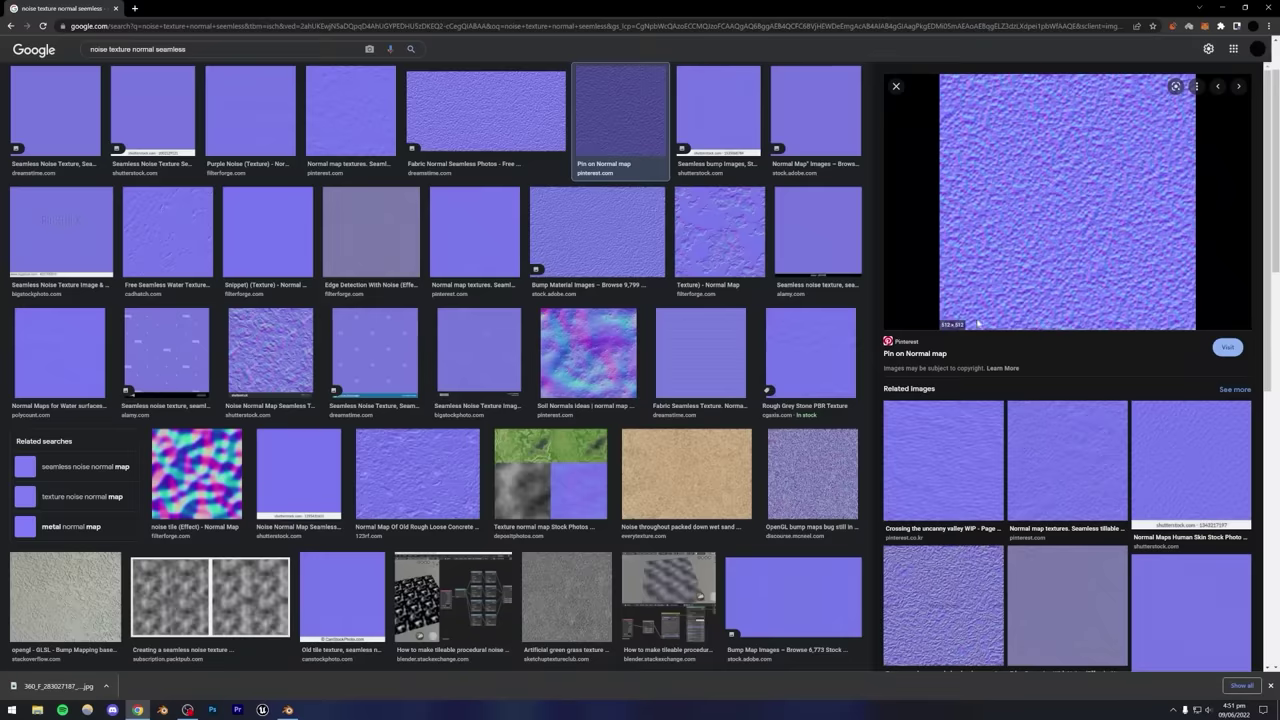
pyautogui.press('Return')
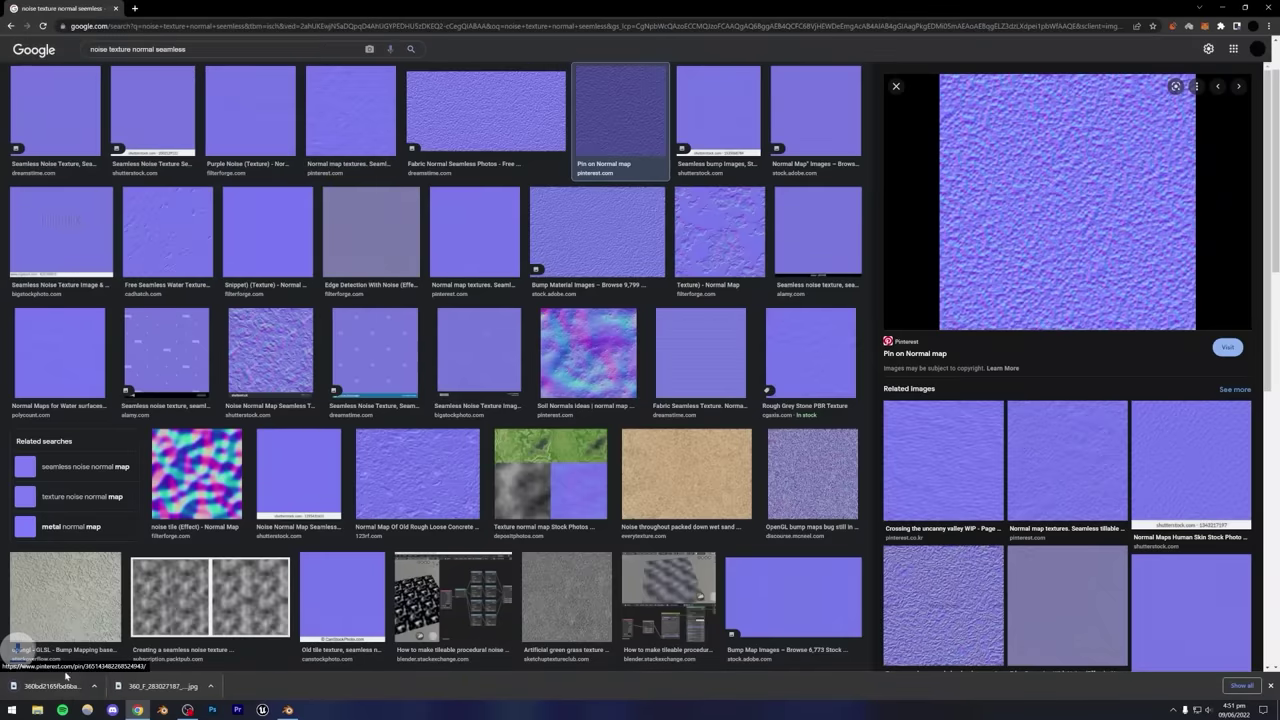
pyautogui.moveTo(60, 686); pyautogui.dragTo(290, 712)
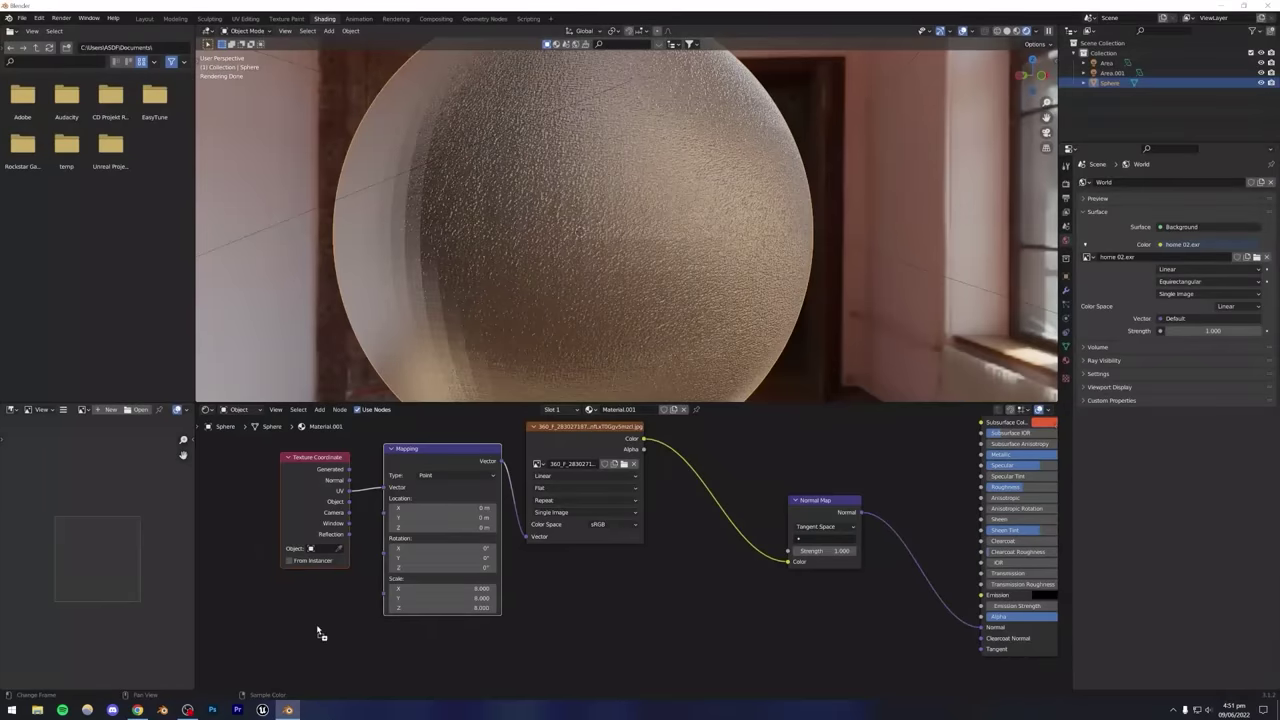
# Add the downloaded normal map as a second Image Texture fed by the Mapping Vector.
pyautogui.moveTo(557, 609); pyautogui.dragTo(560, 612)
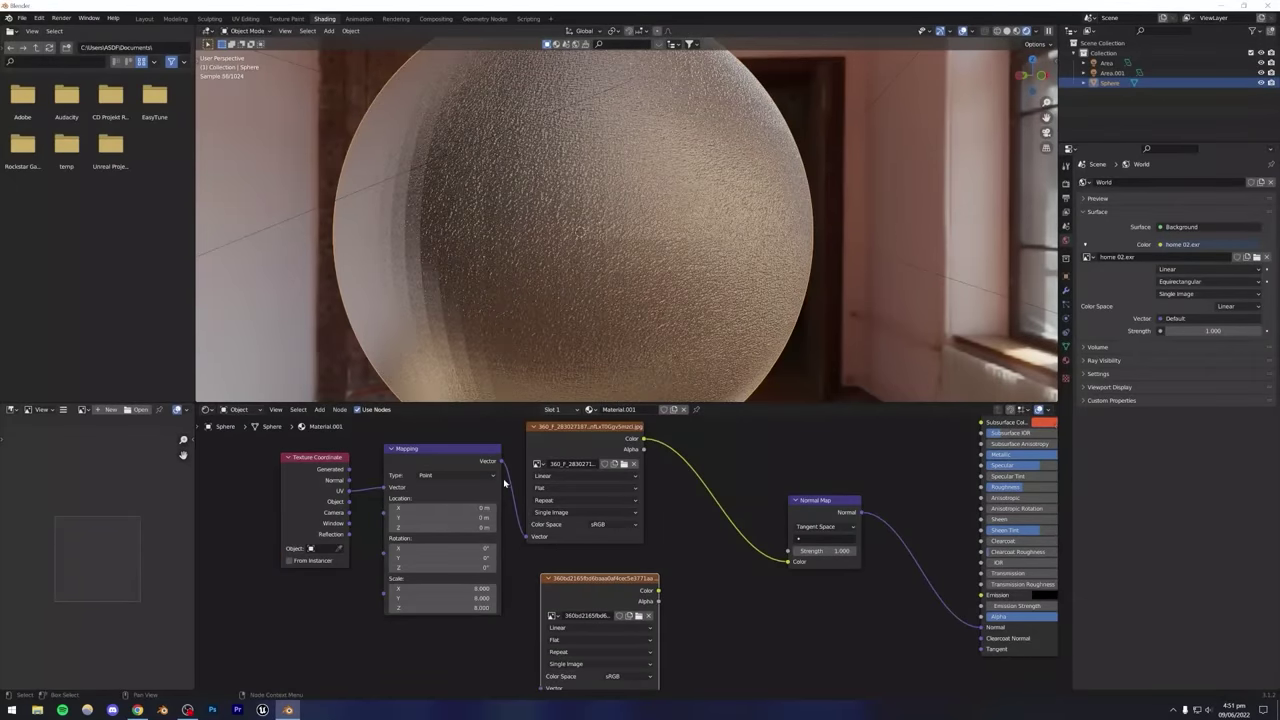
pyautogui.moveTo(501, 462); pyautogui.dragTo(678, 556)
pyautogui.press('Home')
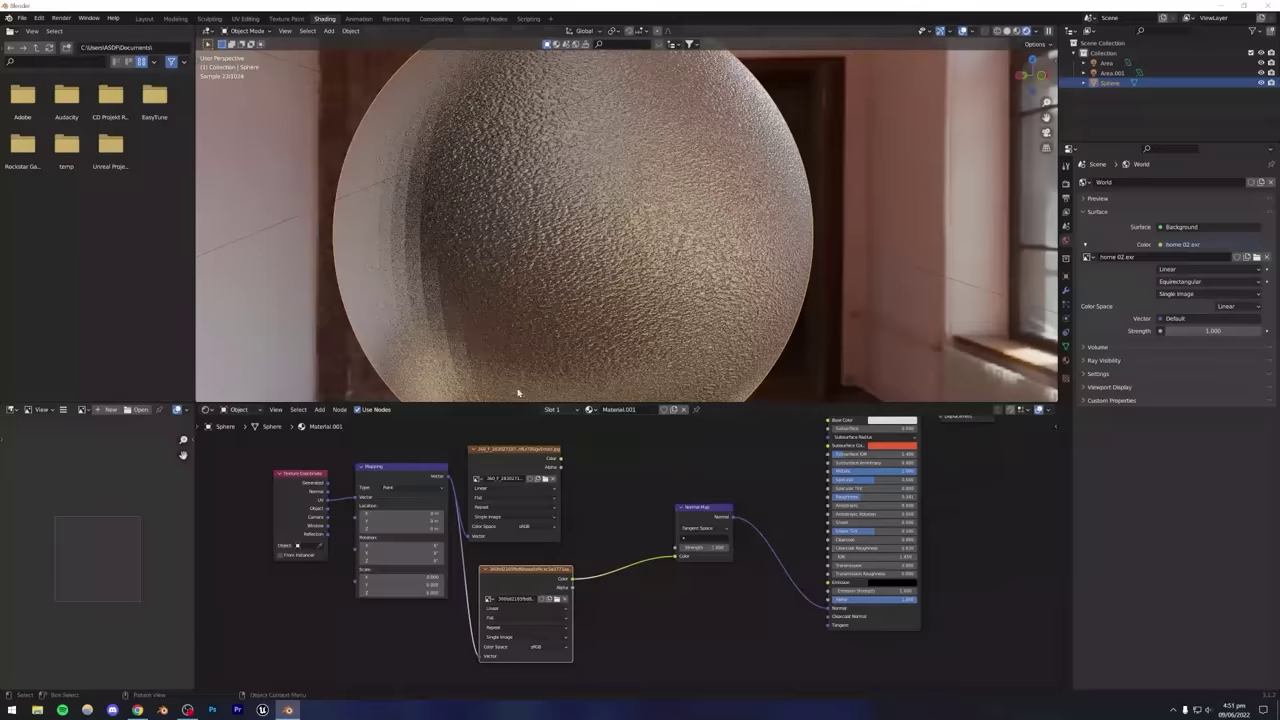
pyautogui.scroll(-3, 507, 335)
pyautogui.moveTo(575, 273); pyautogui.dragTo(543, 277, button='middle')
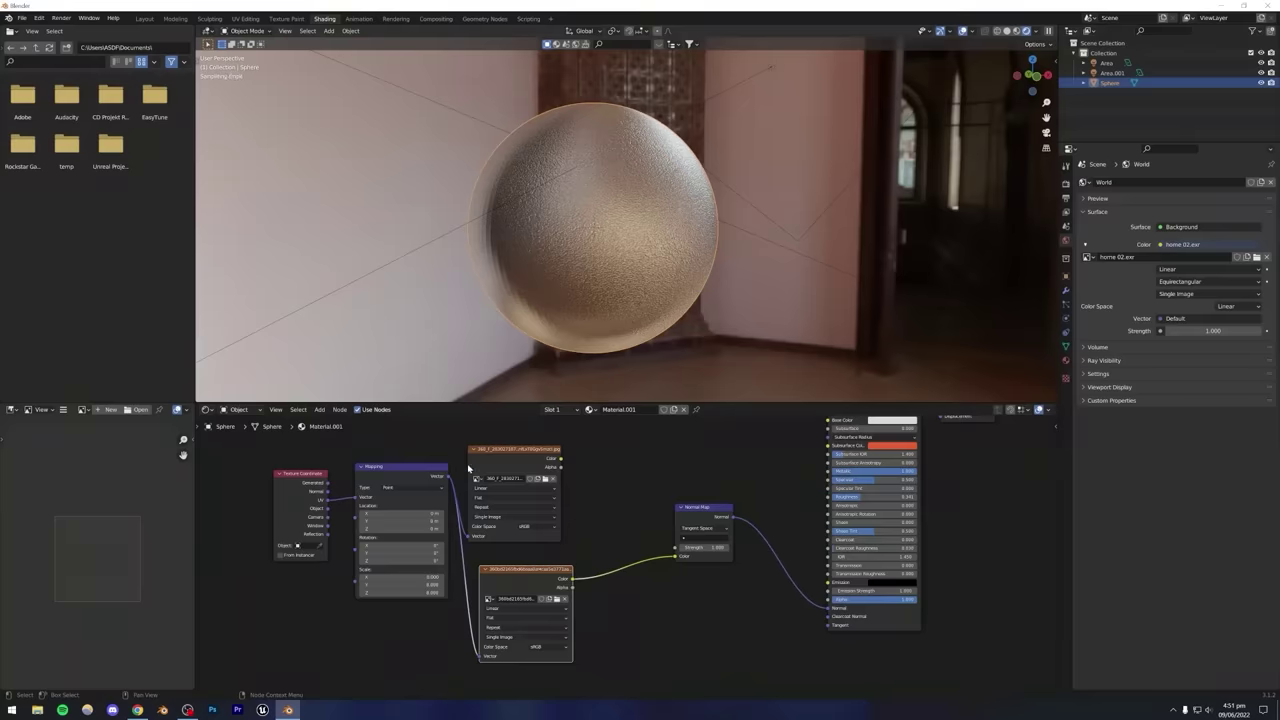
pyautogui.moveTo(500, 495); pyautogui.dragTo(506, 482)
# Adjust the Mapping Scale values and inspect the sphere's new texture.
pyautogui.moveTo(400, 577); pyautogui.dragTo(400, 592)
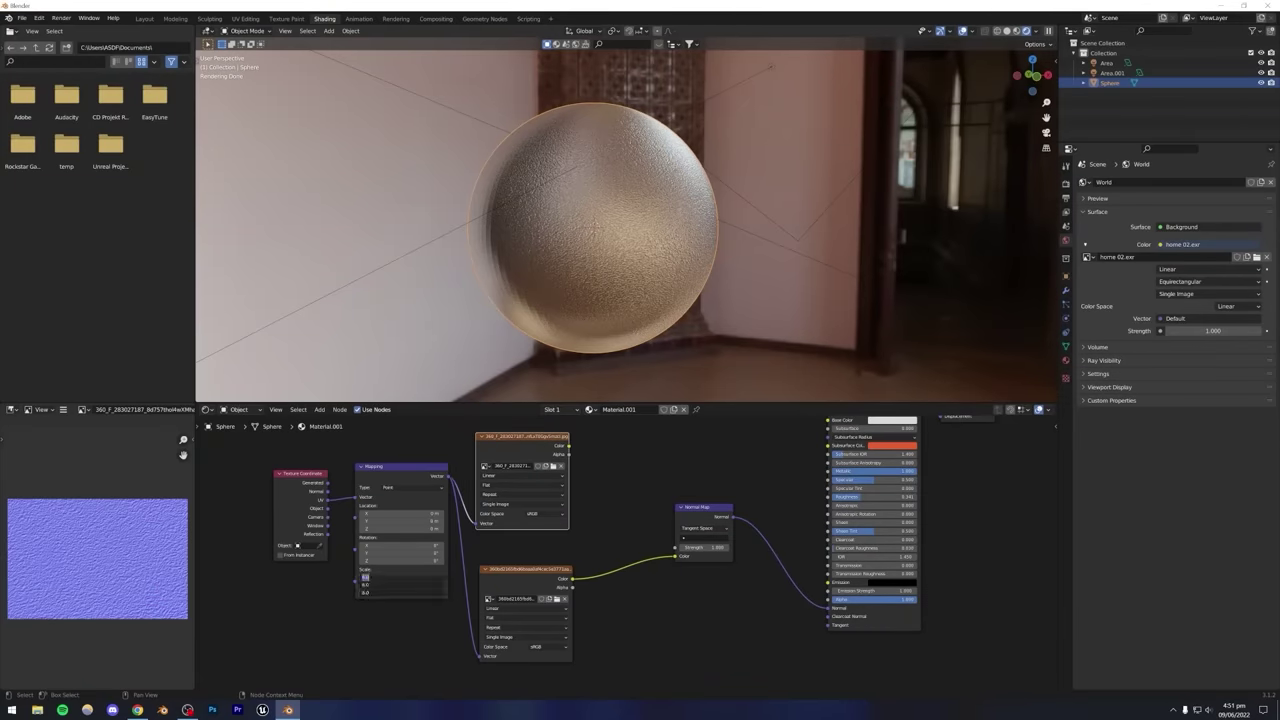
pyautogui.press('Return')
pyautogui.scroll(4, 571, 274)
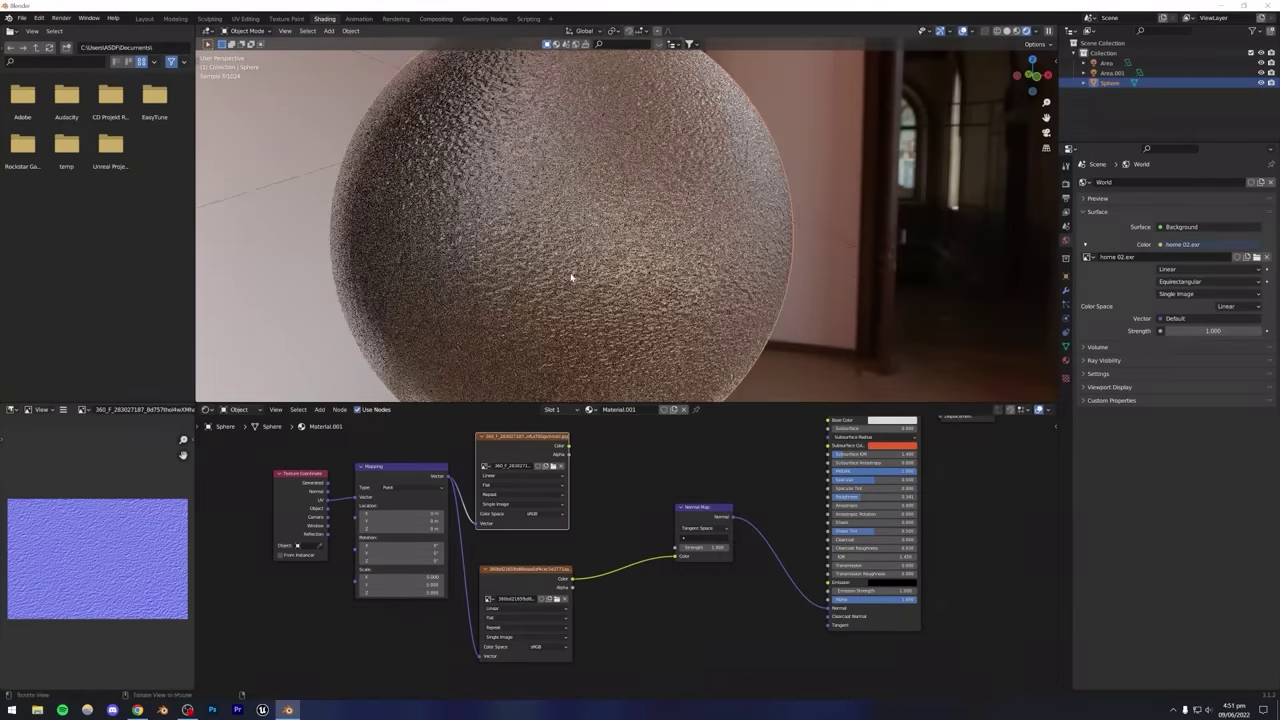
pyautogui.scroll(3, 540, 275)
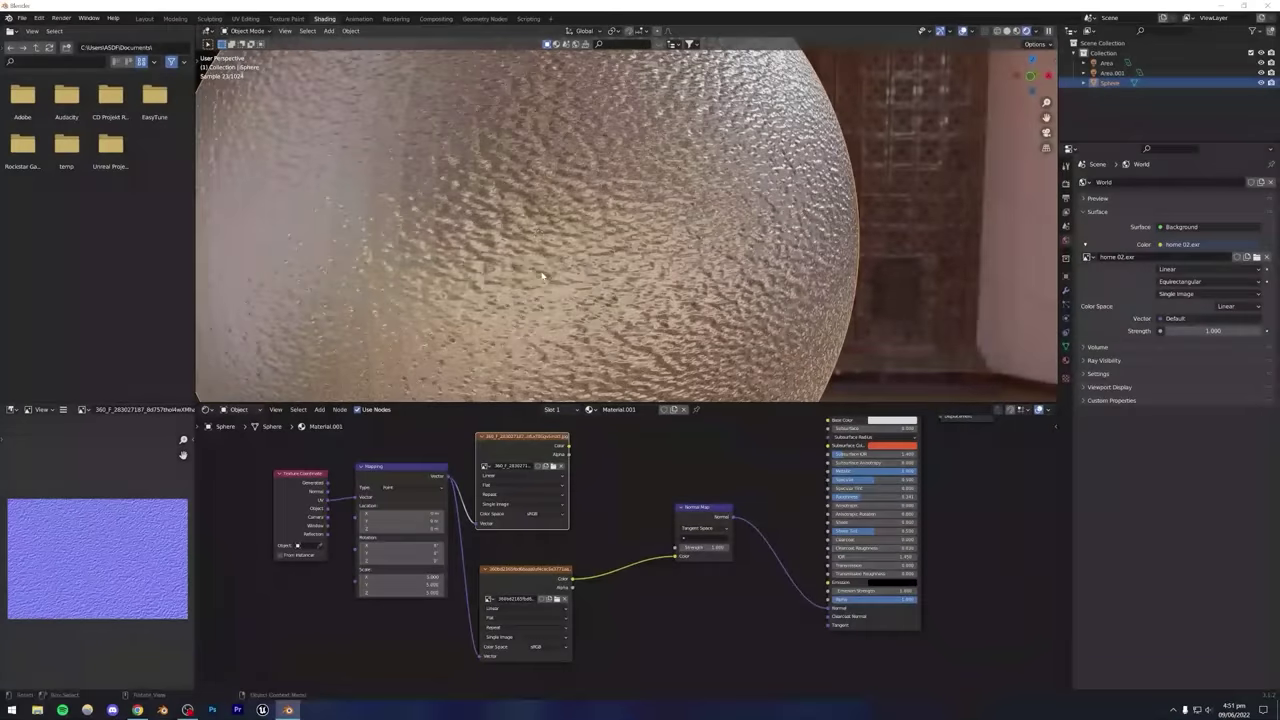
pyautogui.moveTo(523, 261); pyautogui.dragTo(560, 275, button='middle')
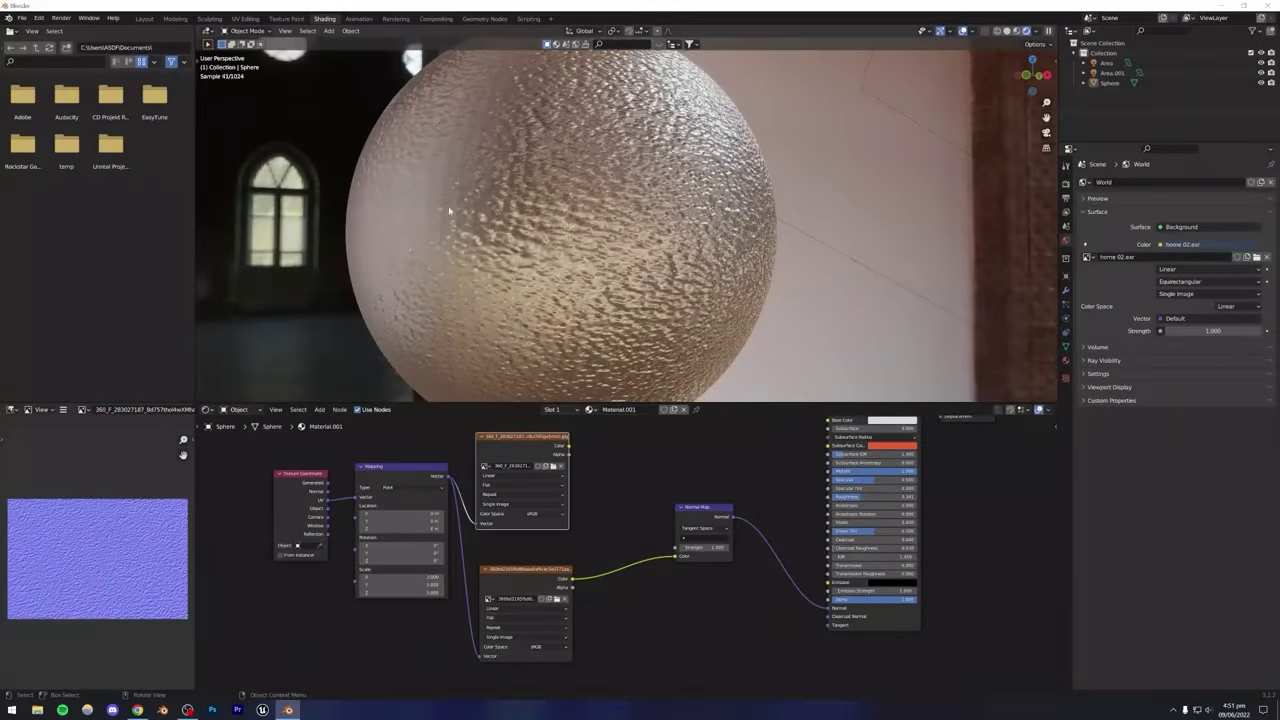
pyautogui.scroll(-3, 449, 211)
pyautogui.moveTo(449, 211); pyautogui.dragTo(549, 236, button='middle')
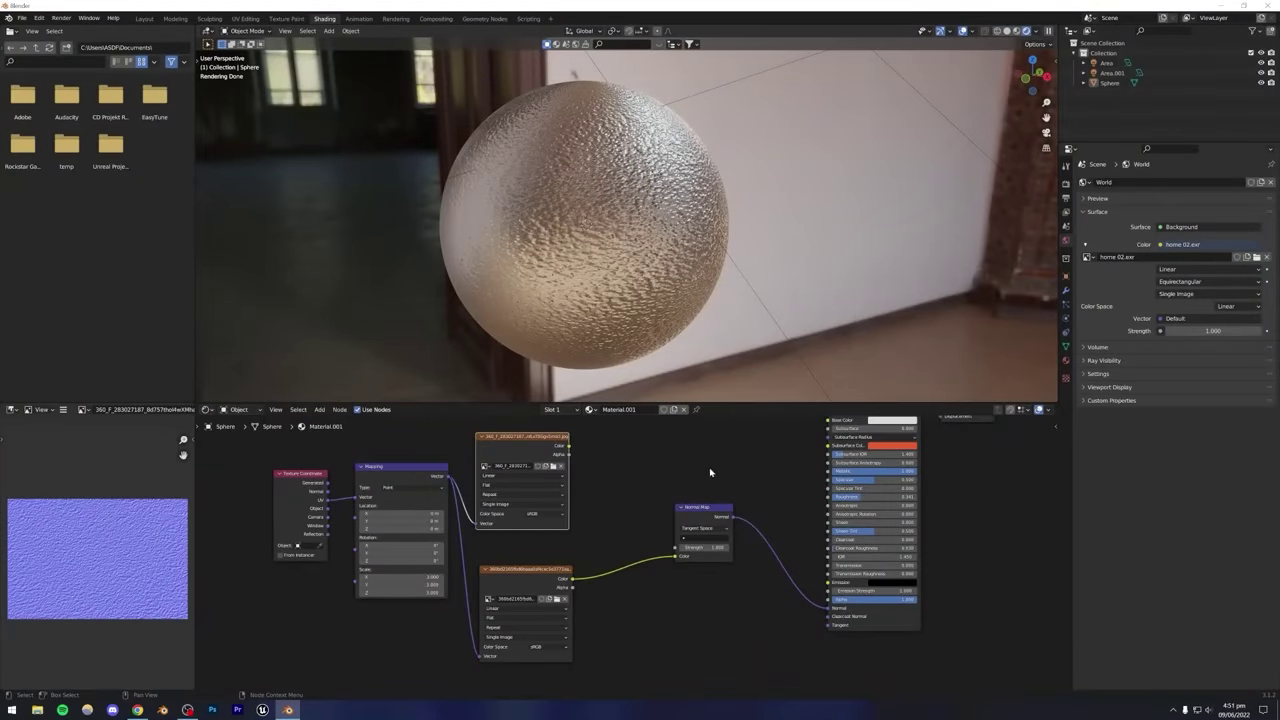
pyautogui.moveTo(710, 472); pyautogui.dragTo(508, 569, button='middle')
pyautogui.scroll(2, 597, 502)
# Drop the sphere material's Roughness to 0.063, then go to the Layout workspace.
pyautogui.scroll(1, 508, 569)
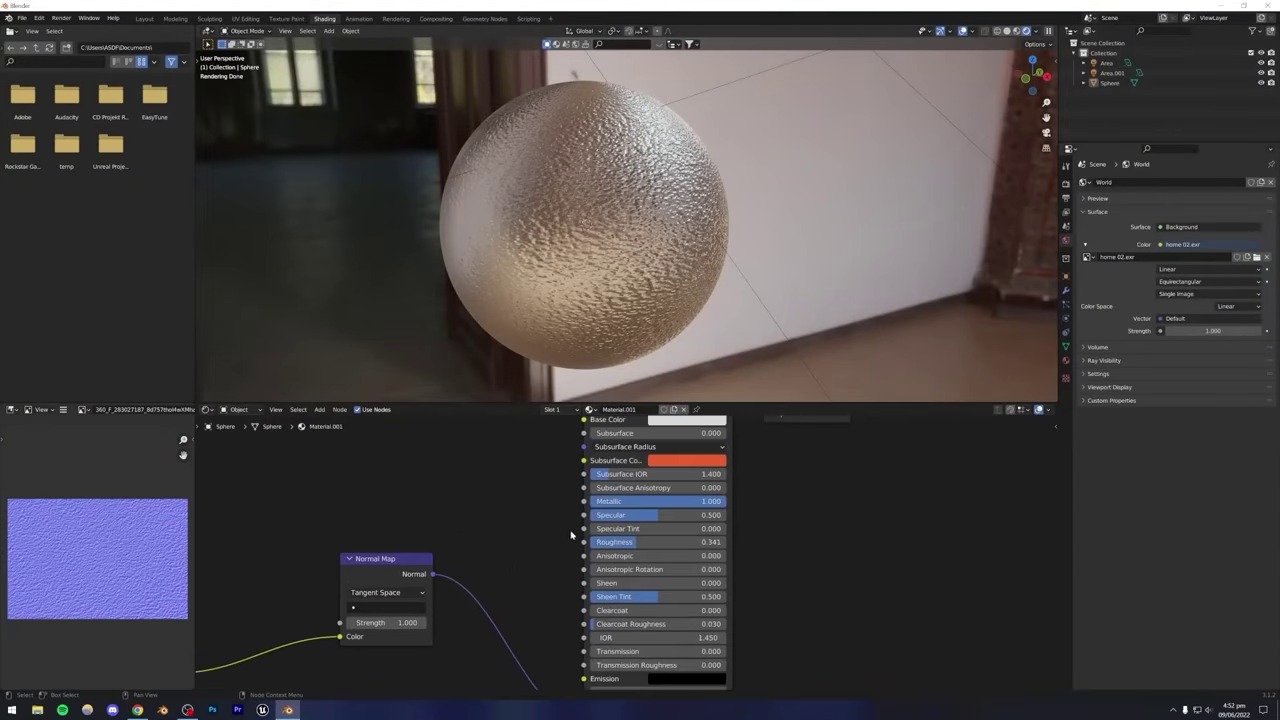
pyautogui.moveTo(651, 541); pyautogui.dragTo(604, 541)
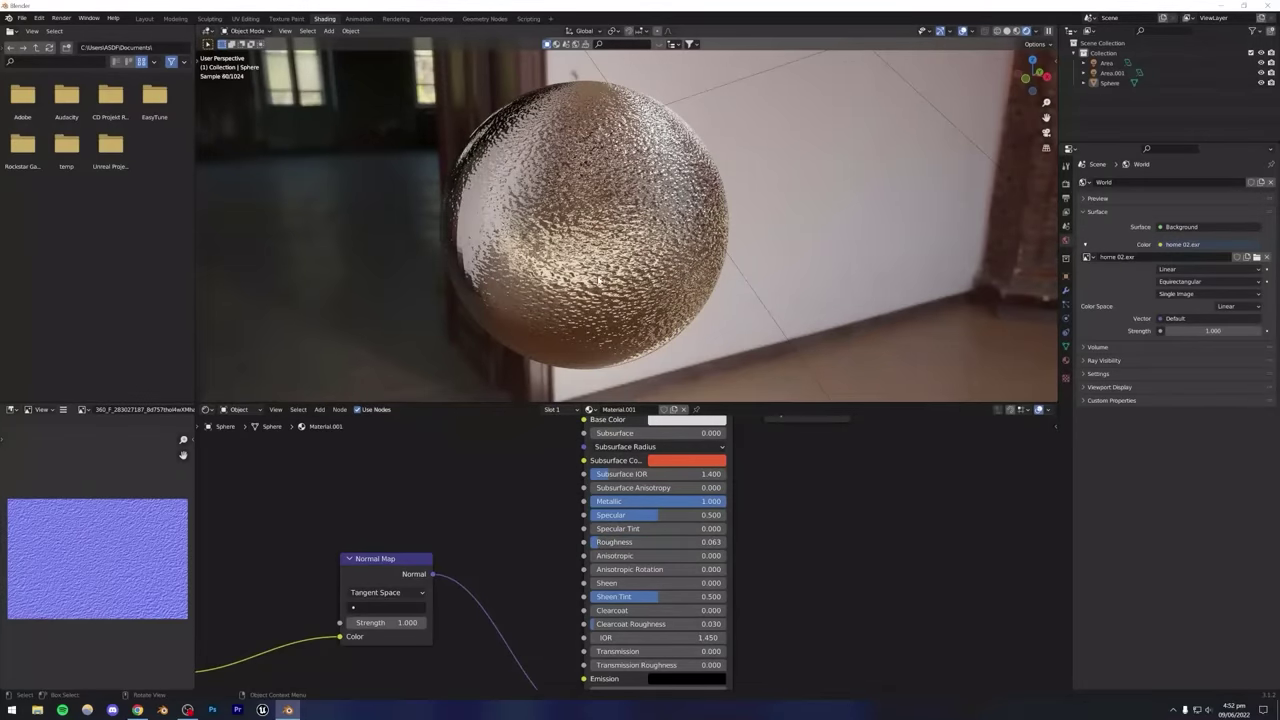
pyautogui.moveTo(590, 260); pyautogui.dragTo(550, 245, button='middle')
pyautogui.scroll(6, 580, 277)
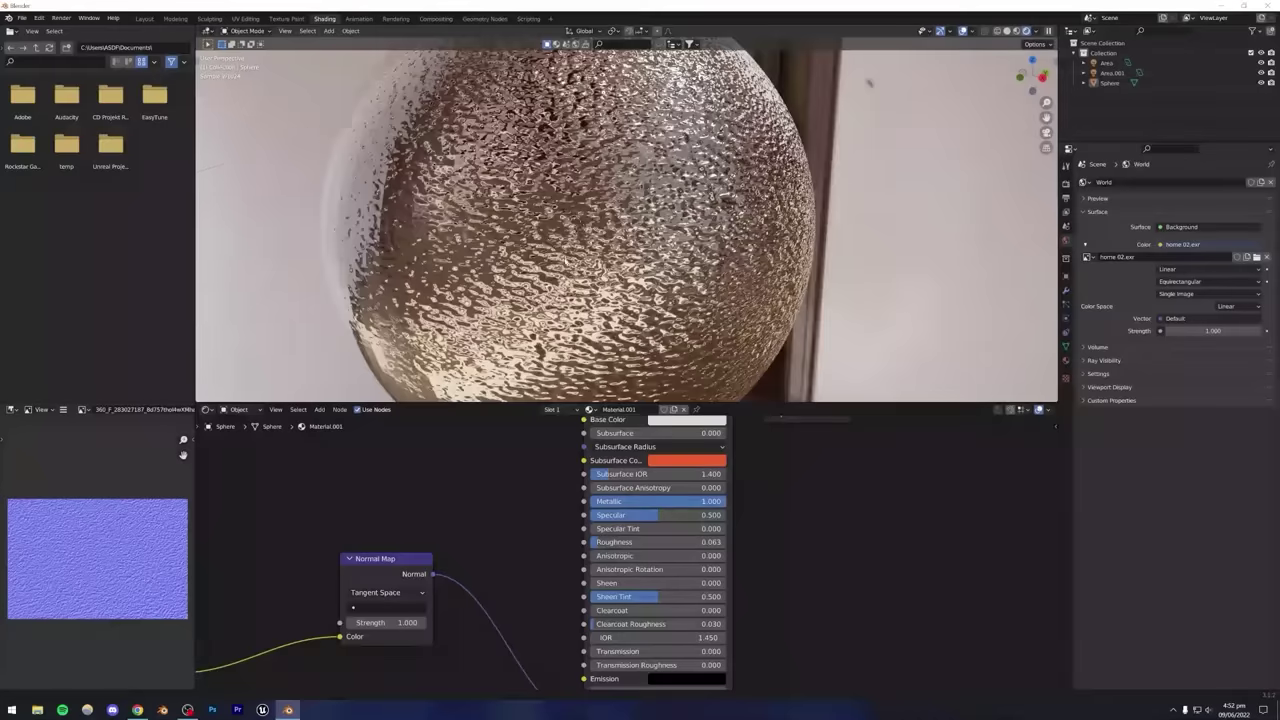
pyautogui.scroll(2, 588, 305)
pyautogui.scroll(-7, 590, 270)
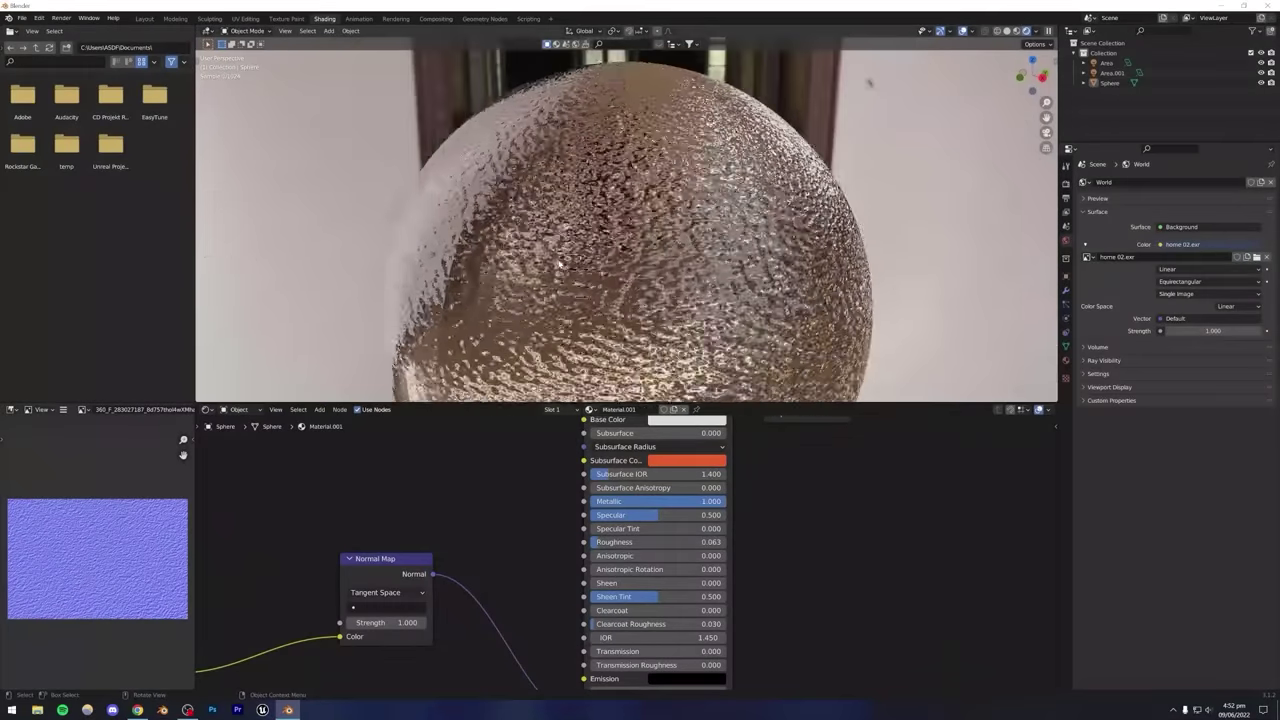
pyautogui.scroll(1, 594, 258)
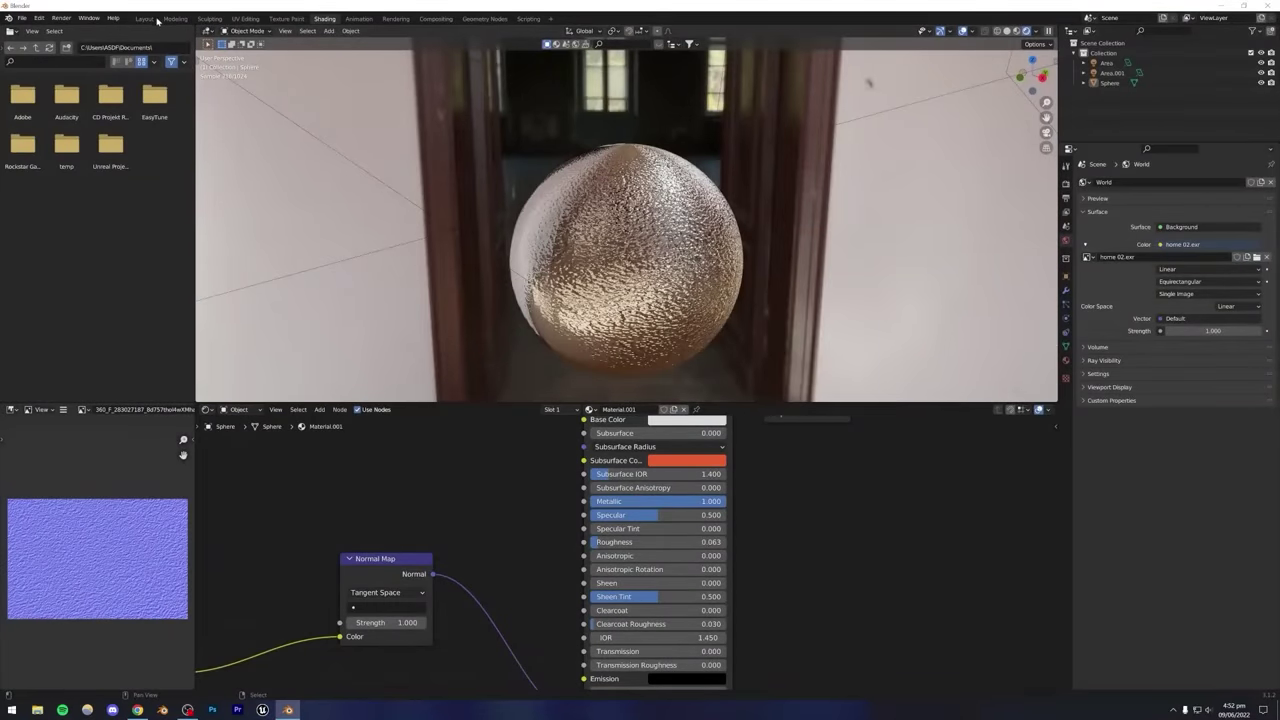
pyautogui.click(145, 19)
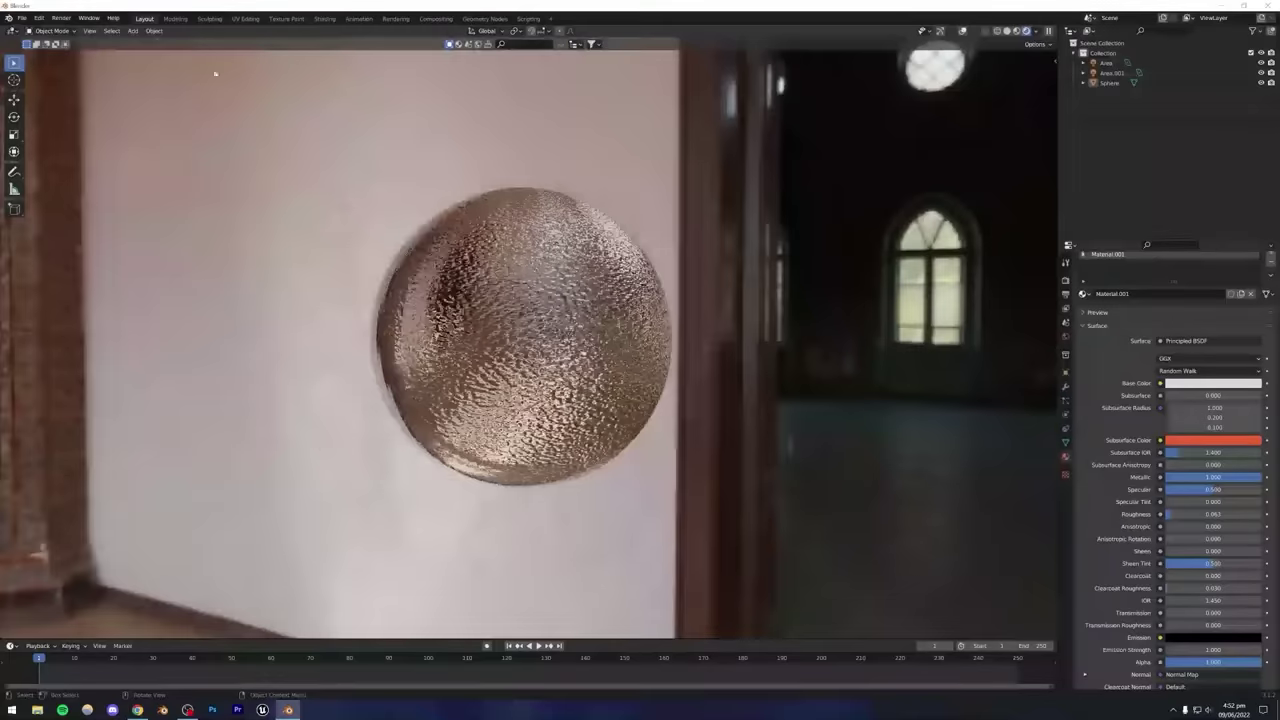
# Add a plane mesh to the scene.
pyautogui.click(132, 31)
pyautogui.moveTo(150, 43)
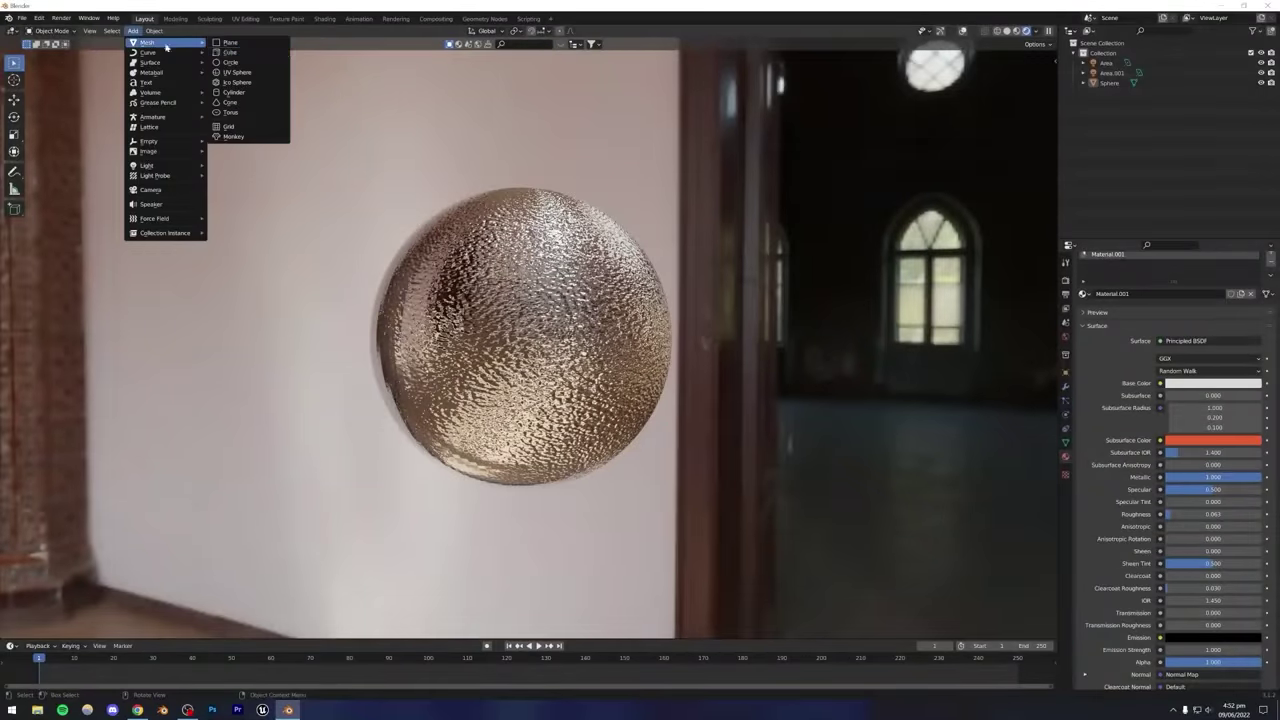
pyautogui.click(230, 46)
pyautogui.moveTo(484, 266); pyautogui.dragTo(530, 310, button='middle')
# Show gizmos and overlays, and move the sphere to the left of the plane.
pyautogui.click(530, 310)
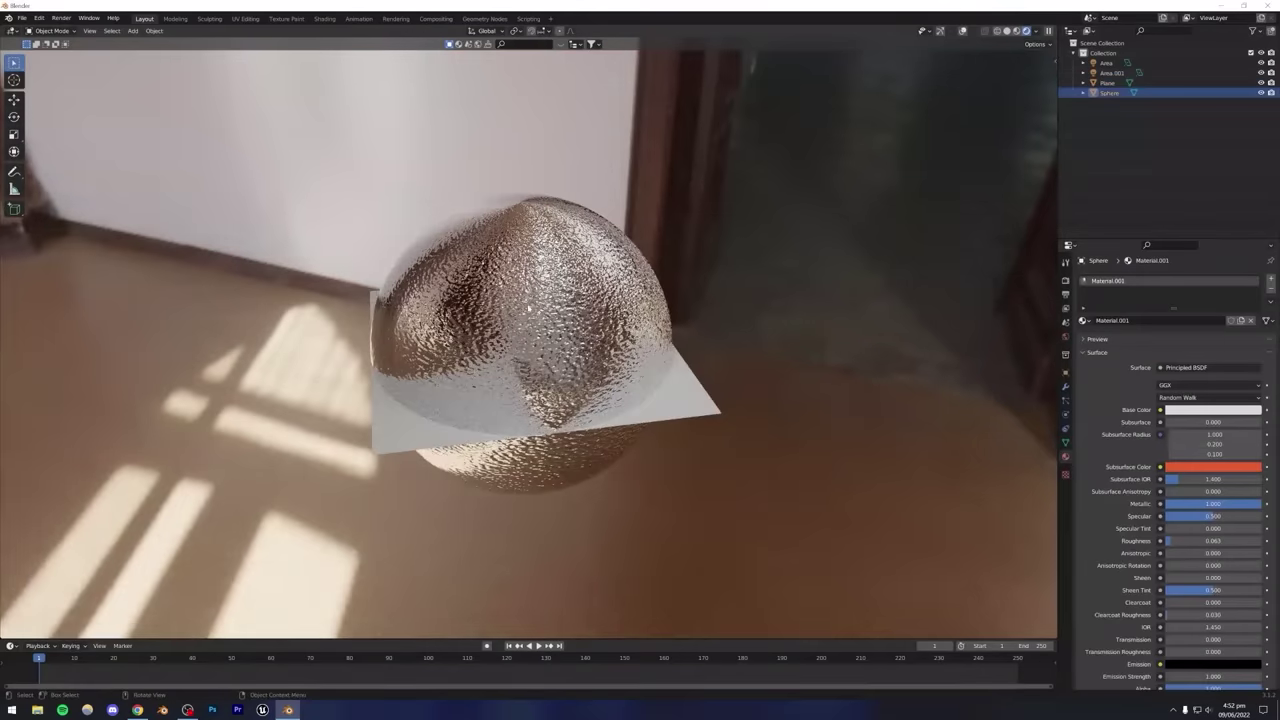
pyautogui.click(941, 31)
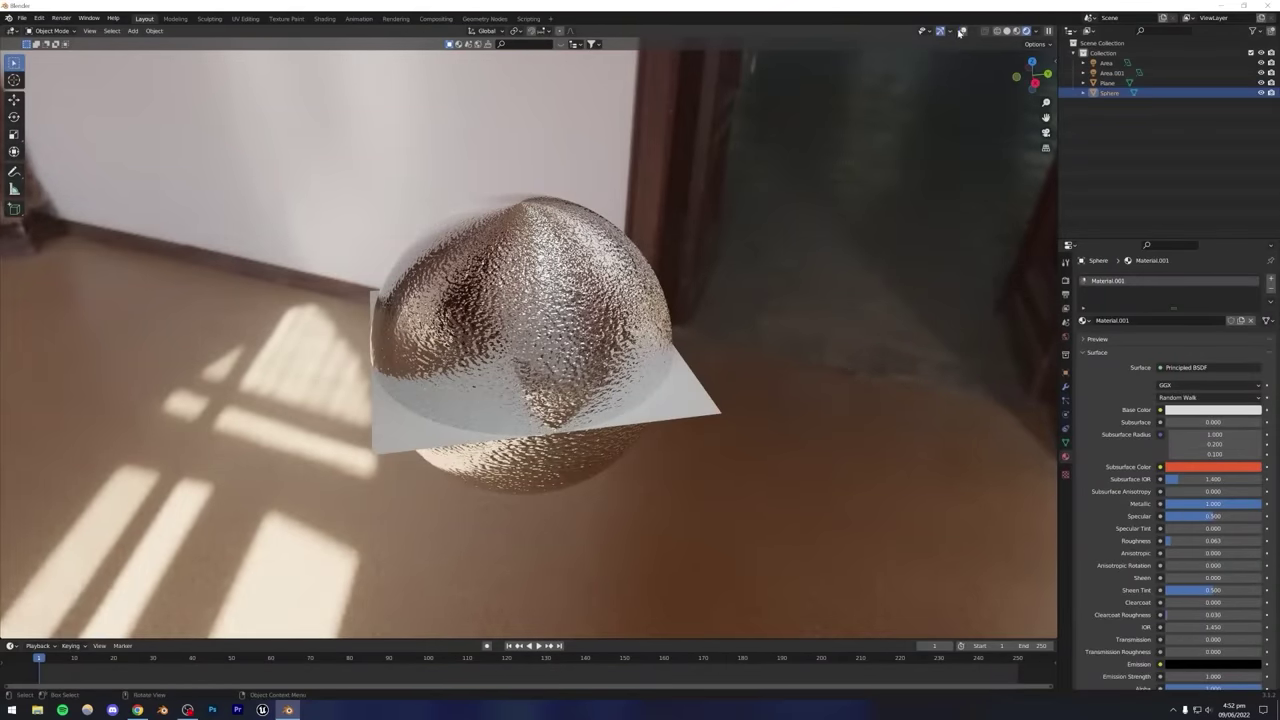
pyautogui.click(962, 31)
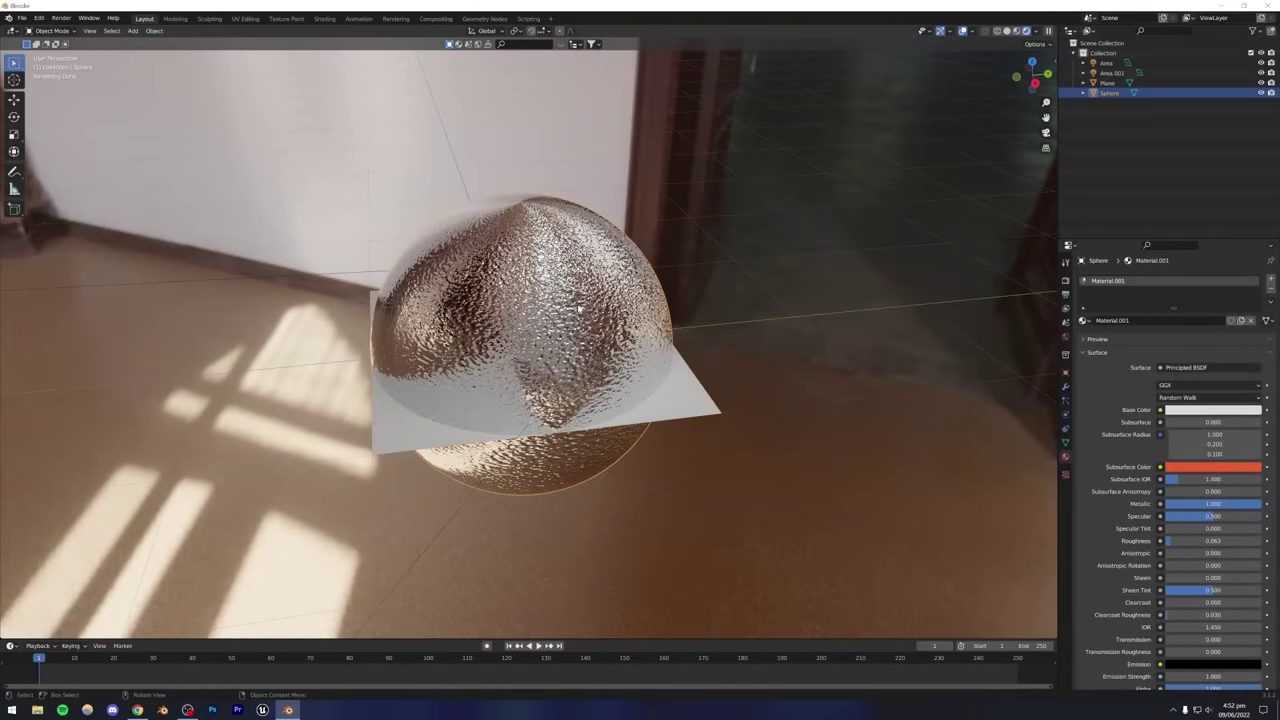
pyautogui.press('g')
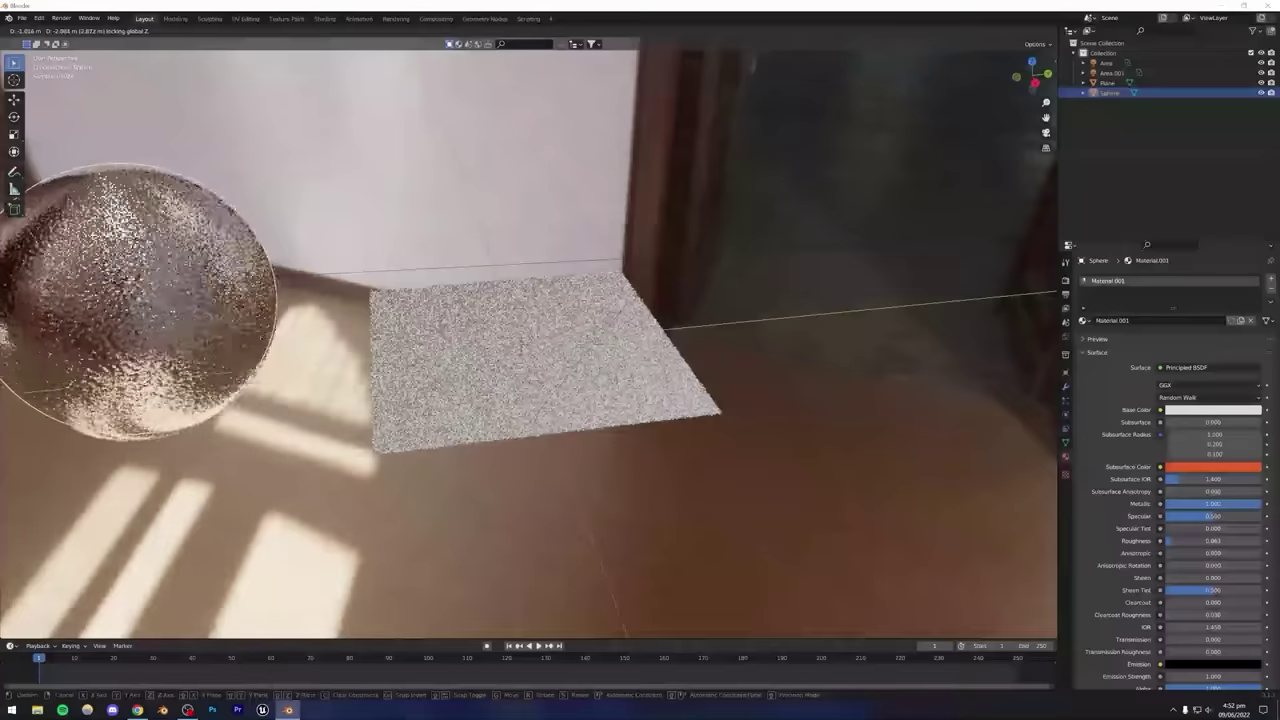
pyautogui.click(271, 216)
# Assign the existing Material.001 to the plane.
pyautogui.click(543, 330)
pyautogui.scroll(3, 523, 335)
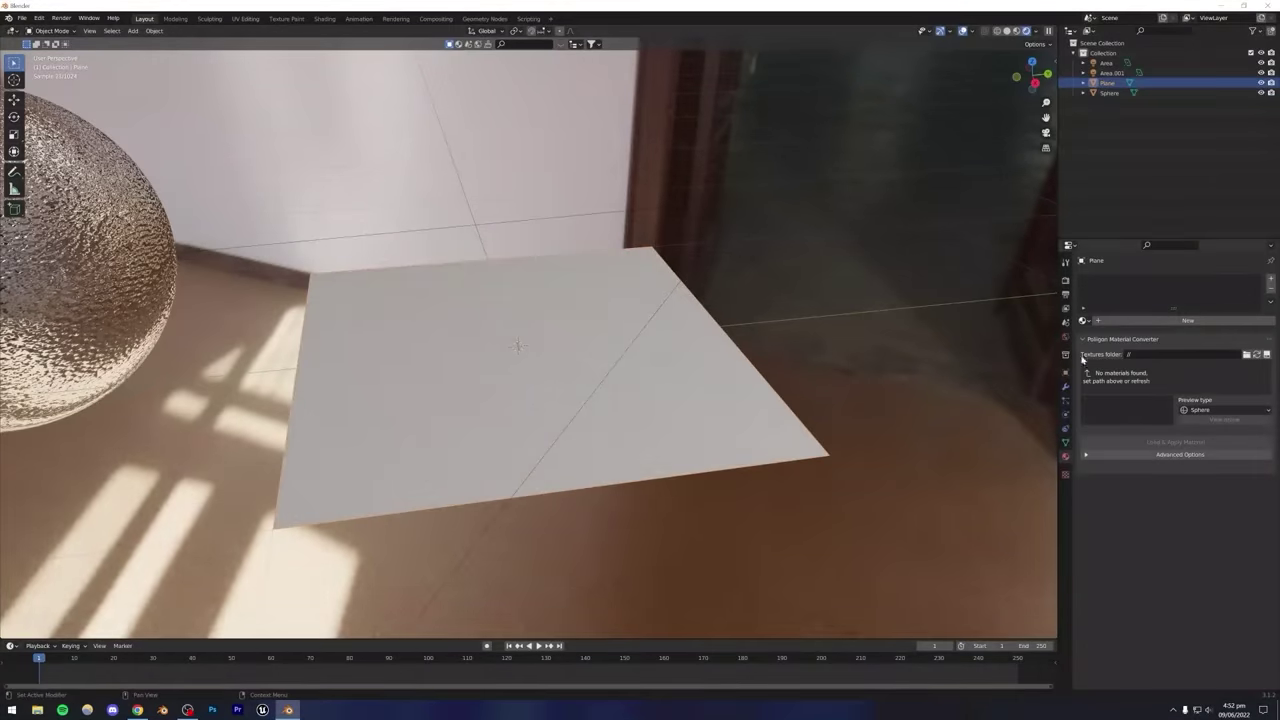
pyautogui.click(1083, 320)
pyautogui.click(1111, 345)
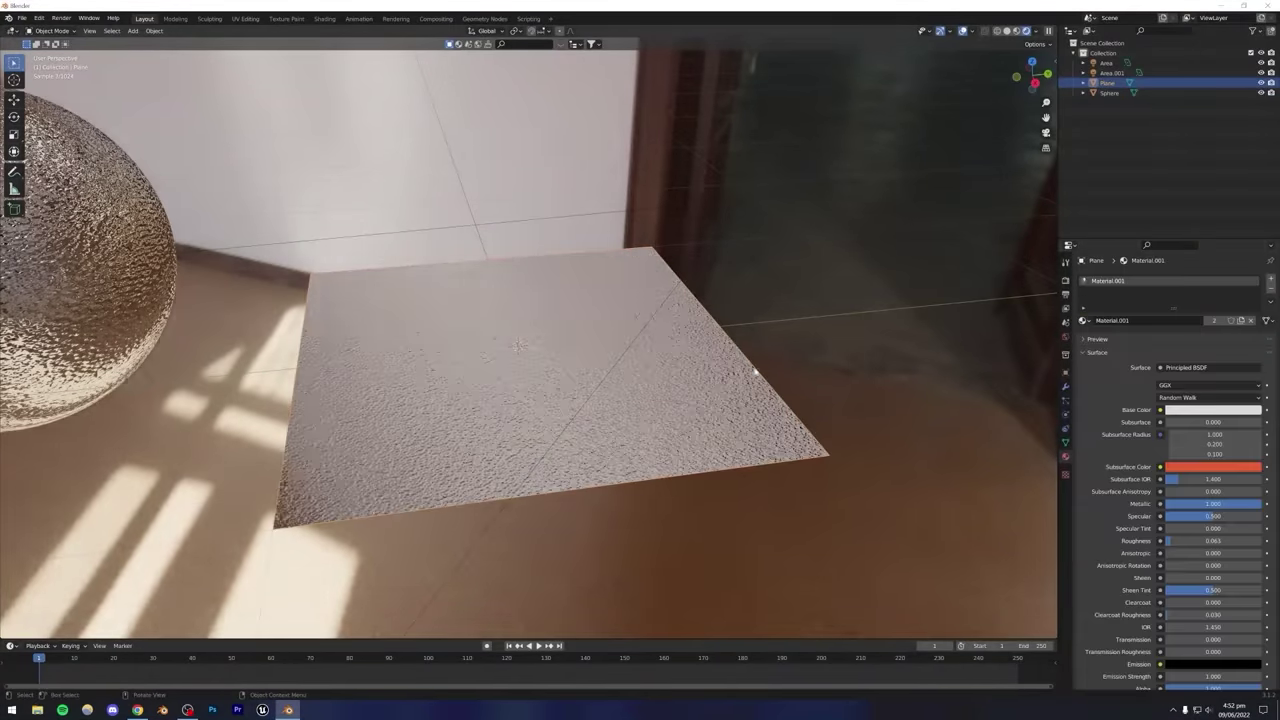
pyautogui.moveTo(818, 272); pyautogui.dragTo(463, 417, button='middle')
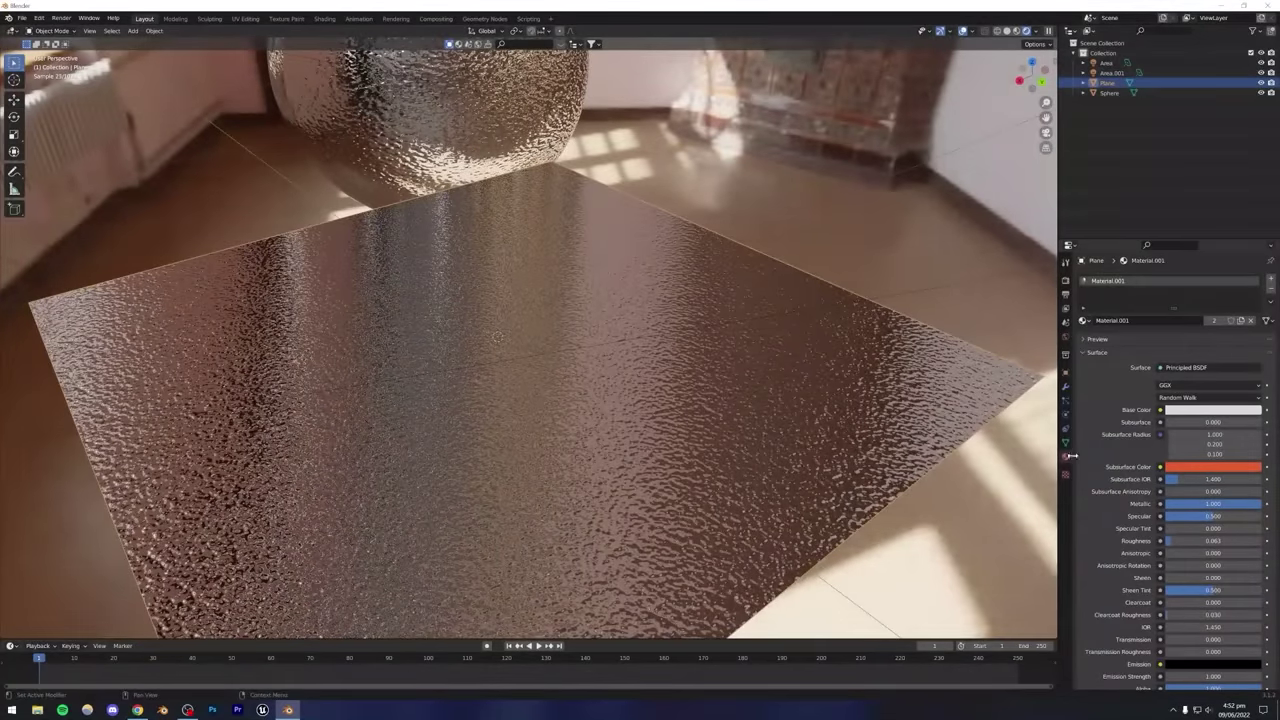
pyautogui.scroll(-4, 1120, 500)
pyautogui.moveTo(1170, 559); pyautogui.dragTo(1240, 559)
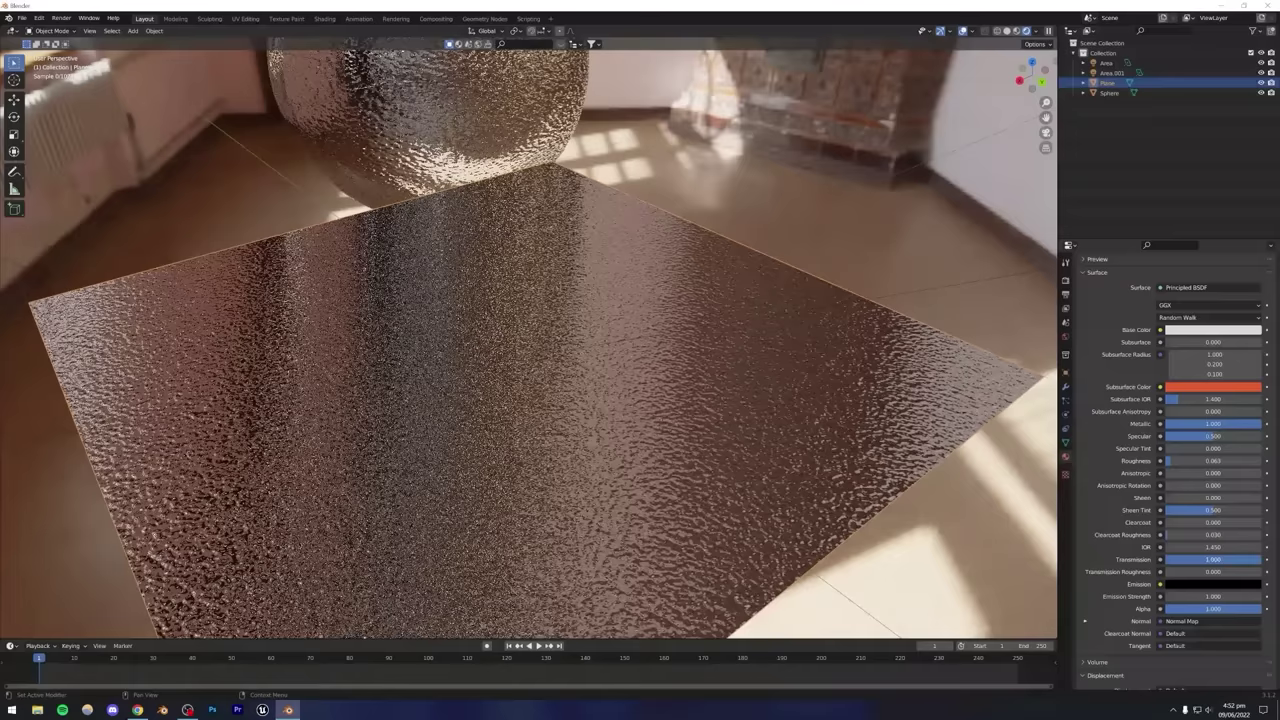
# Try Metallic 0 on the plane's material, then restore it to full metal.
pyautogui.hotkey('alt', 'a')
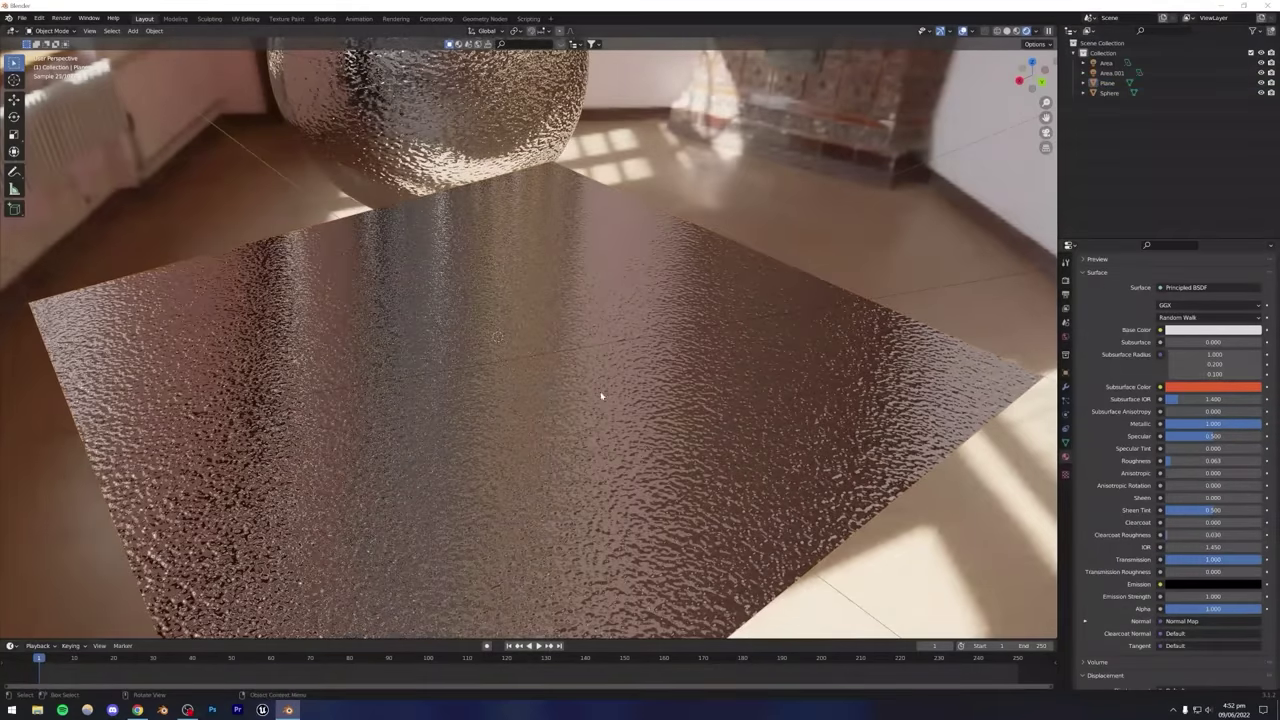
pyautogui.moveTo(505, 407); pyautogui.dragTo(680, 360, button='middle')
pyautogui.moveTo(530, 380); pyautogui.dragTo(560, 330, button='middle')
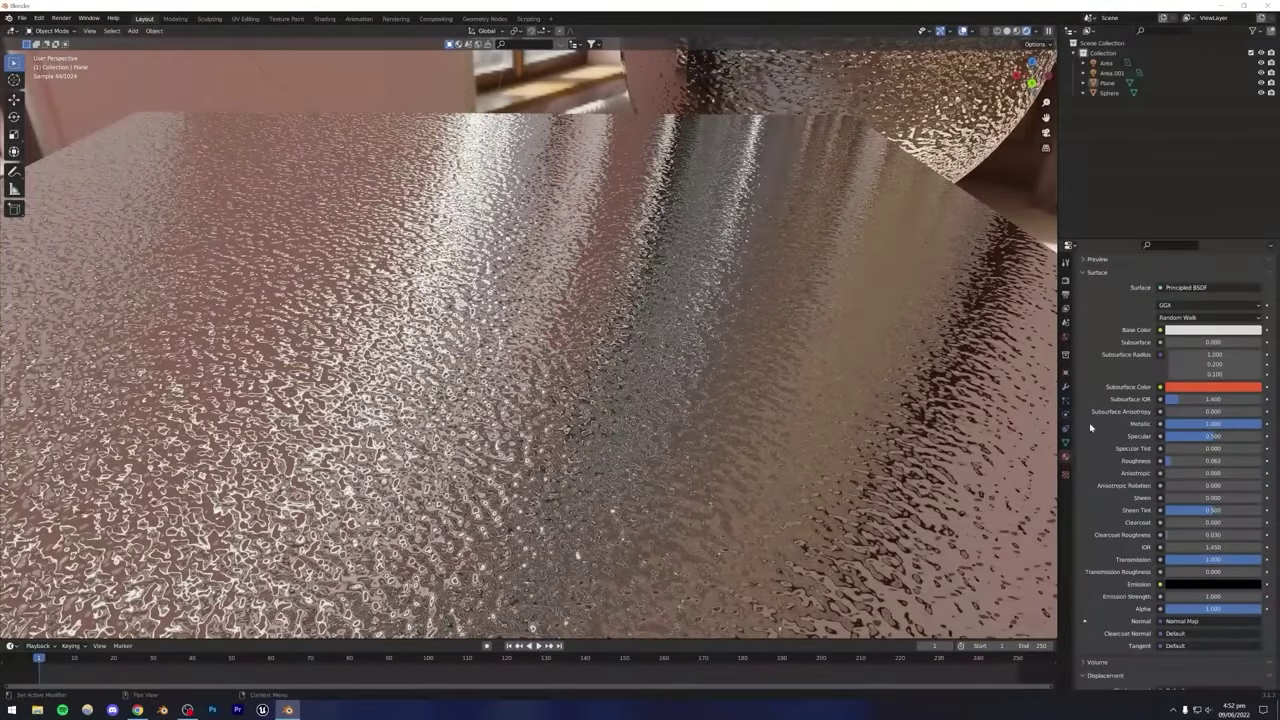
pyautogui.moveTo(1200, 428); pyautogui.dragTo(1168, 423)
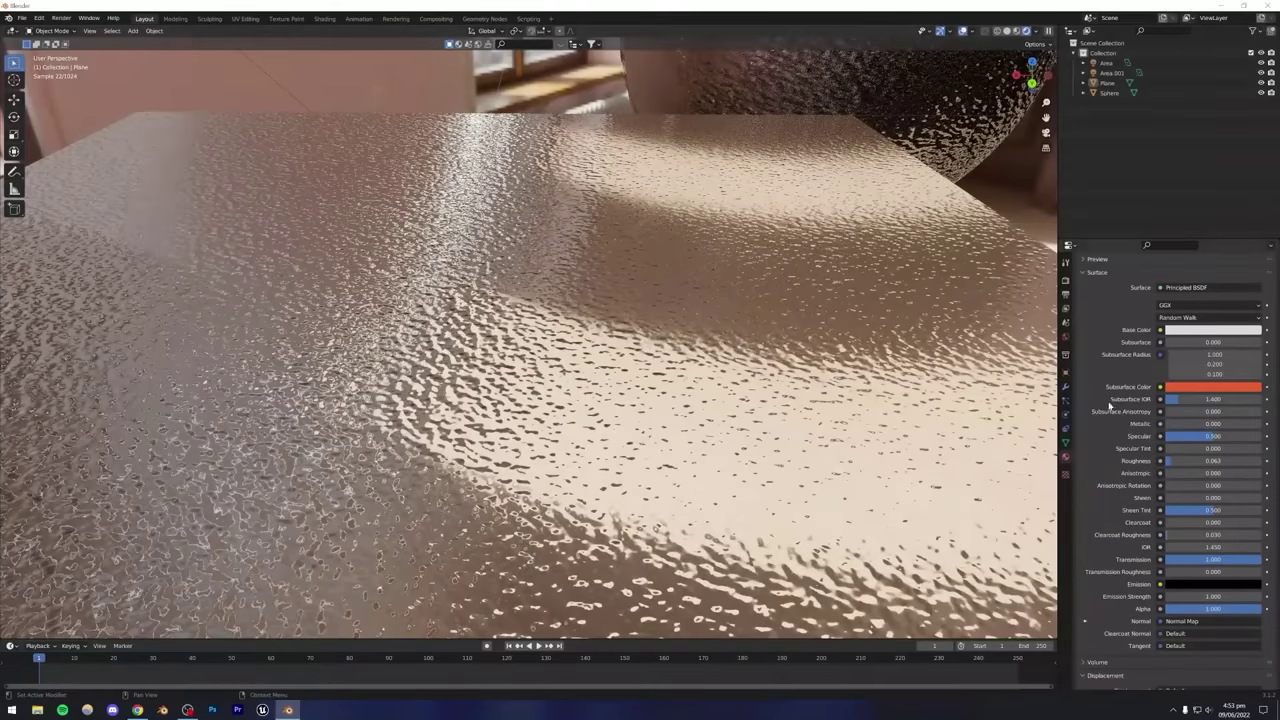
pyautogui.moveTo(1171, 423); pyautogui.dragTo(1216, 425)
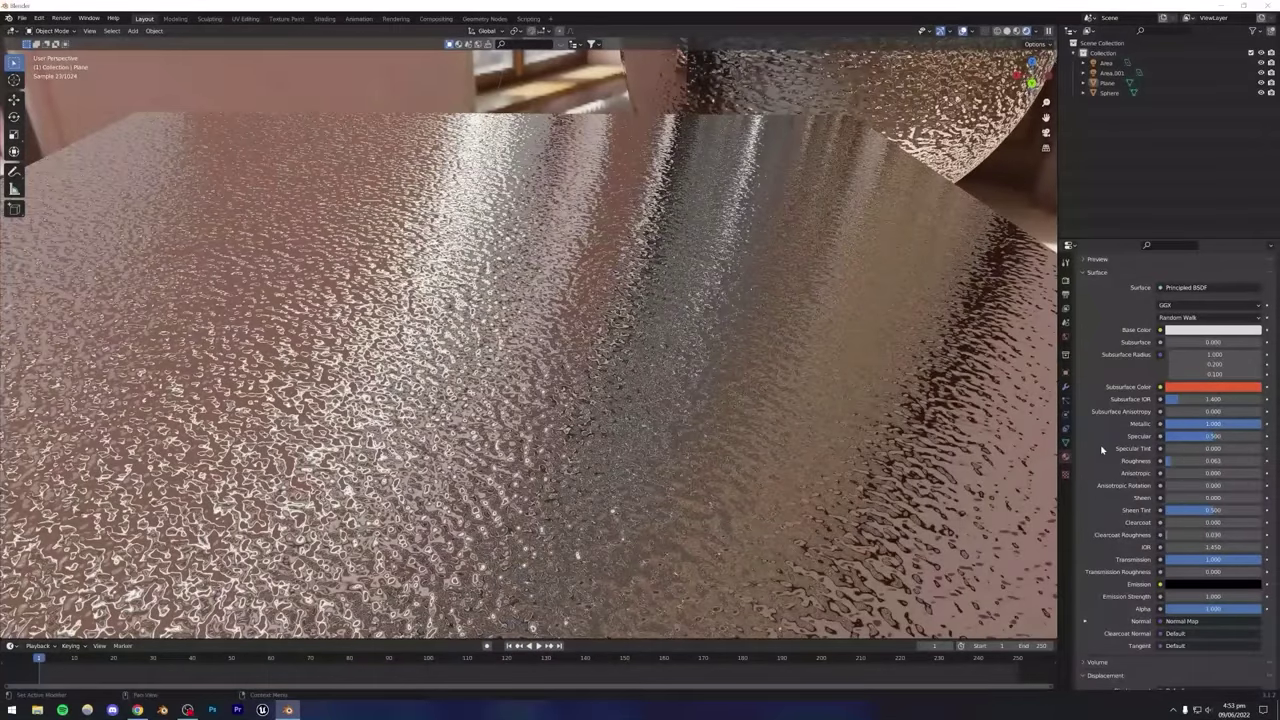
pyautogui.scroll(-3, 1101, 450)
pyautogui.scroll(6, 1101, 450)
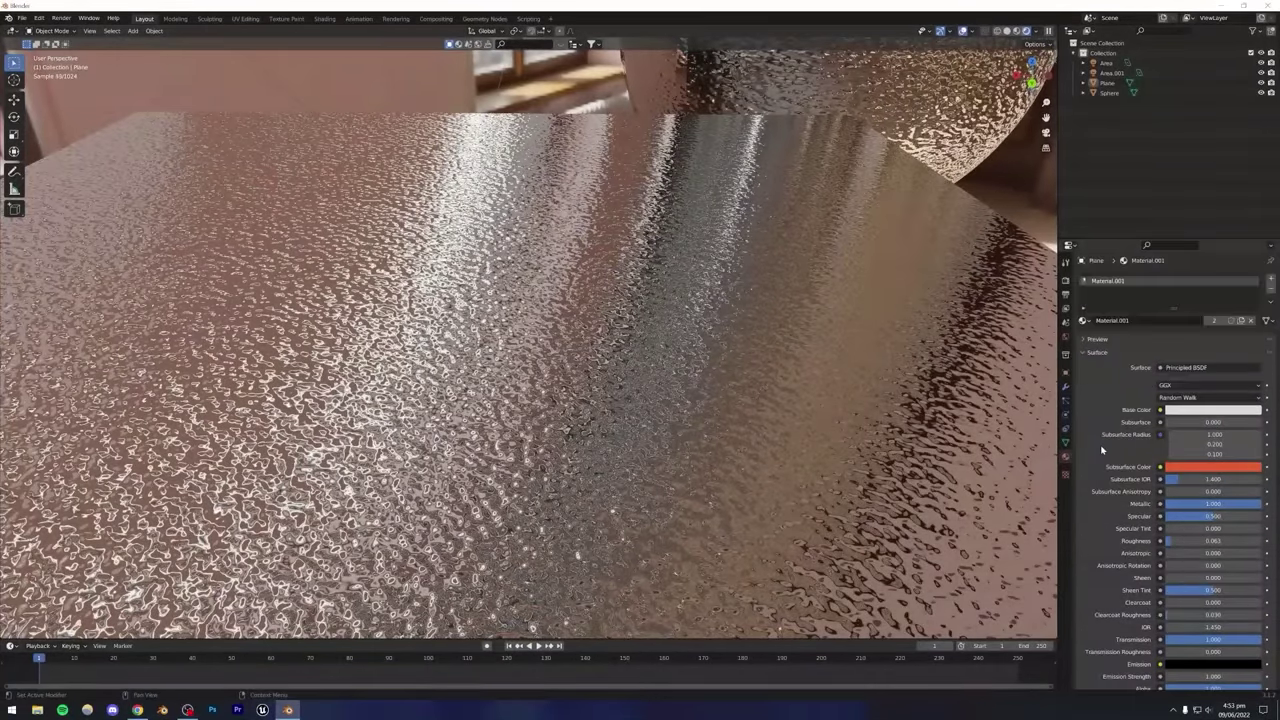
pyautogui.scroll(-5, 968, 420)
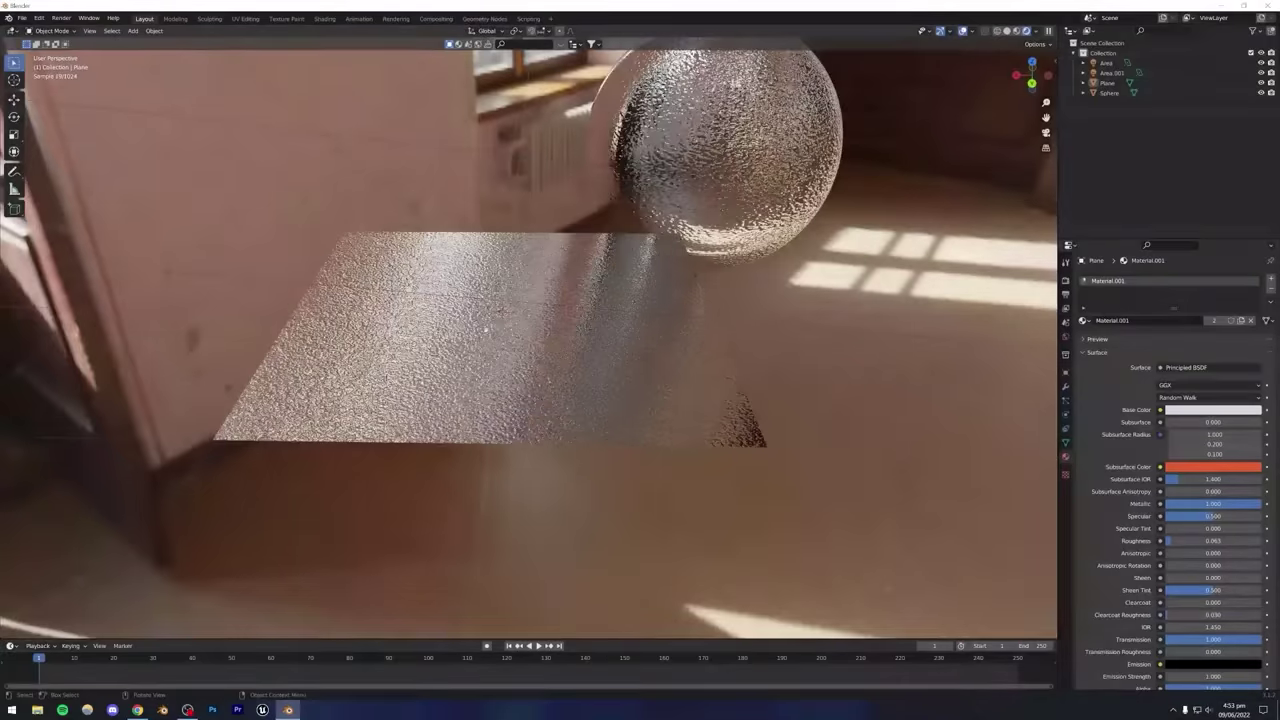
pyautogui.moveTo(968, 420); pyautogui.dragTo(1050, 355, button='middle')
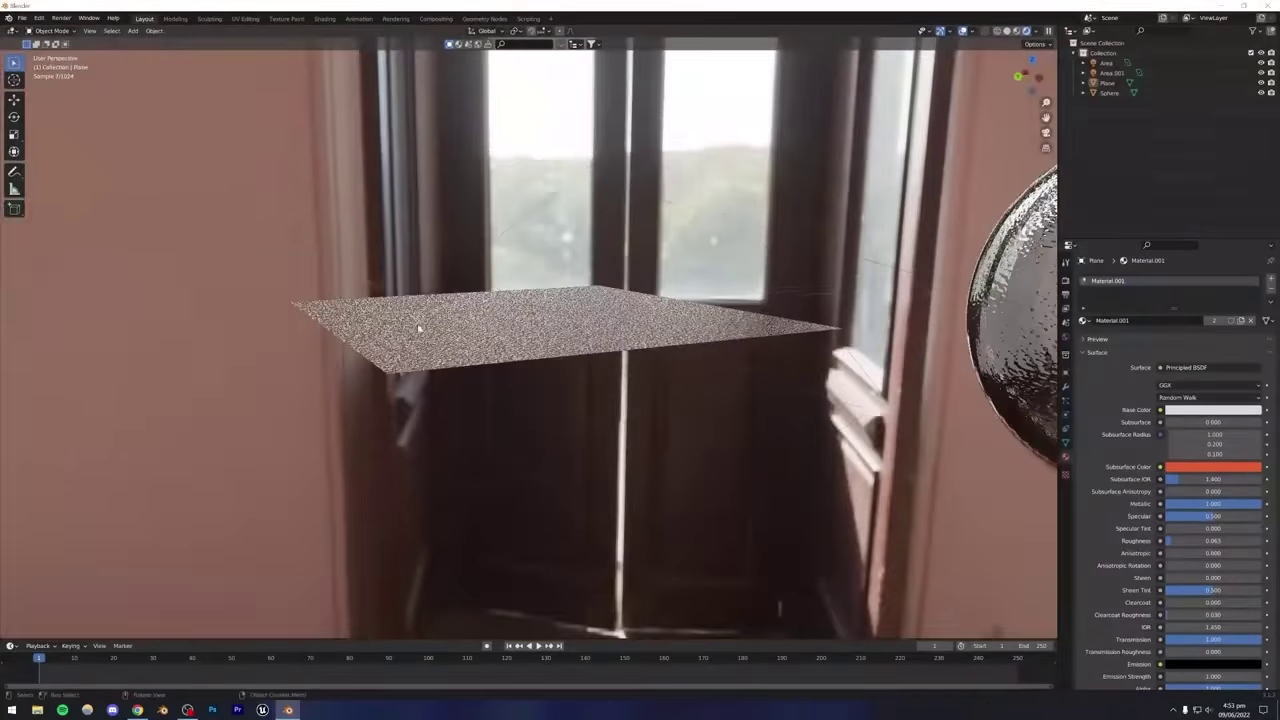
pyautogui.scroll(5, 528, 340)
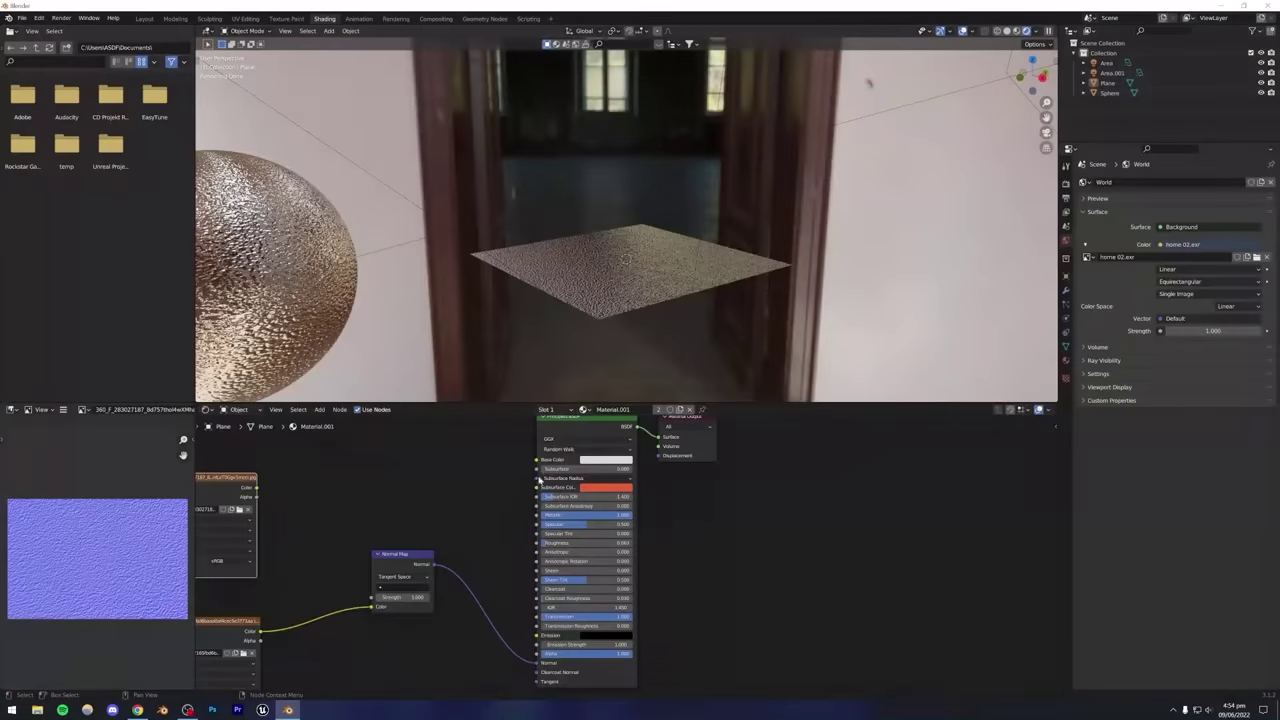
pyautogui.scroll(3, 507, 541)
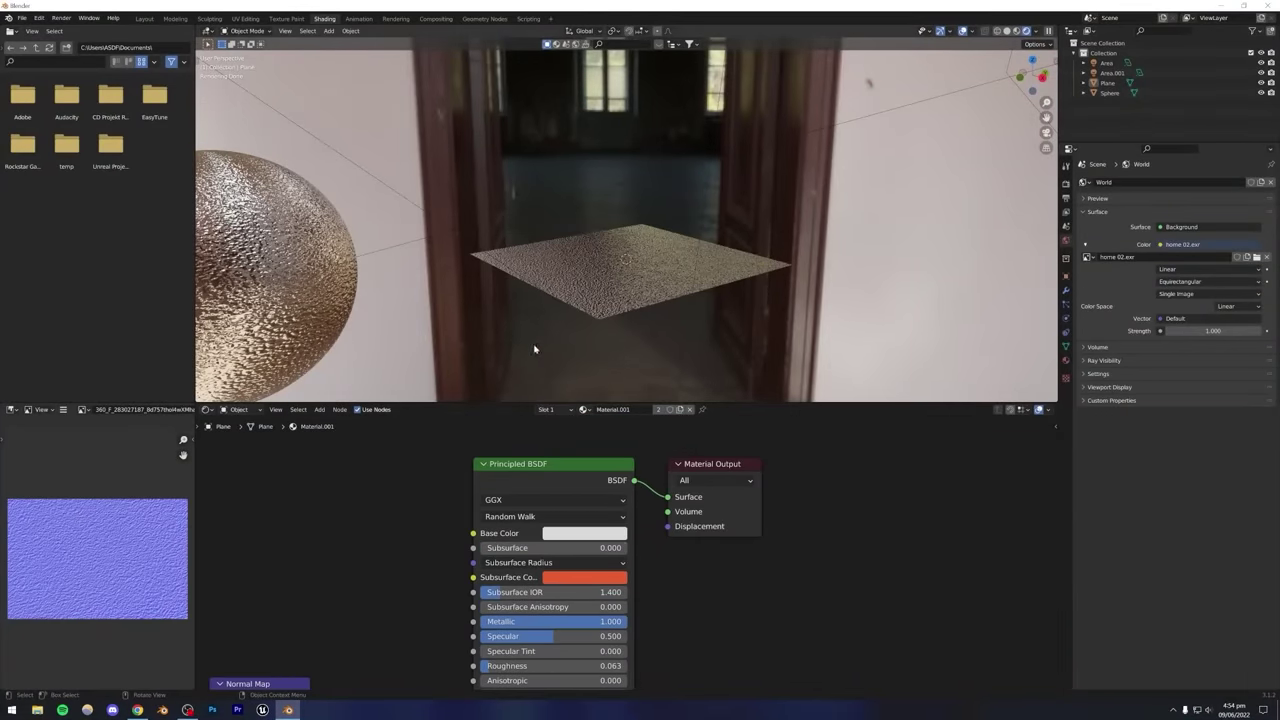
# Try lower Metallic and different Specular values, then reset Specular to its default 0.500.
pyautogui.moveTo(502, 548); pyautogui.dragTo(498, 488, button='middle')
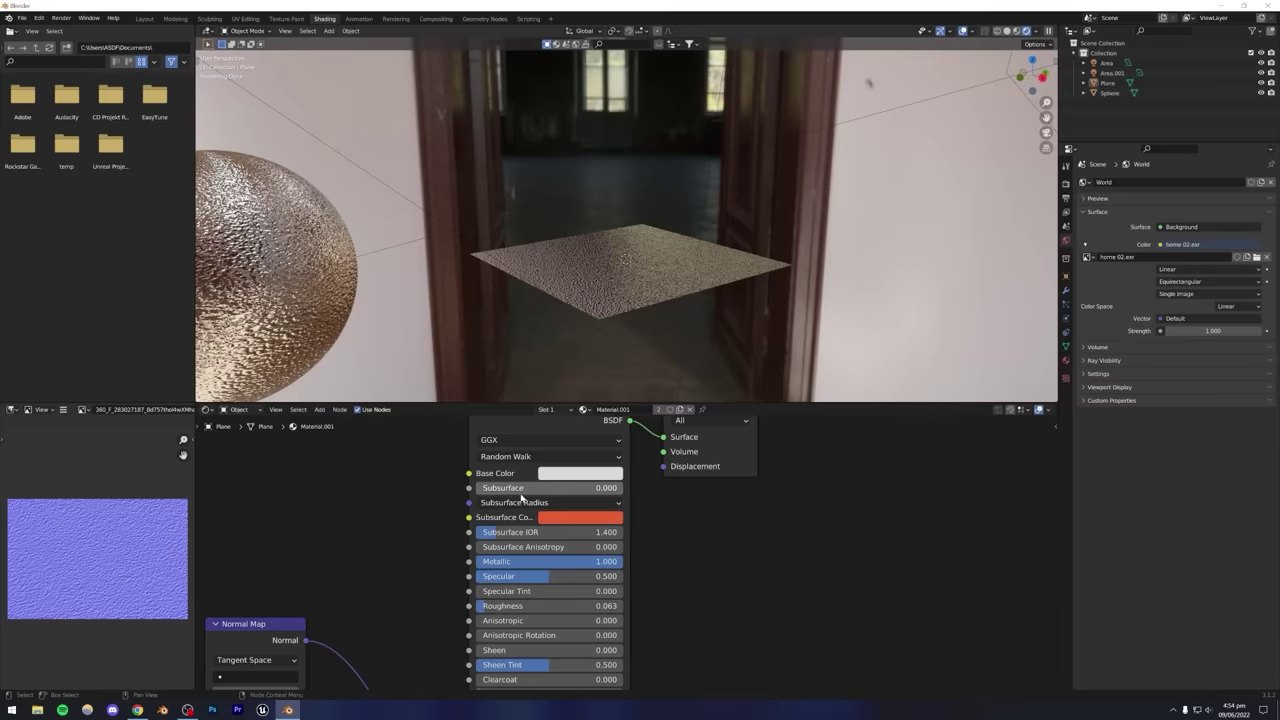
pyautogui.keyDown('shift'); pyautogui.scroll(-3, 663, 546); pyautogui.keyUp('shift')
pyautogui.scroll(2, 677, 556)
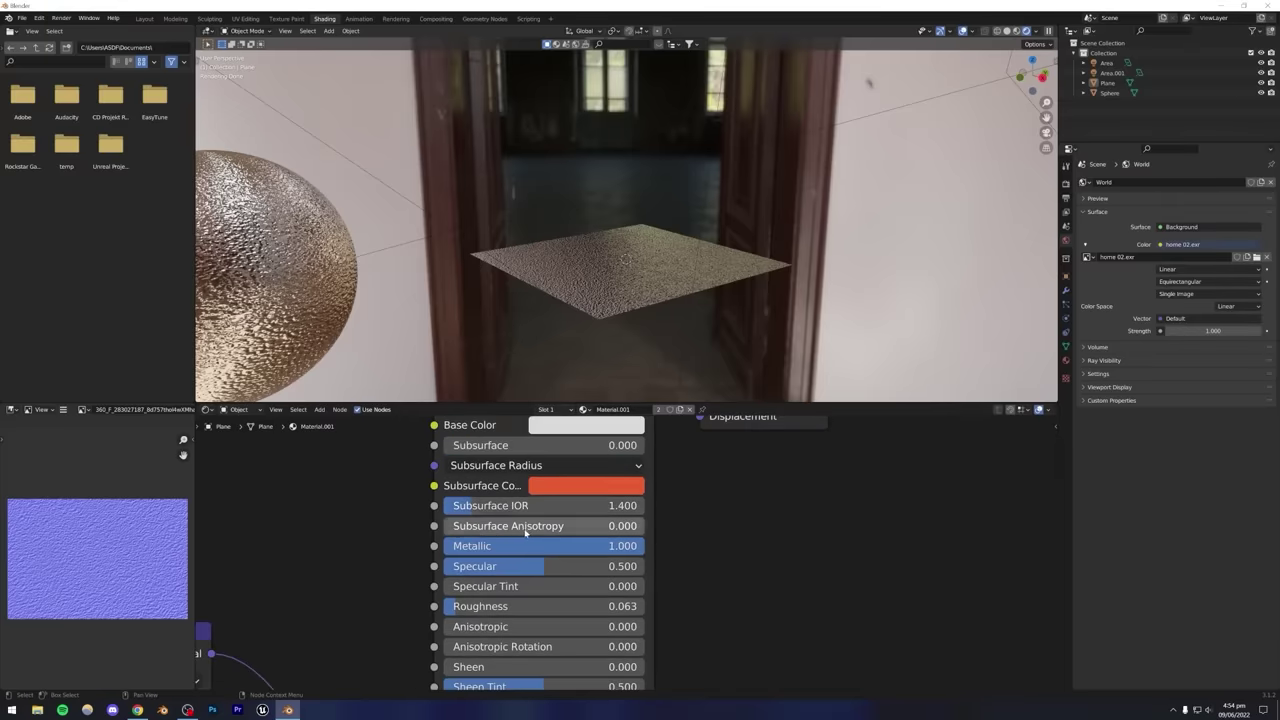
pyautogui.keyDown('shift'); pyautogui.scroll(-2, 677, 530); pyautogui.keyUp('shift')
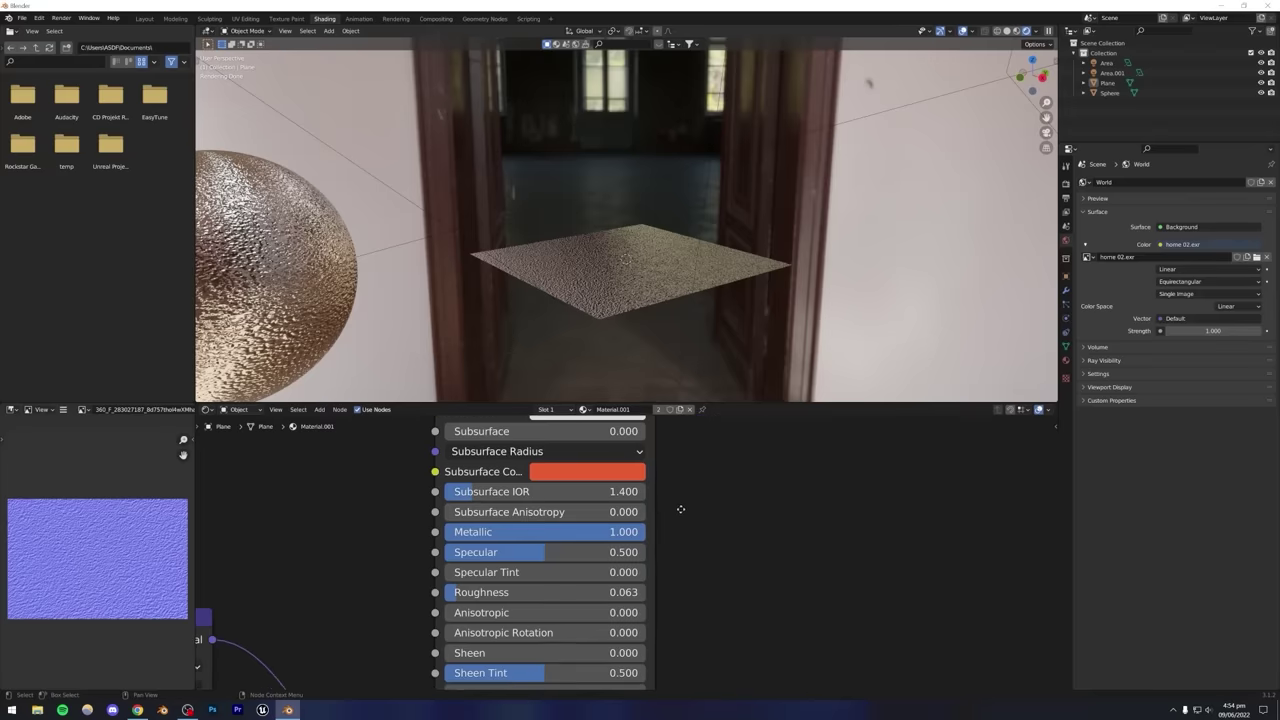
pyautogui.scroll(2, 673, 528)
pyautogui.scroll(-1, 700, 528)
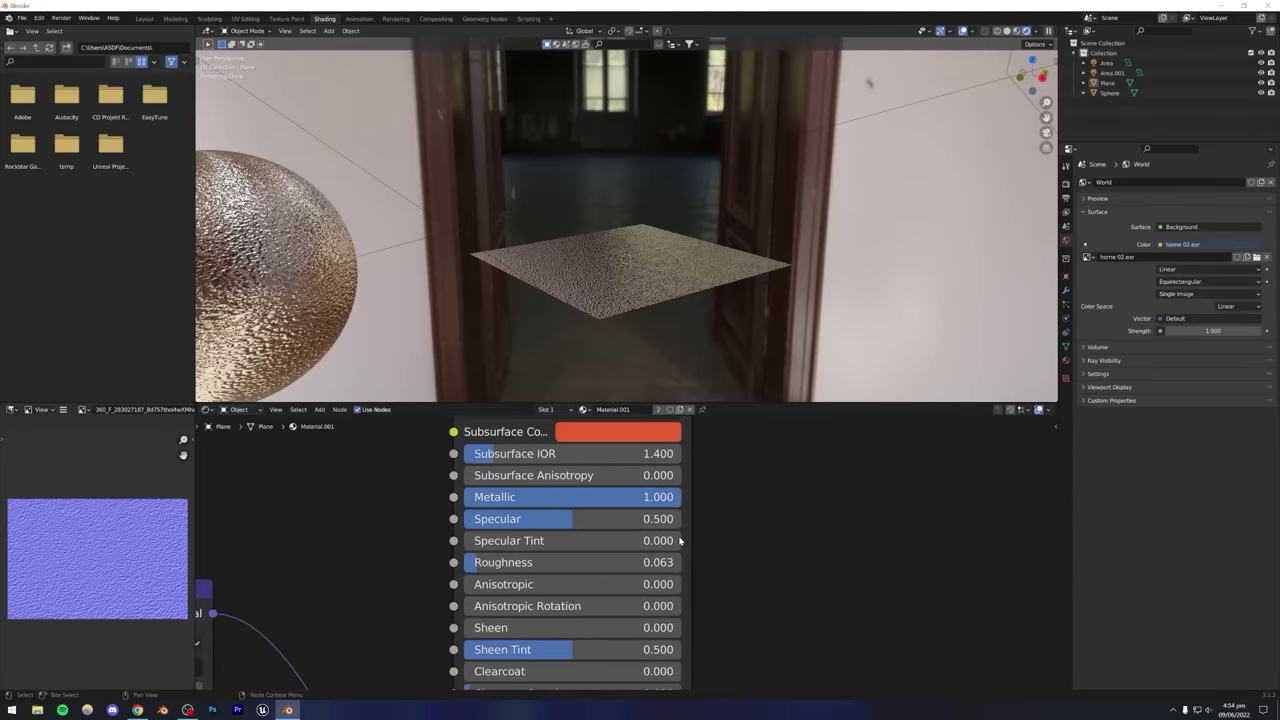
pyautogui.moveTo(680, 497)
pyautogui.mouseDown()
pyautogui.moveTo(464, 497)
pyautogui.moveTo(687, 497)
pyautogui.mouseUp()
pyautogui.moveTo(736, 520); pyautogui.dragTo(716, 492, button='middle')
pyautogui.moveTo(672, 469)
pyautogui.mouseDown()
pyautogui.moveTo(462, 469)
pyautogui.moveTo(679, 469)
pyautogui.mouseUp()
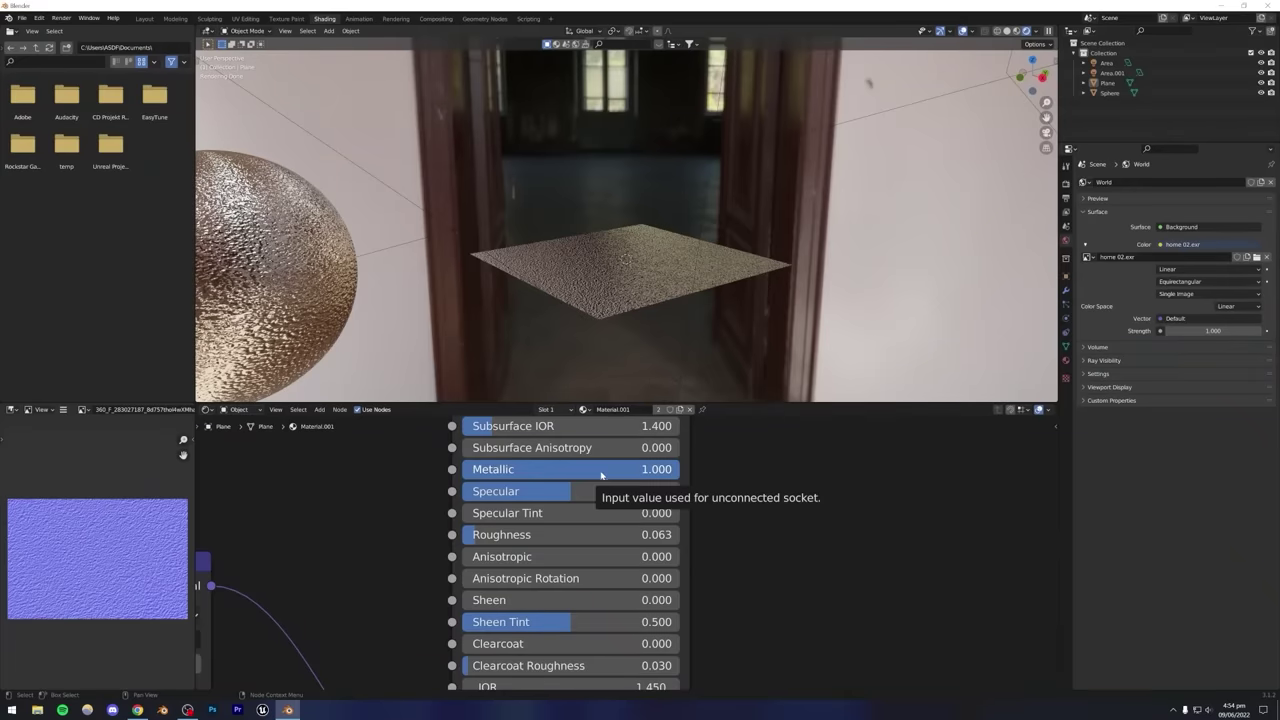
pyautogui.moveTo(567, 491); pyautogui.dragTo(601, 494)
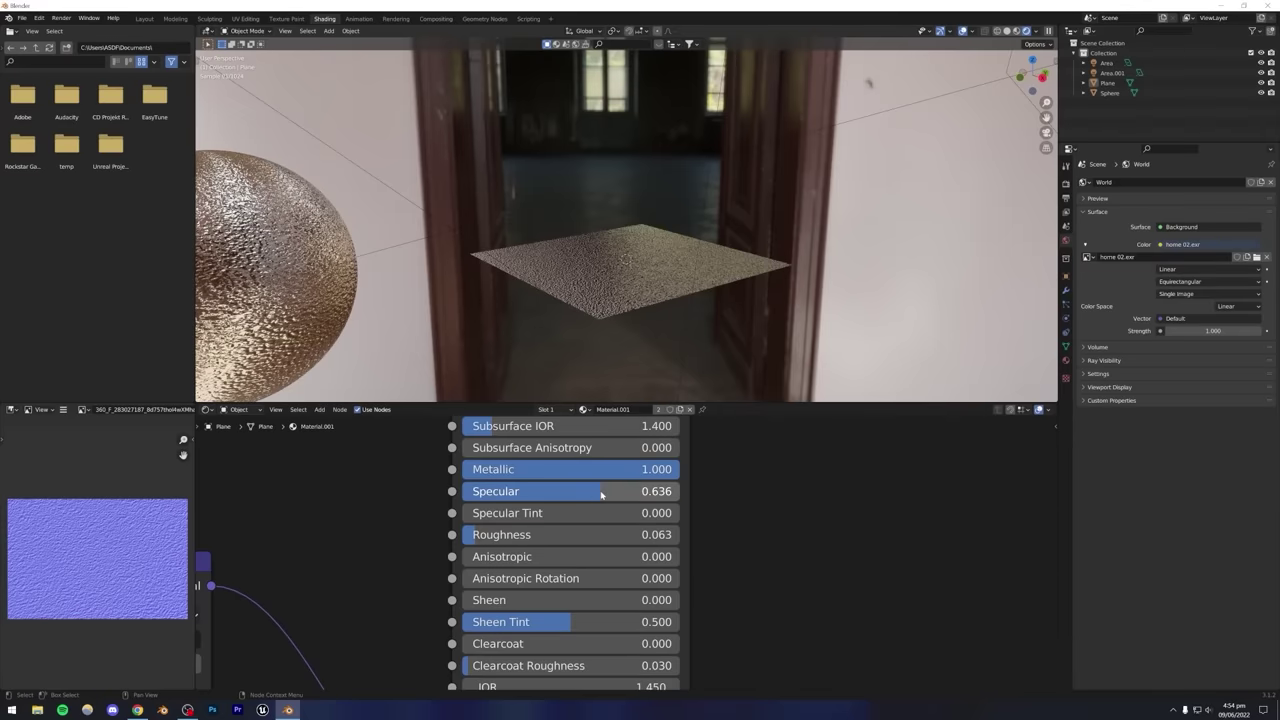
pyautogui.press('BackSpace')
# Set the material's Roughness to 0.318 and review the Emission, Alpha and Normal inputs.
pyautogui.moveTo(505, 534); pyautogui.dragTo(463, 537)
pyautogui.moveTo(732, 557); pyautogui.dragTo(719, 491, button='middle')
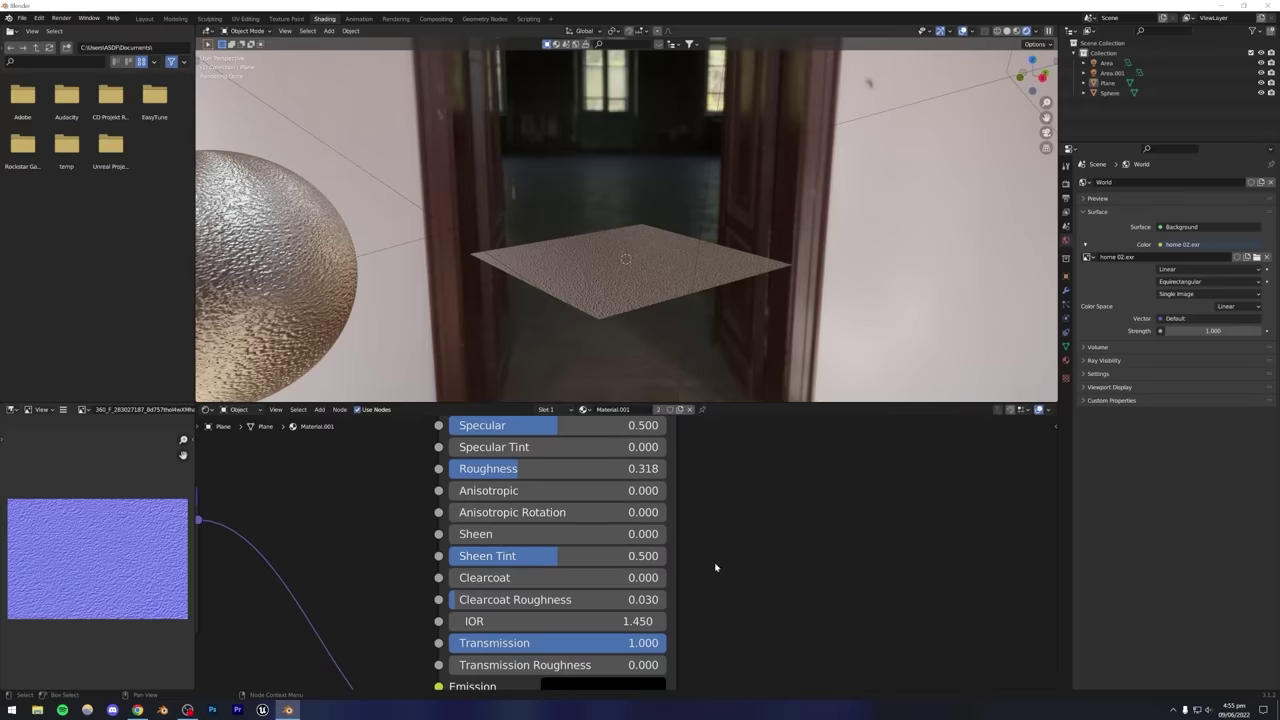
pyautogui.moveTo(718, 567); pyautogui.dragTo(720, 529, button='middle')
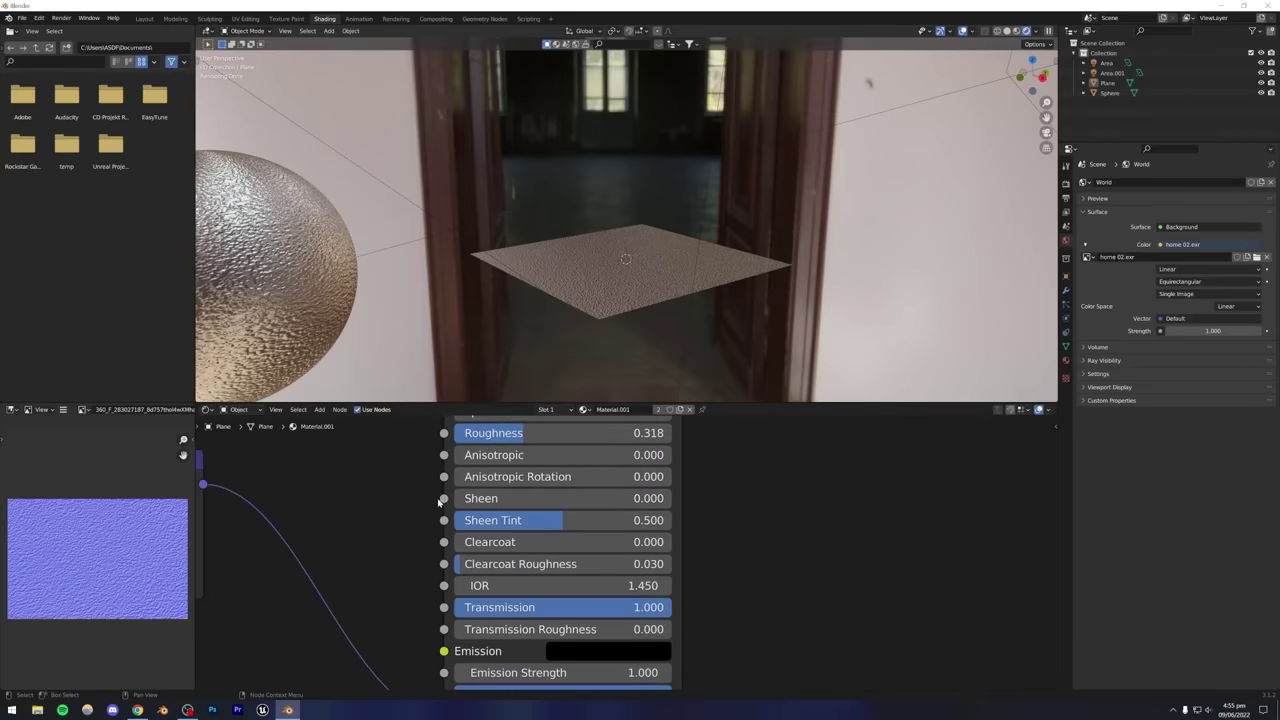
pyautogui.moveTo(727, 545); pyautogui.dragTo(723, 497, button='middle')
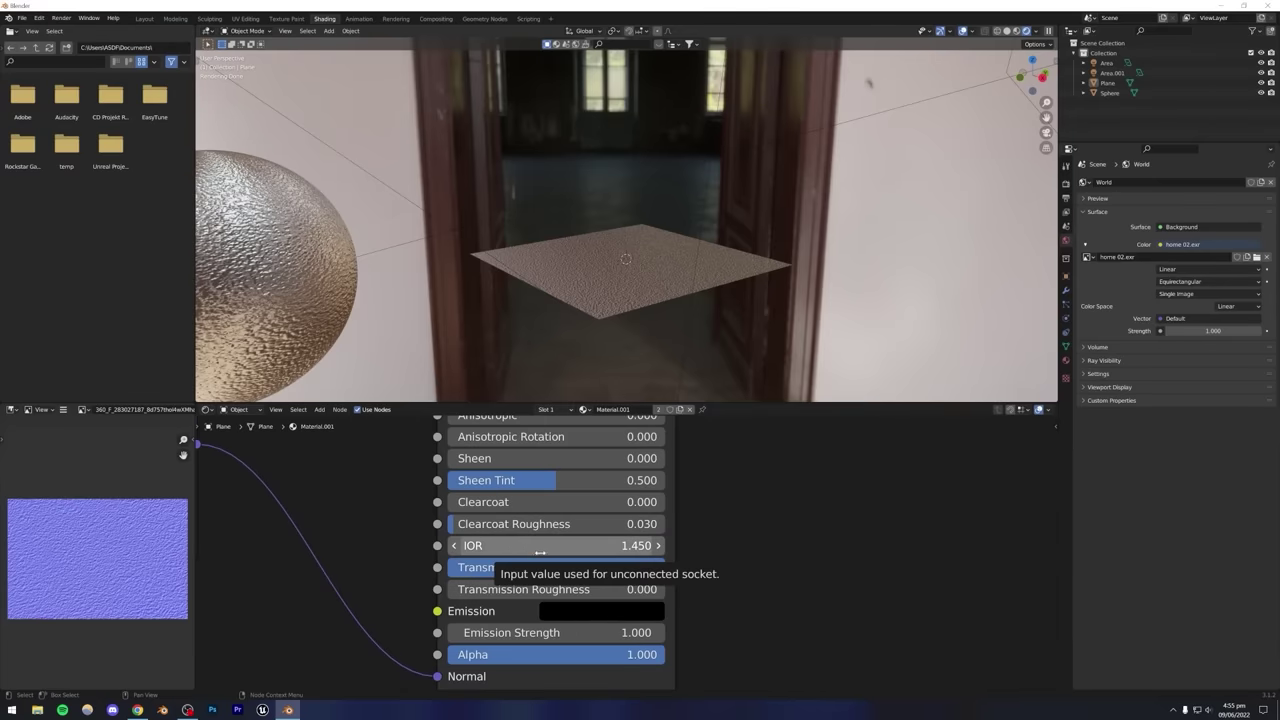
pyautogui.keyDown('shift'); pyautogui.moveTo(466, 323); pyautogui.dragTo(717, 277, button='middle'); pyautogui.keyUp('shift')
pyautogui.scroll(-3, 717, 514)
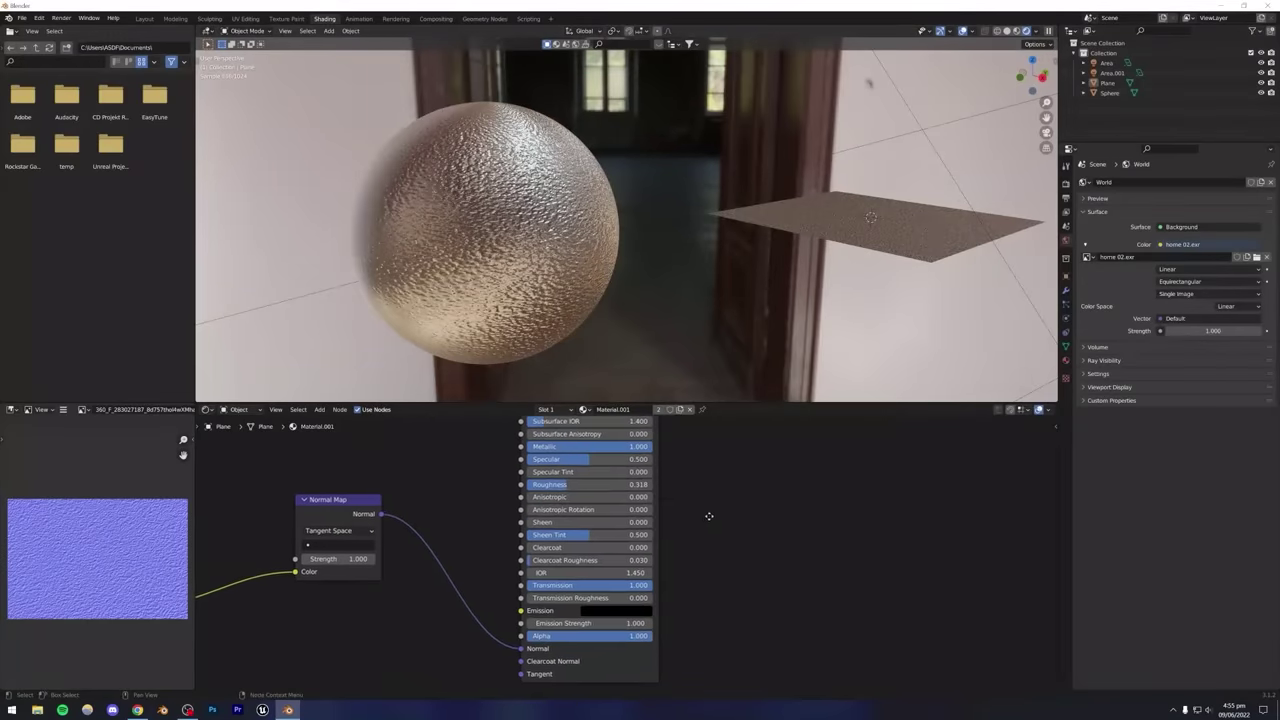
# Unlink the normal map, set Metallic to 0 and lower Roughness to 0.055.
pyautogui.moveTo(521, 648); pyautogui.dragTo(510, 600)
pyautogui.moveTo(512, 451); pyautogui.dragTo(514, 559, button='middle')
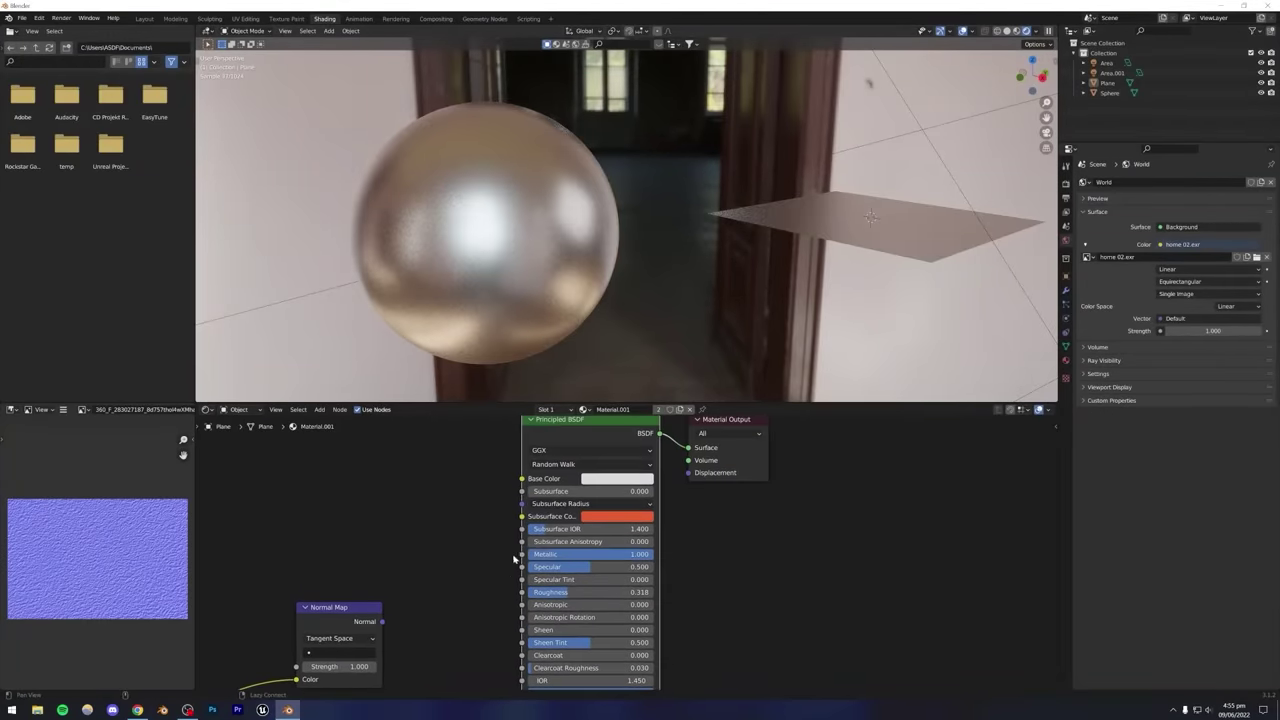
pyautogui.moveTo(570, 592); pyautogui.dragTo(571, 535, button='middle')
pyautogui.moveTo(600, 497); pyautogui.dragTo(540, 501)
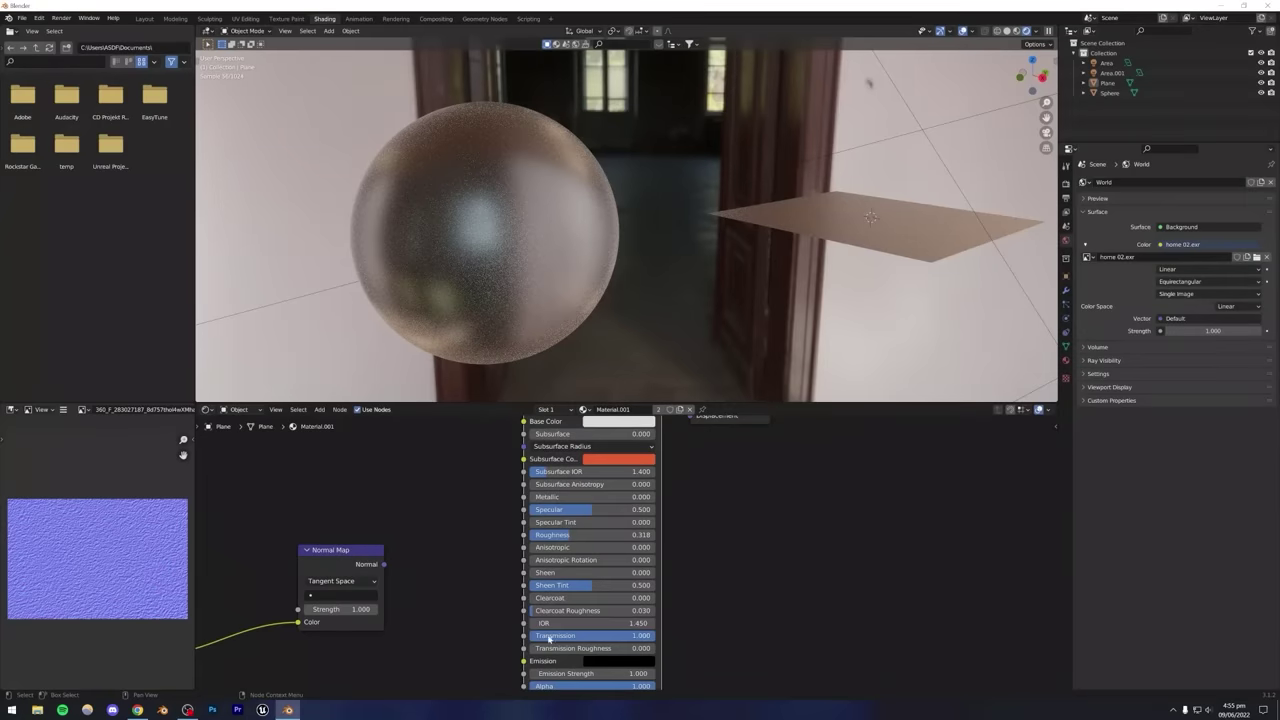
pyautogui.moveTo(570, 535); pyautogui.dragTo(533, 535)
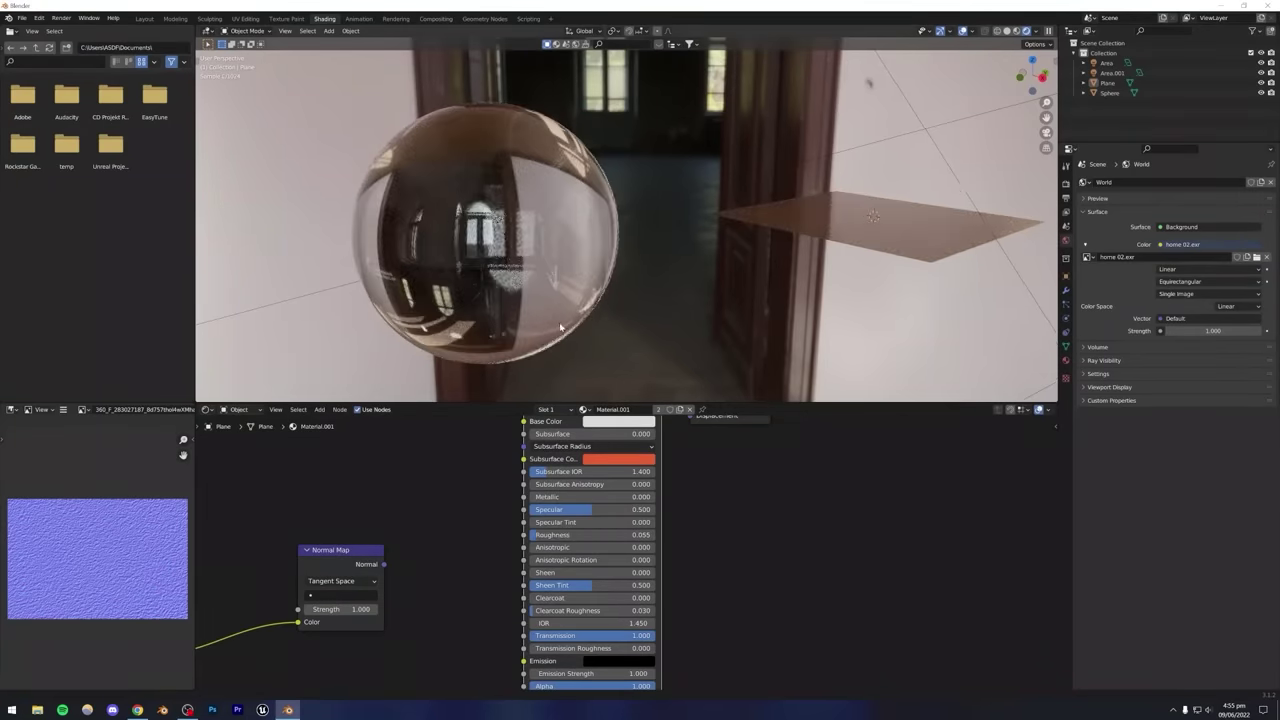
pyautogui.moveTo(600, 300)
pyautogui.mouseDown(button='middle')
pyautogui.moveTo(561, 326)
pyautogui.moveTo(586, 306)
pyautogui.mouseUp(button='middle')
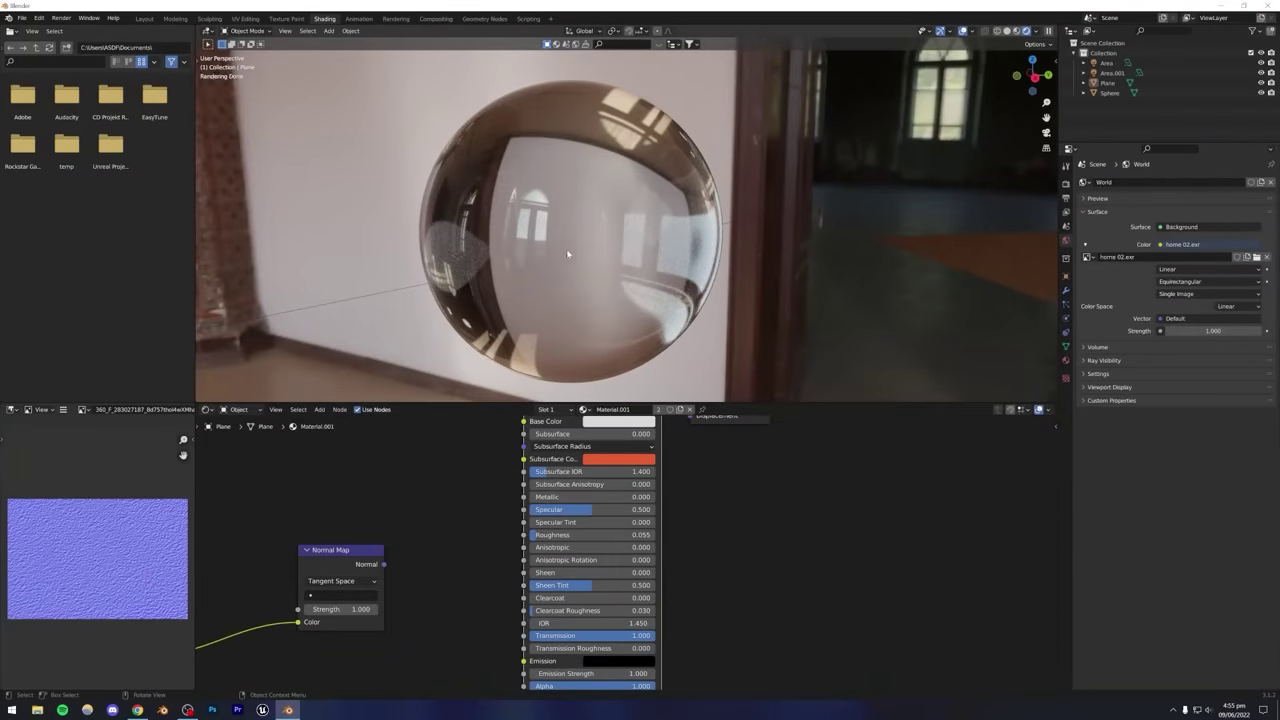
# Step the IOR down to 1.150, then up through 2.450 to 3.350, orbiting to inspect the sphere.
pyautogui.click(533, 623)
pyautogui.click(533, 623)
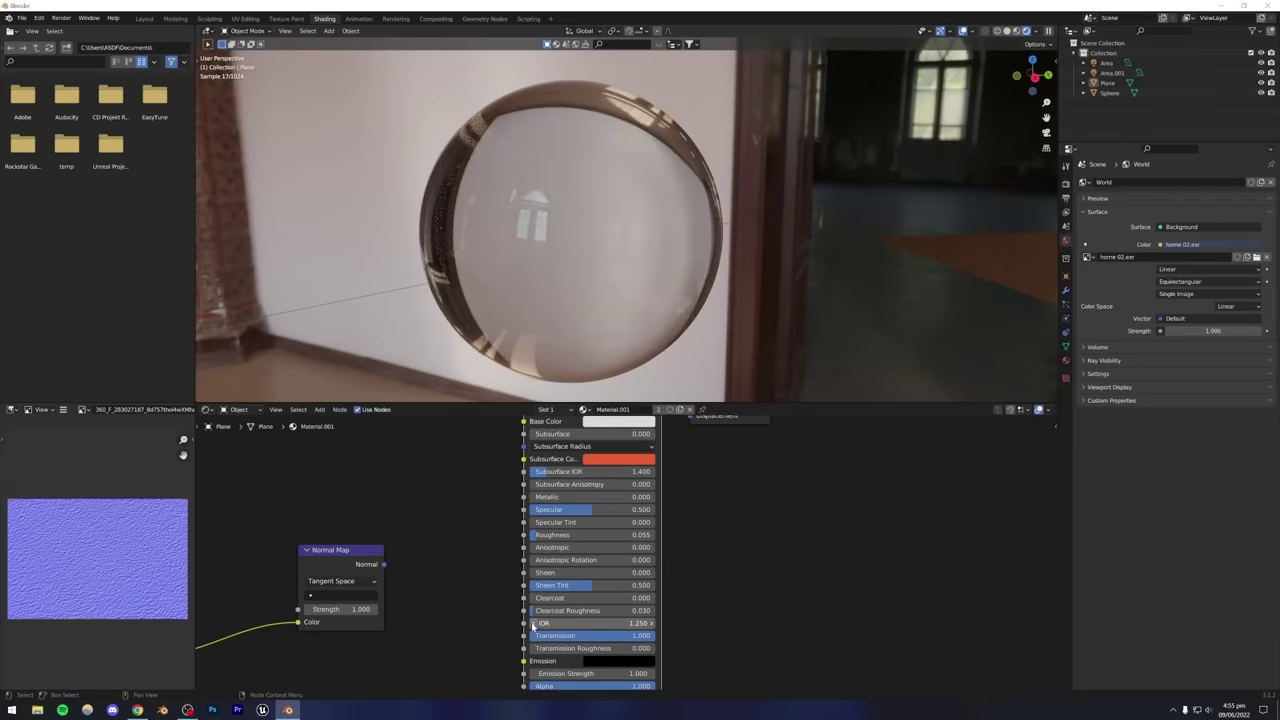
pyautogui.click(533, 623)
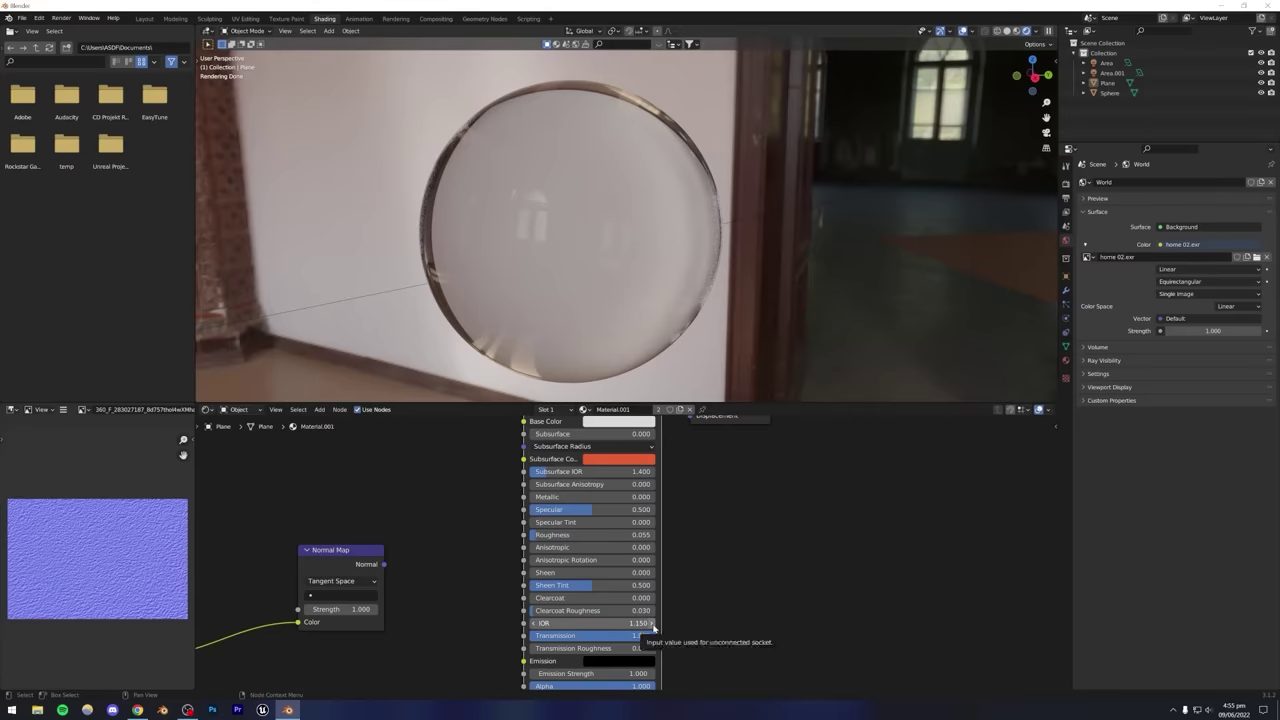
pyautogui.click(651, 623)
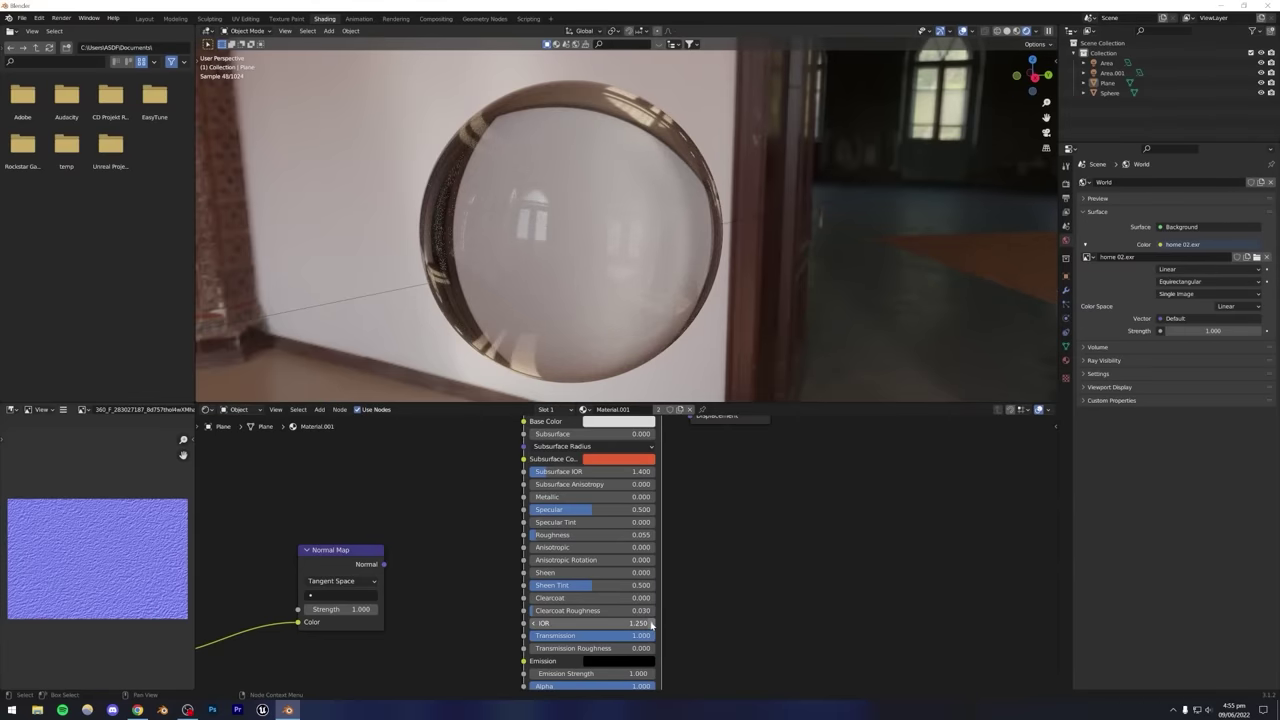
pyautogui.click(651, 623)
pyautogui.click(651, 623)
pyautogui.click(651, 623)
pyautogui.click(651, 623)
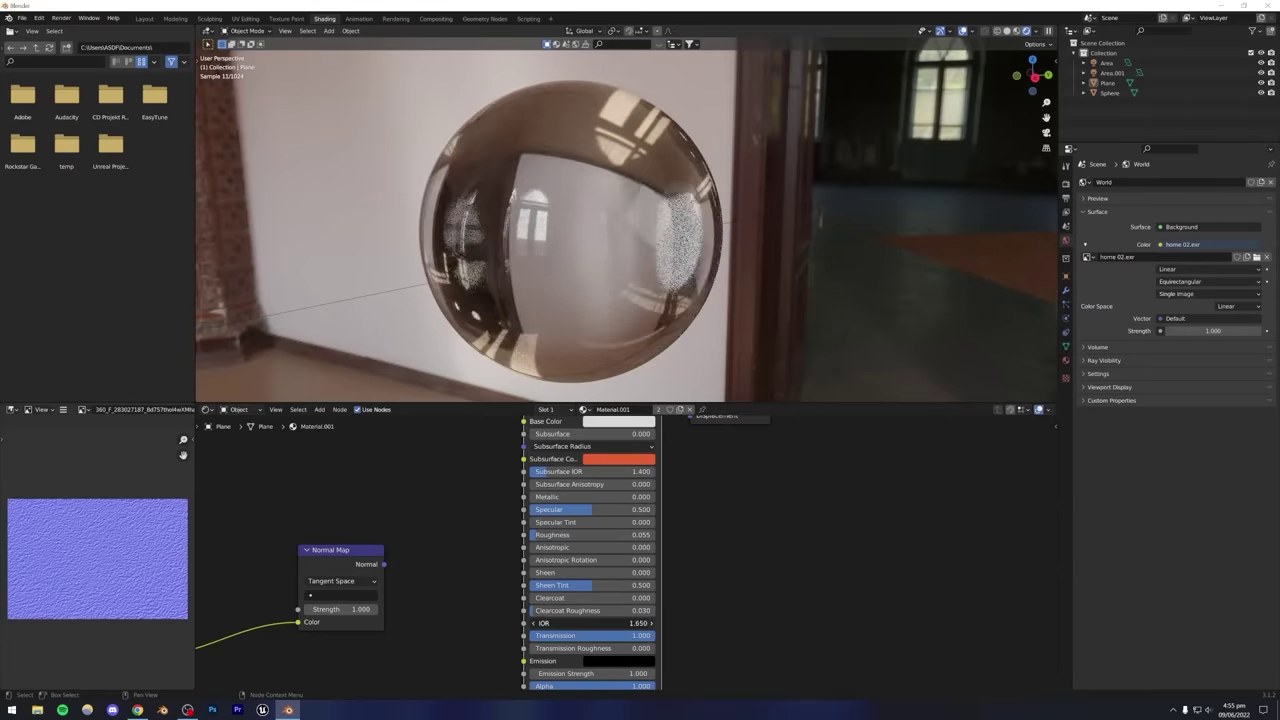
pyautogui.click(651, 623)
pyautogui.click(651, 623)
pyautogui.click(651, 623)
pyautogui.click(651, 623)
pyautogui.click(651, 623)
pyautogui.click(651, 623)
pyautogui.click(651, 623)
pyautogui.click(651, 623)
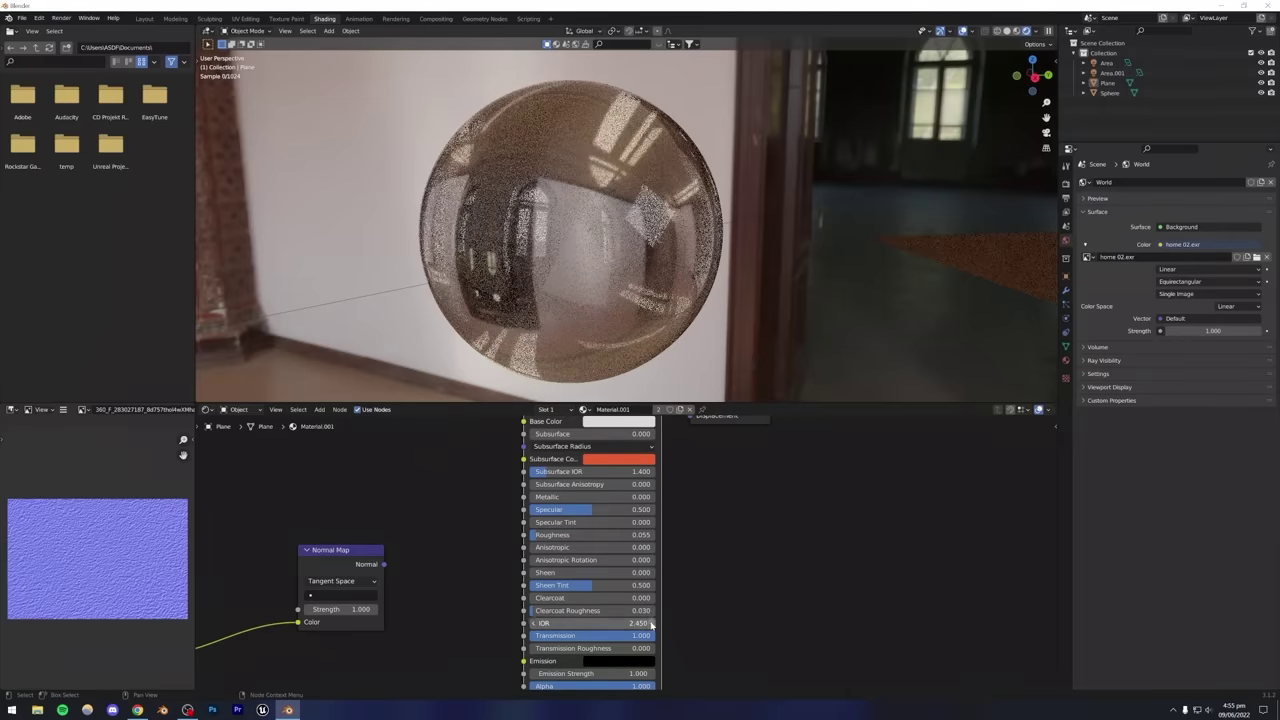
pyautogui.click(651, 623)
pyautogui.click(651, 623)
pyautogui.click(651, 623)
pyautogui.click(651, 623)
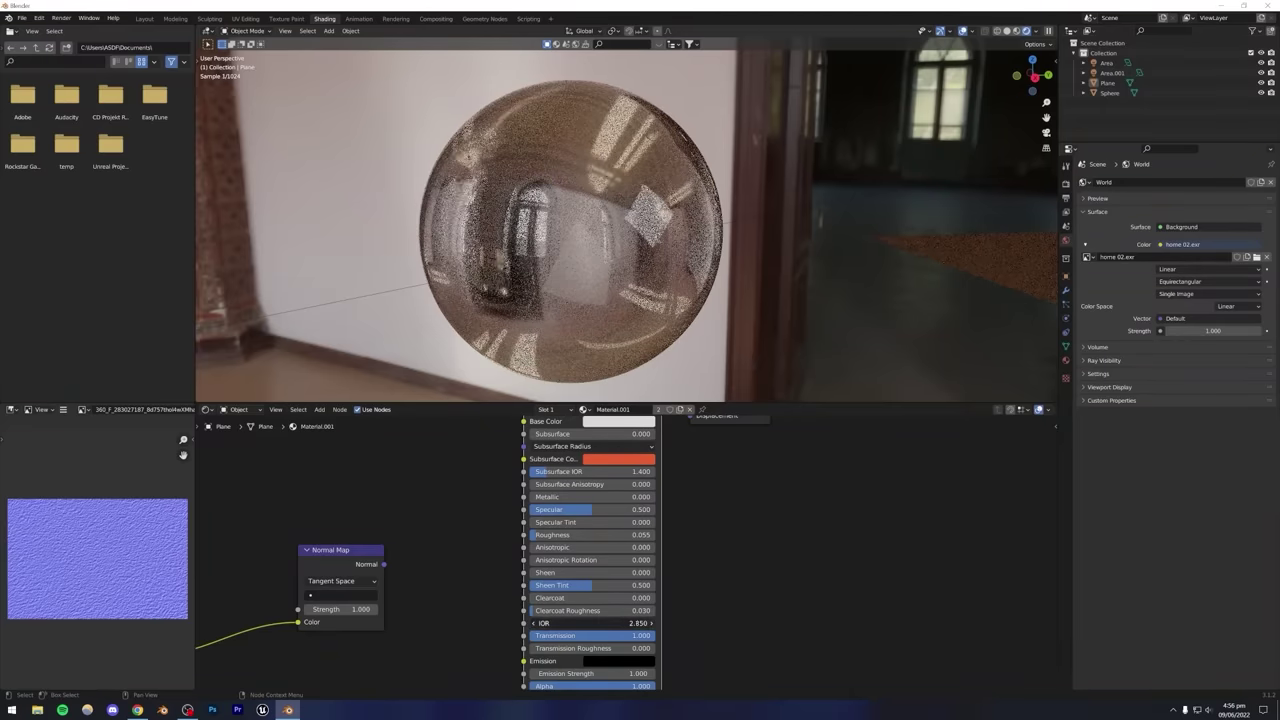
pyautogui.click(651, 623)
pyautogui.click(651, 623)
pyautogui.click(651, 623)
pyautogui.click(651, 623)
pyautogui.click(651, 623)
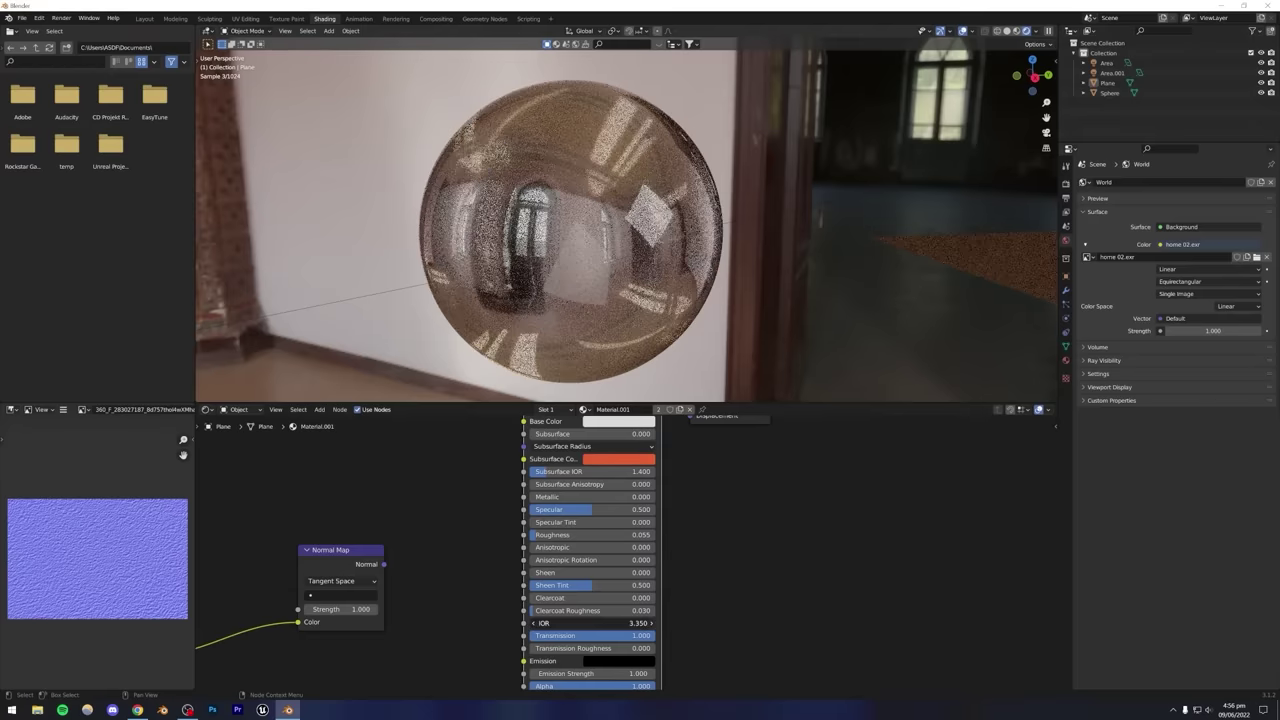
pyautogui.click(651, 623)
pyautogui.click(651, 623)
pyautogui.click(651, 623)
pyautogui.click(651, 623)
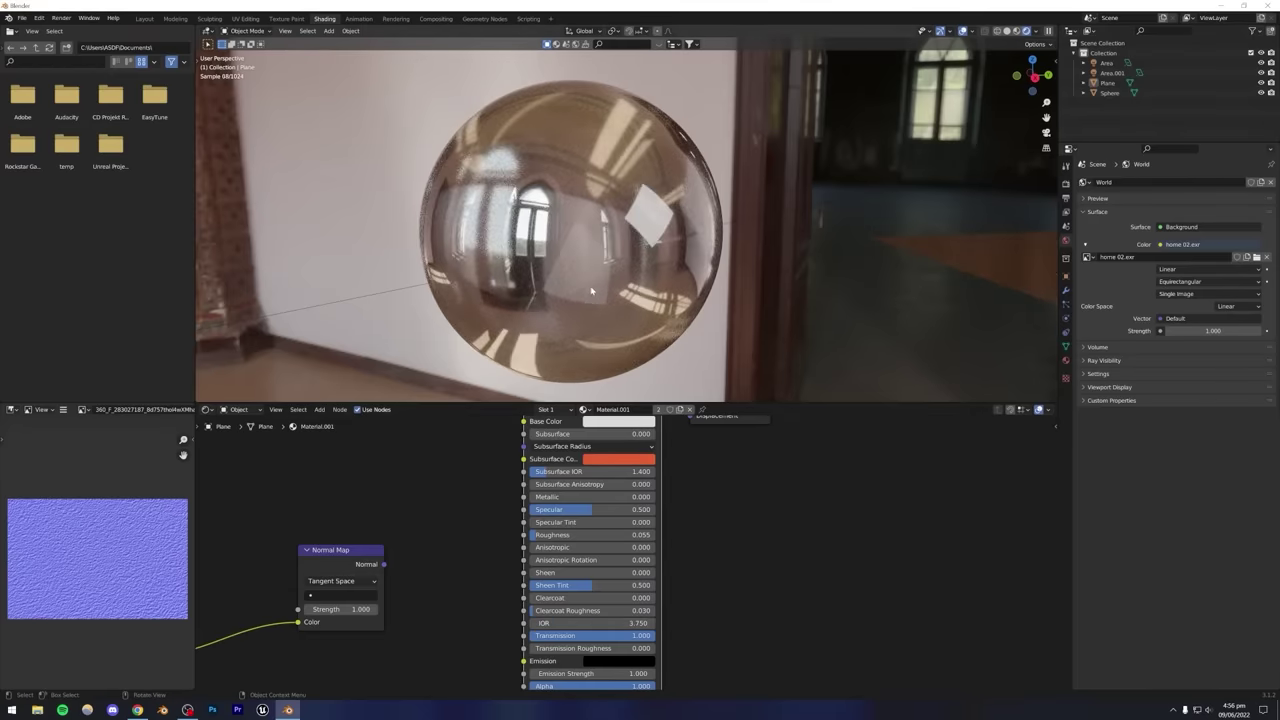
pyautogui.moveTo(591, 291)
pyautogui.mouseDown(button='middle')
pyautogui.moveTo(615, 288)
pyautogui.moveTo(565, 290)
pyautogui.moveTo(595, 288)
pyautogui.moveTo(580, 287)
pyautogui.mouseUp(button='middle')
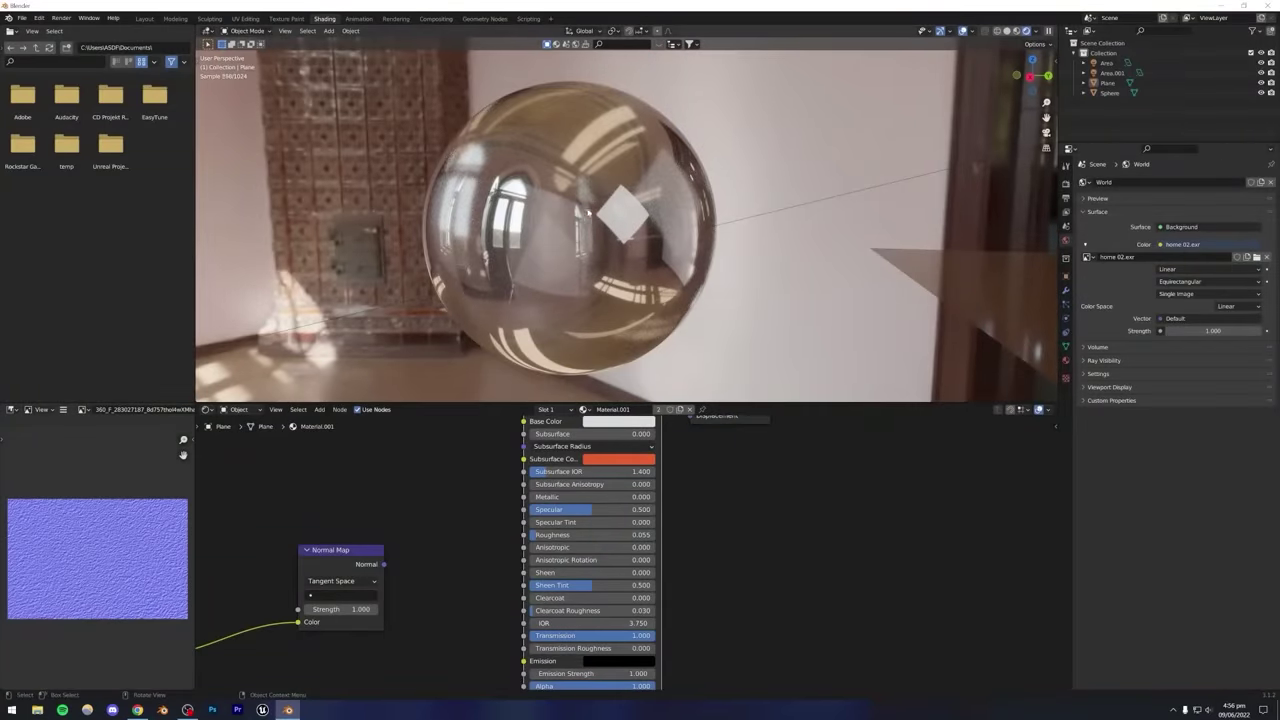
pyautogui.moveTo(590, 213); pyautogui.dragTo(600, 300, button='middle')
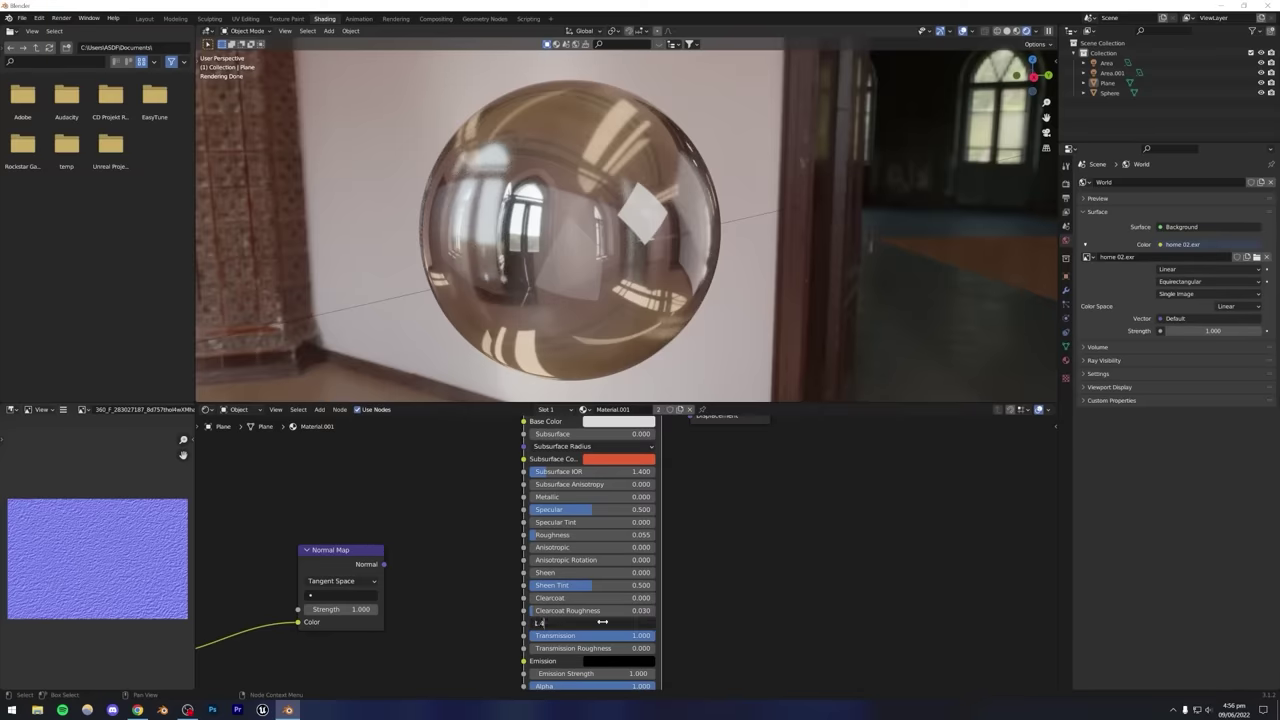
# Confirm an IOR of 1.400 and orbit around the glass sphere.
pyautogui.press('Return')
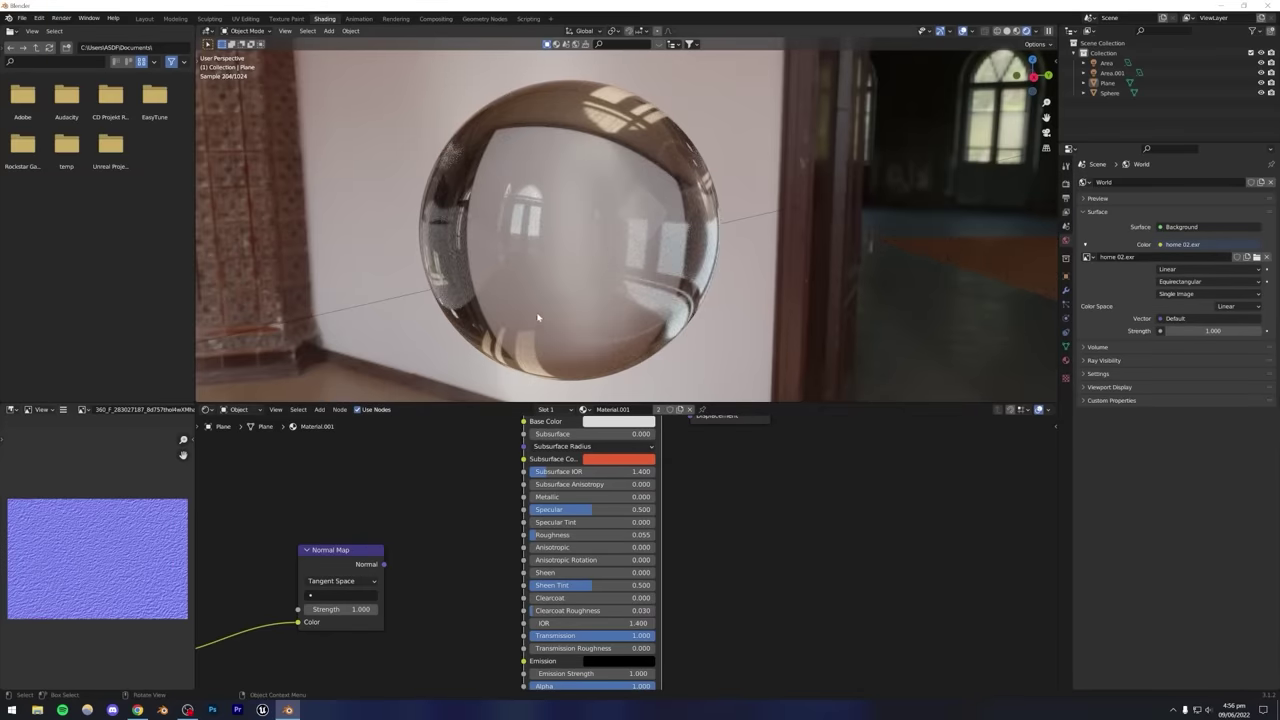
pyautogui.scroll(2, 537, 317)
pyautogui.scroll(-3, 560, 294)
pyautogui.moveTo(560, 294); pyautogui.dragTo(526, 246, button='middle')
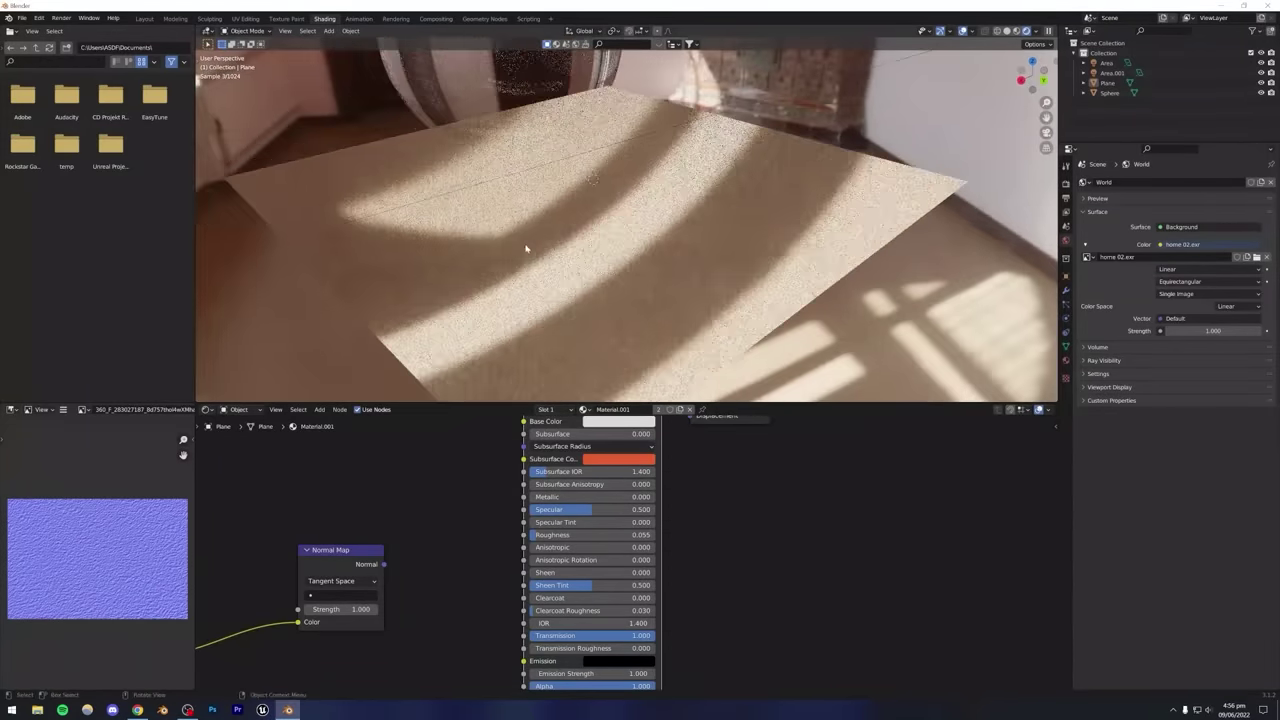
# Try IOR values 2.0 and 1.6, then settle on an IOR of 1.300.
pyautogui.click(575, 623)
pyautogui.write('2')
pyautogui.press('Return')
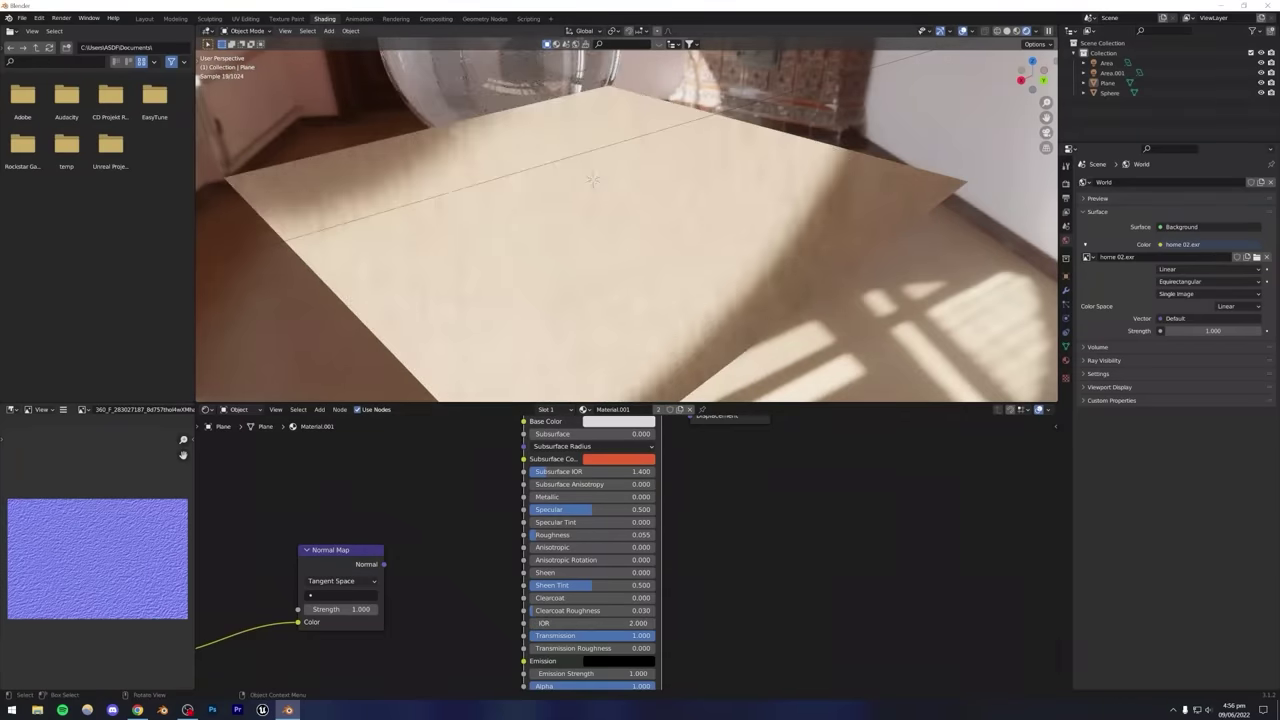
pyautogui.click(590, 623)
pyautogui.write('1.6')
pyautogui.press('Return')
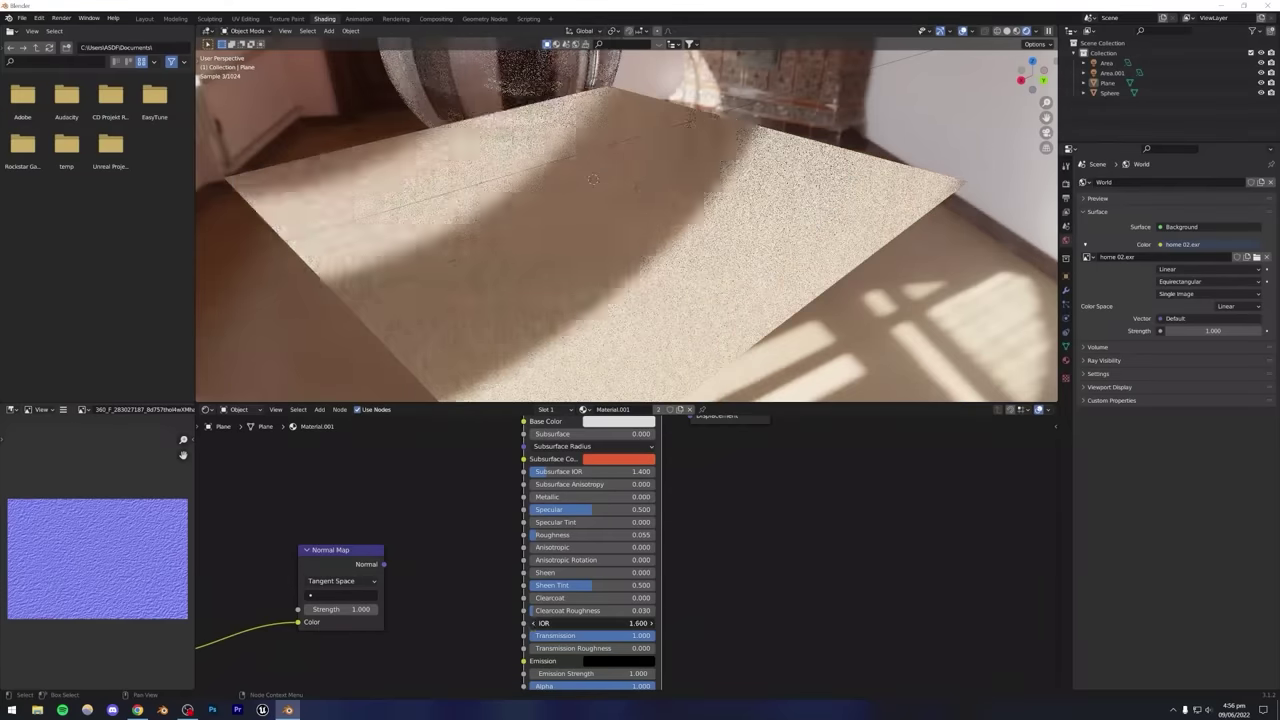
pyautogui.moveTo(590, 623); pyautogui.dragTo(560, 623)
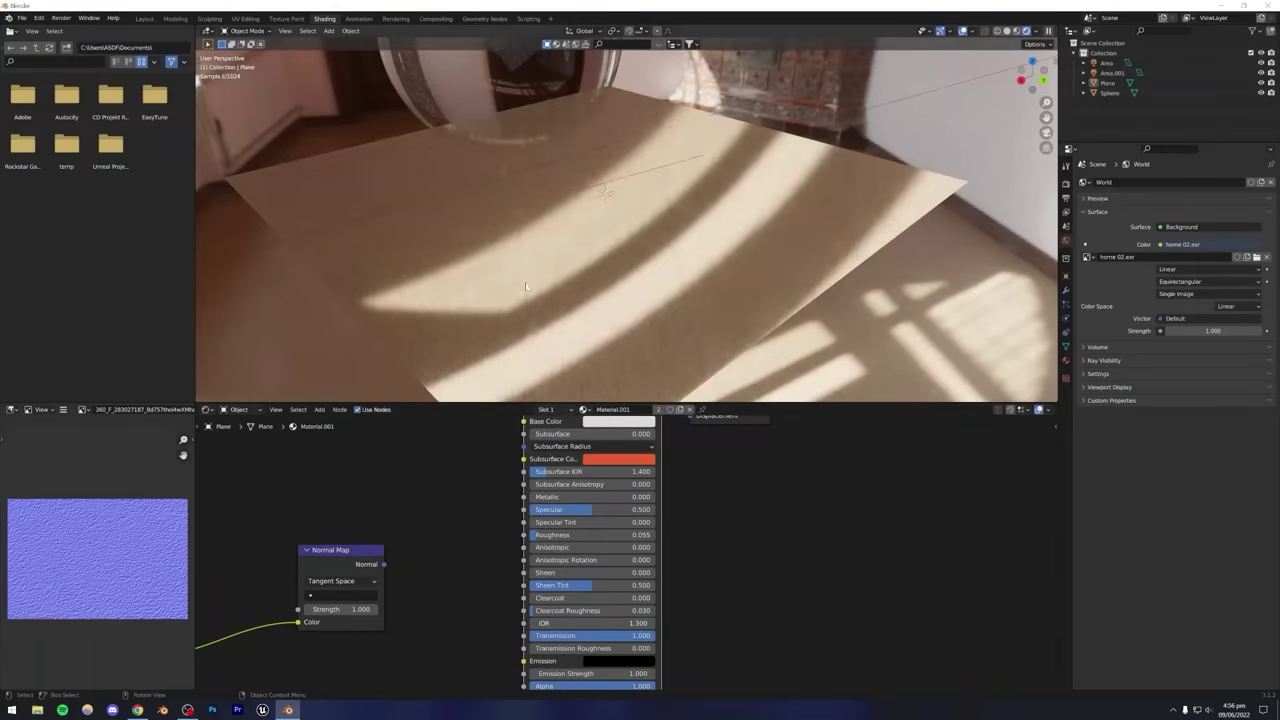
pyautogui.moveTo(526, 287); pyautogui.dragTo(588, 281, button='middle')
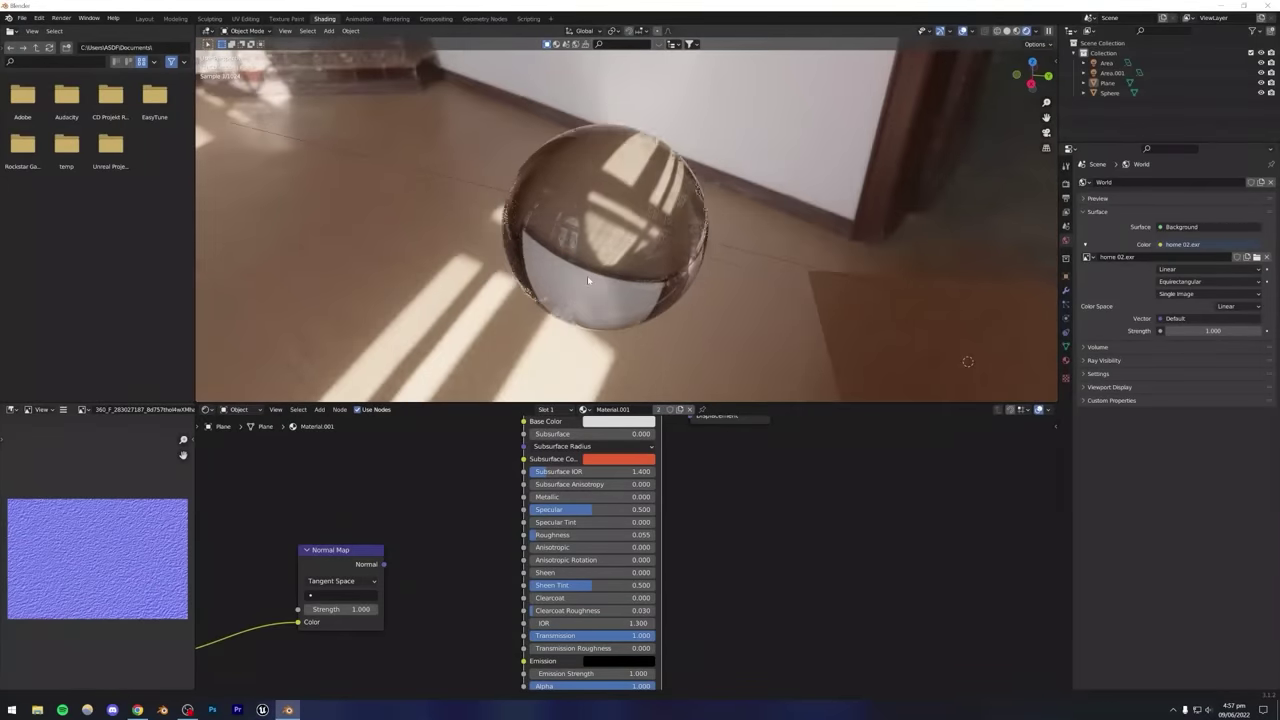
# Open Instagram in a new Chrome tab and scroll the 3D artist's profile grid.
pyautogui.hotkey('alt', 'Tab')
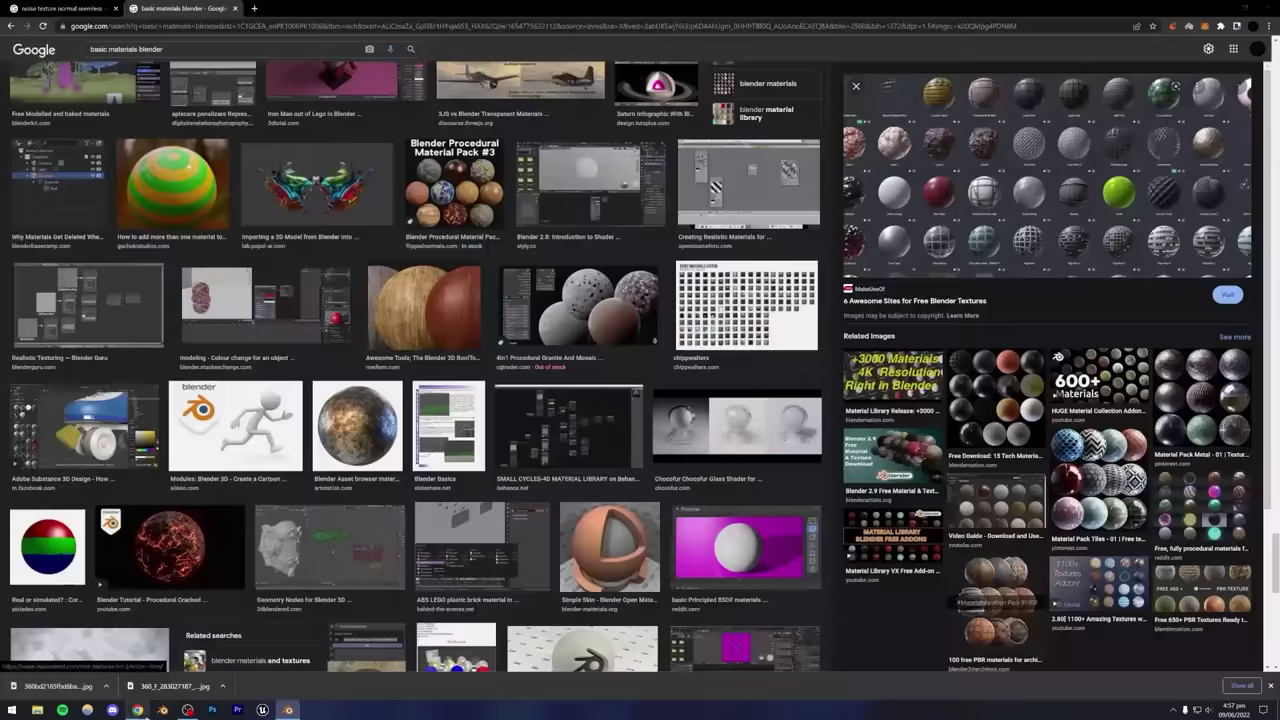
pyautogui.click(254, 8)
pyautogui.write('instagram.com/nafay3d/')
pyautogui.press('Return')
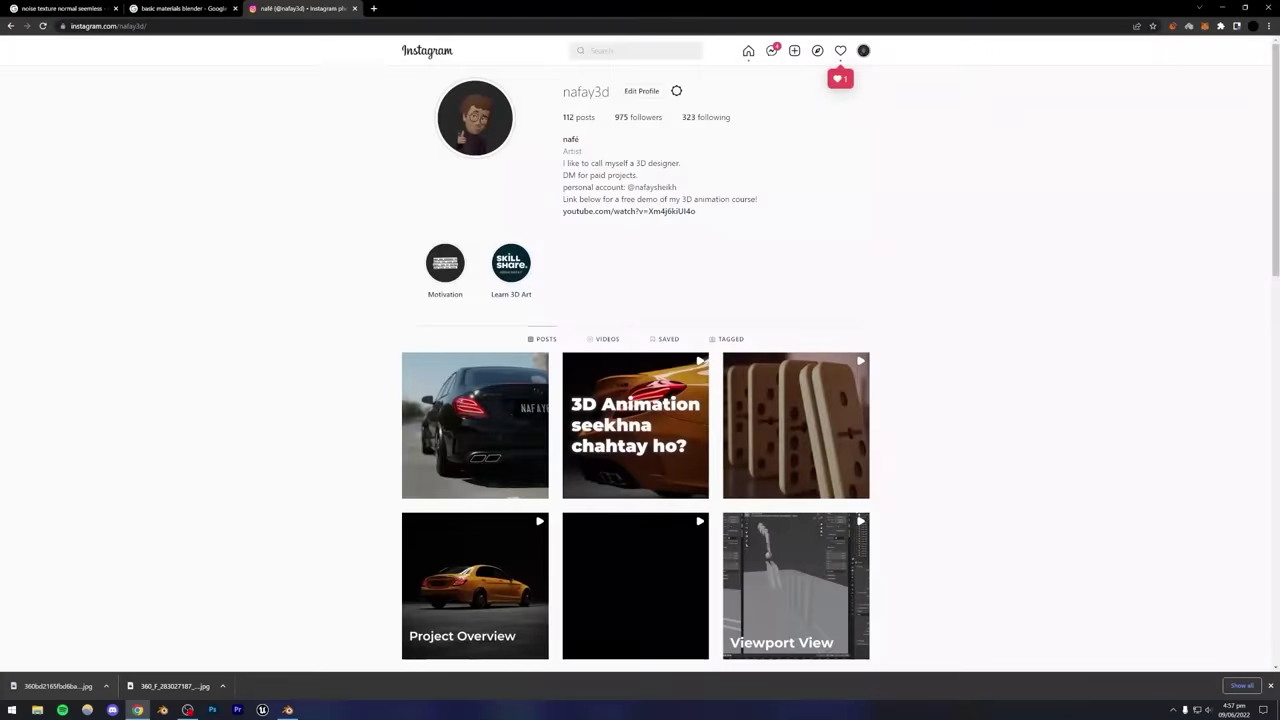
pyautogui.scroll(-5, 878, 262)
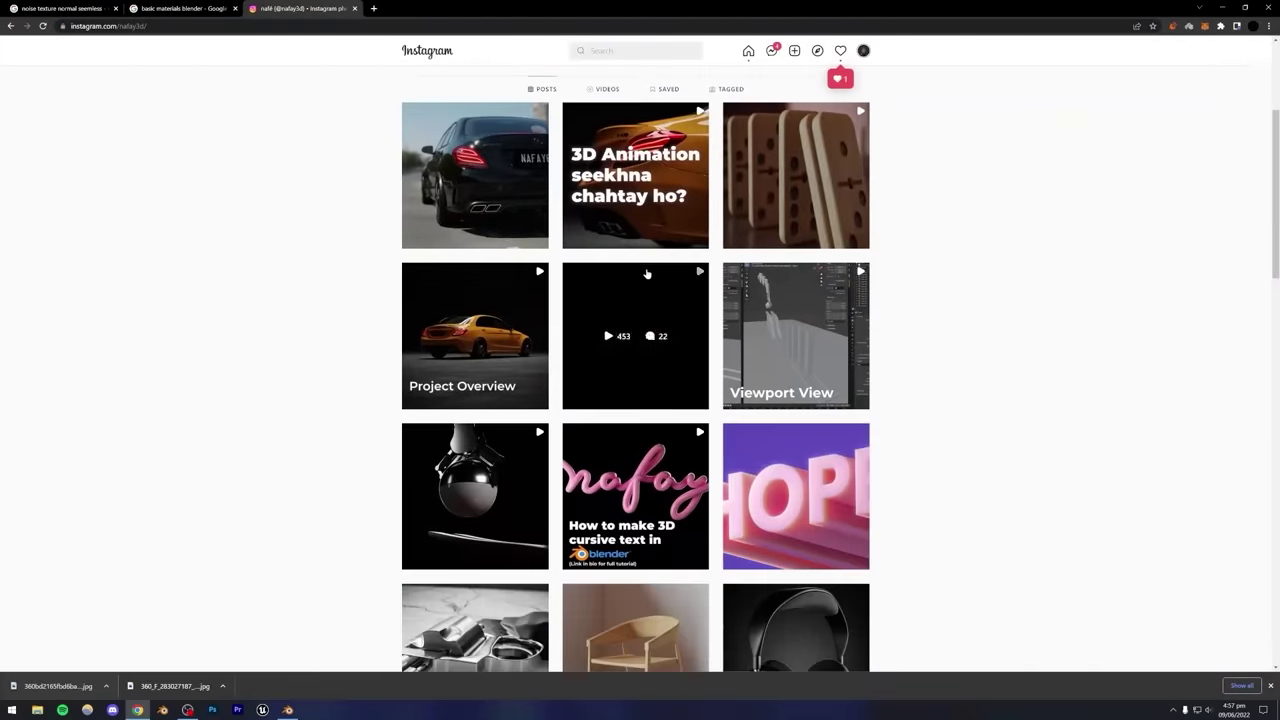
pyautogui.scroll(-3, 660, 348)
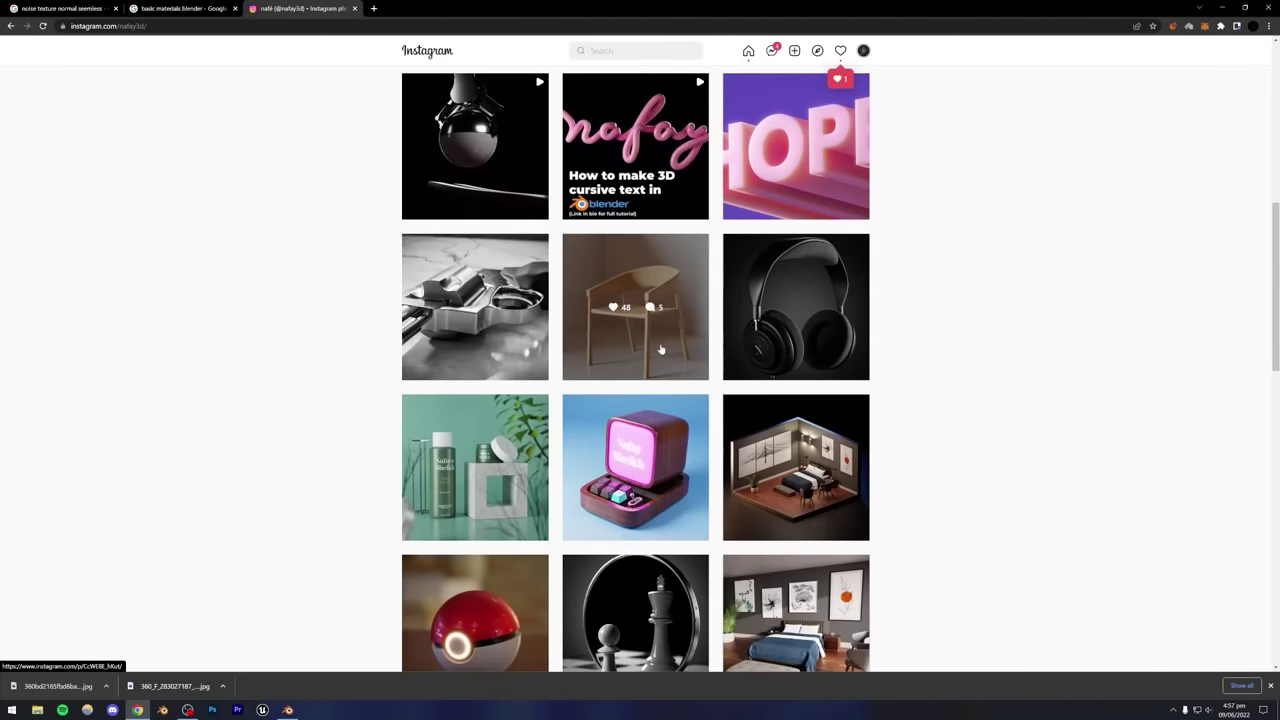
pyautogui.scroll(3, 660, 348)
# Open and close the wooden chair, chess mirror and moon posts in turn.
pyautogui.click(652, 464)
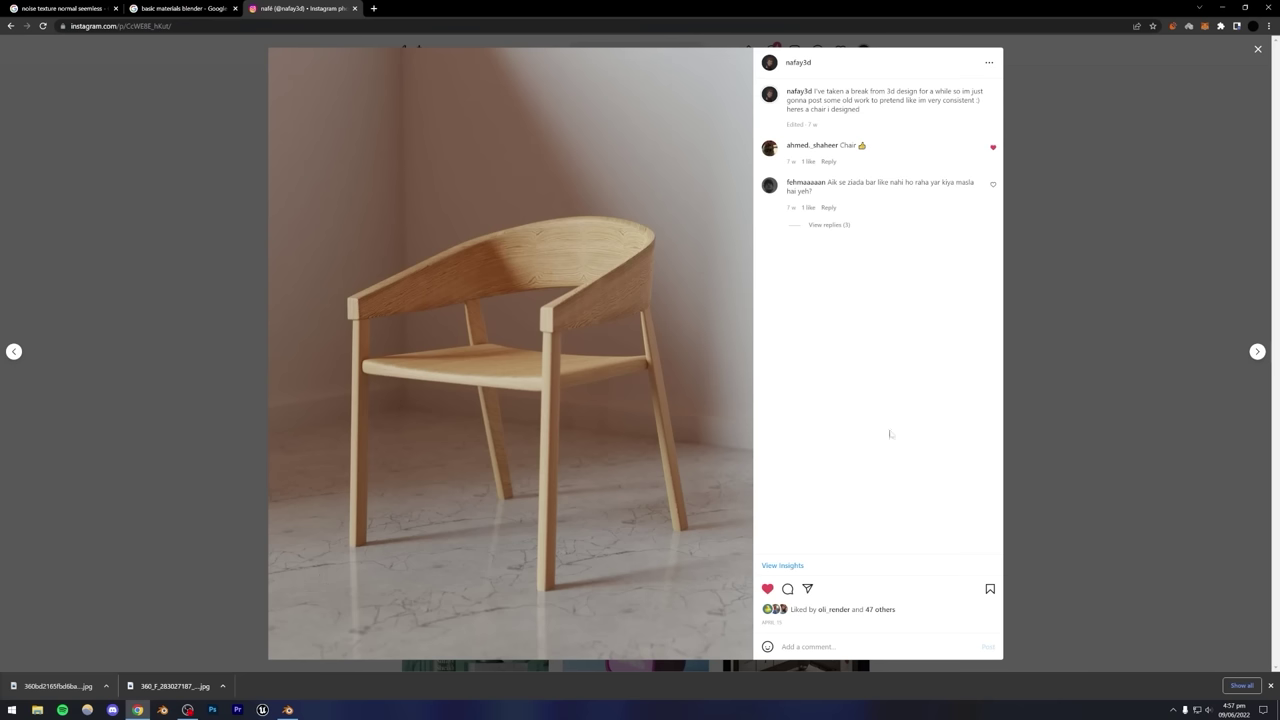
pyautogui.click(1103, 225)
pyautogui.scroll(-8, 686, 366)
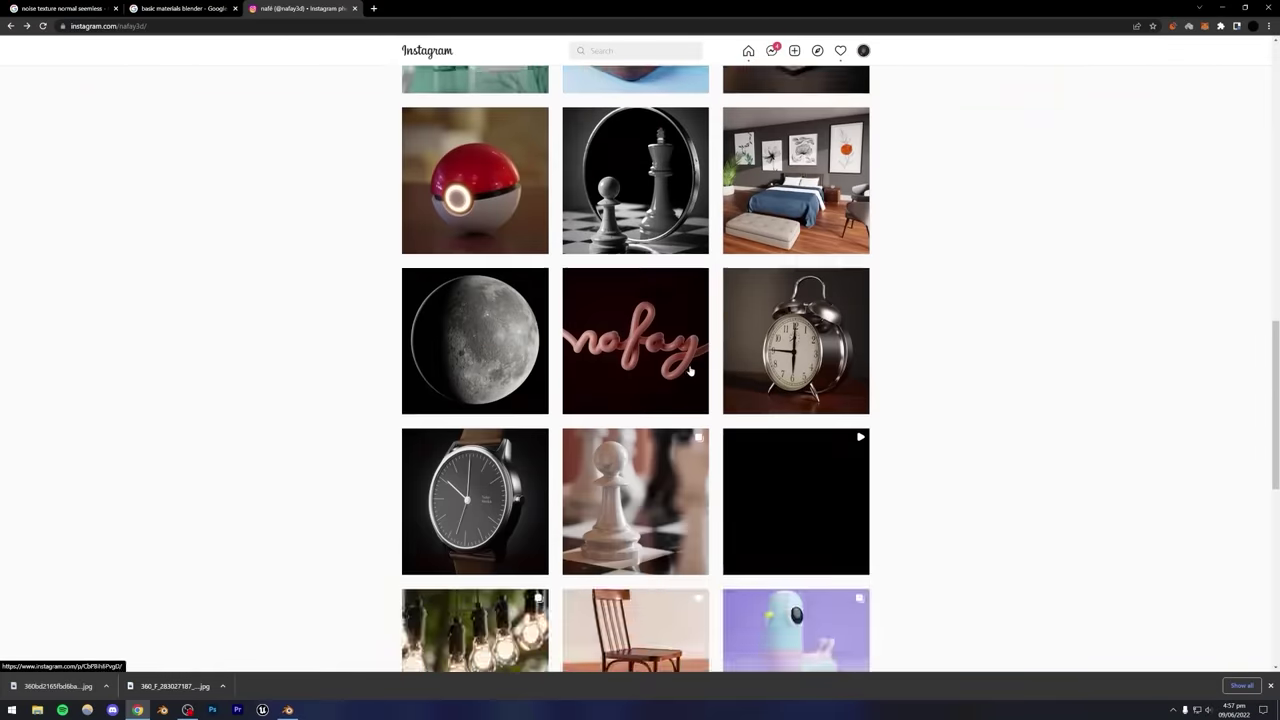
pyautogui.scroll(2, 628, 393)
pyautogui.click(628, 393)
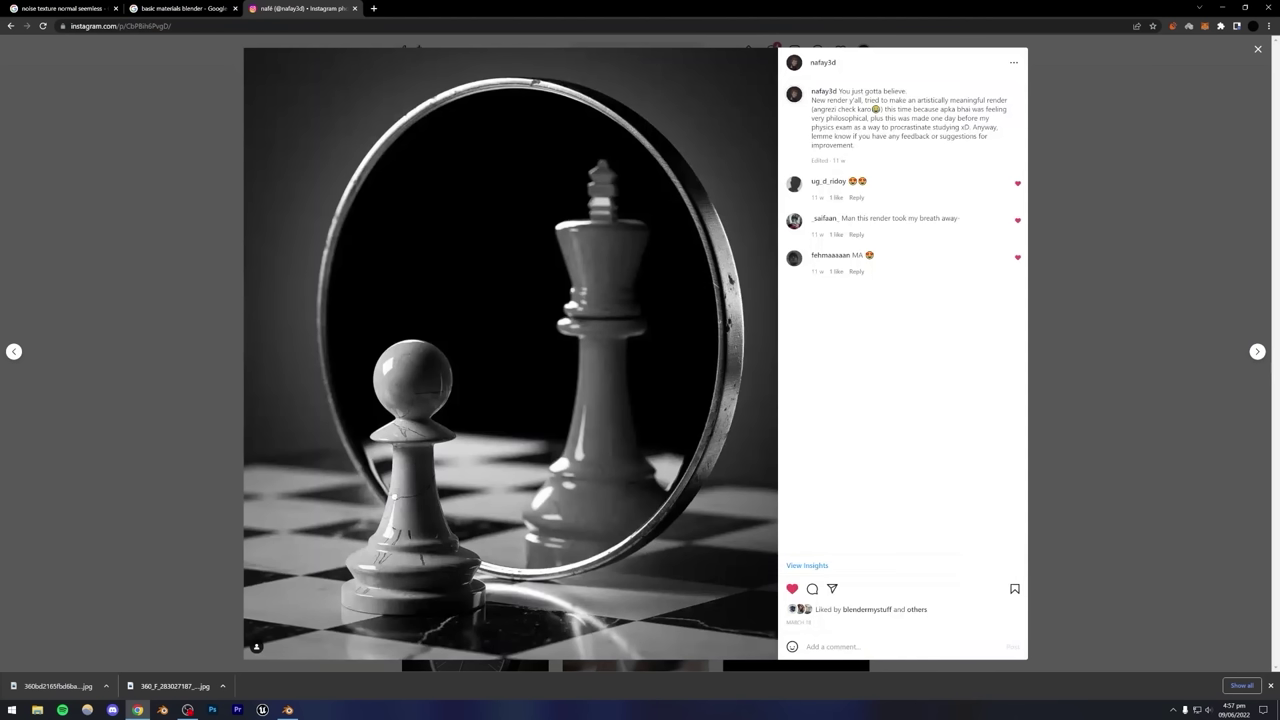
pyautogui.click(1142, 363)
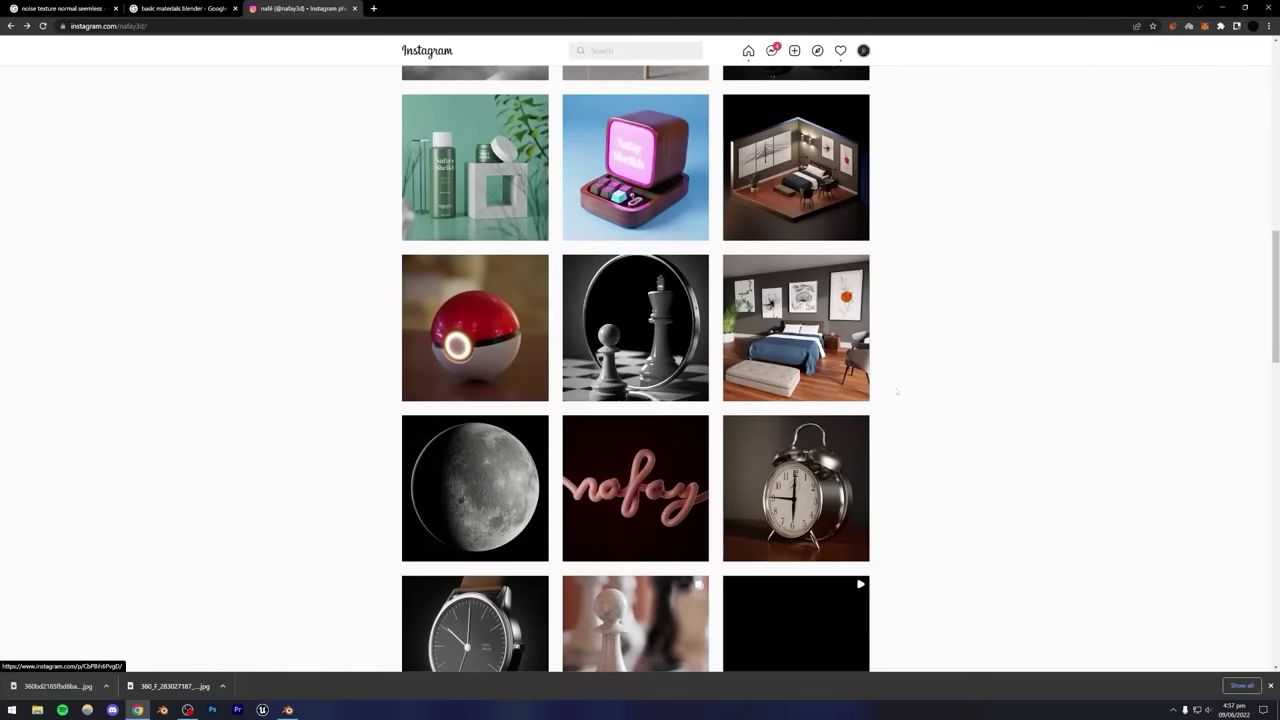
pyautogui.click(477, 472)
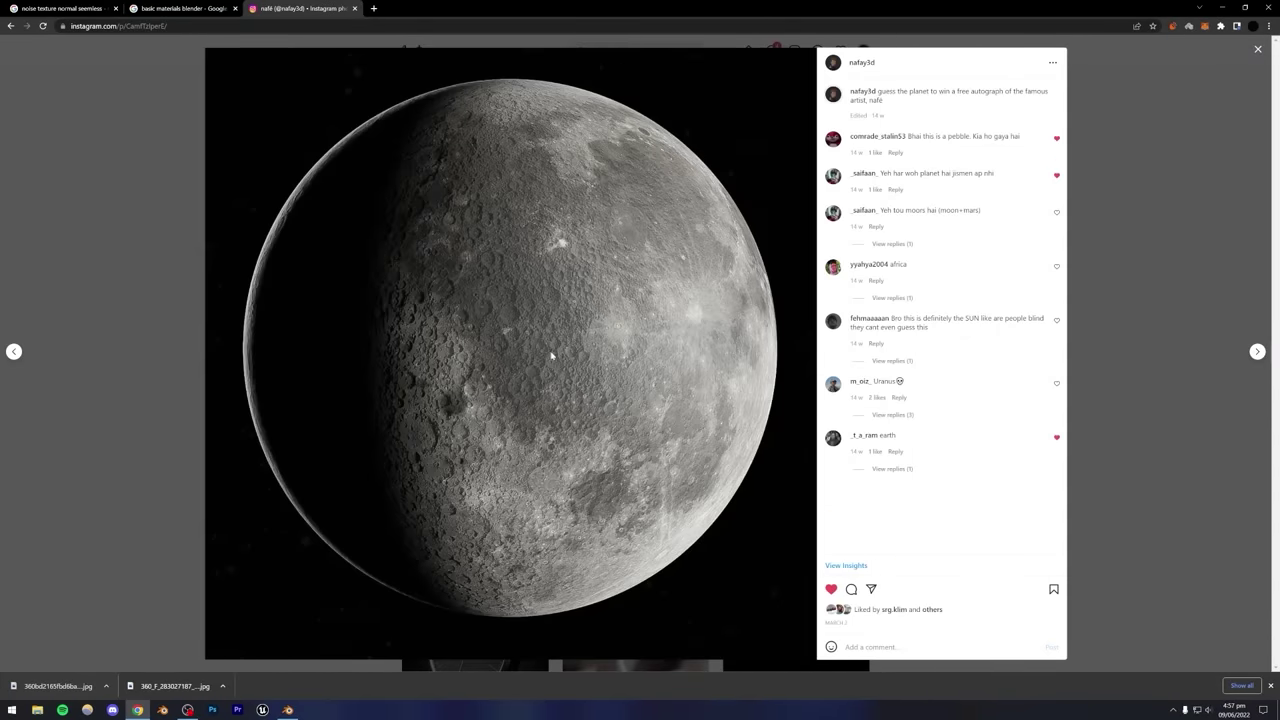
pyautogui.click(1132, 246)
pyautogui.scroll(3, 831, 403)
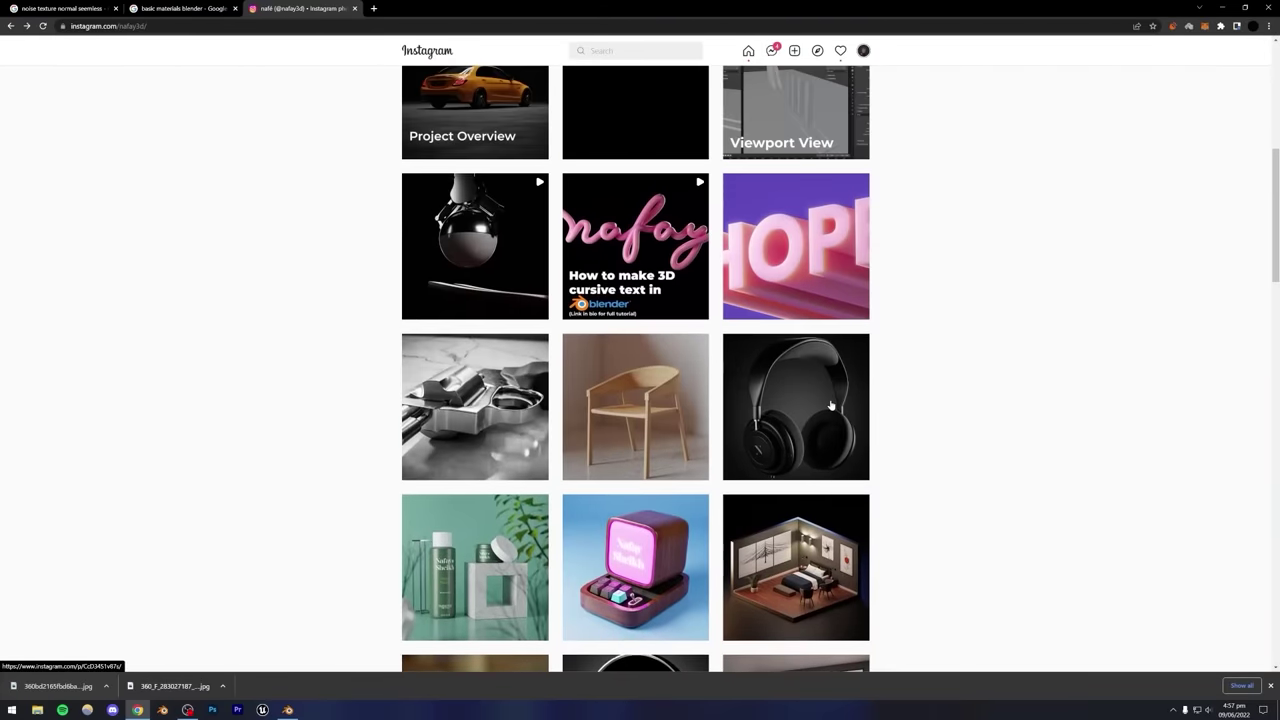
pyautogui.scroll(4, 831, 403)
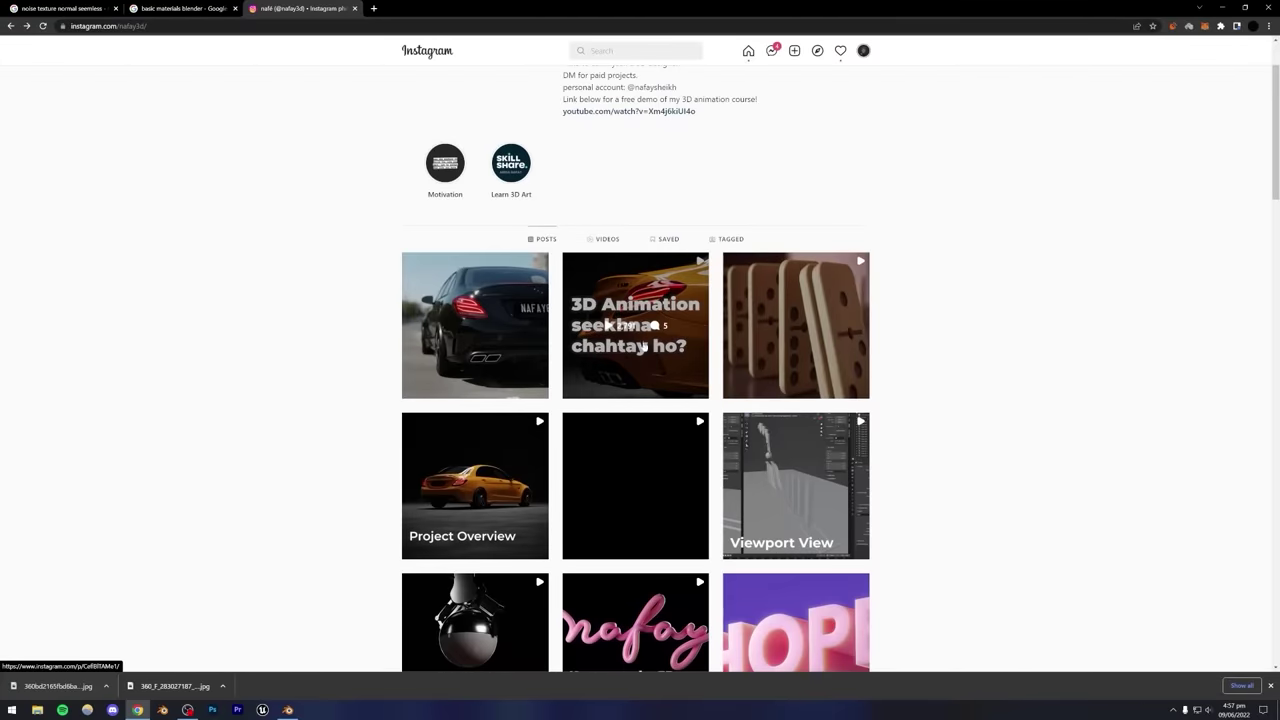
pyautogui.click(491, 360)
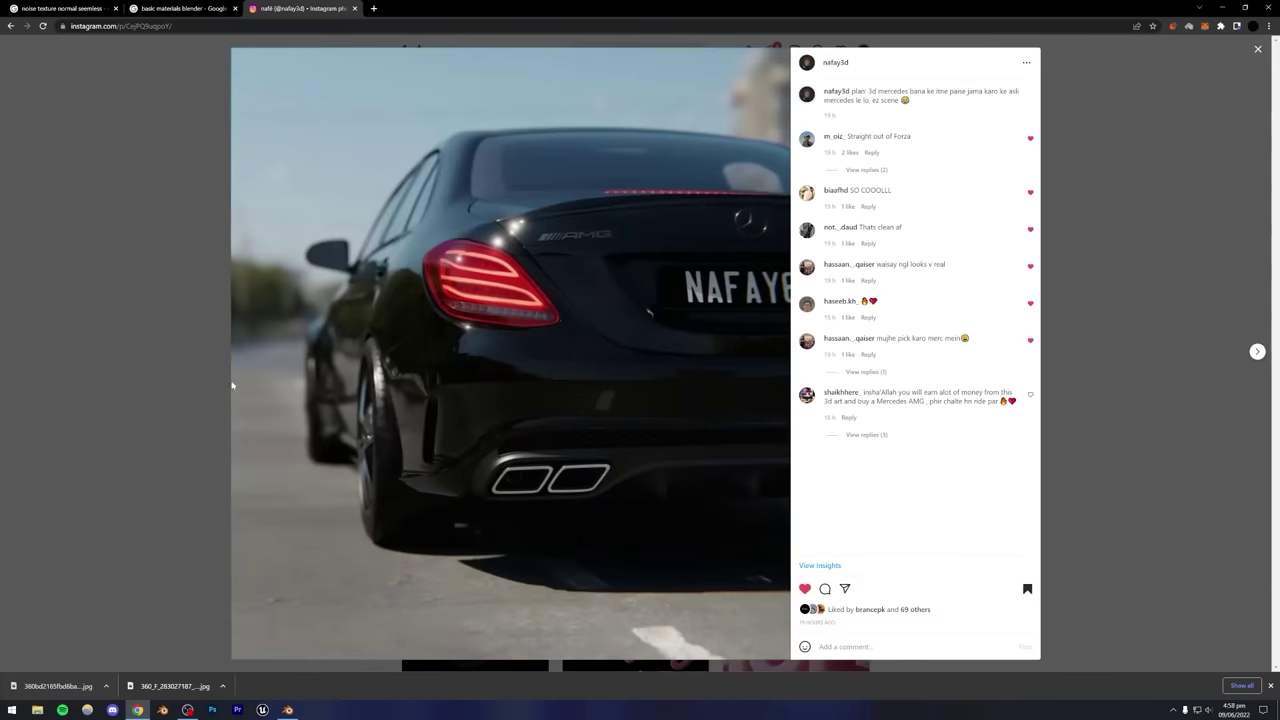
pyautogui.click(1097, 235)
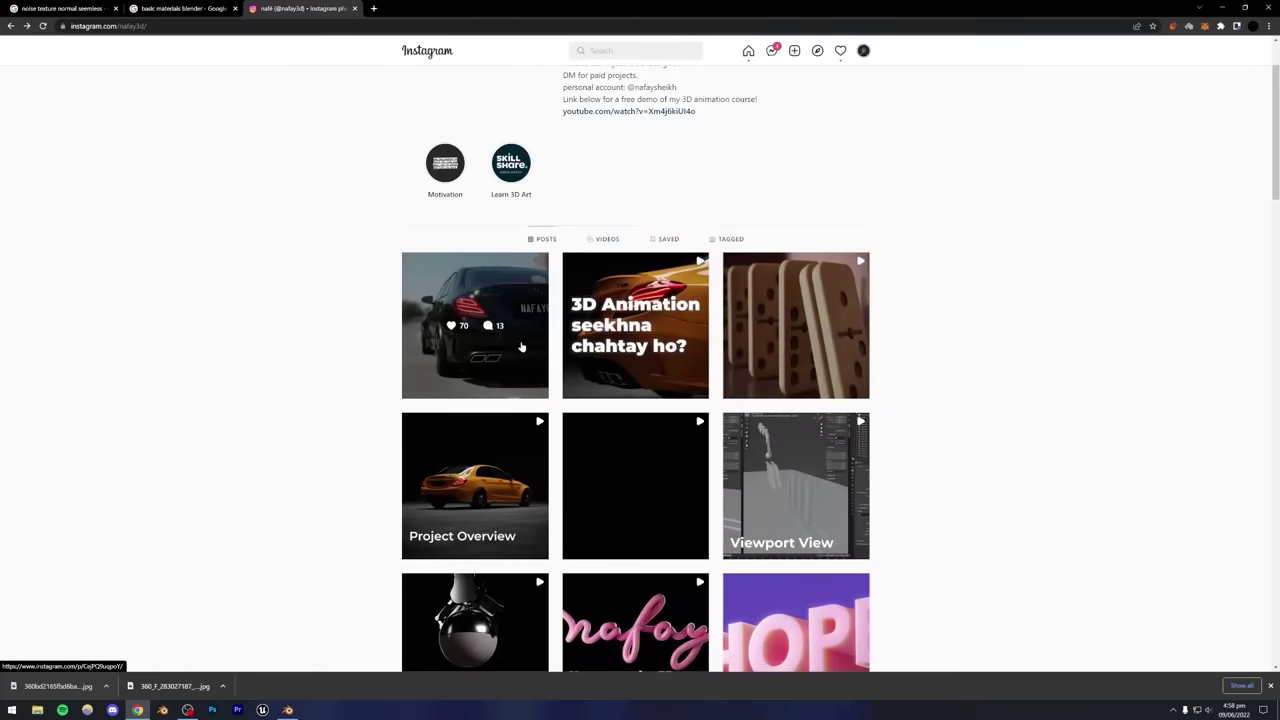
pyautogui.click(600, 457)
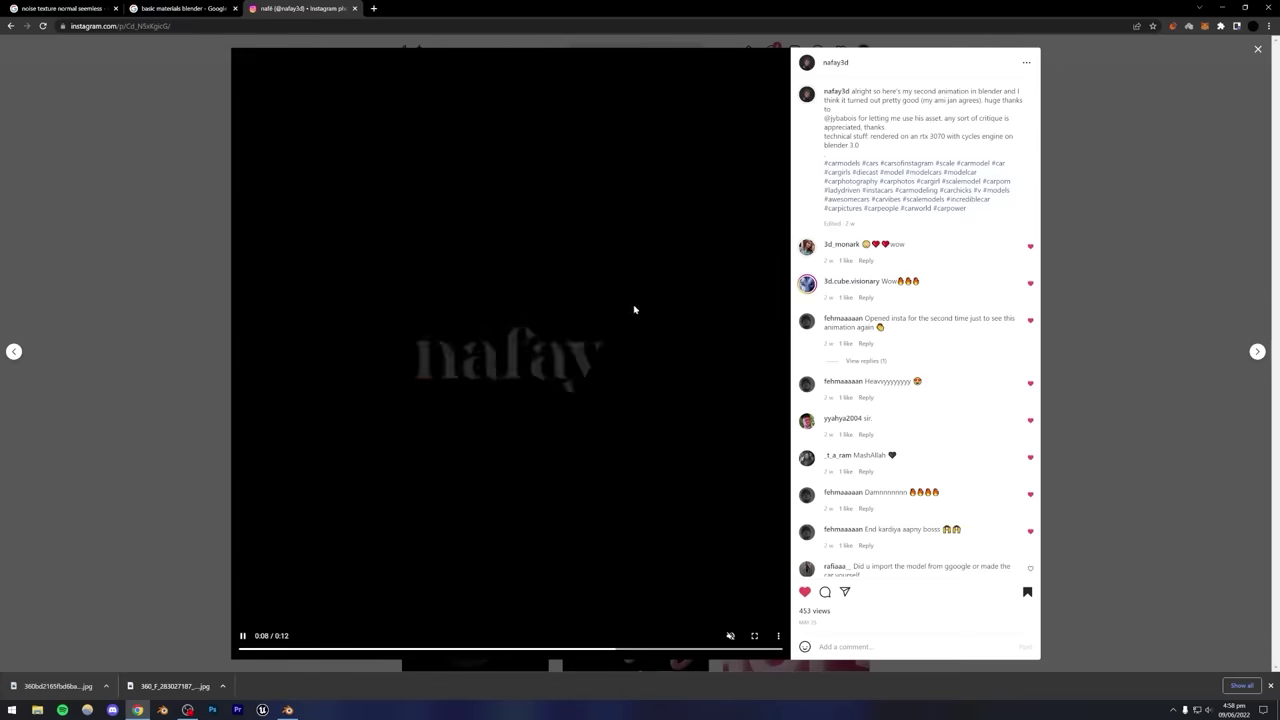
pyautogui.click(450, 649)
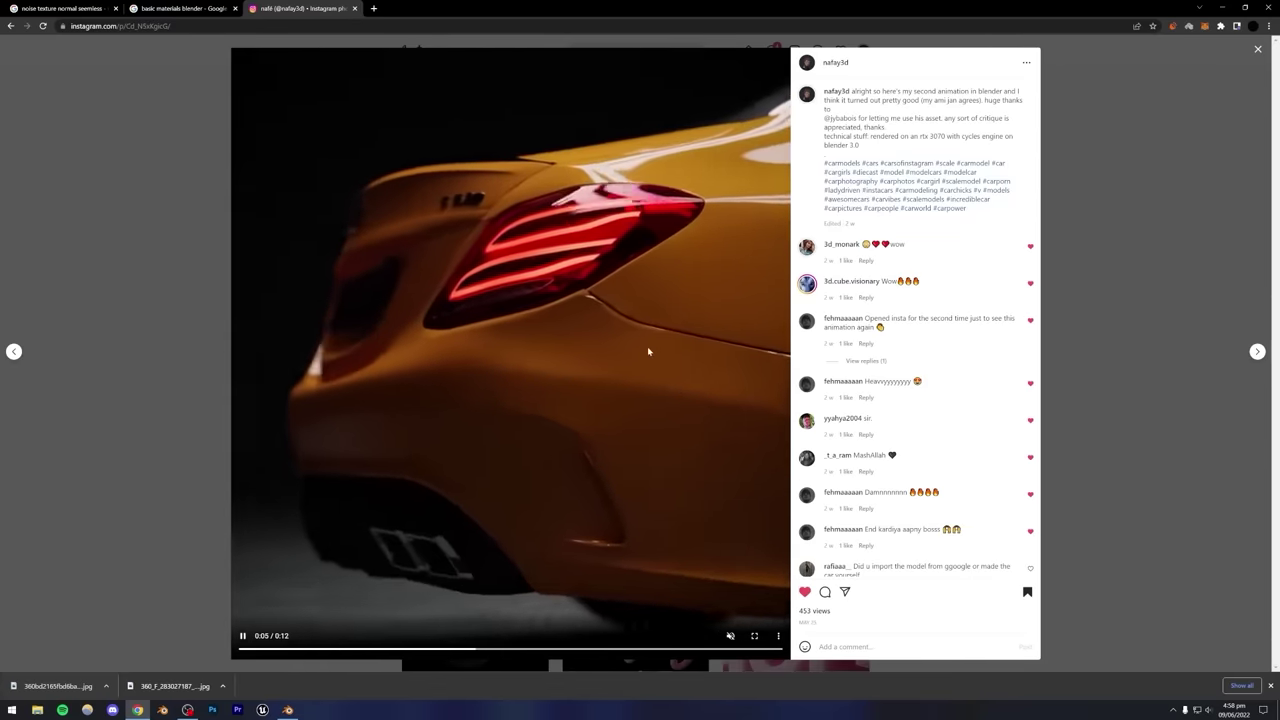
pyautogui.click(1097, 252)
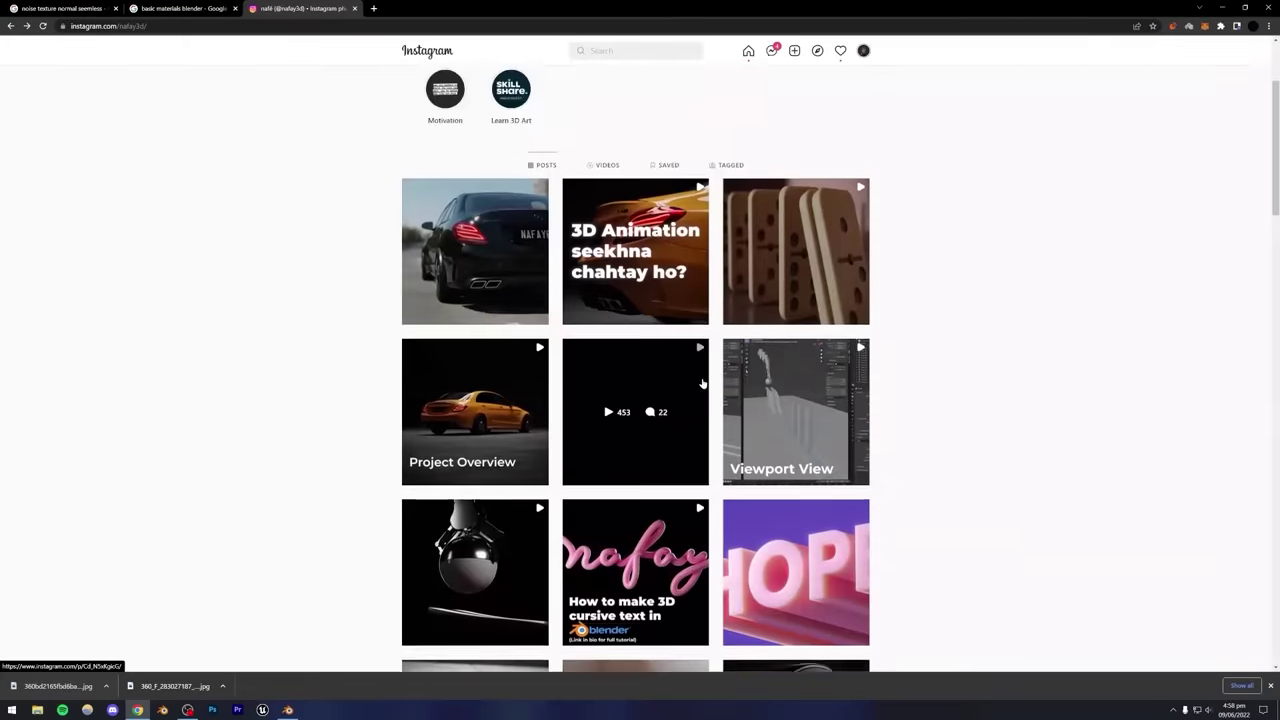
pyautogui.scroll(-5, 584, 376)
pyautogui.scroll(5, 584, 376)
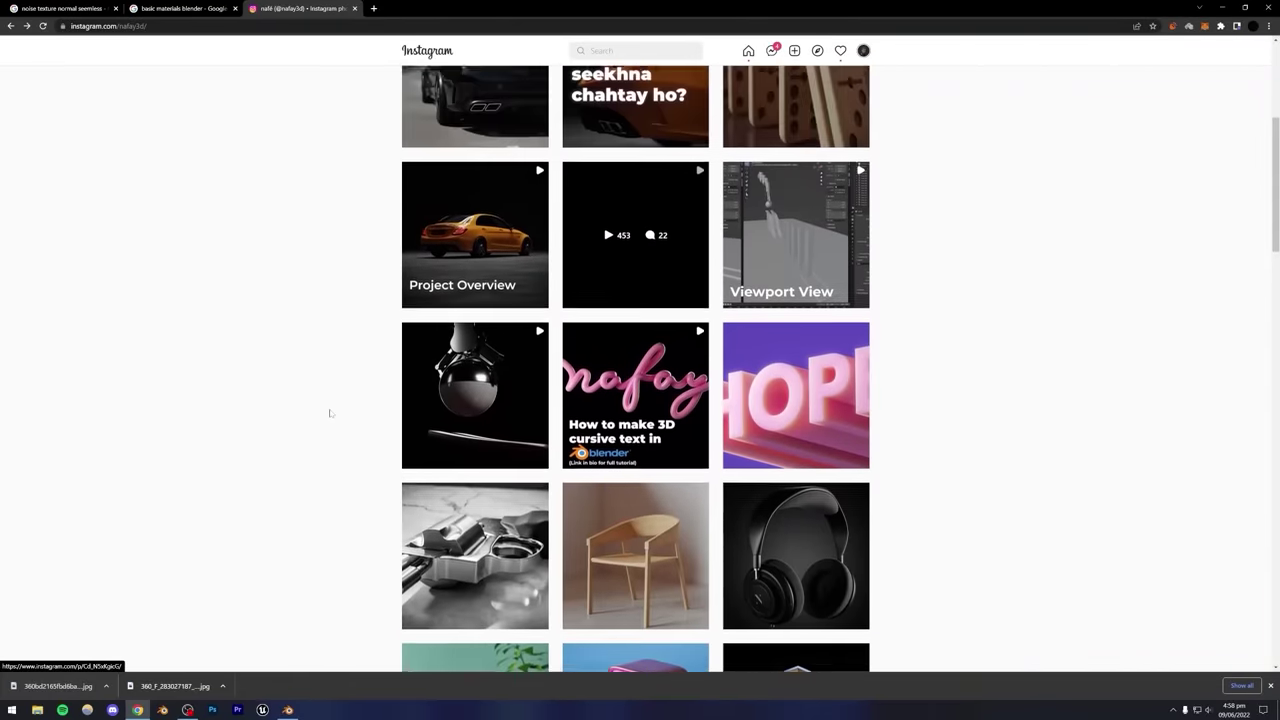
pyautogui.click(491, 363)
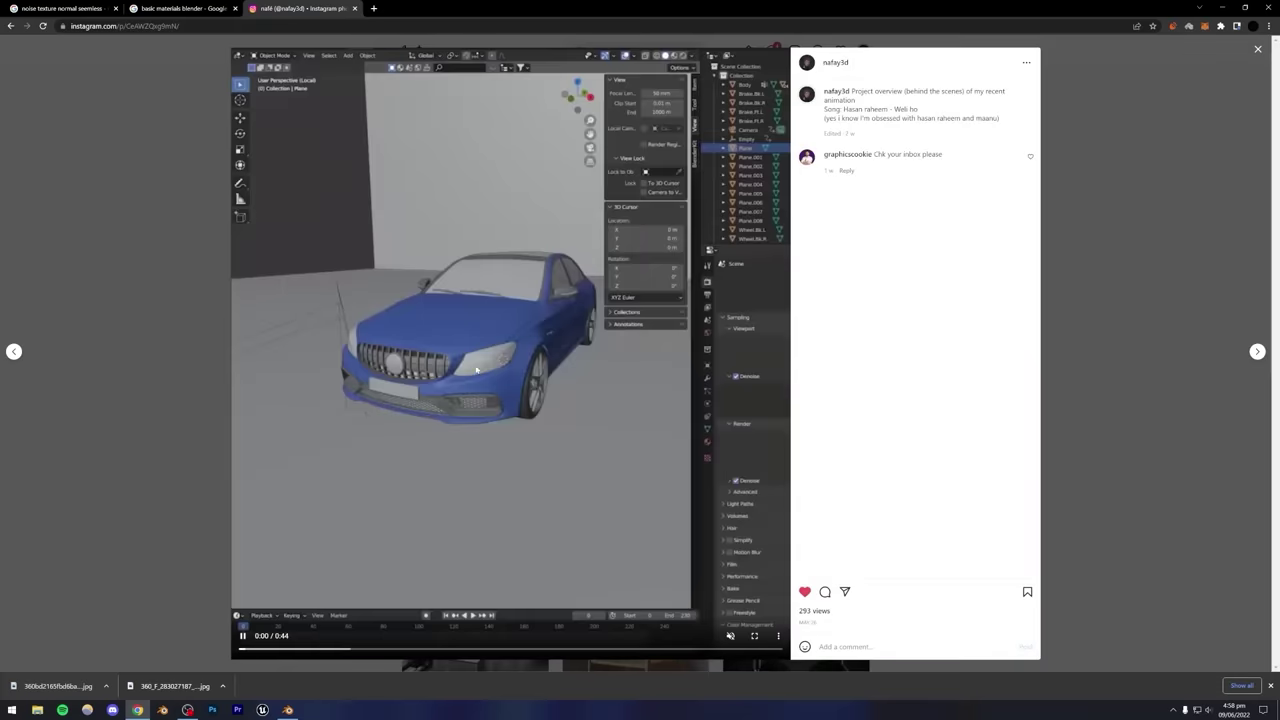
pyautogui.click(556, 649)
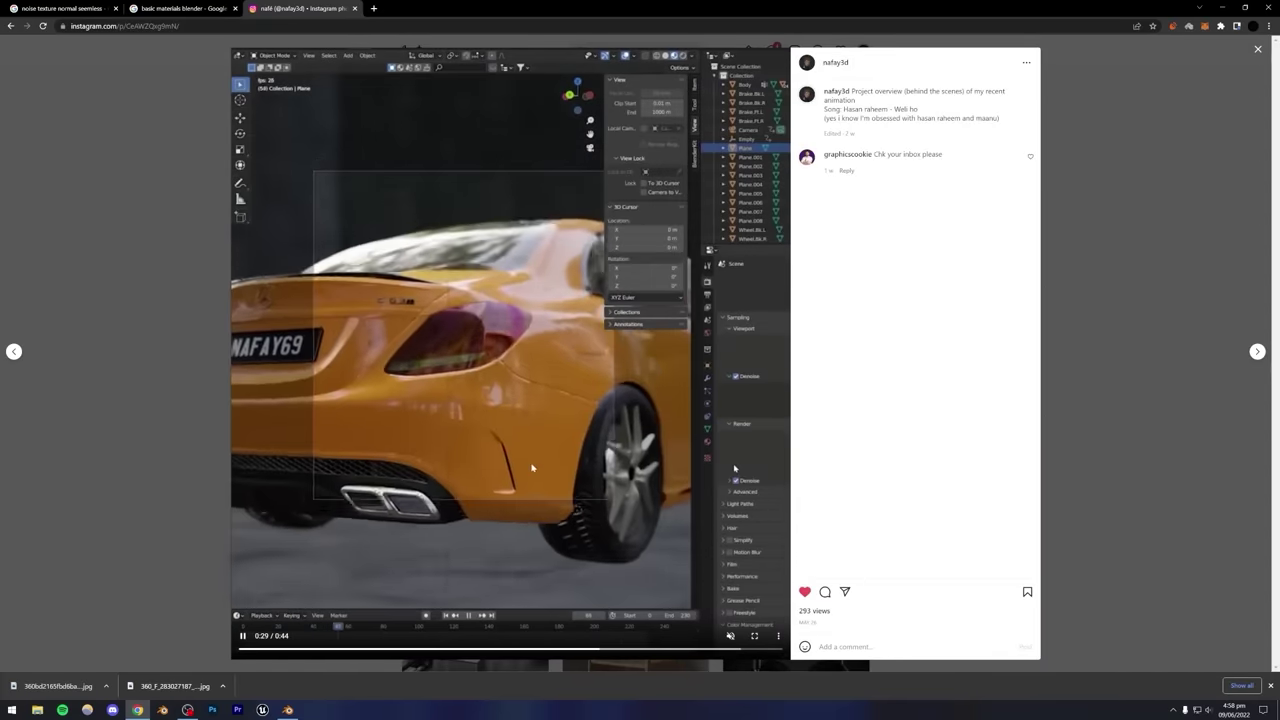
pyautogui.click(243, 638)
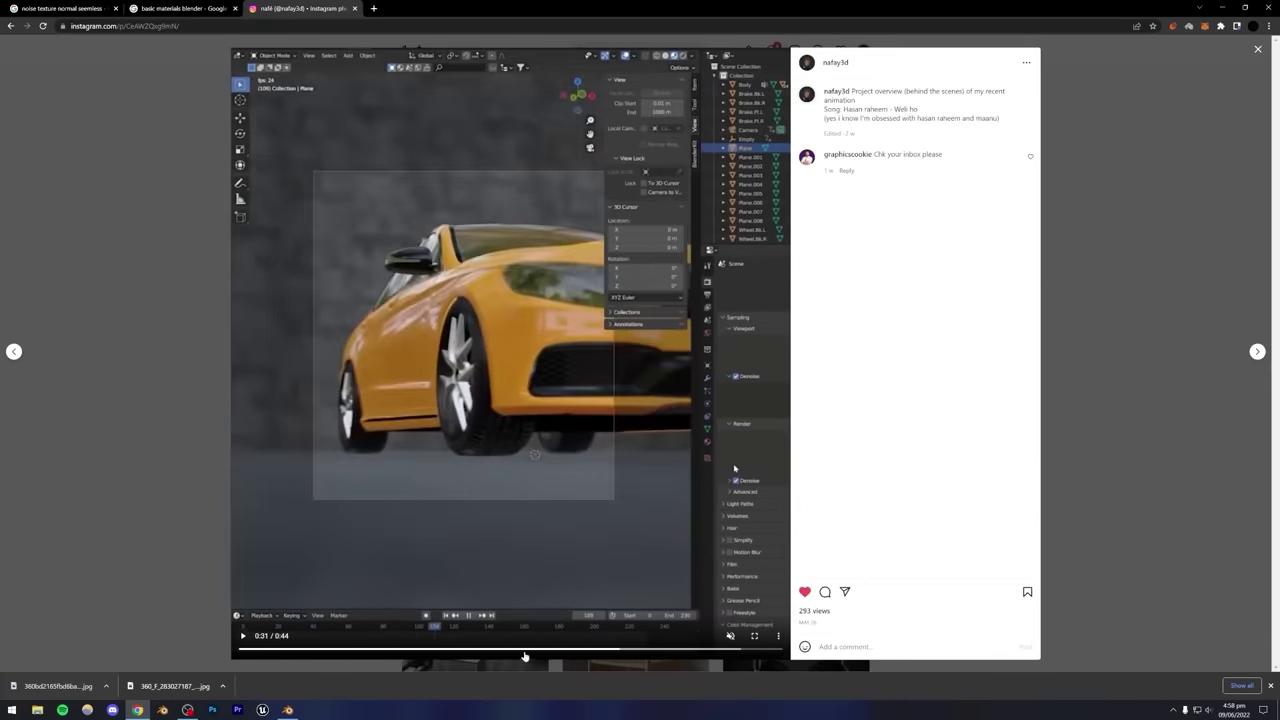
pyautogui.click(543, 652)
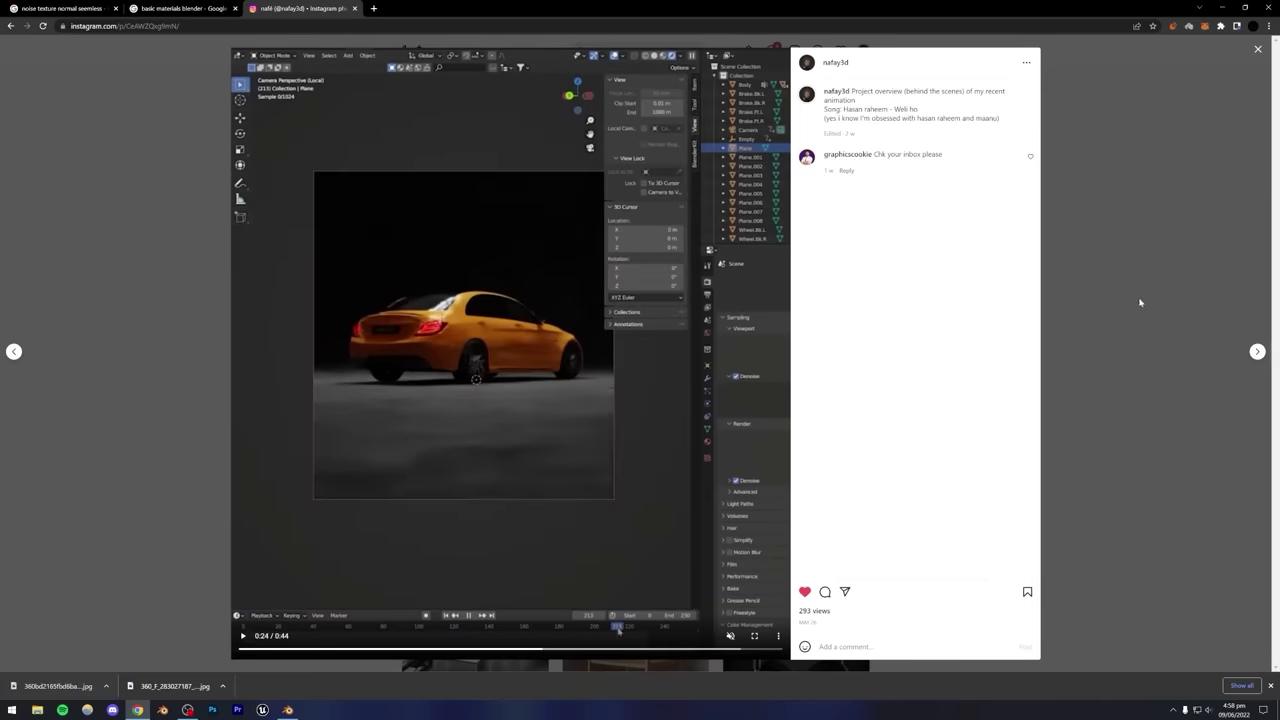
pyautogui.click(1060, 325)
pyautogui.scroll(-5, 965, 320)
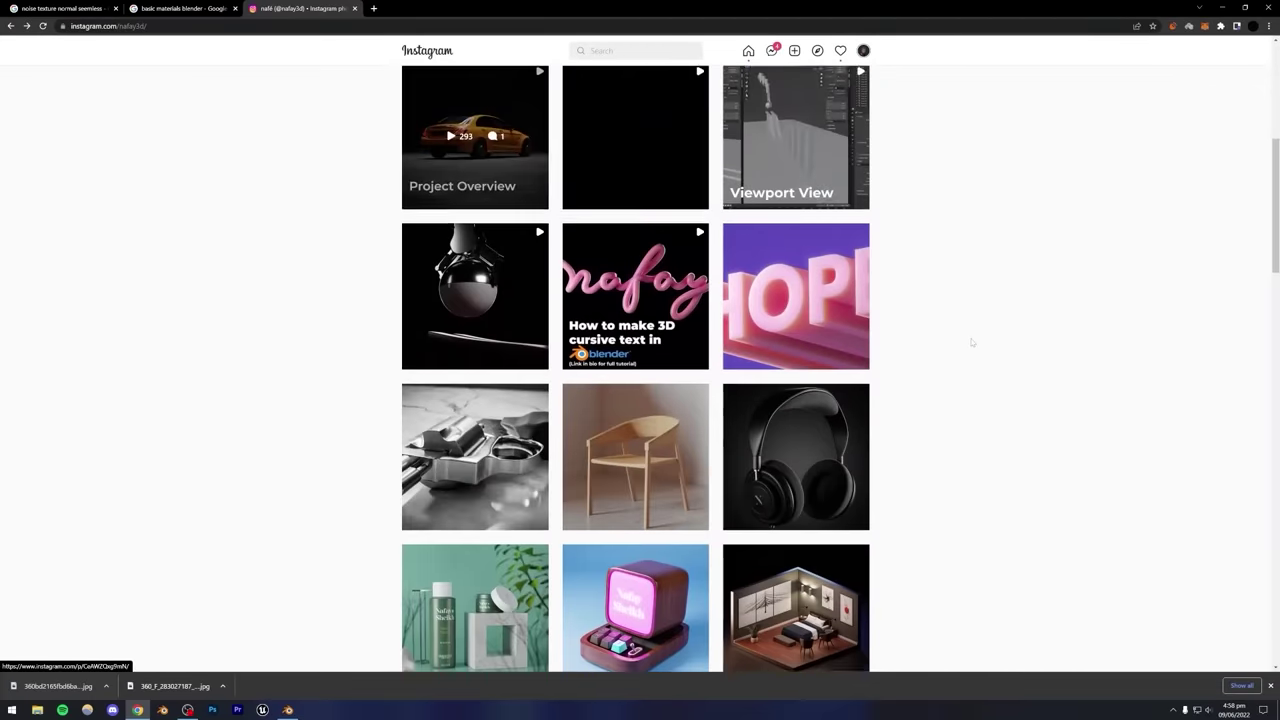
pyautogui.click(477, 181)
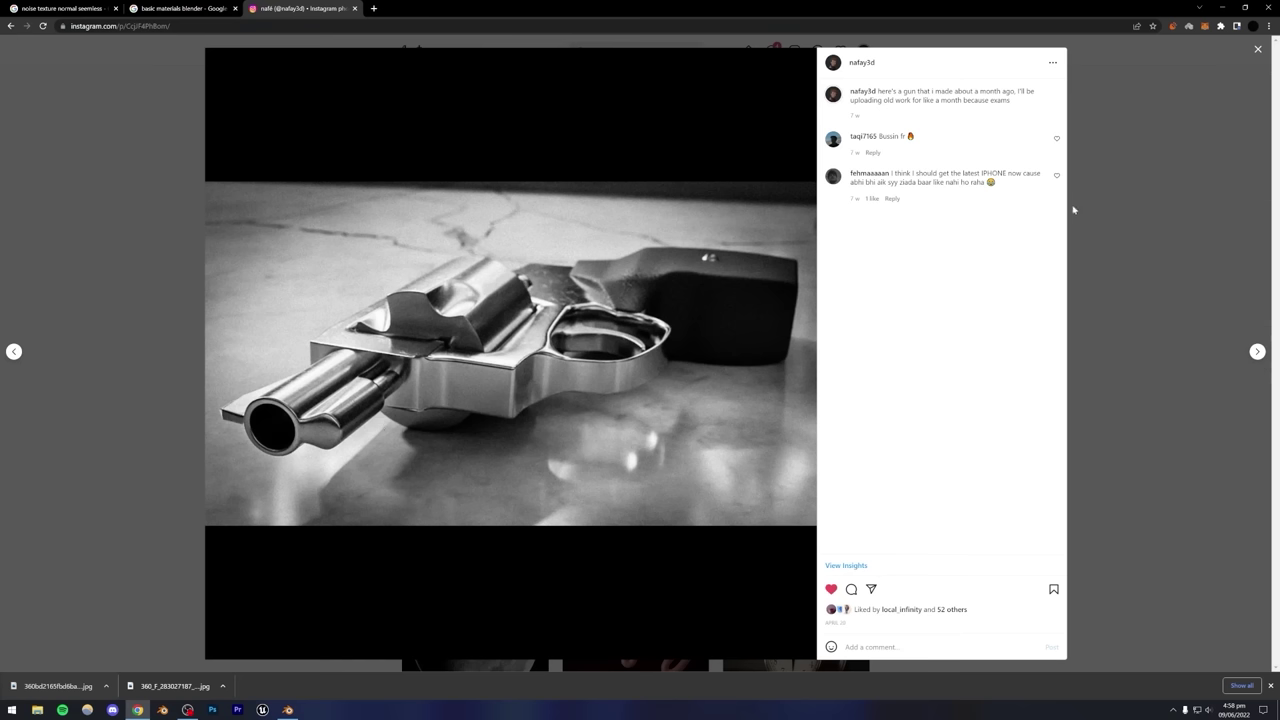
pyautogui.click(1111, 194)
pyautogui.scroll(-6, 1031, 262)
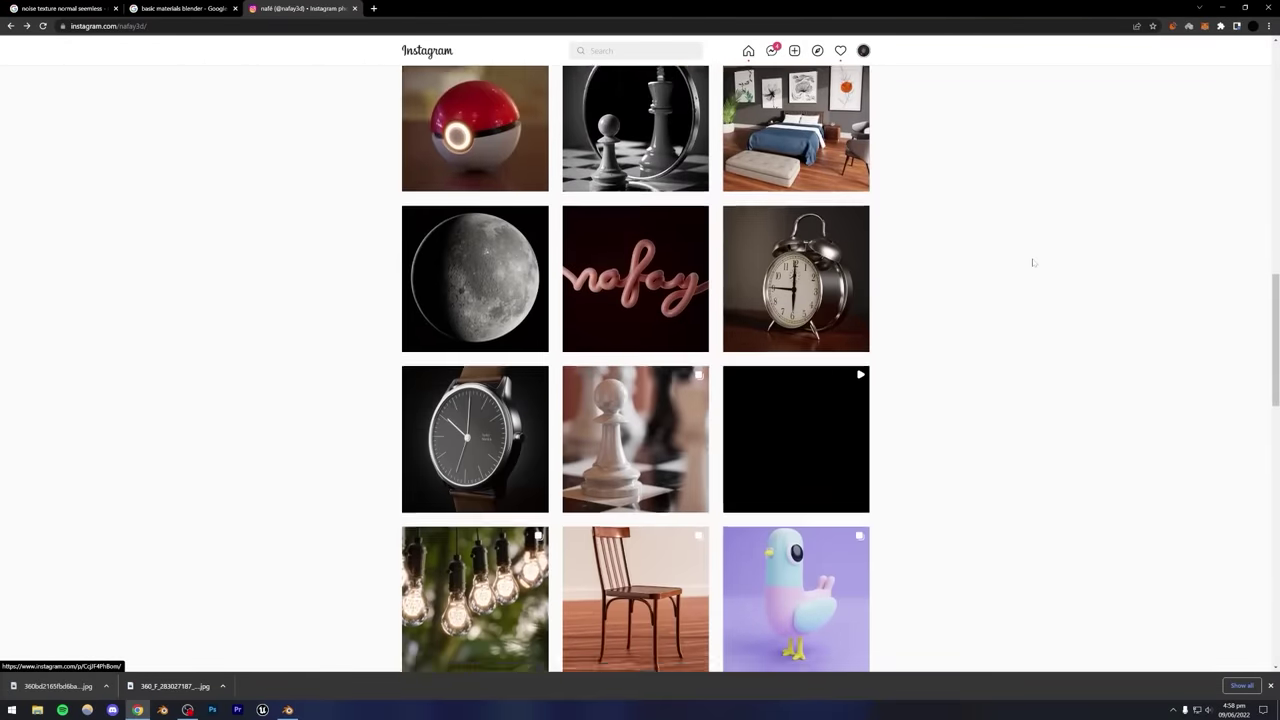
pyautogui.scroll(-6, 1033, 262)
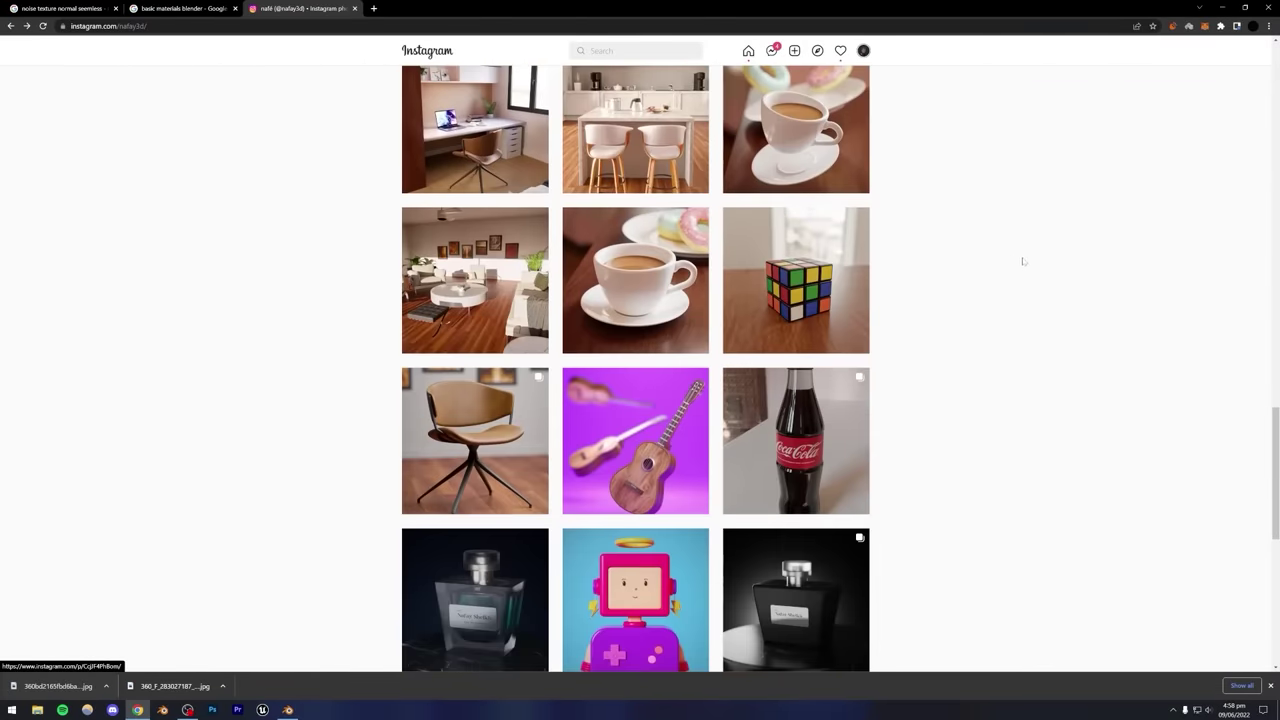
pyautogui.scroll(-3, 1009, 261)
pyautogui.scroll(6, 1007, 260)
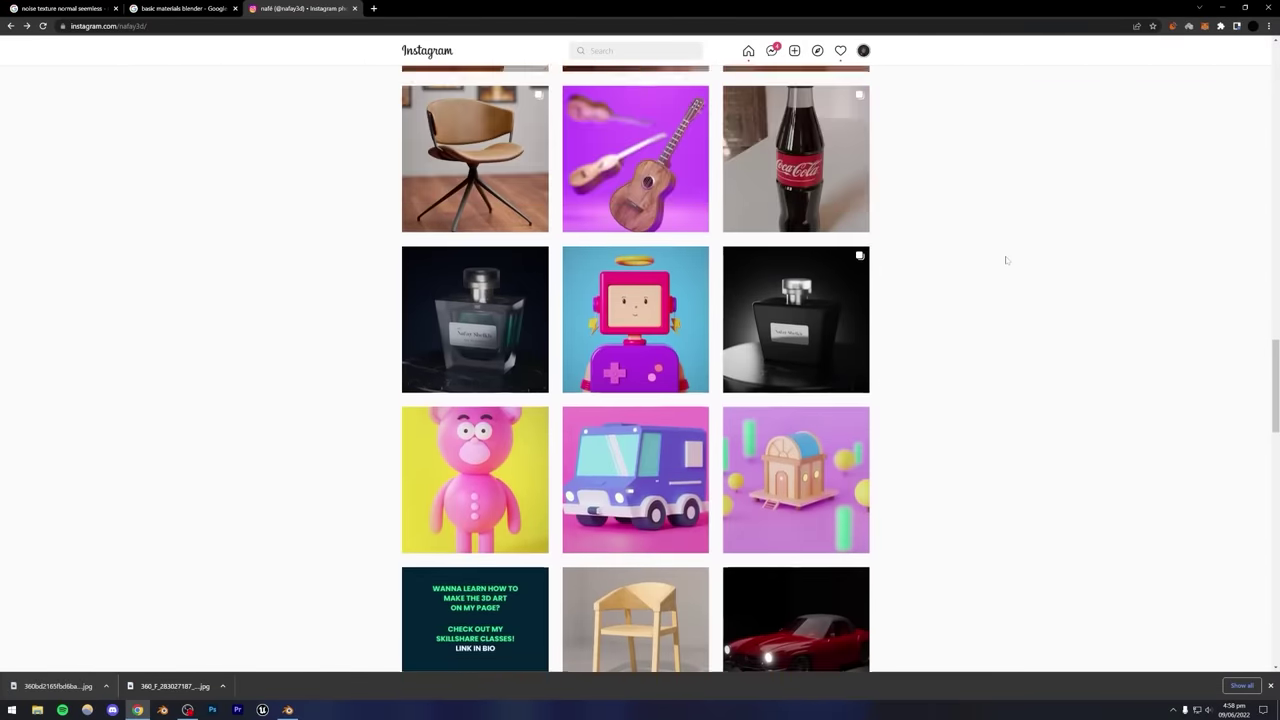
pyautogui.scroll(-1, 1006, 260)
pyautogui.click(654, 595)
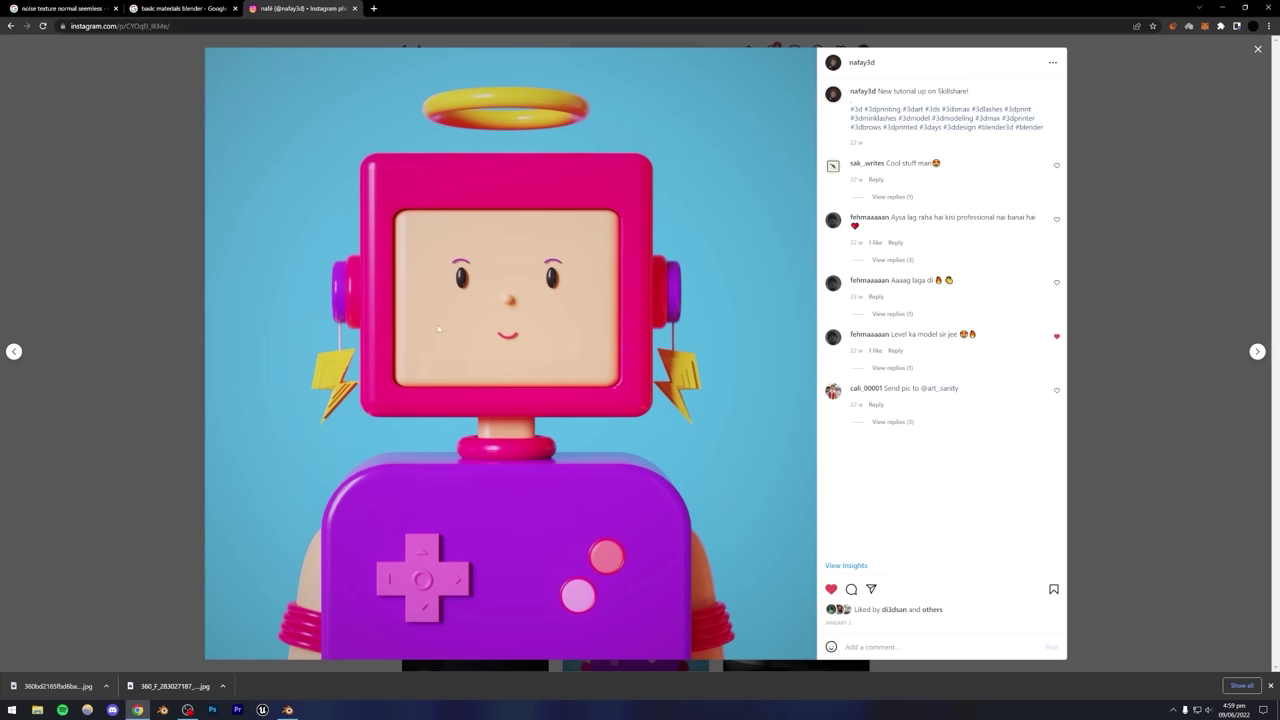
pyautogui.click(1137, 185)
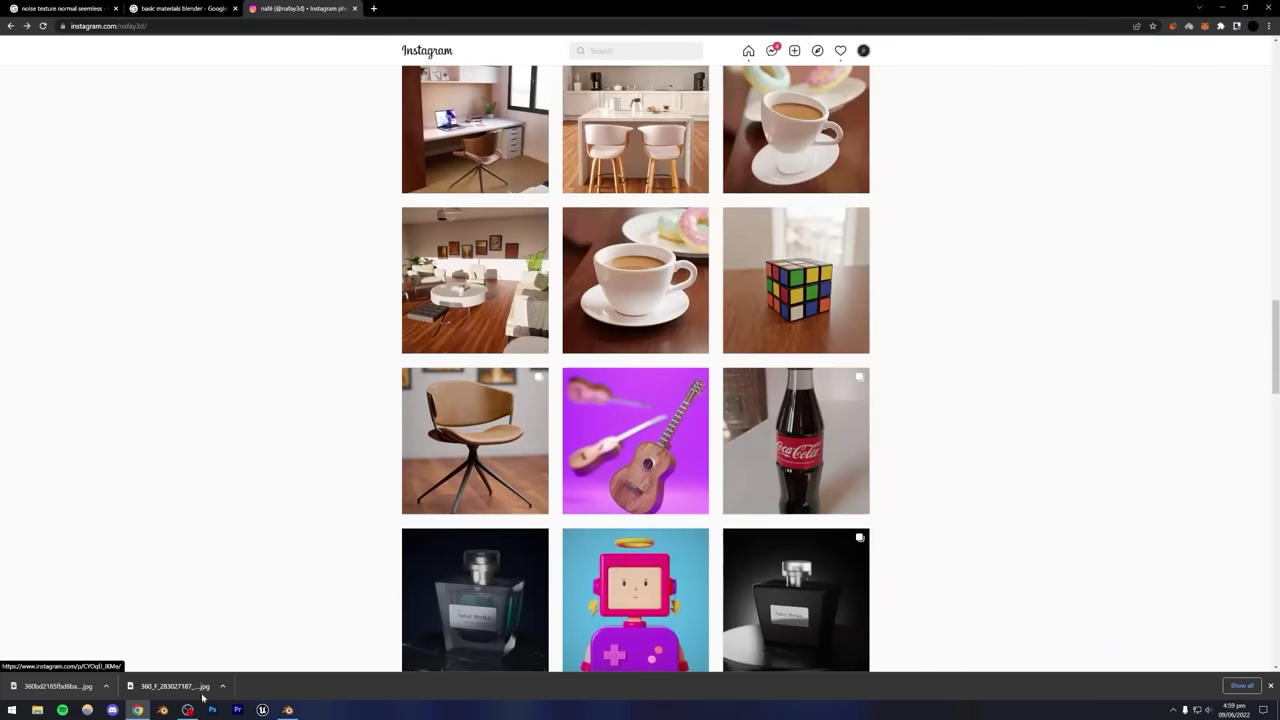
pyautogui.click(288, 709)
# Zoom and orbit around the glass sphere render, then return to the Instagram profile grid.
pyautogui.scroll(-3, 574, 258)
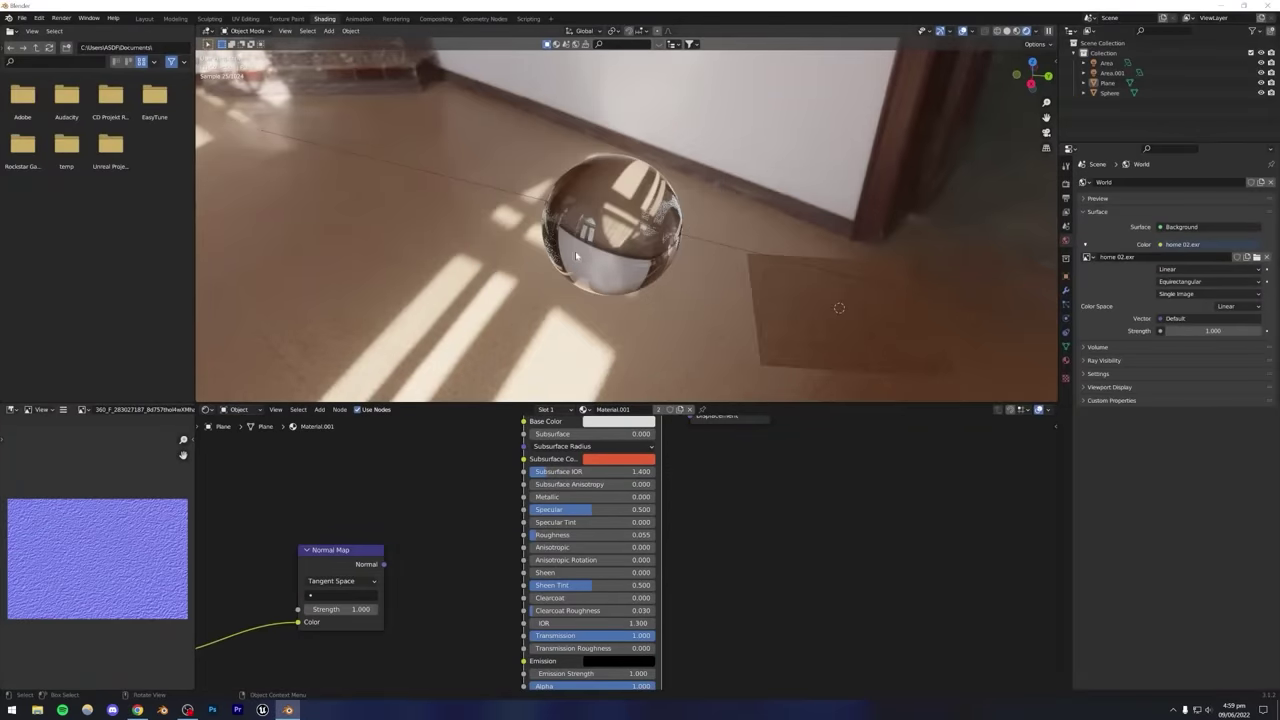
pyautogui.moveTo(575, 251); pyautogui.dragTo(646, 229, button='middle')
pyautogui.scroll(3, 601, 228)
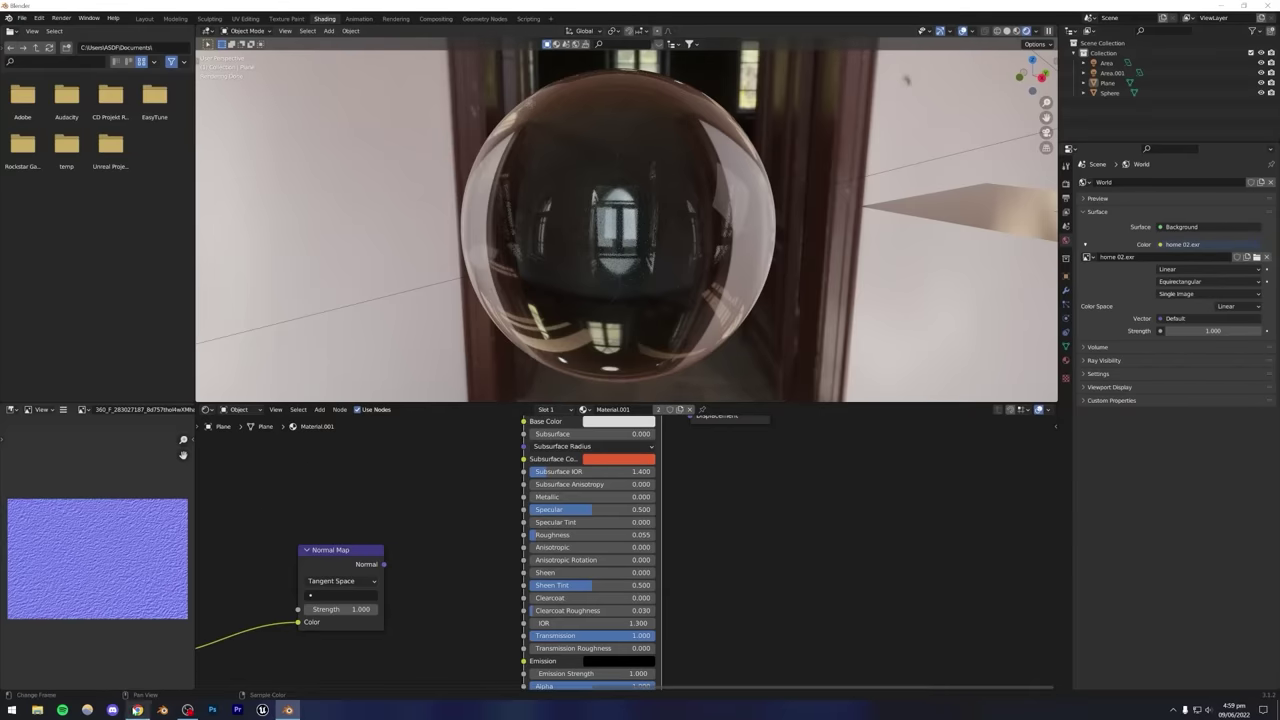
pyautogui.click(137, 710)
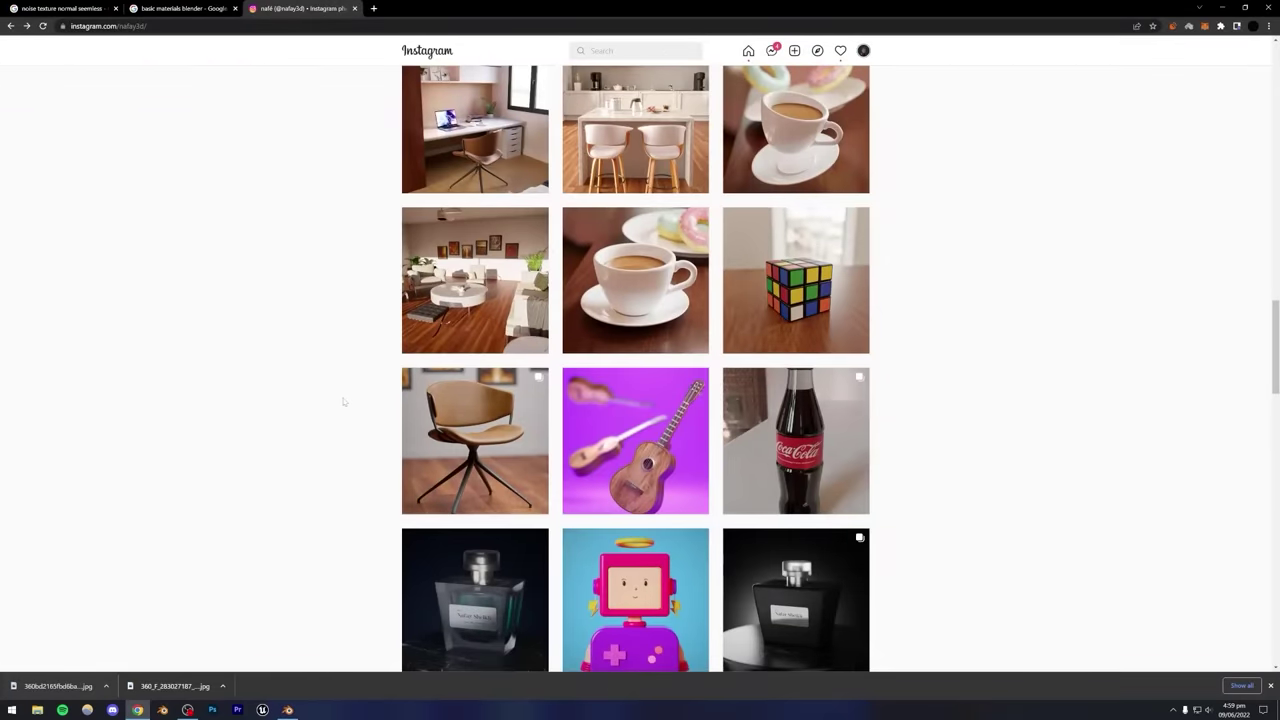
# View the robot character post, close it, and go back to Blender's plane and sphere scene.
pyautogui.scroll(-2, 340, 410)
pyautogui.click(605, 452)
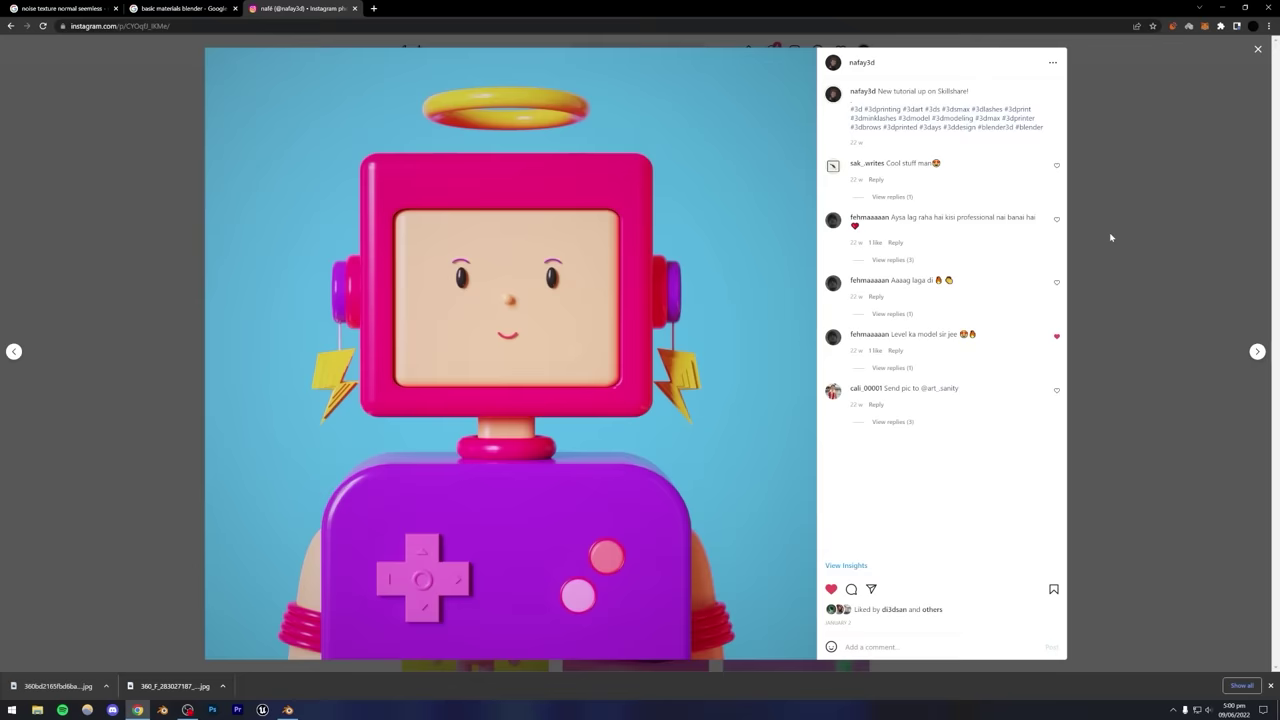
pyautogui.click(1258, 49)
pyautogui.click(288, 710)
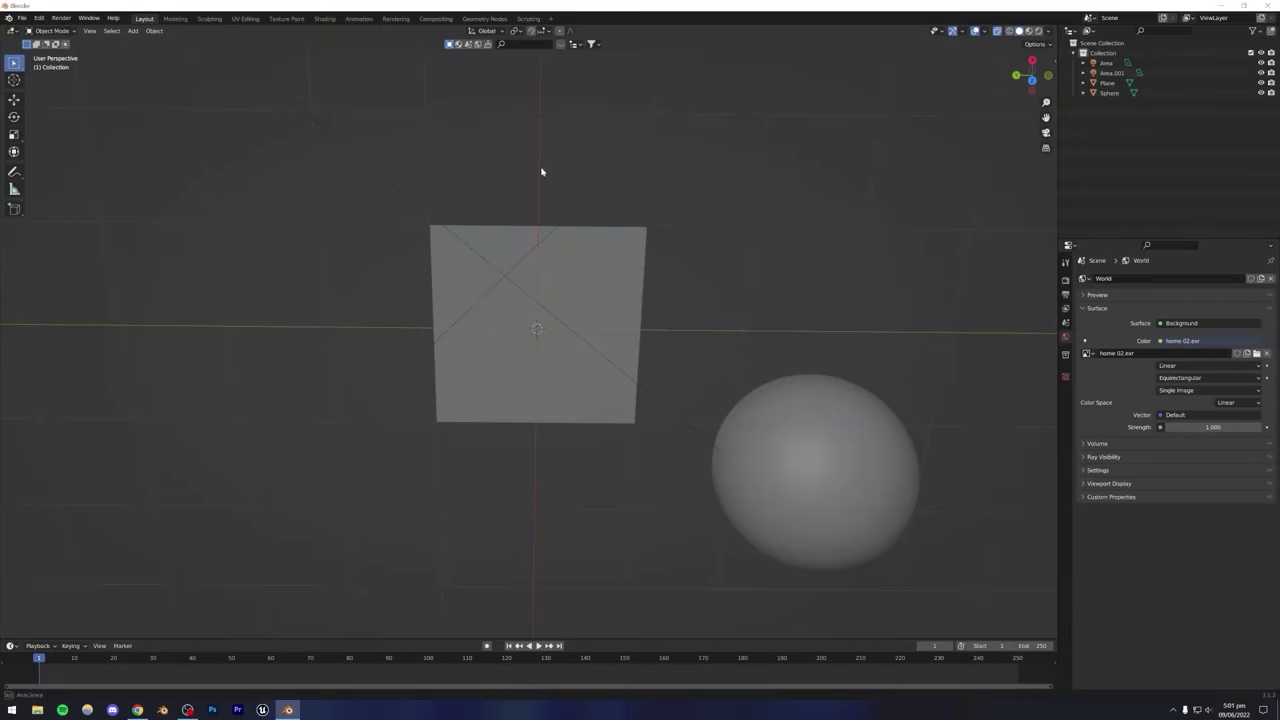
# Orbit so the plane is edge-on, select it, then centre and zoom the view on it.
pyautogui.moveTo(543, 171); pyautogui.dragTo(610, 235, button='middle')
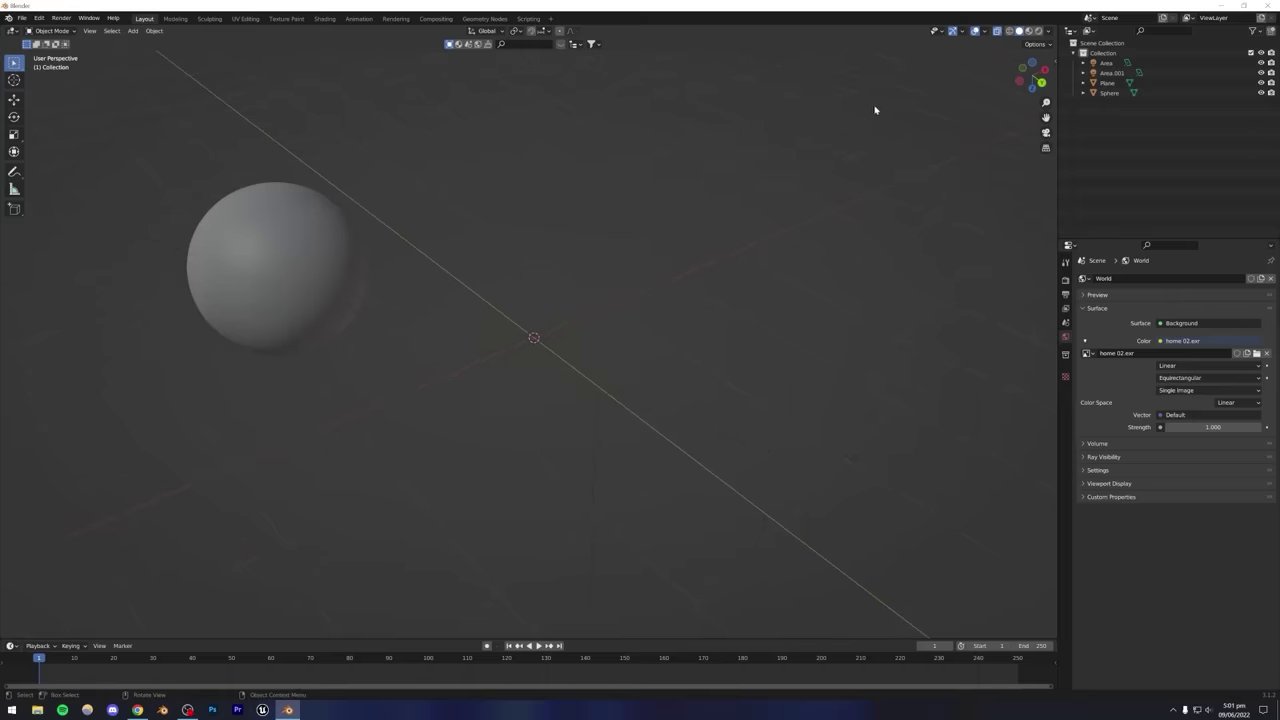
pyautogui.click(533, 338)
pyautogui.click(657, 297)
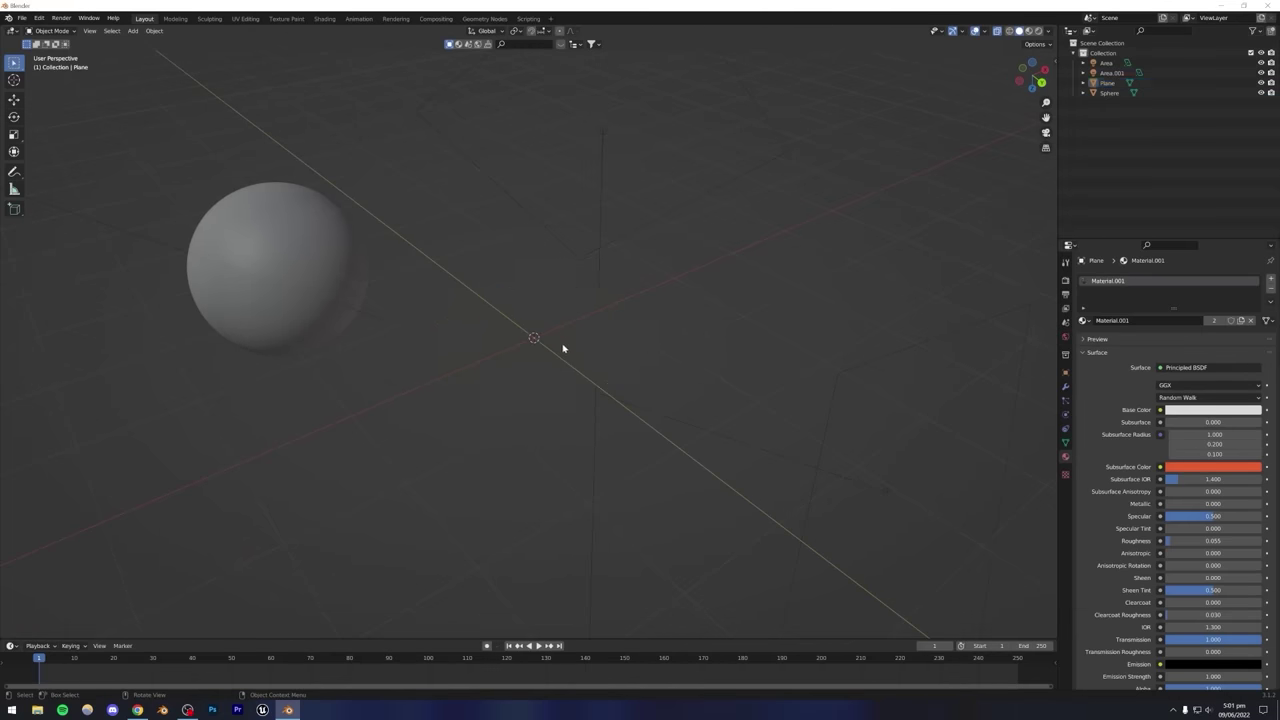
pyautogui.click(537, 323)
pyautogui.keyDown('alt'); pyautogui.middleClick(534, 326); pyautogui.keyUp('alt')
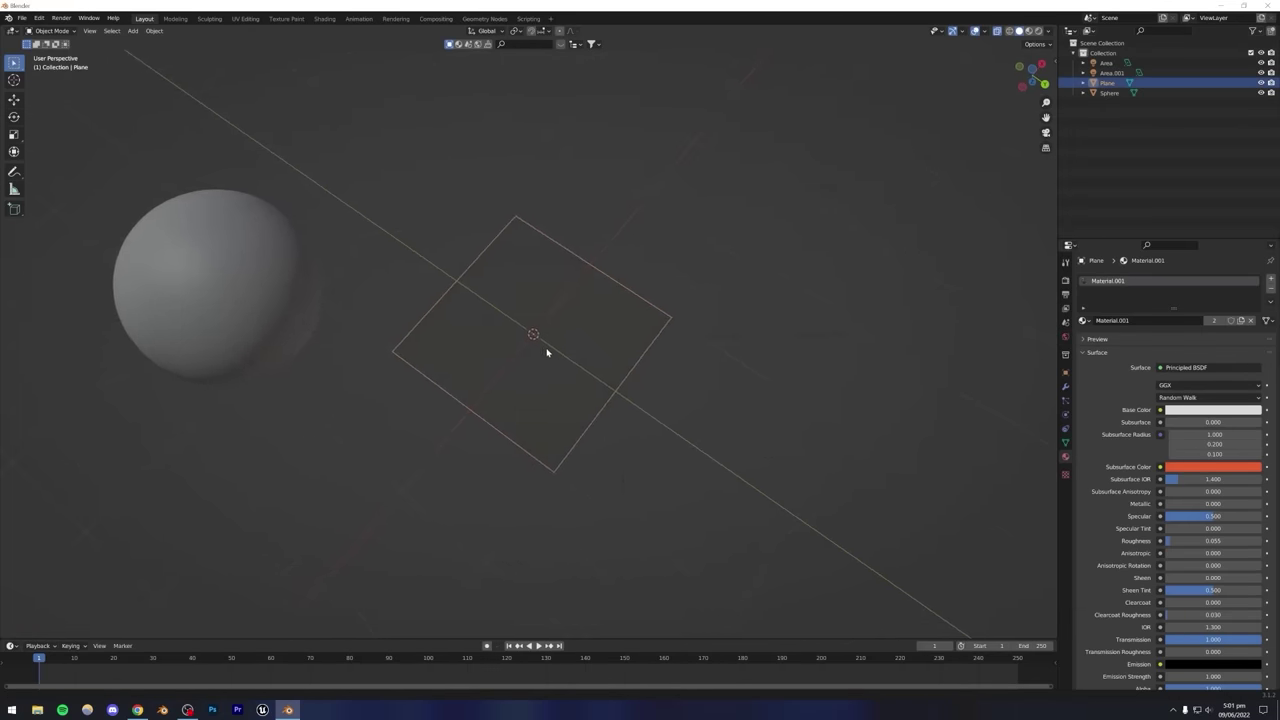
pyautogui.scroll(2, 557, 369)
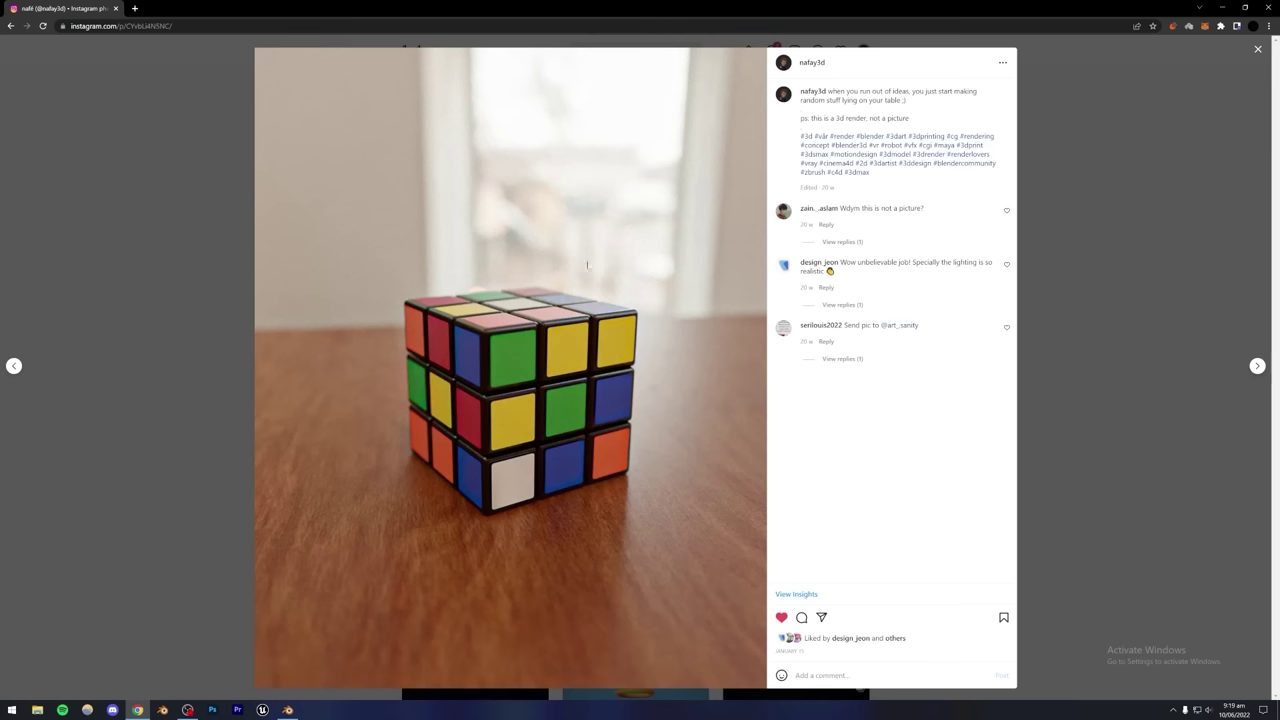
# Return to Blender and orbit around the now-empty scene.
pyautogui.click(288, 709)
pyautogui.moveTo(636, 437); pyautogui.dragTo(446, 388, button='middle')
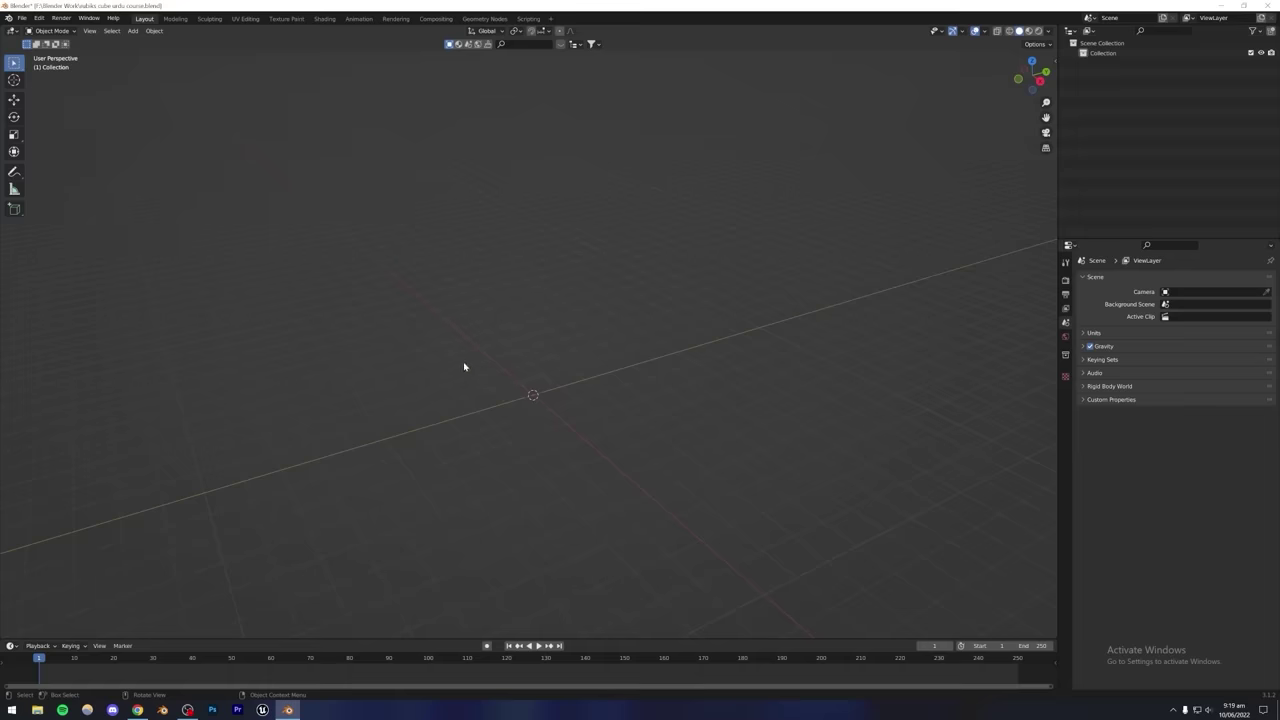
# Add a mesh cube to the empty scene.
pyautogui.click(133, 31)
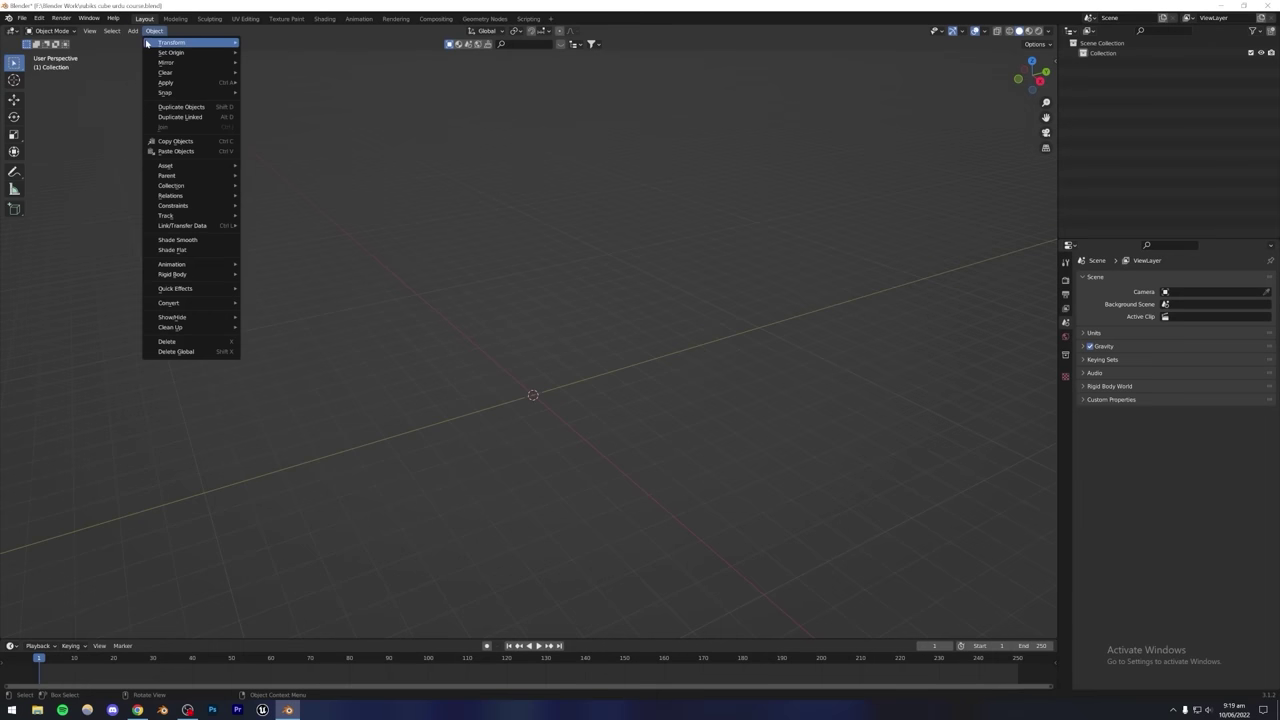
pyautogui.click(132, 31)
pyautogui.moveTo(140, 43)
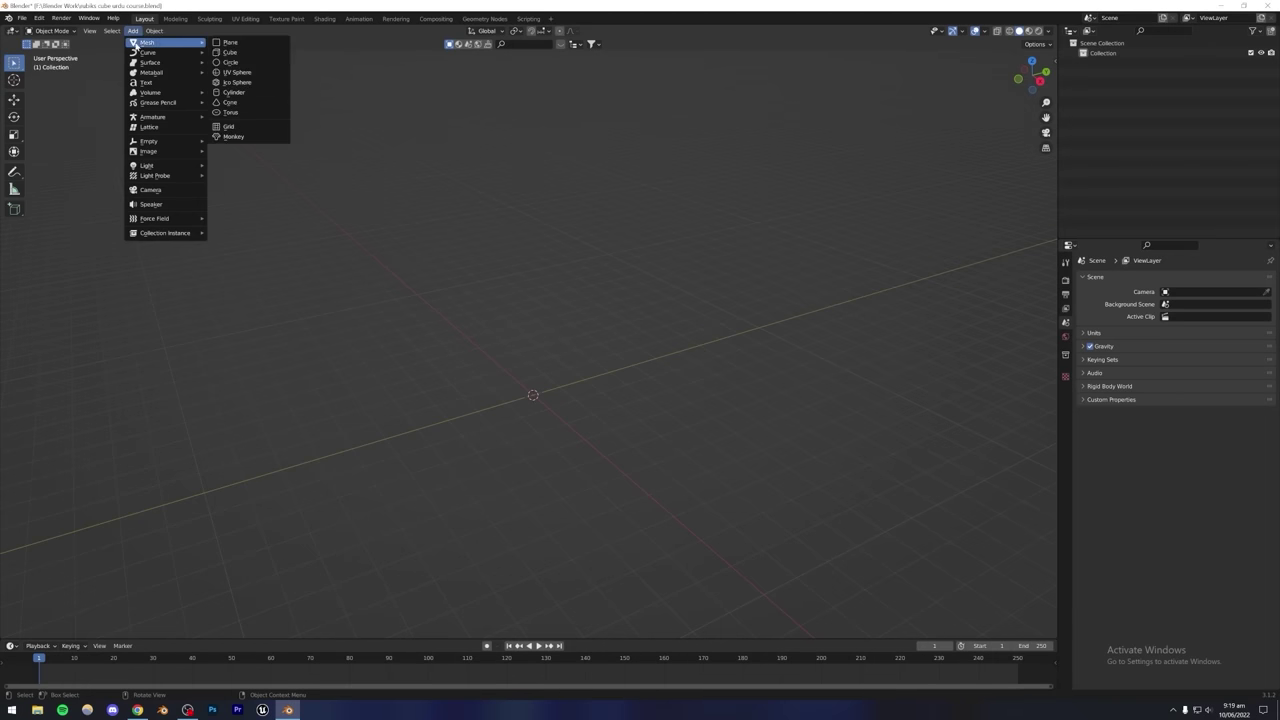
pyautogui.click(228, 57)
pyautogui.scroll(8, 521, 352)
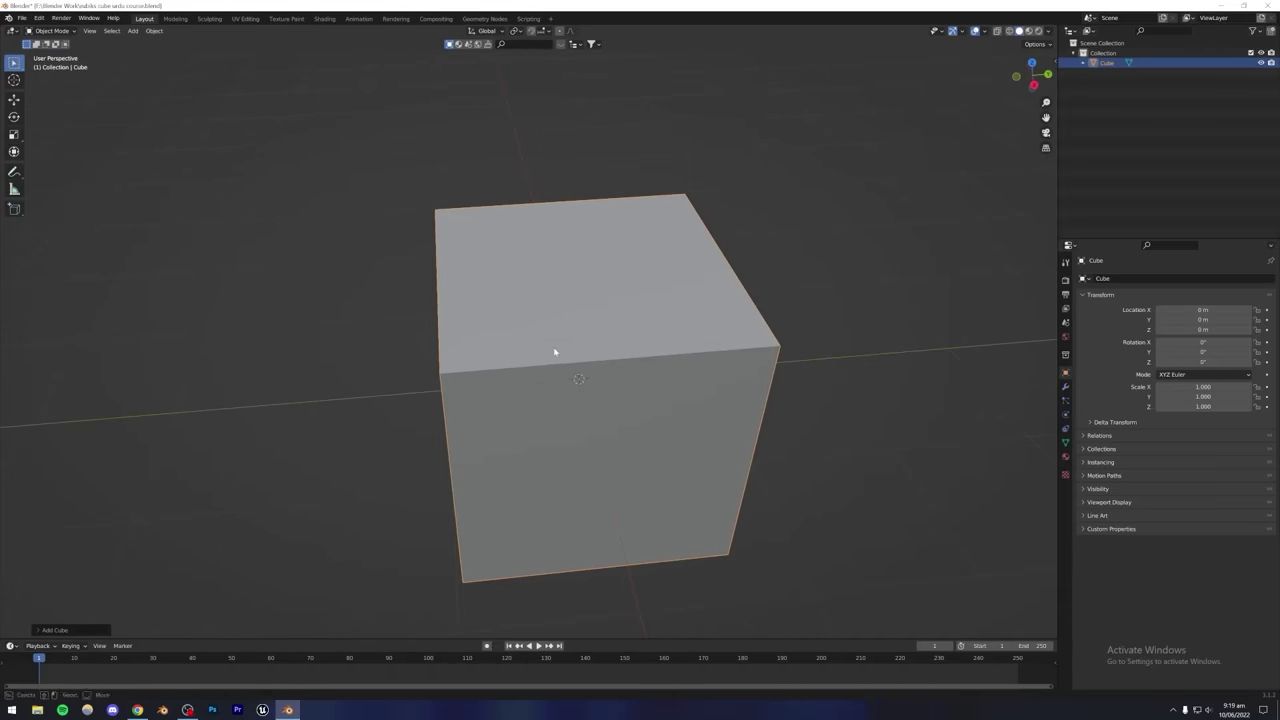
# In Edit Mode, bevel all the cube's edges with extra segments, then compare with the reference.
pyautogui.press('Tab')
pyautogui.moveTo(411, 337)
pyautogui.mouseDown(button='middle')
pyautogui.moveTo(517, 323)
pyautogui.moveTo(432, 349)
pyautogui.mouseUp(button='middle')
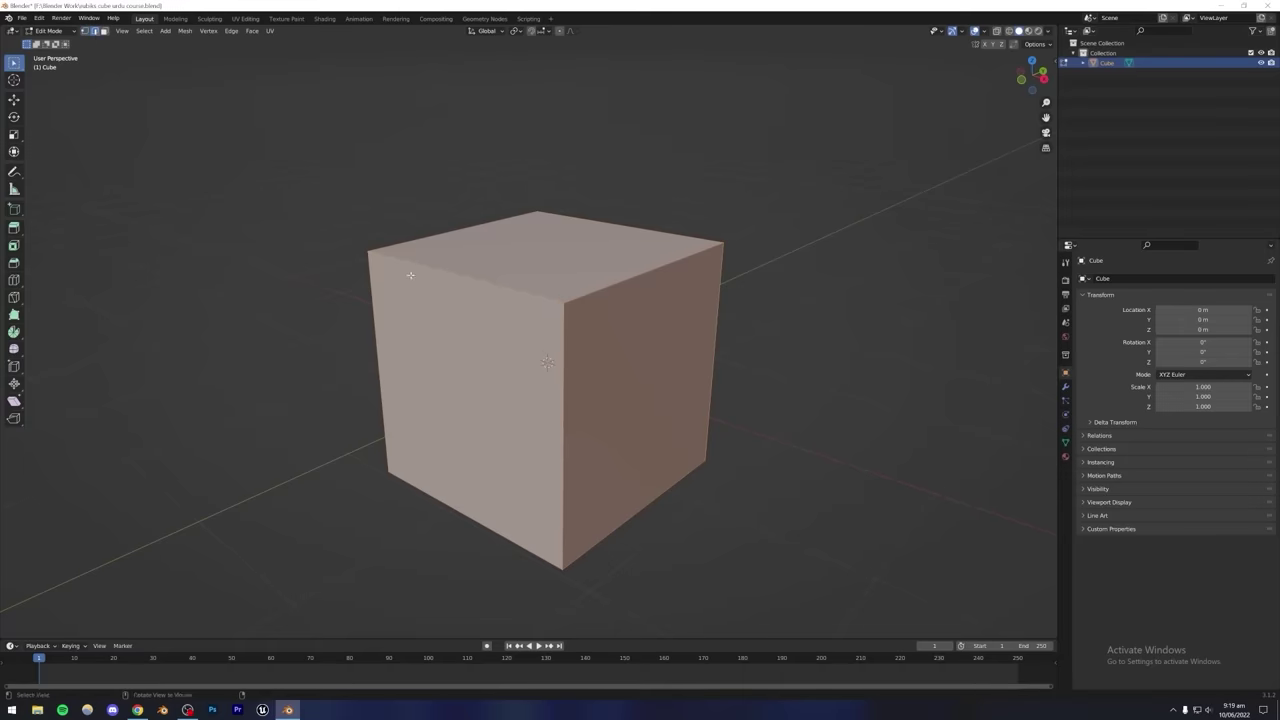
pyautogui.moveTo(410, 275); pyautogui.dragTo(374, 283, button='middle')
pyautogui.press('a')
pyautogui.hotkey('ctrl', 'b')
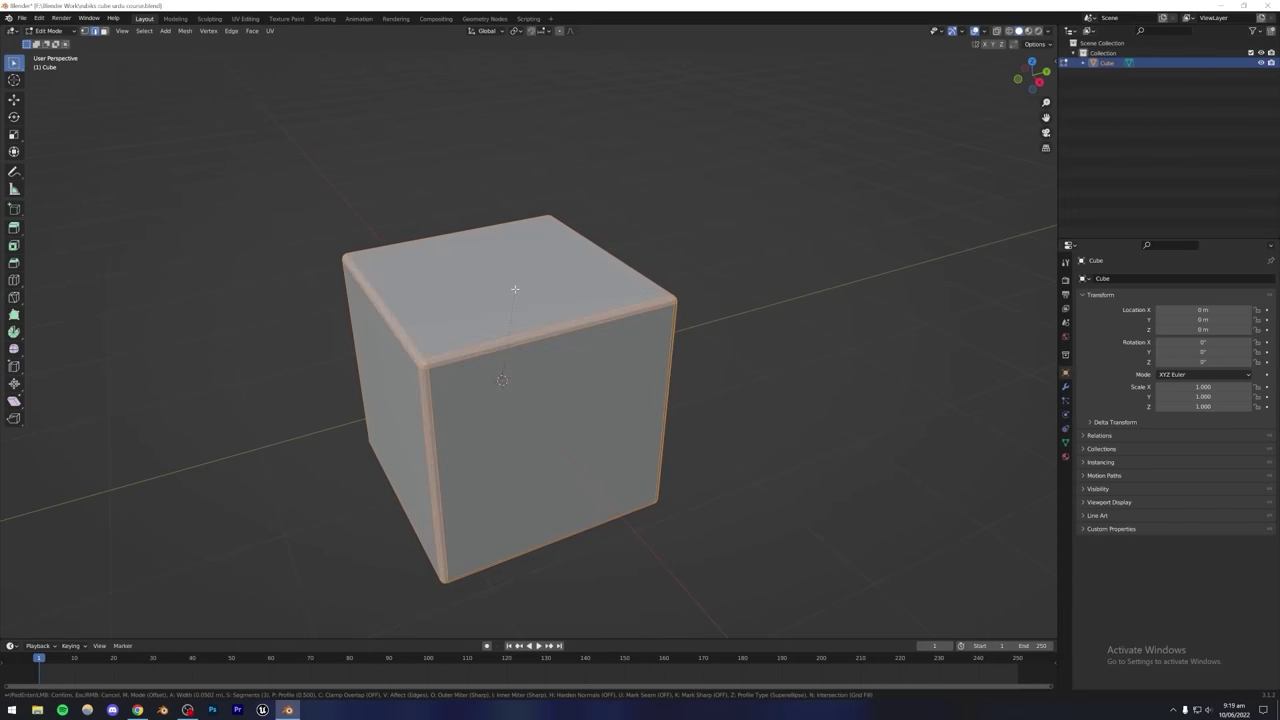
pyautogui.scroll(1, 515, 289)
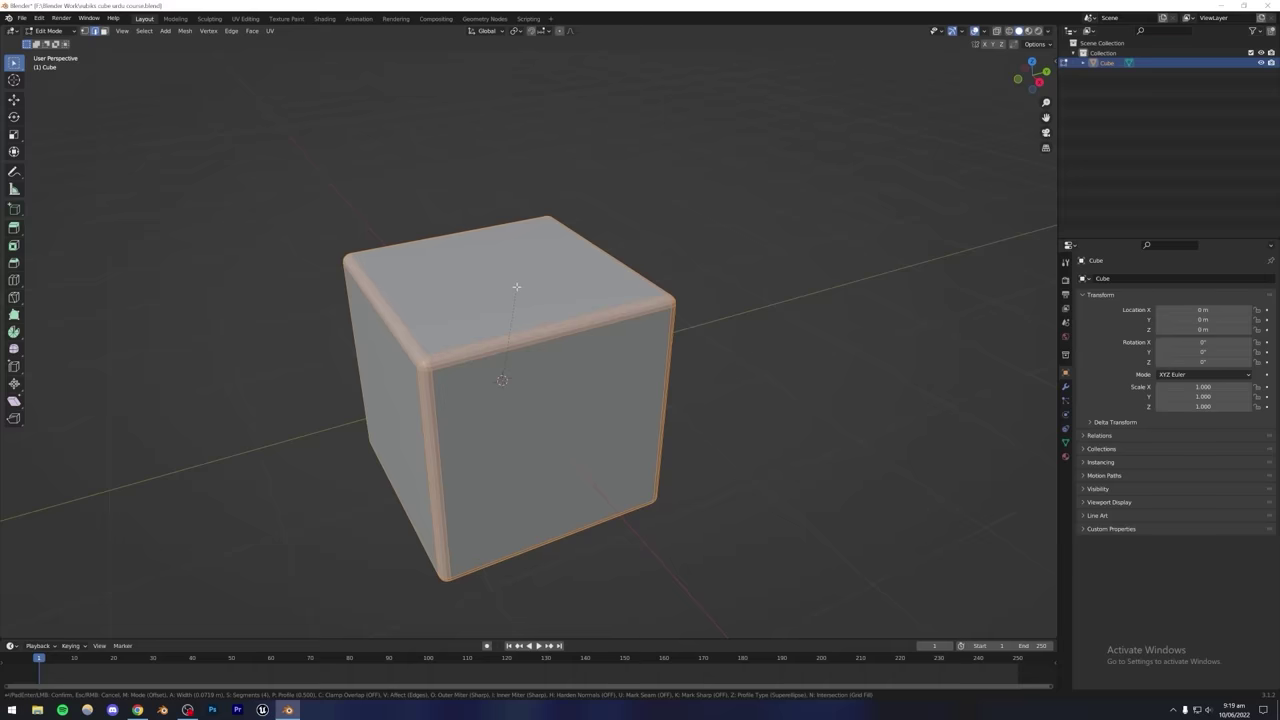
pyautogui.click(517, 286)
pyautogui.press('Tab')
pyautogui.scroll(-5, 520, 300)
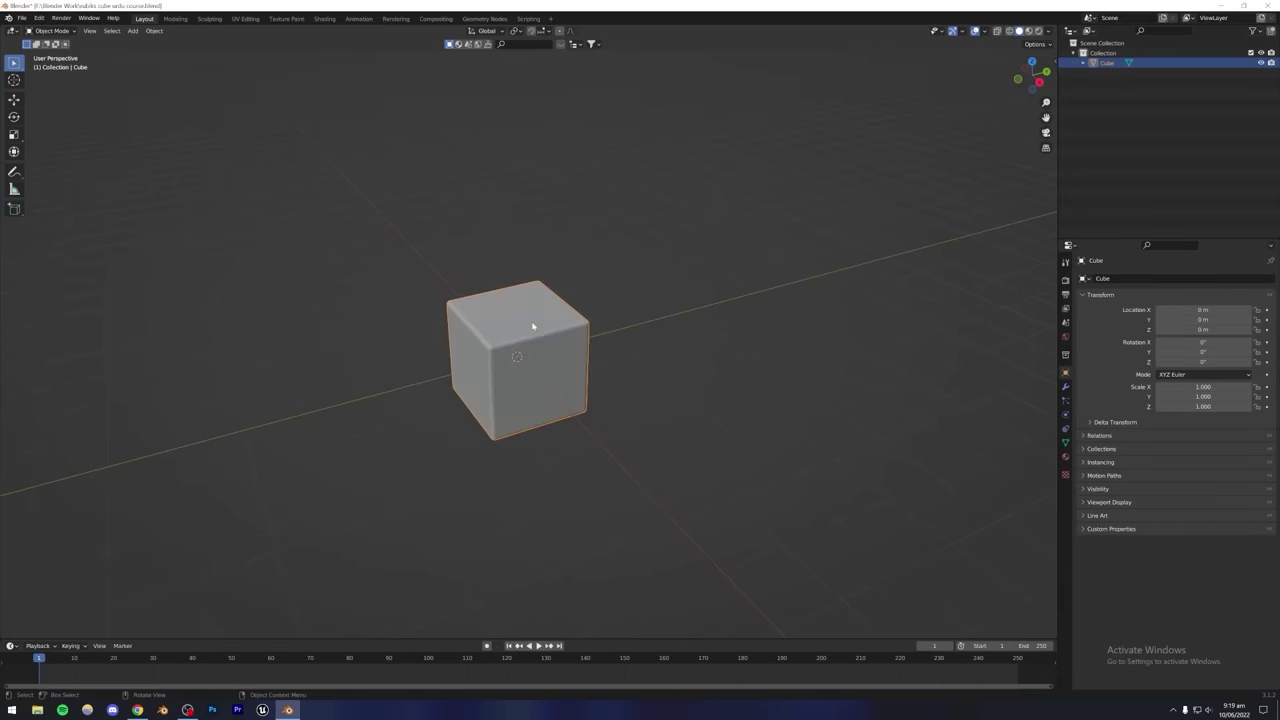
pyautogui.moveTo(530, 330); pyautogui.dragTo(514, 335, button='middle')
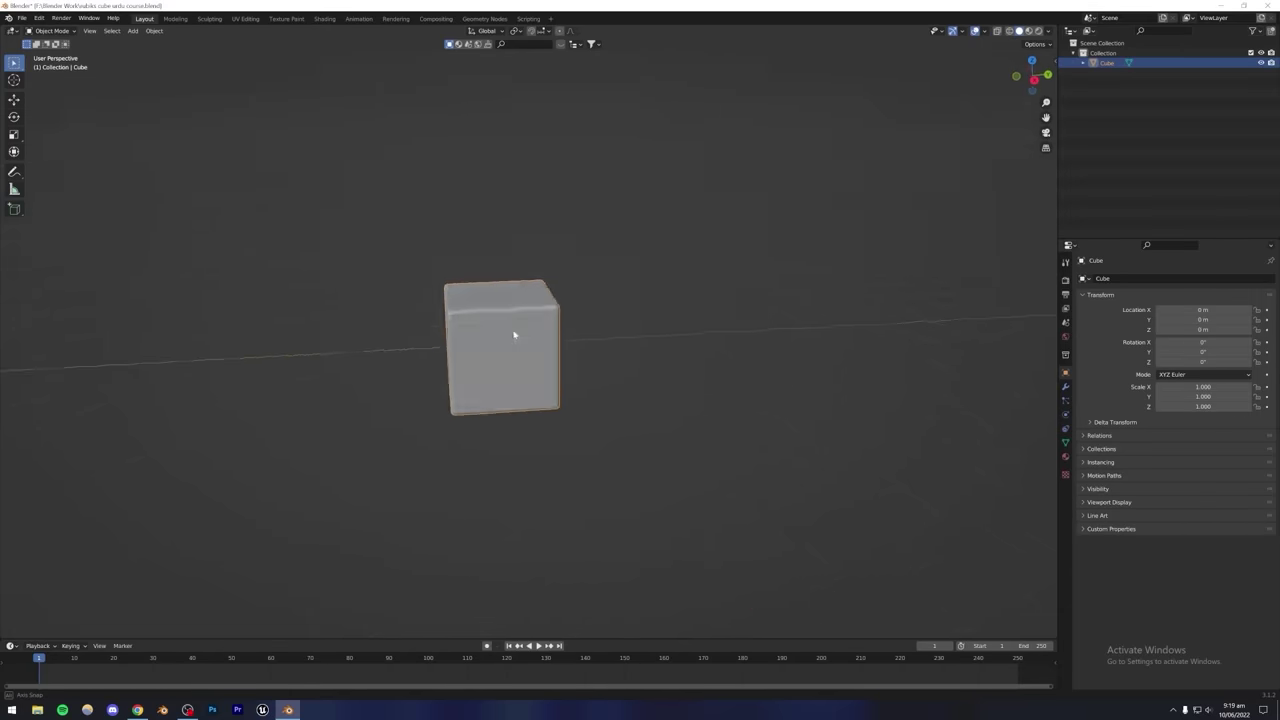
pyautogui.click(137, 710)
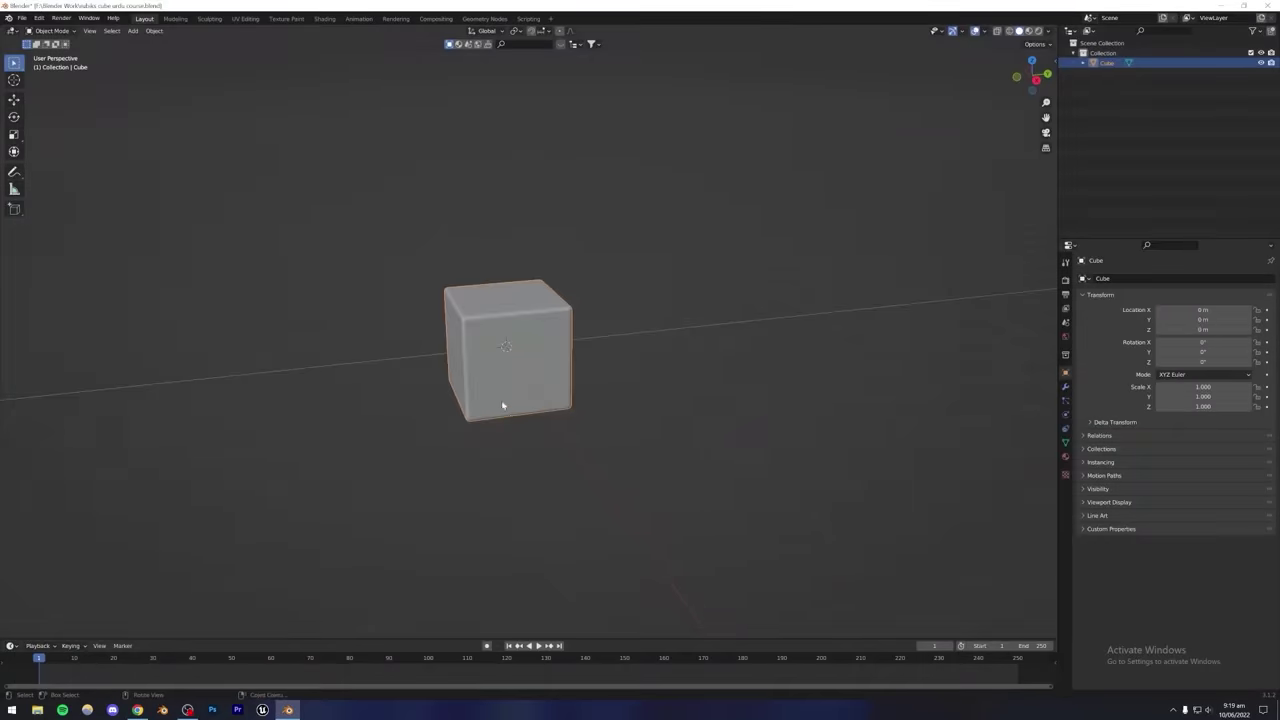
# Apply a second bevel to the cube's edges and check it against the Rubik's cube photo.
pyautogui.press('Tab')
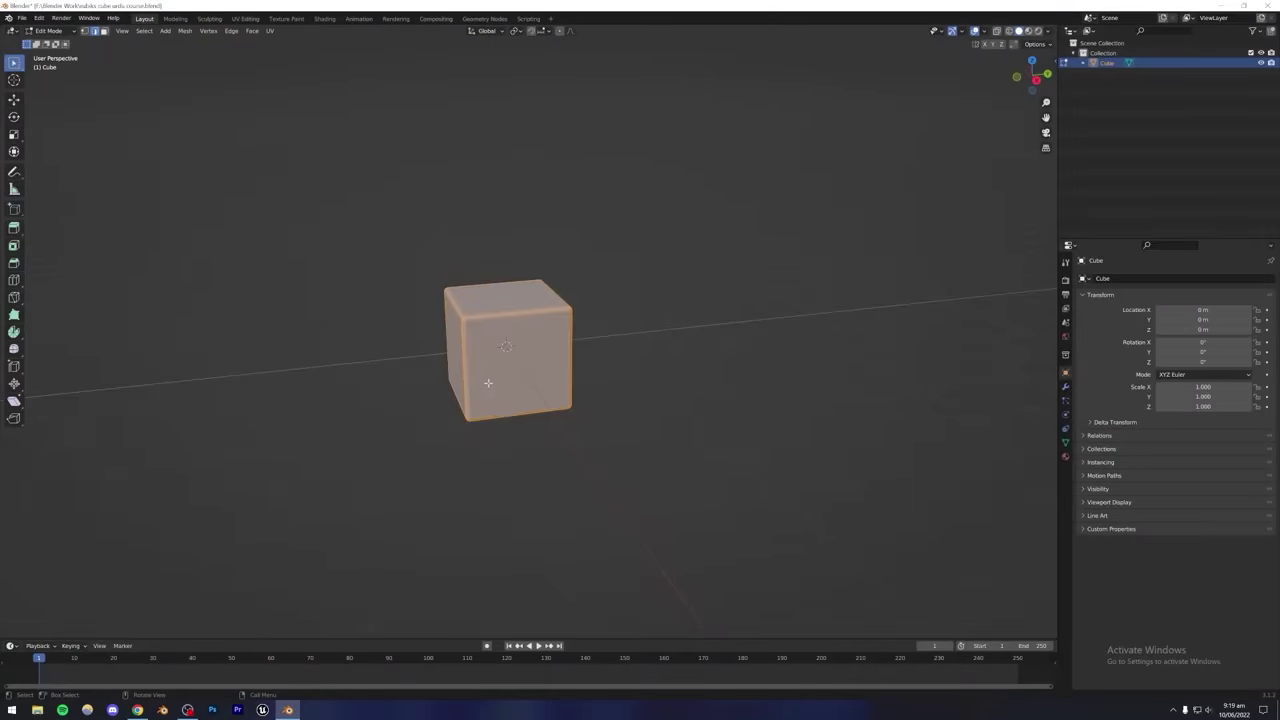
pyautogui.hotkey('ctrl', 'b')
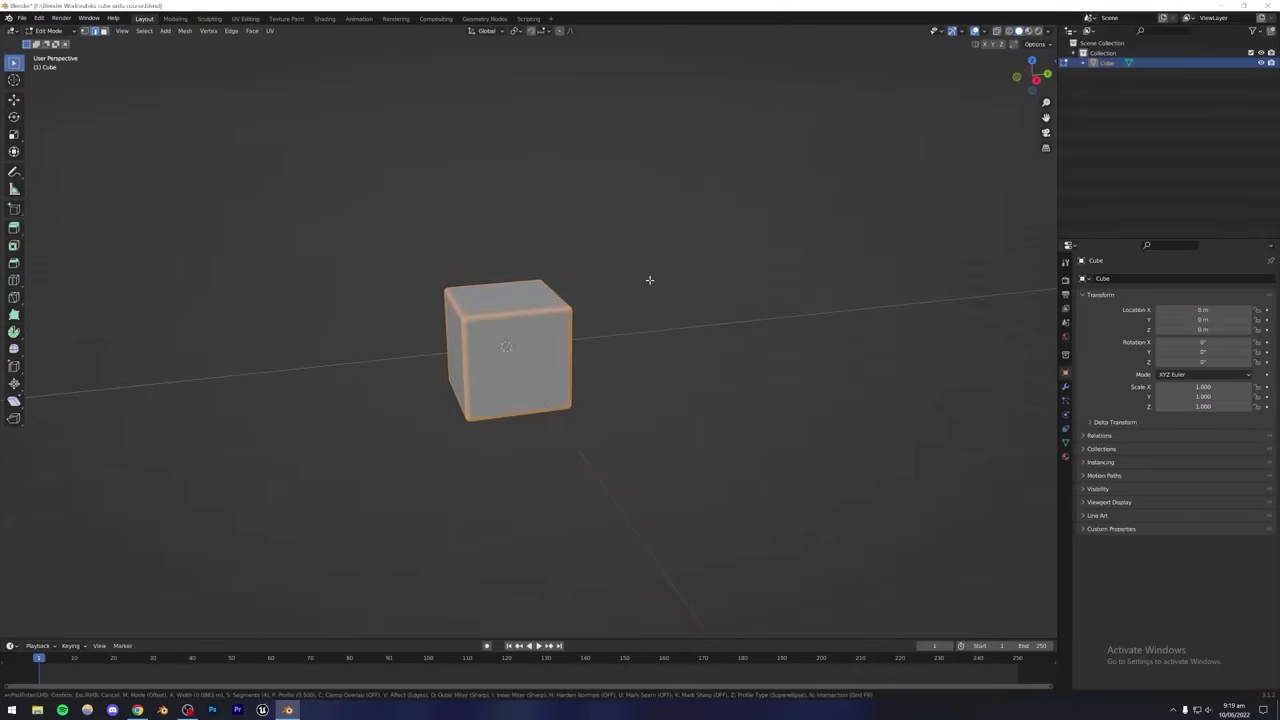
pyautogui.click(656, 277)
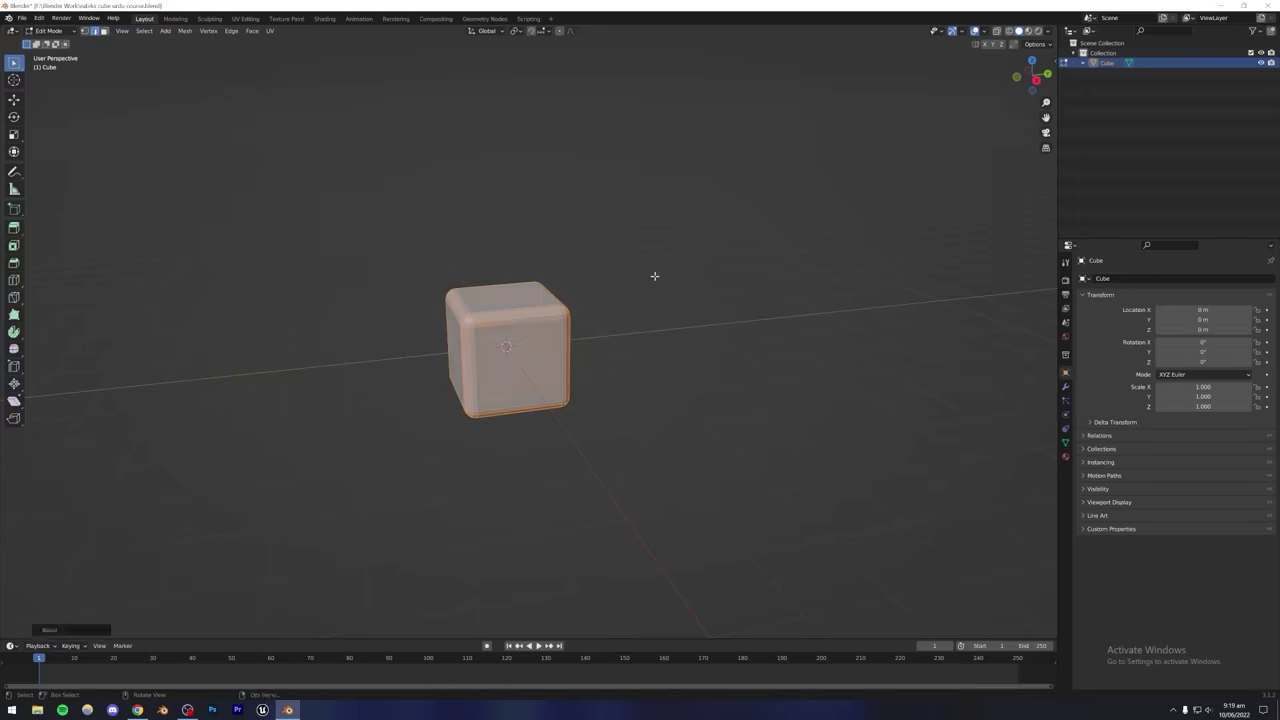
pyautogui.press('Tab')
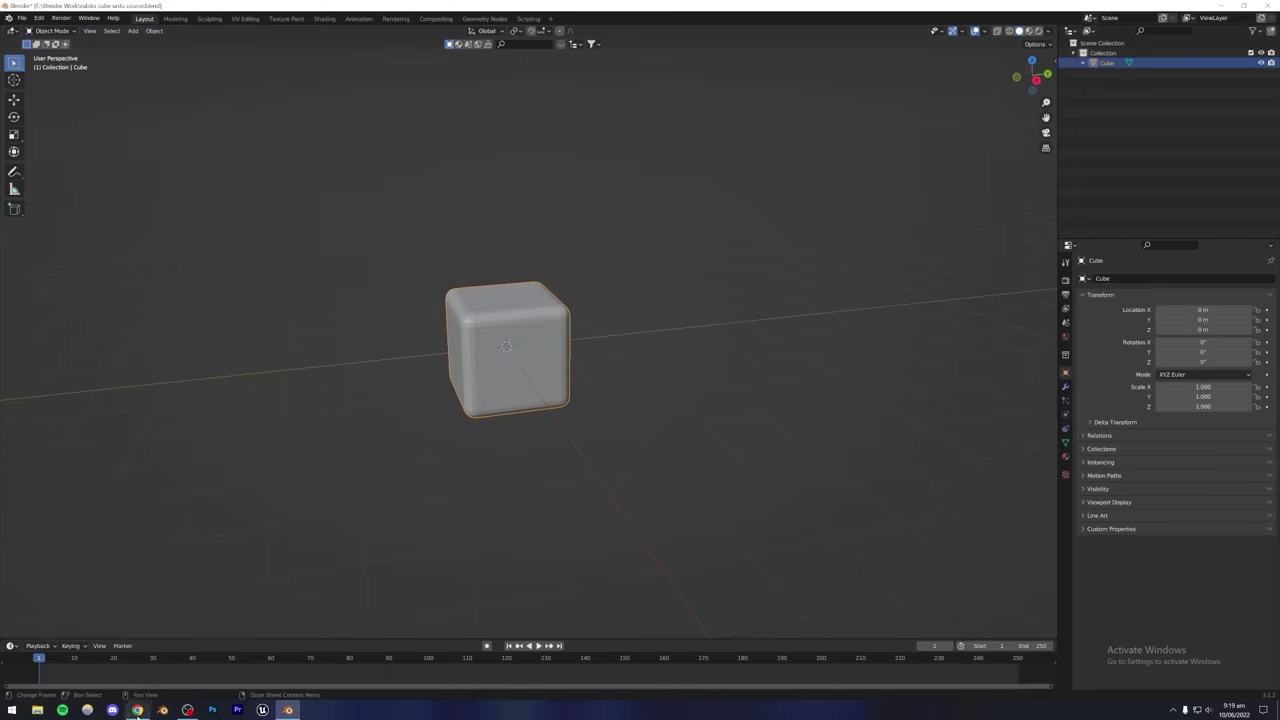
pyautogui.click(138, 710)
pyautogui.click(138, 710)
# Undo the second bevel, bevel the edges again, then deselect the cube and view it frontally.
pyautogui.hotkey('ctrl', 'z')
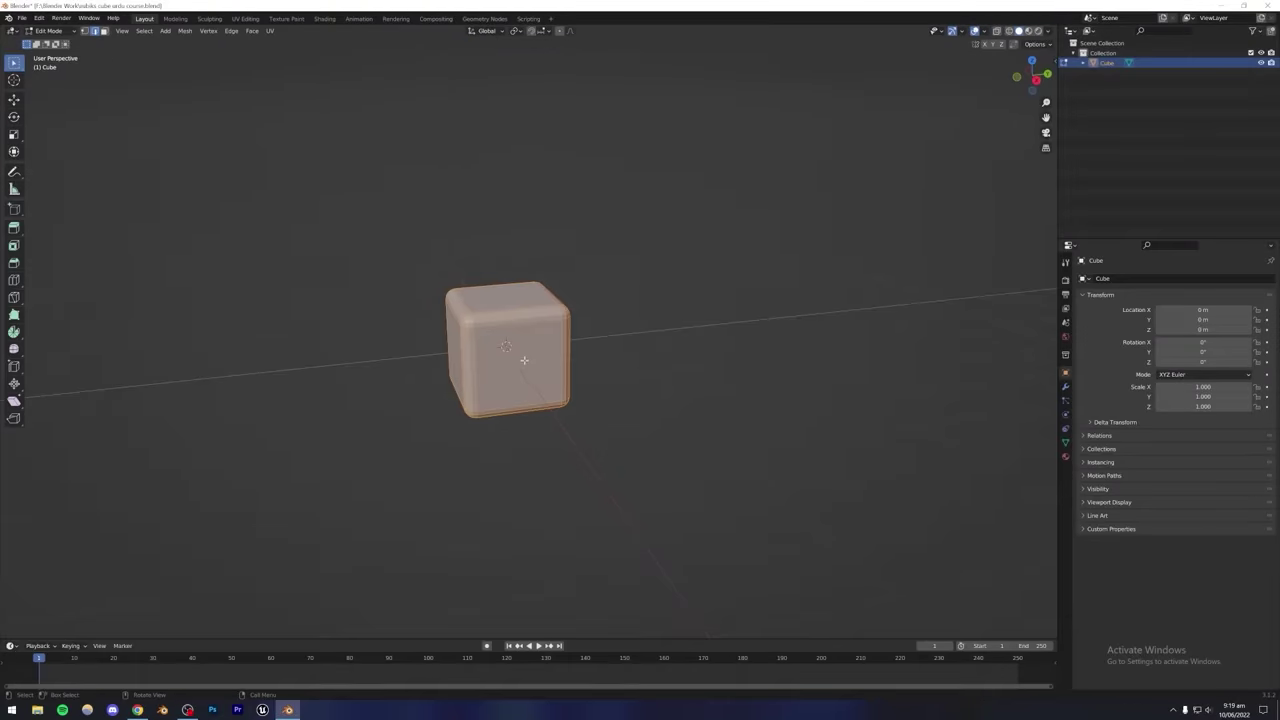
pyautogui.hotkey('ctrl', 'z')
pyautogui.hotkey('ctrl', 'b')
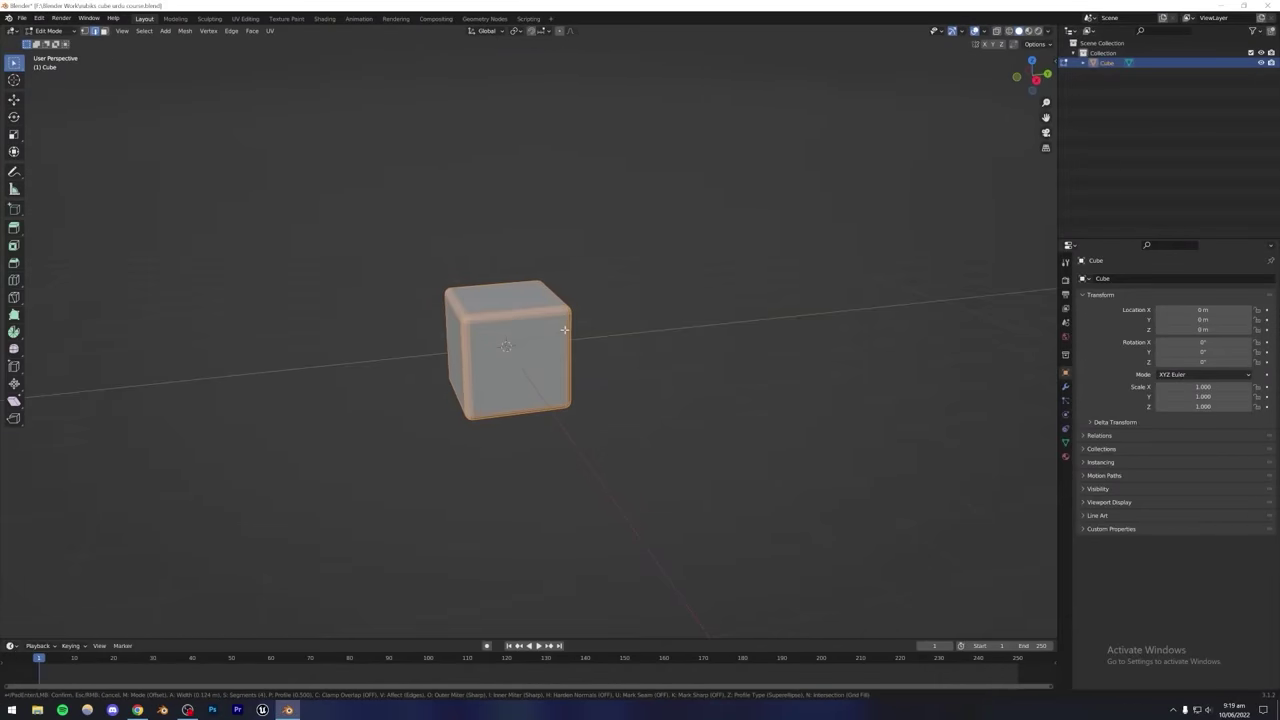
pyautogui.click(565, 329)
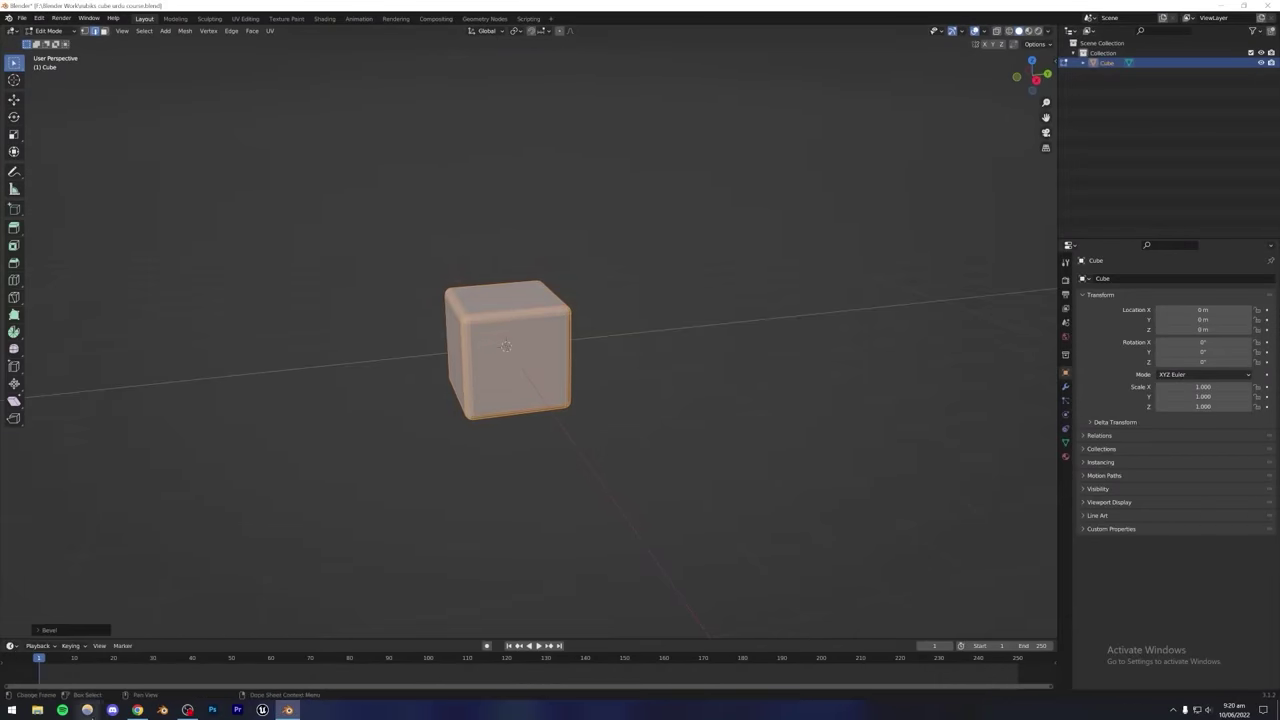
pyautogui.click(132, 711)
pyautogui.click(130, 712)
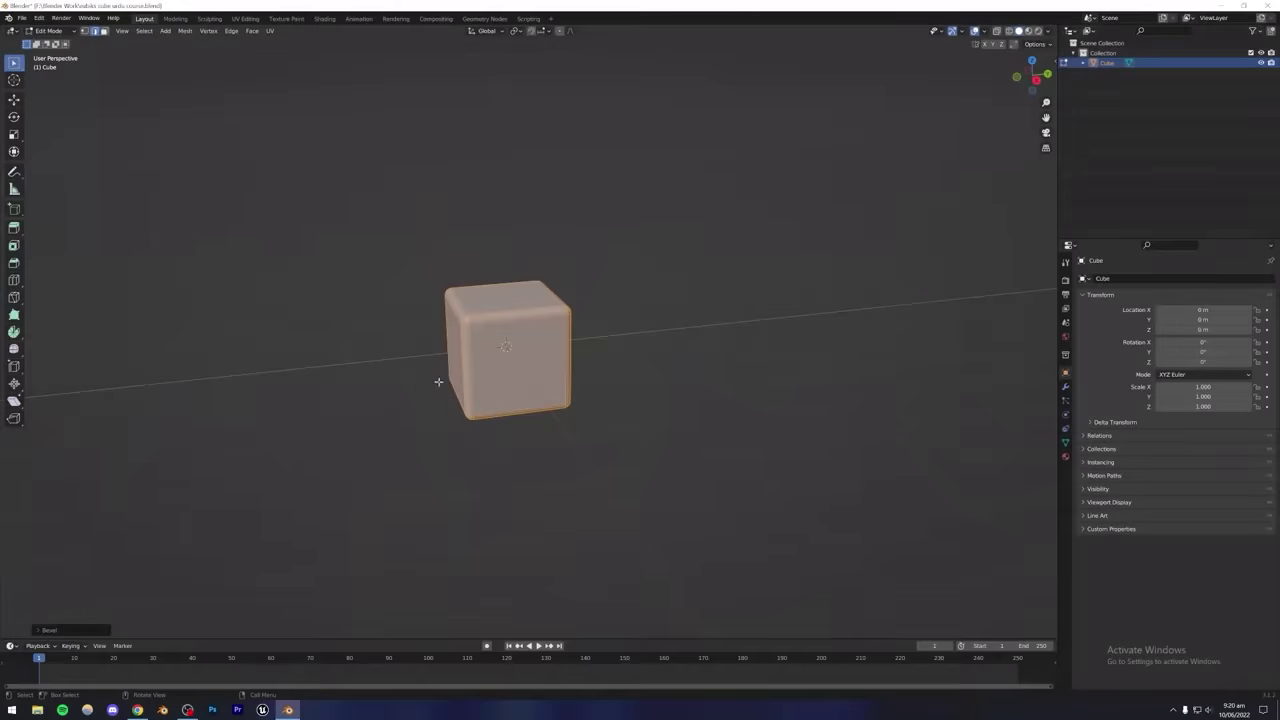
pyautogui.press('Tab')
pyautogui.click(583, 318)
pyautogui.moveTo(583, 318)
pyautogui.mouseDown(button='middle')
pyautogui.moveTo(508, 292)
pyautogui.moveTo(586, 320)
pyautogui.mouseUp(button='middle')
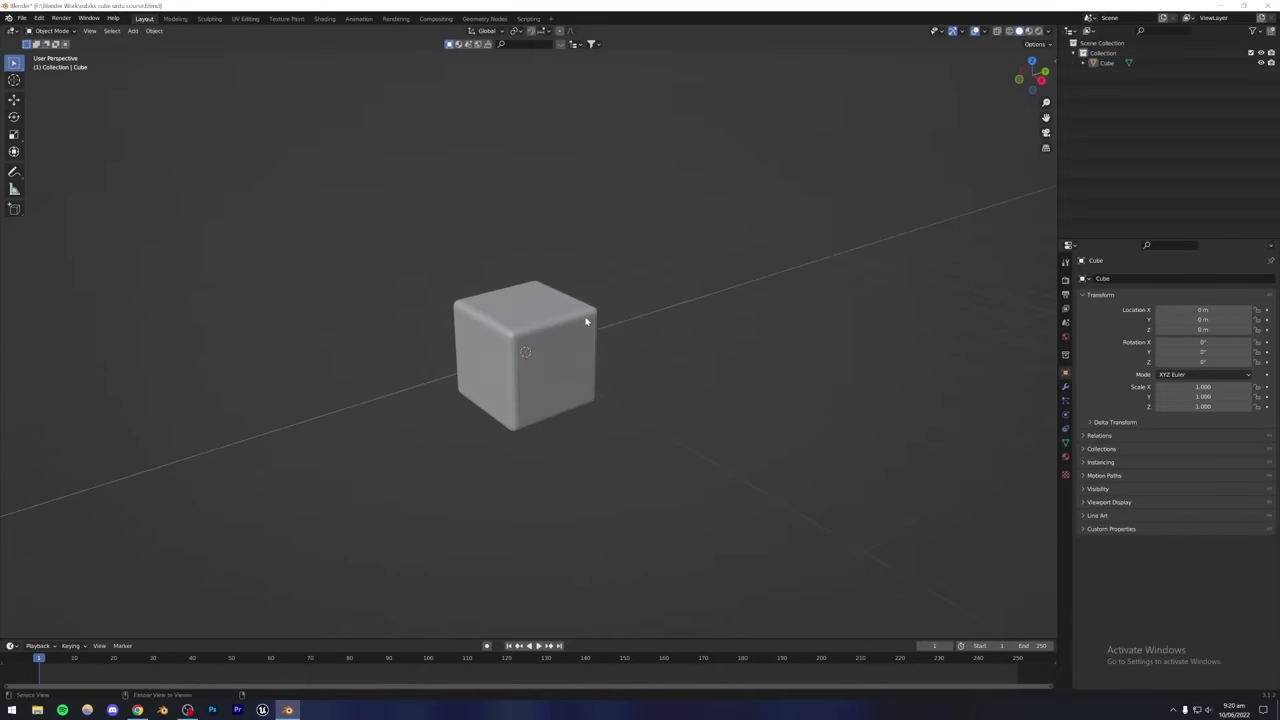
pyautogui.scroll(6, 477, 362)
pyautogui.click(477, 362)
pyautogui.rightClick(465, 340)
pyautogui.click(465, 340)
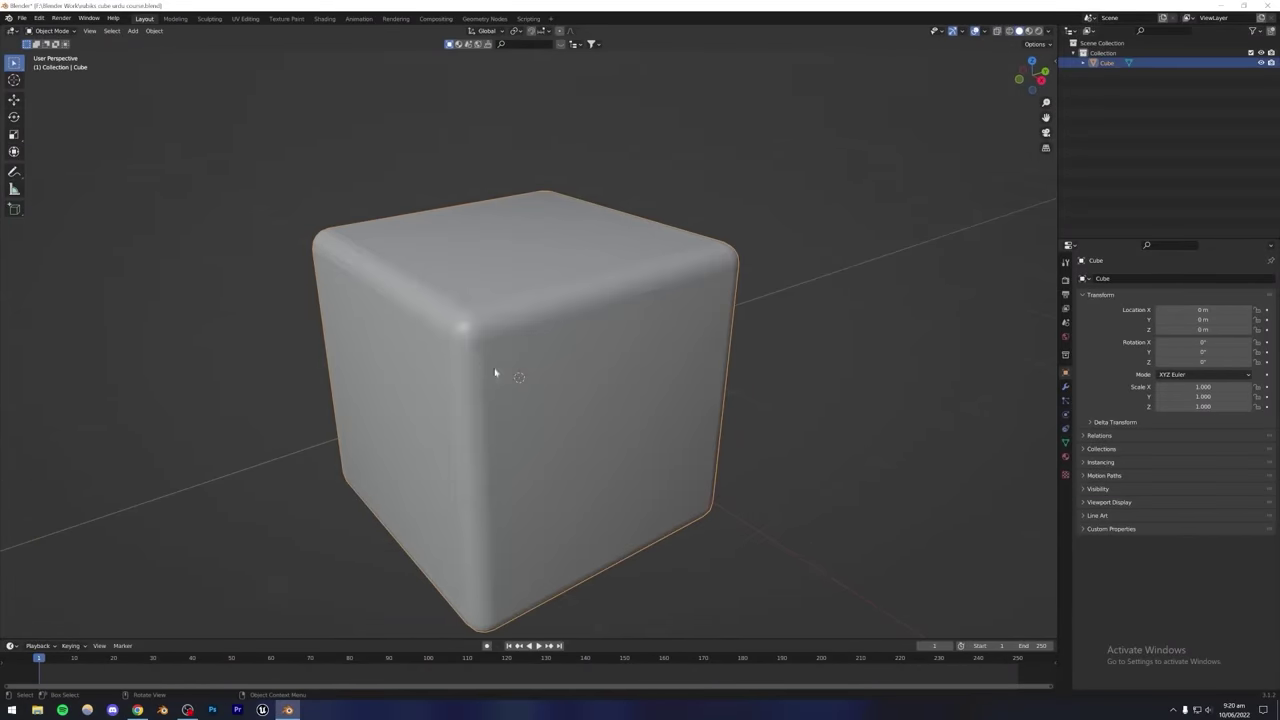
pyautogui.moveTo(607, 393)
pyautogui.mouseDown(button='middle')
pyautogui.moveTo(514, 389)
pyautogui.moveTo(577, 394)
pyautogui.moveTo(539, 432)
pyautogui.moveTo(506, 404)
pyautogui.moveTo(574, 409)
pyautogui.moveTo(481, 360)
pyautogui.mouseUp(button='middle')
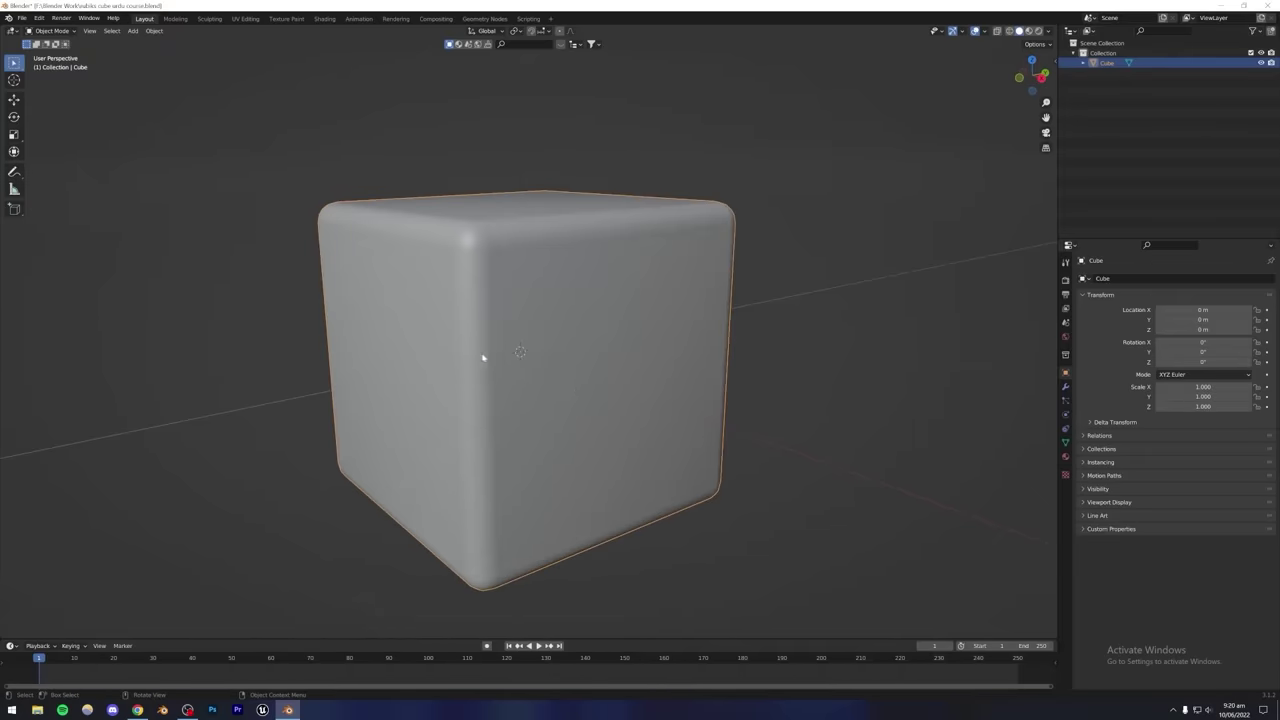
pyautogui.click(1065, 442)
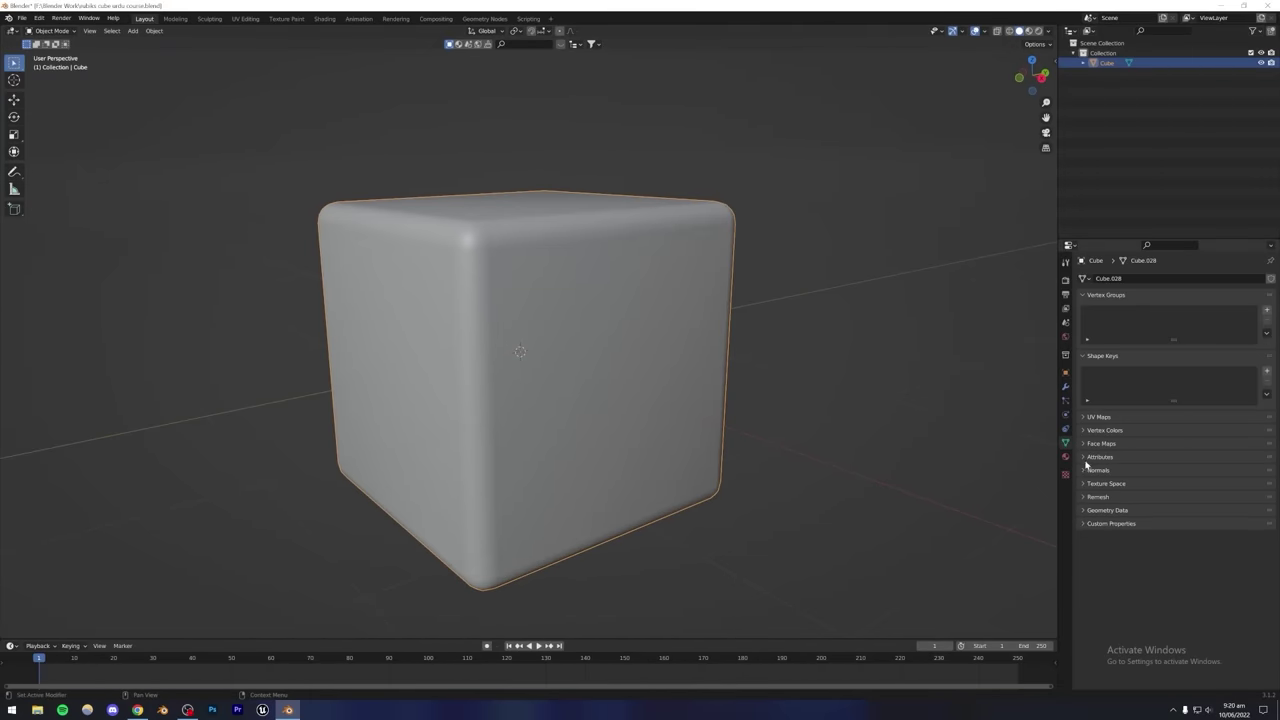
pyautogui.click(1086, 470)
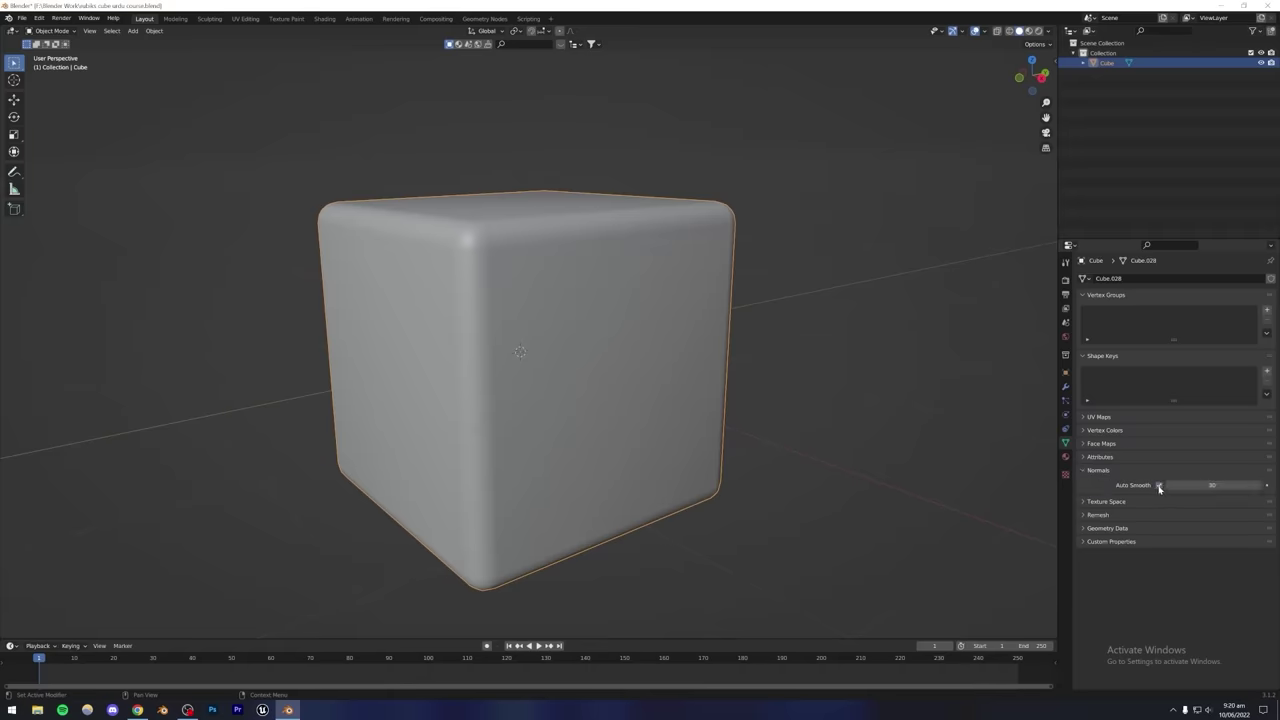
pyautogui.hotkey('alt', 'a')
pyautogui.moveTo(706, 366); pyautogui.dragTo(543, 430, button='middle')
pyautogui.click(600, 410)
pyautogui.scroll(-3, 560, 400)
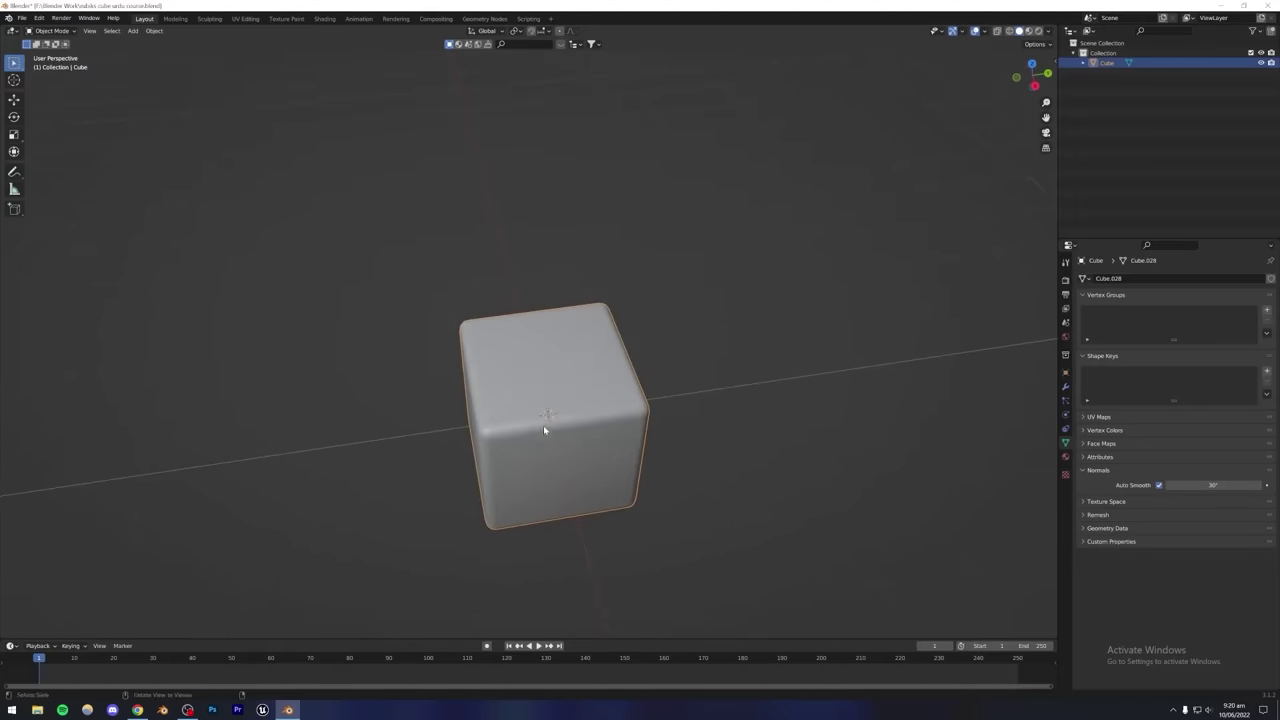
pyautogui.click(133, 711)
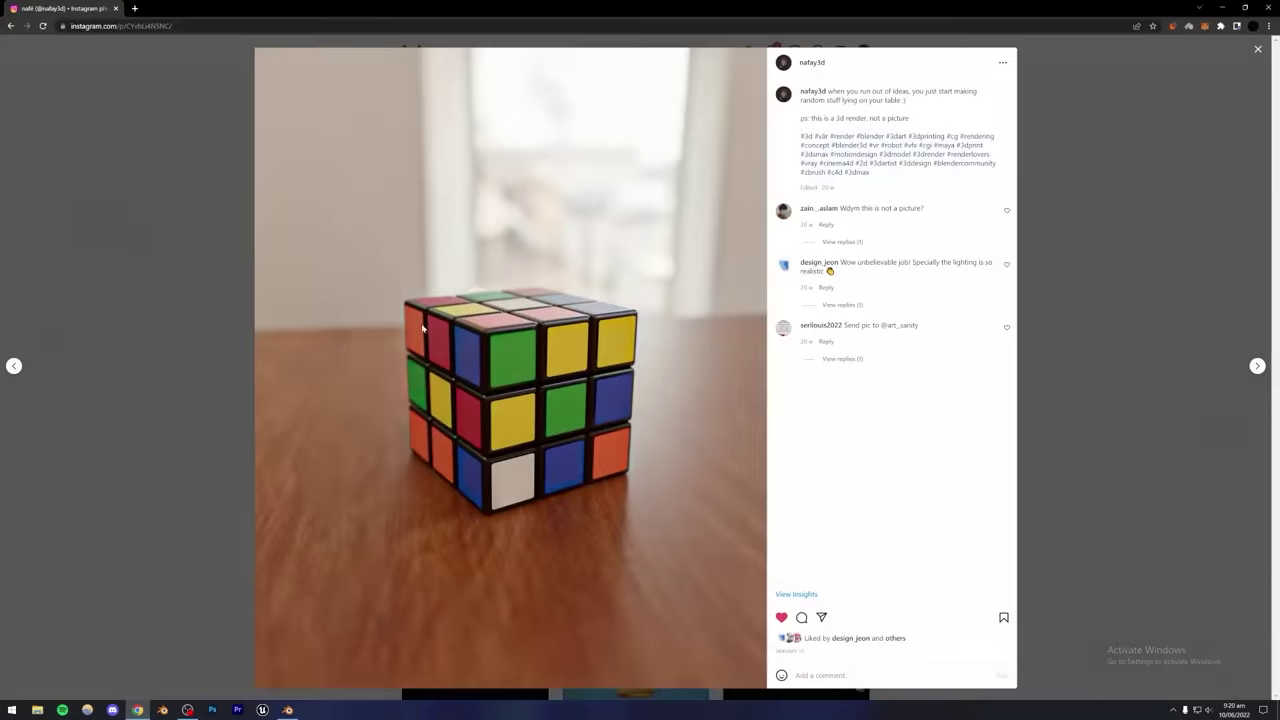
pyautogui.click(288, 709)
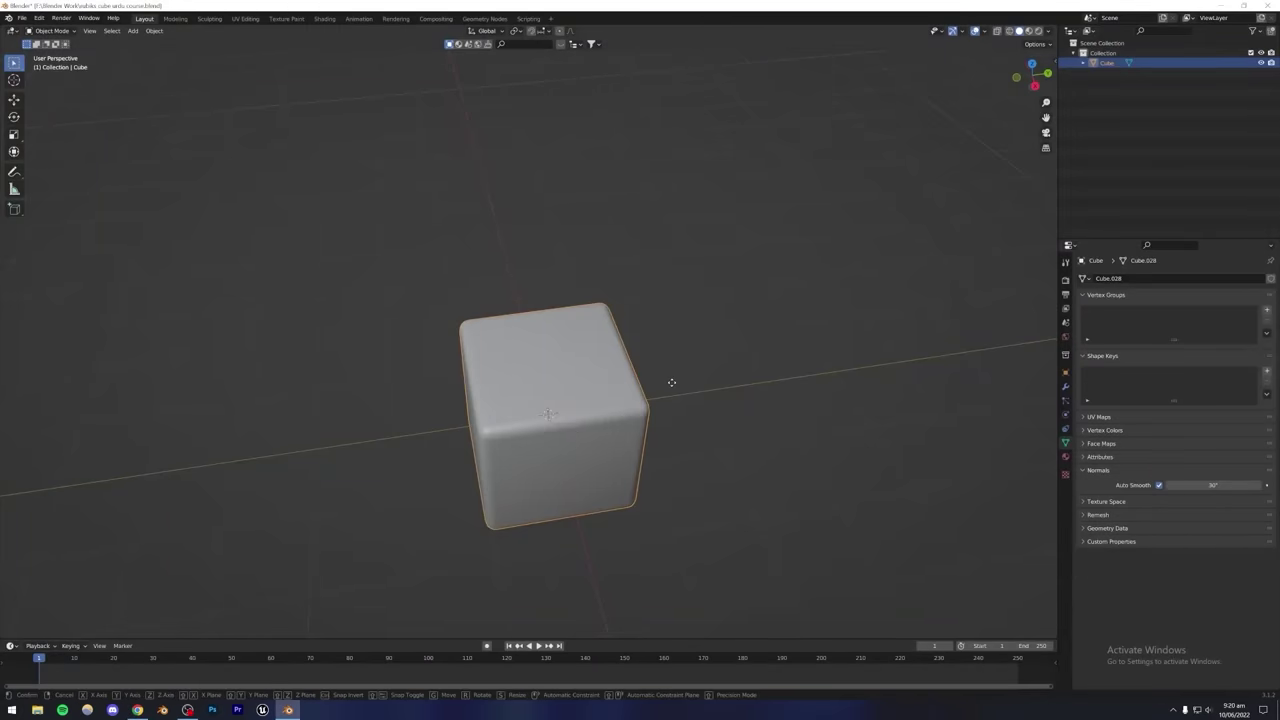
# Shift the cube along Y and snap a duplicate 2 m beside it.
pyautogui.press('g')
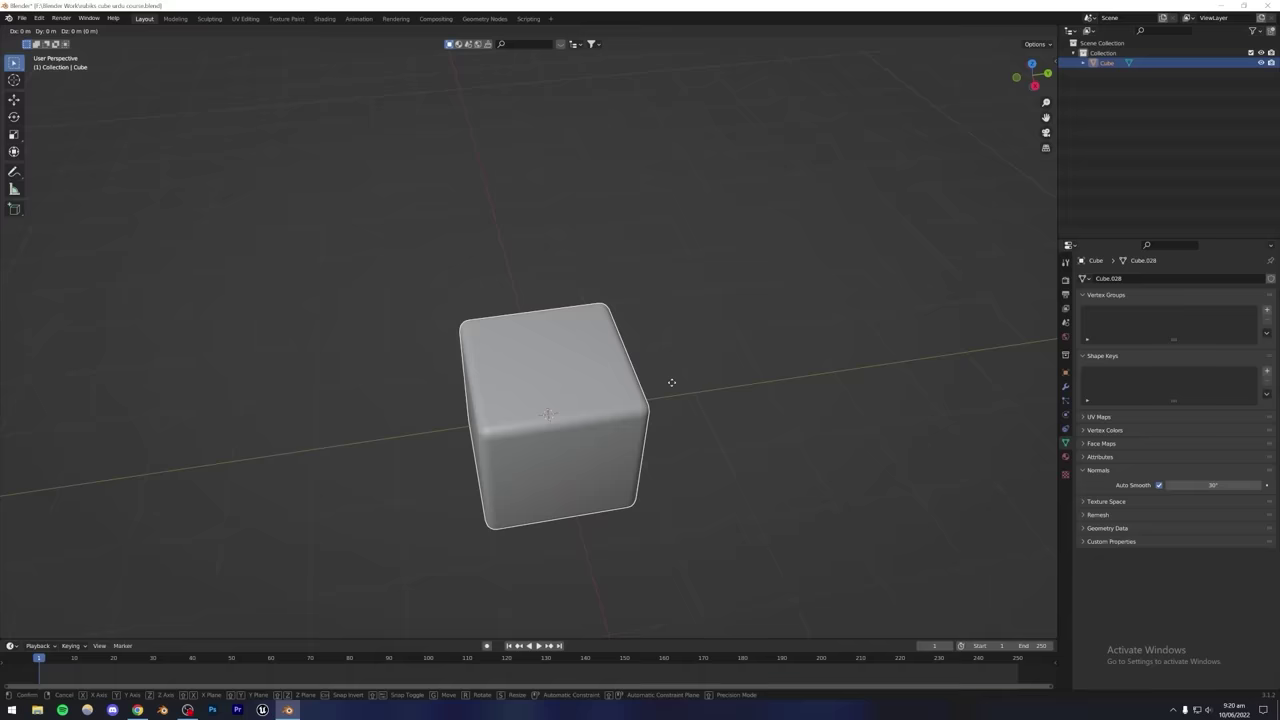
pyautogui.press('y')
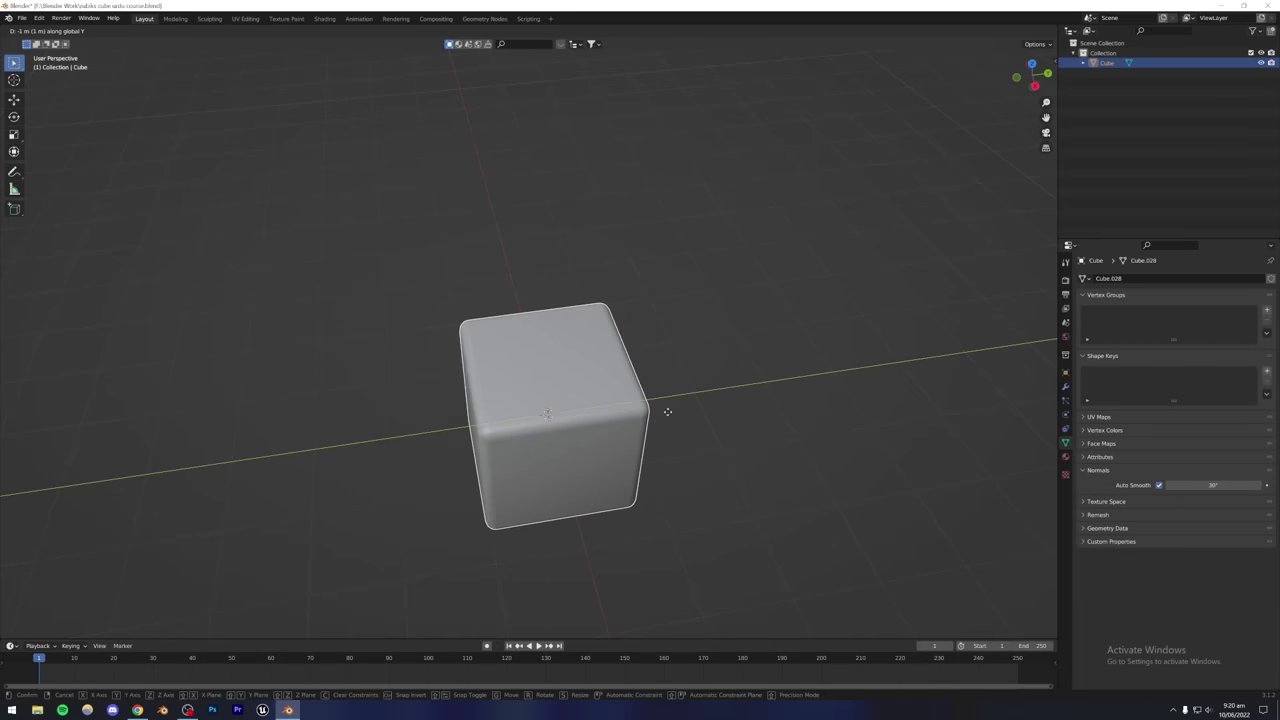
pyautogui.click(749, 411)
pyautogui.moveTo(629, 432); pyautogui.dragTo(677, 389, button='middle')
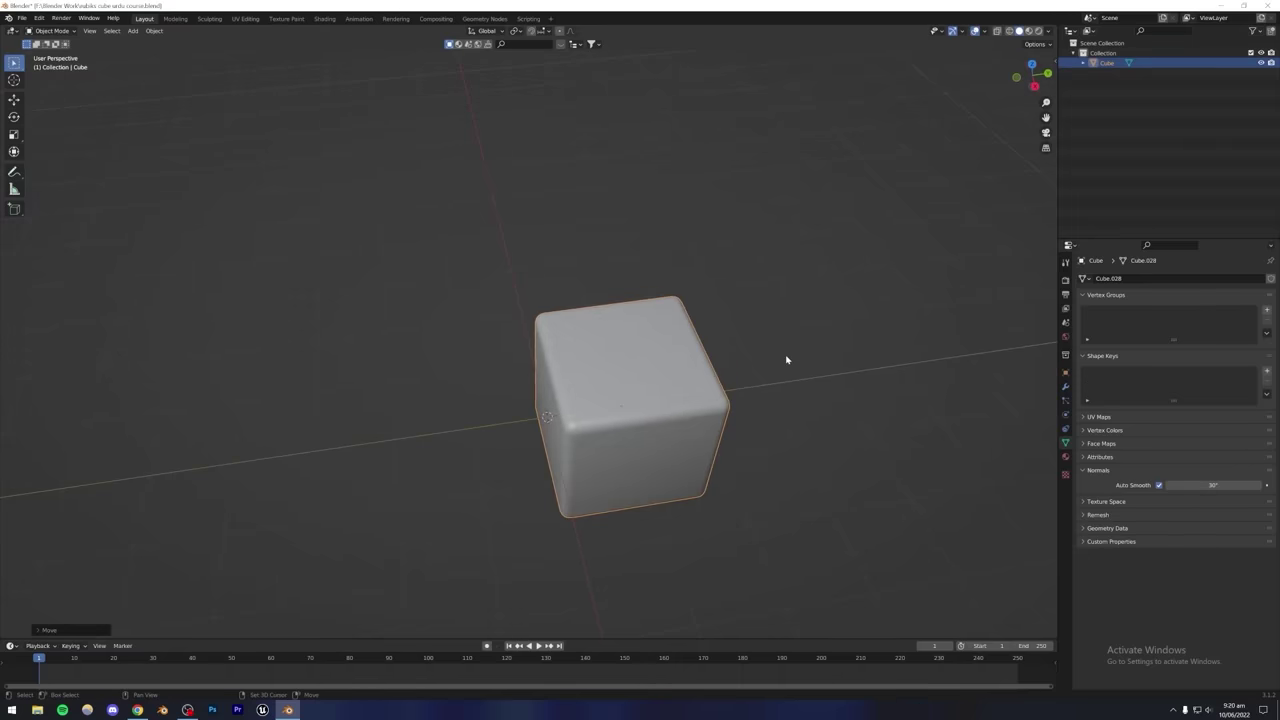
pyautogui.hotkey('shift', 'd')
pyautogui.press('y')
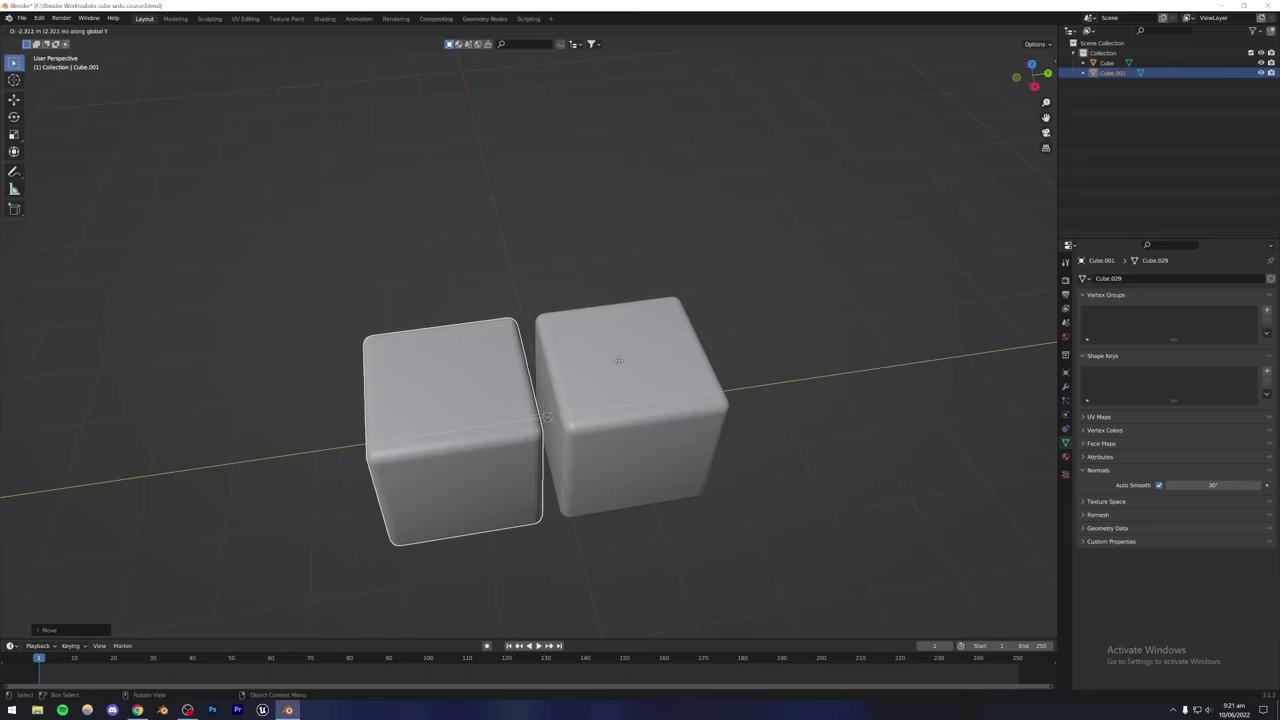
pyautogui.press('ctrl')
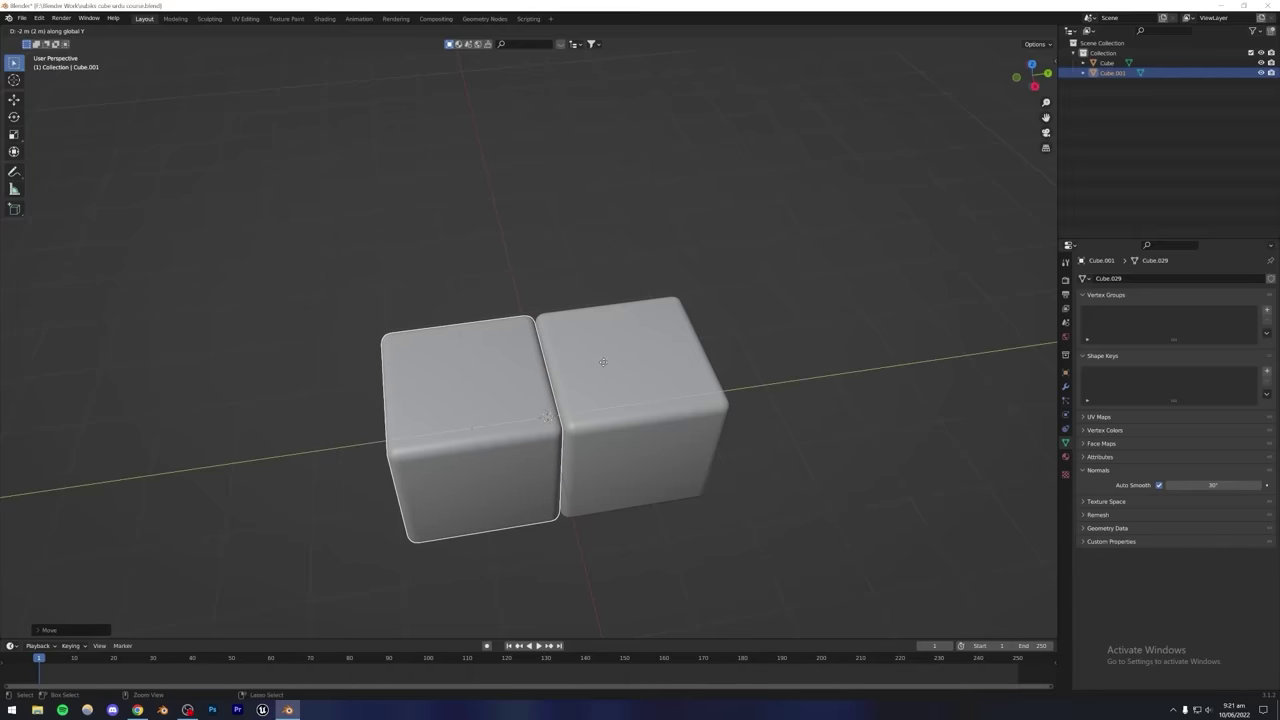
pyautogui.click(603, 362)
# Duplicate the left cube along Y to make a row of three cubes.
pyautogui.moveTo(567, 372); pyautogui.dragTo(551, 334, button='middle')
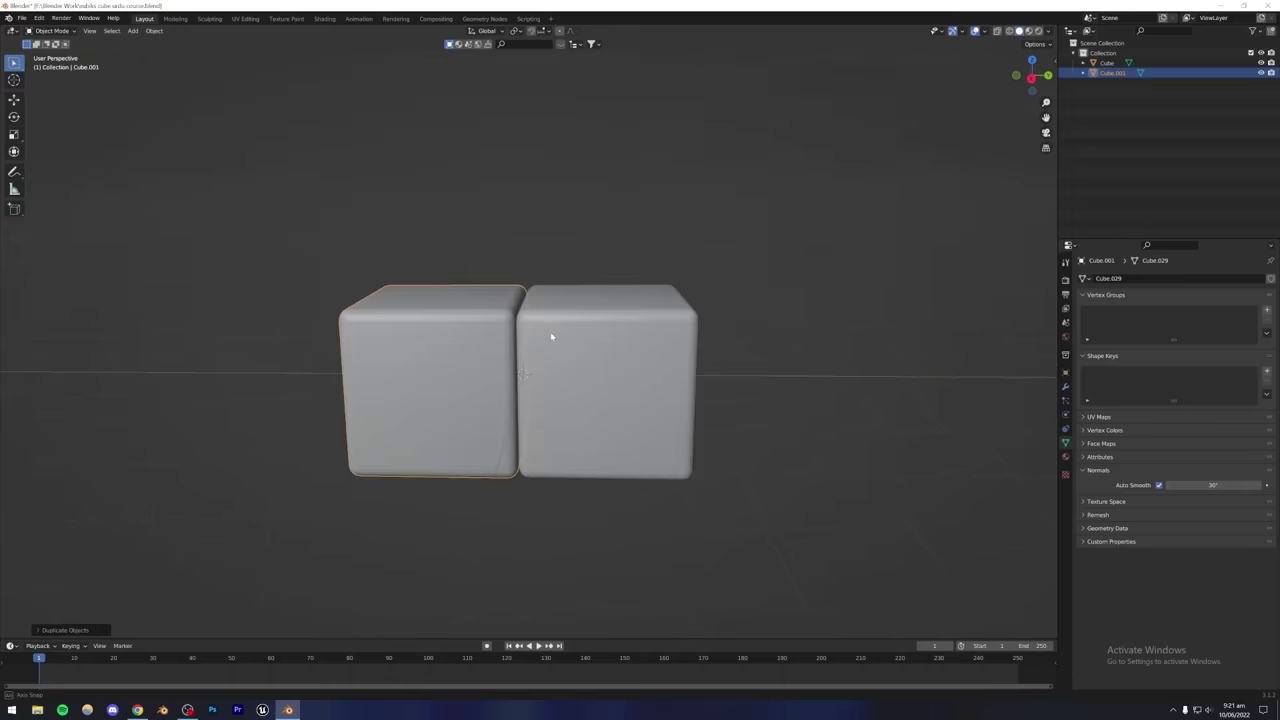
pyautogui.hotkey('alt', 'a')
pyautogui.scroll(8, 558, 353)
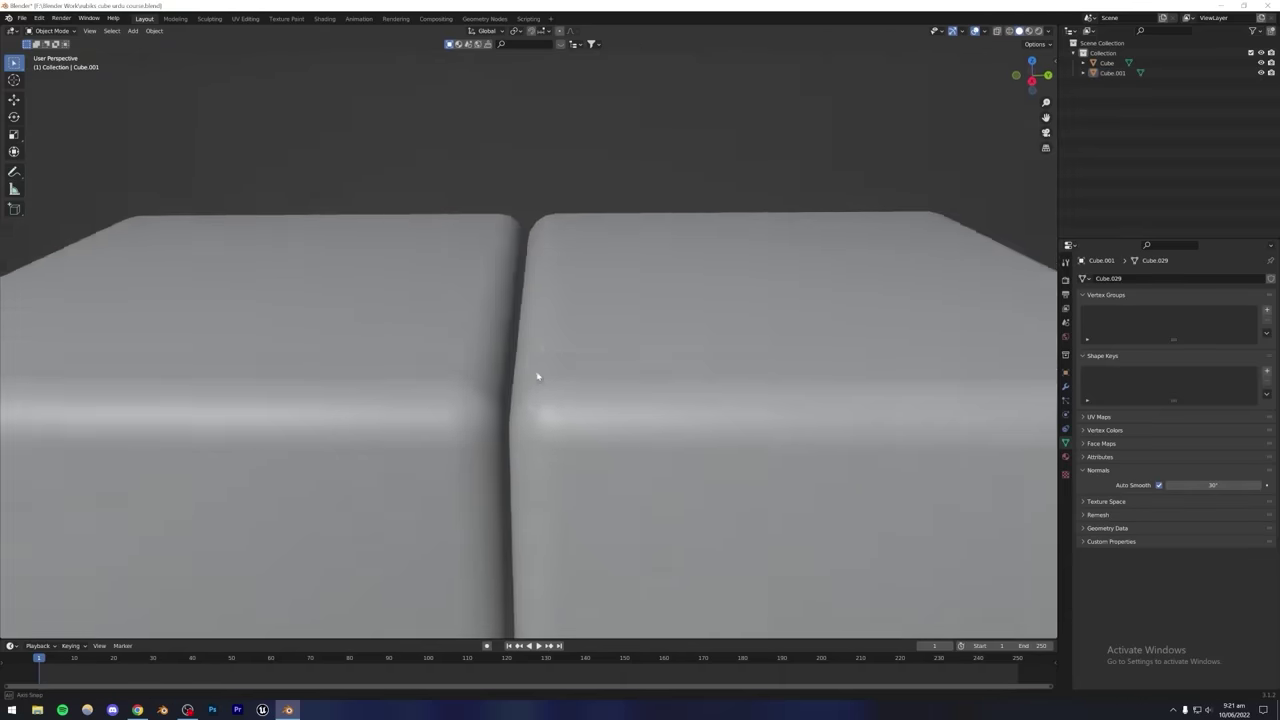
pyautogui.scroll(-8, 557, 371)
pyautogui.click(501, 393)
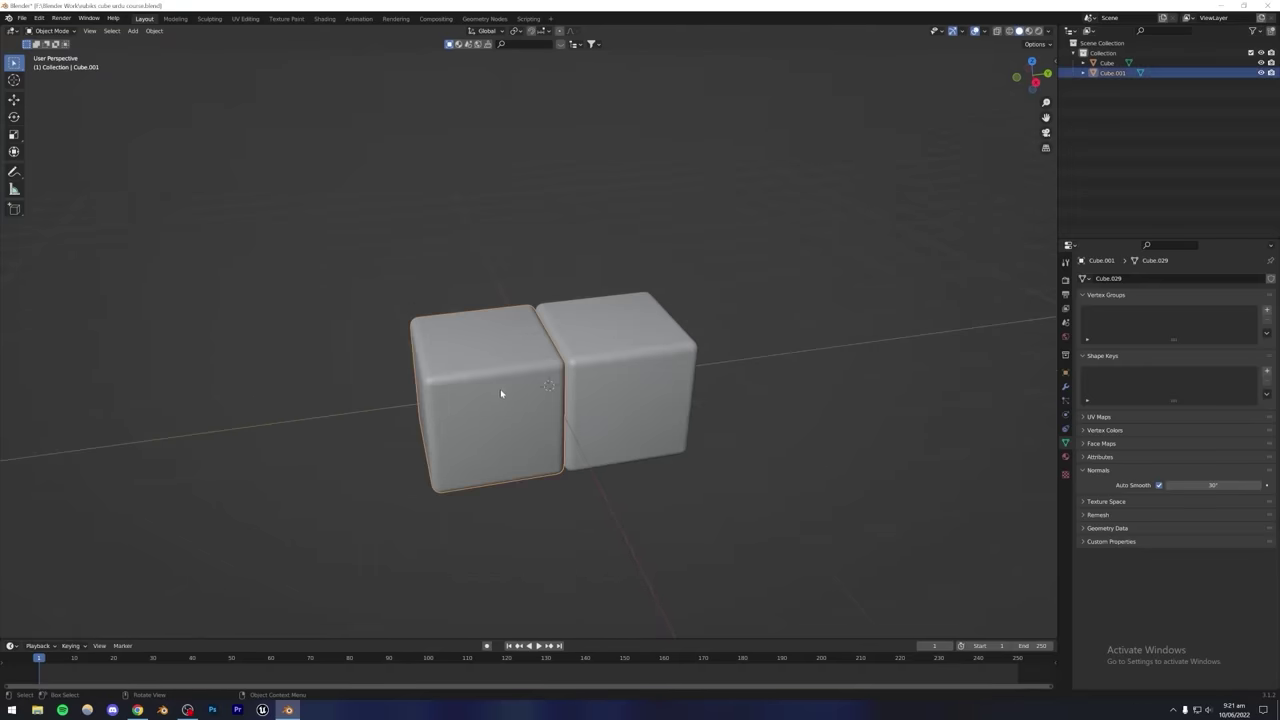
pyautogui.hotkey('shift', 'd')
pyautogui.press('y')
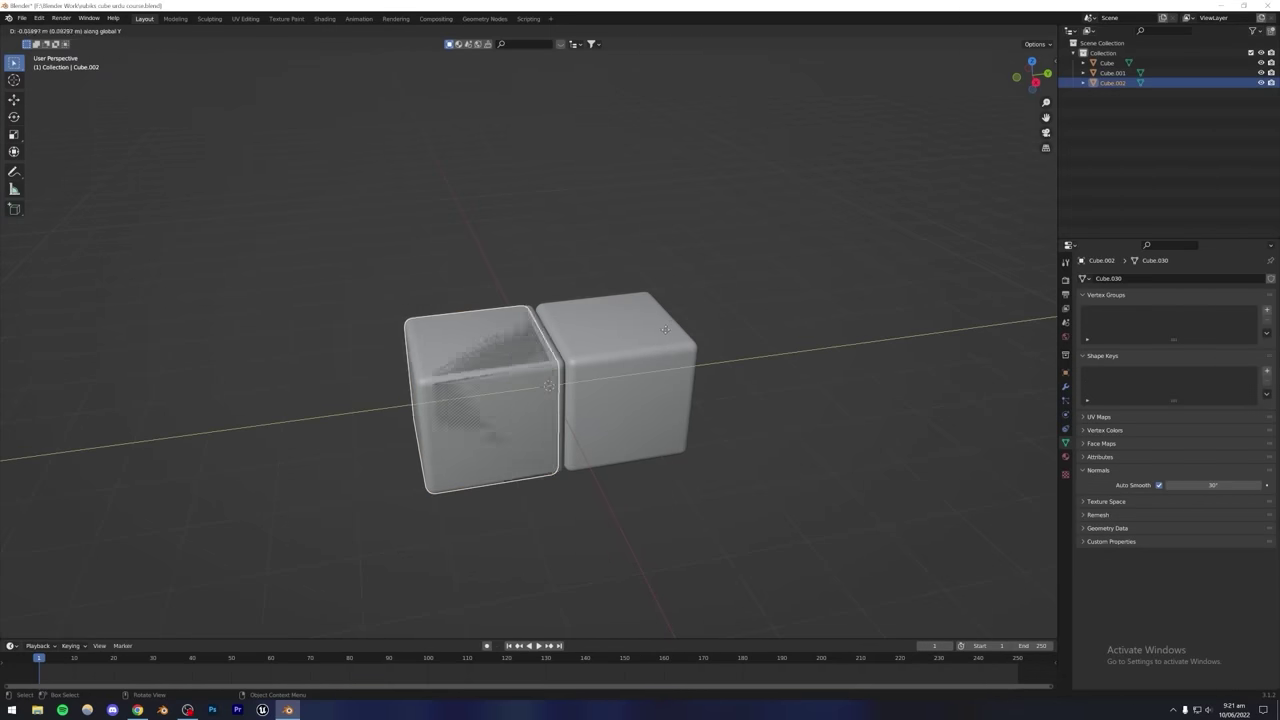
pyautogui.click(612, 337)
# Copy the row twice along X to form a 3×3 grid of nine cubes.
pyautogui.click(500, 318)
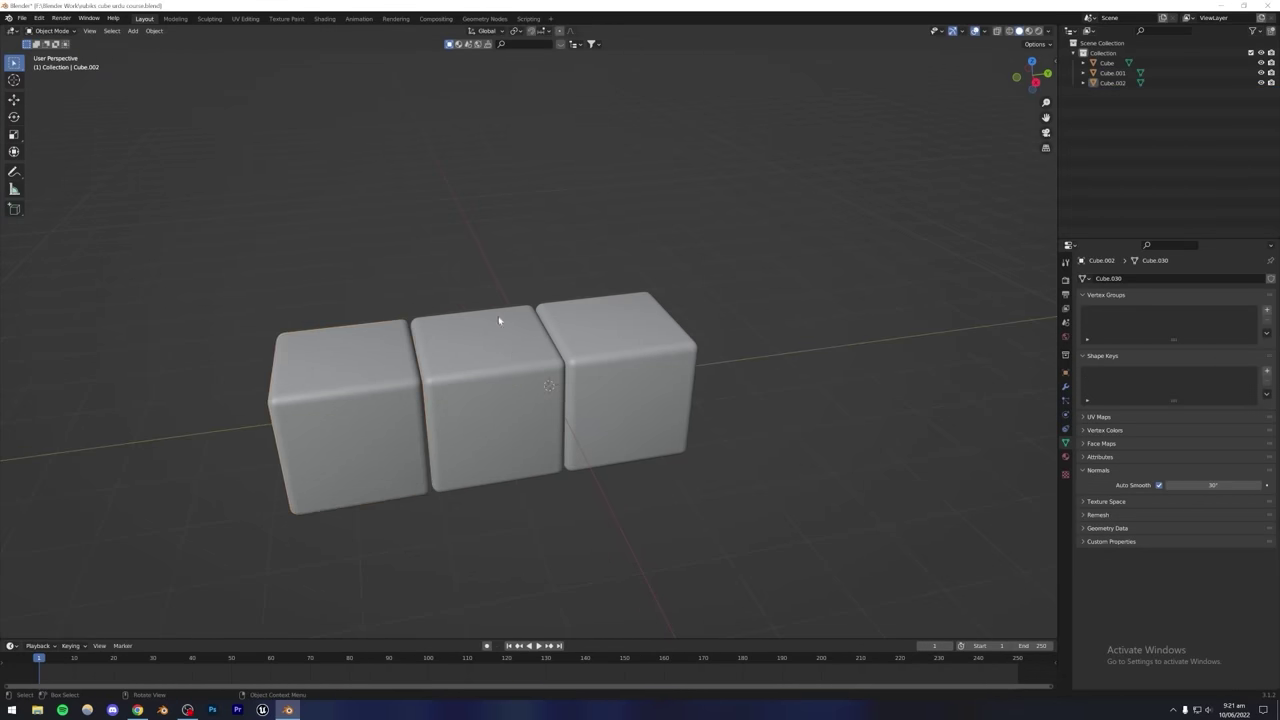
pyautogui.scroll(-4, 500, 320)
pyautogui.moveTo(500, 320); pyautogui.dragTo(494, 257, button='middle')
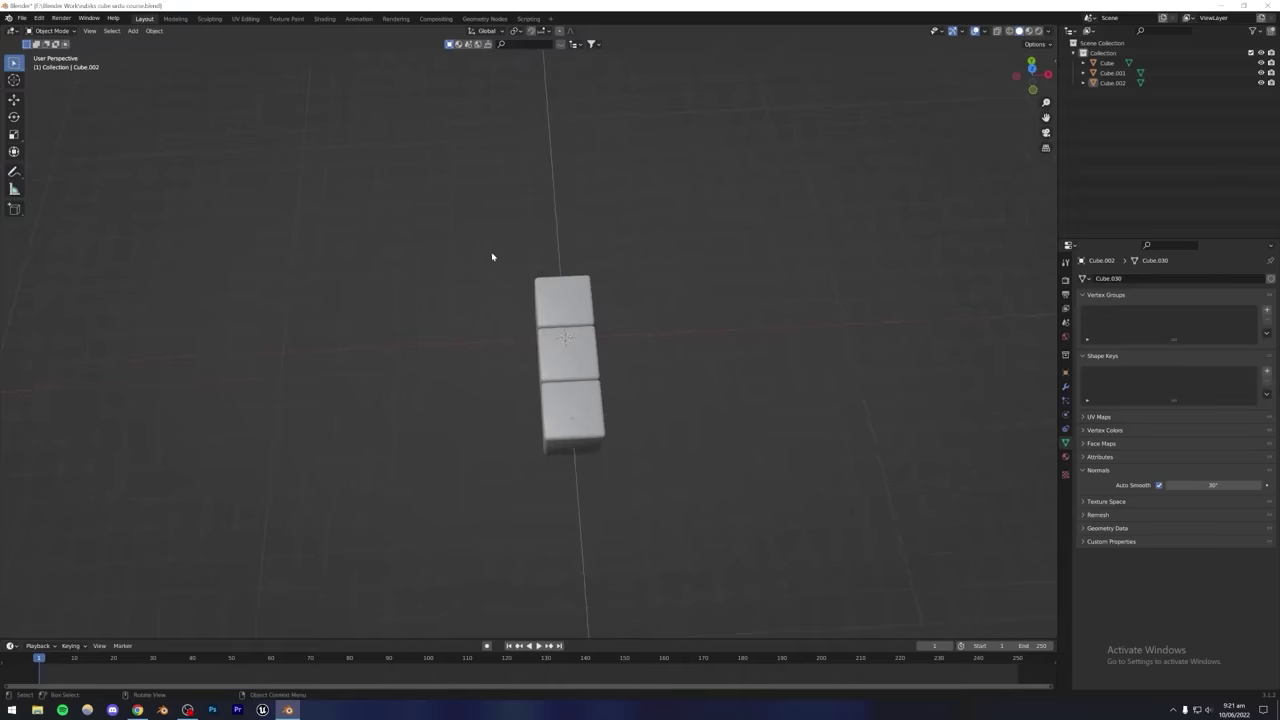
pyautogui.moveTo(494, 257); pyautogui.dragTo(648, 424)
pyautogui.hotkey('shift', 'd')
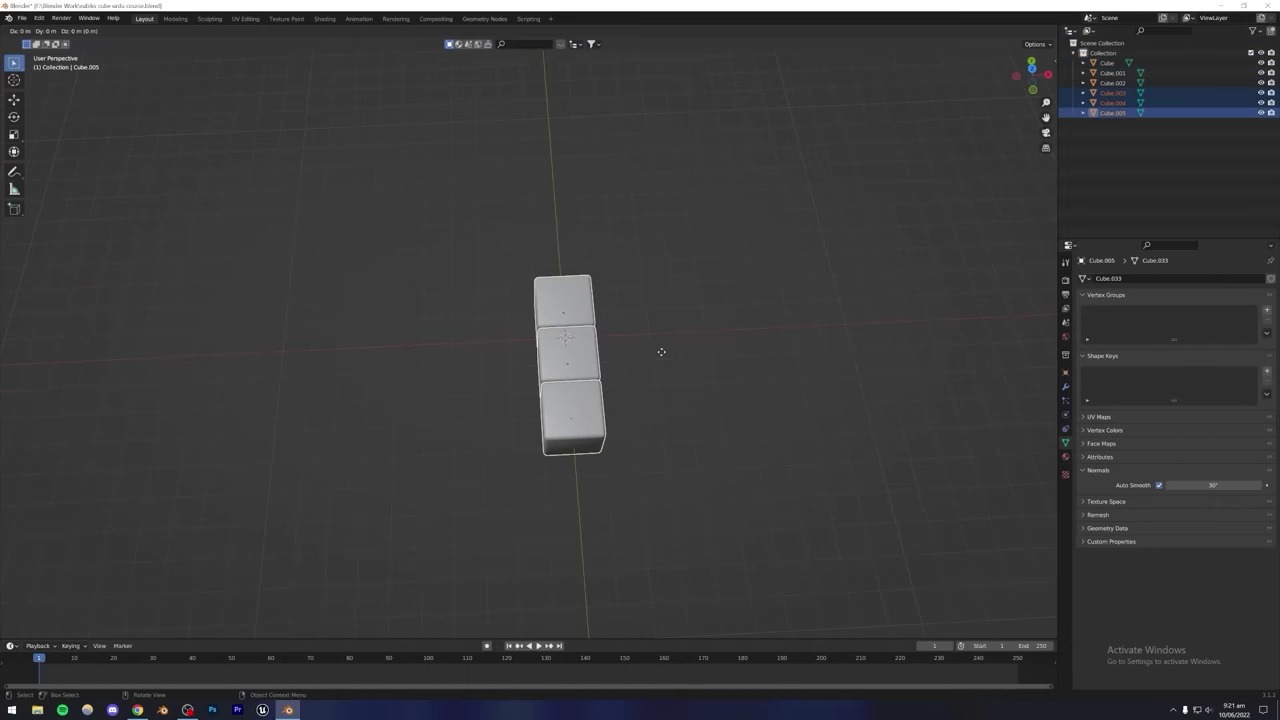
pyautogui.press('x')
pyautogui.click(603, 353)
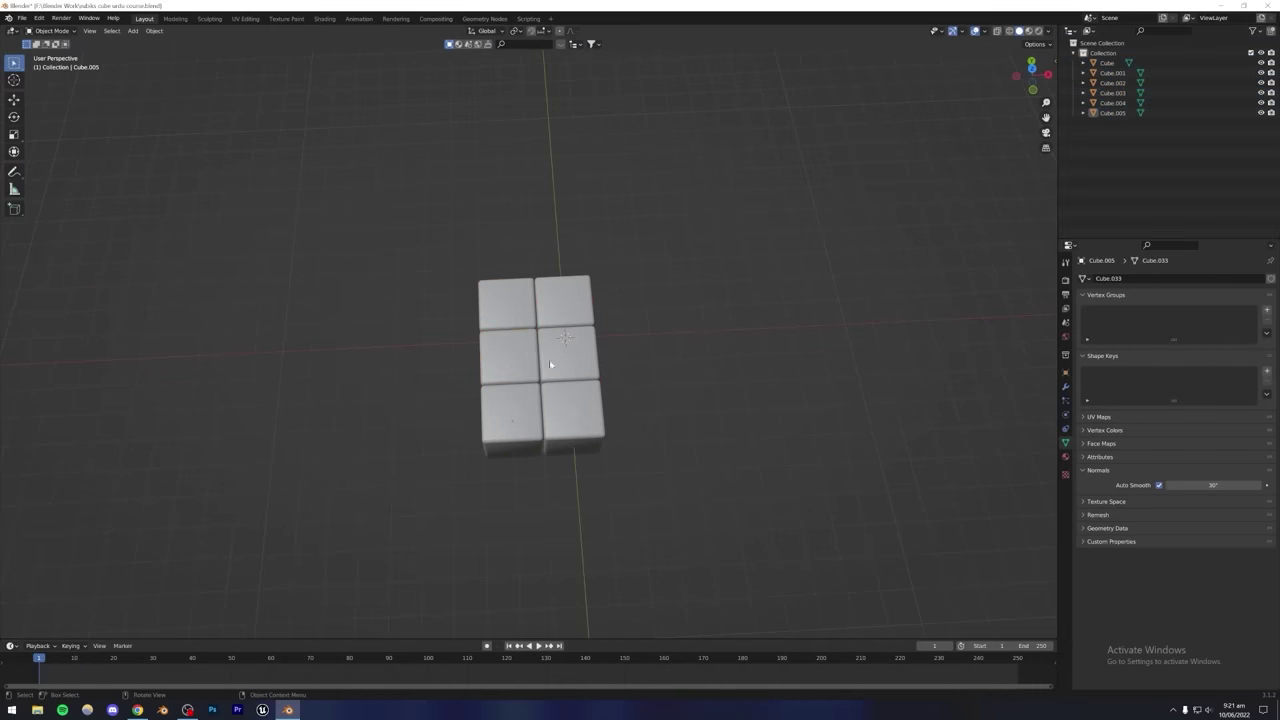
pyautogui.moveTo(440, 252); pyautogui.dragTo(500, 492)
pyautogui.hotkey('shift', 'd')
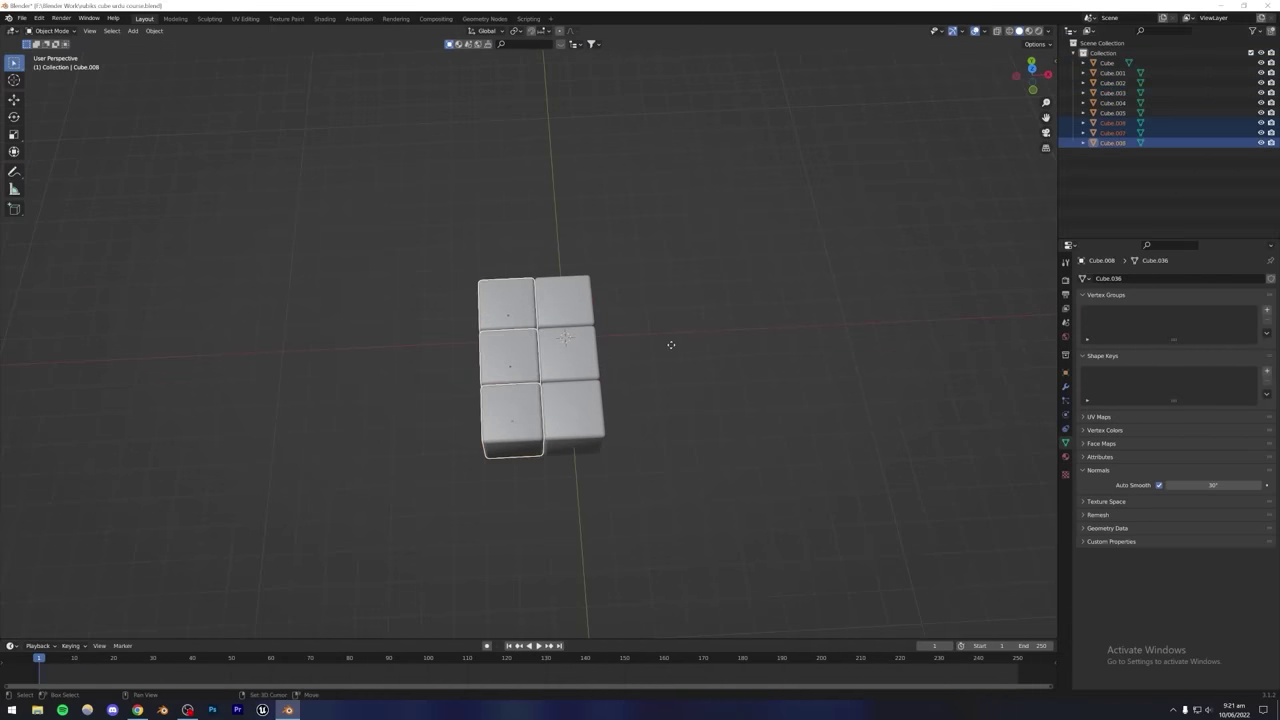
pyautogui.press('x')
pyautogui.click(600, 347)
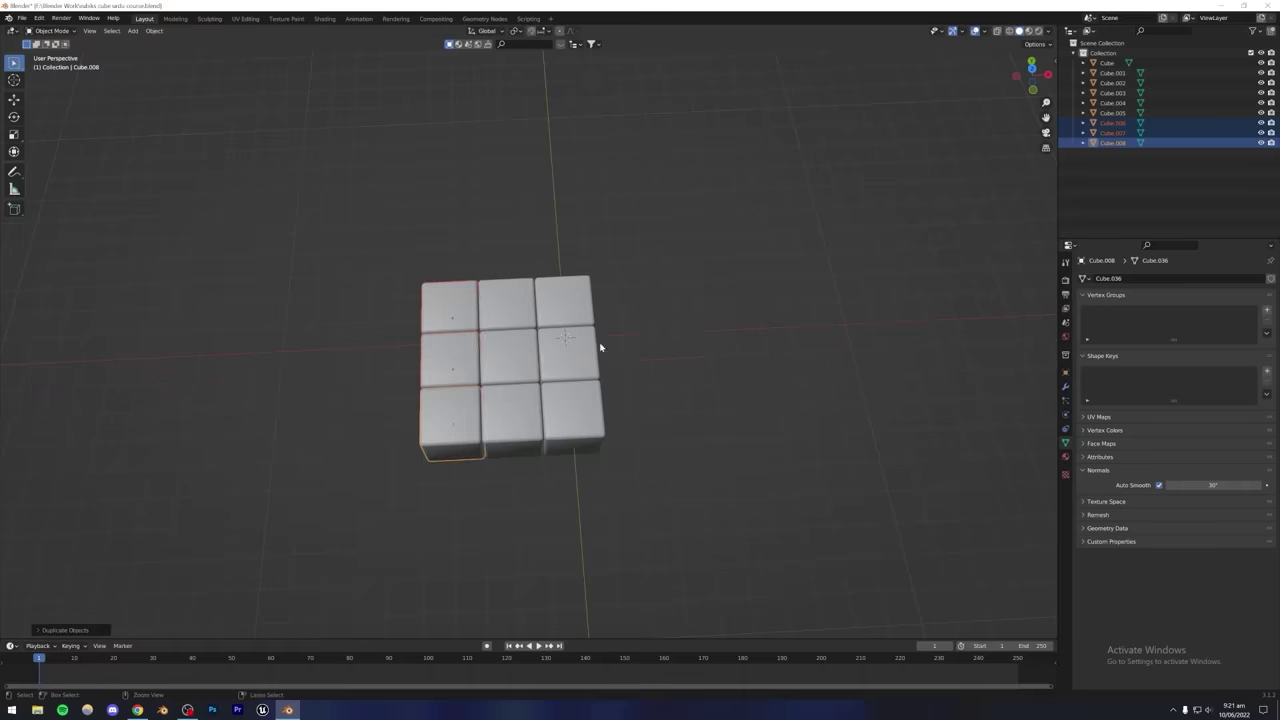
# Duplicate the nine-cube grid along Z to stack a second layer on top.
pyautogui.click(663, 369)
pyautogui.moveTo(663, 369); pyautogui.dragTo(500, 414, button='middle')
pyautogui.scroll(5, 530, 370)
pyautogui.scroll(-3, 500, 414)
pyautogui.moveTo(305, 242); pyautogui.dragTo(713, 516)
pyautogui.hotkey('shift', 'd')
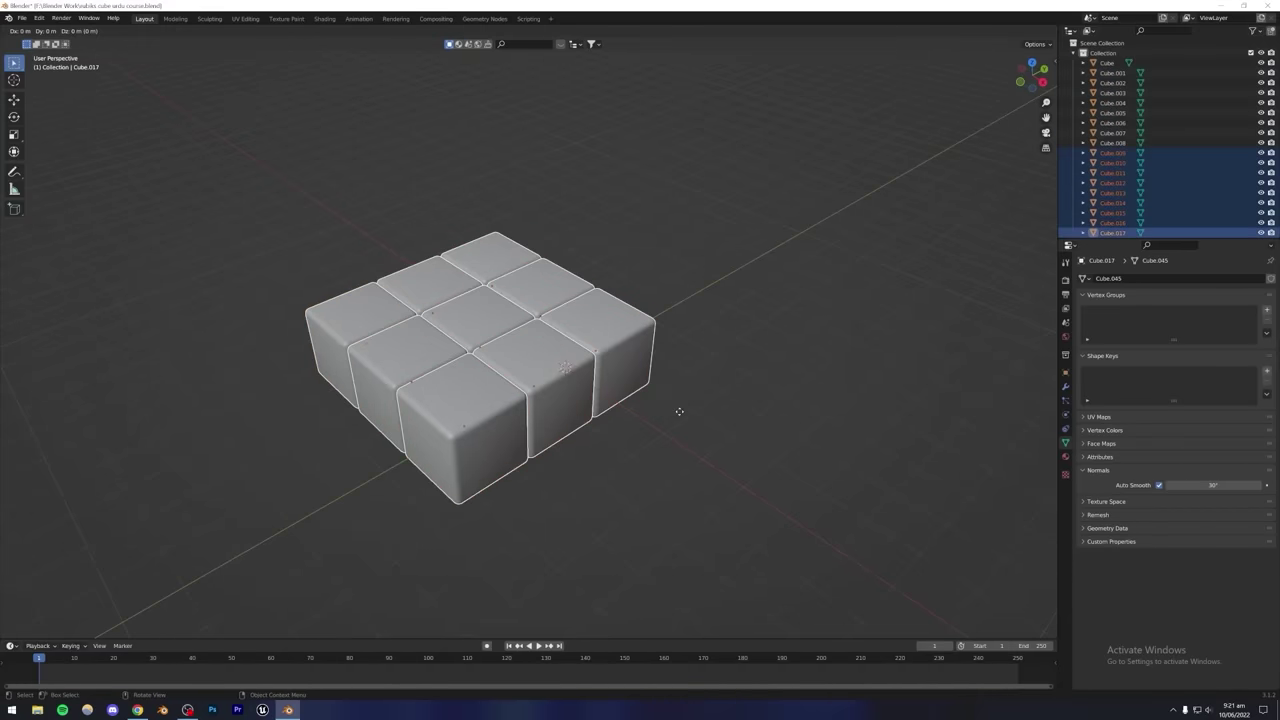
pyautogui.press('z')
pyautogui.click(663, 340)
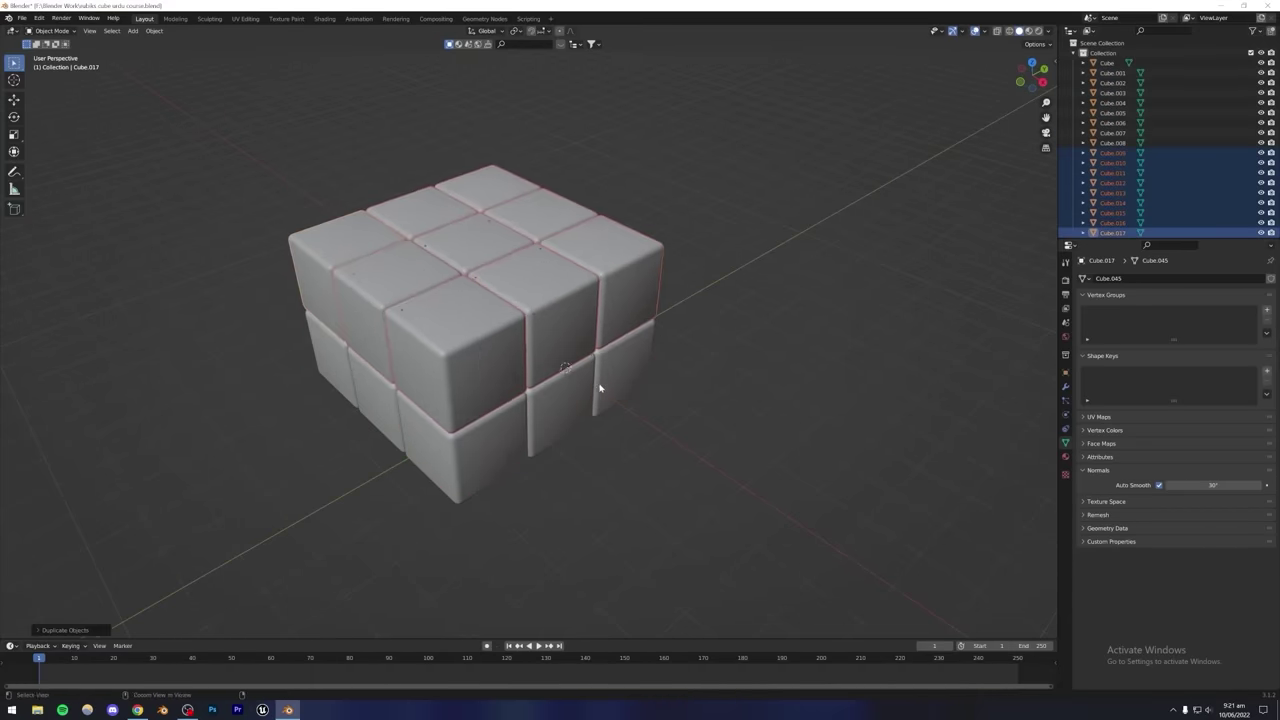
# Add a third nine-cube layer along Z, completing the 27-piece block.
pyautogui.press('KP_1')
pyautogui.moveTo(583, 349); pyautogui.dragTo(614, 449, button='middle')
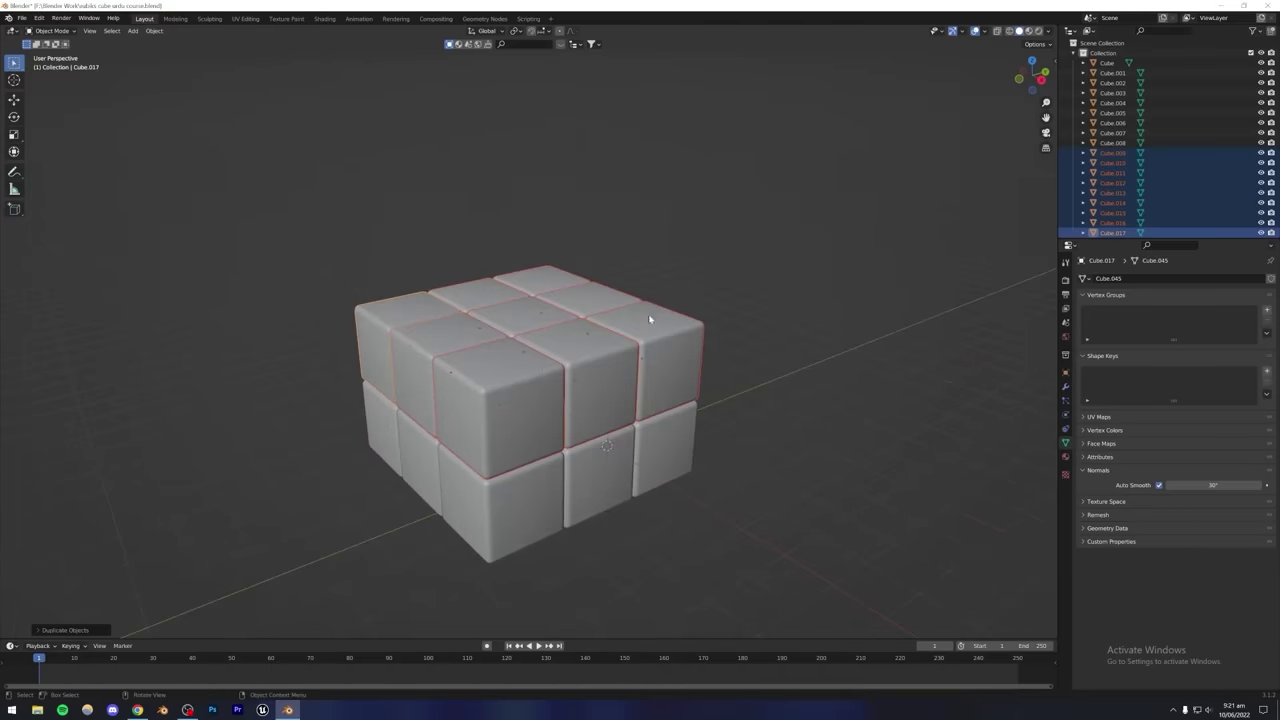
pyautogui.hotkey('shift', 'd')
pyautogui.press('z')
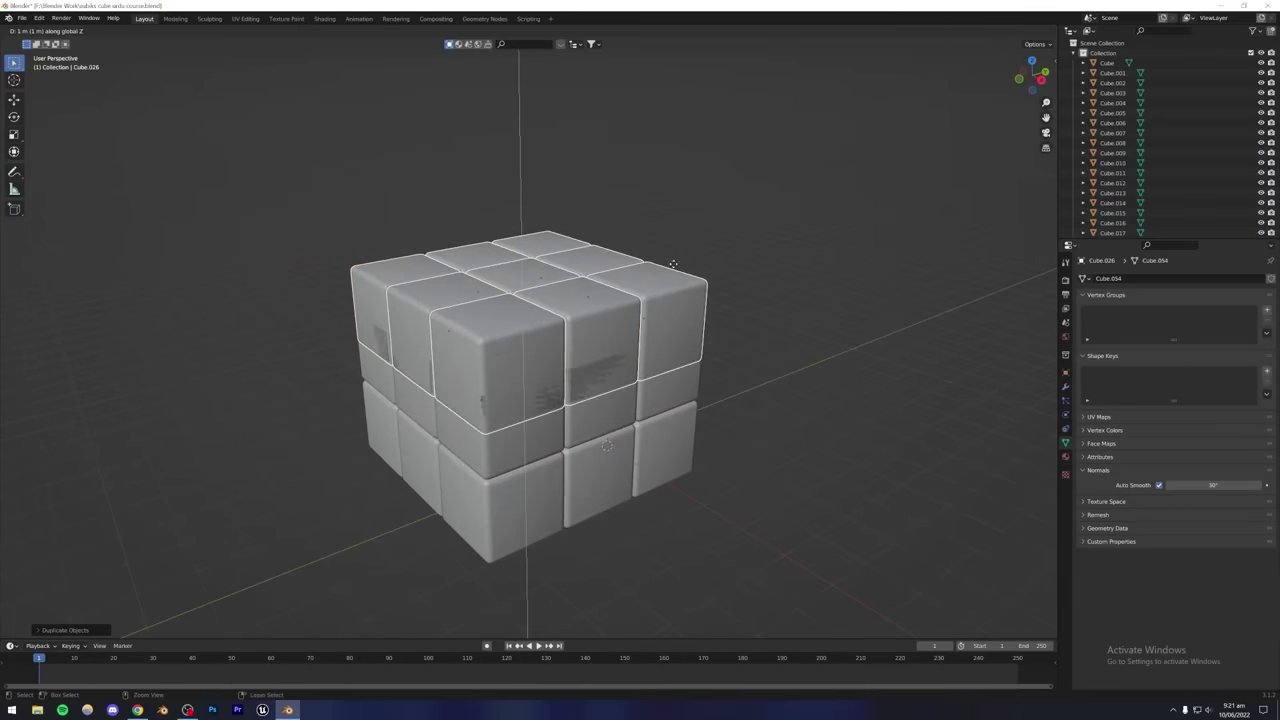
pyautogui.click(673, 225)
# Inspect the finished block and enlarge the outliner to list Cube through Cube.026.
pyautogui.press('KP_1')
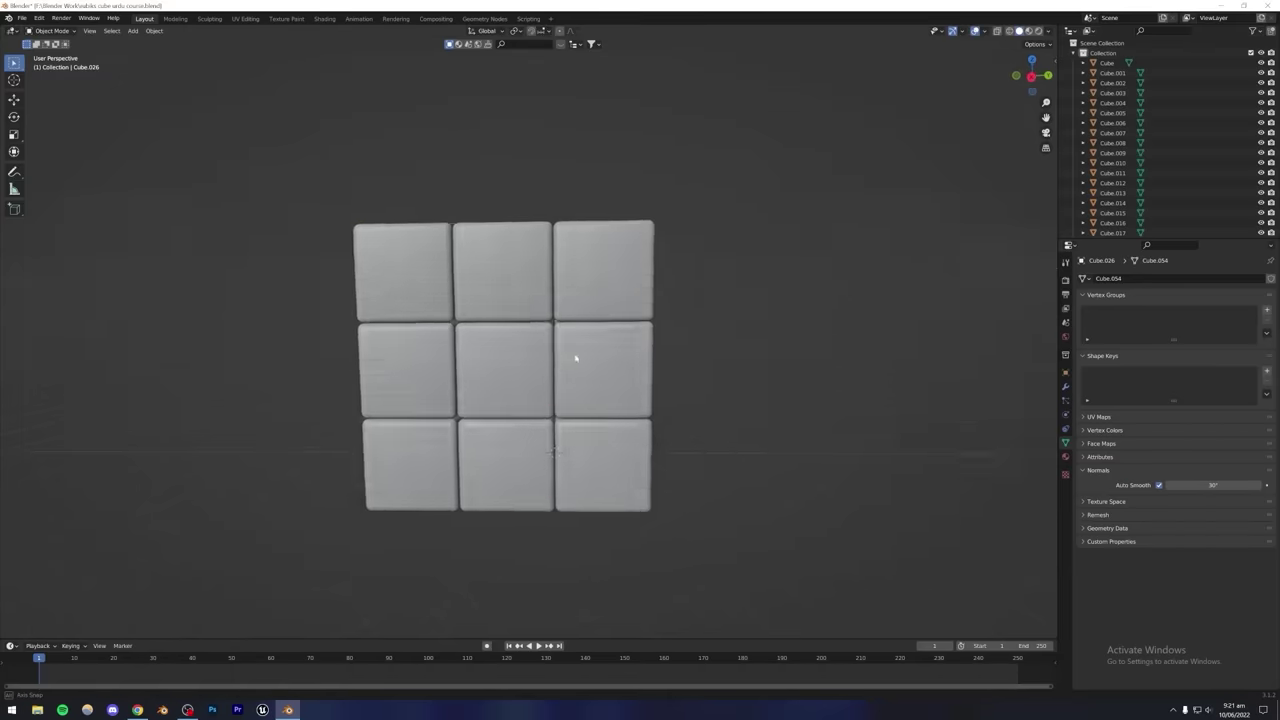
pyautogui.moveTo(575, 358); pyautogui.dragTo(543, 404, button='middle')
pyautogui.scroll(-4, 549, 389)
pyautogui.scroll(4, 560, 402)
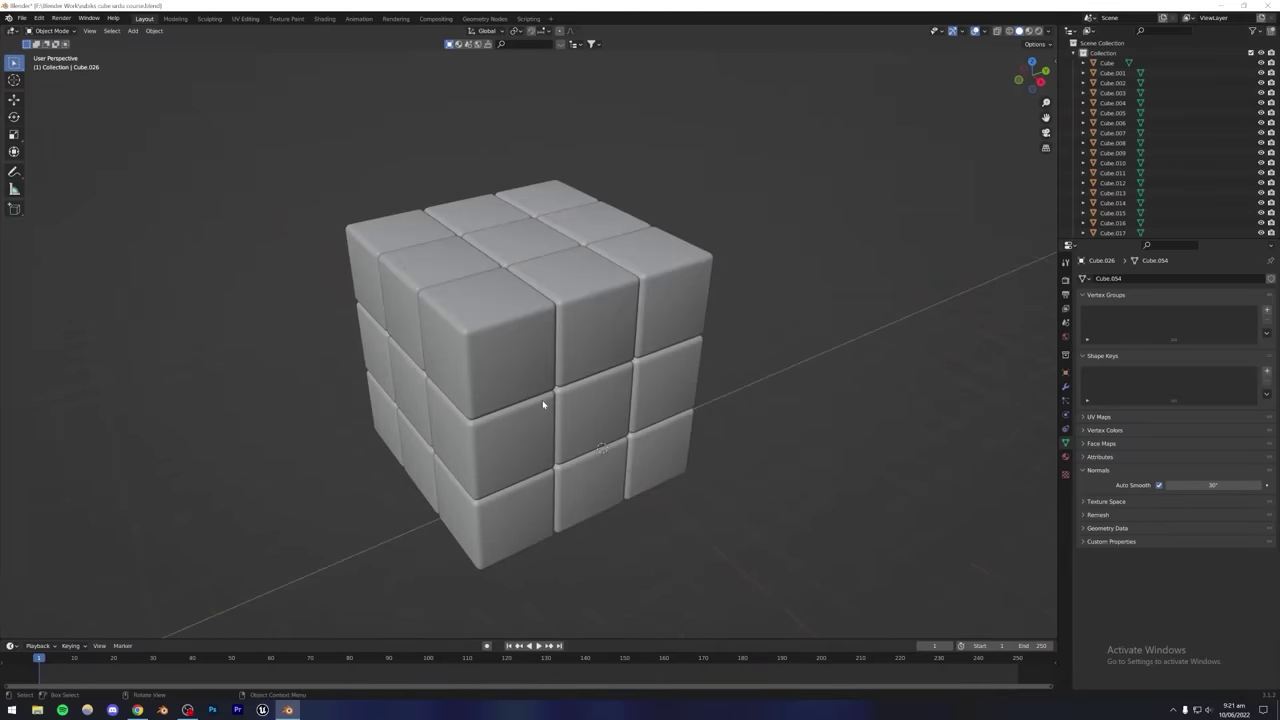
pyautogui.scroll(-5, 1105, 170)
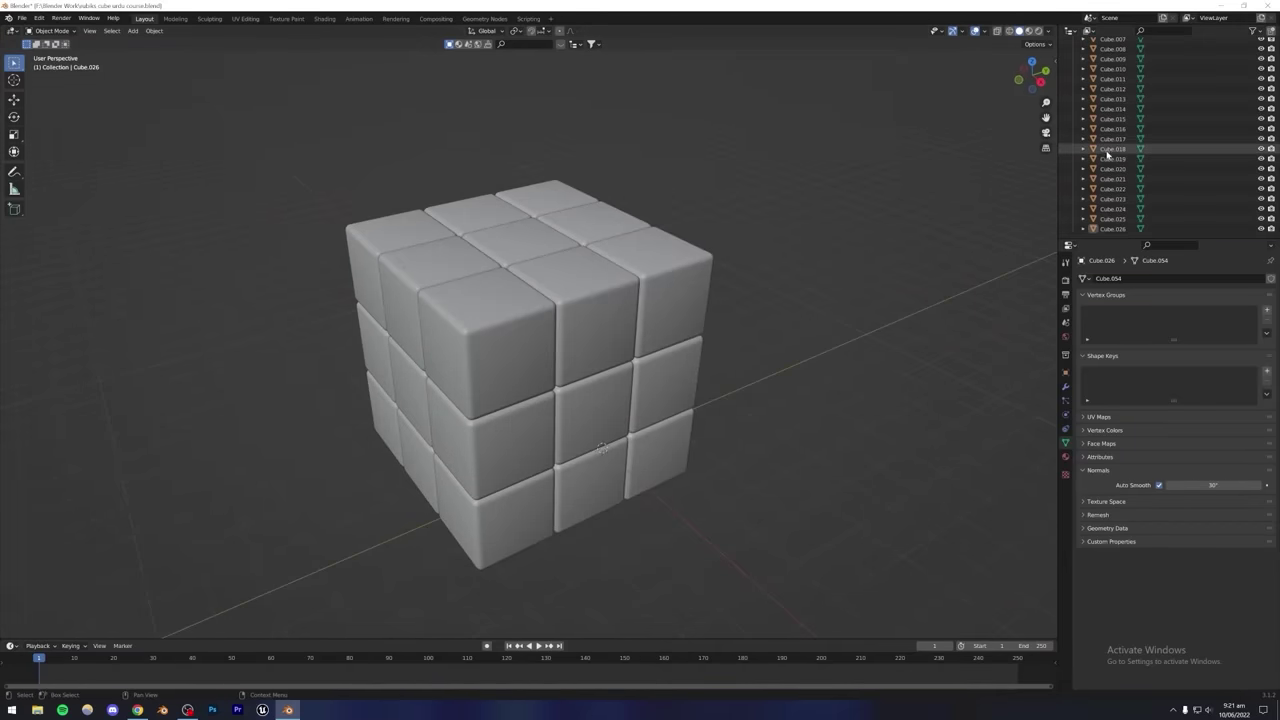
pyautogui.scroll(5, 1105, 175)
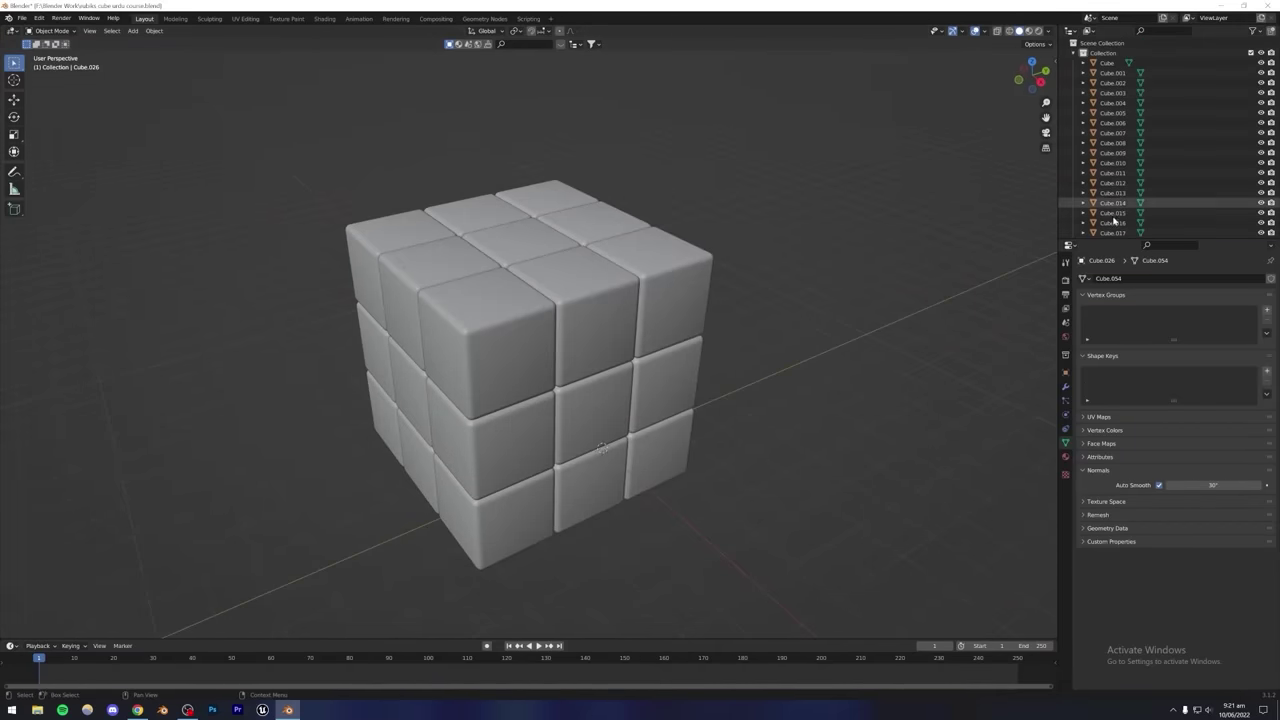
pyautogui.moveTo(1107, 240); pyautogui.dragTo(1107, 397)
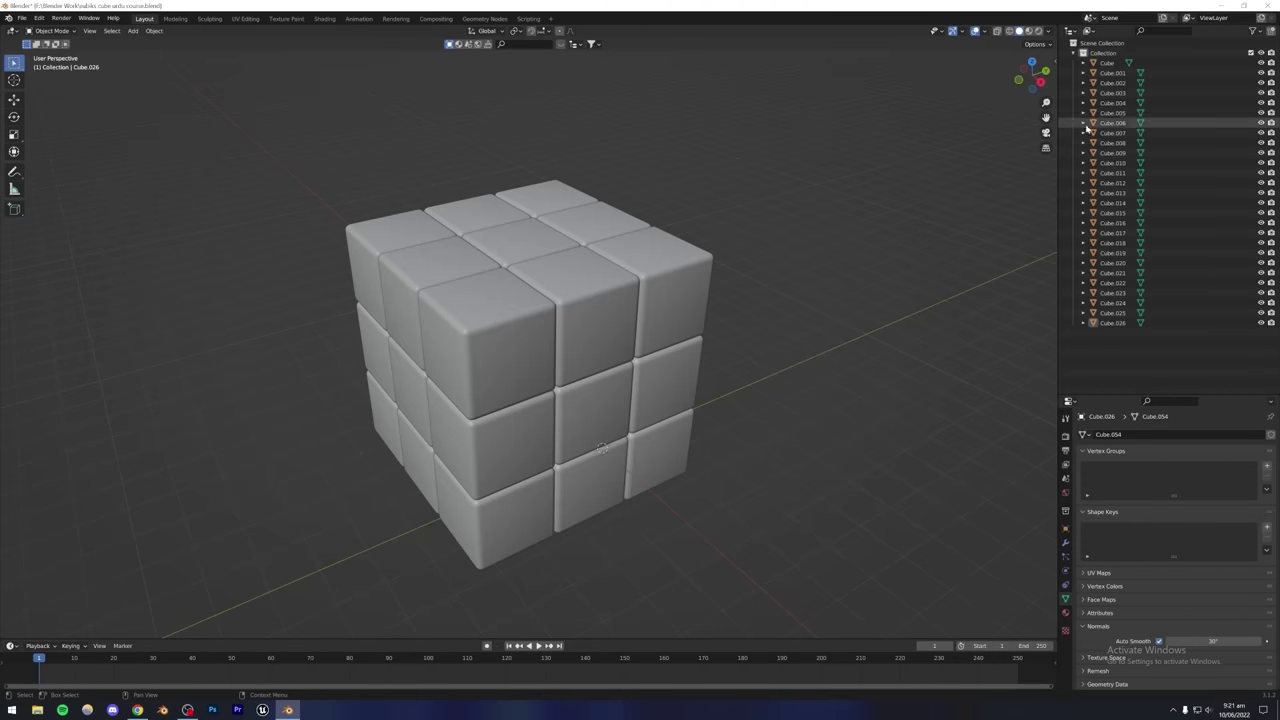
# Collapse the collection and rename it to 'cubes'.
pyautogui.click(1073, 55)
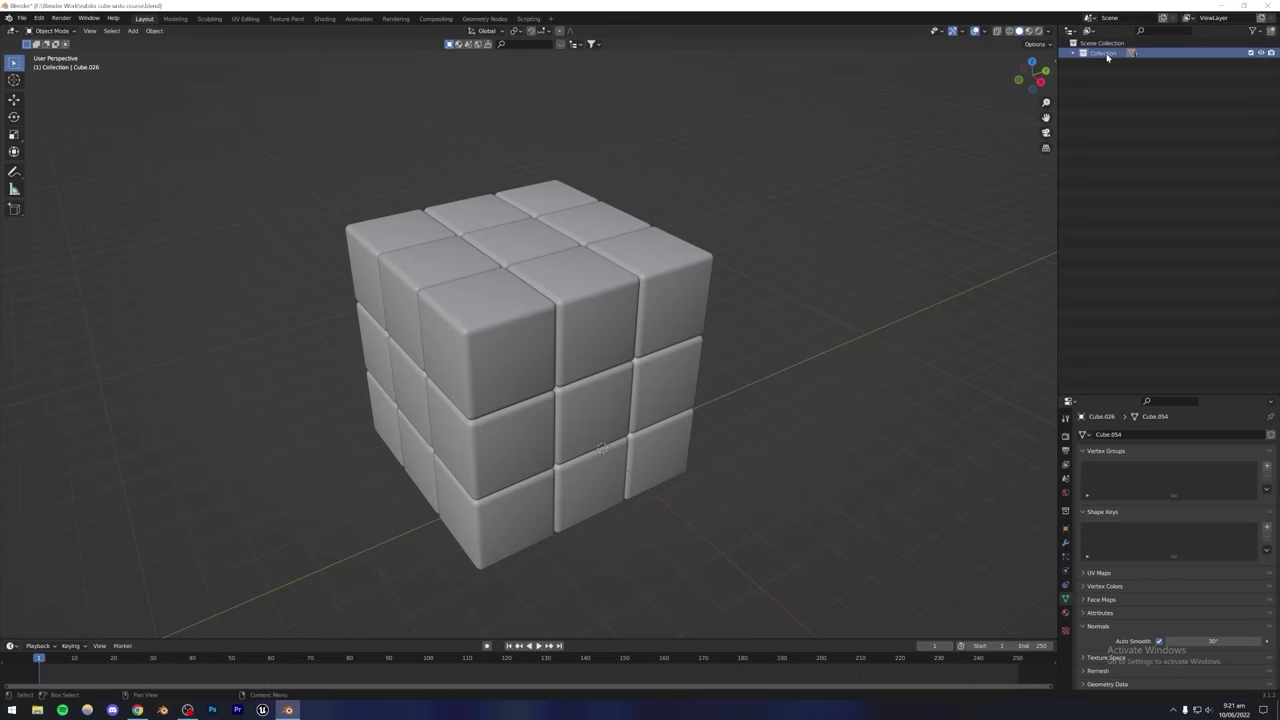
pyautogui.doubleClick(1104, 53)
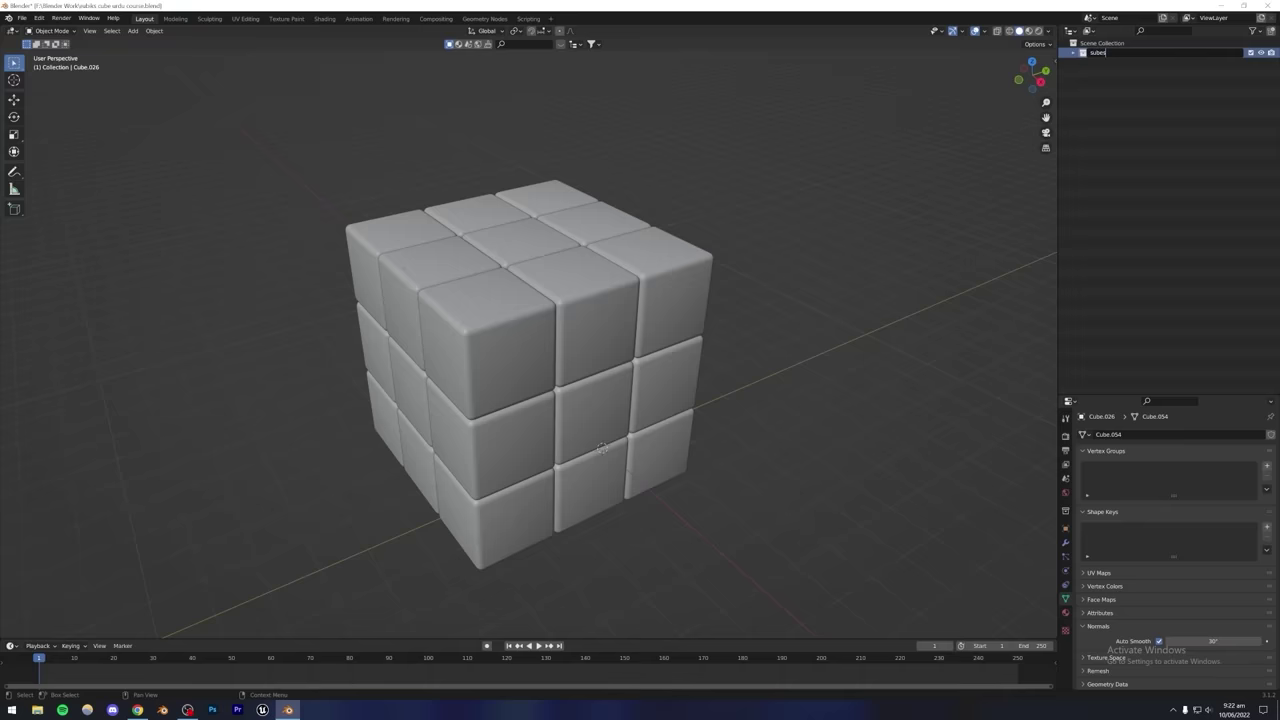
pyautogui.press('Return')
pyautogui.doubleClick(1104, 55)
pyautogui.write('cubes')
pyautogui.press('Return')
pyautogui.click(1096, 64)
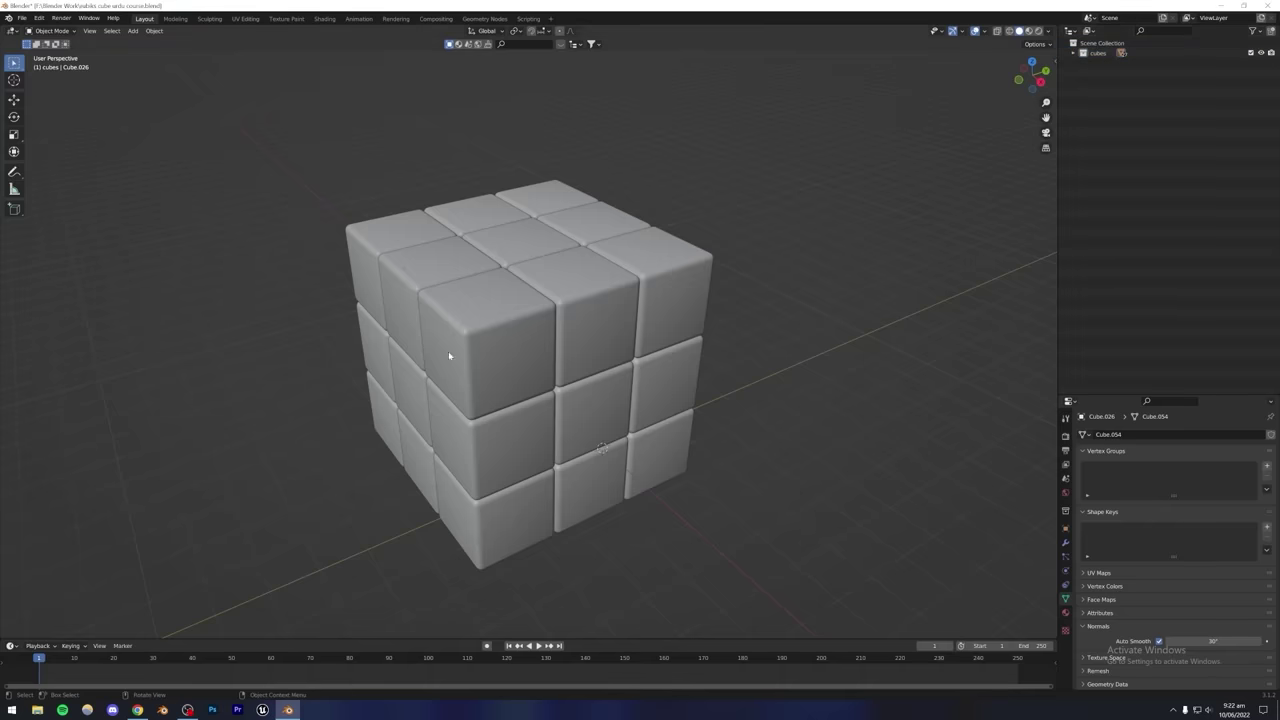
# Add a mesh plane, compare with the reference photo, and start moving it.
pyautogui.click(138, 33)
pyautogui.moveTo(150, 44)
pyautogui.click(235, 44)
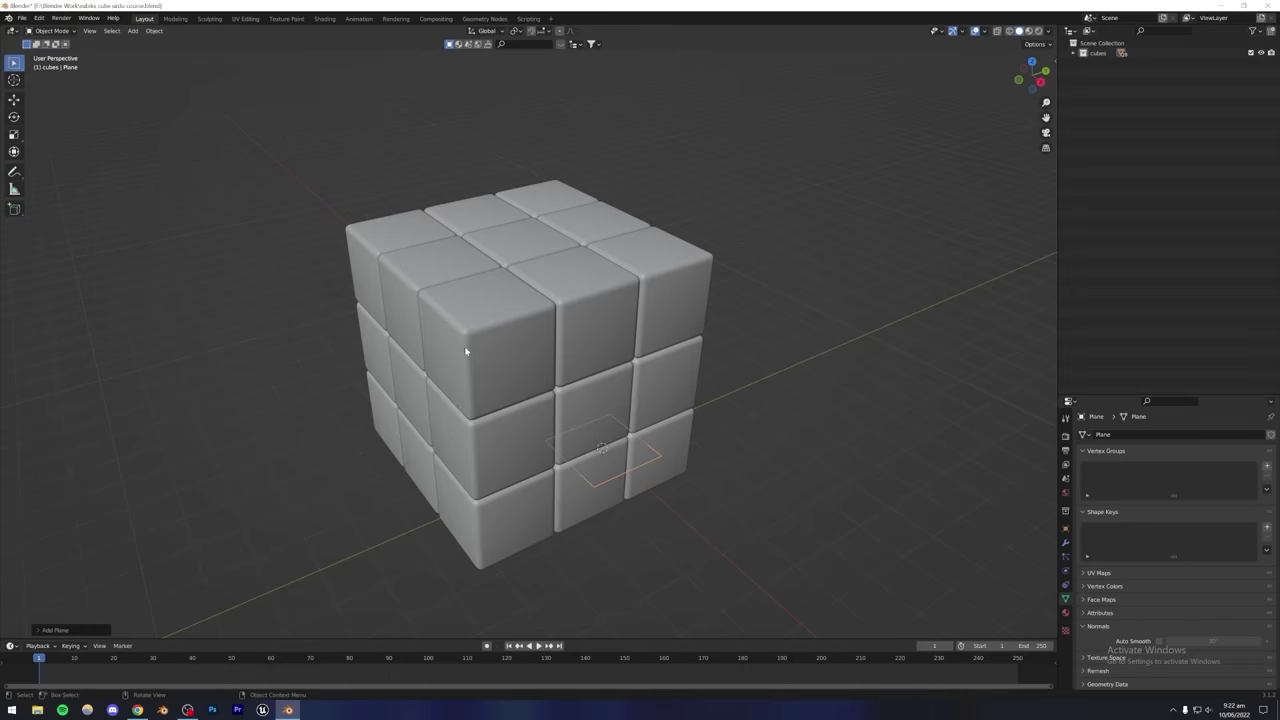
pyautogui.click(140, 710)
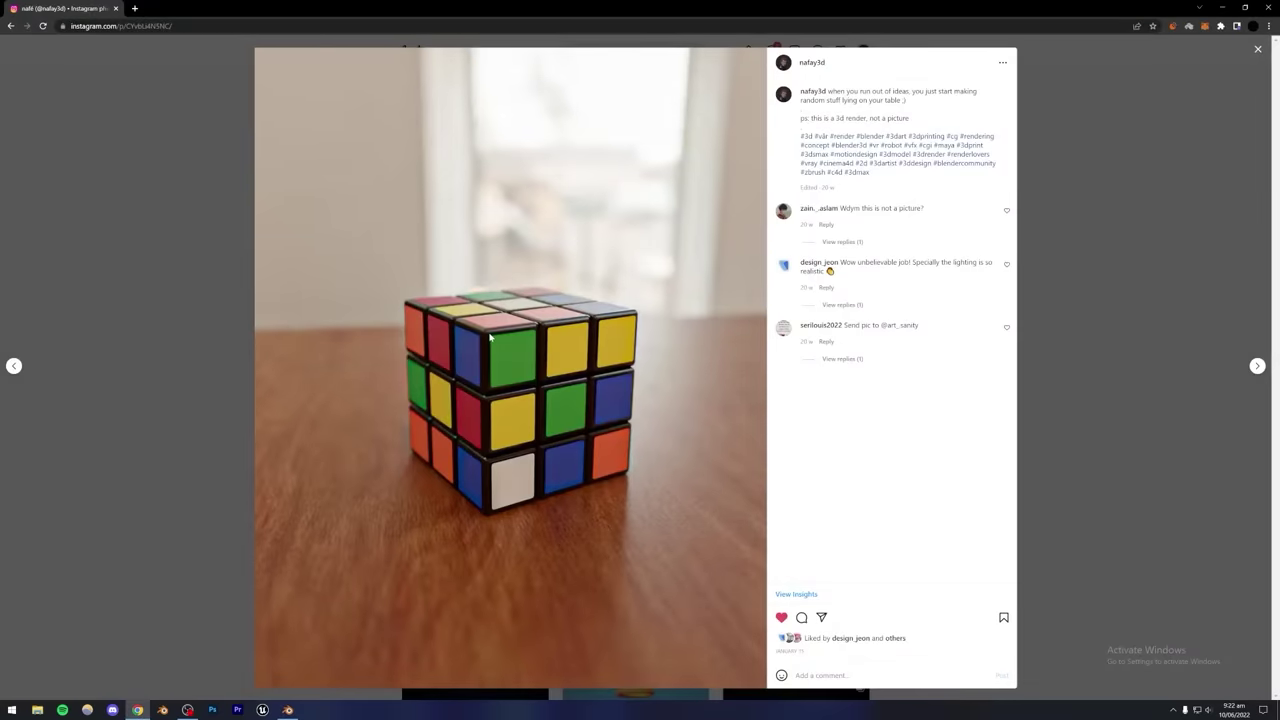
pyautogui.click(288, 710)
pyautogui.moveTo(573, 435); pyautogui.dragTo(610, 412, button='middle')
pyautogui.press('g')
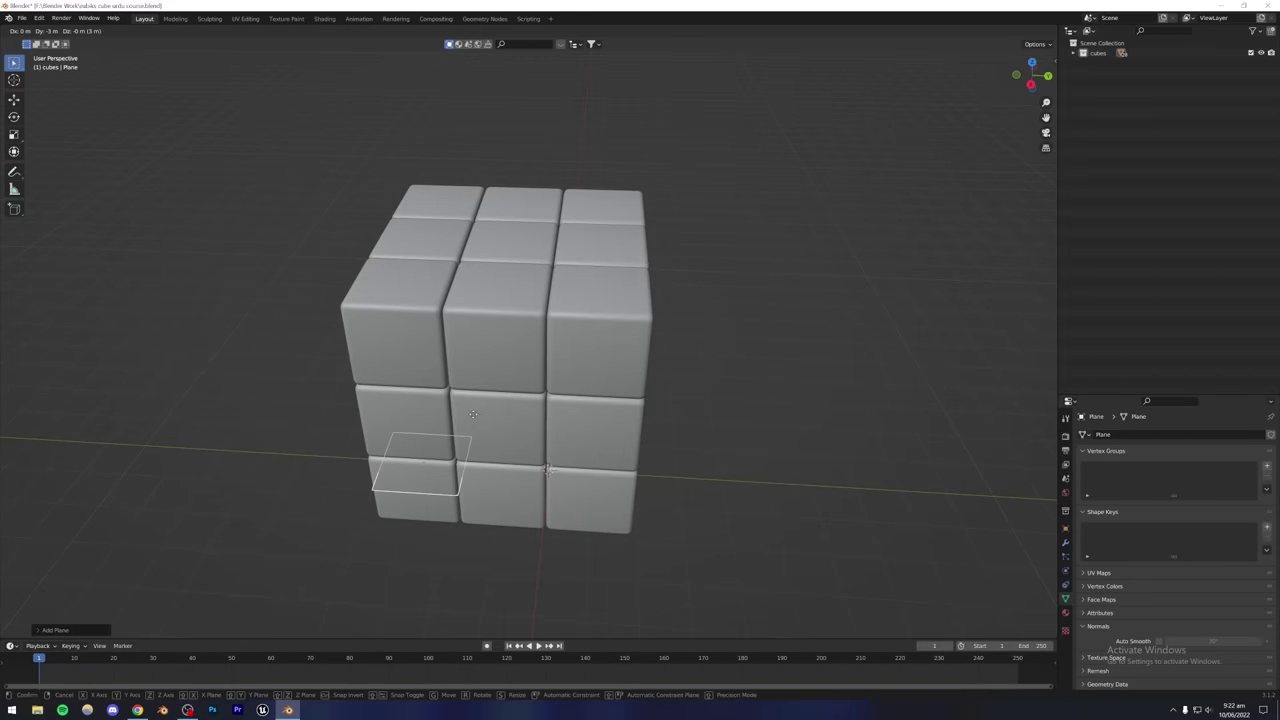
# Drop the plane on the lower-left cube, frame it, and scale it down.
pyautogui.click(471, 420)
pyautogui.moveTo(471, 420); pyautogui.dragTo(567, 321, button='middle')
pyautogui.press('KP_Decimal')
pyautogui.press('s')
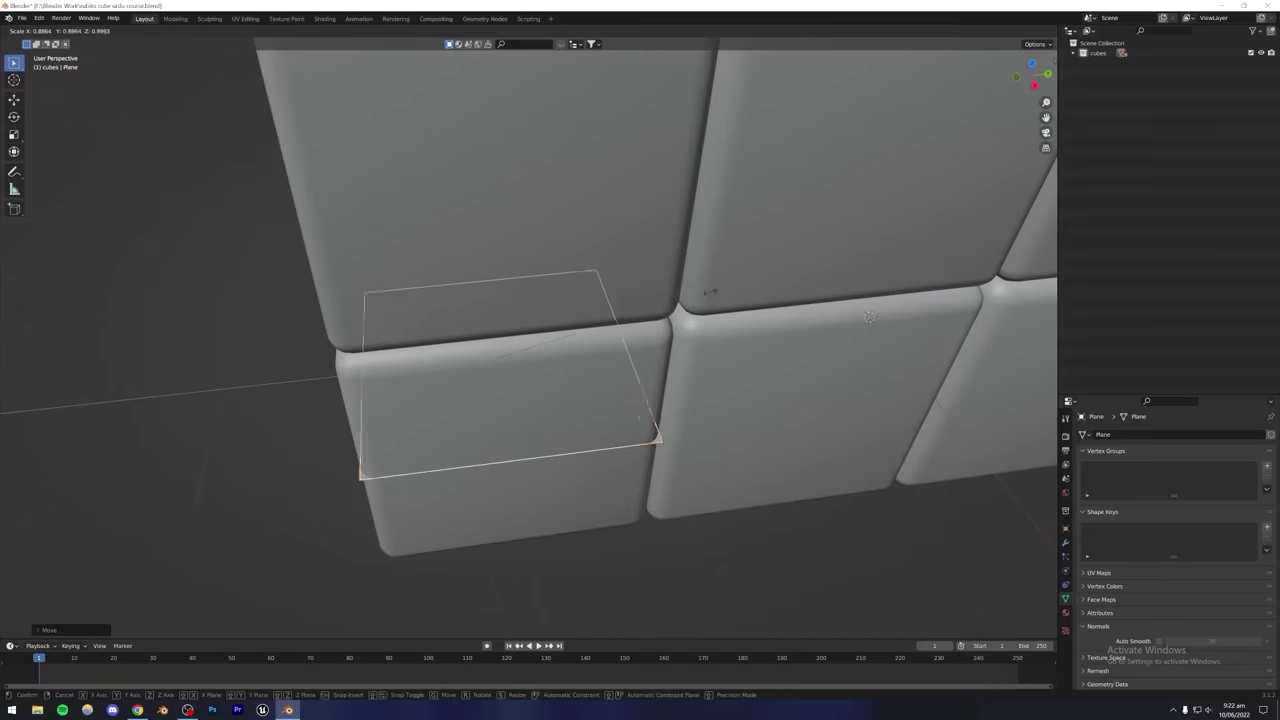
pyautogui.click(688, 298)
pyautogui.moveTo(640, 329); pyautogui.dragTo(563, 349, button='middle')
pyautogui.scroll(-5, 621, 305)
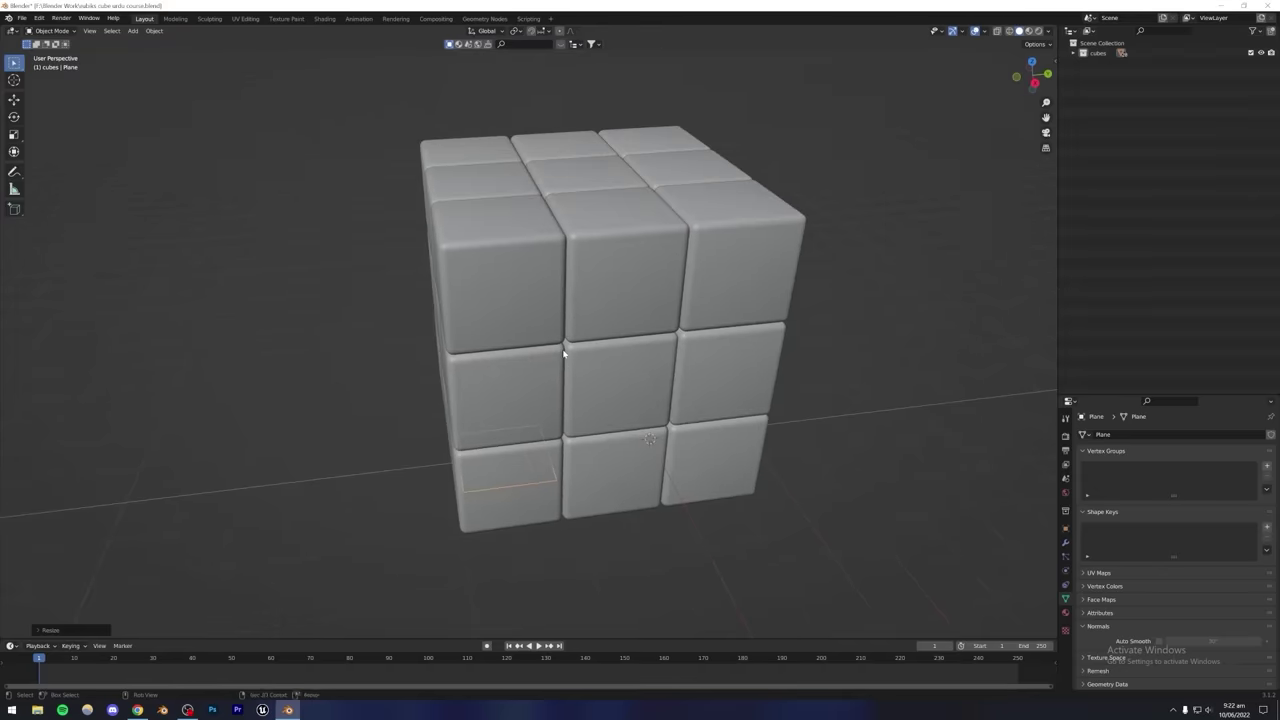
# Raise the plane along Z to the top row and rotate it 90° about Y.
pyautogui.press('g')
pyautogui.press('z')
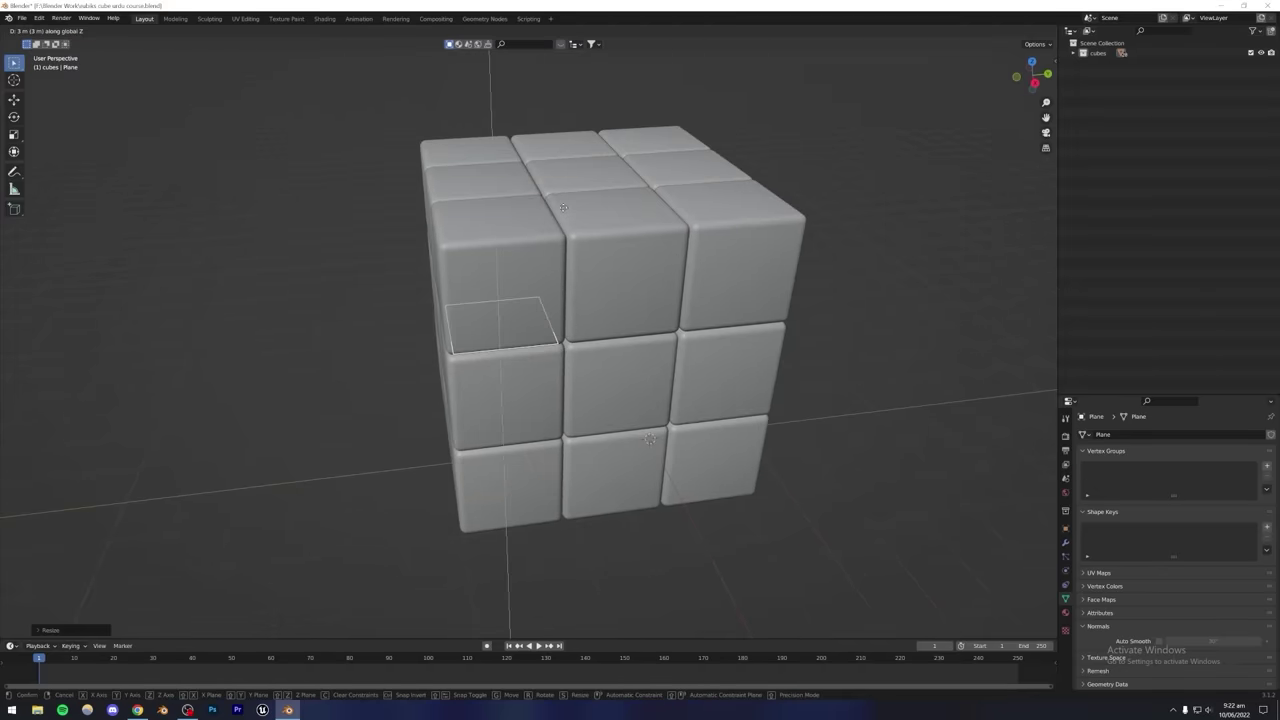
pyautogui.click(563, 176)
pyautogui.moveTo(563, 176); pyautogui.dragTo(491, 357, button='middle')
pyautogui.scroll(3, 511, 341)
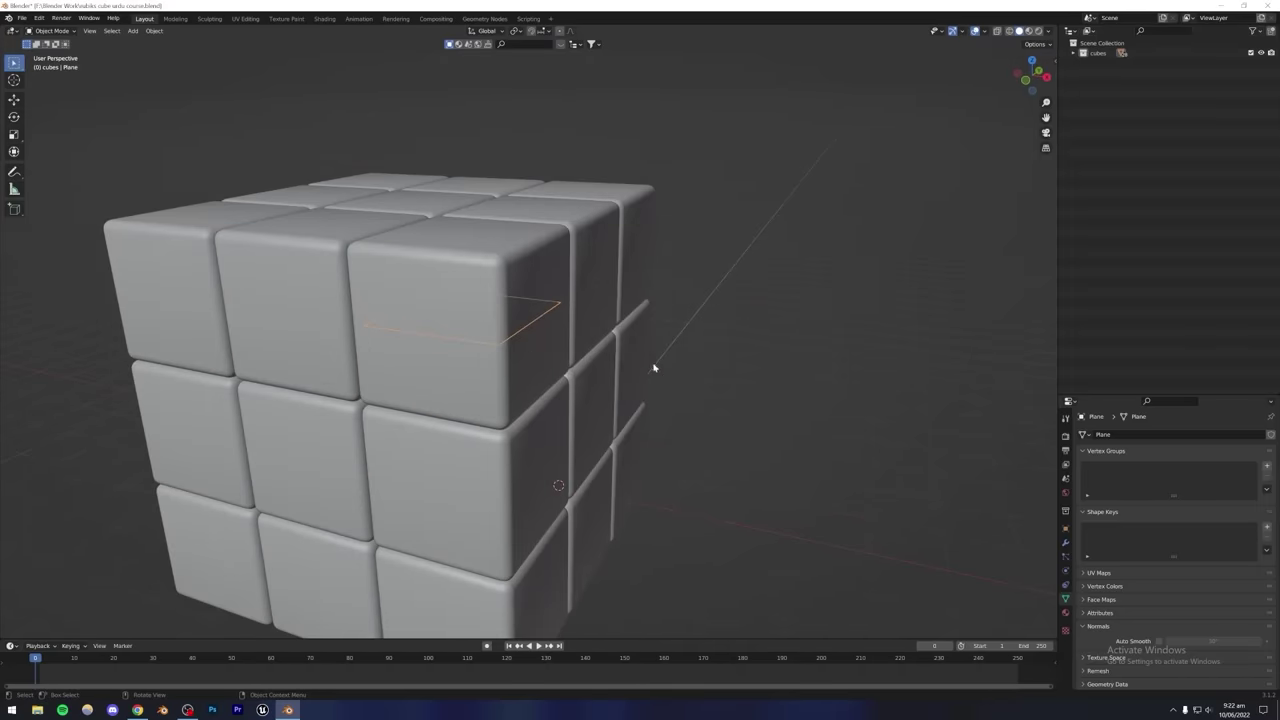
pyautogui.write('ry90')
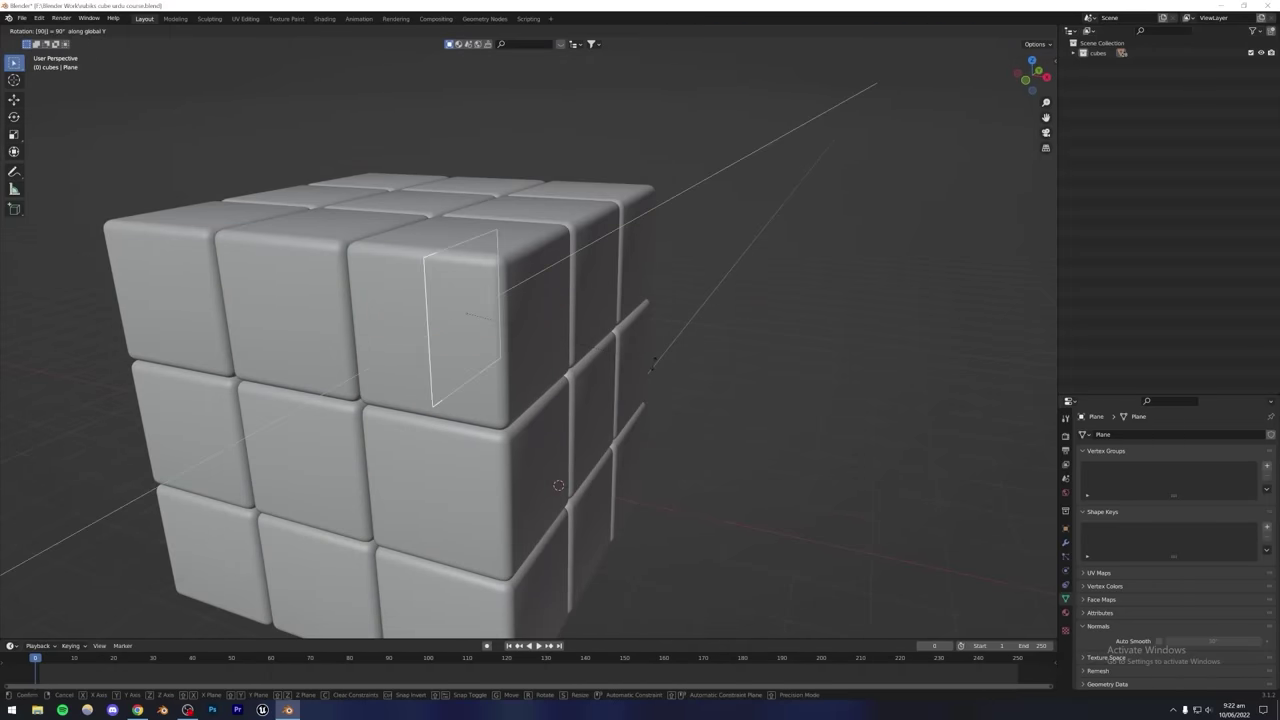
pyautogui.press('Return')
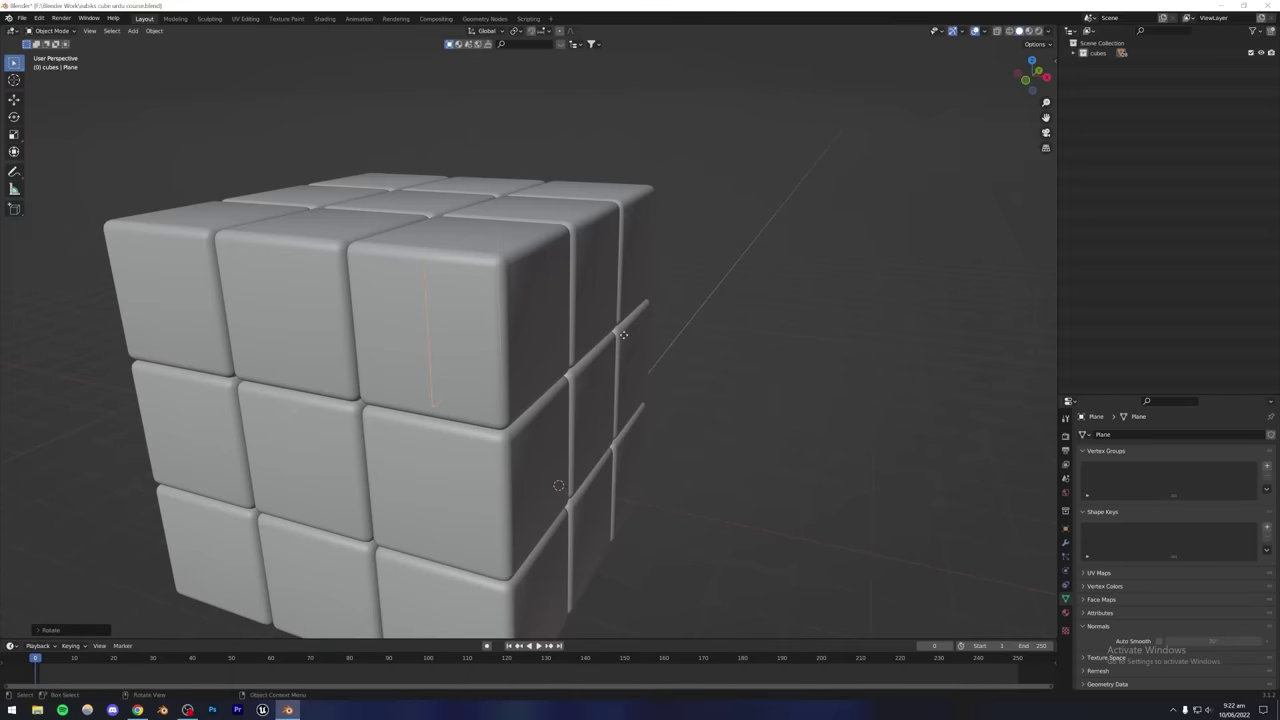
# Move the upright plane along X toward the corner cube's face.
pyautogui.press('g')
pyautogui.press('x')
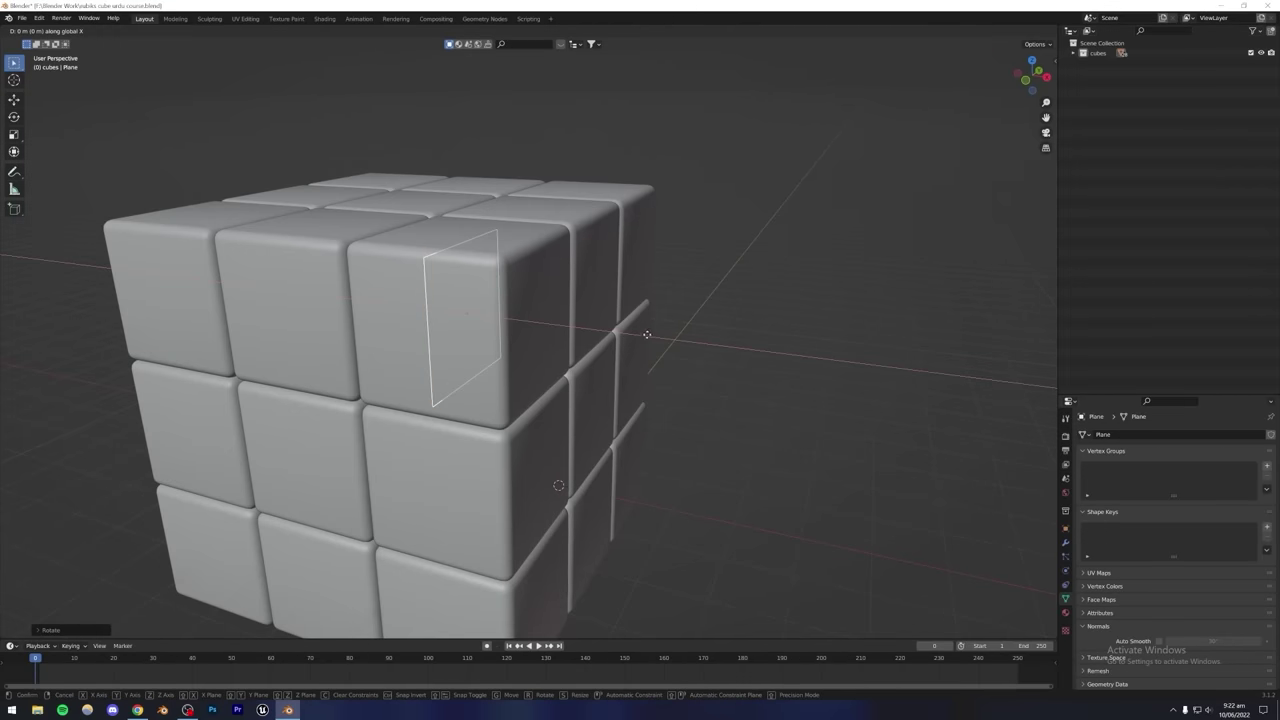
pyautogui.click(702, 340)
pyautogui.moveTo(526, 320); pyautogui.dragTo(423, 331, button='middle')
pyautogui.scroll(5, 308, 332)
pyautogui.moveTo(345, 336); pyautogui.dragTo(401, 334, button='middle')
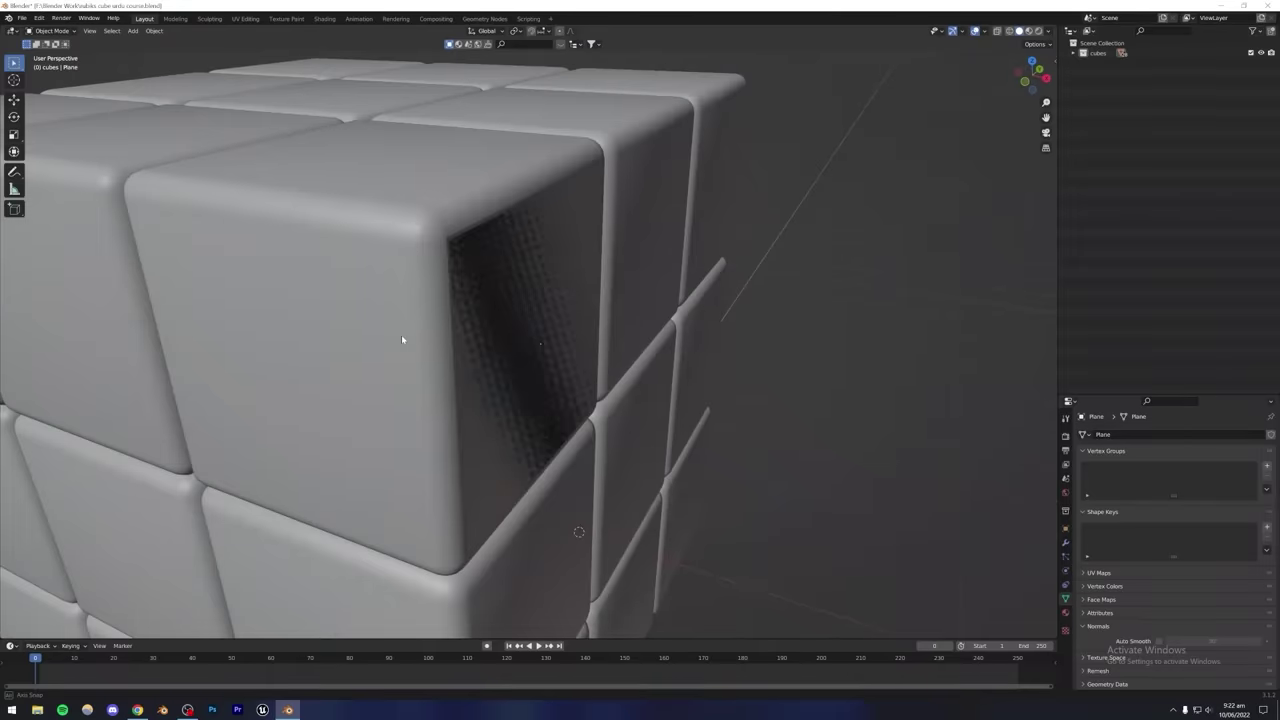
# Reselect the plane and nudge it along X until flush with the cube face.
pyautogui.click(502, 331)
pyautogui.moveTo(497, 334); pyautogui.dragTo(491, 344, button='middle')
pyautogui.scroll(2, 503, 340)
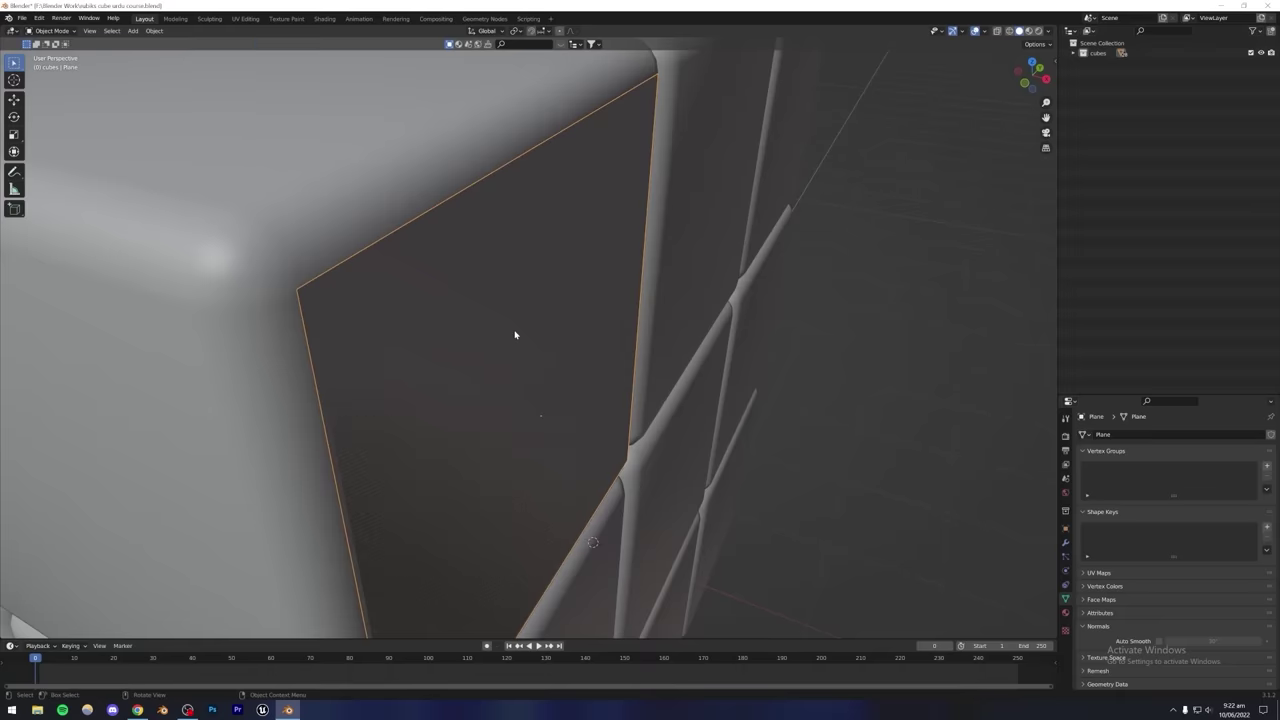
pyautogui.press('g')
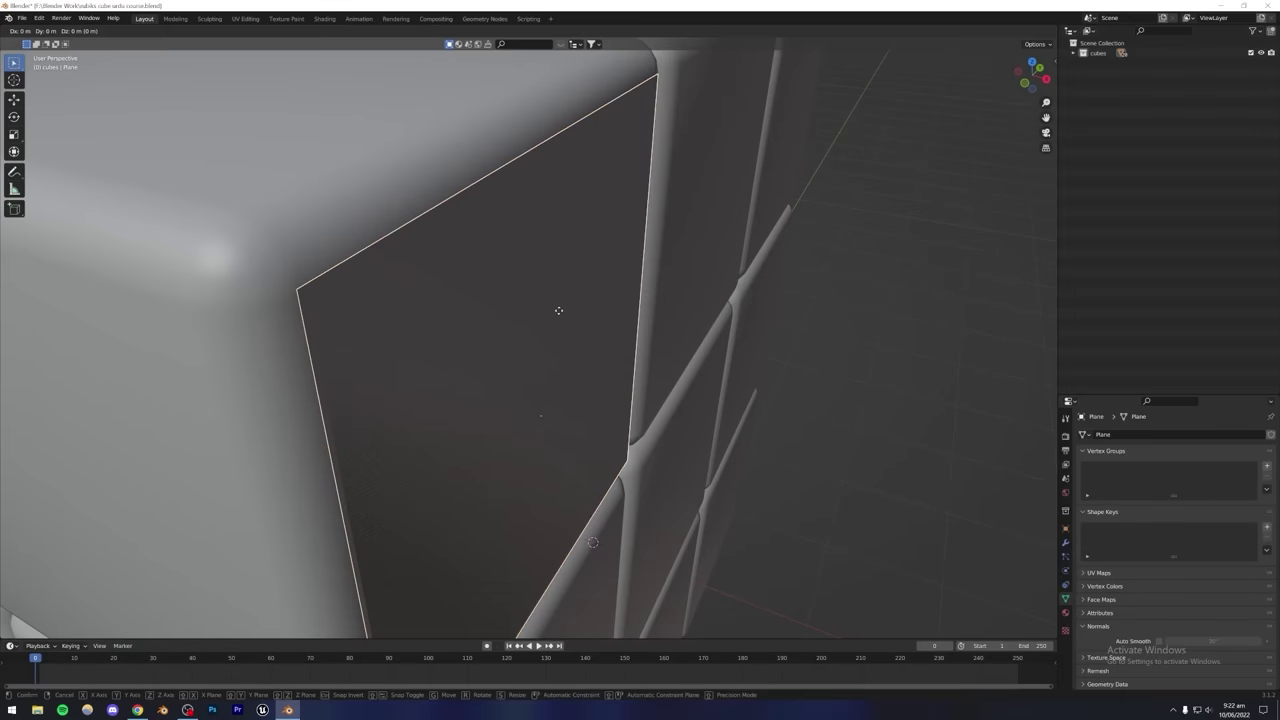
pyautogui.press('x')
pyautogui.click(561, 310)
pyautogui.scroll(-5, 563, 320)
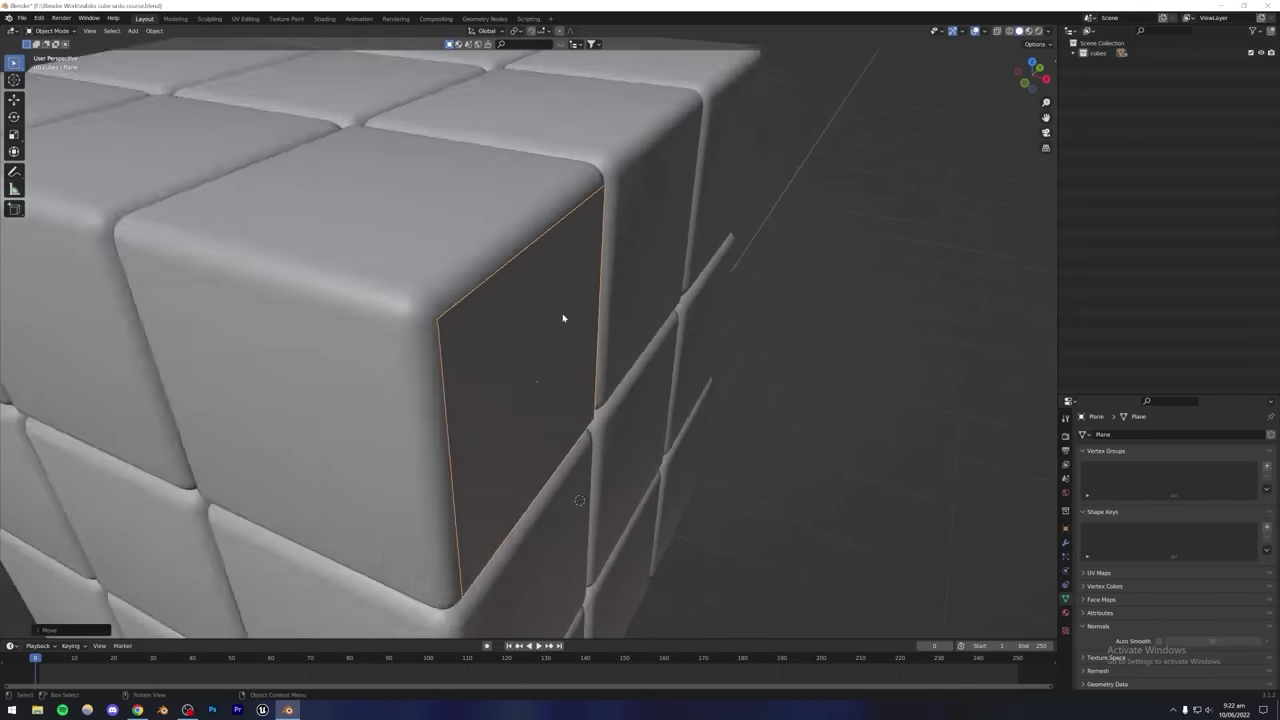
pyautogui.moveTo(680, 351); pyautogui.dragTo(554, 320, button='middle')
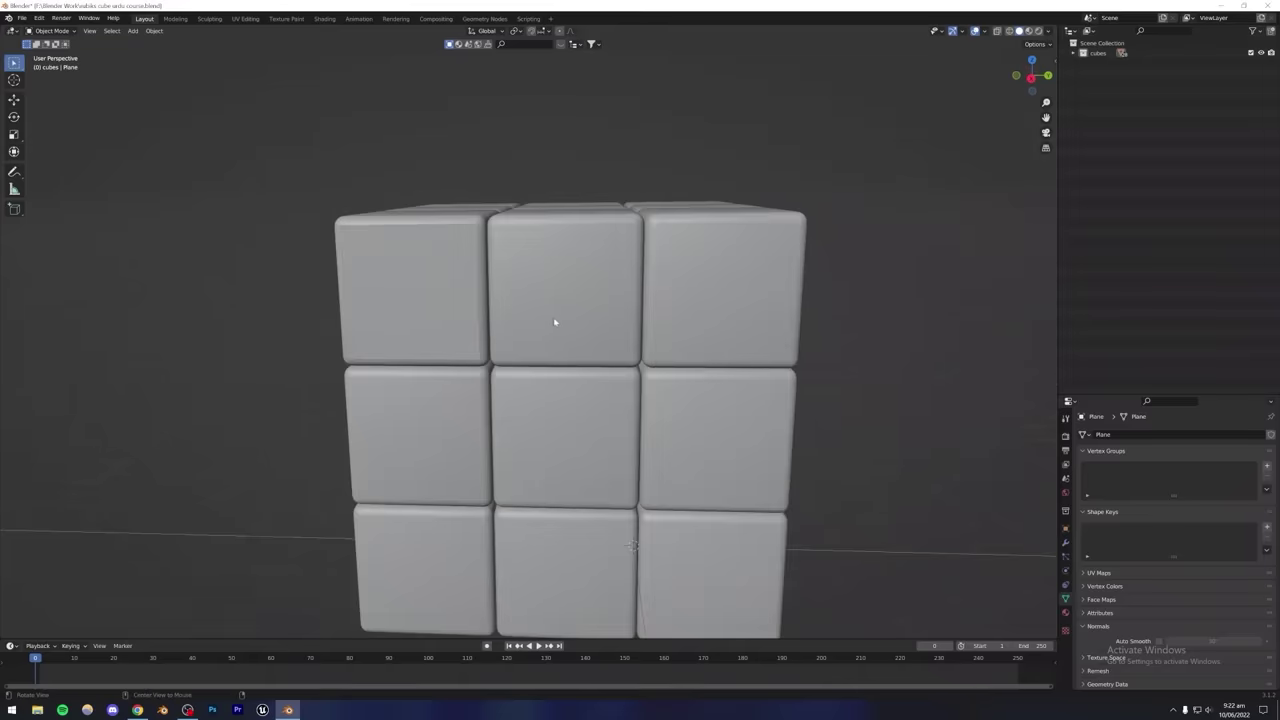
pyautogui.scroll(6, 611, 369)
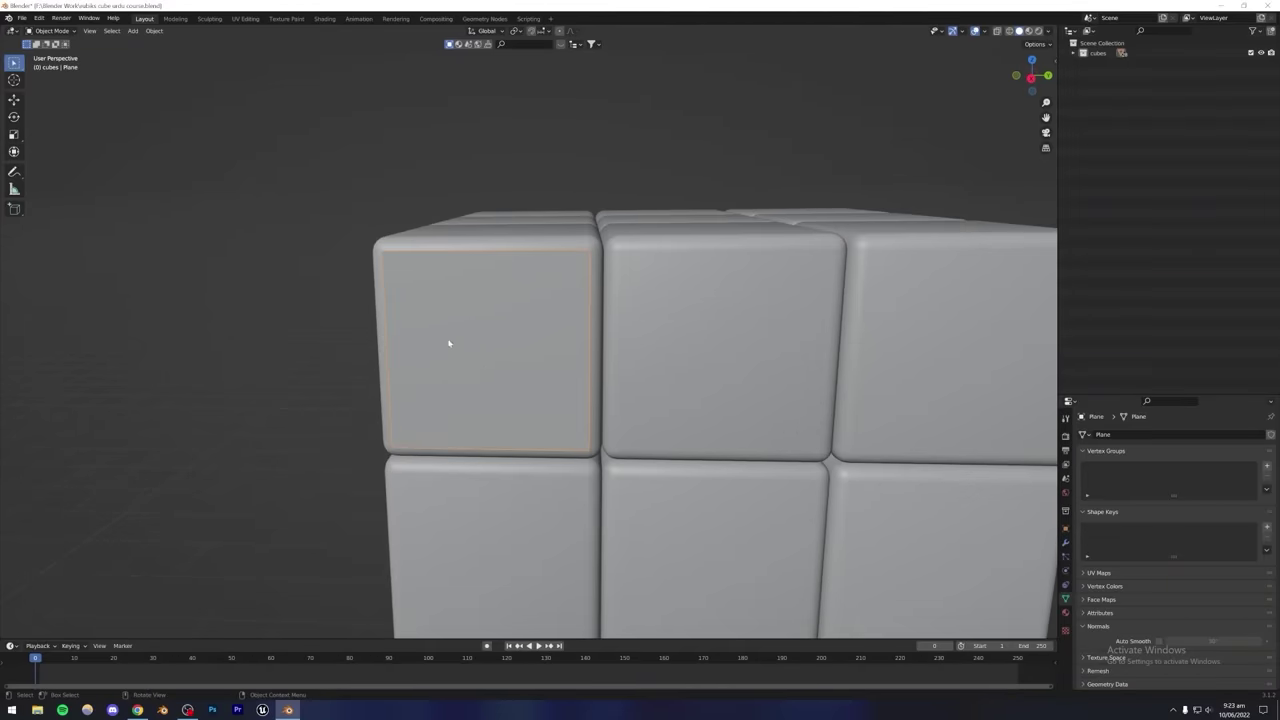
# Rescale the plane to sit inside the corner cube's rounded edges, checking the reference.
pyautogui.press('s')
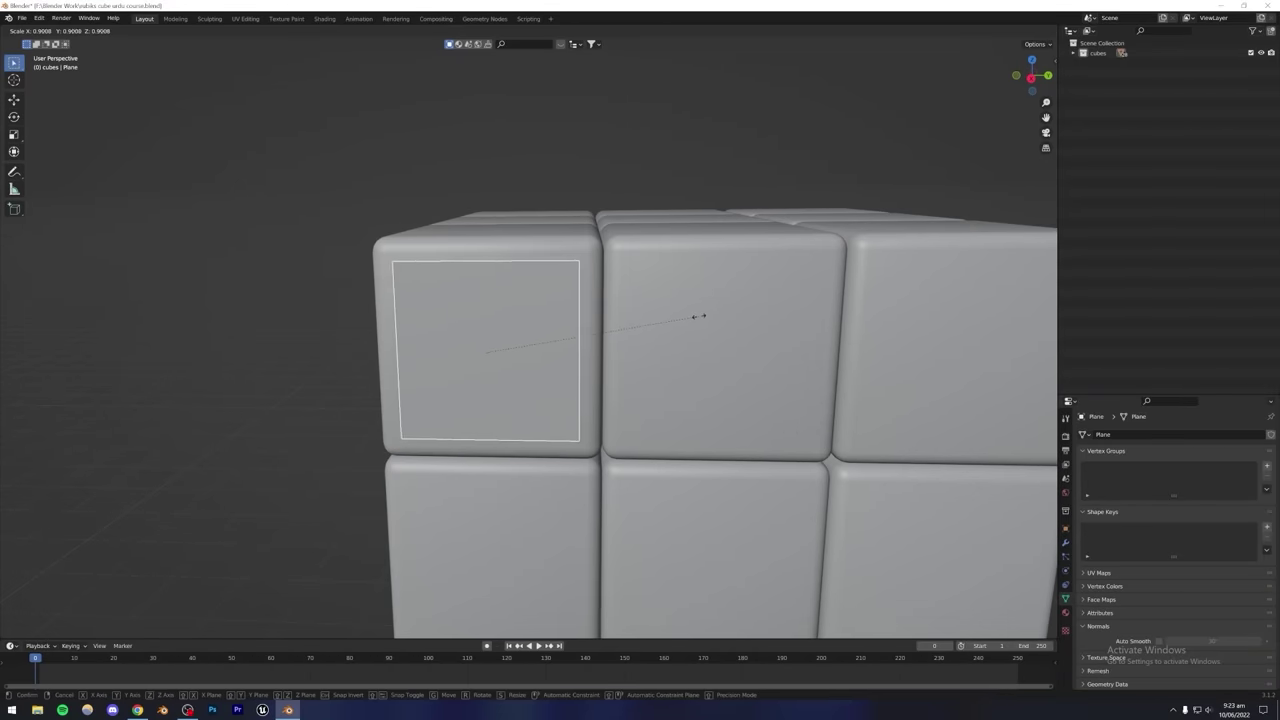
pyautogui.click(700, 317)
pyautogui.click(138, 710)
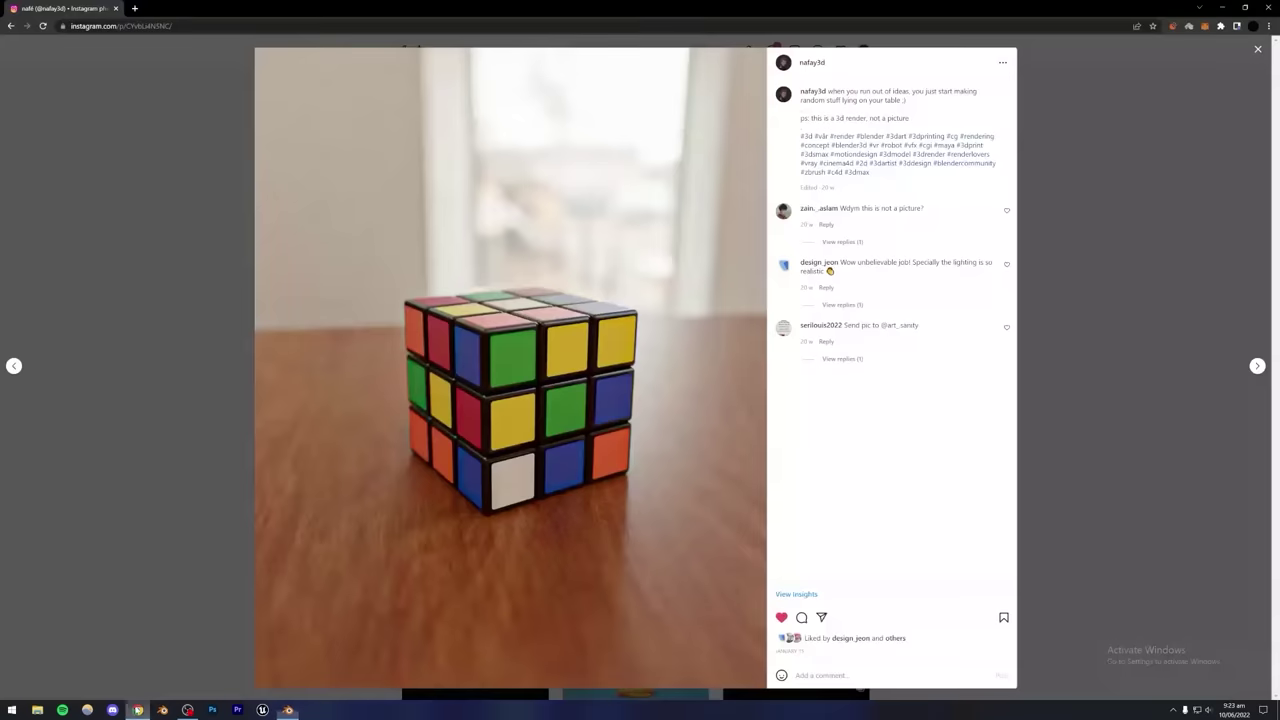
pyautogui.click(138, 710)
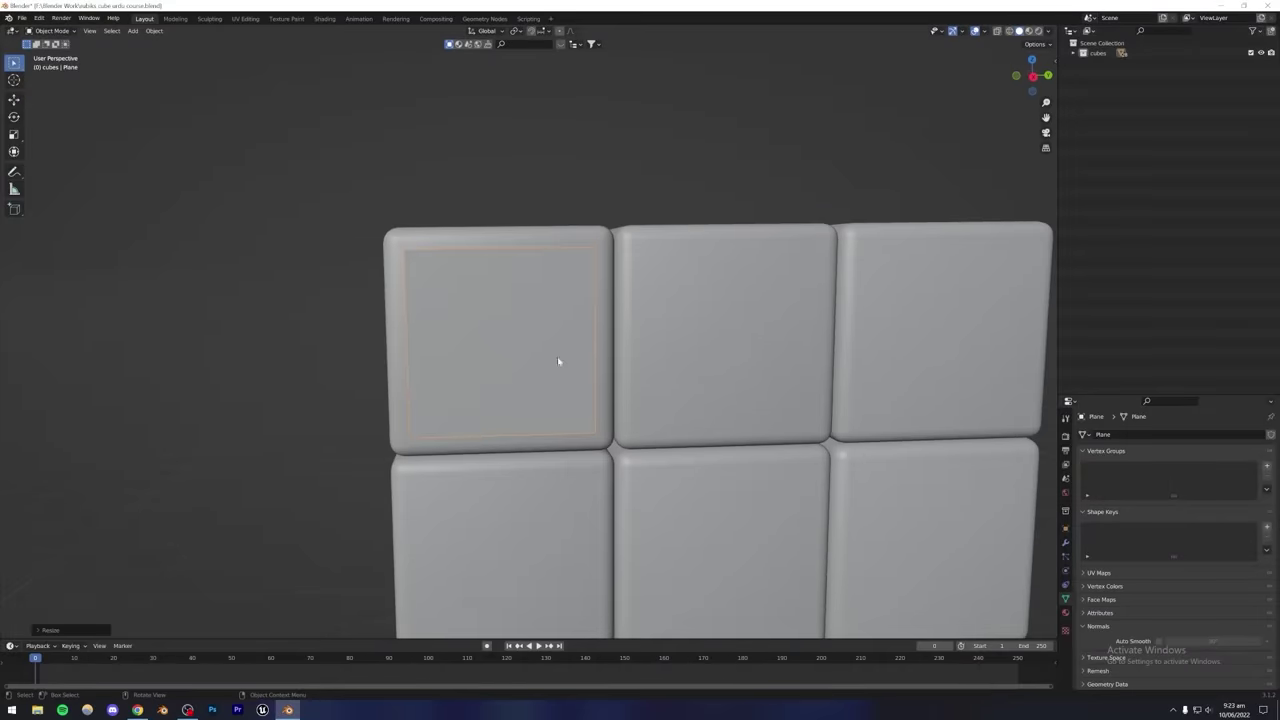
pyautogui.press('s')
pyautogui.click(670, 306)
pyautogui.moveTo(480, 321); pyautogui.dragTo(520, 335, button='middle')
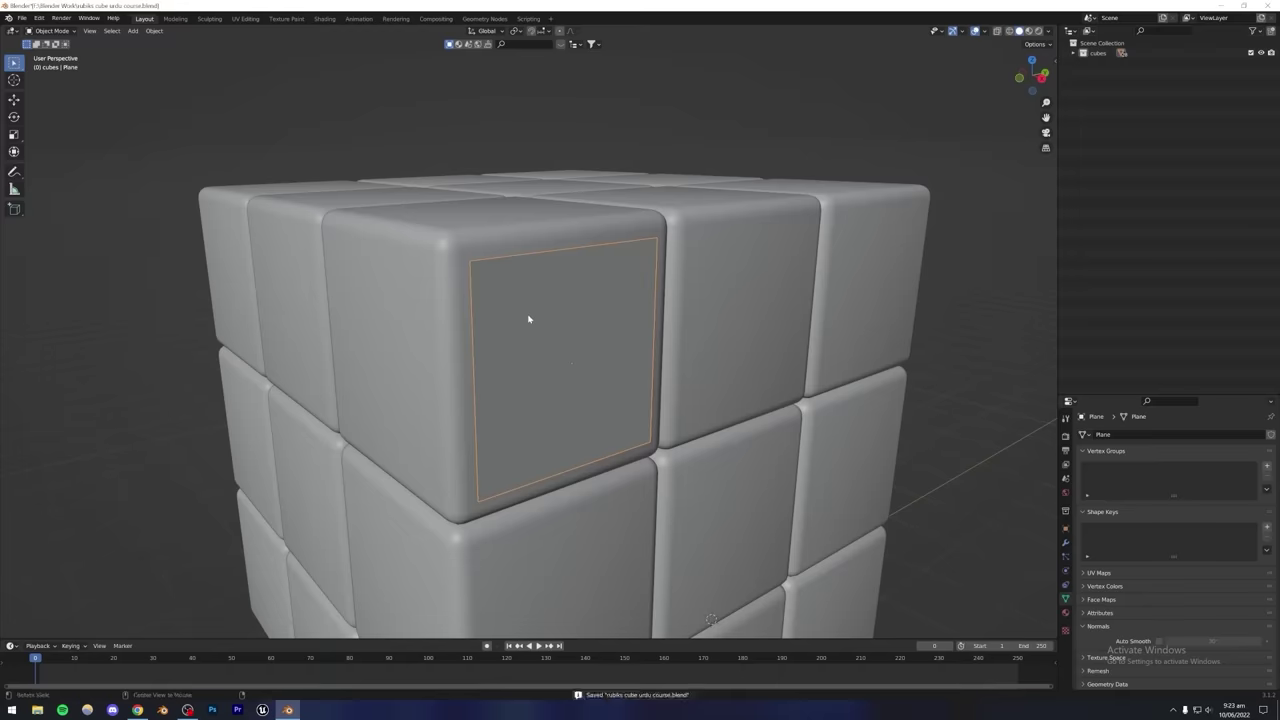
pyautogui.moveTo(529, 319); pyautogui.dragTo(480, 309, button='middle')
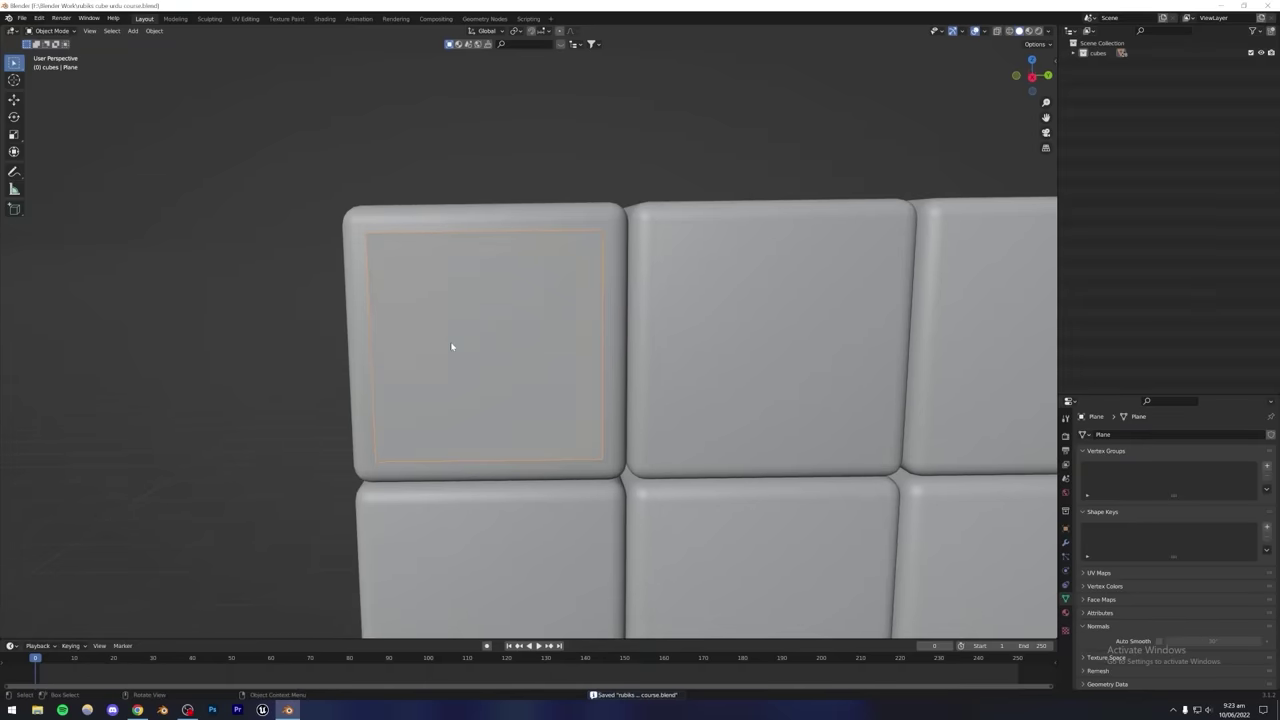
# Put the plane into Edit Mode and select all of its mesh.
pyautogui.press('Tab')
pyautogui.moveTo(467, 320); pyautogui.dragTo(518, 325, button='middle')
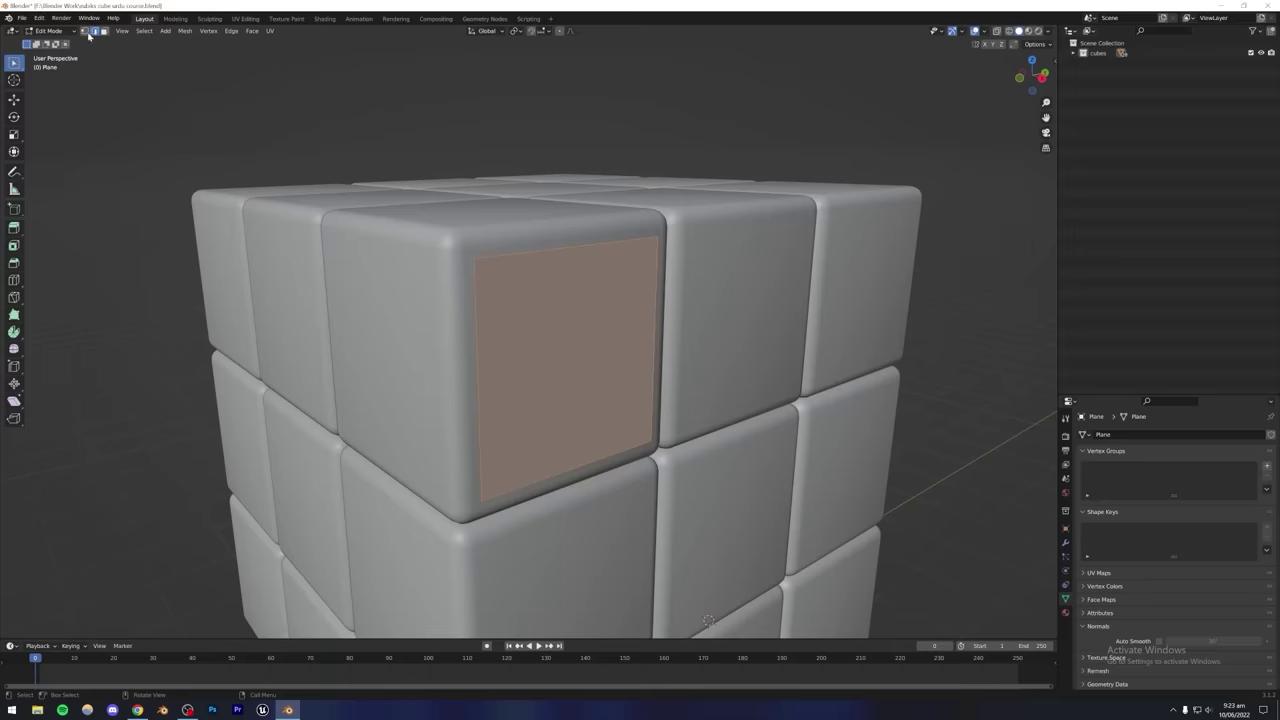
pyautogui.moveTo(509, 309); pyautogui.dragTo(466, 309, button='middle')
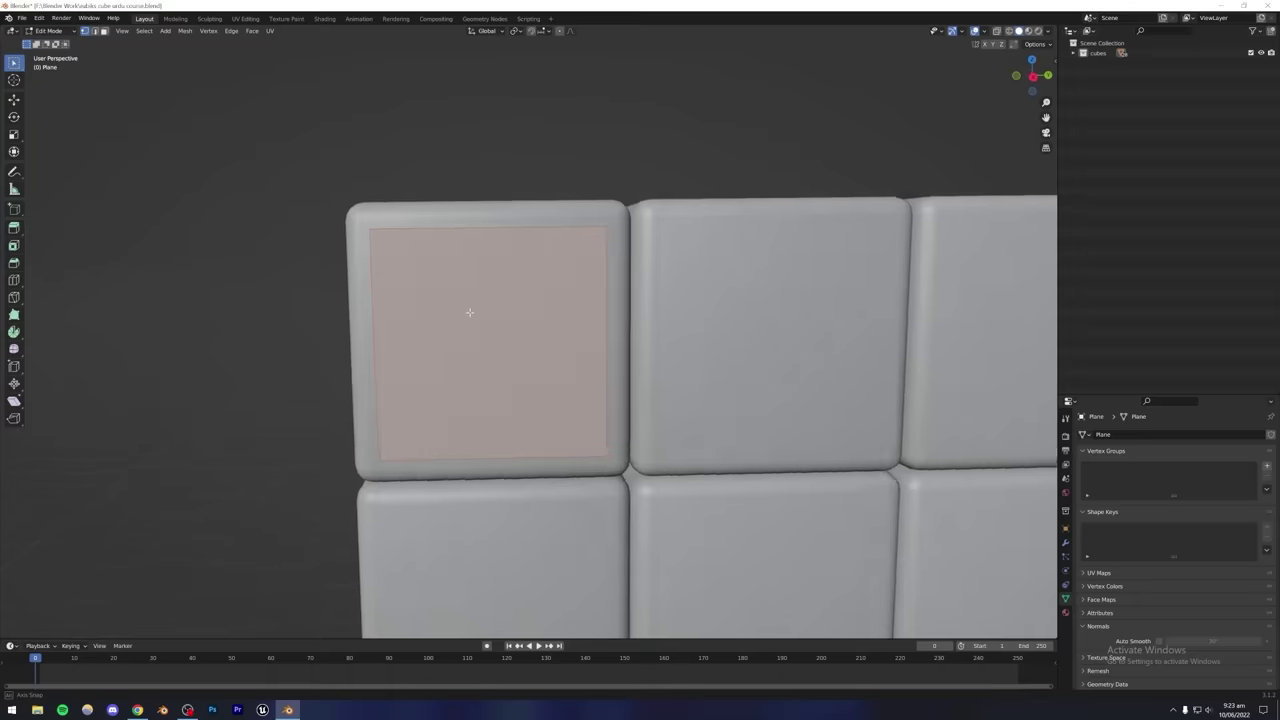
pyautogui.click(656, 343)
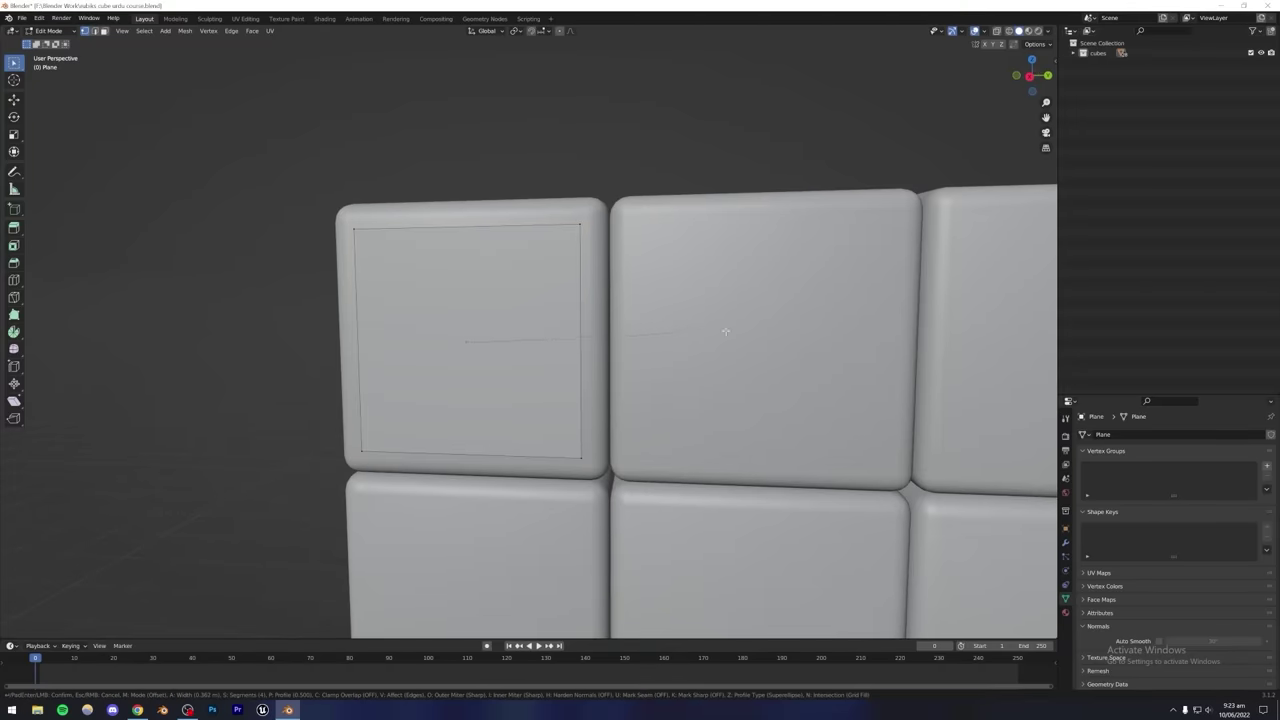
pyautogui.press('a')
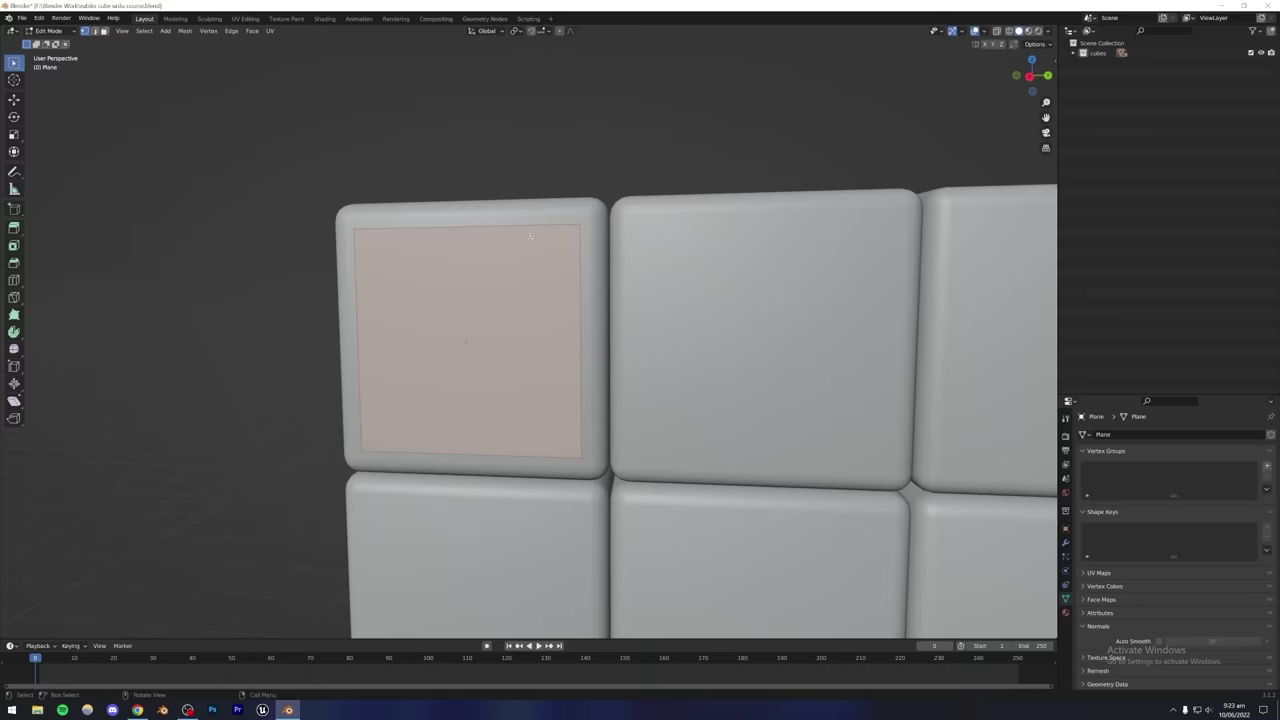
# Bevel the first sticker's corners and scale it down slightly to fit inside the top-left cube.
pyautogui.hotkey('ctrl', 'b')
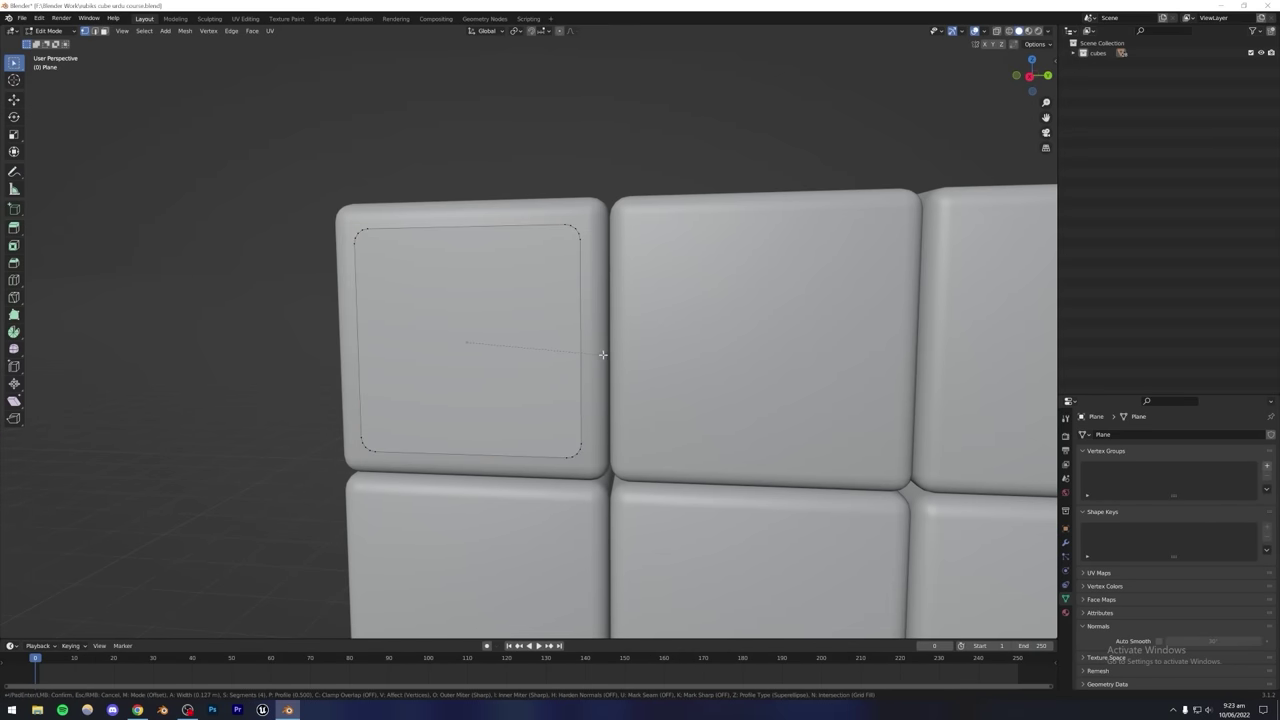
pyautogui.click(604, 354)
pyautogui.press('Tab')
pyautogui.scroll(-2, 577, 358)
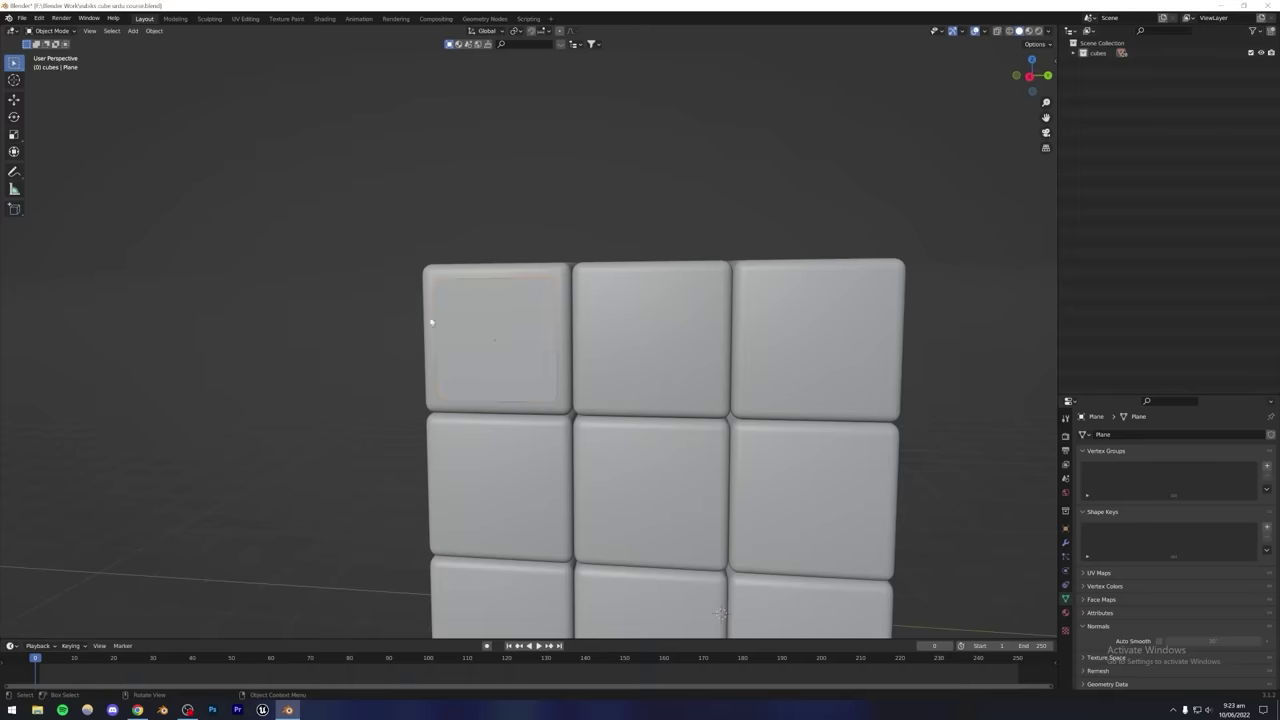
pyautogui.moveTo(432, 322); pyautogui.dragTo(495, 328, button='middle')
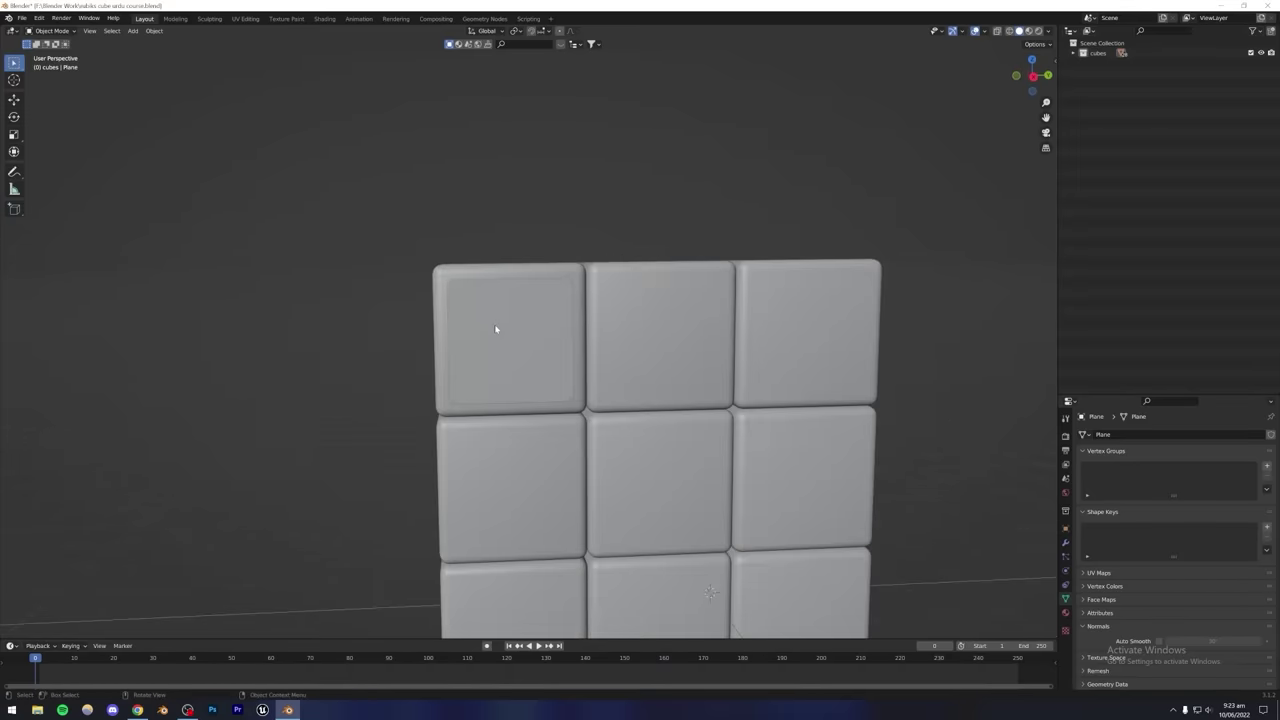
pyautogui.scroll(2, 495, 328)
pyautogui.press('s')
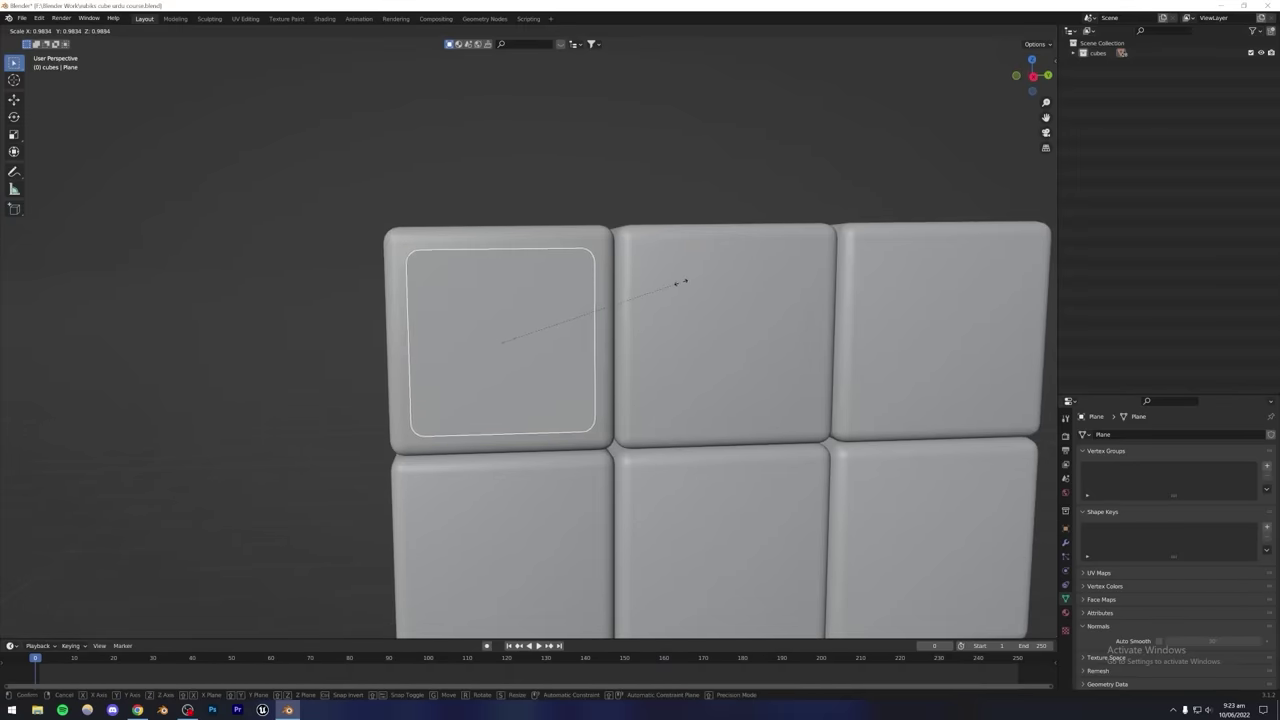
pyautogui.click(647, 303)
pyautogui.moveTo(580, 320); pyautogui.dragTo(431, 303, button='middle')
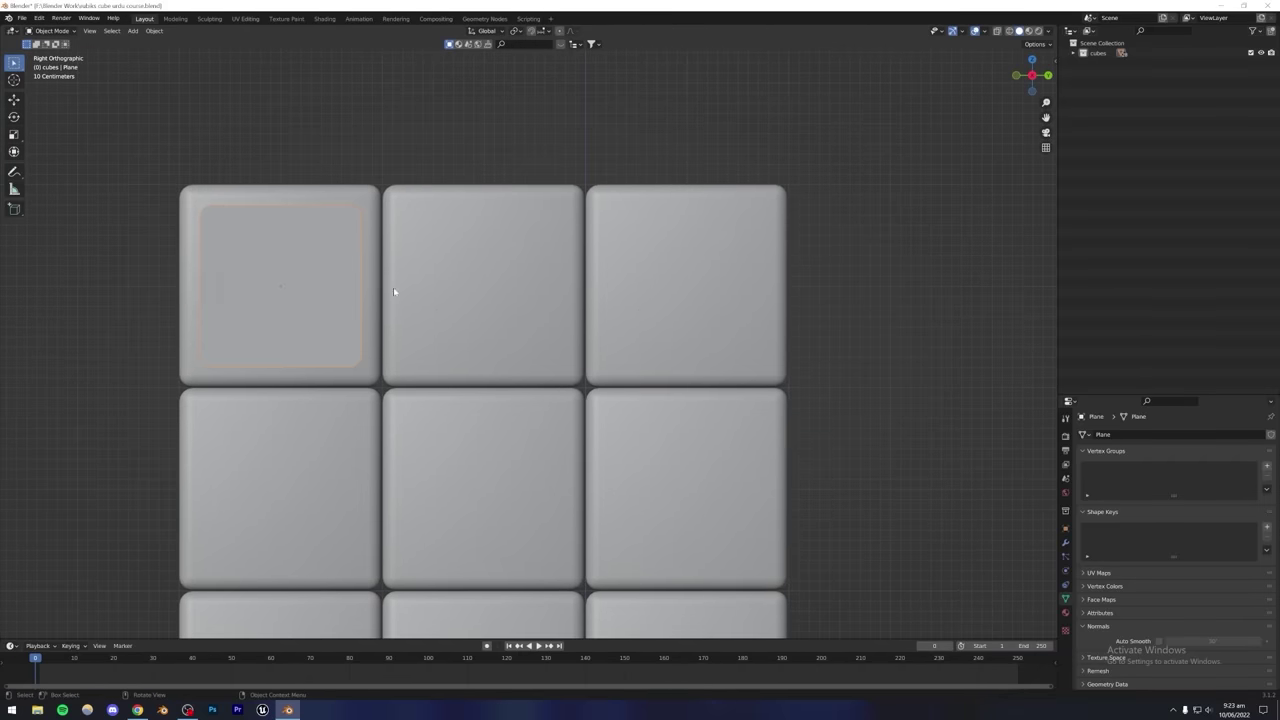
# Duplicate the sticker twice along Y, 2 m apart, to fill the top row.
pyautogui.hotkey('shift', 'd')
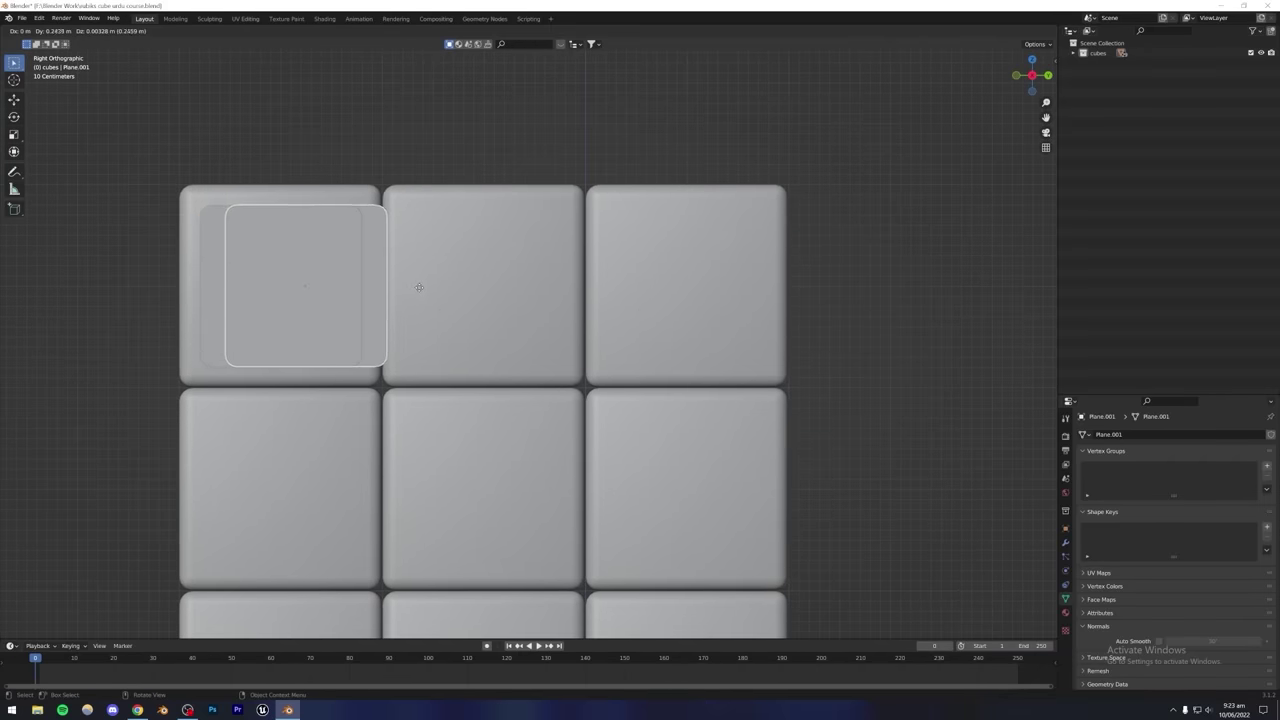
pyautogui.press('y')
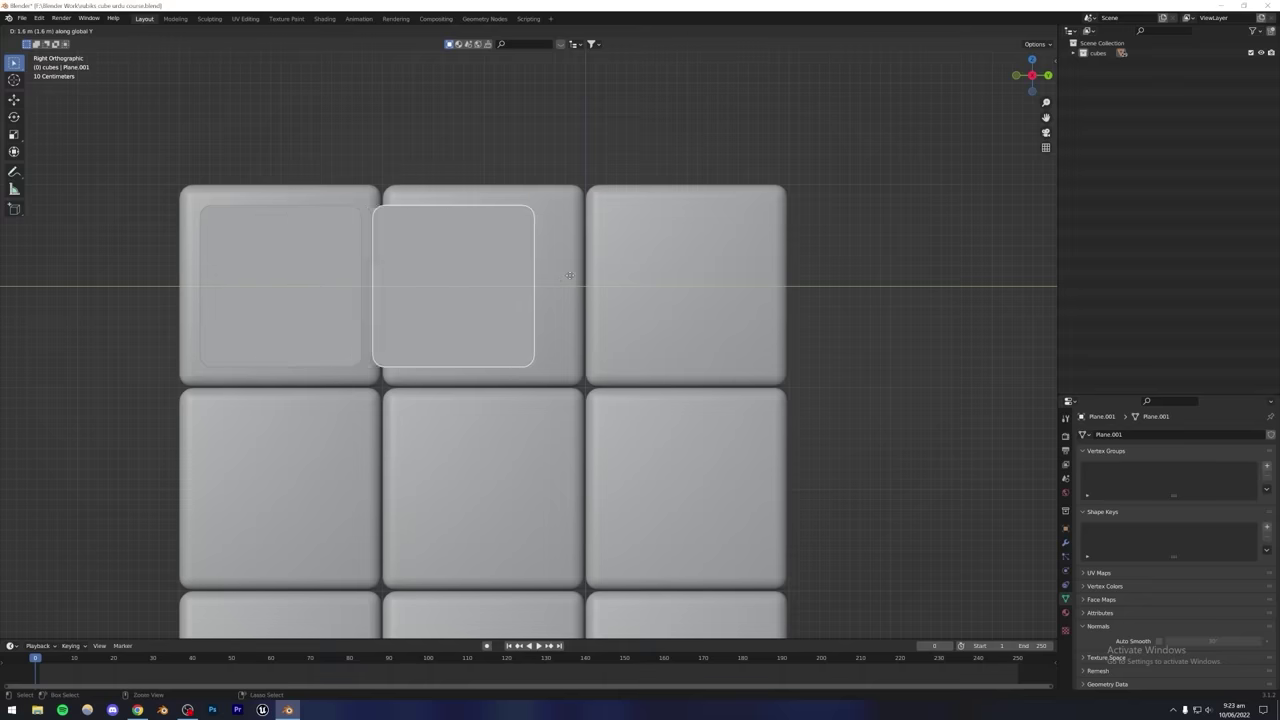
pyautogui.press('ctrl')
pyautogui.click(592, 269)
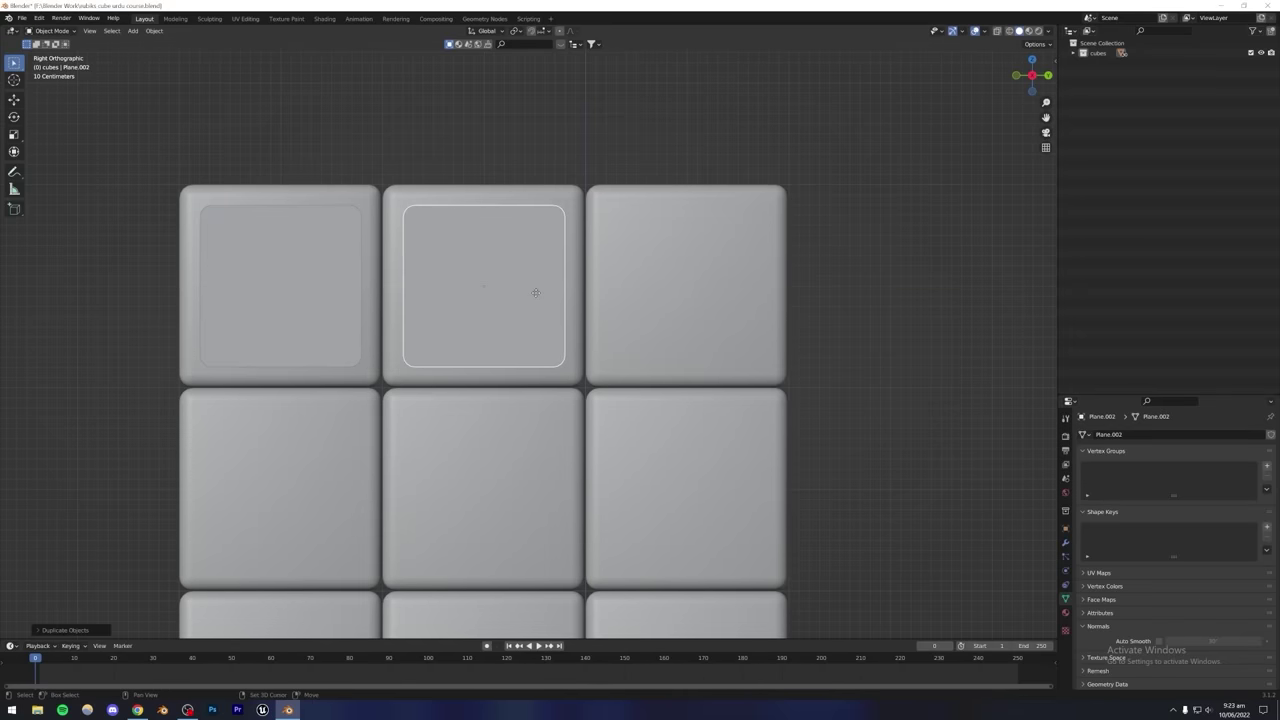
pyautogui.hotkey('shift', 'd')
pyautogui.press('y')
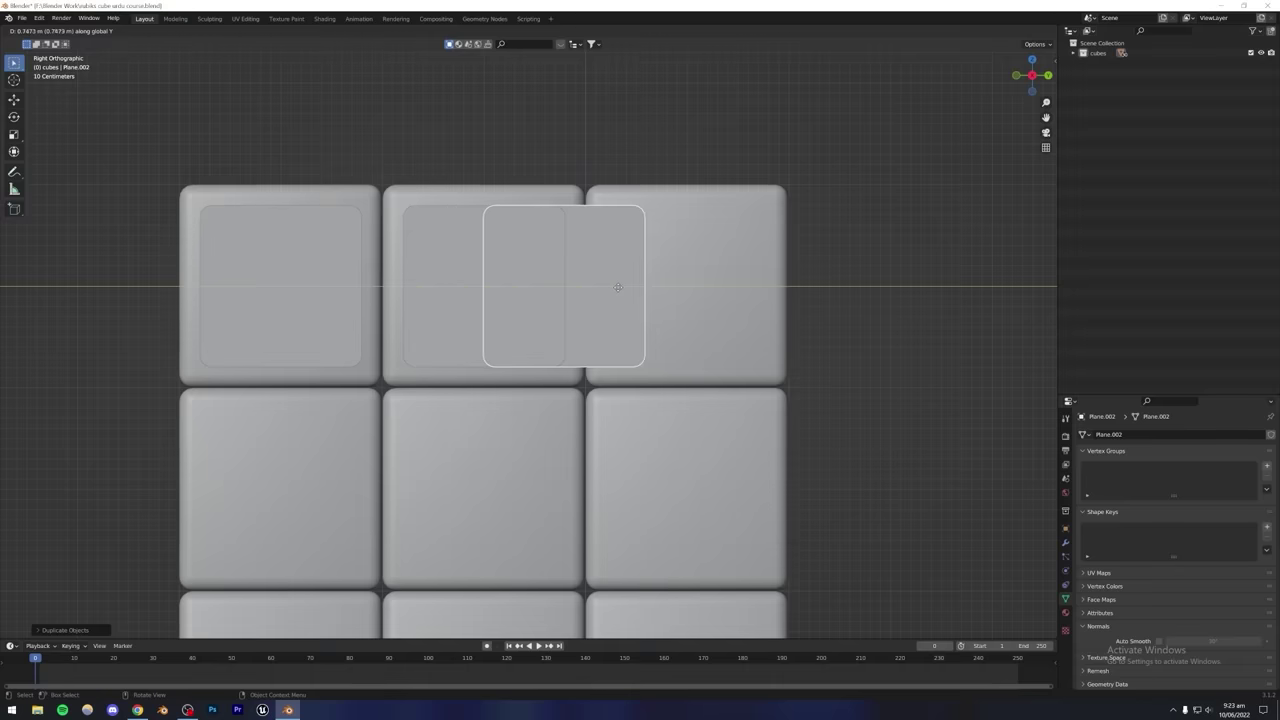
pyautogui.press('ctrl')
pyautogui.click(743, 280)
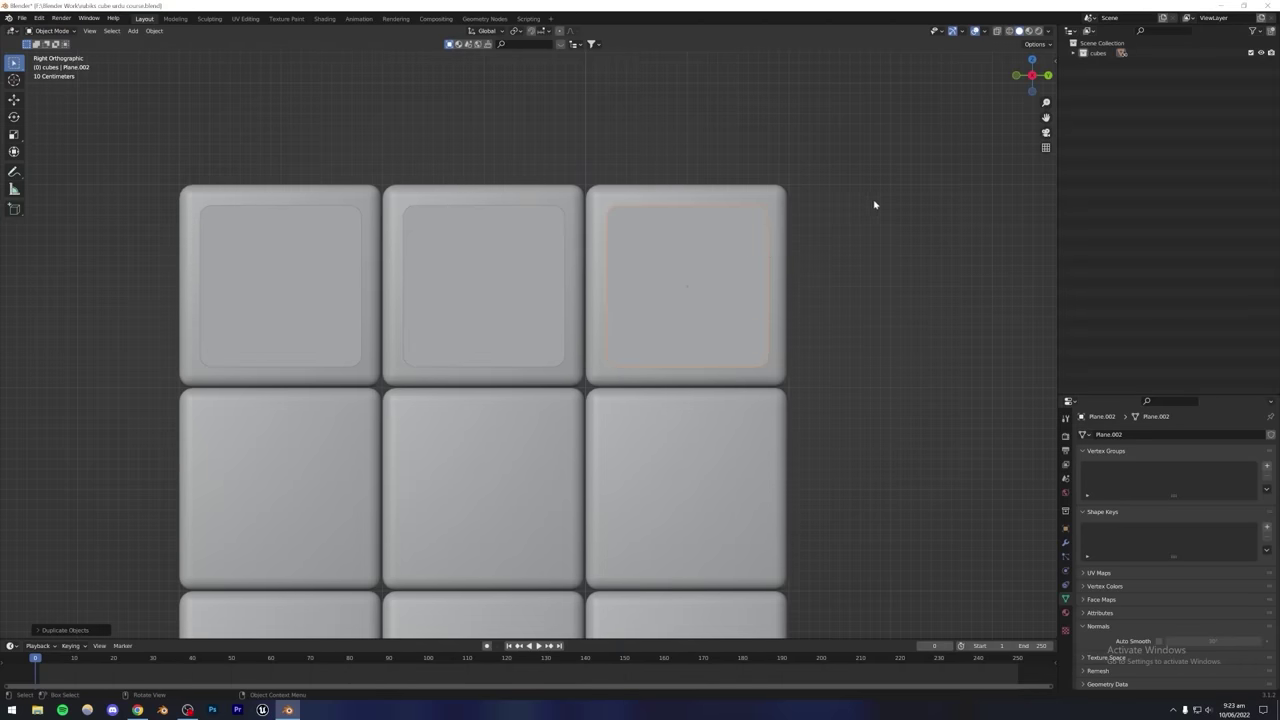
# Copy the three top-row stickers down along Z to fill the middle and bottom rows.
pyautogui.keyDown('shift'); pyautogui.click(502, 297); pyautogui.keyUp('shift')
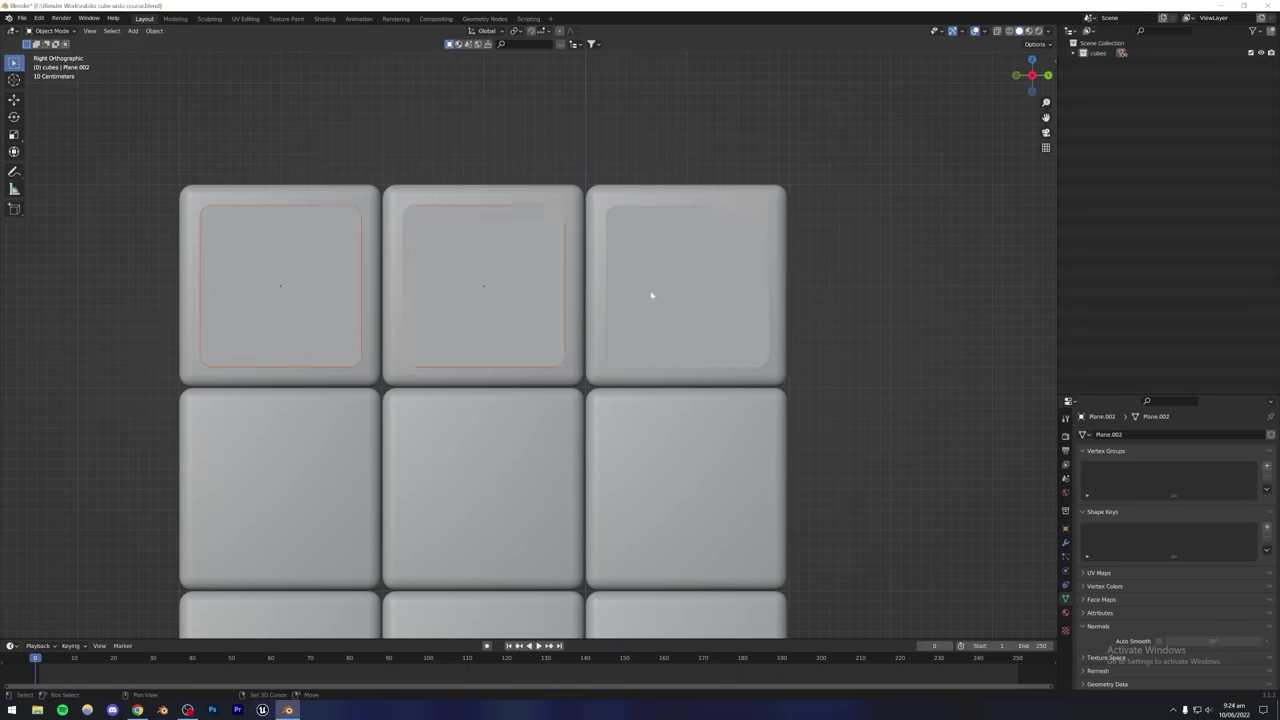
pyautogui.scroll(-3, 528, 360)
pyautogui.keyDown('shift'); pyautogui.moveTo(527, 363); pyautogui.dragTo(492, 299, button='middle'); pyautogui.keyUp('shift')
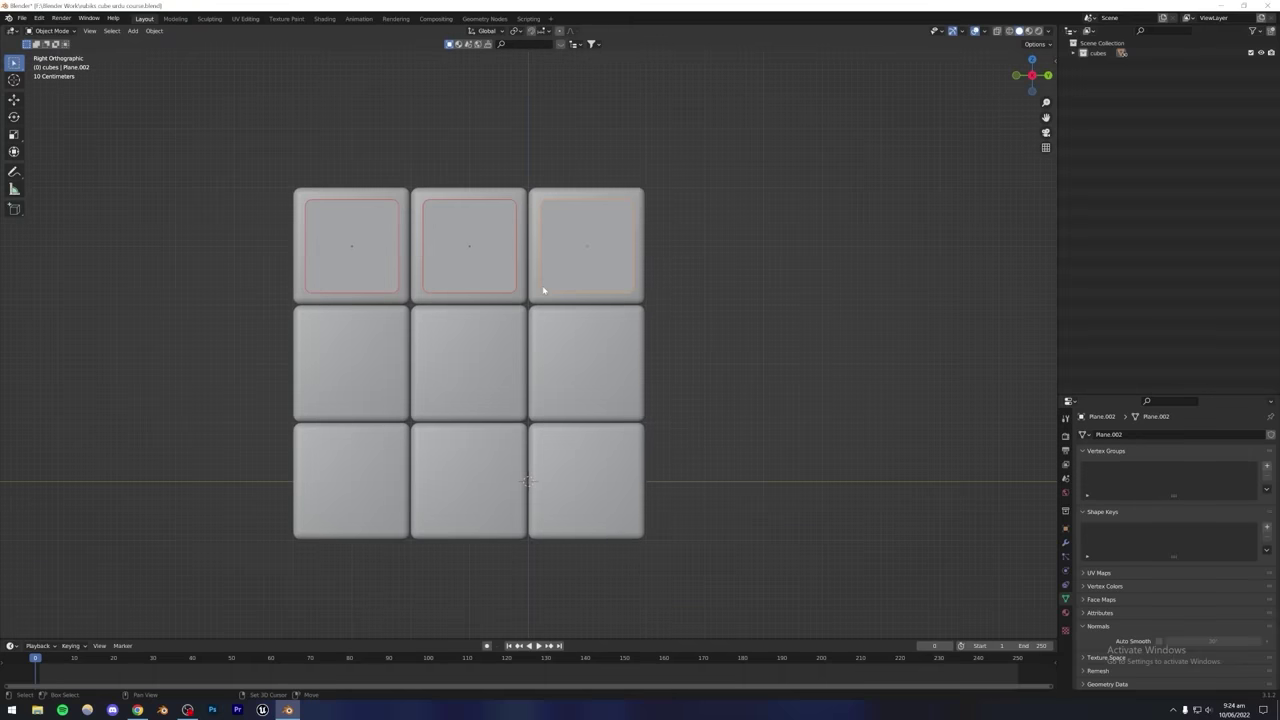
pyautogui.hotkey('shift', 'd')
pyautogui.press('z')
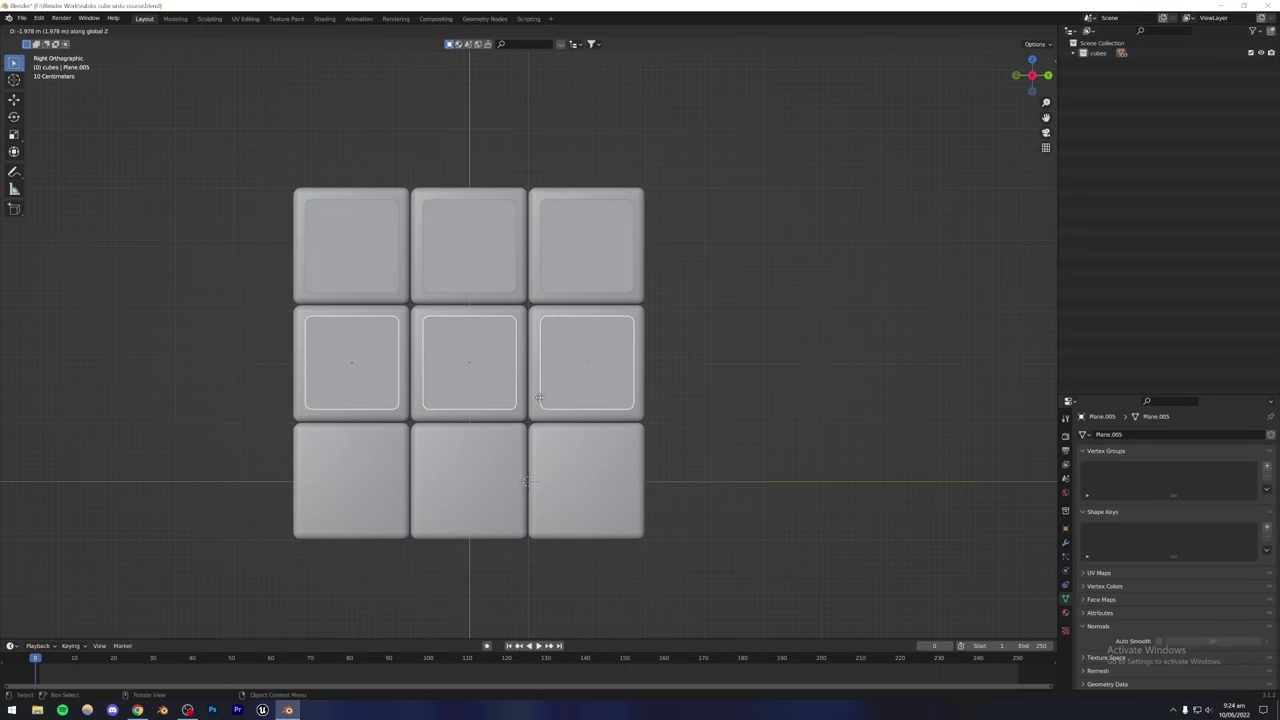
pyautogui.click(539, 399)
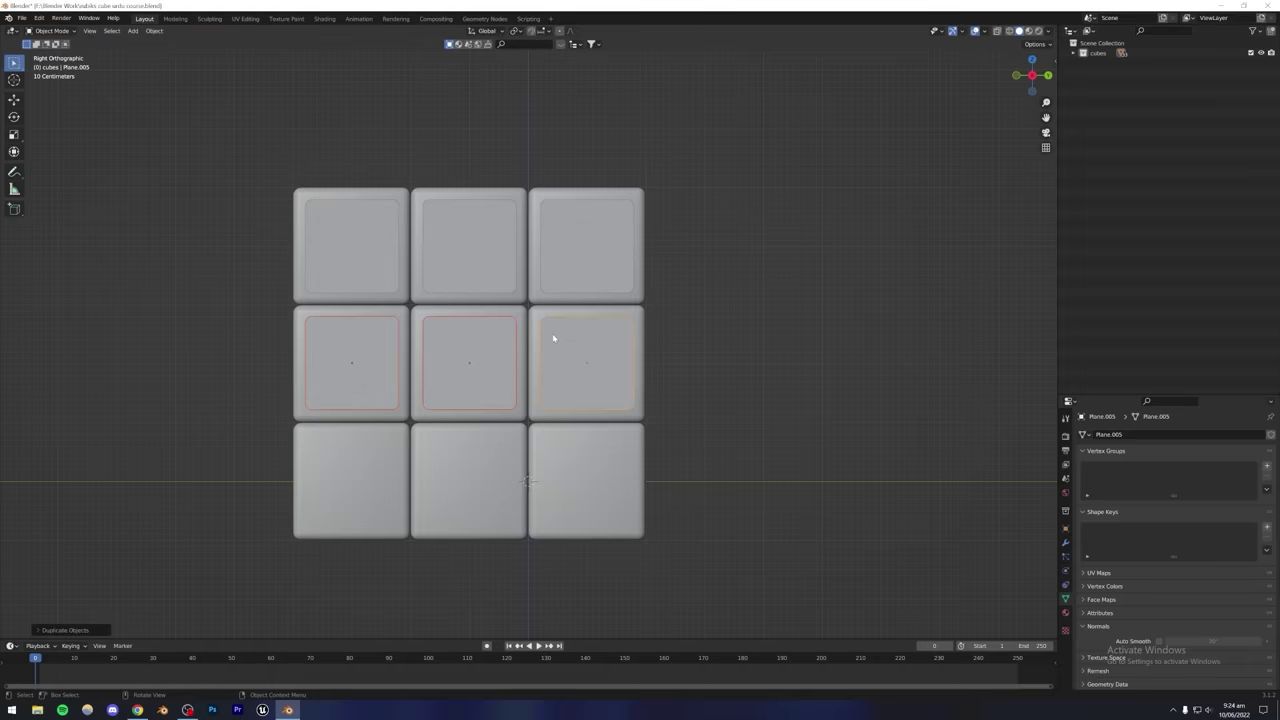
pyautogui.hotkey('shift', 'd')
pyautogui.press('z')
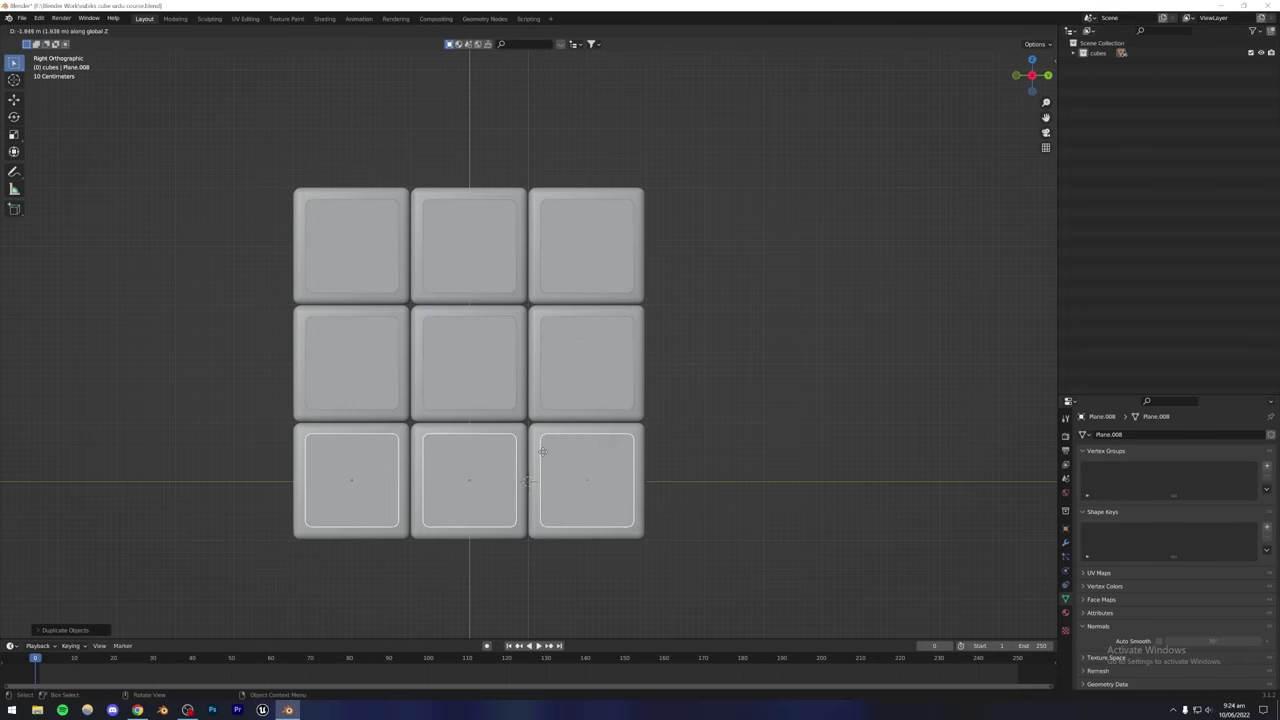
pyautogui.click(541, 452)
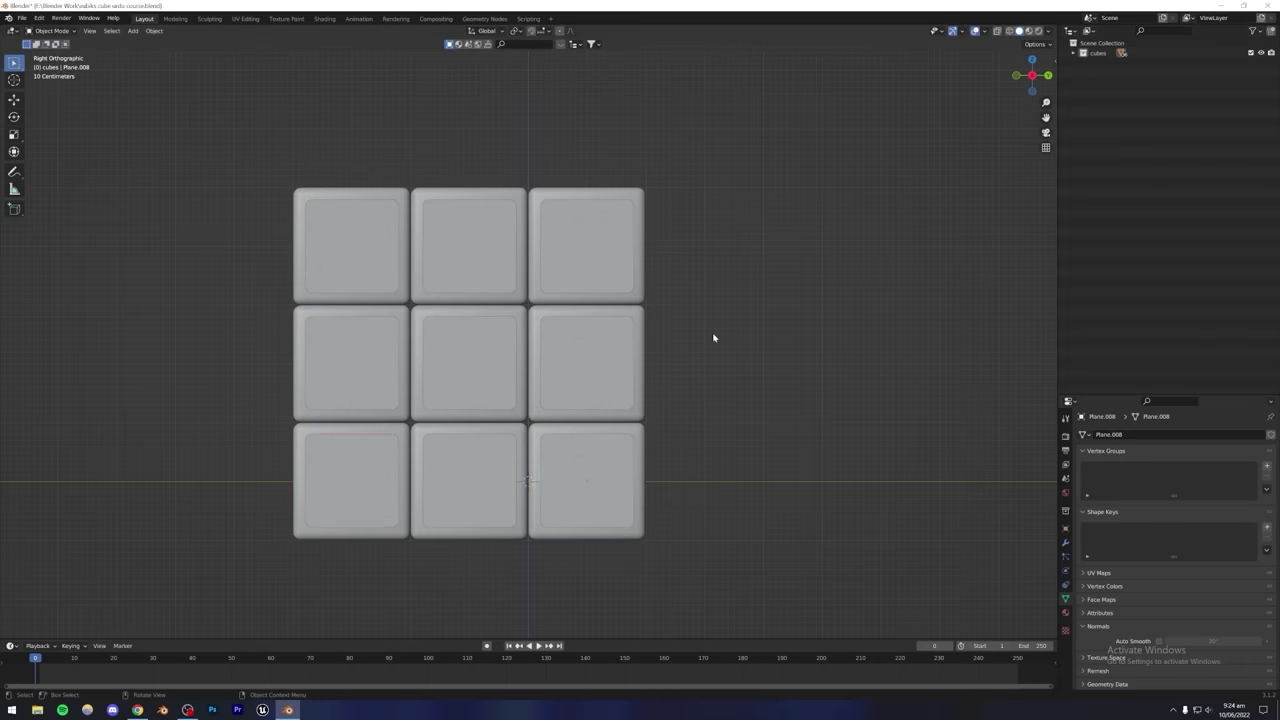
pyautogui.moveTo(713, 338); pyautogui.dragTo(441, 357, button='middle')
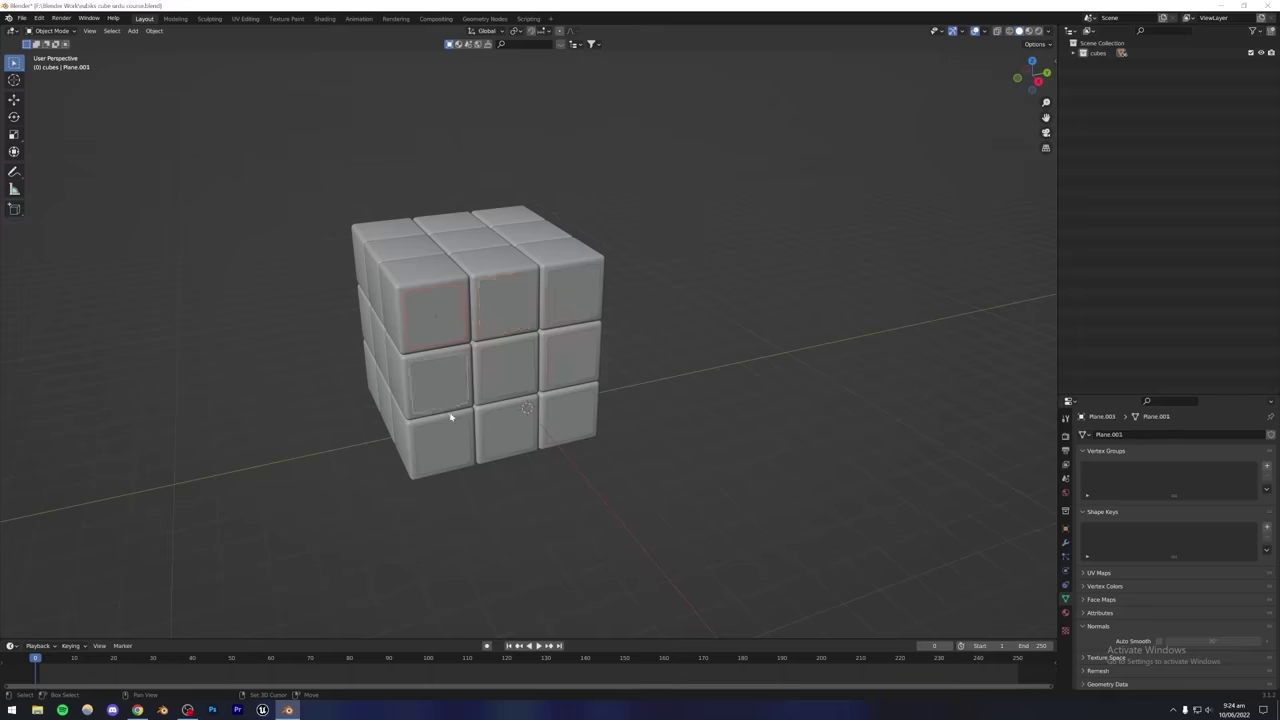
# Duplicate the sticker grid along X and move it onto the cube's side face.
pyautogui.moveTo(548, 398); pyautogui.dragTo(619, 340, button='middle')
pyautogui.hotkey('shift', 'd')
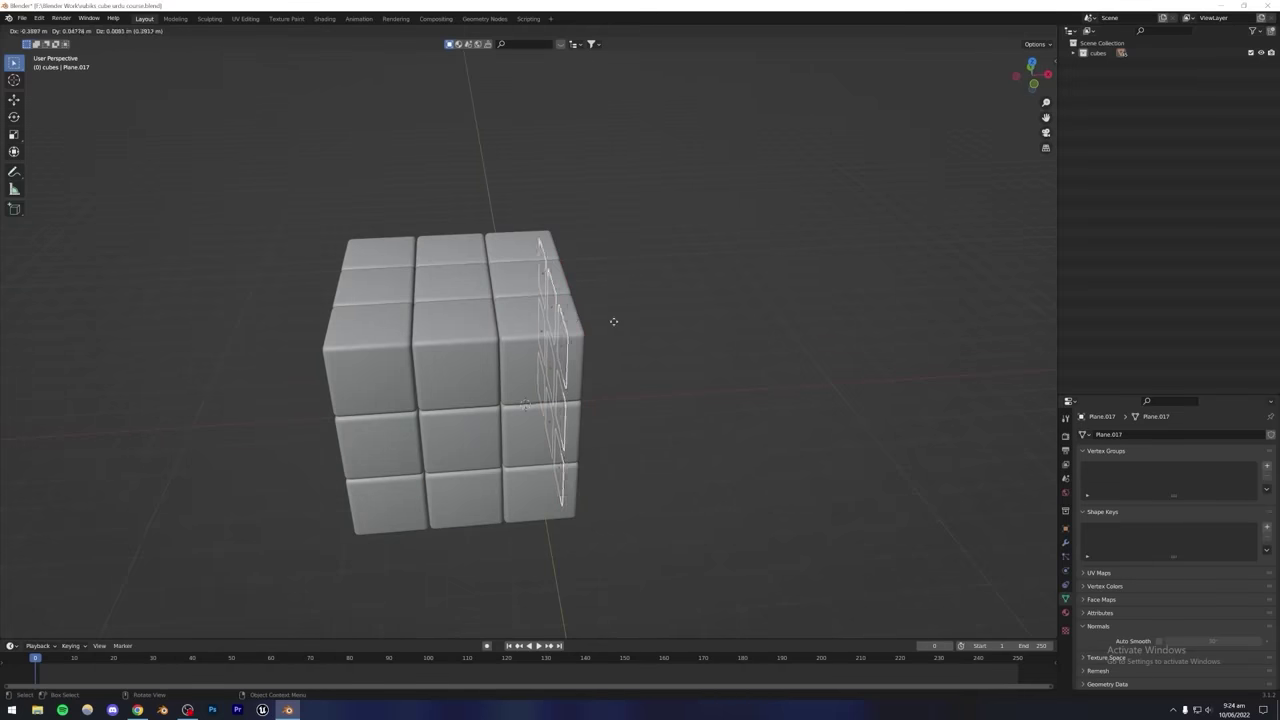
pyautogui.press('x')
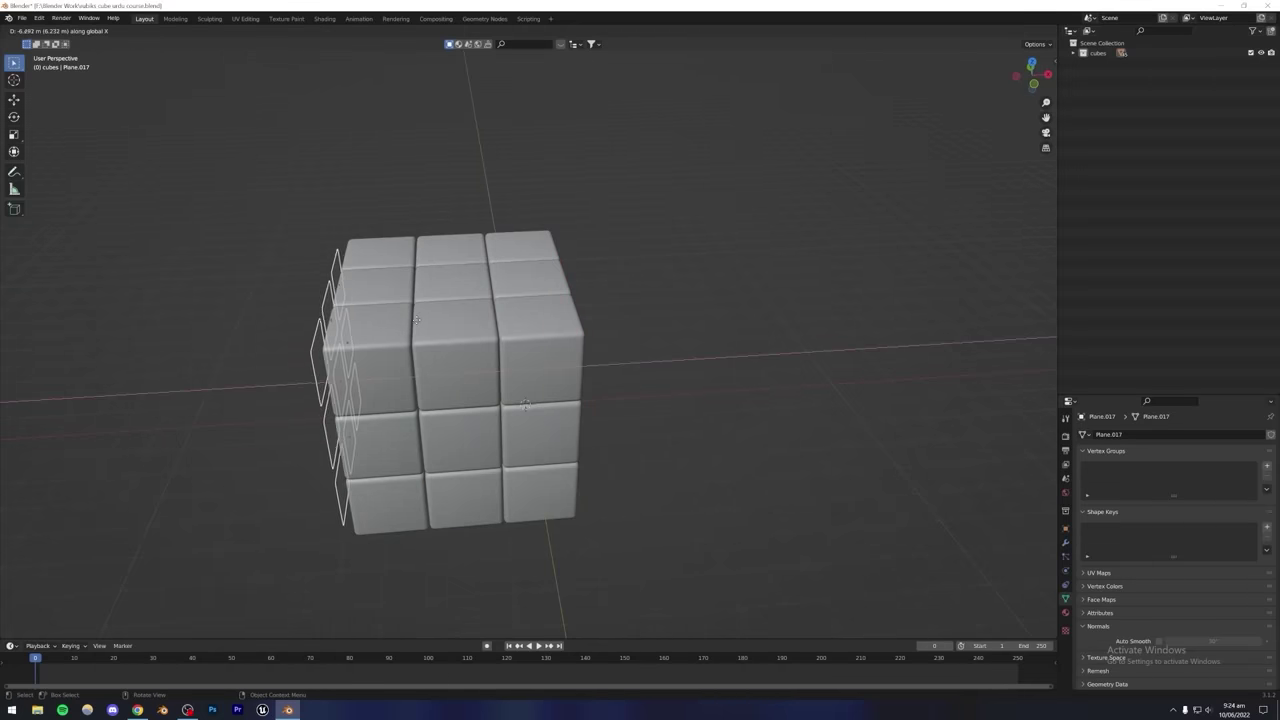
pyautogui.click(401, 319)
pyautogui.moveTo(401, 319); pyautogui.dragTo(467, 352, button='middle')
pyautogui.scroll(5, 422, 340)
pyautogui.press('g')
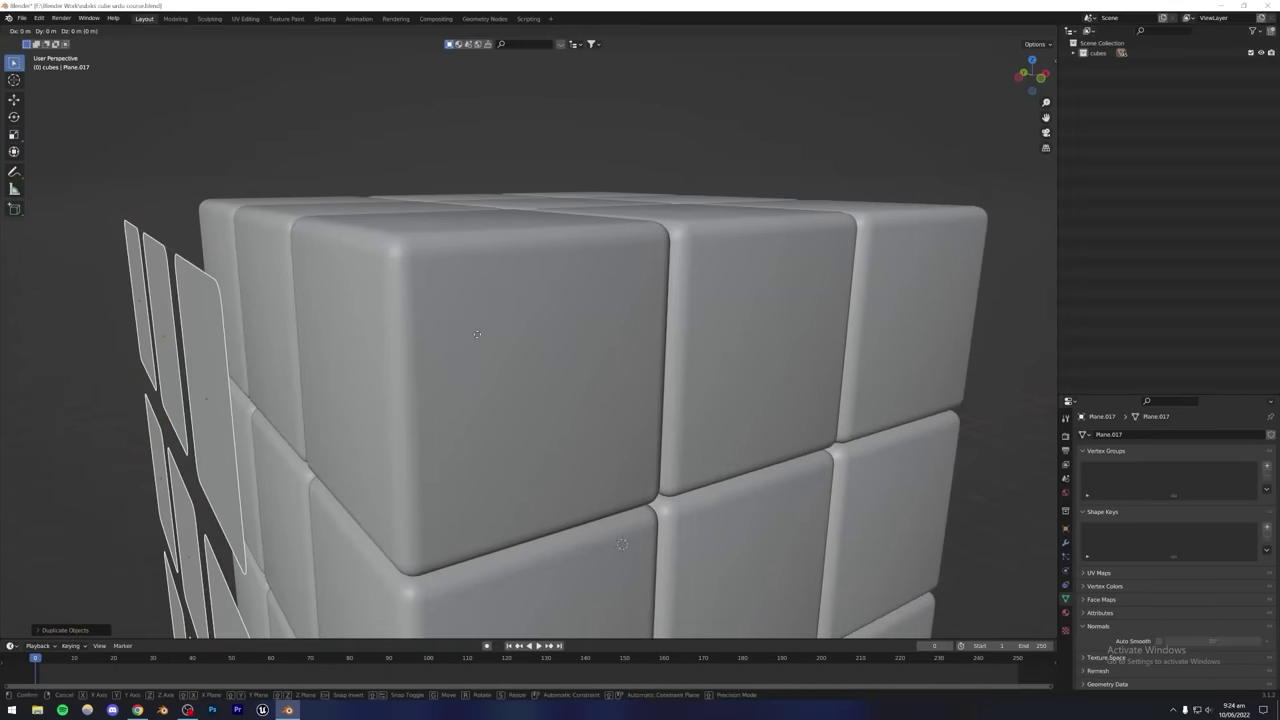
pyautogui.press('x')
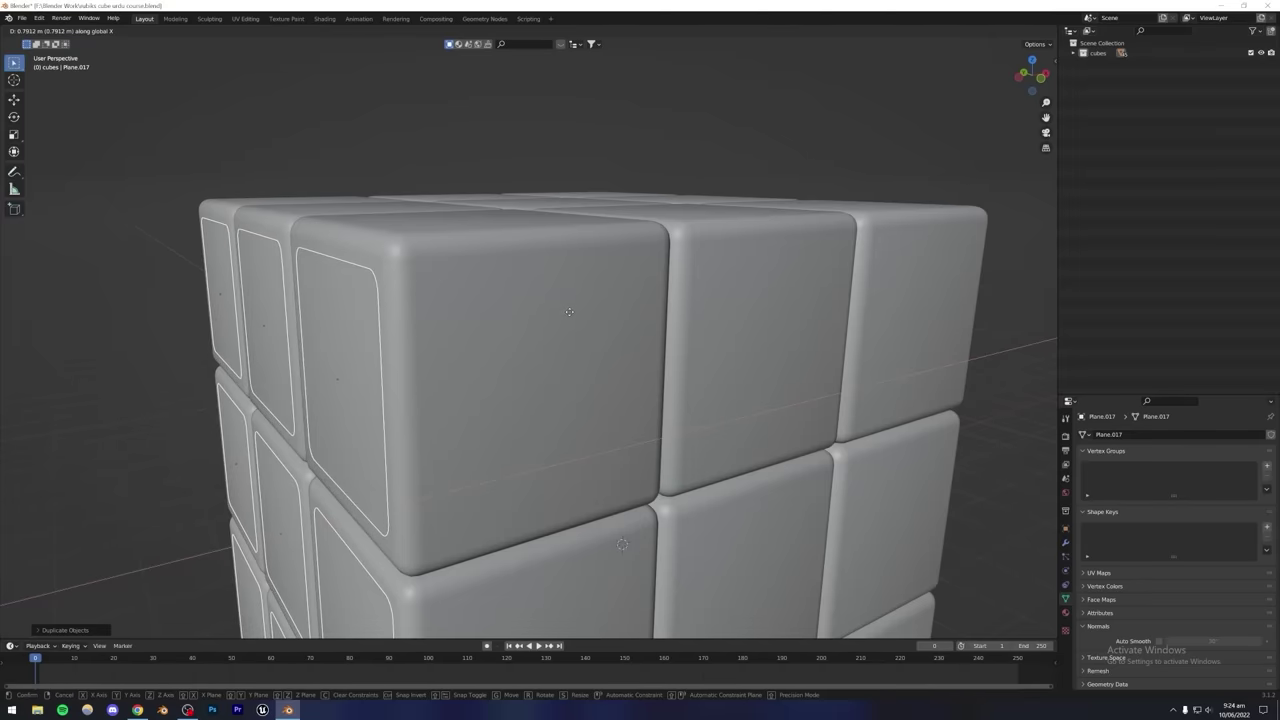
pyautogui.click(470, 264)
# Duplicate the side-face stickers again along X.
pyautogui.moveTo(427, 261); pyautogui.dragTo(509, 294, button='middle')
pyautogui.scroll(-5, 485, 286)
pyautogui.scroll(3, 509, 294)
pyautogui.moveTo(550, 348)
pyautogui.mouseDown(button='middle')
pyautogui.moveTo(714, 371)
pyautogui.moveTo(774, 357)
pyautogui.moveTo(763, 391)
pyautogui.moveTo(700, 349)
pyautogui.moveTo(517, 366)
pyautogui.moveTo(614, 369)
pyautogui.moveTo(553, 335)
pyautogui.mouseUp(button='middle')
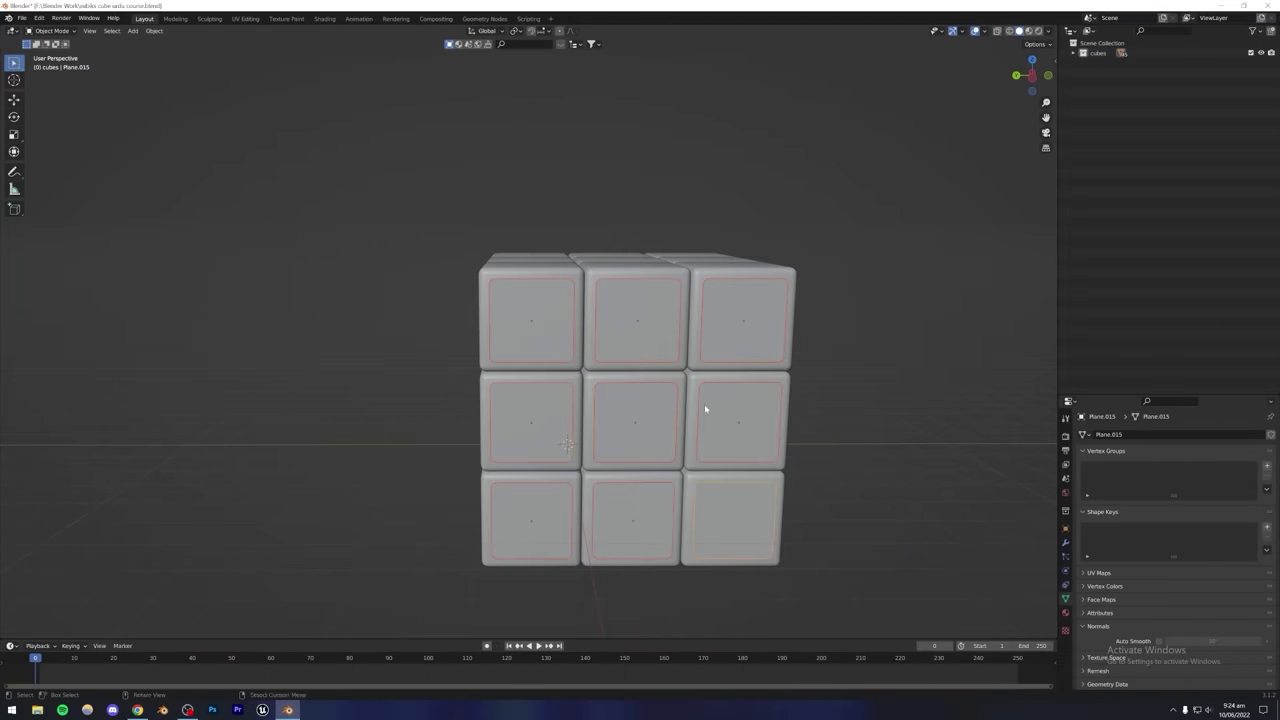
pyautogui.moveTo(705, 407); pyautogui.dragTo(616, 420, button='middle')
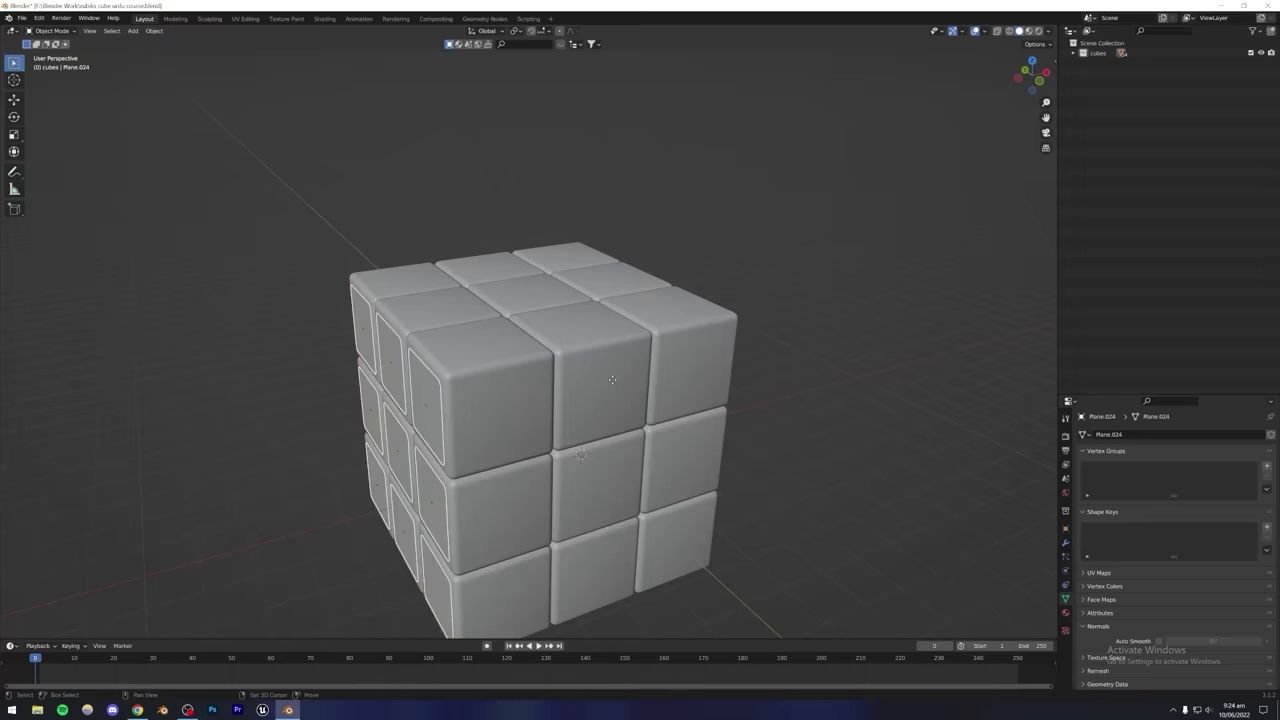
pyautogui.hotkey('shift', 'd')
pyautogui.press('x')
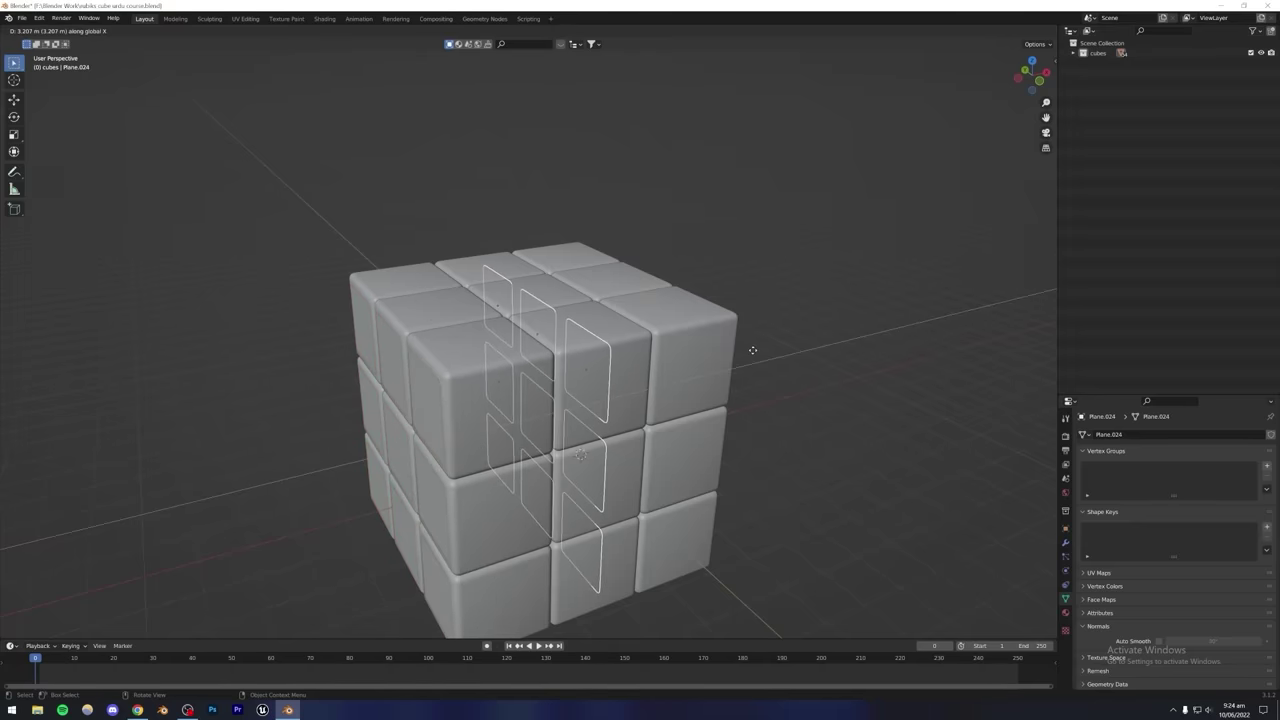
pyautogui.click(745, 351)
# Rotate the copies 90° about X and slide them along Y onto the cube.
pyautogui.moveTo(731, 354); pyautogui.dragTo(648, 368, button='middle')
pyautogui.write('r')
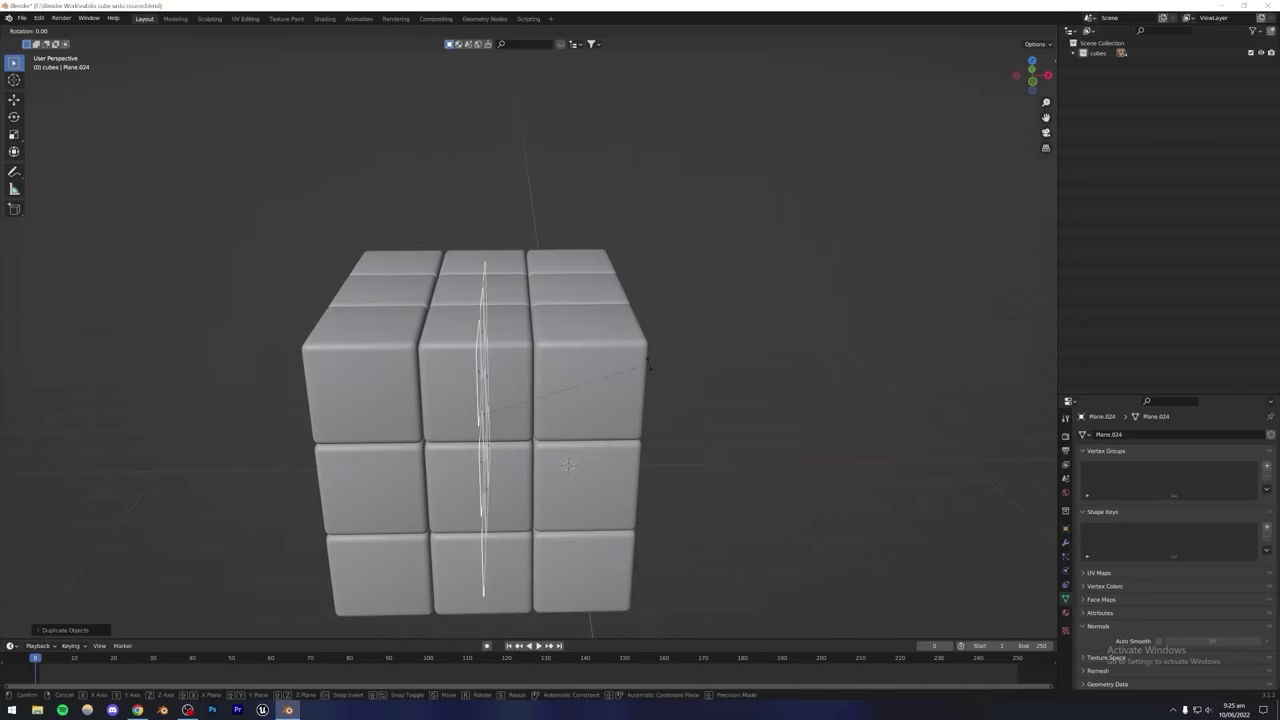
pyautogui.write('x90')
pyautogui.press('Return')
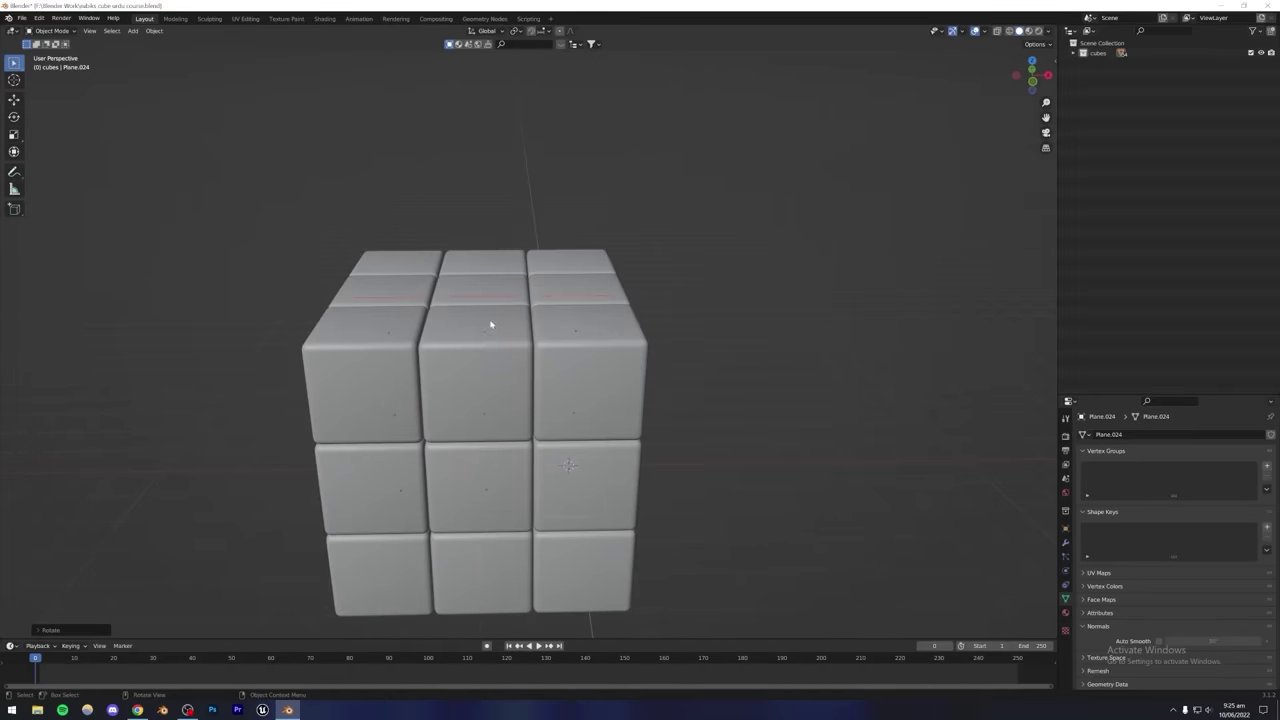
pyautogui.moveTo(491, 324); pyautogui.dragTo(466, 342, button='middle')
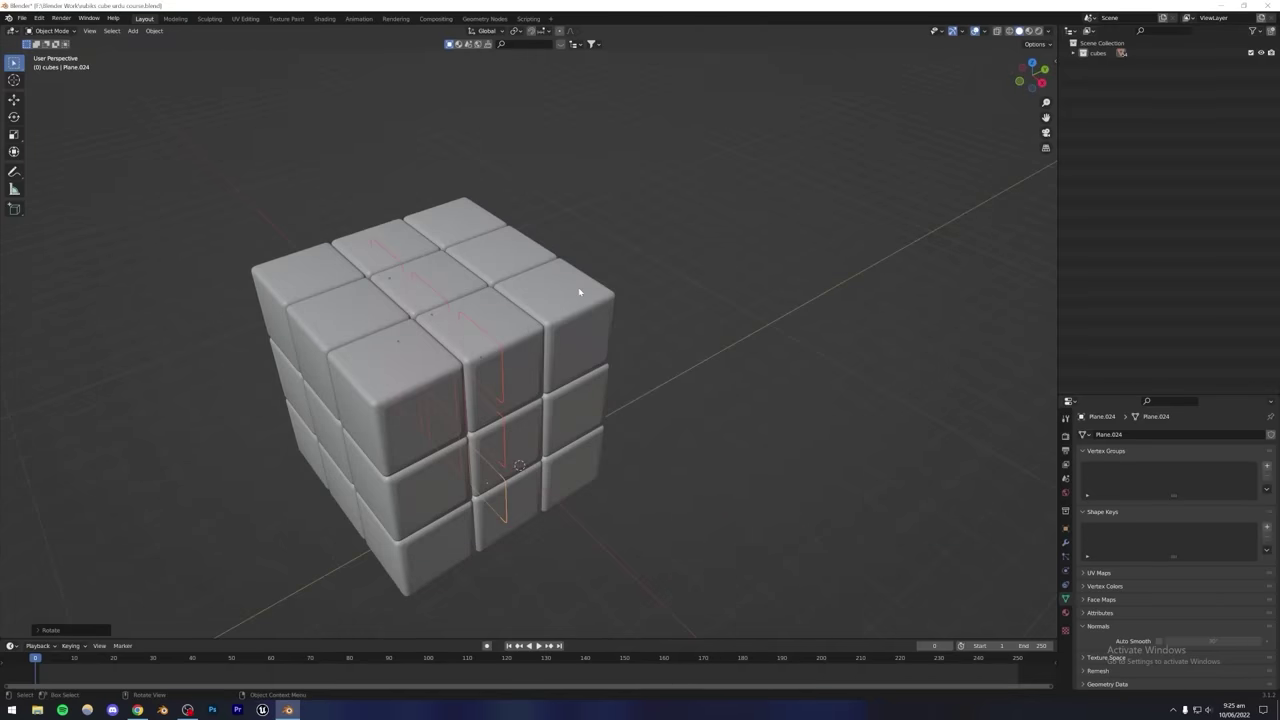
pyautogui.press('g')
pyautogui.press('y')
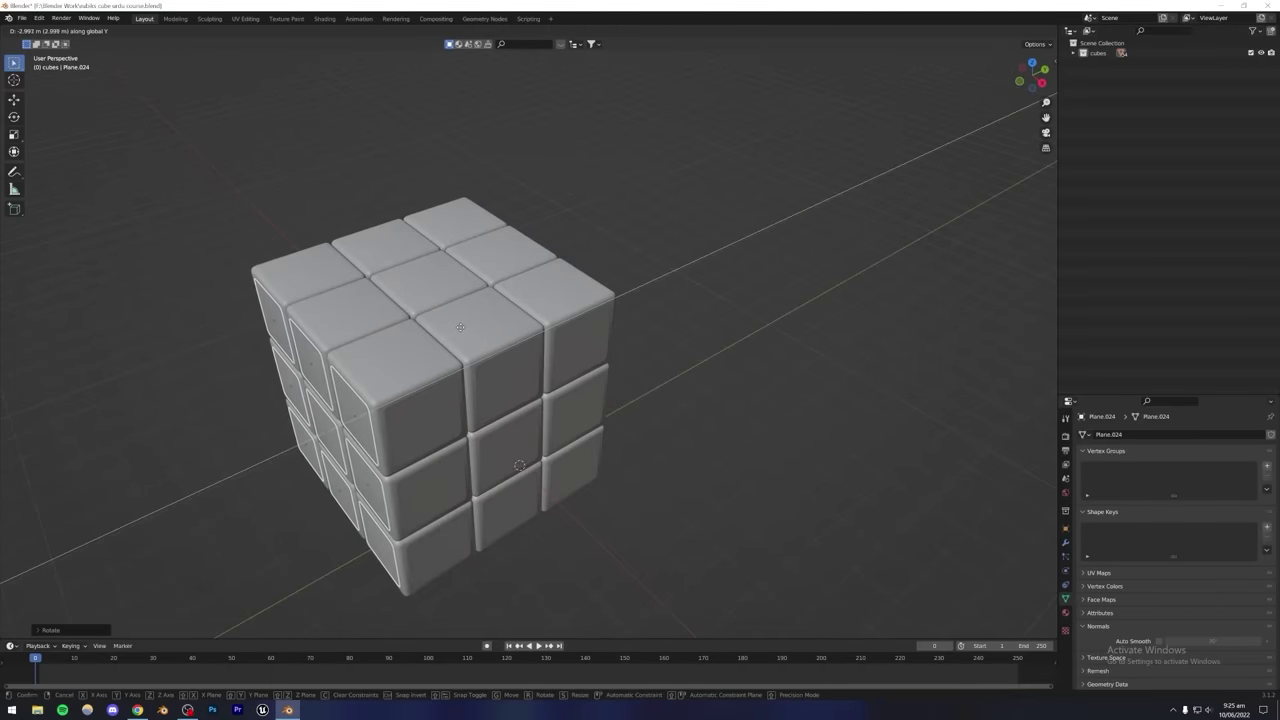
pyautogui.click(460, 327)
# Duplicate the right-face stickers along Y onto the opposite face.
pyautogui.press('a')
pyautogui.moveTo(457, 337); pyautogui.dragTo(650, 345, button='middle')
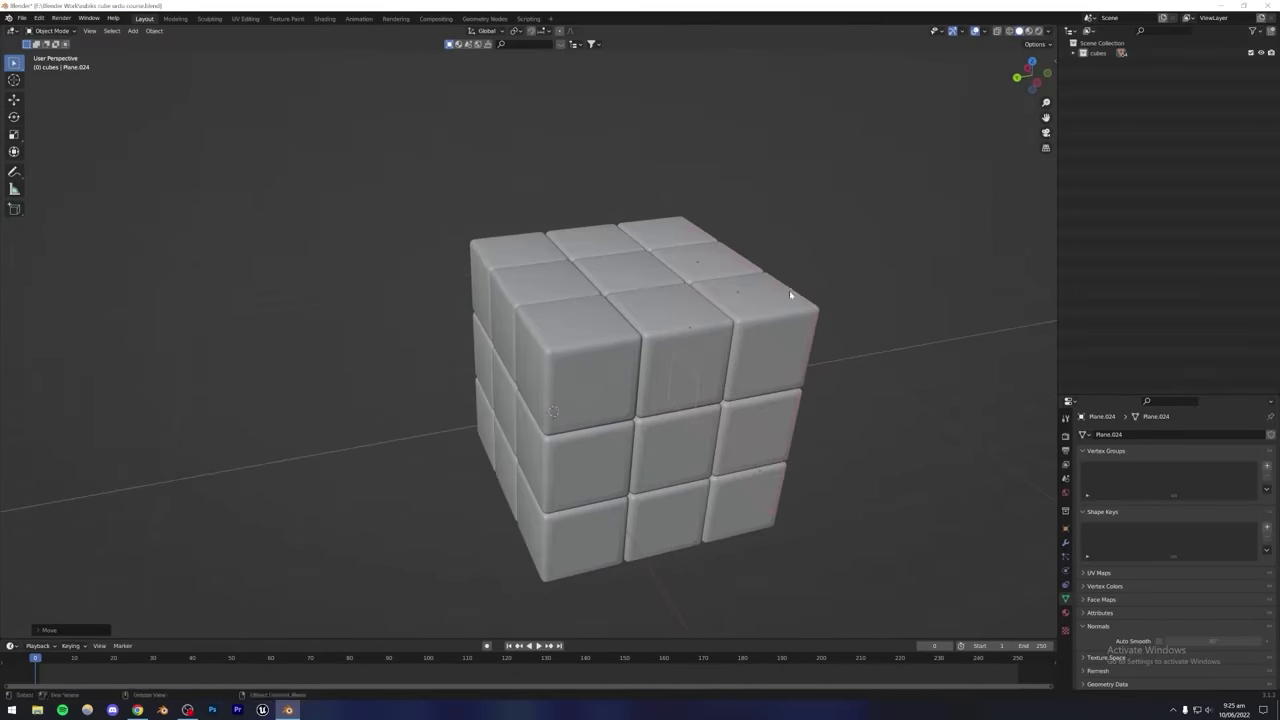
pyautogui.hotkey('shift', 'd')
pyautogui.press('y')
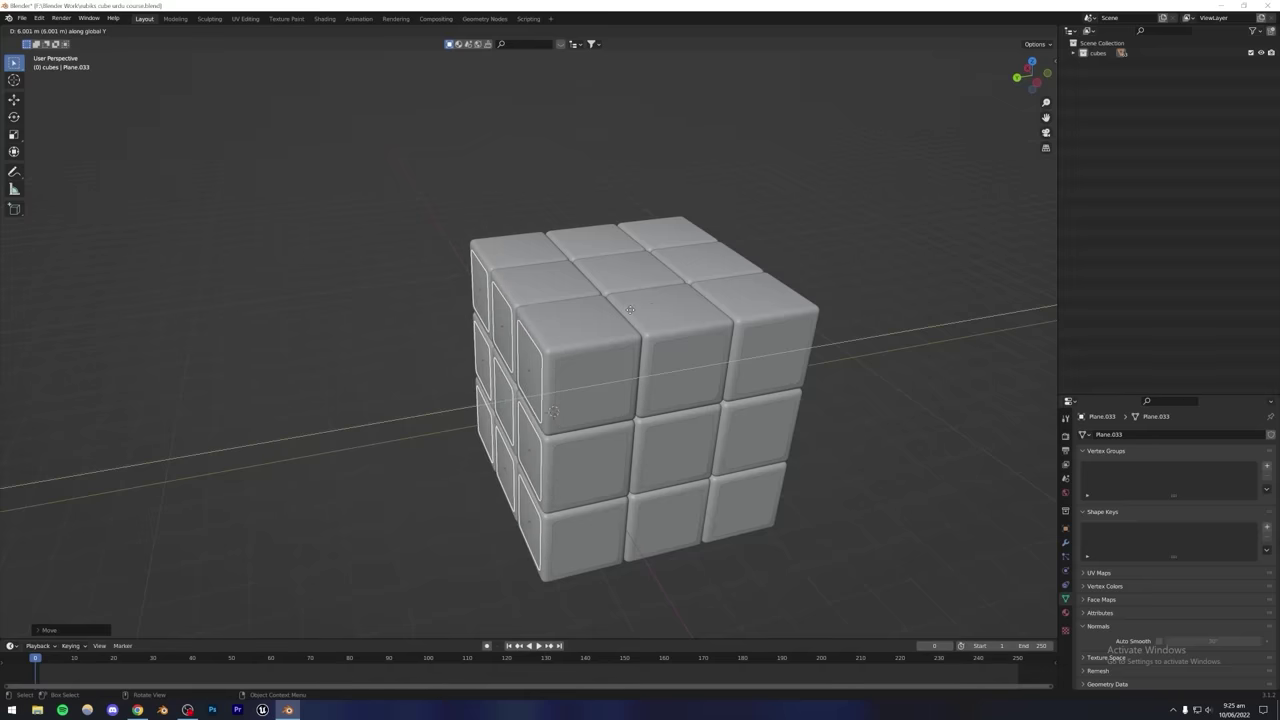
pyautogui.click(615, 300)
# Make another copy of the side-face sticker planes shifted along Y.
pyautogui.moveTo(615, 300); pyautogui.dragTo(597, 354, button='middle')
pyautogui.scroll(5, 655, 305)
pyautogui.scroll(-6, 620, 345)
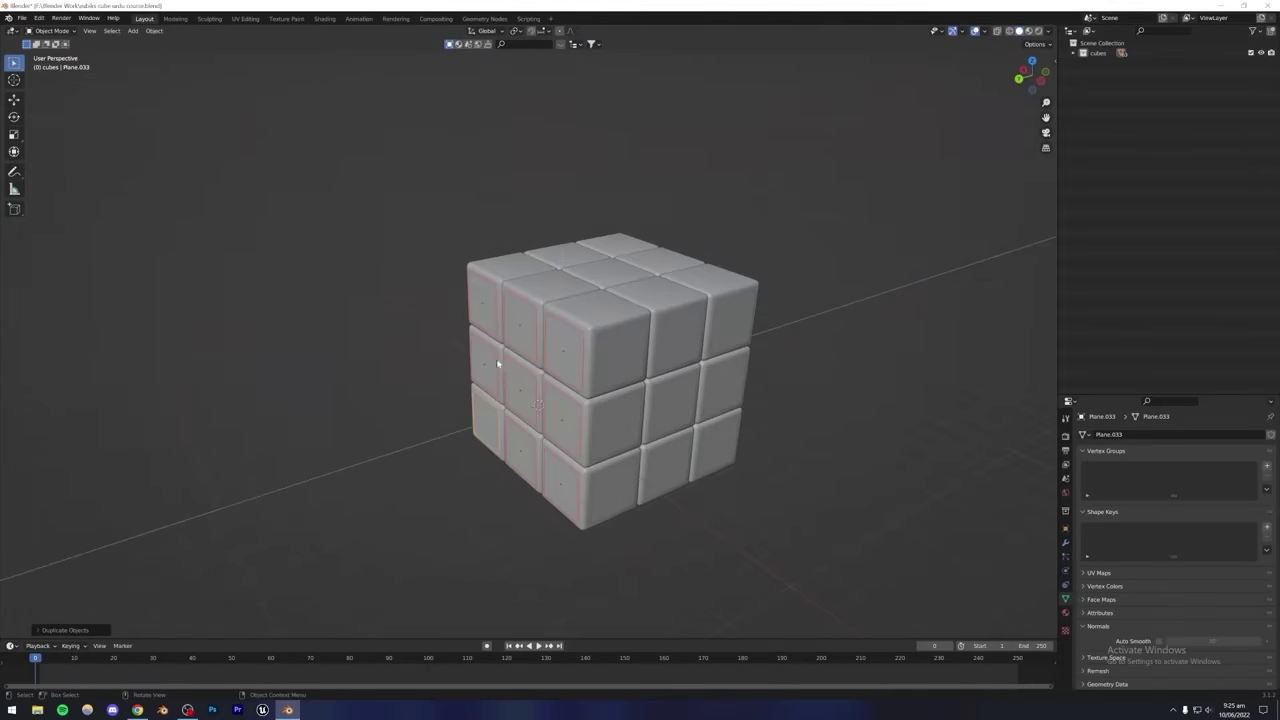
pyautogui.hotkey('shift', 'd')
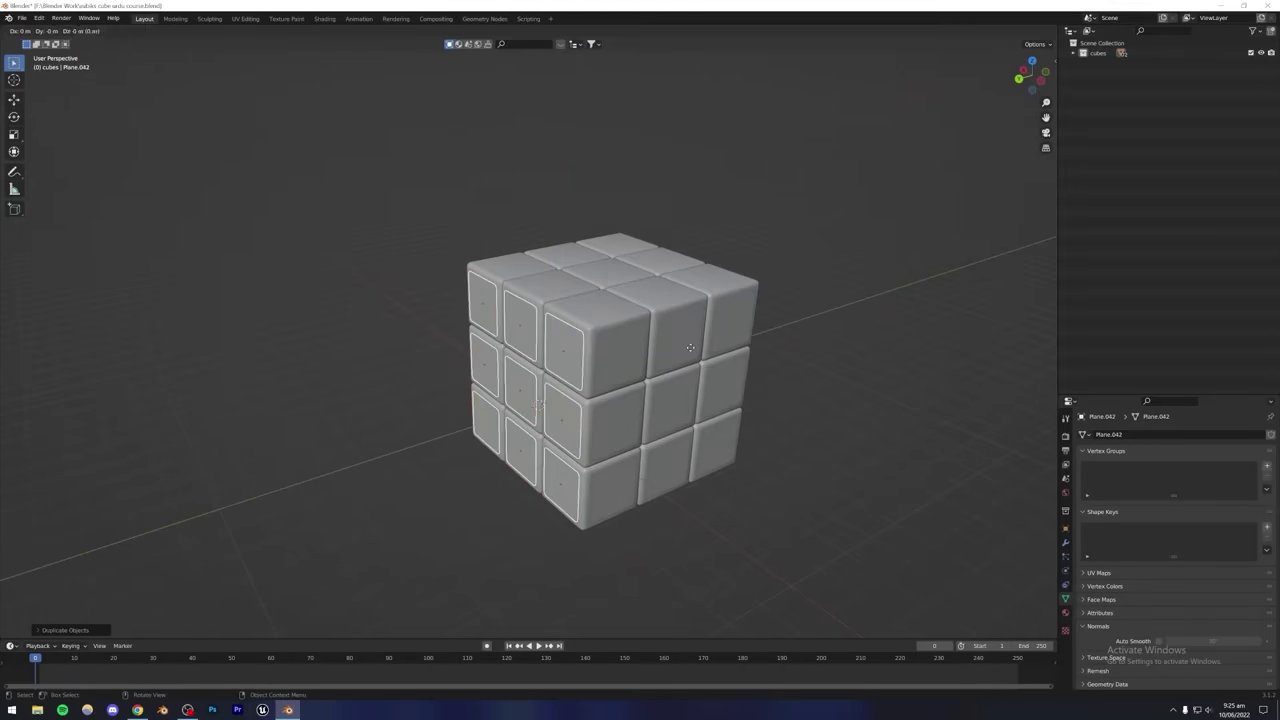
pyautogui.press('y')
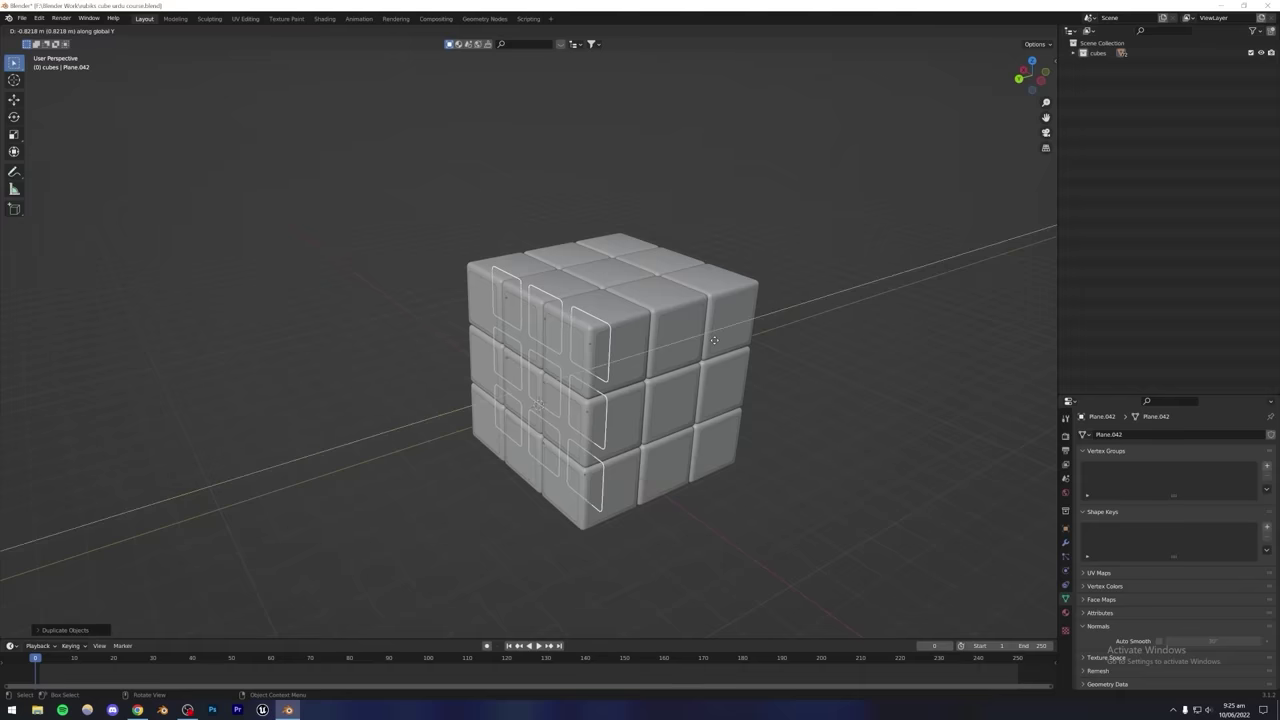
pyautogui.click(770, 322)
pyautogui.moveTo(770, 322); pyautogui.dragTo(699, 336, button='middle')
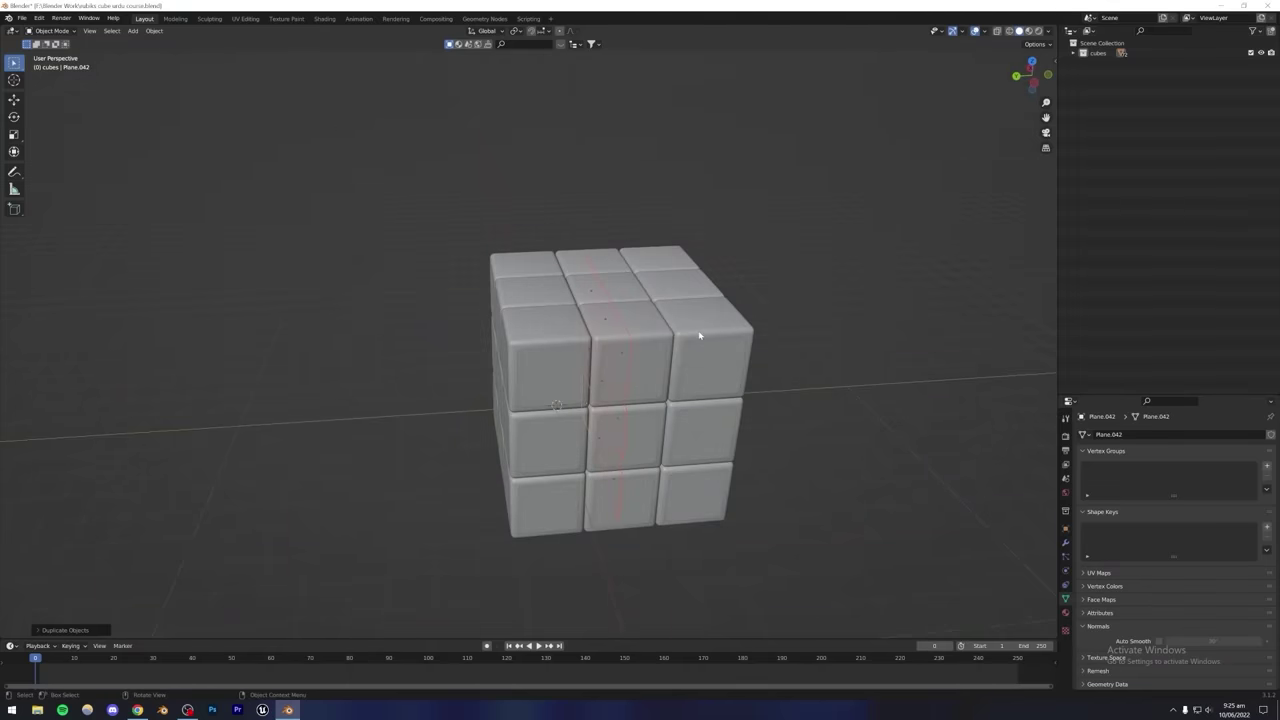
# Rotate the copied stickers 90° about the X axis.
pyautogui.press('r')
pyautogui.press('x')
pyautogui.press('9')
pyautogui.press('0')
pyautogui.press('Return')
pyautogui.moveTo(598, 358); pyautogui.dragTo(634, 337, button='middle')
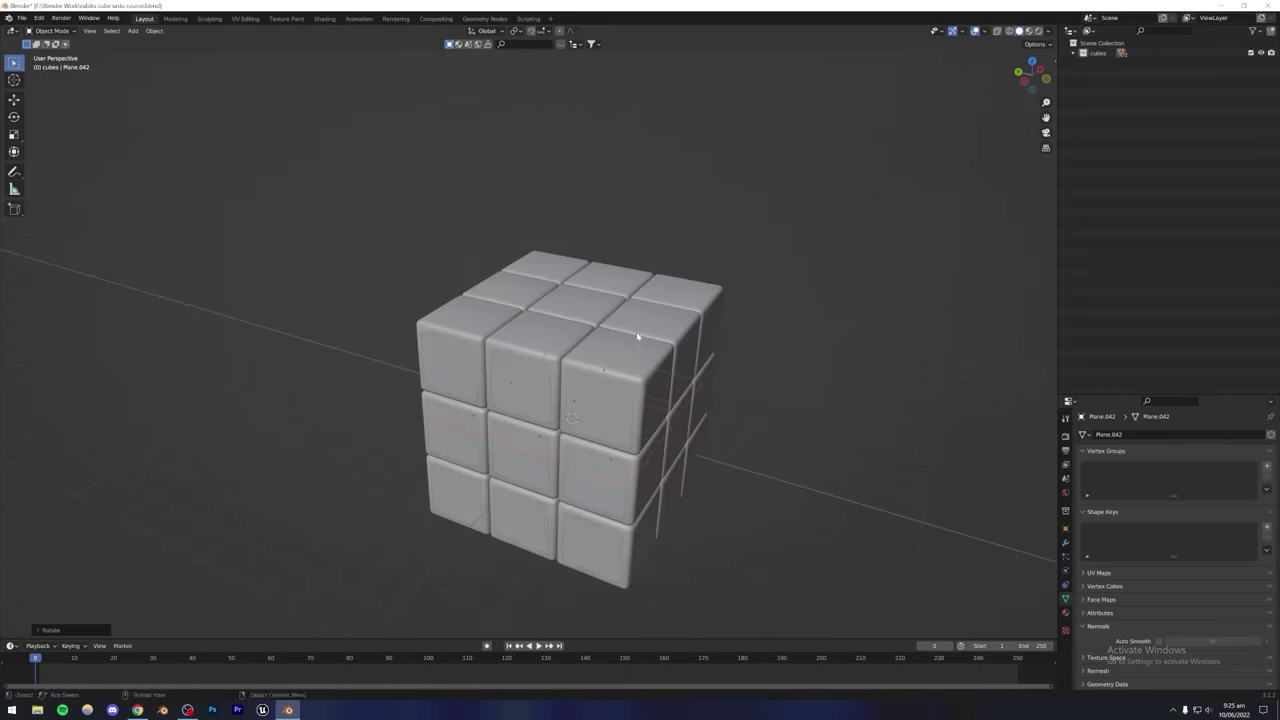
# Move the stickers up along Z onto the cube's top and fine-tune their height.
pyautogui.hotkey('shift', 'd')
pyautogui.press('z')
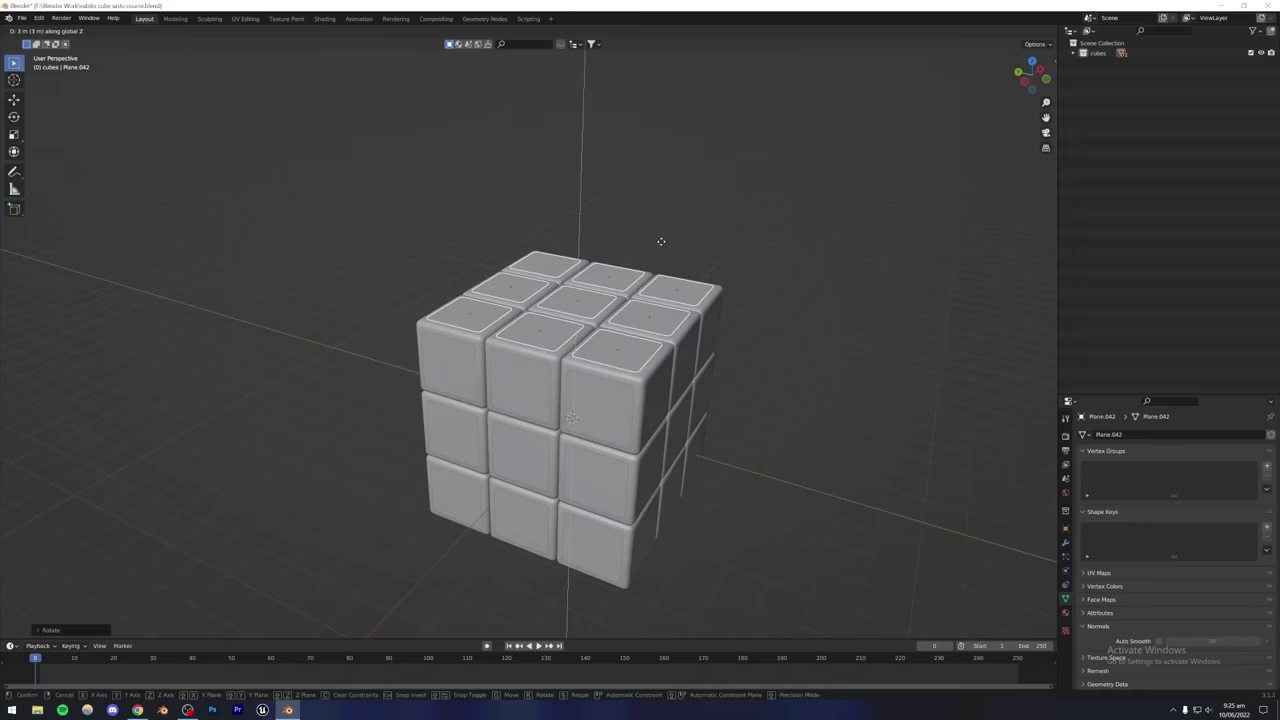
pyautogui.click(661, 240)
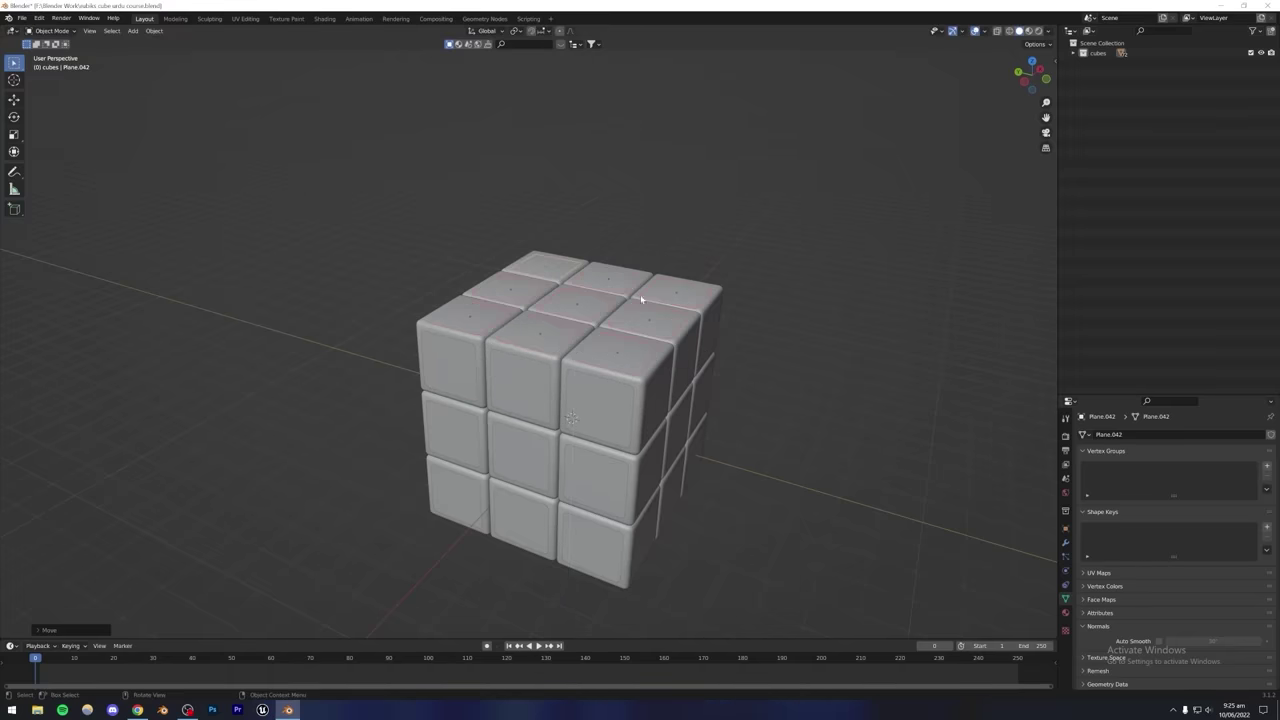
pyautogui.scroll(4, 657, 329)
pyautogui.moveTo(658, 333); pyautogui.dragTo(662, 283, button='middle')
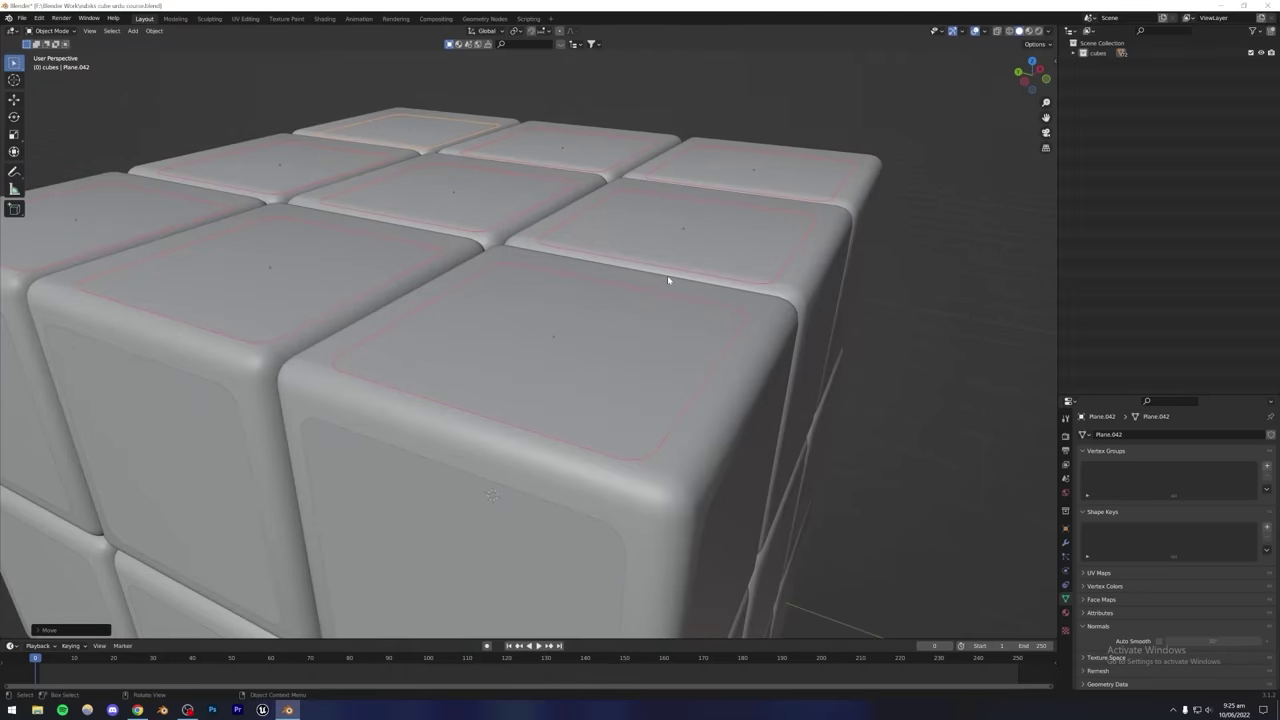
pyautogui.press('g')
pyautogui.press('z')
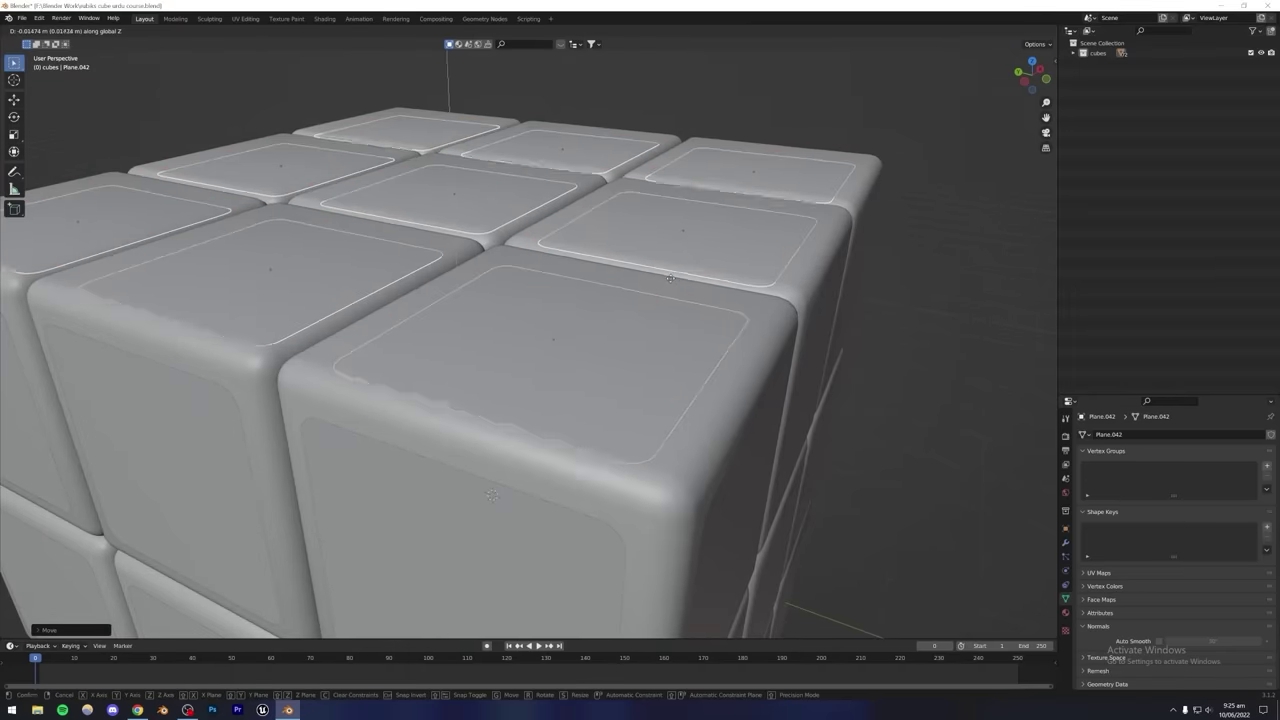
pyautogui.click(670, 278)
pyautogui.scroll(-6, 571, 300)
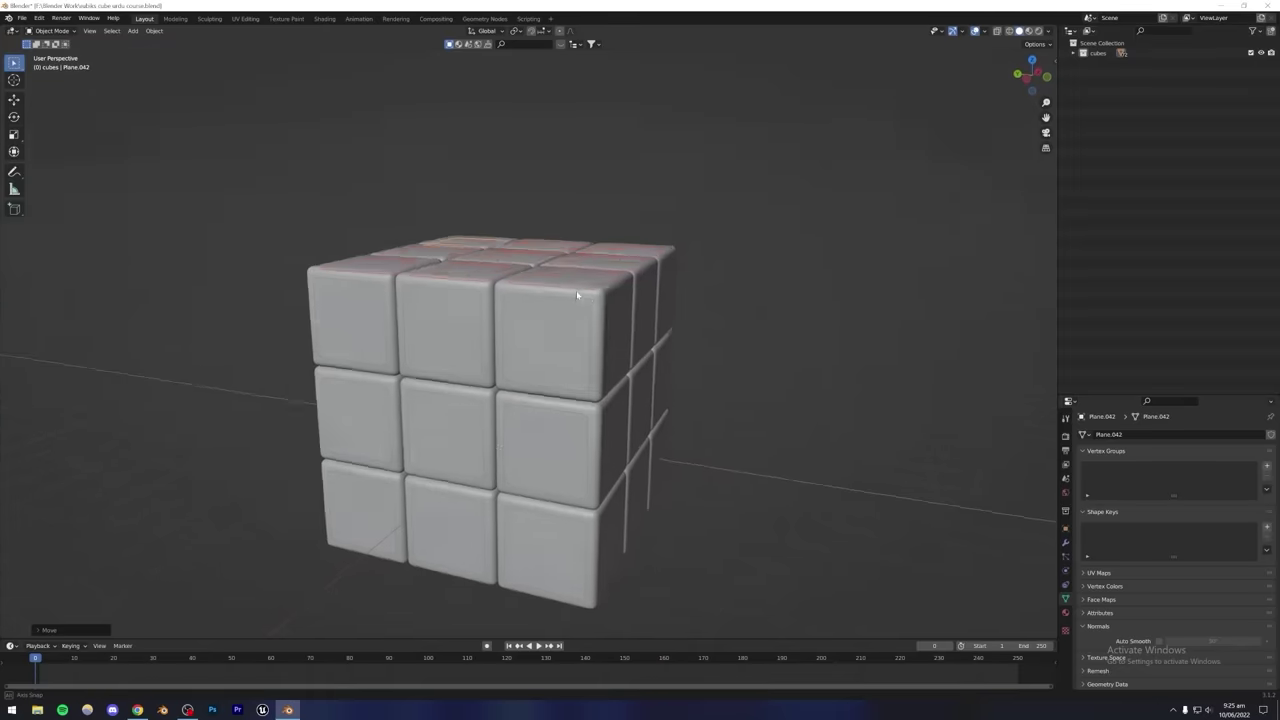
pyautogui.moveTo(576, 290); pyautogui.dragTo(560, 300, button='middle')
# Duplicate the top stickers and fit the copies onto the cube's underside along Z.
pyautogui.hotkey('shift', 'd')
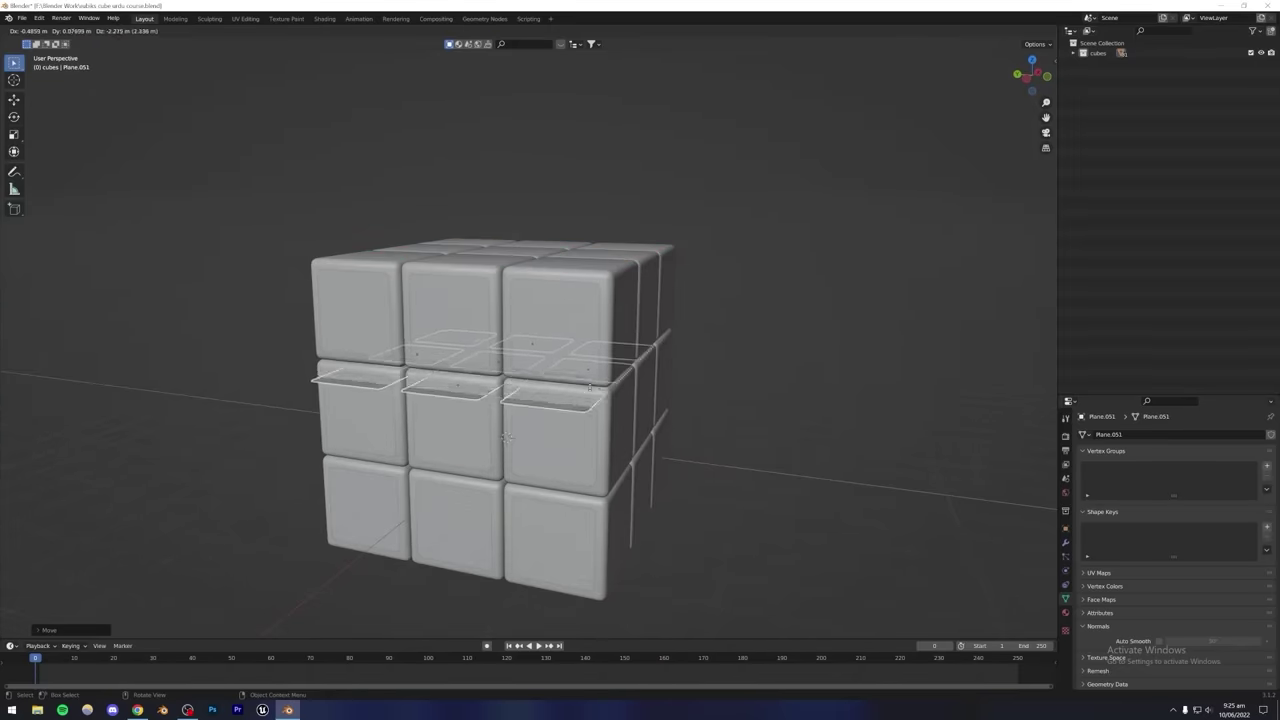
pyautogui.click(576, 517)
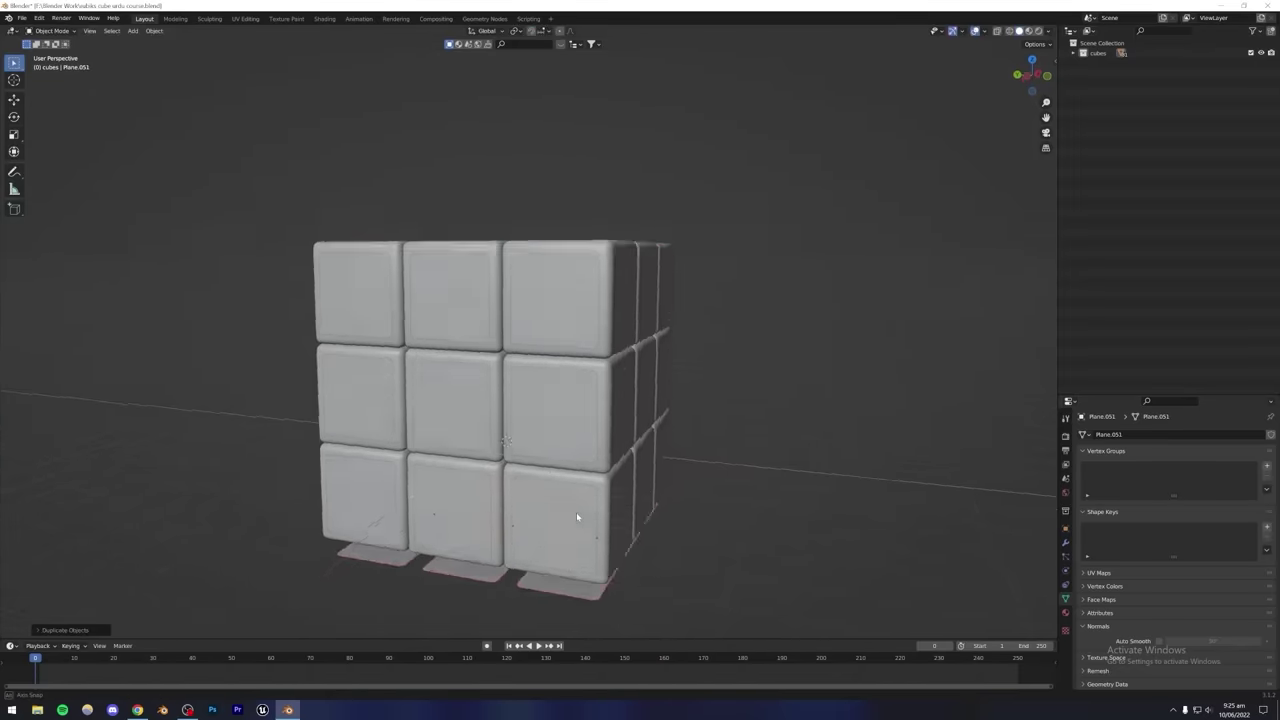
pyautogui.moveTo(576, 517); pyautogui.dragTo(571, 486, button='middle')
pyautogui.scroll(5, 571, 485)
pyautogui.press('g')
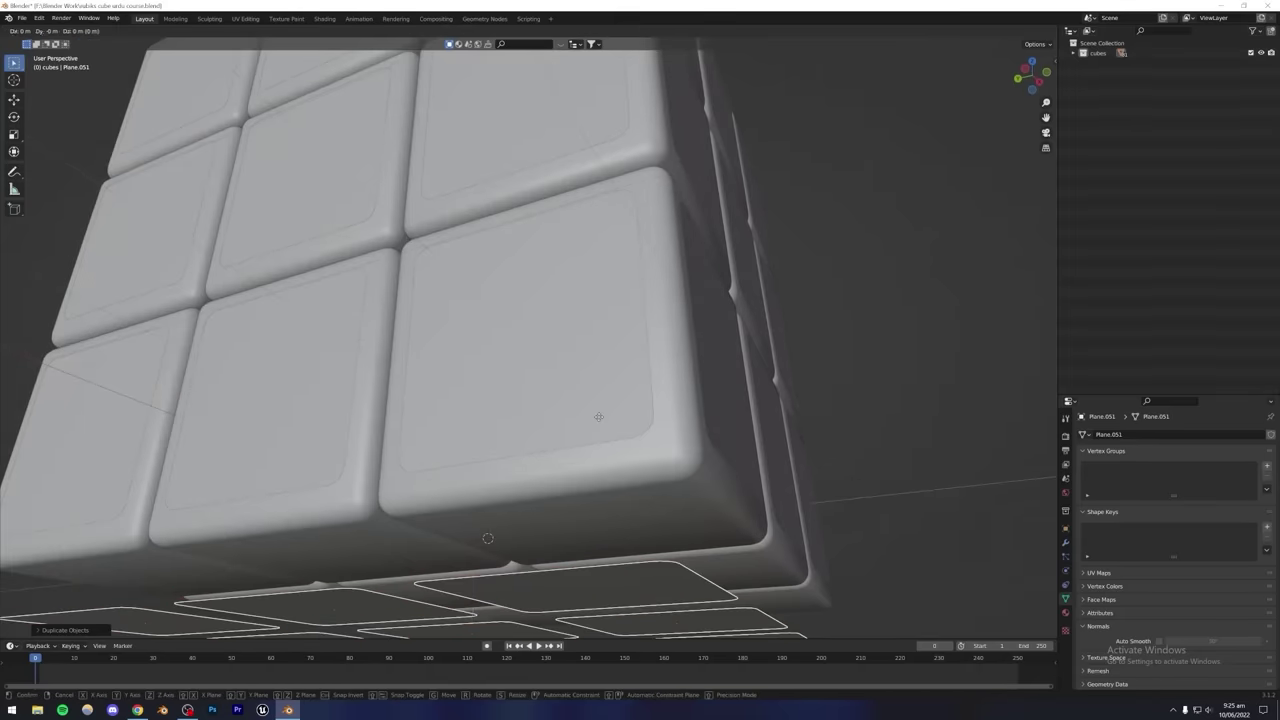
pyautogui.press('z')
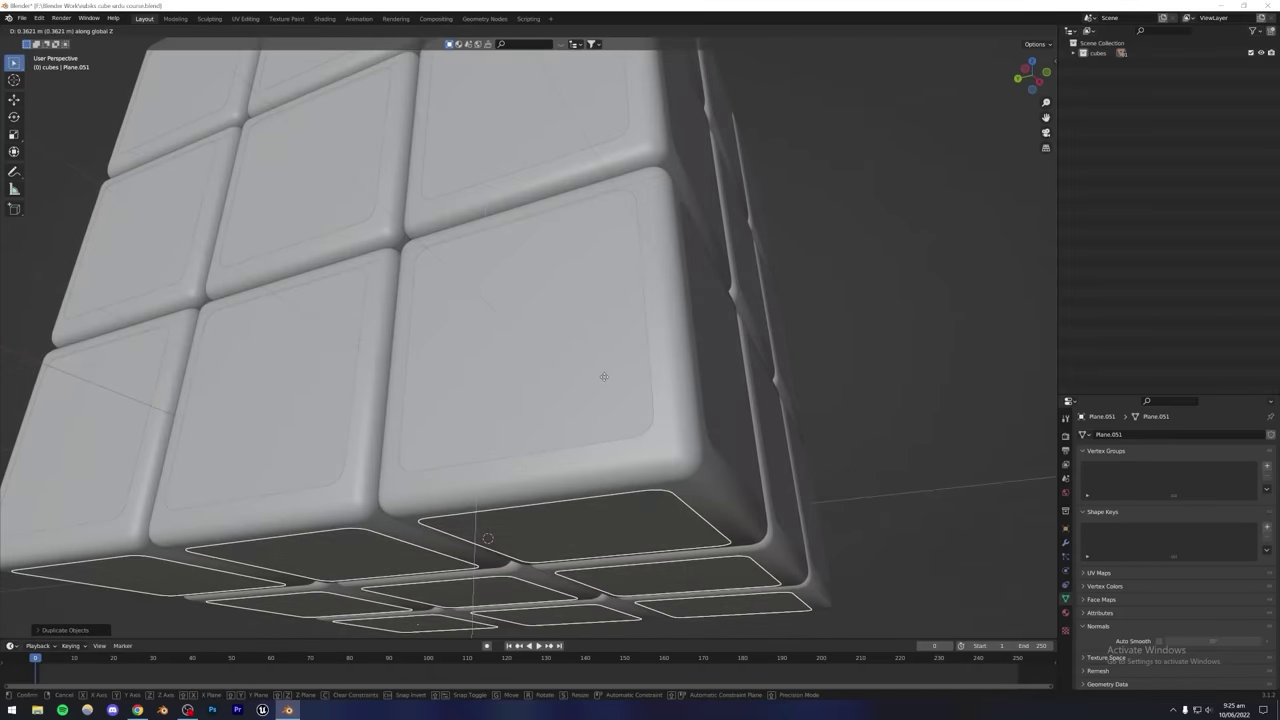
pyautogui.click(604, 378)
pyautogui.scroll(-6, 802, 358)
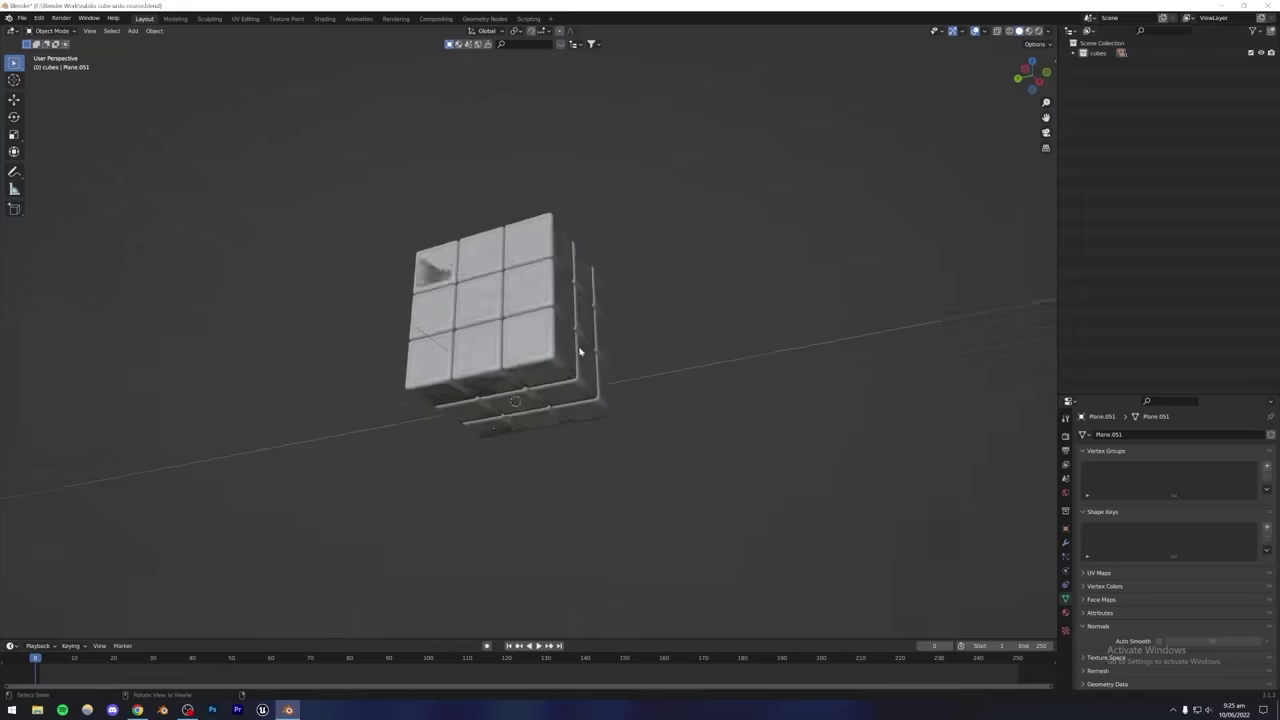
pyautogui.moveTo(580, 351); pyautogui.dragTo(500, 386, button='middle')
pyautogui.scroll(3, 670, 383)
# Select the top sticker layer and adjust its faces' height along Z in Edit Mode.
pyautogui.scroll(3, 449, 394)
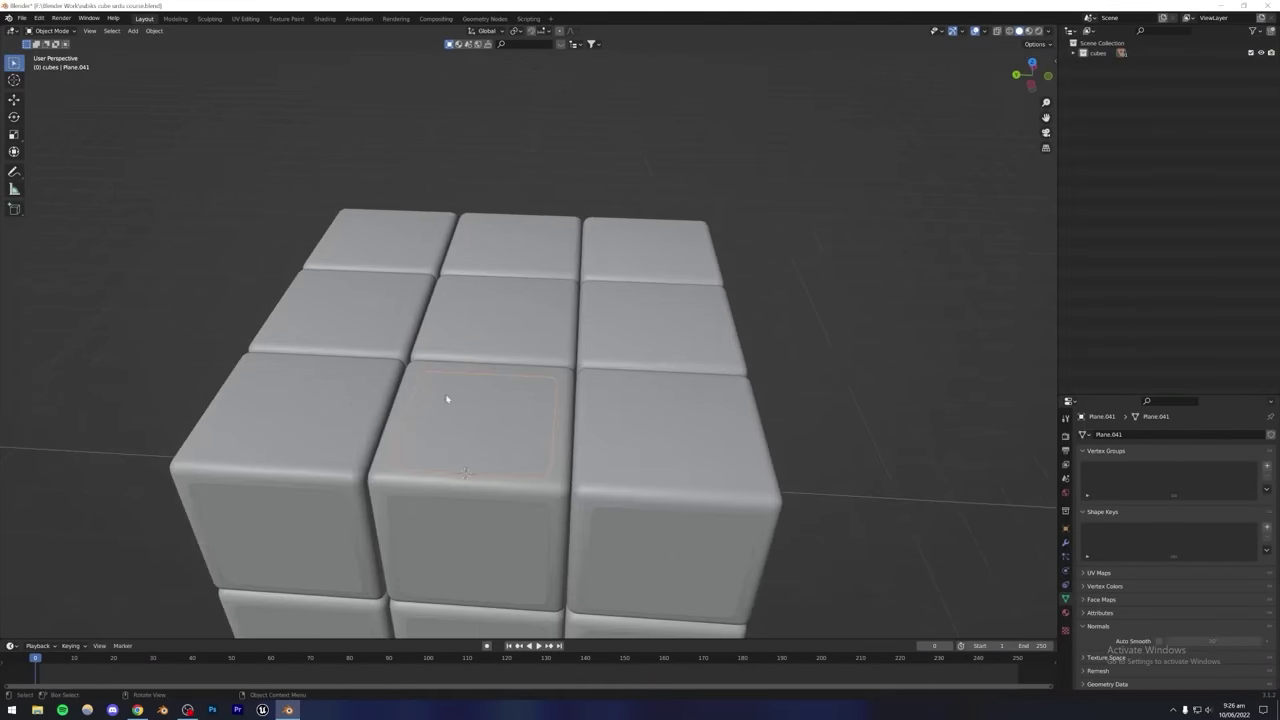
pyautogui.click(351, 402)
pyautogui.click(398, 386)
pyautogui.scroll(4, 555, 374)
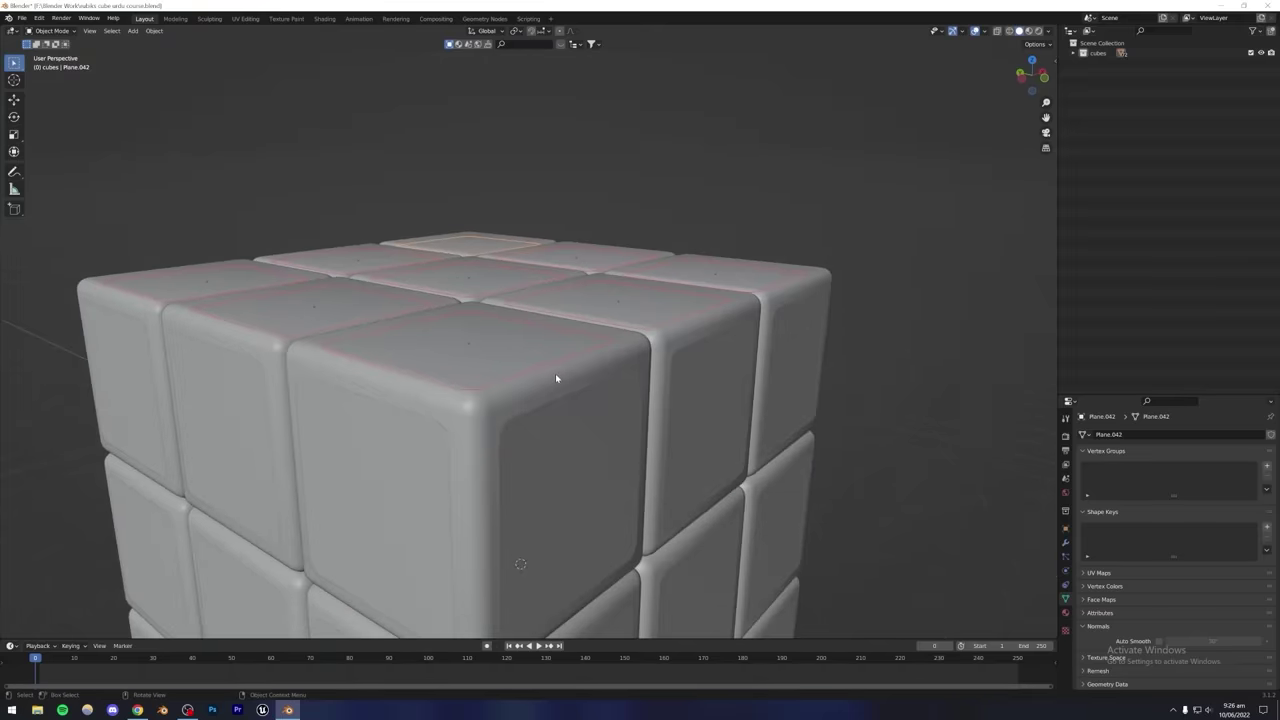
pyautogui.press('Tab')
pyautogui.press('g')
pyautogui.press('z')
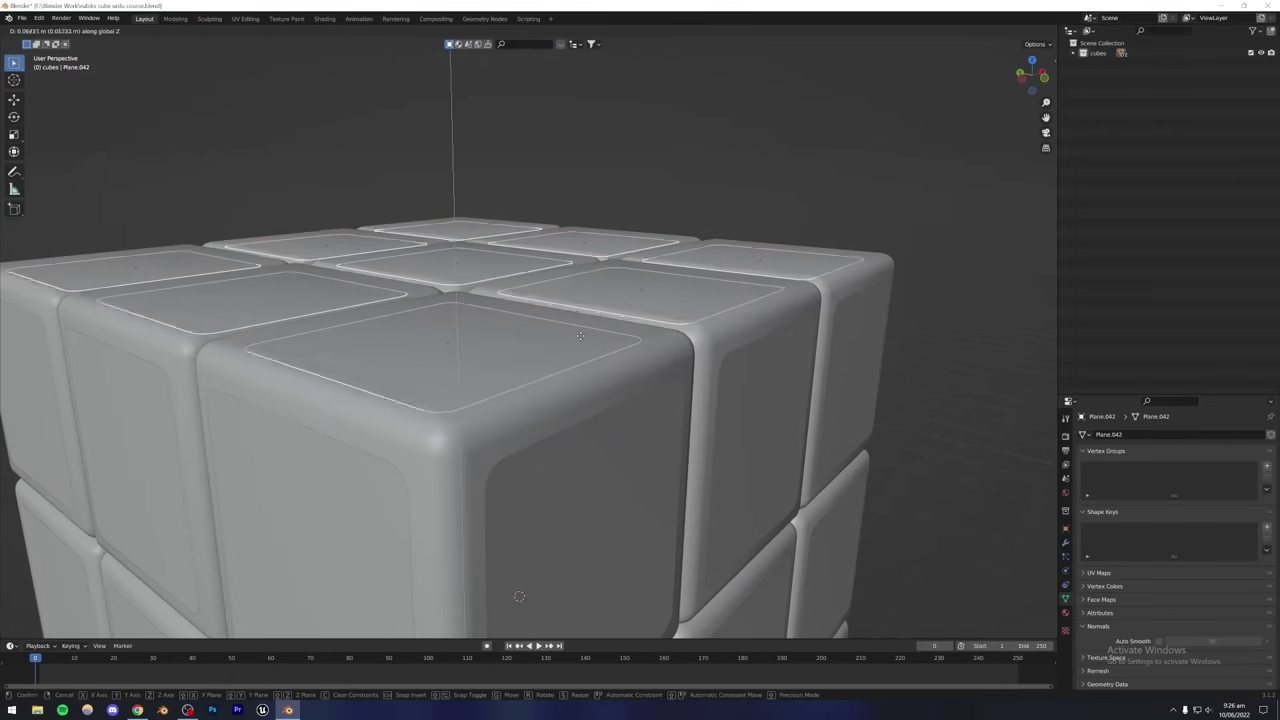
pyautogui.click(582, 329)
pyautogui.press('Tab')
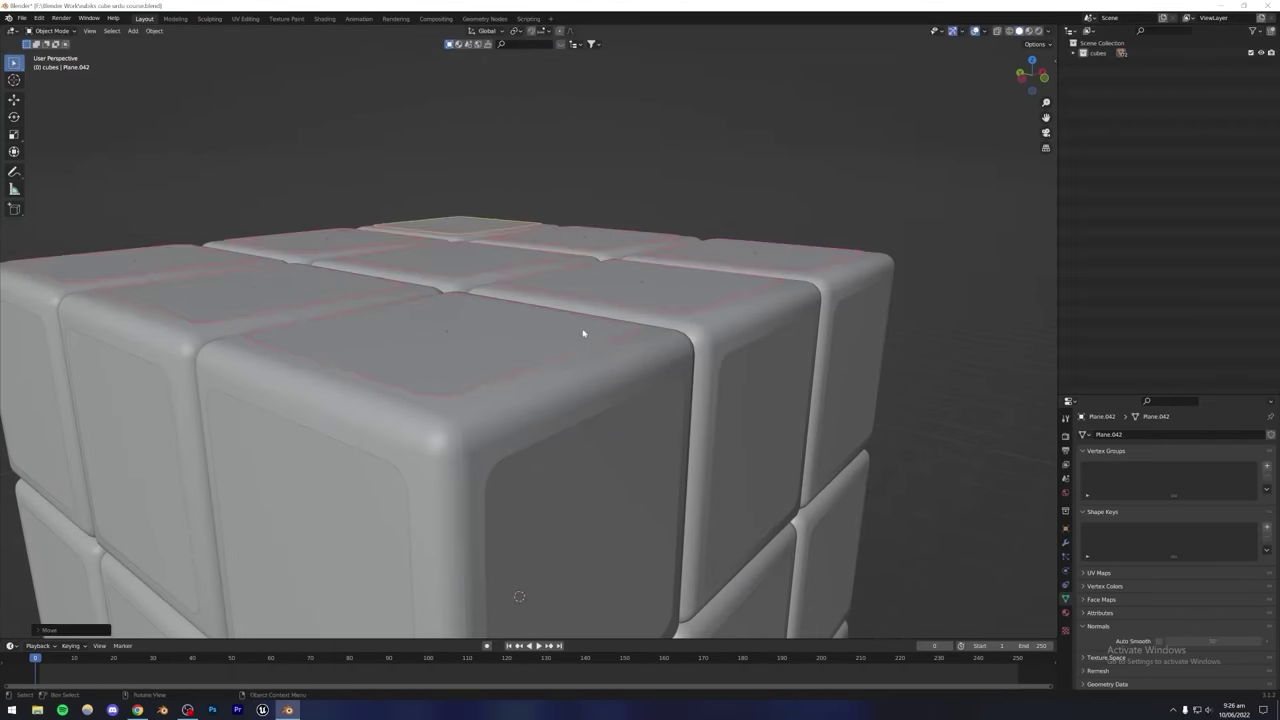
# Duplicate the top sticker layer and drop the copy below the cube along Z.
pyautogui.scroll(-4, 620, 323)
pyautogui.moveTo(663, 277); pyautogui.dragTo(609, 323, button='middle')
pyautogui.scroll(-3, 563, 386)
pyautogui.scroll(2, 609, 323)
pyautogui.hotkey('shift', 'd')
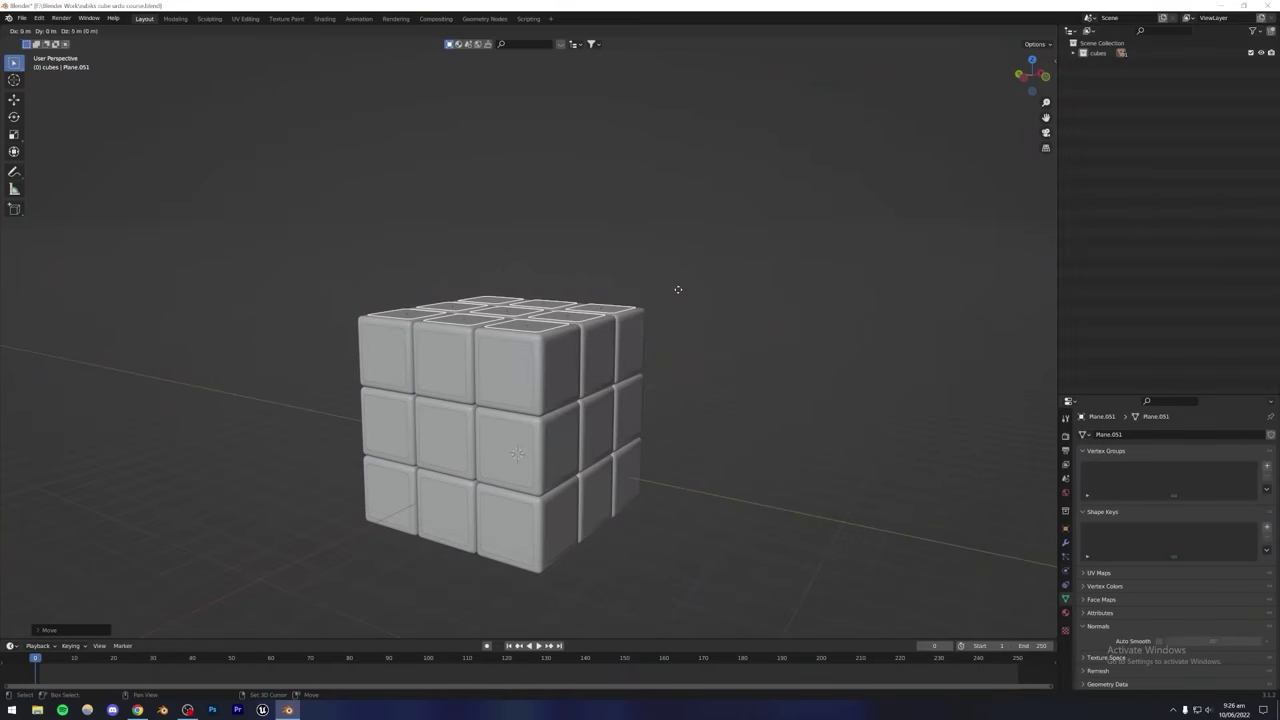
pyautogui.press('z')
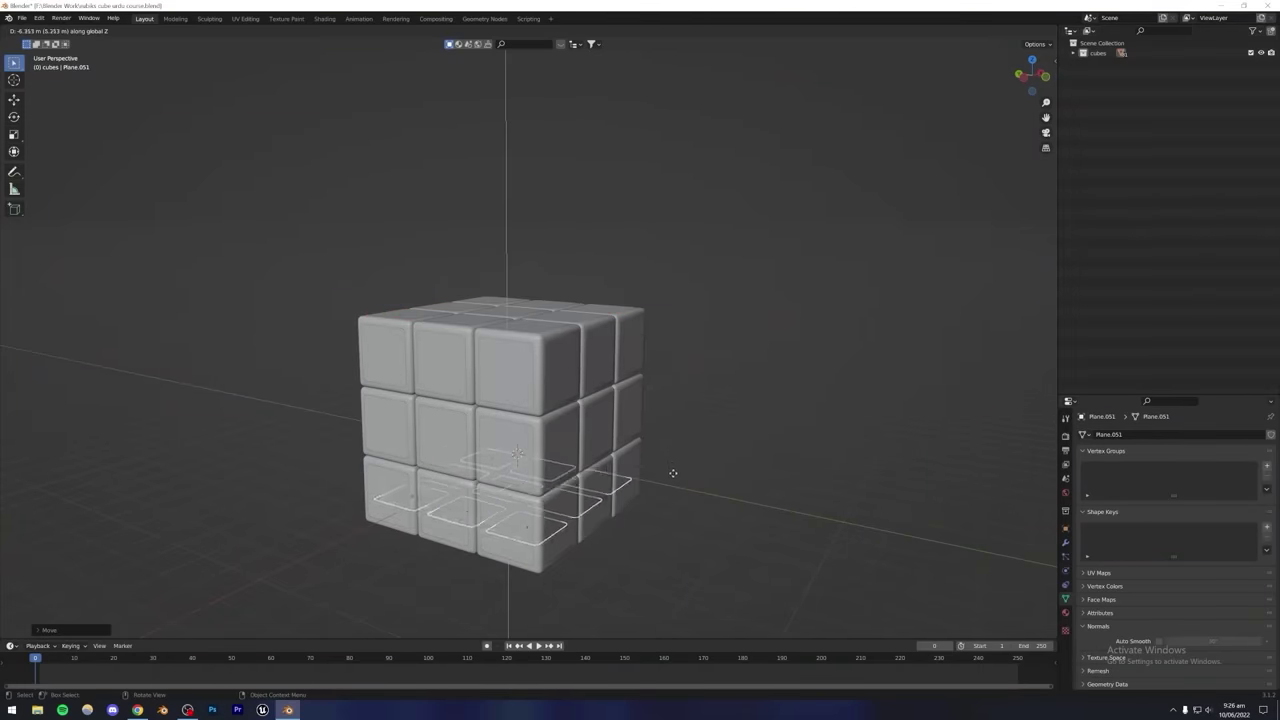
pyautogui.click(672, 495)
# Raise the copied stickers along Z so they sit on the cube's underside.
pyautogui.moveTo(657, 471); pyautogui.dragTo(657, 421, button='middle')
pyautogui.scroll(5, 631, 460)
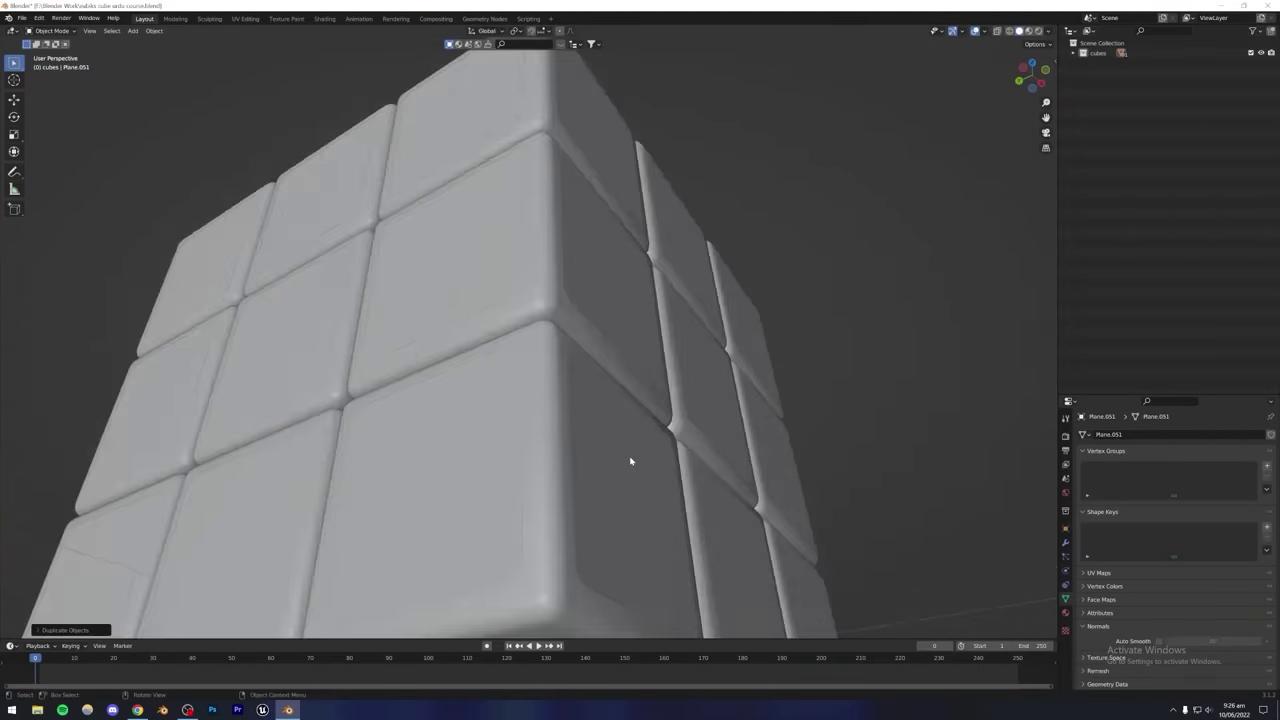
pyautogui.scroll(-5, 629, 466)
pyautogui.moveTo(629, 466); pyautogui.dragTo(609, 397, button='middle')
pyautogui.scroll(3, 607, 398)
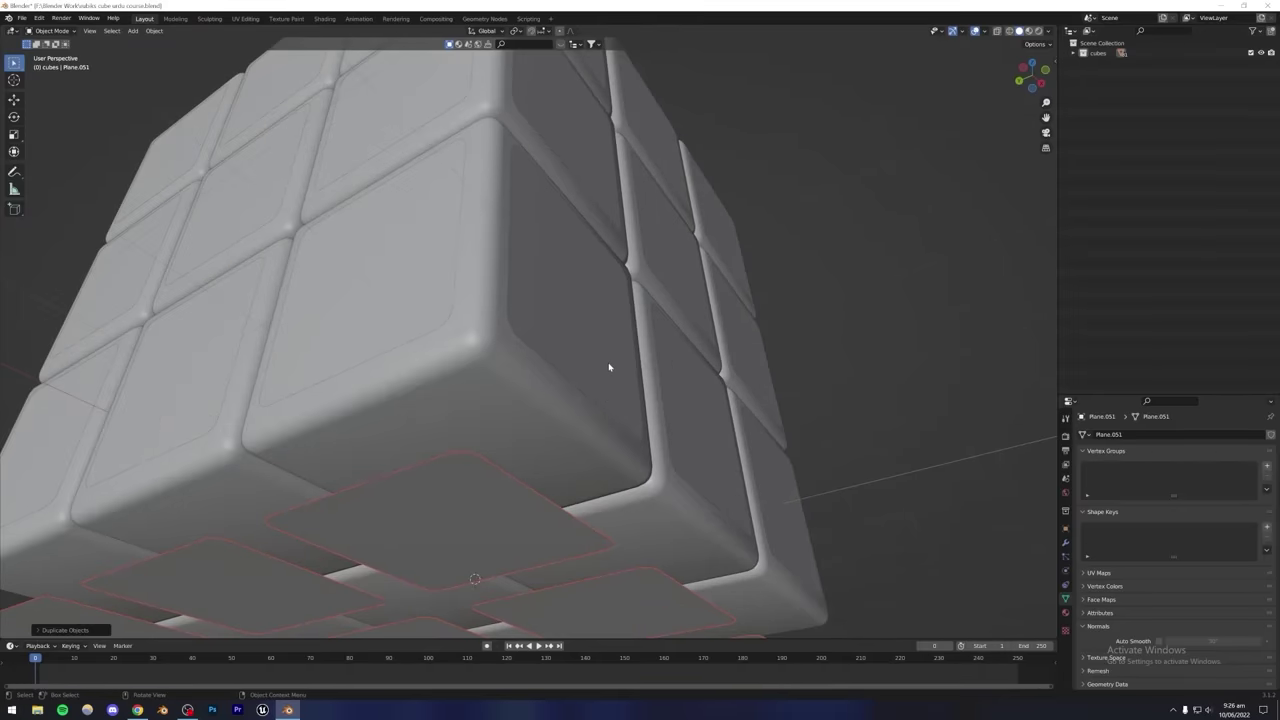
pyautogui.press('g')
pyautogui.press('z')
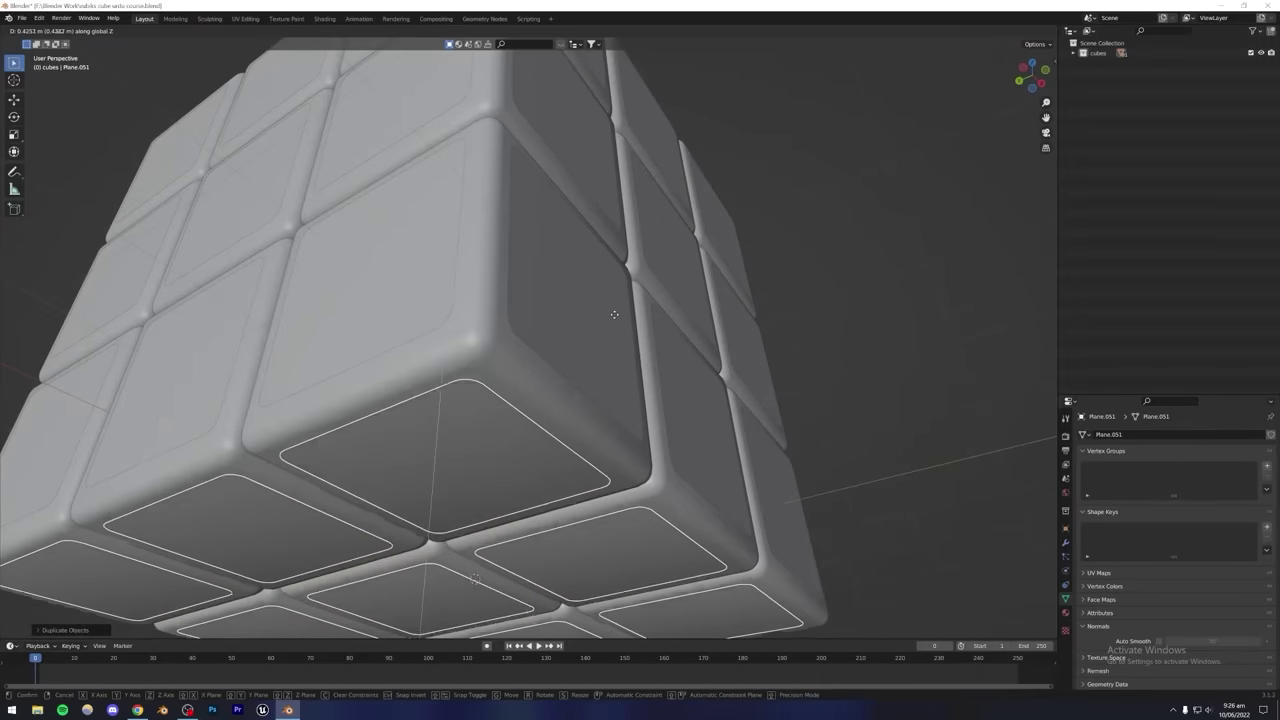
pyautogui.click(614, 318)
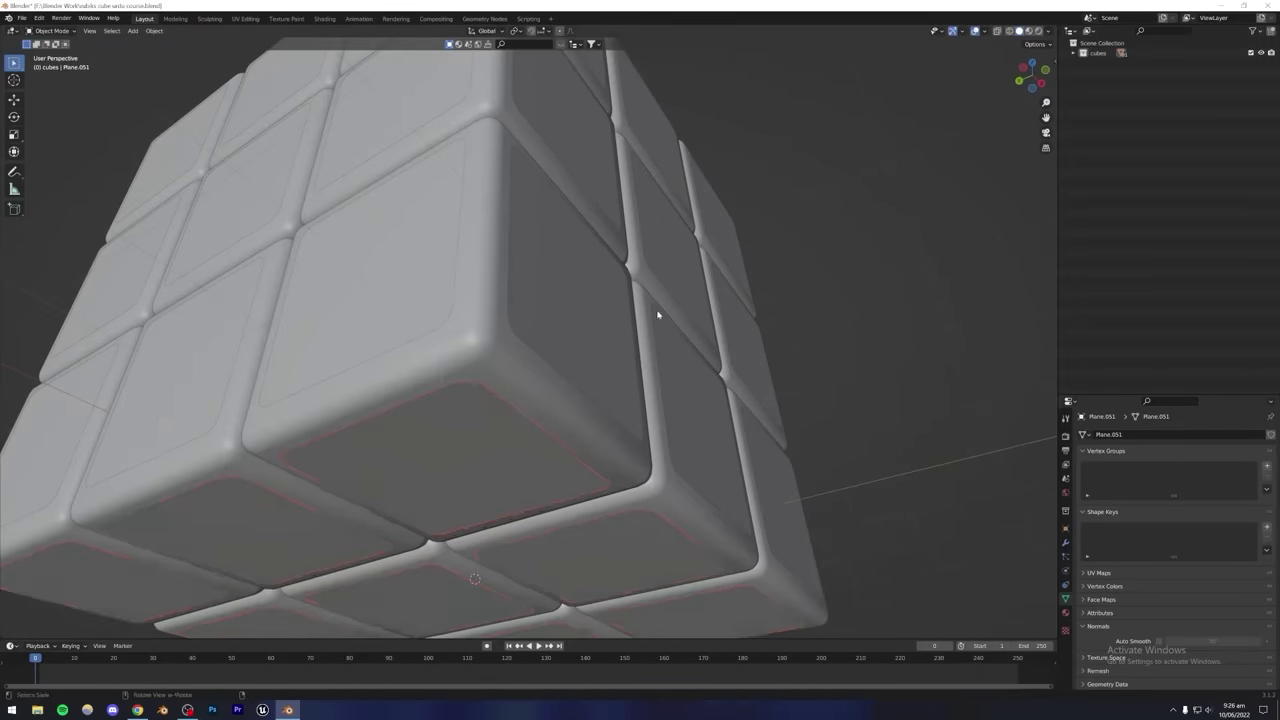
# Save the project as 'rubiks cube urdu course.blend'.
pyautogui.moveTo(658, 315); pyautogui.dragTo(492, 516, button='middle')
pyautogui.scroll(-5, 471, 491)
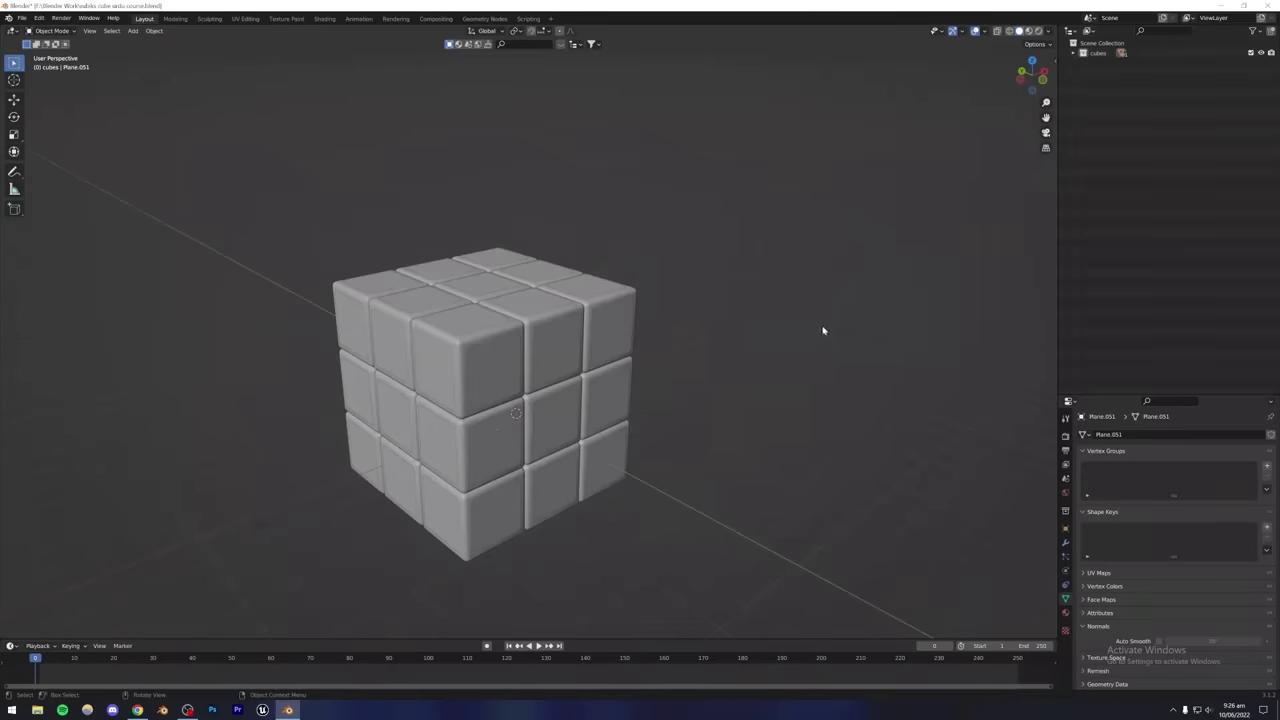
pyautogui.hotkey('ctrl', 's')
pyautogui.hotkey('ctrl', 's')
pyautogui.scroll(-5, 402, 428)
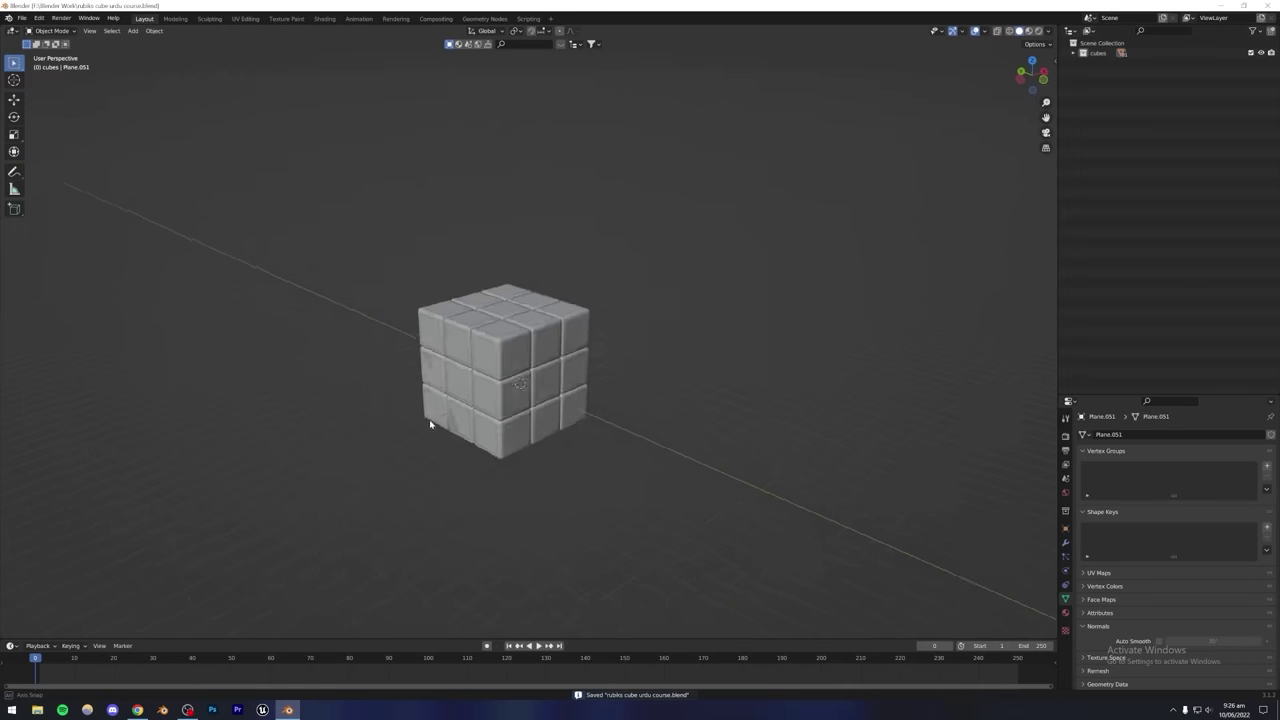
pyautogui.moveTo(426, 428); pyautogui.dragTo(432, 428, button='middle')
pyautogui.scroll(5, 497, 426)
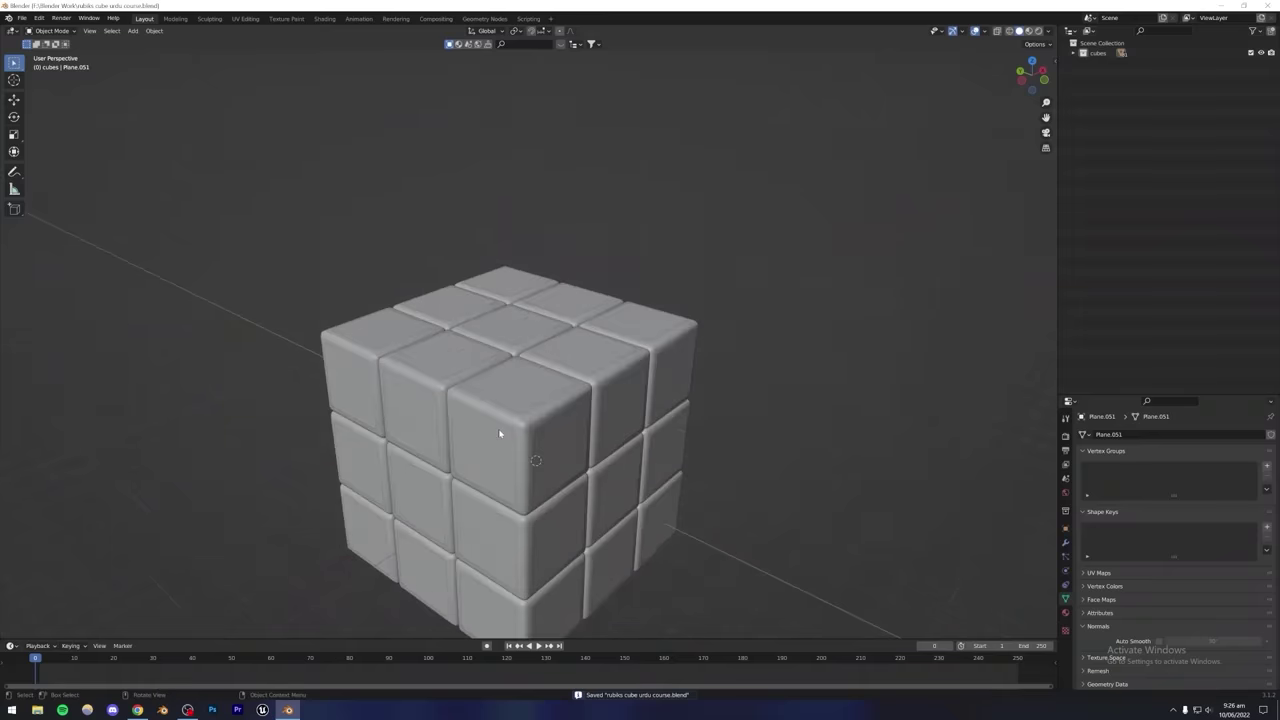
pyautogui.keyDown('shift'); pyautogui.moveTo(523, 486); pyautogui.dragTo(506, 384, button='middle'); pyautogui.keyUp('shift')
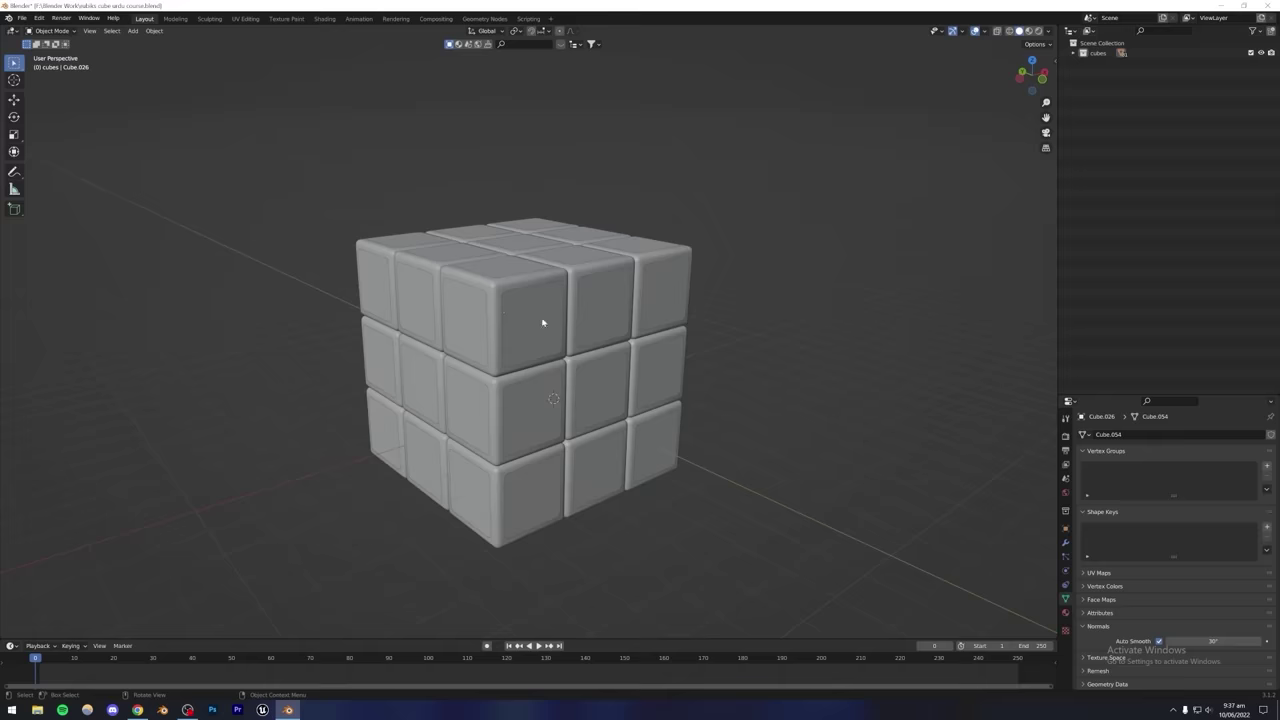
pyautogui.moveTo(551, 299); pyautogui.dragTo(531, 326, button='middle')
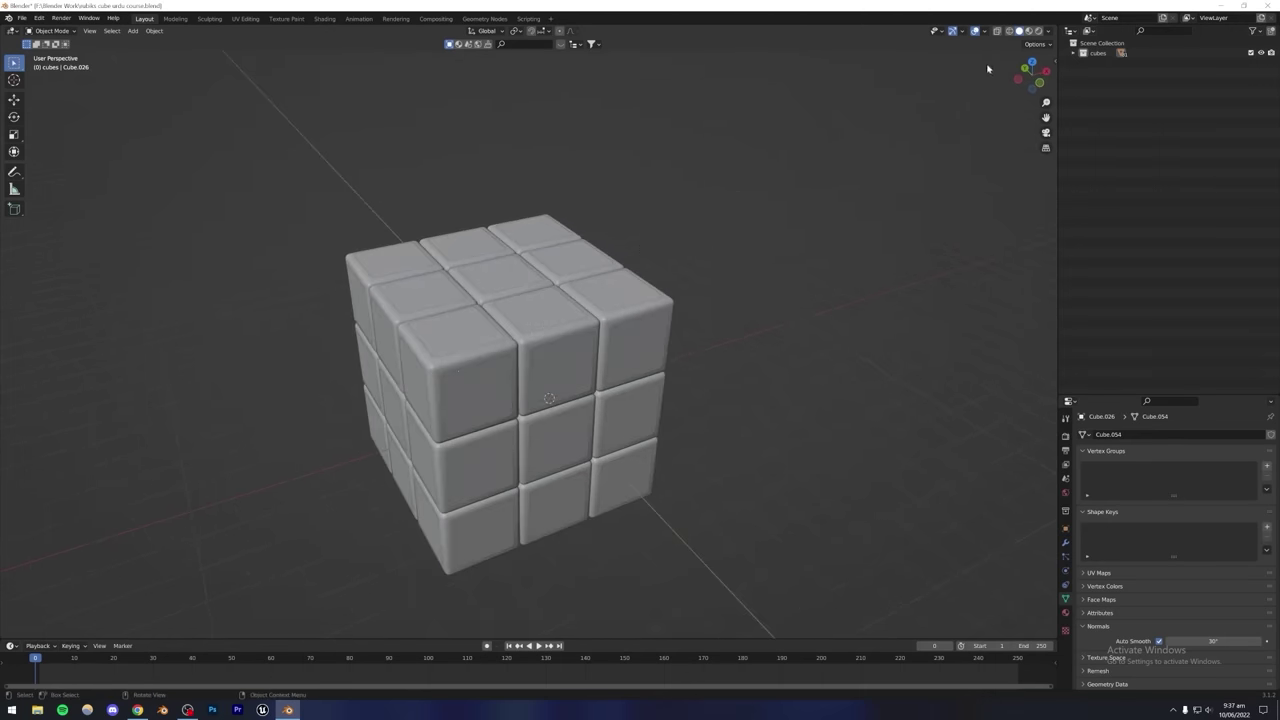
# Switch to Material Preview shading, select cube piece Cube.026, and enlarge the Properties area.
pyautogui.click(1029, 31)
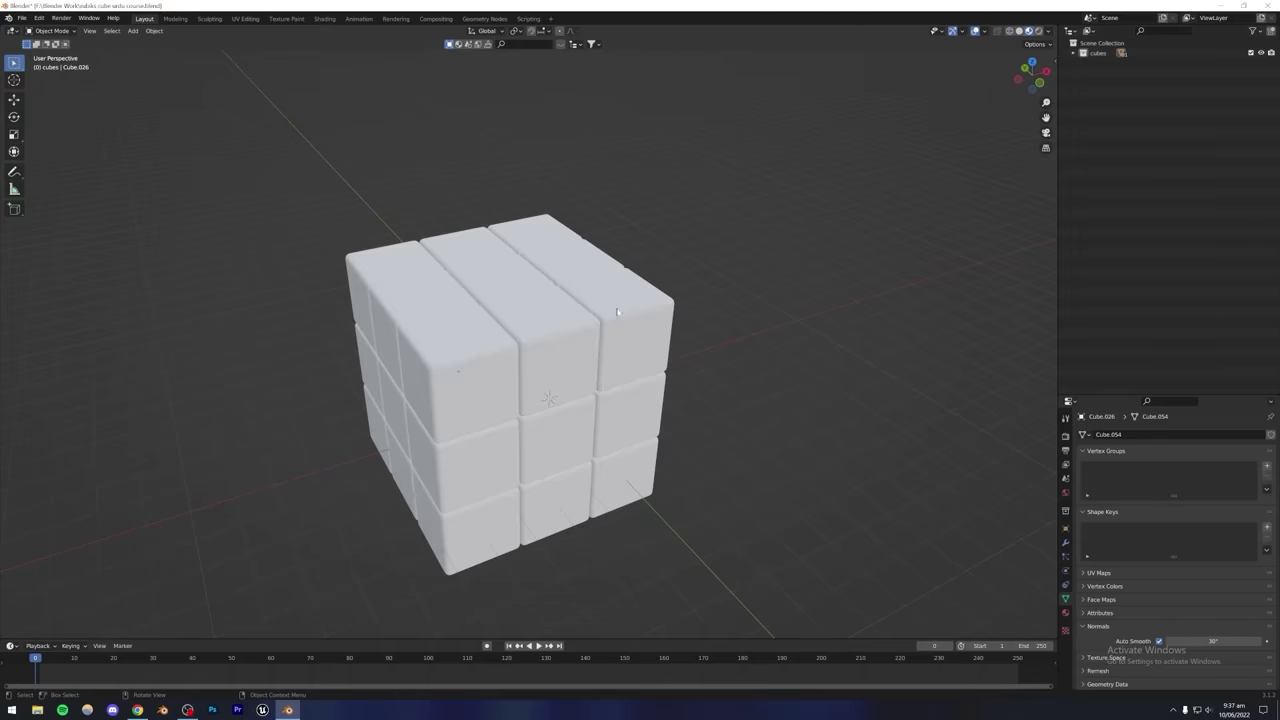
pyautogui.moveTo(536, 320); pyautogui.dragTo(577, 294, button='middle')
pyautogui.click(559, 293)
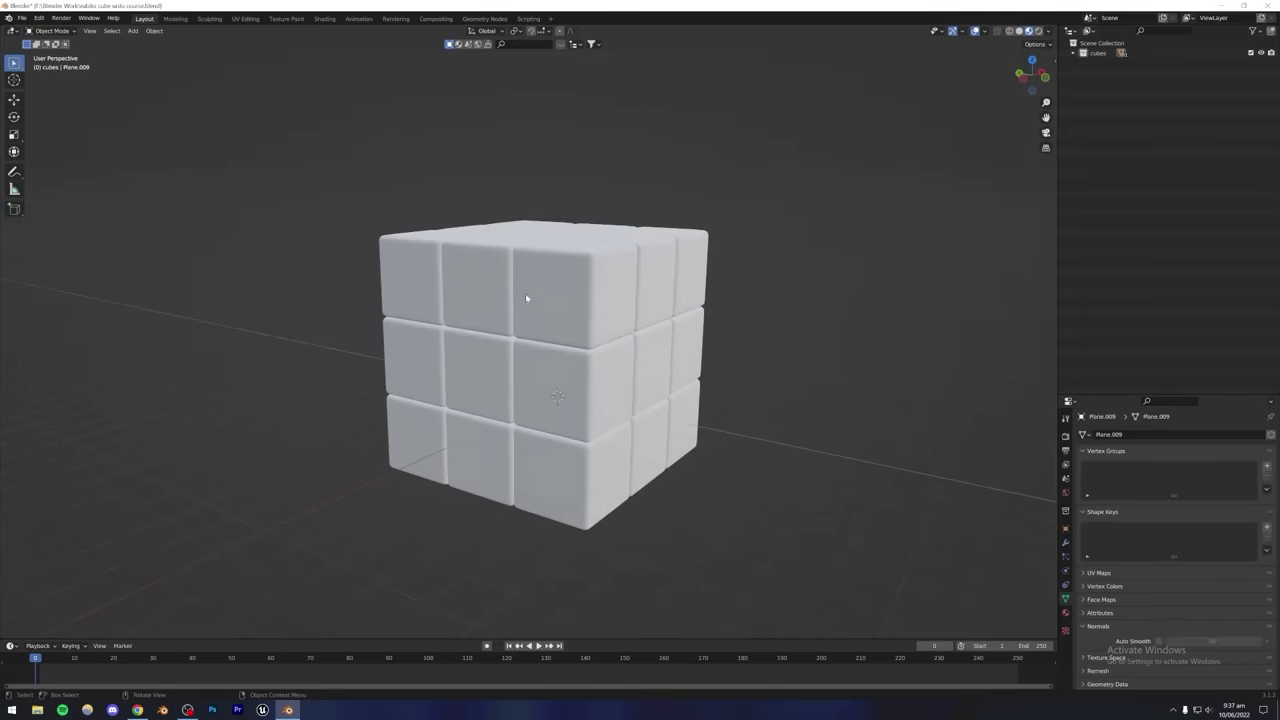
pyautogui.scroll(5, 523, 318)
pyautogui.moveTo(523, 318); pyautogui.dragTo(516, 329, button='middle')
pyautogui.scroll(-5, 517, 328)
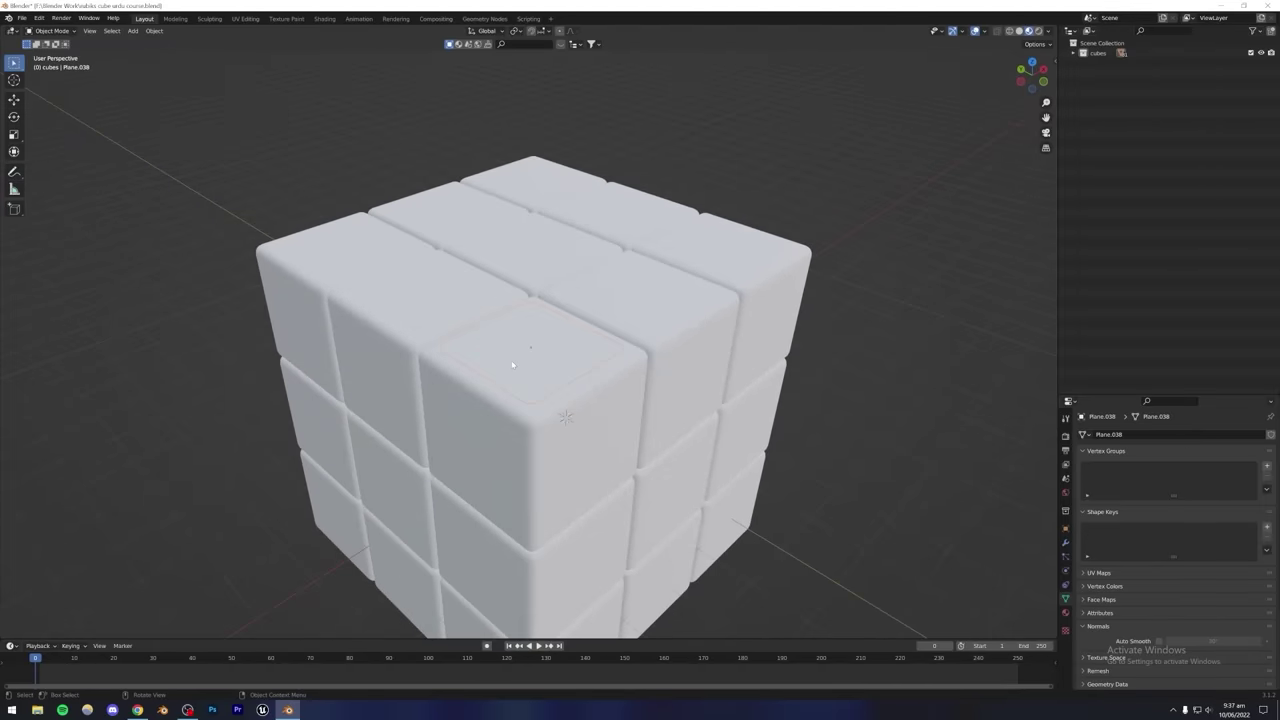
pyautogui.click(462, 378)
pyautogui.moveTo(1098, 394); pyautogui.dragTo(1098, 190)
# Create a 'black plastic' material on Cube.026 with black base colour and roughness about 0.2.
pyautogui.click(1066, 404)
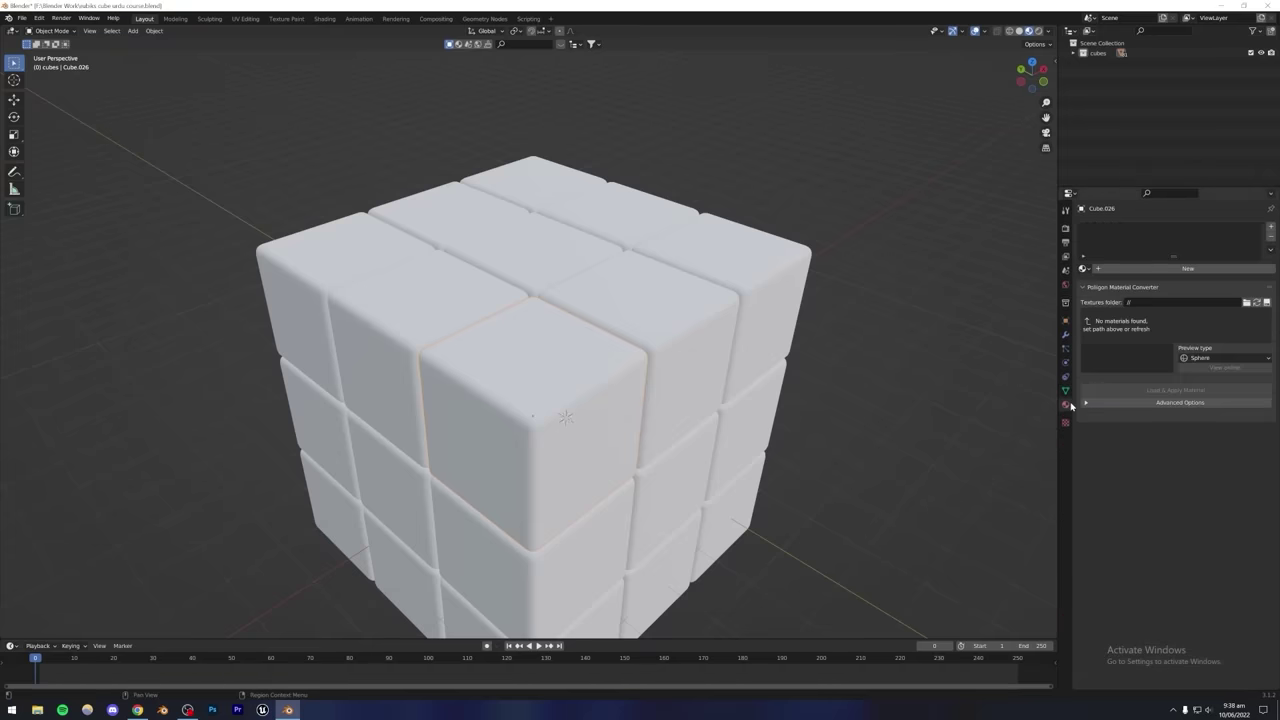
pyautogui.click(1109, 271)
pyautogui.doubleClick(1113, 230)
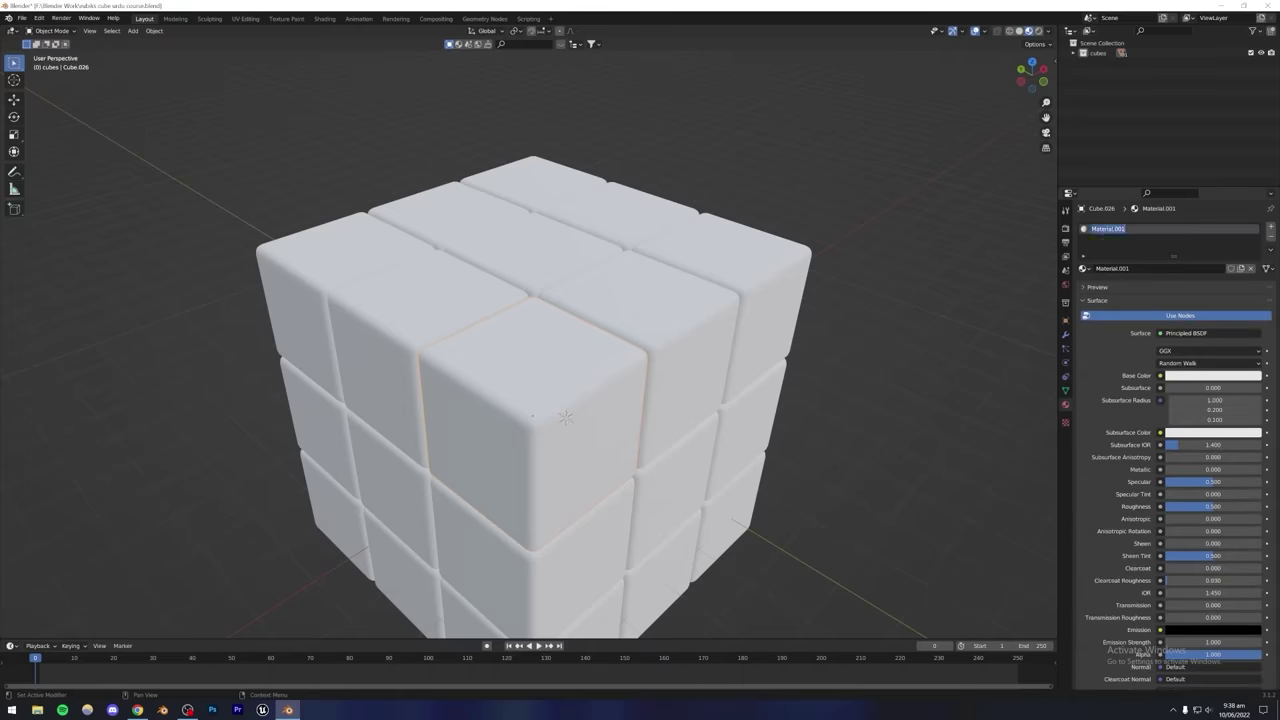
pyautogui.write('Md')
pyautogui.click(1197, 381)
pyautogui.moveTo(1253, 279); pyautogui.dragTo(1253, 304)
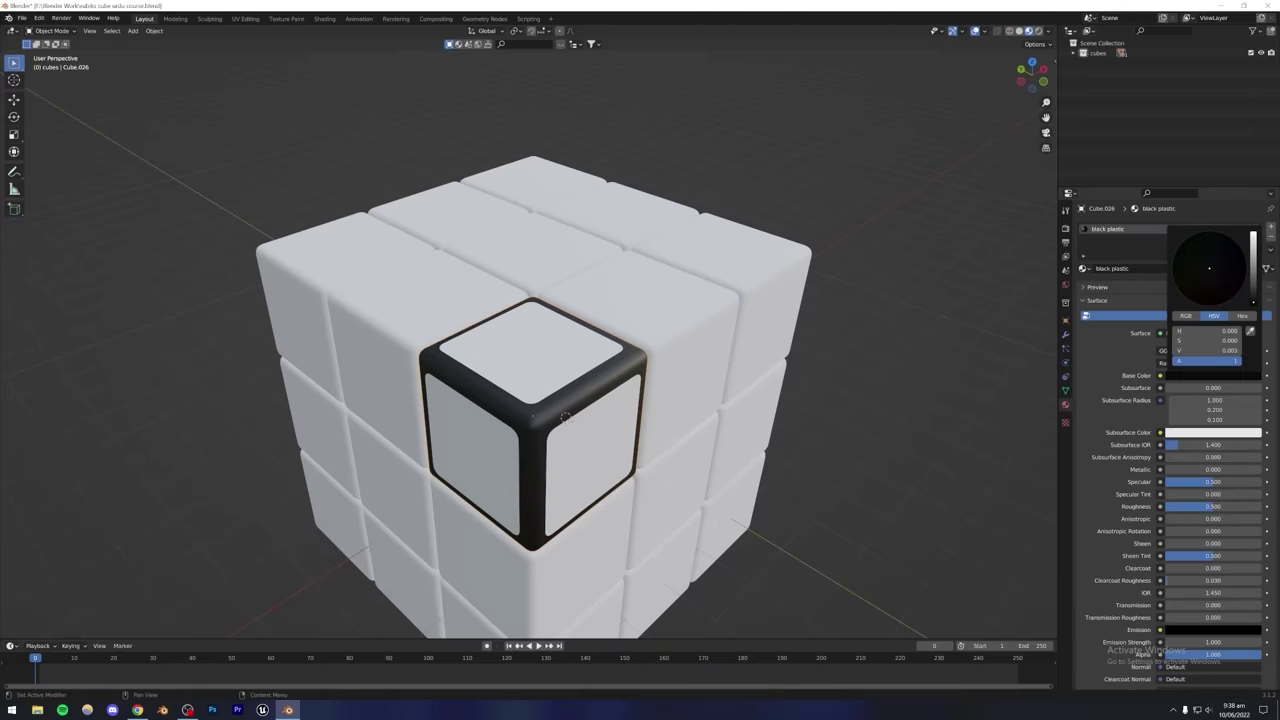
pyautogui.scroll(-2, 600, 430)
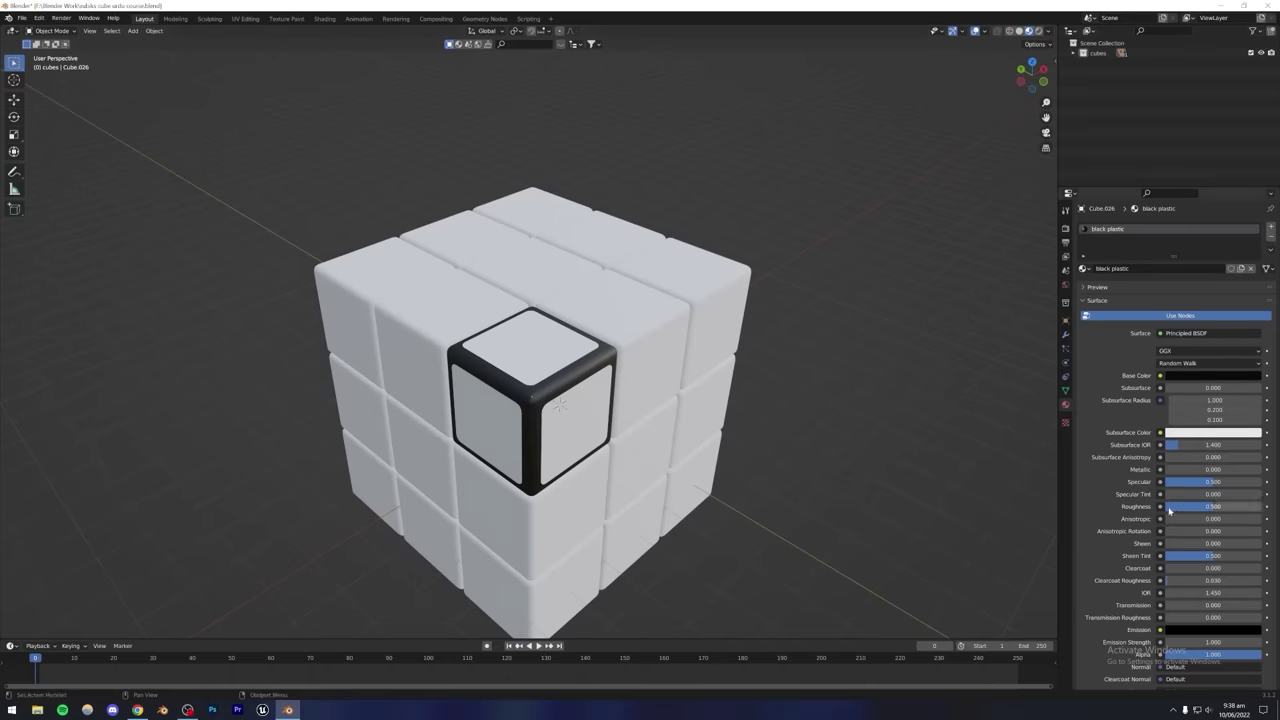
pyautogui.moveTo(1213, 506); pyautogui.dragTo(1180, 506)
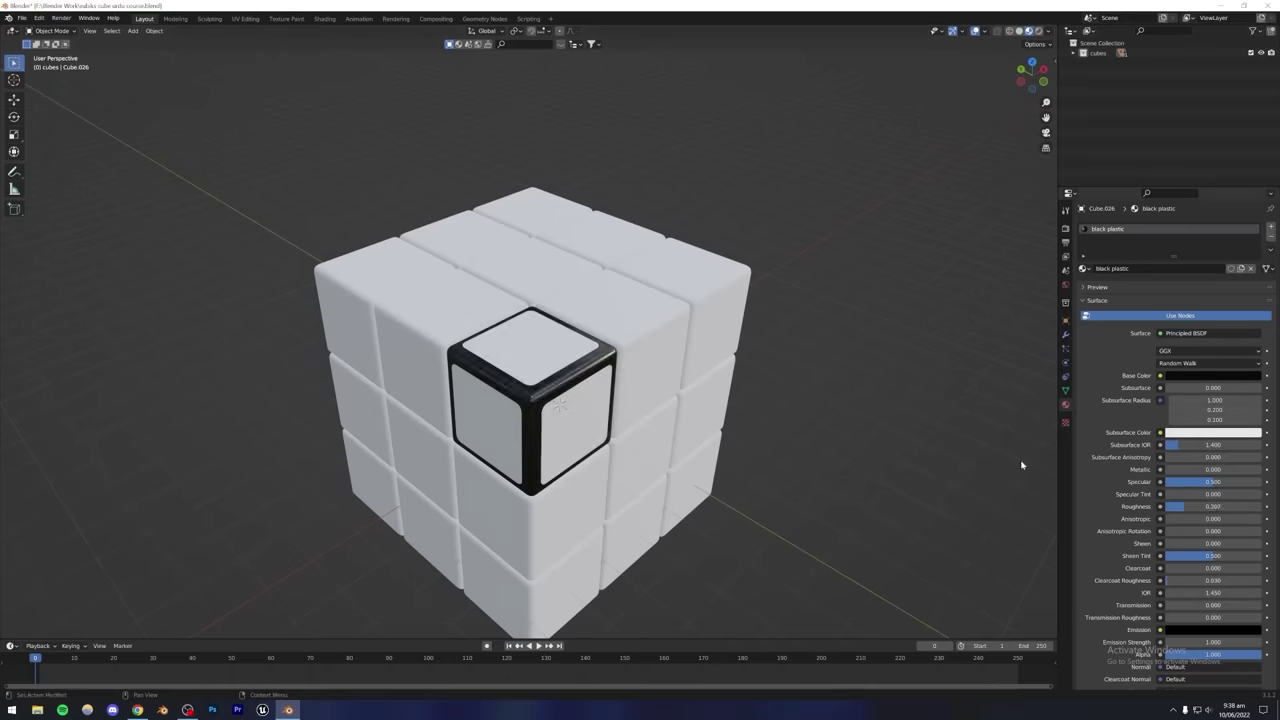
# Try assigning black plastic to the neighbouring left cubie, then undo it.
pyautogui.moveTo(1020, 463); pyautogui.dragTo(443, 392, button='middle')
pyautogui.scroll(4, 445, 383)
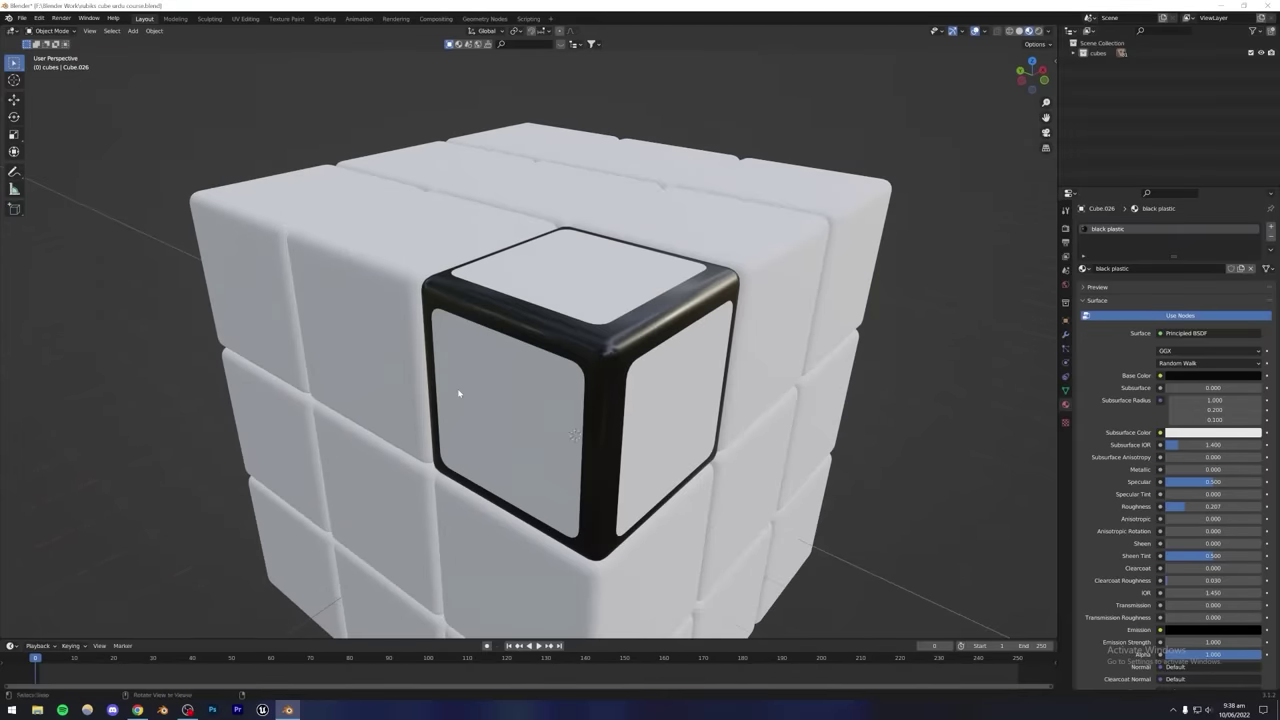
pyautogui.click(407, 286)
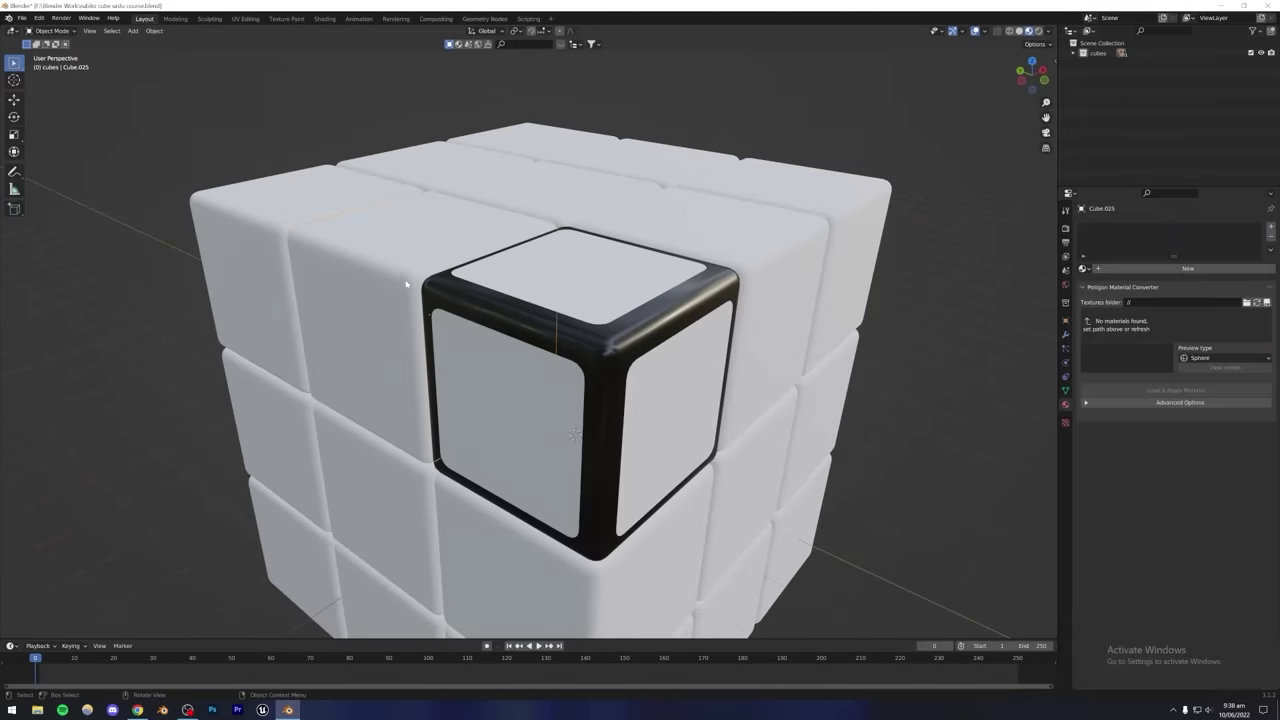
pyautogui.click(1083, 268)
pyautogui.click(1105, 285)
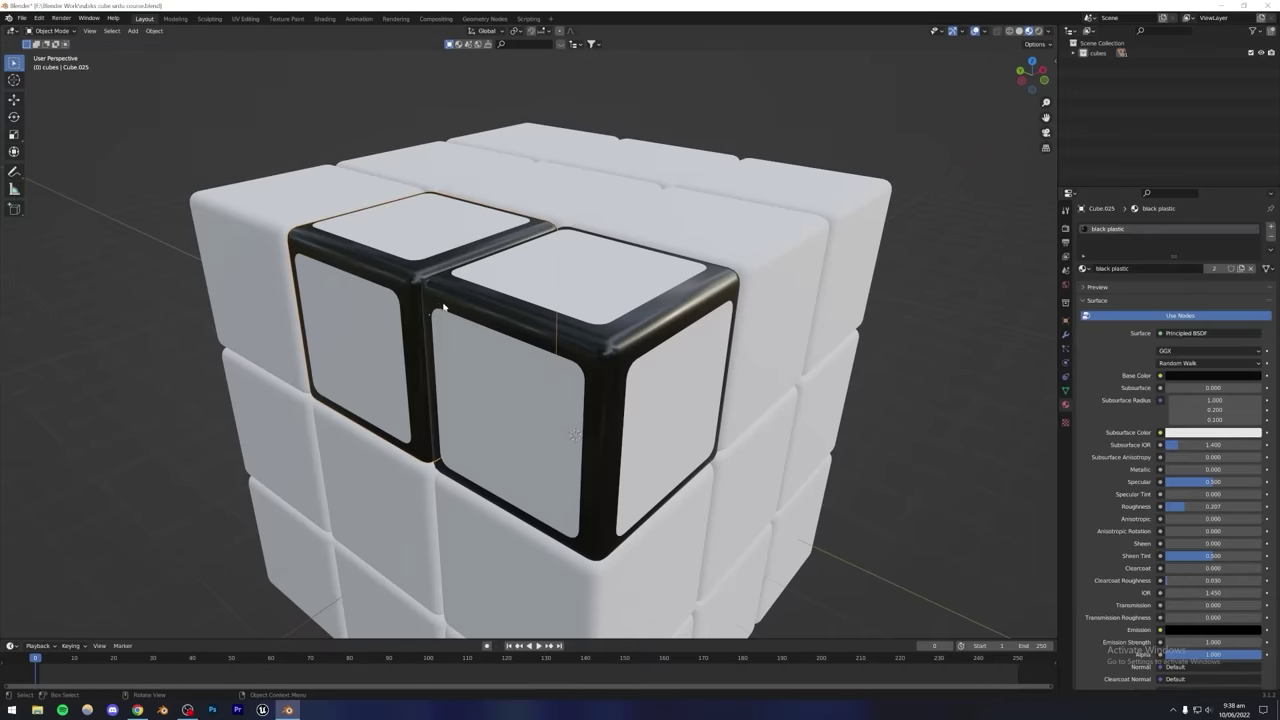
pyautogui.hotkey('ctrl', 'z')
pyautogui.scroll(-4, 616, 229)
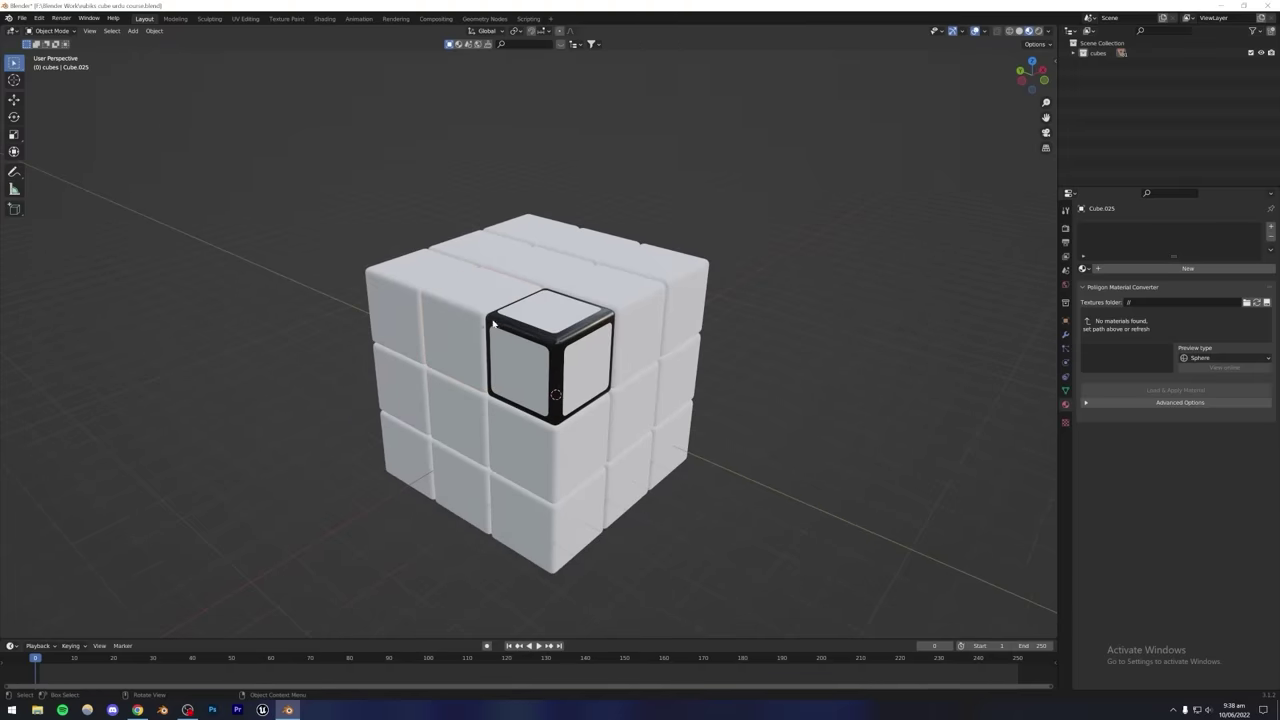
# Expand the cubes collection and select every cubie from Cube through Cube.026.
pyautogui.click(1073, 53)
pyautogui.click(1106, 63)
pyautogui.scroll(-6, 1105, 103)
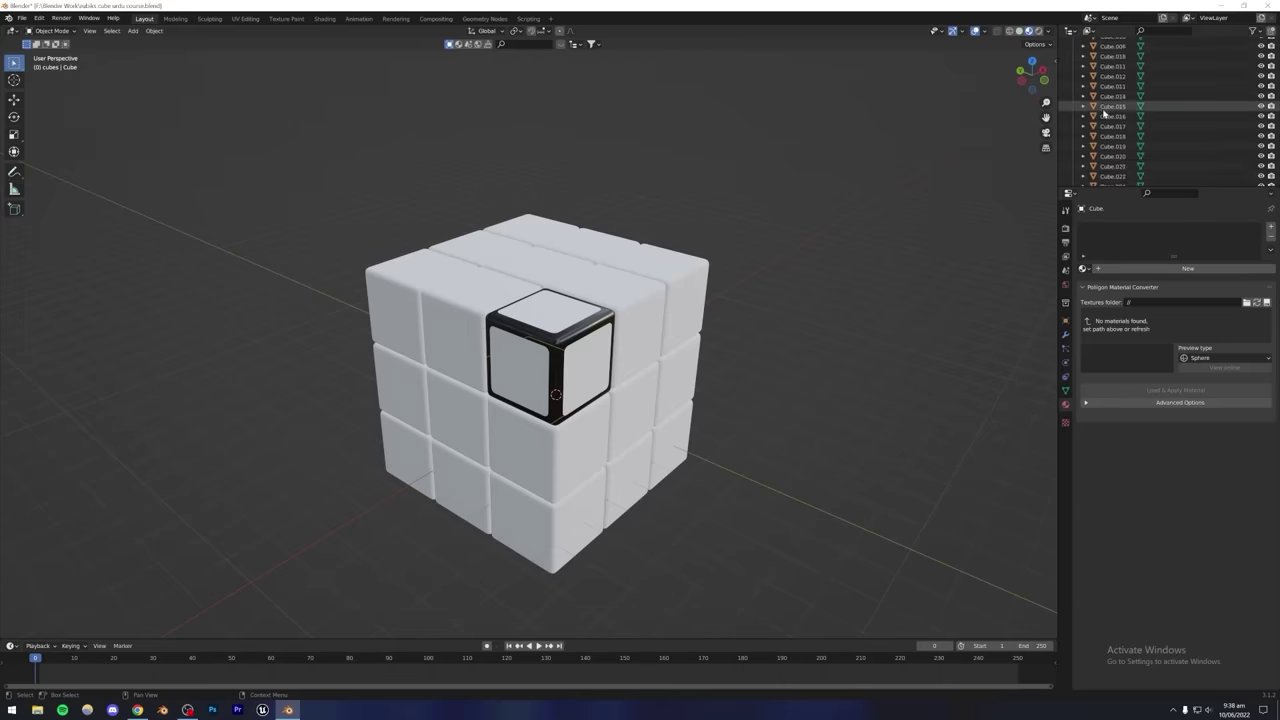
pyautogui.keyDown('shift'); pyautogui.click(1111, 124); pyautogui.keyUp('shift')
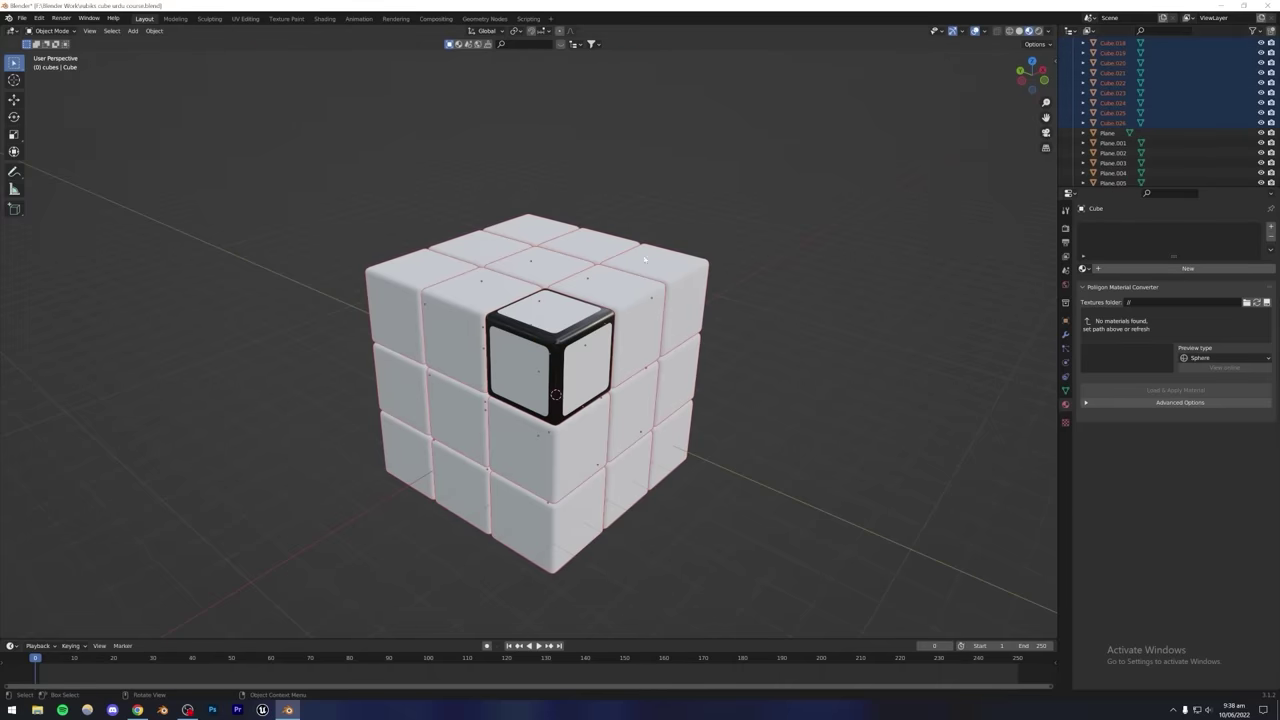
pyautogui.moveTo(648, 277); pyautogui.dragTo(605, 318, button='middle')
pyautogui.scroll(-3, 665, 298)
pyautogui.press('g')
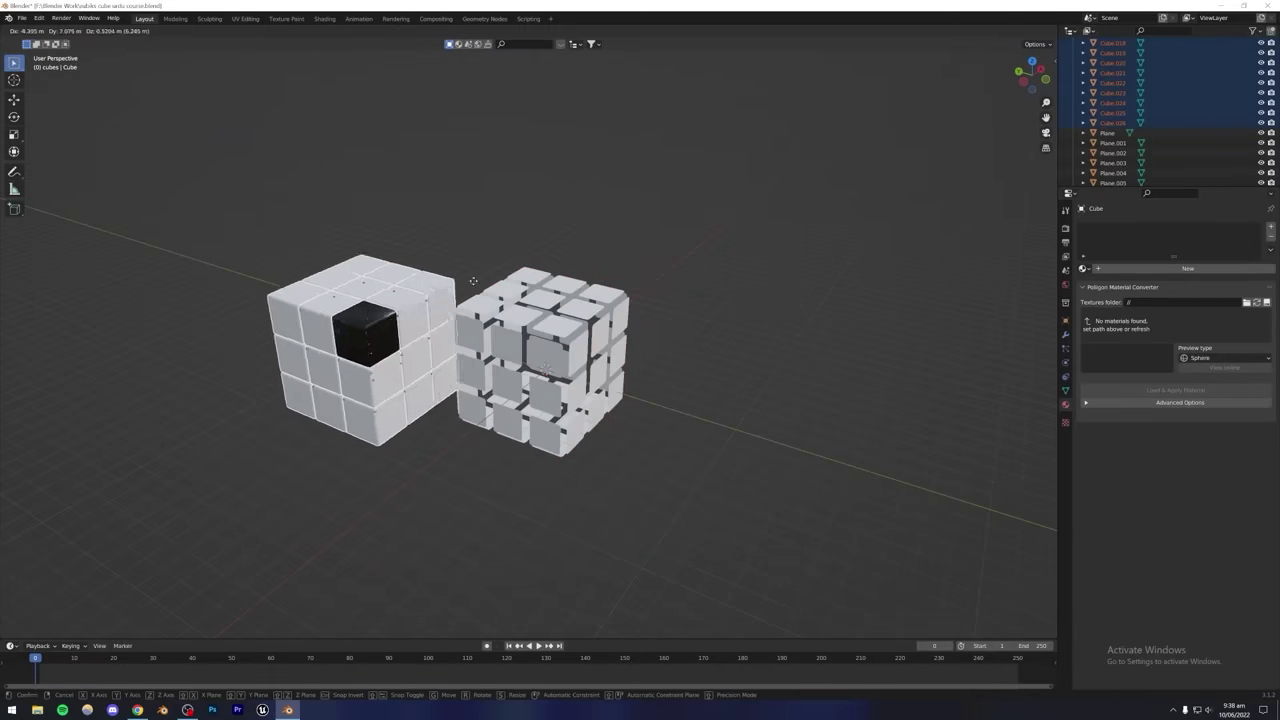
pyautogui.rightClick(350, 252)
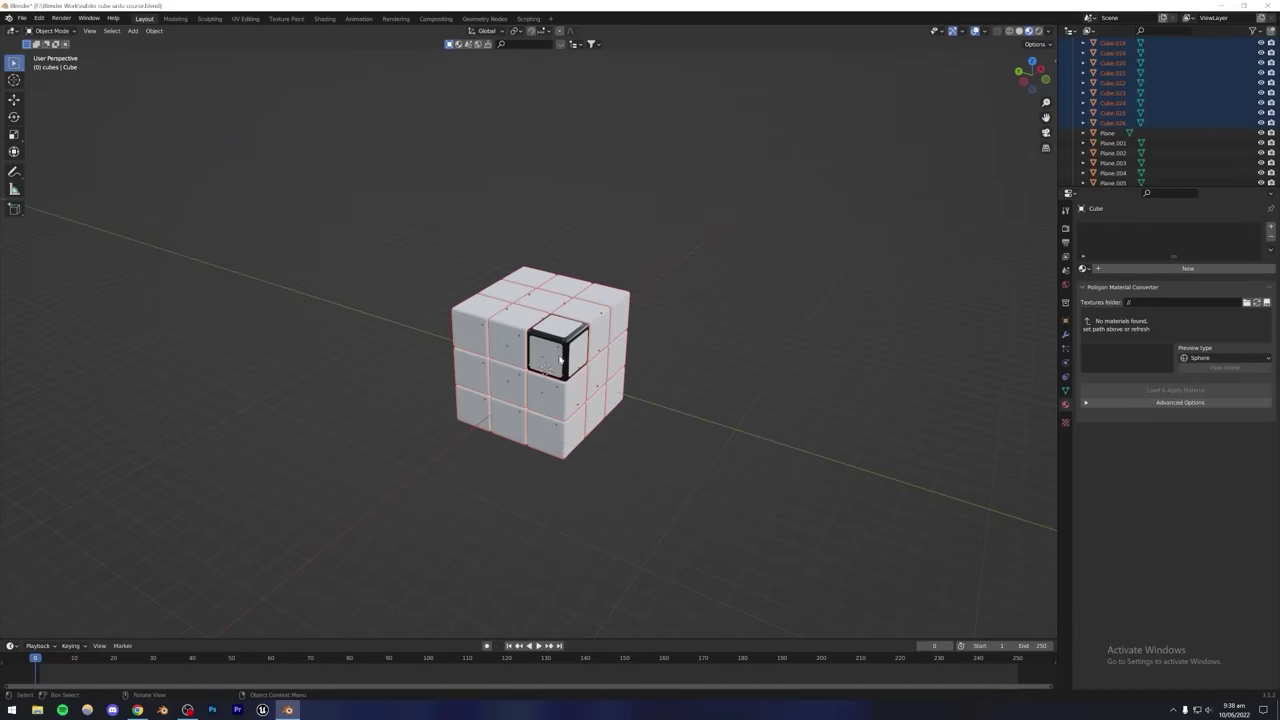
pyautogui.scroll(6, 560, 360)
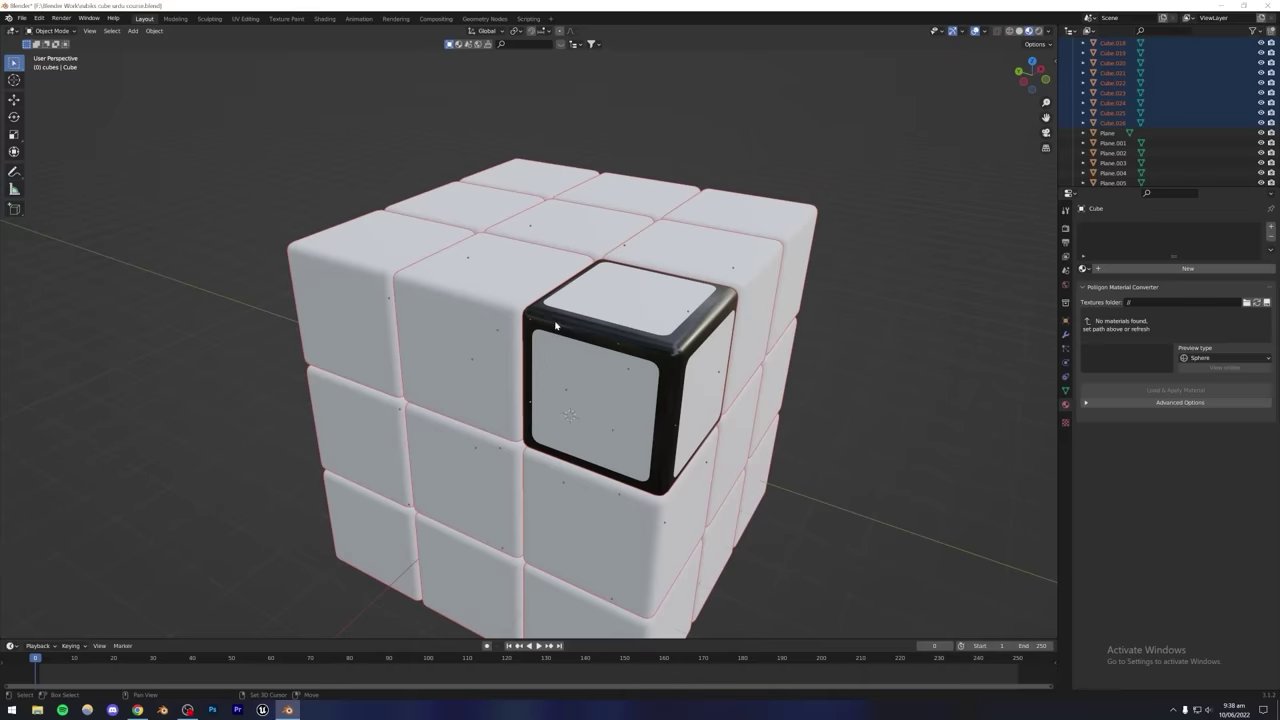
# Make the black plastic cubie Cube.026 active and bring up the Ctrl+L link data menu.
pyautogui.keyDown('shift'); pyautogui.click(555, 325); pyautogui.keyUp('shift')
pyautogui.moveTo(555, 325); pyautogui.dragTo(548, 371, button='middle')
pyautogui.scroll(4, 548, 371)
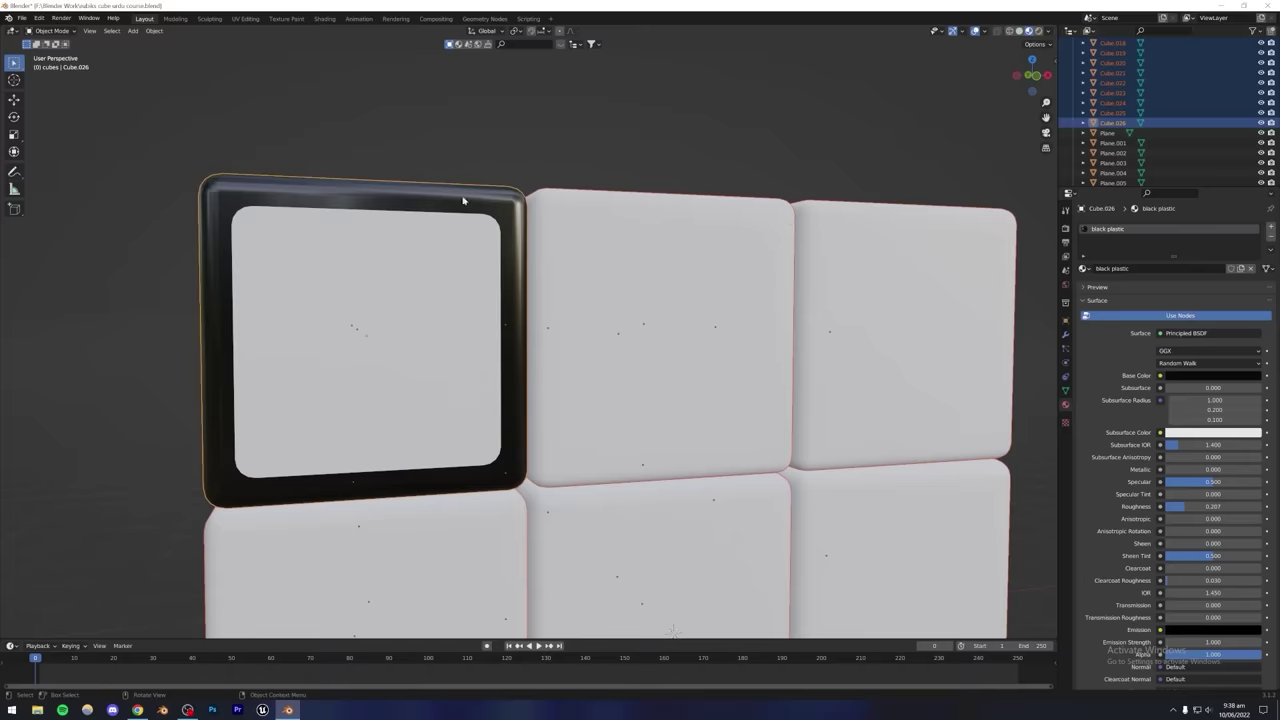
pyautogui.scroll(-5, 351, 281)
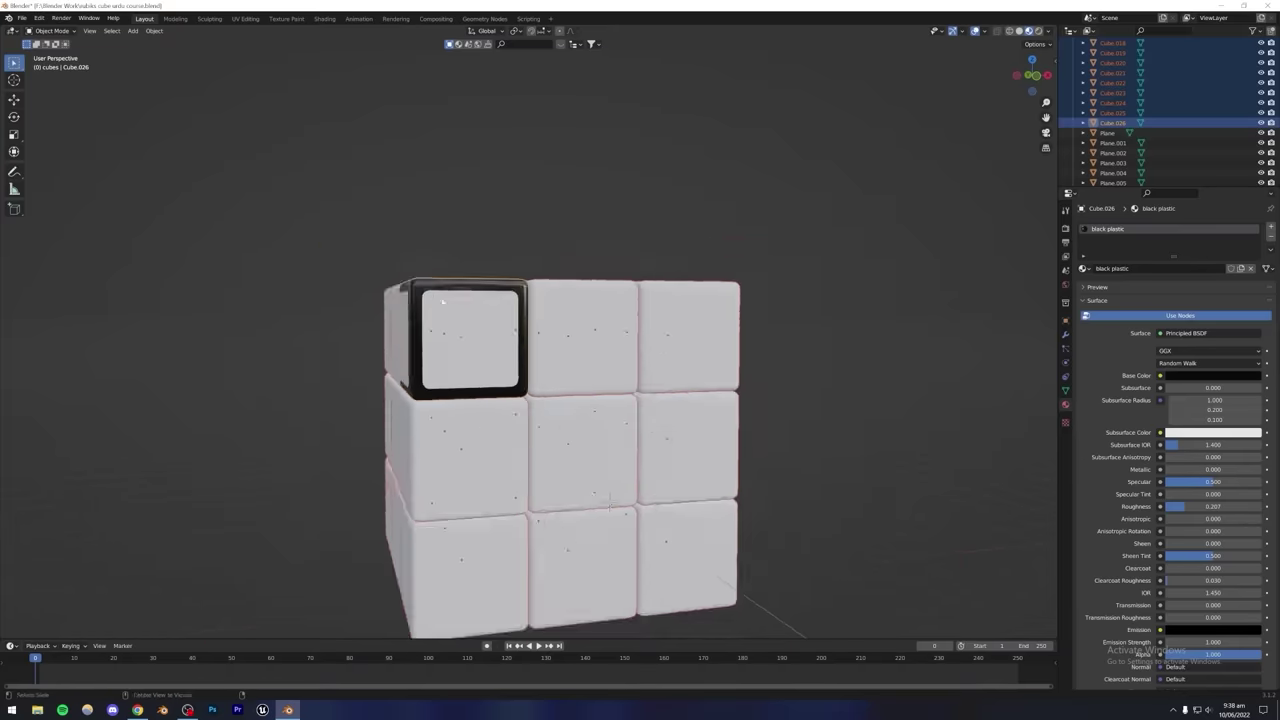
pyautogui.moveTo(351, 281); pyautogui.dragTo(509, 323, button='middle')
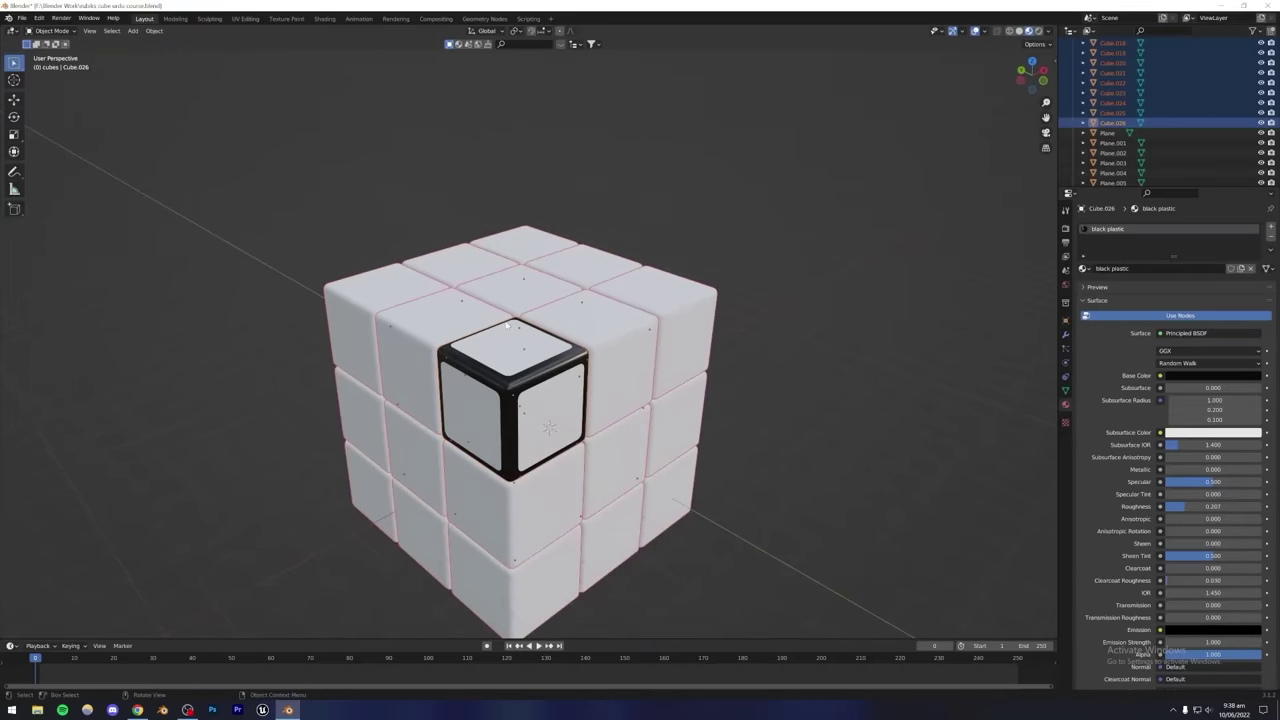
pyautogui.hotkey('ctrl', 'l')
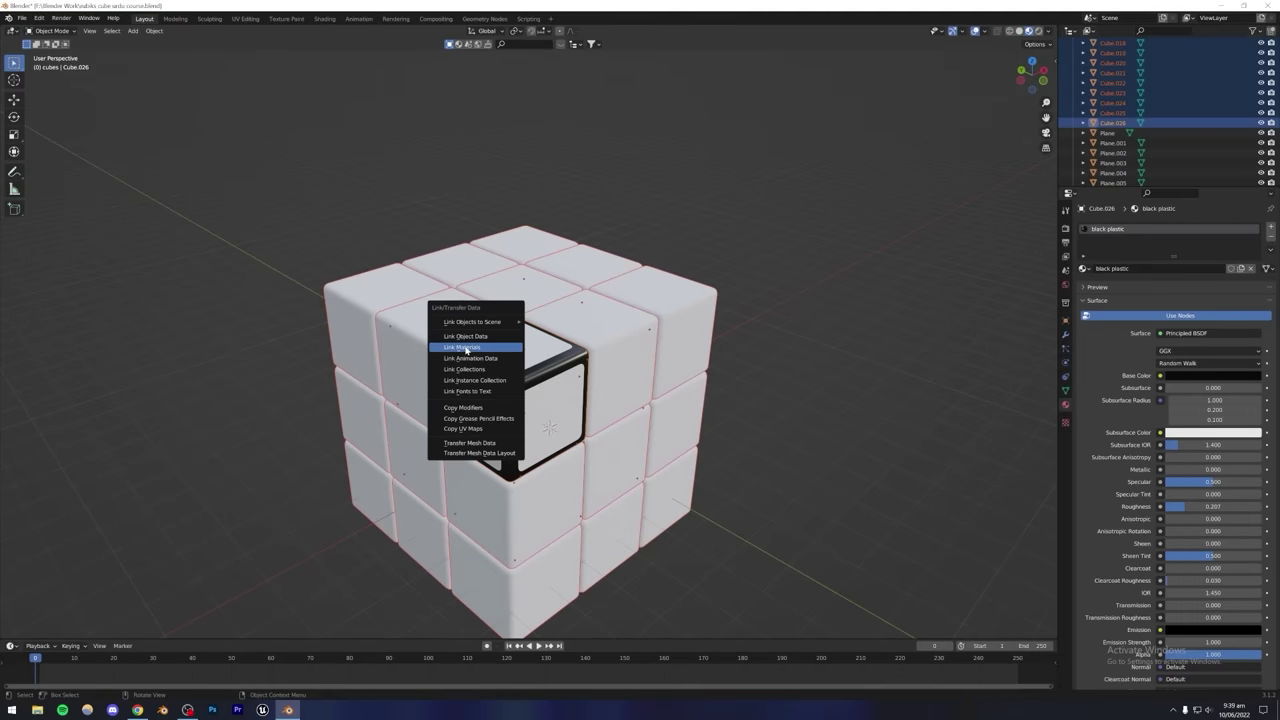
# Link the black plastic material to all cubies, deselect them, and save the .blend file.
pyautogui.click(466, 347)
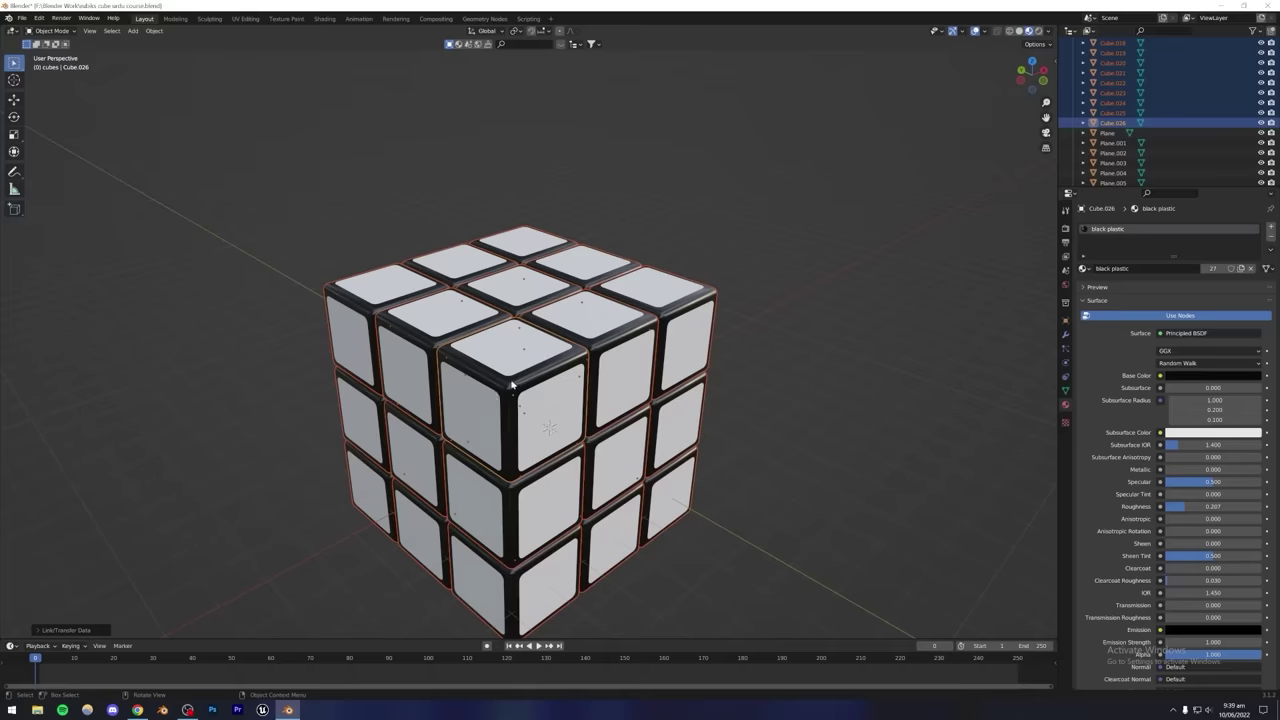
pyautogui.hotkey('alt', 'a')
pyautogui.moveTo(557, 285); pyautogui.dragTo(502, 333, button='middle')
pyautogui.hotkey('ctrl', 's')
# Look down on the top face and select the top sticker at the front corner.
pyautogui.scroll(-4, 557, 317)
pyautogui.scroll(5, 522, 375)
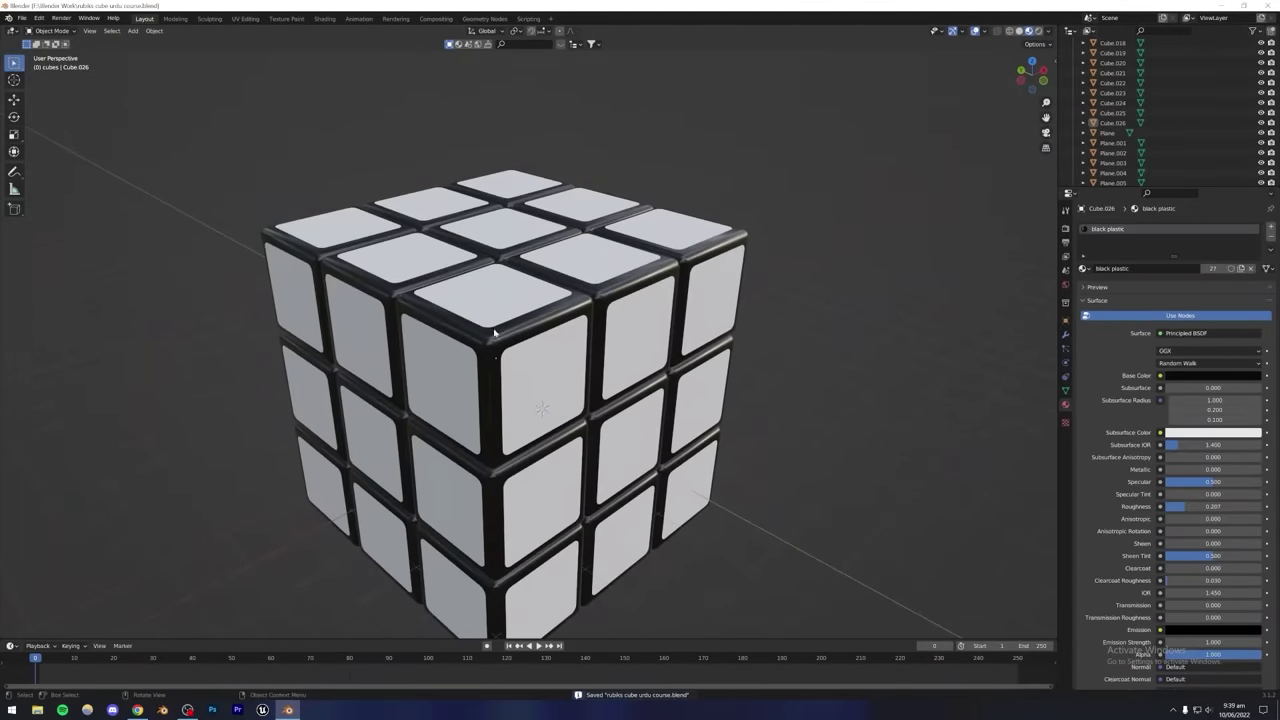
pyautogui.scroll(3, 446, 388)
pyautogui.moveTo(449, 366); pyautogui.dragTo(457, 363, button='middle')
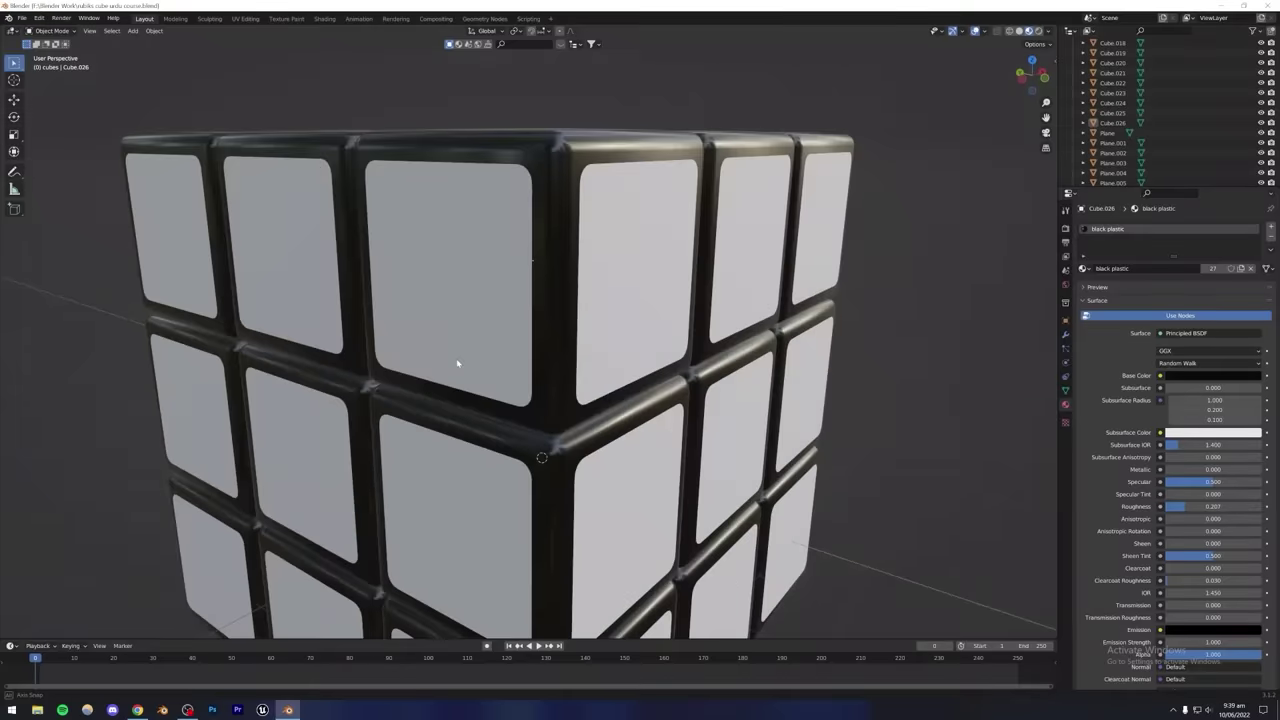
pyautogui.scroll(-3, 456, 363)
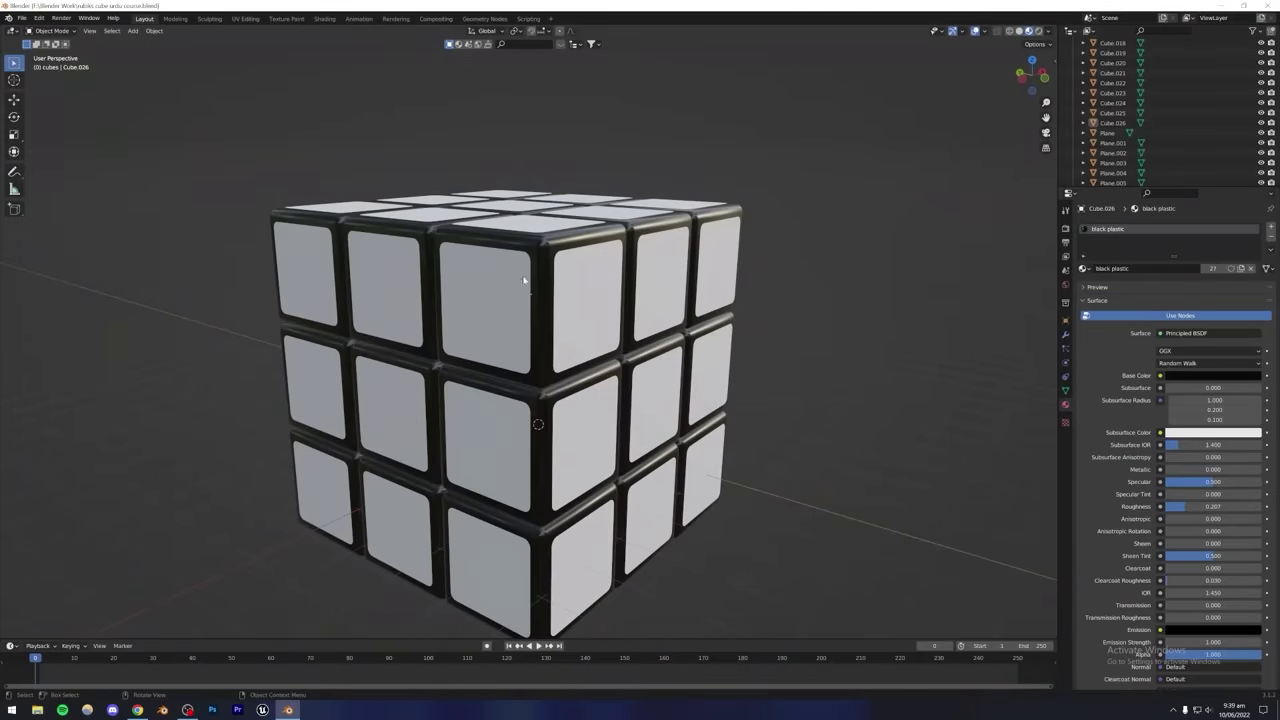
pyautogui.scroll(3, 511, 438)
pyautogui.moveTo(523, 431); pyautogui.dragTo(500, 357, button='middle')
pyautogui.click(502, 360)
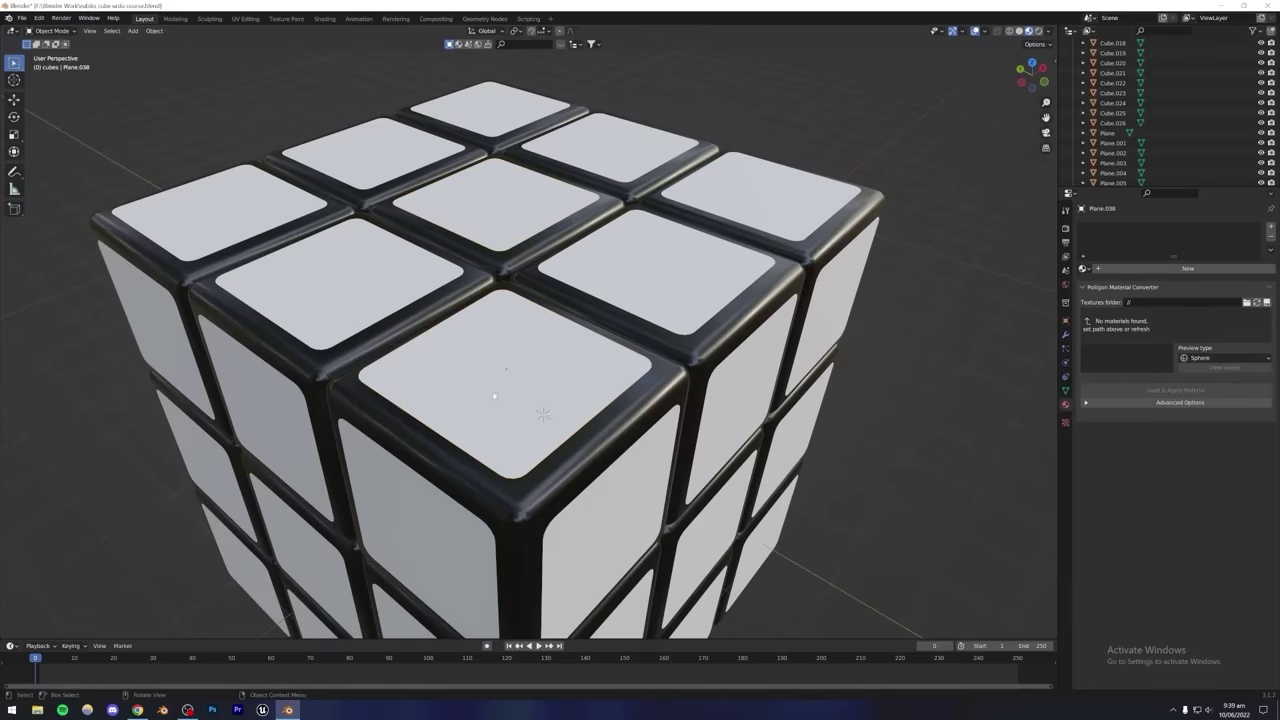
# Give the sticker a new material named 'green' with a green base colour and roughness about 0.355.
pyautogui.scroll(-4, 489, 396)
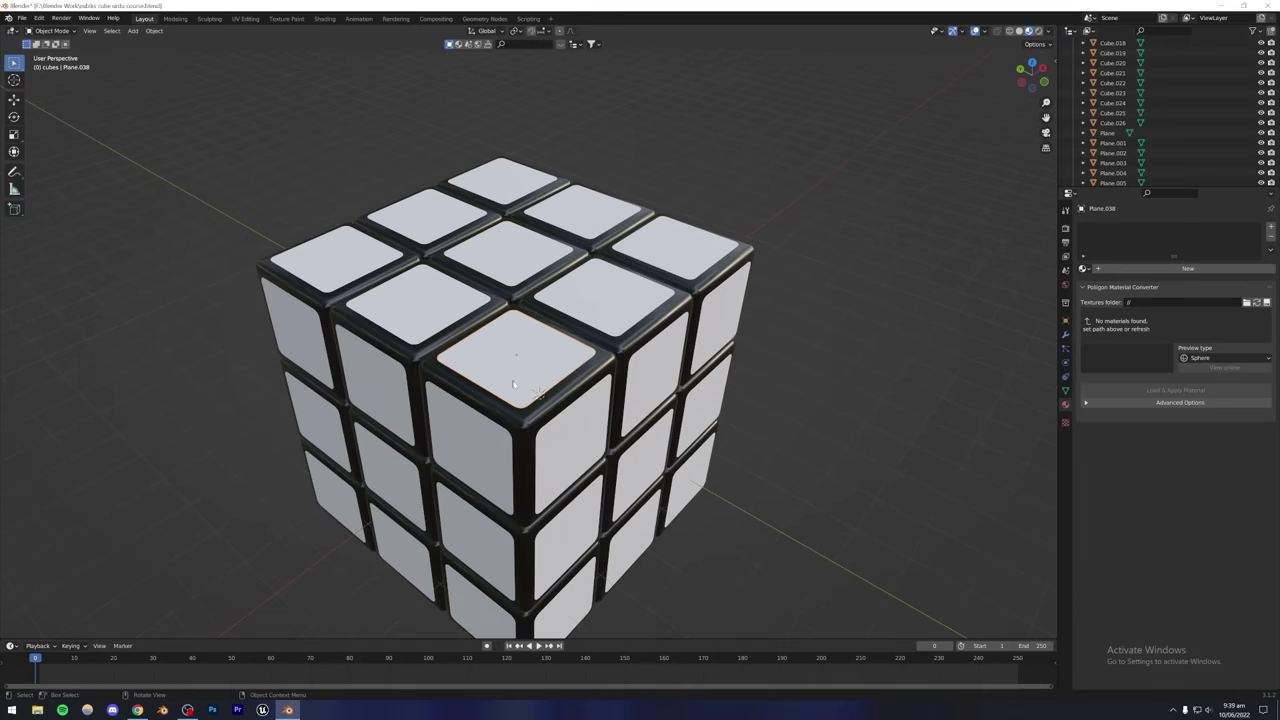
pyautogui.click(1140, 270)
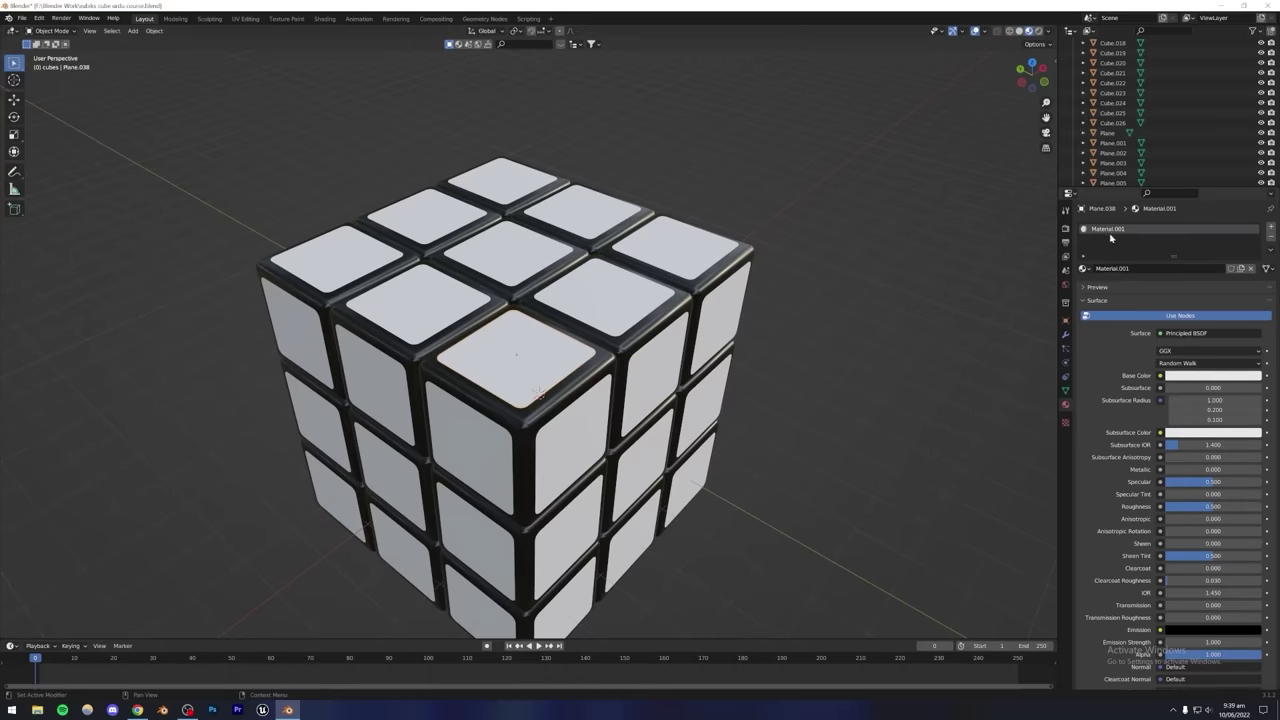
pyautogui.doubleClick(1111, 230)
pyautogui.write('green')
pyautogui.press('Return')
pyautogui.click(1184, 377)
pyautogui.click(1218, 302)
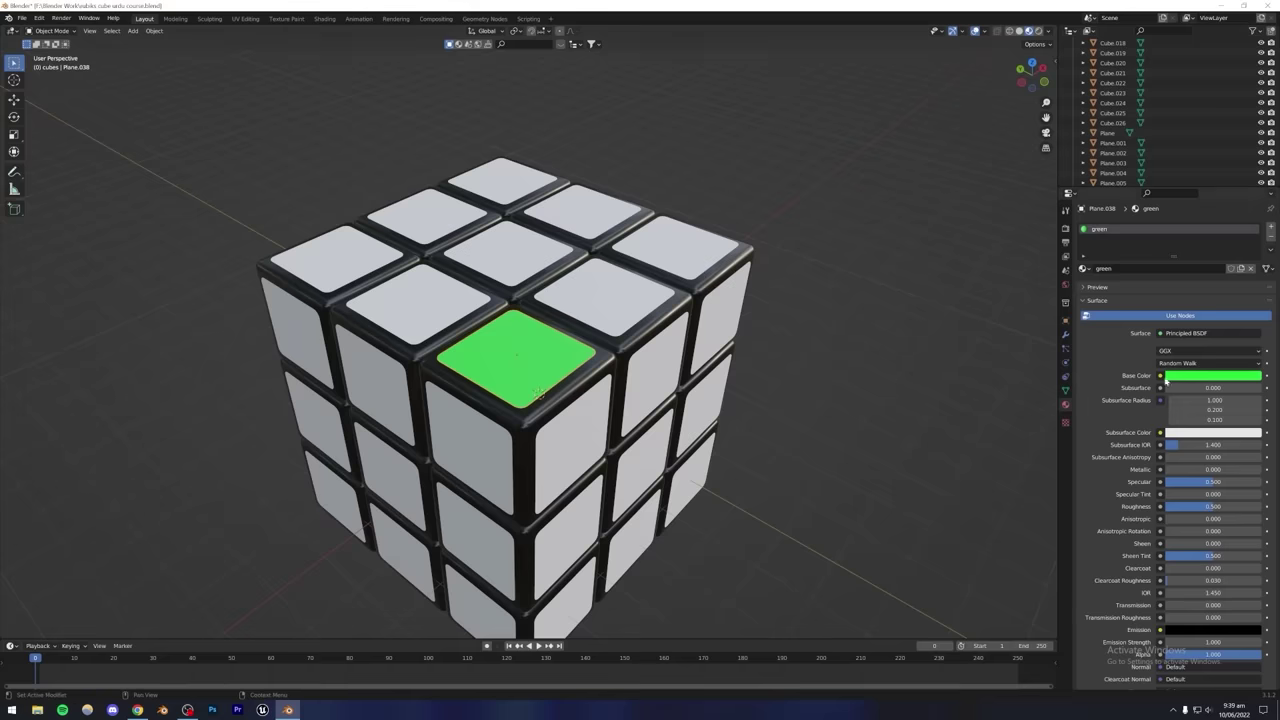
pyautogui.moveTo(1197, 506); pyautogui.dragTo(1175, 506)
pyautogui.moveTo(628, 379); pyautogui.dragTo(584, 389, button='middle')
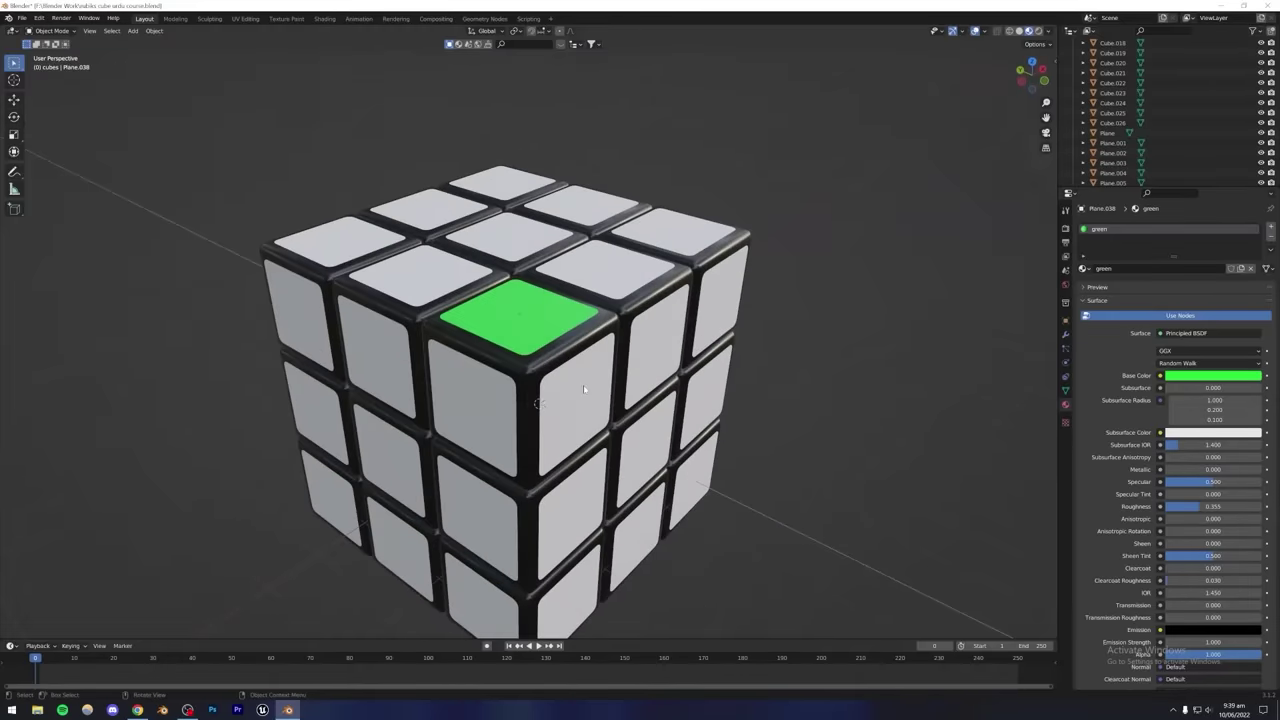
pyautogui.click(400, 465)
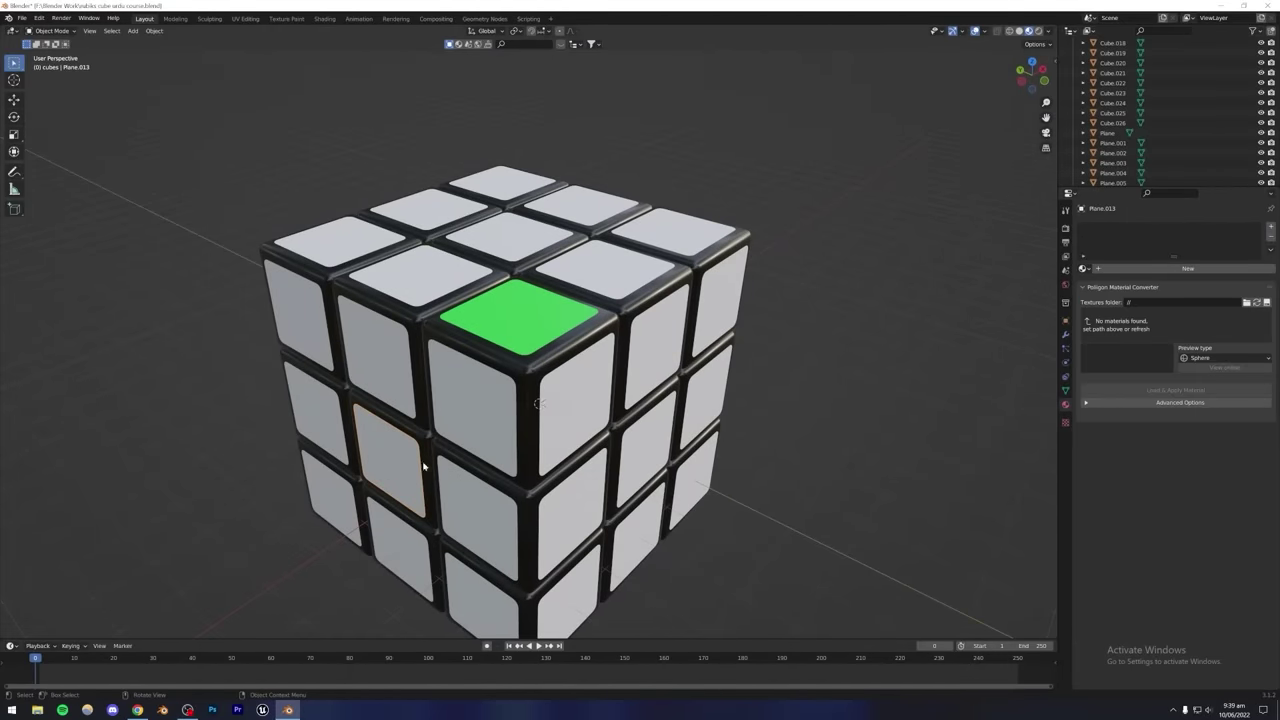
# Assign 'green' to the left-face middle sticker and the bottom and top-row right-face stickers.
pyautogui.click(1084, 268)
pyautogui.write('green')
pyautogui.press('Return')
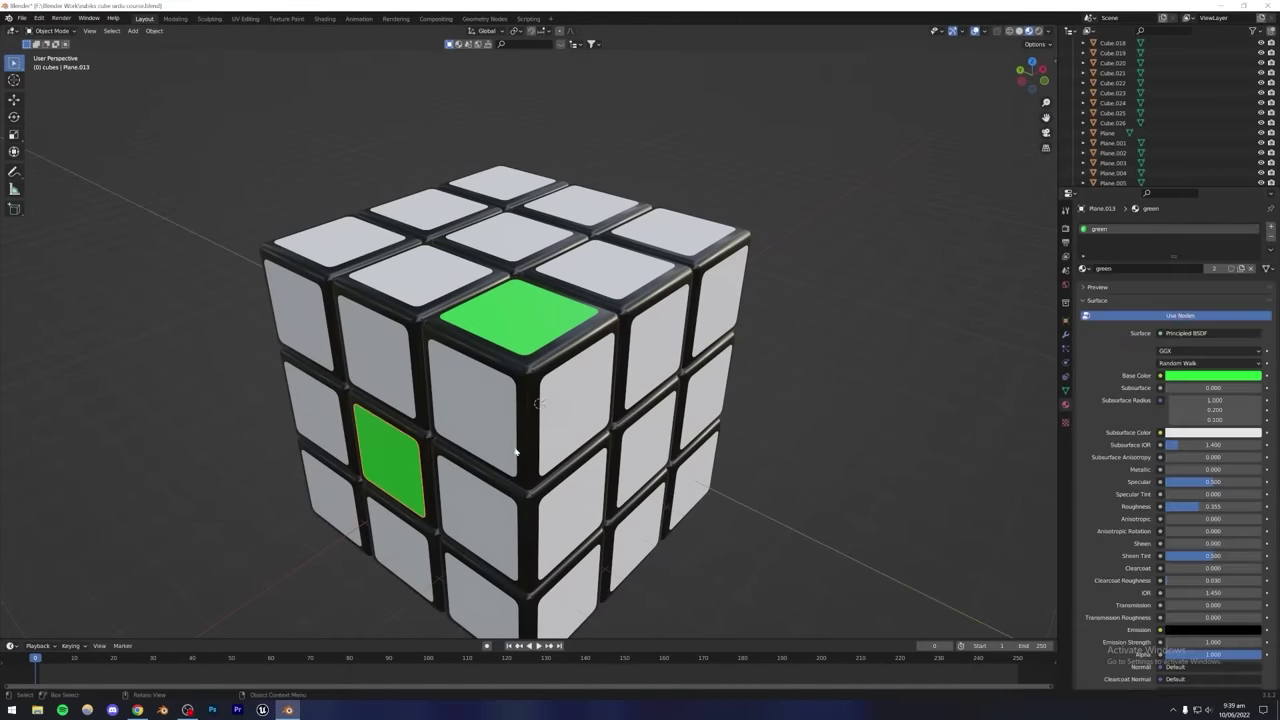
pyautogui.click(715, 485)
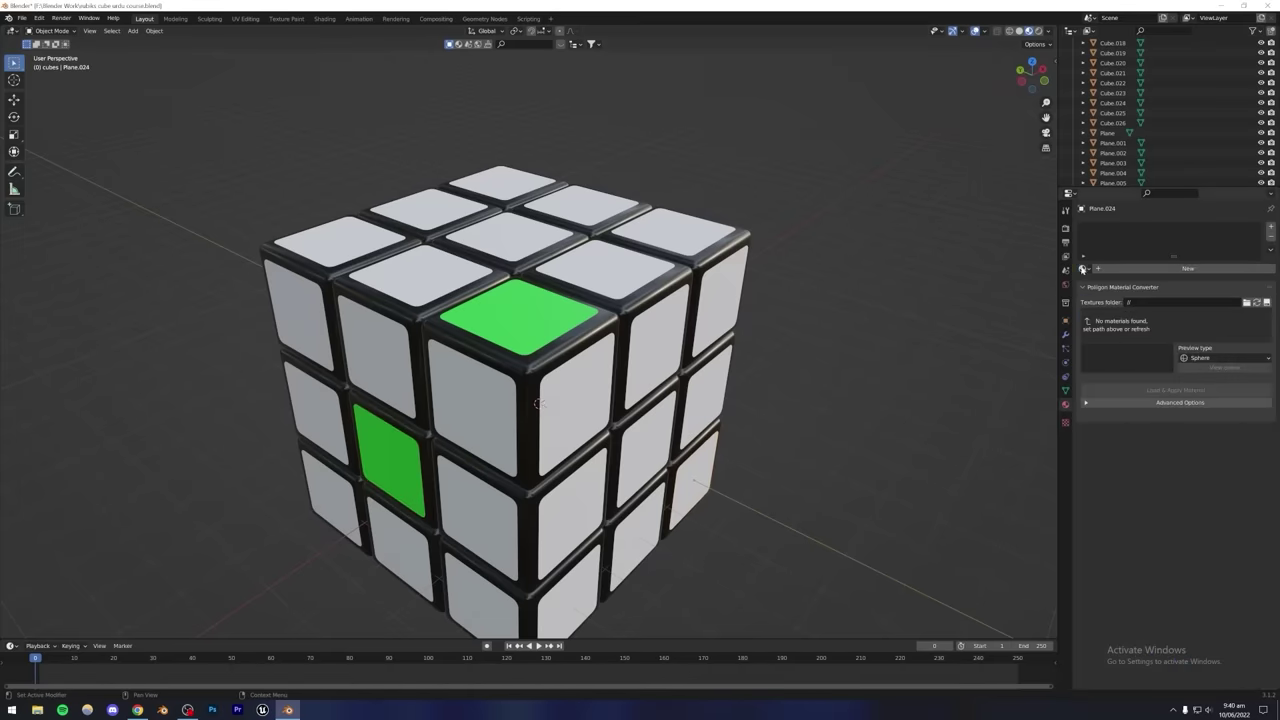
pyautogui.click(1084, 268)
pyautogui.write('green')
pyautogui.press('Return')
pyautogui.click(708, 298)
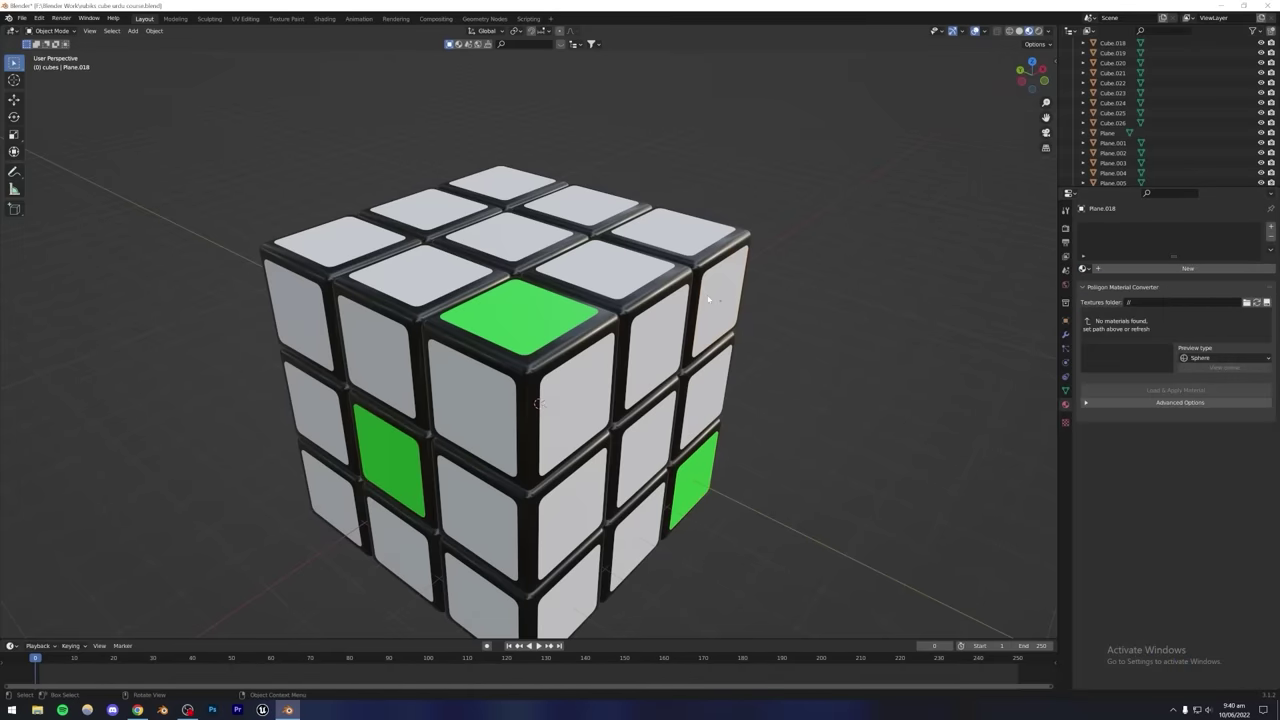
pyautogui.click(1084, 268)
pyautogui.write('green')
pyautogui.press('Return')
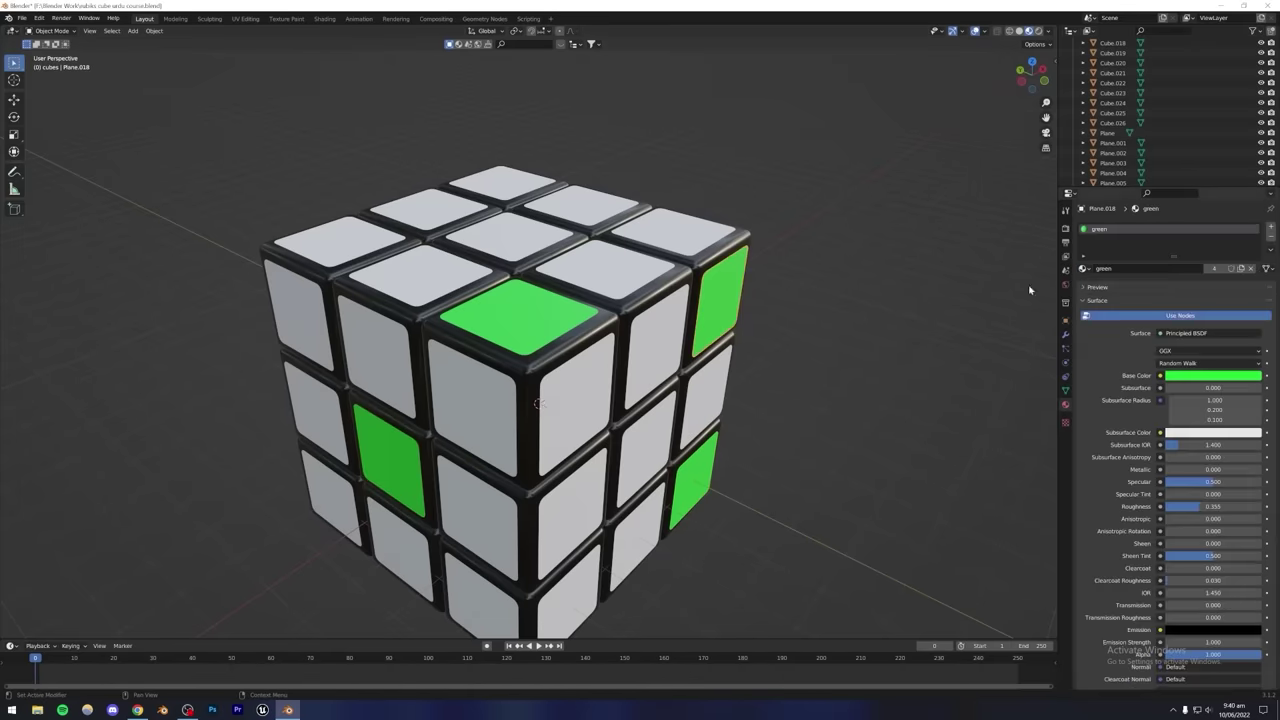
# Make the top face's left corner sticker green, select the top-centre sticker, and save.
pyautogui.click(353, 246)
pyautogui.click(1084, 268)
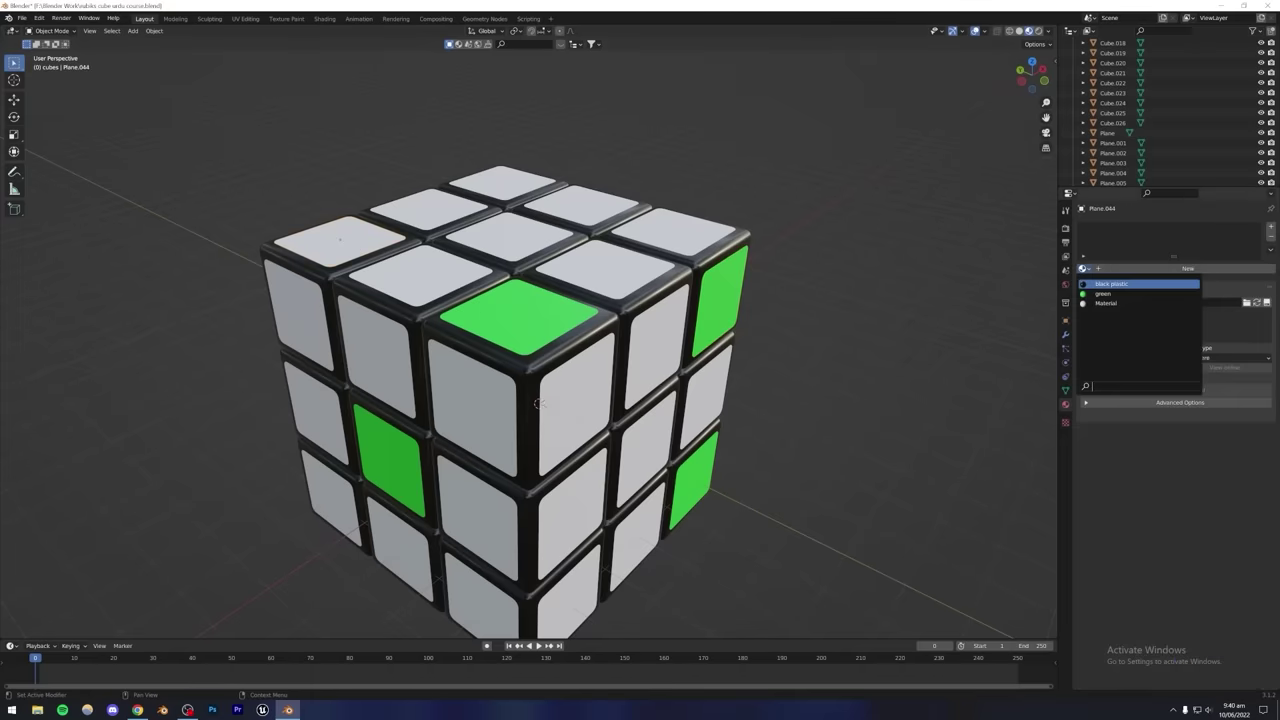
pyautogui.write('green')
pyautogui.press('Return')
pyautogui.click(814, 232)
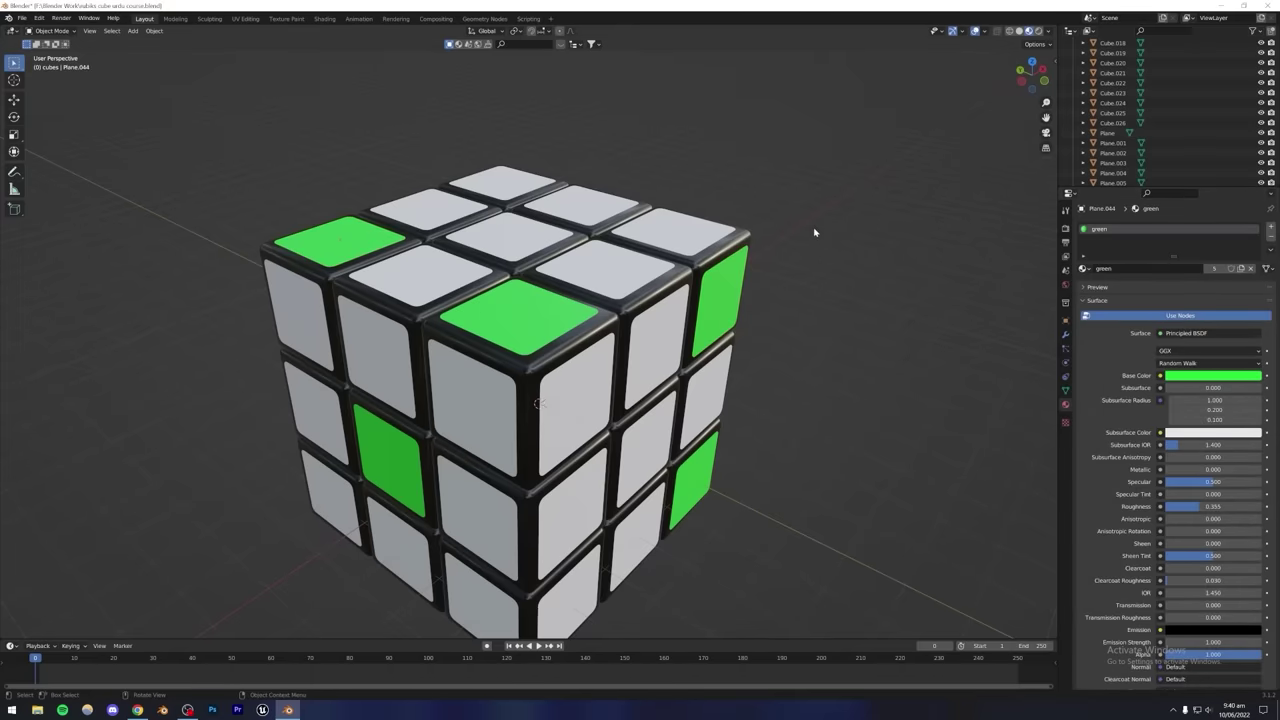
pyautogui.moveTo(561, 324); pyautogui.dragTo(552, 321, button='middle')
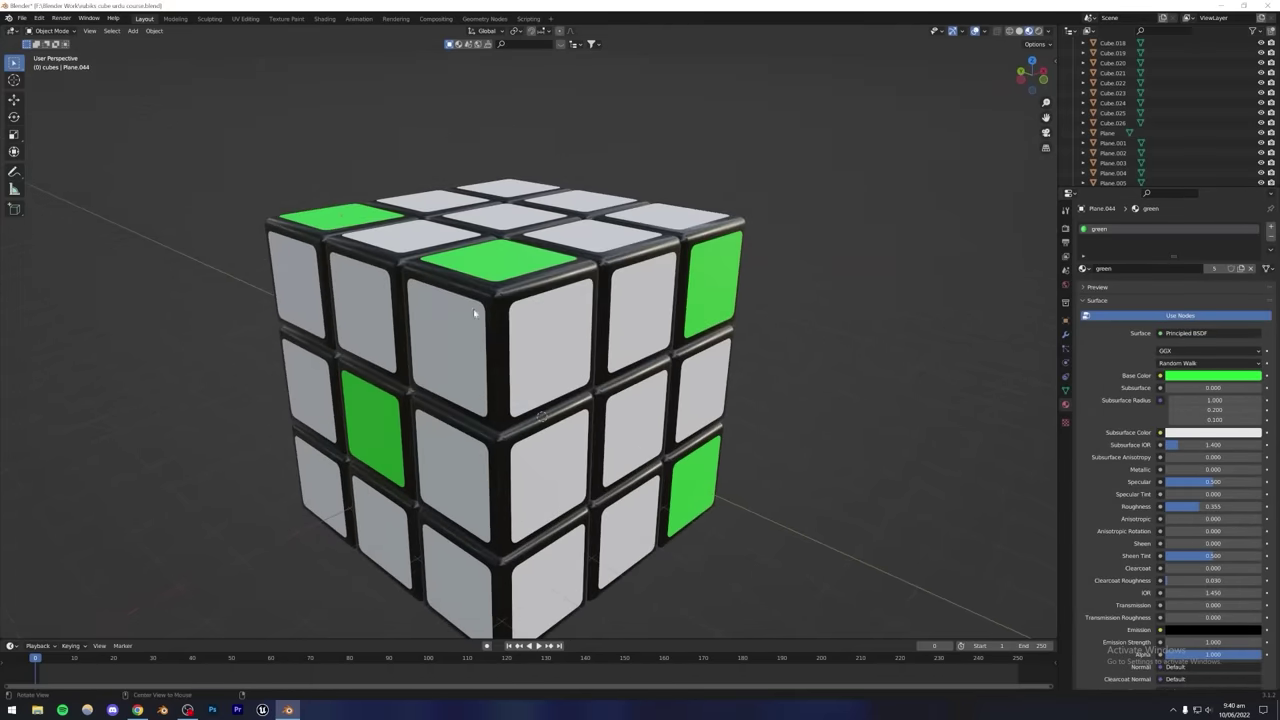
pyautogui.moveTo(474, 312); pyautogui.dragTo(473, 319, button='middle')
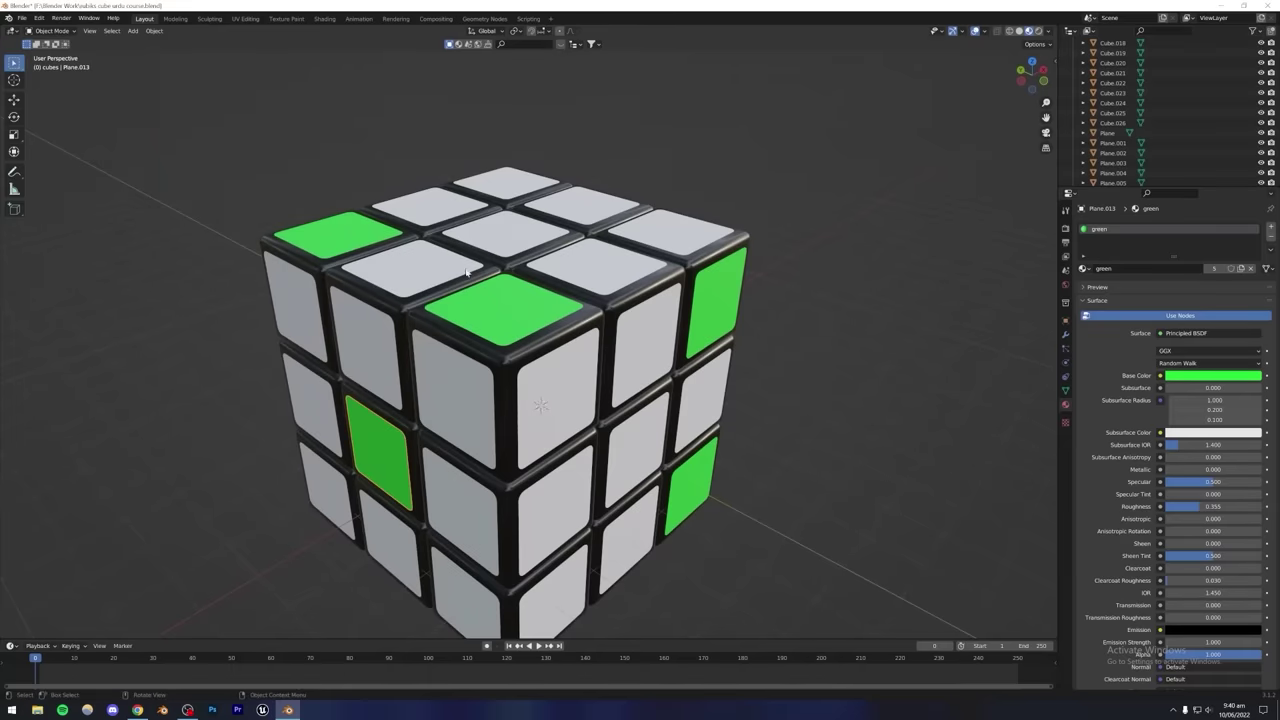
pyautogui.click(510, 242)
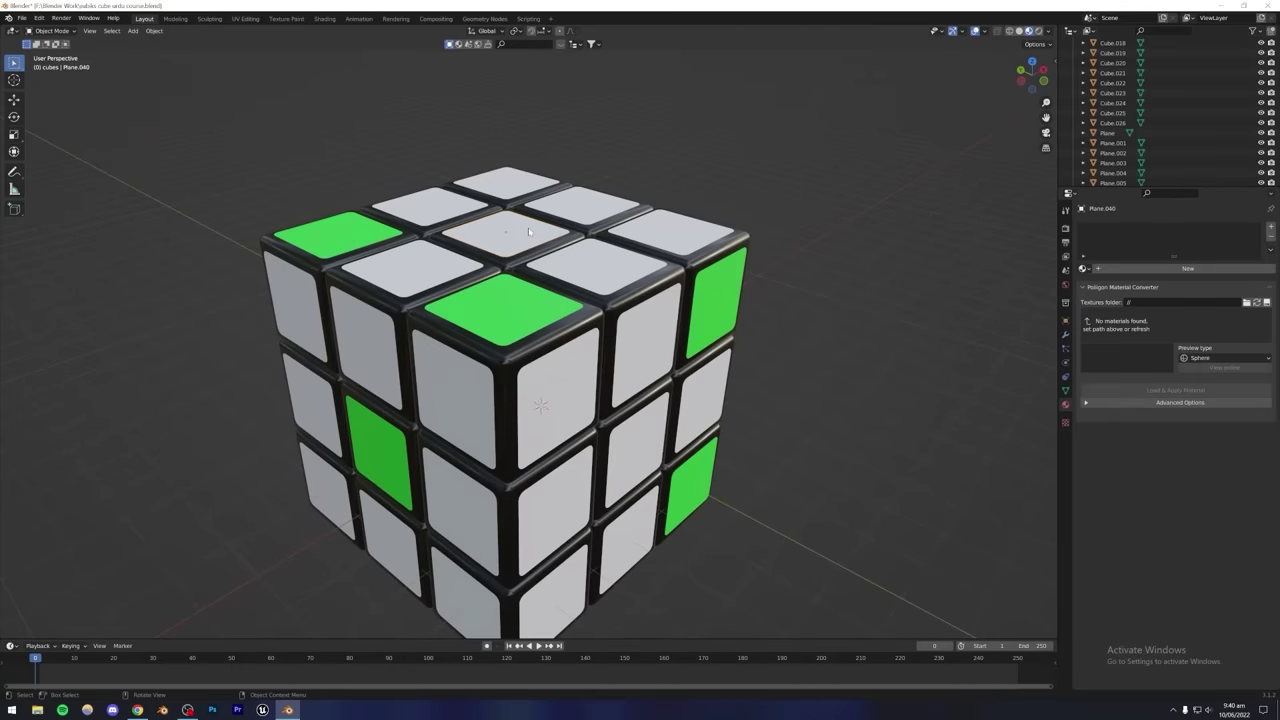
pyautogui.hotkey('ctrl', 's')
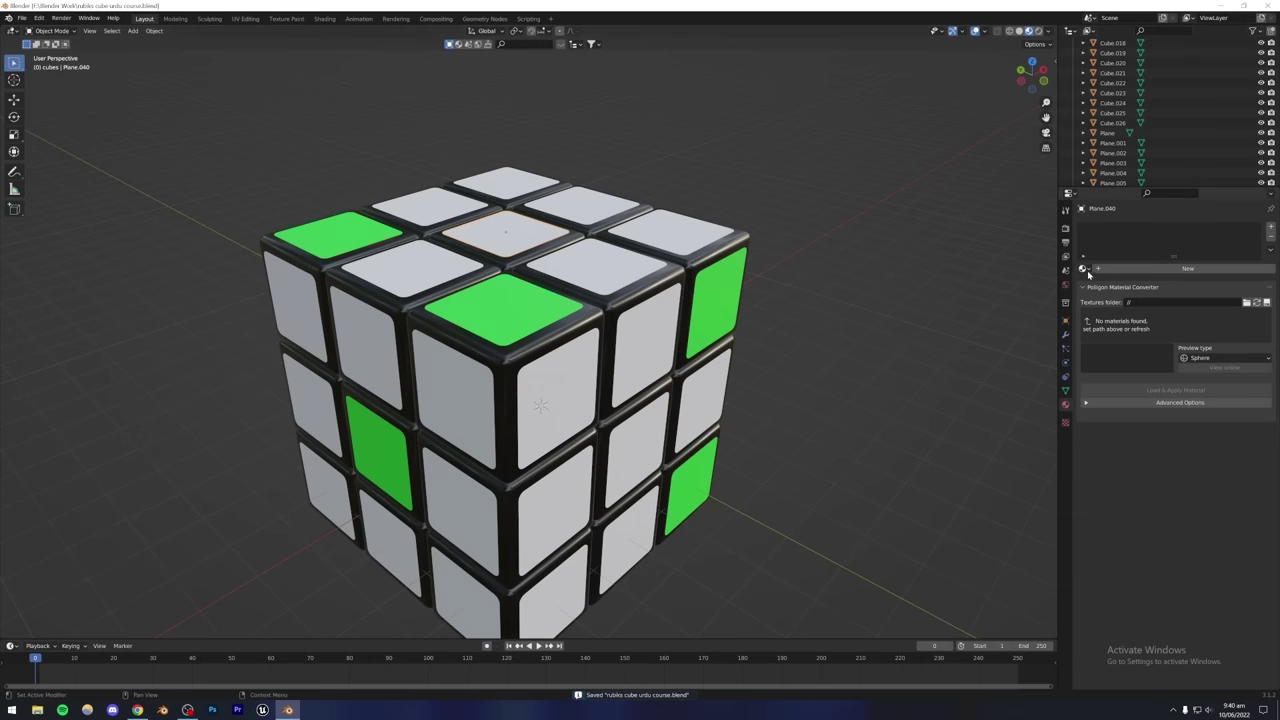
# Create a 'blue' material as a single-user copy of green with a blue base colour.
pyautogui.click(1123, 269)
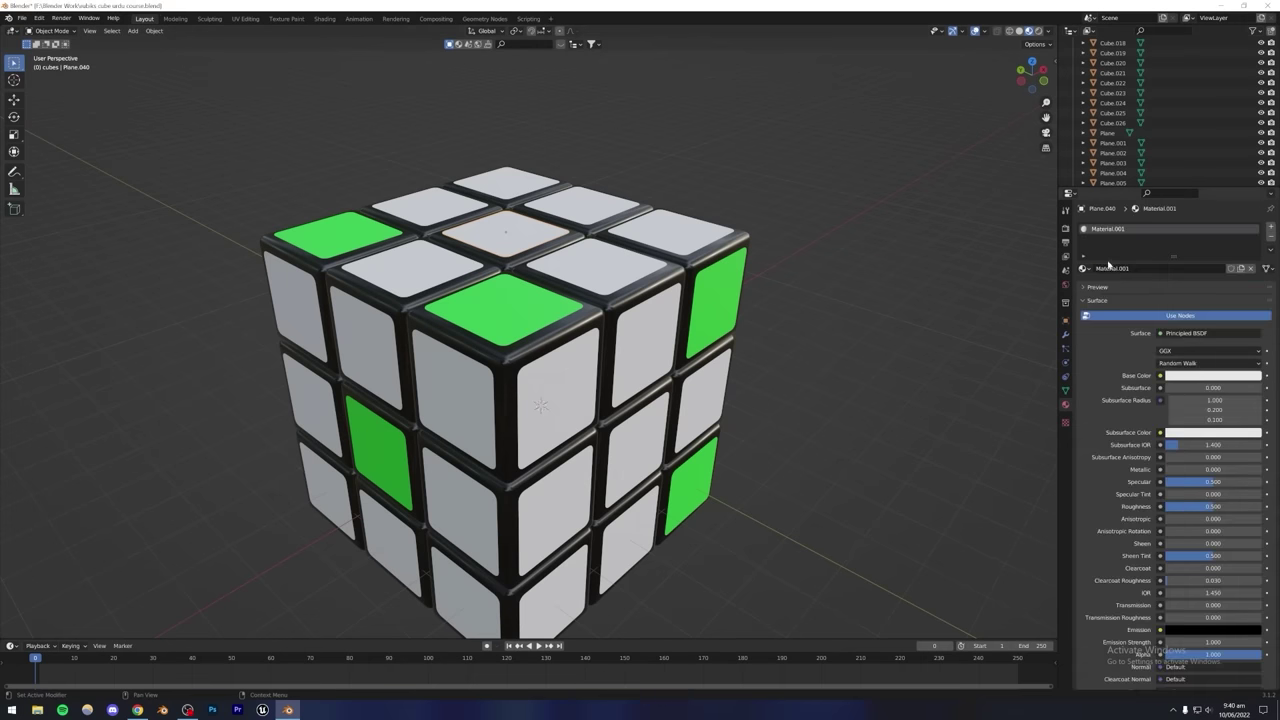
pyautogui.hotkey('ctrl', 'z')
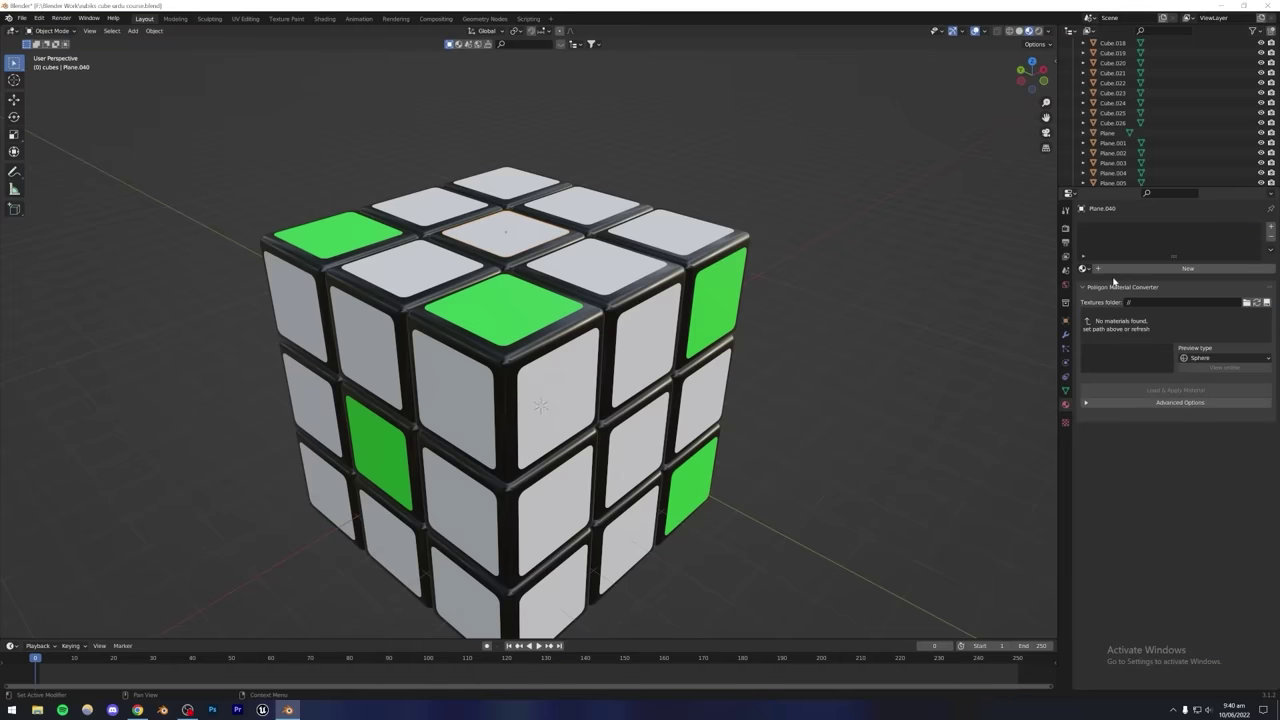
pyautogui.click(1084, 269)
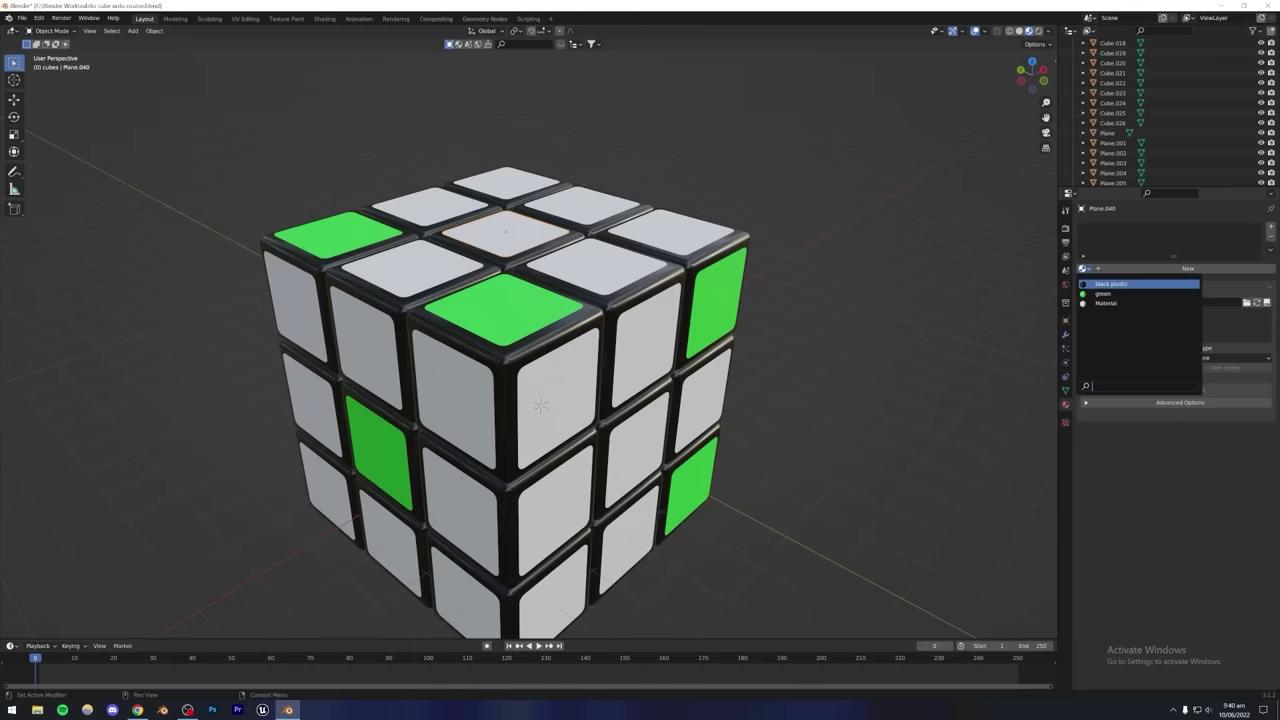
pyautogui.click(1103, 293)
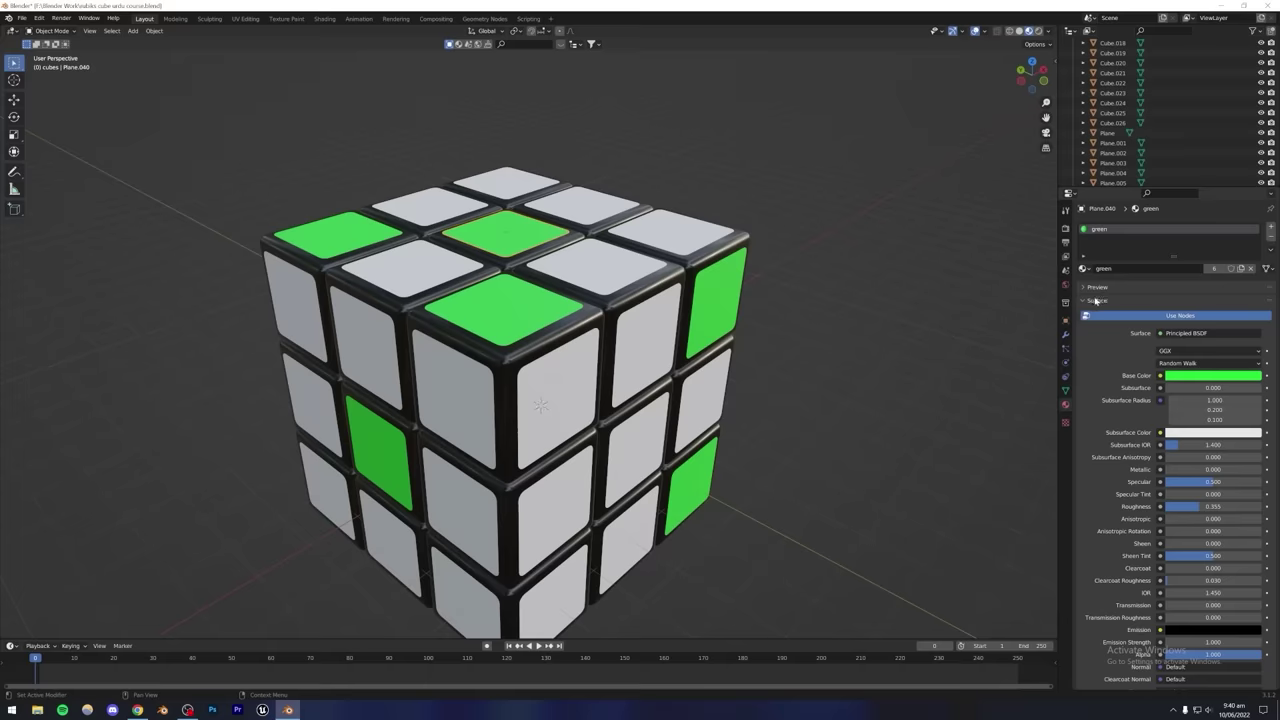
pyautogui.click(1216, 269)
pyautogui.doubleClick(1106, 230)
pyautogui.write('blue')
pyautogui.press('Return')
pyautogui.click(1186, 378)
pyautogui.moveTo(1222, 285); pyautogui.dragTo(1227, 242)
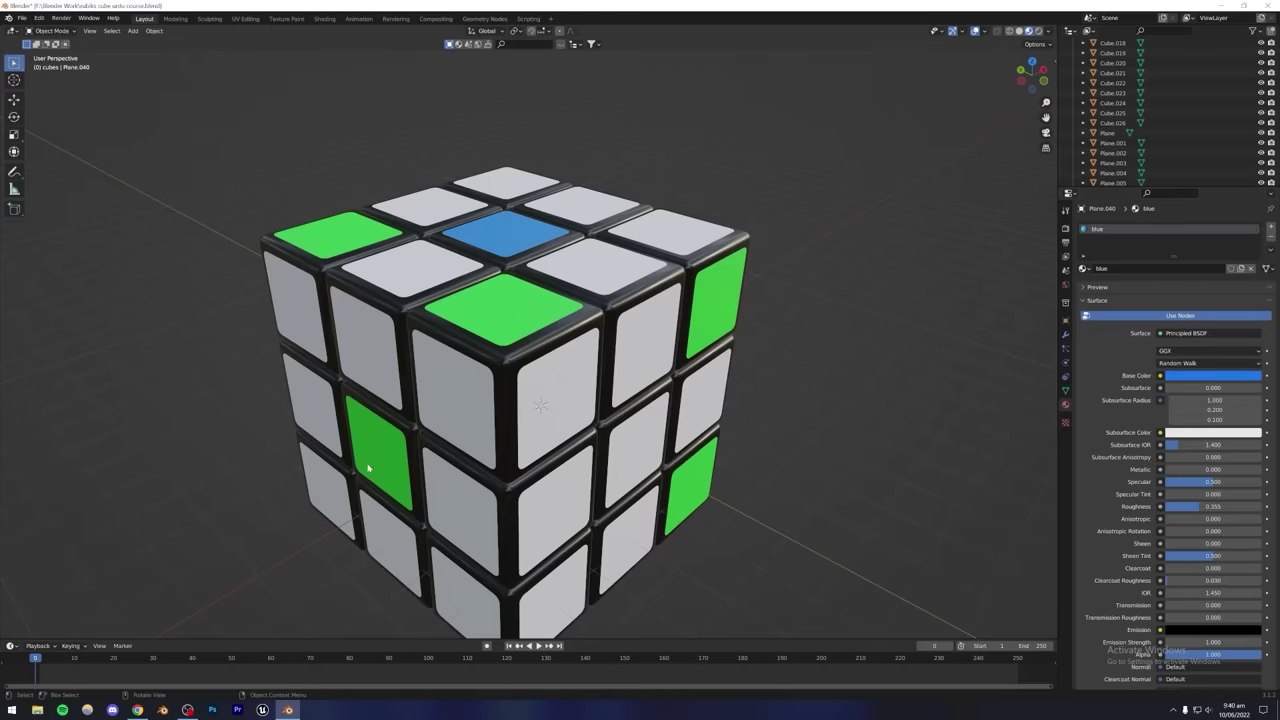
# Replace blue on the top-centre sticker with a new 'yellow' copy of green coloured yellow.
pyautogui.moveTo(471, 374); pyautogui.dragTo(320, 436, button='middle')
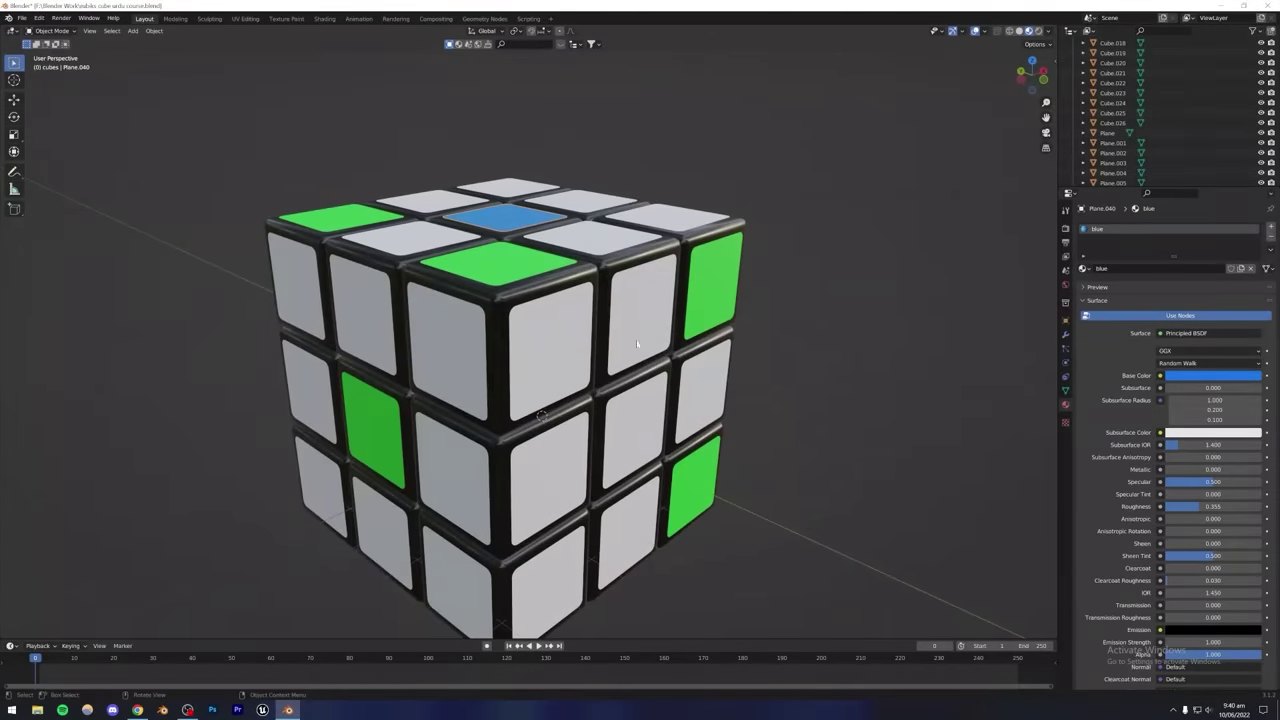
pyautogui.moveTo(637, 344); pyautogui.dragTo(499, 264, button='middle')
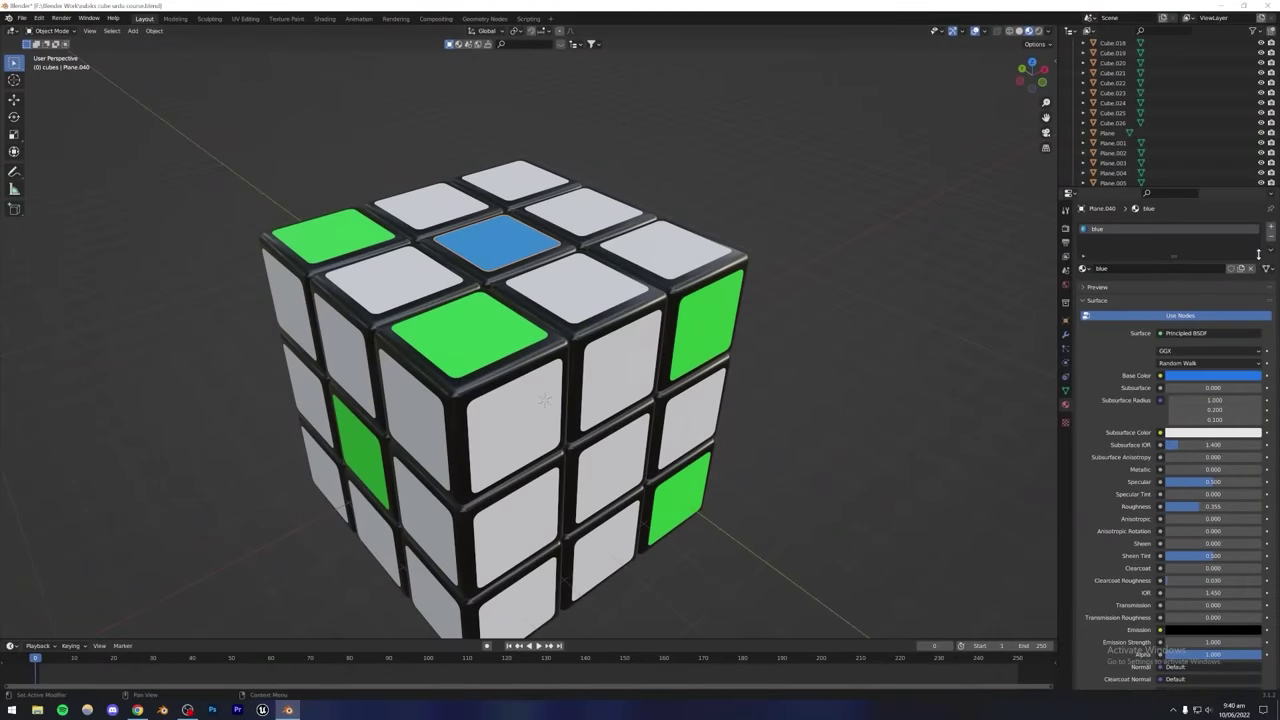
pyautogui.click(1271, 240)
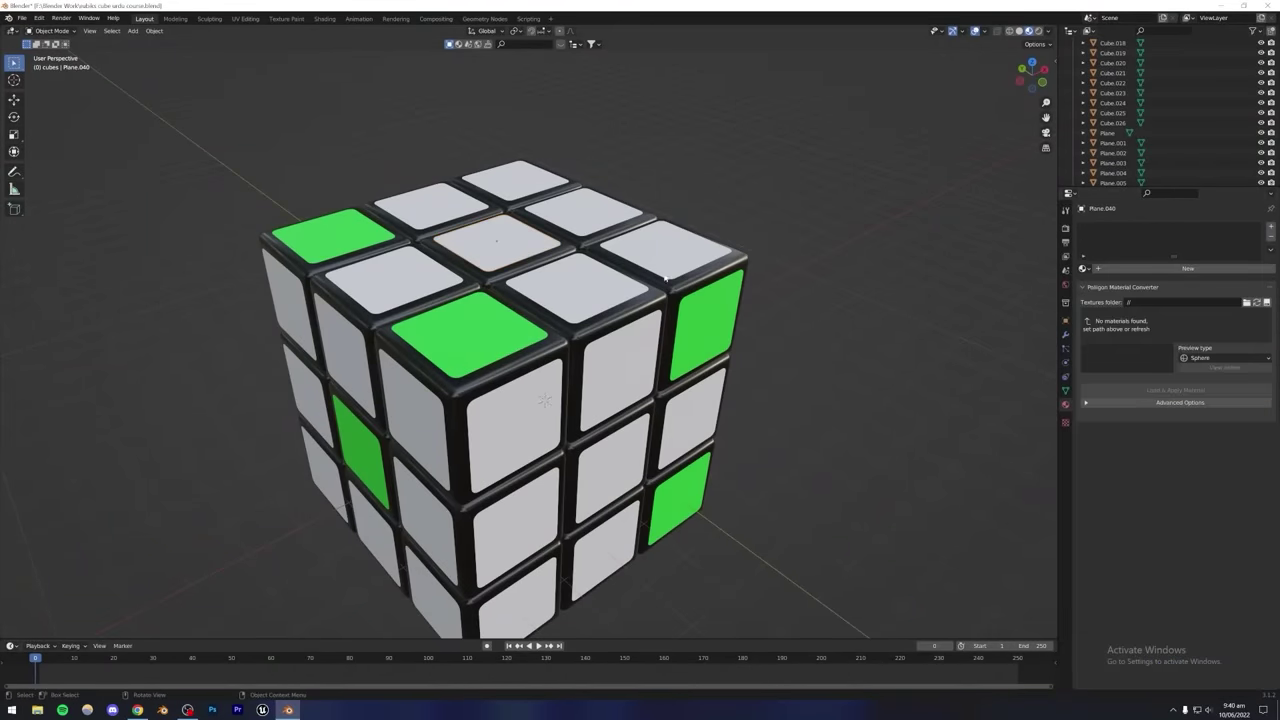
pyautogui.click(1083, 268)
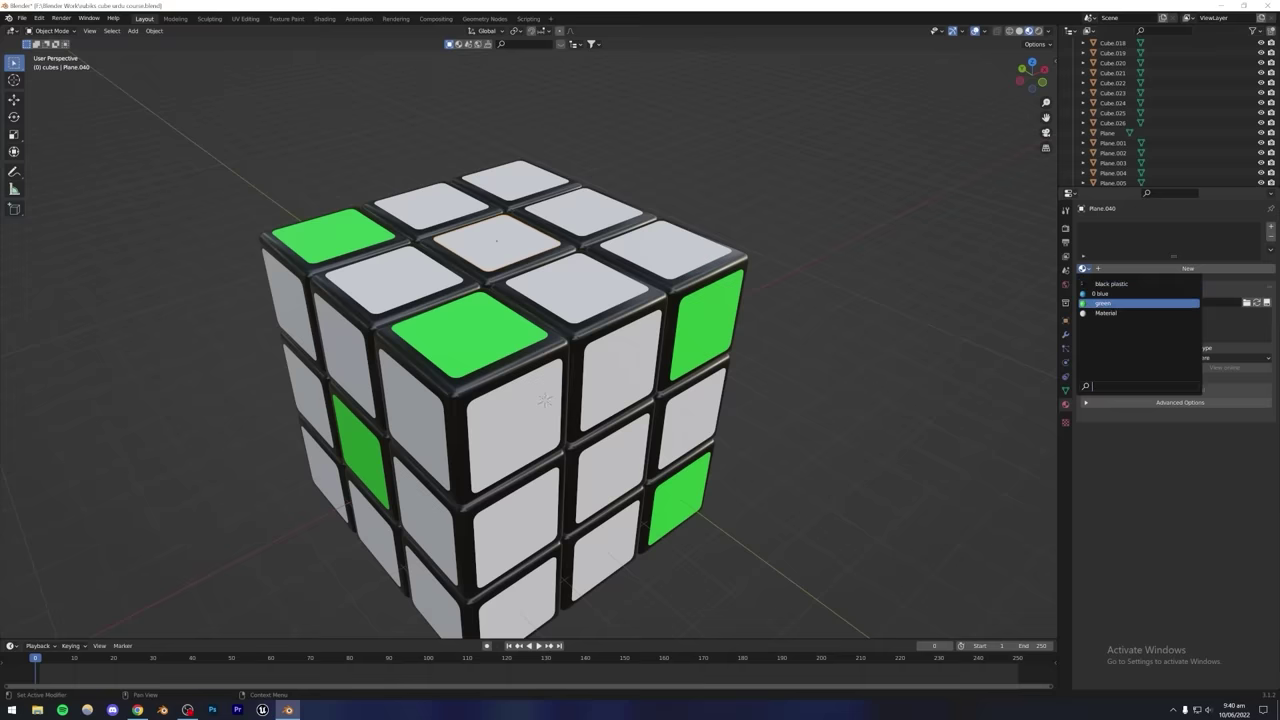
pyautogui.click(1103, 303)
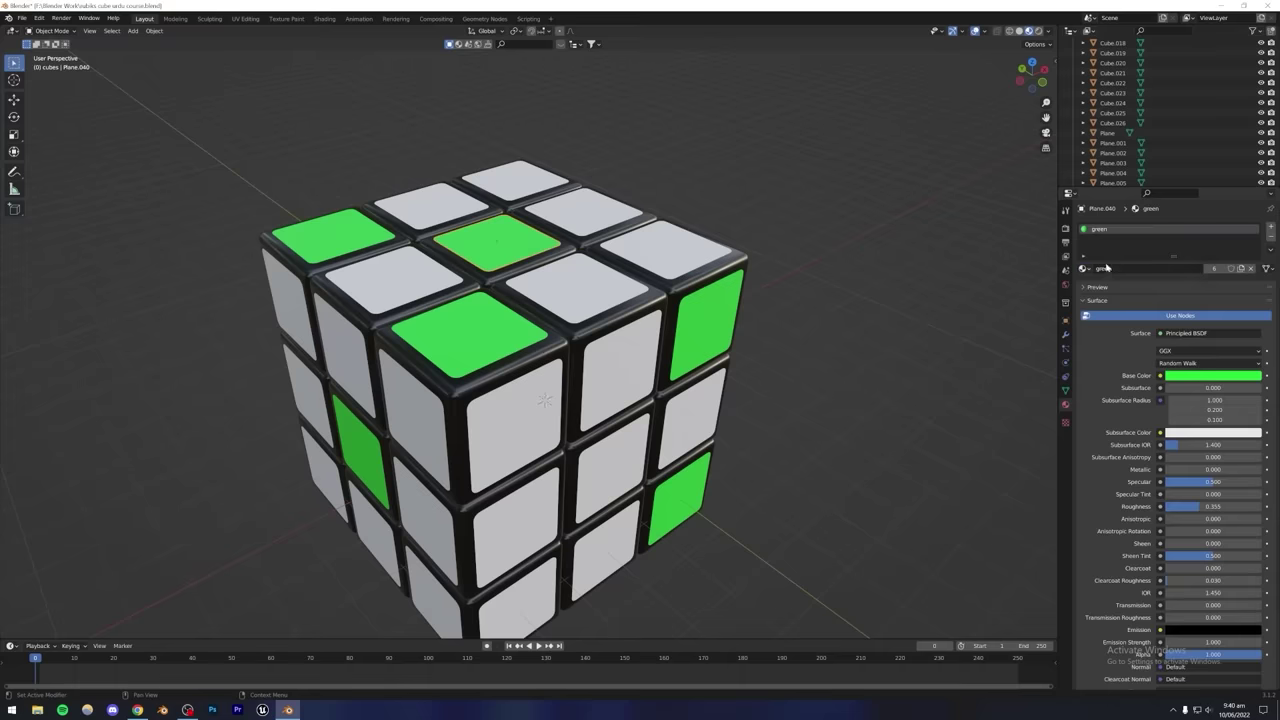
pyautogui.click(1211, 269)
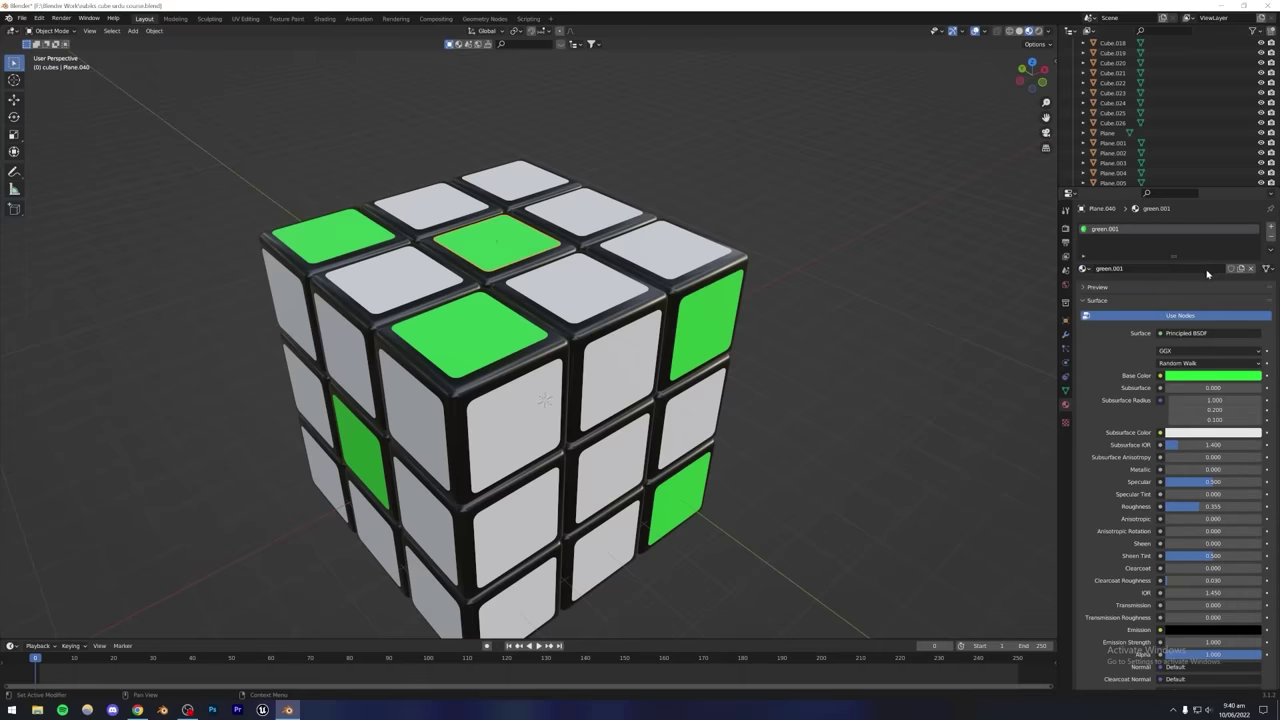
pyautogui.doubleClick(1102, 231)
pyautogui.write('yellow')
pyautogui.click(1175, 377)
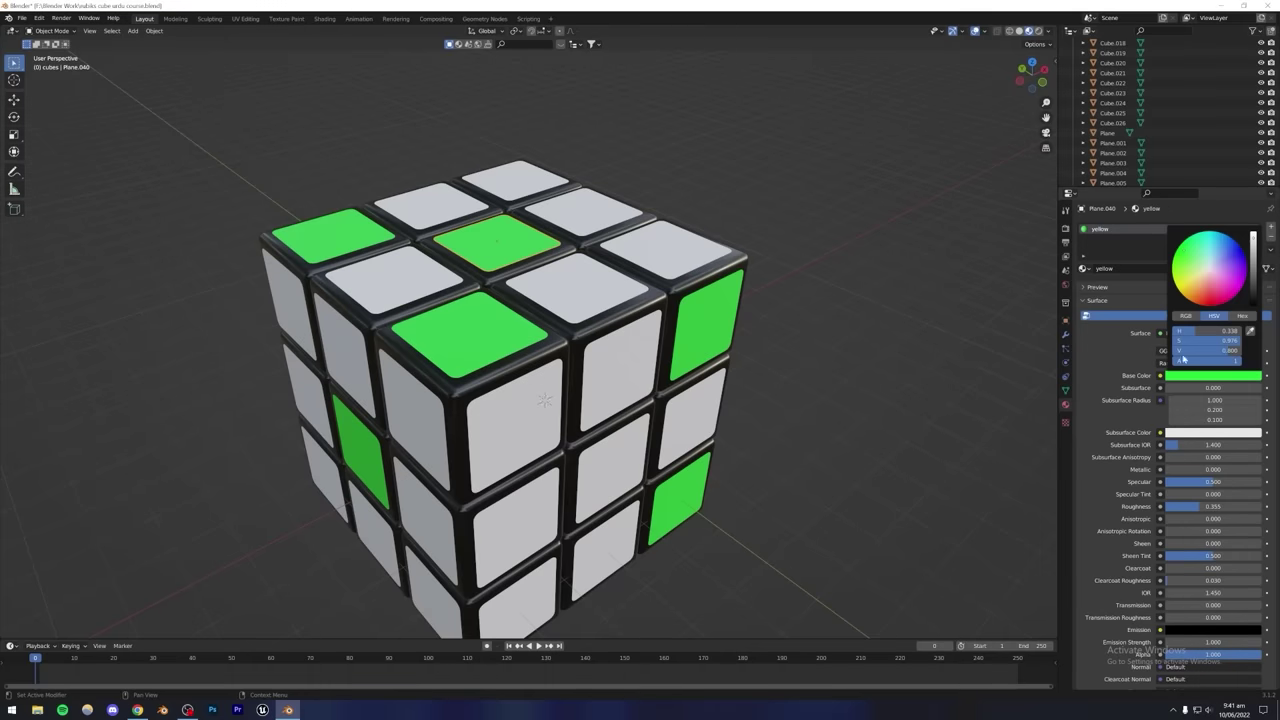
pyautogui.moveTo(1188, 289); pyautogui.dragTo(1181, 287)
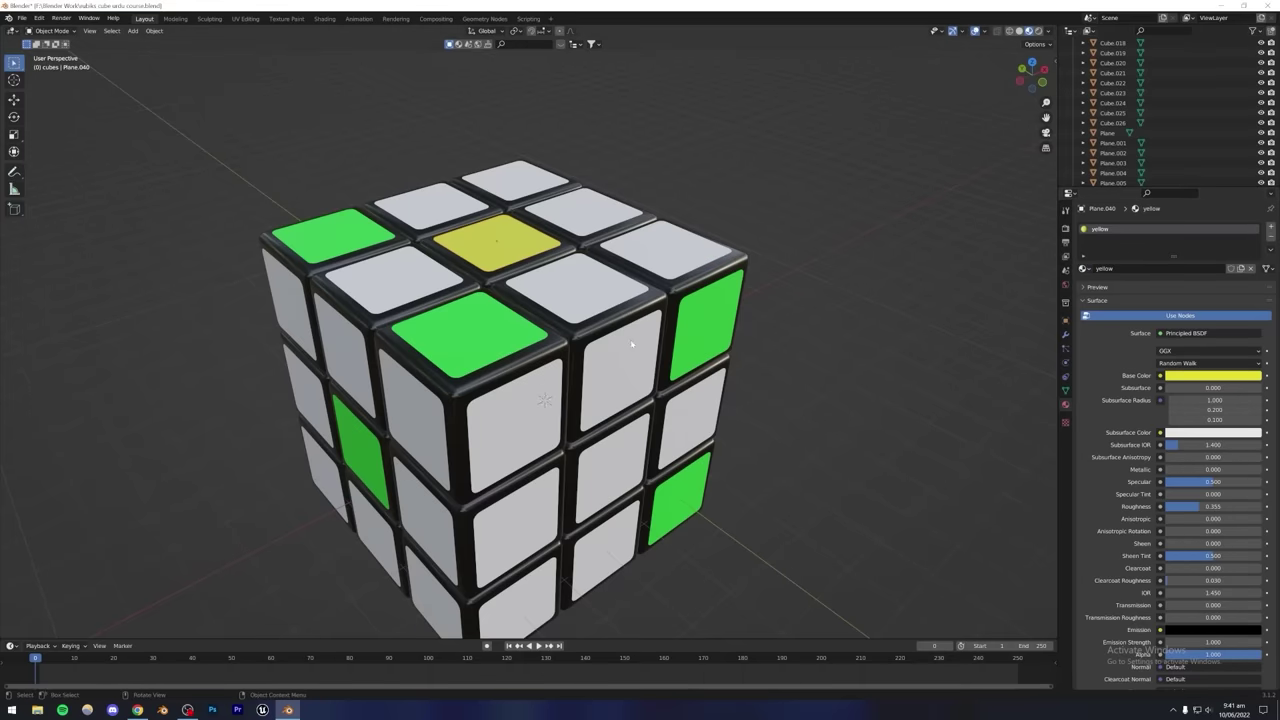
pyautogui.moveTo(630, 339); pyautogui.dragTo(580, 300, button='middle')
# Apply the blue material to the front-centre sticker and two more white stickers.
pyautogui.click(492, 385)
pyautogui.click(1083, 268)
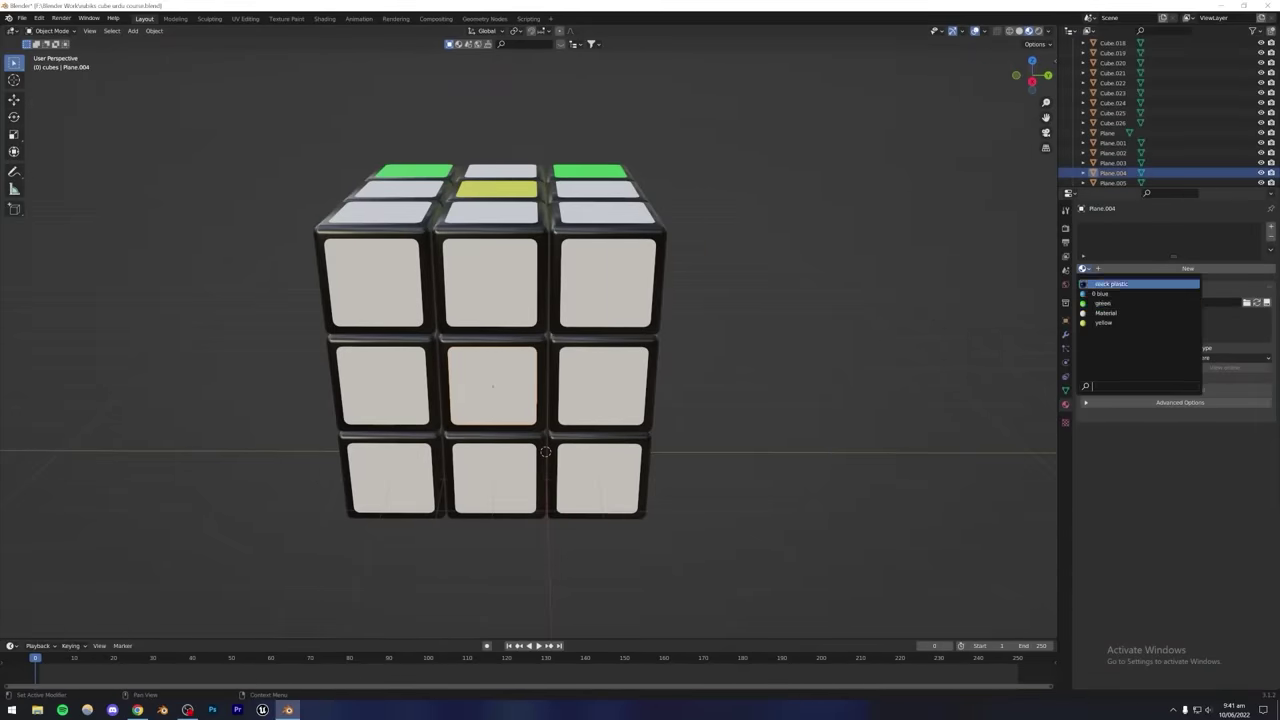
pyautogui.click(1100, 293)
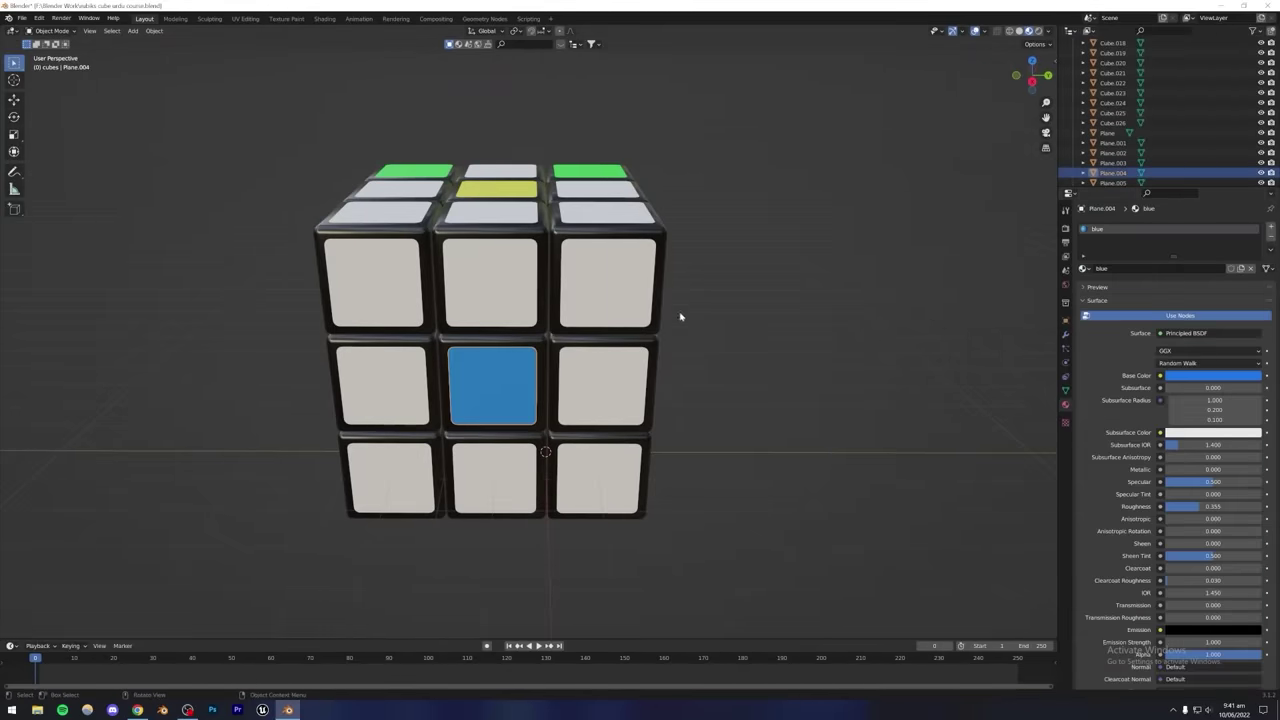
pyautogui.moveTo(680, 314); pyautogui.dragTo(549, 325, button='middle')
pyautogui.click(514, 316)
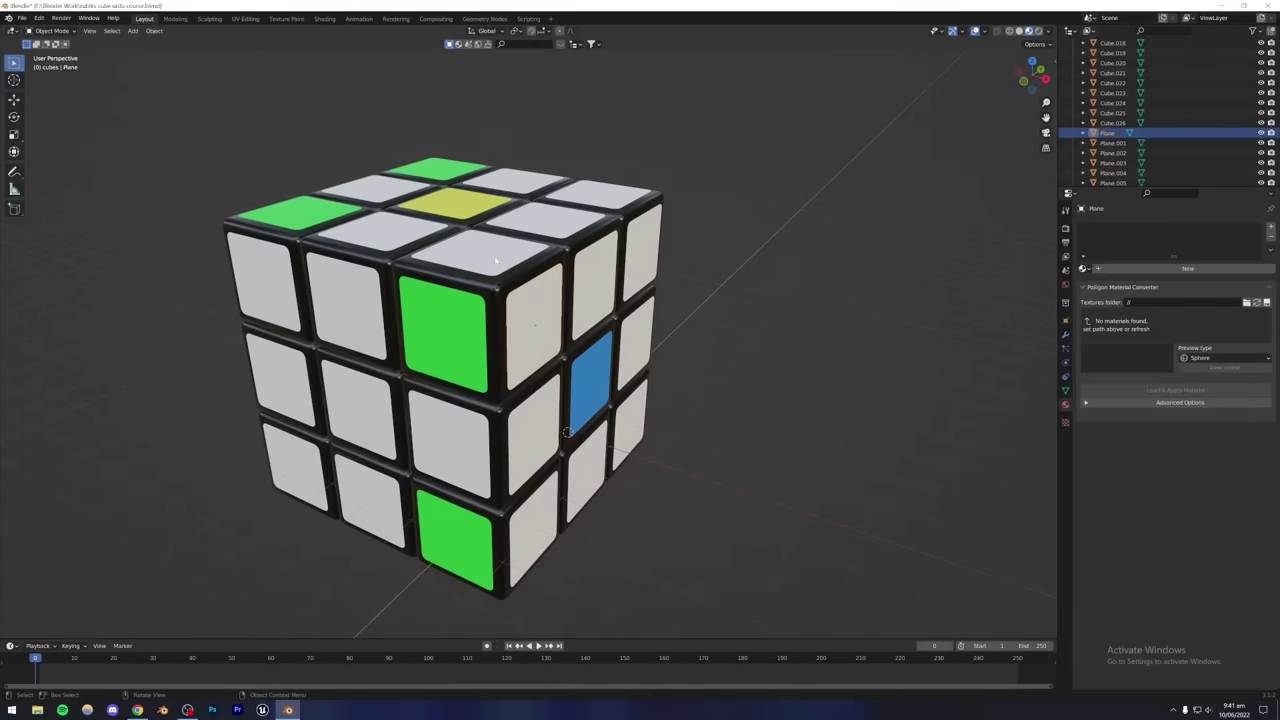
pyautogui.click(1083, 268)
pyautogui.click(1101, 293)
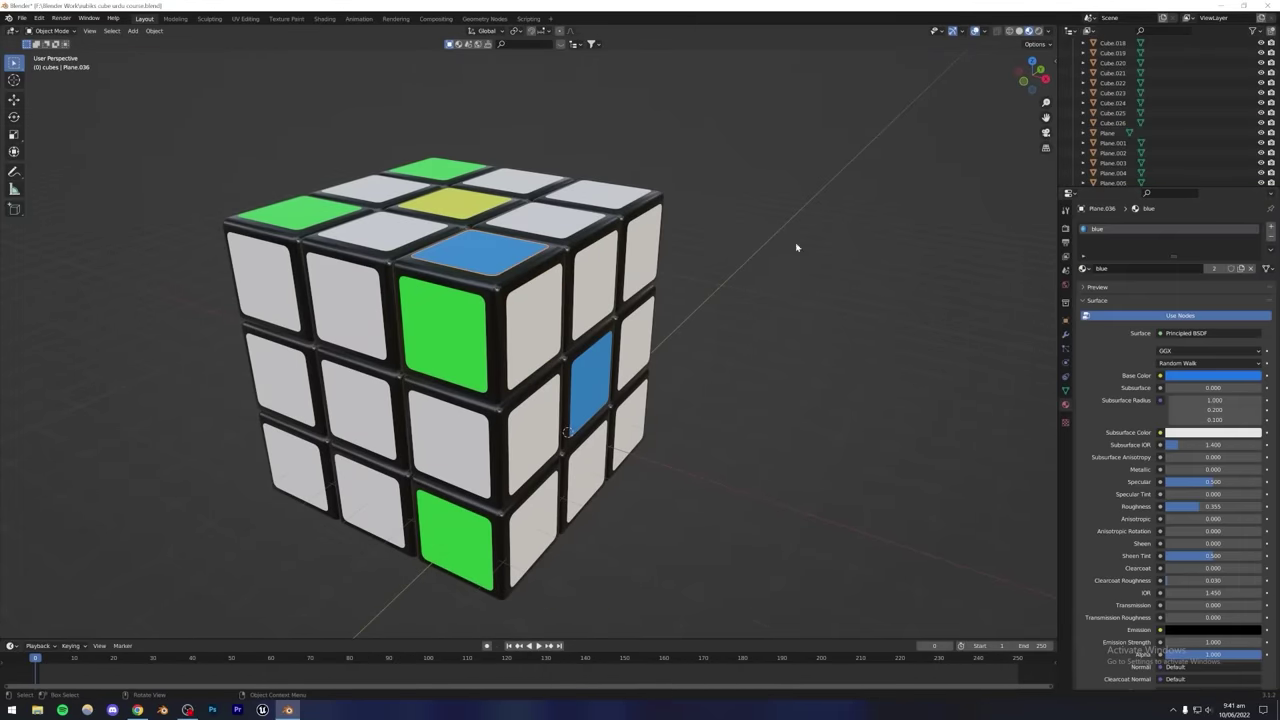
pyautogui.click(603, 198)
pyautogui.click(1083, 268)
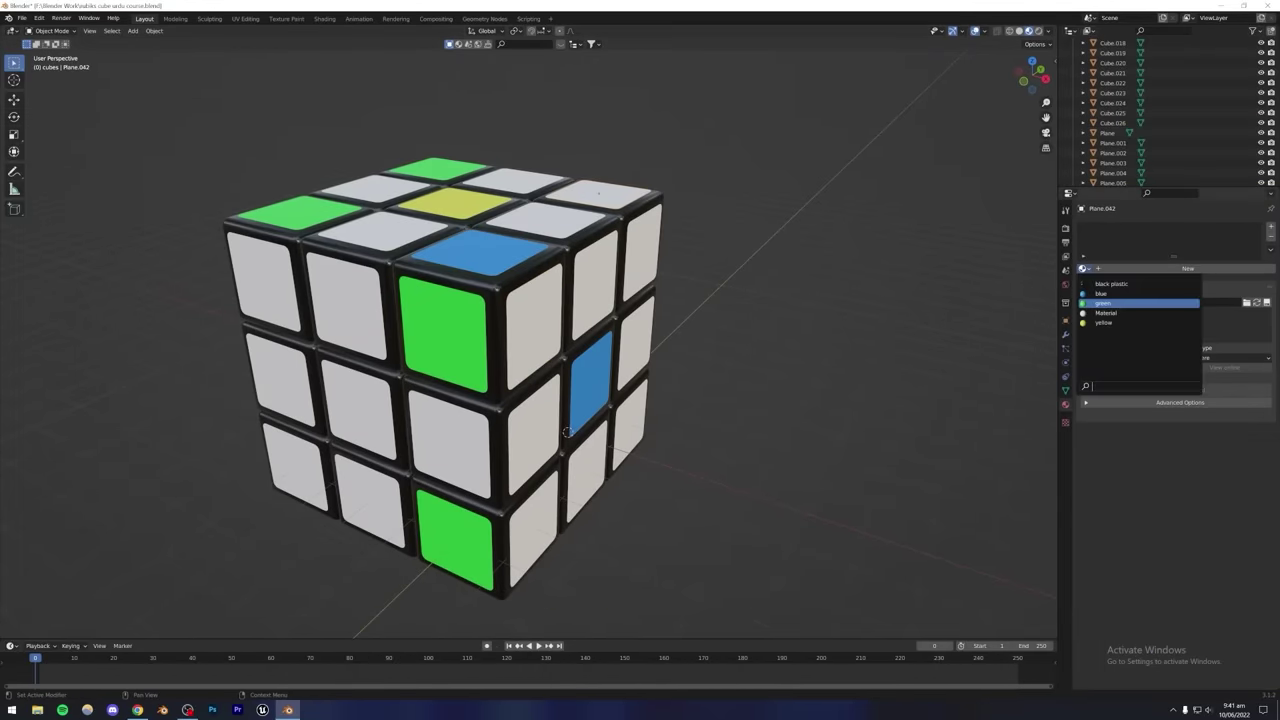
pyautogui.click(1100, 295)
# Apply blue to two more stickers on the cube's other side.
pyautogui.moveTo(940, 311); pyautogui.dragTo(578, 440, button='middle')
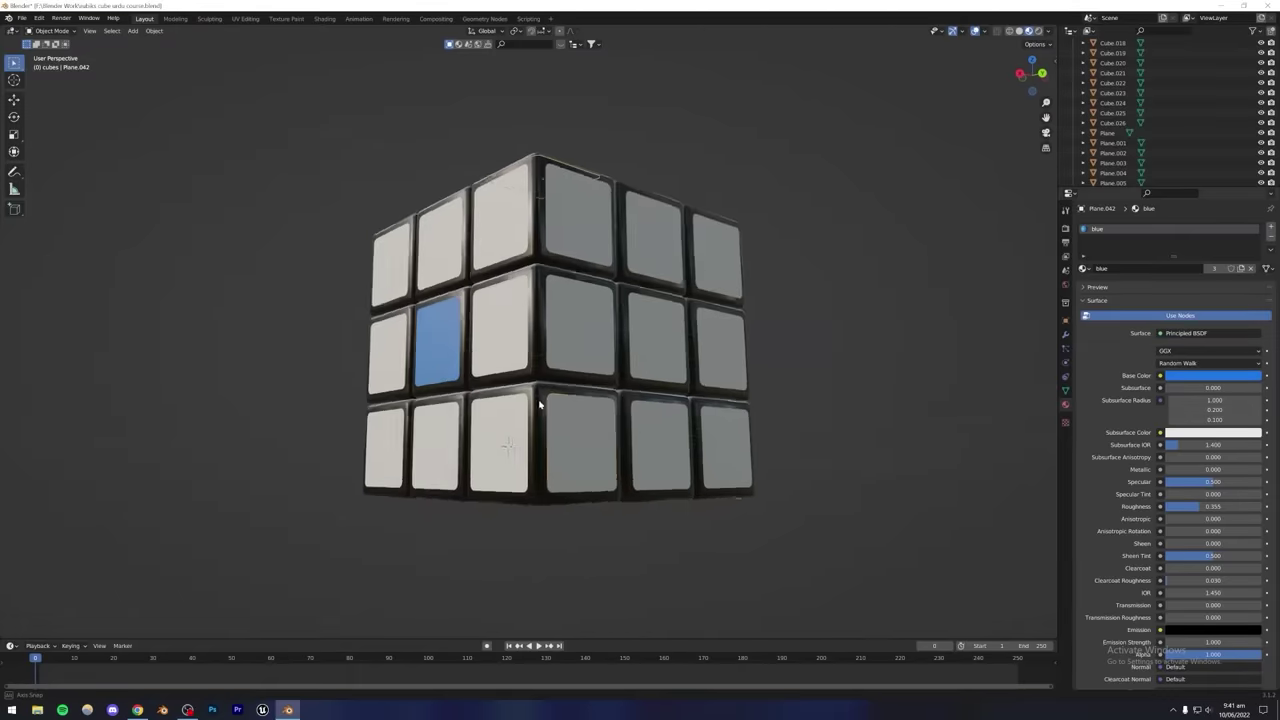
pyautogui.click(578, 440)
pyautogui.click(1083, 268)
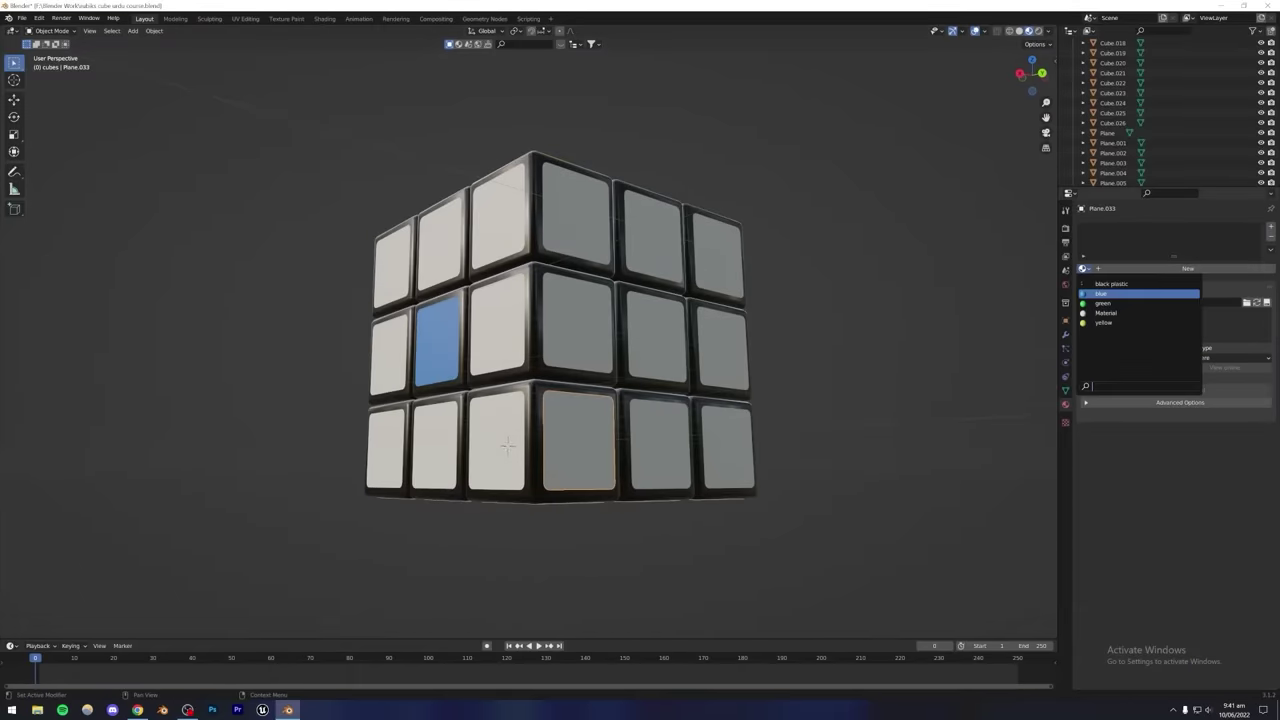
pyautogui.click(1100, 295)
pyautogui.moveTo(760, 360); pyautogui.dragTo(580, 374, button='middle')
pyautogui.click(651, 291)
pyautogui.click(1083, 268)
pyautogui.click(1100, 302)
# Apply blue to two stickers on the cube's underside, including its centre.
pyautogui.click(580, 374)
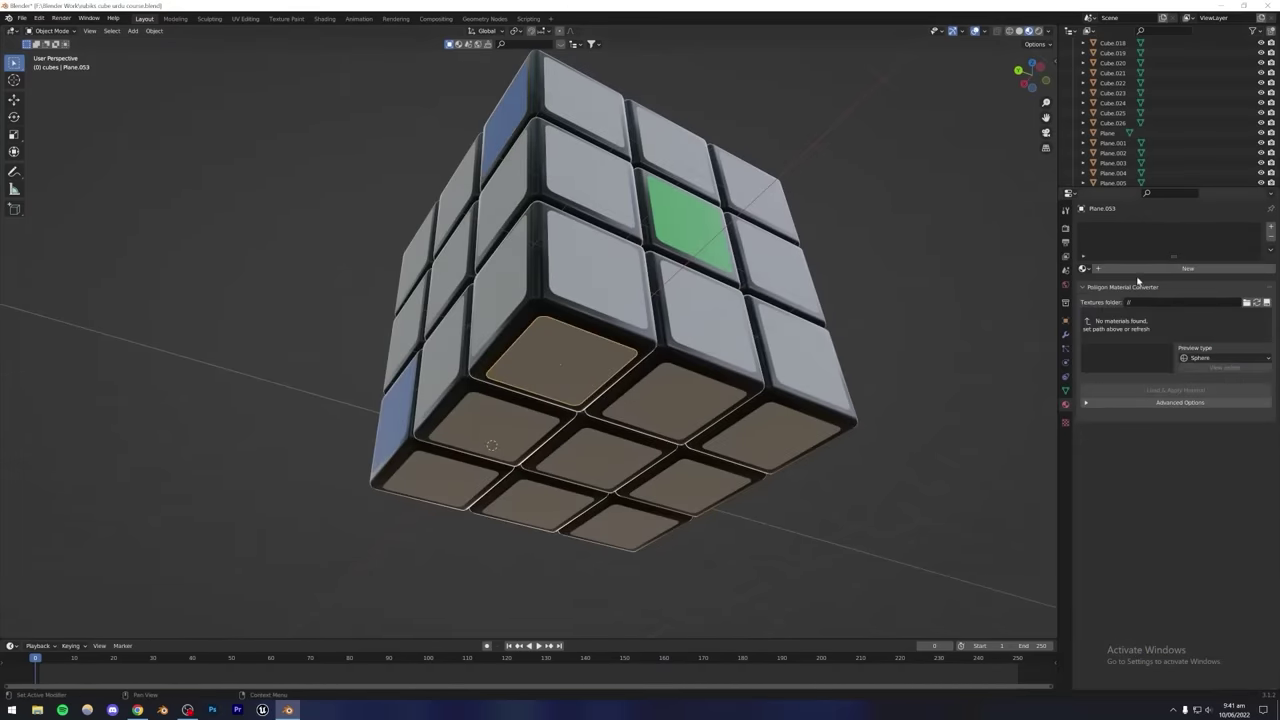
pyautogui.click(1083, 268)
pyautogui.click(1100, 293)
pyautogui.moveTo(700, 371); pyautogui.dragTo(518, 387, button='middle')
pyautogui.click(518, 387)
pyautogui.click(1083, 268)
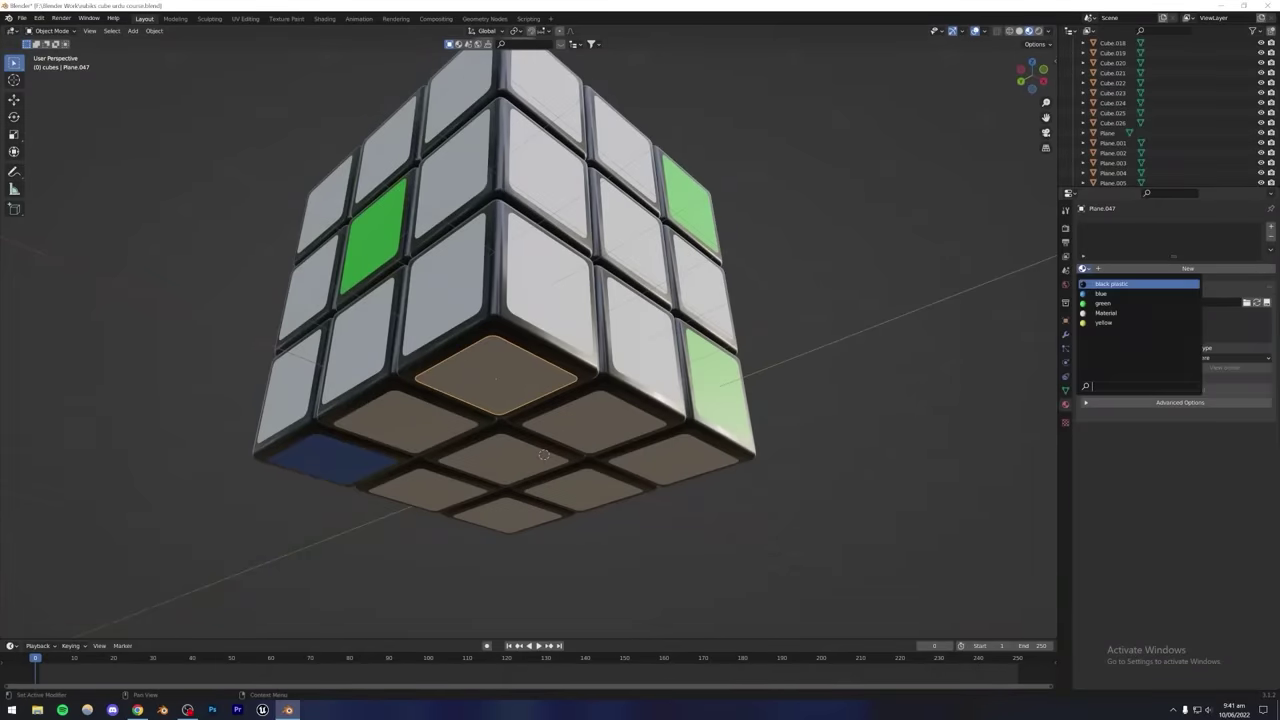
pyautogui.click(1100, 293)
pyautogui.moveTo(942, 300); pyautogui.dragTo(811, 320, button='middle')
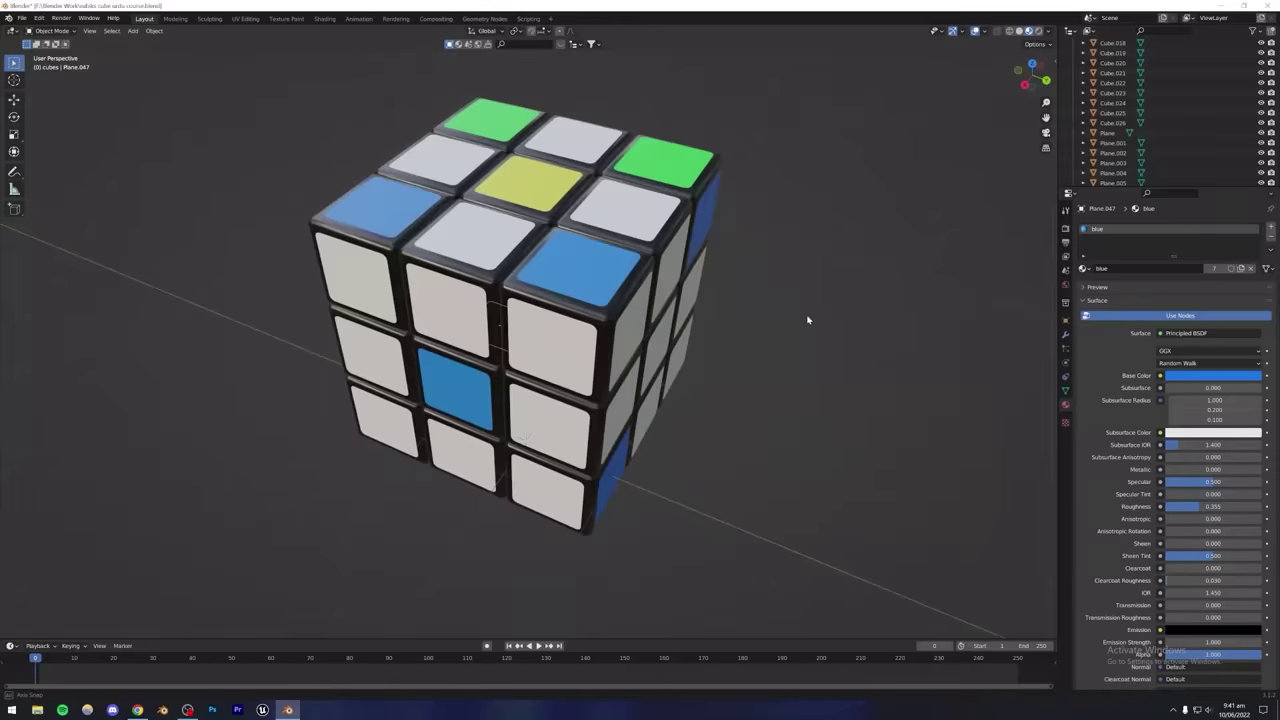
# Apply yellow to top, front and right-face stickers, and blue to the top front-middle sticker.
pyautogui.click(461, 243)
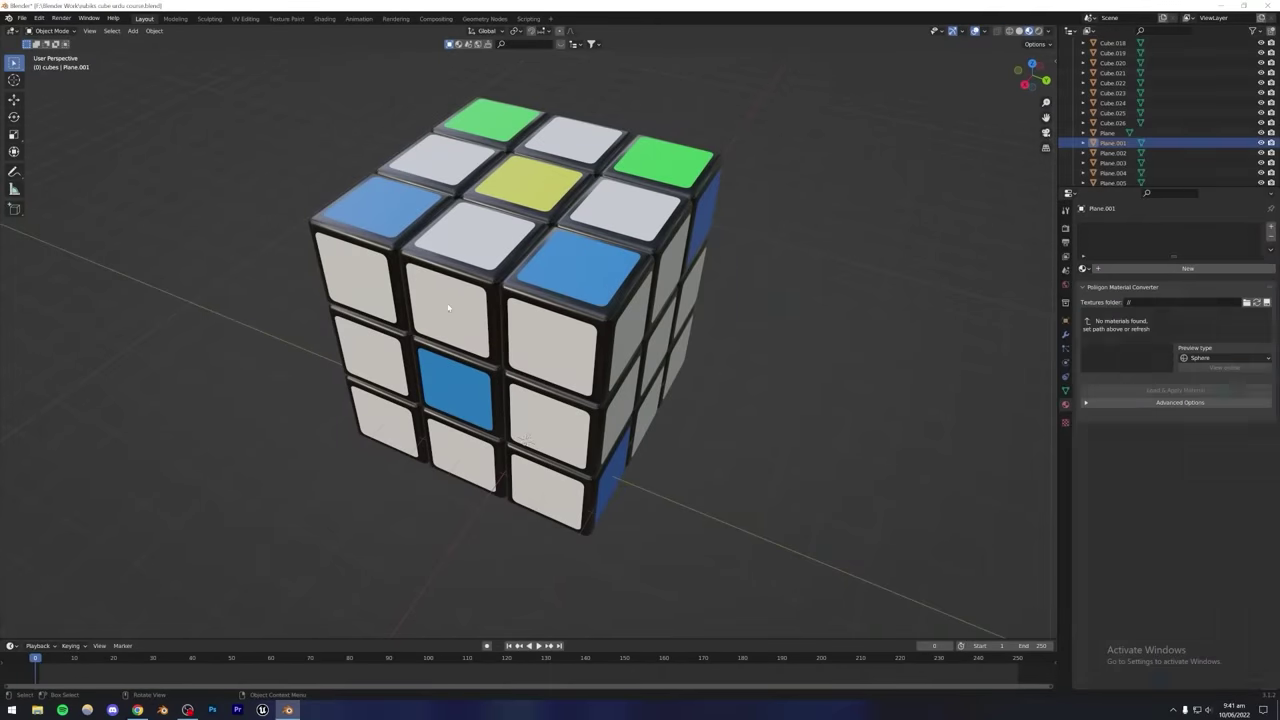
pyautogui.click(1083, 268)
pyautogui.click(1103, 323)
pyautogui.click(363, 287)
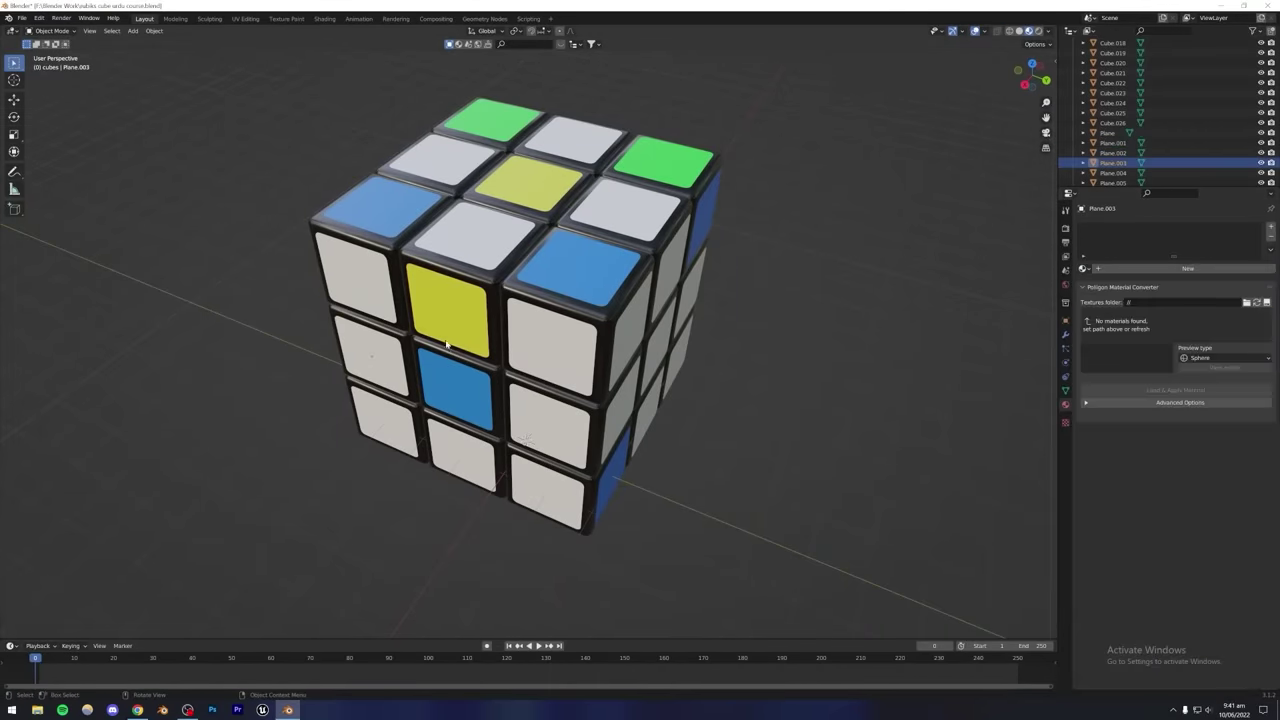
pyautogui.click(1083, 268)
pyautogui.click(1103, 323)
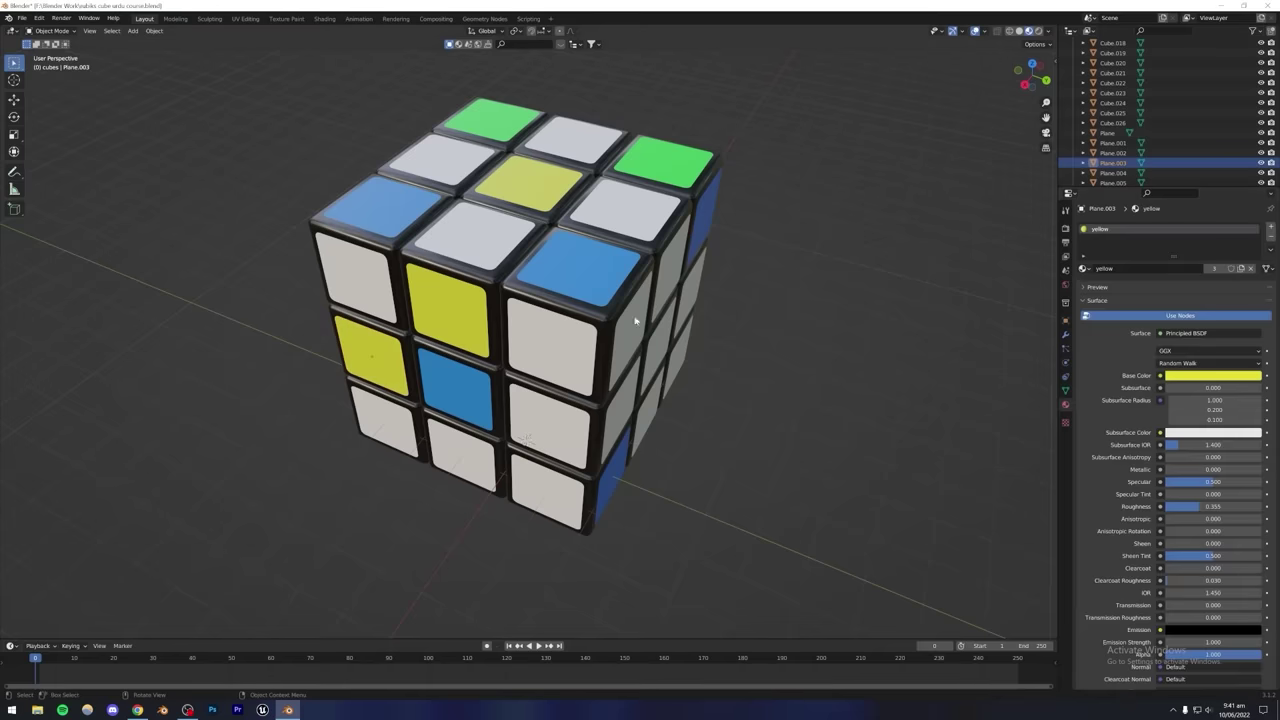
pyautogui.click(630, 331)
pyautogui.click(1083, 268)
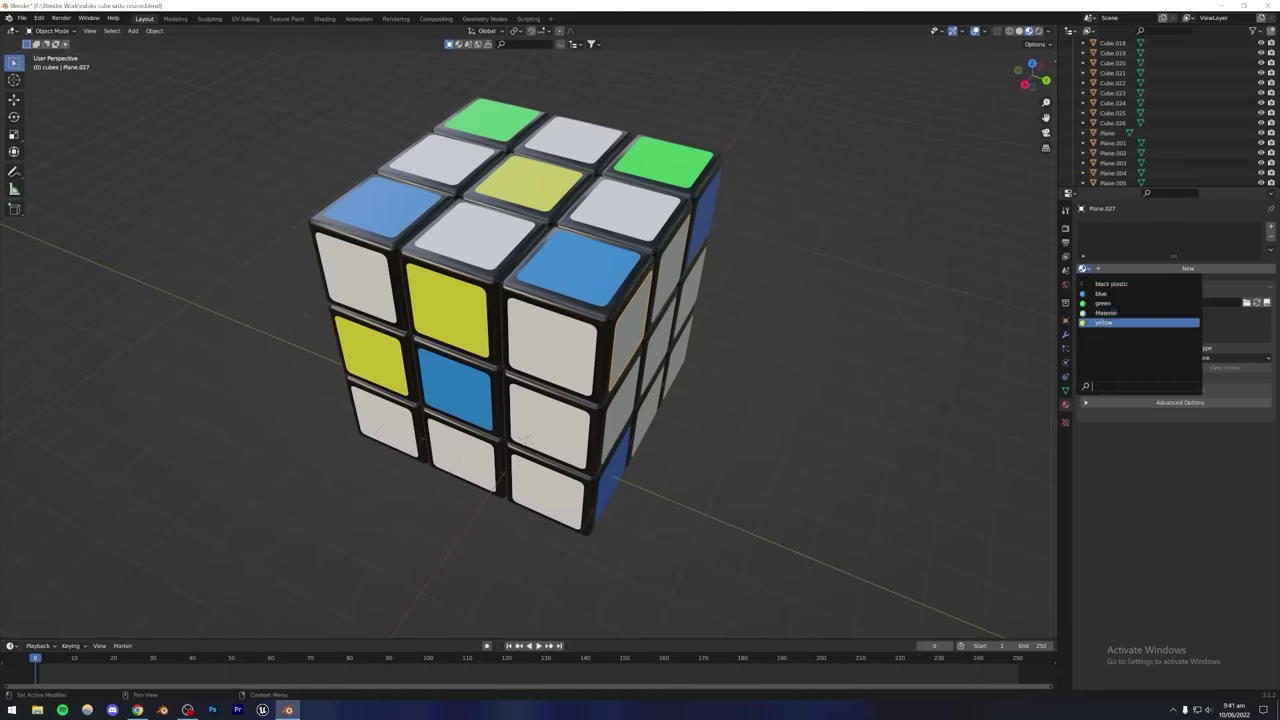
pyautogui.click(1103, 323)
pyautogui.click(473, 234)
pyautogui.click(1083, 268)
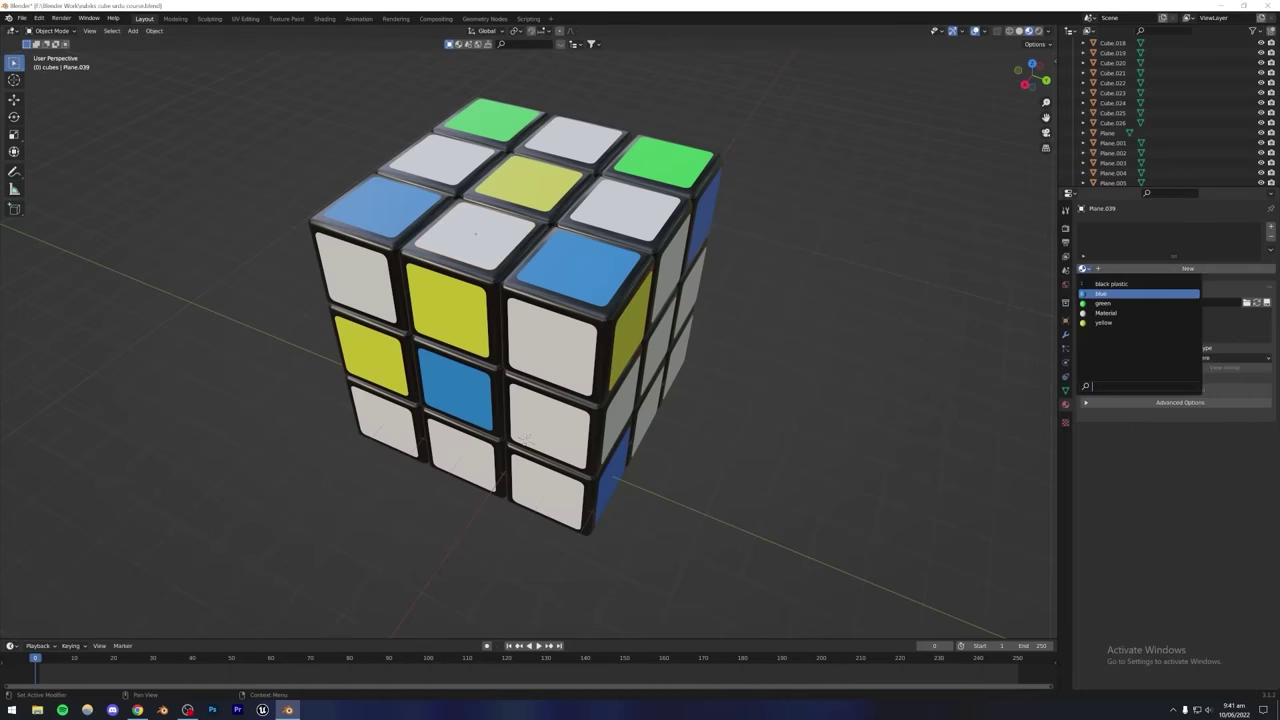
pyautogui.click(1104, 288)
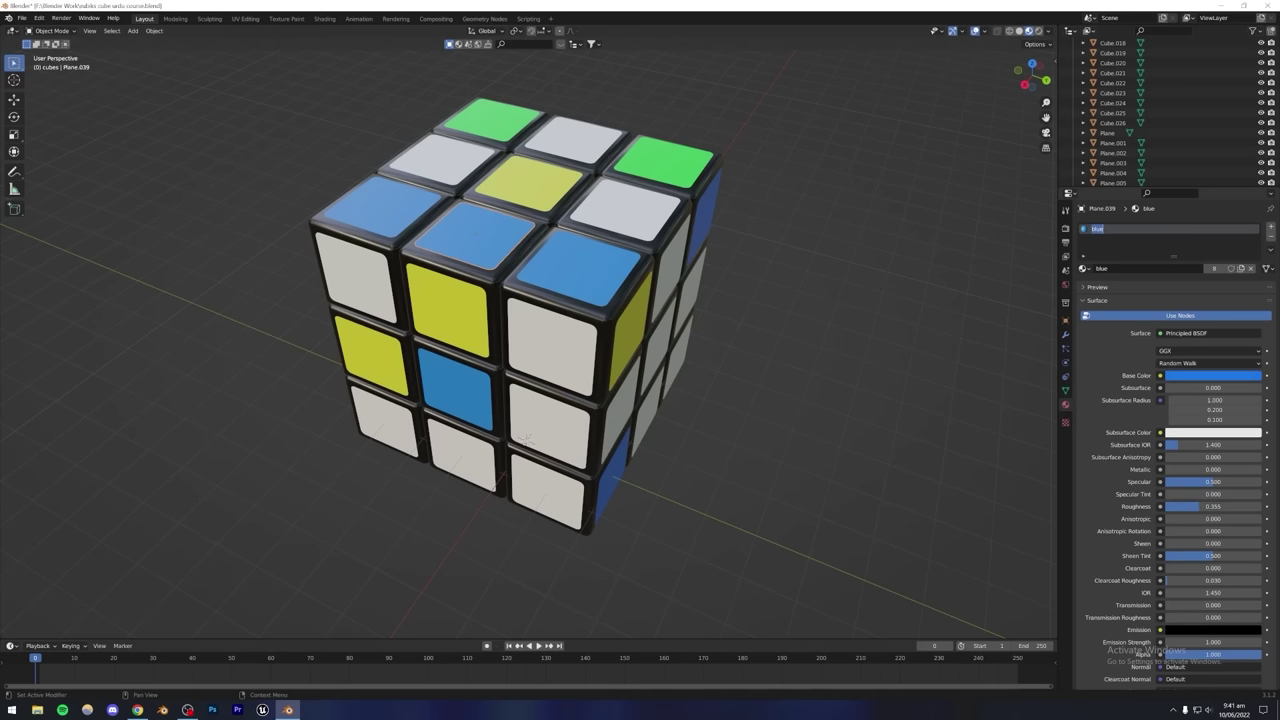
# Duplicate blue into a new 'red' material with a red base colour on the top front-middle sticker.
pyautogui.click(1216, 269)
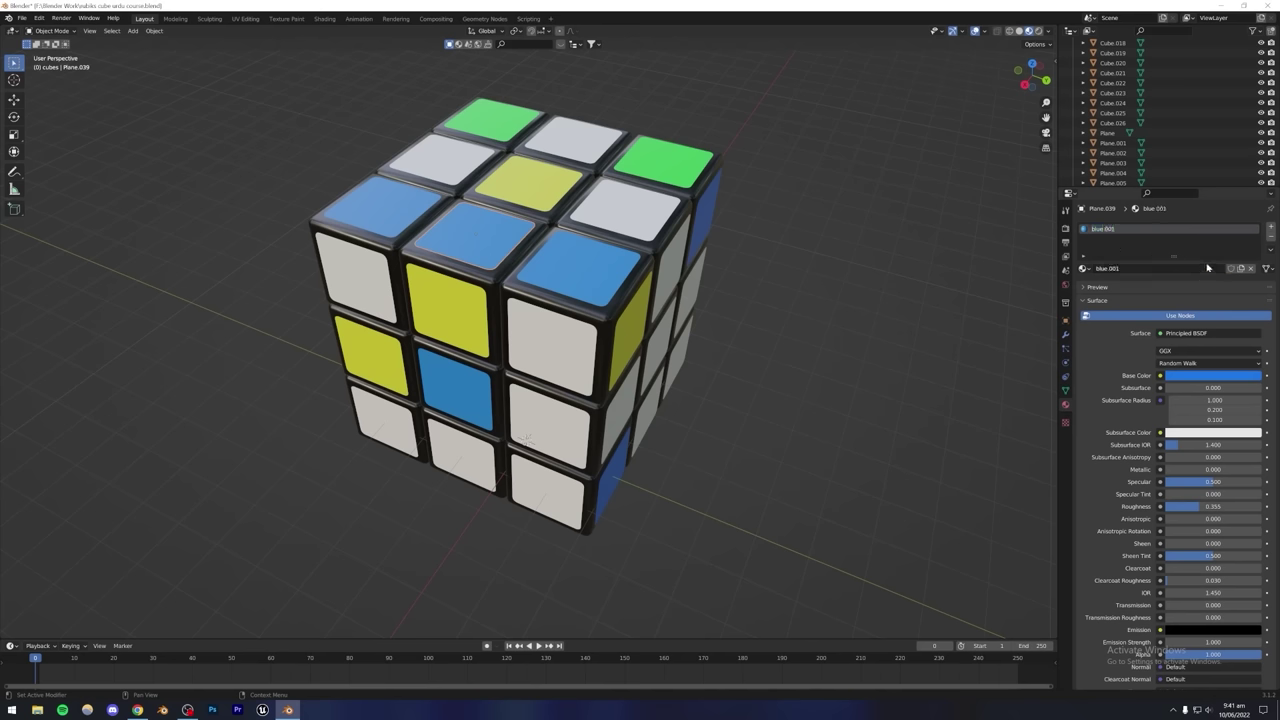
pyautogui.doubleClick(1102, 231)
pyautogui.write('red')
pyautogui.press('Return')
pyautogui.click(1184, 378)
pyautogui.click(1208, 298)
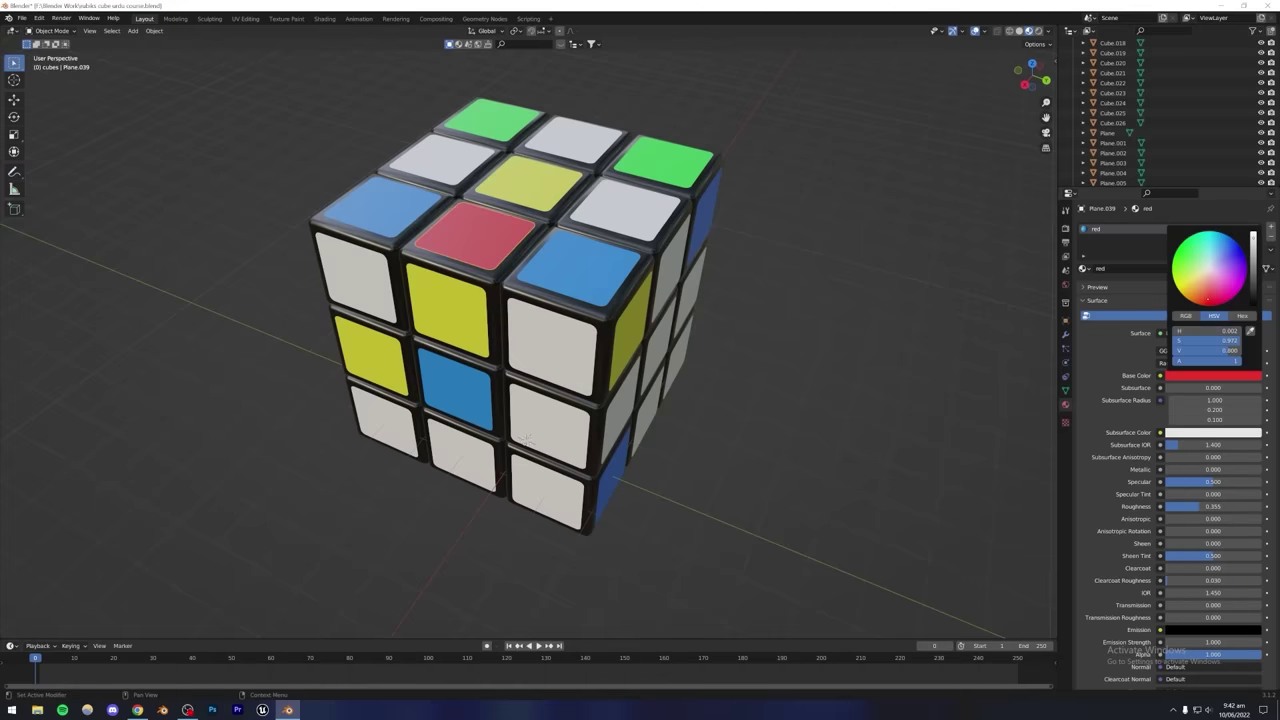
pyautogui.moveTo(1208, 298); pyautogui.dragTo(1207, 300)
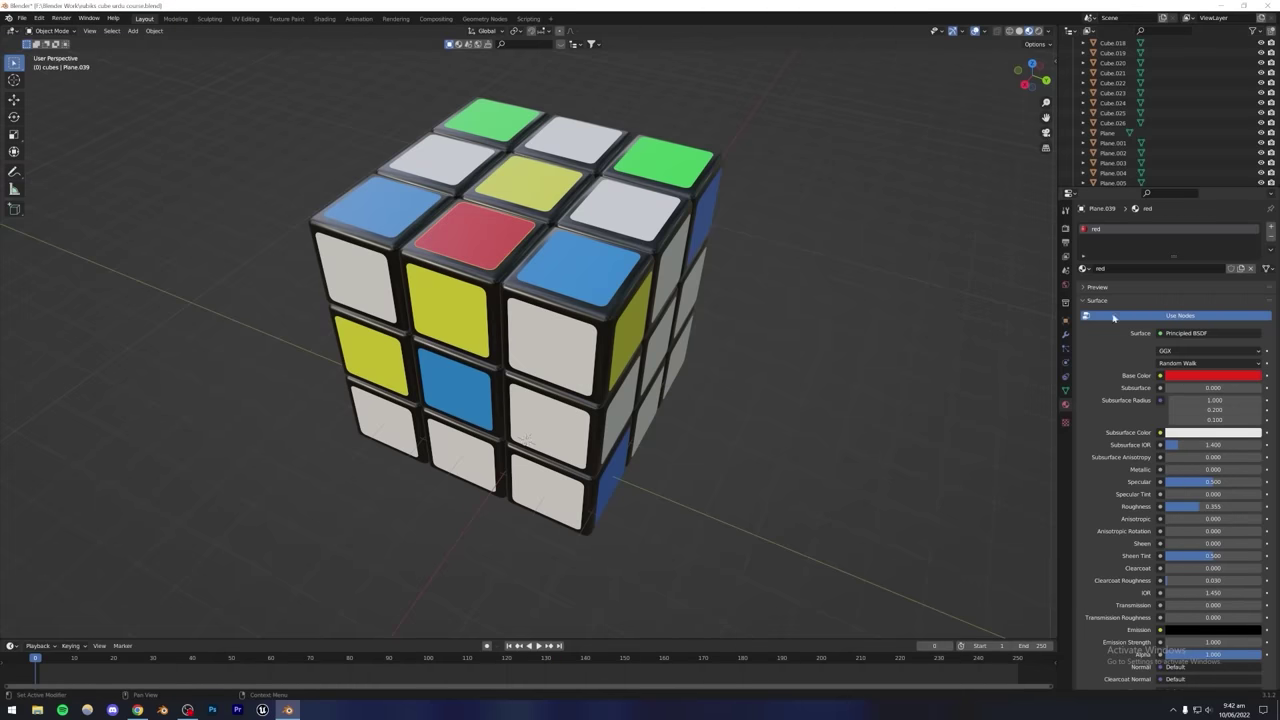
pyautogui.click(443, 158)
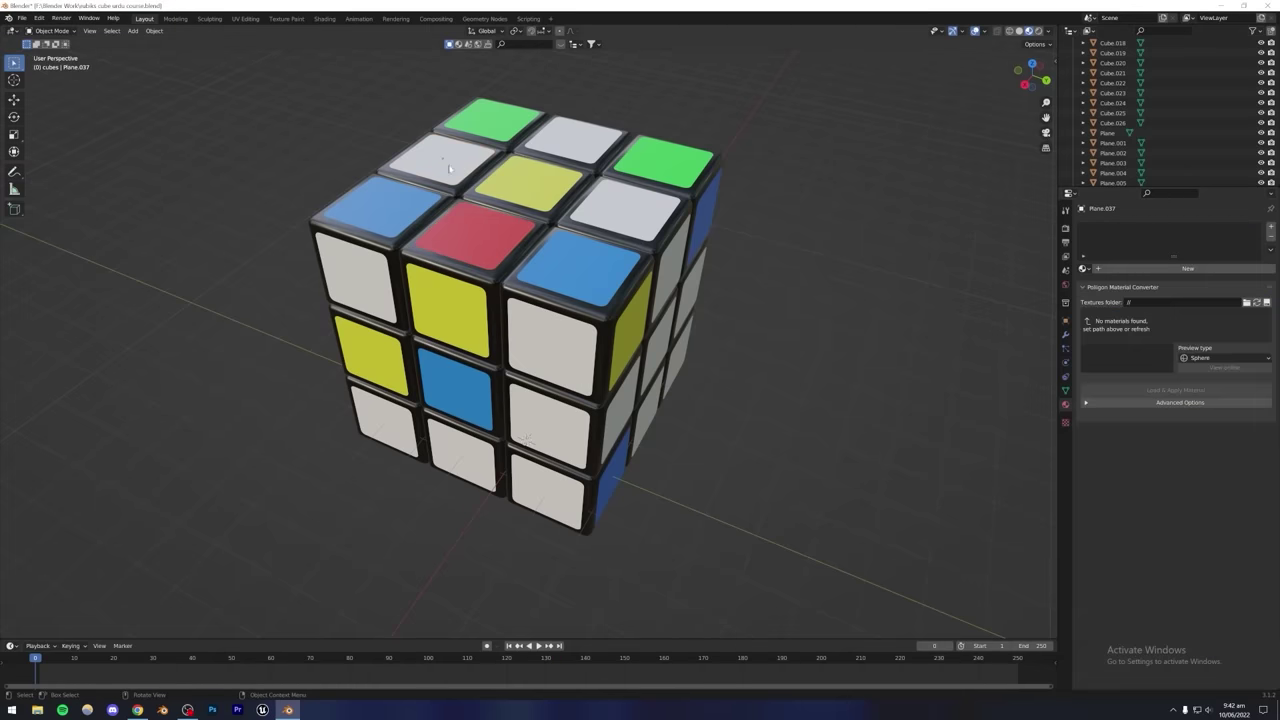
# Give the top-left sticker the red material and the top-back middle sticker yellow.
pyautogui.click(1083, 268)
pyautogui.click(1105, 322)
pyautogui.click(575, 147)
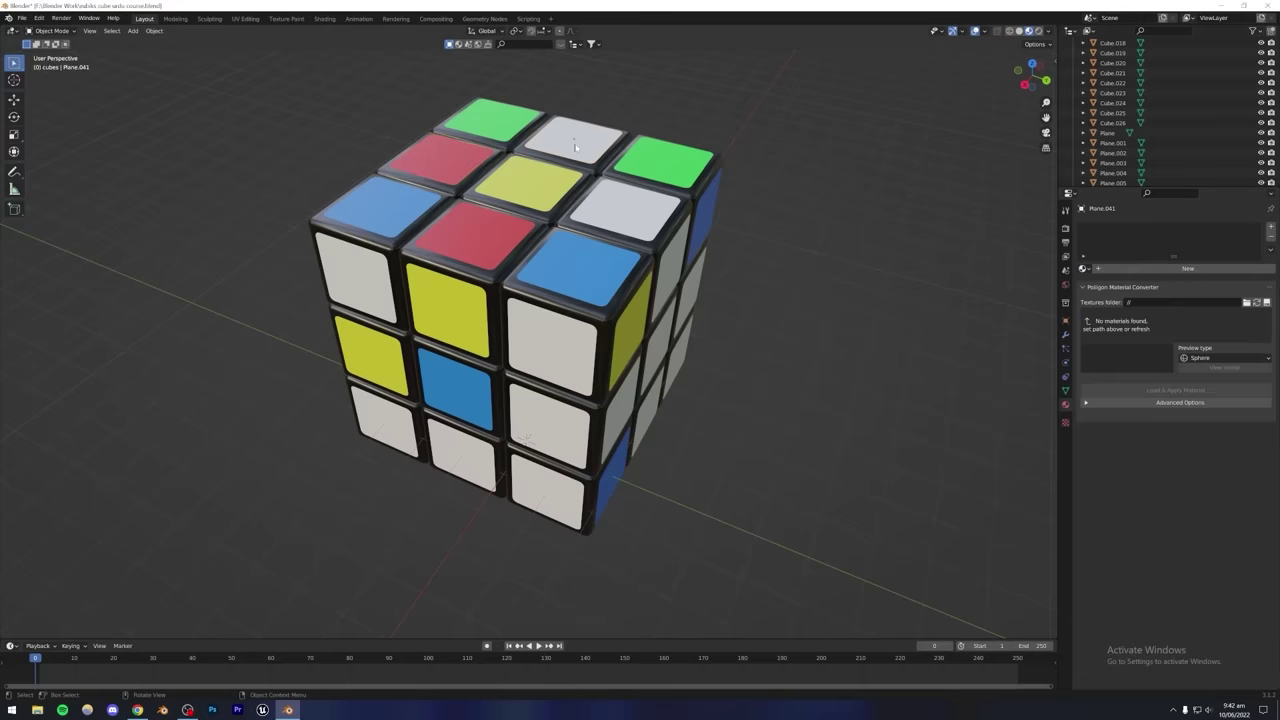
pyautogui.click(1083, 268)
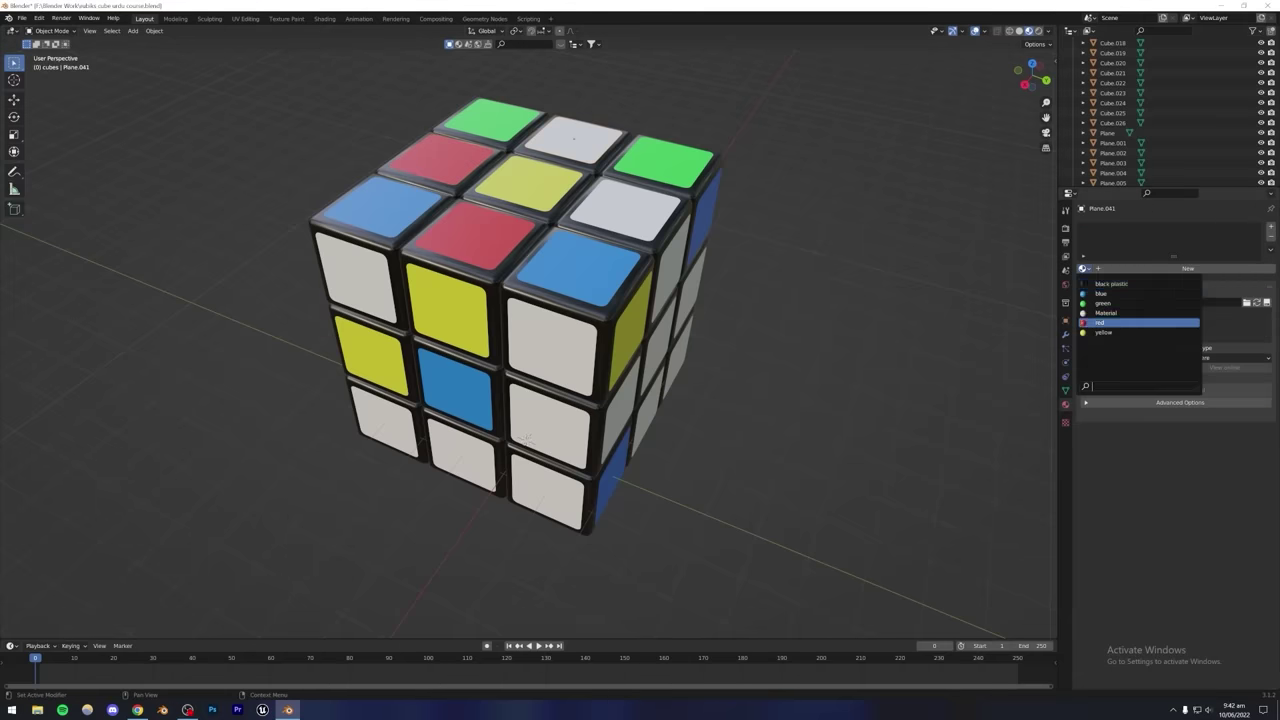
pyautogui.click(1096, 333)
# Colour two left-face stickers green and red, and a right-face top-row sticker yellow.
pyautogui.moveTo(657, 242); pyautogui.dragTo(531, 352, button='middle')
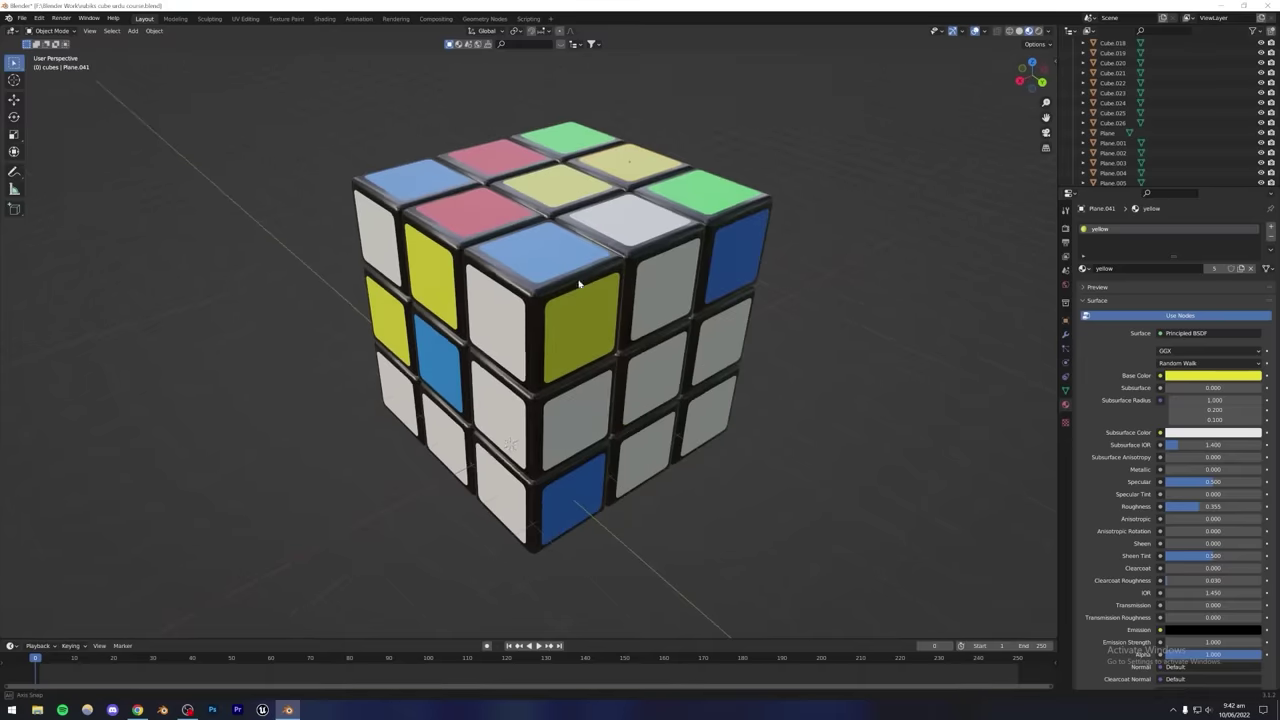
pyautogui.click(531, 352)
pyautogui.click(1083, 268)
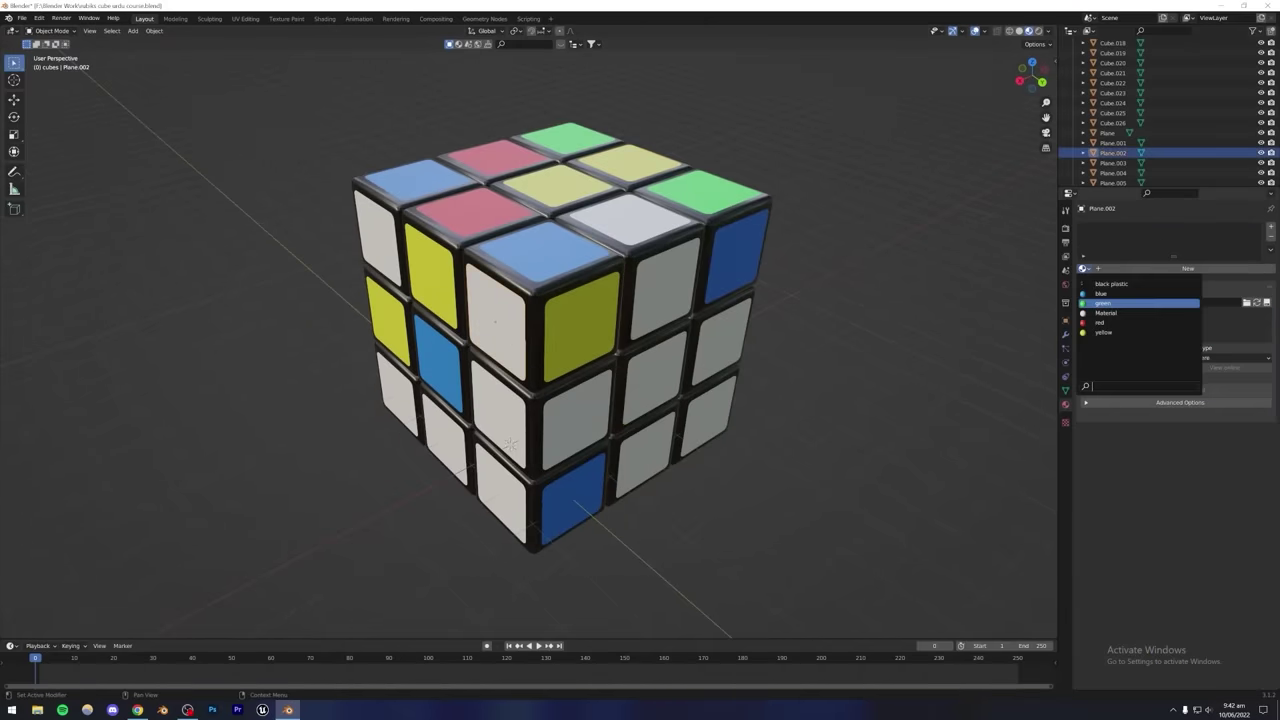
pyautogui.click(1100, 303)
pyautogui.click(515, 421)
pyautogui.click(1083, 268)
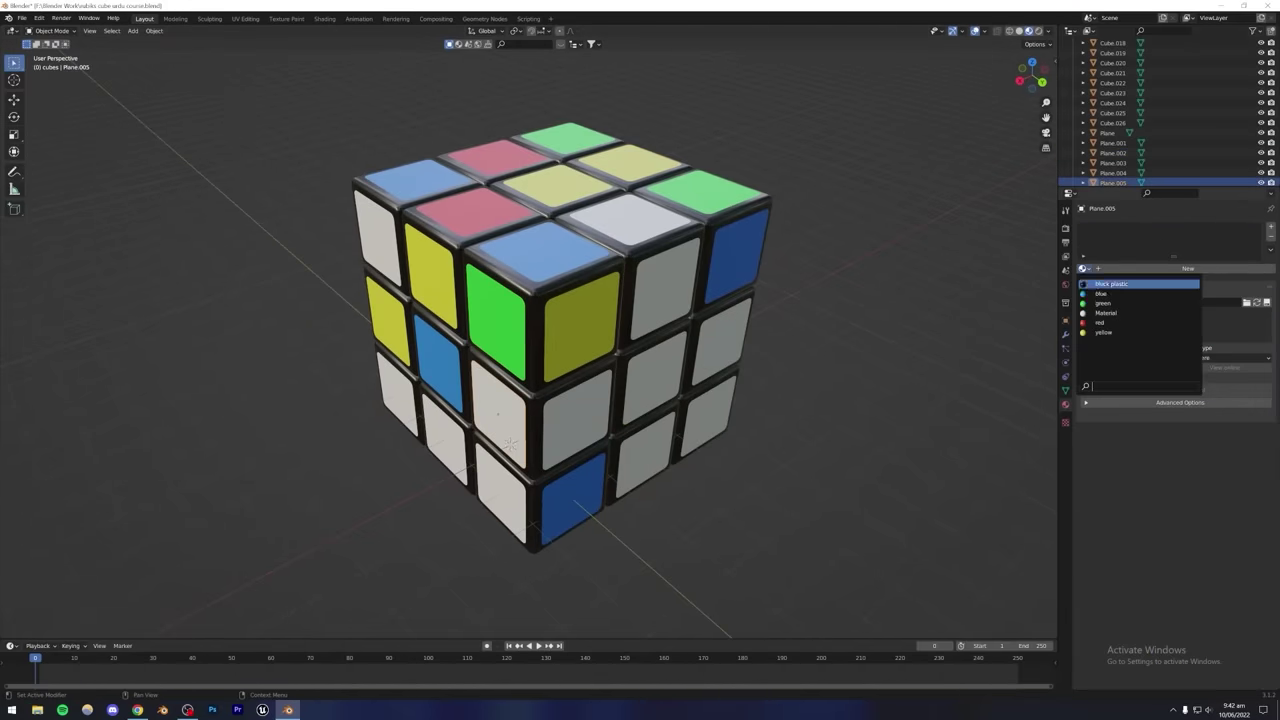
pyautogui.click(1101, 327)
pyautogui.click(655, 295)
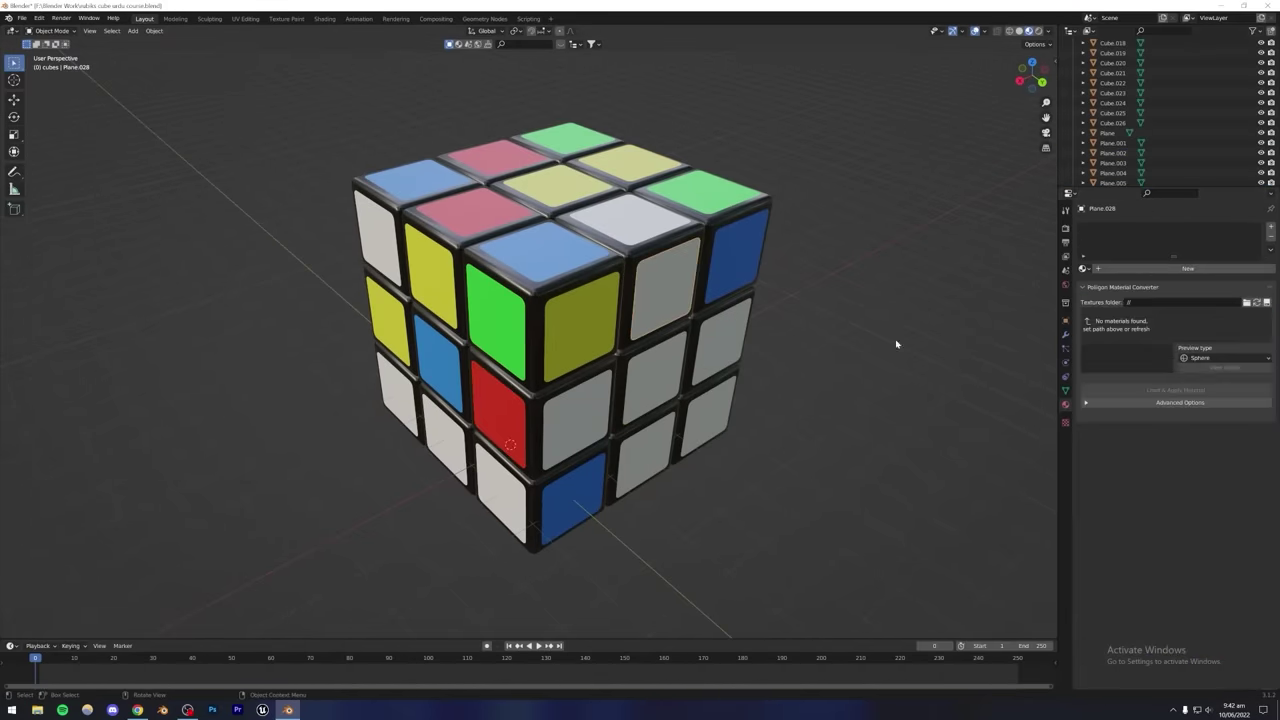
pyautogui.click(1083, 268)
pyautogui.click(1103, 332)
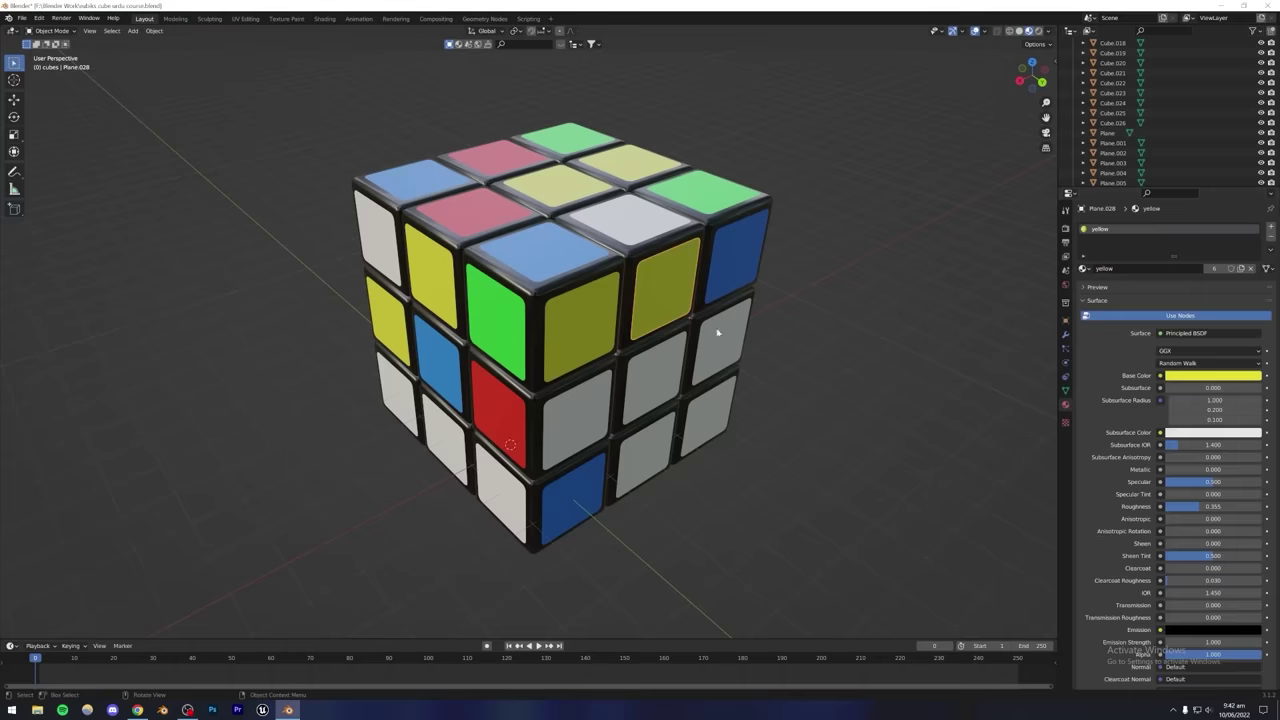
# Set the right face's centre sticker to red, undoing an accidental blue assignment.
pyautogui.click(652, 372)
pyautogui.click(1083, 268)
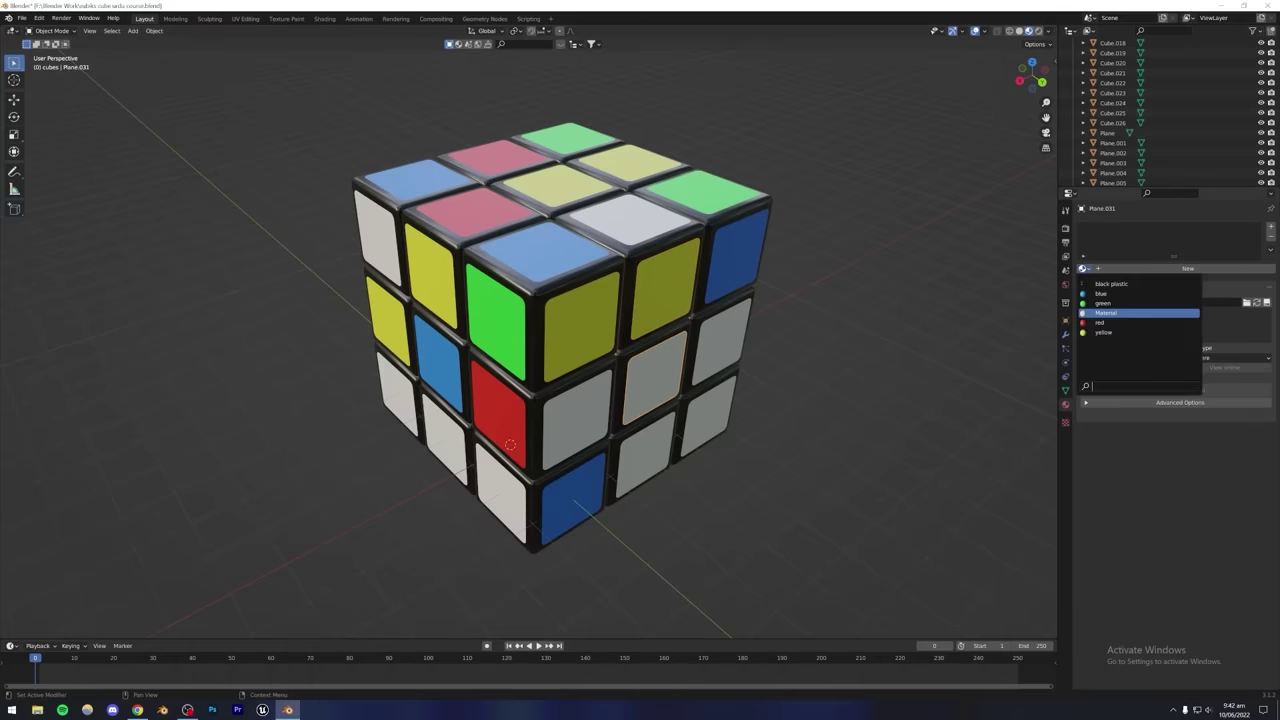
pyautogui.click(1101, 293)
pyautogui.moveTo(694, 374); pyautogui.dragTo(745, 390, button='middle')
pyautogui.hotkey('ctrl', 'z')
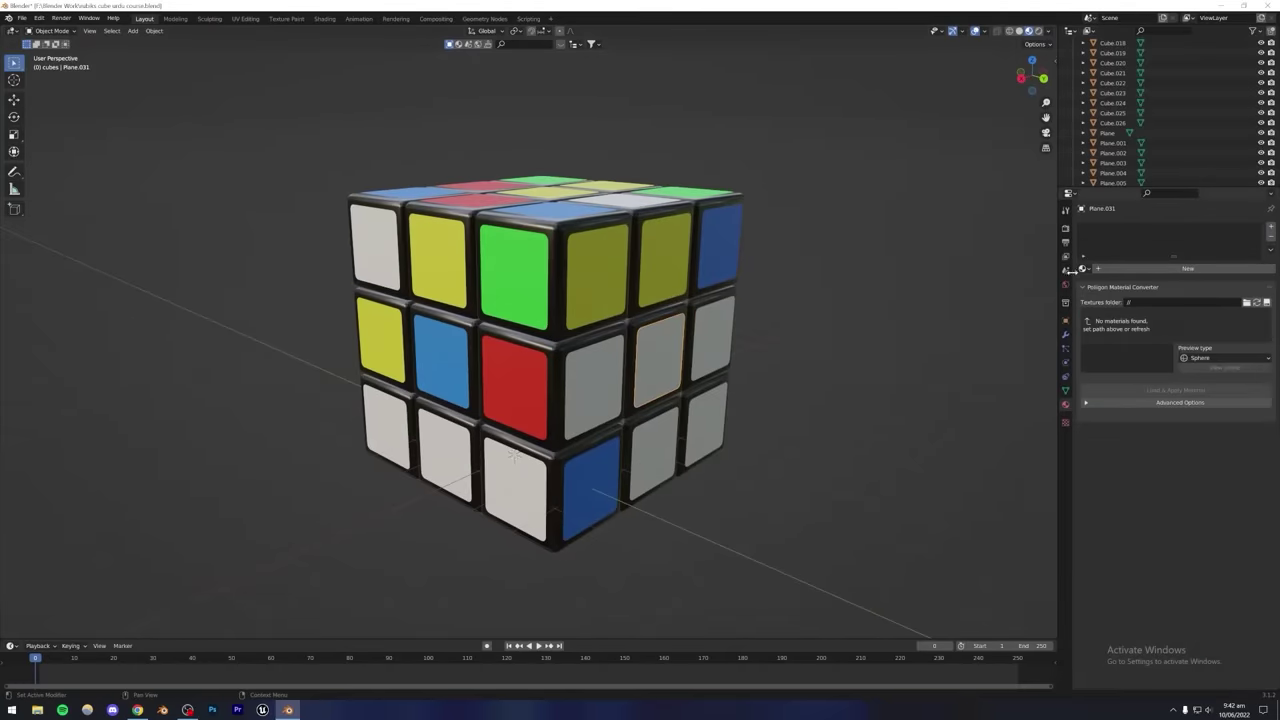
pyautogui.click(1083, 268)
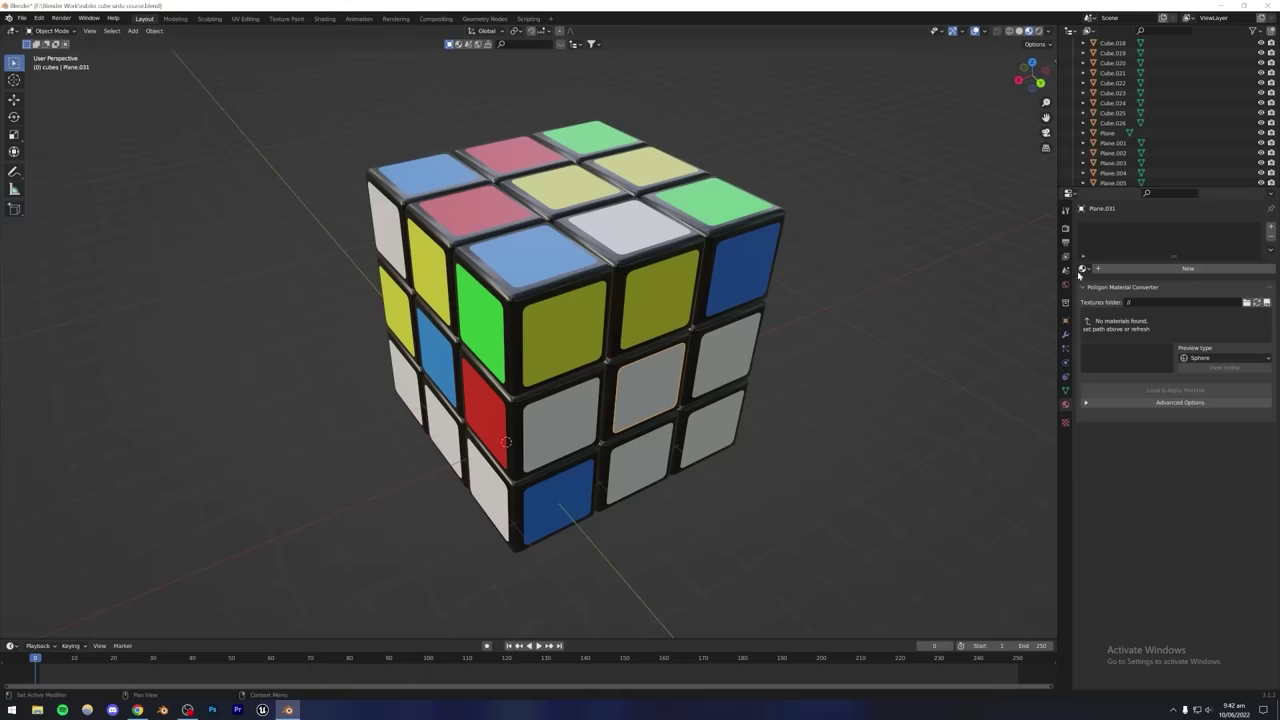
pyautogui.click(1083, 268)
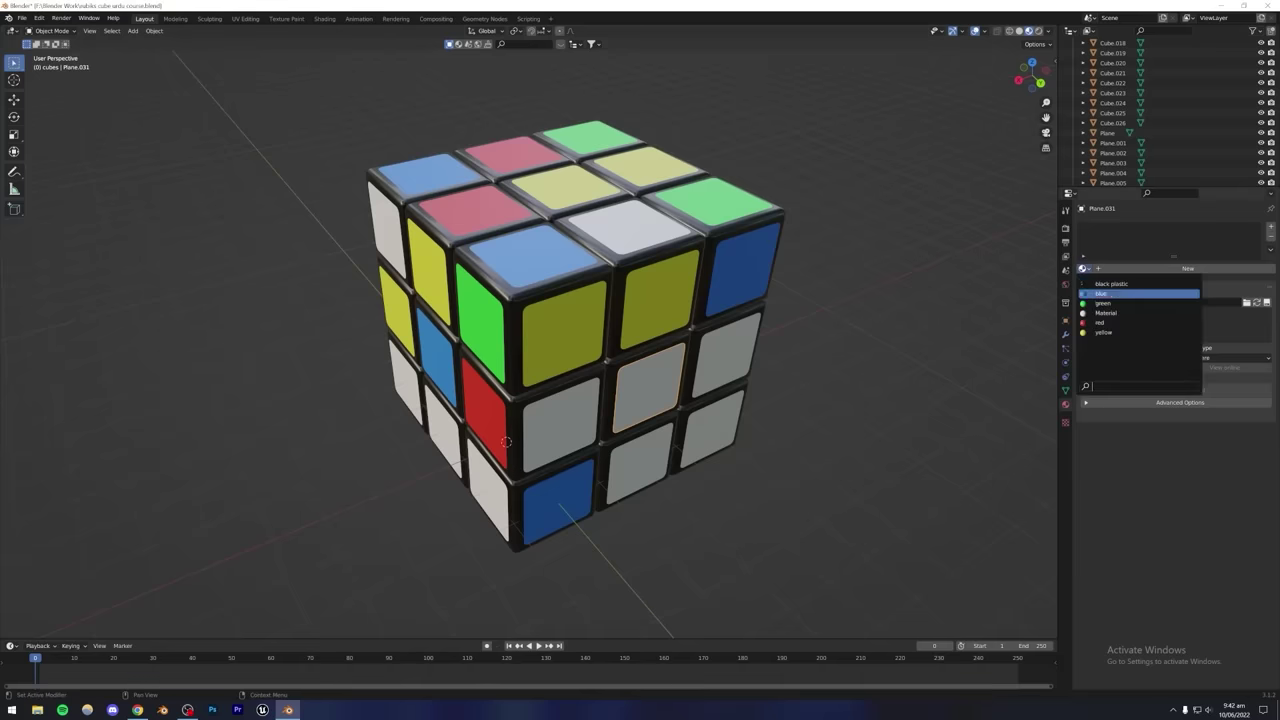
pyautogui.click(1100, 322)
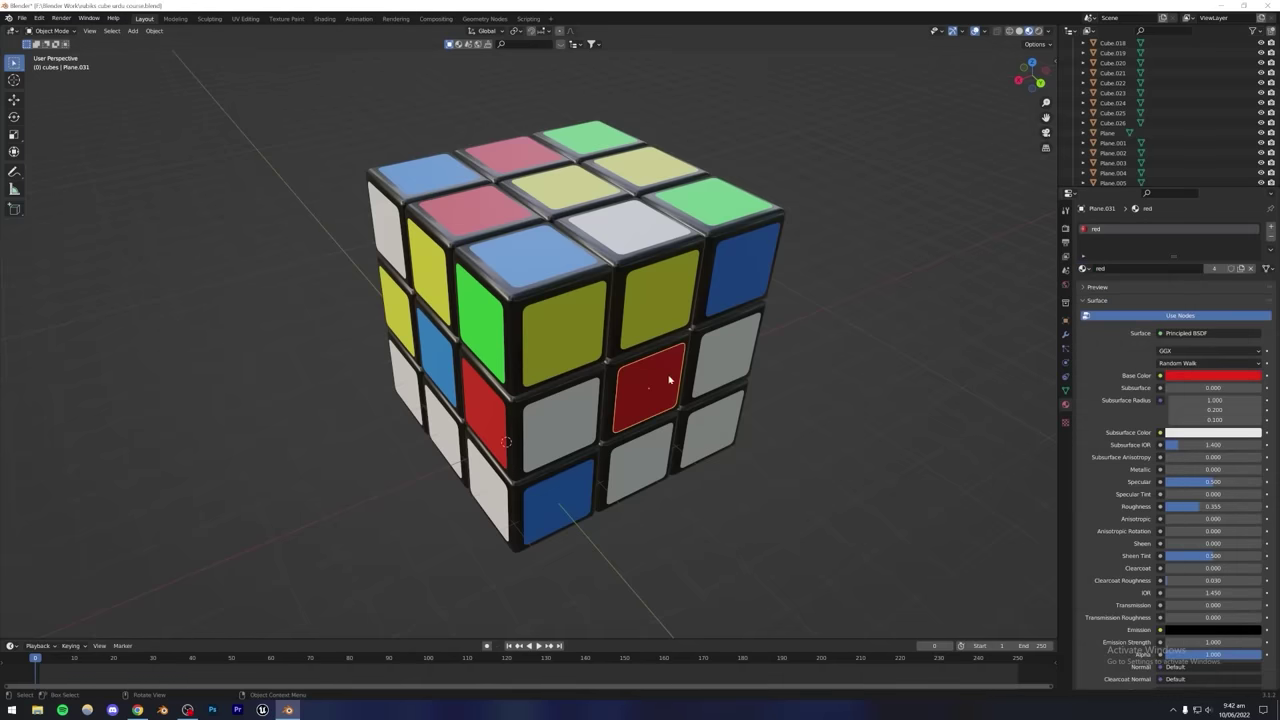
pyautogui.moveTo(620, 370); pyautogui.dragTo(526, 357, button='middle')
pyautogui.click(526, 357)
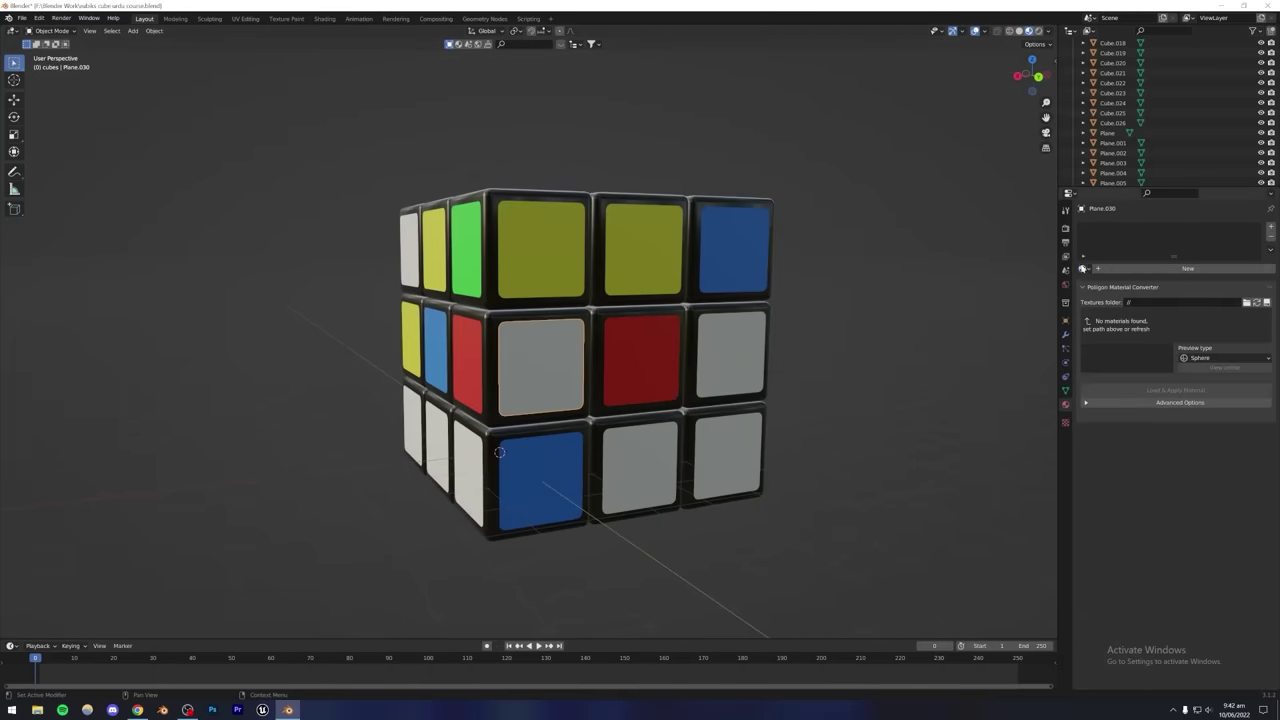
# Colour this face's middle-left sticker green, right-middle yellow, and bottom-middle and bottom-right blue.
pyautogui.click(1083, 268)
pyautogui.click(1100, 303)
pyautogui.moveTo(929, 337); pyautogui.dragTo(603, 357, button='middle')
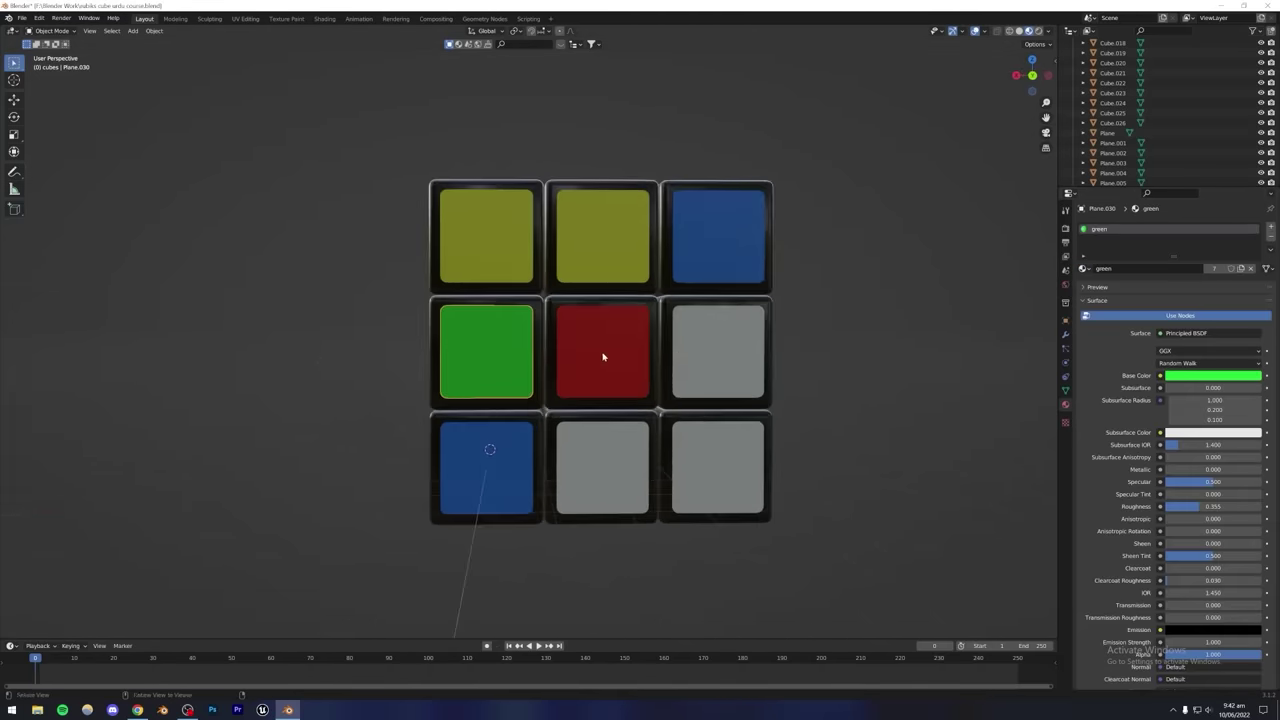
pyautogui.click(718, 352)
pyautogui.click(1083, 268)
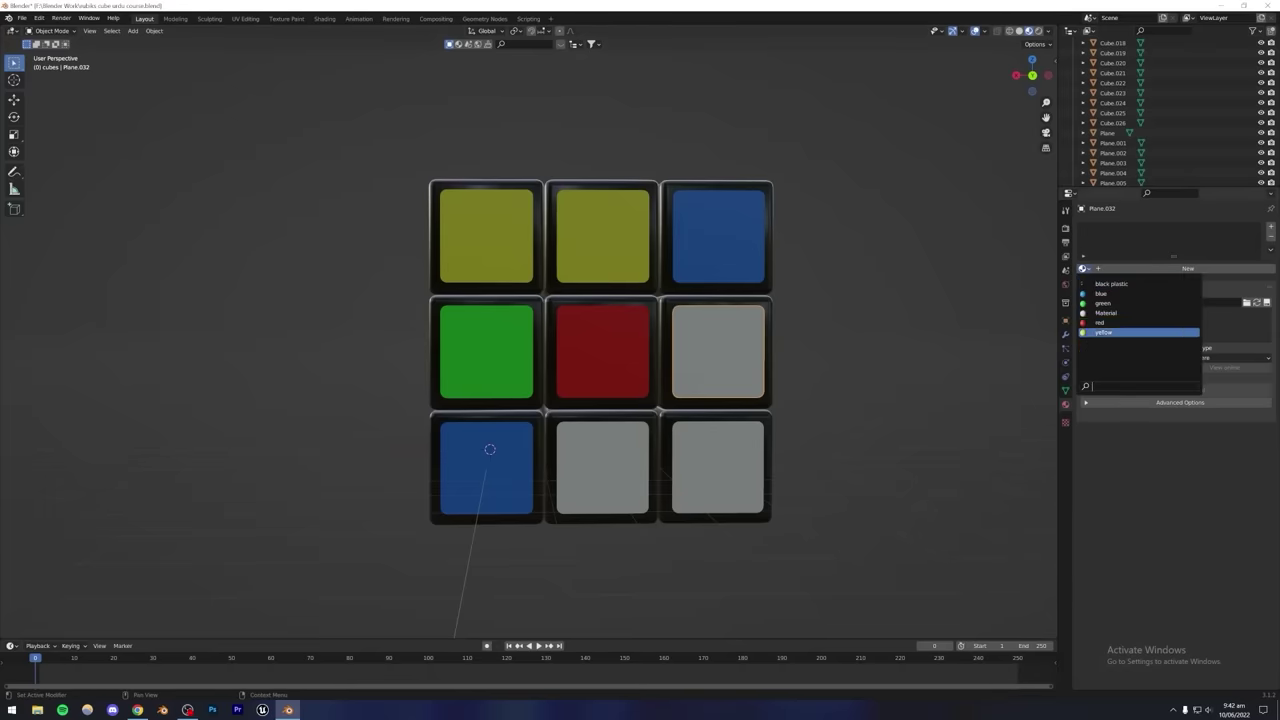
pyautogui.click(1103, 332)
pyautogui.click(606, 466)
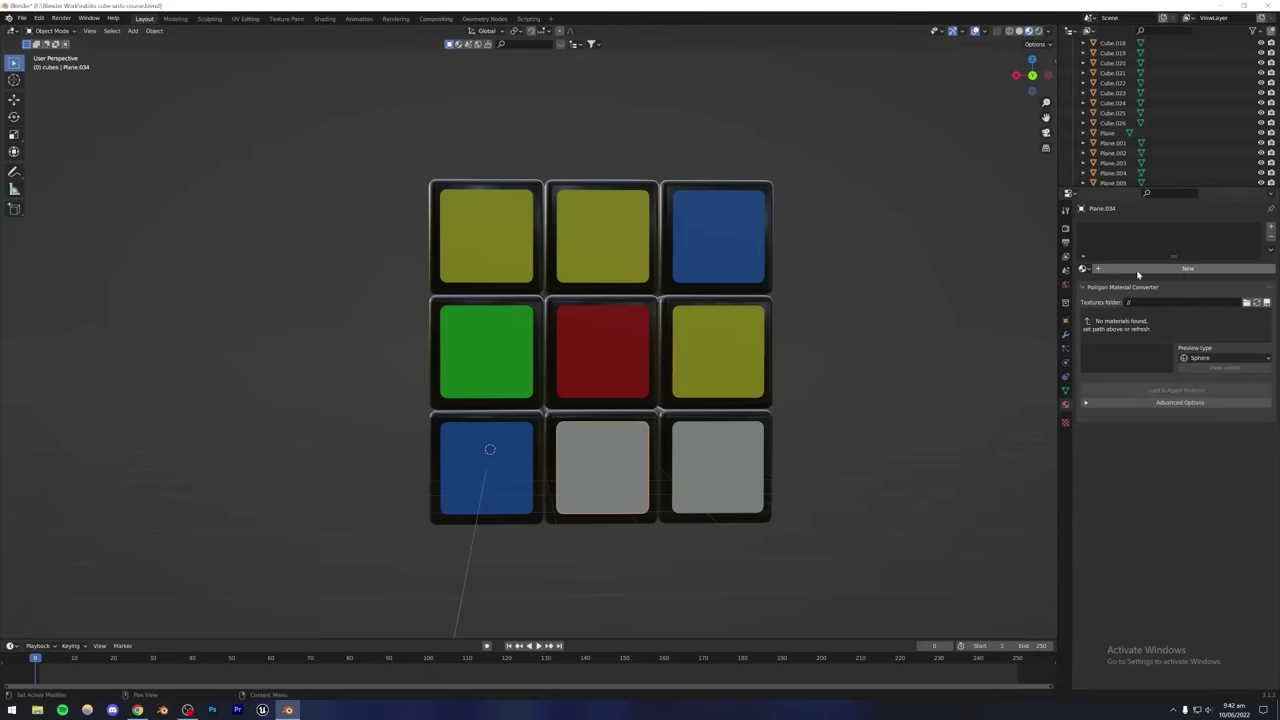
pyautogui.click(1083, 268)
pyautogui.click(1100, 295)
pyautogui.click(730, 468)
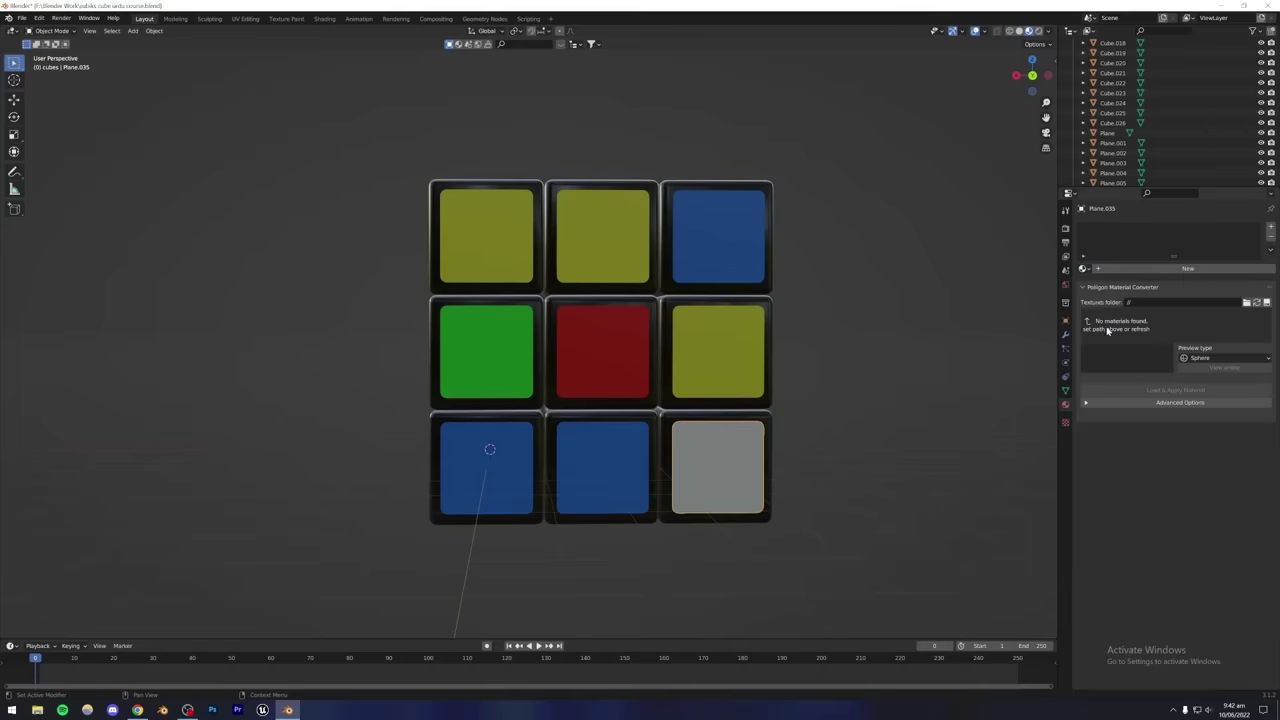
pyautogui.click(1083, 268)
pyautogui.click(1100, 295)
# Make the front's top-left sticker red and its bottom-middle and bottom-left stickers green.
pyautogui.moveTo(640, 330); pyautogui.dragTo(731, 375, button='middle')
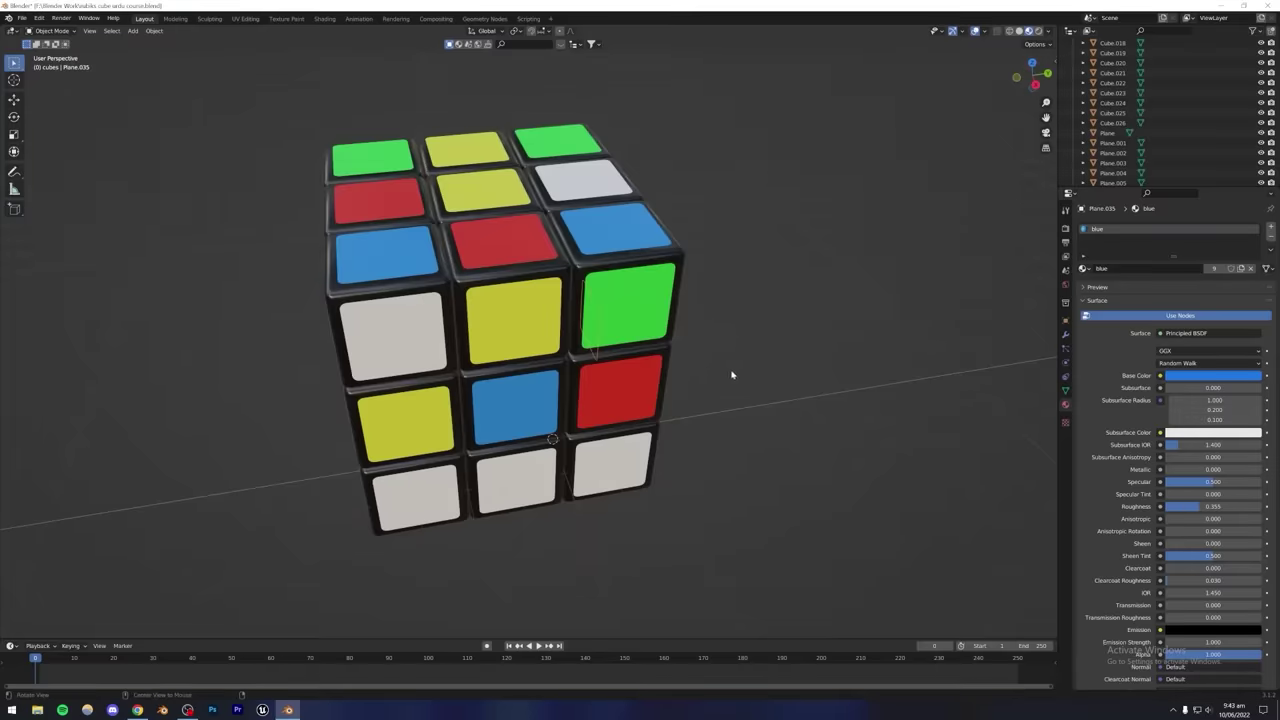
pyautogui.click(395, 335)
pyautogui.click(1083, 268)
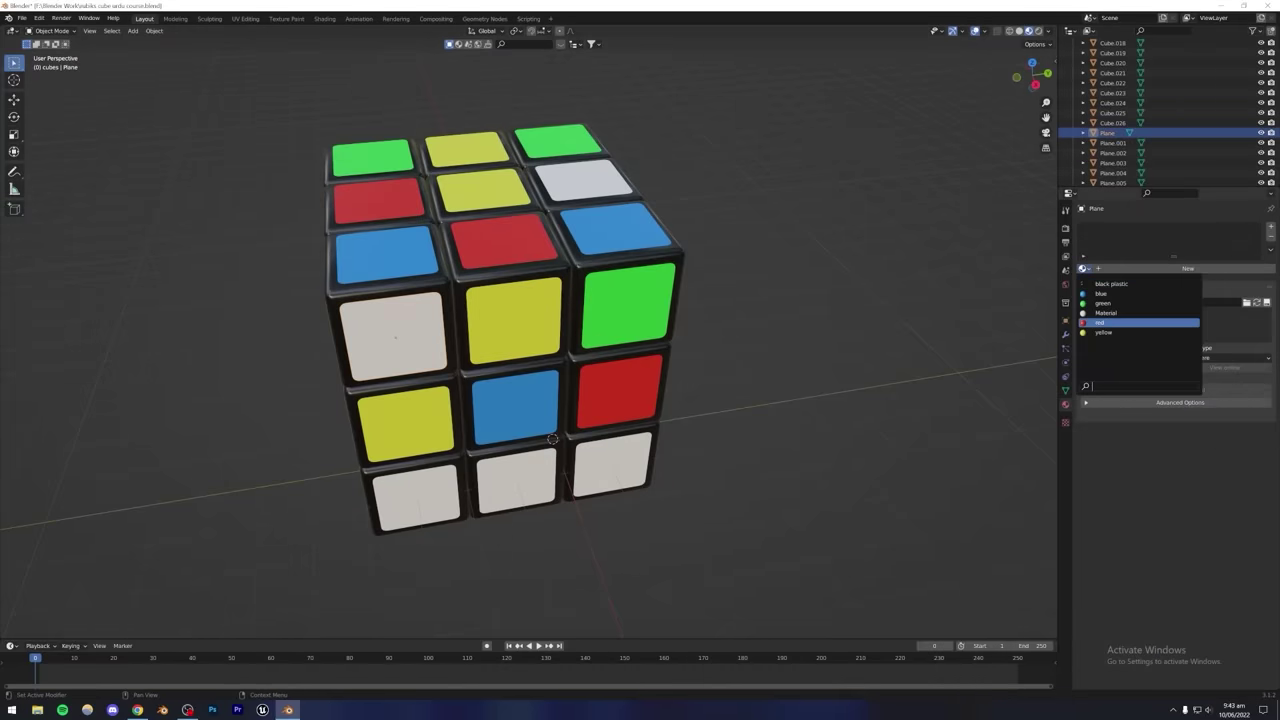
pyautogui.click(1100, 322)
pyautogui.click(537, 474)
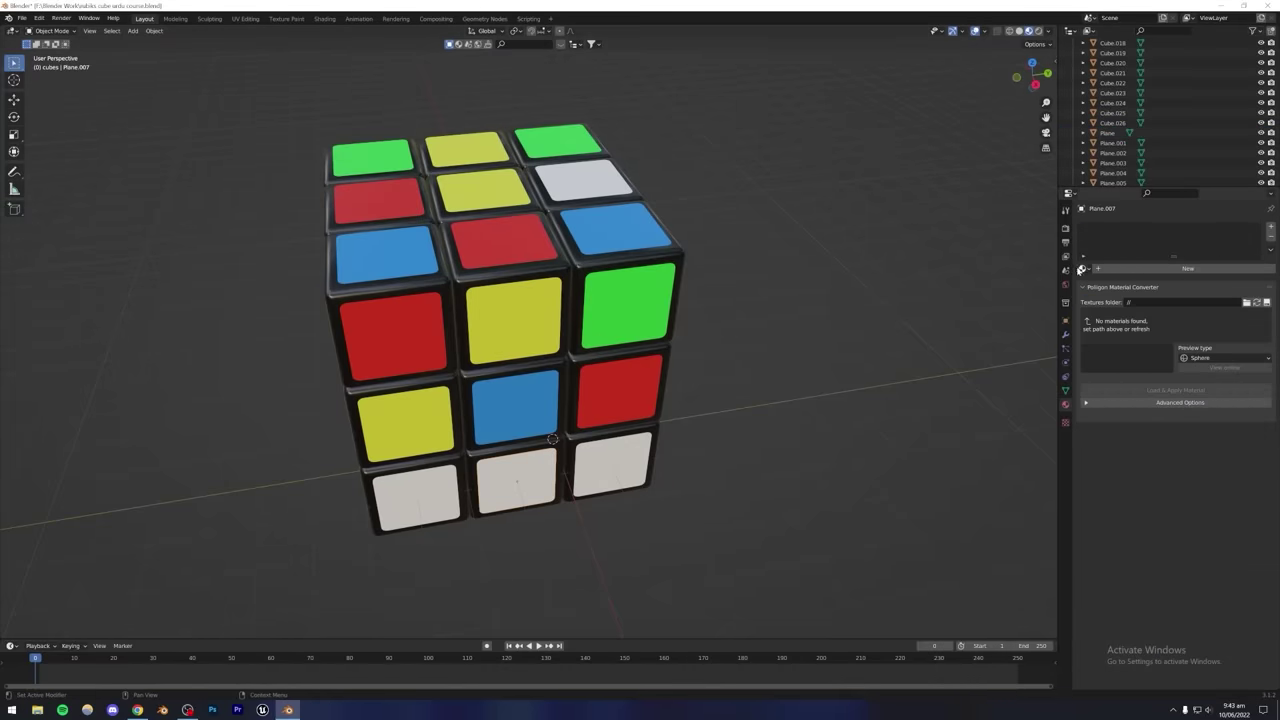
pyautogui.click(1083, 268)
pyautogui.click(1100, 308)
pyautogui.click(416, 496)
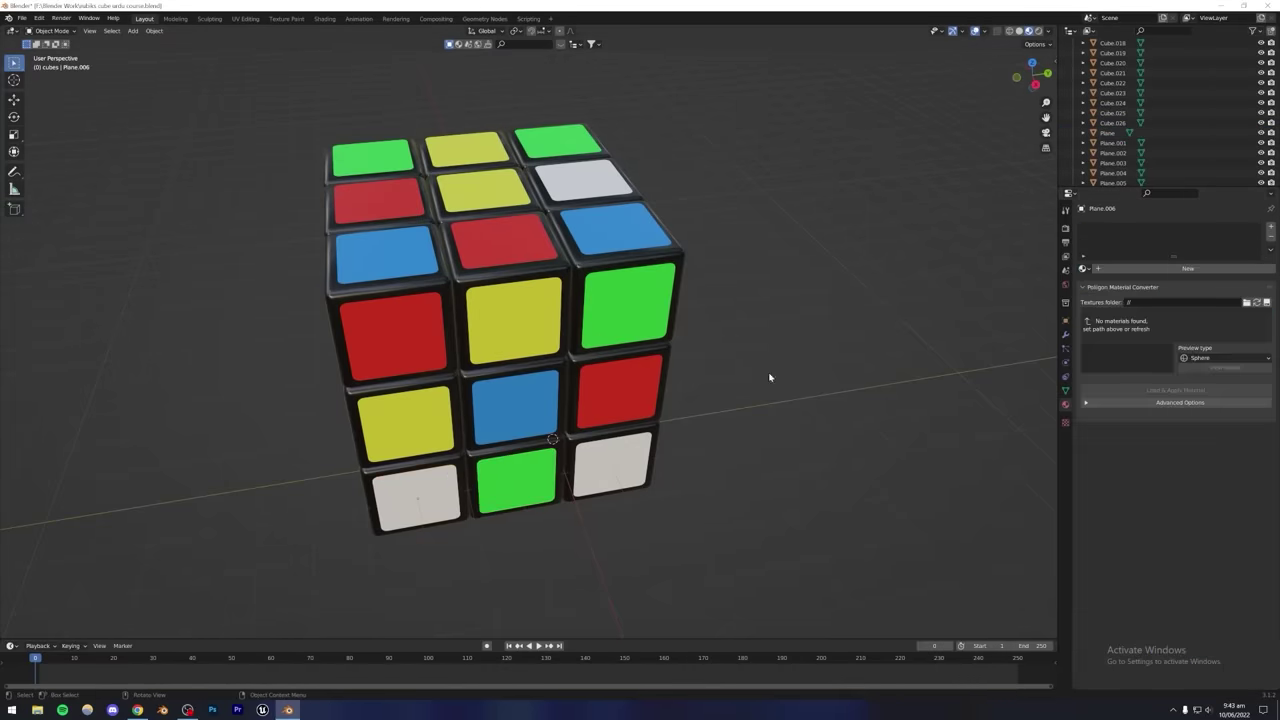
pyautogui.click(1083, 268)
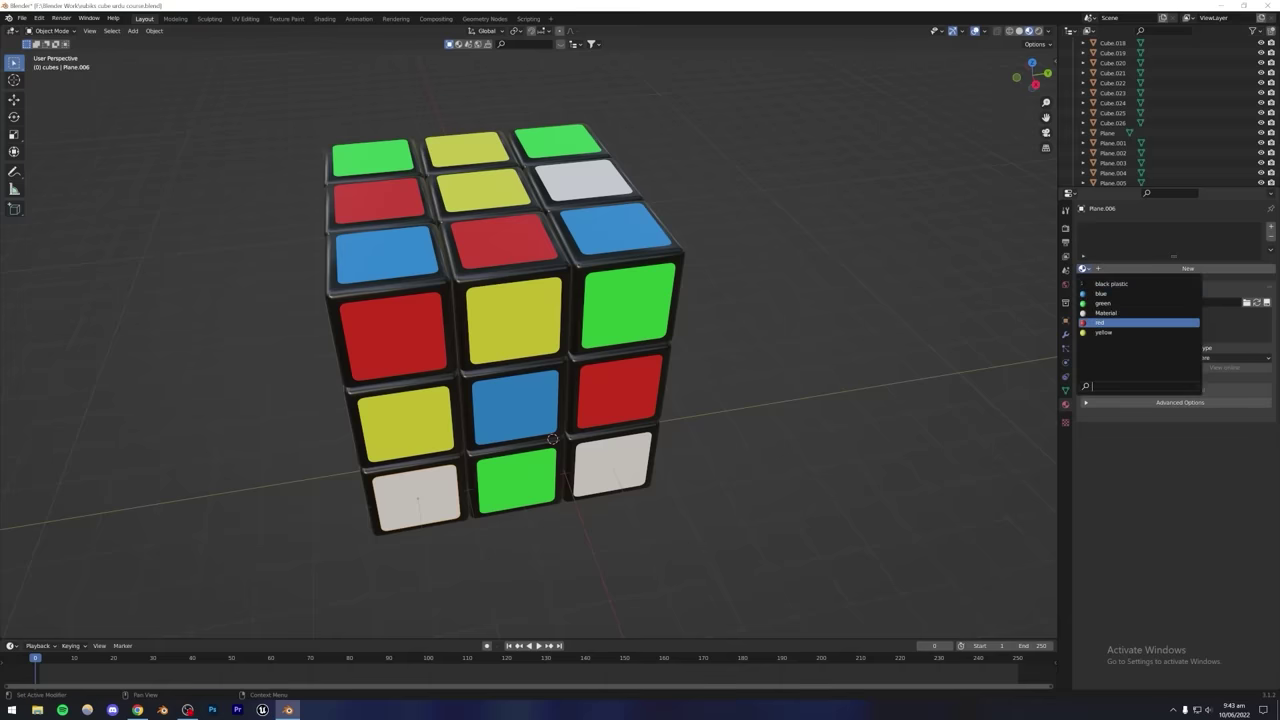
pyautogui.click(1103, 303)
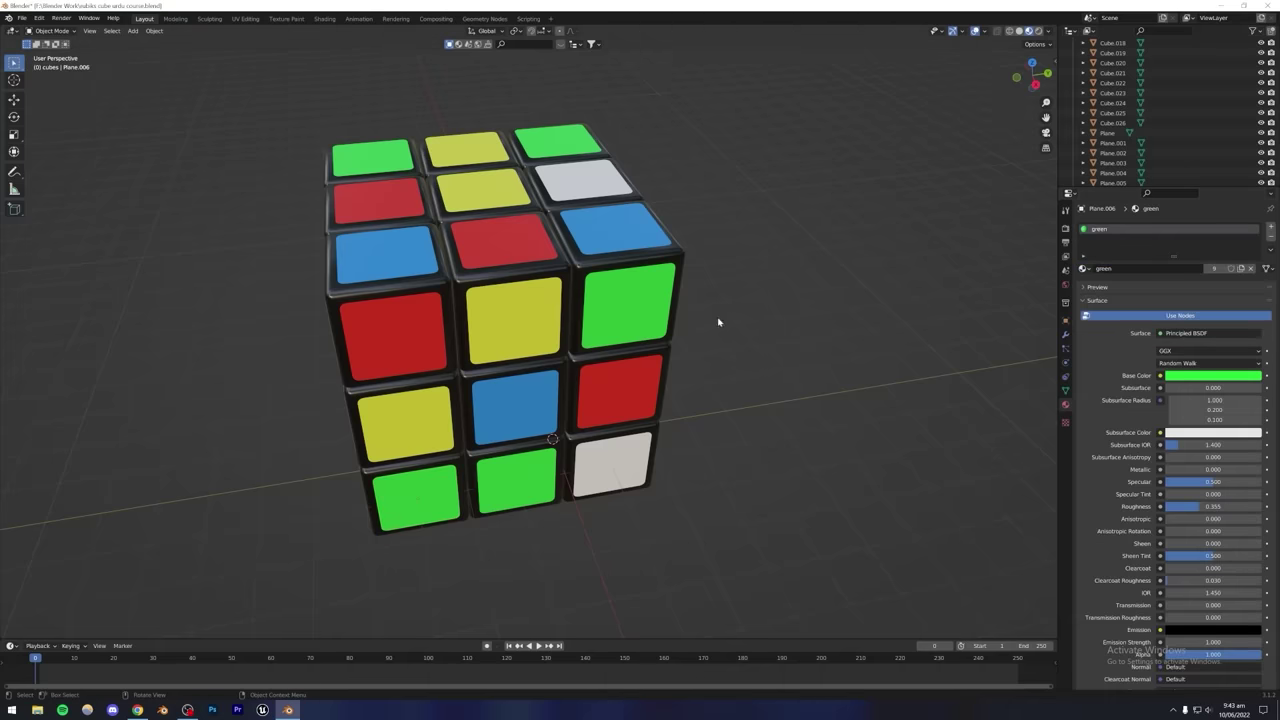
# Orbit around the cube to check the colours, ending on its underside.
pyautogui.moveTo(718, 322); pyautogui.dragTo(656, 223, button='middle')
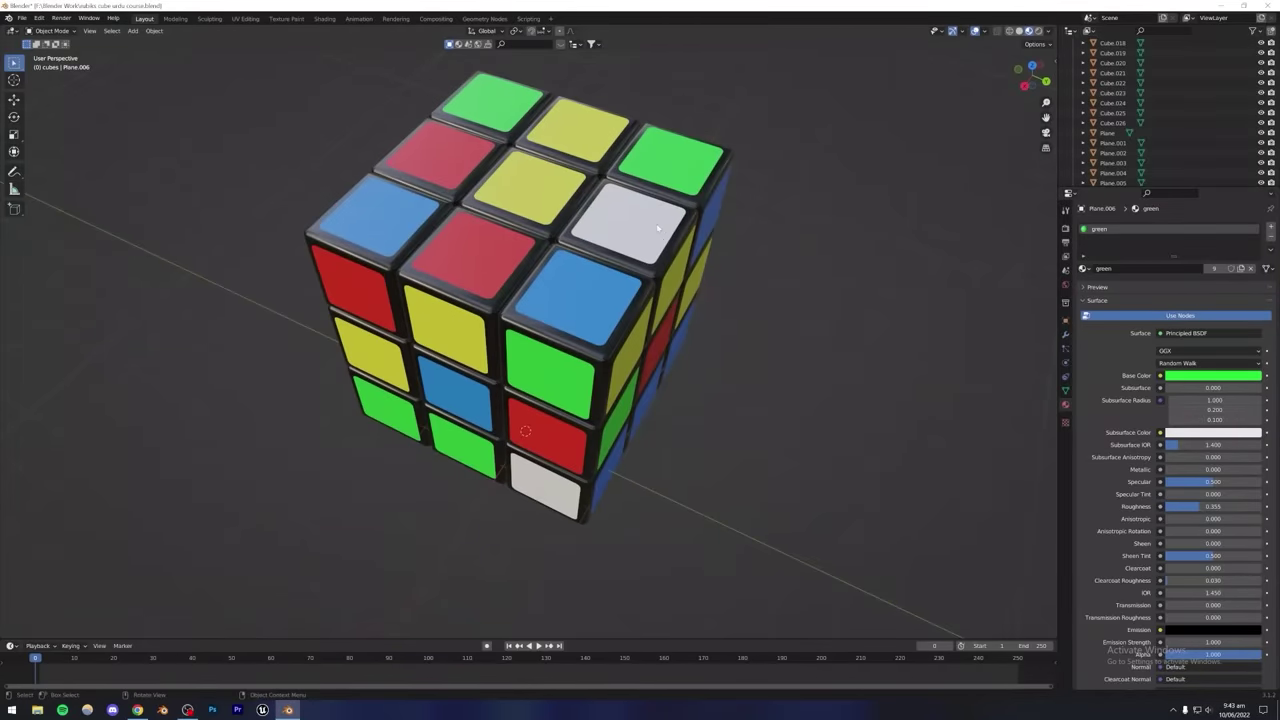
pyautogui.click(656, 223)
pyautogui.click(536, 487)
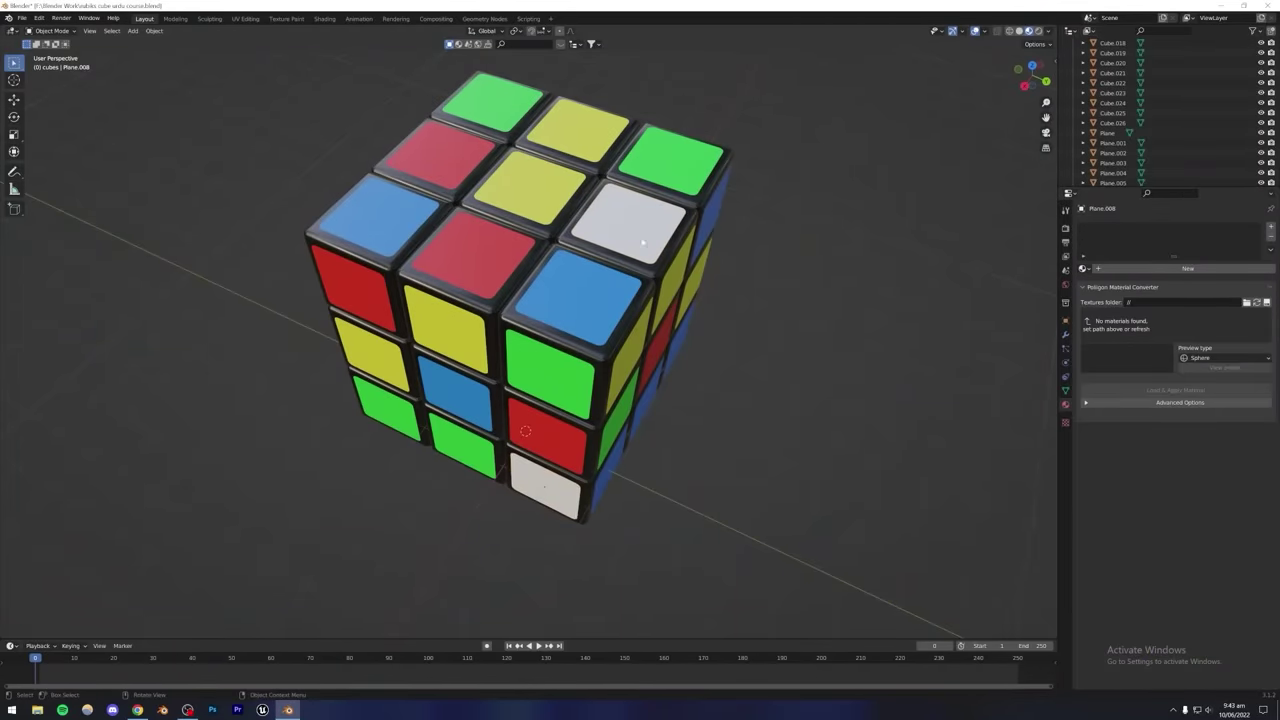
pyautogui.moveTo(560, 330); pyautogui.dragTo(551, 408, button='middle')
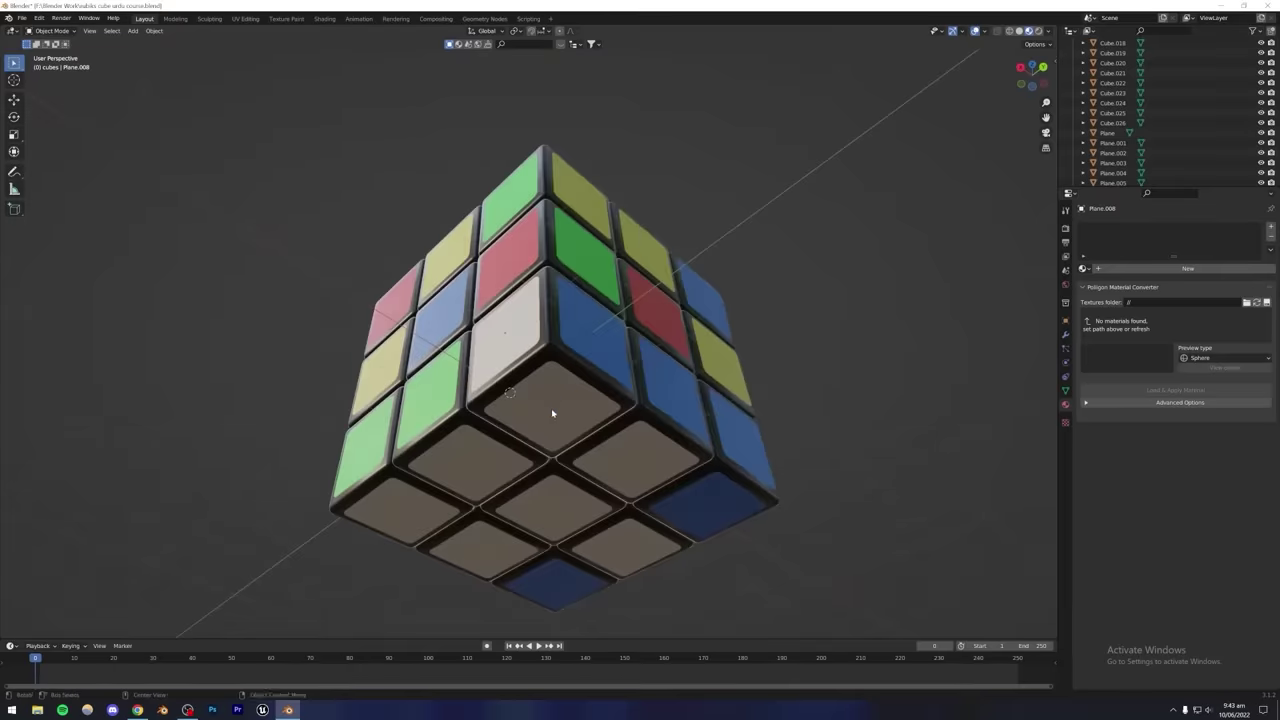
# Give two bottom-face stickers the green material.
pyautogui.click(551, 408)
pyautogui.click(1083, 268)
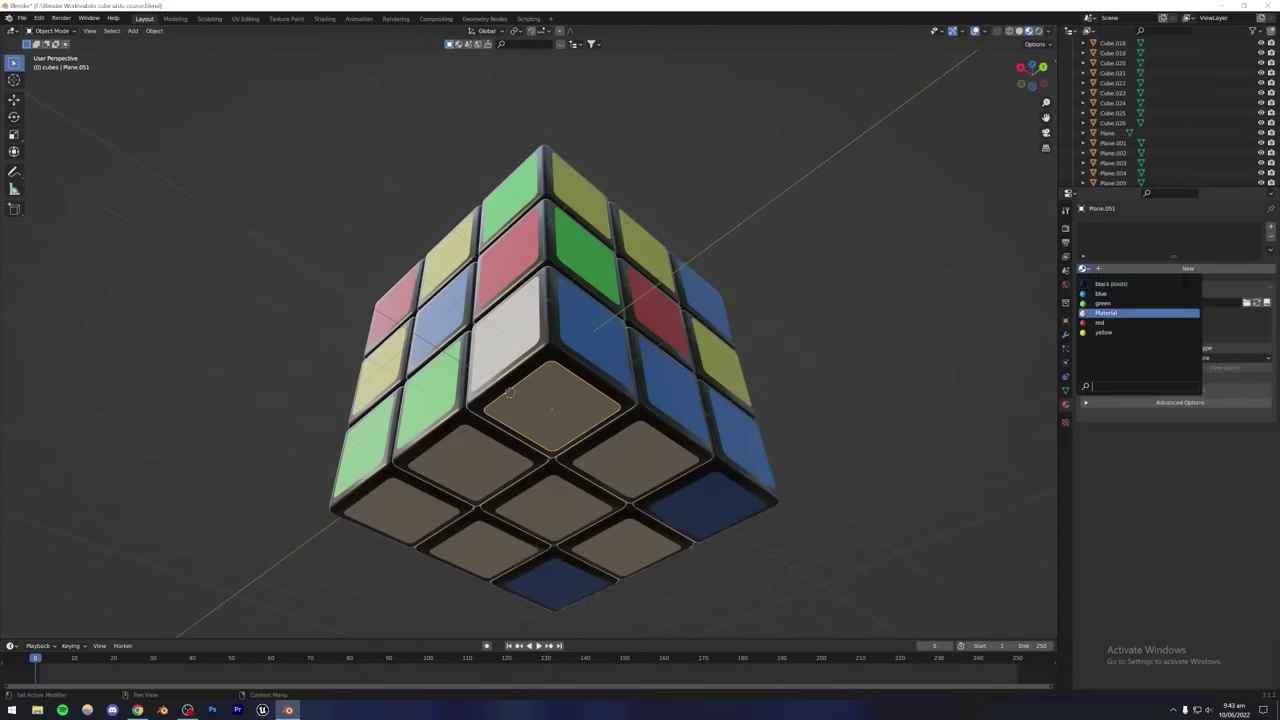
pyautogui.click(1110, 305)
pyautogui.click(559, 504)
pyautogui.click(1083, 268)
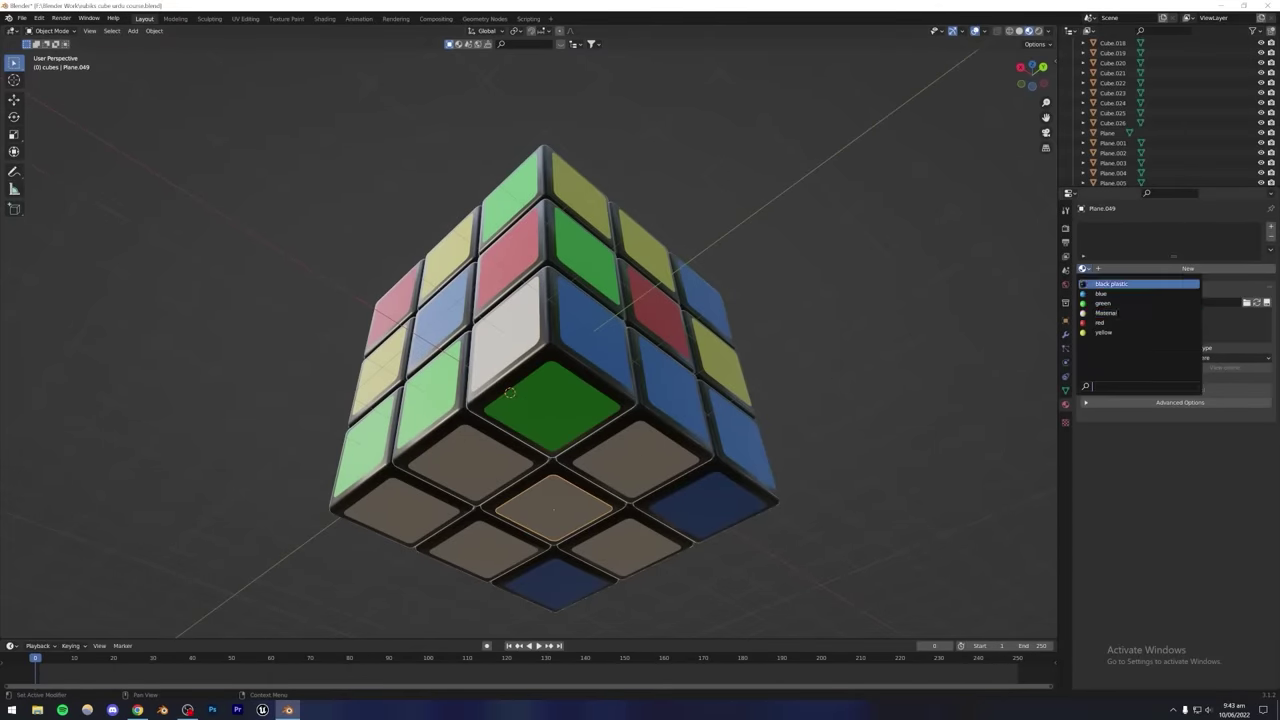
pyautogui.click(1104, 303)
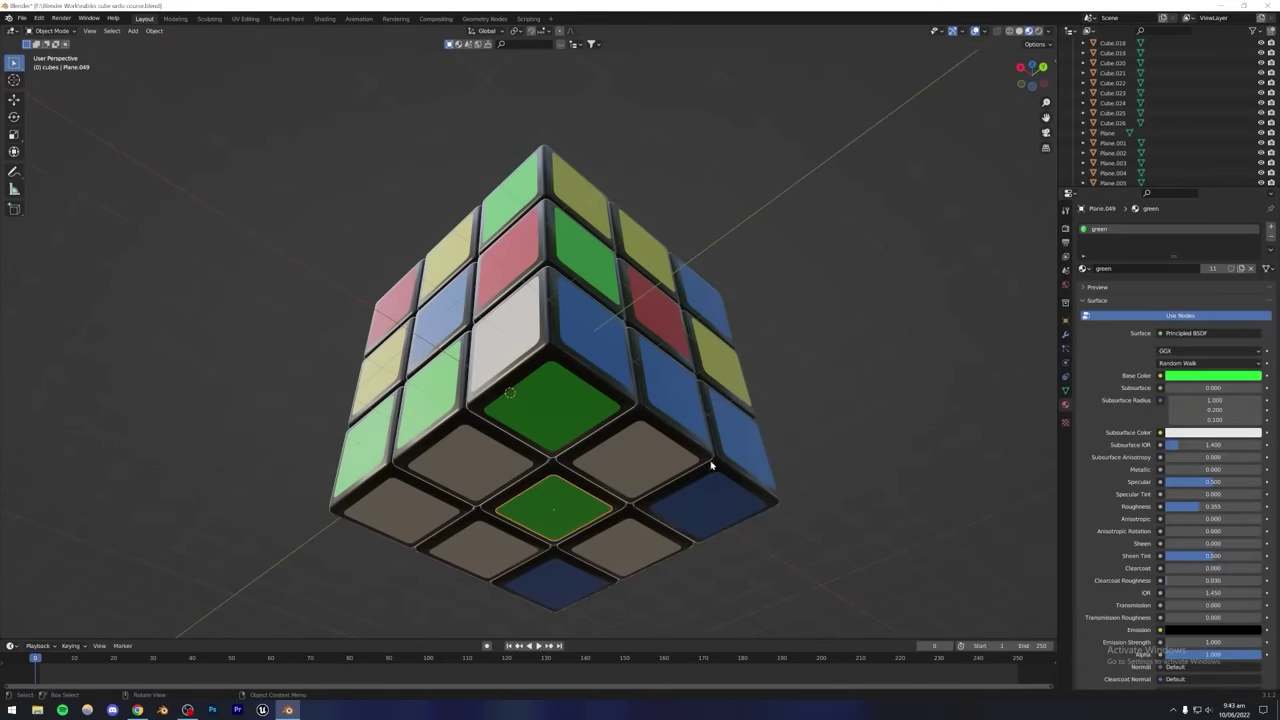
# Make the next beige sticker red and a beige front sticker yellow.
pyautogui.click(631, 461)
pyautogui.click(1083, 268)
pyautogui.click(1104, 323)
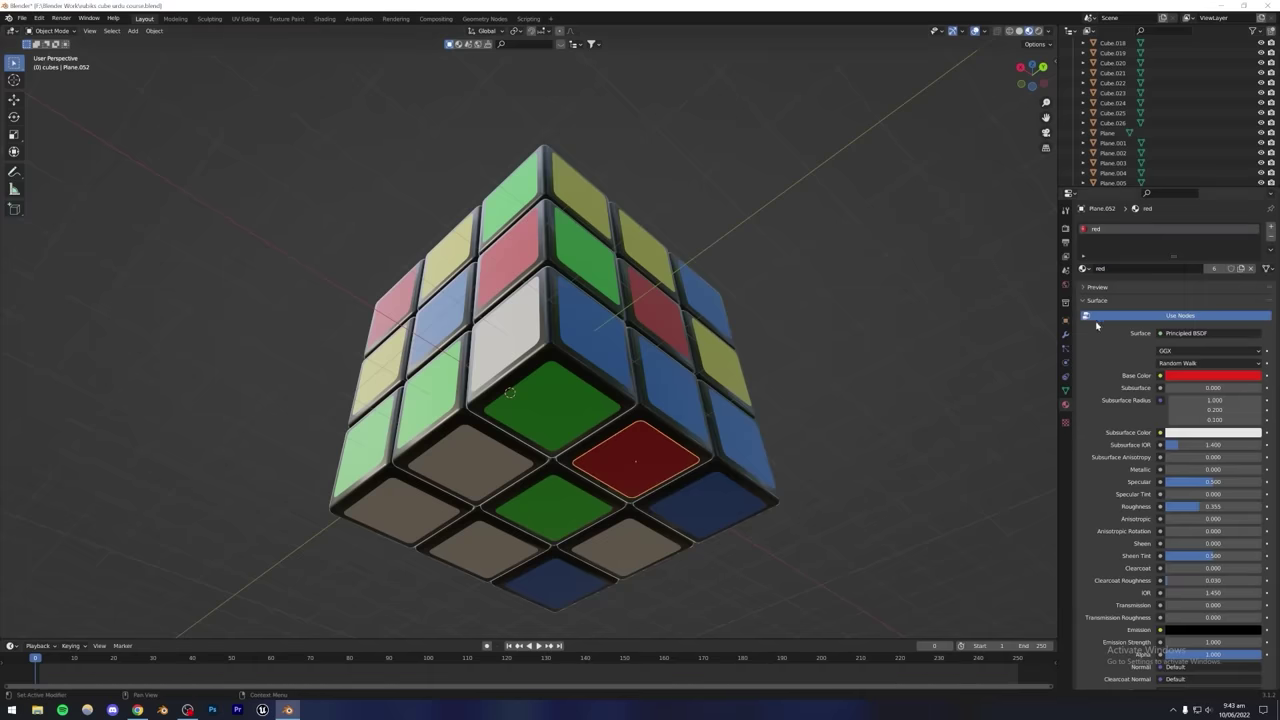
pyautogui.moveTo(714, 252); pyautogui.dragTo(786, 263, button='middle')
pyautogui.click(380, 445)
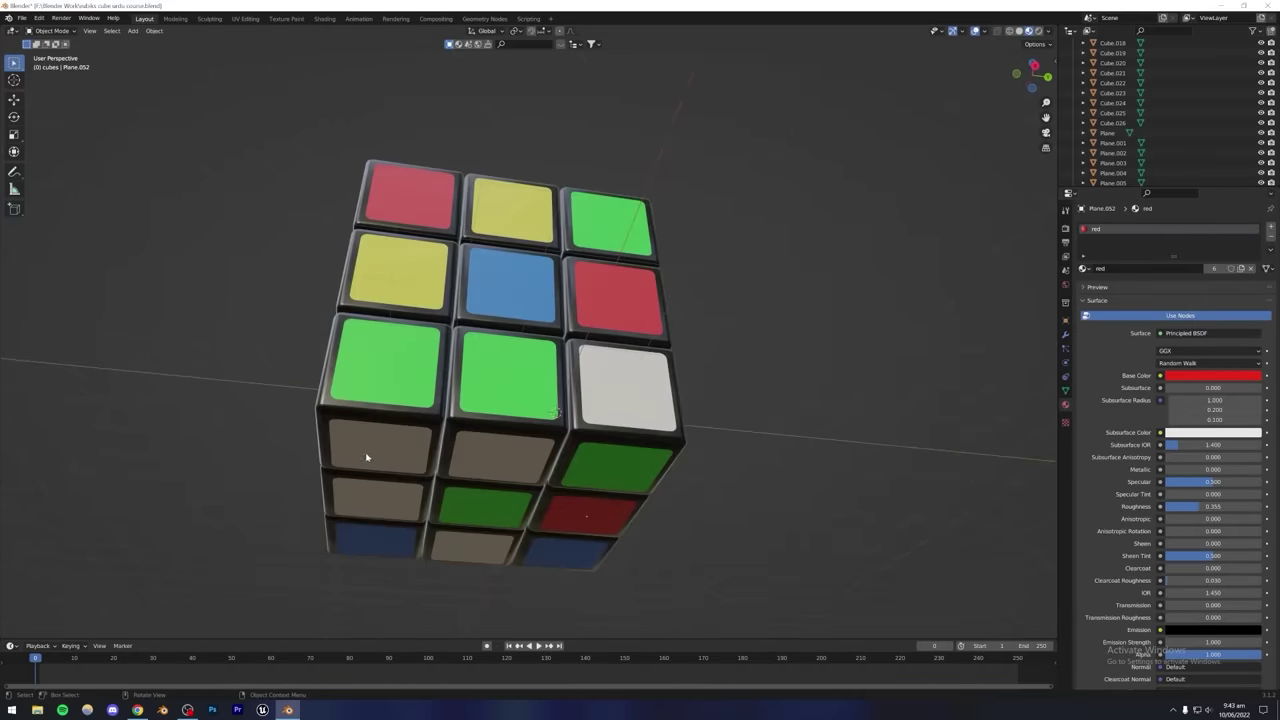
pyautogui.click(1083, 268)
pyautogui.click(1104, 333)
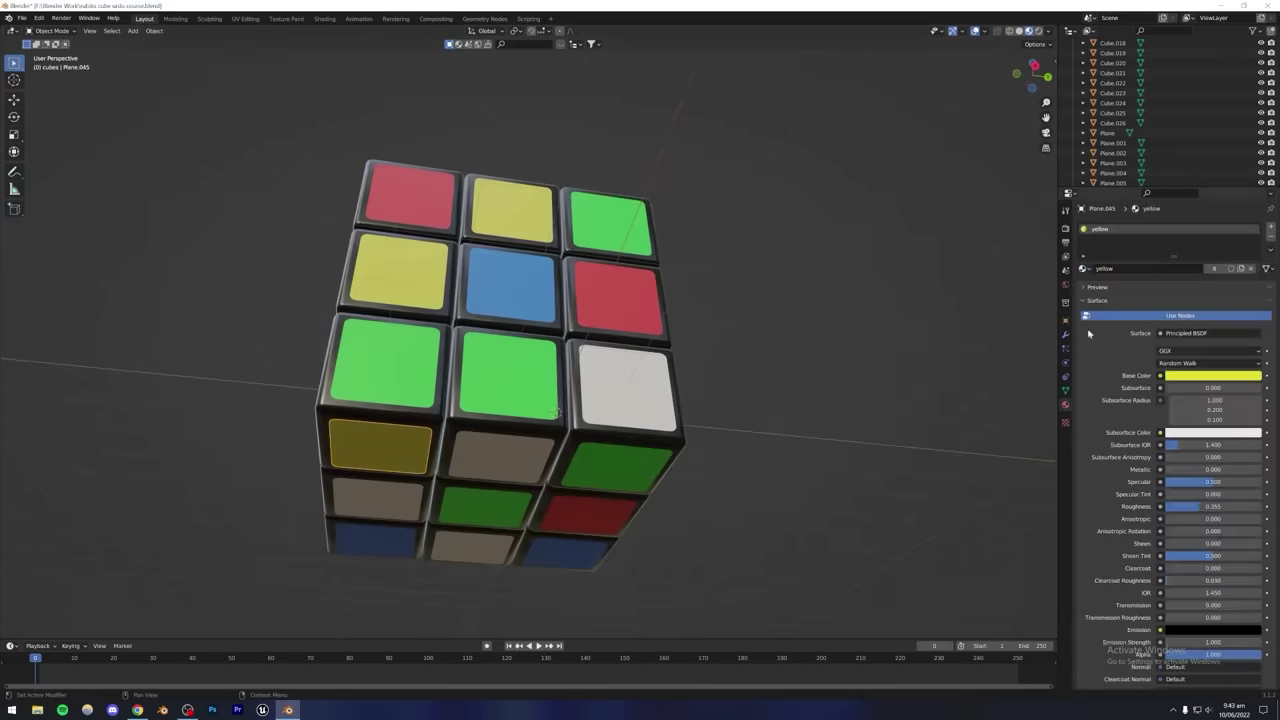
pyautogui.moveTo(683, 229); pyautogui.dragTo(900, 350, button='middle')
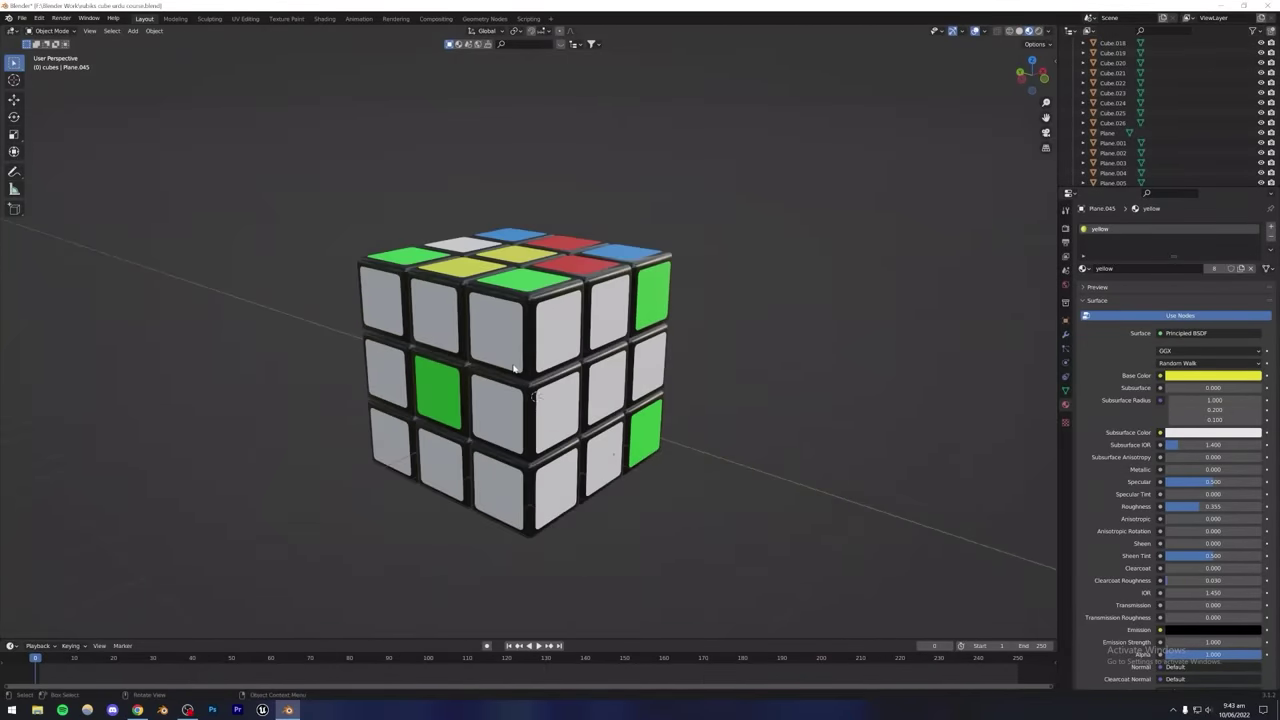
# Assign blue, red and yellow materials to three white stickers.
pyautogui.click(528, 330)
pyautogui.click(568, 345)
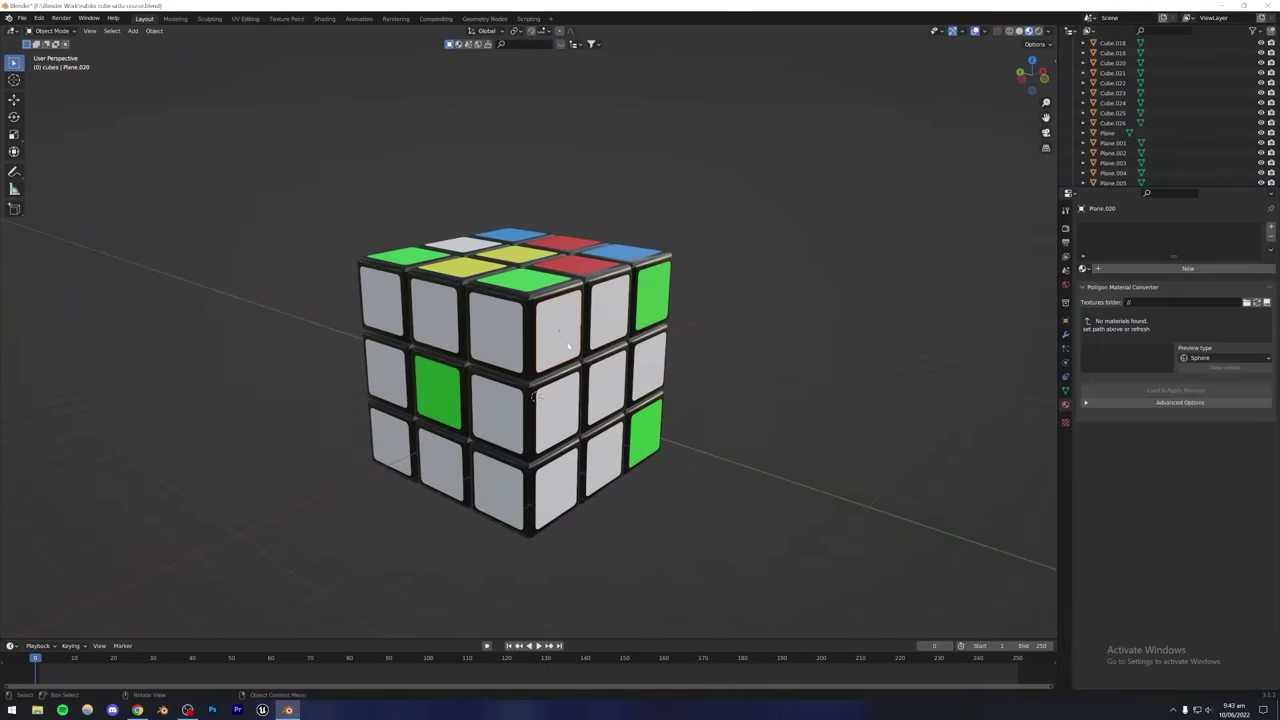
pyautogui.click(1083, 268)
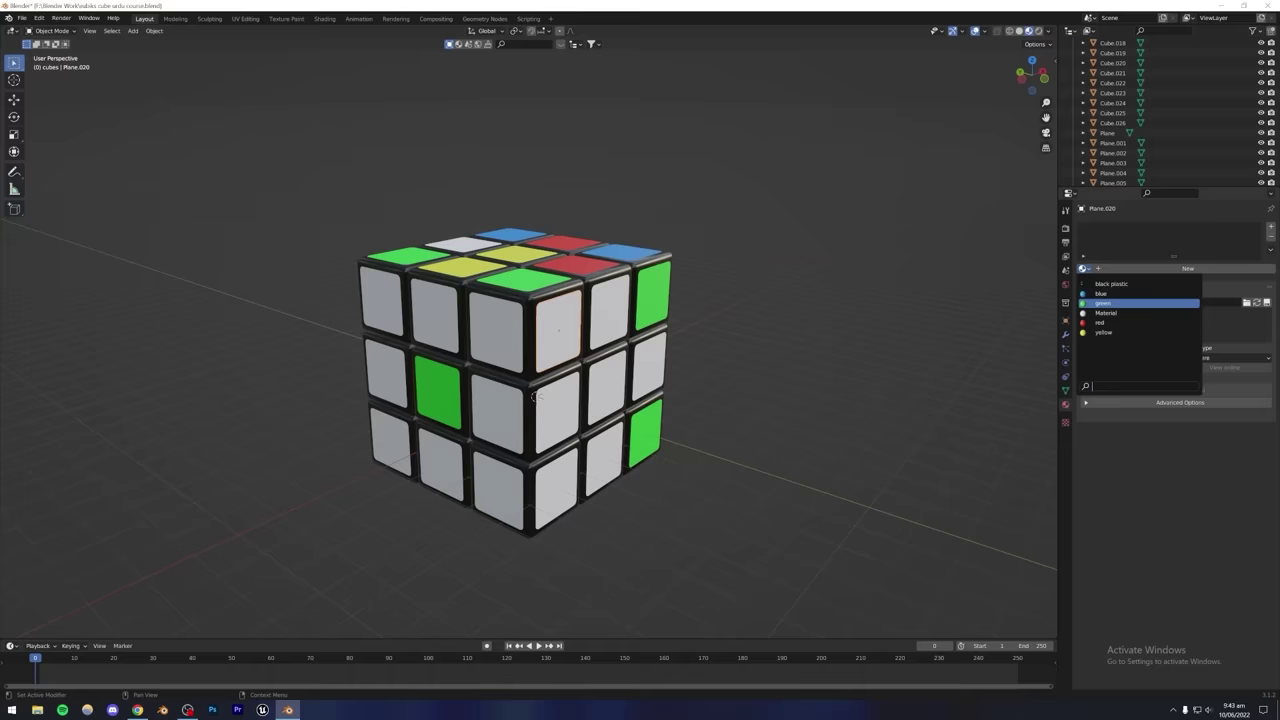
pyautogui.click(1140, 293)
pyautogui.click(635, 363)
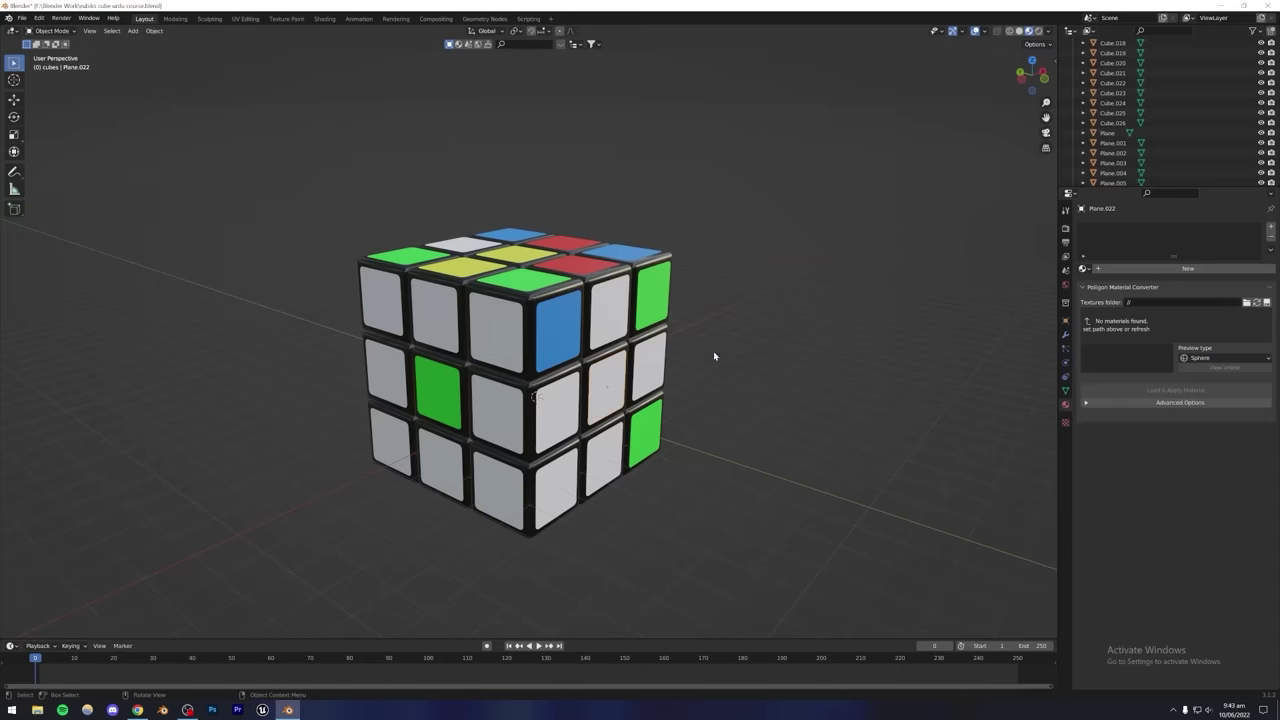
pyautogui.click(1083, 268)
pyautogui.click(1100, 322)
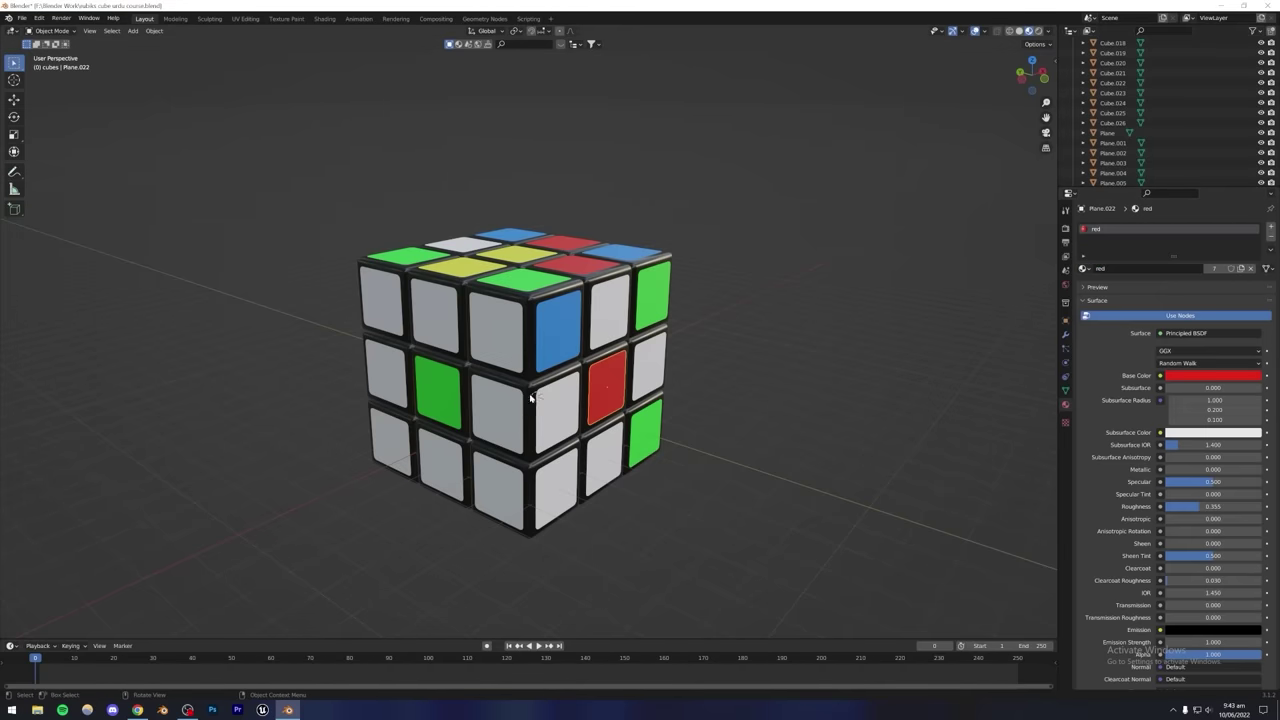
pyautogui.click(557, 410)
pyautogui.click(1083, 268)
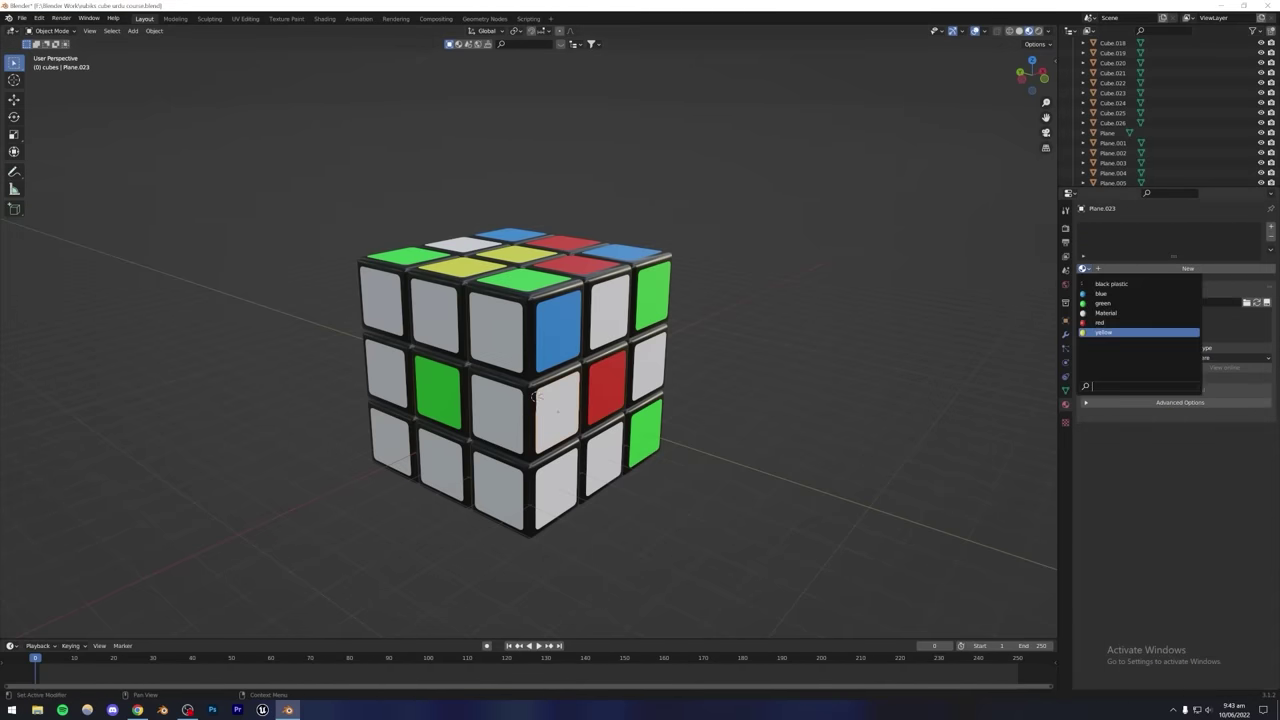
pyautogui.click(1100, 331)
# Make a bottom-row white sticker red and the front middle-left sticker yellow.
pyautogui.click(467, 343)
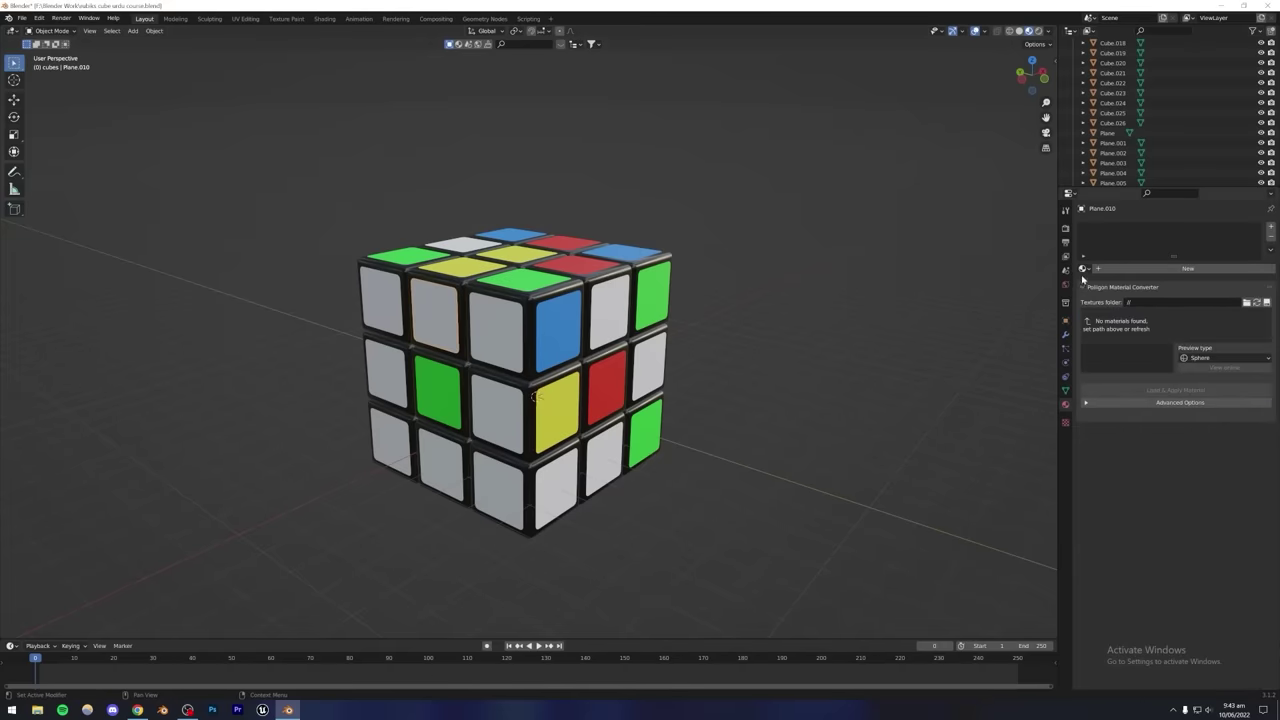
pyautogui.click(1083, 268)
pyautogui.click(508, 500)
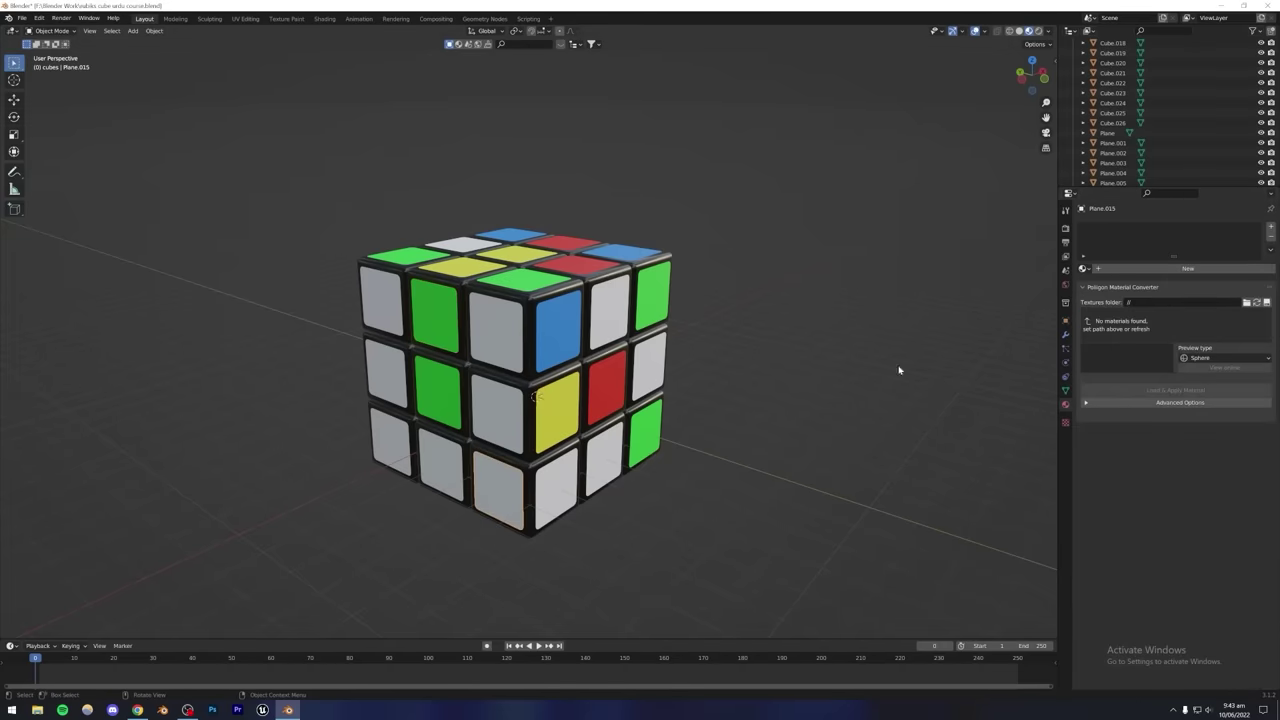
pyautogui.click(1084, 269)
pyautogui.click(1086, 322)
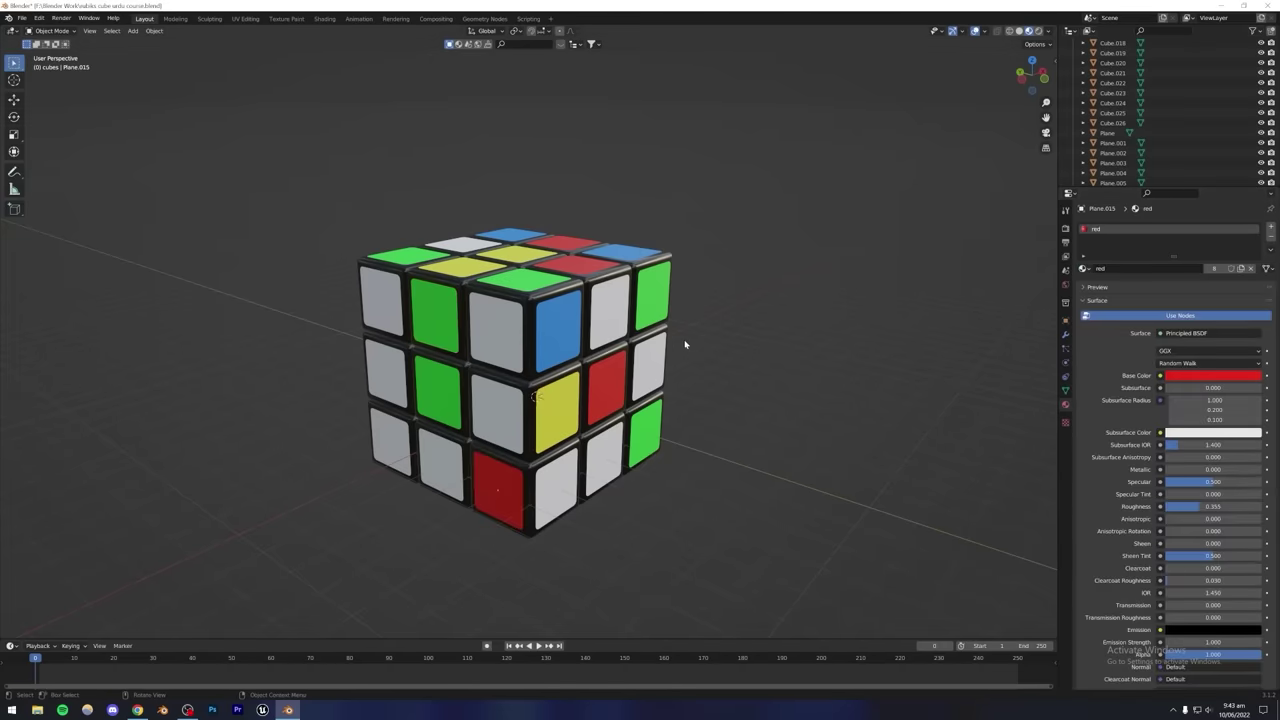
pyautogui.moveTo(626, 378); pyautogui.dragTo(551, 380, button='middle')
pyautogui.click(496, 384)
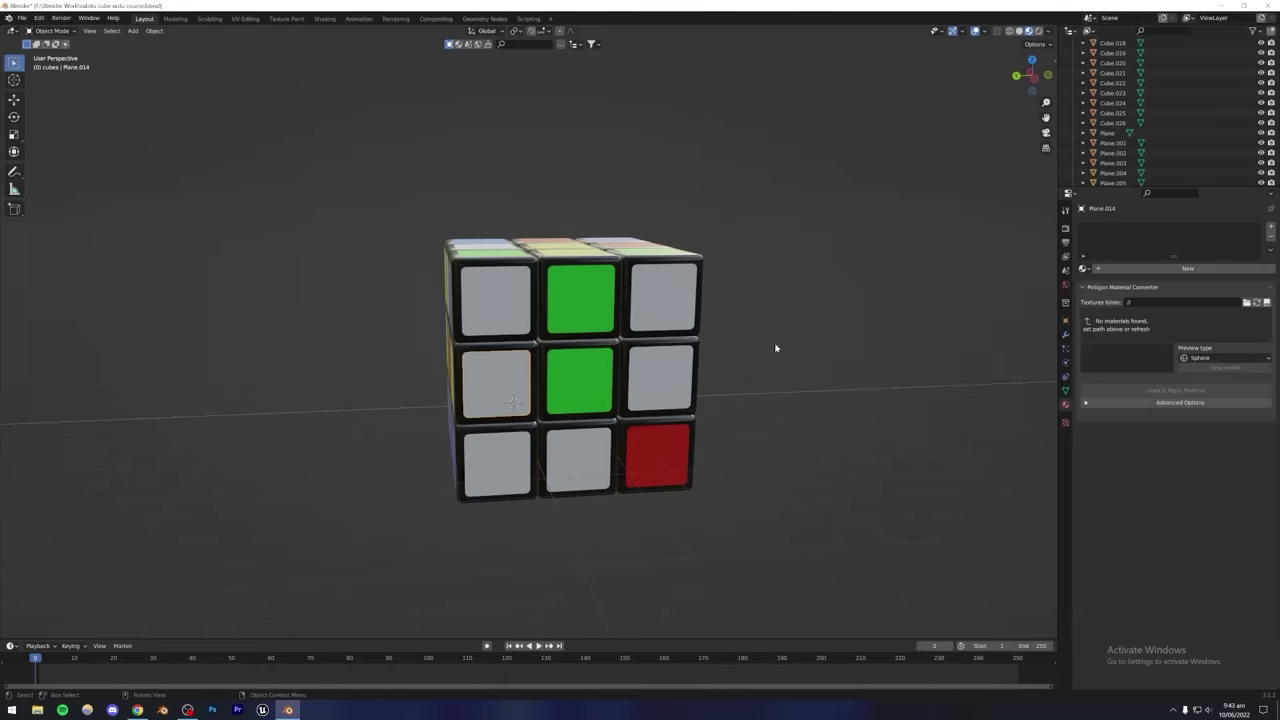
pyautogui.click(1086, 271)
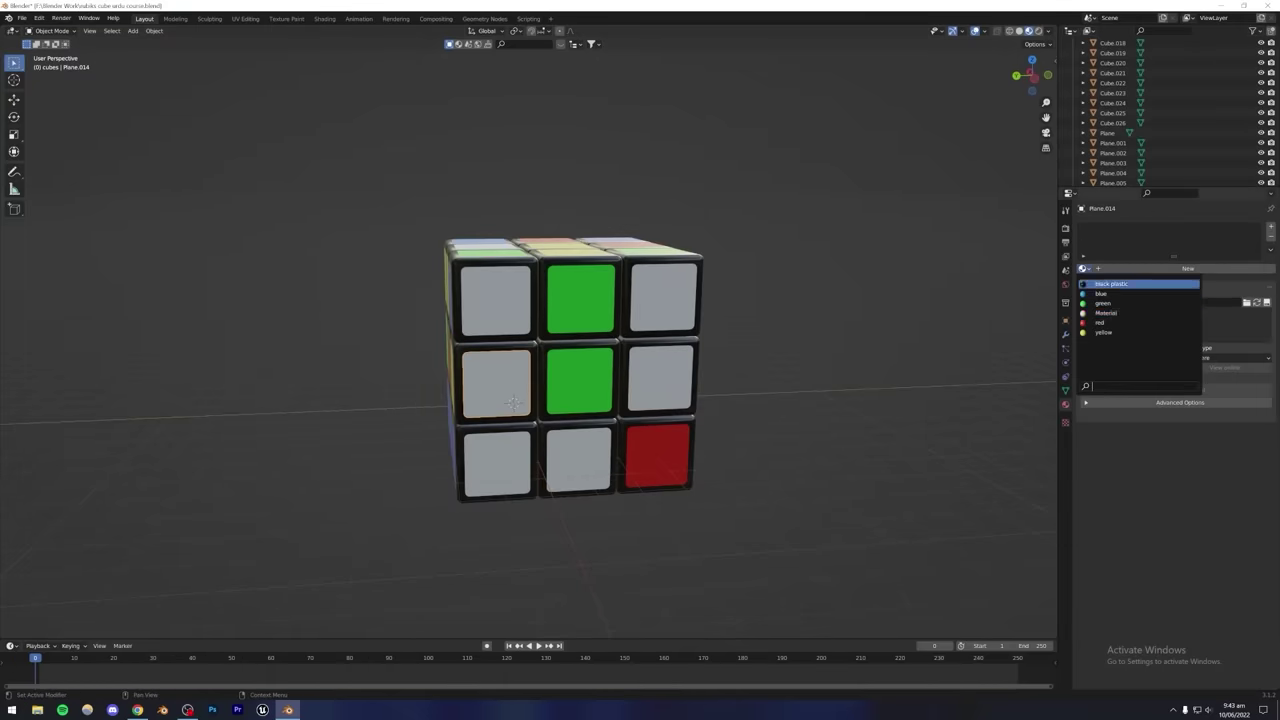
pyautogui.click(1103, 332)
# Save rubiks cube urdu course.blend with the fully coloured cube.
pyautogui.moveTo(771, 277); pyautogui.dragTo(573, 362, button='middle')
pyautogui.hotkey('ctrl', 's')
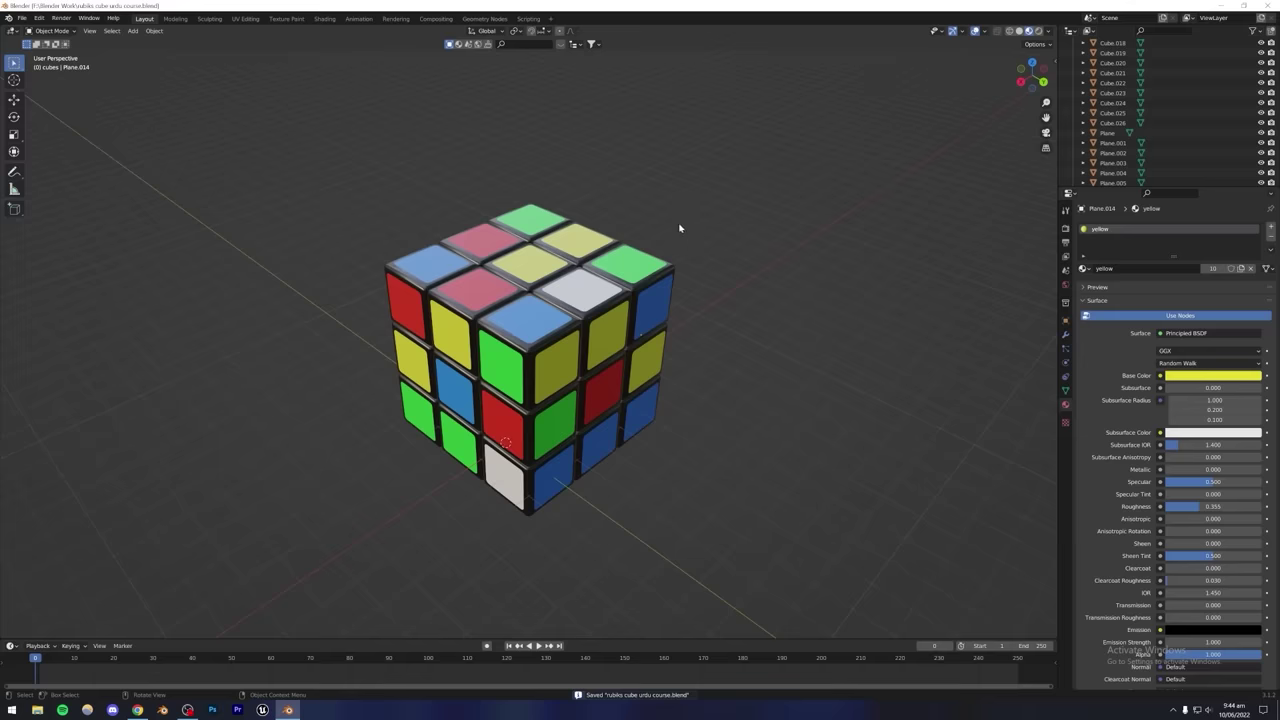
pyautogui.hotkey('ctrl', 's')
# Add a mesh plane and move it down below the cube.
pyautogui.click(131, 31)
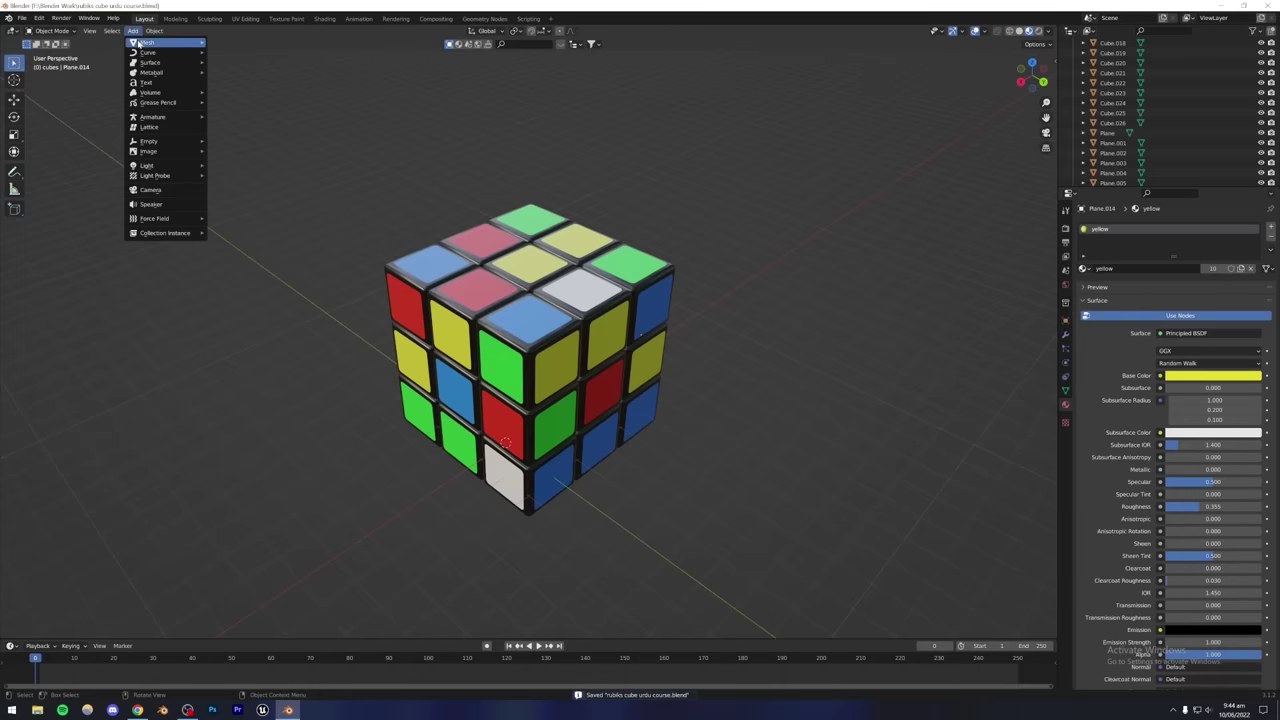
pyautogui.moveTo(160, 41)
pyautogui.click(232, 44)
pyautogui.keyDown('alt'); pyautogui.moveTo(420, 200); pyautogui.dragTo(578, 401, button='middle'); pyautogui.keyUp('alt')
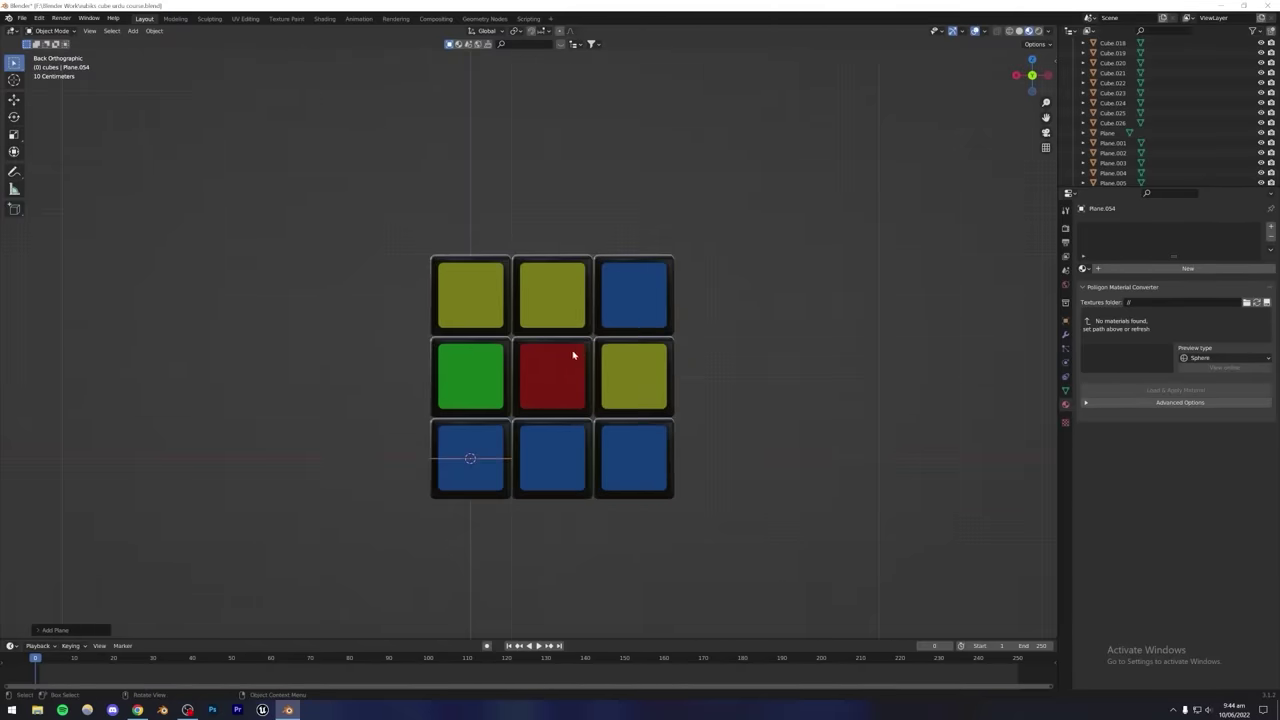
pyautogui.press('g')
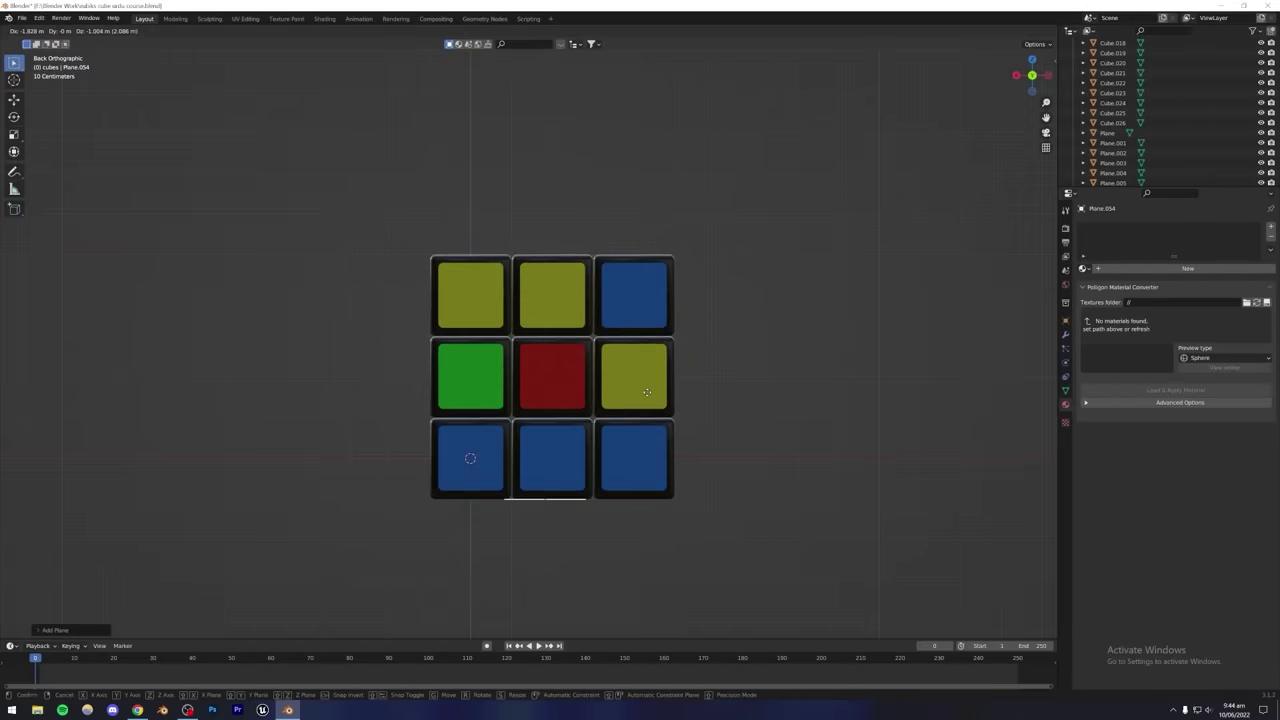
pyautogui.click(640, 398)
# Scale the plane up into a large floor under the cube.
pyautogui.scroll(7, 523, 374)
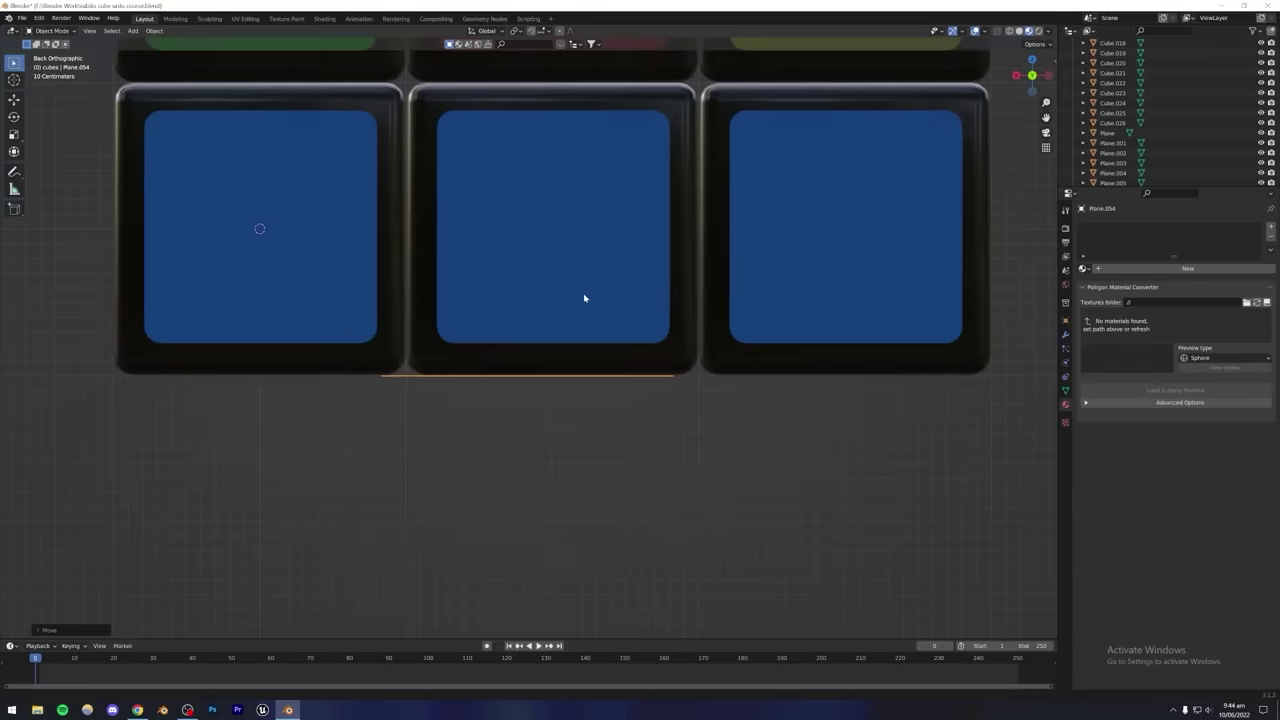
pyautogui.scroll(8, 584, 298)
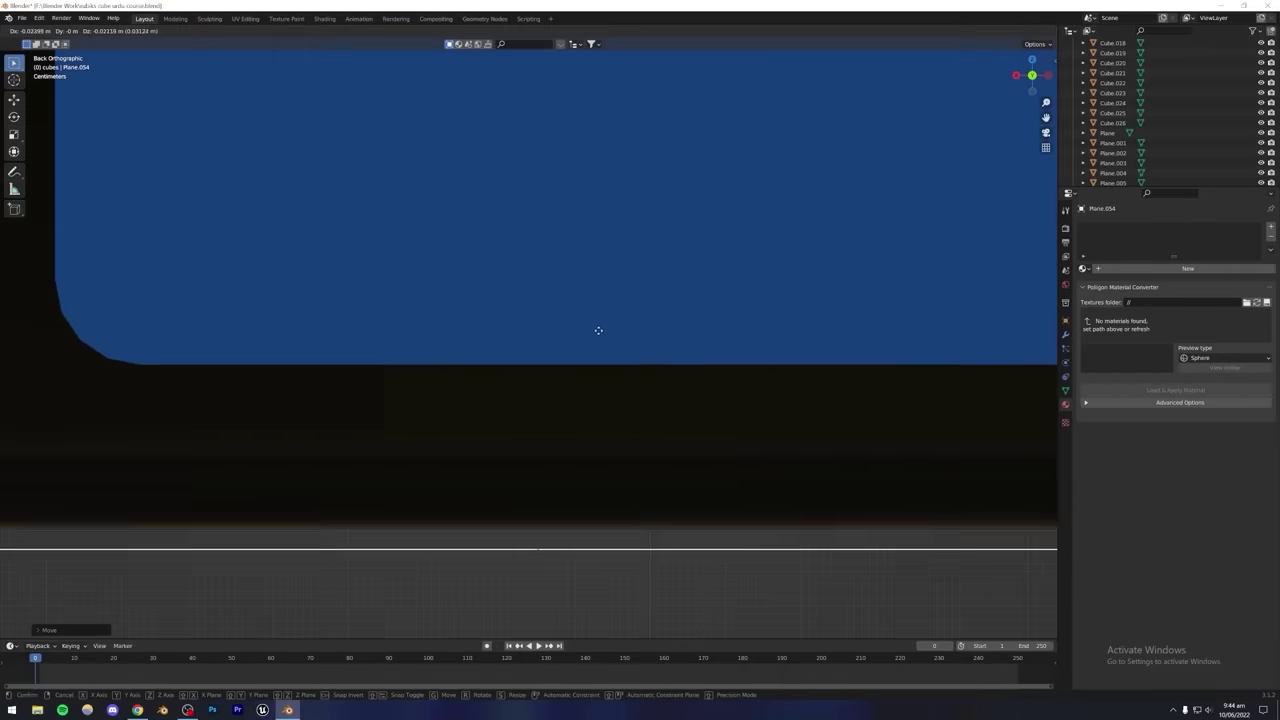
pyautogui.scroll(-5, 604, 322)
pyautogui.scroll(-3, 604, 322)
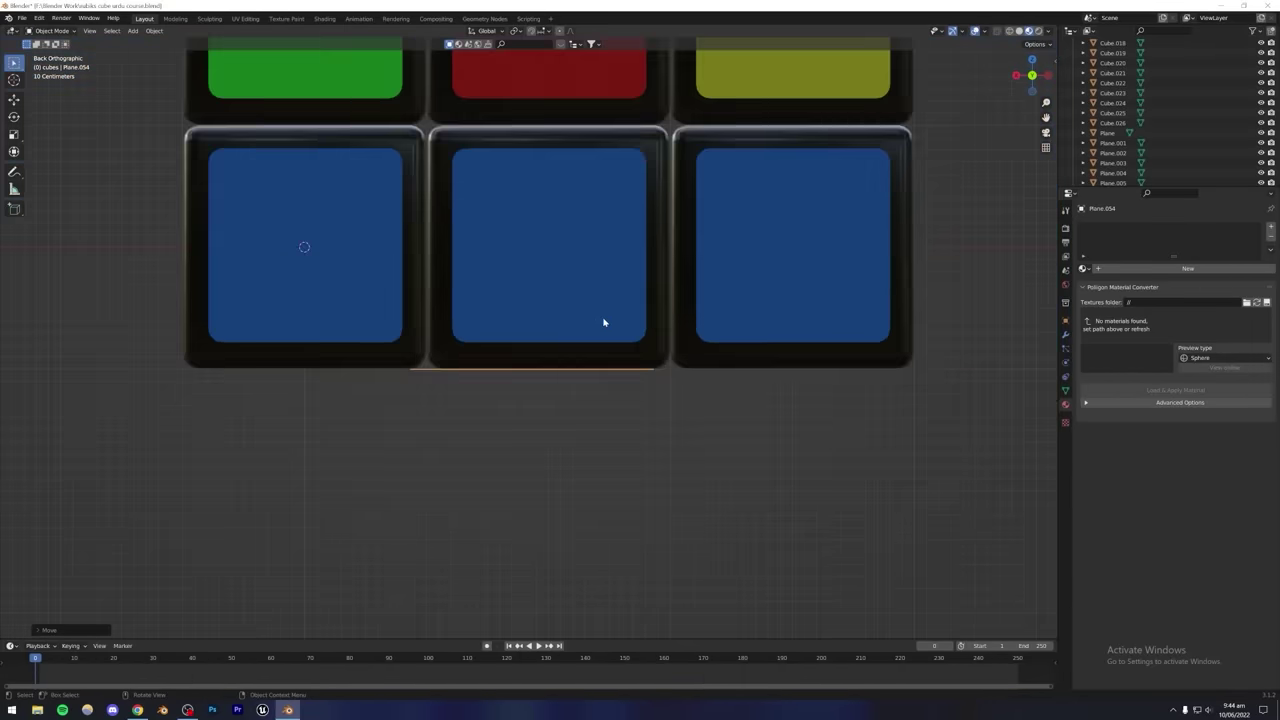
pyautogui.moveTo(603, 323)
pyautogui.mouseDown(button='middle')
pyautogui.moveTo(531, 283)
pyautogui.moveTo(586, 320)
pyautogui.mouseUp(button='middle')
pyautogui.scroll(-8, 585, 321)
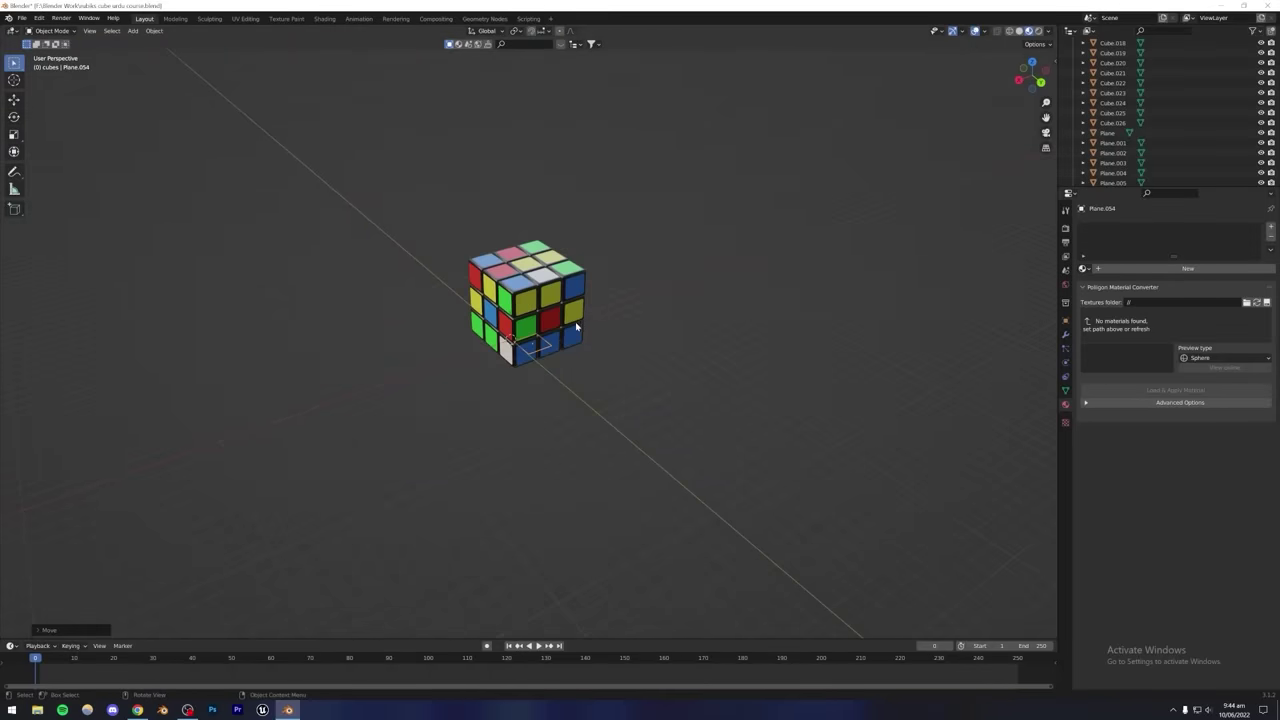
pyautogui.press('s')
pyautogui.click(449, 299)
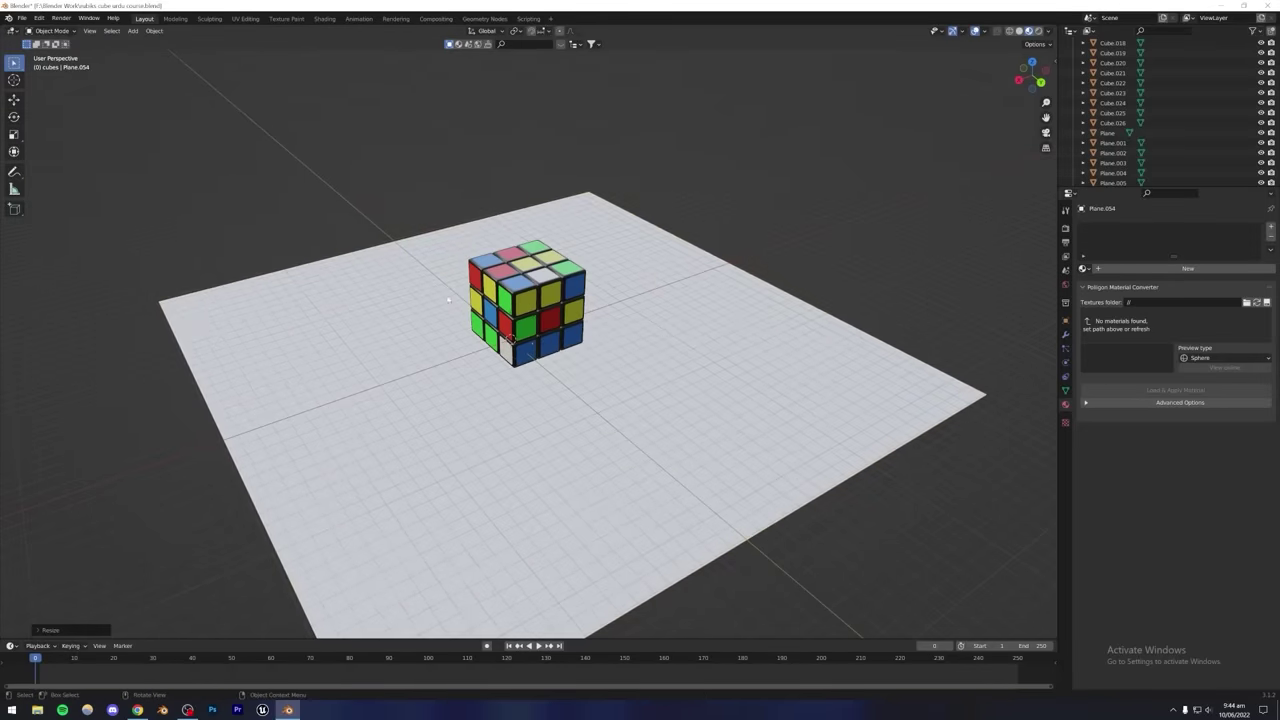
# Save the file and preview the viewport in Rendered shading.
pyautogui.hotkey('ctrl', 's')
pyautogui.scroll(6, 580, 346)
pyautogui.moveTo(580, 346); pyautogui.dragTo(534, 357, button='middle')
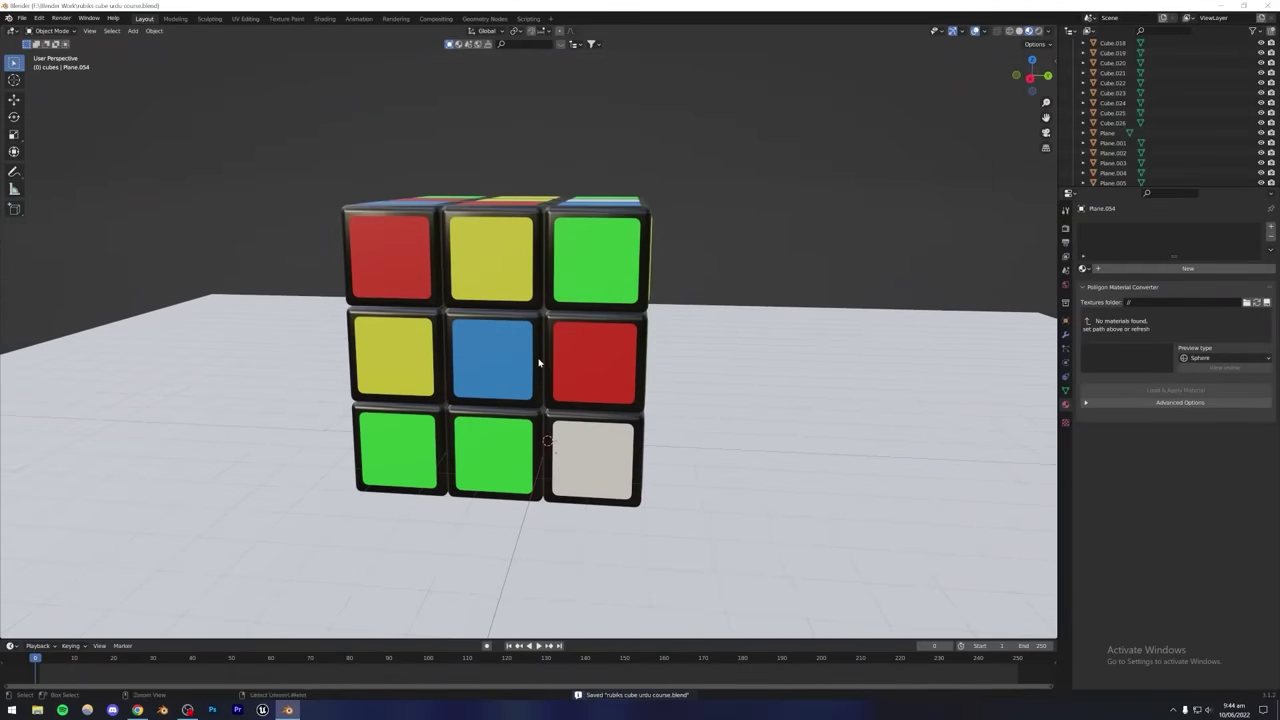
pyautogui.hotkey('ctrl', 's')
pyautogui.click(1038, 31)
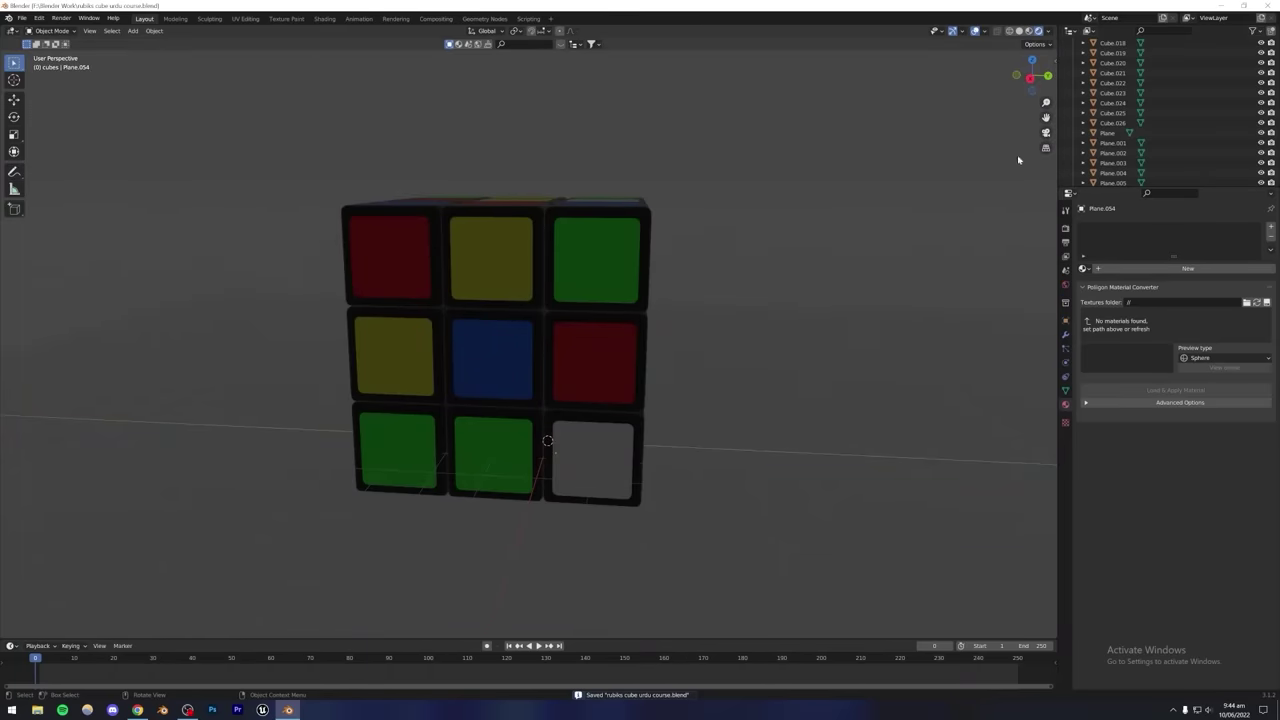
# Set the render engine to Cycles with GPU Compute device and save.
pyautogui.click(1065, 228)
pyautogui.click(1170, 227)
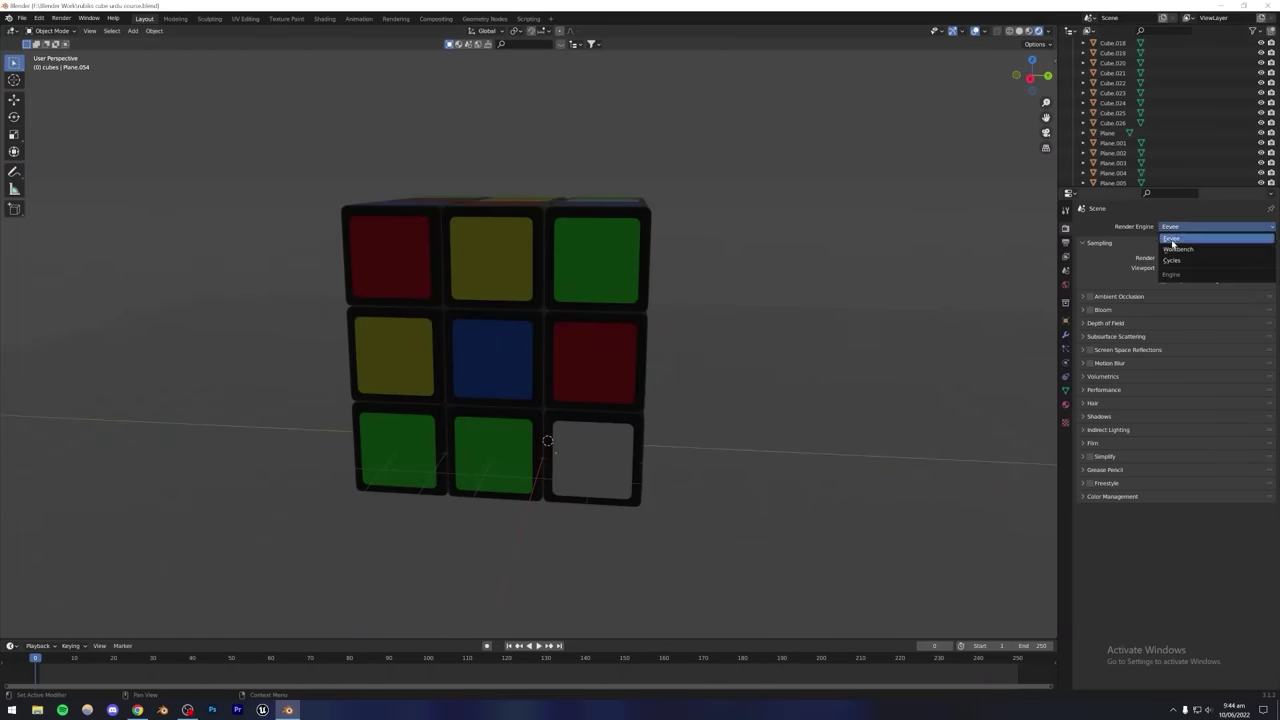
pyautogui.click(1172, 262)
pyautogui.click(1175, 251)
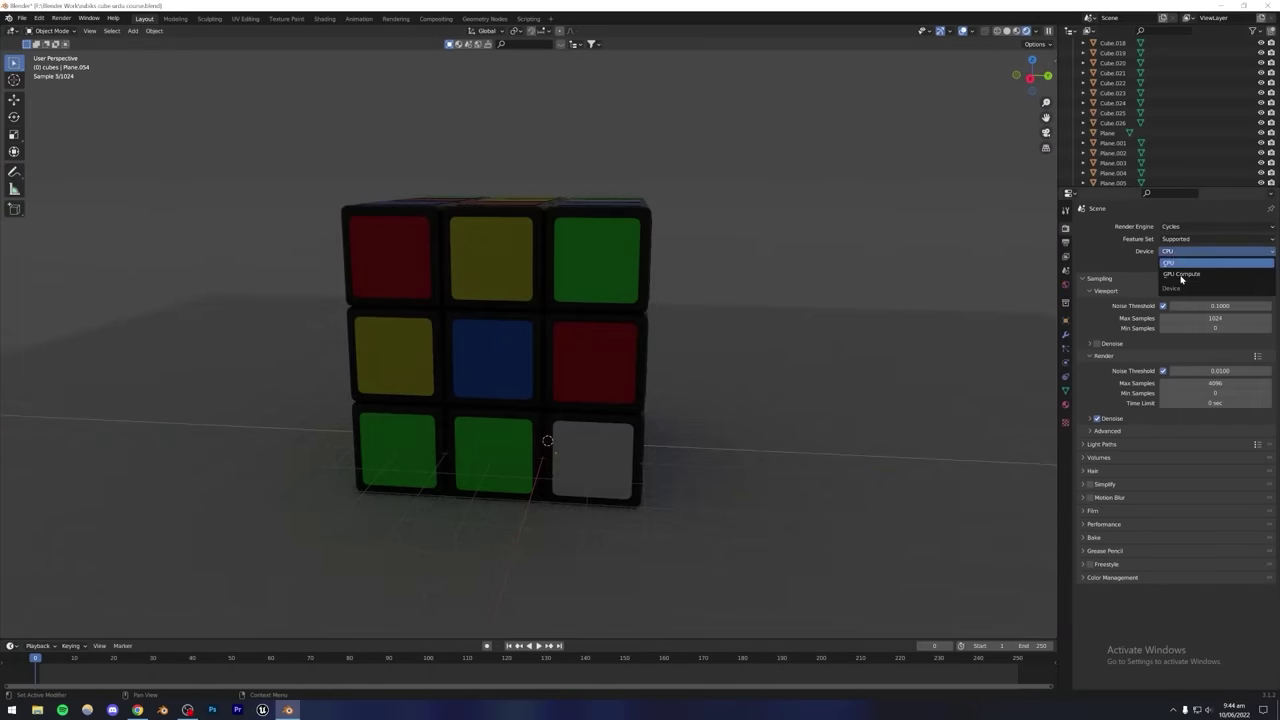
pyautogui.click(1178, 270)
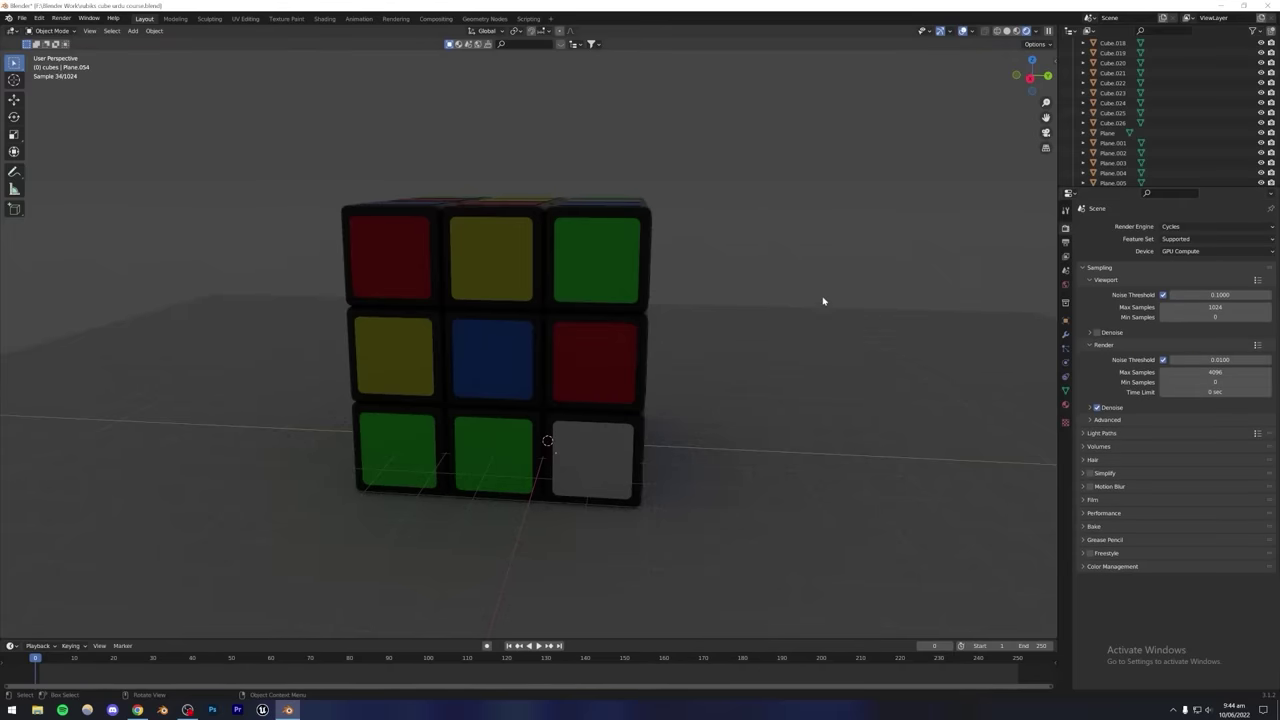
pyautogui.hotkey('ctrl', 's')
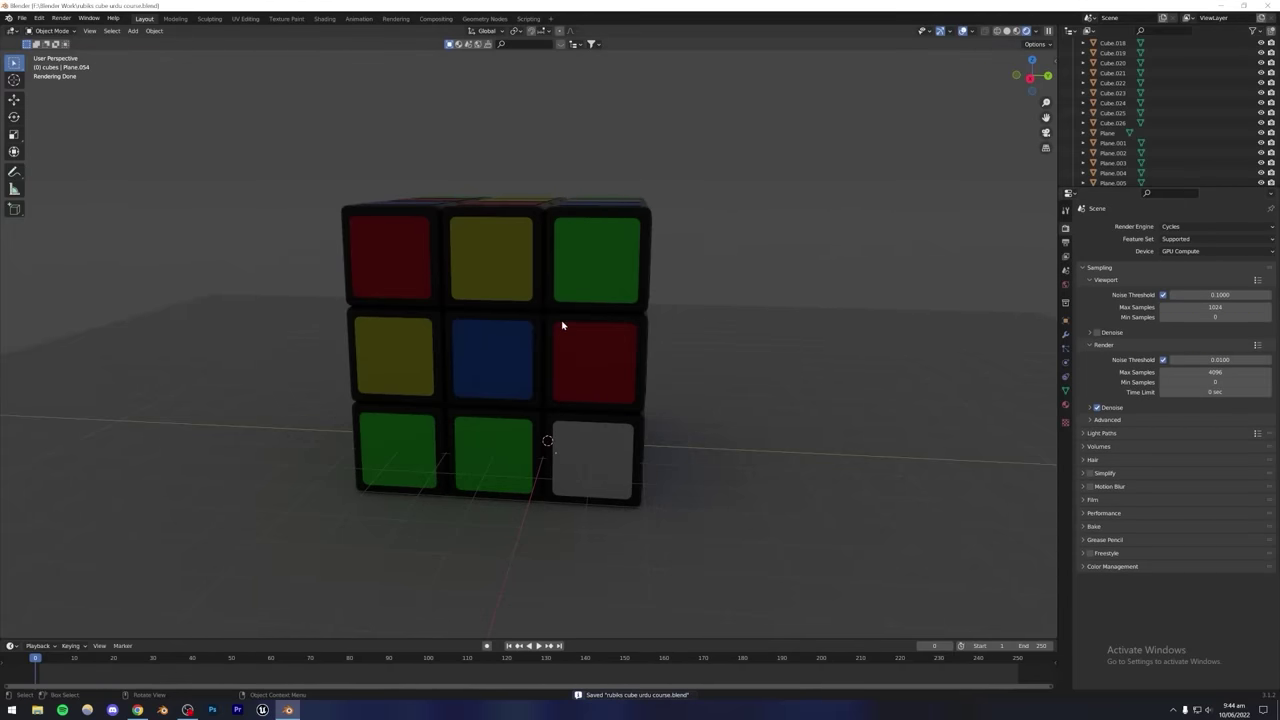
# Orbit to view the cube from above and bring up World Properties.
pyautogui.moveTo(562, 325); pyautogui.dragTo(520, 346, button='middle')
pyautogui.scroll(-5, 529, 343)
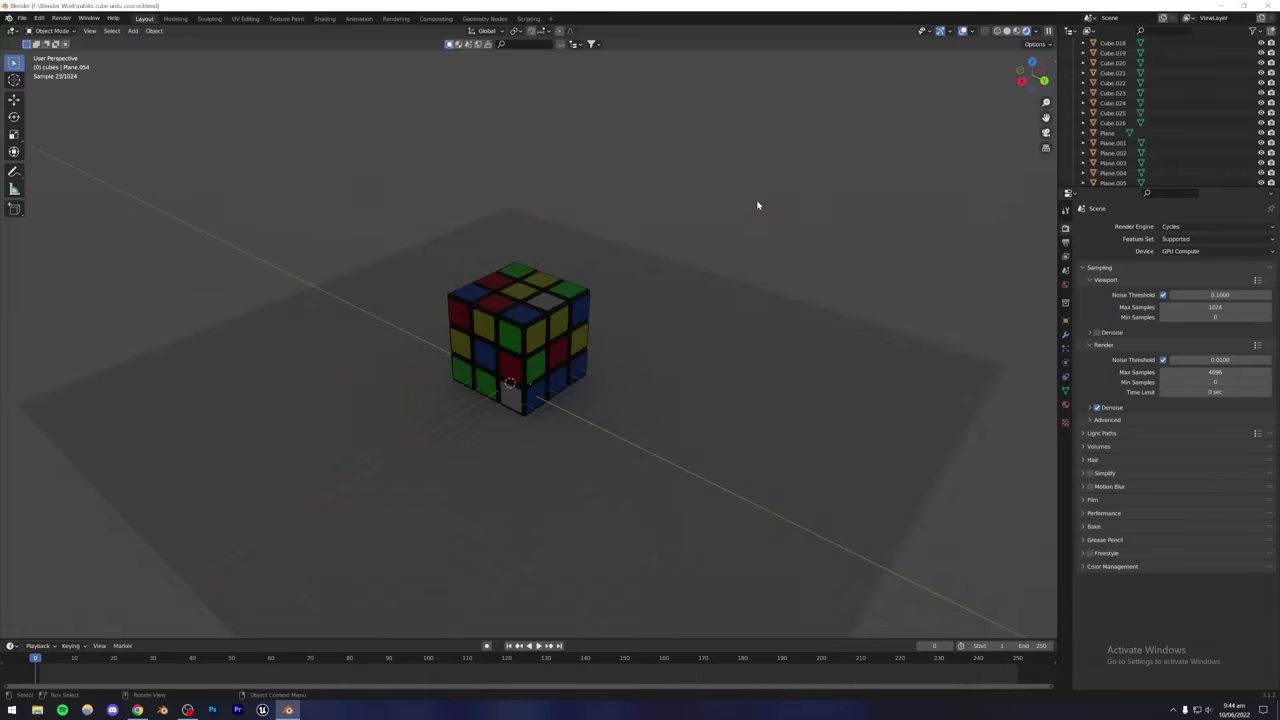
pyautogui.click(1065, 286)
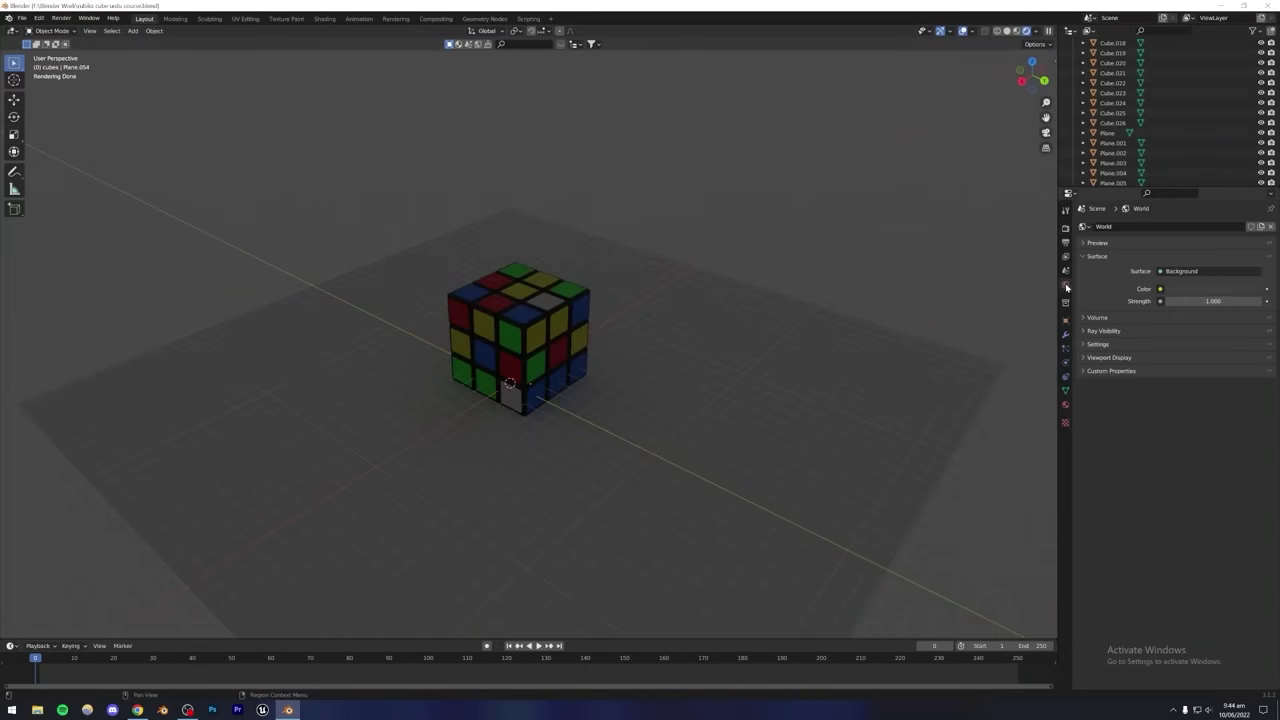
# Drive the world colour with an Environment Texture using home 01.exr from HDRI Library.
pyautogui.click(1161, 289)
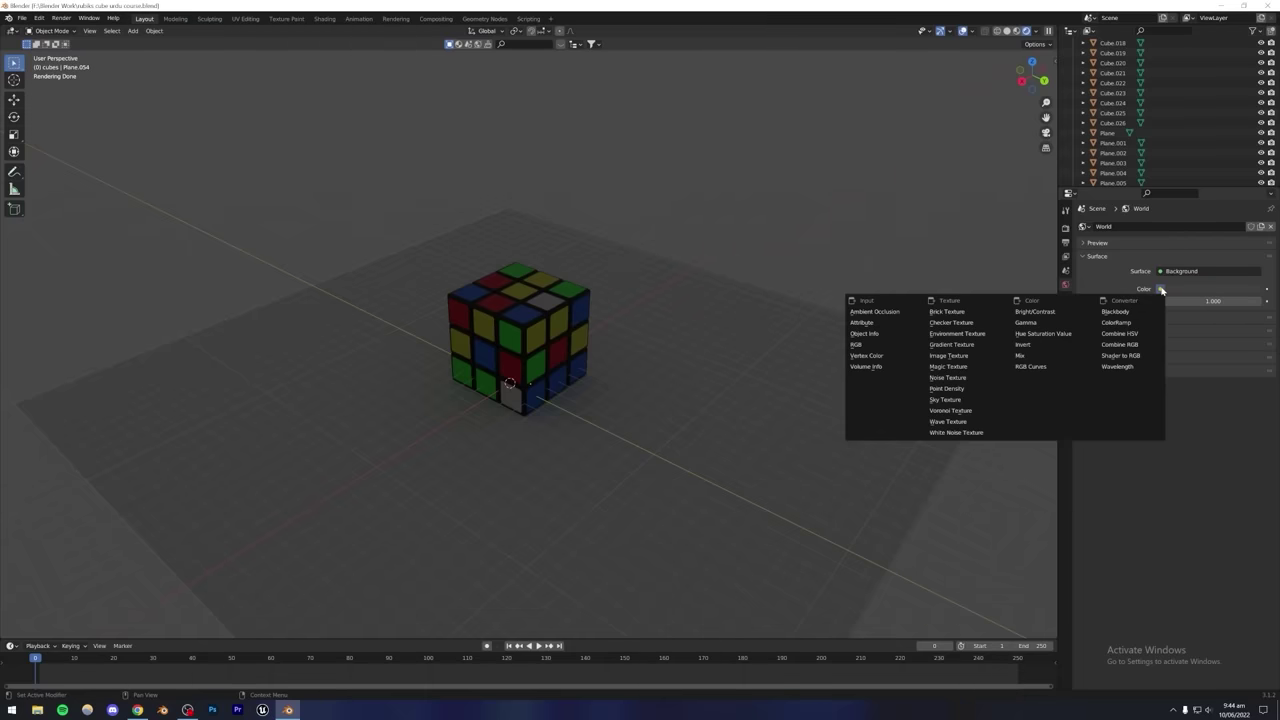
pyautogui.click(957, 333)
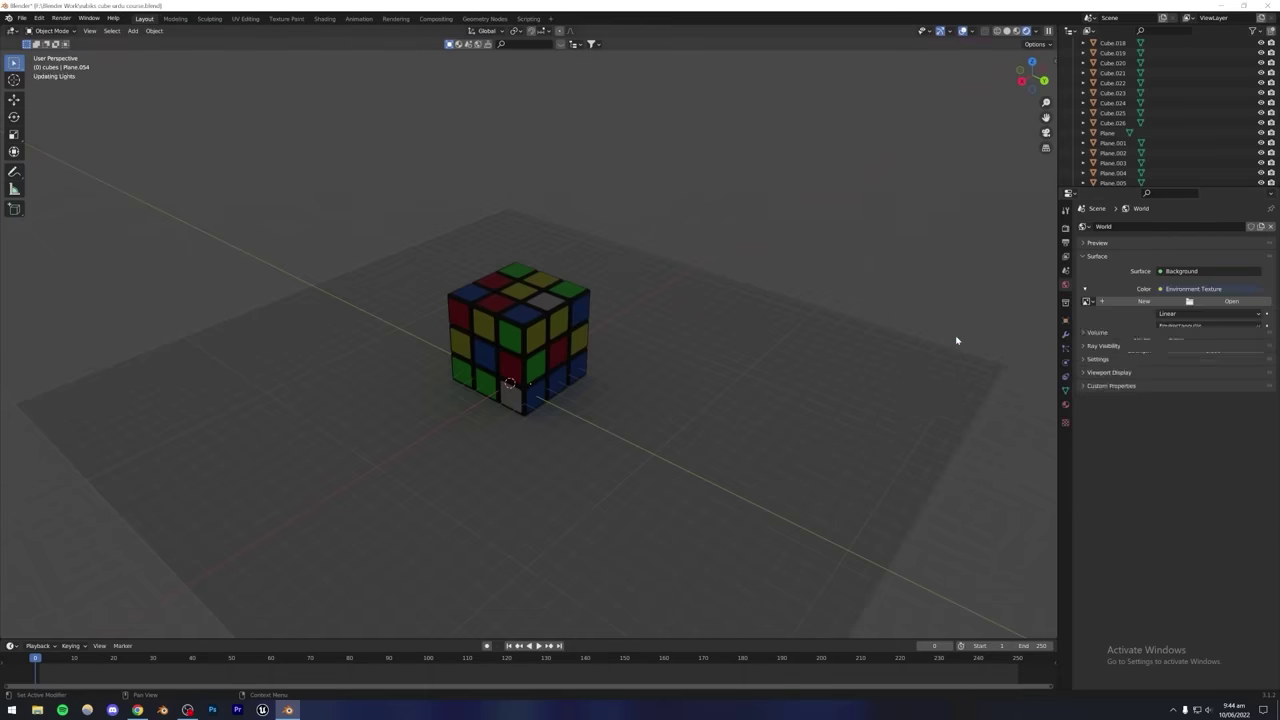
pyautogui.click(1231, 301)
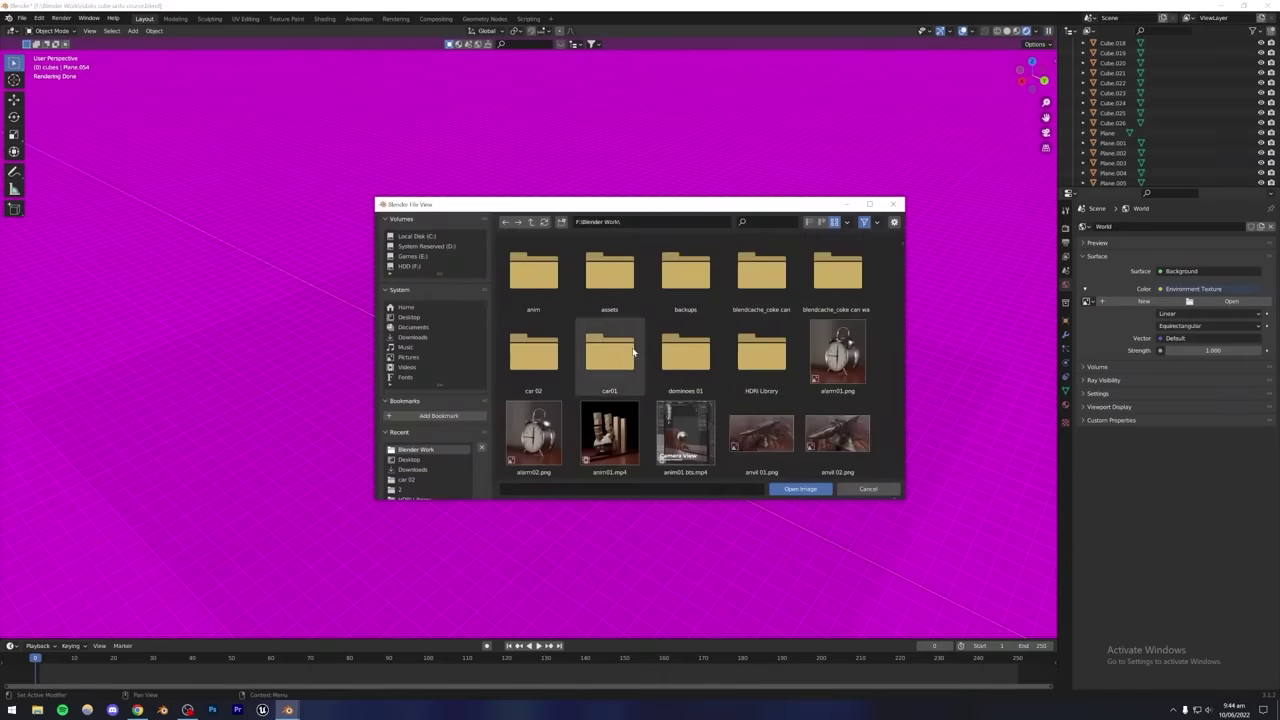
pyautogui.doubleClick(761, 355)
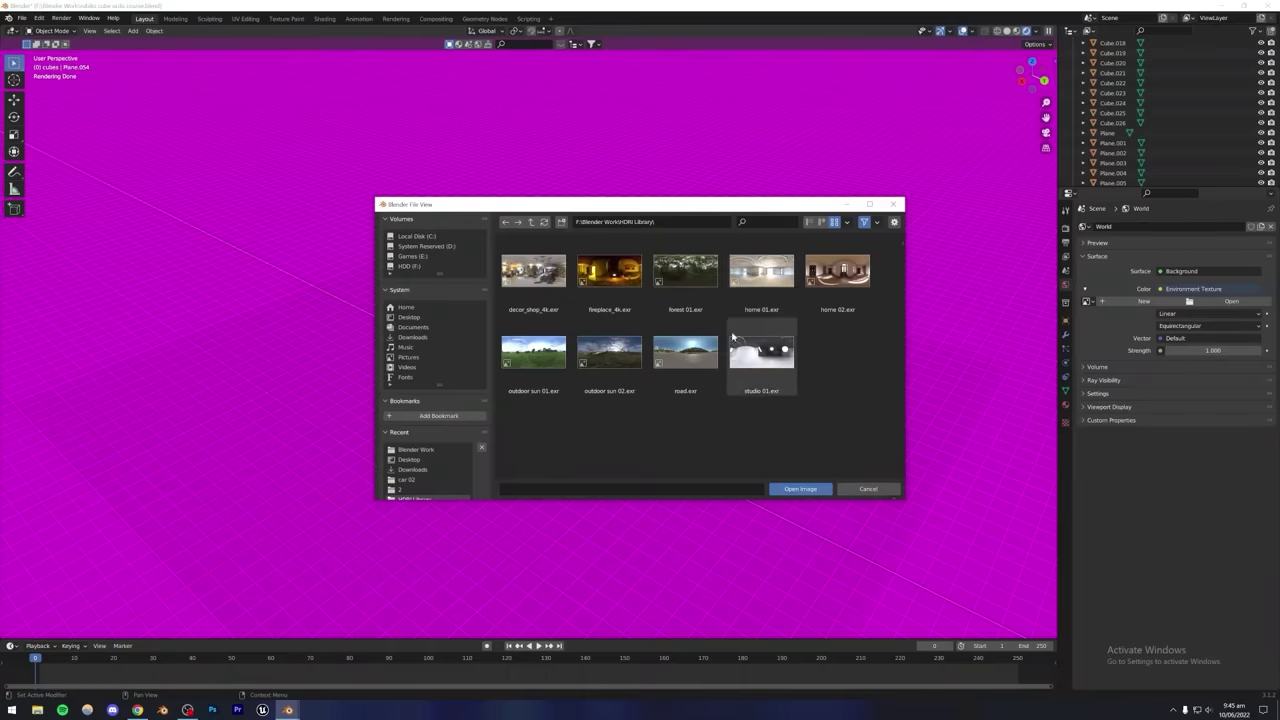
pyautogui.click(412, 337)
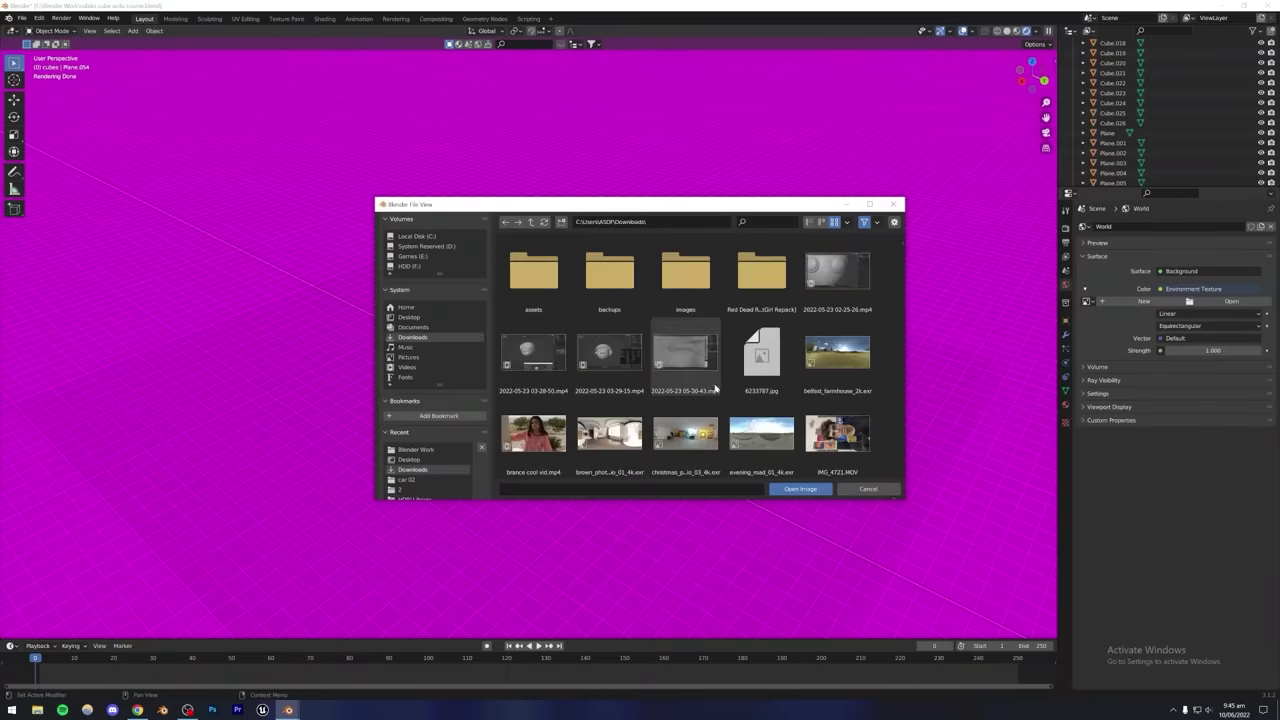
pyautogui.scroll(-1, 762, 405)
pyautogui.scroll(-4, 726, 386)
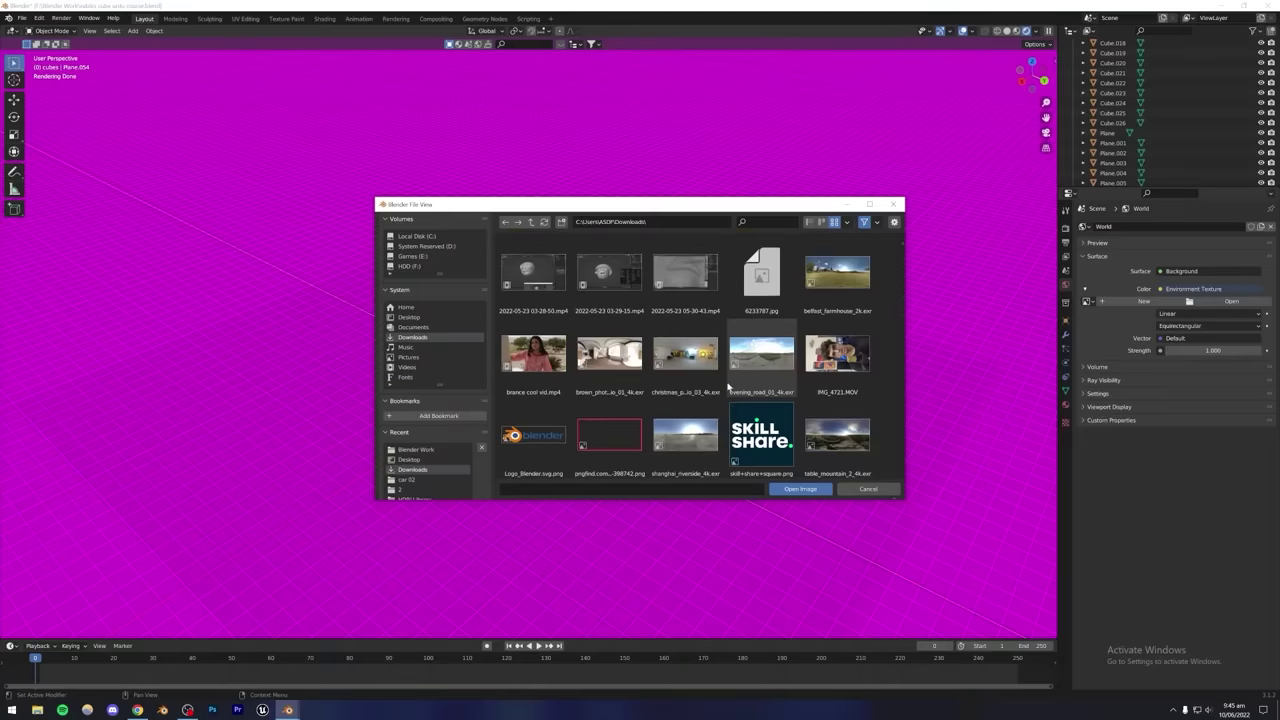
pyautogui.scroll(-1, 724, 383)
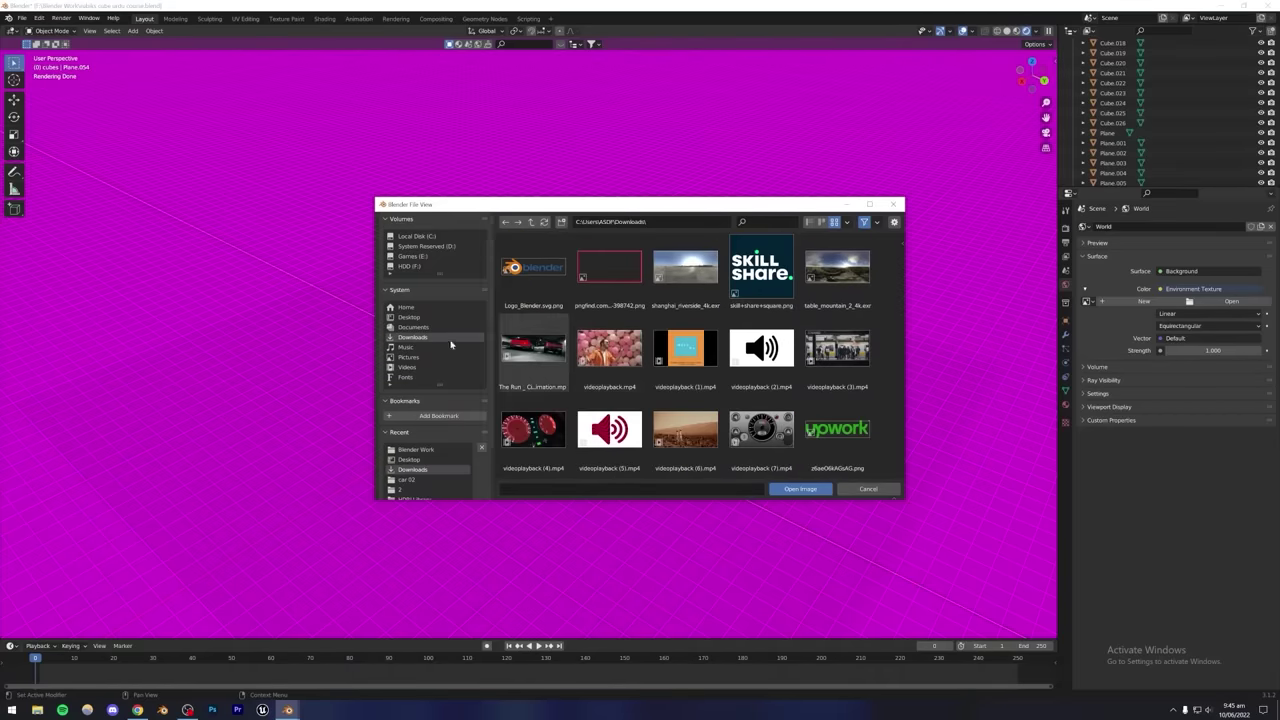
pyautogui.click(416, 450)
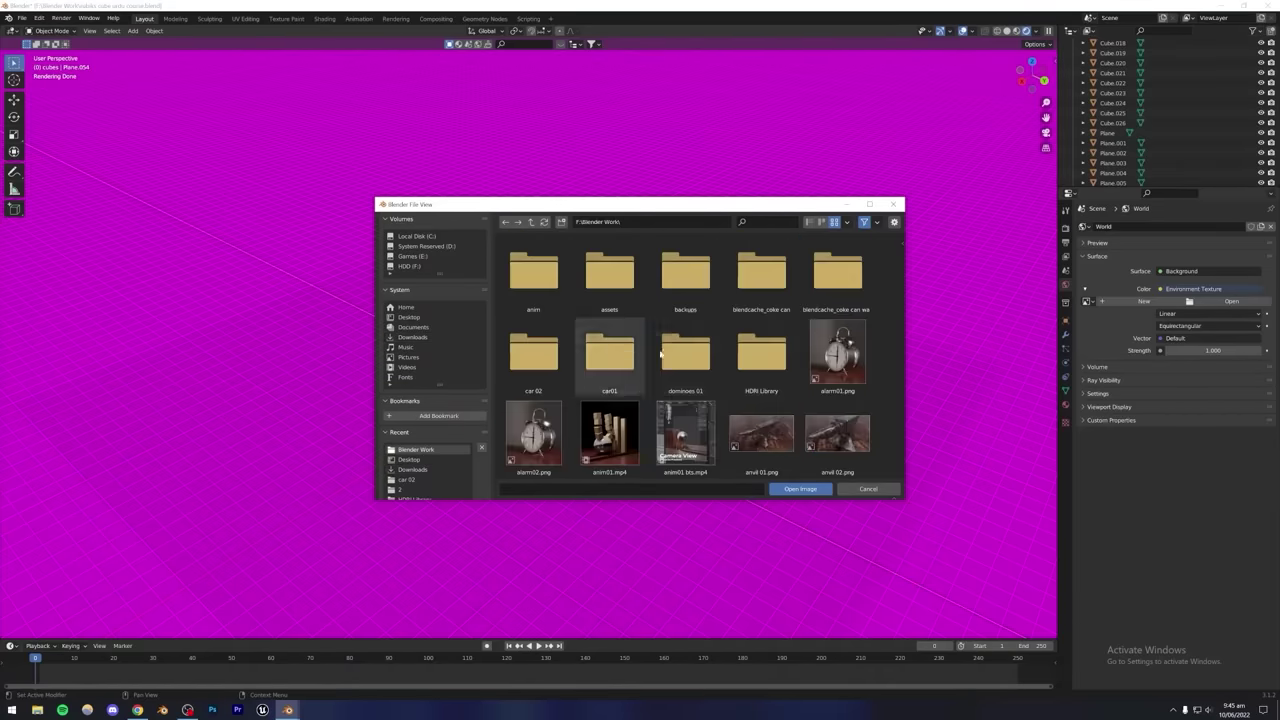
pyautogui.click(609, 350)
pyautogui.doubleClick(762, 285)
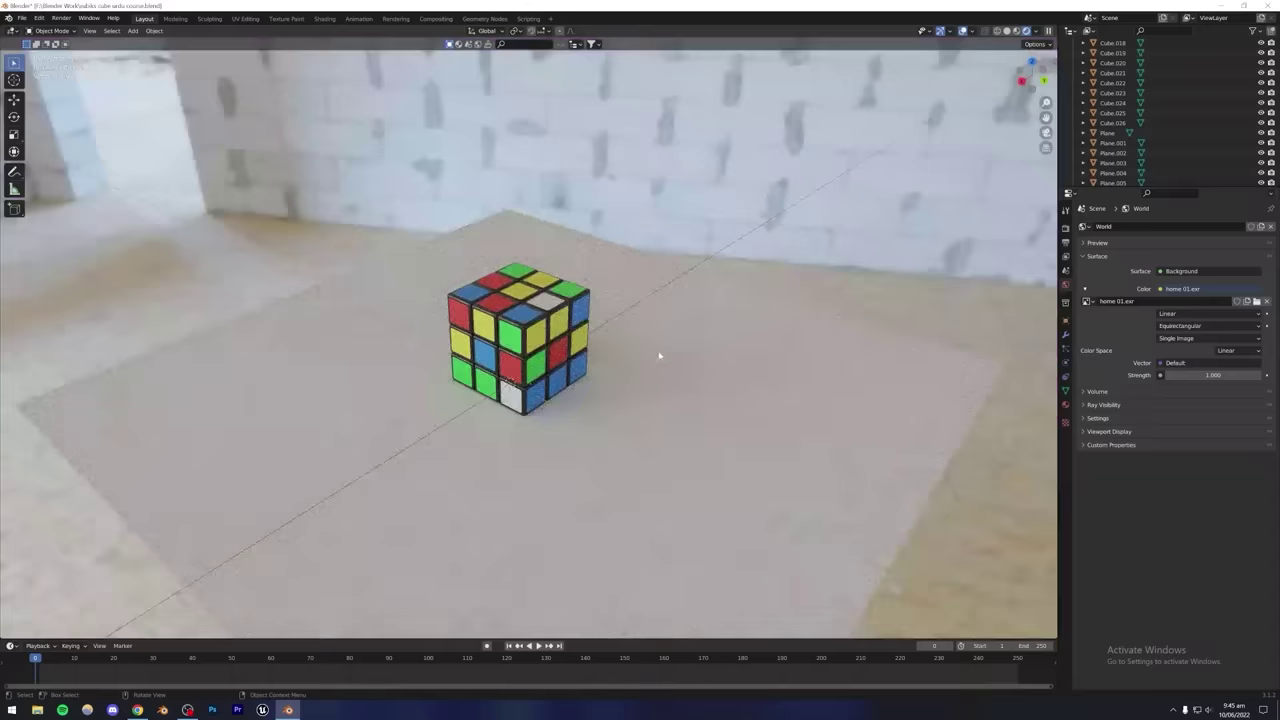
# Replace the environment image with home 02.exr and orbit to view the room.
pyautogui.moveTo(540, 348); pyautogui.dragTo(870, 400, button='middle')
pyautogui.click(1258, 302)
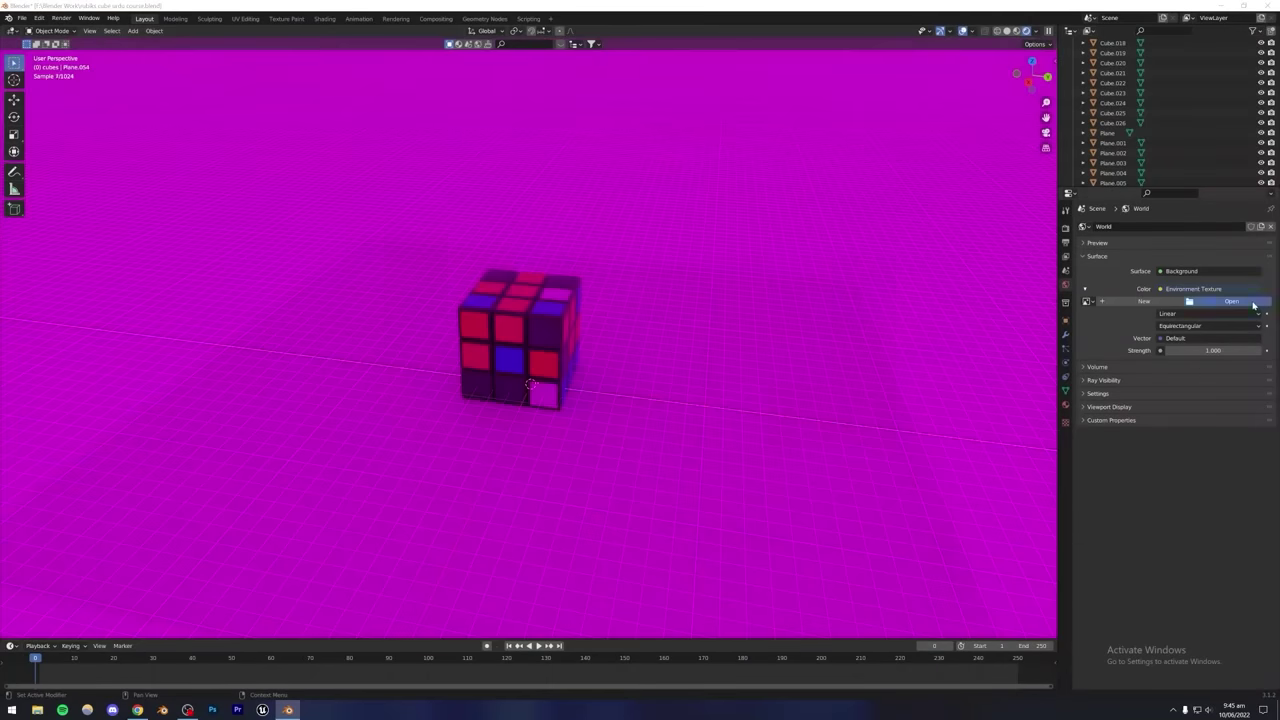
pyautogui.click(1230, 301)
pyautogui.doubleClick(757, 365)
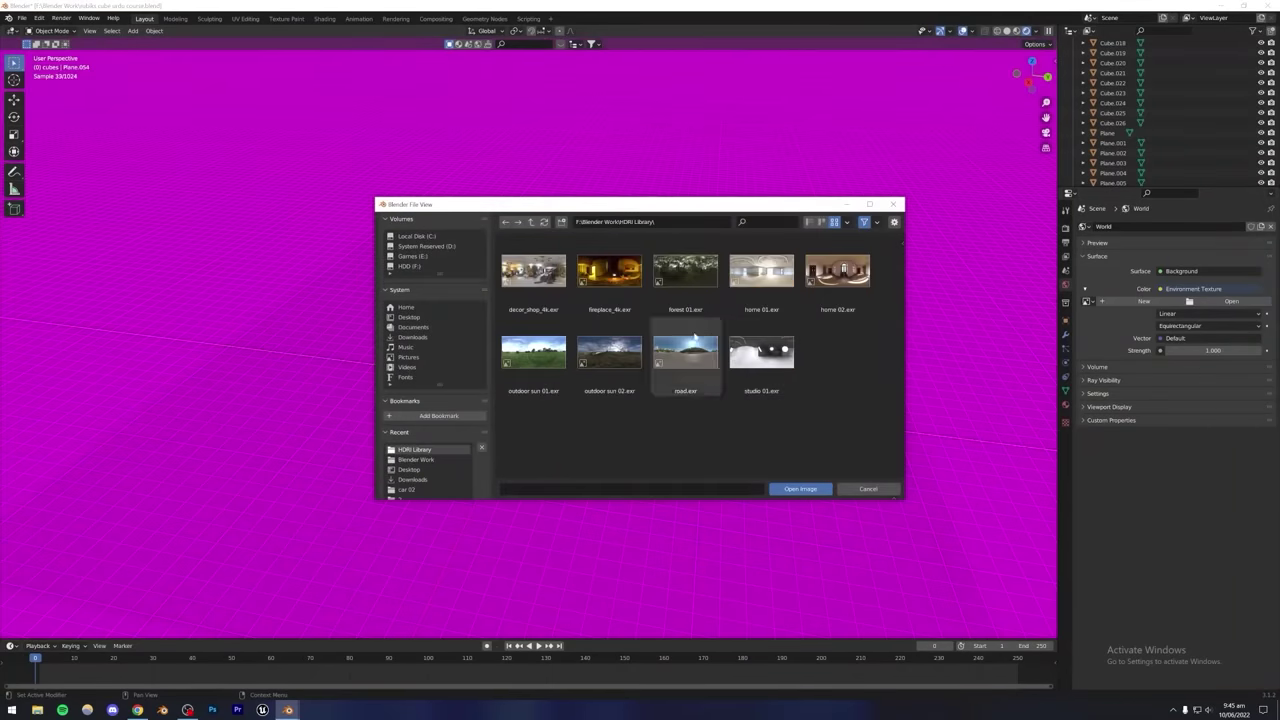
pyautogui.doubleClick(836, 270)
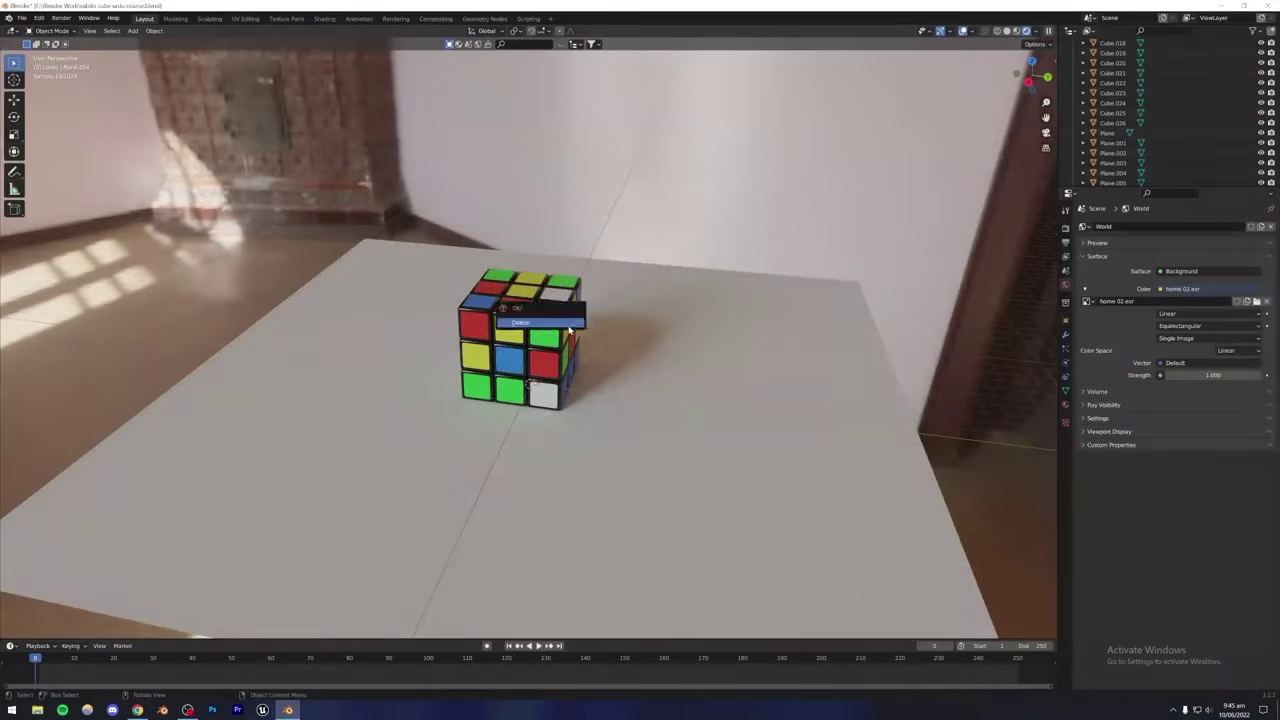
pyautogui.moveTo(513, 340); pyautogui.dragTo(396, 340, button='middle')
# Lower the black plastic roughness on cubie Cube.026 to 0.168.
pyautogui.scroll(6, 396, 340)
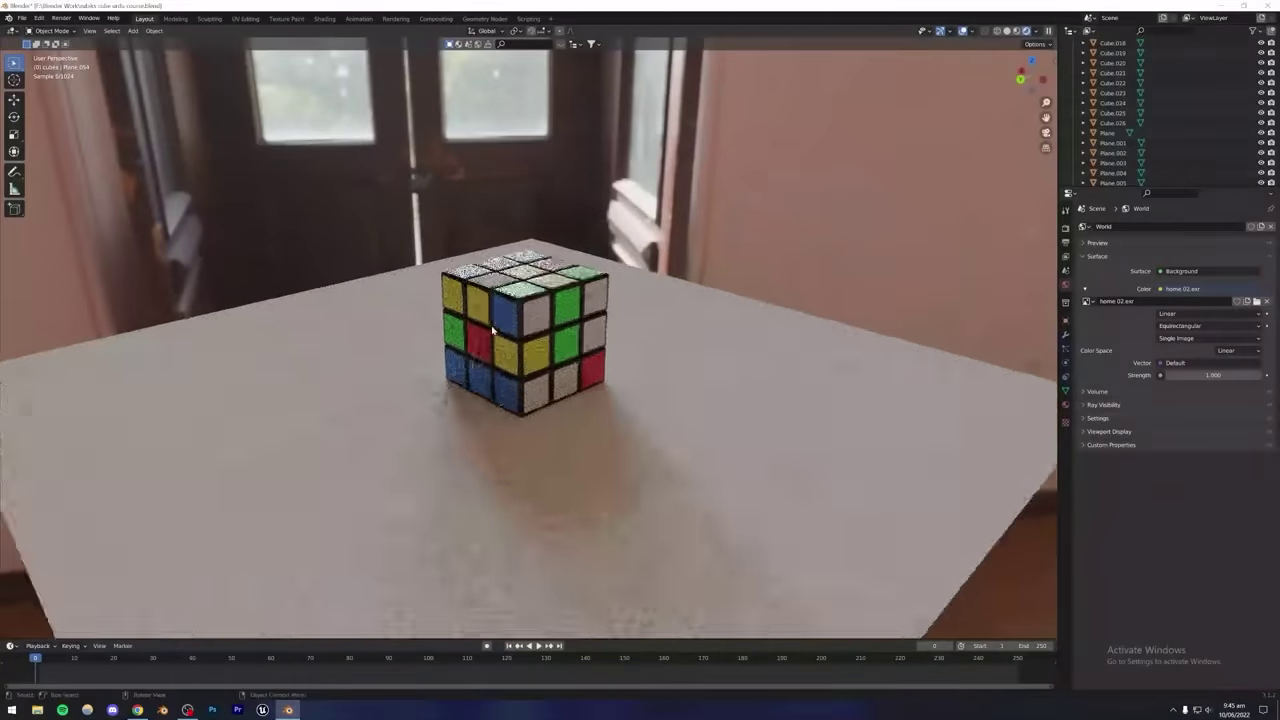
pyautogui.moveTo(515, 372); pyautogui.dragTo(408, 368, button='middle')
pyautogui.click(575, 300)
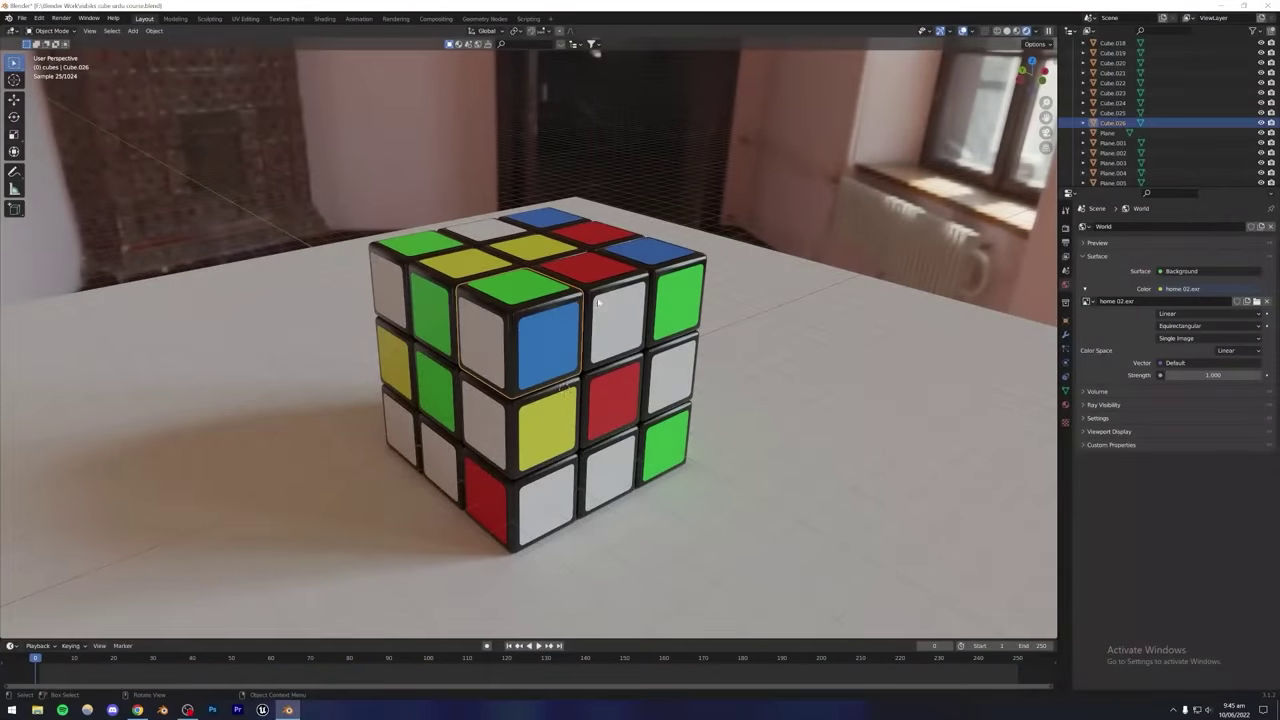
pyautogui.click(1065, 405)
pyautogui.moveTo(1186, 489)
pyautogui.mouseDown()
pyautogui.moveTo(1170, 489)
pyautogui.moveTo(1190, 489)
pyautogui.mouseUp()
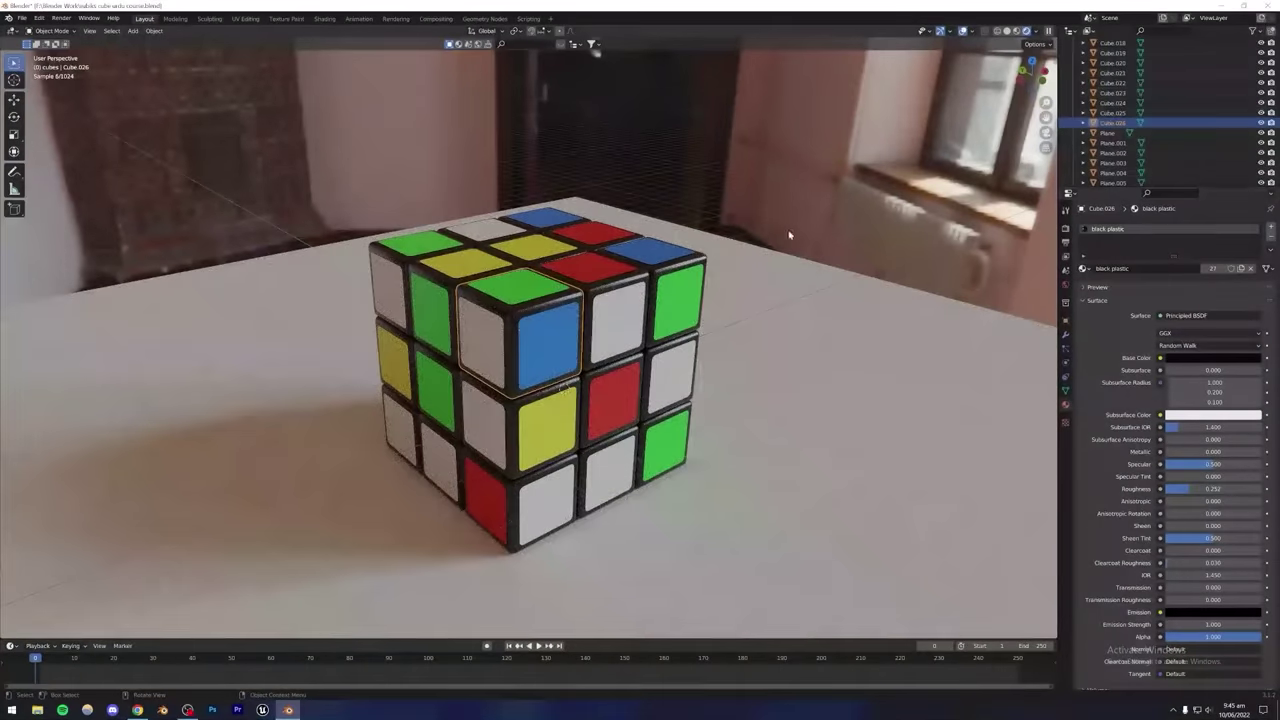
pyautogui.hotkey('alt', 'a')
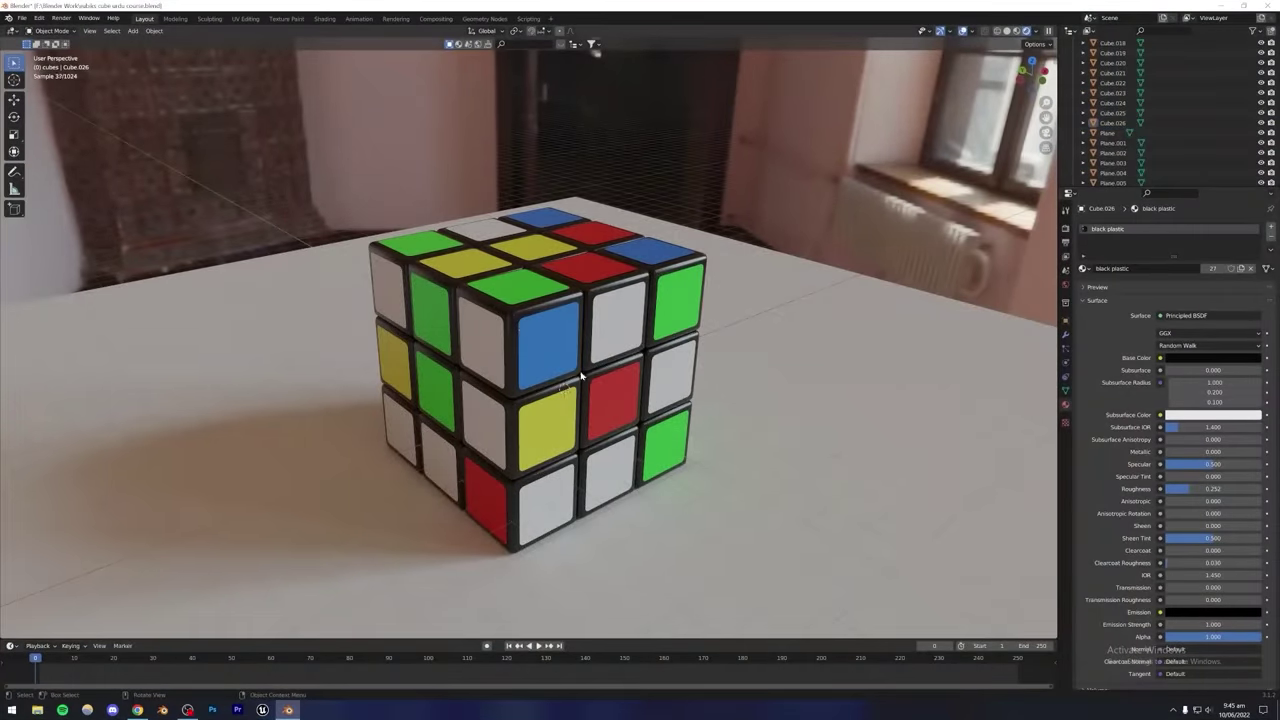
# Give sticker Plane.009 the red material, Plane.017 blue and Plane.026 green.
pyautogui.click(476, 411)
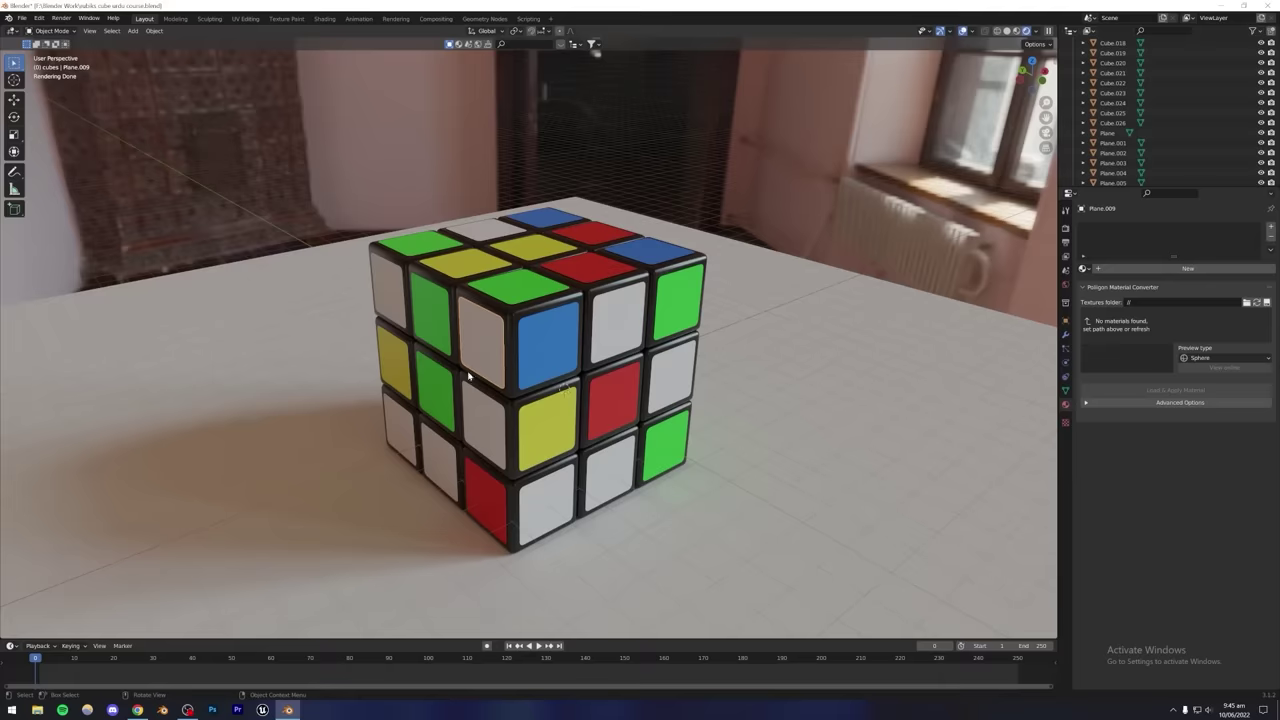
pyautogui.click(1084, 268)
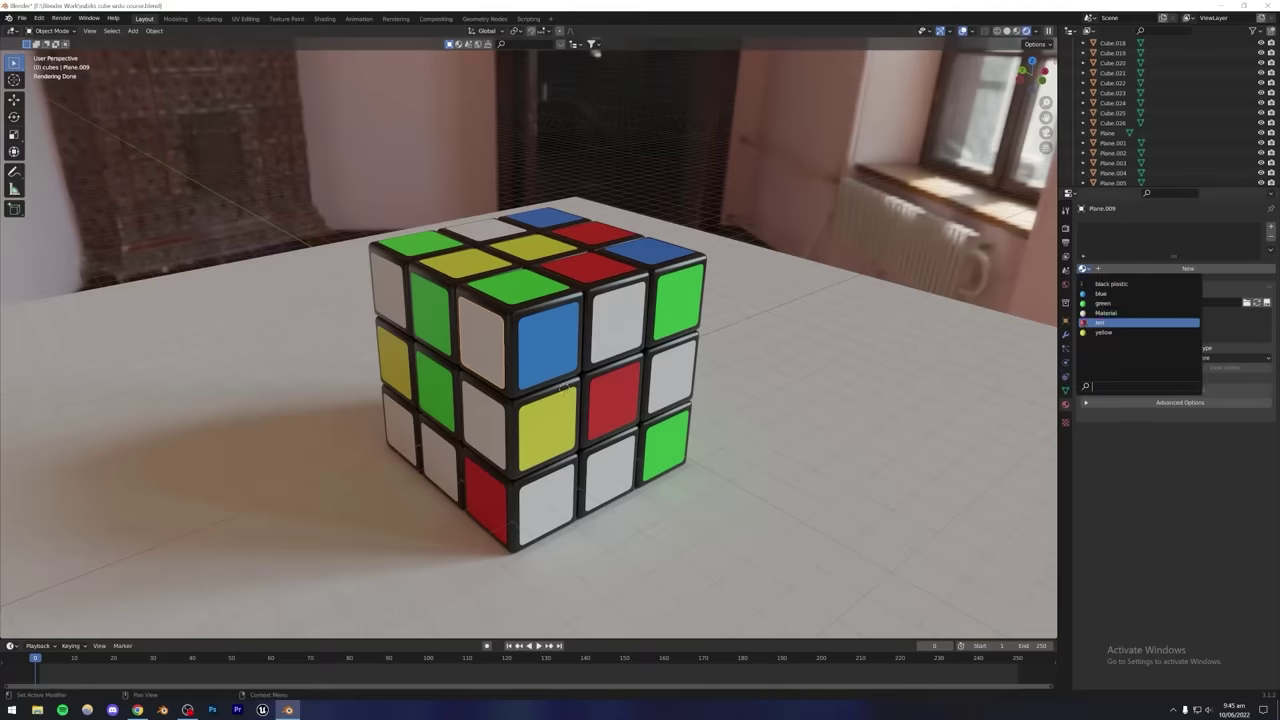
pyautogui.click(1130, 323)
pyautogui.click(589, 372)
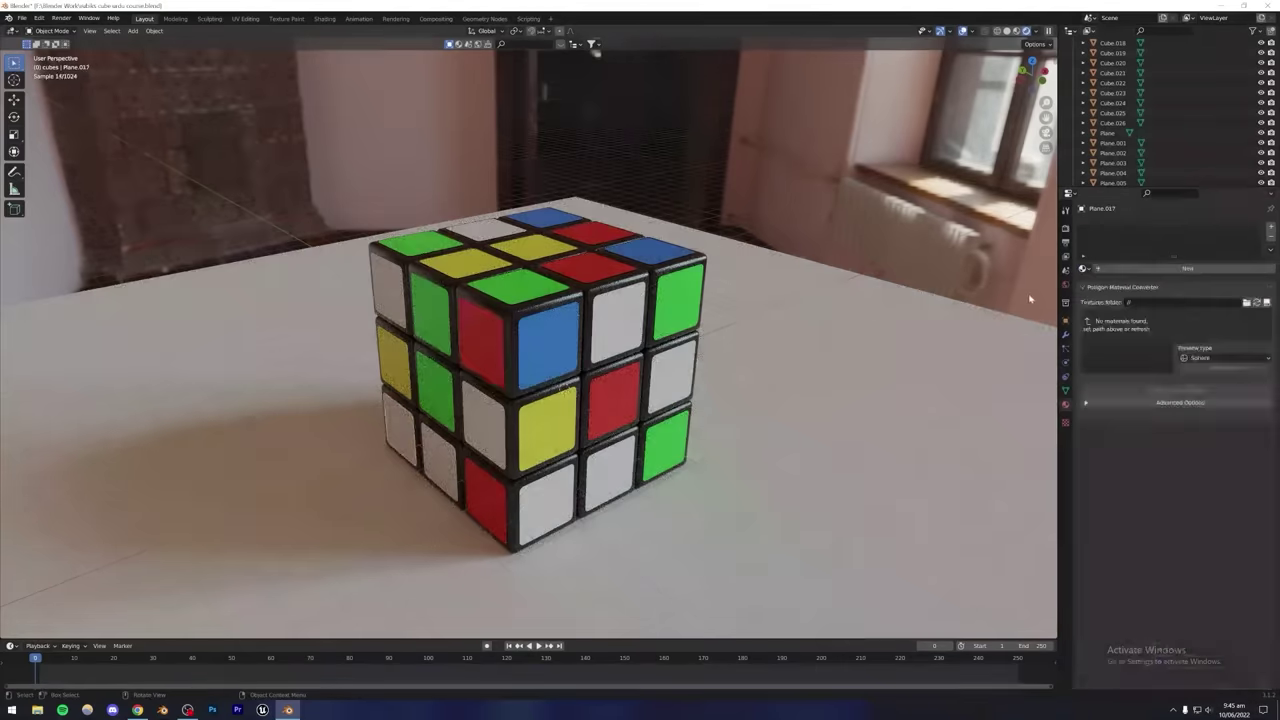
pyautogui.click(1084, 268)
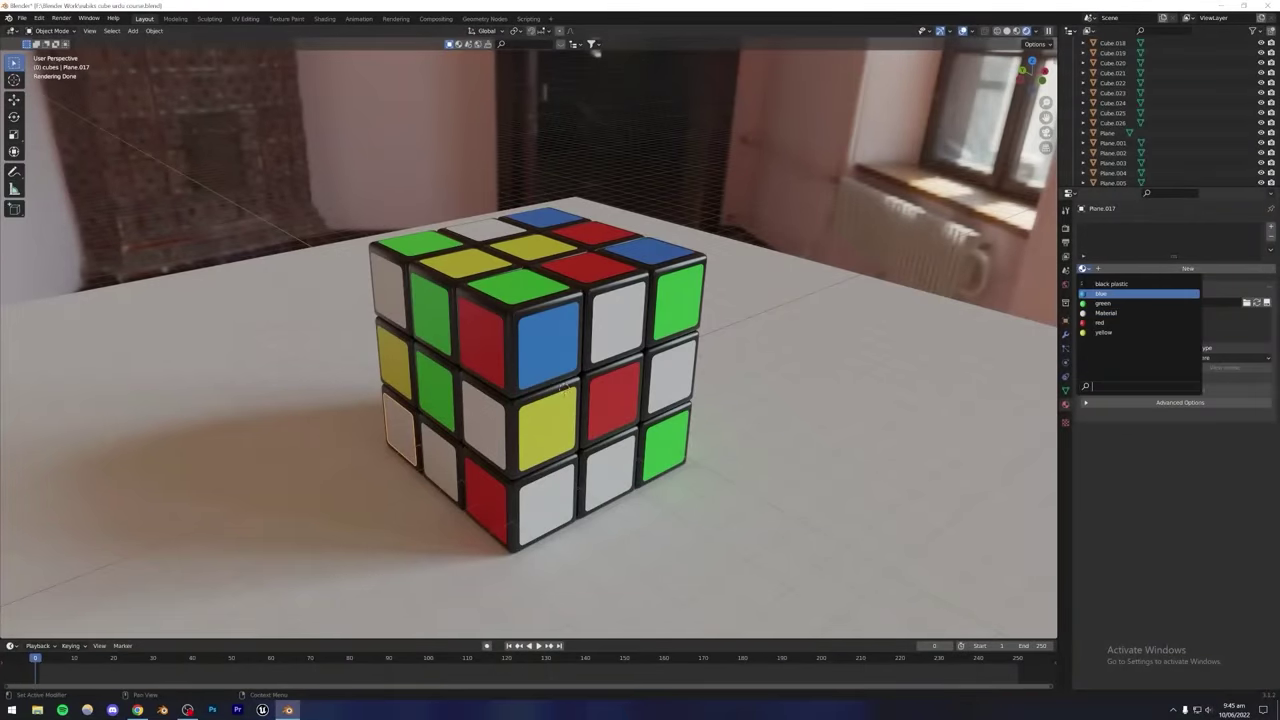
pyautogui.click(1101, 293)
pyautogui.click(730, 405)
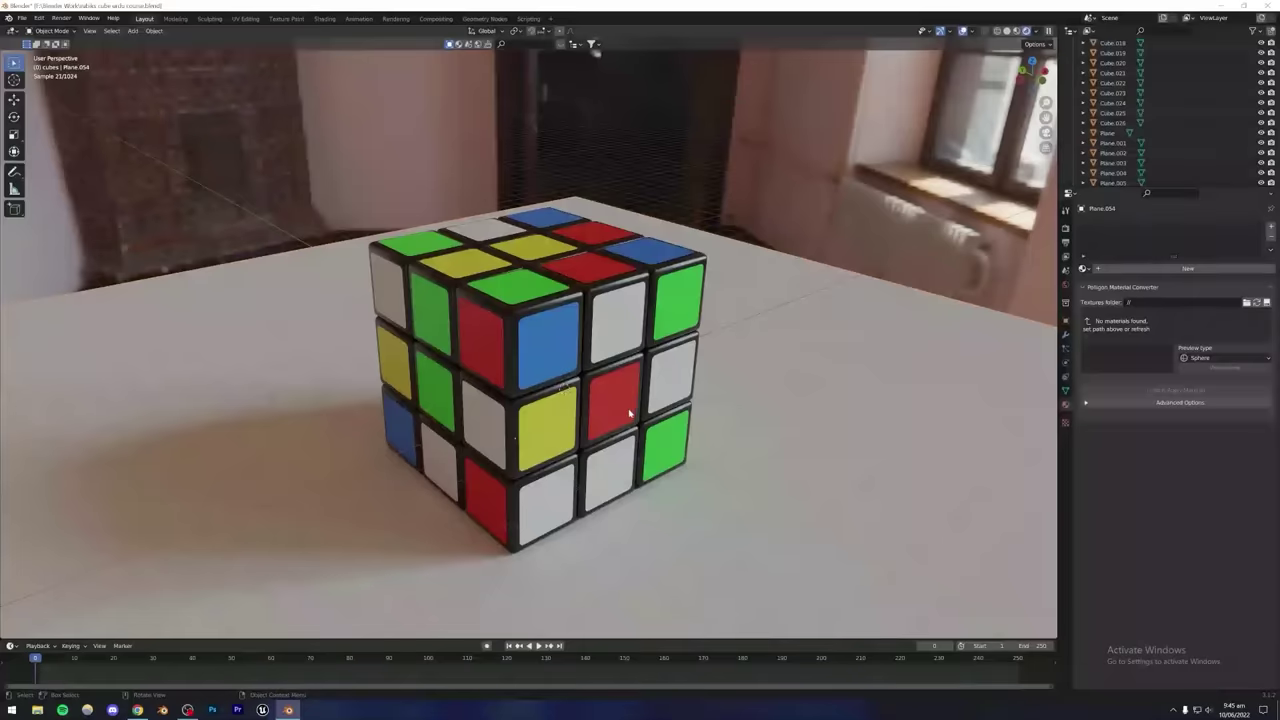
pyautogui.click(553, 491)
pyautogui.click(1084, 269)
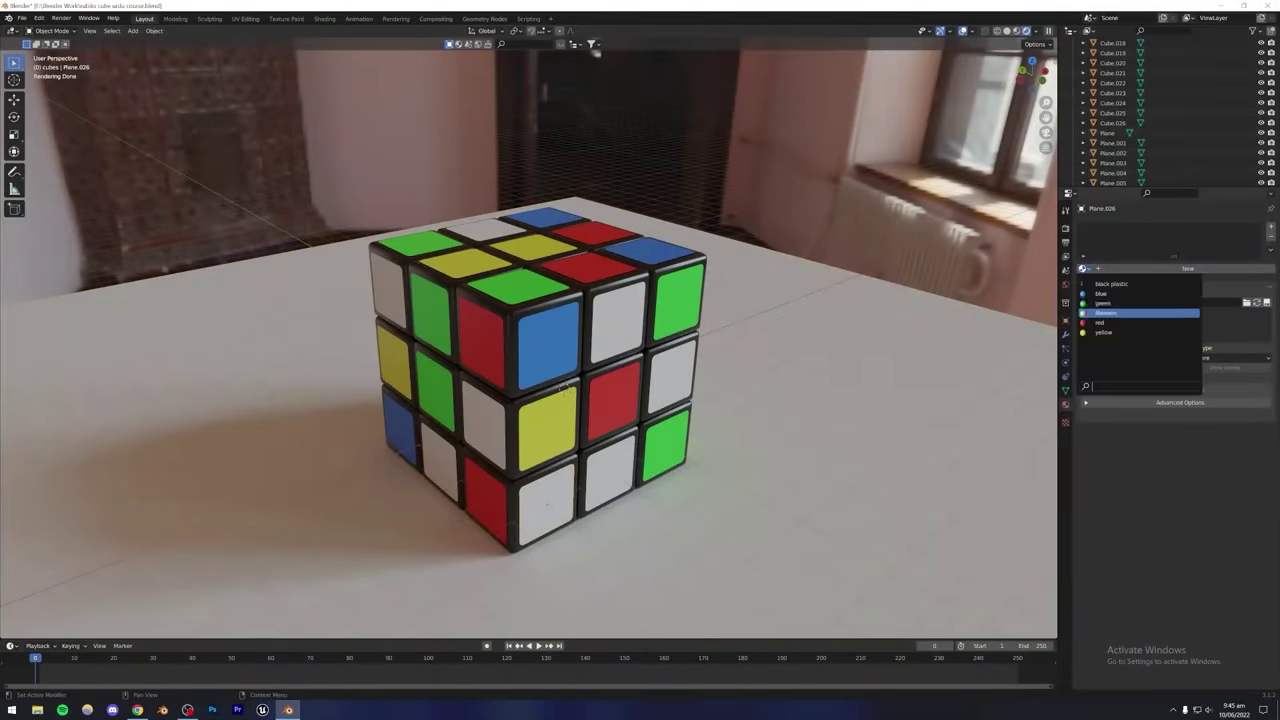
pyautogui.click(1100, 307)
# Recolour sticker Plane.012, trying green, yellow and red before settling on blue.
pyautogui.click(486, 425)
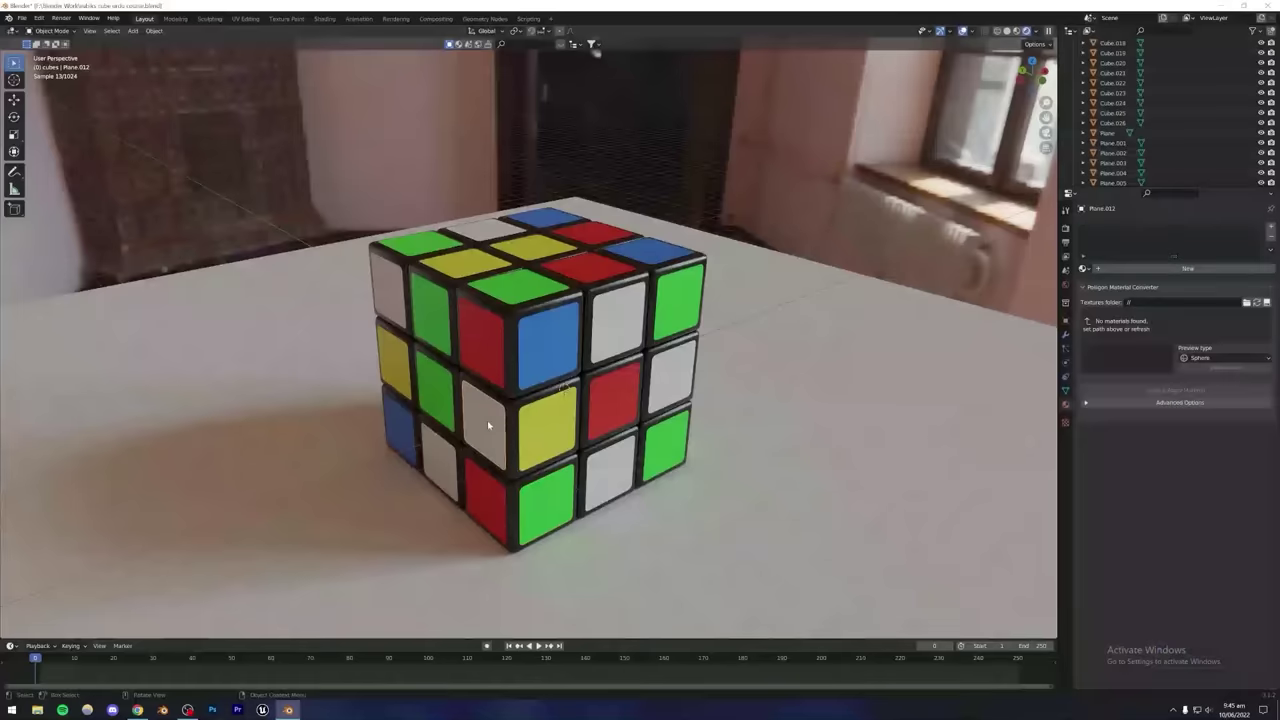
pyautogui.click(1084, 269)
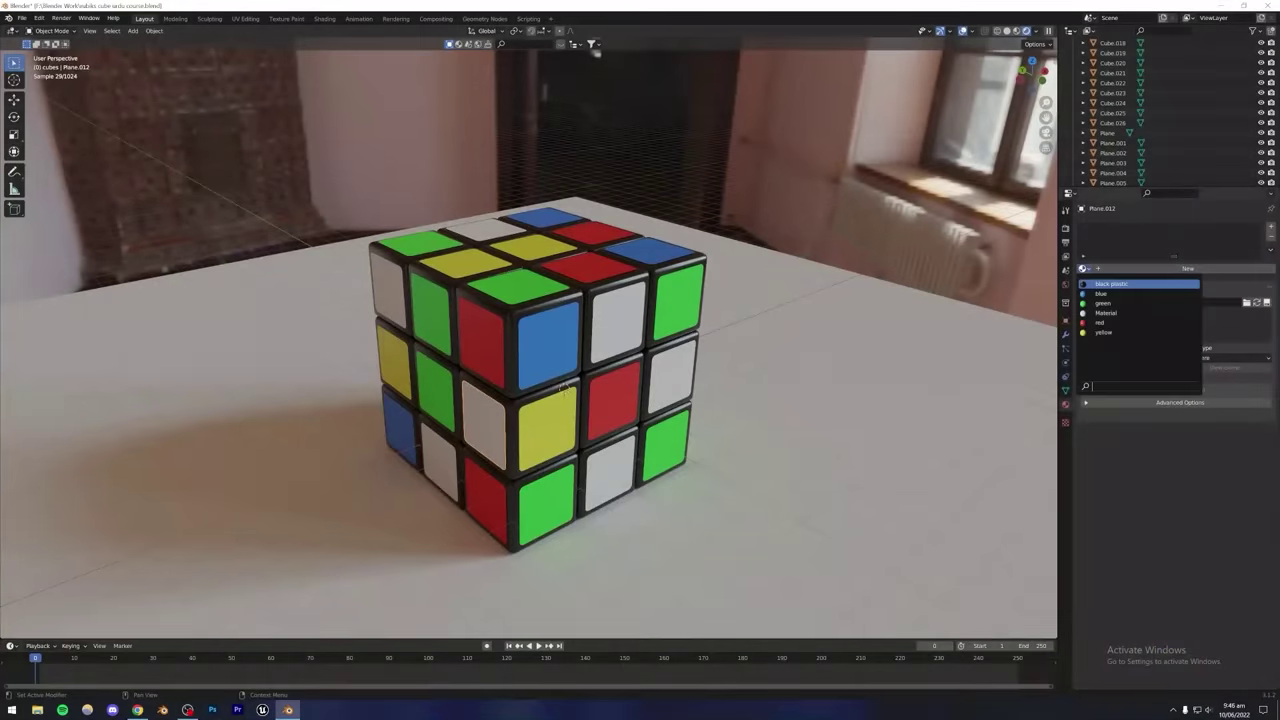
pyautogui.click(1102, 294)
pyautogui.click(1084, 269)
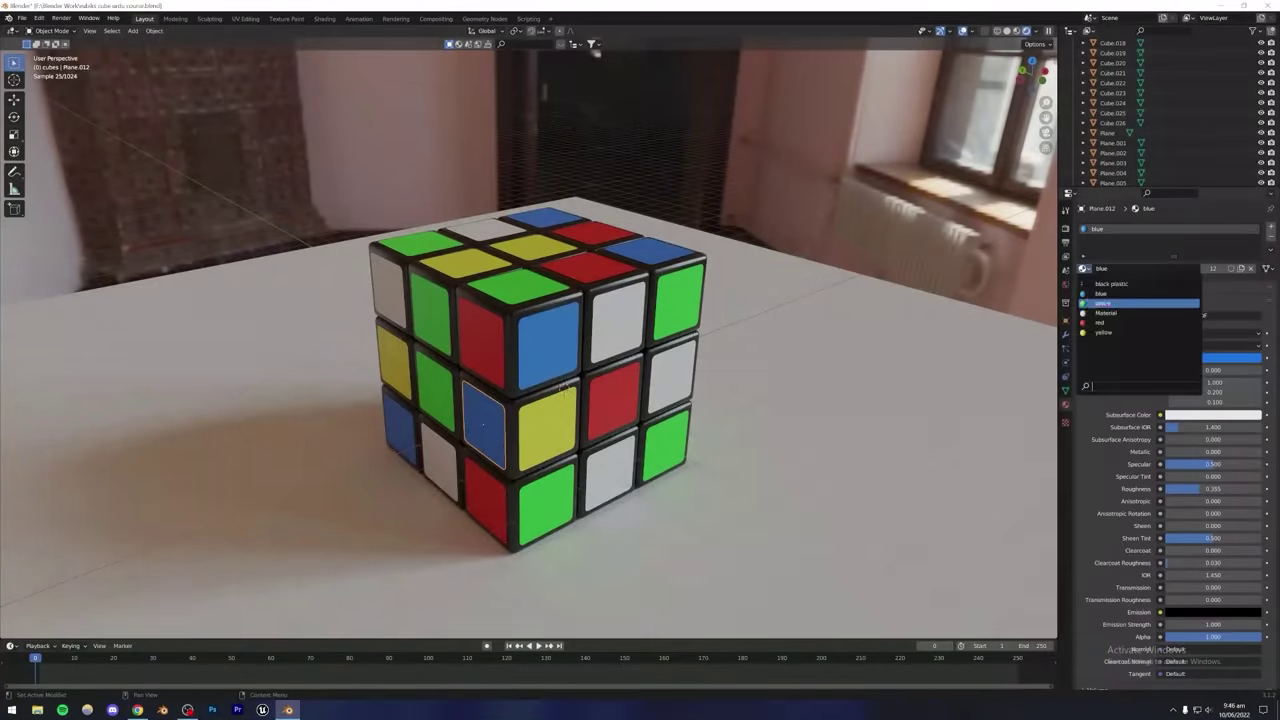
pyautogui.click(1100, 307)
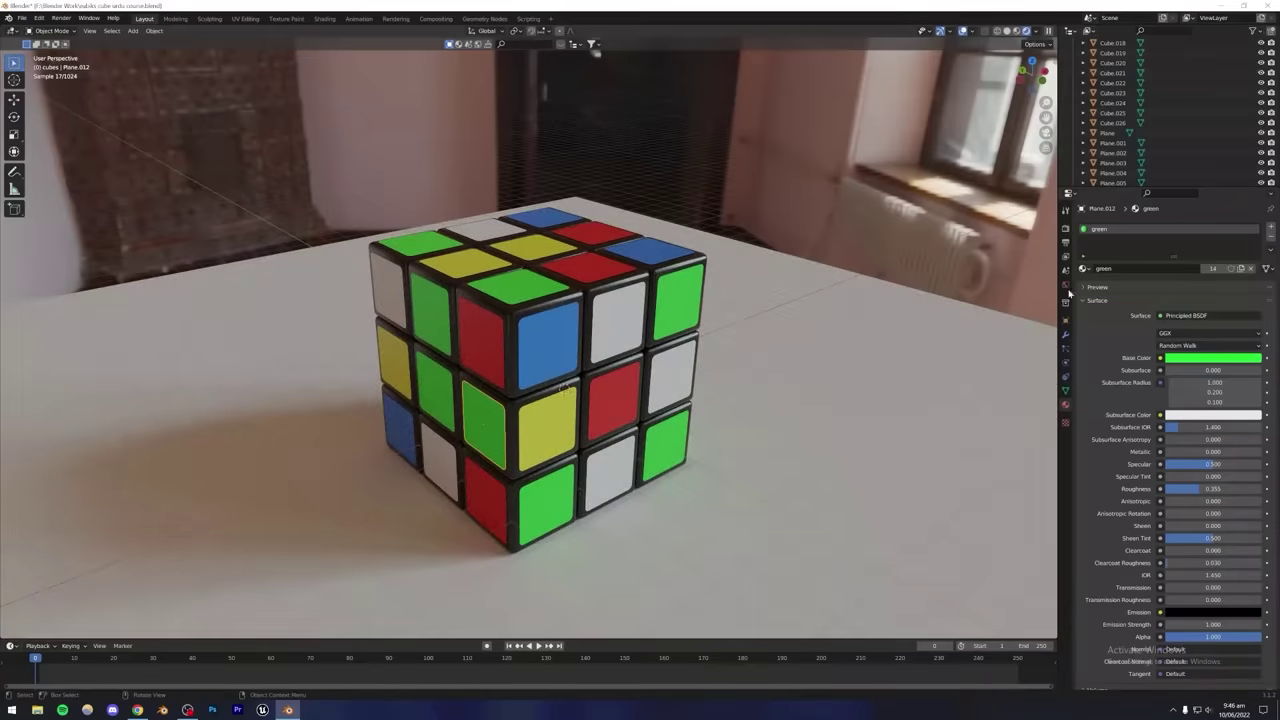
pyautogui.click(1084, 269)
pyautogui.click(1100, 332)
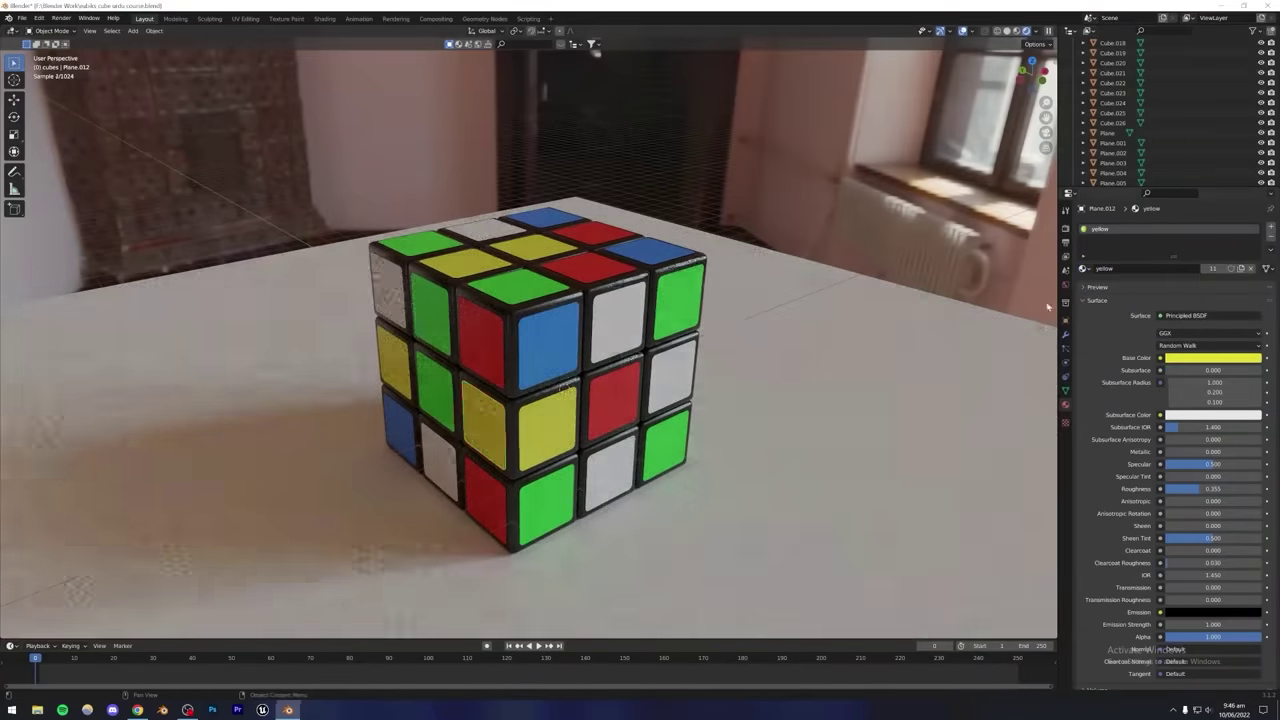
pyautogui.scroll(-2, 703, 299)
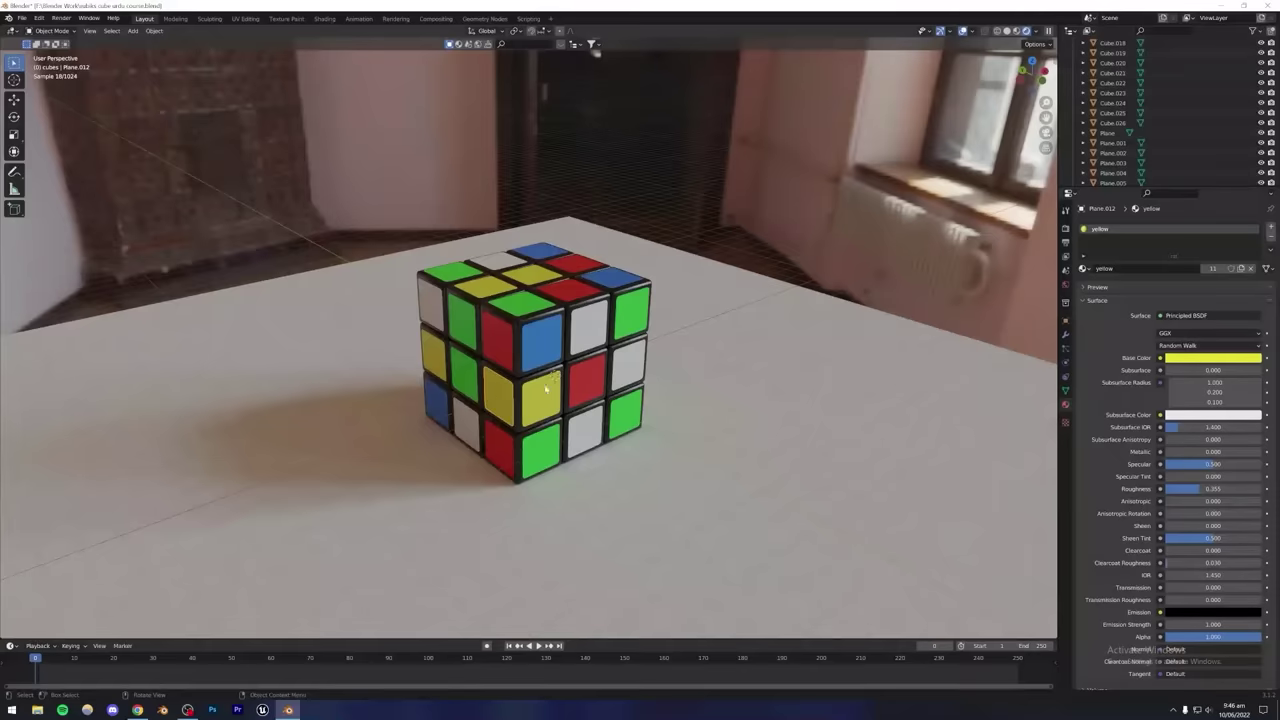
pyautogui.click(1084, 269)
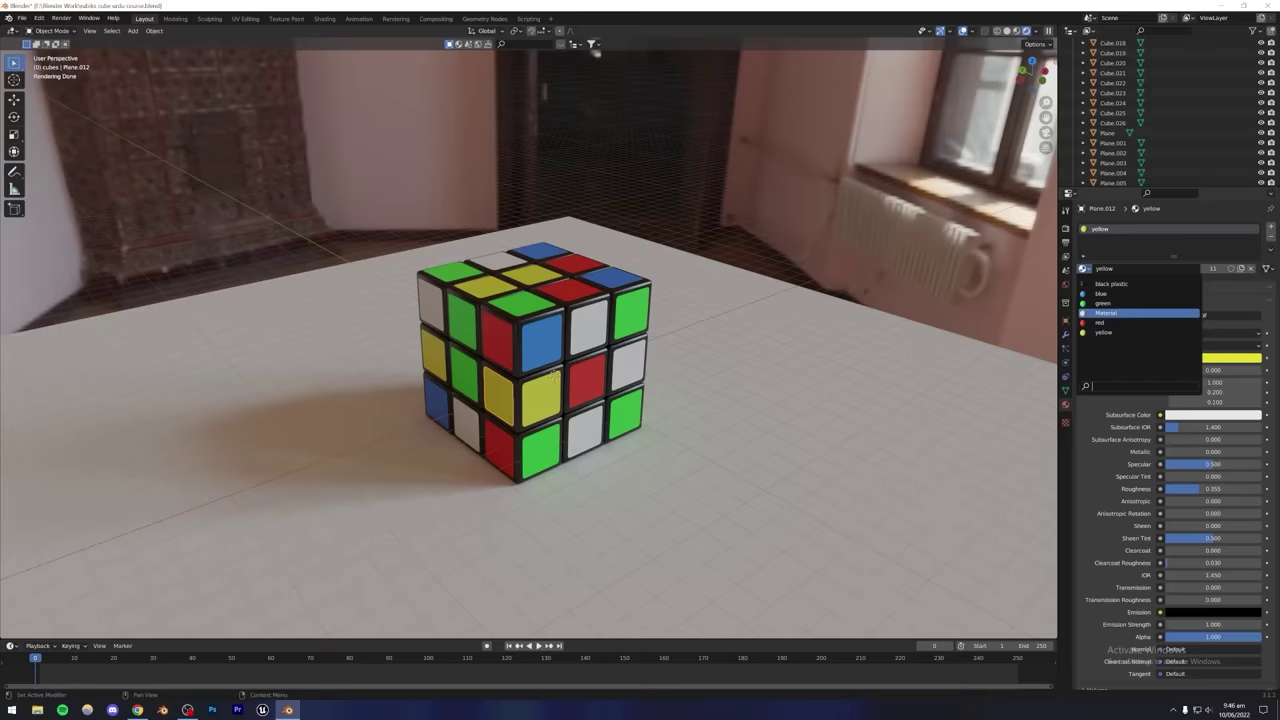
pyautogui.click(1108, 324)
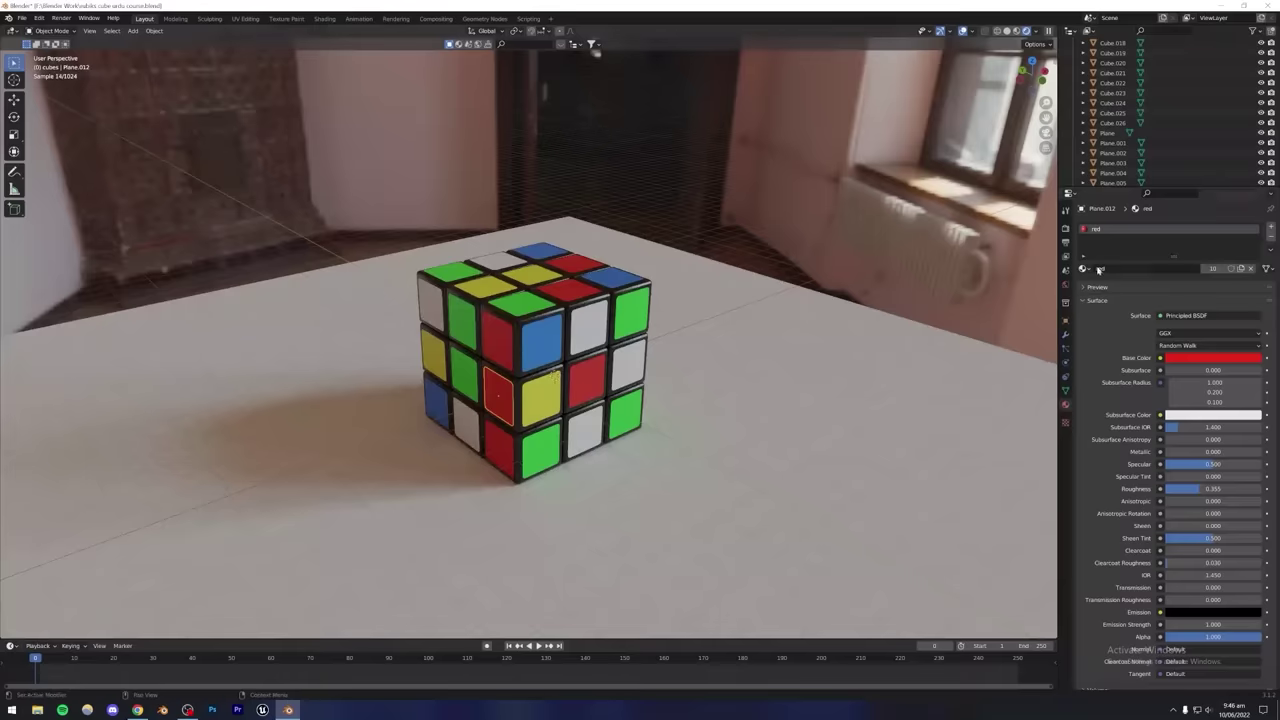
pyautogui.click(1099, 270)
pyautogui.click(1110, 296)
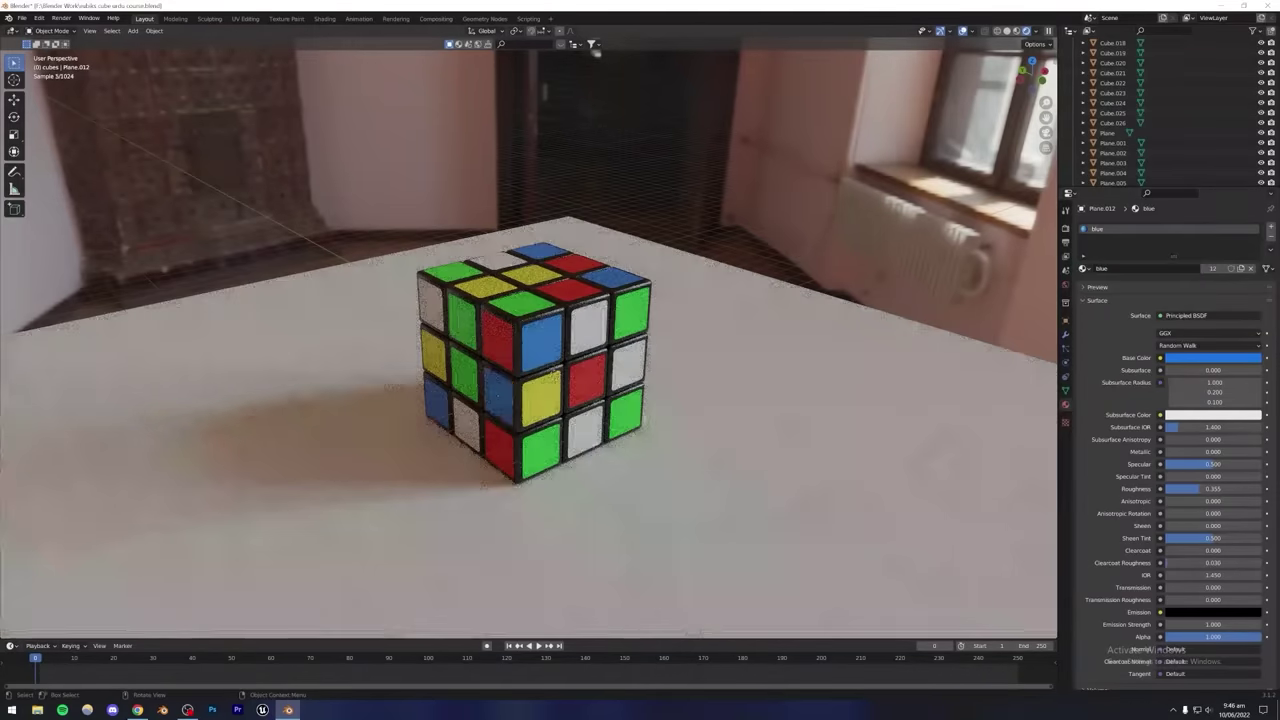
# Save the blend file and bring up the reference cube photo in the browser.
pyautogui.scroll(3, 603, 368)
pyautogui.moveTo(603, 368); pyautogui.dragTo(598, 340, button='middle')
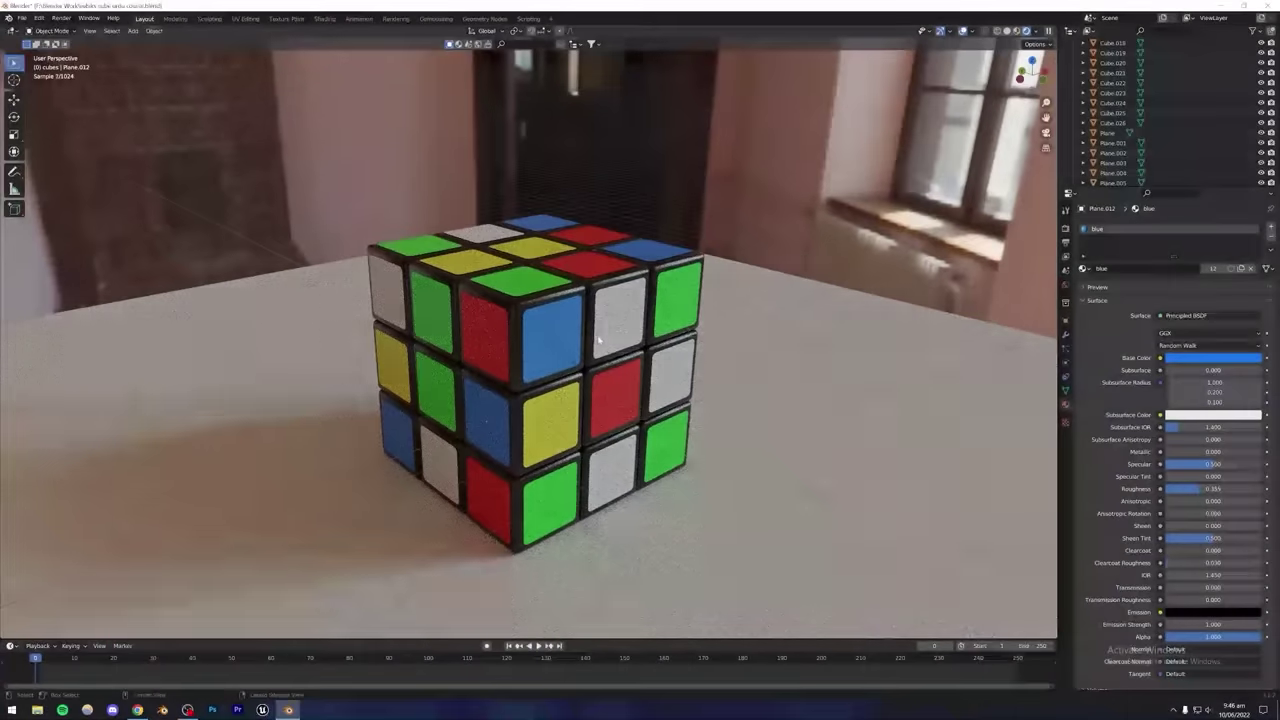
pyautogui.hotkey('ctrl', 's')
pyautogui.scroll(-3, 600, 338)
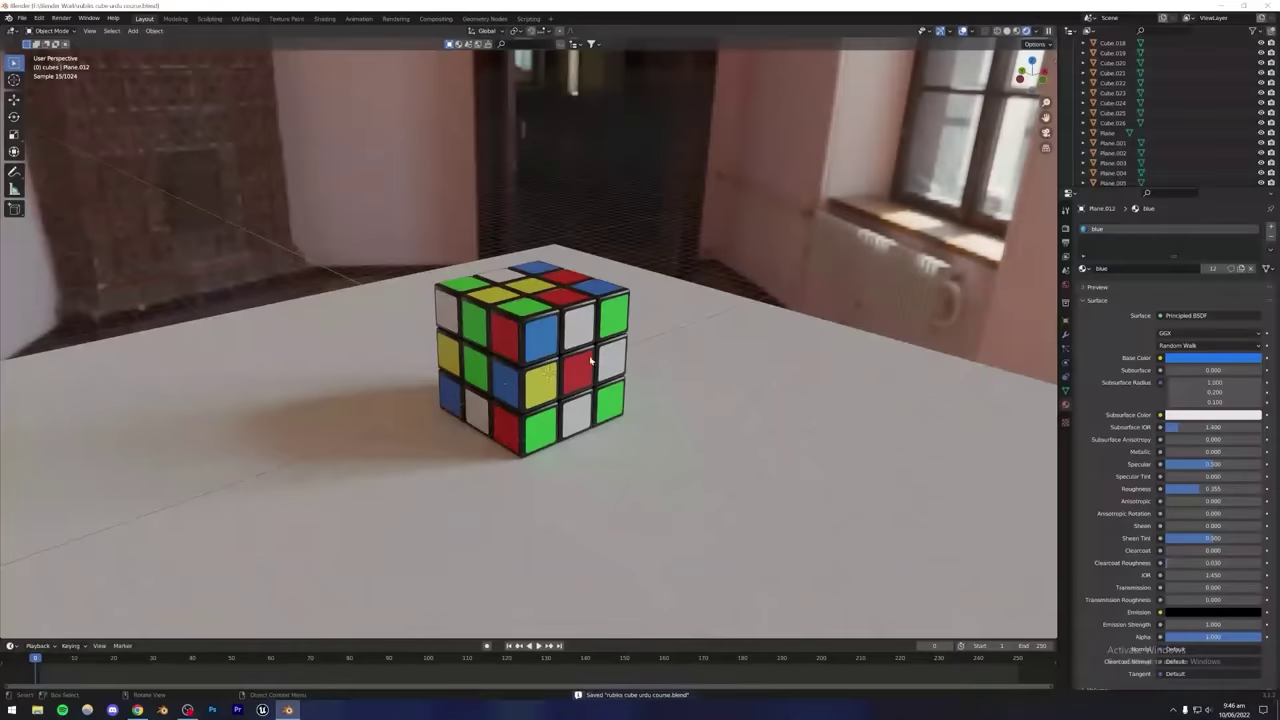
pyautogui.scroll(3, 590, 362)
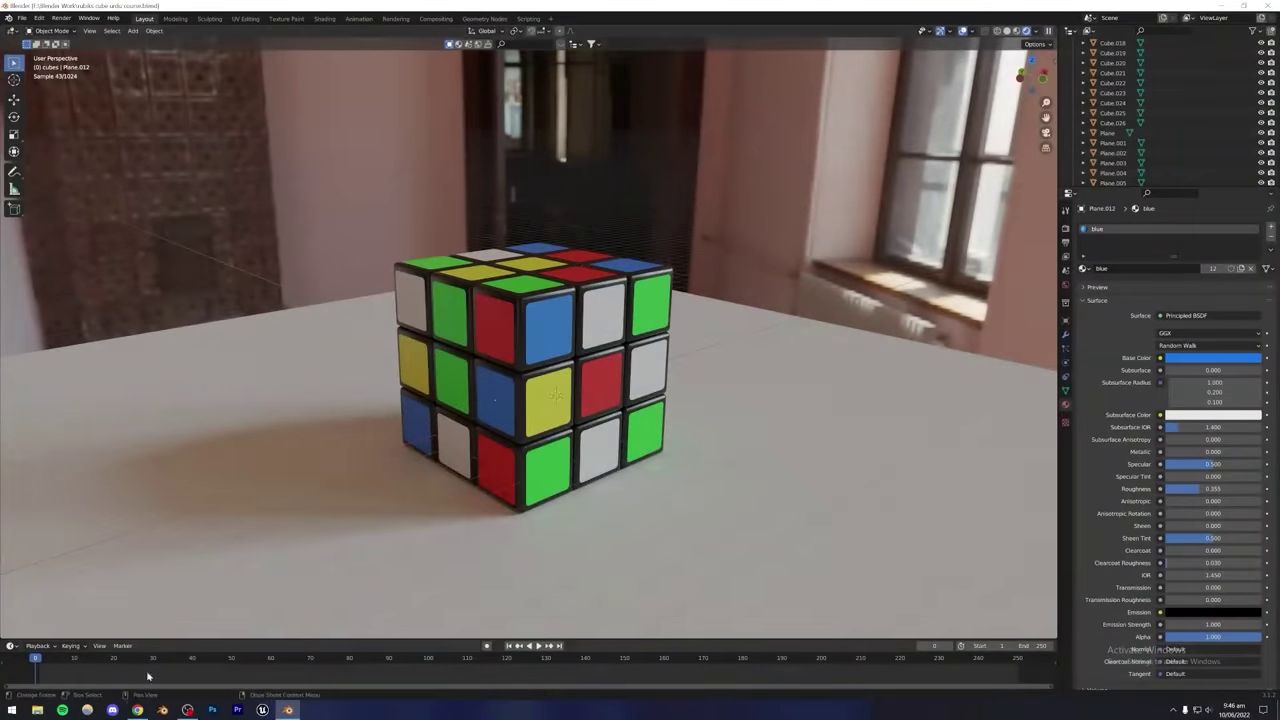
pyautogui.click(137, 710)
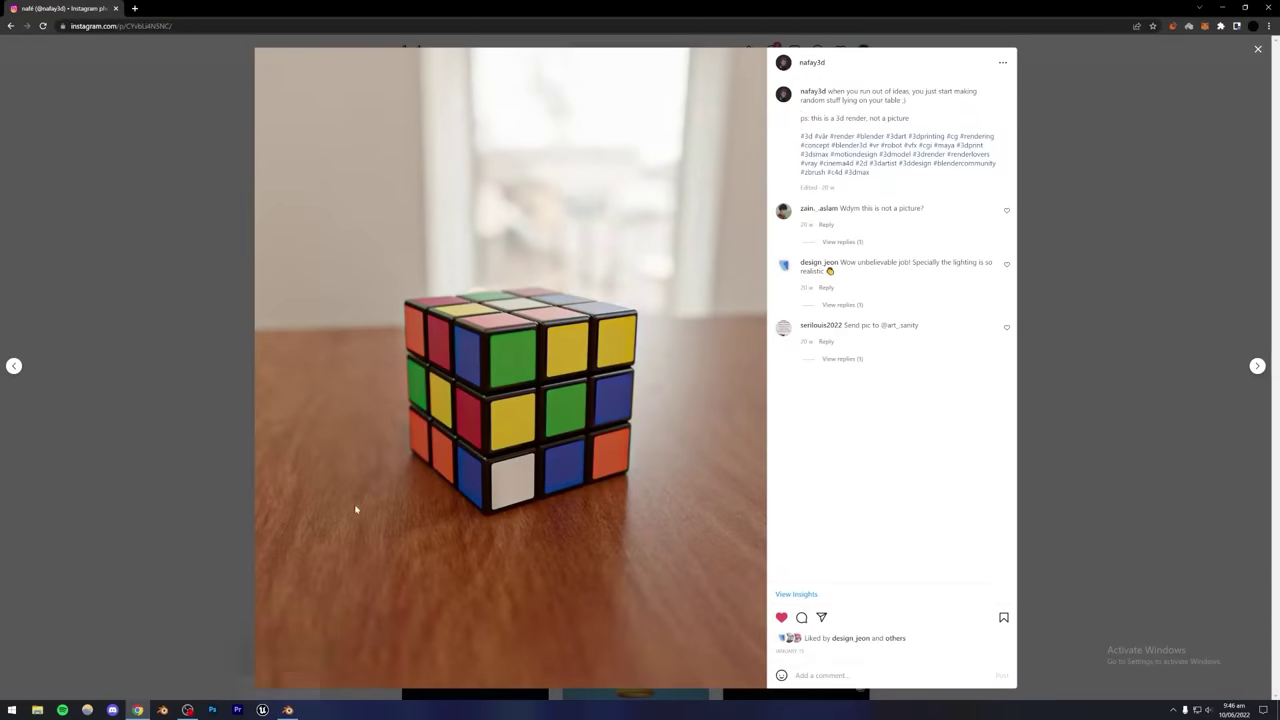
# Search the web for 'wood texture' in a new browser tab.
pyautogui.click(287, 710)
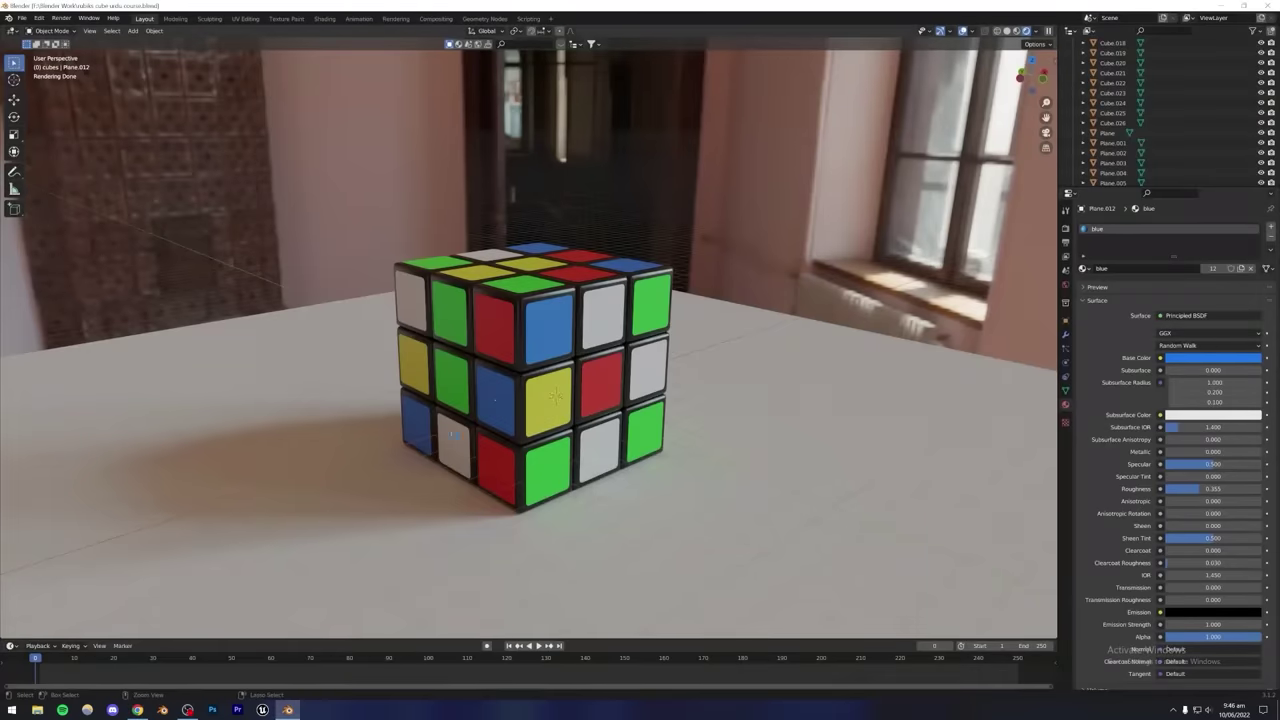
pyautogui.click(137, 710)
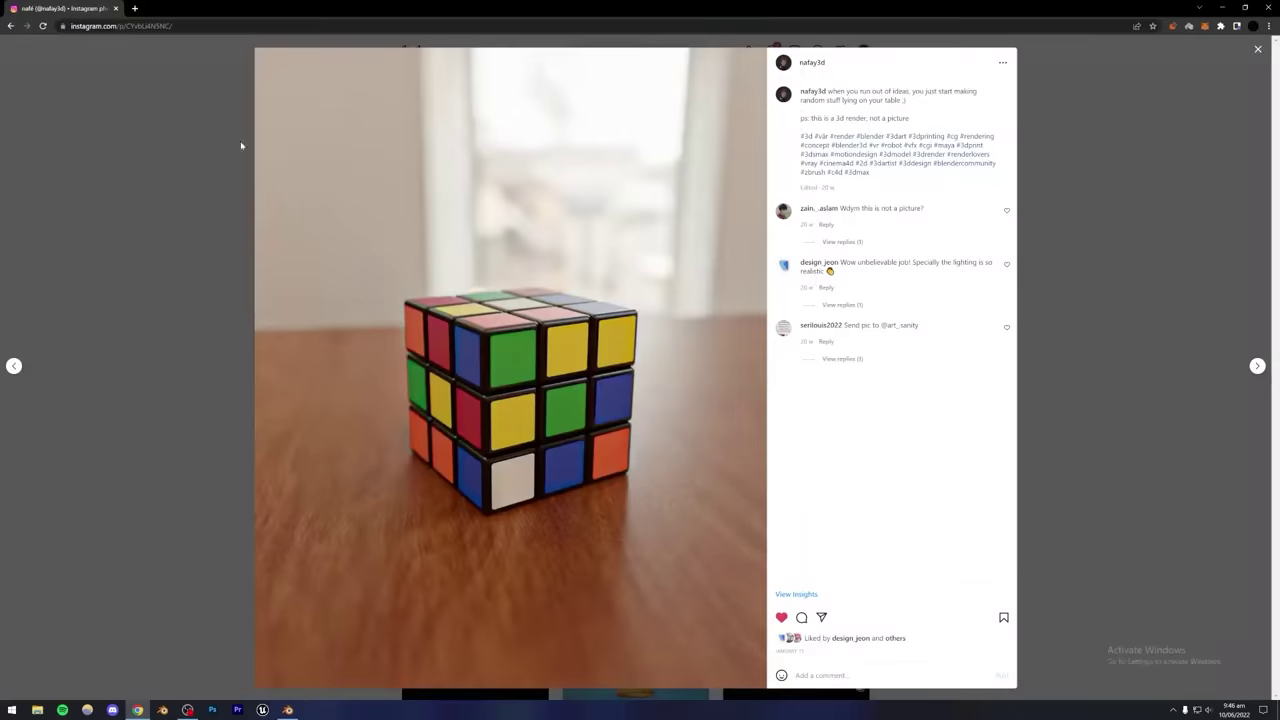
pyautogui.click(134, 8)
pyautogui.write('wood t')
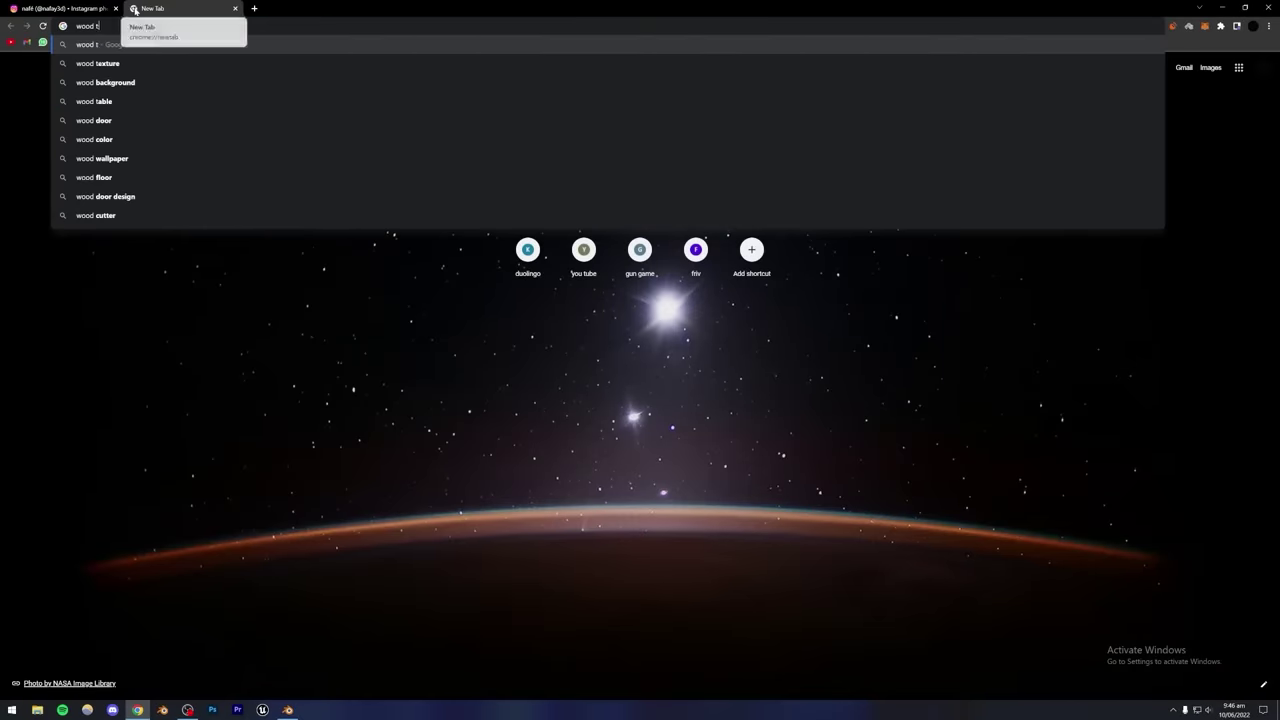
pyautogui.write('exture')
pyautogui.press('Return')
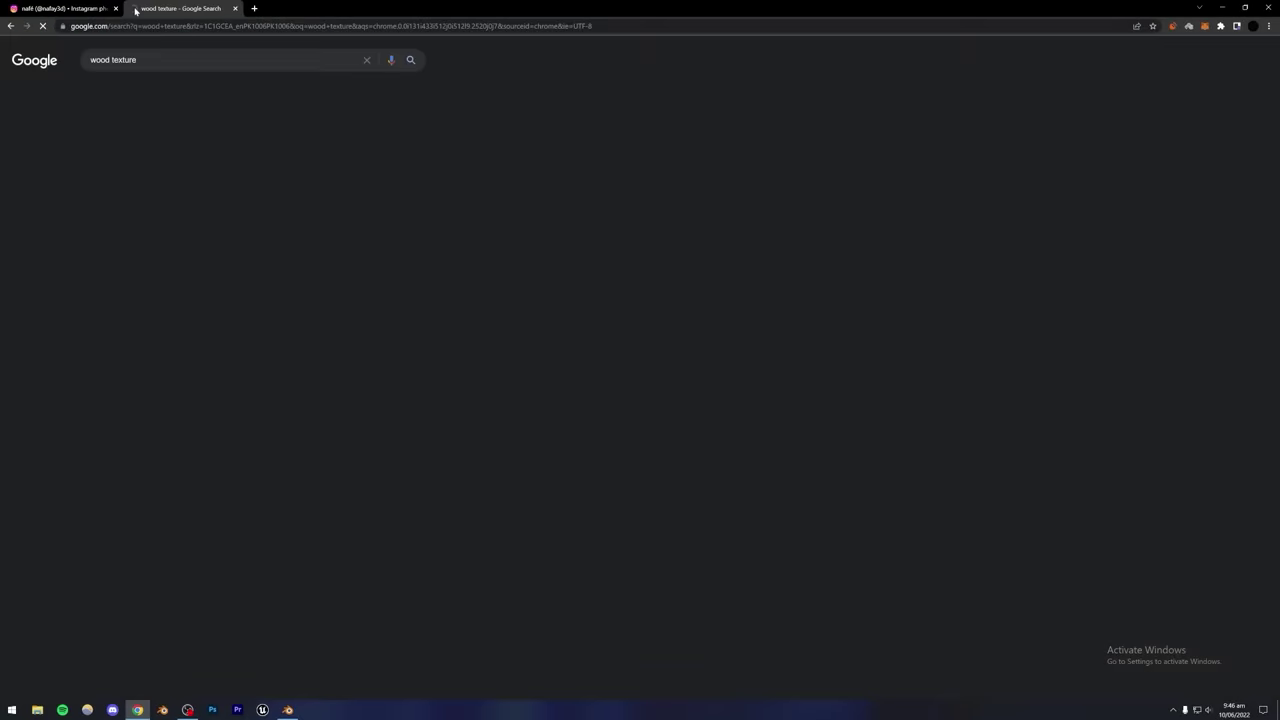
# Save the first reddish-brown wood image from Google Images into the images folder.
pyautogui.click(158, 96)
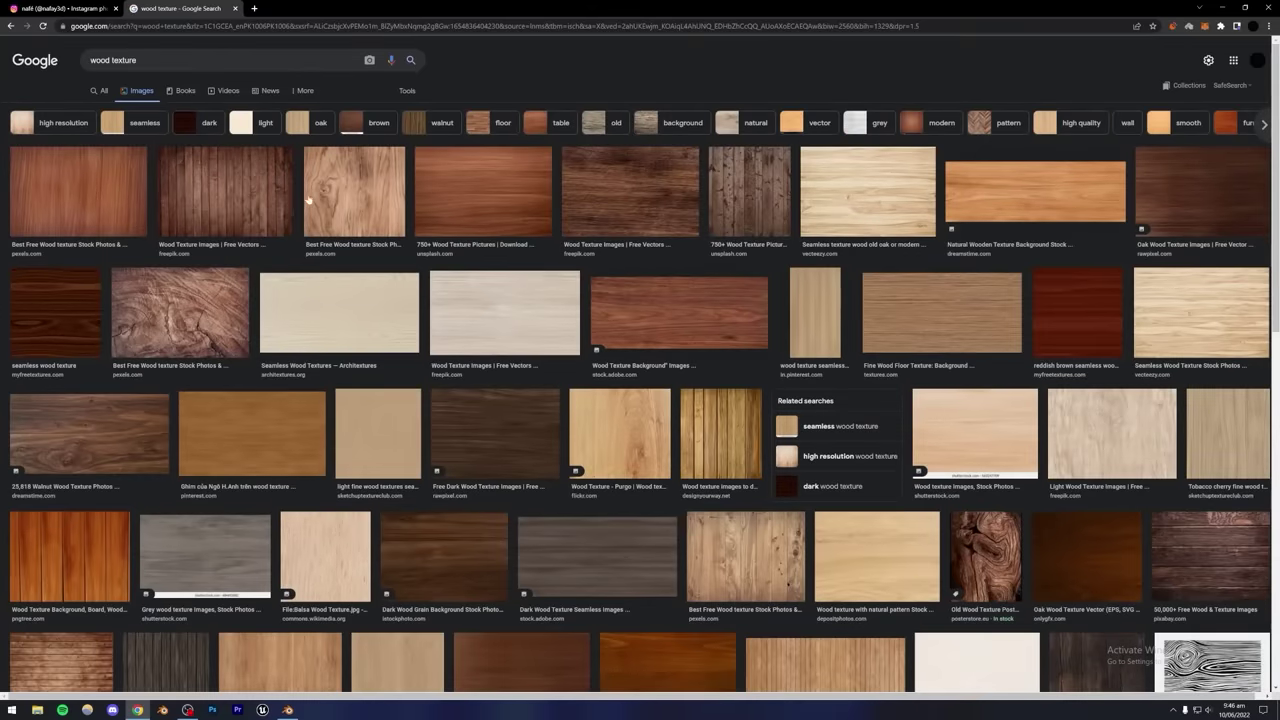
pyautogui.click(98, 196)
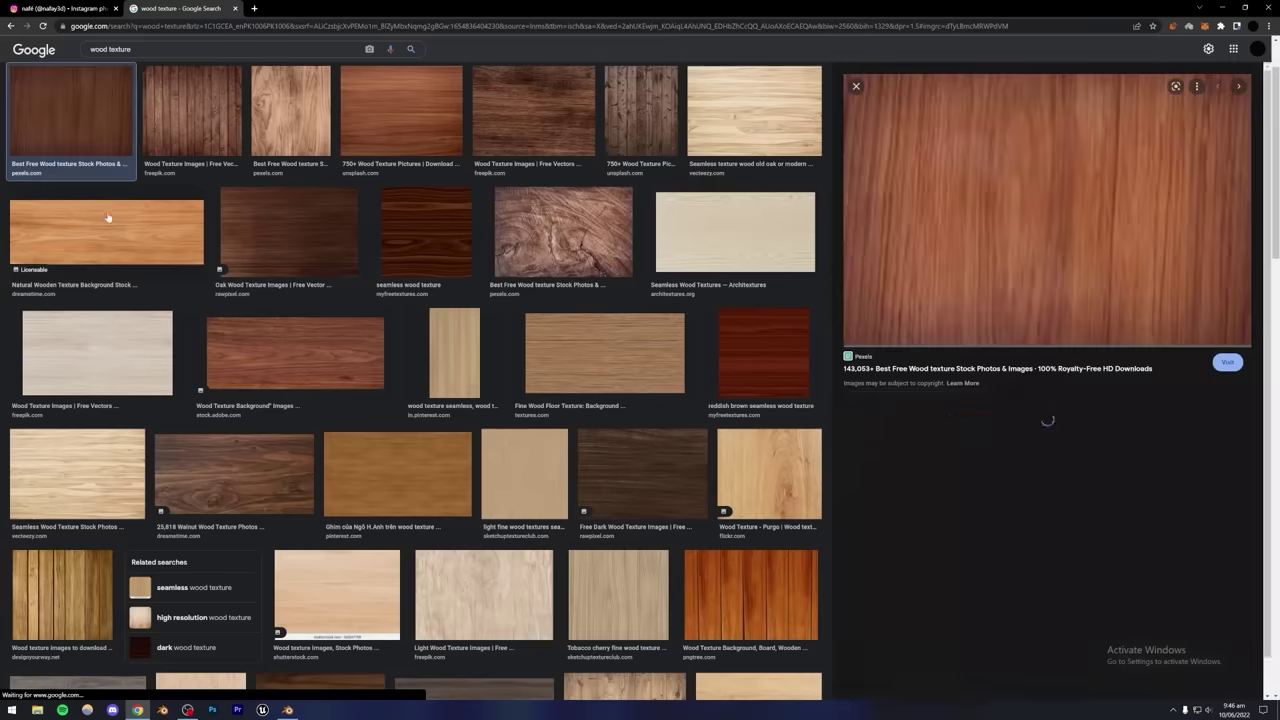
pyautogui.rightClick(1031, 217)
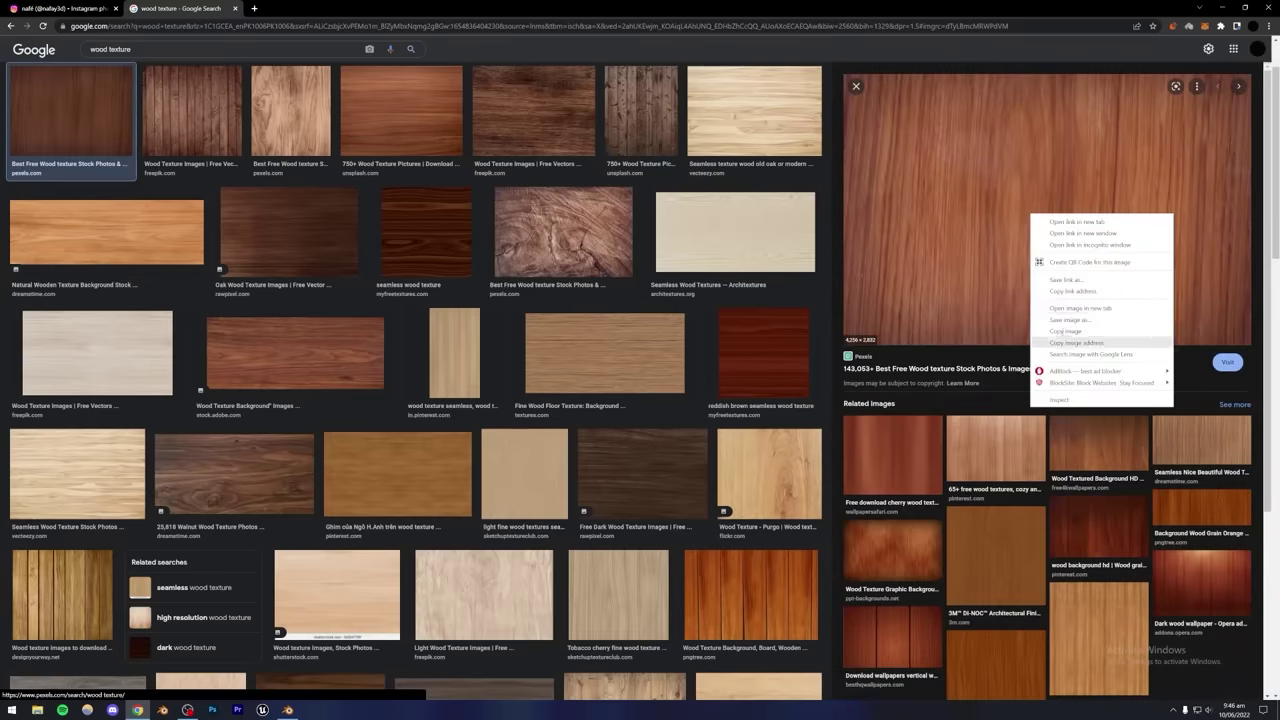
pyautogui.click(1080, 320)
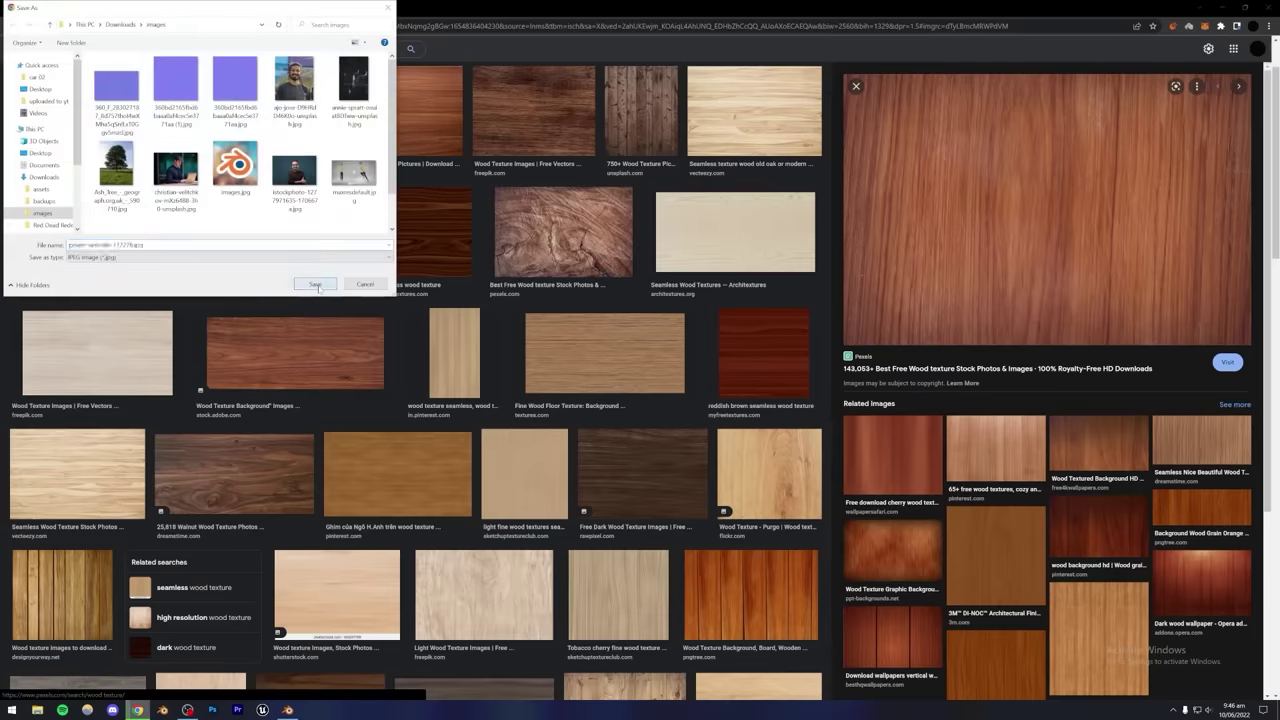
pyautogui.click(318, 283)
# Create a new material for the floor plane and view its nodes in the Shading workspace.
pyautogui.click(287, 710)
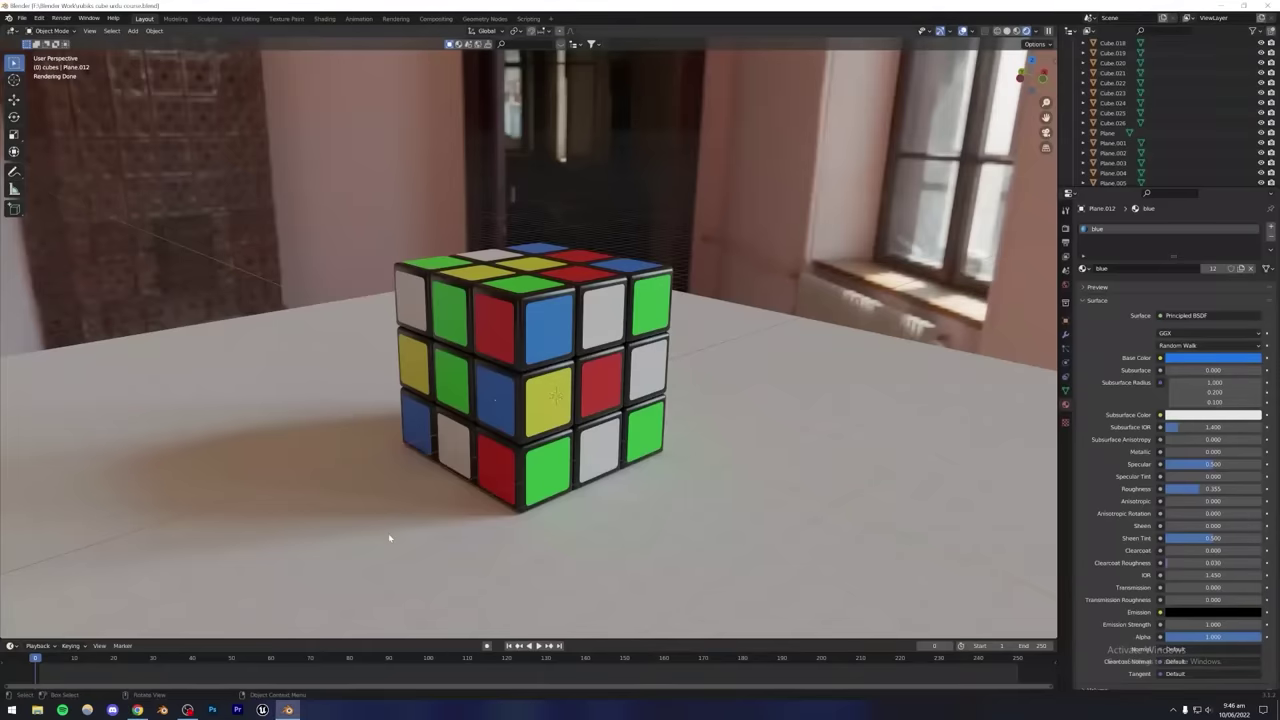
pyautogui.click(1143, 269)
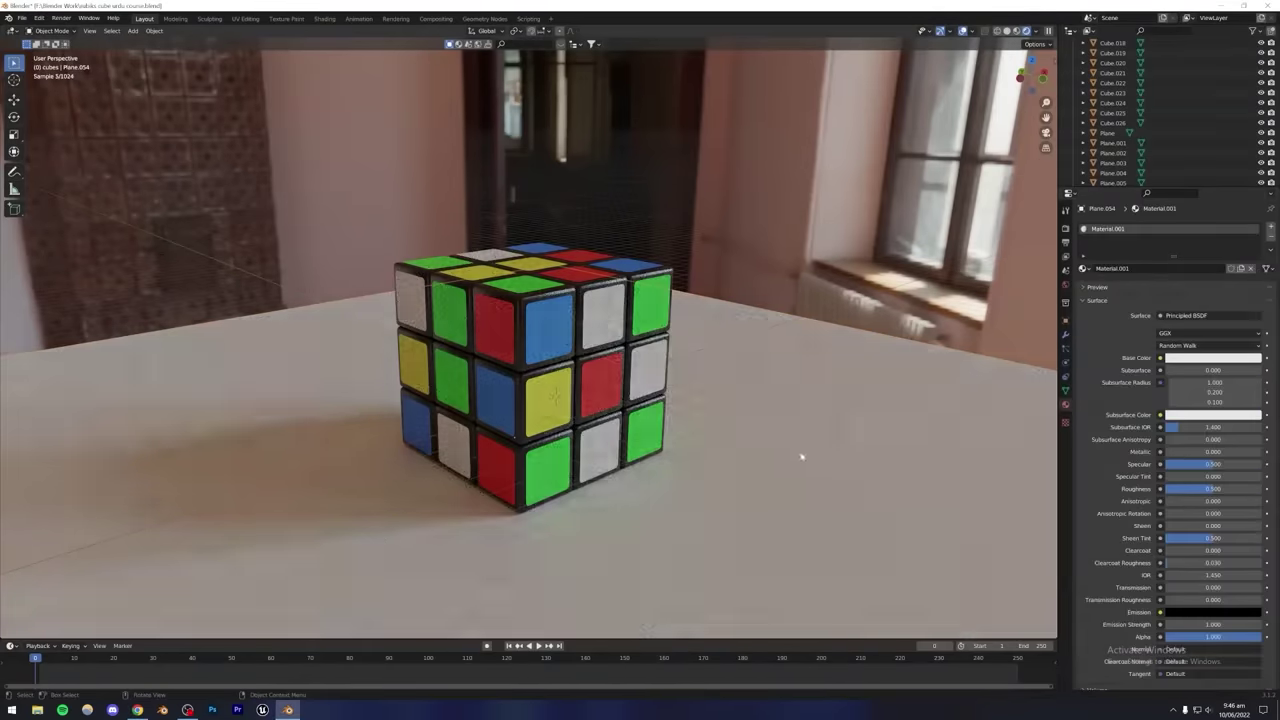
pyautogui.click(325, 19)
pyautogui.scroll(-7, 564, 232)
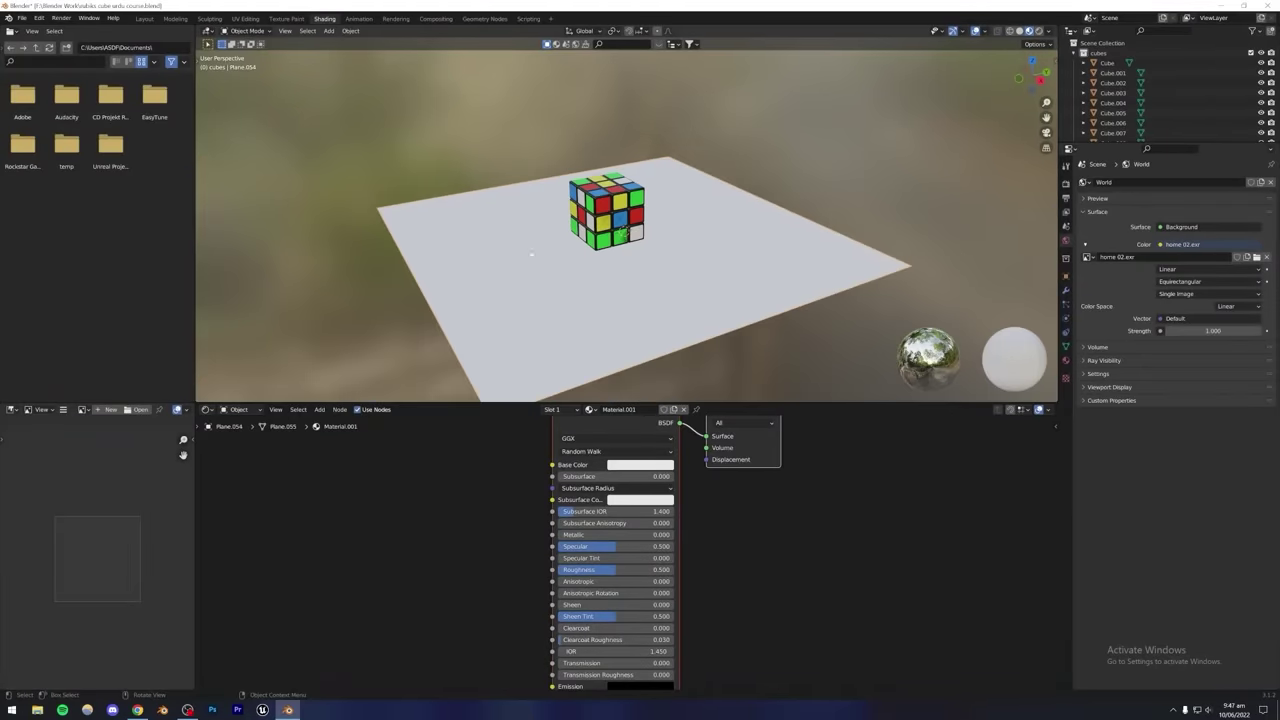
pyautogui.moveTo(428, 503); pyautogui.dragTo(544, 521, button='middle')
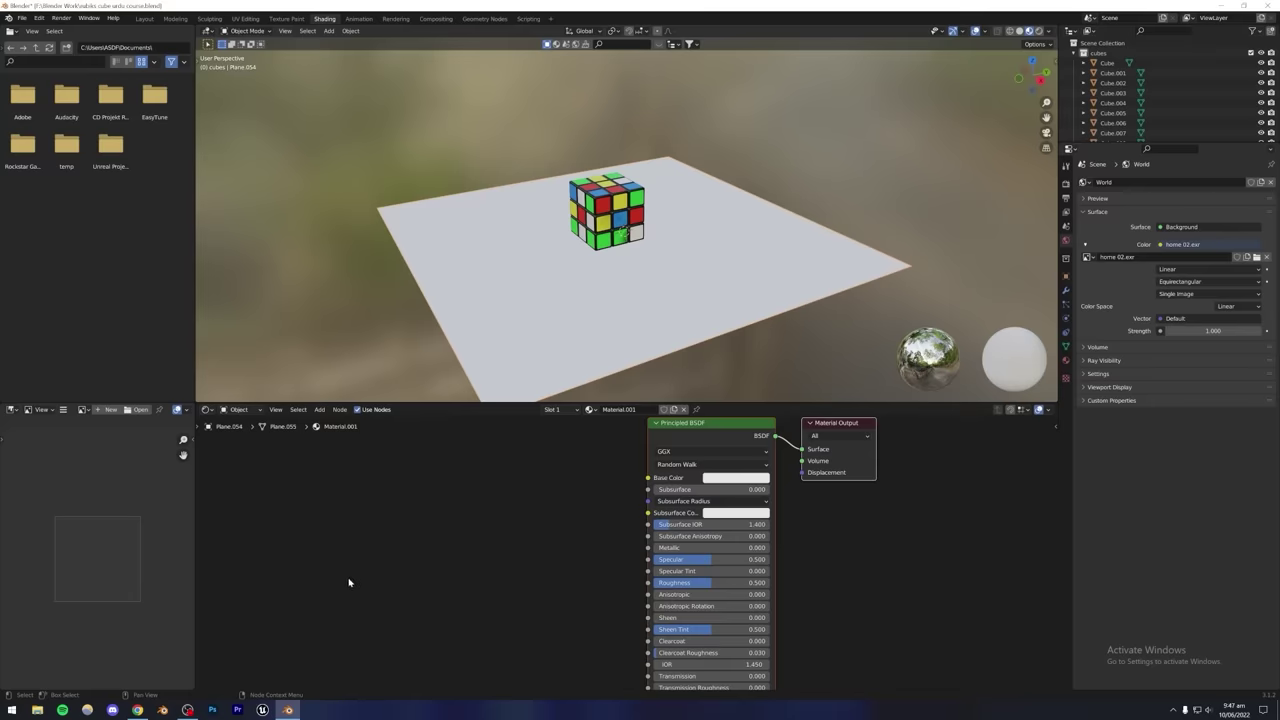
# Add the downloaded wood jpg as an image texture feeding the Base Color.
pyautogui.click(137, 710)
pyautogui.moveTo(60, 688); pyautogui.dragTo(370, 489)
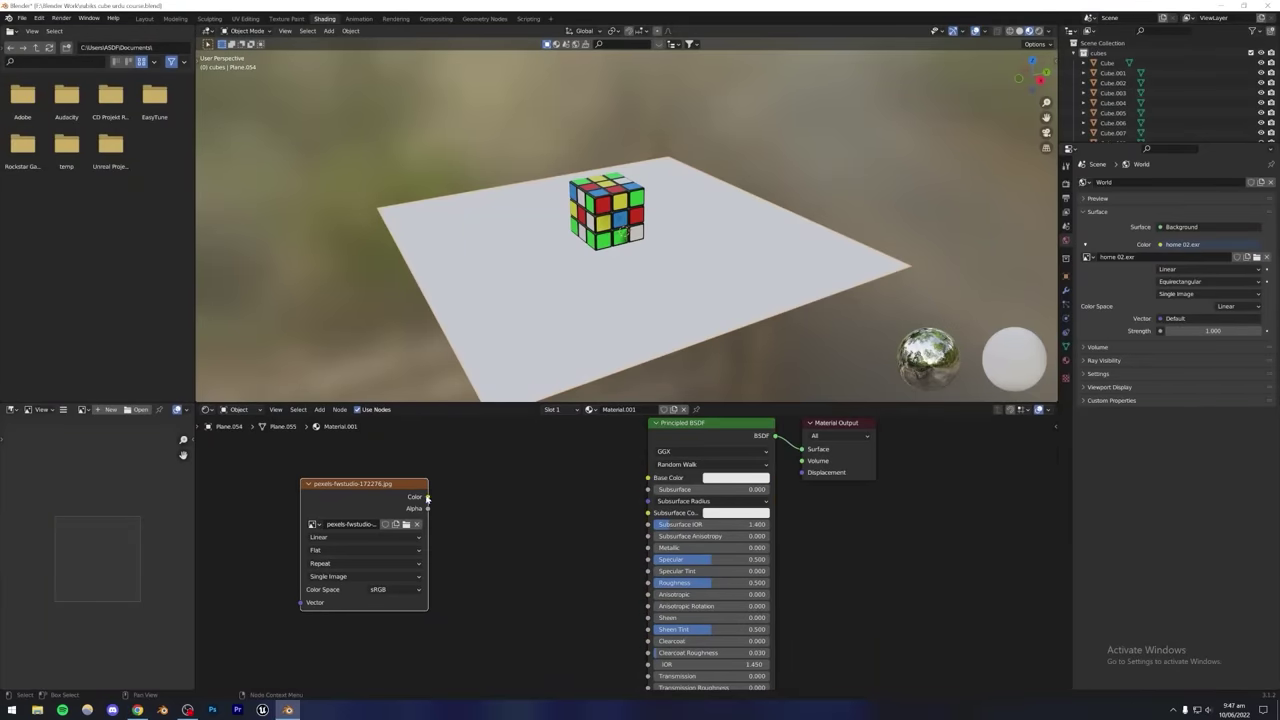
pyautogui.moveTo(427, 497); pyautogui.dragTo(648, 478)
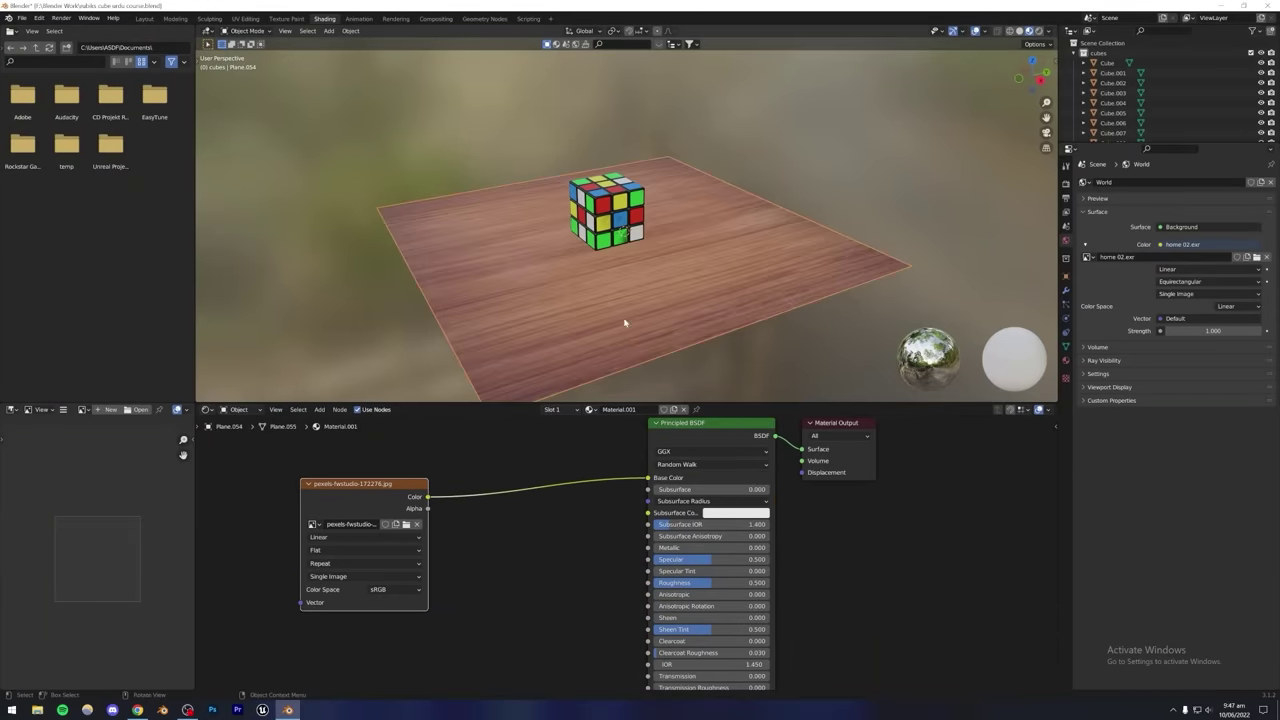
pyautogui.moveTo(624, 322)
pyautogui.mouseDown(button='middle')
pyautogui.moveTo(591, 346)
pyautogui.moveTo(629, 343)
pyautogui.moveTo(628, 318)
pyautogui.mouseUp(button='middle')
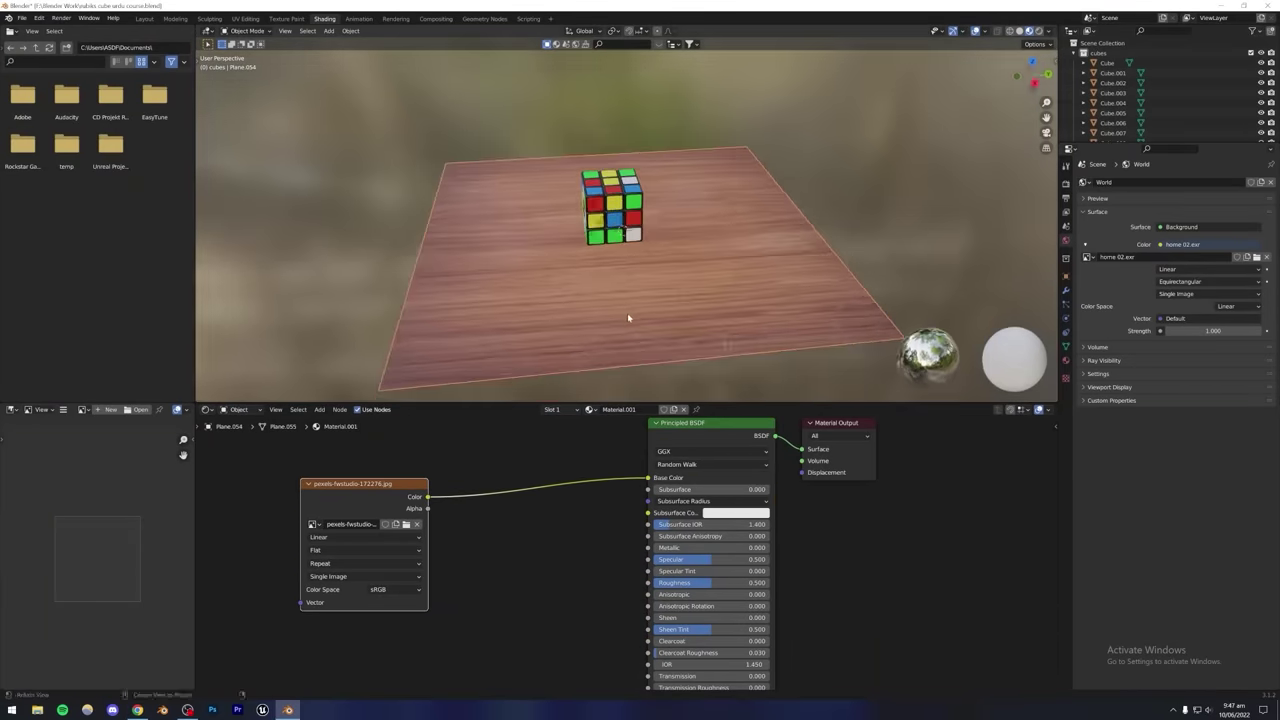
pyautogui.scroll(3, 628, 318)
# Add Texture Coordinate and Mapping nodes with Ctrl+T and set the mapping scale to 2.
pyautogui.hotkey('ctrl', 't')
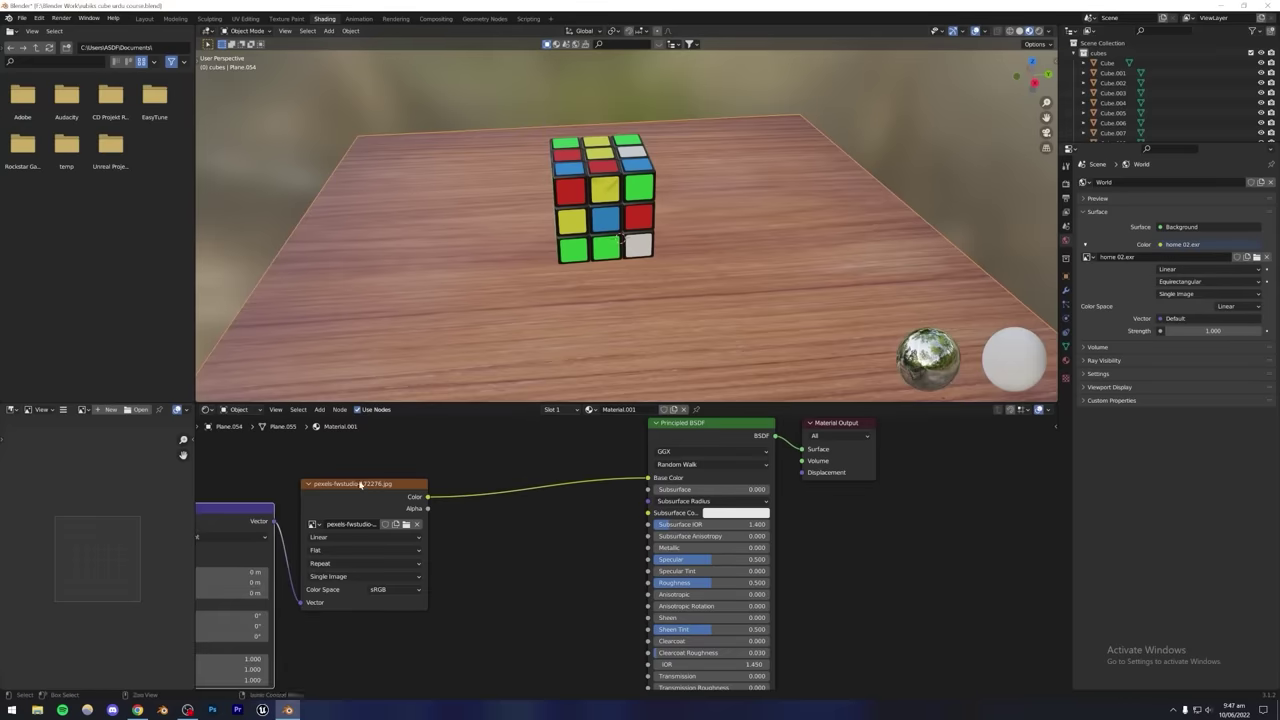
pyautogui.moveTo(216, 615); pyautogui.dragTo(567, 602, button='middle')
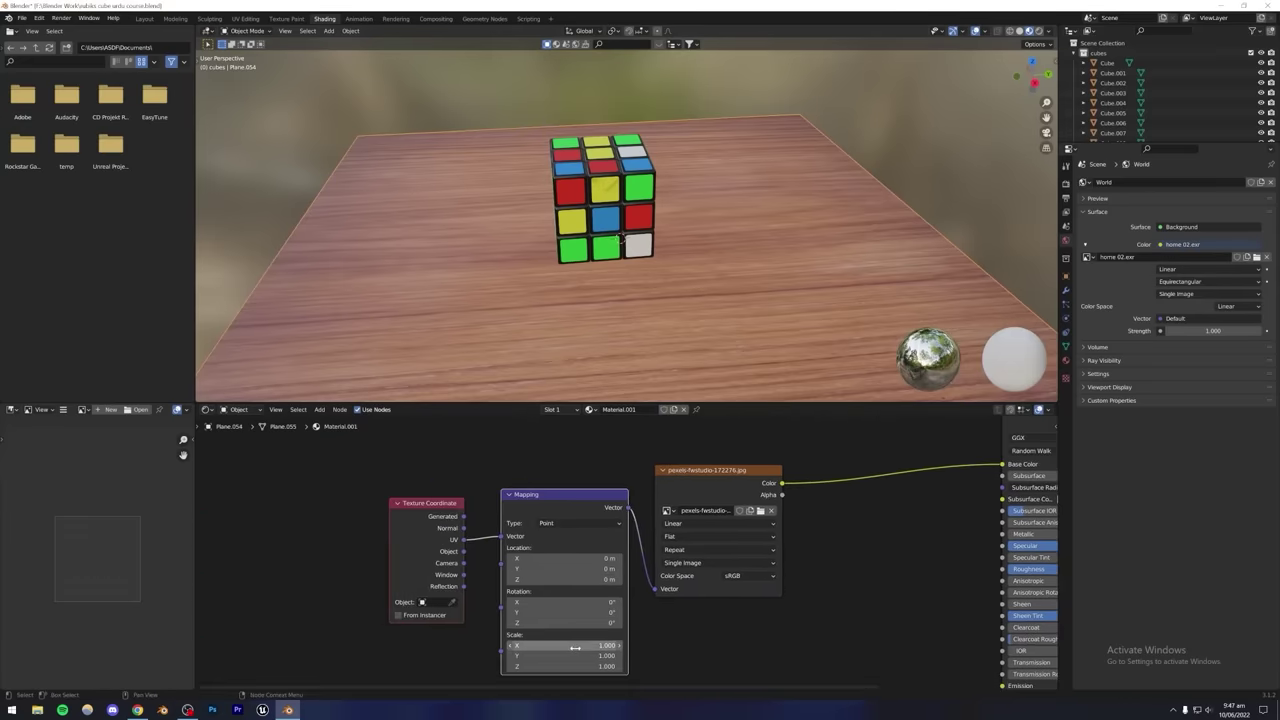
pyautogui.moveTo(570, 645); pyautogui.dragTo(570, 666)
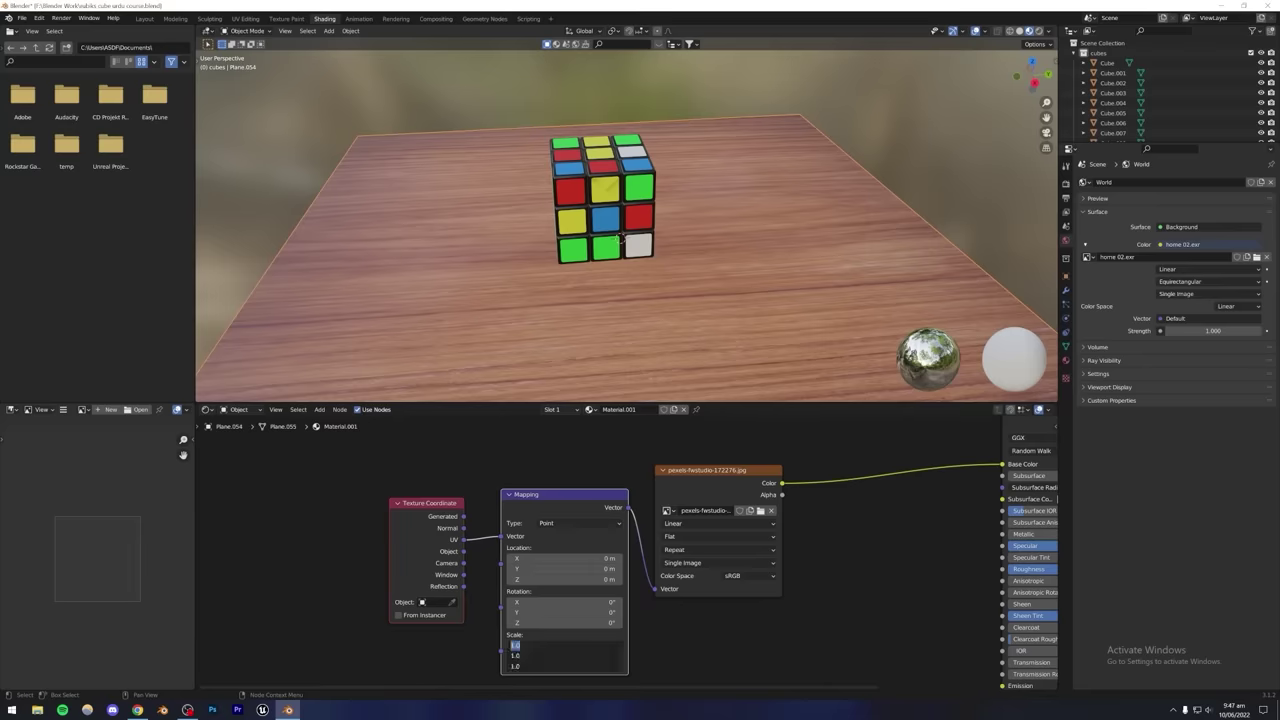
pyautogui.write('2')
pyautogui.press('Return')
# Try sliding the wood texture along Y and a mapping scale of 1.5.
pyautogui.scroll(-5, 609, 362)
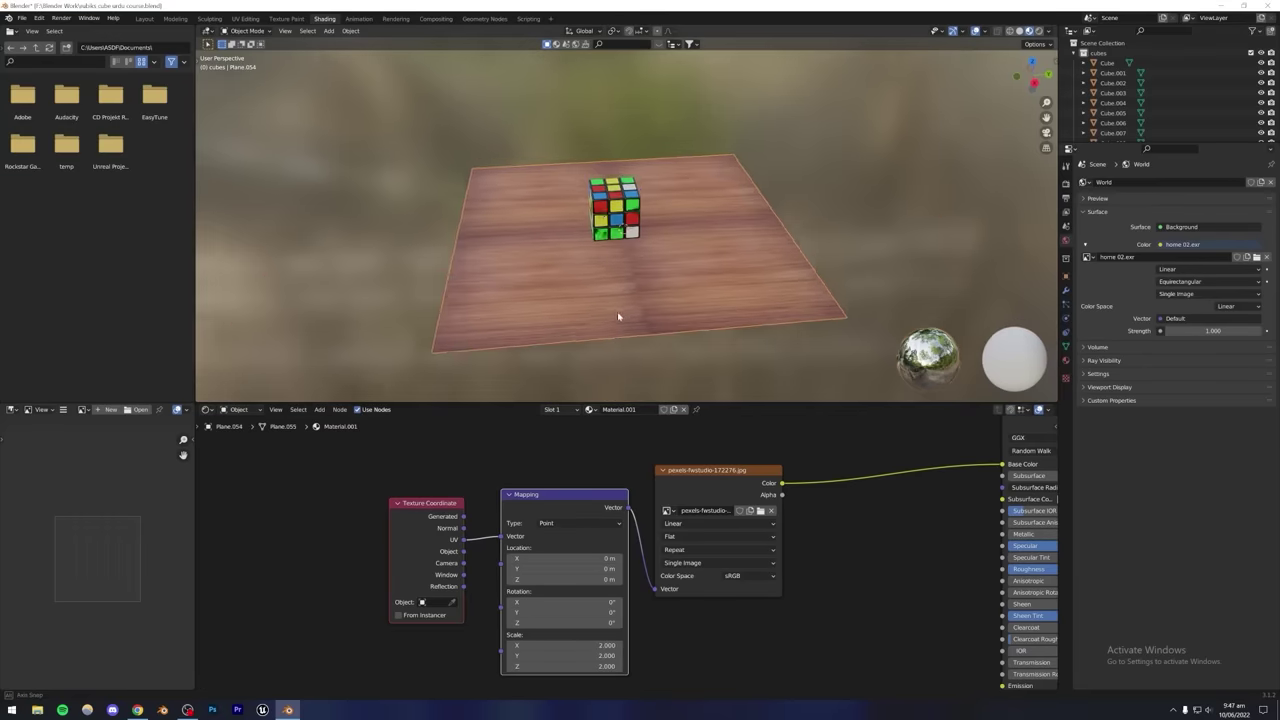
pyautogui.moveTo(613, 362)
pyautogui.mouseDown(button='middle')
pyautogui.moveTo(623, 343)
pyautogui.moveTo(623, 366)
pyautogui.mouseUp(button='middle')
pyautogui.scroll(3, 634, 352)
pyautogui.scroll(2, 634, 352)
pyautogui.scroll(-3, 623, 366)
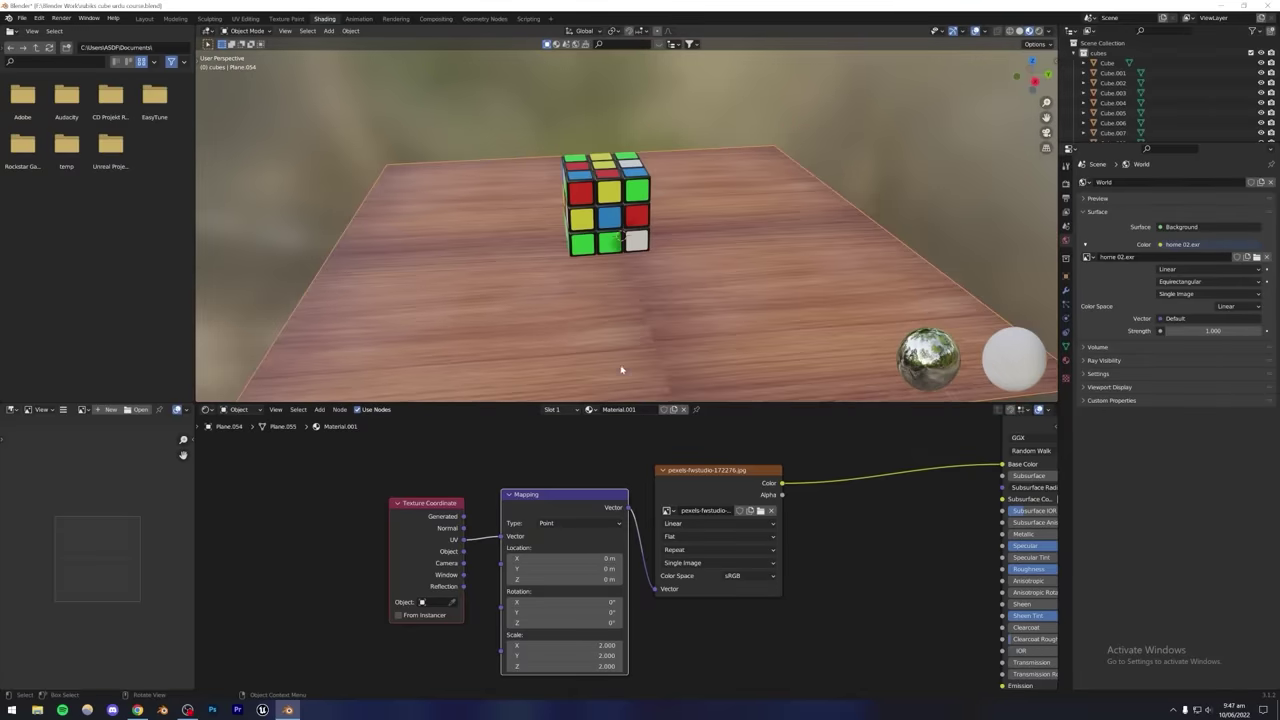
pyautogui.scroll(1, 586, 347)
pyautogui.scroll(-3, 586, 347)
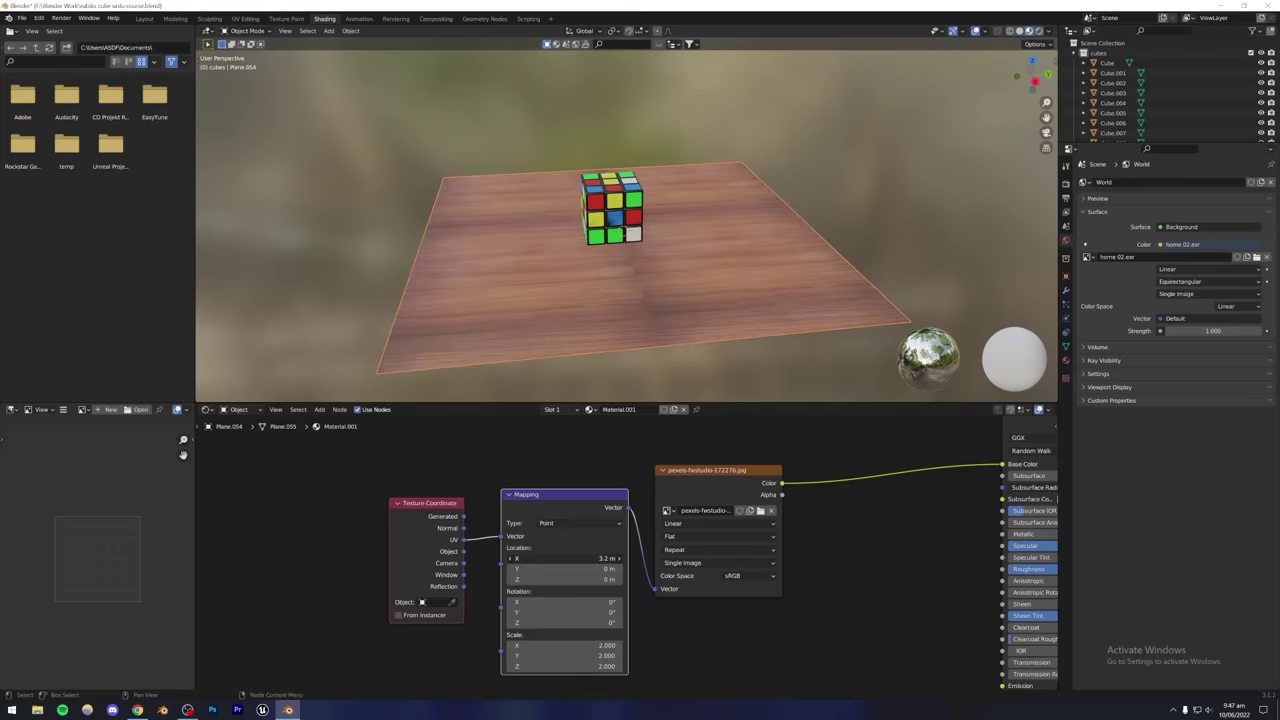
pyautogui.moveTo(540, 569)
pyautogui.mouseDown()
pyautogui.moveTo(570, 569)
pyautogui.moveTo(557, 569)
pyautogui.mouseUp()
pyautogui.moveTo(568, 645); pyautogui.dragTo(568, 666)
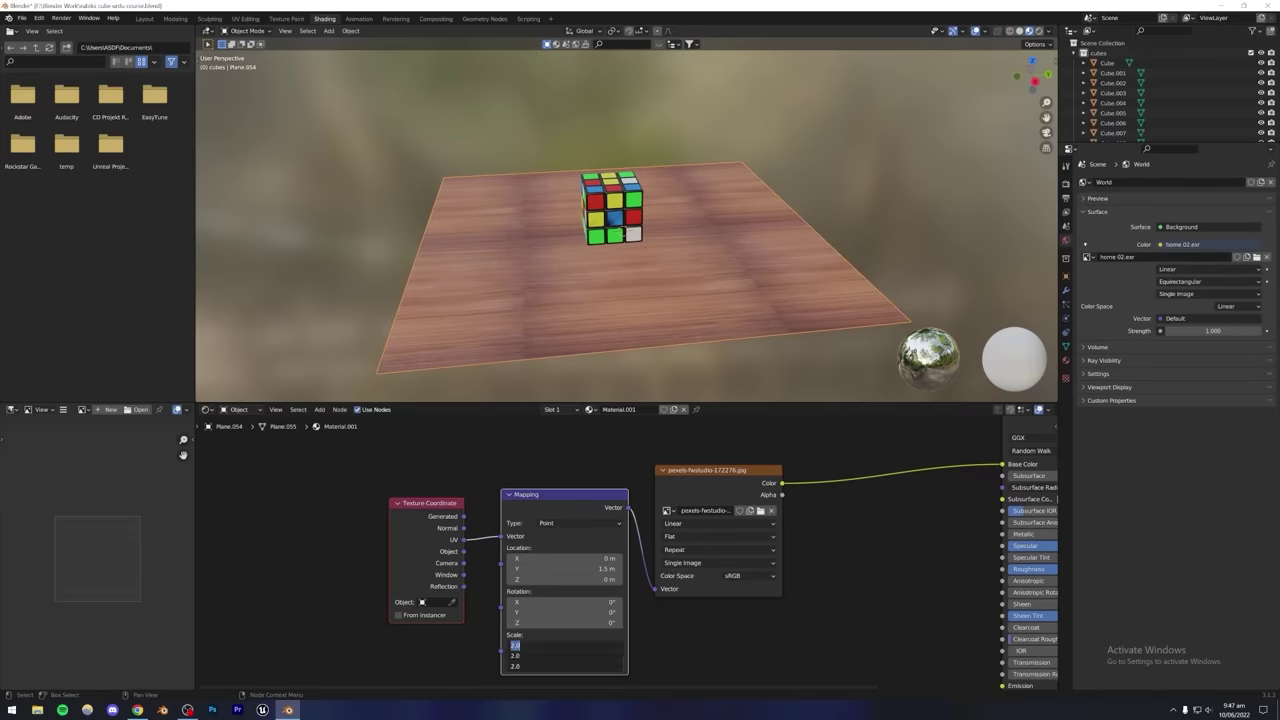
pyautogui.write('1.5')
pyautogui.press('Return')
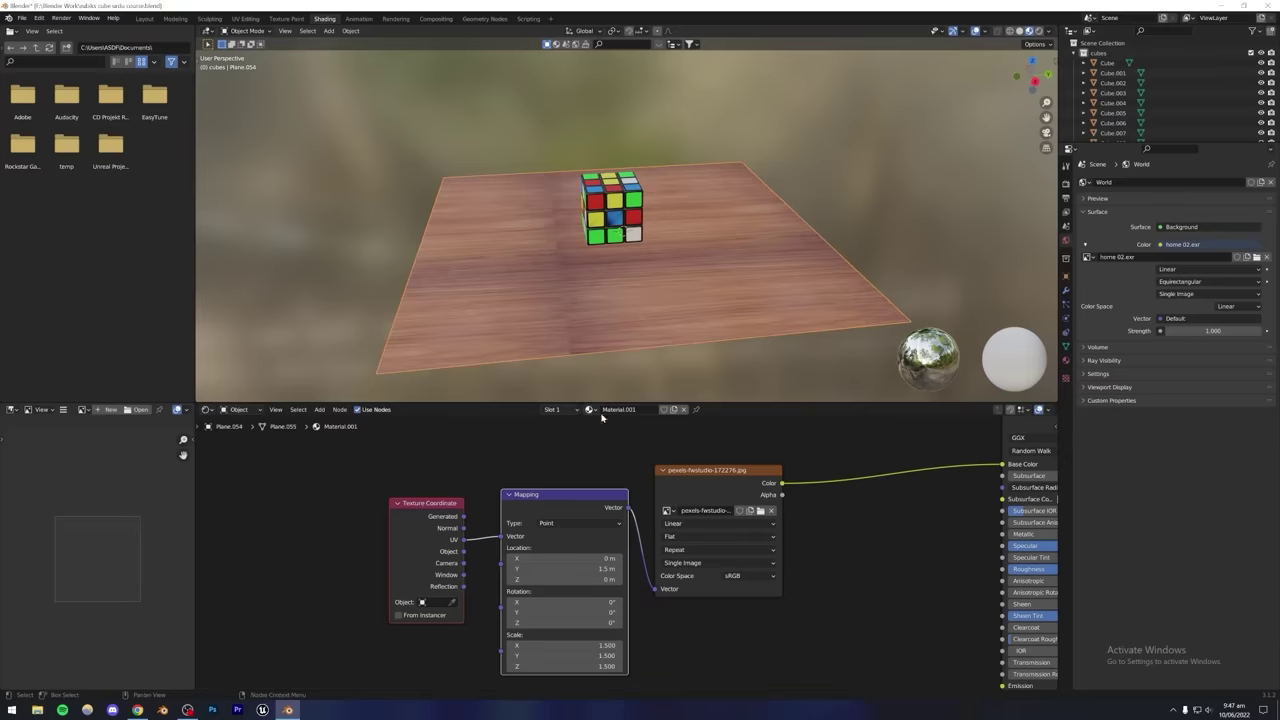
pyautogui.moveTo(564, 569); pyautogui.dragTo(558, 569)
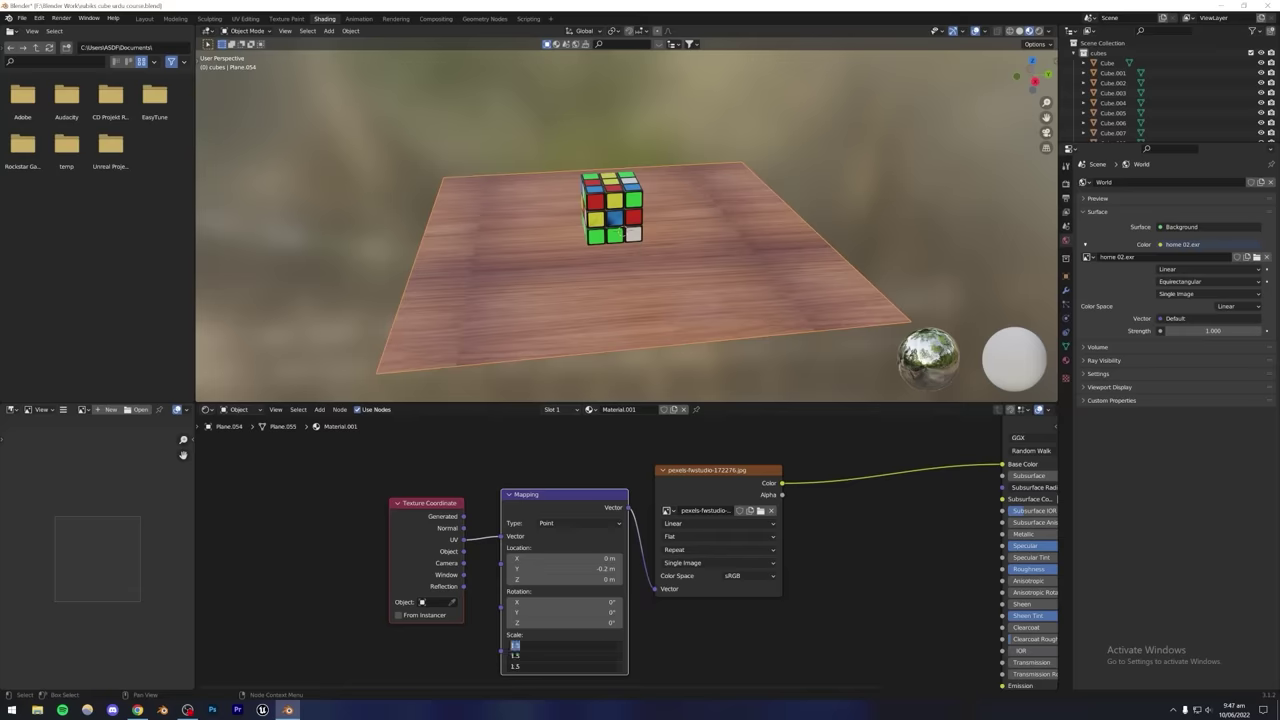
# Reset the mapping scale to 1 and Location Y to 0, then return to Layout.
pyautogui.write('1')
pyautogui.press('Return')
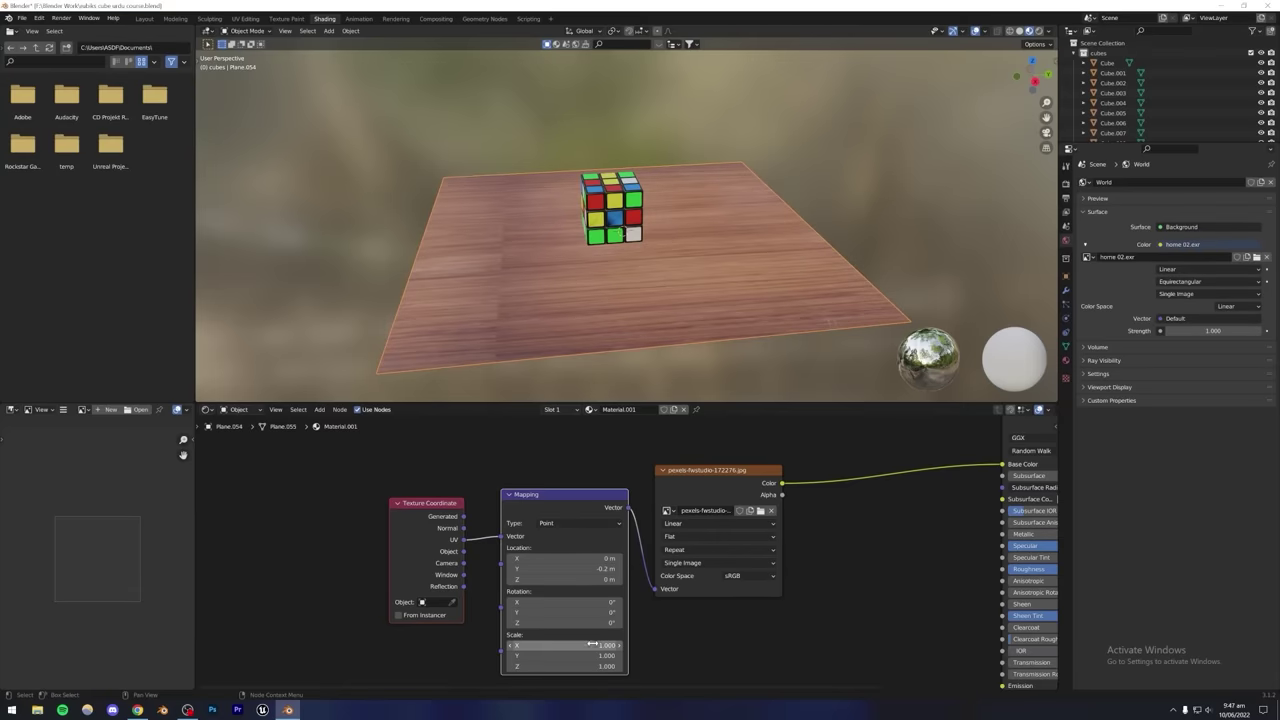
pyautogui.click(600, 569)
pyautogui.write('0')
pyautogui.press('Return')
pyautogui.moveTo(621, 232); pyautogui.dragTo(677, 303, button='middle')
pyautogui.click(145, 18)
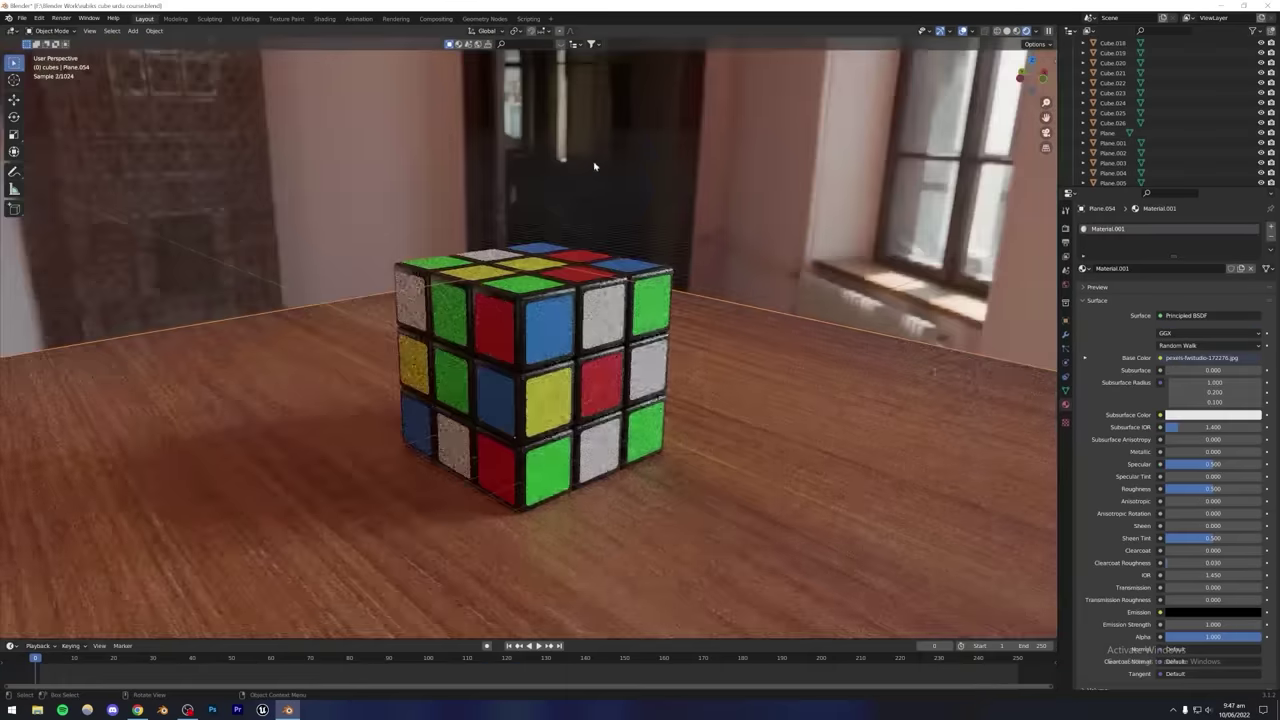
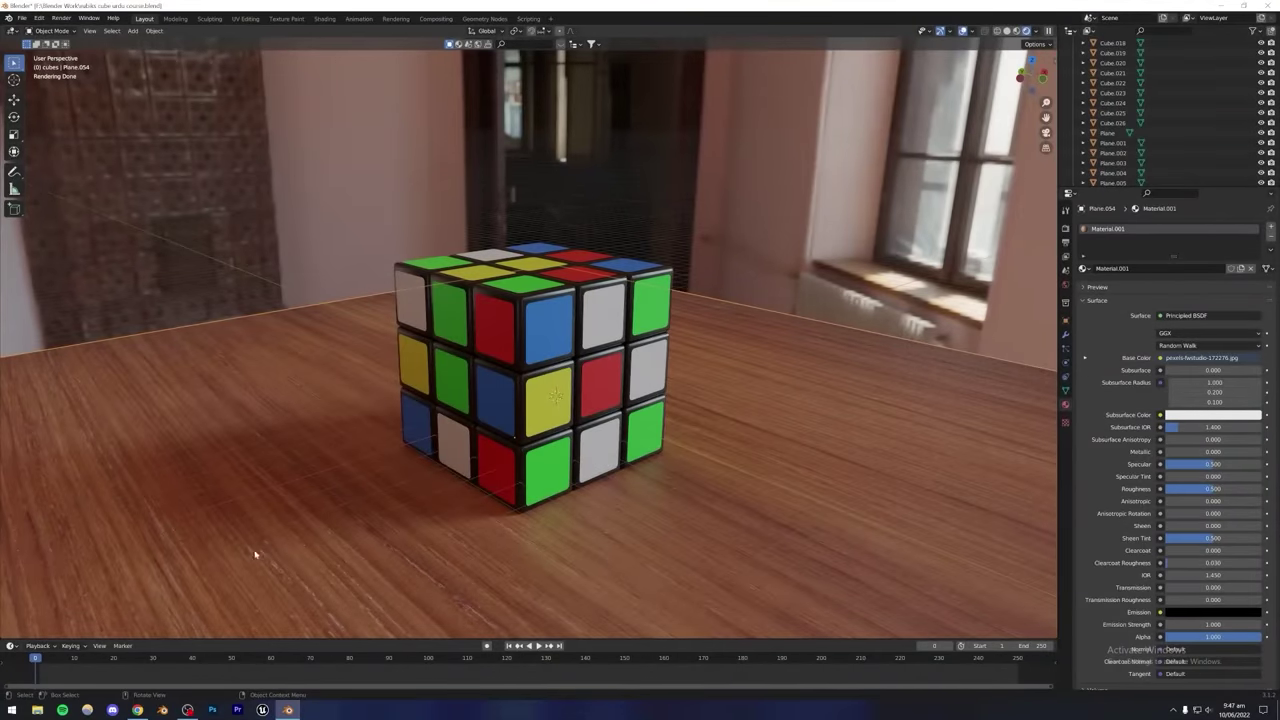
# In the Shading workspace, connect the table's wood image Color output to Principled BSDF Roughness.
pyautogui.click(325, 18)
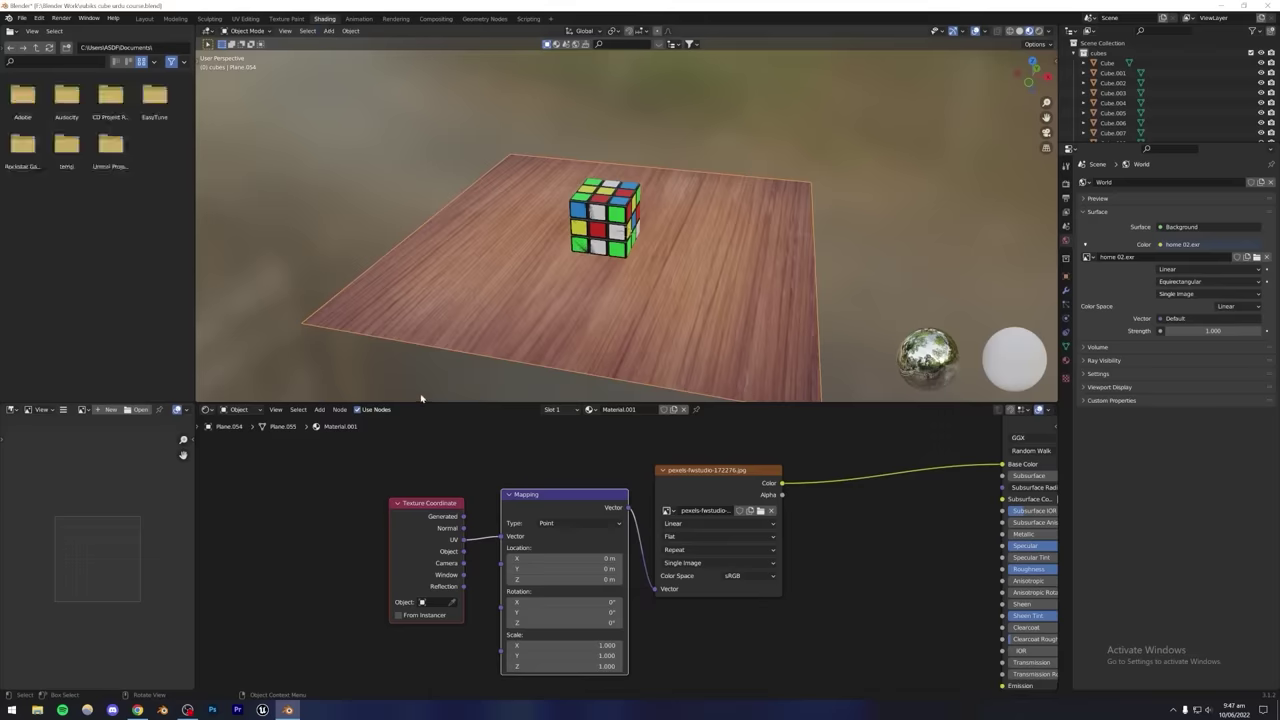
pyautogui.hotkey('alt', 'a')
pyautogui.click(509, 347)
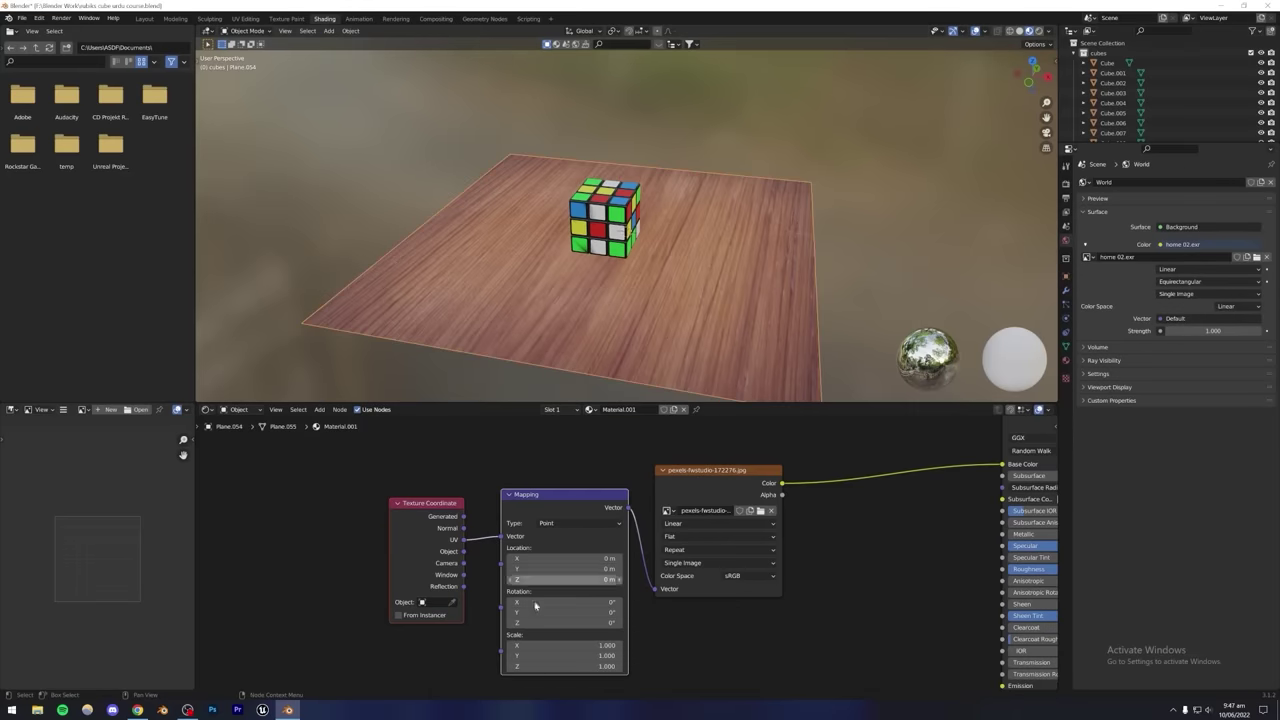
pyautogui.scroll(-2, 635, 550)
pyautogui.moveTo(640, 550); pyautogui.dragTo(510, 530, button='middle')
pyautogui.scroll(3, 572, 547)
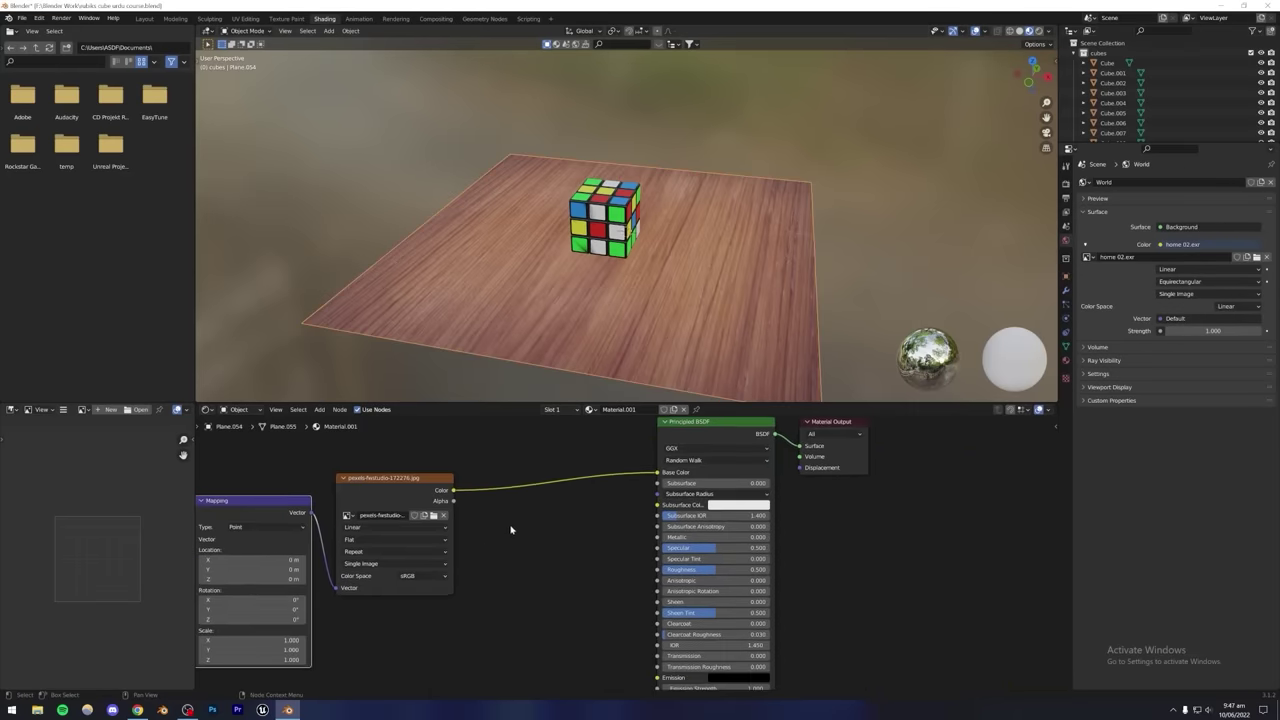
pyautogui.moveTo(453, 492)
pyautogui.mouseDown()
pyautogui.moveTo(500, 497)
pyautogui.moveTo(657, 569)
pyautogui.mouseUp()
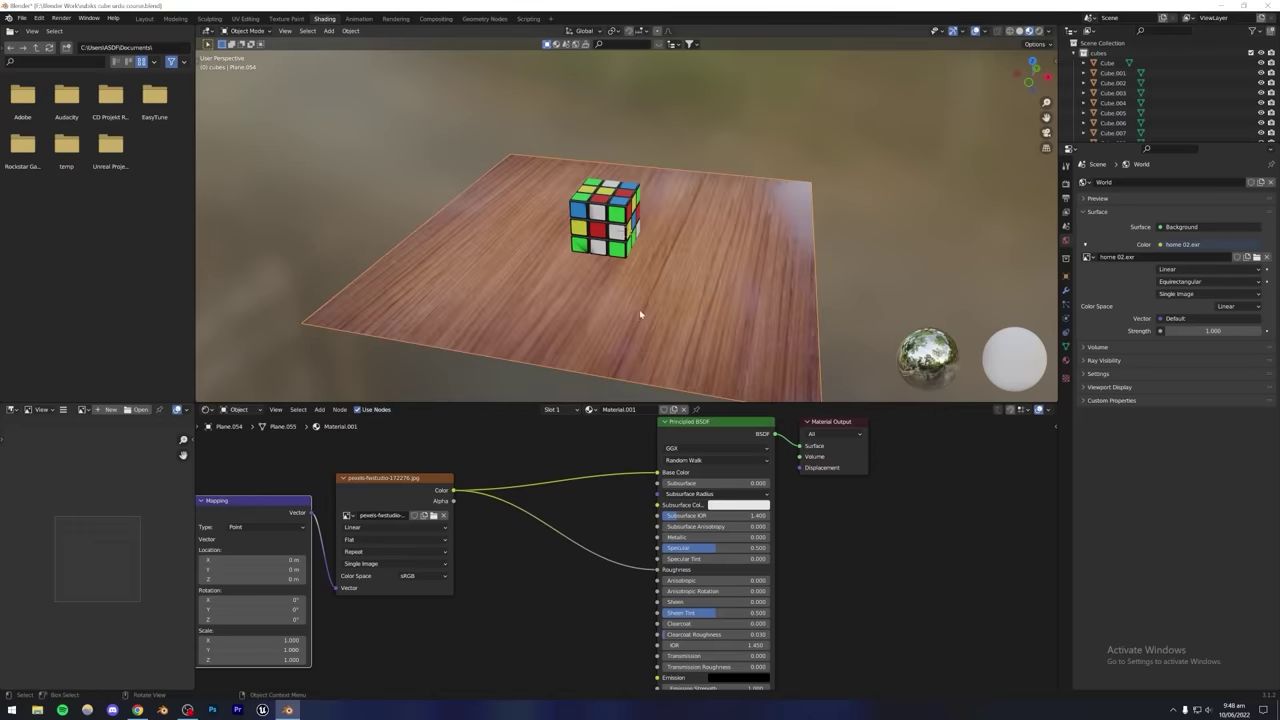
# Switch the viewport to Rendered shading and frame the cube from a low, side-on angle.
pyautogui.moveTo(639, 309)
pyautogui.mouseDown(button='middle')
pyautogui.moveTo(630, 294)
pyautogui.moveTo(668, 291)
pyautogui.mouseUp(button='middle')
pyautogui.scroll(6, 668, 291)
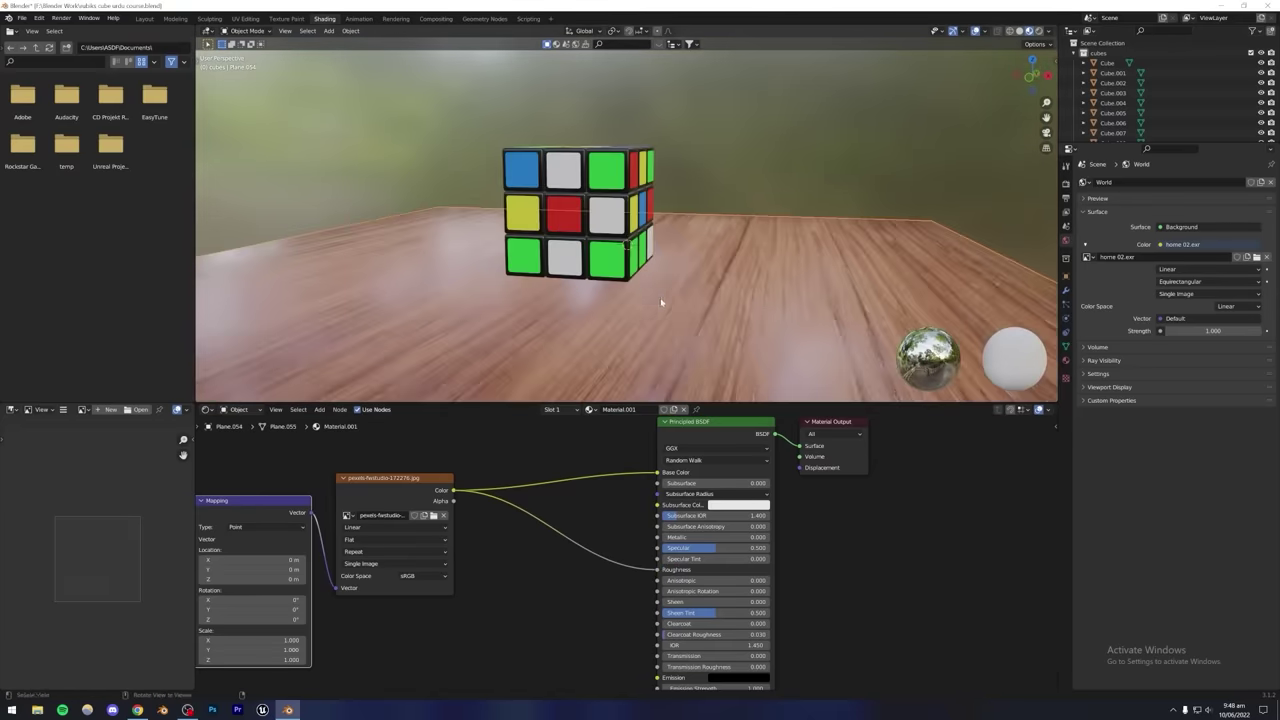
pyautogui.scroll(5, 657, 245)
pyautogui.moveTo(651, 251); pyautogui.dragTo(637, 262, button='middle')
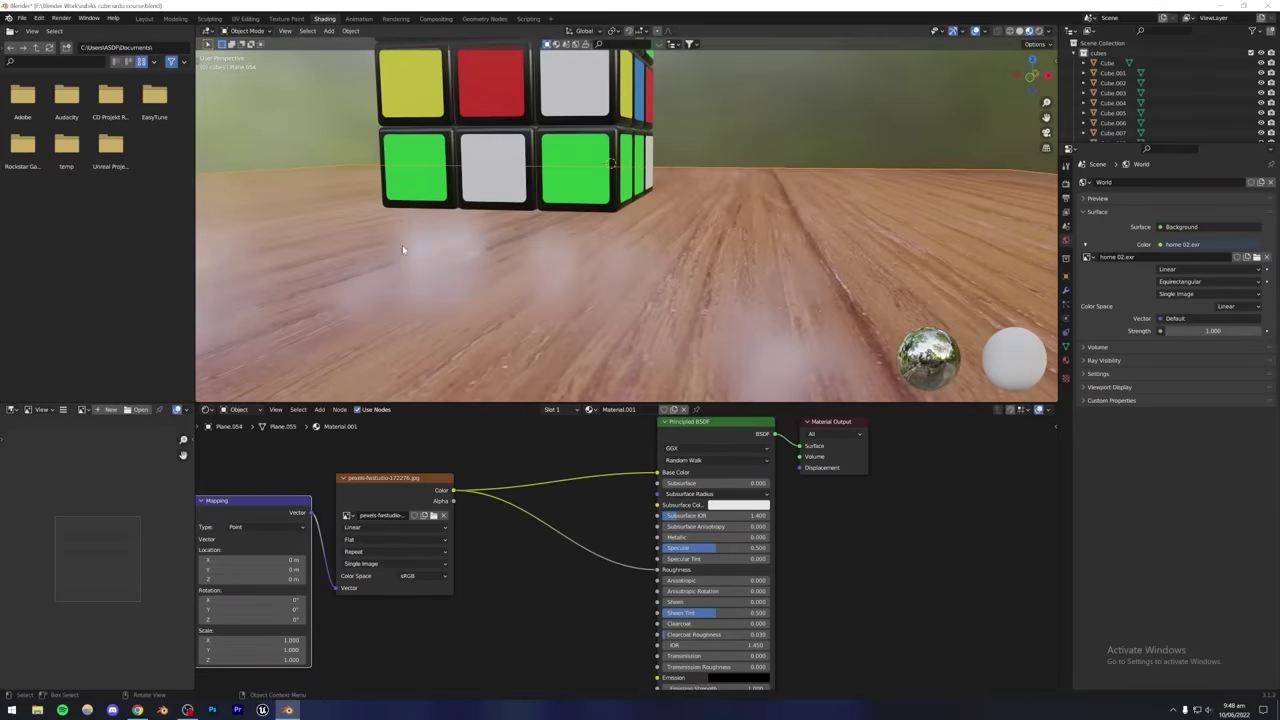
pyautogui.scroll(-4, 553, 262)
pyautogui.moveTo(575, 295); pyautogui.dragTo(568, 354, button='middle')
pyautogui.click(1039, 31)
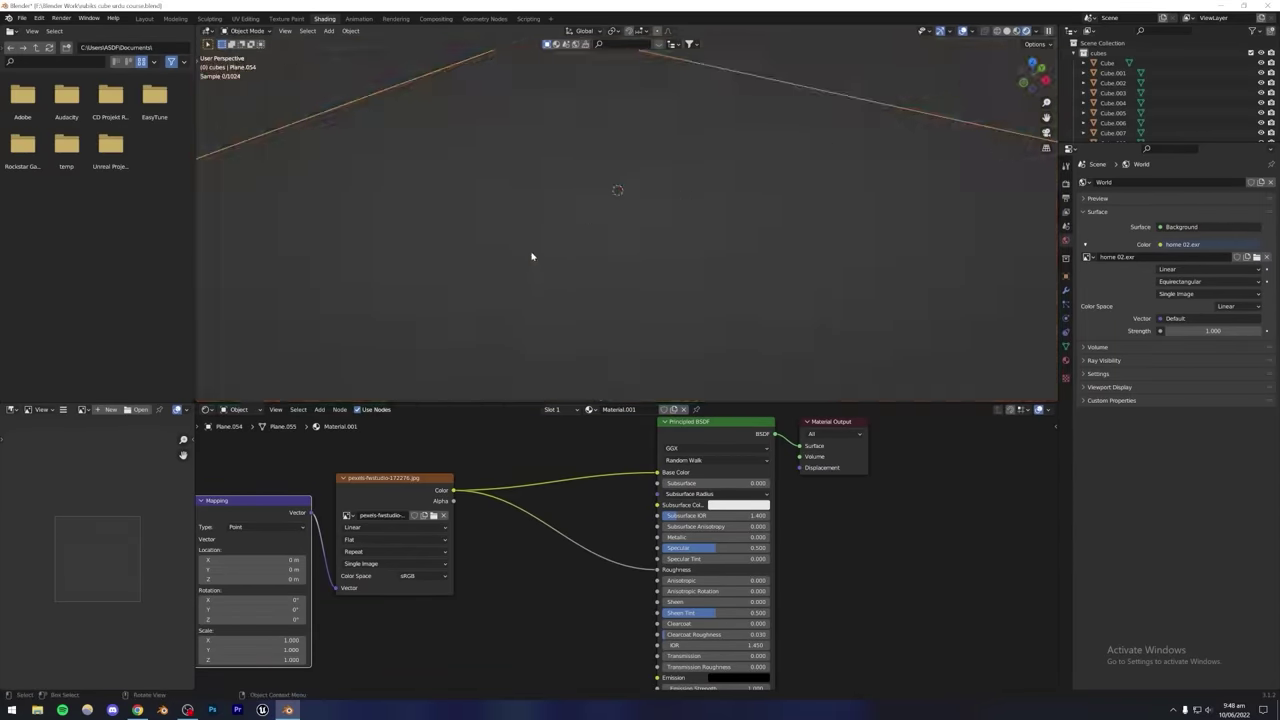
pyautogui.moveTo(606, 251); pyautogui.dragTo(610, 200, button='middle')
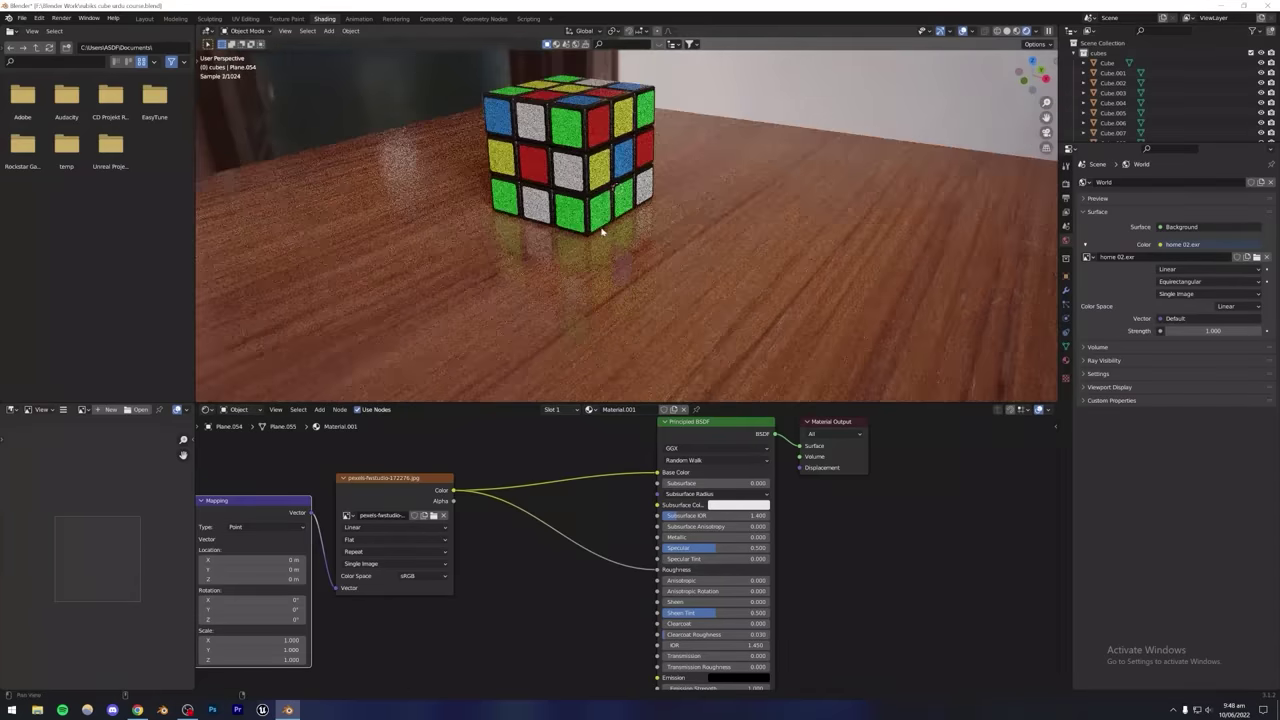
pyautogui.scroll(2, 610, 220)
pyautogui.moveTo(632, 290); pyautogui.dragTo(513, 341, button='middle')
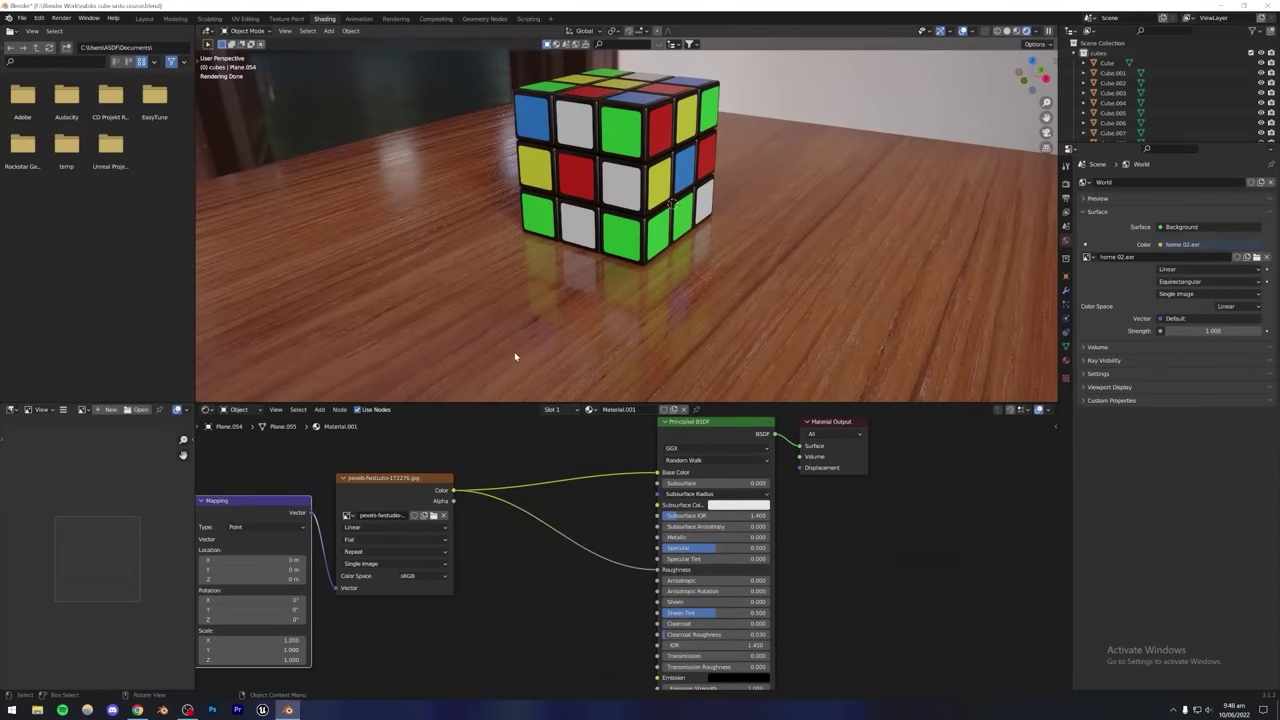
pyautogui.scroll(-1, 541, 514)
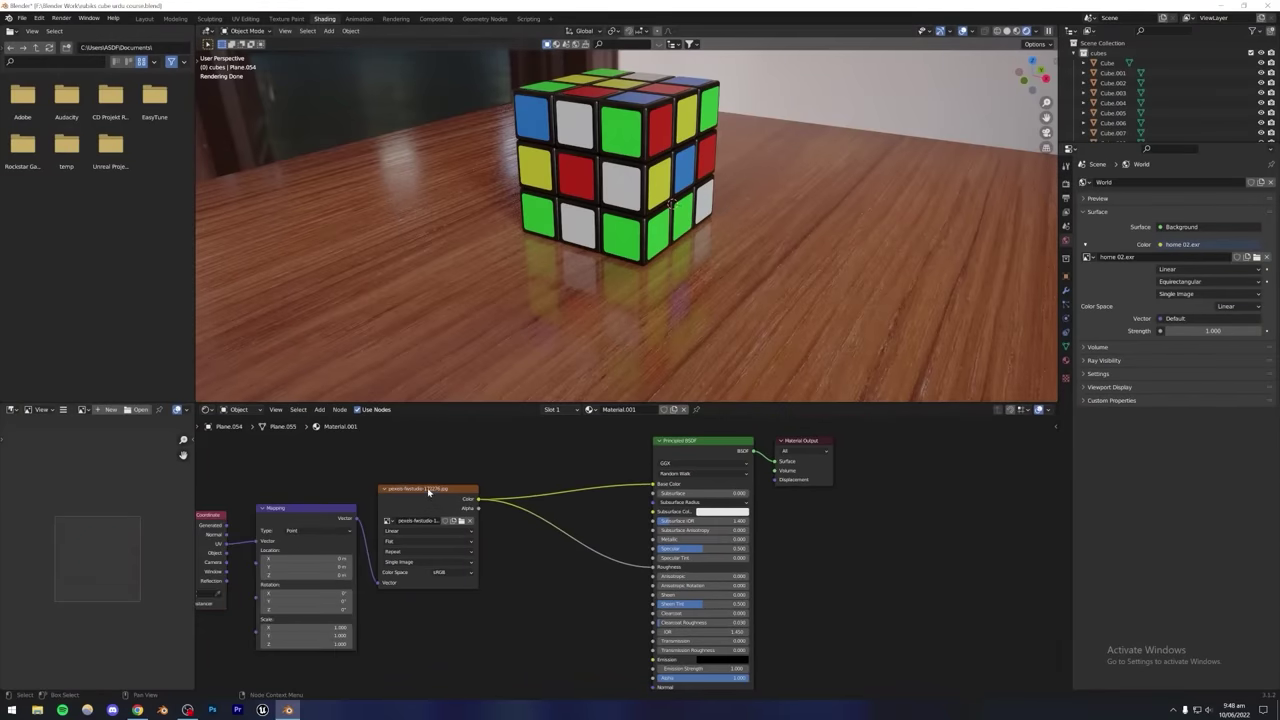
# Insert a ColorRamp node on the link between the wood image Color and Roughness.
pyautogui.hotkey('shift', 'a')
pyautogui.click(542, 582)
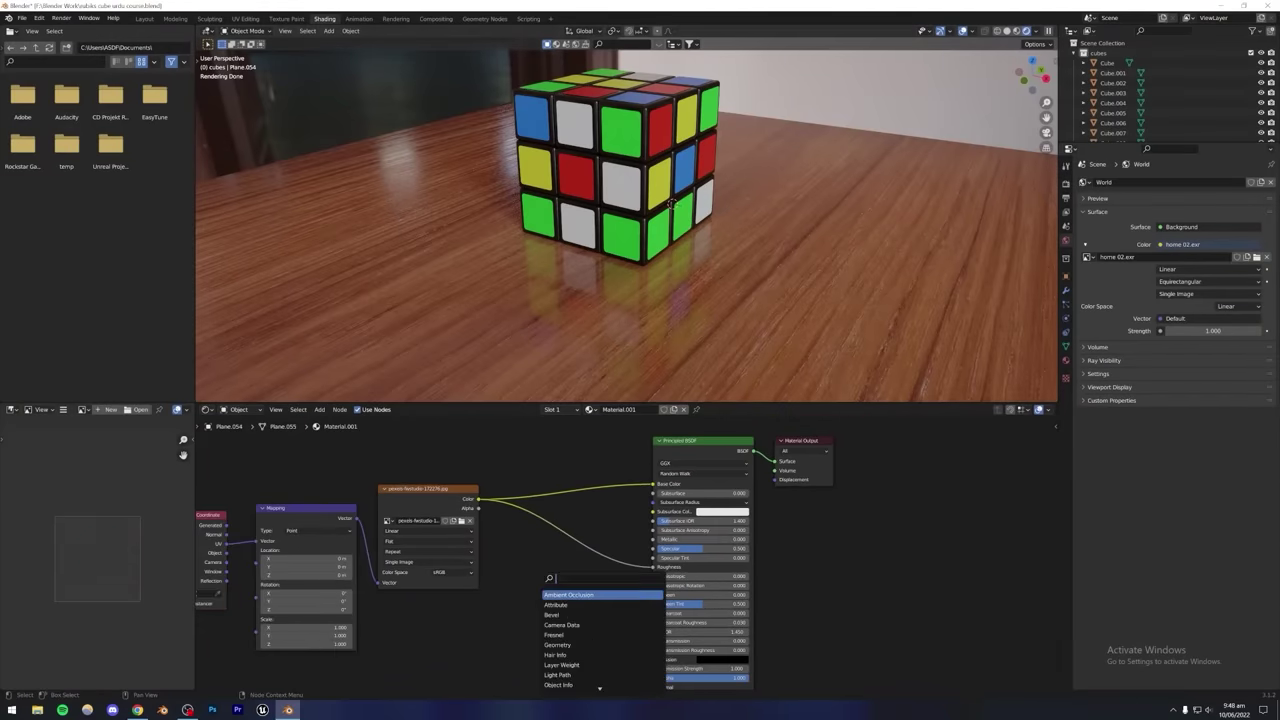
pyautogui.write('color')
pyautogui.click(556, 596)
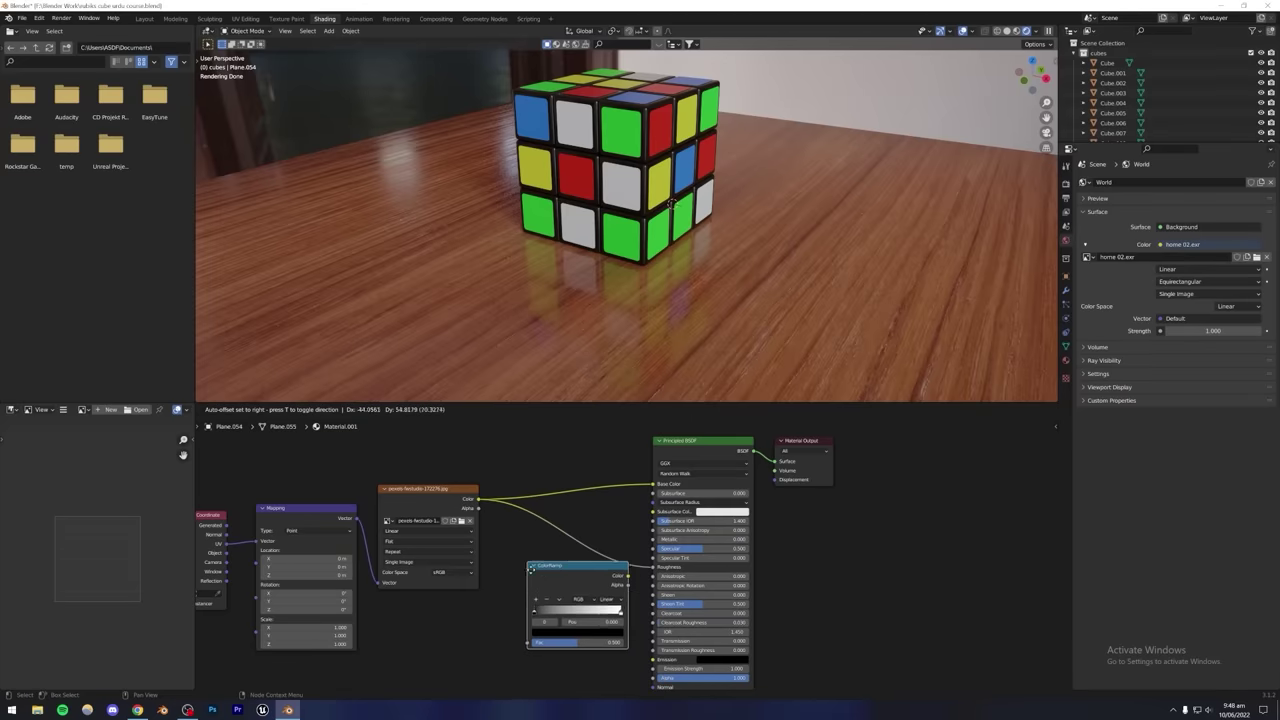
pyautogui.click(561, 540)
pyautogui.moveTo(564, 509); pyautogui.dragTo(562, 544)
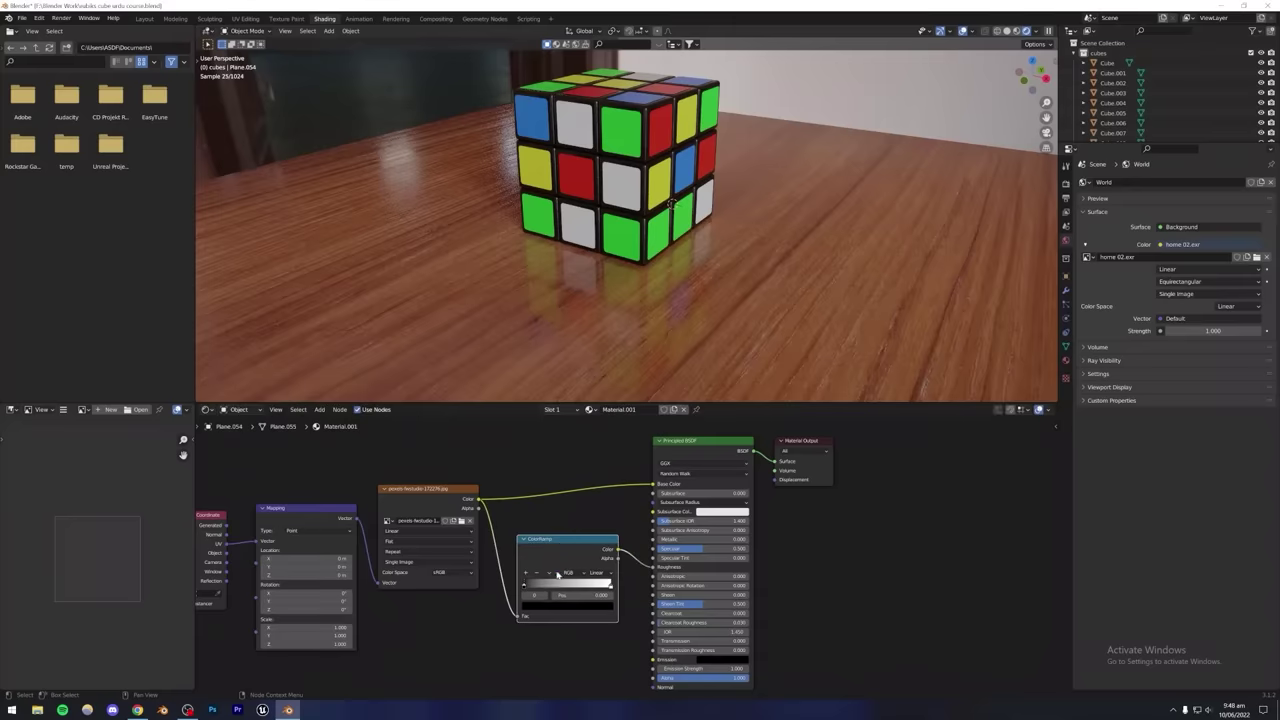
# Adjust the ColorRamp stops, sliding the white stop left to tune the table's gloss.
pyautogui.moveTo(527, 588)
pyautogui.mouseDown()
pyautogui.moveTo(608, 590)
pyautogui.moveTo(545, 594)
pyautogui.mouseUp()
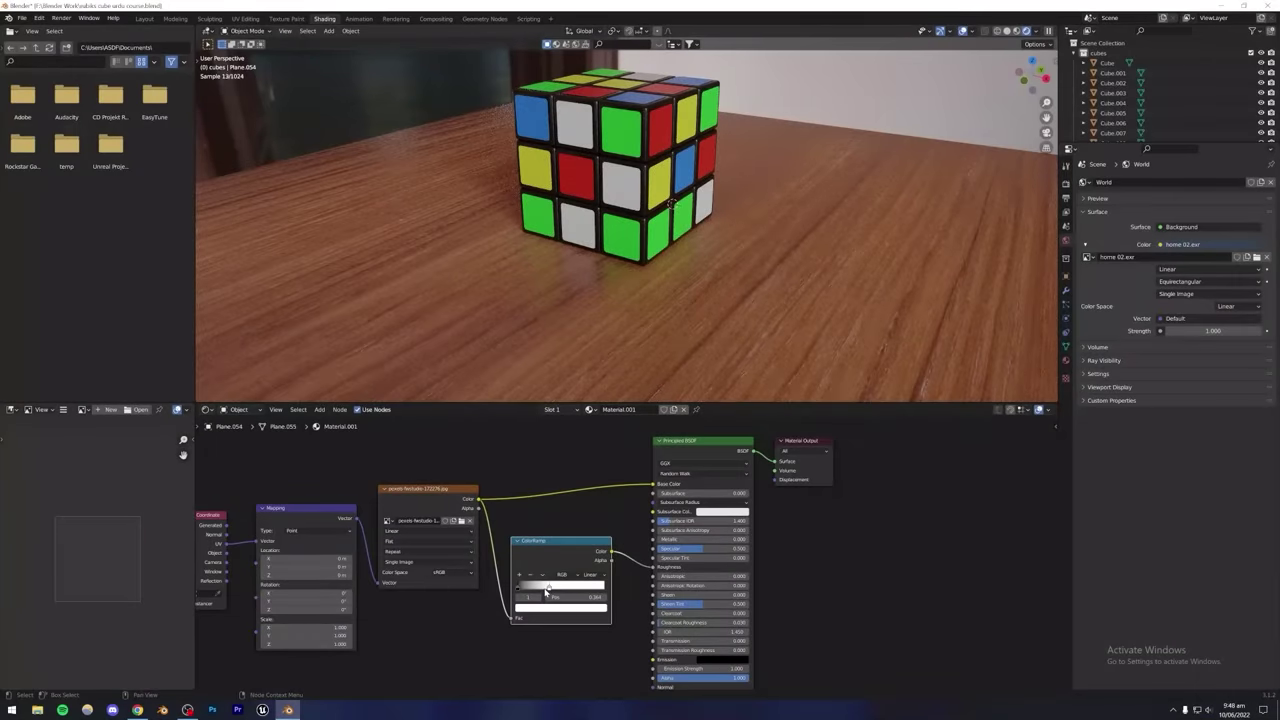
pyautogui.hotkey('ctrl', 'z')
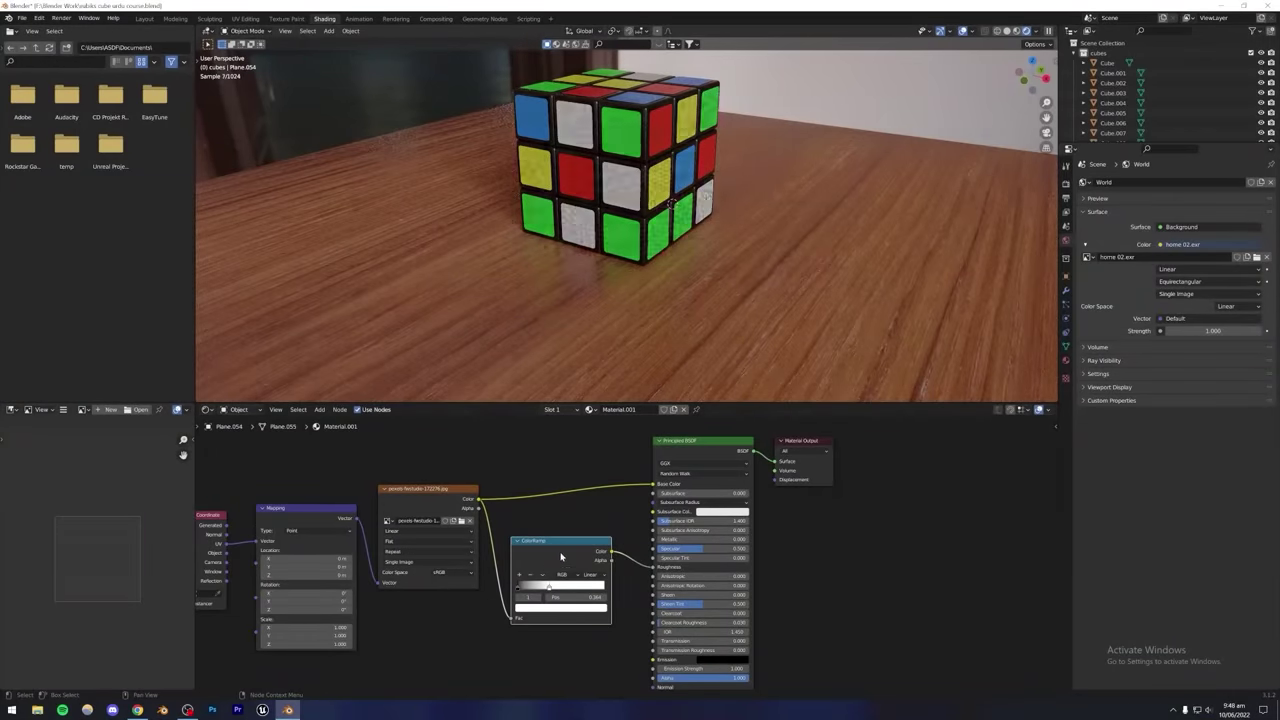
pyautogui.moveTo(544, 550); pyautogui.dragTo(548, 543)
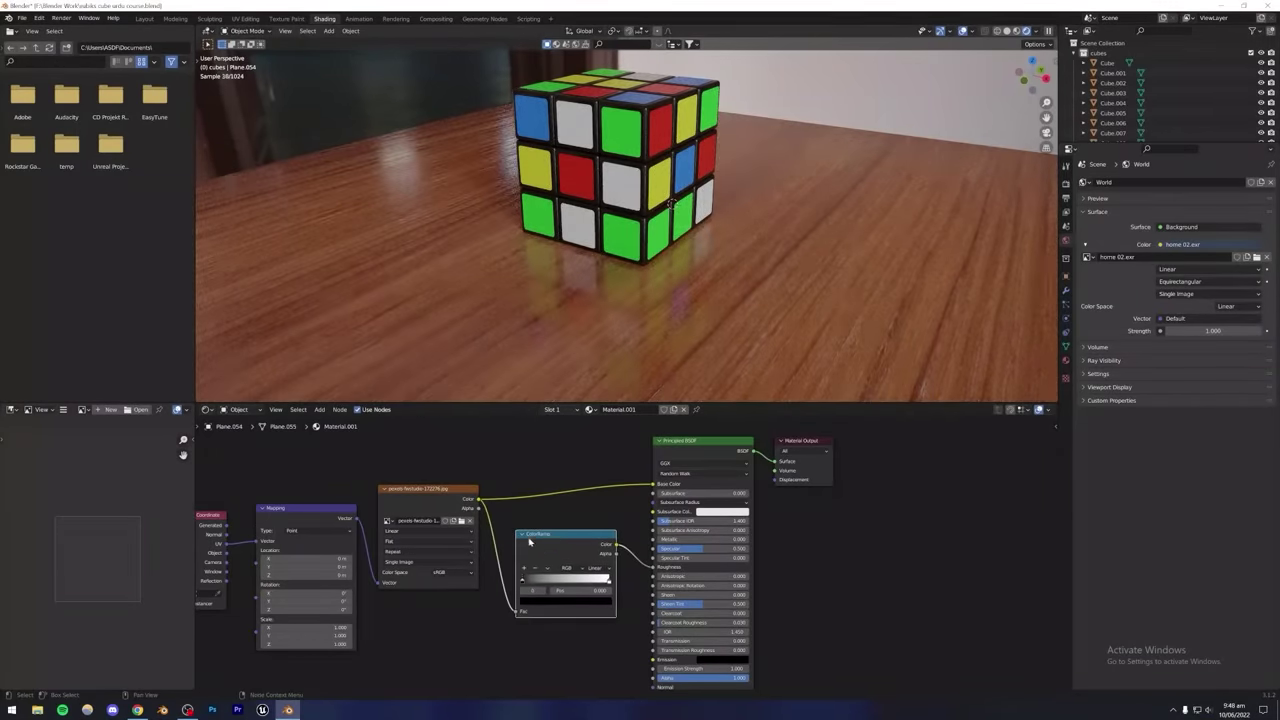
pyautogui.moveTo(521, 588); pyautogui.dragTo(562, 578)
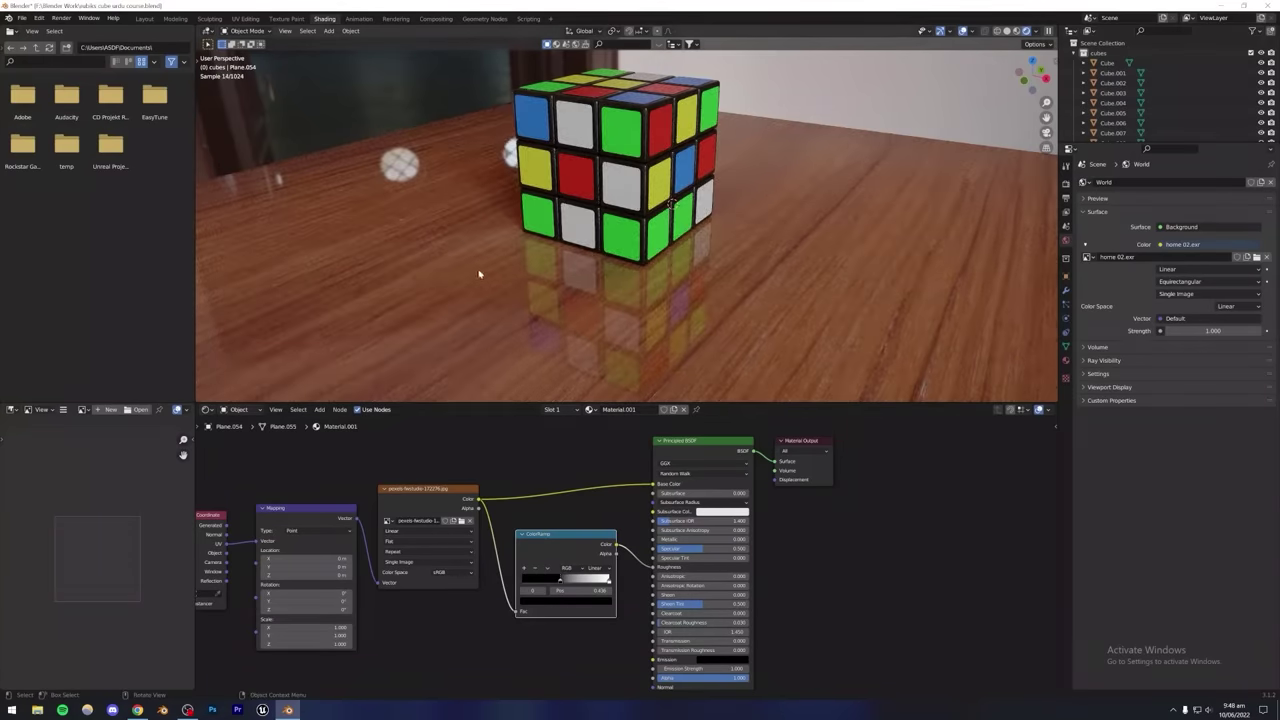
pyautogui.hotkey('ctrl', 'z')
pyautogui.moveTo(608, 582); pyautogui.dragTo(556, 580)
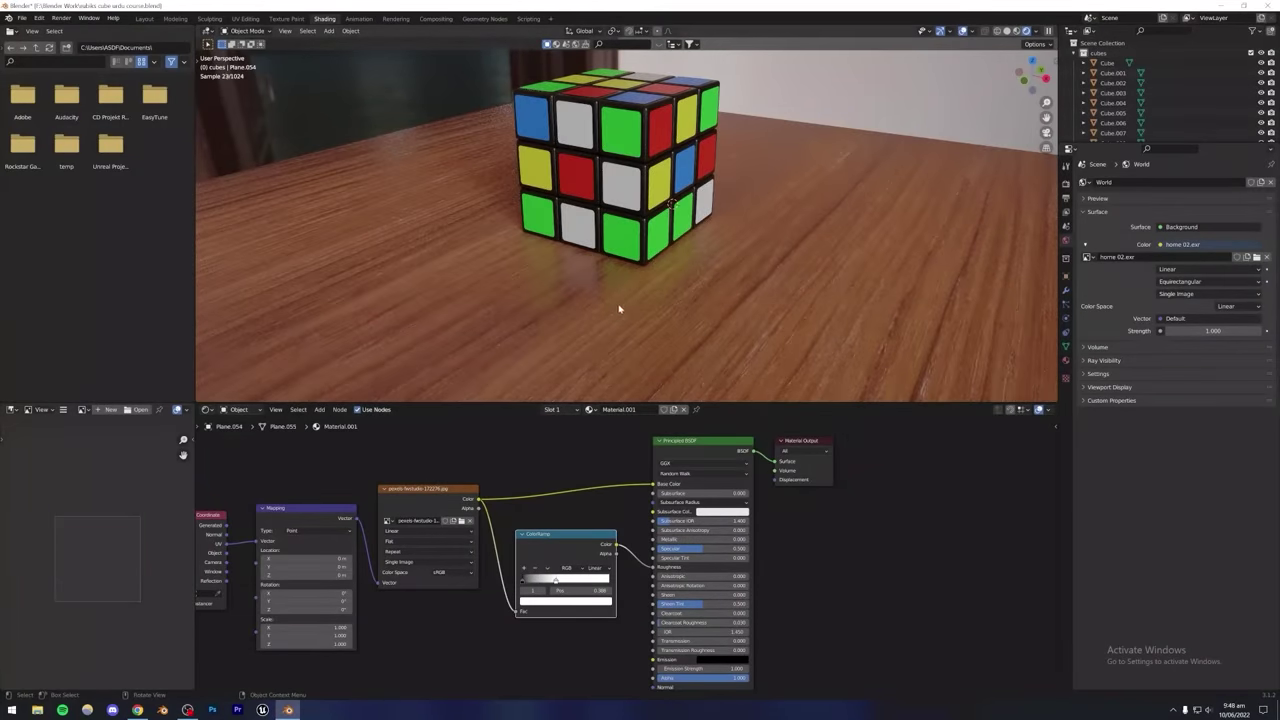
pyautogui.moveTo(556, 582); pyautogui.dragTo(557, 585)
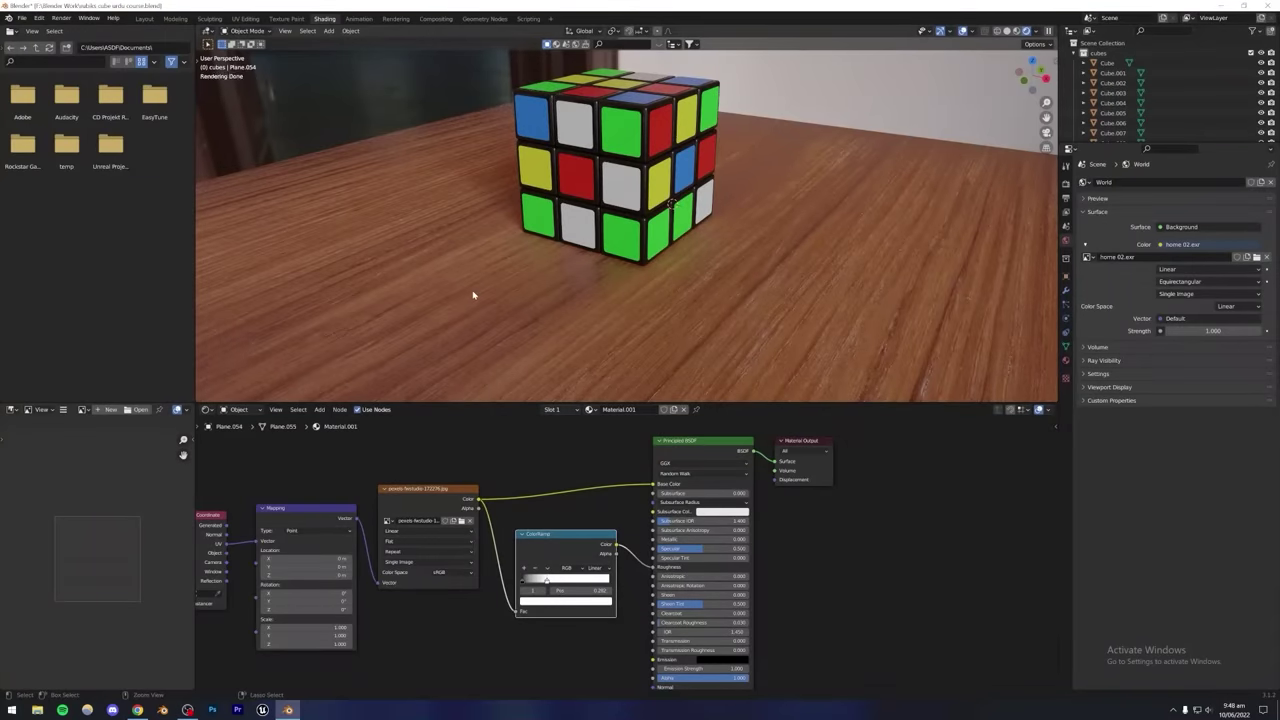
# Save the blend file and deselect the ColorRamp node.
pyautogui.hotkey('ctrl', 's')
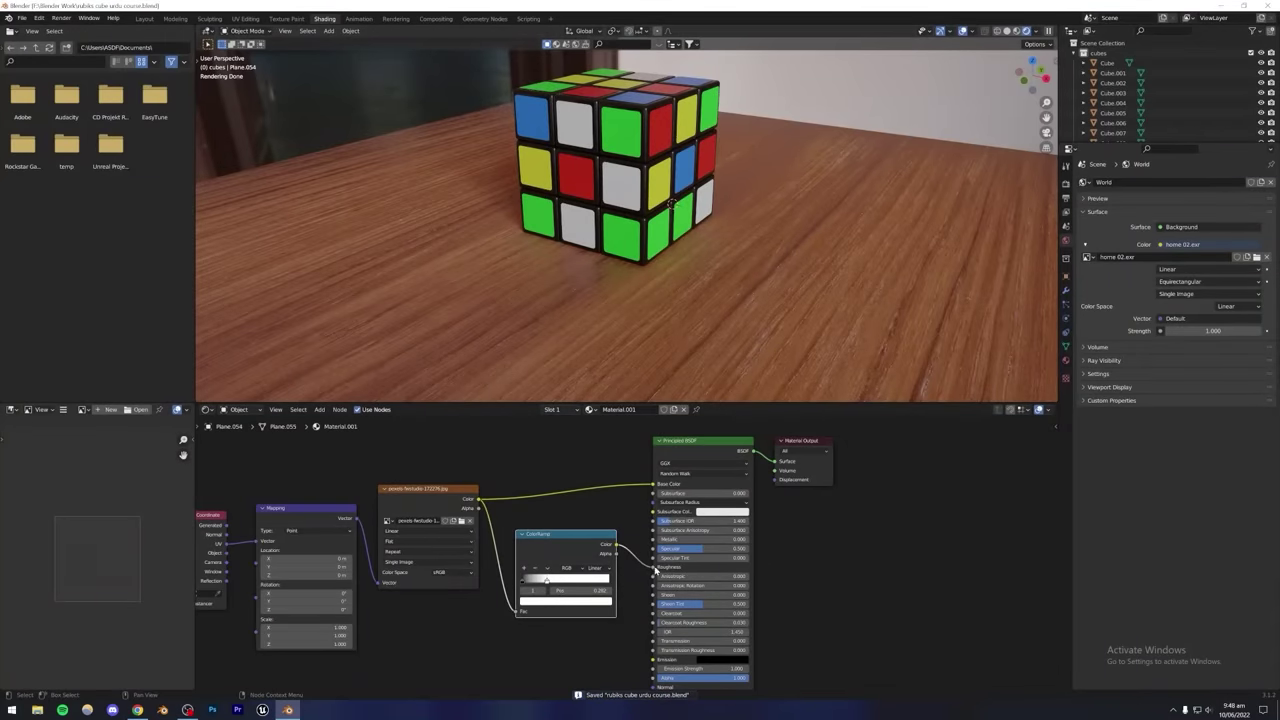
pyautogui.click(582, 513)
pyautogui.moveTo(667, 307); pyautogui.dragTo(639, 265, button='middle')
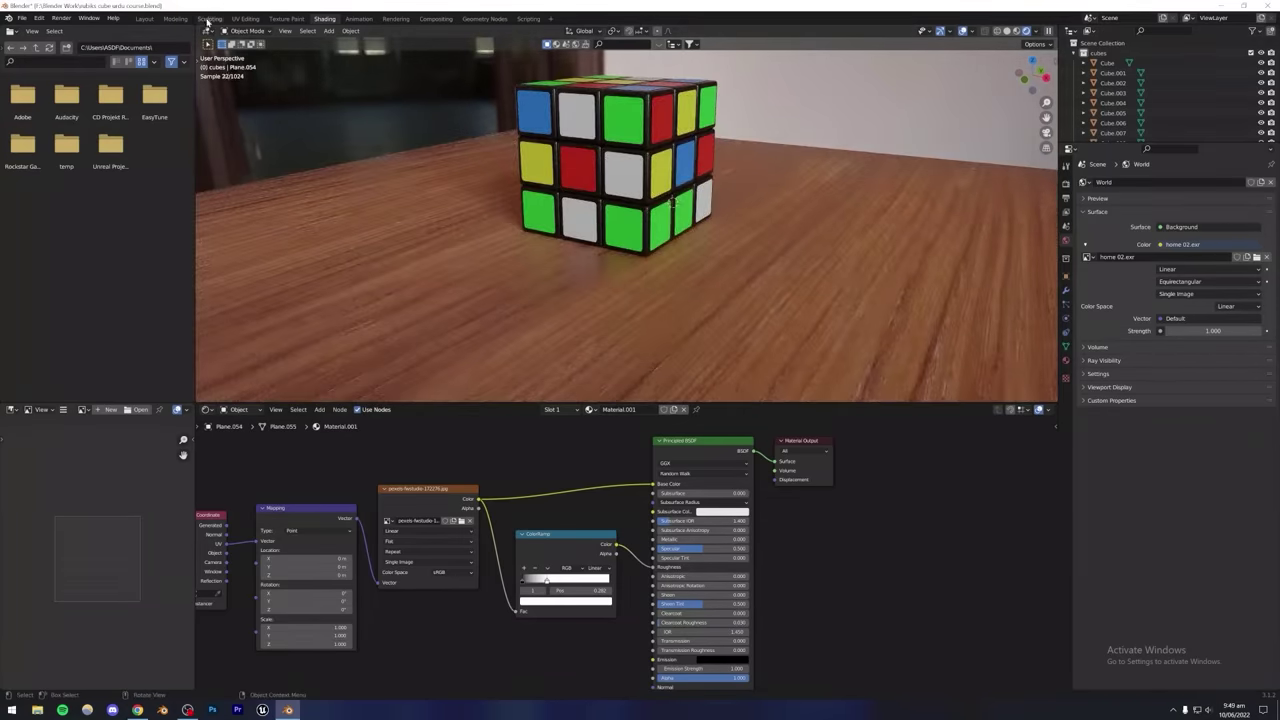
# Back in the Layout workspace, orbit around the Rubik's cube and save the file.
pyautogui.click(145, 19)
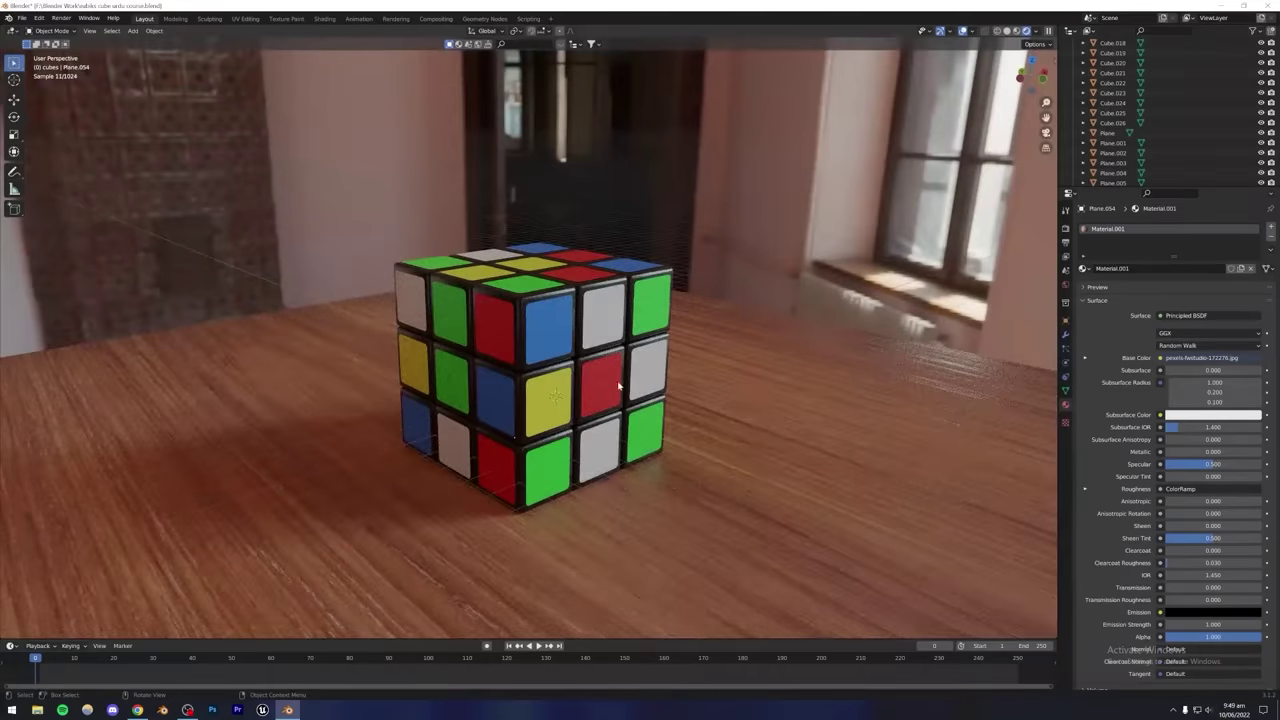
pyautogui.moveTo(618, 385); pyautogui.dragTo(612, 318, button='middle')
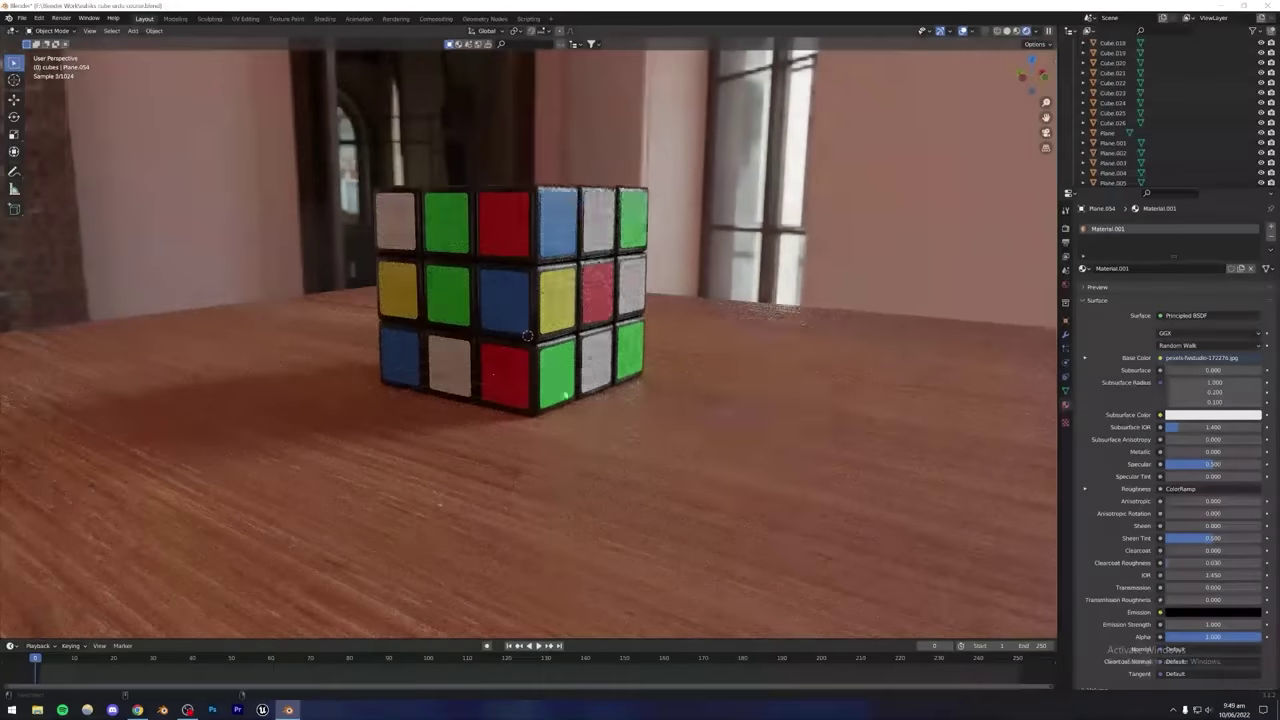
pyautogui.moveTo(663, 475); pyautogui.dragTo(505, 356, button='middle')
pyautogui.scroll(-3, 546, 401)
pyautogui.hotkey('ctrl', 's')
pyautogui.scroll(3, 558, 397)
pyautogui.moveTo(426, 316); pyautogui.dragTo(535, 368, button='middle')
pyautogui.hotkey('ctrl', 's')
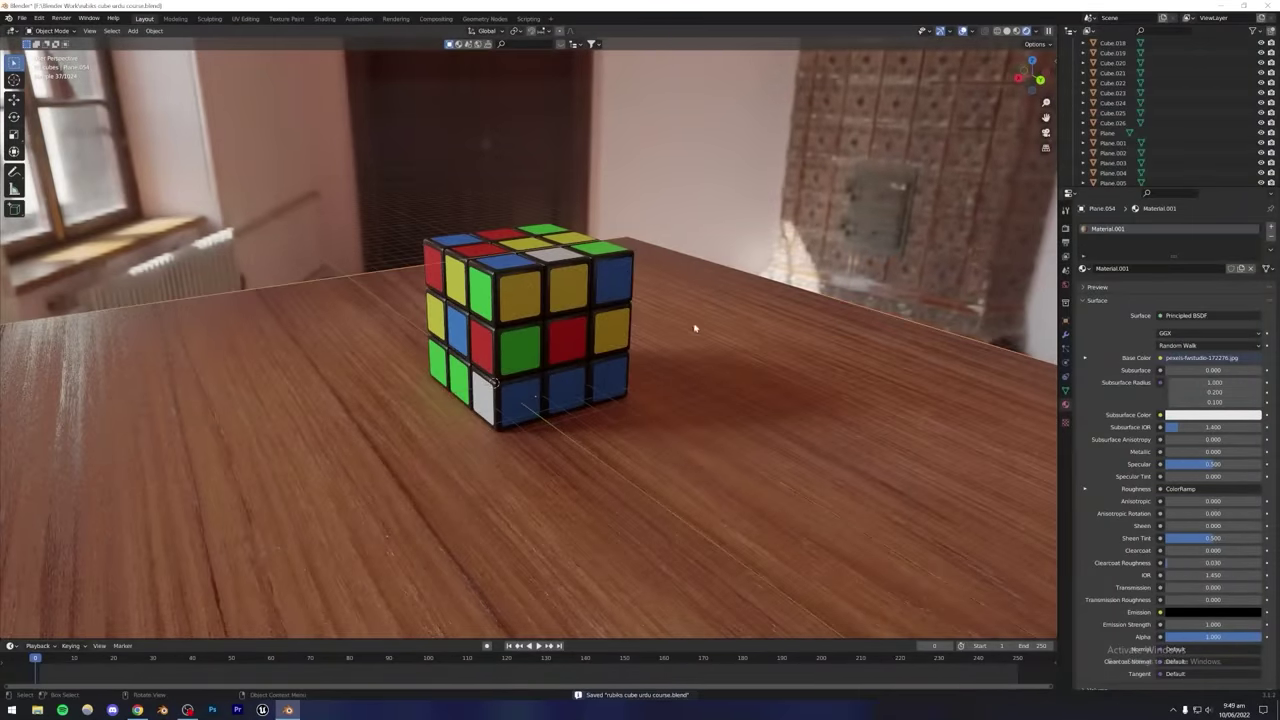
# Scale up the wooden table plane and save 'rubiks cube urdu course.blend'.
pyautogui.press('g')
pyautogui.press('z')
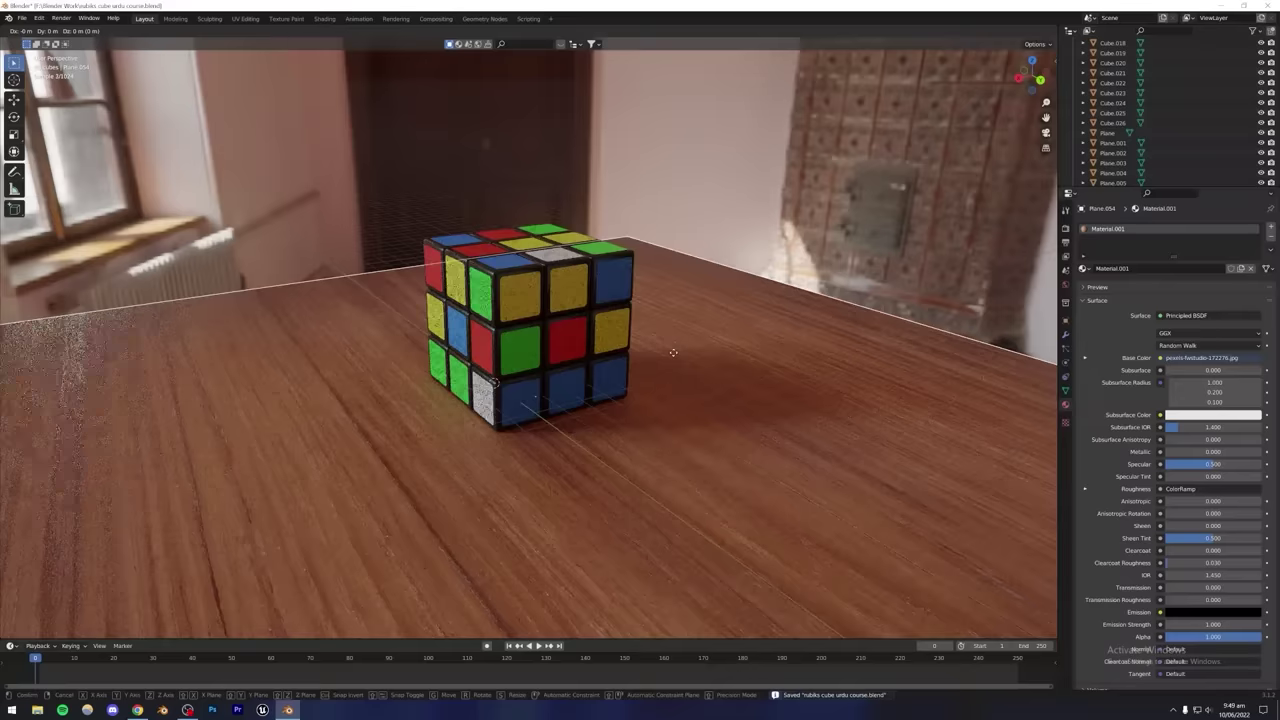
pyautogui.press('s')
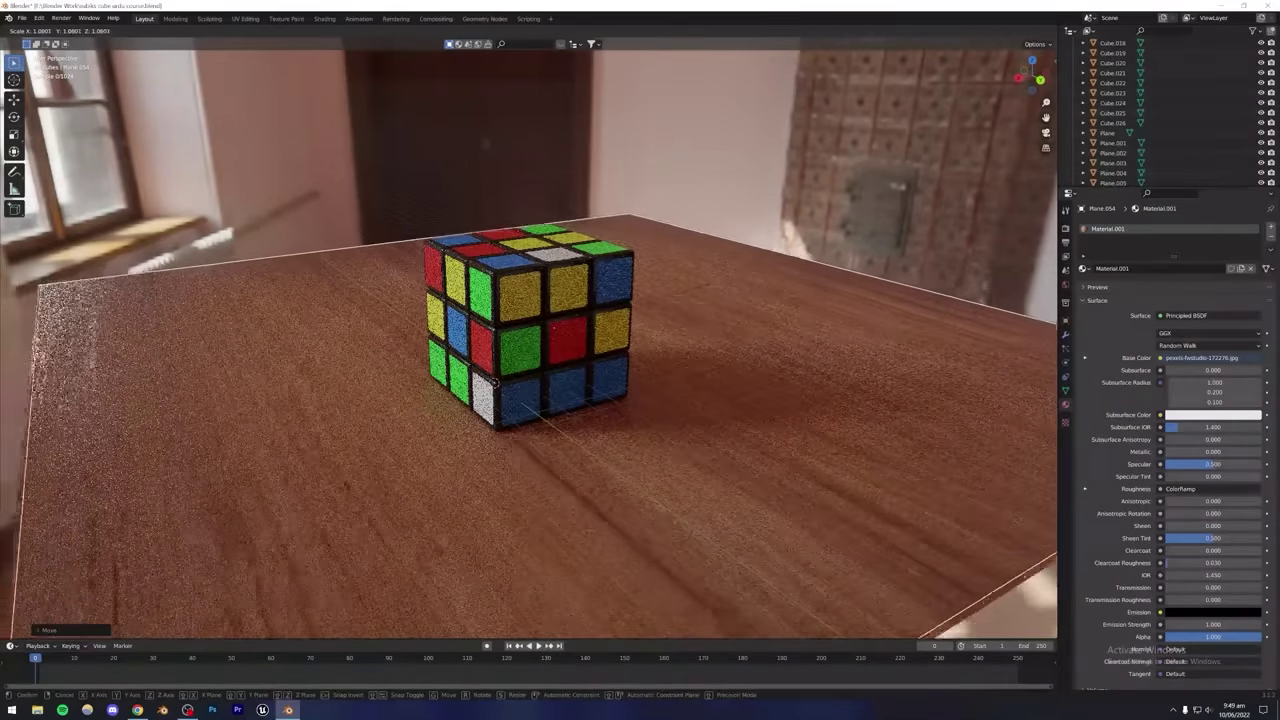
pyautogui.click(694, 286)
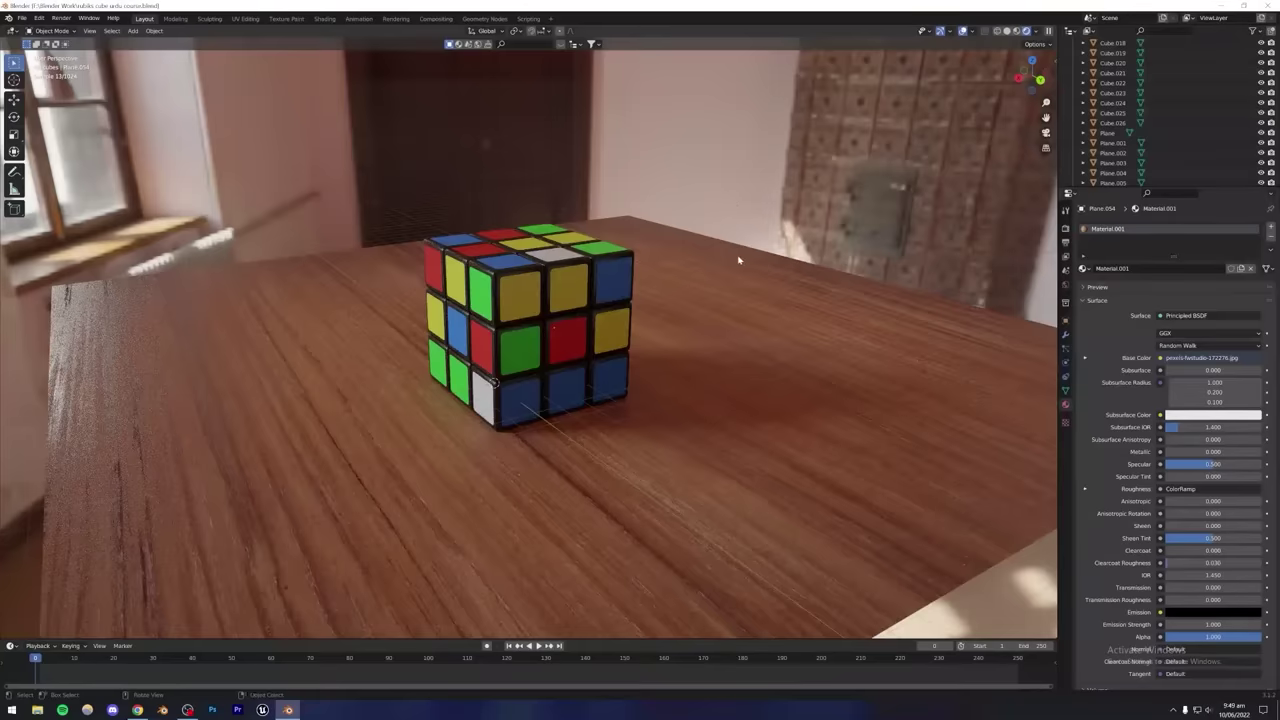
pyautogui.hotkey('ctrl', 's')
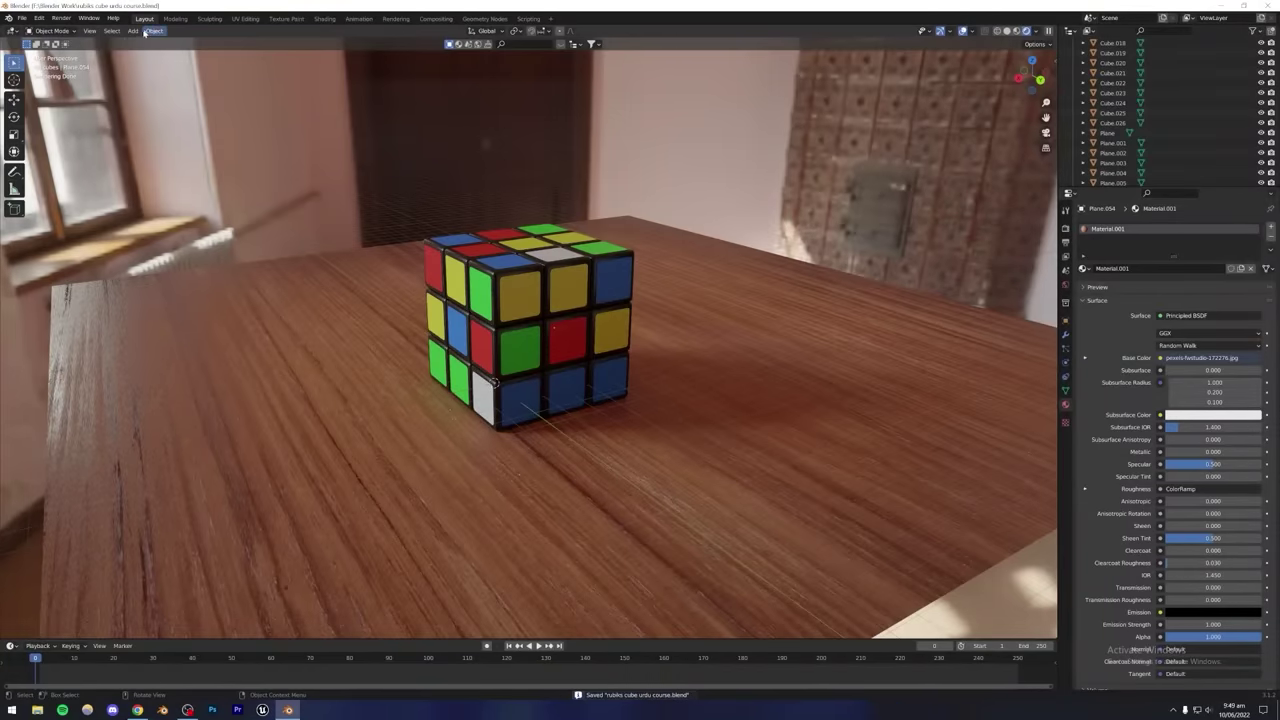
# Add a camera, enable Lock Camera to View, and frame the cube on the table through it.
pyautogui.click(137, 31)
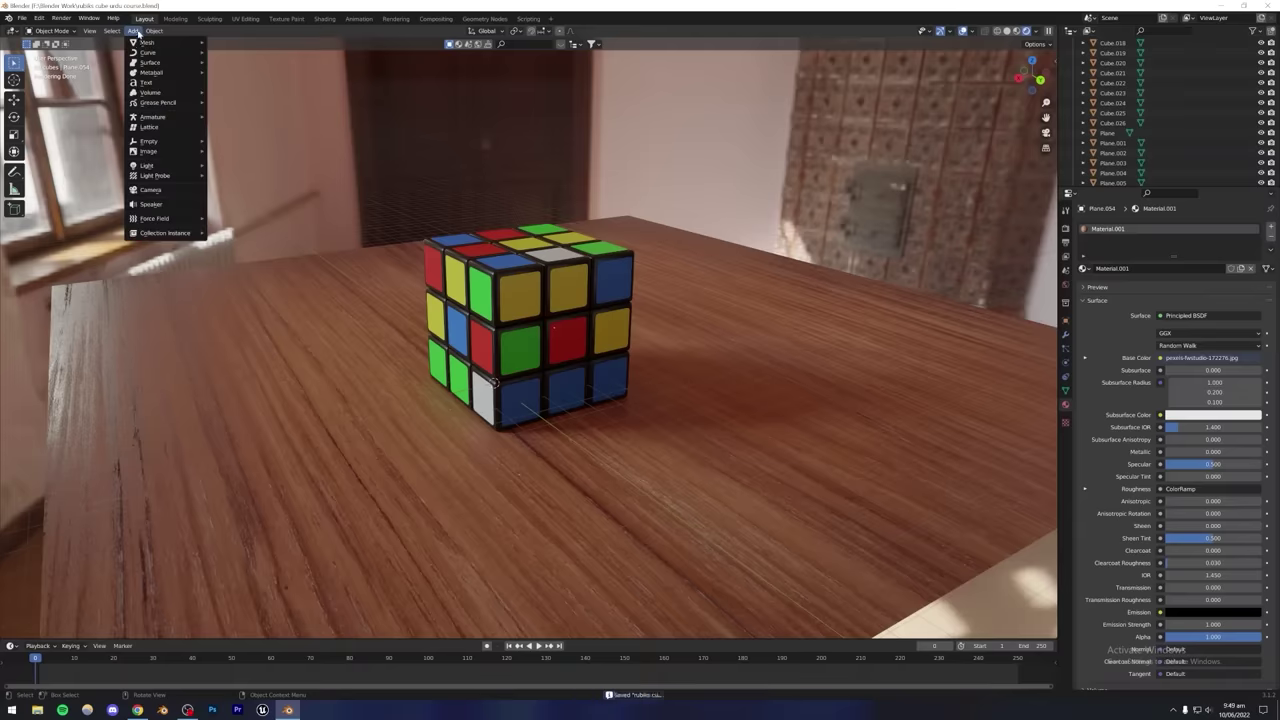
pyautogui.click(155, 191)
pyautogui.press('KP_0')
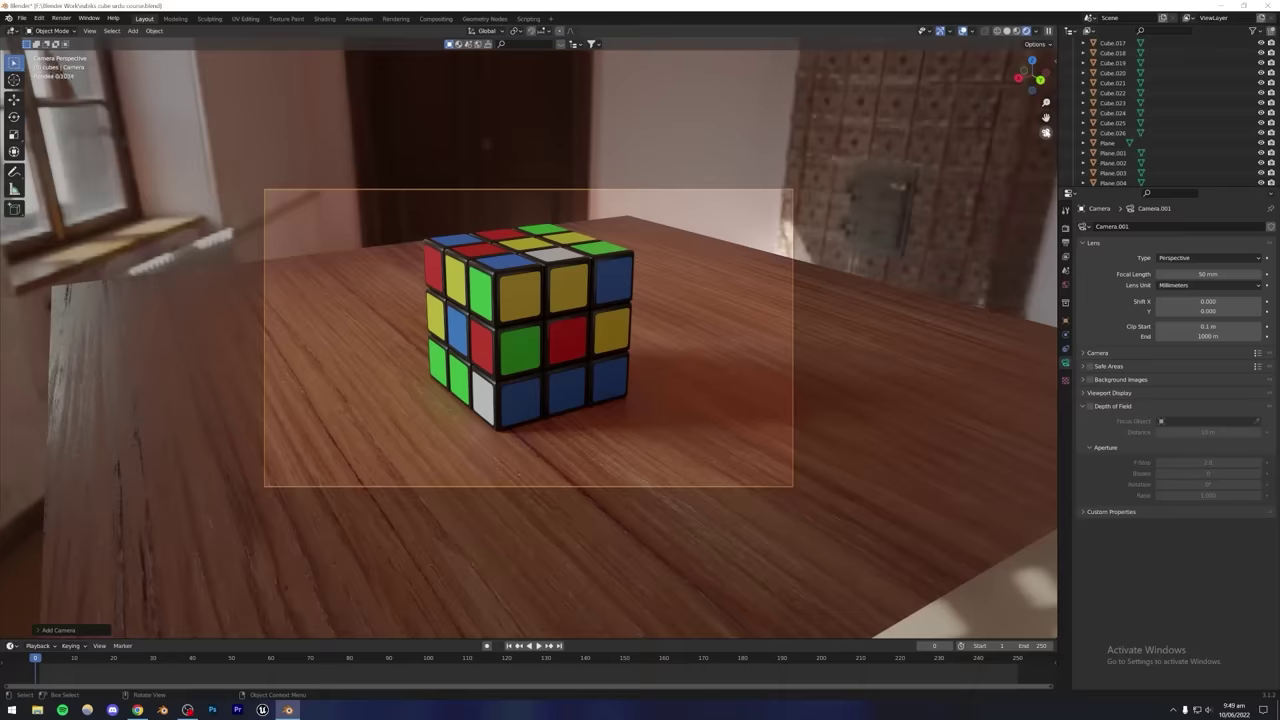
pyautogui.click(1056, 62)
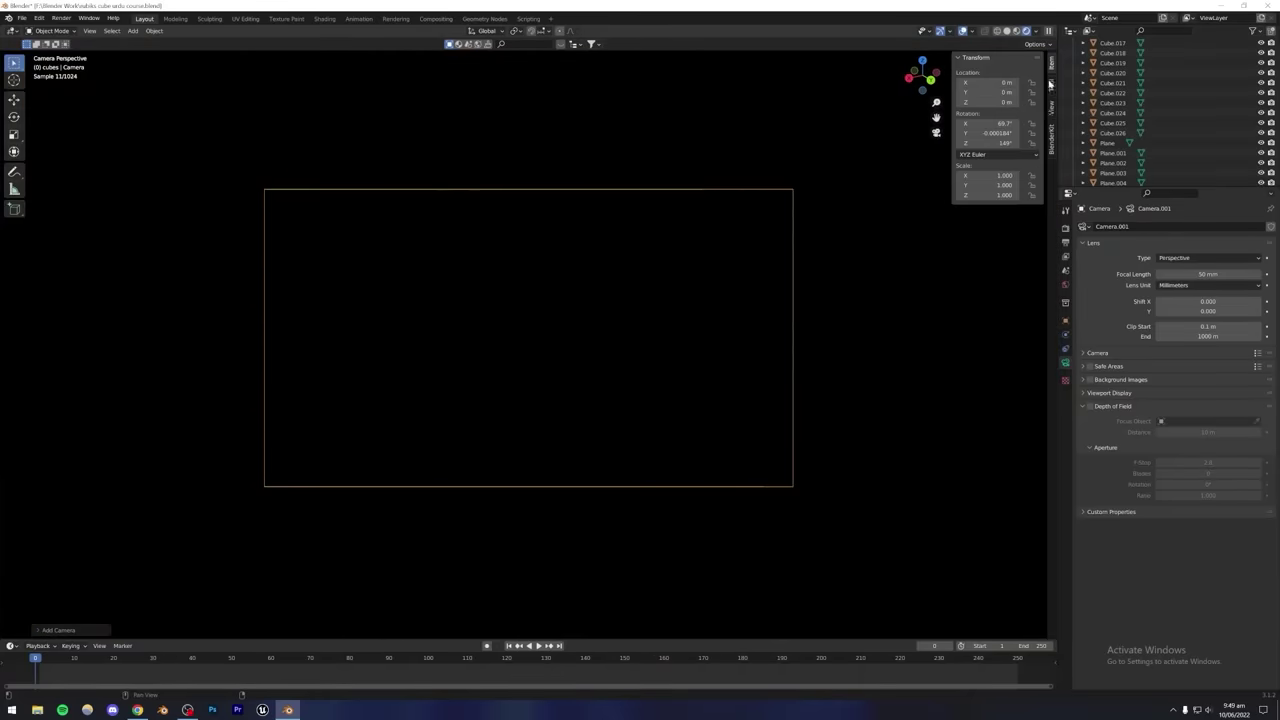
pyautogui.click(1051, 113)
pyautogui.click(996, 181)
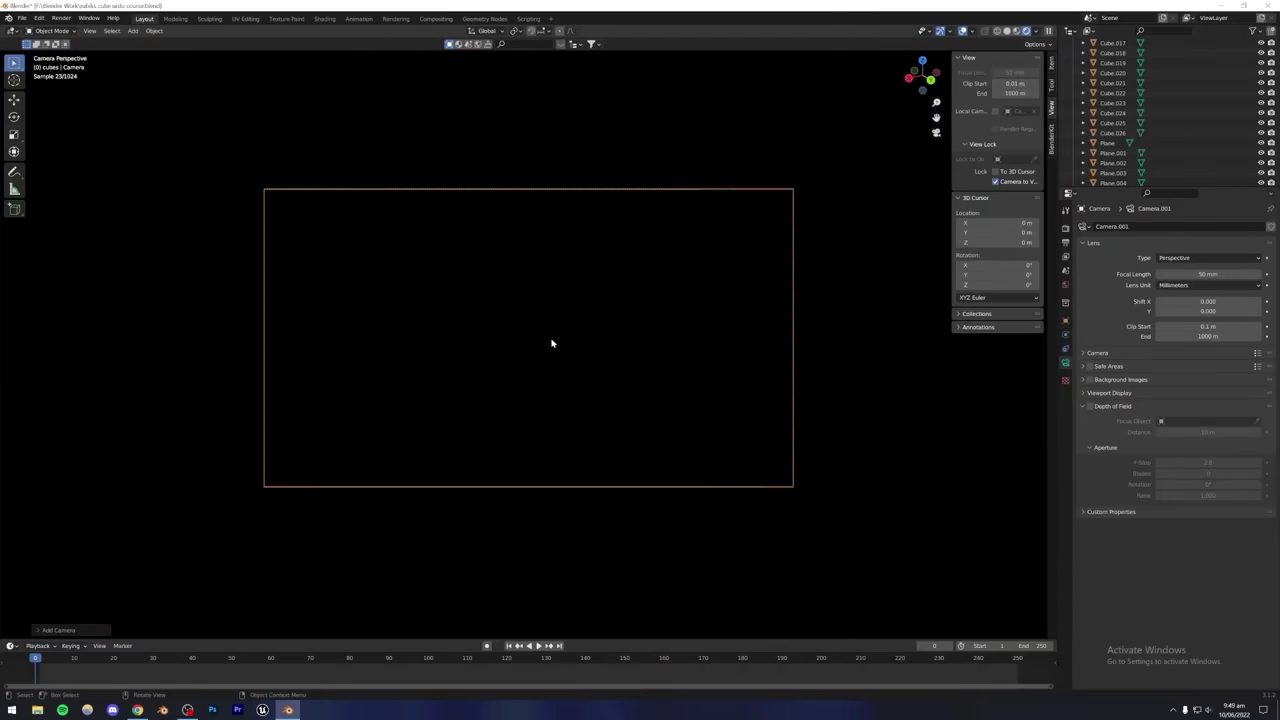
pyautogui.scroll(-5, 550, 341)
pyautogui.scroll(-6, 549, 341)
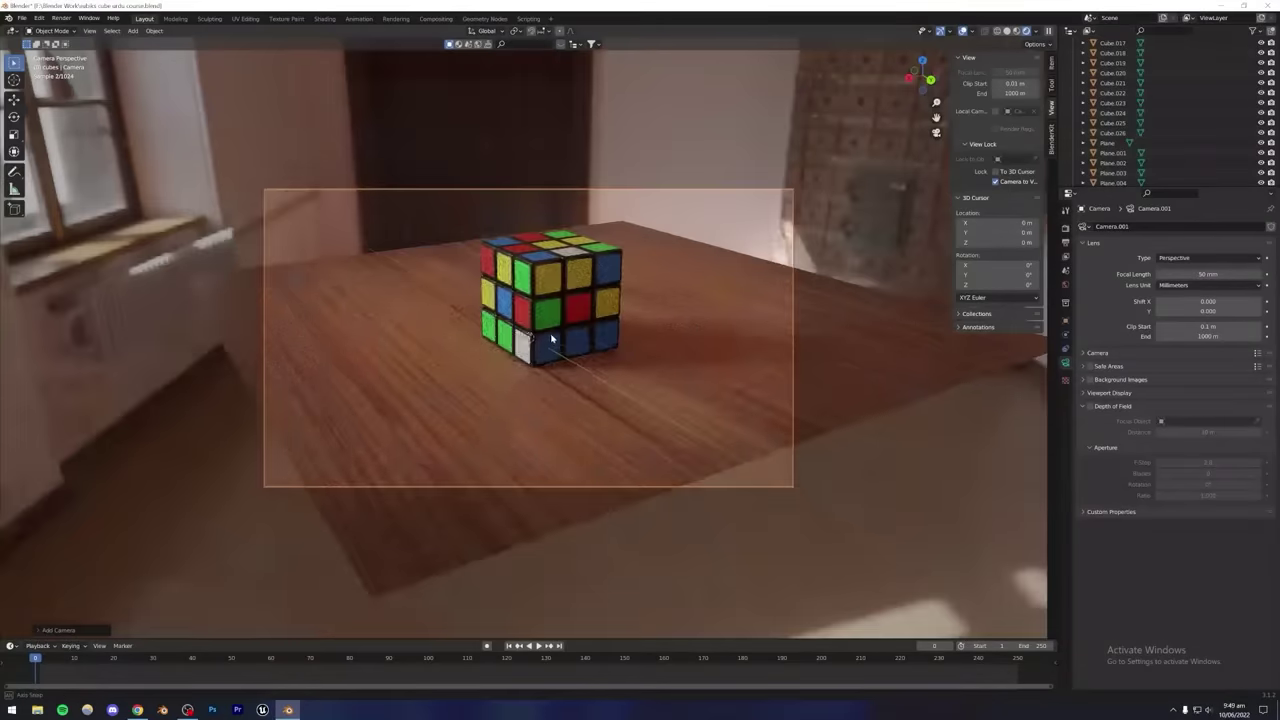
pyautogui.moveTo(557, 349); pyautogui.dragTo(523, 360, button='middle')
pyautogui.scroll(2, 523, 360)
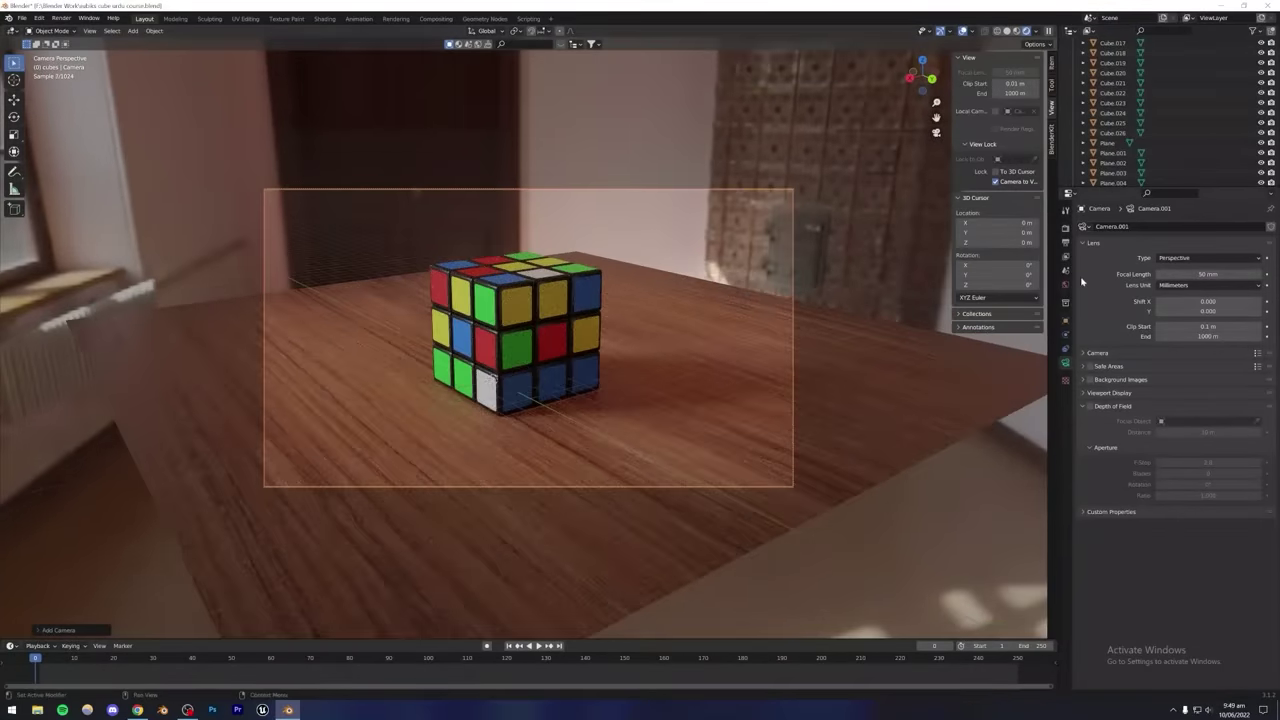
# Set the output Resolution Y to 2100 px for a 1920 × 2100 render.
pyautogui.click(1065, 227)
pyautogui.click(1065, 242)
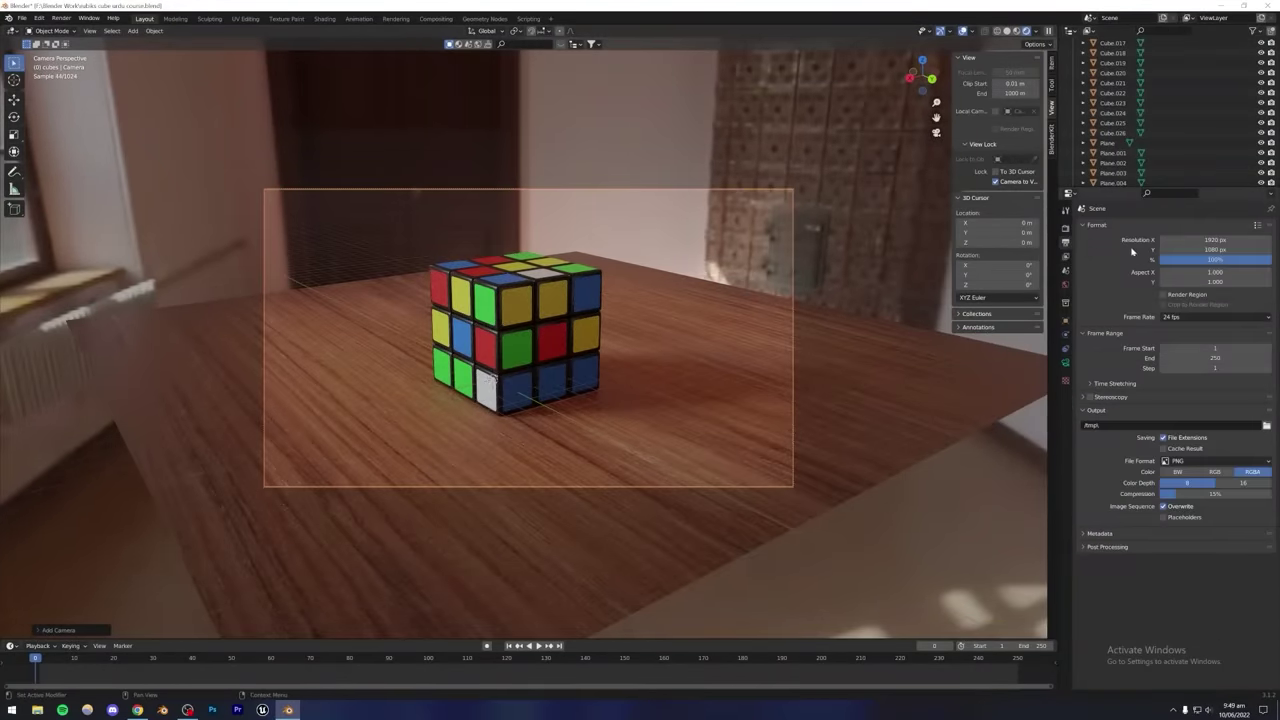
pyautogui.click(1163, 249)
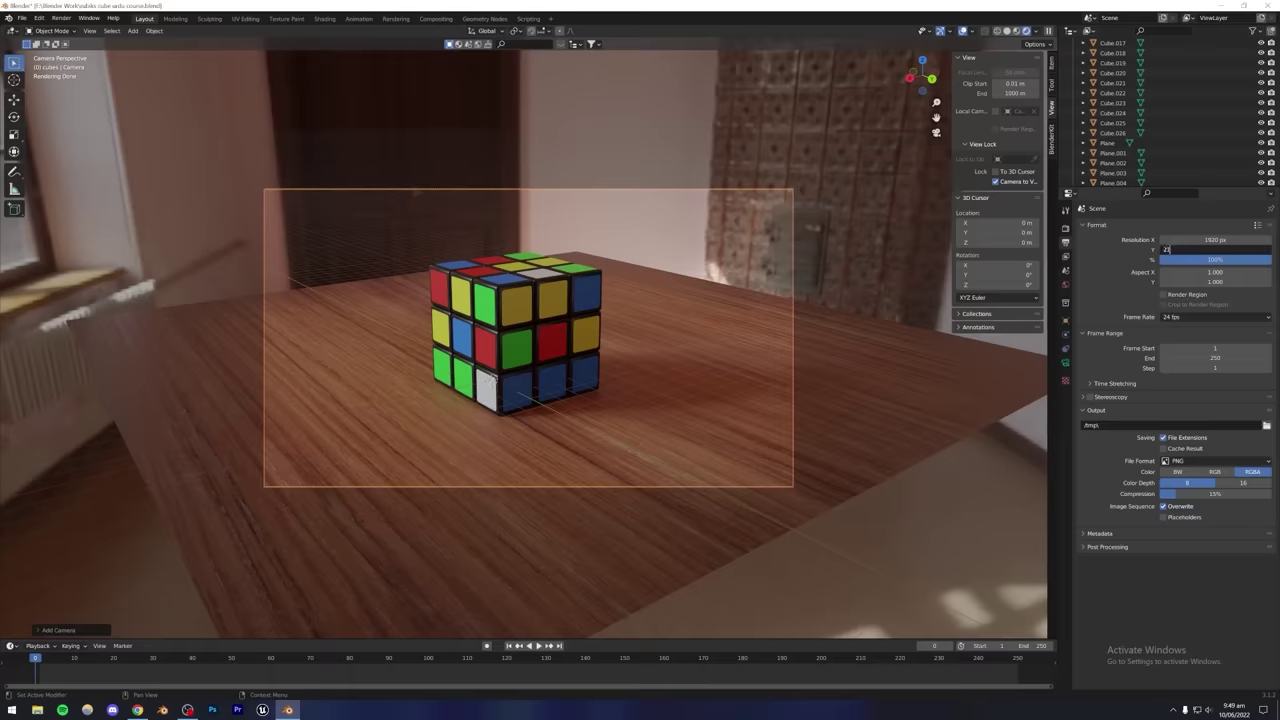
pyautogui.write('2100')
pyautogui.press('Return')
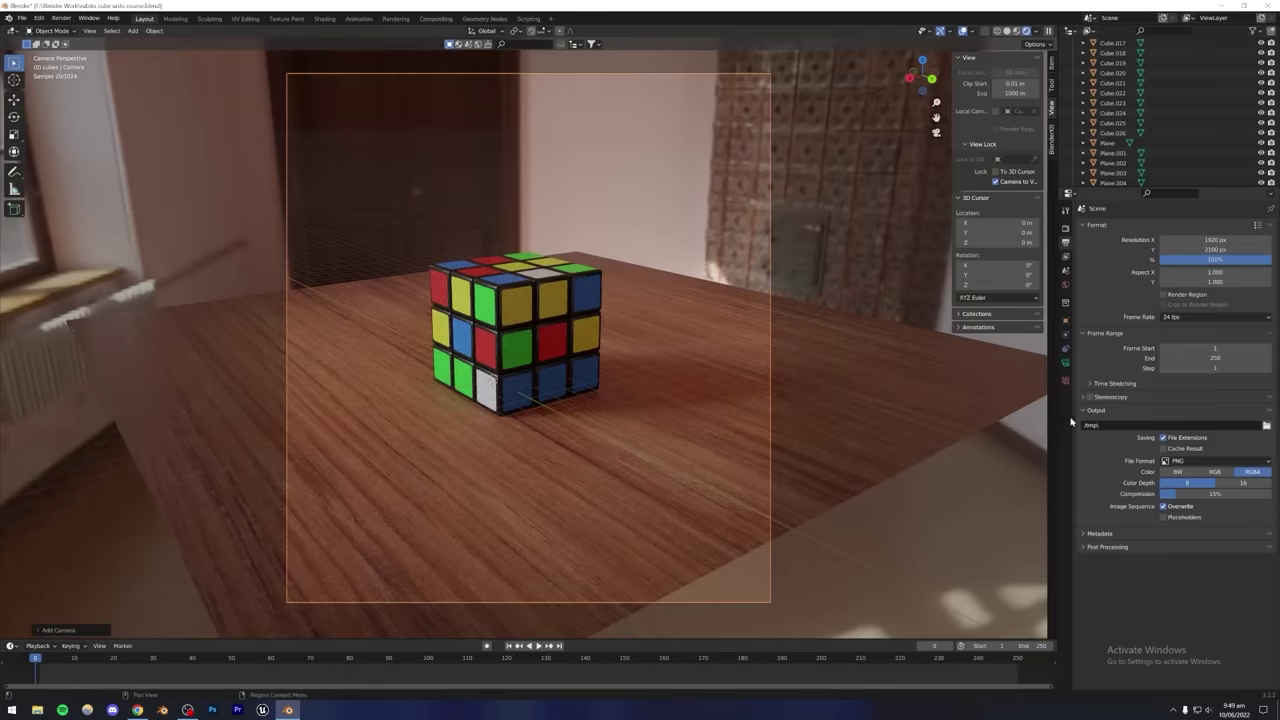
pyautogui.click(1065, 365)
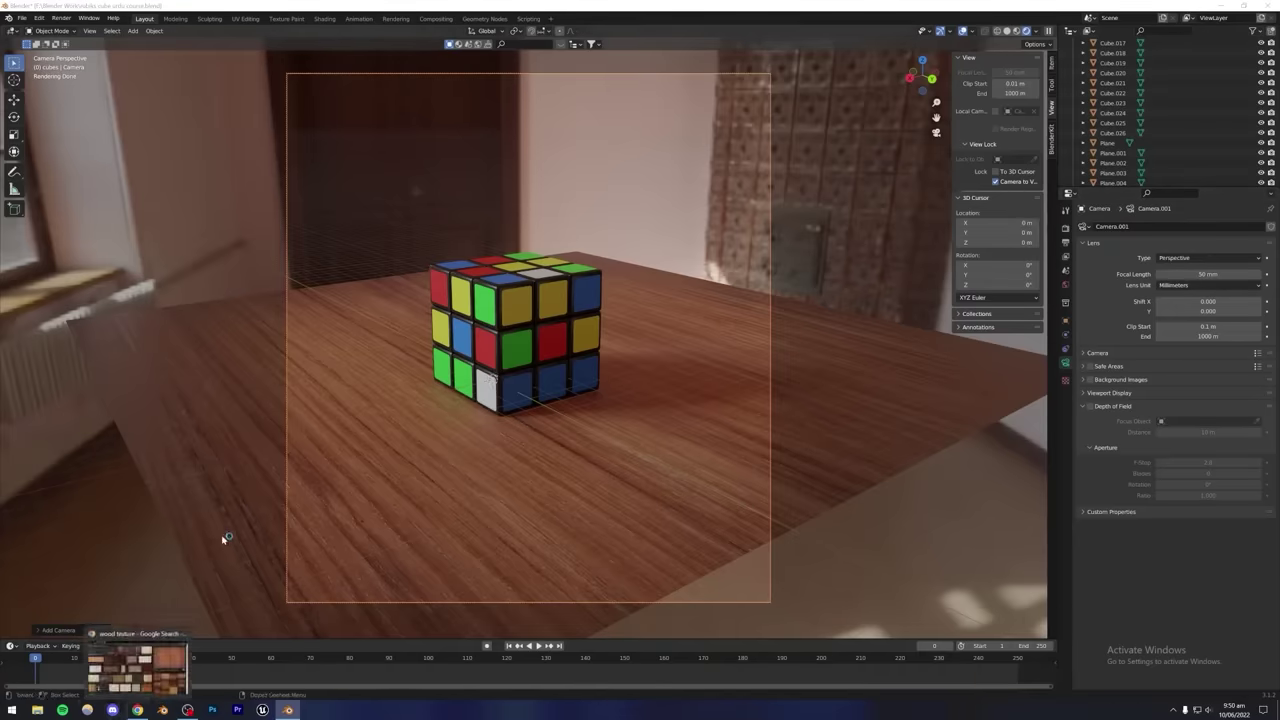
# Switch to Chrome and search 'iphone camera focal length' in a new tab.
pyautogui.click(112, 709)
pyautogui.hotkey('alt', 'Tab')
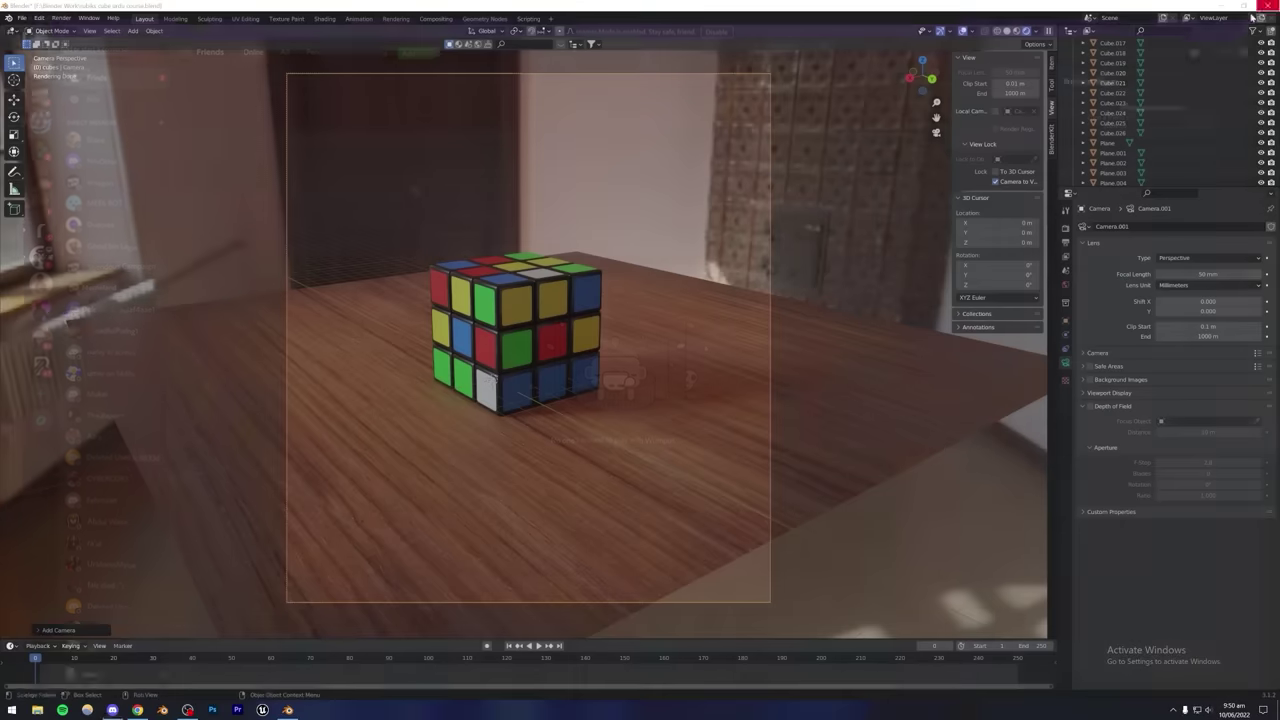
pyautogui.click(137, 709)
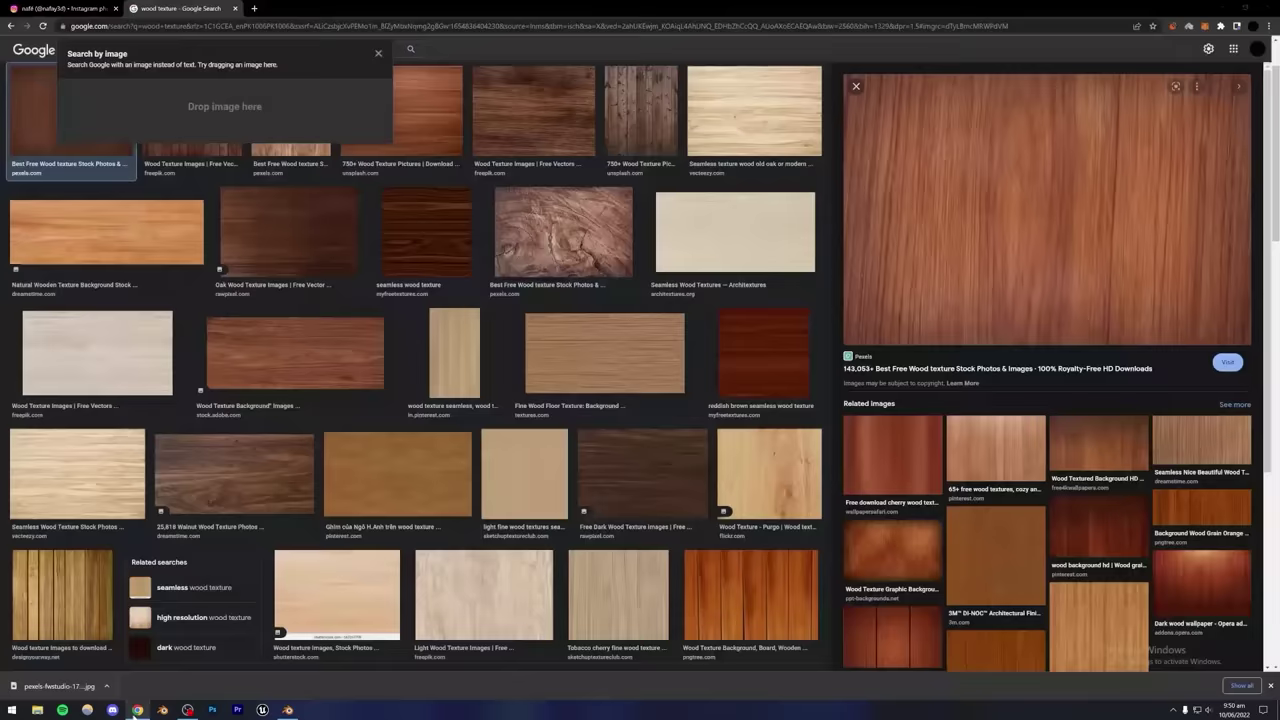
pyautogui.click(253, 9)
pyautogui.write('iphone')
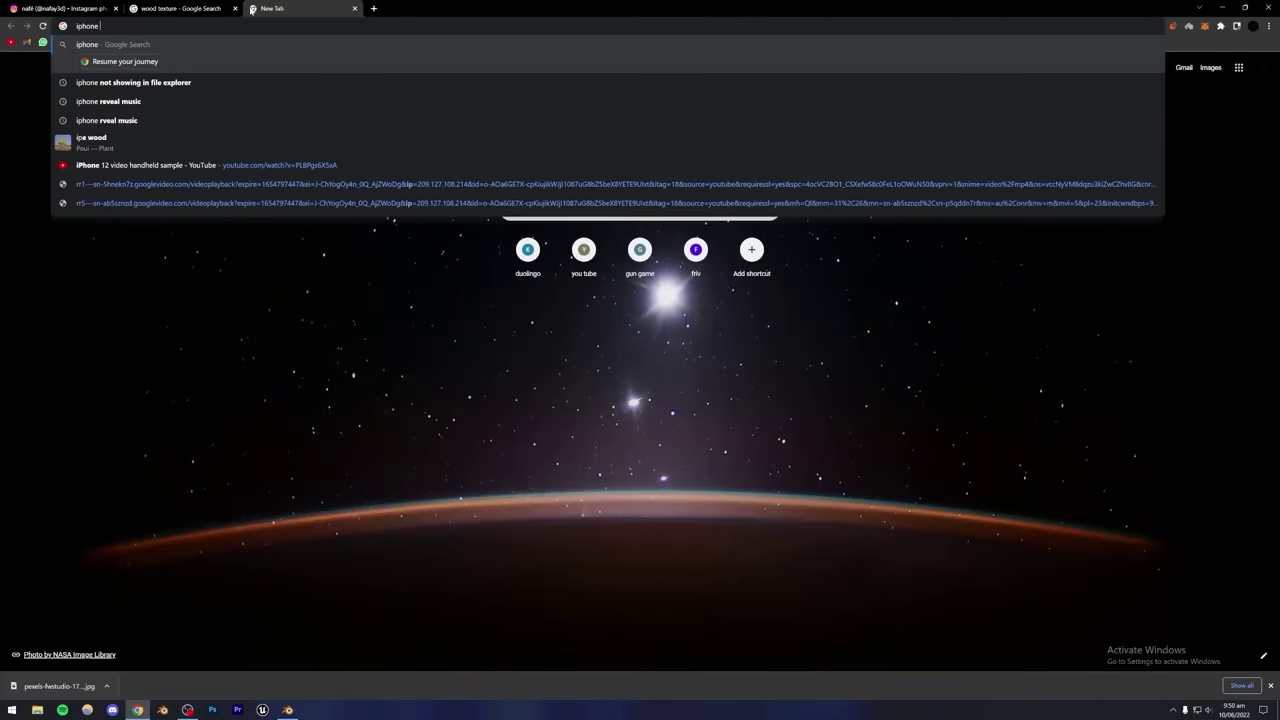
pyautogui.write(' camera f')
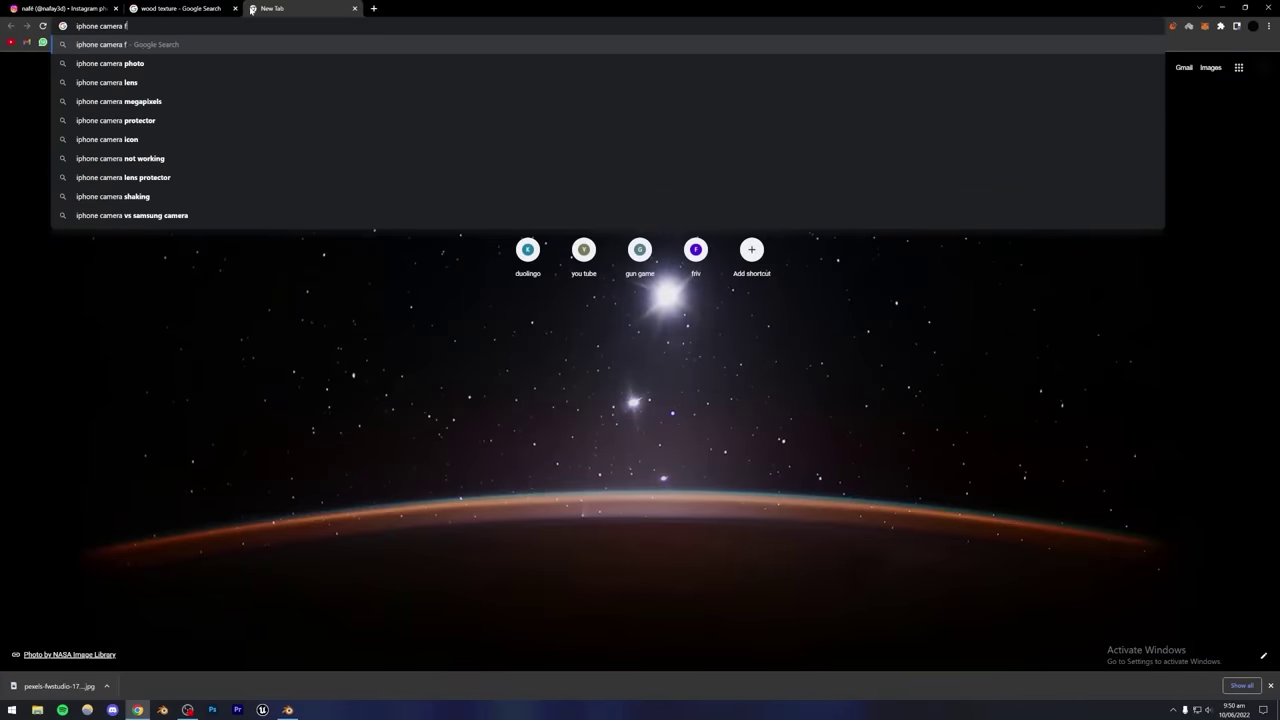
pyautogui.write('ocal length')
pyautogui.press('Return')
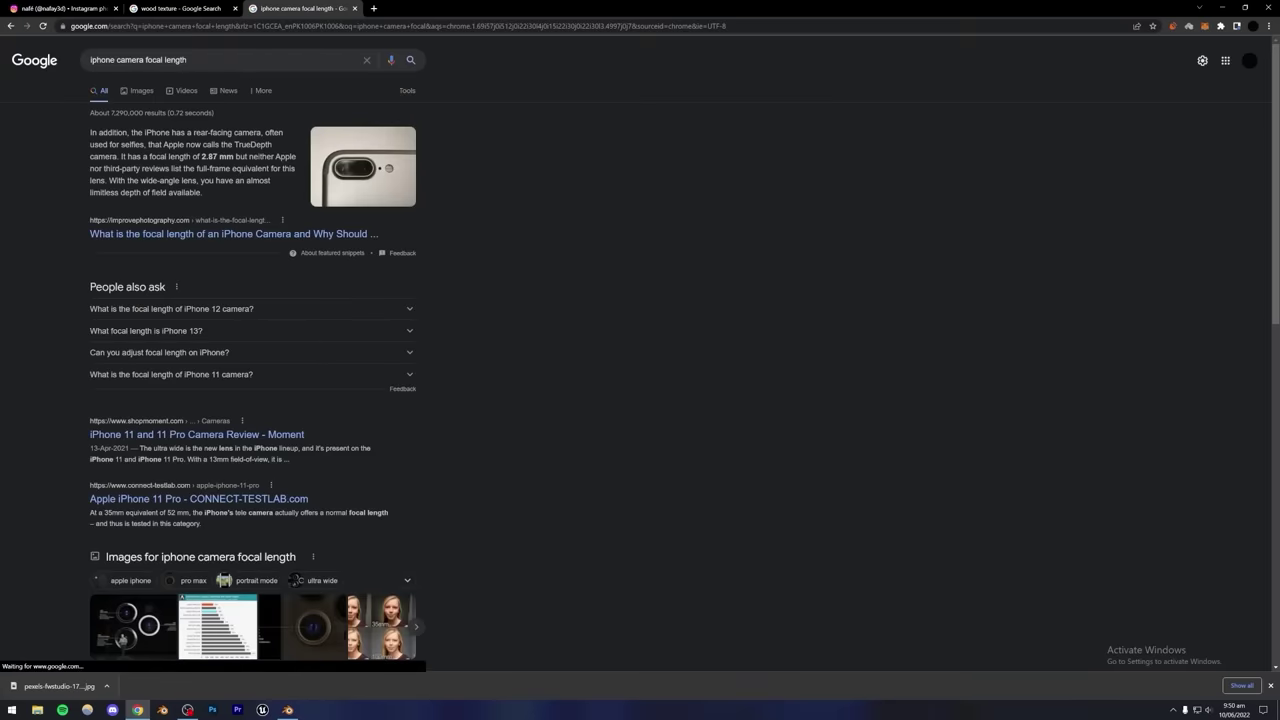
# Expand the iPhone 12 answer showing its standard 26mm focal length.
pyautogui.scroll(-2, 250, 350)
pyautogui.click(270, 108)
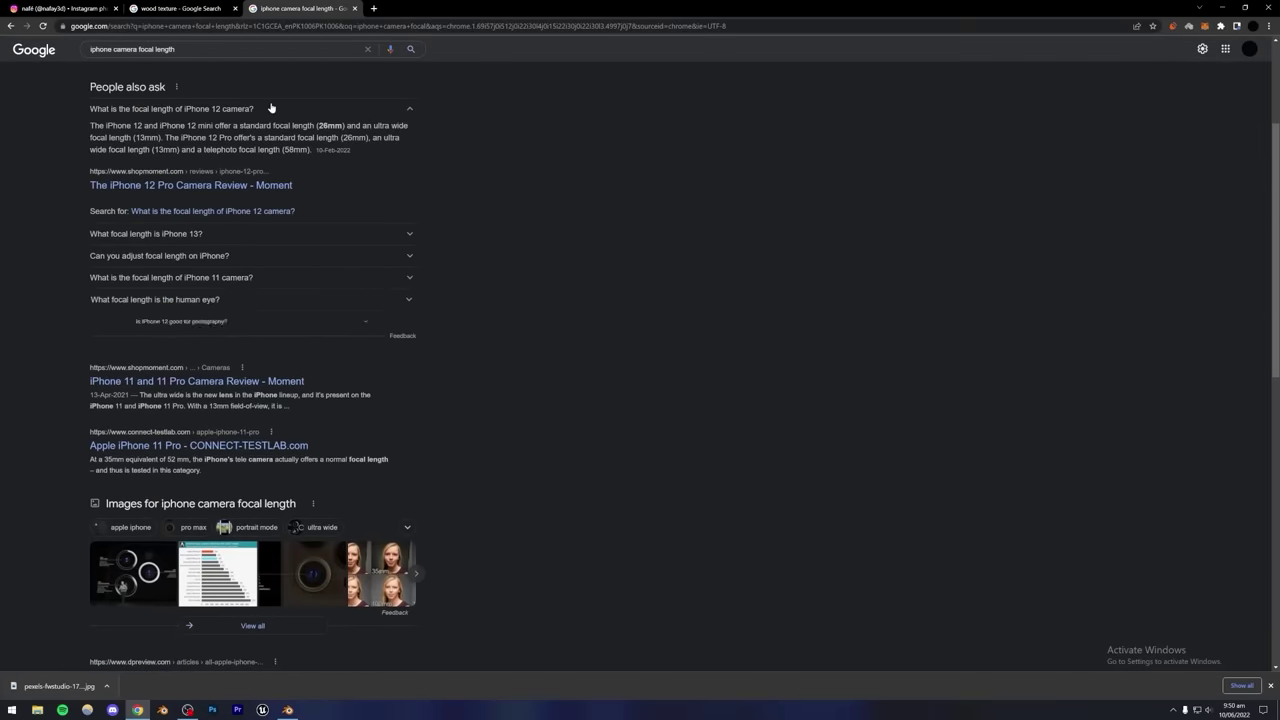
pyautogui.moveTo(135, 137); pyautogui.dragTo(160, 137)
pyautogui.moveTo(90, 125); pyautogui.dragTo(419, 127)
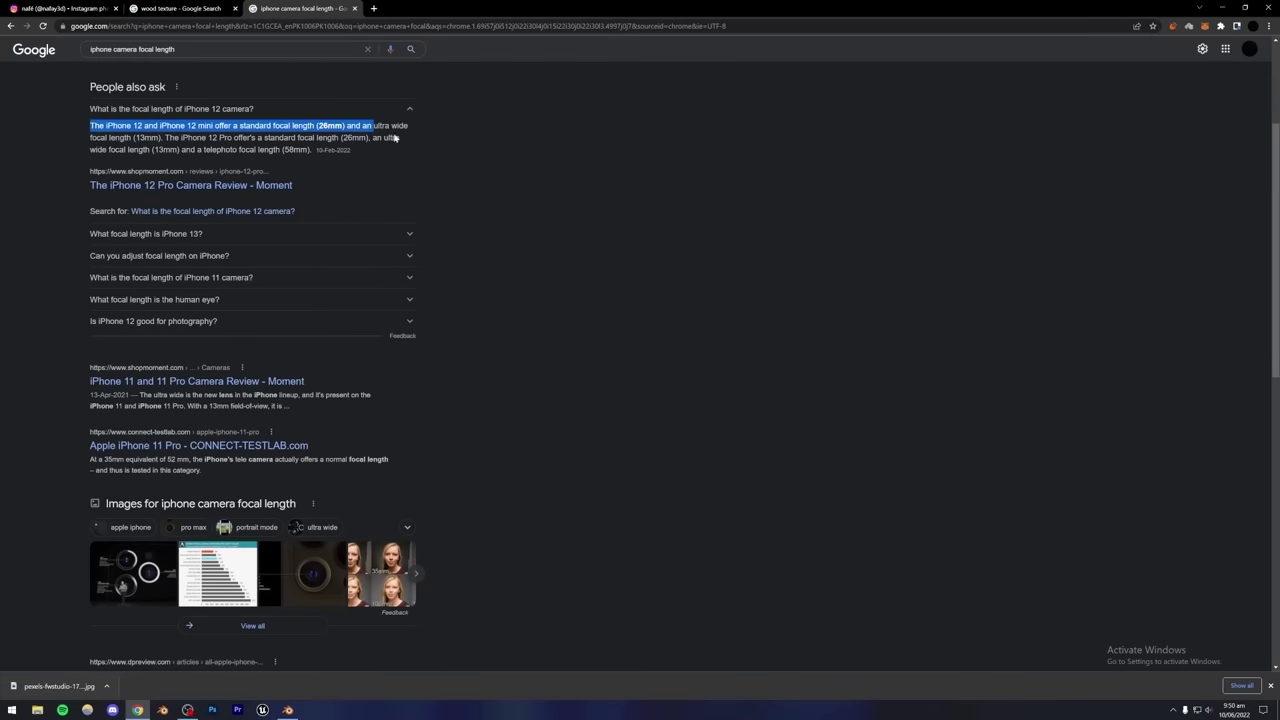
pyautogui.click(419, 127)
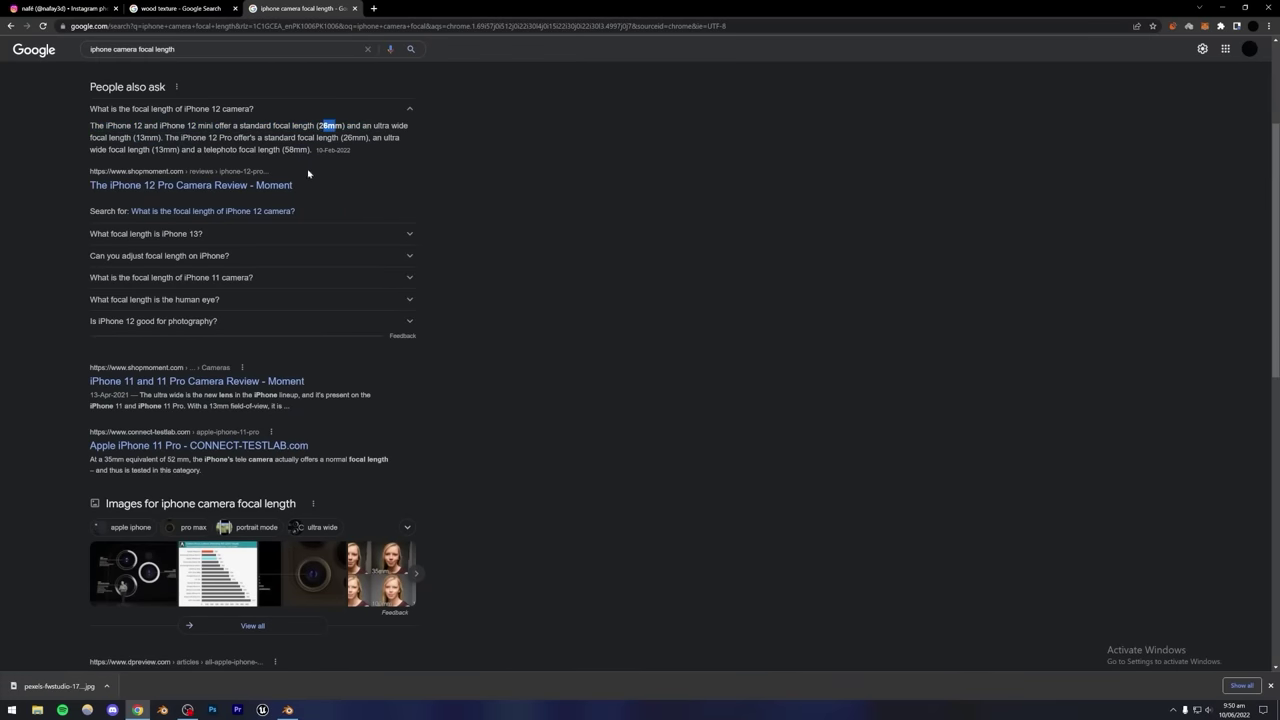
# In Blender, set the camera focal length to 26 mm, recentre the cube, and enable Depth of Field.
pyautogui.click(289, 710)
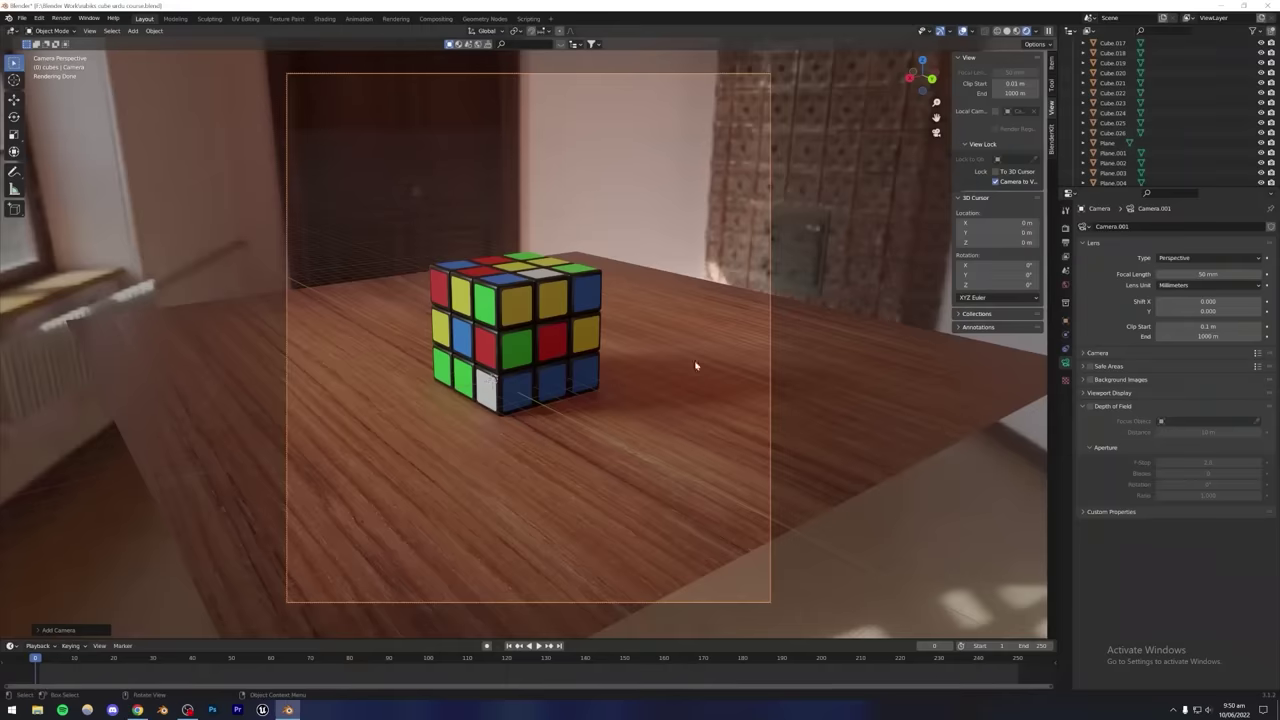
pyautogui.click(1183, 275)
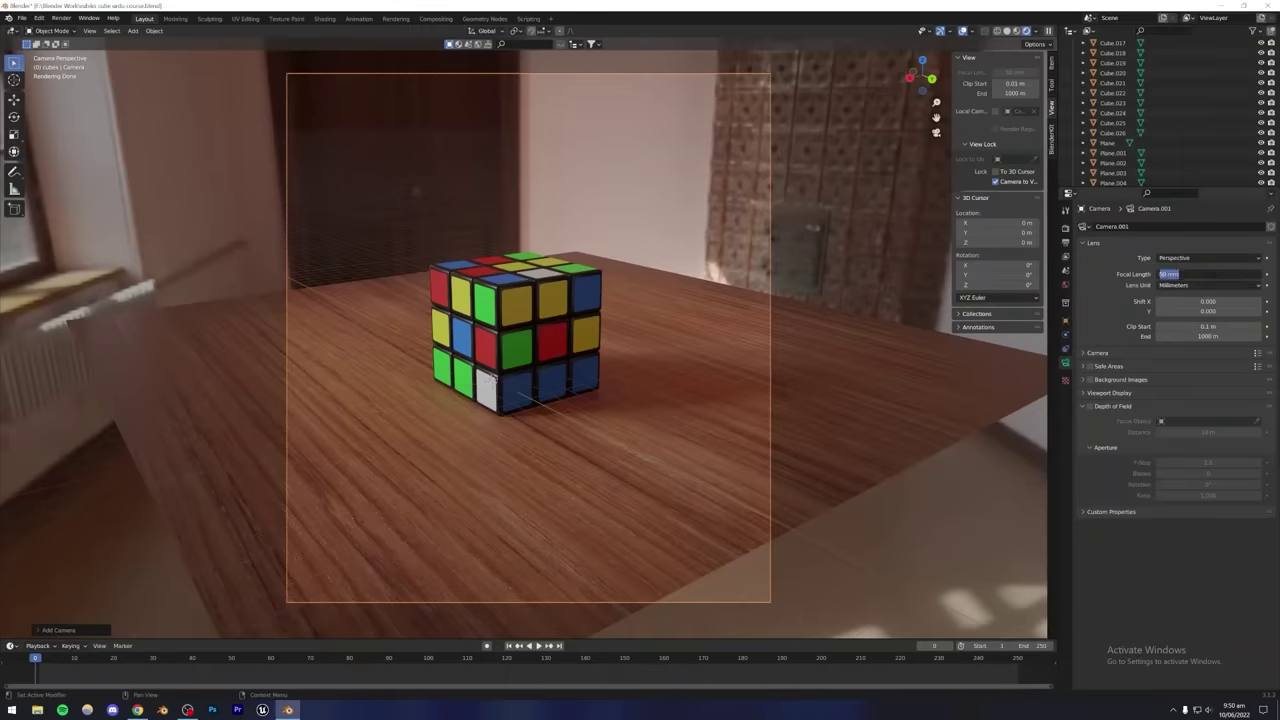
pyautogui.write('26')
pyautogui.press('Return')
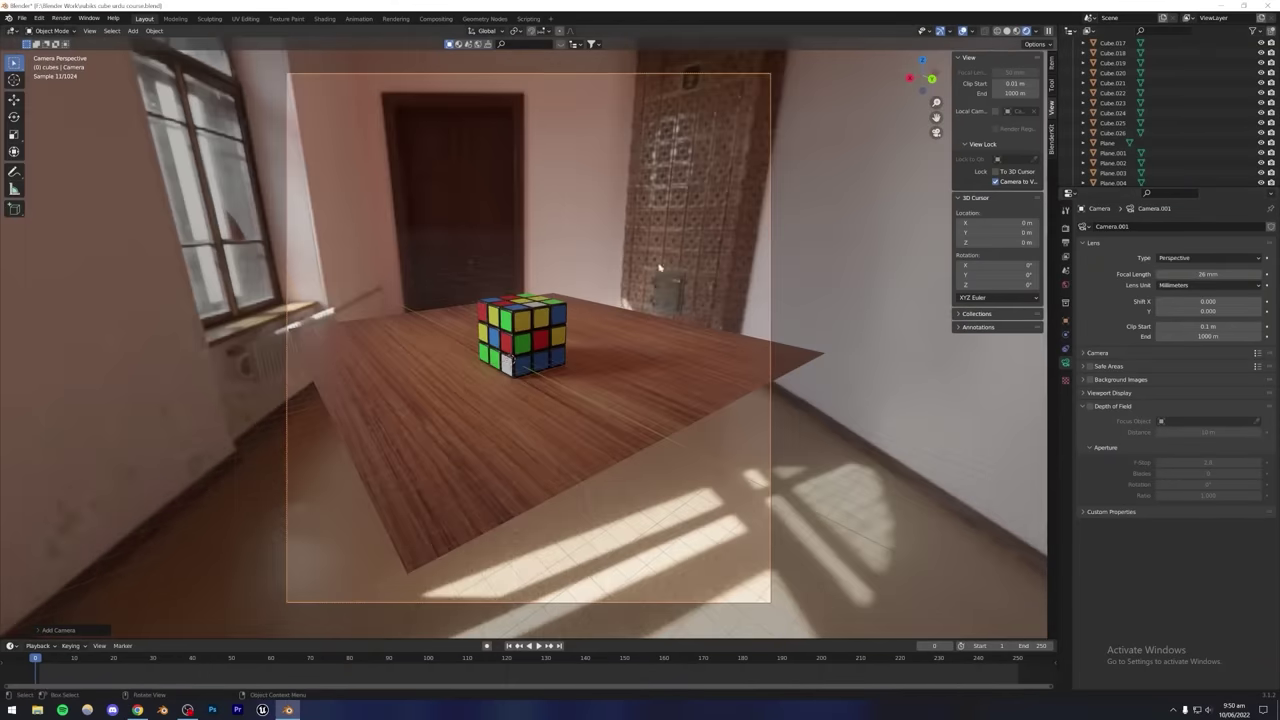
pyautogui.moveTo(556, 346); pyautogui.dragTo(564, 358, button='middle')
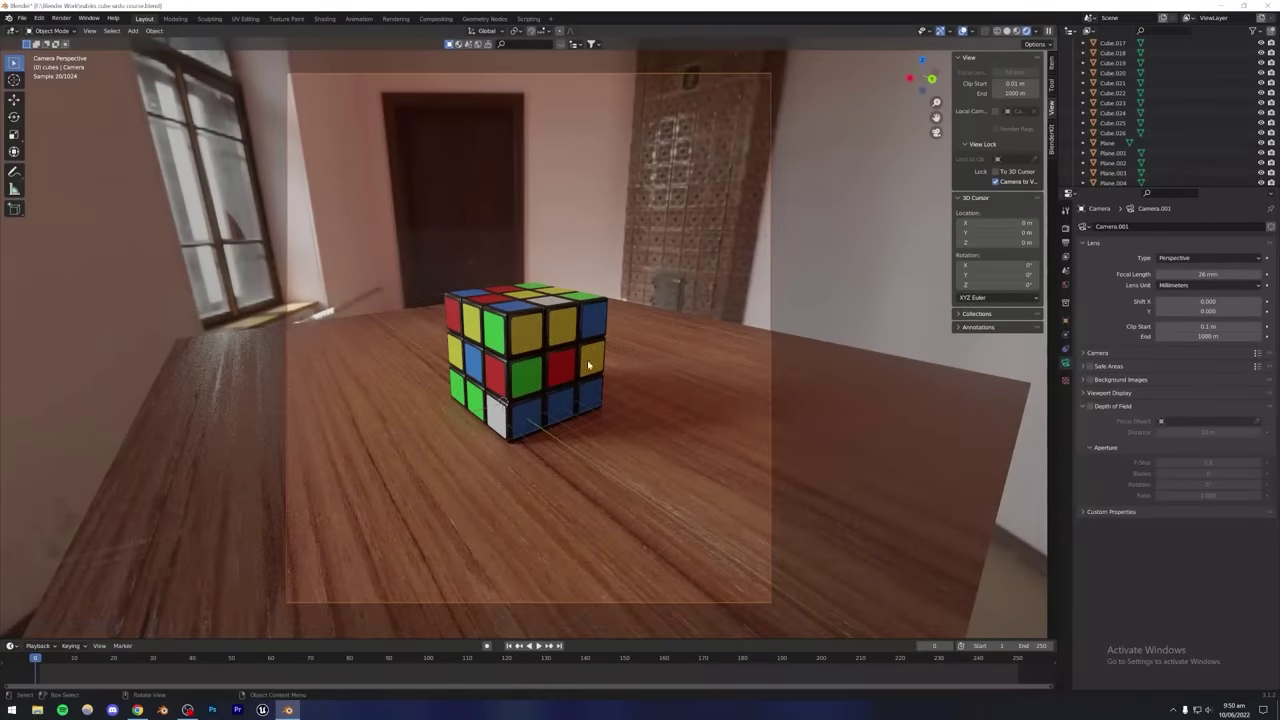
pyautogui.click(1090, 406)
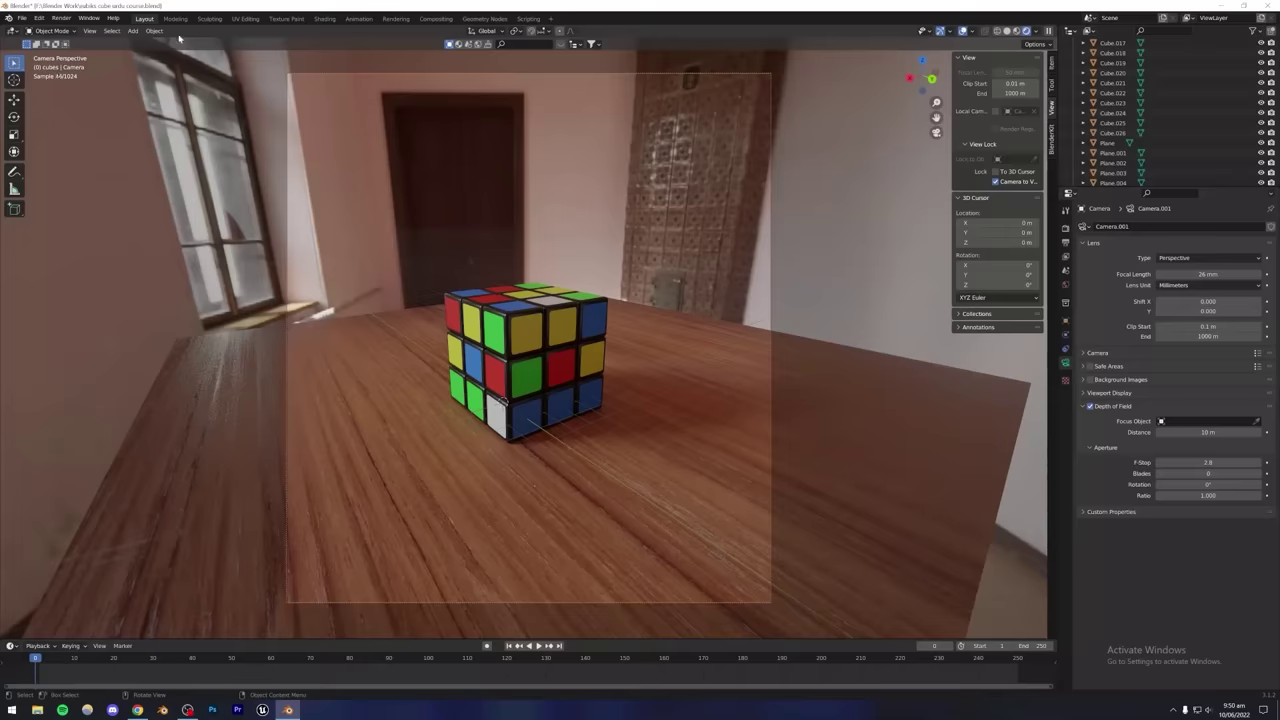
# Add a Plain Axes empty and slide it horizontally to the cube's position.
pyautogui.click(132, 31)
pyautogui.moveTo(146, 141)
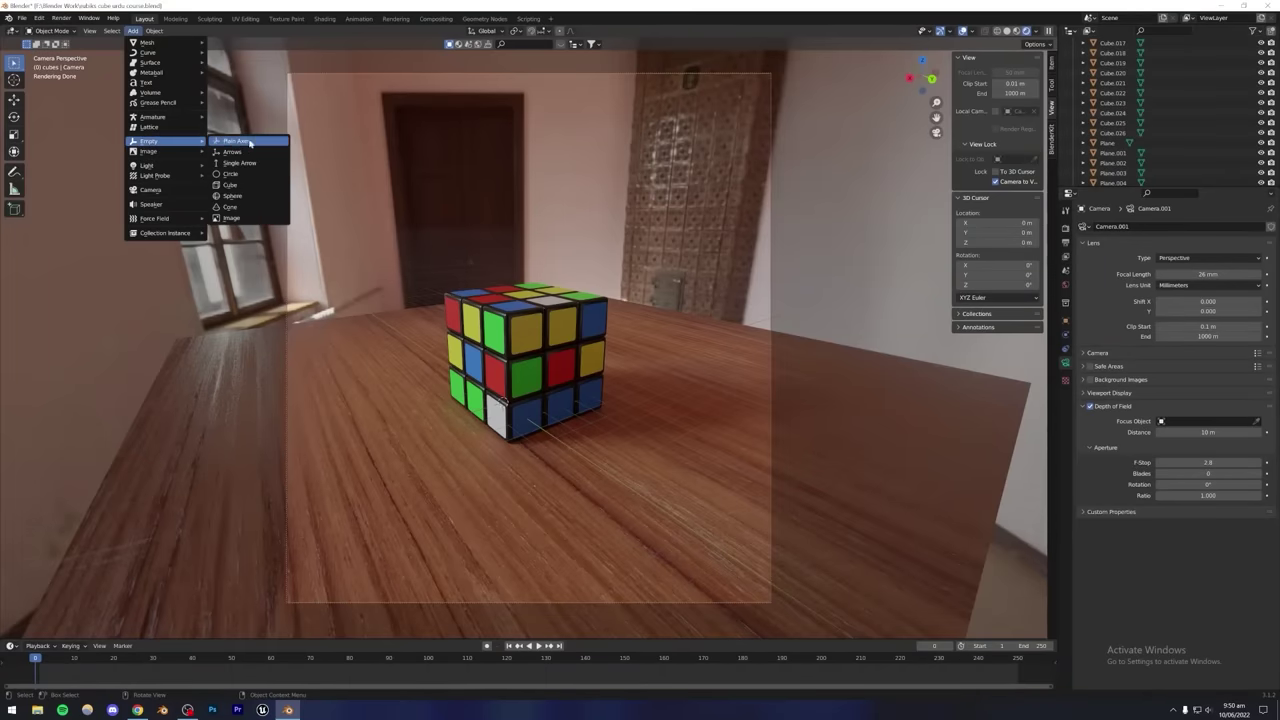
pyautogui.click(236, 143)
pyautogui.press('g')
pyautogui.hotkey('shift', 'z')
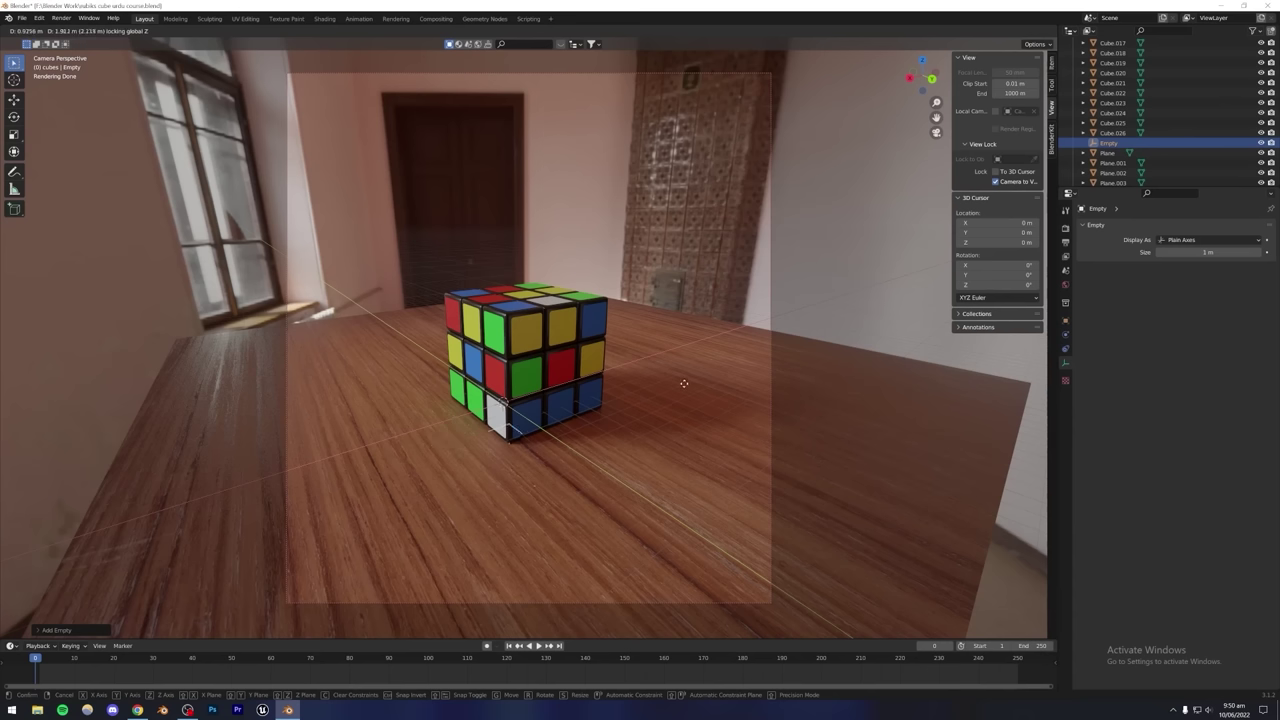
pyautogui.click(686, 388)
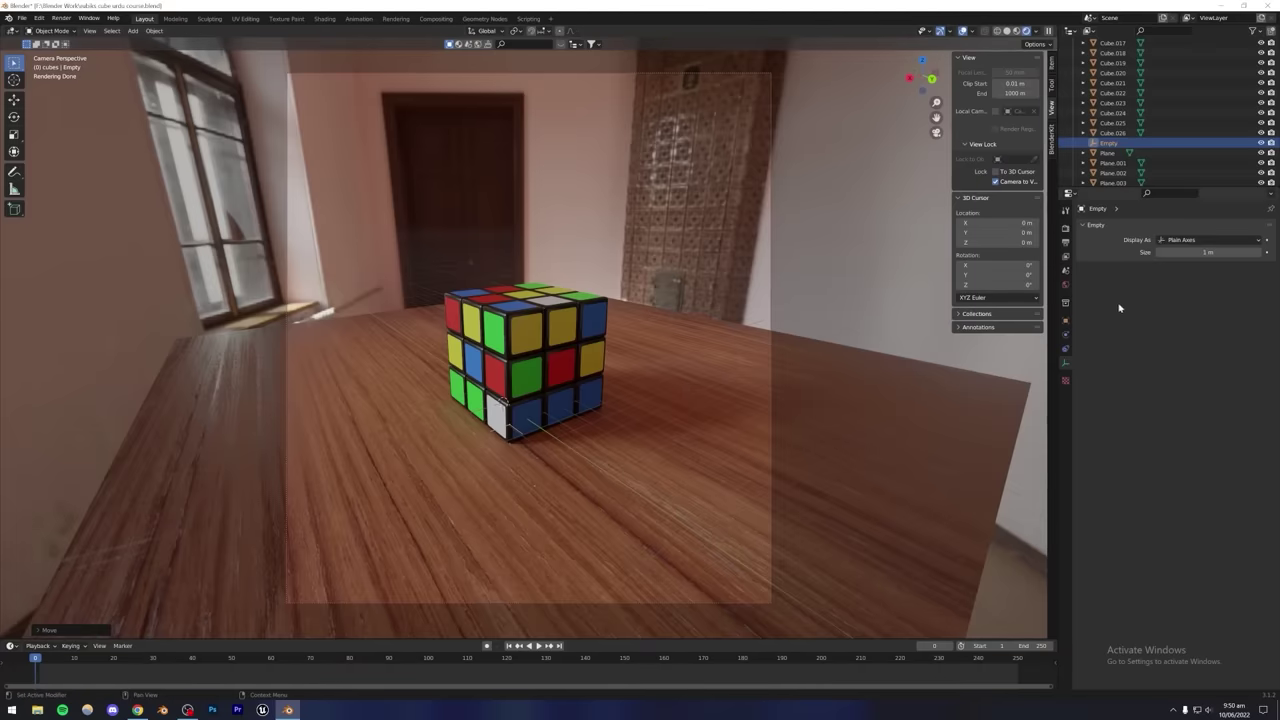
pyautogui.scroll(-5, 1115, 148)
pyautogui.scroll(-10, 1115, 148)
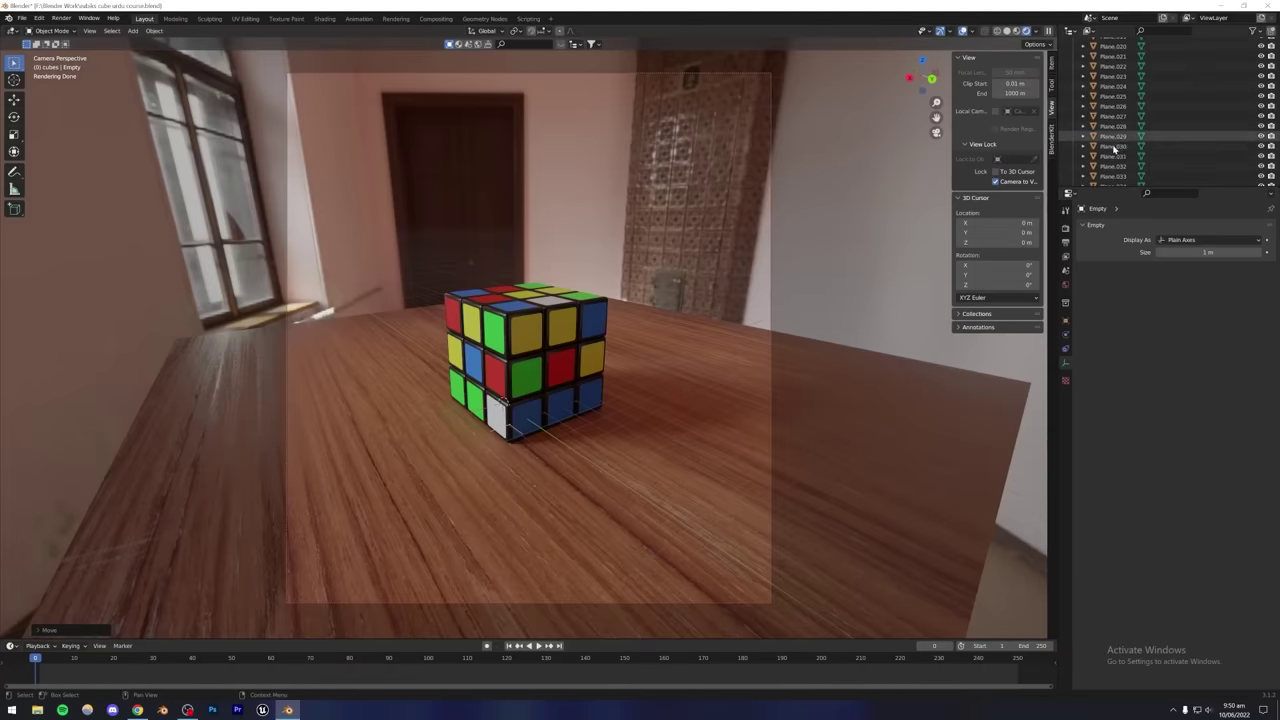
pyautogui.scroll(15, 1112, 148)
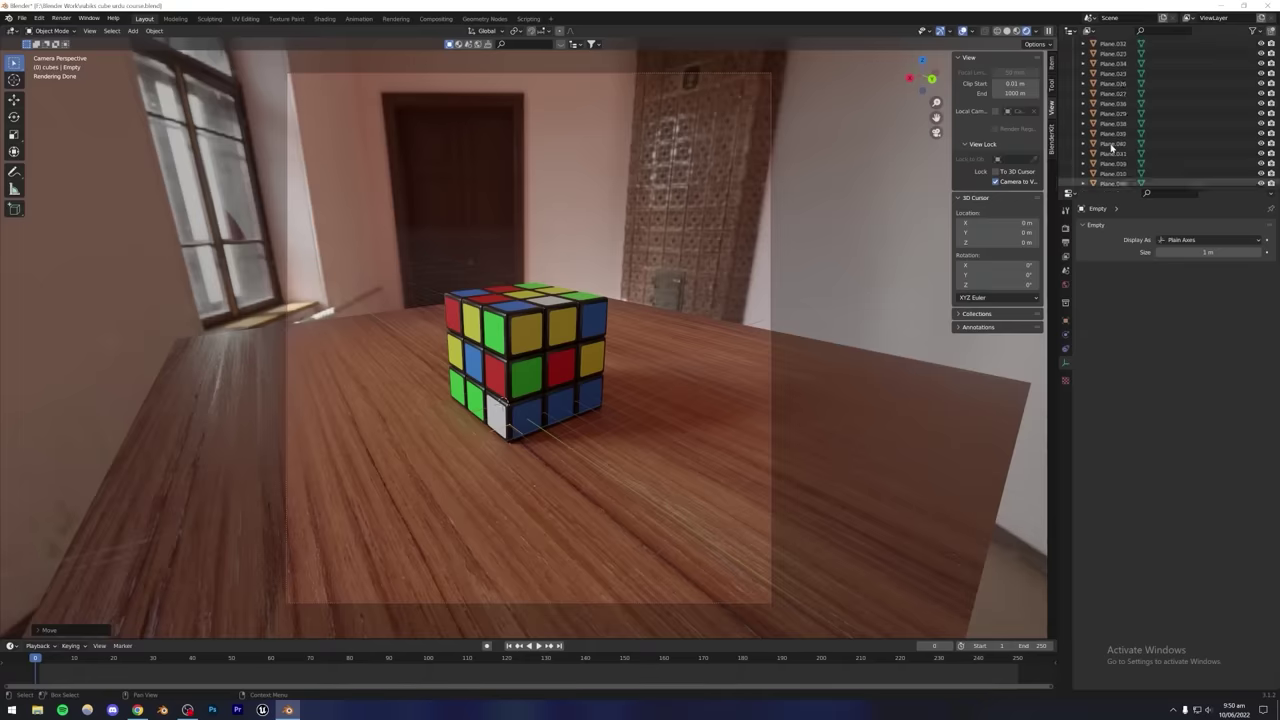
# Set the camera's depth-of-field focus object to Empty and lower F-Stop from 2.8 to 1.7.
pyautogui.click(1110, 63)
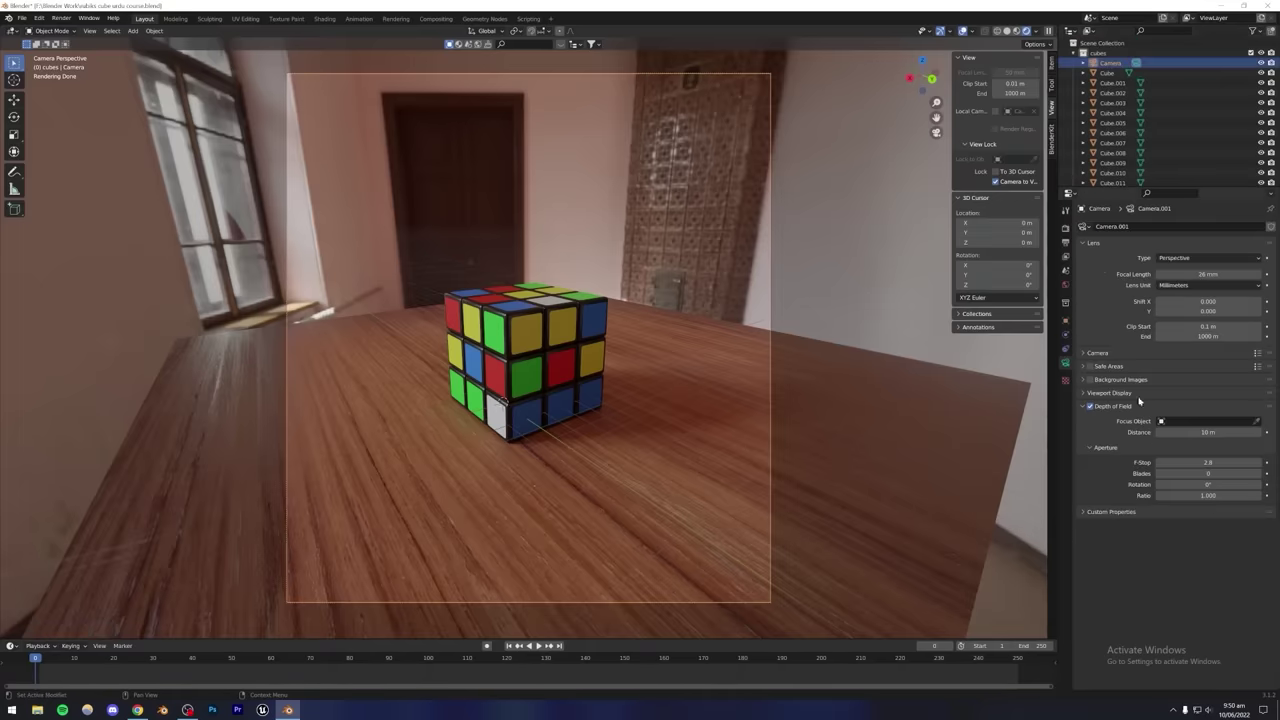
pyautogui.click(1256, 423)
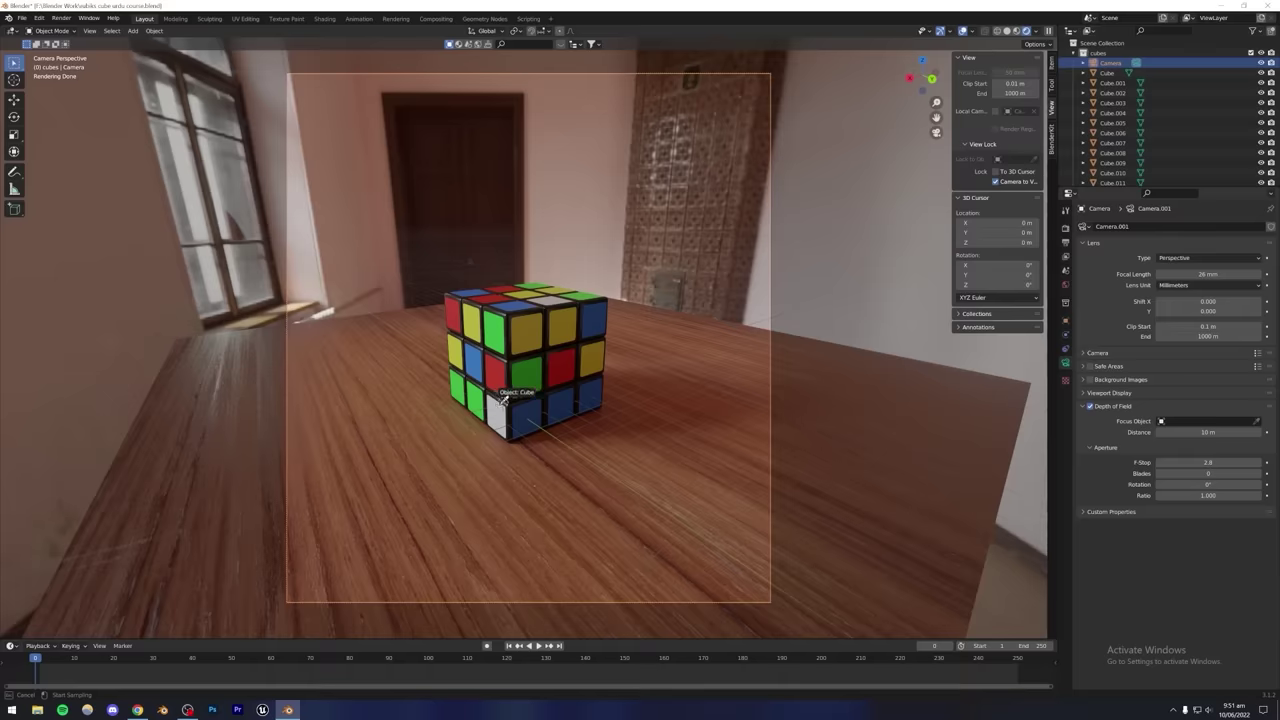
pyautogui.click(1185, 123)
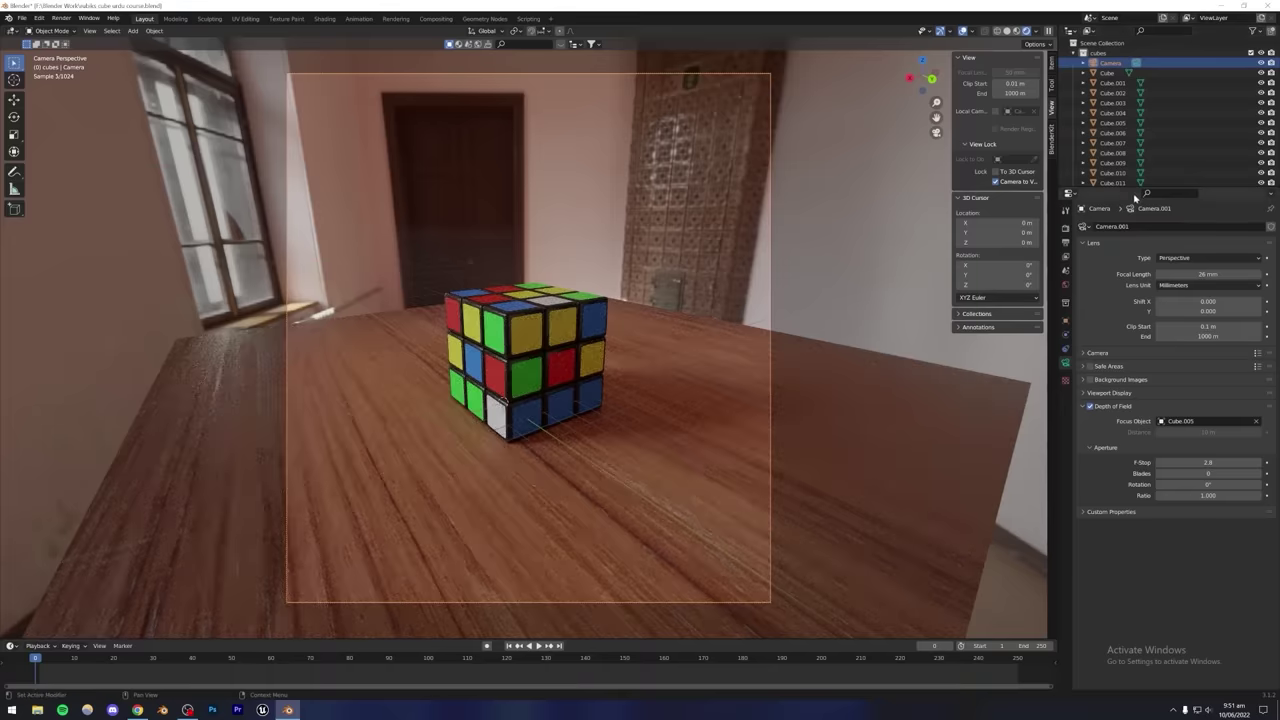
pyautogui.click(1256, 425)
pyautogui.moveTo(1111, 188); pyautogui.dragTo(1111, 372)
pyautogui.scroll(-4, 1109, 285)
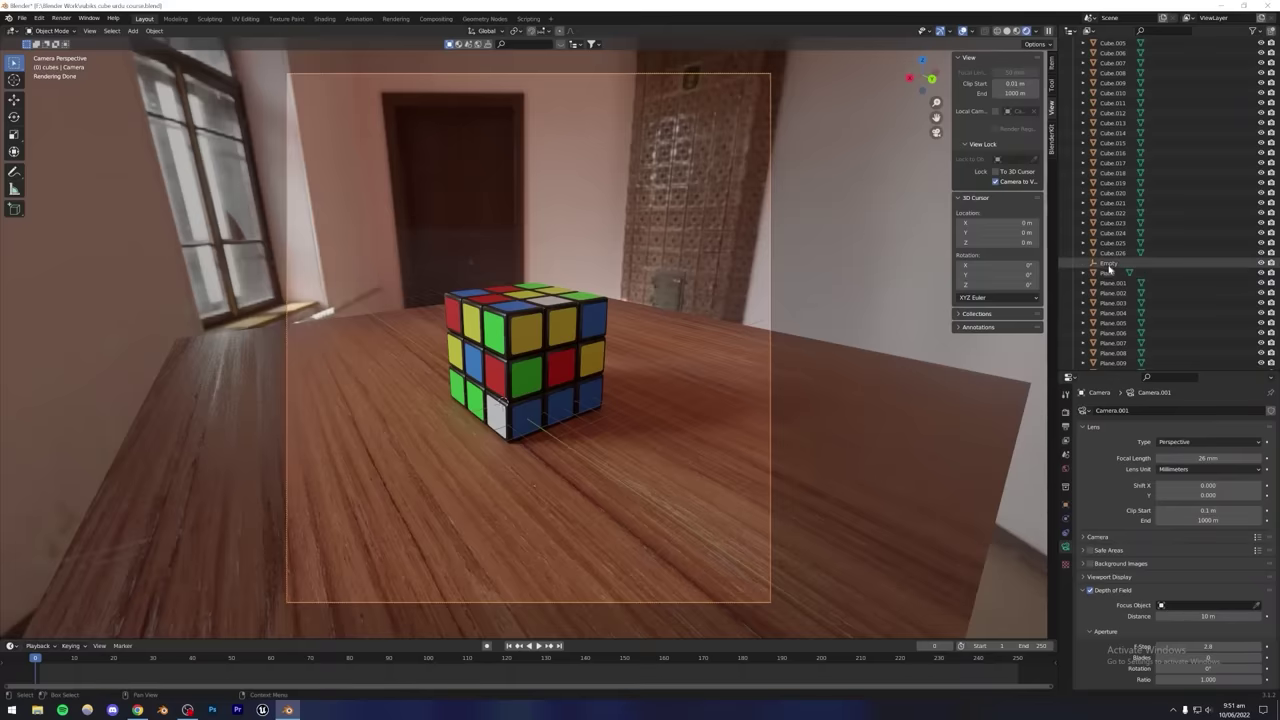
pyautogui.click(1256, 605)
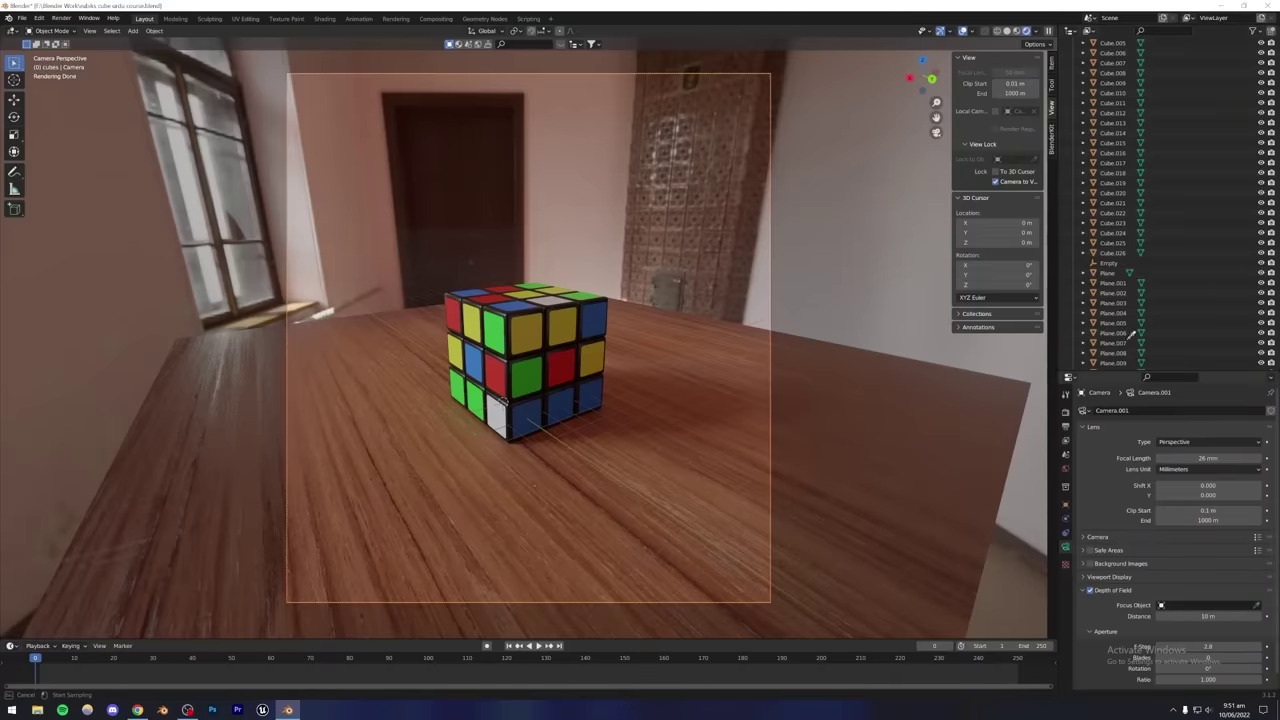
pyautogui.click(1109, 262)
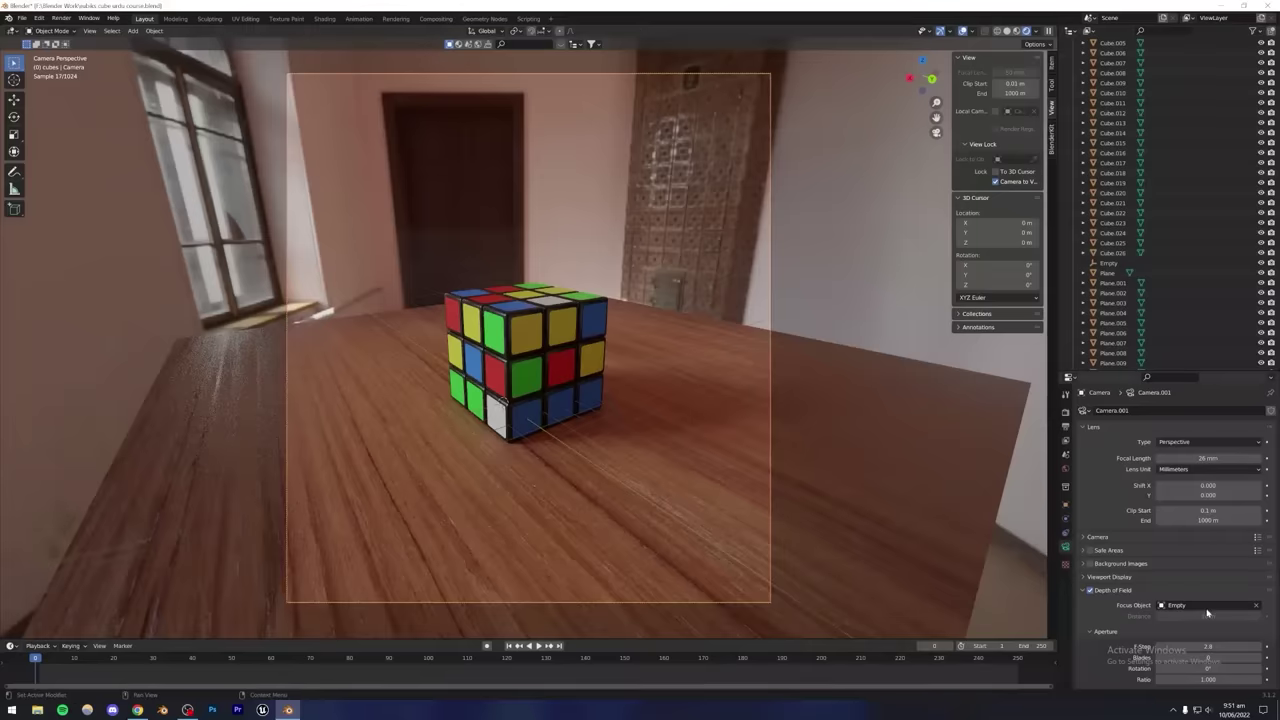
pyautogui.scroll(-1, 1200, 620)
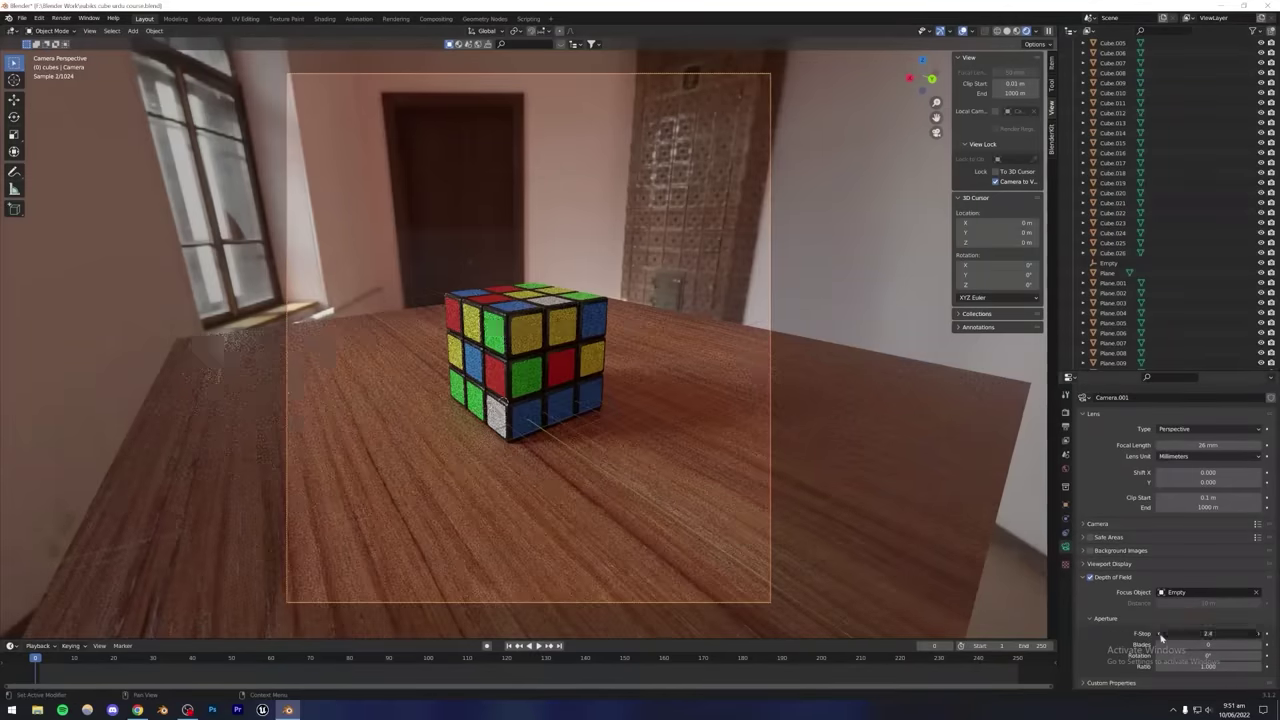
pyautogui.moveTo(1160, 637); pyautogui.dragTo(1120, 637)
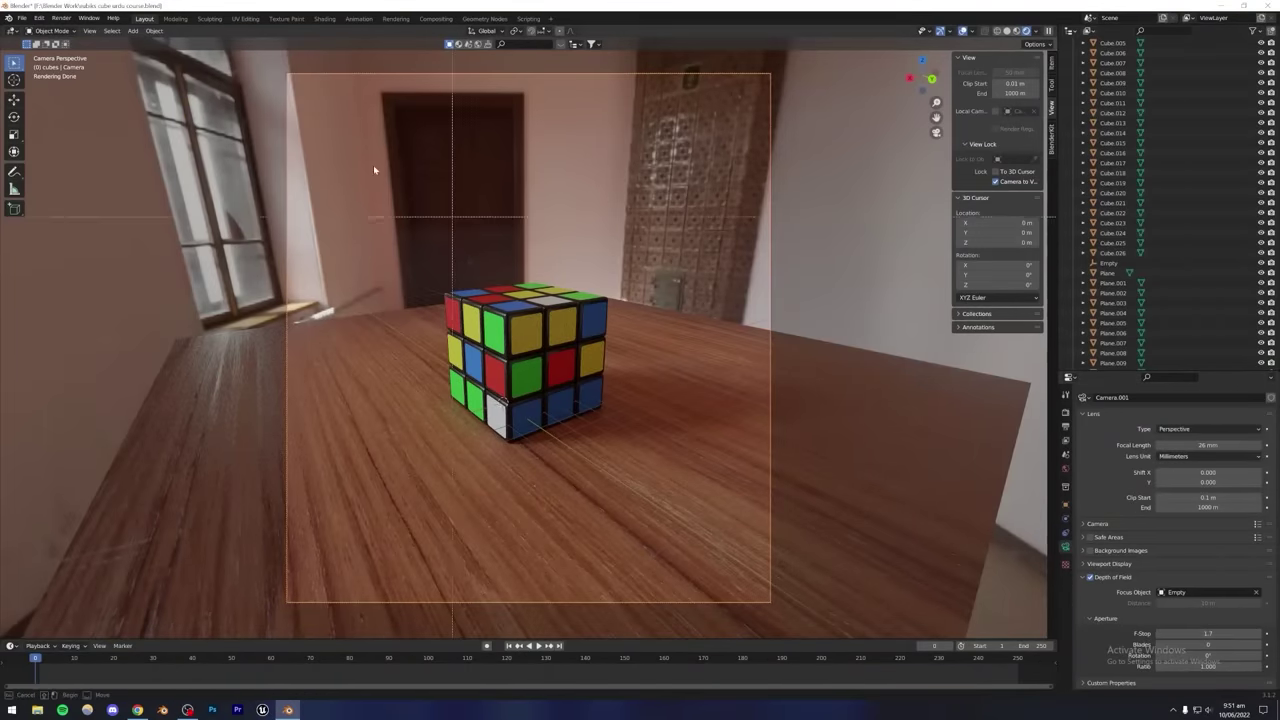
# Save the file and set the camera F-Stop to 0.1.
pyautogui.click(771, 600)
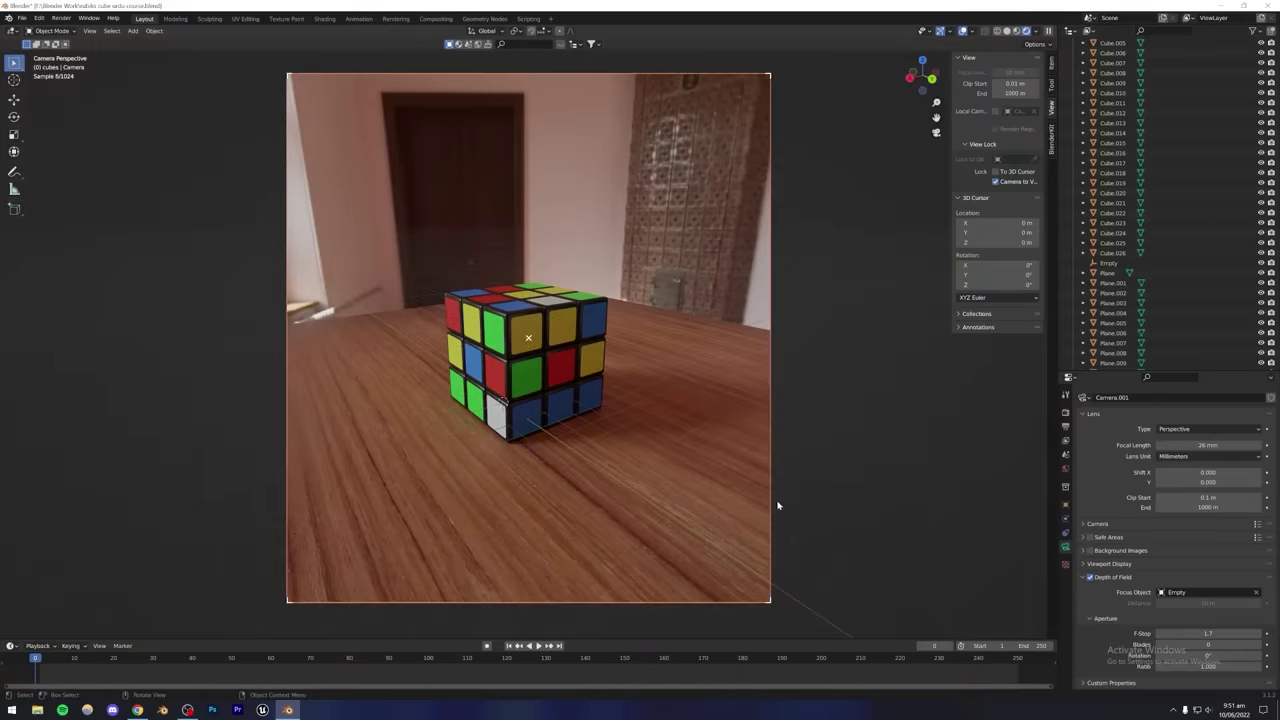
pyautogui.hotkey('ctrl', 's')
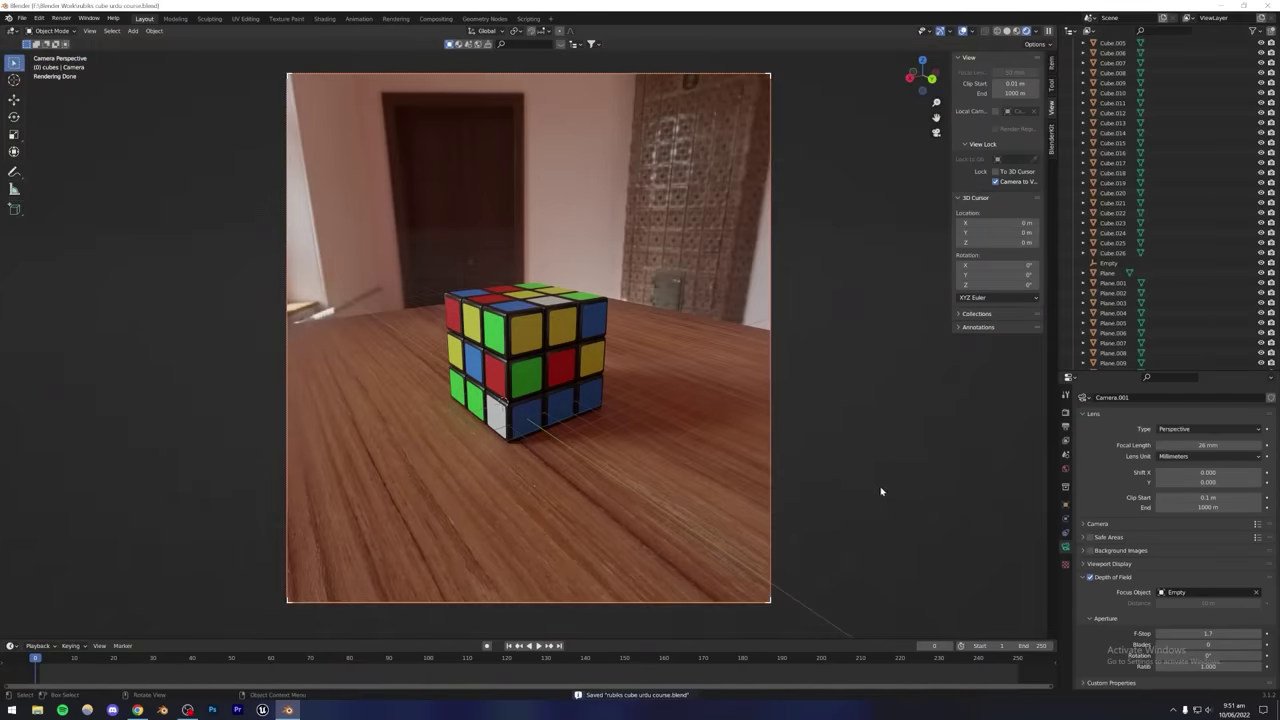
pyautogui.click(1208, 633)
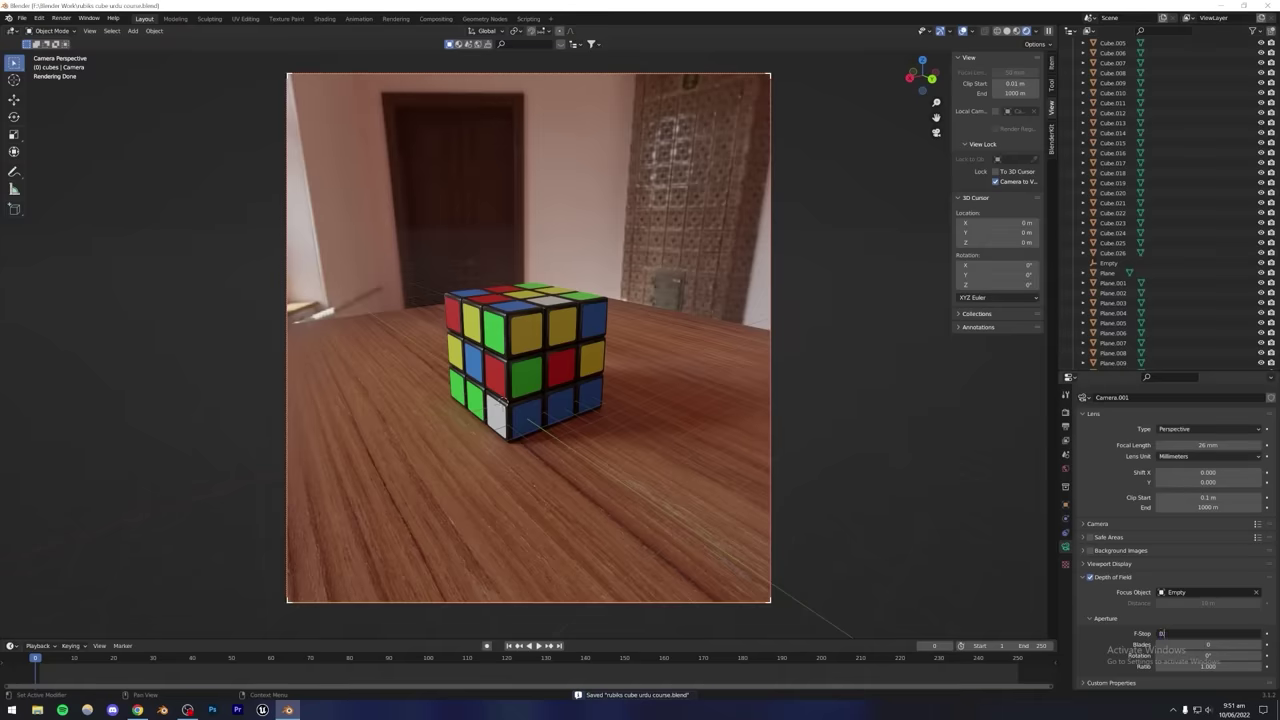
pyautogui.write('0')
pyautogui.press('Return')
pyautogui.click(778, 427)
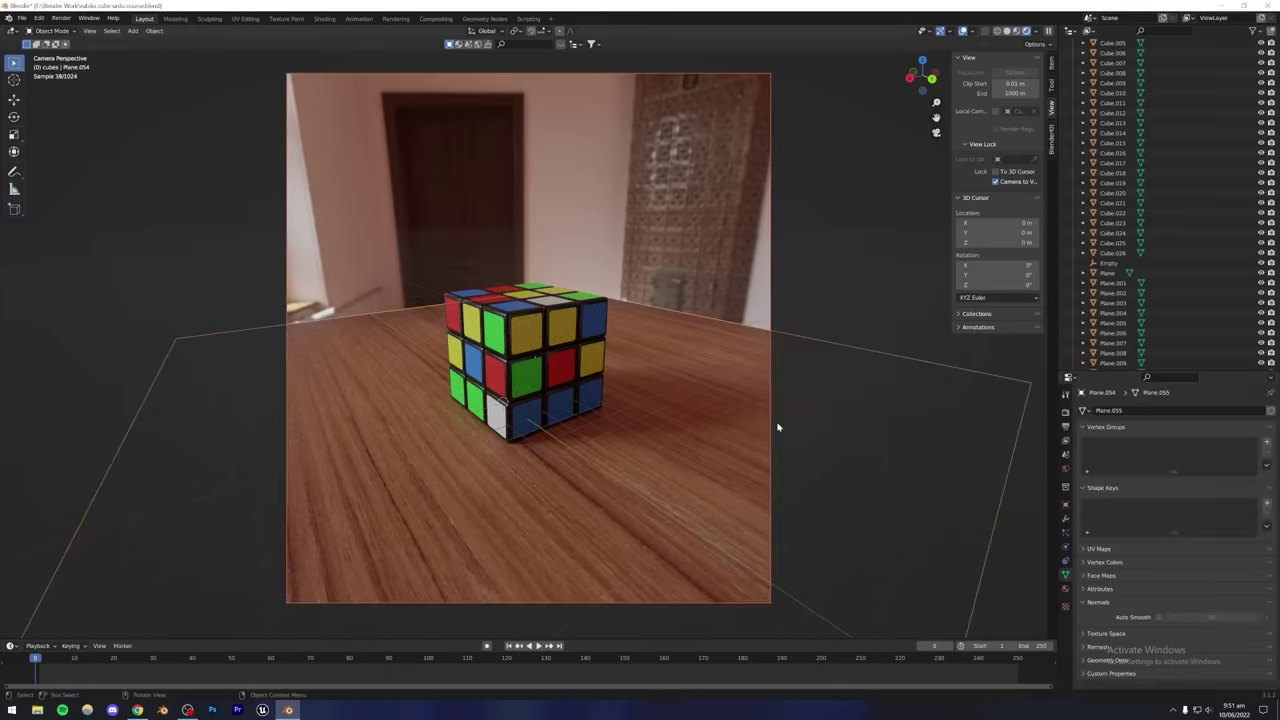
pyautogui.click(813, 240)
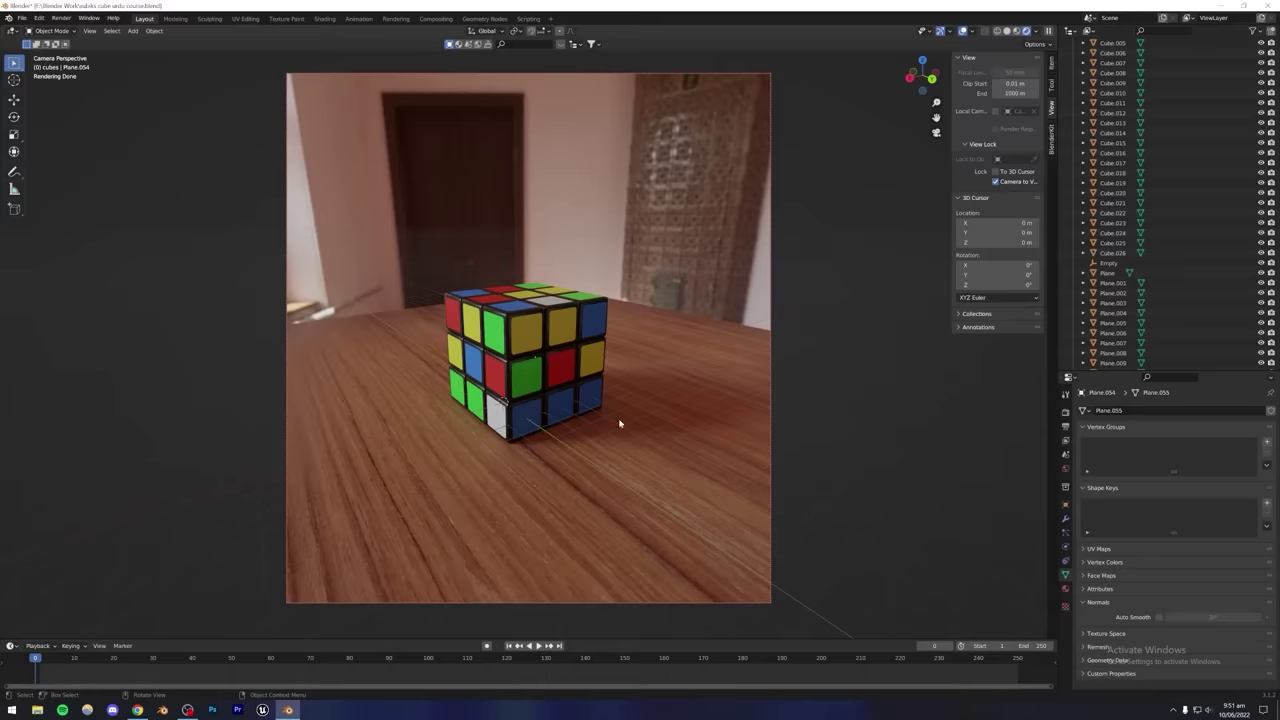
pyautogui.scroll(5, 1117, 250)
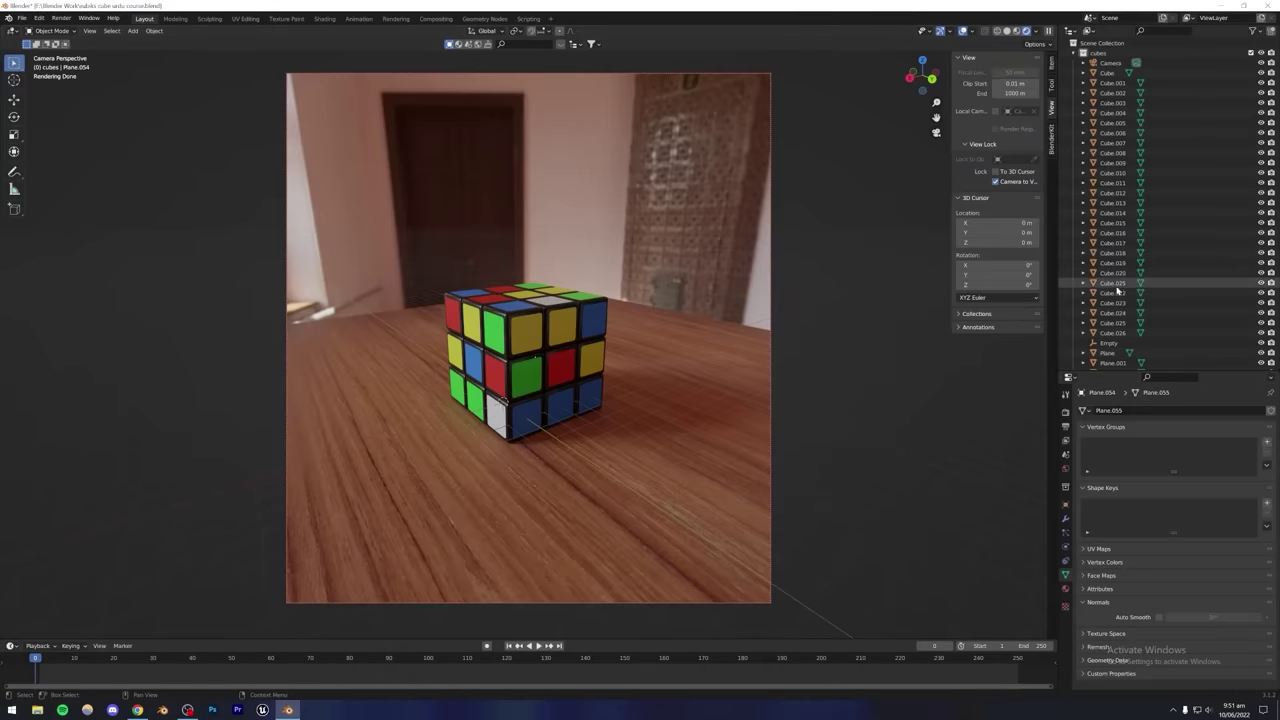
pyautogui.click(1110, 63)
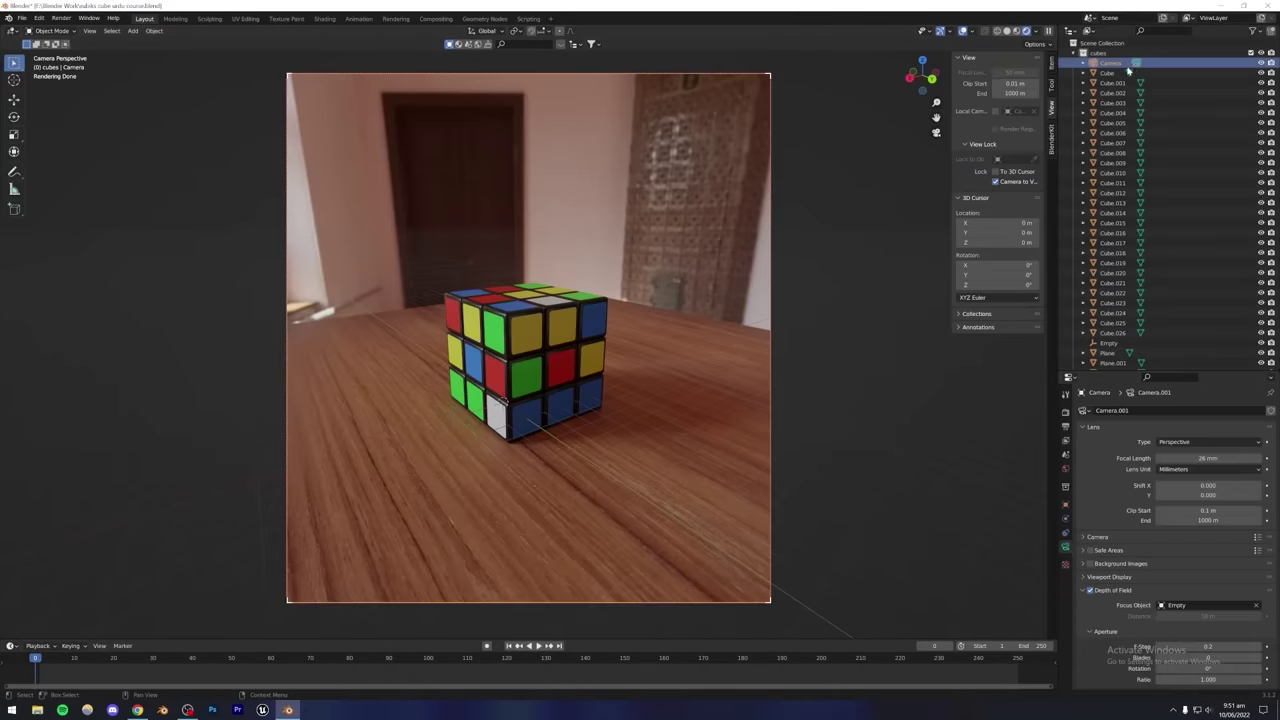
pyautogui.click(1208, 647)
pyautogui.press('Return')
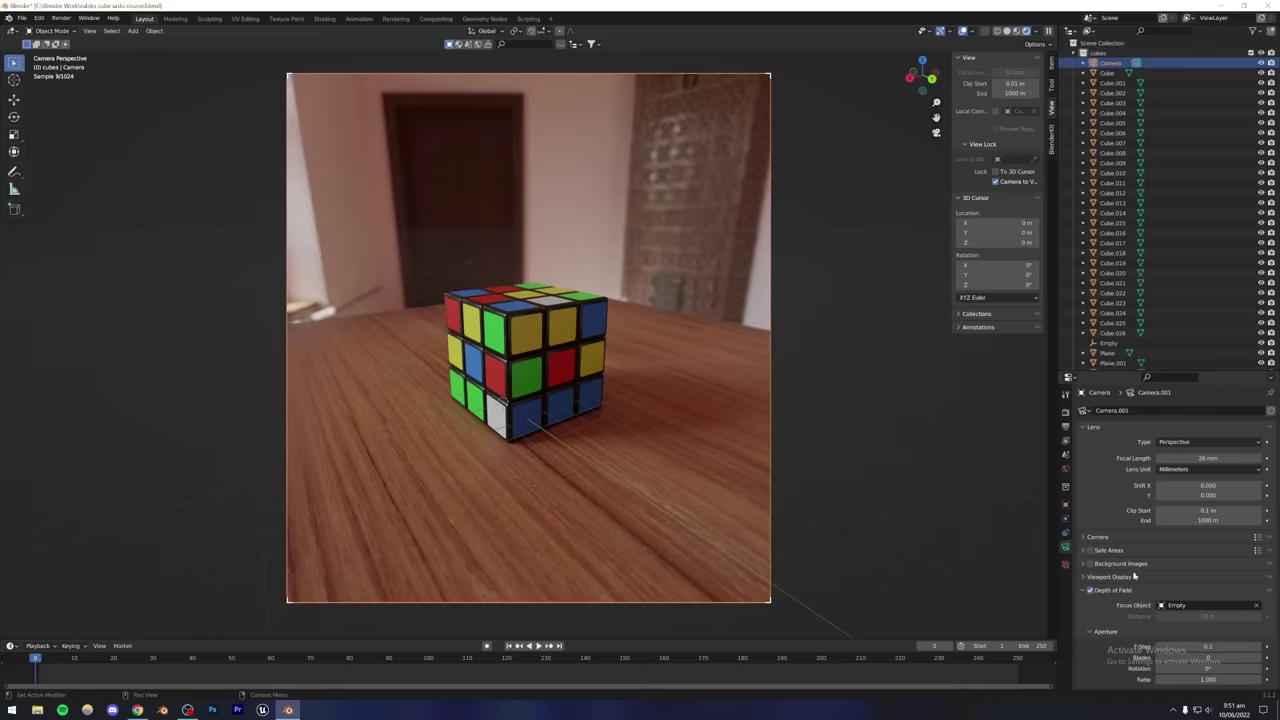
# Set the focal length to 30 mm, dolly in closer, and hide viewport overlays.
pyautogui.click(1208, 458)
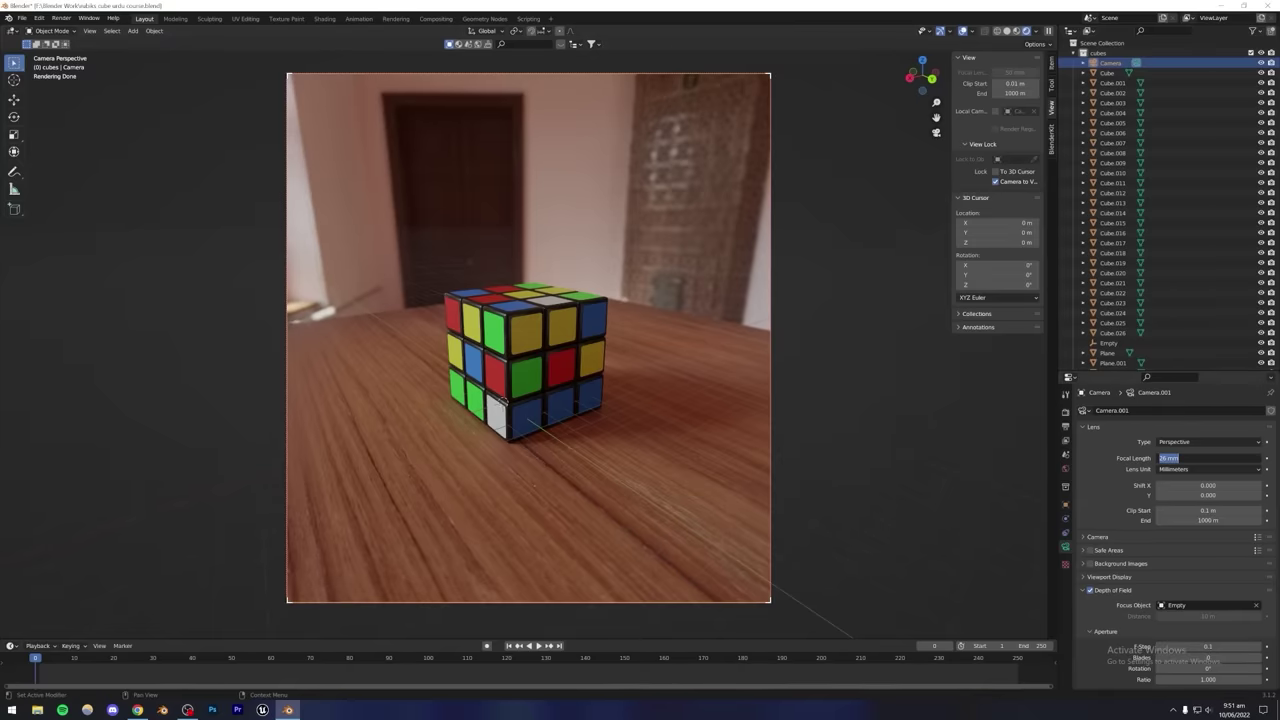
pyautogui.write('30')
pyautogui.press('Return')
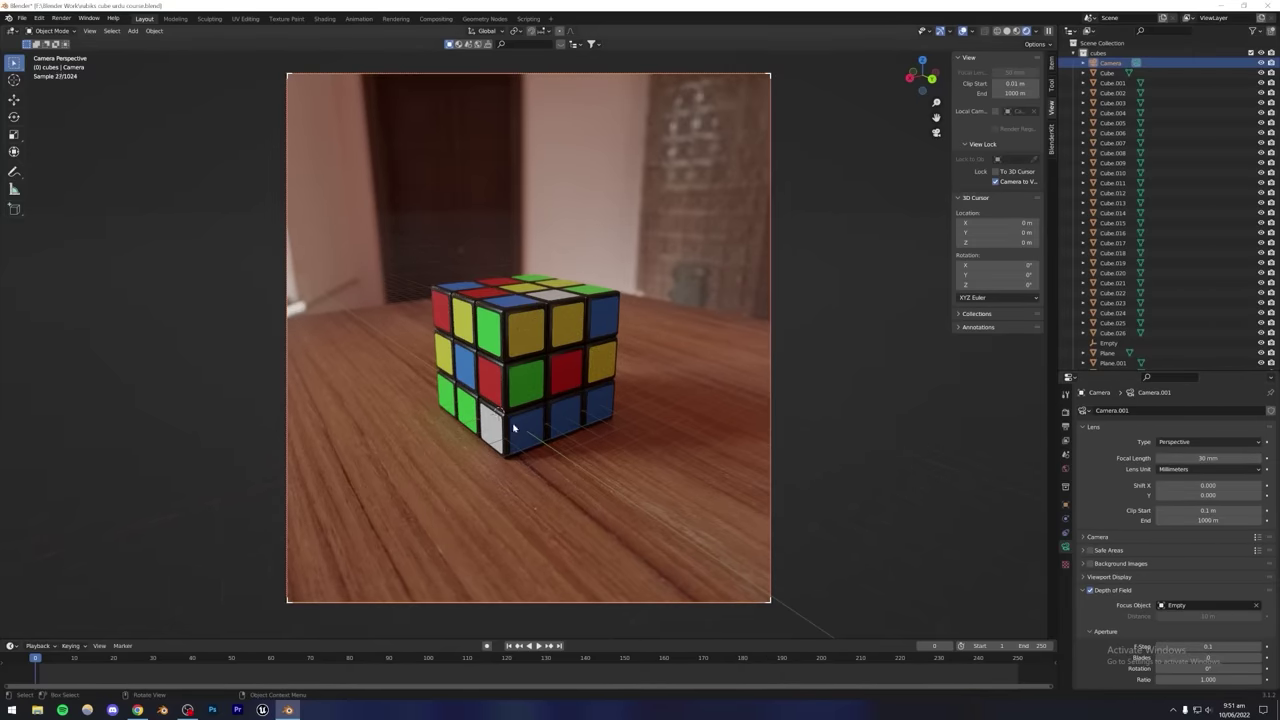
pyautogui.scroll(4, 528, 410)
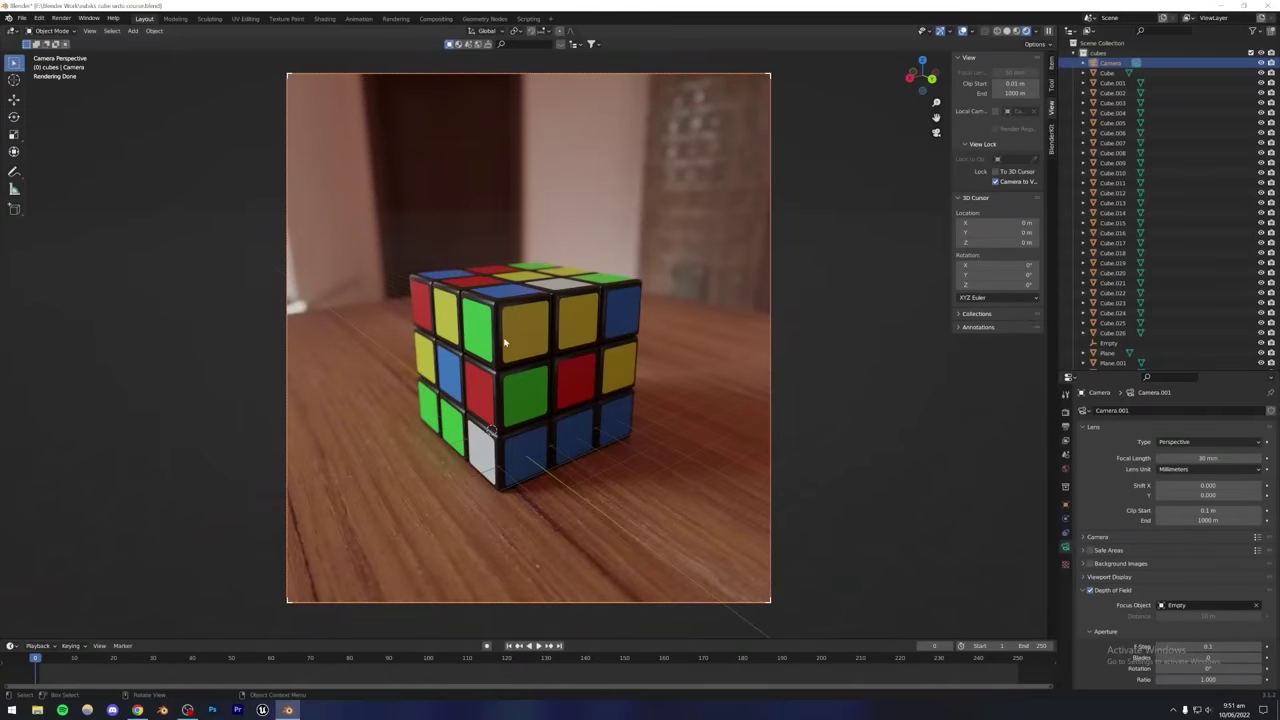
pyautogui.click(940, 31)
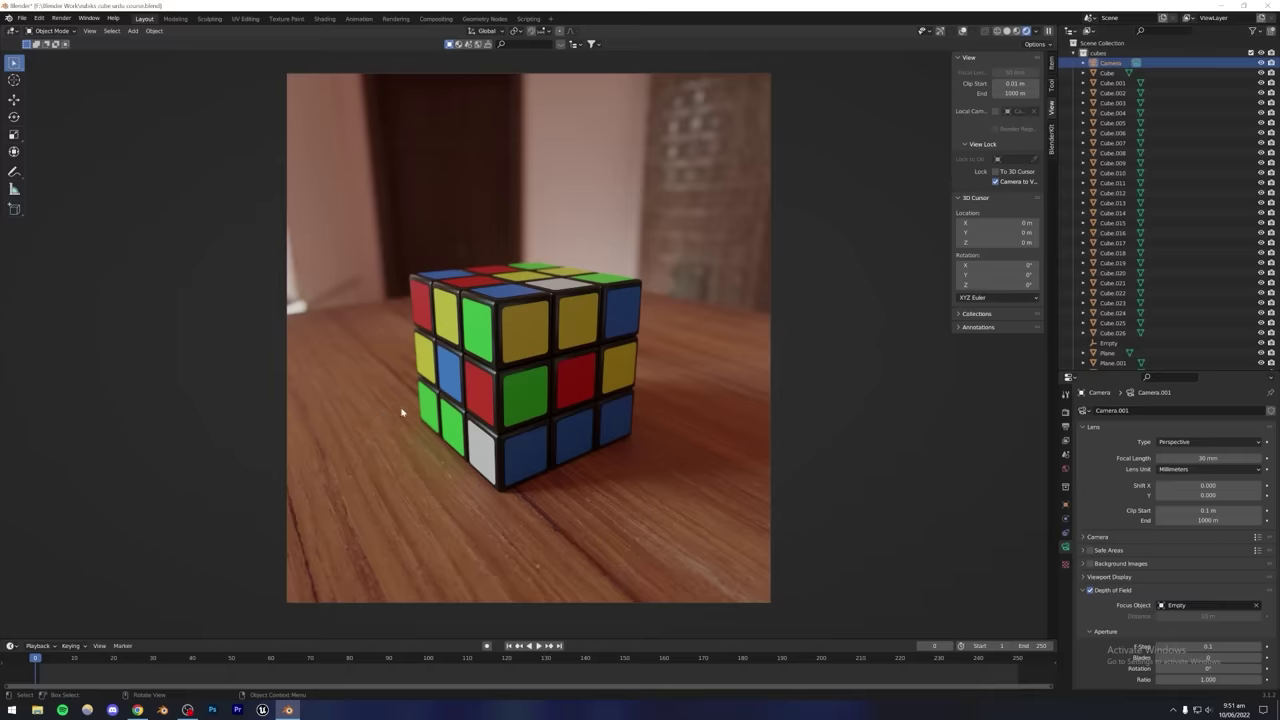
pyautogui.click(479, 343)
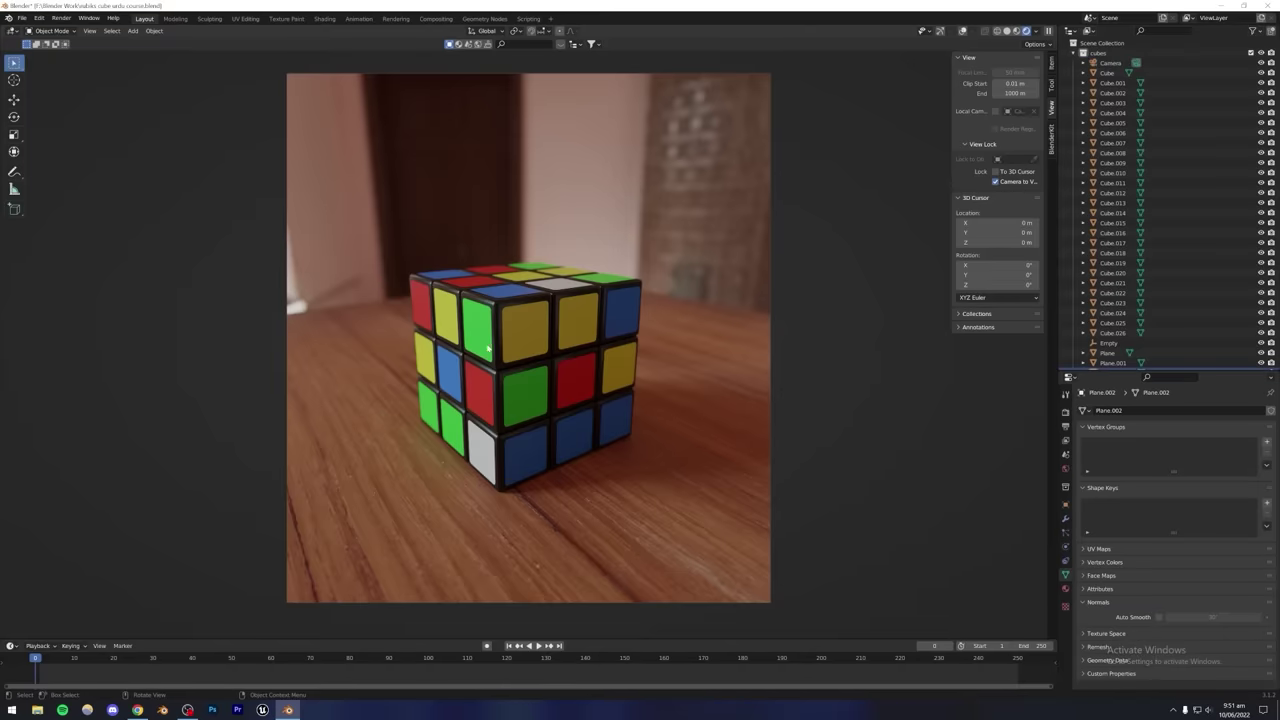
# Compare the render with the Instagram reference photo of the cube in Chrome.
pyautogui.click(137, 710)
pyautogui.click(60, 8)
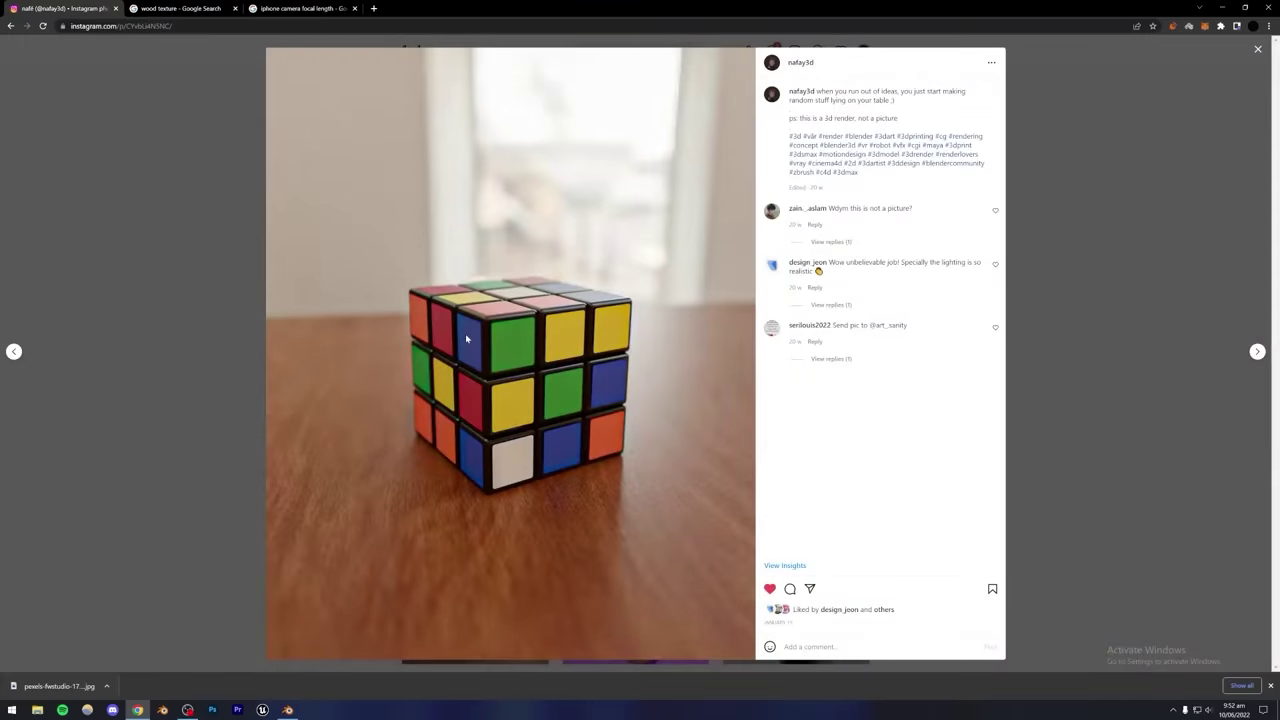
pyautogui.click(288, 709)
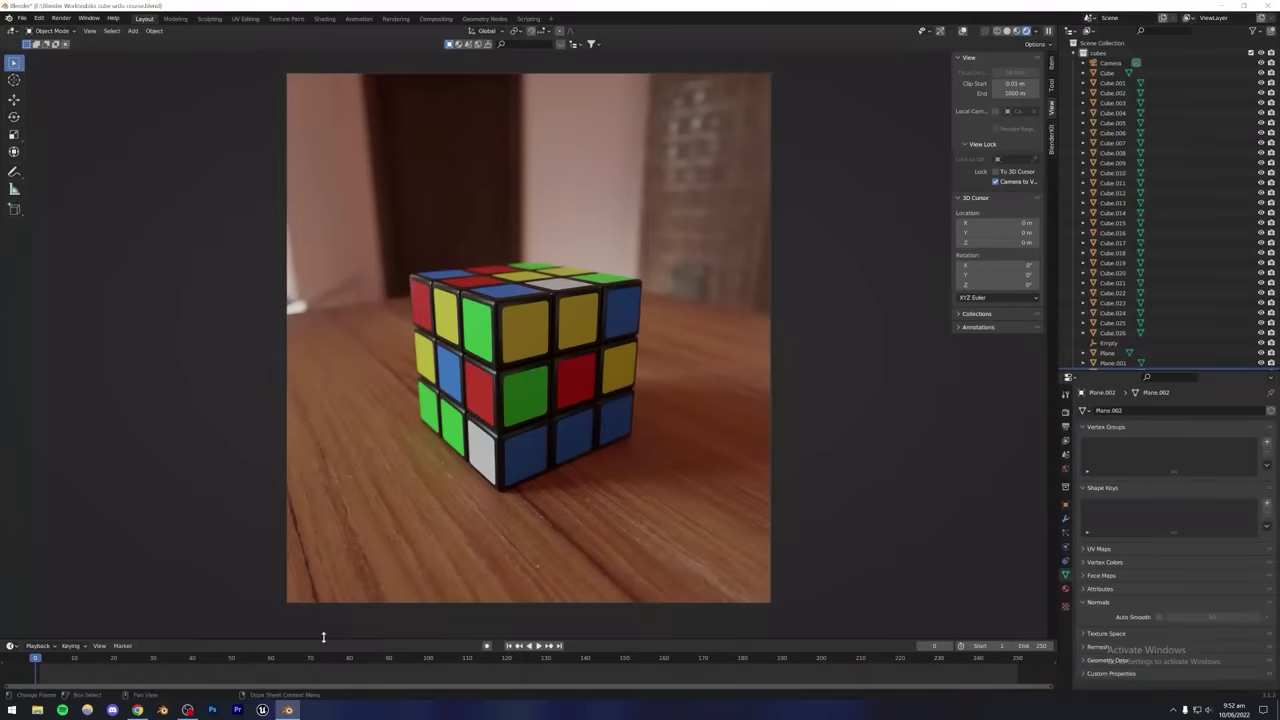
# Try High Contrast and Medium High Contrast Looks, revert the Look to None, then show World settings.
pyautogui.click(1065, 411)
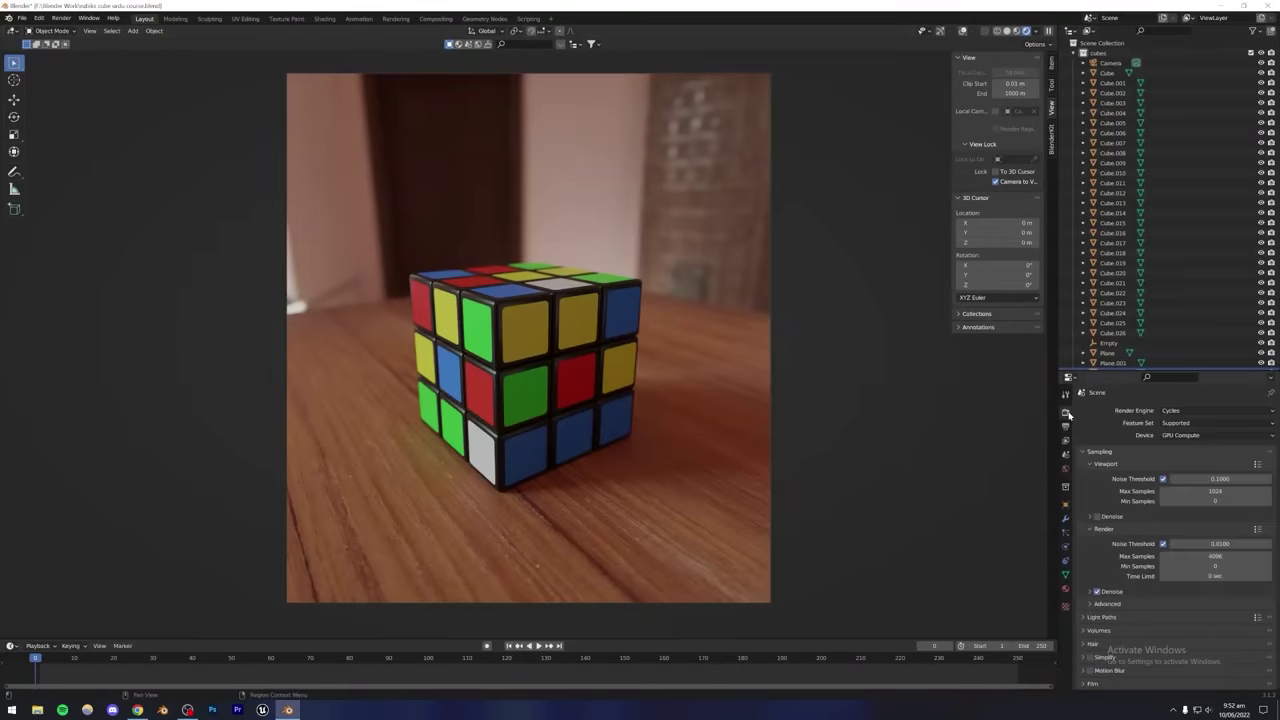
pyautogui.scroll(-2, 1100, 620)
pyautogui.click(1088, 683)
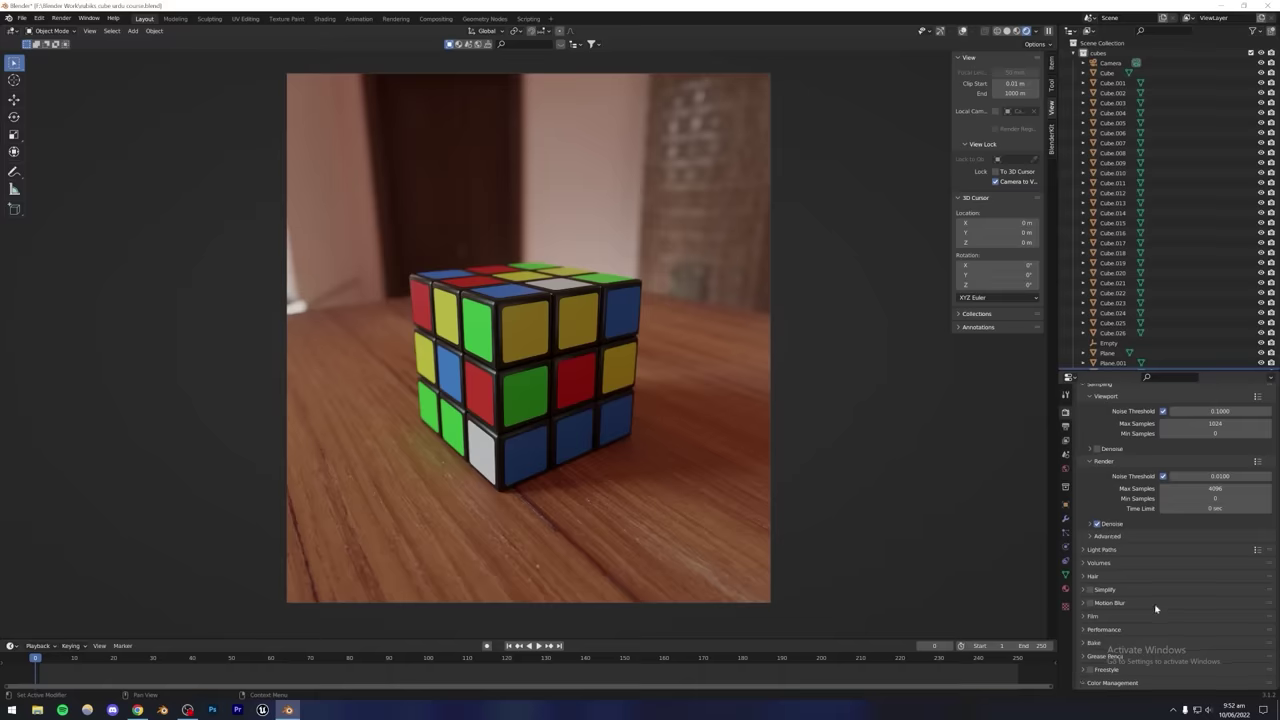
pyautogui.scroll(-2, 1155, 605)
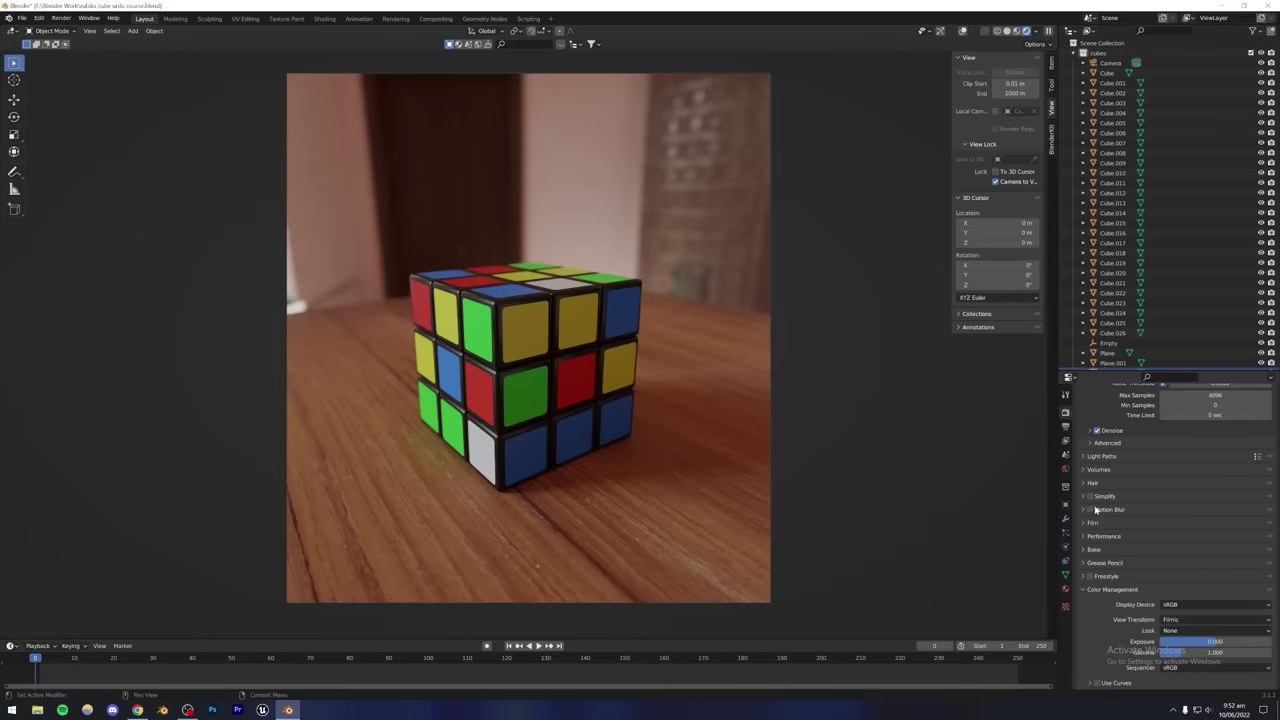
pyautogui.click(1184, 631)
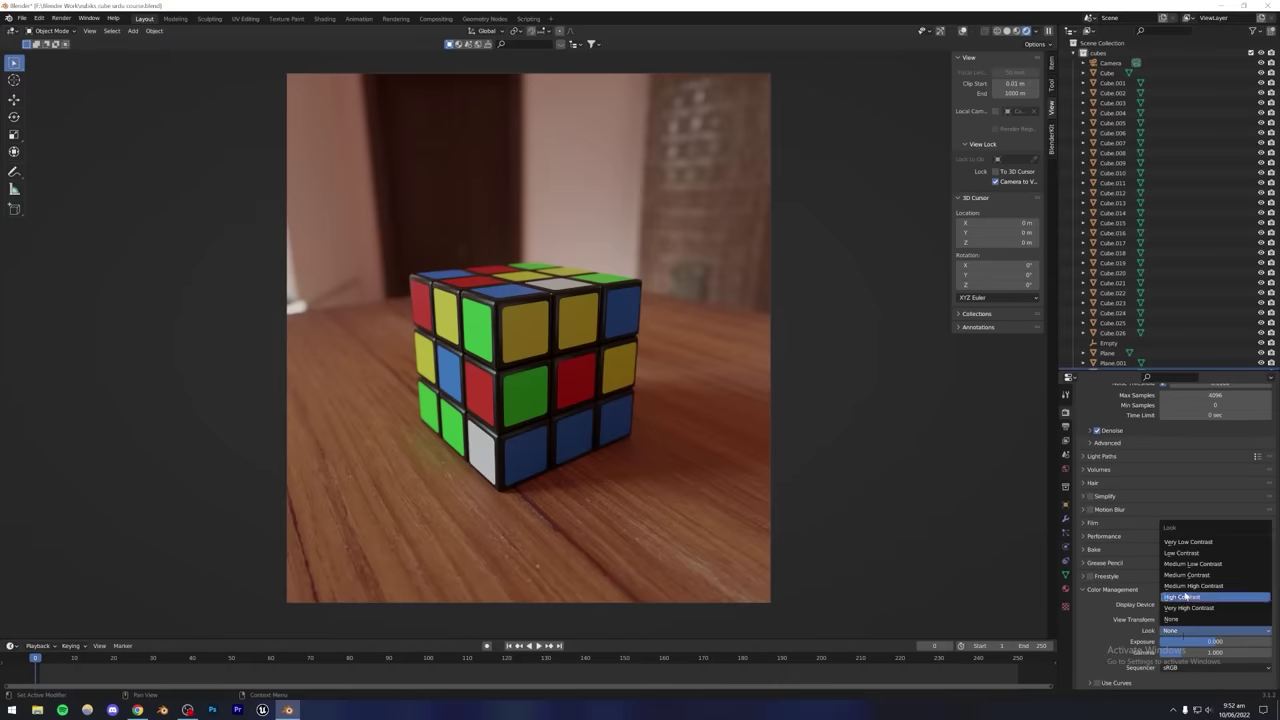
pyautogui.click(1186, 598)
pyautogui.click(1185, 630)
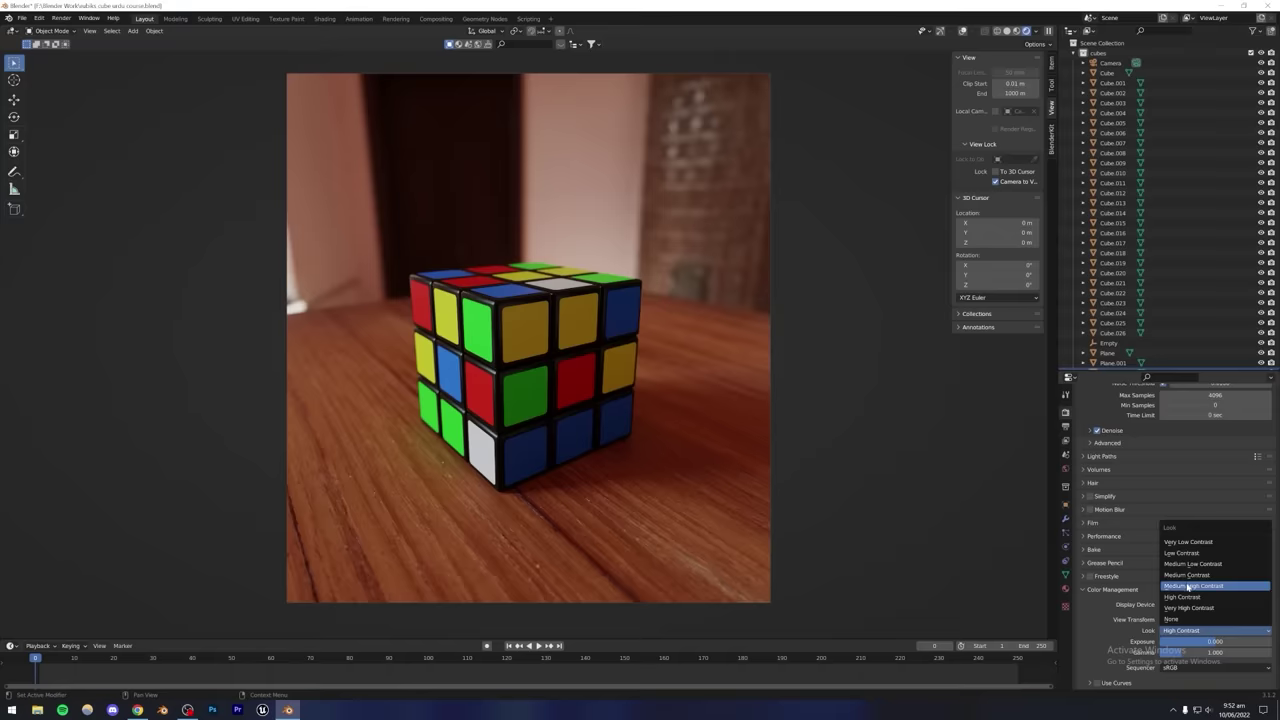
pyautogui.click(1190, 586)
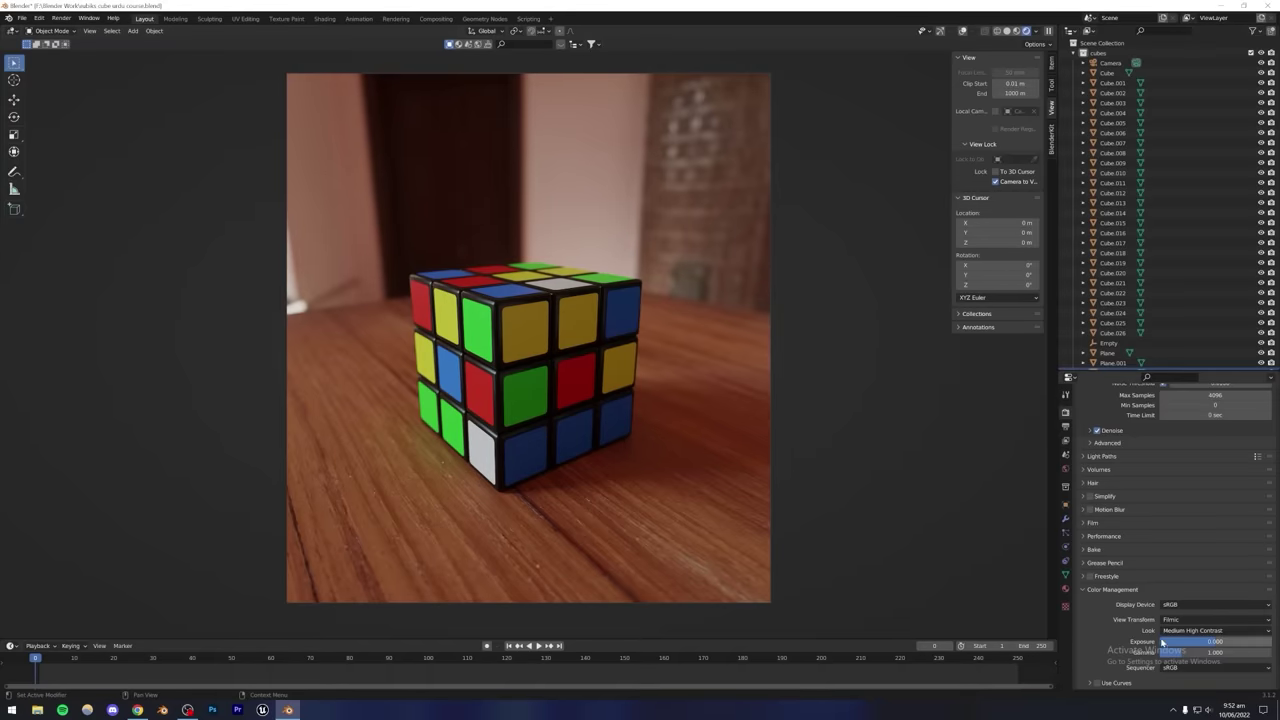
pyautogui.click(1215, 630)
pyautogui.click(1200, 500)
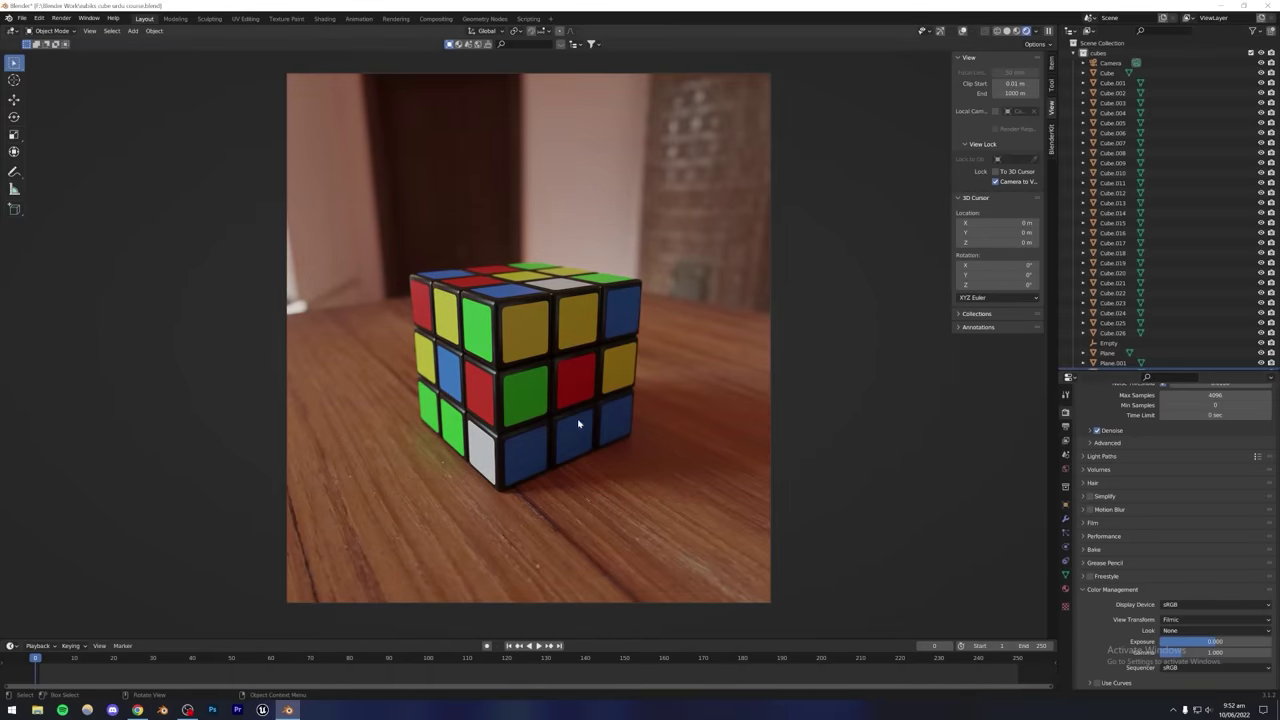
pyautogui.click(1065, 472)
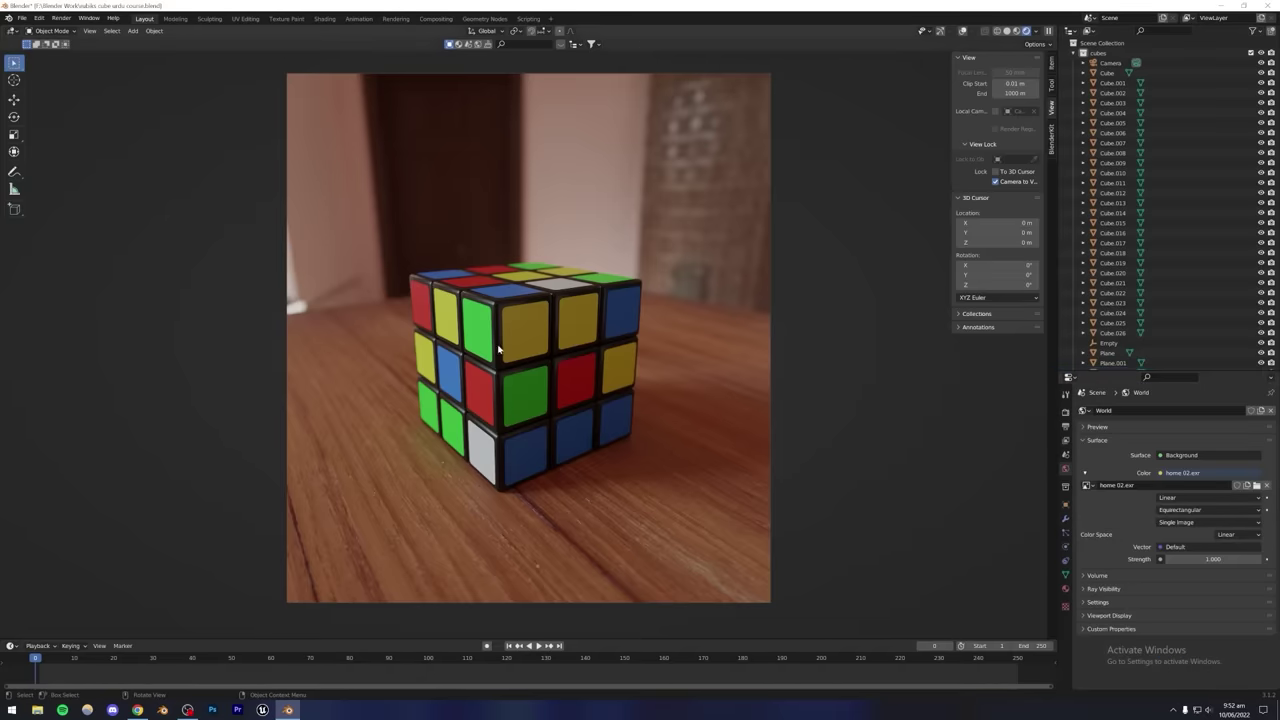
# Lower the saturation of the yellow sticker material's Base Color.
pyautogui.click(1065, 589)
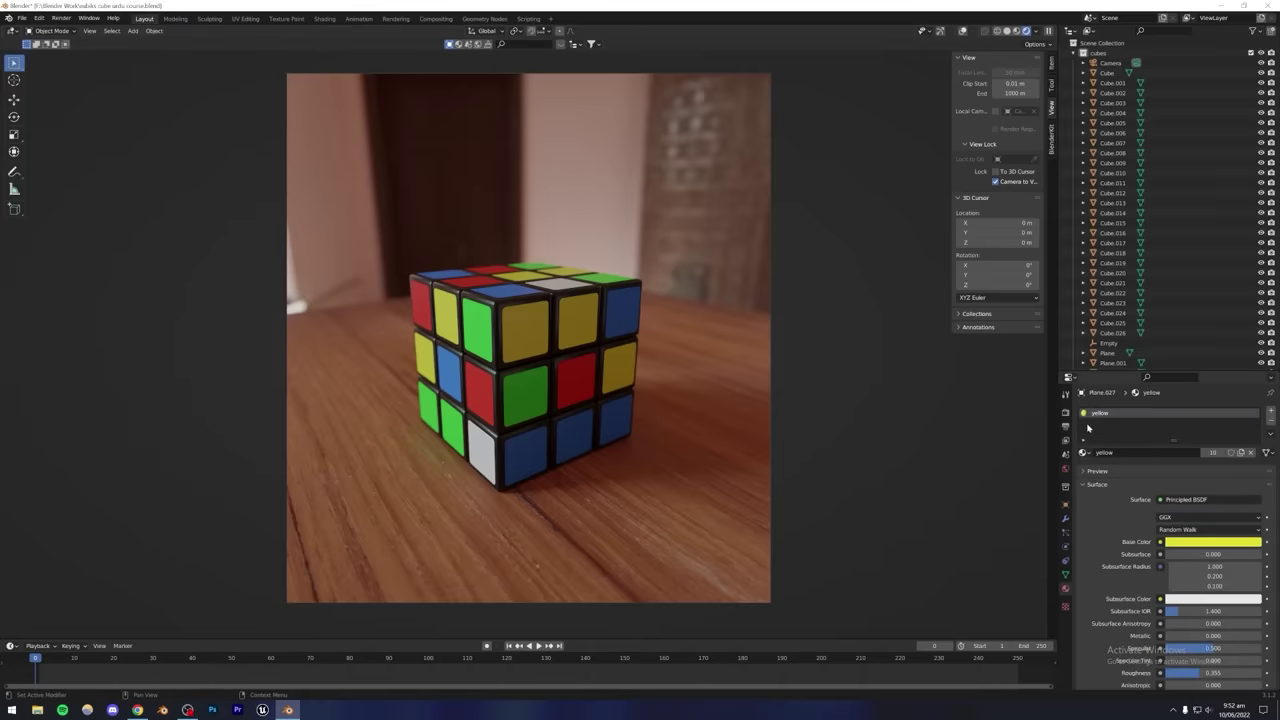
pyautogui.scroll(-4, 1114, 486)
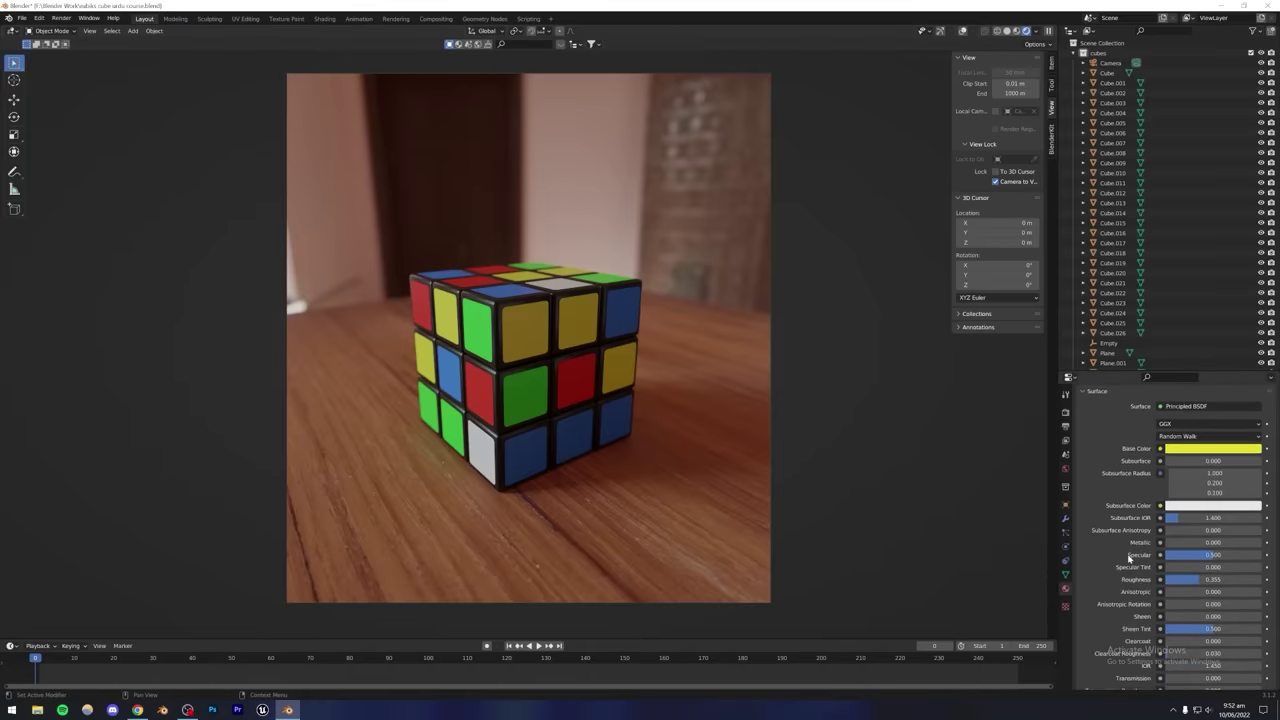
pyautogui.scroll(-1, 1150, 596)
pyautogui.click(1182, 423)
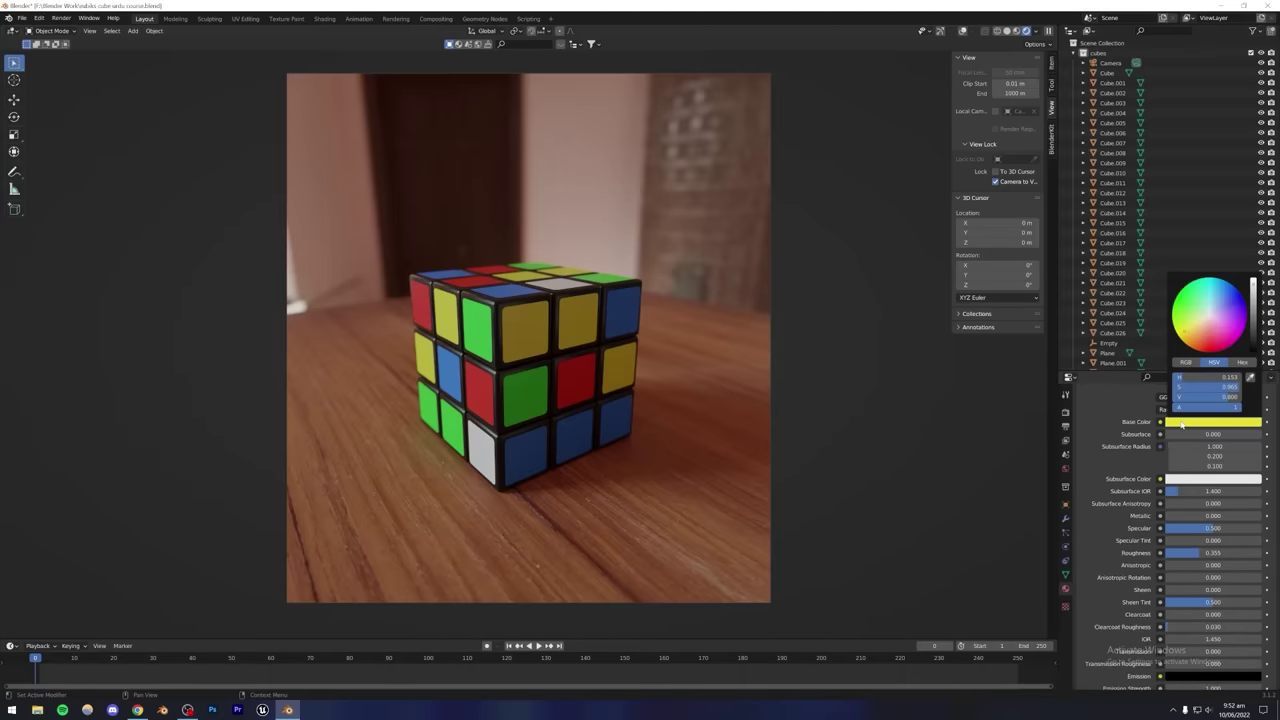
pyautogui.moveTo(1215, 387)
pyautogui.mouseDown()
pyautogui.moveTo(1196, 388)
pyautogui.moveTo(1232, 390)
pyautogui.mouseUp()
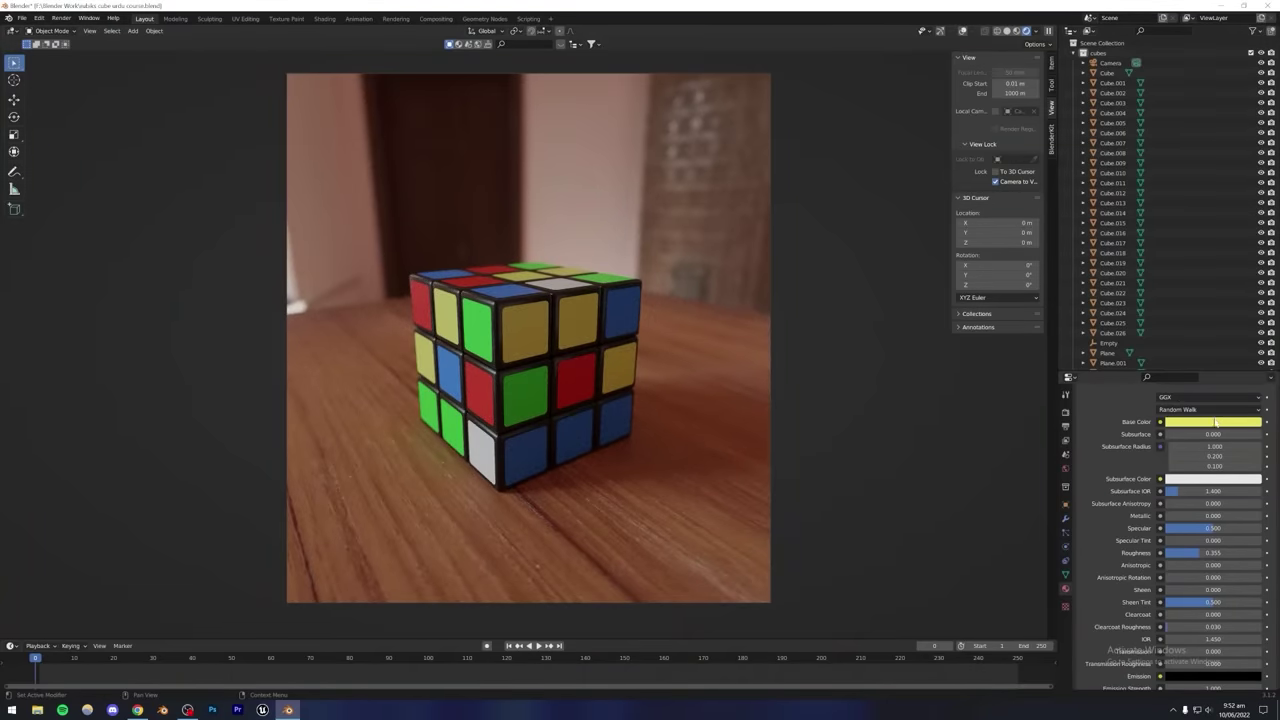
pyautogui.click(1214, 422)
# Move to the red sticker material and make its Base Color slightly less saturated.
pyautogui.click(477, 335)
pyautogui.click(1210, 421)
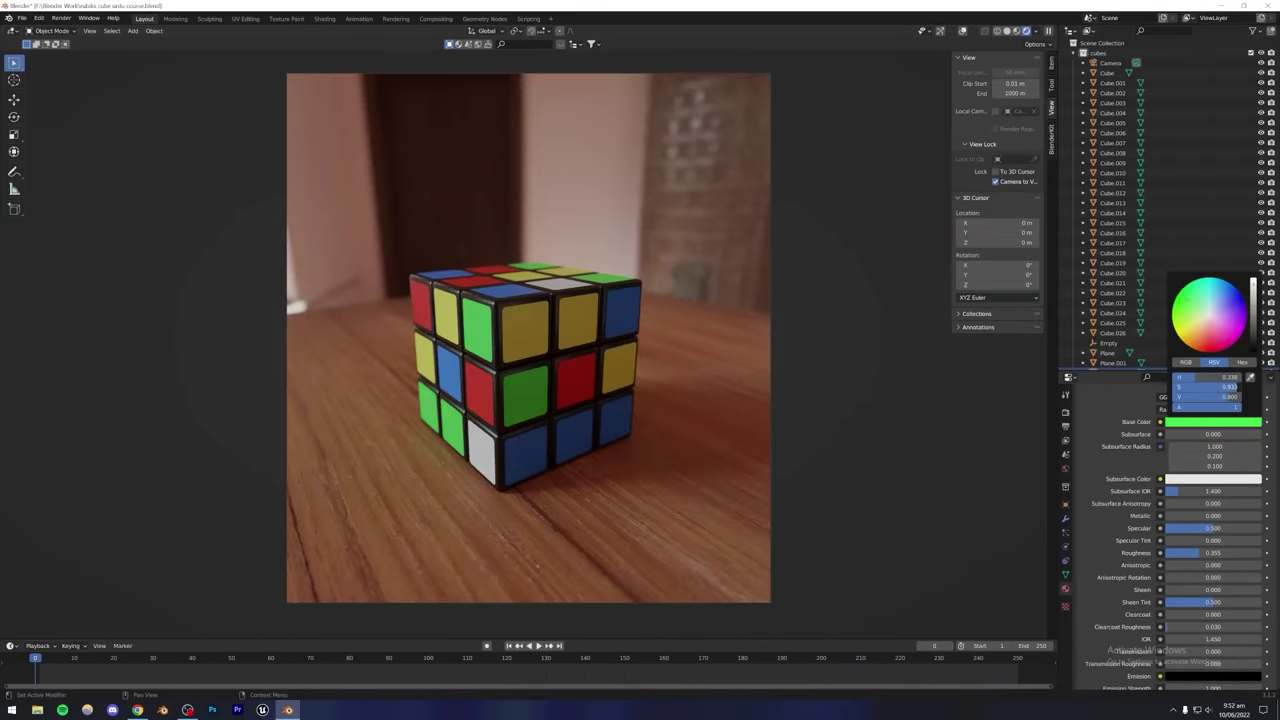
pyautogui.click(1250, 378)
pyautogui.click(479, 400)
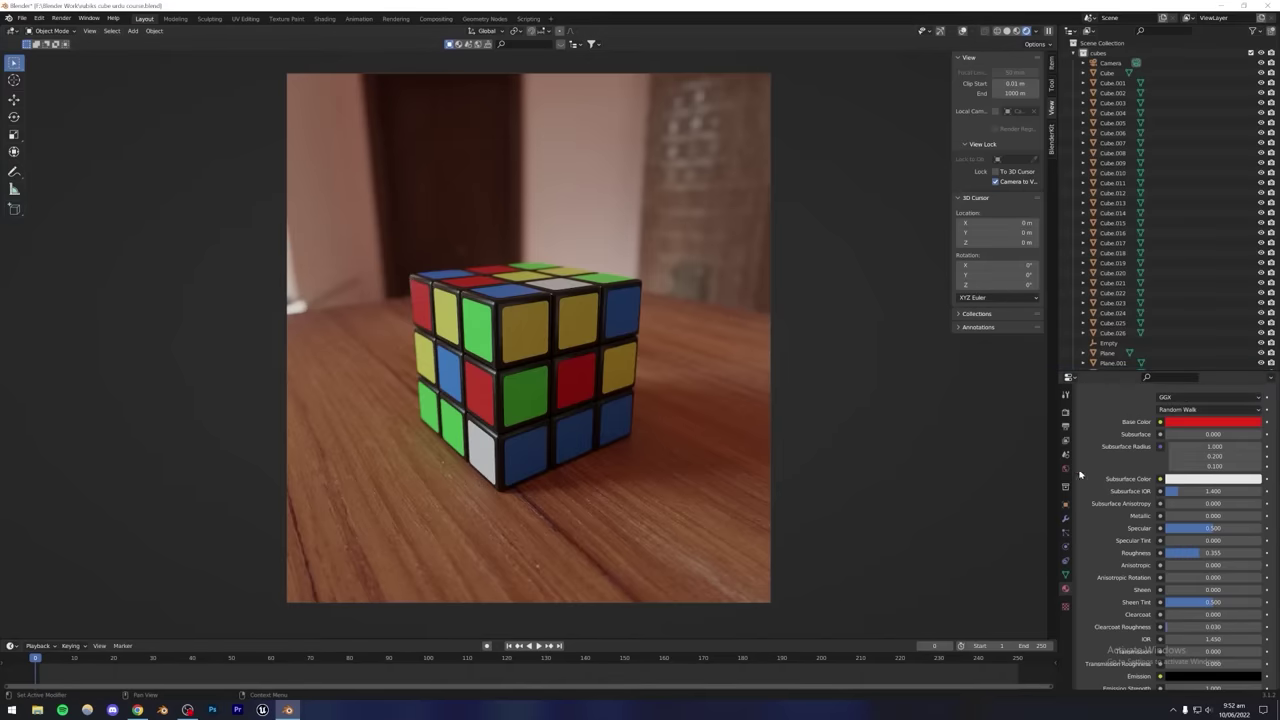
pyautogui.click(1180, 424)
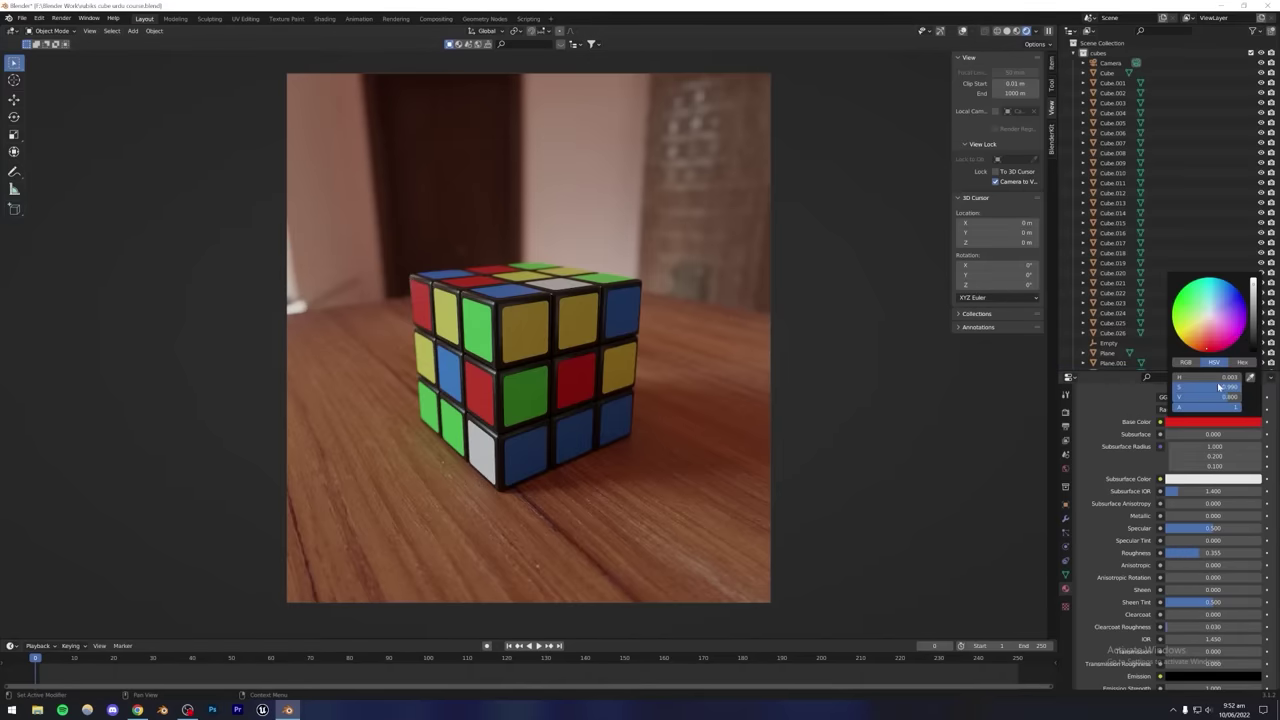
pyautogui.moveTo(1238, 386); pyautogui.dragTo(1232, 386)
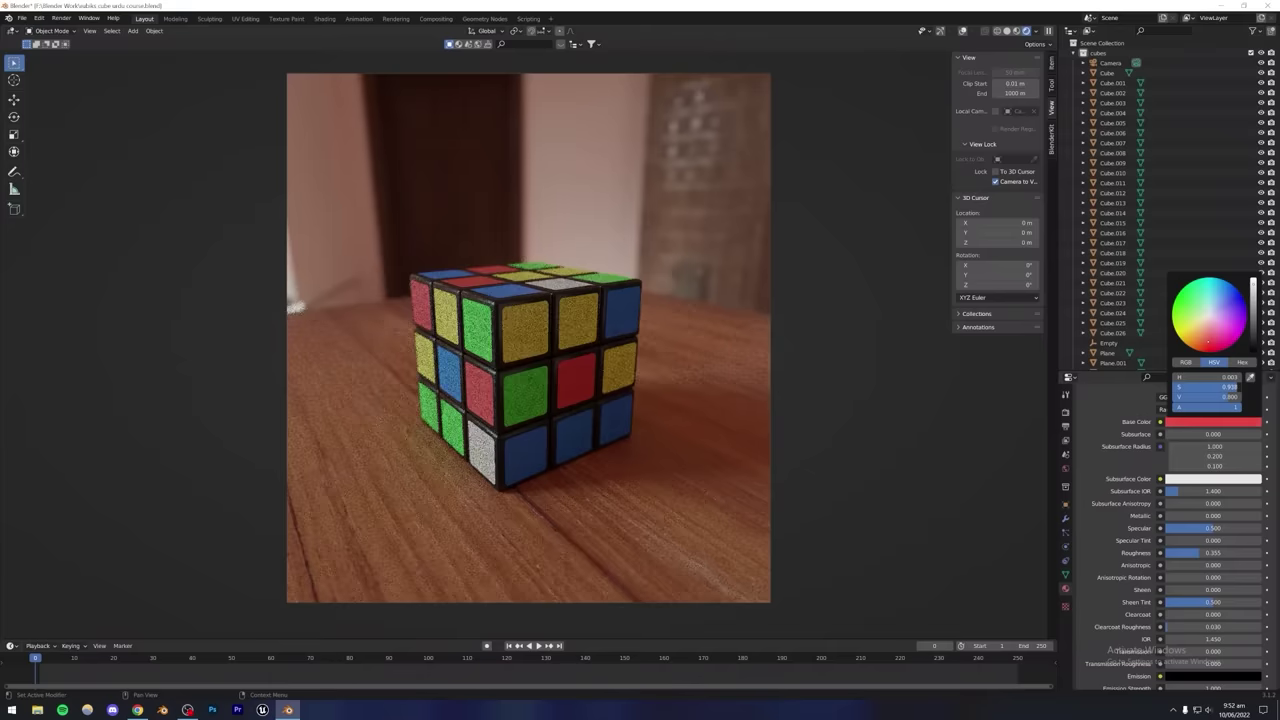
# Adjust the brightness (V) of the blue sticker's Base Color.
pyautogui.hotkey('ctrl', 'z')
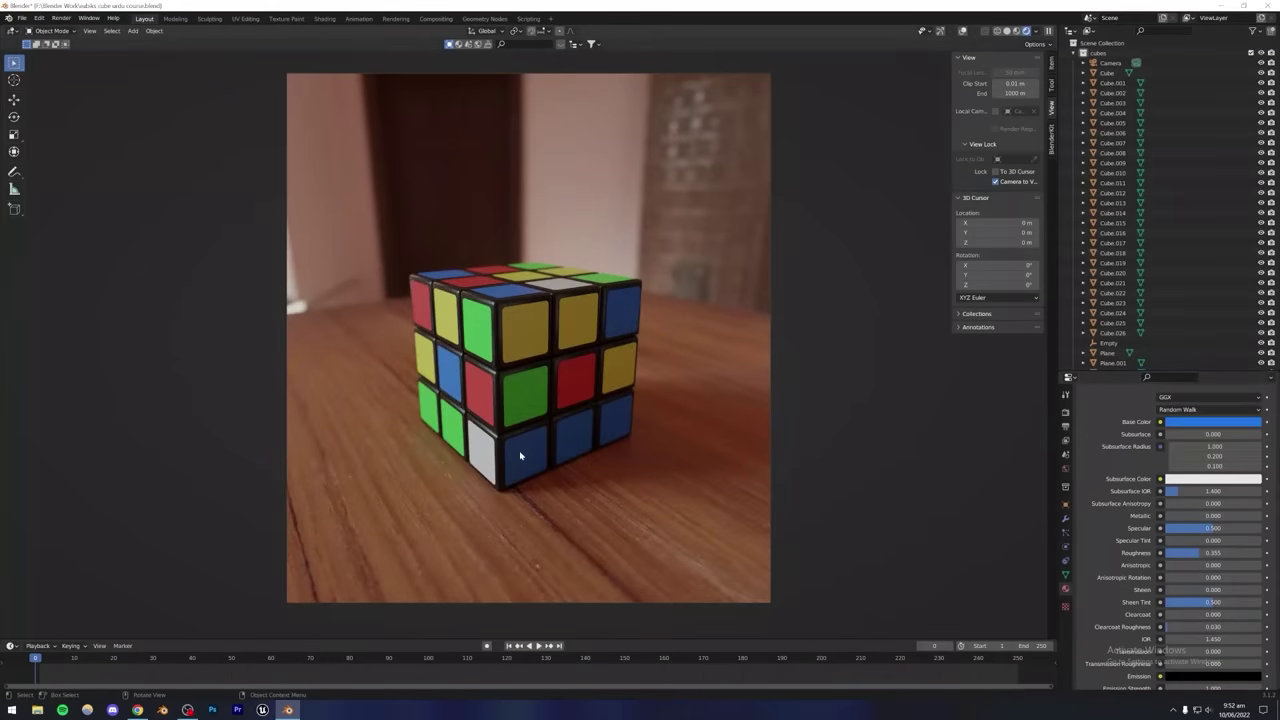
pyautogui.click(1192, 422)
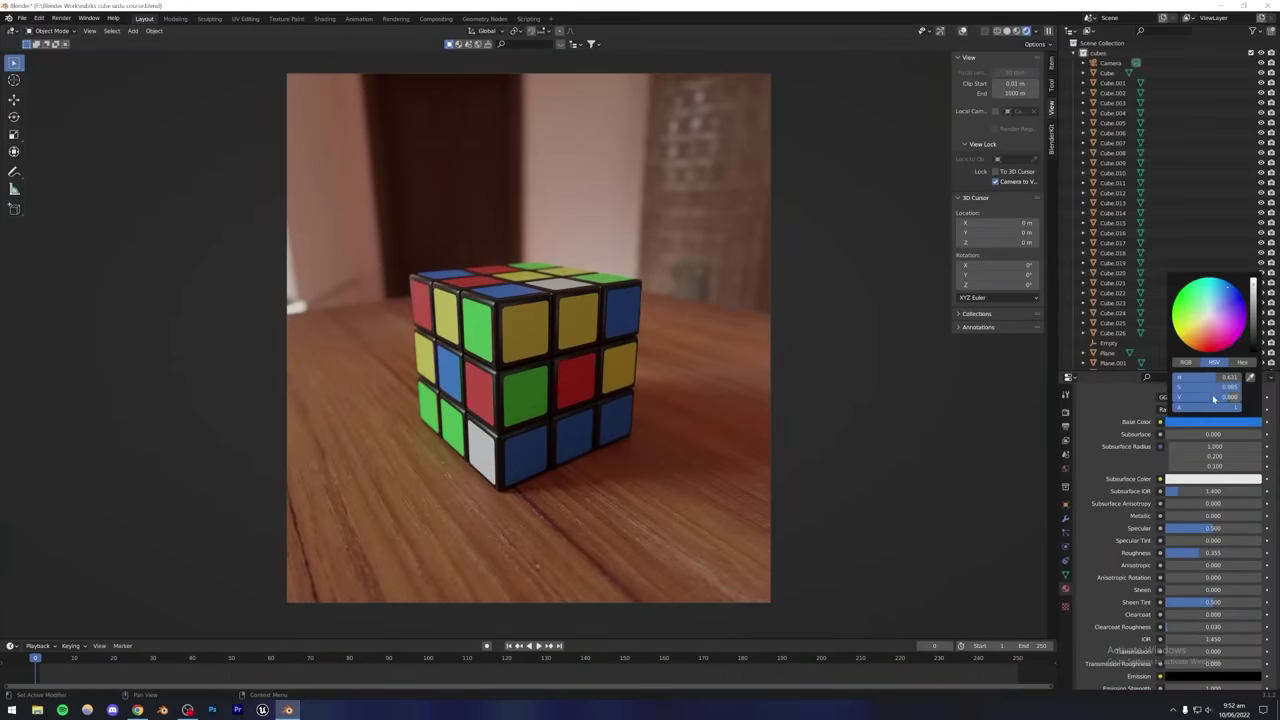
pyautogui.moveTo(1214, 398); pyautogui.dragTo(1233, 398)
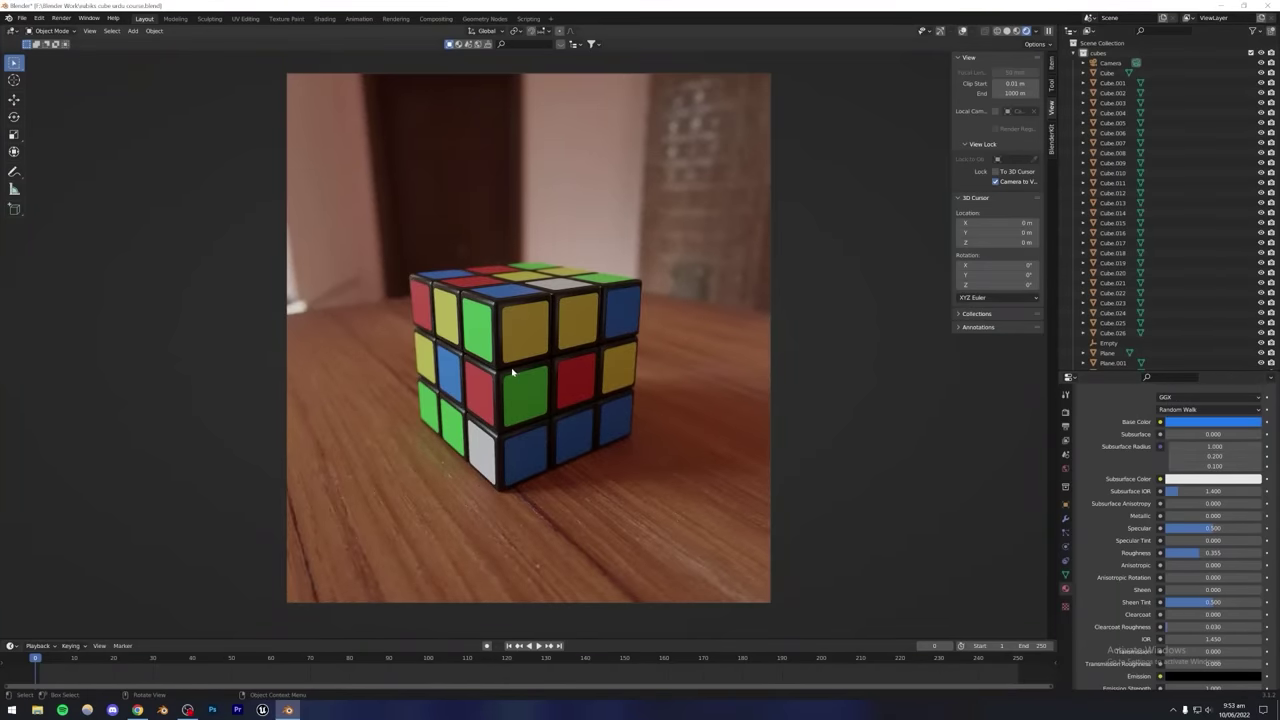
# Save the scene as 'rubiks cube urdu course.blend'.
pyautogui.hotkey('ctrl', 's')
pyautogui.scroll(-3, 506, 393)
pyautogui.scroll(1, 506, 393)
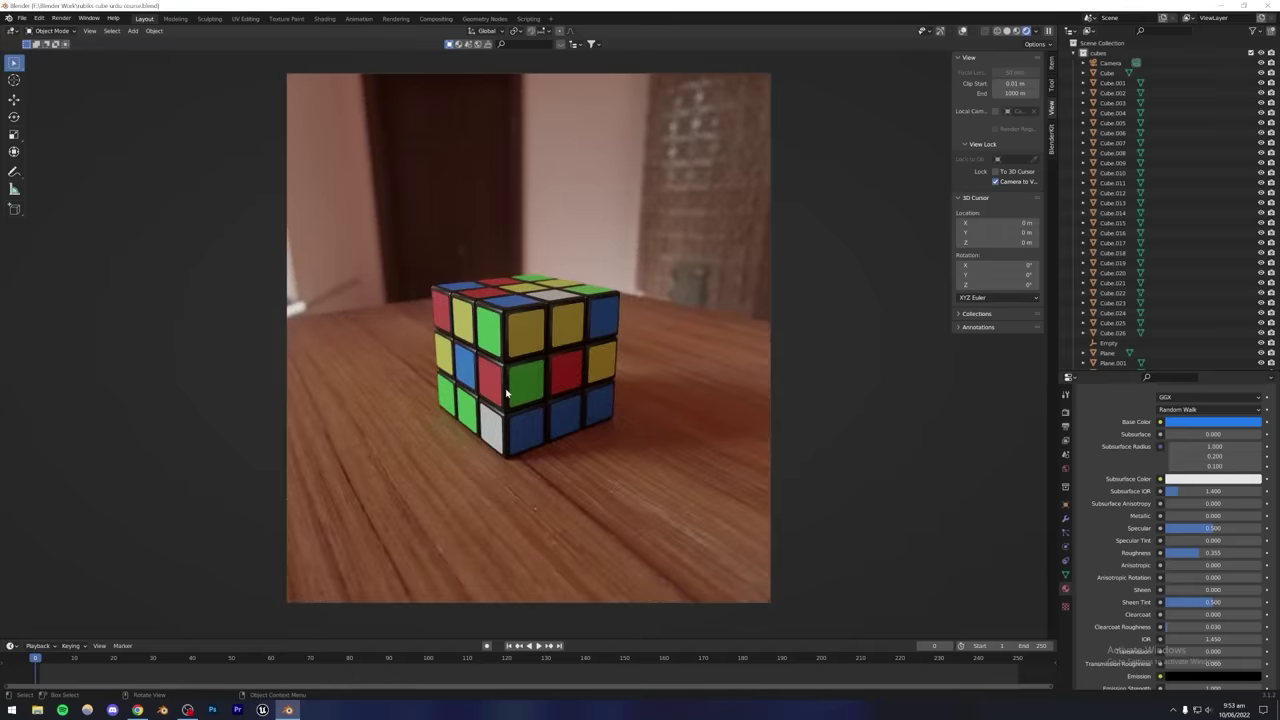
pyautogui.scroll(1, 426, 383)
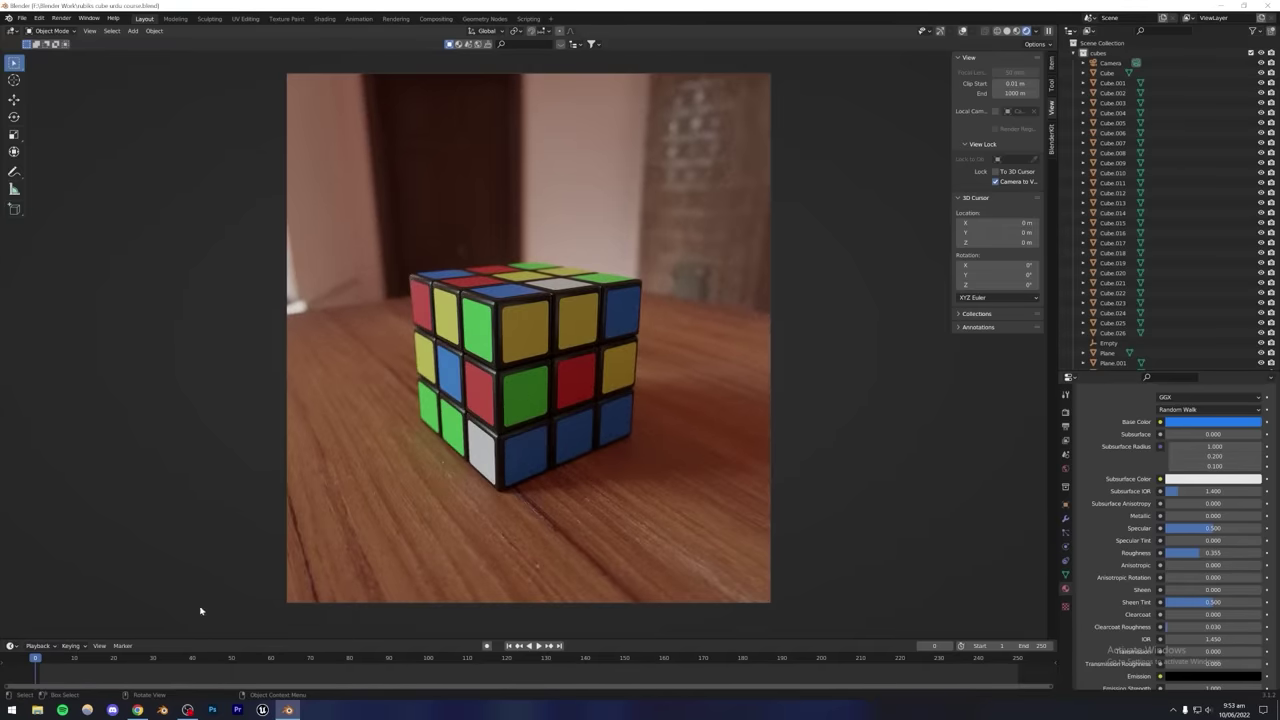
pyautogui.click(137, 710)
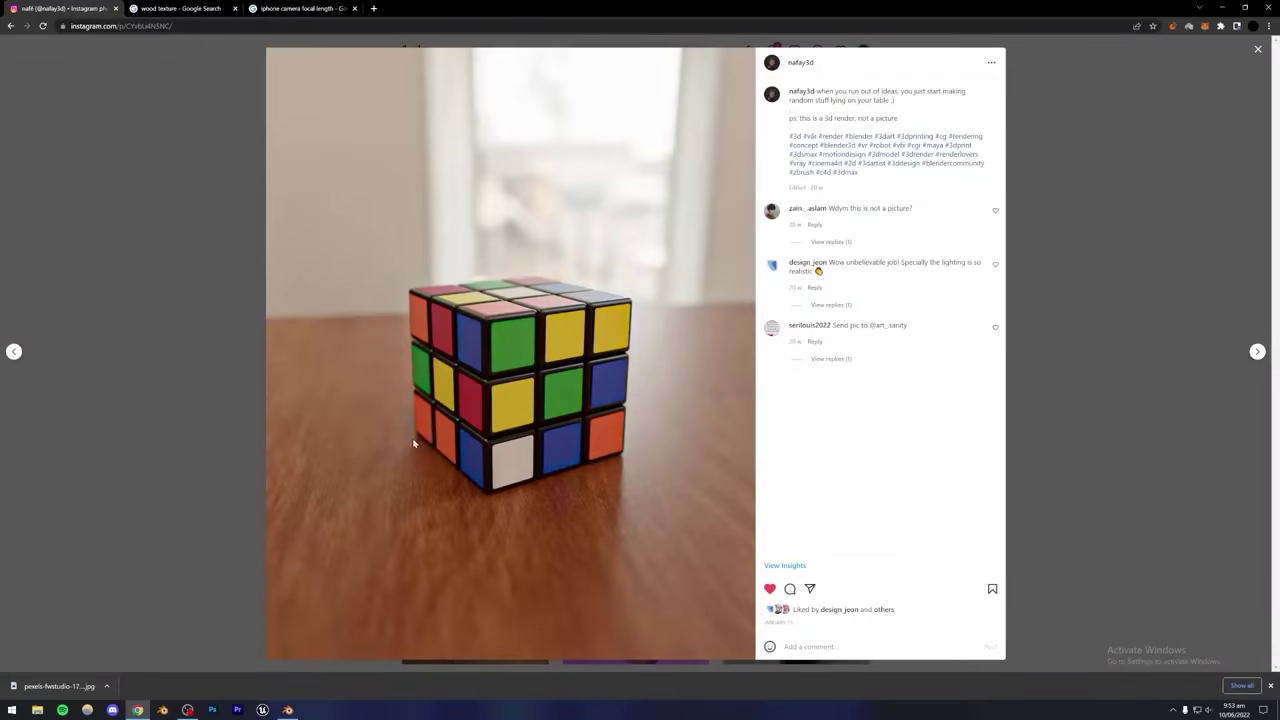
pyautogui.click(288, 710)
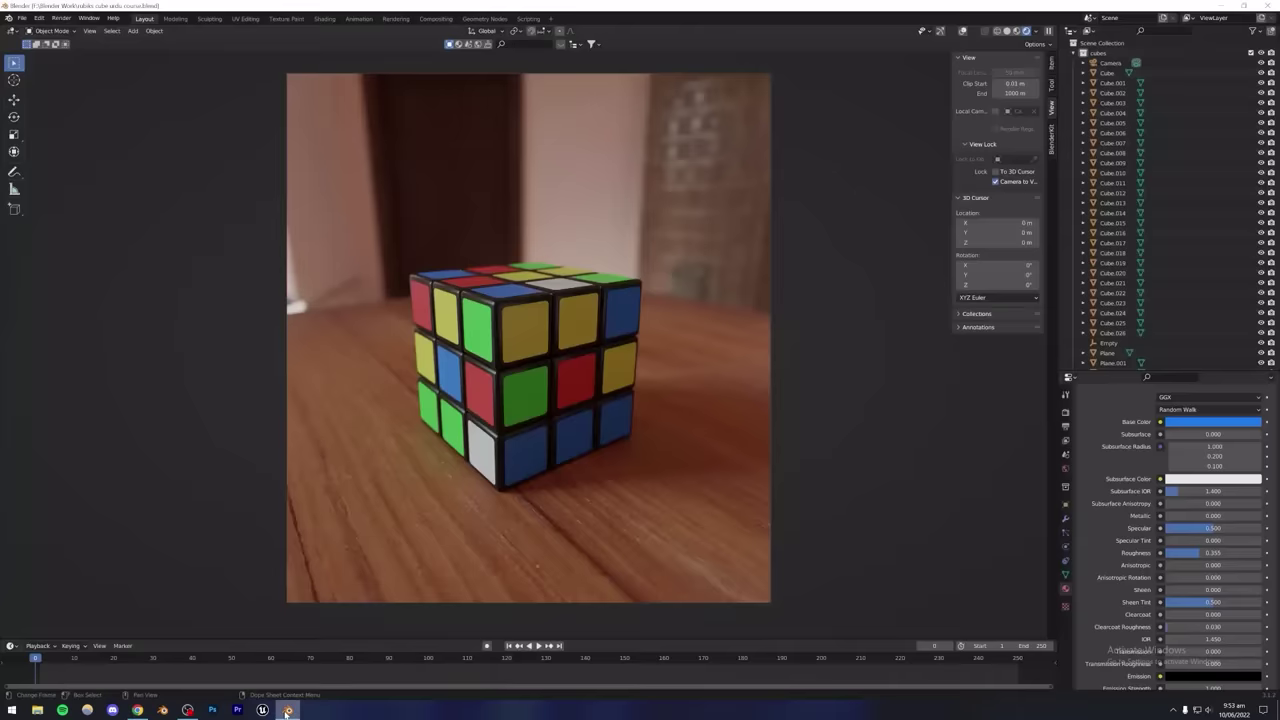
pyautogui.click(288, 710)
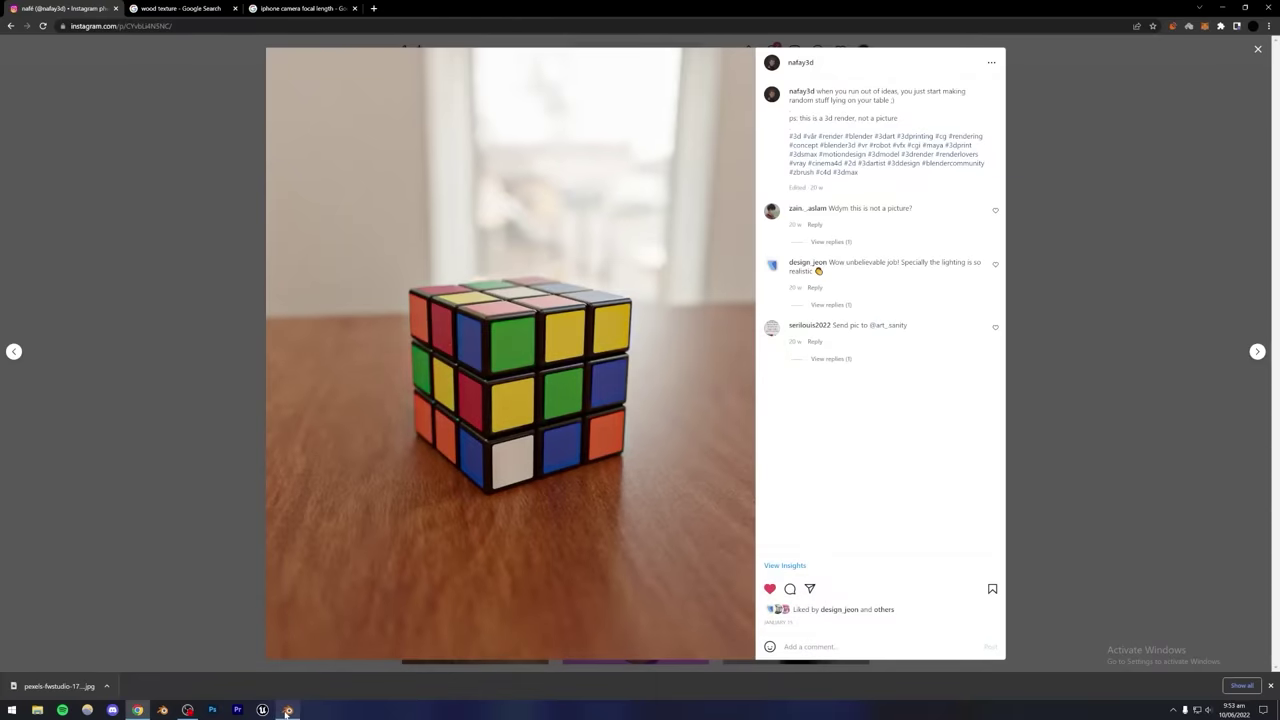
pyautogui.click(288, 710)
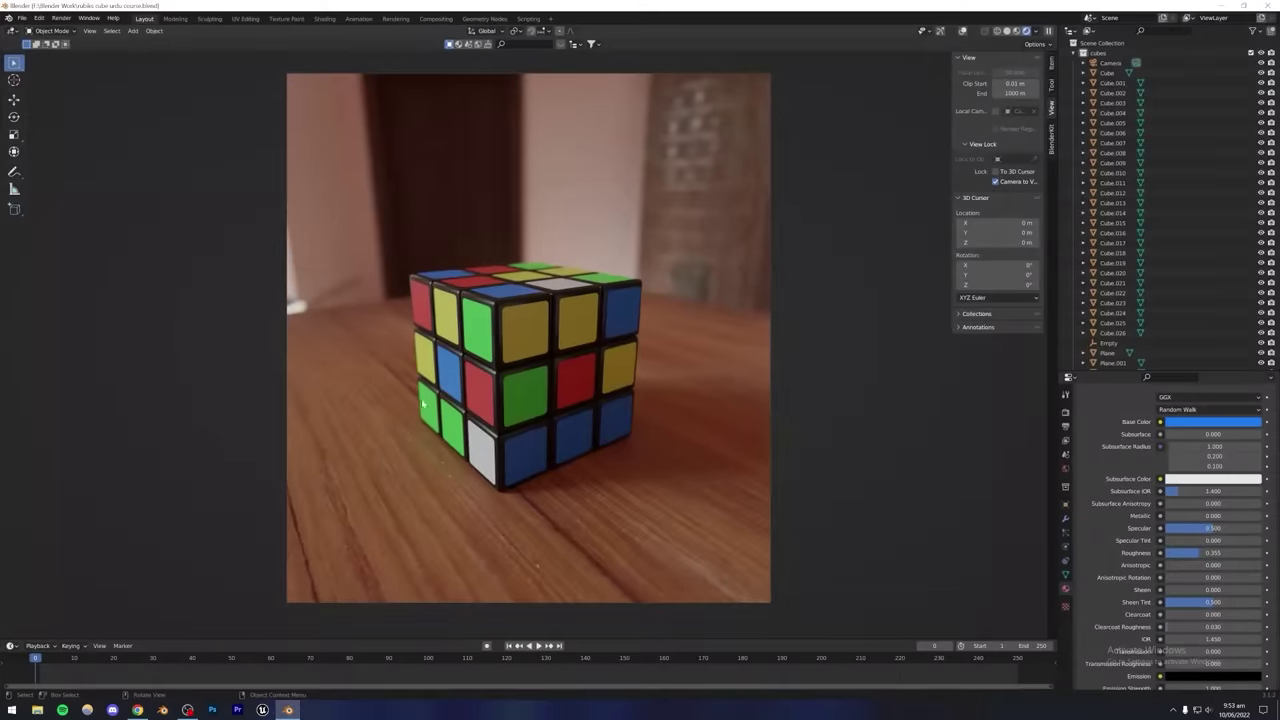
# Set Render Max Samples to 500 in the render settings.
pyautogui.click(1065, 412)
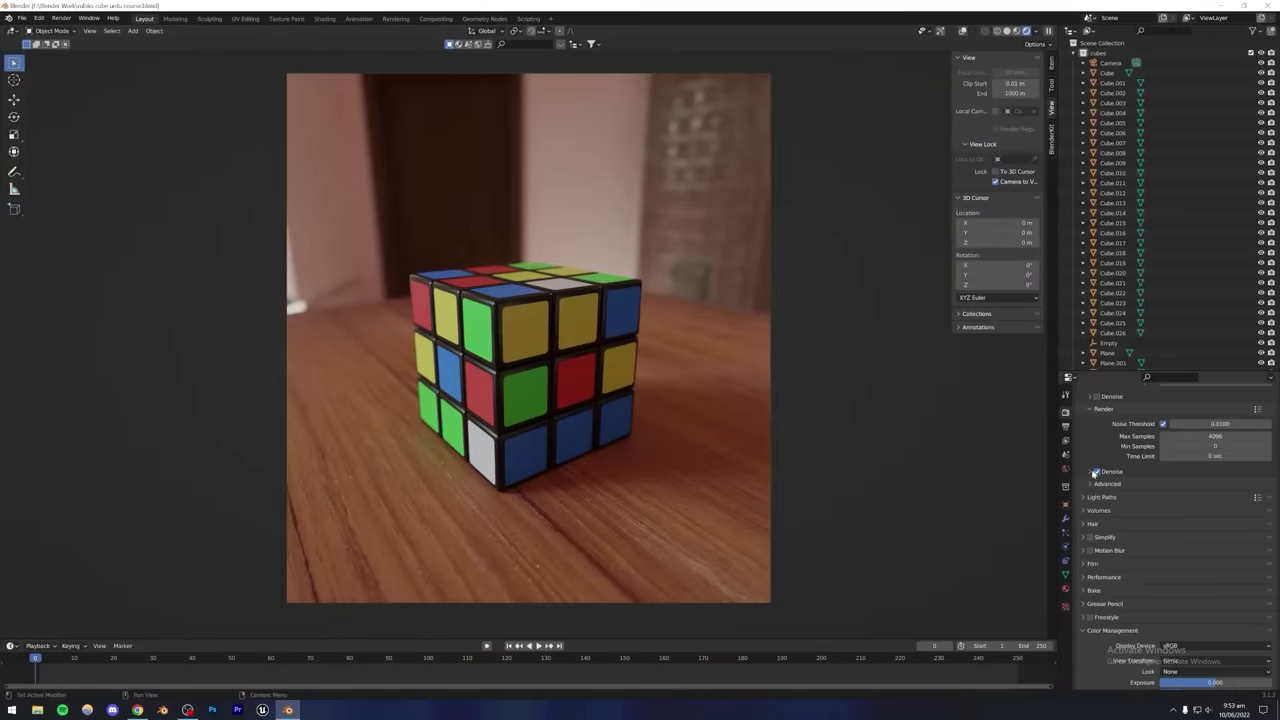
pyautogui.scroll(3, 1148, 482)
pyautogui.click(1190, 529)
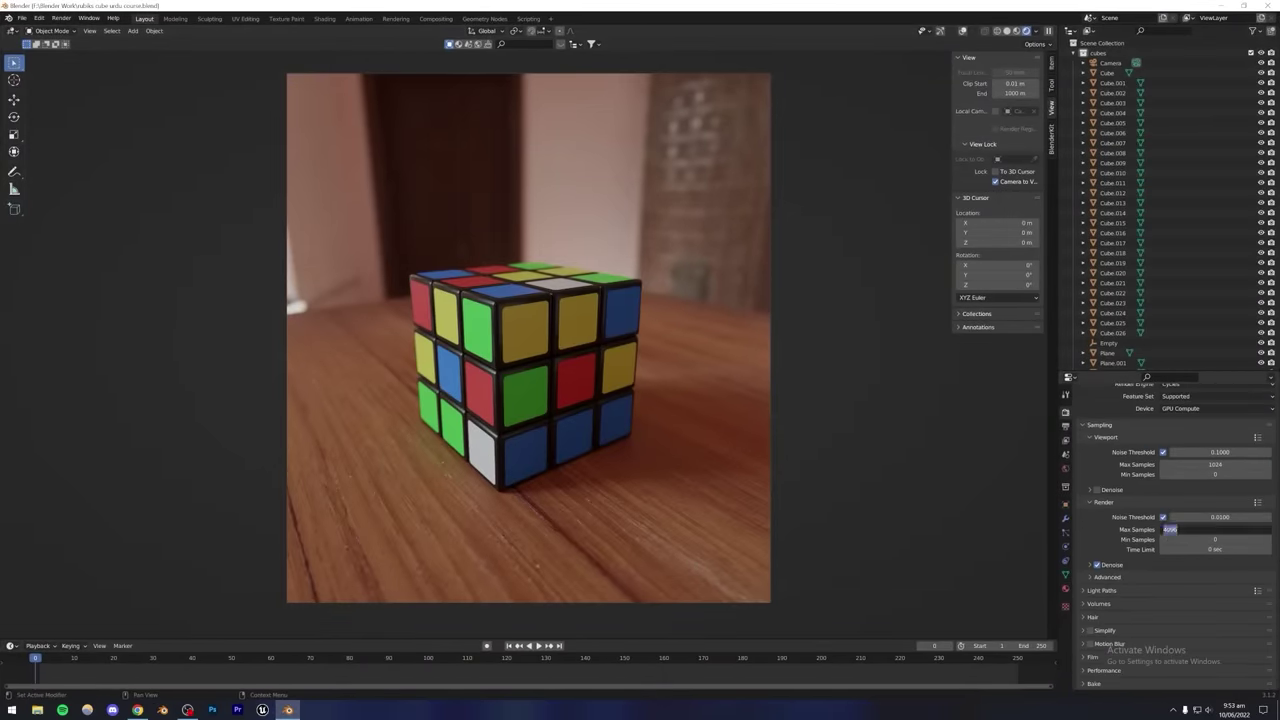
pyautogui.write('500')
pyautogui.press('Return')
pyautogui.scroll(-3, 1145, 600)
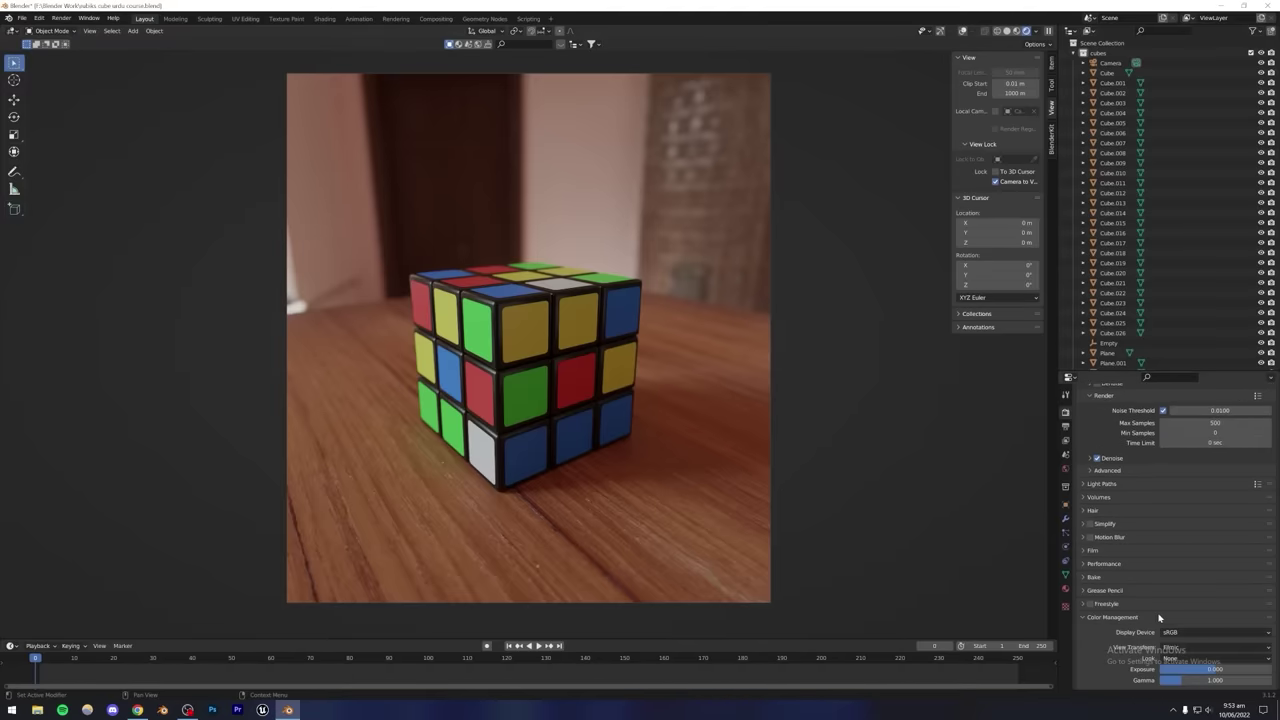
# Render the final image of the cube.
pyautogui.click(61, 18)
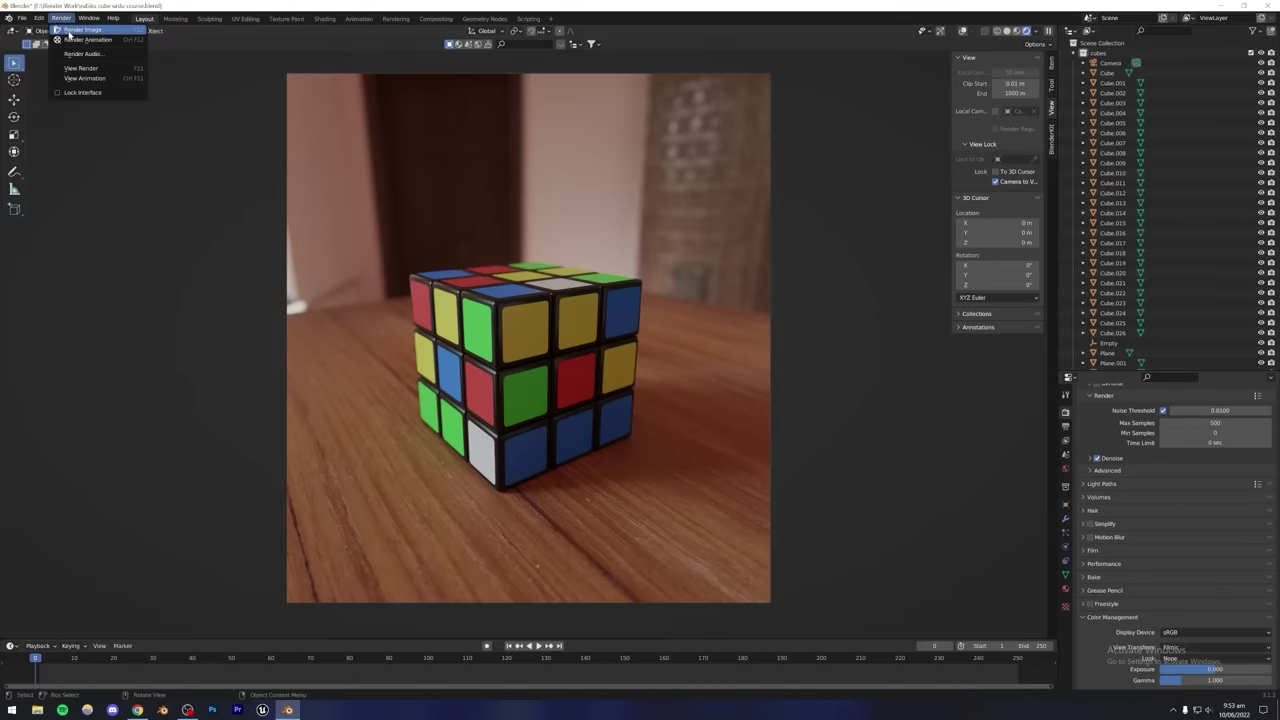
pyautogui.click(68, 30)
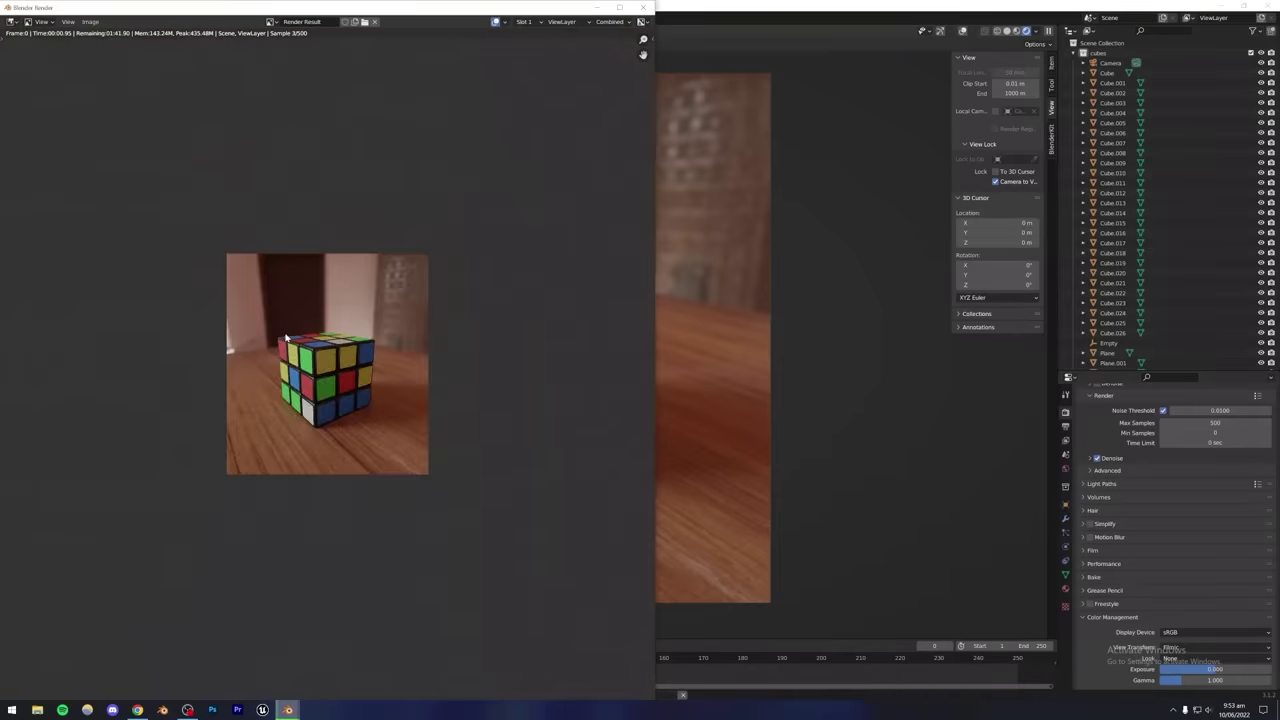
pyautogui.scroll(1, 305, 362)
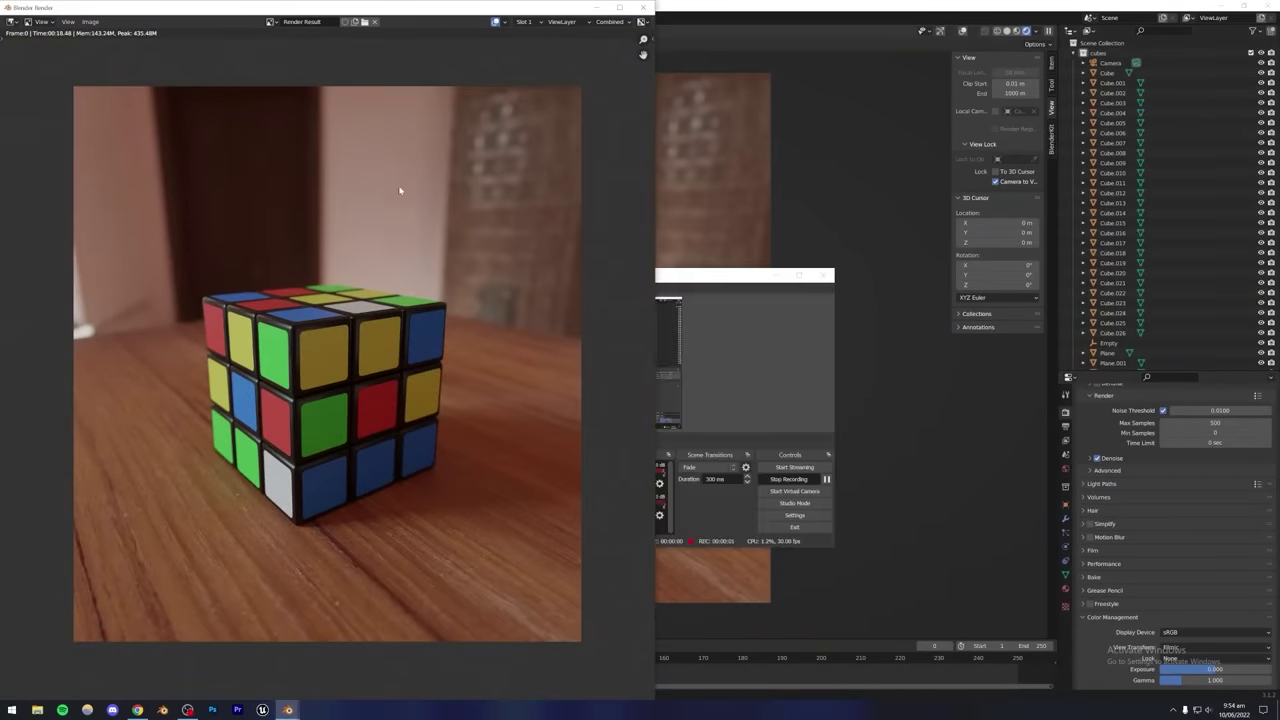
# Save the render to the Desktop as 'rubiks cube urdu course.png' and return to Chrome.
pyautogui.click(90, 21)
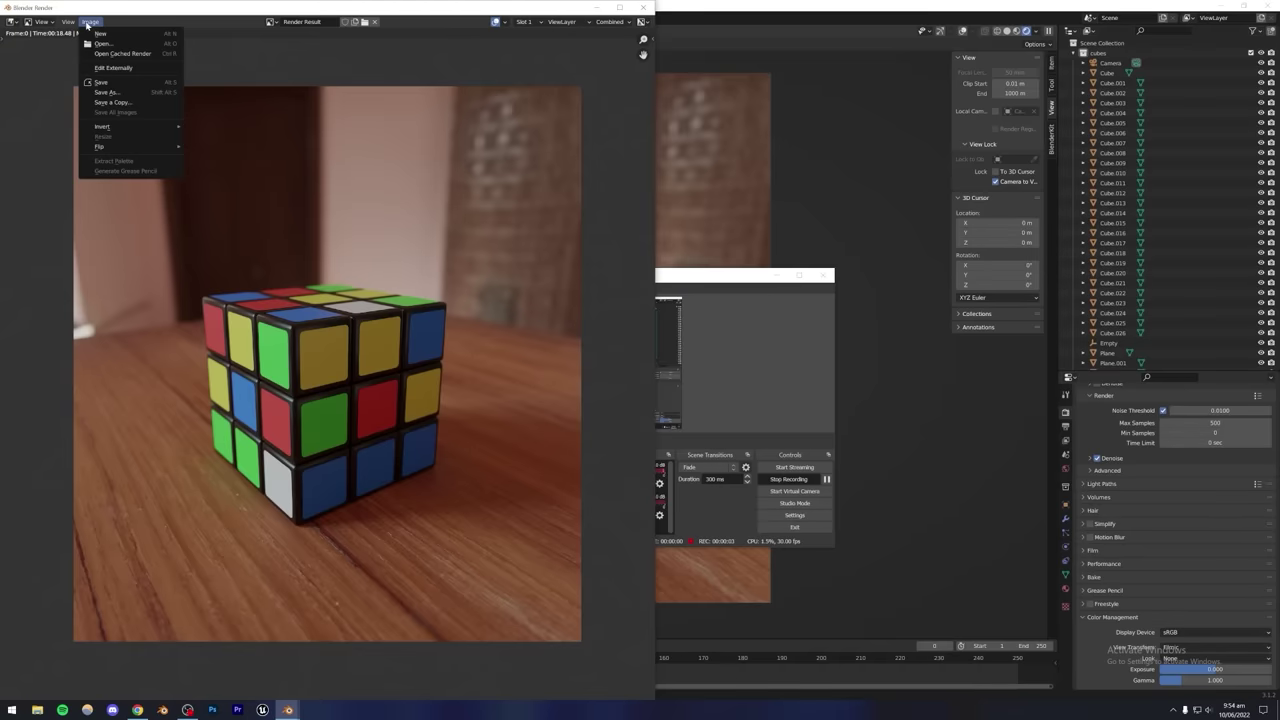
pyautogui.click(122, 117)
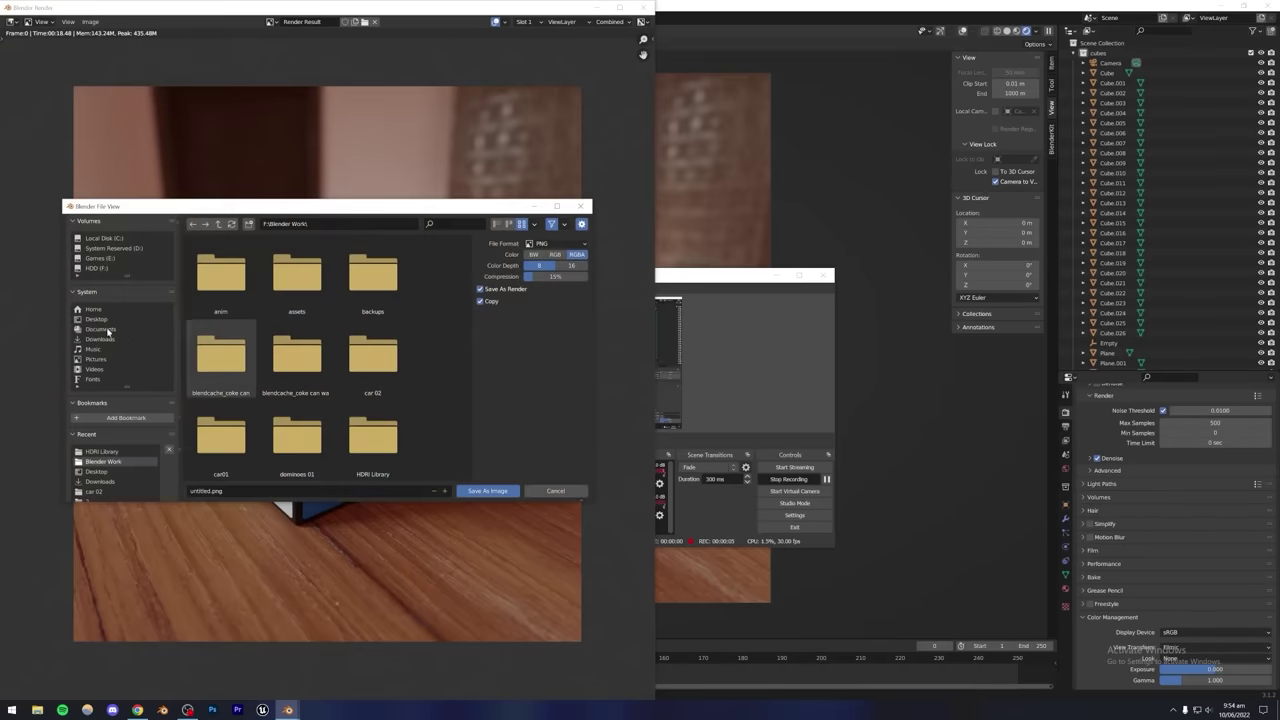
pyautogui.click(96, 319)
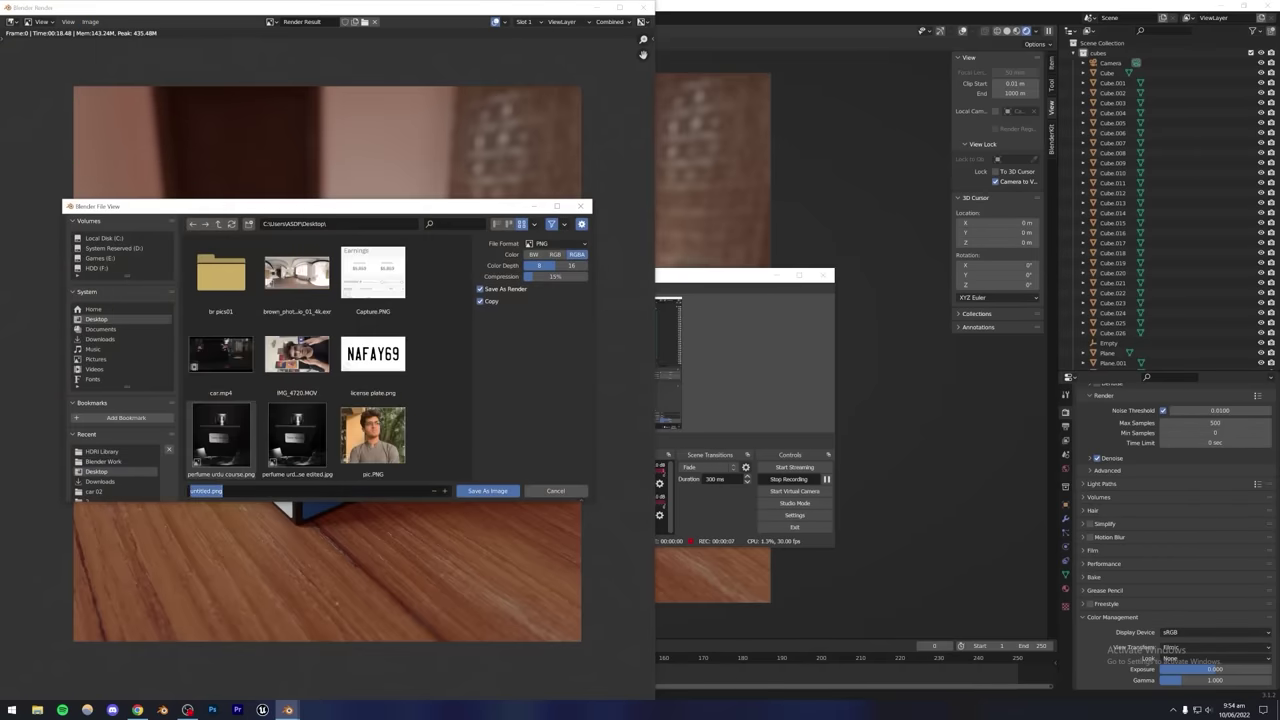
pyautogui.write('rubiks cube urdu course')
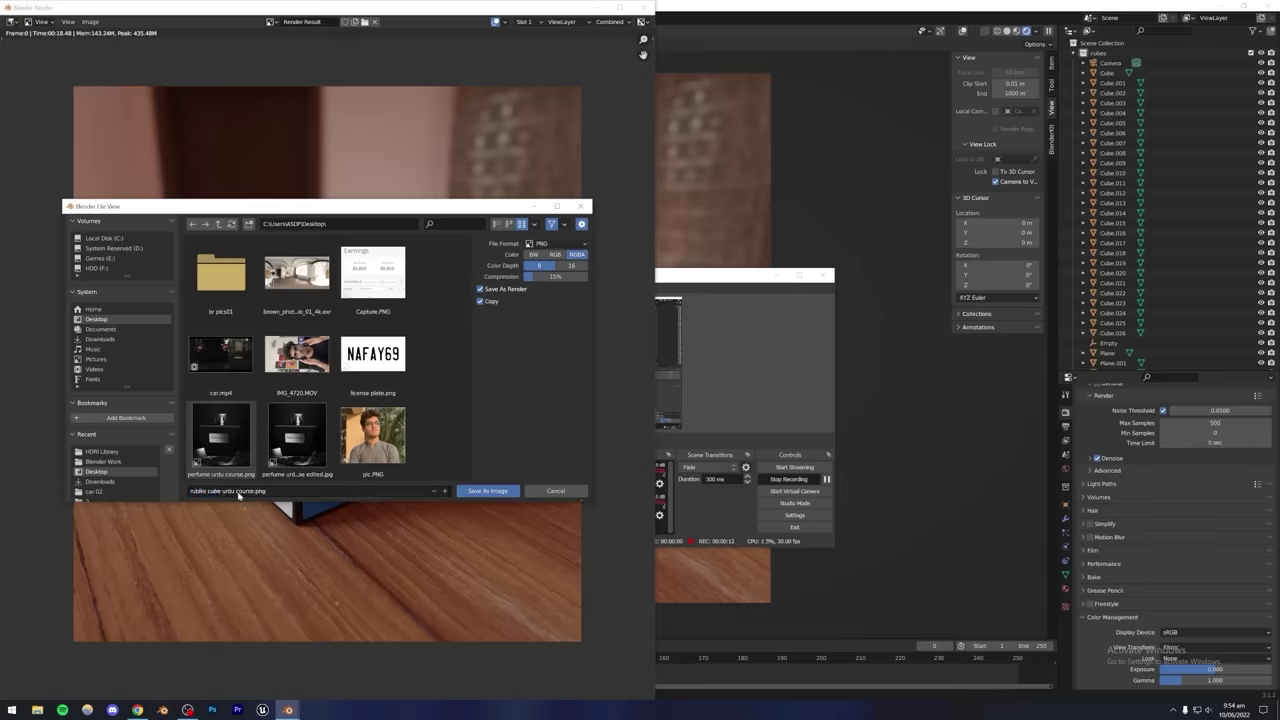
pyautogui.click(487, 490)
pyautogui.click(140, 707)
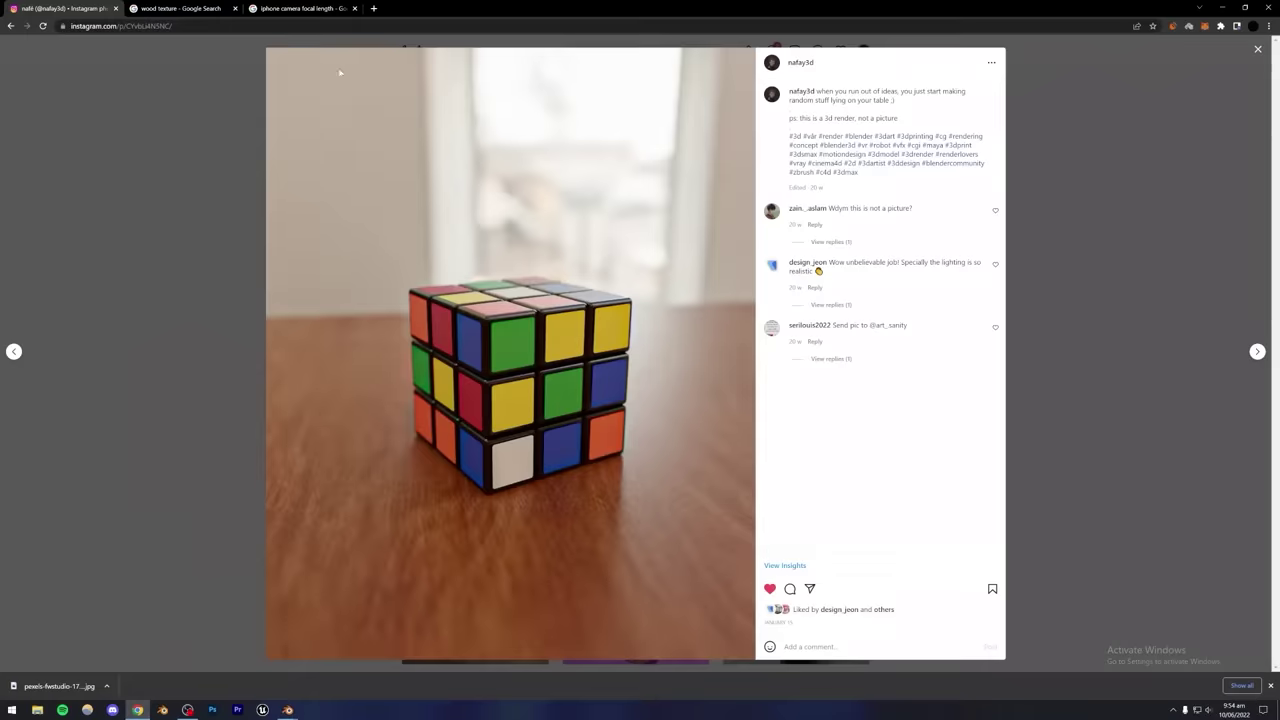
# Search Google for 'photo editor online', close the wood texture tab, and open Pixlr X.
pyautogui.click(176, 8)
pyautogui.click(300, 8)
pyautogui.click(267, 27)
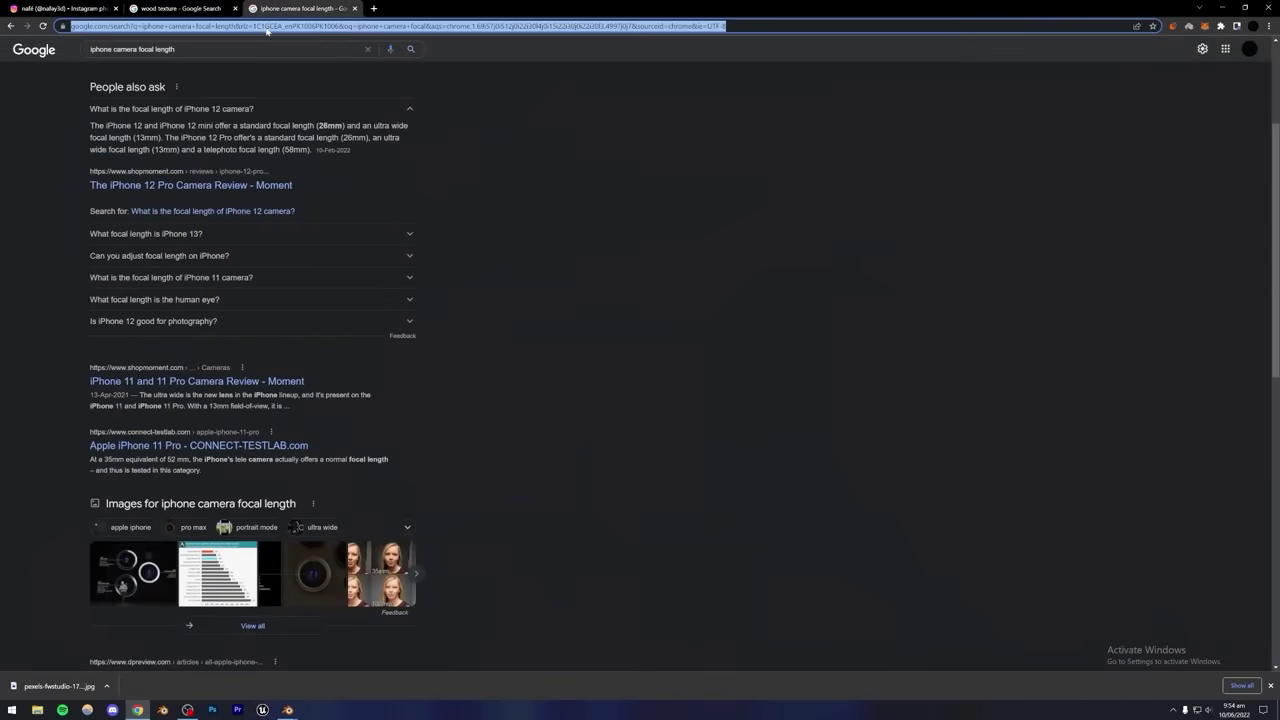
pyautogui.write('o')
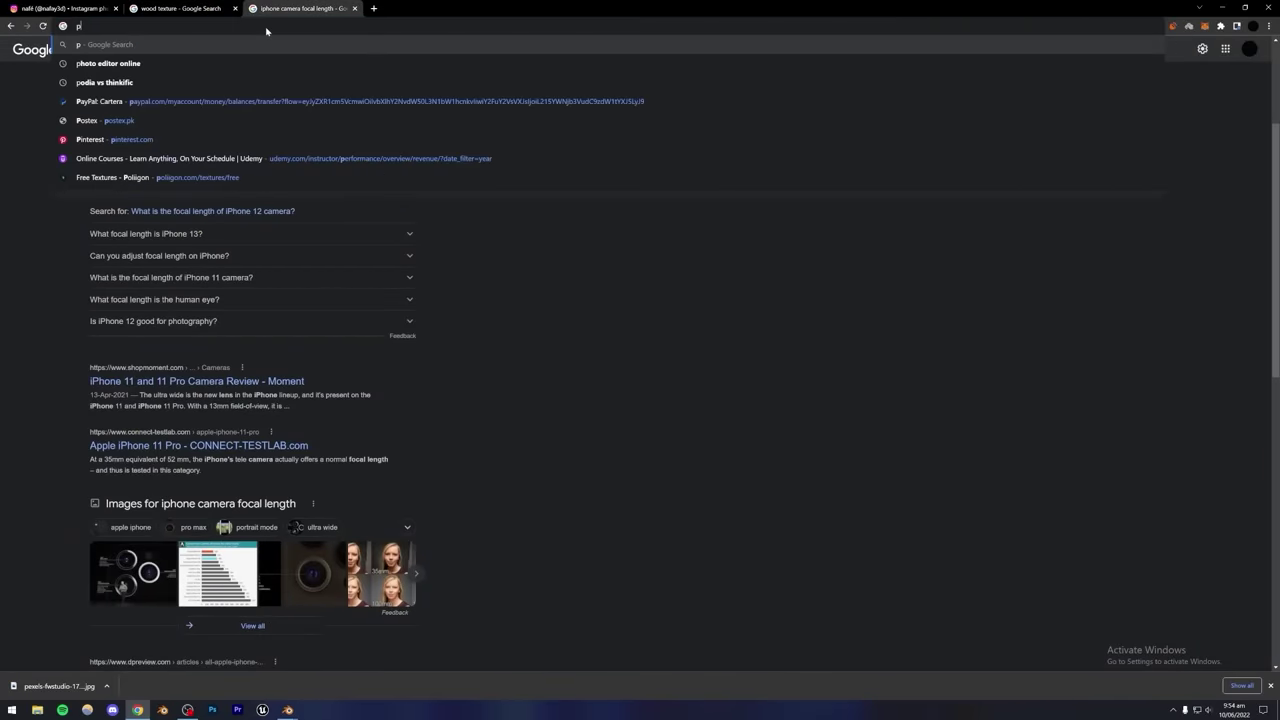
pyautogui.write('h')
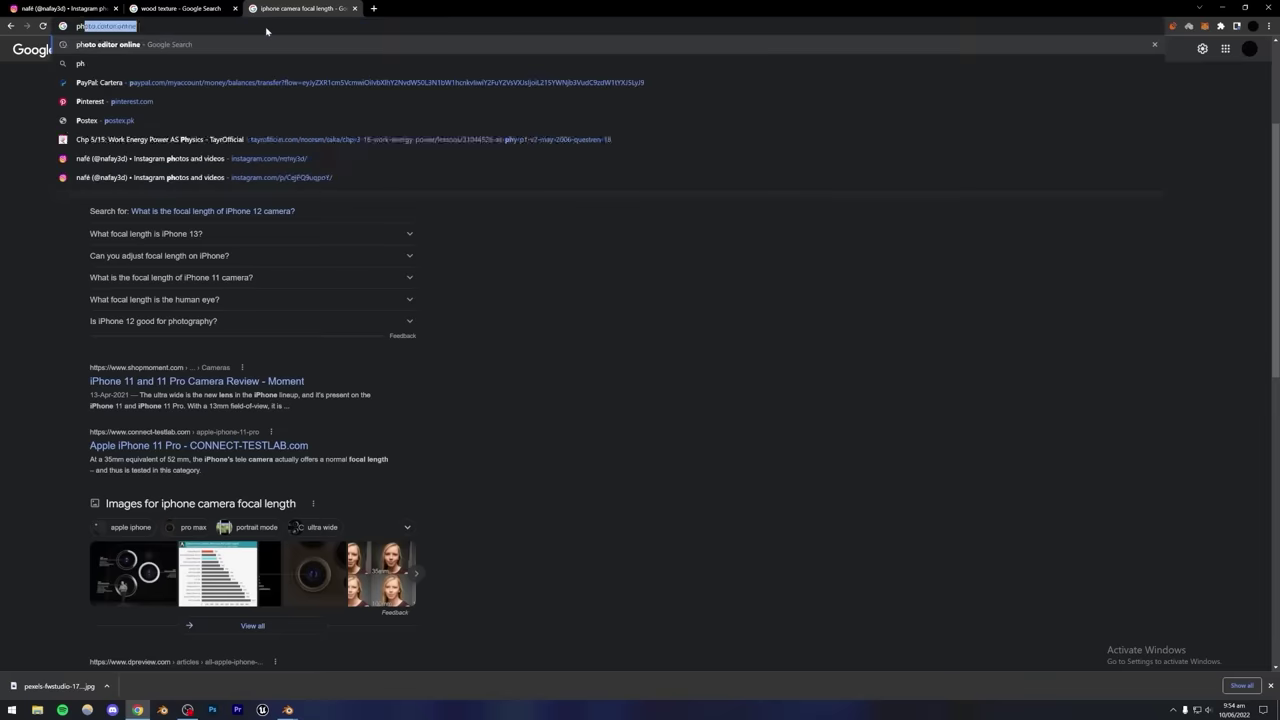
pyautogui.write('oto')
pyautogui.press('Down')
pyautogui.press('Return')
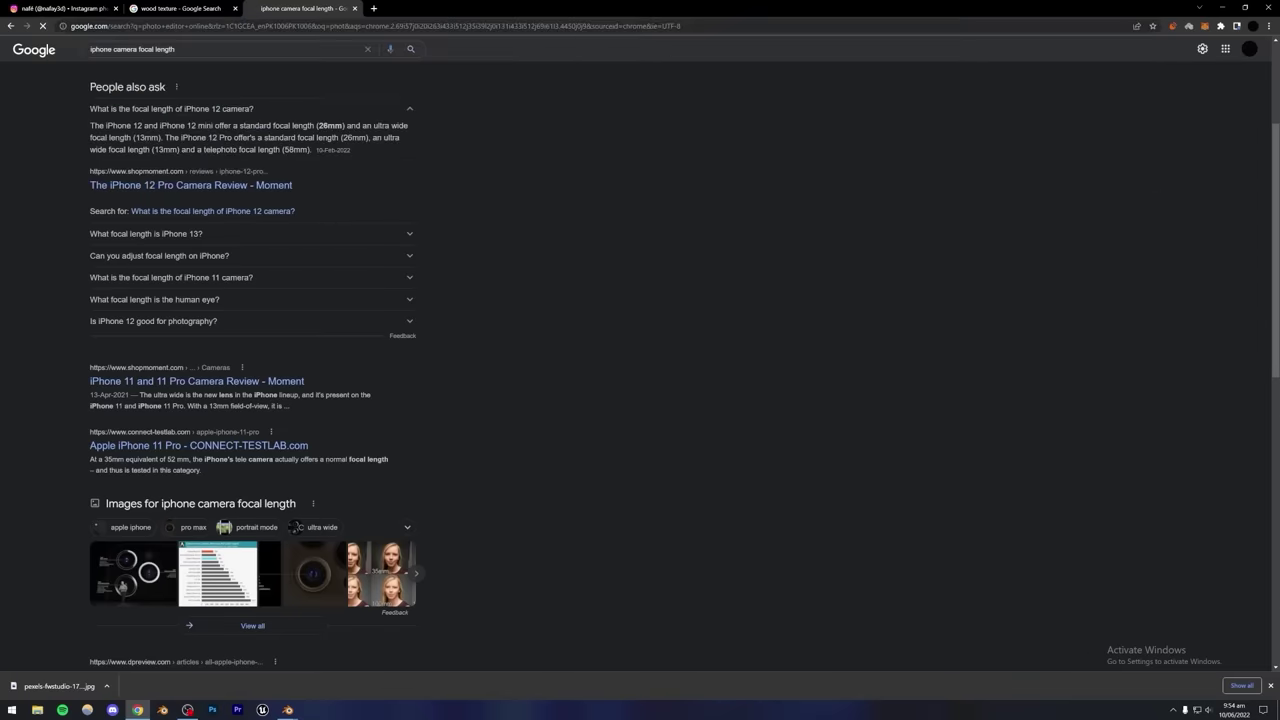
pyautogui.click(234, 8)
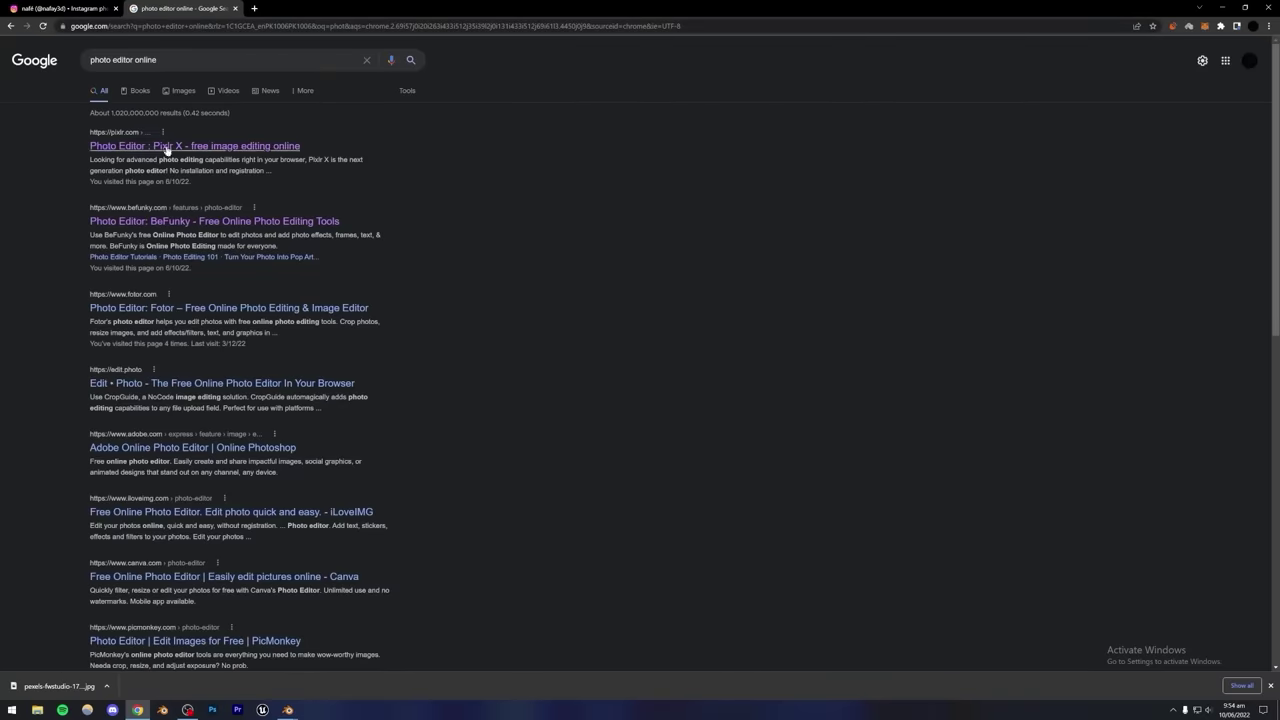
pyautogui.click(150, 147)
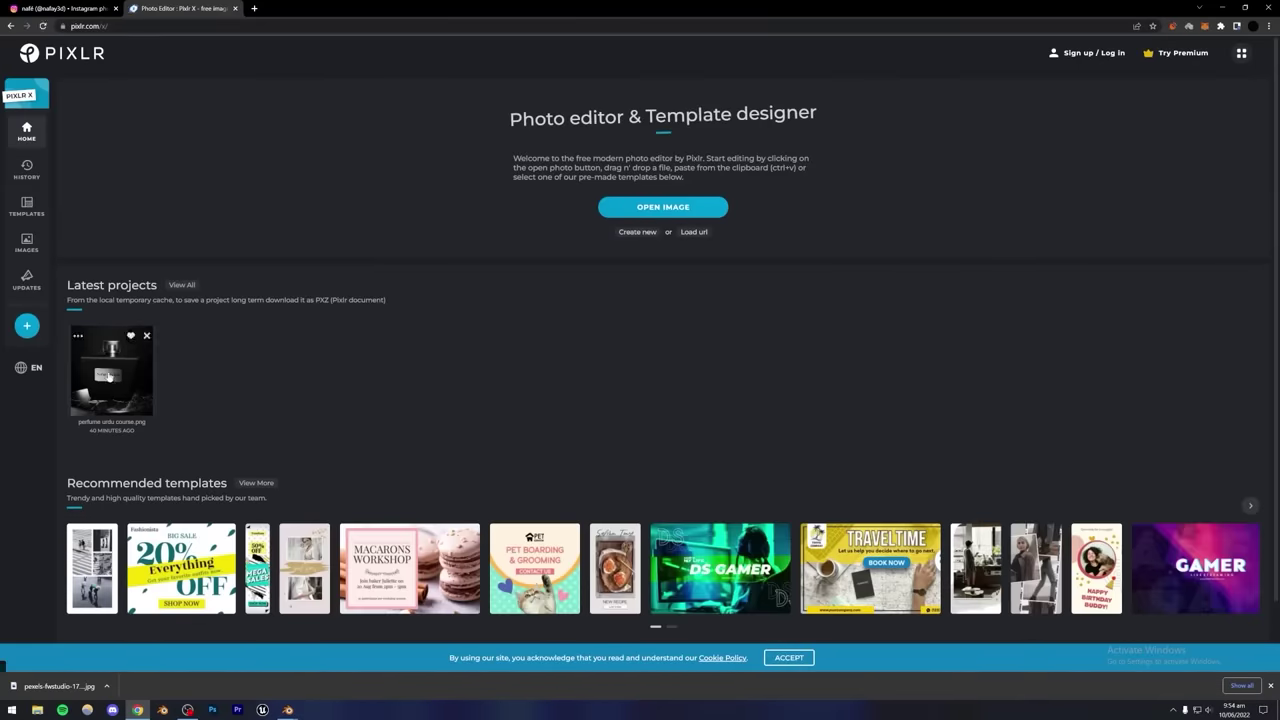
# Open the Rubik's cube image in the Pixlr X editor.
pyautogui.click(27, 326)
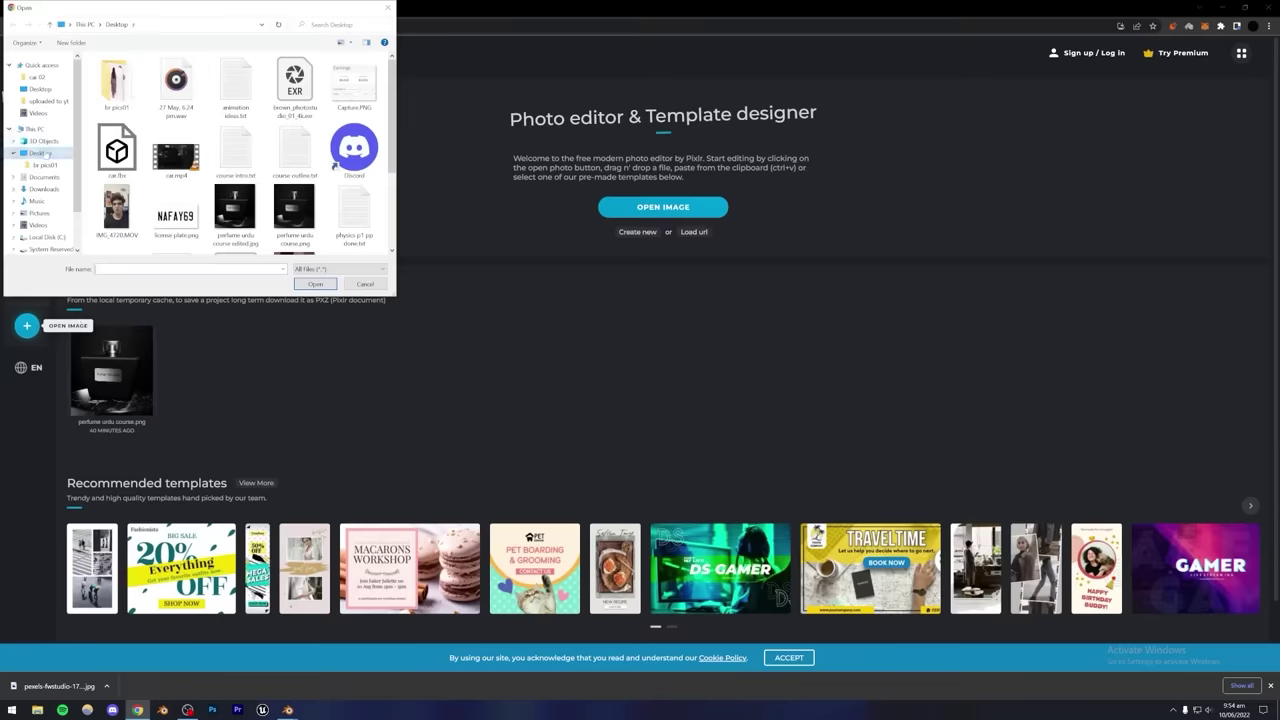
pyautogui.scroll(-3, 230, 160)
pyautogui.click(343, 198)
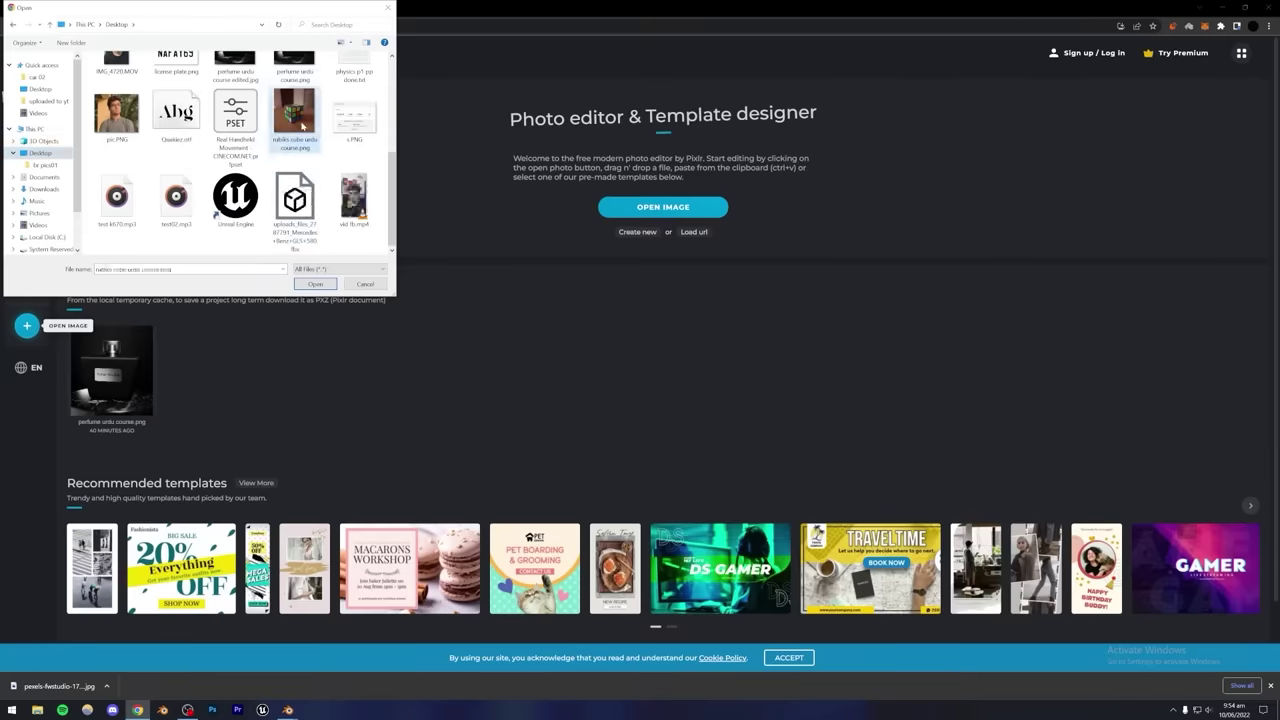
pyautogui.click(315, 284)
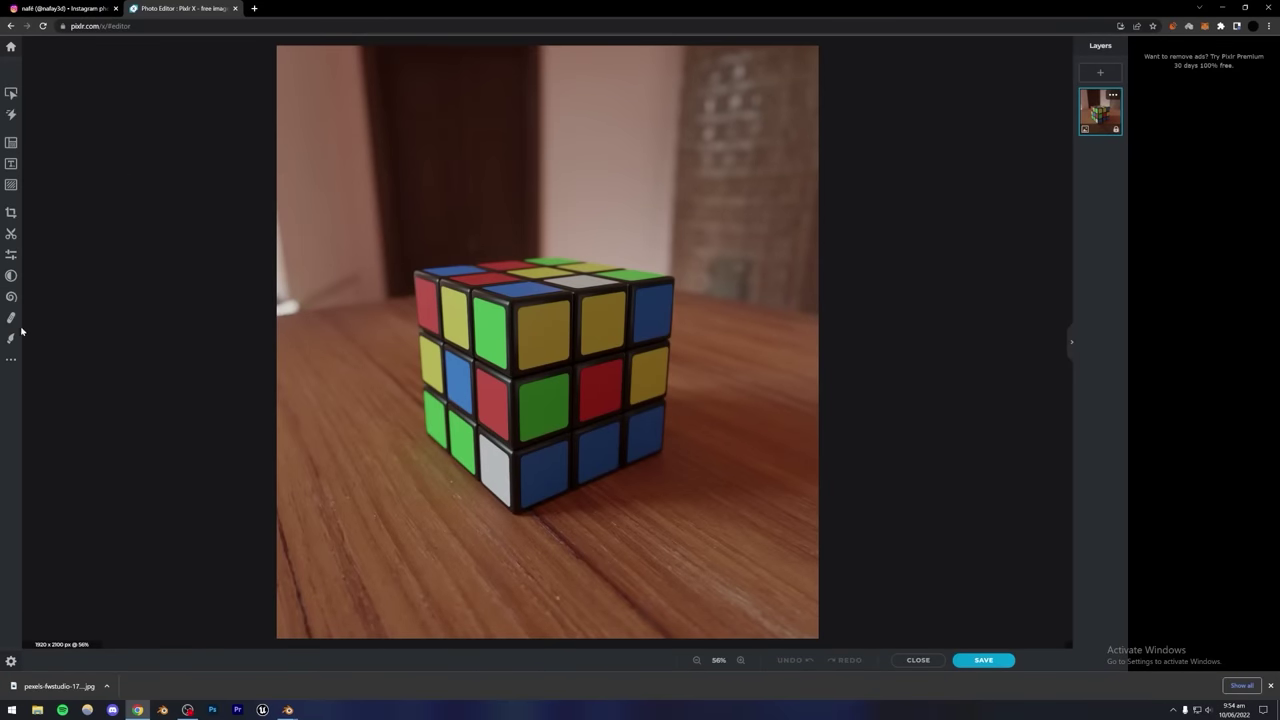
# Cool the photo's colour temperature to -7 under Adjust > Color.
pyautogui.click(11, 254)
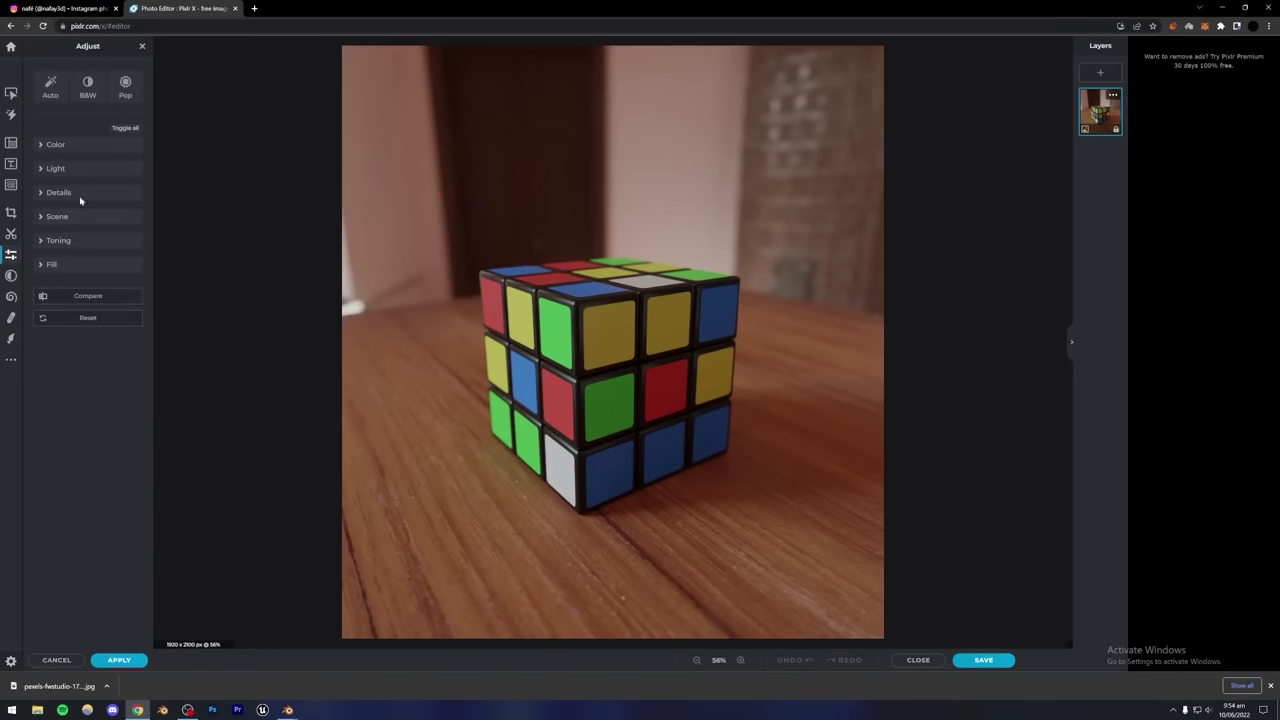
pyautogui.click(80, 145)
pyautogui.moveTo(89, 185); pyautogui.dragTo(88, 186)
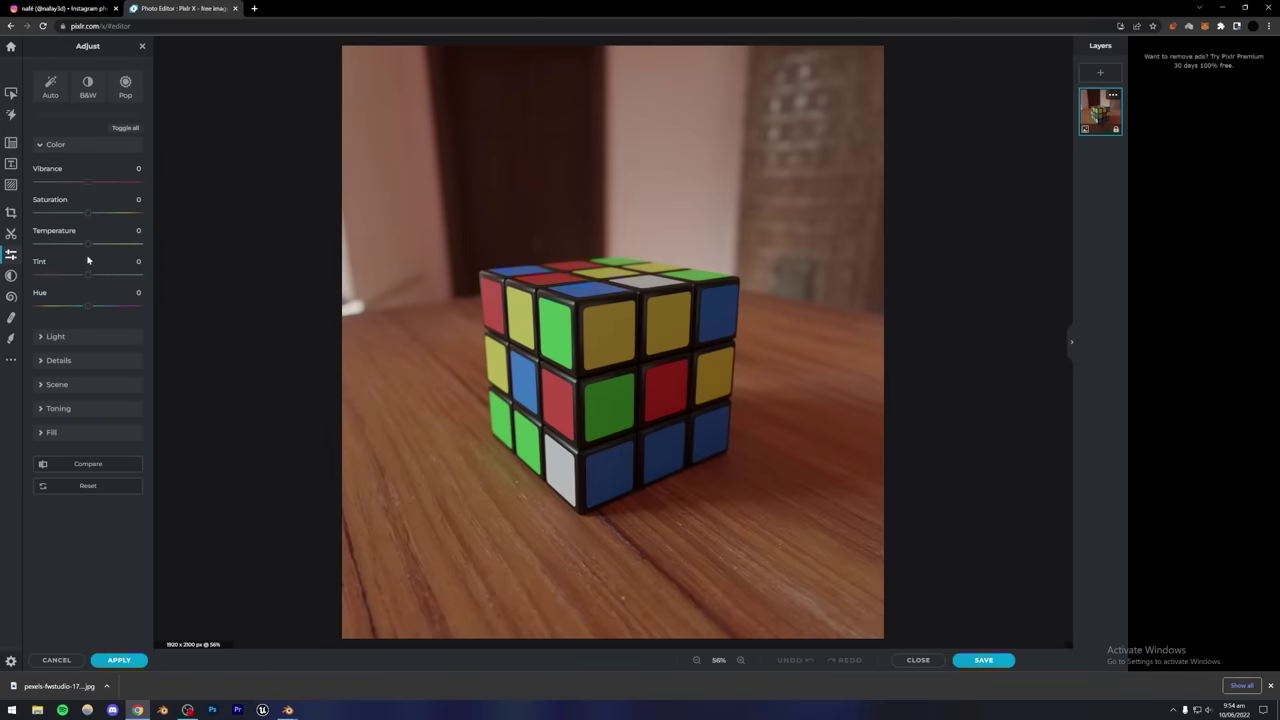
pyautogui.moveTo(88, 244)
pyautogui.mouseDown()
pyautogui.moveTo(103, 245)
pyautogui.moveTo(84, 247)
pyautogui.mouseUp()
# Set Light brightness 8, exposure 6 and contrast 7.
pyautogui.click(38, 338)
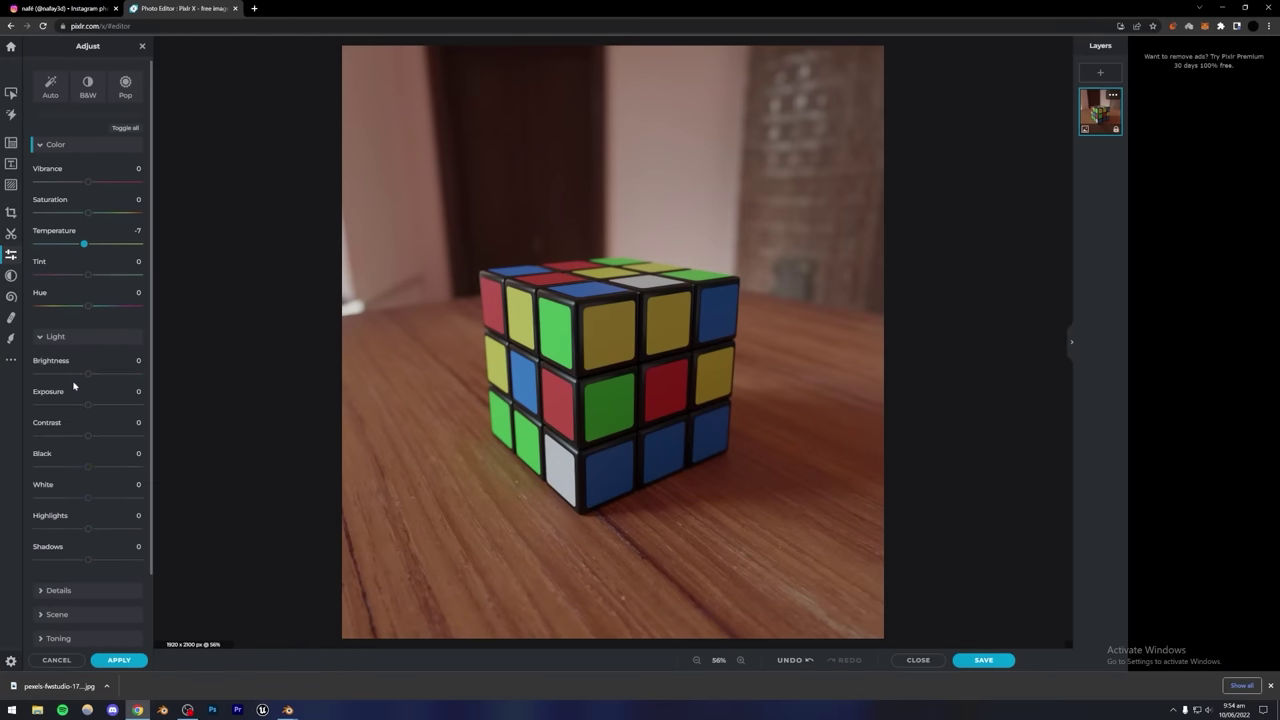
pyautogui.moveTo(88, 375); pyautogui.dragTo(92, 374)
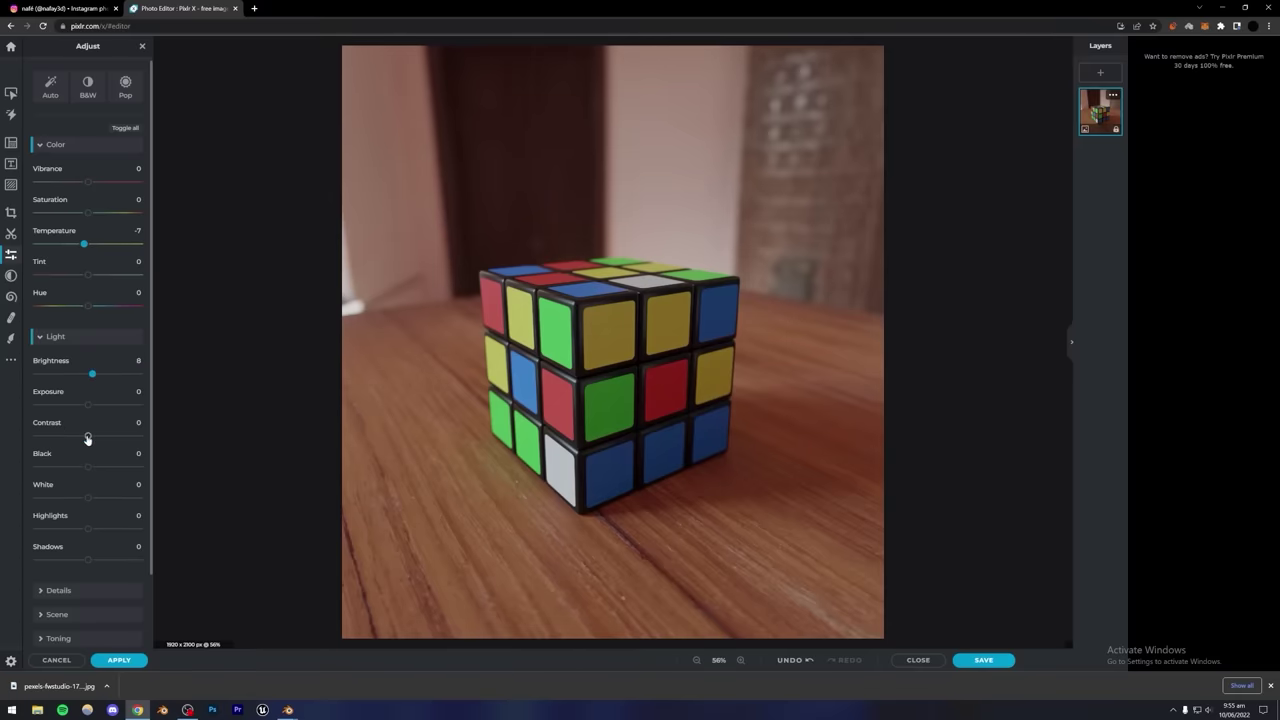
pyautogui.moveTo(89, 434)
pyautogui.mouseDown()
pyautogui.moveTo(92, 406)
pyautogui.moveTo(103, 449)
pyautogui.moveTo(88, 449)
pyautogui.mouseUp()
pyautogui.scroll(-2, 71, 485)
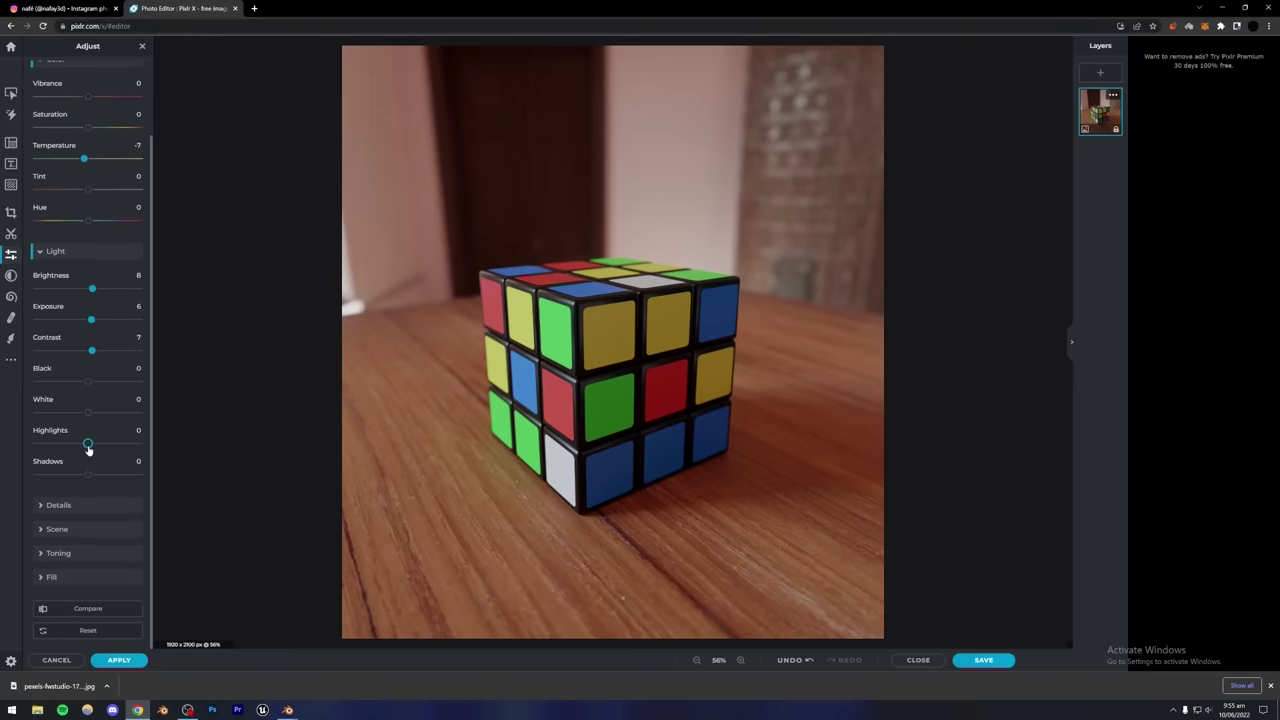
pyautogui.click(50, 507)
pyautogui.scroll(-2, 50, 500)
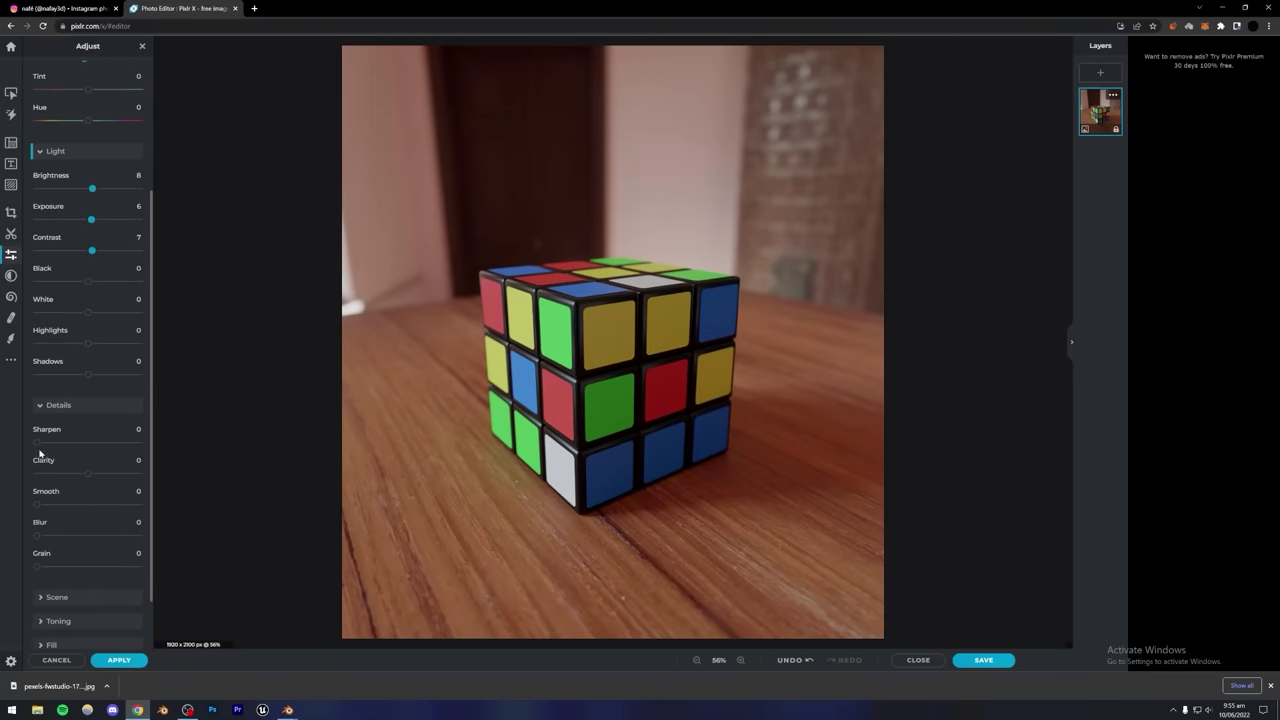
# Set Details sharpen to 7 and grain to 28, removing the clarity.
pyautogui.moveTo(44, 445)
pyautogui.mouseDown()
pyautogui.moveTo(74, 447)
pyautogui.moveTo(44, 447)
pyautogui.mouseUp()
pyautogui.click(94, 475)
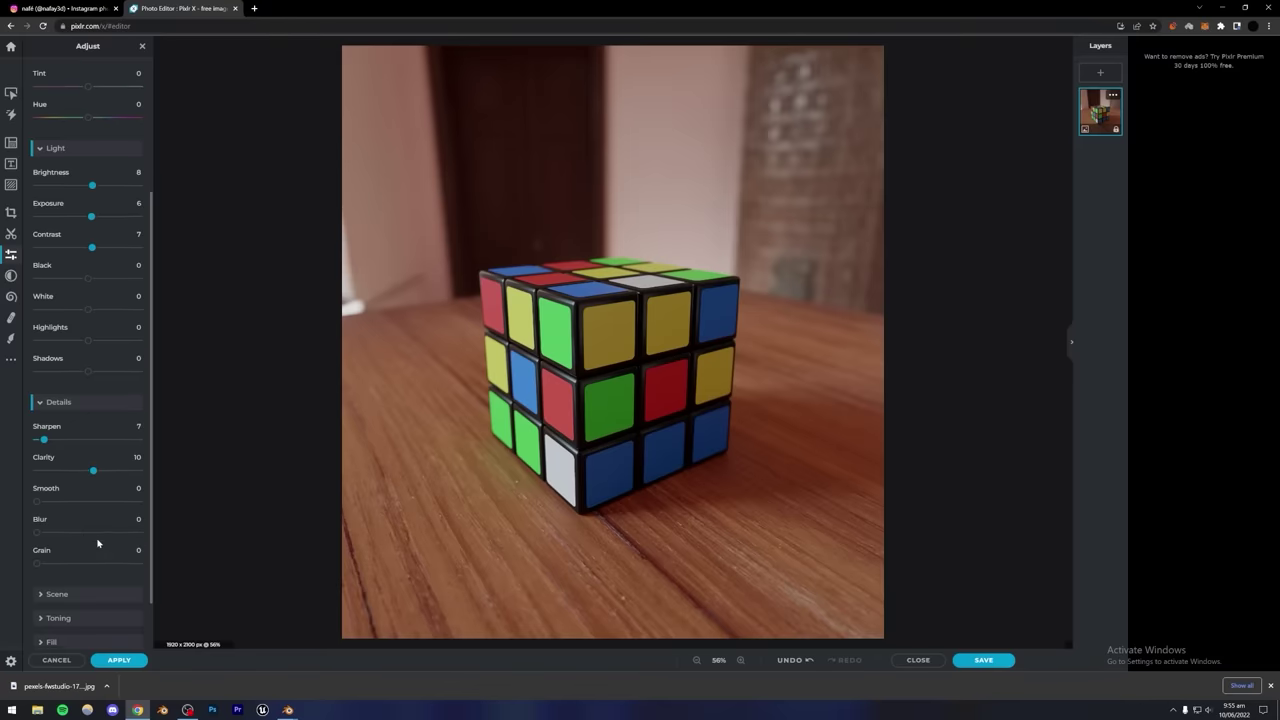
pyautogui.scroll(-1, 70, 540)
pyautogui.moveTo(38, 498); pyautogui.dragTo(71, 498)
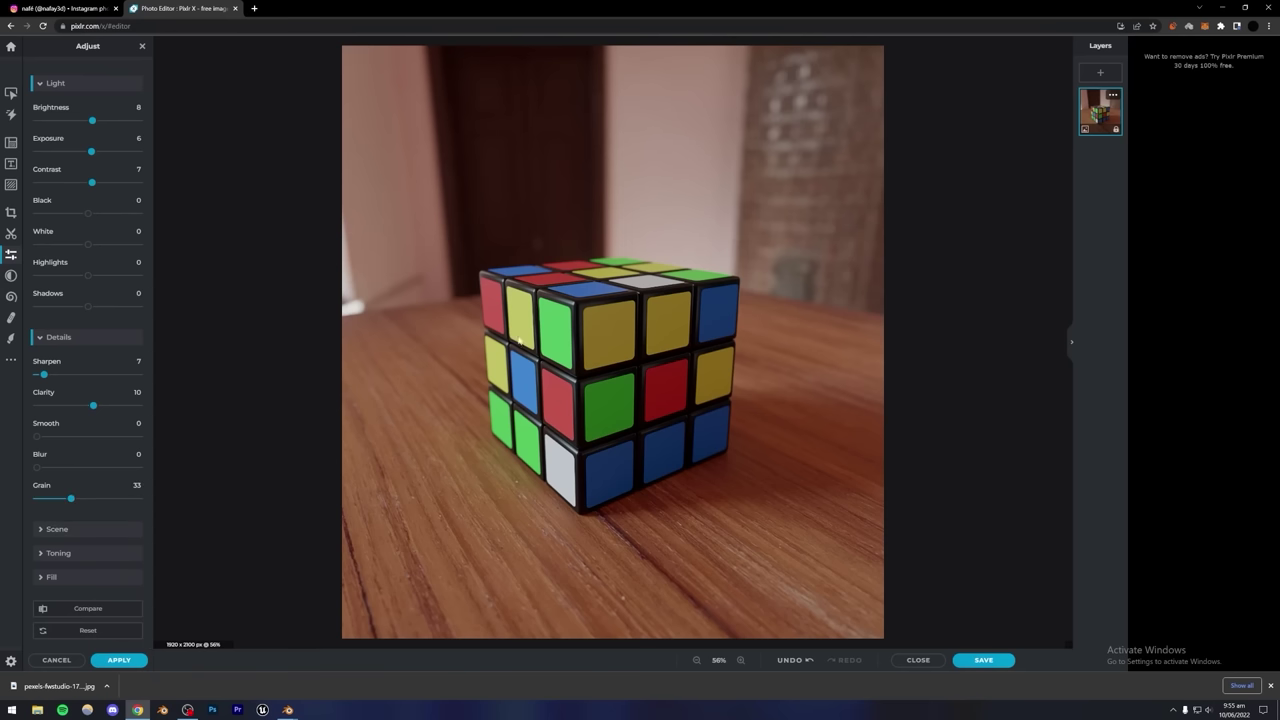
pyautogui.moveTo(71, 498)
pyautogui.mouseDown()
pyautogui.moveTo(84, 499)
pyautogui.moveTo(66, 499)
pyautogui.mouseUp()
pyautogui.click(92, 406)
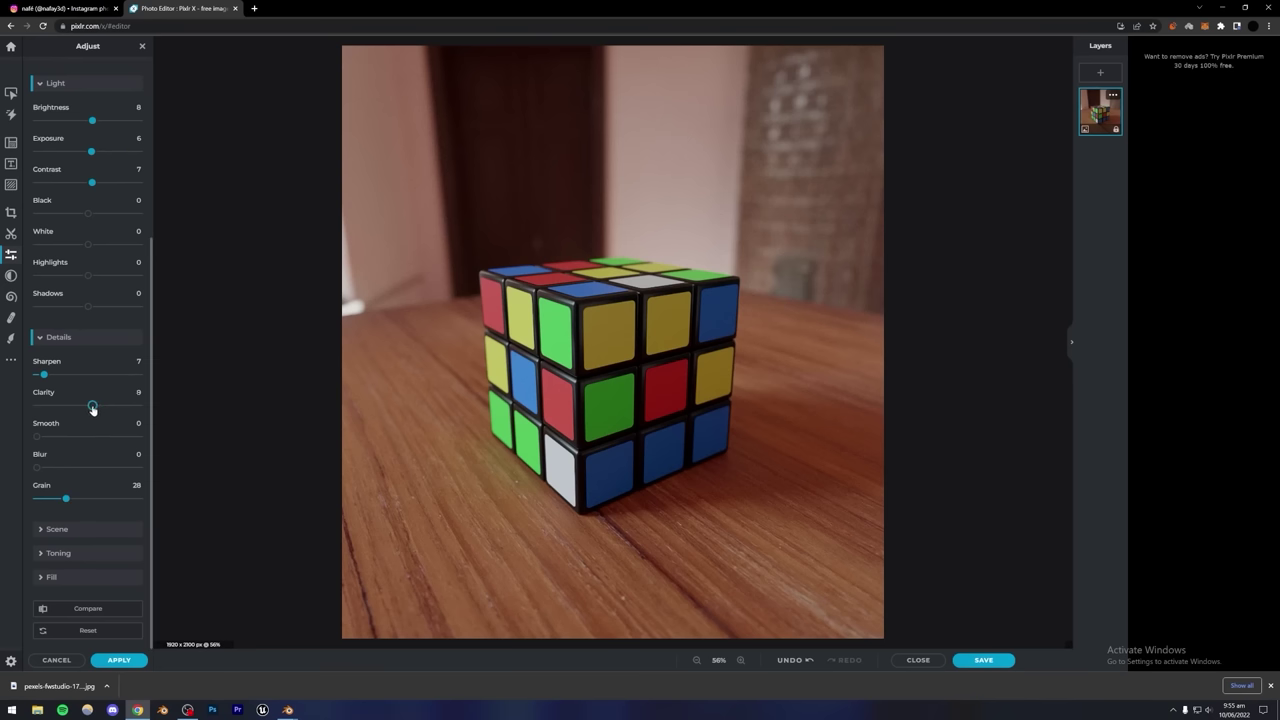
pyautogui.moveTo(92, 408); pyautogui.dragTo(87, 409)
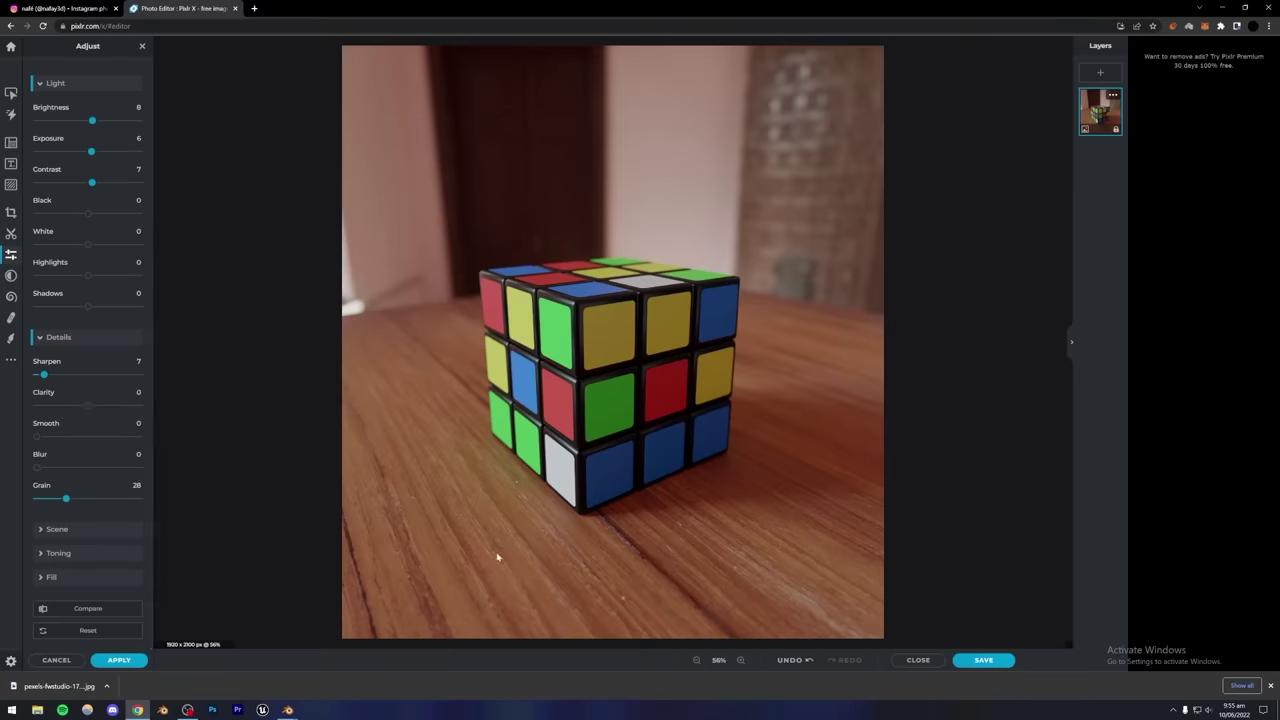
# Give the photo Scene vignette 15 and glamour 14.
pyautogui.click(40, 530)
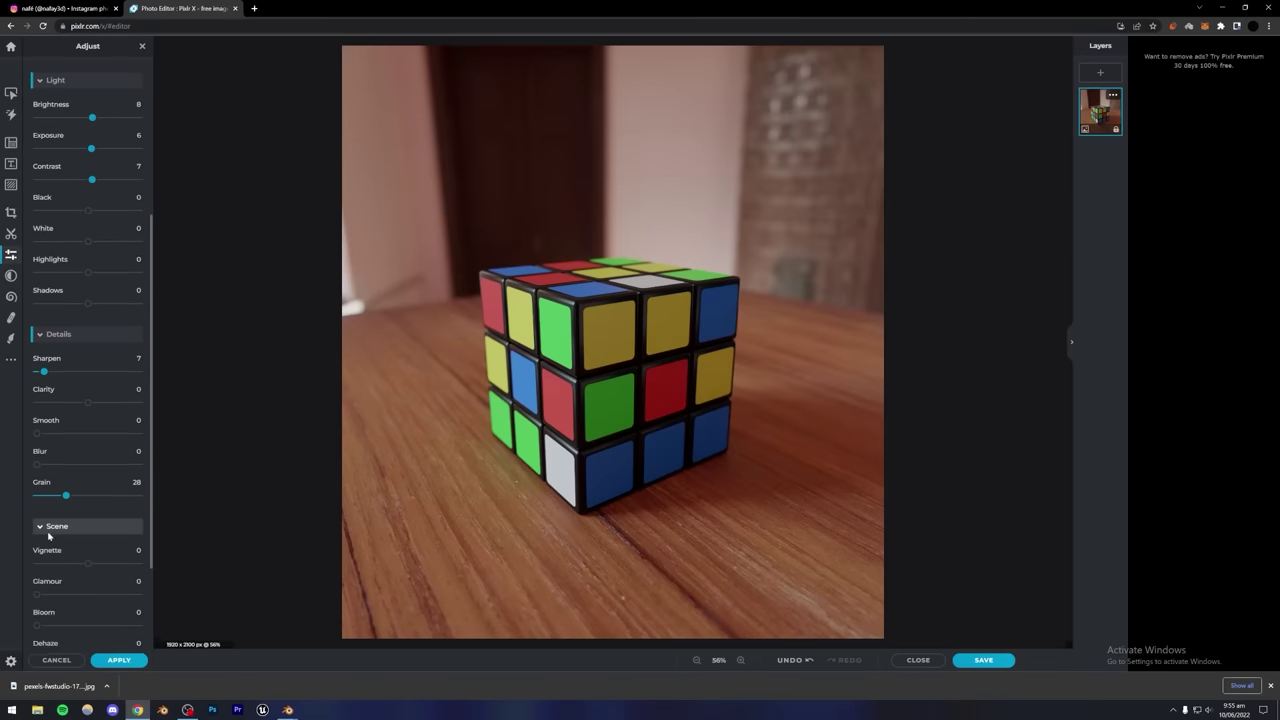
pyautogui.scroll(-1, 48, 537)
pyautogui.moveTo(89, 467); pyautogui.dragTo(95, 467)
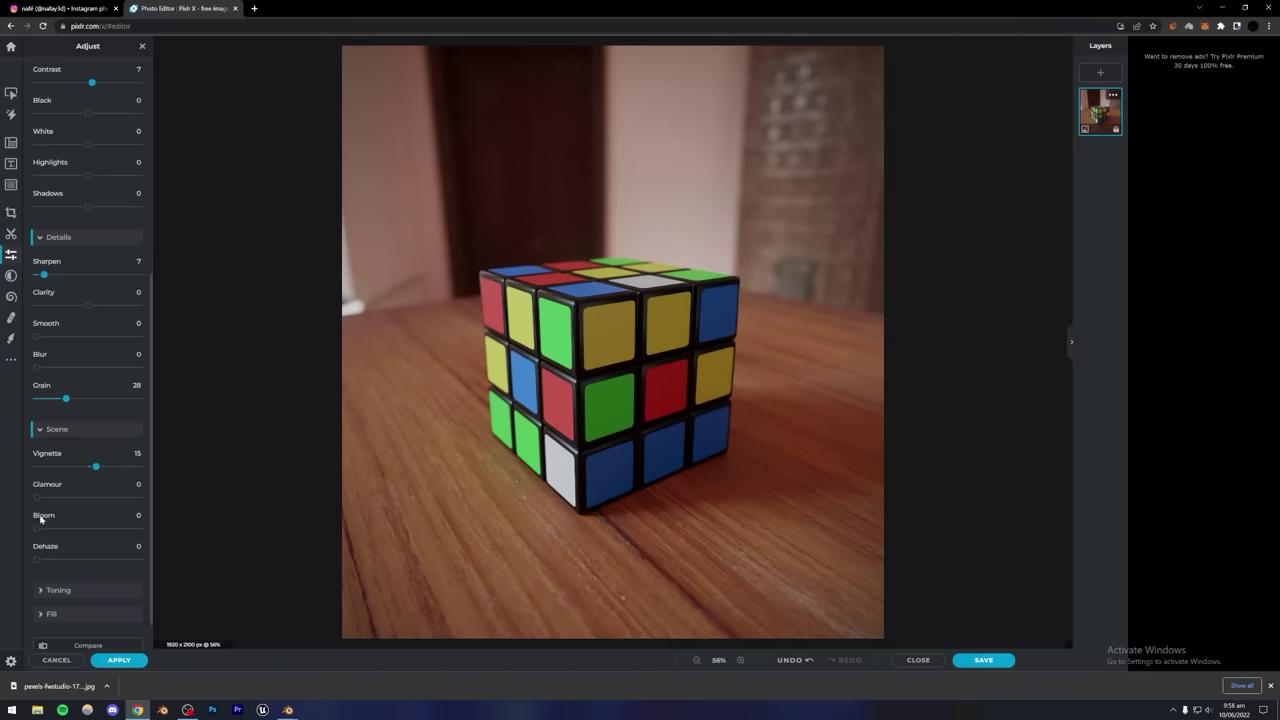
pyautogui.moveTo(37, 497); pyautogui.dragTo(37, 530)
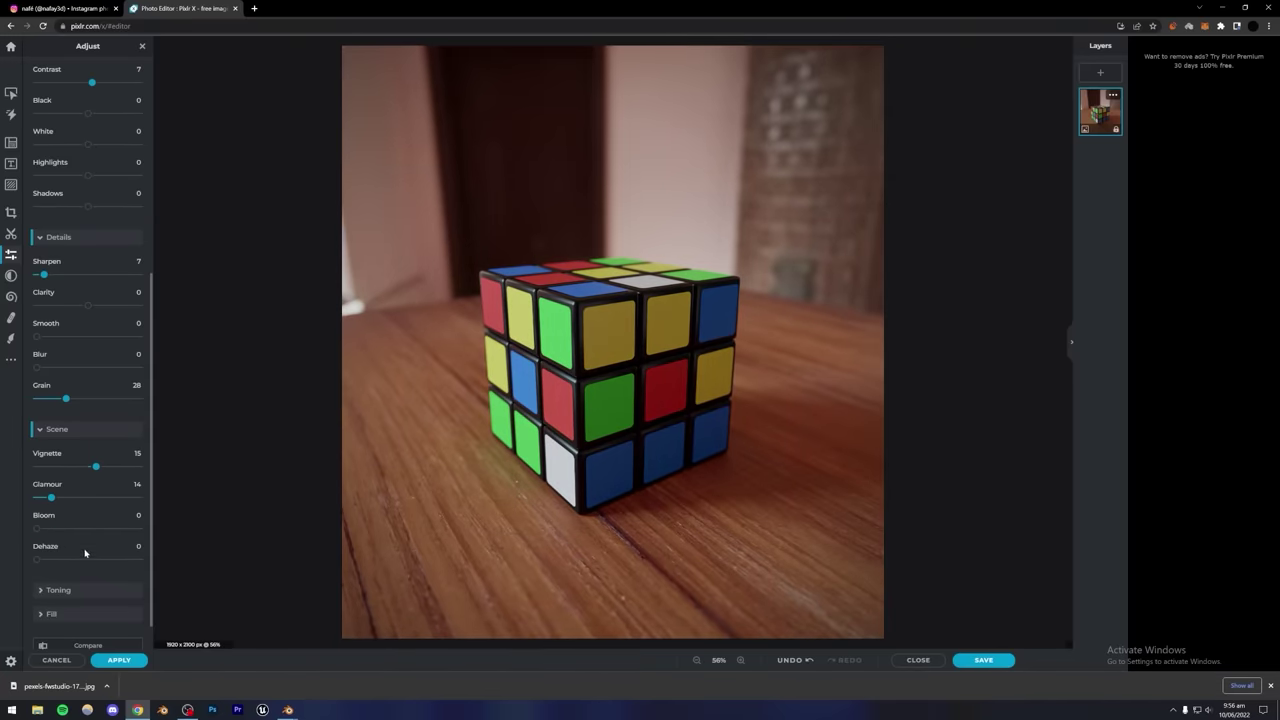
pyautogui.scroll(-1, 91, 541)
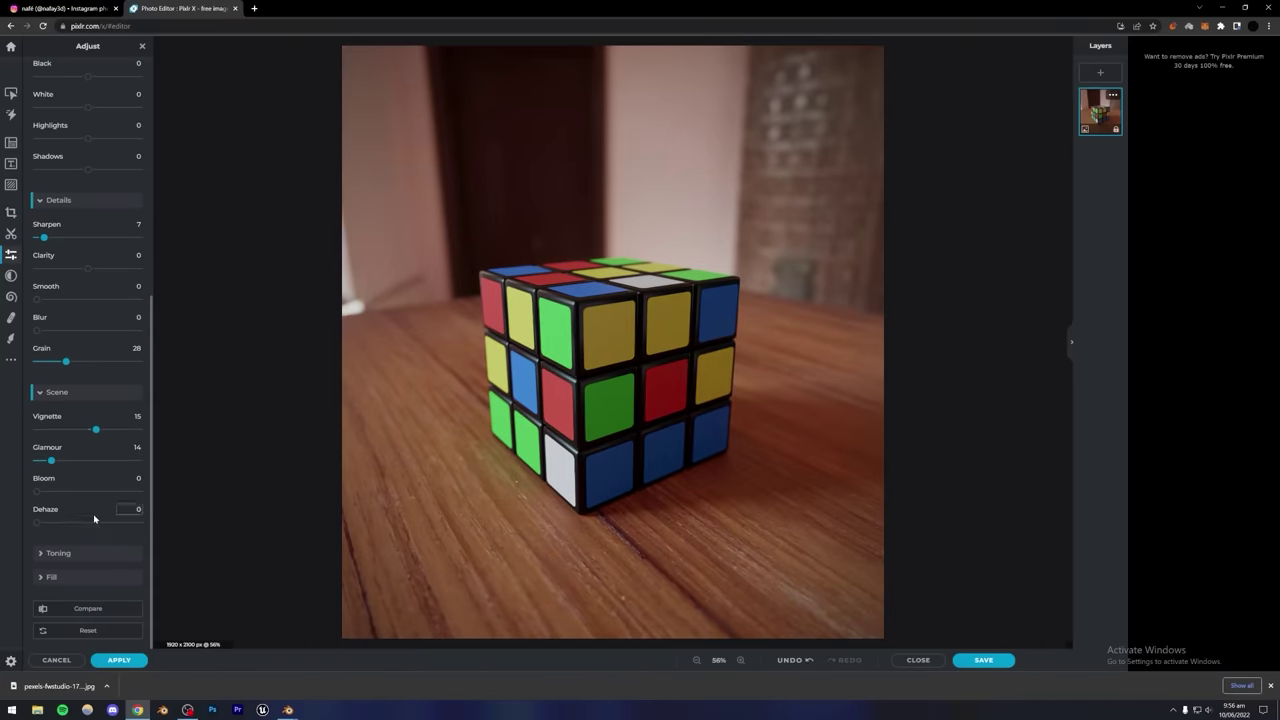
pyautogui.moveTo(37, 530)
pyautogui.mouseDown()
pyautogui.moveTo(116, 533)
pyautogui.moveTo(37, 530)
pyautogui.mouseUp()
# Apply all the adjustments to the photo.
pyautogui.click(46, 553)
pyautogui.scroll(-1, 37, 560)
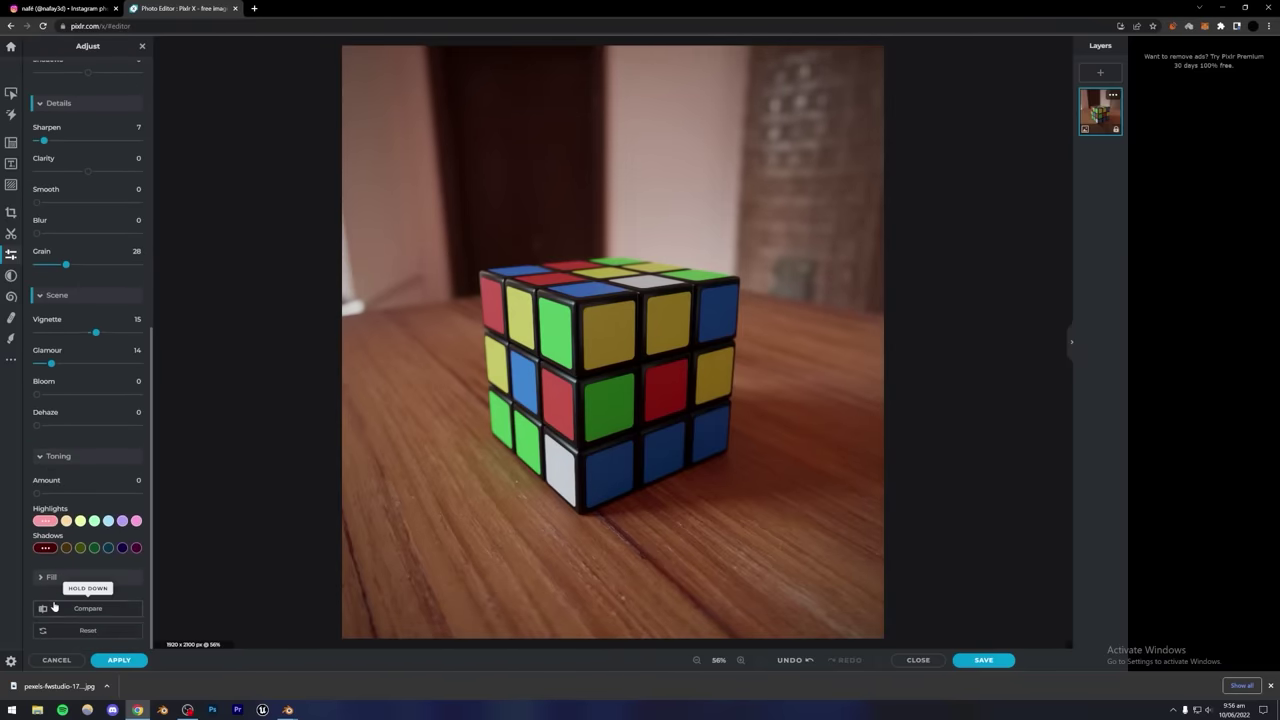
pyautogui.click(46, 575)
pyautogui.scroll(-2, 60, 600)
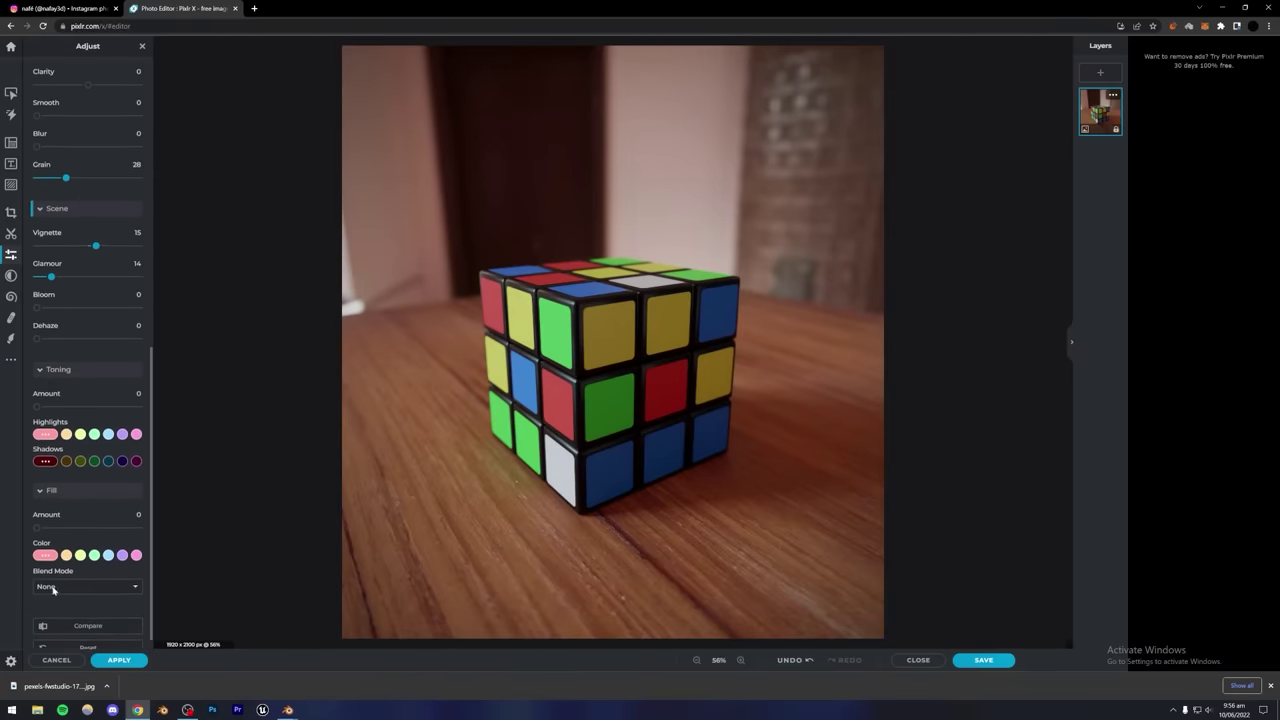
pyautogui.click(119, 660)
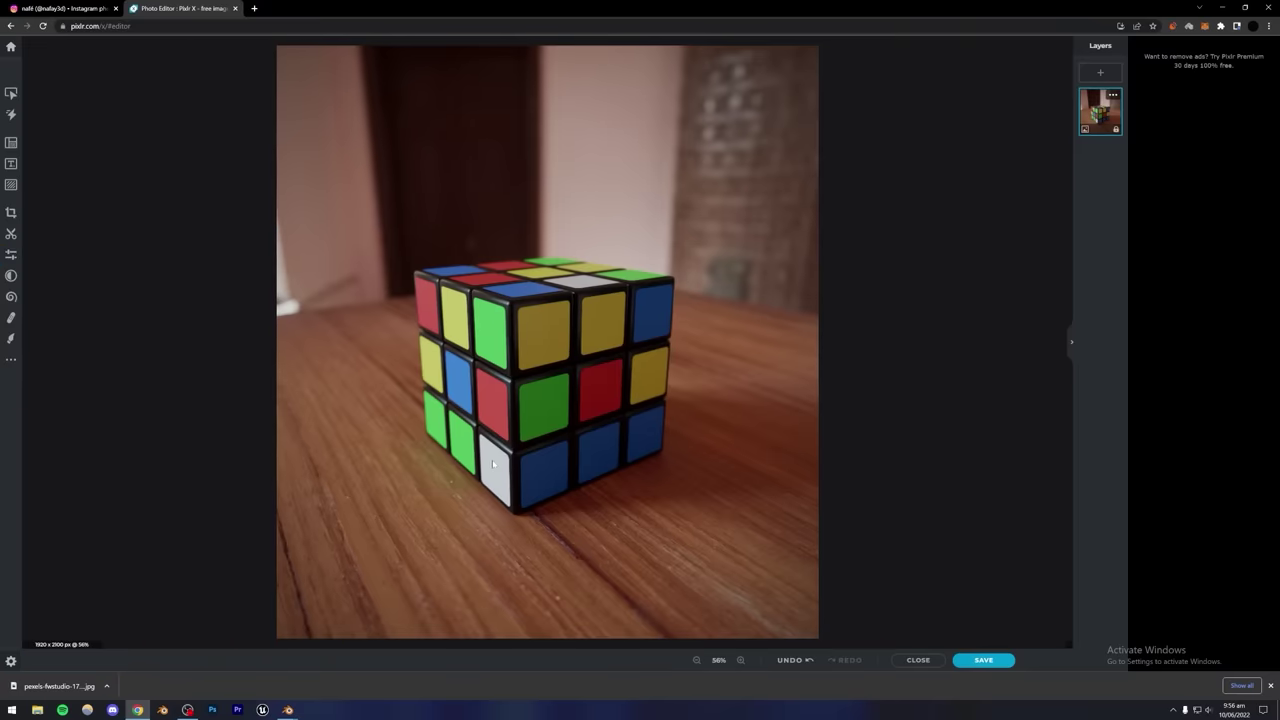
# Export the photo as a High 90% JPG named 'rubiks cube urdu course edited.jpg' on the Desktop.
pyautogui.click(984, 660)
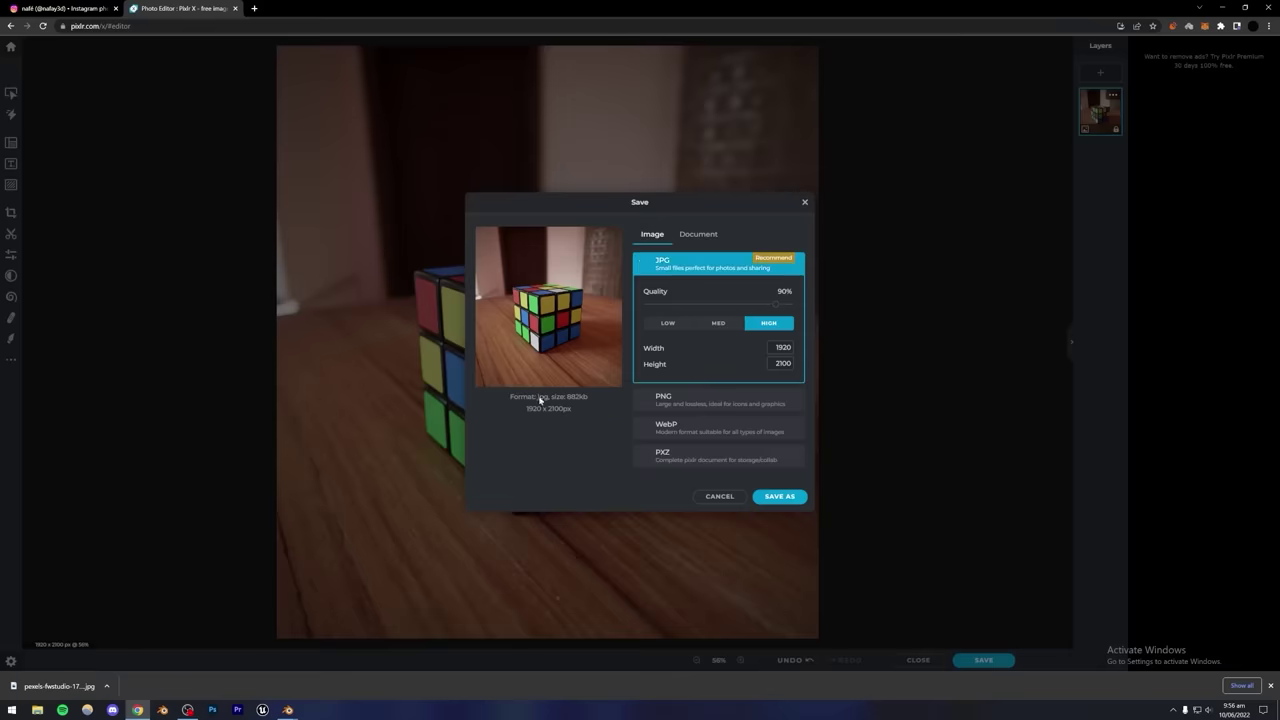
pyautogui.click(775, 500)
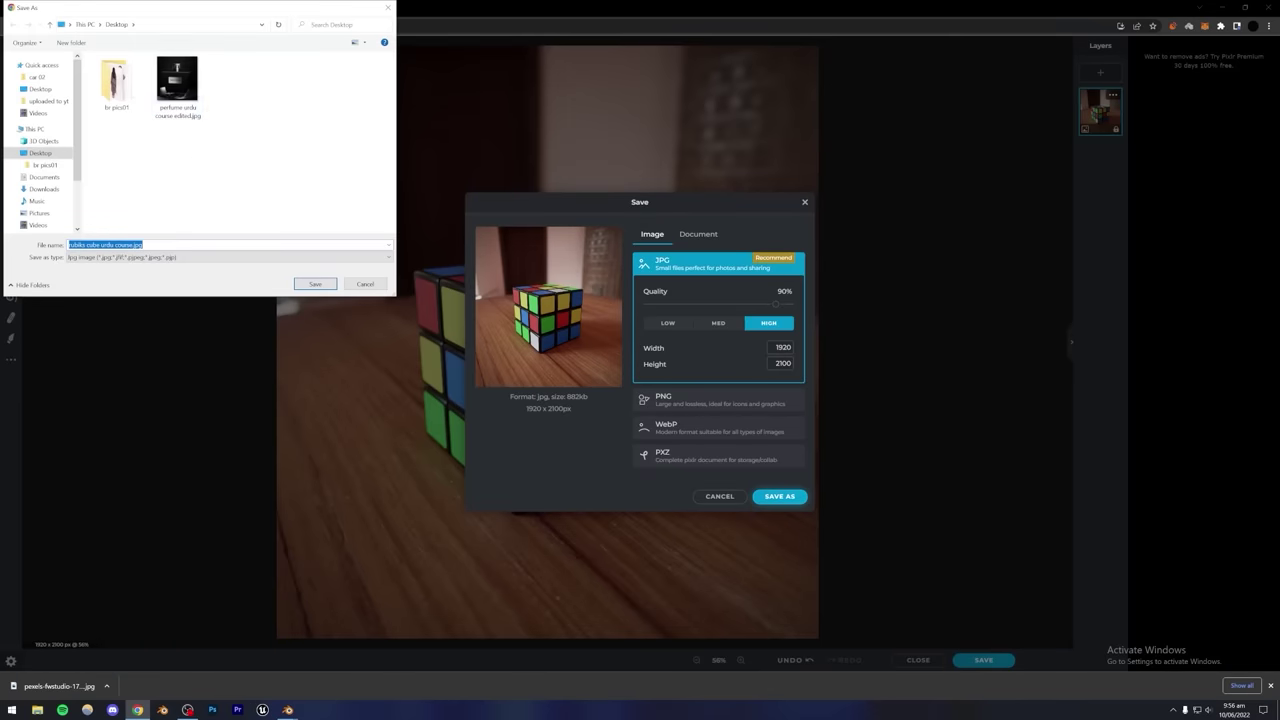
pyautogui.click(134, 245)
pyautogui.press('Return')
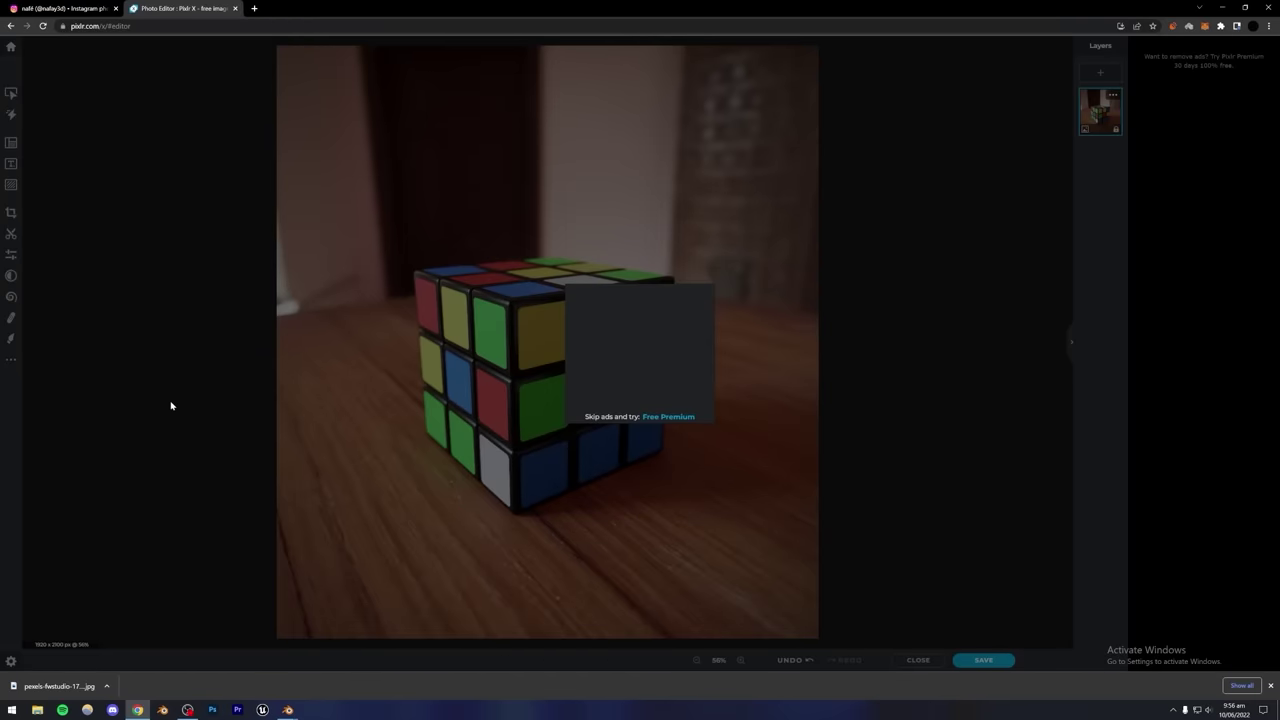
pyautogui.click(37, 709)
# Open the edited Rubik's cube JPG in Photos and zoom in and out to inspect it.
pyautogui.doubleClick(155, 140)
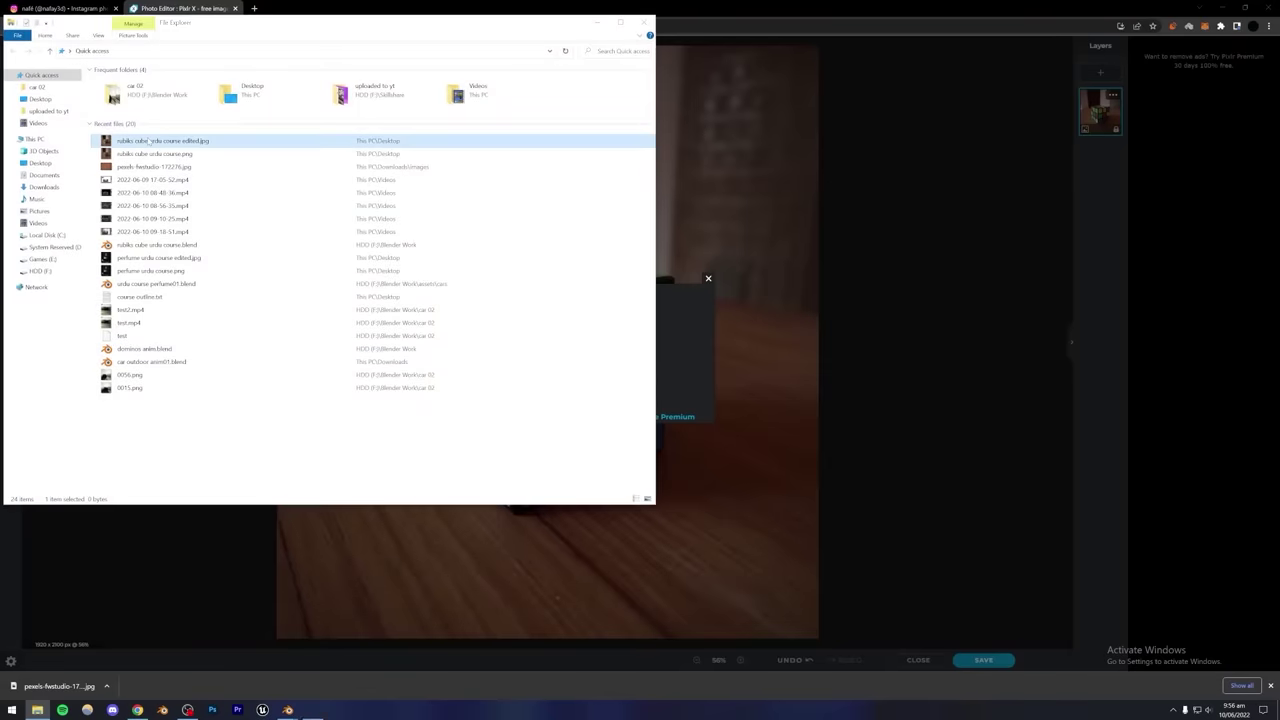
pyautogui.scroll(2, 628, 349)
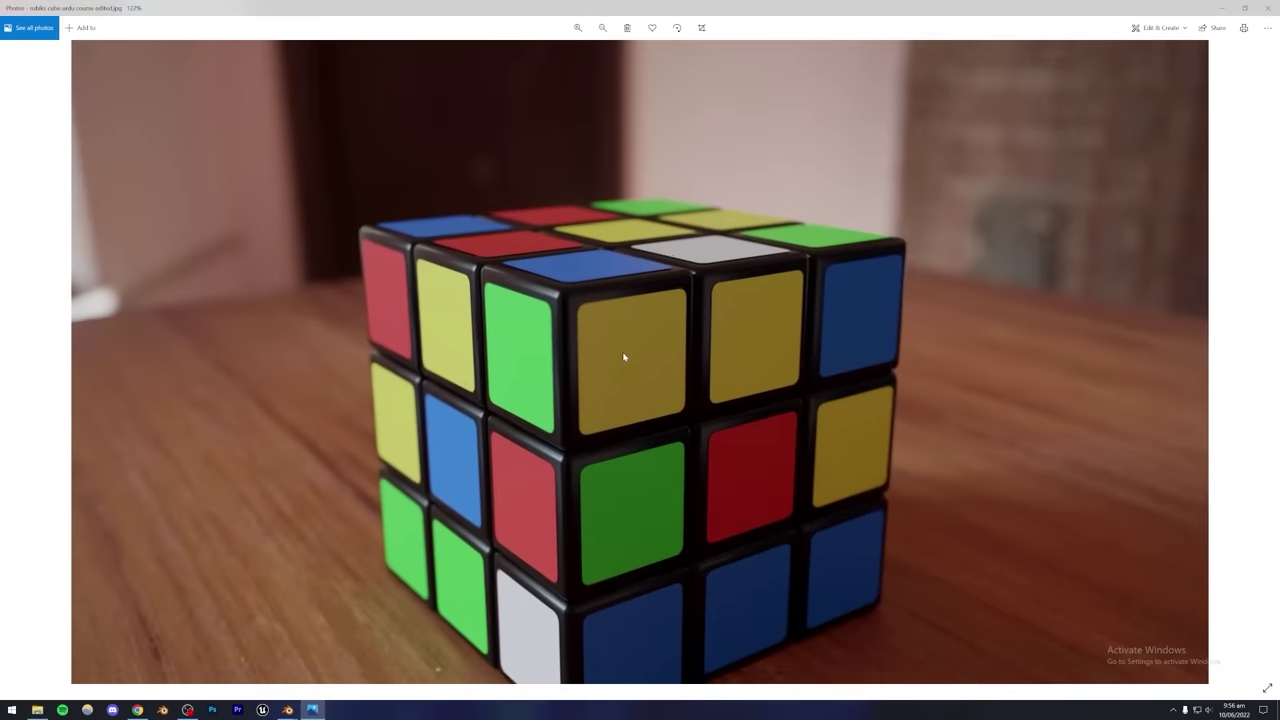
pyautogui.scroll(-2, 571, 357)
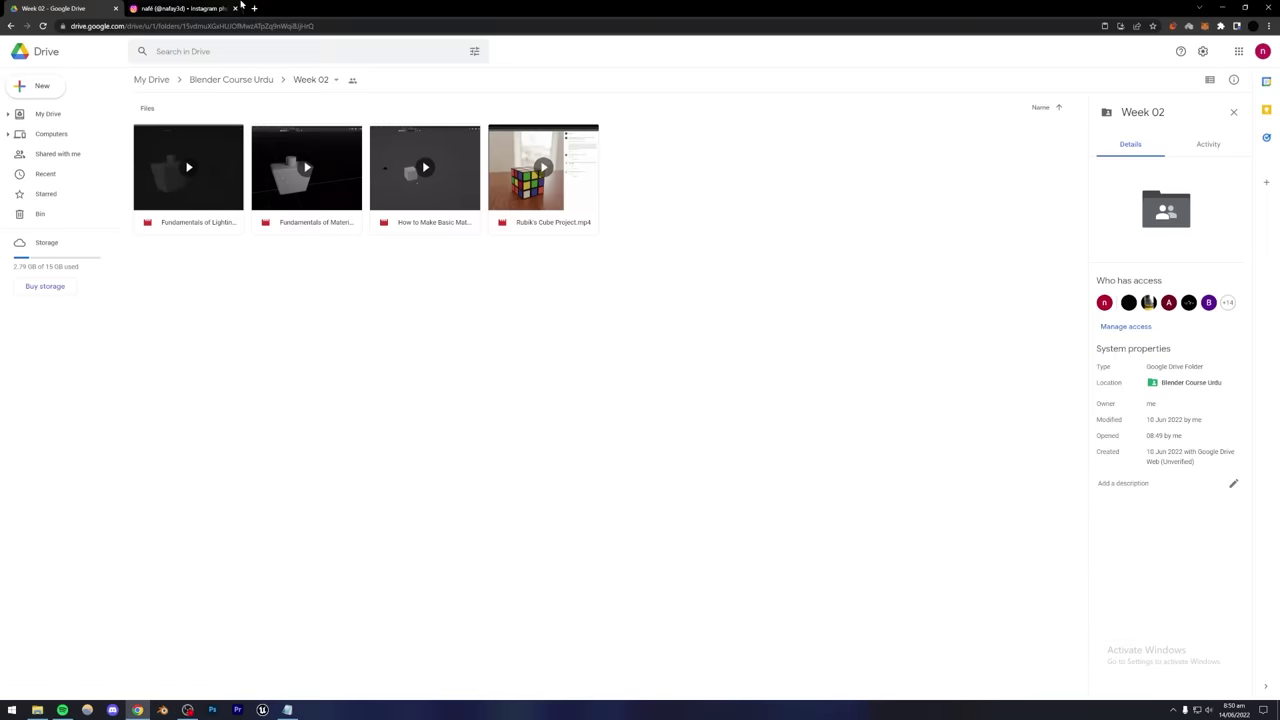
# Glance at the robot post and the Drive folder, then open the perfume bottle post.
pyautogui.click(160, 8)
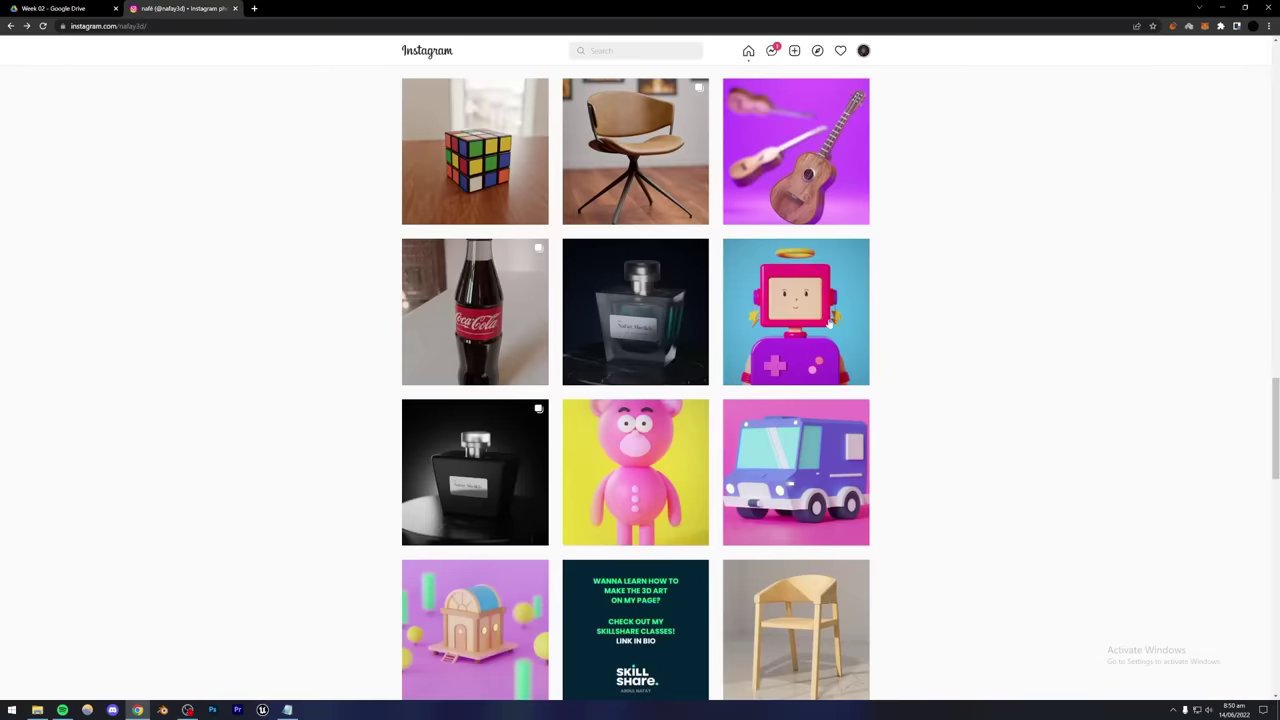
pyautogui.click(571, 356)
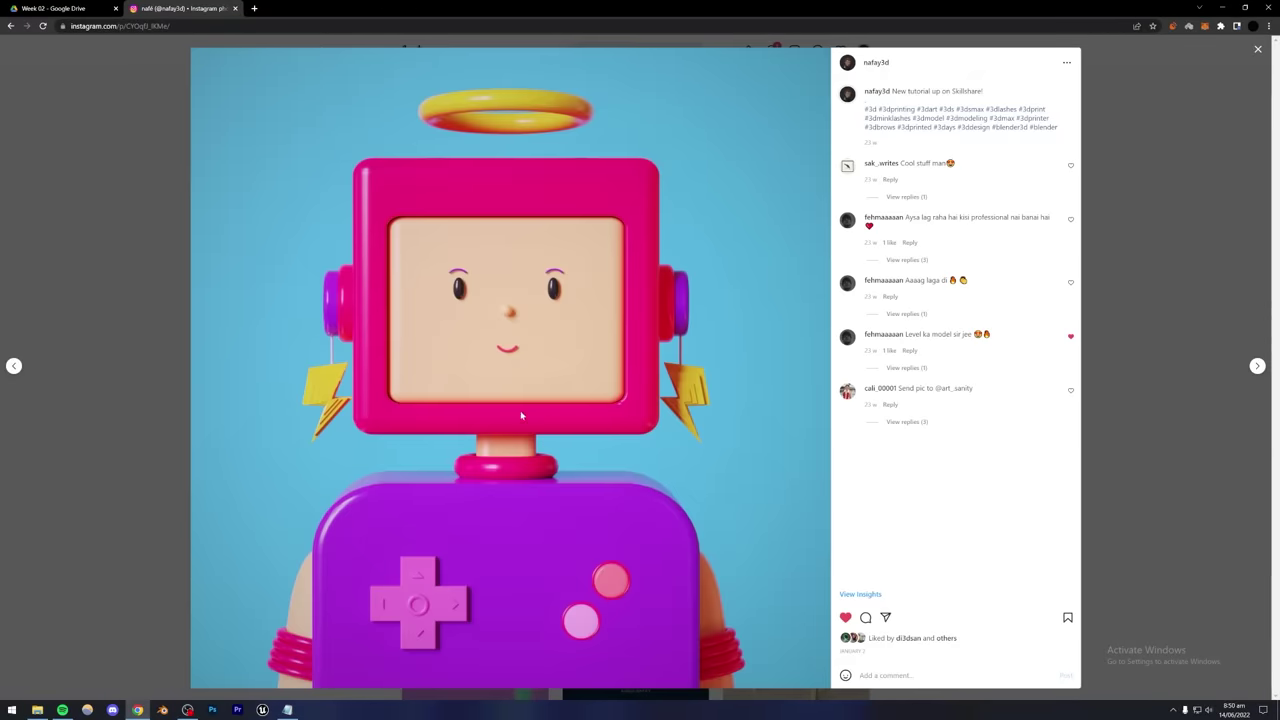
pyautogui.click(52, 7)
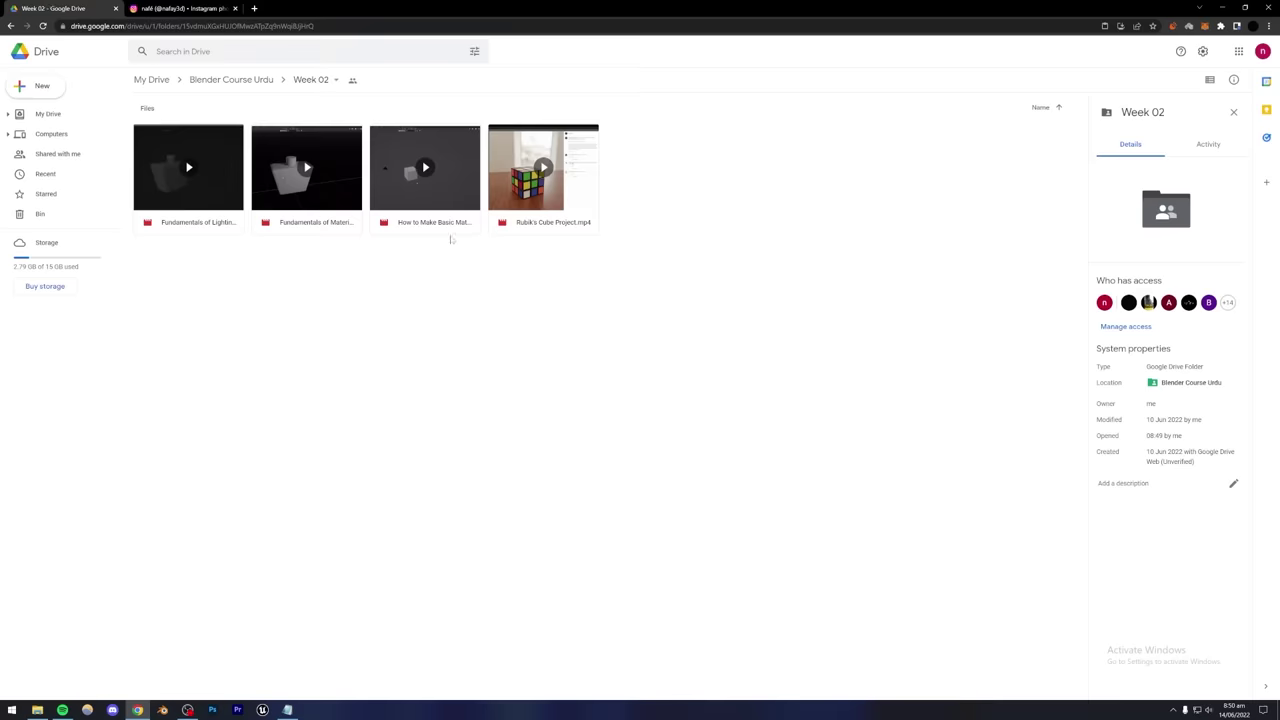
pyautogui.click(416, 224)
pyautogui.click(266, 277)
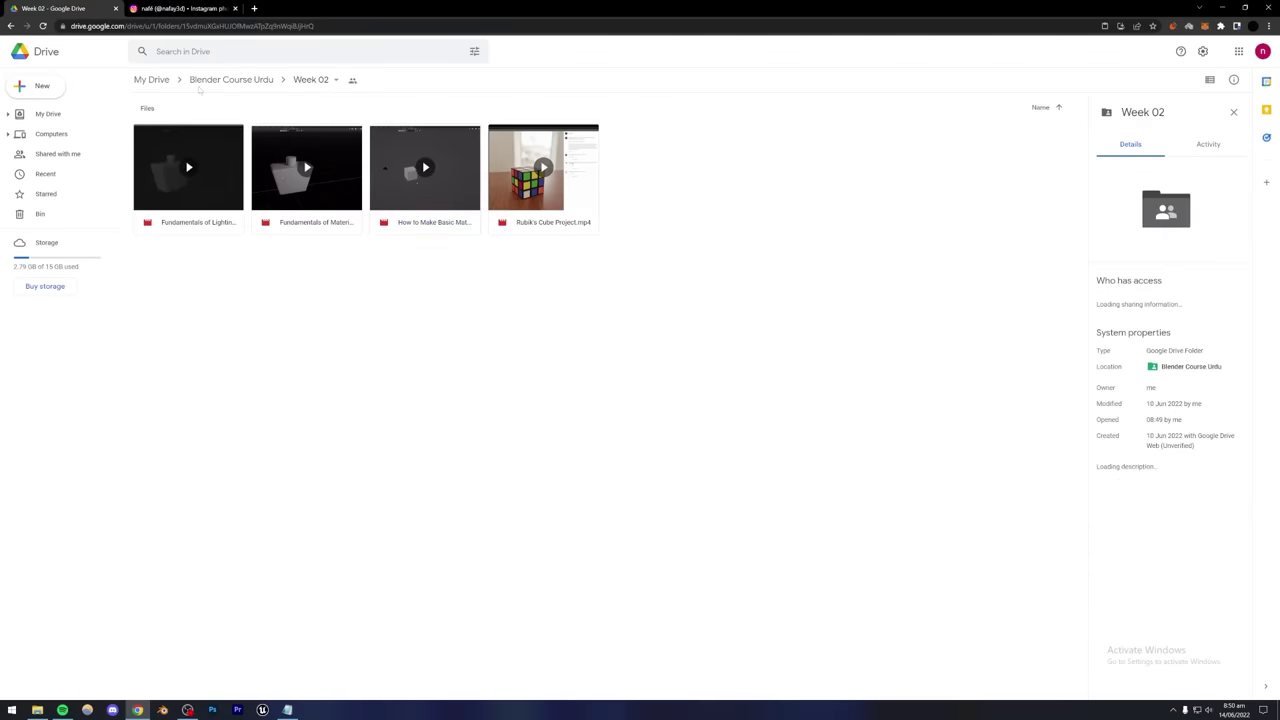
pyautogui.click(180, 8)
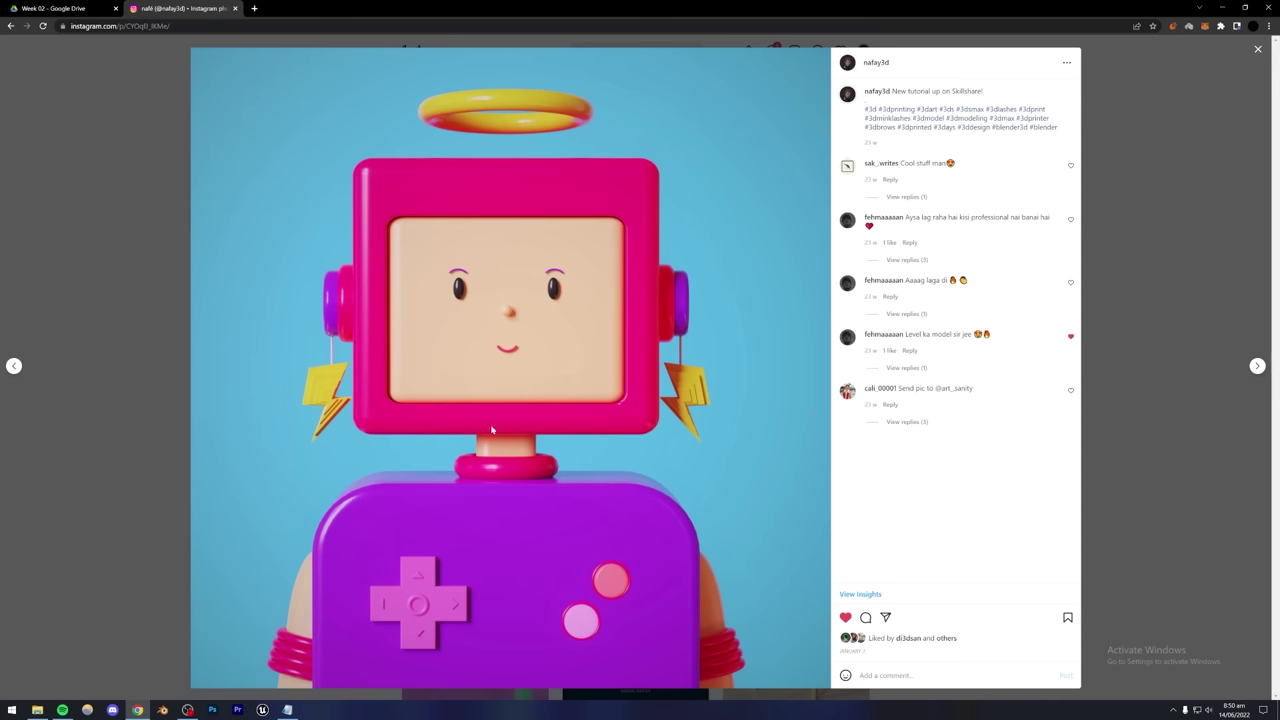
pyautogui.click(1183, 349)
pyautogui.click(640, 362)
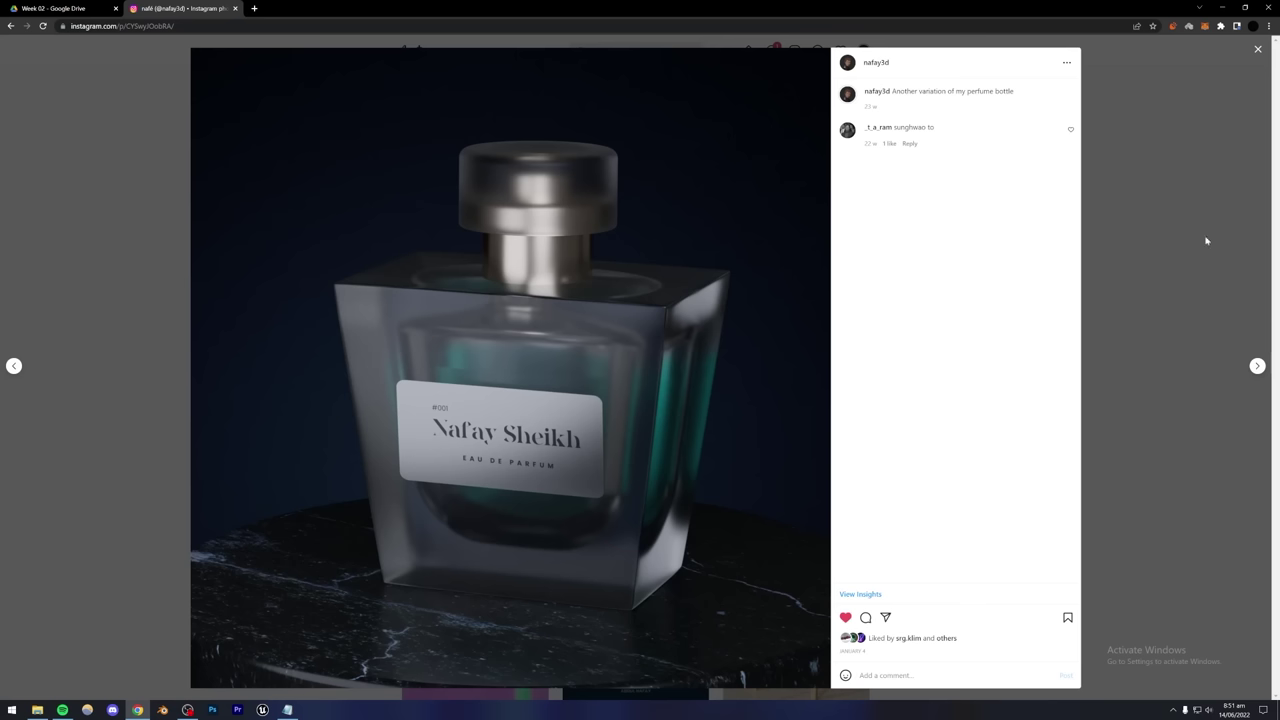
# Browse the house and robot render posts, then open the purple delivery-van post.
pyautogui.click(1167, 243)
pyautogui.scroll(-1, 510, 455)
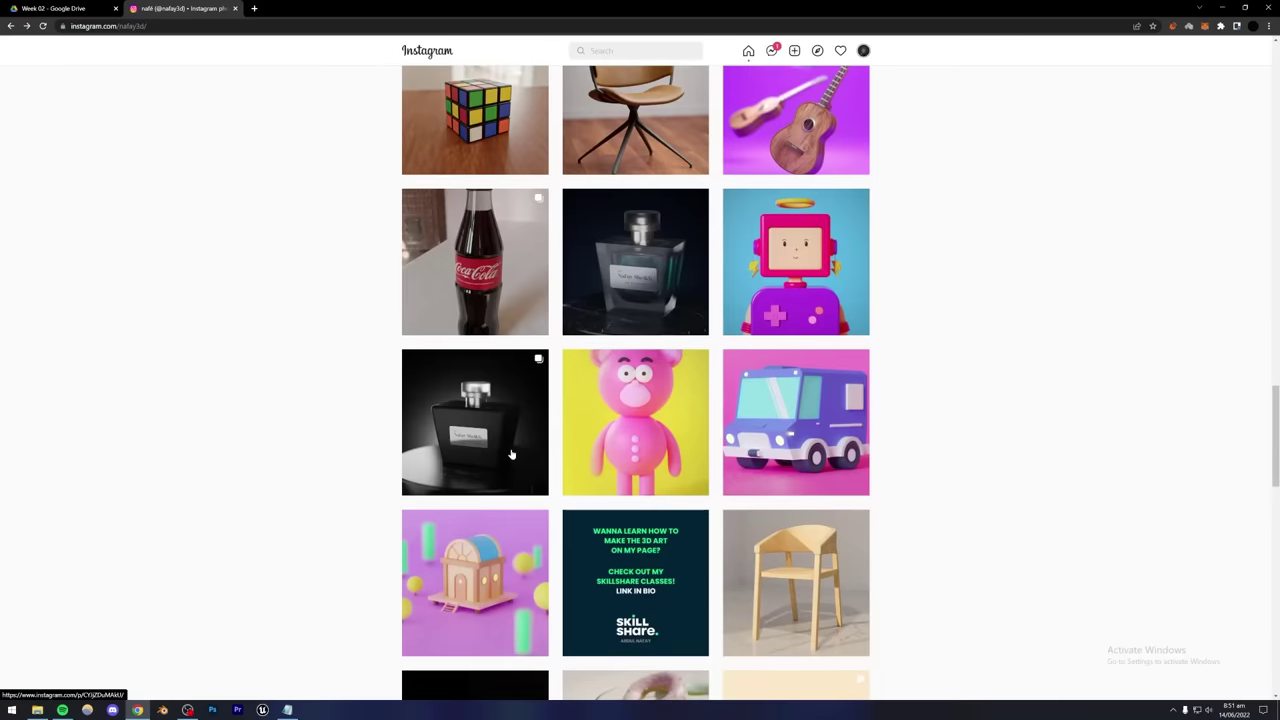
pyautogui.scroll(-4, 650, 460)
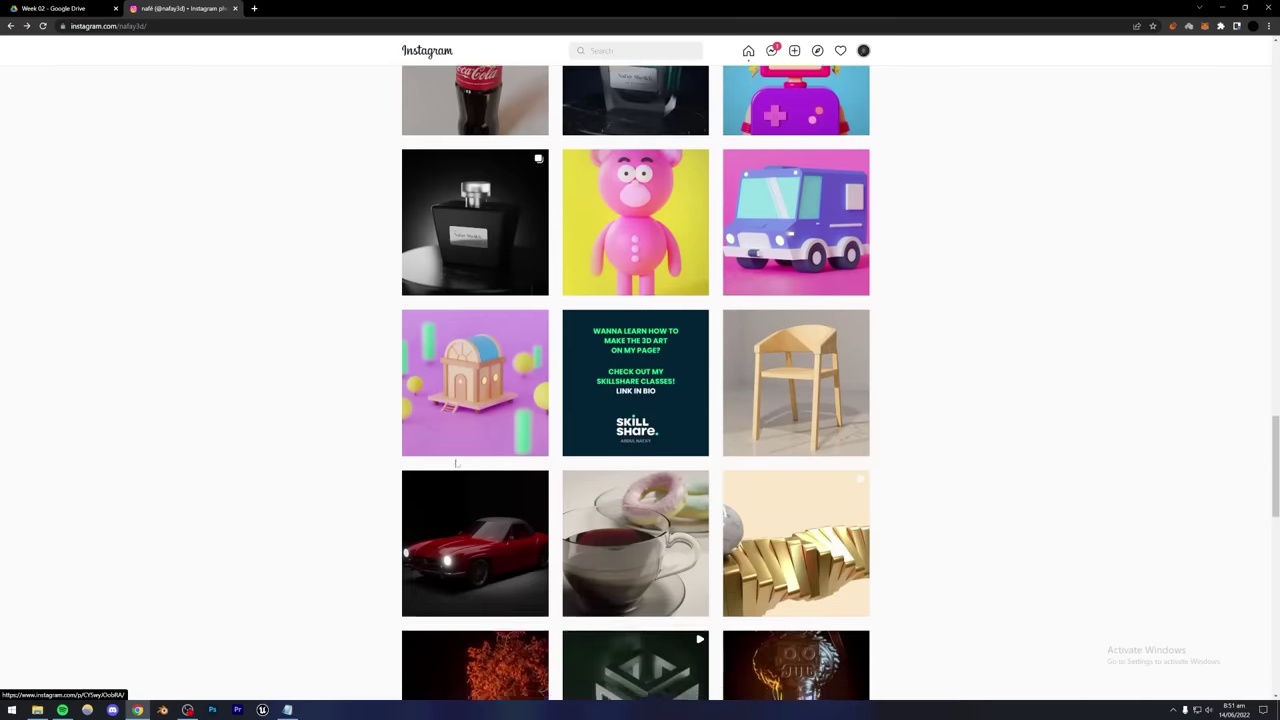
pyautogui.scroll(1, 400, 465)
pyautogui.scroll(3, 396, 472)
pyautogui.click(415, 525)
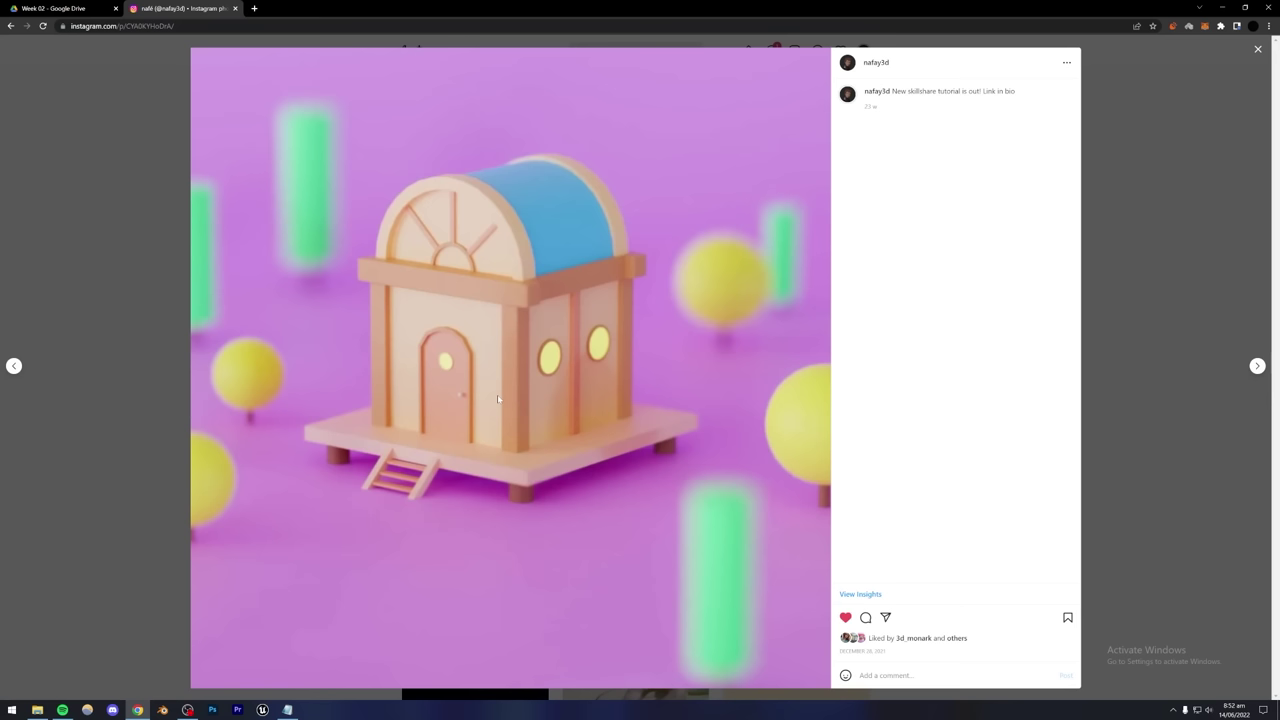
pyautogui.click(1192, 301)
pyautogui.click(791, 326)
pyautogui.press('Escape')
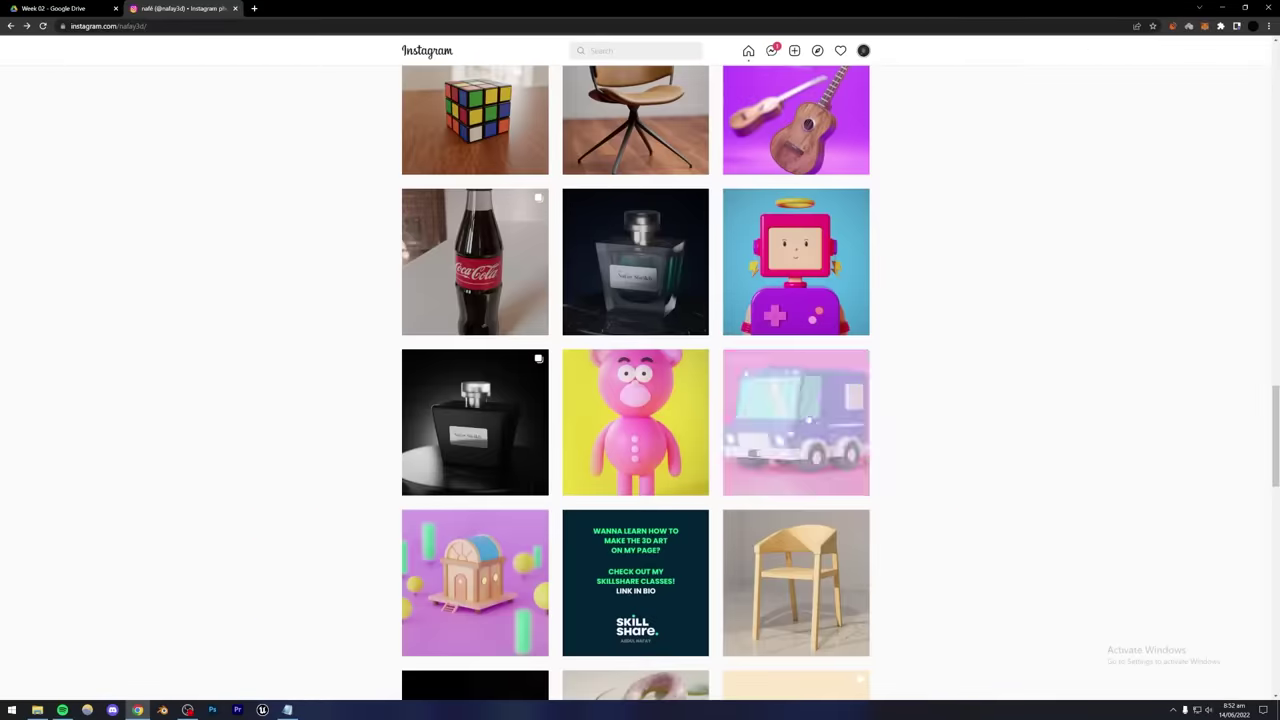
pyautogui.click(796, 422)
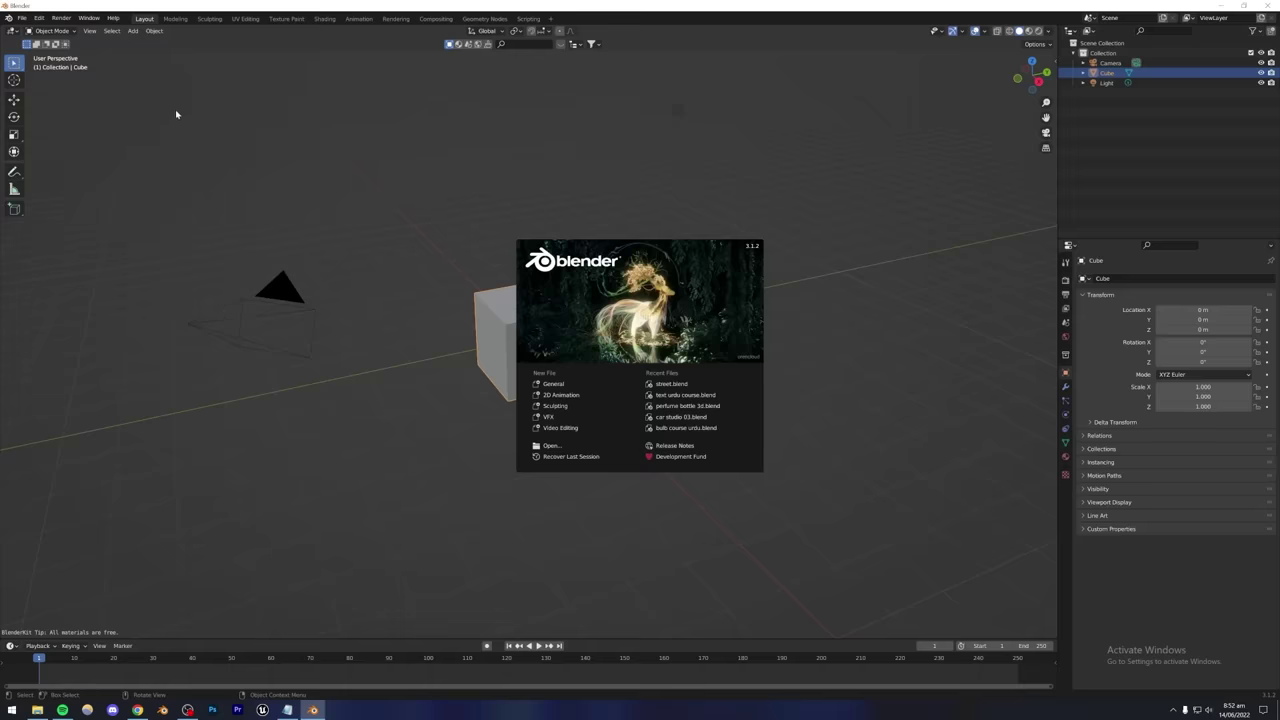
# Add a torus, delete the default cube, and orbit to view the torus from above.
pyautogui.click(174, 114)
pyautogui.click(133, 31)
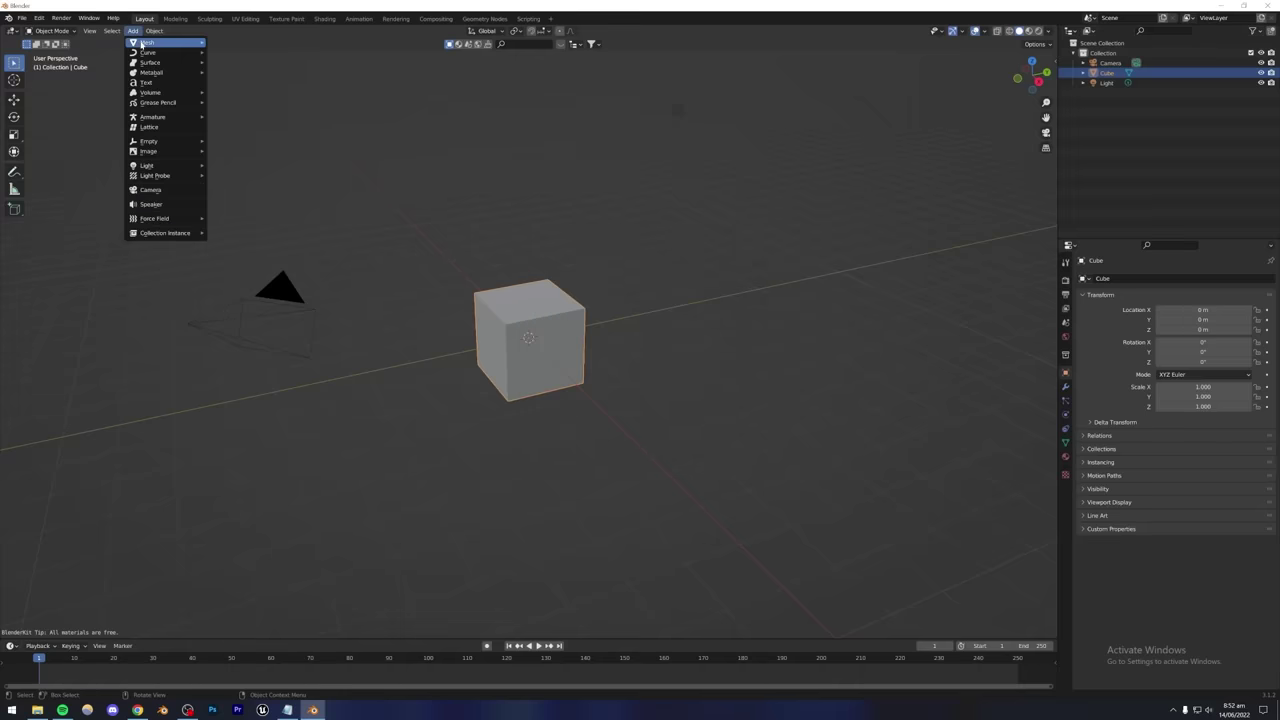
pyautogui.moveTo(145, 44)
pyautogui.click(222, 117)
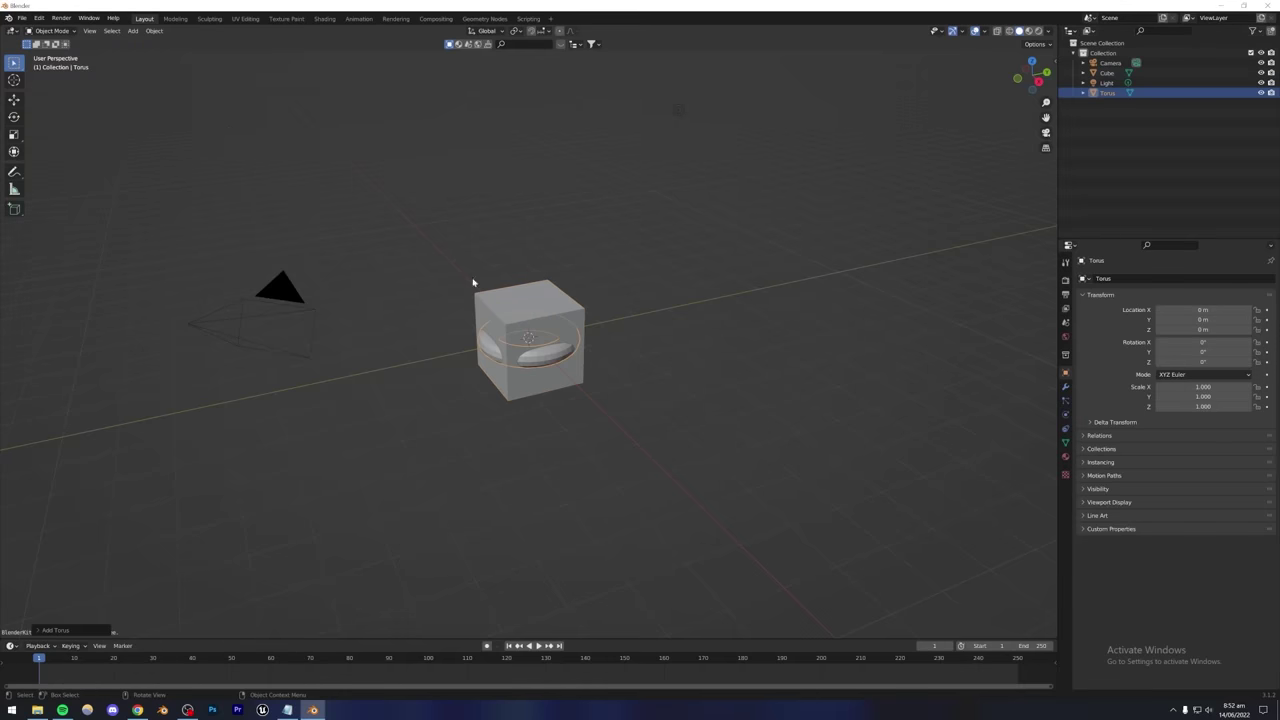
pyautogui.click(512, 398)
pyautogui.press('Delete')
pyautogui.scroll(5, 520, 370)
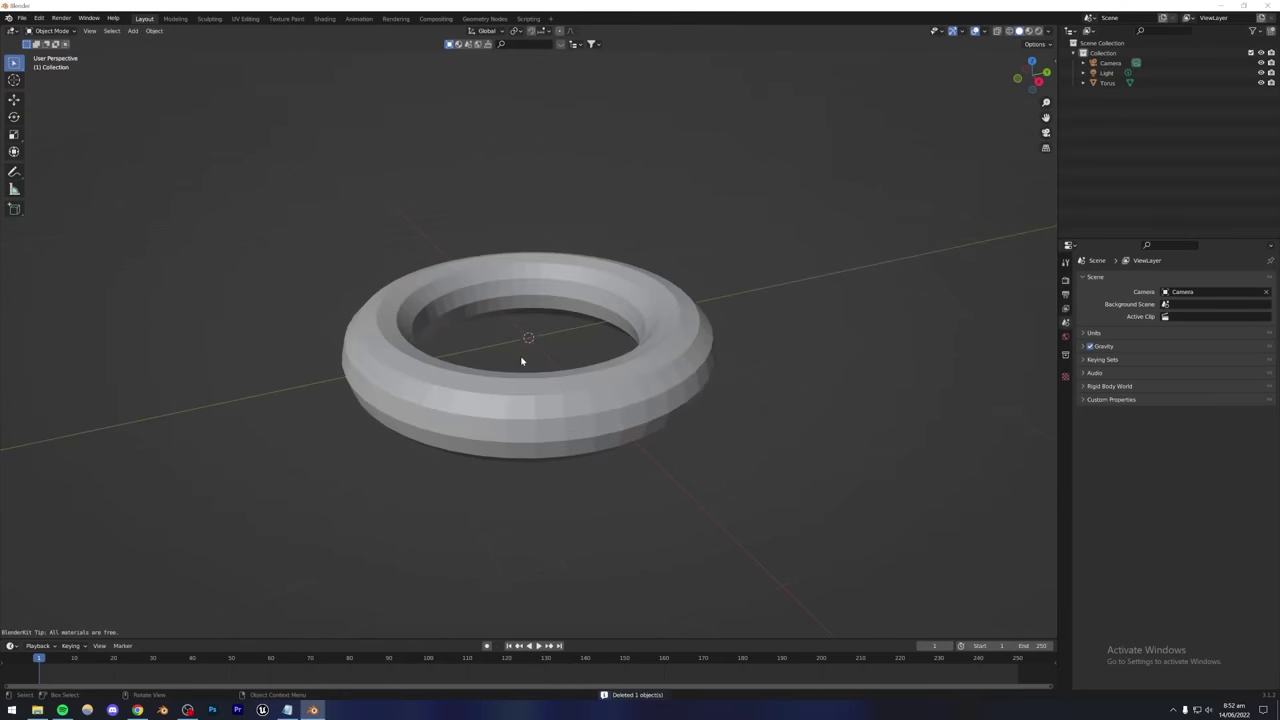
pyautogui.moveTo(523, 363); pyautogui.dragTo(394, 500, button='middle')
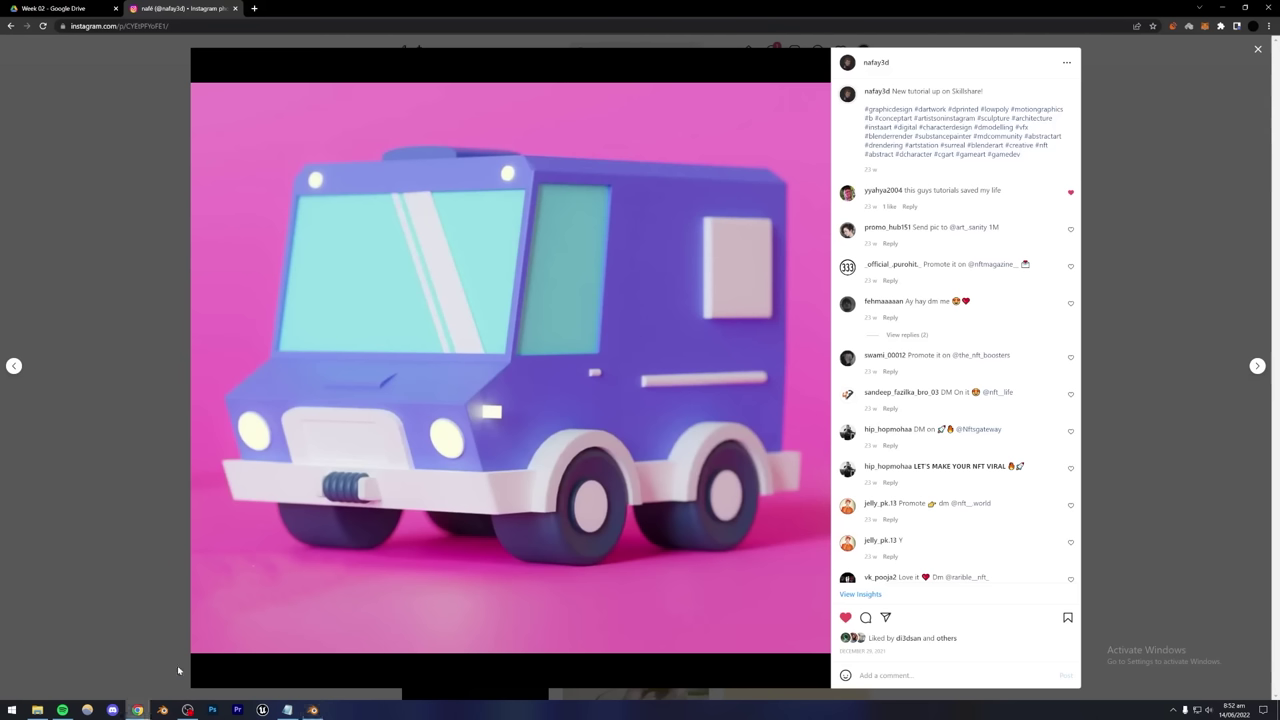
# Close the van post, scroll up the profile grid to the older renders, and open the kitchen post.
pyautogui.click(137, 710)
pyautogui.click(1144, 272)
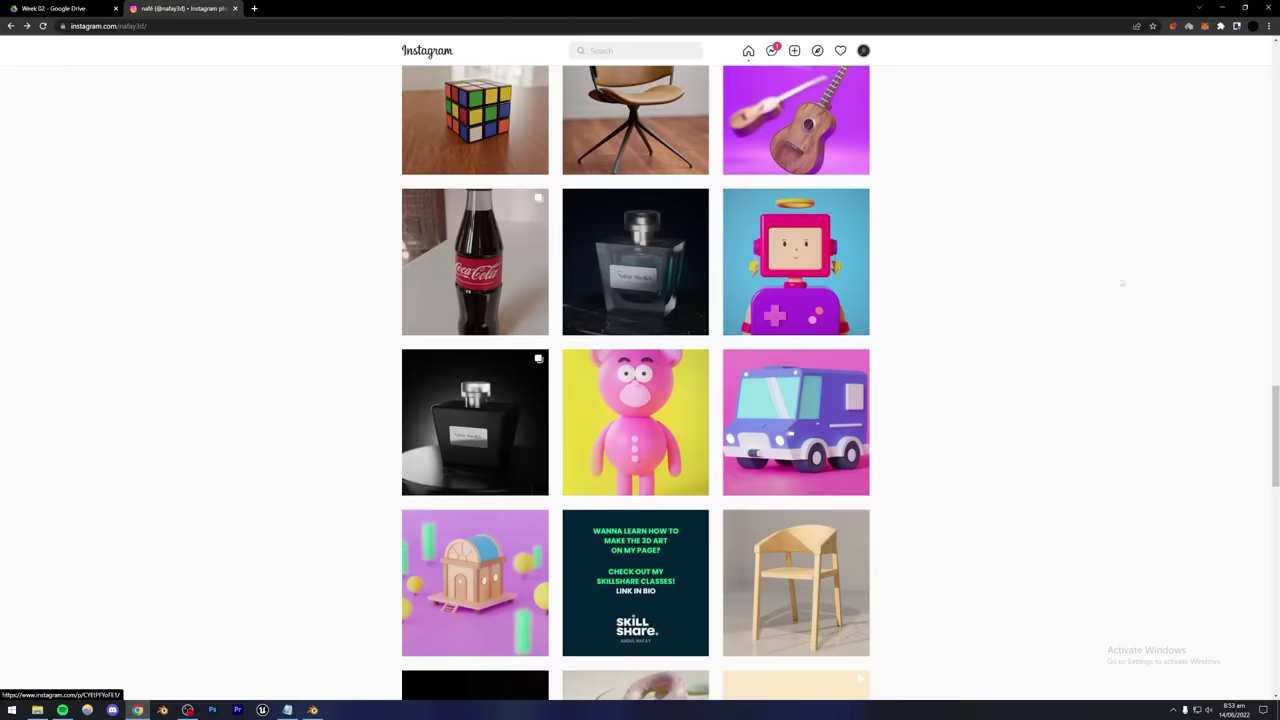
pyautogui.scroll(3, 731, 363)
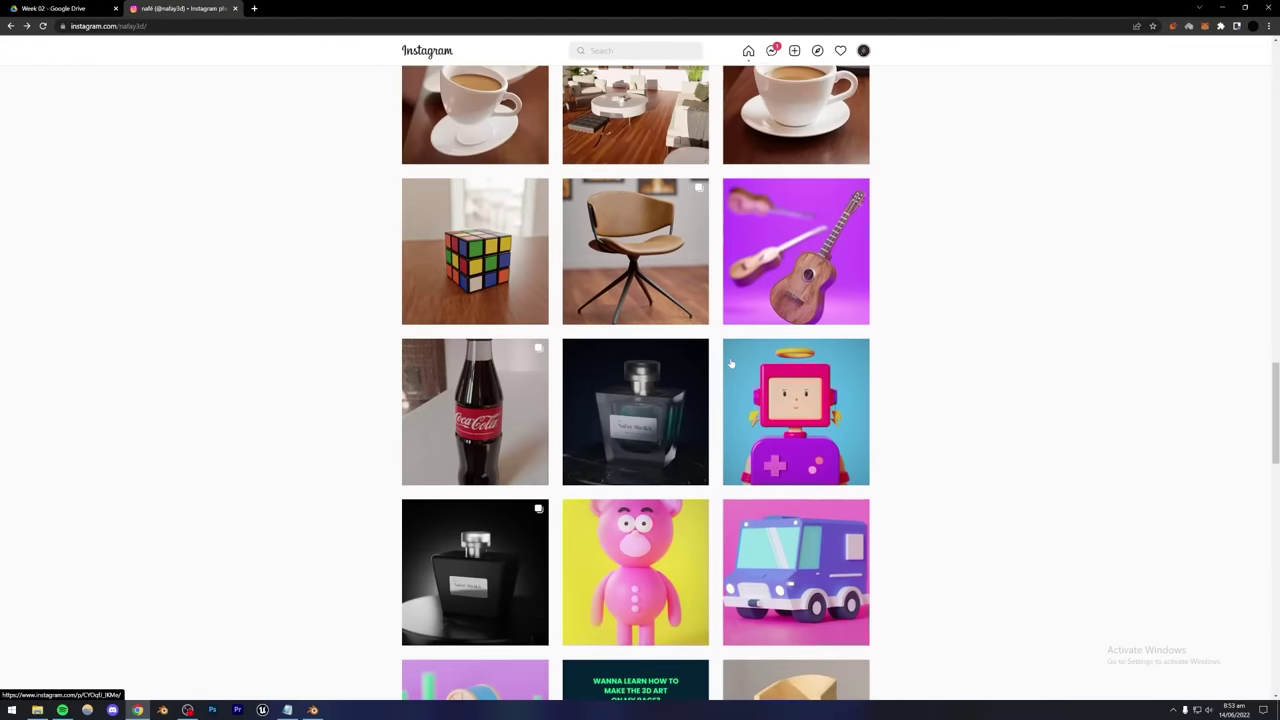
pyautogui.scroll(2, 731, 363)
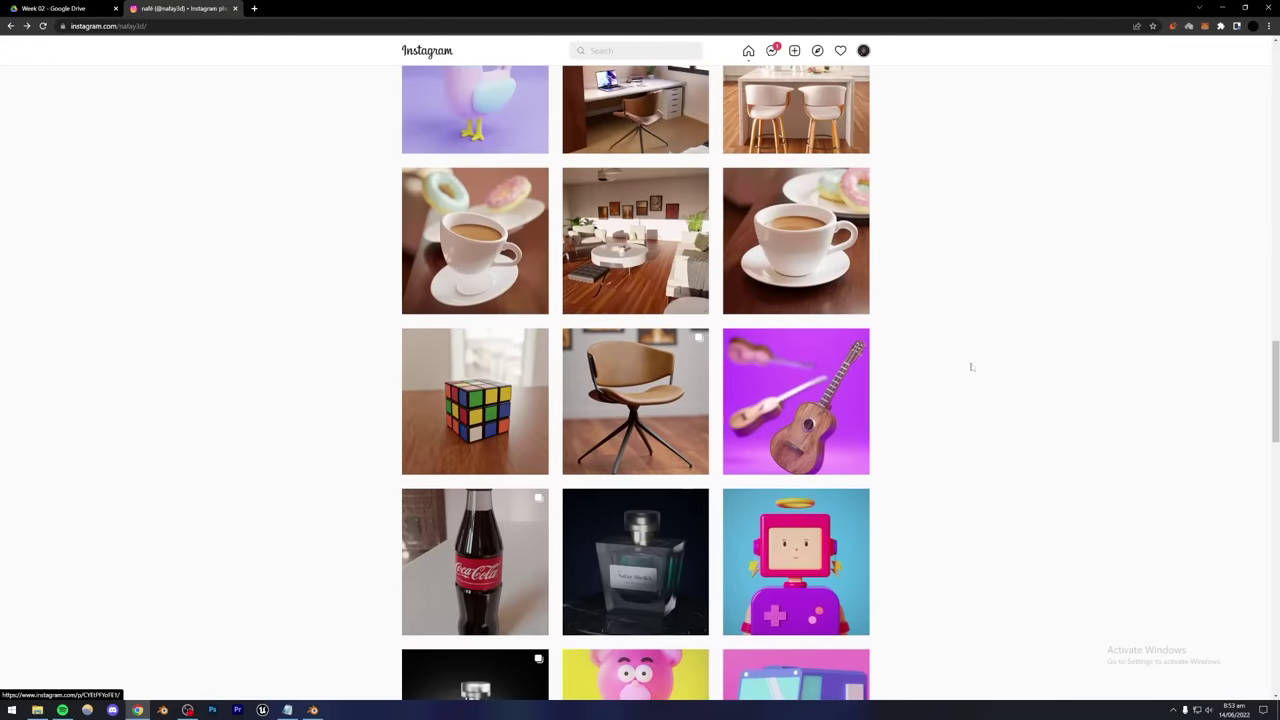
pyautogui.scroll(-2, 969, 363)
pyautogui.scroll(3, 969, 363)
pyautogui.scroll(3, 494, 295)
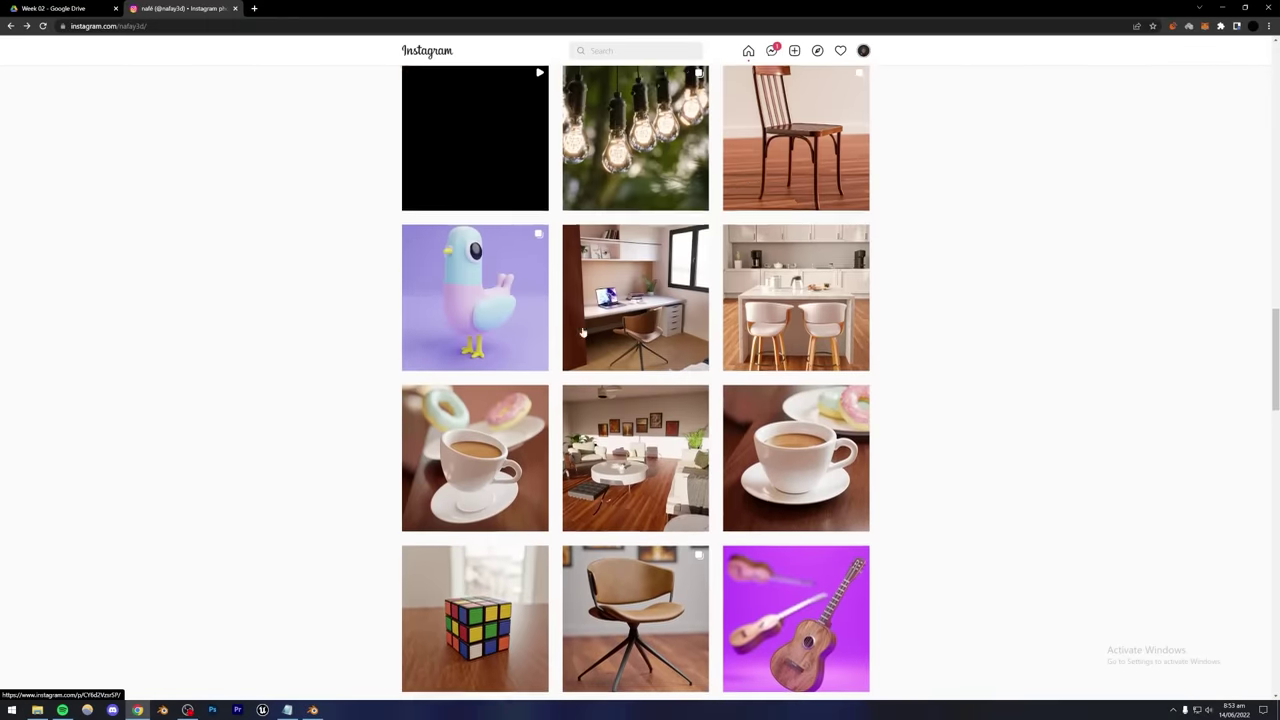
pyautogui.scroll(-1, 894, 369)
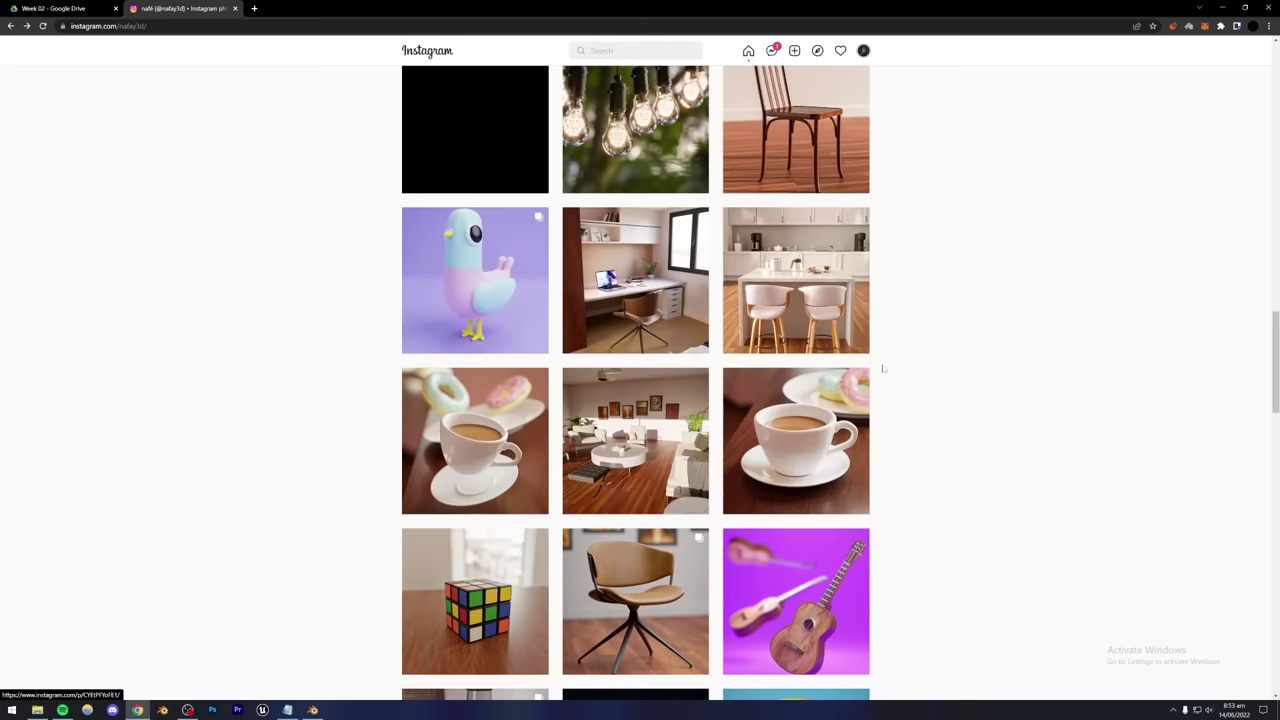
pyautogui.click(765, 309)
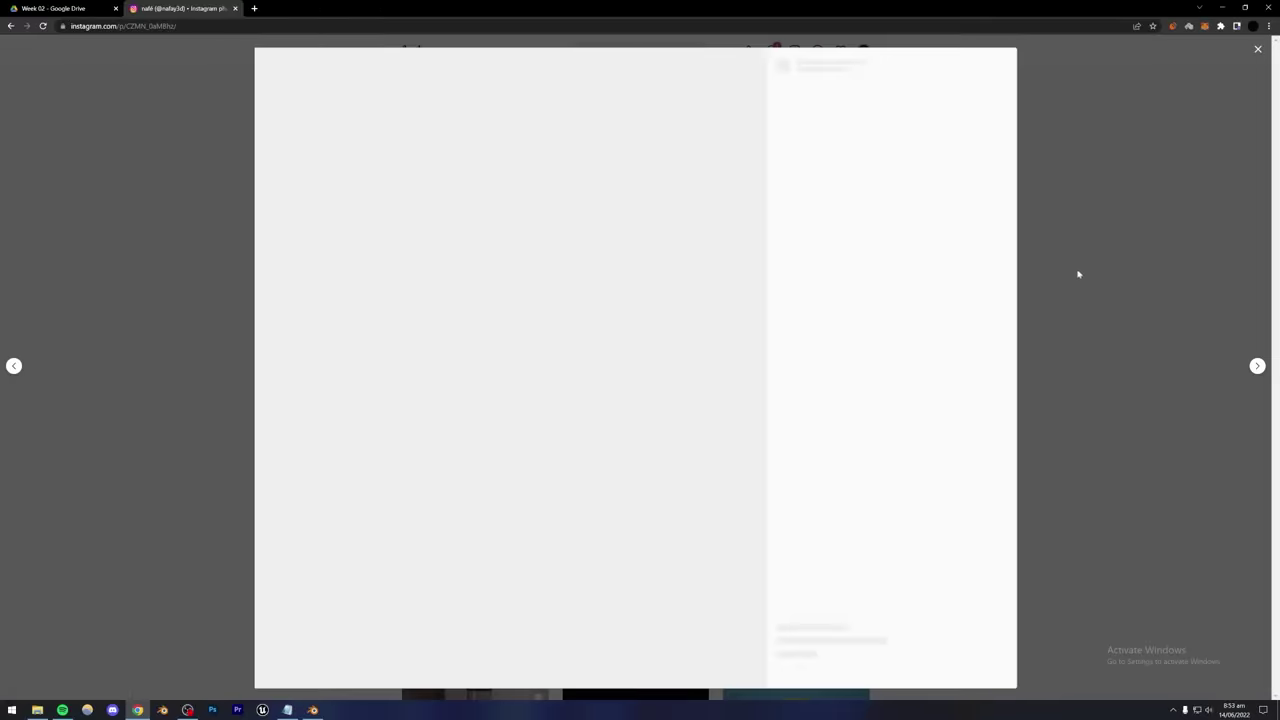
# Close the kitchen post, view and close the living-room post, then open the pink bear post.
pyautogui.click(1077, 271)
pyautogui.click(704, 400)
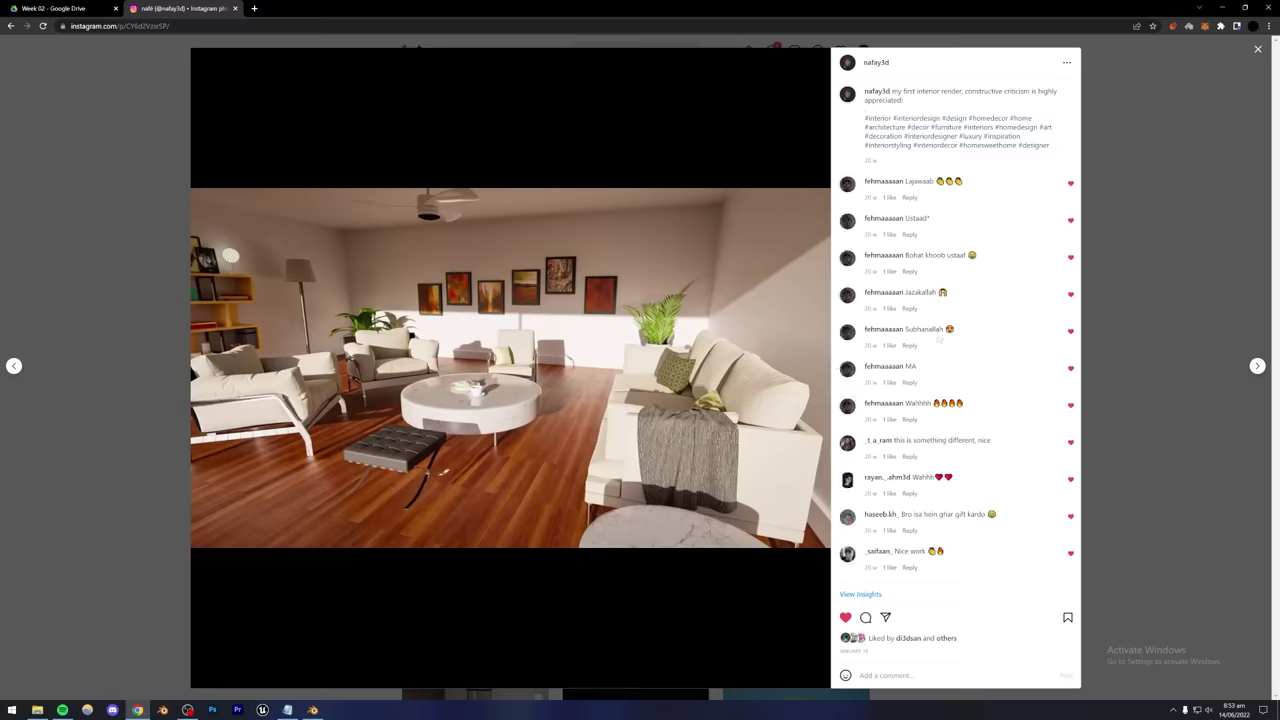
pyautogui.click(1172, 258)
pyautogui.scroll(-5, 1030, 325)
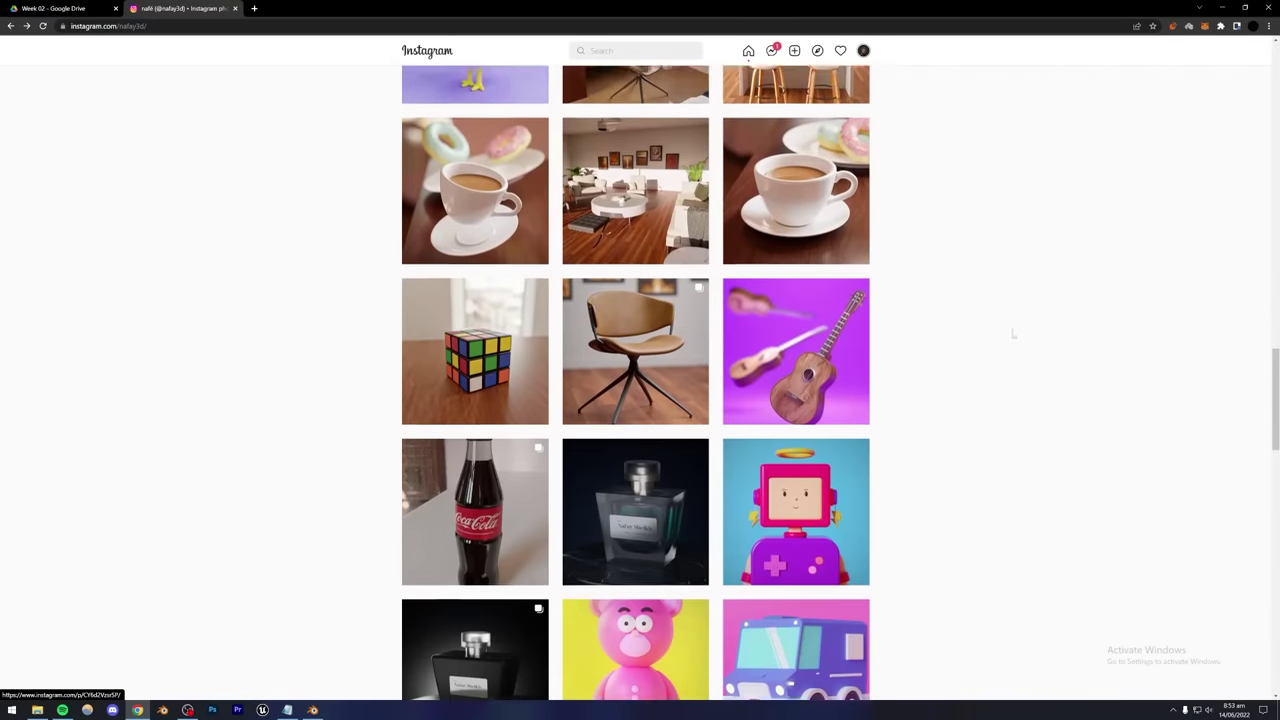
pyautogui.scroll(-1, 1013, 333)
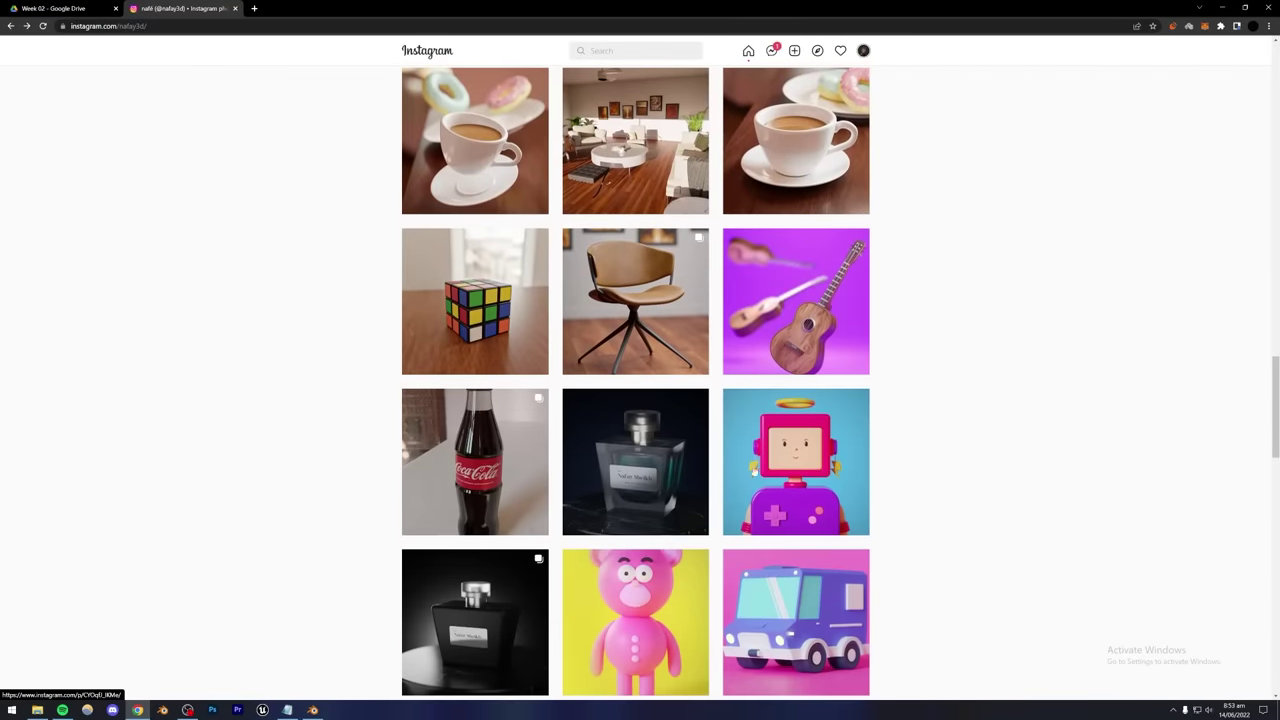
pyautogui.scroll(-1, 755, 510)
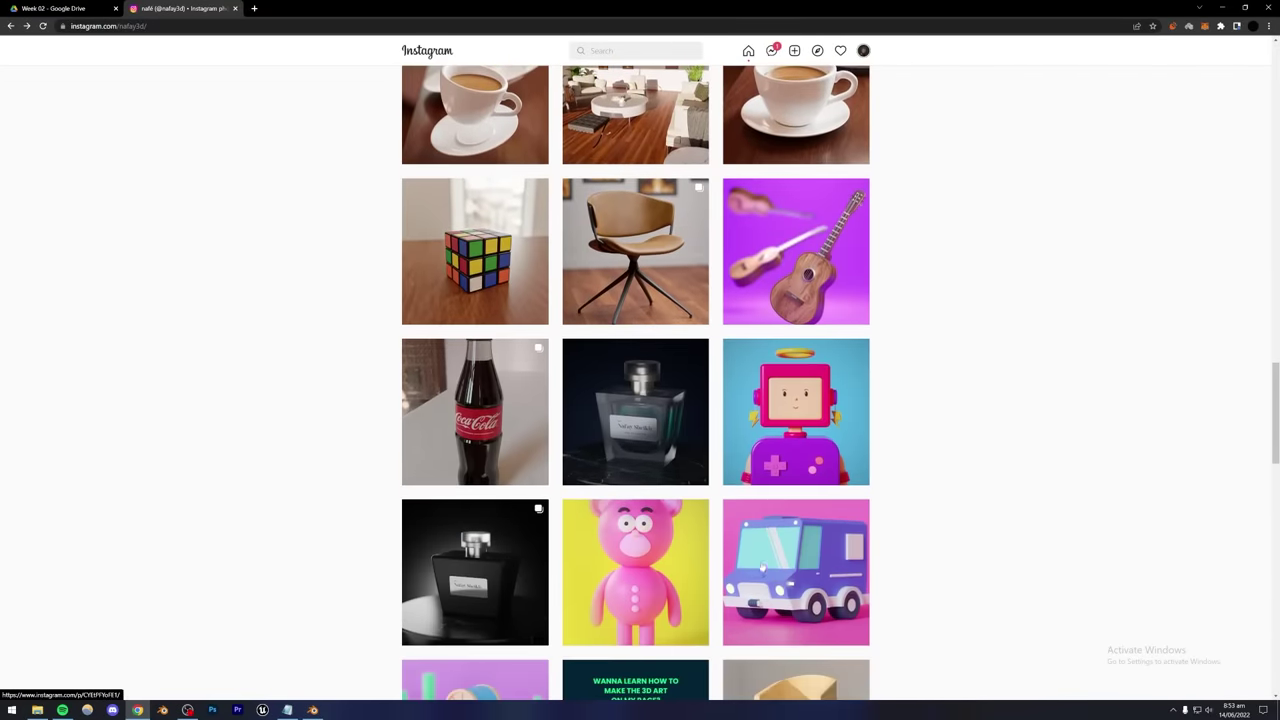
pyautogui.scroll(-2, 762, 567)
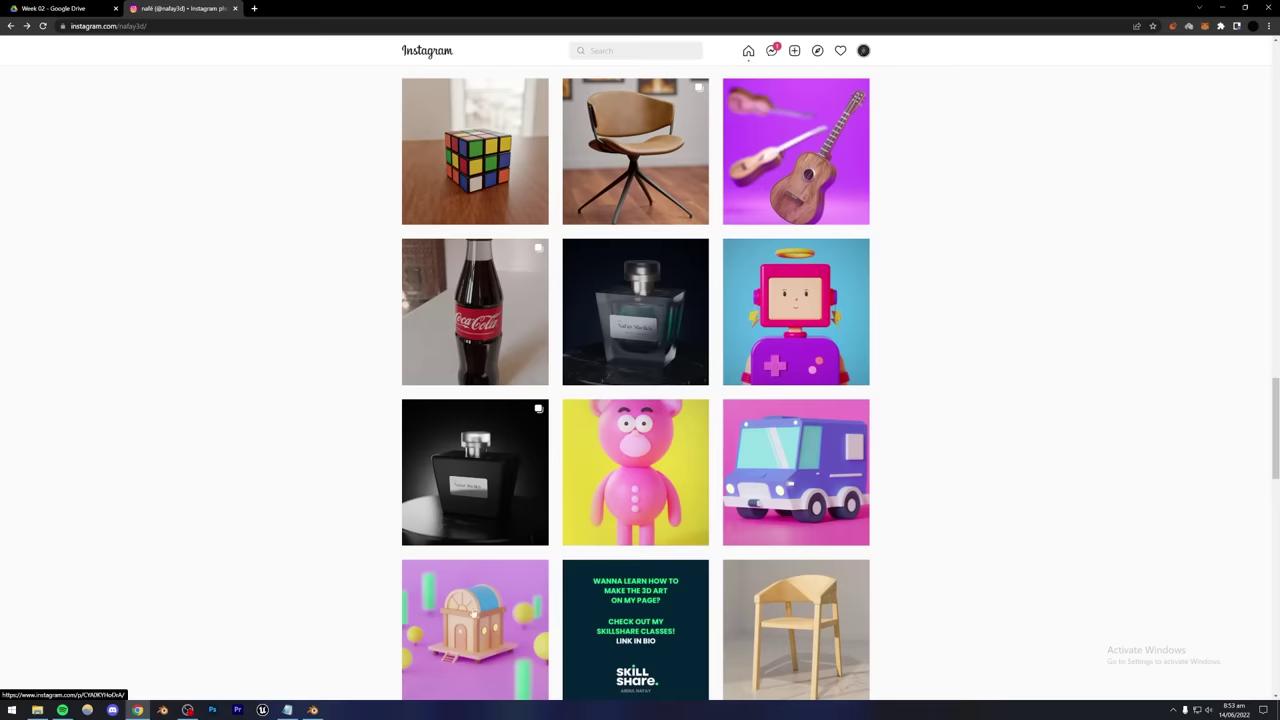
pyautogui.click(626, 487)
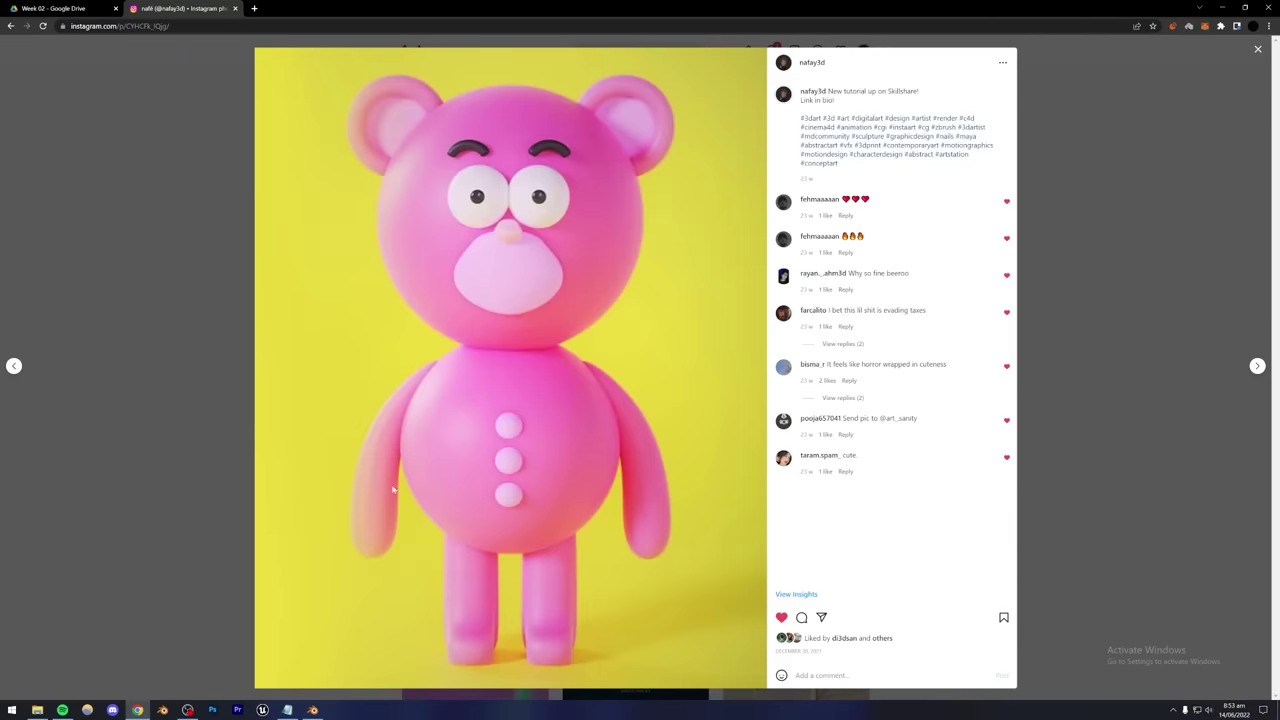
# Visit the Drive course folder and return, reopen and close the pink bear post, then bring up OBS.
pyautogui.click(80, 8)
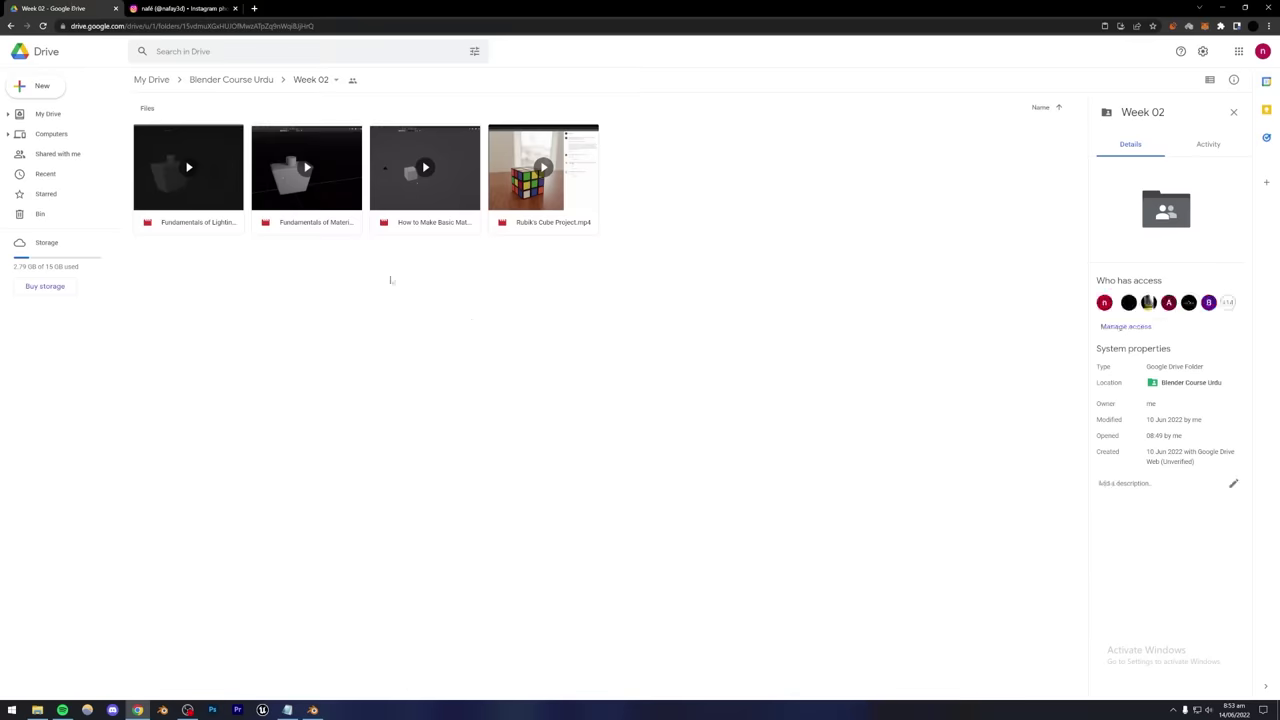
pyautogui.click(178, 8)
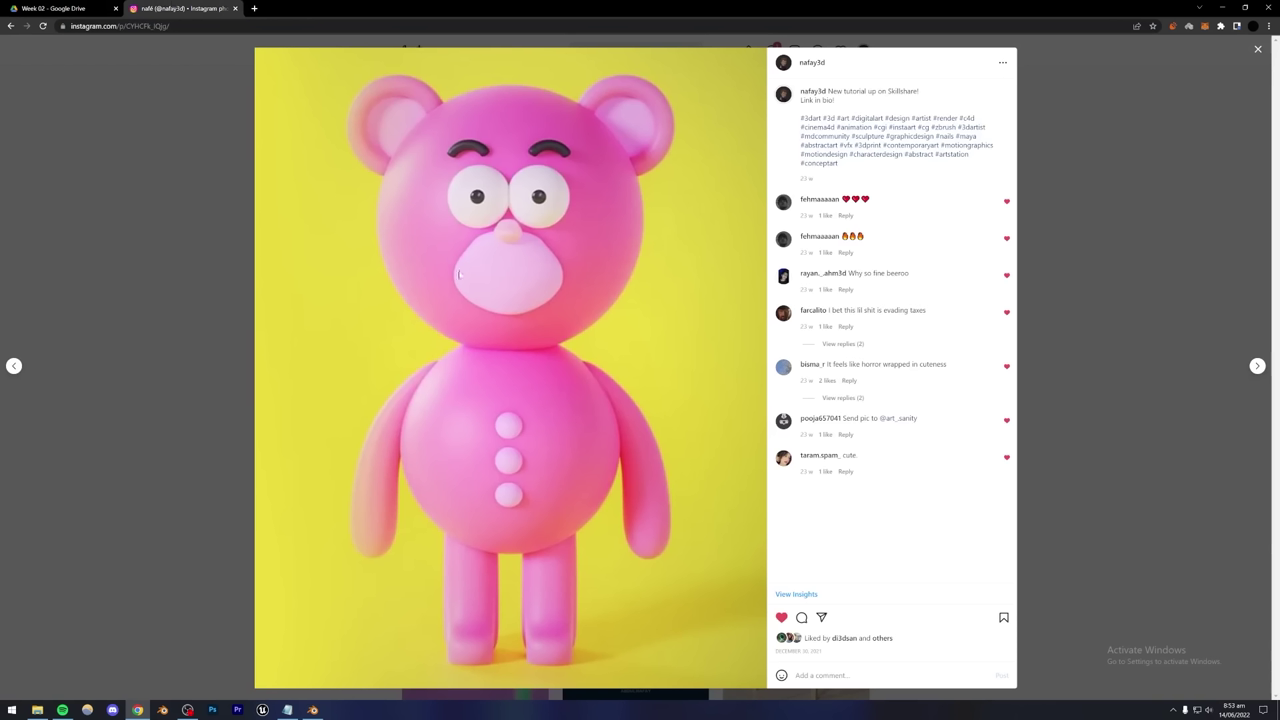
pyautogui.click(1114, 263)
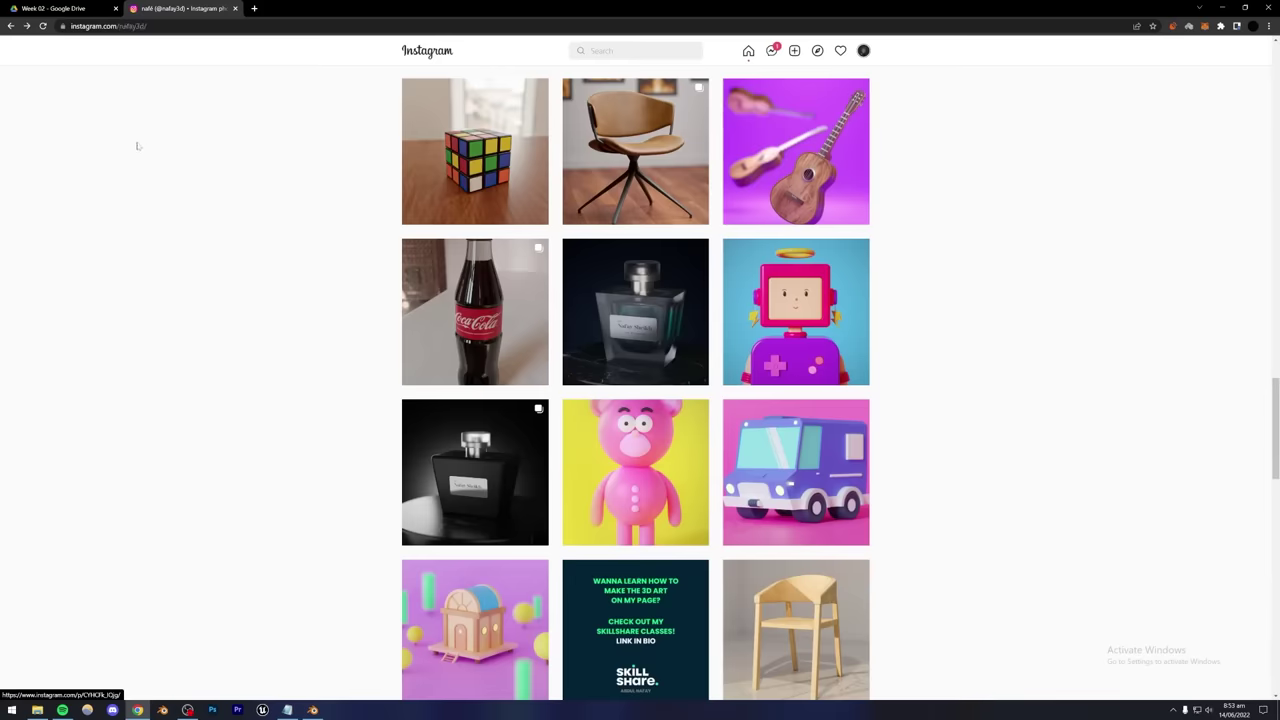
pyautogui.click(635, 470)
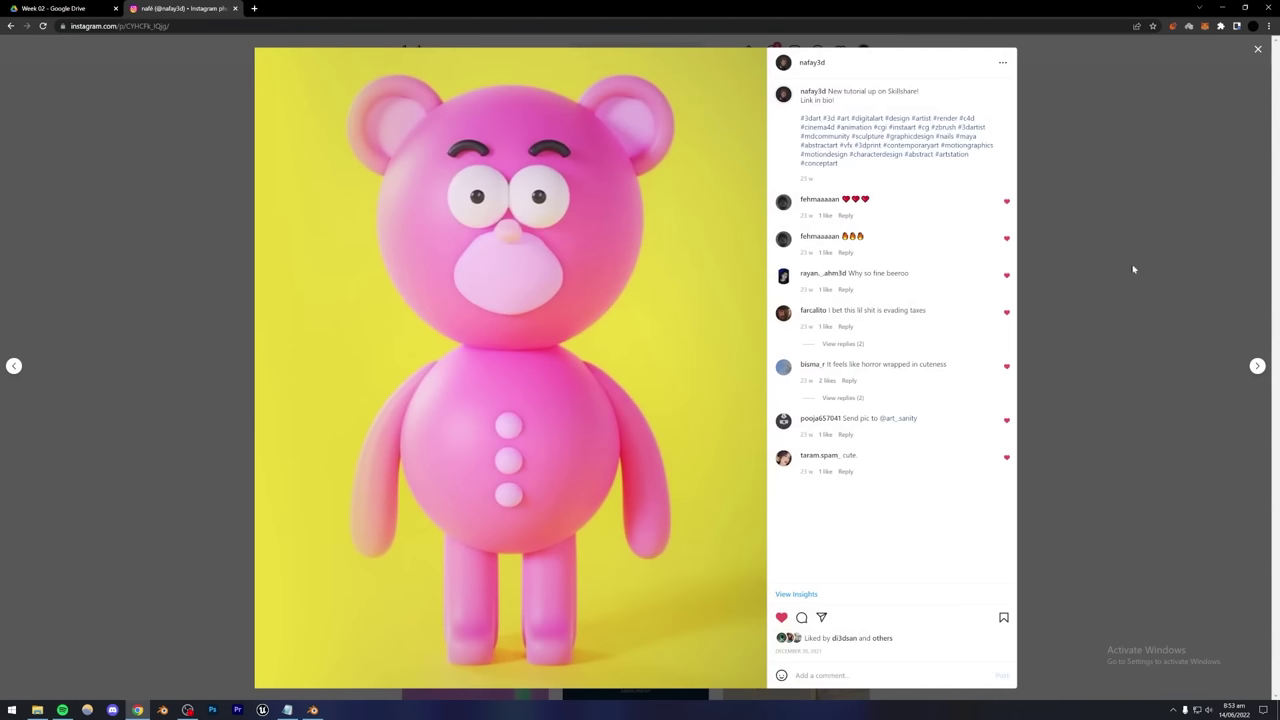
pyautogui.click(1107, 302)
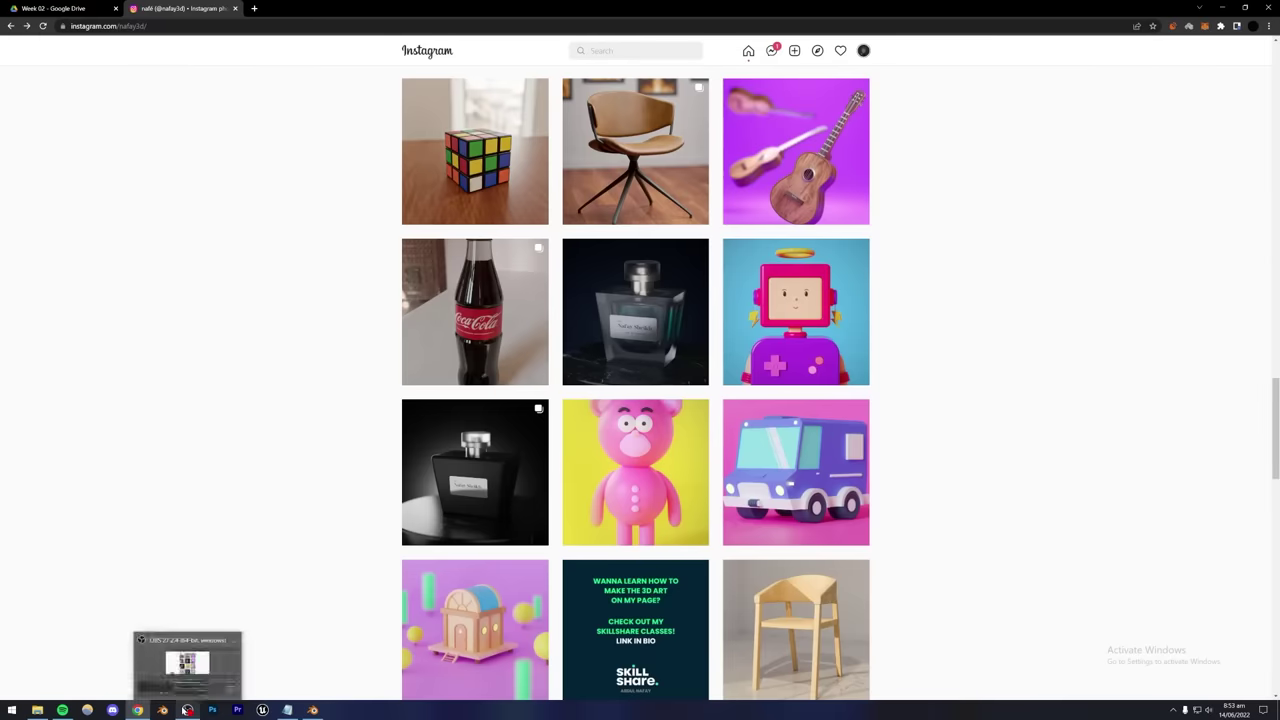
pyautogui.click(187, 710)
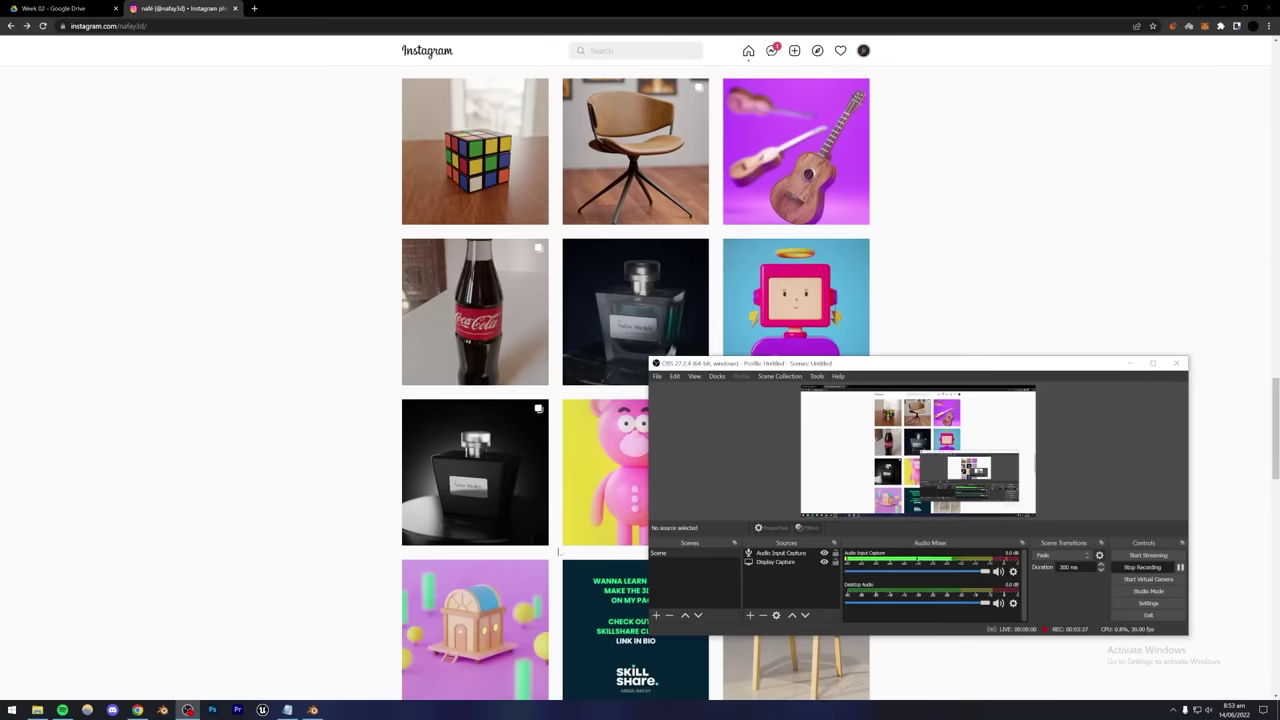
# Stop the screen recording and check the render and modifier properties without adding a modifier.
pyautogui.click(1143, 567)
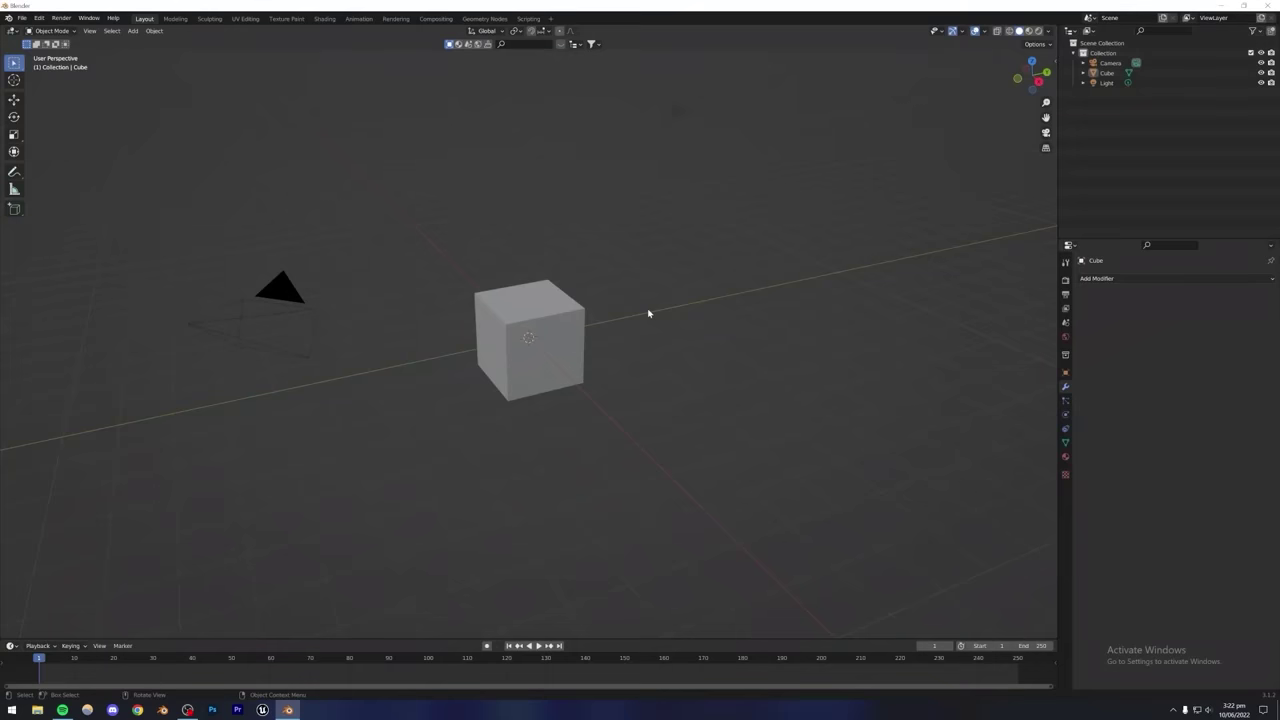
pyautogui.moveTo(630, 314); pyautogui.dragTo(626, 349, button='middle')
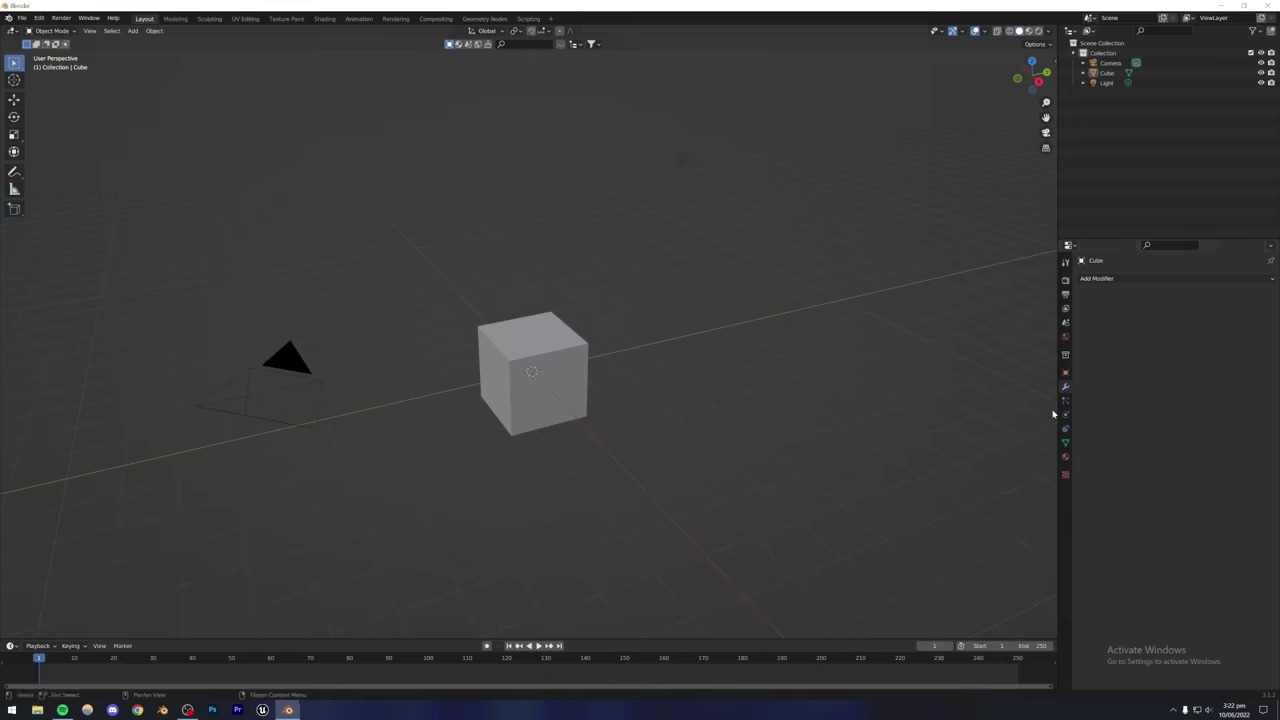
pyautogui.click(1066, 281)
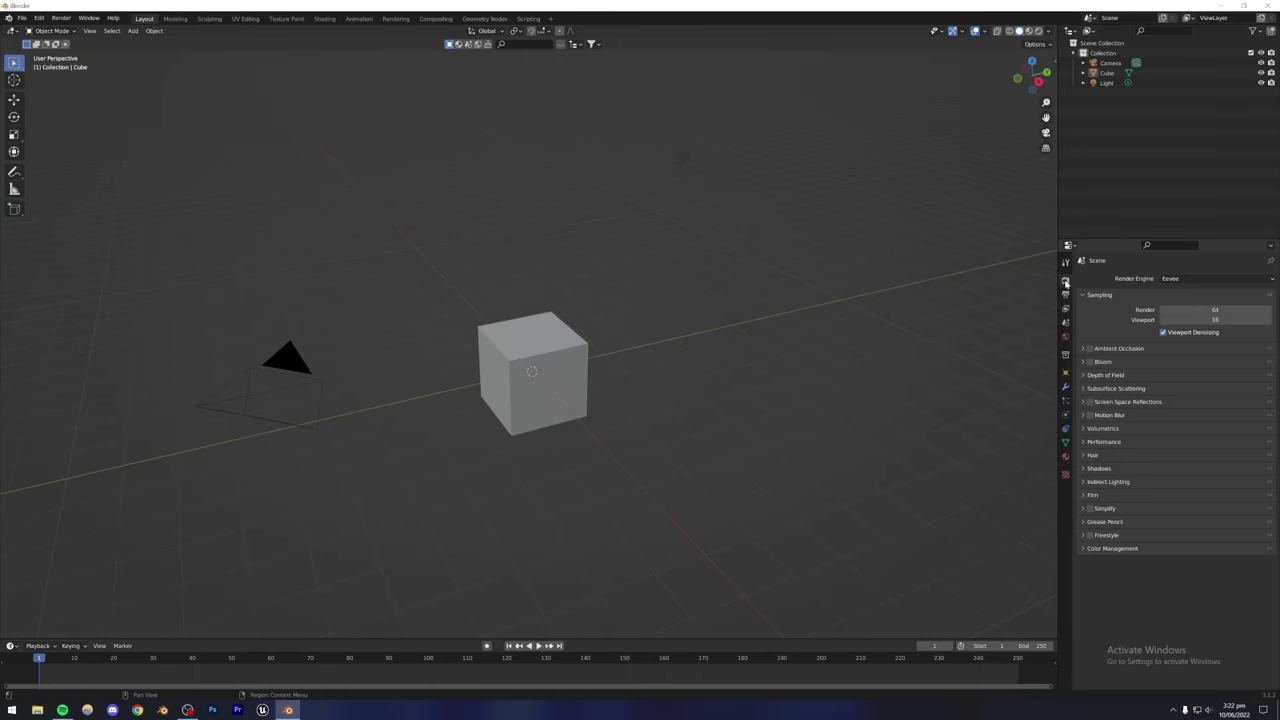
pyautogui.click(1066, 387)
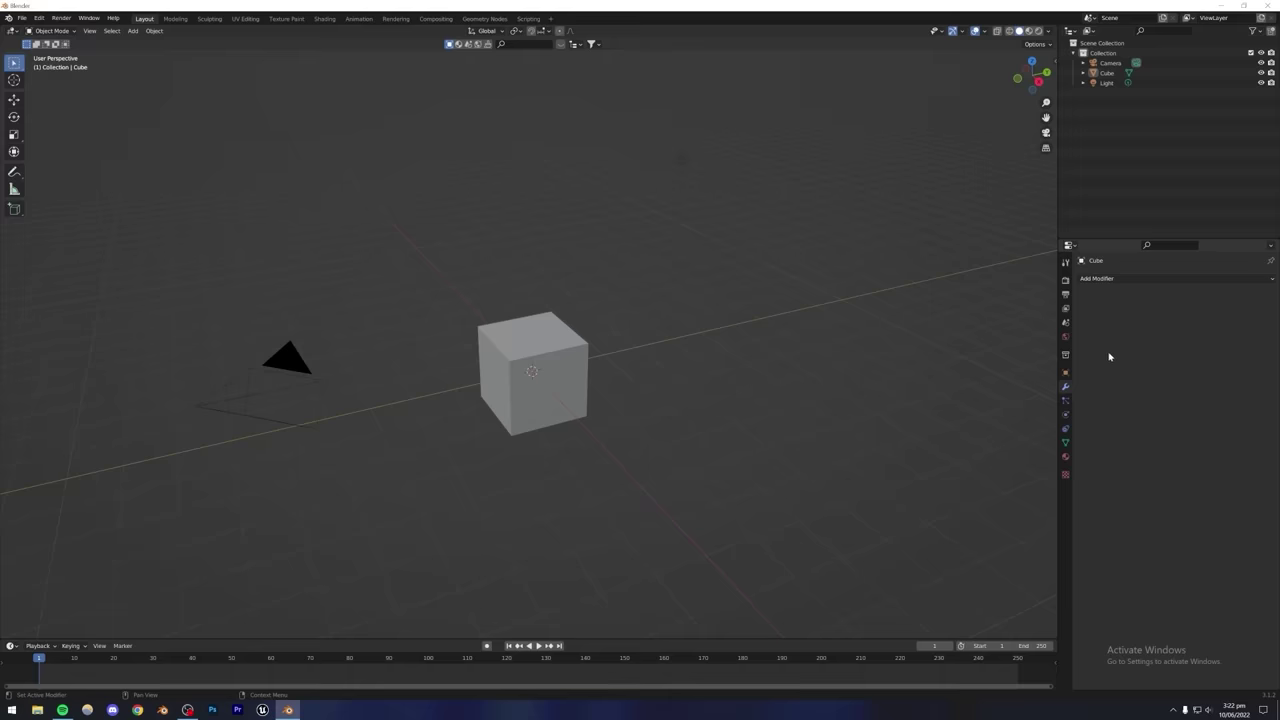
pyautogui.click(1099, 280)
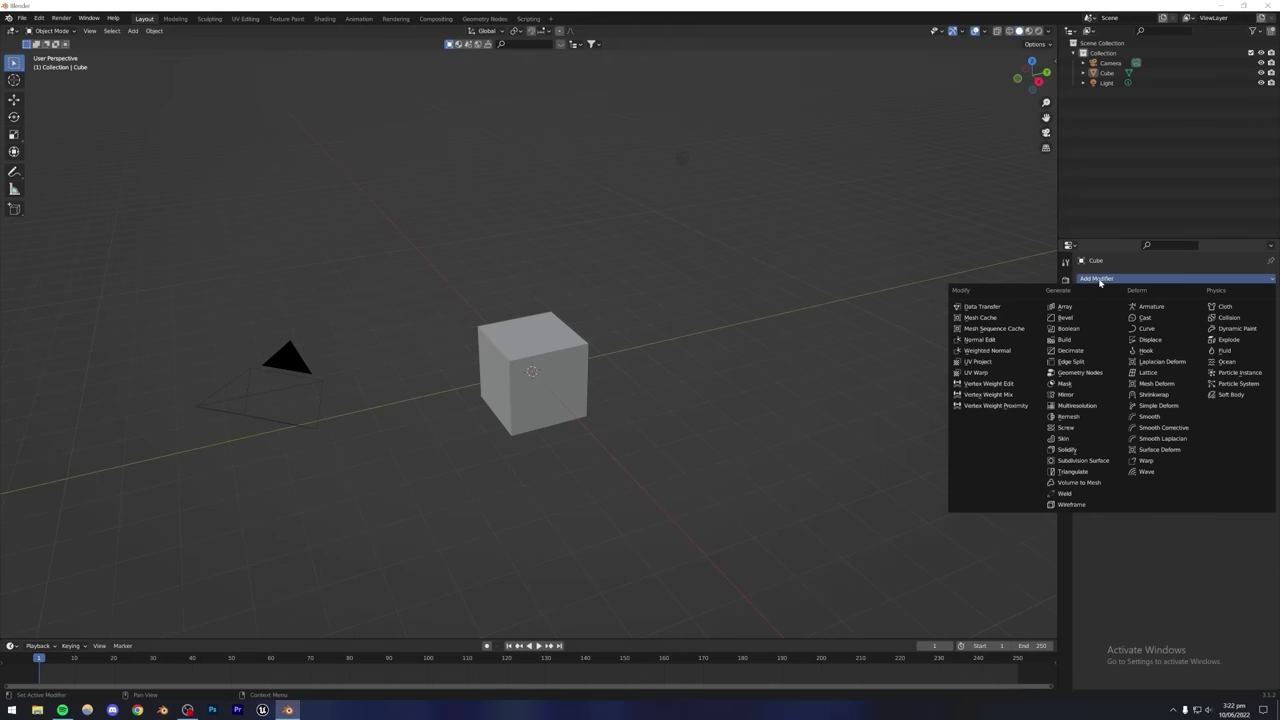
pyautogui.press('Escape')
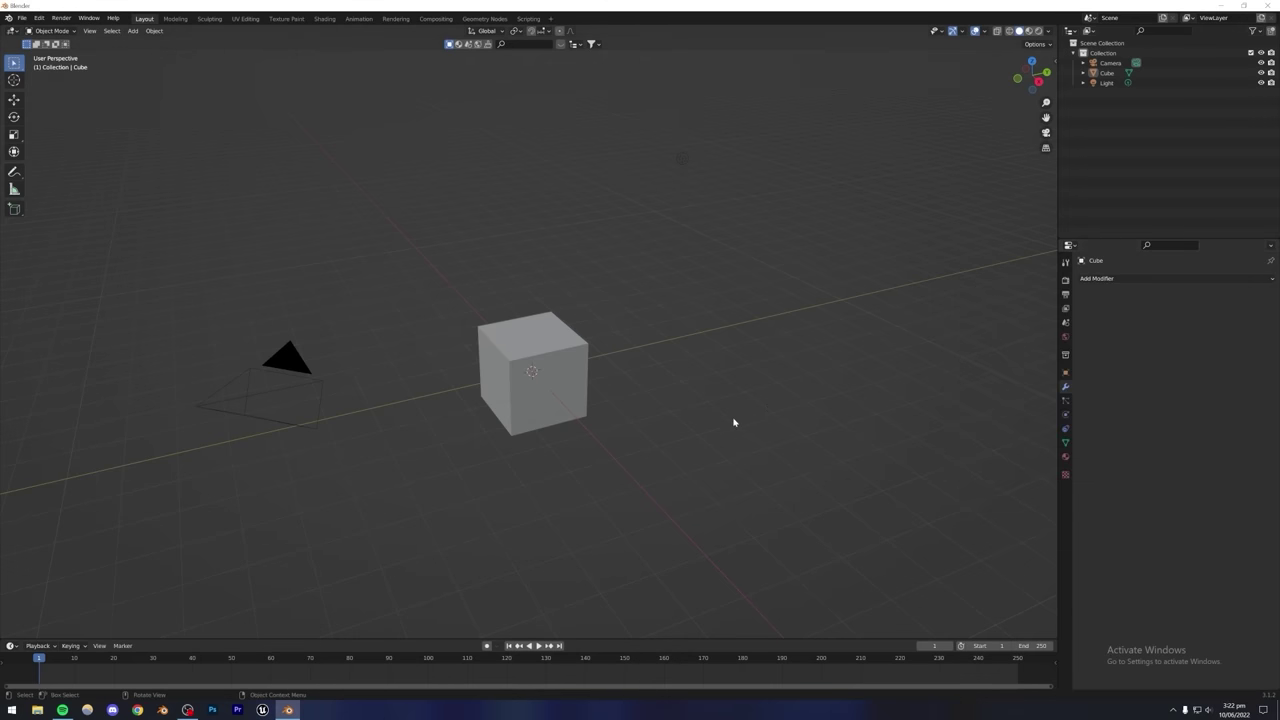
# Select and then deselect the default cube in the viewport.
pyautogui.click(505, 322)
pyautogui.keyDown('shift'); pyautogui.click(523, 357); pyautogui.keyUp('shift')
pyautogui.click(523, 357)
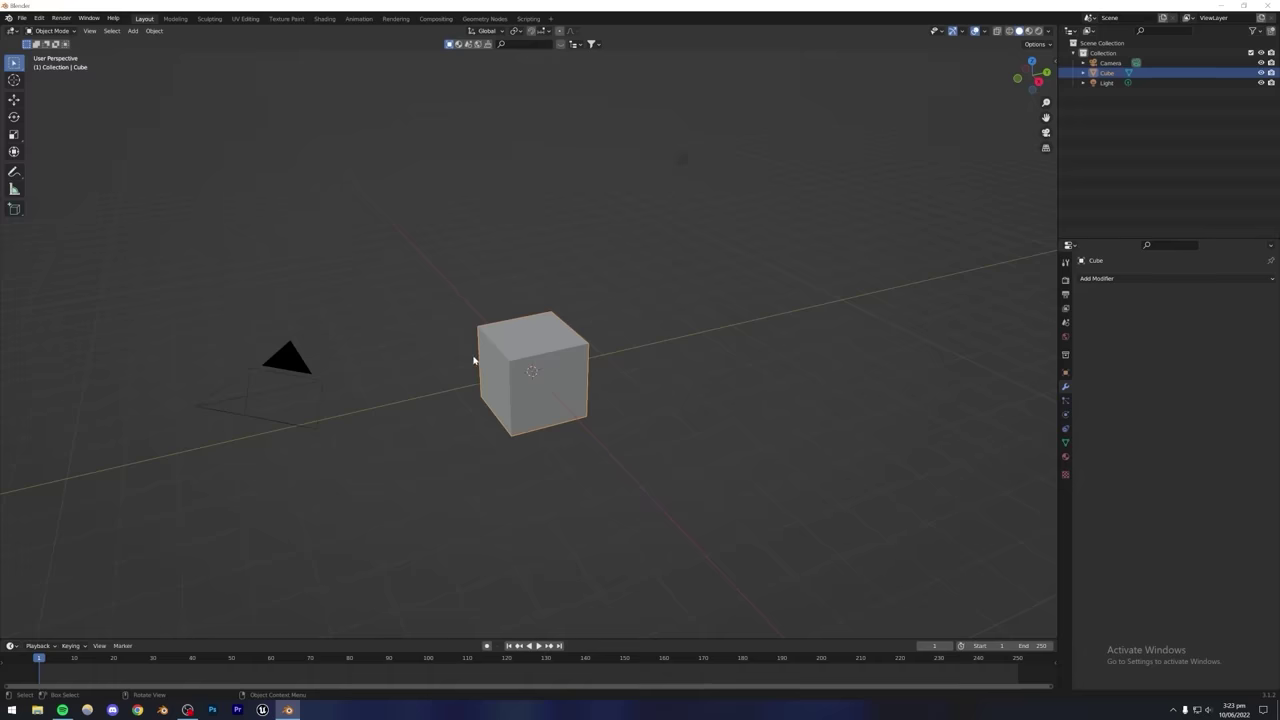
pyautogui.click(497, 309)
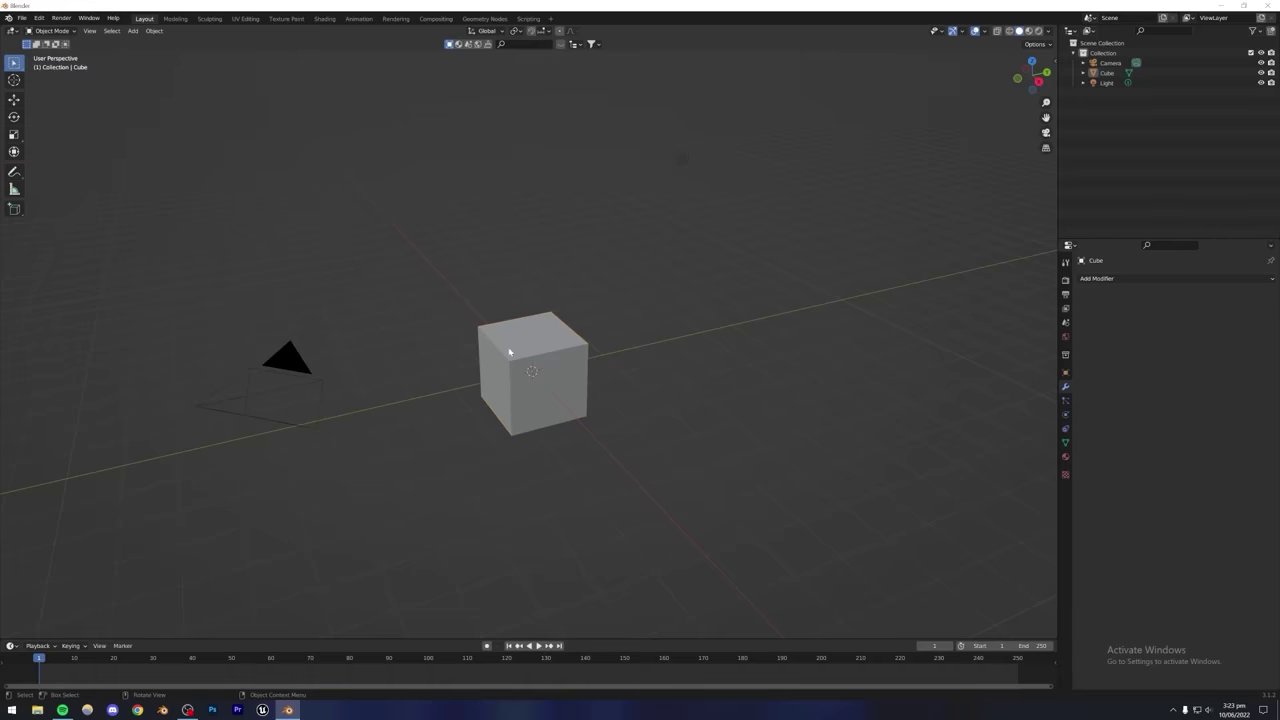
pyautogui.click(509, 355)
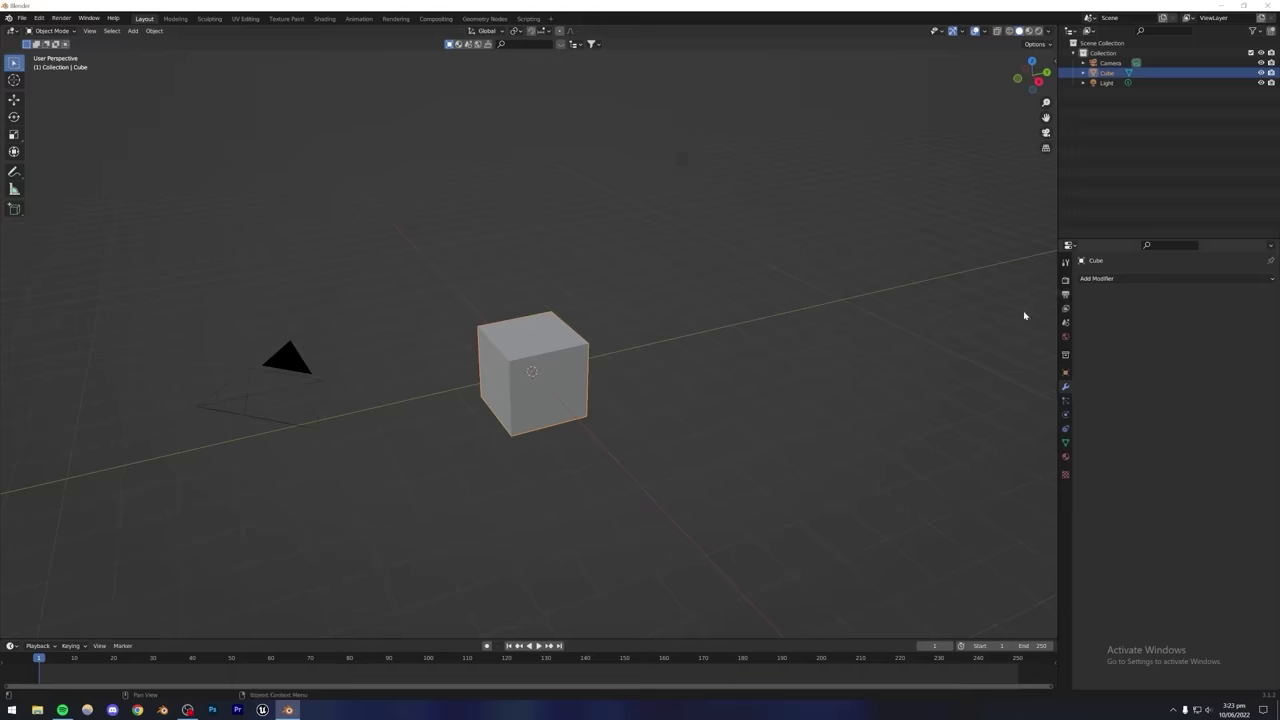
pyautogui.click(648, 419)
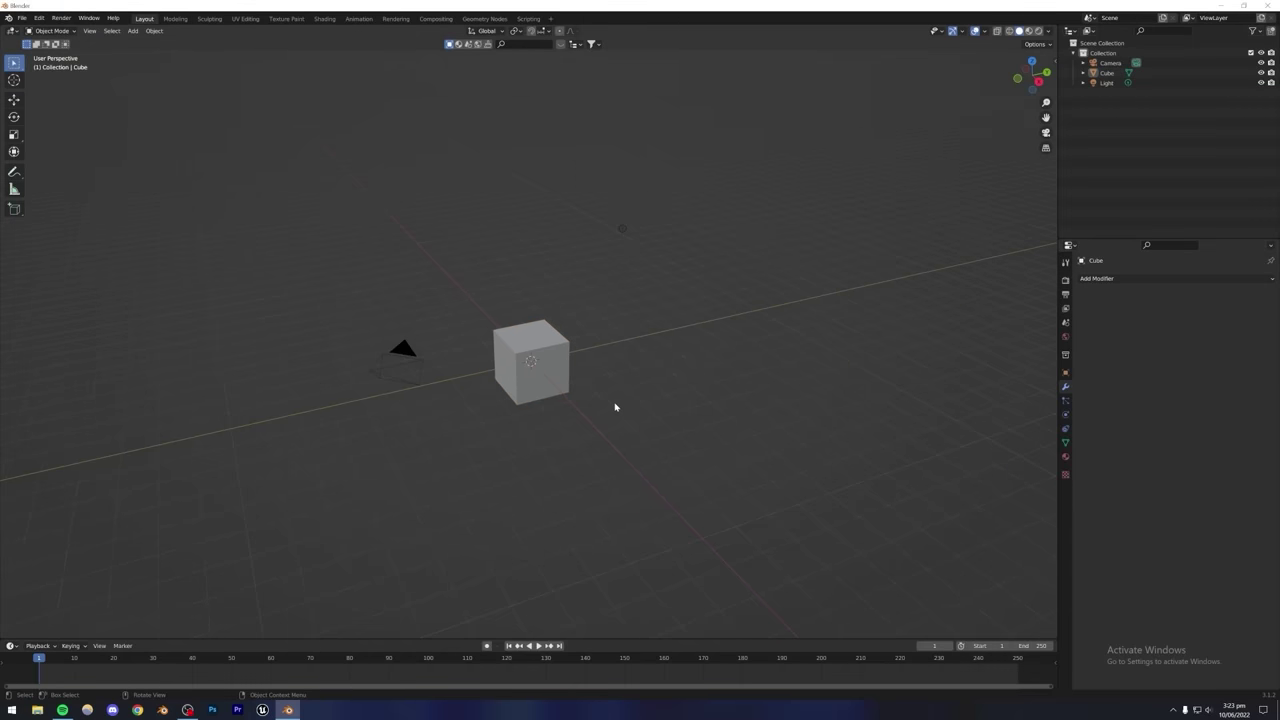
# Delete the camera and the light, then select the cube.
pyautogui.click(288, 360)
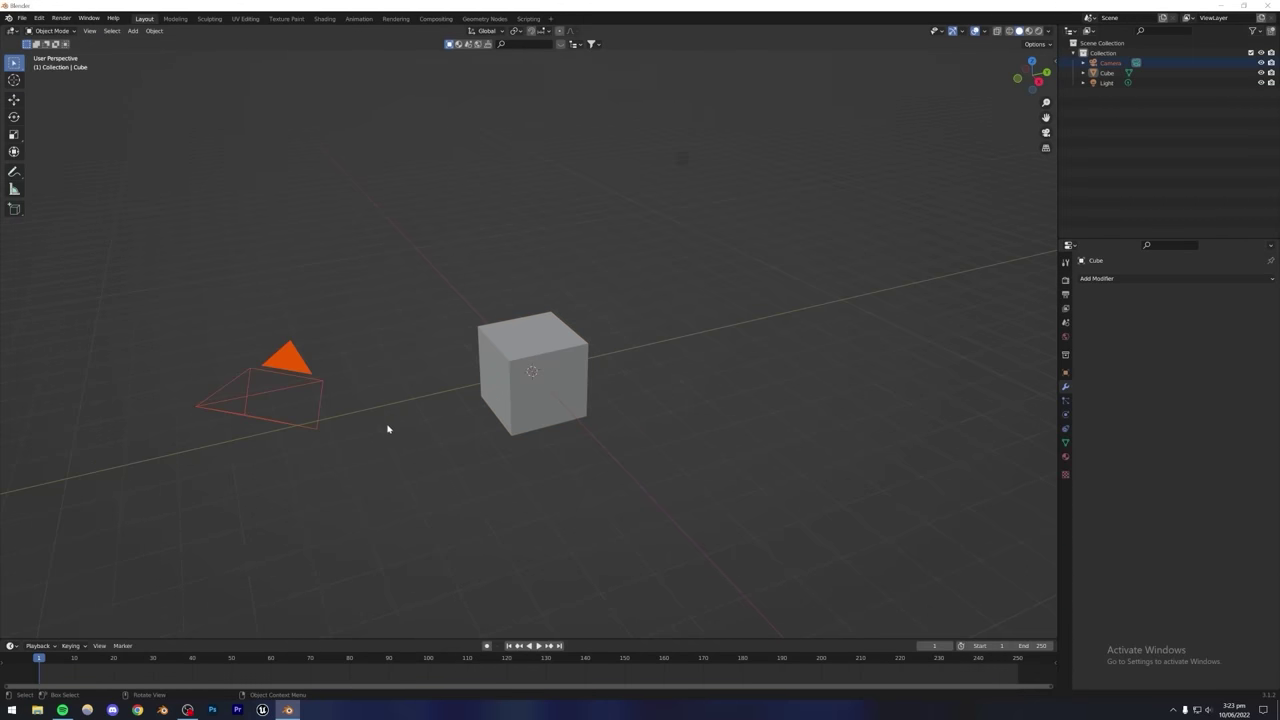
pyautogui.press('Delete')
pyautogui.click(680, 152)
pyautogui.press('Delete')
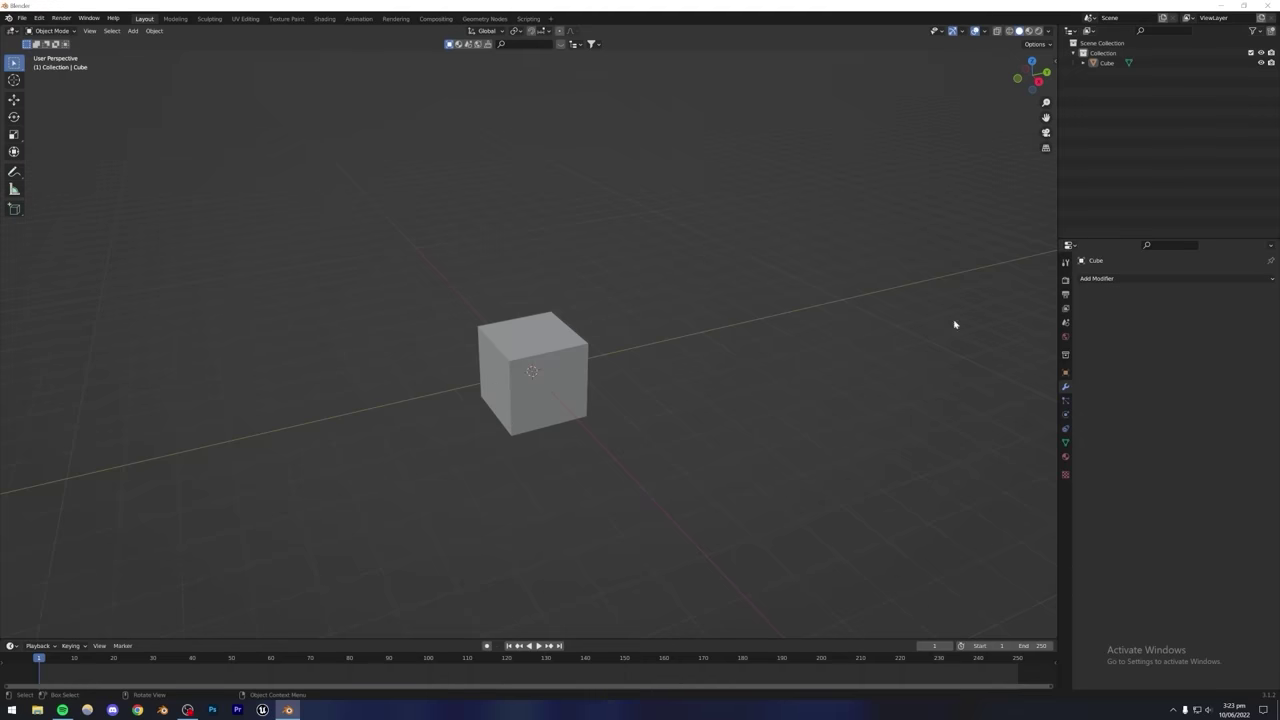
pyautogui.click(516, 378)
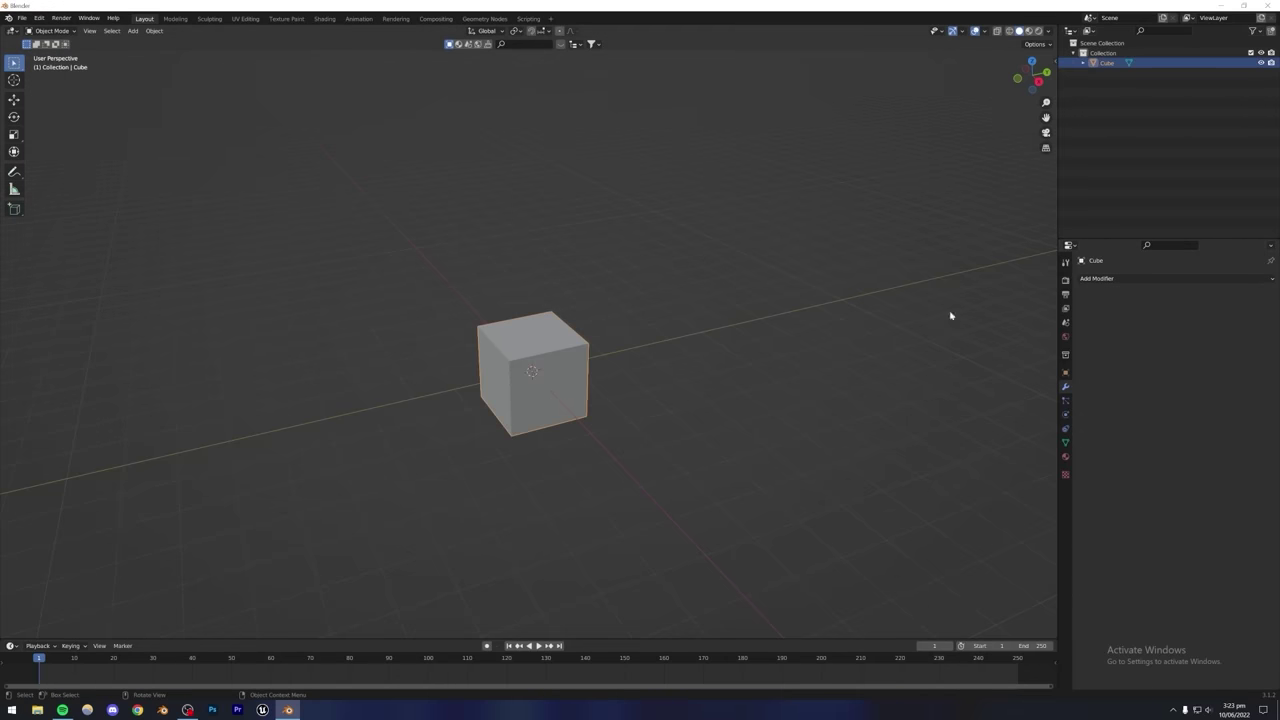
# Add an Array modifier (Fixed Count 2, X offset 1.000) to the cube and review its Fit Type options.
pyautogui.click(1104, 282)
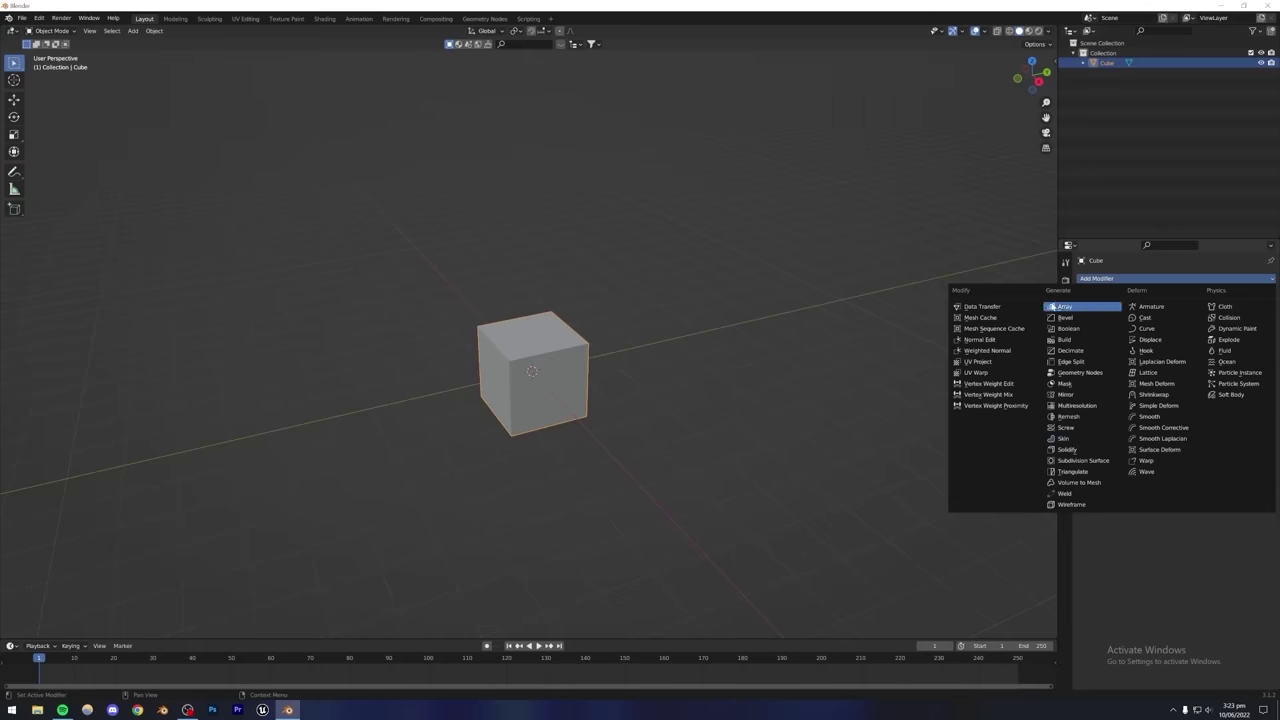
pyautogui.click(1079, 309)
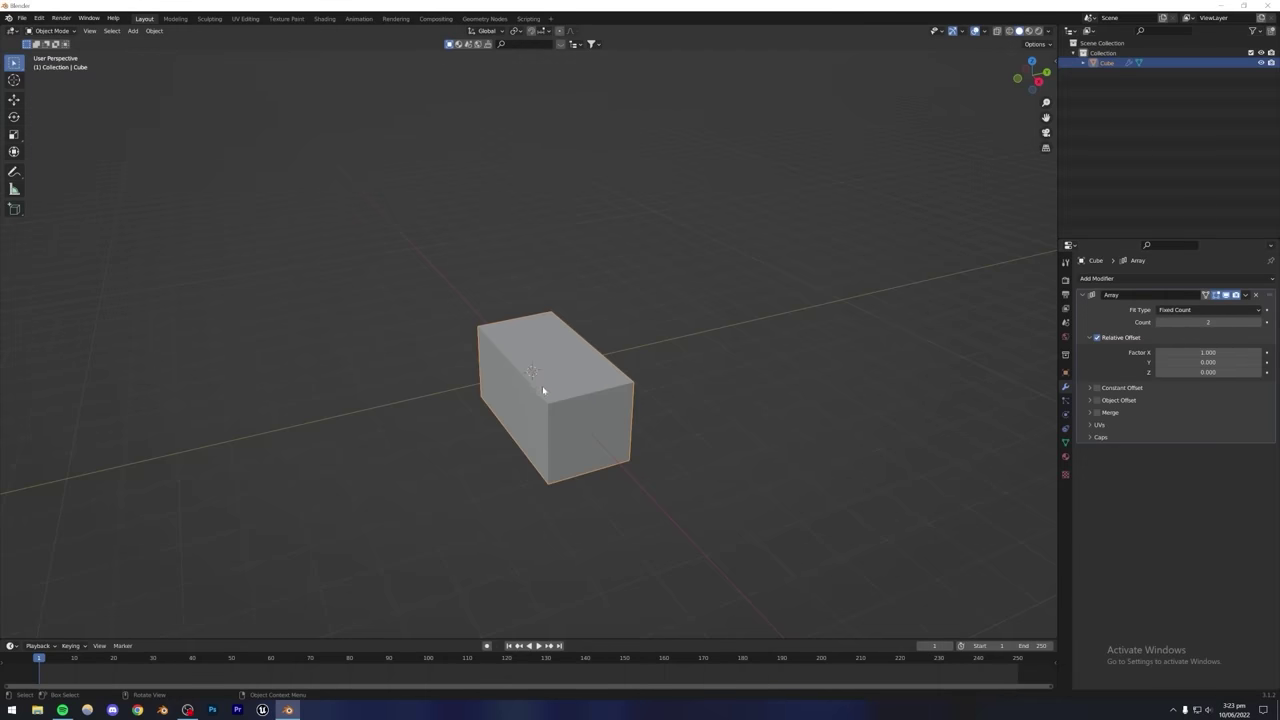
pyautogui.moveTo(543, 417); pyautogui.dragTo(587, 441, button='middle')
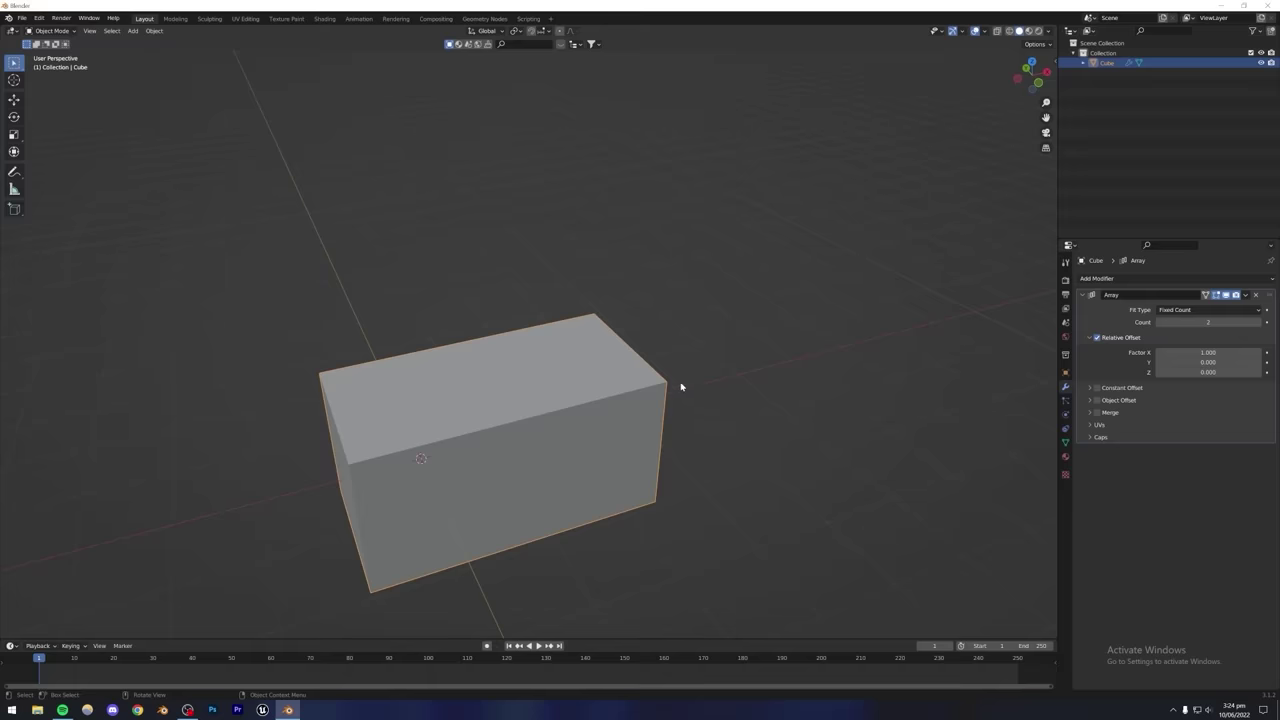
pyautogui.scroll(-4, 520, 446)
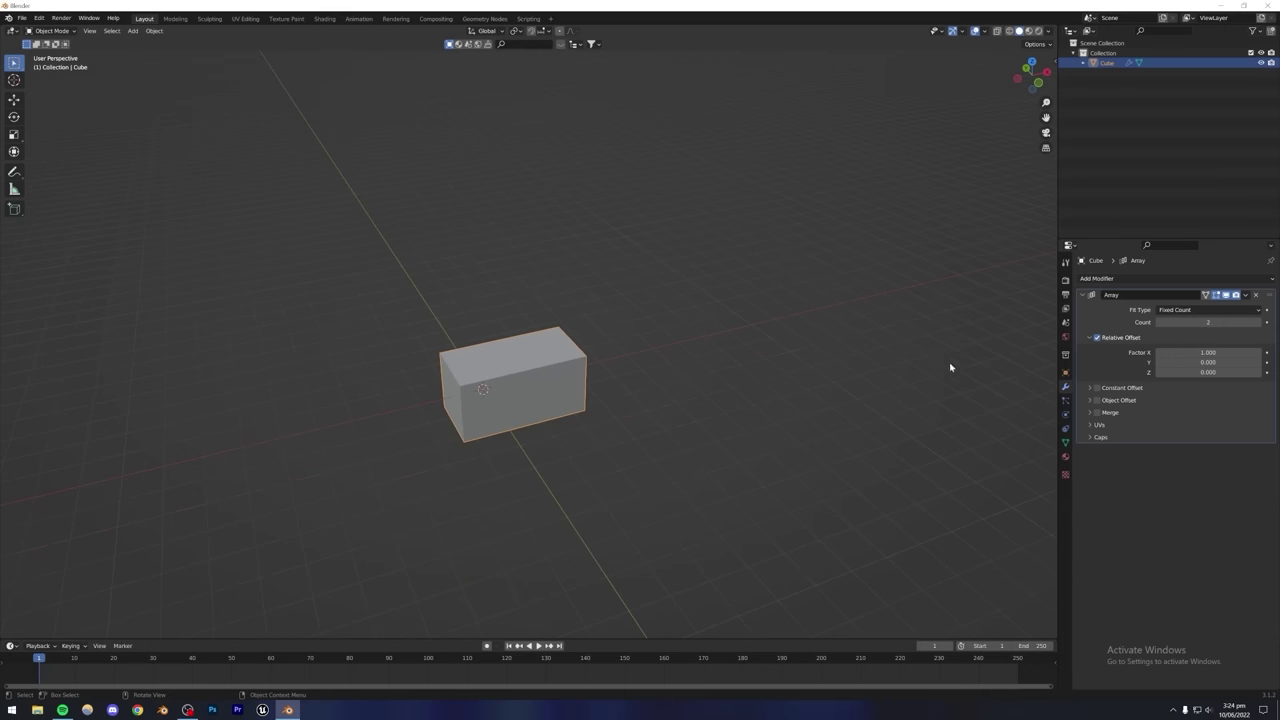
pyautogui.scroll(4, 550, 428)
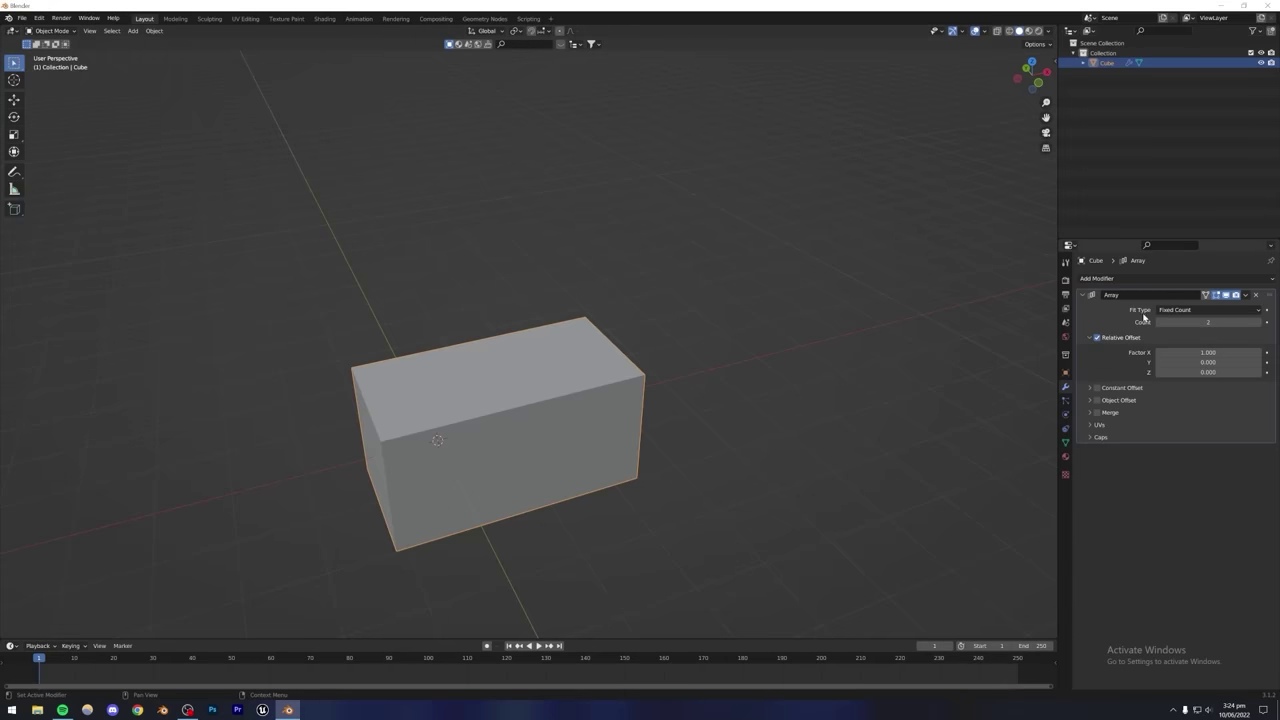
pyautogui.click(1197, 311)
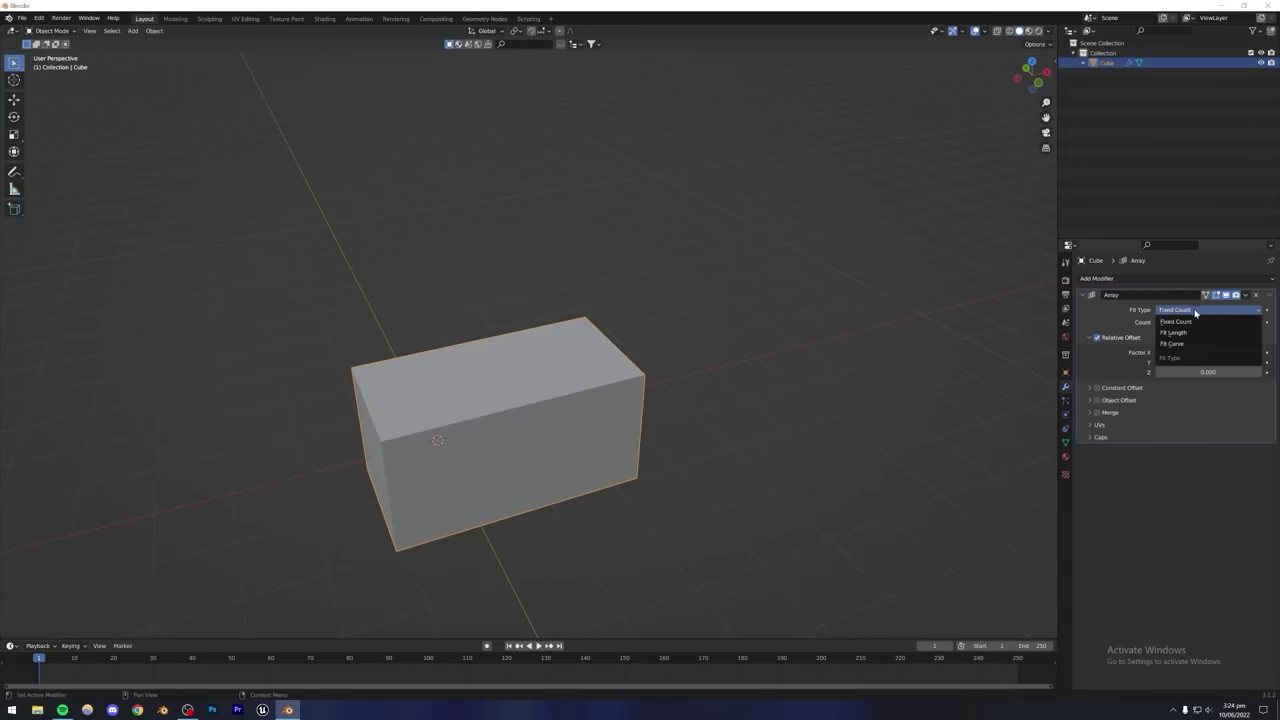
# Keep the array's Fit Type as Fixed Count, dismissing the Add menu unused.
pyautogui.click(846, 280)
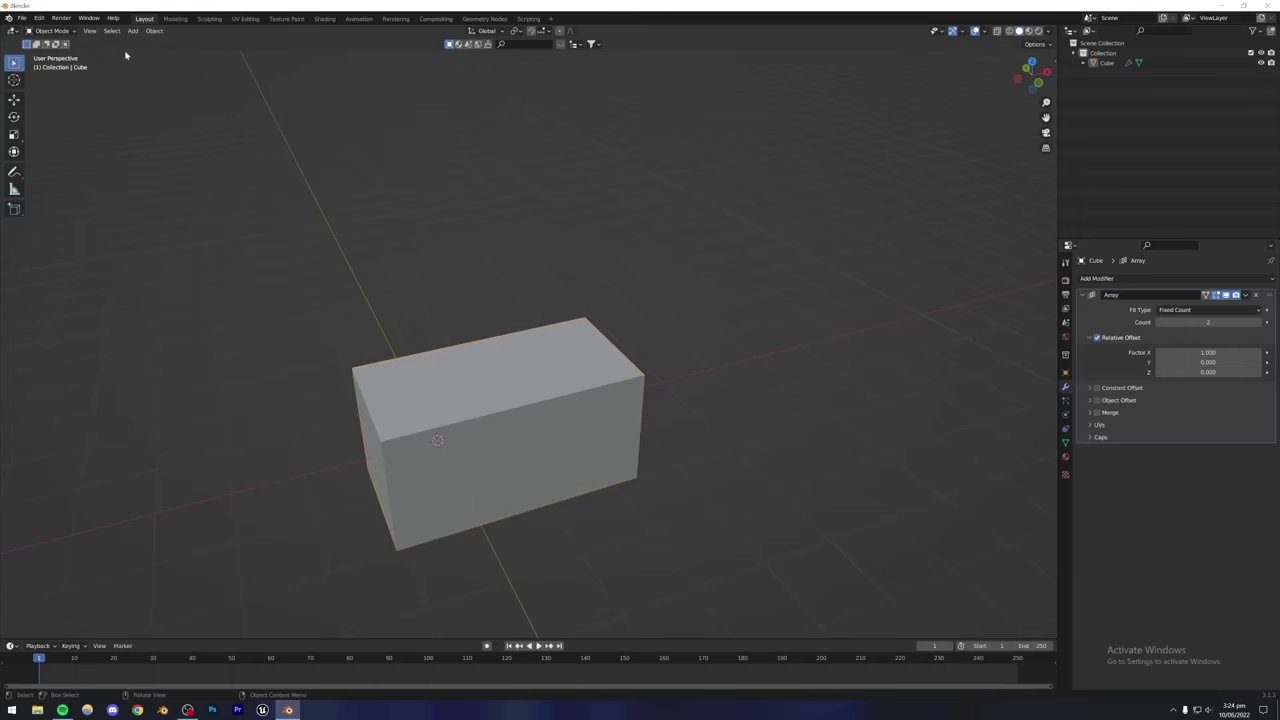
pyautogui.click(133, 30)
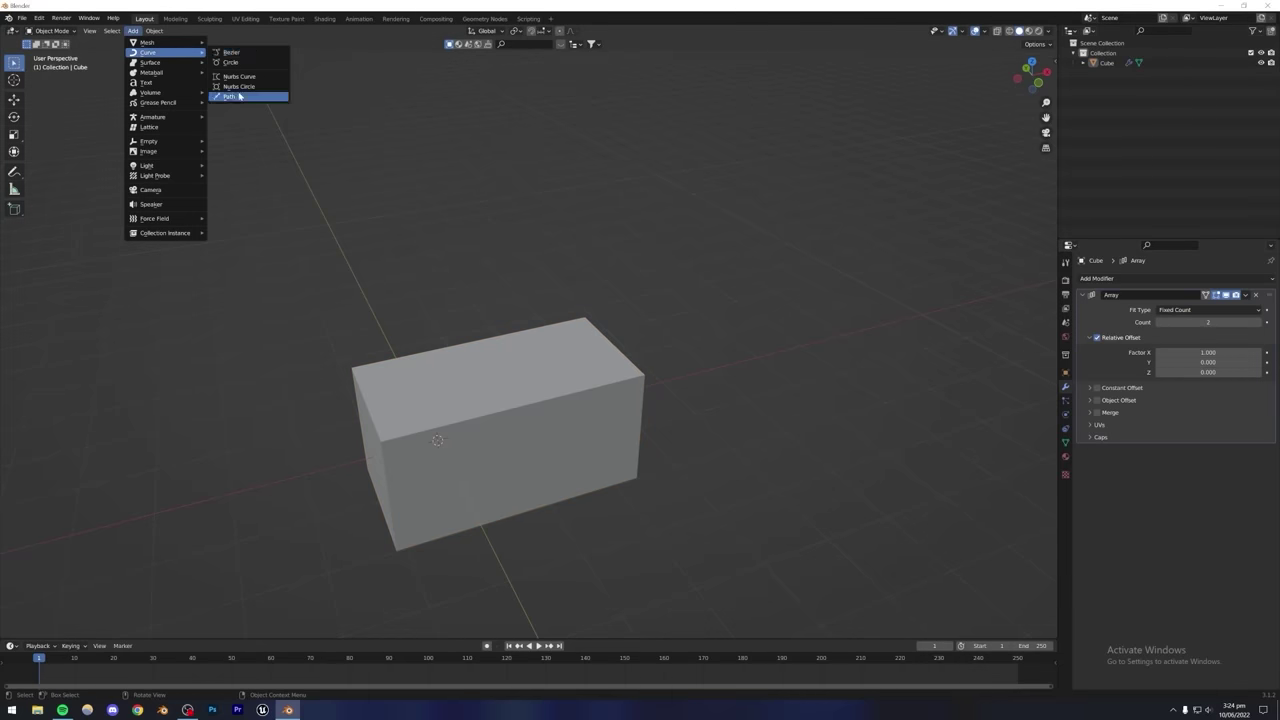
pyautogui.press('Escape')
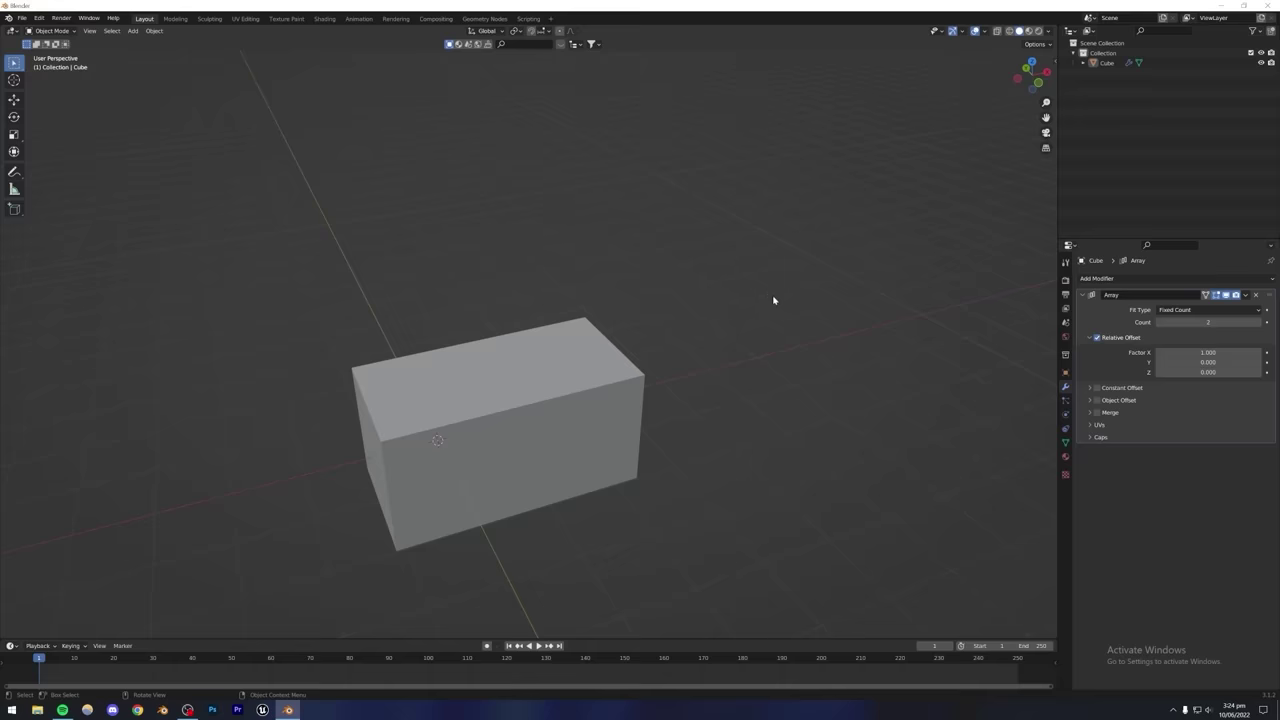
pyautogui.click(1190, 310)
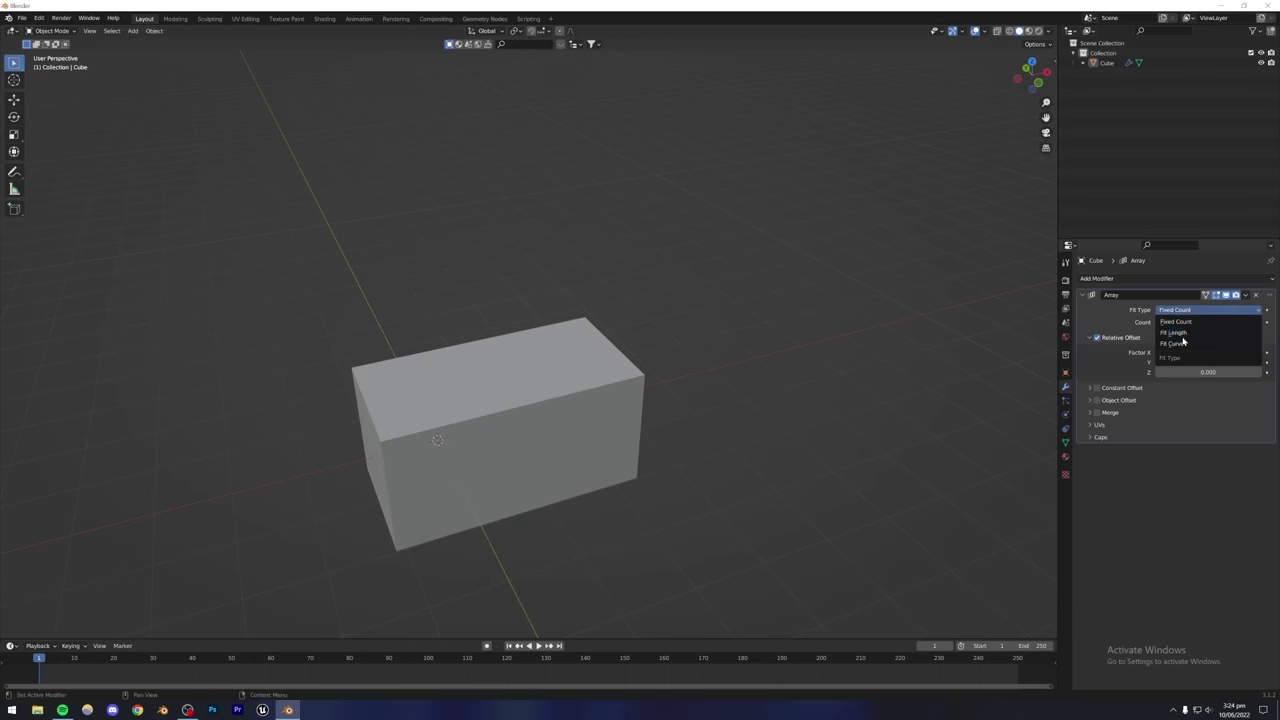
pyautogui.click(1174, 321)
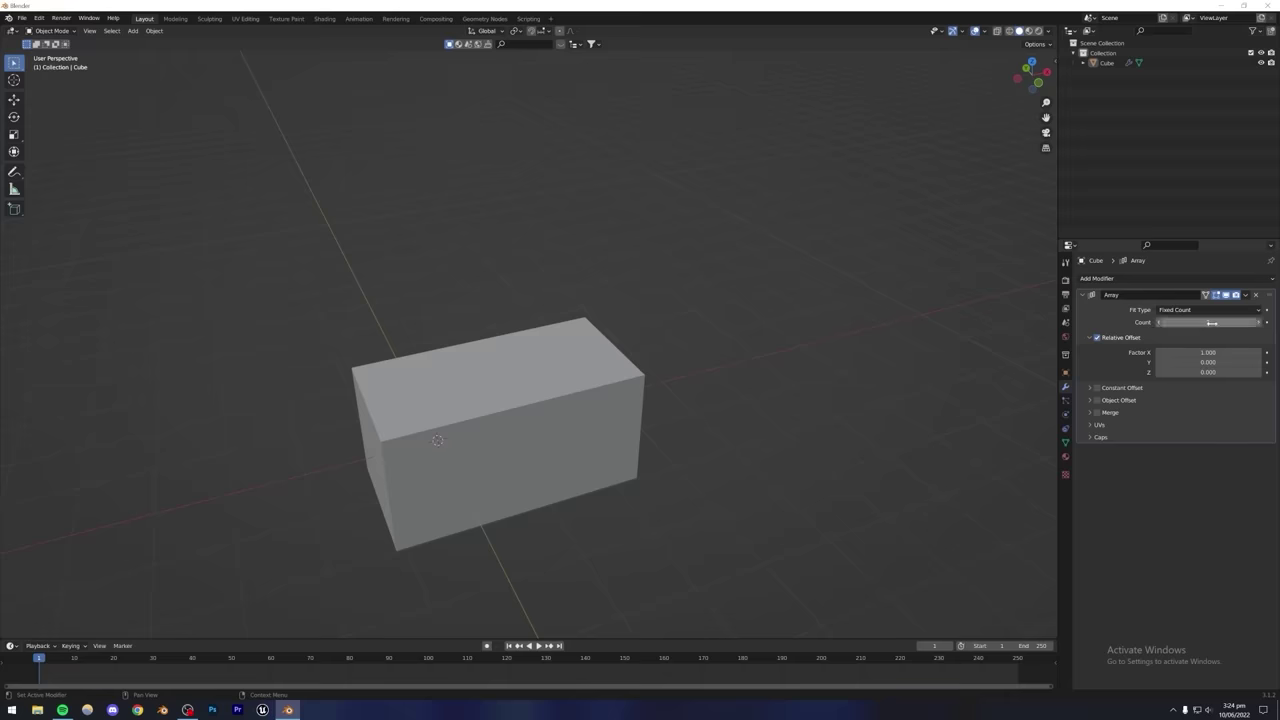
# Select the cube and set the Array modifier's count to 5.
pyautogui.click(520, 395)
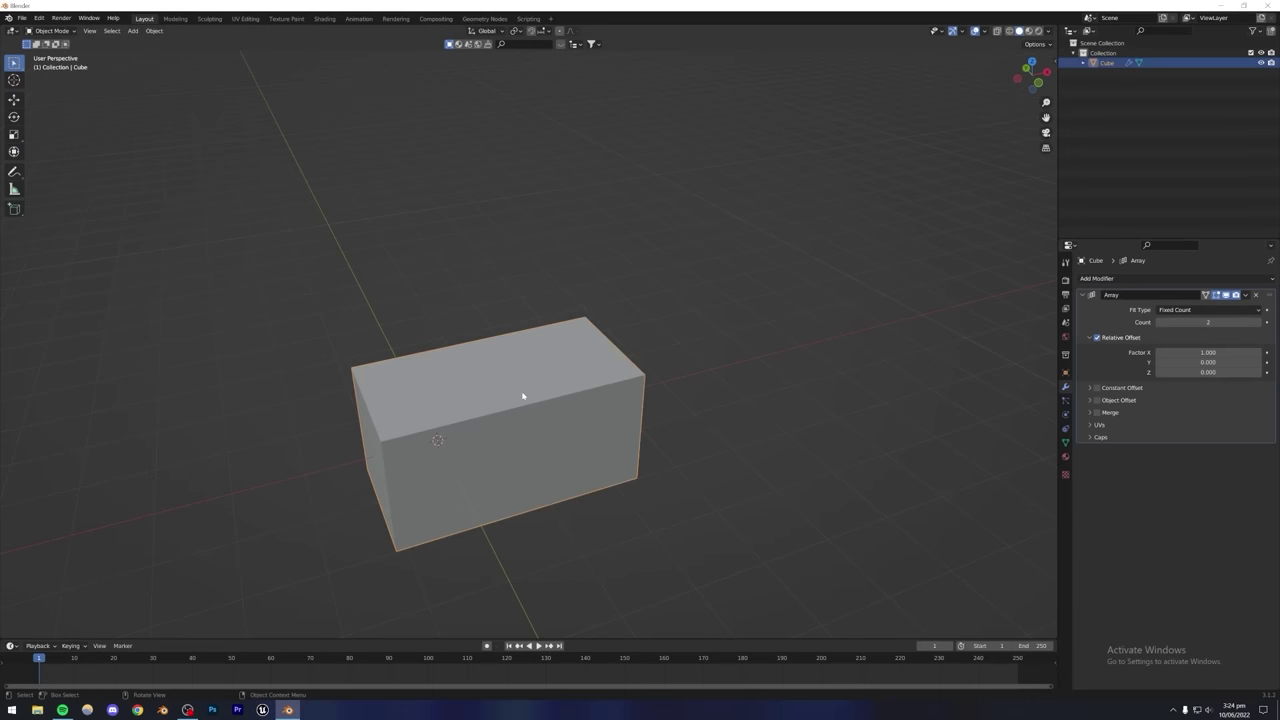
pyautogui.click(1208, 322)
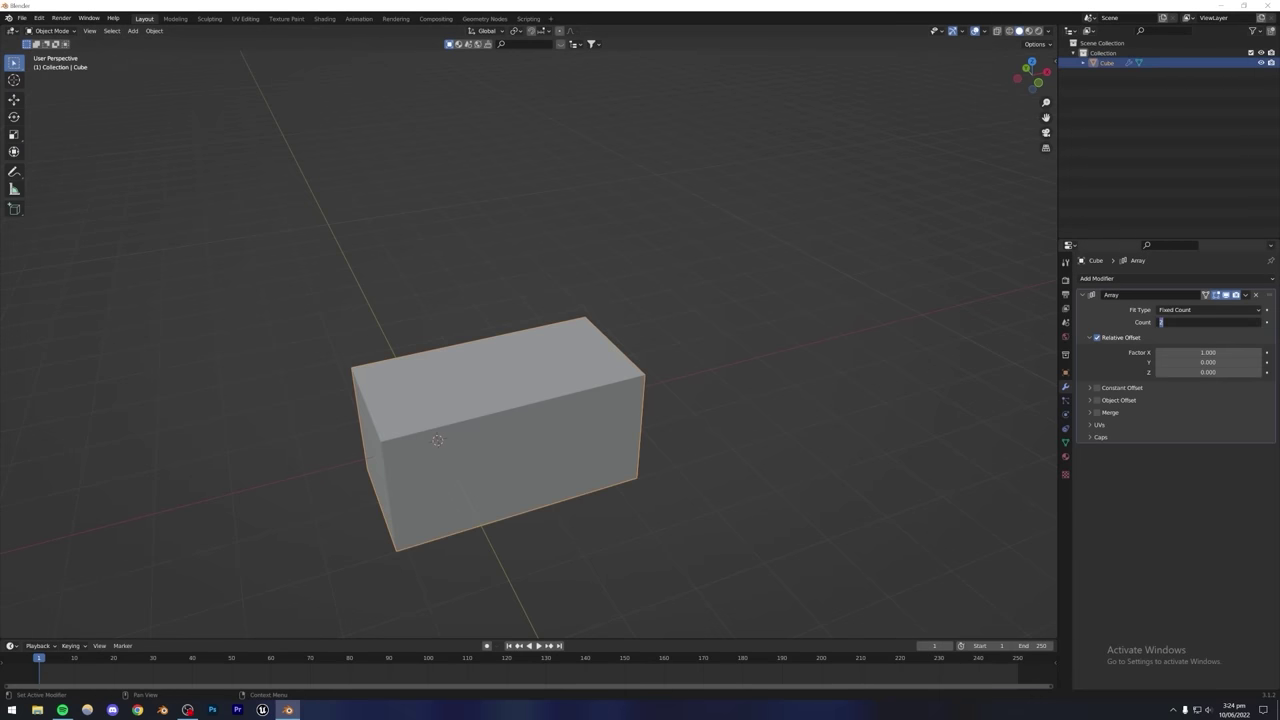
pyautogui.write('5')
pyautogui.press('Return')
pyautogui.scroll(-2, 431, 440)
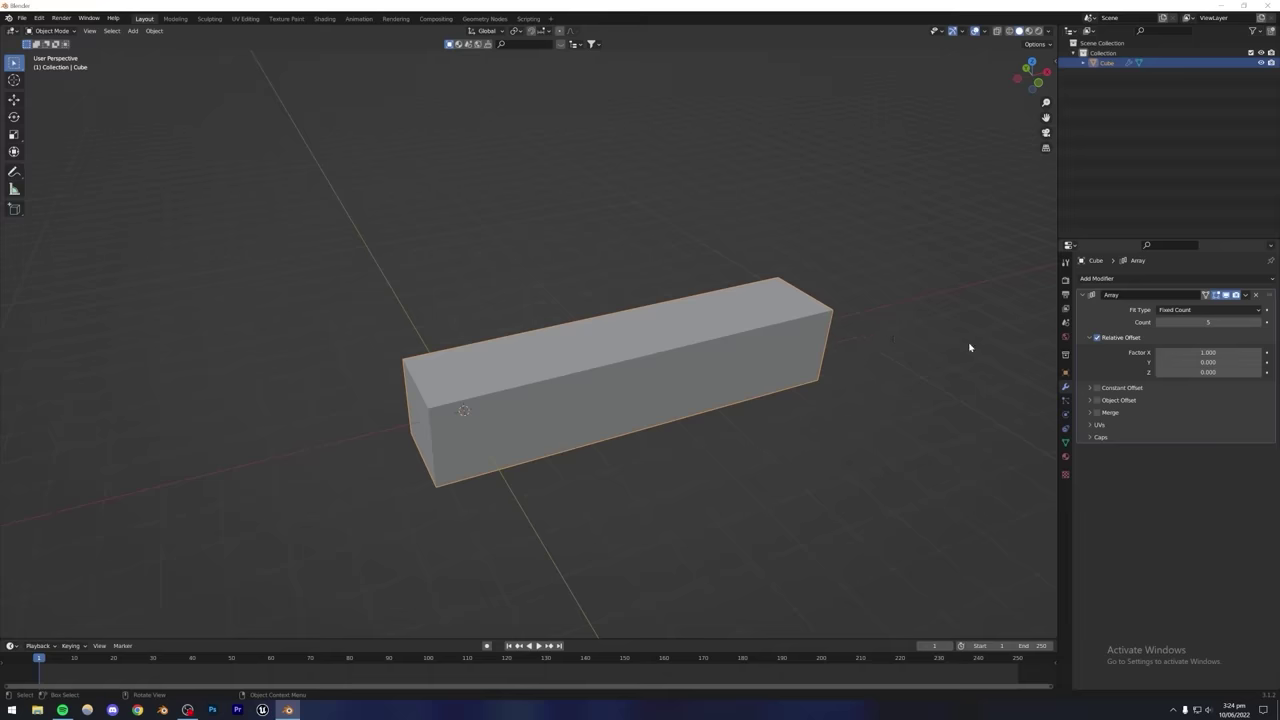
# Toggle Relative Offset off and back on, then orbit to view the five-cube bar.
pyautogui.click(1120, 340)
pyautogui.click(1121, 340)
pyautogui.moveTo(508, 423); pyautogui.dragTo(1129, 371, button='middle')
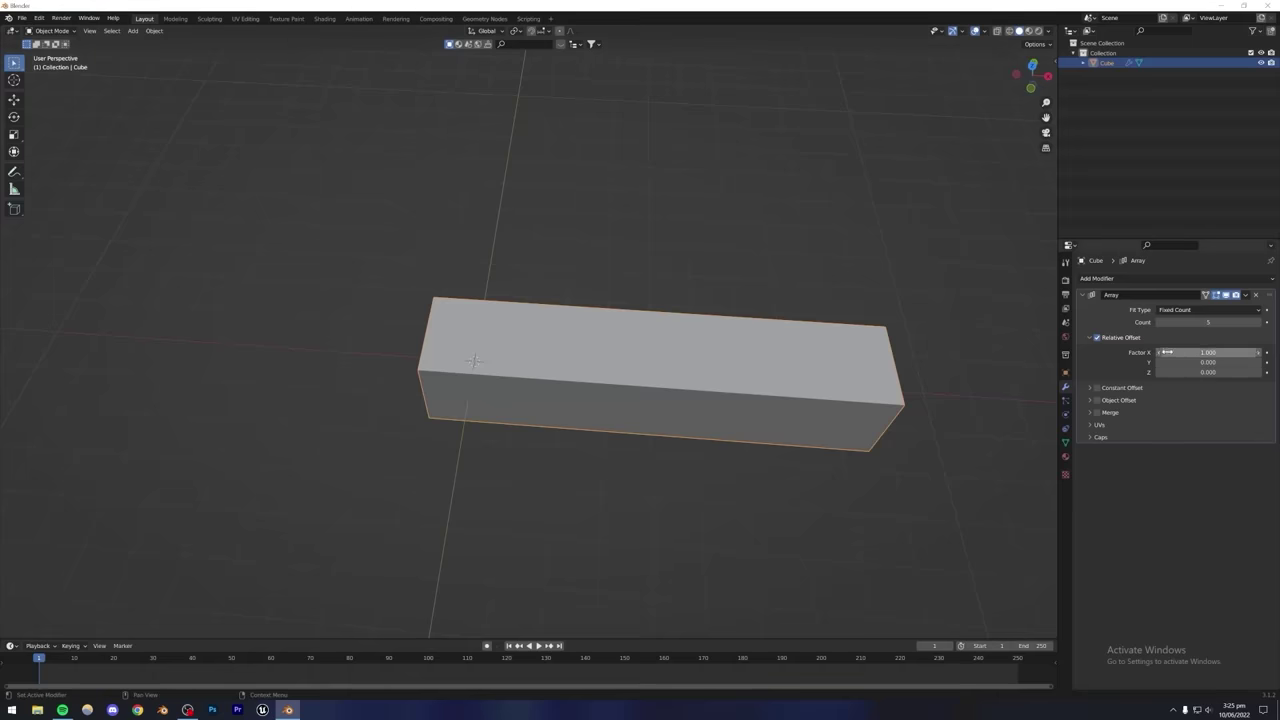
pyautogui.moveTo(574, 380); pyautogui.dragTo(453, 385, button='middle')
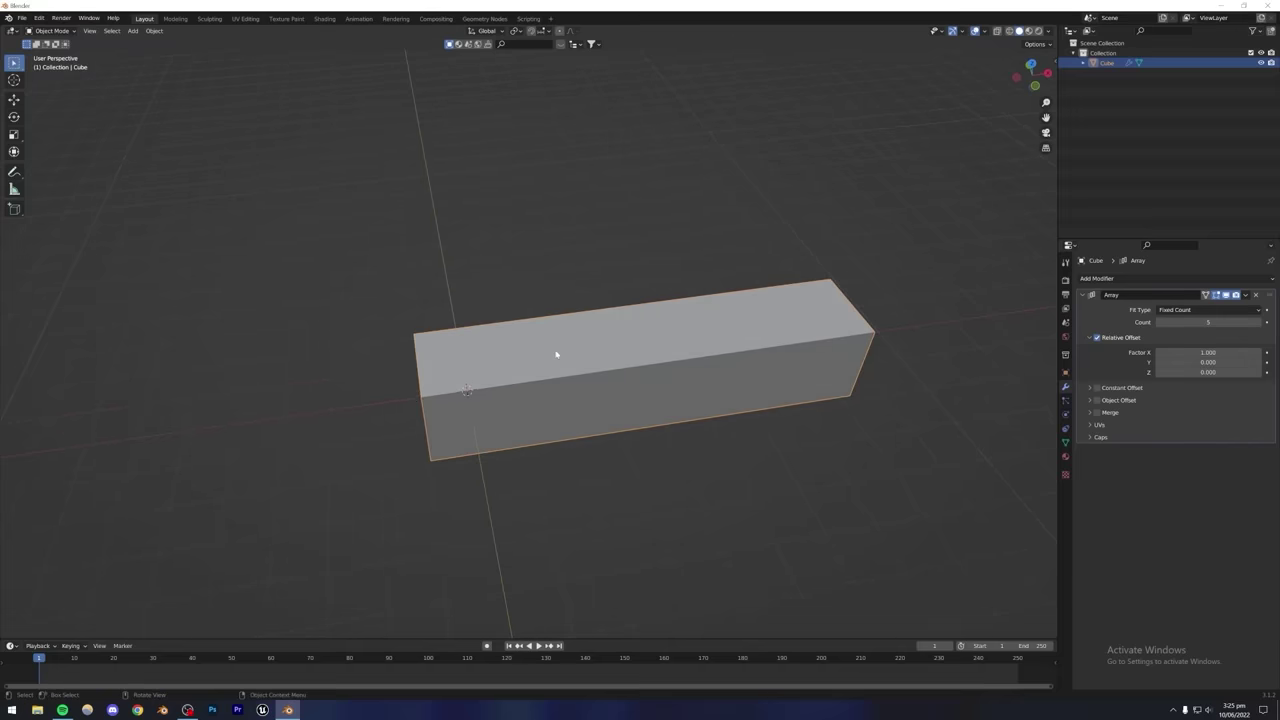
pyautogui.scroll(3, 403, 409)
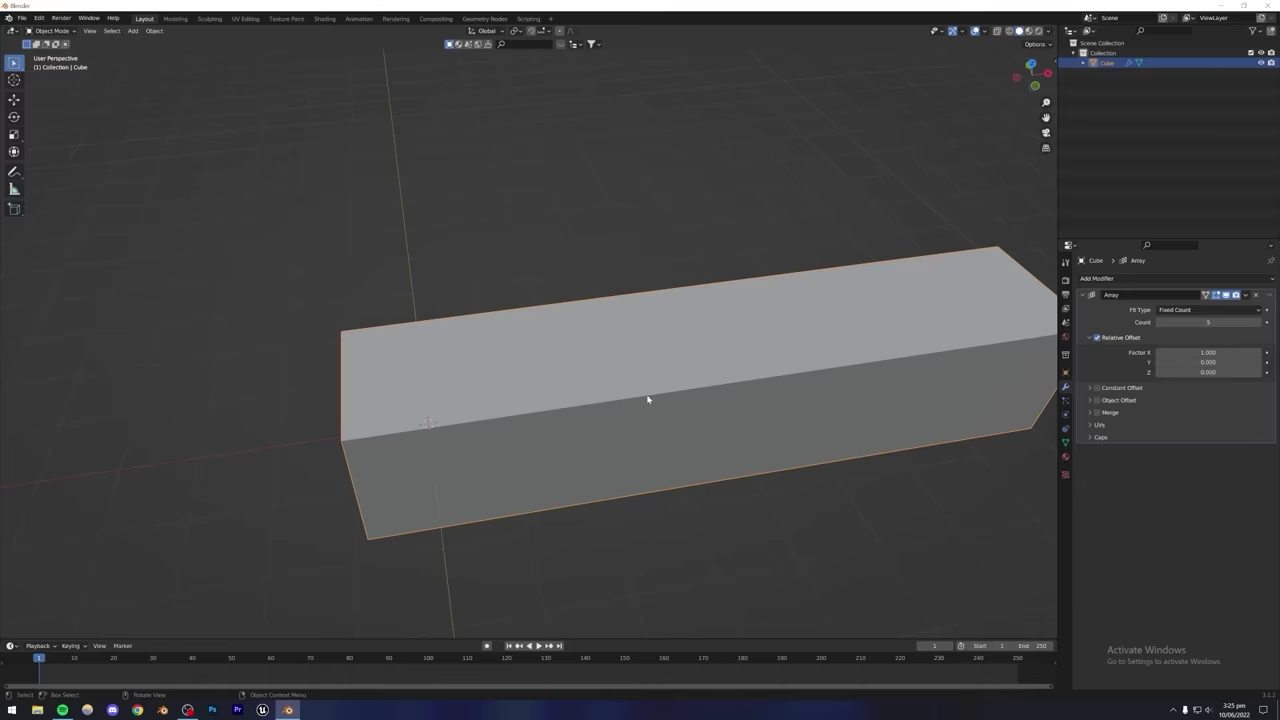
# Raise the array's relative X offset from 1.000 to 1.400 to open gaps between cubes.
pyautogui.click(1258, 353)
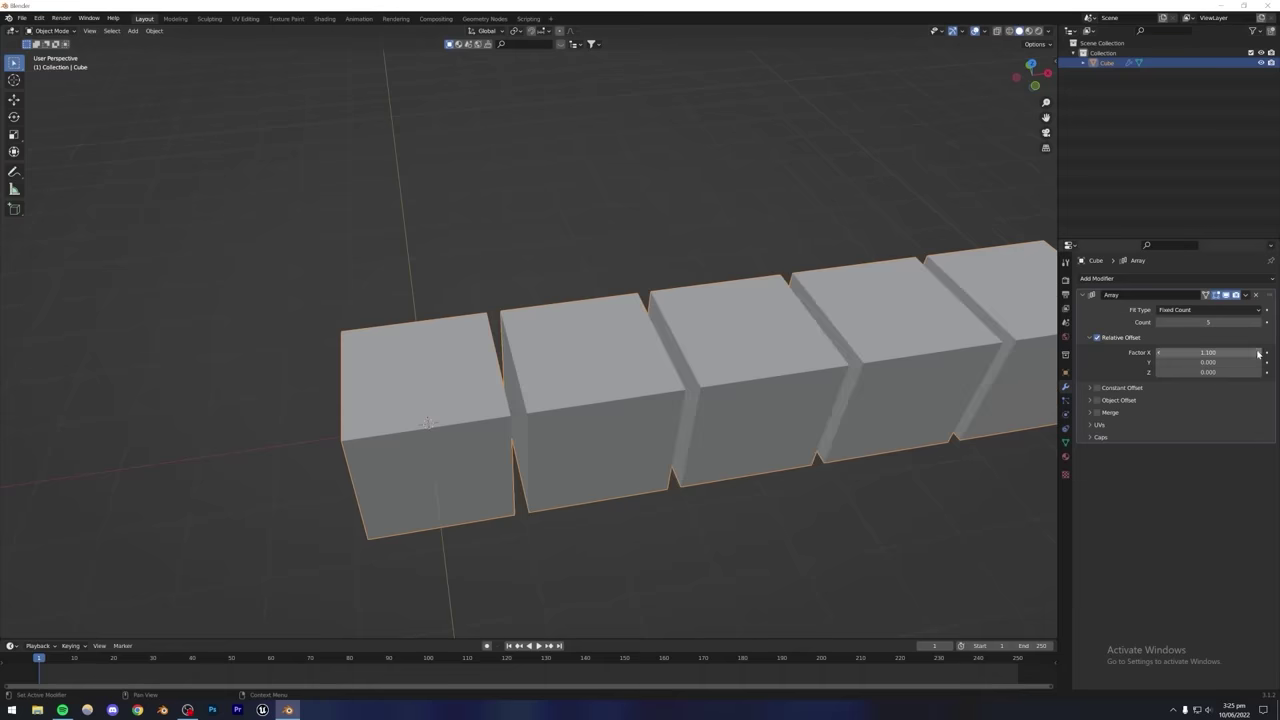
pyautogui.click(1258, 353)
pyautogui.click(1258, 353)
pyautogui.click(1258, 353)
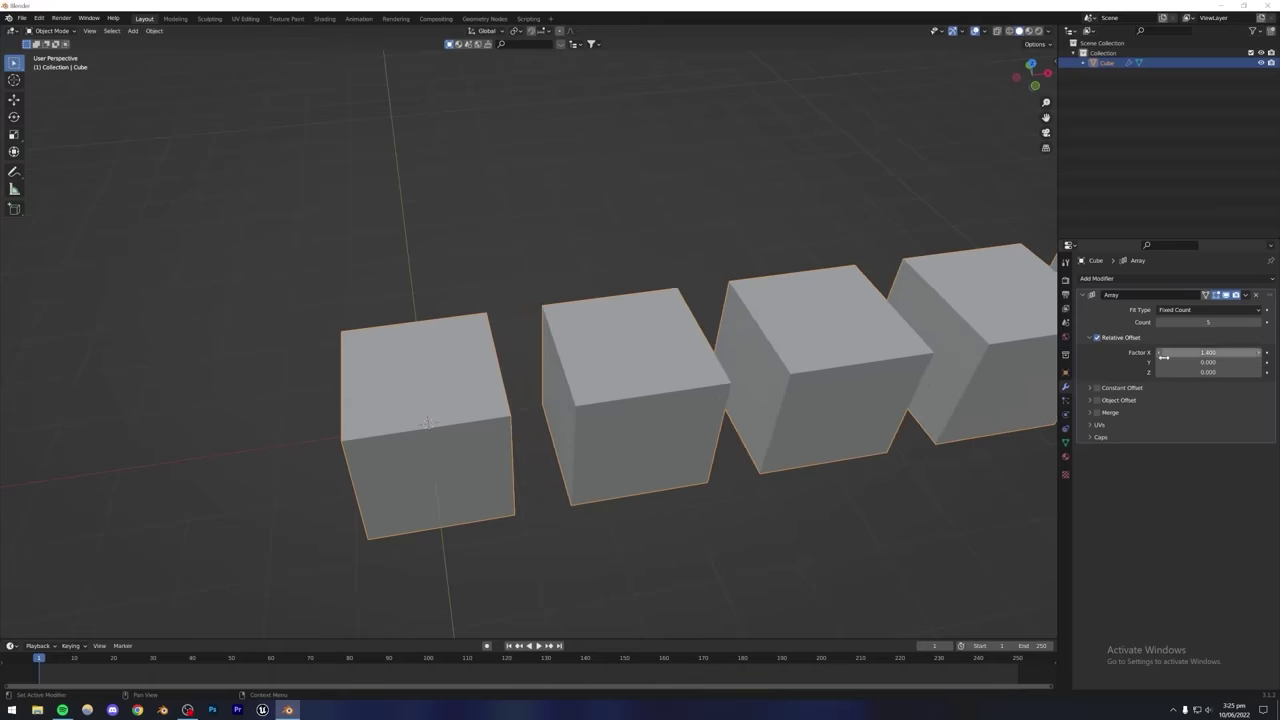
pyautogui.moveTo(740, 400); pyautogui.dragTo(765, 358, button='middle')
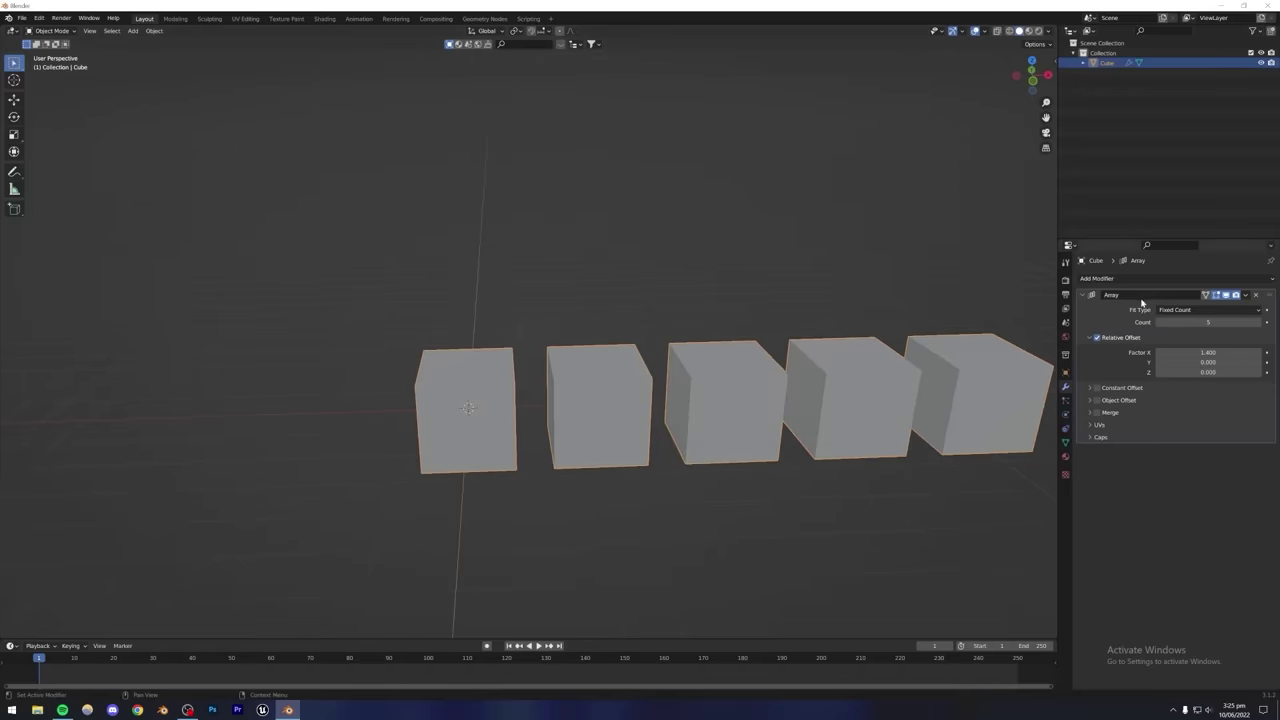
pyautogui.scroll(-5, 820, 391)
pyautogui.moveTo(820, 391); pyautogui.dragTo(729, 435, button='middle')
# Try an array count of 20, then undo back to 5 cubes.
pyautogui.click(1208, 322)
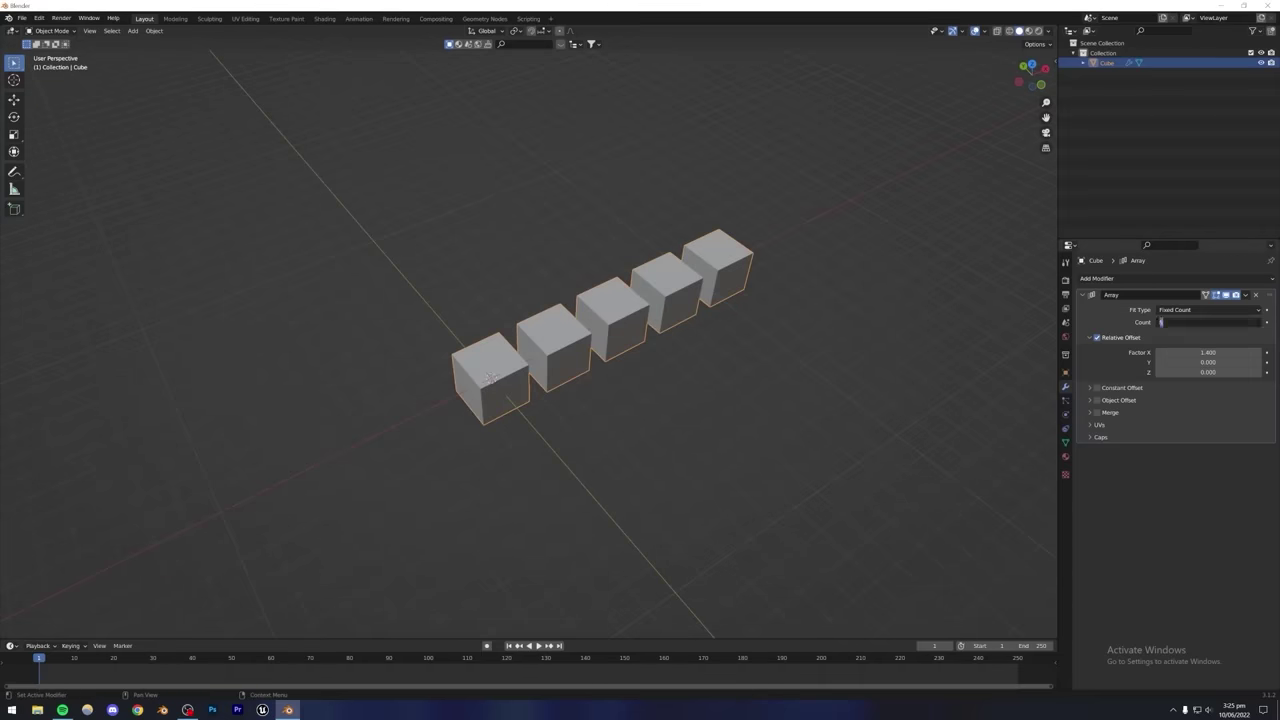
pyautogui.write('20')
pyautogui.press('Return')
pyautogui.moveTo(800, 340); pyautogui.dragTo(789, 297, button='middle')
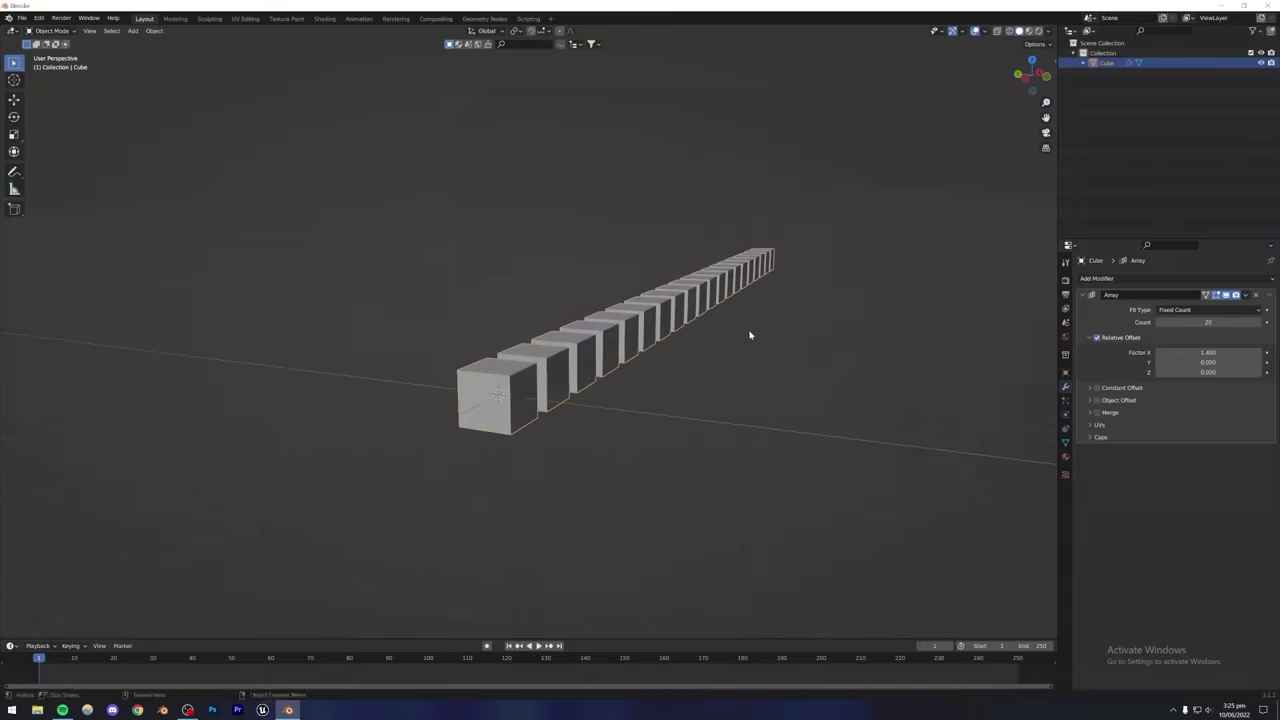
pyautogui.hotkey('ctrl', 'z')
pyautogui.moveTo(671, 335); pyautogui.dragTo(563, 371, button='middle')
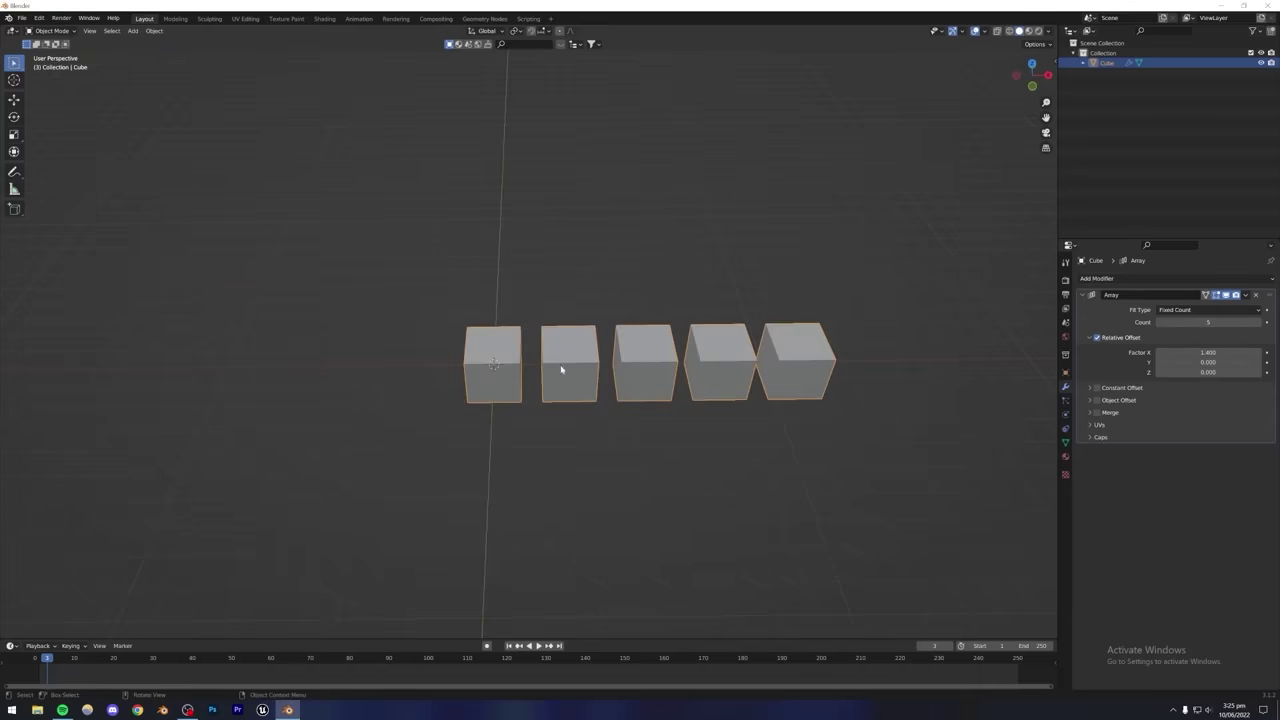
# Remove the Array modifier and make two Shift+D copies of the cube placed to its right.
pyautogui.click(1256, 295)
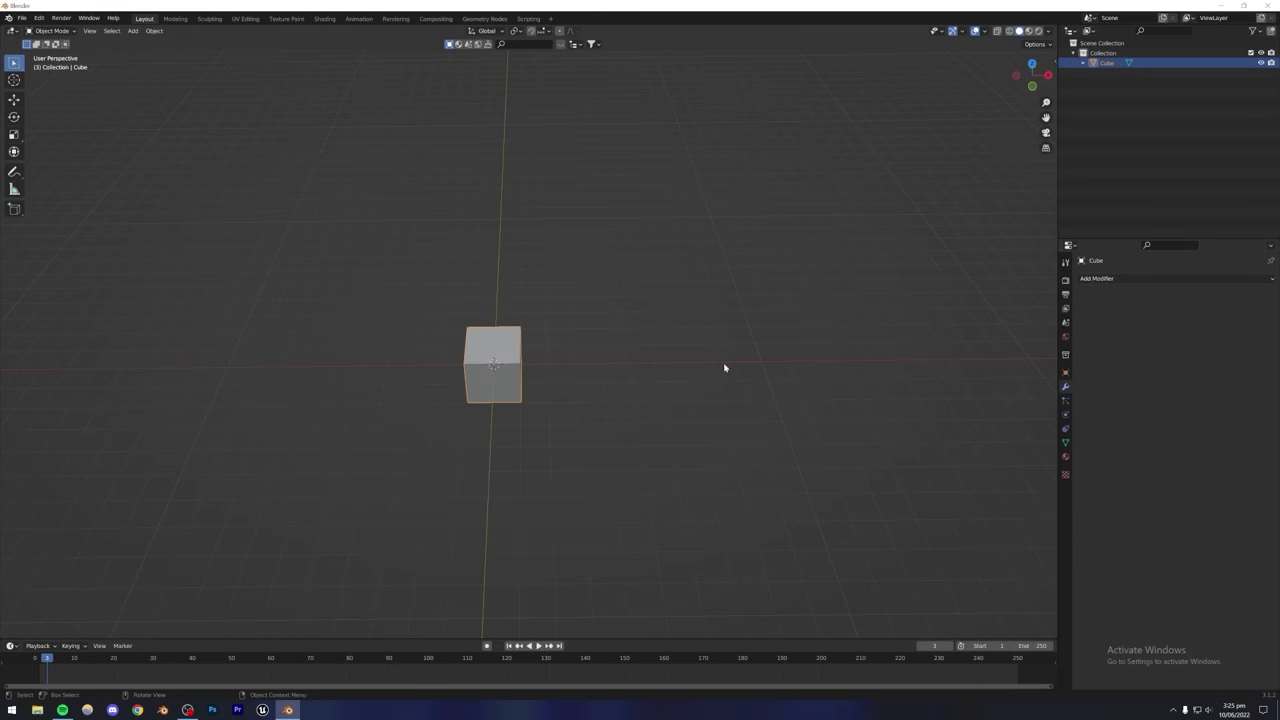
pyautogui.click(543, 363)
pyautogui.press('a')
pyautogui.hotkey('shift', 'd')
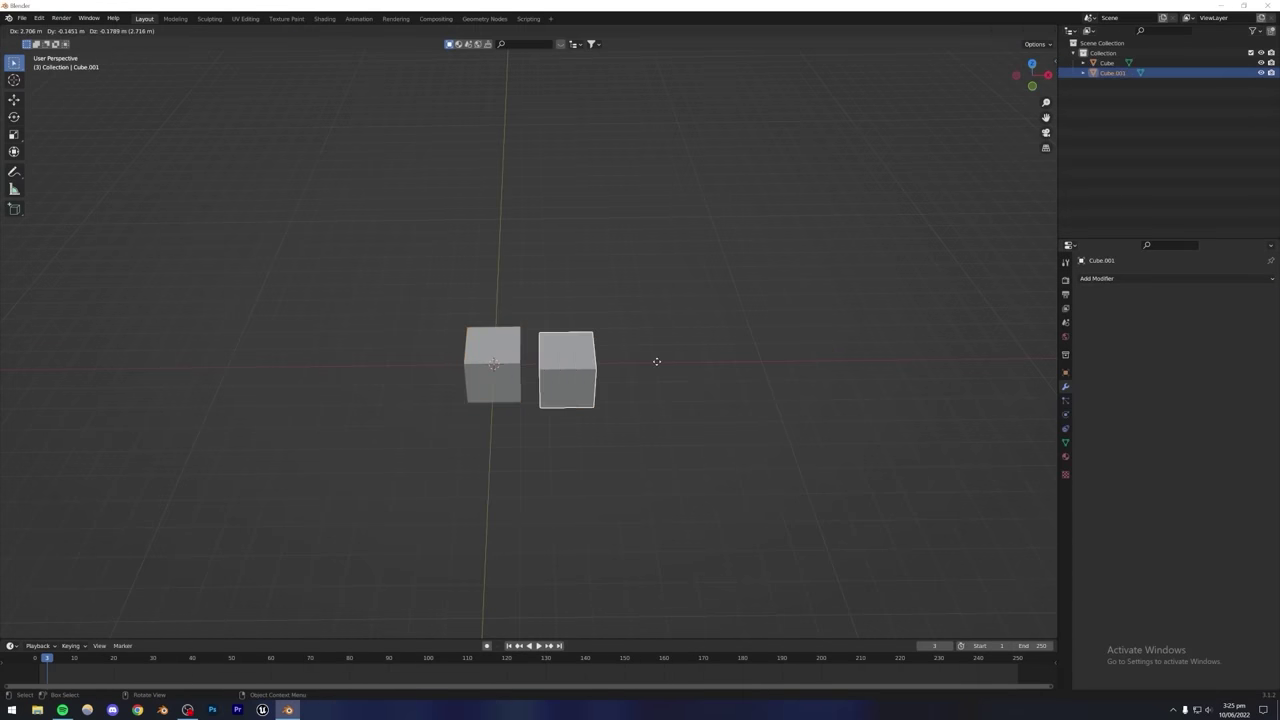
pyautogui.click(670, 355)
pyautogui.hotkey('shift', 'd')
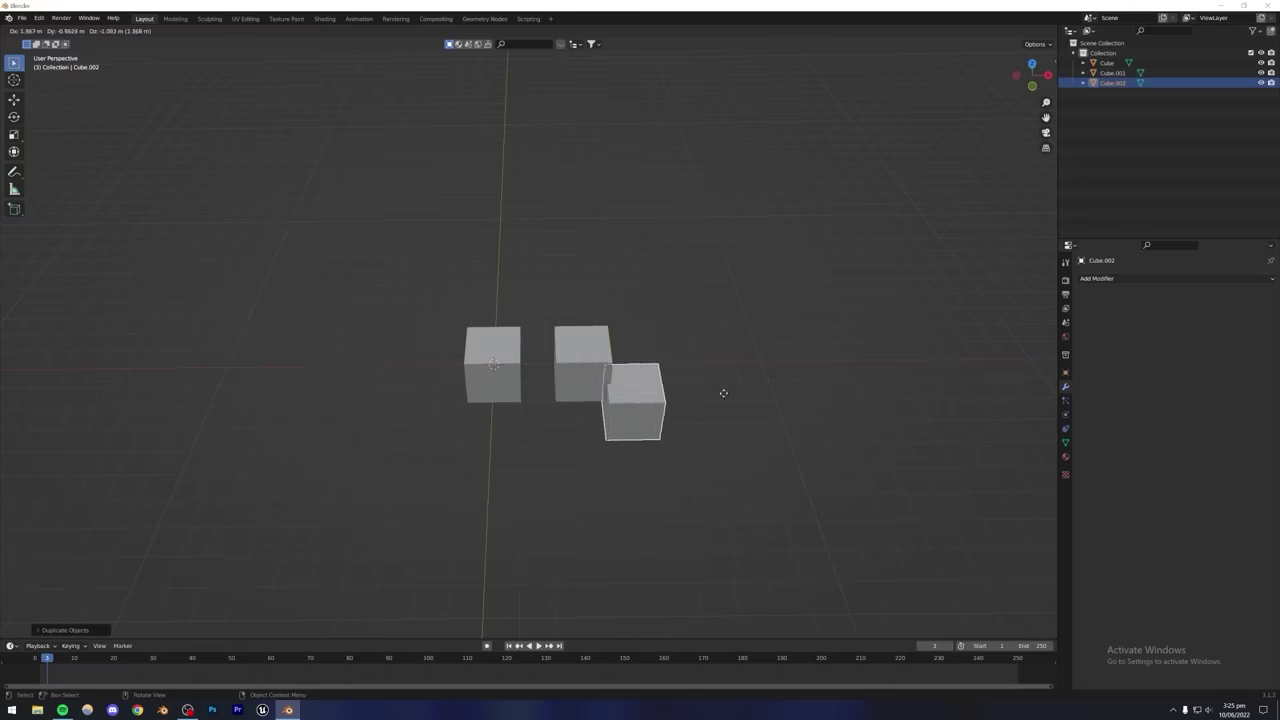
pyautogui.click(749, 363)
# Delete the two copied cubes, leaving the original cube selected.
pyautogui.moveTo(749, 363); pyautogui.dragTo(551, 349, button='middle')
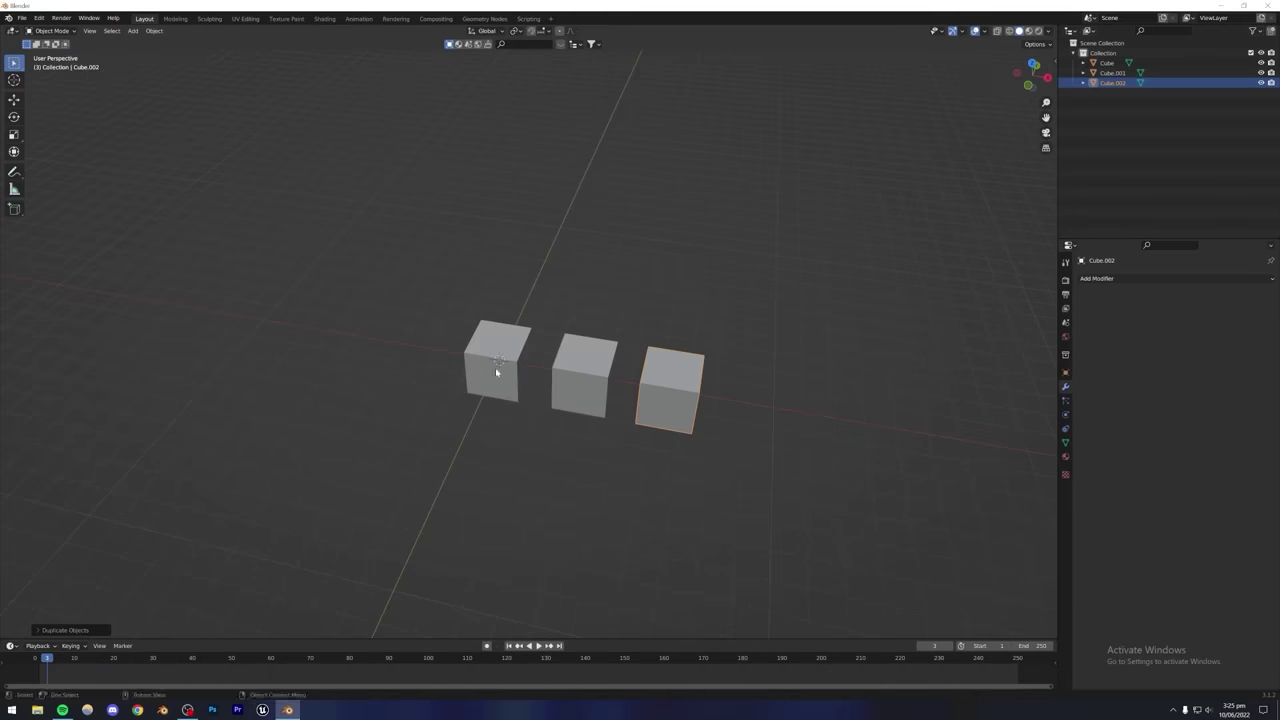
pyautogui.moveTo(609, 340); pyautogui.dragTo(695, 432)
pyautogui.press('Delete')
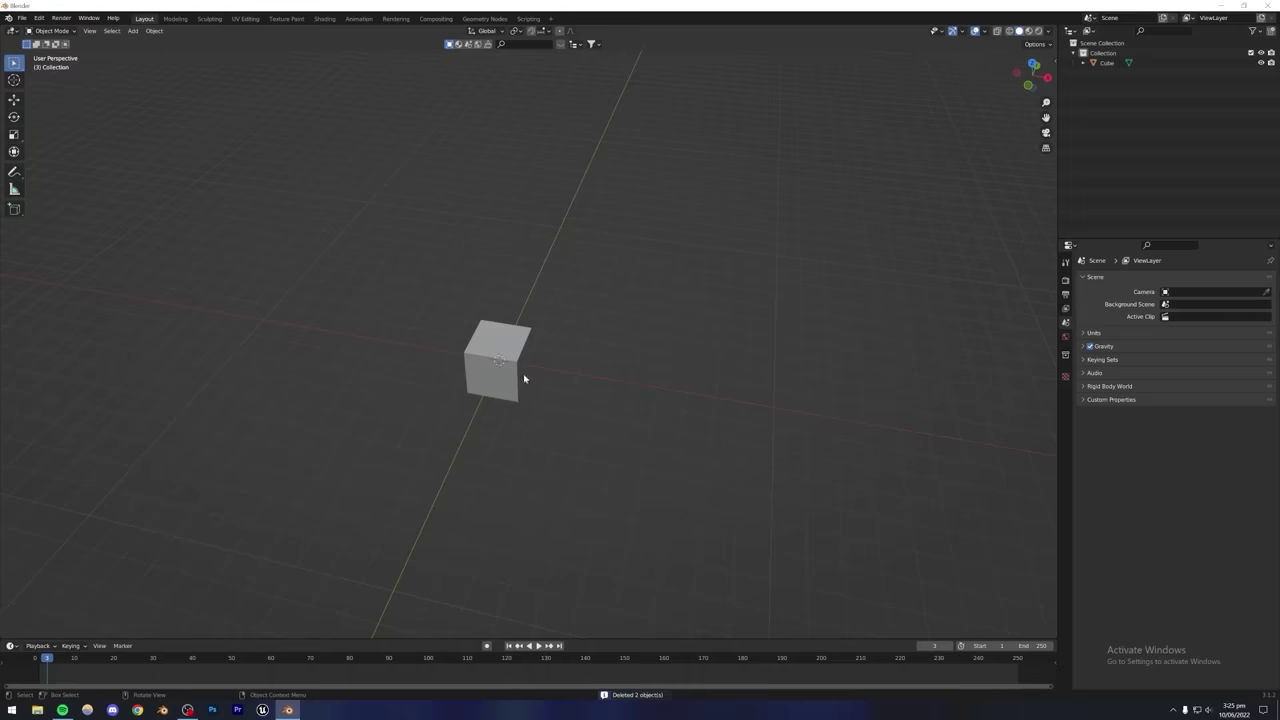
pyautogui.click(524, 378)
# Add a new Array modifier to the cube with relative X offset 1.500.
pyautogui.click(1110, 278)
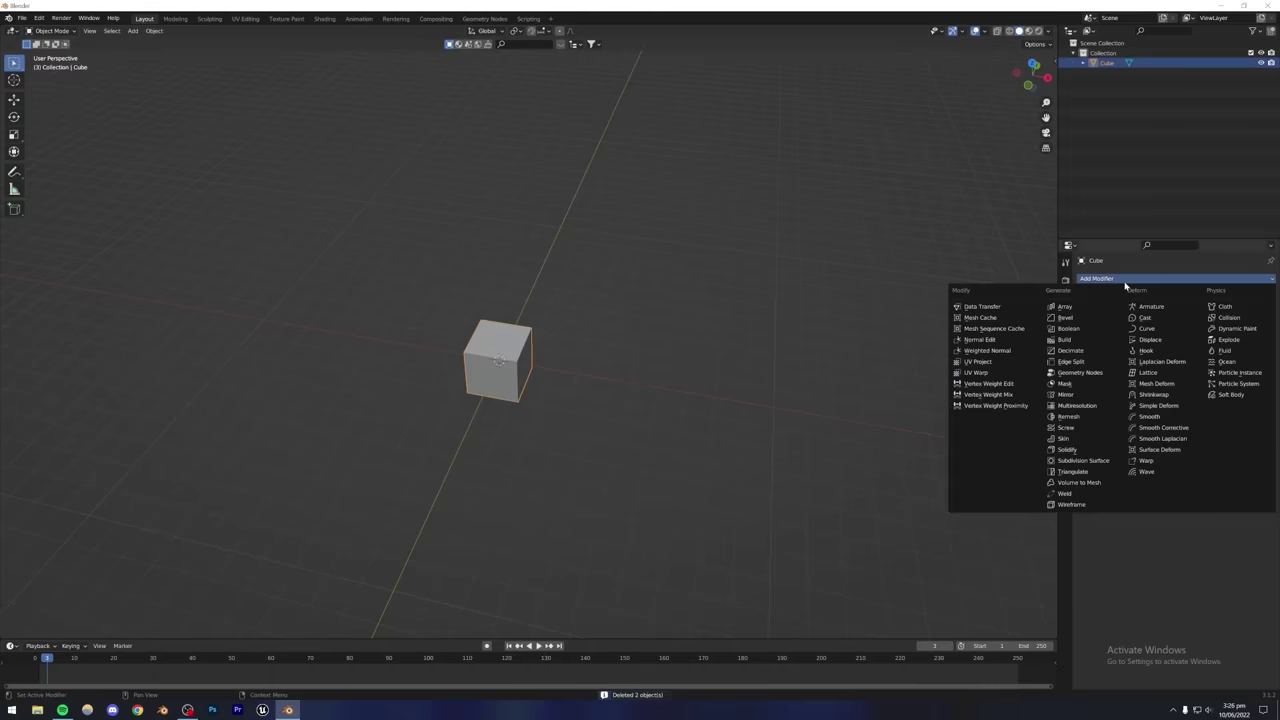
pyautogui.click(1075, 309)
pyautogui.moveTo(828, 349); pyautogui.dragTo(730, 357, button='middle')
pyautogui.moveTo(1208, 352)
pyautogui.mouseDown()
pyautogui.moveTo(1245, 352)
pyautogui.moveTo(1208, 352)
pyautogui.moveTo(1225, 352)
pyautogui.mouseUp()
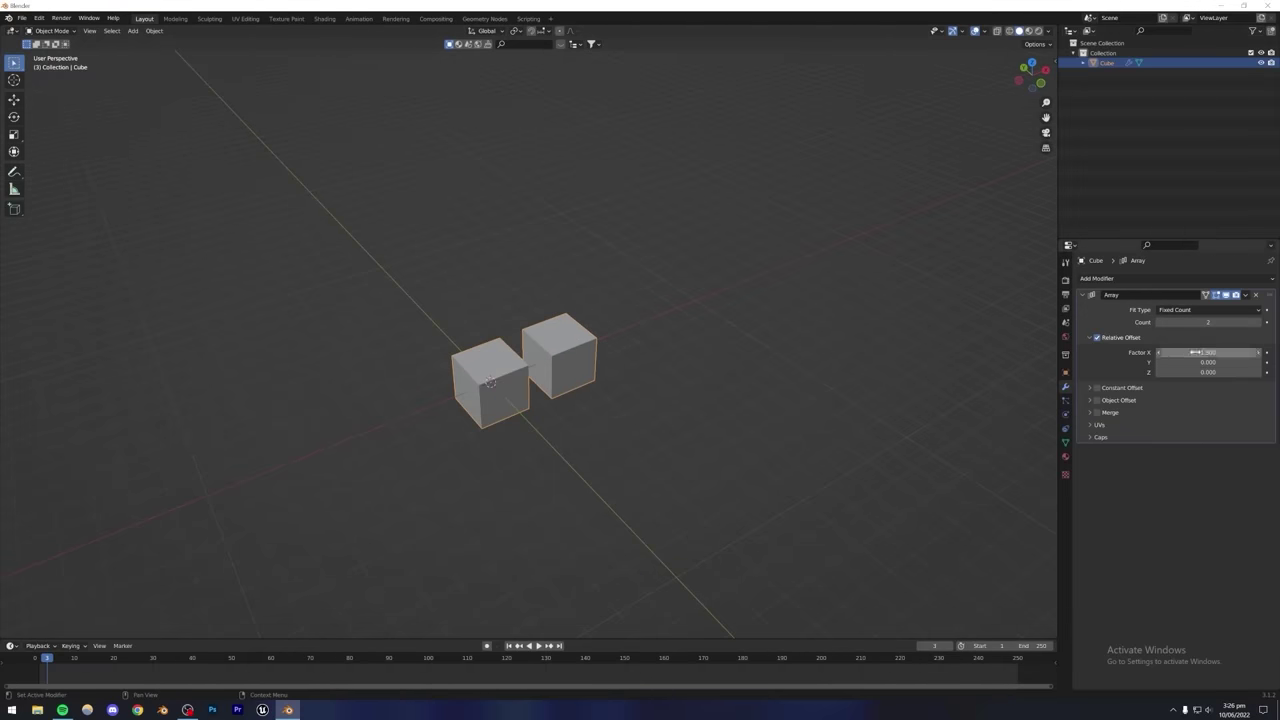
# Set the array count to 100 and view the resulting long row of cubes.
pyautogui.click(1208, 322)
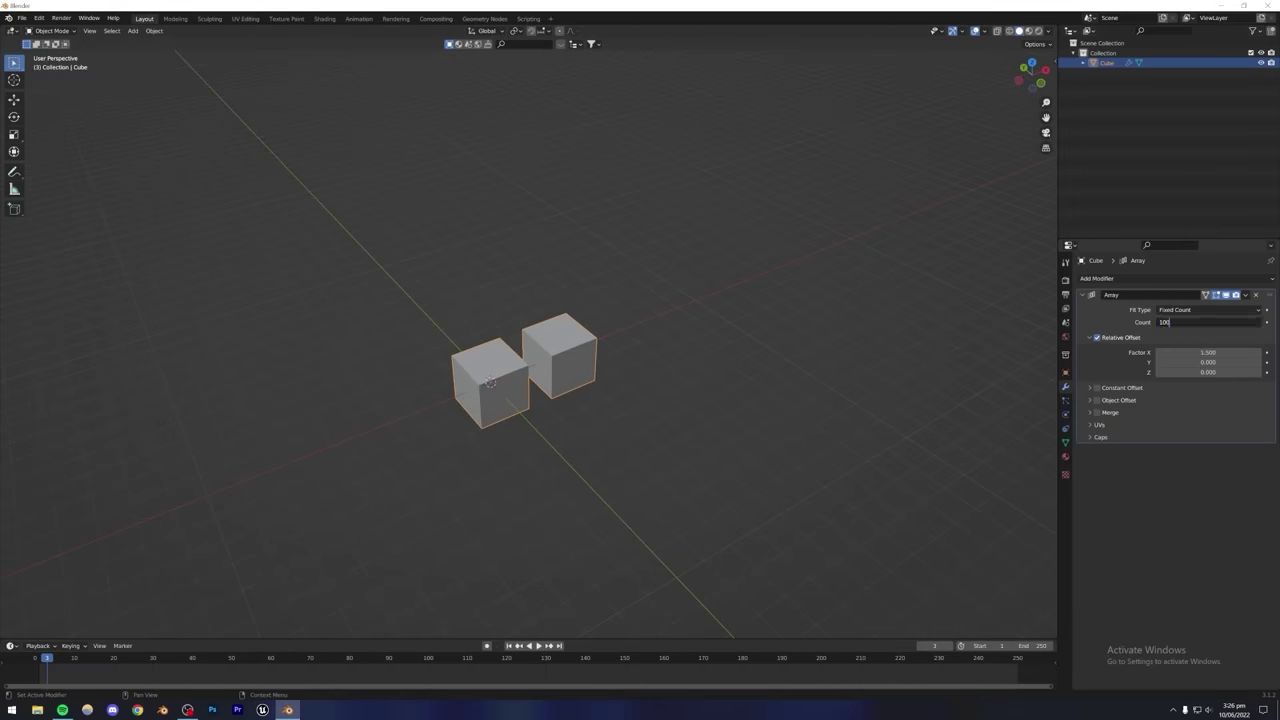
pyautogui.write('100')
pyautogui.press('Return')
pyautogui.moveTo(740, 320); pyautogui.dragTo(766, 300, button='middle')
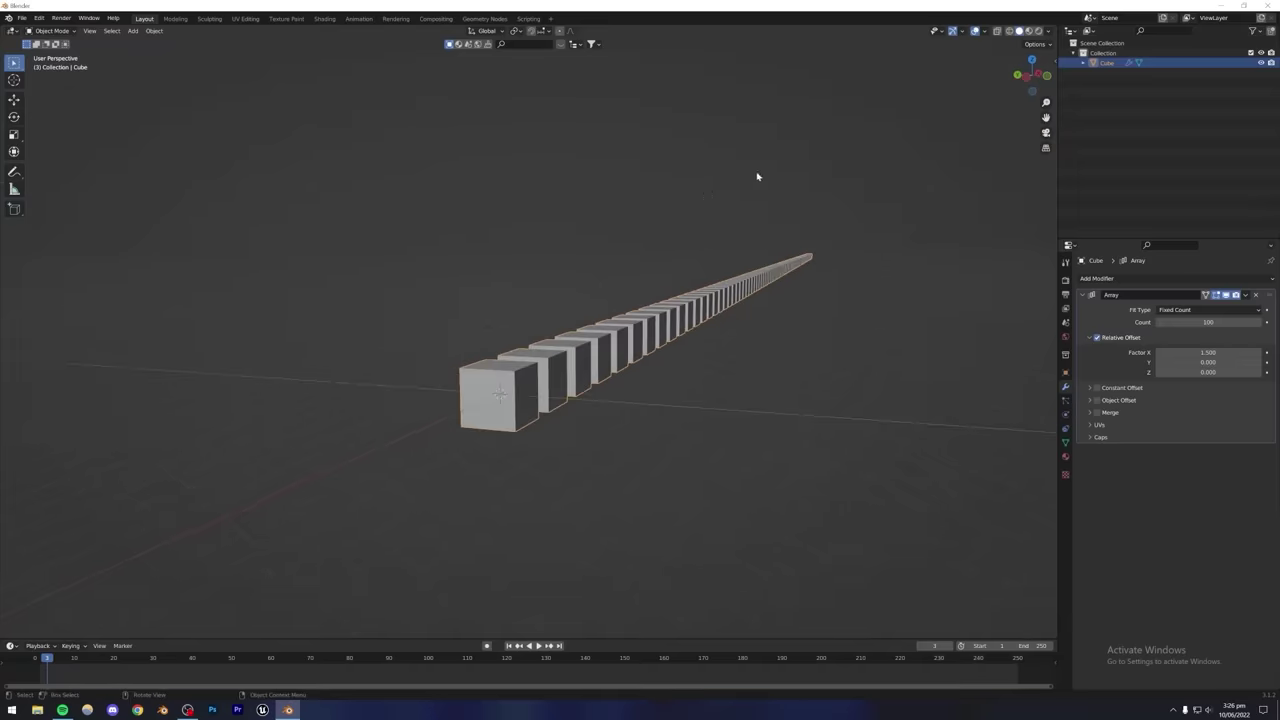
pyautogui.scroll(3, 604, 354)
pyautogui.click(729, 434)
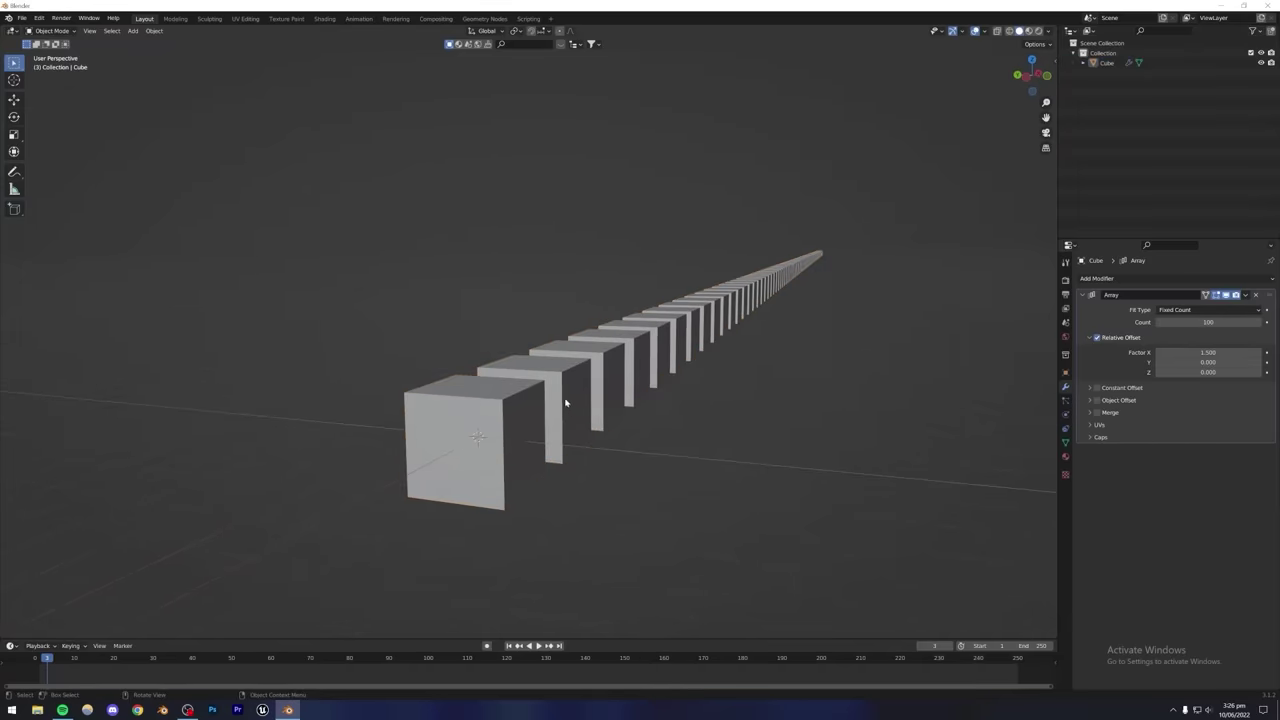
pyautogui.click(566, 404)
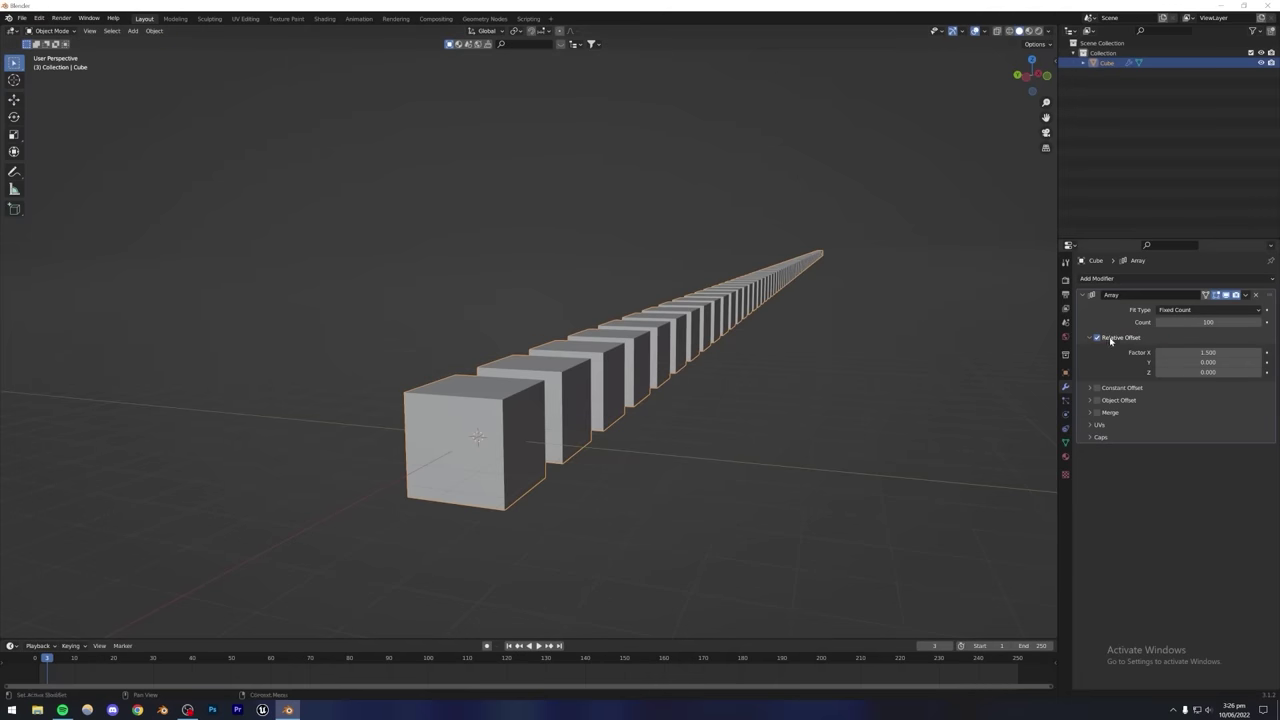
# Switch the array to a Constant Offset of 3 m along X, with Relative Offset off.
pyautogui.moveTo(537, 422); pyautogui.dragTo(431, 428, button='middle')
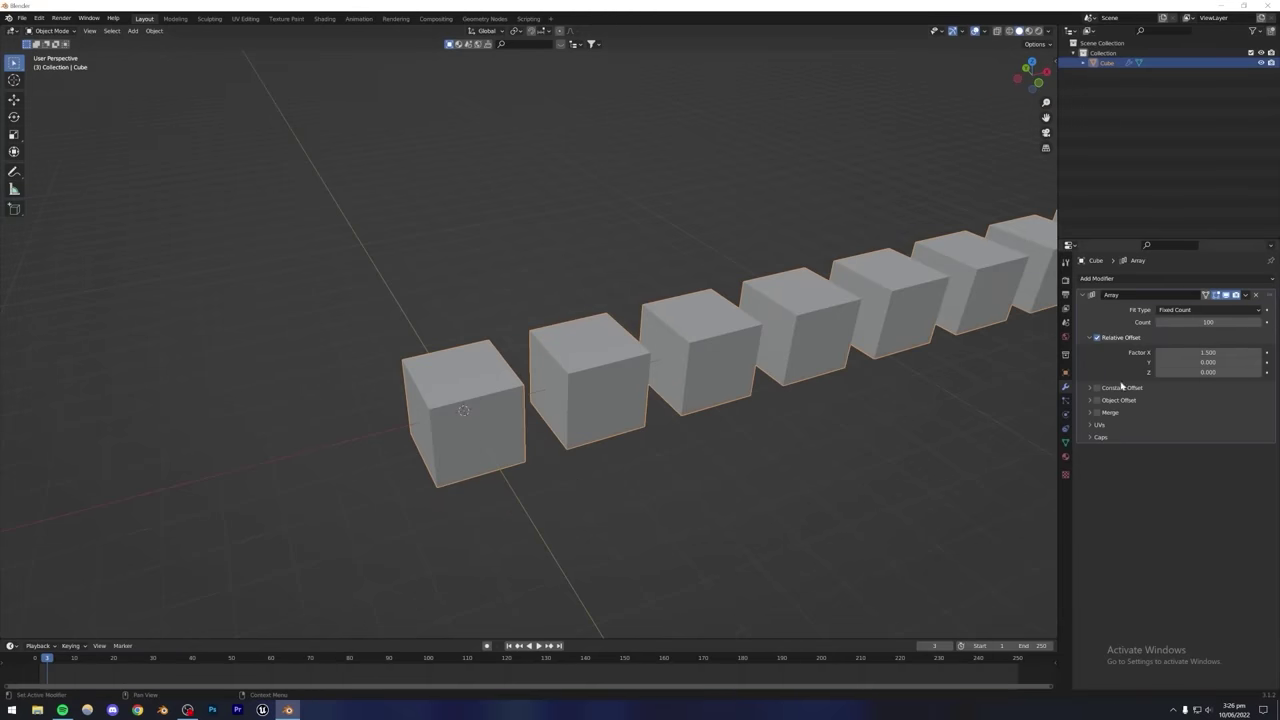
pyautogui.click(1089, 388)
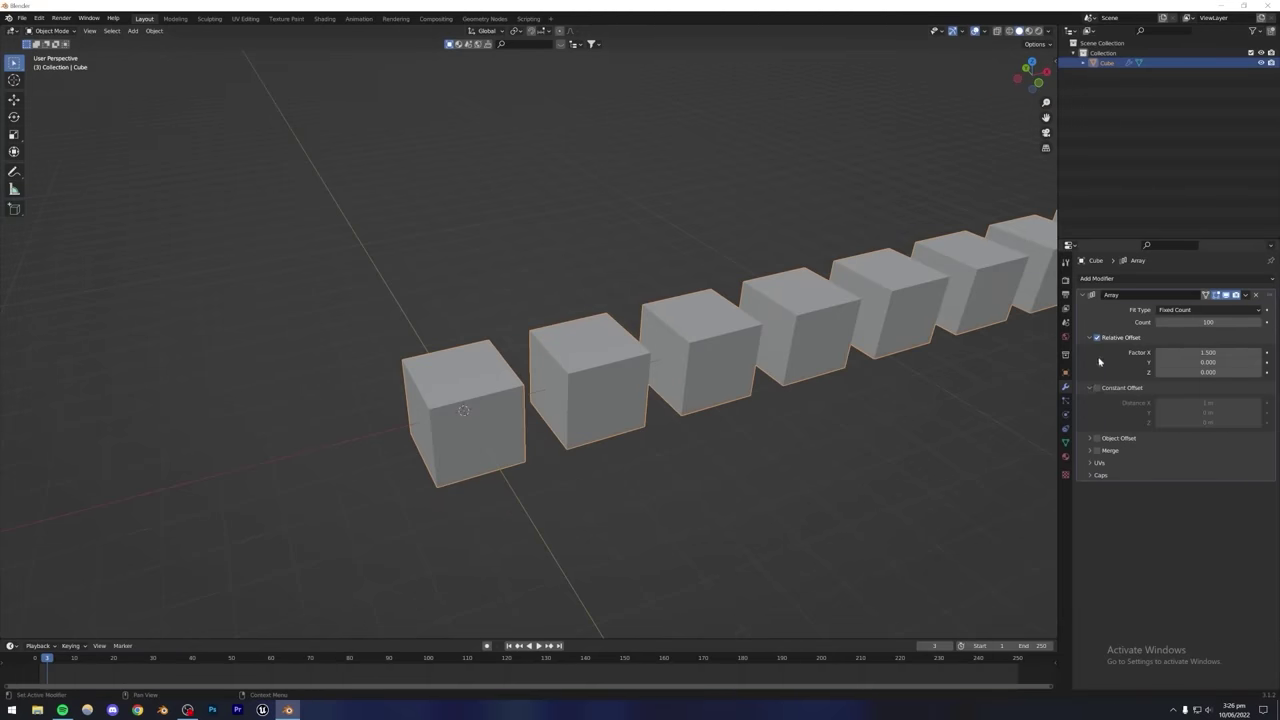
pyautogui.click(1097, 388)
pyautogui.click(1097, 338)
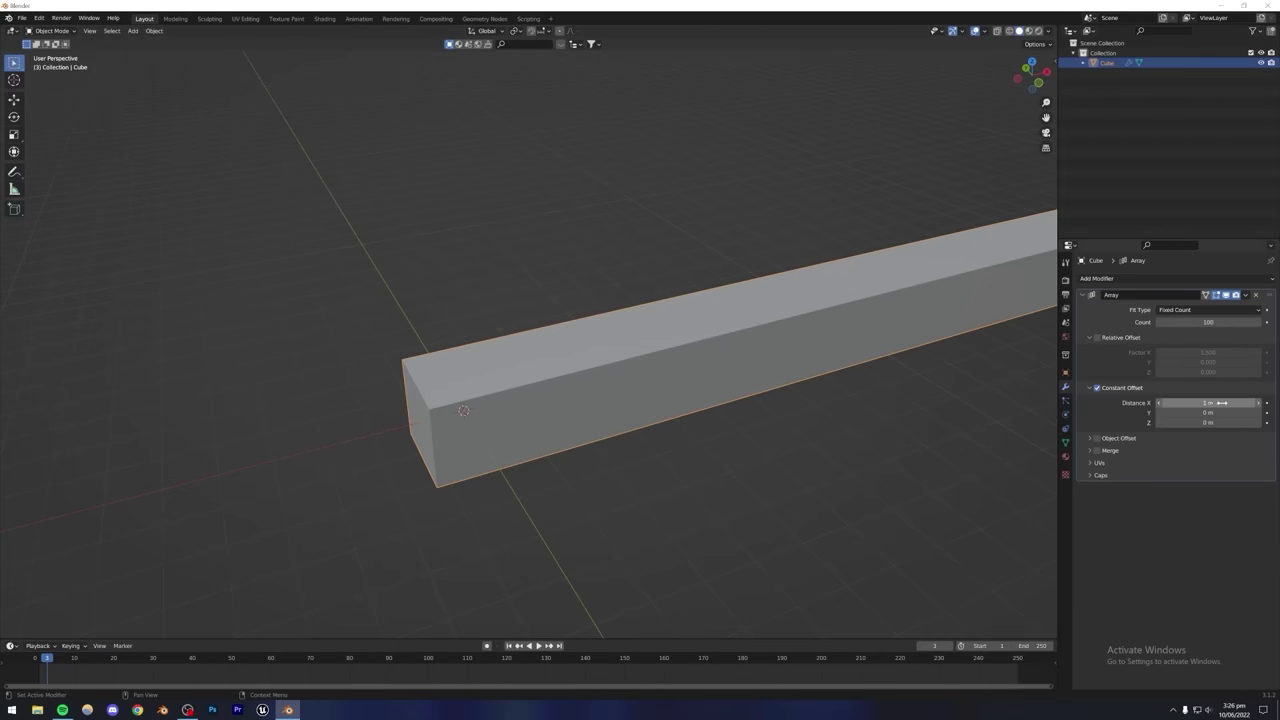
pyautogui.moveTo(1208, 402); pyautogui.dragTo(1250, 402)
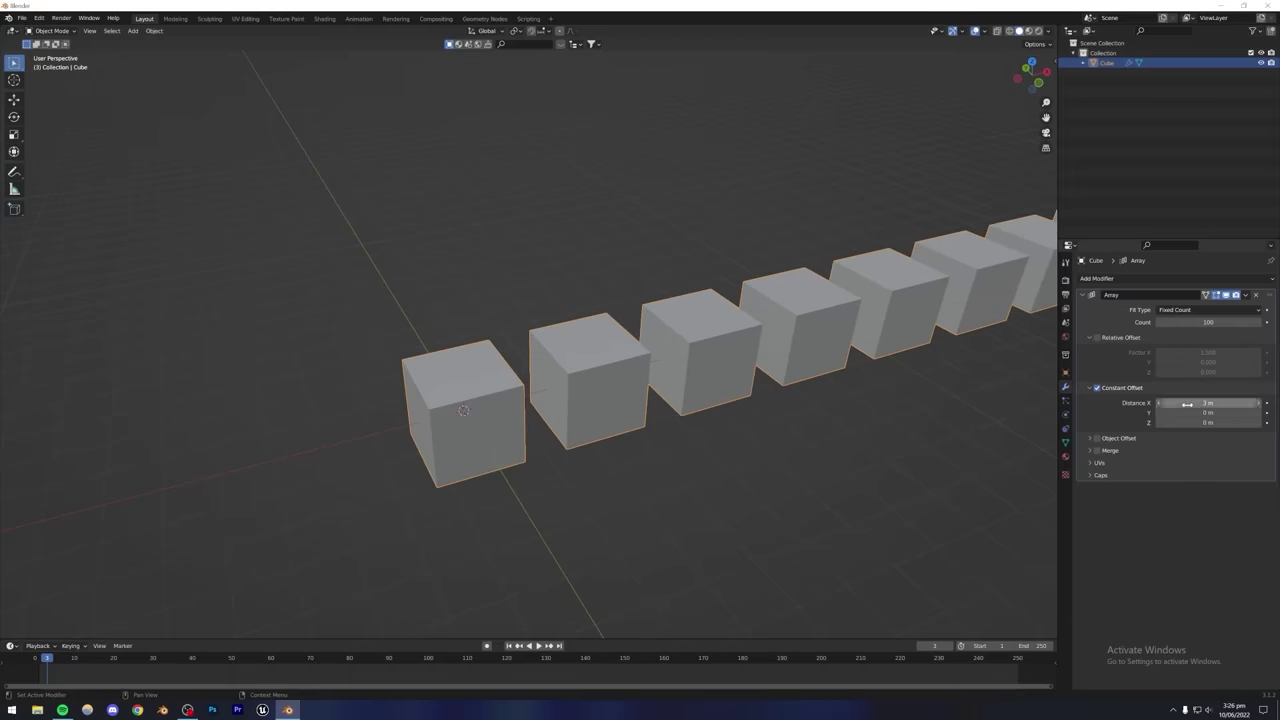
pyautogui.moveTo(486, 443); pyautogui.dragTo(715, 390, button='middle')
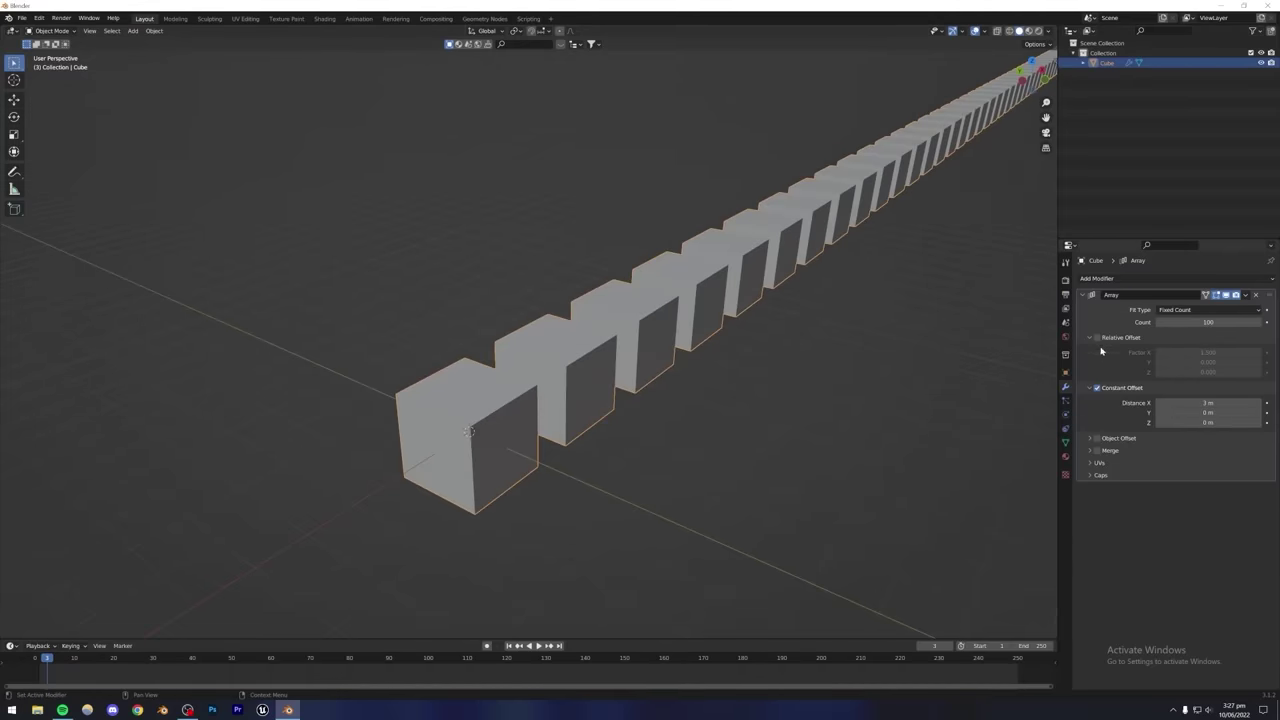
# Turn Constant Offset off and Relative Offset back on, briefly checking Object Offset and Merge.
pyautogui.click(1097, 388)
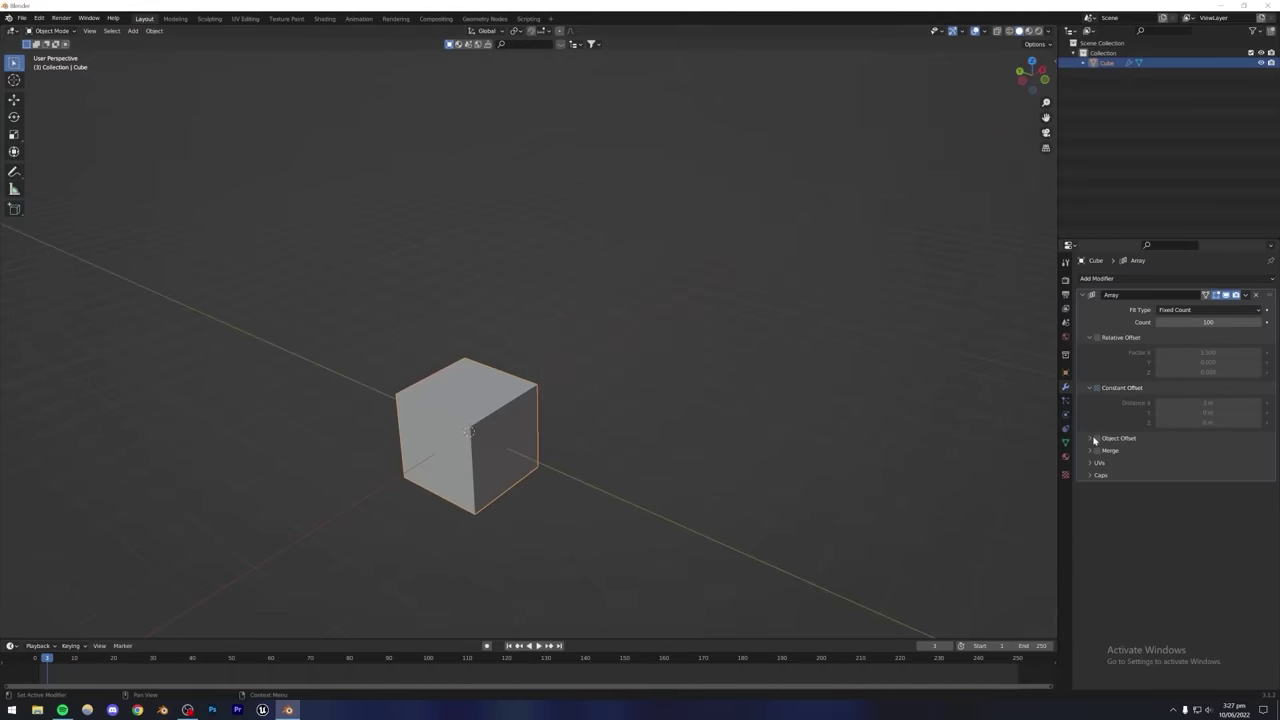
pyautogui.click(1097, 438)
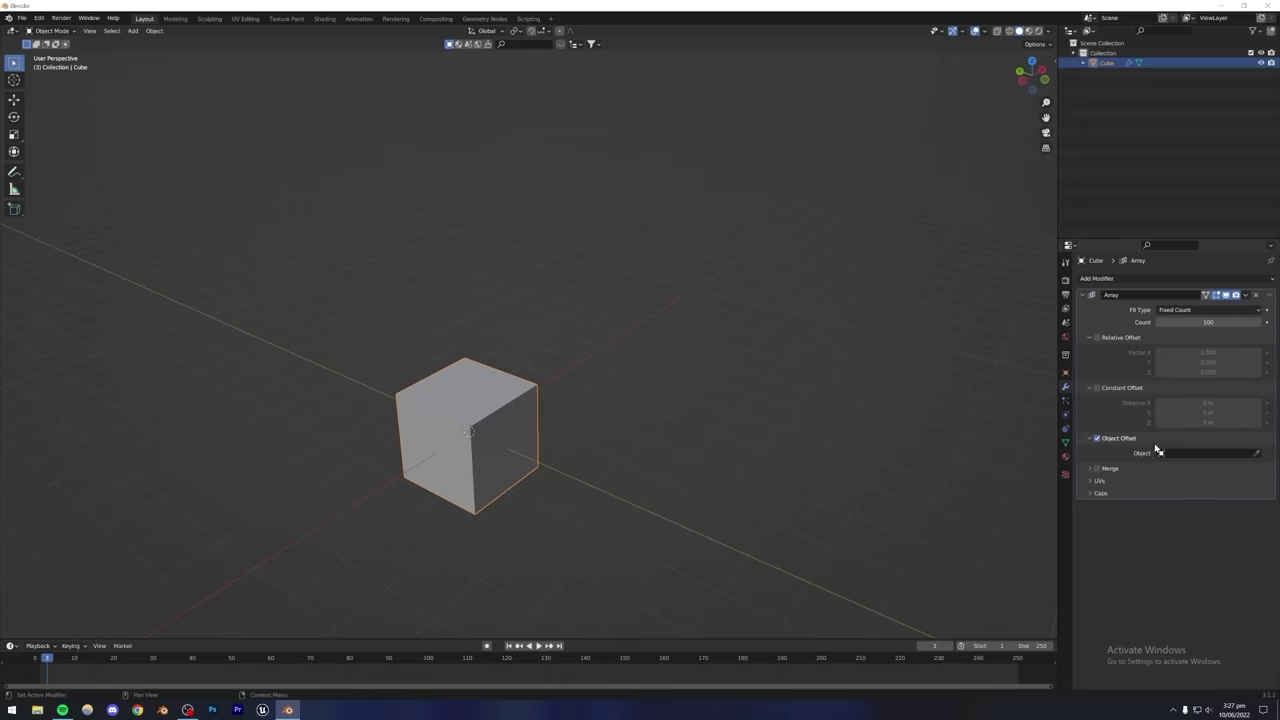
pyautogui.click(1090, 439)
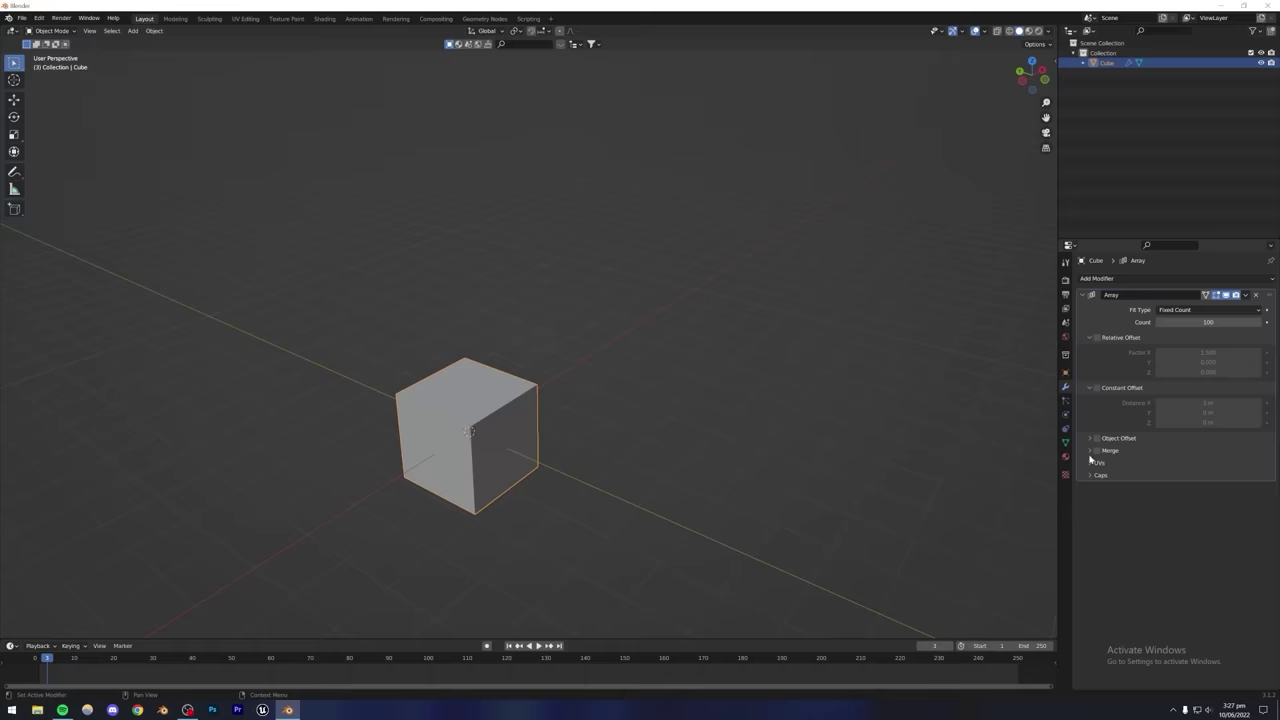
pyautogui.click(1090, 451)
pyautogui.click(1091, 453)
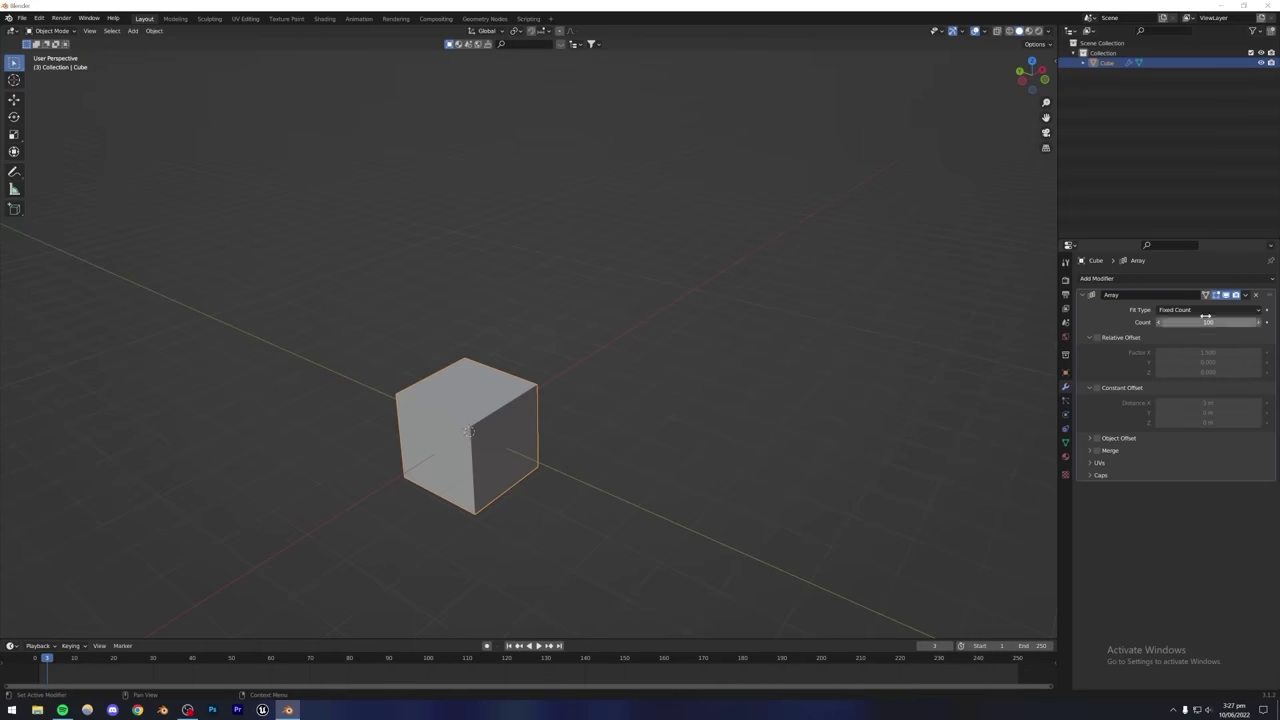
pyautogui.click(1096, 338)
# Set the array Count to 10 and orbit around the ten cubes.
pyautogui.click(1200, 322)
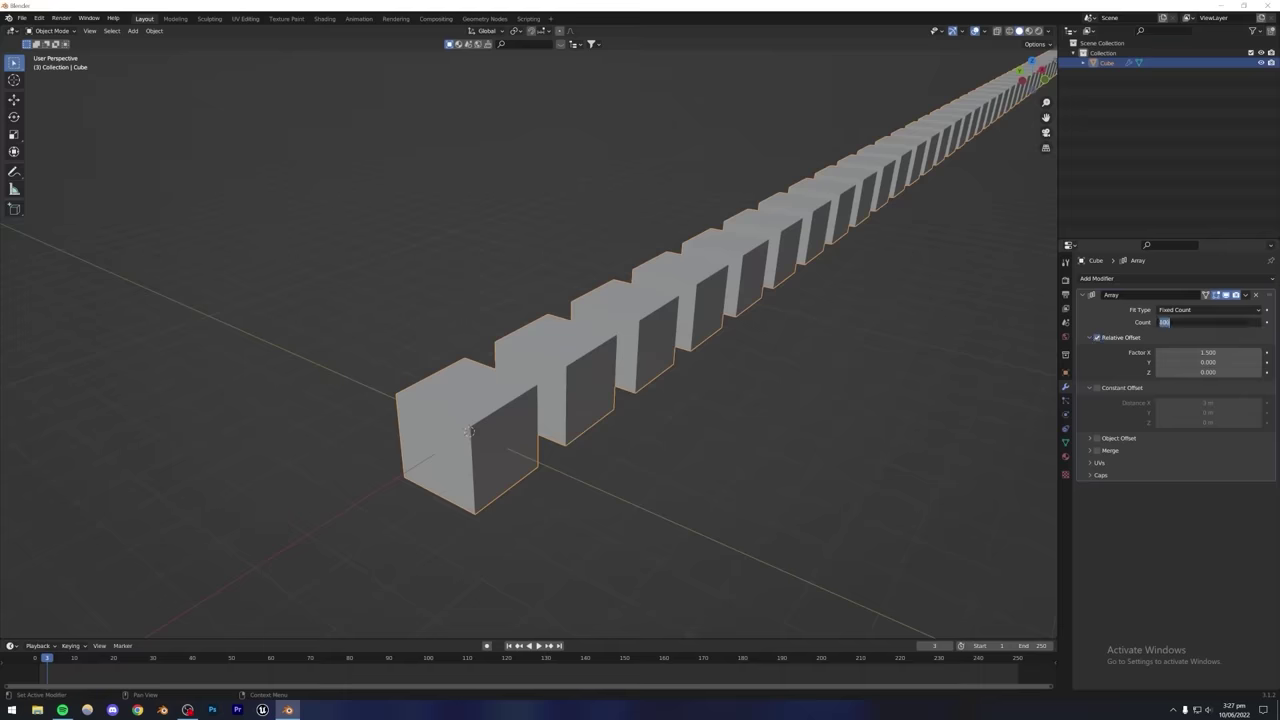
pyautogui.write('10')
pyautogui.press('Return')
pyautogui.click(723, 374)
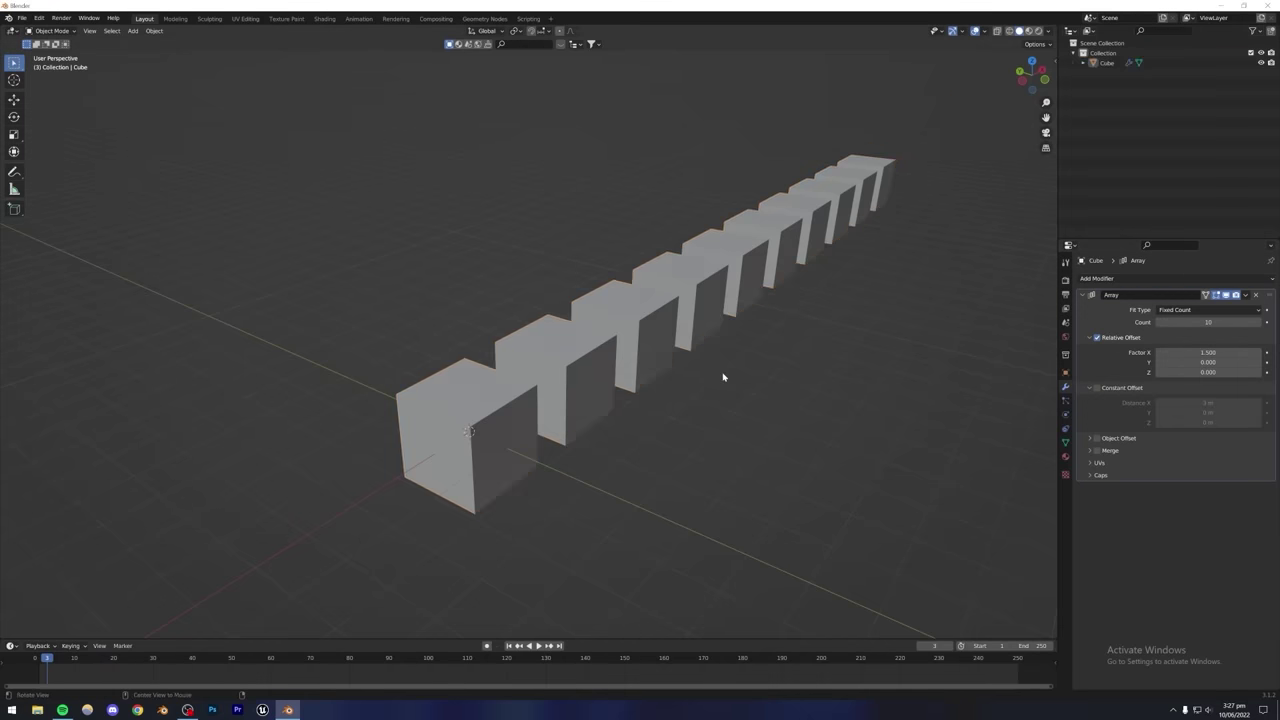
pyautogui.moveTo(723, 374); pyautogui.dragTo(773, 345, button='middle')
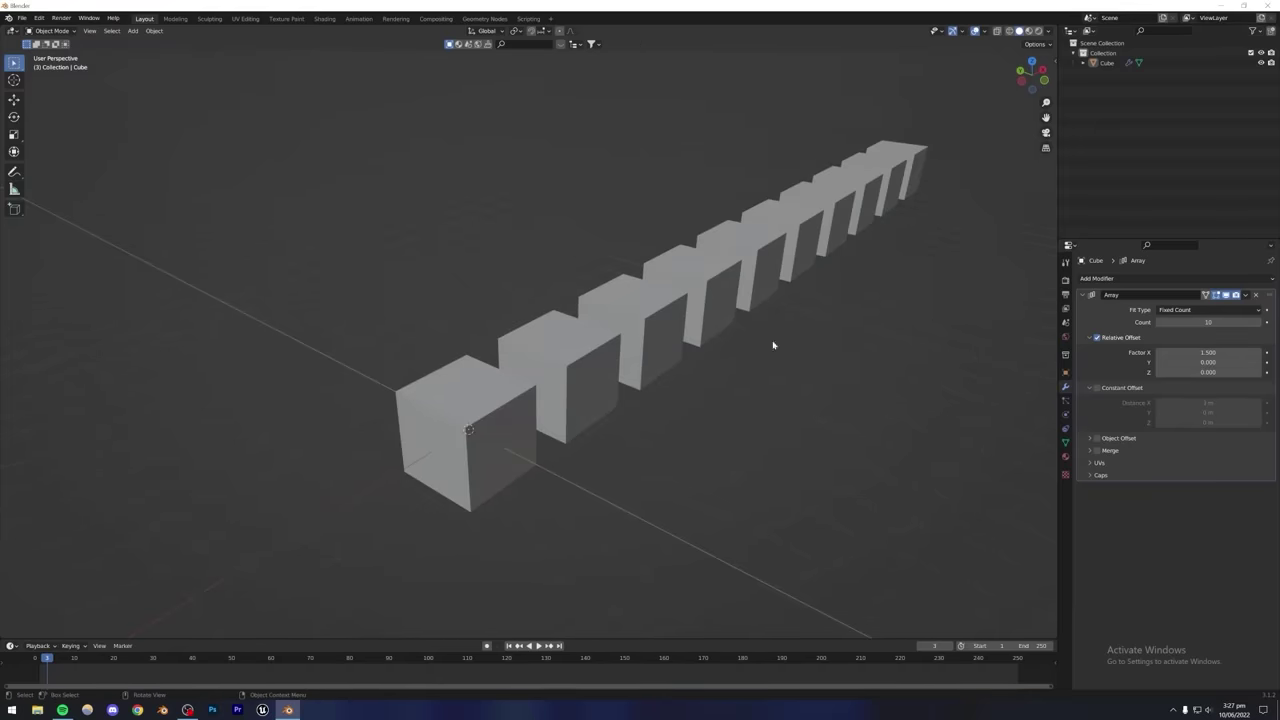
pyautogui.moveTo(571, 391); pyautogui.dragTo(299, 434, button='middle')
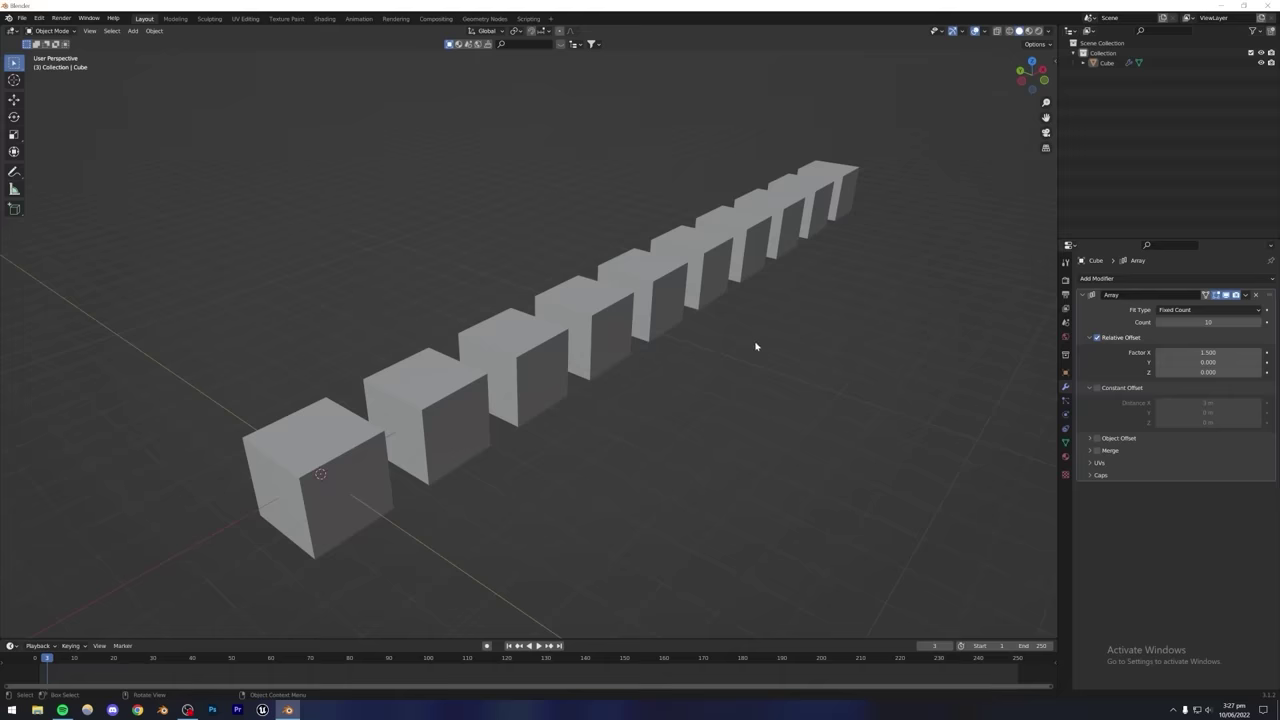
# Toggle the Array modifier's viewport display off and back on while orbiting.
pyautogui.click(1226, 296)
pyautogui.moveTo(770, 380); pyautogui.dragTo(662, 364, button='middle')
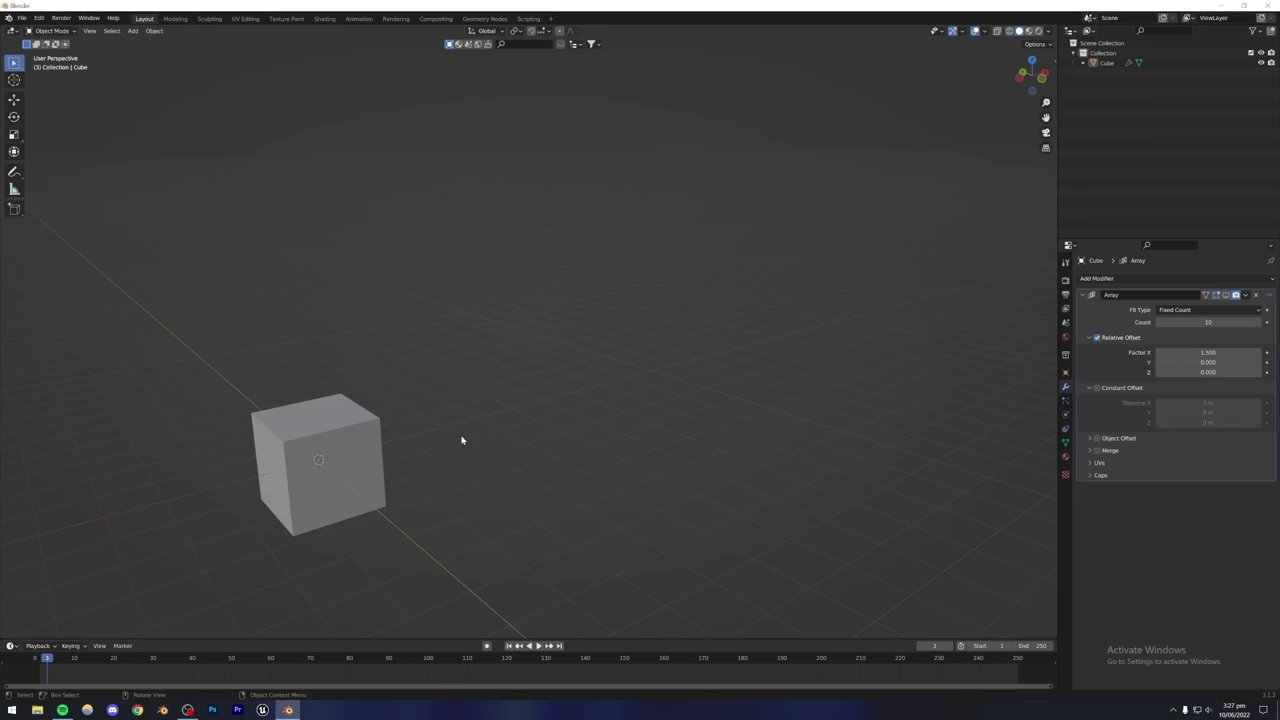
pyautogui.moveTo(541, 430); pyautogui.dragTo(484, 461, button='middle')
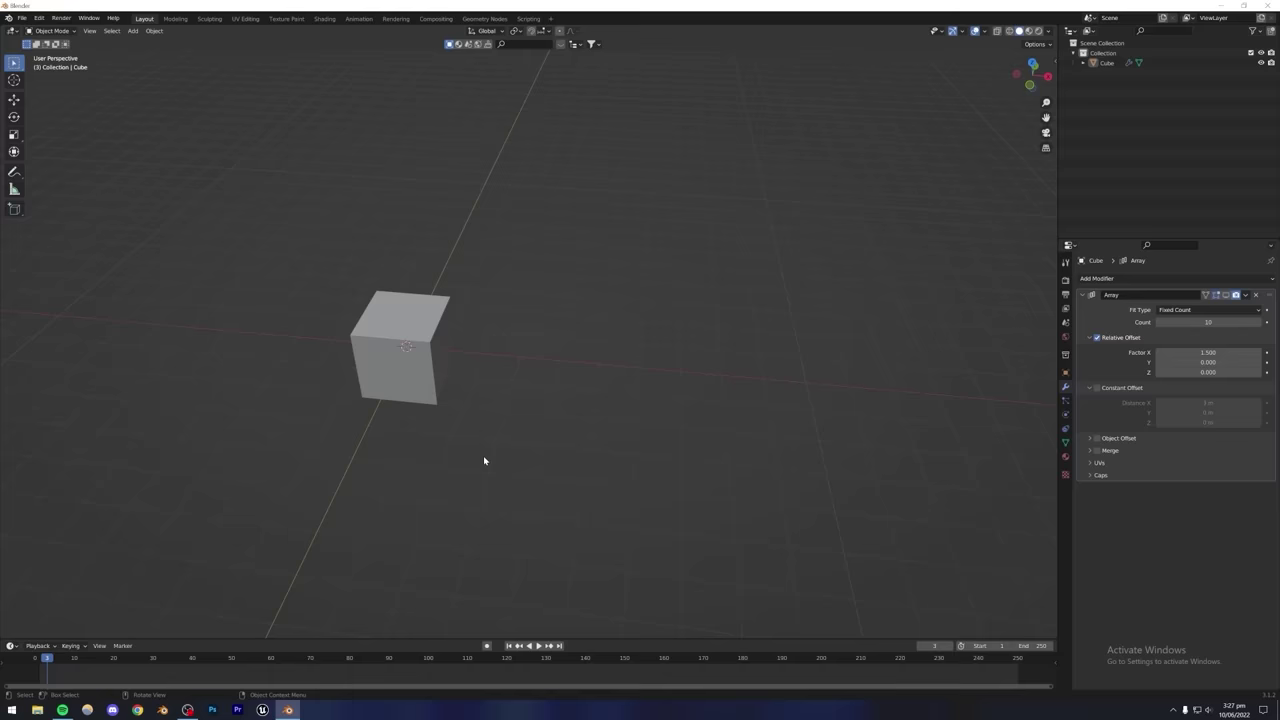
pyautogui.click(1226, 294)
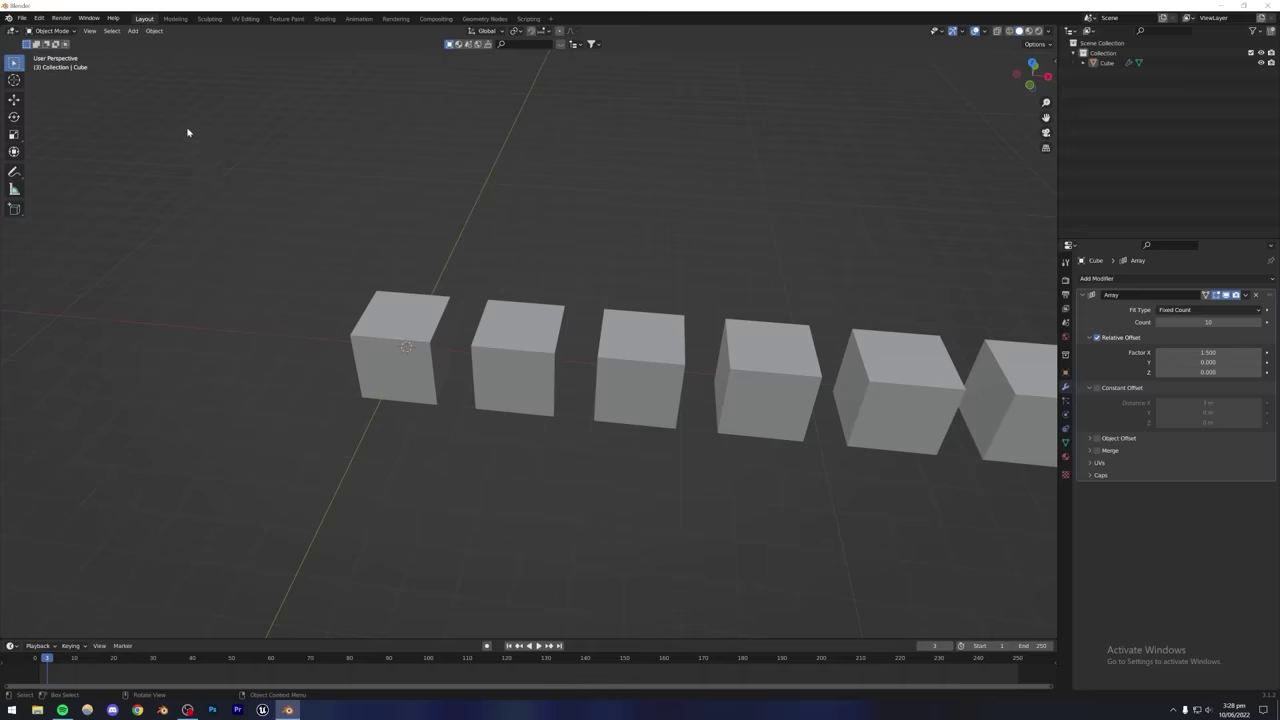
# Disable the array in renders and use Render Image on the scene.
pyautogui.click(61, 18)
pyautogui.click(1237, 295)
pyautogui.click(61, 18)
pyautogui.click(75, 30)
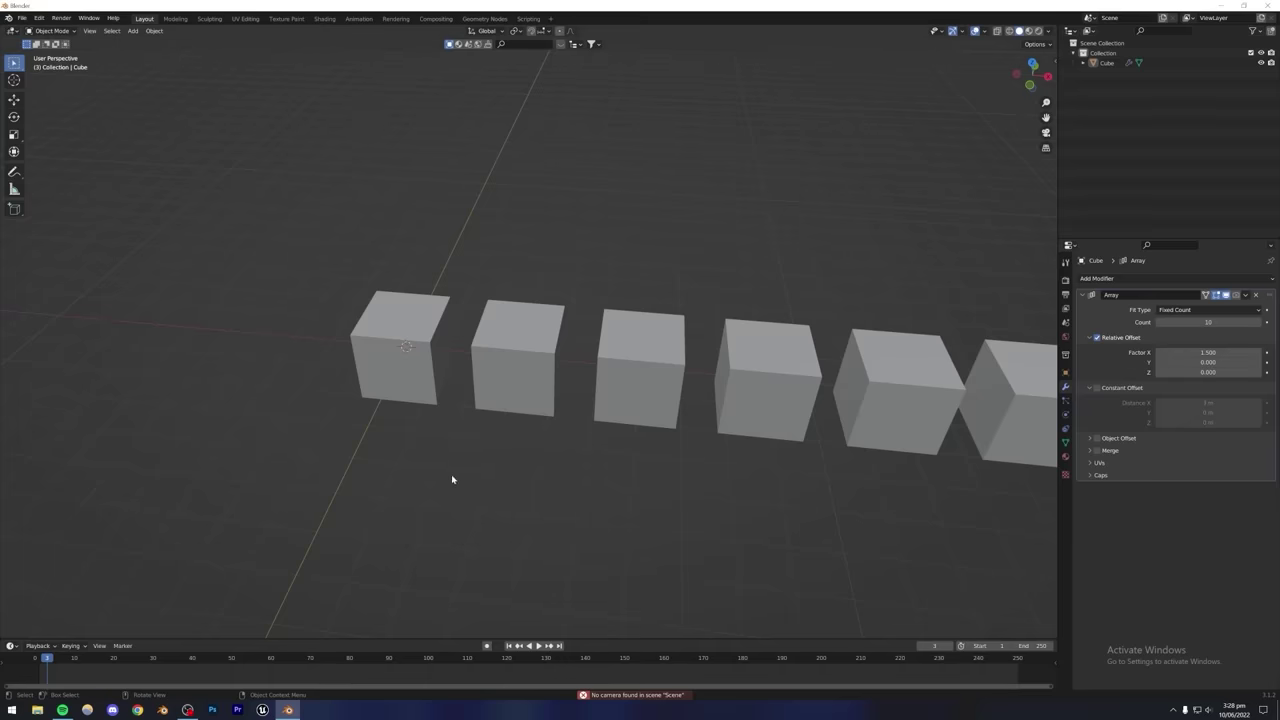
# Toggle the array's viewport visibility once more, then delete the Array modifier.
pyautogui.click(1226, 295)
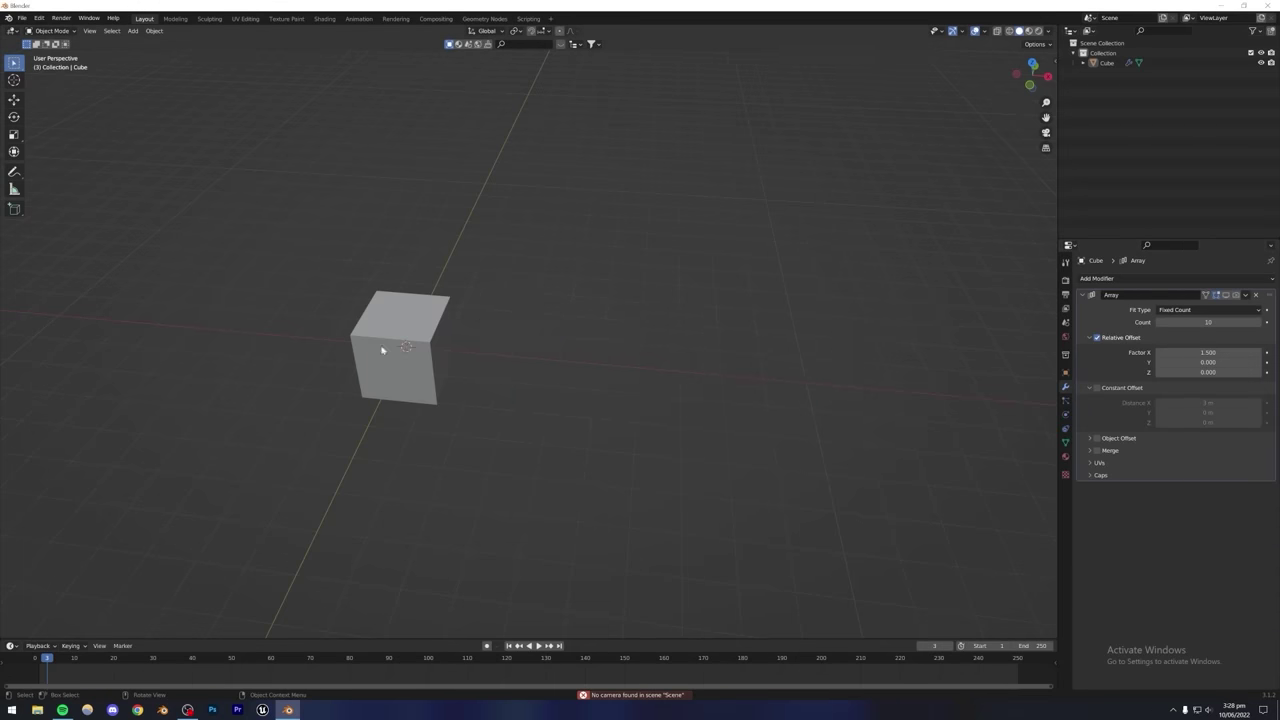
pyautogui.click(1226, 295)
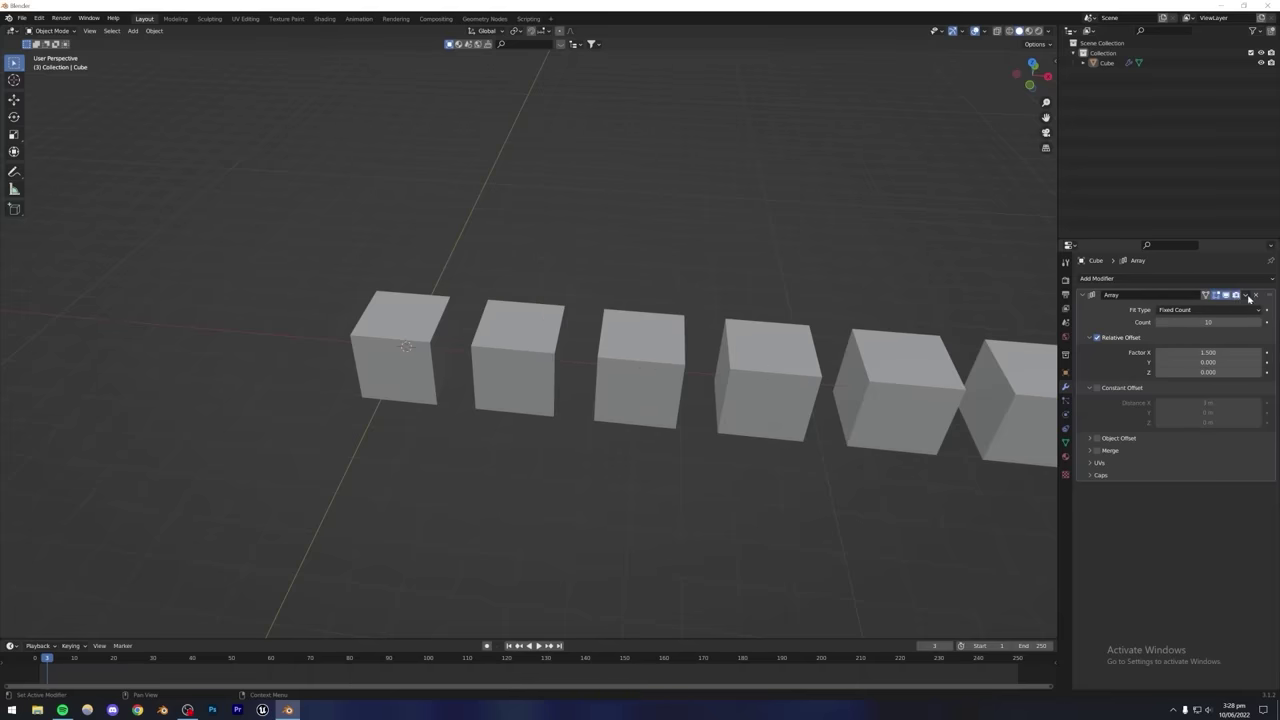
pyautogui.click(1258, 296)
# Select the cube, open the modifier list, and centre and zoom the view on it.
pyautogui.click(402, 373)
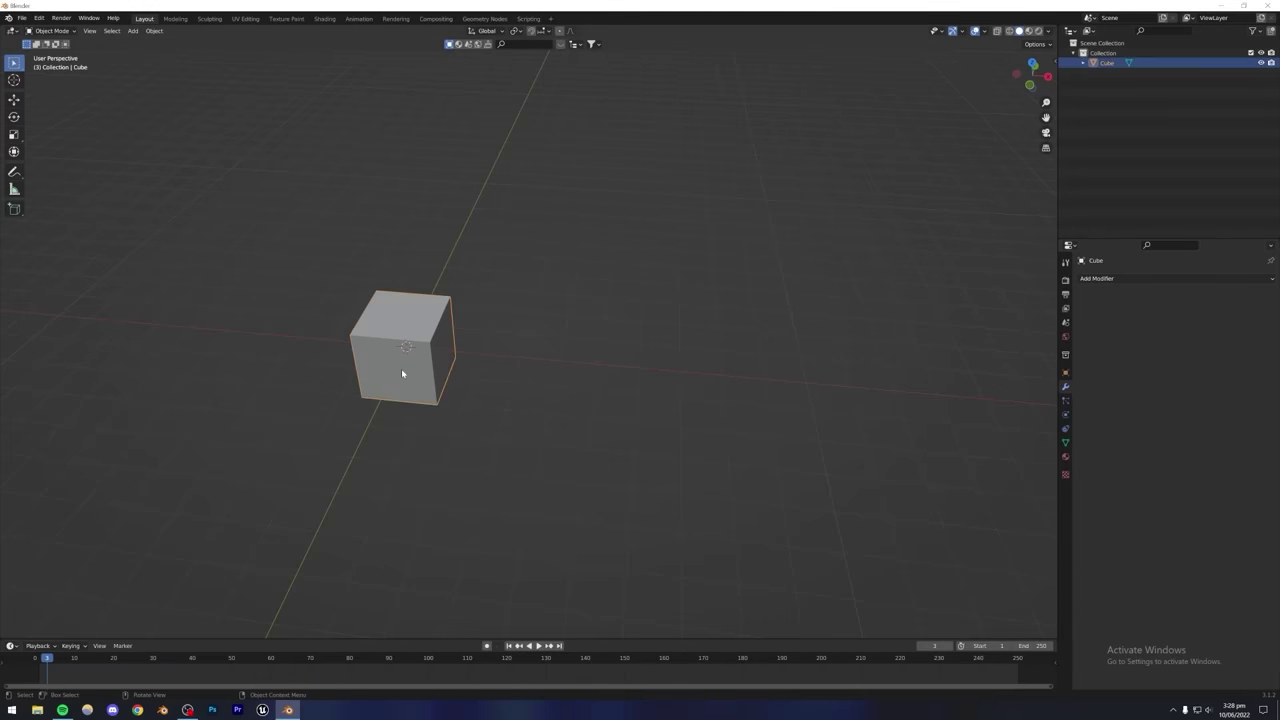
pyautogui.moveTo(434, 371); pyautogui.dragTo(1014, 334, button='middle')
pyautogui.click(1146, 281)
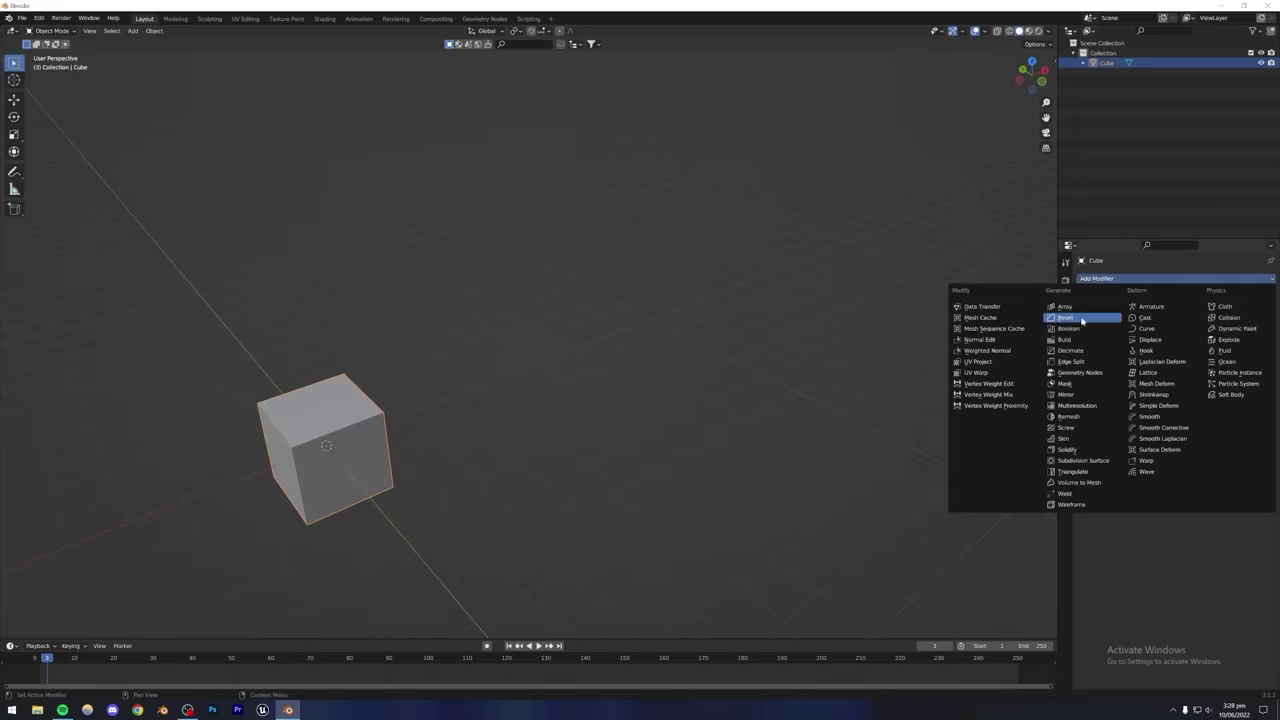
pyautogui.keyDown('shift'); pyautogui.moveTo(469, 426); pyautogui.dragTo(614, 394, button='middle'); pyautogui.keyUp('shift')
pyautogui.scroll(4, 683, 391)
pyautogui.scroll(2, 614, 394)
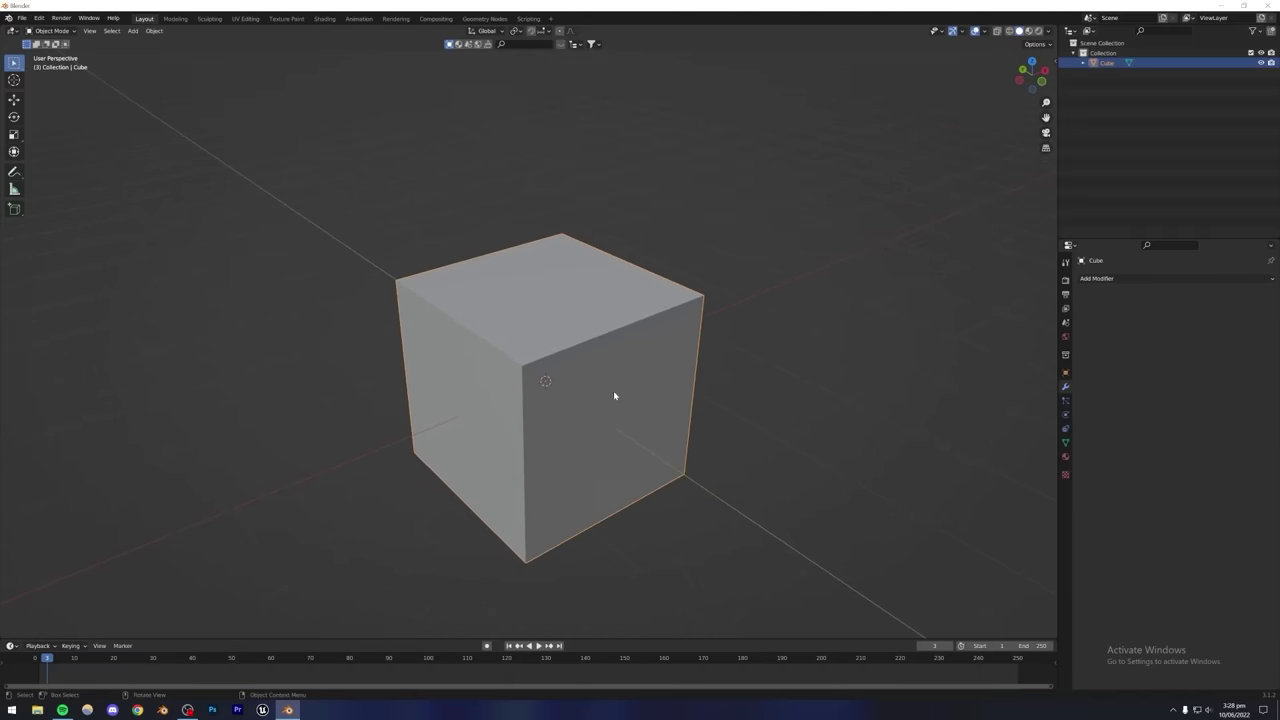
# Bevel the cube's edges in Edit Mode with Ctrl+B, then undo the rounding.
pyautogui.press('Tab')
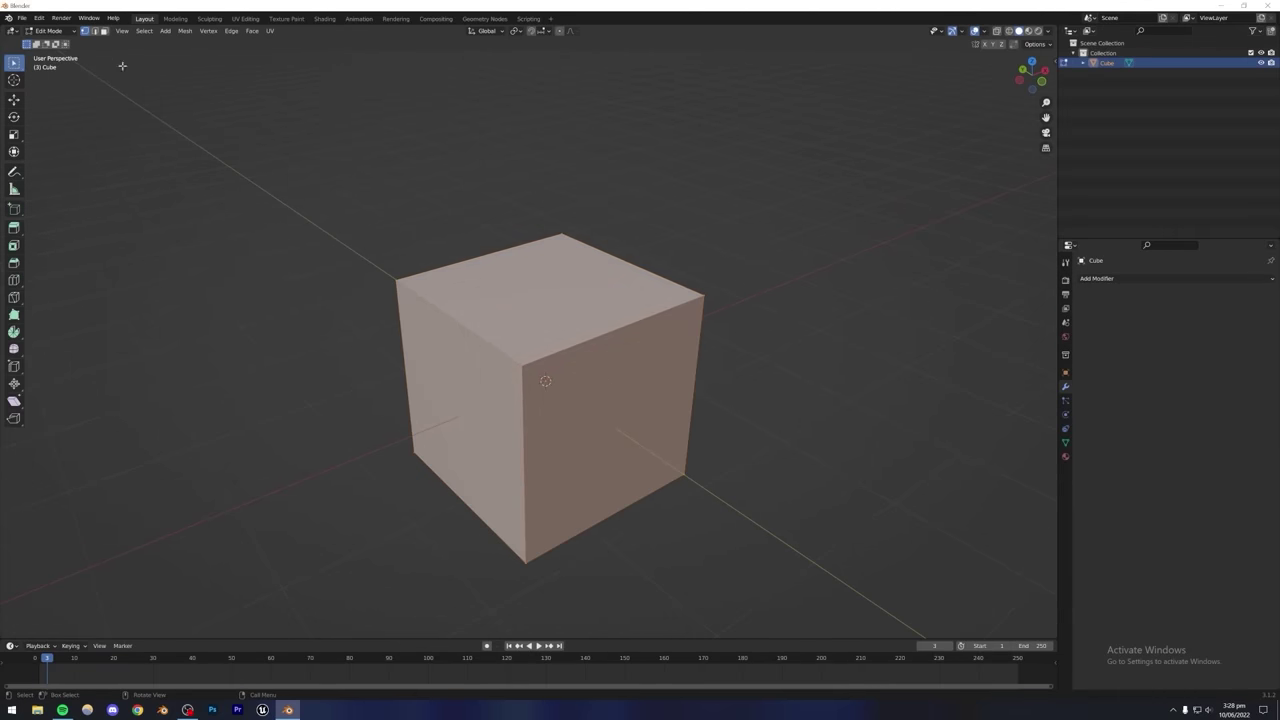
pyautogui.hotkey('ctrl', 'b')
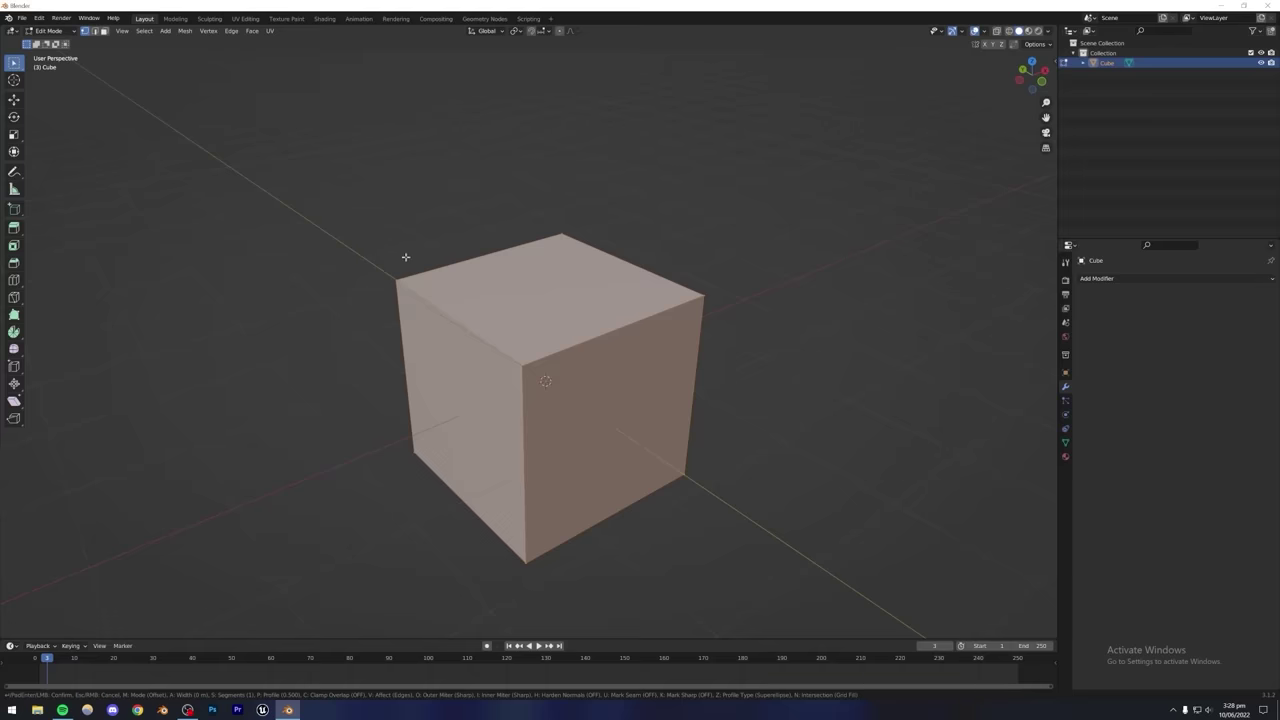
pyautogui.scroll(2, 405, 227)
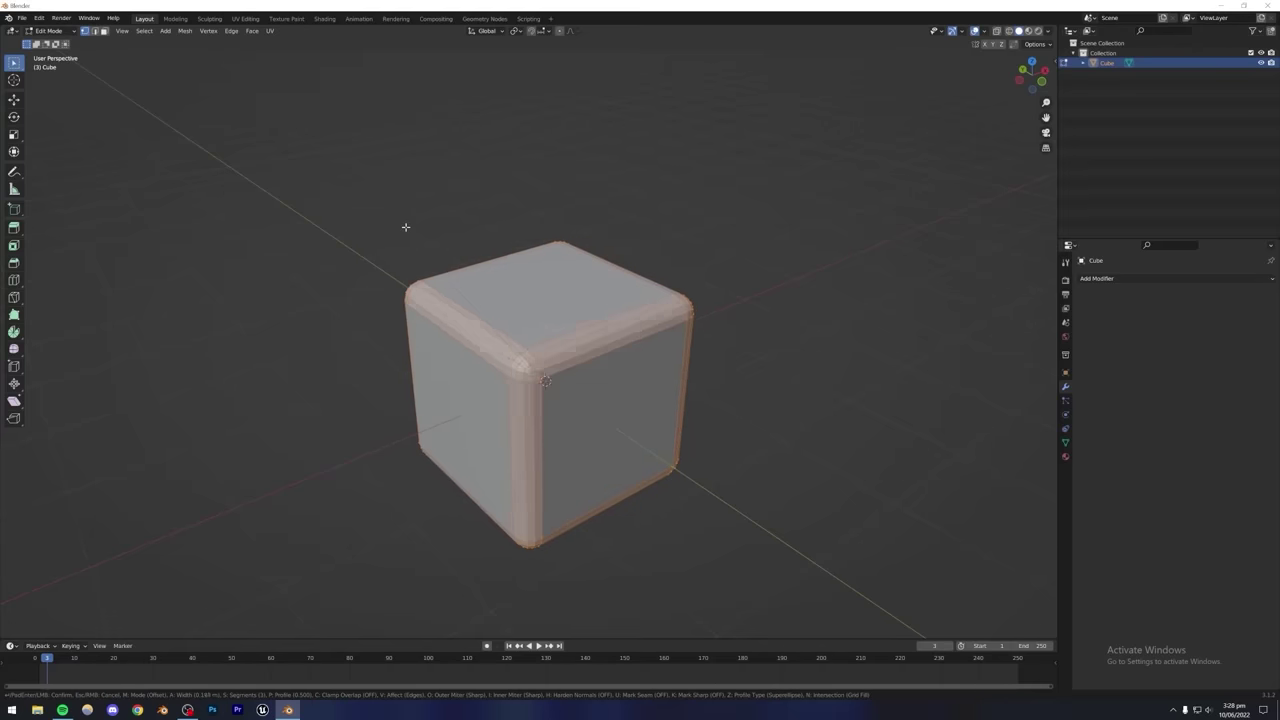
pyautogui.scroll(-2, 405, 228)
pyautogui.scroll(6, 406, 230)
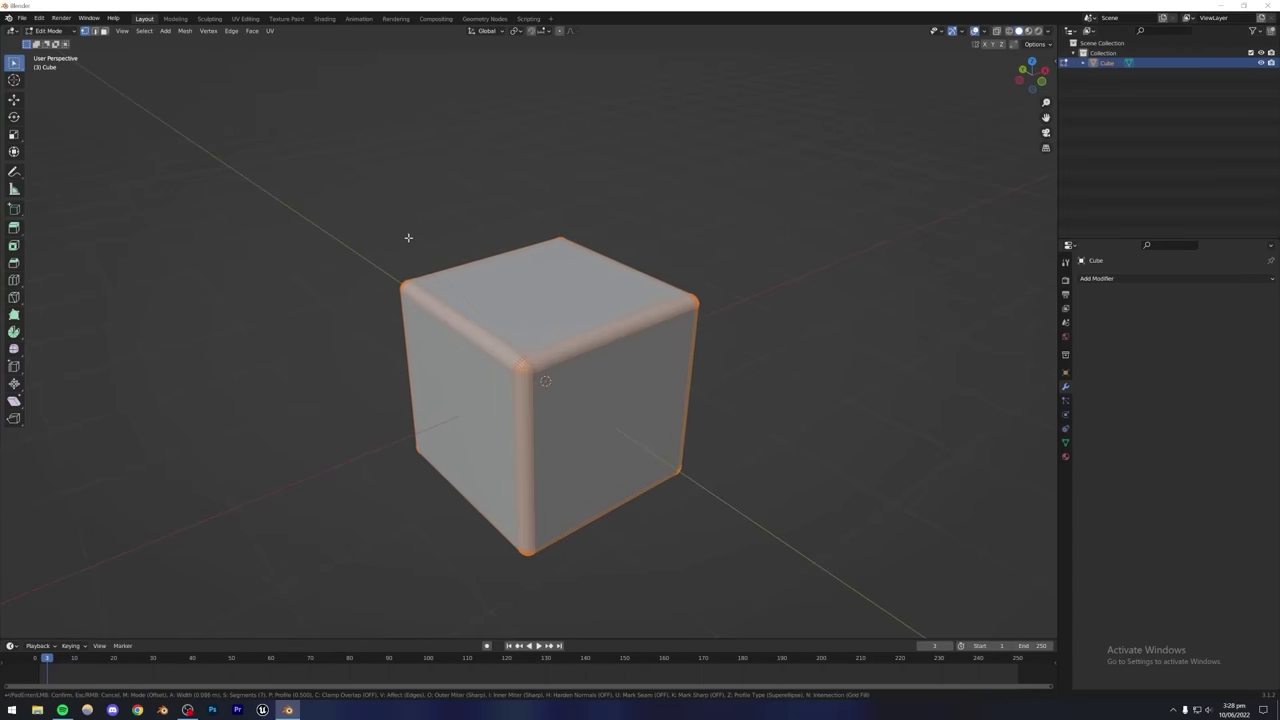
pyautogui.scroll(-1, 408, 237)
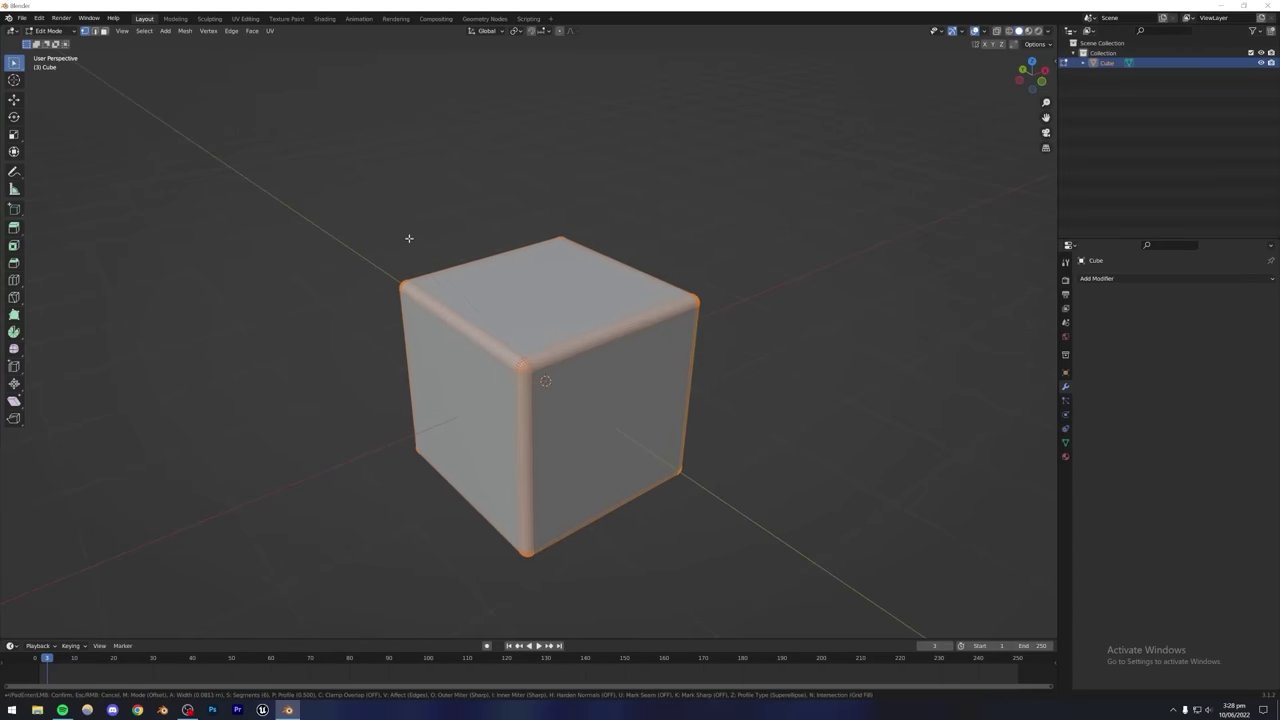
pyautogui.click(375, 174)
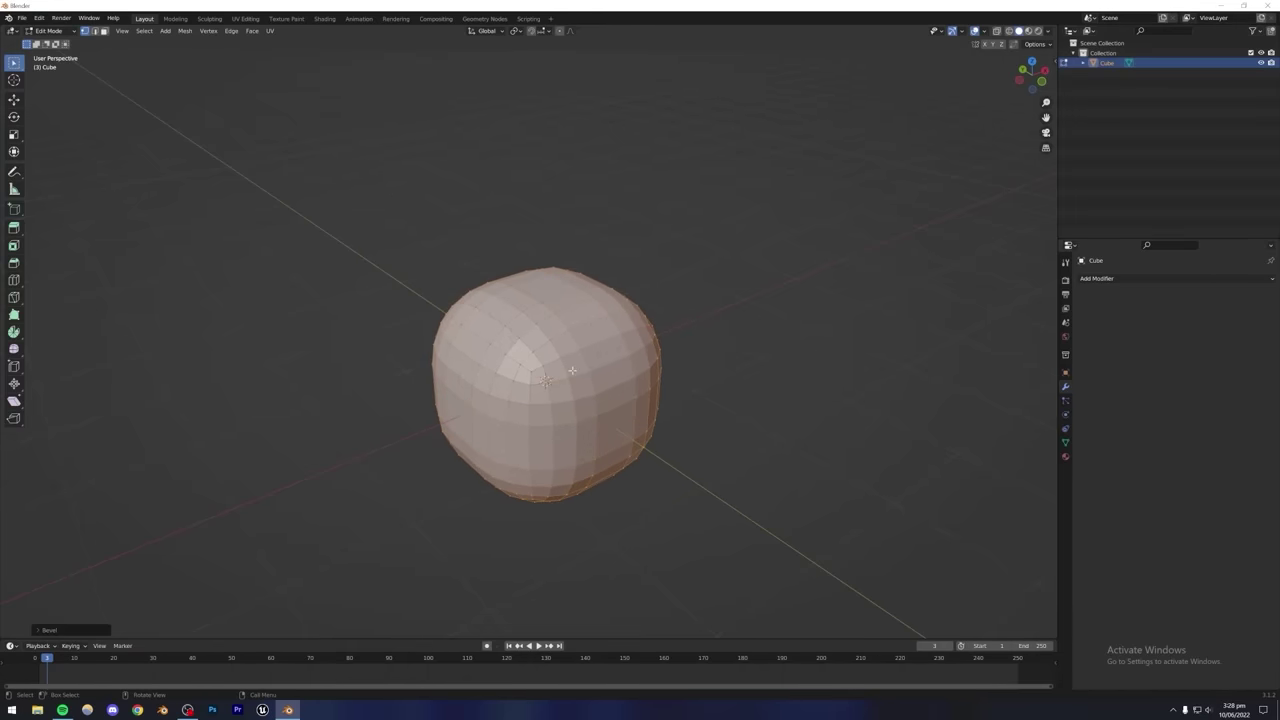
pyautogui.moveTo(572, 371); pyautogui.dragTo(590, 394, button='middle')
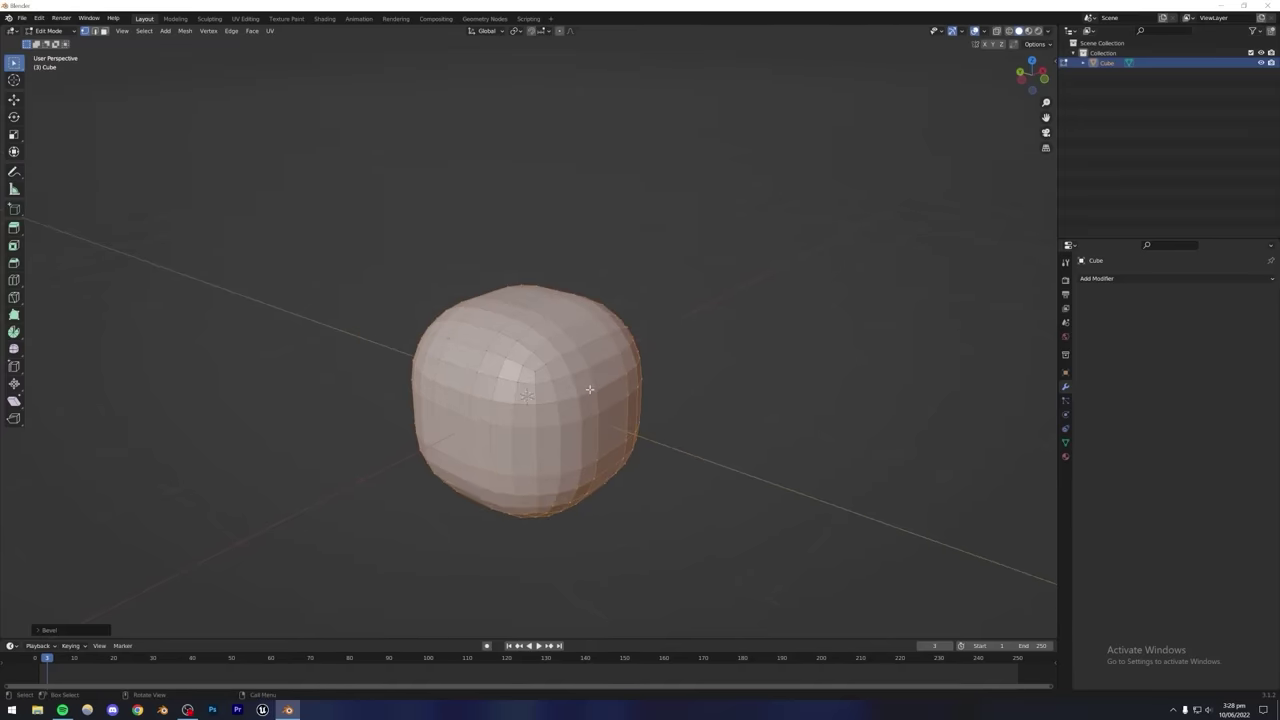
pyautogui.press('Tab')
pyautogui.hotkey('ctrl', 'z')
# Undo to the plain cube, then round its corners again in Edit Mode.
pyautogui.hotkey('ctrl', 'z')
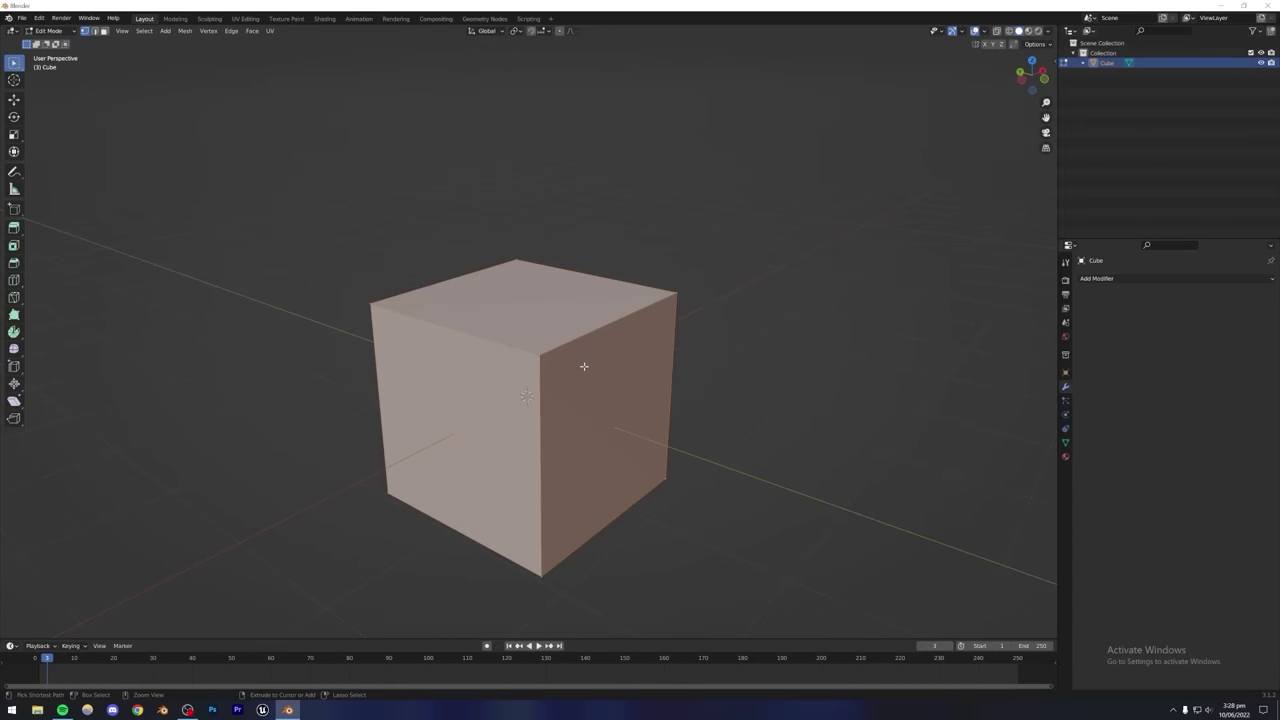
pyautogui.hotkey('ctrl', 'z')
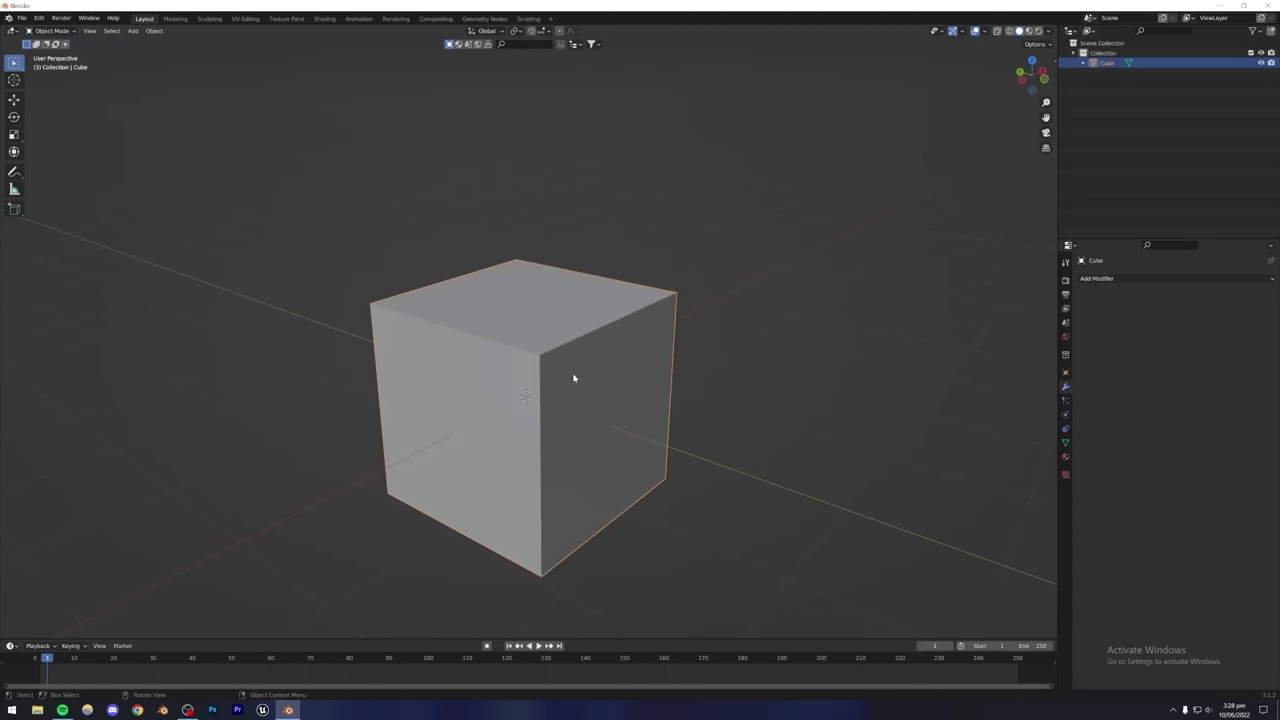
pyautogui.press('Tab')
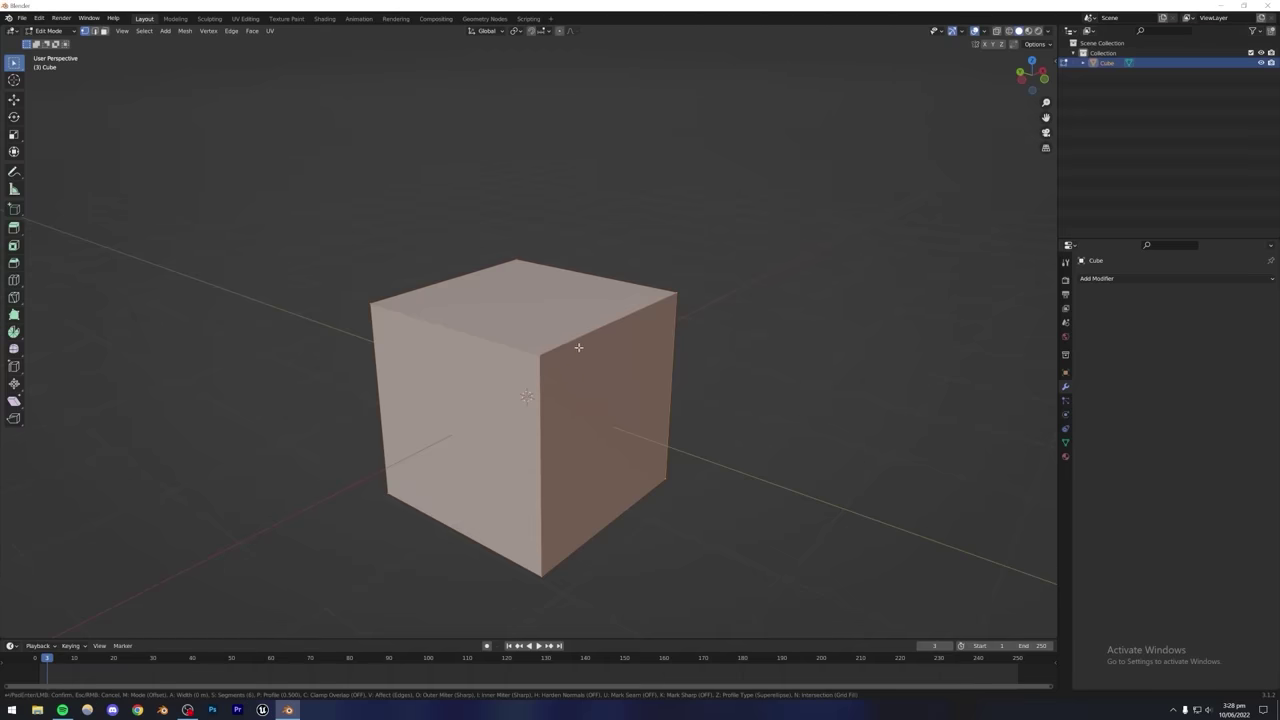
pyautogui.hotkey('ctrl', 'shift', 'z')
pyautogui.hotkey('ctrl', 'shift', 'z')
pyautogui.scroll(-3, 686, 371)
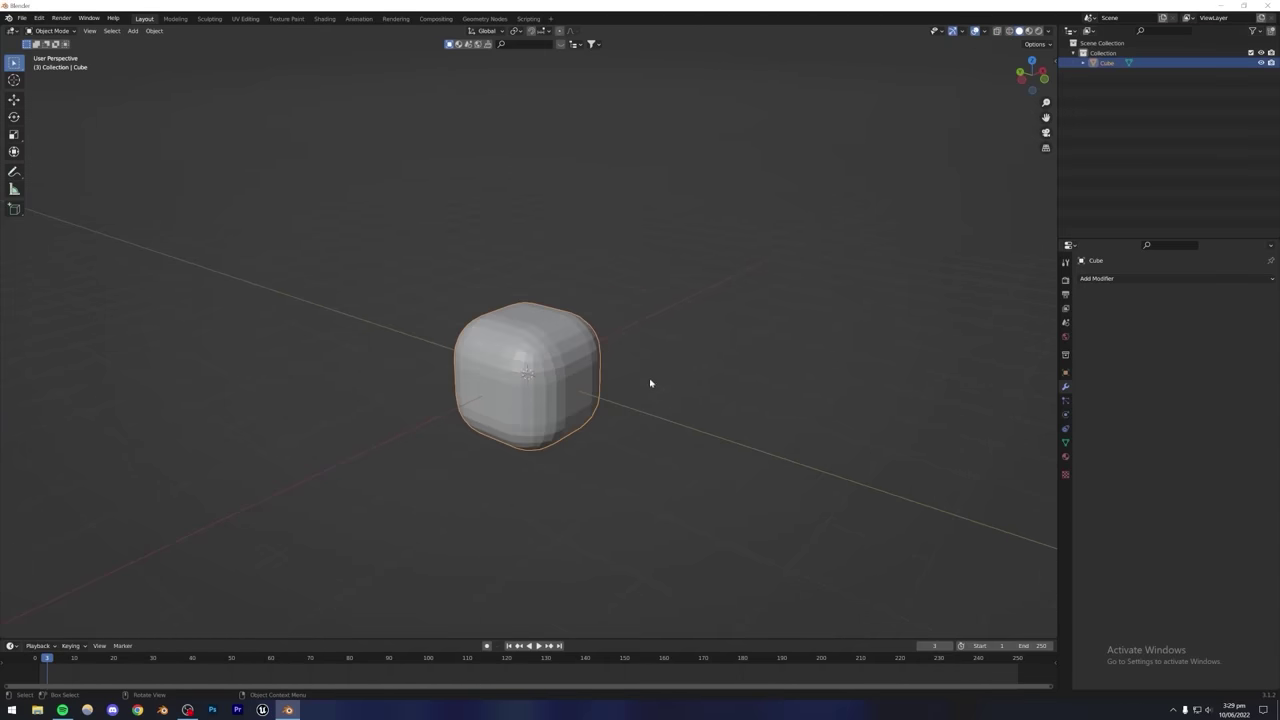
pyautogui.moveTo(649, 383); pyautogui.dragTo(925, 322, button='middle')
pyautogui.scroll(5, 449, 430)
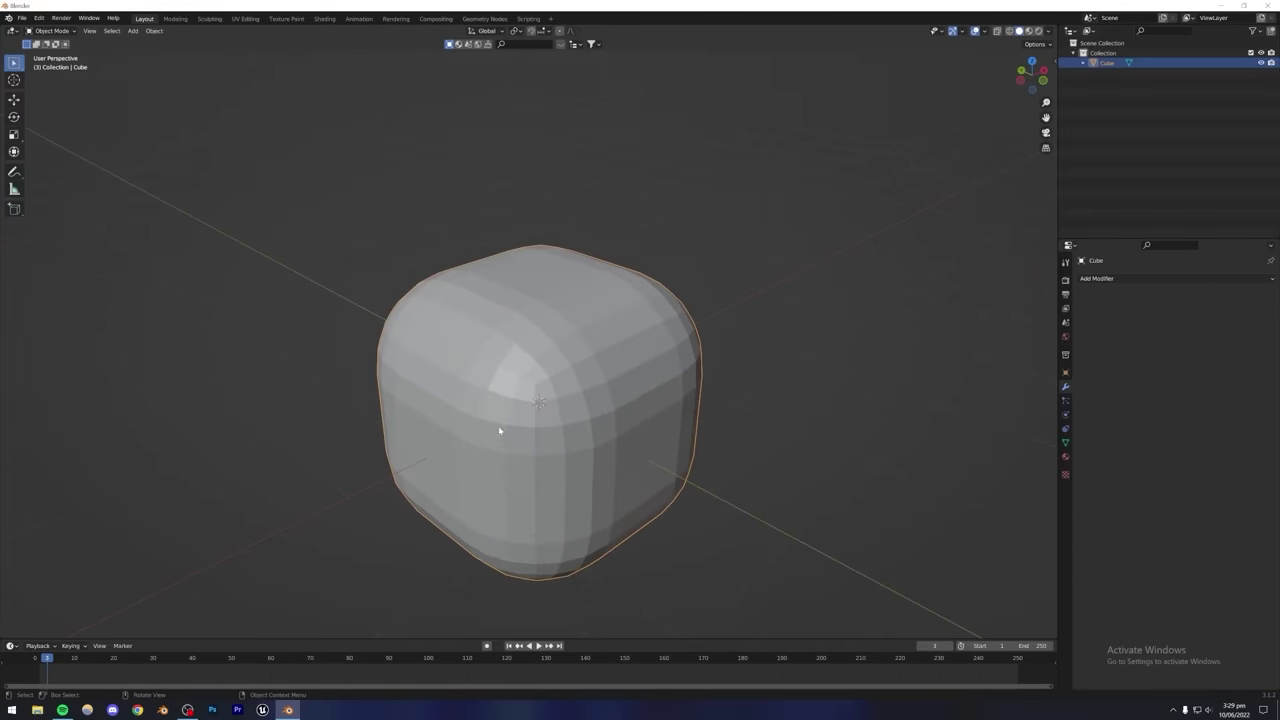
# Inspect the mesh vertices in Edit Mode and try moving the selected geometry.
pyautogui.press('Tab')
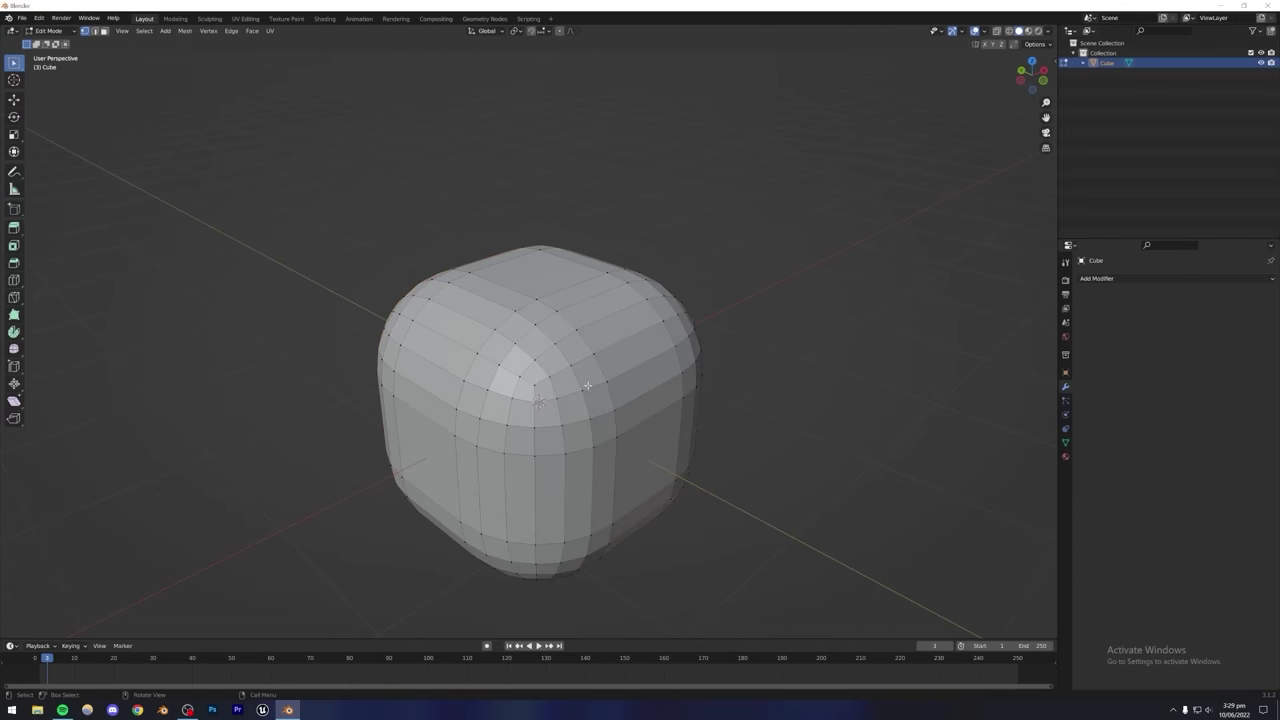
pyautogui.moveTo(463, 323); pyautogui.dragTo(590, 375, button='middle')
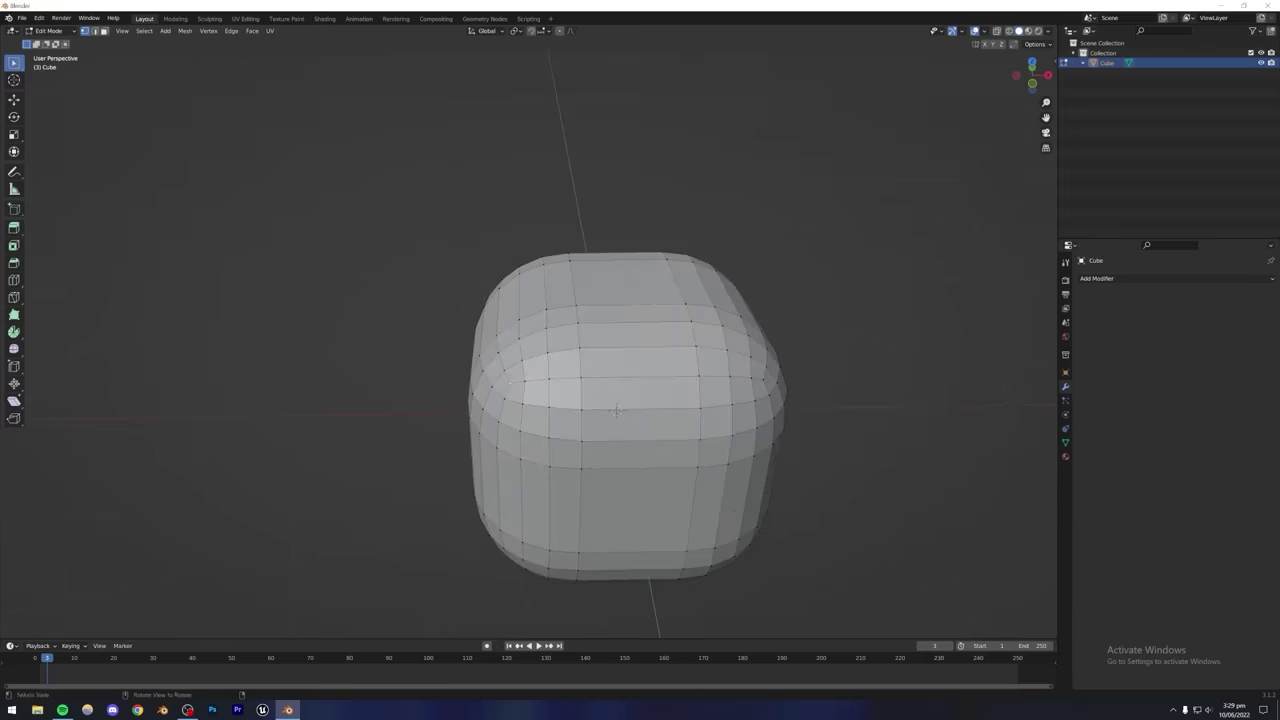
pyautogui.press('g')
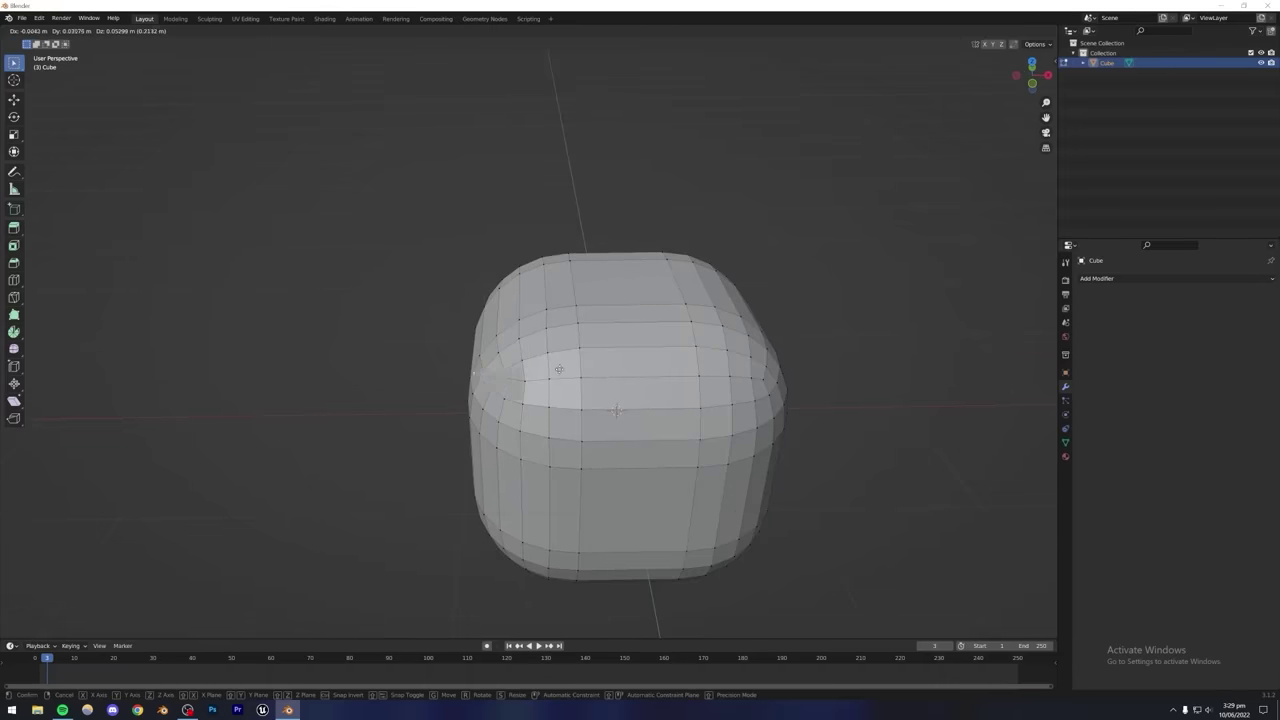
pyautogui.click(597, 372)
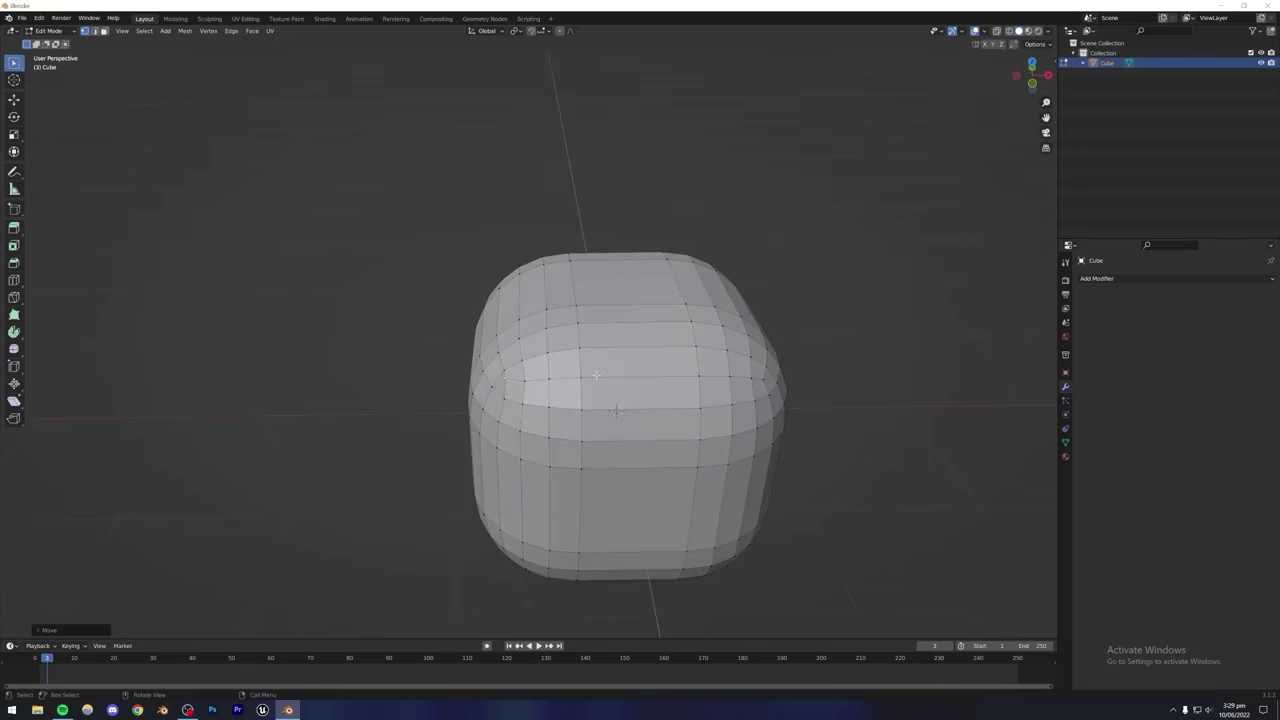
pyautogui.moveTo(597, 372)
pyautogui.mouseDown(button='middle')
pyautogui.moveTo(570, 366)
pyautogui.moveTo(598, 358)
pyautogui.mouseUp(button='middle')
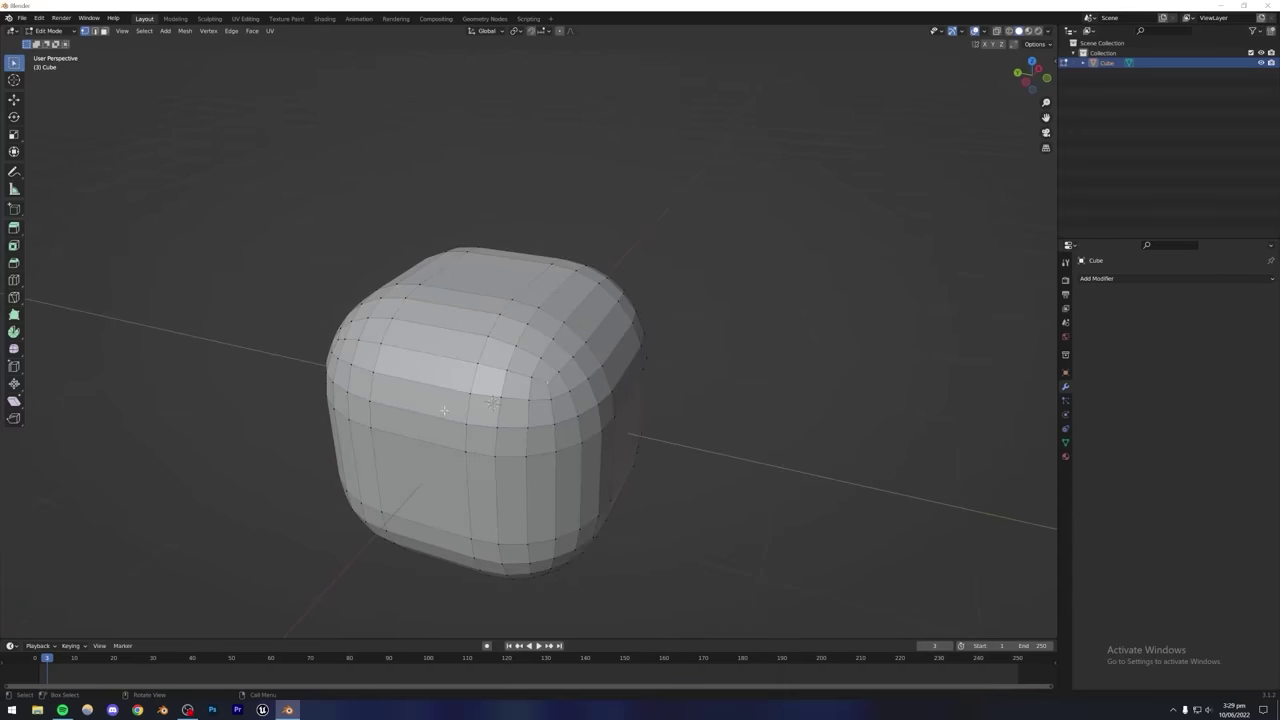
# Undo the rounding back to a plain cube in Object Mode, cancelling the save window.
pyautogui.press('Tab')
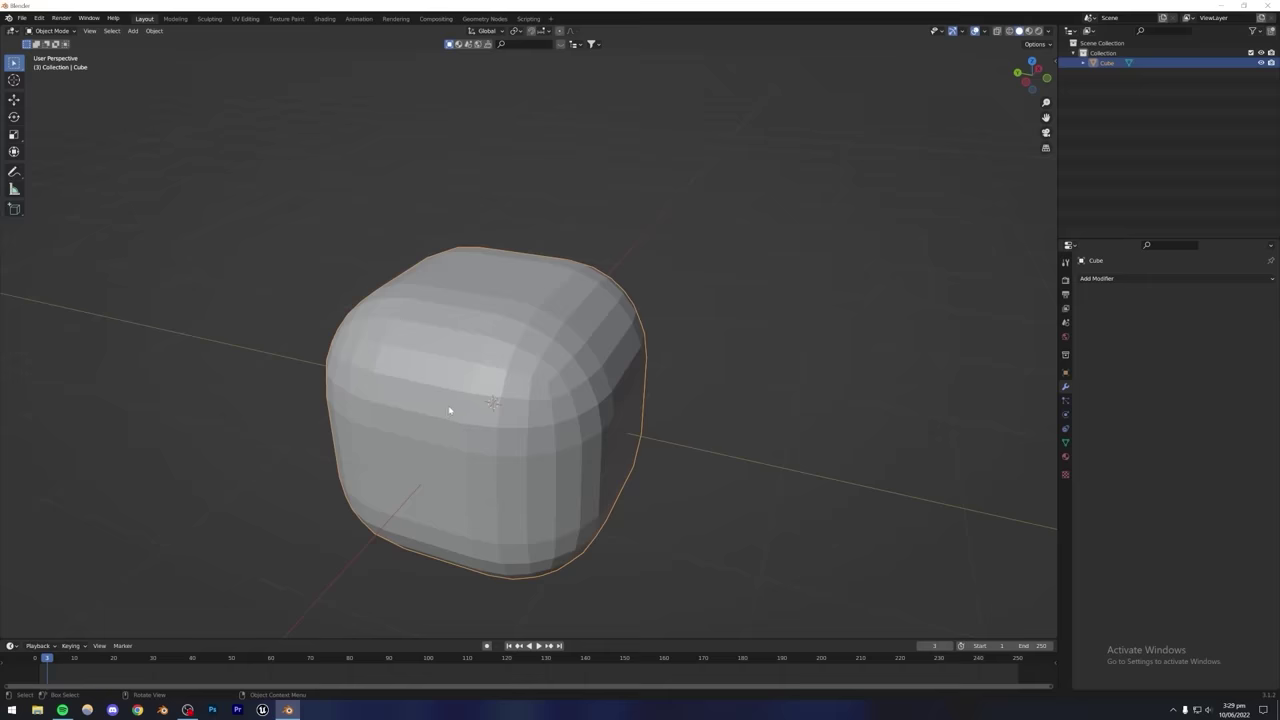
pyautogui.press('Tab')
pyautogui.press('Tab')
pyautogui.press('Tab')
pyautogui.hotkey('ctrl', 'z')
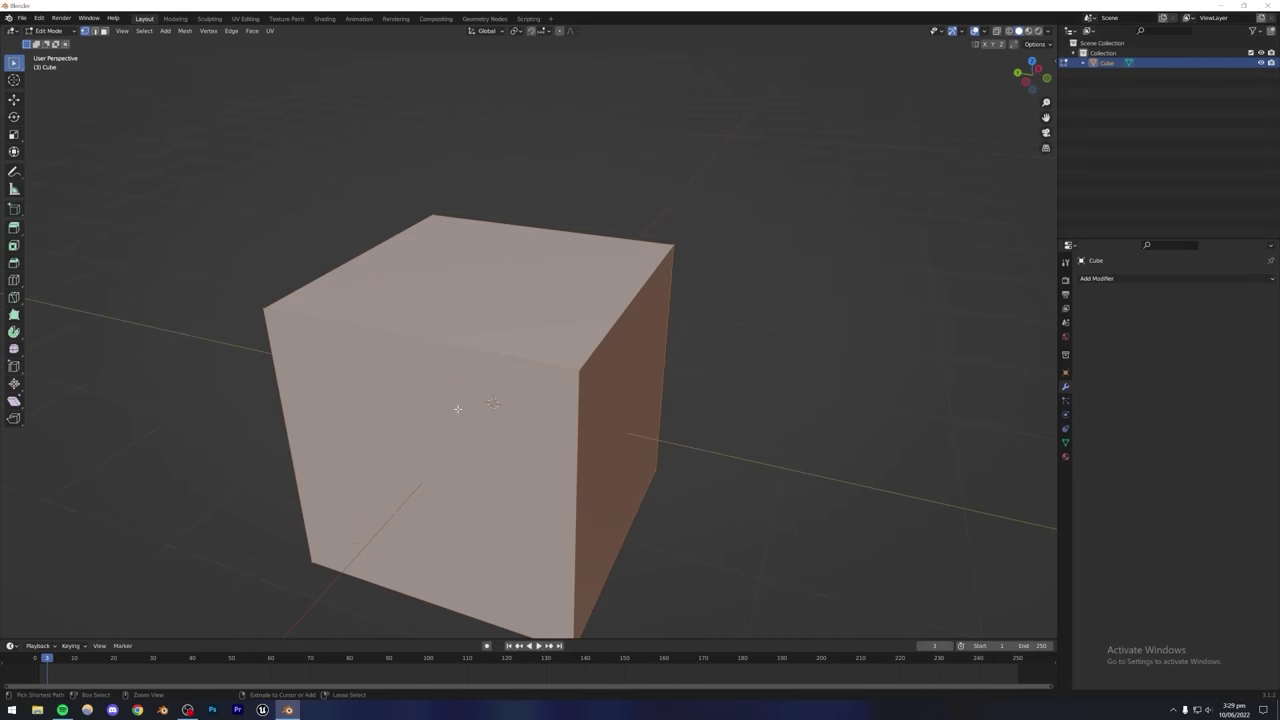
pyautogui.press('Tab')
pyautogui.hotkey('ctrl', 's')
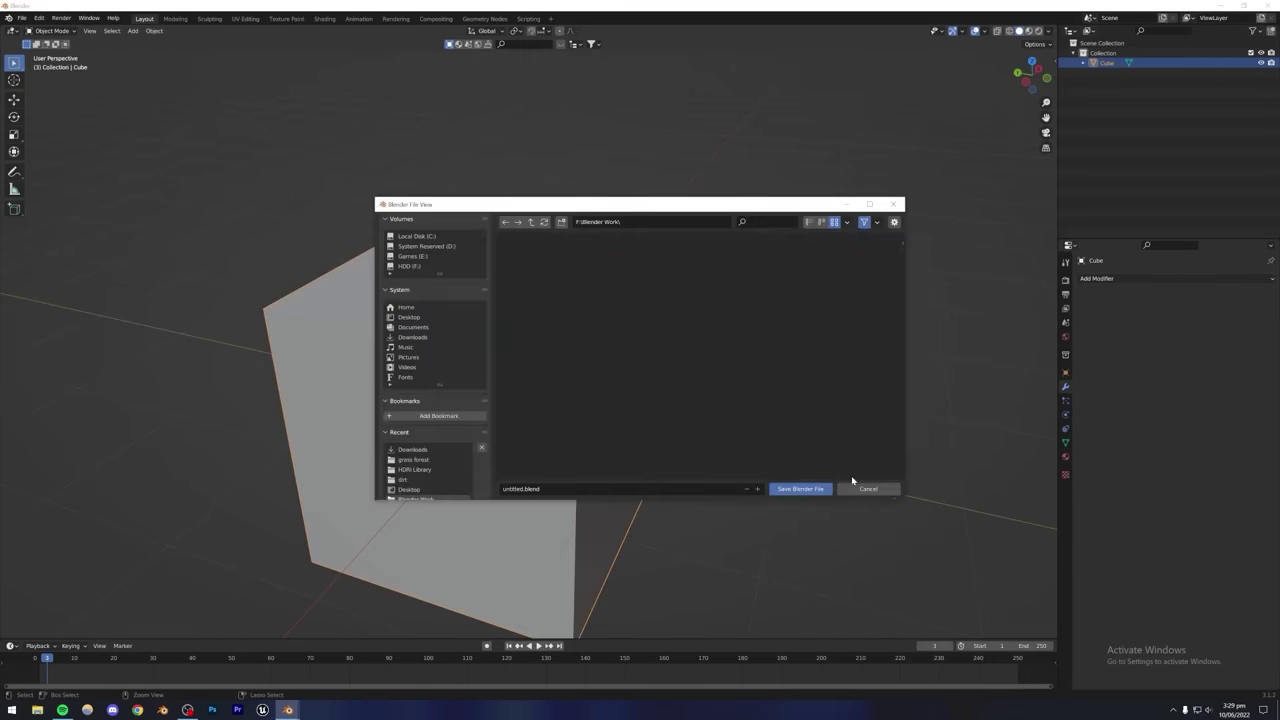
pyautogui.click(850, 486)
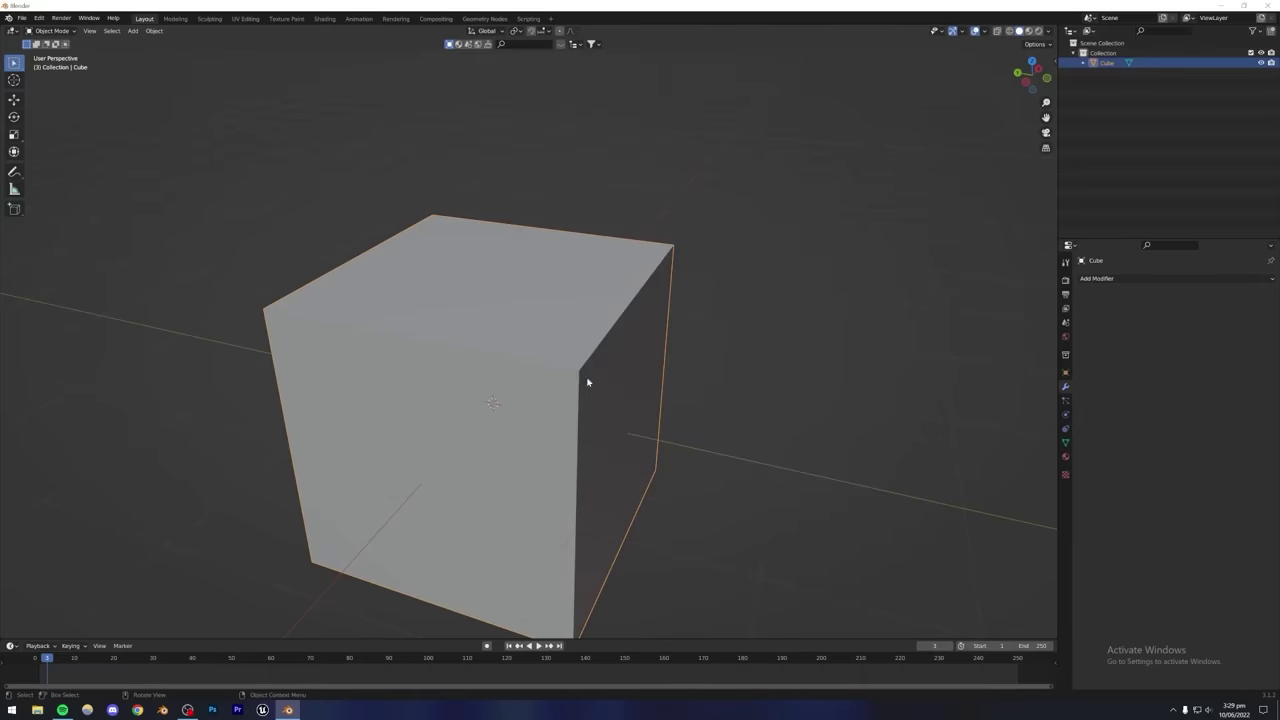
pyautogui.moveTo(583, 399); pyautogui.dragTo(556, 398, button='middle')
# Add a Bevel modifier to the cube and increase its Amount.
pyautogui.click(1120, 278)
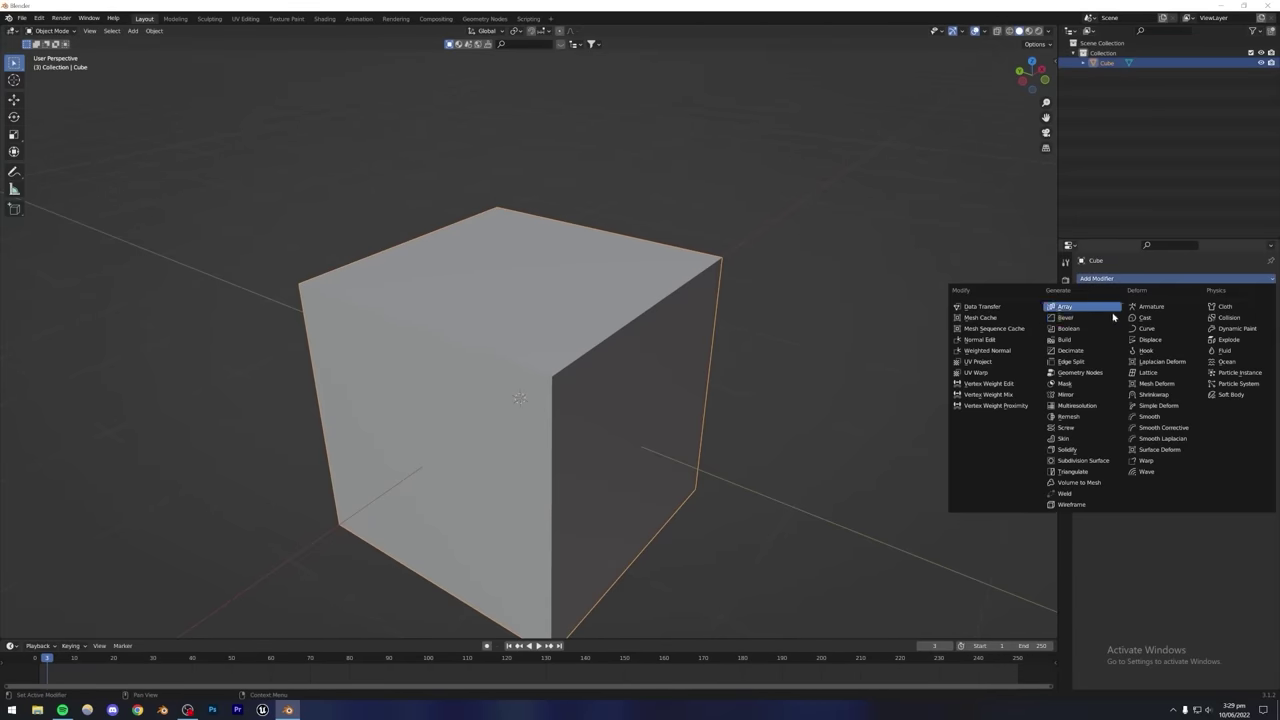
pyautogui.click(1110, 317)
pyautogui.scroll(-3, 455, 330)
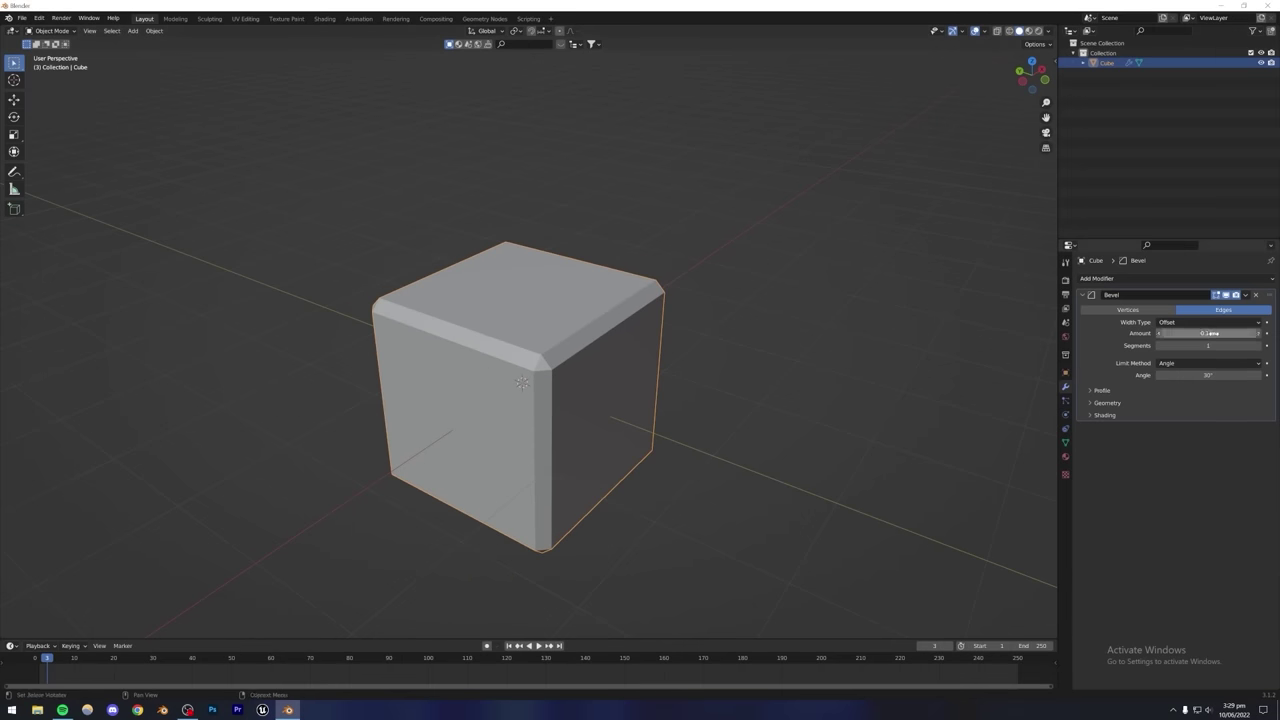
pyautogui.moveTo(1208, 333)
pyautogui.mouseDown()
pyautogui.moveTo(1245, 333)
pyautogui.moveTo(1198, 344)
pyautogui.mouseUp()
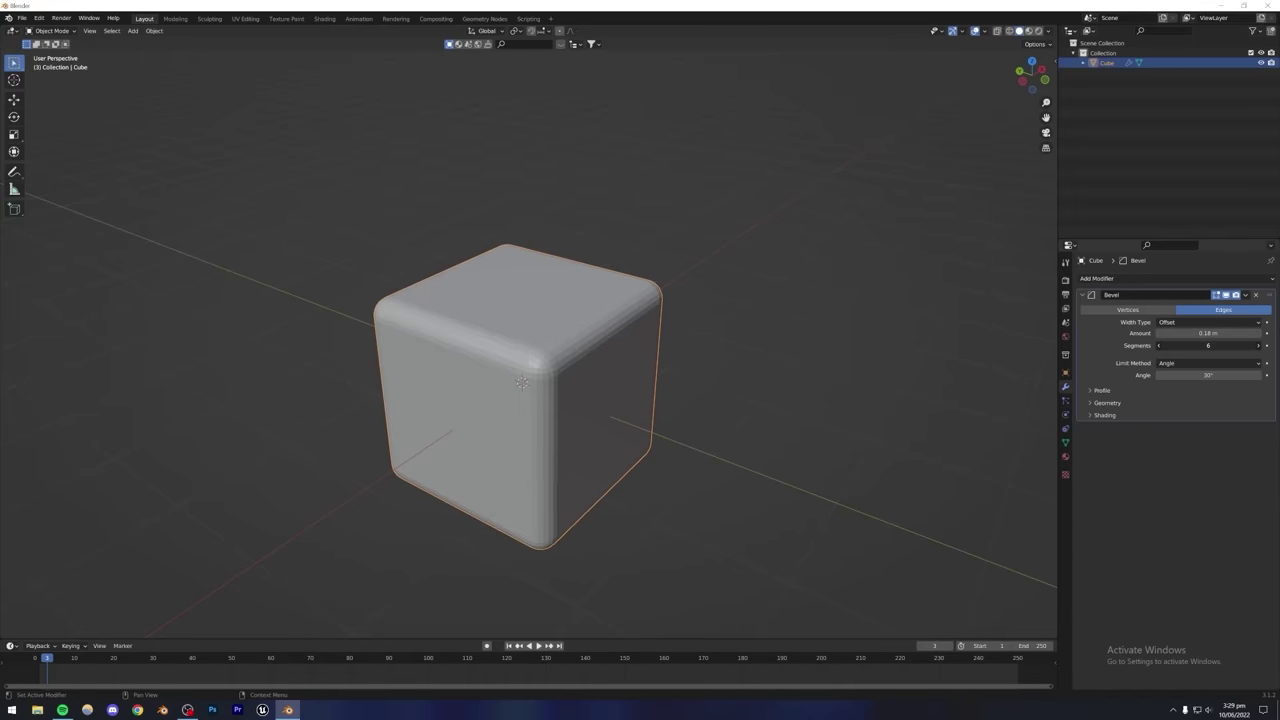
# Reselect the cube and drag the bevel Amount to 0.85 m.
pyautogui.click(743, 337)
pyautogui.scroll(-6, 446, 380)
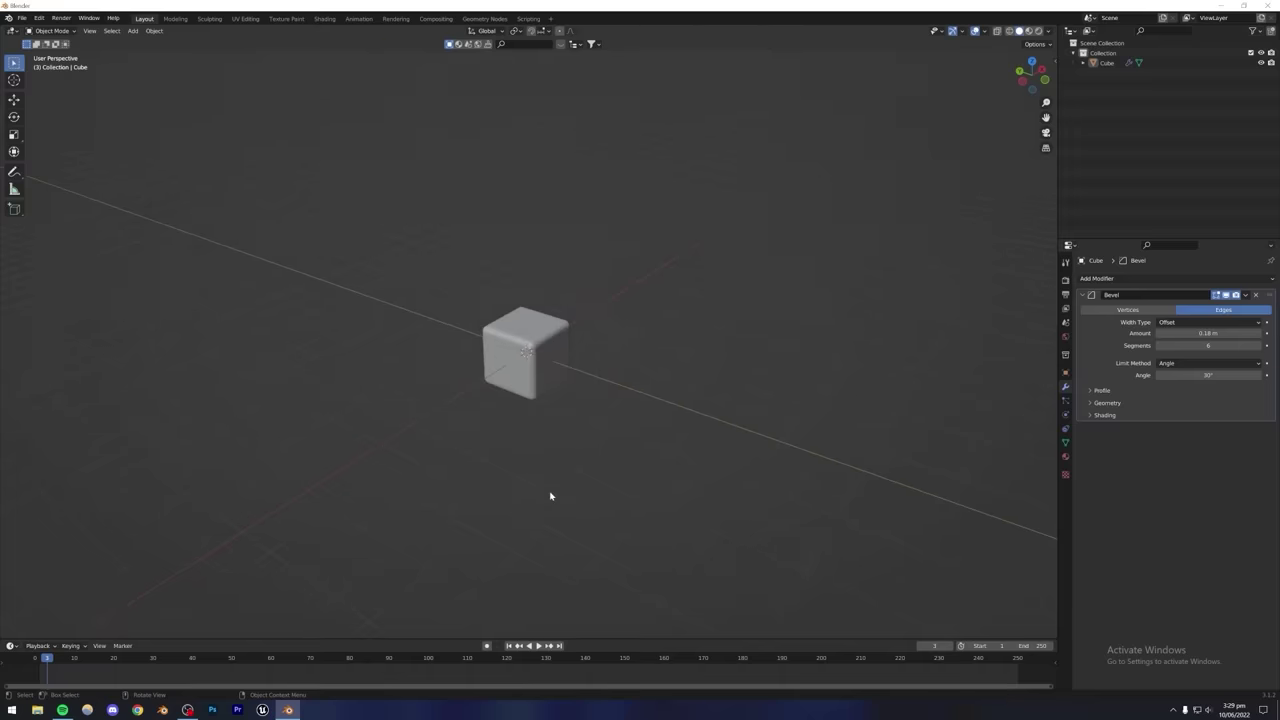
pyautogui.scroll(5, 551, 494)
pyautogui.scroll(2, 581, 471)
pyautogui.click(541, 405)
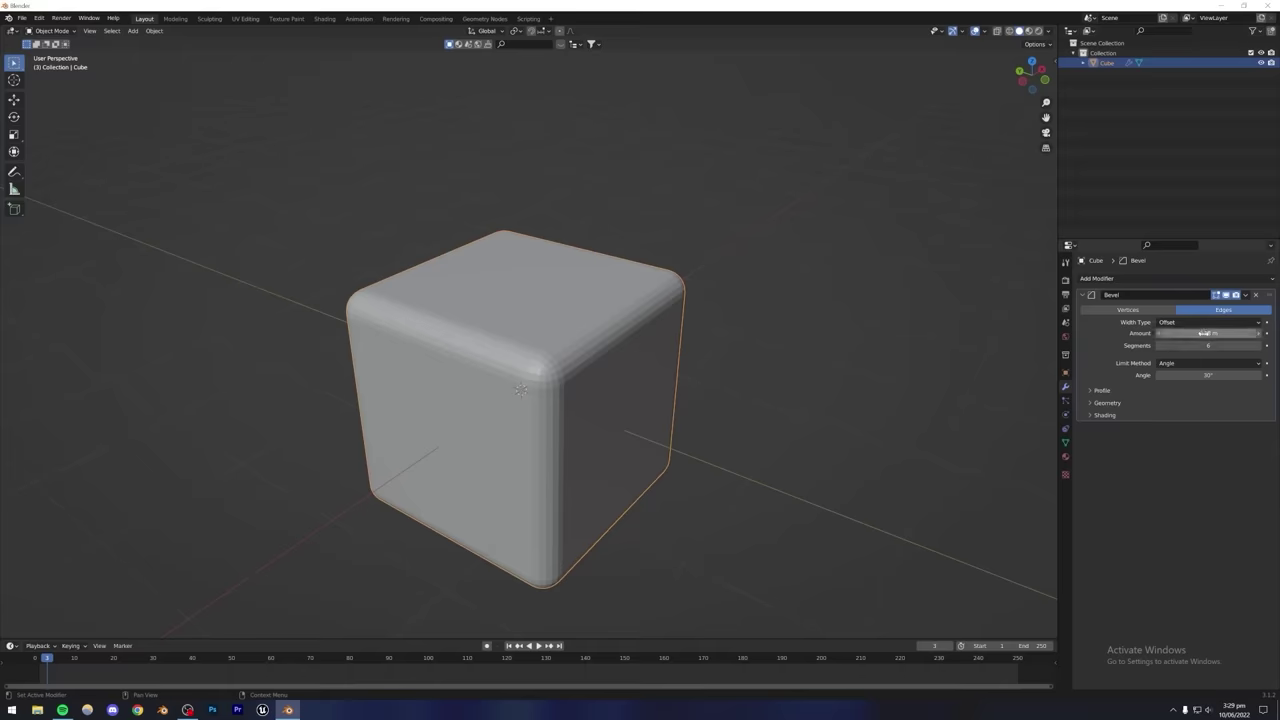
pyautogui.moveTo(1208, 333); pyautogui.dragTo(1258, 333)
# Toggle Edit Mode to compare the blob with its cube cage, selecting a front-top vertex.
pyautogui.press('Tab')
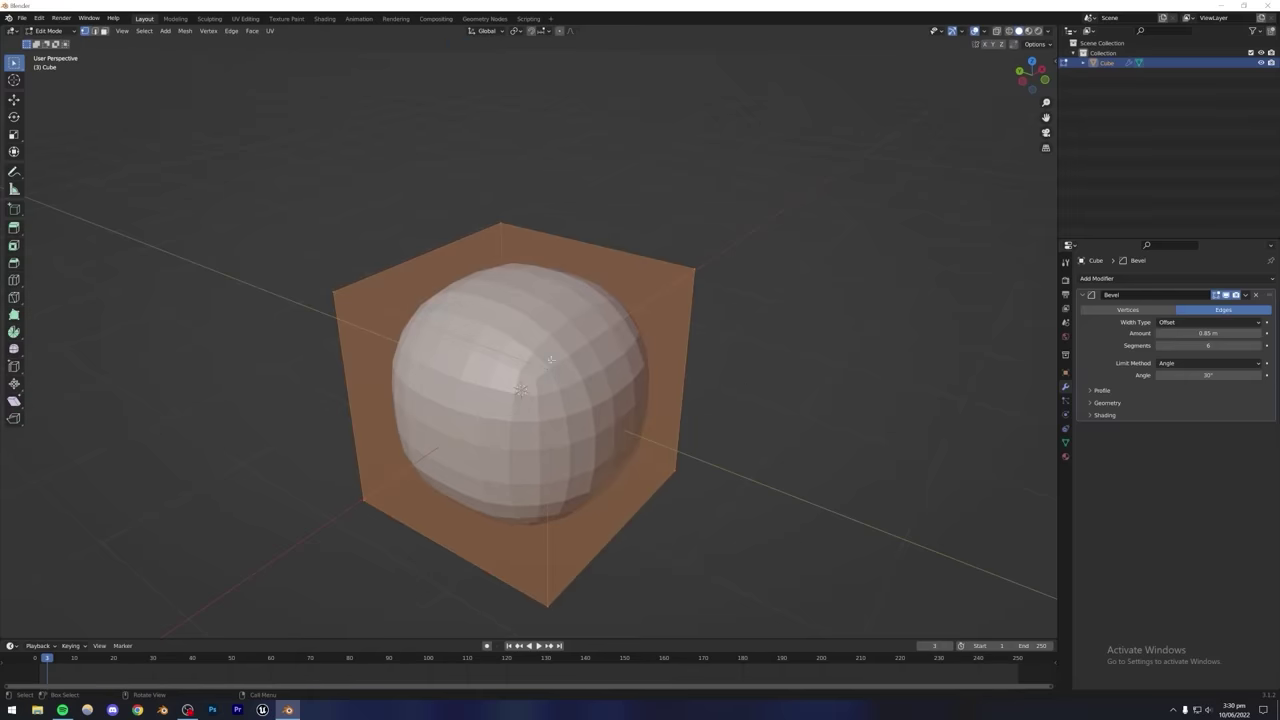
pyautogui.press('Tab')
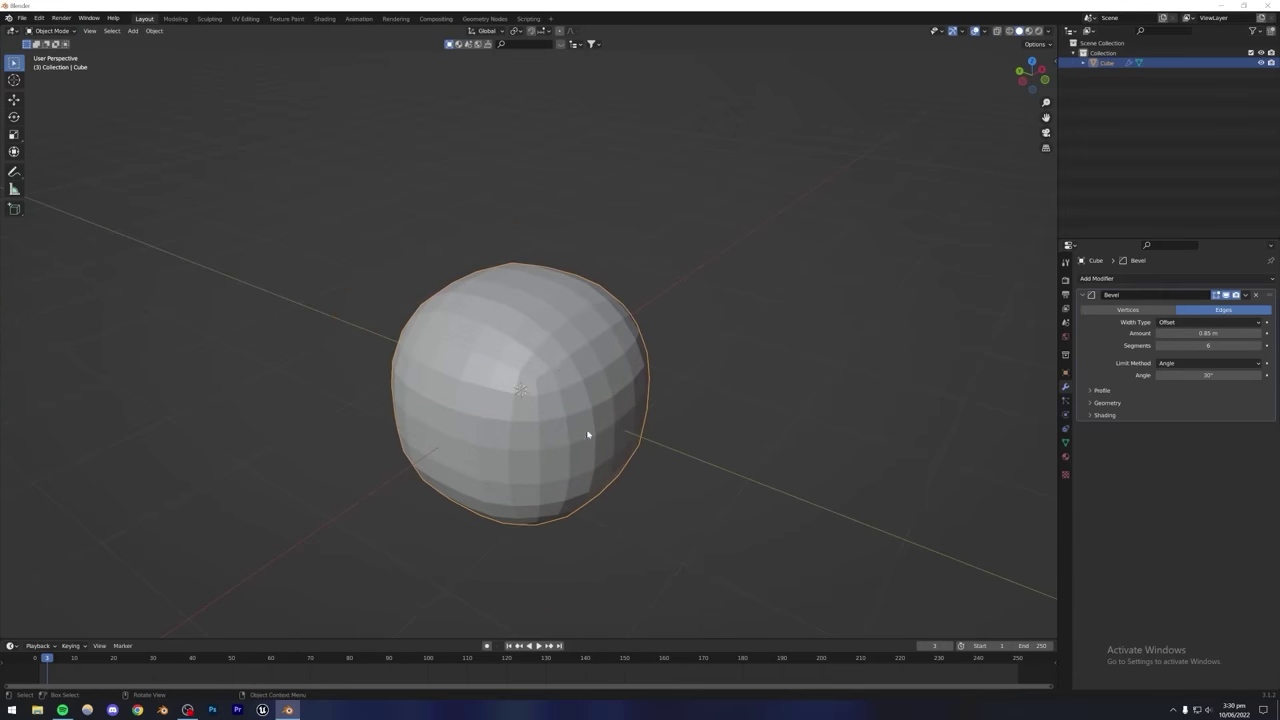
pyautogui.moveTo(588, 435); pyautogui.dragTo(503, 380, button='middle')
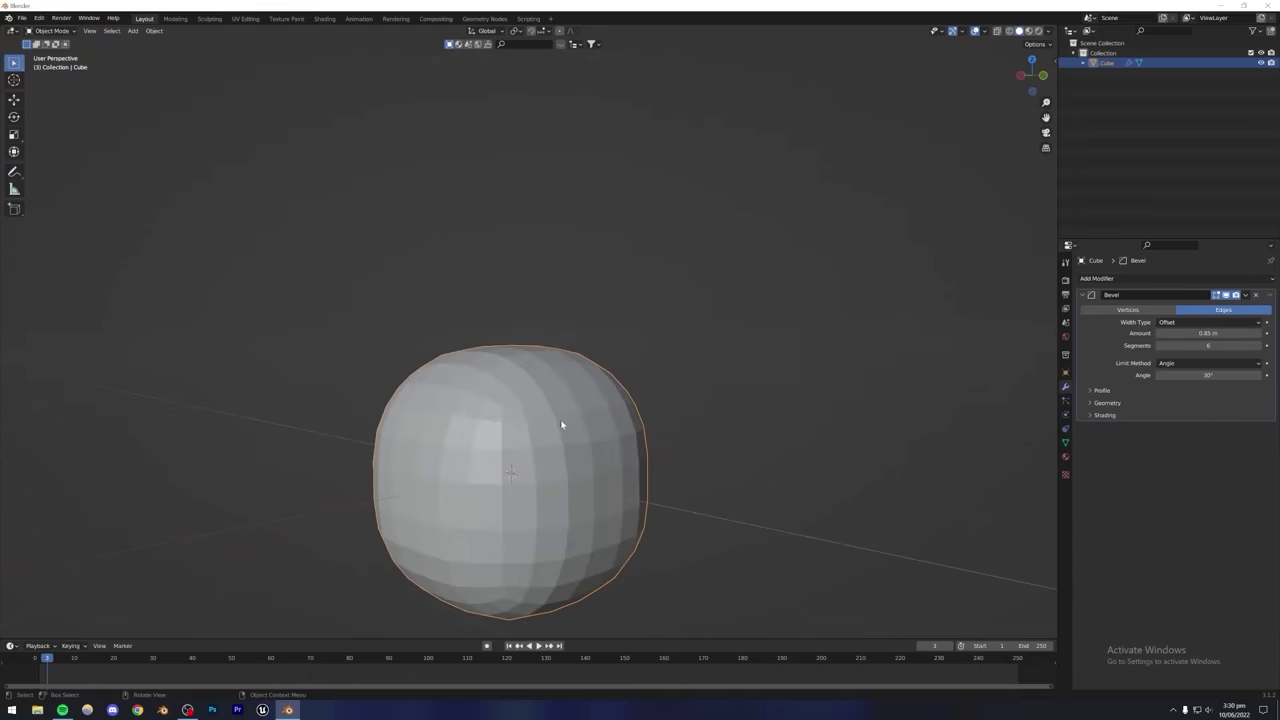
pyautogui.press('Tab')
pyautogui.moveTo(553, 425)
pyautogui.mouseDown(button='middle')
pyautogui.moveTo(550, 400)
pyautogui.moveTo(553, 421)
pyautogui.mouseUp(button='middle')
pyautogui.click(505, 330)
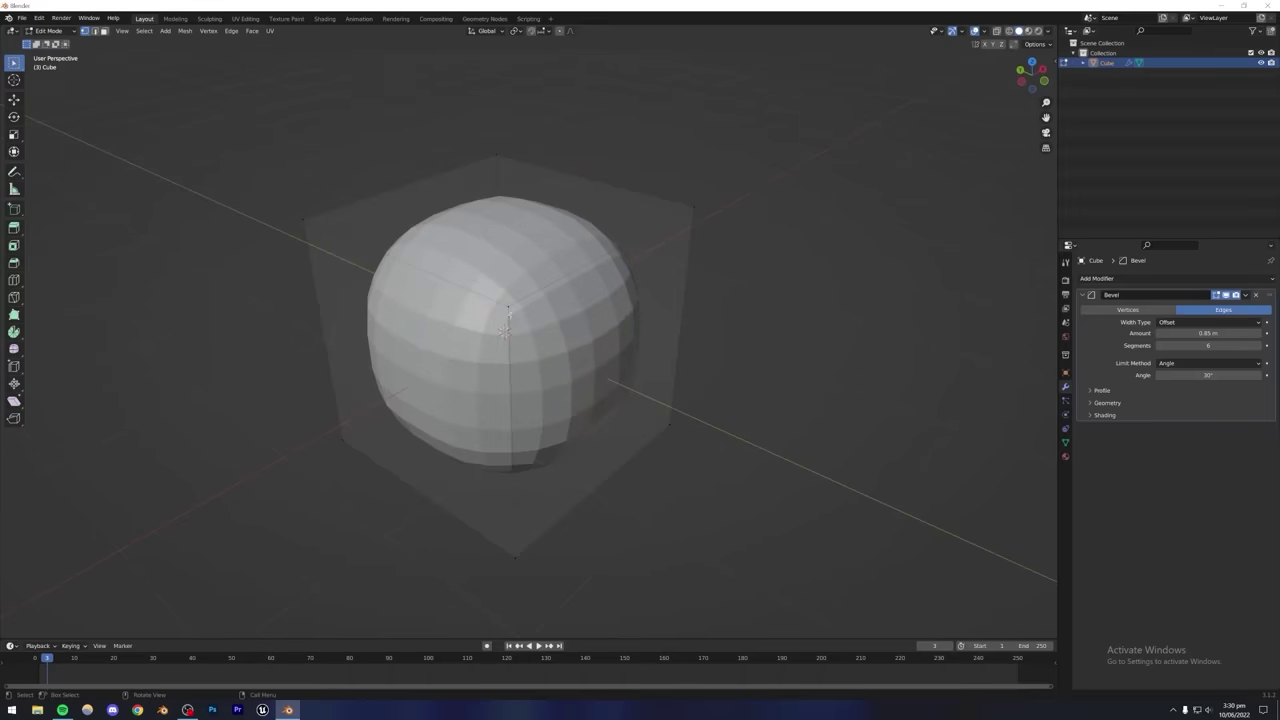
pyautogui.moveTo(505, 330); pyautogui.dragTo(487, 315, button='middle')
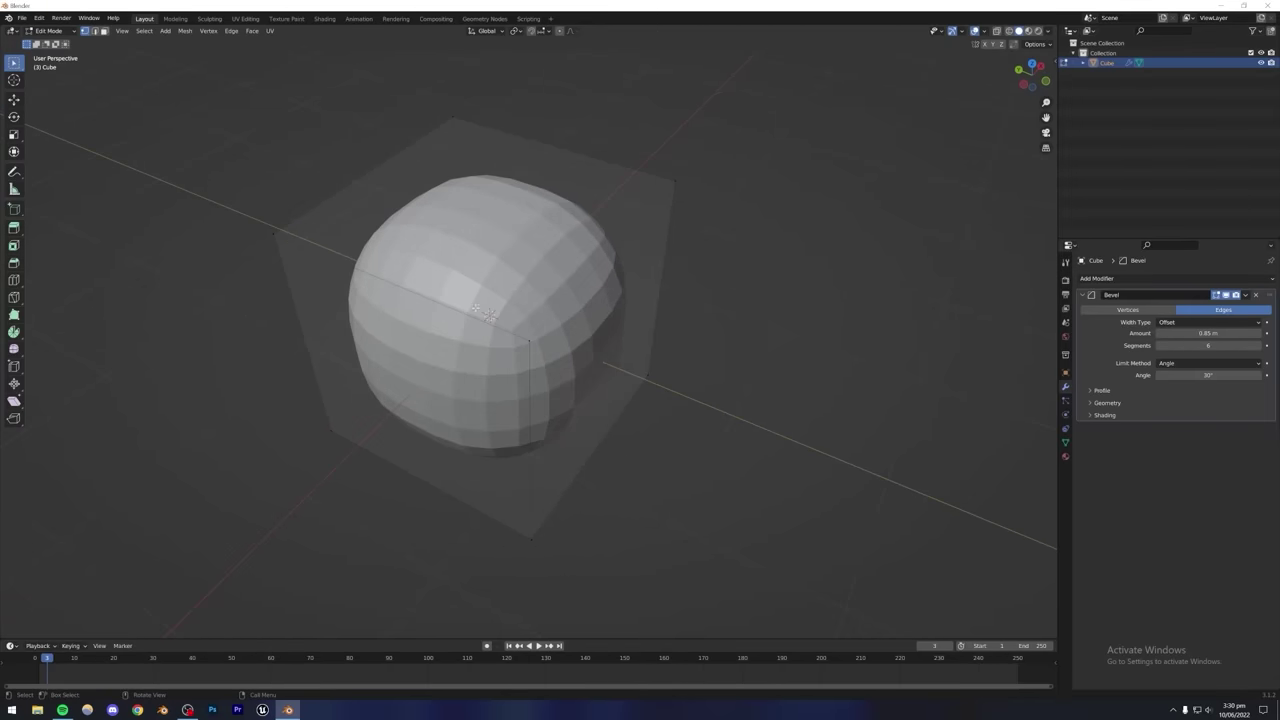
pyautogui.press('Tab')
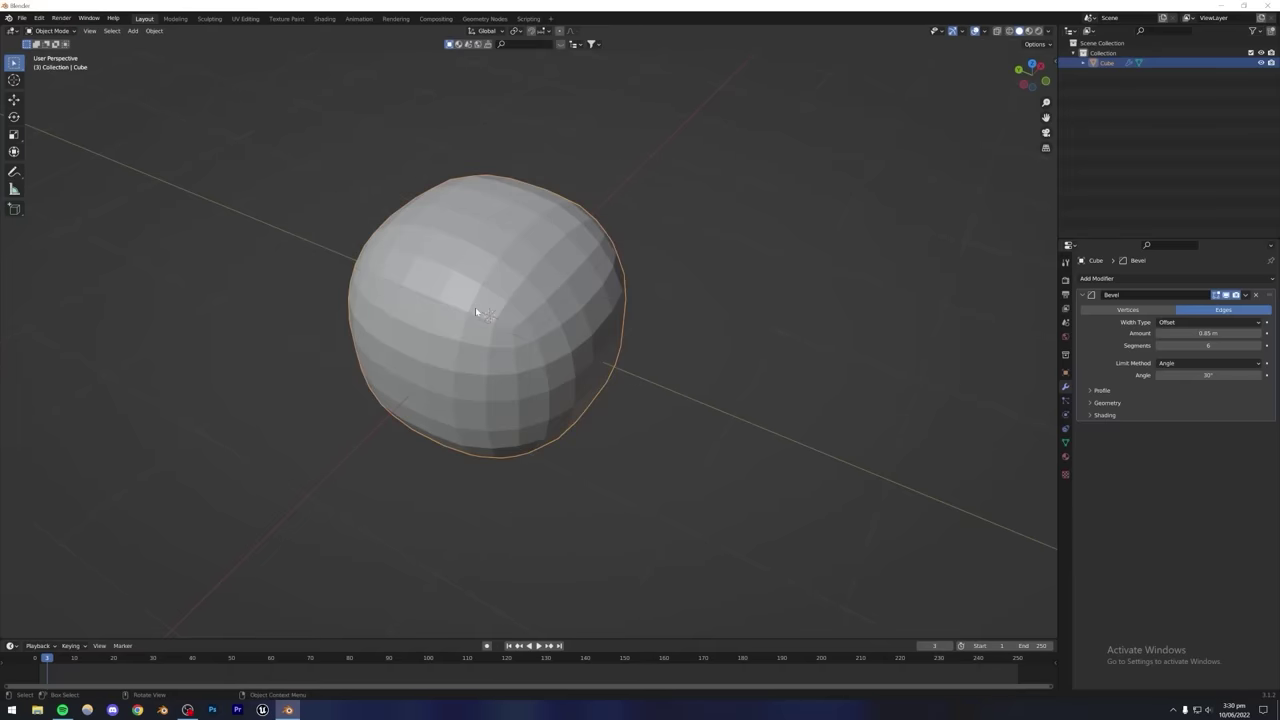
pyautogui.moveTo(401, 341); pyautogui.dragTo(394, 364, button='middle')
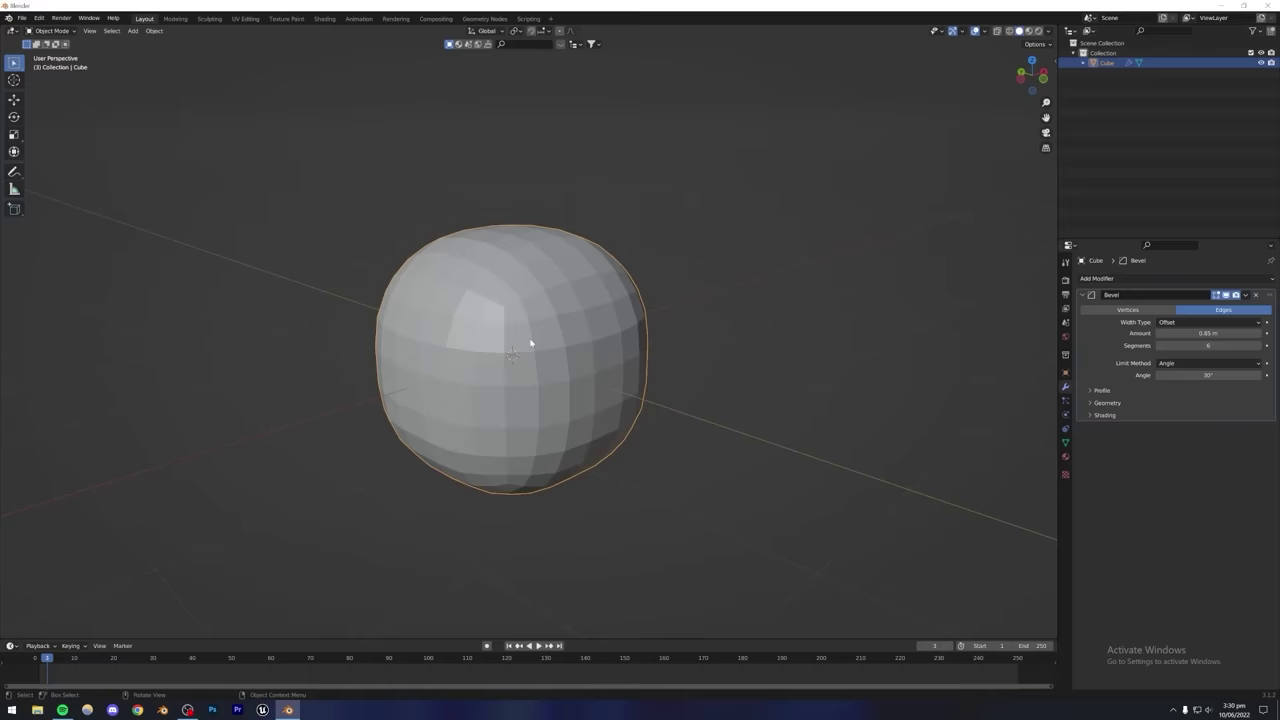
pyautogui.press('Tab')
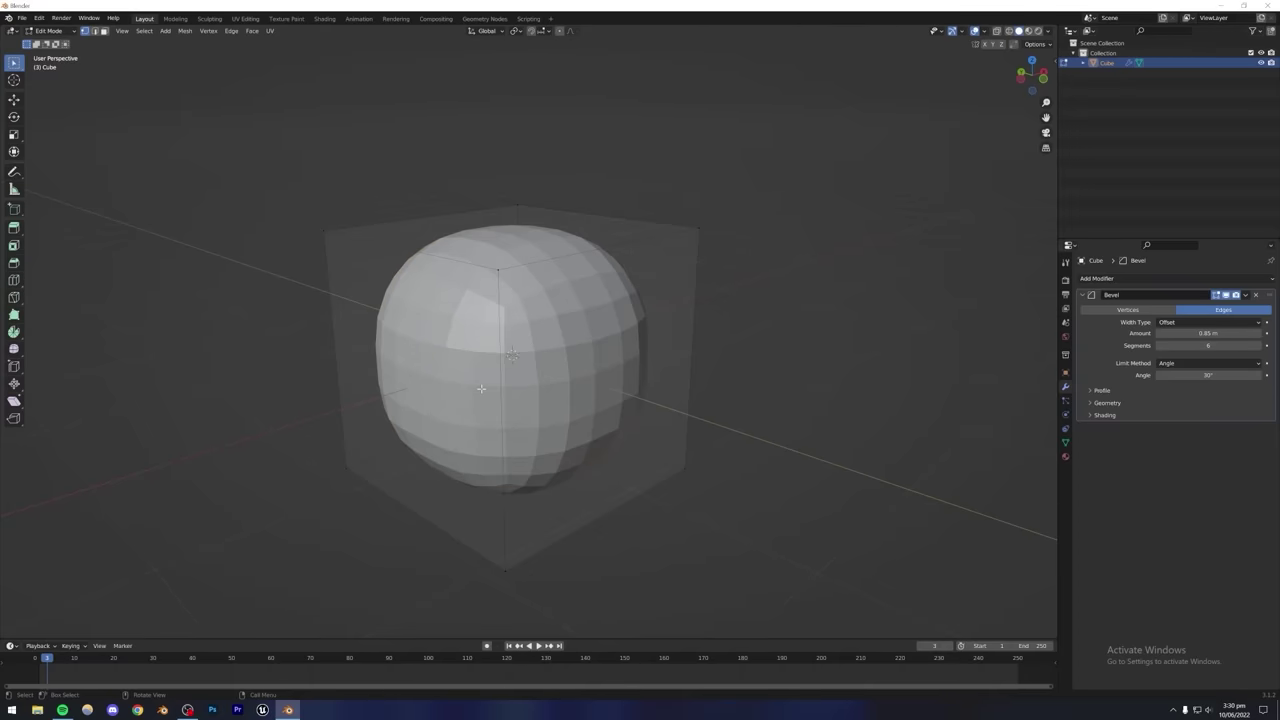
pyautogui.press('Tab')
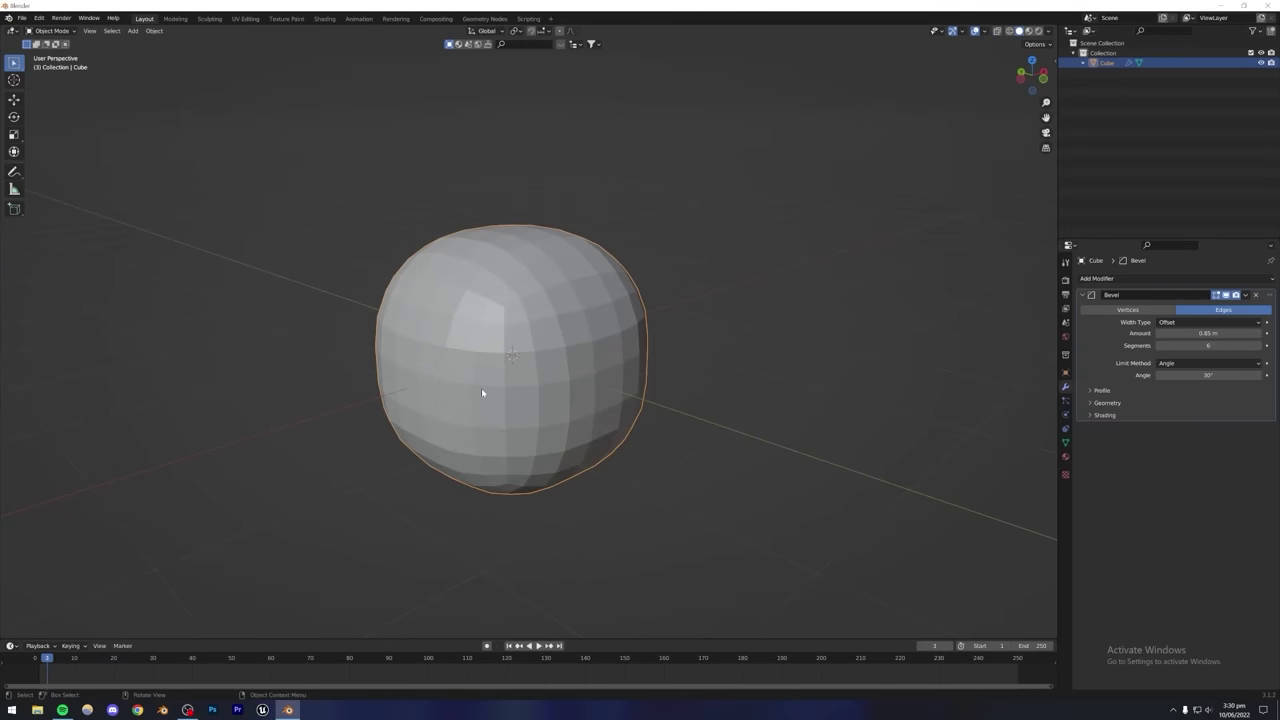
# Apply the Bevel modifier, undo it, and set the bevel Amount to about 0.89 m.
pyautogui.click(1246, 296)
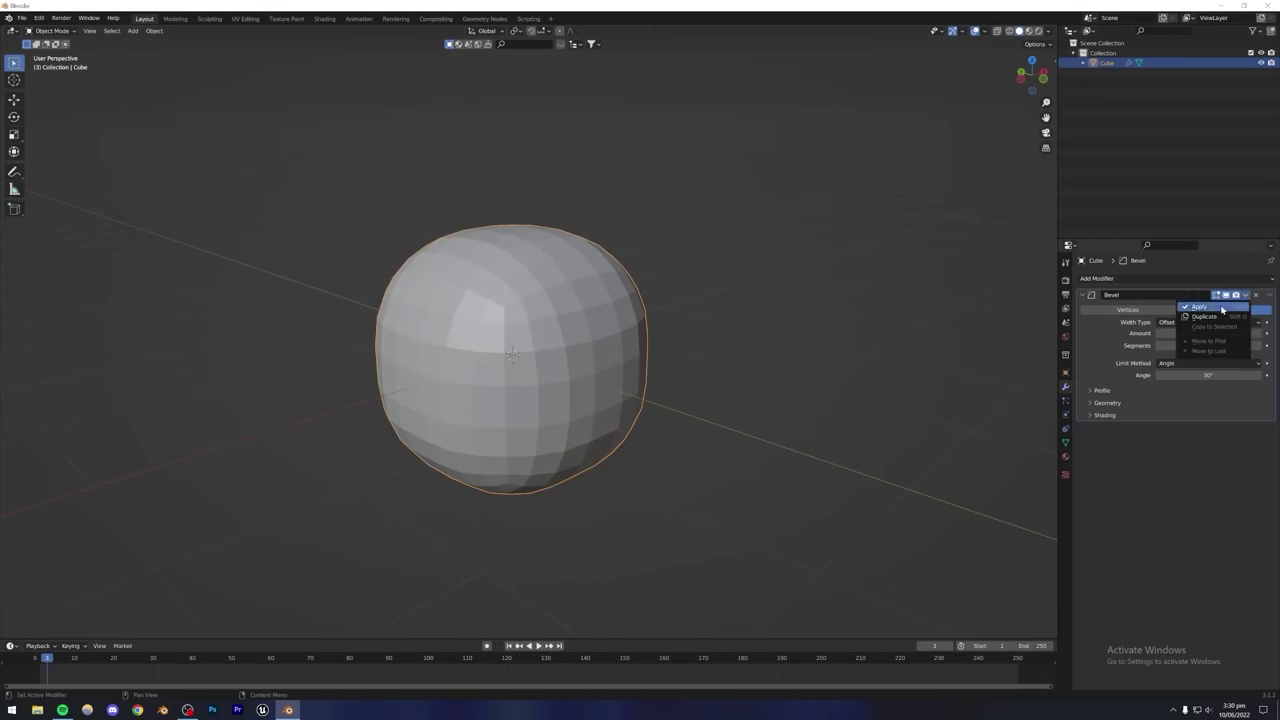
pyautogui.click(1210, 308)
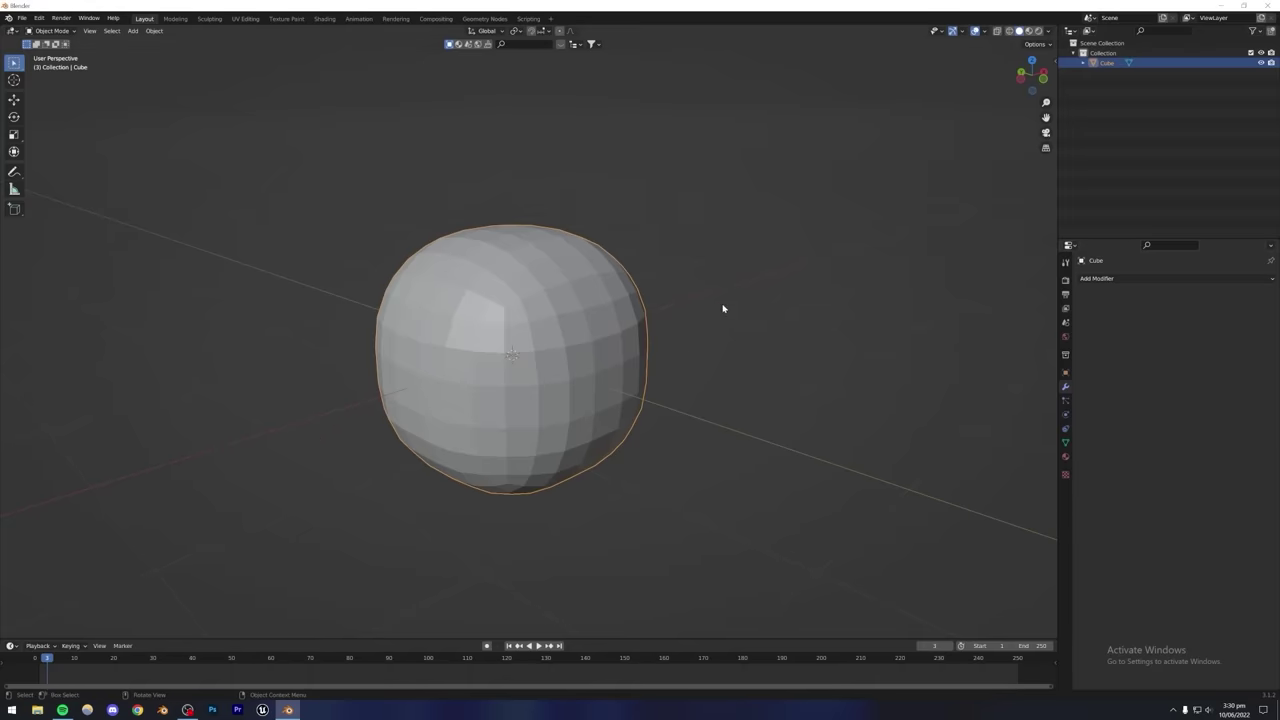
pyautogui.press('Tab')
pyautogui.moveTo(579, 310); pyautogui.dragTo(438, 294, button='middle')
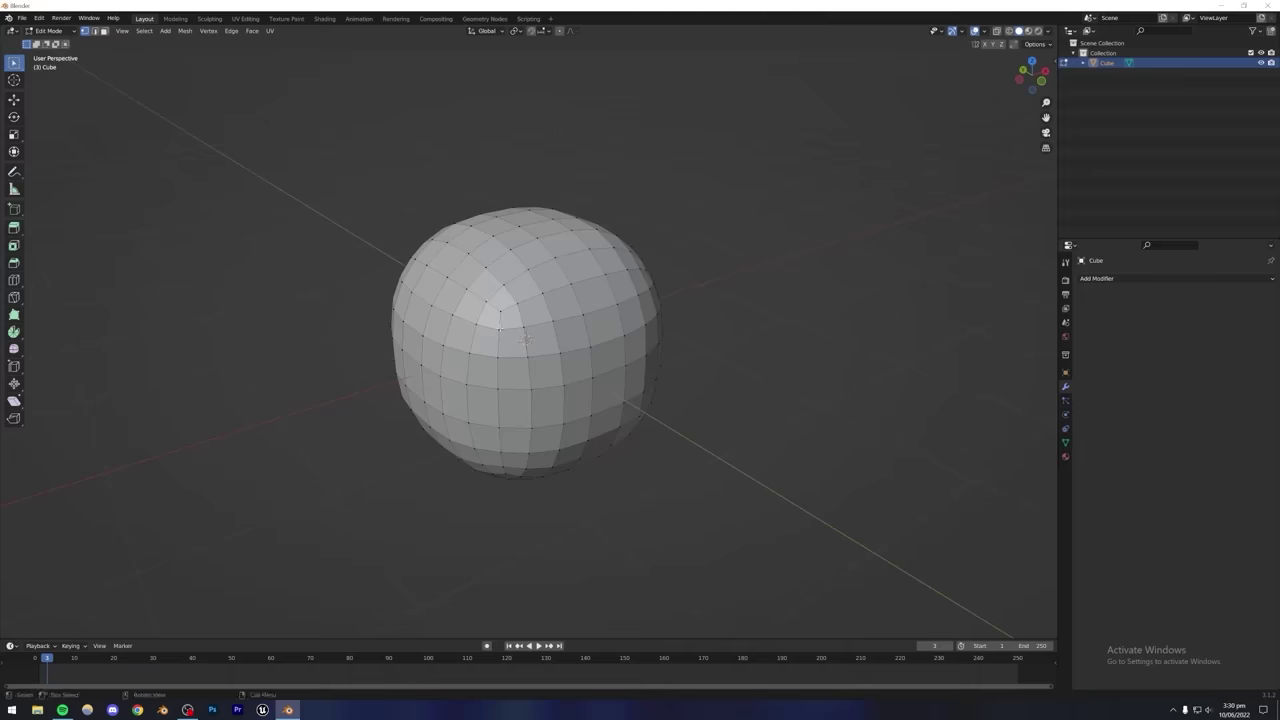
pyautogui.hotkey('ctrl', 'z')
pyautogui.hotkey('ctrl', 'z')
pyautogui.hotkey('ctrl', 'z')
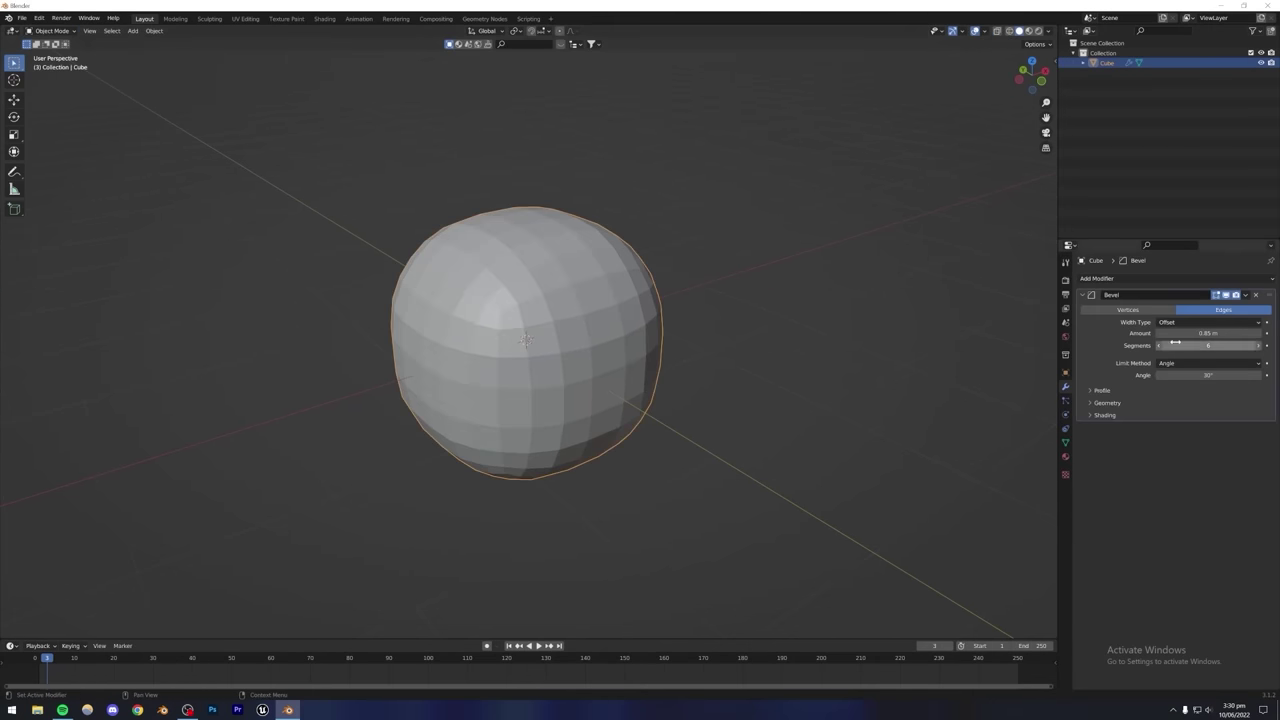
pyautogui.moveTo(1175, 334)
pyautogui.mouseDown()
pyautogui.moveTo(1090, 334)
pyautogui.moveTo(1195, 334)
pyautogui.moveTo(1182, 334)
pyautogui.mouseUp()
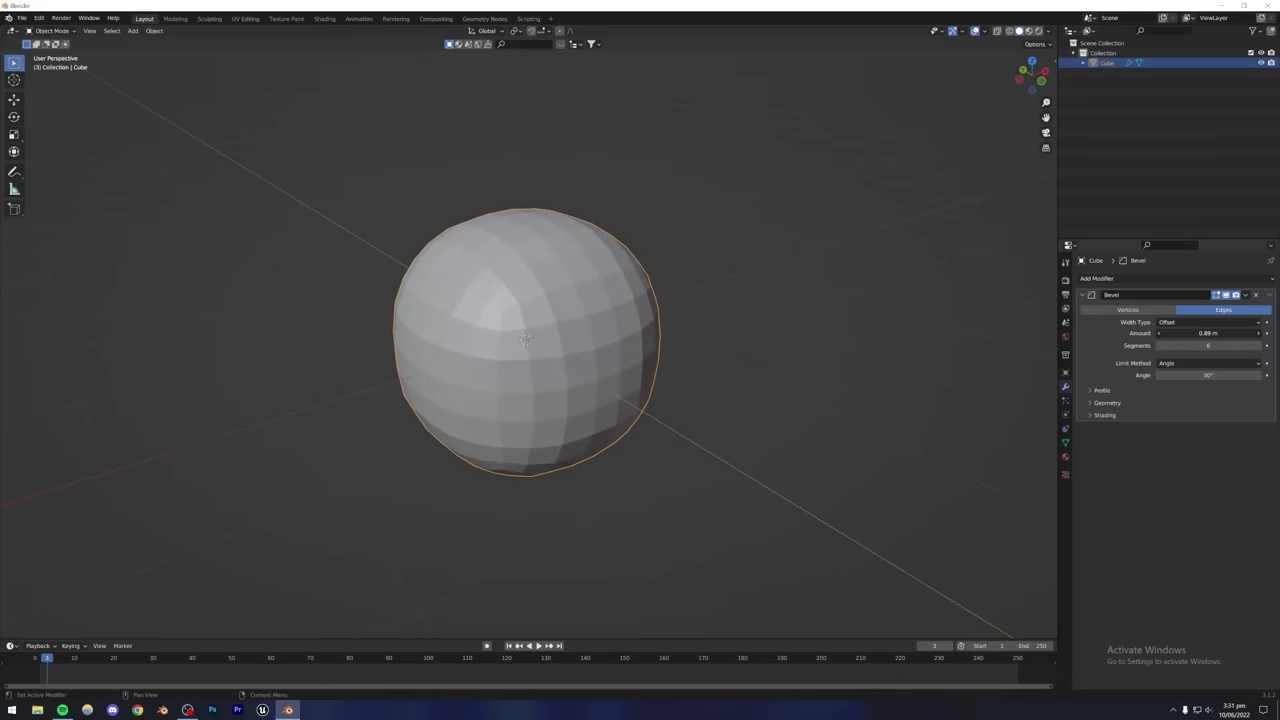
pyautogui.click(1023, 291)
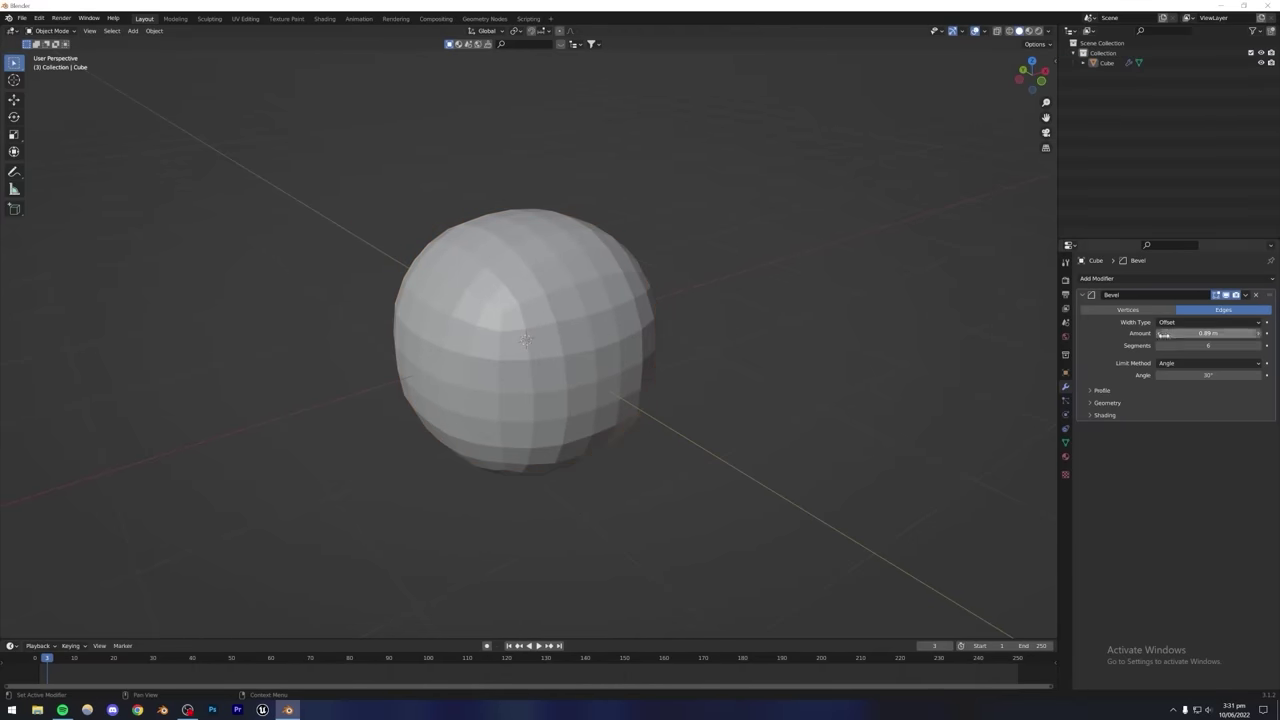
pyautogui.click(1168, 364)
pyautogui.click(1180, 367)
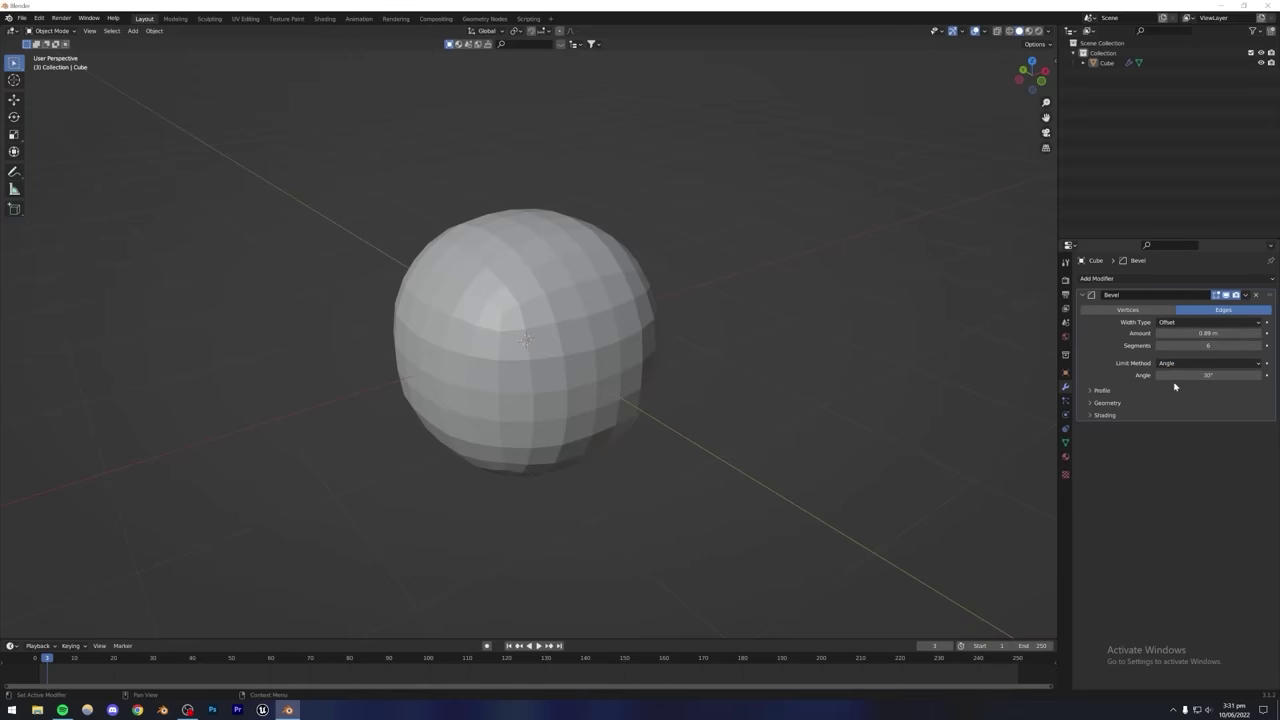
pyautogui.click(1174, 323)
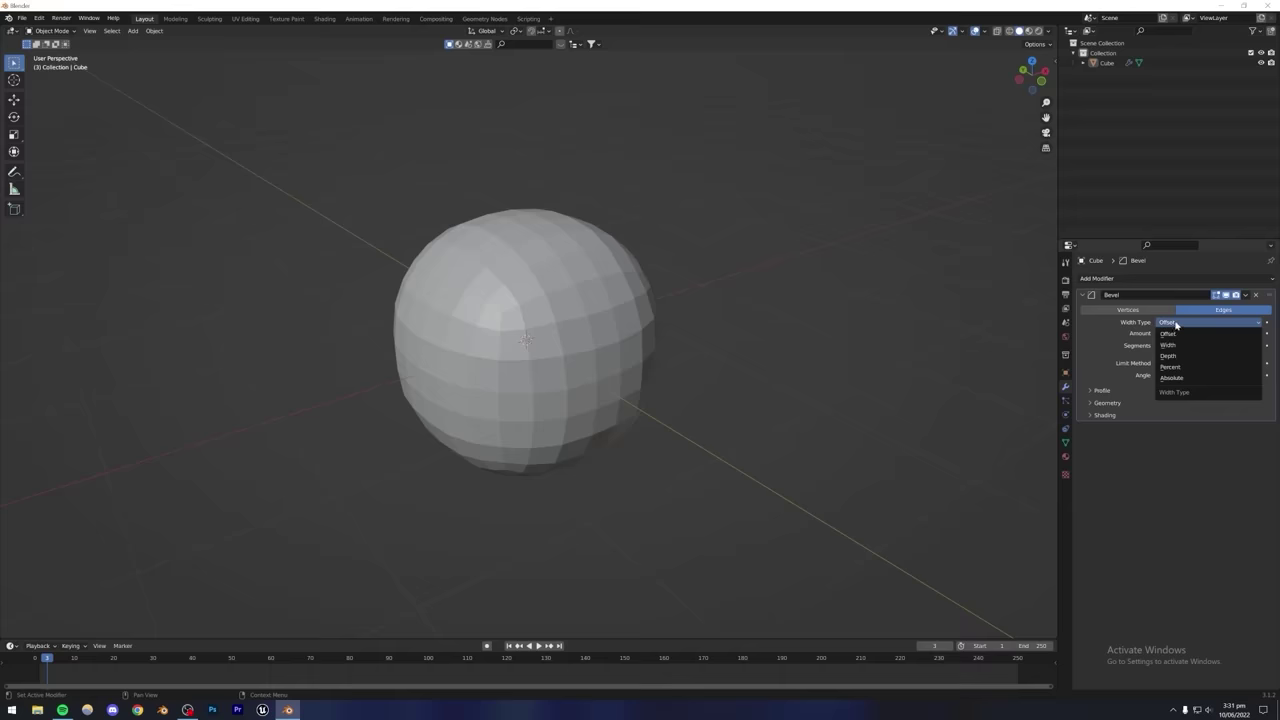
pyautogui.click(1176, 324)
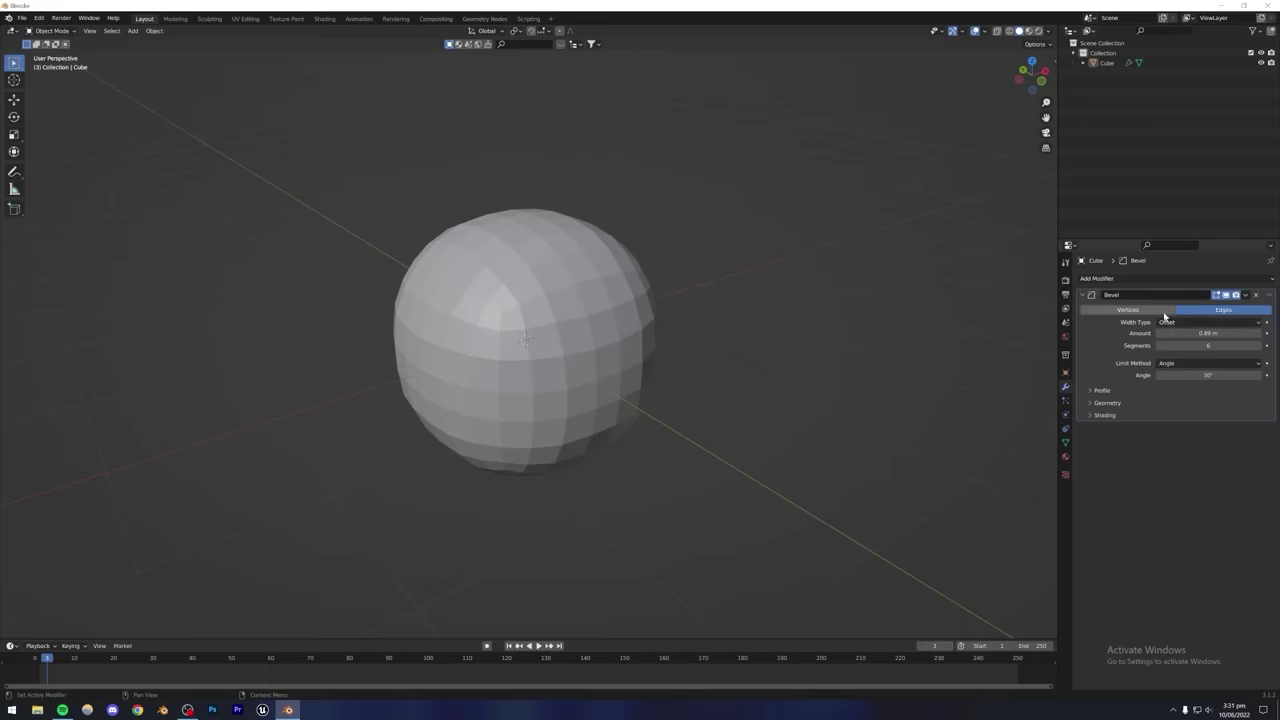
pyautogui.click(1163, 312)
pyautogui.click(1186, 310)
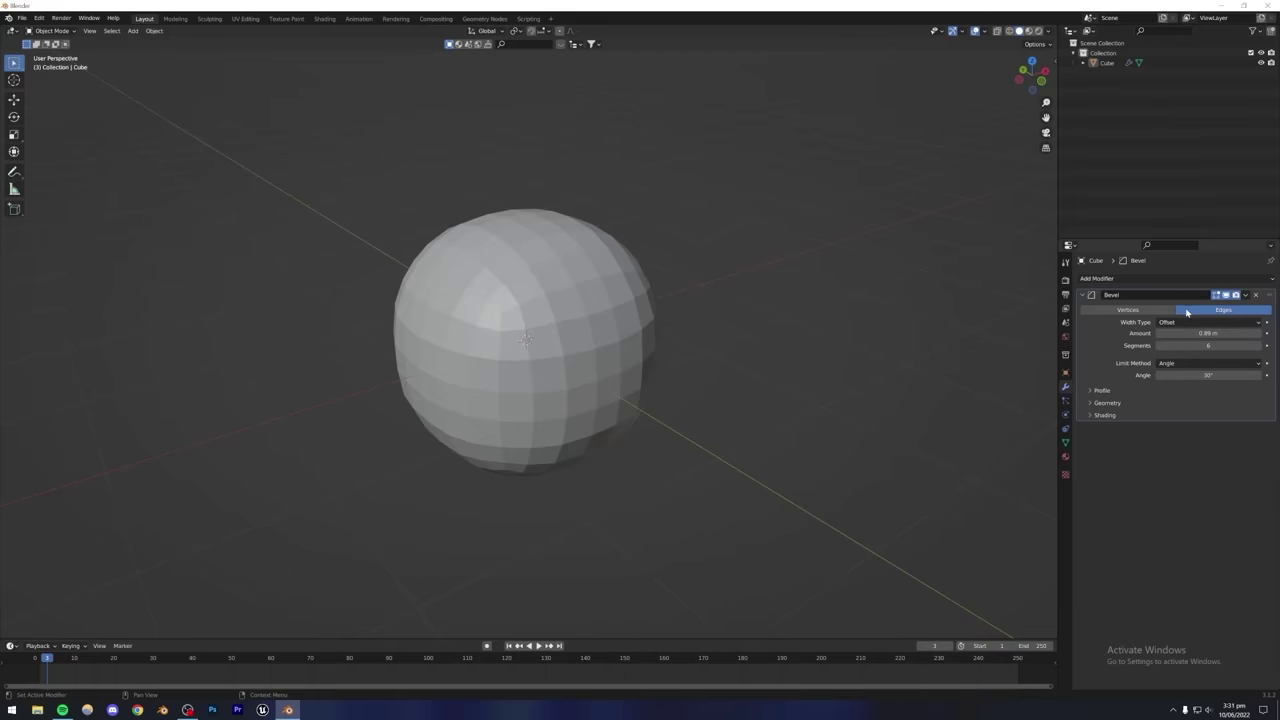
pyautogui.click(578, 344)
pyautogui.press('Tab')
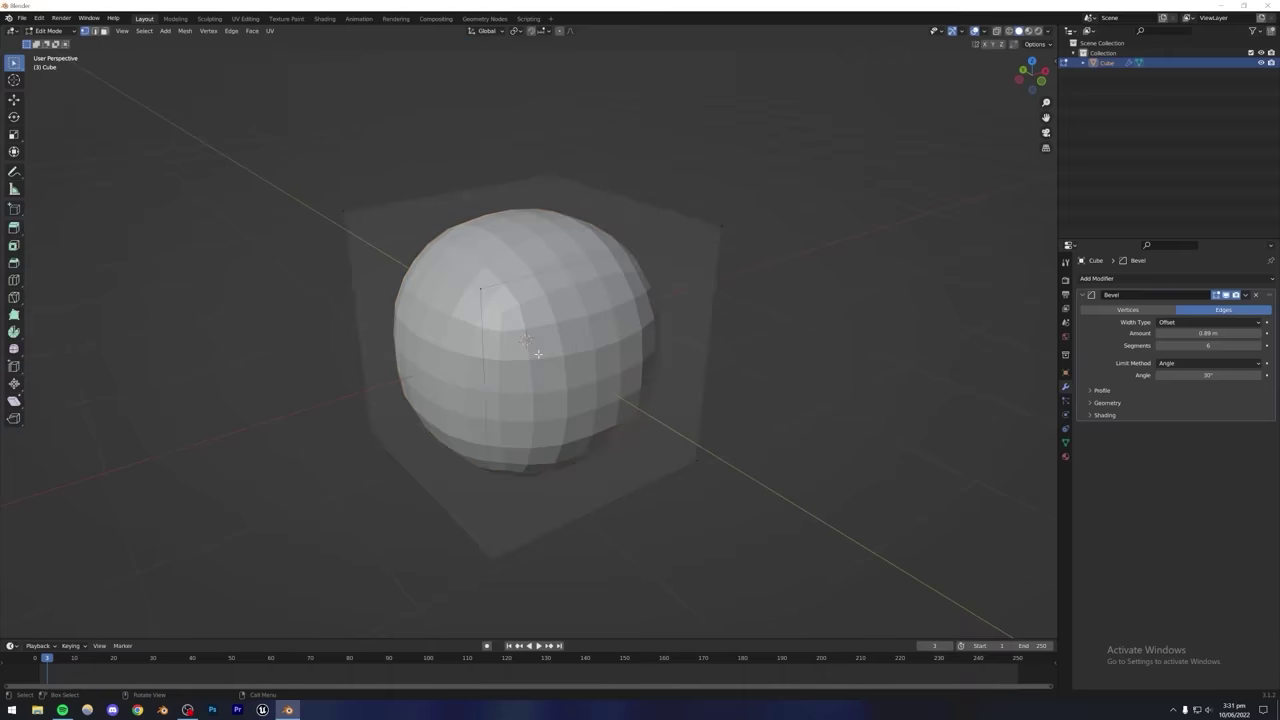
pyautogui.press('Tab')
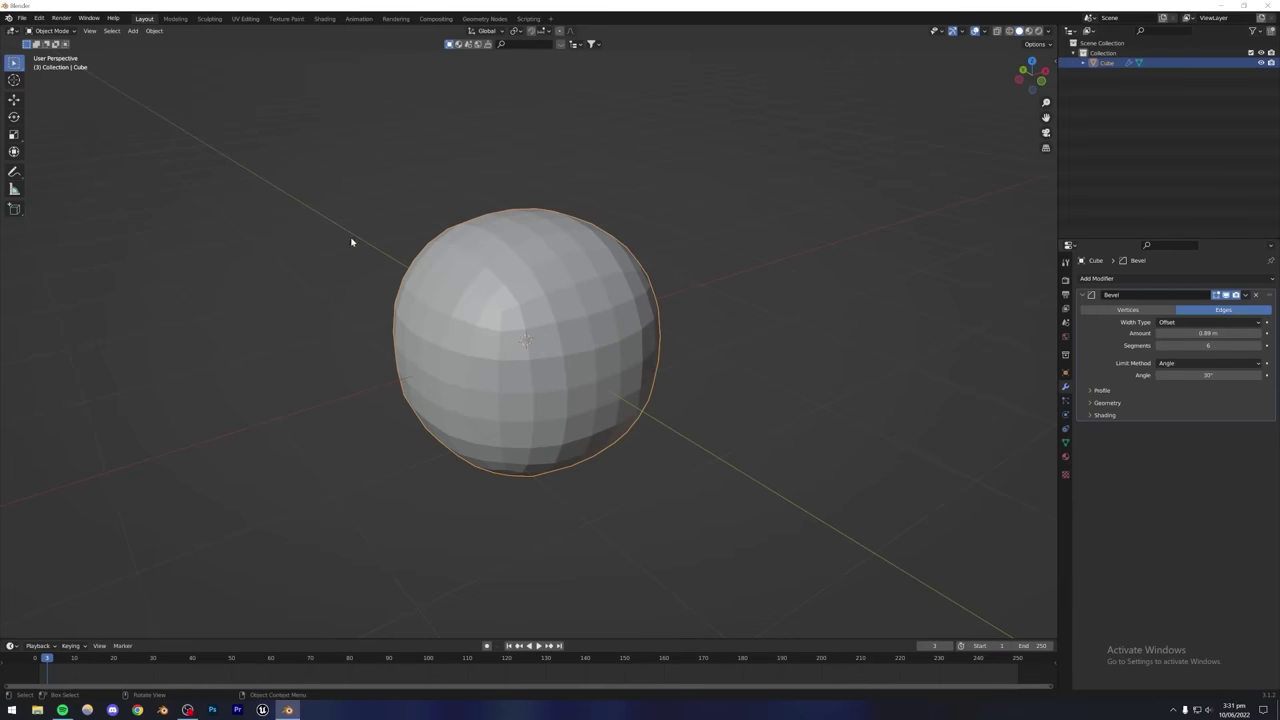
# Add a plane and raise it along Z above the sphere.
pyautogui.click(132, 31)
pyautogui.moveTo(182, 44)
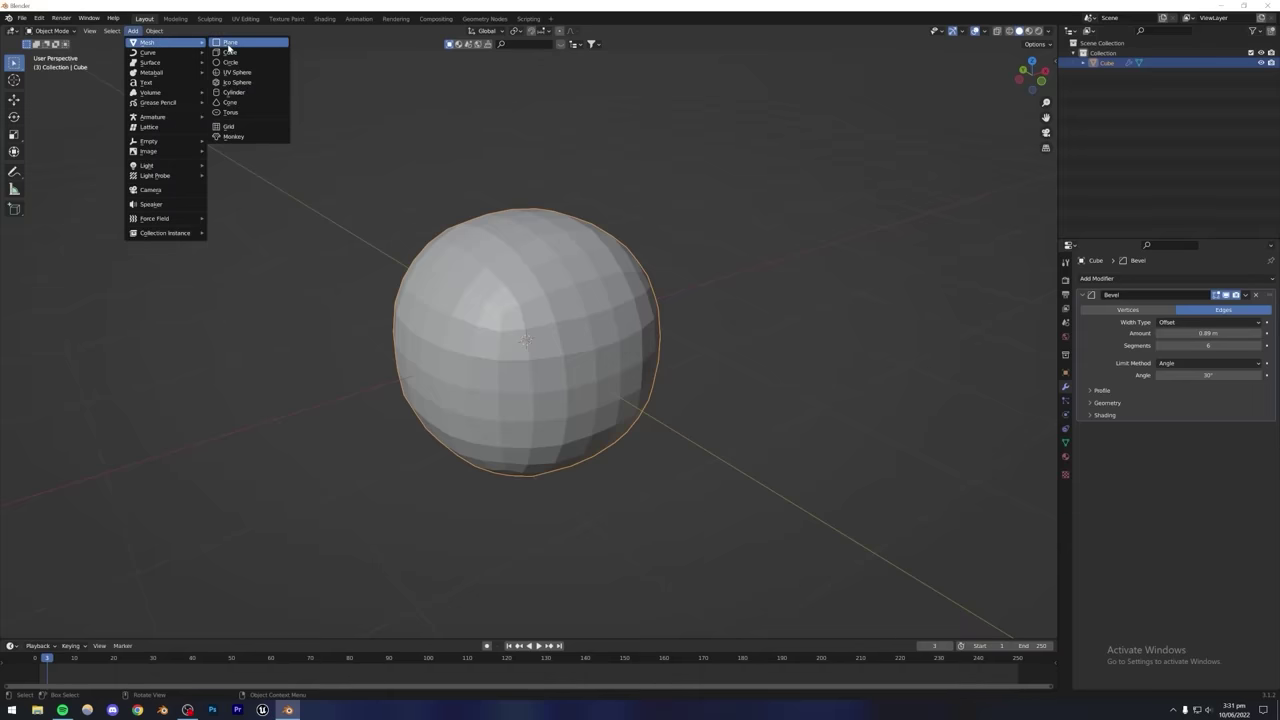
pyautogui.click(229, 44)
pyautogui.press('g')
pyautogui.press('z')
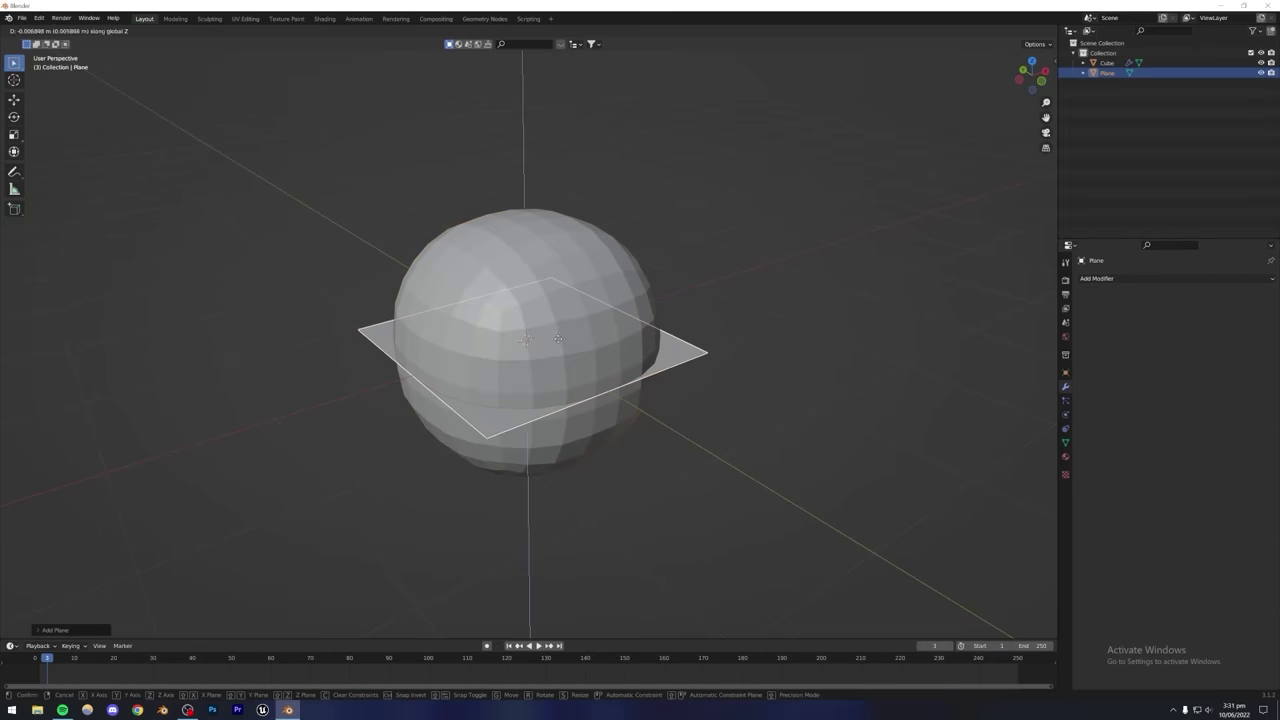
pyautogui.click(553, 194)
pyautogui.moveTo(553, 194); pyautogui.dragTo(545, 350, button='middle')
pyautogui.scroll(1, 545, 350)
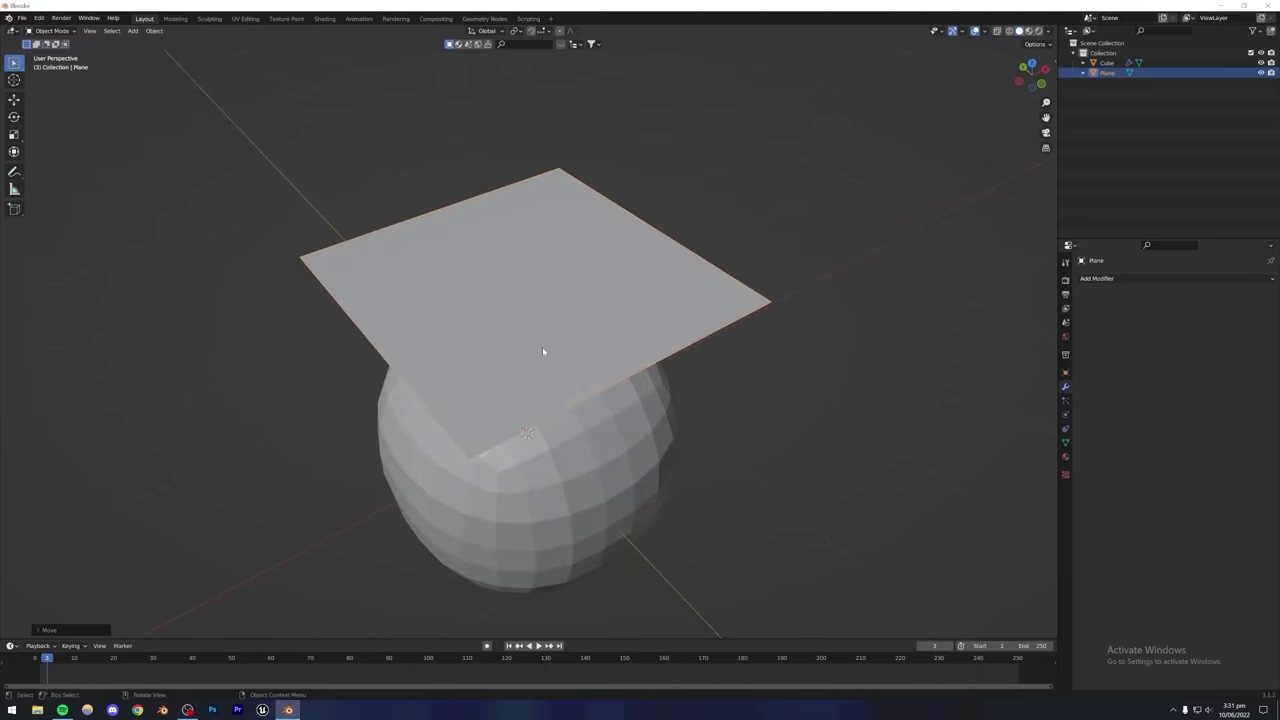
# Give the plane a Vertices Bevel modifier of about 0.71 m.
pyautogui.click(1096, 278)
pyautogui.click(1066, 318)
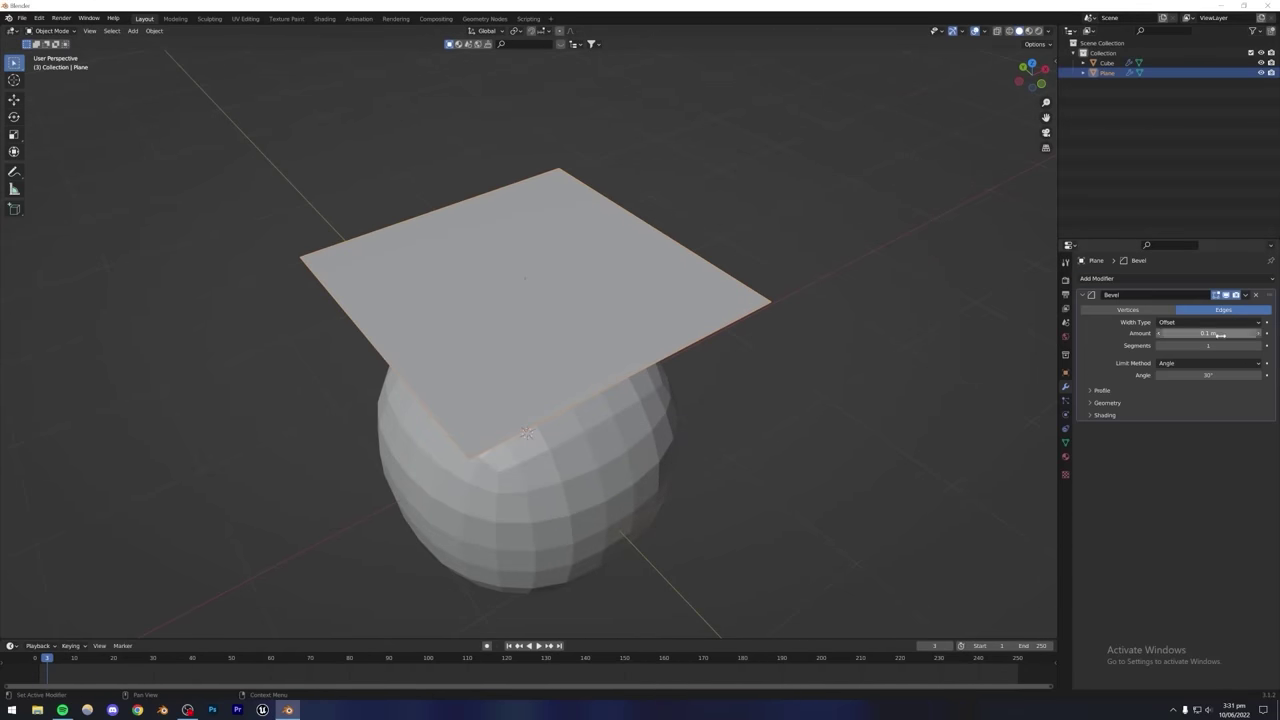
pyautogui.moveTo(1208, 333); pyautogui.dragTo(1250, 333)
pyautogui.click(1125, 310)
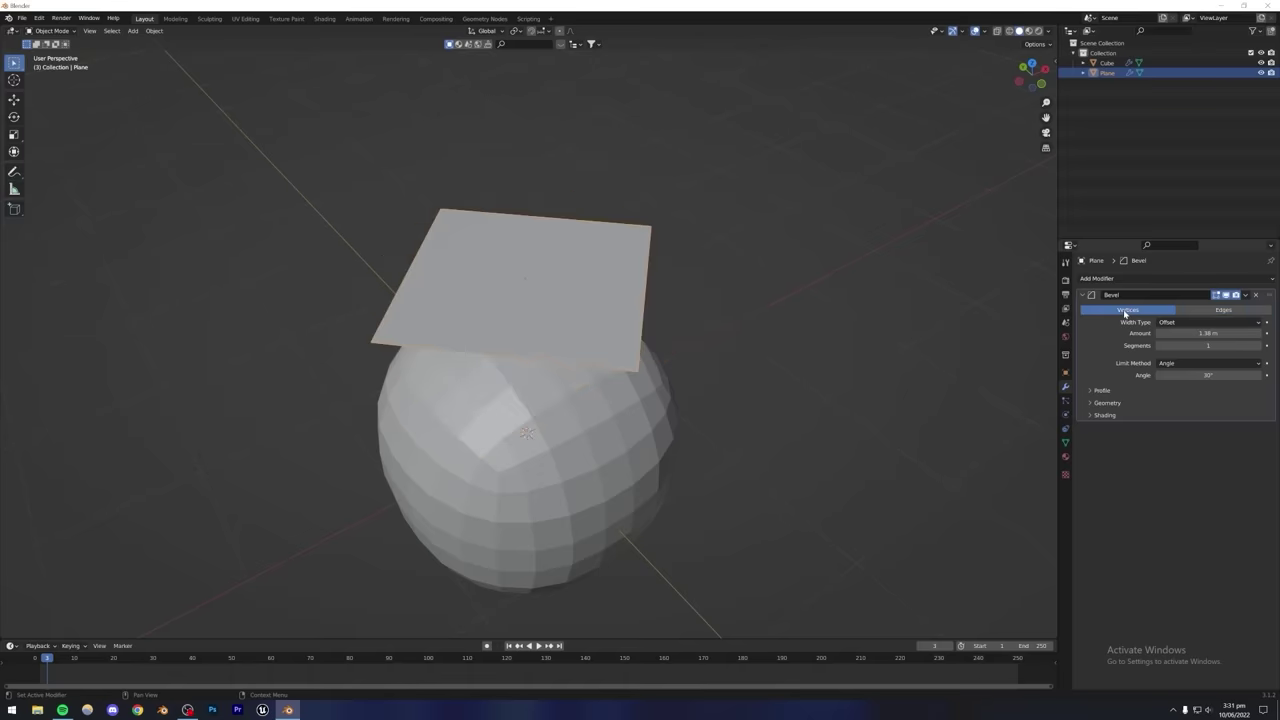
pyautogui.moveTo(1196, 333); pyautogui.dragTo(1262, 345)
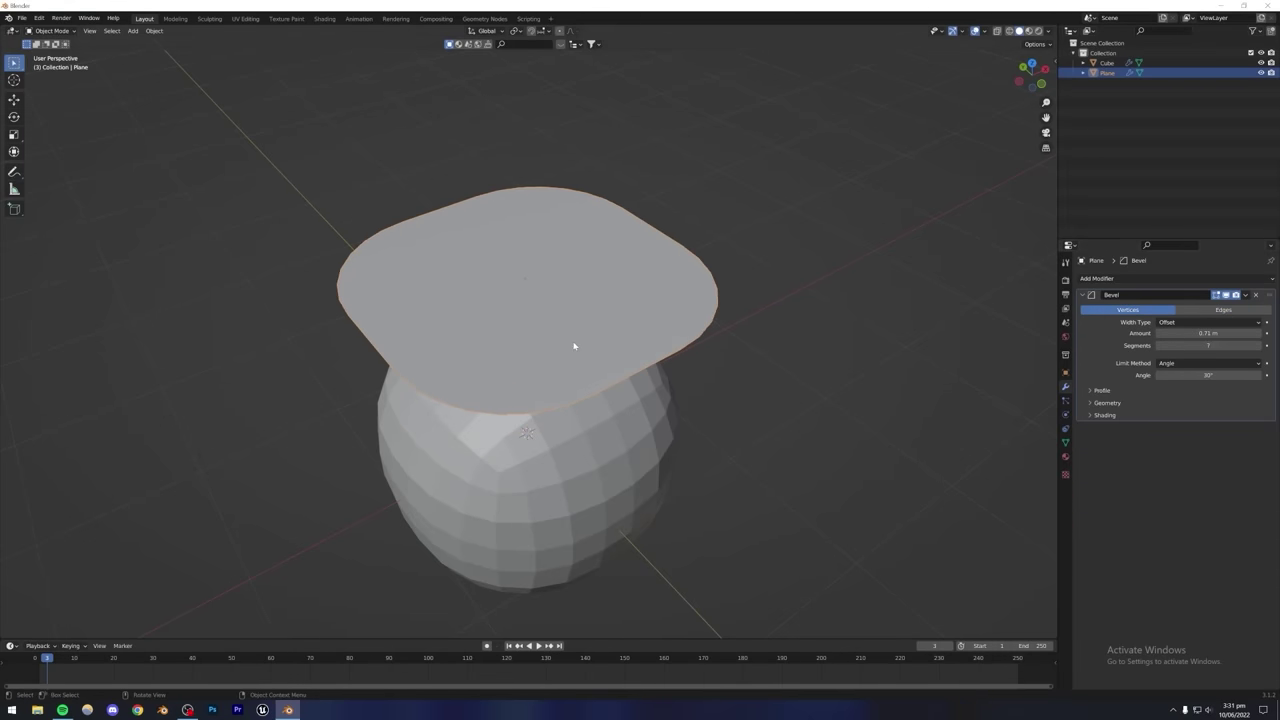
# Delete the bevelled plane and reselect the cube.
pyautogui.press('Delete')
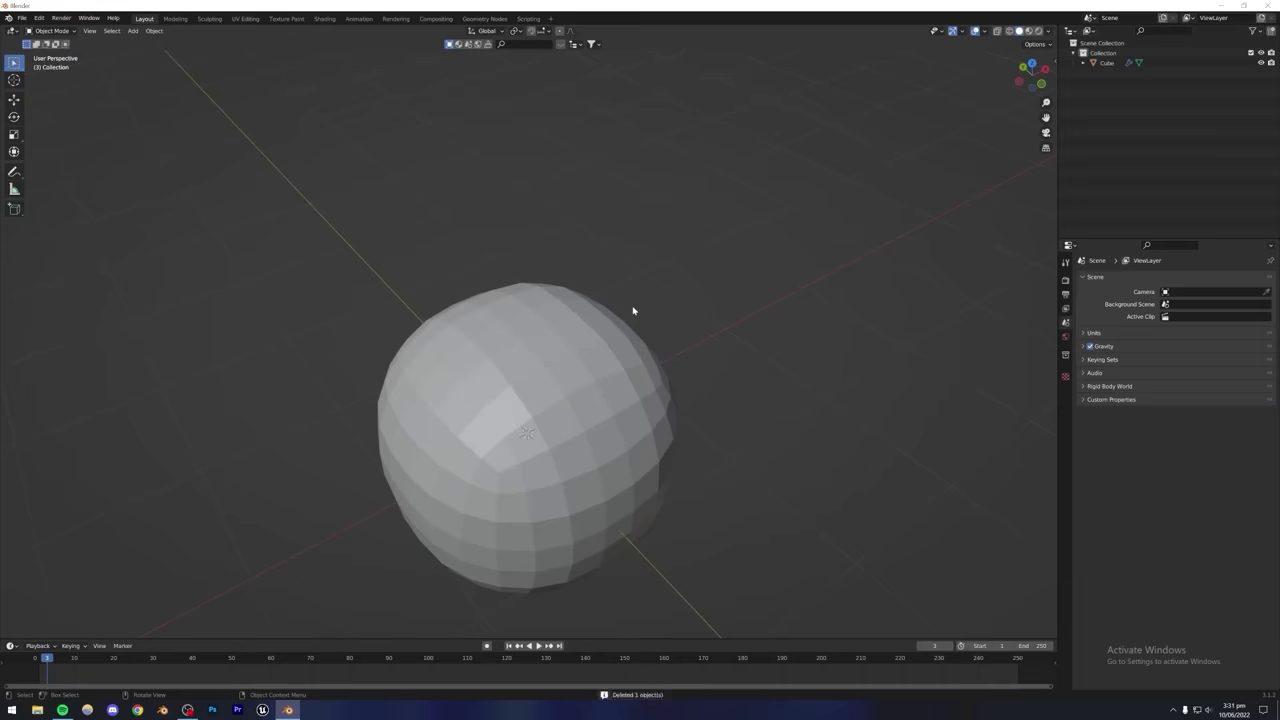
pyautogui.scroll(-4, 600, 340)
pyautogui.click(544, 407)
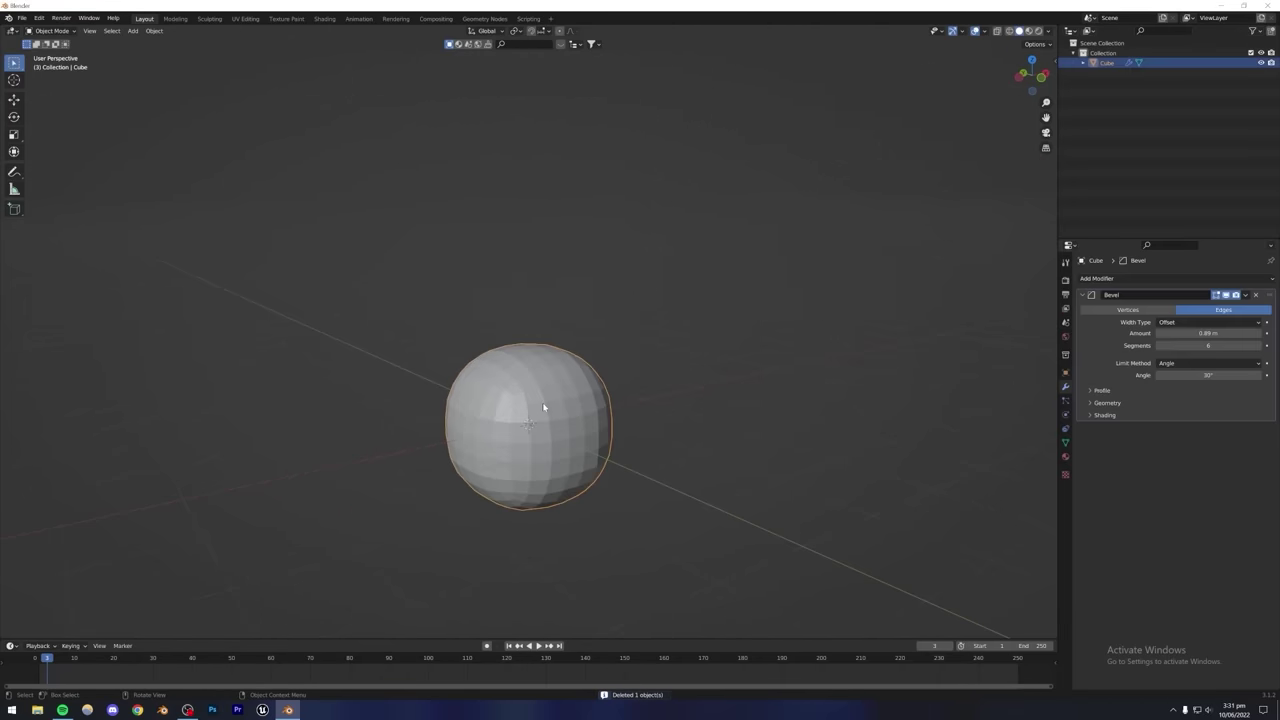
# Remove the cube's Bevel modifier and bring up the Add Modifier menu.
pyautogui.click(1256, 294)
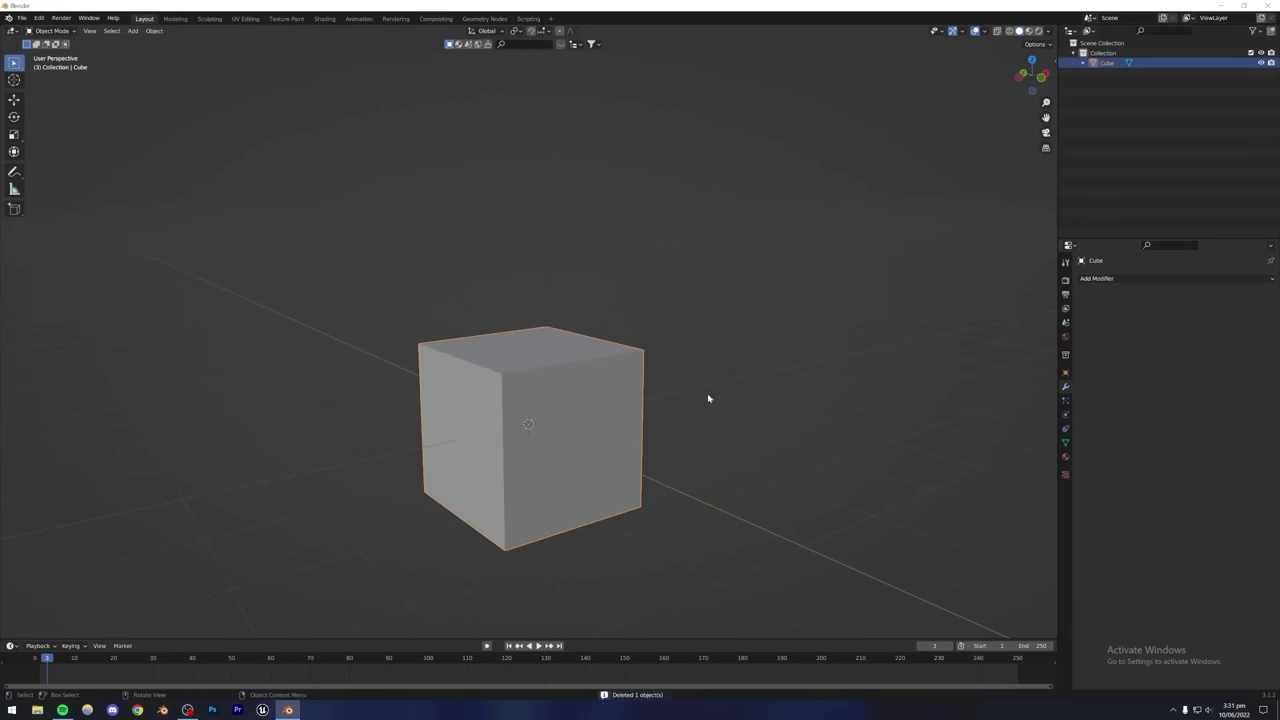
pyautogui.click(900, 310)
pyautogui.click(1110, 279)
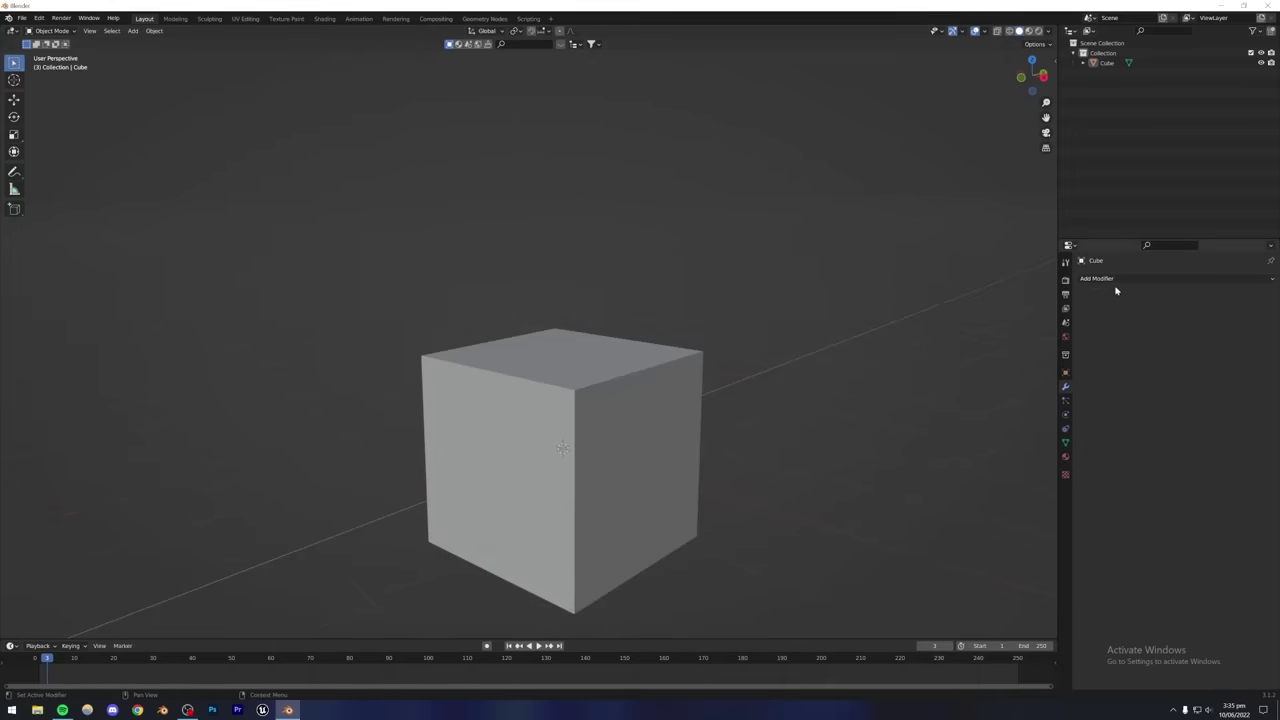
pyautogui.click(1117, 280)
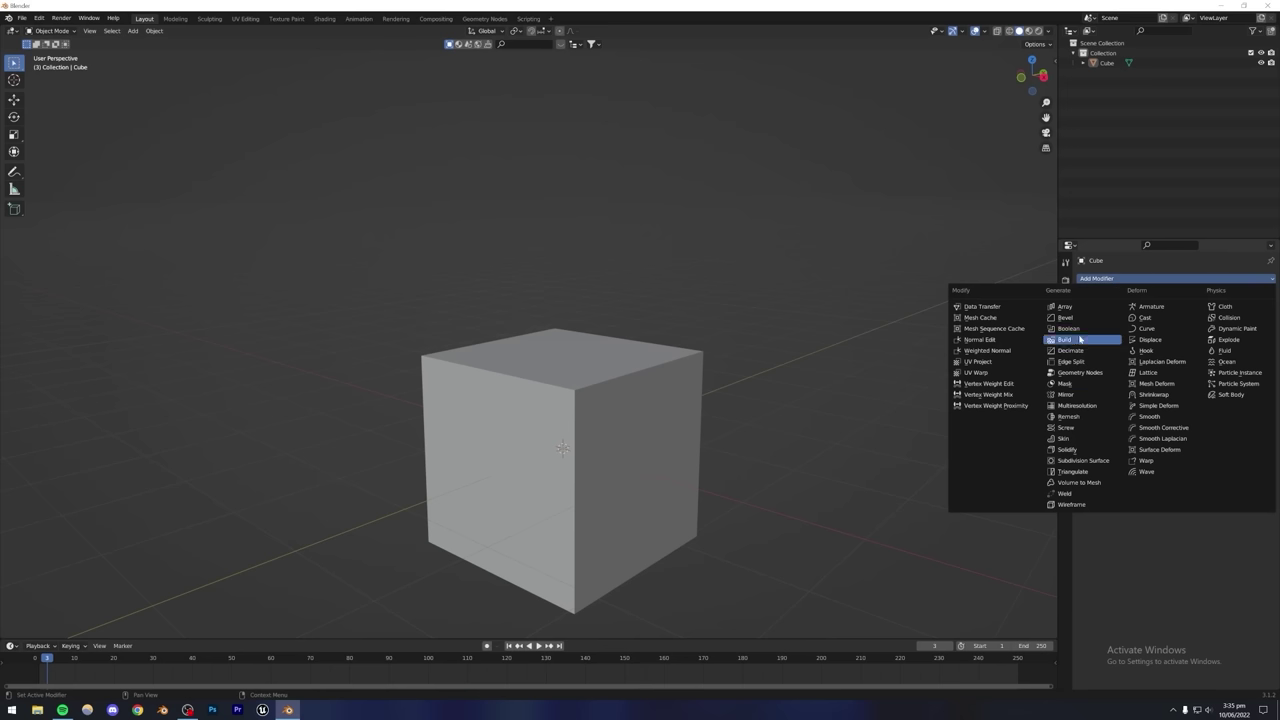
# Add a Mirror modifier to the cube and move it left of centre.
pyautogui.click(1068, 396)
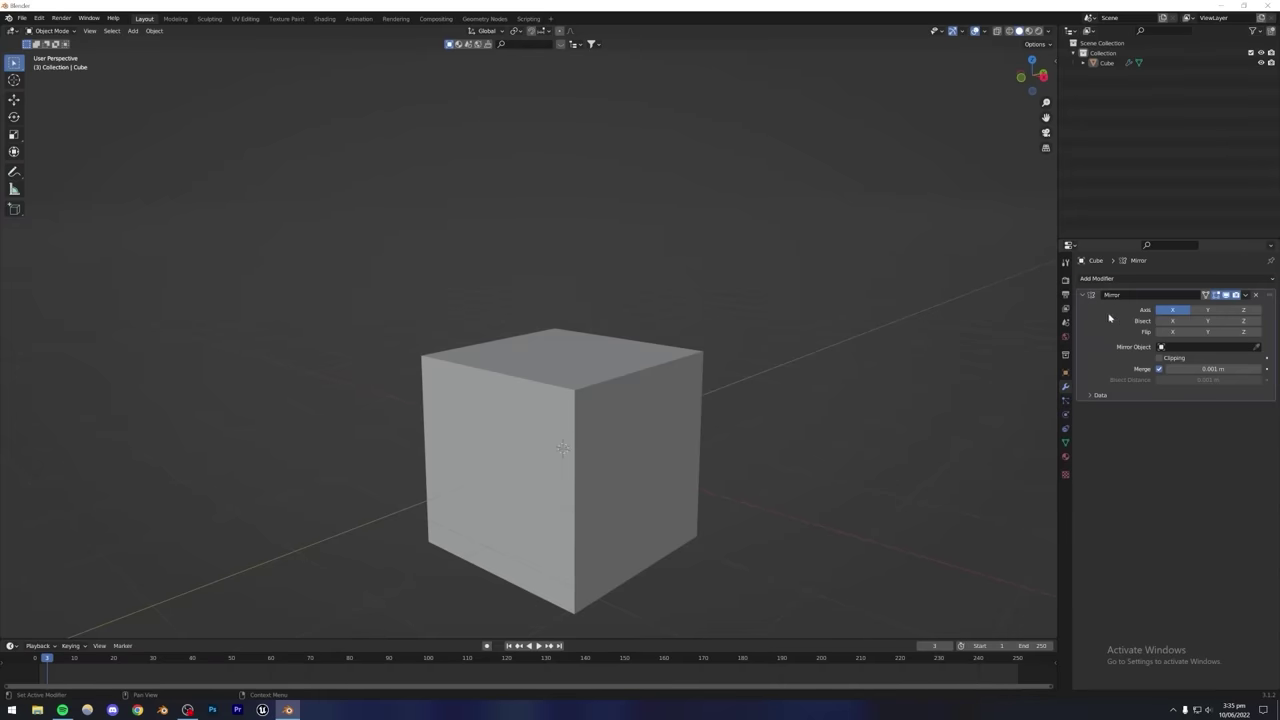
pyautogui.scroll(-3, 637, 389)
pyautogui.moveTo(637, 389); pyautogui.dragTo(525, 396, button='middle')
pyautogui.click(600, 411)
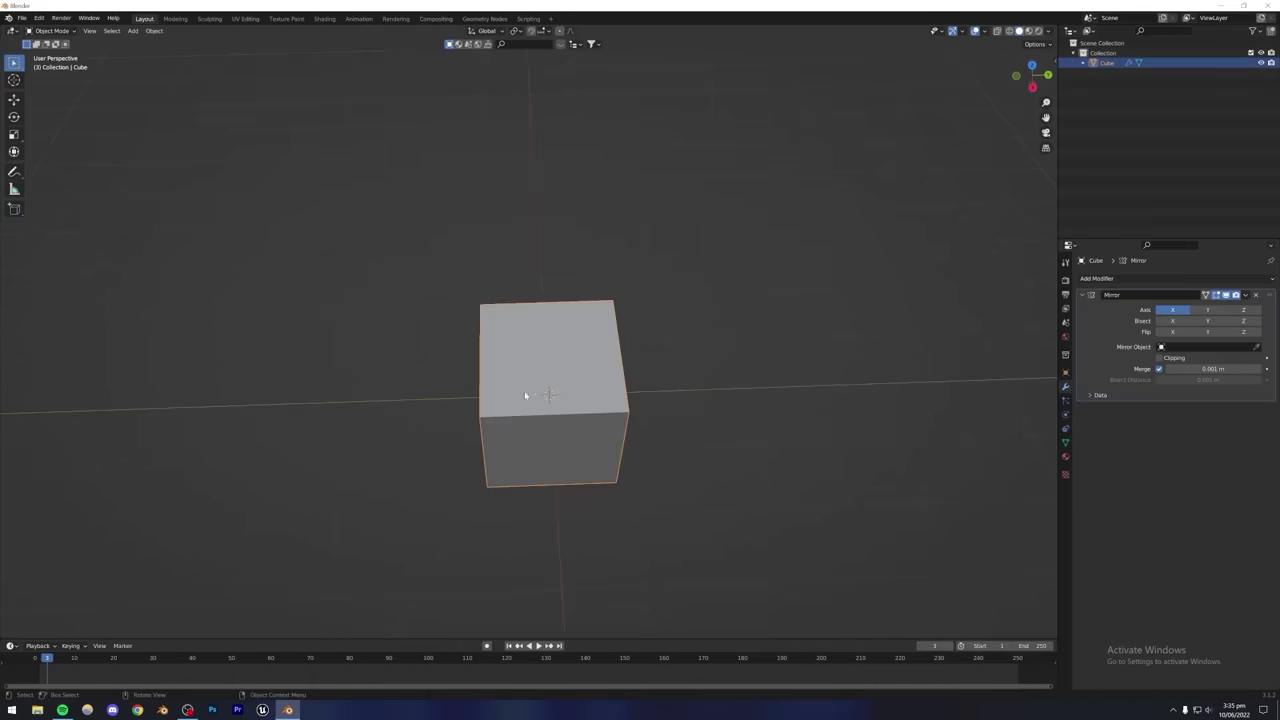
pyautogui.press('g')
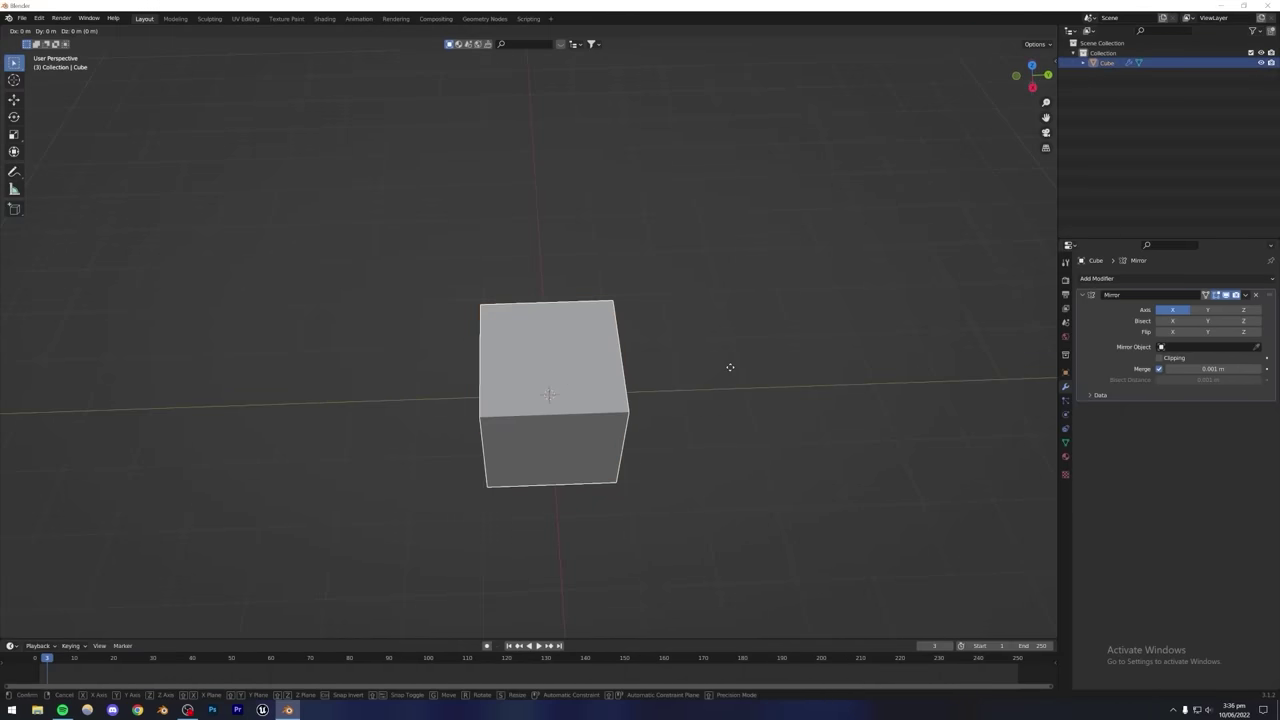
pyautogui.click(557, 369)
pyautogui.moveTo(557, 369); pyautogui.dragTo(480, 434, button='middle')
# Remove the Mirror modifier from the cube and reselect it.
pyautogui.click(517, 337)
pyautogui.click(421, 381)
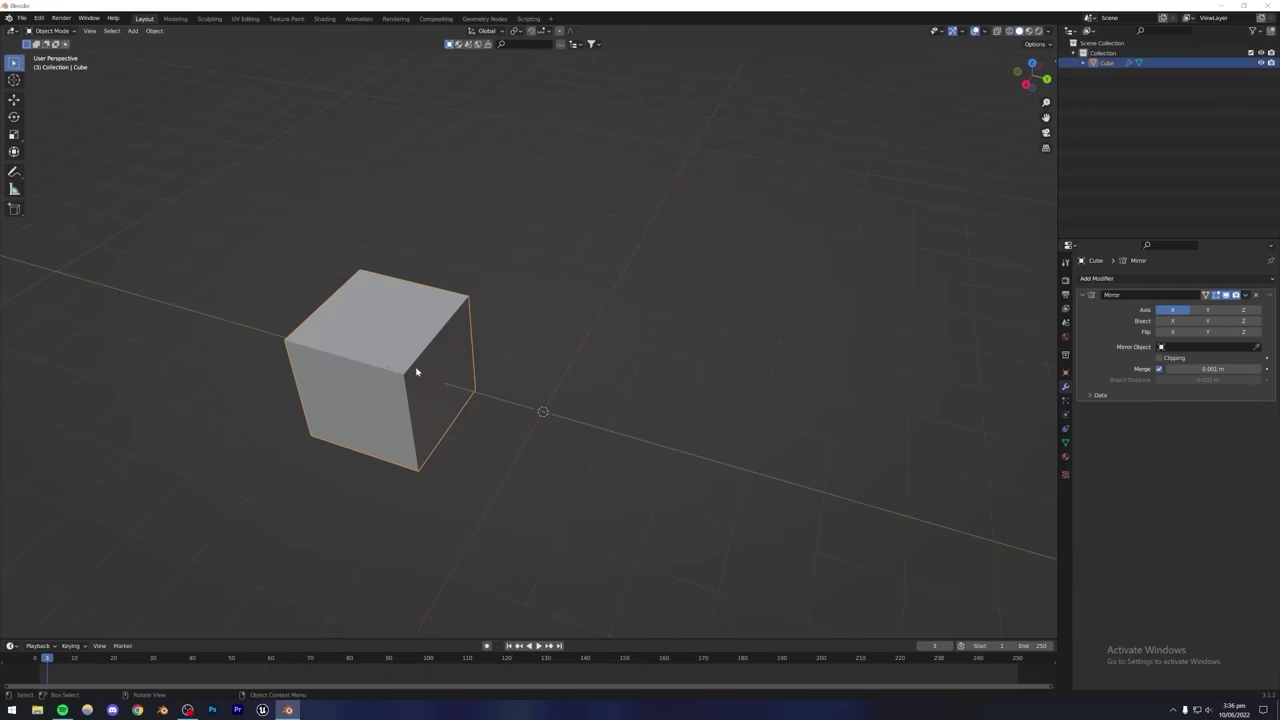
pyautogui.click(1256, 295)
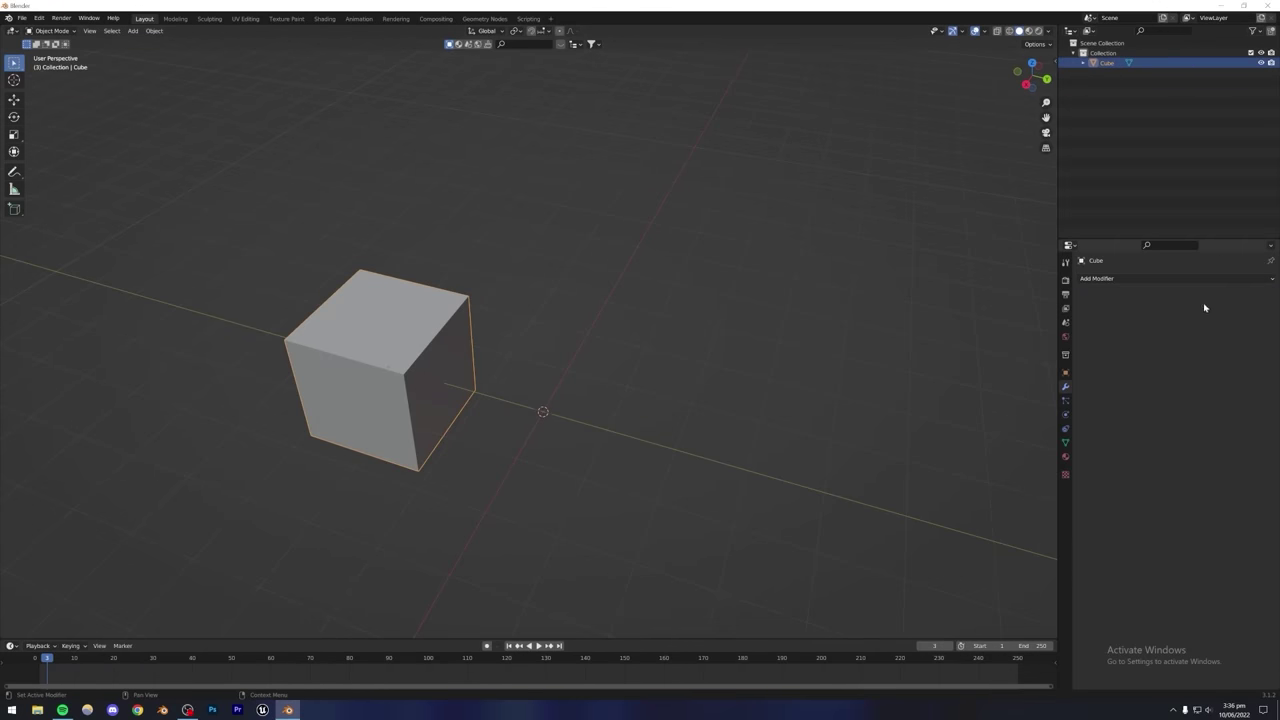
pyautogui.keyDown('shift'); pyautogui.click(434, 337); pyautogui.keyUp('shift')
pyautogui.click(398, 372)
pyautogui.moveTo(409, 388); pyautogui.dragTo(468, 392, button='middle')
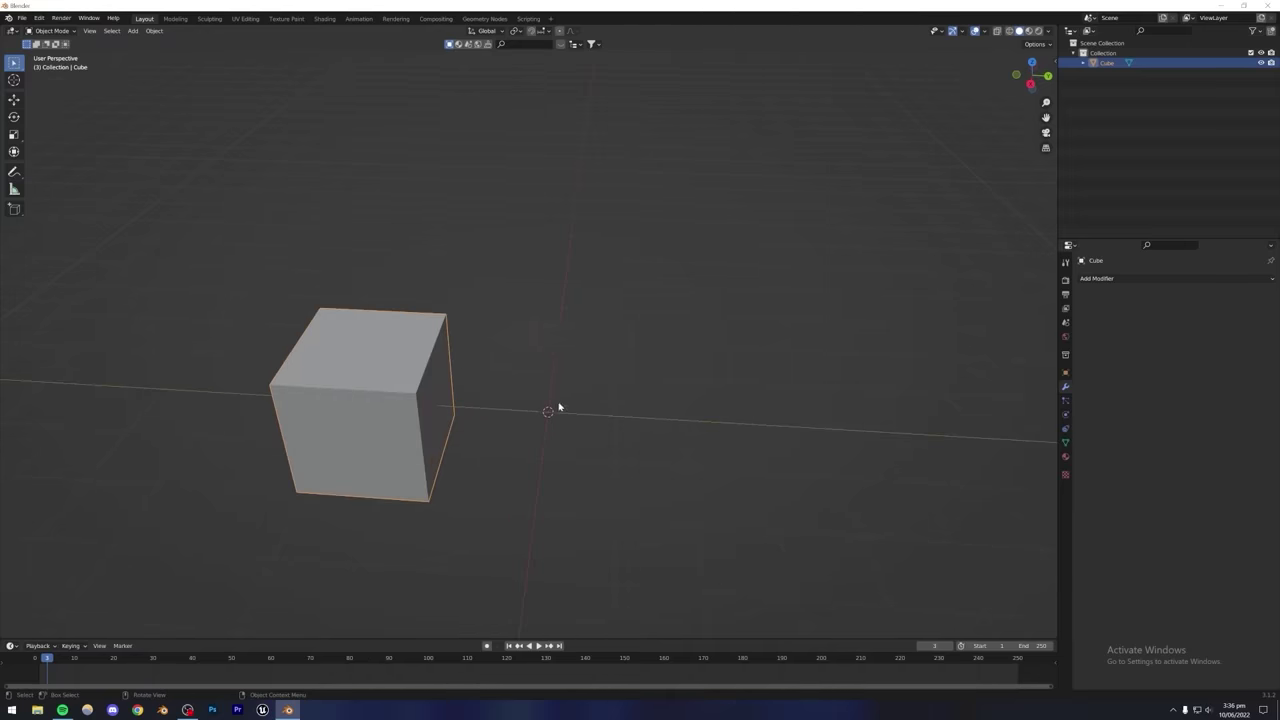
# Duplicate the cube and place the copy to the right along Y.
pyautogui.hotkey('shift', 'd')
pyautogui.press('y')
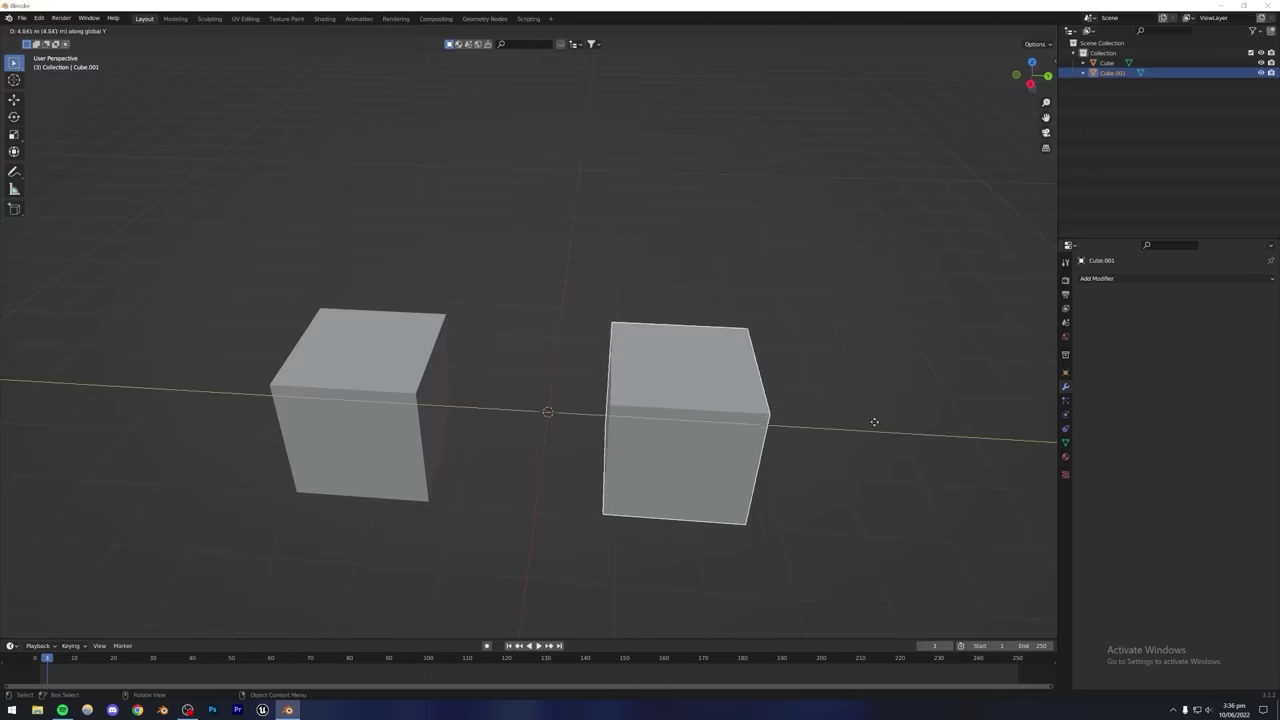
pyautogui.click(901, 421)
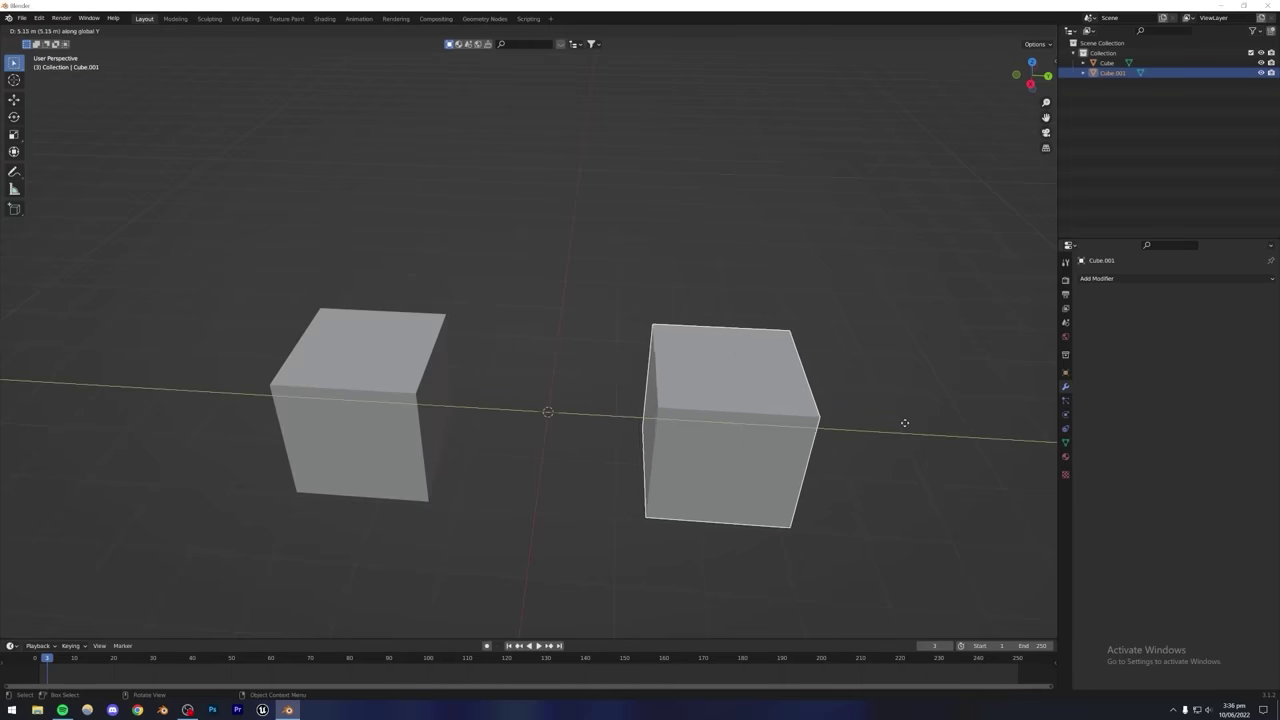
pyautogui.click(740, 286)
pyautogui.moveTo(740, 286); pyautogui.dragTo(628, 397, button='middle')
pyautogui.moveTo(468, 421)
pyautogui.mouseDown(button='middle')
pyautogui.moveTo(491, 443)
pyautogui.moveTo(465, 415)
pyautogui.mouseUp(button='middle')
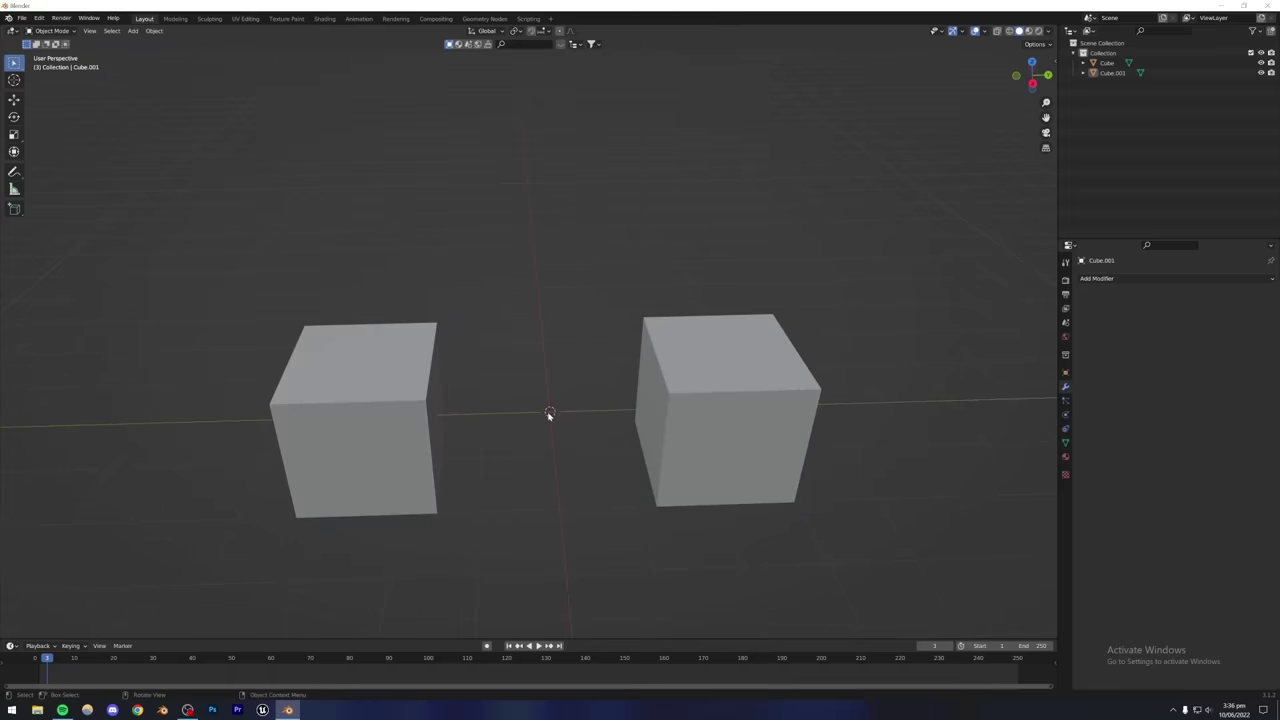
# Delete the right-hand copy and select the remaining Cube.
pyautogui.click(702, 396)
pyautogui.press('Delete')
pyautogui.moveTo(486, 440)
pyautogui.mouseDown(button='middle')
pyautogui.moveTo(466, 415)
pyautogui.moveTo(463, 440)
pyautogui.mouseUp(button='middle')
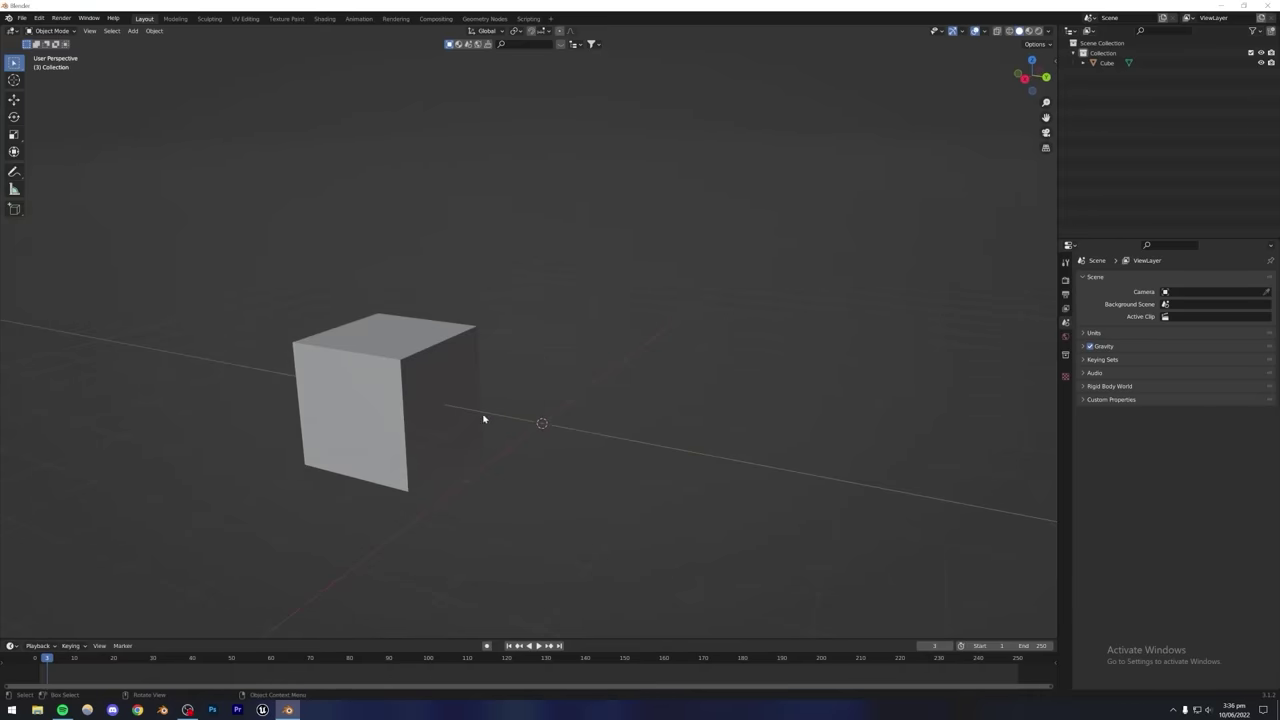
pyautogui.moveTo(483, 418); pyautogui.dragTo(540, 443, button='middle')
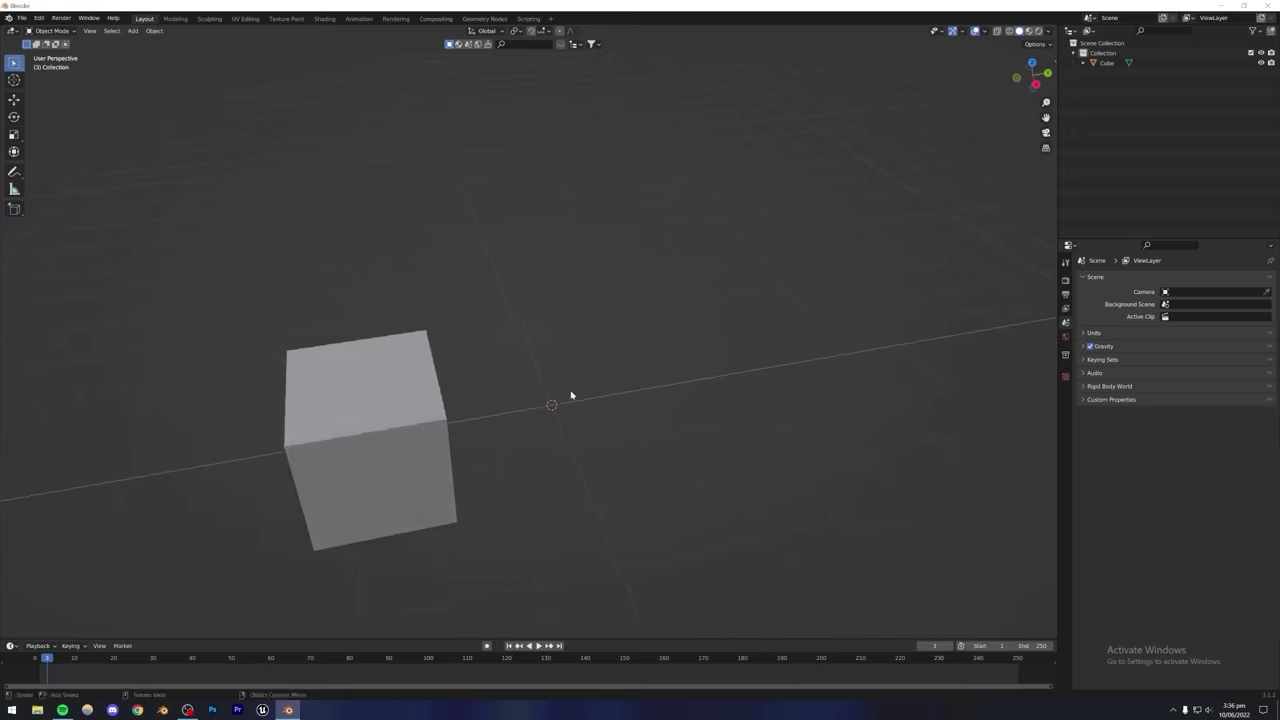
pyautogui.click(439, 421)
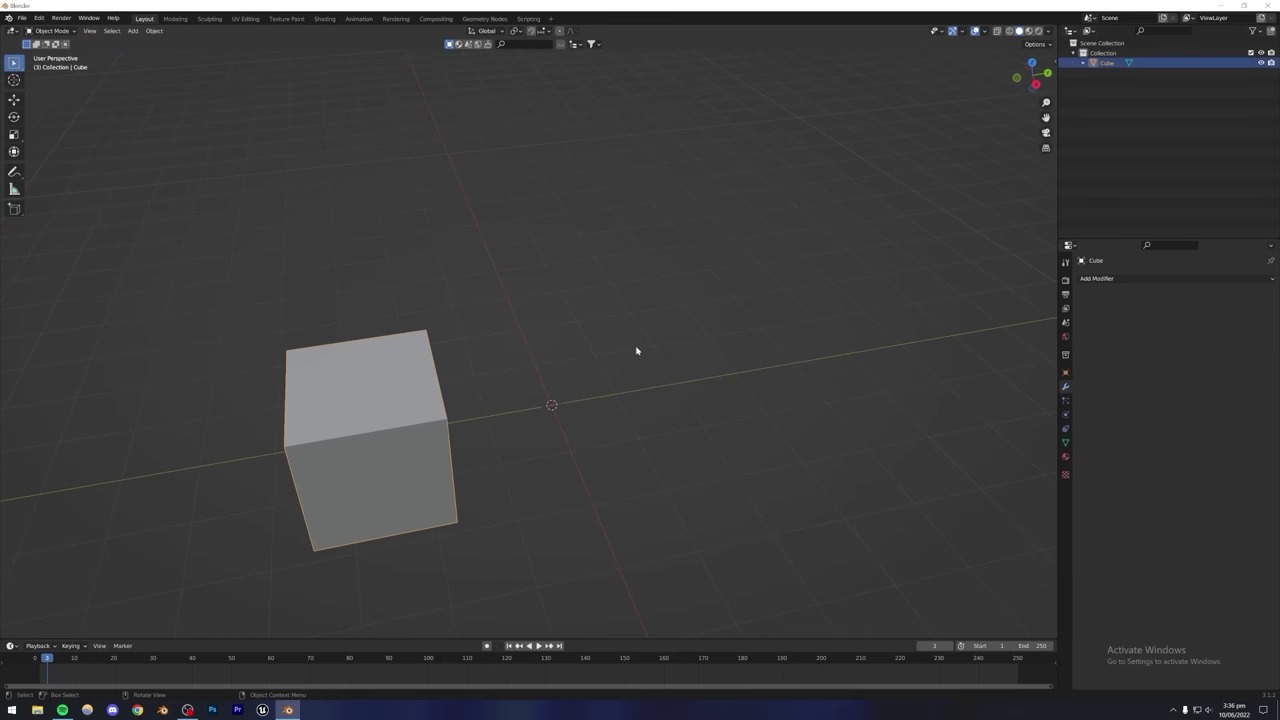
# Add a Mirror modifier to the cube, leaving all three mirror axes switched off.
pyautogui.click(1110, 279)
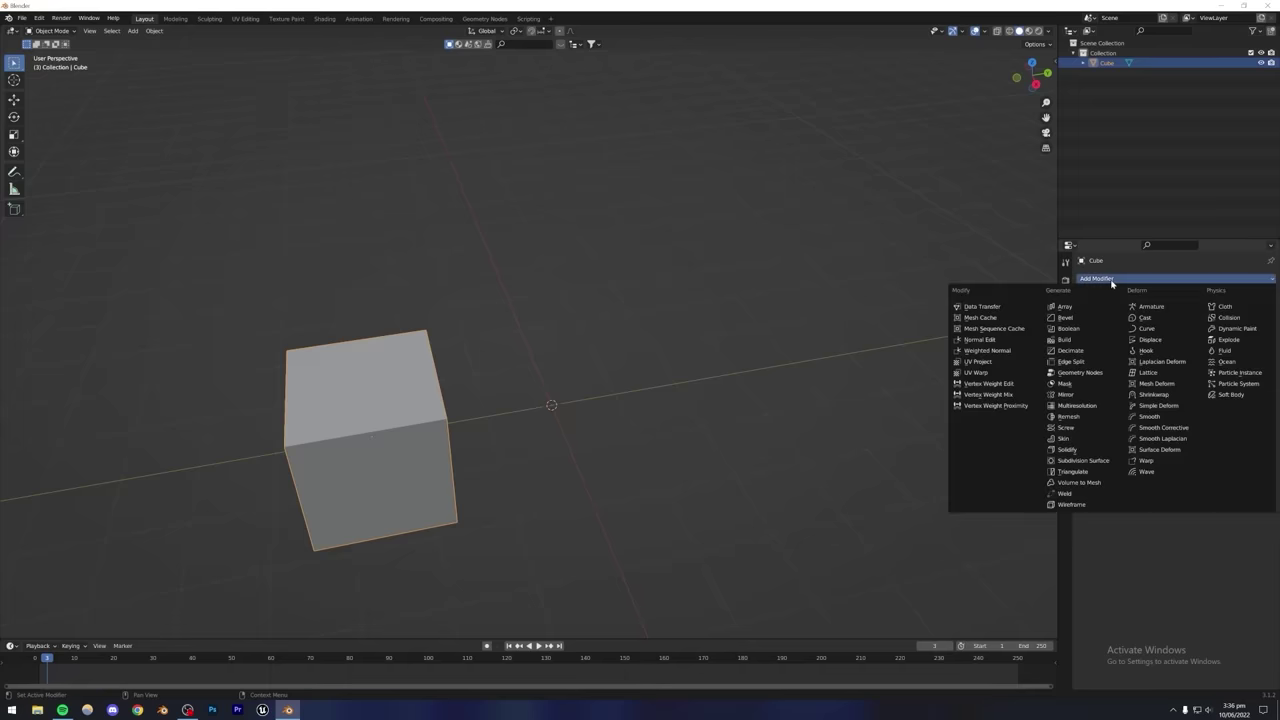
pyautogui.click(1076, 396)
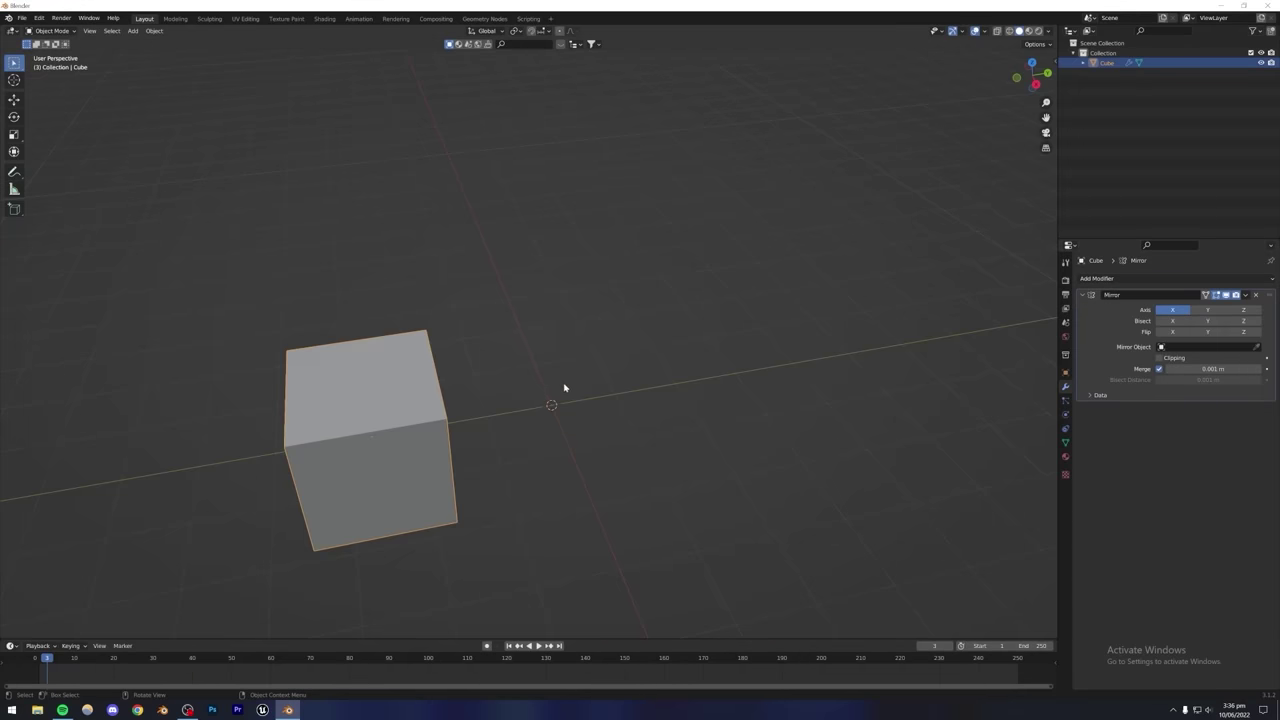
pyautogui.click(1208, 310)
pyautogui.click(1243, 311)
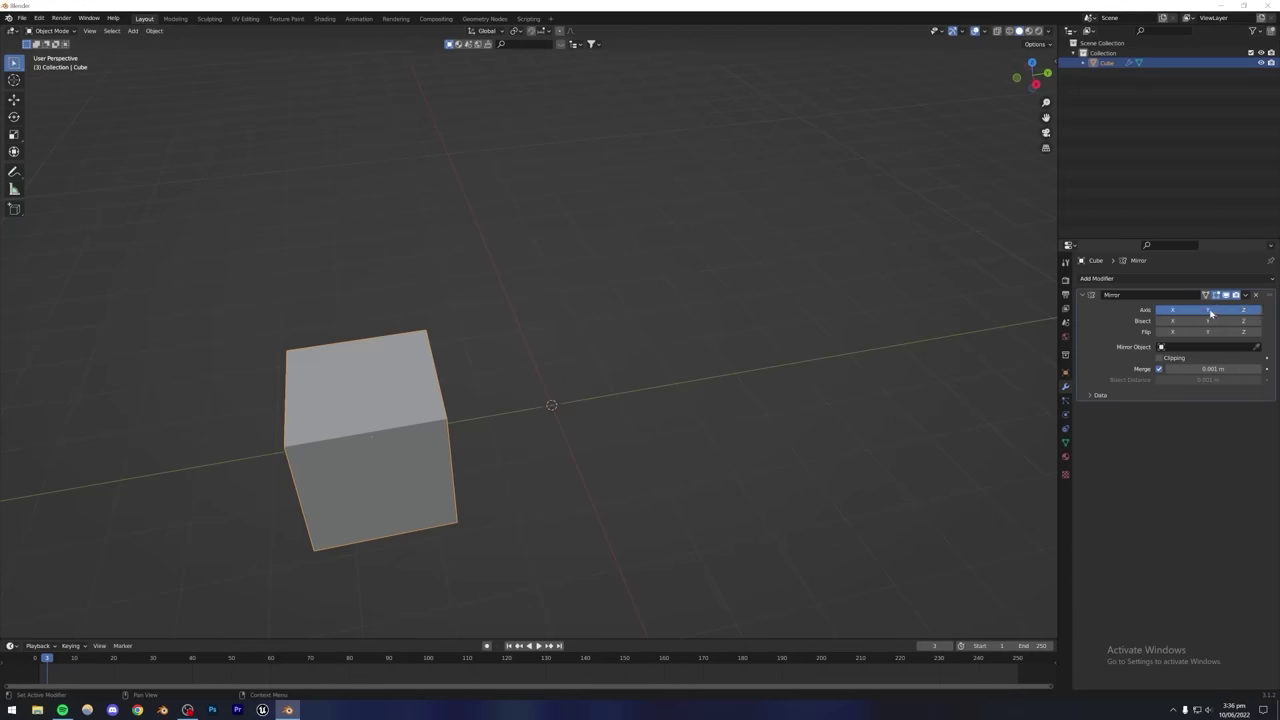
pyautogui.click(1172, 310)
pyautogui.click(1208, 310)
pyautogui.click(1243, 310)
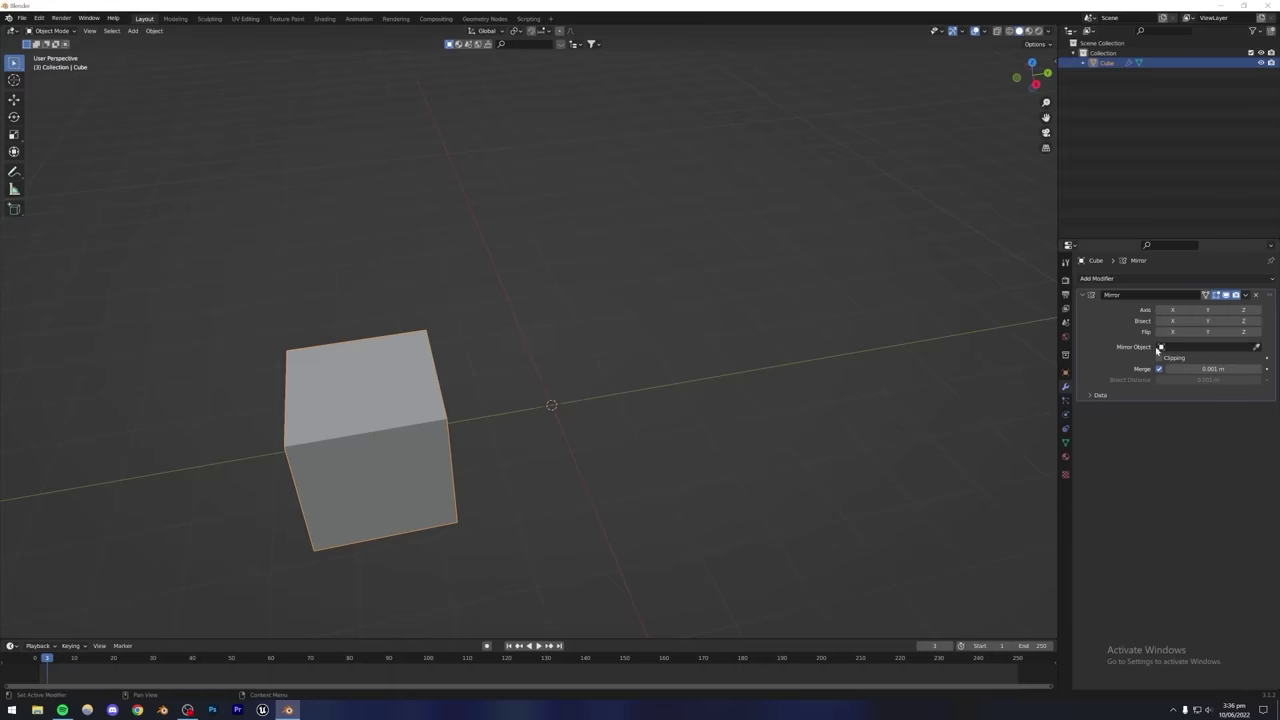
# Add a Plain Axes Empty at the scene centre, then reselect the cube.
pyautogui.click(133, 30)
pyautogui.moveTo(165, 145)
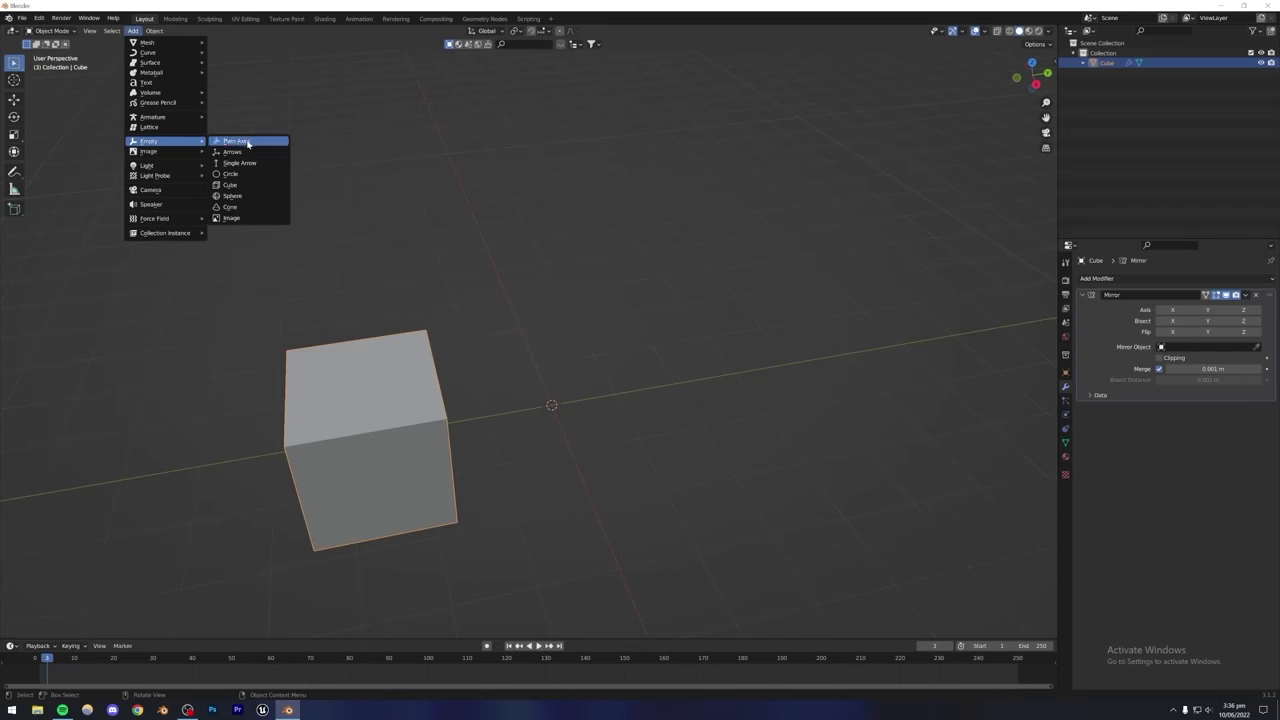
pyautogui.click(255, 142)
pyautogui.moveTo(577, 355); pyautogui.dragTo(554, 371, button='middle')
pyautogui.hotkey('alt', 'a')
pyautogui.click(411, 403)
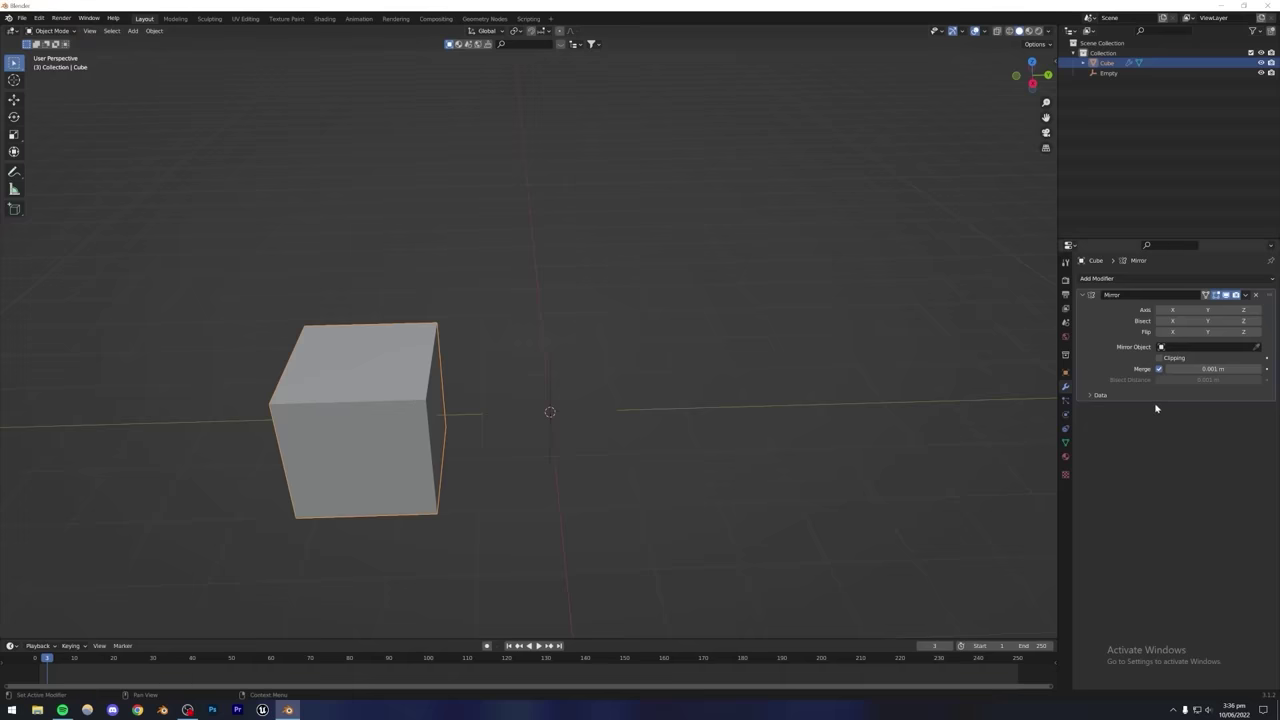
# Set the Empty as the Mirror Object and mirror the cube along Y across it.
pyautogui.click(1257, 347)
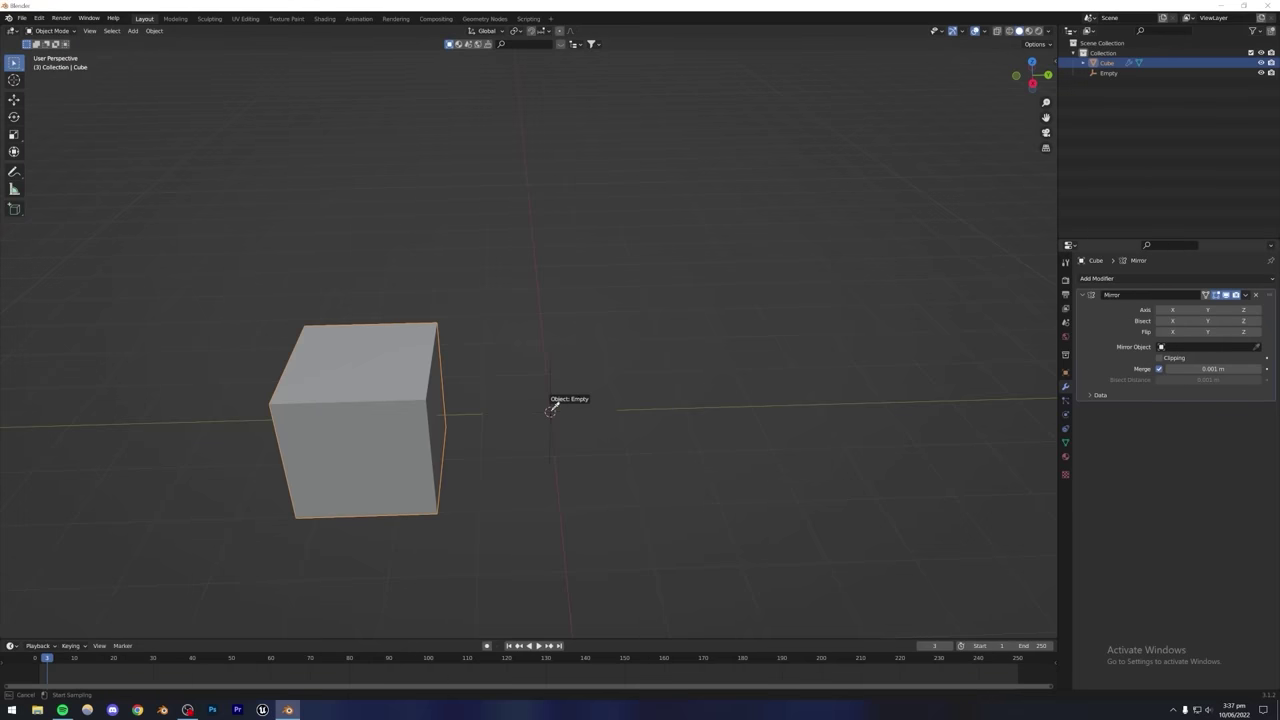
pyautogui.click(552, 405)
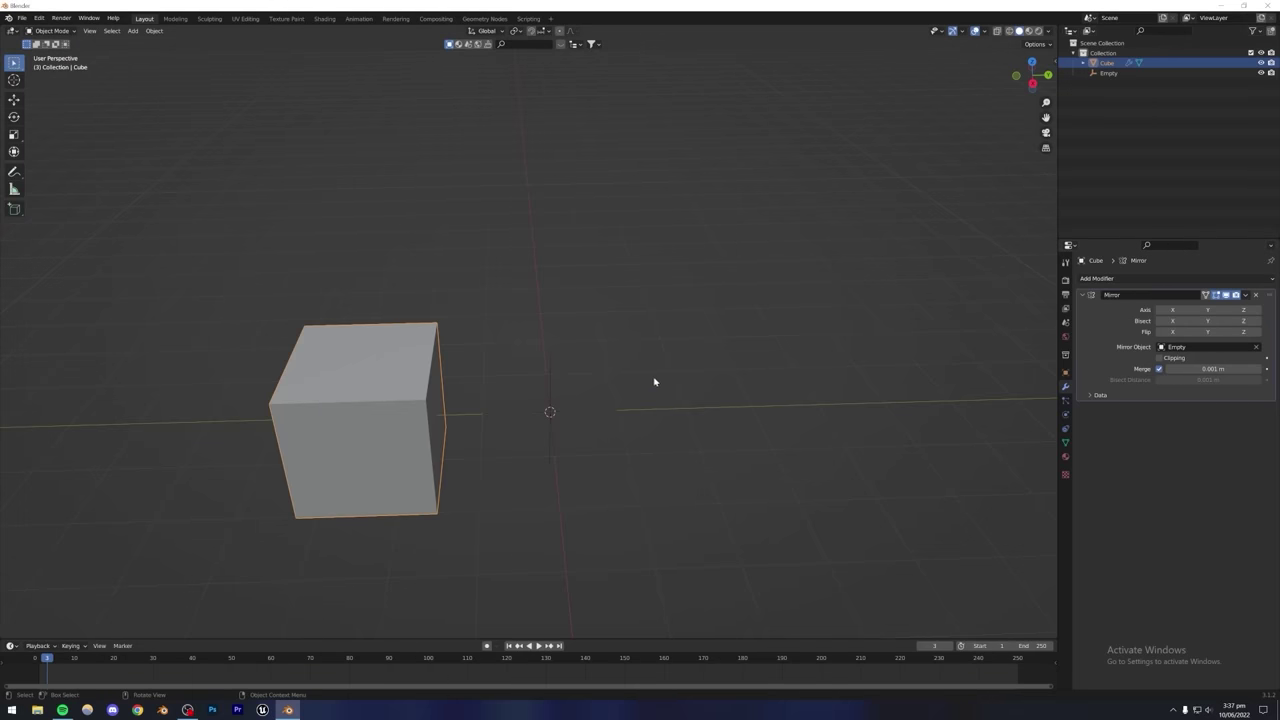
pyautogui.click(1175, 311)
pyautogui.click(1175, 311)
pyautogui.moveTo(1172, 321); pyautogui.dragTo(1208, 332)
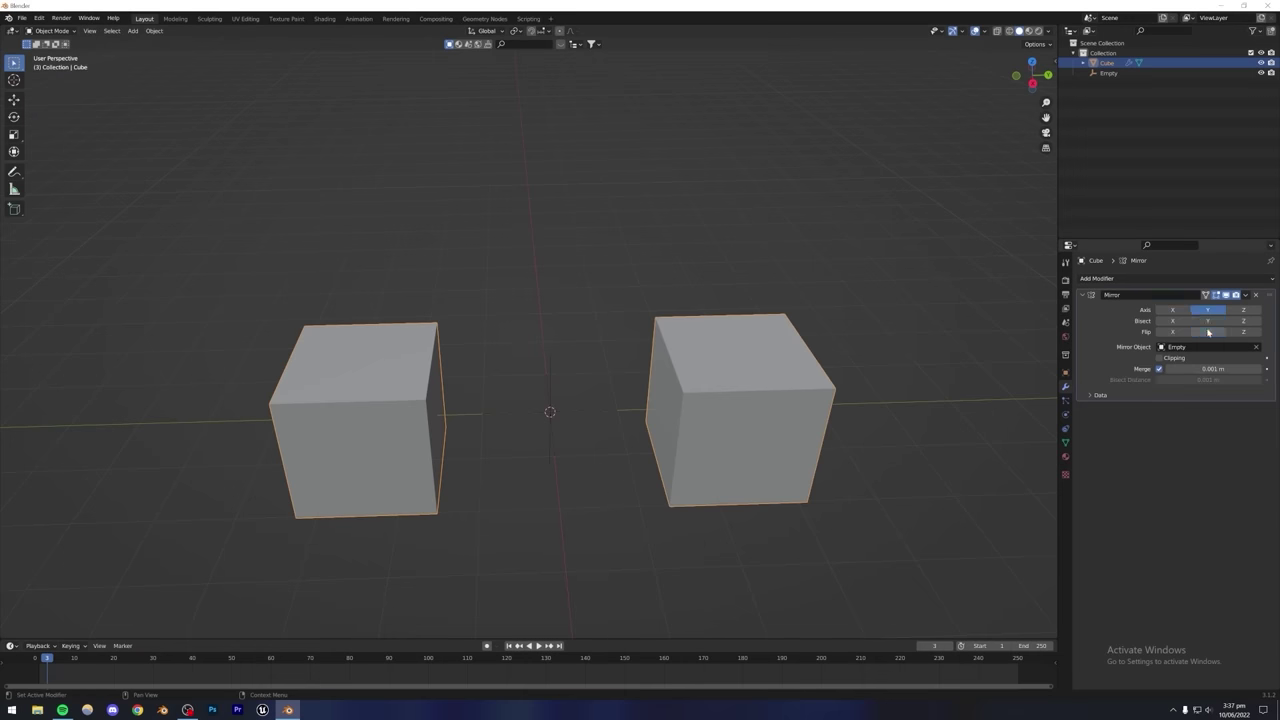
pyautogui.click(1208, 310)
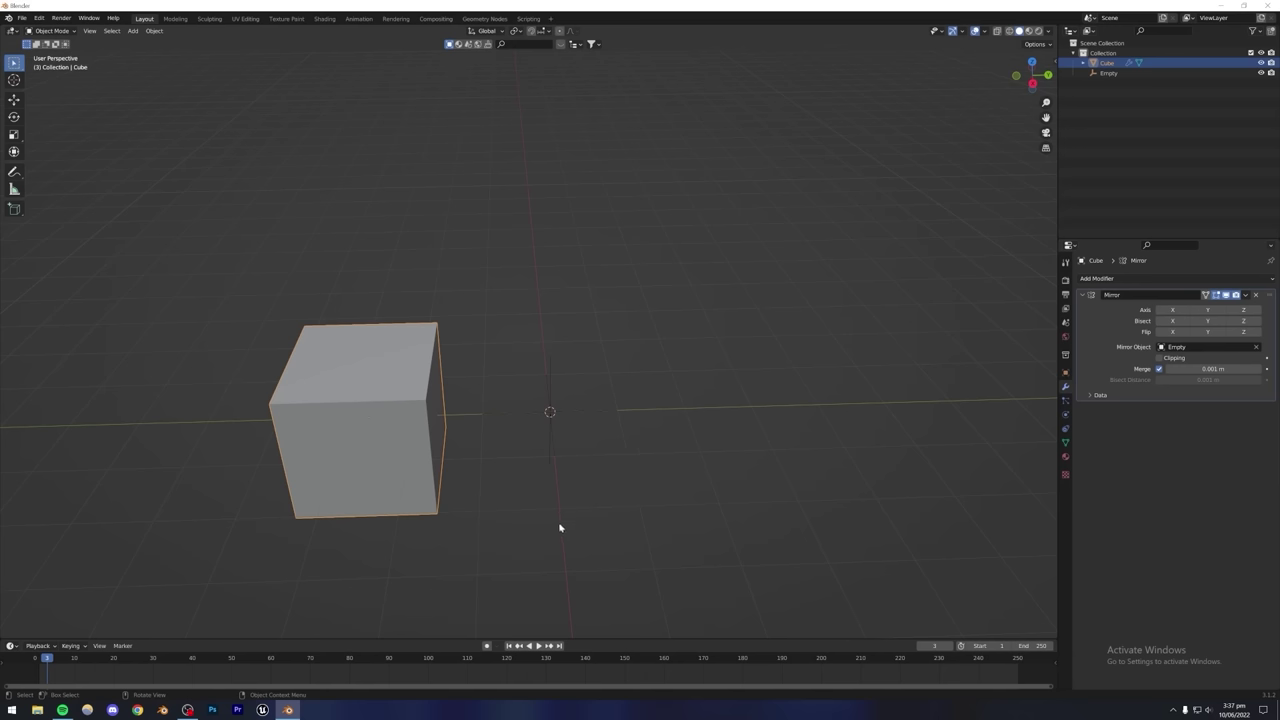
pyautogui.moveTo(497, 477); pyautogui.dragTo(395, 408, button='middle')
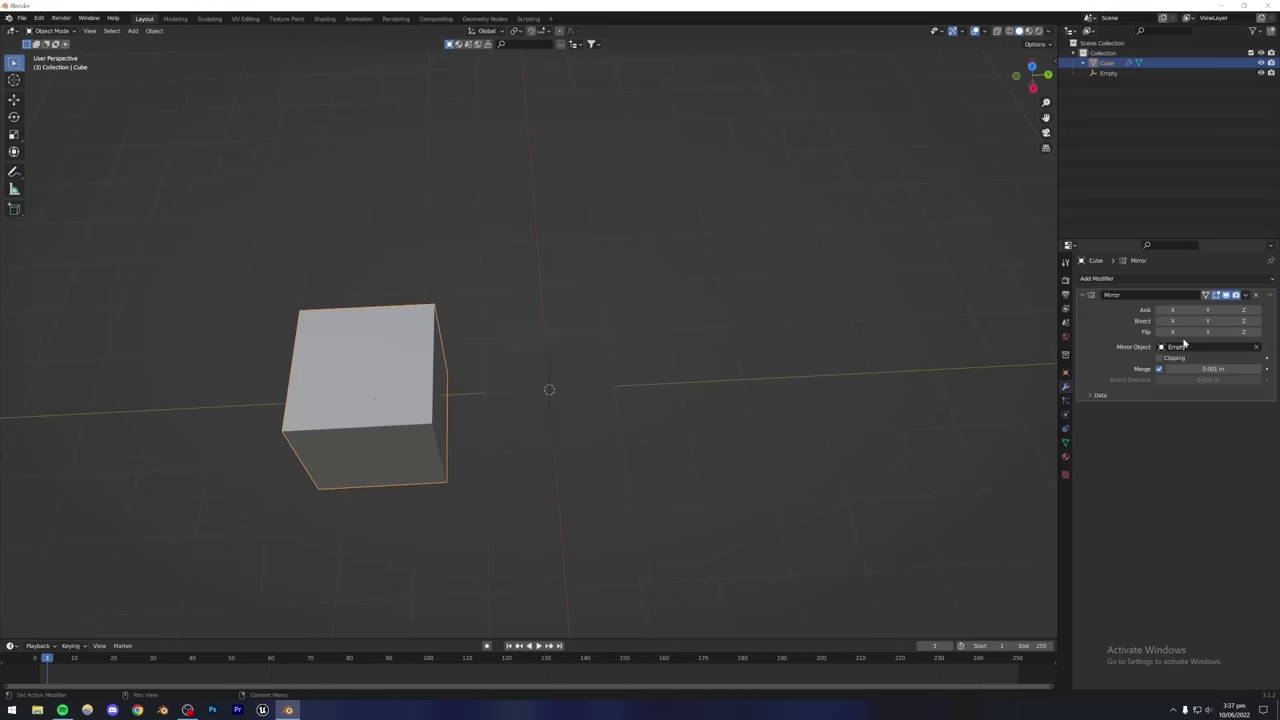
pyautogui.click(1207, 310)
pyautogui.click(668, 525)
pyautogui.moveTo(668, 525); pyautogui.dragTo(544, 424, button='middle')
# Move the cube farther from the Empty so the mirrored pair sits wider apart.
pyautogui.click(544, 424)
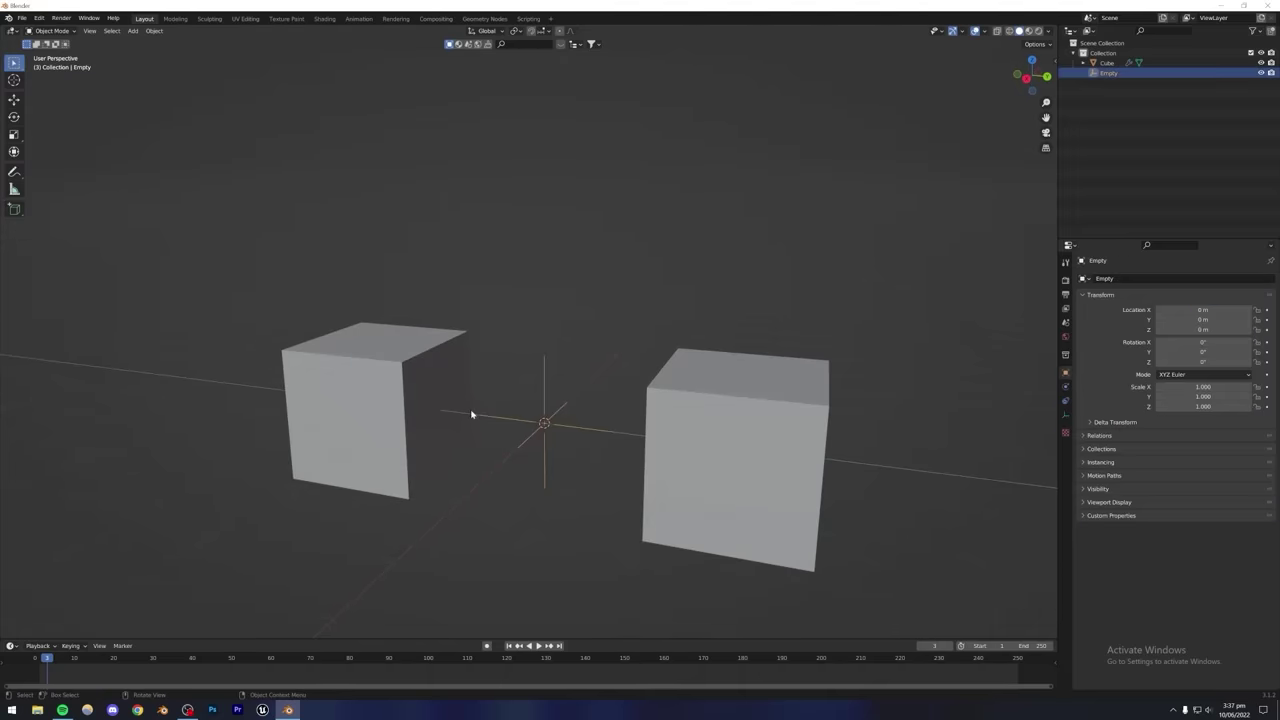
pyautogui.moveTo(443, 403); pyautogui.dragTo(437, 423, button='middle')
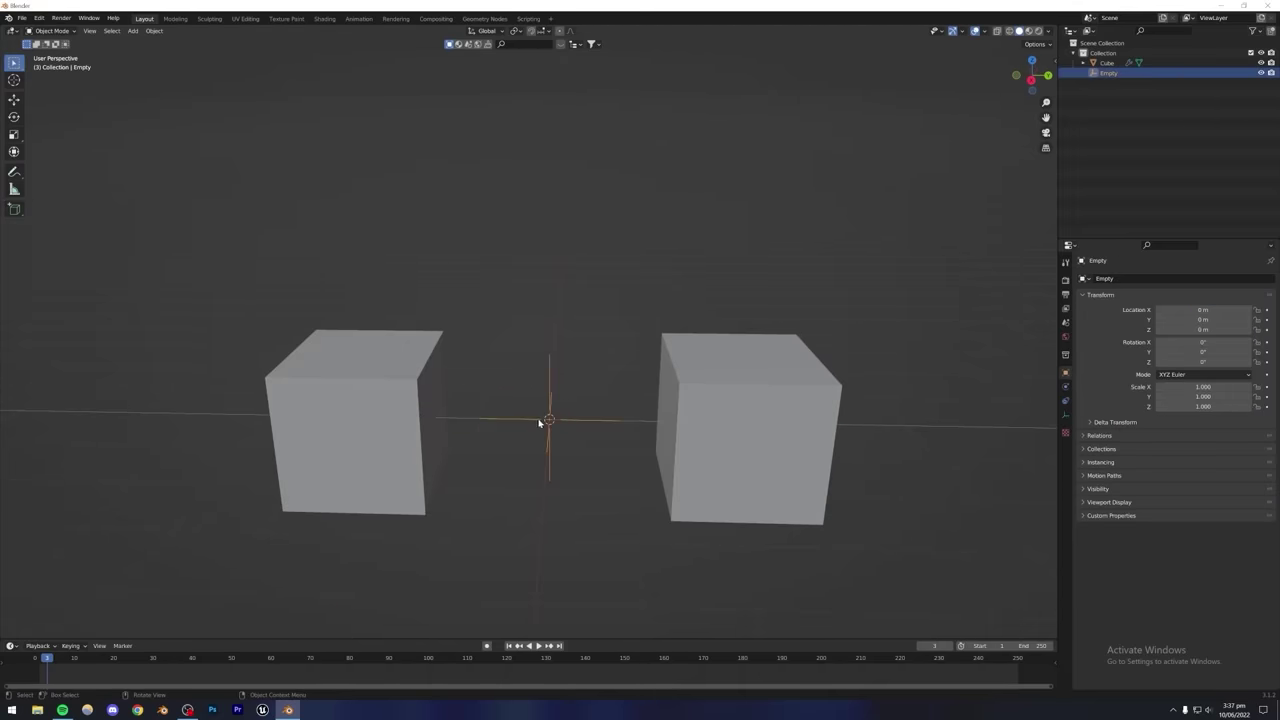
pyautogui.moveTo(720, 420); pyautogui.dragTo(734, 406, button='middle')
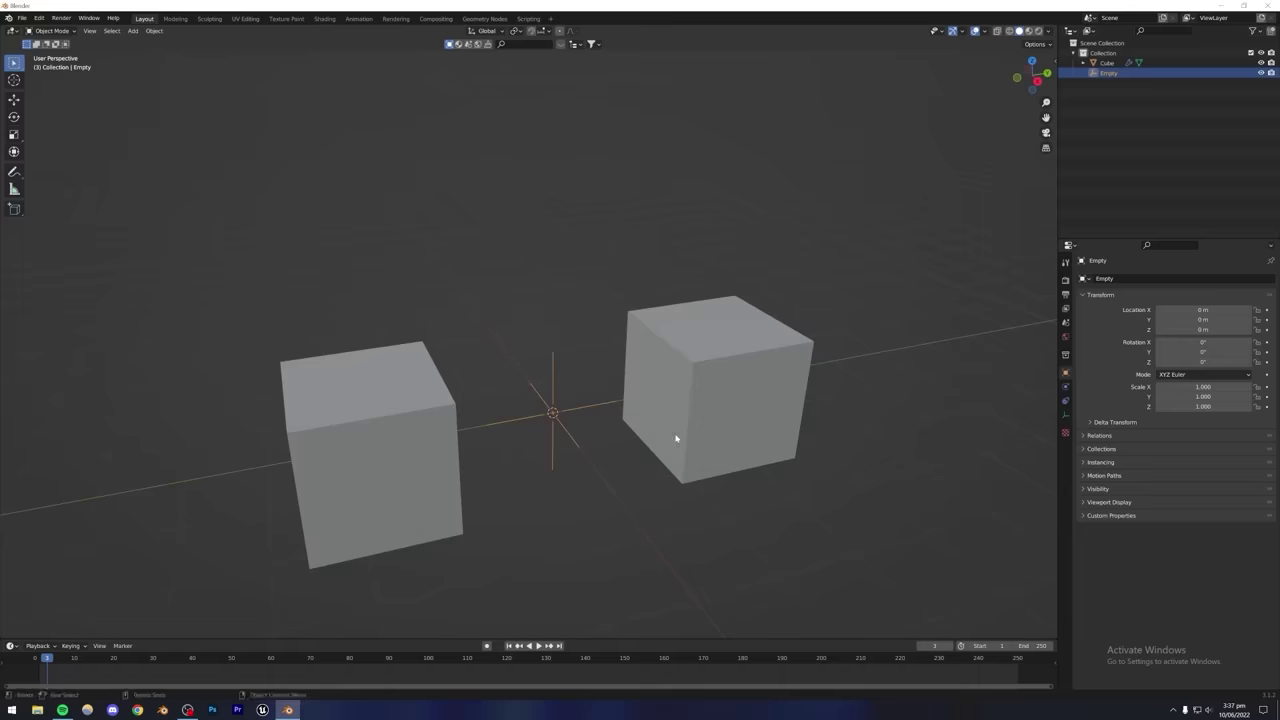
pyautogui.moveTo(677, 440); pyautogui.dragTo(586, 460, button='middle')
pyautogui.click(414, 440)
pyautogui.moveTo(440, 449); pyautogui.dragTo(434, 423, button='middle')
pyautogui.press('g')
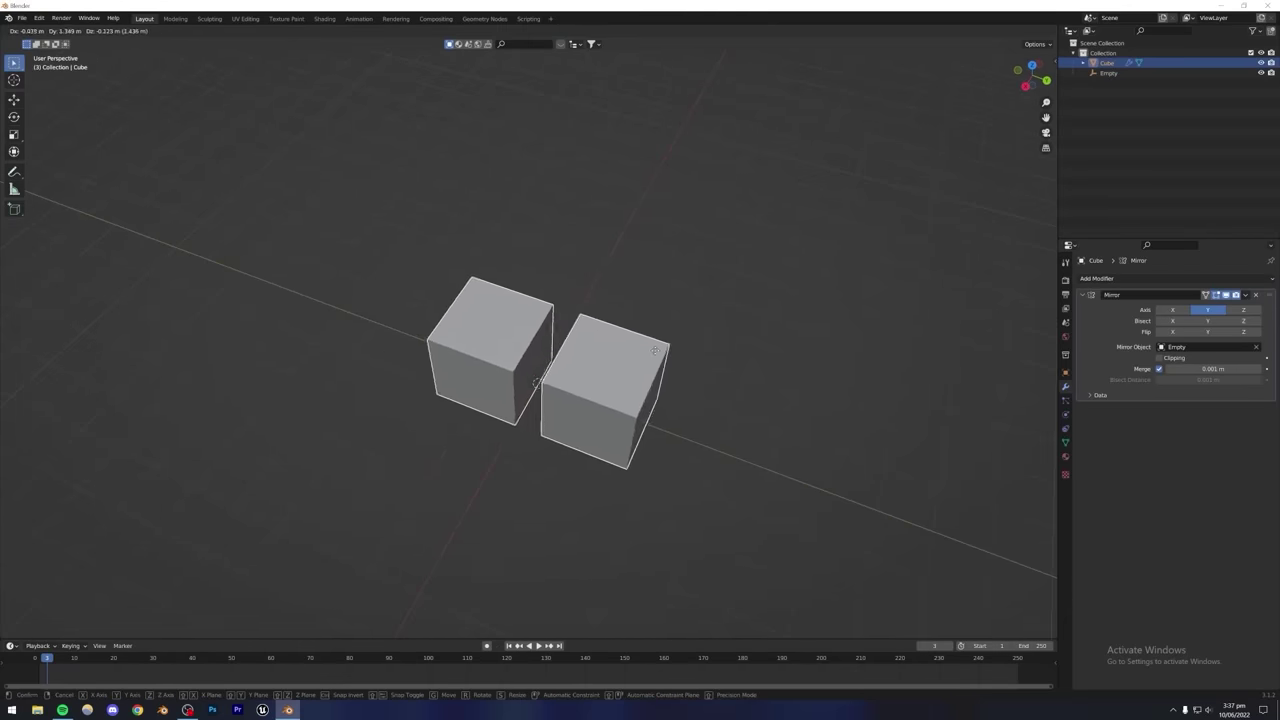
pyautogui.click(626, 383)
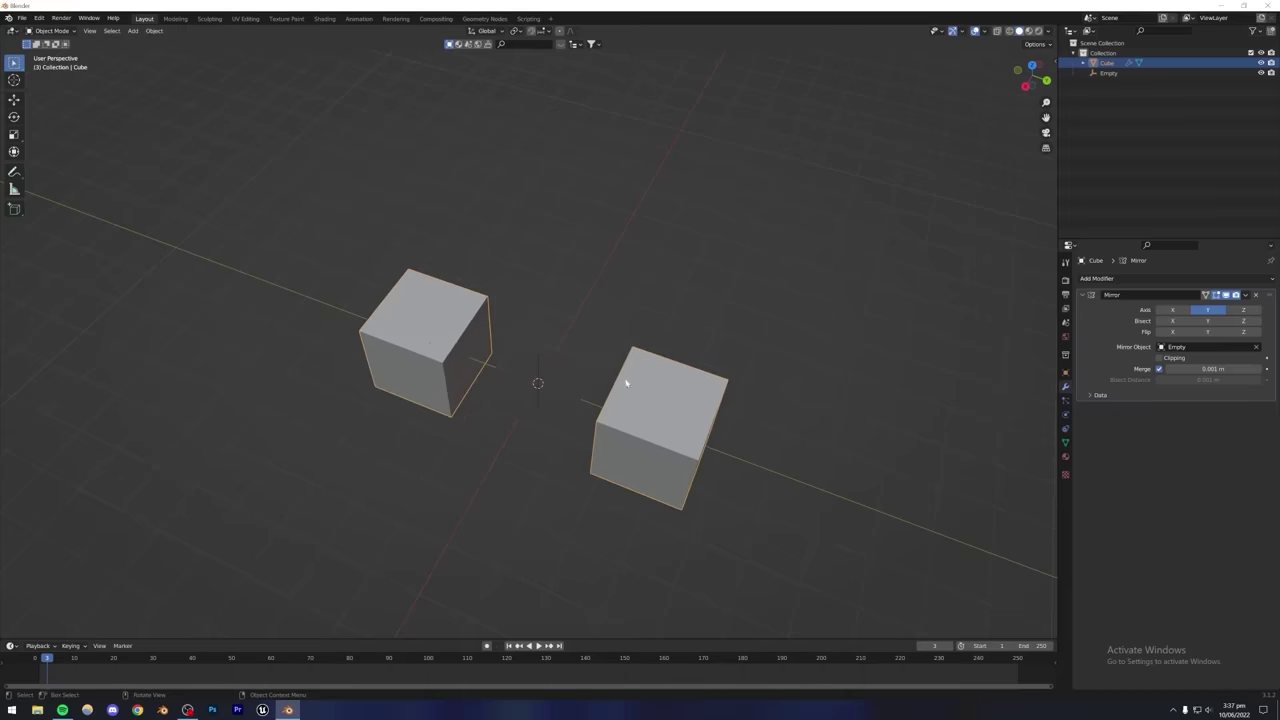
pyautogui.moveTo(587, 386); pyautogui.dragTo(469, 443, button='middle')
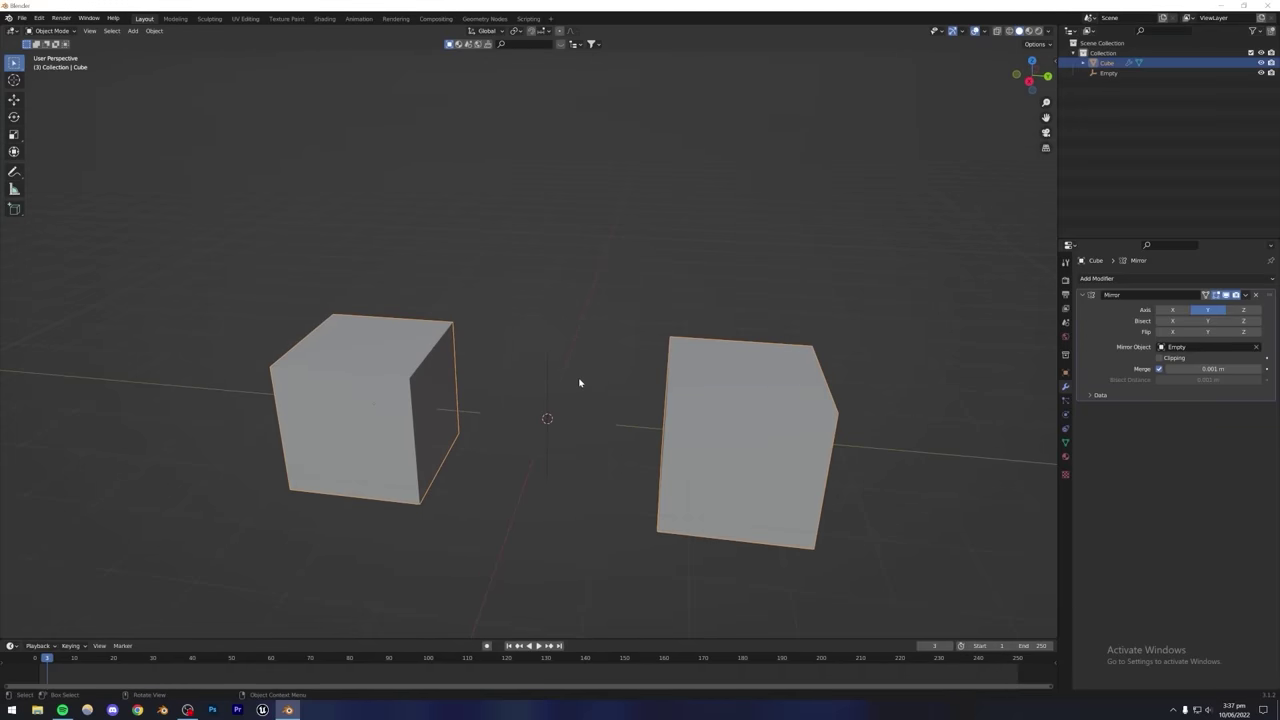
# Pull one vertex of the cube in Edit Mode so both mirrored cubes tilt symmetrically.
pyautogui.press('Tab')
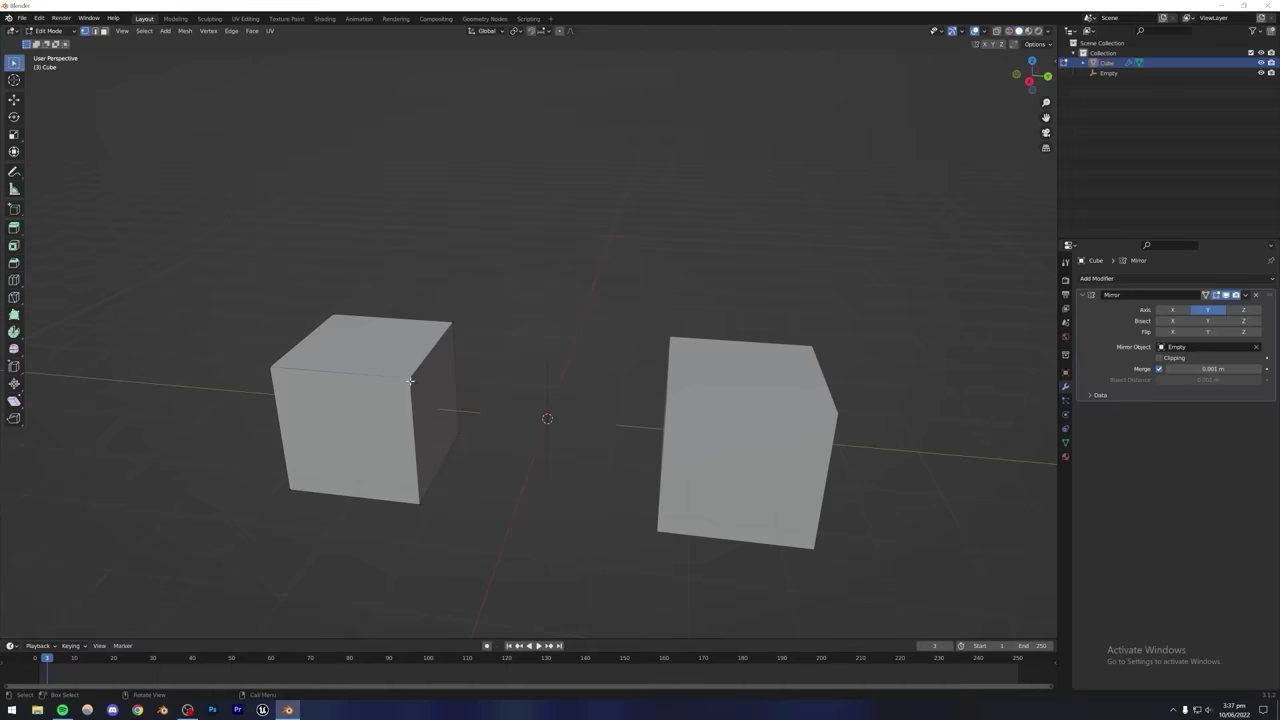
pyautogui.press('g')
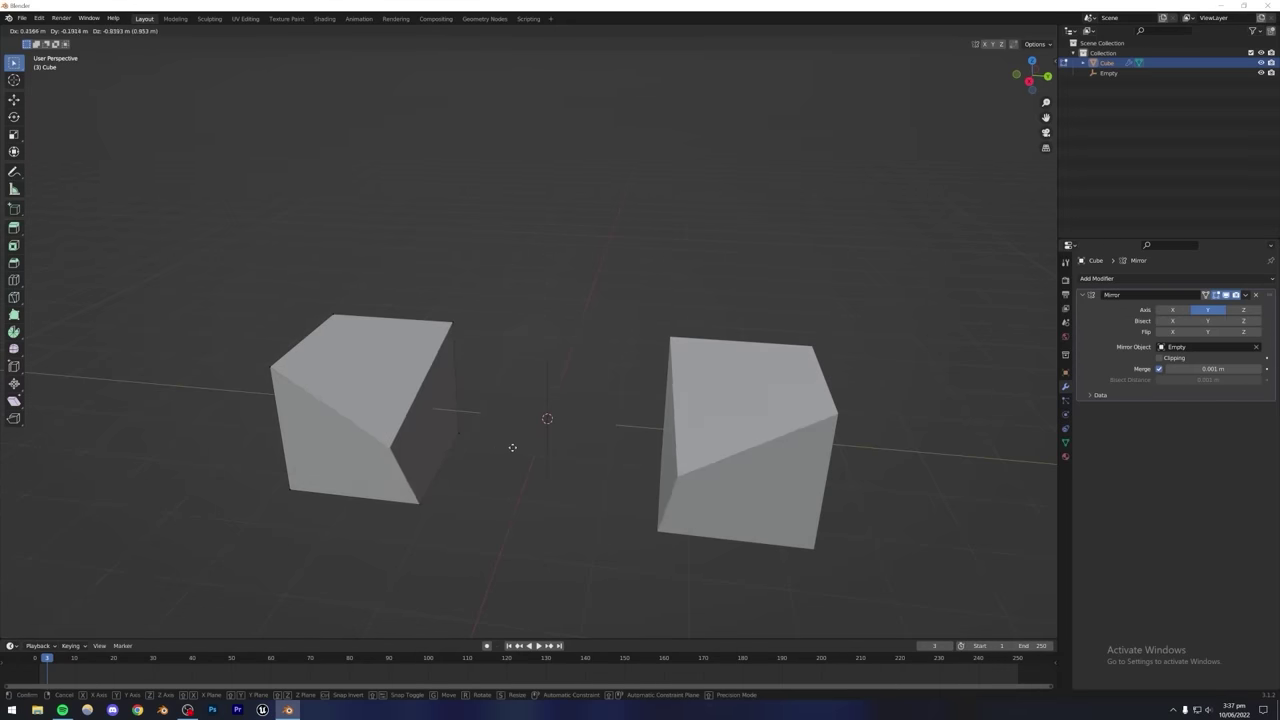
pyautogui.click(446, 428)
pyautogui.press('Tab')
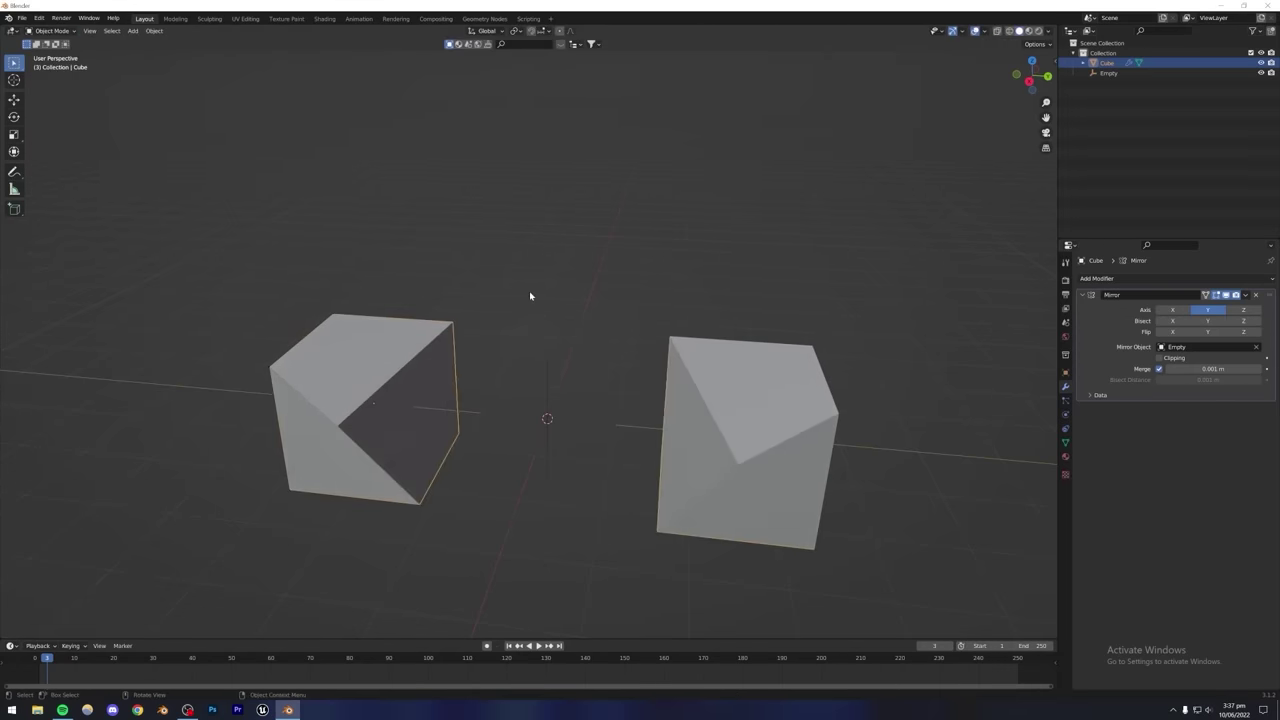
pyautogui.click(529, 291)
pyautogui.moveTo(499, 380); pyautogui.dragTo(522, 393, button='middle')
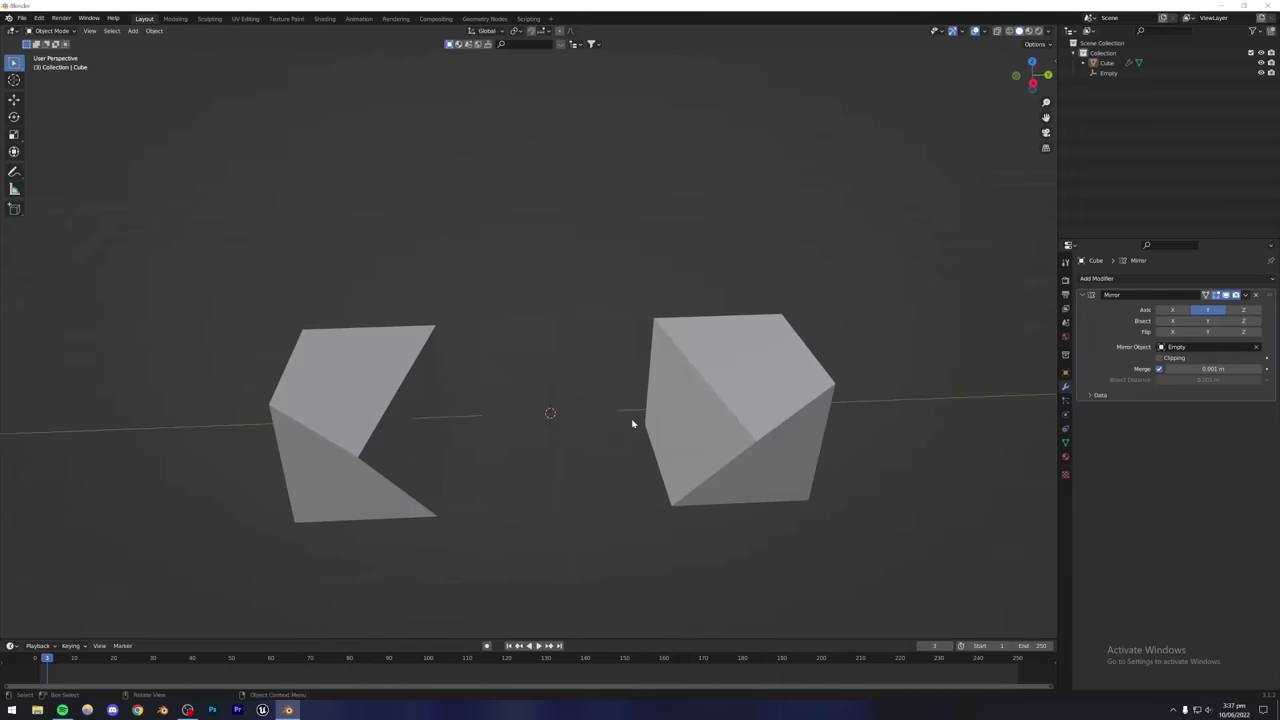
pyautogui.moveTo(581, 433); pyautogui.dragTo(535, 445, button='middle')
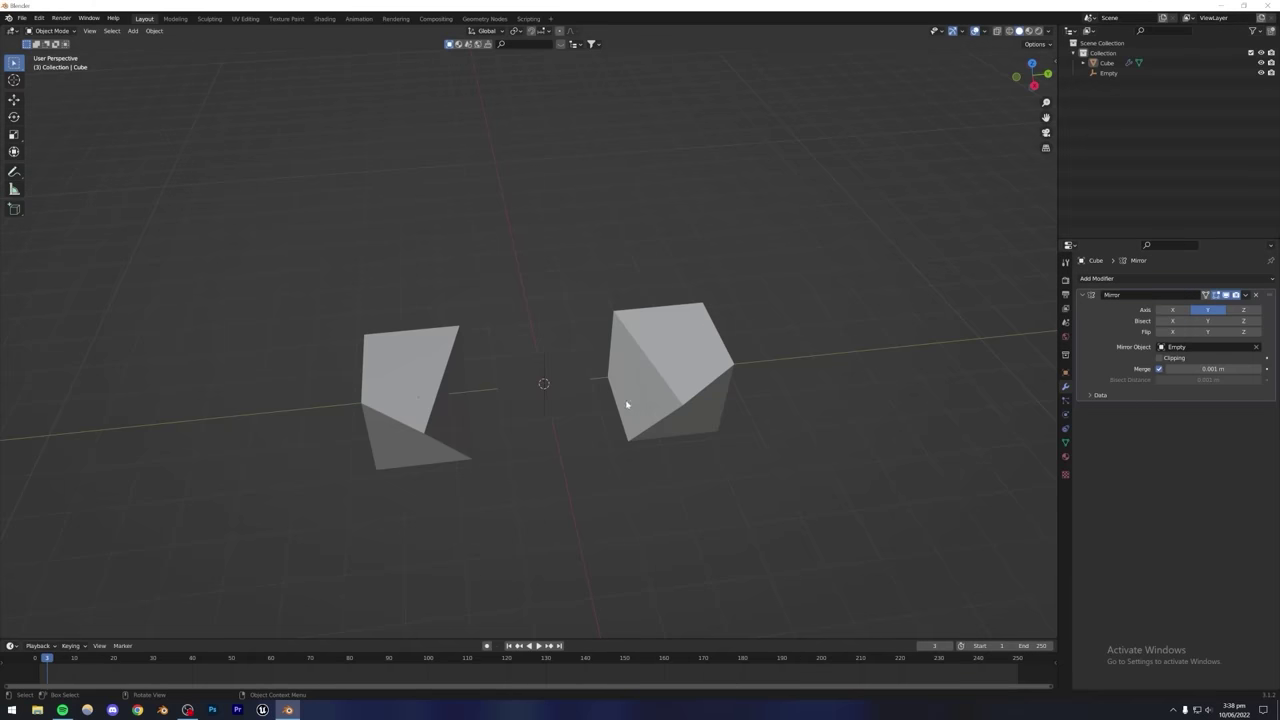
# Preview an X-axis mirror cut, undo it, and reposition the cube.
pyautogui.moveTo(627, 404); pyautogui.dragTo(541, 294, button='middle')
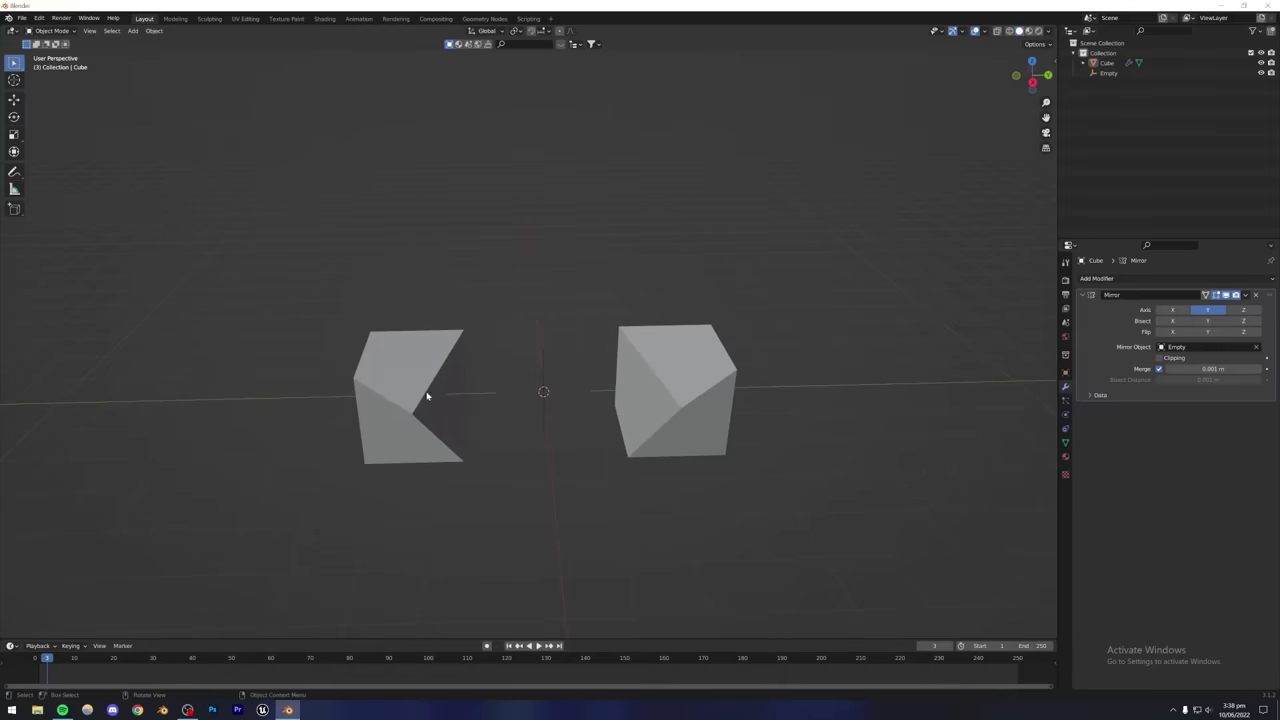
pyautogui.click(1171, 321)
pyautogui.click(1171, 321)
pyautogui.moveTo(543, 431); pyautogui.dragTo(540, 335, button='middle')
pyautogui.click(540, 335)
pyautogui.press('g')
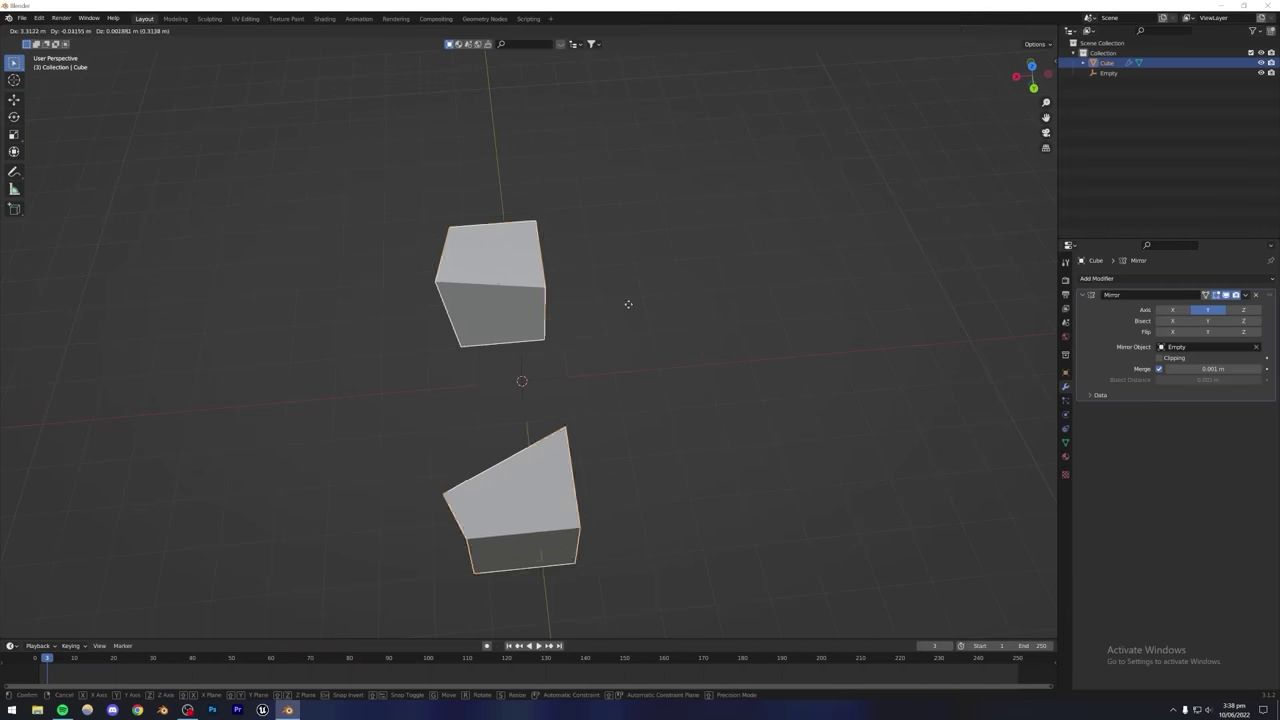
pyautogui.click(528, 345)
# Enable X and Z mirroring as well, producing eight mirrored cubes.
pyautogui.click(1172, 310)
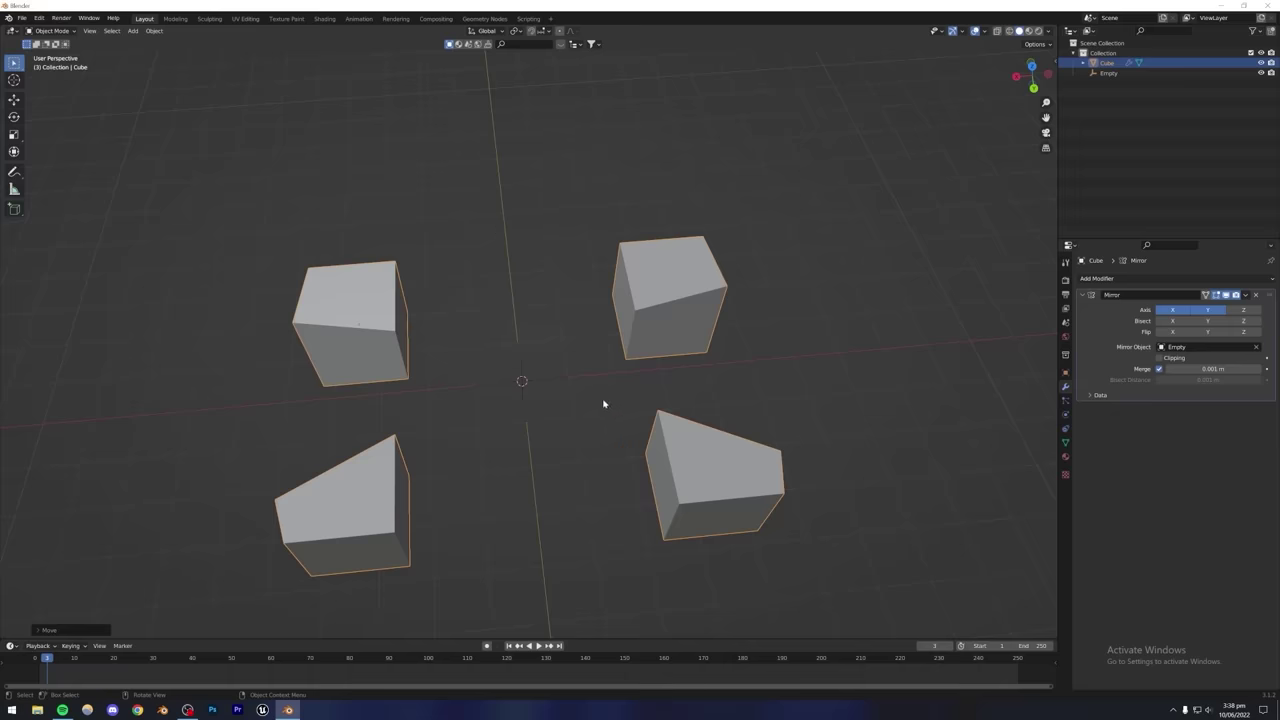
pyautogui.moveTo(626, 380); pyautogui.dragTo(477, 509, button='middle')
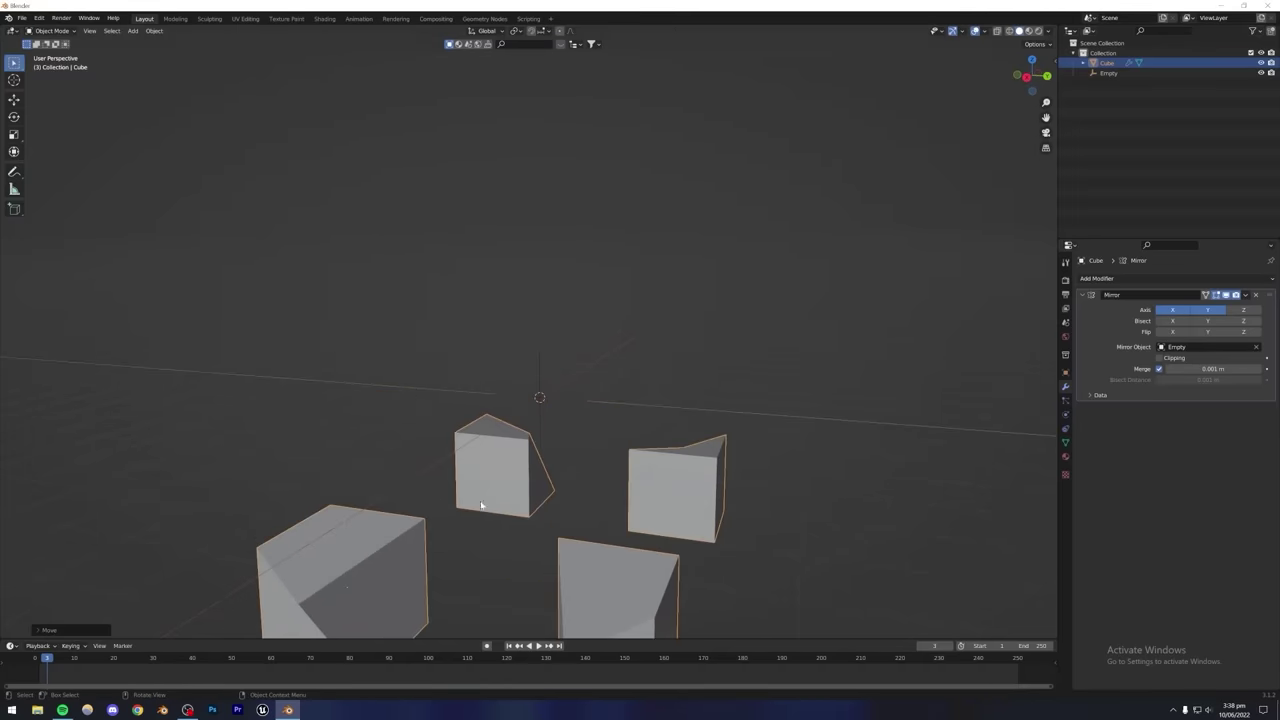
pyautogui.click(1241, 310)
pyautogui.moveTo(760, 328); pyautogui.dragTo(634, 334, button='middle')
pyautogui.scroll(-4, 710, 354)
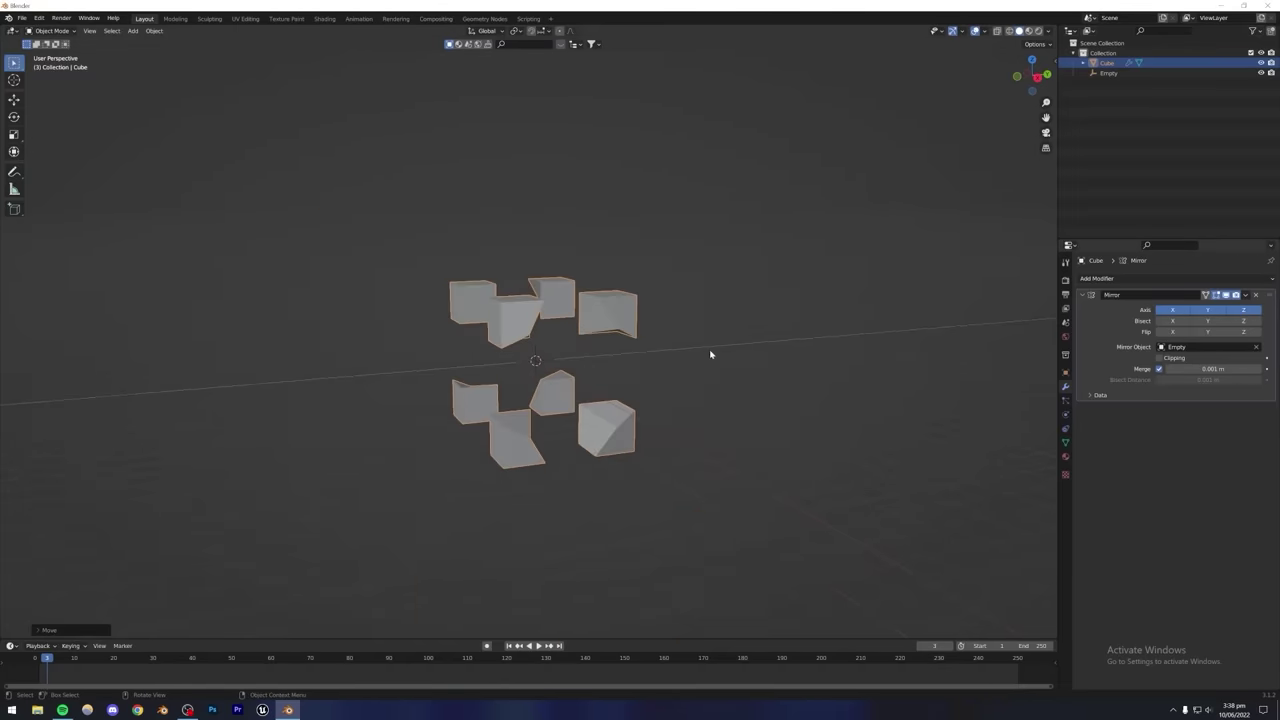
pyautogui.click(710, 354)
pyautogui.moveTo(566, 380); pyautogui.dragTo(549, 420, button='middle')
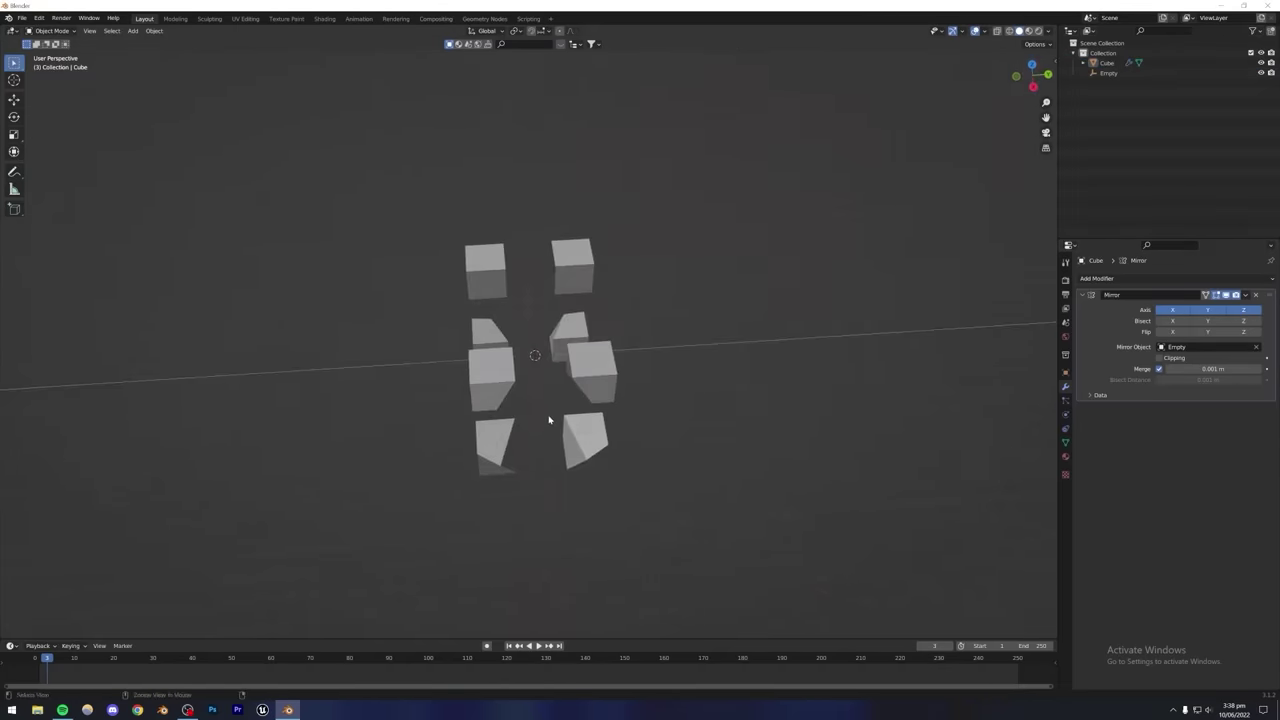
# Undo back to the upright cubes mirrored only across Y.
pyautogui.hotkey('ctrl', 'z')
pyautogui.hotkey('ctrl', 'z')
pyautogui.hotkey('ctrl', 'z')
pyautogui.hotkey('ctrl', 'z')
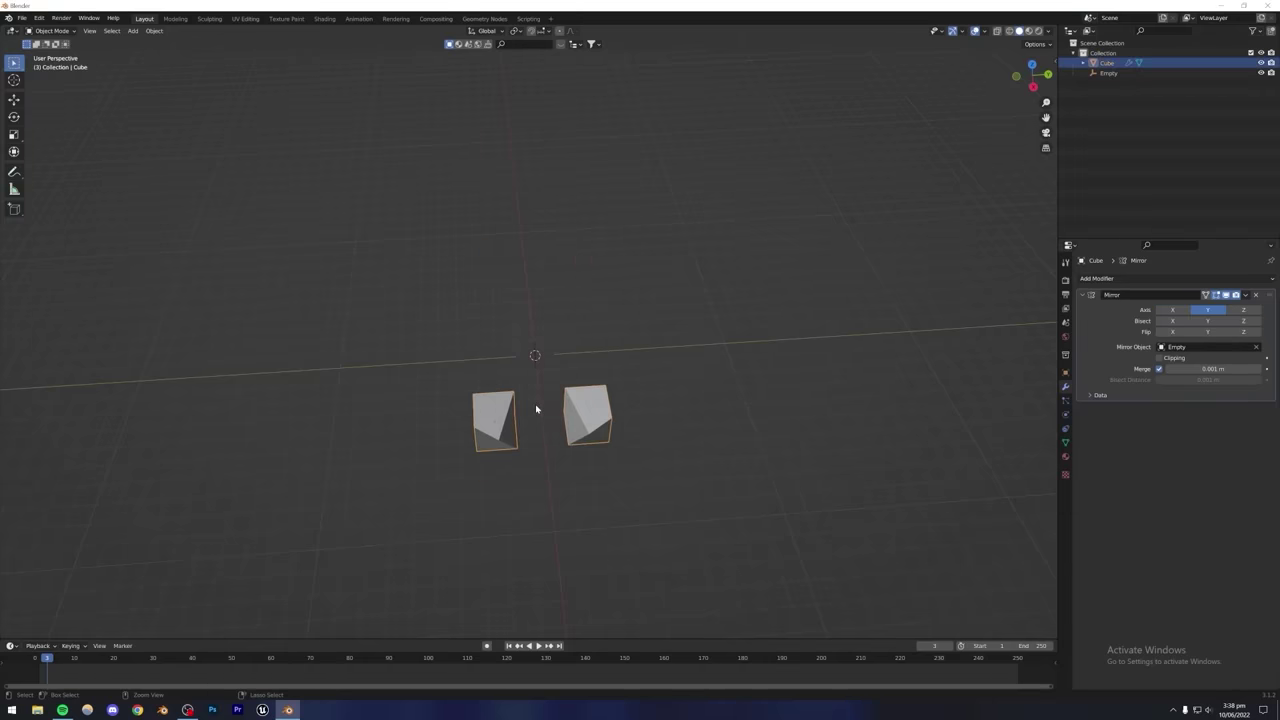
pyautogui.hotkey('ctrl', 'z')
pyautogui.hotkey('ctrl', 'z')
pyautogui.hotkey('ctrl', 'z')
pyautogui.hotkey('ctrl', 'z')
pyautogui.hotkey('ctrl', 'z')
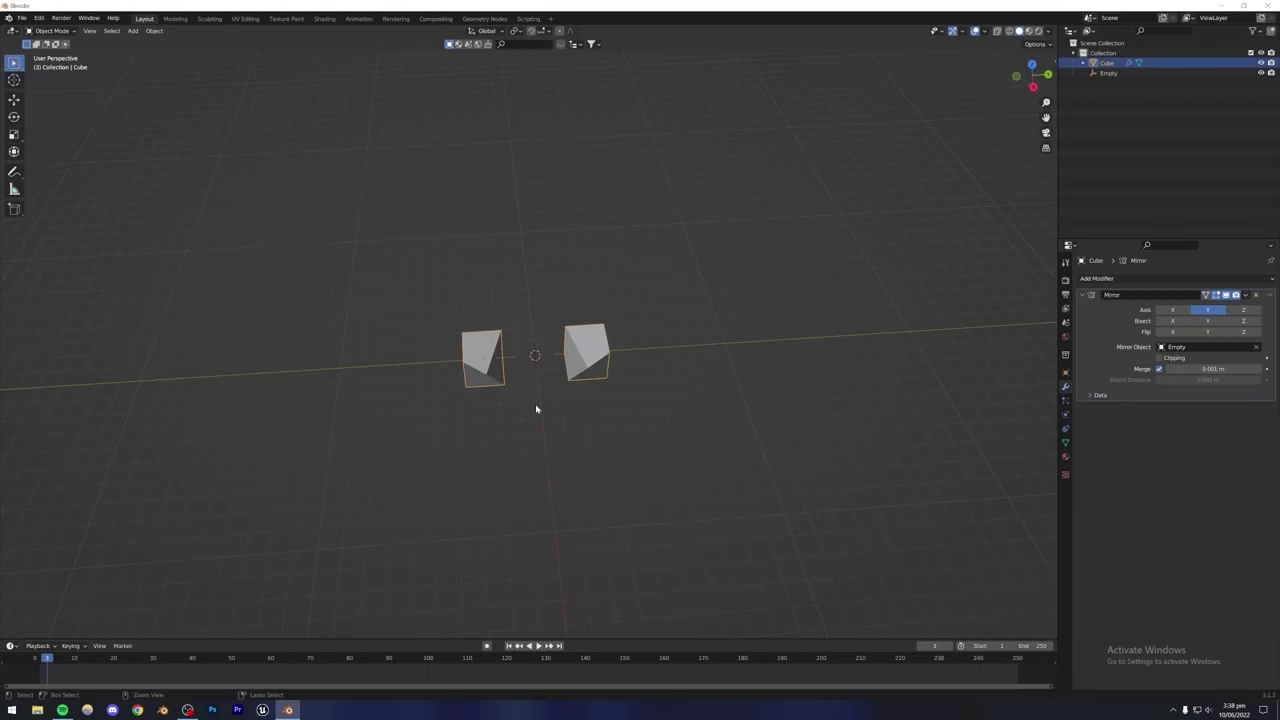
pyautogui.hotkey('ctrl', 'z')
pyautogui.hotkey('ctrl', 'z')
pyautogui.scroll(4, 535, 408)
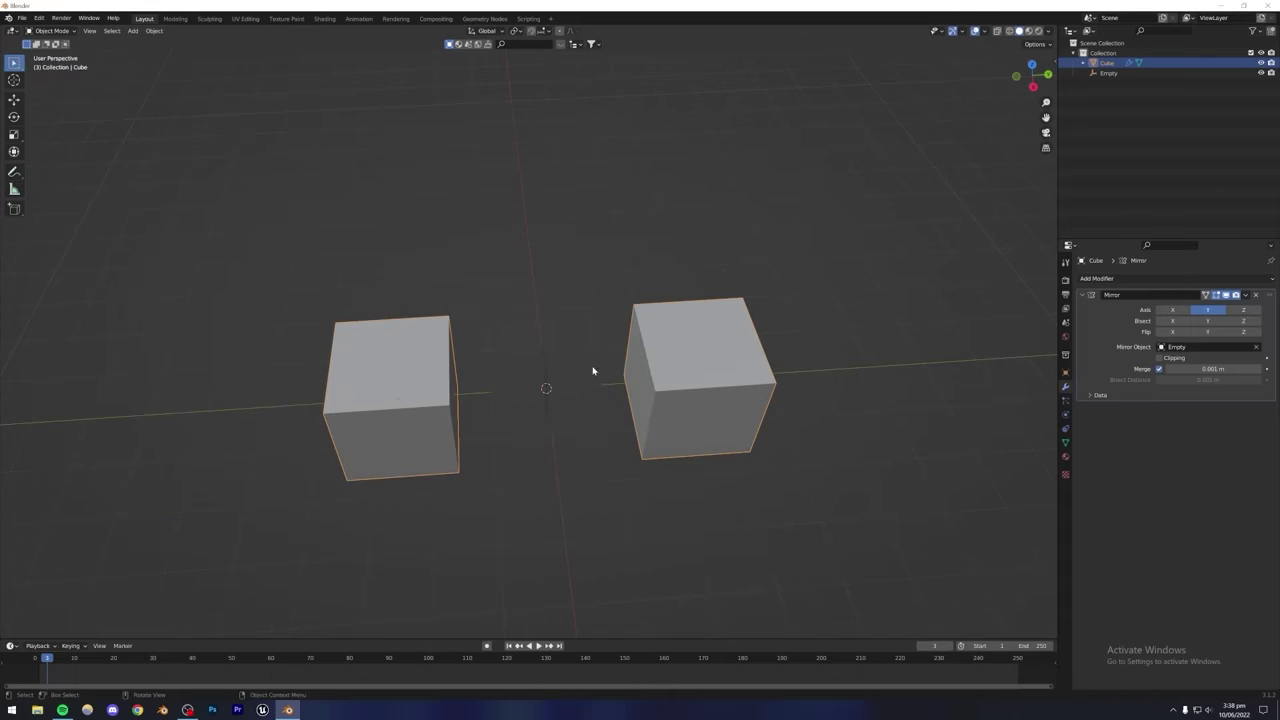
# Slide the cube 2 m along Y onto the Empty, joining both halves into one box.
pyautogui.press('g')
pyautogui.press('z')
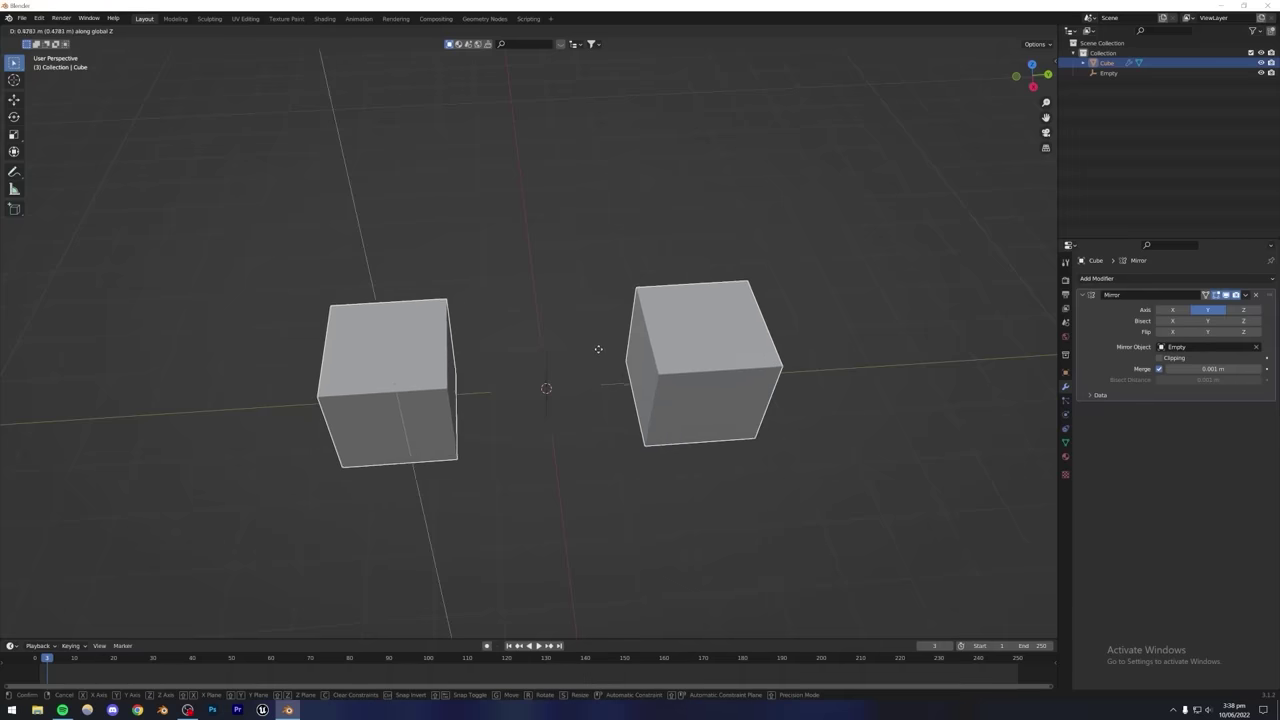
pyautogui.press('y')
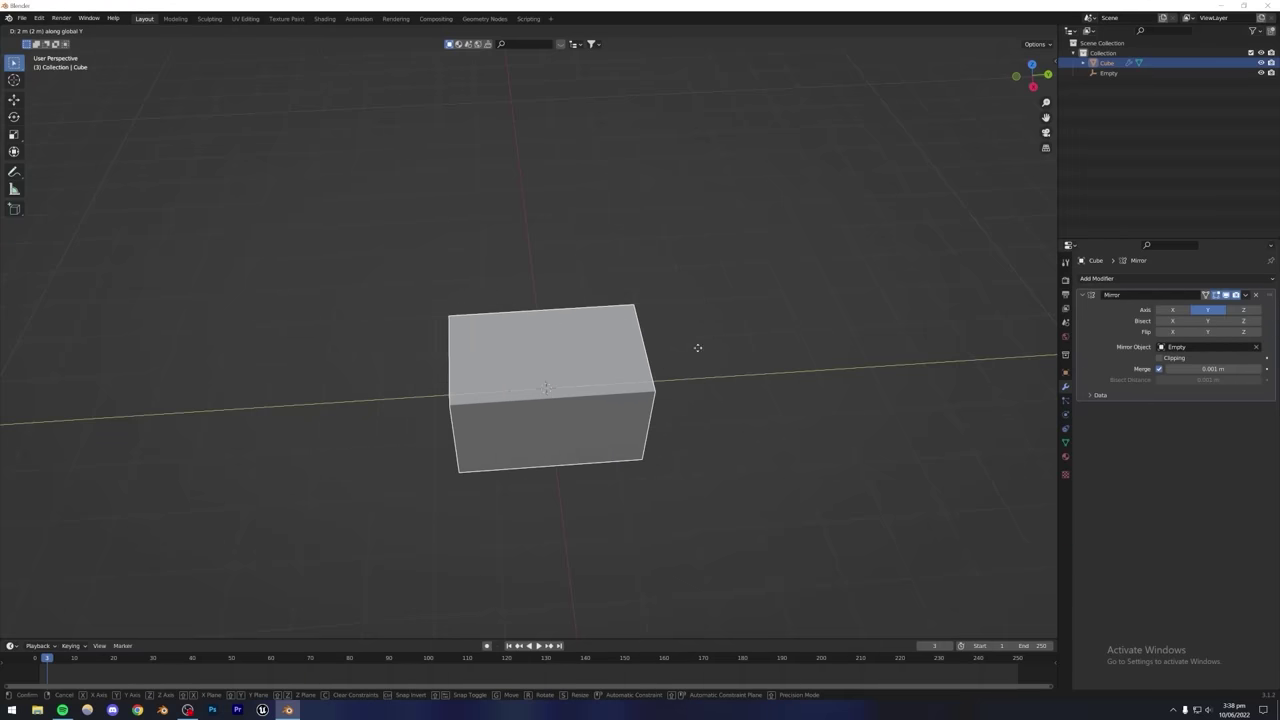
pyautogui.click(698, 347)
pyautogui.moveTo(683, 357); pyautogui.dragTo(589, 351, button='middle')
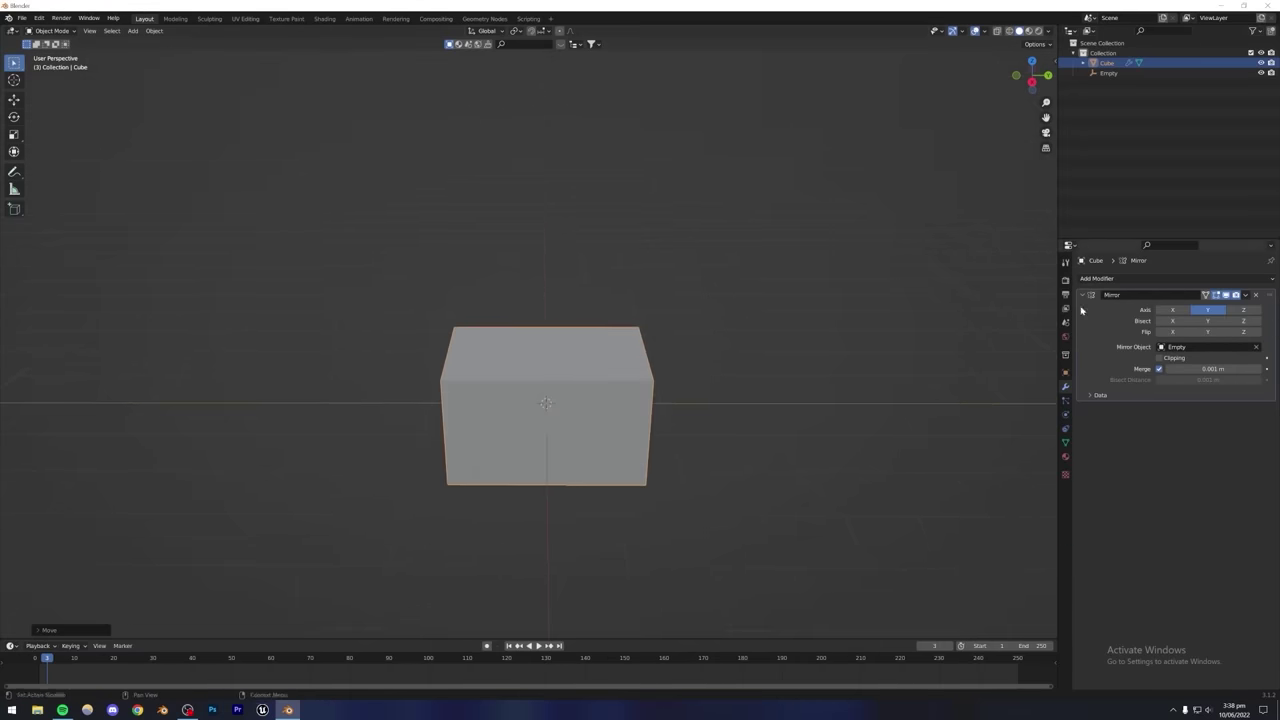
# Add a Bevel modifier with a 0.13 m amount and 10 segments.
pyautogui.click(1097, 278)
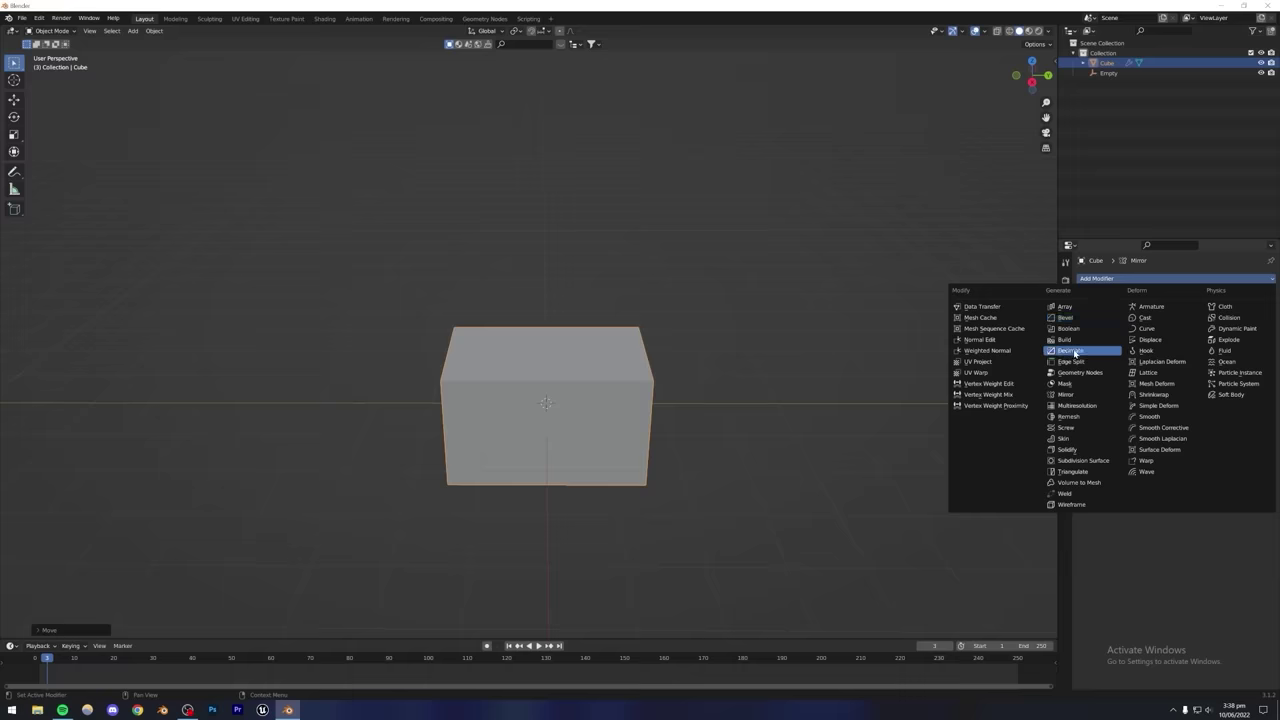
pyautogui.click(1066, 317)
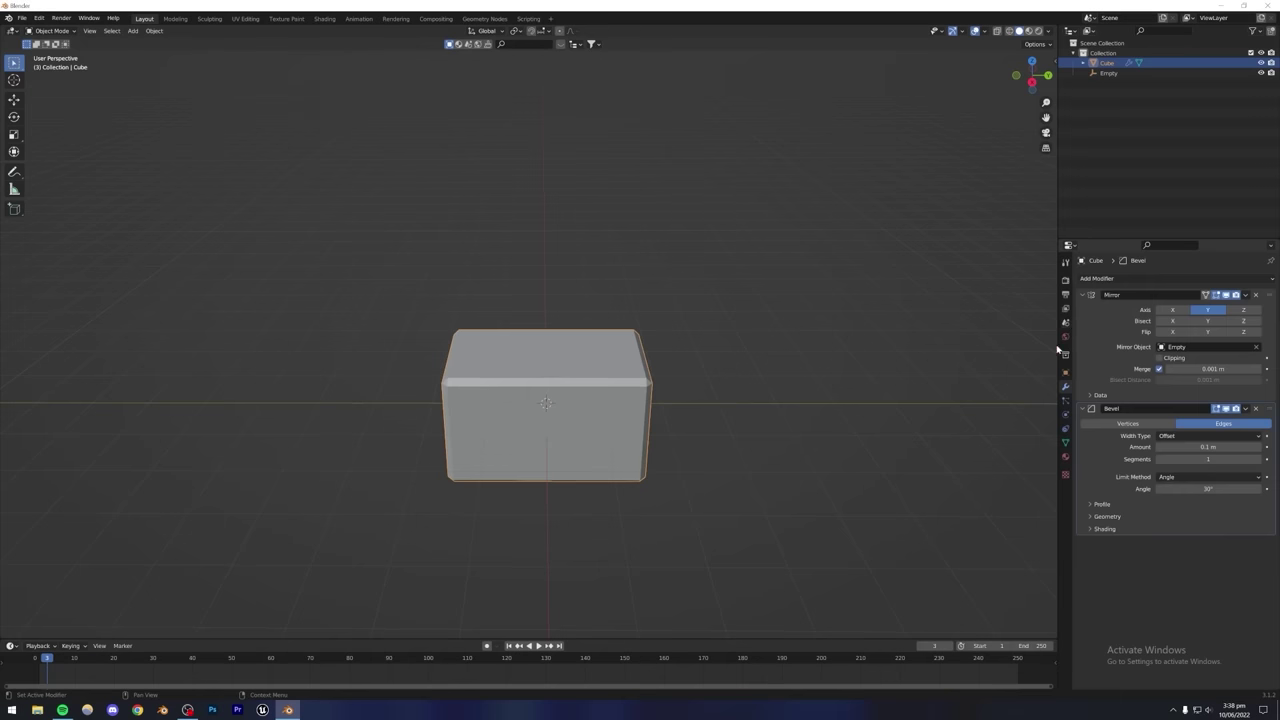
pyautogui.scroll(3, 650, 415)
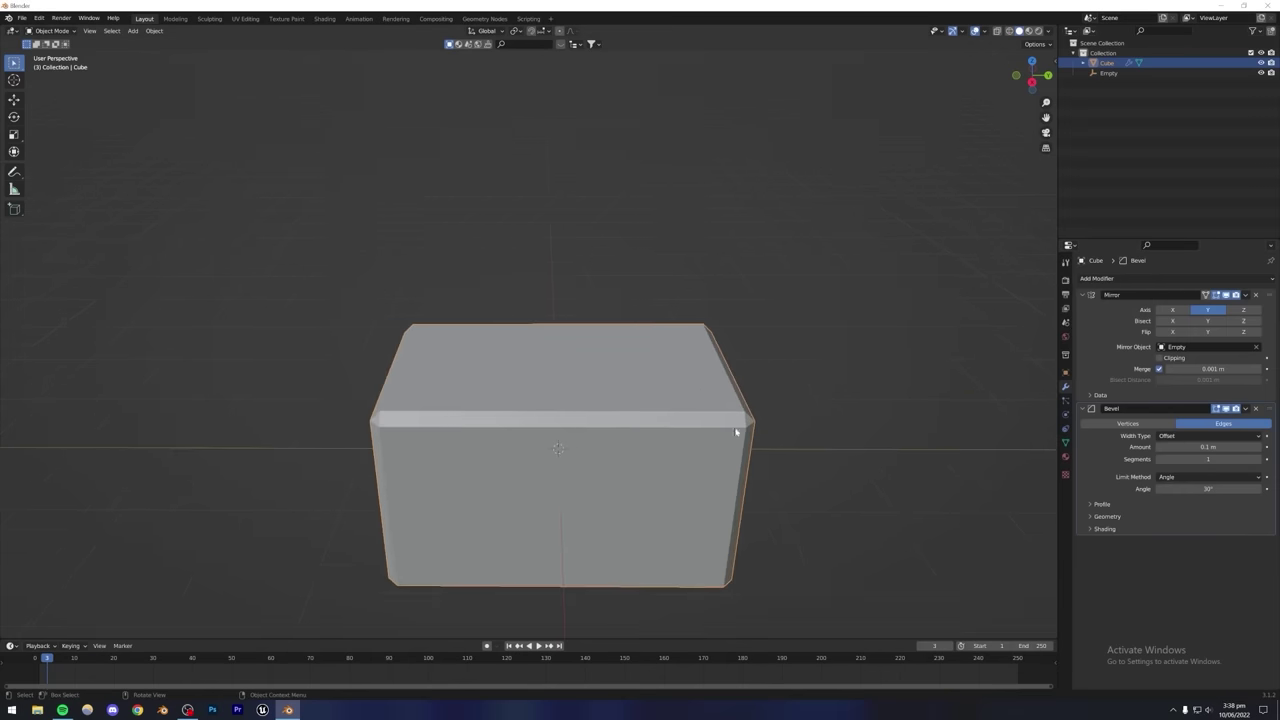
pyautogui.moveTo(1208, 446)
pyautogui.mouseDown()
pyautogui.moveTo(1230, 446)
pyautogui.moveTo(1190, 446)
pyautogui.moveTo(1222, 446)
pyautogui.mouseUp()
pyautogui.click(1208, 459)
pyautogui.write('10')
pyautogui.press('Return')
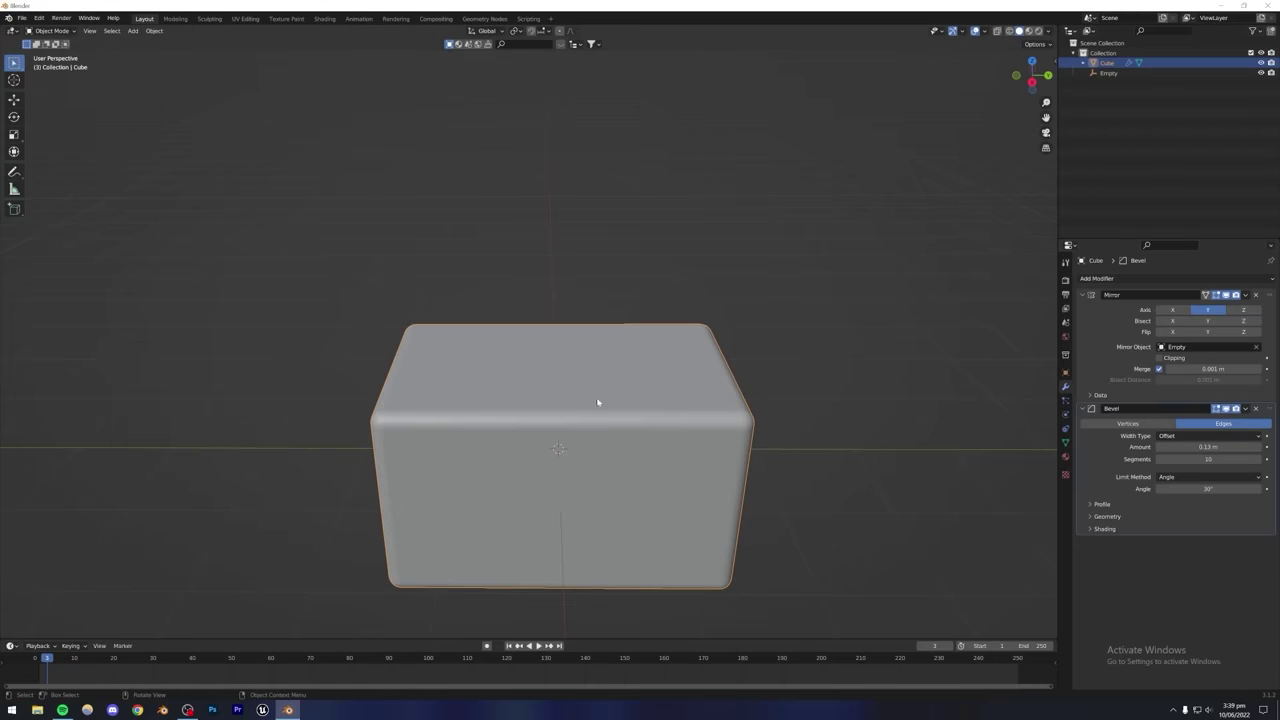
# Nudge the cube along Y so the halves become two touching rounded blocks.
pyautogui.press('g')
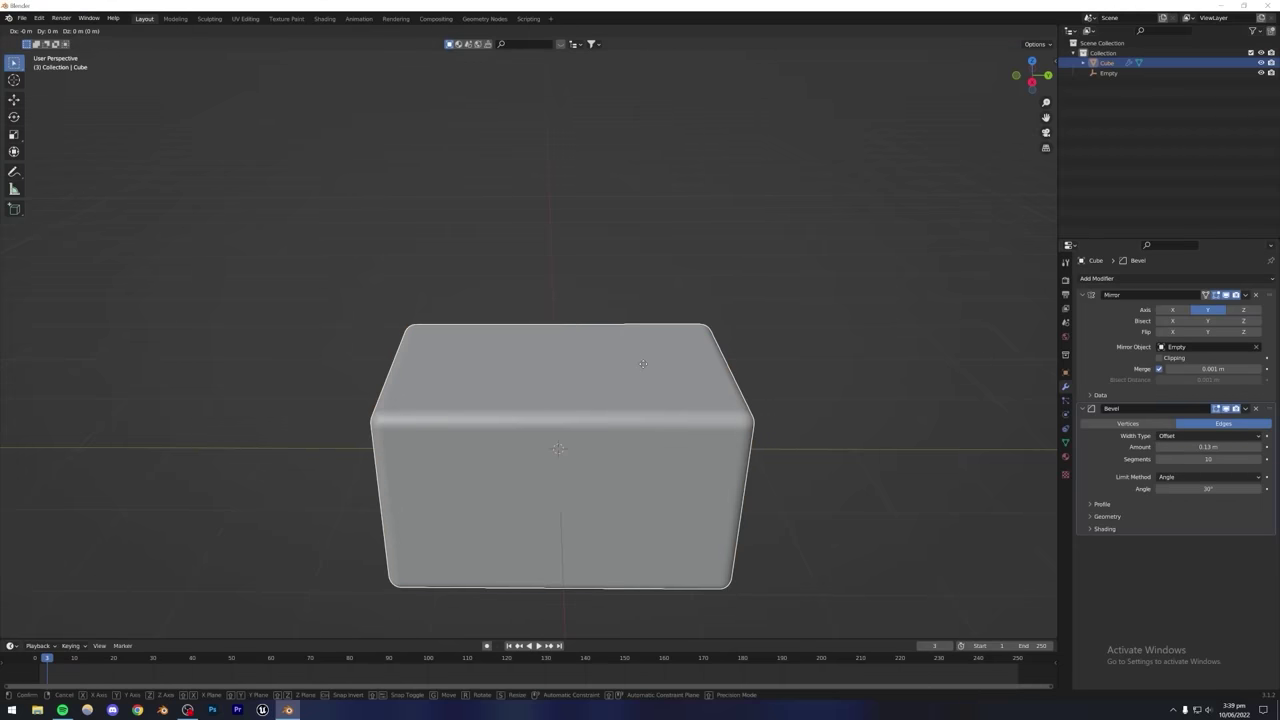
pyautogui.press('y')
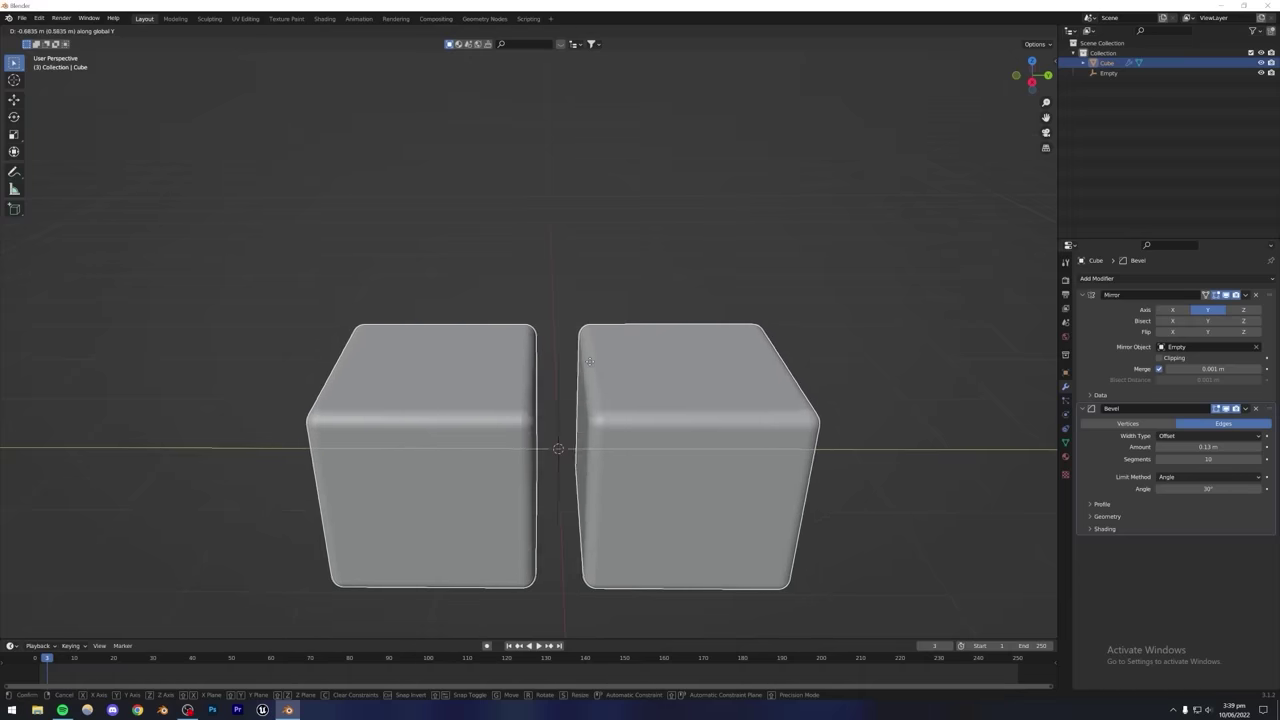
pyautogui.click(610, 350)
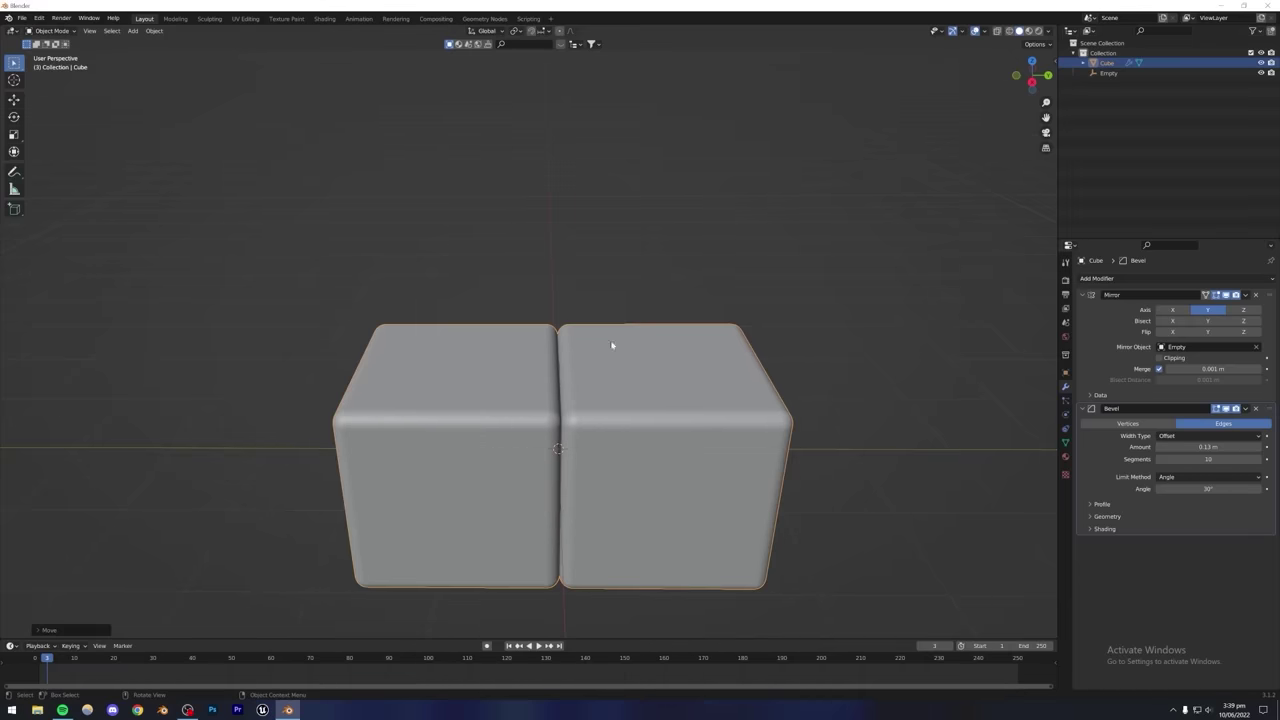
pyautogui.press('Tab')
pyautogui.press('Tab')
pyautogui.moveTo(591, 386); pyautogui.dragTo(547, 353, button='middle')
# Shift the rounded cube along the X axis.
pyautogui.click(547, 353)
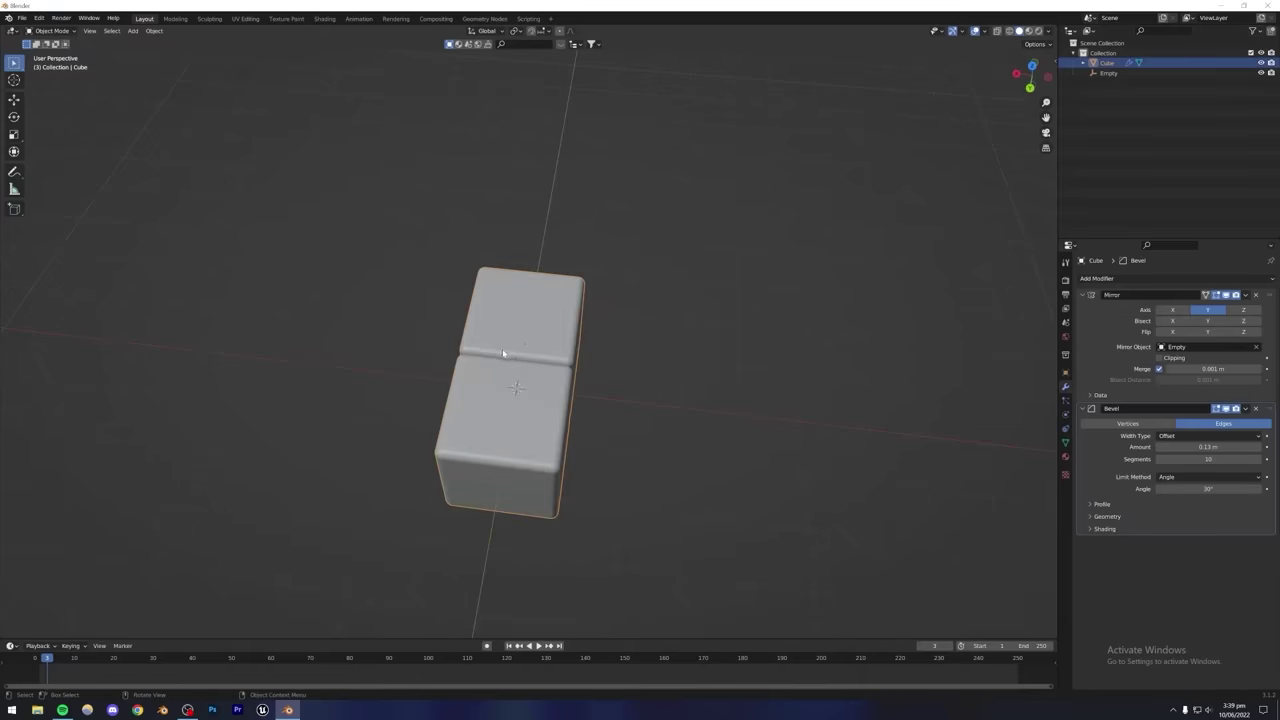
pyautogui.press('g')
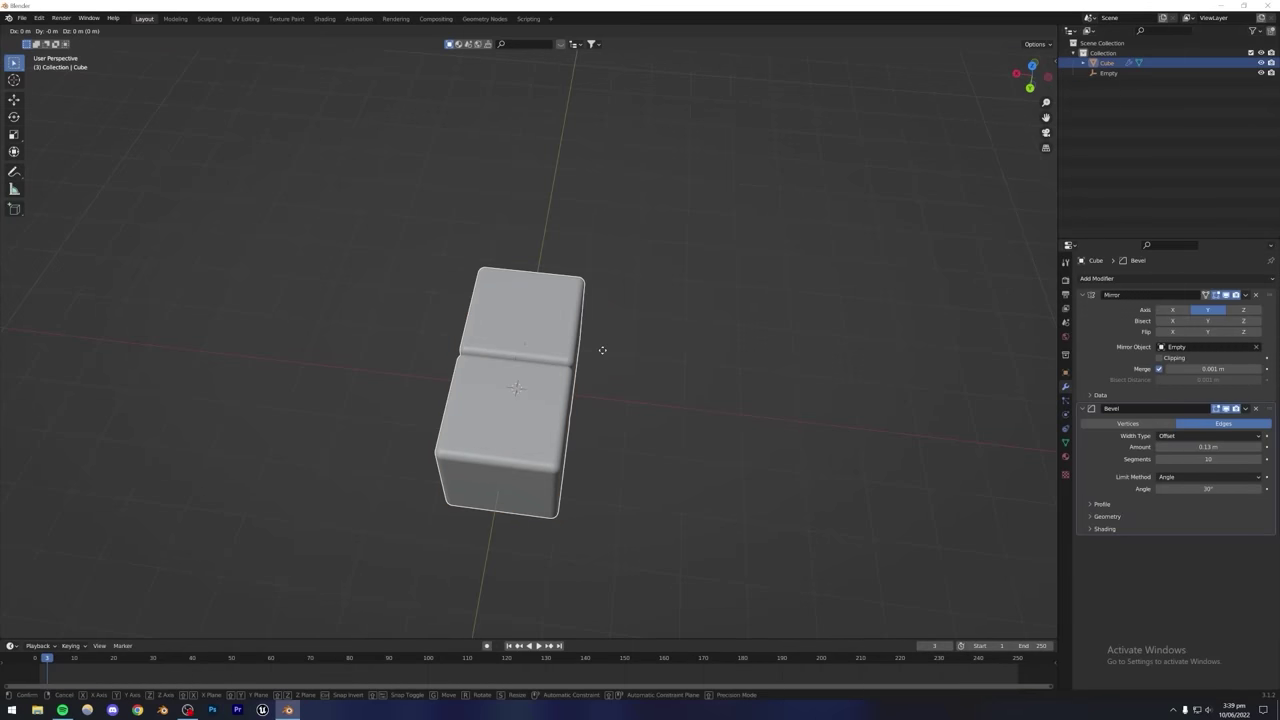
pyautogui.press('x')
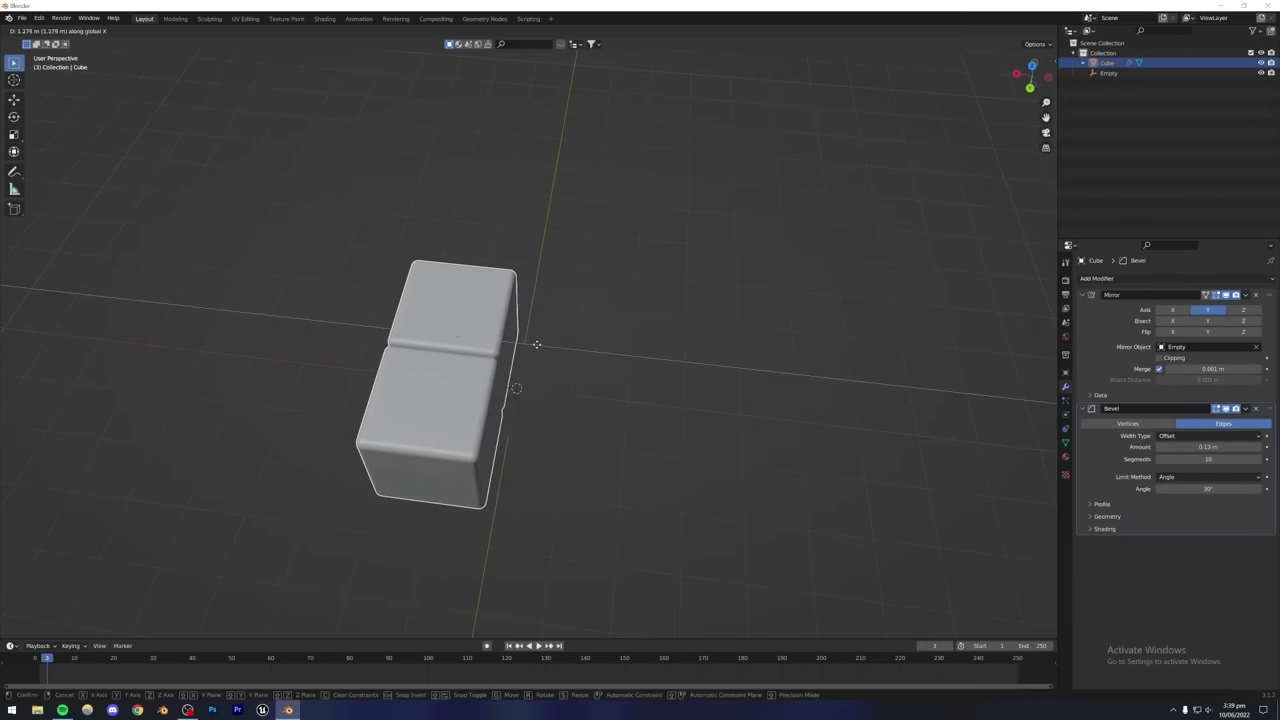
pyautogui.click(538, 338)
pyautogui.press('Tab')
pyautogui.moveTo(546, 360); pyautogui.dragTo(512, 332, button='middle')
pyautogui.press('Tab')
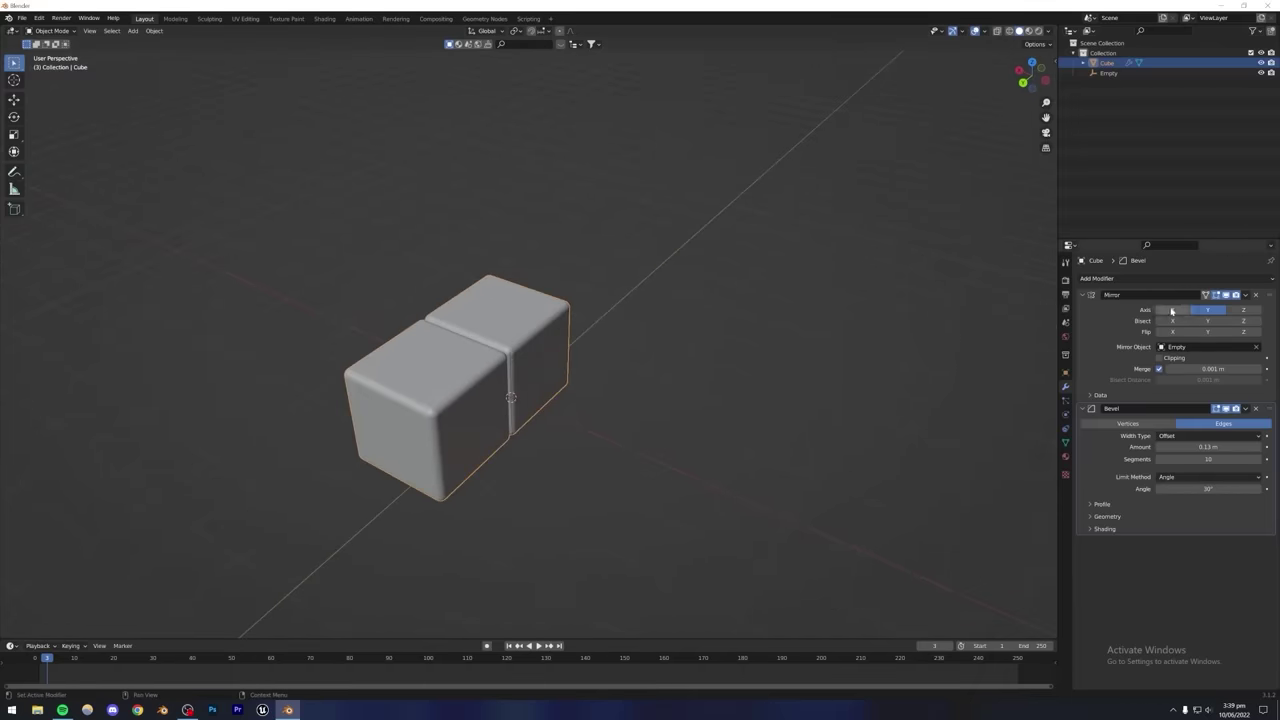
# Enable the Mirror modifier's X axis to create four rounded blocks.
pyautogui.click(1172, 310)
pyautogui.click(687, 352)
pyautogui.moveTo(687, 352); pyautogui.dragTo(651, 400, button='middle')
pyautogui.click(580, 399)
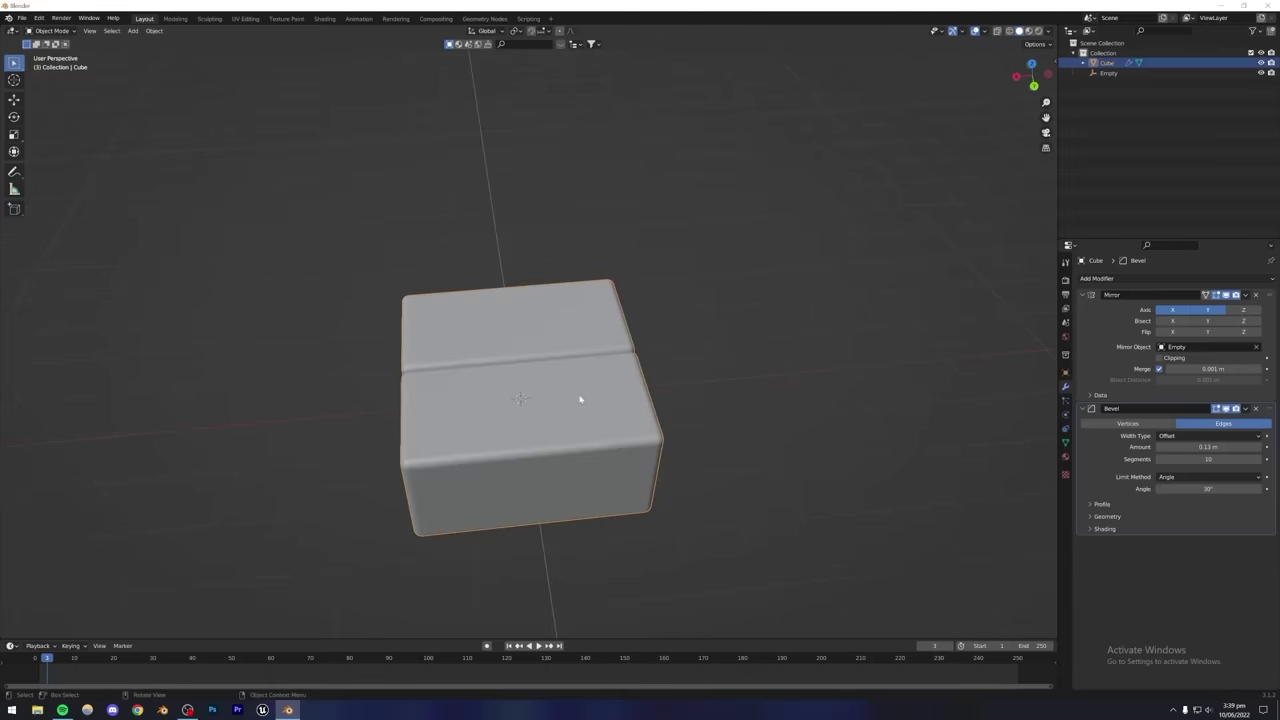
pyautogui.scroll(4, 516, 386)
pyautogui.press('Tab')
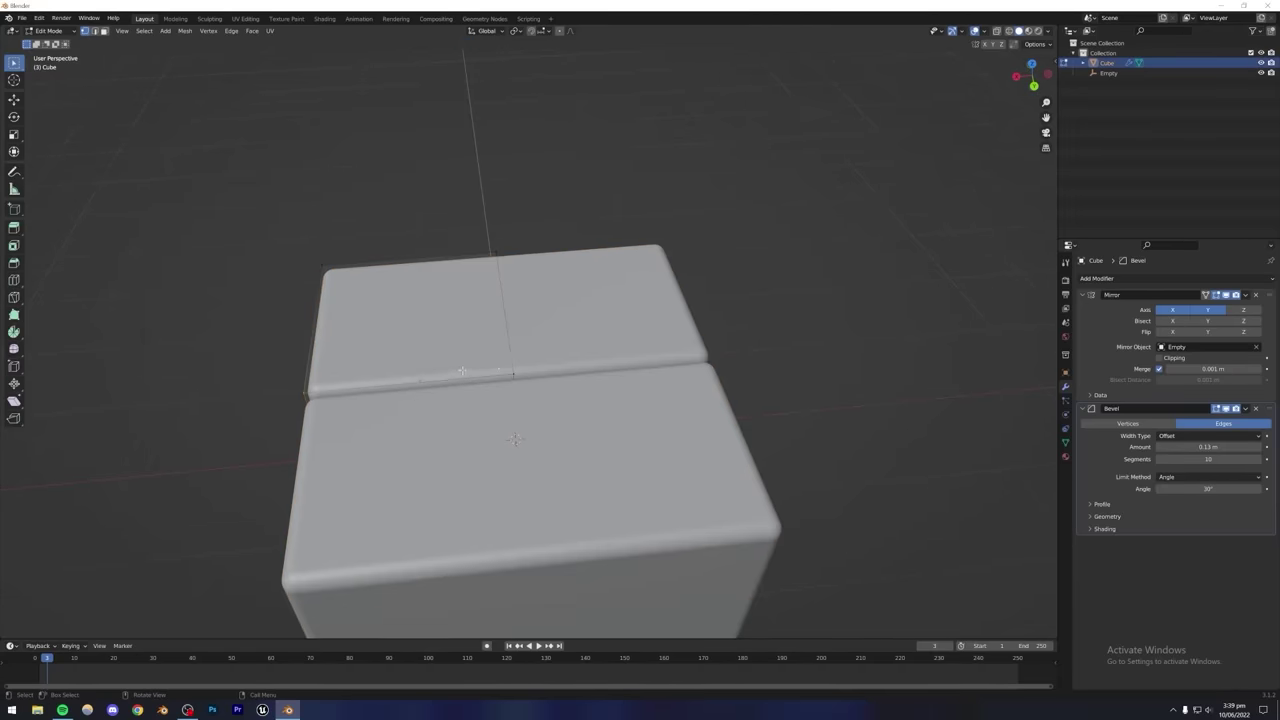
pyautogui.press('Tab')
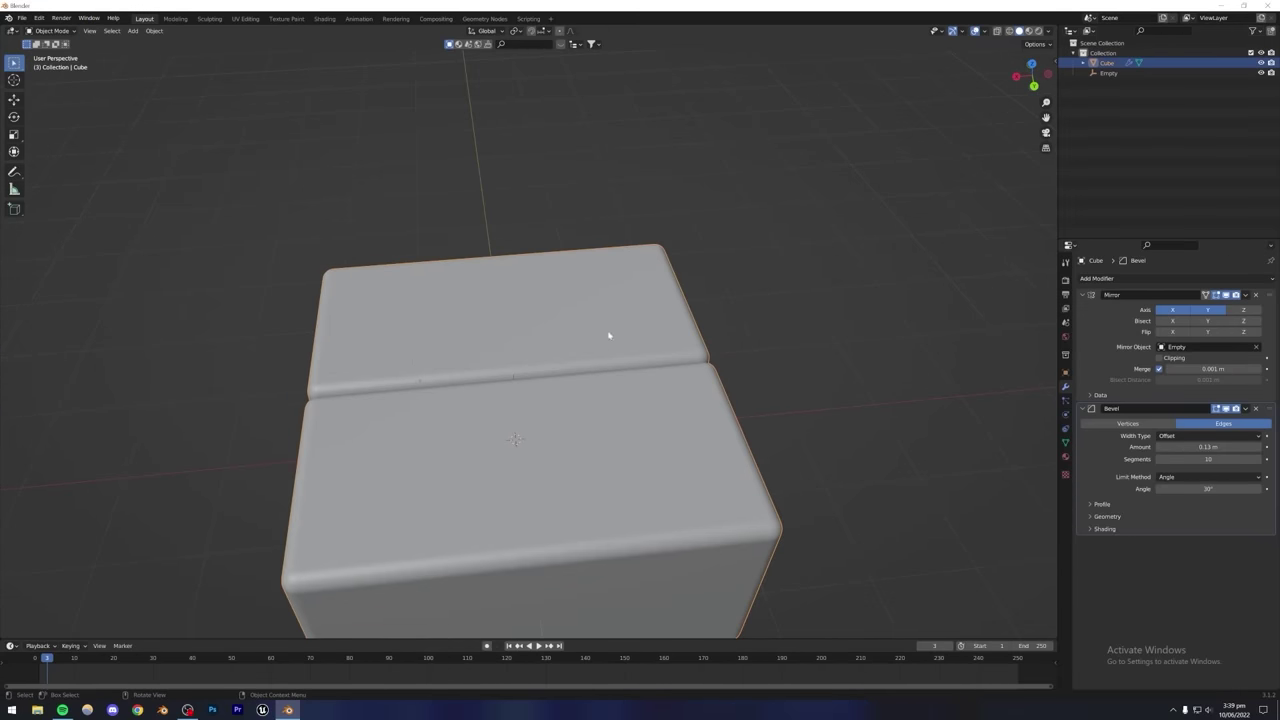
# Slide the cube along X so the four blocks close into a two-by-two cluster.
pyautogui.press('g')
pyautogui.press('x')
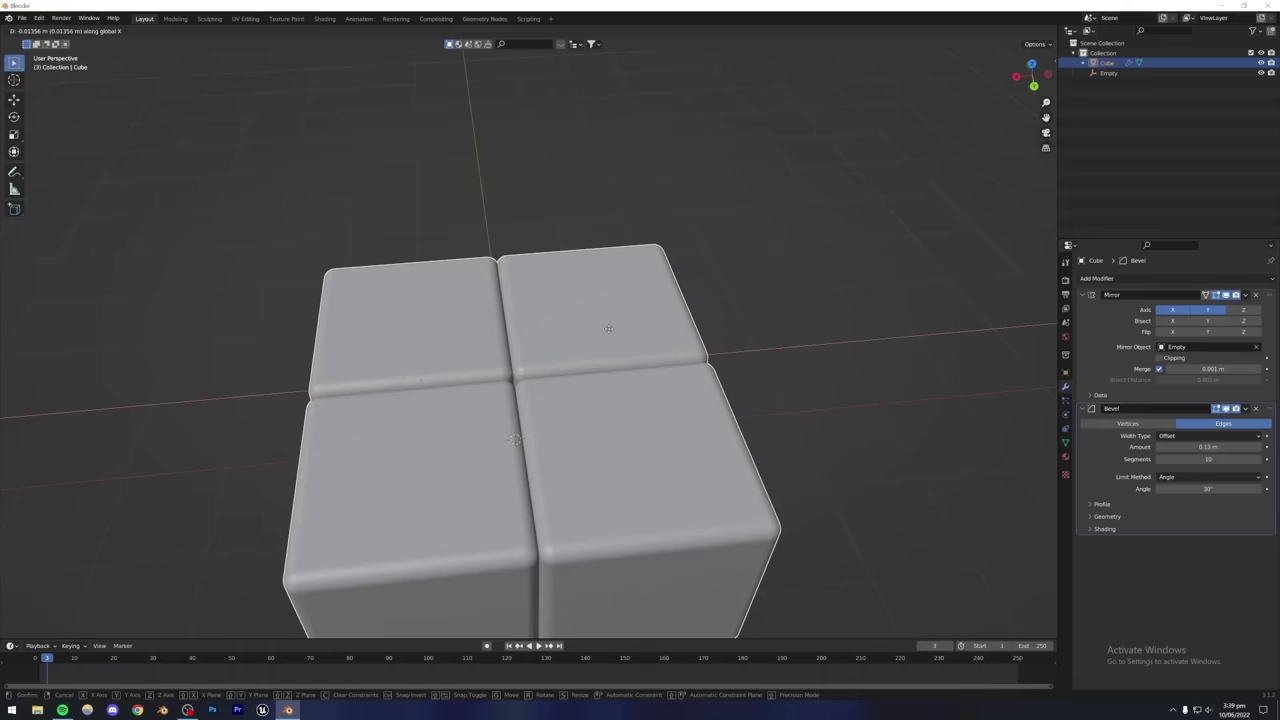
pyautogui.click(603, 337)
pyautogui.scroll(-6, 603, 337)
pyautogui.click(614, 363)
pyautogui.moveTo(614, 363); pyautogui.dragTo(466, 360, button='middle')
pyautogui.scroll(3, 556, 393)
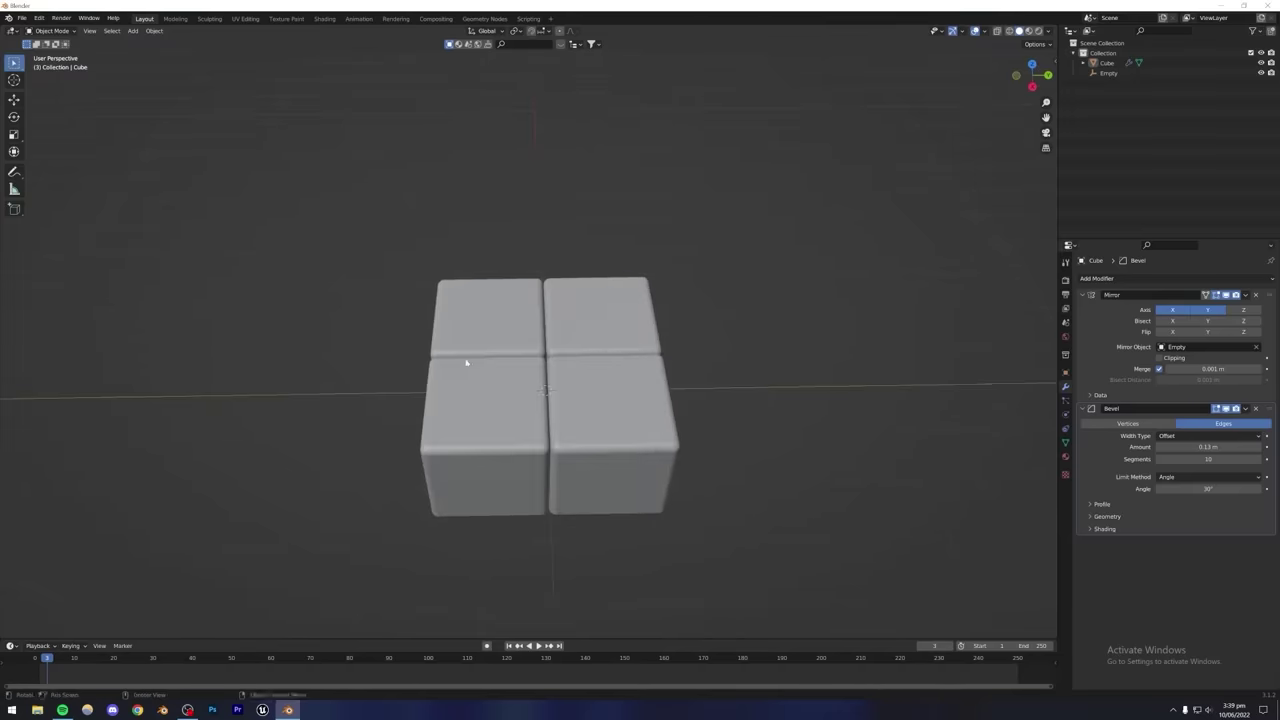
pyautogui.scroll(-2, 443, 397)
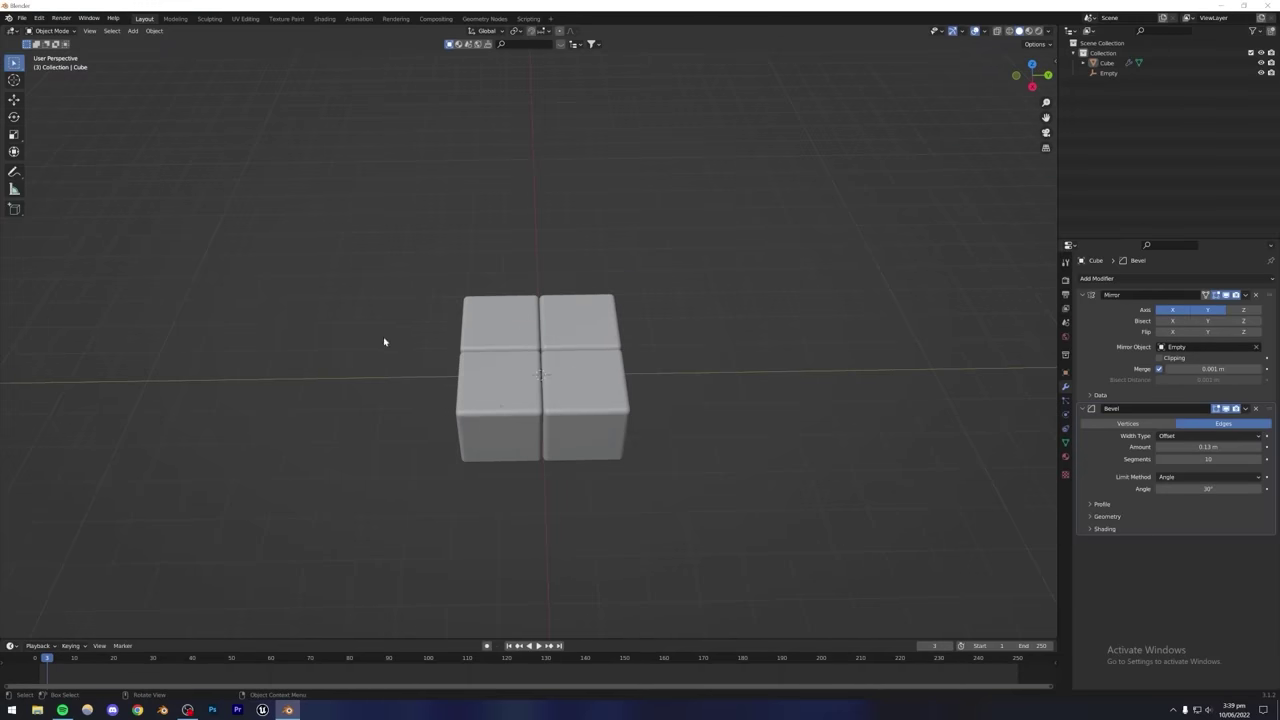
pyautogui.click(500, 337)
# Duplicate the mirrored cube, place the copy, and turn off its Y mirroring.
pyautogui.hotkey('shift', 'd')
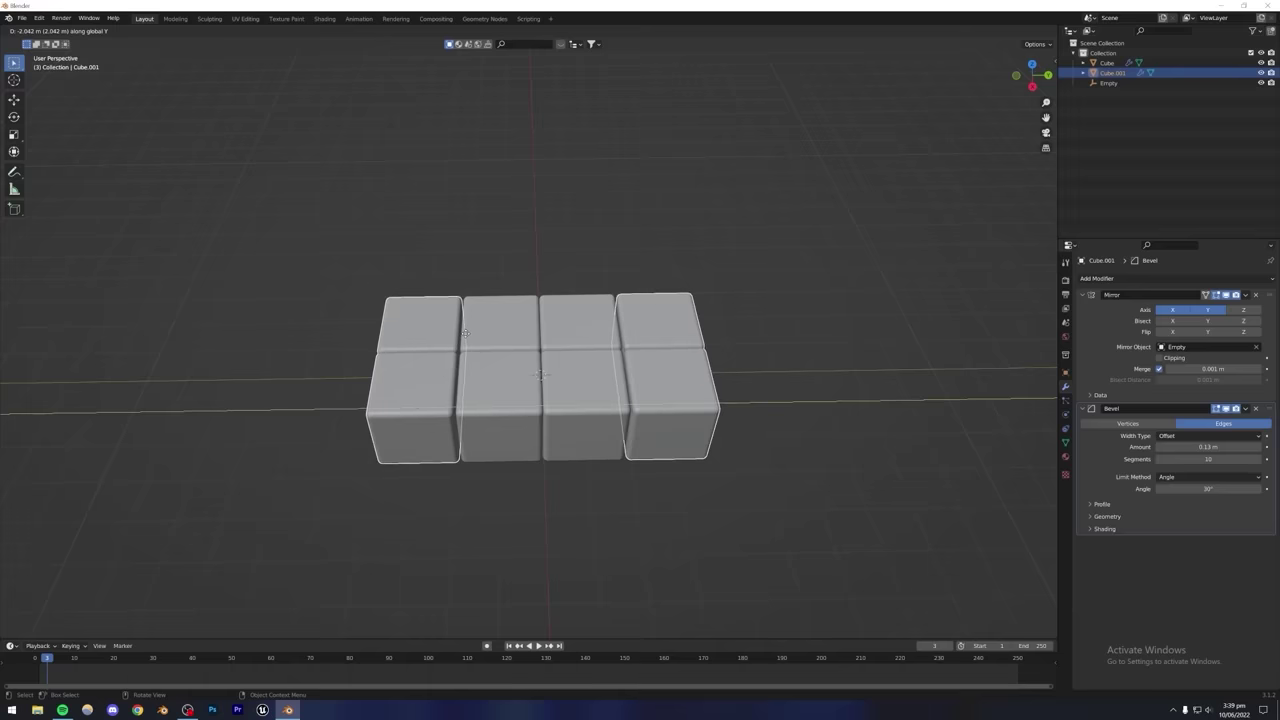
pyautogui.click(687, 340)
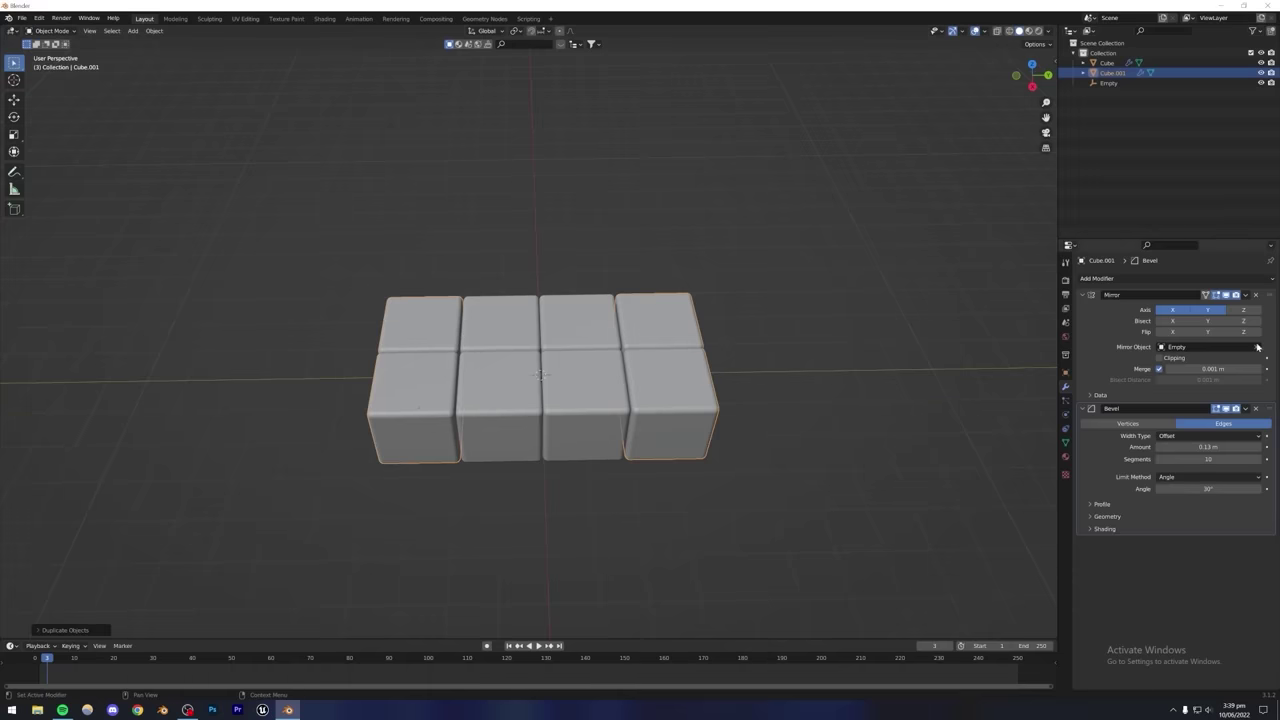
pyautogui.click(1257, 295)
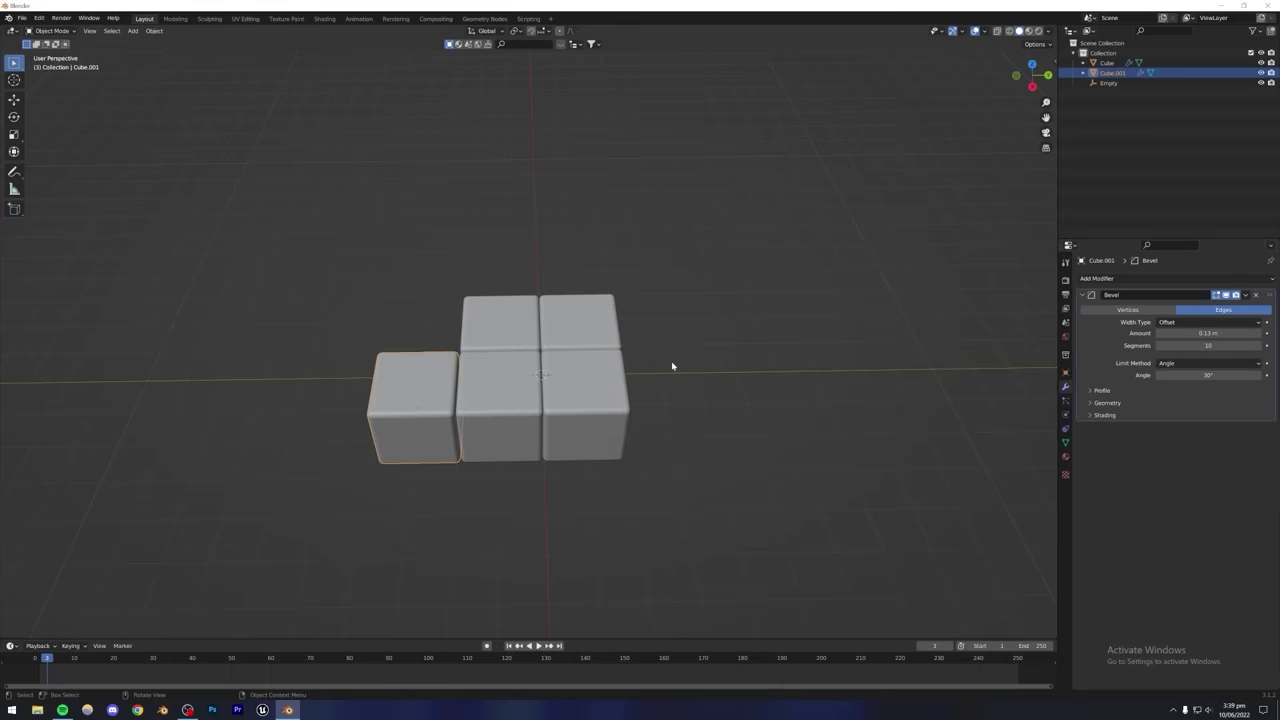
pyautogui.hotkey('ctrl', 'z')
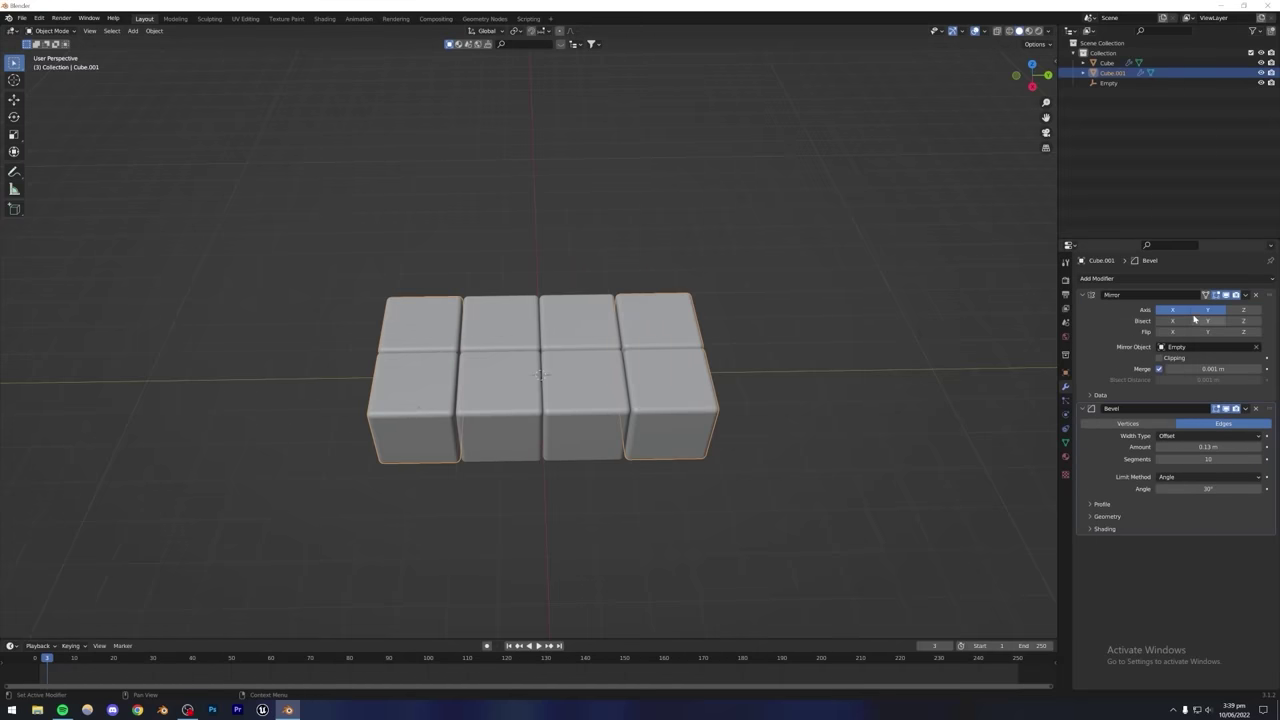
pyautogui.click(1199, 313)
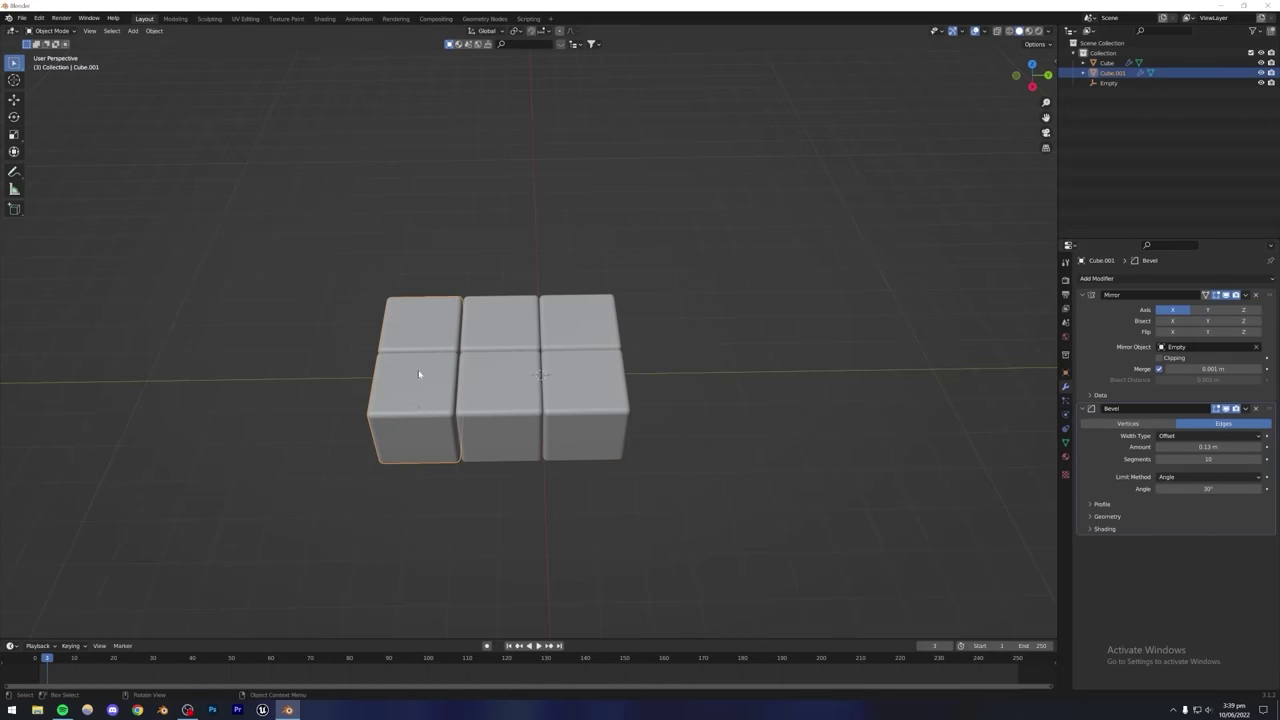
pyautogui.hotkey('alt', 'a')
pyautogui.moveTo(414, 306); pyautogui.dragTo(507, 374, button='middle')
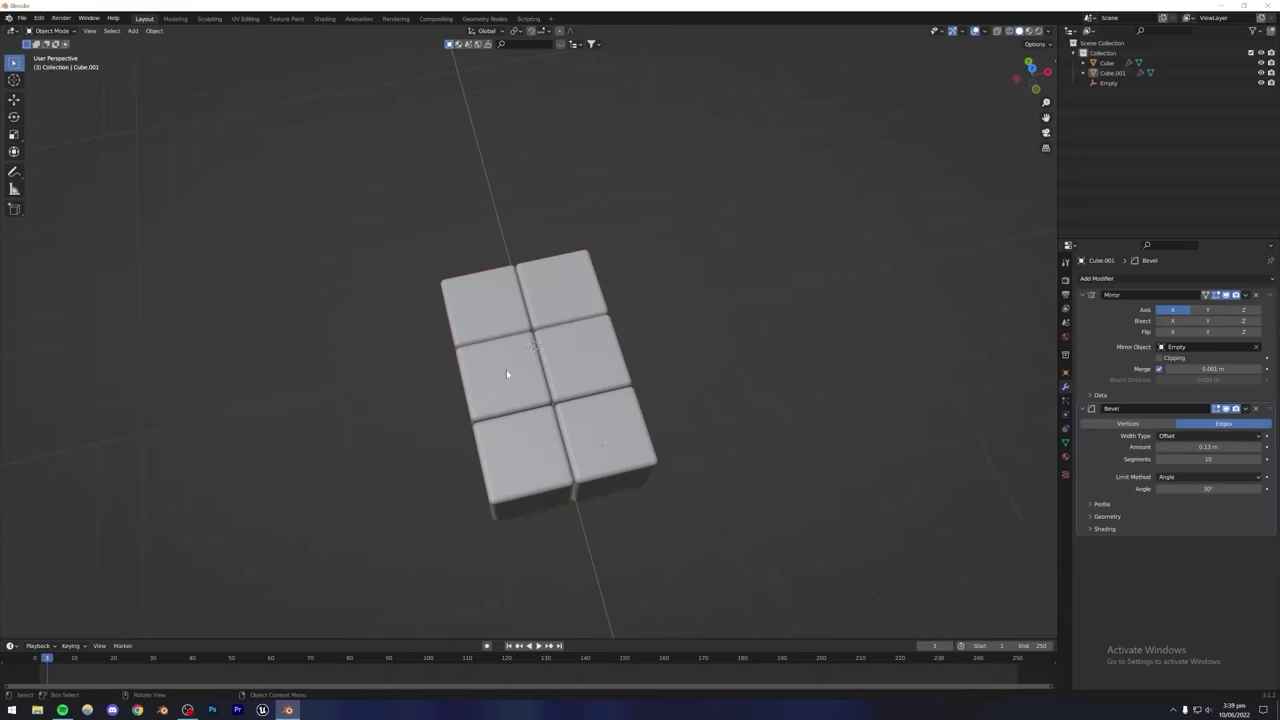
# Duplicate a cube along X as Cube.002, place it flush, and stop its X mirroring.
pyautogui.hotkey('shift', 'd')
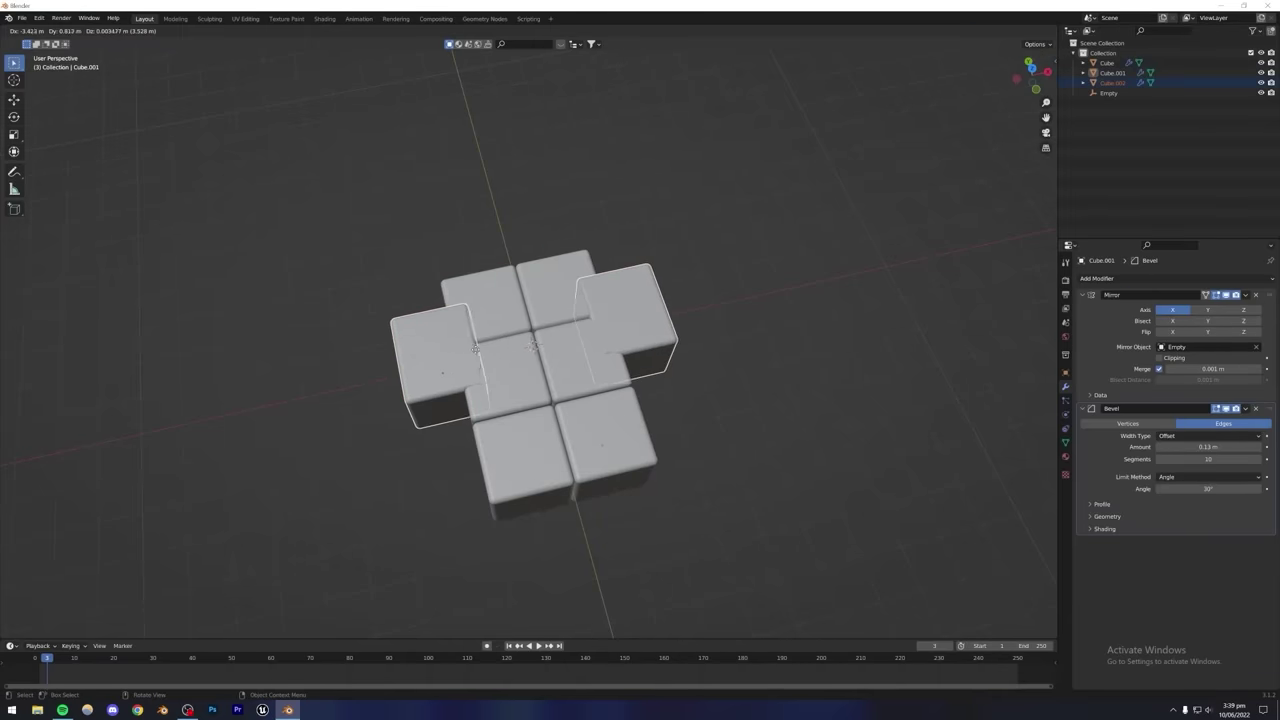
pyautogui.rightClick(526, 366)
pyautogui.hotkey('ctrl', 'z')
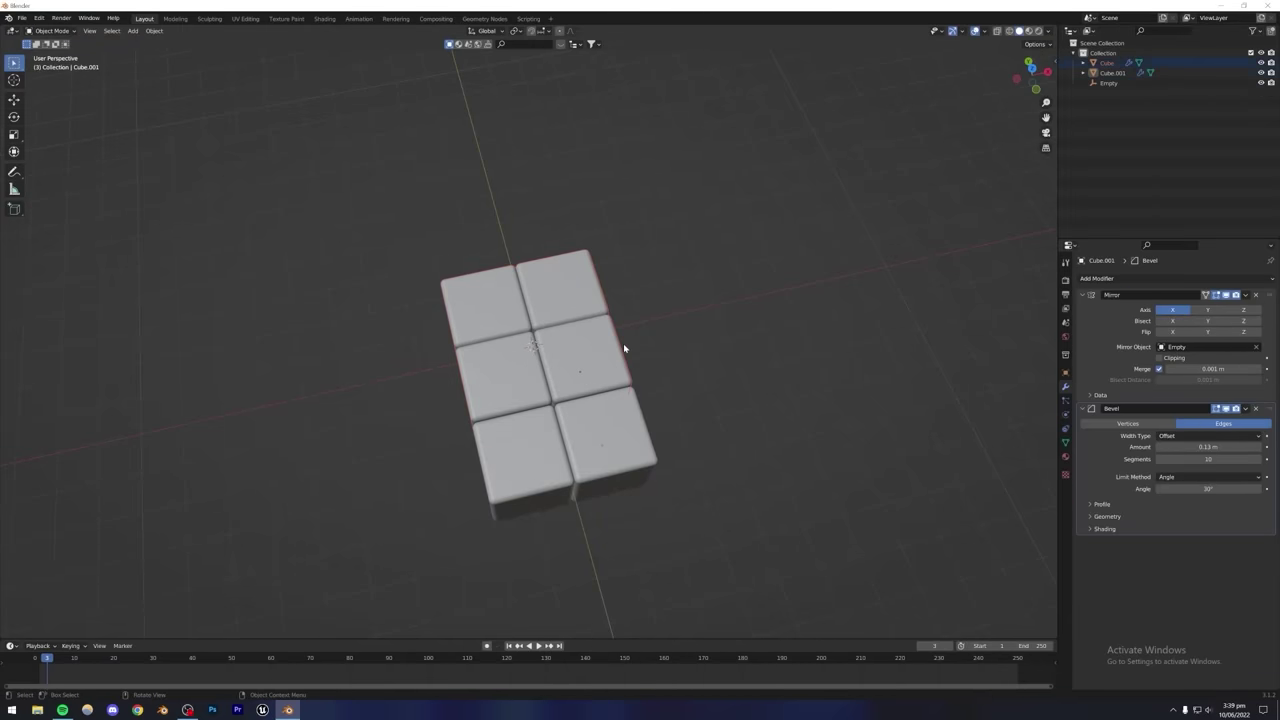
pyautogui.hotkey('shift', 'd')
pyautogui.press('x')
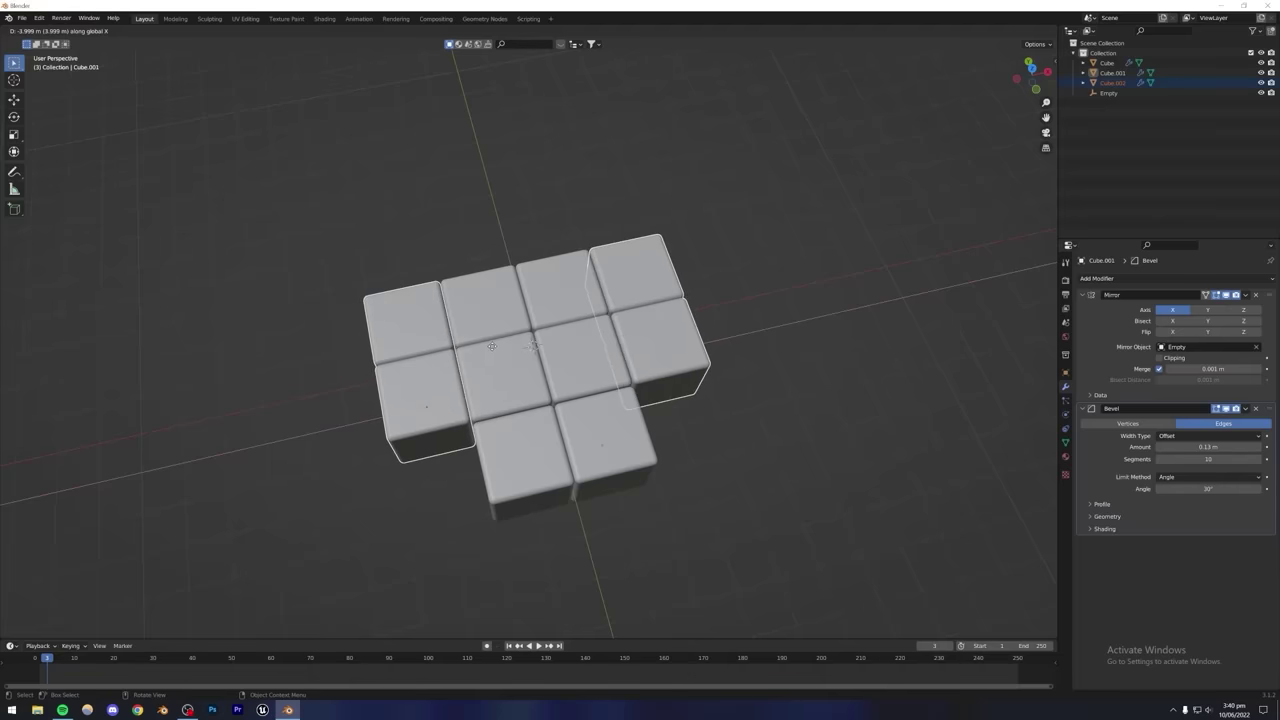
pyautogui.click(700, 328)
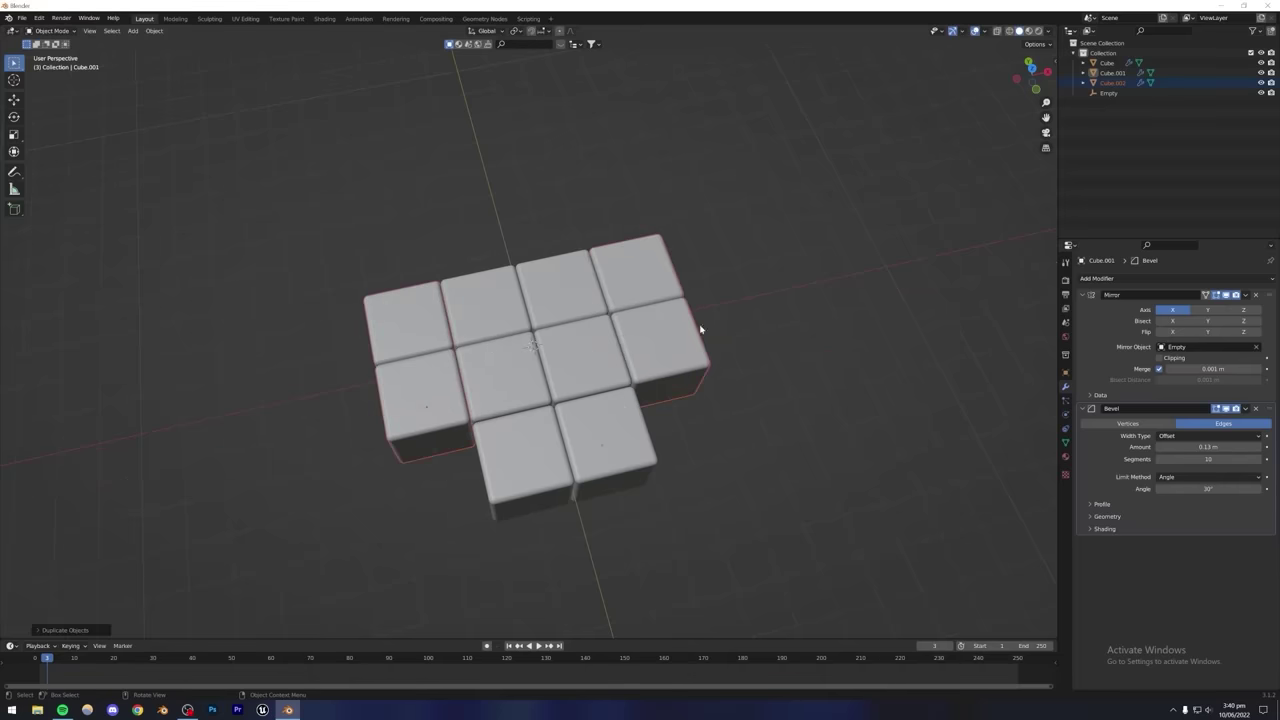
pyautogui.click(1185, 311)
pyautogui.click(1185, 311)
pyautogui.click(425, 390)
pyautogui.click(1174, 311)
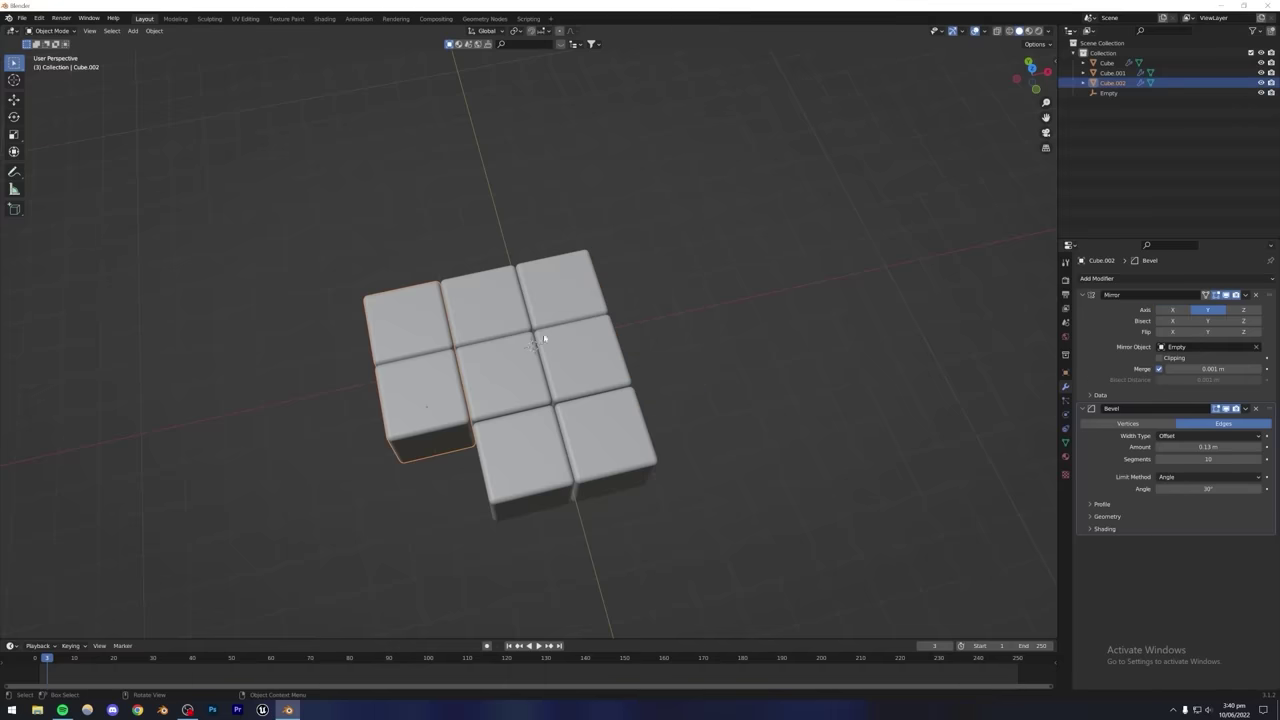
pyautogui.moveTo(636, 401); pyautogui.dragTo(646, 349, button='middle')
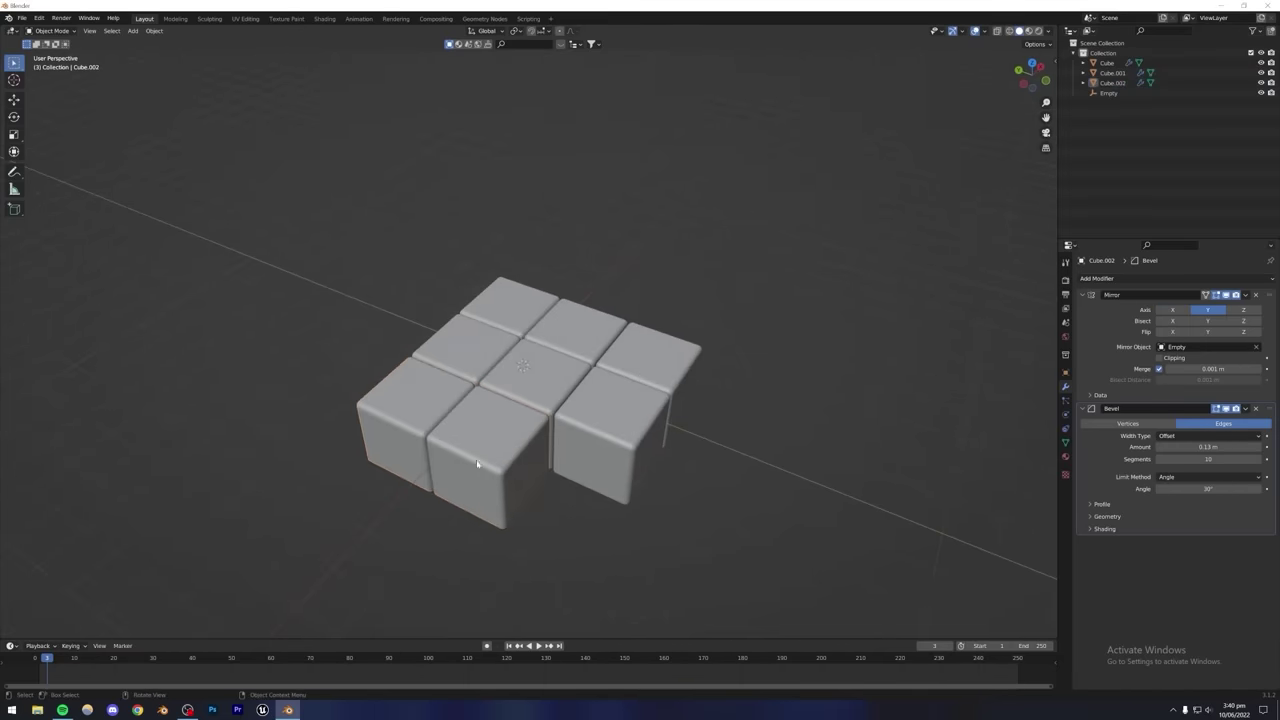
# Duplicate Cube.002 along Y as Cube.003 and remove Cube.003's Mirror modifier.
pyautogui.hotkey('shift', 'd')
pyautogui.press('y')
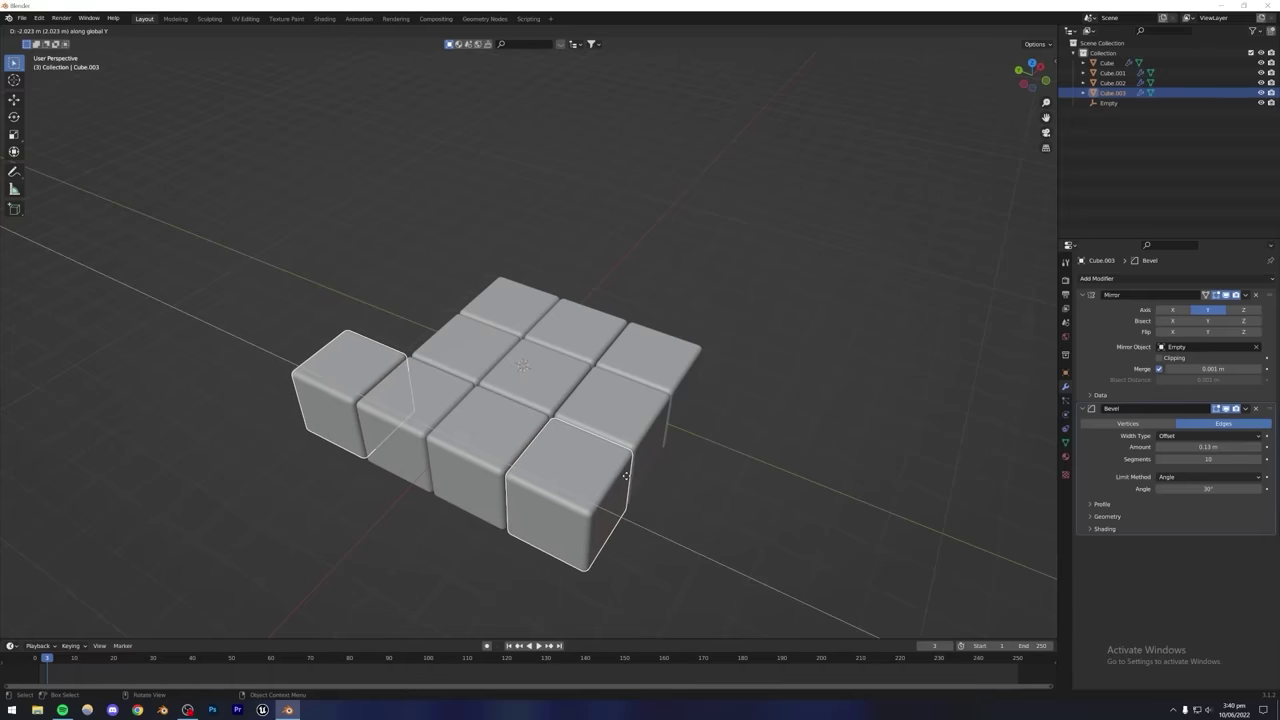
pyautogui.click(728, 444)
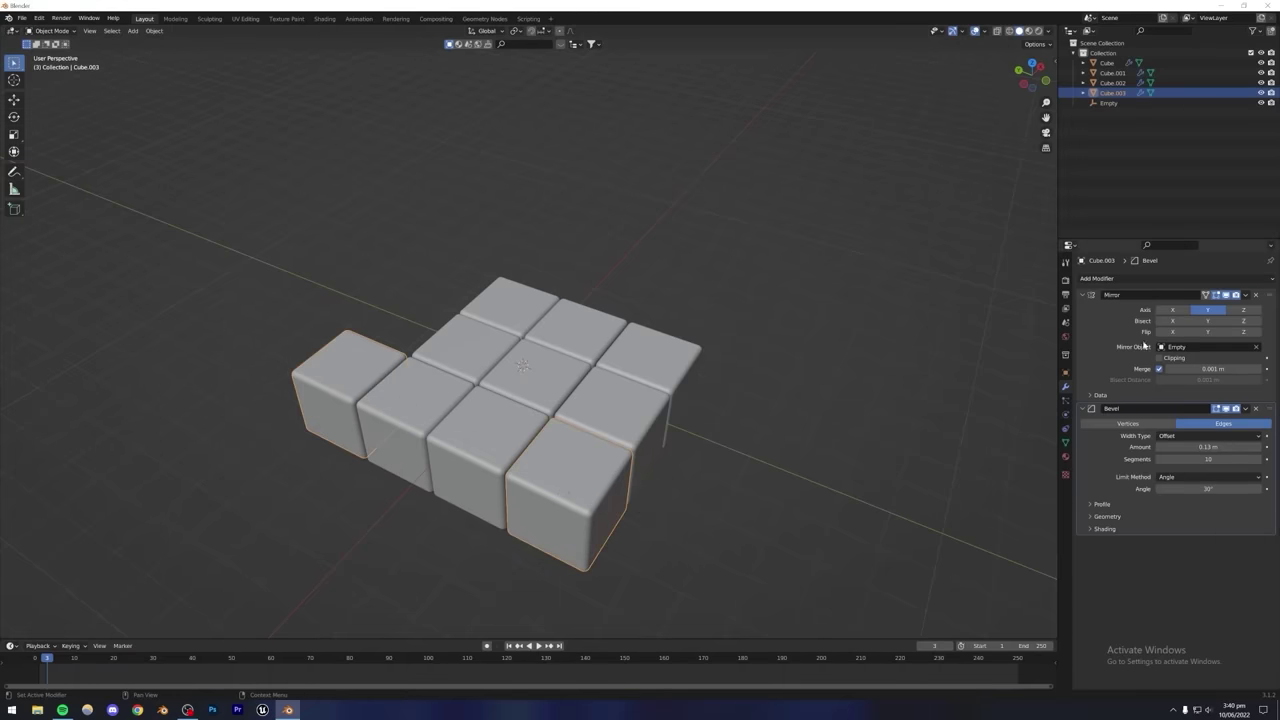
pyautogui.click(1258, 297)
pyautogui.click(663, 277)
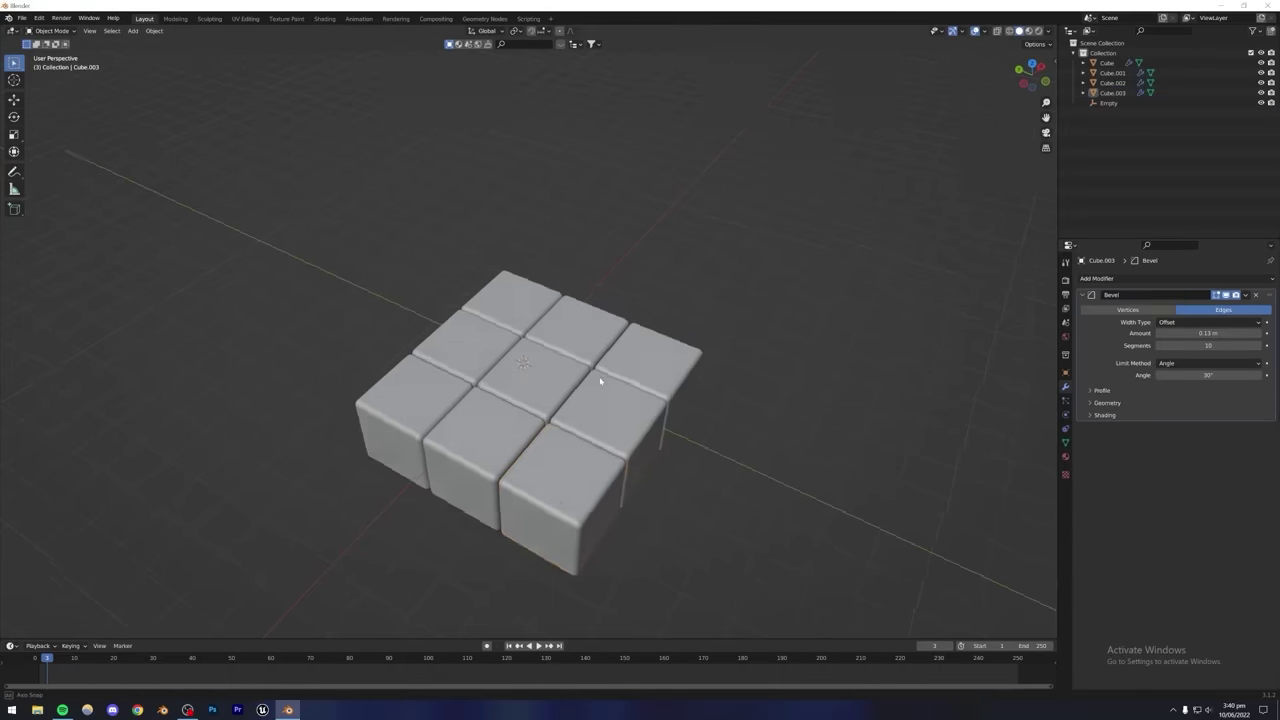
pyautogui.moveTo(600, 375); pyautogui.dragTo(460, 360, button='middle')
# Box-select all the cubes in the three-by-three grid.
pyautogui.click(445, 335)
pyautogui.moveTo(309, 234); pyautogui.dragTo(562, 460)
pyautogui.scroll(-2, 600, 440)
pyautogui.moveTo(556, 429); pyautogui.dragTo(501, 384, button='middle')
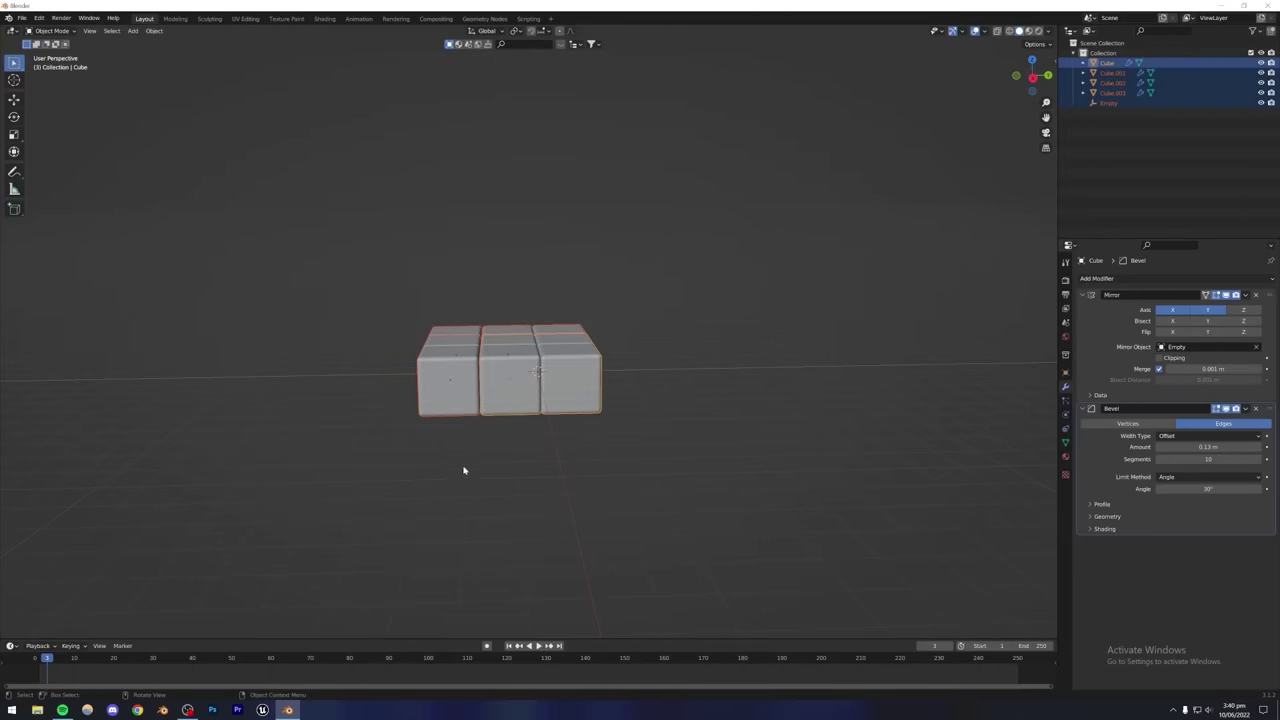
pyautogui.click(487, 262)
pyautogui.moveTo(490, 304); pyautogui.dragTo(451, 311, button='middle')
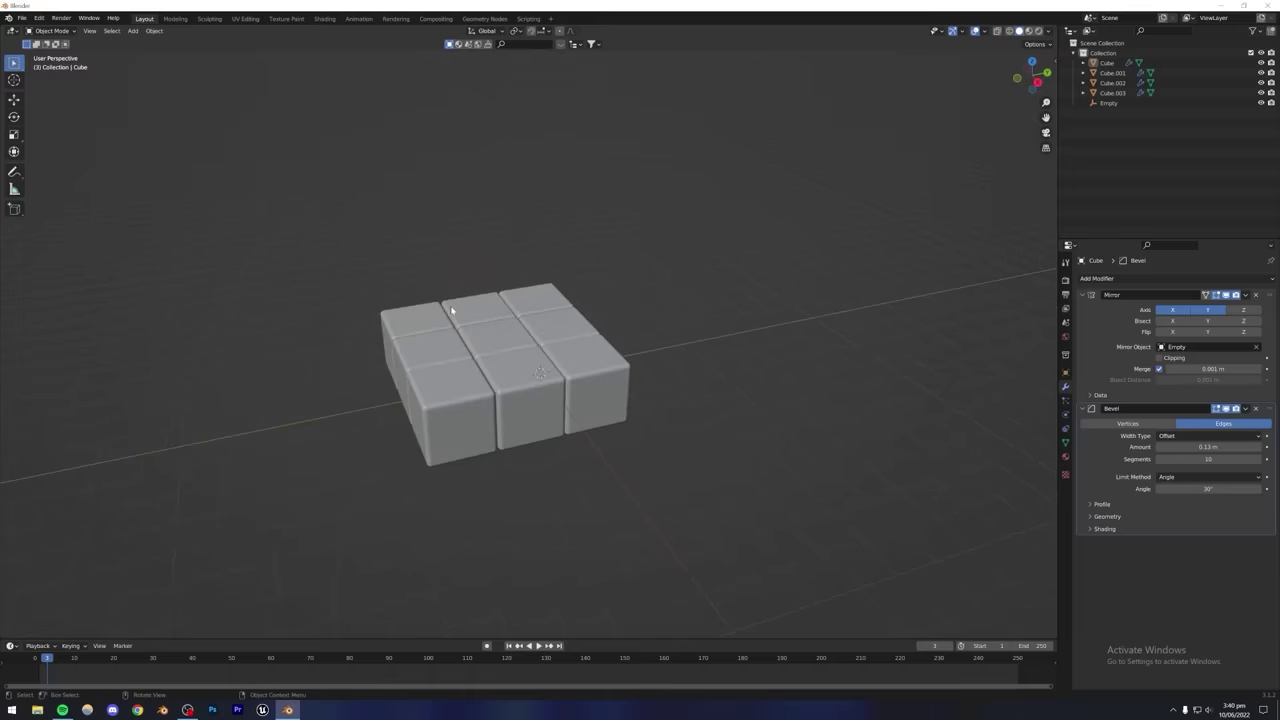
pyautogui.moveTo(473, 371); pyautogui.dragTo(463, 357, button='middle')
pyautogui.moveTo(296, 240); pyautogui.dragTo(763, 511)
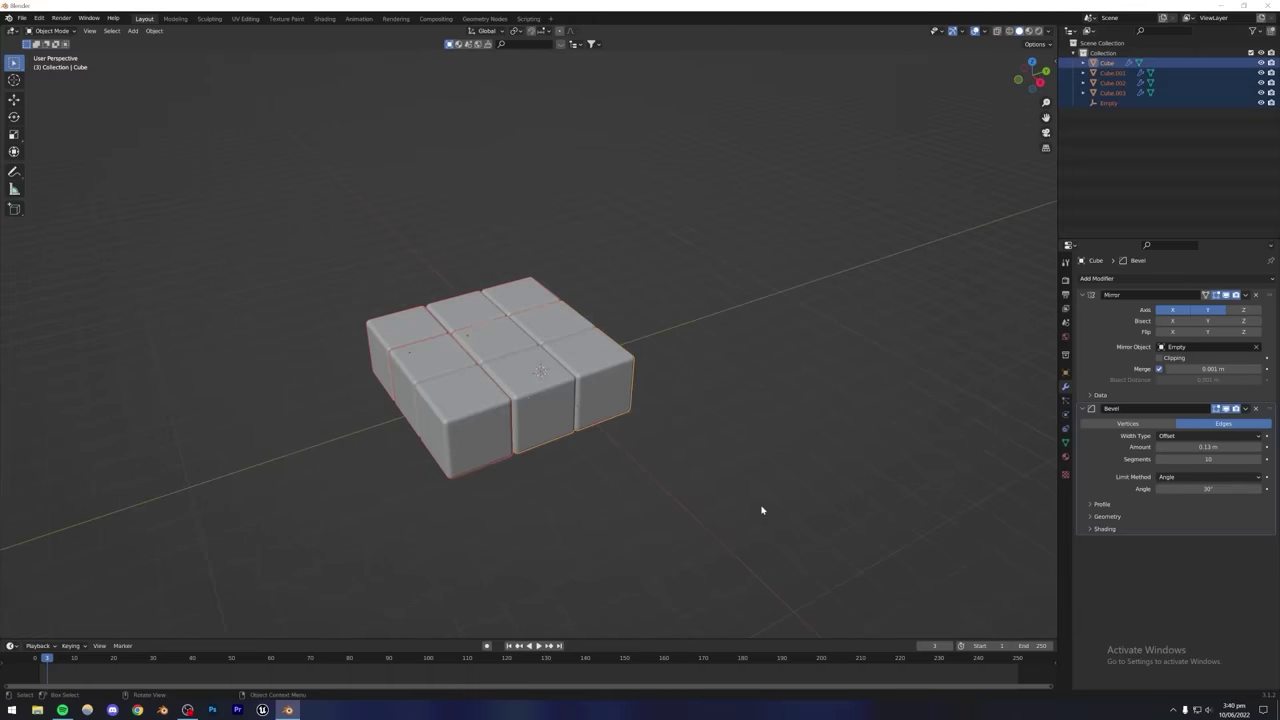
# Delete the cube block and remove the Subdivision modifier from the remaining cube.
pyautogui.press('Delete')
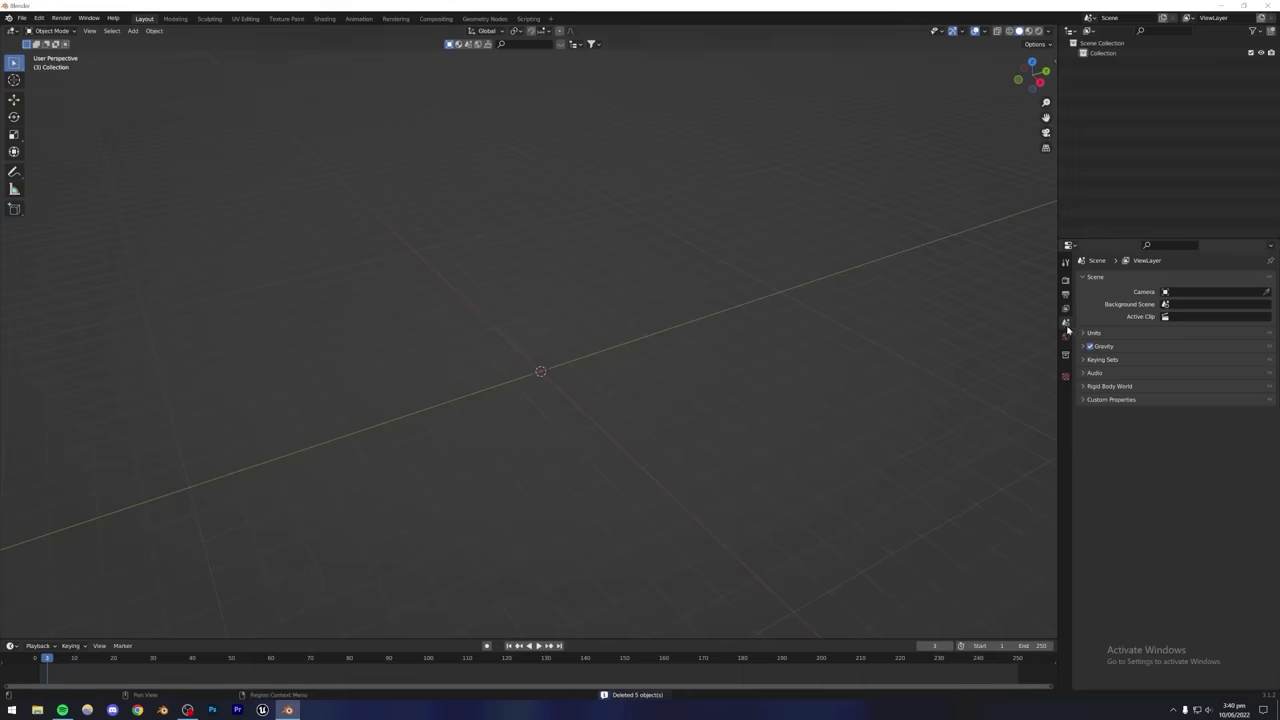
pyautogui.hotkey('ctrl', 'z')
pyautogui.hotkey('ctrl', 'shift', 'z')
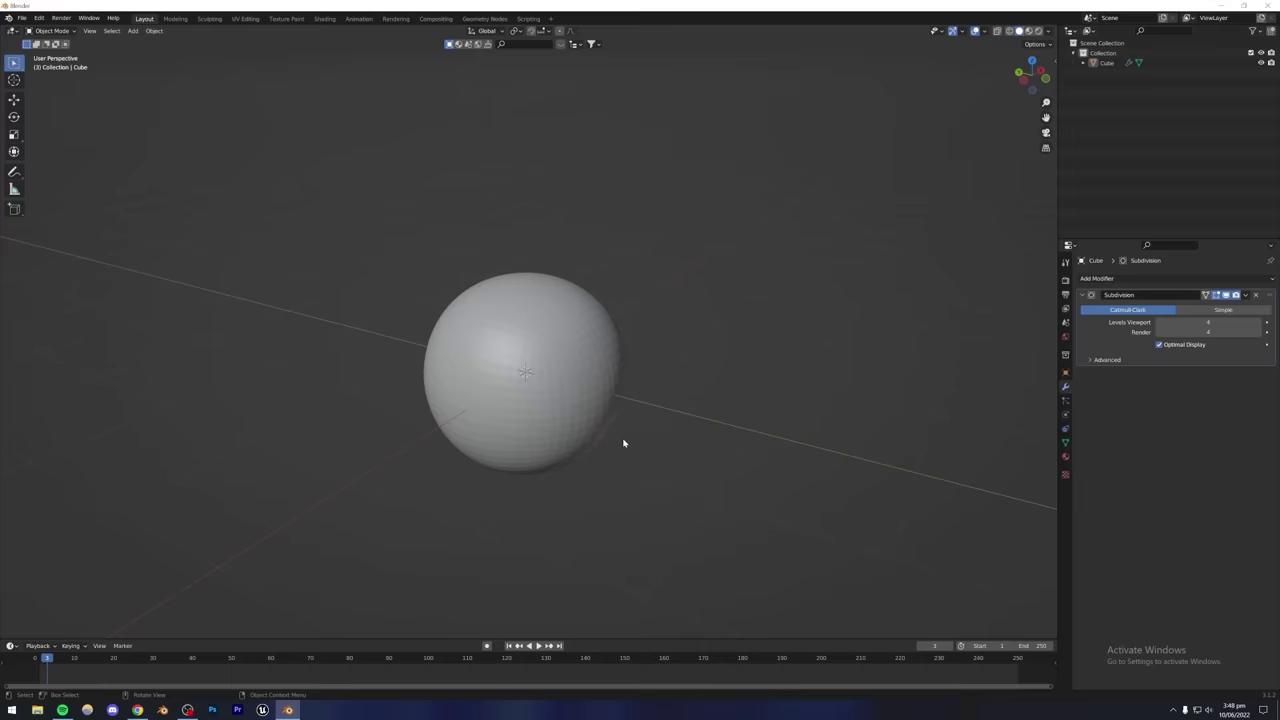
pyautogui.moveTo(517, 402)
pyautogui.mouseDown(button='middle')
pyautogui.moveTo(494, 403)
pyautogui.moveTo(527, 401)
pyautogui.mouseUp(button='middle')
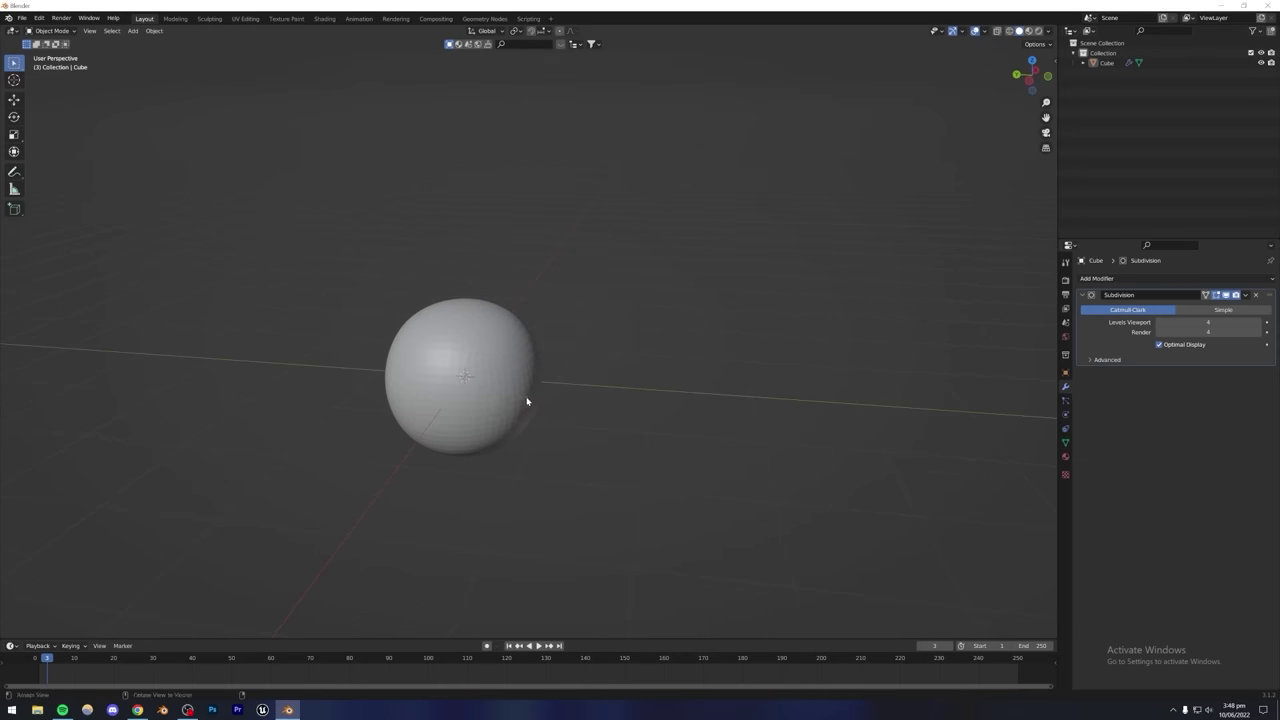
pyautogui.click(1257, 297)
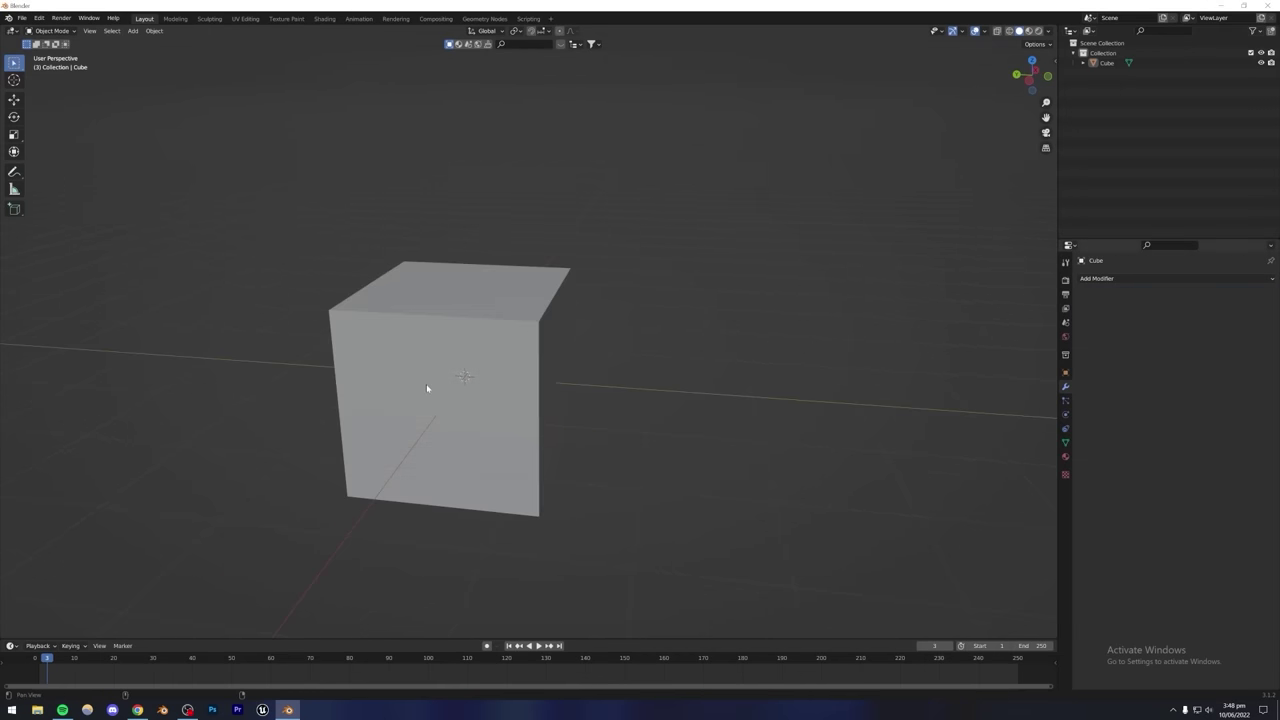
# Raise the plain cube along the Z axis above the origin.
pyautogui.moveTo(426, 388); pyautogui.dragTo(526, 410, button='middle')
pyautogui.click(511, 414)
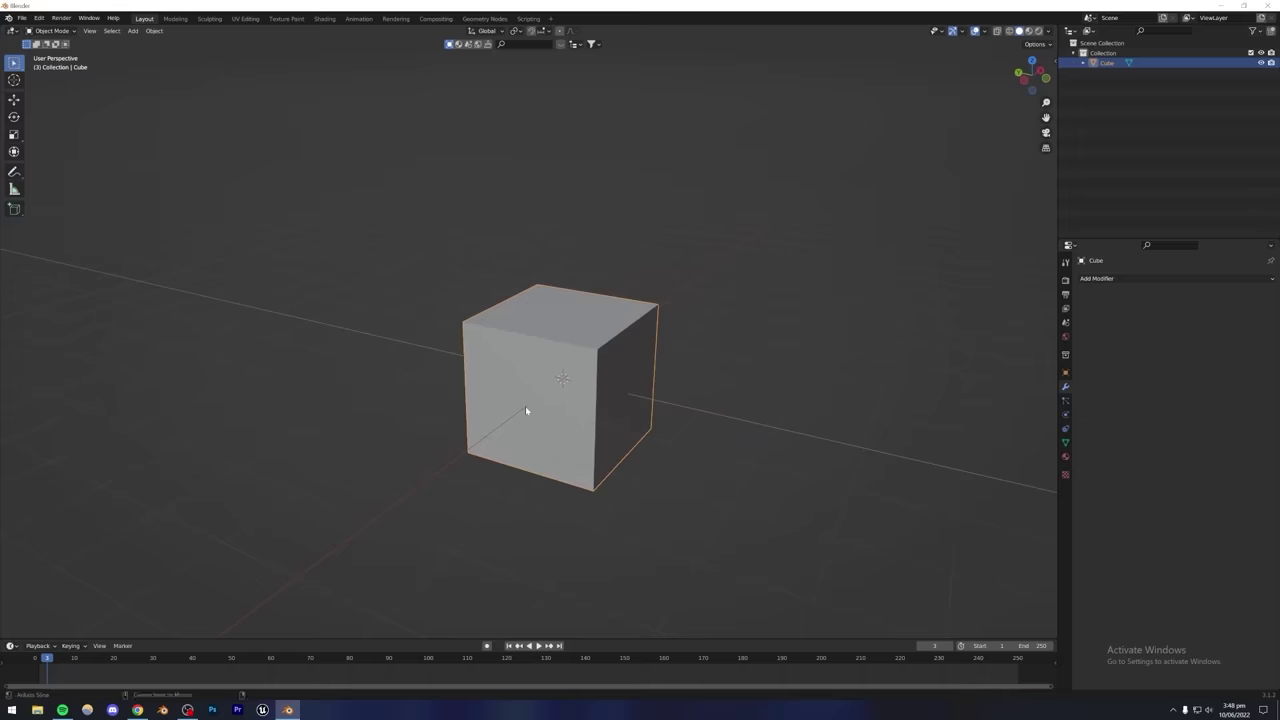
pyautogui.scroll(-3, 555, 404)
pyautogui.moveTo(546, 371); pyautogui.dragTo(460, 219, button='middle')
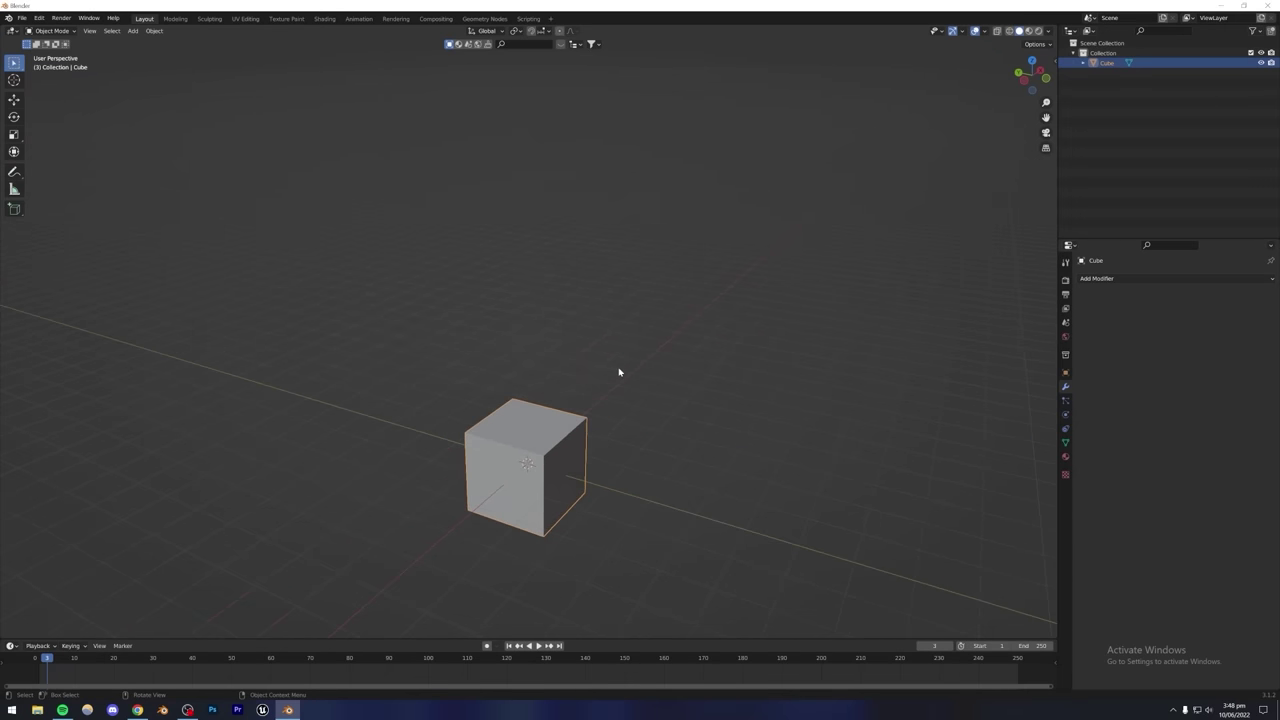
pyautogui.press('g')
pyautogui.press('z')
pyautogui.click(622, 118)
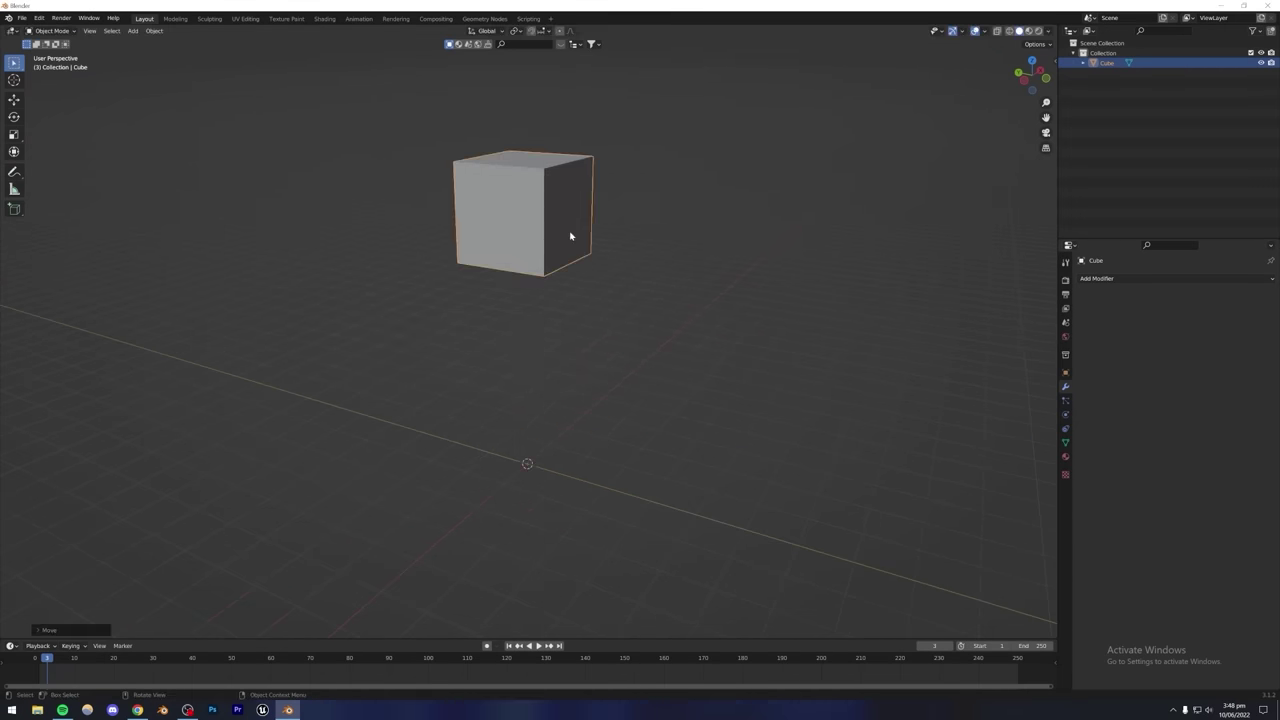
pyautogui.moveTo(570, 236); pyautogui.dragTo(534, 260, button='middle')
# In face mode, extrude the cube's bottom face down and shrink it into a narrow neck.
pyautogui.press('Tab')
pyautogui.press('3')
pyautogui.click(483, 326)
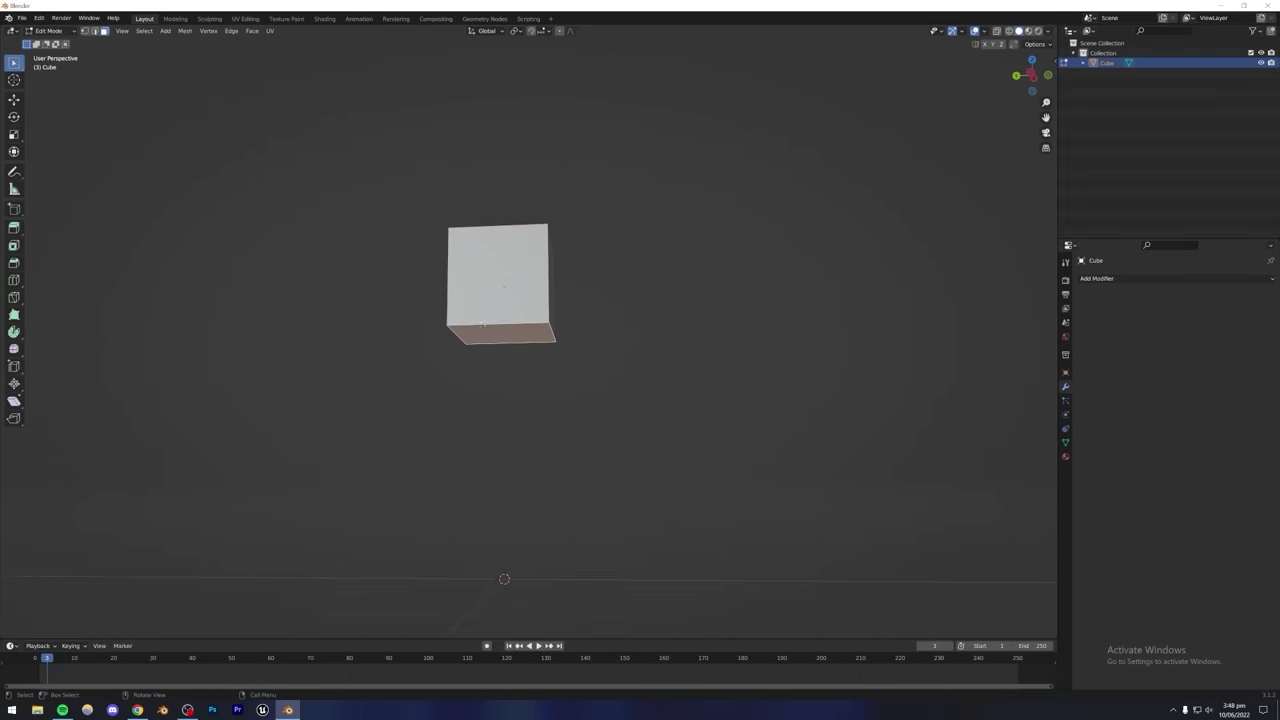
pyautogui.press('e')
pyautogui.click(646, 303)
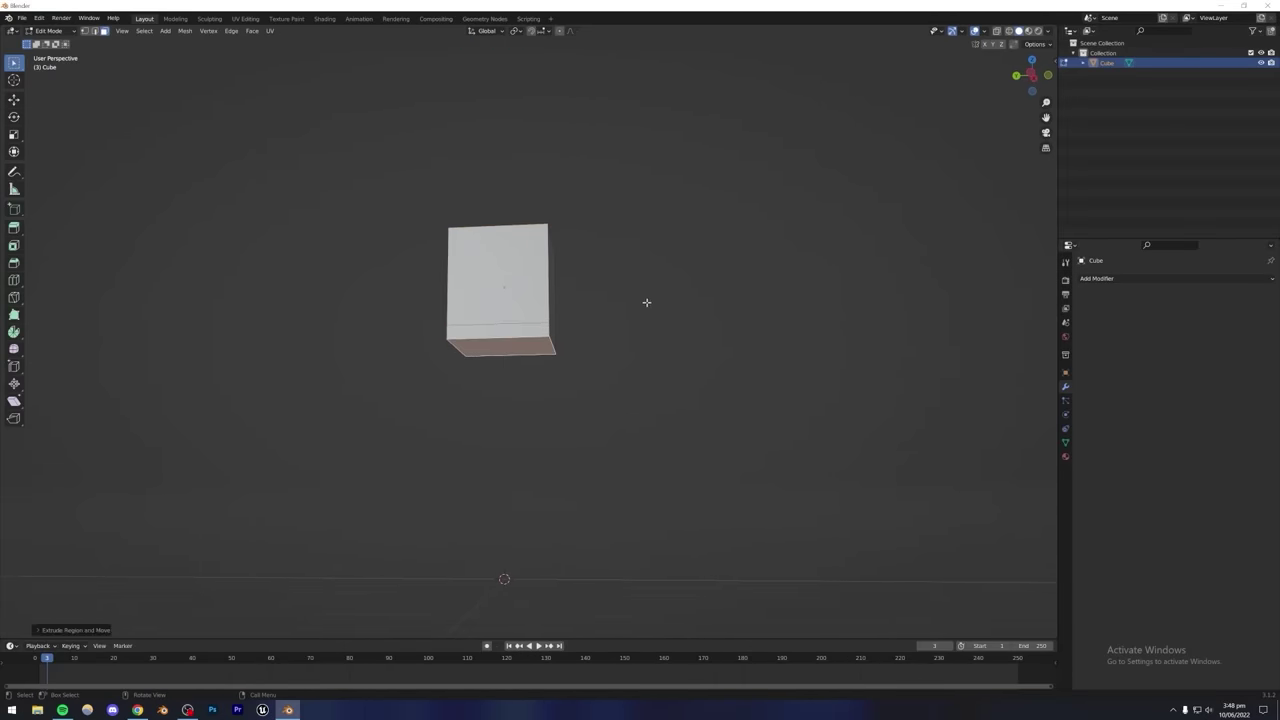
pyautogui.press('s')
pyautogui.click(586, 314)
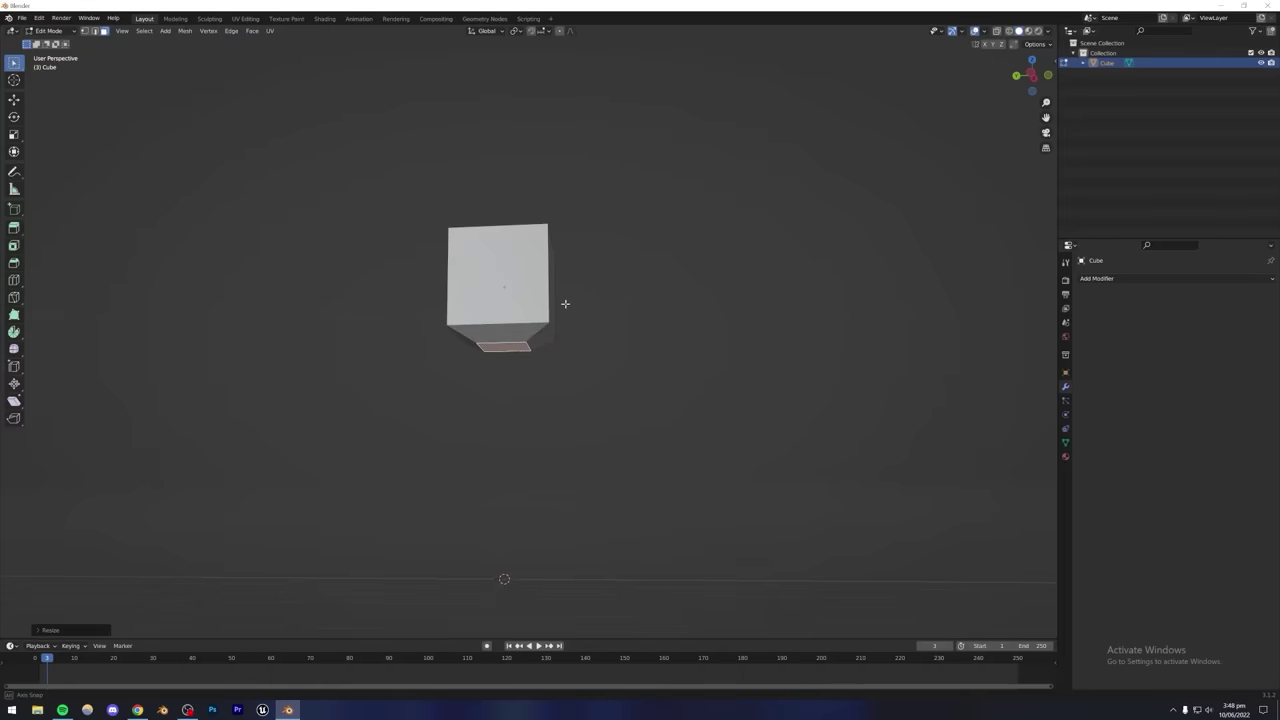
# Extrude the neck face down into a body block and widen it, excluding the Z axis.
pyautogui.moveTo(563, 303); pyautogui.dragTo(578, 321, button='middle')
pyautogui.press('e')
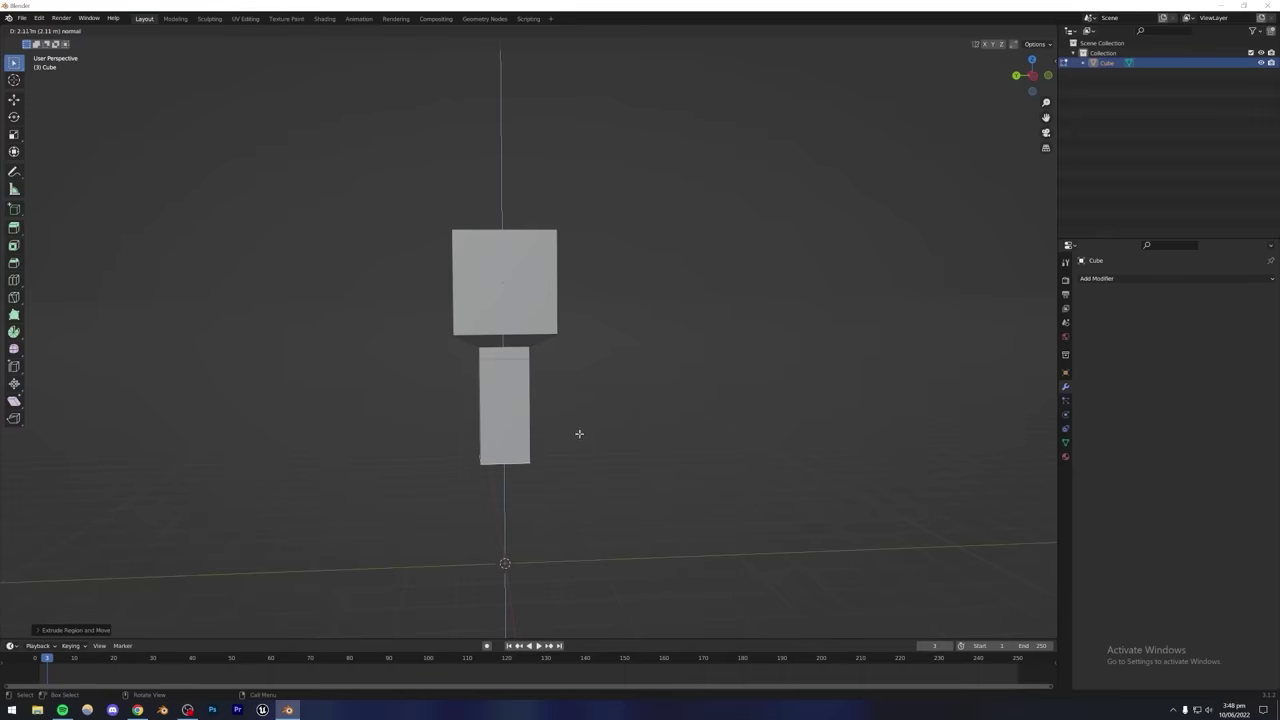
pyautogui.click(579, 433)
pyautogui.moveTo(586, 391); pyautogui.dragTo(610, 385, button='middle')
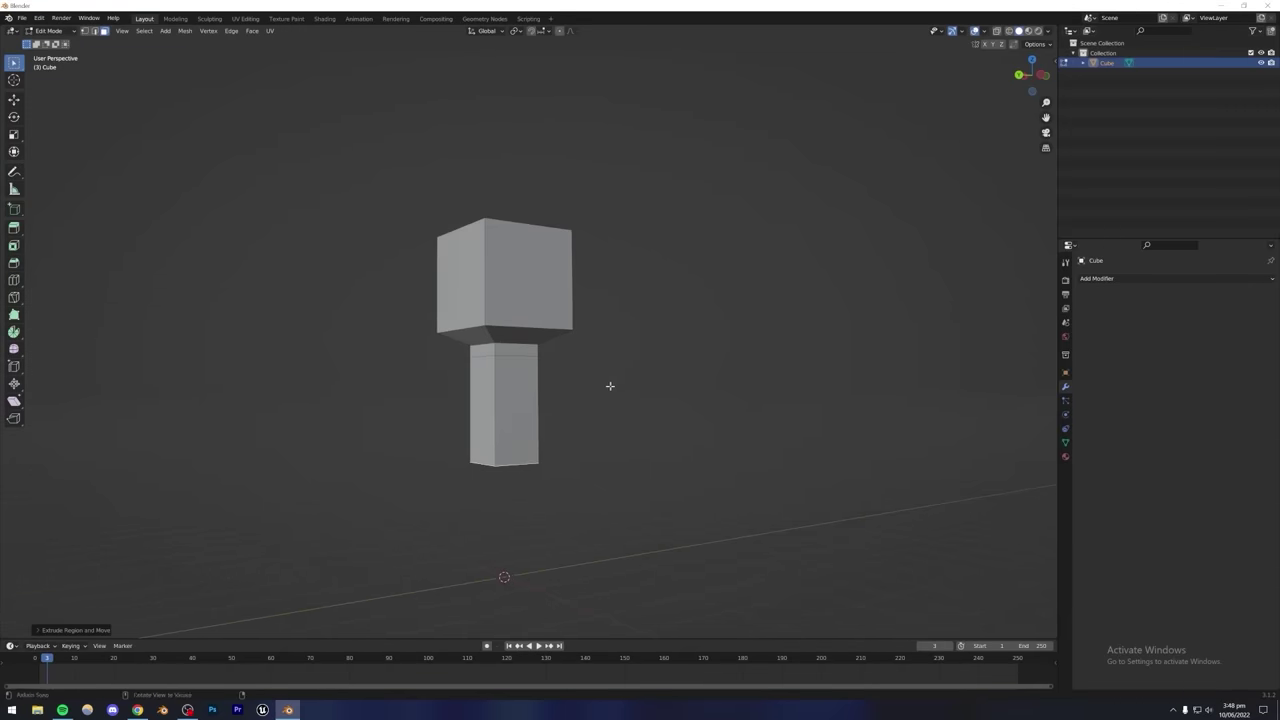
pyautogui.click(486, 392)
pyautogui.moveTo(486, 392); pyautogui.dragTo(416, 418, button='middle')
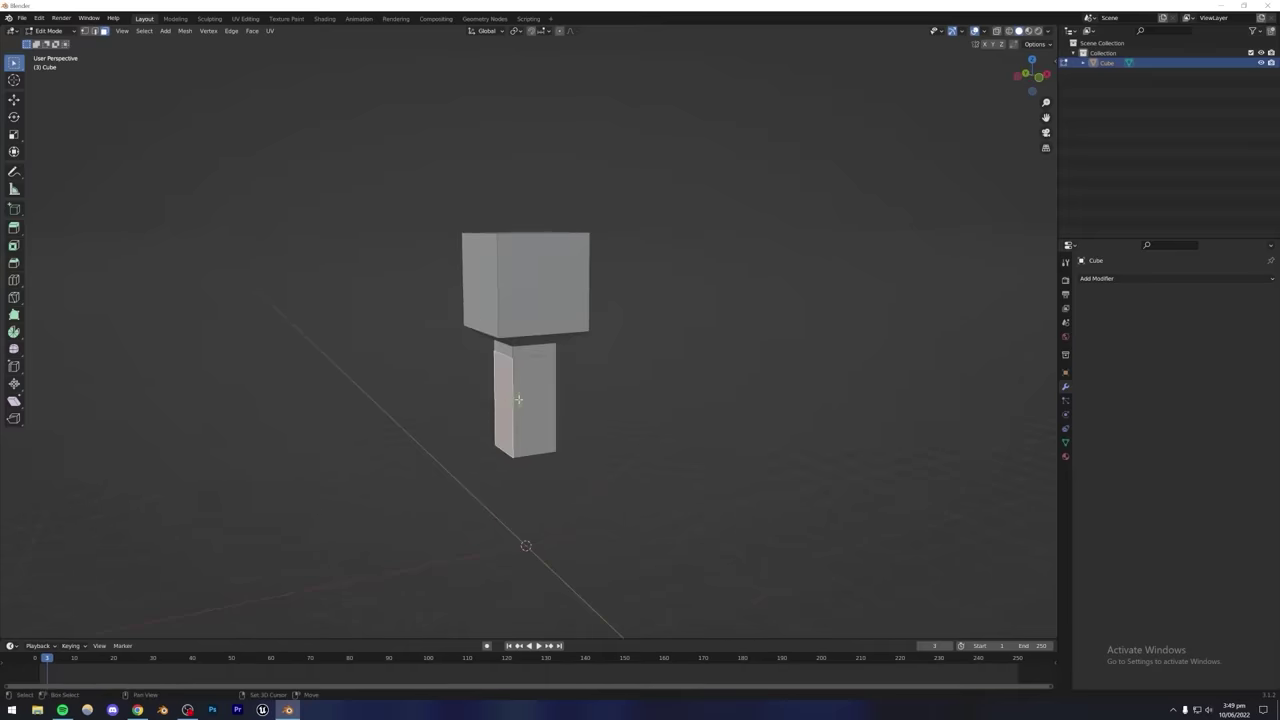
pyautogui.moveTo(518, 399); pyautogui.dragTo(604, 371, button='middle')
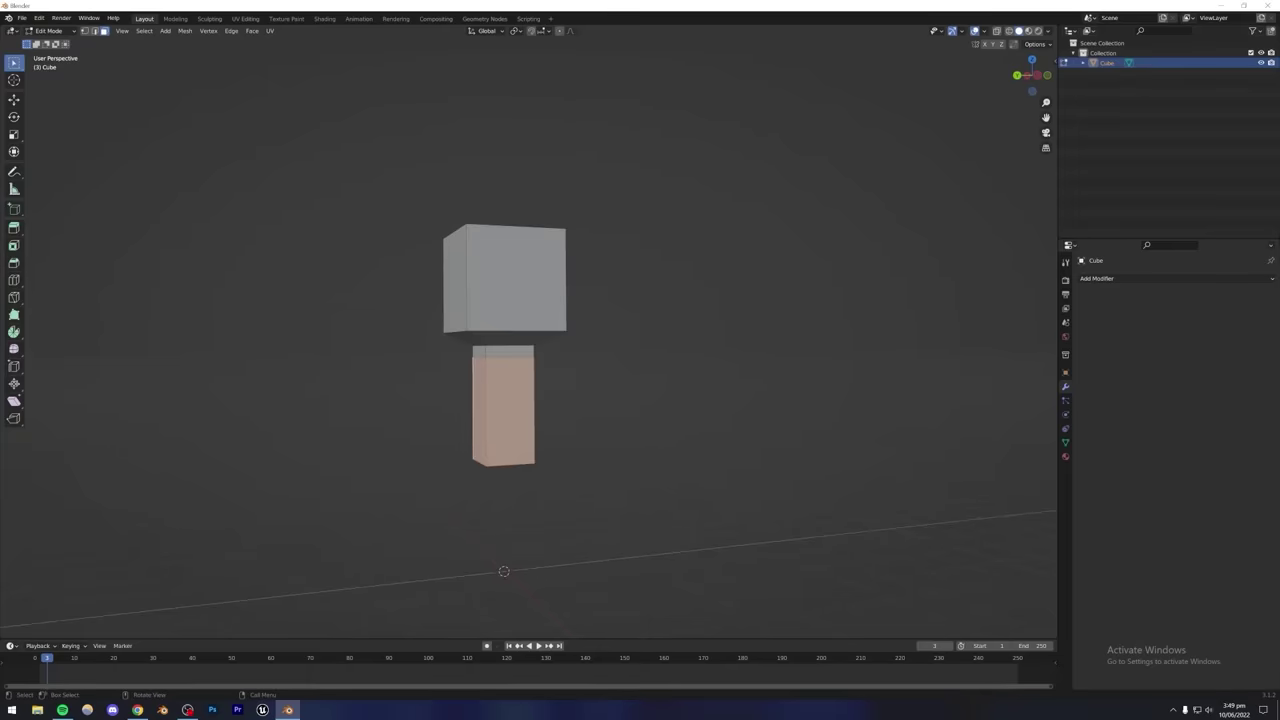
pyautogui.press('s')
pyautogui.hotkey('shift', 'z')
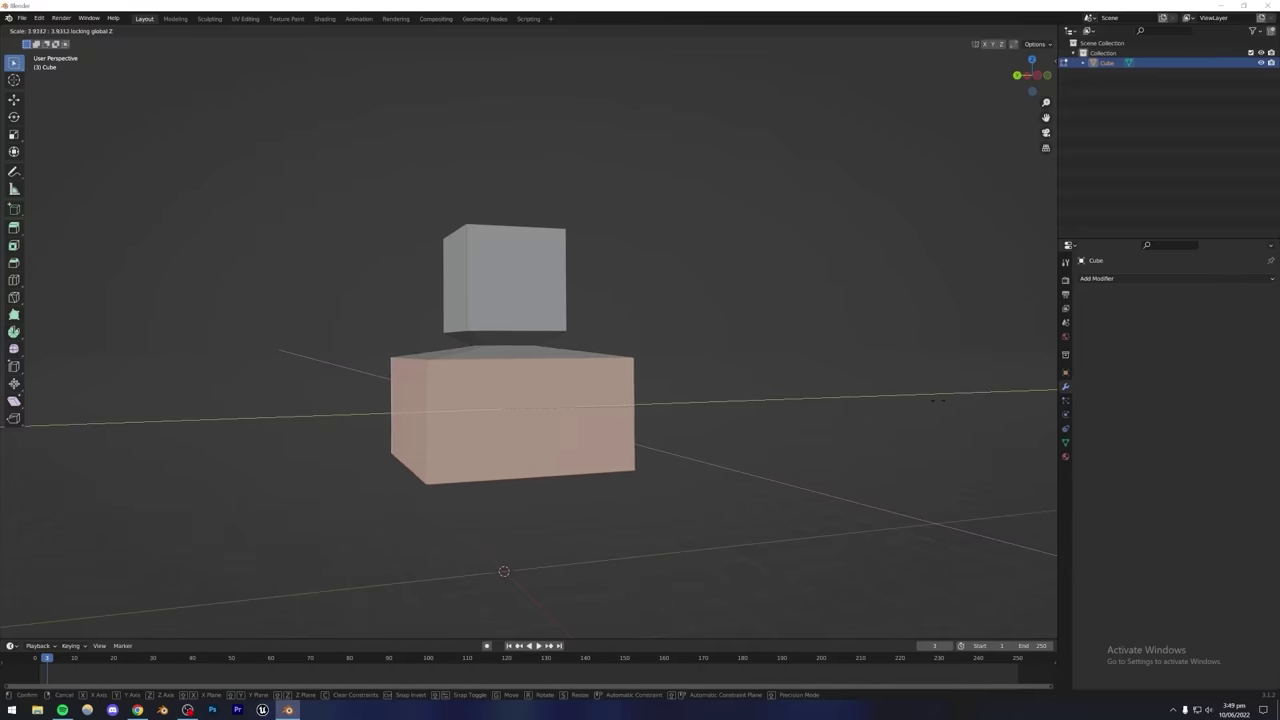
pyautogui.click(583, 363)
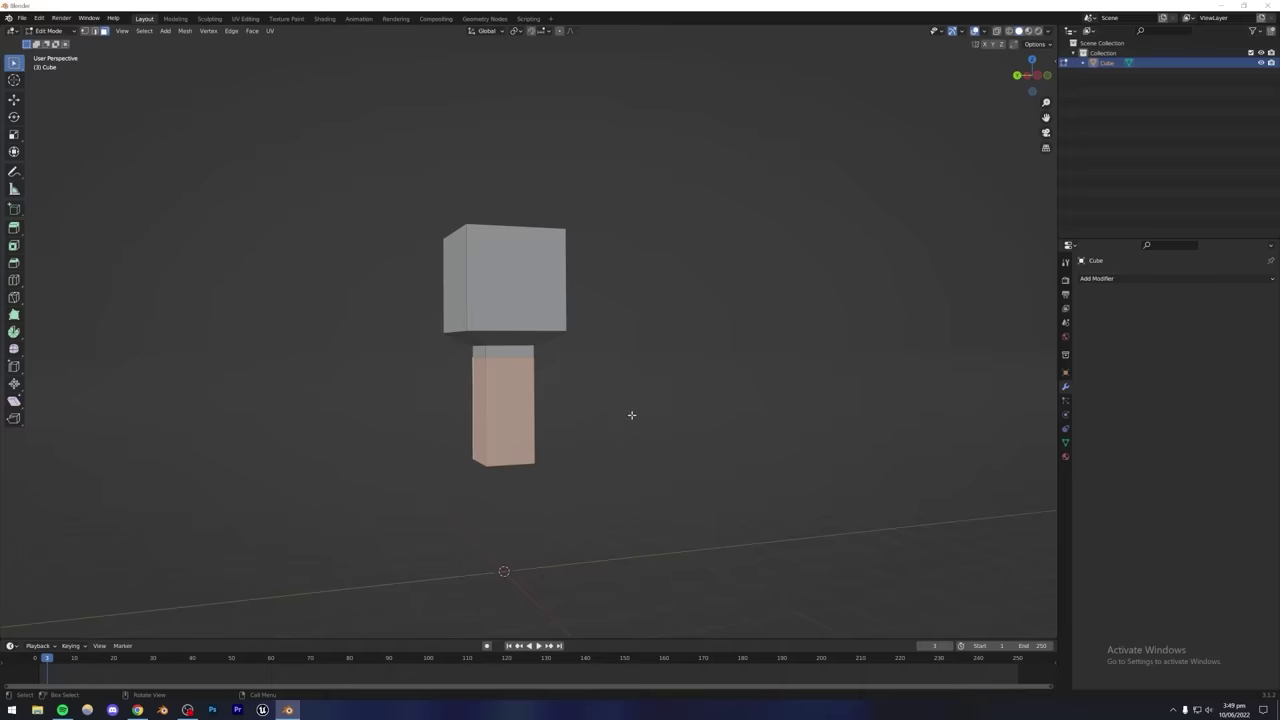
# Extrude the lower block further downward, keeping its size unchanged.
pyautogui.press('e')
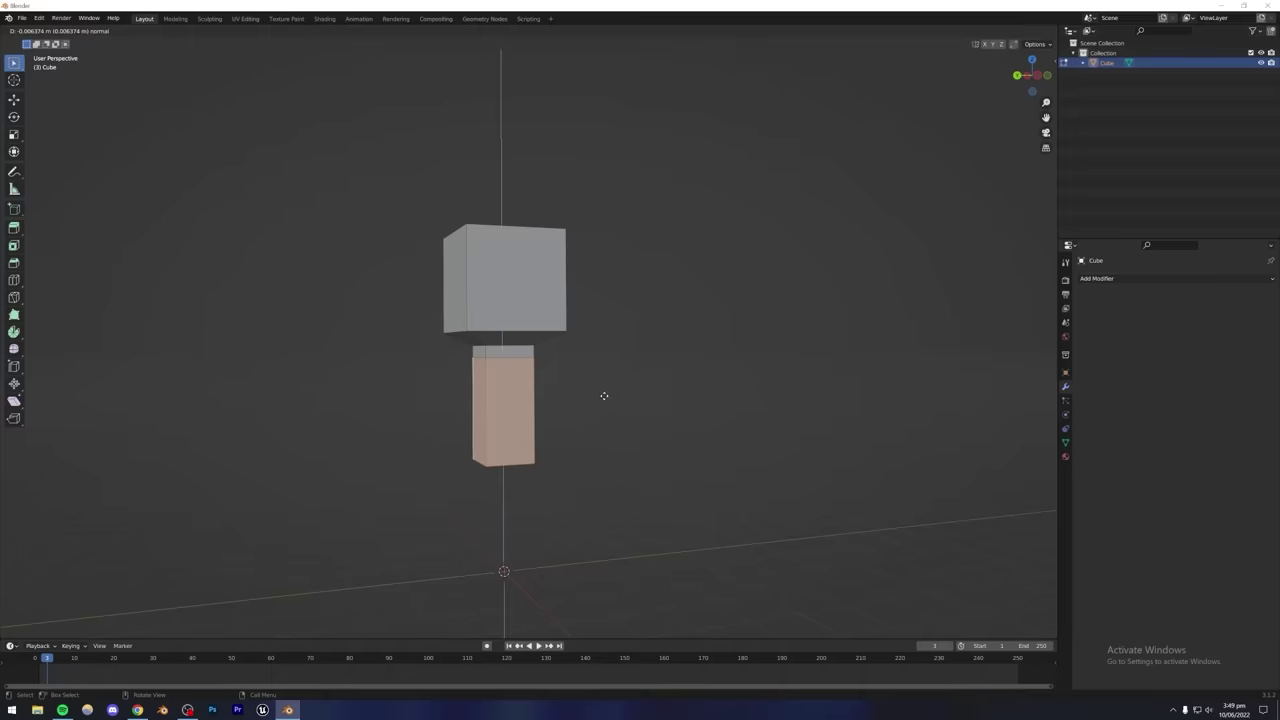
pyautogui.click(630, 413)
pyautogui.press('s')
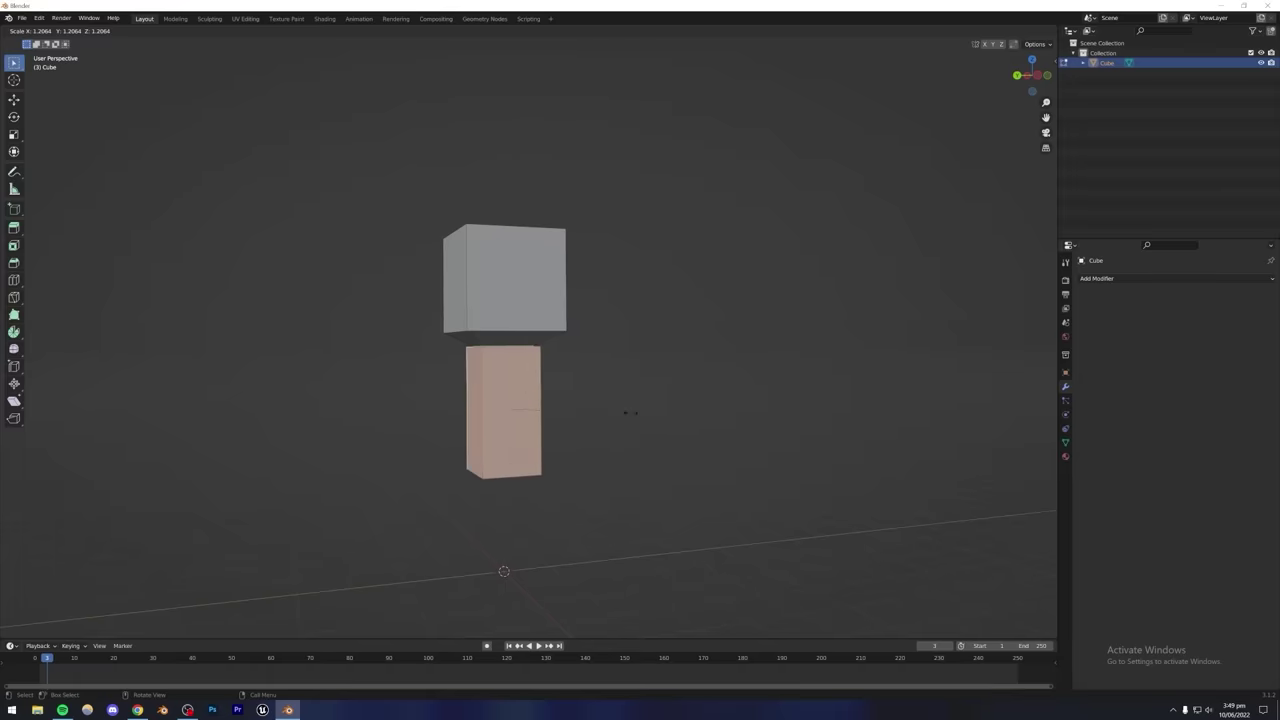
pyautogui.hotkey('shift', 'z')
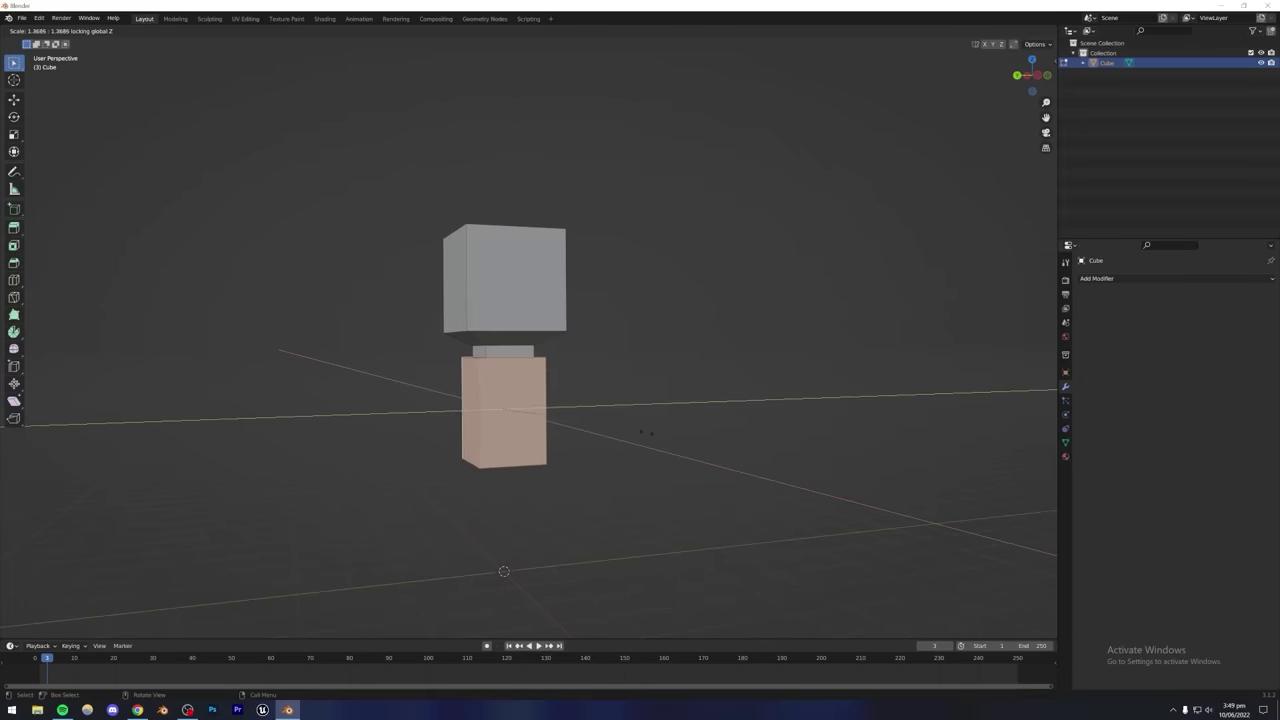
pyautogui.press('Escape')
pyautogui.moveTo(634, 389); pyautogui.dragTo(569, 420, button='middle')
pyautogui.scroll(1, 634, 390)
pyautogui.press('s')
pyautogui.press('Escape')
# Select four faces of the lower block and move them down along Z to lengthen the torso.
pyautogui.click(478, 429)
pyautogui.keyDown('shift'); pyautogui.click(440, 449); pyautogui.keyUp('shift')
pyautogui.keyDown('shift'); pyautogui.click(480, 466); pyautogui.keyUp('shift')
pyautogui.keyDown('shift'); pyautogui.click(543, 457); pyautogui.keyUp('shift')
pyautogui.press('g')
pyautogui.press('z')
pyautogui.click(569, 478)
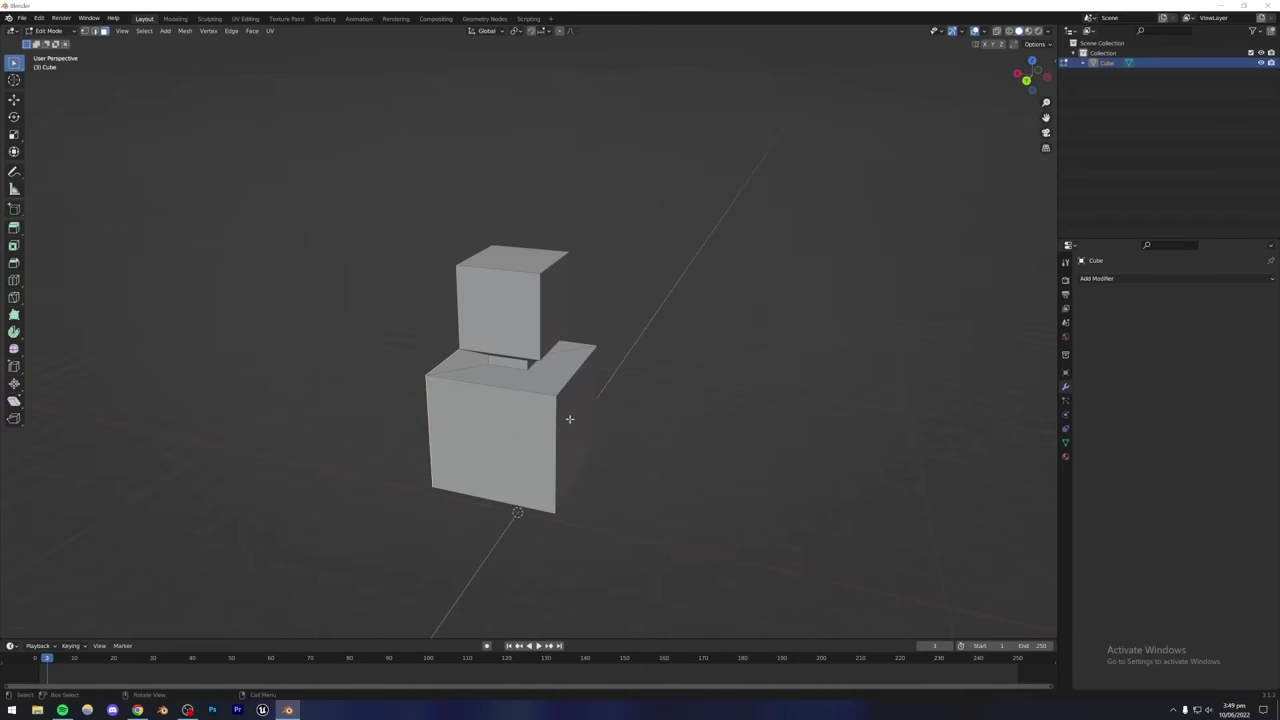
# Scale the lower block's right face along X to narrow the torso, then deselect.
pyautogui.click(575, 418)
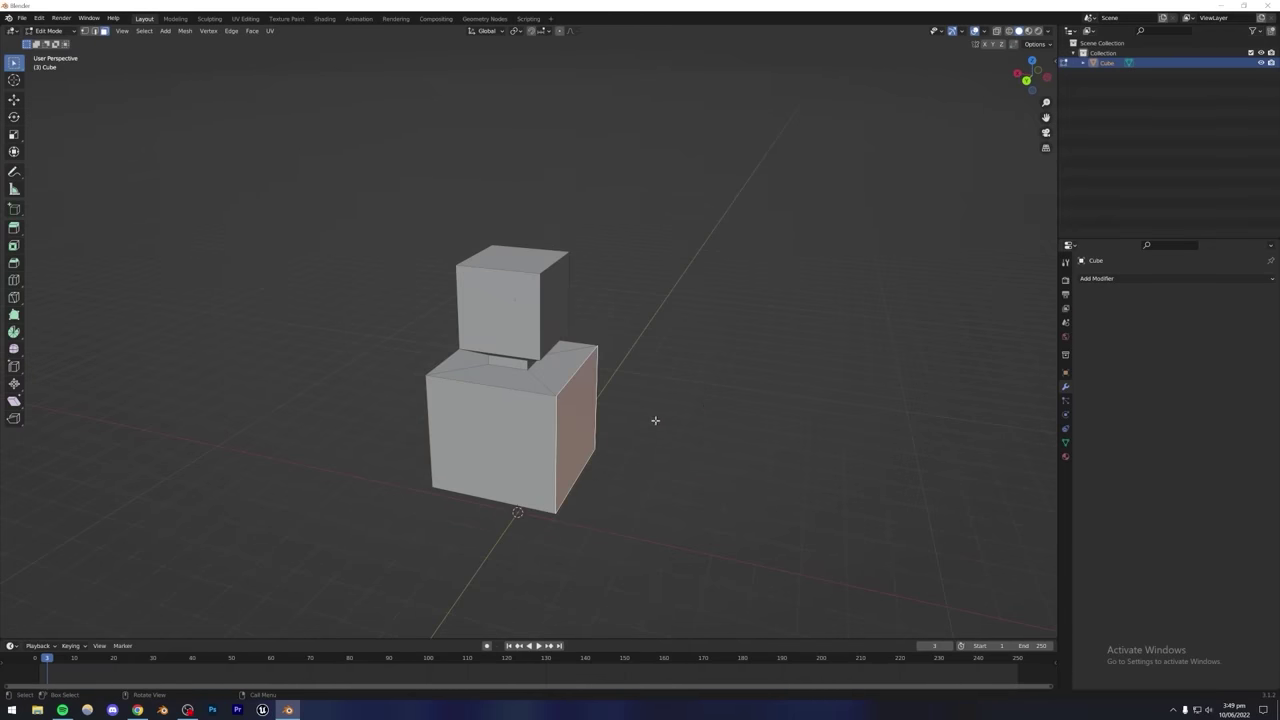
pyautogui.moveTo(655, 420); pyautogui.dragTo(614, 423, button='middle')
pyautogui.press('s')
pyautogui.press('x')
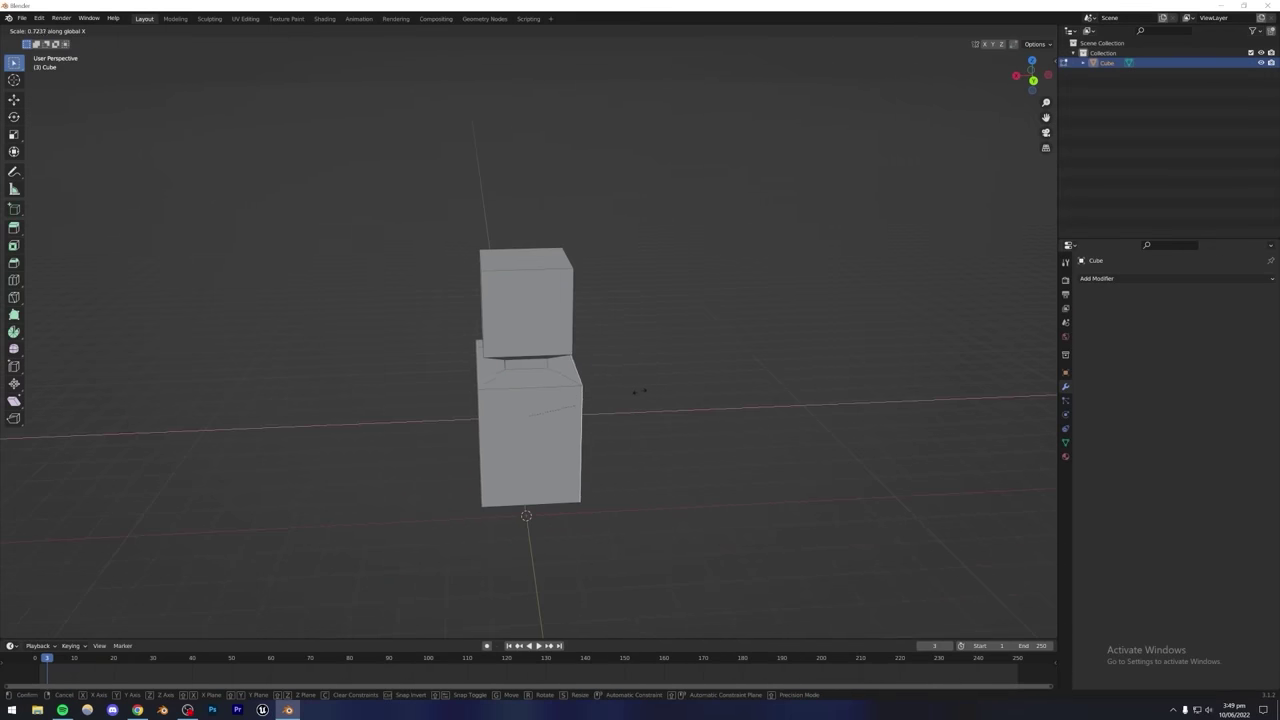
pyautogui.click(639, 391)
pyautogui.moveTo(580, 423); pyautogui.dragTo(492, 394, button='middle')
pyautogui.hotkey('alt', 'a')
pyautogui.scroll(2, 488, 402)
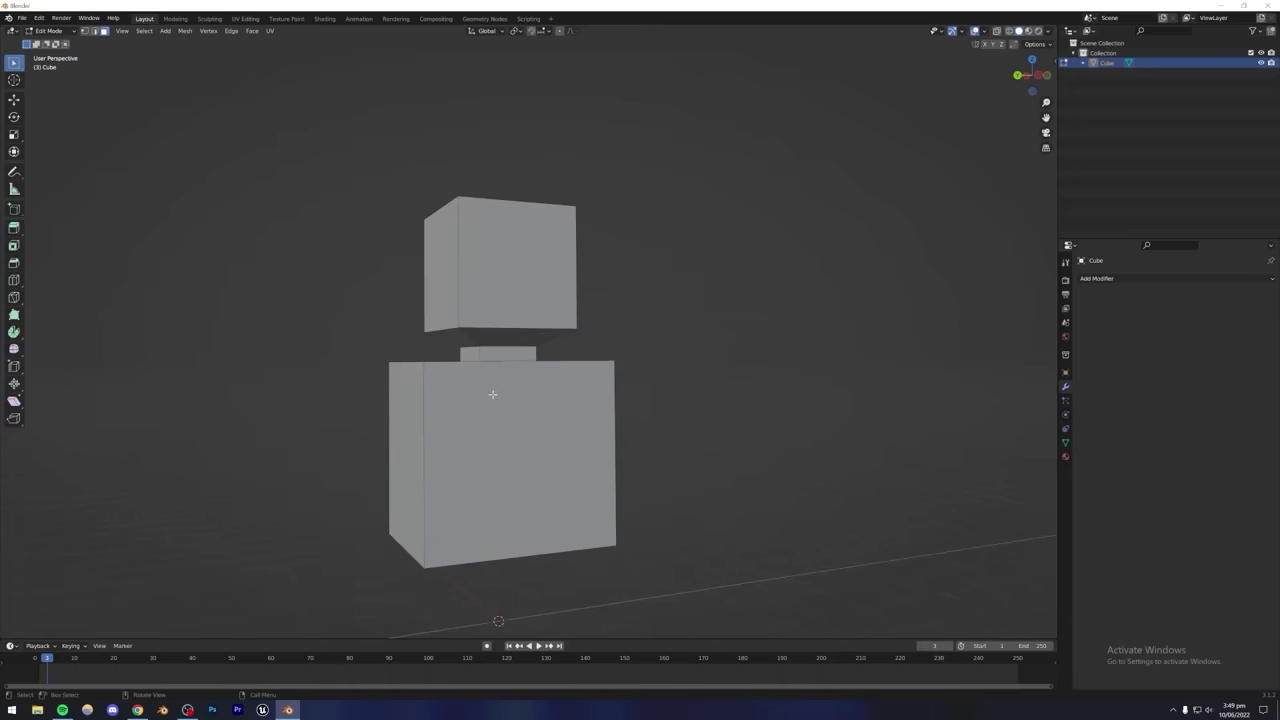
# Add a horizontal edge loop around the middle of the torso.
pyautogui.hotkey('ctrl', 'r')
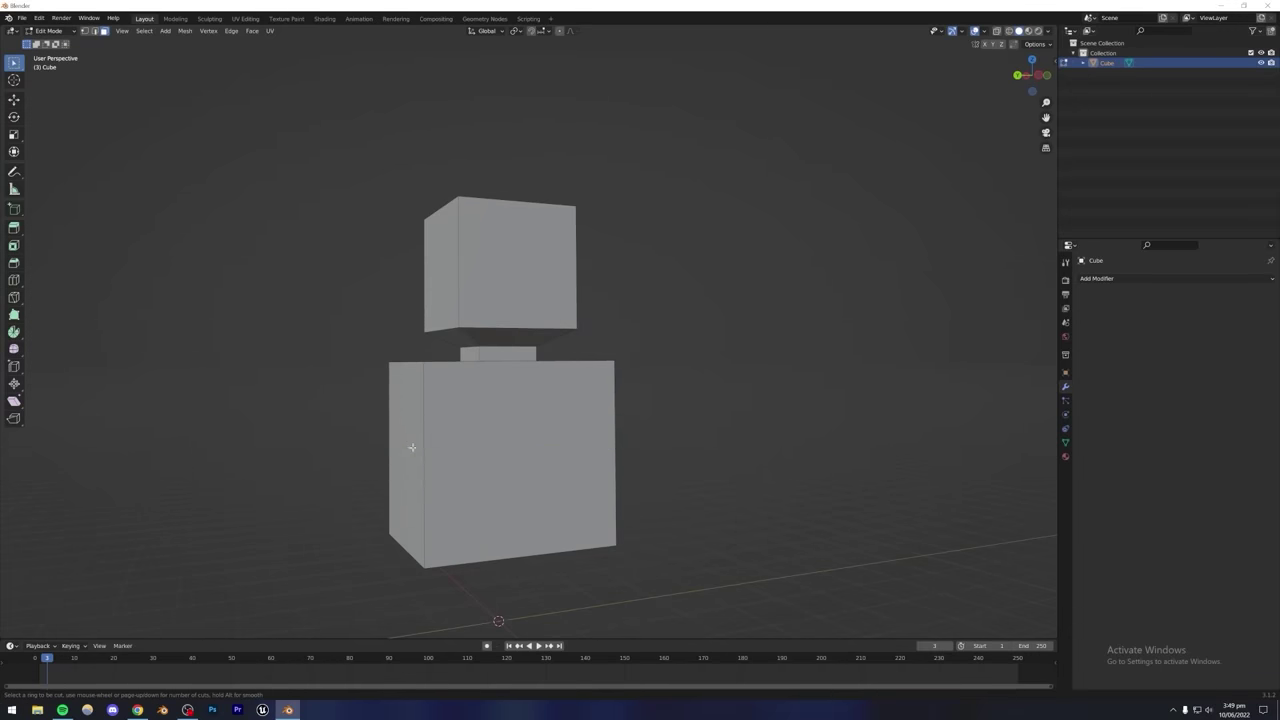
pyautogui.click(424, 456)
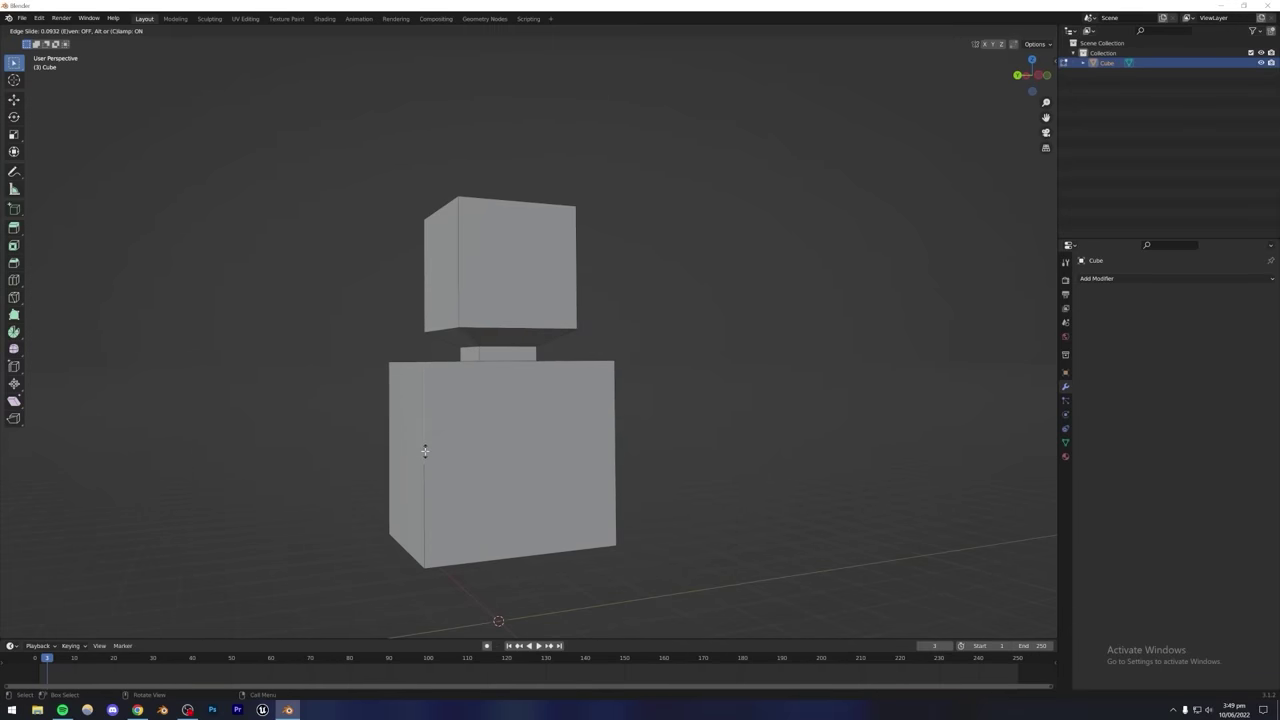
pyautogui.click(425, 451)
pyautogui.click(404, 408)
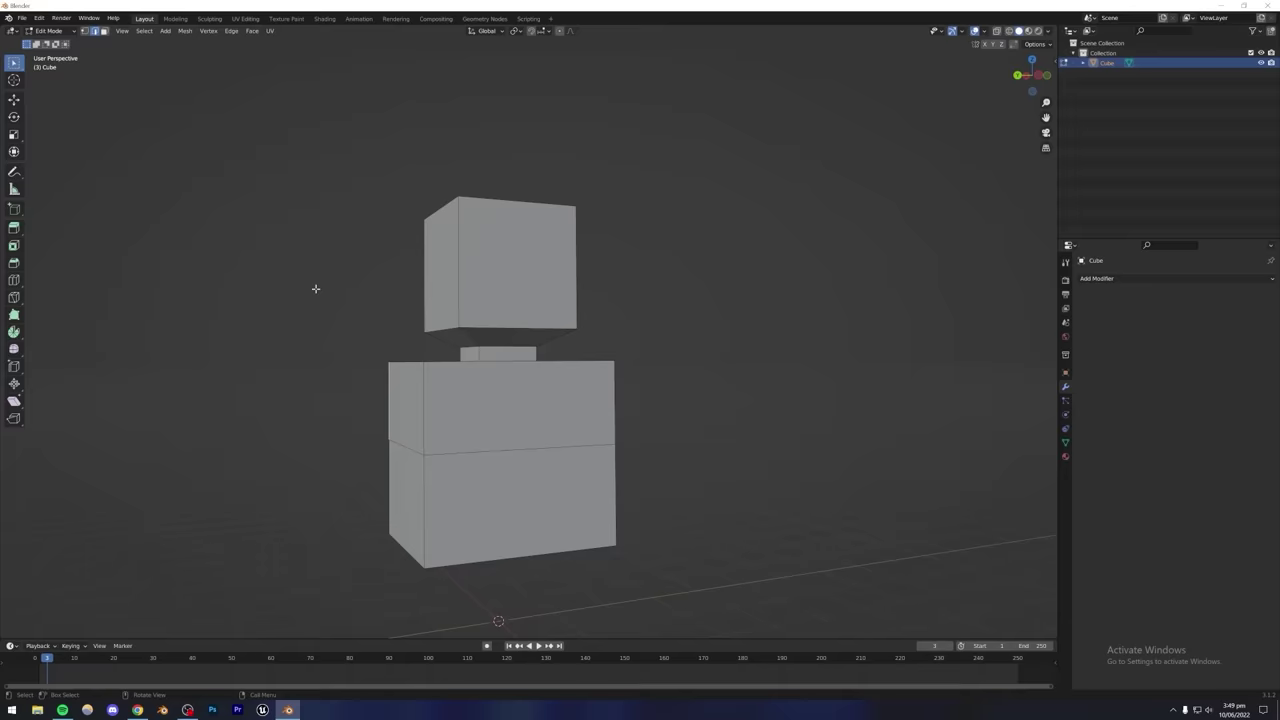
pyautogui.click(120, 31)
# Inset the torso's upper left face and extrude it outward into the left arm.
pyautogui.click(402, 401)
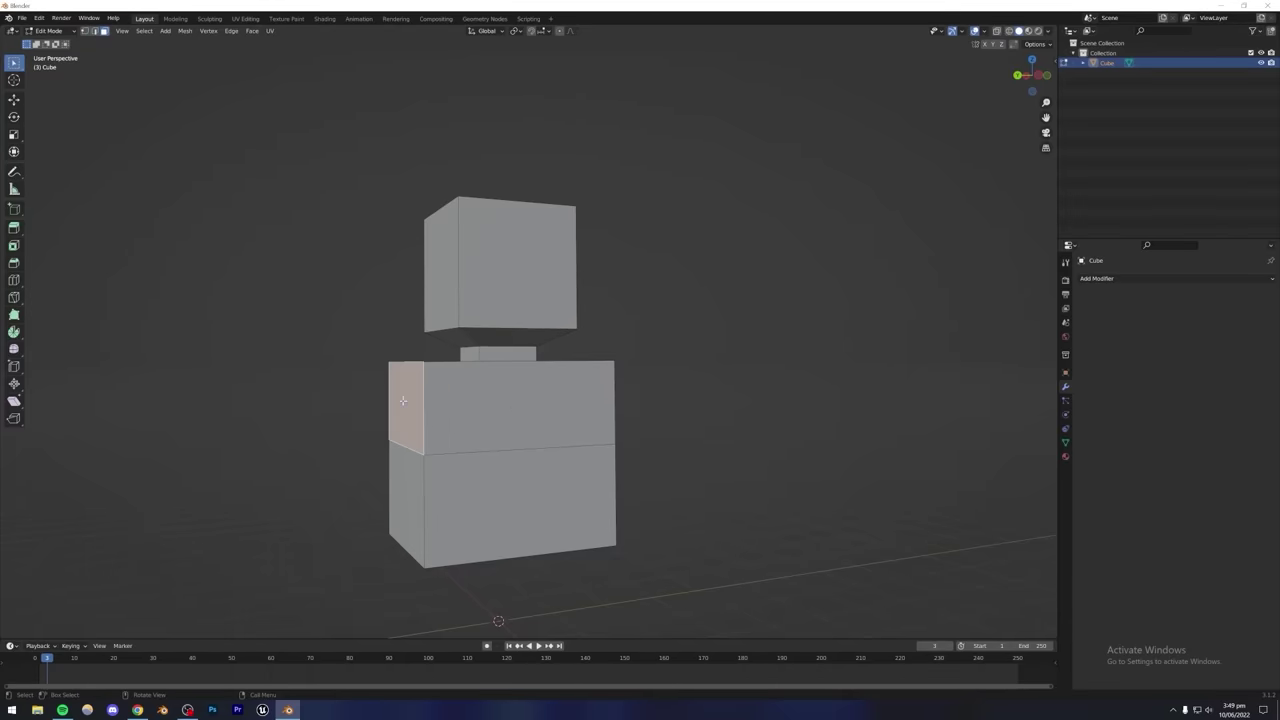
pyautogui.press('i')
pyautogui.click(686, 417)
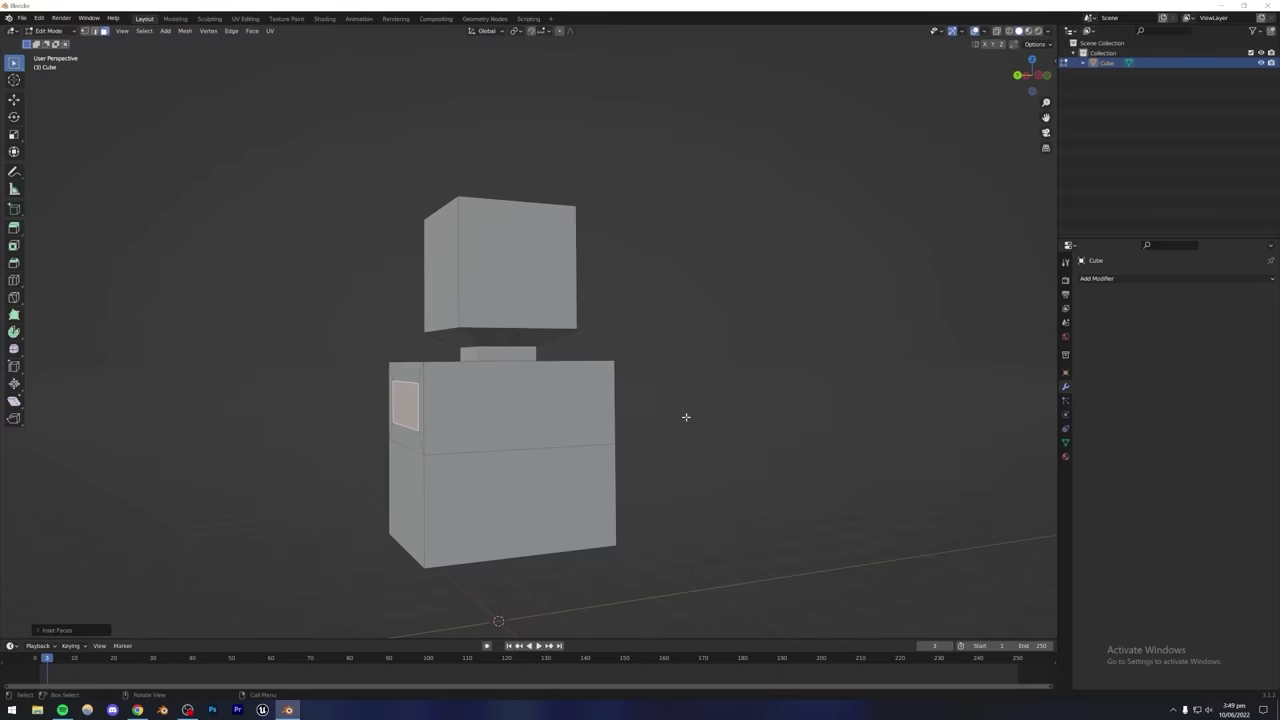
pyautogui.press('e')
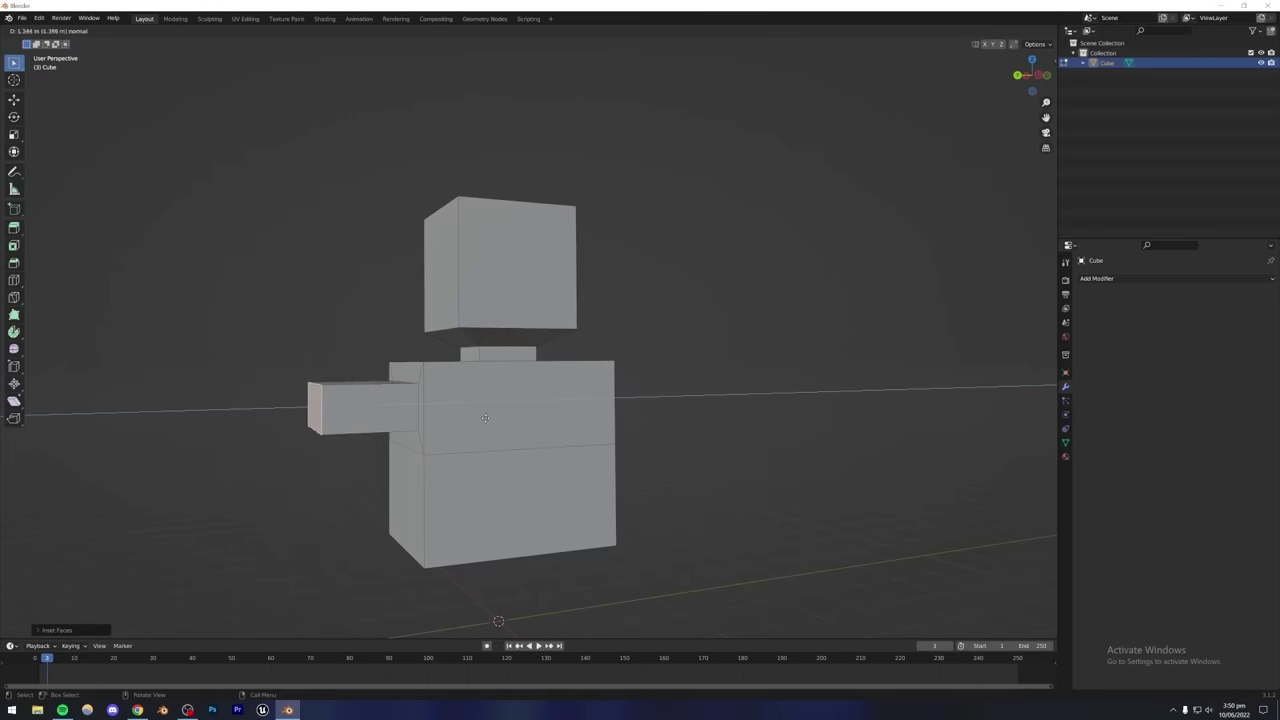
pyautogui.click(374, 420)
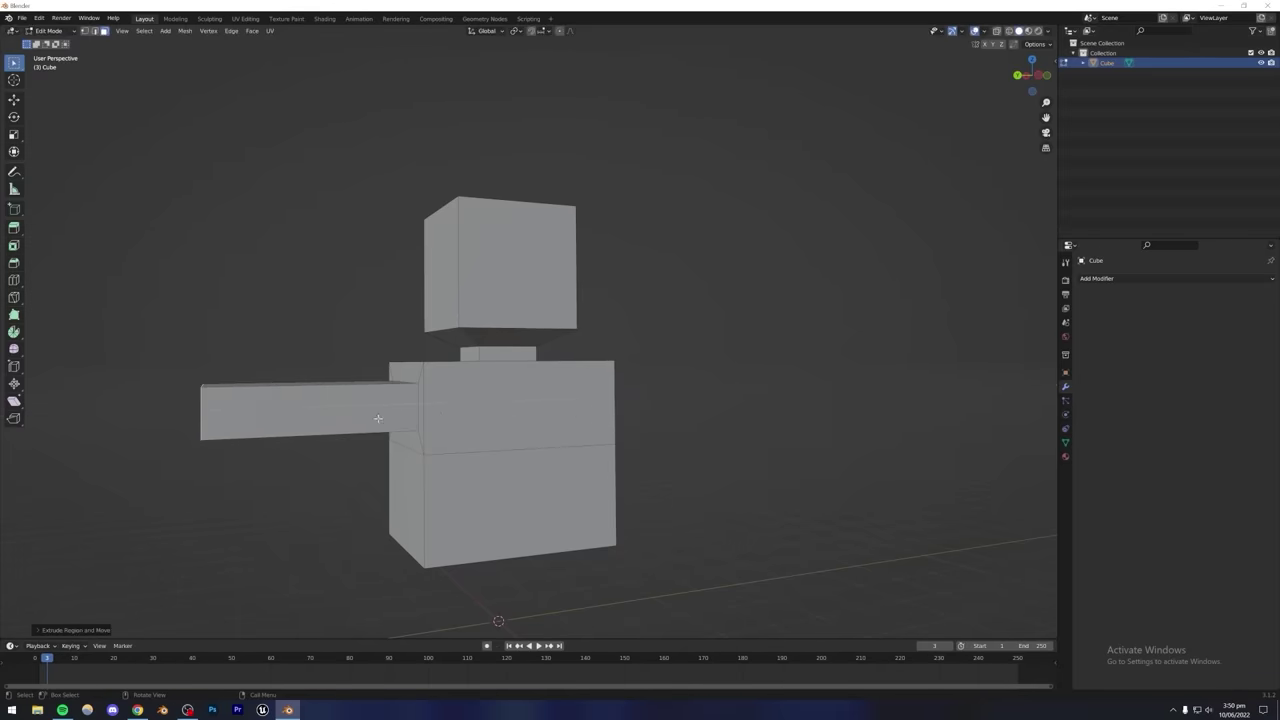
pyautogui.moveTo(374, 420); pyautogui.dragTo(397, 434, button='middle')
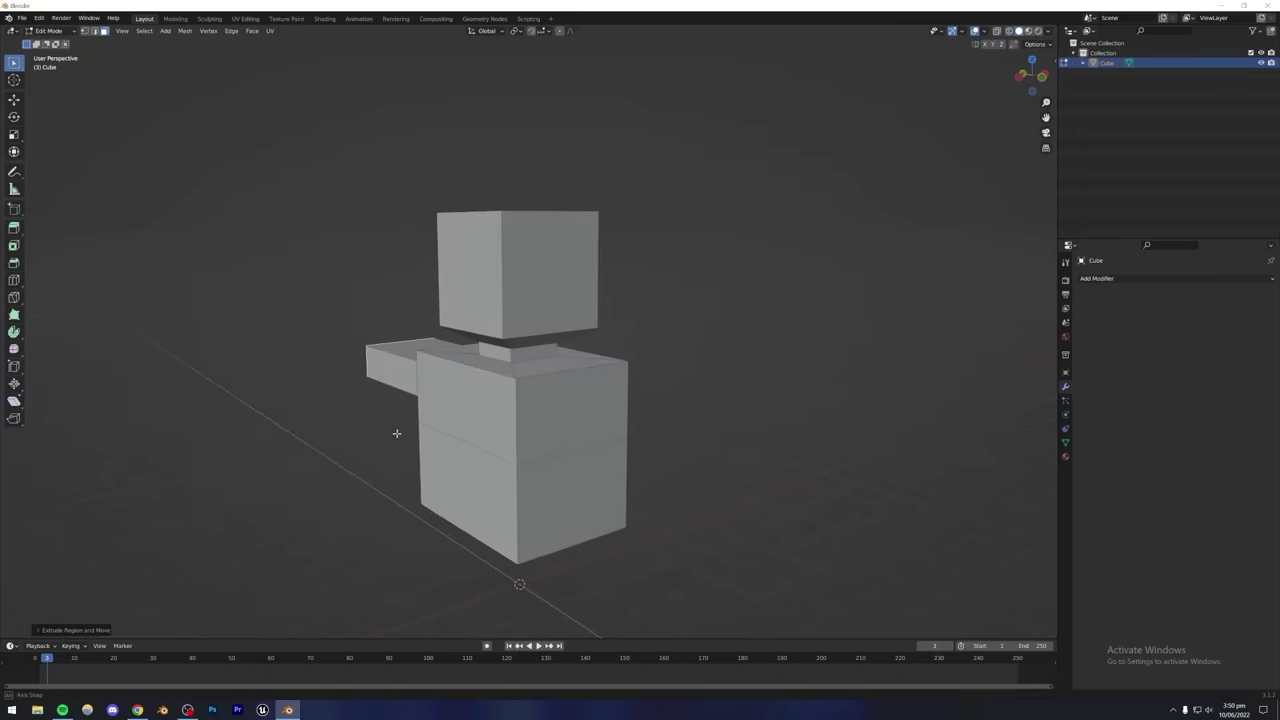
# Inset and shrink the upper right face, then extrude it into the right arm.
pyautogui.click(563, 414)
pyautogui.press('i')
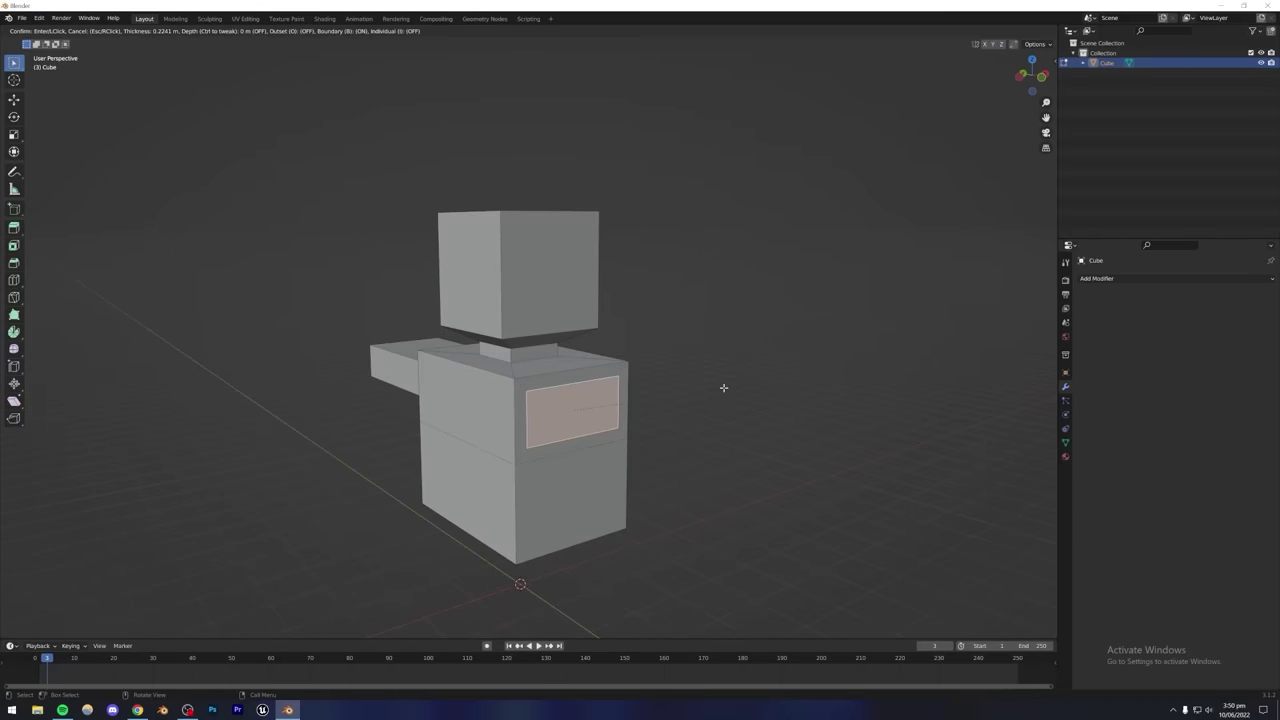
pyautogui.click(723, 387)
pyautogui.press('s')
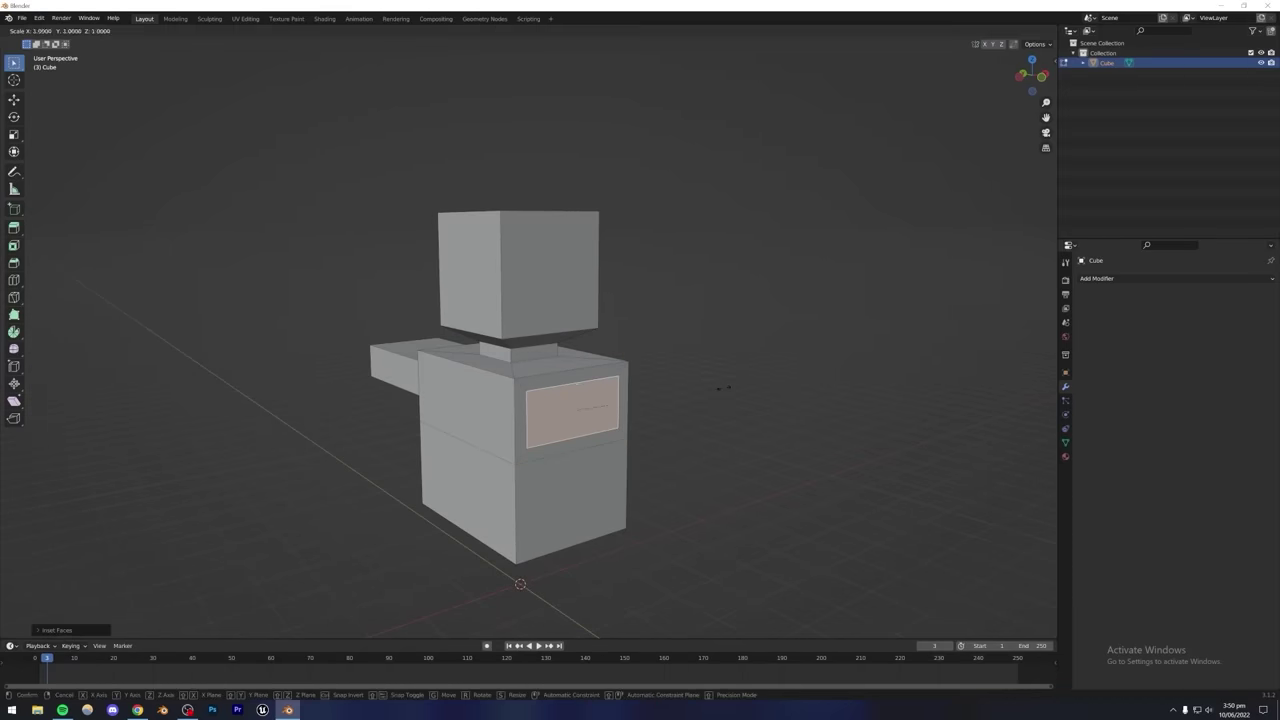
pyautogui.click(700, 386)
pyautogui.press('e')
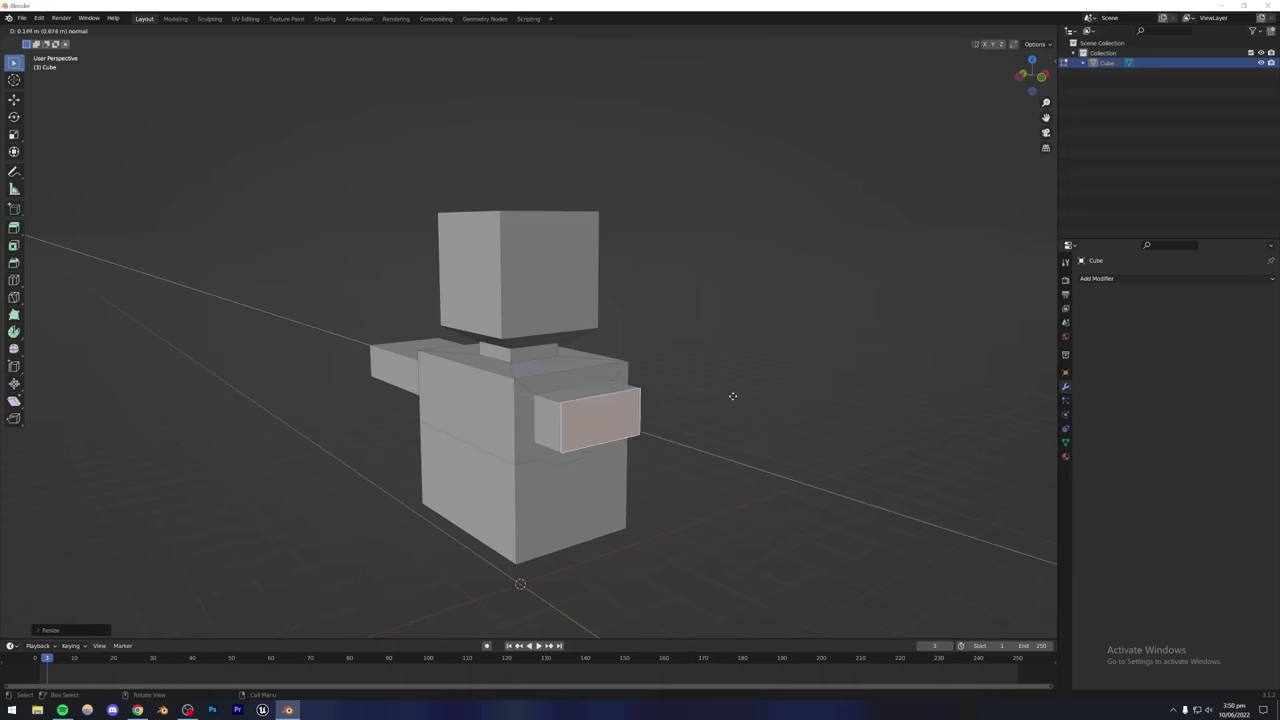
pyautogui.click(807, 414)
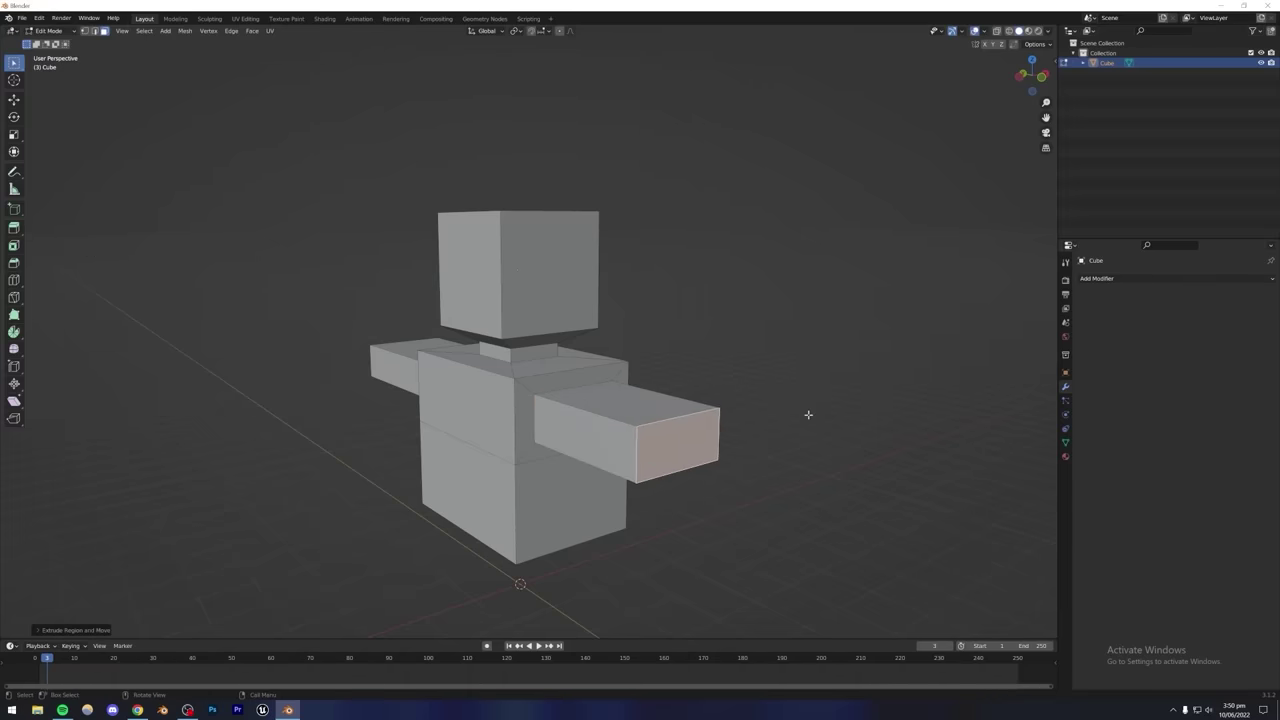
pyautogui.moveTo(808, 414); pyautogui.dragTo(544, 462, button='middle')
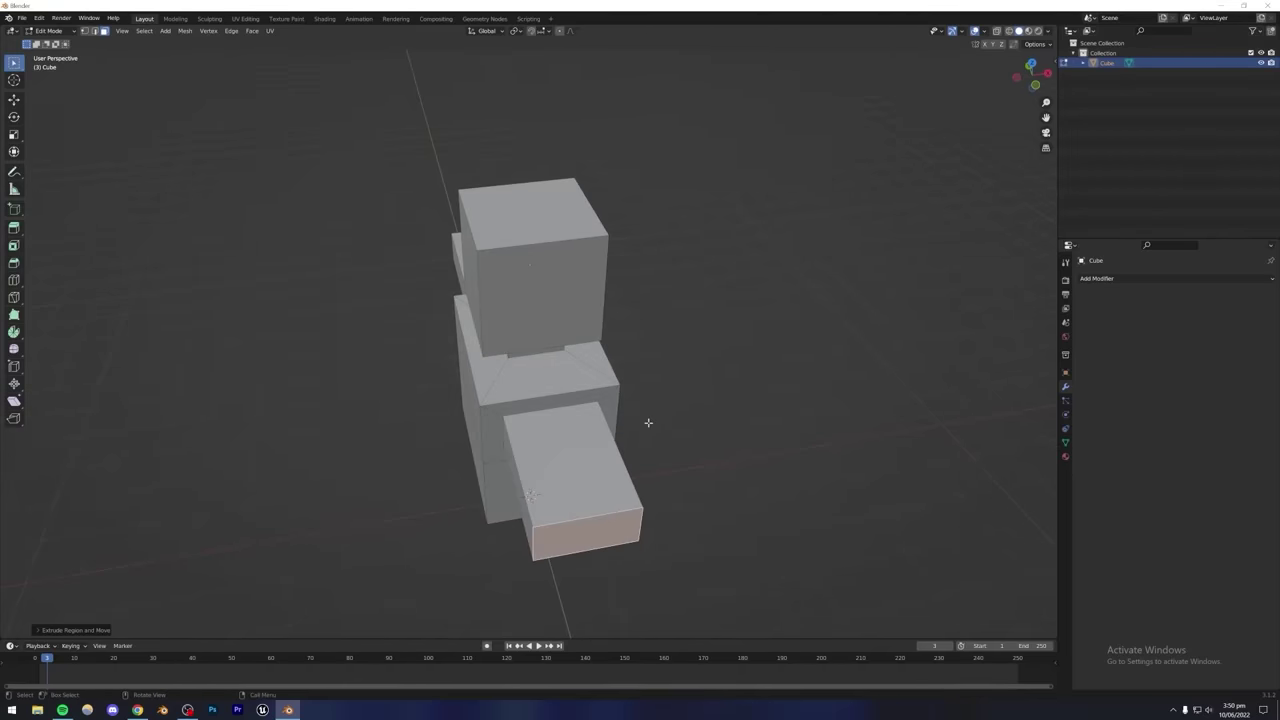
# Taper both arms by shrinking their end faces.
pyautogui.press('g')
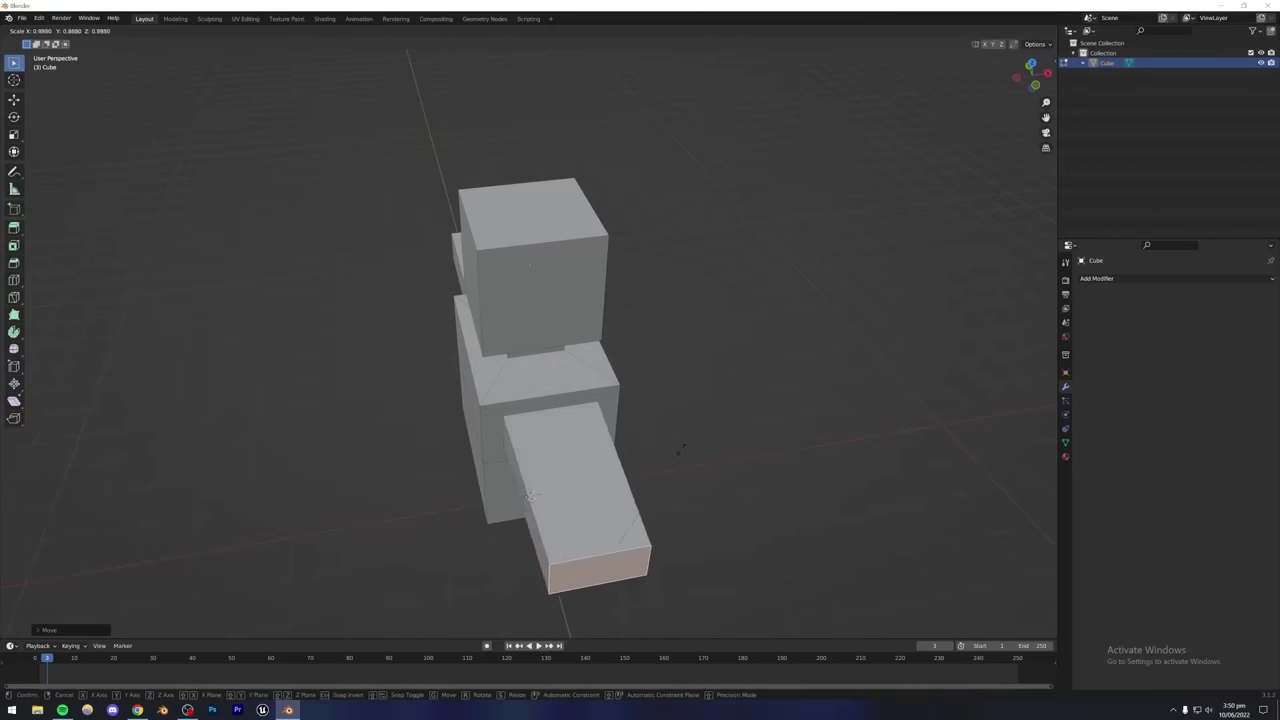
pyautogui.click(600, 429)
pyautogui.moveTo(600, 429); pyautogui.dragTo(303, 512, button='middle')
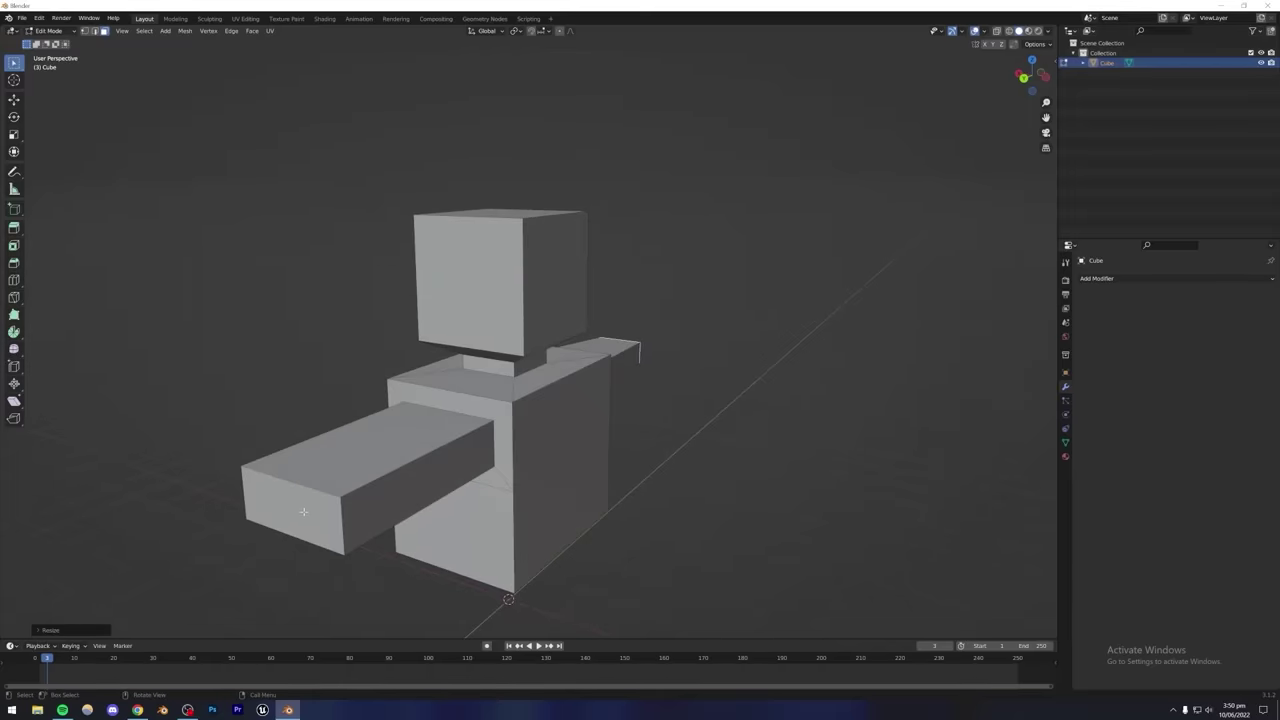
pyautogui.press('s')
pyautogui.click(523, 463)
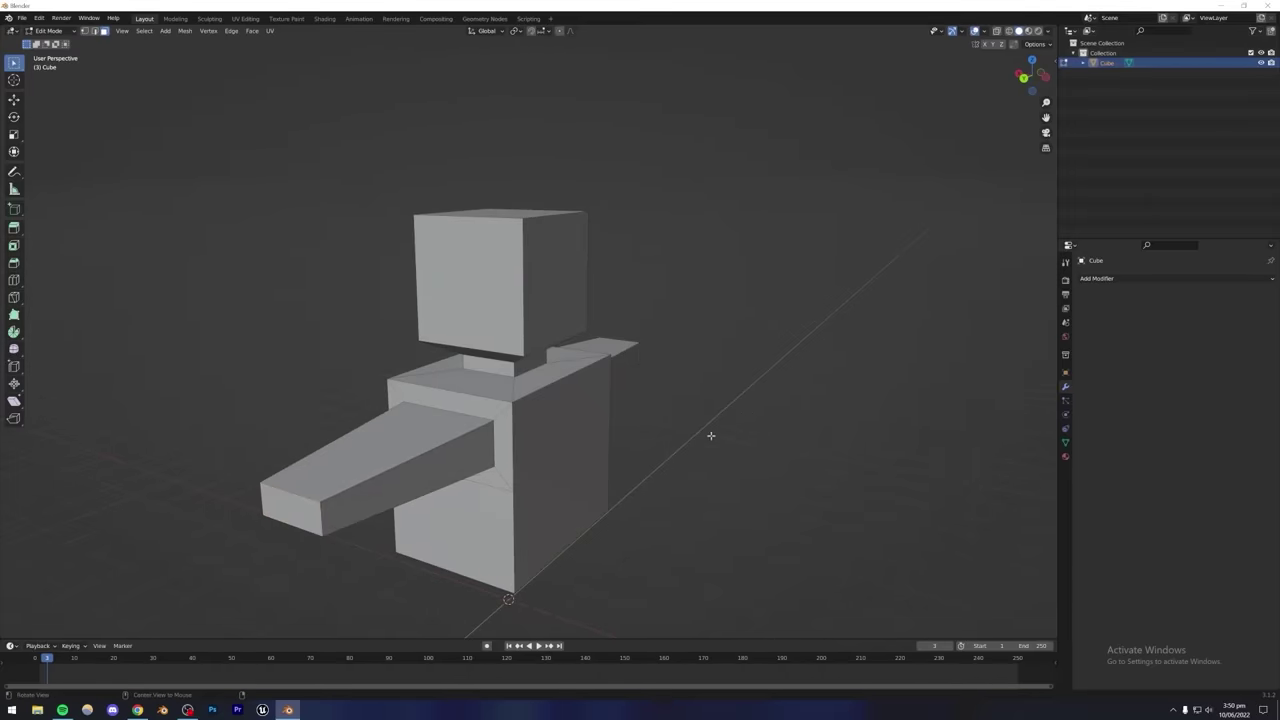
pyautogui.moveTo(711, 435); pyautogui.dragTo(532, 430, button='middle')
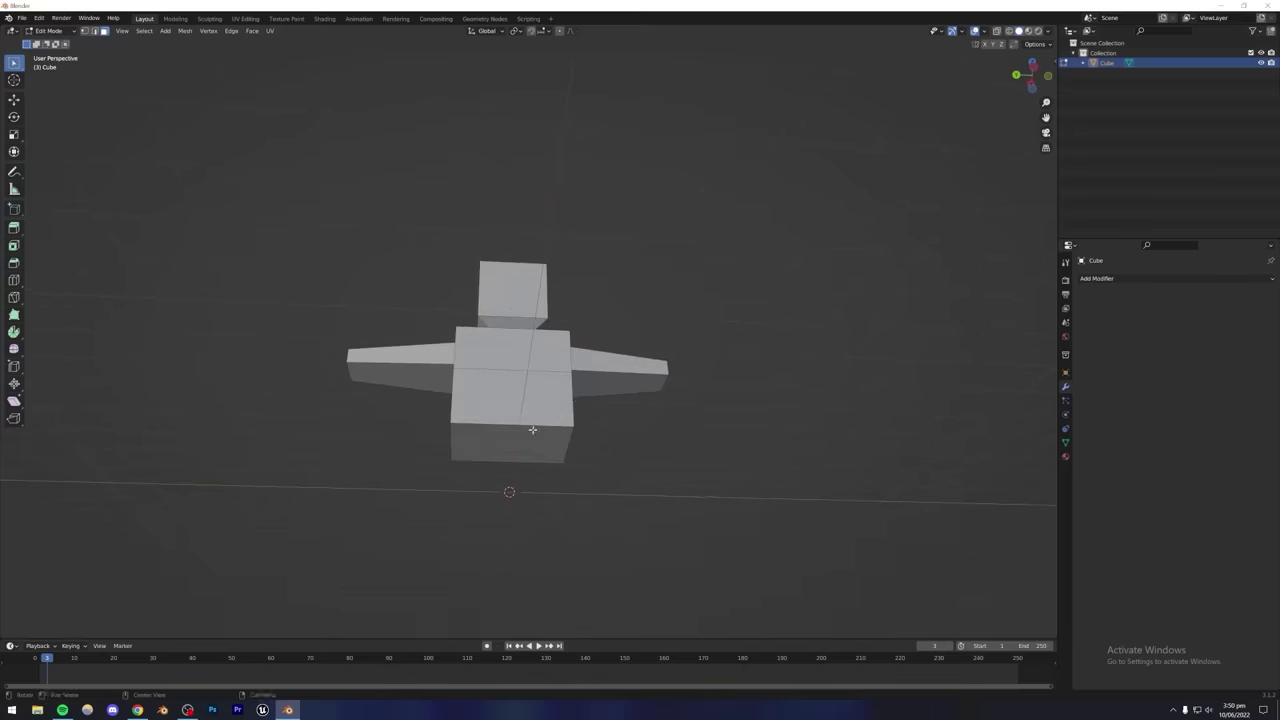
# Extrude the torso's two bottom faces downward into legs and check them from below.
pyautogui.click(482, 448)
pyautogui.keyDown('shift'); pyautogui.click(541, 443); pyautogui.keyUp('shift')
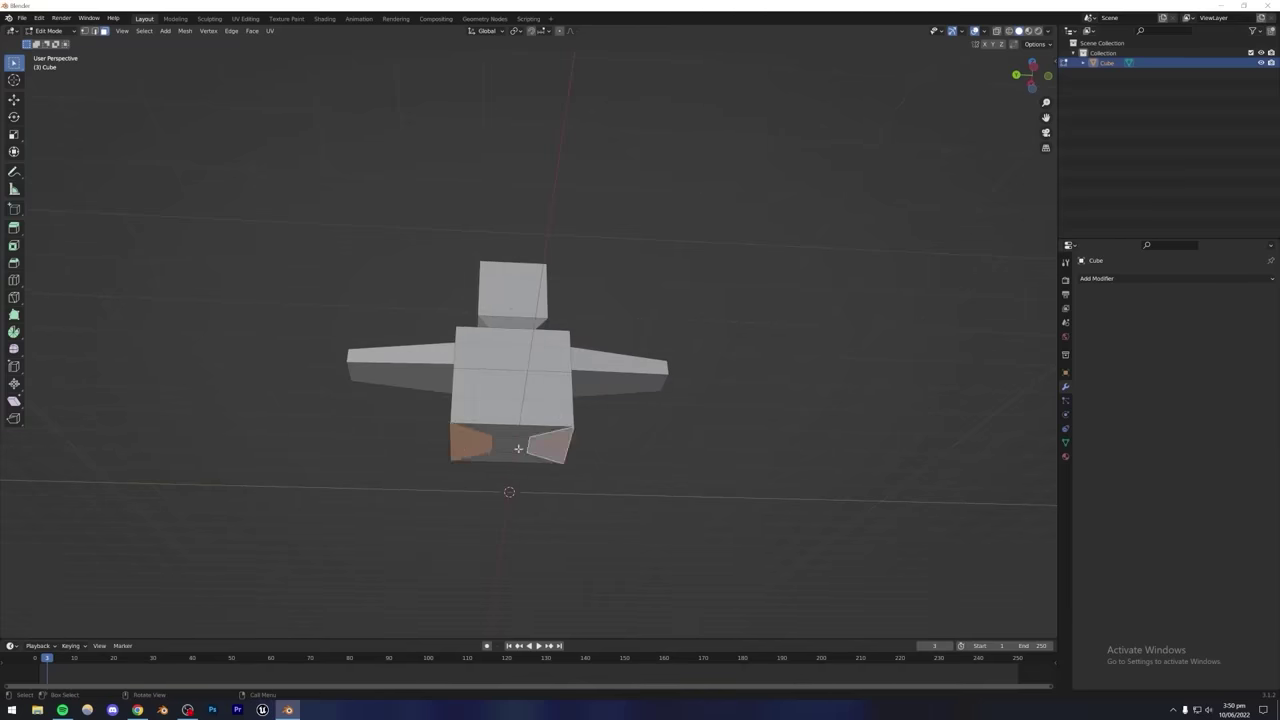
pyautogui.press('e')
pyautogui.click(628, 507)
pyautogui.moveTo(628, 507); pyautogui.dragTo(586, 380, button='middle')
pyautogui.press('Tab')
pyautogui.scroll(3, 534, 443)
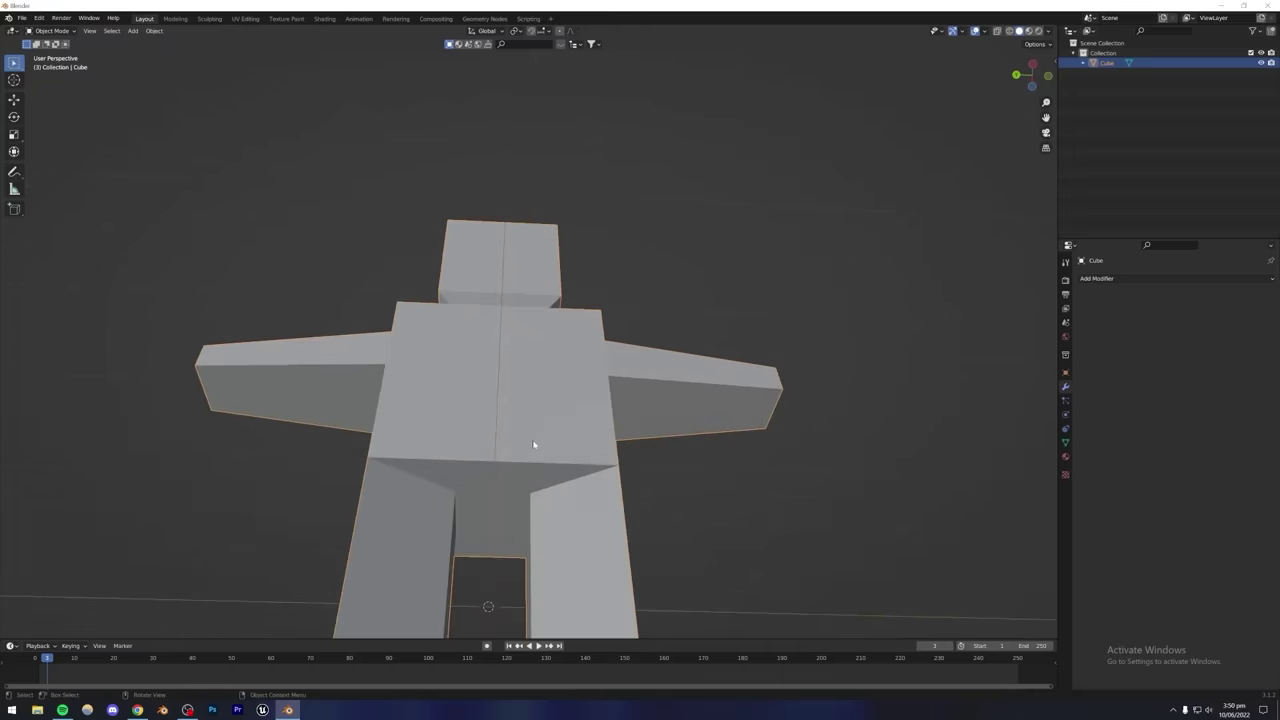
pyautogui.moveTo(534, 443); pyautogui.dragTo(789, 351, button='middle')
pyautogui.scroll(-3, 517, 494)
pyautogui.moveTo(590, 430); pyautogui.dragTo(500, 486, button='middle')
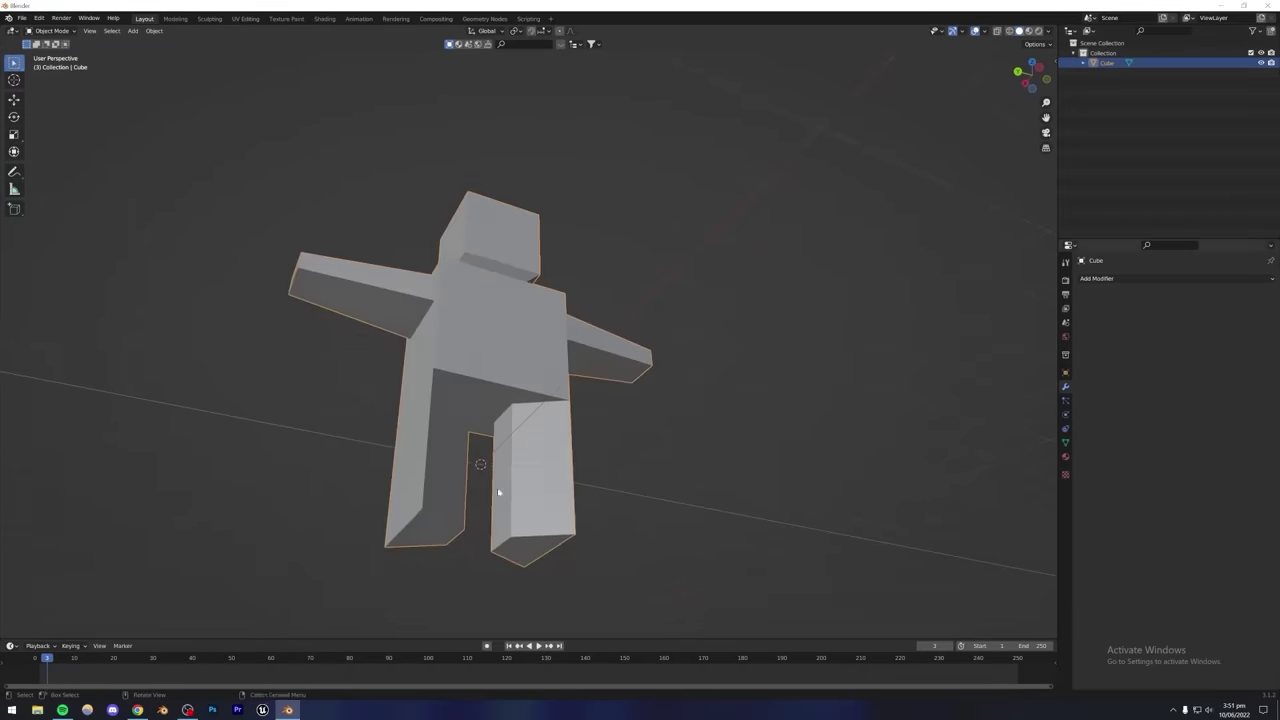
# Scale down each leg's bottom face to taper the feet, returning to Object Mode.
pyautogui.press('Tab')
pyautogui.click(455, 532)
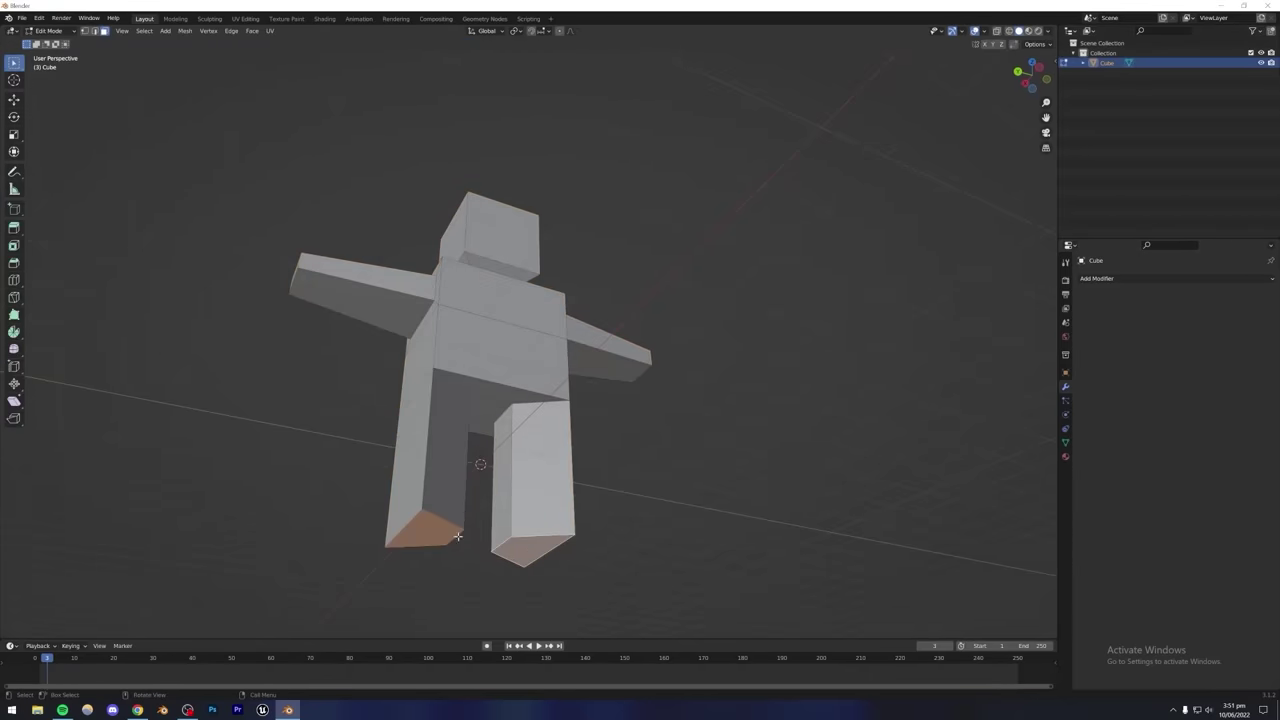
pyautogui.press('s')
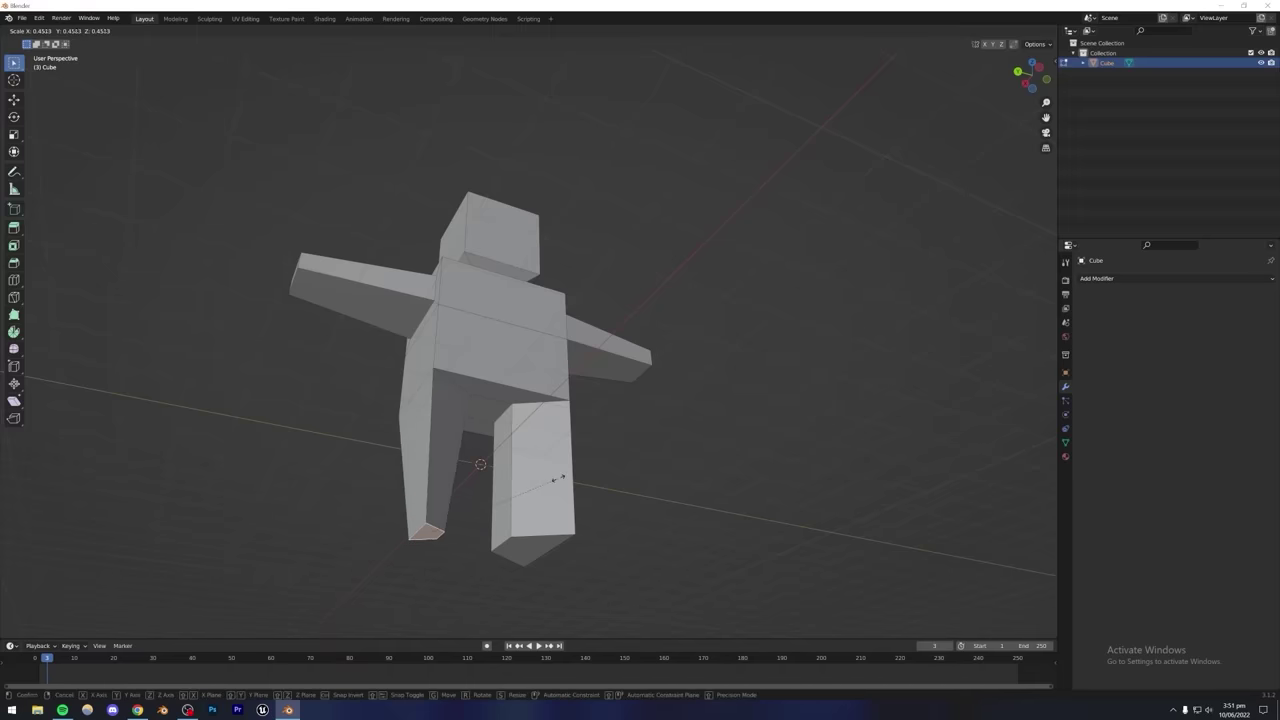
pyautogui.click(586, 467)
pyautogui.click(530, 548)
pyautogui.press('s')
pyautogui.click(628, 492)
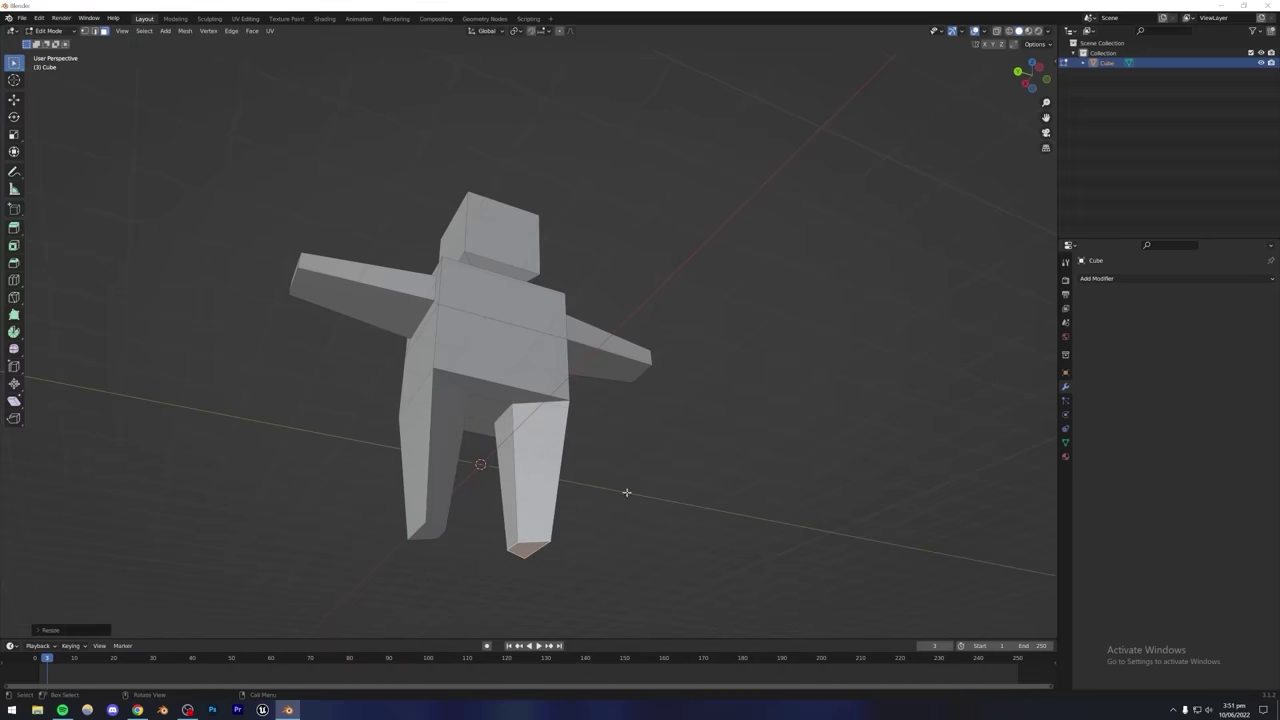
pyautogui.press('Tab')
pyautogui.moveTo(611, 440); pyautogui.dragTo(551, 452, button='middle')
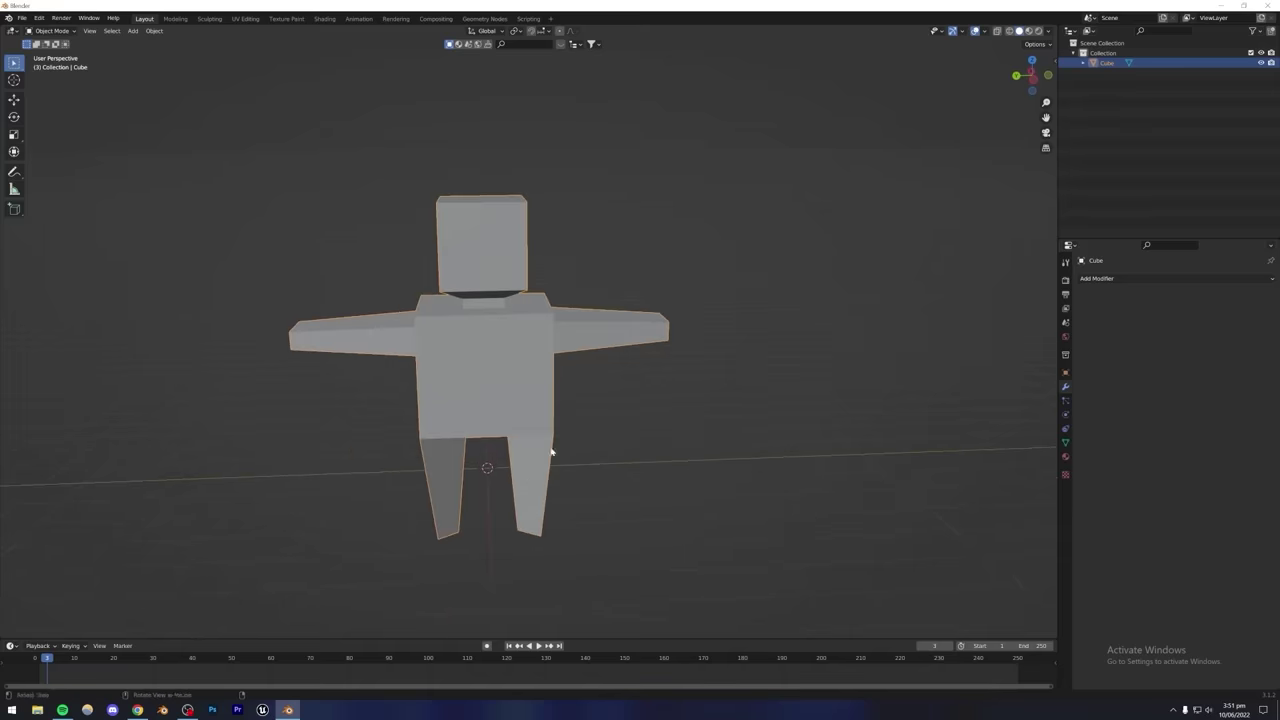
# Add a Subdivision Surface modifier to the figure with viewport levels set to 3.
pyautogui.click(1111, 285)
pyautogui.click(1080, 465)
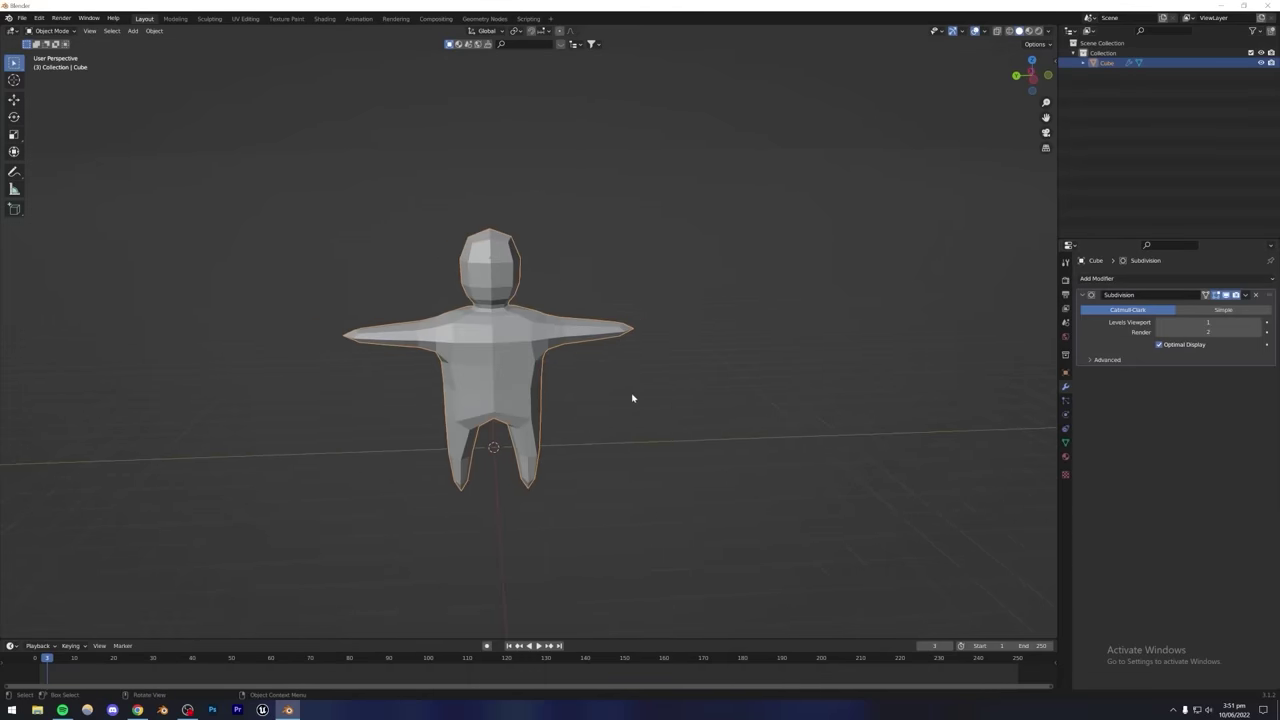
pyautogui.moveTo(632, 398)
pyautogui.mouseDown(button='middle')
pyautogui.moveTo(600, 360)
pyautogui.moveTo(630, 394)
pyautogui.mouseUp(button='middle')
pyautogui.moveTo(553, 404); pyautogui.dragTo(509, 397, button='middle')
pyautogui.scroll(3, 530, 400)
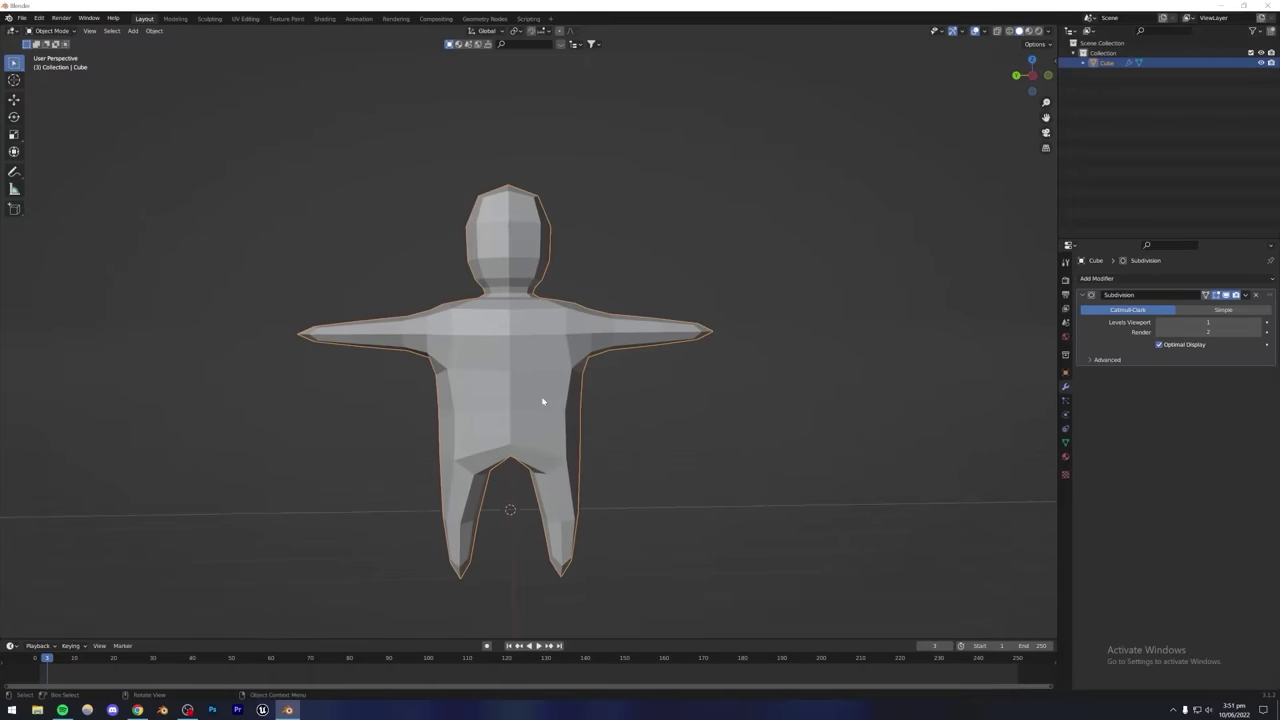
pyautogui.click(1264, 323)
pyautogui.click(1264, 323)
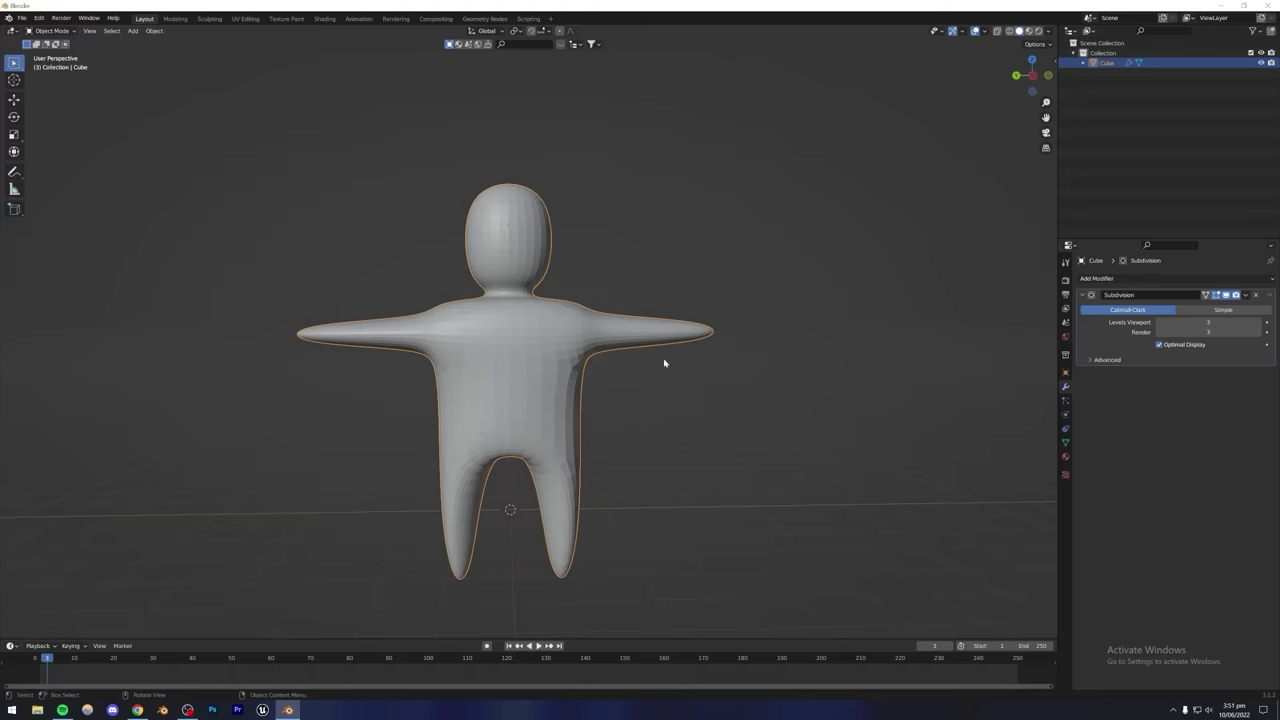
# Orbit and zoom around the smoothed figure to inspect it from the side.
pyautogui.moveTo(519, 322); pyautogui.dragTo(509, 420, button='middle')
pyautogui.scroll(2, 509, 414)
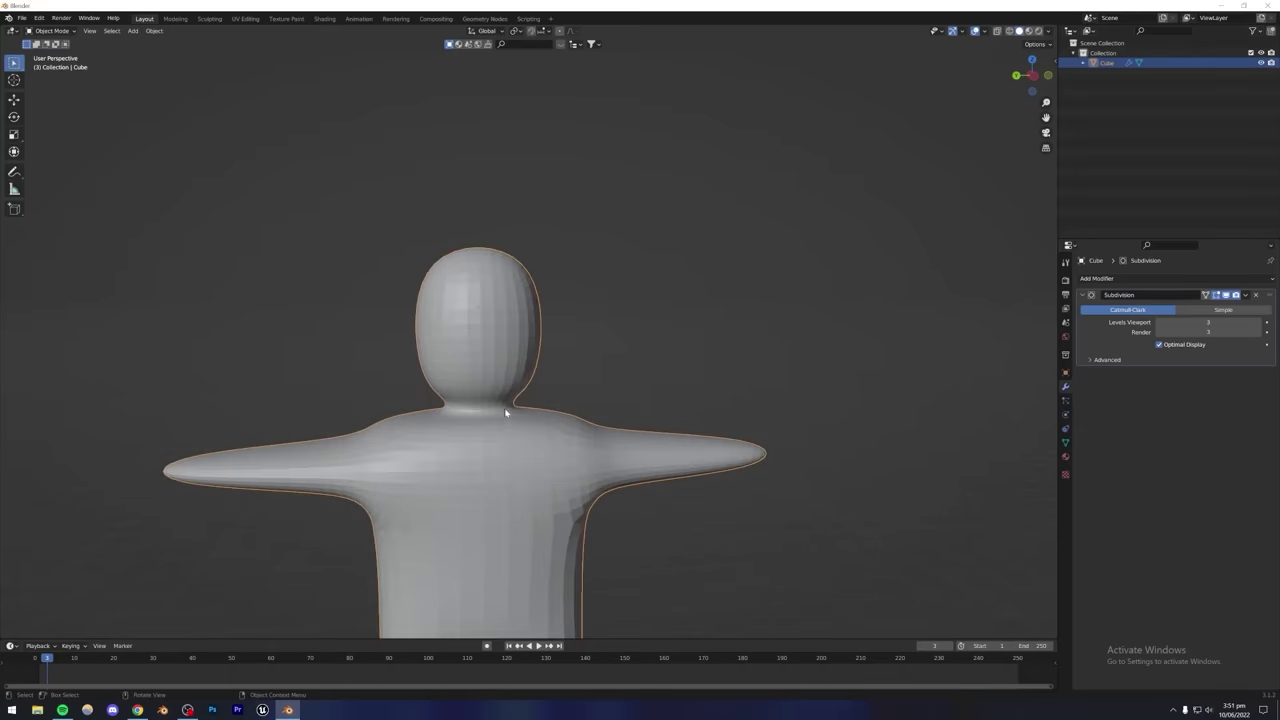
pyautogui.scroll(-1, 509, 434)
pyautogui.scroll(-4, 515, 412)
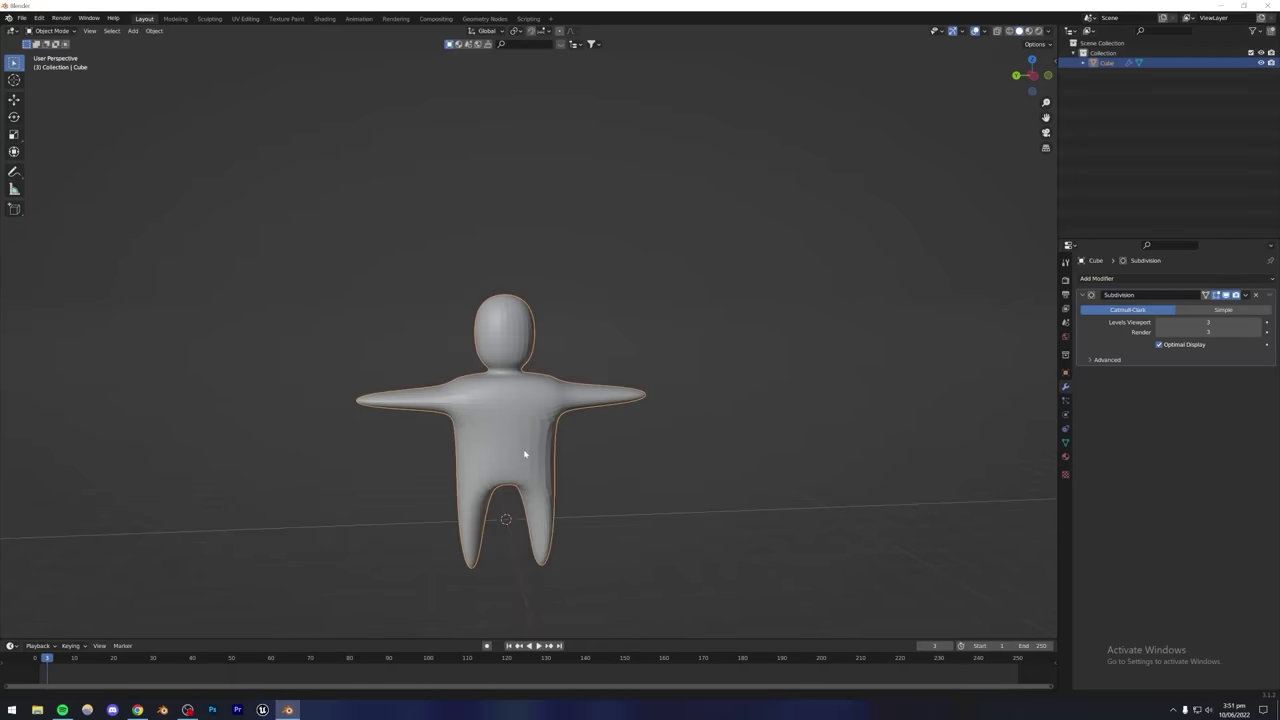
pyautogui.moveTo(524, 398); pyautogui.dragTo(427, 366, button='middle')
pyautogui.scroll(4, 446, 376)
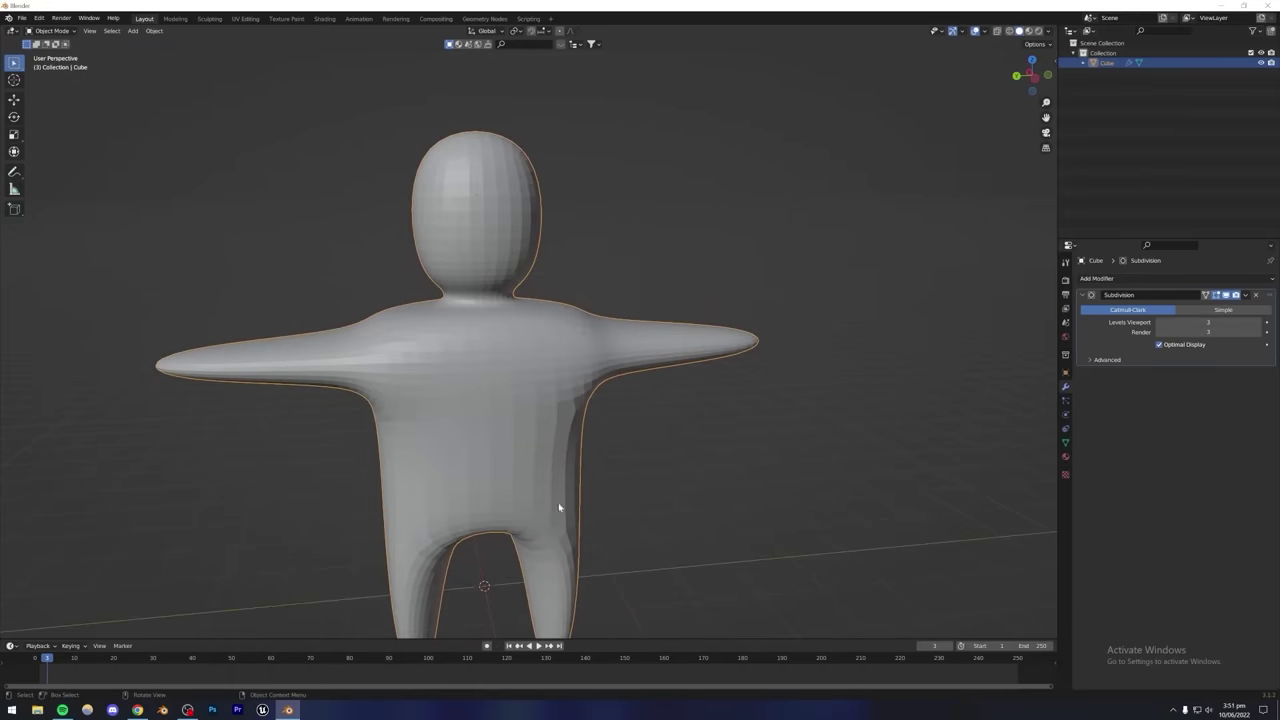
pyautogui.scroll(-1, 464, 391)
# Loop-cut the left arm and slide the new loop close to the hand.
pyautogui.press('Tab')
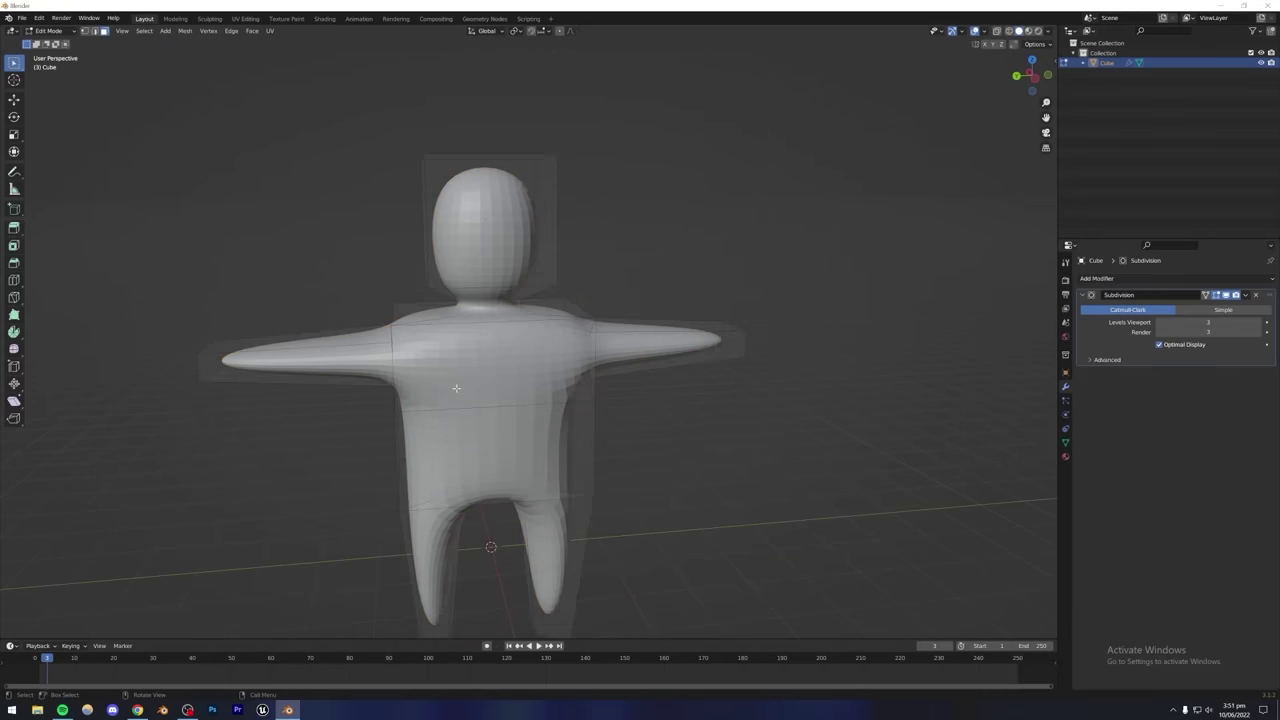
pyautogui.keyDown('shift'); pyautogui.moveTo(454, 387); pyautogui.dragTo(516, 407, button='middle'); pyautogui.keyUp('shift')
pyautogui.press('Tab')
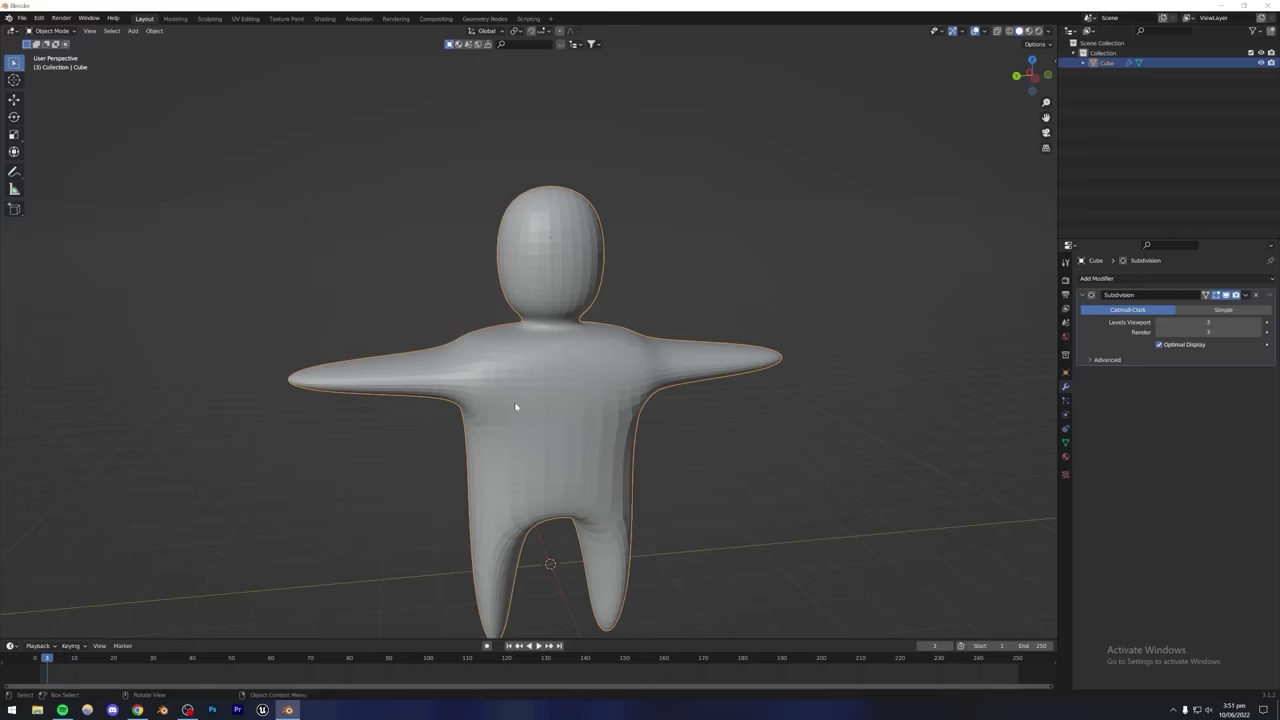
pyautogui.press('Tab')
pyautogui.moveTo(485, 435); pyautogui.dragTo(417, 421, button='middle')
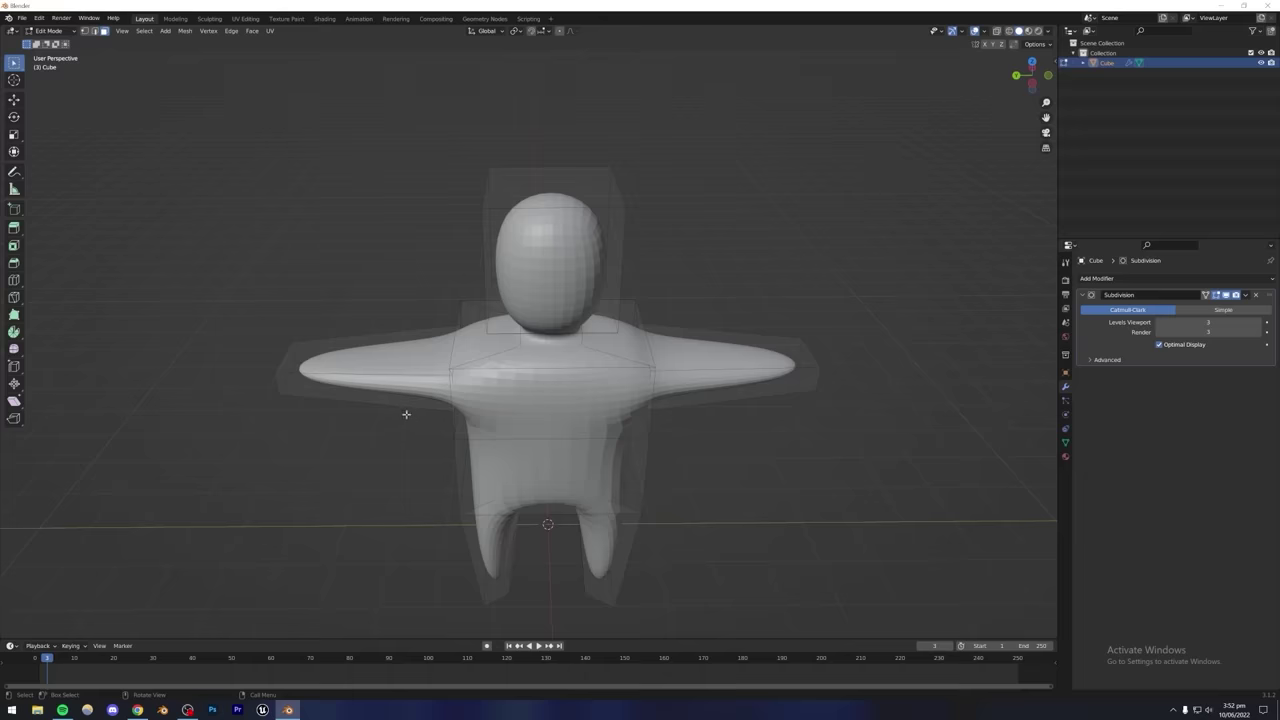
pyautogui.hotkey('ctrl', 'r')
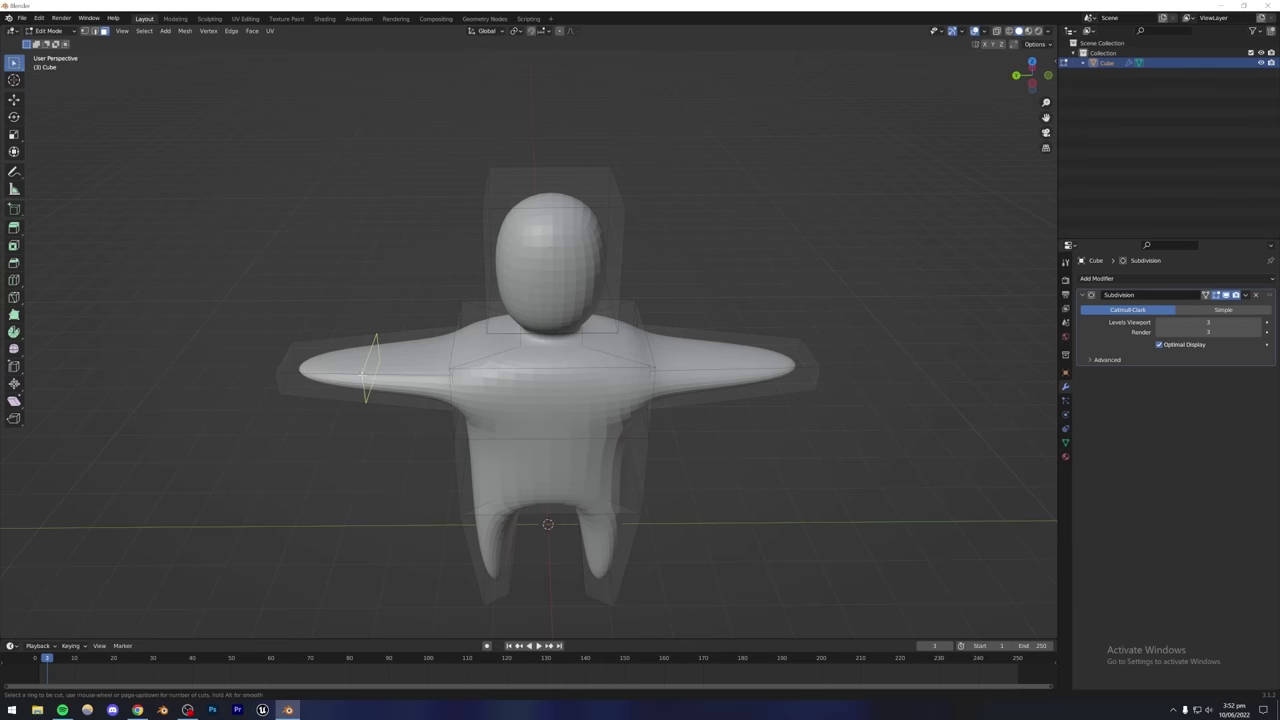
pyautogui.click(363, 375)
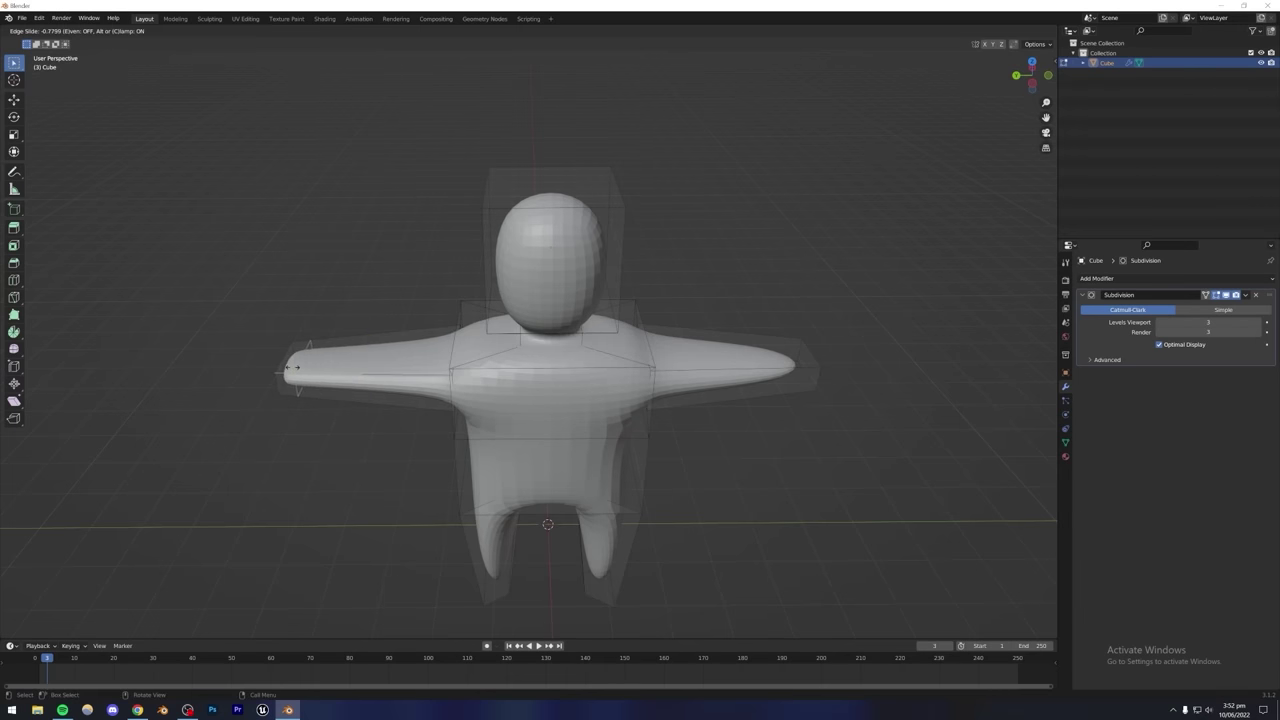
pyautogui.click(296, 367)
pyautogui.moveTo(296, 367); pyautogui.dragTo(366, 357, button='middle')
pyautogui.press('Tab')
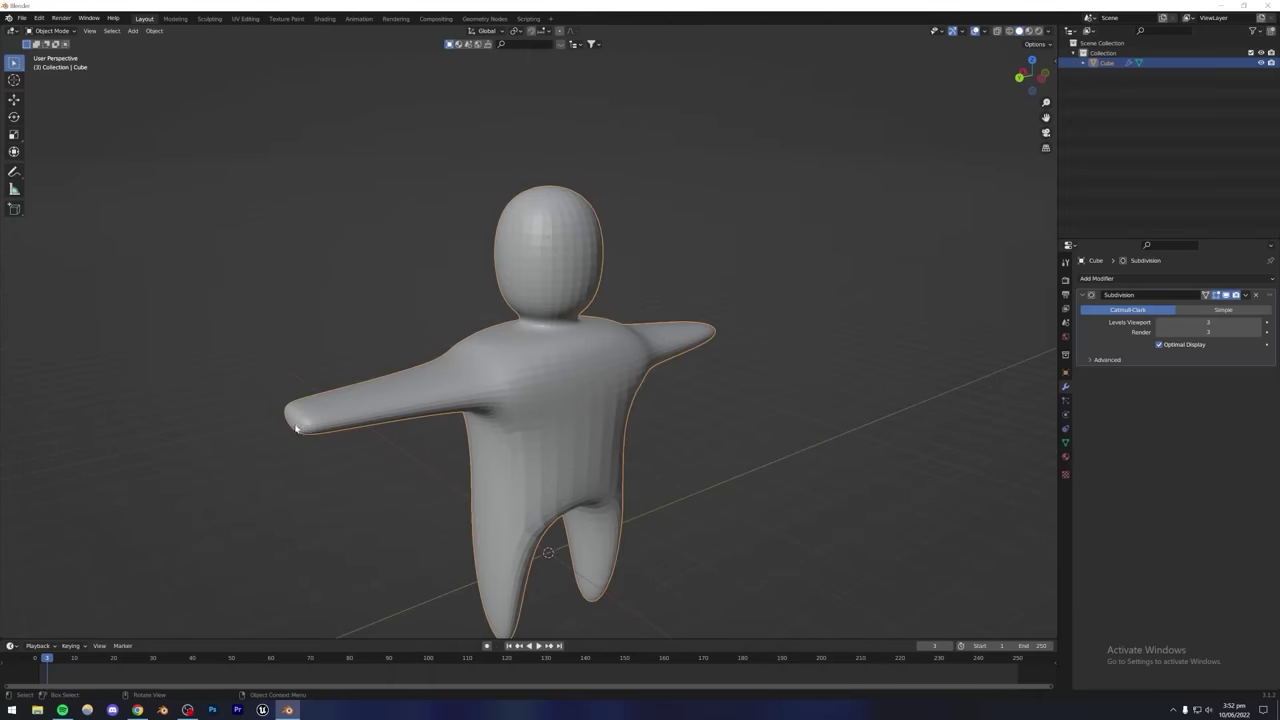
# Loop-cut the right arm and slide the new loop close to the right hand.
pyautogui.moveTo(302, 428); pyautogui.dragTo(251, 420, button='middle')
pyautogui.moveTo(786, 420); pyautogui.dragTo(784, 383, button='middle')
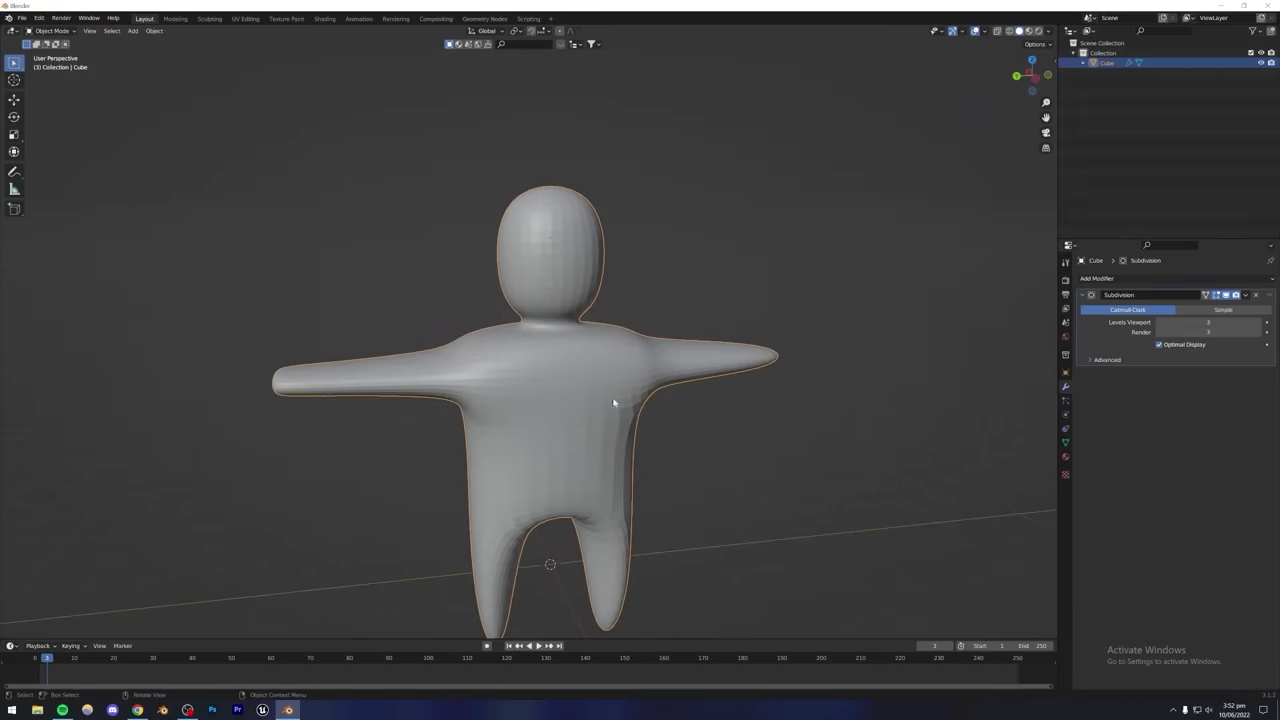
pyautogui.moveTo(250, 391); pyautogui.dragTo(263, 417, button='middle')
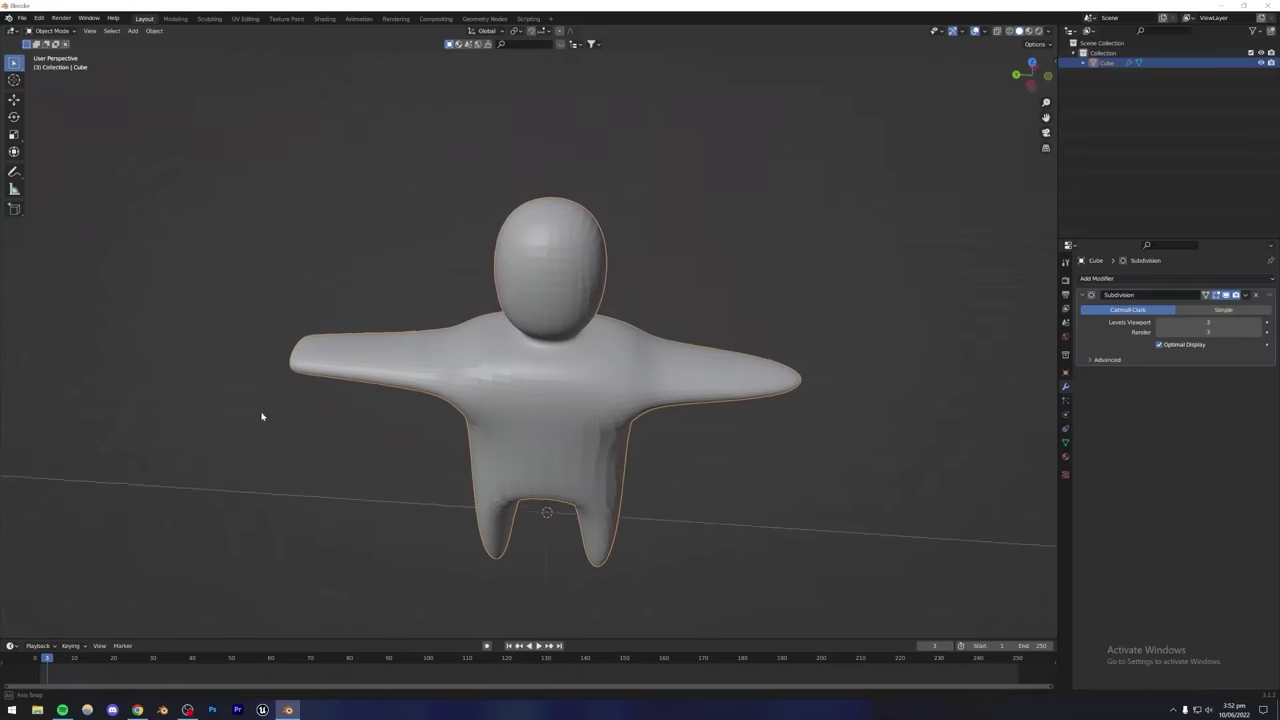
pyautogui.press('Tab')
pyautogui.hotkey('ctrl', 'r')
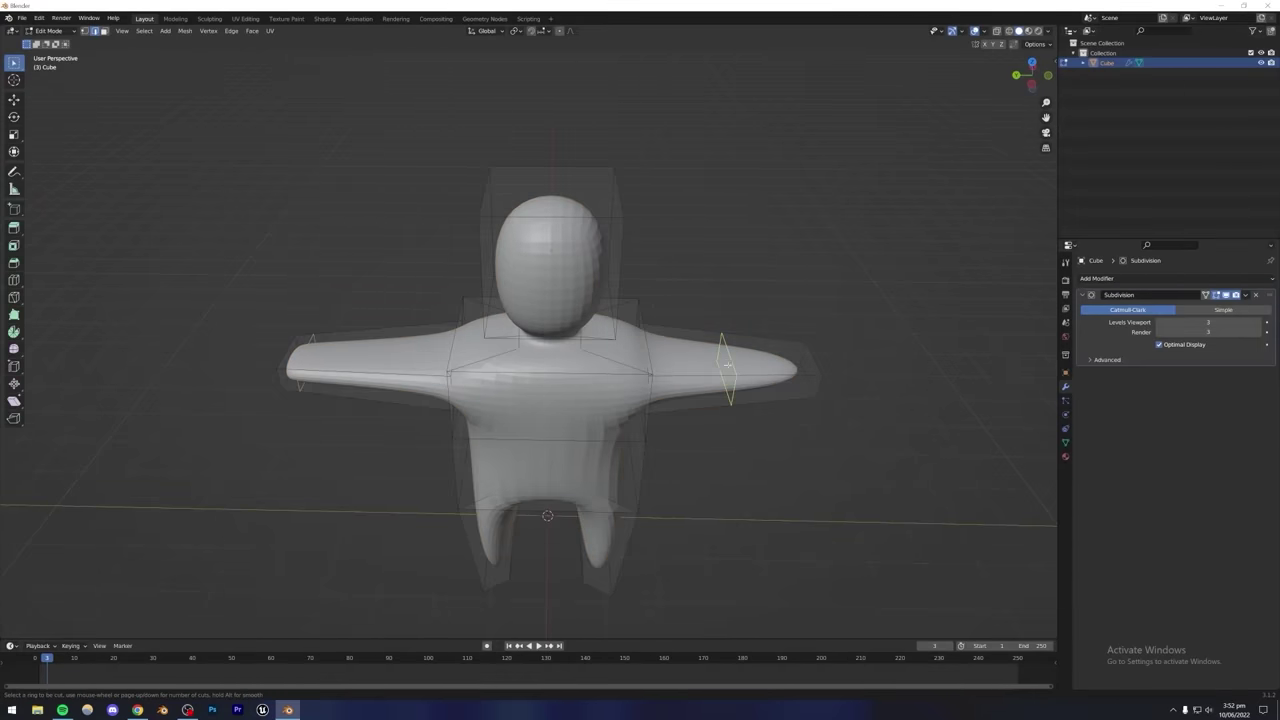
pyautogui.click(727, 365)
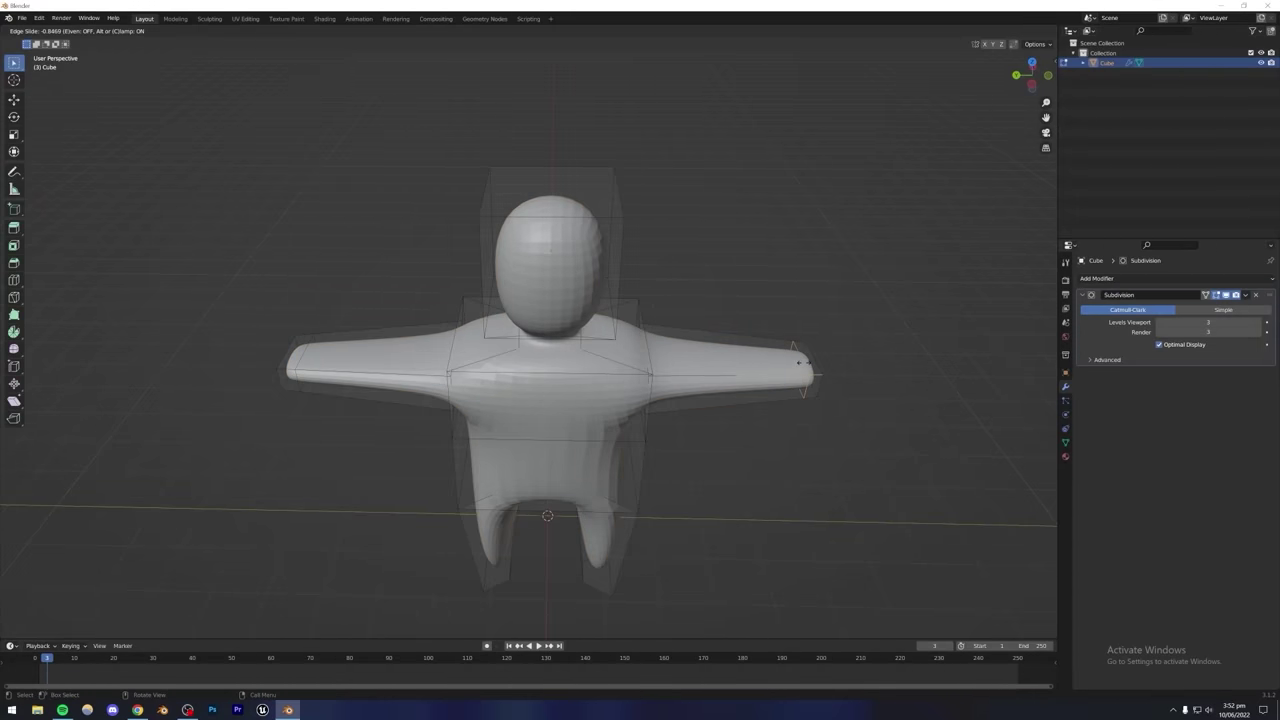
pyautogui.click(802, 362)
pyautogui.press('Tab')
# Inspect both arms, then reopen Edit Mode with X-ray see-through enabled.
pyautogui.scroll(-4, 826, 349)
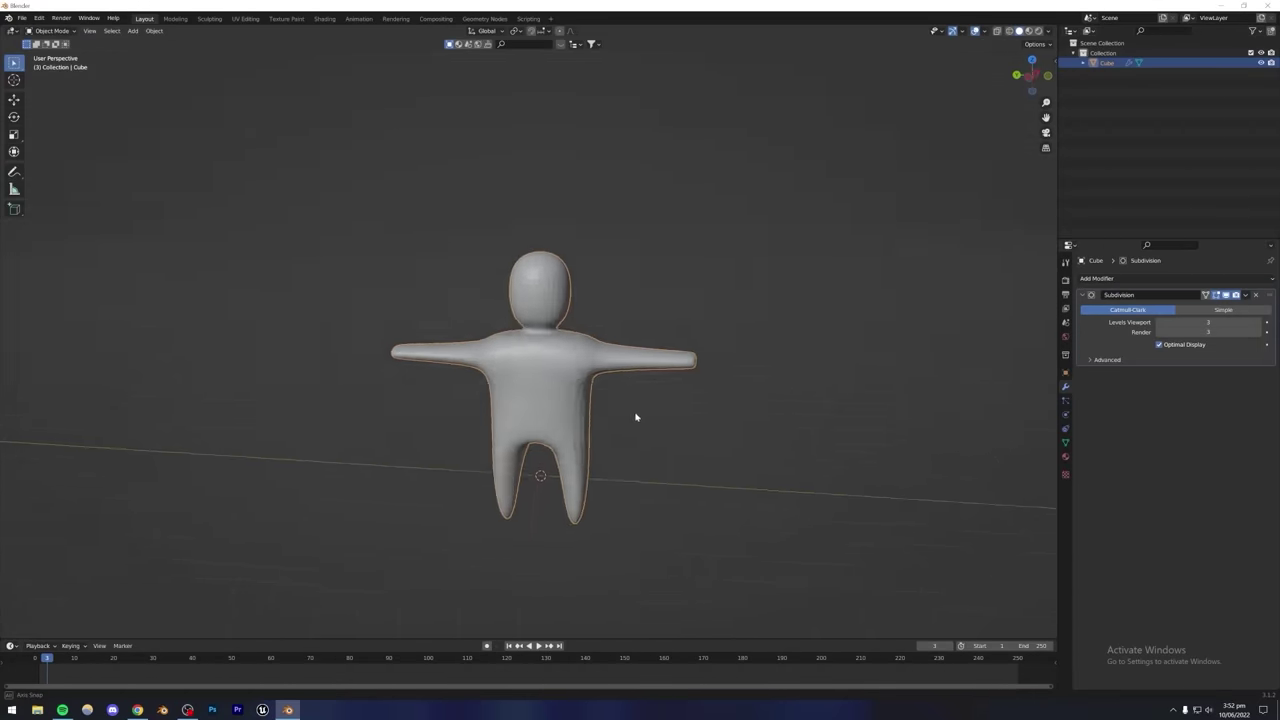
pyautogui.moveTo(635, 417); pyautogui.dragTo(700, 469, button='middle')
pyautogui.scroll(4, 391, 444)
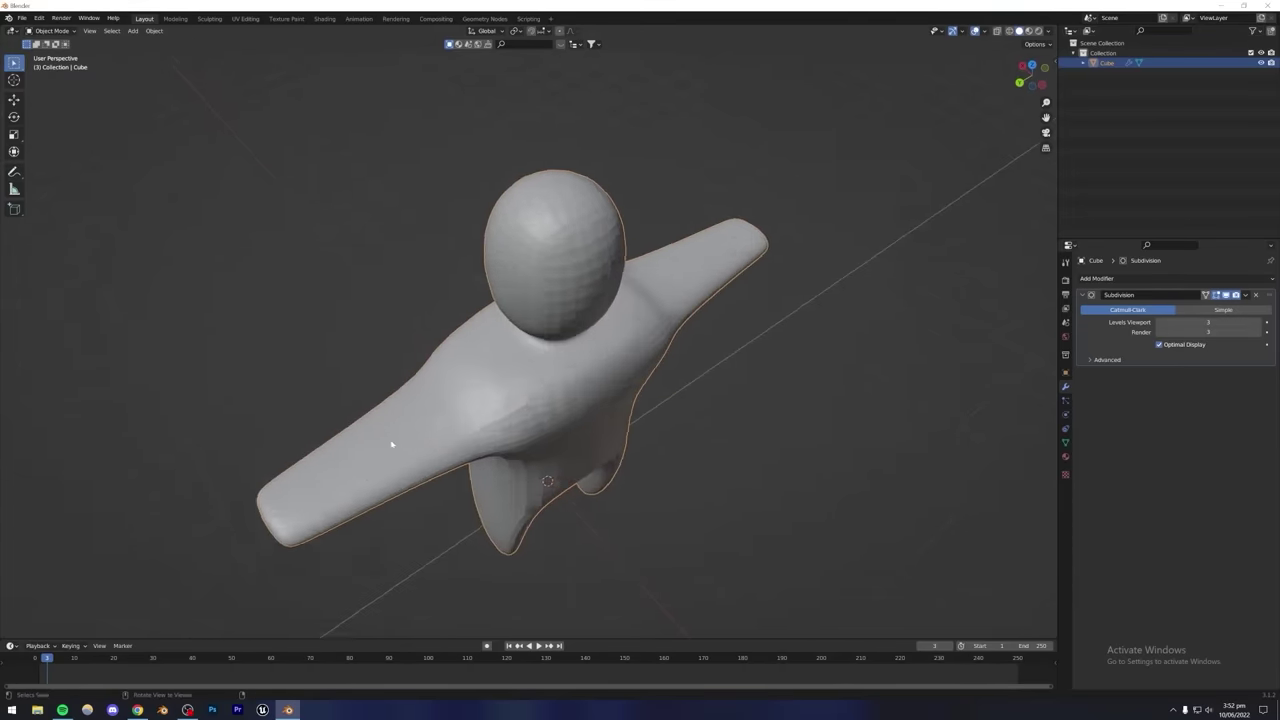
pyautogui.moveTo(391, 444); pyautogui.dragTo(327, 447, button='middle')
pyautogui.moveTo(484, 369); pyautogui.dragTo(590, 420, button='middle')
pyautogui.press('Tab')
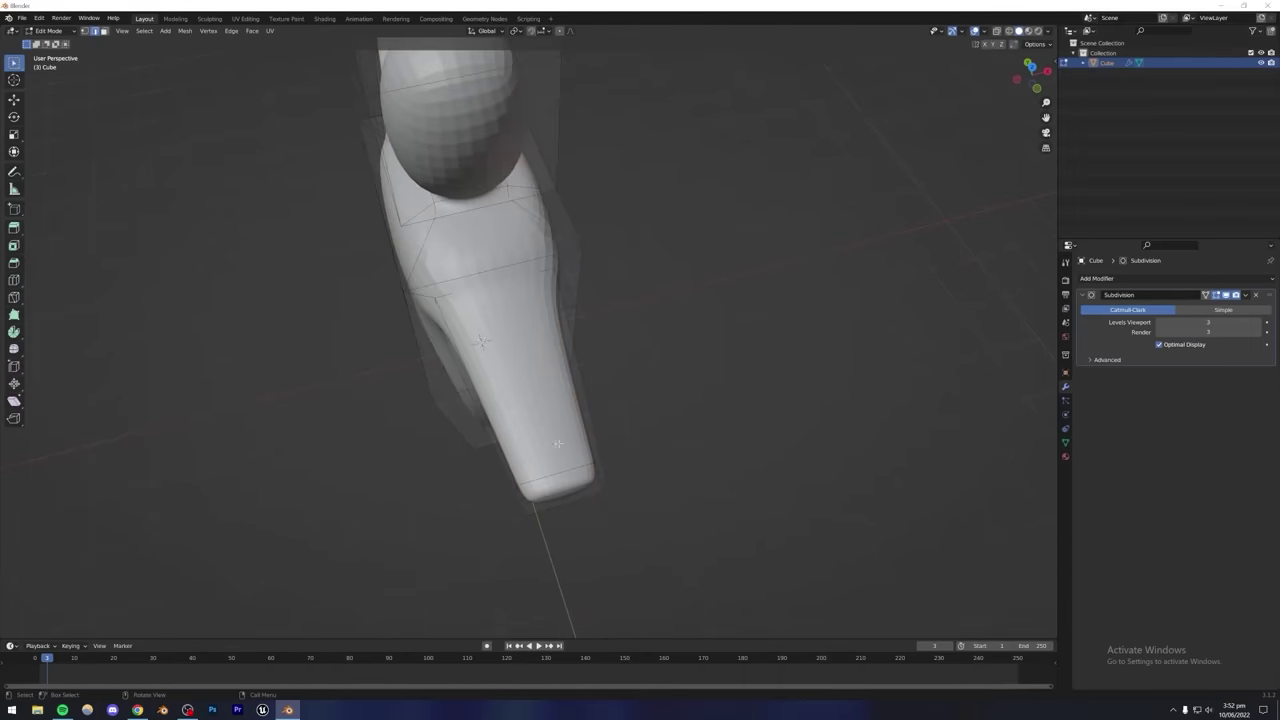
pyautogui.hotkey('alt', 'z')
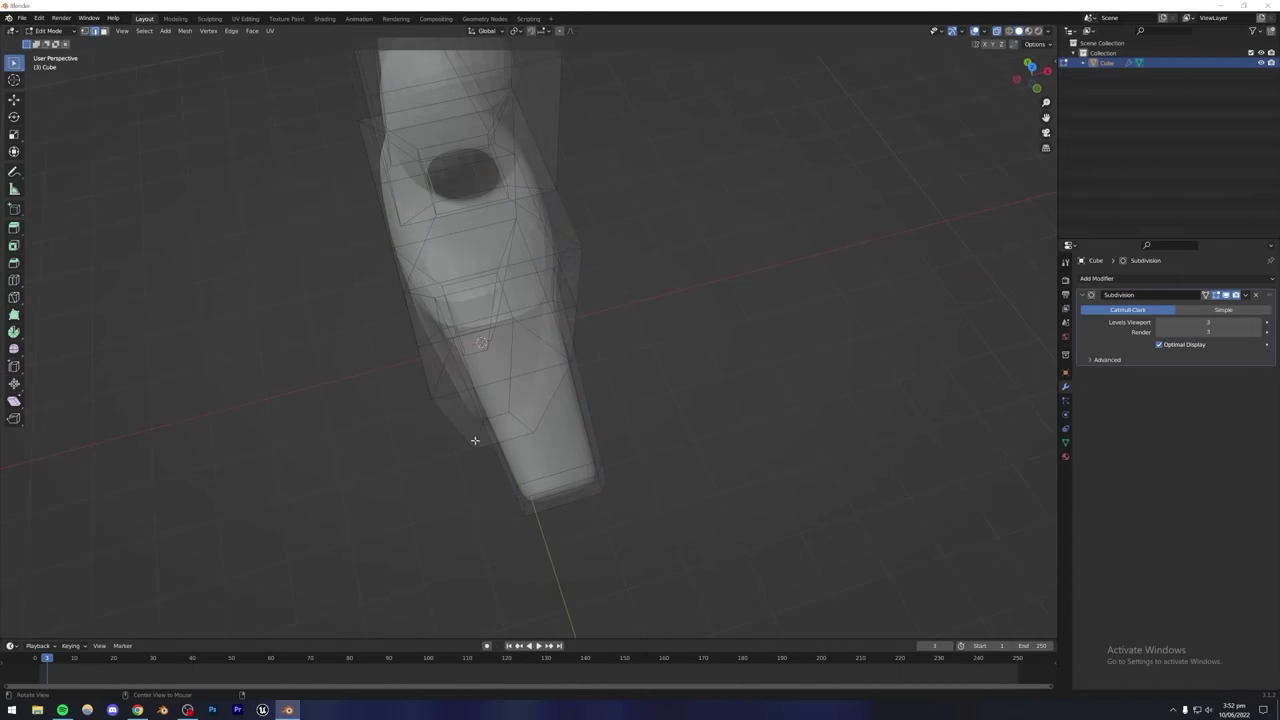
pyautogui.moveTo(480, 434); pyautogui.dragTo(616, 426, button='middle')
# Box-select the end faces of the first arm's tip in X-ray, then preview the arm.
pyautogui.moveTo(558, 406)
pyautogui.mouseDown()
pyautogui.moveTo(671, 509)
pyautogui.moveTo(700, 509)
pyautogui.moveTo(562, 392)
pyautogui.mouseUp()
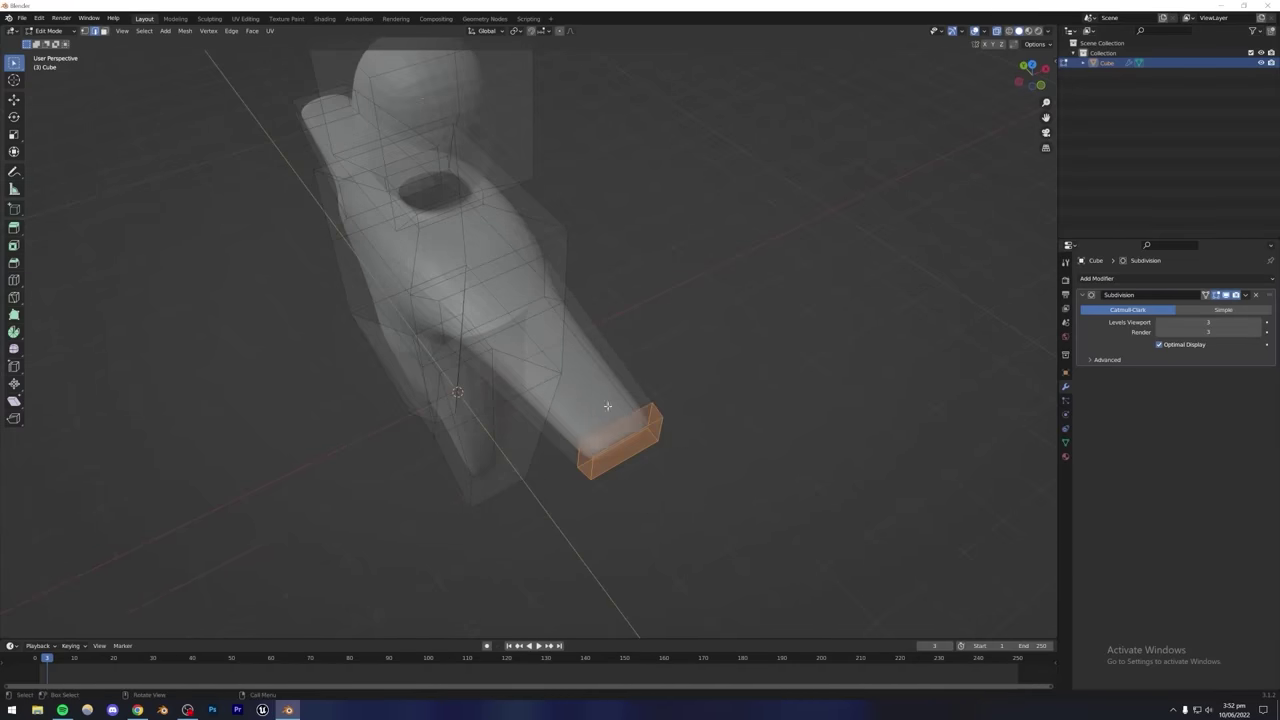
pyautogui.moveTo(562, 392); pyautogui.dragTo(709, 403, button='middle')
pyautogui.hotkey('alt', 'z')
pyautogui.hotkey('alt', 'z')
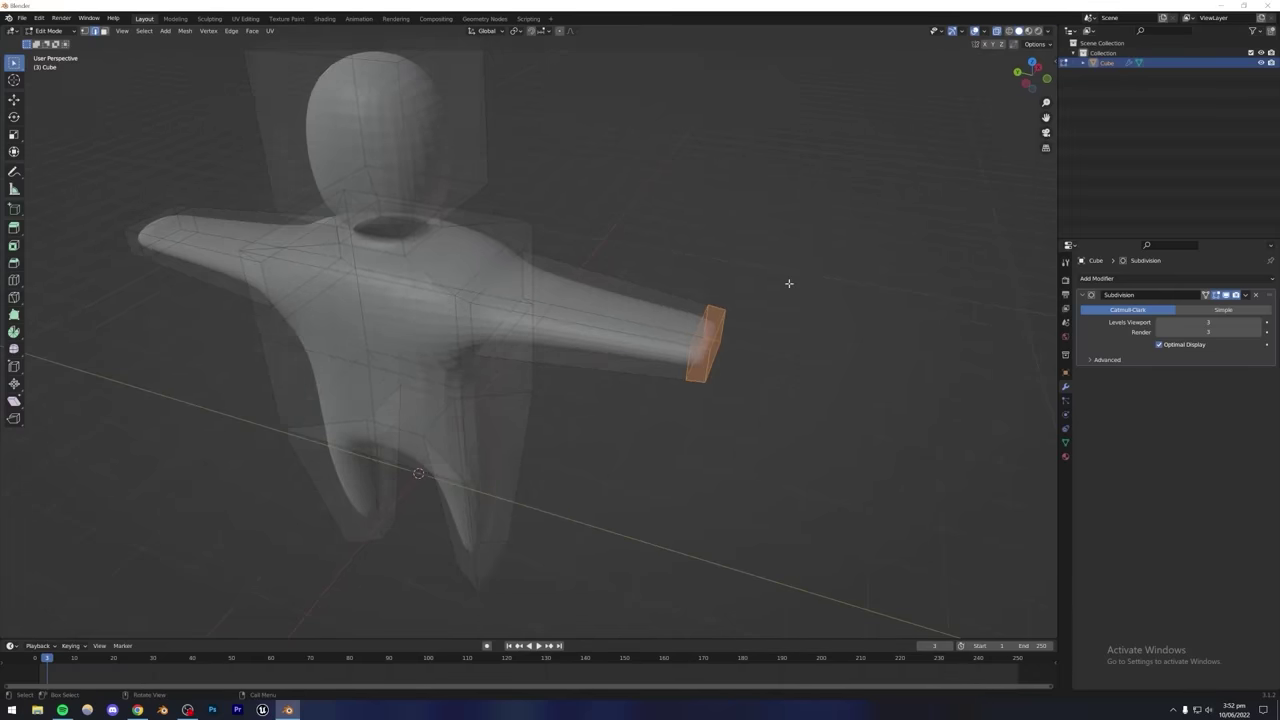
pyautogui.hotkey('alt', 'z')
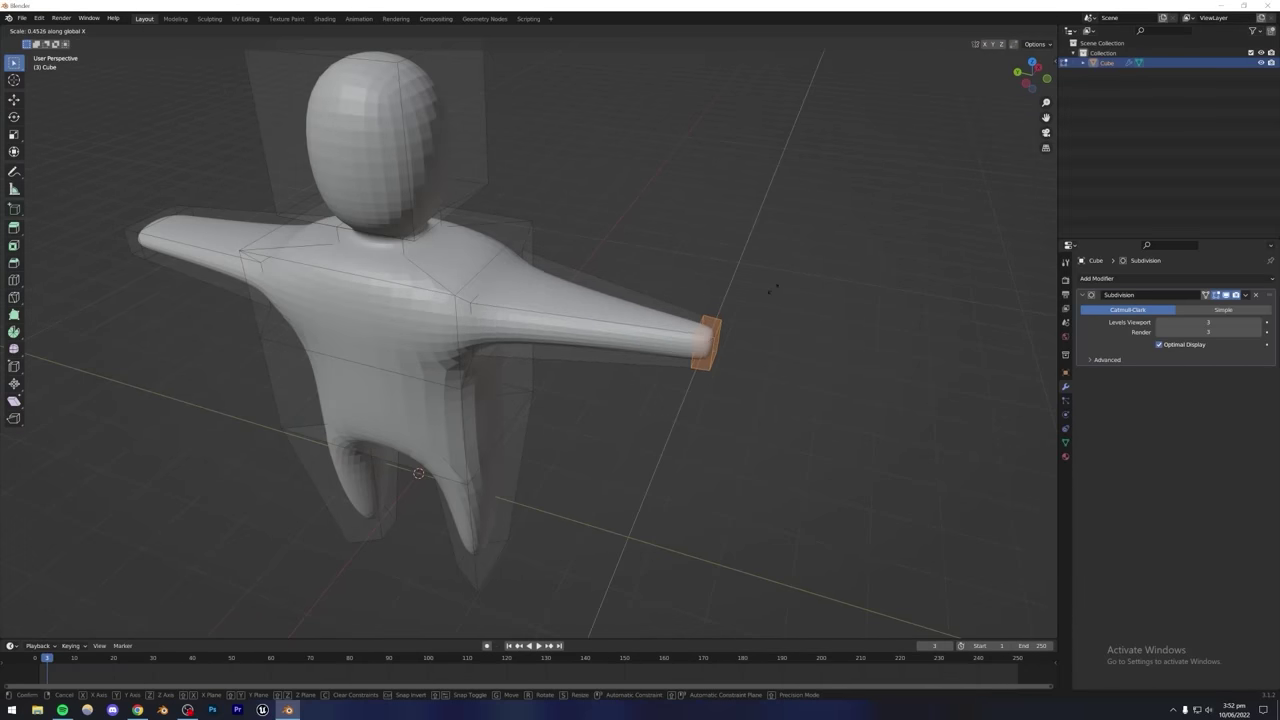
pyautogui.press('Tab')
pyautogui.moveTo(771, 295); pyautogui.dragTo(422, 466, button='middle')
# Box-select the end faces at the other arm's tip with X-ray on.
pyautogui.press('Tab')
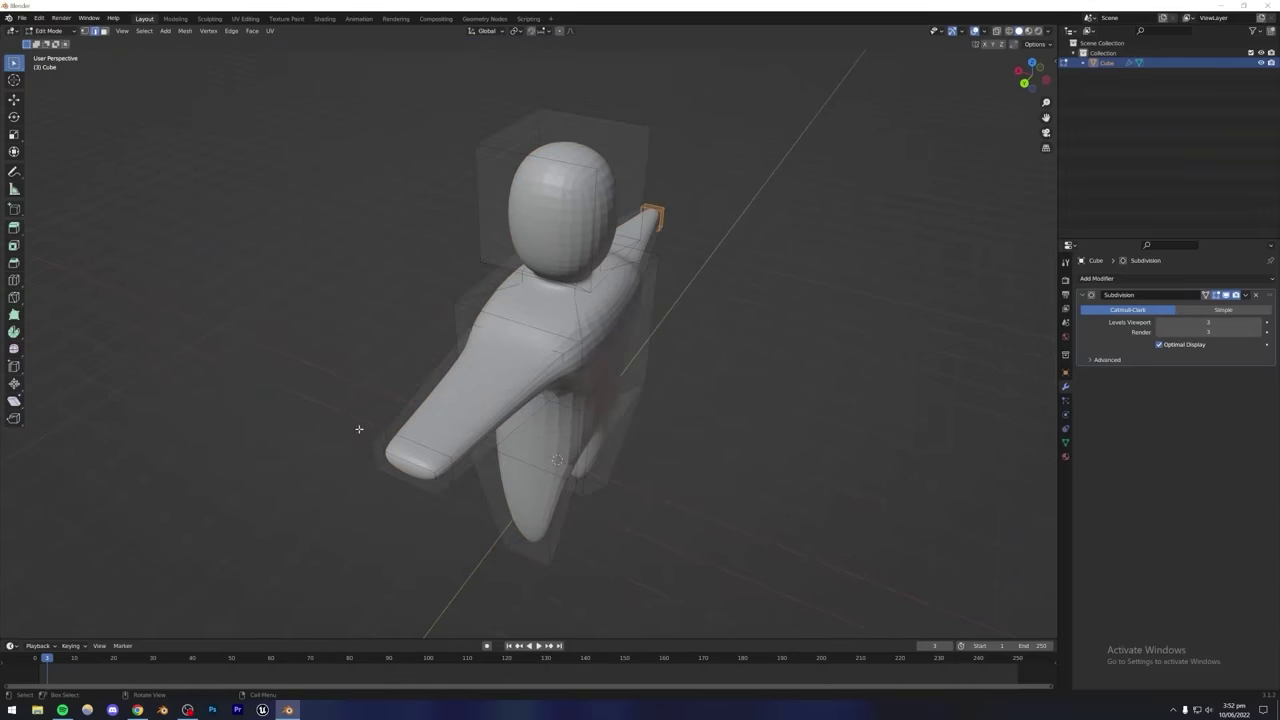
pyautogui.hotkey('alt', 'z')
pyautogui.moveTo(355, 425); pyautogui.dragTo(456, 523)
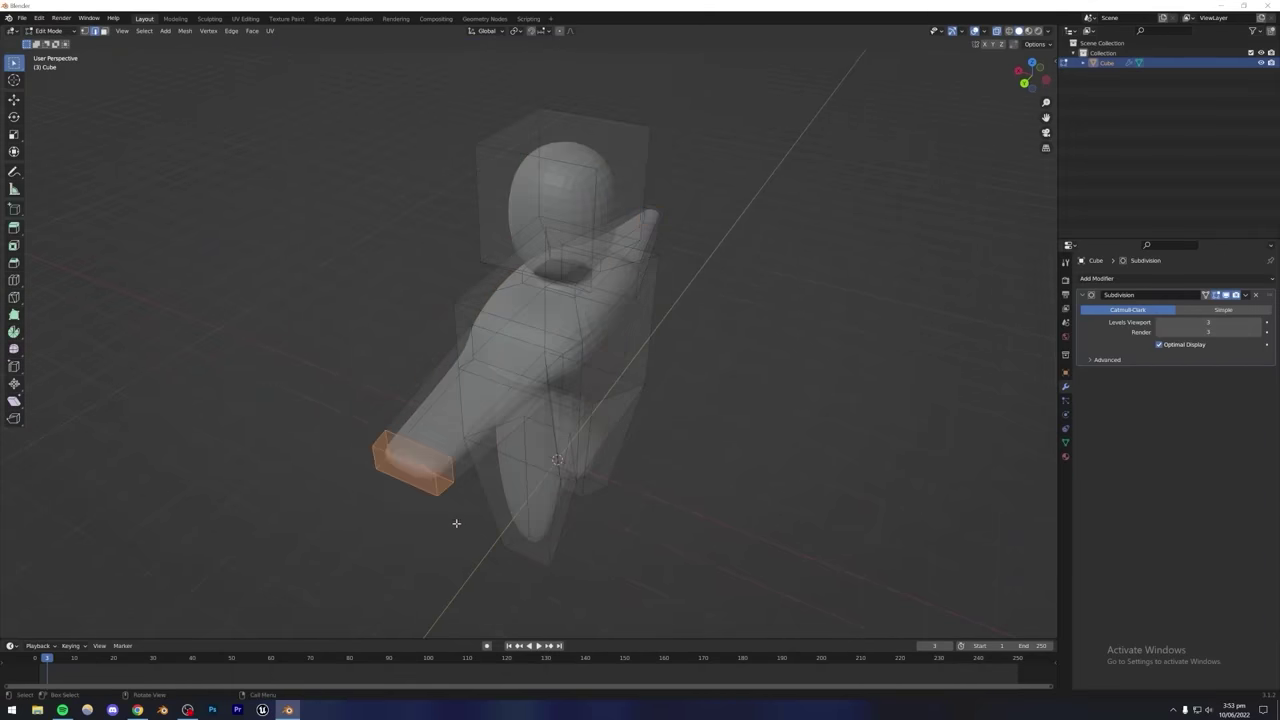
pyautogui.press('Tab')
pyautogui.hotkey('alt', 'z')
pyautogui.press('Tab')
pyautogui.hotkey('alt', 'z')
pyautogui.hotkey('alt', 'z')
# Scale the arm-tip faces to about 0.59 along X, then return to Object Mode.
pyautogui.press('s')
pyautogui.press('x')
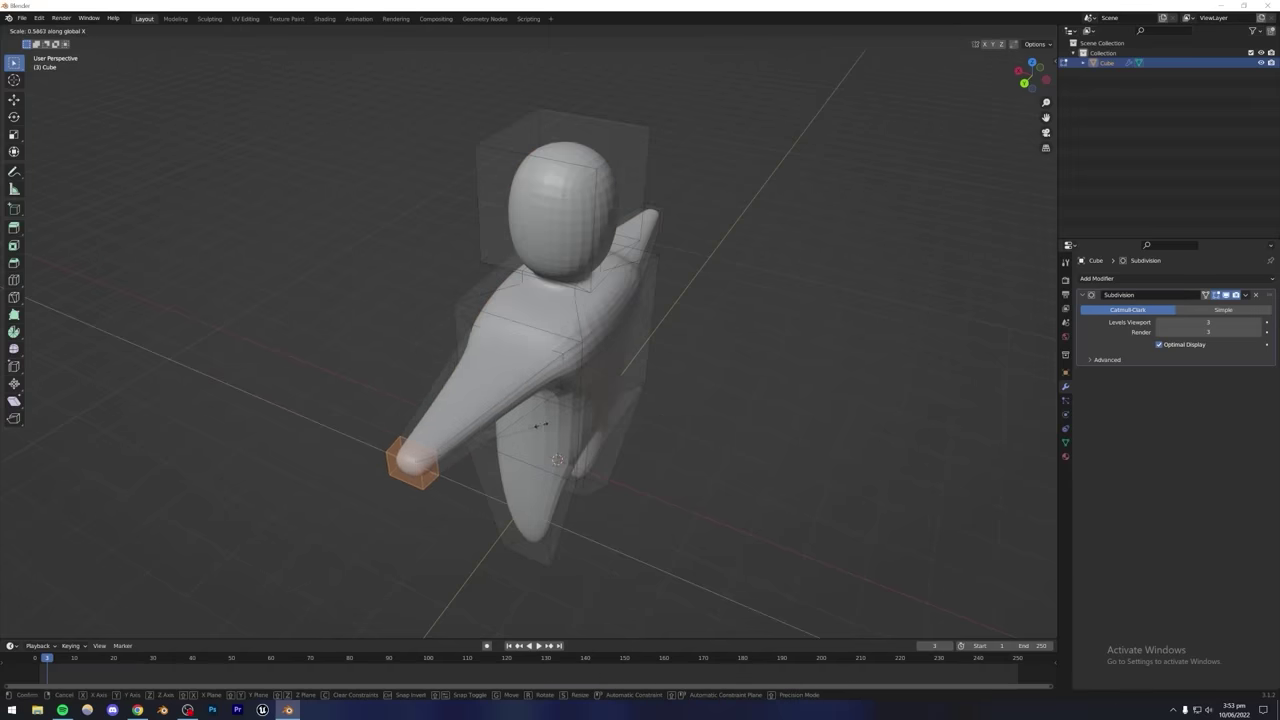
pyautogui.click(540, 426)
pyautogui.press('Tab')
pyautogui.moveTo(540, 426); pyautogui.dragTo(571, 422, button='middle')
pyautogui.scroll(3, 536, 435)
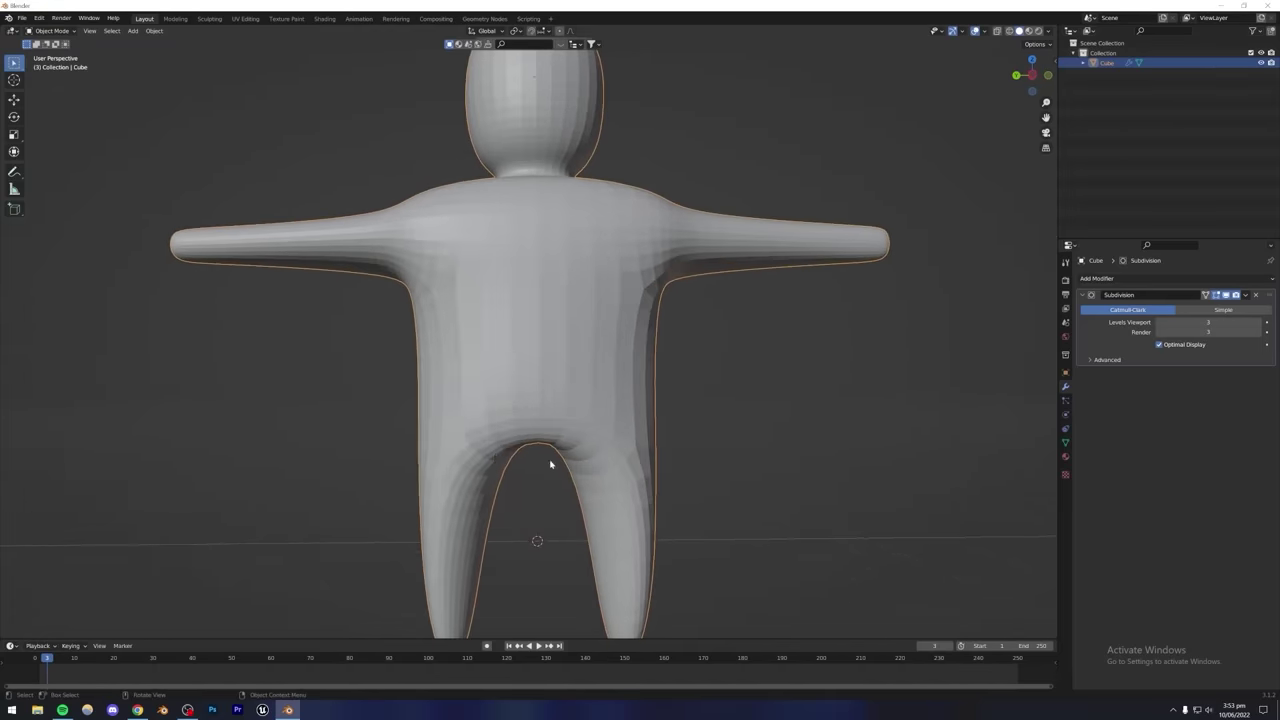
# Add a loop cut on the left leg and another on the right leg.
pyautogui.press('Tab')
pyautogui.hotkey('ctrl', 'r')
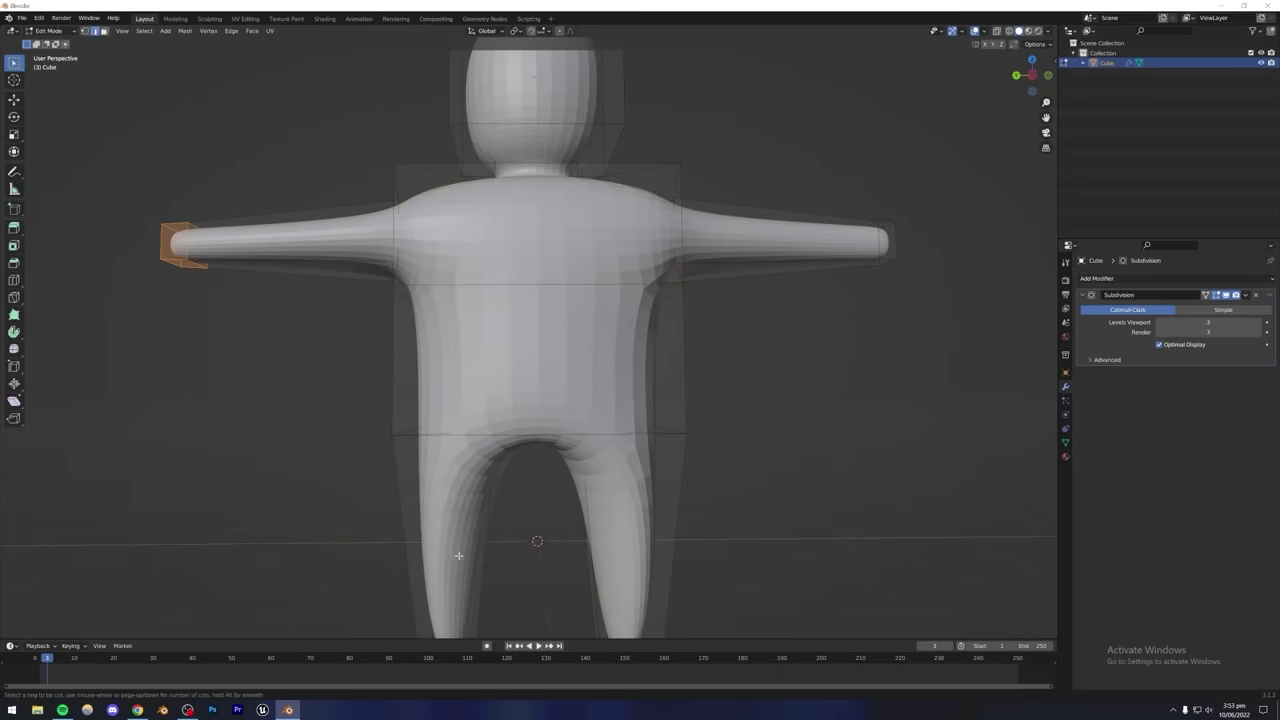
pyautogui.click(485, 558)
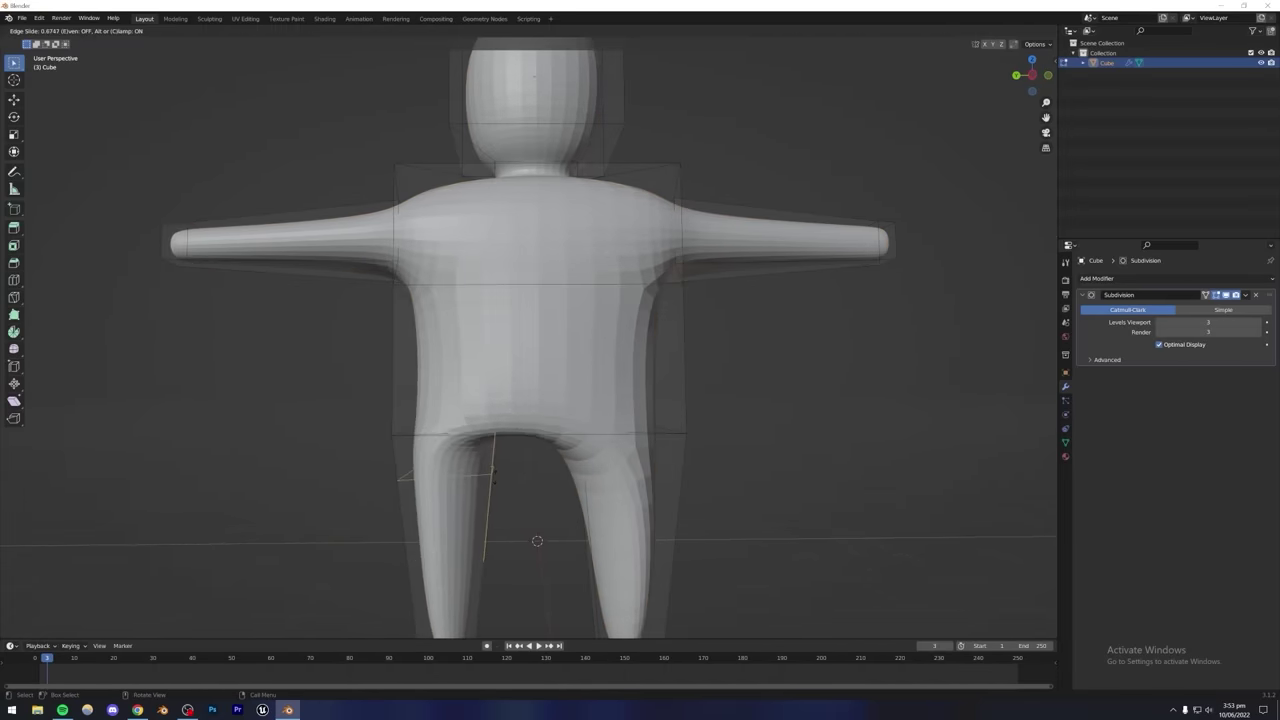
pyautogui.click(490, 480)
pyautogui.hotkey('ctrl', 'r')
pyautogui.click(600, 548)
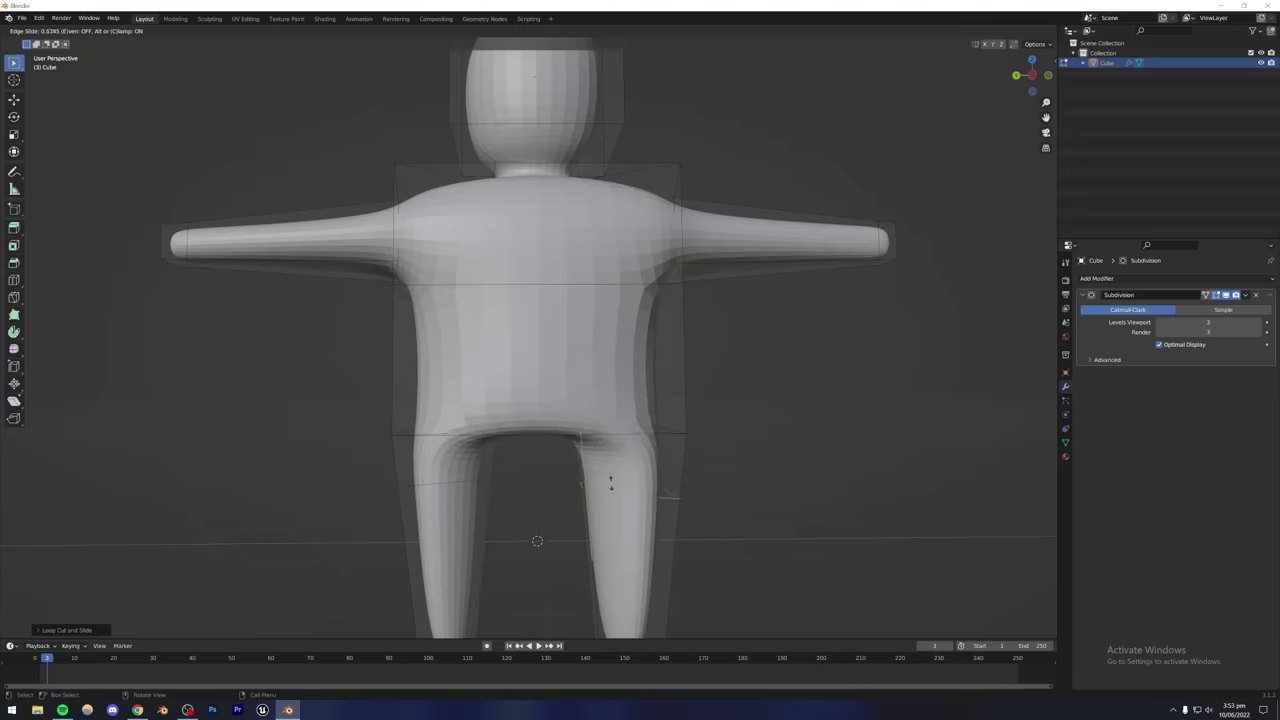
pyautogui.click(609, 472)
pyautogui.press('capslock')
pyautogui.scroll(-5, 719, 451)
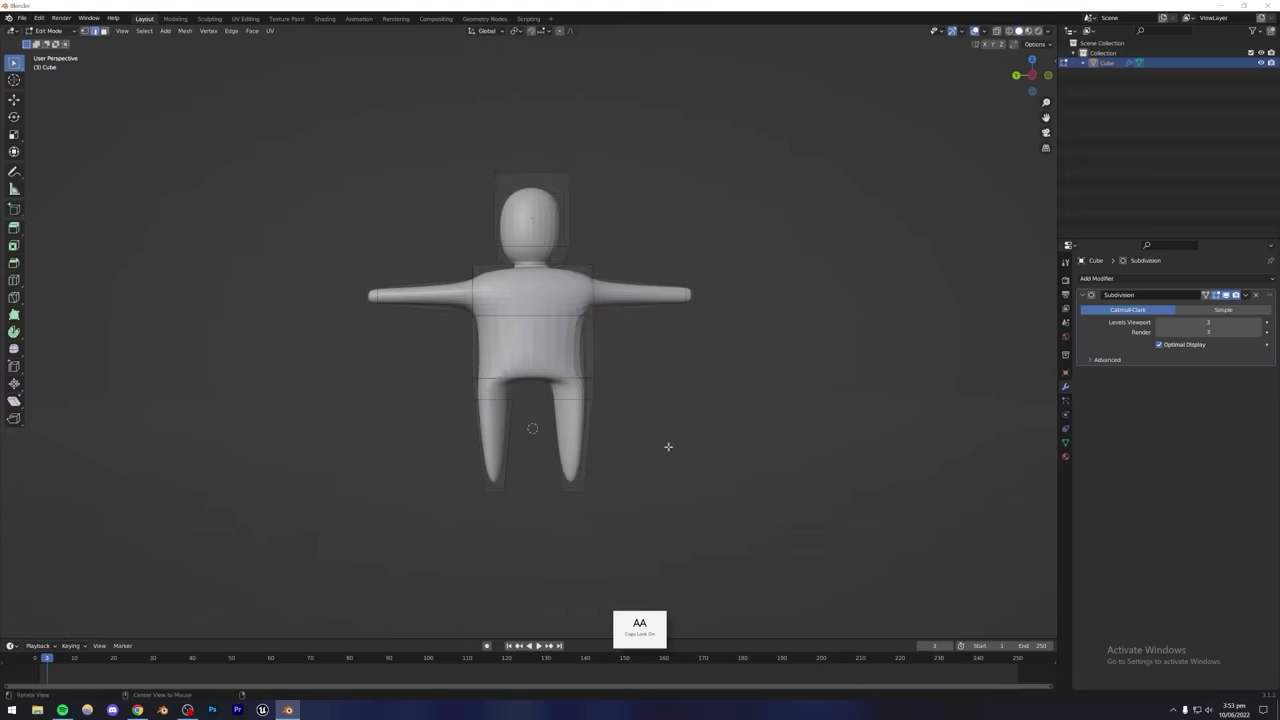
pyautogui.moveTo(668, 446); pyautogui.dragTo(551, 423, button='middle')
# Reselect the figure in Edit Mode and edge-slide the inner leg loop toward the tips.
pyautogui.press('Tab')
pyautogui.click(543, 432)
pyautogui.scroll(4, 551, 423)
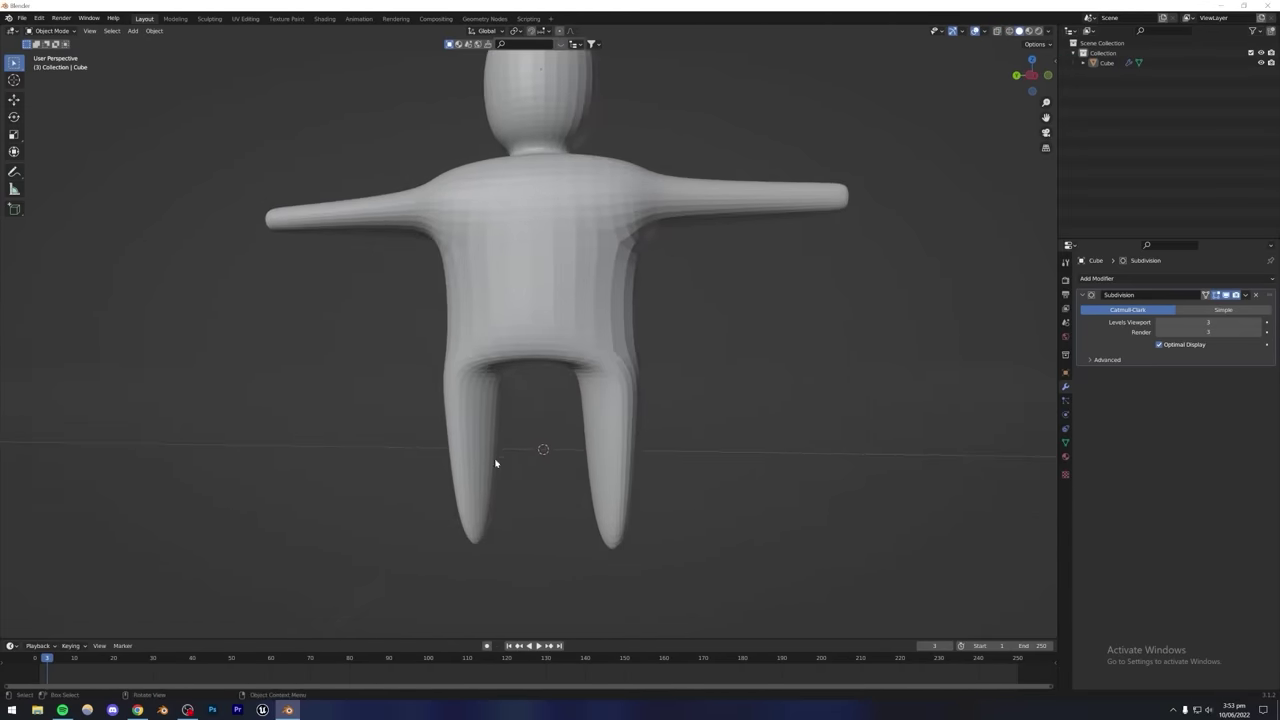
pyautogui.click(495, 463)
pyautogui.press('Tab')
pyautogui.moveTo(491, 457); pyautogui.dragTo(534, 426, button='middle')
pyautogui.scroll(3, 533, 430)
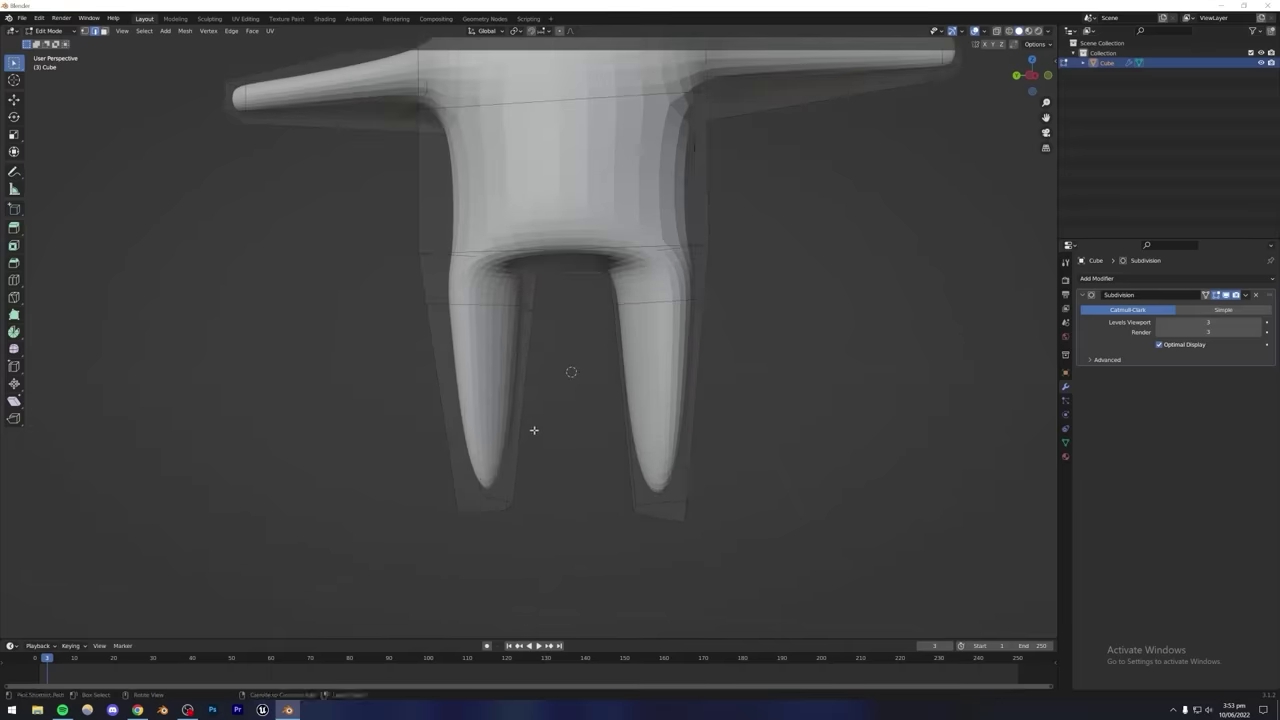
pyautogui.keyDown('alt'); pyautogui.click(490, 502); pyautogui.keyUp('alt')
pyautogui.press('g')
pyautogui.press('g')
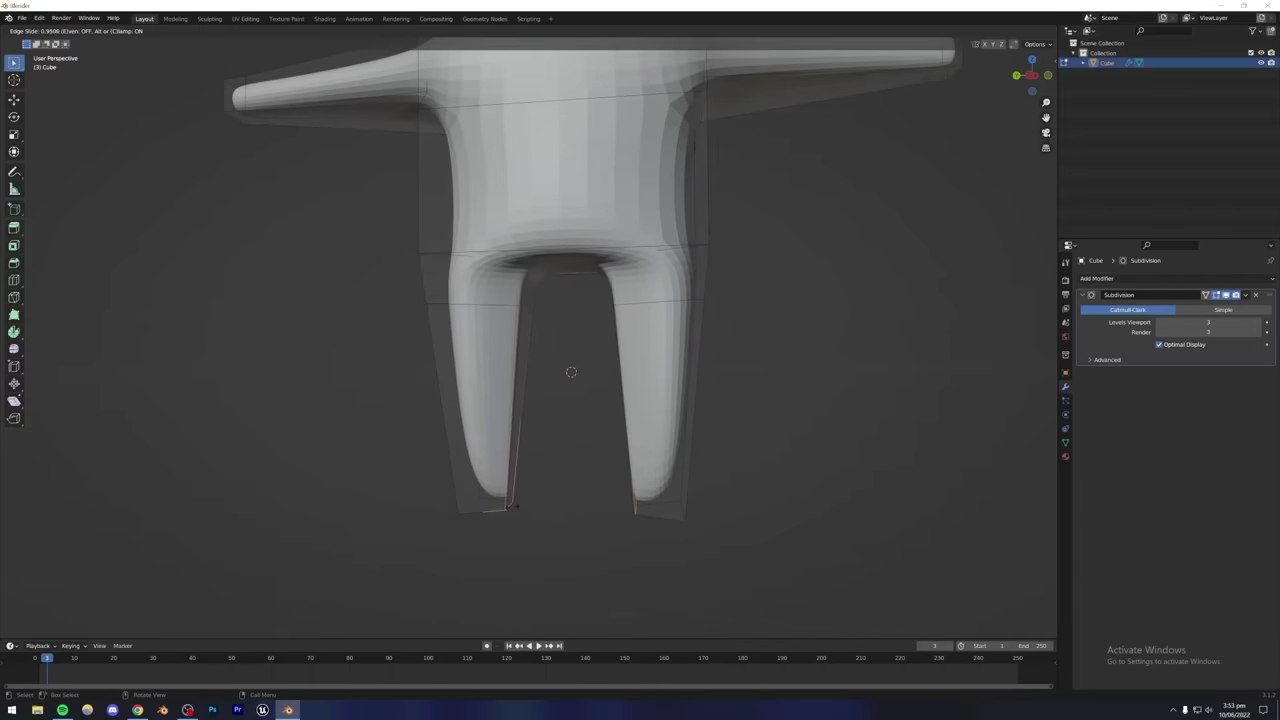
pyautogui.click(505, 500)
# Cut a new edge loop across the legs, then view the figure in Object Mode.
pyautogui.moveTo(505, 500); pyautogui.dragTo(540, 460, button='middle')
pyautogui.hotkey('ctrl', 'r')
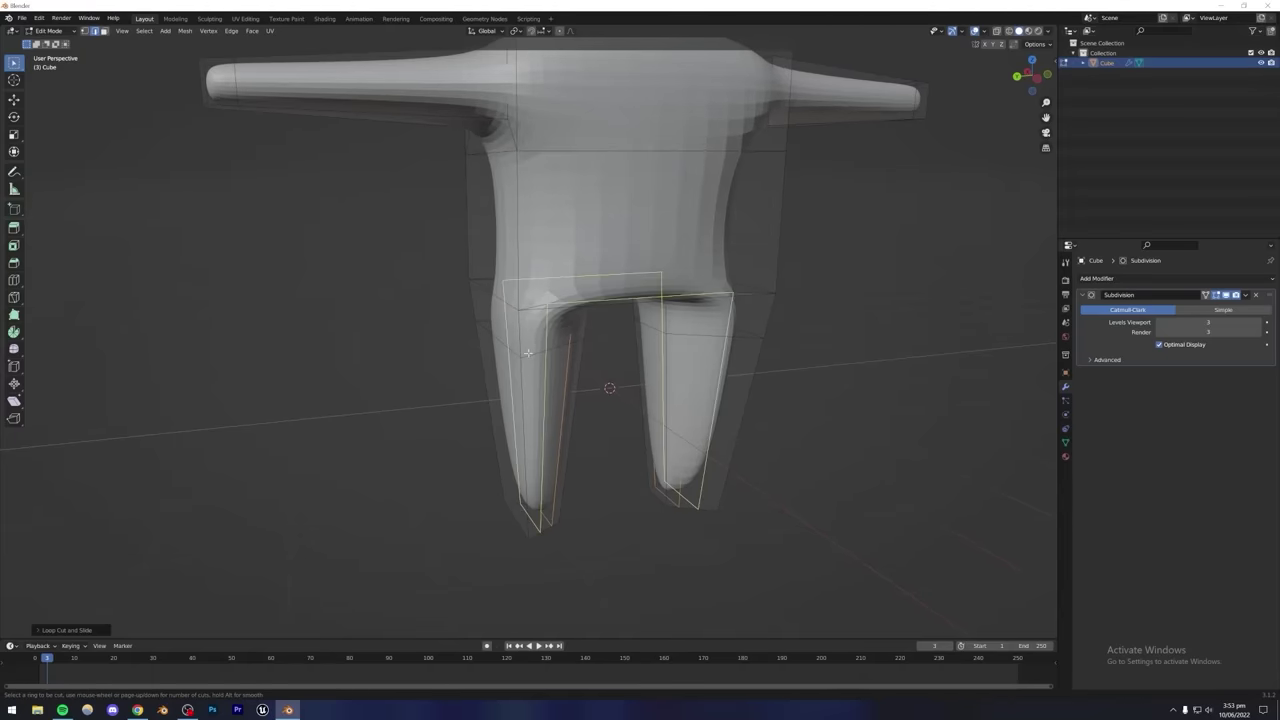
pyautogui.click(528, 352)
pyautogui.click(557, 348)
pyautogui.press('Tab')
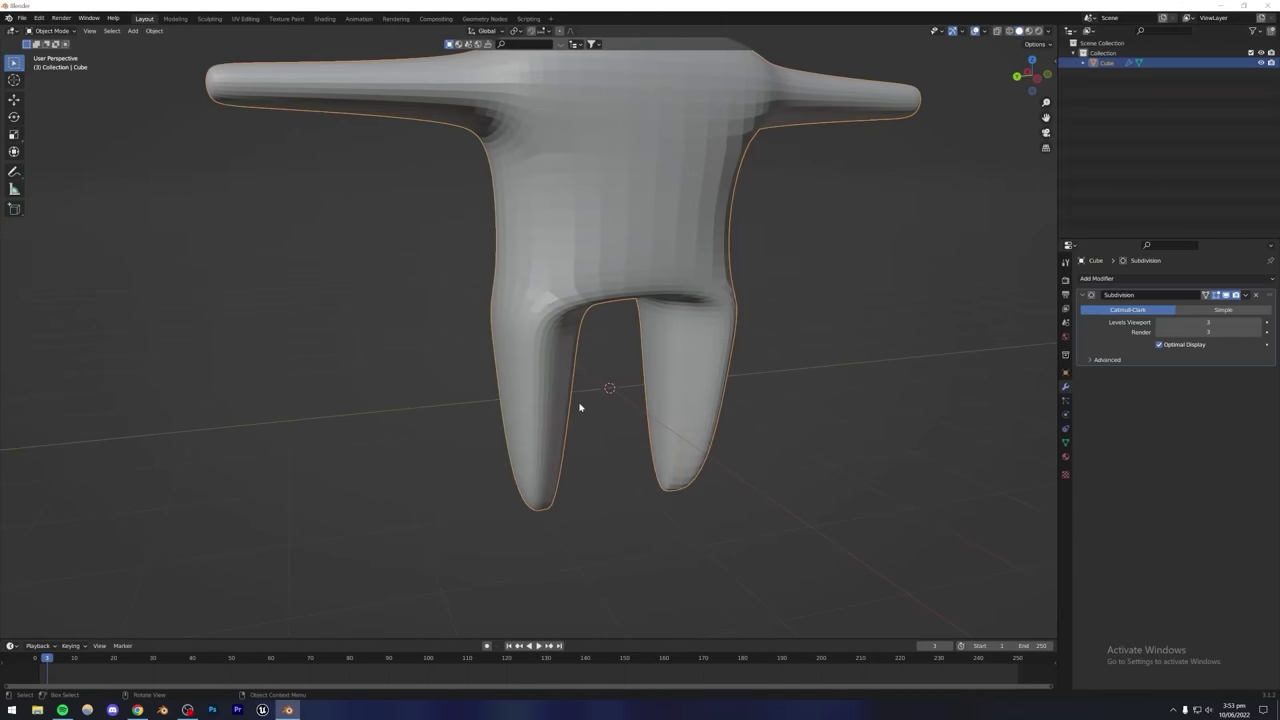
pyautogui.scroll(-5, 578, 415)
pyautogui.moveTo(586, 391); pyautogui.dragTo(563, 349, button='middle')
pyautogui.scroll(3, 508, 460)
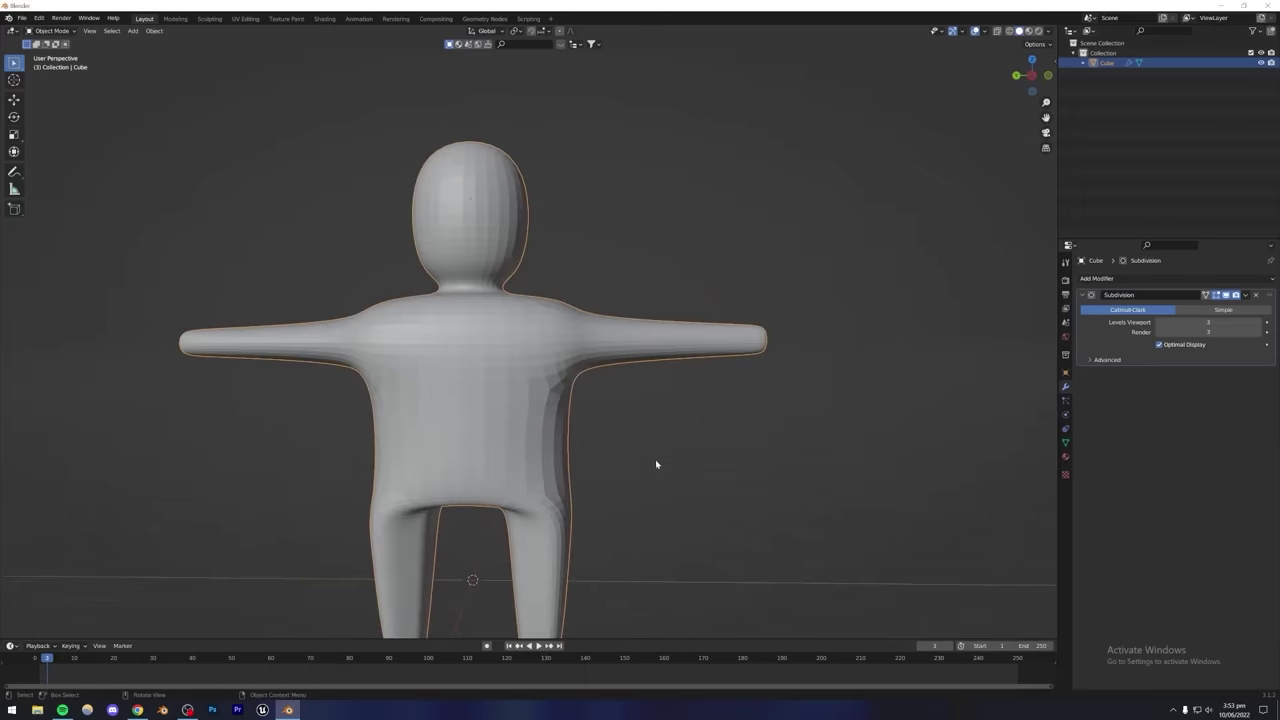
pyautogui.click(655, 459)
pyautogui.moveTo(655, 459); pyautogui.dragTo(543, 457, button='middle')
pyautogui.scroll(-3, 544, 448)
pyautogui.scroll(2, 527, 426)
# Add a loop cut around the head and slide it to the head's base.
pyautogui.click(527, 426)
pyautogui.press('Tab')
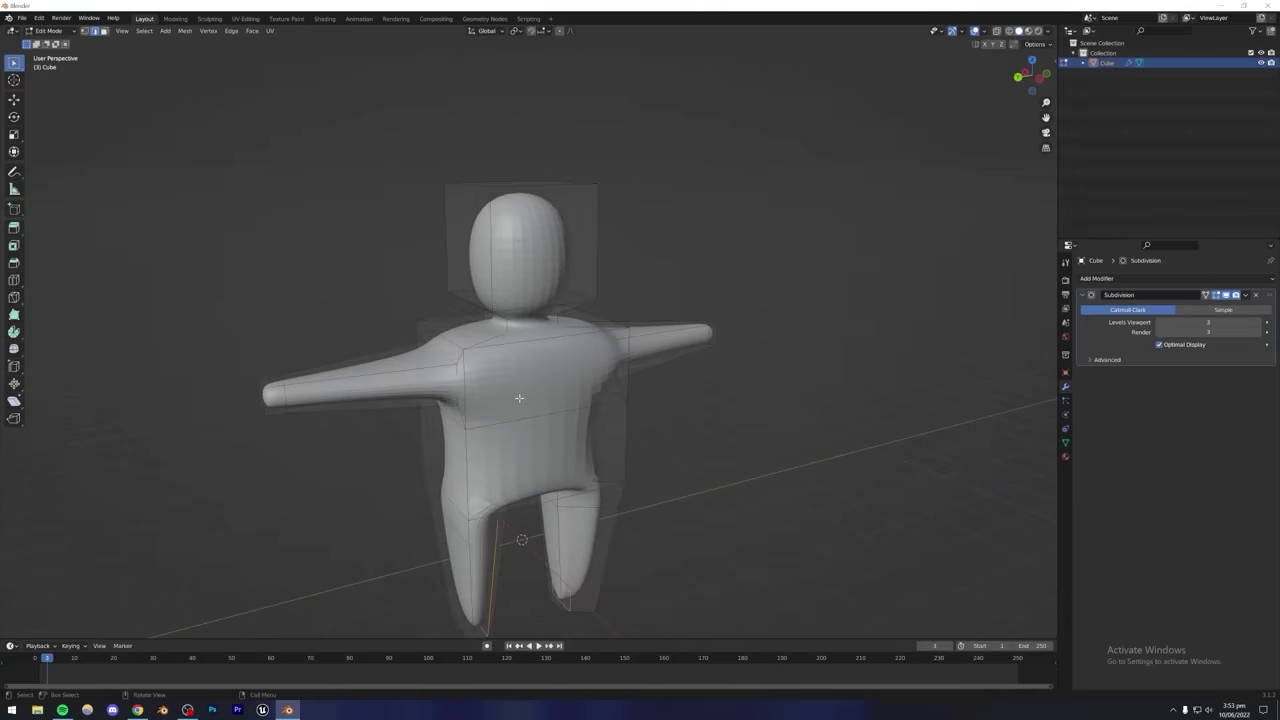
pyautogui.scroll(2, 515, 397)
pyautogui.keyDown('shift'); pyautogui.moveTo(521, 361); pyautogui.dragTo(540, 467, button='middle'); pyautogui.keyUp('shift')
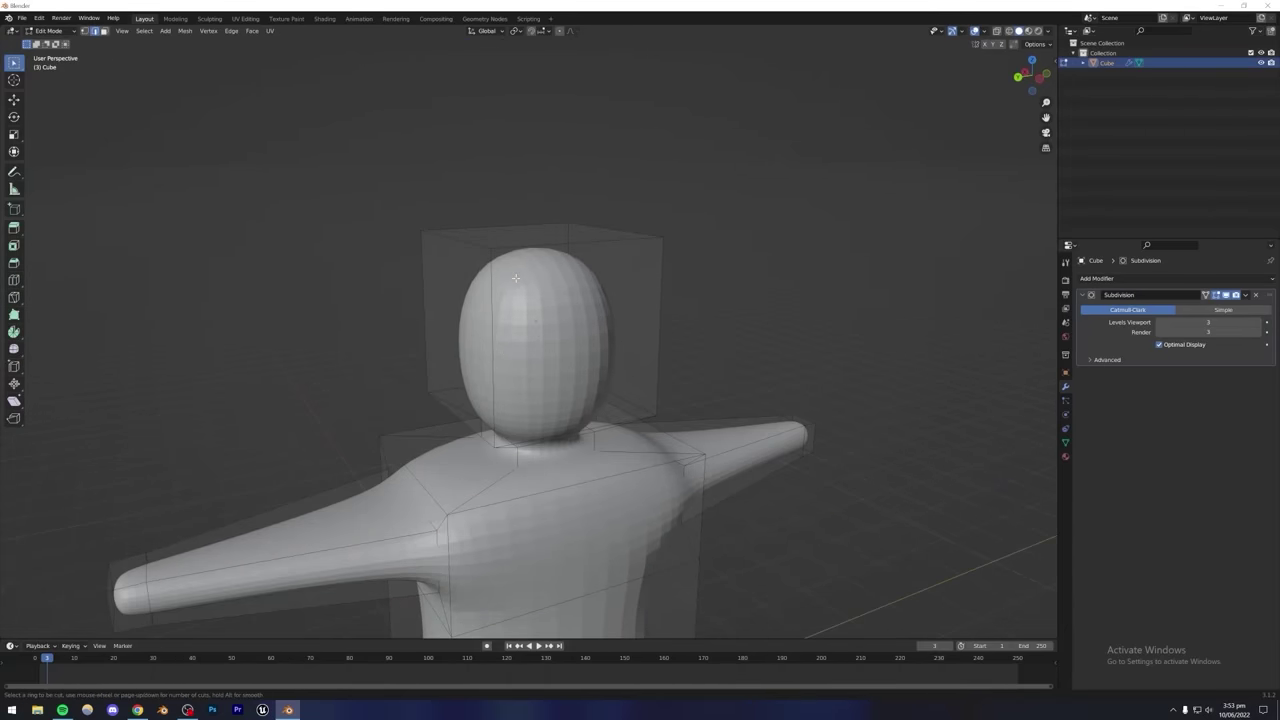
pyautogui.hotkey('ctrl', 'r')
pyautogui.click(497, 350)
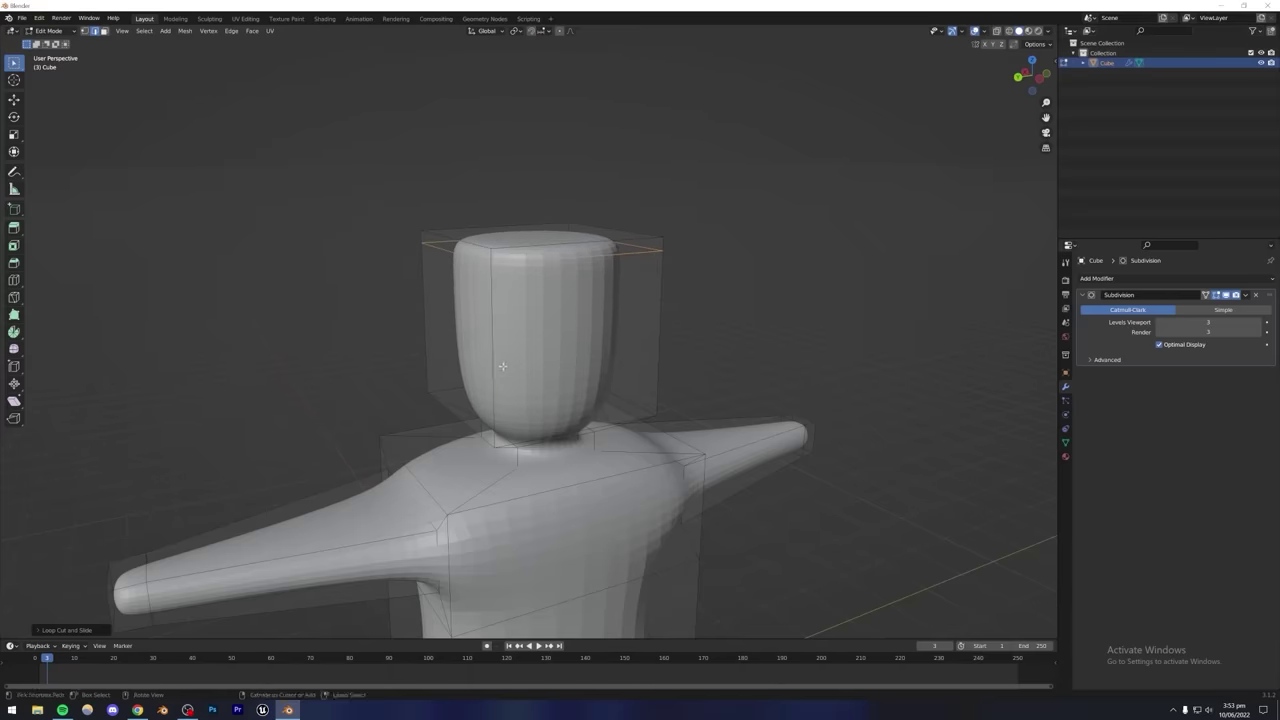
pyautogui.click(485, 424)
pyautogui.press('Tab')
pyautogui.moveTo(723, 343); pyautogui.dragTo(611, 360, button='middle')
pyautogui.scroll(-6, 600, 330)
pyautogui.scroll(5, 611, 360)
pyautogui.scroll(2, 563, 371)
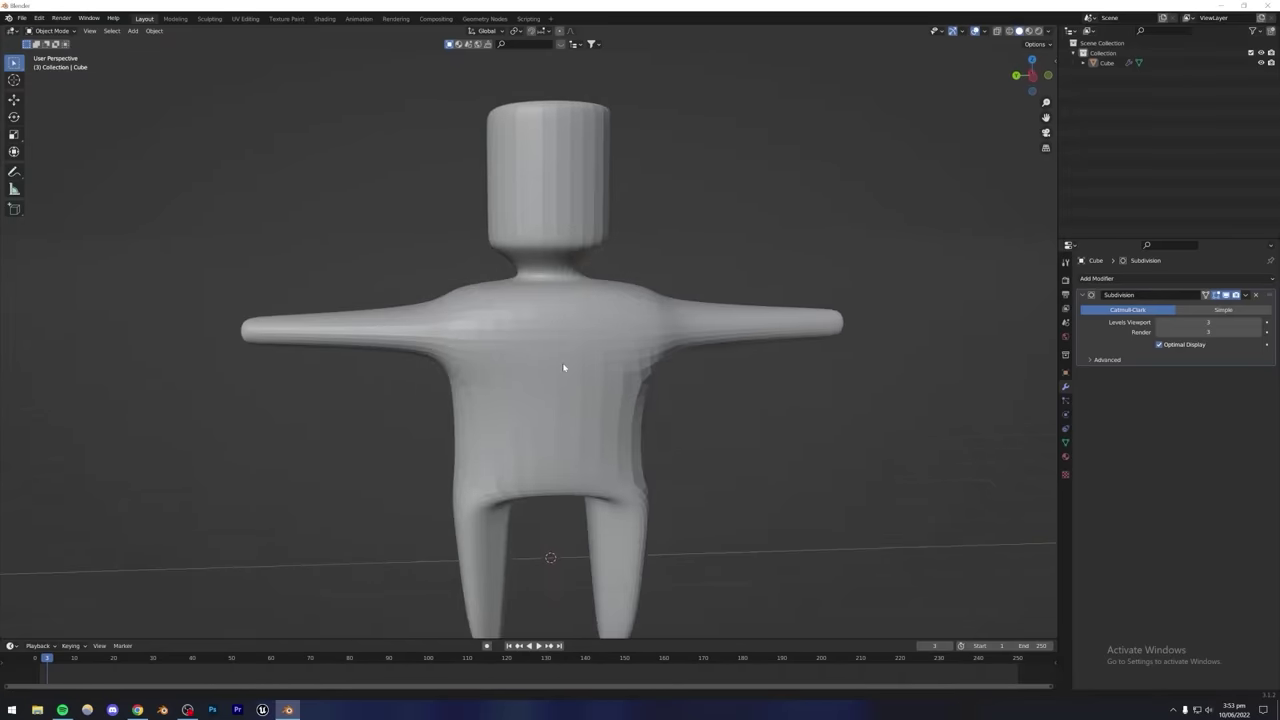
# Add an edge loop at the neck, then return to Object Mode and select the figure.
pyautogui.press('Tab')
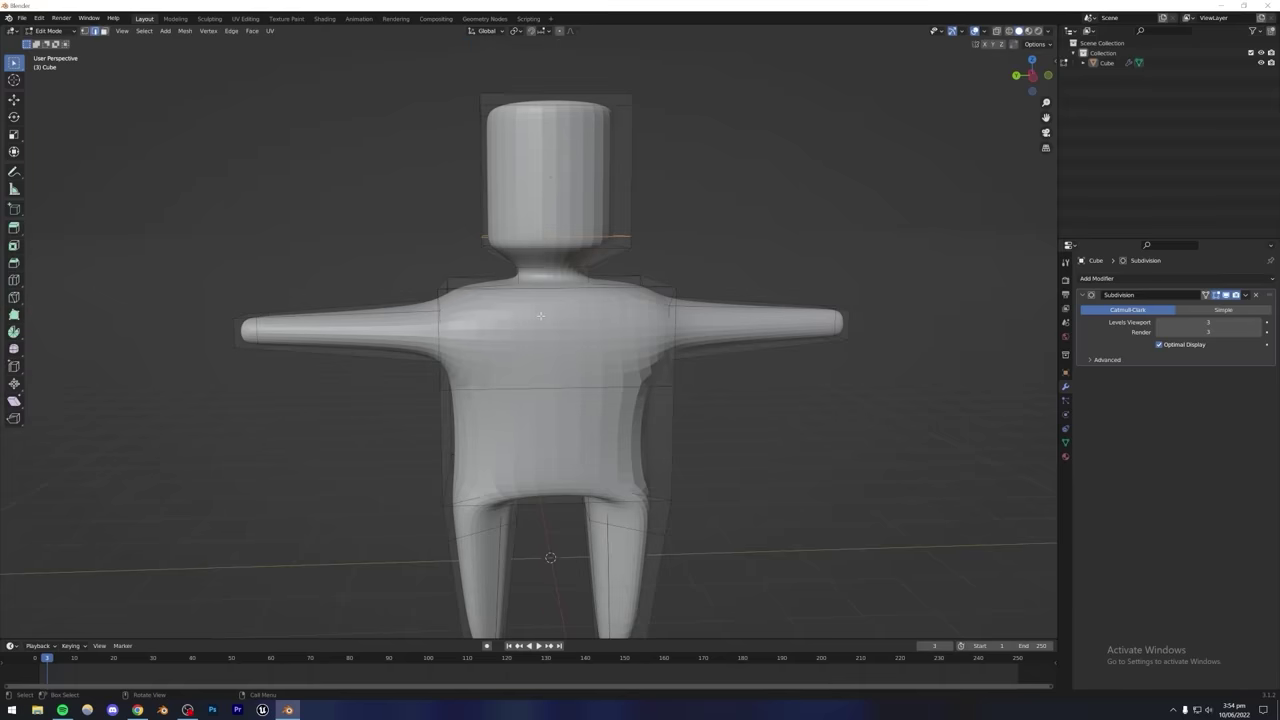
pyautogui.hotkey('ctrl', 'r')
pyautogui.click(518, 284)
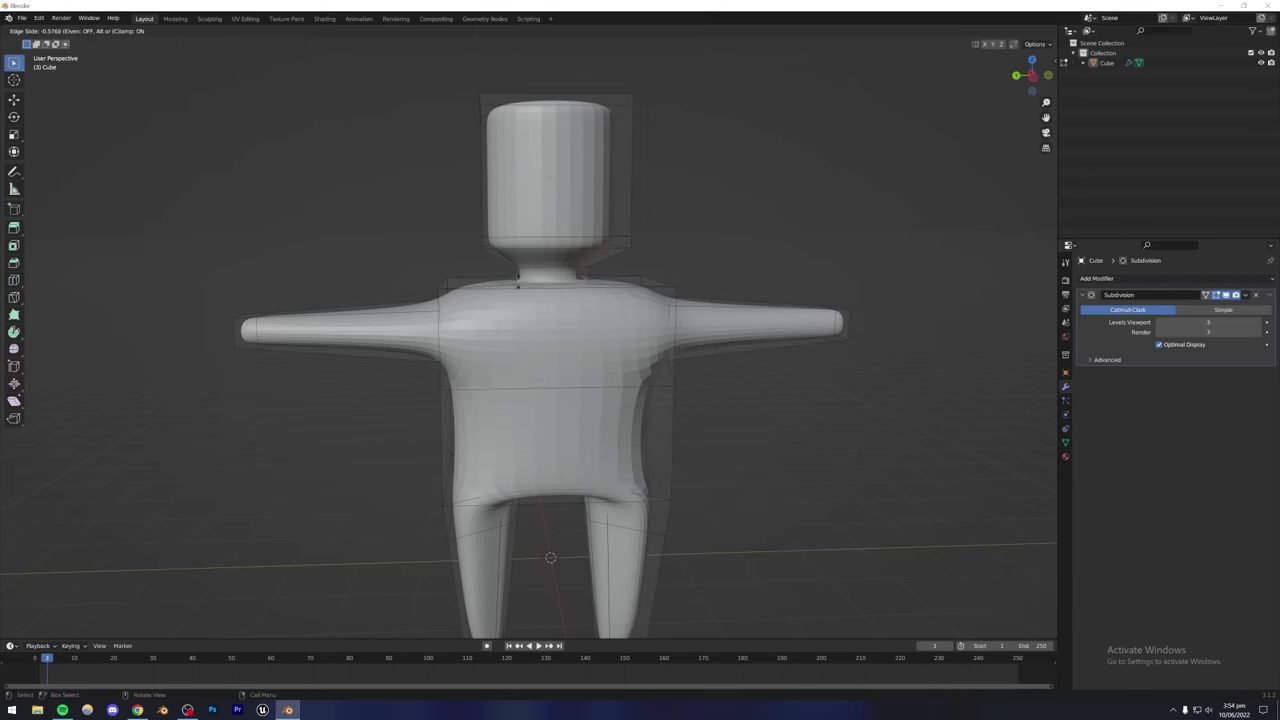
pyautogui.click(518, 284)
pyautogui.scroll(5, 500, 375)
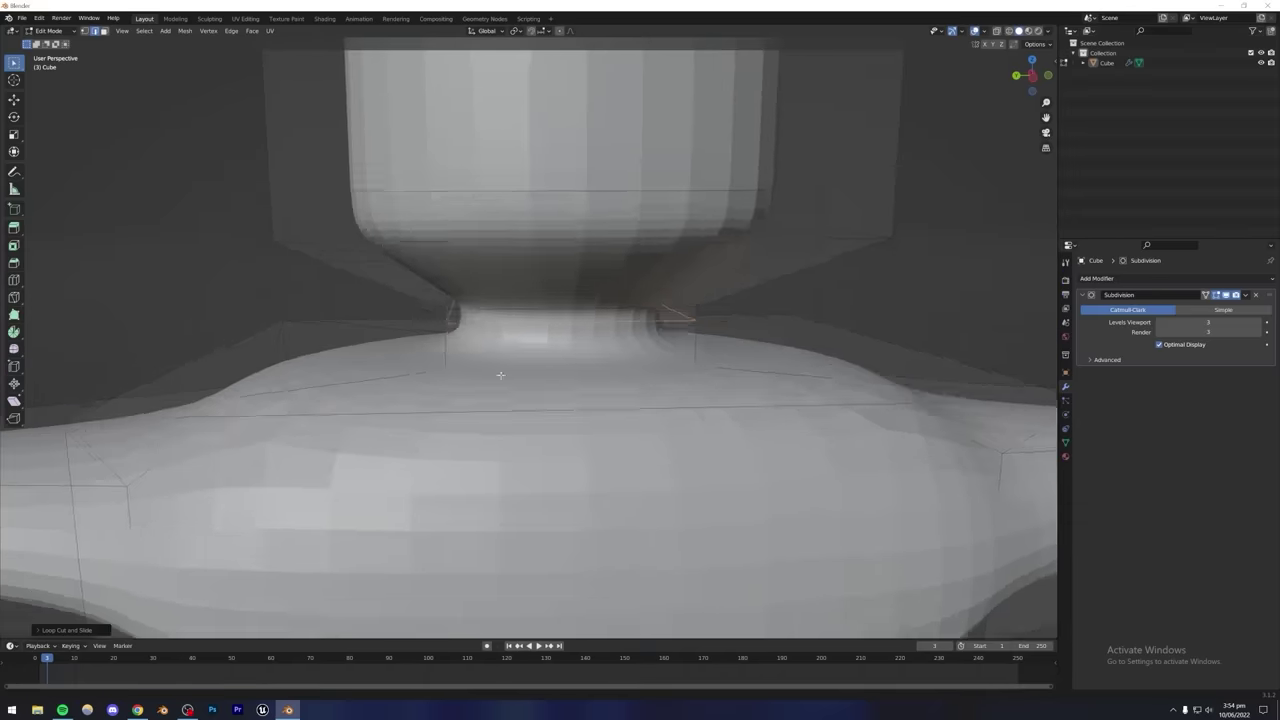
pyautogui.hotkey('ctrl', 'r')
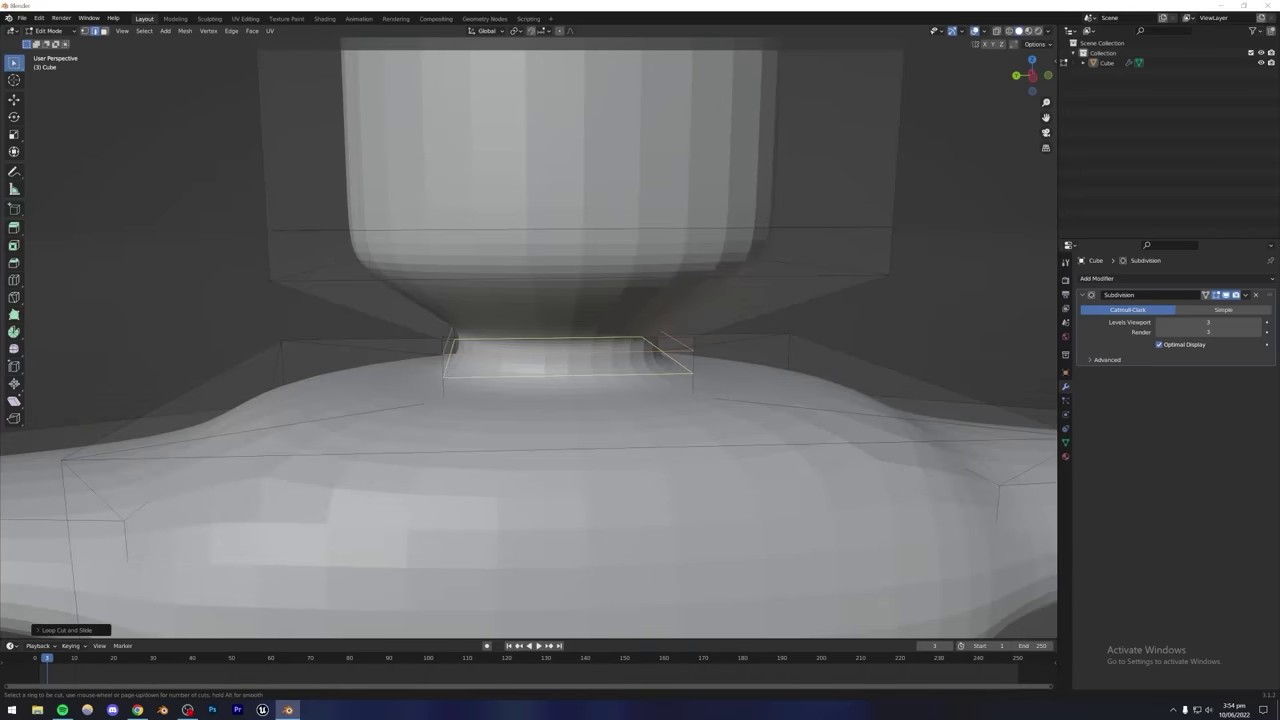
pyautogui.press('Tab')
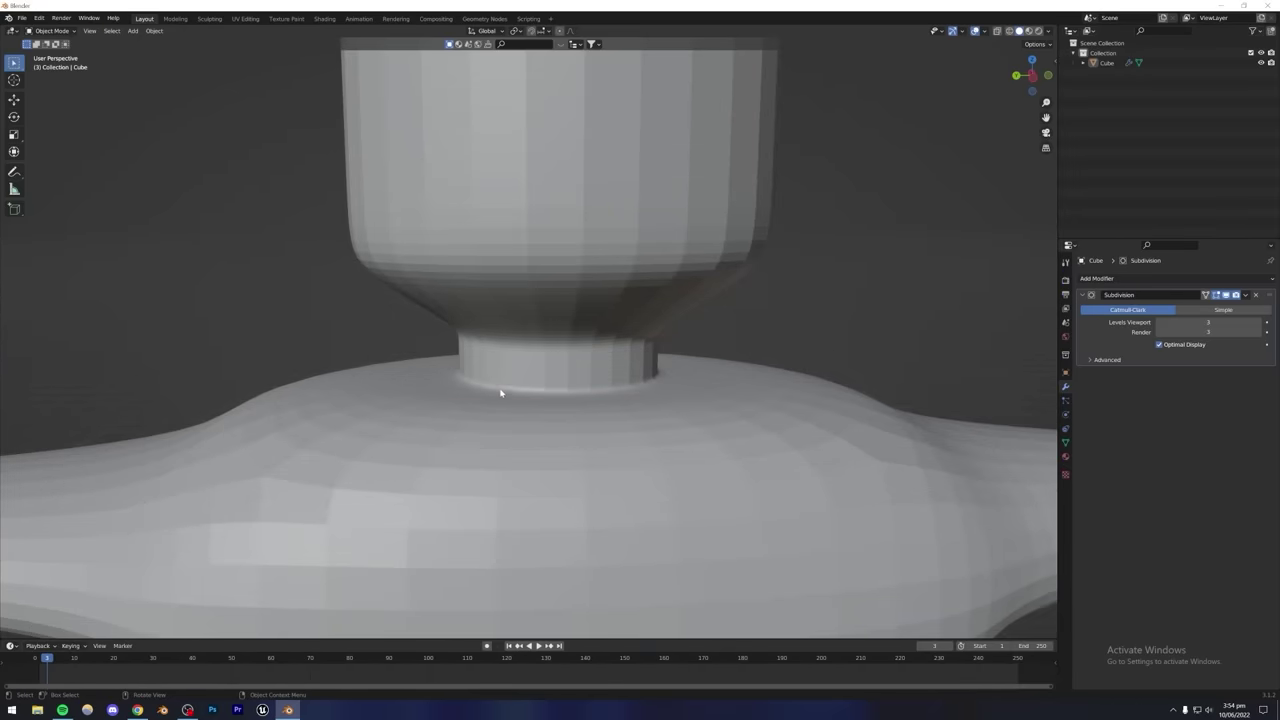
pyautogui.scroll(-10, 498, 397)
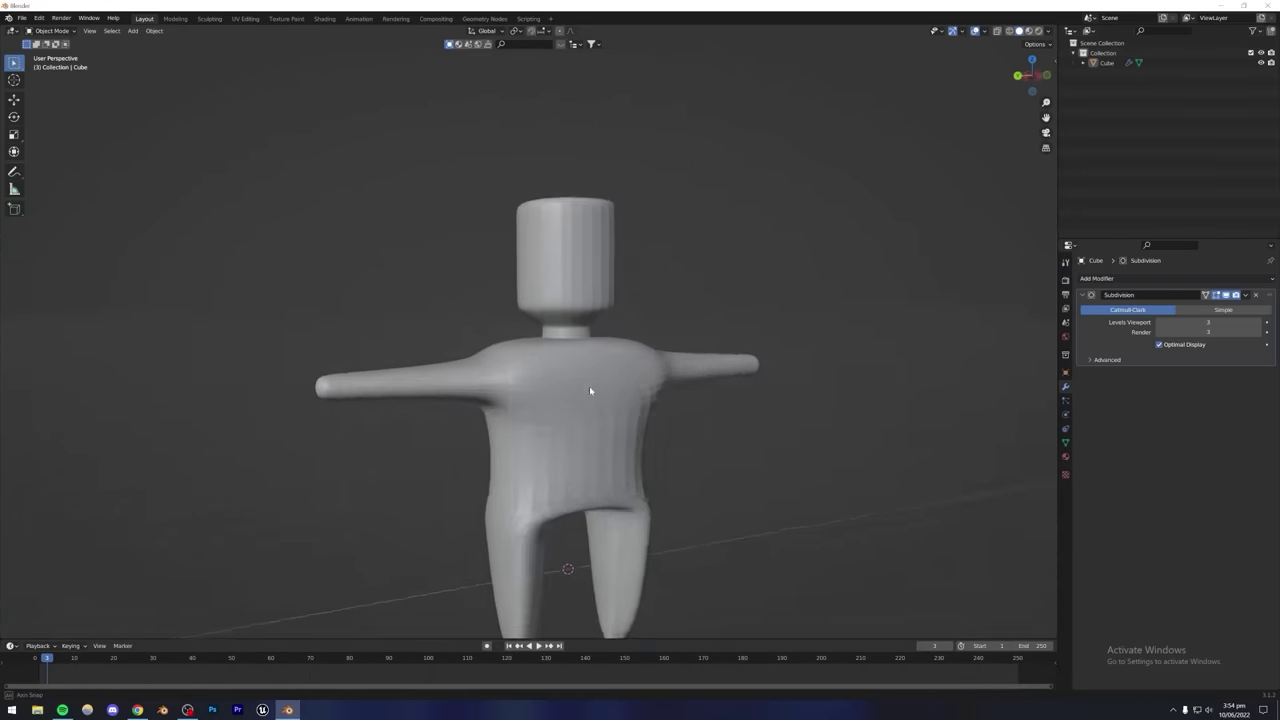
pyautogui.click(555, 384)
# Try Subdivision viewport level 4, then set it back to 3.
pyautogui.scroll(8, 537, 371)
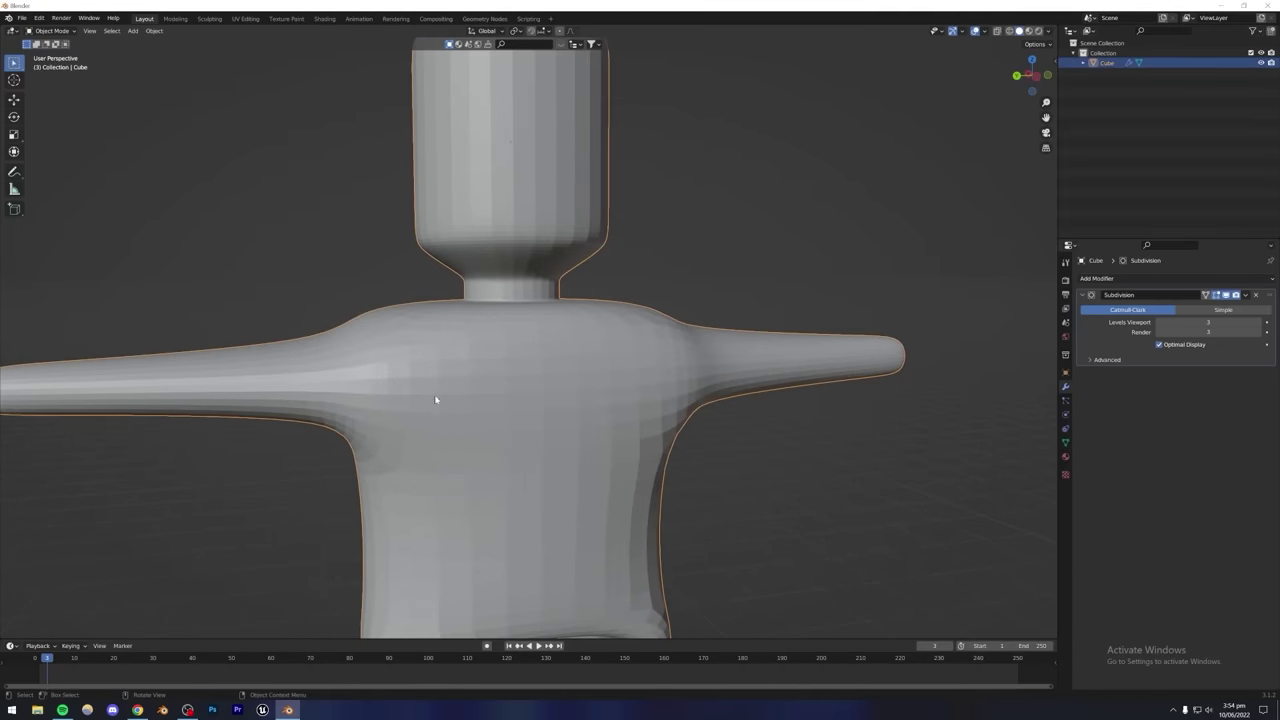
pyautogui.click(1250, 321)
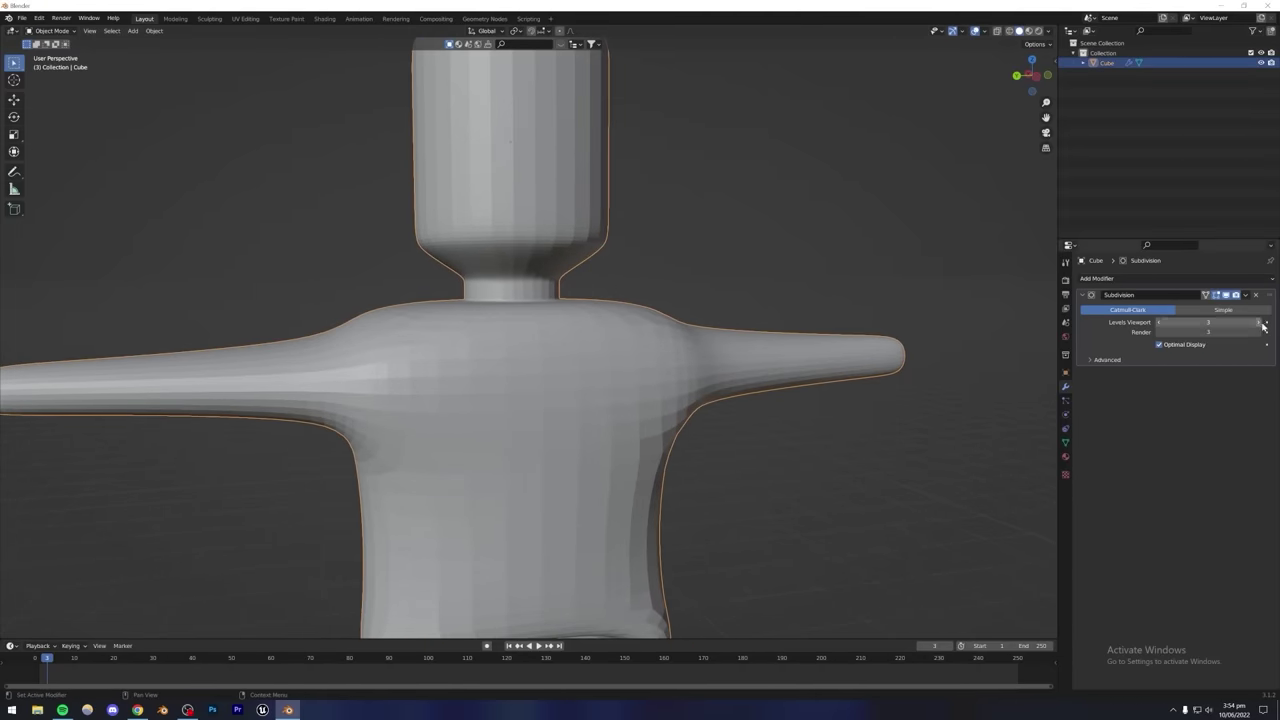
pyautogui.click(1159, 324)
# Apply Shade Smooth to the figure and inspect the smoothed result.
pyautogui.rightClick(453, 365)
pyautogui.click(453, 365)
pyautogui.scroll(-5, 520, 380)
pyautogui.click(620, 316)
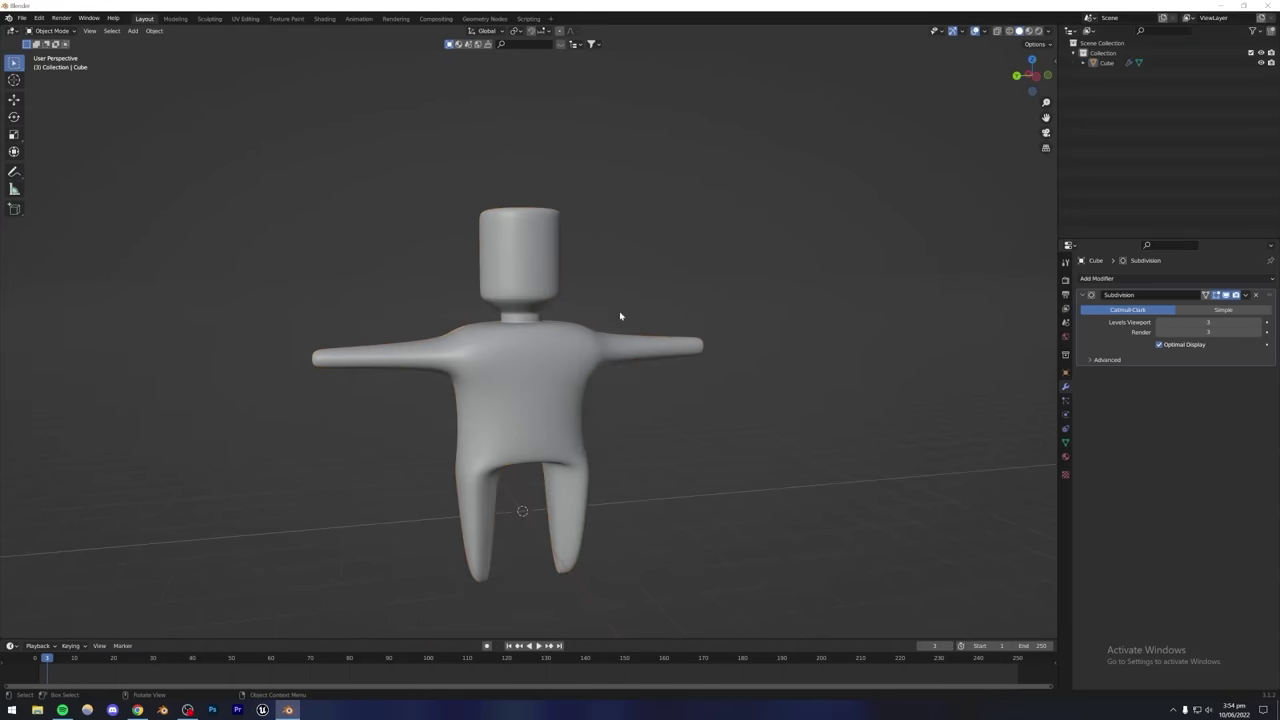
pyautogui.moveTo(502, 384); pyautogui.dragTo(539, 387, button='middle')
pyautogui.scroll(4, 539, 407)
pyautogui.scroll(3, 537, 404)
pyautogui.scroll(3, 587, 370)
pyautogui.scroll(-4, 541, 378)
pyautogui.scroll(-2, 523, 392)
pyautogui.scroll(4, 490, 378)
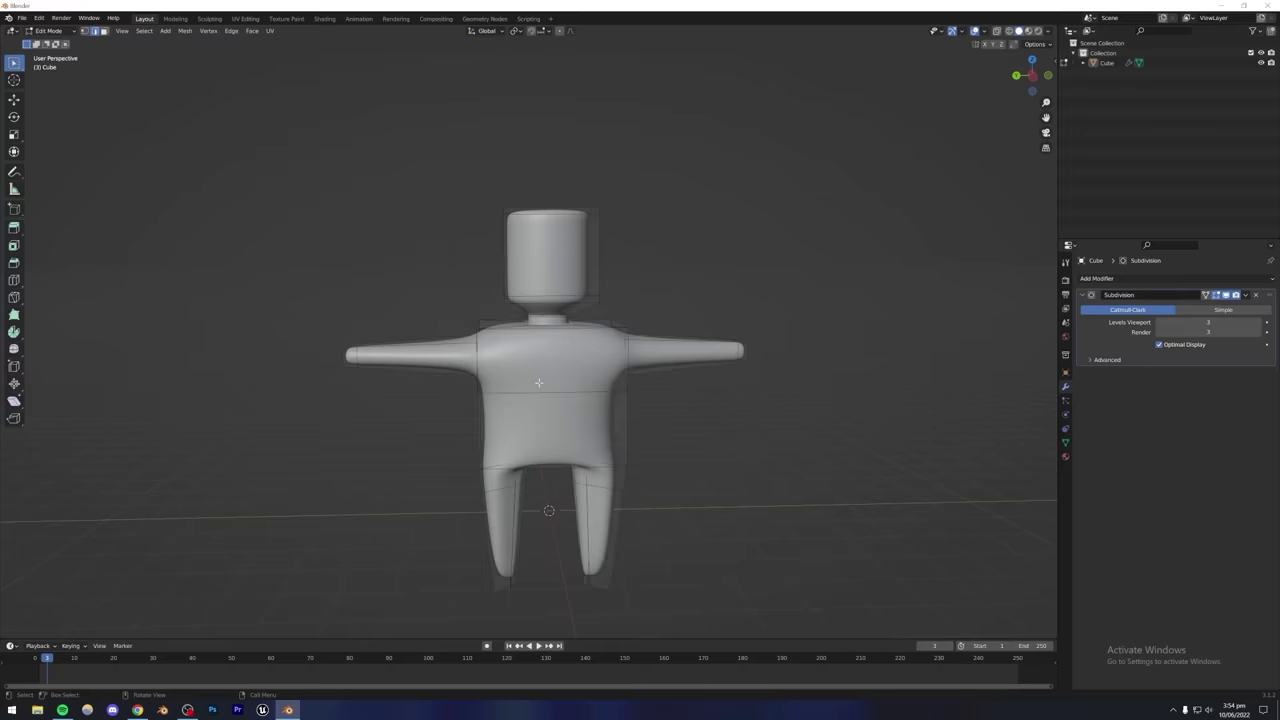
# Show the Add Modifier list in the Modifier properties.
pyautogui.press('capslock')
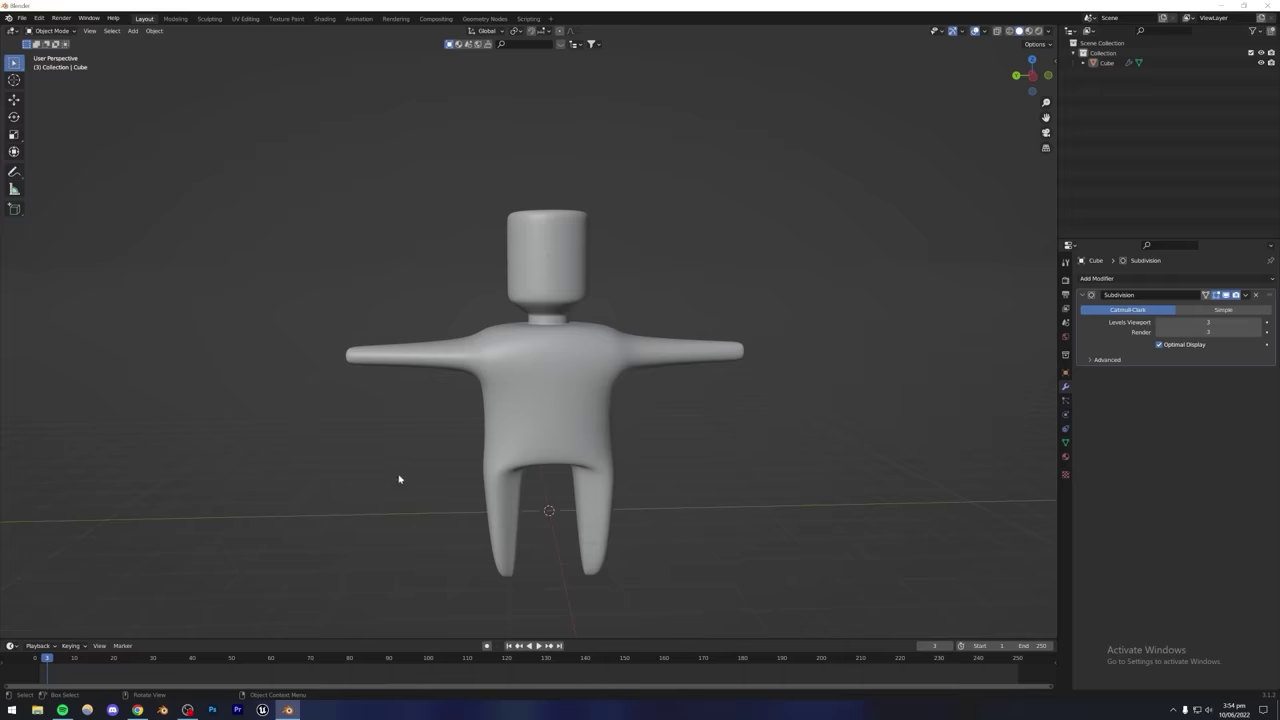
pyautogui.click(1126, 279)
pyautogui.click(1103, 279)
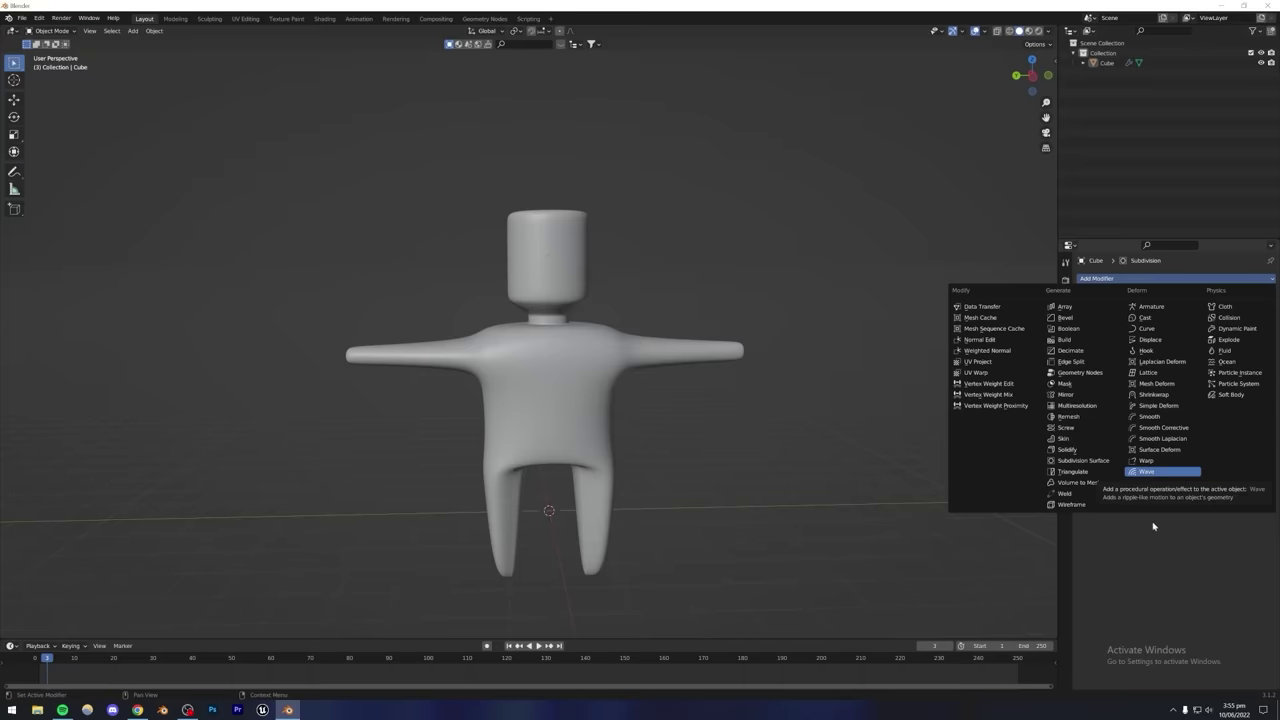
# Dismiss the modifier menu, keeping only Subdivision, and switch to the browser's Instagram pigeon post.
pyautogui.click(1150, 471)
pyautogui.click(1147, 280)
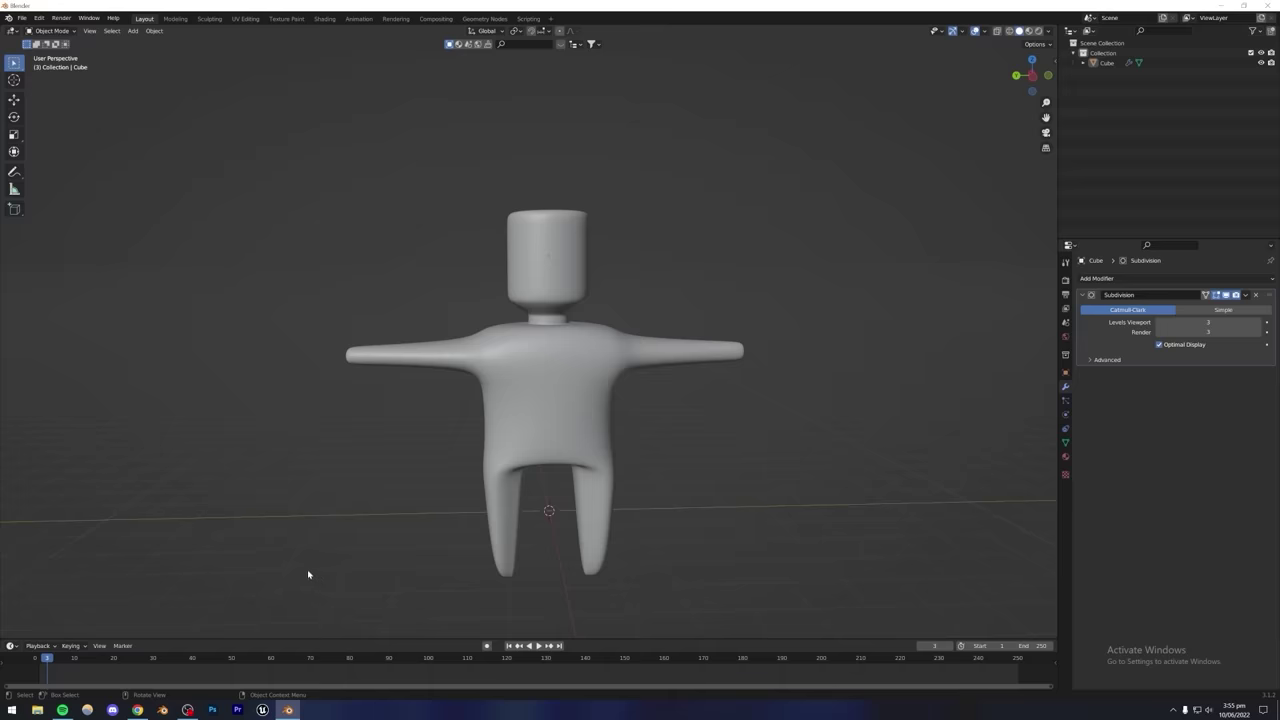
pyautogui.click(187, 710)
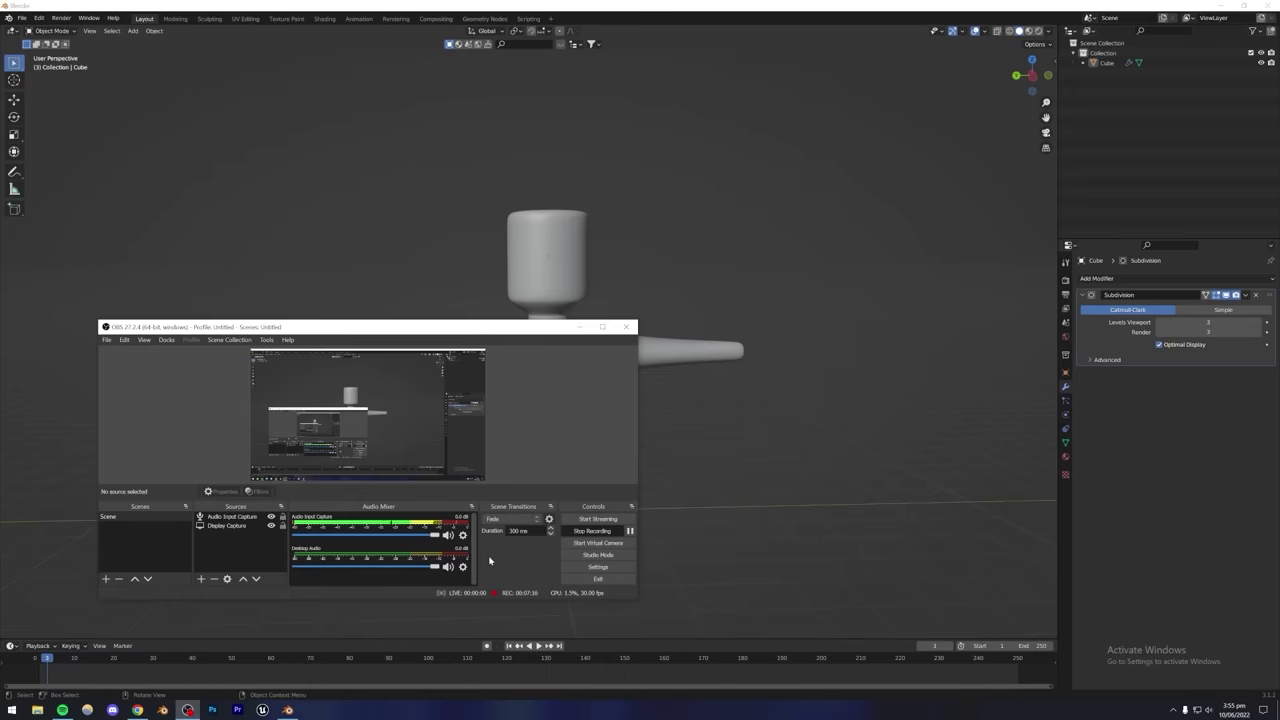
pyautogui.click(592, 531)
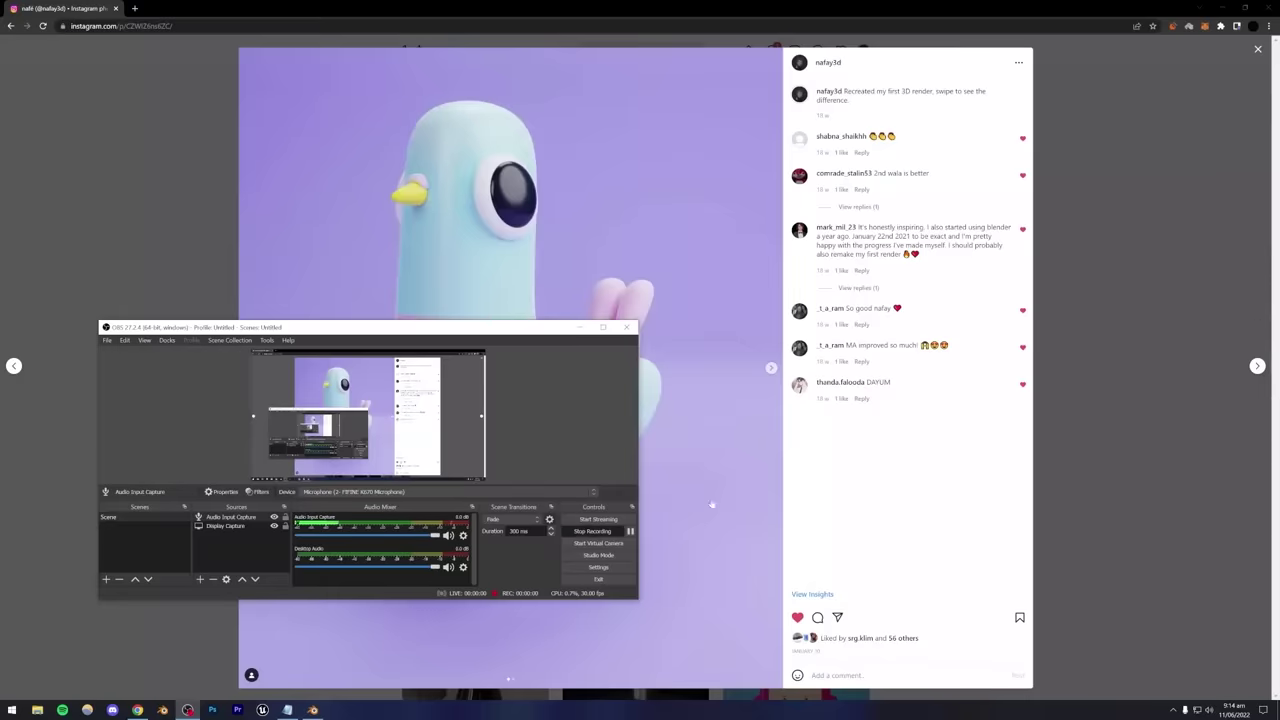
pyautogui.click(884, 483)
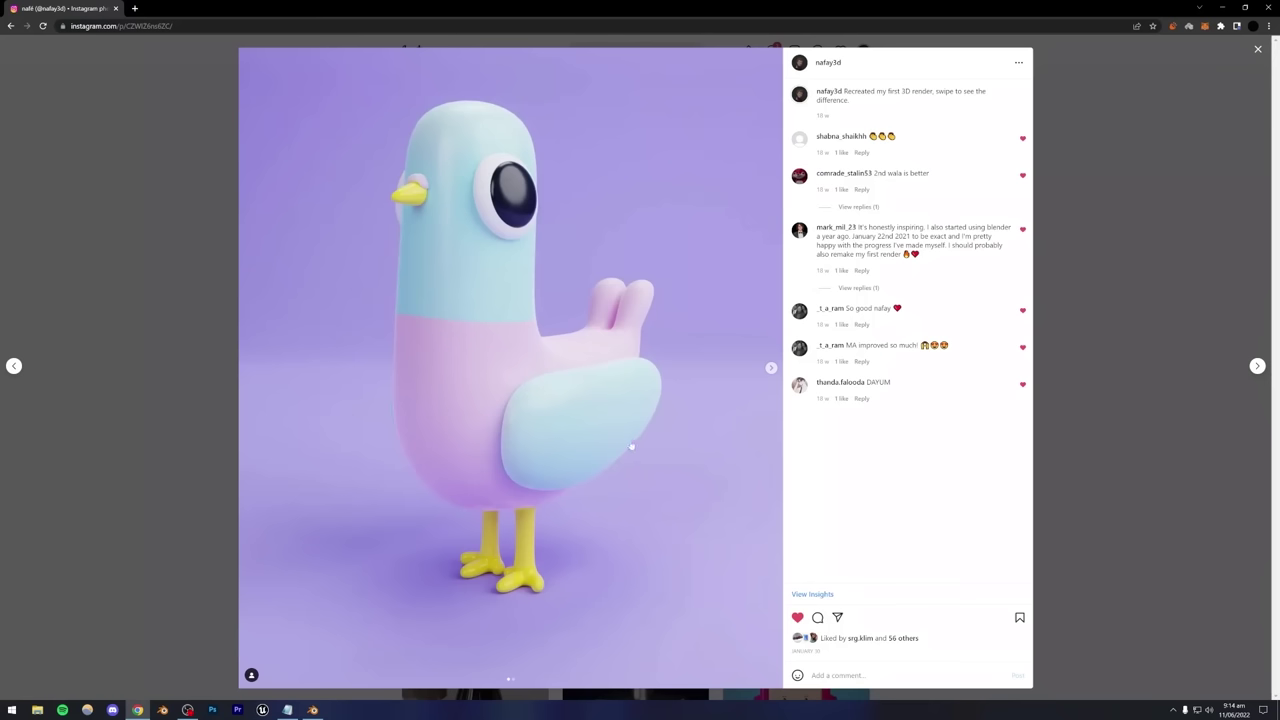
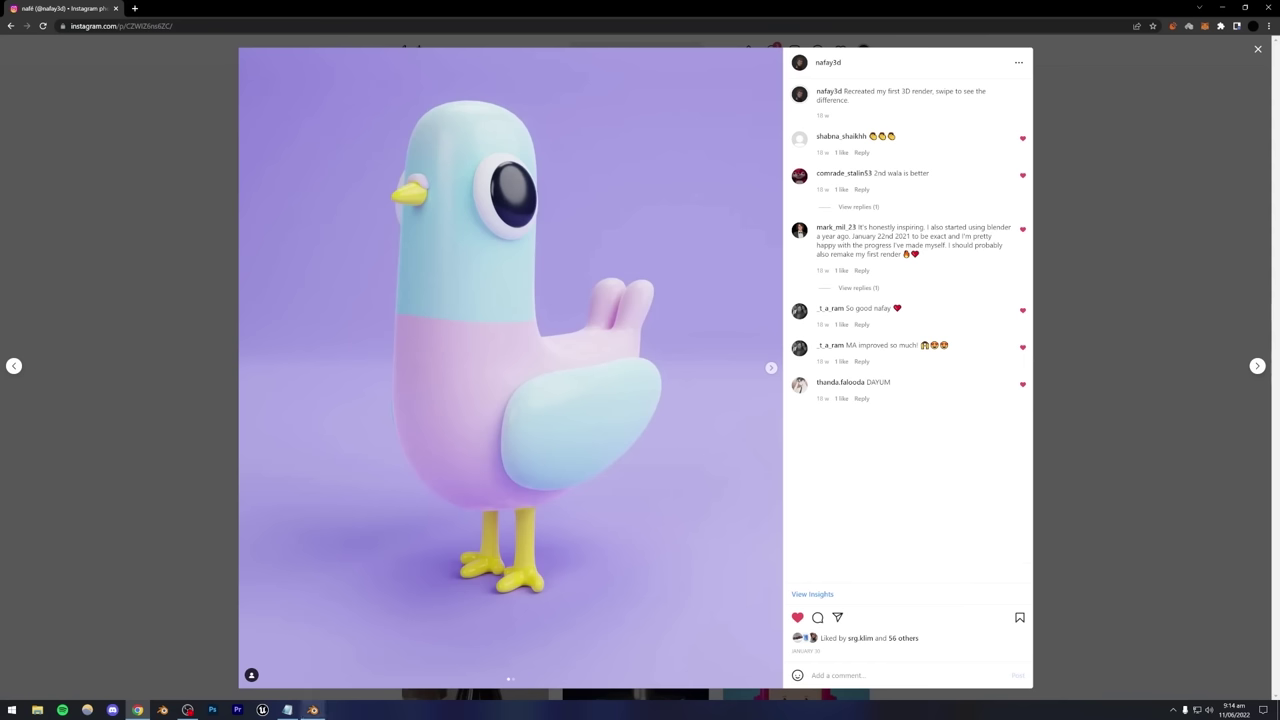
# Delete the camera and the light so only the default cube remains, then save the file.
pyautogui.click(313, 710)
pyautogui.moveTo(283, 209); pyautogui.dragTo(460, 383)
pyautogui.press('Delete')
pyautogui.moveTo(569, 153); pyautogui.dragTo(684, 242)
pyautogui.press('Delete')
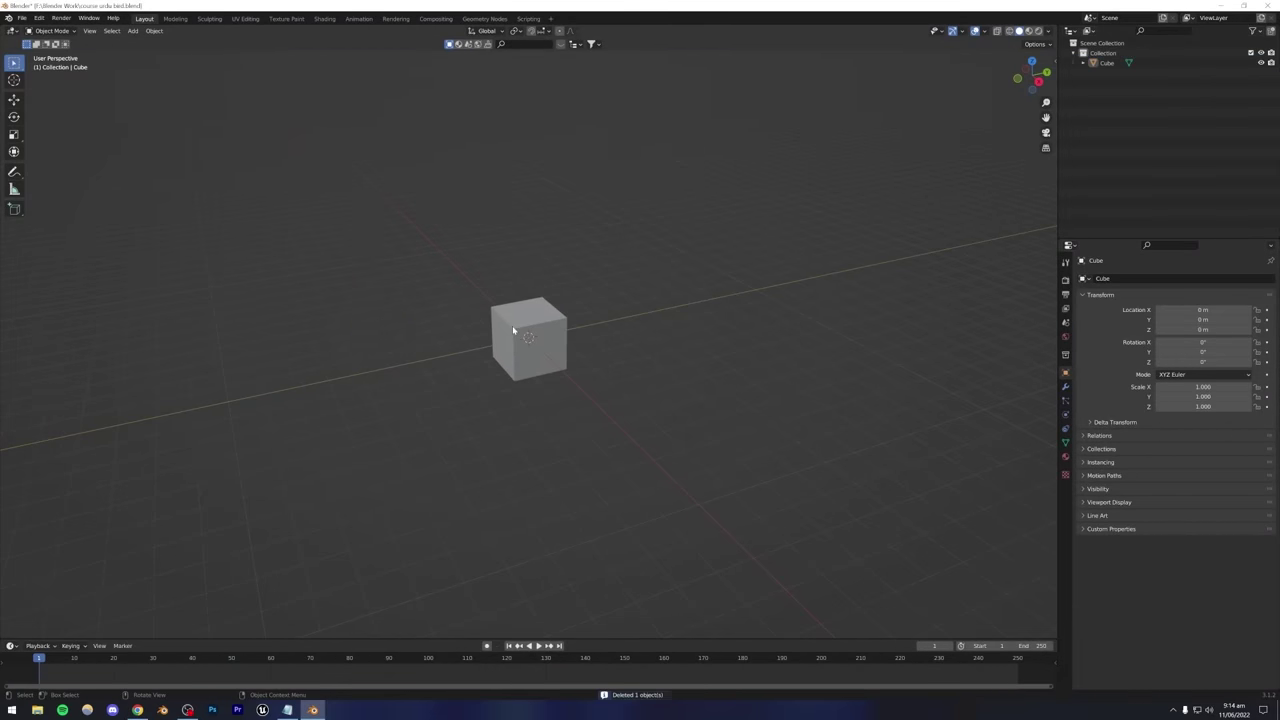
pyautogui.hotkey('ctrl', 's')
# After checking the pigeon reference, select the cube and bring up its Add Modifier list.
pyautogui.scroll(2, 523, 360)
pyautogui.moveTo(523, 360); pyautogui.dragTo(491, 394, button='middle')
pyautogui.scroll(3, 506, 355)
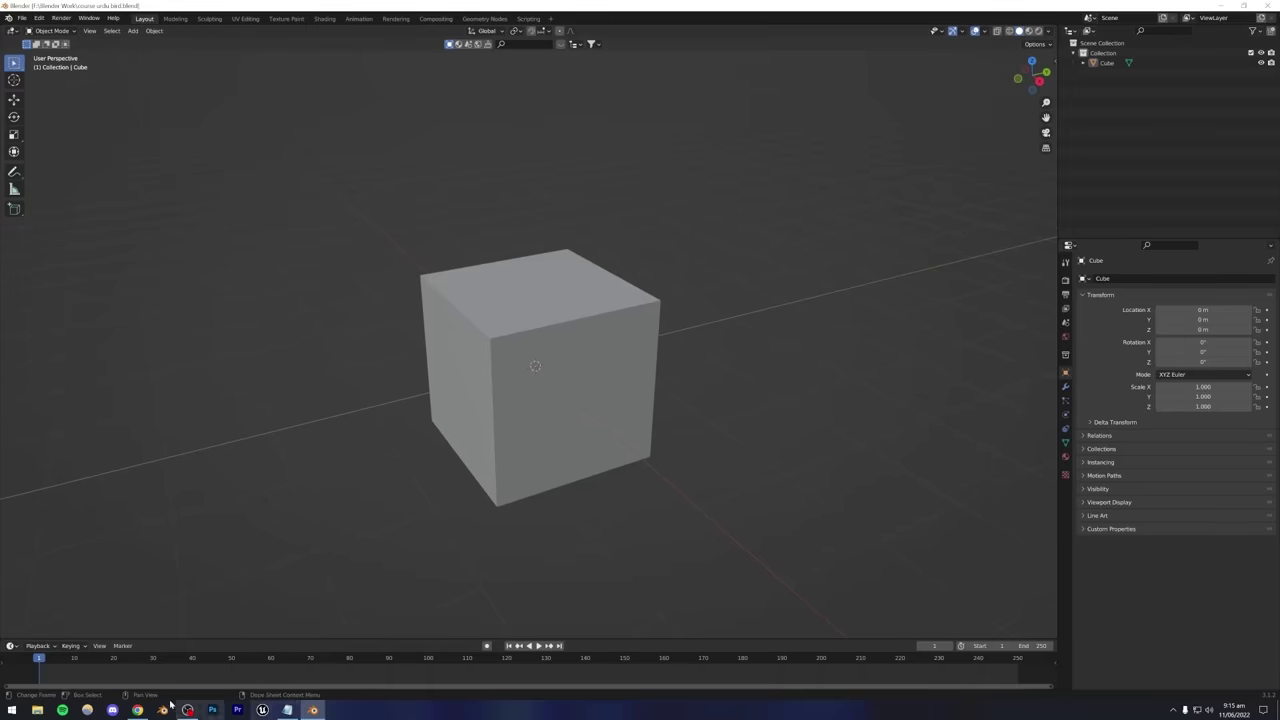
pyautogui.click(138, 711)
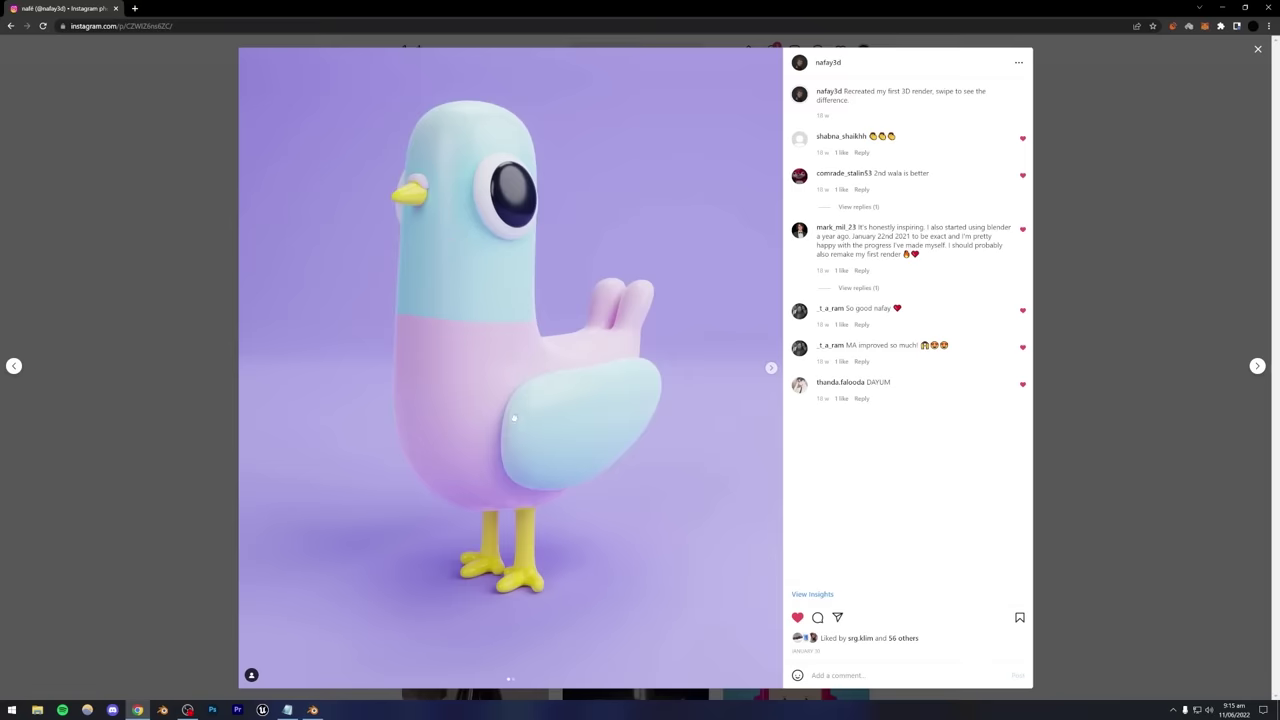
pyautogui.click(313, 710)
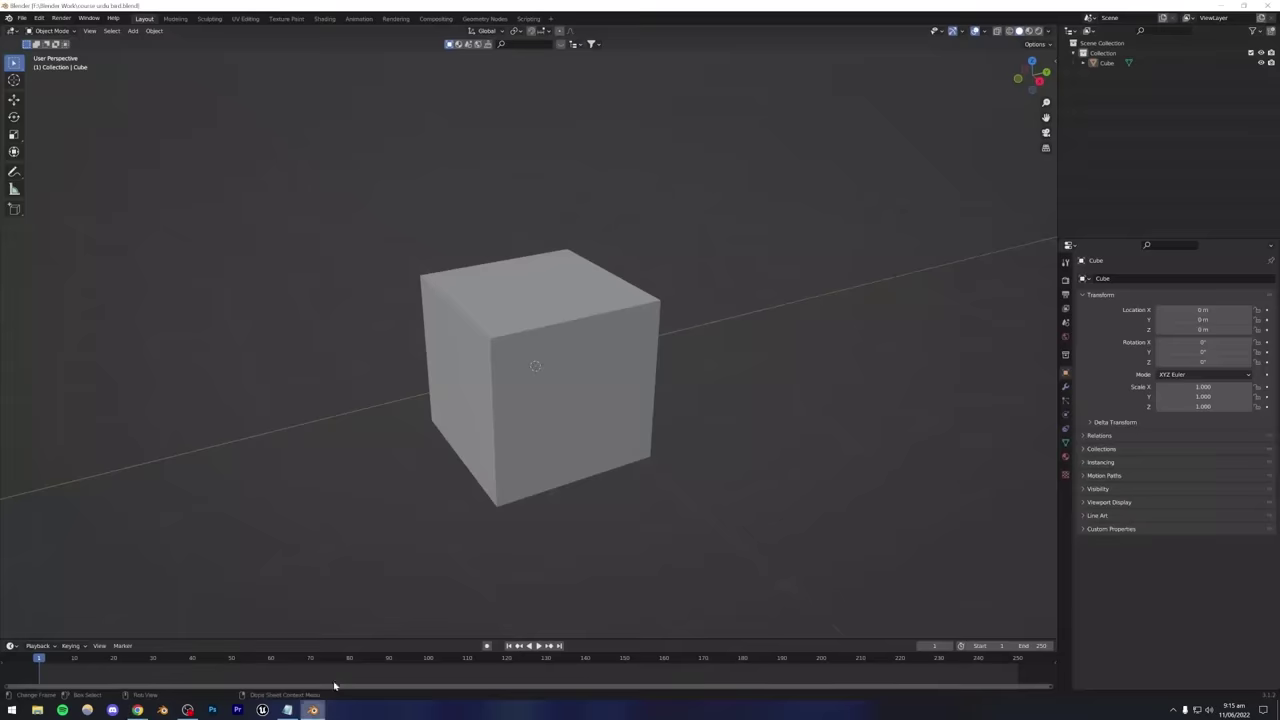
pyautogui.moveTo(531, 422)
pyautogui.mouseDown(button='middle')
pyautogui.moveTo(568, 397)
pyautogui.moveTo(589, 400)
pyautogui.moveTo(509, 409)
pyautogui.mouseUp(button='middle')
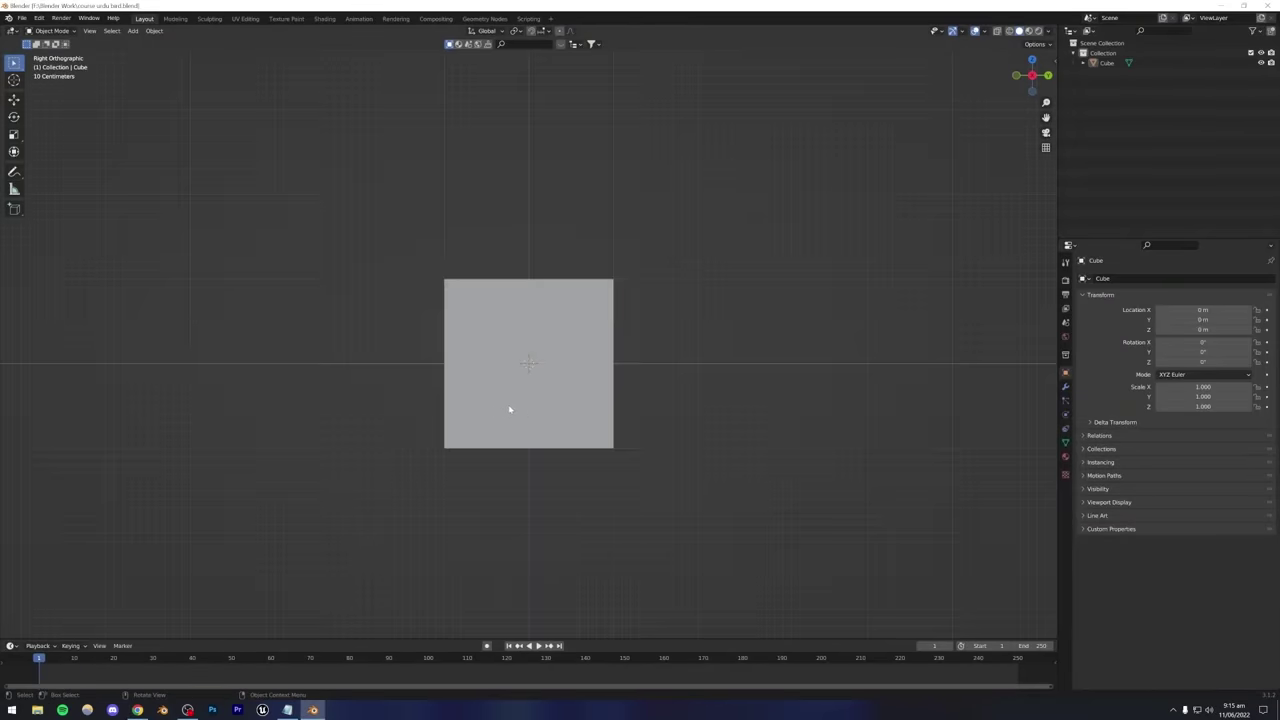
pyautogui.click(543, 372)
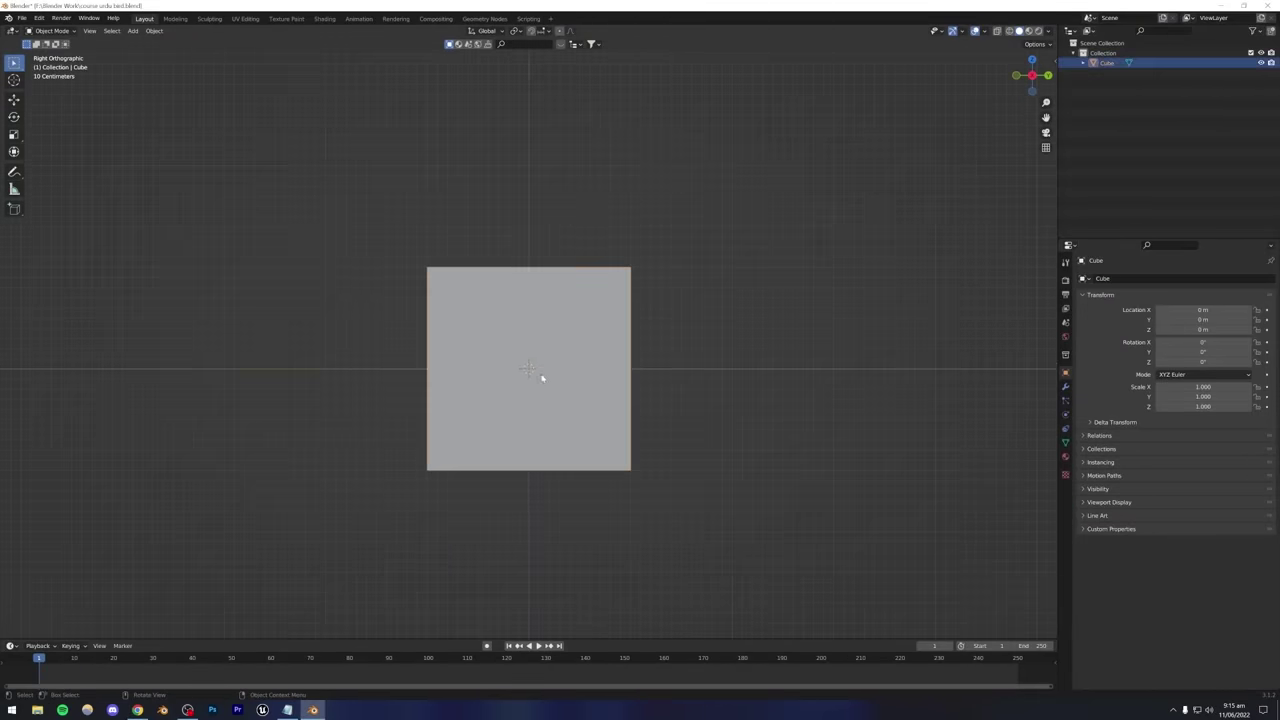
pyautogui.click(1065, 386)
pyautogui.click(1098, 279)
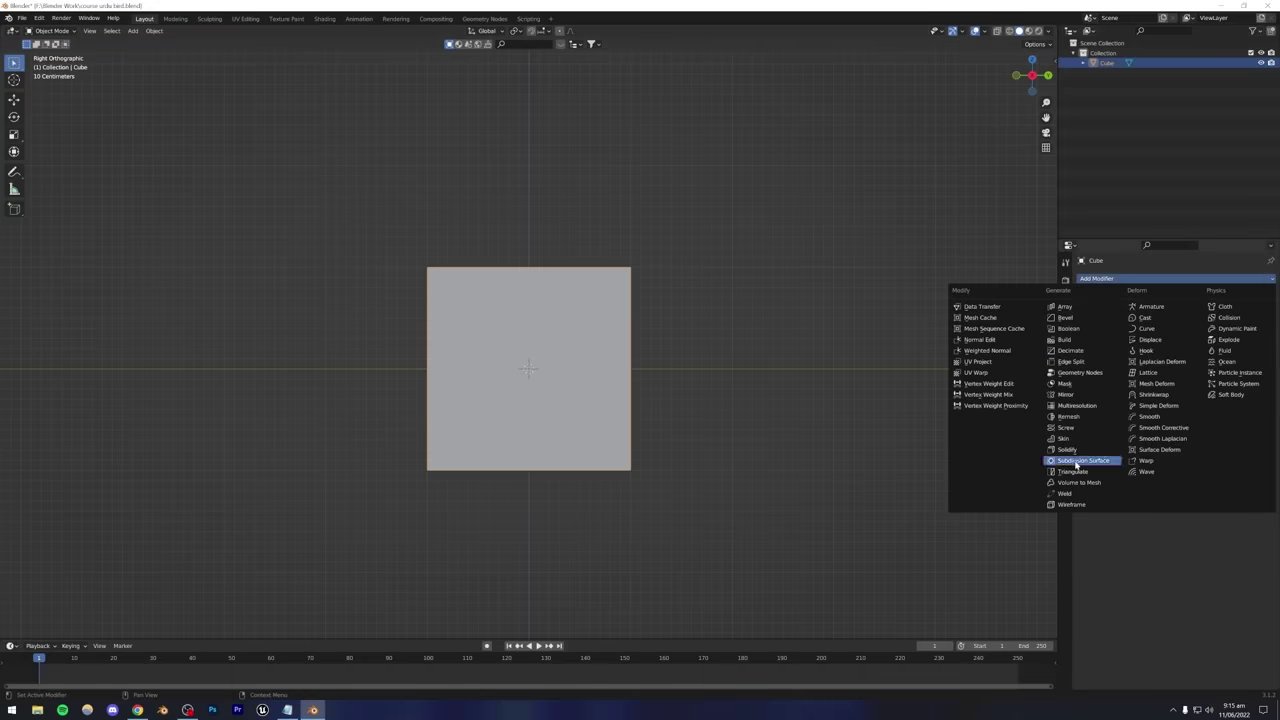
# Add a Subdivision Surface modifier with Levels Viewport 3, rounding the cube into a sphere.
pyautogui.click(1083, 460)
pyautogui.moveTo(600, 344)
pyautogui.mouseDown(button='middle')
pyautogui.moveTo(640, 354)
pyautogui.moveTo(606, 366)
pyautogui.mouseUp(button='middle')
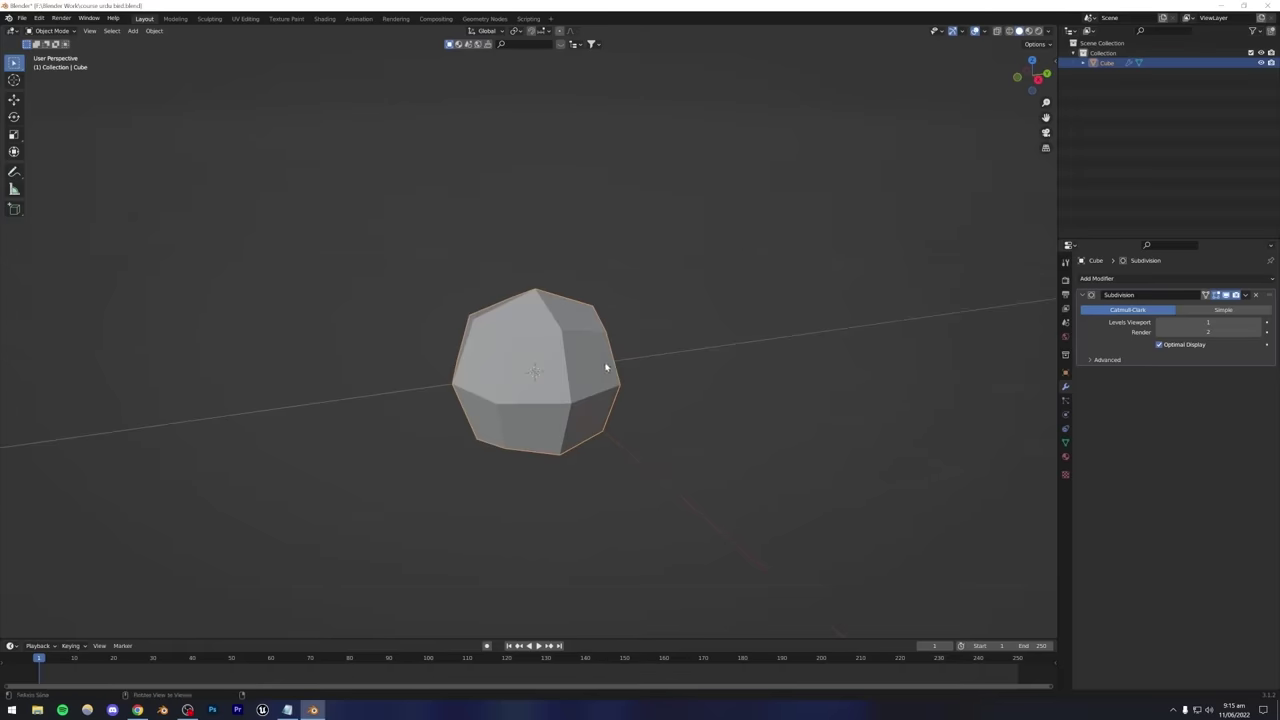
pyautogui.click(1258, 322)
pyautogui.click(1258, 322)
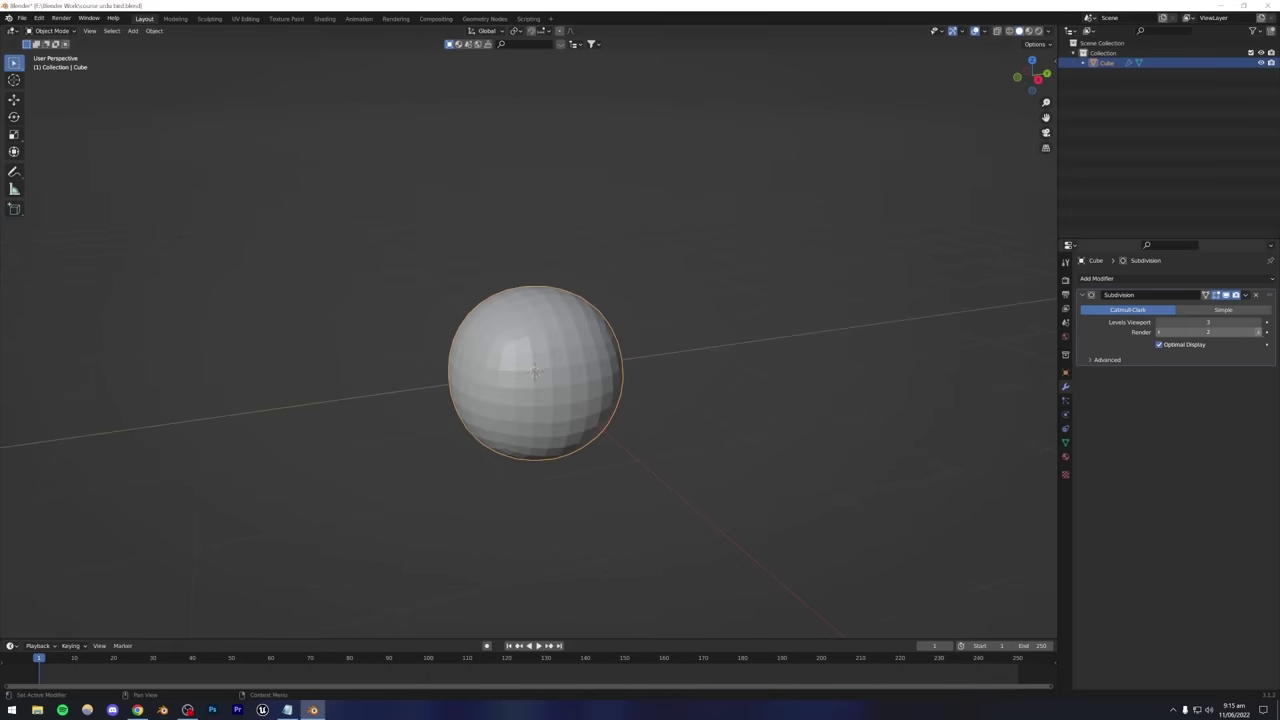
pyautogui.click(691, 289)
pyautogui.moveTo(691, 289); pyautogui.dragTo(588, 370, button='middle')
# Raise the sphere along the Z axis and enter Edit Mode on its mesh.
pyautogui.click(541, 365)
pyautogui.scroll(-3, 552, 369)
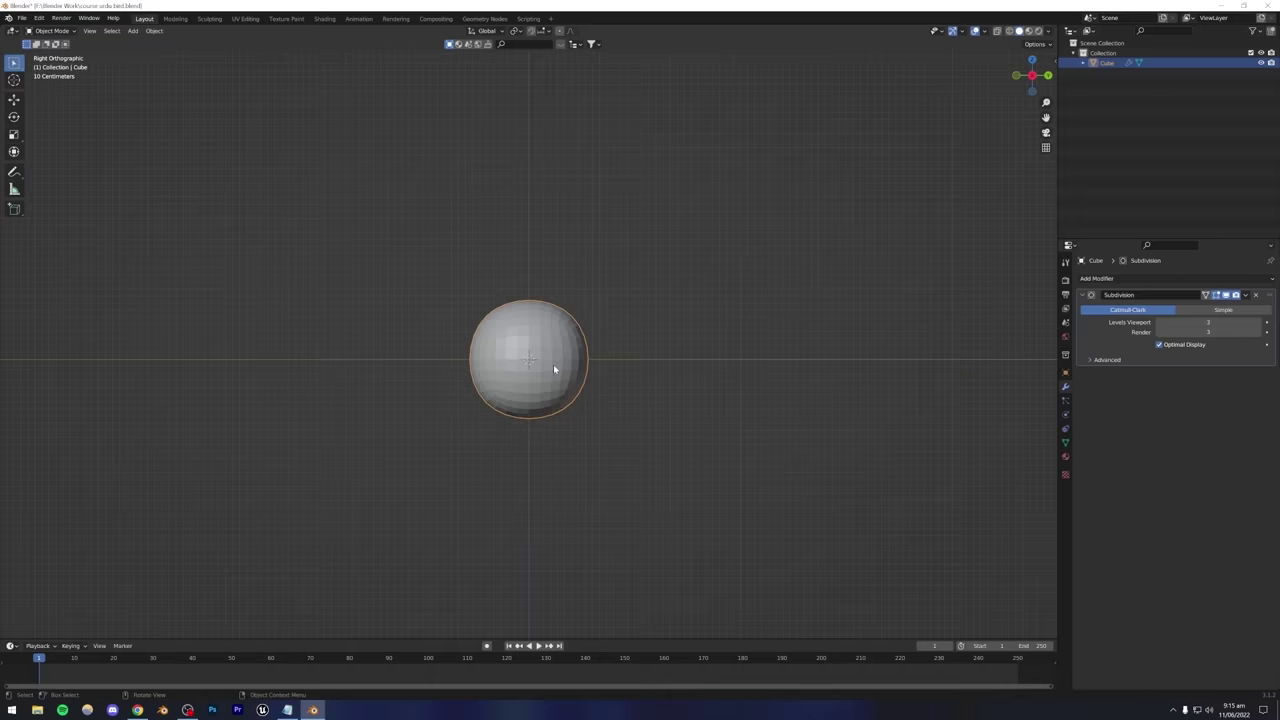
pyautogui.press('g')
pyautogui.press('z')
pyautogui.click(603, 128)
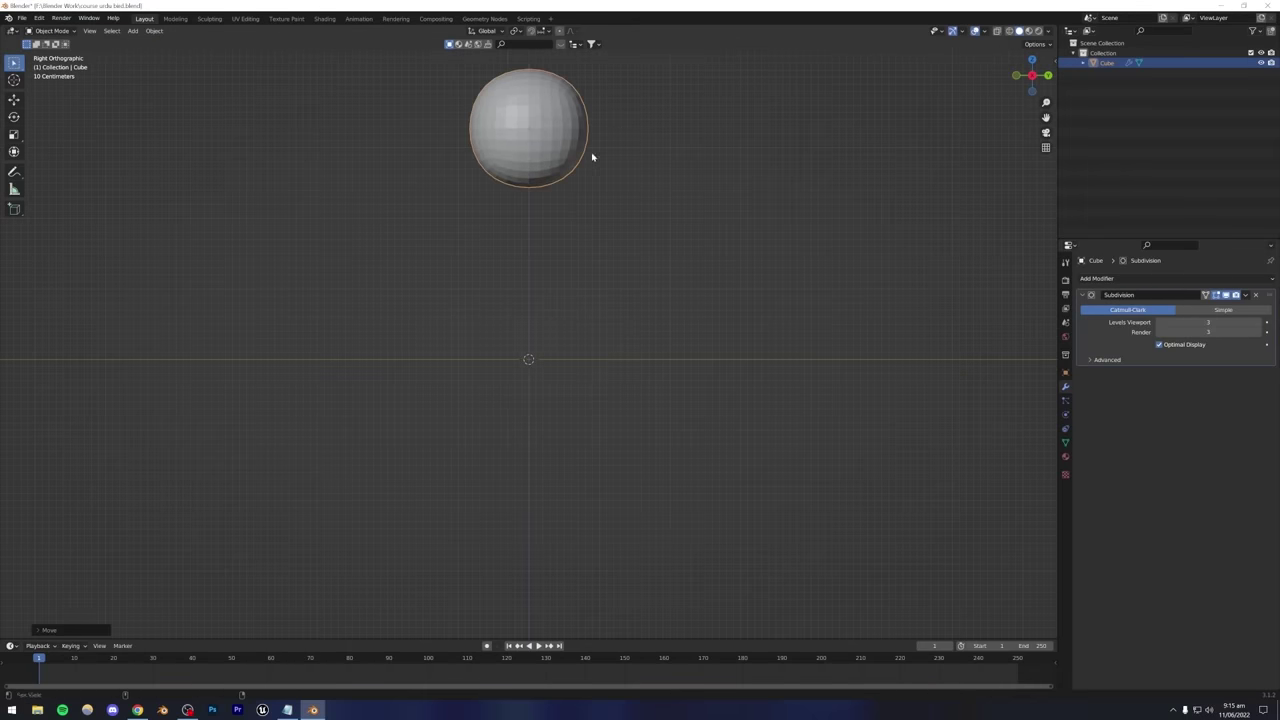
pyautogui.keyDown('shift'); pyautogui.moveTo(532, 363); pyautogui.dragTo(509, 543, button='middle'); pyautogui.keyUp('shift')
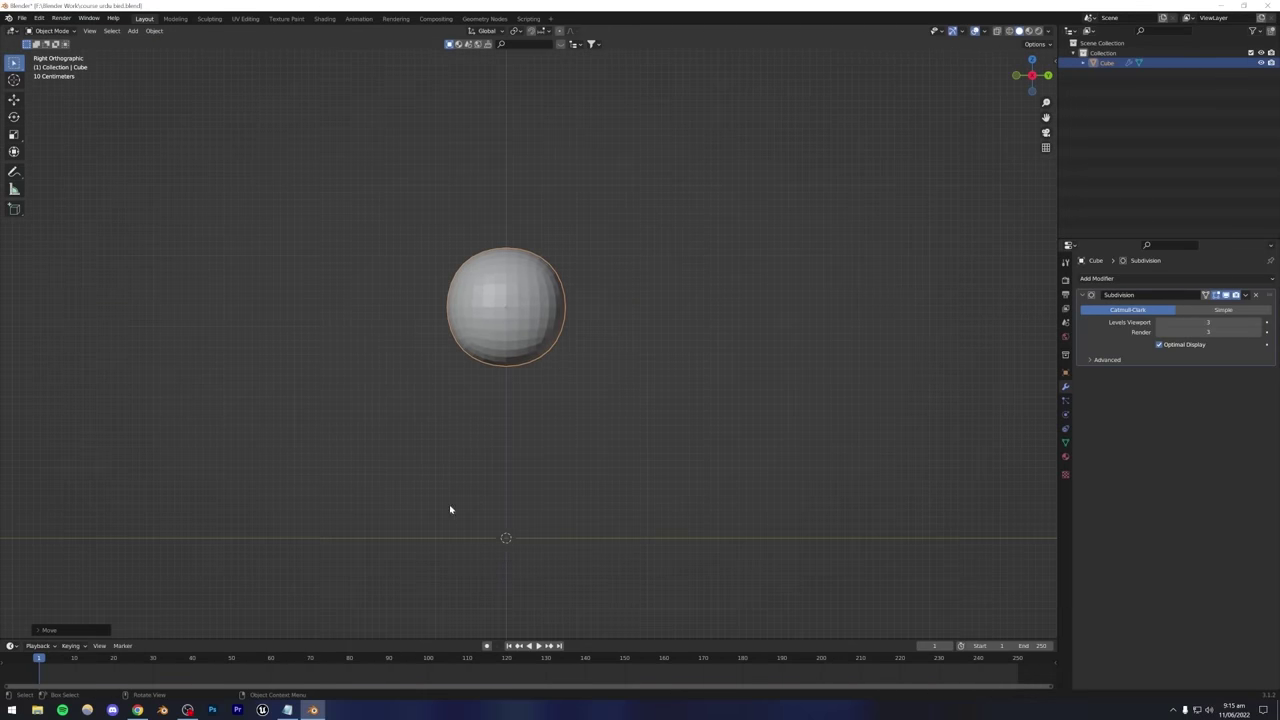
pyautogui.press('Tab')
pyautogui.moveTo(583, 346); pyautogui.dragTo(620, 305, button='middle')
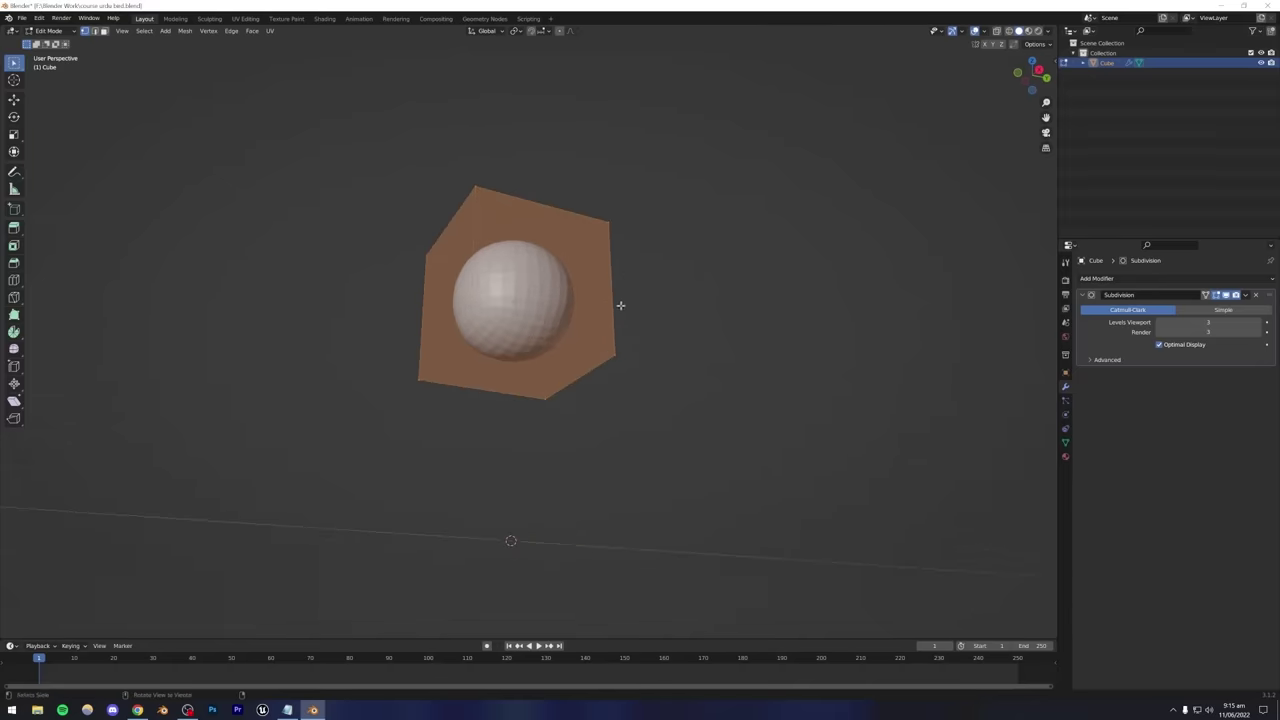
# In Face select mode, extrude the bottom face downward to stretch the body into a capsule.
pyautogui.click(104, 30)
pyautogui.click(451, 385)
pyautogui.keyDown('alt'); pyautogui.moveTo(451, 385); pyautogui.dragTo(574, 371, button='middle'); pyautogui.keyUp('alt')
pyautogui.press('e')
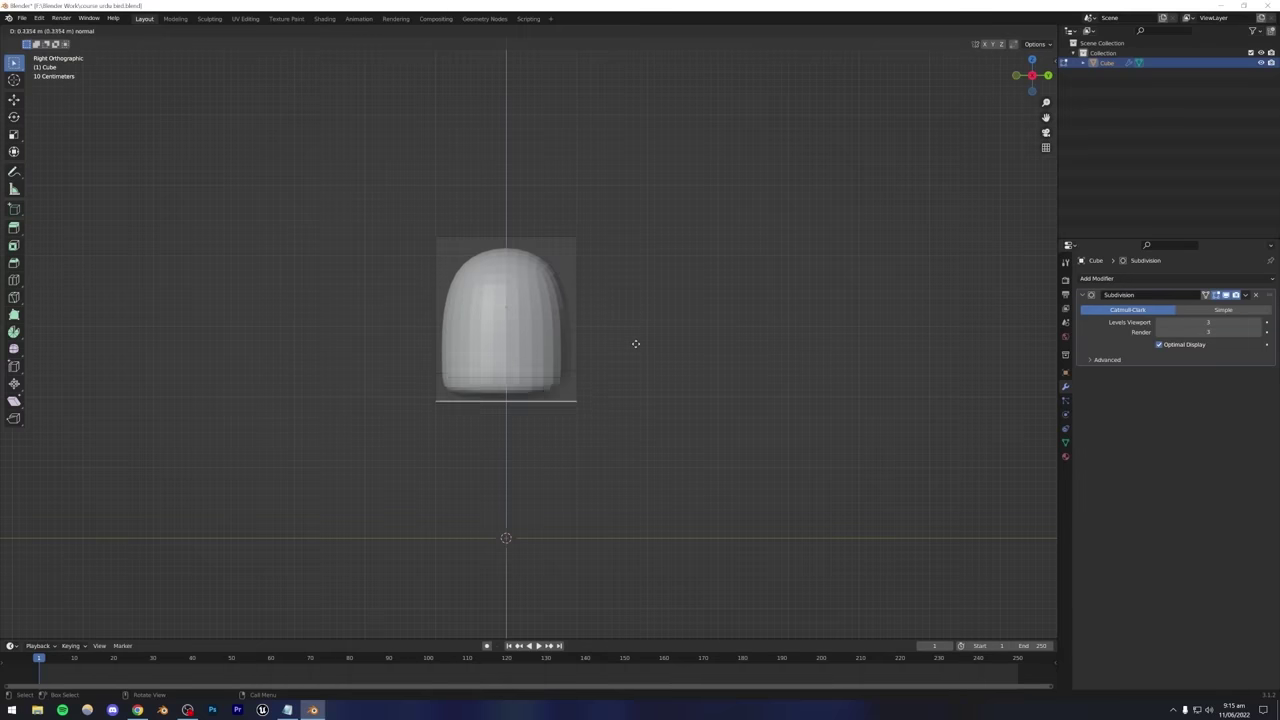
pyautogui.click(615, 473)
# Extrude a lower side face sideways into a foot, forming an L-shaped body.
pyautogui.click(140, 710)
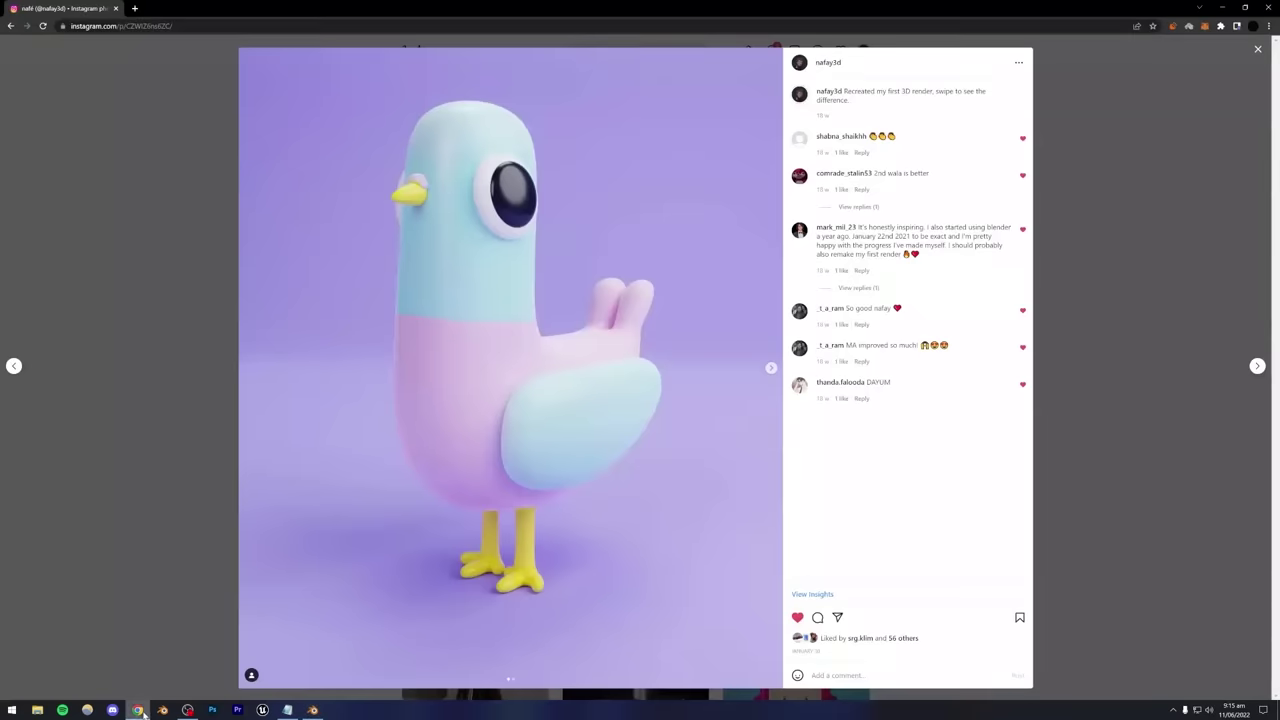
pyautogui.click(313, 710)
pyautogui.moveTo(526, 477); pyautogui.dragTo(503, 500, button='middle')
pyautogui.click(560, 470)
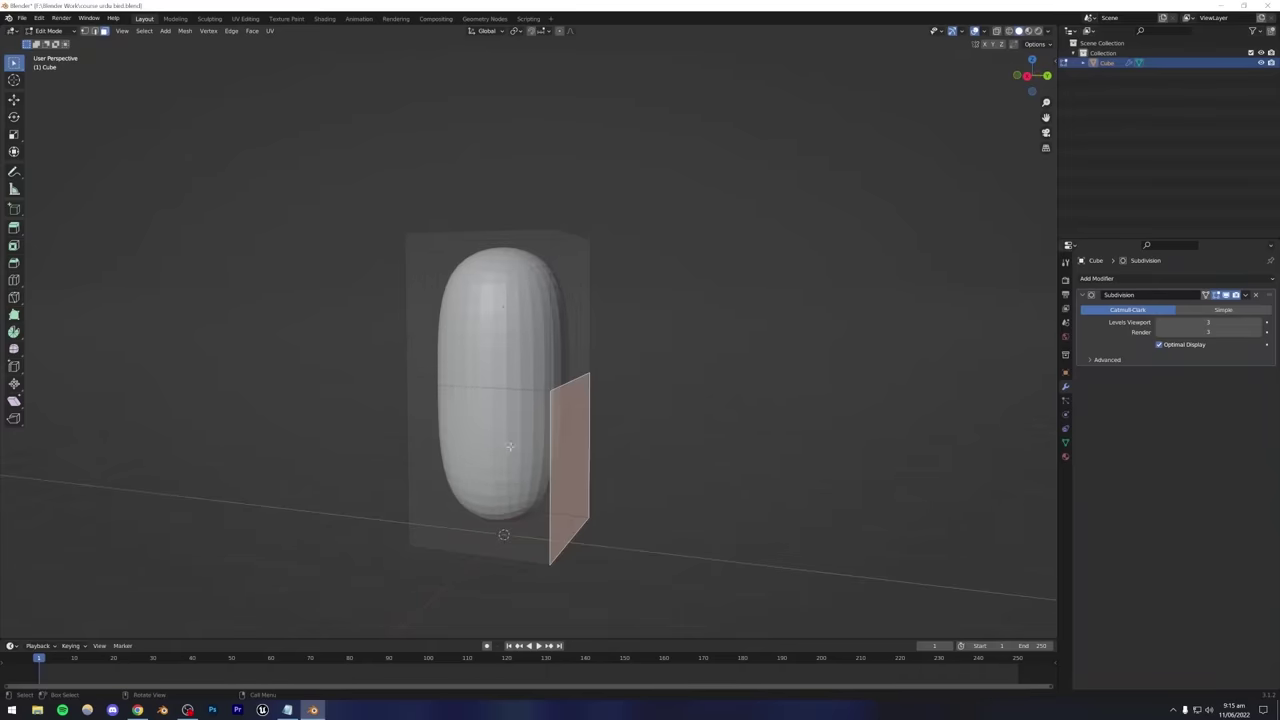
pyautogui.moveTo(560, 470); pyautogui.dragTo(427, 452, button='middle')
pyautogui.keyDown('alt'); pyautogui.moveTo(536, 449); pyautogui.dragTo(545, 433, button='middle'); pyautogui.keyUp('alt')
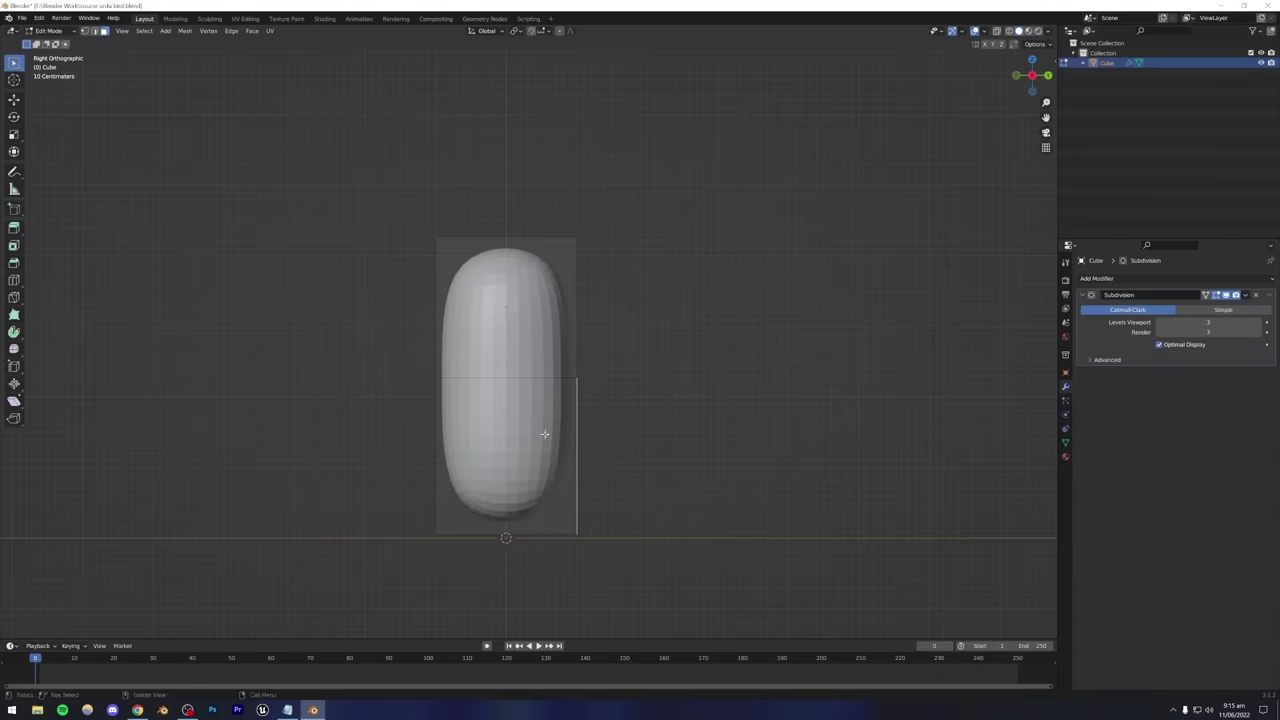
pyautogui.press('e')
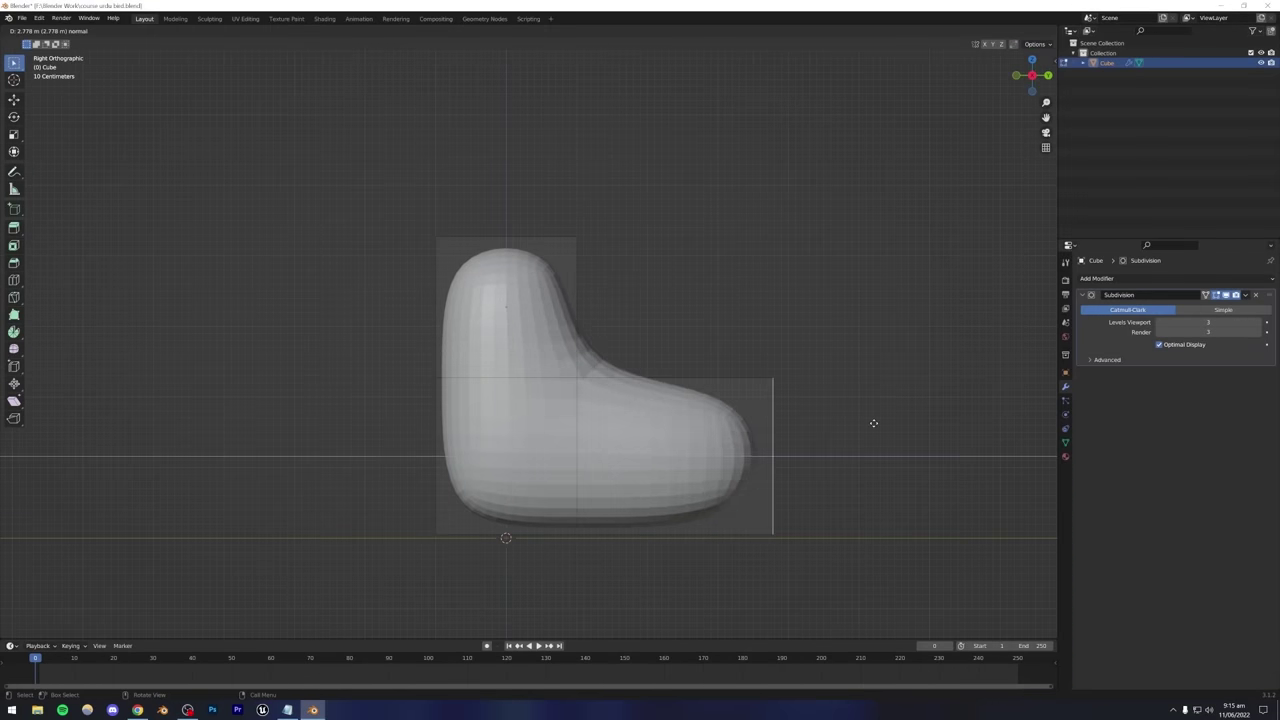
pyautogui.click(871, 423)
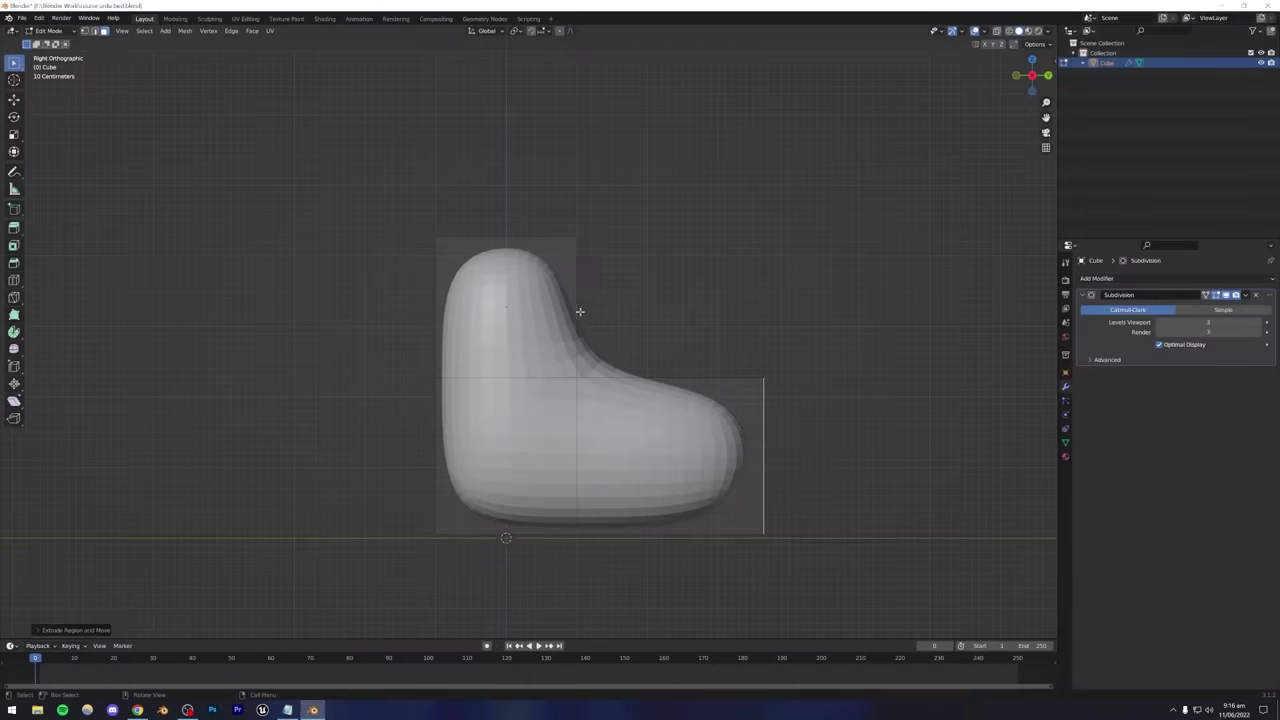
# Raise the top of the body along the Z axis.
pyautogui.keyDown('shift'); pyautogui.moveTo(493, 333); pyautogui.dragTo(493, 386, button='middle'); pyautogui.keyUp('shift')
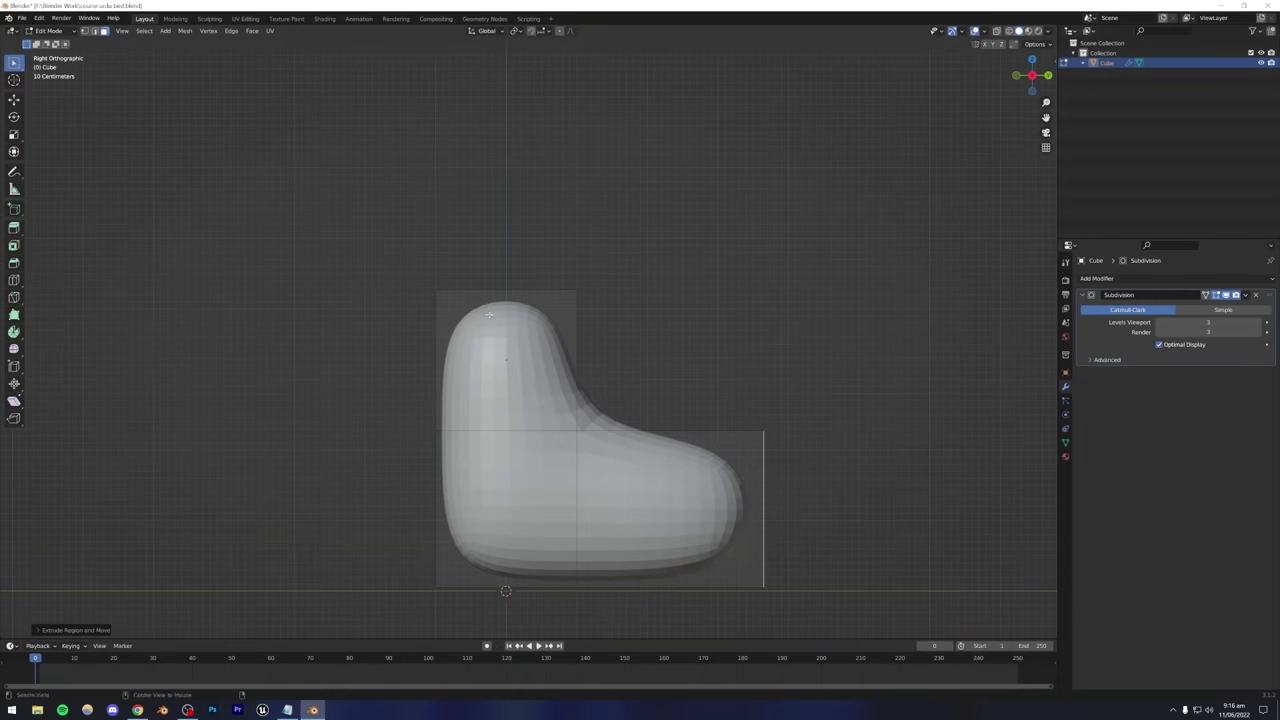
pyautogui.moveTo(487, 282); pyautogui.dragTo(652, 364, button='middle')
pyautogui.press('g')
pyautogui.press('z')
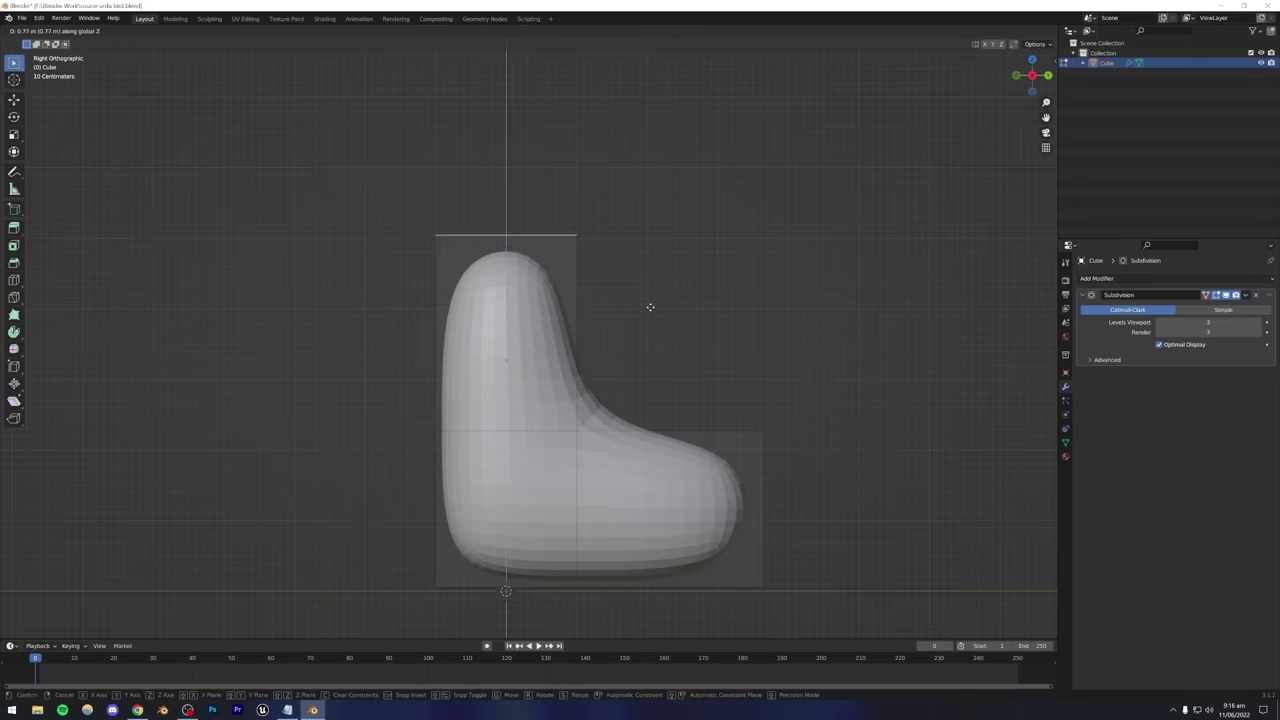
pyautogui.click(649, 312)
# Add an edge loop near the inner corner and slide it toward the corner to sharpen it.
pyautogui.hotkey('ctrl', 'r')
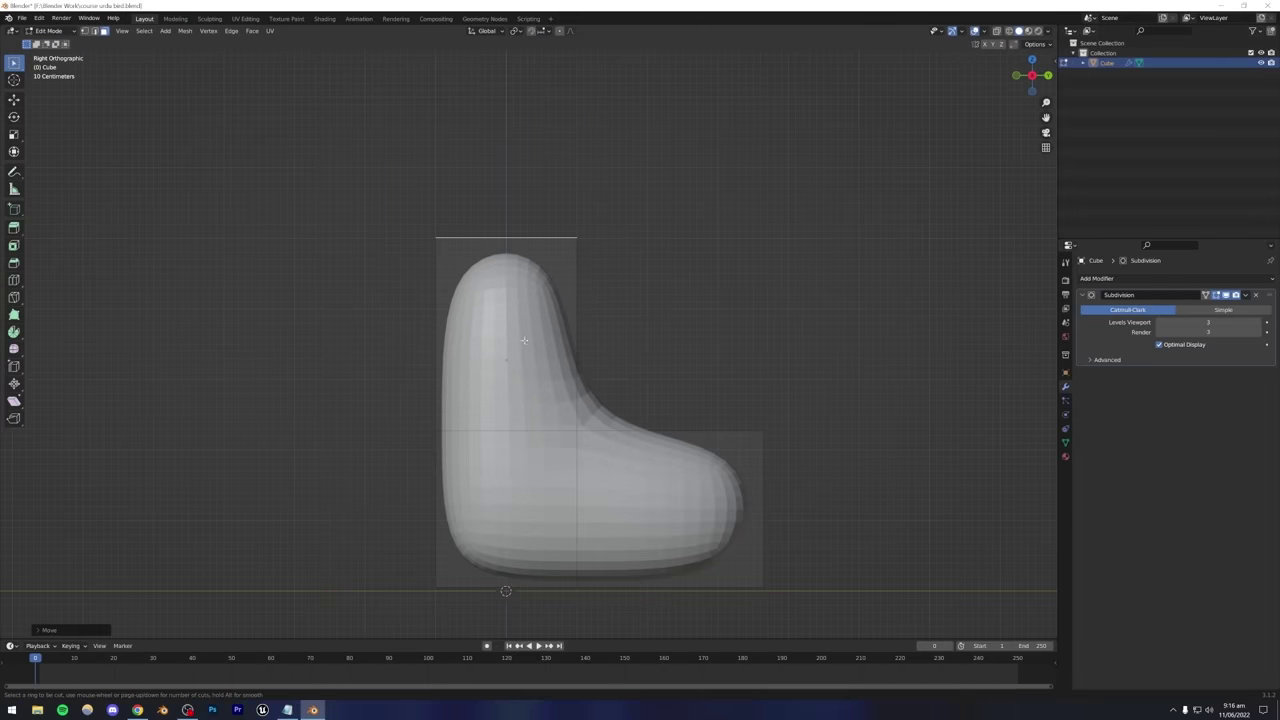
pyautogui.click(584, 334)
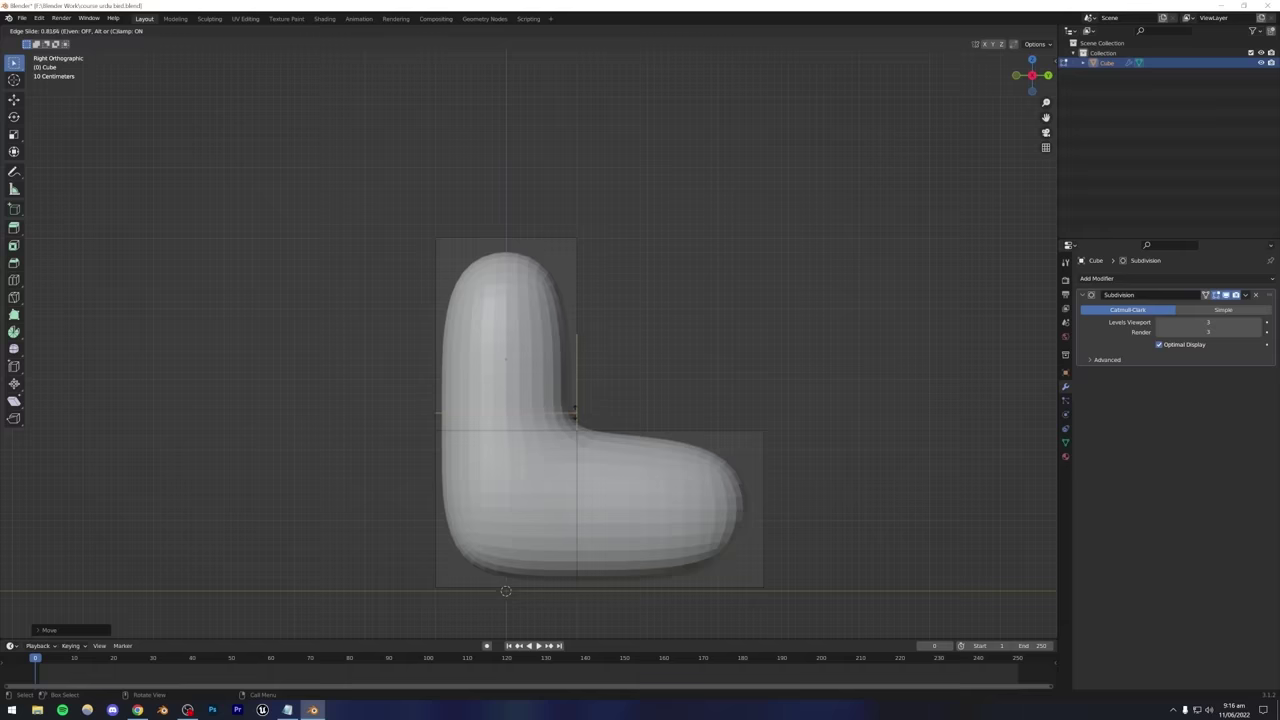
pyautogui.click(568, 410)
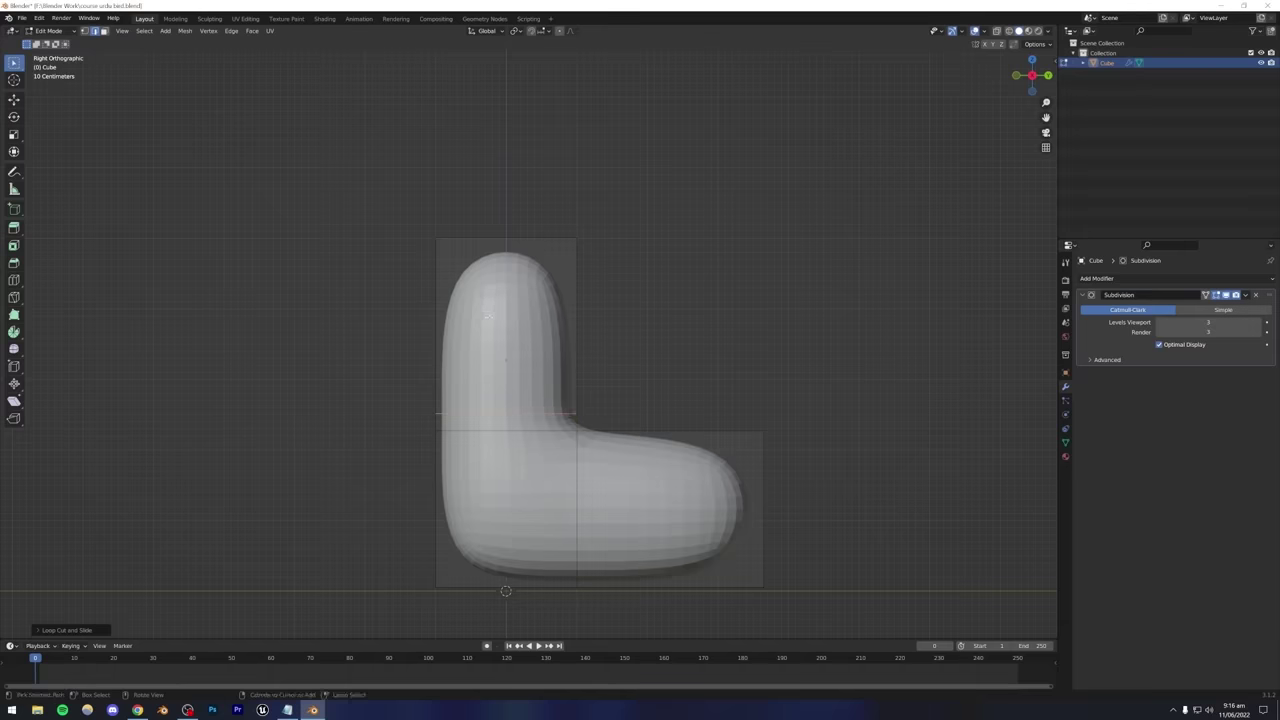
pyautogui.moveTo(487, 312); pyautogui.dragTo(443, 272, button='middle')
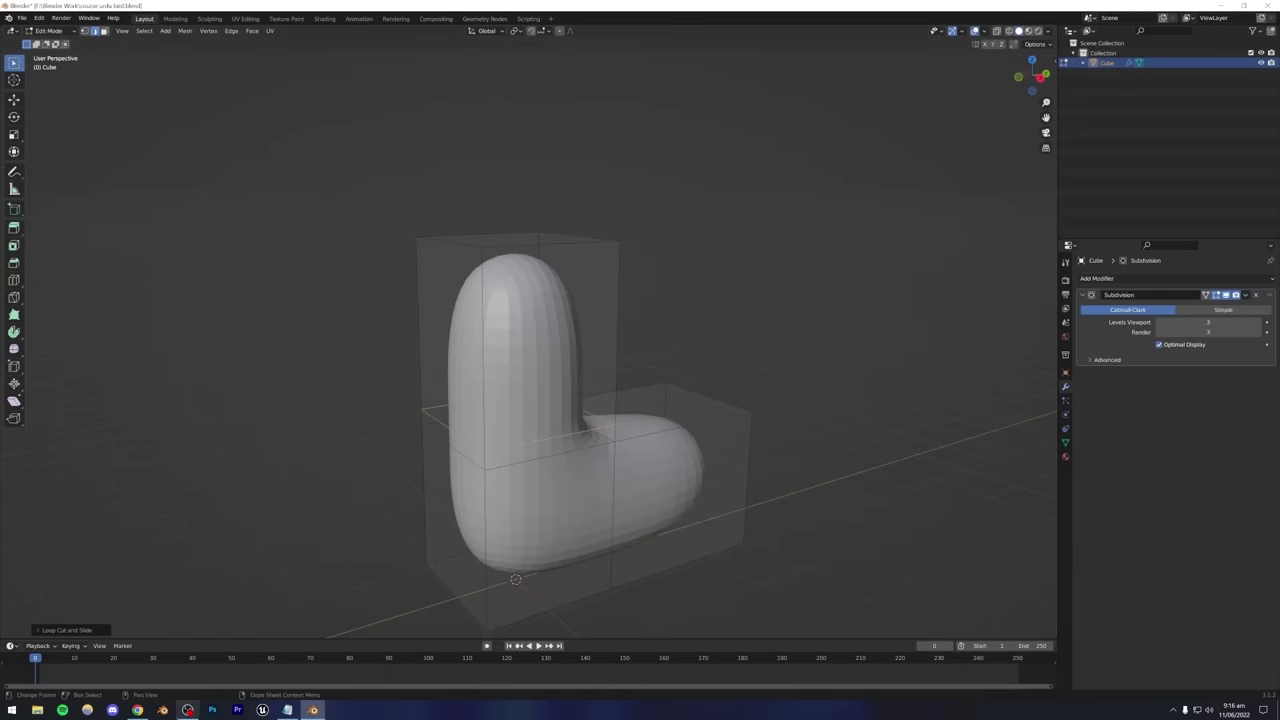
# Add an edge loop across the vertical arm, comparing against the pigeon reference.
pyautogui.hotkey('alt', 'Tab')
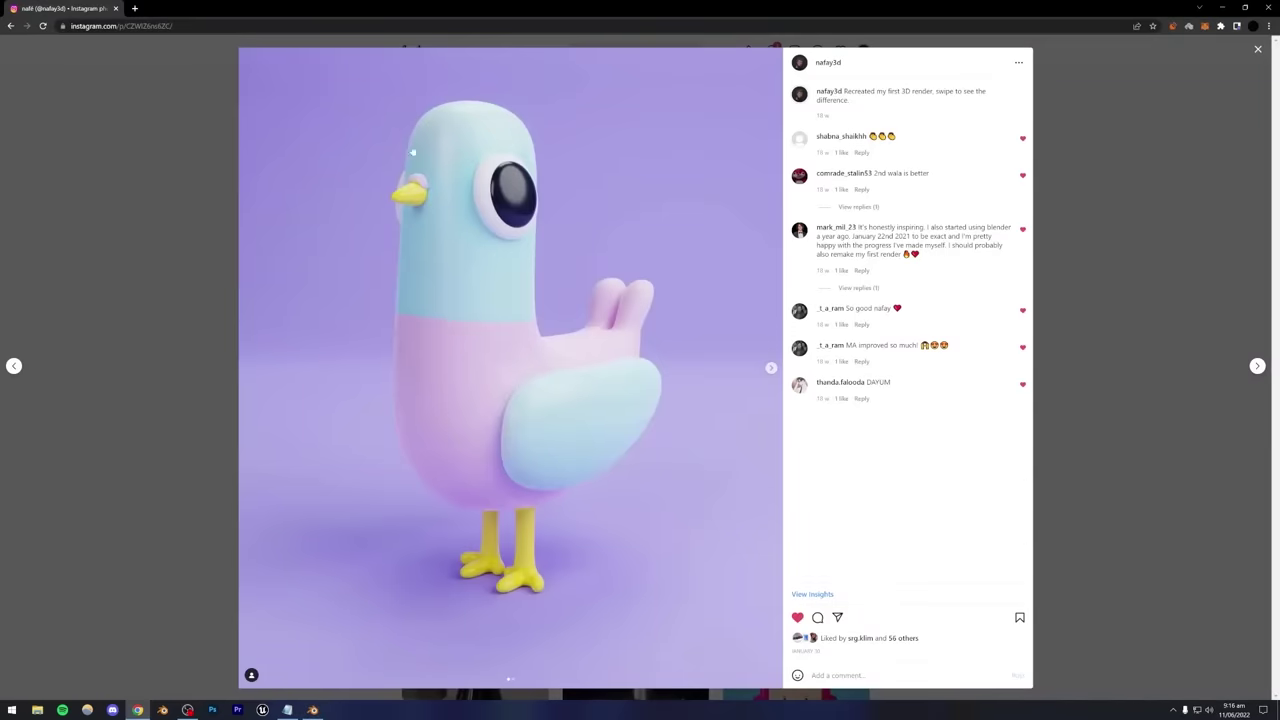
pyautogui.click(313, 710)
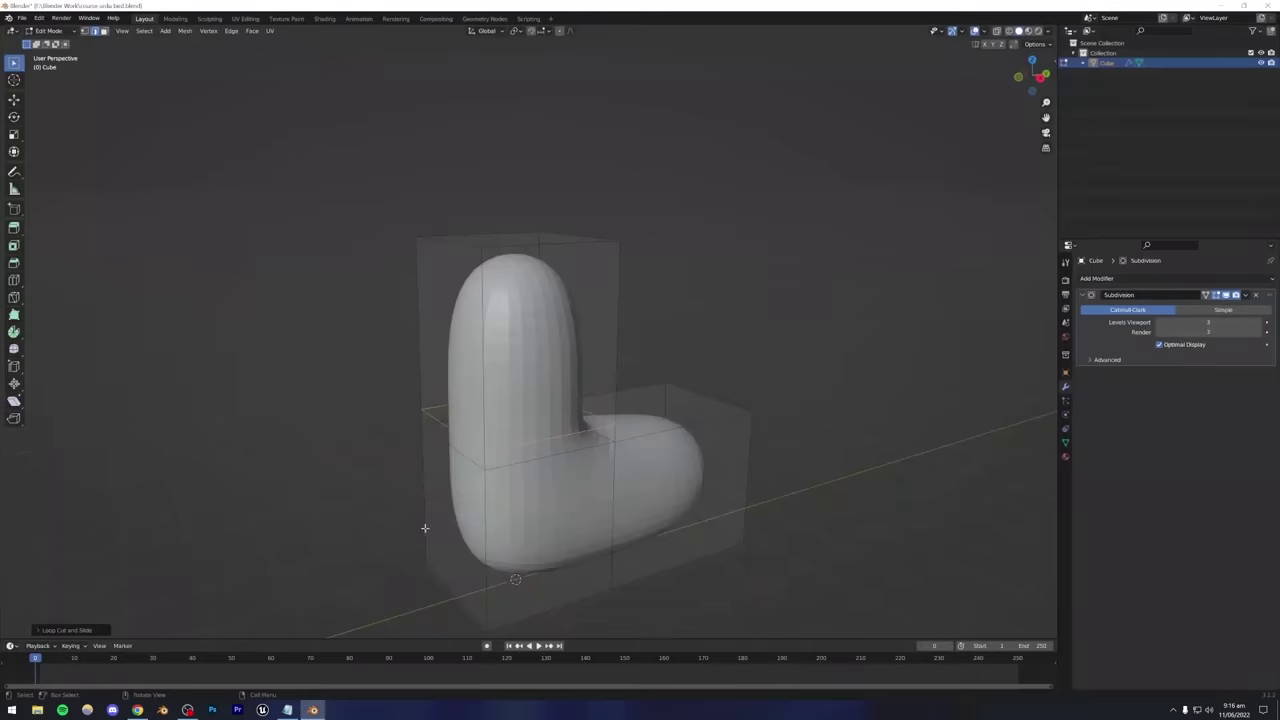
pyautogui.hotkey('ctrl', 'r')
pyautogui.click(486, 356)
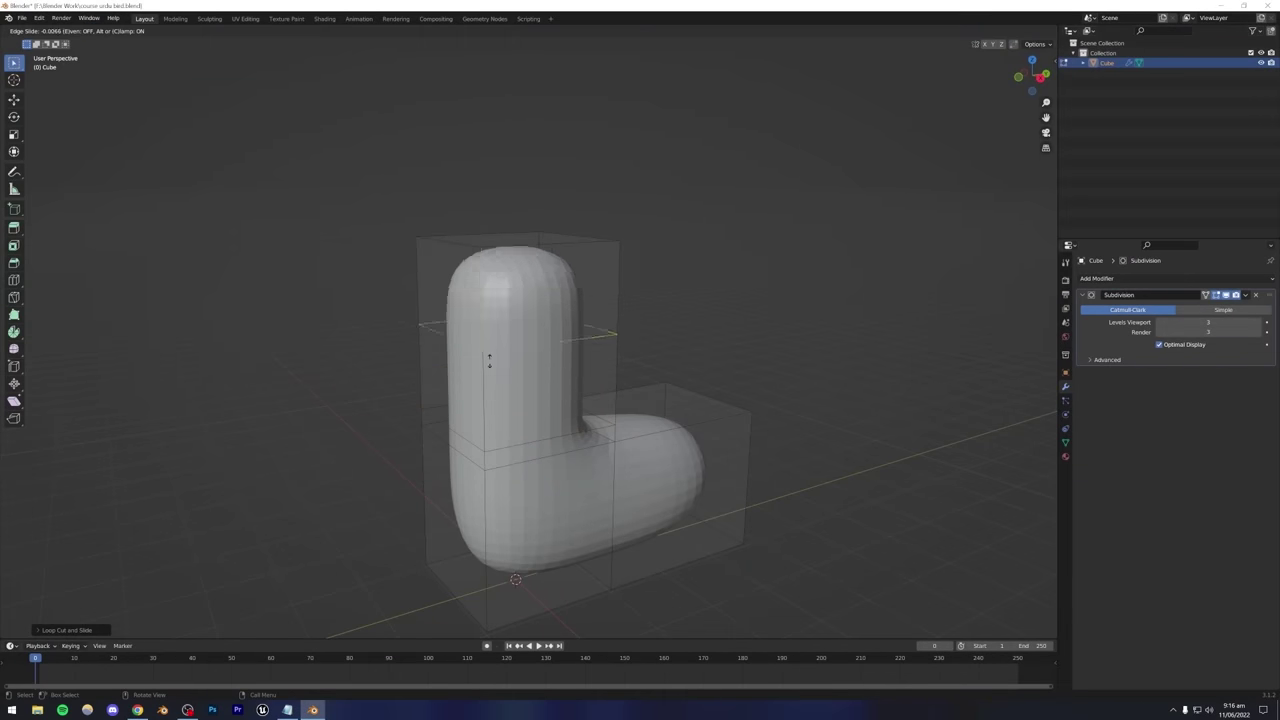
pyautogui.click(473, 348)
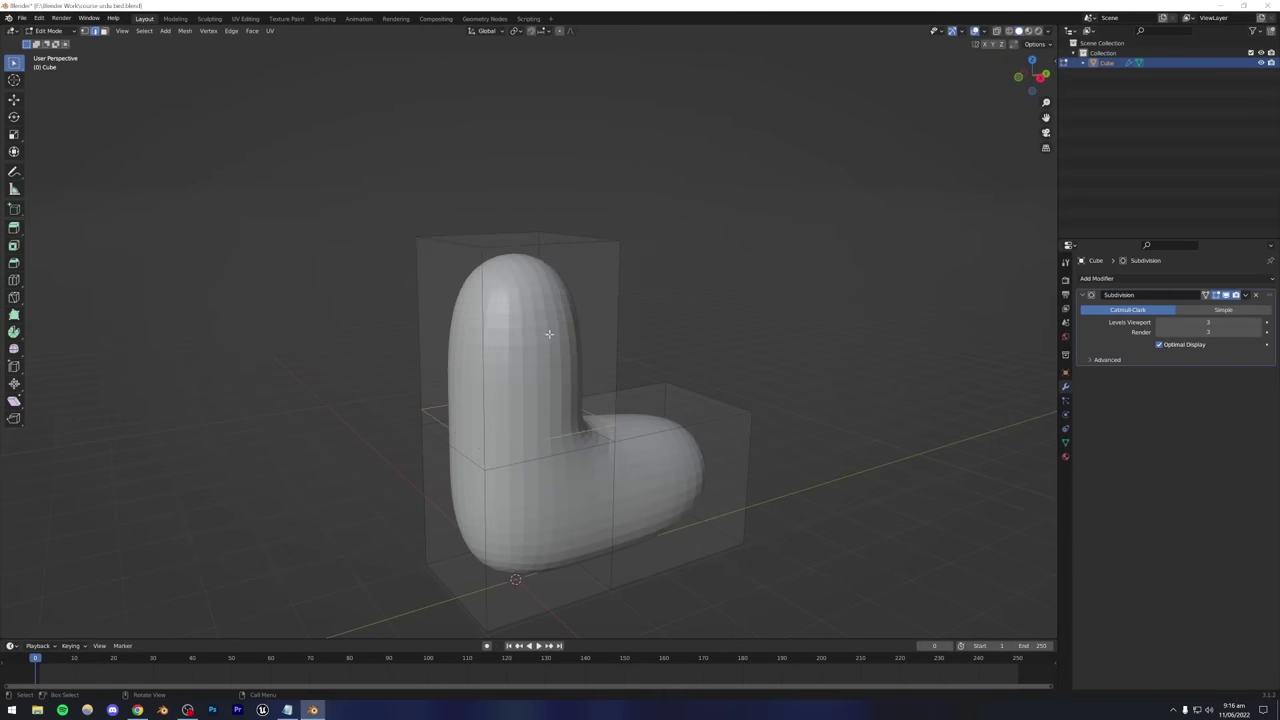
pyautogui.moveTo(628, 286); pyautogui.dragTo(625, 428, button='middle')
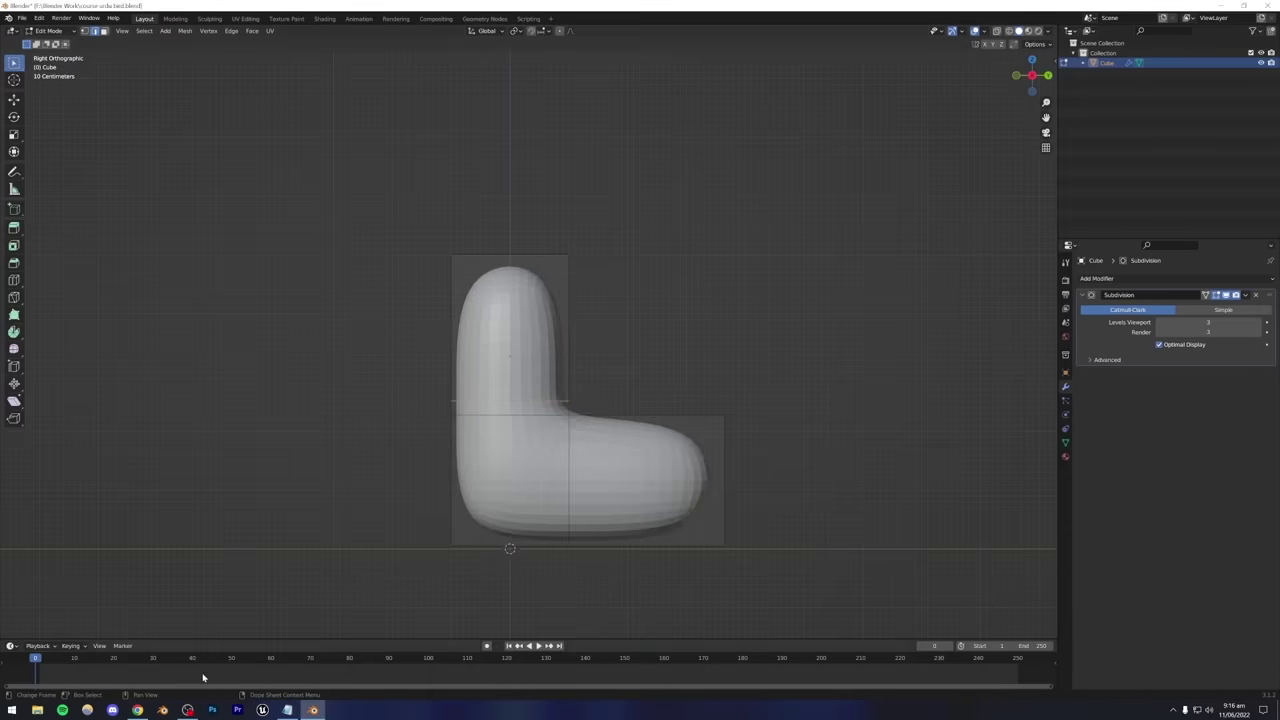
pyautogui.click(138, 710)
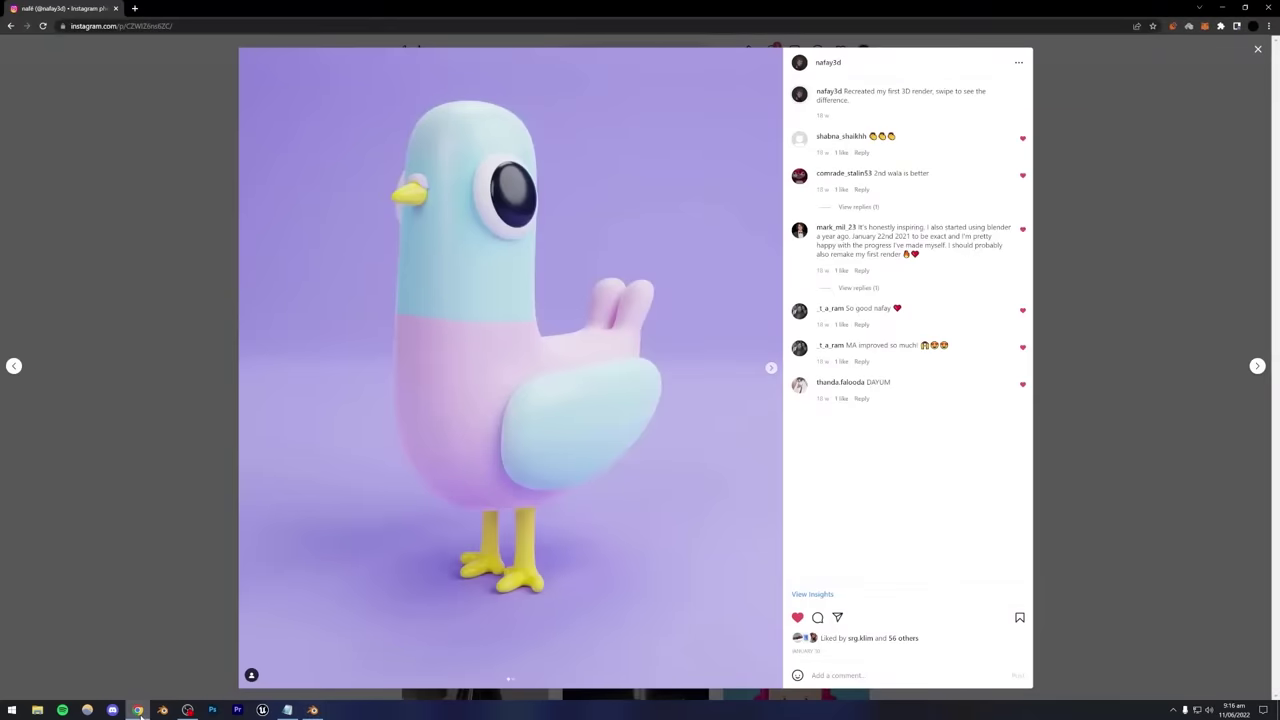
# Compare with the pigeon reference and nudge the selected geometry of the L-shaped body.
pyautogui.click(138, 710)
pyautogui.click(138, 710)
pyautogui.click(311, 710)
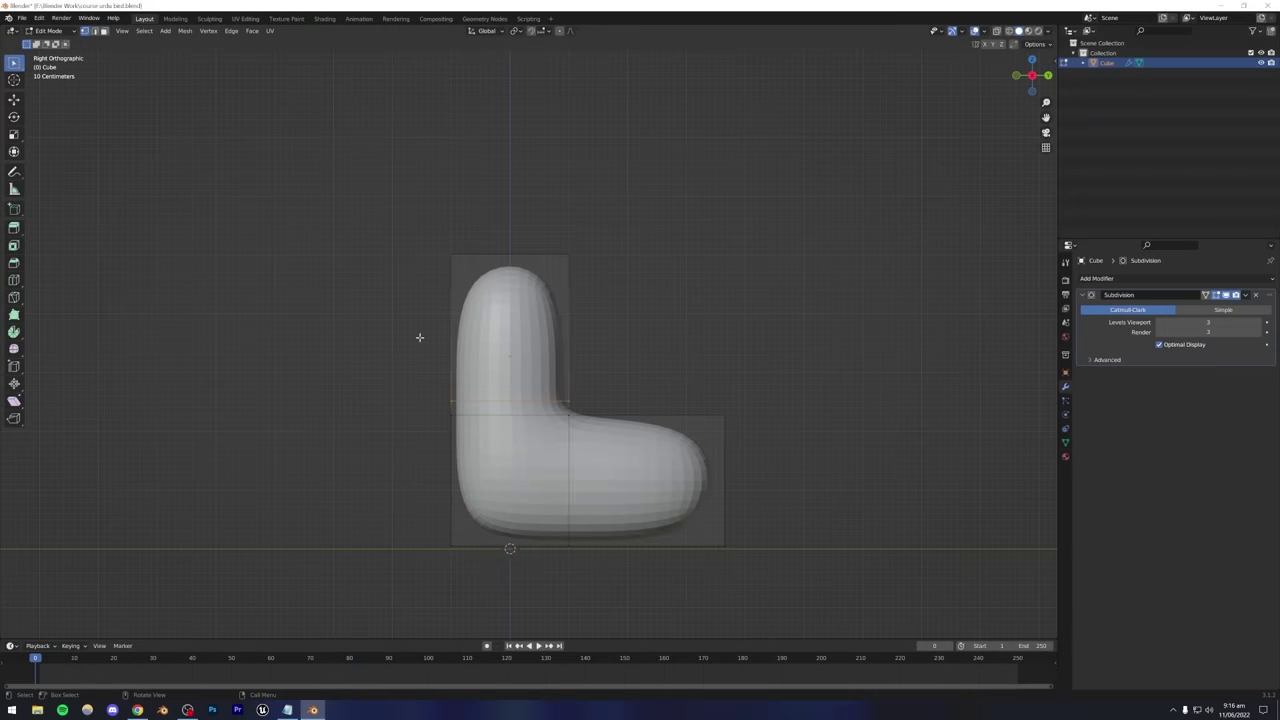
pyautogui.keyDown('shift'); pyautogui.moveTo(420, 337); pyautogui.dragTo(631, 419, button='middle'); pyautogui.keyUp('shift')
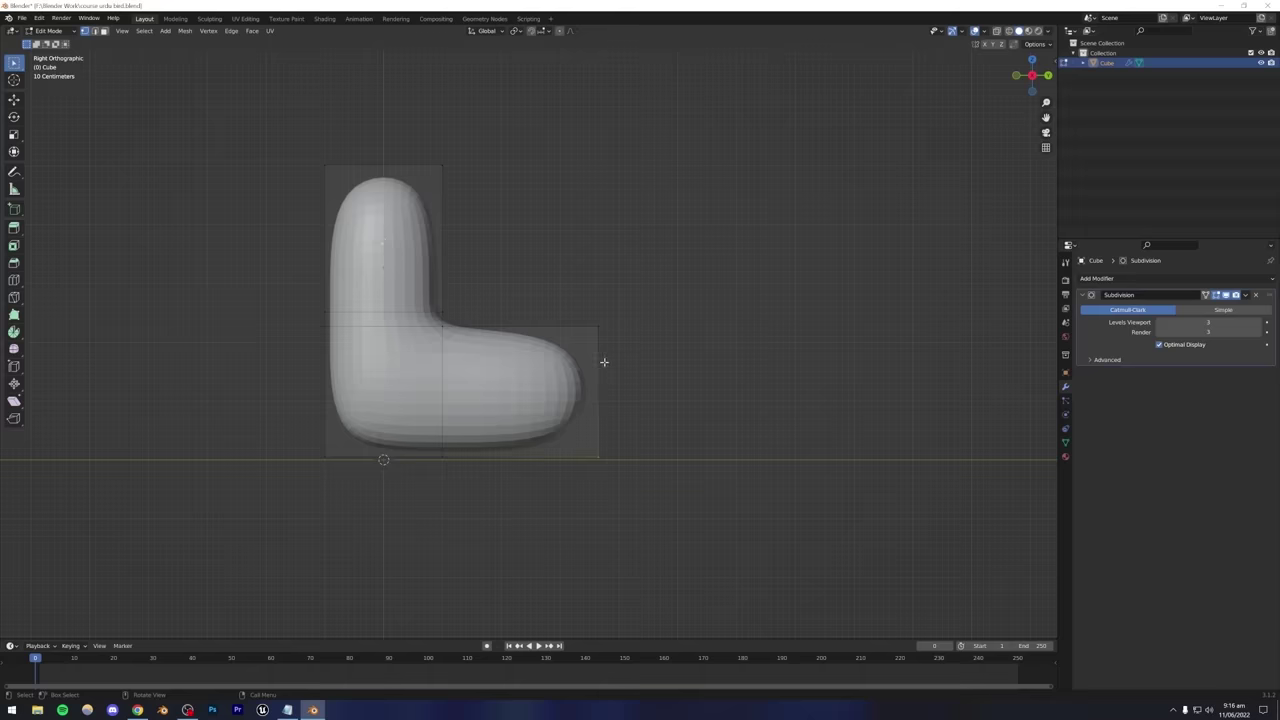
pyautogui.moveTo(564, 438); pyautogui.dragTo(651, 508)
pyautogui.moveTo(609, 389); pyautogui.dragTo(515, 400, button='middle')
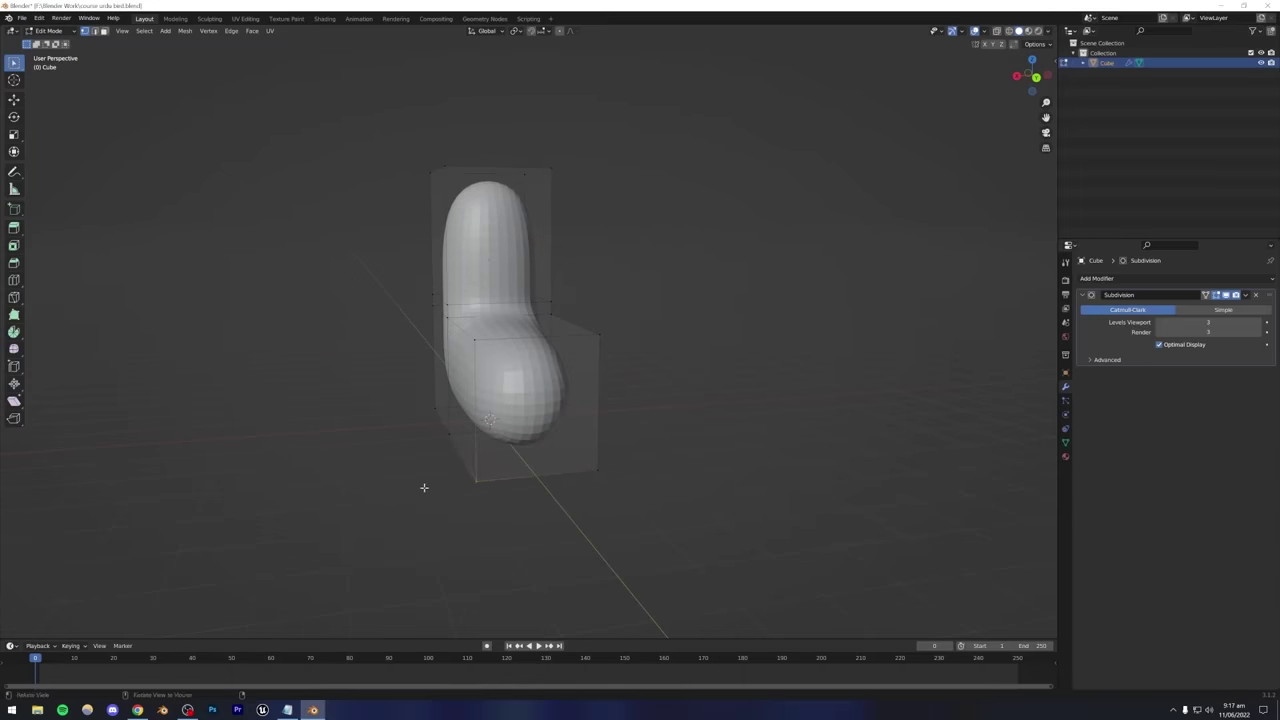
pyautogui.keyDown('alt'); pyautogui.moveTo(424, 487); pyautogui.dragTo(507, 439, button='middle'); pyautogui.keyUp('alt')
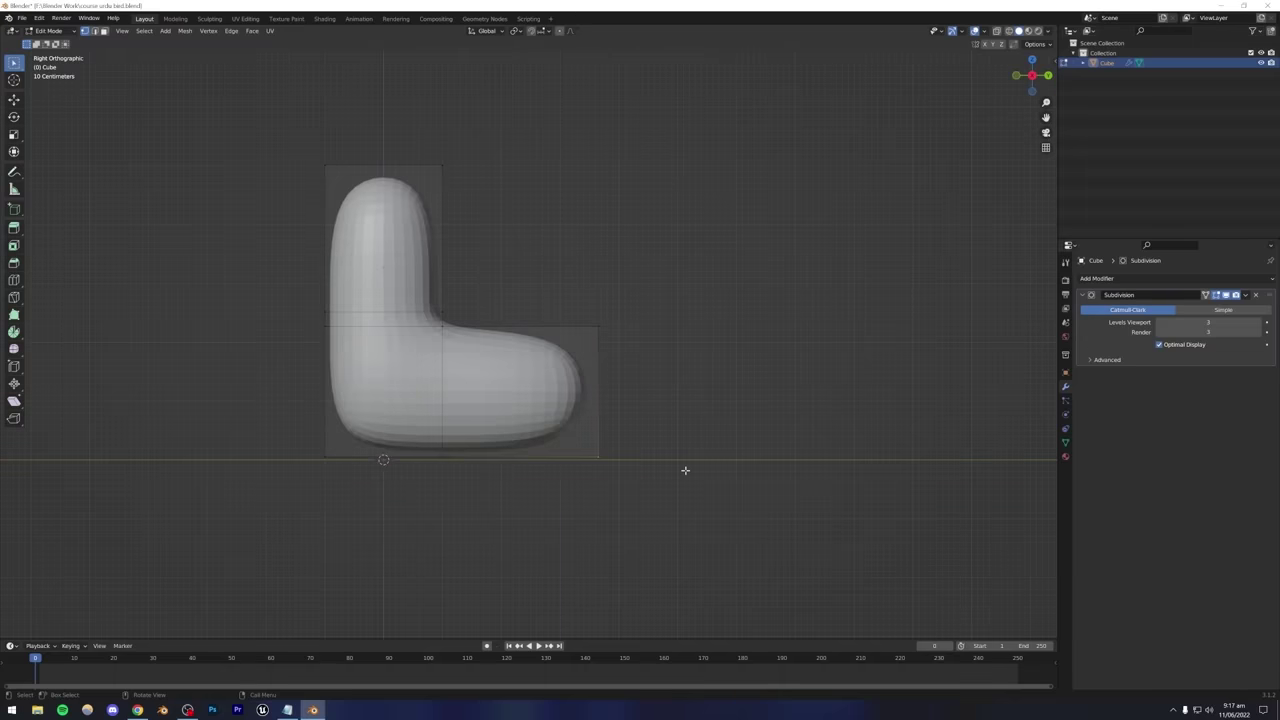
pyautogui.press('g')
pyautogui.click(685, 400)
# Save the file and turn on X-ray so the mesh is see-through.
pyautogui.moveTo(685, 400); pyautogui.dragTo(524, 442, button='middle')
pyautogui.hotkey('ctrl', 's')
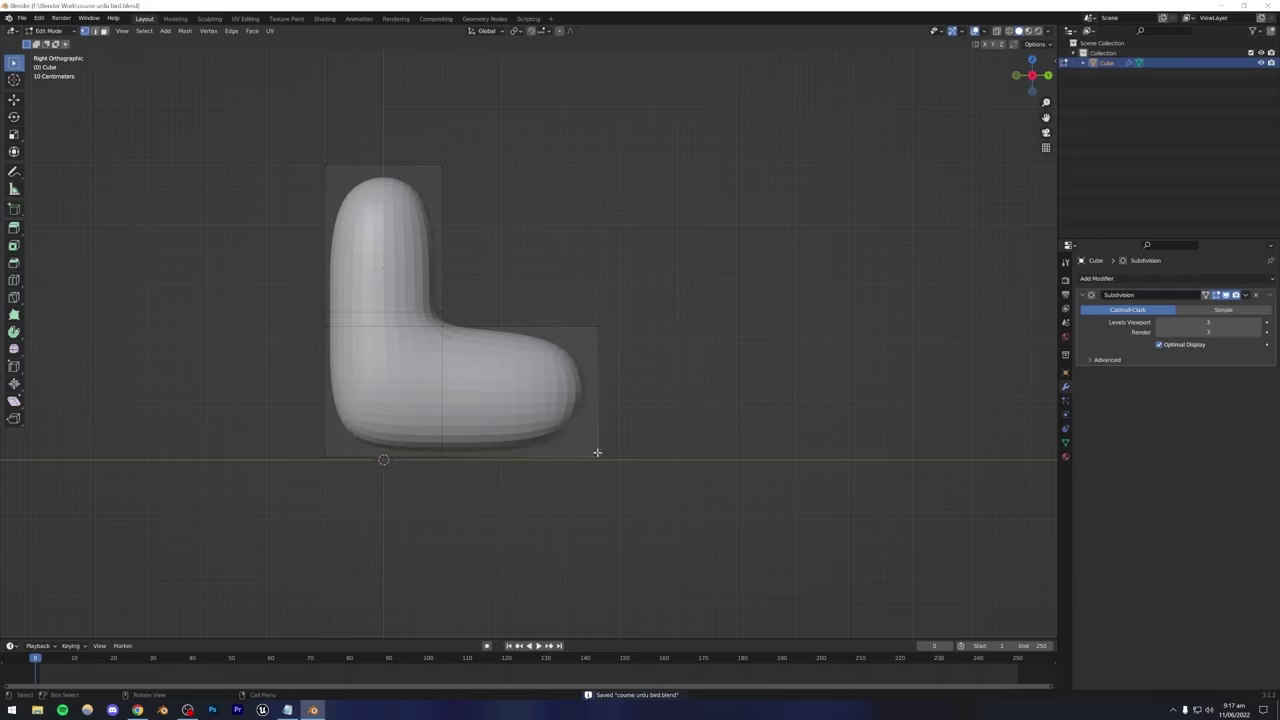
pyautogui.hotkey('alt', 'z')
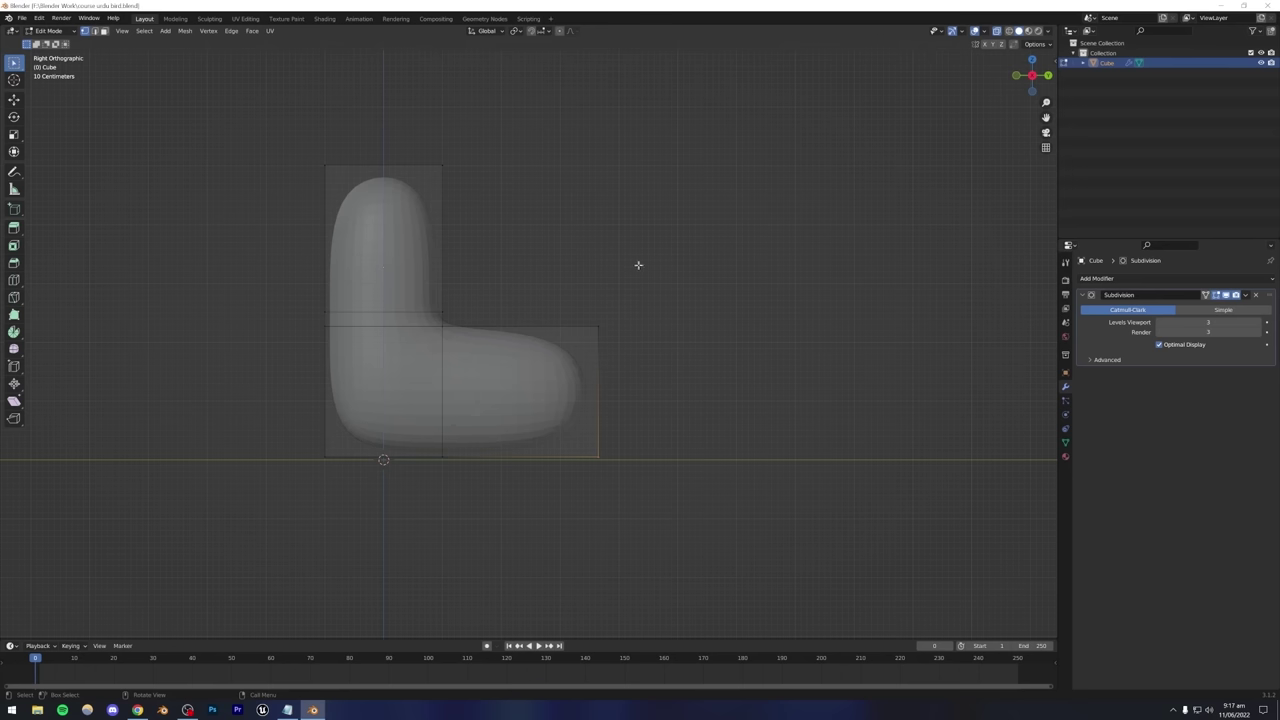
# With X-ray on, select the bottom-right corner vertex and raise it along Z.
pyautogui.hotkey('alt', 'z')
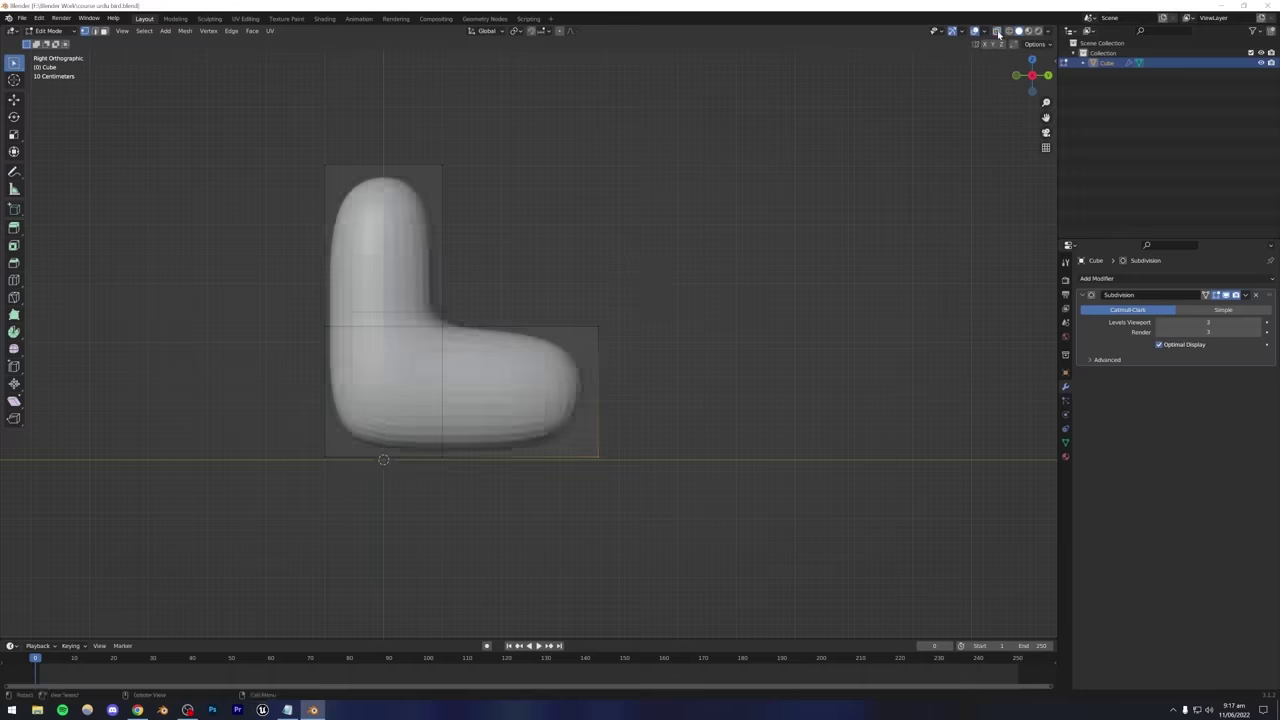
pyautogui.click(997, 31)
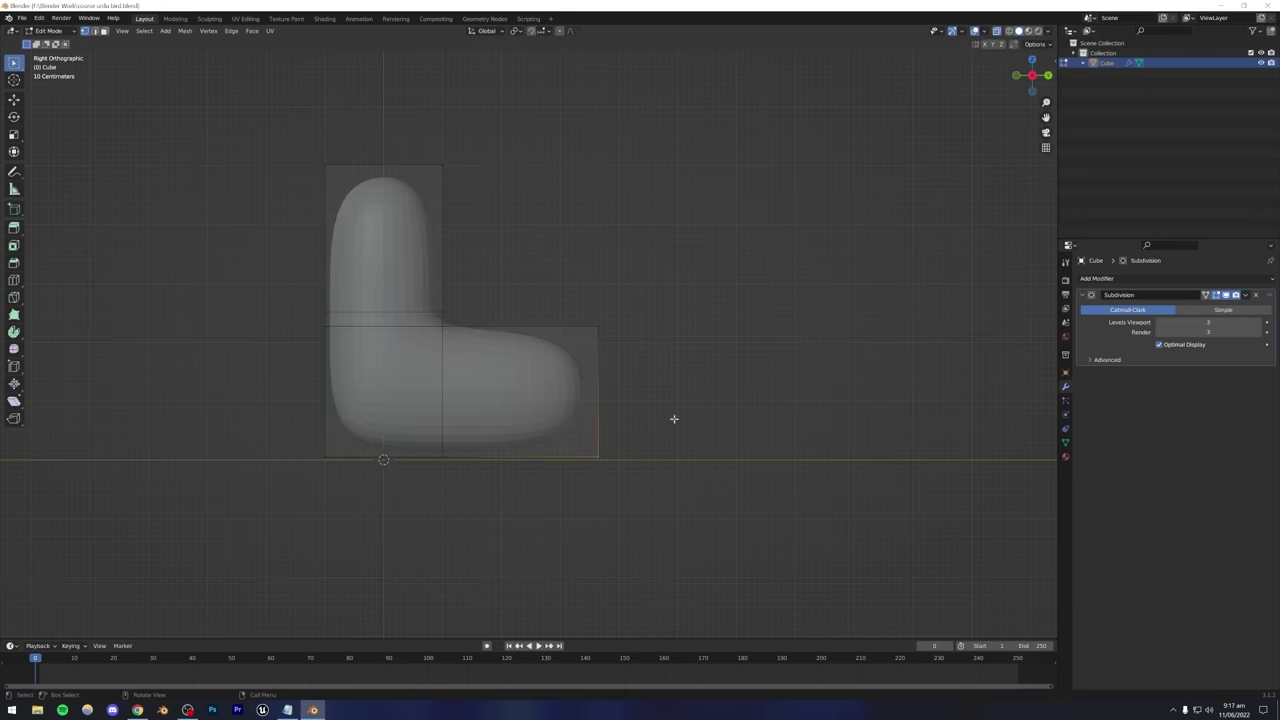
pyautogui.moveTo(585, 425); pyautogui.dragTo(632, 457, button='middle')
pyautogui.moveTo(574, 441); pyautogui.dragTo(697, 528)
pyautogui.moveTo(638, 476); pyautogui.dragTo(526, 451, button='middle')
pyautogui.hotkey('ctrl', 's')
pyautogui.press('g')
pyautogui.press('z')
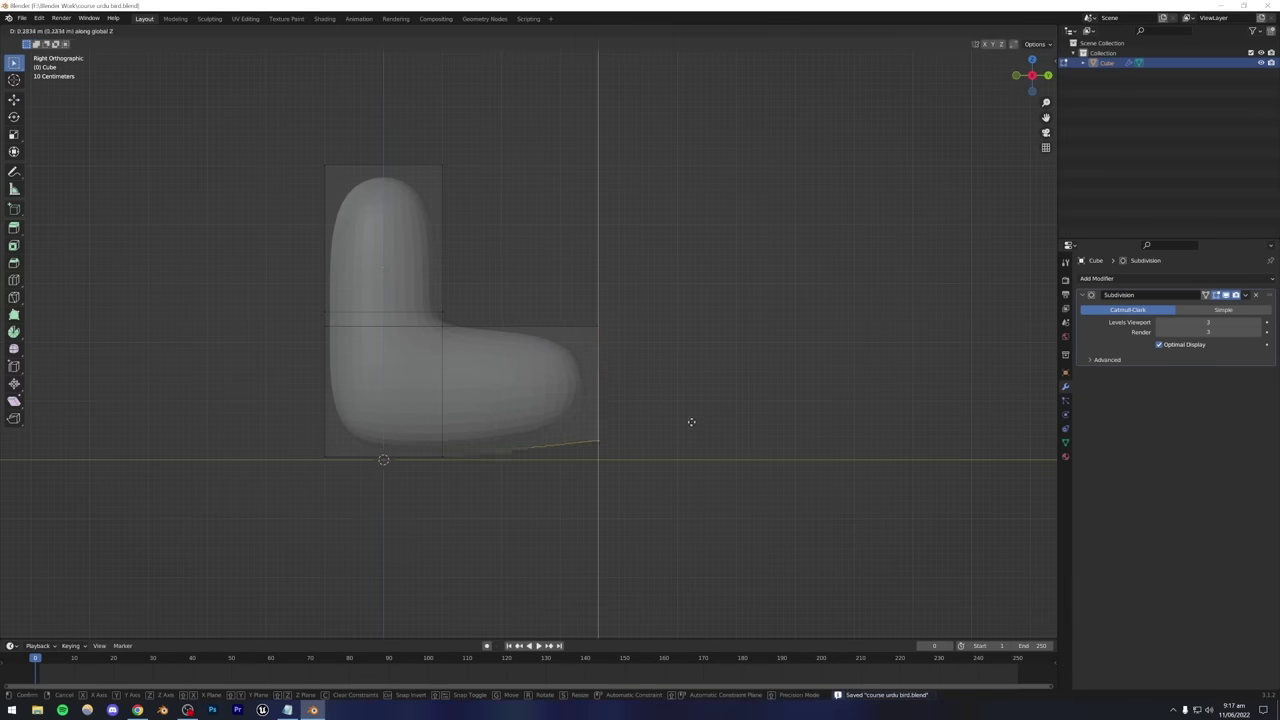
pyautogui.click(690, 407)
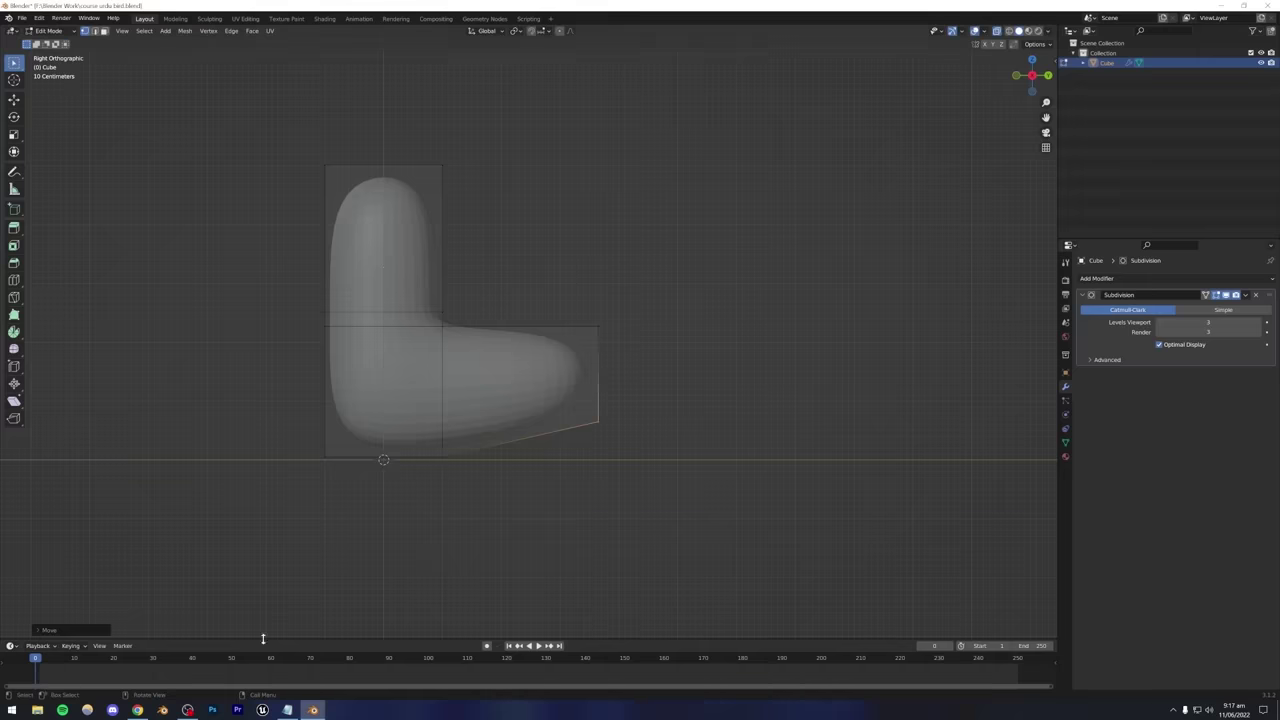
# Move the bottom-left corner and its edge upward after checking the reference.
pyautogui.click(187, 710)
pyautogui.click(138, 710)
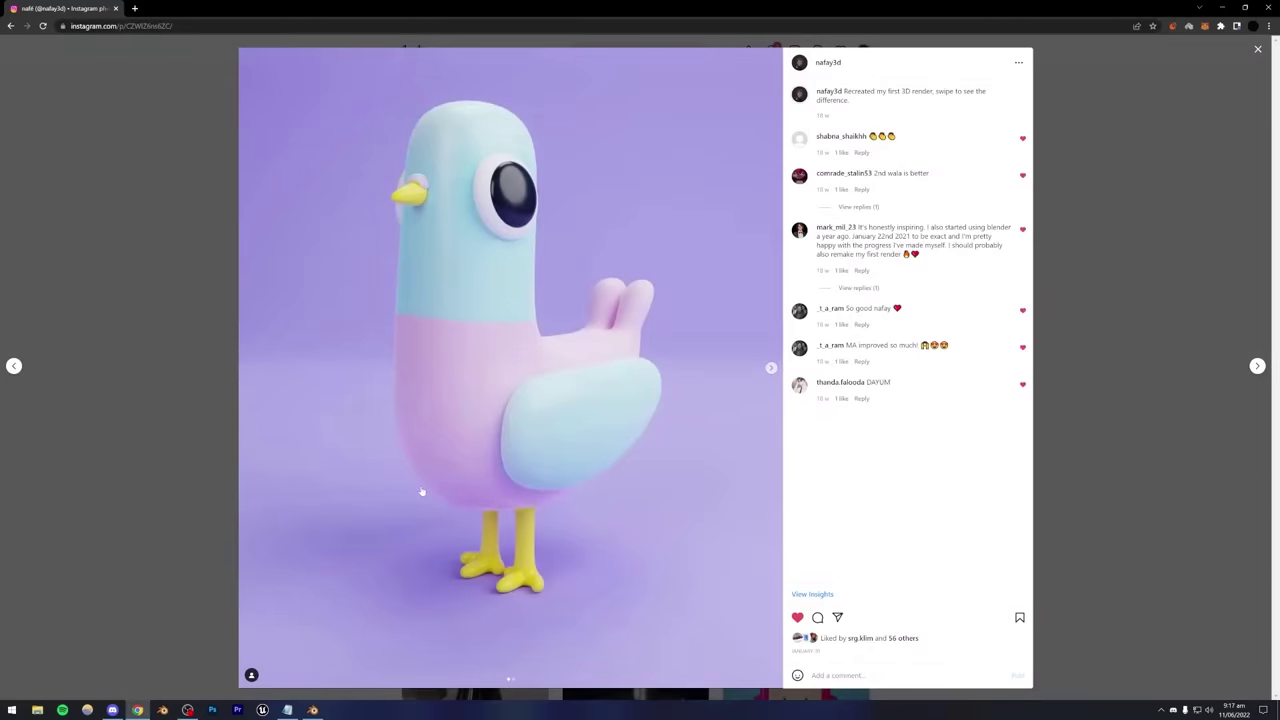
pyautogui.click(312, 710)
pyautogui.keyDown('shift'); pyautogui.moveTo(358, 505); pyautogui.dragTo(489, 480, button='middle'); pyautogui.keyUp('shift')
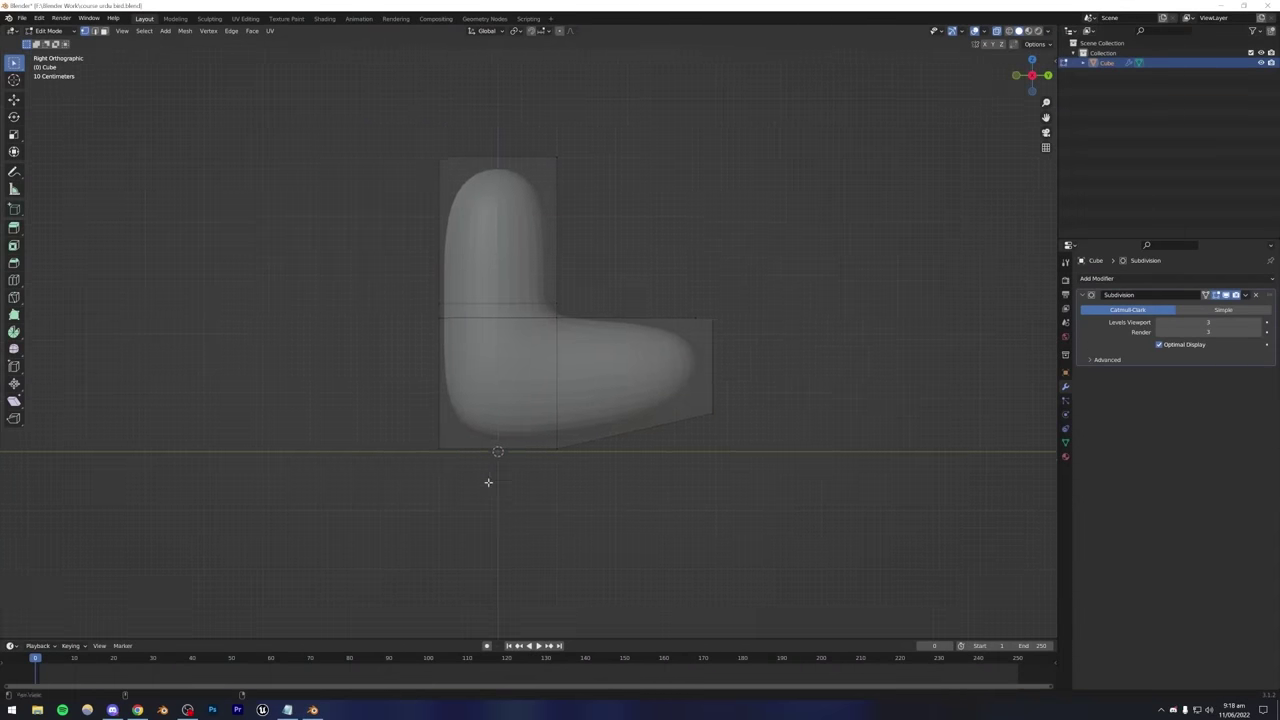
pyautogui.scroll(2, 318, 450)
pyautogui.moveTo(314, 449); pyautogui.dragTo(436, 572)
pyautogui.press('g')
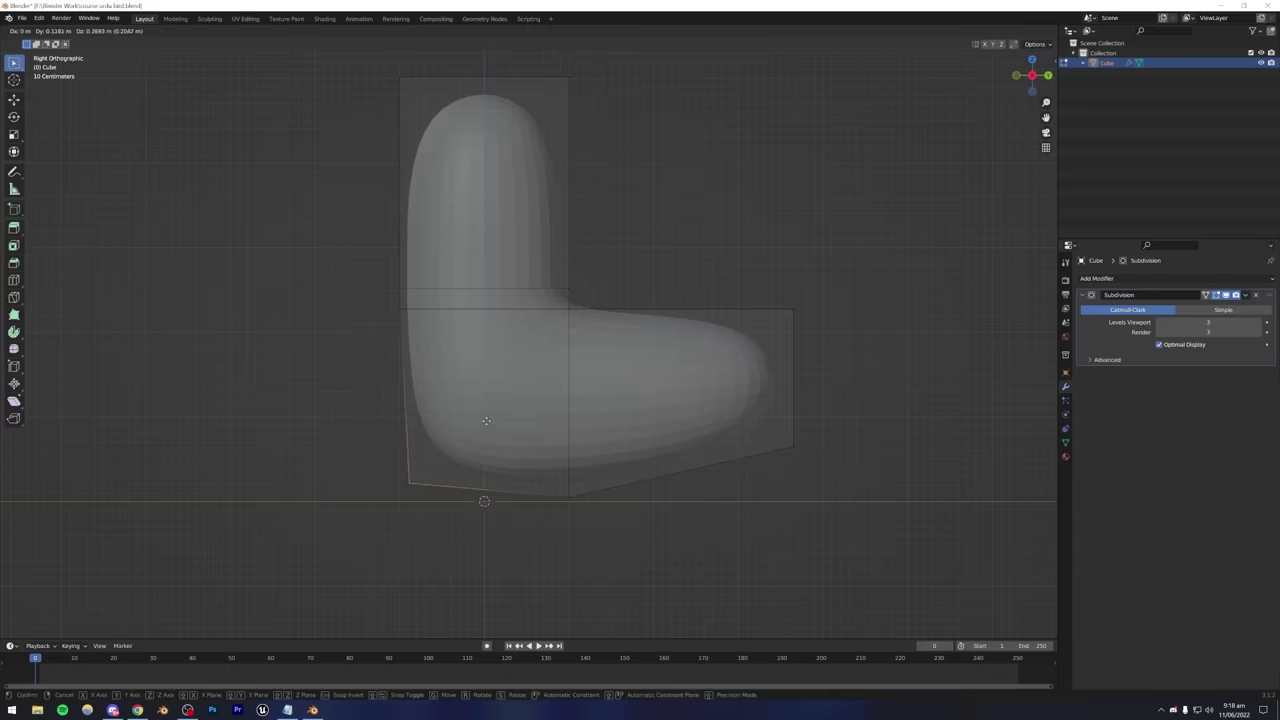
pyautogui.click(497, 418)
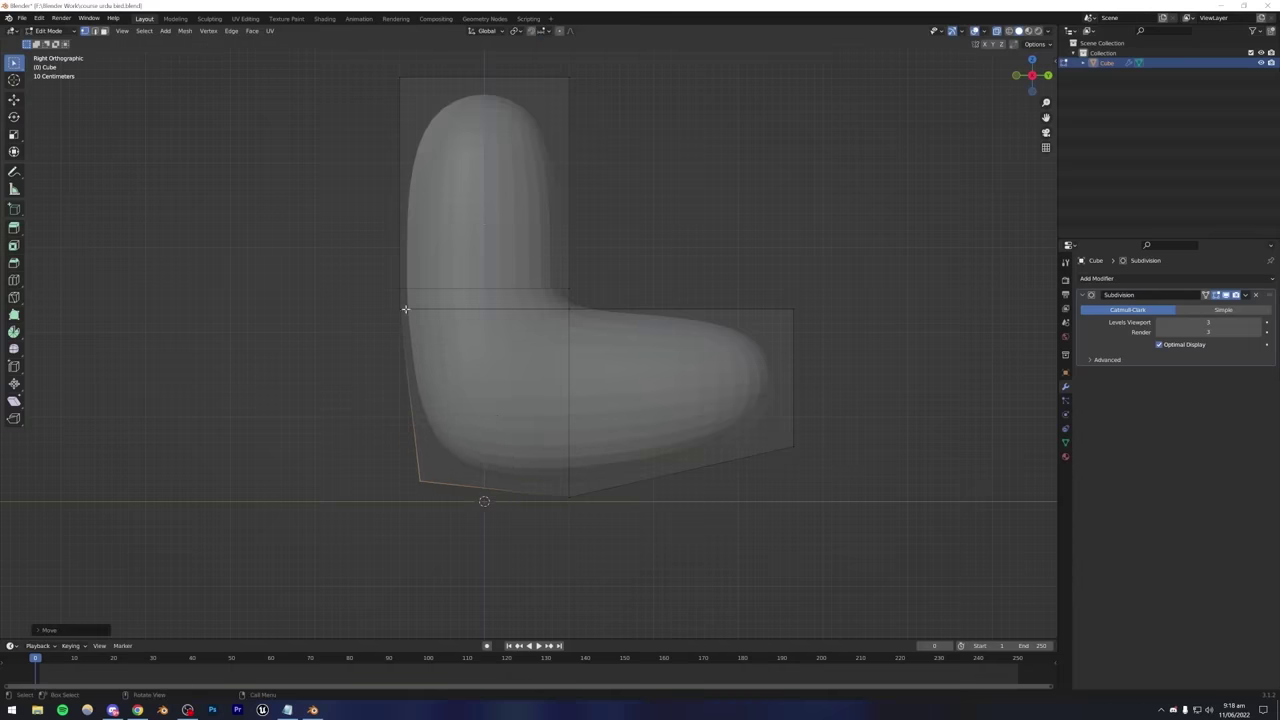
pyautogui.press('g')
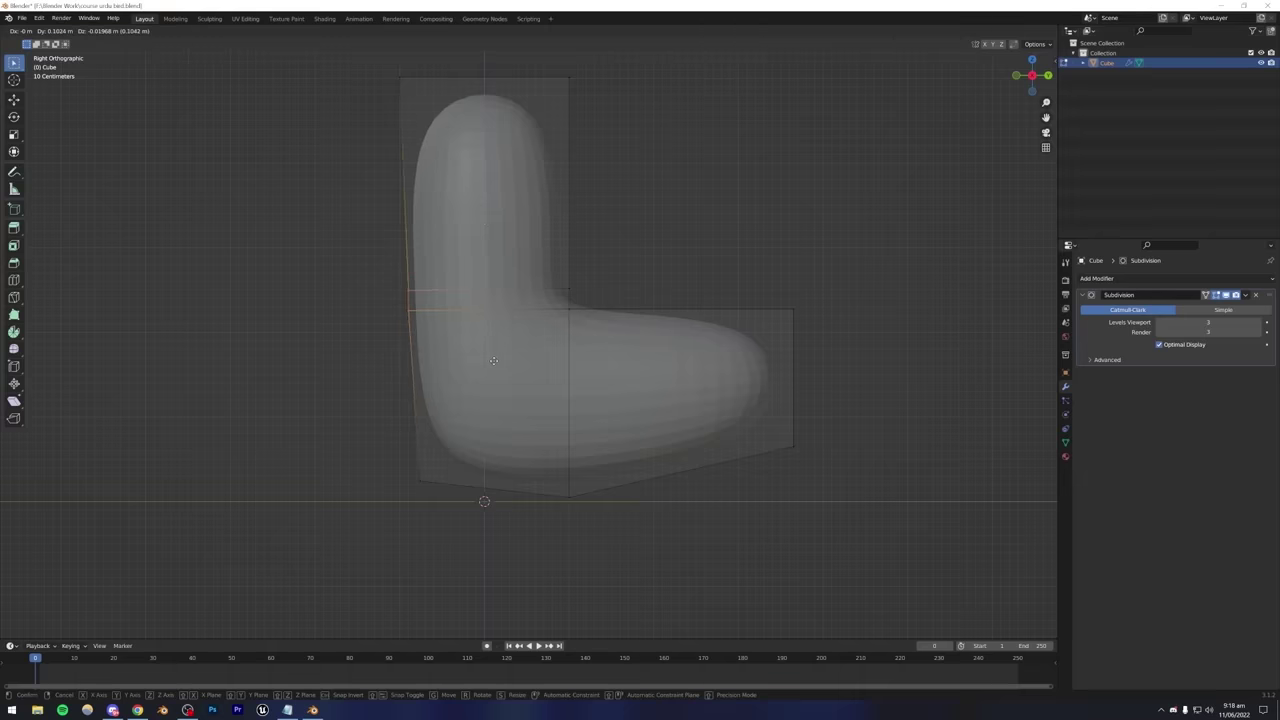
pyautogui.click(494, 360)
pyautogui.keyDown('shift'); pyautogui.moveTo(580, 392); pyautogui.dragTo(473, 450, button='middle'); pyautogui.keyUp('shift')
# Toggle the Subdivision display off and on to inspect the base shape against the reference.
pyautogui.press('Tab')
pyautogui.click(1226, 295)
pyautogui.scroll(-3, 471, 403)
pyautogui.click(1226, 295)
pyautogui.press('Tab')
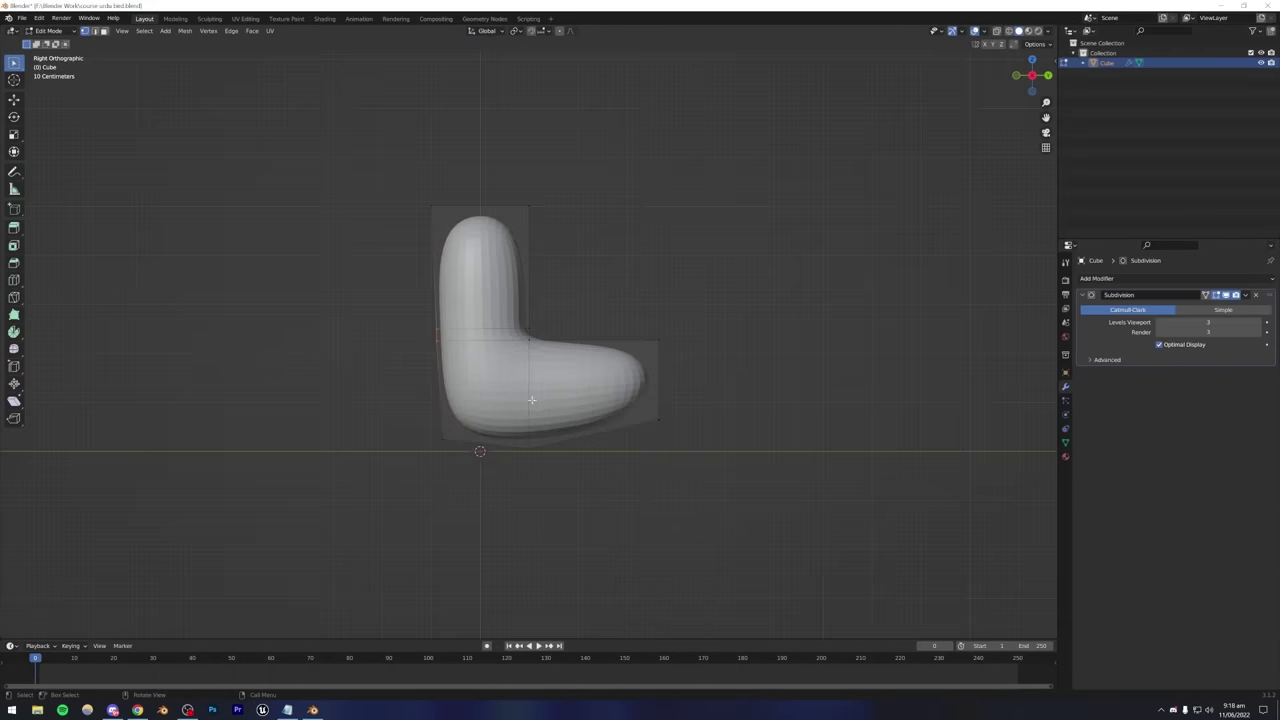
pyautogui.scroll(3, 473, 457)
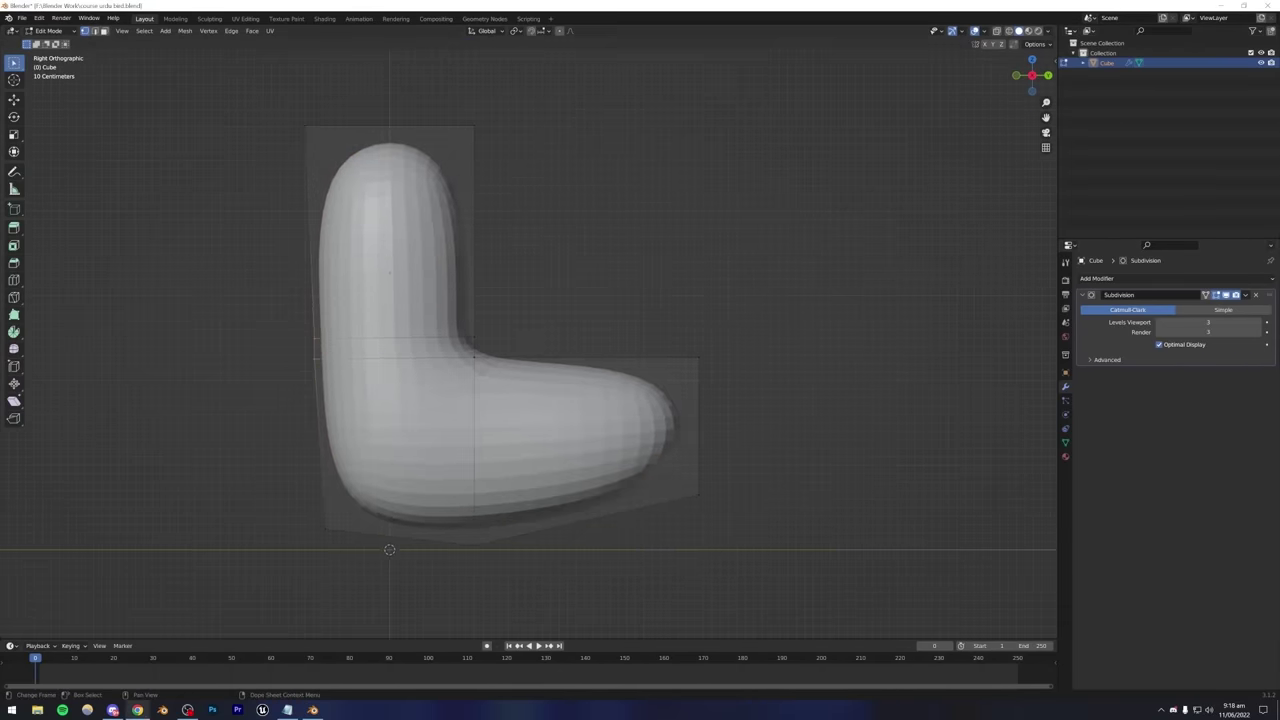
pyautogui.click(112, 710)
pyautogui.click(112, 710)
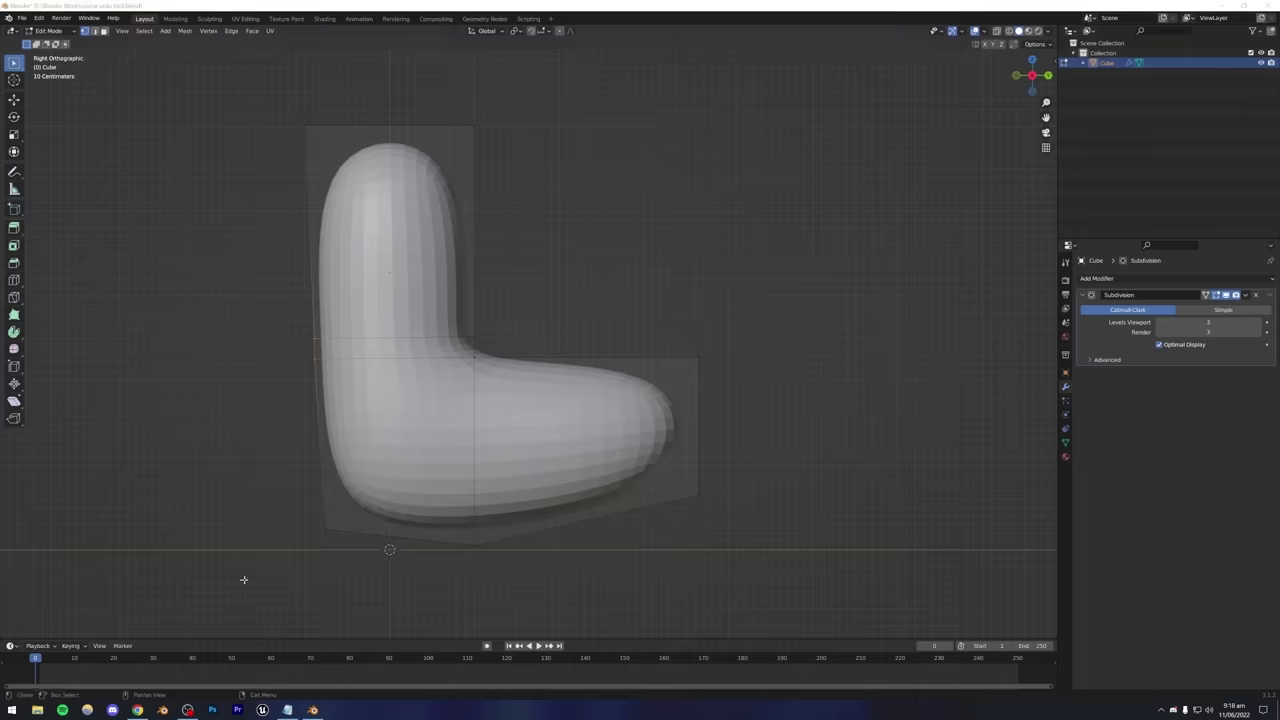
pyautogui.click(137, 710)
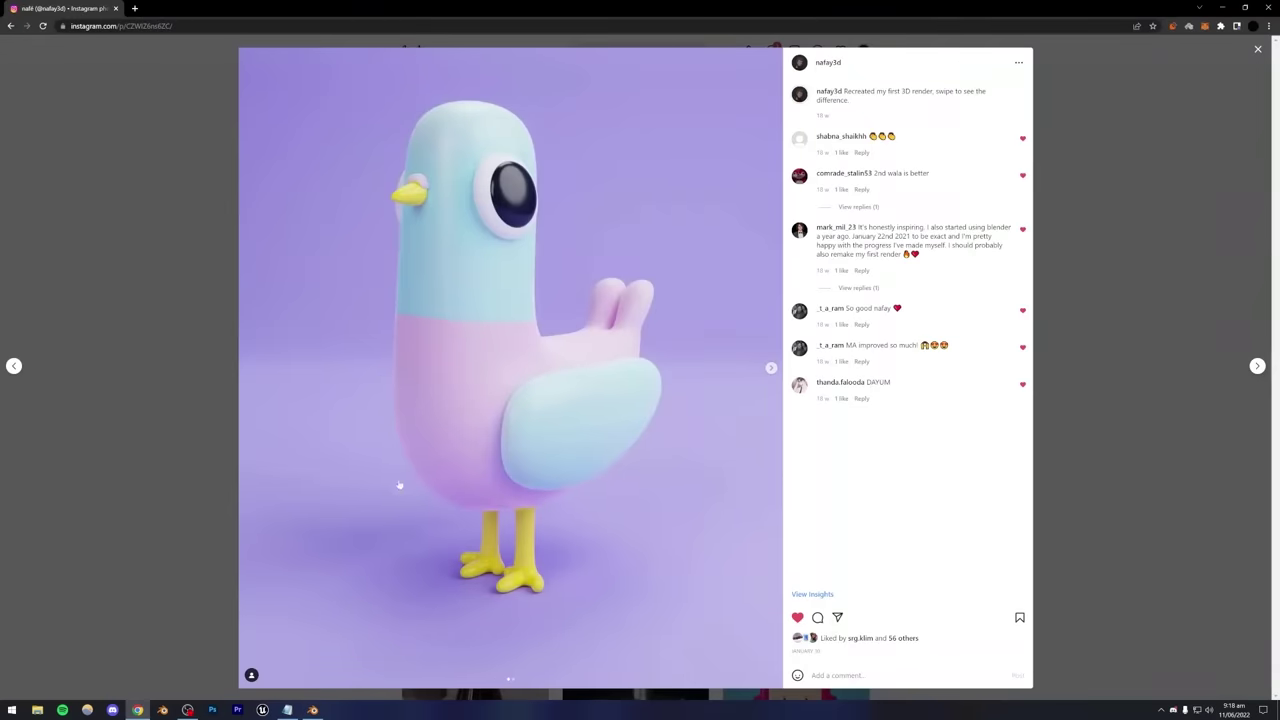
pyautogui.click(312, 710)
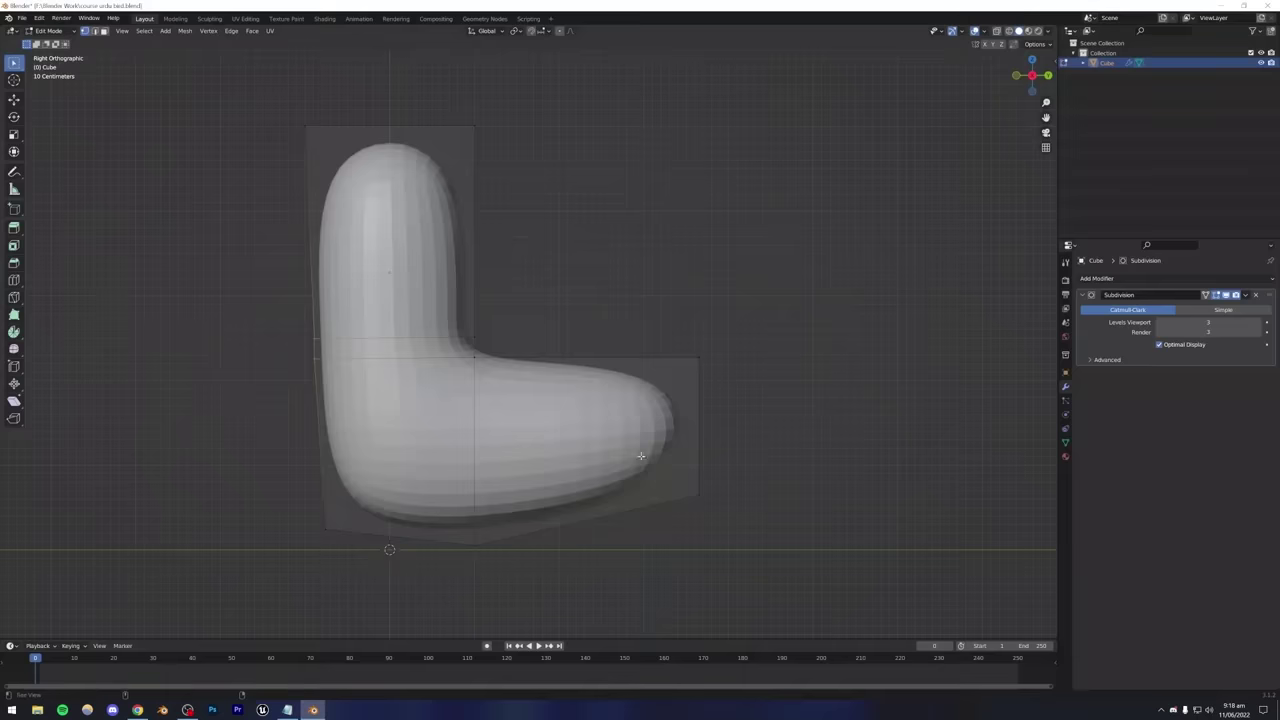
# Raise the lower-right corner vertex of the foot.
pyautogui.press('g')
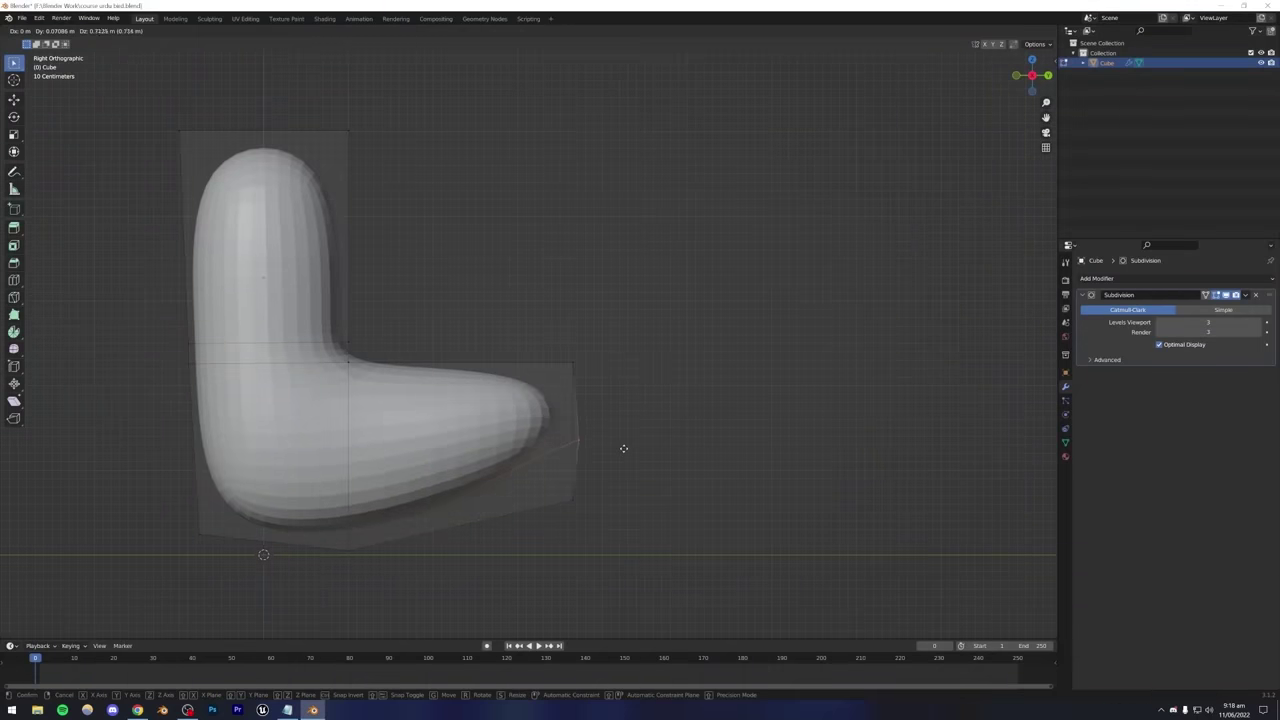
pyautogui.press('Escape')
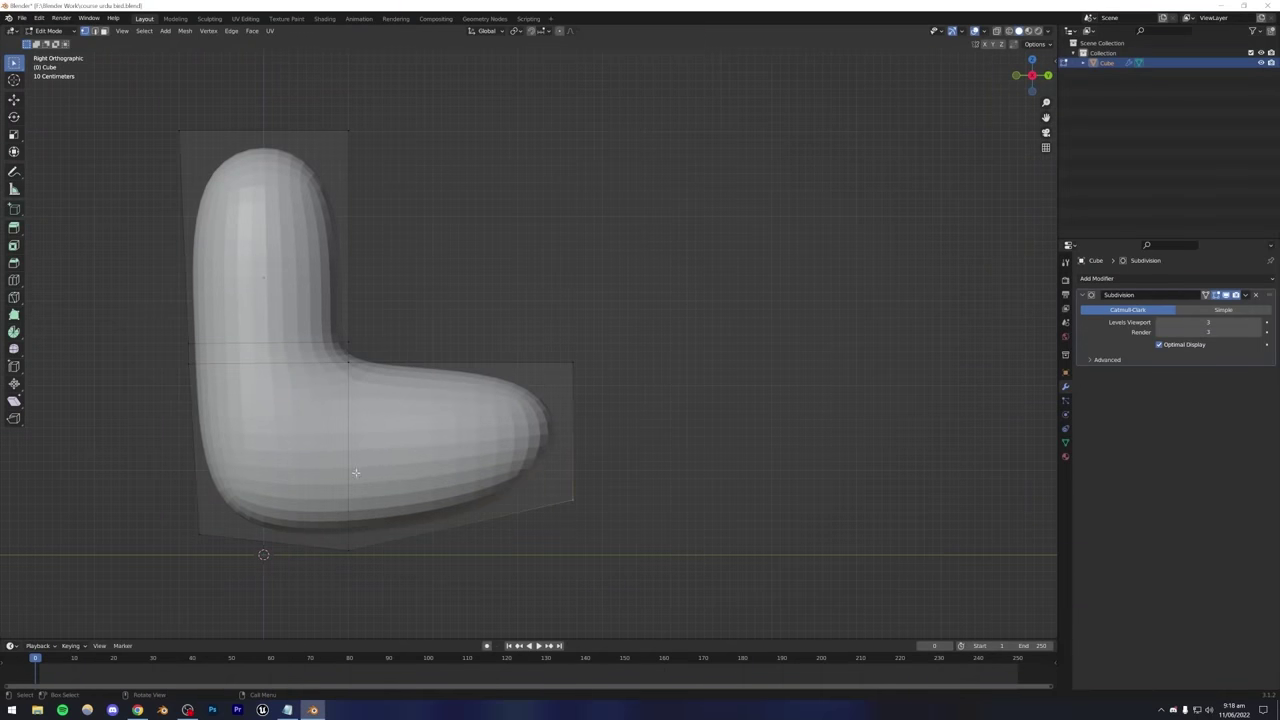
pyautogui.moveTo(509, 471); pyautogui.dragTo(626, 546)
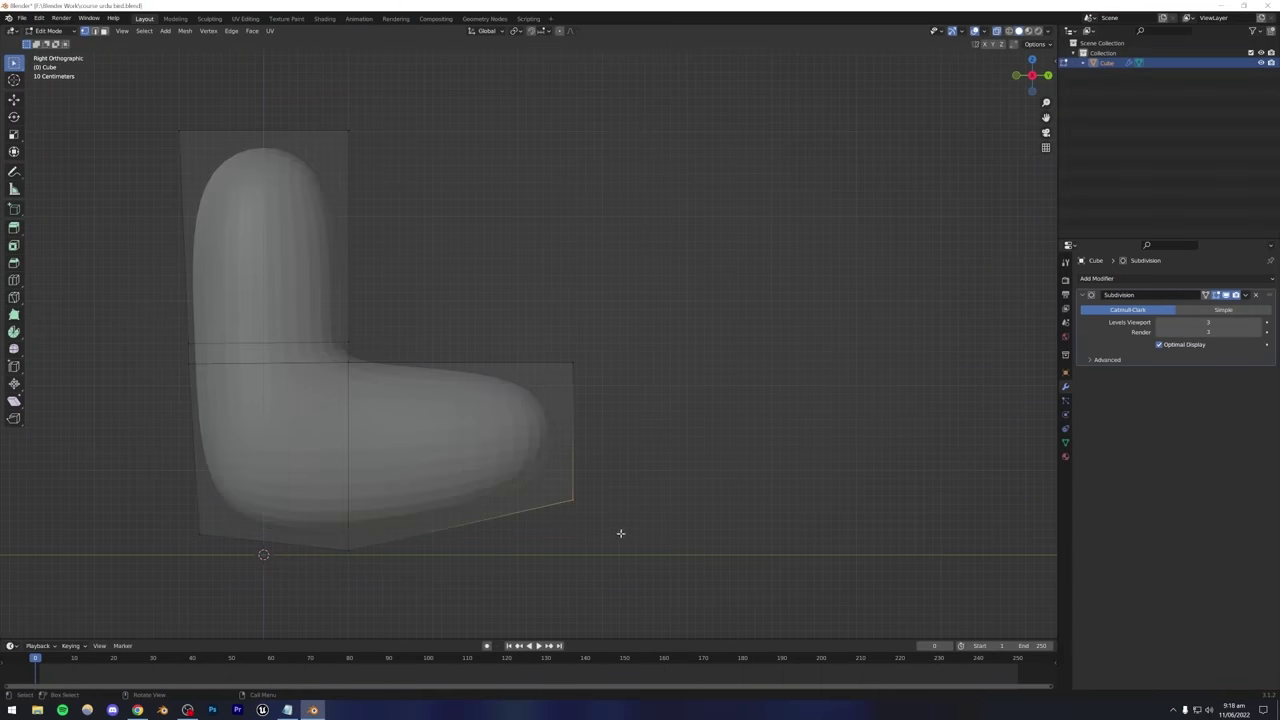
pyautogui.press('g')
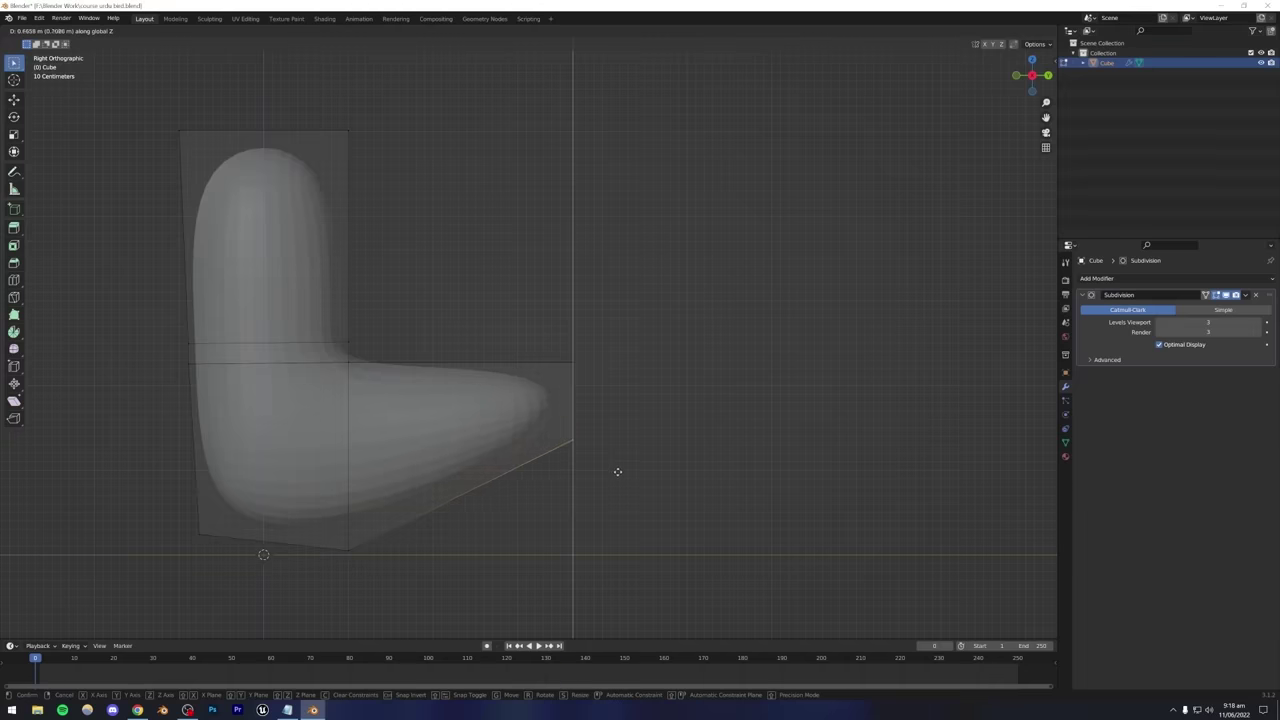
pyautogui.click(594, 491)
# Raise the bottom-middle vertex along Z so the underside slopes toward the tip.
pyautogui.moveTo(282, 524); pyautogui.dragTo(429, 606)
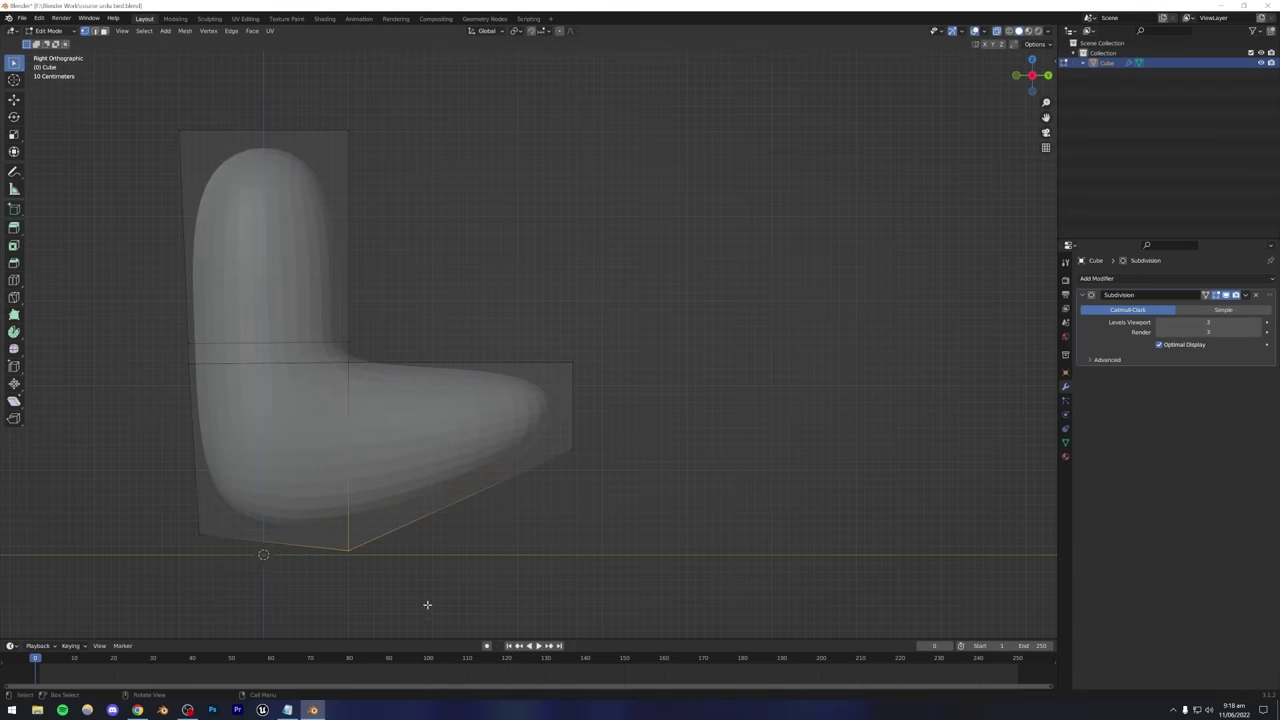
pyautogui.press('g')
pyautogui.press('z')
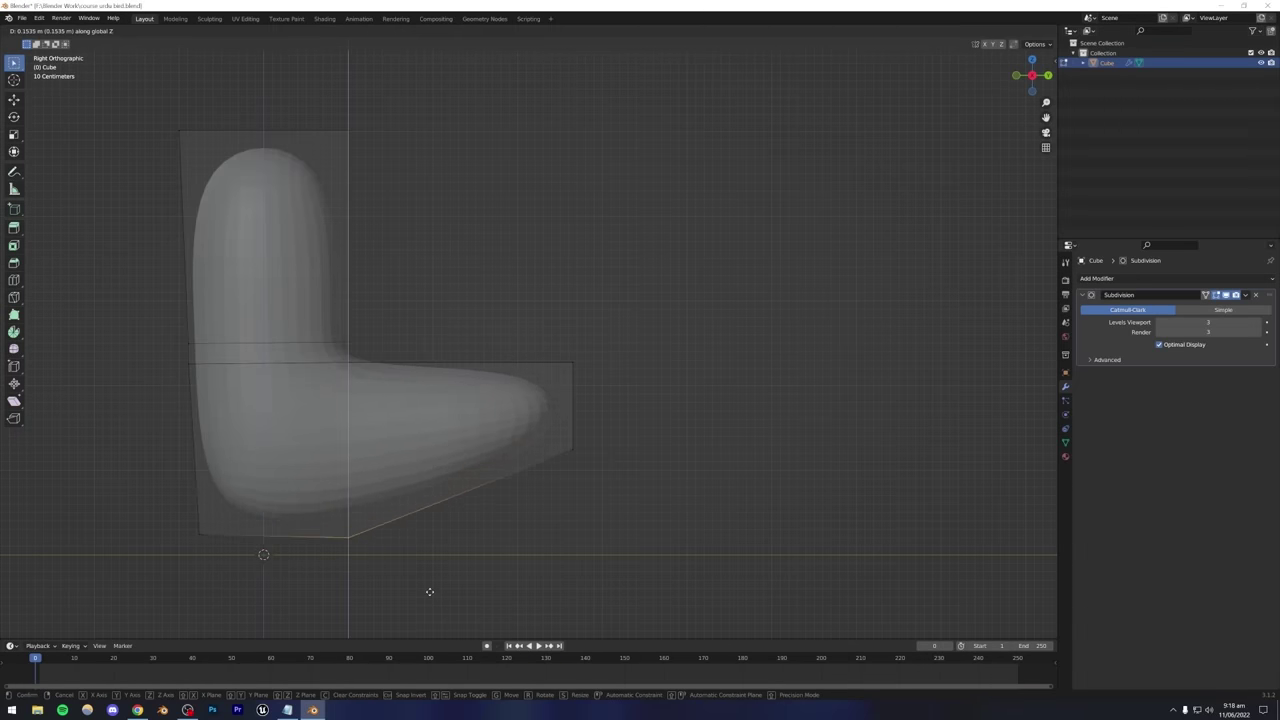
pyautogui.click(430, 594)
pyautogui.moveTo(428, 594); pyautogui.dragTo(478, 475, button='middle')
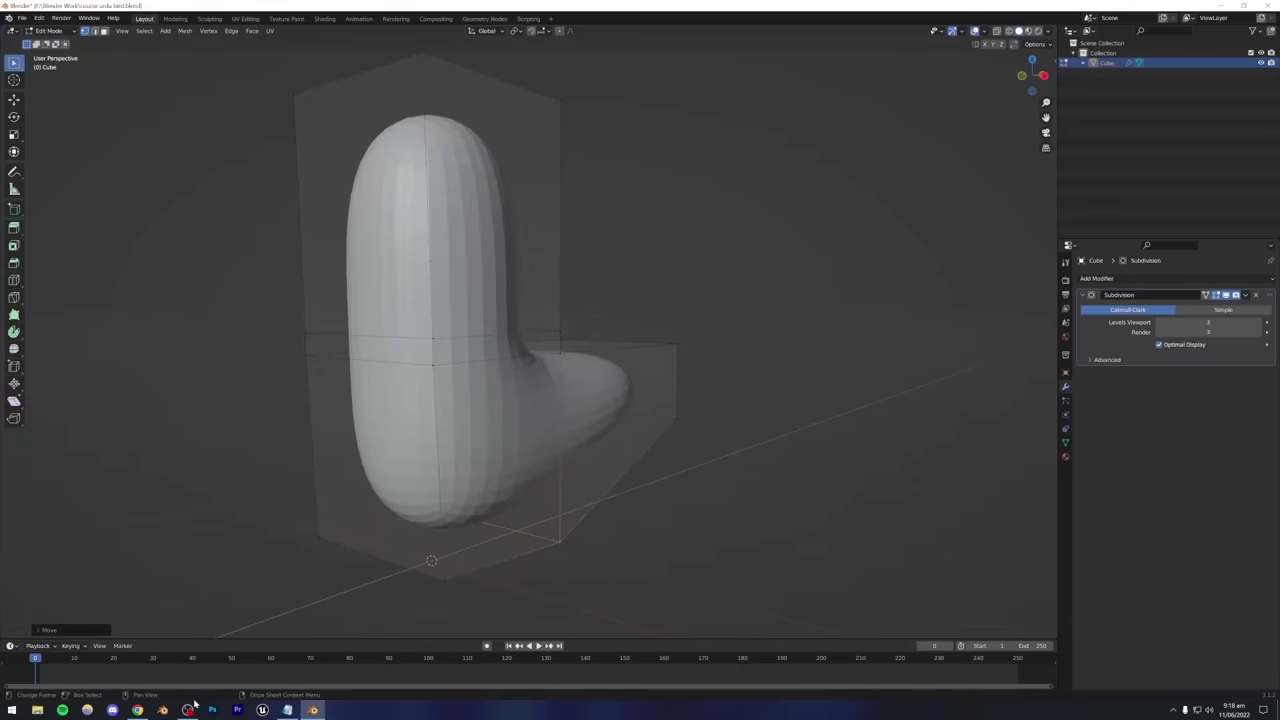
# Loop-cut a horizontal edge loop across the upright at a lower height.
pyautogui.click(137, 710)
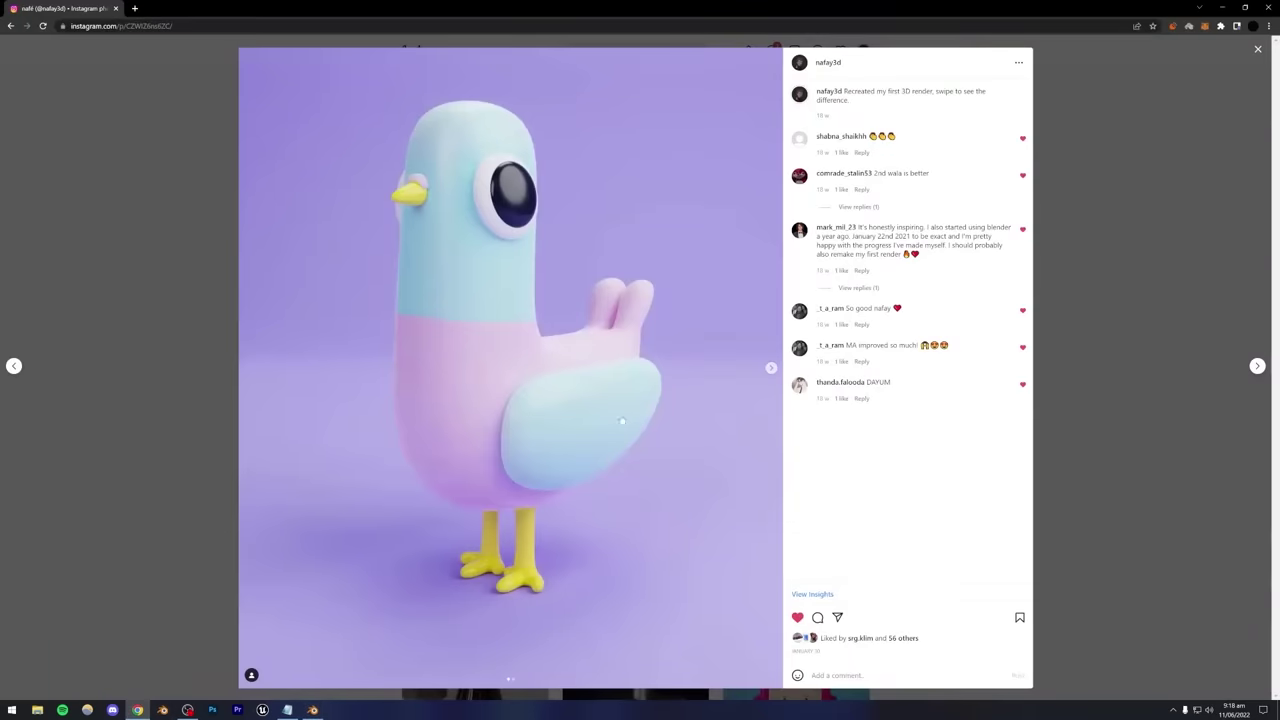
pyautogui.click(316, 710)
pyautogui.moveTo(500, 343); pyautogui.dragTo(381, 243, button='middle')
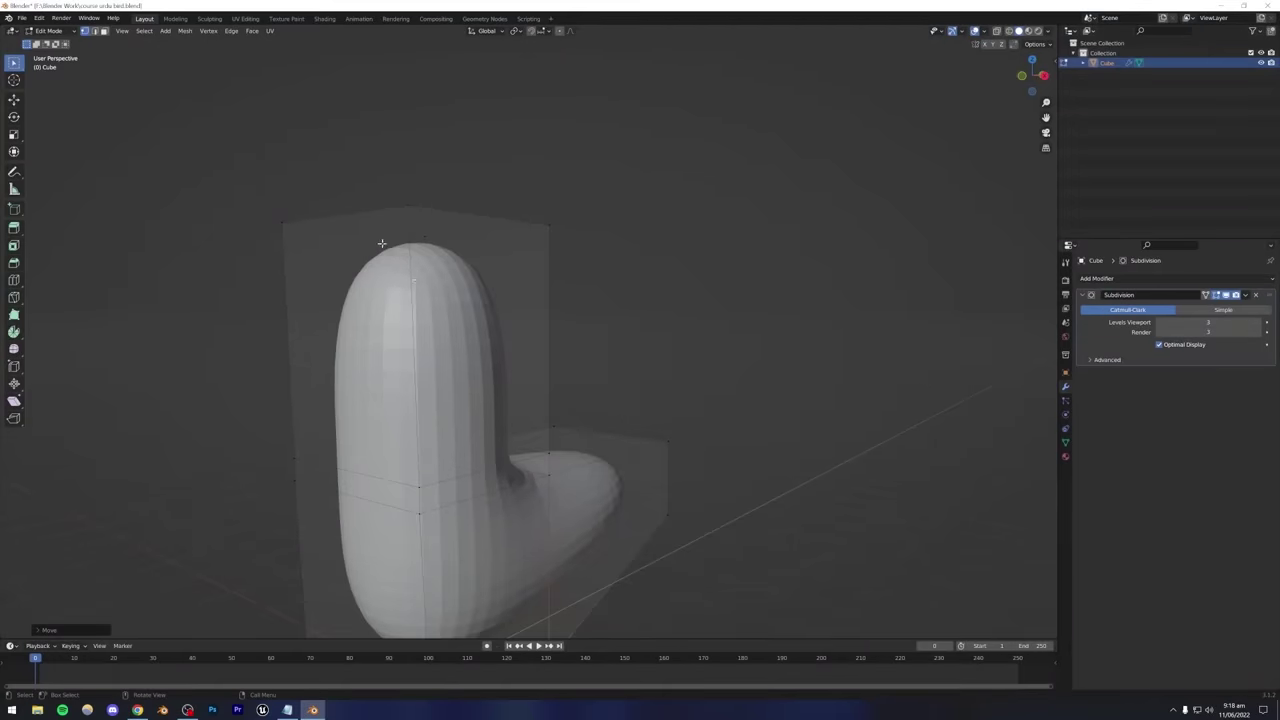
pyautogui.hotkey('ctrl', 'r')
pyautogui.click(425, 380)
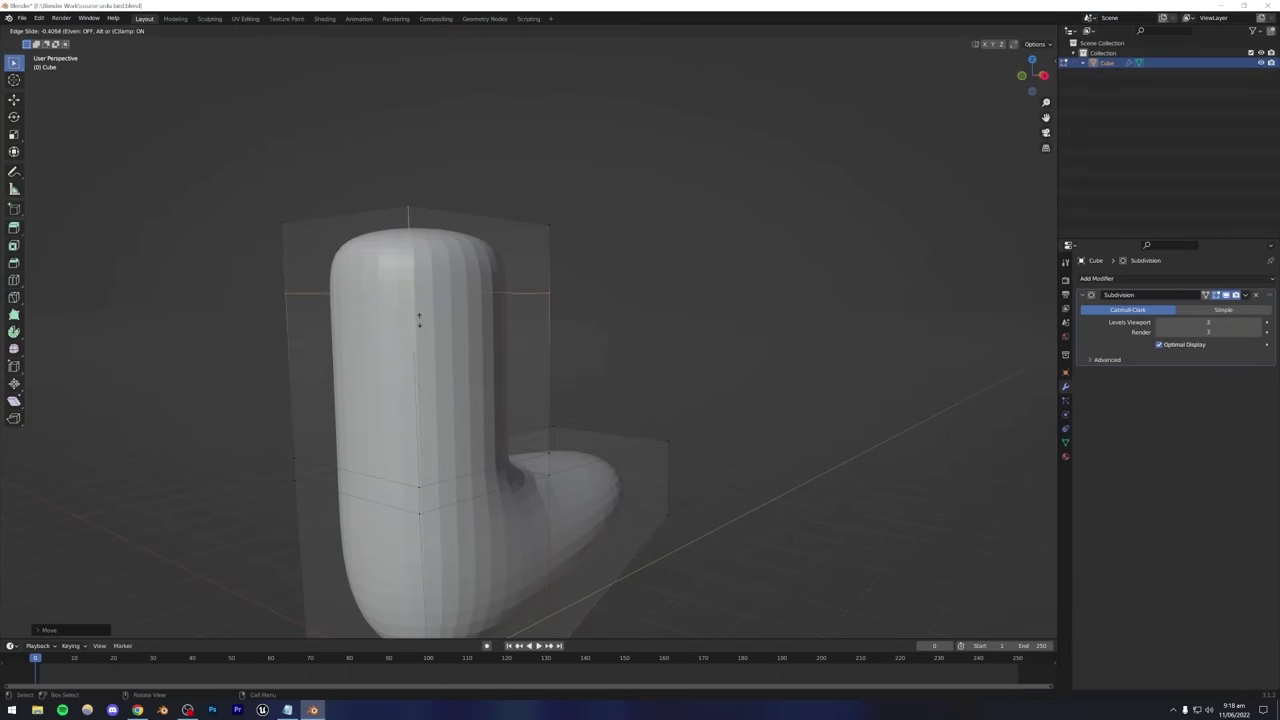
pyautogui.click(414, 380)
# Preview the smoothed body in Object Mode, then return to Edit Mode.
pyautogui.press('Tab')
pyautogui.scroll(-4, 400, 410)
pyautogui.moveTo(434, 437); pyautogui.dragTo(403, 480, button='middle')
pyautogui.press('Tab')
pyautogui.keyDown('alt'); pyautogui.moveTo(450, 438); pyautogui.dragTo(443, 503, button='middle'); pyautogui.keyUp('alt')
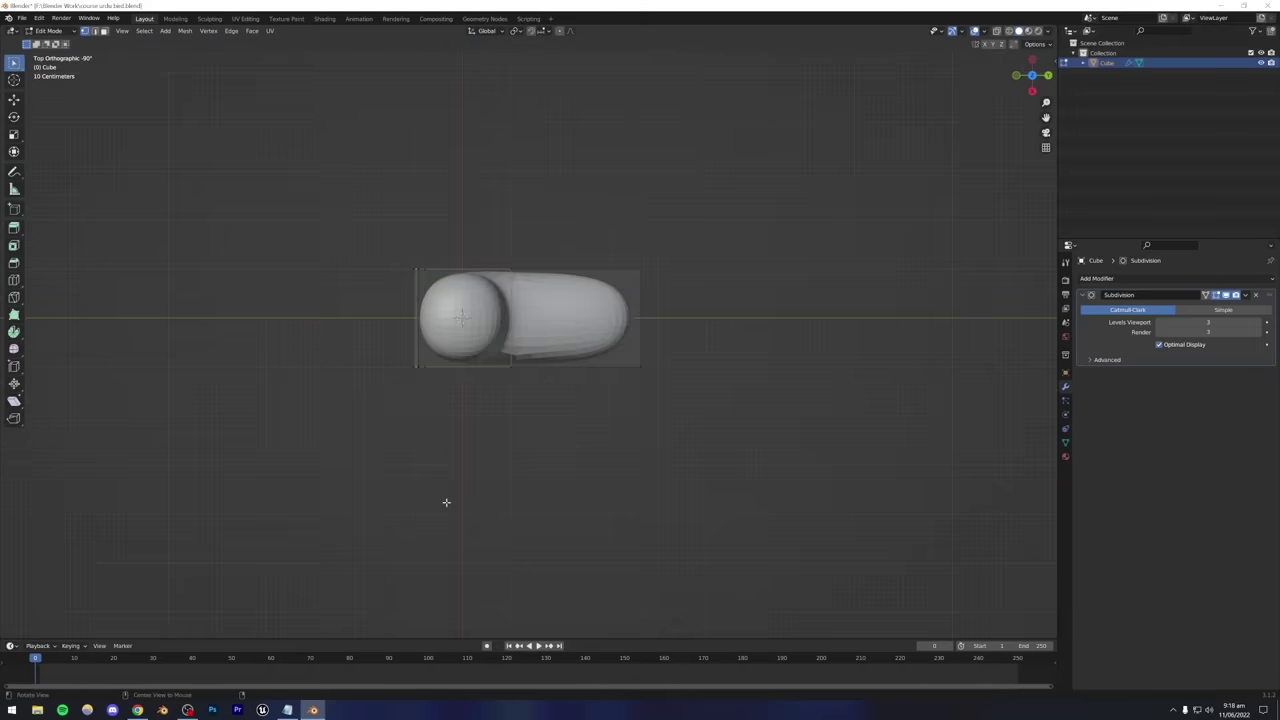
pyautogui.scroll(3, 451, 439)
pyautogui.moveTo(451, 439); pyautogui.dragTo(523, 371, button='middle')
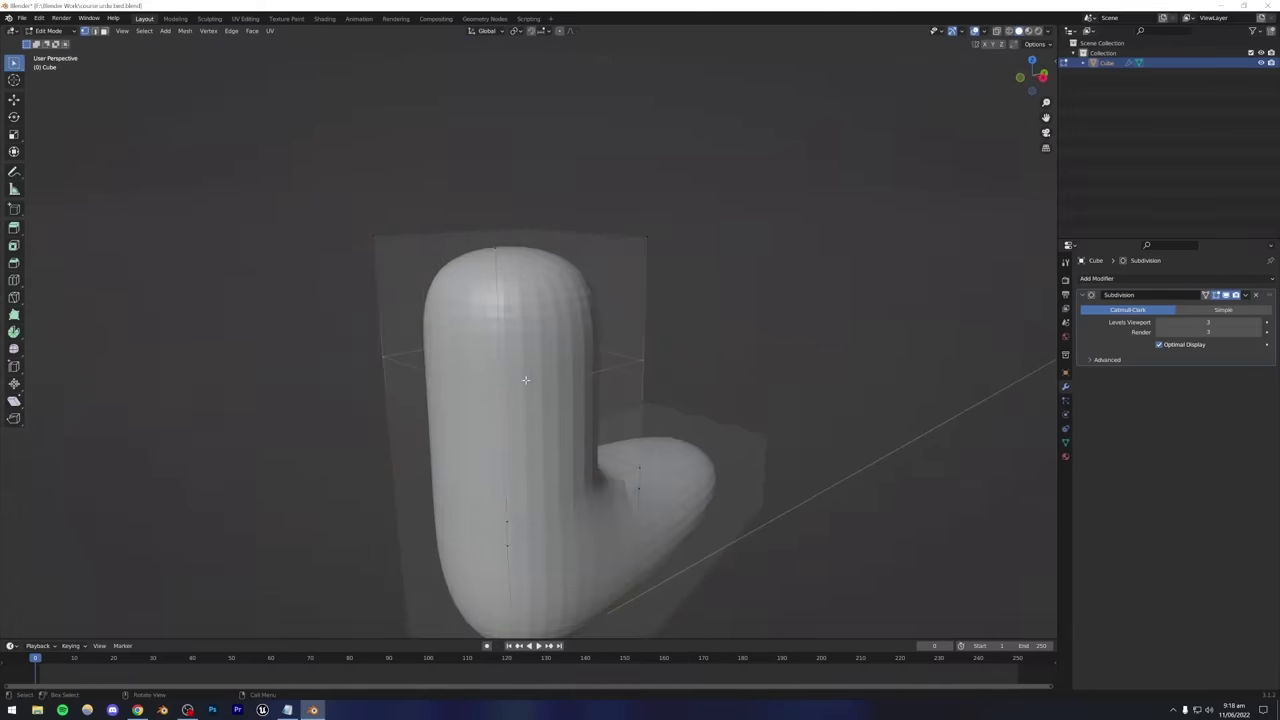
# Move the lower back face of the base outward to push out a rounded heel.
pyautogui.click(137, 710)
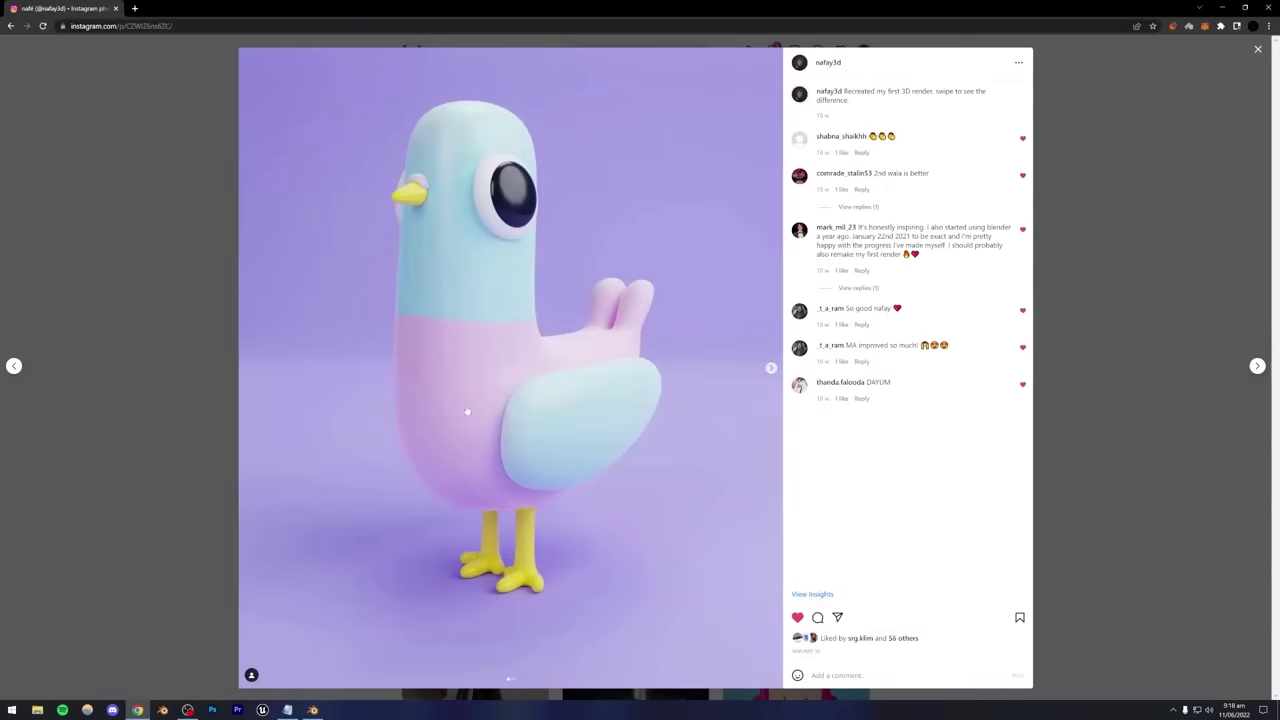
pyautogui.click(313, 710)
pyautogui.moveTo(340, 610); pyautogui.dragTo(409, 536, button='middle')
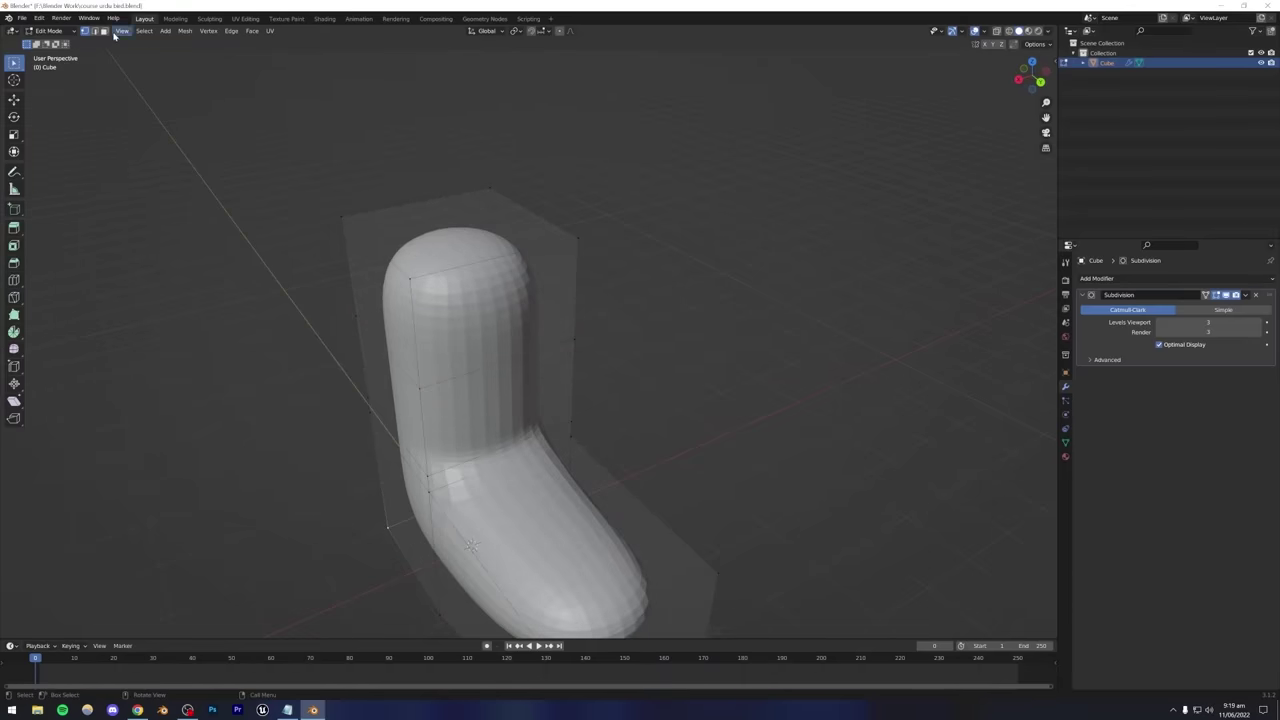
pyautogui.click(389, 465)
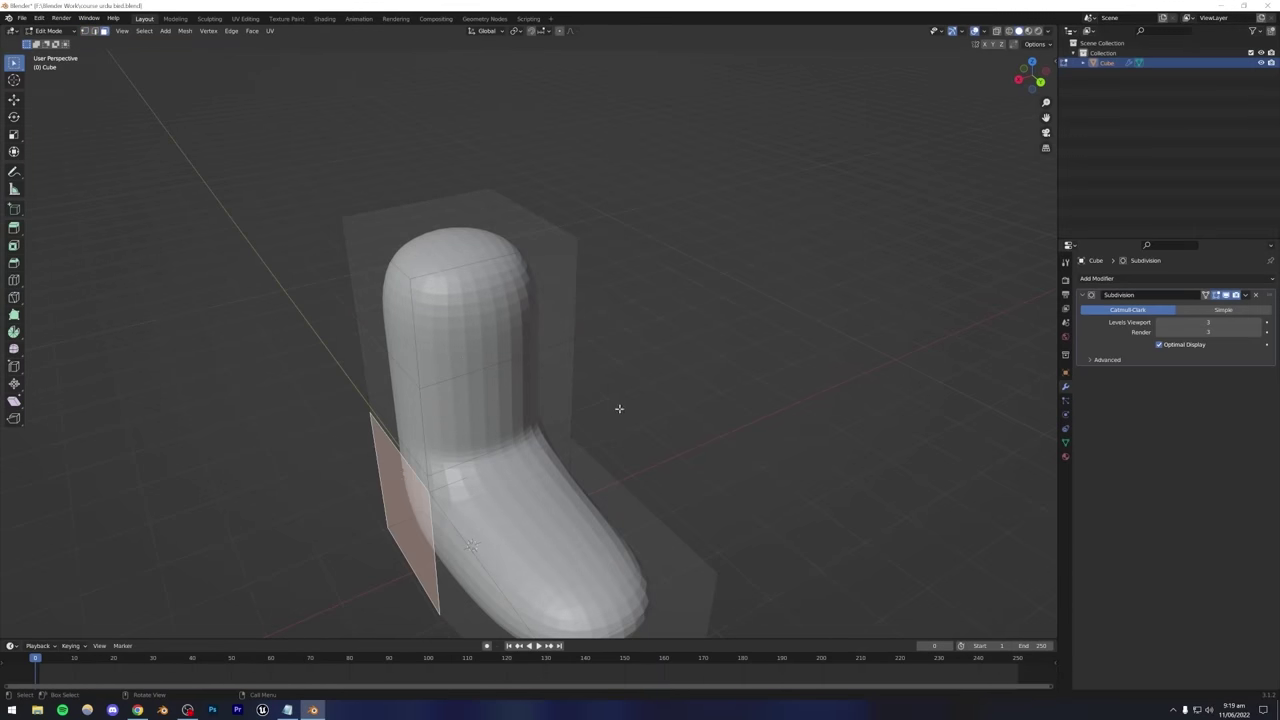
pyautogui.press('g')
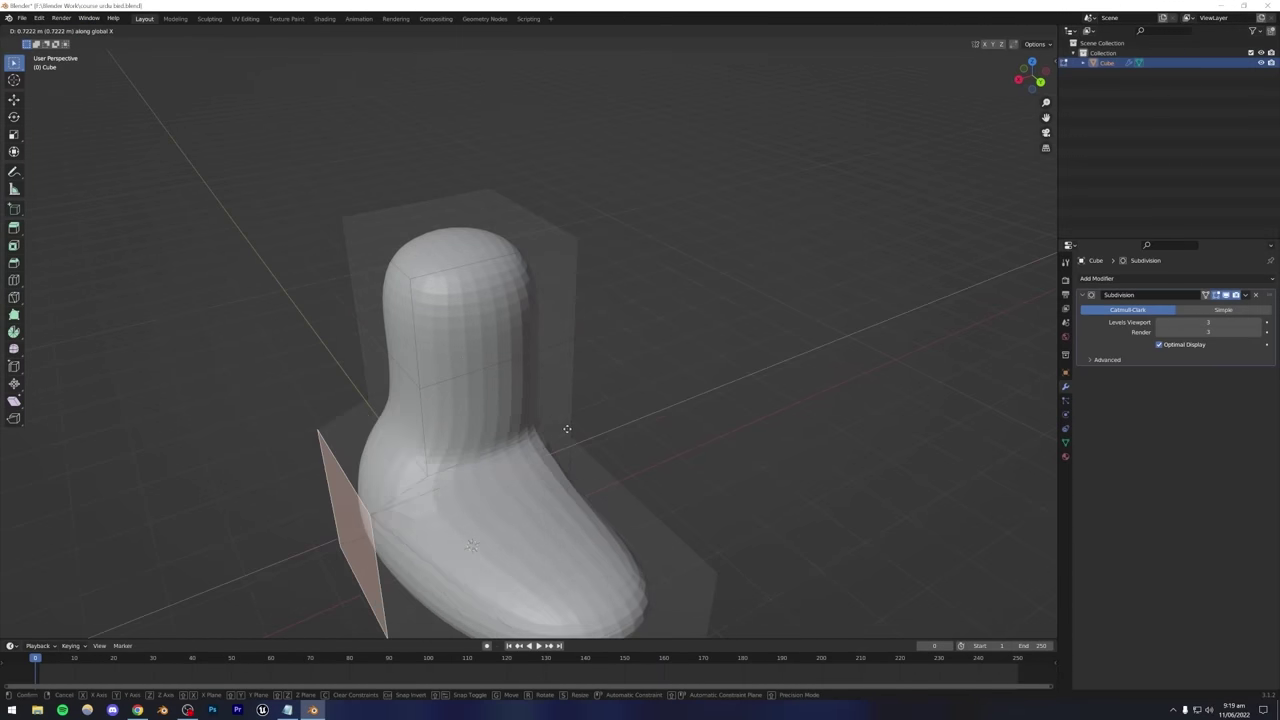
pyautogui.click(607, 416)
pyautogui.moveTo(607, 416); pyautogui.dragTo(577, 461, button='middle')
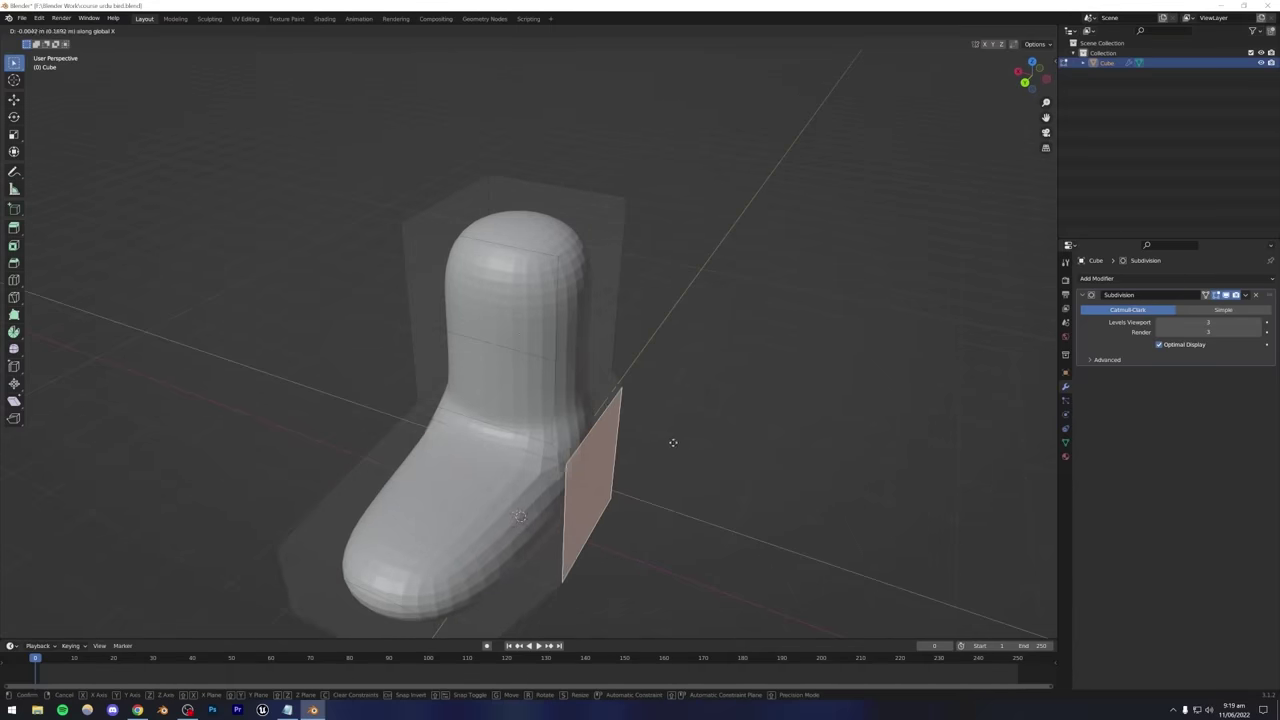
pyautogui.moveTo(660, 437); pyautogui.dragTo(701, 427, button='middle')
pyautogui.scroll(-3, 600, 443)
pyautogui.moveTo(600, 443); pyautogui.dragTo(618, 450, button='middle')
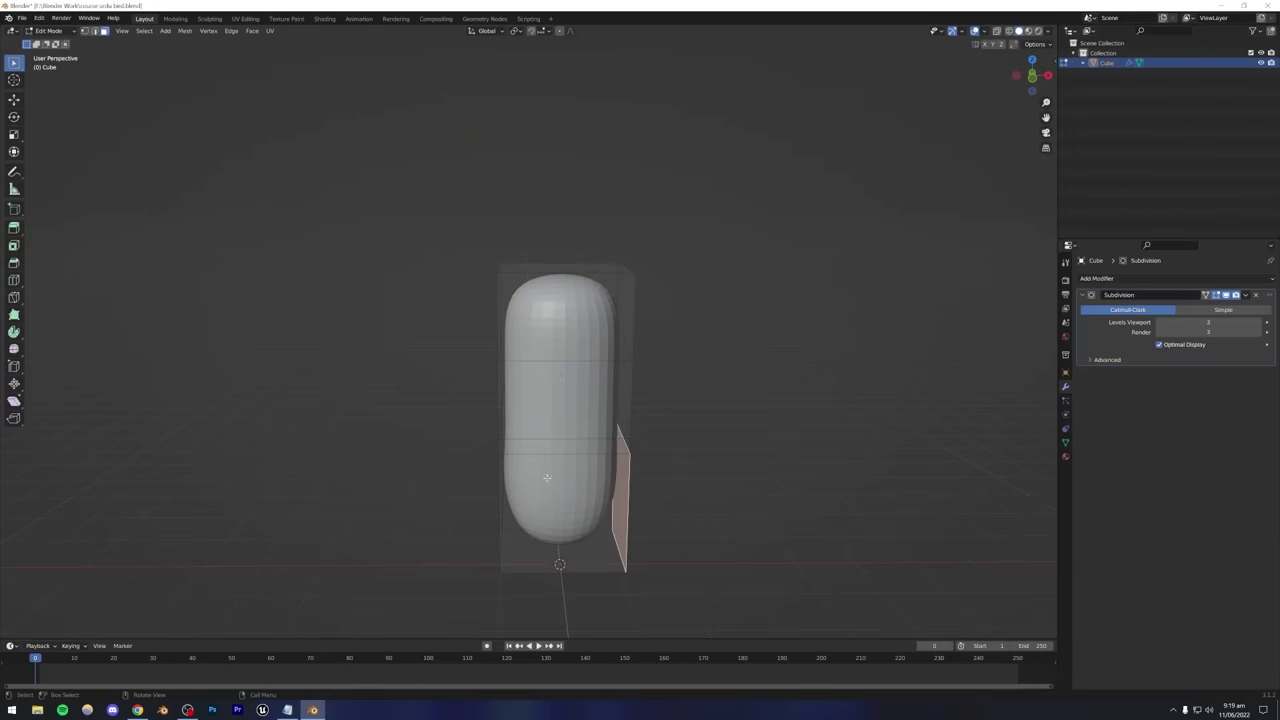
# Cut a vertical edge loop through the centre of the body with Ctrl+R.
pyautogui.hotkey('ctrl', 'r')
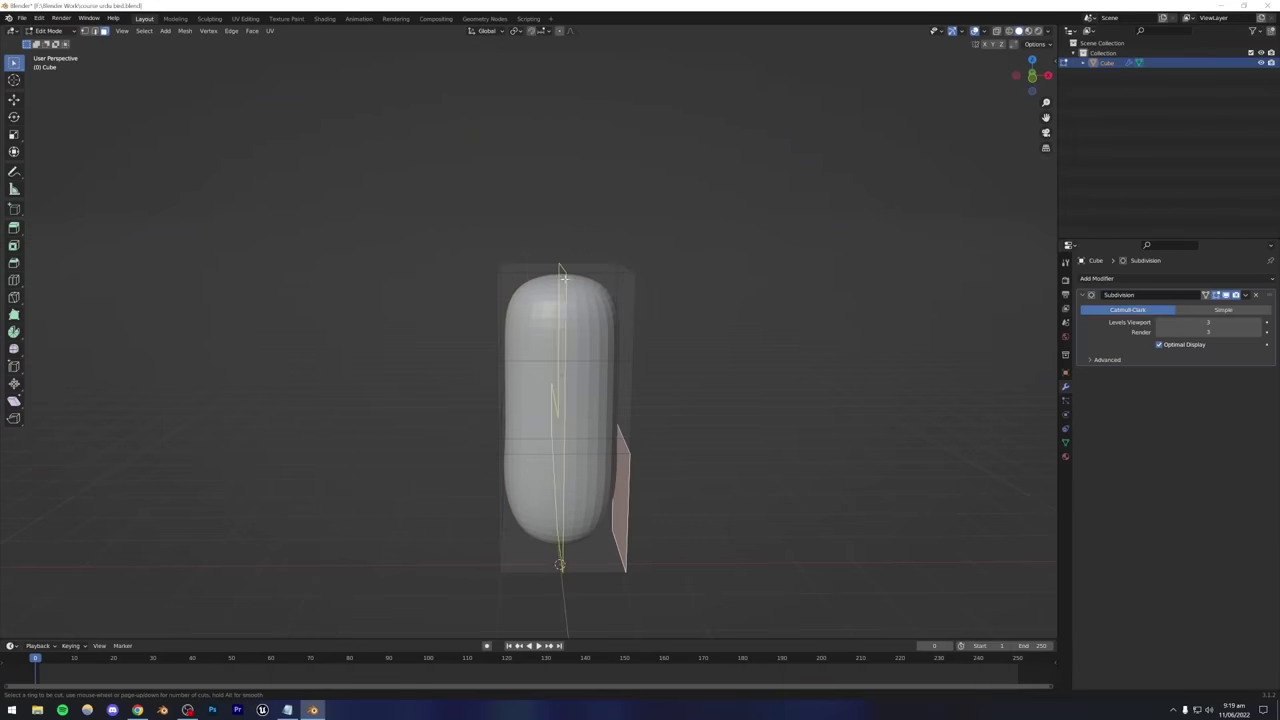
pyautogui.click(562, 276)
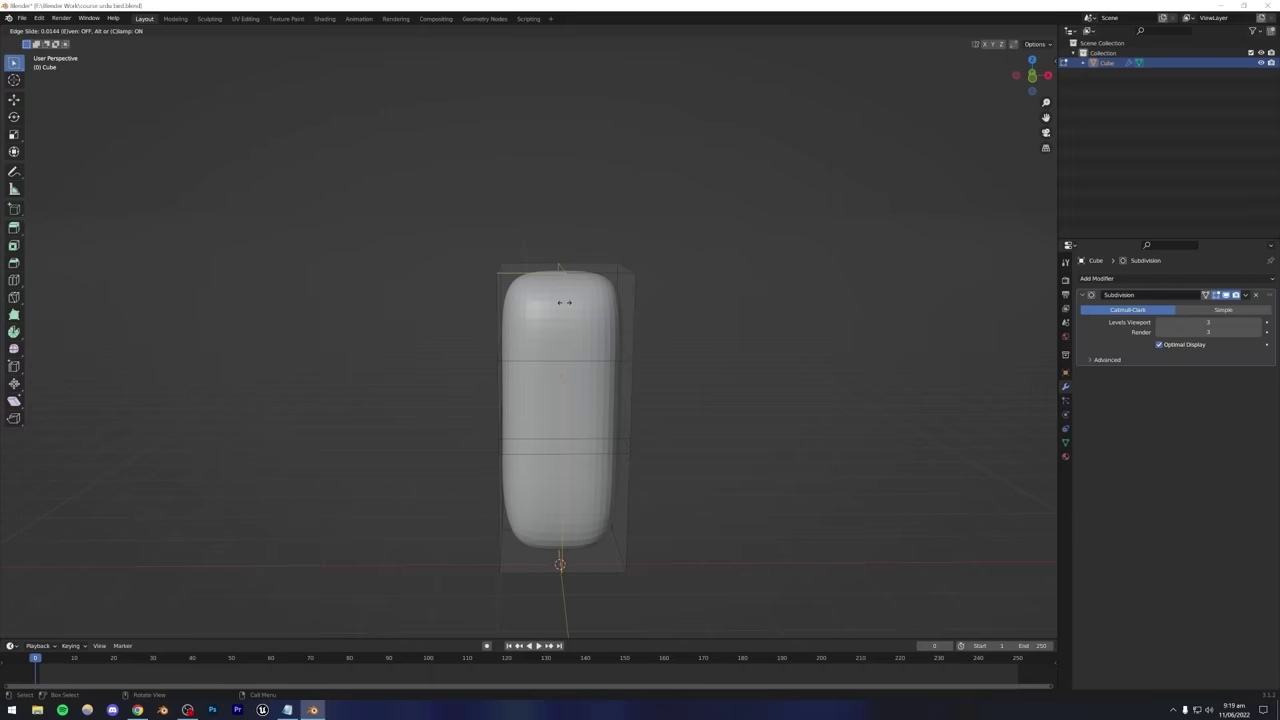
pyautogui.click(564, 302)
pyautogui.moveTo(545, 326); pyautogui.dragTo(524, 395, button='middle')
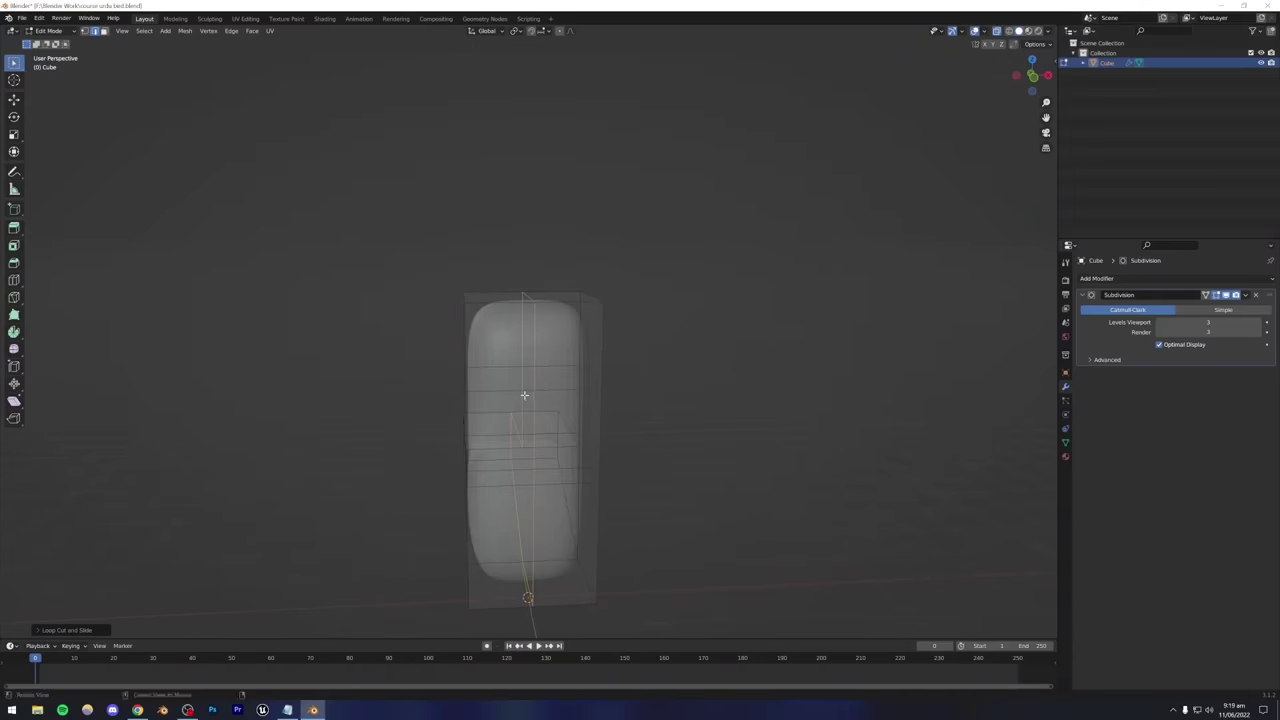
# Delete the left-half vertices and return to Object Mode to see the half body.
pyautogui.moveTo(423, 265); pyautogui.dragTo(498, 617)
pyautogui.moveTo(498, 617); pyautogui.dragTo(508, 462, button='middle')
pyautogui.press('x')
pyautogui.click(505, 509)
pyautogui.press('Tab')
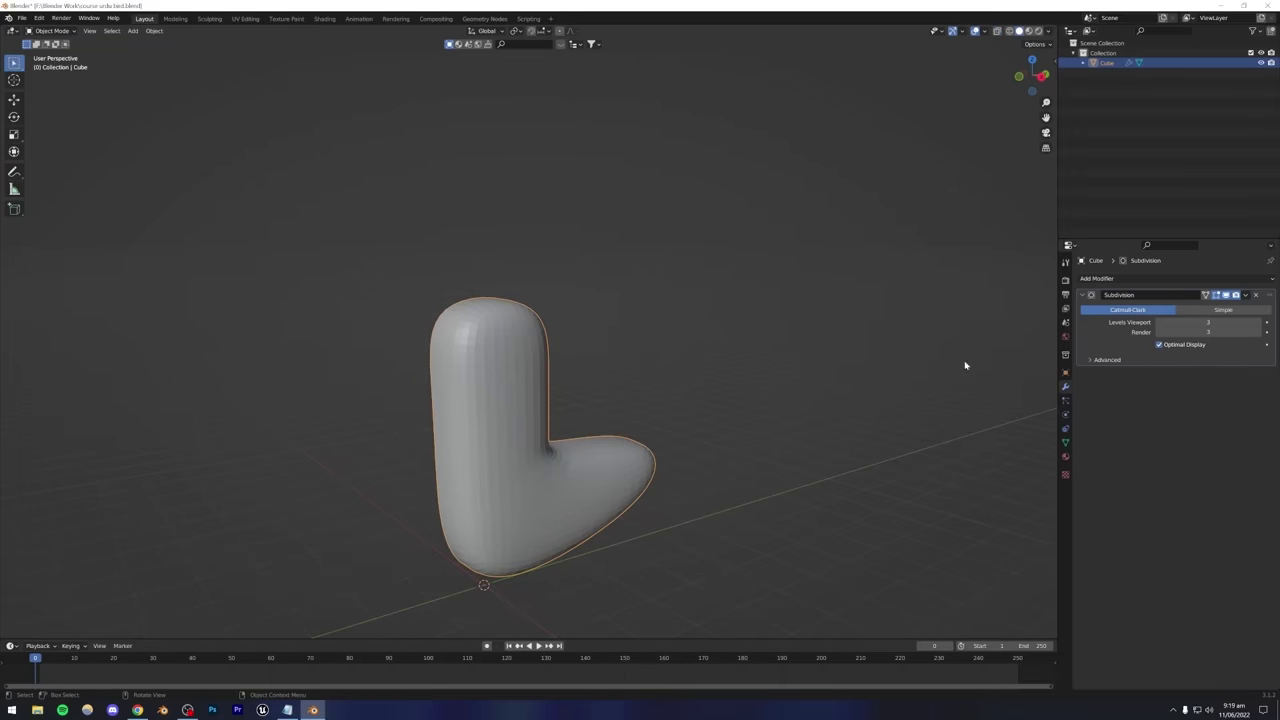
# Add a Mirror modifier on the X axis to restore the full symmetric body.
pyautogui.click(1100, 279)
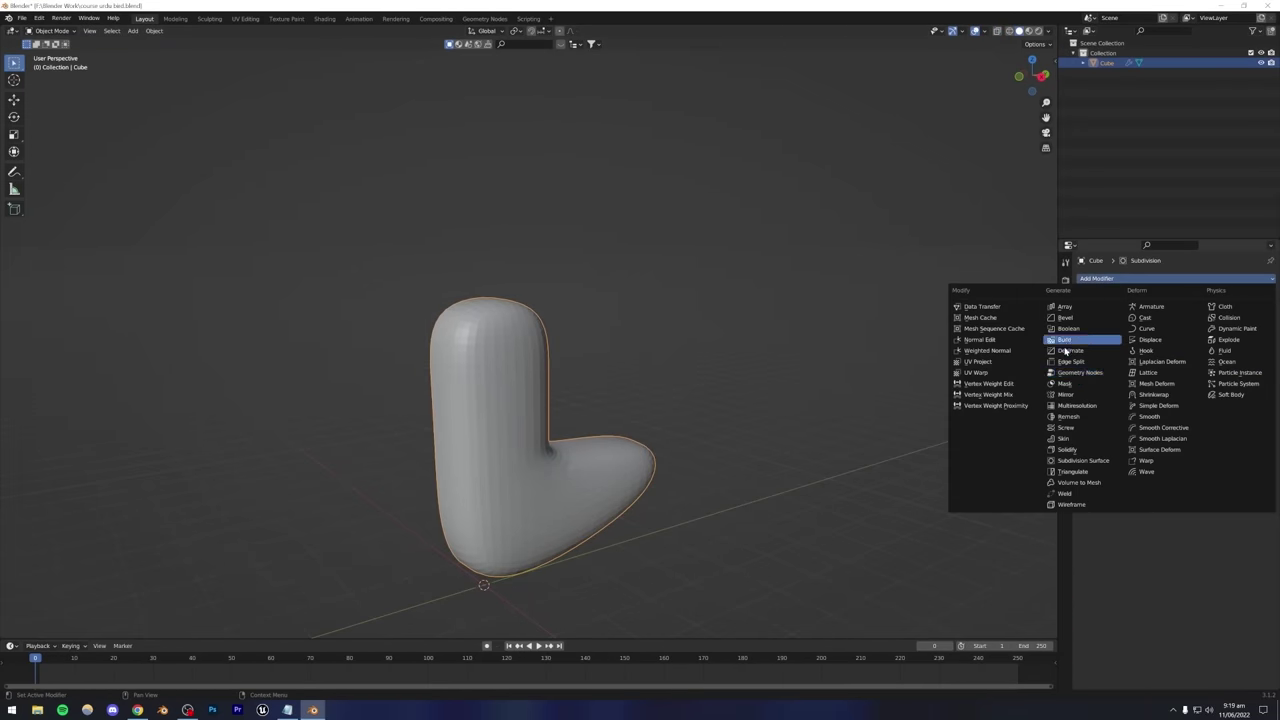
pyautogui.click(1066, 394)
pyautogui.moveTo(505, 420); pyautogui.dragTo(449, 550, button='middle')
# Push the bottom face outward to reshape the body's base.
pyautogui.press('Tab')
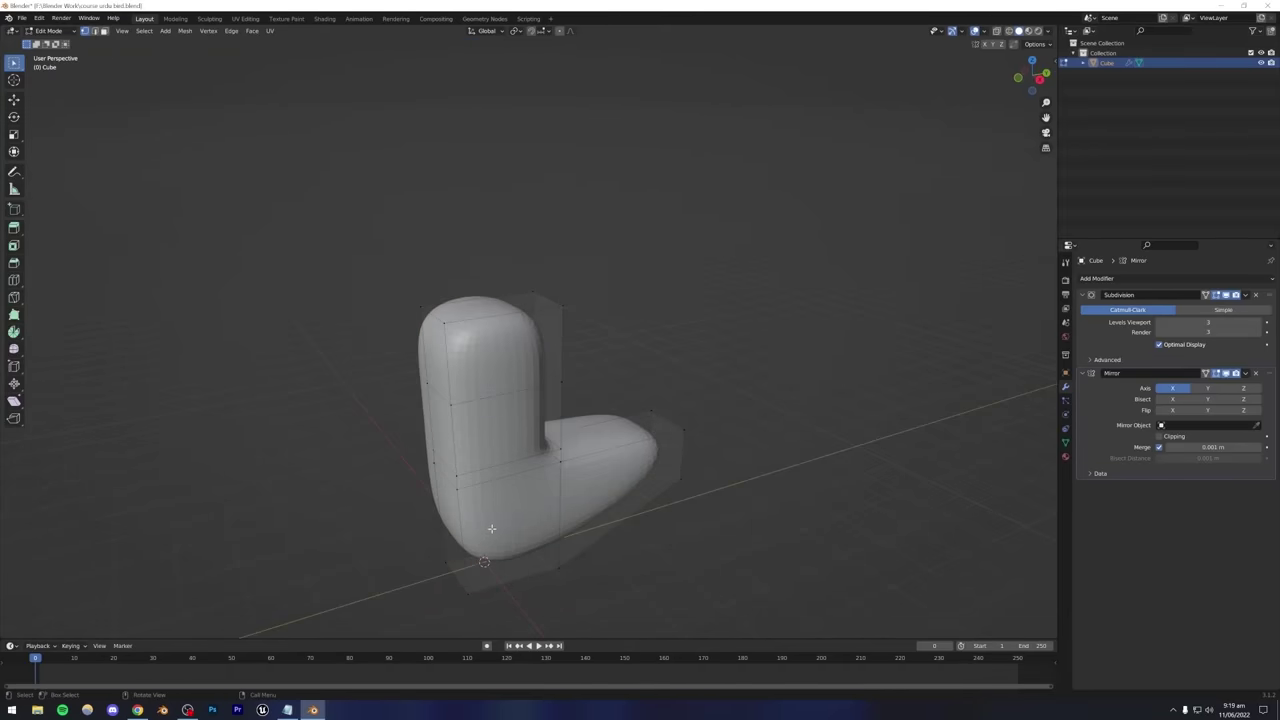
pyautogui.click(483, 479)
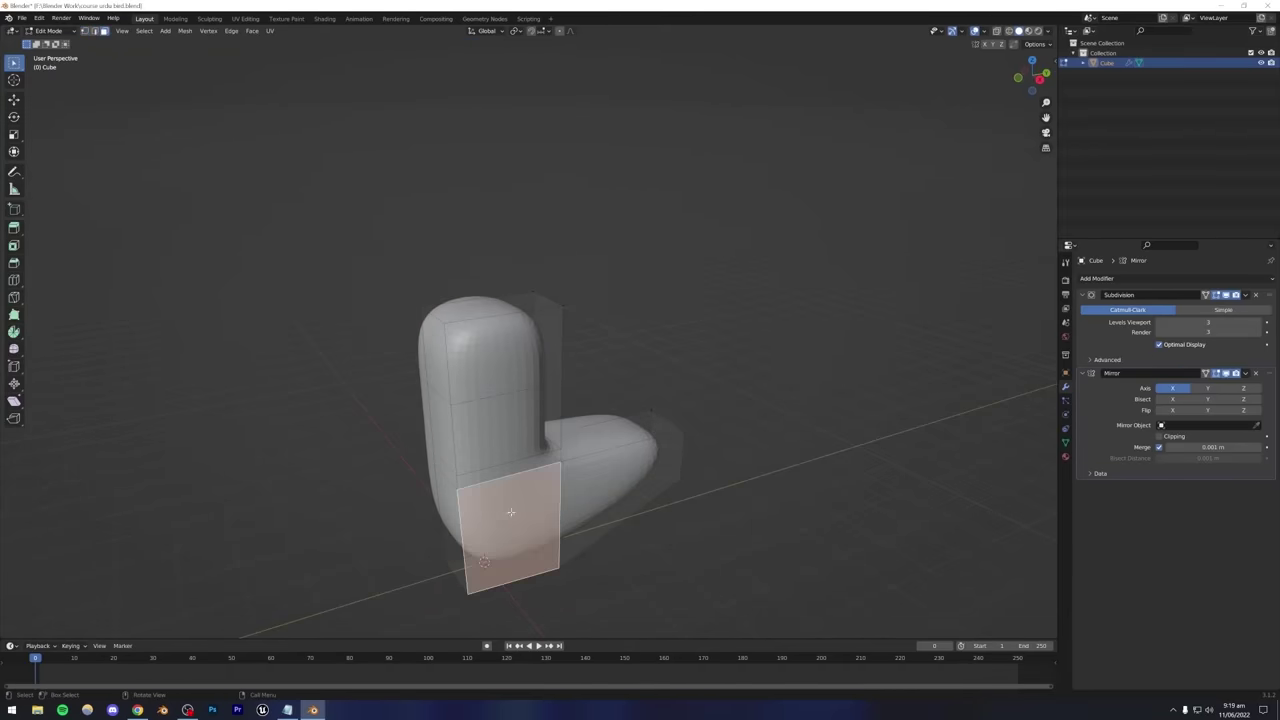
pyautogui.moveTo(483, 479); pyautogui.dragTo(494, 380, button='middle')
pyautogui.press('g')
pyautogui.click(600, 492)
pyautogui.press('Tab')
# Compare the model with the pigeon reference in the browser, then resume editing the mesh.
pyautogui.scroll(-3, 494, 380)
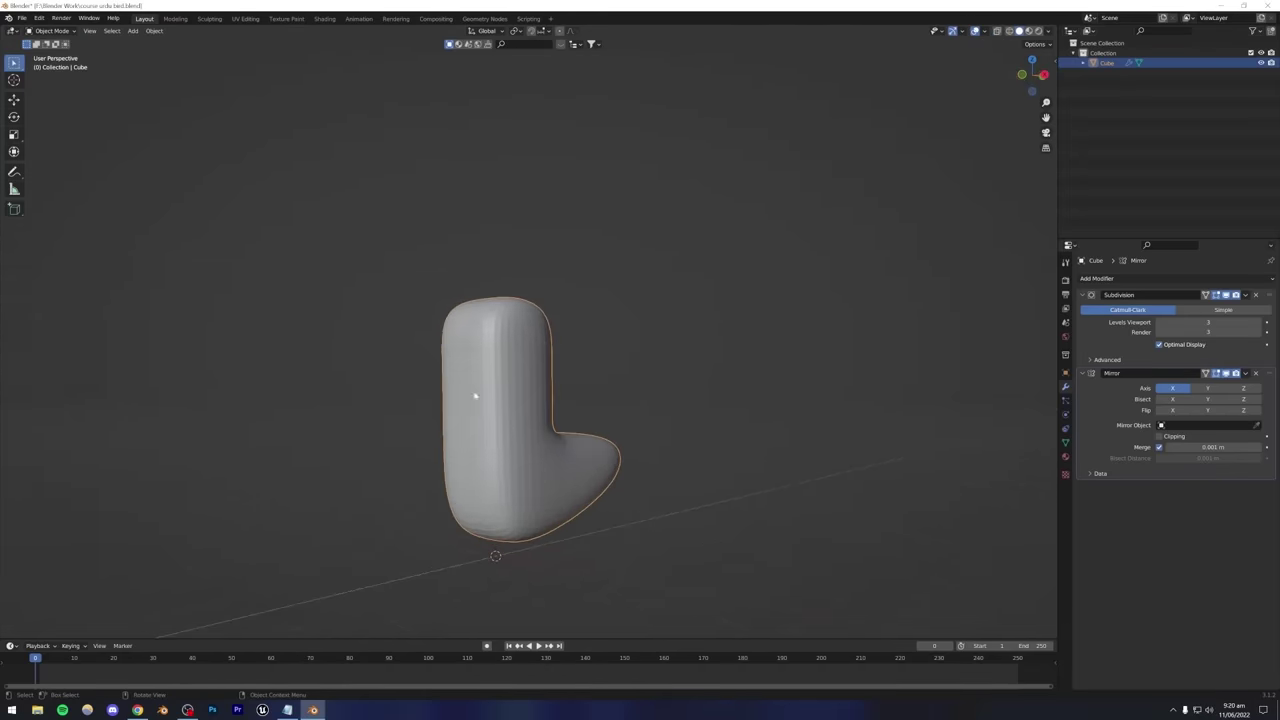
pyautogui.click(137, 710)
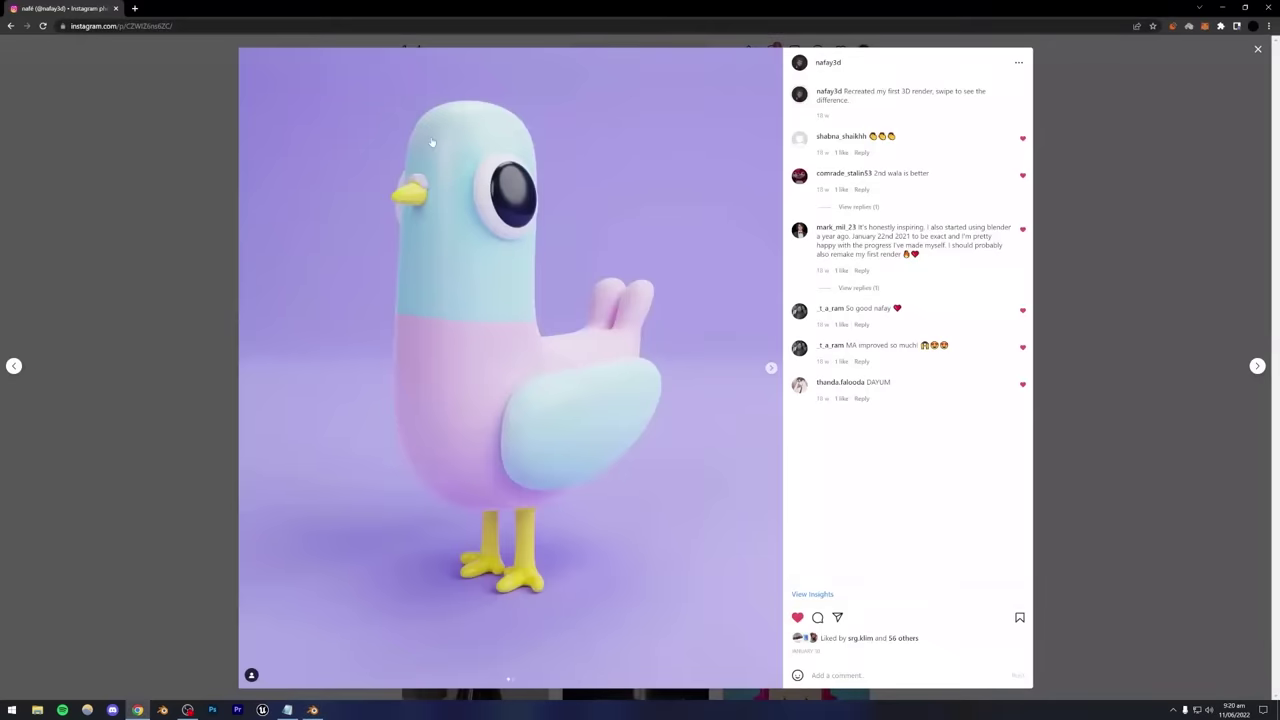
pyautogui.click(313, 710)
pyautogui.press('Tab')
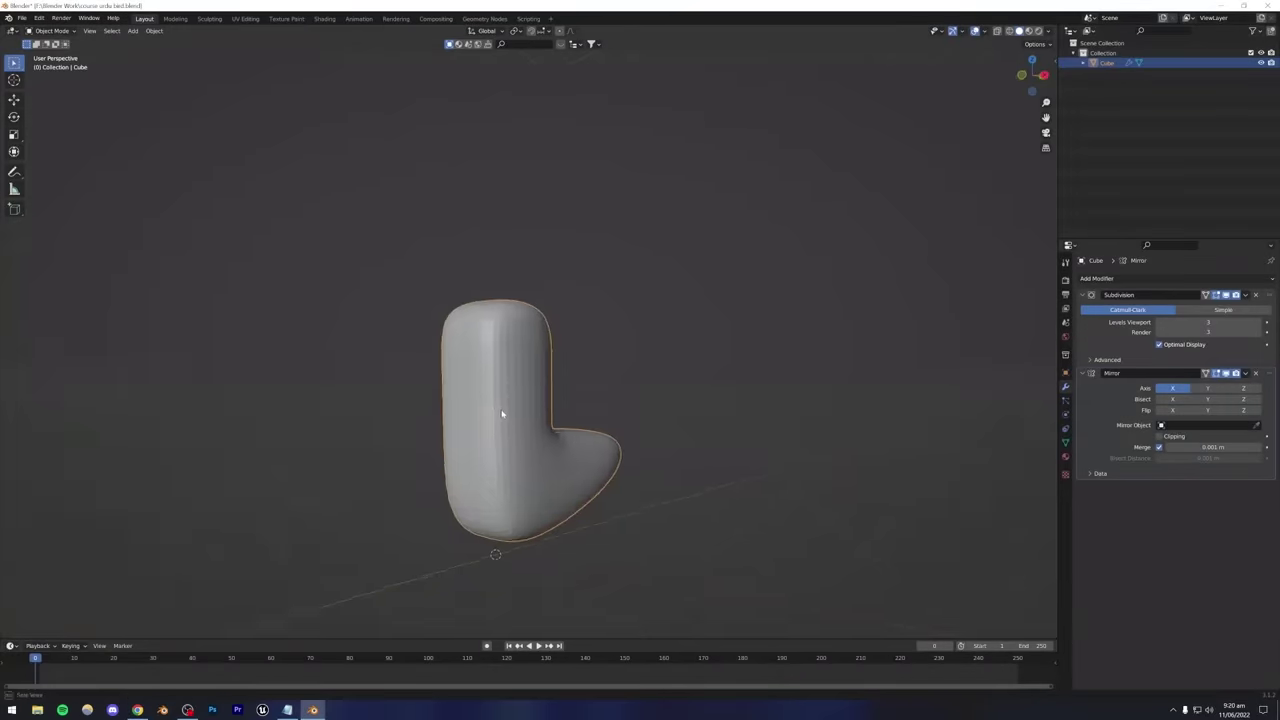
pyautogui.moveTo(503, 417)
pyautogui.mouseDown(button='middle')
pyautogui.moveTo(503, 429)
pyautogui.moveTo(462, 394)
pyautogui.moveTo(503, 403)
pyautogui.mouseUp(button='middle')
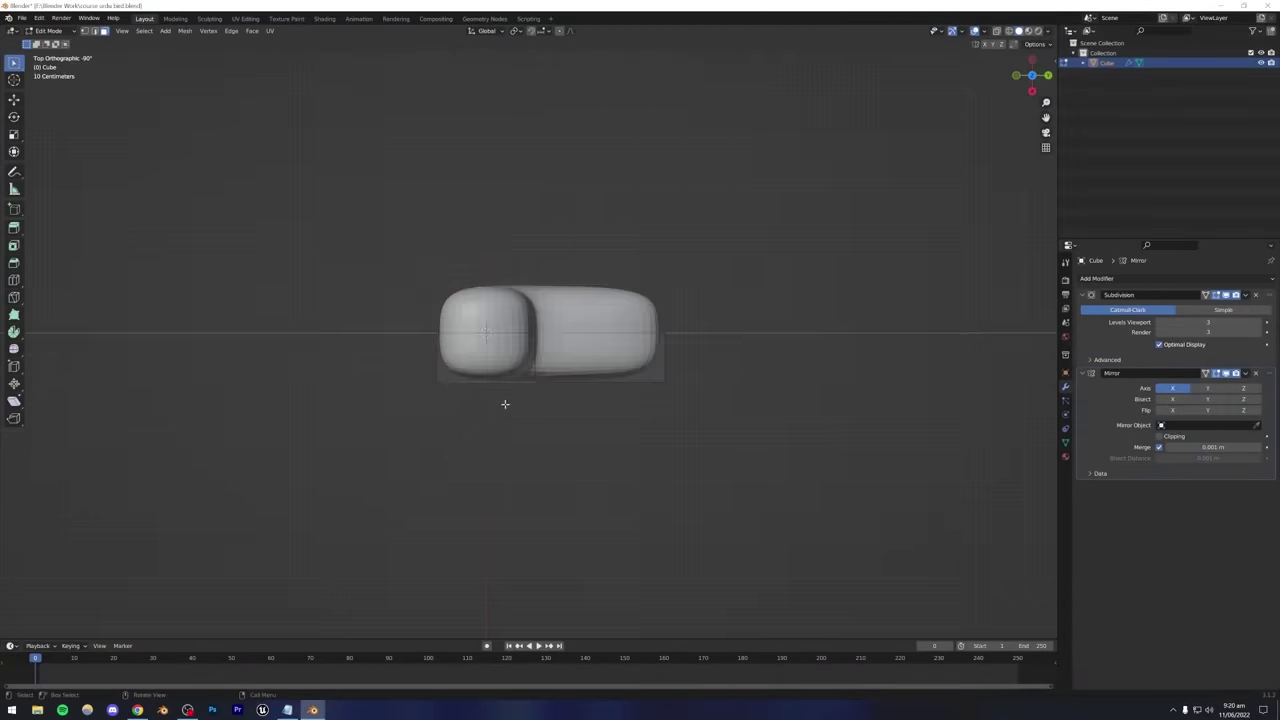
# Switch to vertex select and move a lower corner vertex of the base in top view.
pyautogui.scroll(4, 503, 403)
pyautogui.click(85, 31)
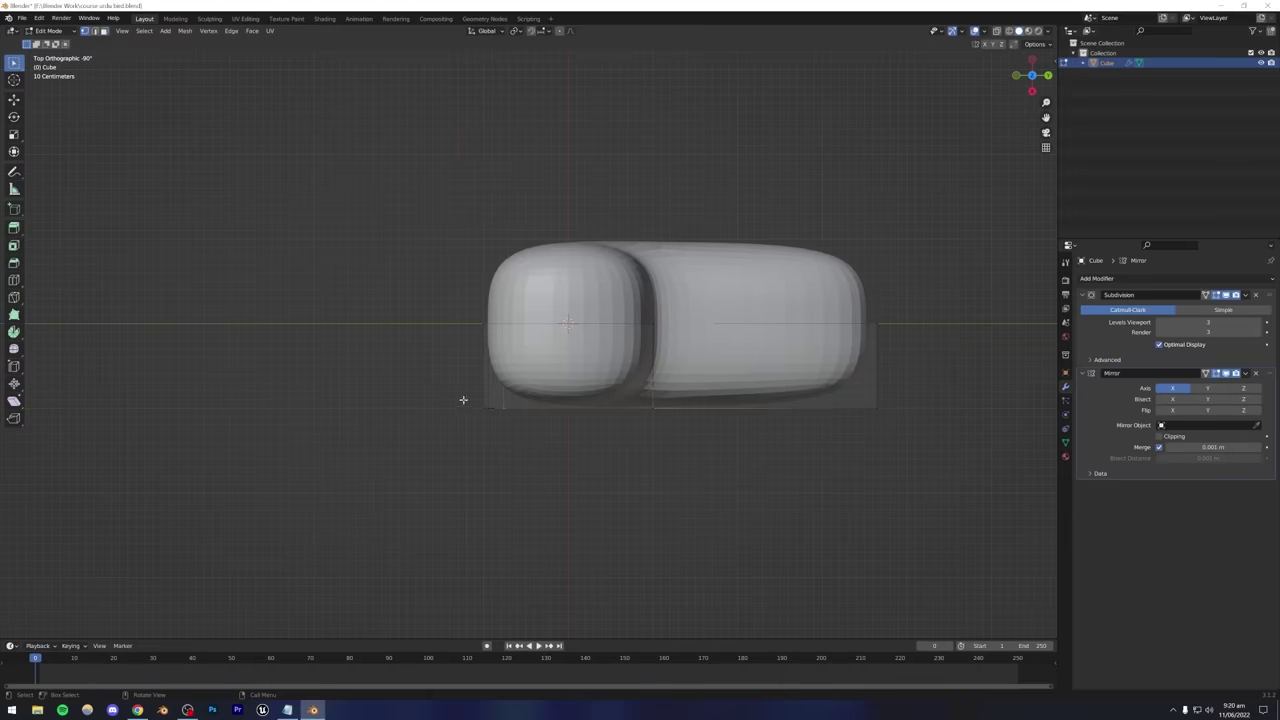
pyautogui.moveTo(505, 400); pyautogui.dragTo(573, 361, button='middle')
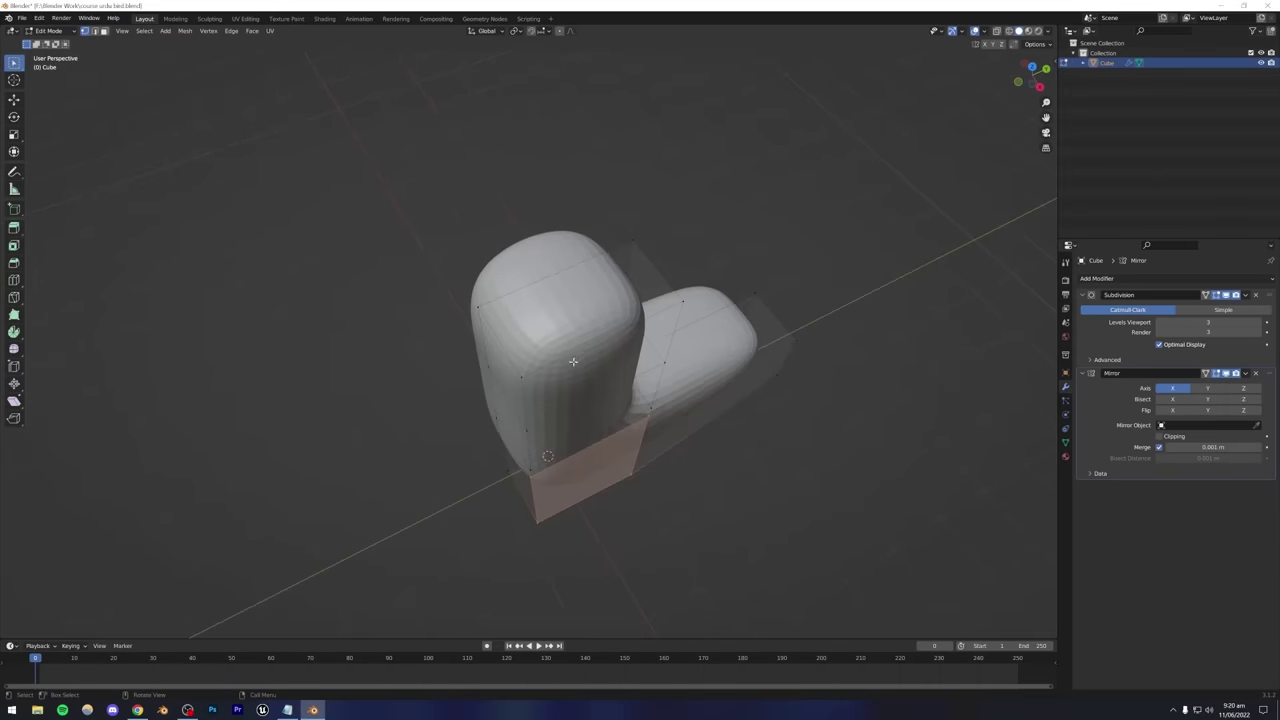
pyautogui.click(524, 393)
pyautogui.moveTo(542, 438); pyautogui.dragTo(566, 391, button='middle')
pyautogui.press('g')
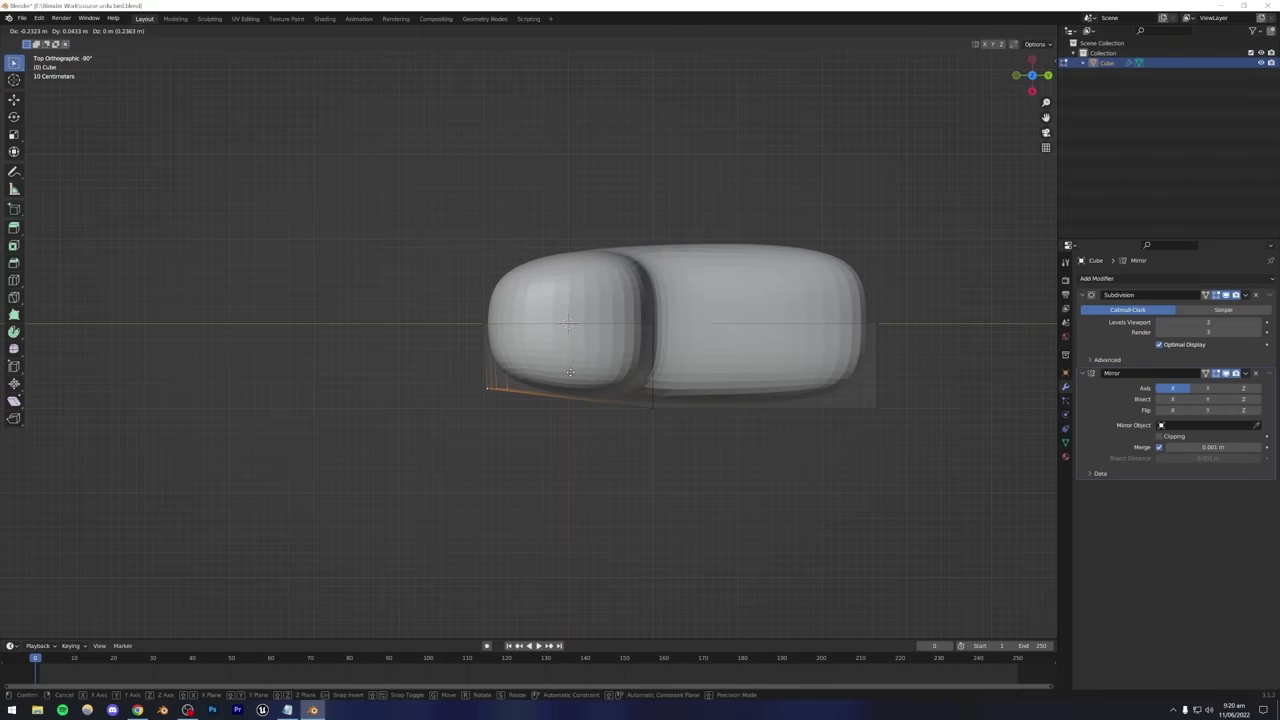
pyautogui.click(570, 374)
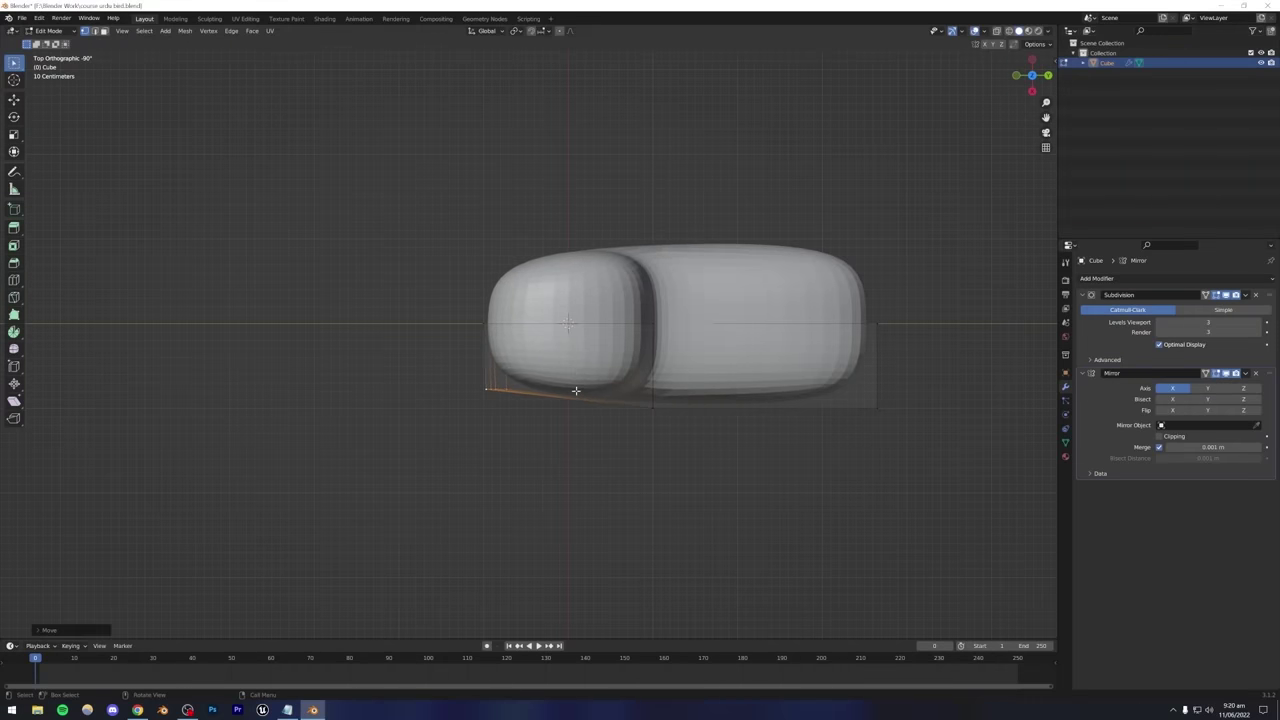
# Add a new centred edge loop to the body and slide it along X.
pyautogui.hotkey('ctrl', 'r')
pyautogui.click(568, 327)
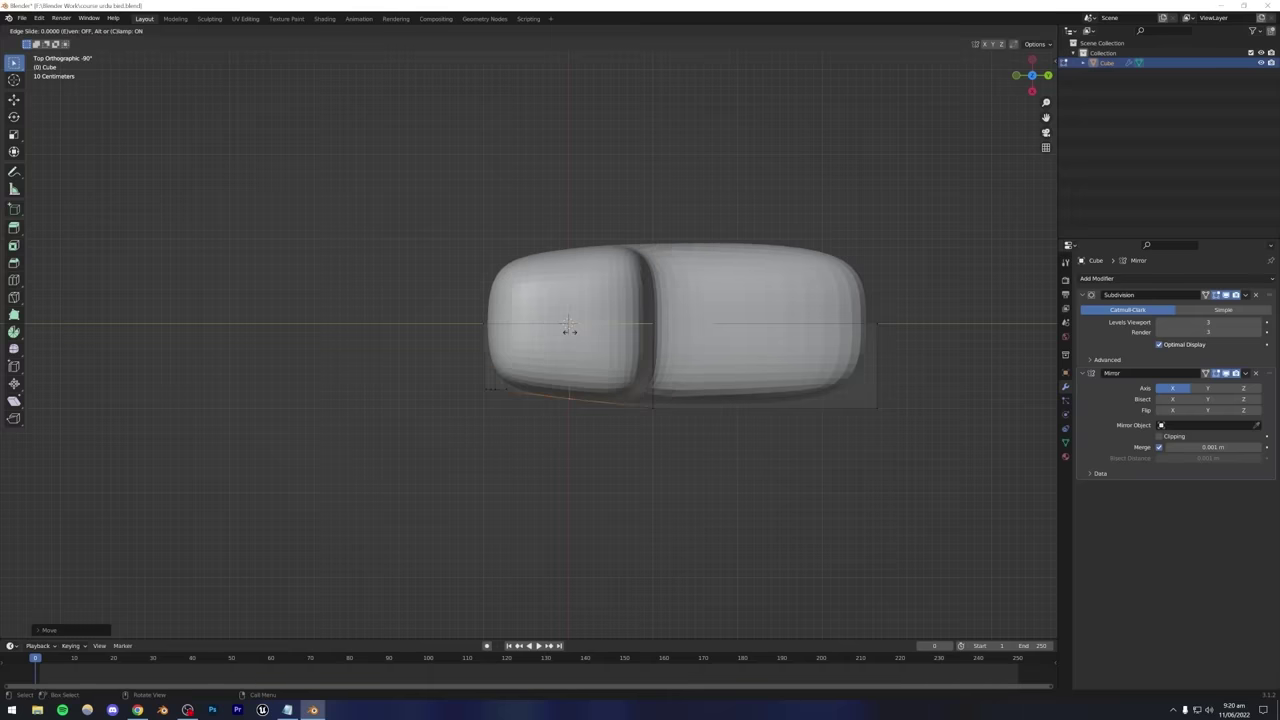
pyautogui.rightClick(569, 330)
pyautogui.moveTo(595, 404); pyautogui.dragTo(590, 384, button='middle')
pyautogui.press('g')
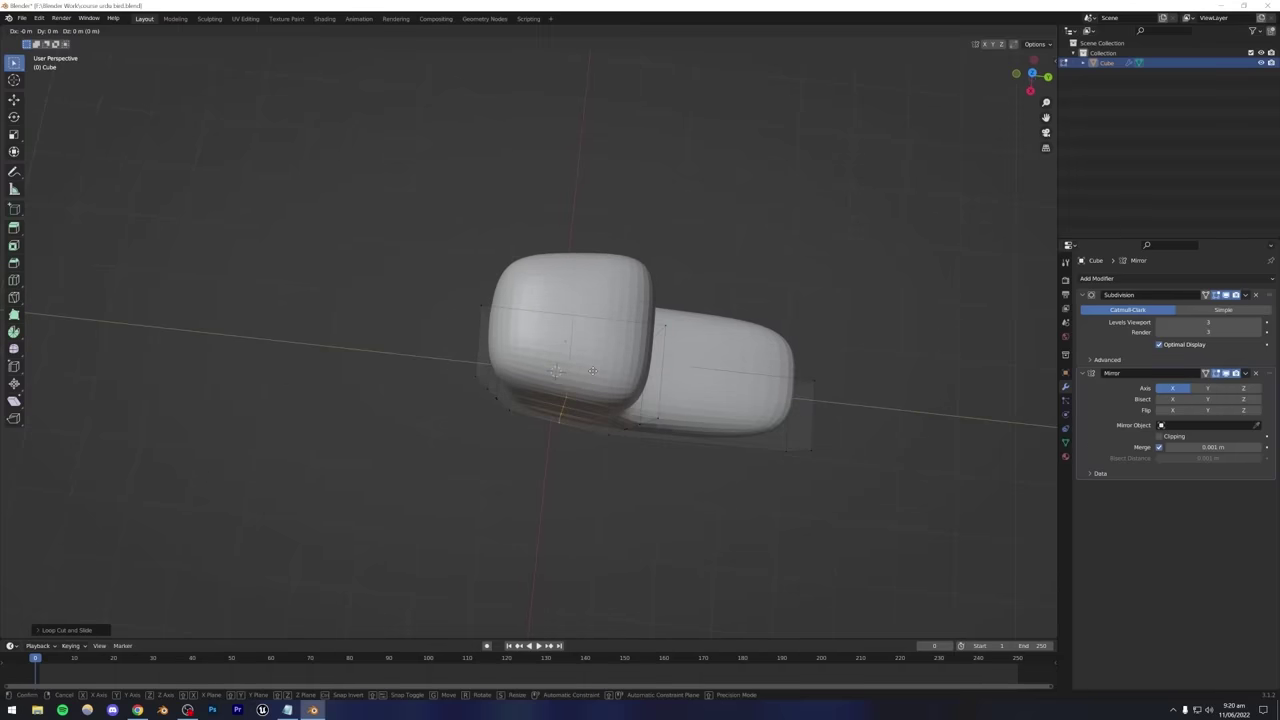
pyautogui.press('x')
pyautogui.click(589, 387)
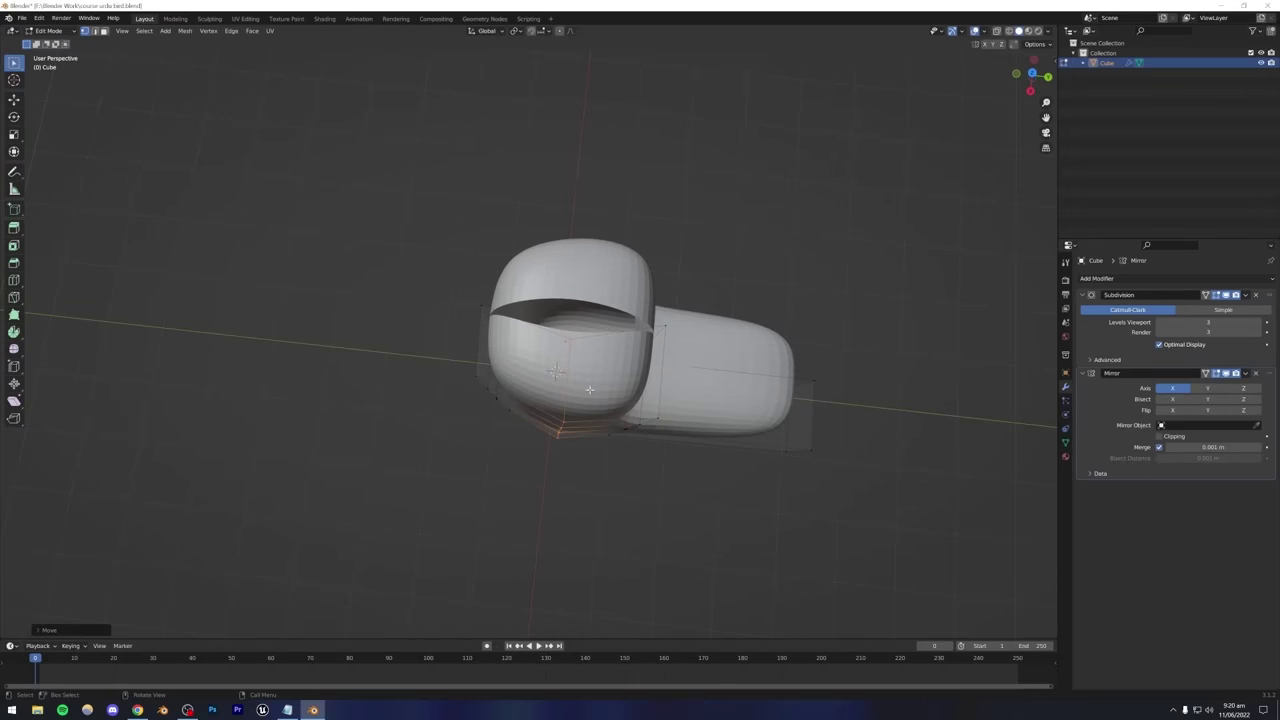
# Shift the selected lower-body vertices sideways along X.
pyautogui.moveTo(589, 387); pyautogui.dragTo(544, 312, button='middle')
pyautogui.scroll(3, 611, 328)
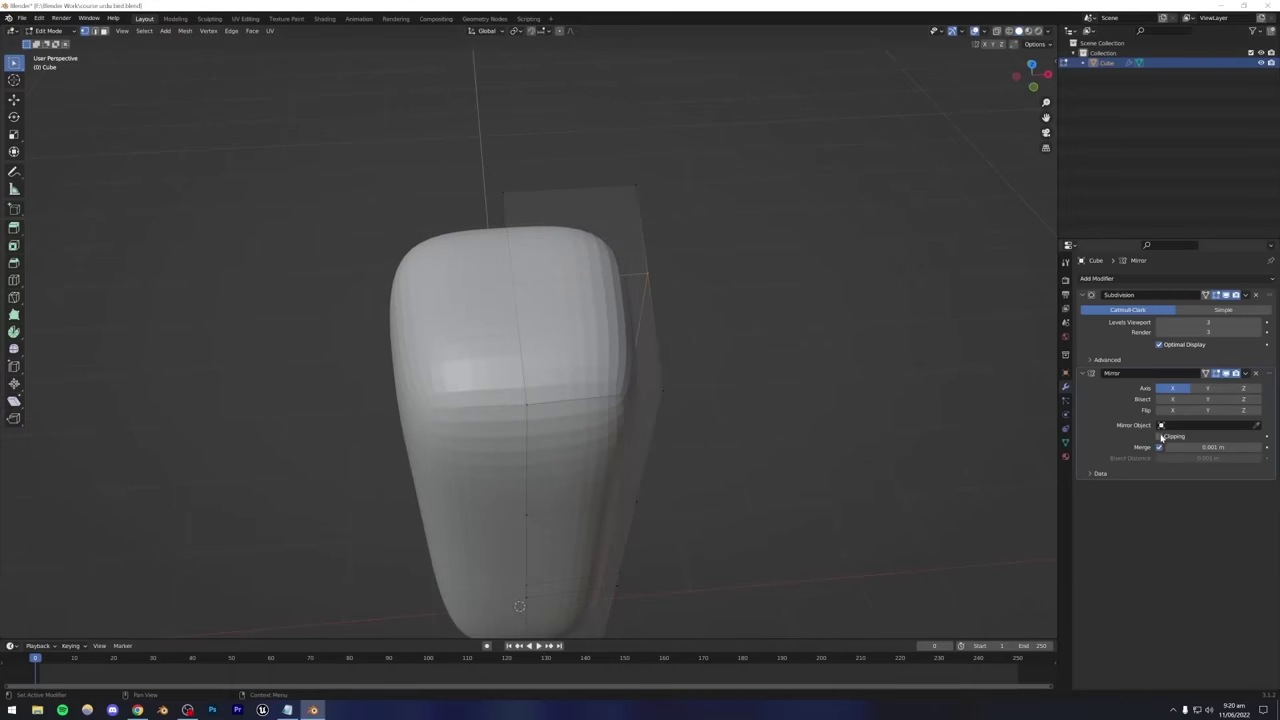
pyautogui.moveTo(960, 430); pyautogui.dragTo(614, 402, button='middle')
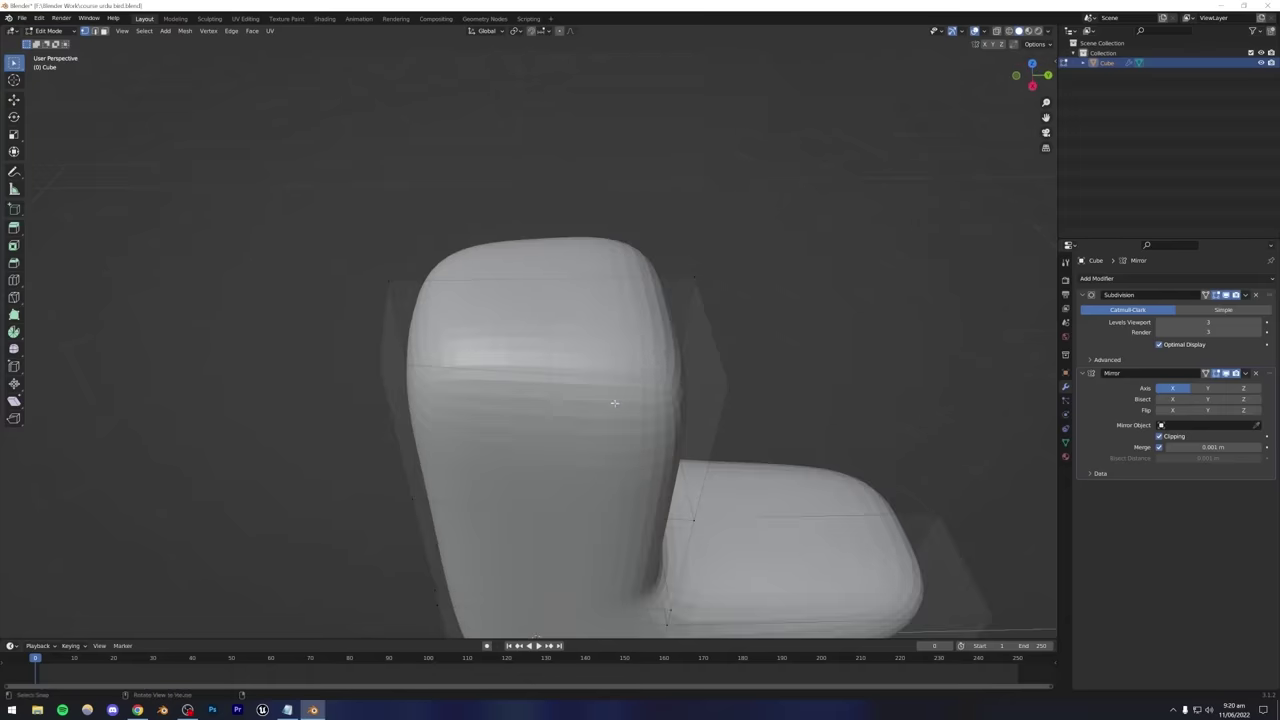
pyautogui.press('g')
pyautogui.press('x')
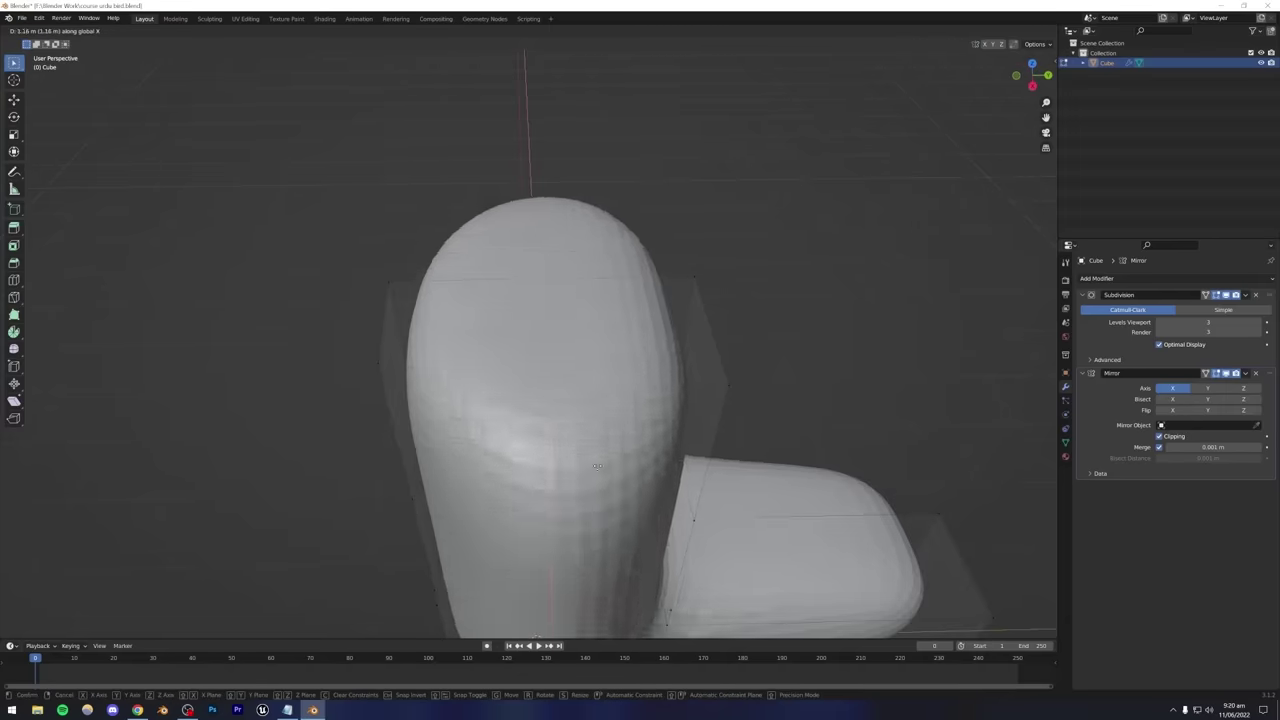
pyautogui.click(576, 525)
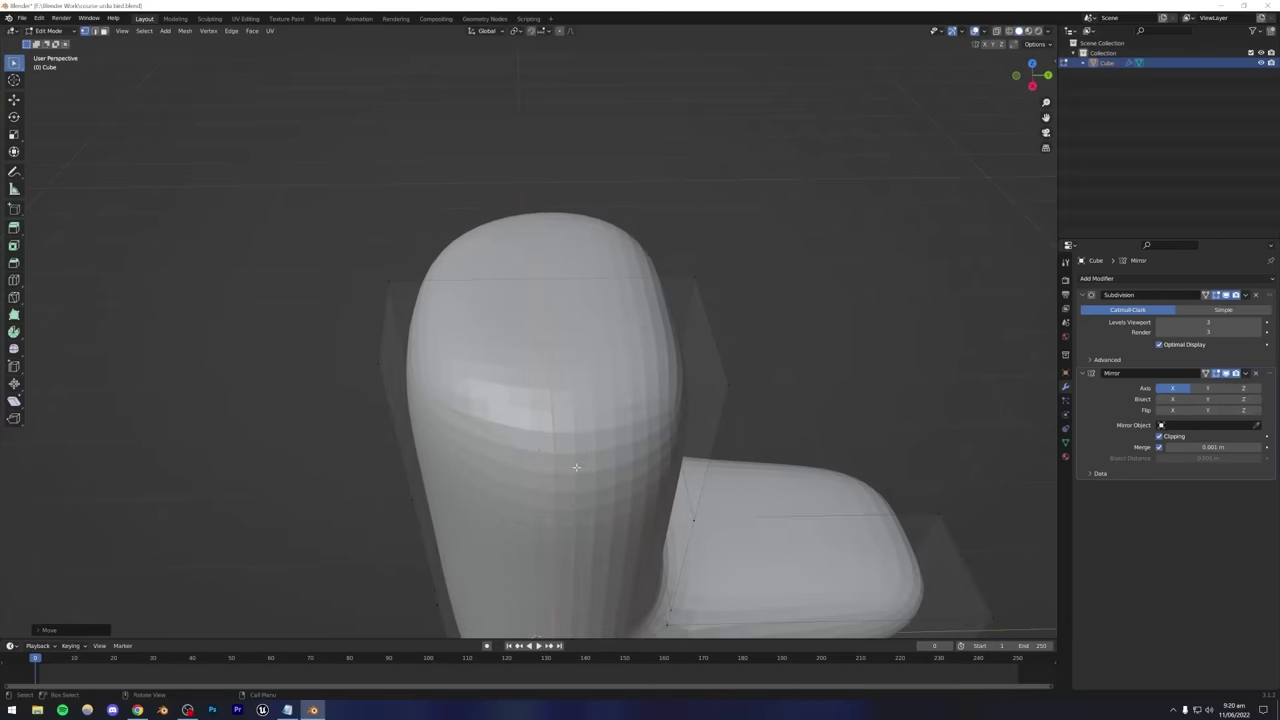
# Raise the head's bottom tip by moving its vertices along Y, then exit Edit Mode.
pyautogui.moveTo(576, 525); pyautogui.dragTo(619, 442, button='middle')
pyautogui.scroll(-3, 612, 458)
pyautogui.press('g')
pyautogui.press('y')
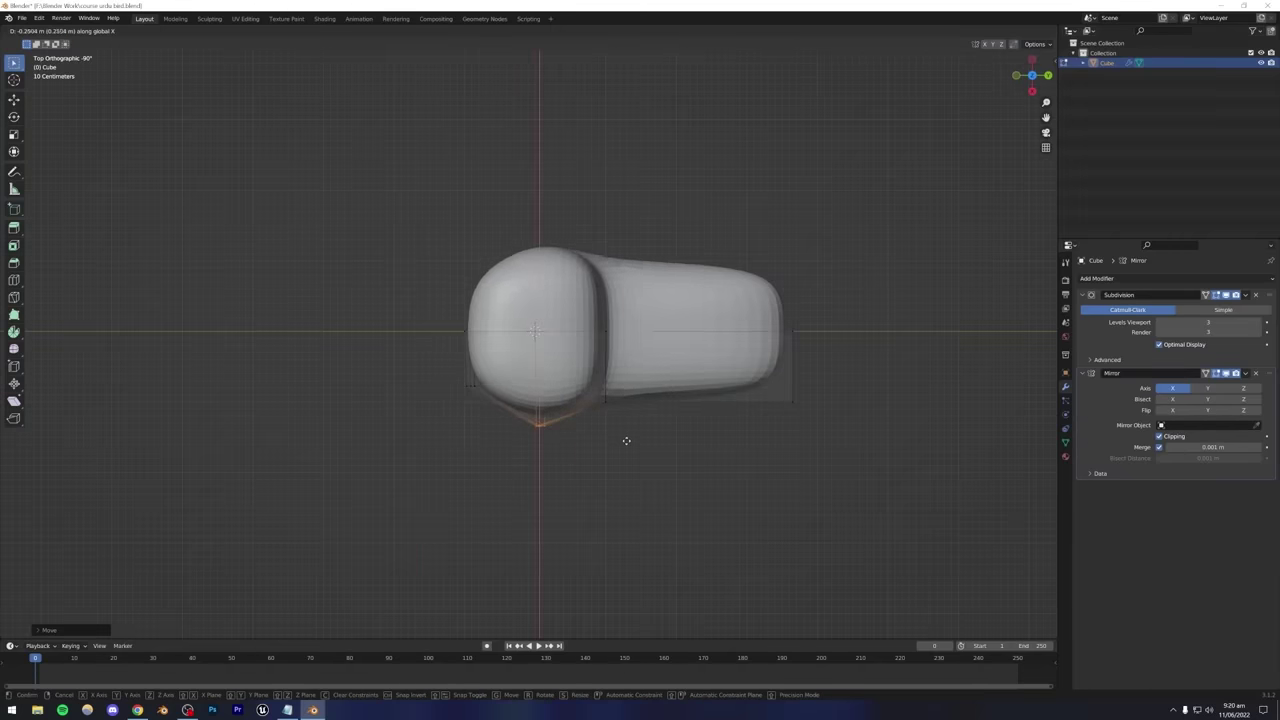
pyautogui.click(628, 431)
pyautogui.moveTo(628, 431); pyautogui.dragTo(540, 496, button='middle')
pyautogui.press('Tab')
pyautogui.press('Tab')
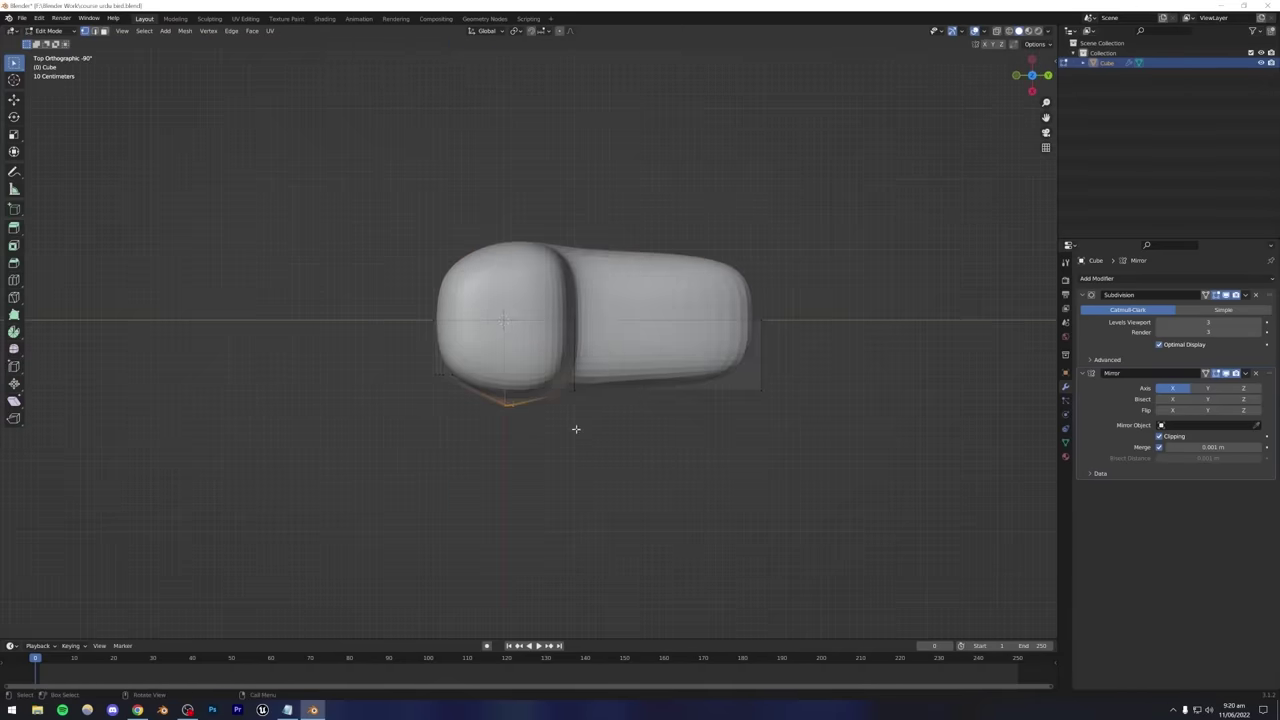
# Shift the selected lower vertices along X and check the shape in Object Mode.
pyautogui.press('a')
pyautogui.scroll(5, 590, 422)
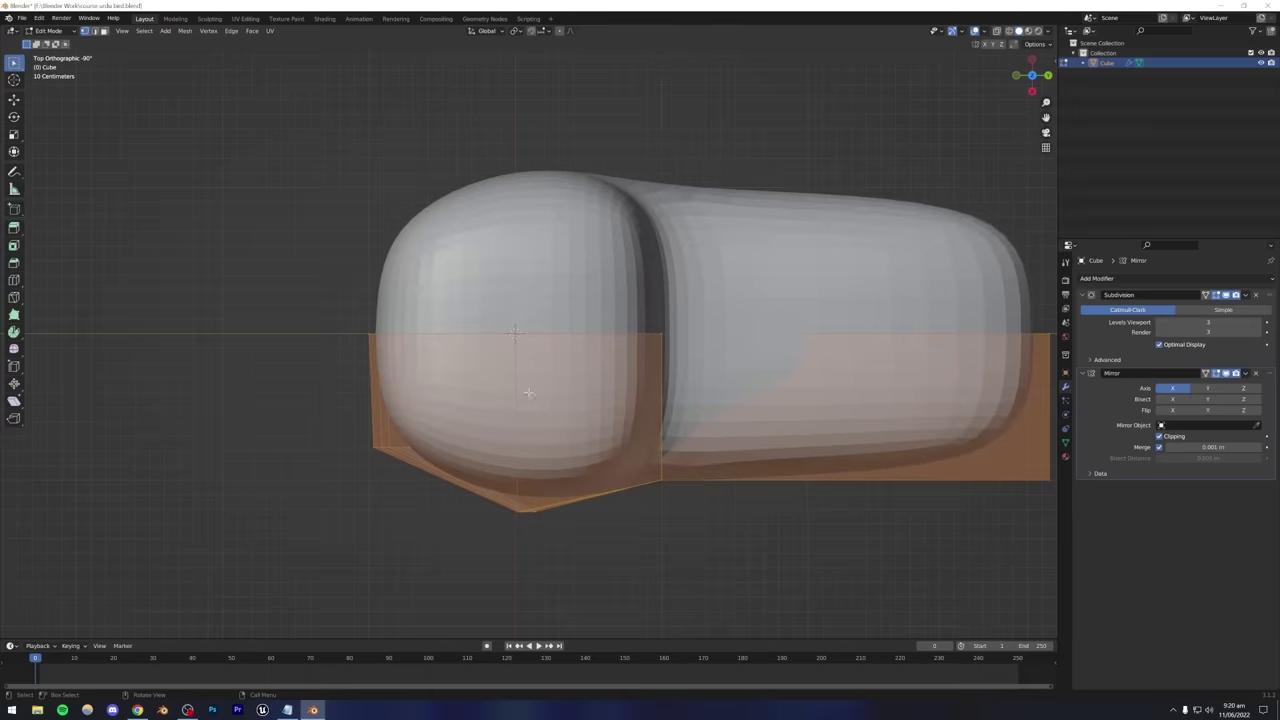
pyautogui.press('g')
pyautogui.press('x')
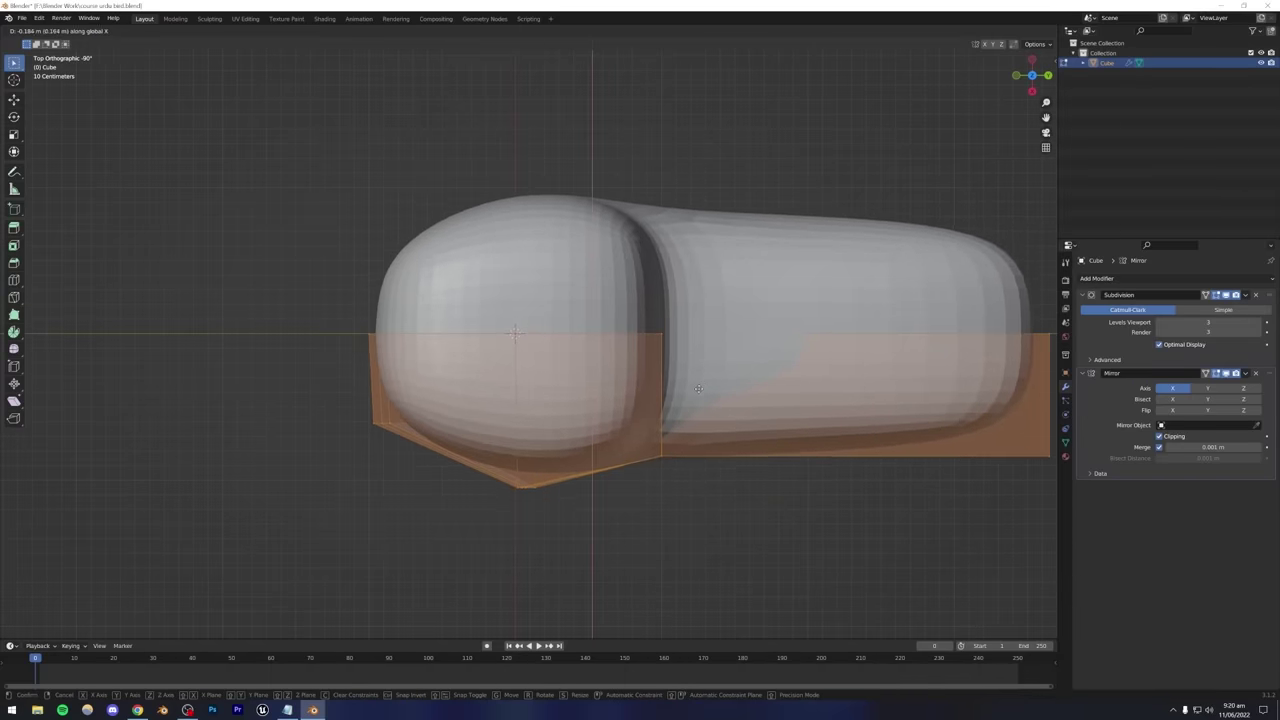
pyautogui.click(698, 379)
pyautogui.moveTo(698, 379); pyautogui.dragTo(665, 358, button='middle')
pyautogui.press('Tab')
pyautogui.scroll(-5, 665, 358)
pyautogui.moveTo(603, 451); pyautogui.dragTo(453, 424, button='middle')
# Clear the selection, reposition a single vertex in top view, and return to Object Mode.
pyautogui.press('Tab')
pyautogui.scroll(3, 557, 484)
pyautogui.hotkey('alt', 'a')
pyautogui.moveTo(503, 536); pyautogui.dragTo(491, 451, button='middle')
pyautogui.scroll(3, 514, 496)
pyautogui.moveTo(514, 496); pyautogui.dragTo(544, 493, button='middle')
pyautogui.press('g')
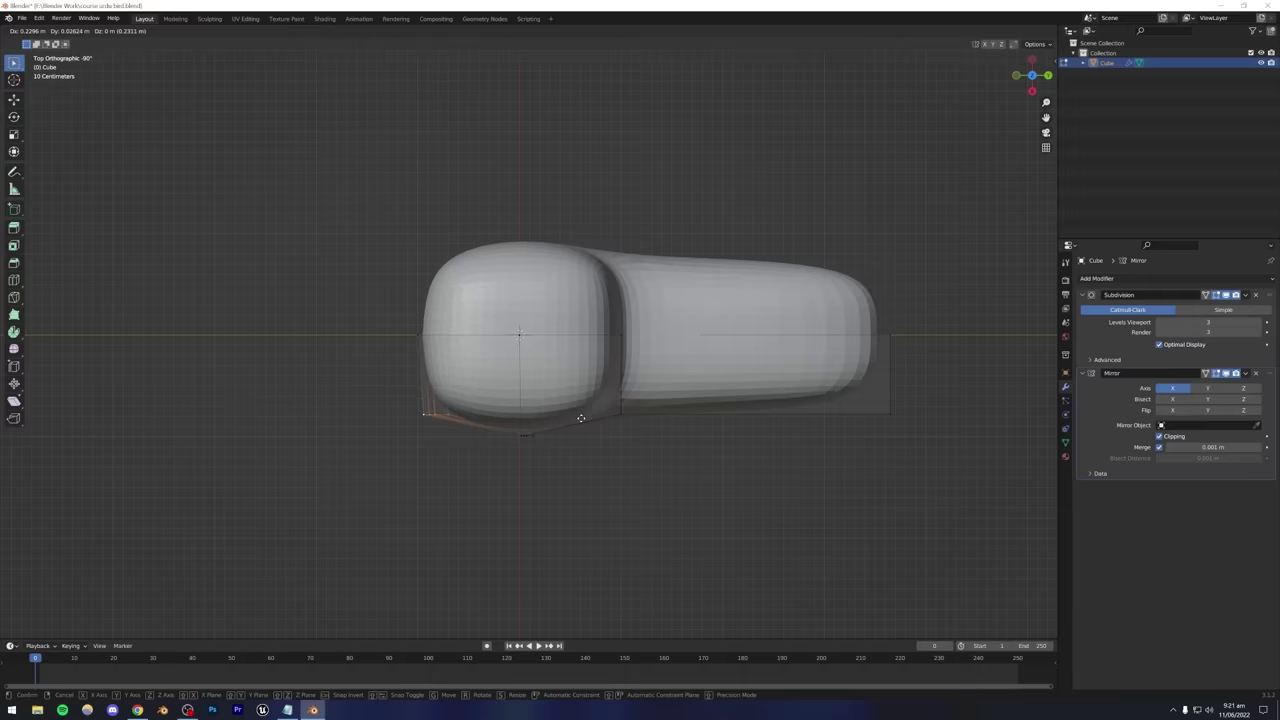
pyautogui.click(583, 418)
pyautogui.press('Tab')
pyautogui.moveTo(571, 491); pyautogui.dragTo(597, 529, button='middle')
pyautogui.scroll(-4, 647, 384)
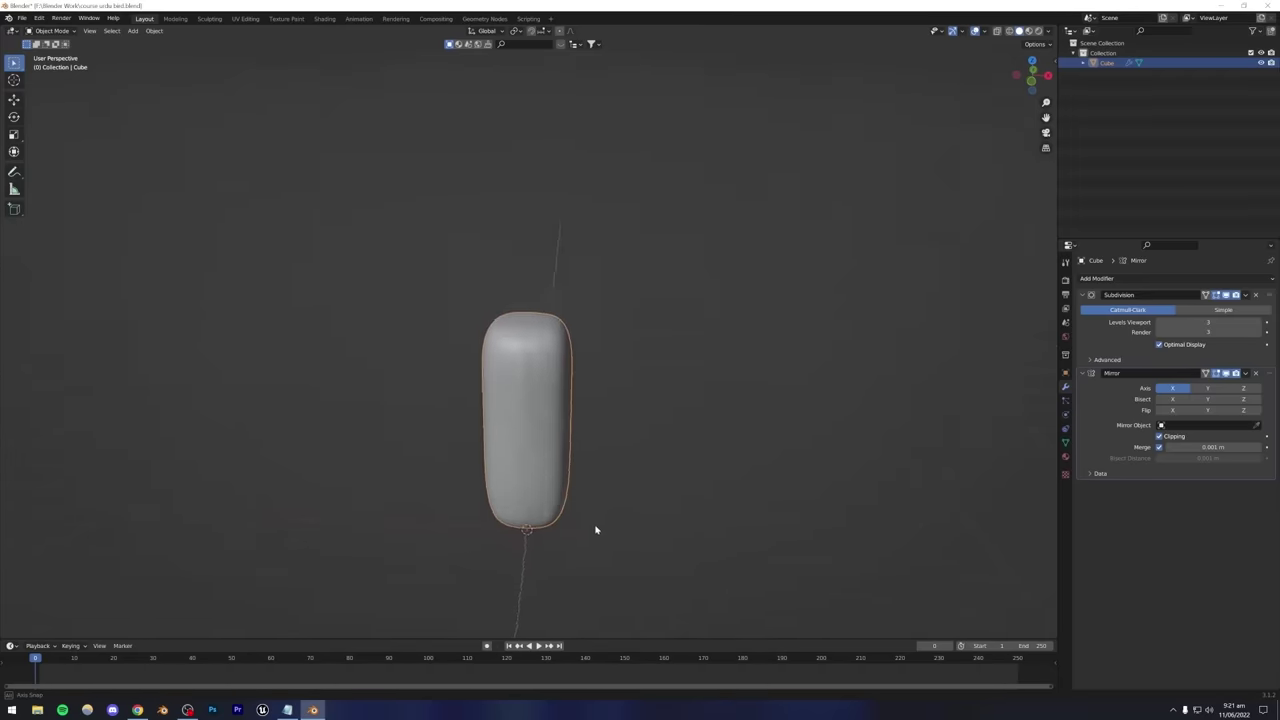
# Pull the front head vertex outward in top view to give the head a sharper tip.
pyautogui.scroll(4, 507, 478)
pyautogui.moveTo(507, 478); pyautogui.dragTo(479, 480, button='middle')
pyautogui.rightClick(519, 450)
pyautogui.click(534, 484)
pyautogui.press('Tab')
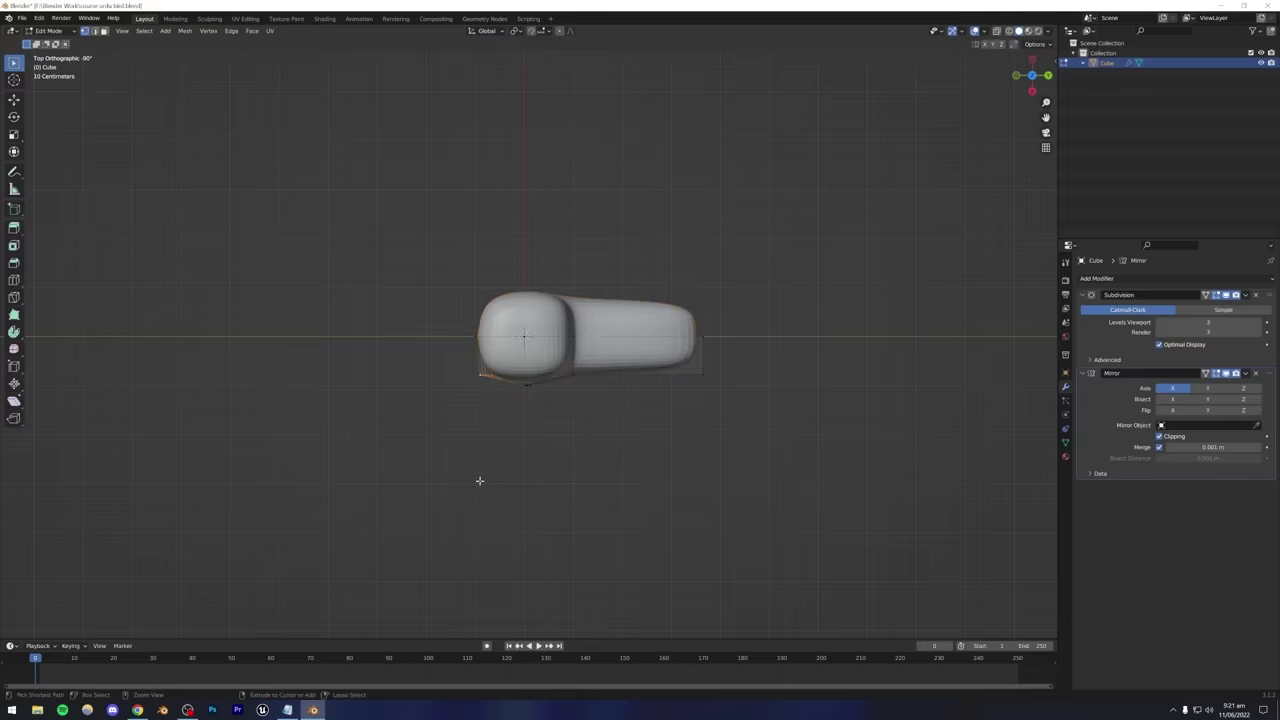
pyautogui.scroll(6, 478, 392)
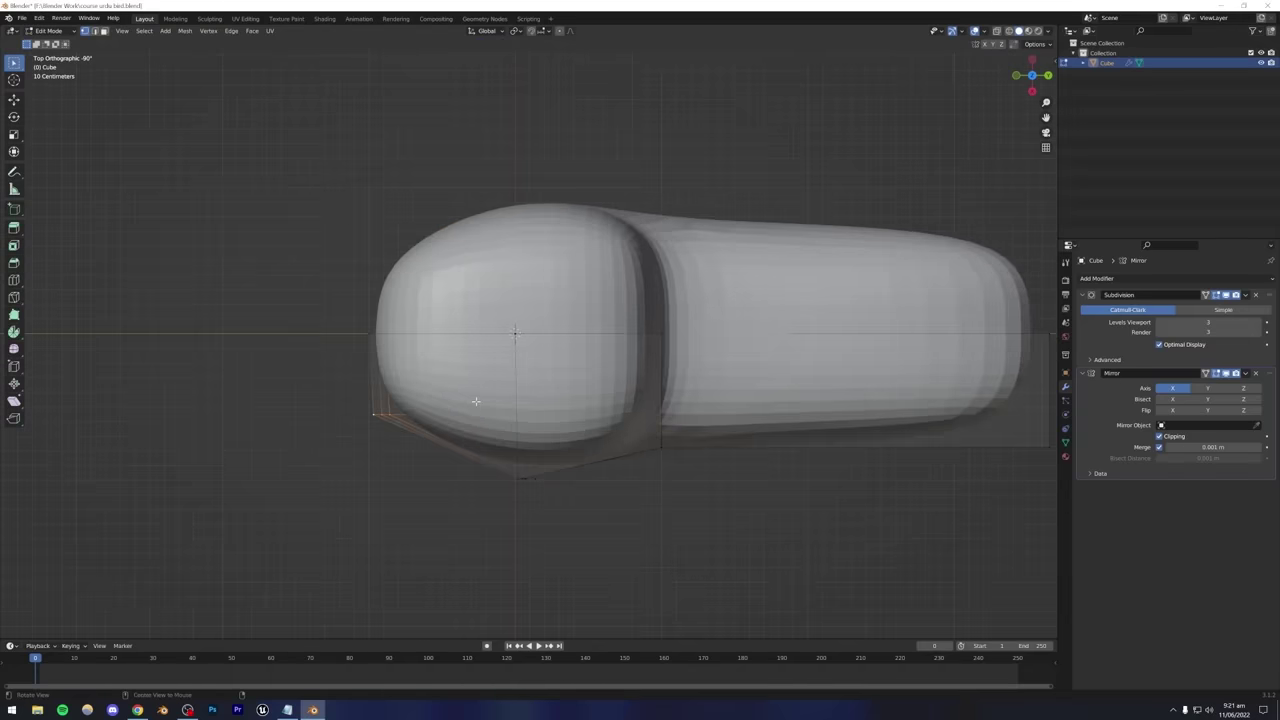
pyautogui.moveTo(531, 416); pyautogui.dragTo(346, 410, button='middle')
pyautogui.moveTo(699, 399); pyautogui.dragTo(498, 422, button='middle')
pyautogui.scroll(3, 490, 452)
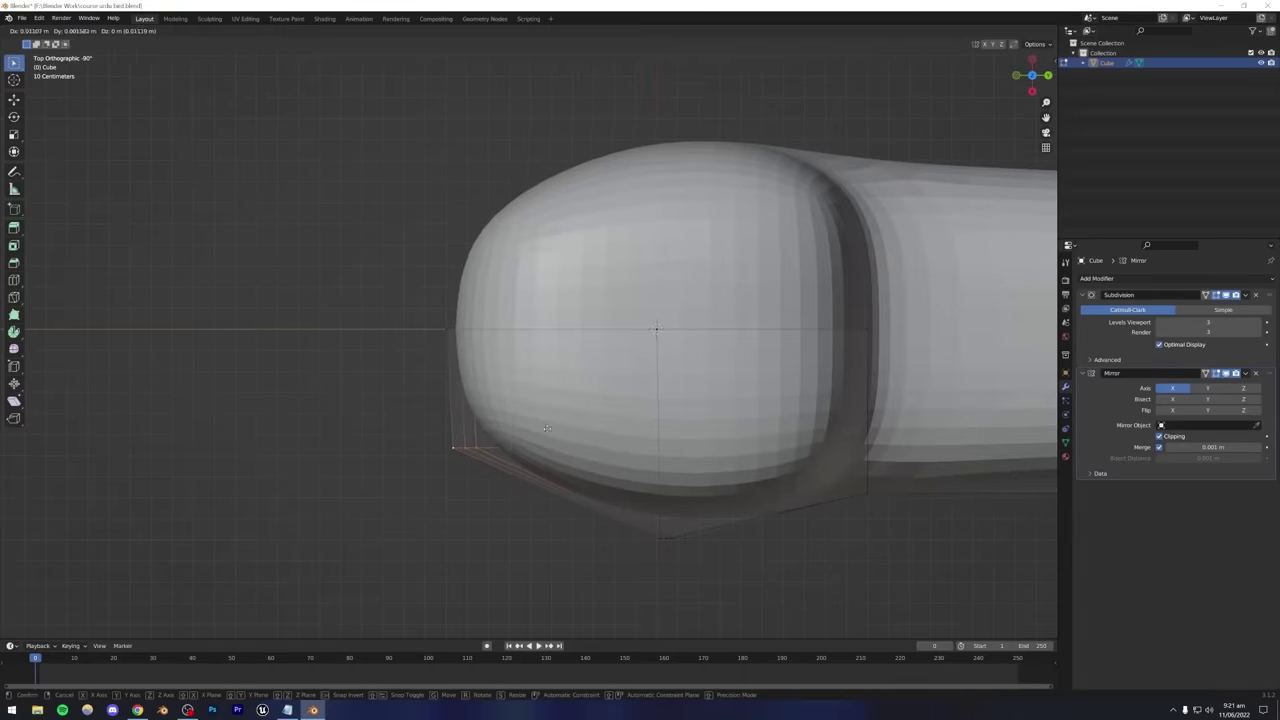
pyautogui.press('g')
pyautogui.click(634, 442)
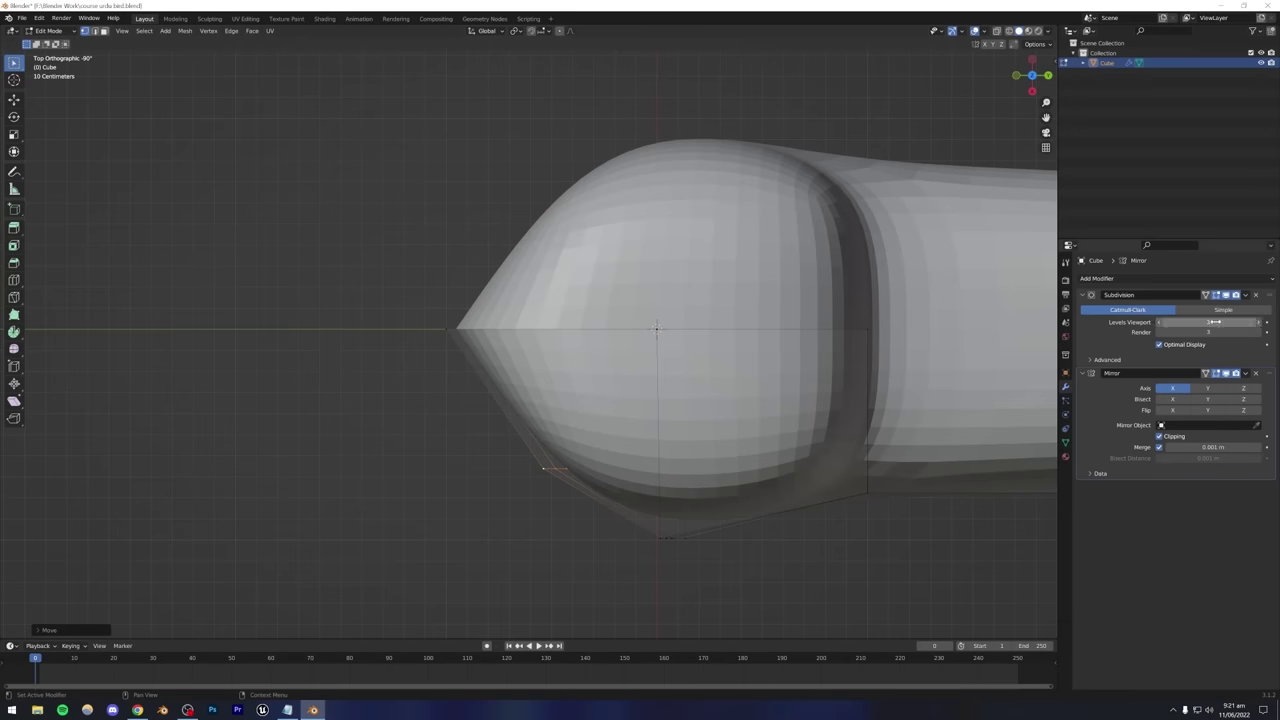
# Try Subdivision below Mirror in the modifier stack, restore the order, and leave Edit Mode.
pyautogui.moveTo(1270, 298); pyautogui.dragTo(1266, 414)
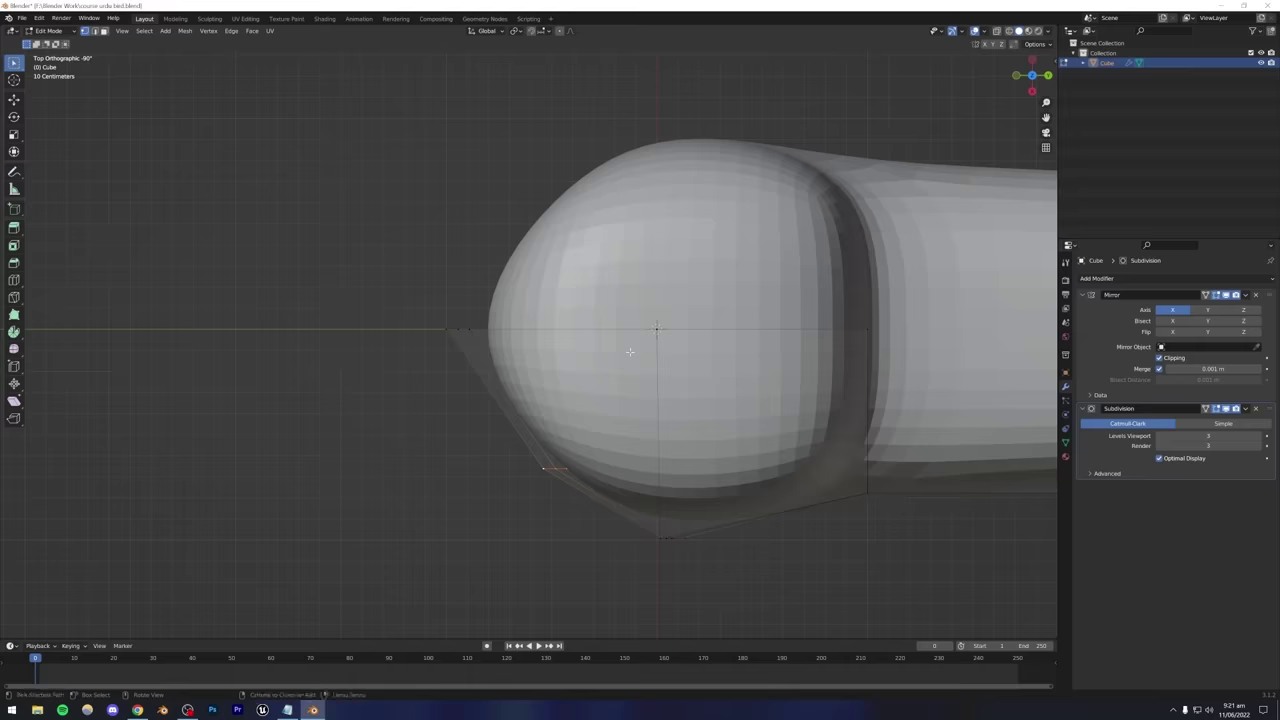
pyautogui.moveTo(1262, 410); pyautogui.dragTo(1266, 296)
pyautogui.press('Tab')
pyautogui.moveTo(577, 403); pyautogui.dragTo(843, 366, button='middle')
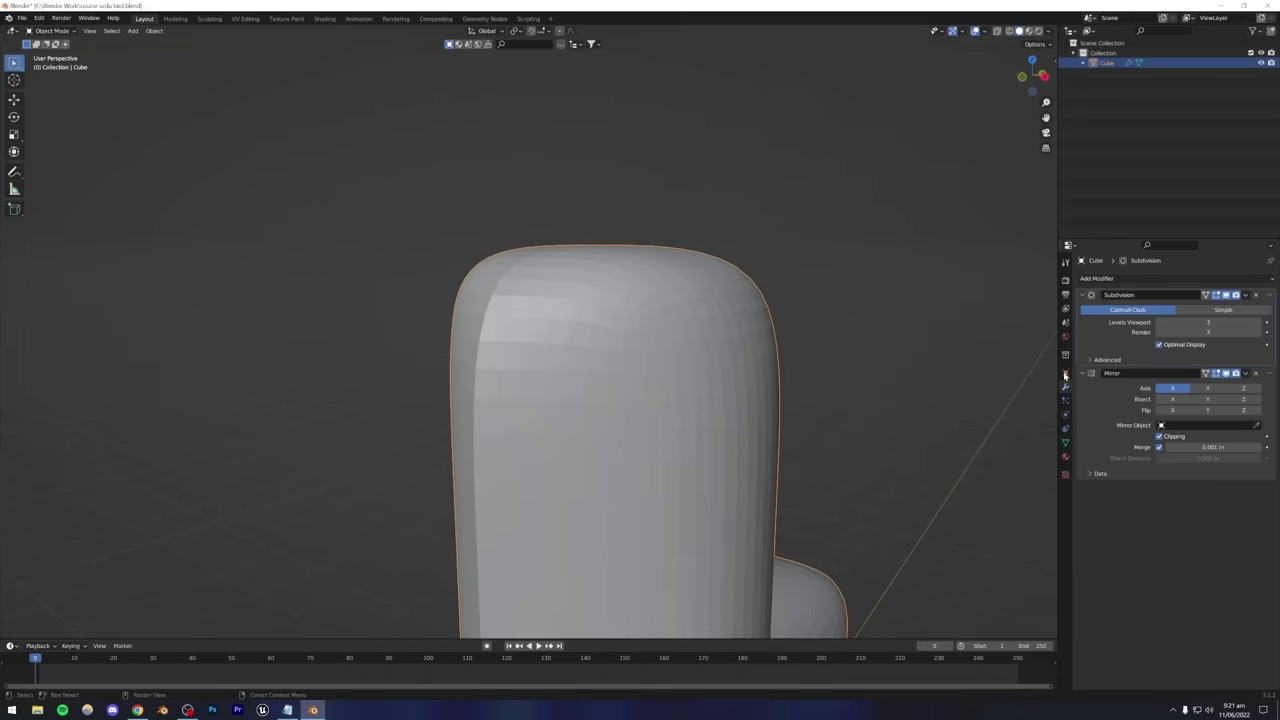
# Toggle Subdivision and Mirror viewport display to compare the body with and without them.
pyautogui.moveTo(599, 341); pyautogui.dragTo(700, 350, button='middle')
pyautogui.click(1225, 295)
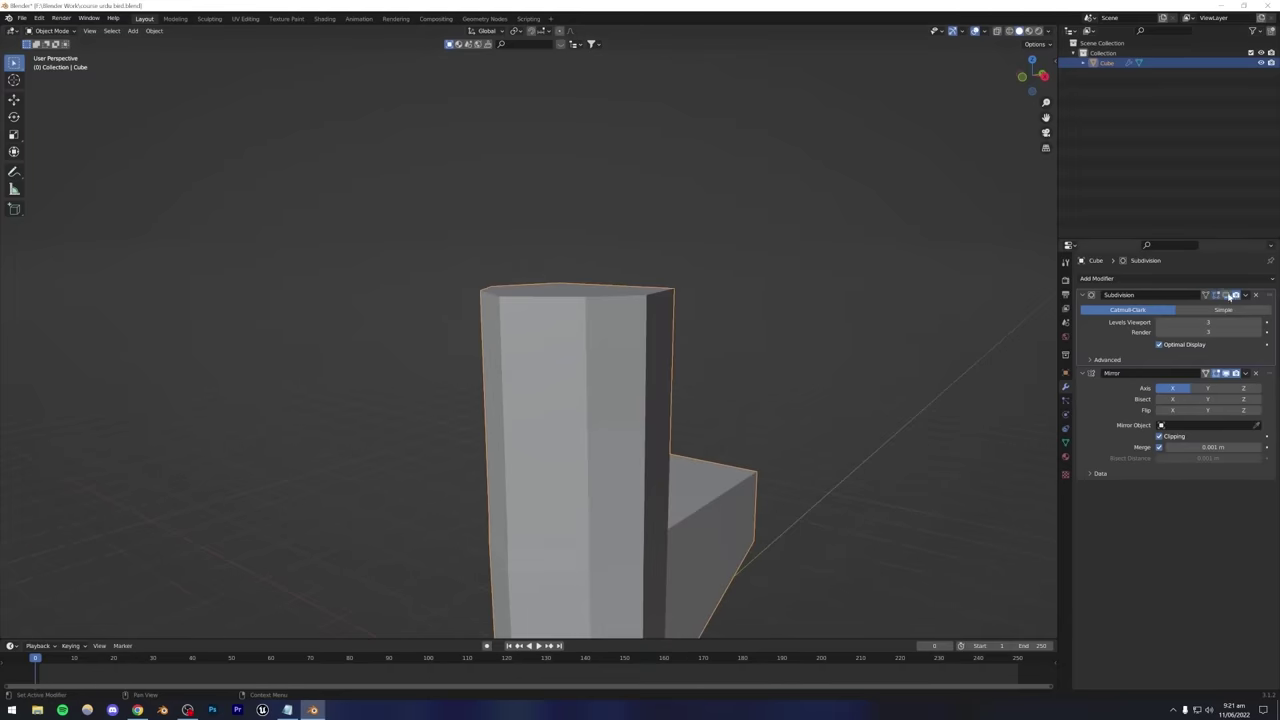
pyautogui.moveTo(803, 377); pyautogui.dragTo(896, 312, button='middle')
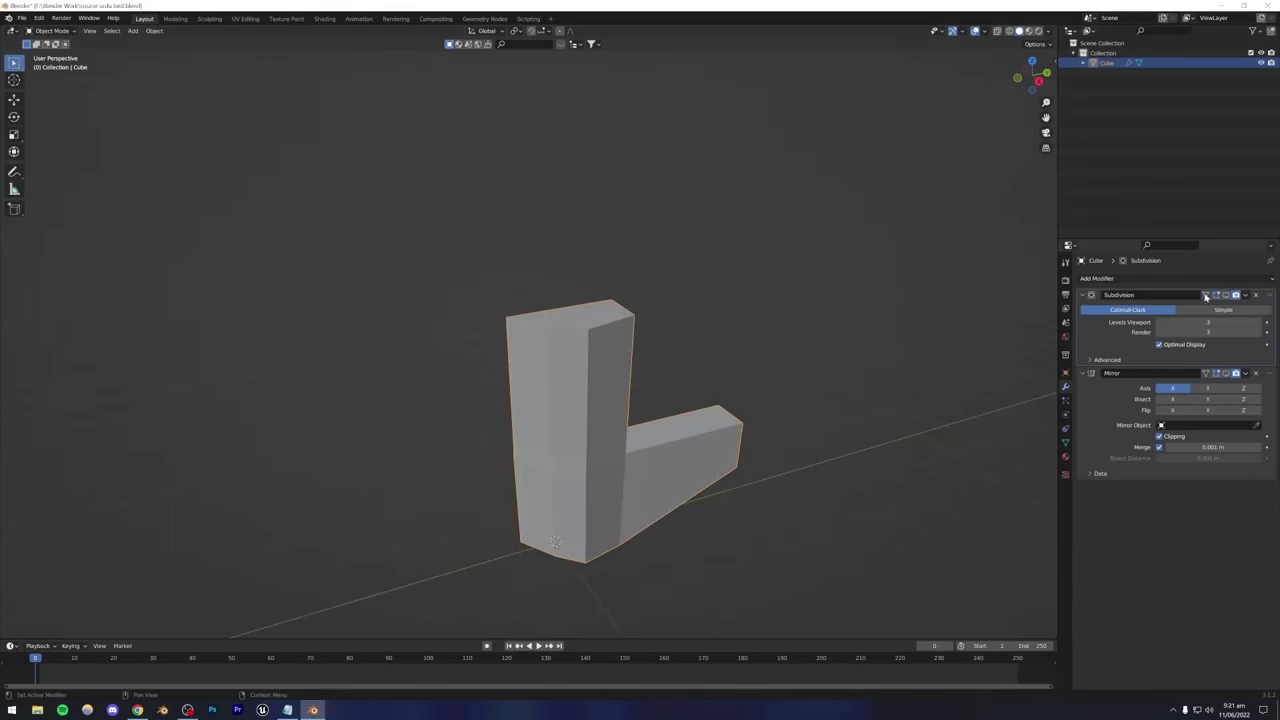
pyautogui.click(1226, 295)
pyautogui.moveTo(531, 377); pyautogui.dragTo(769, 358, button='middle')
pyautogui.moveTo(1236, 374); pyautogui.dragTo(1216, 374)
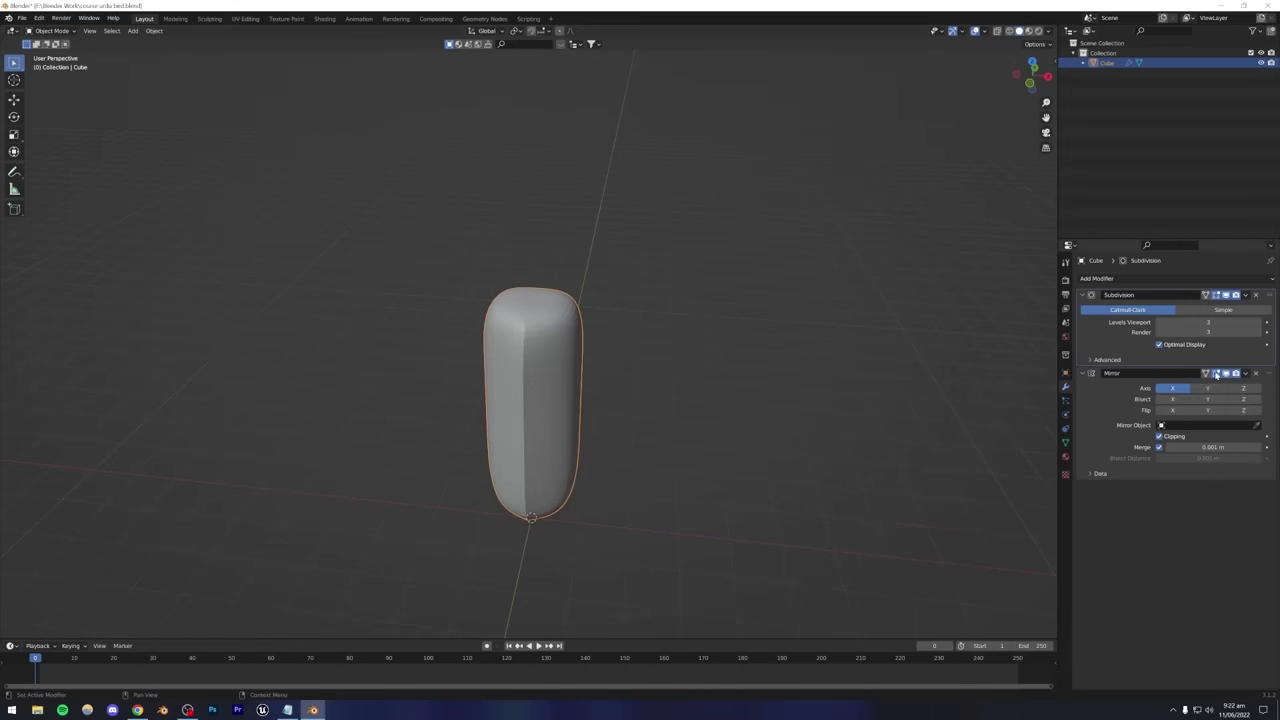
pyautogui.moveTo(530, 360)
pyautogui.mouseDown(button='middle')
pyautogui.moveTo(626, 343)
pyautogui.moveTo(486, 360)
pyautogui.moveTo(526, 362)
pyautogui.mouseUp(button='middle')
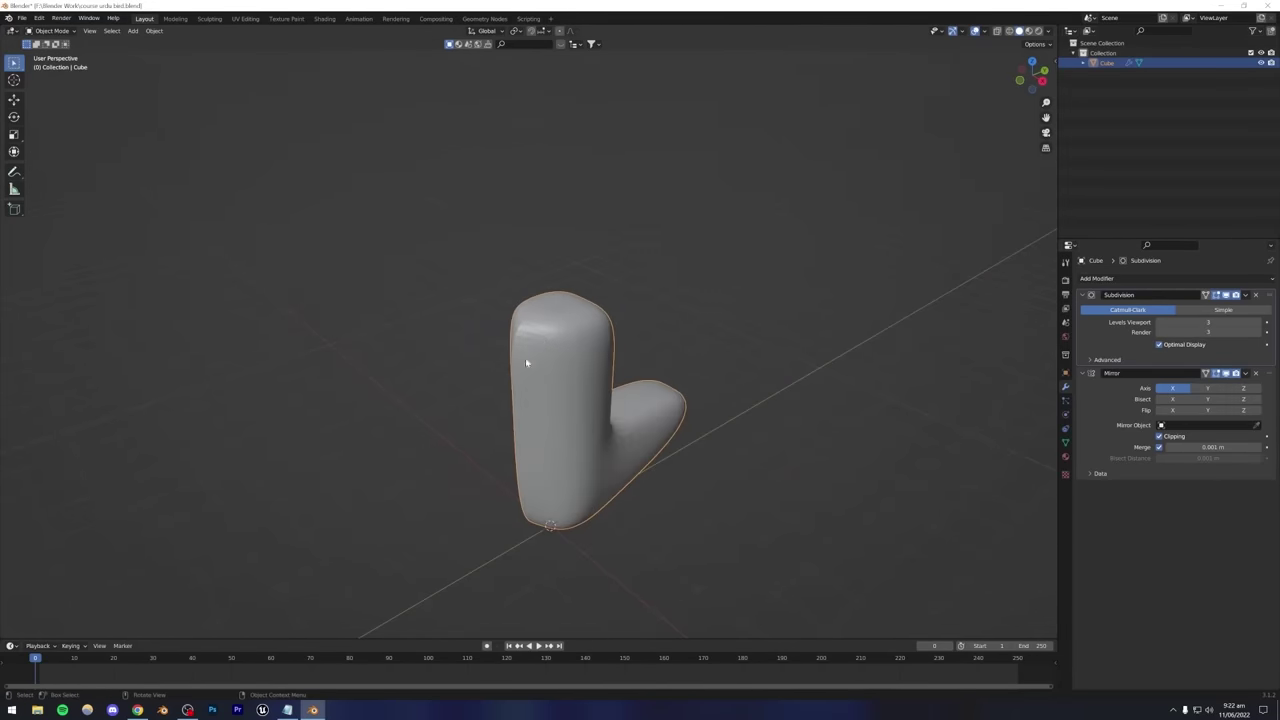
pyautogui.moveTo(599, 429); pyautogui.dragTo(493, 357, button='middle')
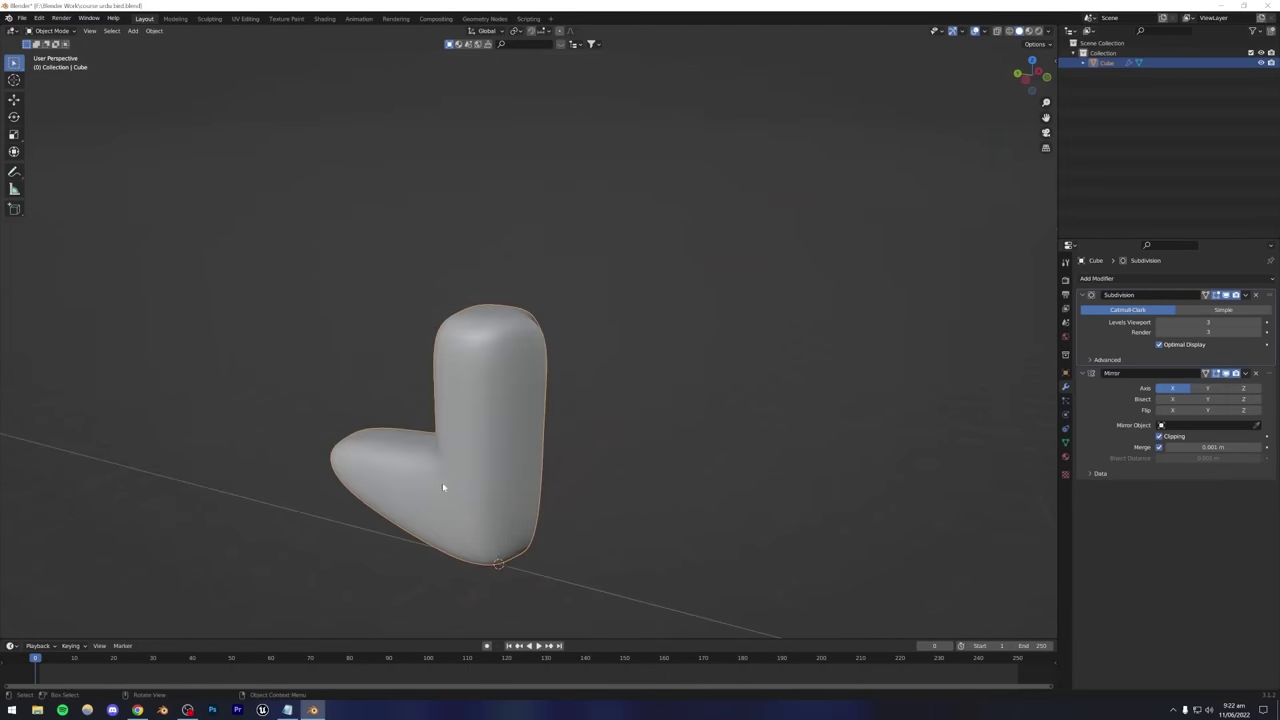
pyautogui.moveTo(443, 487); pyautogui.dragTo(531, 433, button='middle')
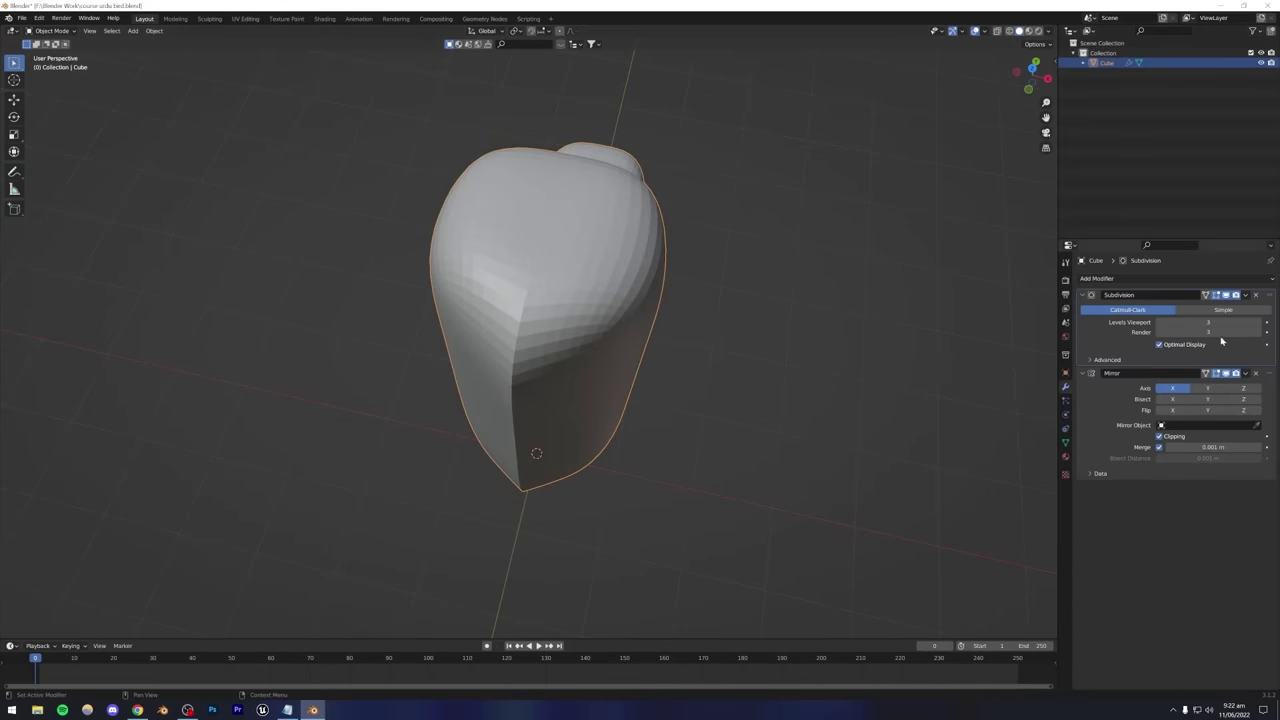
# Move Subdivision below Mirror in the stack and recheck both modifiers in the viewport.
pyautogui.moveTo(1270, 295); pyautogui.dragTo(1270, 412)
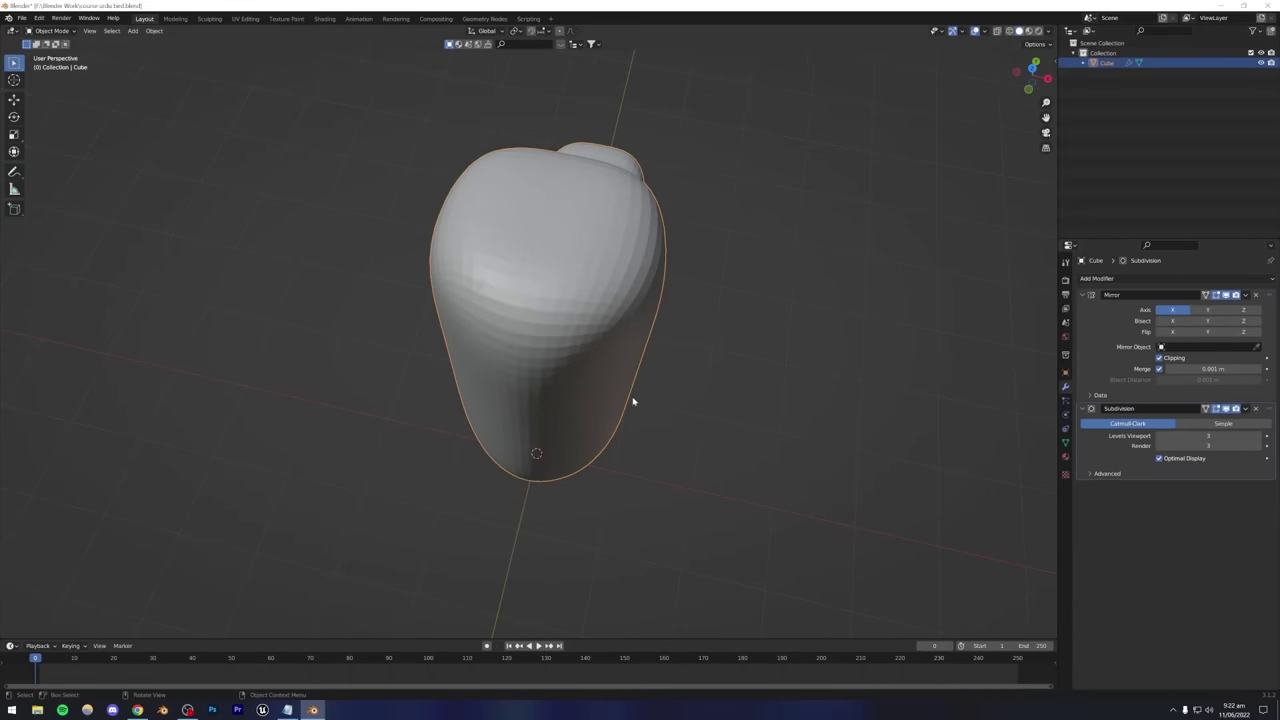
pyautogui.click(1226, 296)
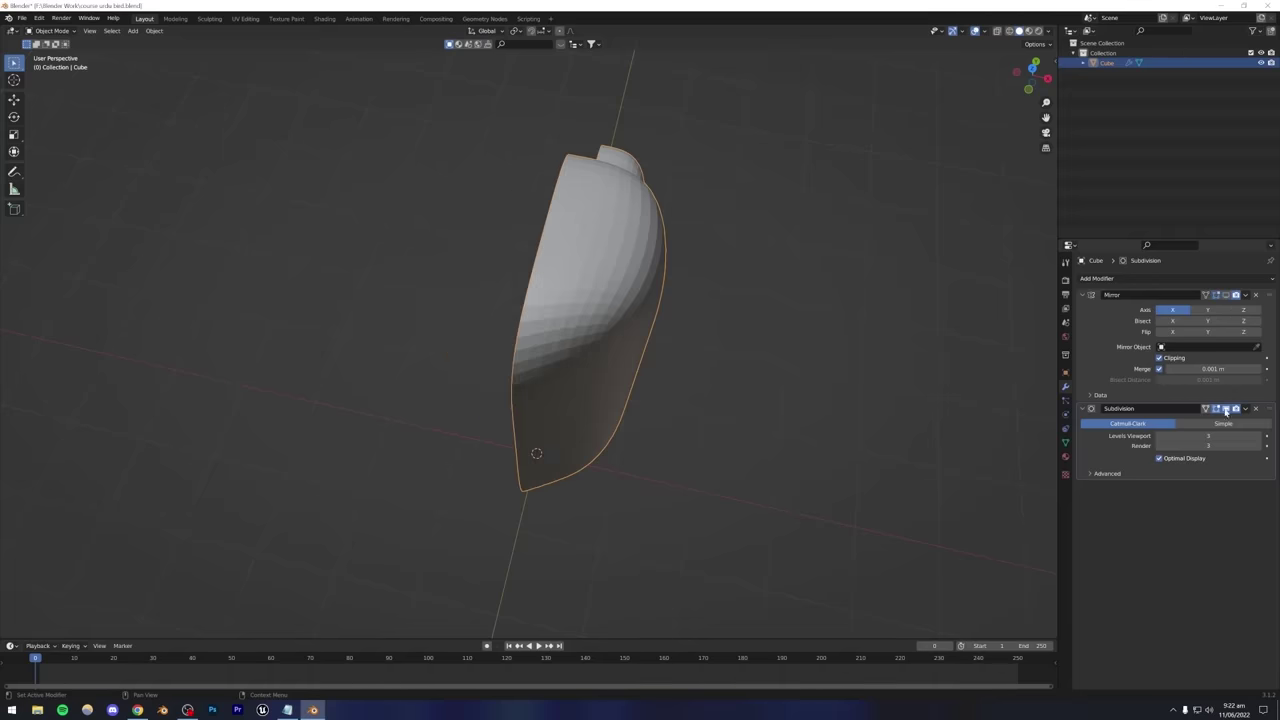
pyautogui.click(1226, 409)
pyautogui.moveTo(860, 355); pyautogui.dragTo(522, 398, button='middle')
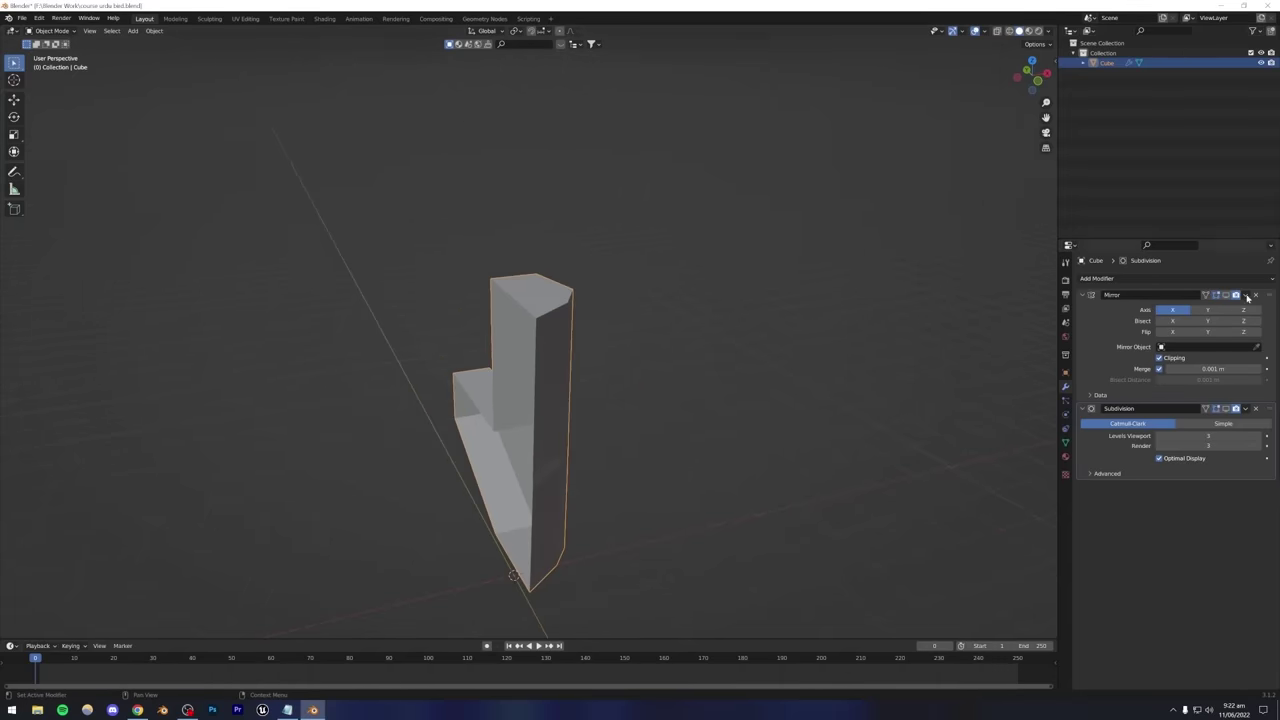
pyautogui.click(1226, 296)
pyautogui.moveTo(600, 380); pyautogui.dragTo(499, 352, button='middle')
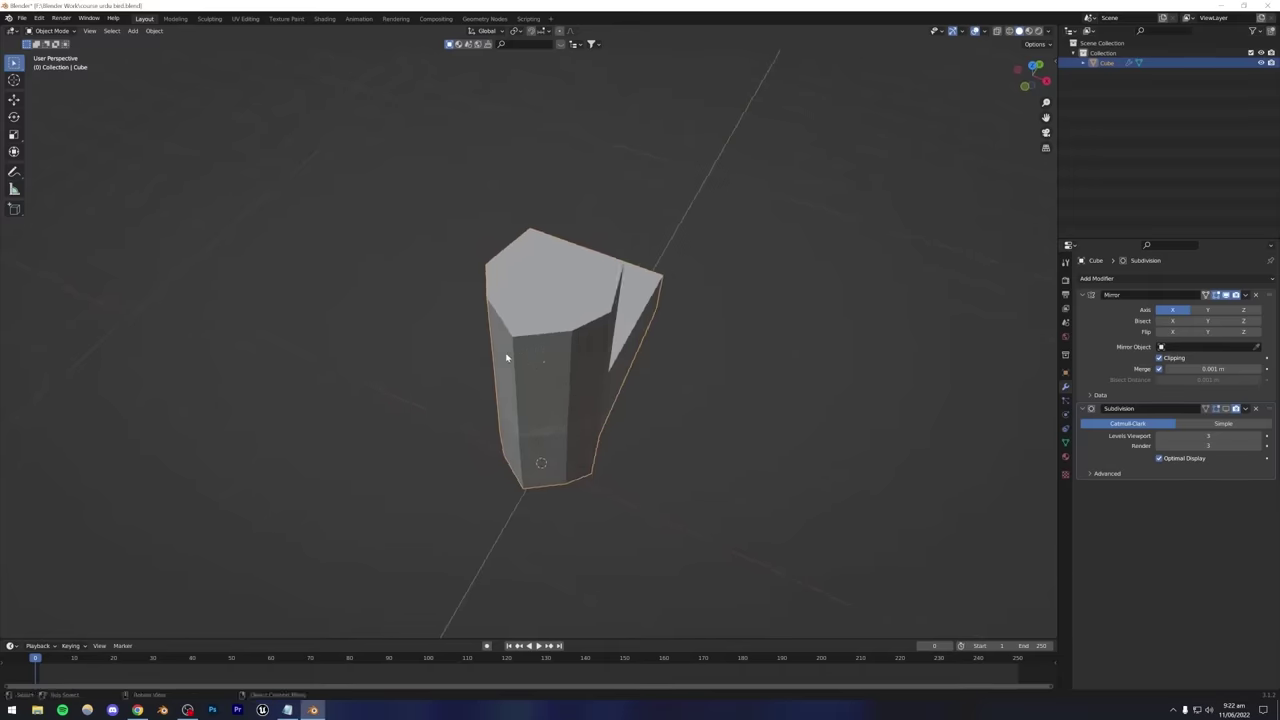
pyautogui.click(1227, 409)
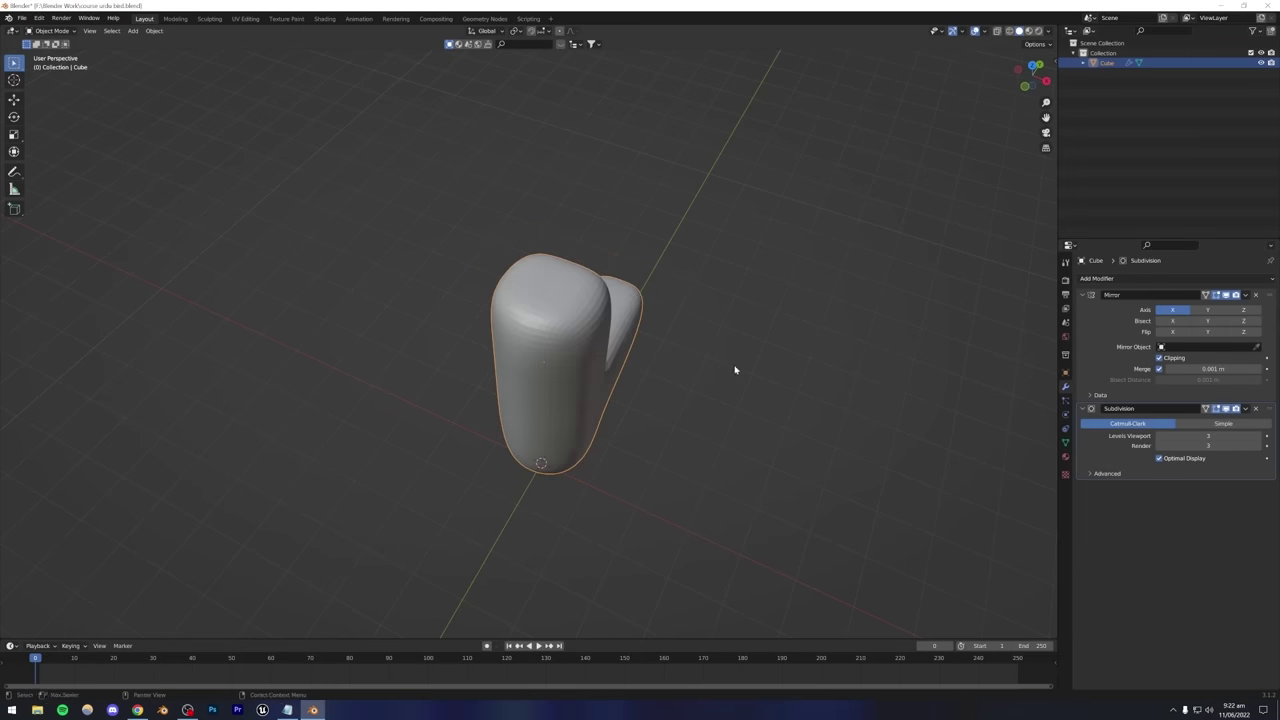
pyautogui.moveTo(734, 366); pyautogui.dragTo(597, 301, button='middle')
# In top view, try moving the head's left-end vertex along Y, then undo it.
pyautogui.press('KP_7')
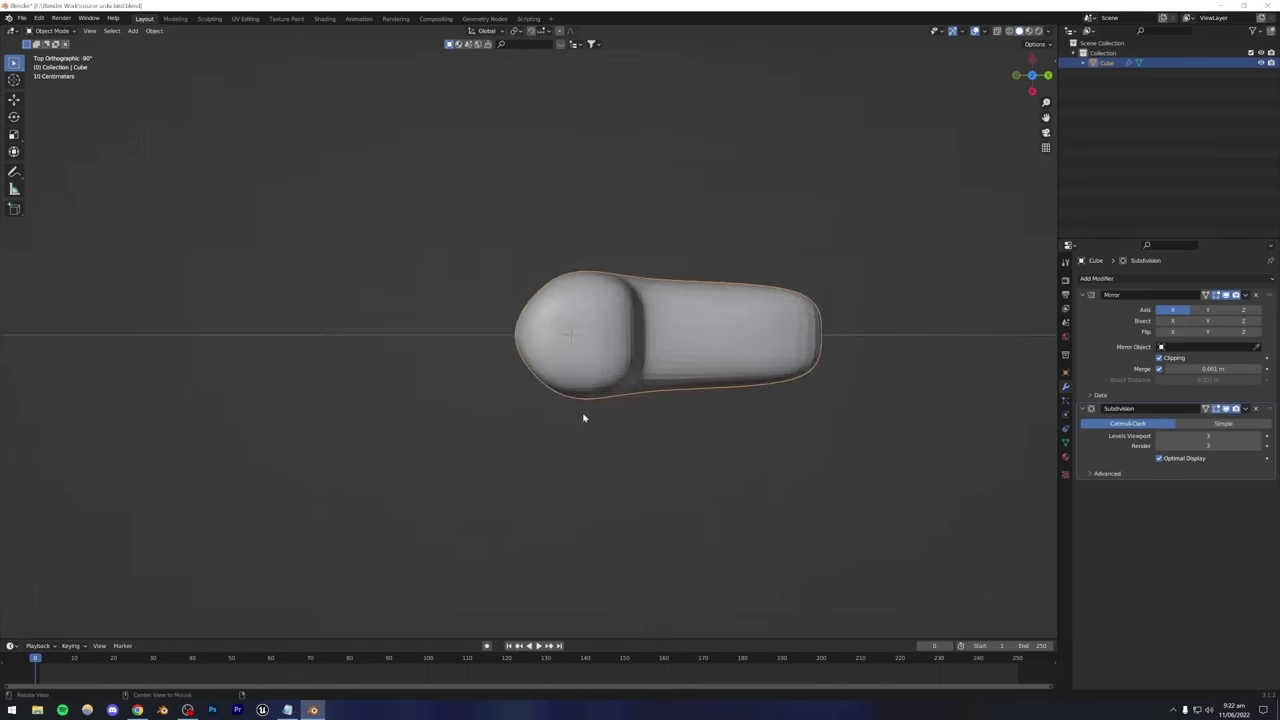
pyautogui.scroll(-2, 586, 418)
pyautogui.press('Tab')
pyautogui.scroll(5, 581, 410)
pyautogui.moveTo(456, 305); pyautogui.dragTo(498, 347)
pyautogui.press('g')
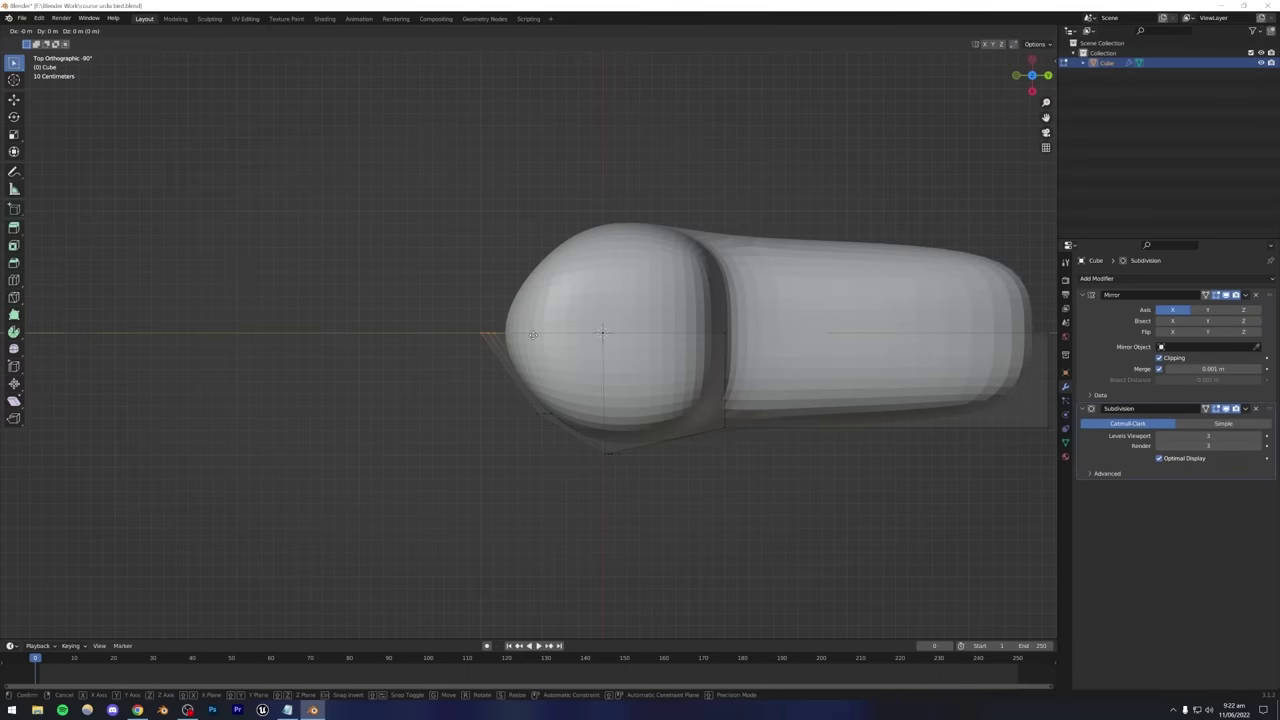
pyautogui.press('y')
pyautogui.click(530, 335)
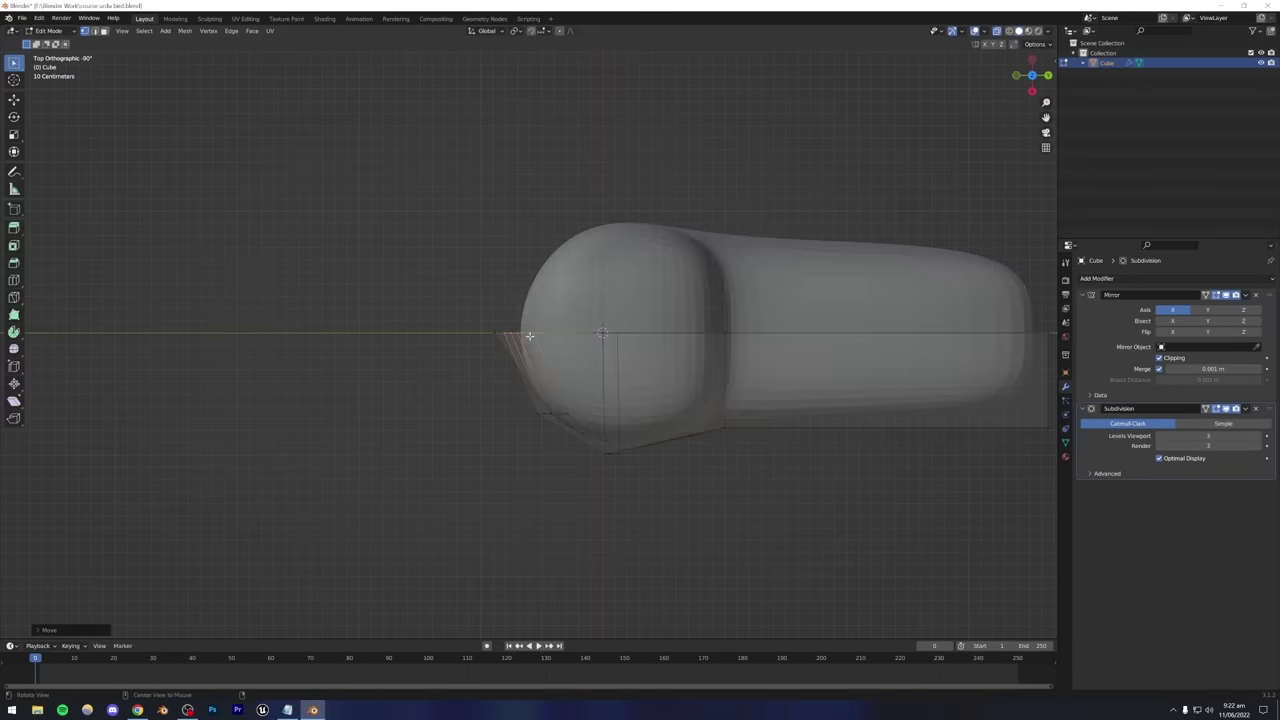
pyautogui.hotkey('ctrl', 'z')
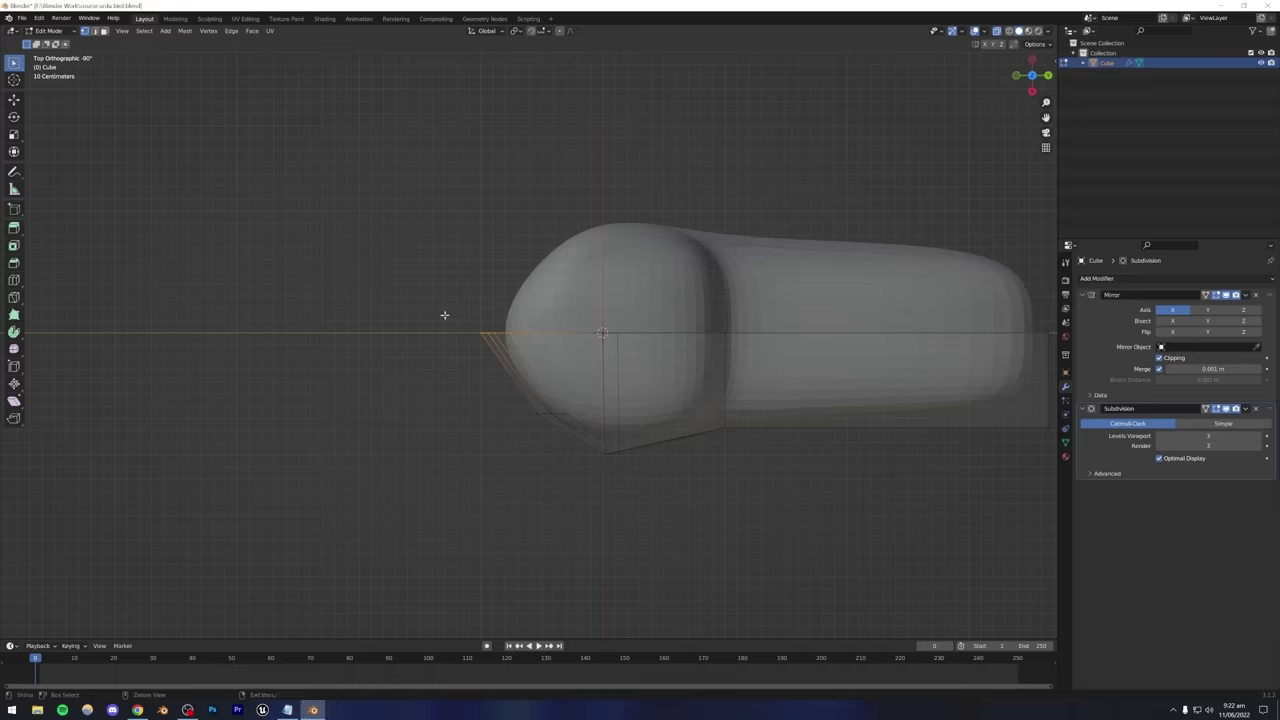
# Select the body's left-end vertices, cancel the move, and compare against the pigeon reference.
pyautogui.moveTo(445, 315); pyautogui.dragTo(534, 368)
pyautogui.press('g')
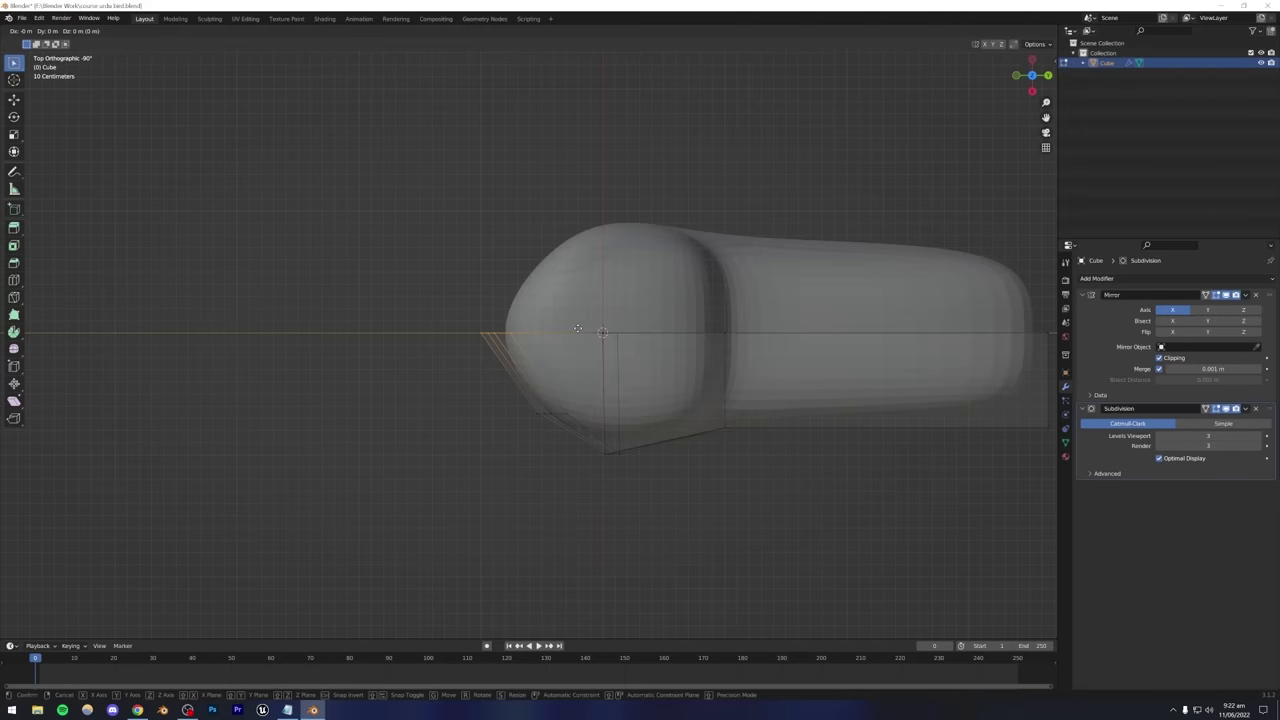
pyautogui.press('Escape')
pyautogui.press('Tab')
pyautogui.moveTo(591, 334); pyautogui.dragTo(580, 365, button='middle')
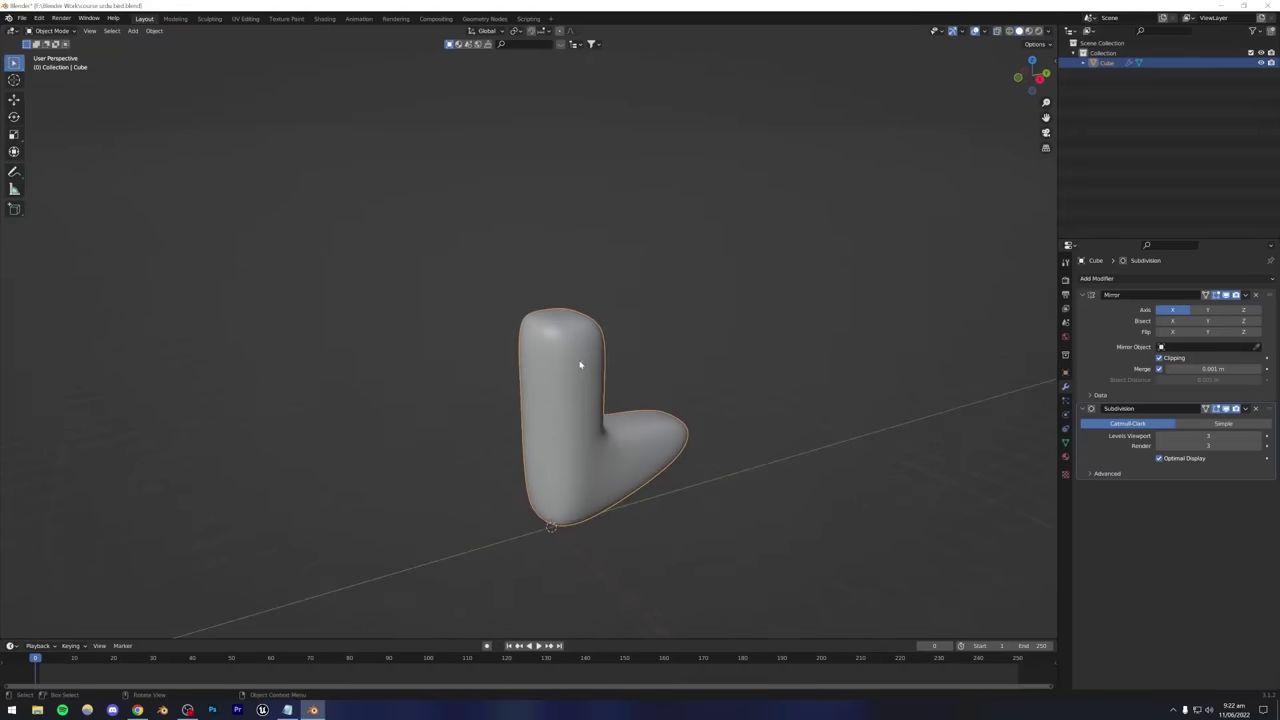
pyautogui.scroll(3, 580, 365)
pyautogui.click(141, 710)
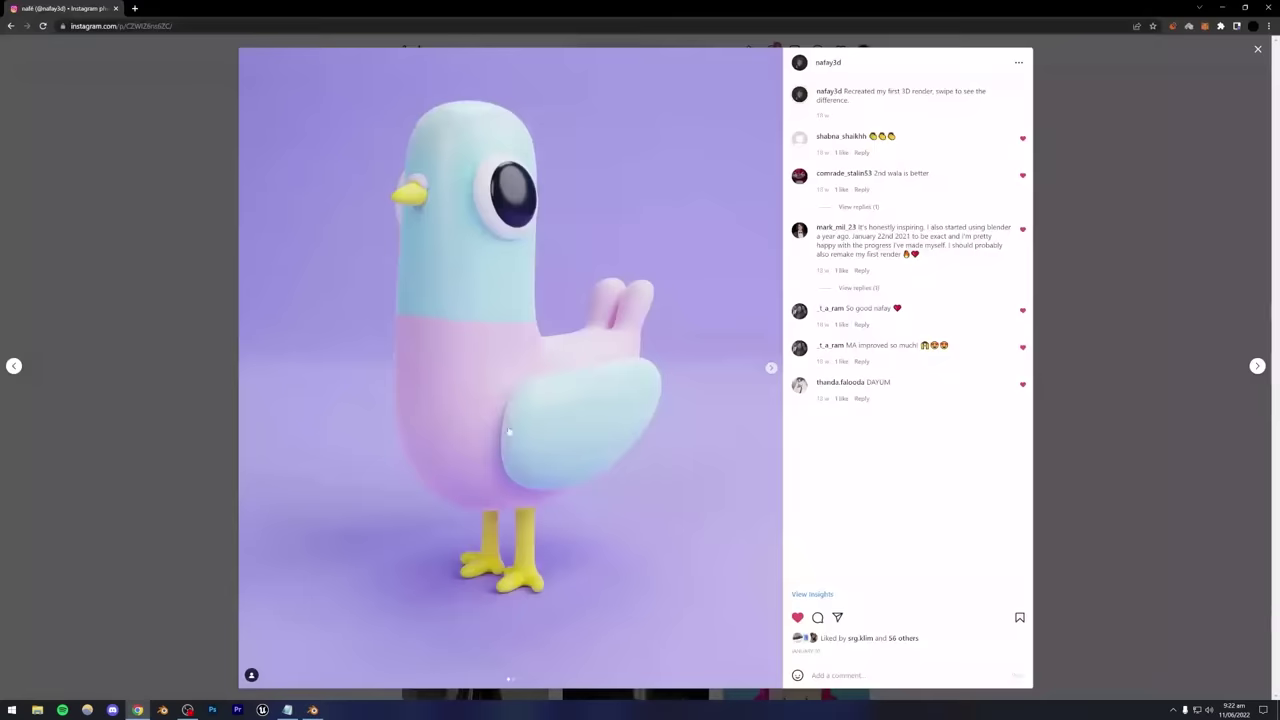
pyautogui.click(306, 711)
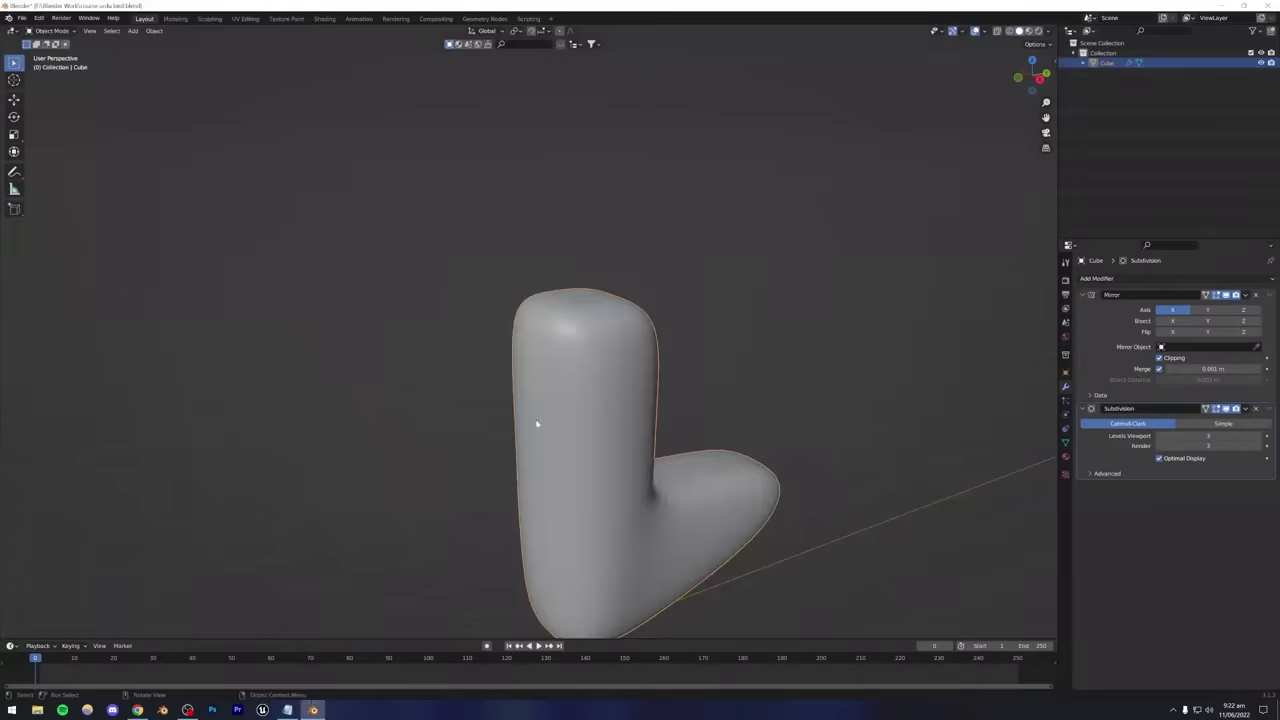
# Lower the selected vertices 0.3435 m along Z and view the smoothed body.
pyautogui.press('Tab')
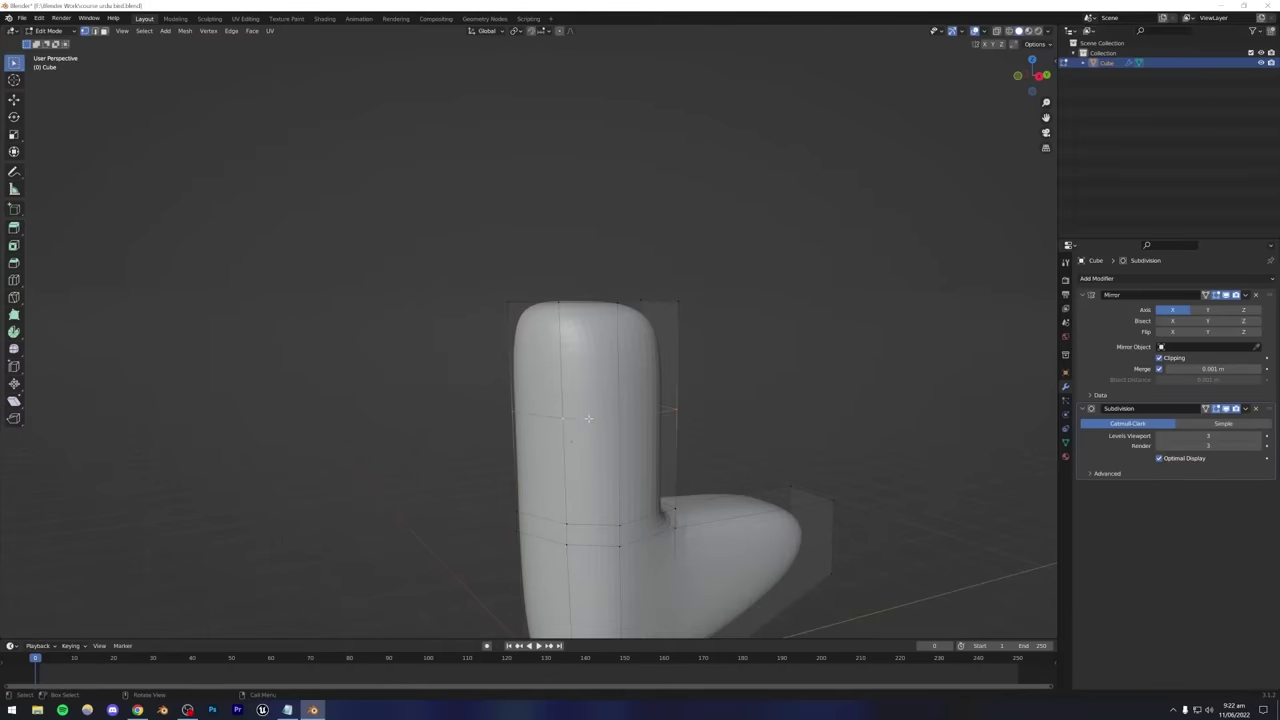
pyautogui.moveTo(588, 418); pyautogui.dragTo(629, 394, button='middle')
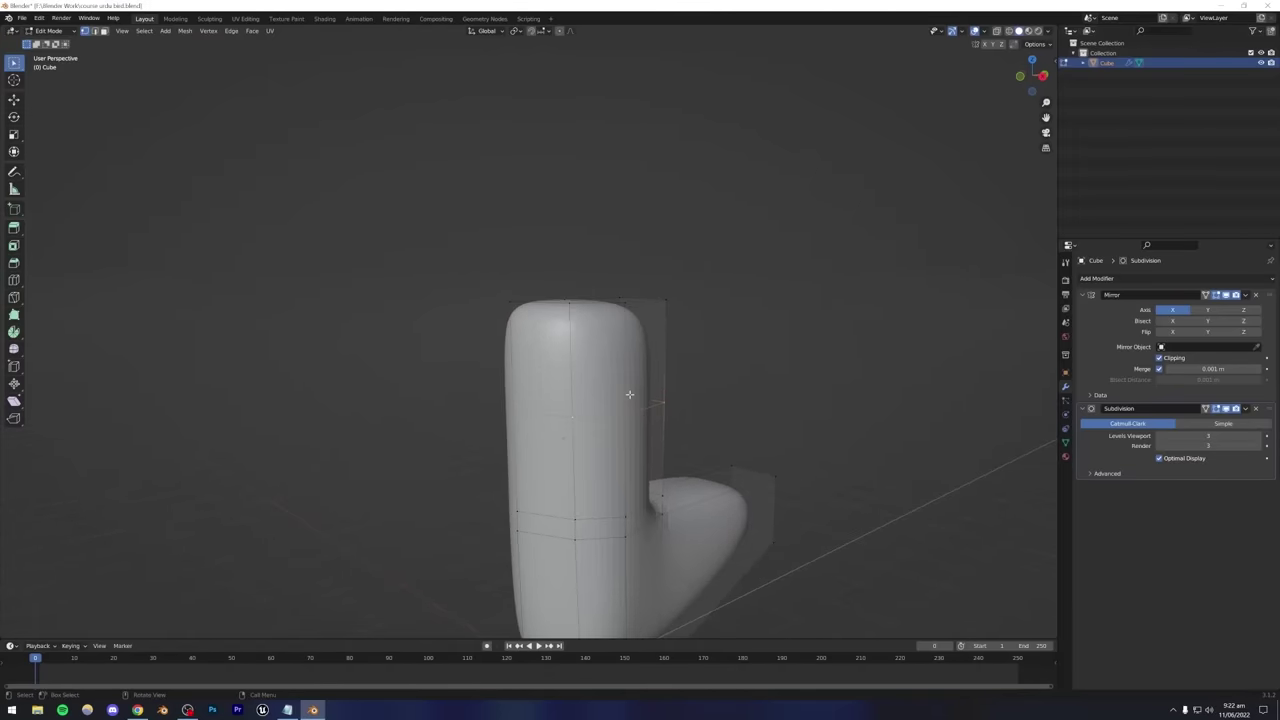
pyautogui.press('g')
pyautogui.press('z')
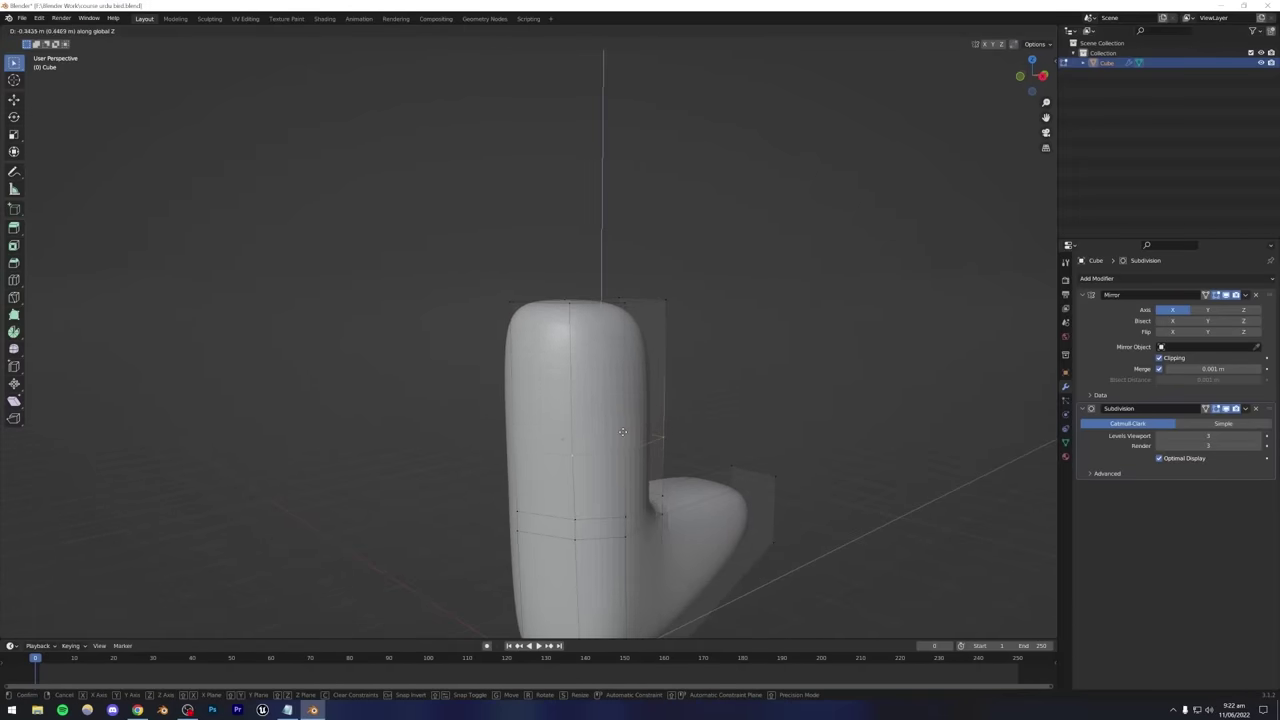
pyautogui.click(621, 436)
pyautogui.moveTo(608, 386)
pyautogui.mouseDown(button='middle')
pyautogui.moveTo(620, 414)
pyautogui.moveTo(614, 371)
pyautogui.moveTo(604, 400)
pyautogui.moveTo(623, 417)
pyautogui.moveTo(623, 406)
pyautogui.mouseUp(button='middle')
pyautogui.scroll(-3, 604, 400)
pyautogui.press('Tab')
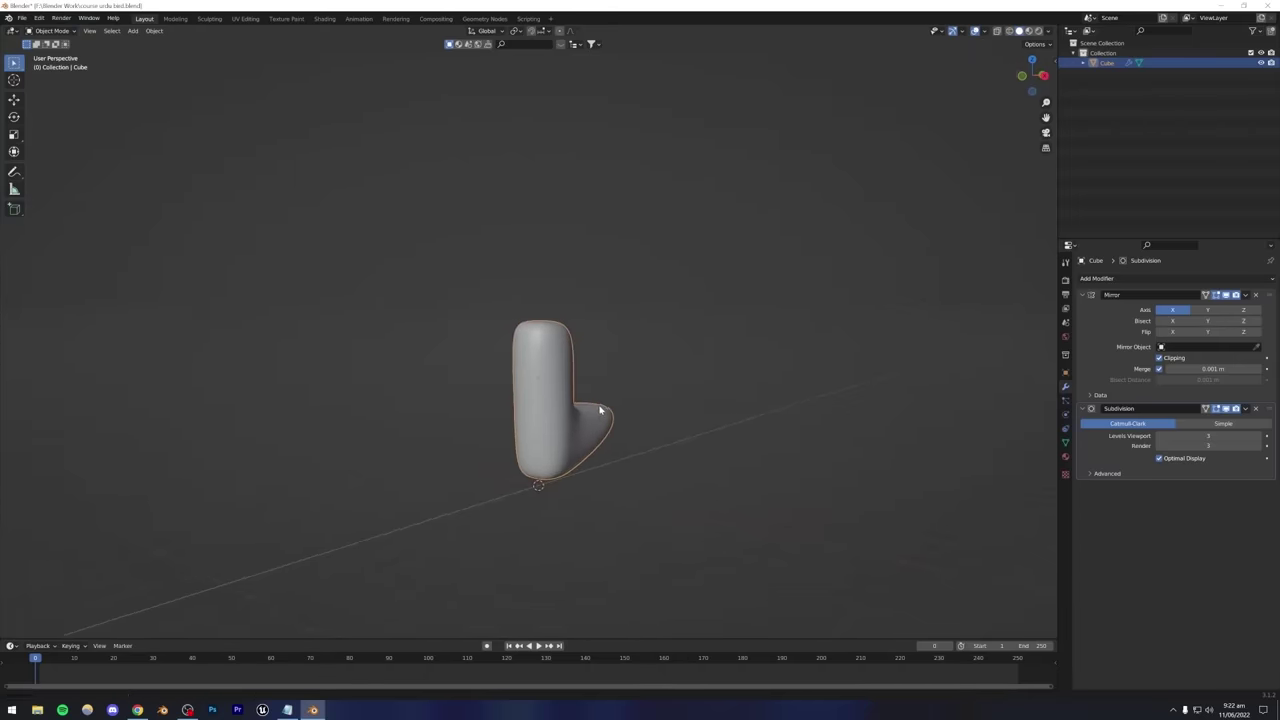
pyautogui.scroll(3, 545, 402)
pyautogui.moveTo(545, 402); pyautogui.dragTo(514, 429, button='middle')
# In top view, extrude the body's bottom vertex along the Y axis.
pyautogui.press('Tab')
pyautogui.press('KP_7')
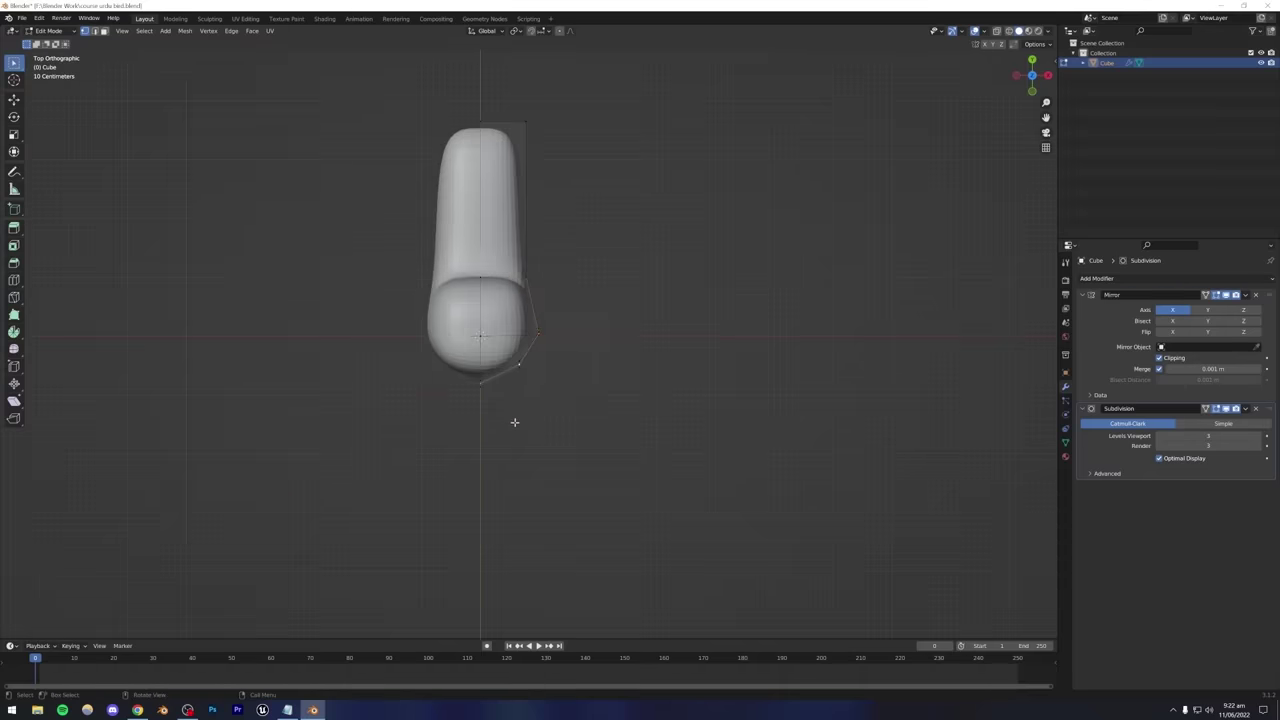
pyautogui.scroll(4, 517, 355)
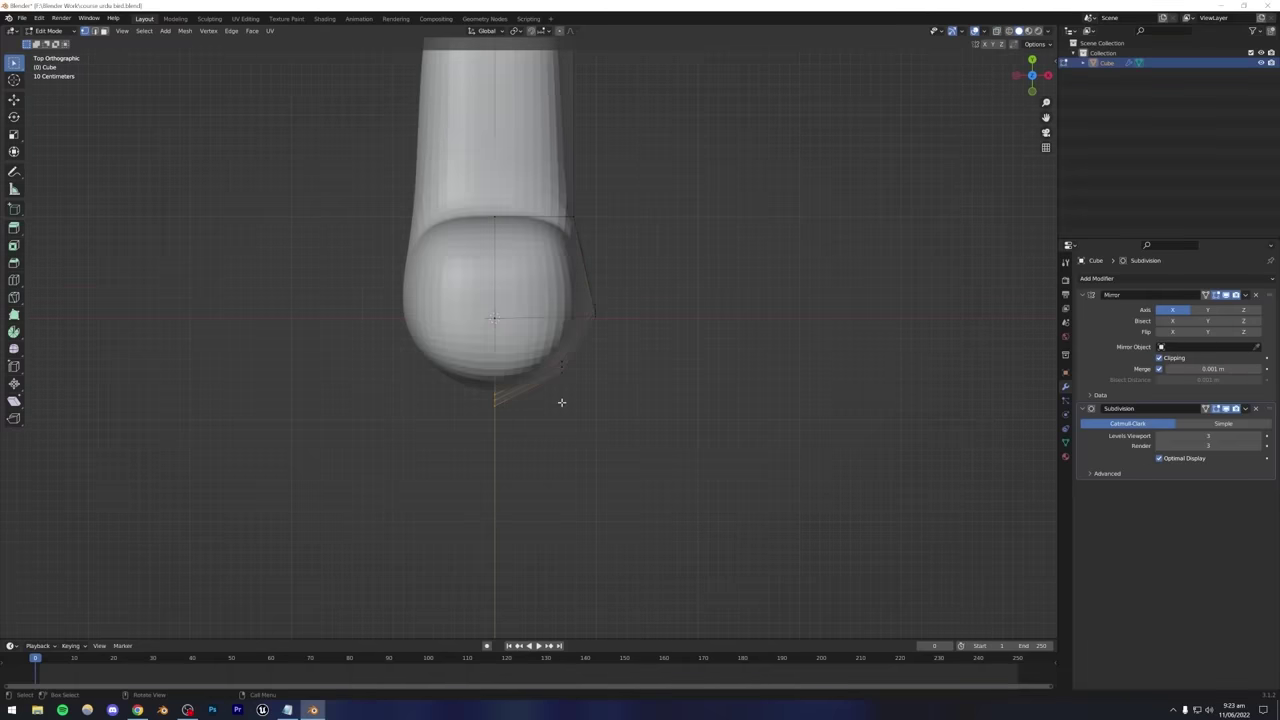
pyautogui.press('e')
pyautogui.press('z')
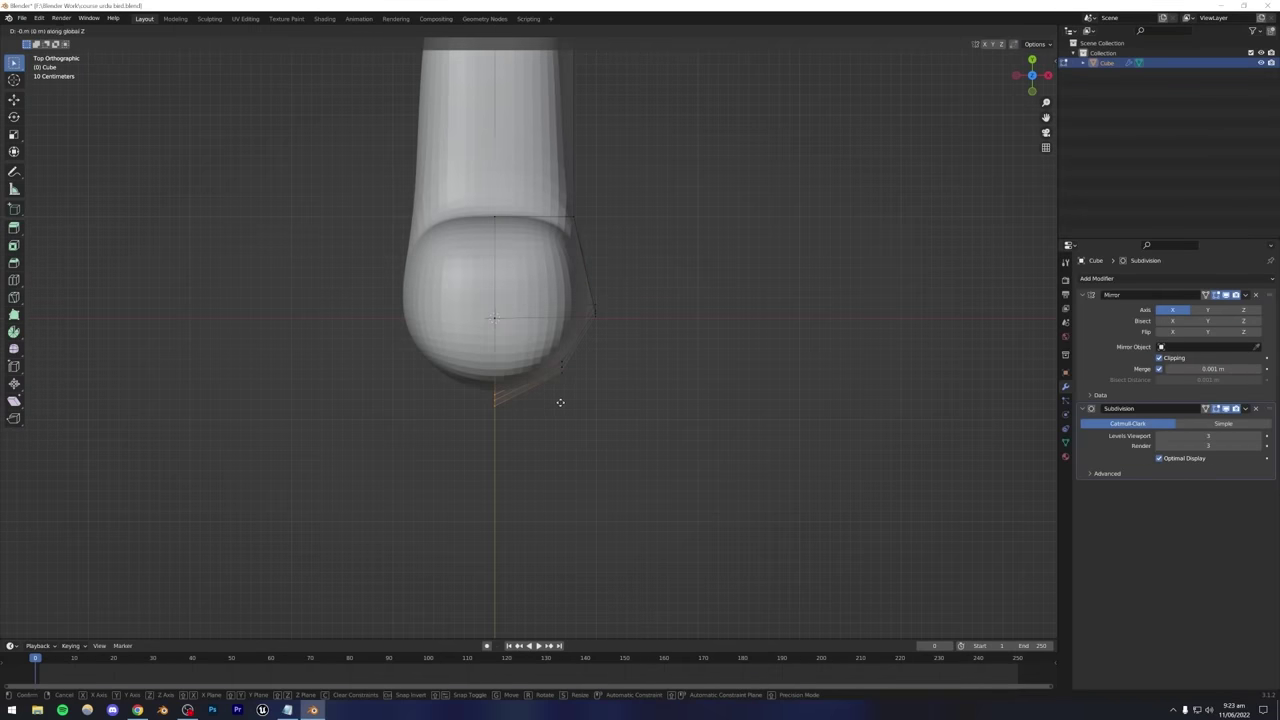
pyautogui.press('y')
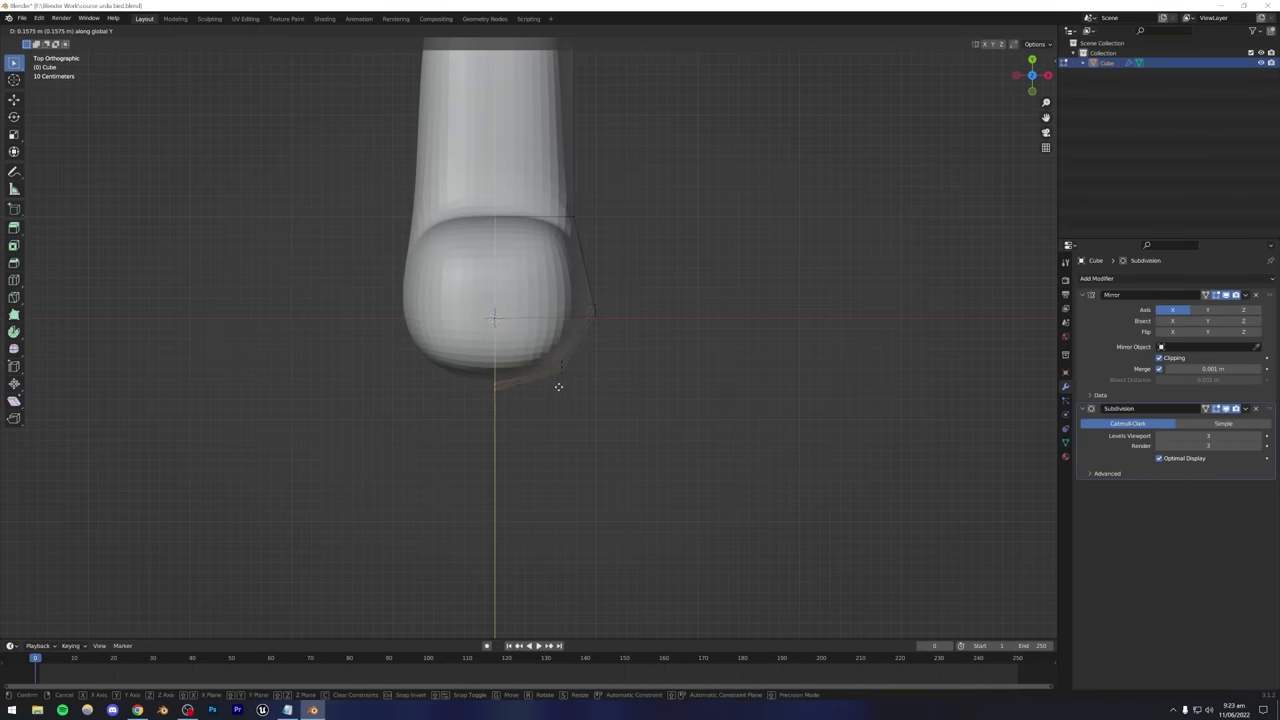
pyautogui.click(559, 385)
# With X-ray on, shift the body's lower-right vertices outward.
pyautogui.moveTo(537, 337); pyautogui.dragTo(586, 406)
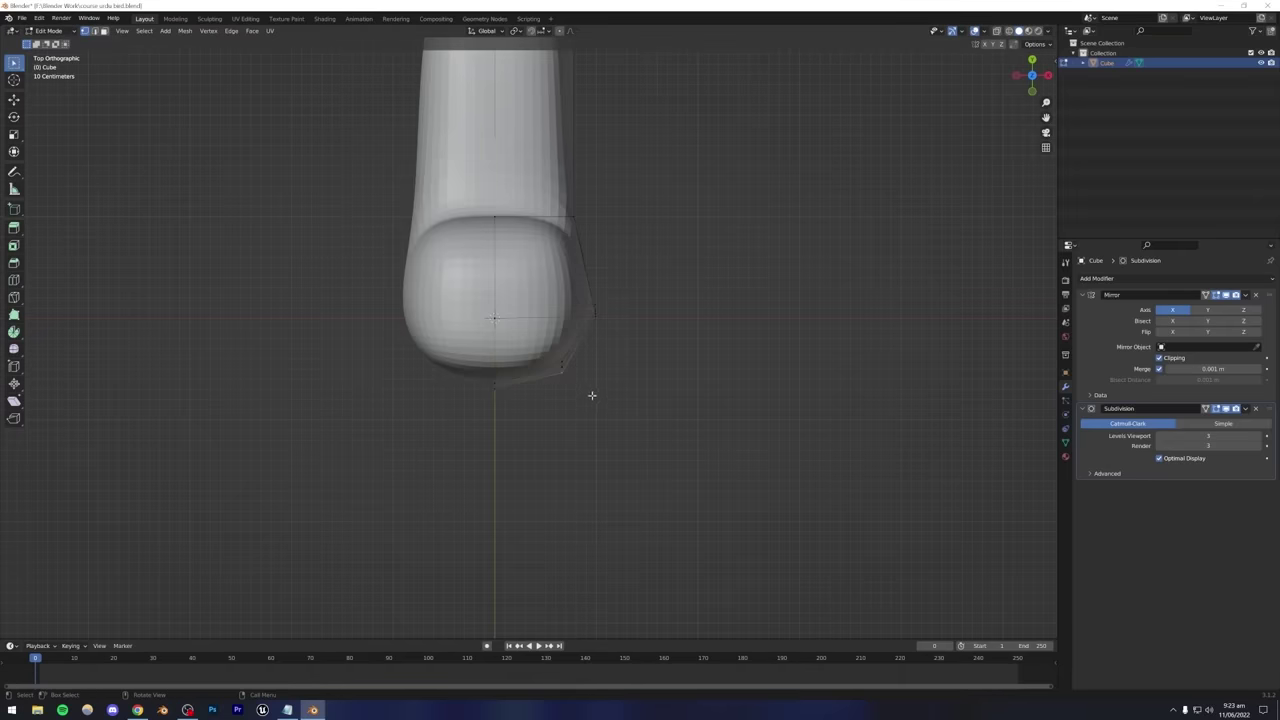
pyautogui.hotkey('alt', 'z')
pyautogui.moveTo(542, 337); pyautogui.dragTo(588, 405)
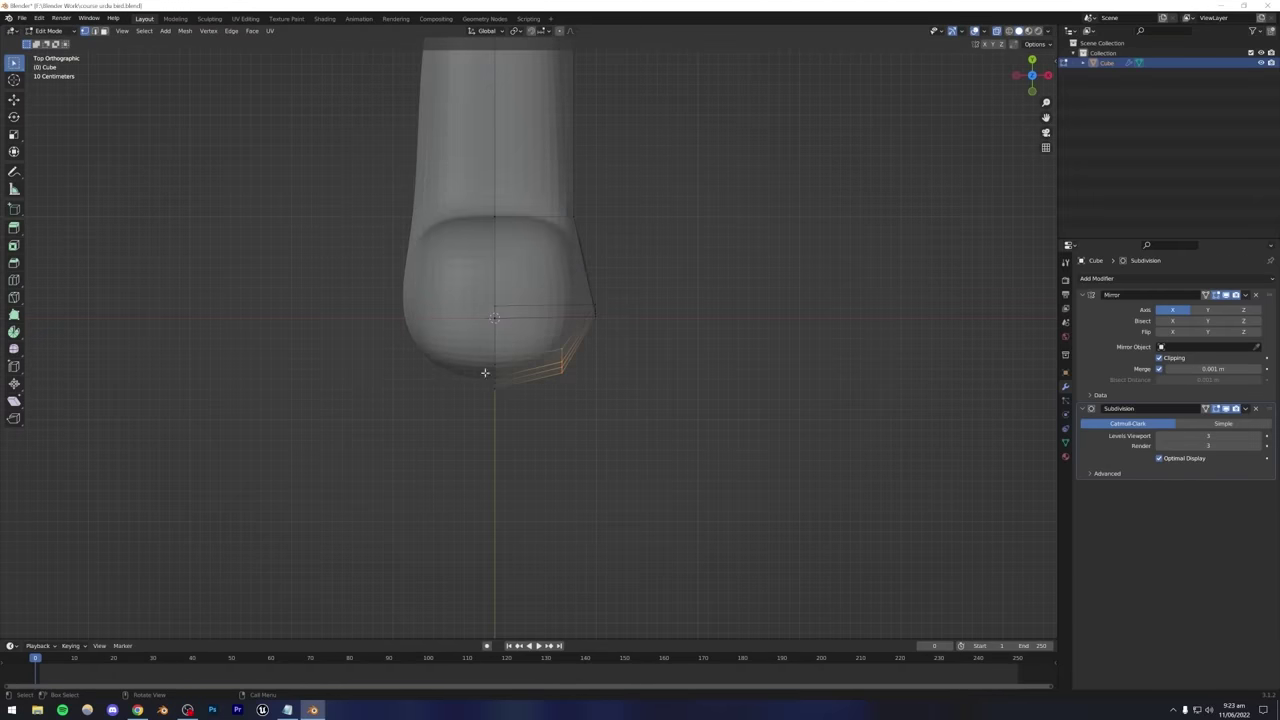
pyautogui.press('g')
pyautogui.click(630, 402)
# Move the upper-right vertices and the top vertex to narrow the body's side.
pyautogui.moveTo(568, 288); pyautogui.dragTo(642, 330)
pyautogui.press('g')
pyautogui.click(643, 331)
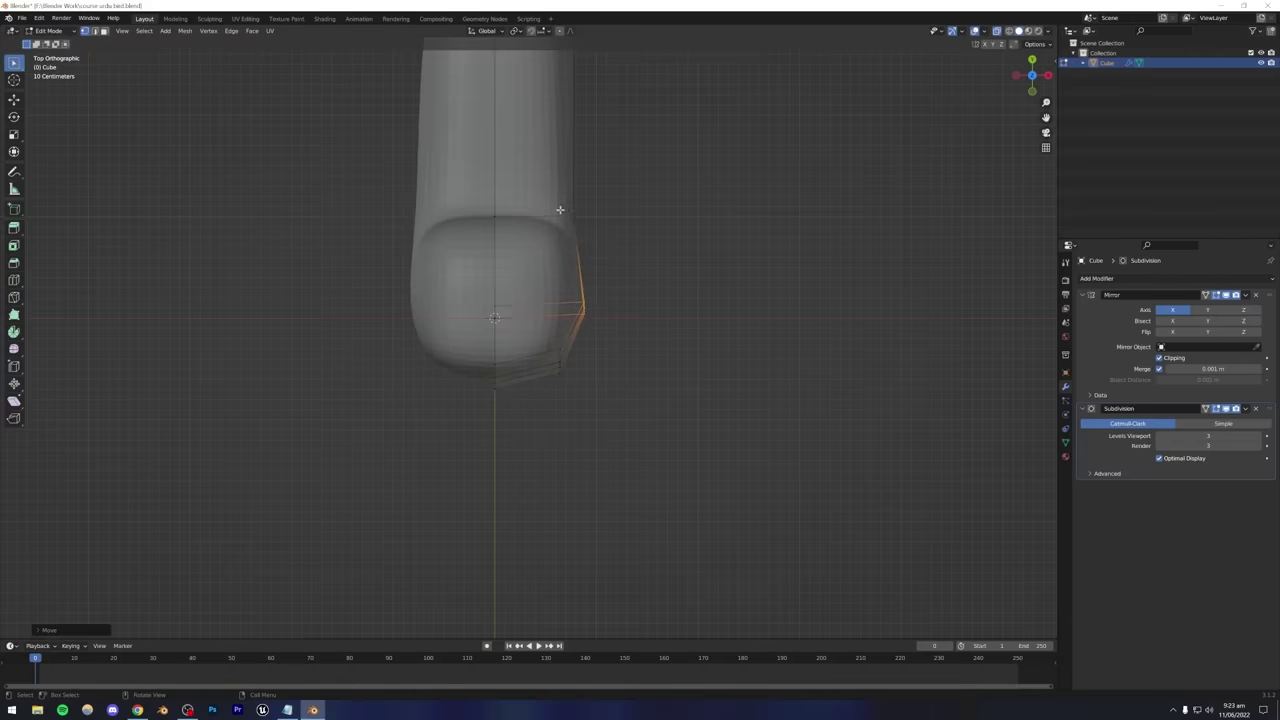
pyautogui.click(563, 212)
pyautogui.press('g')
pyautogui.click(602, 236)
# Return to Object Mode and save course urdu bird.blend.
pyautogui.press('Tab')
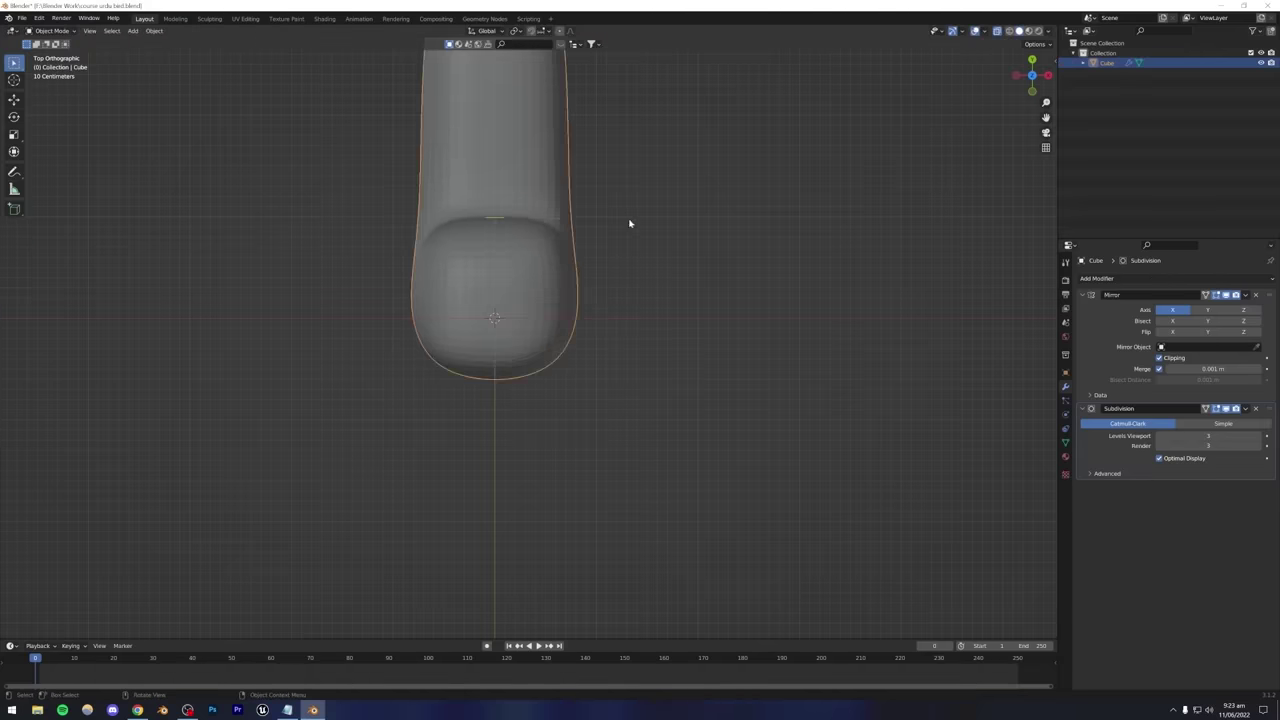
pyautogui.moveTo(629, 220); pyautogui.dragTo(563, 349, button='middle')
pyautogui.hotkey('ctrl', 's')
# Glance at the pigeon reference in the browser, then return to the L-shaped body in Blender.
pyautogui.click(139, 710)
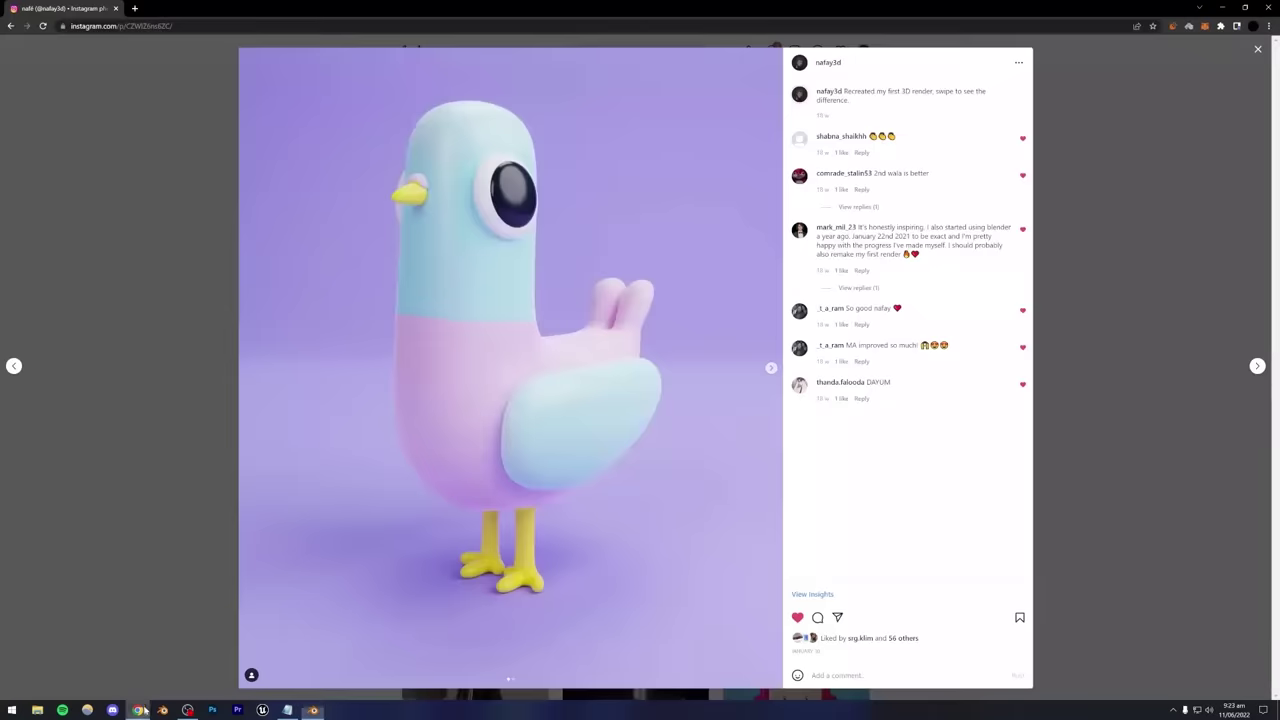
pyautogui.click(312, 710)
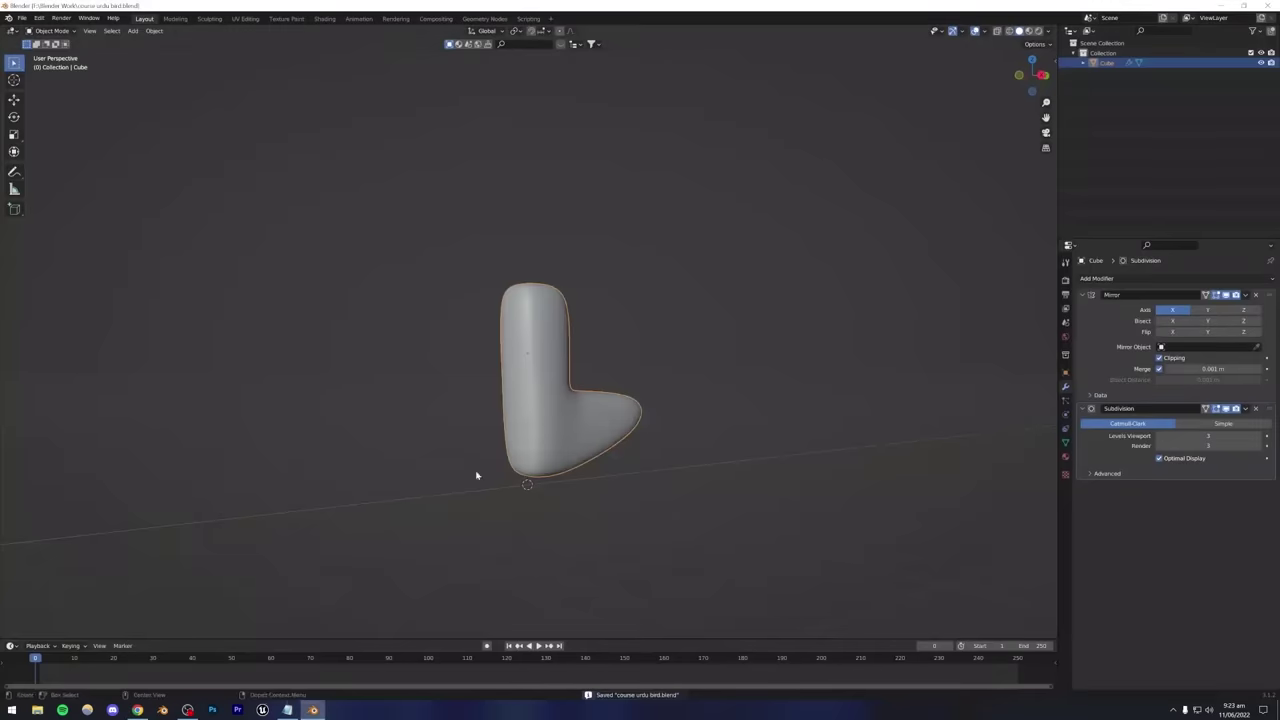
pyautogui.scroll(5, 514, 429)
pyautogui.moveTo(597, 418); pyautogui.dragTo(590, 360, button='middle')
# Put the body into Edit Mode and bring up the delete options.
pyautogui.press('Tab')
pyautogui.scroll(-3, 523, 429)
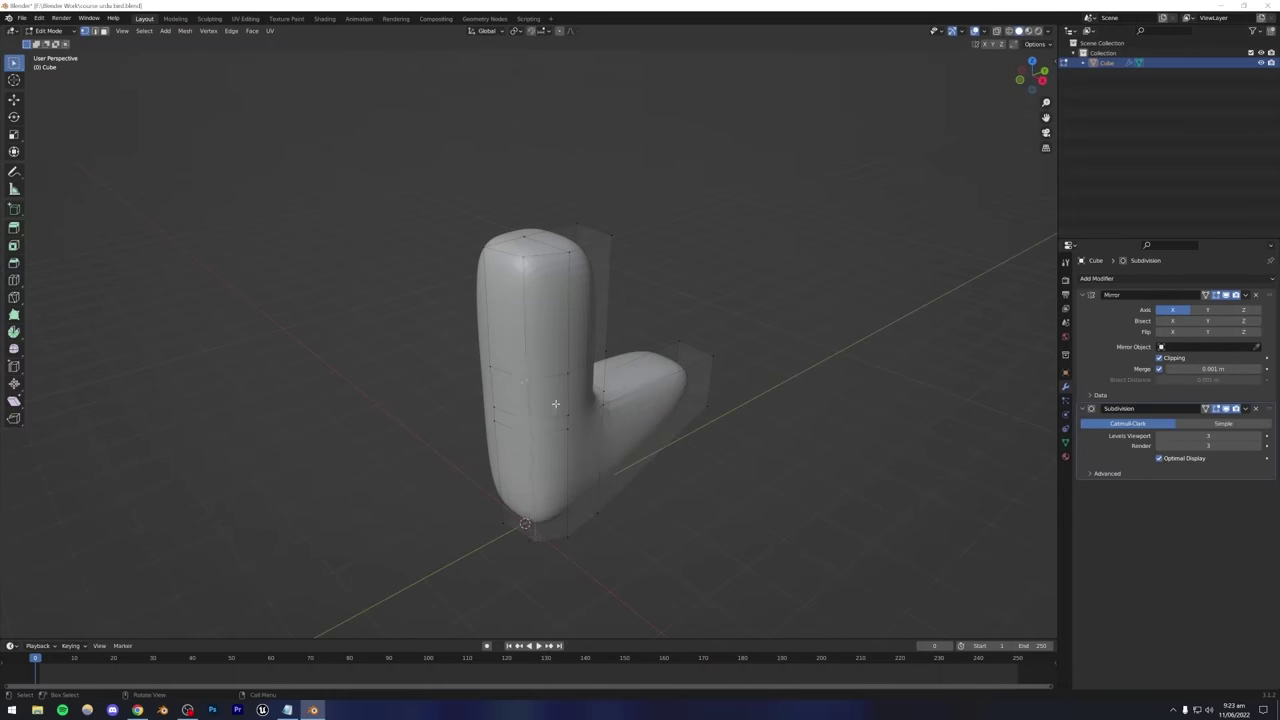
pyautogui.press('x')
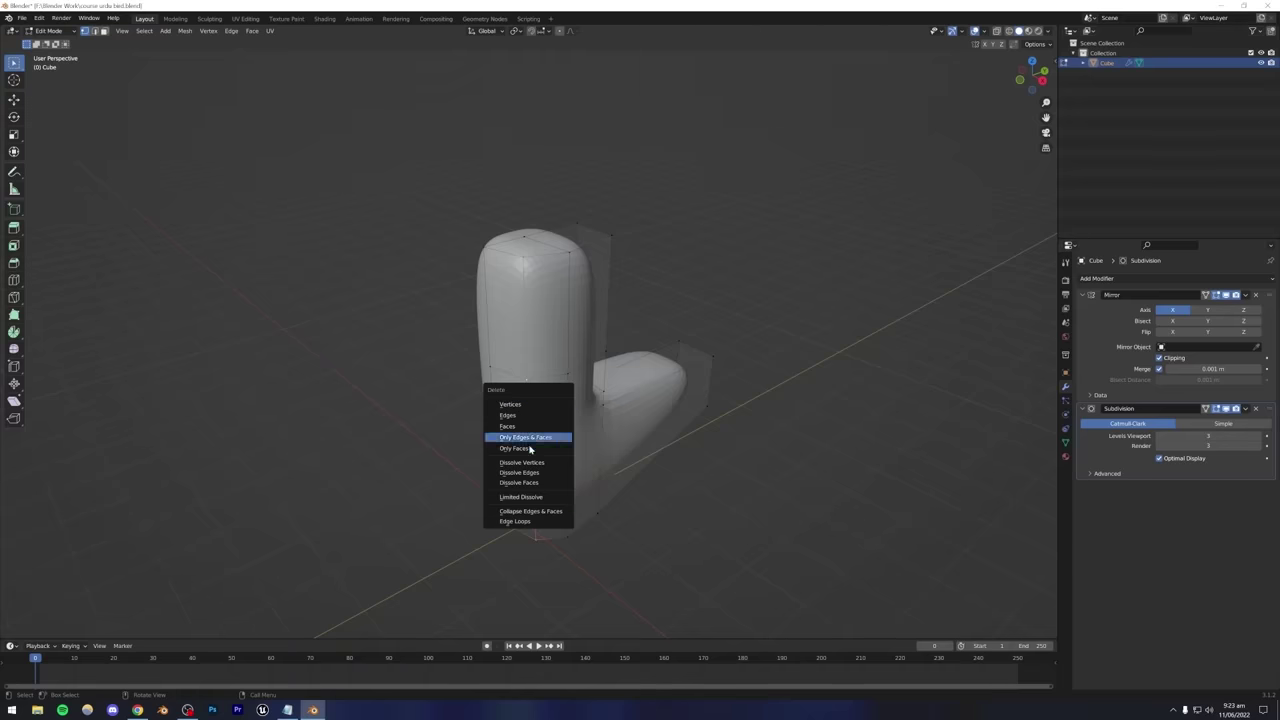
# Dissolve the selected edges and move the lower-left corner edge in top view.
pyautogui.click(529, 472)
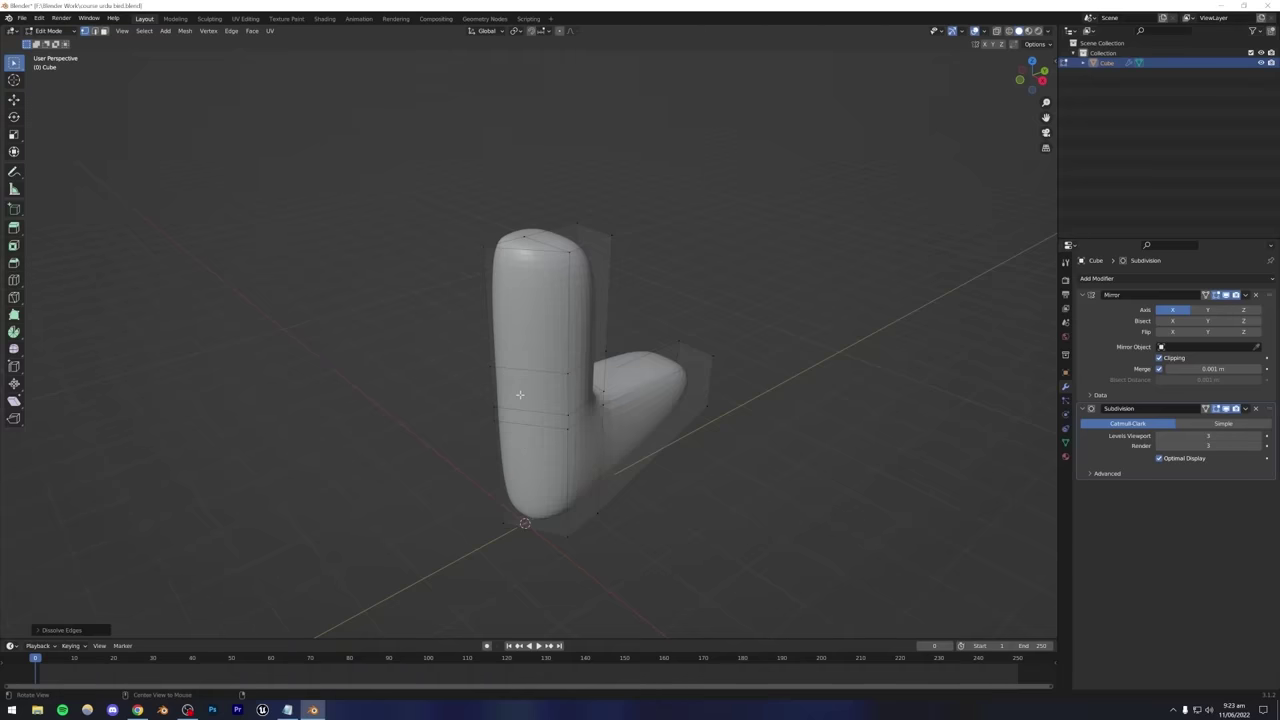
pyautogui.moveTo(519, 394)
pyautogui.mouseDown(button='middle')
pyautogui.moveTo(523, 420)
pyautogui.moveTo(560, 402)
pyautogui.moveTo(530, 414)
pyautogui.mouseUp(button='middle')
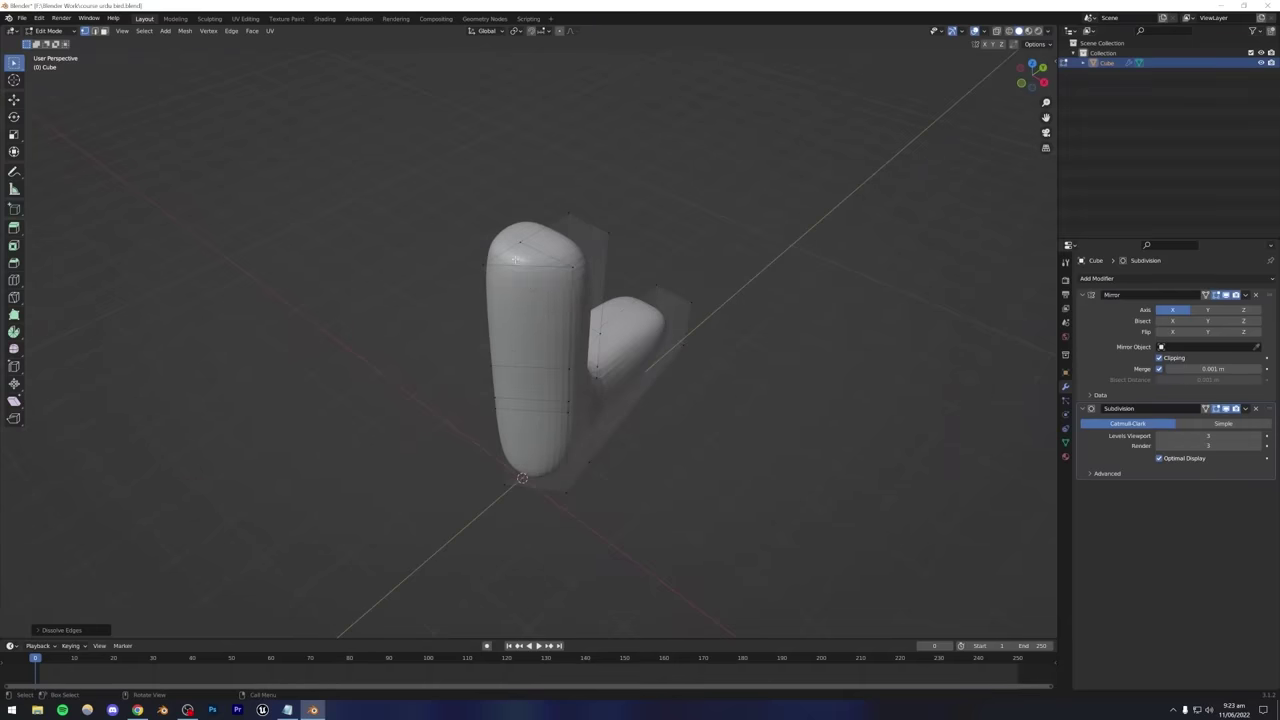
pyautogui.moveTo(539, 335); pyautogui.dragTo(502, 344, button='middle')
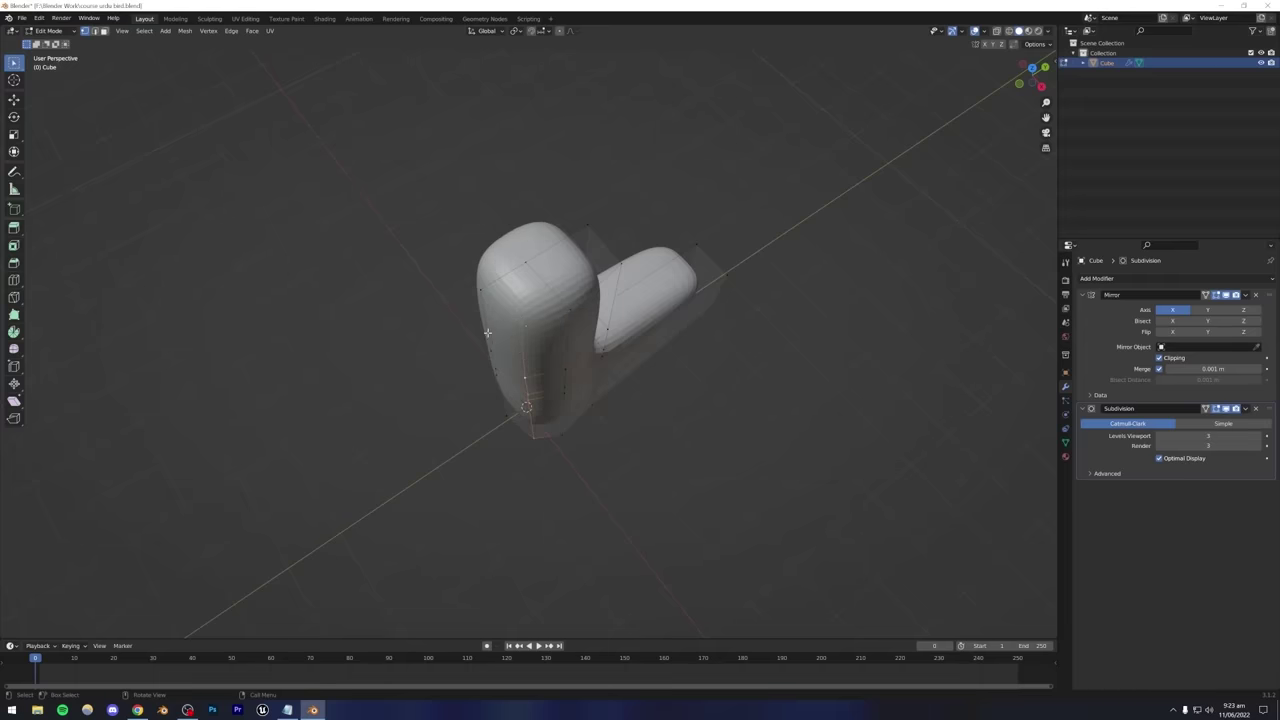
pyautogui.moveTo(535, 374); pyautogui.dragTo(505, 401, button='middle')
pyautogui.moveTo(530, 349); pyautogui.dragTo(557, 393)
pyautogui.press('g')
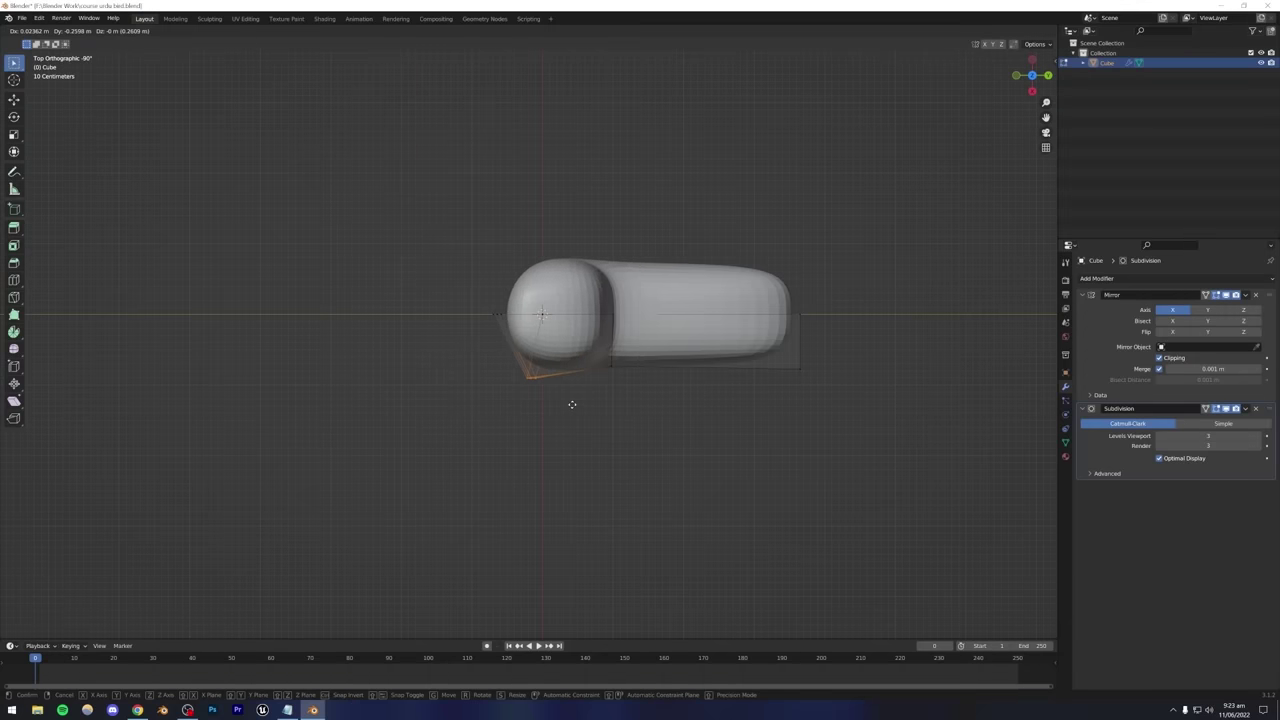
pyautogui.click(572, 404)
pyautogui.moveTo(572, 404); pyautogui.dragTo(649, 441, button='middle')
pyautogui.press('Tab')
pyautogui.press('Tab')
# Slide the selected lower vertices along Y and check the smoothed body.
pyautogui.scroll(5, 545, 434)
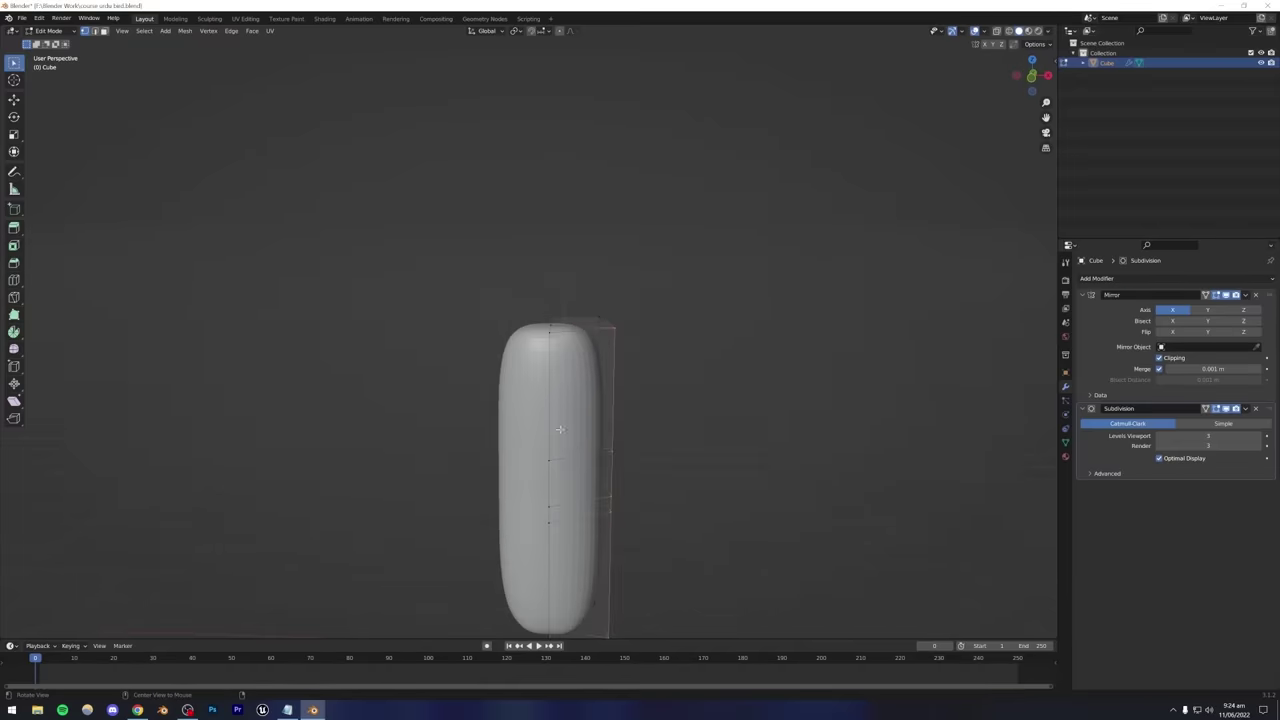
pyautogui.keyDown('alt'); pyautogui.moveTo(560, 430); pyautogui.dragTo(569, 423, button='middle'); pyautogui.keyUp('alt')
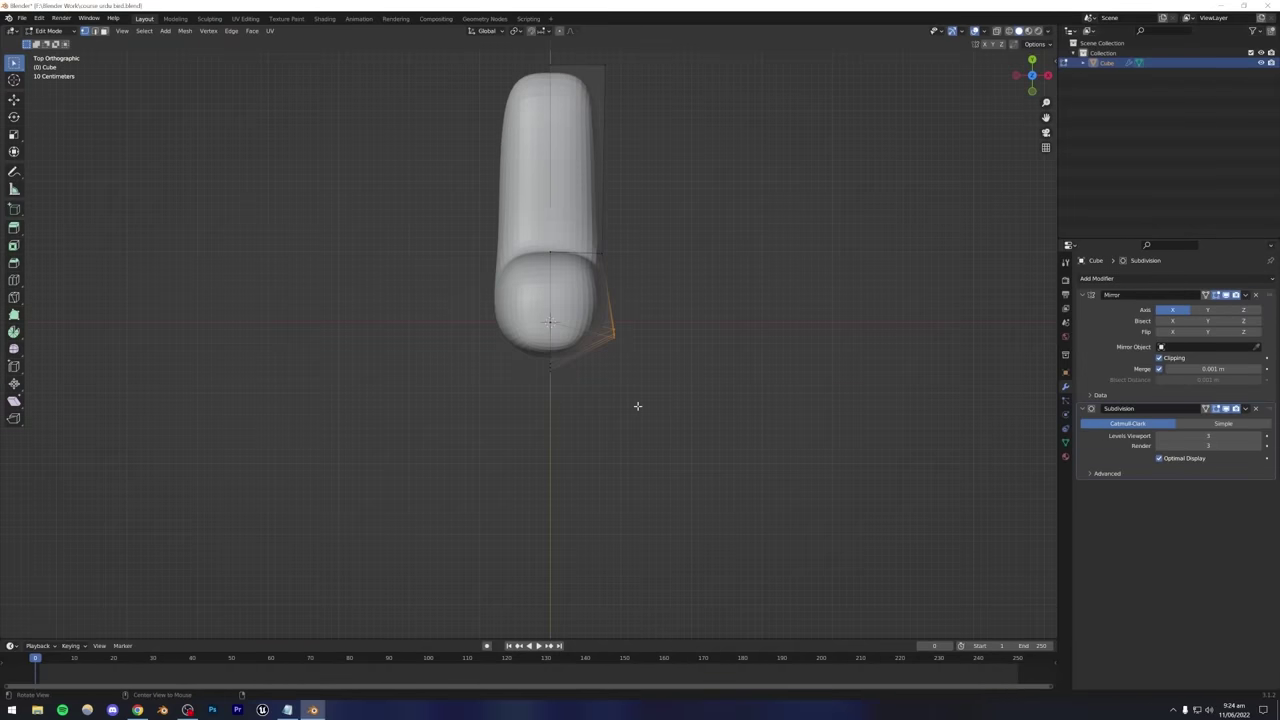
pyautogui.scroll(3, 571, 394)
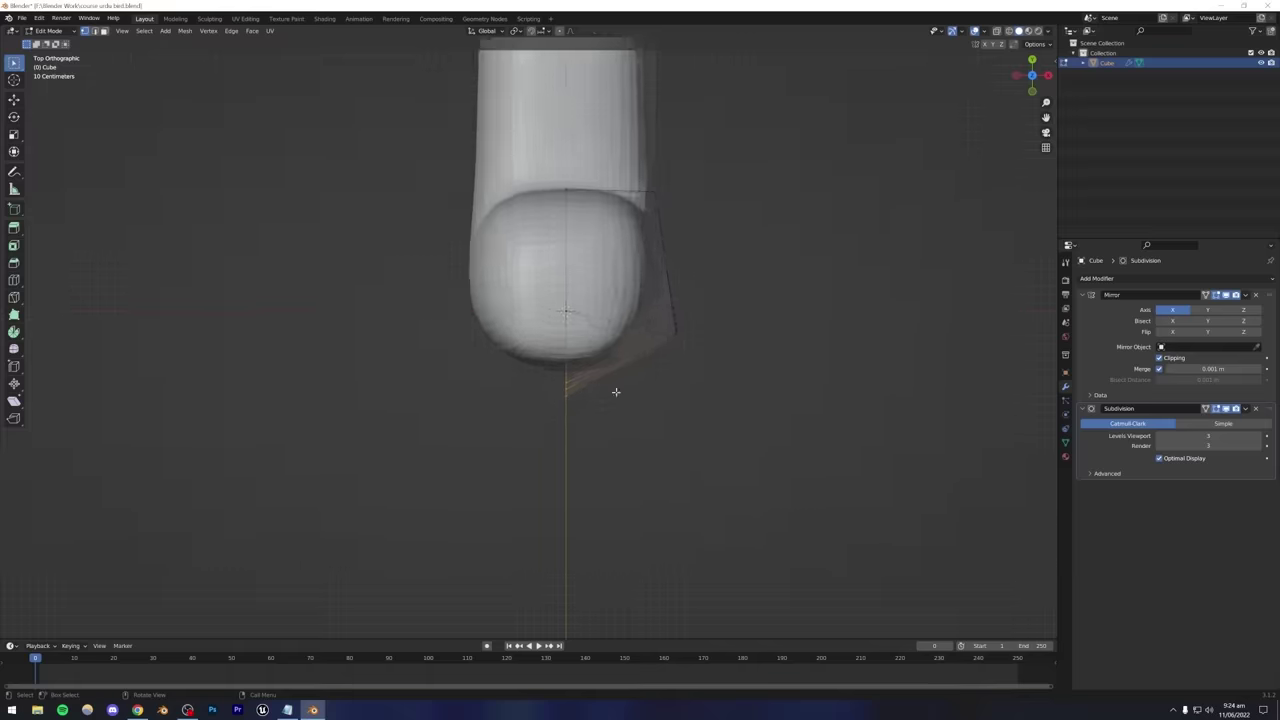
pyautogui.press('g')
pyautogui.press('y')
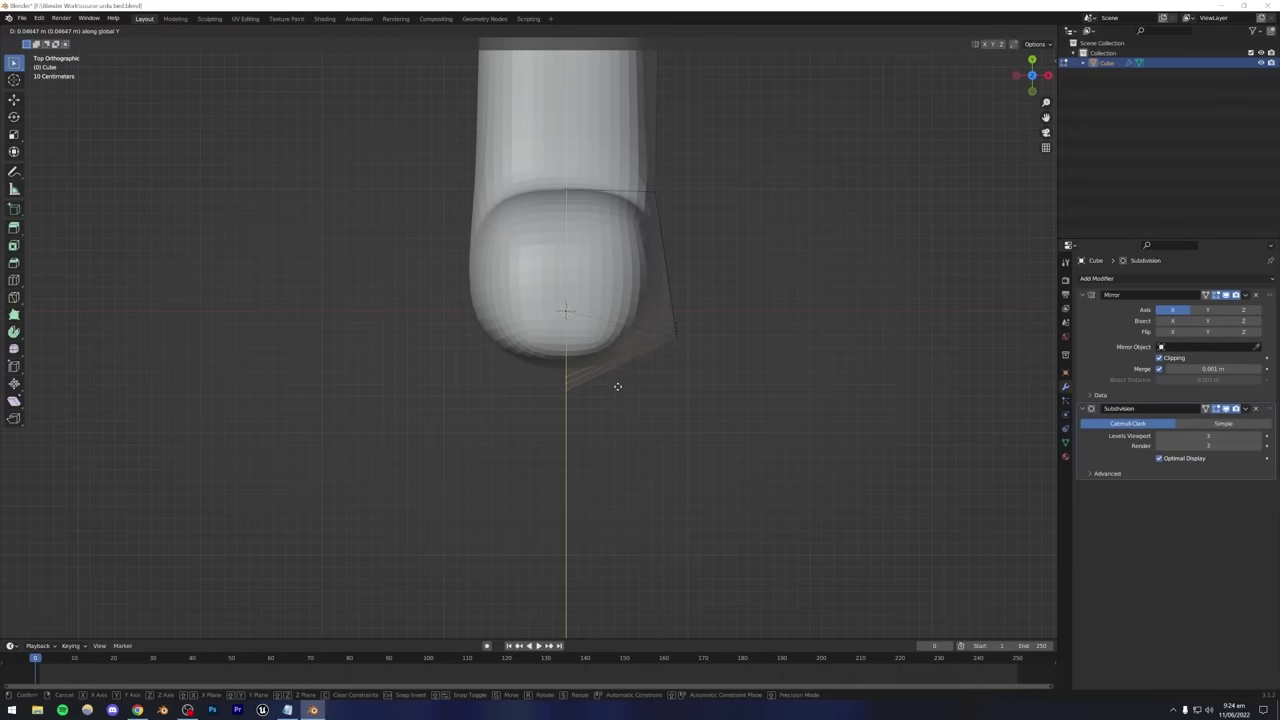
pyautogui.click(618, 387)
pyautogui.press('Tab')
pyautogui.moveTo(663, 434); pyautogui.dragTo(508, 420, button='middle')
# Try a further Y move on the vertices, check the L shape, and save the file.
pyautogui.press('Tab')
pyautogui.scroll(4, 591, 449)
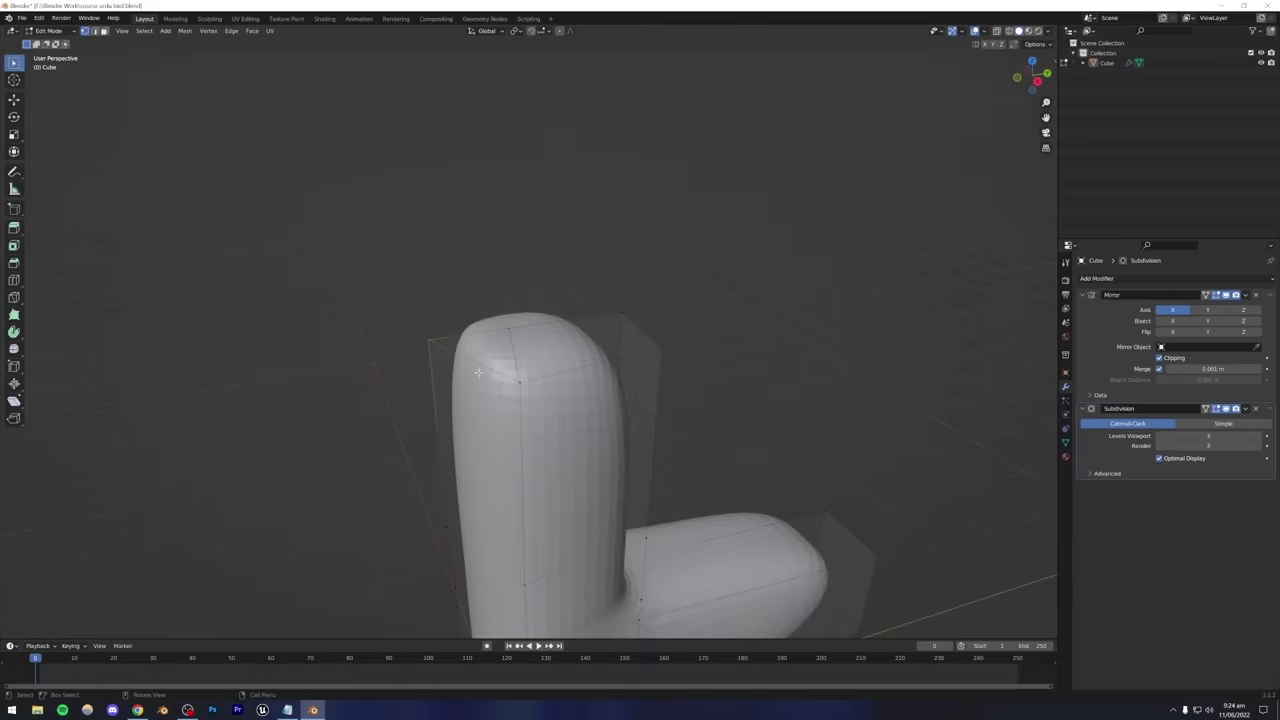
pyautogui.press('g')
pyautogui.press('y')
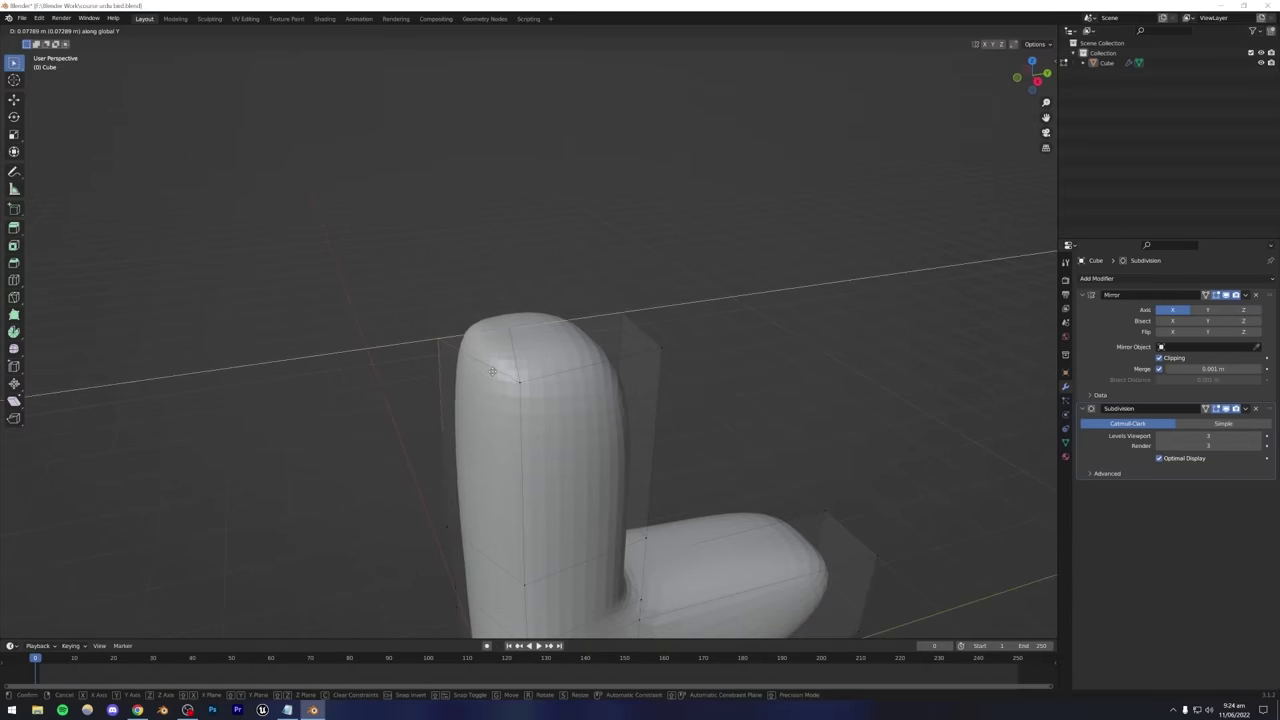
pyautogui.press('Escape')
pyautogui.press('Tab')
pyautogui.scroll(-4, 517, 482)
pyautogui.moveTo(517, 482); pyautogui.dragTo(500, 455, button='middle')
pyautogui.scroll(2, 546, 441)
pyautogui.hotkey('ctrl', 's')
# Check the pigeon reference, then view the body's mesh from the side in X-ray.
pyautogui.click(139, 711)
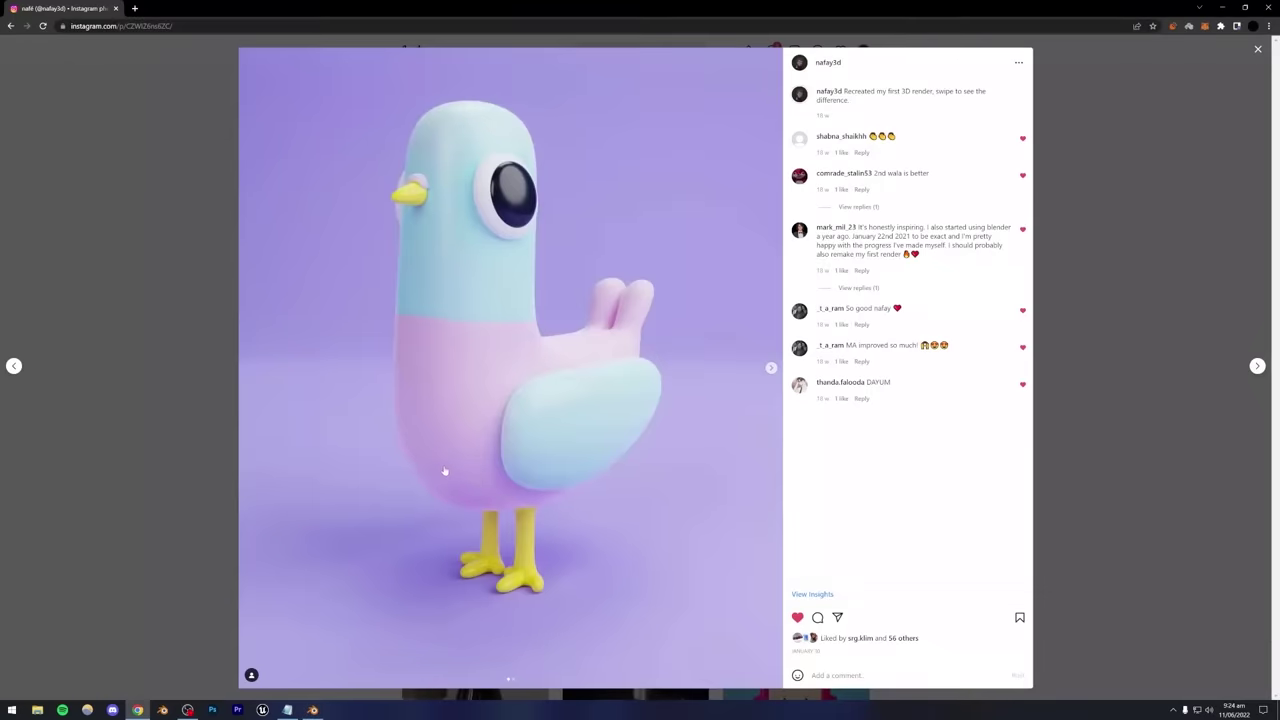
pyautogui.click(313, 710)
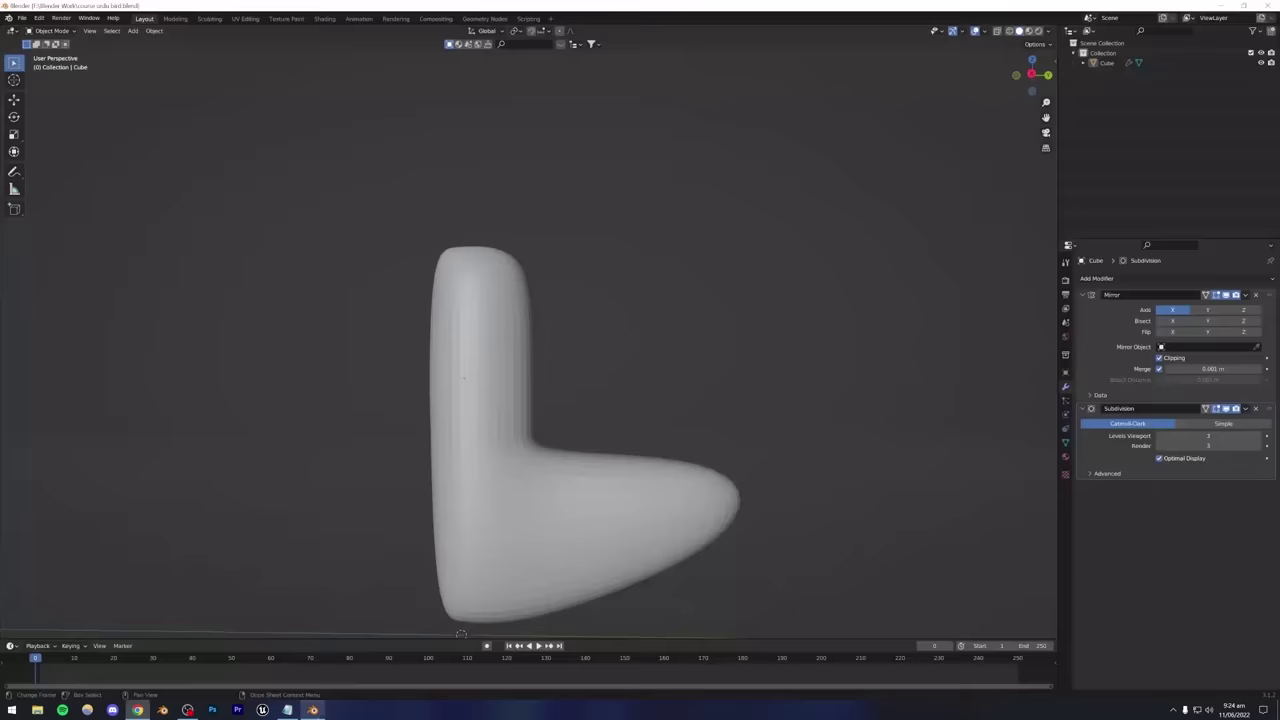
pyautogui.moveTo(565, 496); pyautogui.dragTo(555, 445, button='middle')
pyautogui.press('Tab')
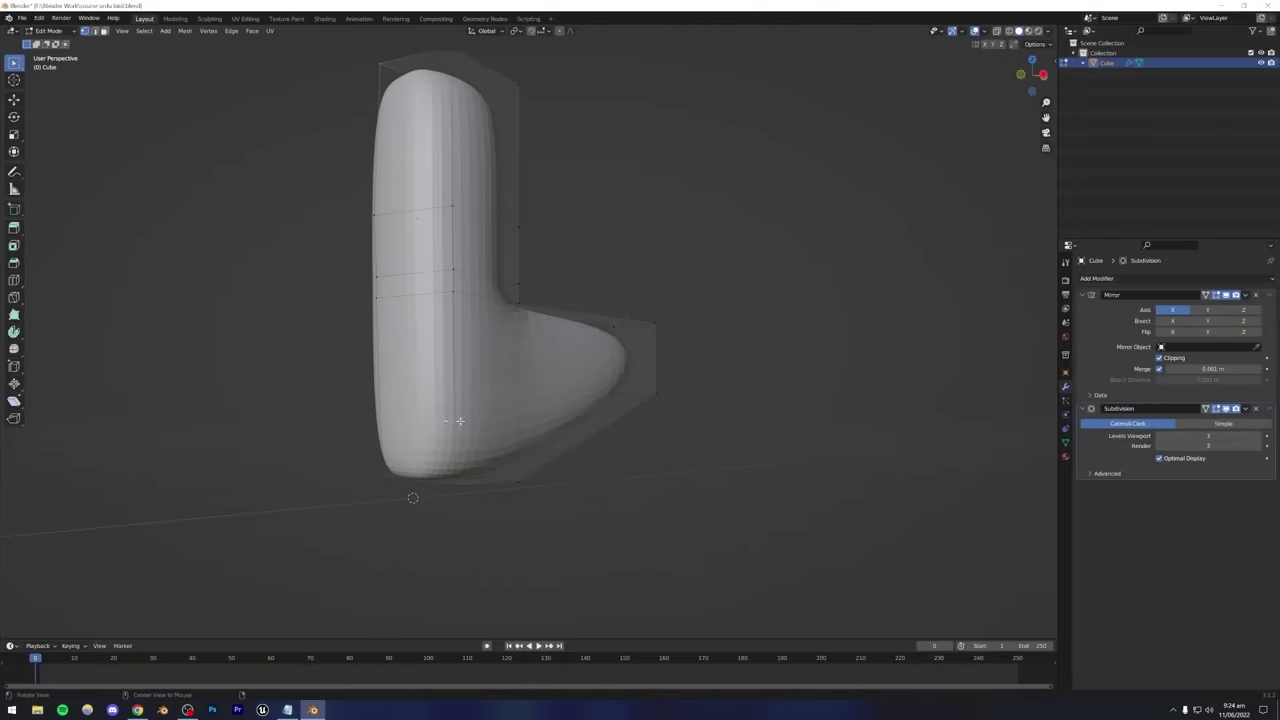
pyautogui.moveTo(480, 460); pyautogui.dragTo(517, 445, button='middle')
pyautogui.press('KP_3')
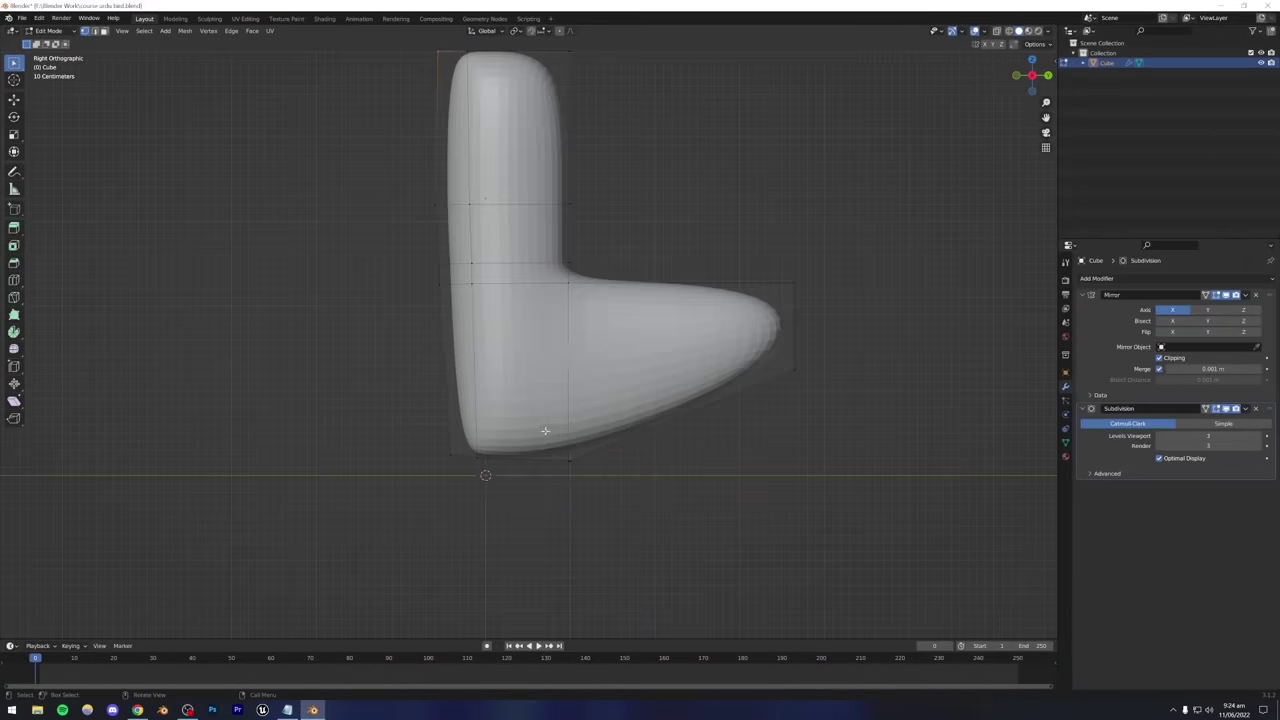
pyautogui.scroll(3, 490, 465)
pyautogui.hotkey('alt', 'z')
# Pull the bottom-left corner vertices and the bottom-edge vertex up and right.
pyautogui.moveTo(390, 470); pyautogui.dragTo(485, 556)
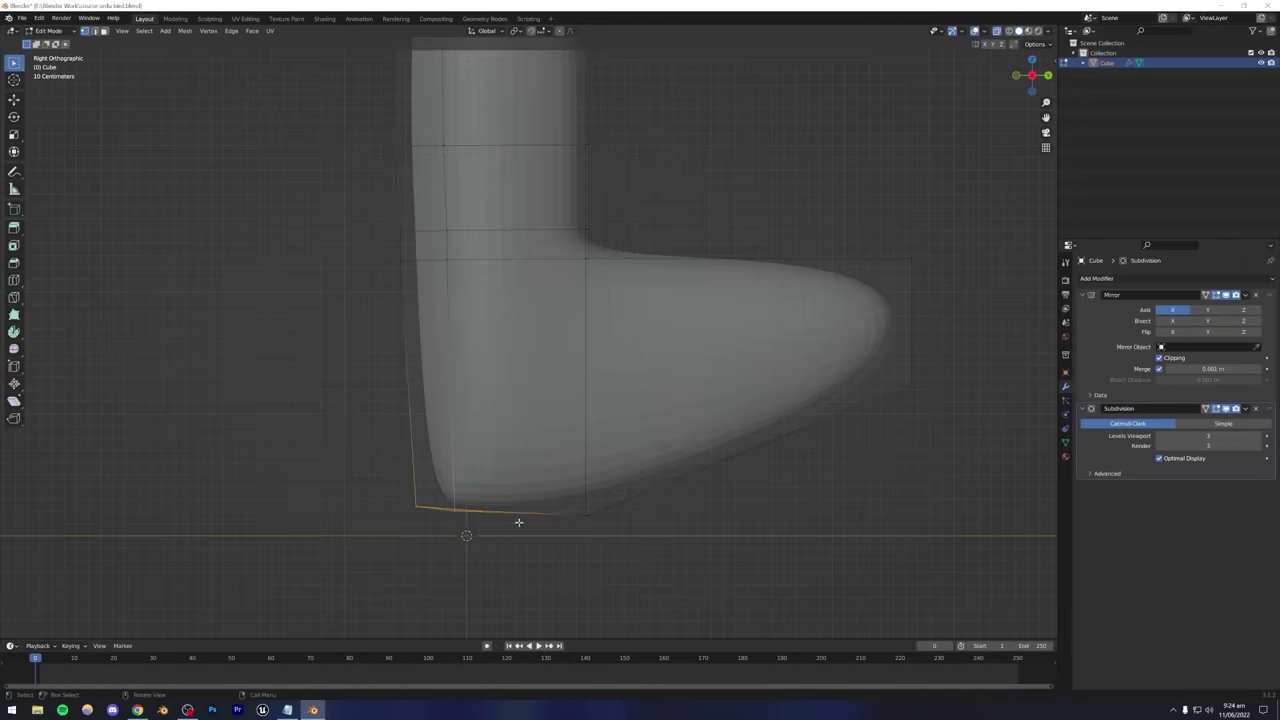
pyautogui.press('g')
pyautogui.click(529, 503)
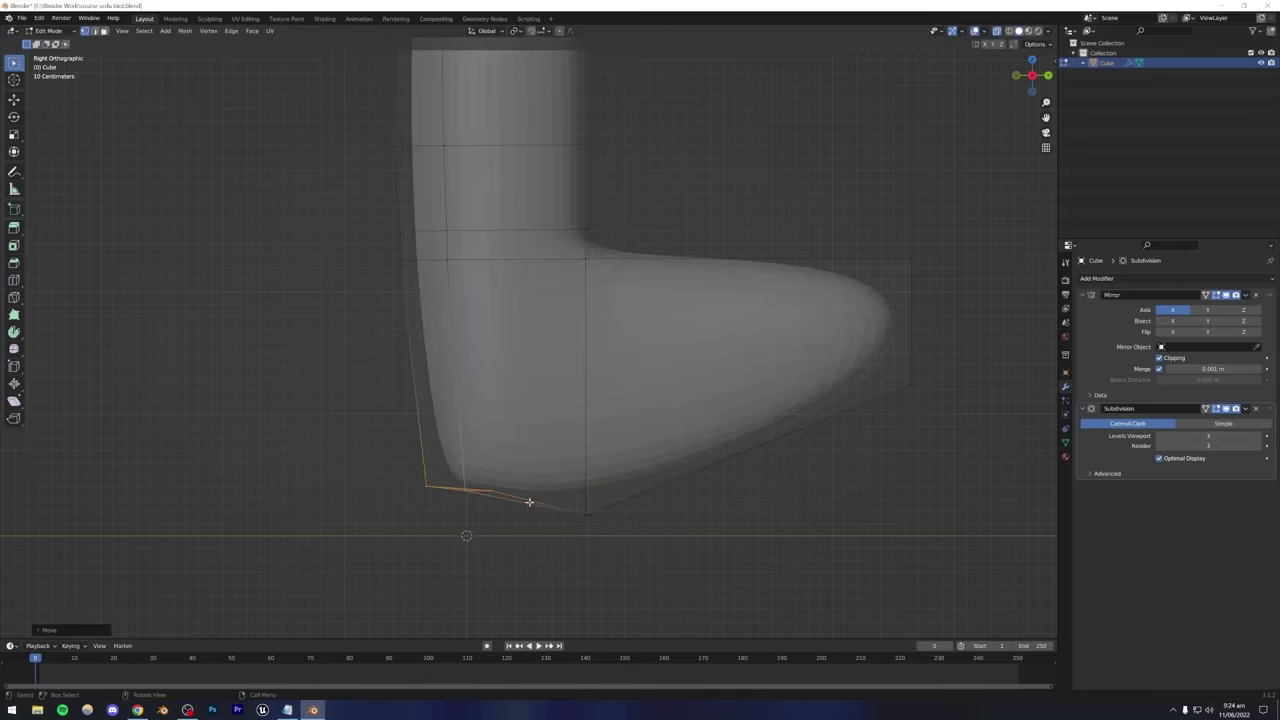
pyautogui.moveTo(543, 475); pyautogui.dragTo(629, 546)
pyautogui.press('g')
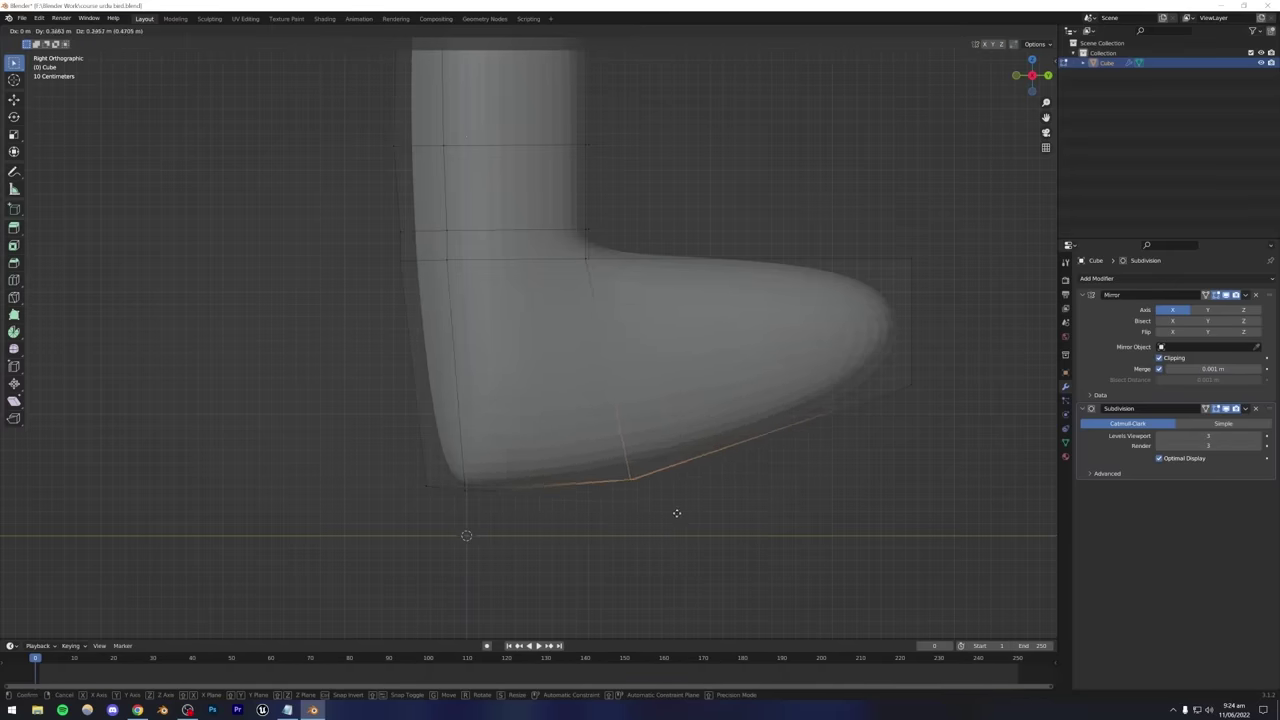
pyautogui.click(674, 511)
# Inspect the rounded bottom and select the unwanted edge loop across the body.
pyautogui.moveTo(510, 526); pyautogui.dragTo(539, 457, button='middle')
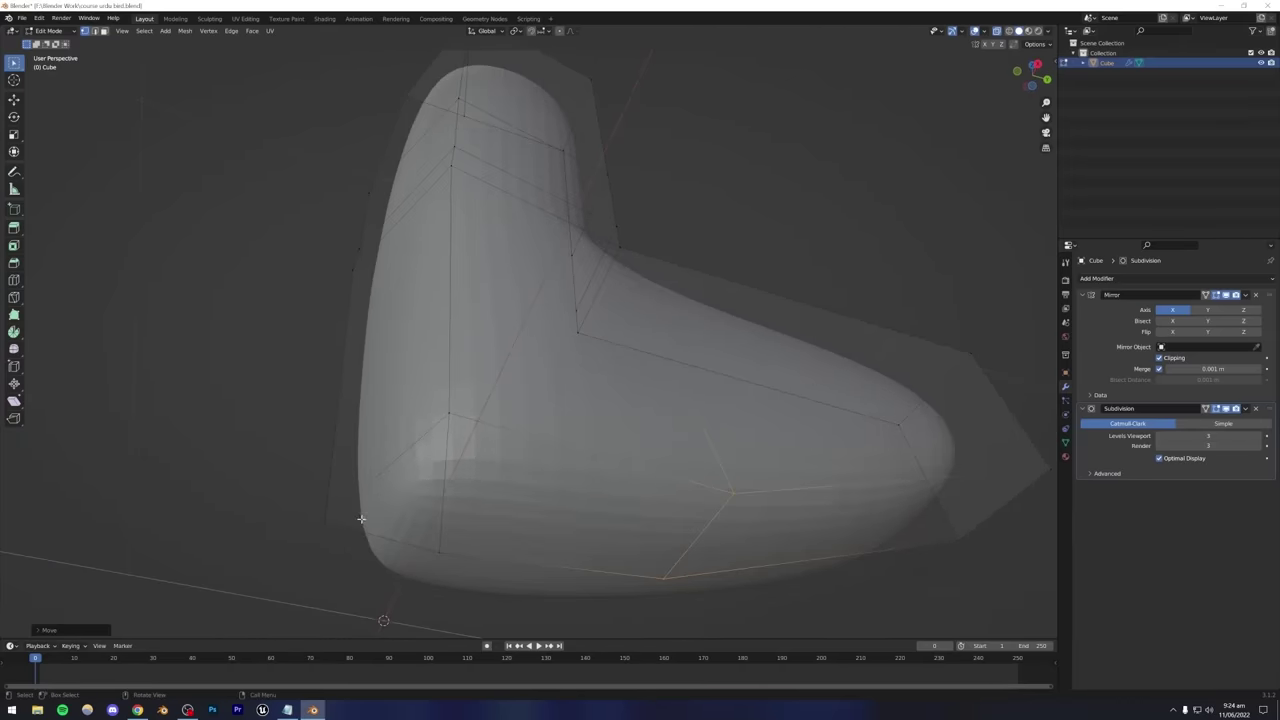
pyautogui.moveTo(405, 498); pyautogui.dragTo(502, 481, button='middle')
pyautogui.click(457, 454)
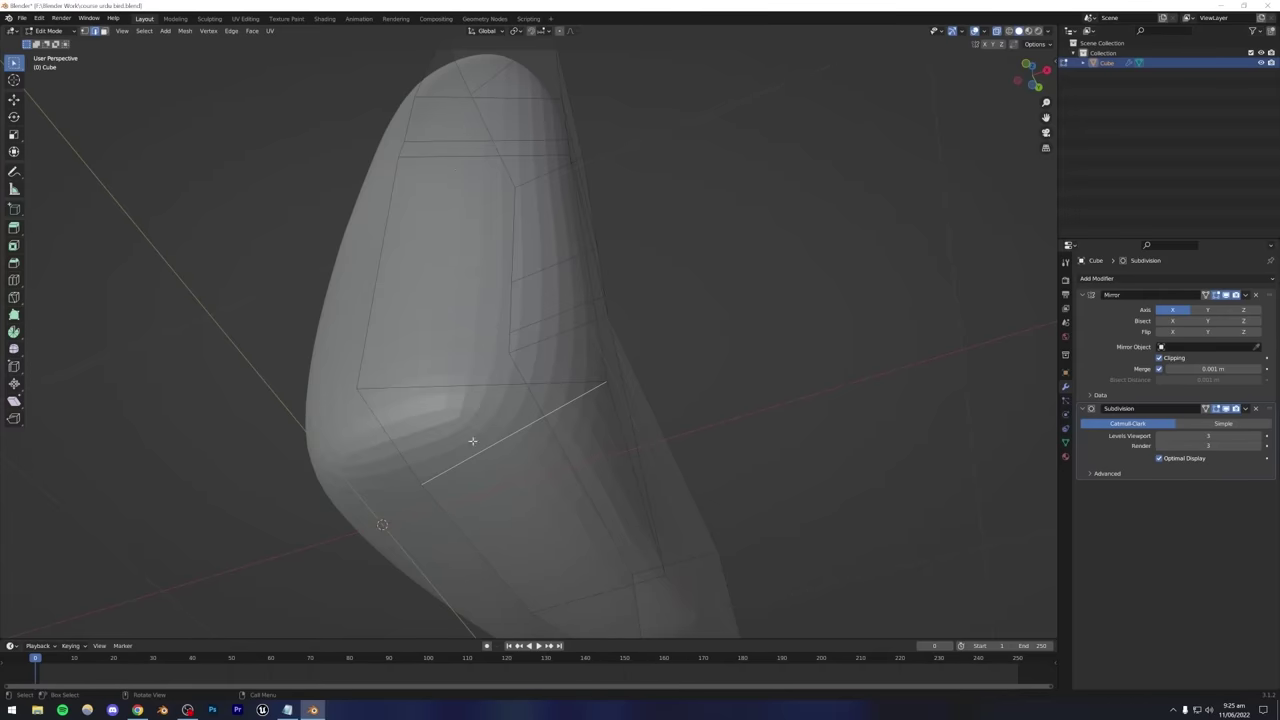
# Dissolve the two unwanted edge loops across the body and check the result.
pyautogui.moveTo(498, 448); pyautogui.dragTo(496, 383, button='middle')
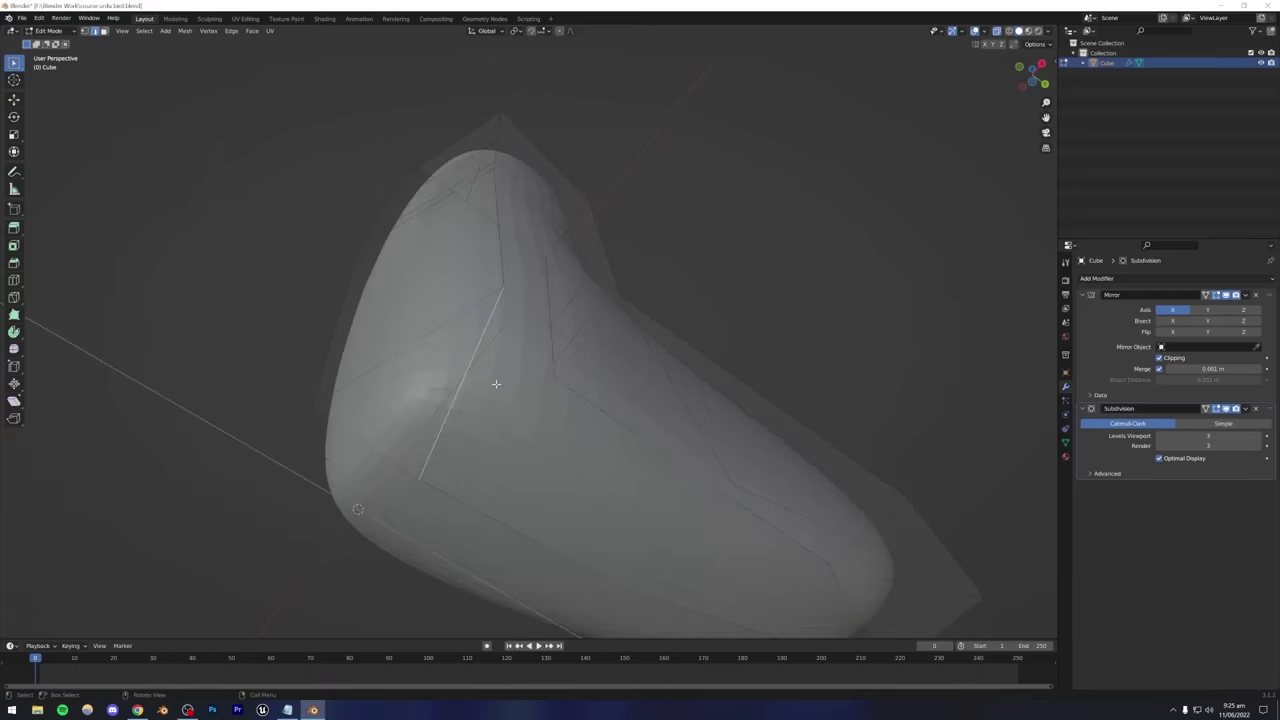
pyautogui.press('x')
pyautogui.click(586, 410)
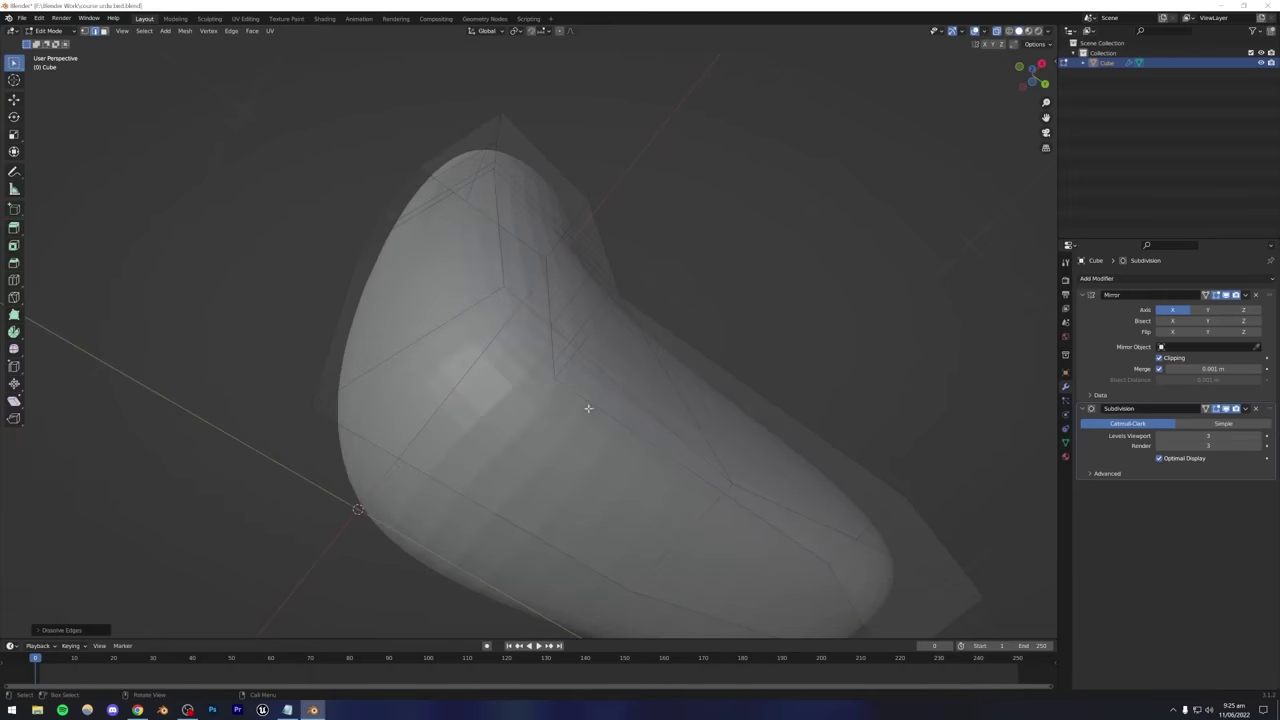
pyautogui.moveTo(514, 389); pyautogui.dragTo(505, 335, button='middle')
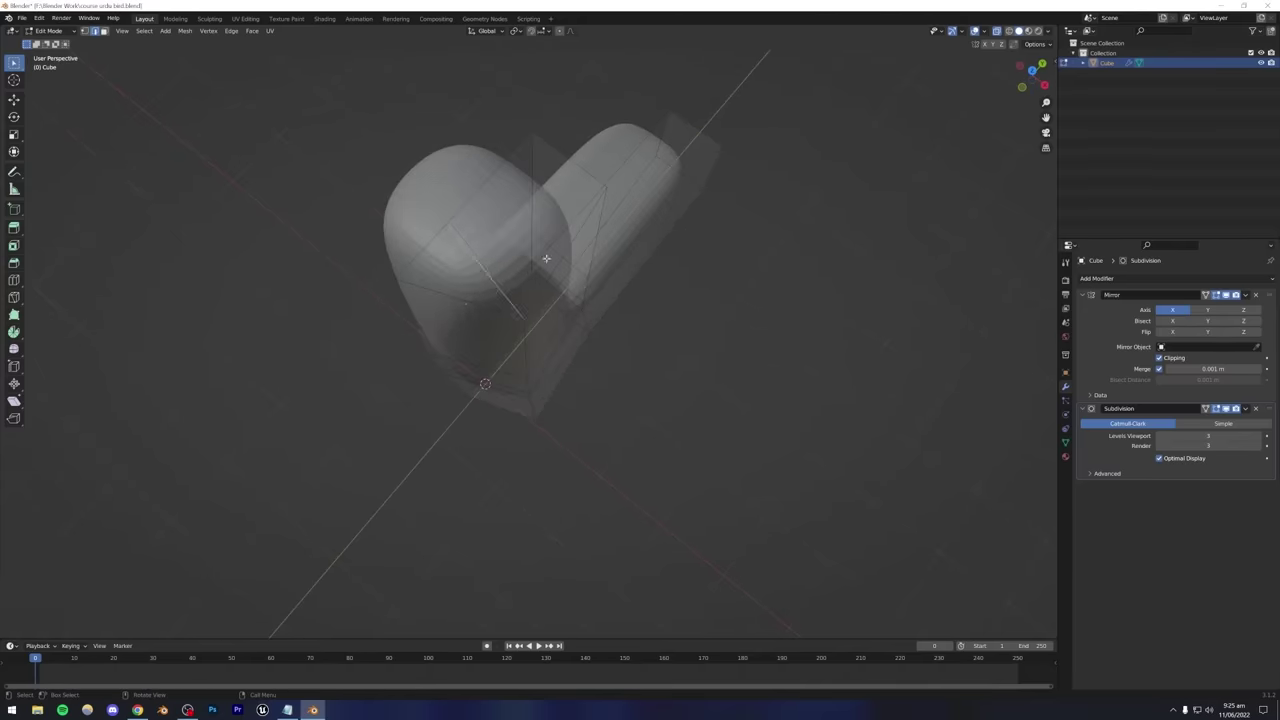
pyautogui.press('x')
pyautogui.click(546, 259)
pyautogui.press('Tab')
pyautogui.moveTo(543, 306); pyautogui.dragTo(534, 392, button='middle')
pyautogui.scroll(-2, 540, 289)
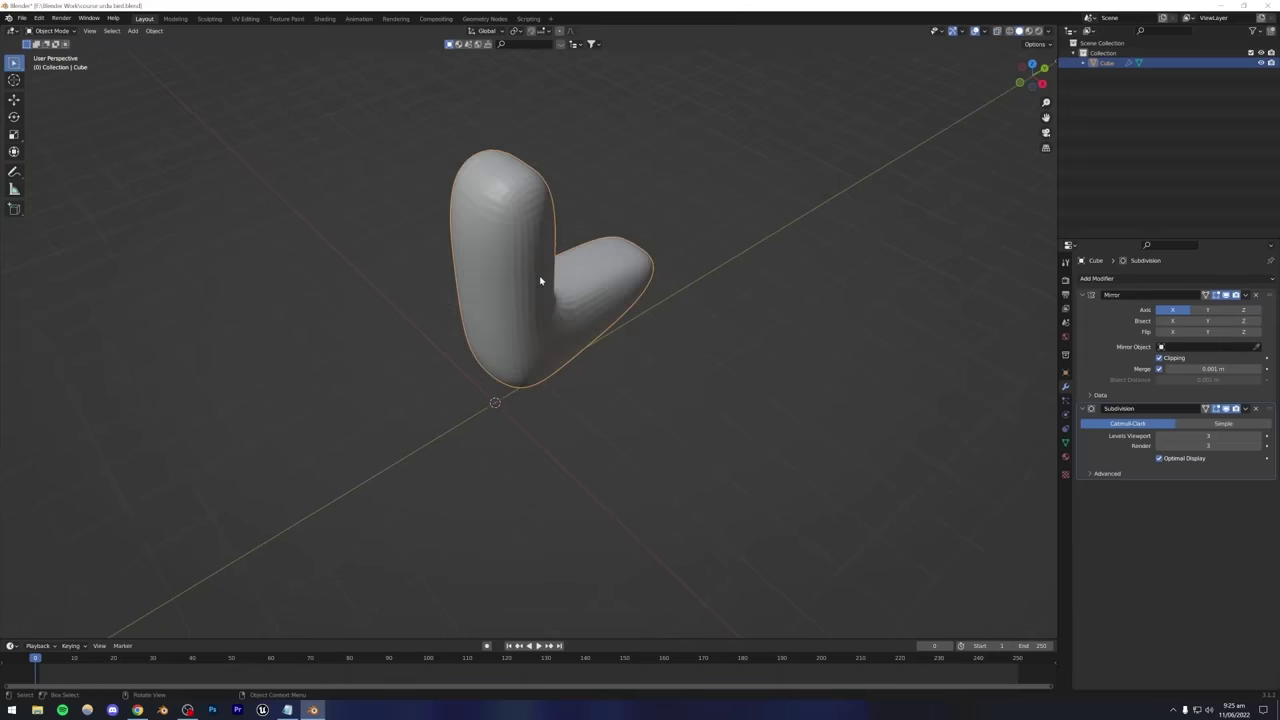
pyautogui.scroll(2, 519, 326)
# In orthographic top view, move the edges at the body's bottom-left.
pyautogui.press('Tab')
pyautogui.press('KP_5')
pyautogui.moveTo(488, 376); pyautogui.dragTo(541, 425)
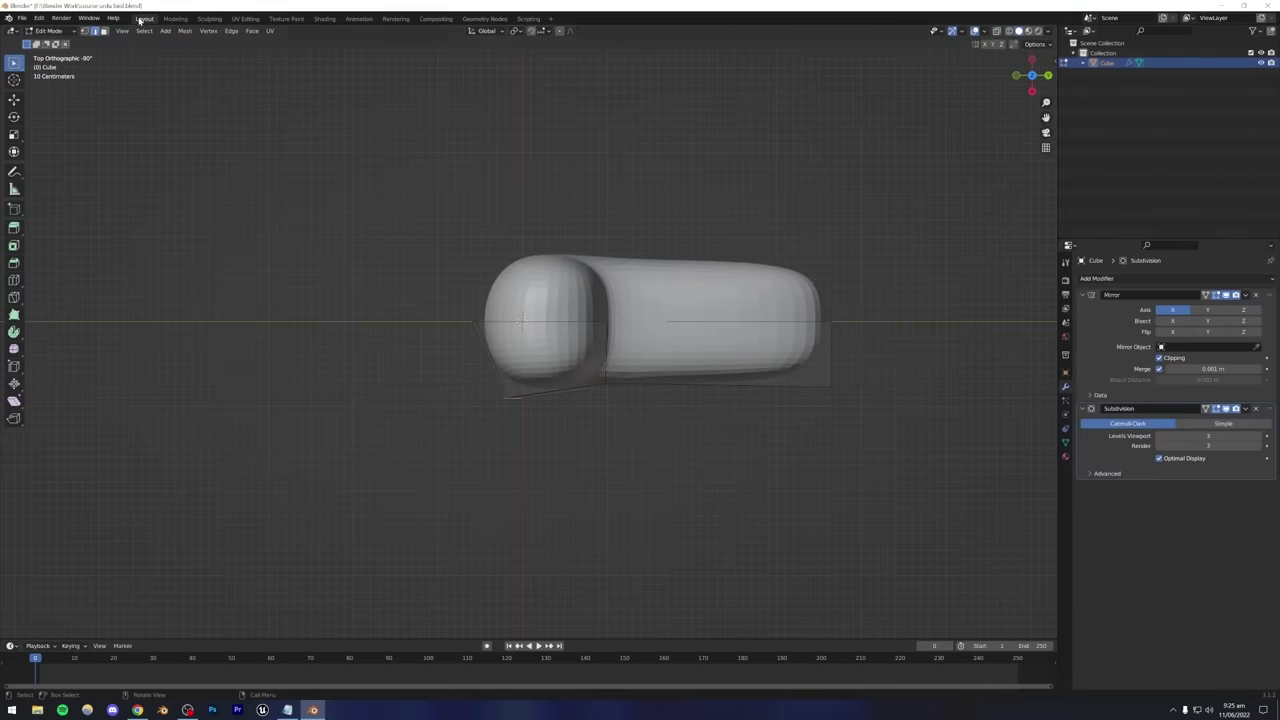
pyautogui.click(85, 31)
pyautogui.moveTo(466, 366); pyautogui.dragTo(530, 417)
pyautogui.press('g')
pyautogui.click(581, 409)
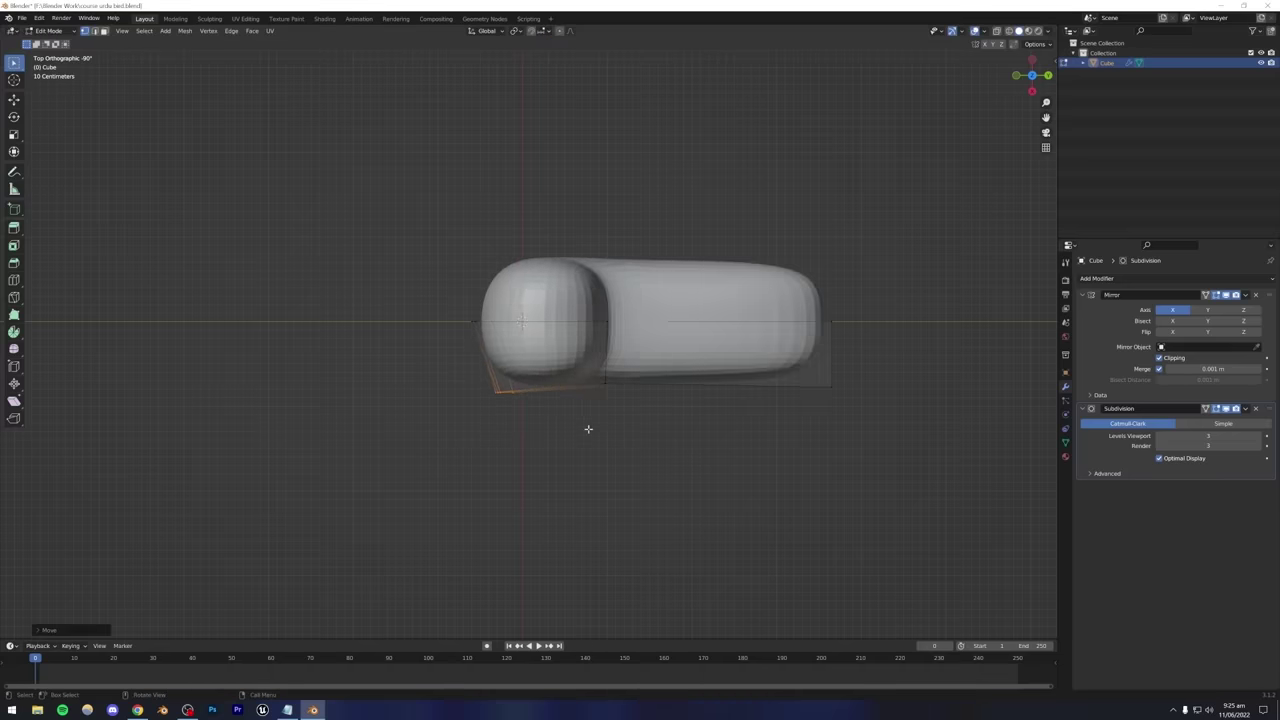
pyautogui.press('Tab')
pyautogui.moveTo(581, 435); pyautogui.dragTo(501, 457, button='middle')
# Nudge the body's bottom edge slightly up-left.
pyautogui.press('Tab')
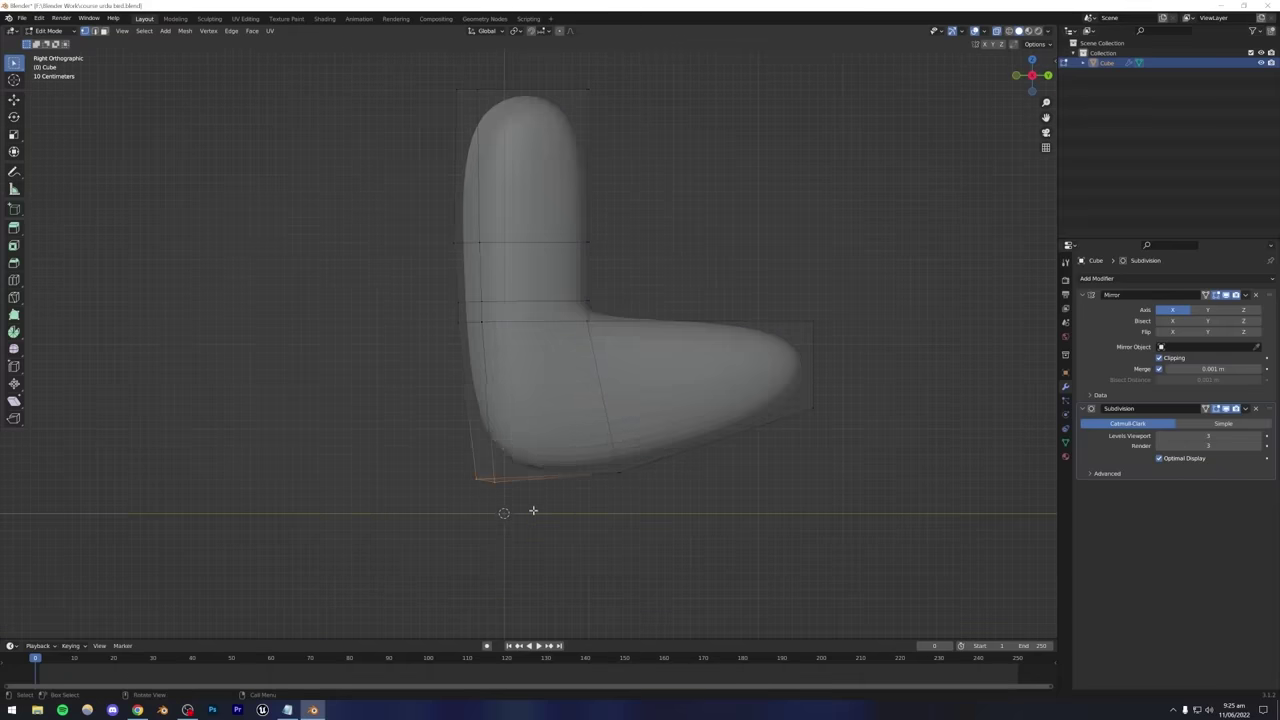
pyautogui.press('g')
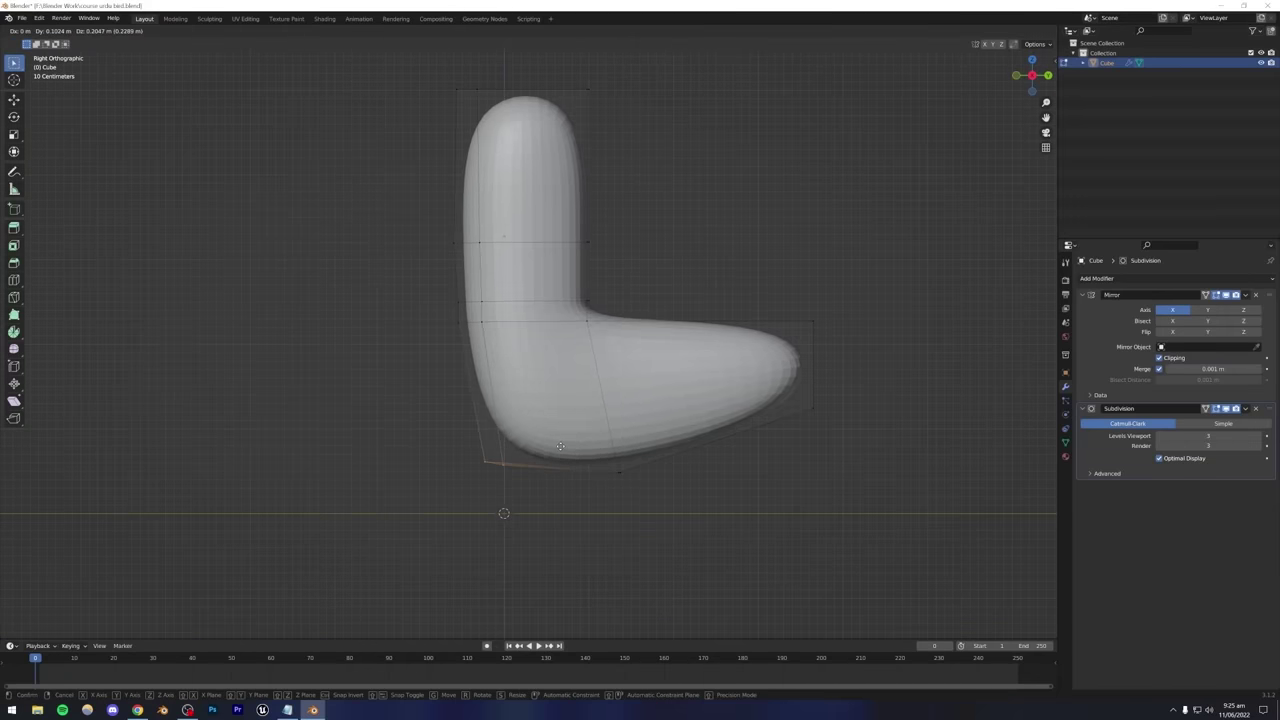
pyautogui.rightClick(571, 431)
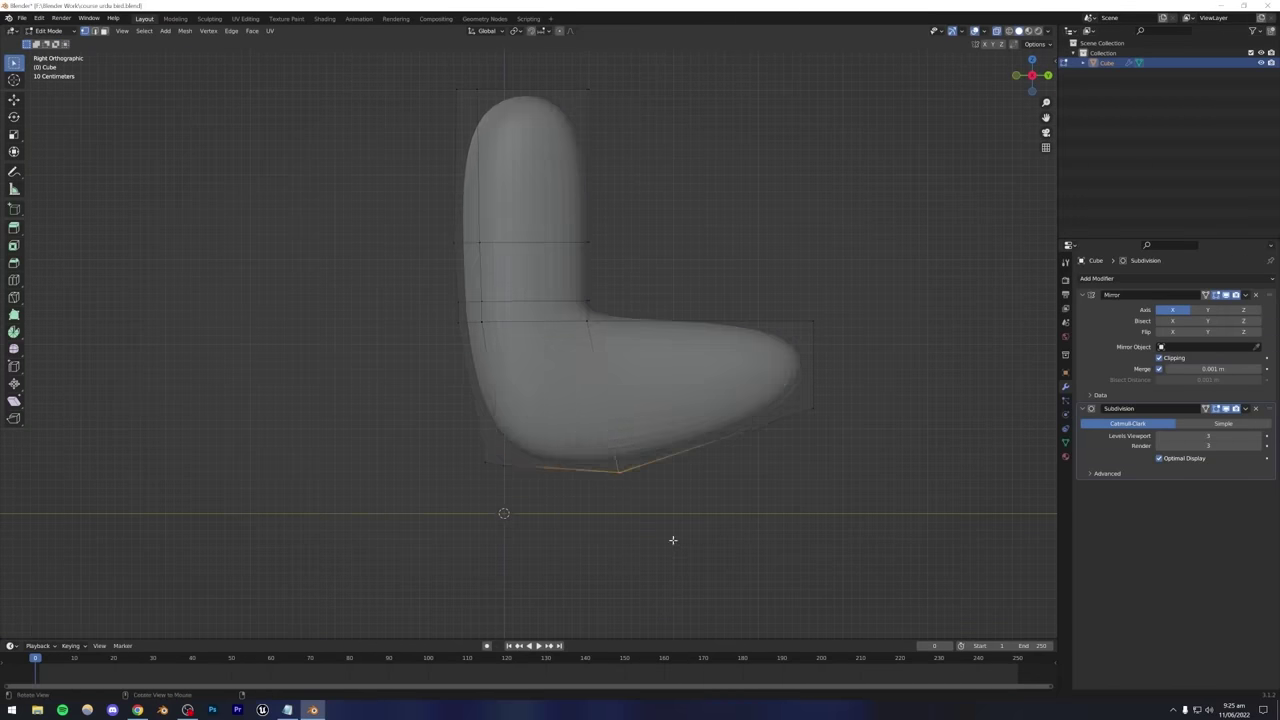
pyautogui.press('g')
pyautogui.click(666, 488)
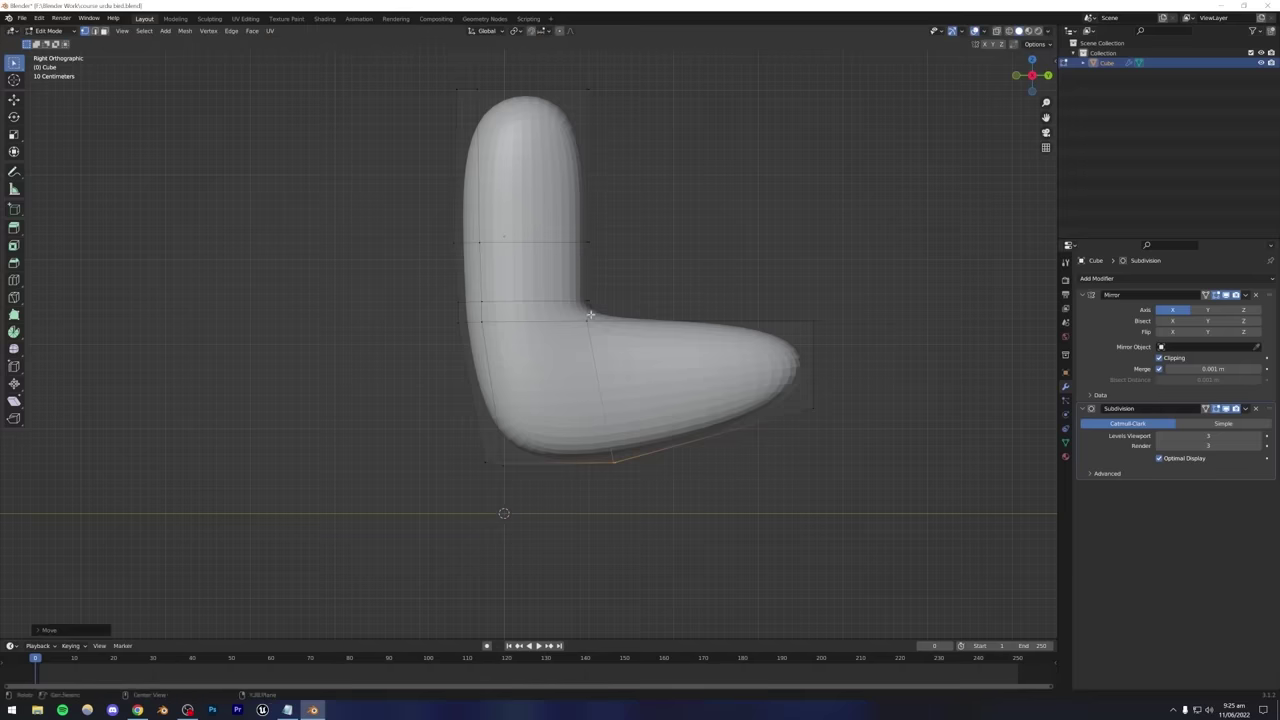
# Raise the L's inner corner vertex slightly and save course urdu bird.blend.
pyautogui.click(605, 336)
pyautogui.press('g')
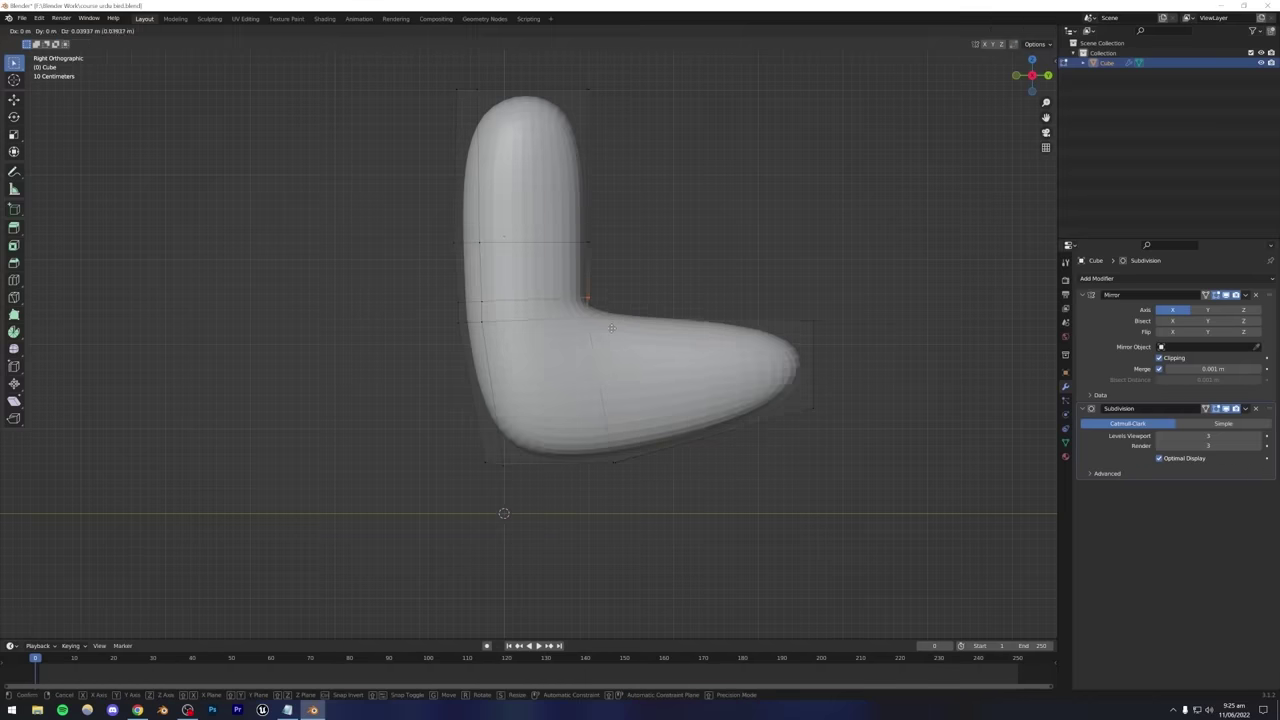
pyautogui.click(609, 331)
pyautogui.hotkey('ctrl', 's')
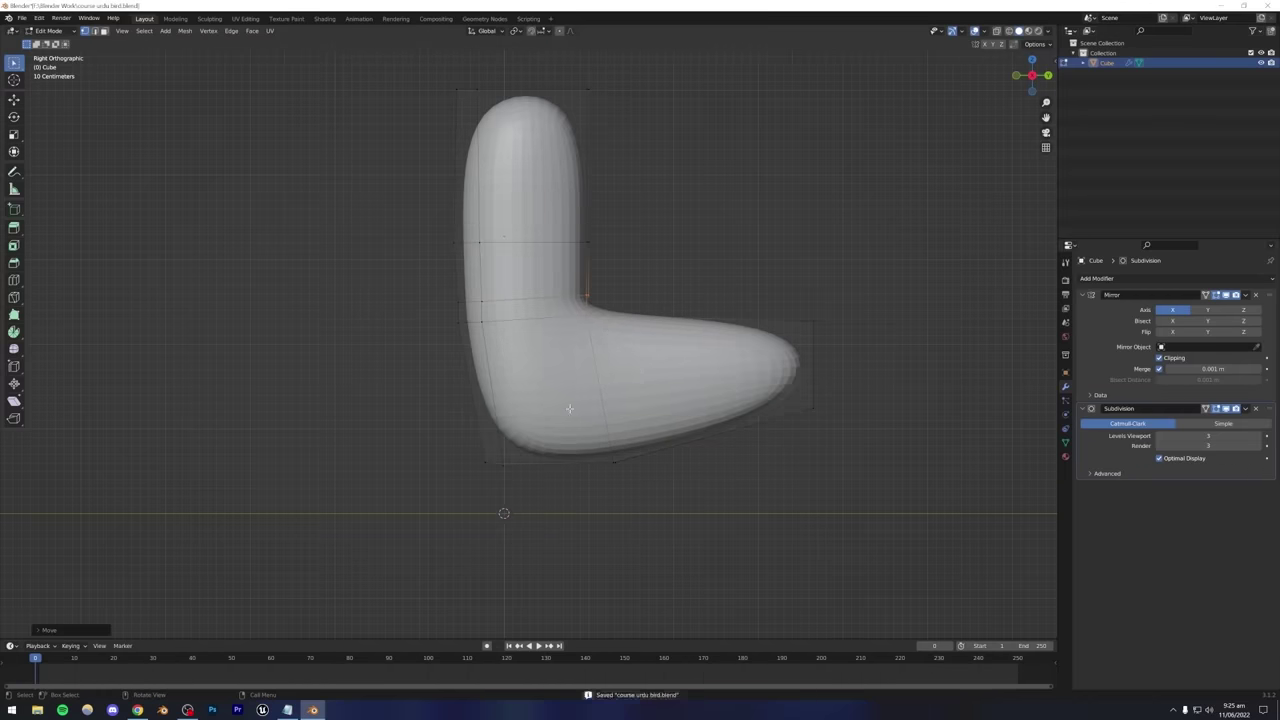
# Check the pigeon reference, then move the tail-tip vertices left in side view.
pyautogui.click(137, 710)
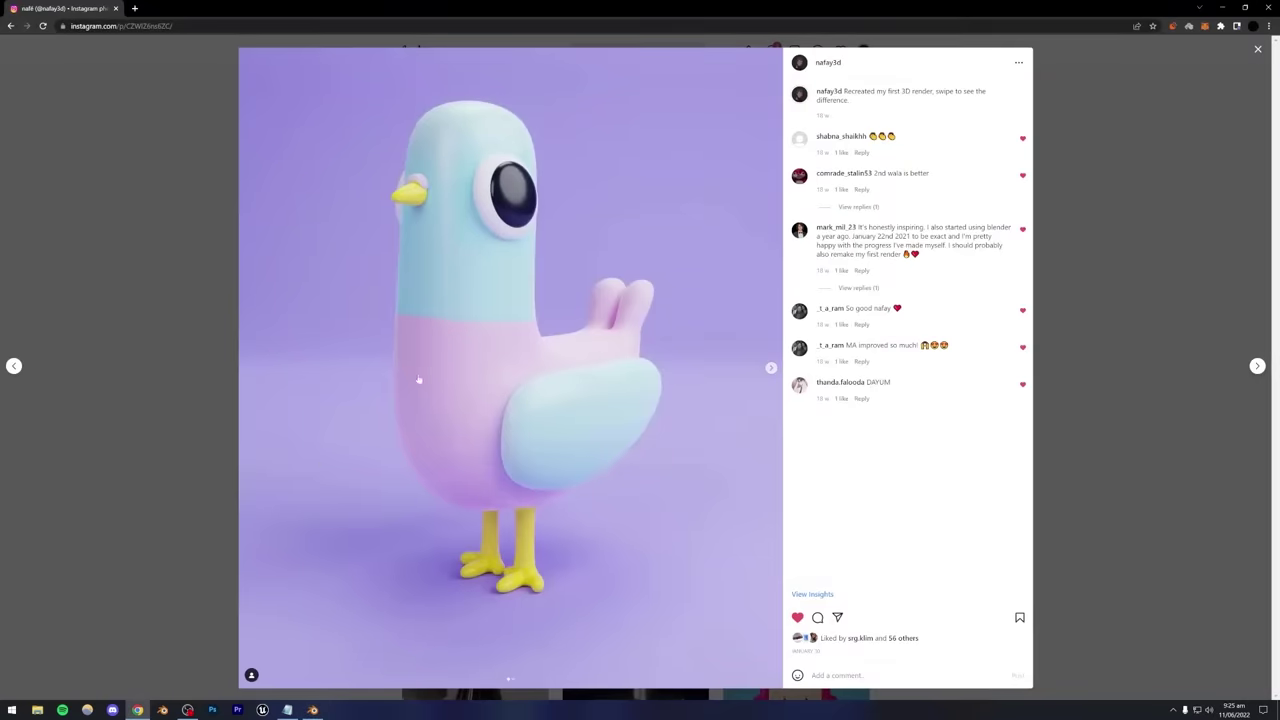
pyautogui.click(313, 710)
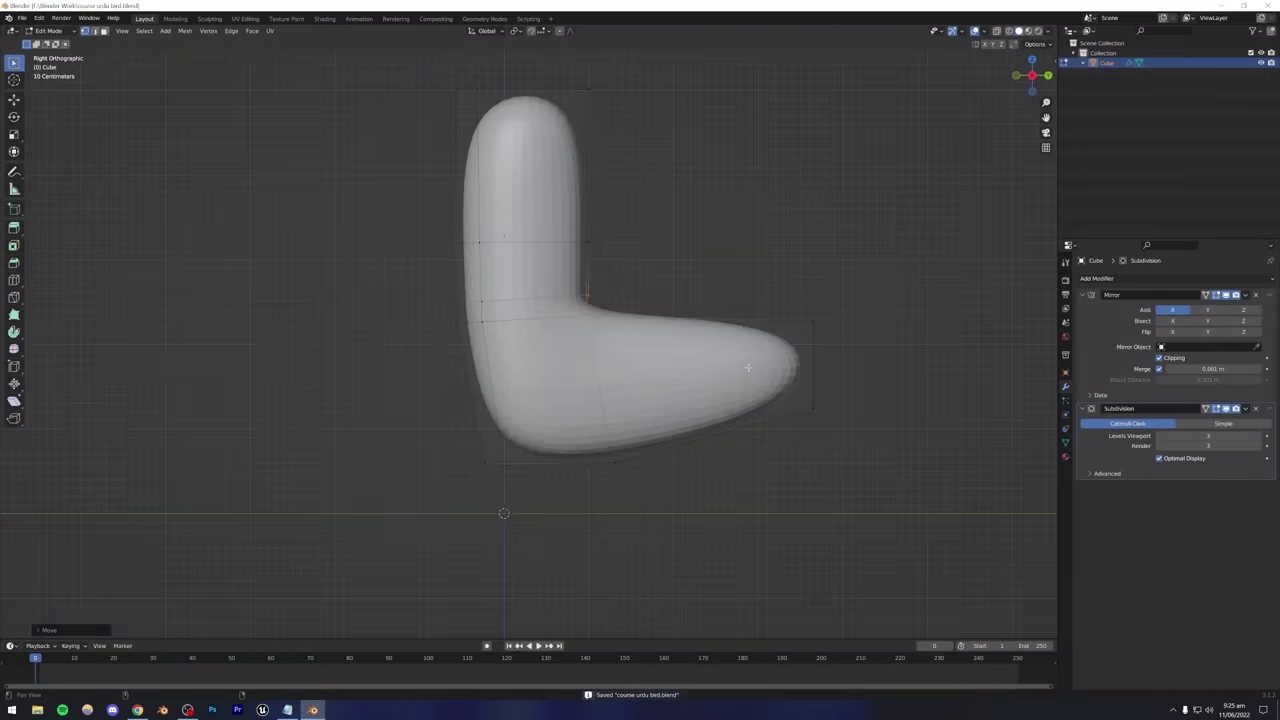
pyautogui.press('KP_3')
pyautogui.moveTo(608, 313); pyautogui.dragTo(726, 528)
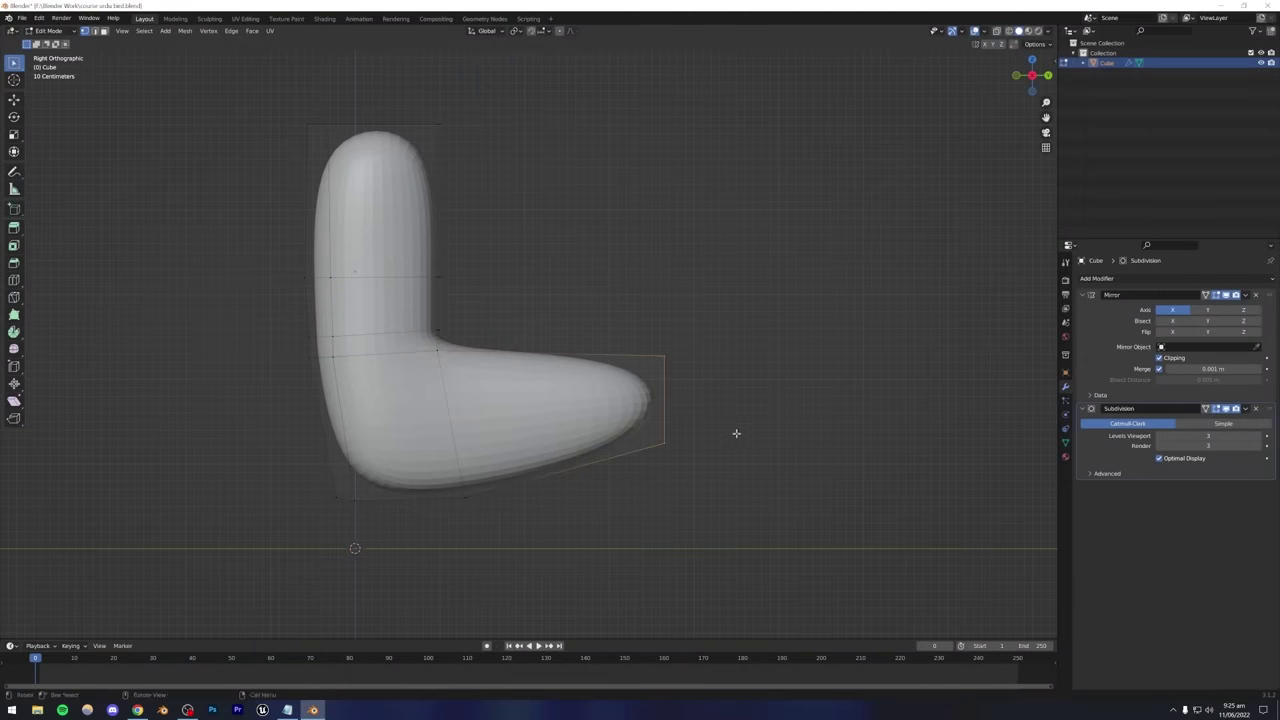
pyautogui.press('g')
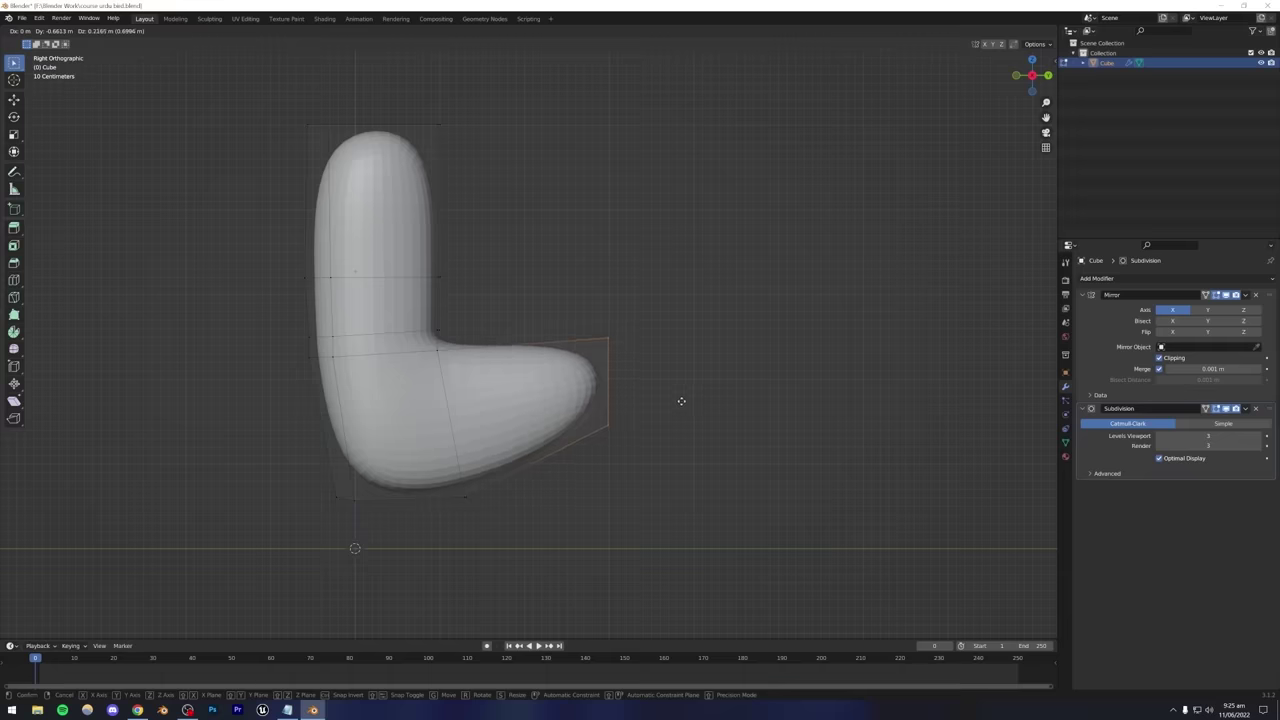
pyautogui.click(677, 393)
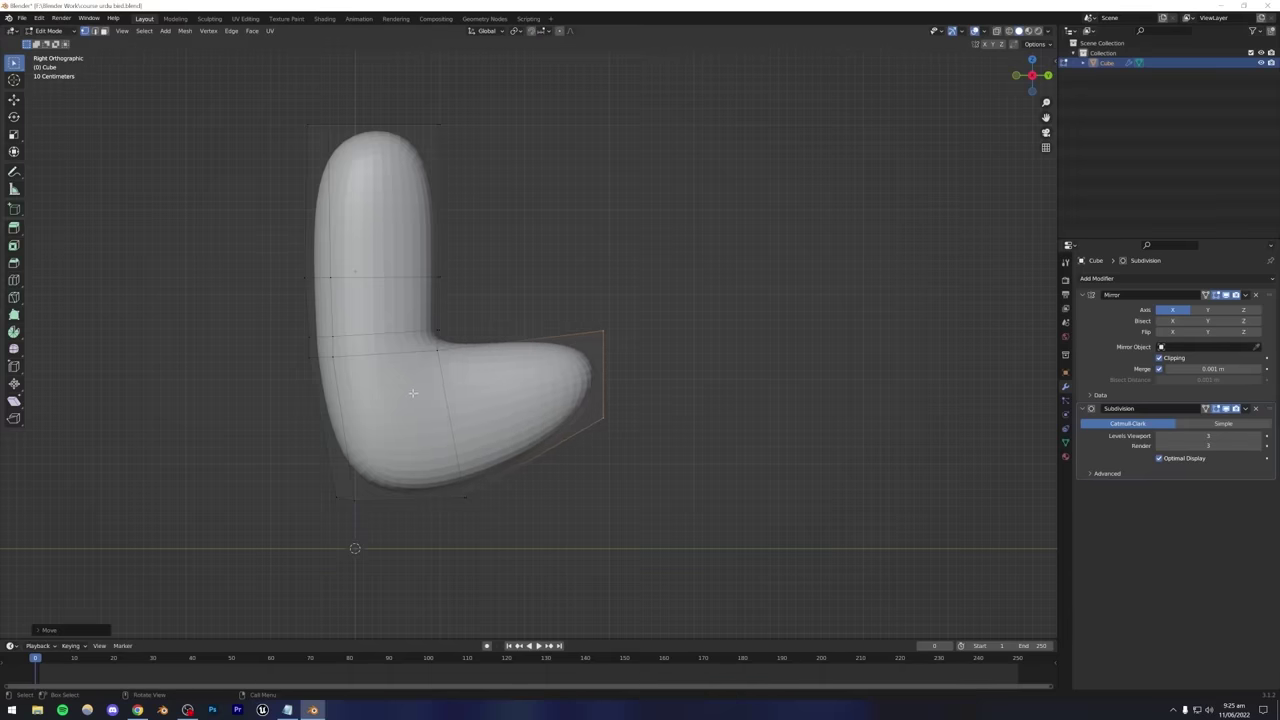
# Select the vertices along the body's left side in X-ray and move that edge outward.
pyautogui.scroll(6, 412, 393)
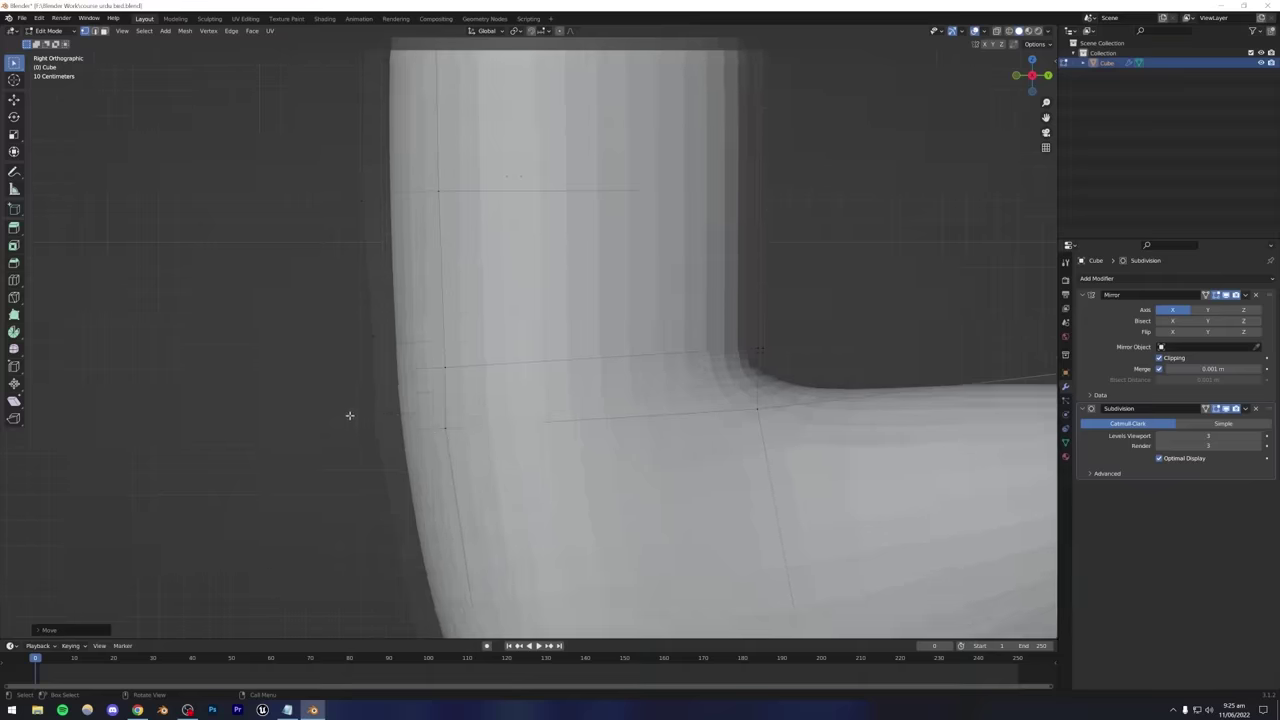
pyautogui.moveTo(349, 415)
pyautogui.mouseDown()
pyautogui.moveTo(400, 449)
pyautogui.moveTo(337, 420)
pyautogui.mouseUp()
pyautogui.hotkey('alt', 'z')
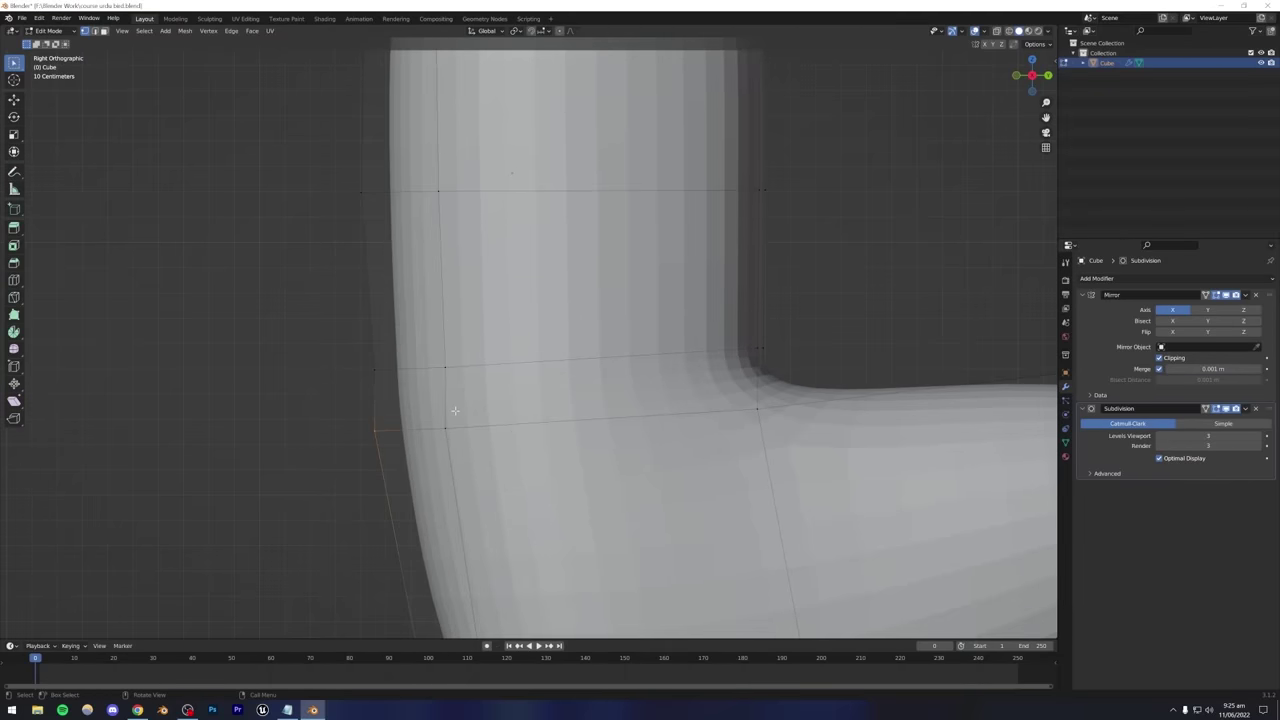
pyautogui.press('g')
pyautogui.click(464, 409)
pyautogui.scroll(-8, 464, 409)
# Preview the smoothed body, then raise the bend vertices along Z.
pyautogui.press('Tab')
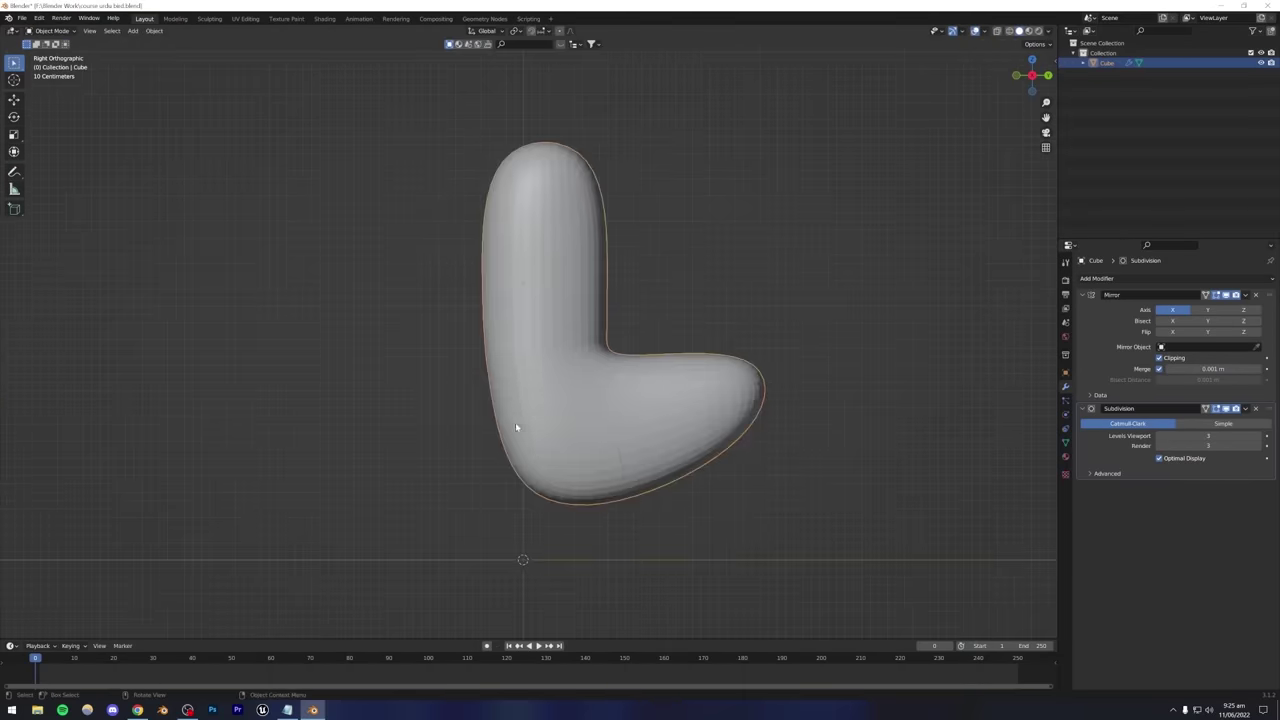
pyautogui.moveTo(515, 422); pyautogui.dragTo(610, 404, button='middle')
pyautogui.press('Tab')
pyautogui.keyDown('alt'); pyautogui.moveTo(406, 398); pyautogui.dragTo(470, 415, button='middle'); pyautogui.keyUp('alt')
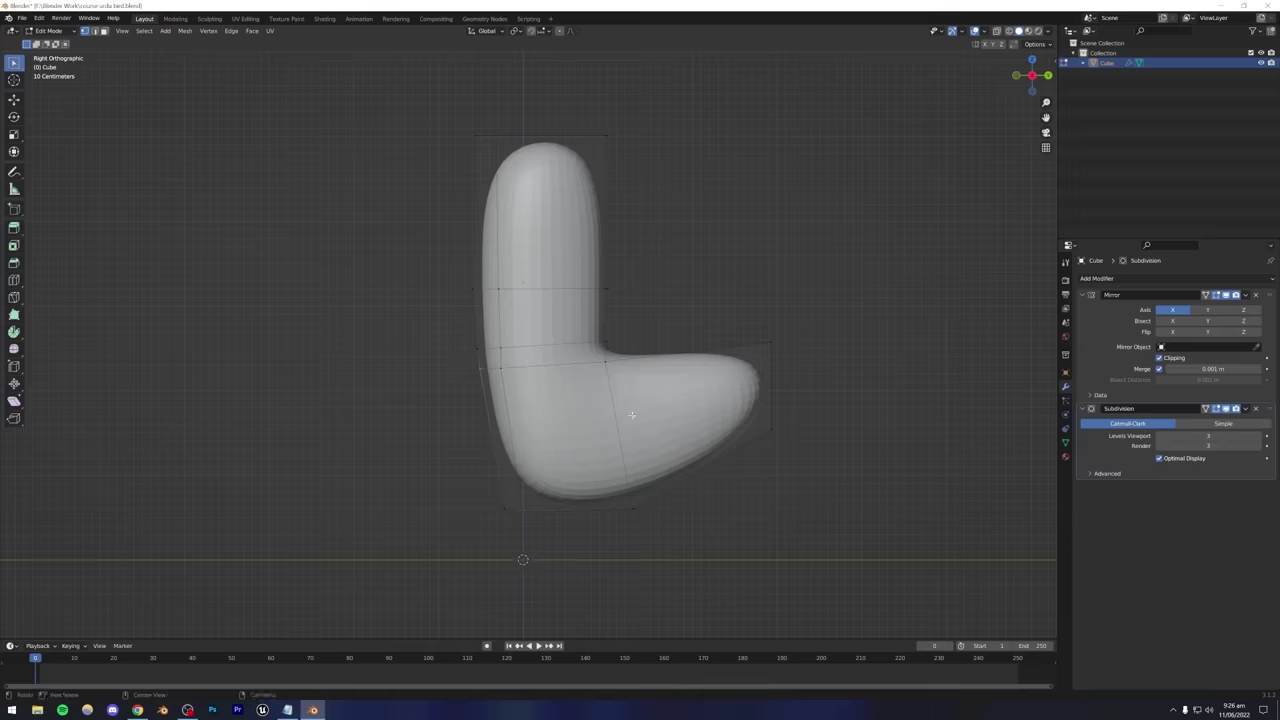
pyautogui.scroll(4, 526, 411)
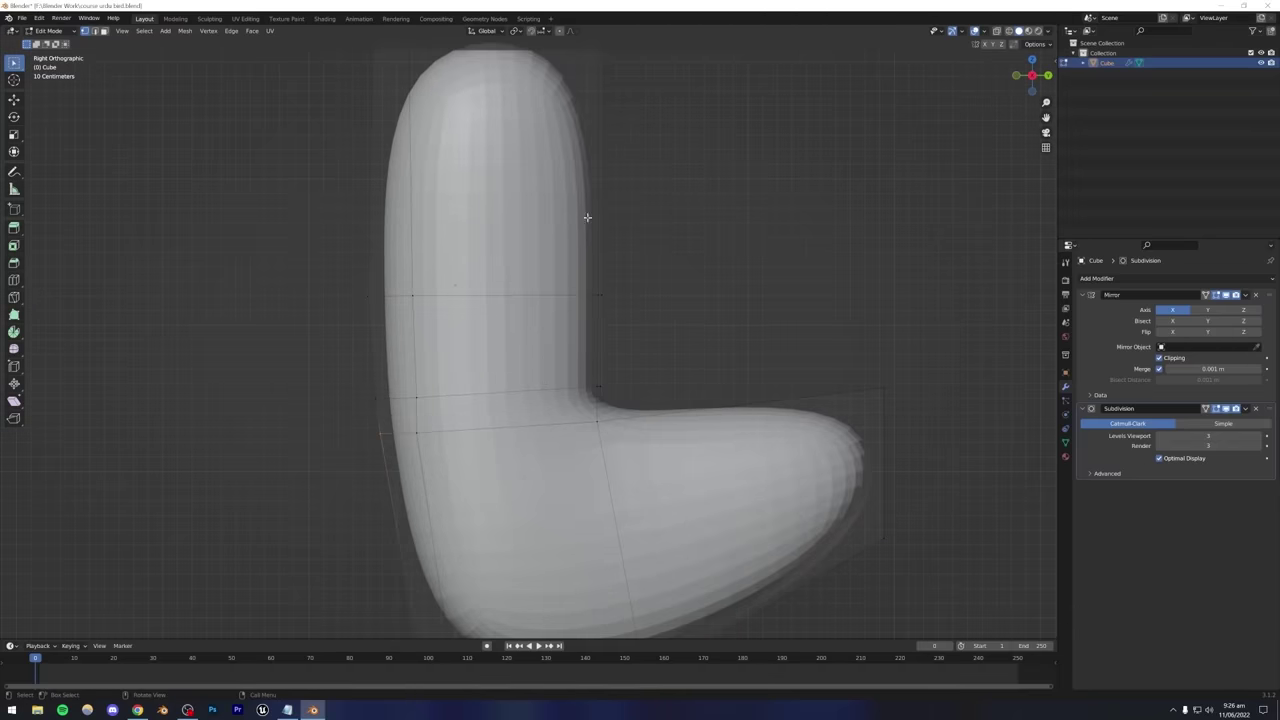
pyautogui.click(137, 710)
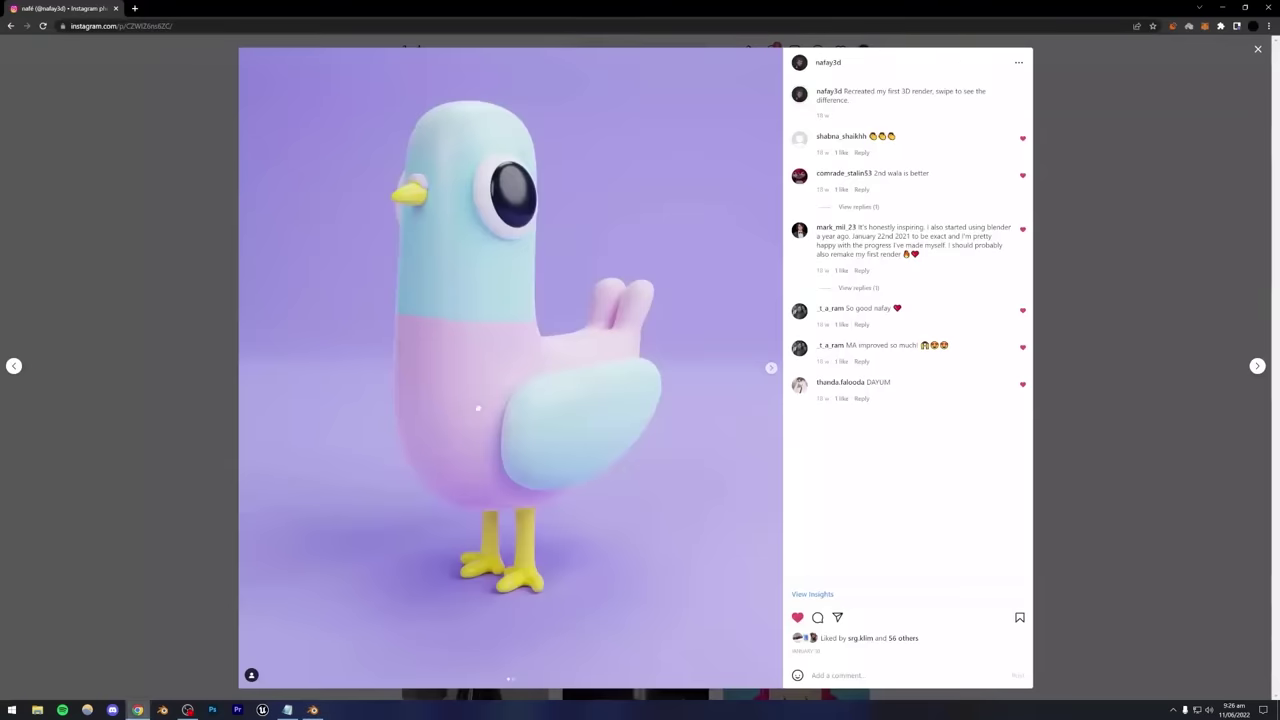
pyautogui.click(313, 710)
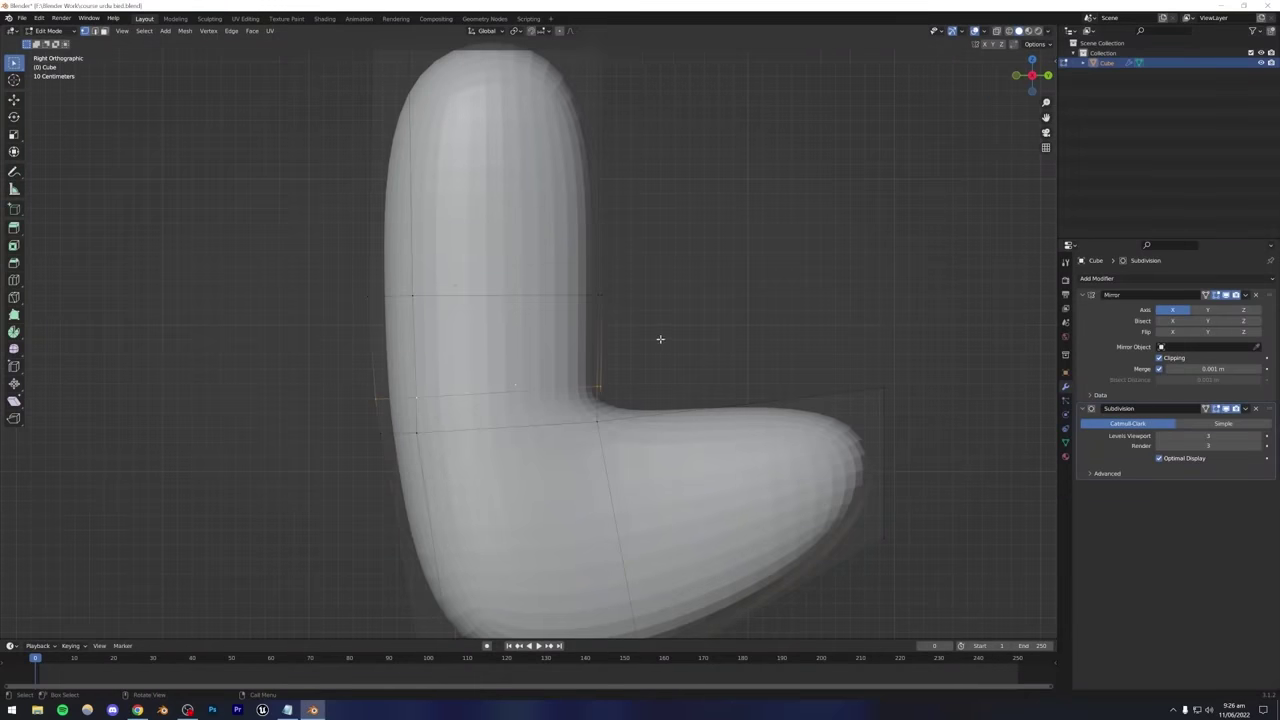
pyautogui.press('g')
pyautogui.press('z')
pyautogui.press('z')
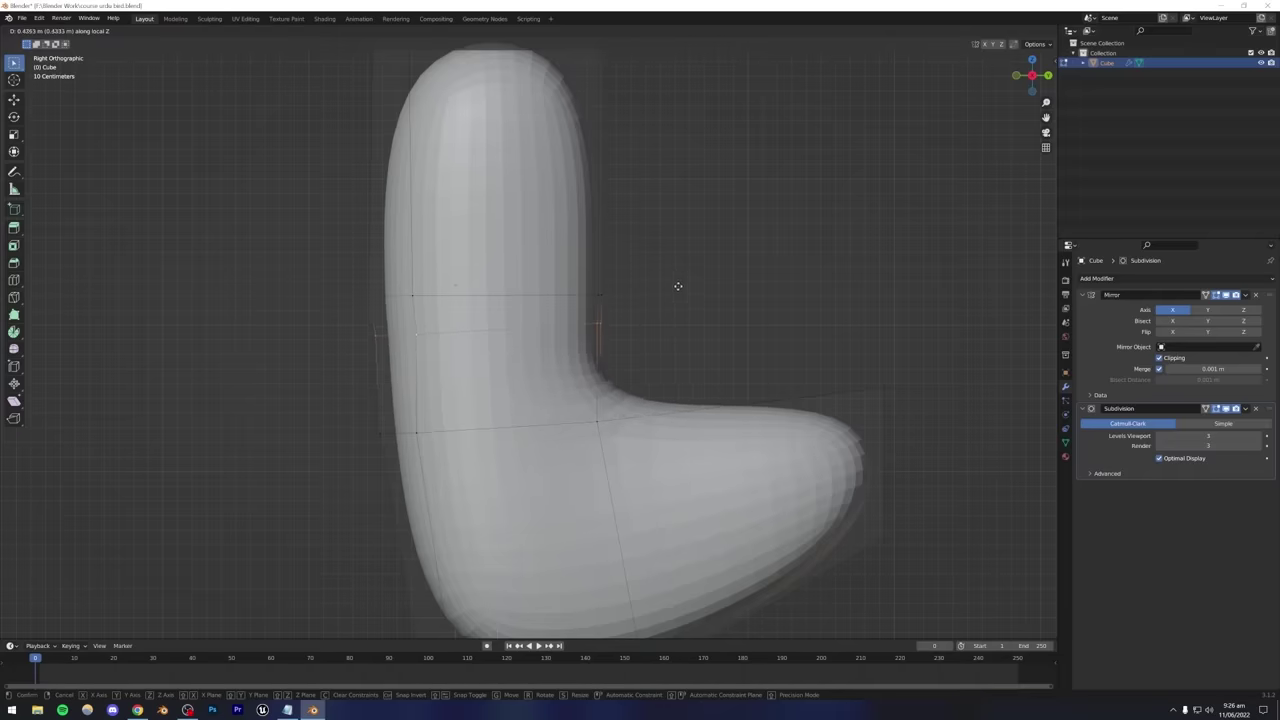
pyautogui.click(678, 286)
# Edge-slide the loop along the bend and check the smoothed shape.
pyautogui.scroll(3, 677, 331)
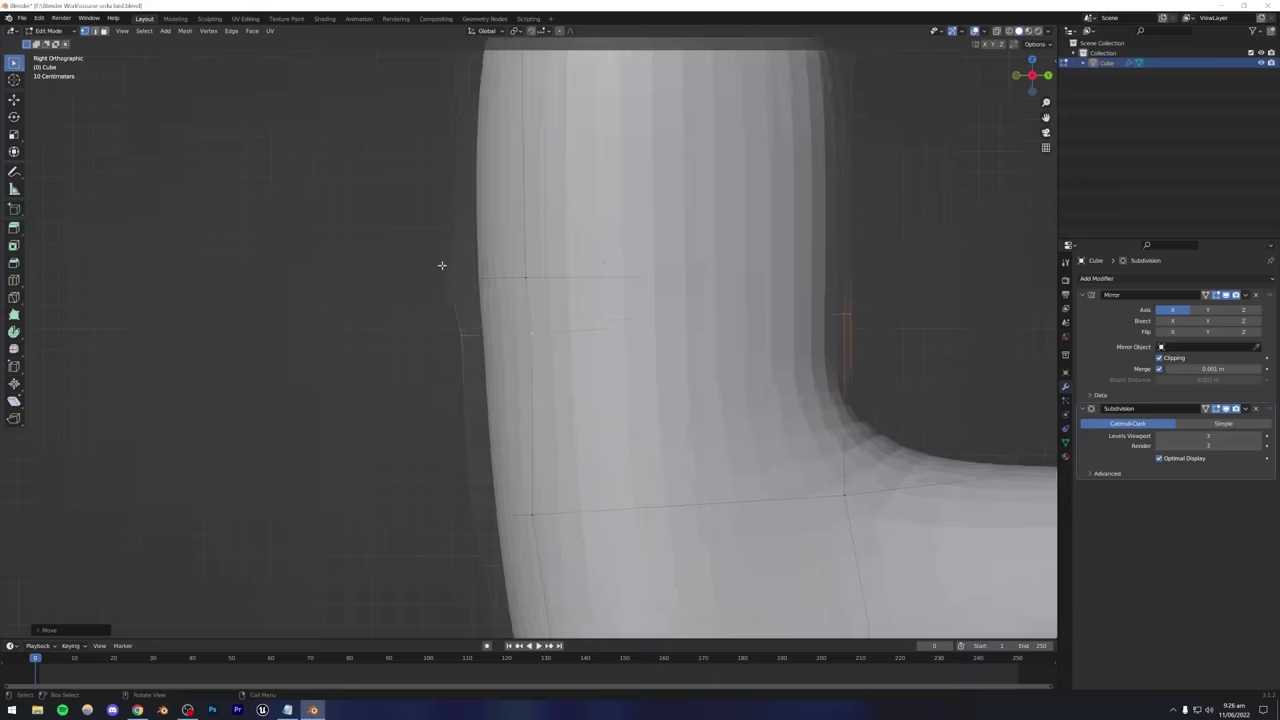
pyautogui.scroll(-6, 458, 355)
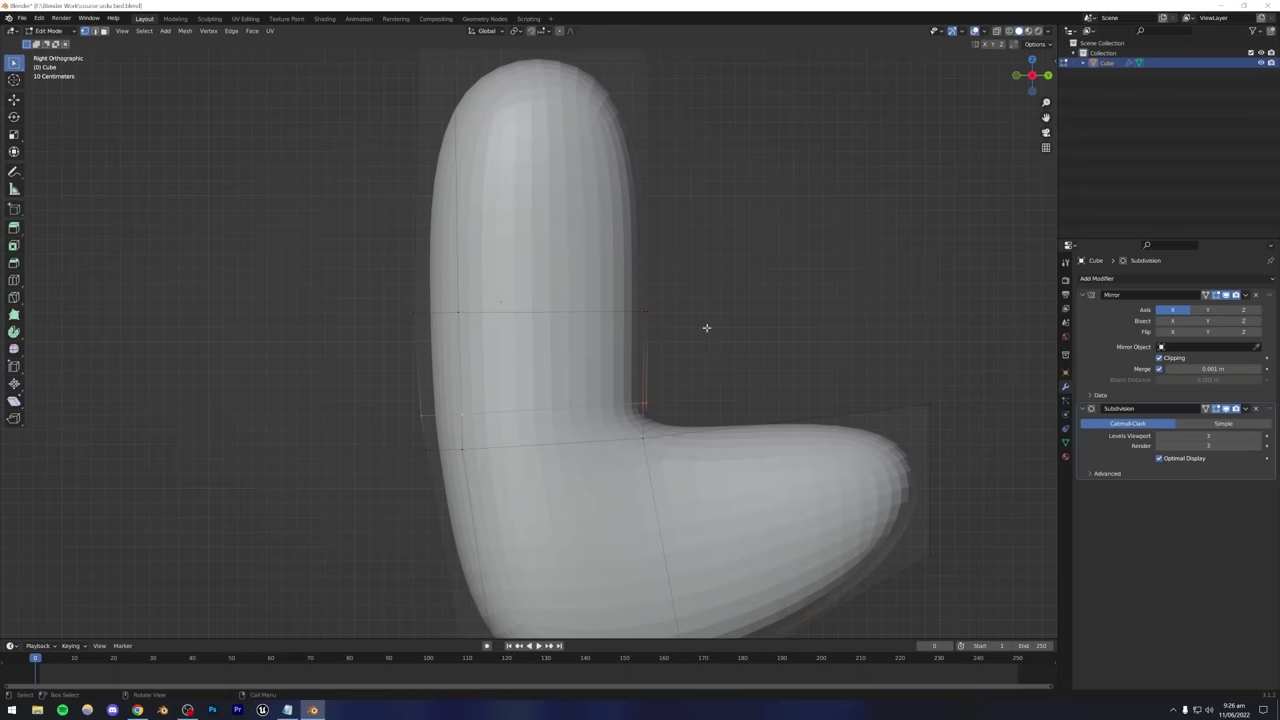
pyautogui.press('g')
pyautogui.press('g')
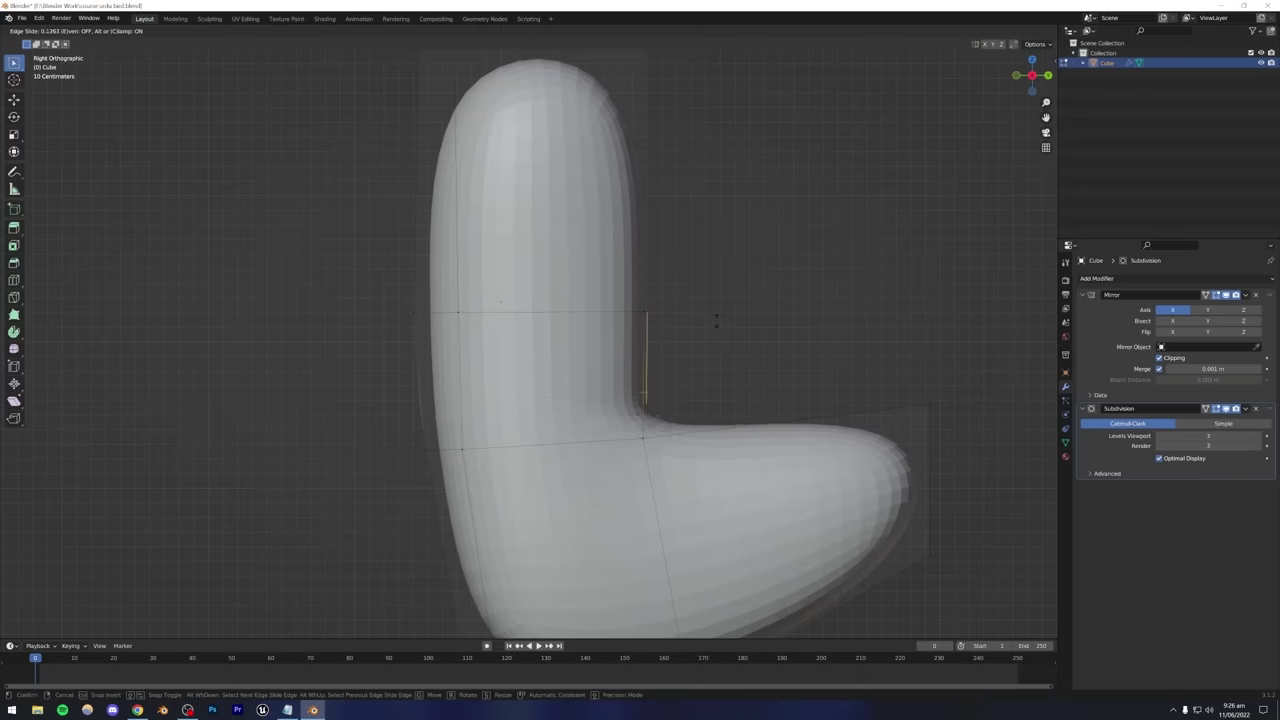
pyautogui.click(633, 299)
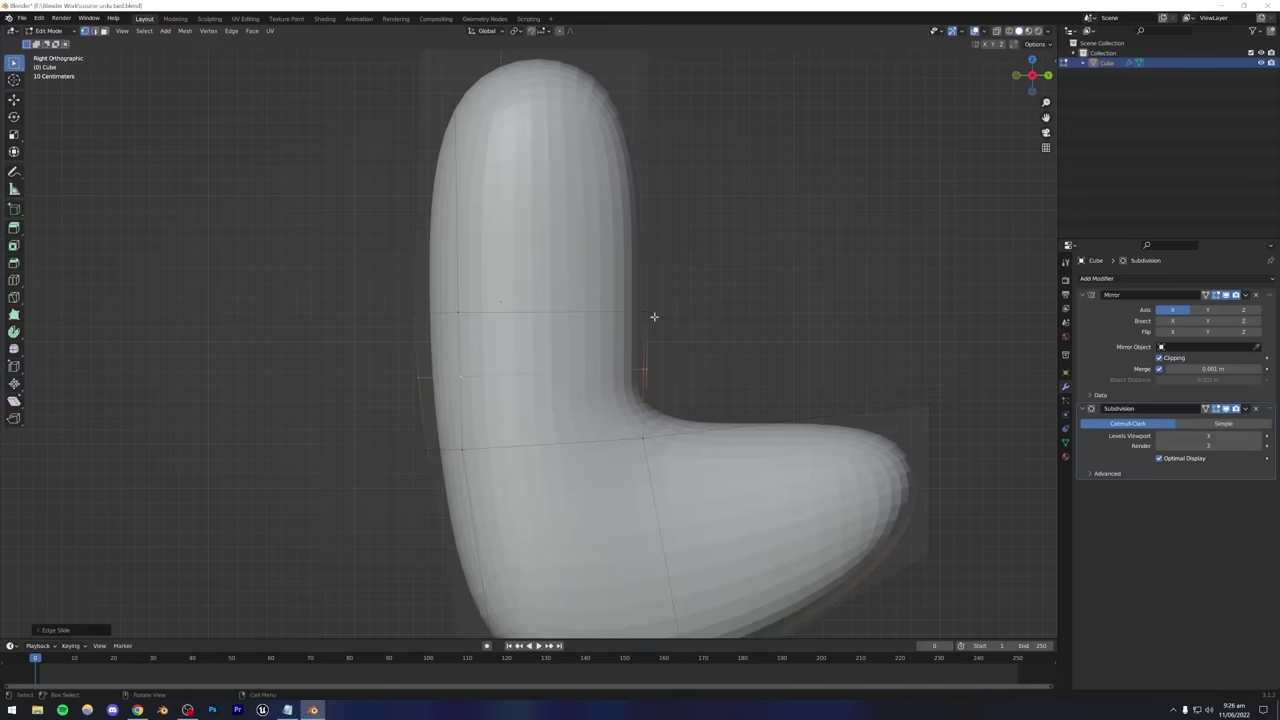
pyautogui.press('Tab')
pyautogui.scroll(-4, 700, 355)
pyautogui.moveTo(657, 371); pyautogui.dragTo(540, 275, button='middle')
pyautogui.press('Tab')
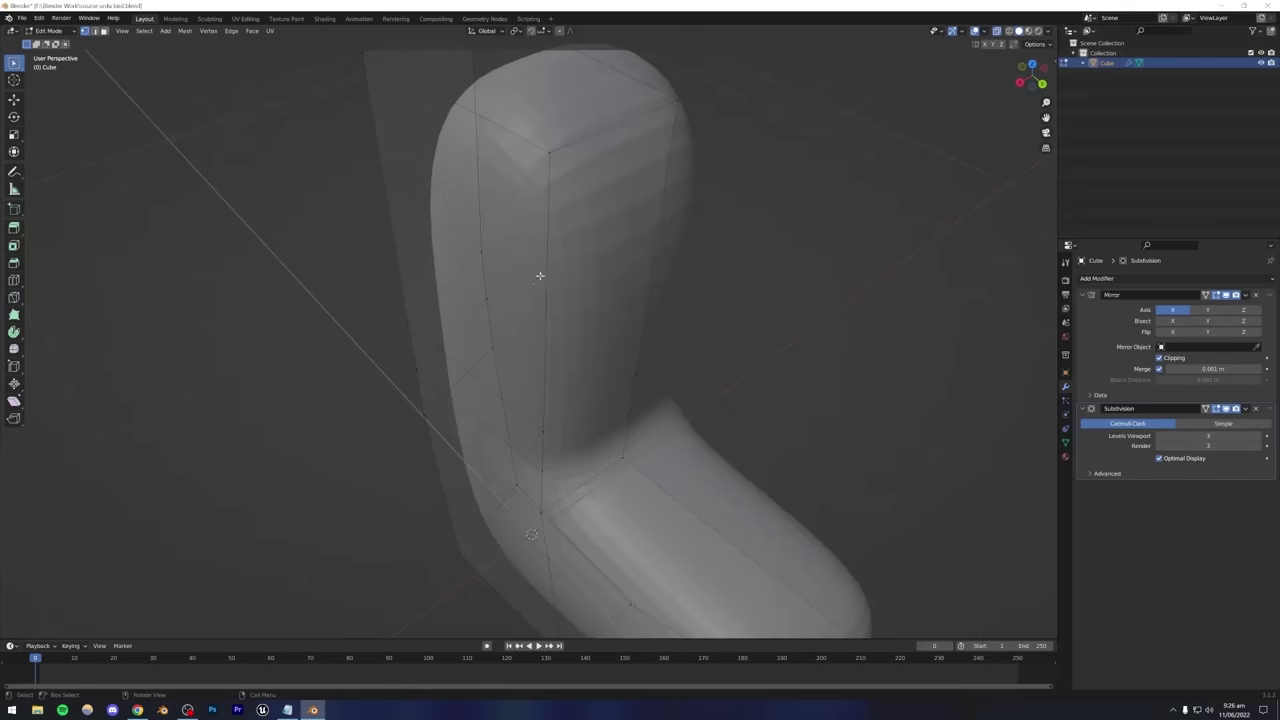
# Reposition the selected edge from the top view and preview the body.
pyautogui.moveTo(583, 359); pyautogui.dragTo(544, 355)
pyautogui.moveTo(545, 373); pyautogui.dragTo(740, 374, button='middle')
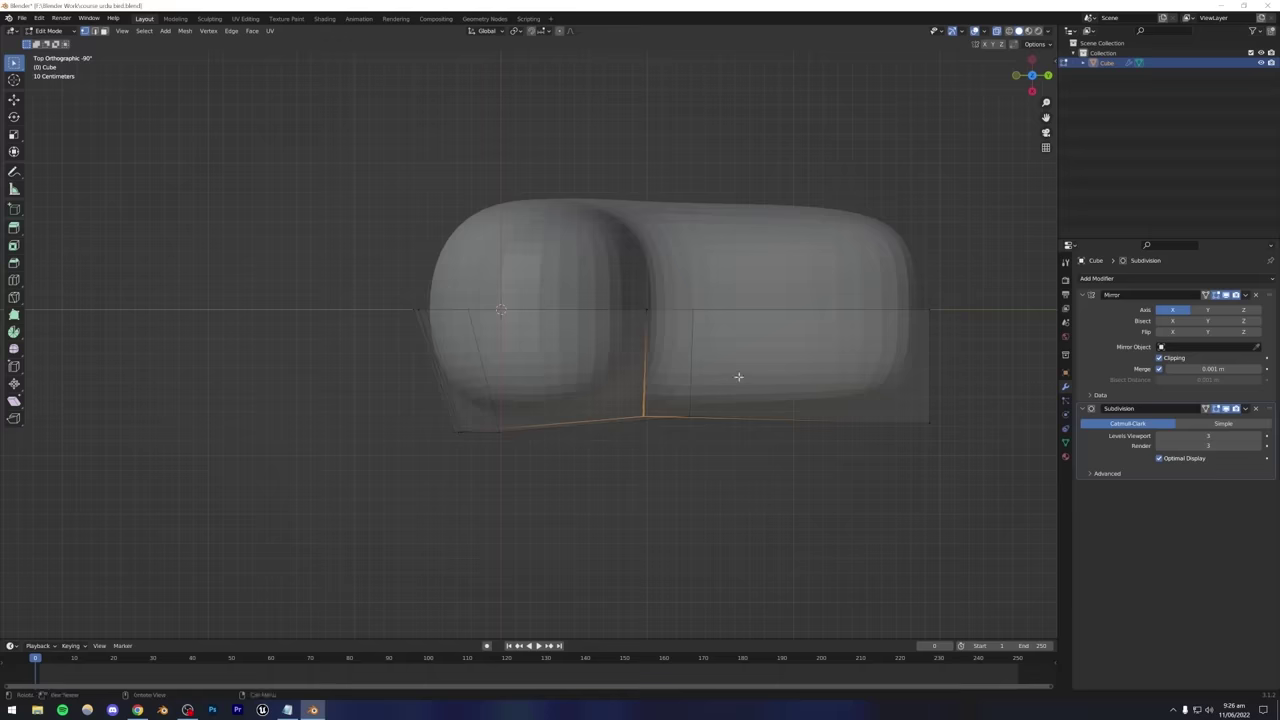
pyautogui.press('g')
pyautogui.click(711, 377)
pyautogui.press('Tab')
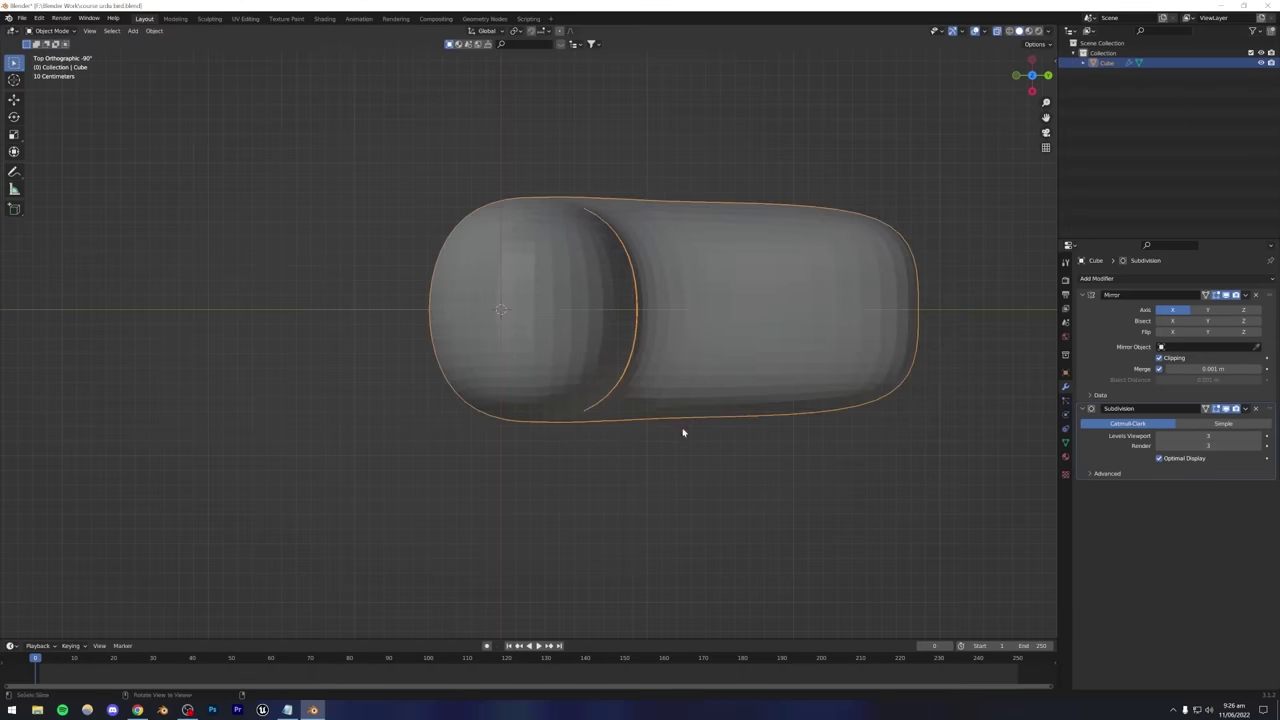
pyautogui.moveTo(683, 431); pyautogui.dragTo(505, 460, button='middle')
pyautogui.scroll(-3, 688, 423)
# Compare with the reference and shift the selected vertices along the X axis.
pyautogui.hotkey('alt', 'Tab')
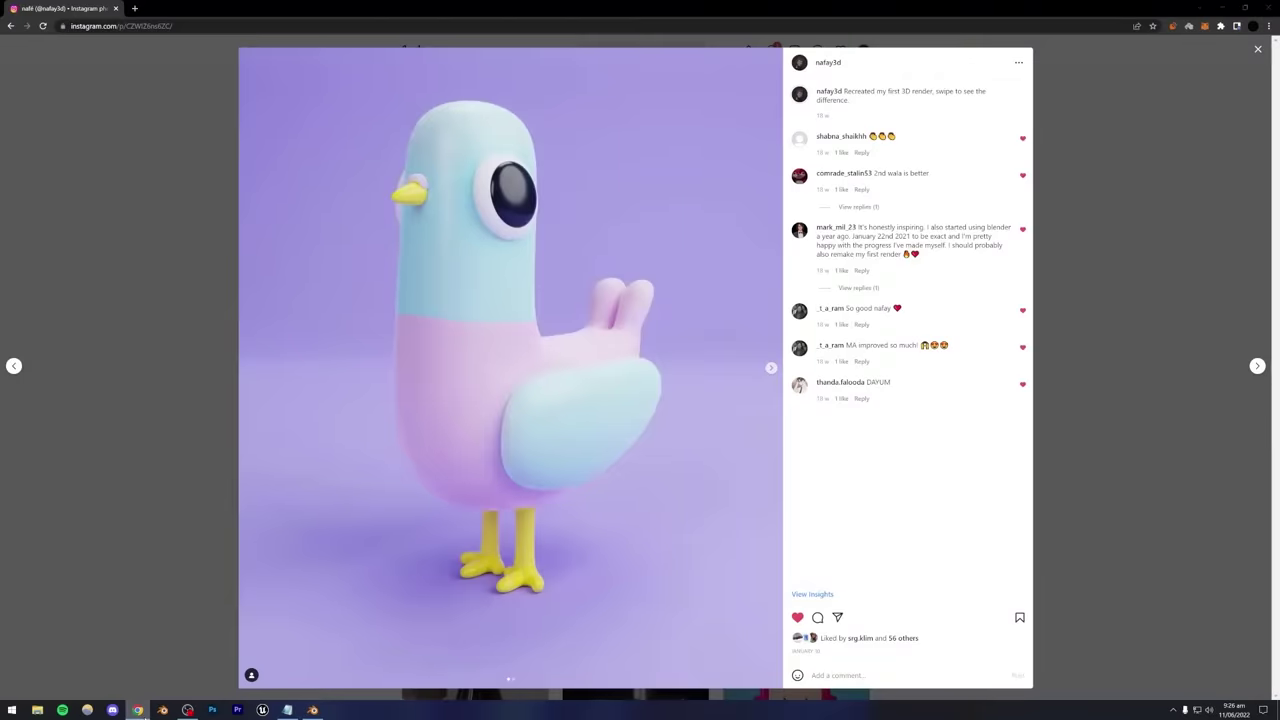
pyautogui.hotkey('alt', 'Tab')
pyautogui.moveTo(581, 495); pyautogui.dragTo(510, 456, button='middle')
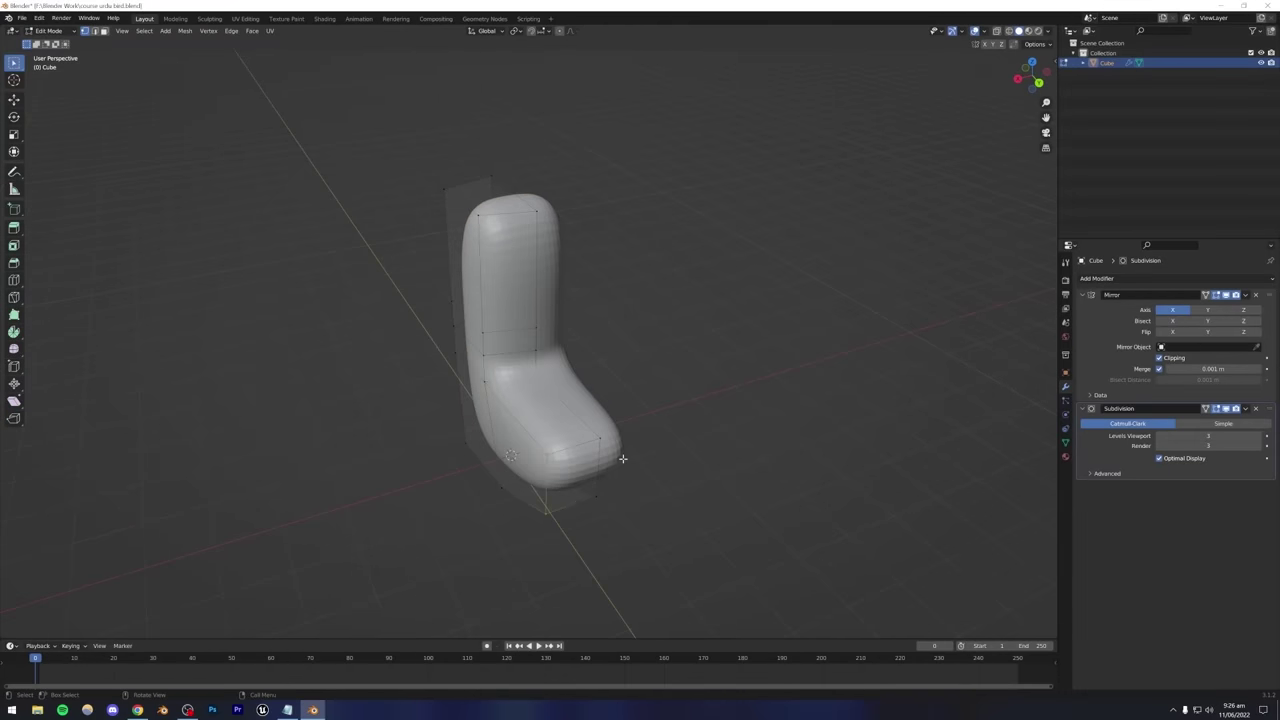
pyautogui.press('g')
pyautogui.press('x')
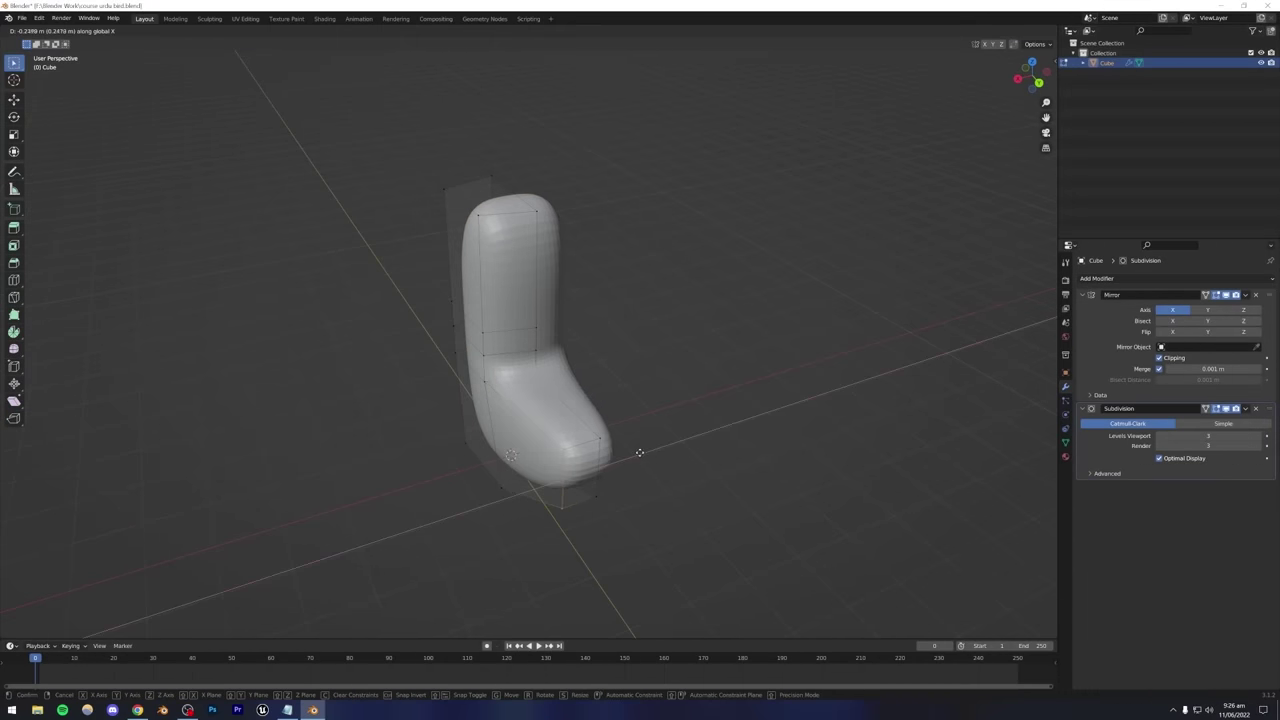
pyautogui.click(639, 453)
pyautogui.press('Tab')
pyautogui.moveTo(634, 457); pyautogui.dragTo(308, 604, button='middle')
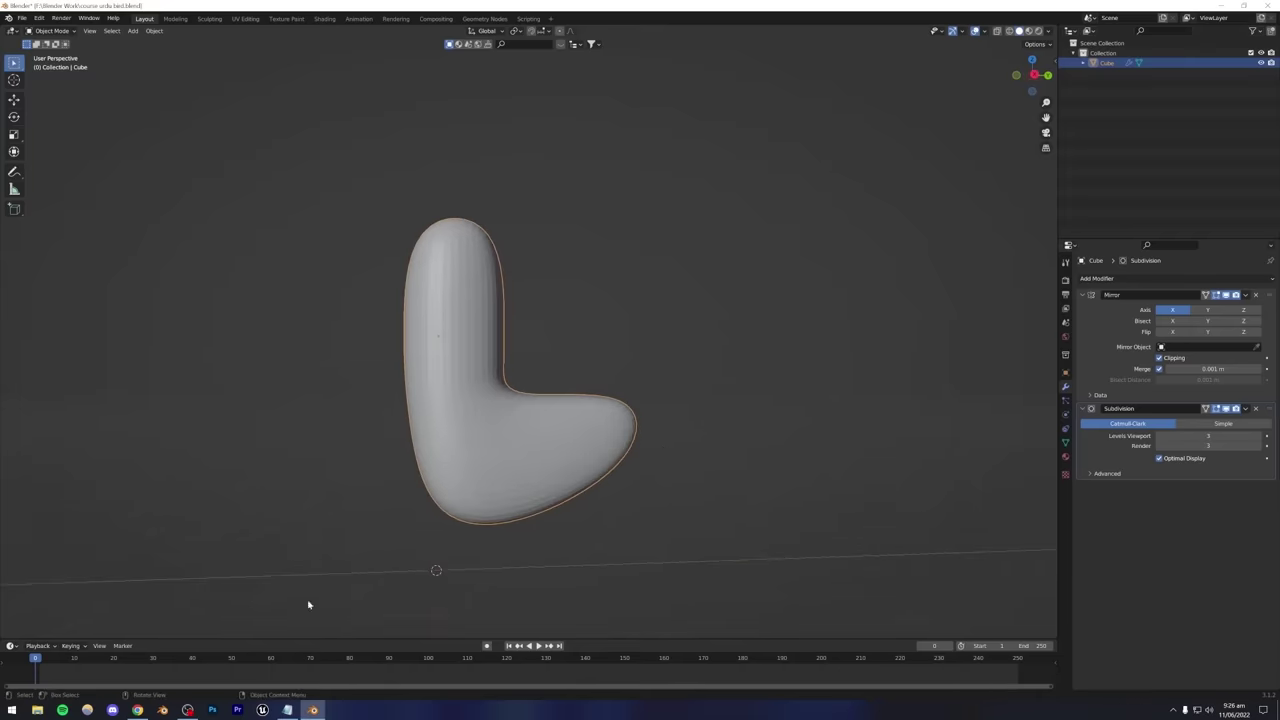
# Lower the vertices at the lower arm's end along Z and check the shape.
pyautogui.click(137, 710)
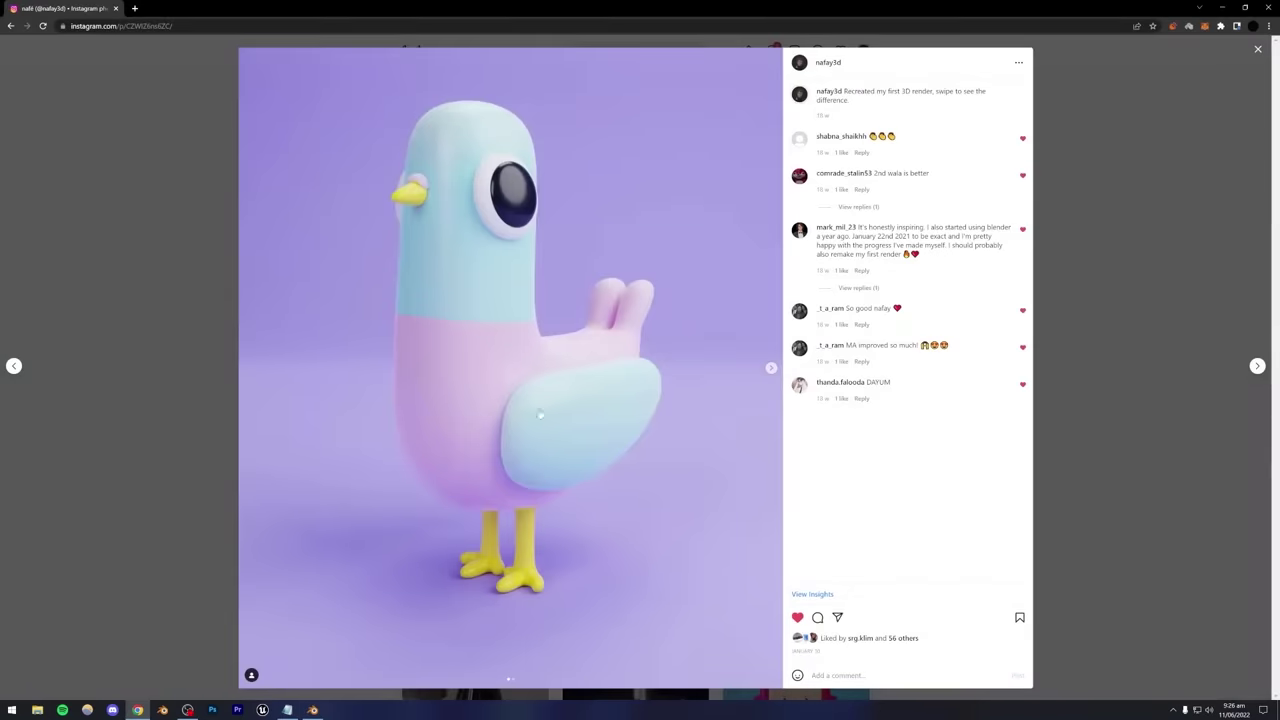
pyautogui.click(312, 710)
pyautogui.press('Tab')
pyautogui.moveTo(534, 437); pyautogui.dragTo(631, 390, button='middle')
pyautogui.moveTo(622, 362); pyautogui.dragTo(678, 391)
pyautogui.press('g')
pyautogui.press('z')
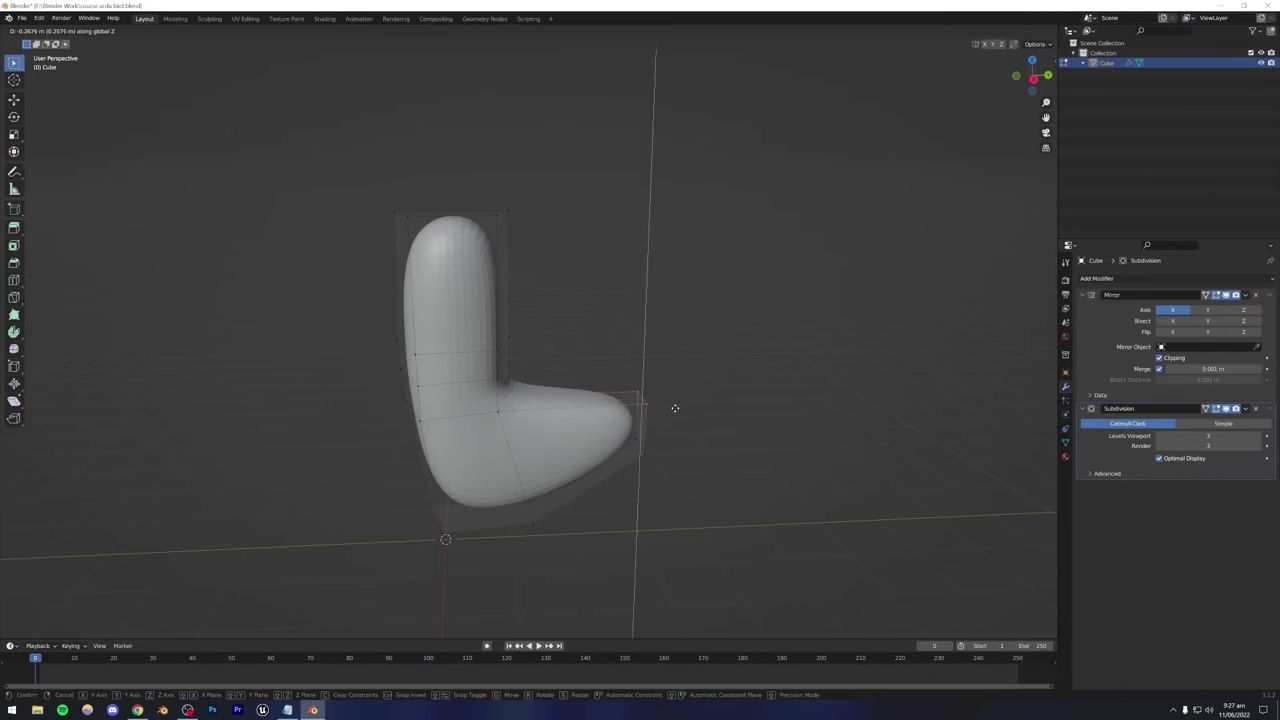
pyautogui.click(691, 386)
pyautogui.press('Tab')
pyautogui.scroll(-3, 560, 497)
pyautogui.moveTo(560, 497); pyautogui.dragTo(525, 447, button='middle')
pyautogui.scroll(3, 525, 447)
# Move the face at the lower arm's tip along the X axis.
pyautogui.press('Tab')
pyautogui.moveTo(535, 453); pyautogui.dragTo(559, 428, button='middle')
pyautogui.click(558, 425)
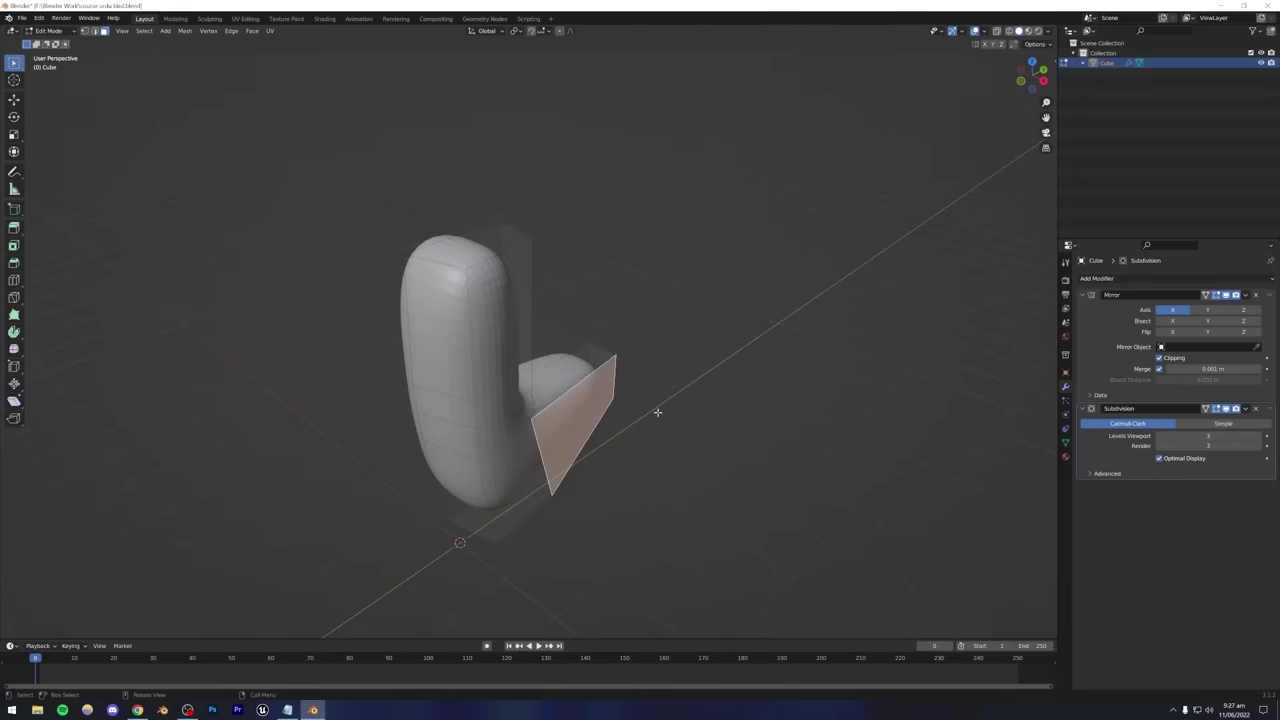
pyautogui.press('g')
pyautogui.press('x')
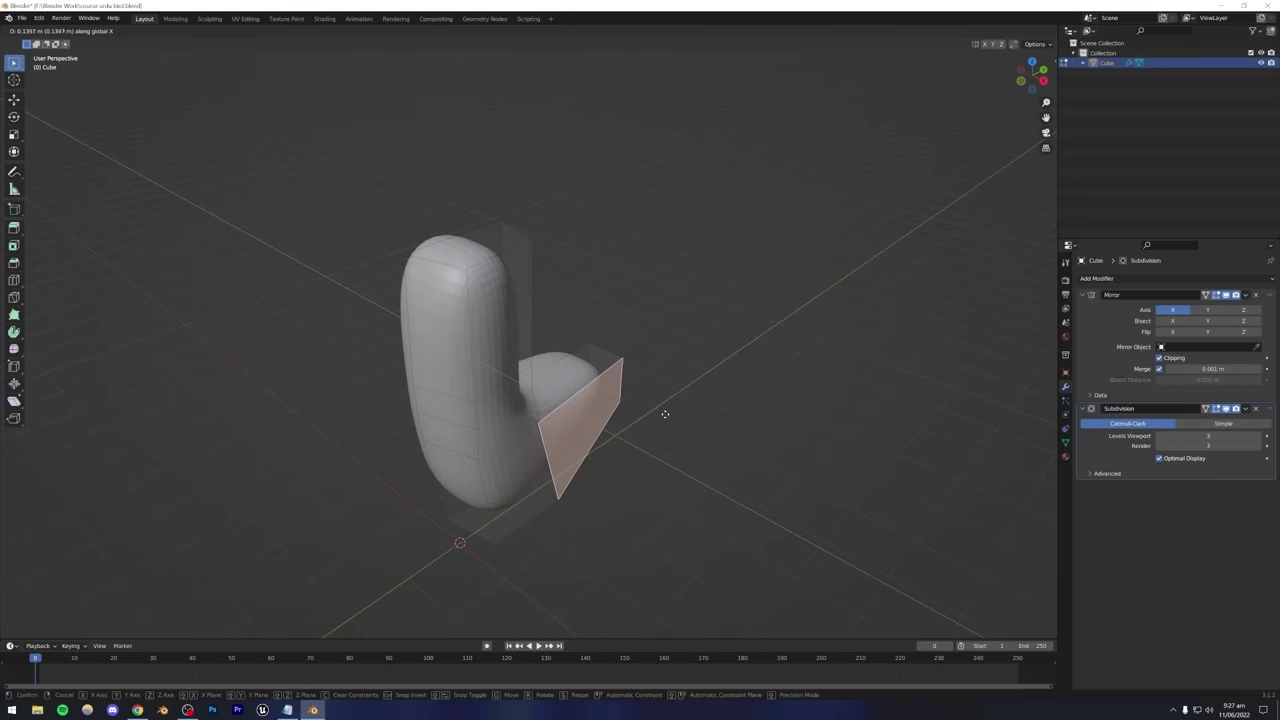
pyautogui.click(663, 413)
pyautogui.press('Tab')
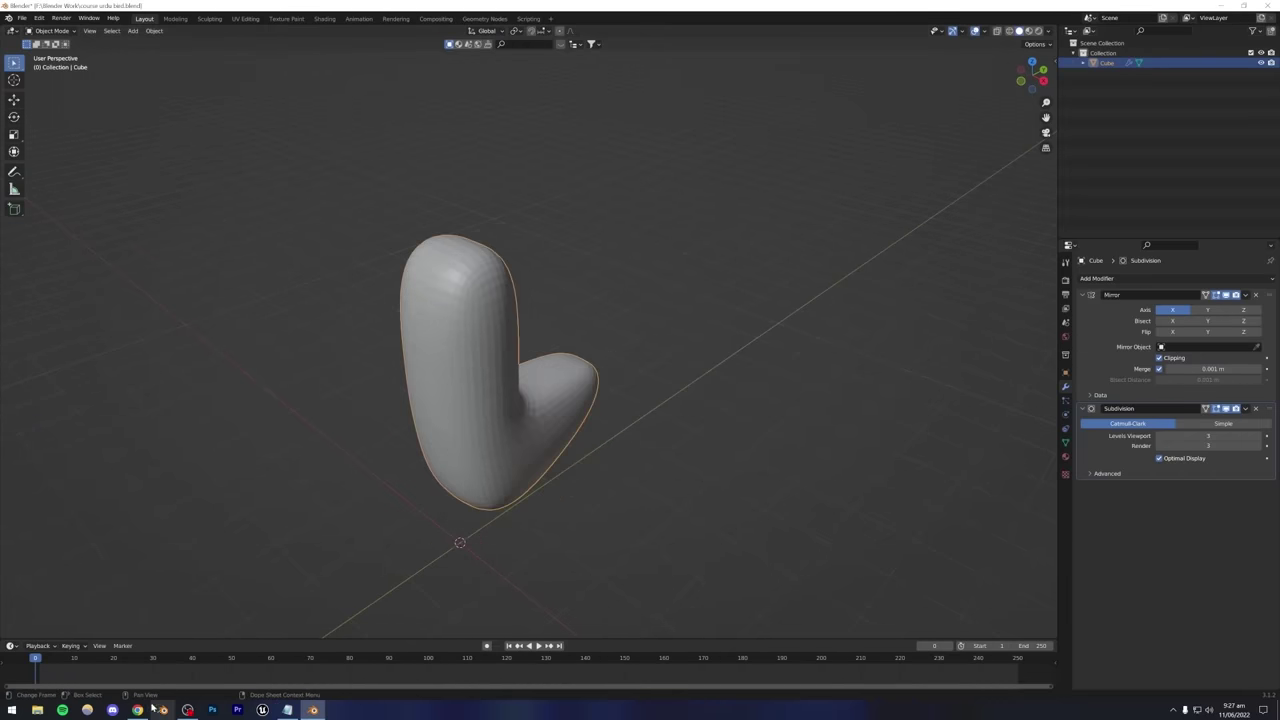
# Compare the body against the reference and save the blend file.
pyautogui.click(139, 711)
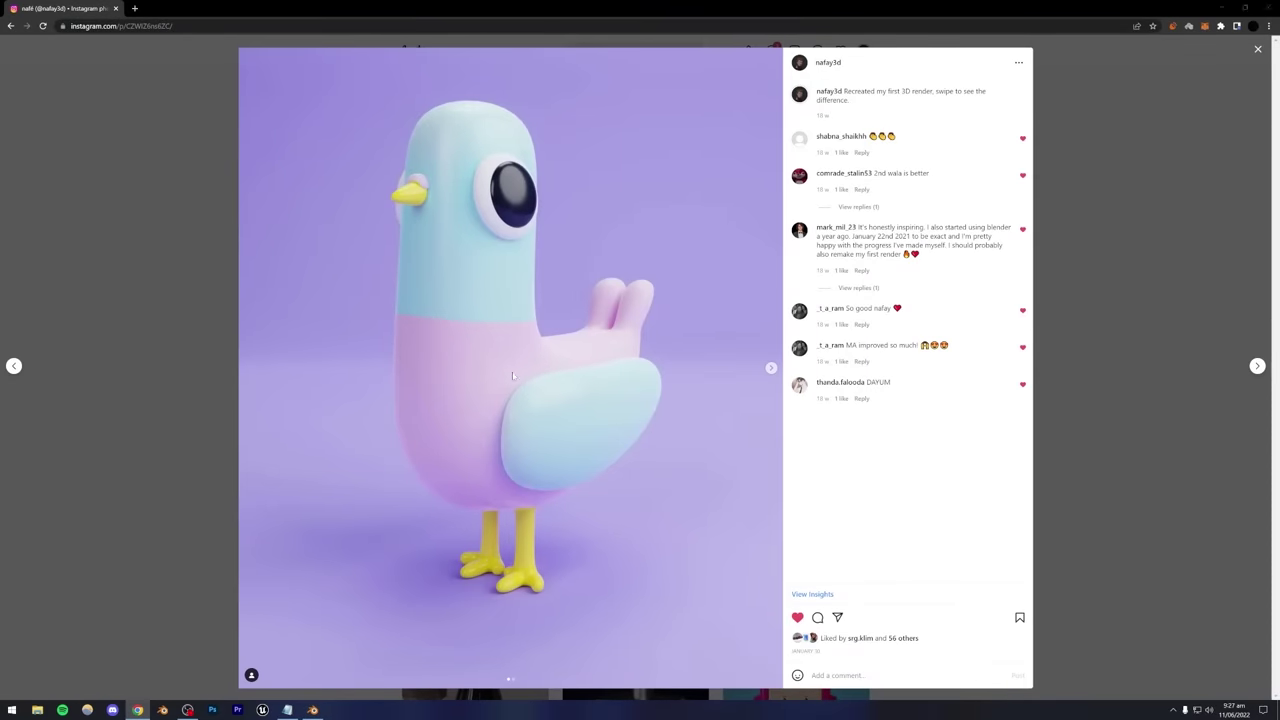
pyautogui.hotkey('ctrl', 's')
pyautogui.press('Return')
pyautogui.click(313, 710)
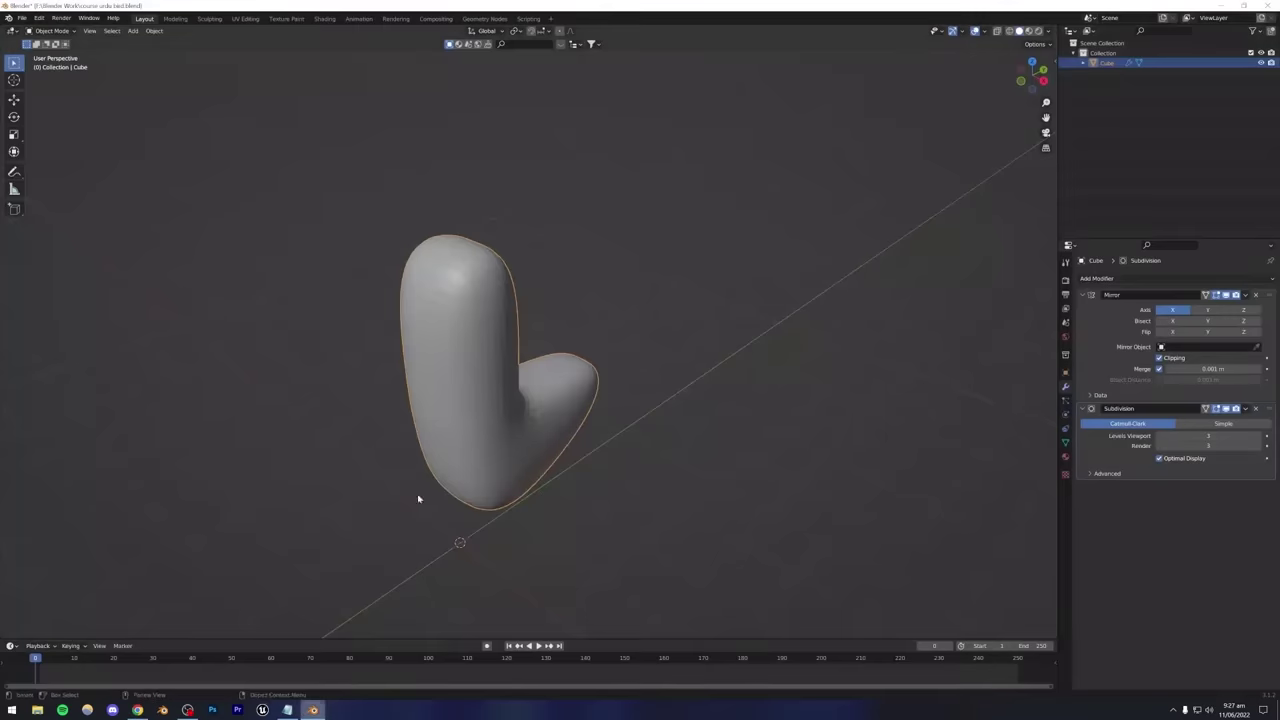
pyautogui.moveTo(481, 441); pyautogui.dragTo(523, 463, button='middle')
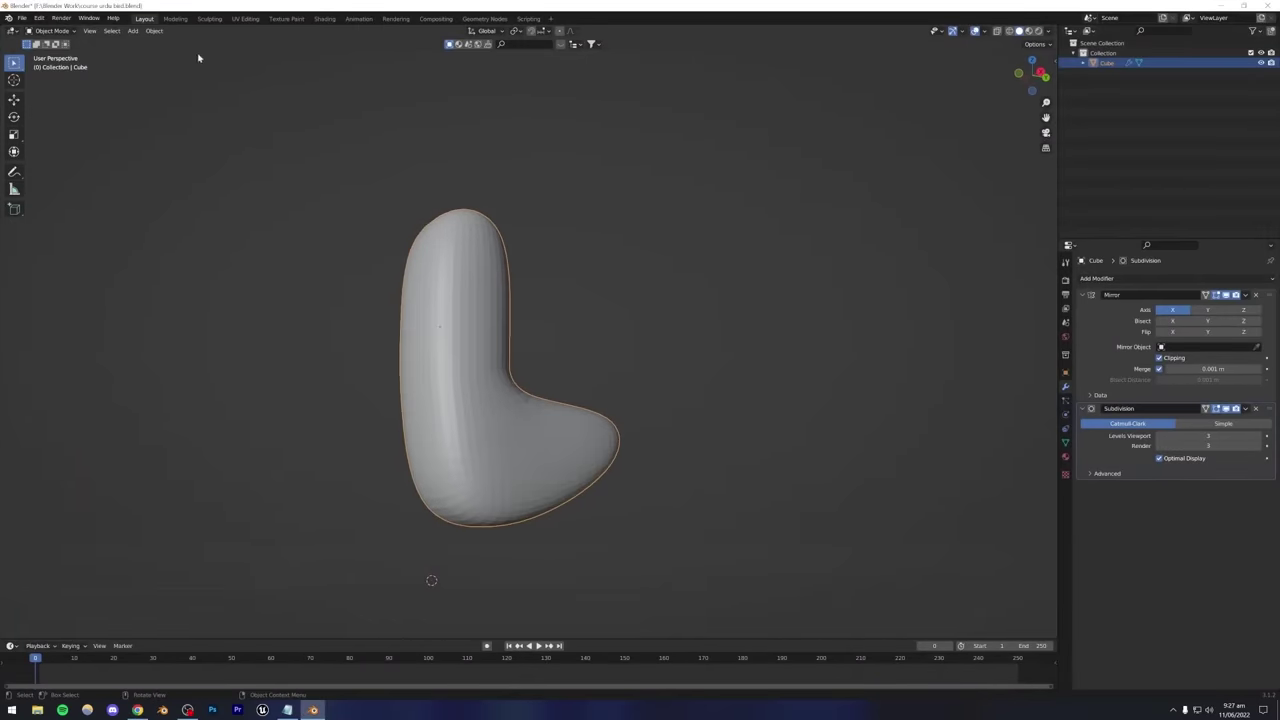
pyautogui.click(132, 30)
# Add a cube, shrink it, and place it over the body's lower side.
pyautogui.moveTo(143, 43)
pyautogui.click(241, 52)
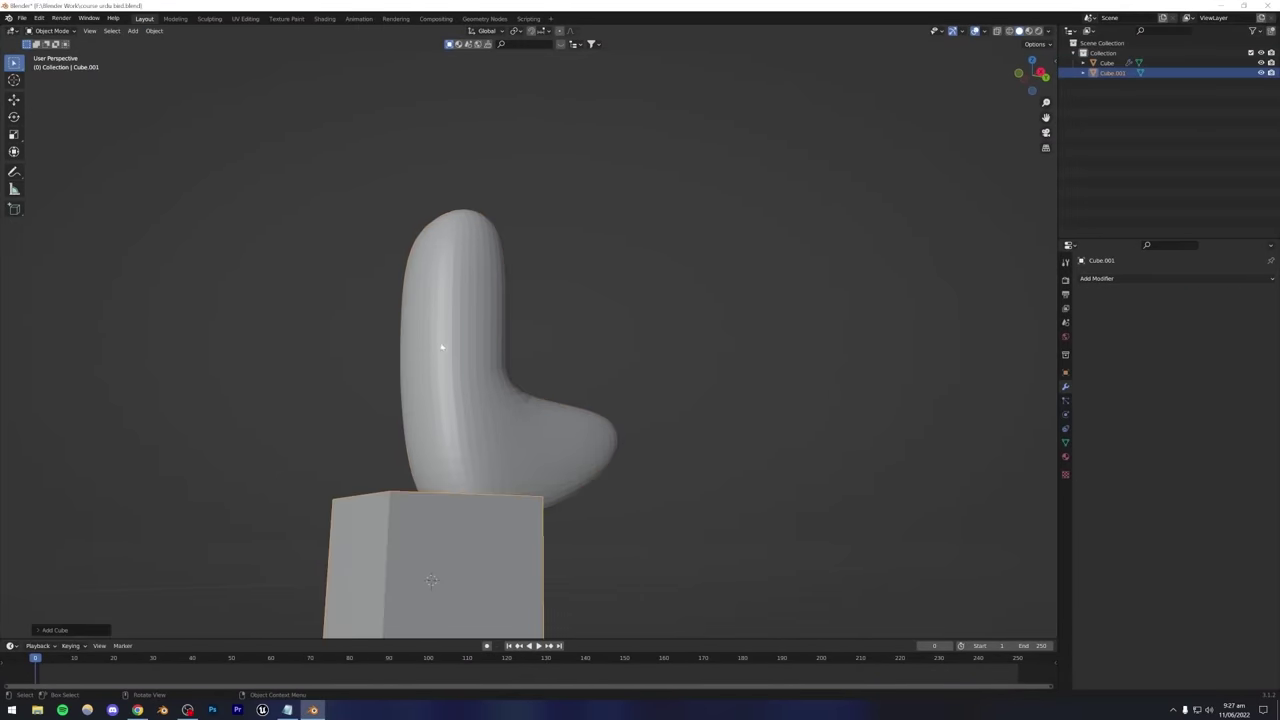
pyautogui.moveTo(441, 347); pyautogui.dragTo(583, 431, button='middle')
pyautogui.press('g')
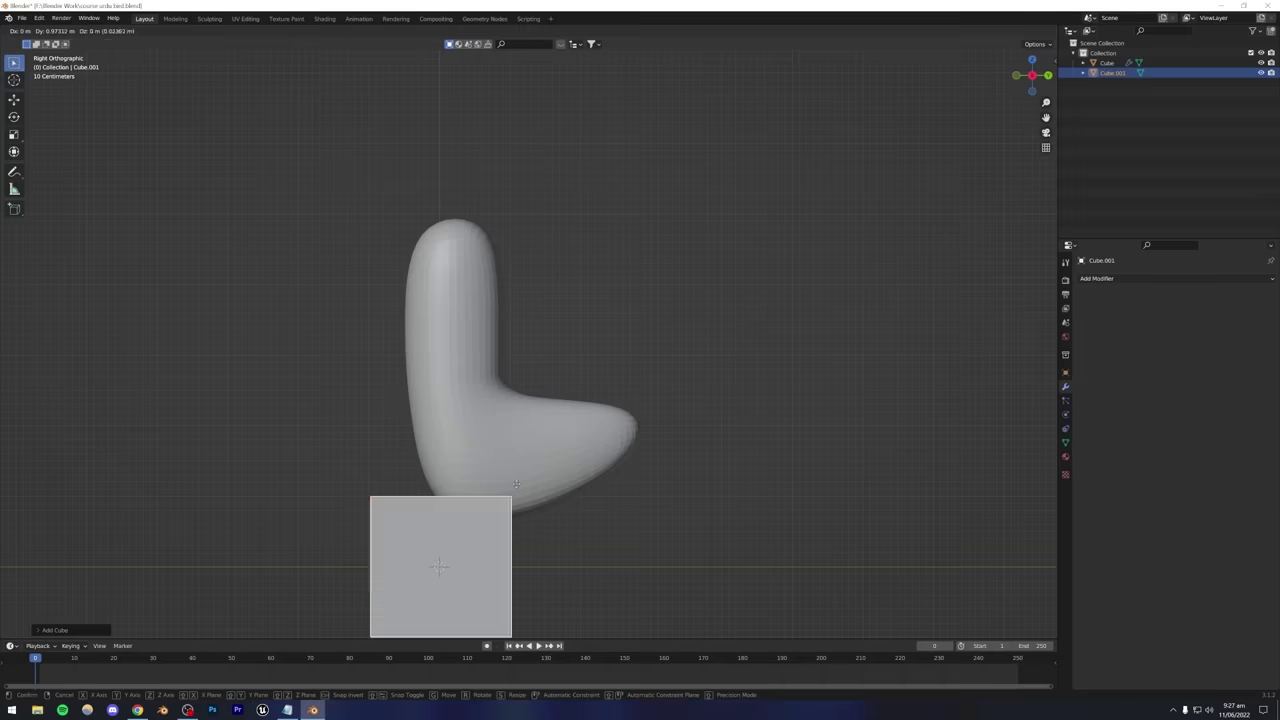
pyautogui.click(586, 371)
pyautogui.scroll(3, 600, 415)
pyautogui.press('s')
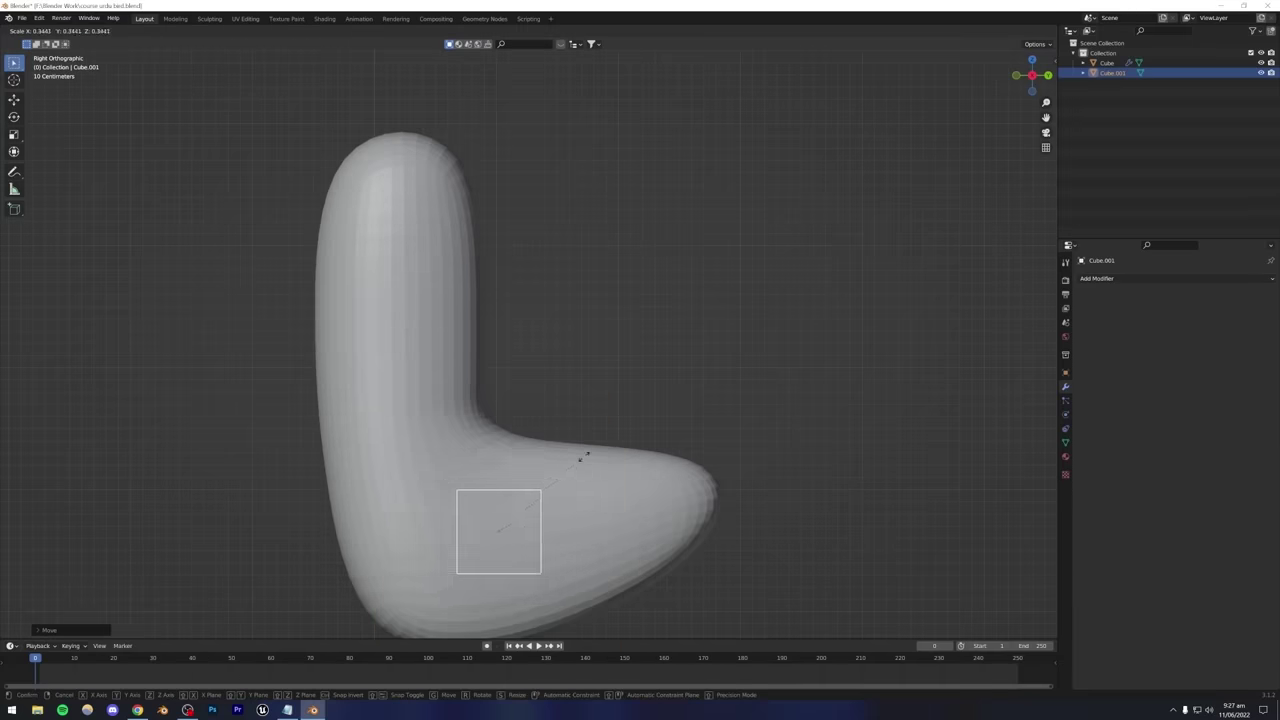
pyautogui.click(640, 445)
pyautogui.press('g')
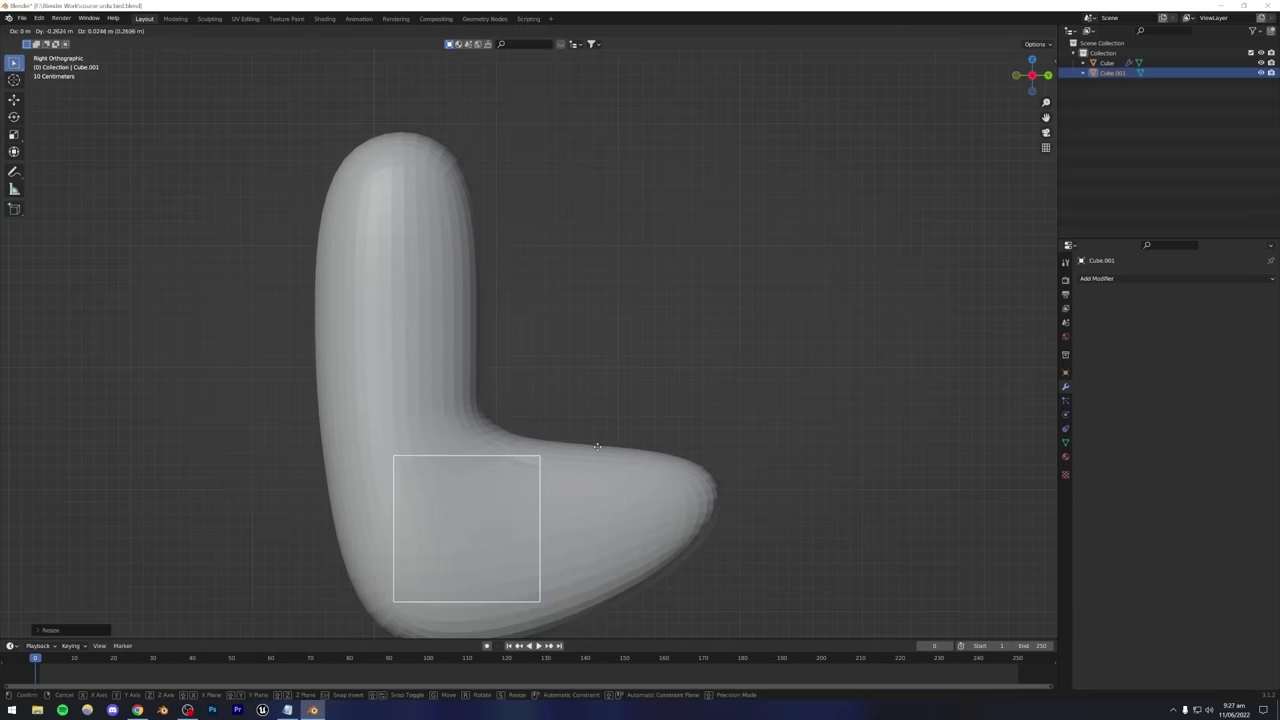
pyautogui.click(586, 443)
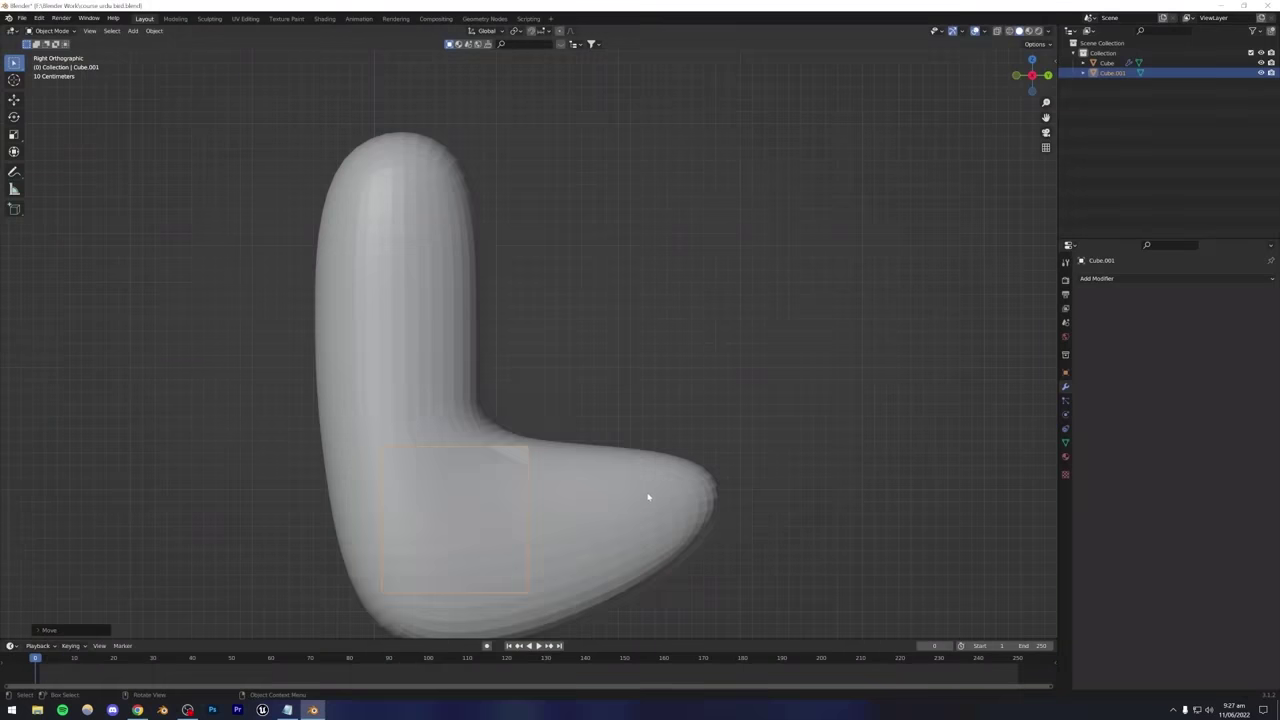
# Slide the cube out to the body's side along X and flatten it into a thin slab.
pyautogui.moveTo(631, 506)
pyautogui.mouseDown(button='middle')
pyautogui.moveTo(586, 509)
pyautogui.moveTo(644, 500)
pyautogui.moveTo(629, 494)
pyautogui.mouseUp(button='middle')
pyautogui.scroll(-3, 574, 437)
pyautogui.press('g')
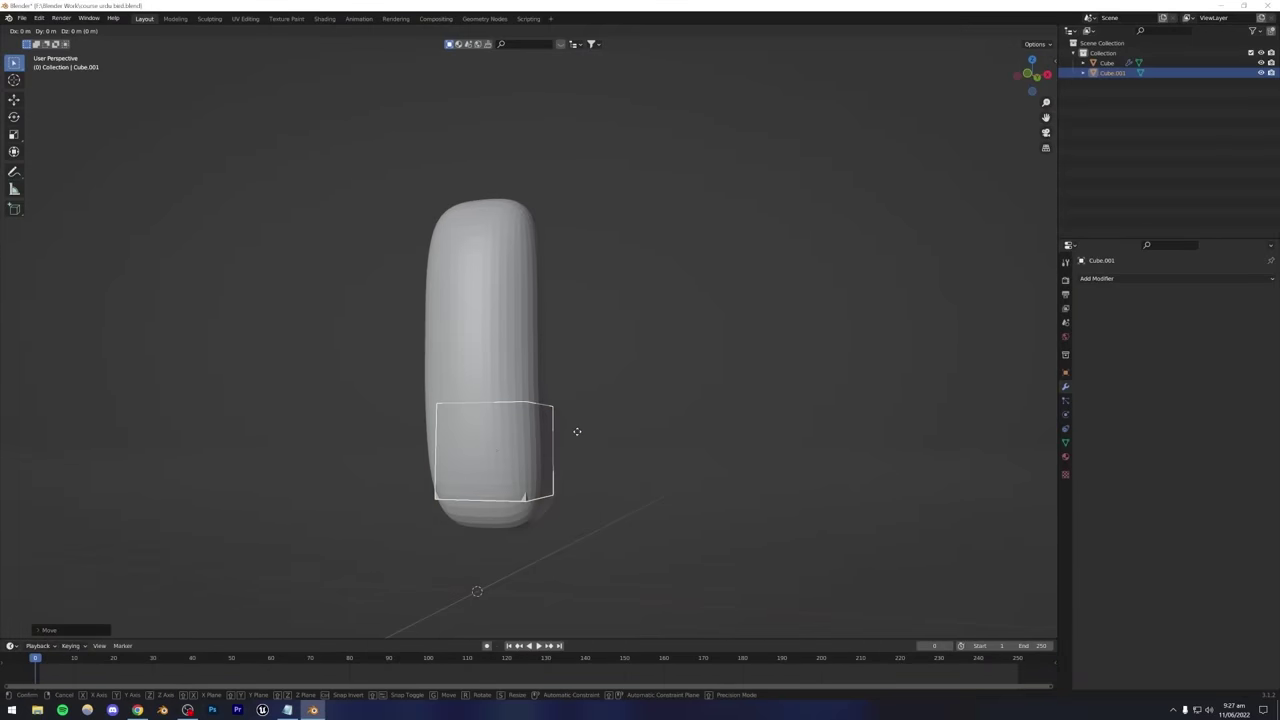
pyautogui.press('x')
pyautogui.click(628, 430)
pyautogui.press('Tab')
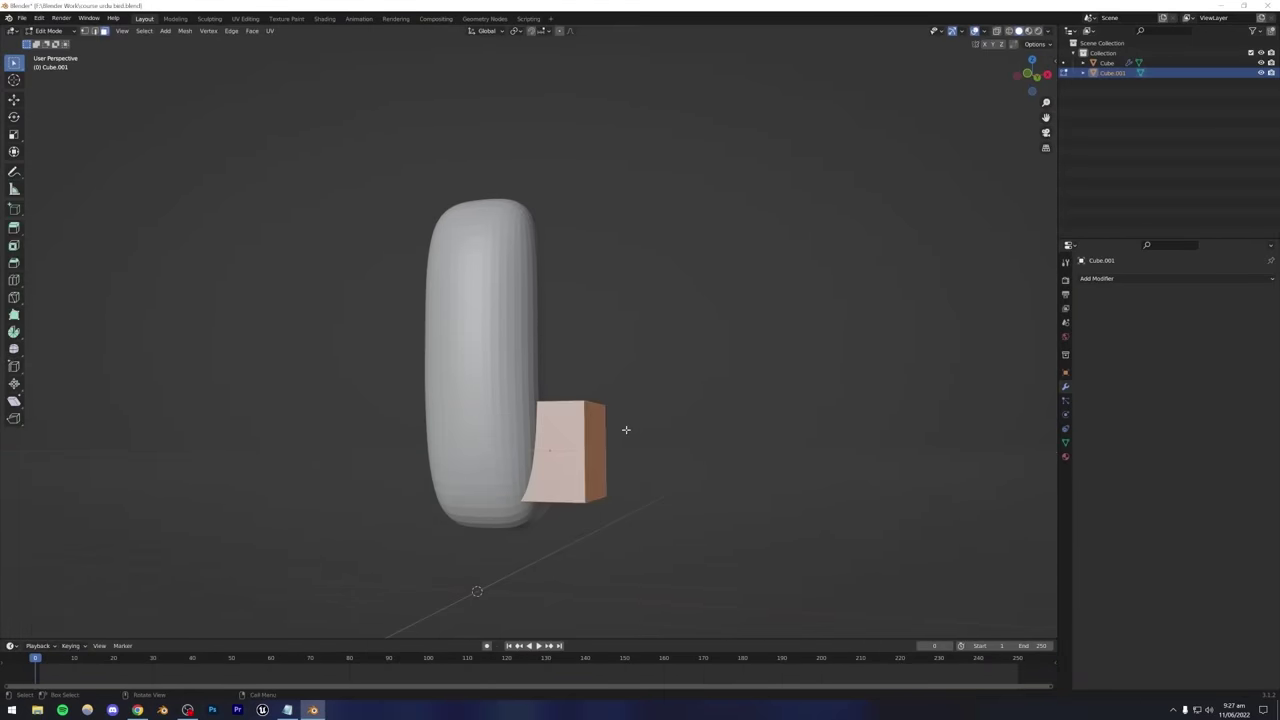
pyautogui.moveTo(626, 430); pyautogui.dragTo(624, 442, button='middle')
pyautogui.press('s')
pyautogui.press('x')
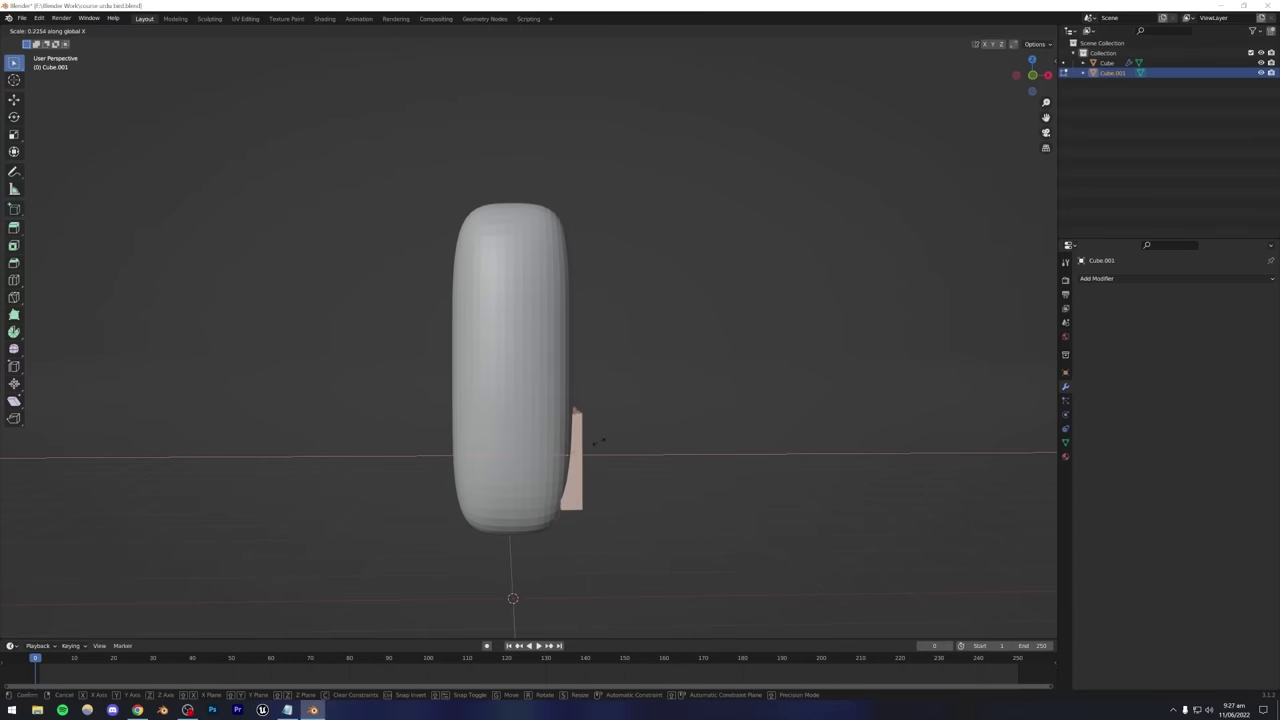
pyautogui.click(600, 442)
# Select the slab's end face in X-ray and extrude it toward the tail.
pyautogui.press('Tab')
pyautogui.moveTo(620, 463); pyautogui.dragTo(546, 456, button='middle')
pyautogui.press('Tab')
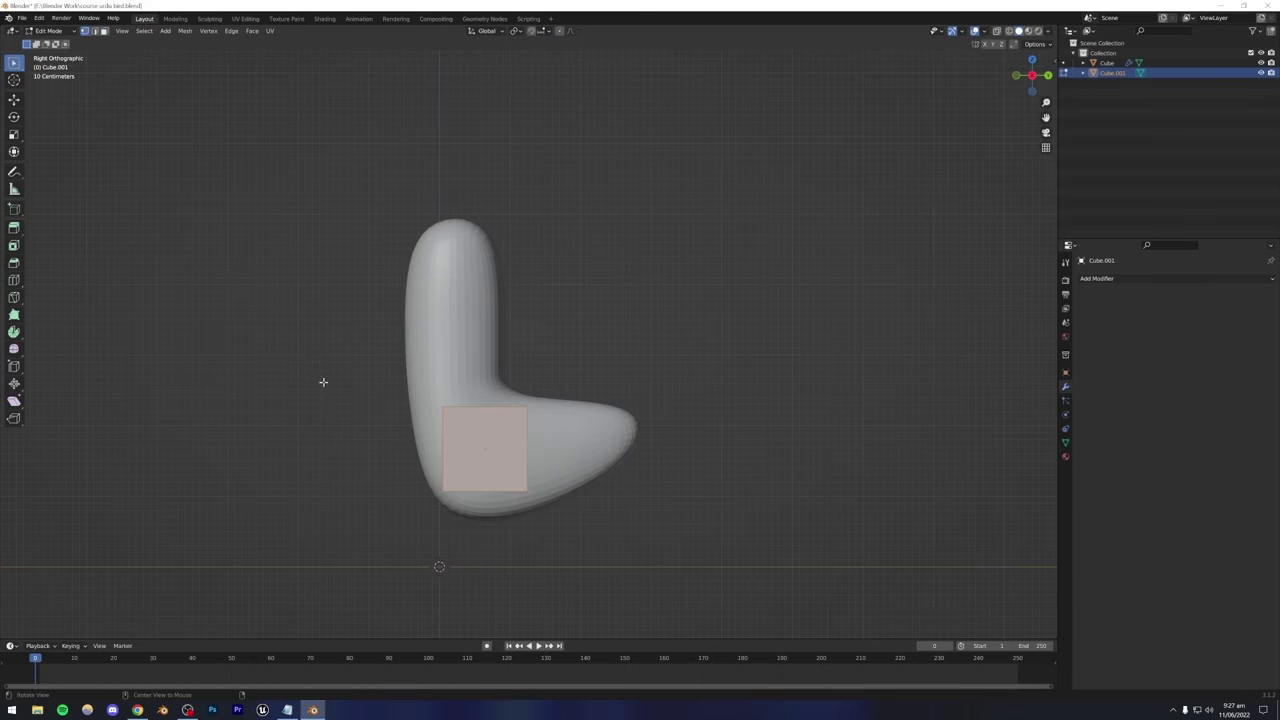
pyautogui.hotkey('alt', 'z')
pyautogui.moveTo(500, 378); pyautogui.dragTo(584, 496)
pyautogui.hotkey('alt', 'z')
pyautogui.press('e')
pyautogui.click(636, 436)
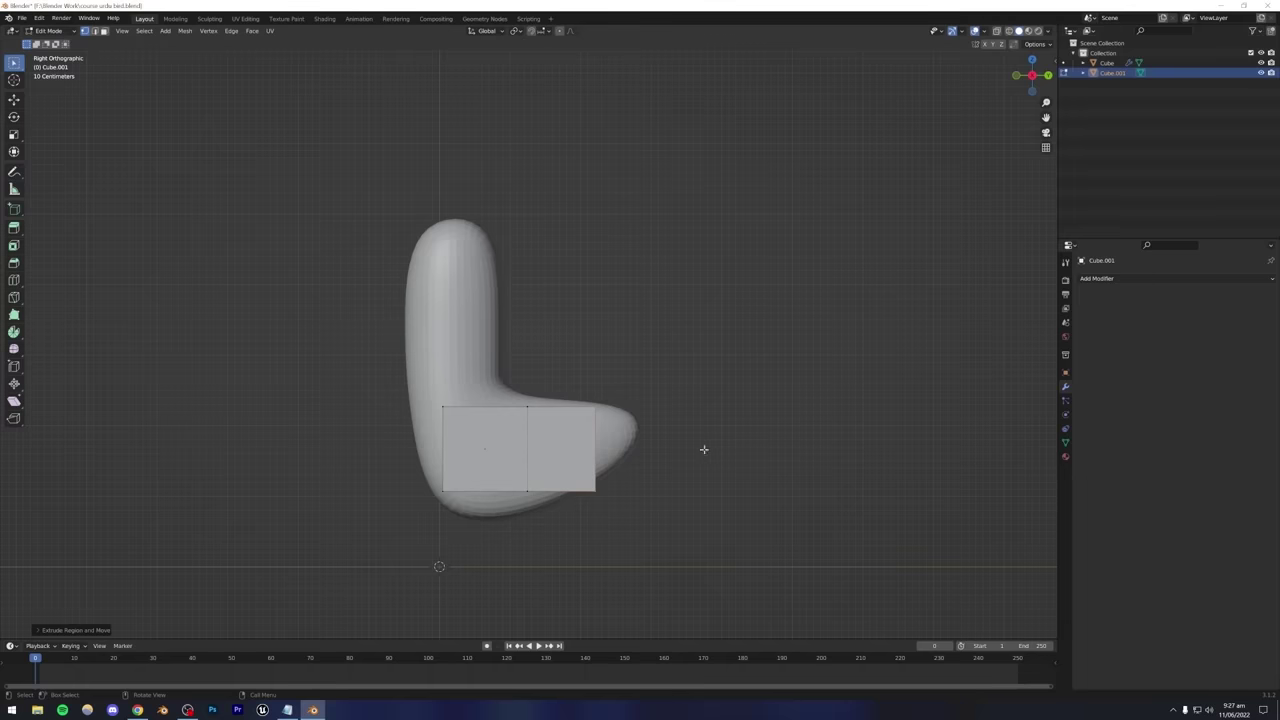
# Taper the extruded end by scaling it along Z and uniformly.
pyautogui.press('s')
pyautogui.press('z')
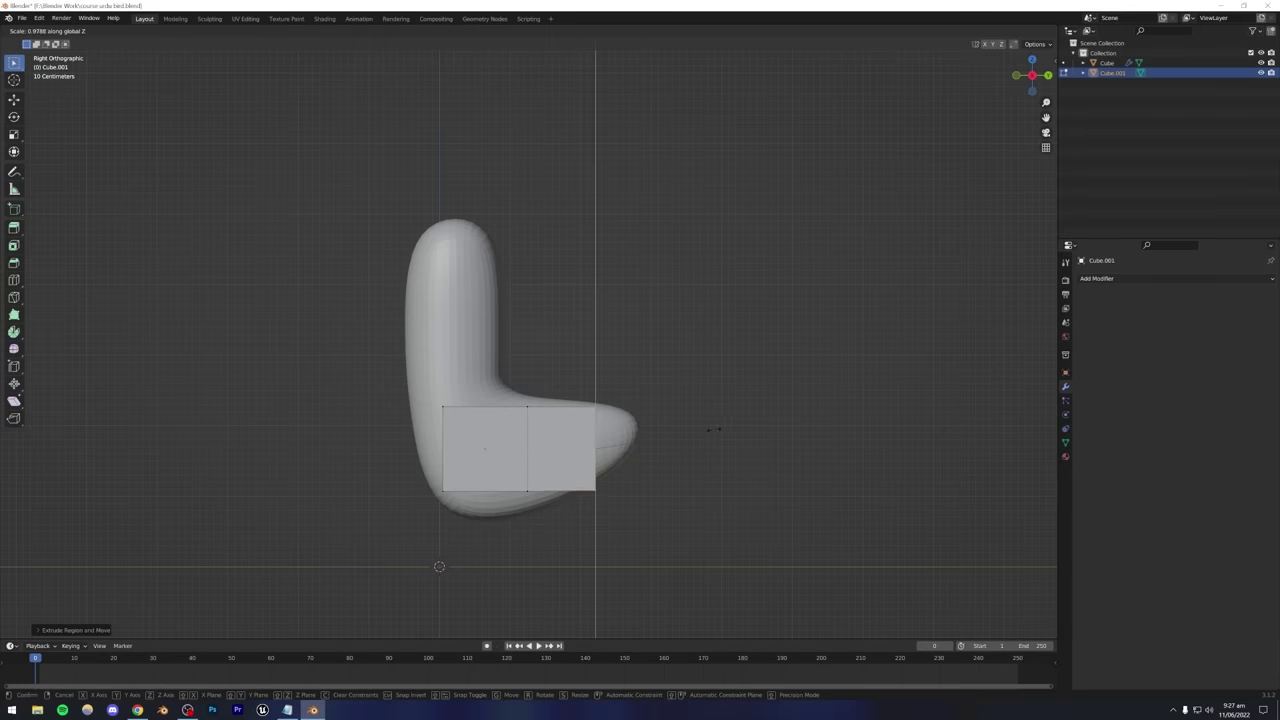
pyautogui.click(666, 432)
pyautogui.moveTo(666, 432); pyautogui.dragTo(627, 390, button='middle')
pyautogui.press('s')
pyautogui.click(519, 470)
pyautogui.press('s')
pyautogui.press('z')
pyautogui.click(665, 380)
# Reposition and rotate the wing tip in side view, then view the pigeon reference.
pyautogui.press('KP_3')
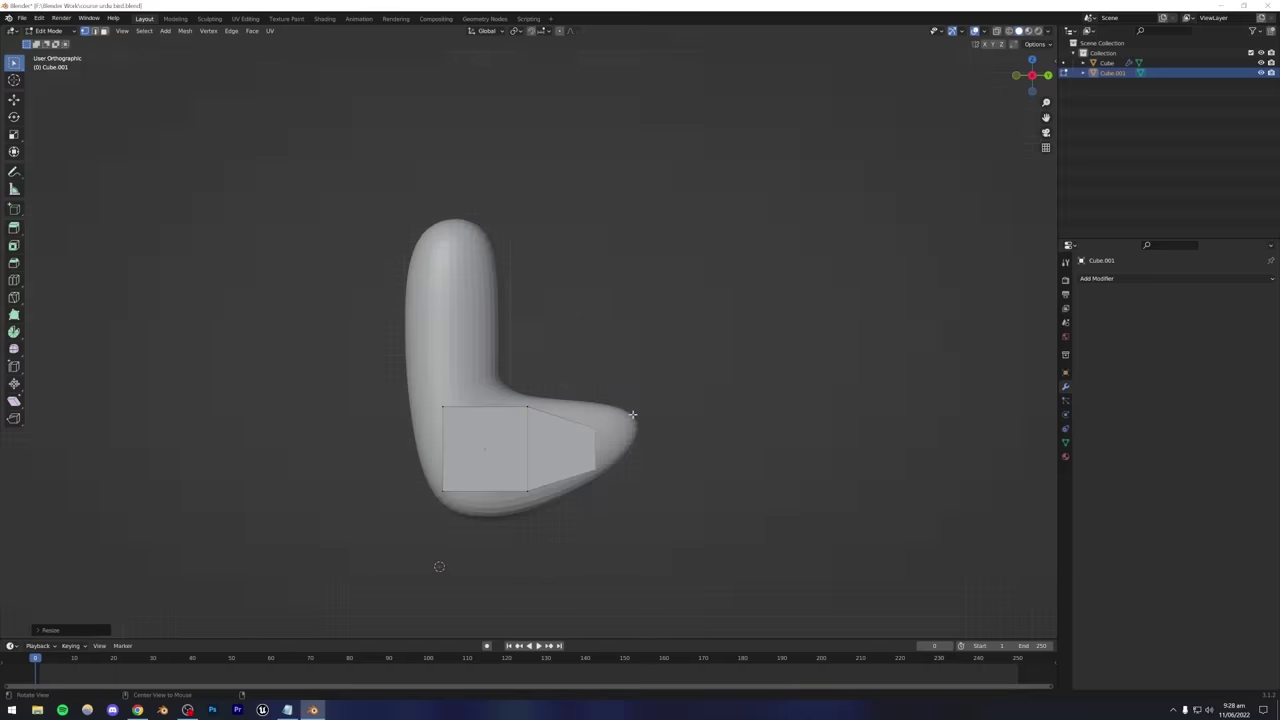
pyautogui.press('g')
pyautogui.click(633, 397)
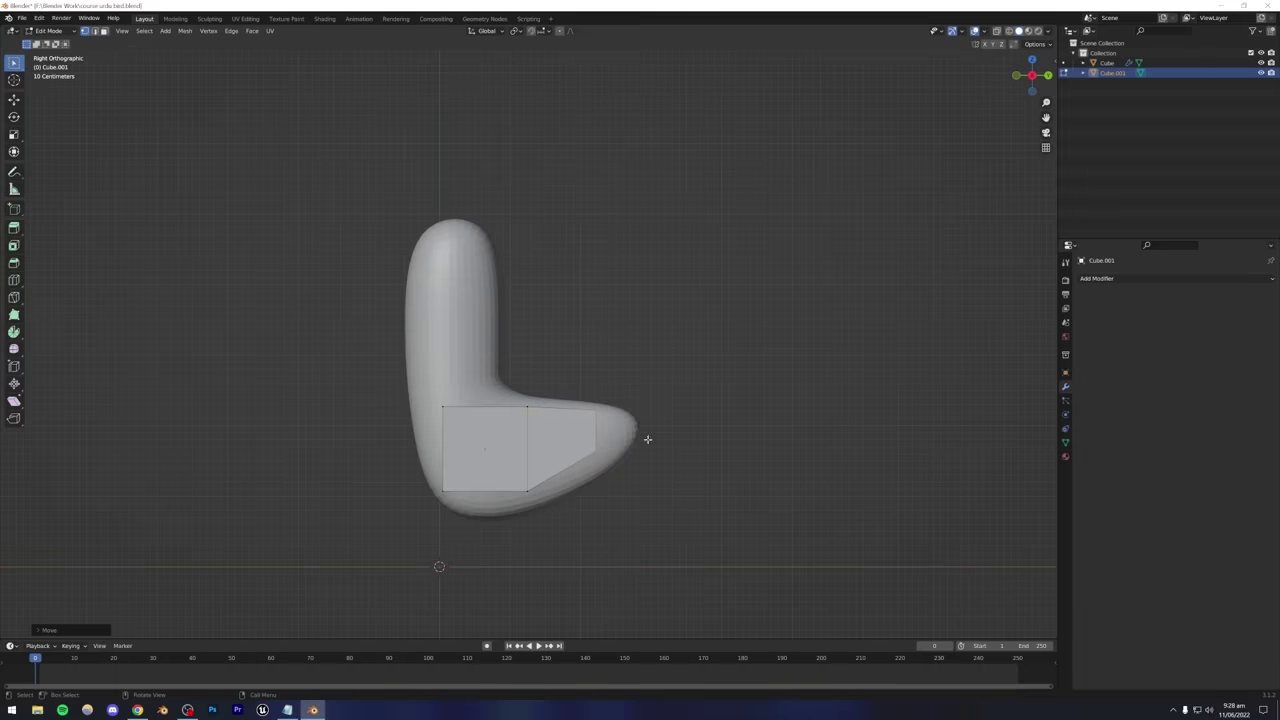
pyautogui.press('r')
pyautogui.click(678, 428)
pyautogui.press('Tab')
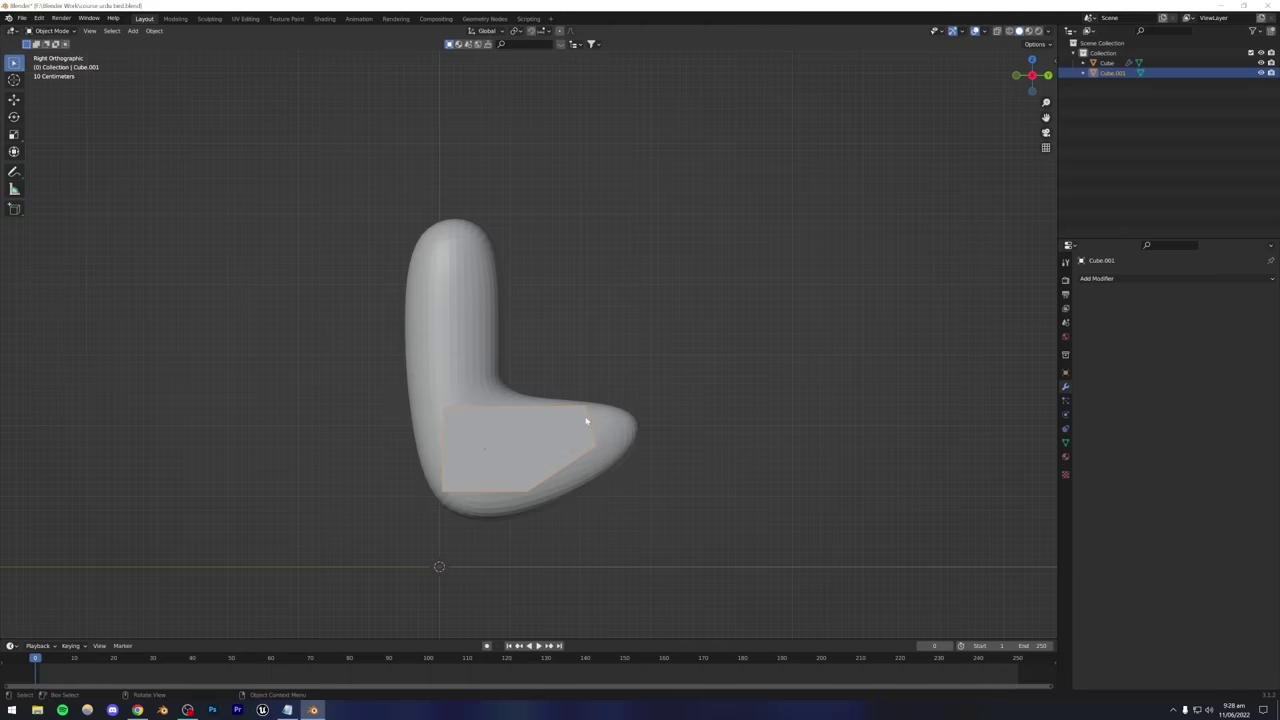
pyautogui.click(137, 710)
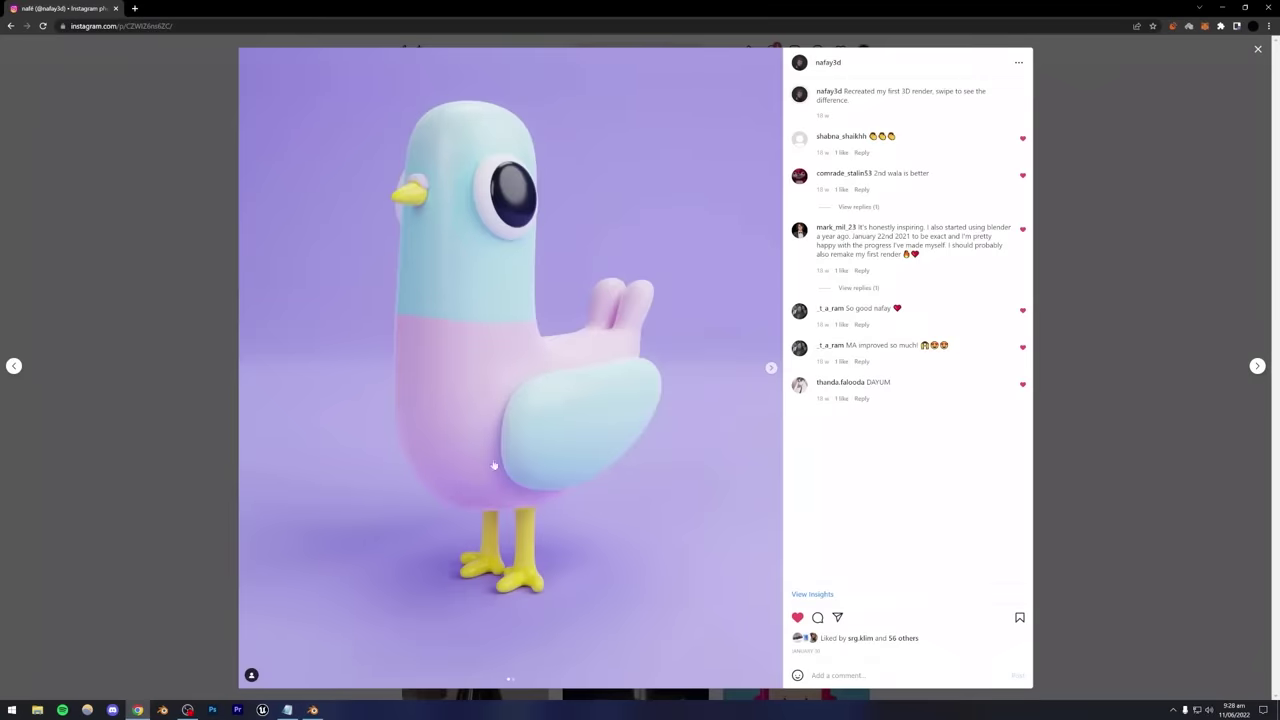
# Add a Subdivision Surface modifier to the wing with Levels Viewport set to 3.
pyautogui.click(314, 708)
pyautogui.click(1096, 278)
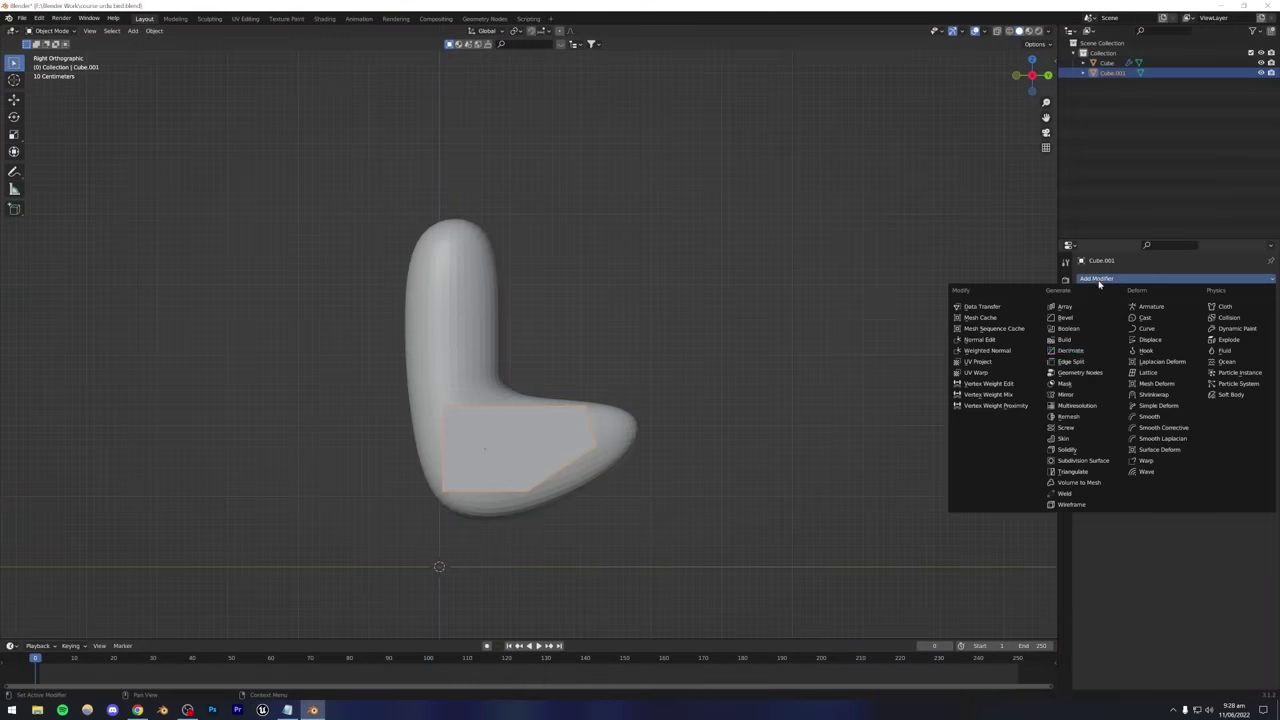
pyautogui.click(1080, 463)
pyautogui.moveTo(700, 430); pyautogui.dragTo(473, 509, button='middle')
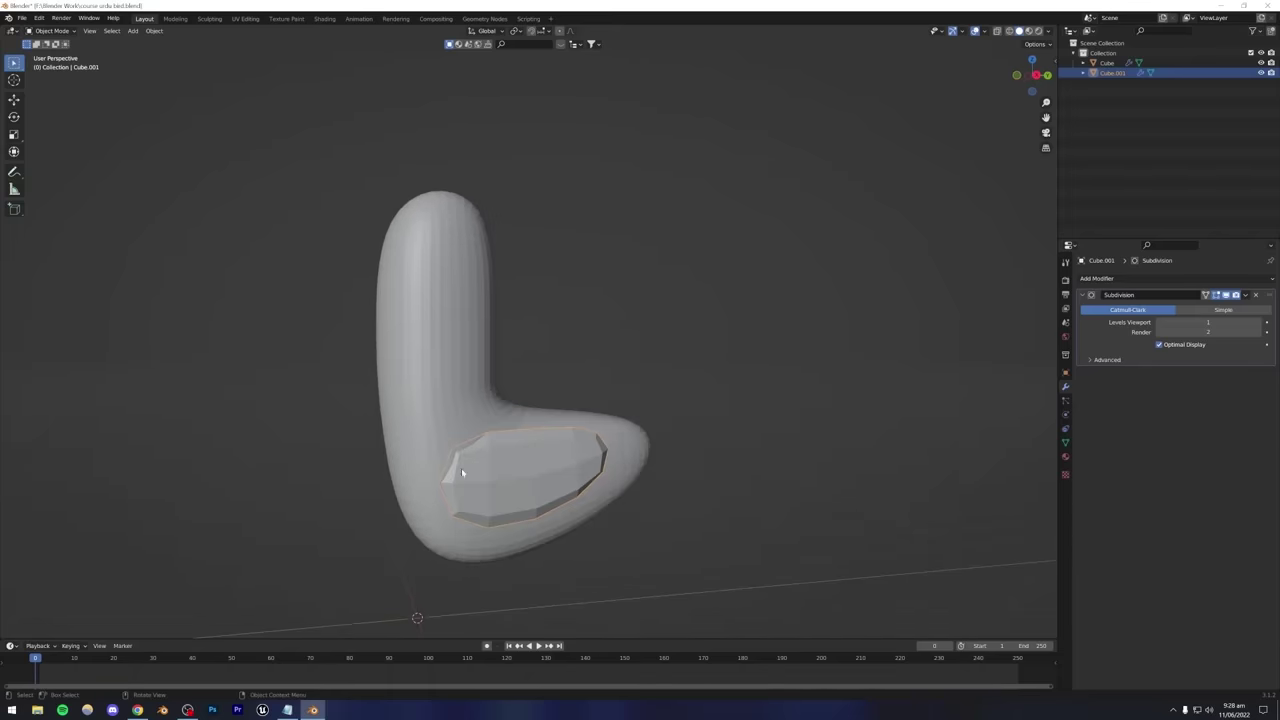
pyautogui.moveTo(1208, 322); pyautogui.dragTo(1258, 322)
pyautogui.moveTo(540, 452); pyautogui.dragTo(579, 454, button='middle')
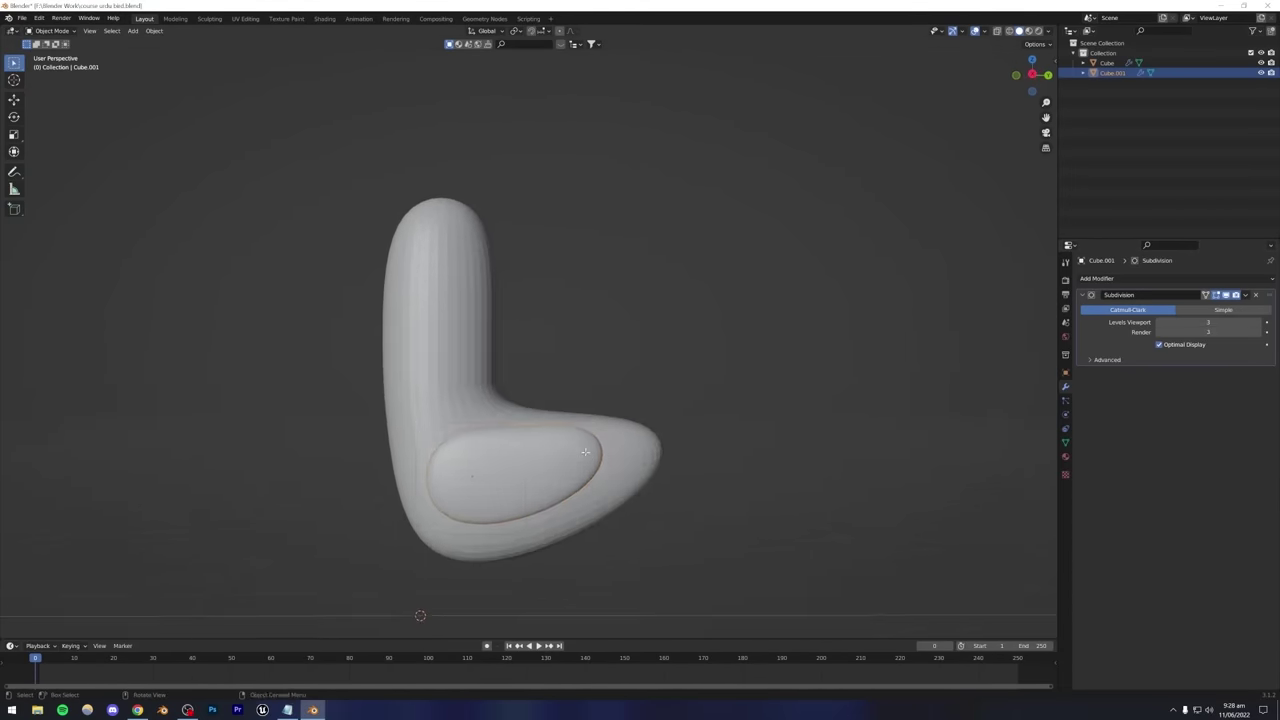
# Enlarge the wing and move it to a new position.
pyautogui.press('Tab')
pyautogui.press('Tab')
pyautogui.press('KP_3')
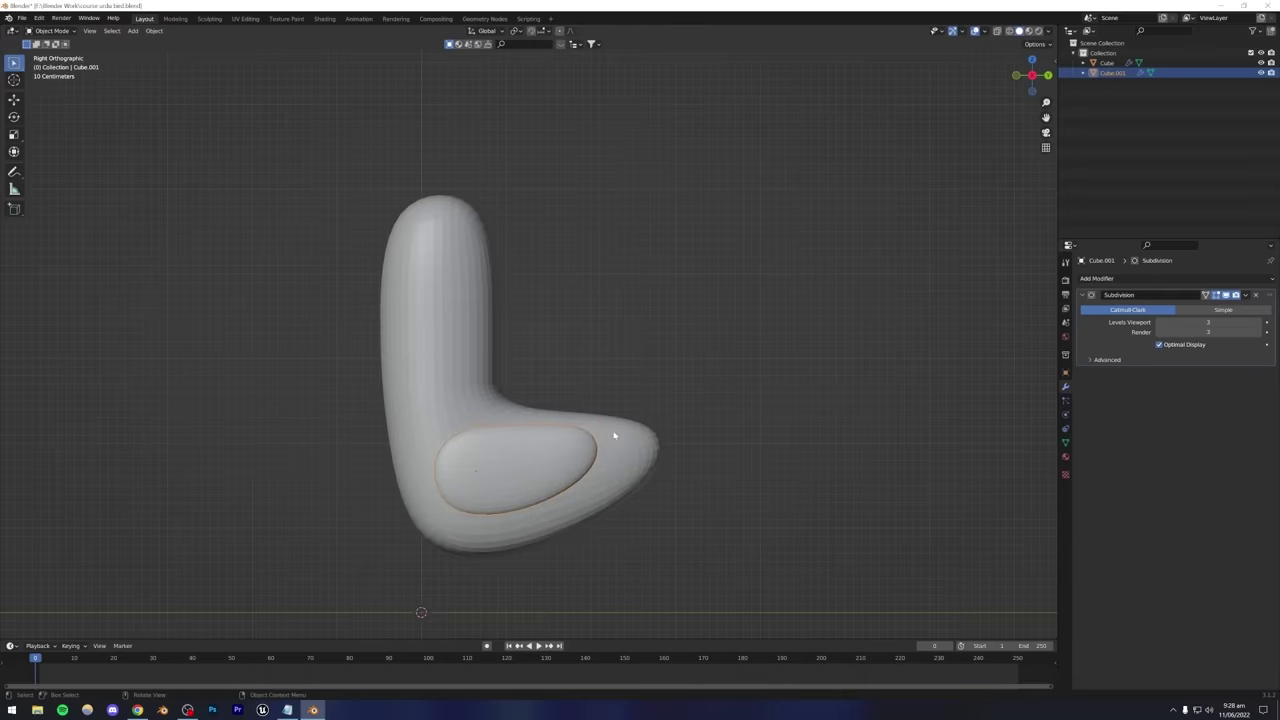
pyautogui.press('s')
pyautogui.click(637, 438)
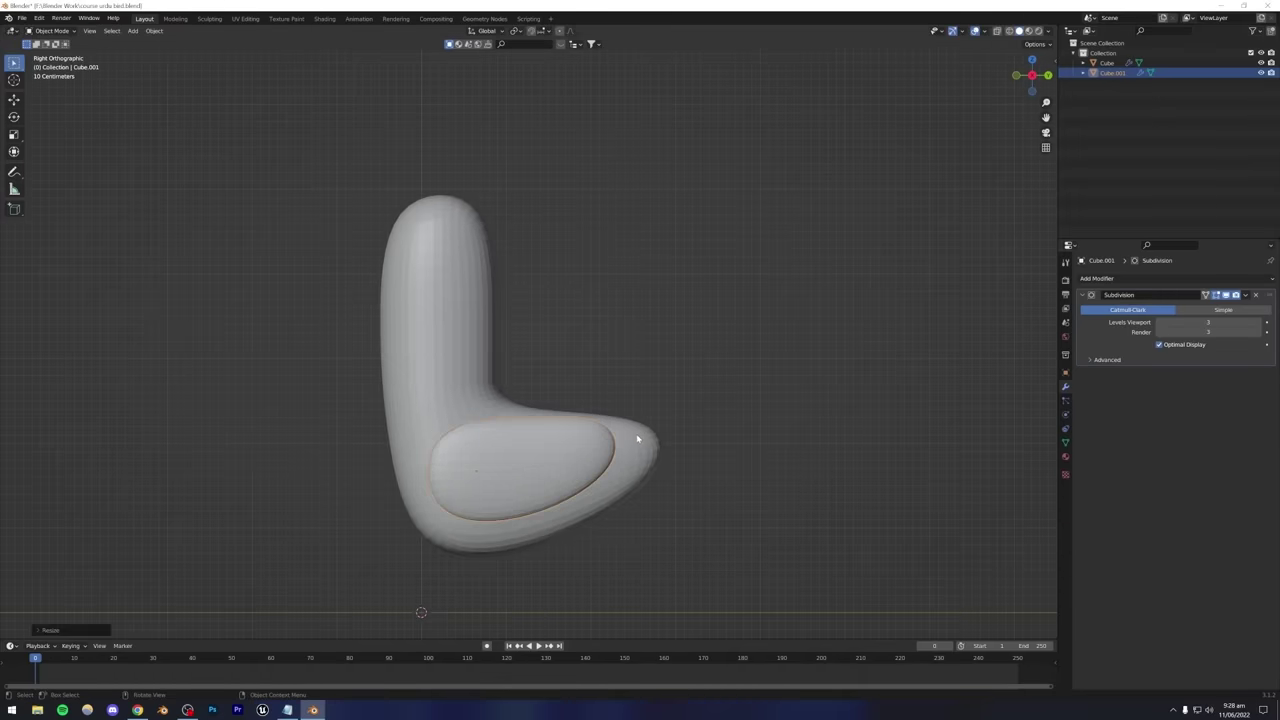
pyautogui.press('g')
pyautogui.click(637, 440)
# In top view, rotate the wing to tilt against the body and place it beside it.
pyautogui.moveTo(637, 440)
pyautogui.mouseDown(button='middle')
pyautogui.moveTo(606, 451)
pyautogui.moveTo(667, 443)
pyautogui.moveTo(639, 427)
pyautogui.mouseUp(button='middle')
pyautogui.keyDown('alt'); pyautogui.moveTo(536, 406); pyautogui.dragTo(634, 373, button='middle'); pyautogui.keyUp('alt')
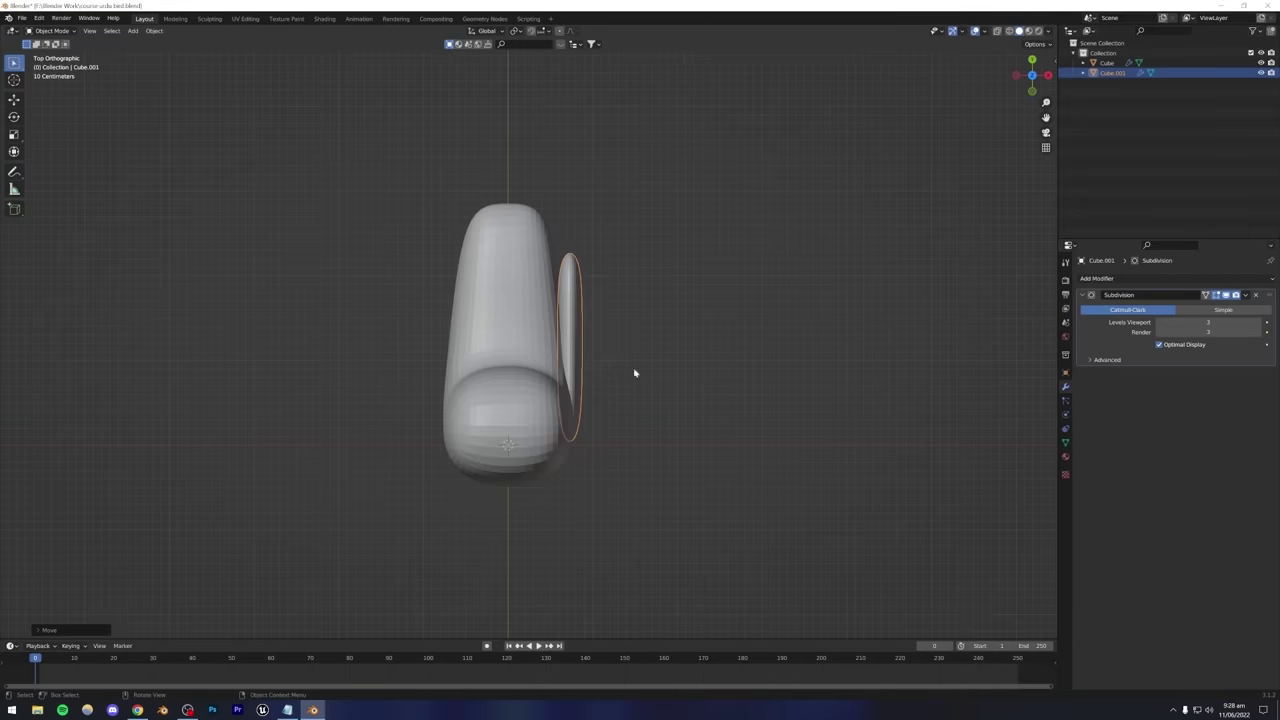
pyautogui.press('r')
pyautogui.click(652, 365)
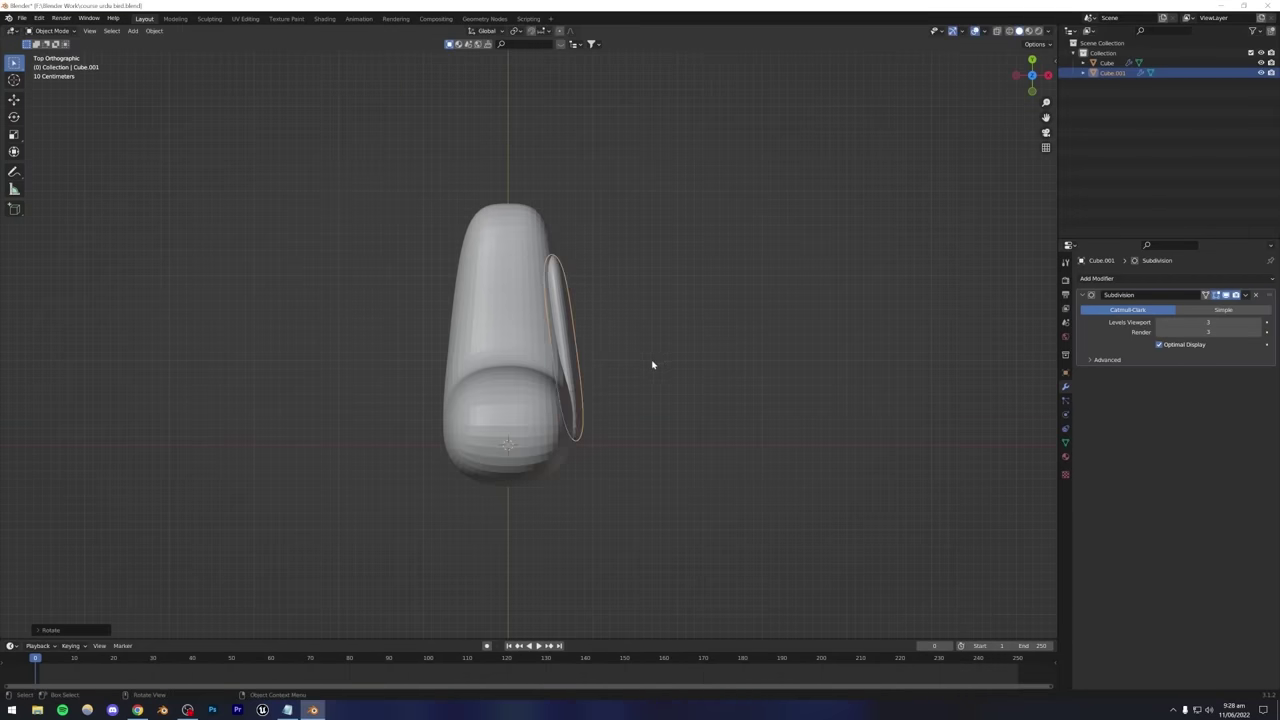
pyautogui.press('g')
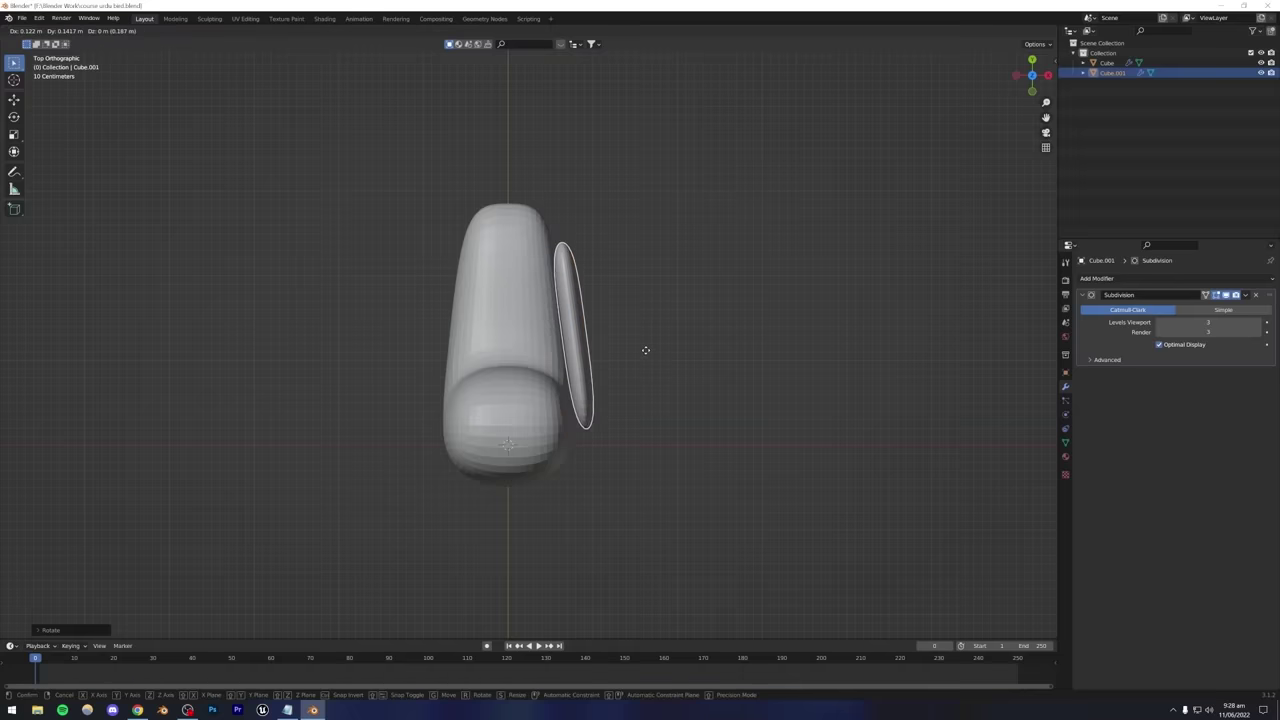
pyautogui.click(644, 351)
# In Edit Mode with X-ray on, lasso-select the whole wing geometry.
pyautogui.press('Tab')
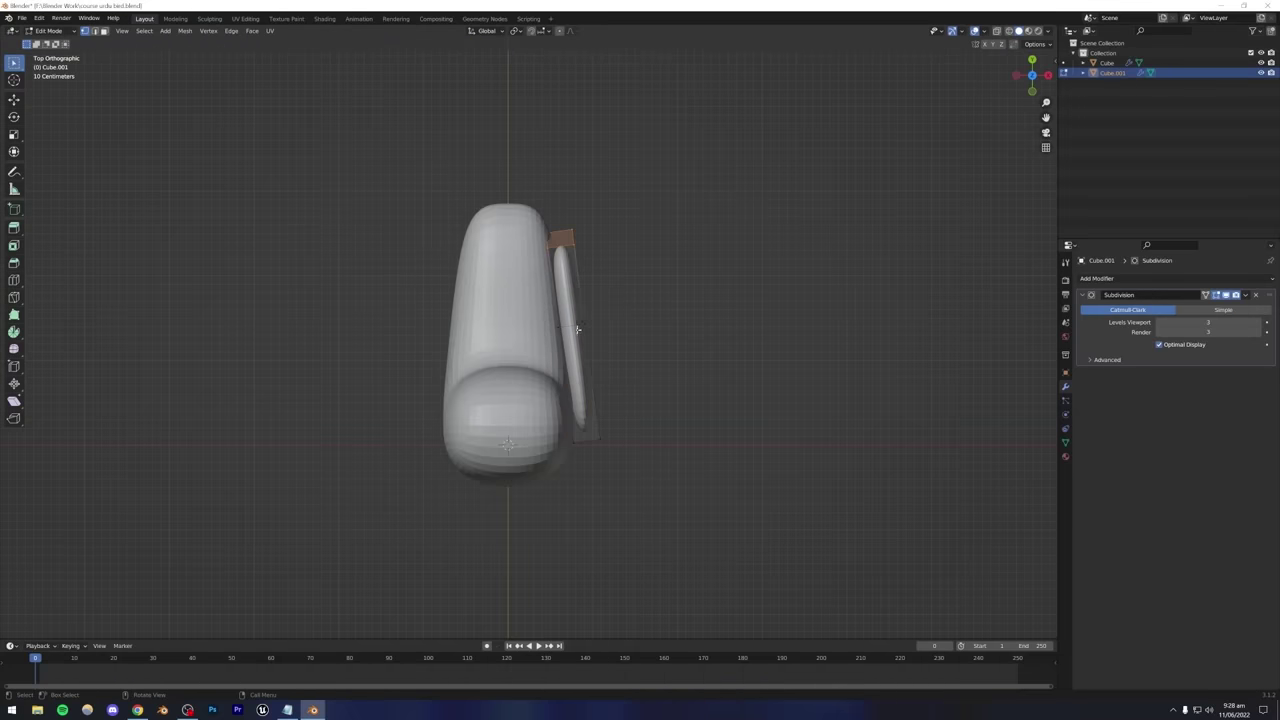
pyautogui.hotkey('alt', 'z')
pyautogui.moveTo(484, 206); pyautogui.dragTo(545, 406)
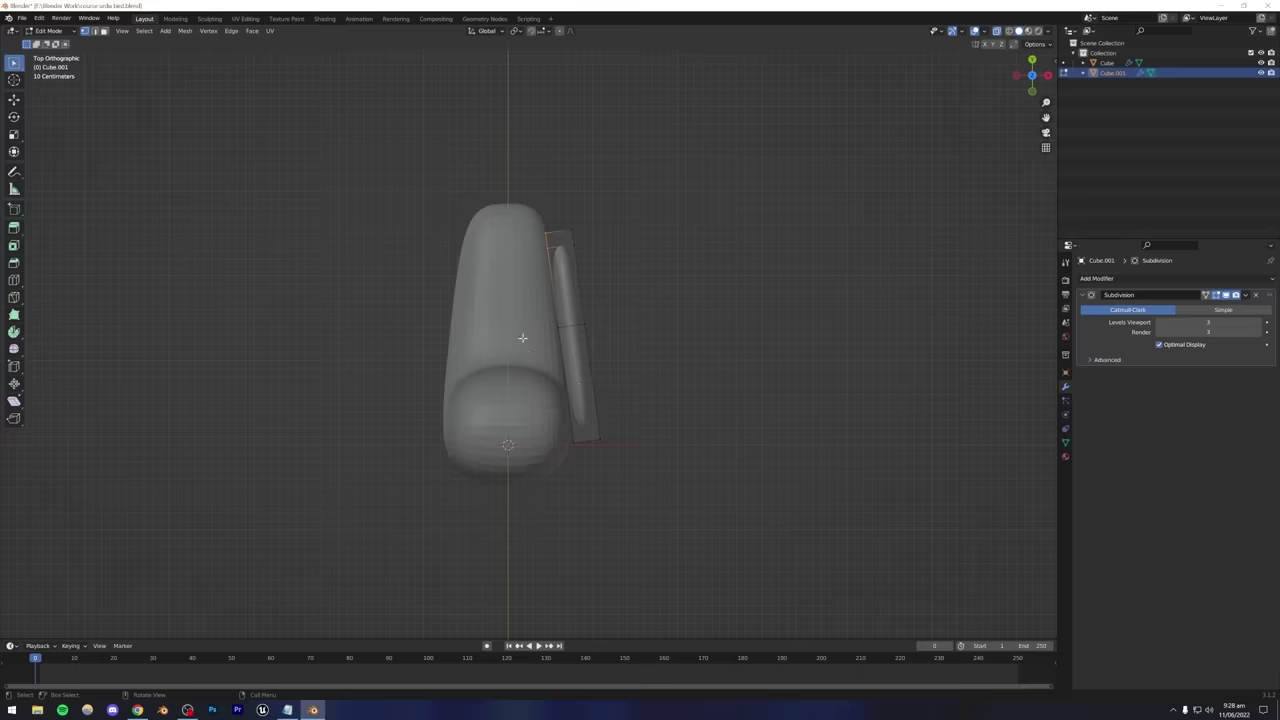
pyautogui.moveTo(472, 196); pyautogui.dragTo(582, 492)
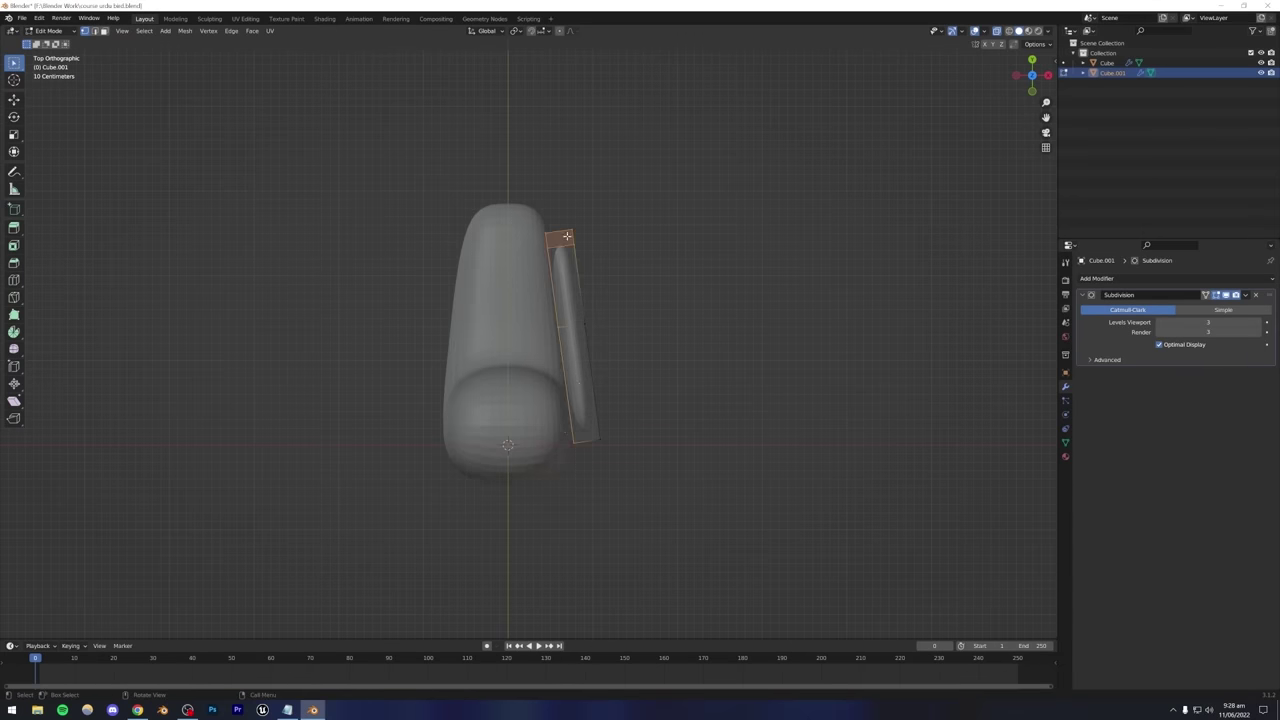
pyautogui.click(645, 246)
pyautogui.moveTo(11, 62); pyautogui.dragTo(62, 127)
pyautogui.moveTo(534, 201); pyautogui.dragTo(558, 250)
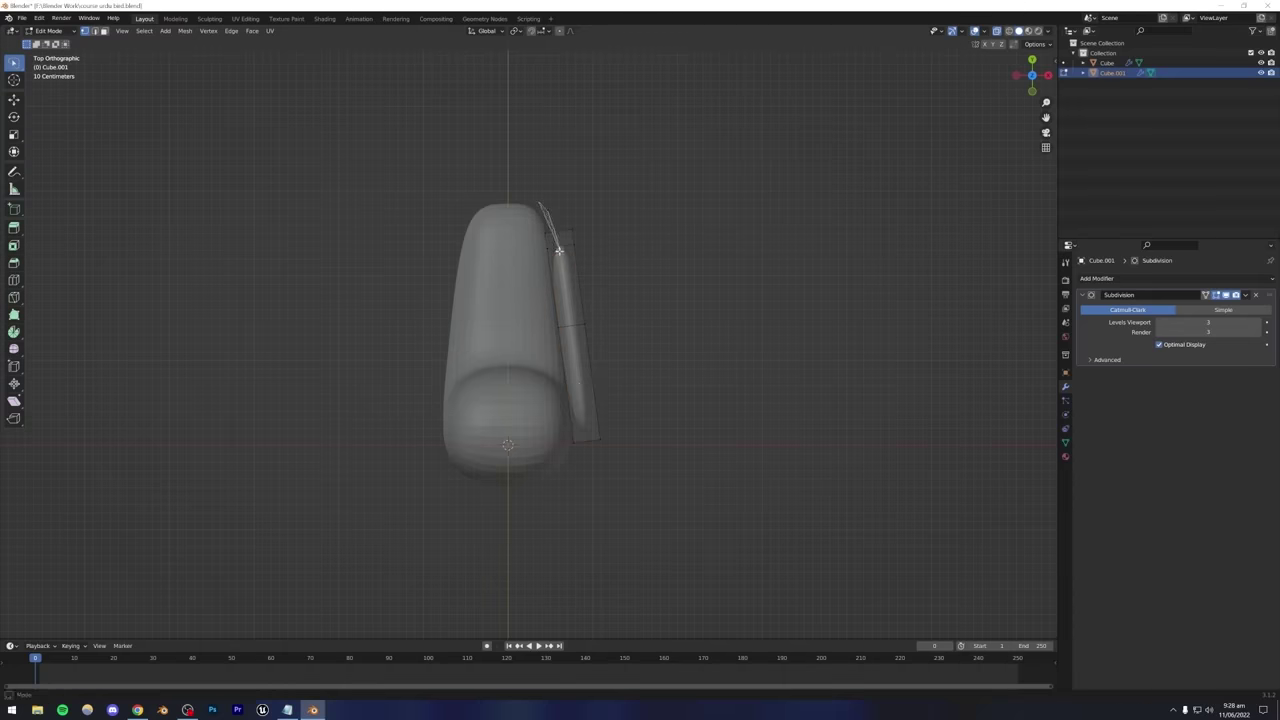
pyautogui.moveTo(582, 417)
pyautogui.mouseDown()
pyautogui.moveTo(565, 456)
pyautogui.moveTo(475, 416)
pyautogui.mouseUp()
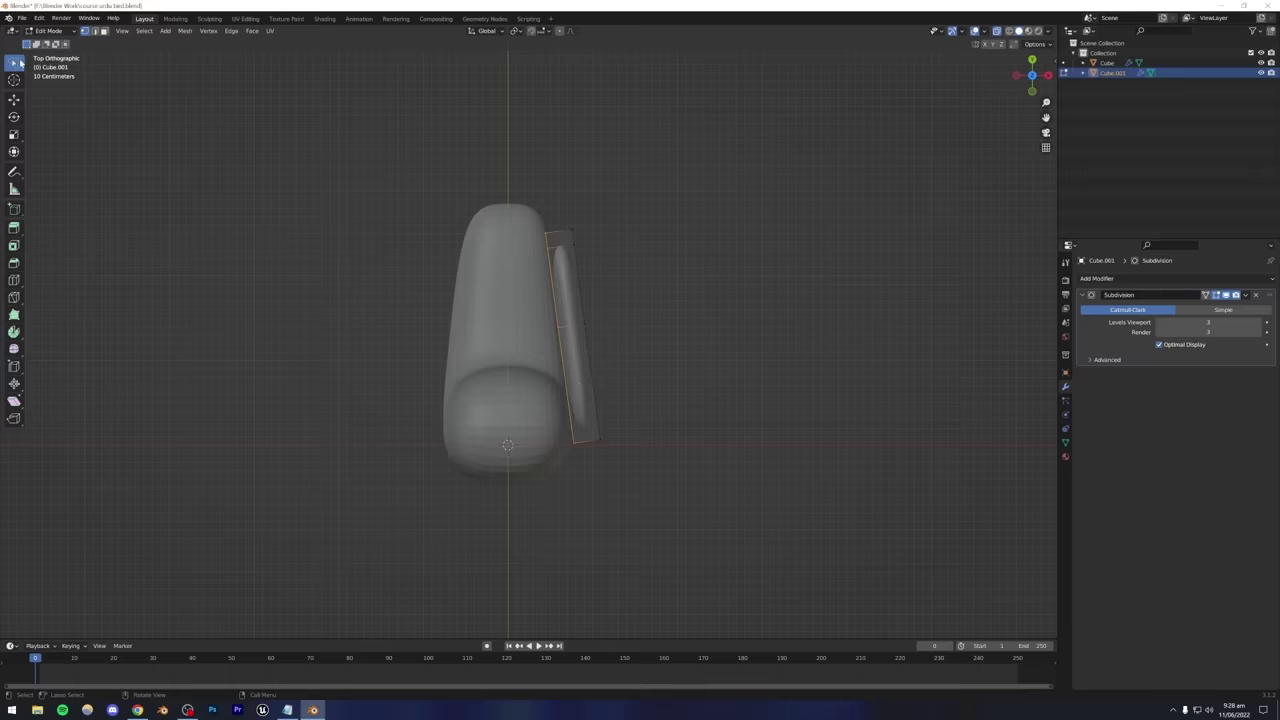
pyautogui.moveTo(20, 63); pyautogui.dragTo(44, 74)
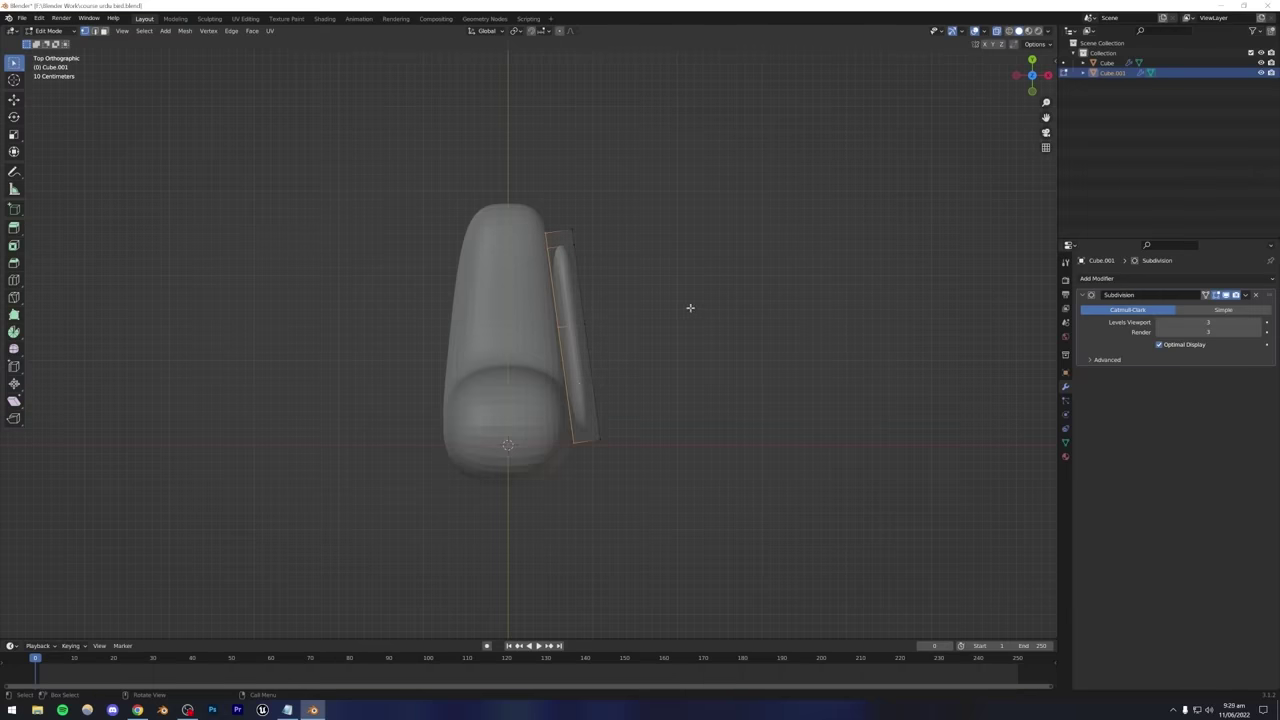
# Slide the wing (Cube.001) along X toward the body and nudge it into place.
pyautogui.press('Tab')
pyautogui.press('Tab')
pyautogui.press('g')
pyautogui.press('x')
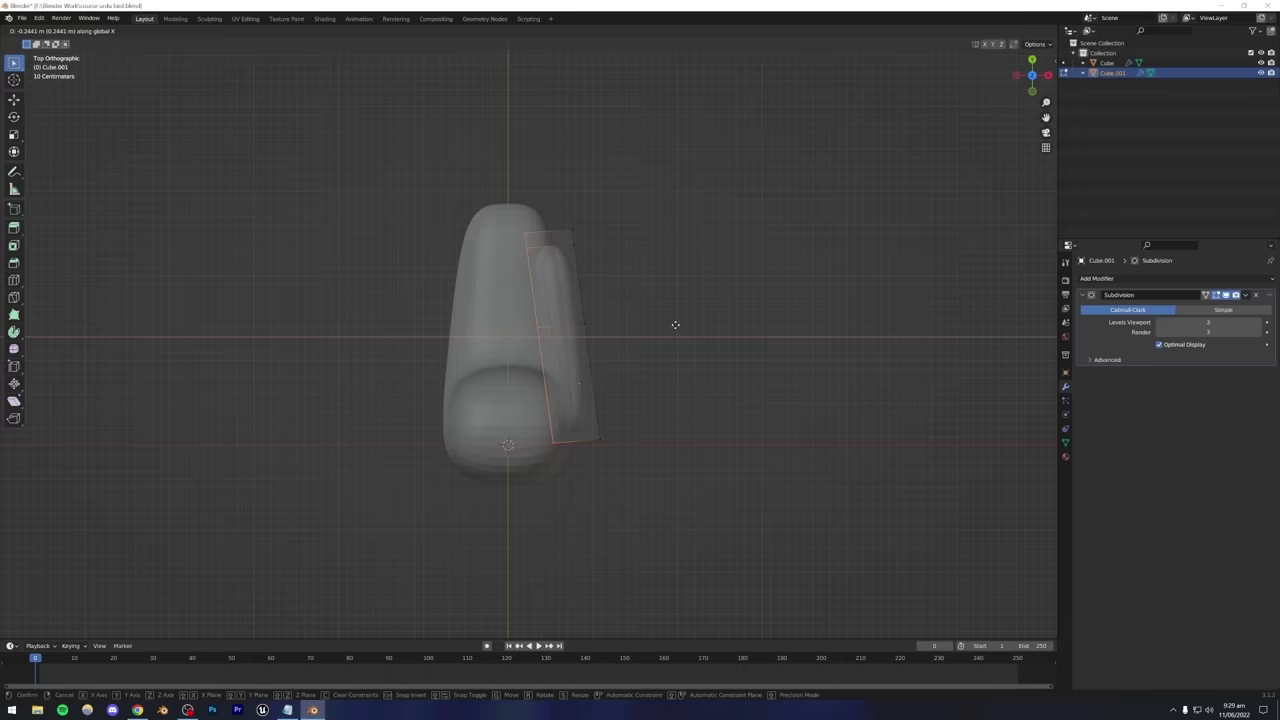
pyautogui.click(675, 324)
pyautogui.press('g')
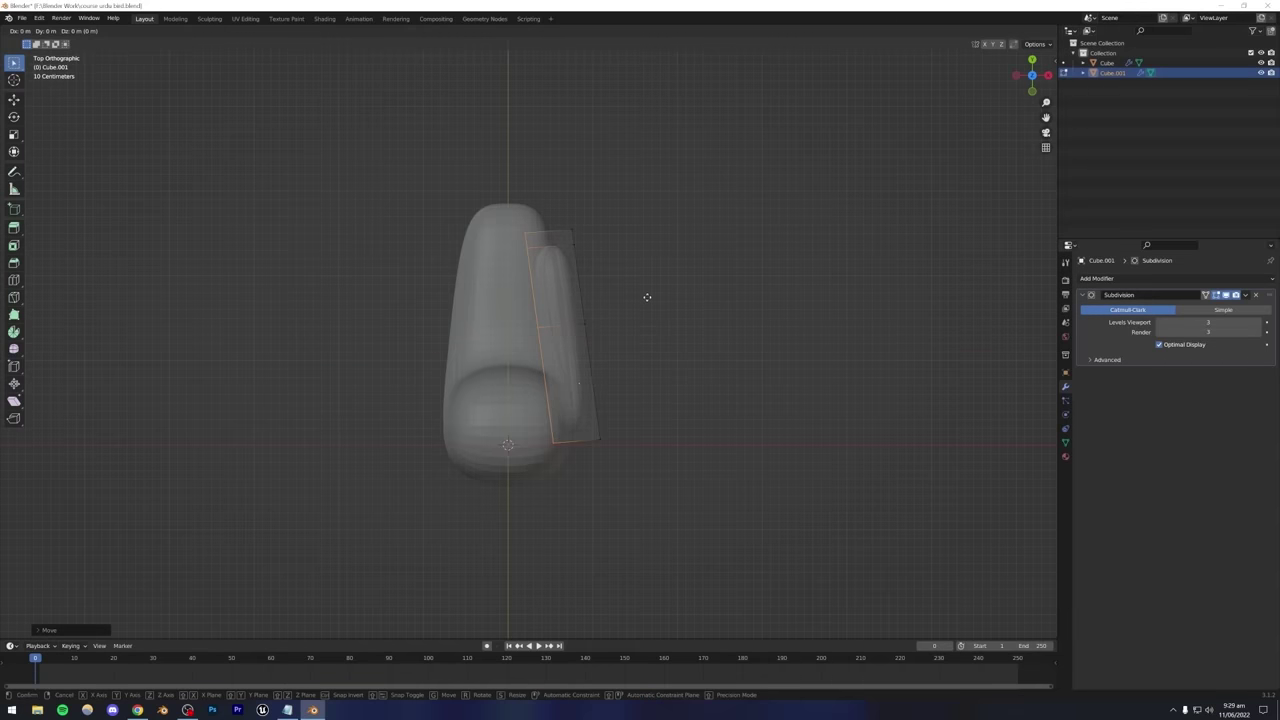
pyautogui.click(648, 304)
pyautogui.press('Tab')
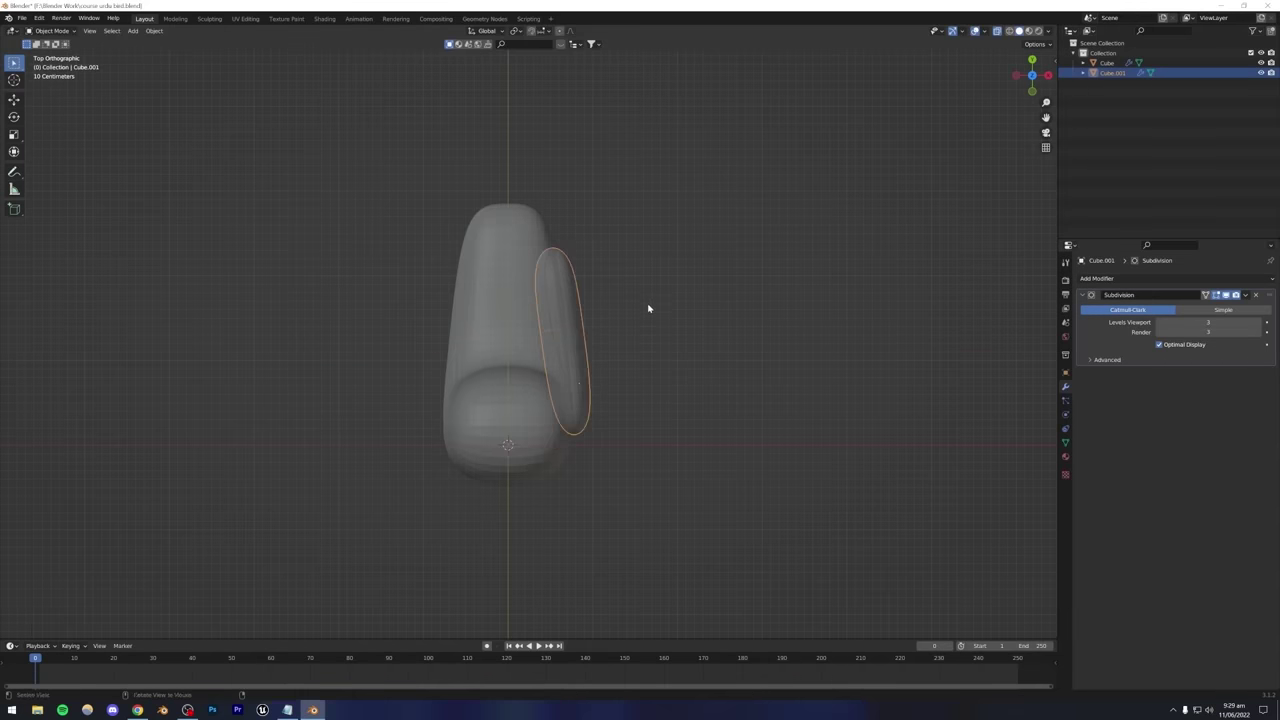
pyautogui.moveTo(648, 309); pyautogui.dragTo(503, 492, button='middle')
pyautogui.click(586, 307)
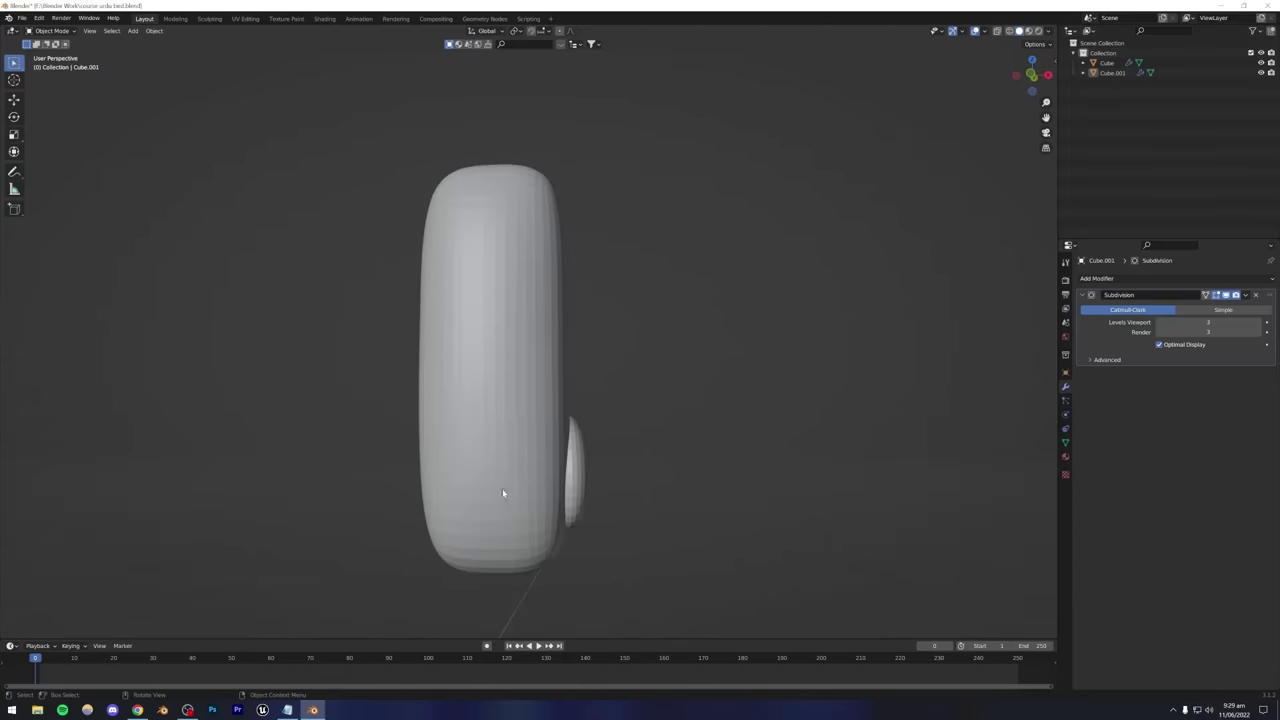
# Move the body's bottom tail-corner vertex upward to reshape the tail end.
pyautogui.click(503, 492)
pyautogui.press('Tab')
pyautogui.keyDown('alt'); pyautogui.moveTo(576, 475); pyautogui.dragTo(654, 515, button='middle'); pyautogui.keyUp('alt')
pyautogui.click(569, 567)
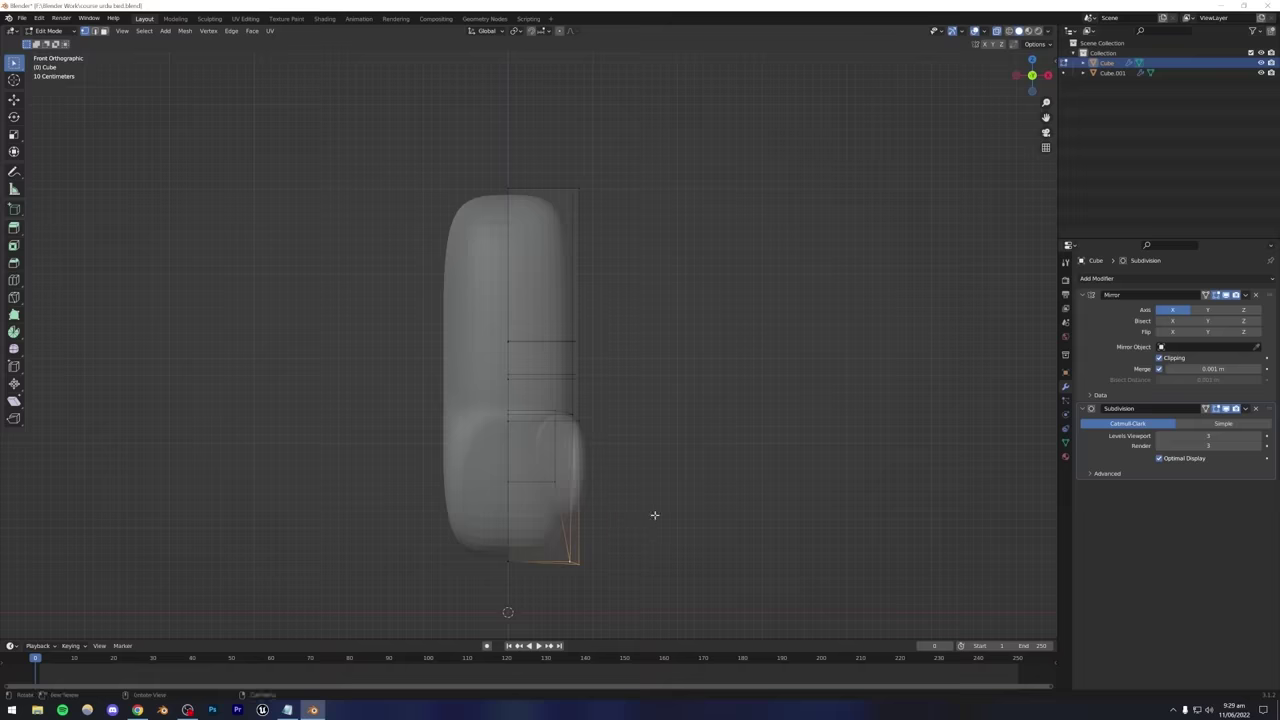
pyautogui.press('g')
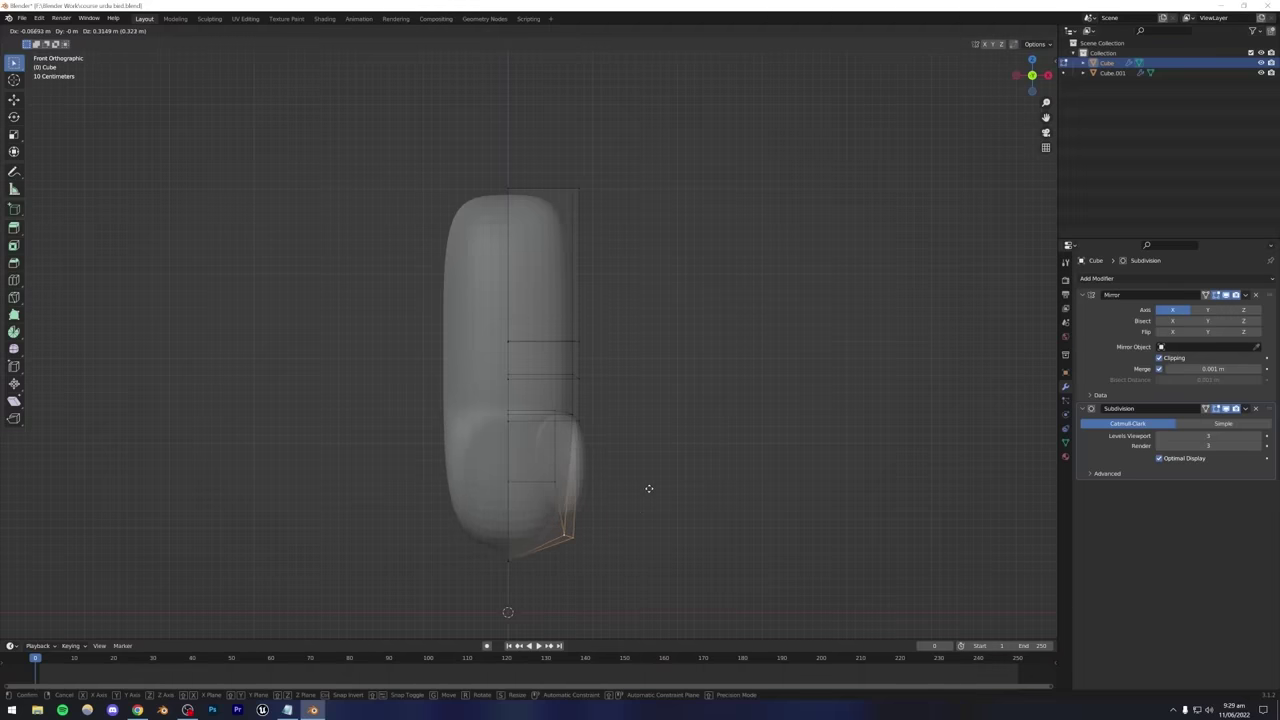
pyautogui.click(648, 487)
pyautogui.press('Tab')
pyautogui.moveTo(637, 491); pyautogui.dragTo(574, 497, button='middle')
# Lower the wing on the body along Z, then nudge it slightly.
pyautogui.scroll(-2, 570, 495)
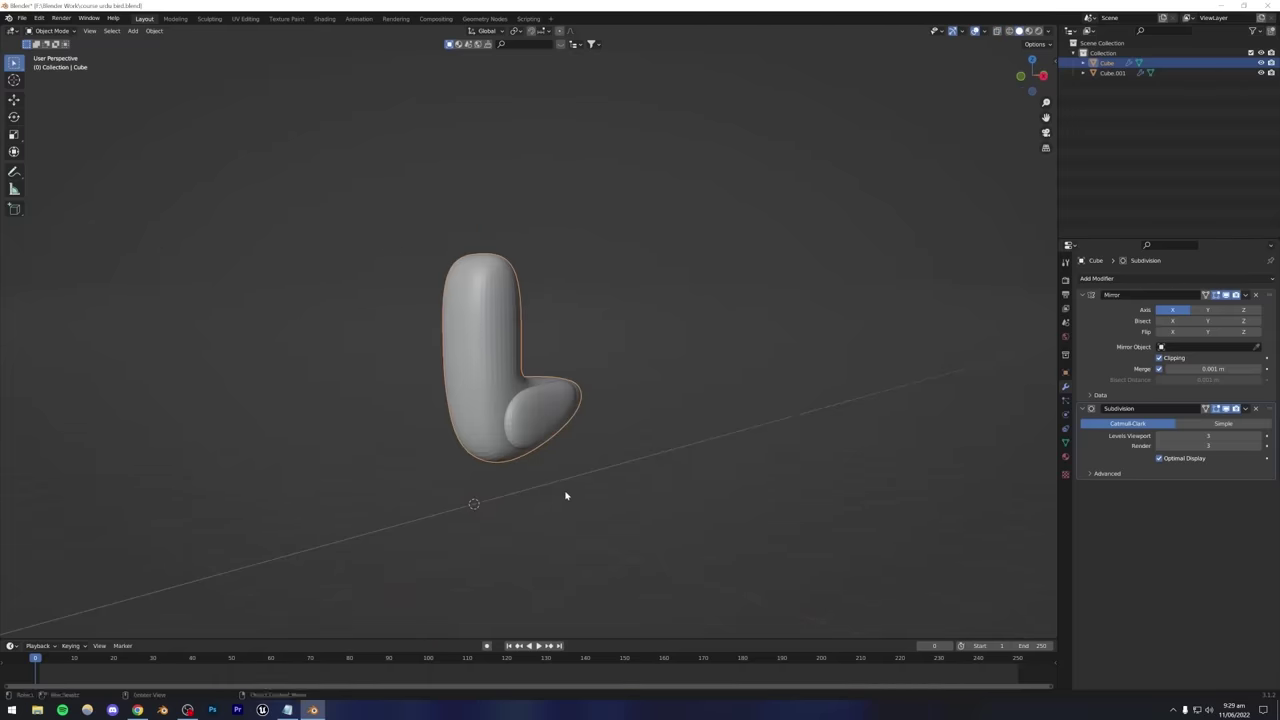
pyautogui.click(575, 415)
pyautogui.press('g')
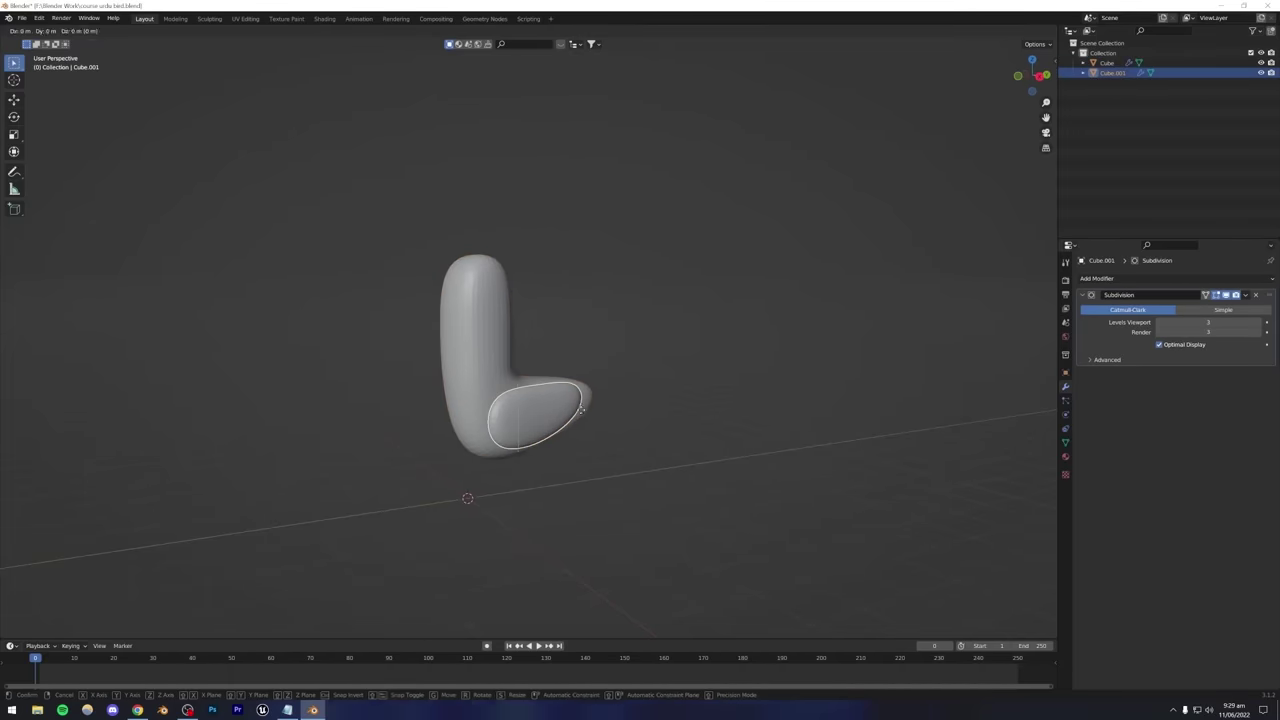
pyautogui.press('z')
pyautogui.click(620, 372)
pyautogui.click(643, 346)
pyautogui.moveTo(643, 346); pyautogui.dragTo(529, 460, button='middle')
pyautogui.scroll(3, 529, 460)
pyautogui.click(529, 460)
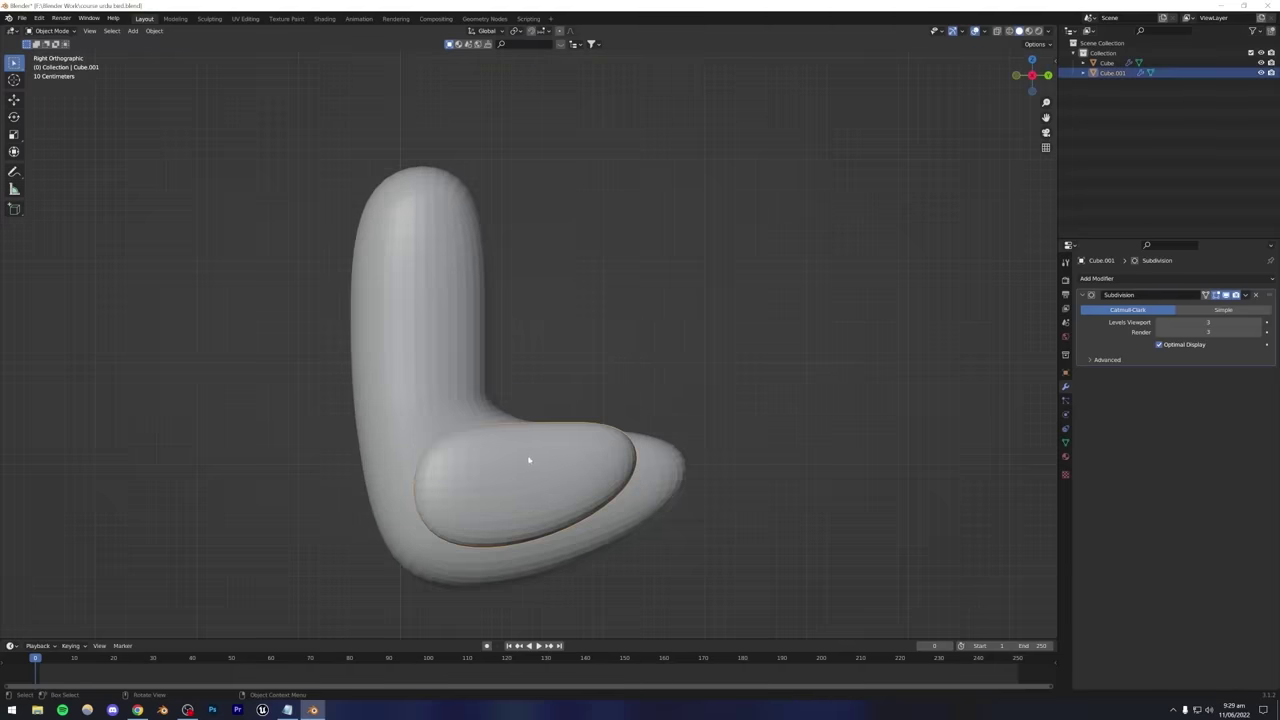
pyautogui.press('g')
pyautogui.click(717, 363)
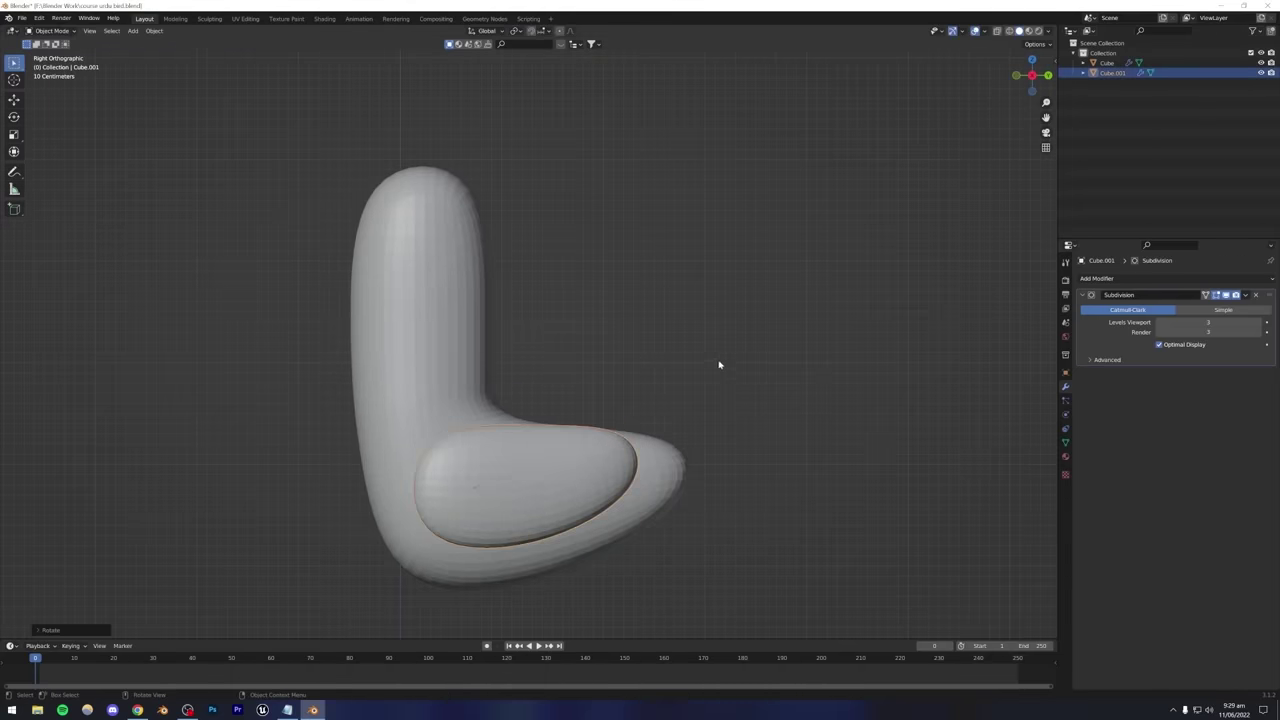
# Save the file as course urdu bird.blend.
pyautogui.hotkey('alt', 'a')
pyautogui.moveTo(467, 408); pyautogui.dragTo(557, 423, button='middle')
pyautogui.hotkey('ctrl', 's')
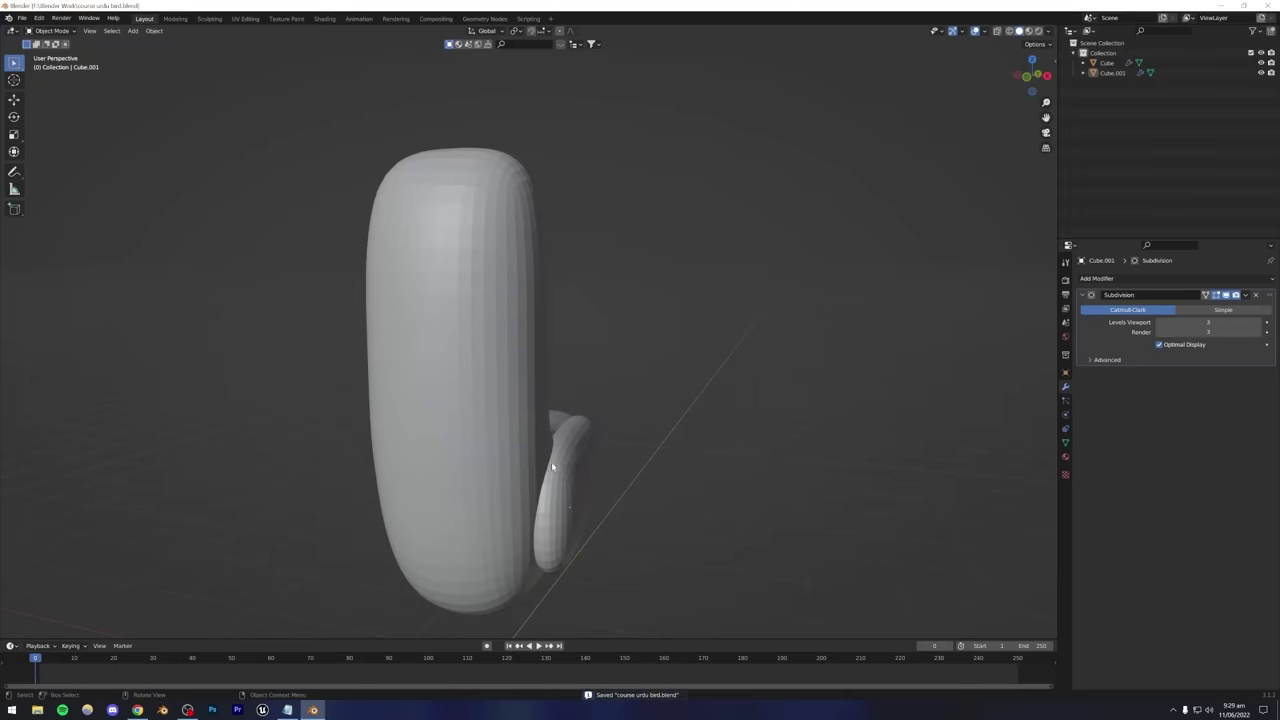
pyautogui.moveTo(565, 470); pyautogui.dragTo(442, 487, button='middle')
pyautogui.click(457, 480)
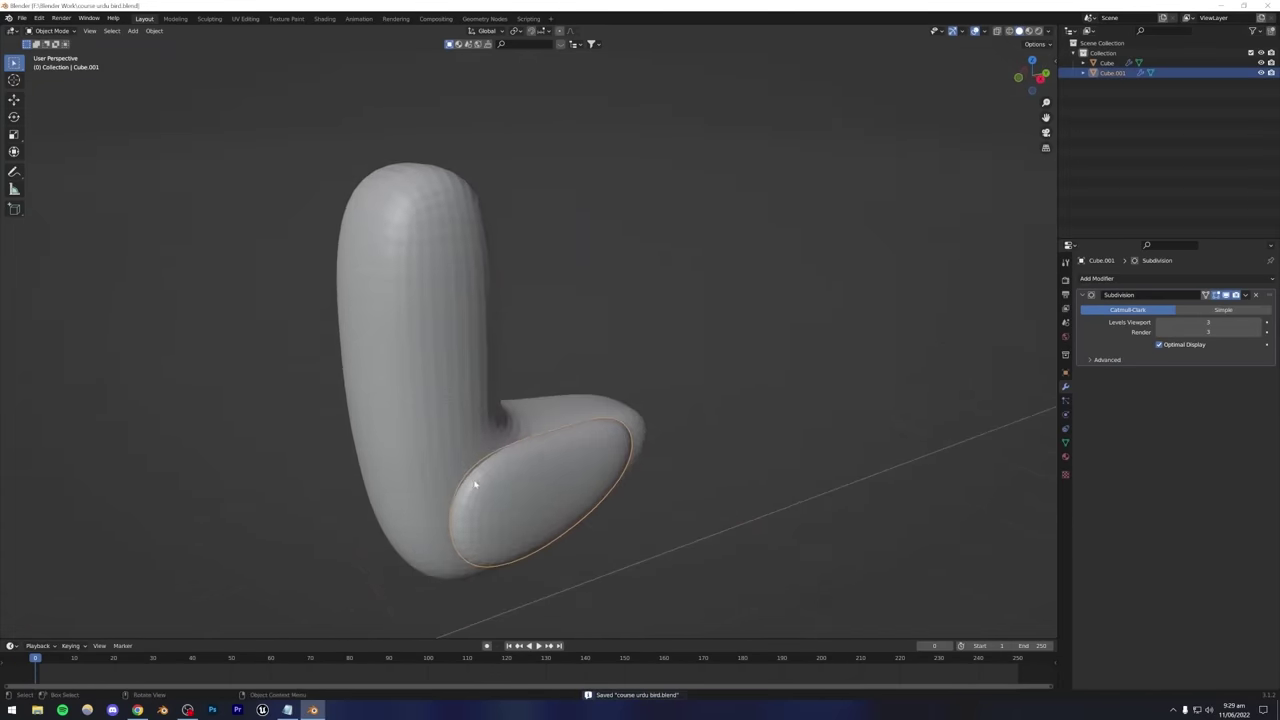
# Add a Mirror modifier to the wing with the body Cube as its Mirror Object.
pyautogui.click(1113, 285)
pyautogui.click(1070, 394)
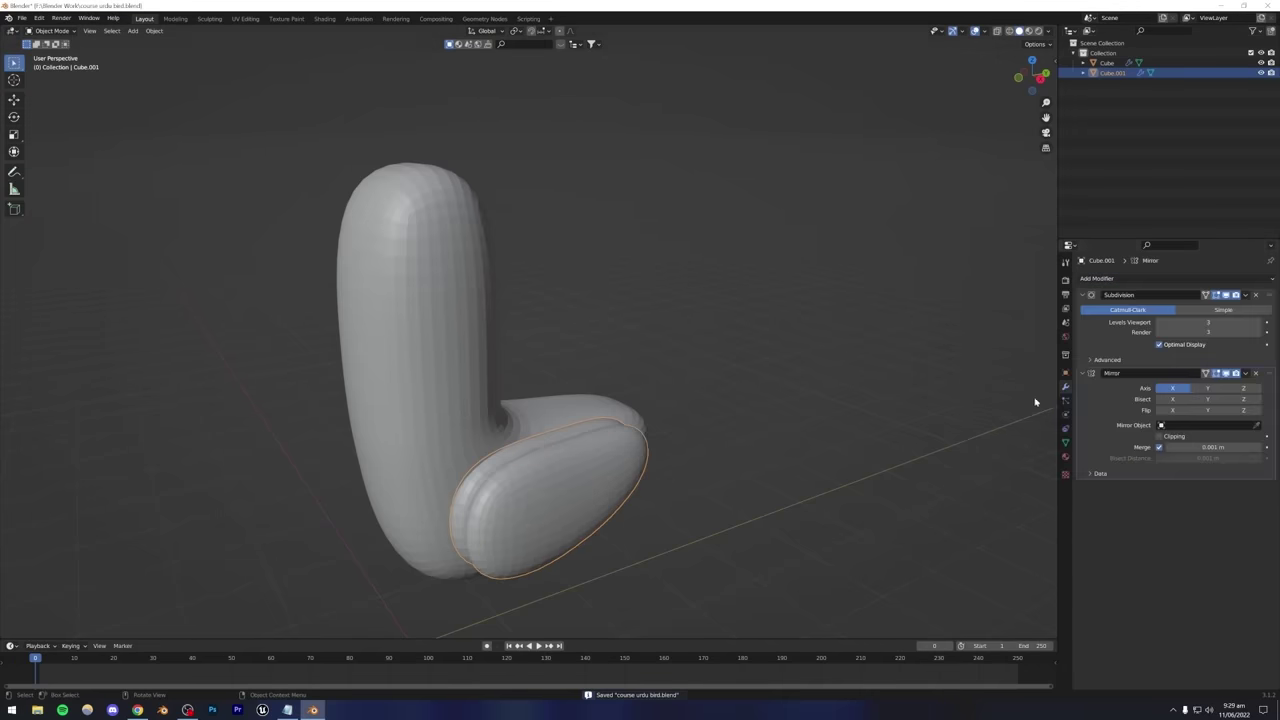
pyautogui.moveTo(553, 481); pyautogui.dragTo(598, 466, button='middle')
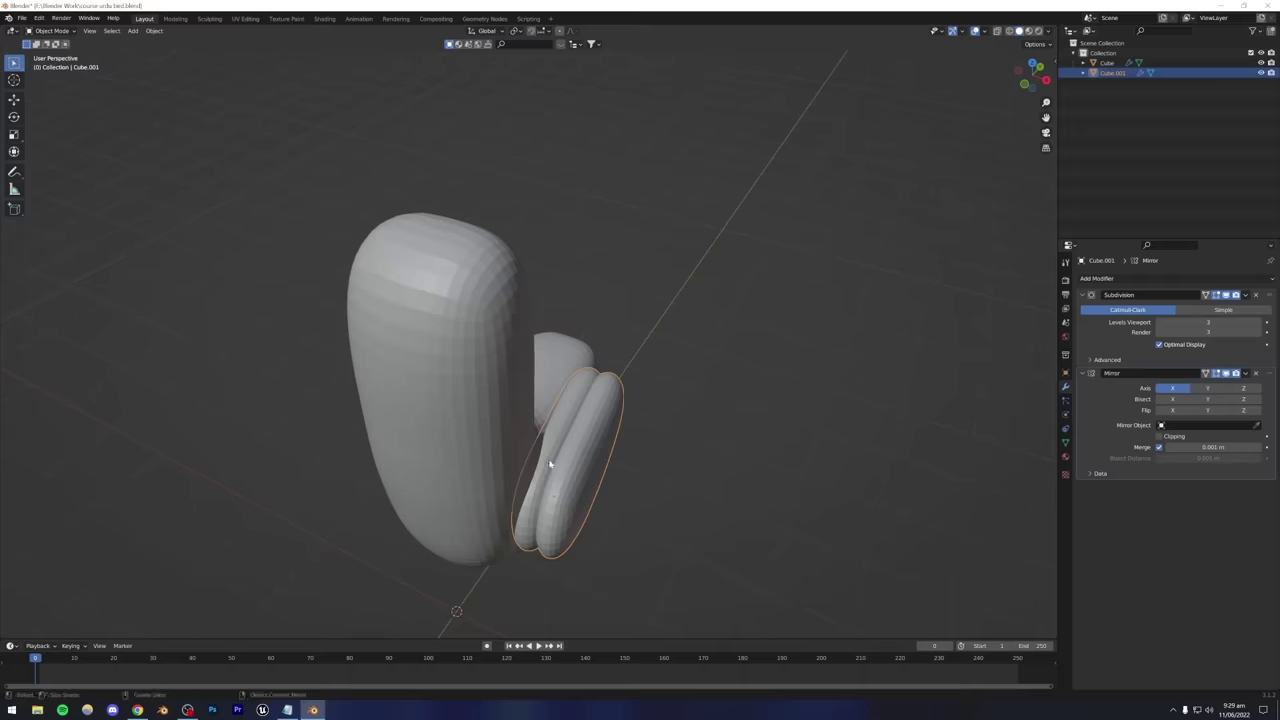
pyautogui.click(1258, 428)
pyautogui.click(458, 422)
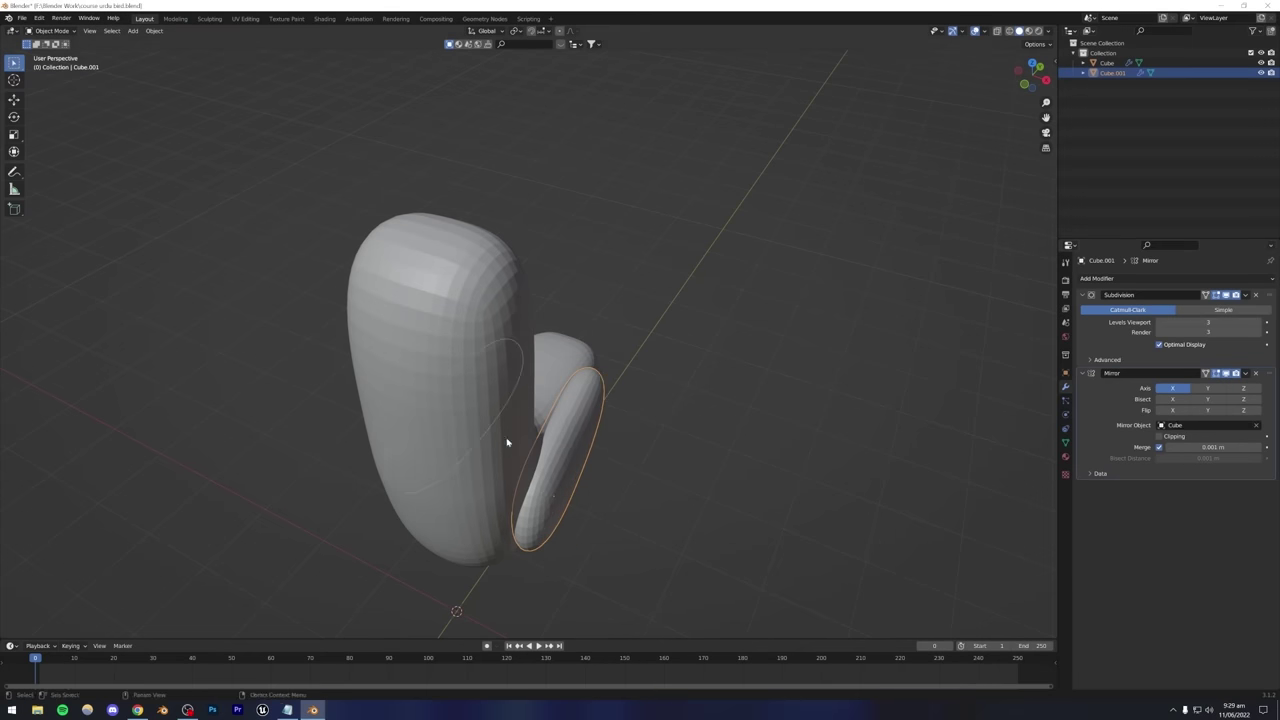
pyautogui.moveTo(297, 454); pyautogui.dragTo(372, 408, button='middle')
pyautogui.click(391, 420)
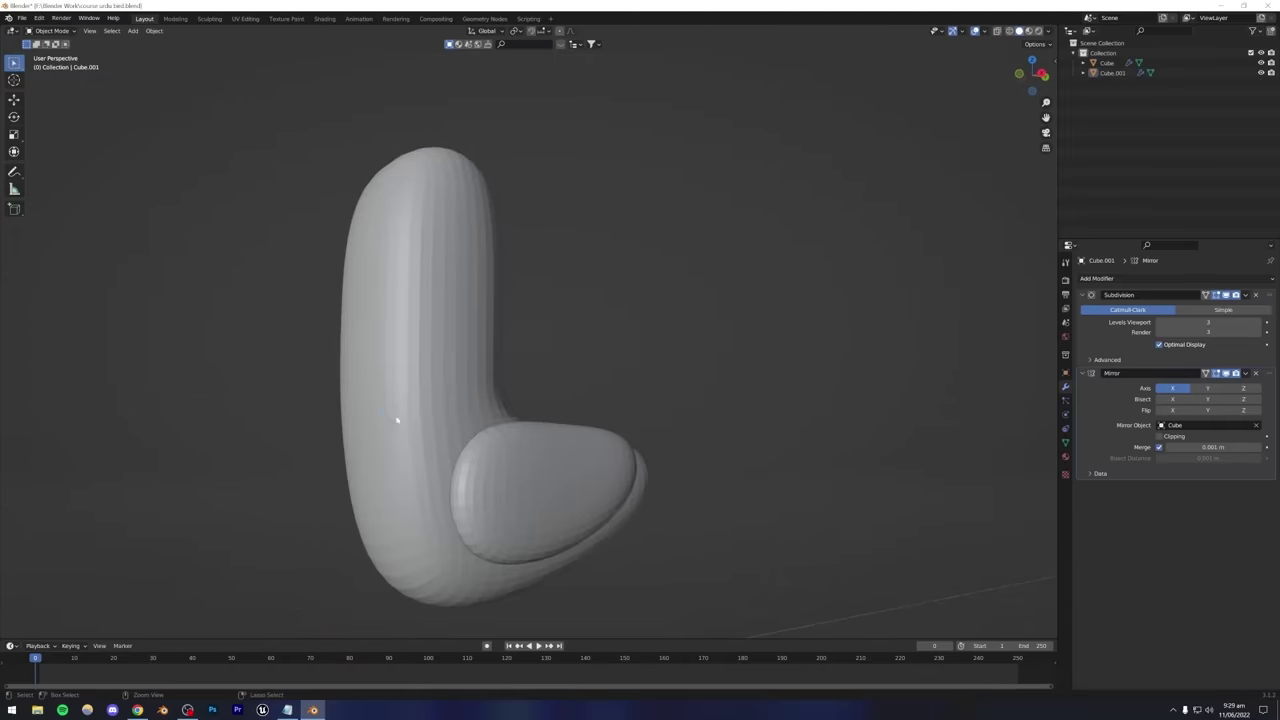
# Save the file and compare the mirrored wings with the Instagram pigeon reference.
pyautogui.hotkey('ctrl', 's')
pyautogui.scroll(-5, 400, 428)
pyautogui.moveTo(463, 434); pyautogui.dragTo(451, 451, button='middle')
pyautogui.click(140, 710)
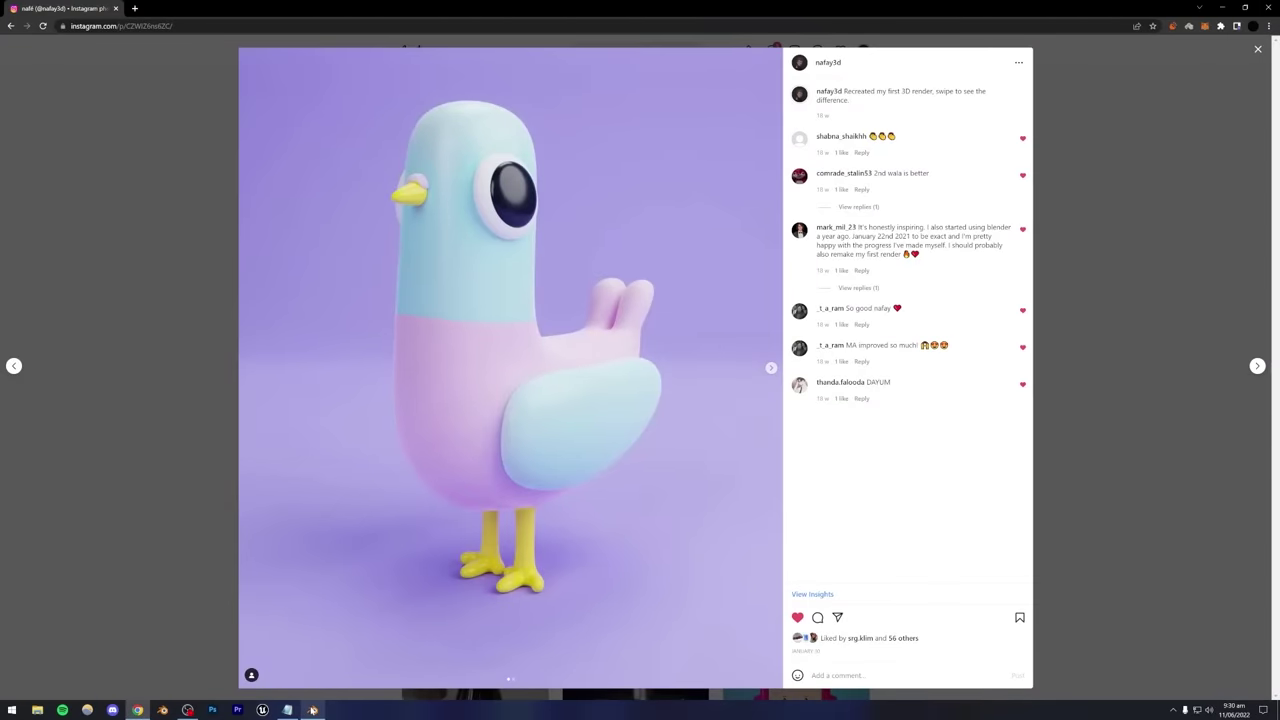
pyautogui.click(313, 710)
pyautogui.moveTo(608, 434); pyautogui.dragTo(554, 457, button='middle')
pyautogui.scroll(3, 560, 452)
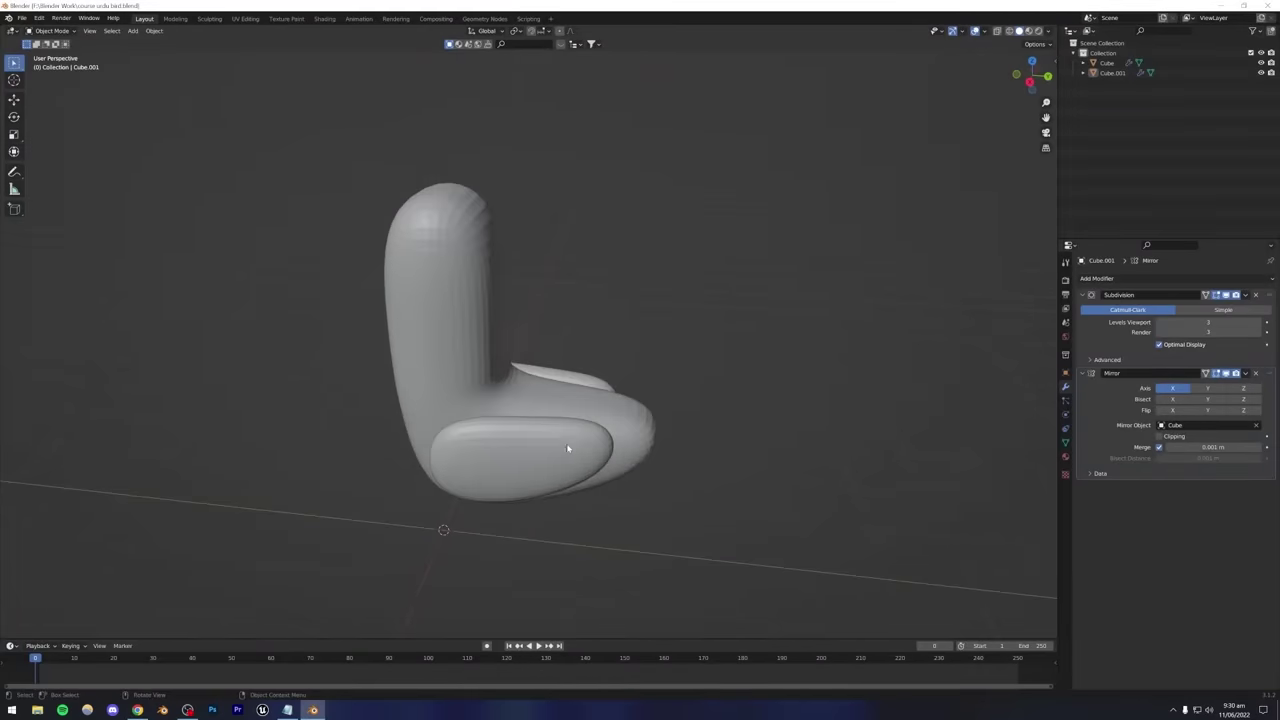
# Raise the tail's end edge in the body's Edit Mode.
pyautogui.click(634, 429)
pyautogui.press('Tab')
pyautogui.moveTo(634, 429)
pyautogui.mouseDown(button='middle')
pyautogui.moveTo(545, 452)
pyautogui.moveTo(548, 435)
pyautogui.moveTo(651, 420)
pyautogui.moveTo(629, 380)
pyautogui.moveTo(552, 403)
pyautogui.moveTo(580, 390)
pyautogui.moveTo(560, 380)
pyautogui.mouseUp(button='middle')
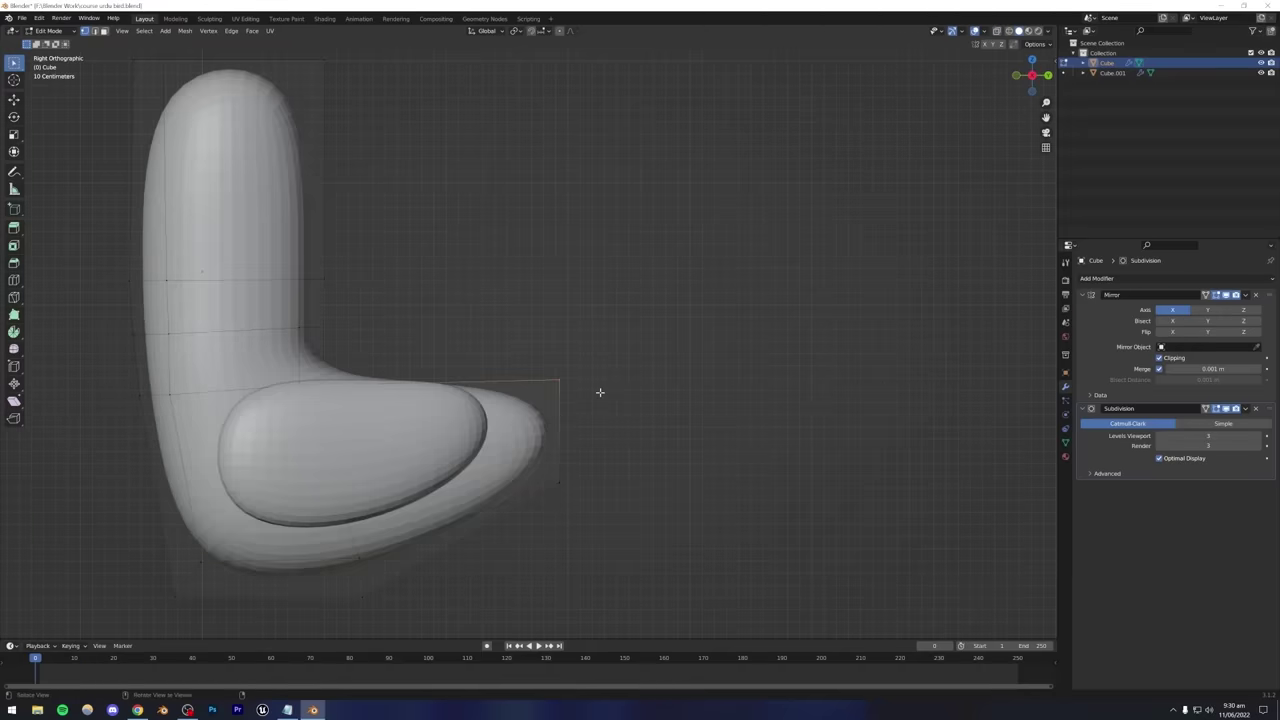
pyautogui.press('g')
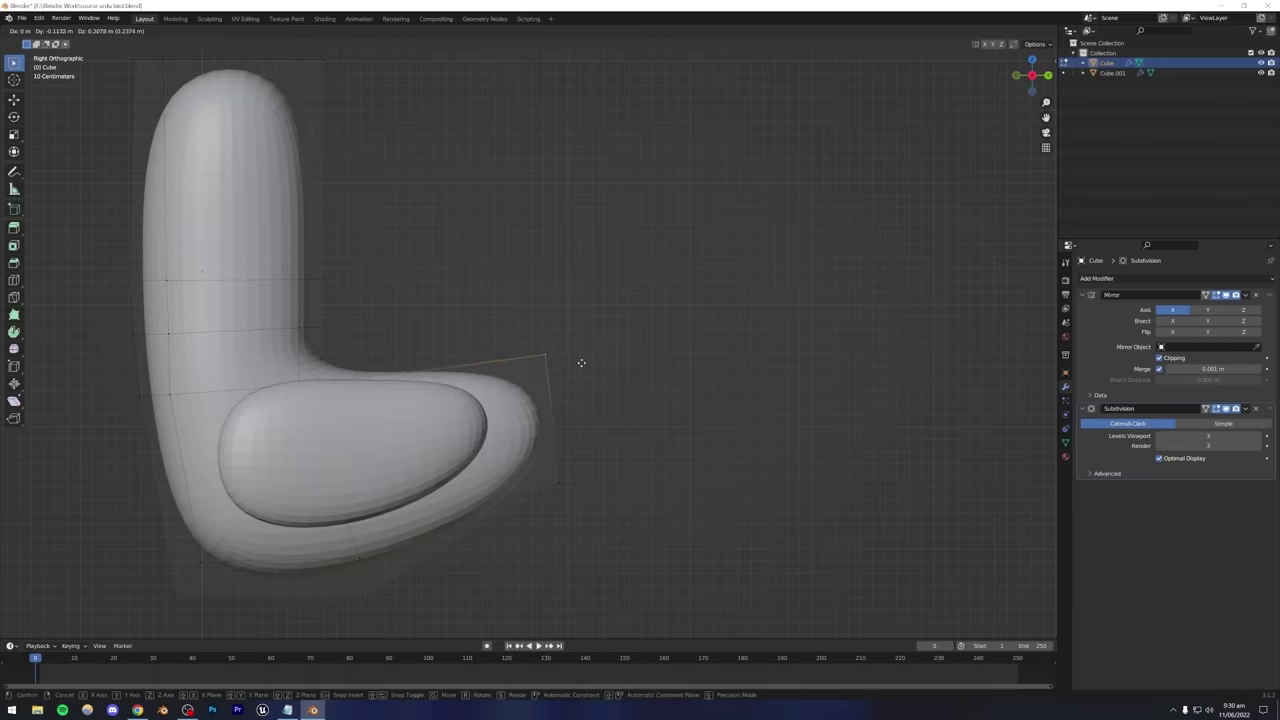
pyautogui.click(564, 358)
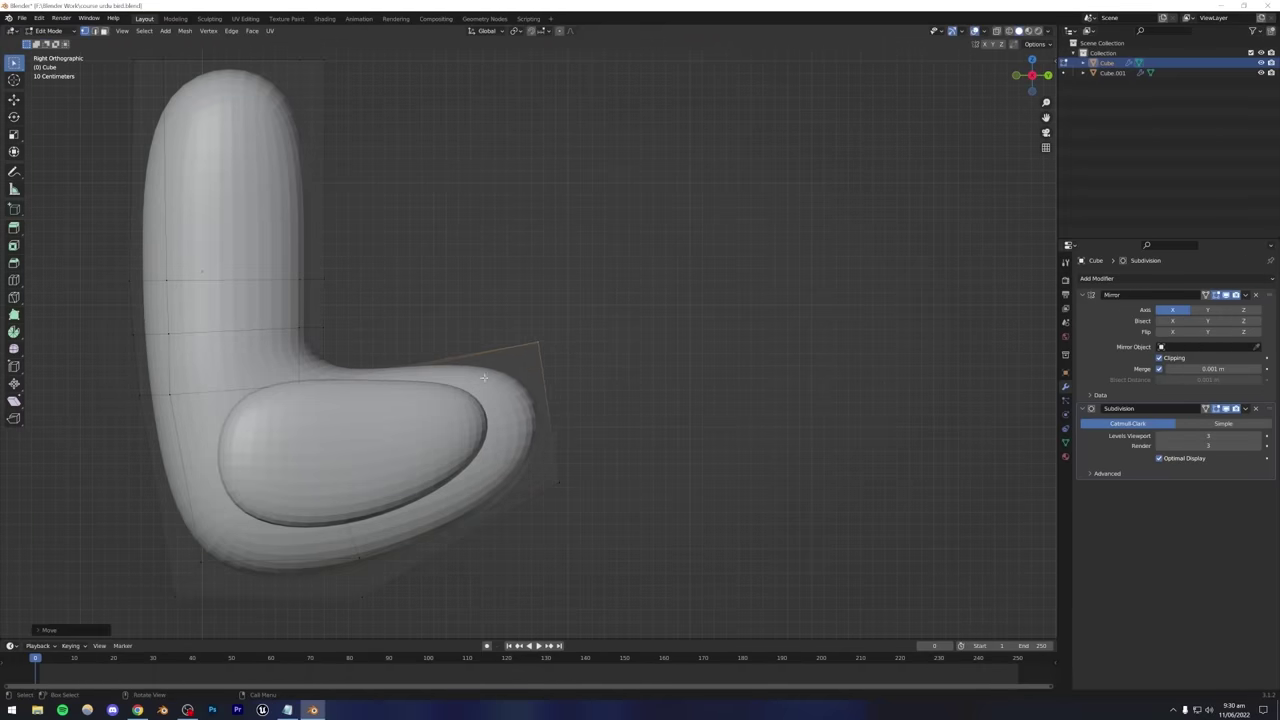
# Try adding an edge loop around the tail, then undo it.
pyautogui.moveTo(544, 376); pyautogui.dragTo(306, 526, button='middle')
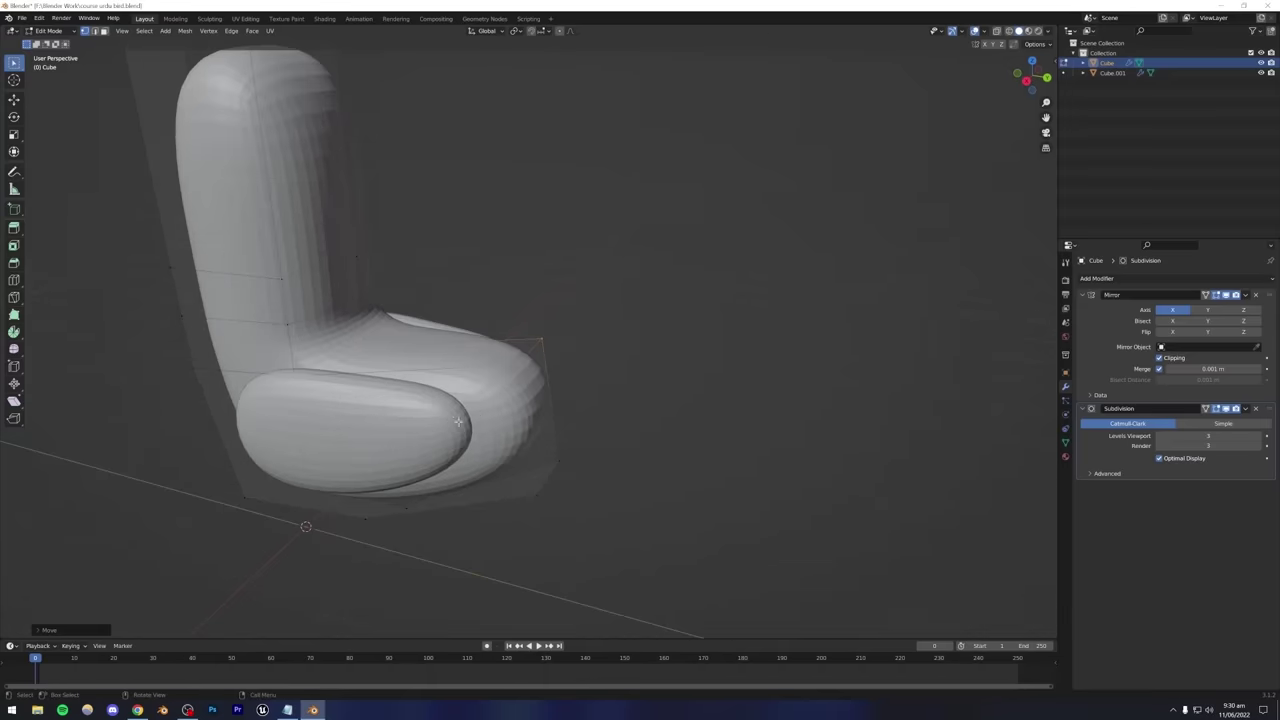
pyautogui.scroll(4, 306, 526)
pyautogui.rightClick(483, 415)
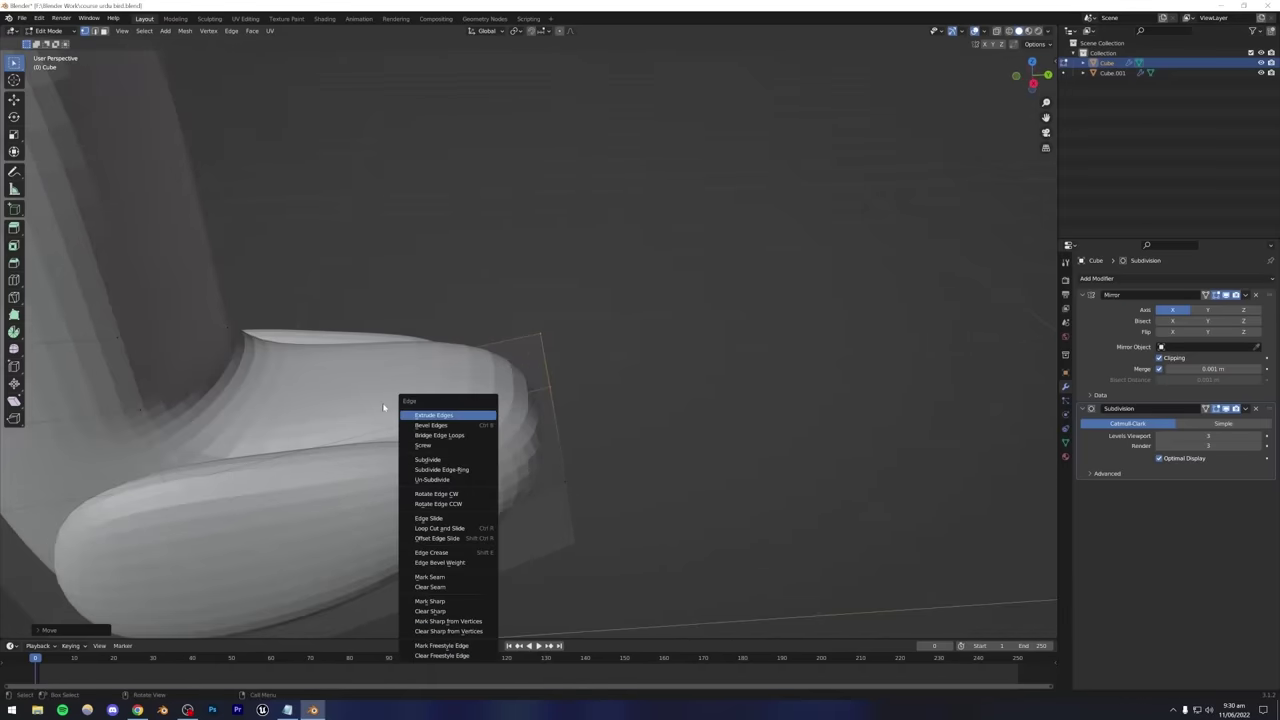
pyautogui.press('Escape')
pyautogui.hotkey('ctrl', 'r')
pyautogui.click(380, 421)
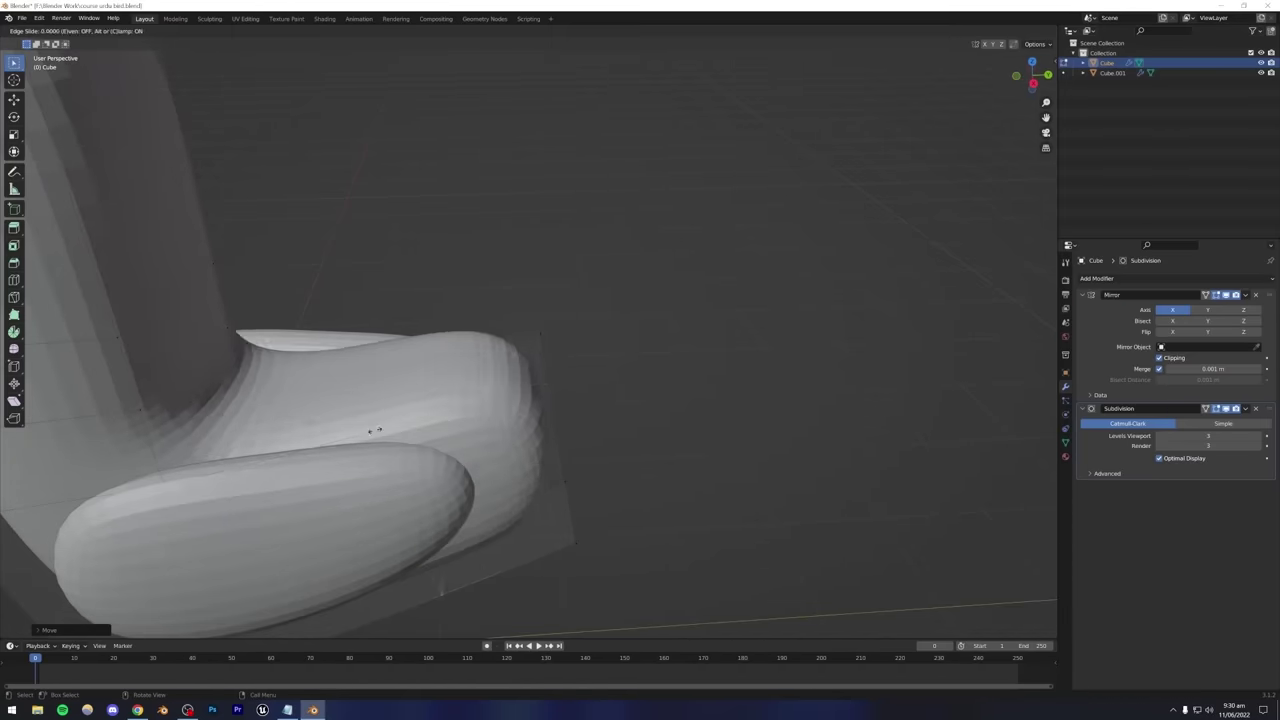
pyautogui.click(497, 399)
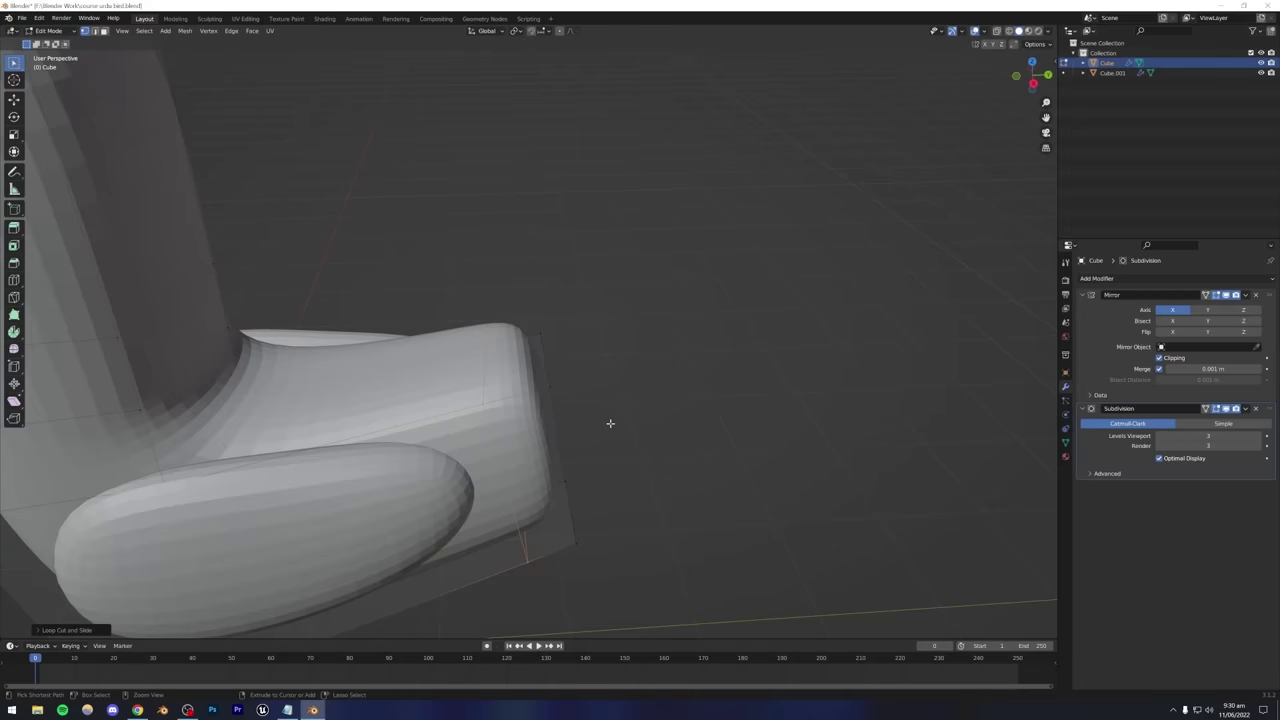
pyautogui.hotkey('ctrl', 'z')
# Reposition the tail tip vertices to shape the tail end.
pyautogui.moveTo(550, 458); pyautogui.dragTo(460, 537, button='middle')
pyautogui.moveTo(519, 484); pyautogui.dragTo(598, 523, button='middle')
pyautogui.press('g')
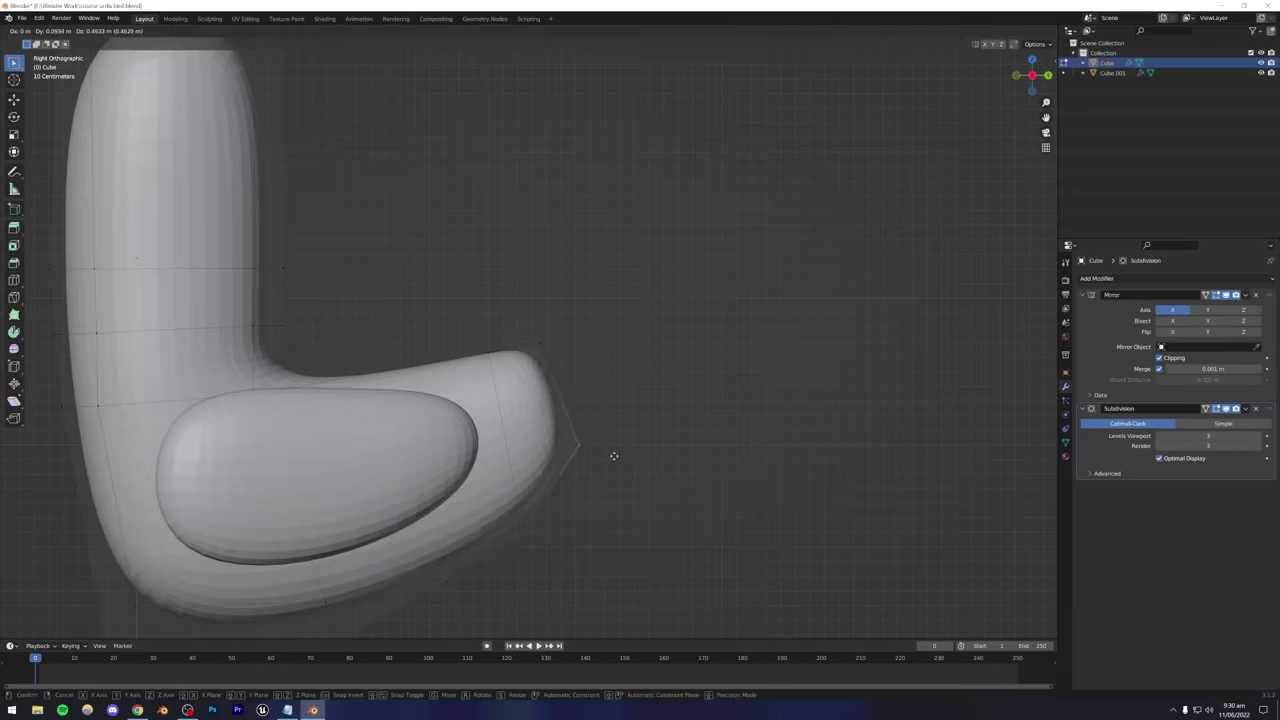
pyautogui.click(598, 429)
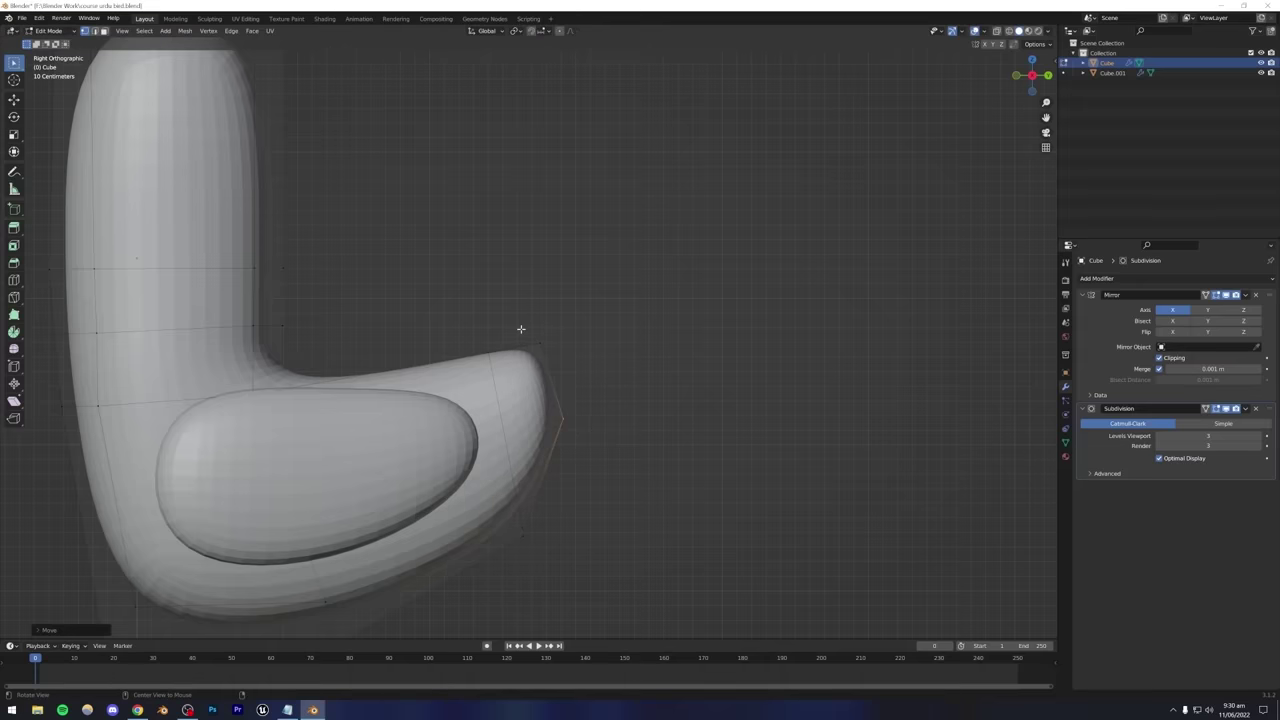
pyautogui.press('g')
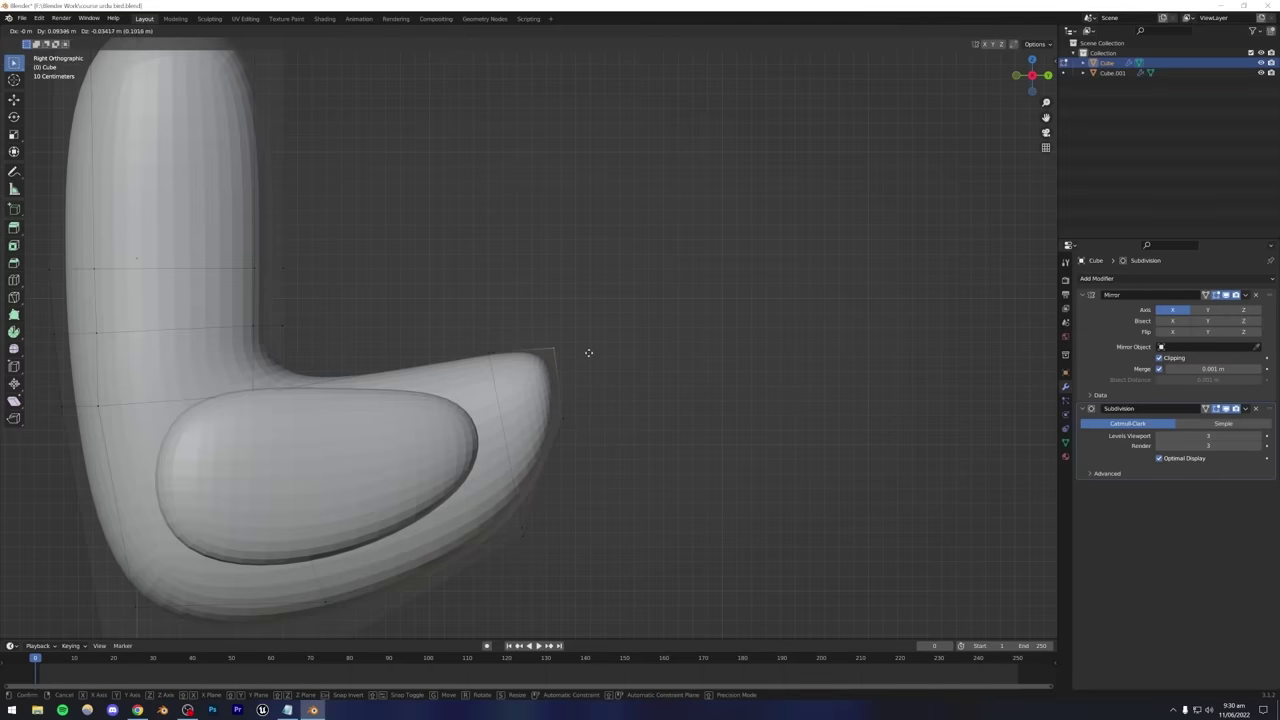
pyautogui.click(588, 353)
pyautogui.scroll(-3, 517, 453)
pyautogui.press('Tab')
pyautogui.moveTo(523, 443); pyautogui.dragTo(506, 449, button='middle')
pyautogui.scroll(4, 522, 412)
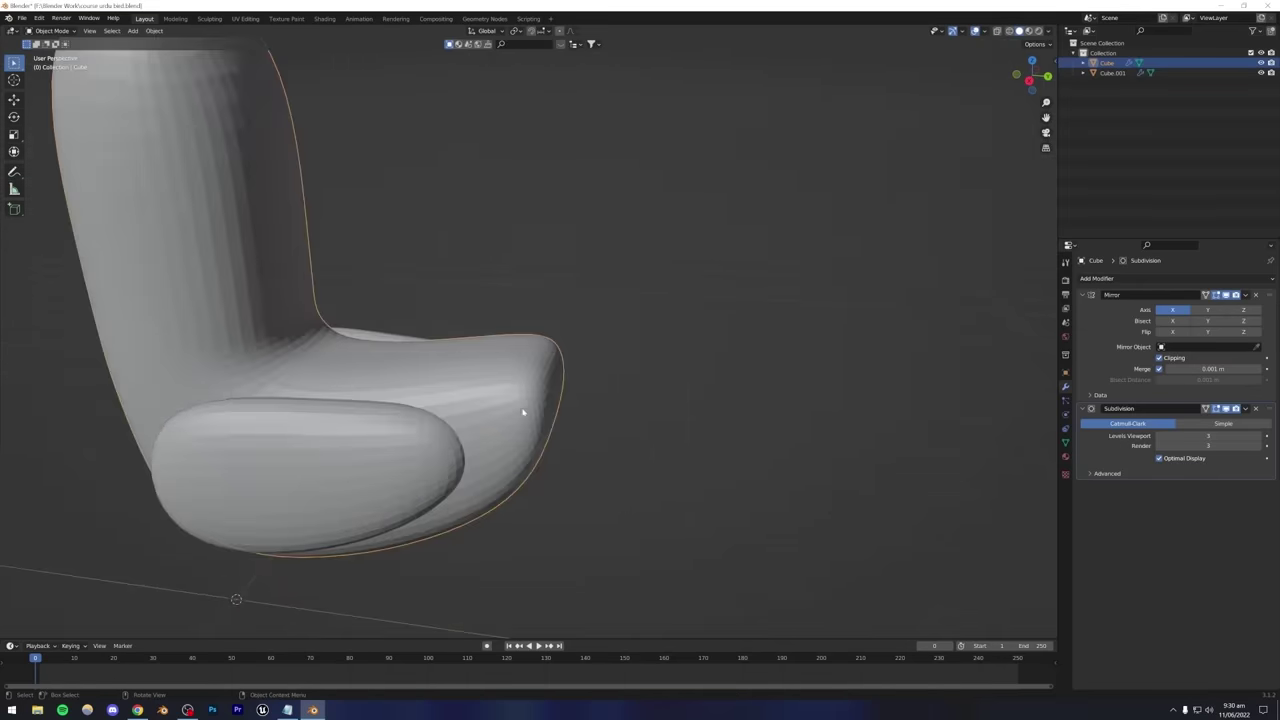
# Extrude the tail's end face outward and check the Instagram reference.
pyautogui.press('Tab')
pyautogui.moveTo(510, 395); pyautogui.dragTo(493, 375, button='middle')
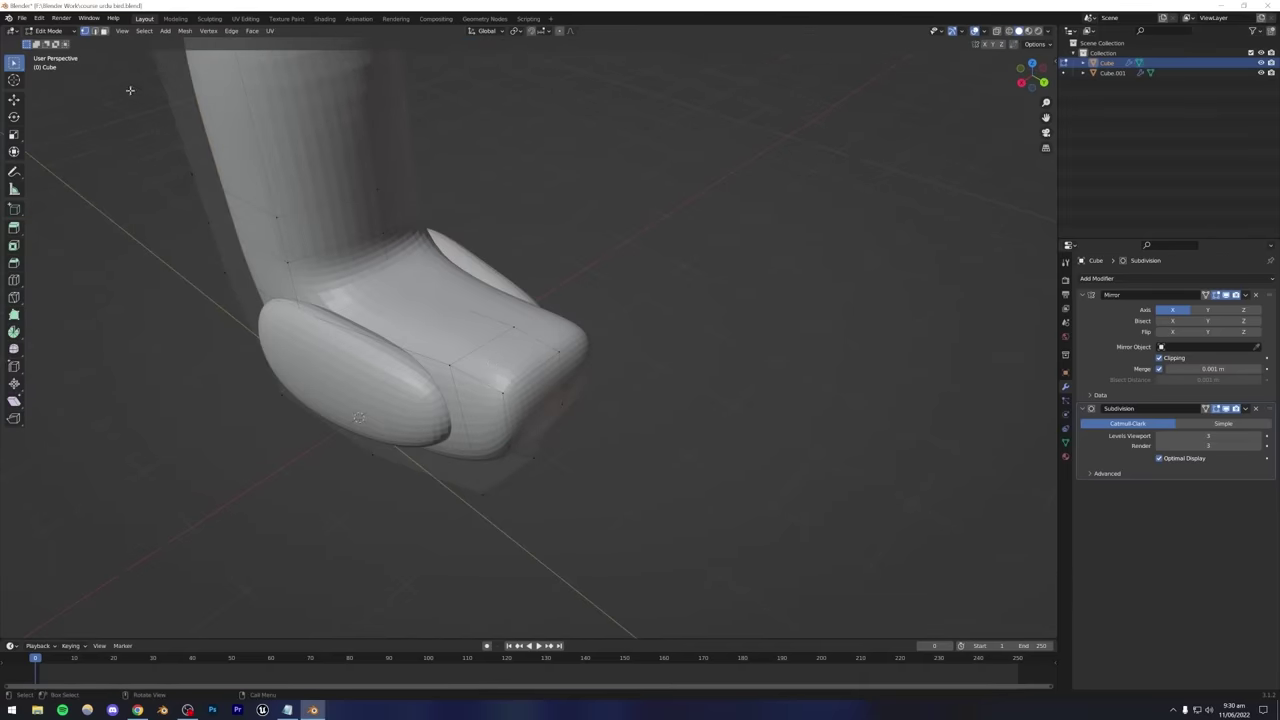
pyautogui.click(466, 347)
pyautogui.press('e')
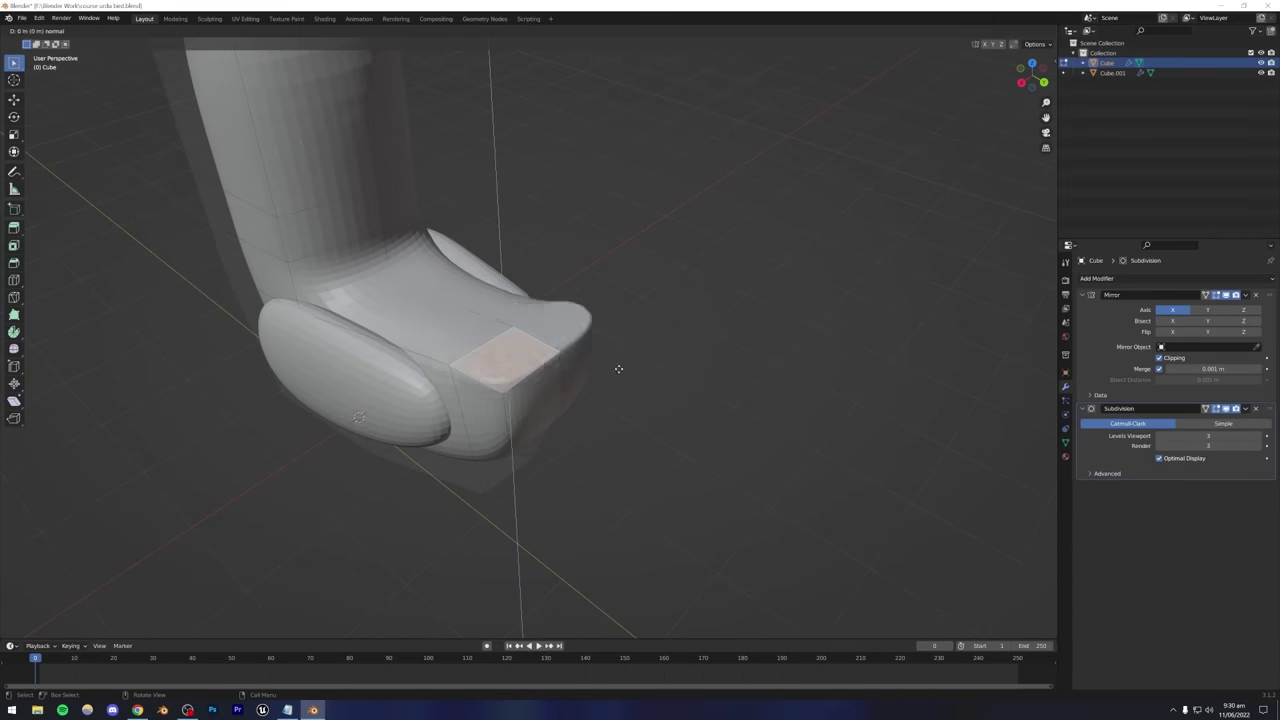
pyautogui.click(620, 290)
pyautogui.moveTo(618, 292); pyautogui.dragTo(576, 346, button='middle')
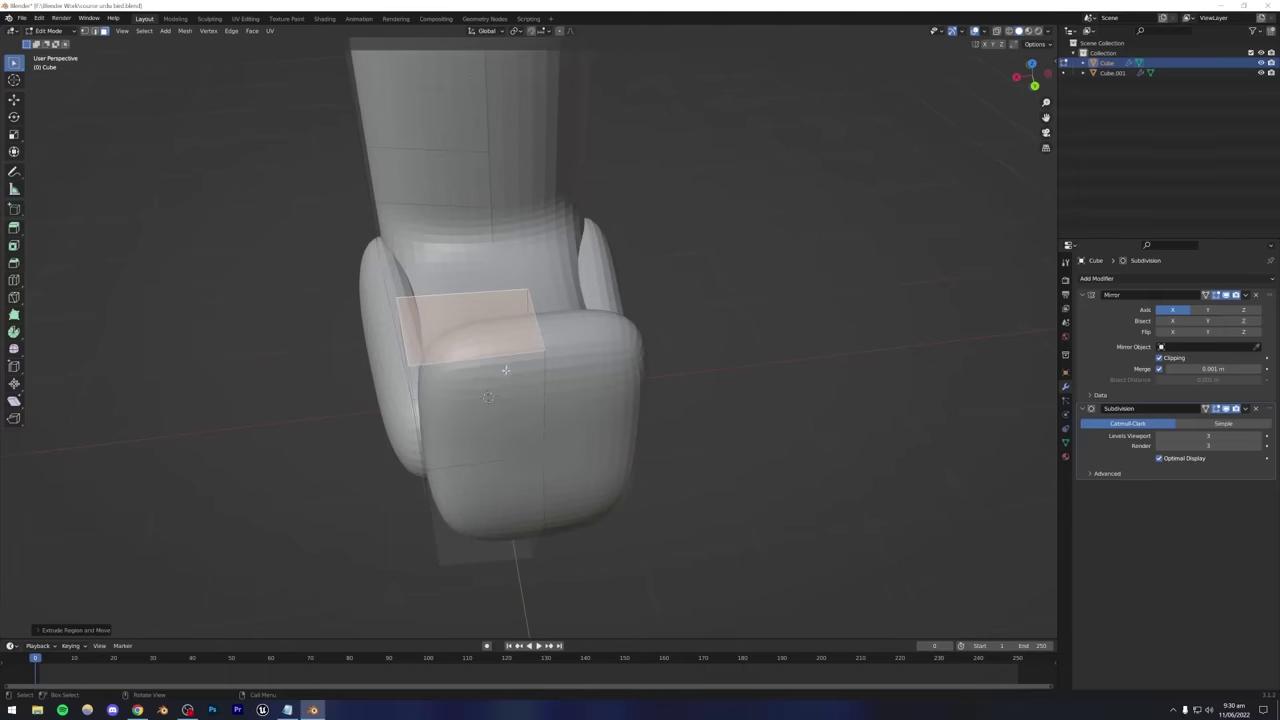
pyautogui.moveTo(505, 370); pyautogui.dragTo(585, 366, button='middle')
pyautogui.click(137, 710)
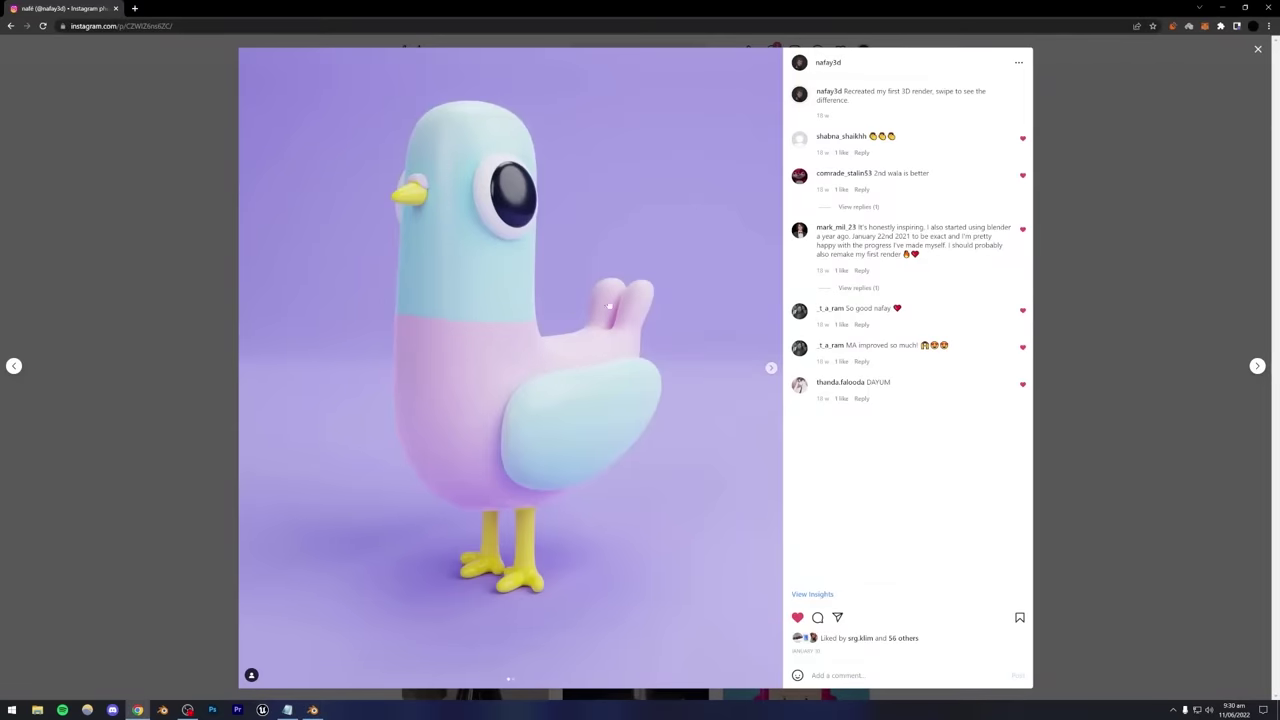
# Save the file and extrude the tail's end face further.
pyautogui.click(313, 710)
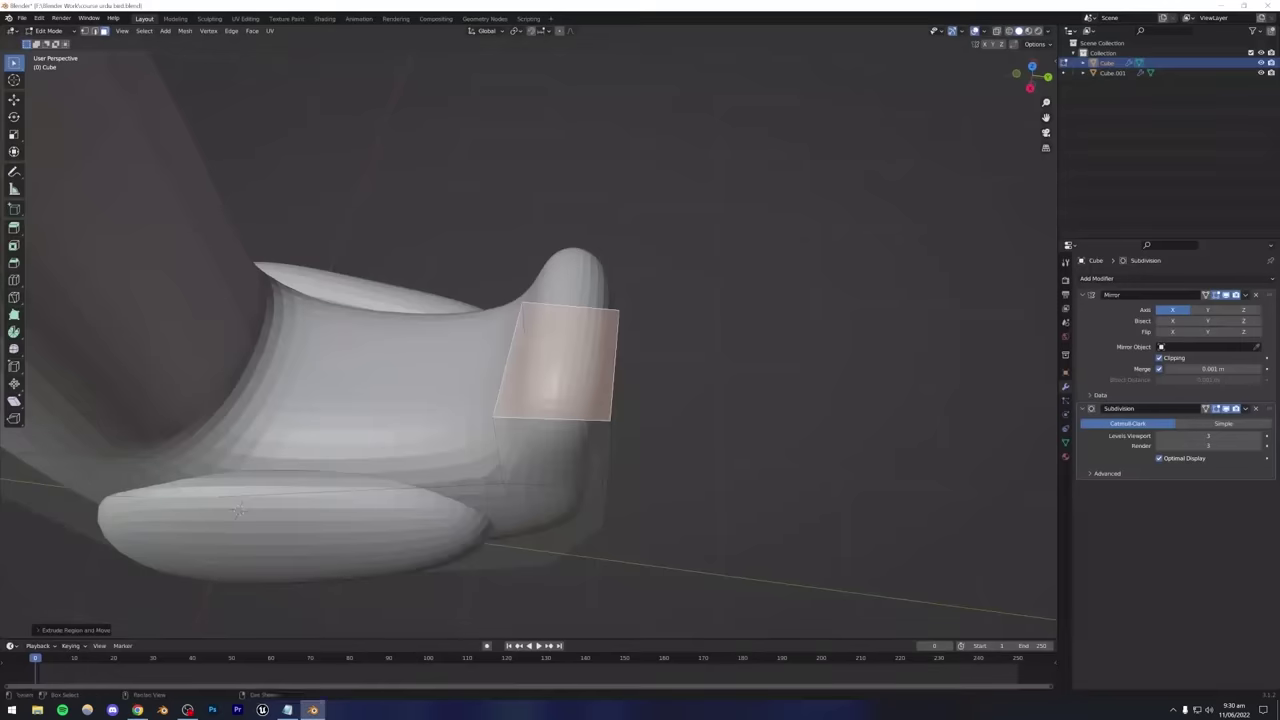
pyautogui.moveTo(560, 400); pyautogui.dragTo(603, 358, button='middle')
pyautogui.hotkey('ctrl', 's')
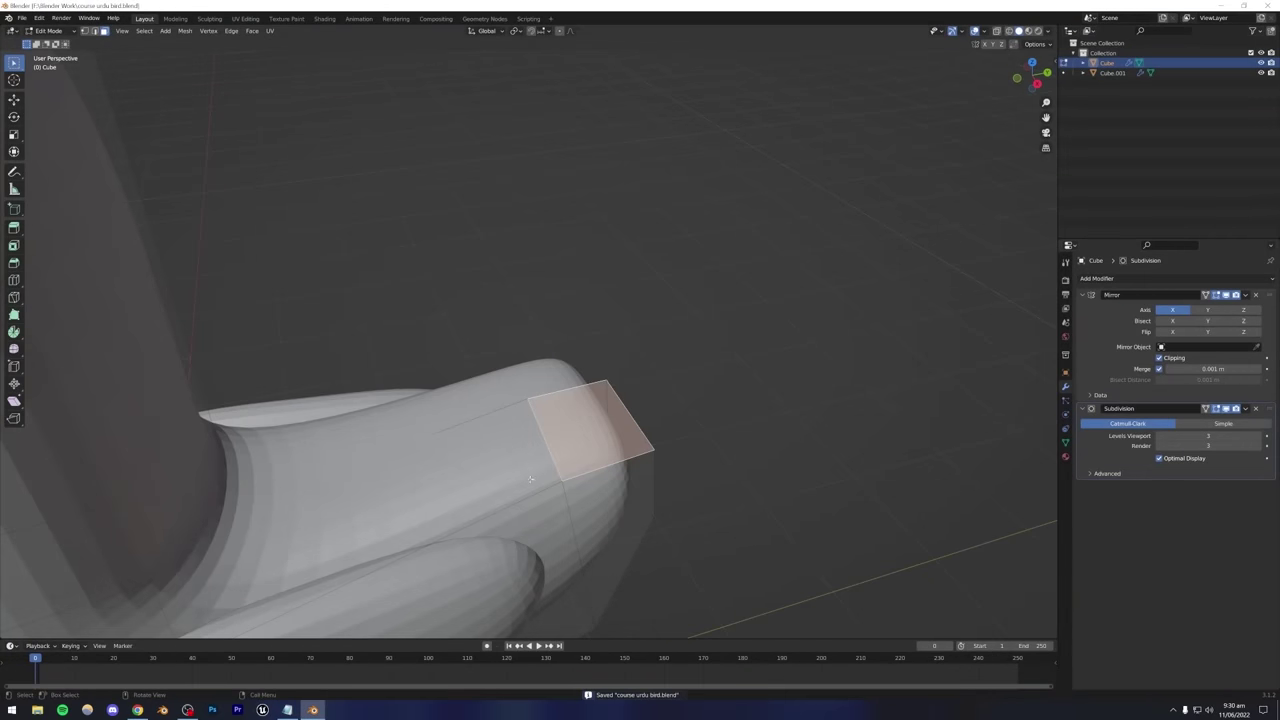
pyautogui.moveTo(660, 420); pyautogui.dragTo(686, 432, button='middle')
pyautogui.press('e')
pyautogui.click(677, 348)
# Scale the new end face smaller and raise it along Z.
pyautogui.moveTo(677, 348); pyautogui.dragTo(488, 375, button='middle')
pyautogui.press('s')
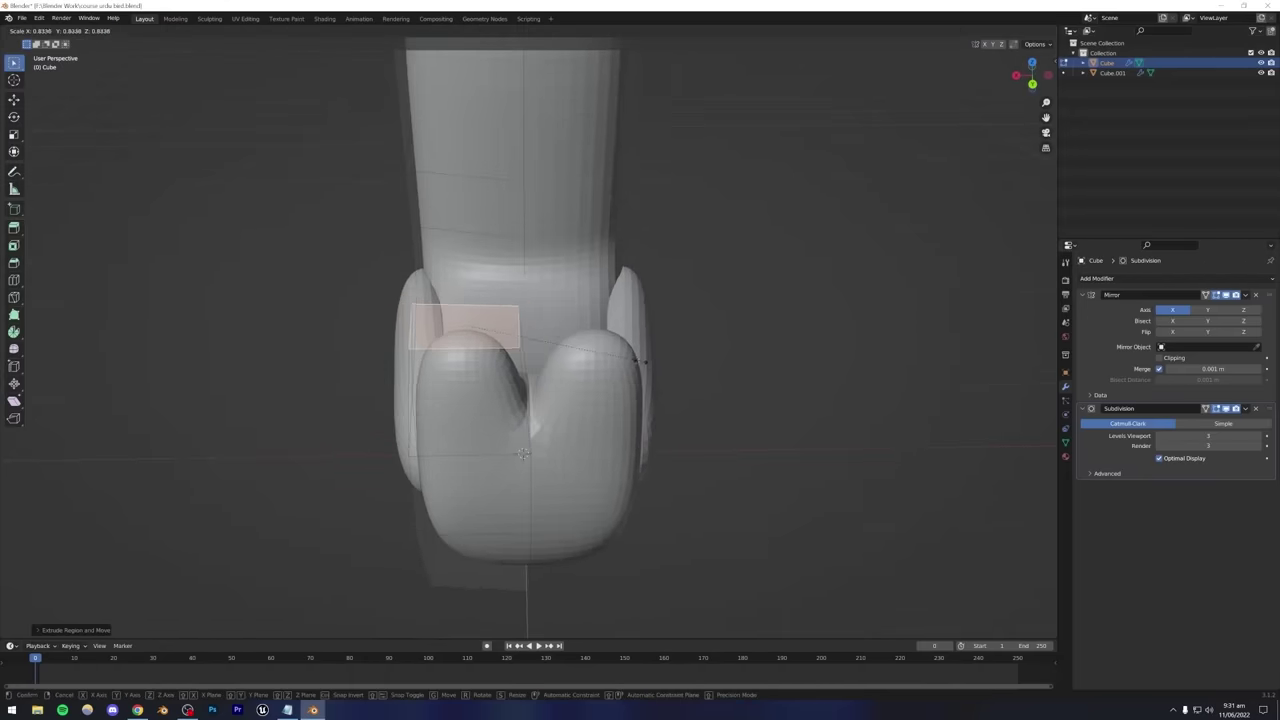
pyautogui.click(676, 362)
pyautogui.moveTo(676, 362)
pyautogui.mouseDown(button='middle')
pyautogui.moveTo(755, 373)
pyautogui.moveTo(598, 370)
pyautogui.moveTo(596, 395)
pyautogui.moveTo(676, 349)
pyautogui.mouseUp(button='middle')
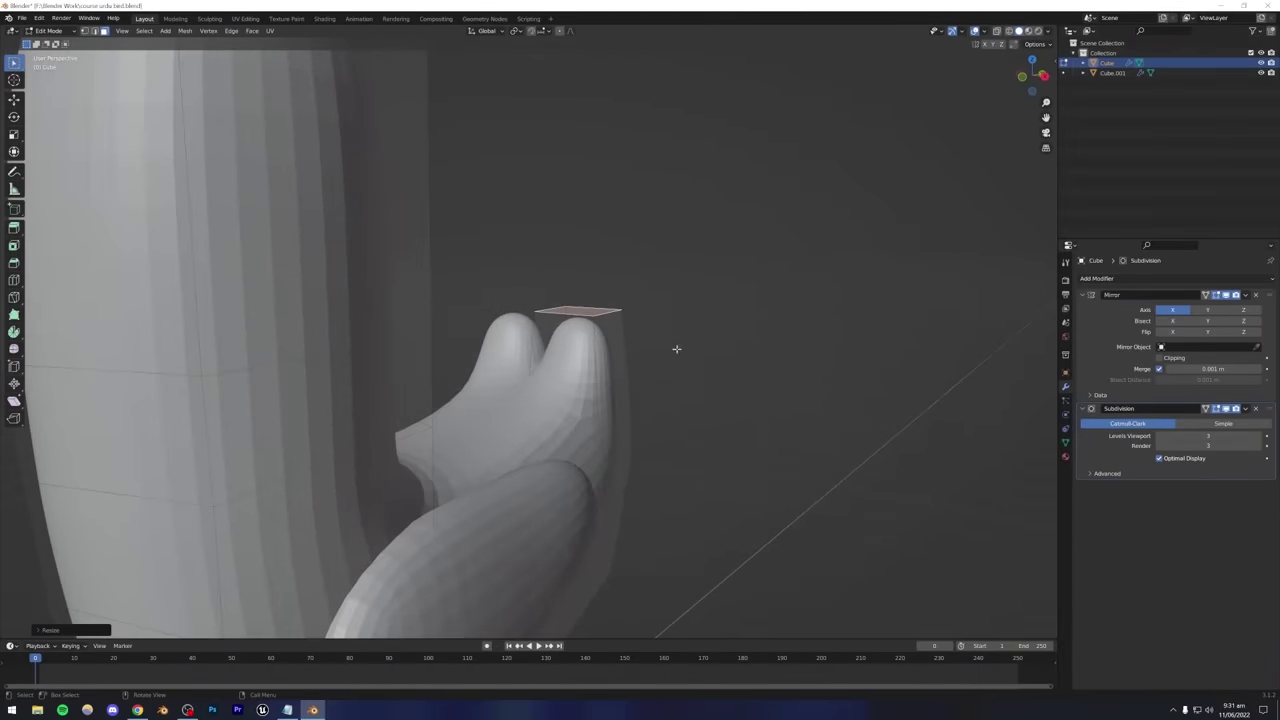
pyautogui.press('g')
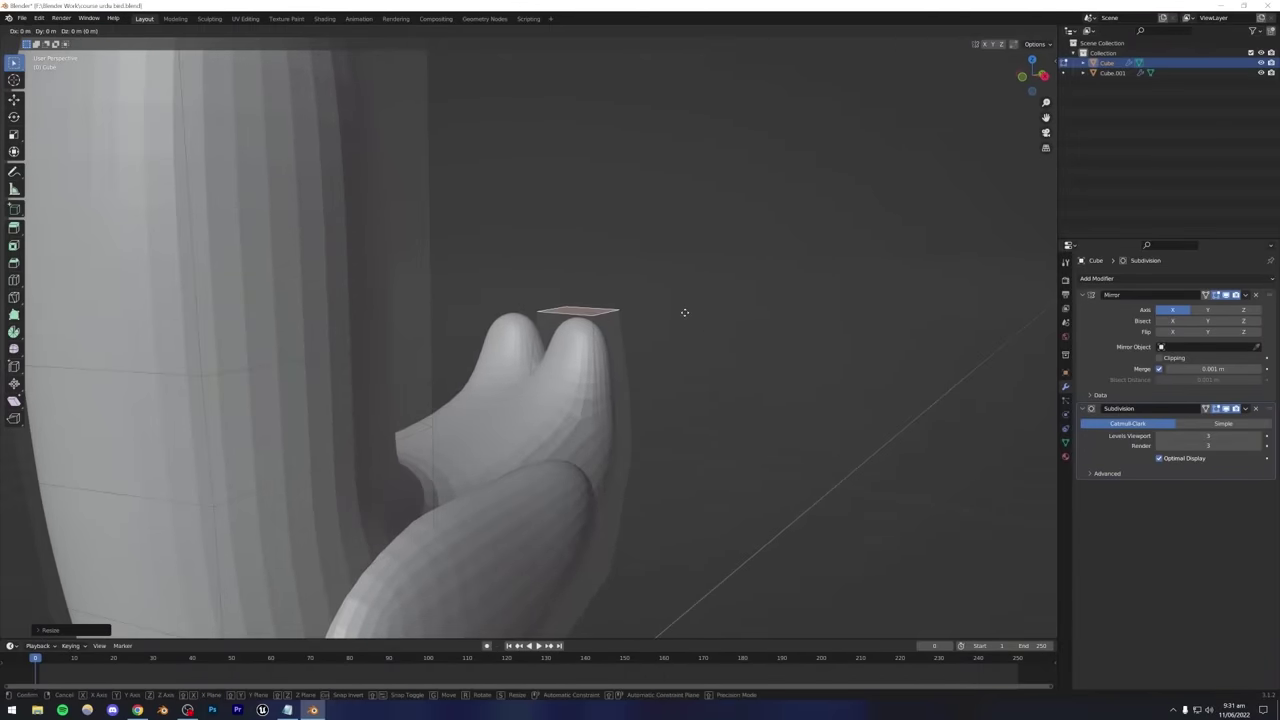
pyautogui.press('z')
pyautogui.click(685, 325)
# Add an edge loop around the tail prong, leave Edit Mode, and compare with the reference.
pyautogui.moveTo(685, 325); pyautogui.dragTo(500, 444, button='middle')
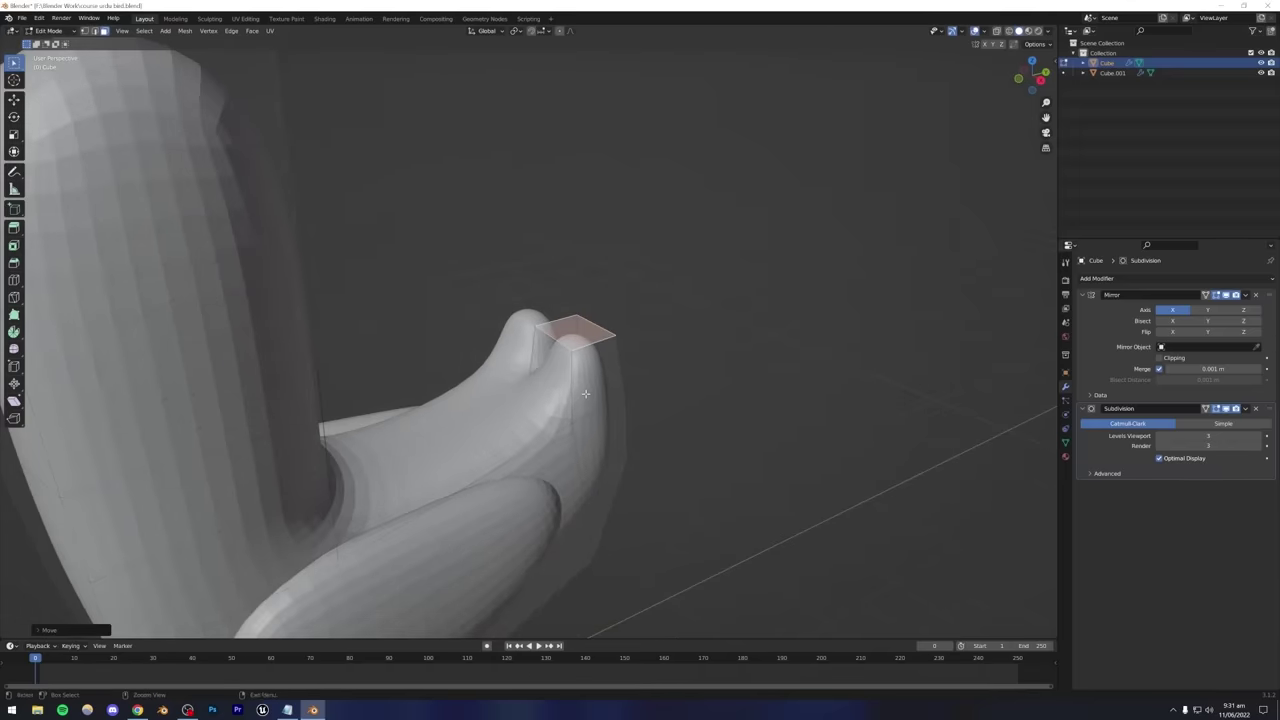
pyautogui.hotkey('ctrl', 'r')
pyautogui.click(501, 444)
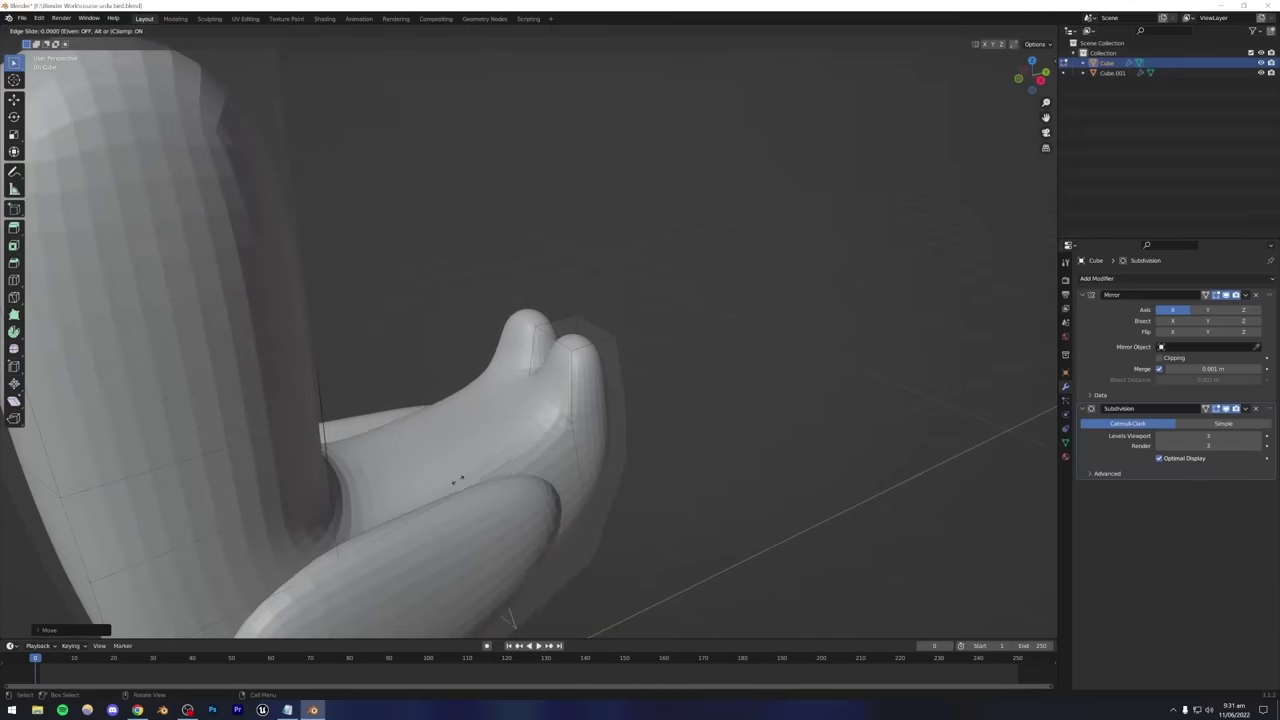
pyautogui.click(519, 440)
pyautogui.scroll(-6, 519, 440)
pyautogui.moveTo(519, 440); pyautogui.dragTo(583, 446, button='middle')
pyautogui.press('Tab')
pyautogui.press('Tab')
pyautogui.press('Tab')
pyautogui.scroll(-2, 480, 470)
pyautogui.click(138, 710)
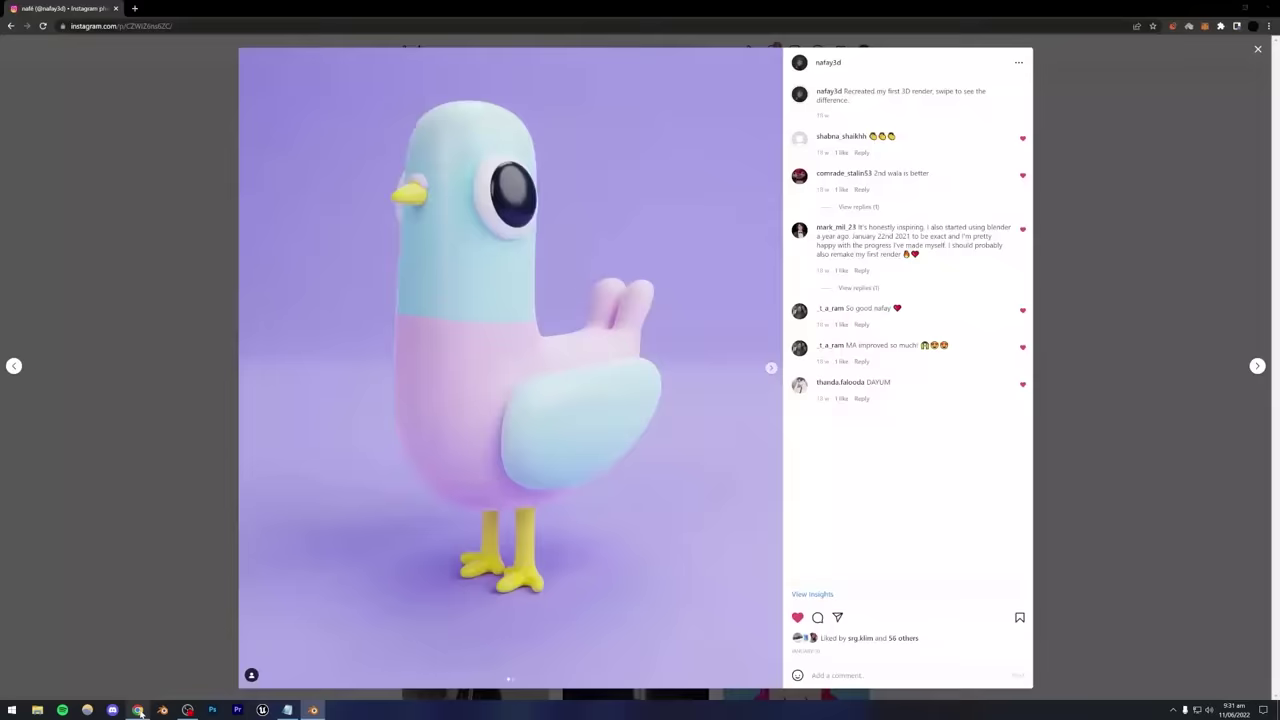
pyautogui.click(138, 710)
pyautogui.moveTo(423, 486); pyautogui.dragTo(600, 341, button='middle')
# Extrude the prong's top face upward, enlarge it, and tilt it.
pyautogui.scroll(4, 595, 395)
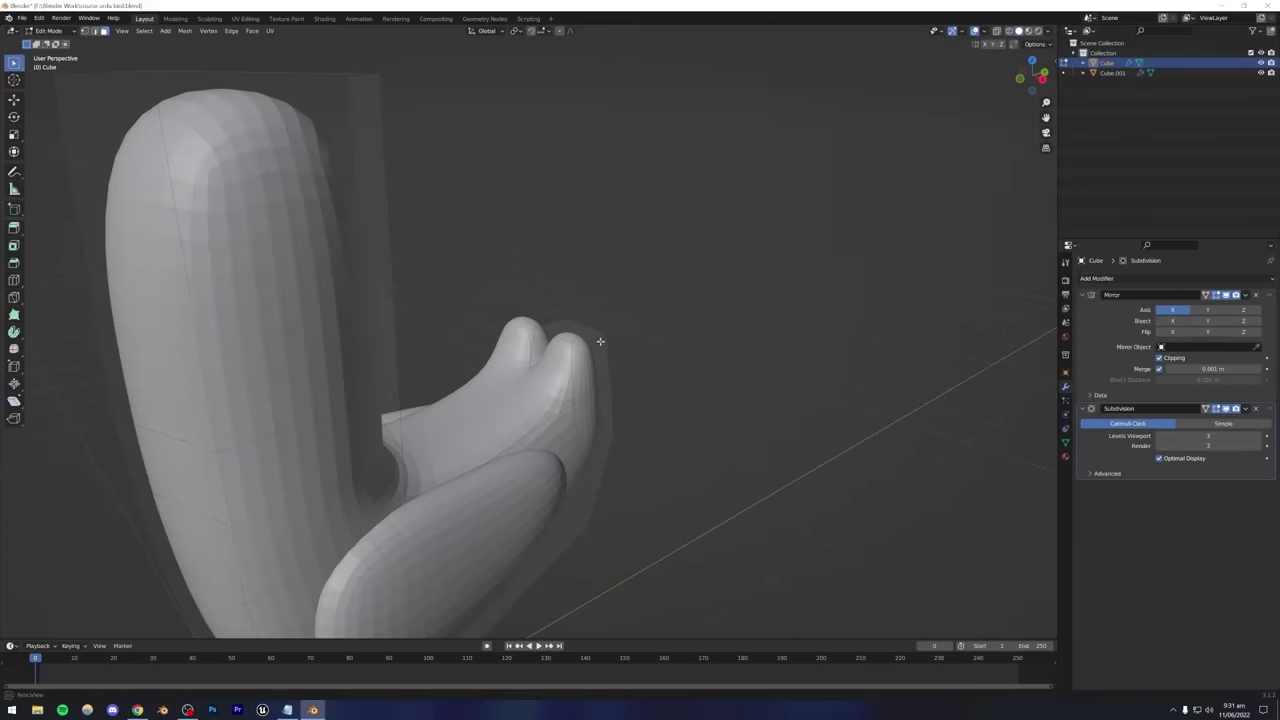
pyautogui.press('e')
pyautogui.click(654, 290)
pyautogui.press('s')
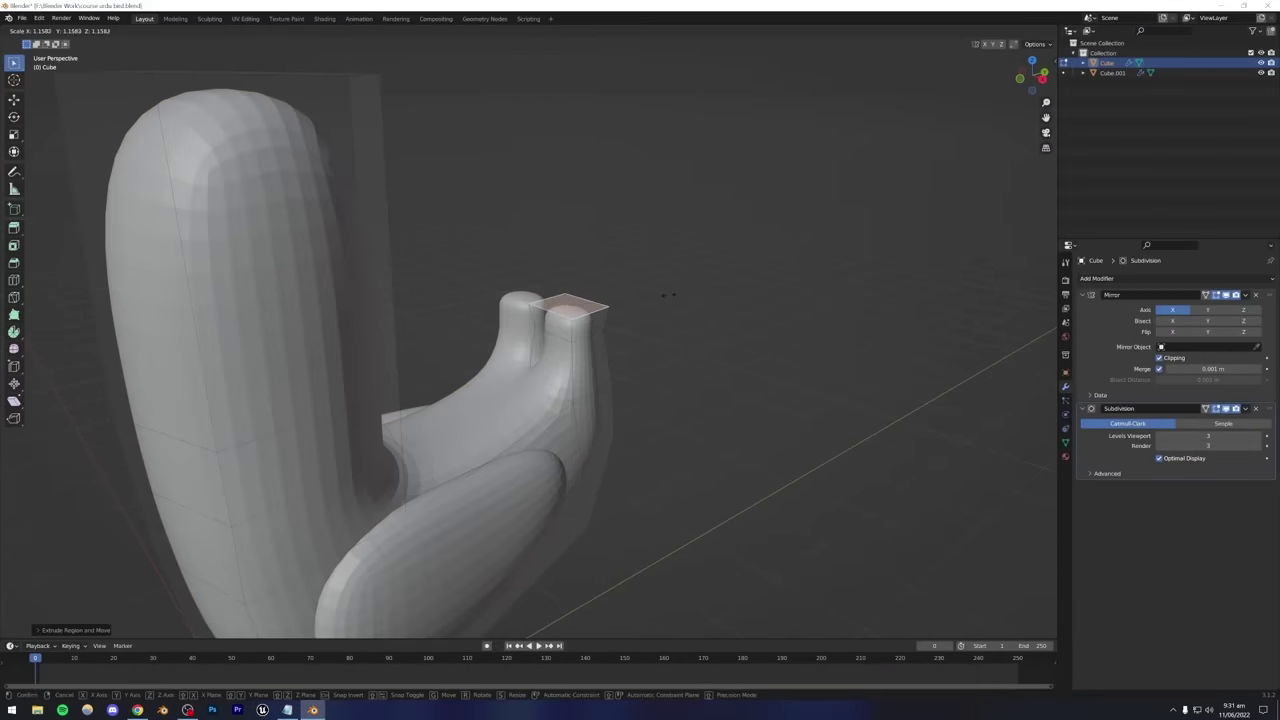
pyautogui.click(670, 295)
pyautogui.moveTo(677, 294); pyautogui.dragTo(560, 300, button='middle')
pyautogui.scroll(5, 600, 300)
pyautogui.press('r')
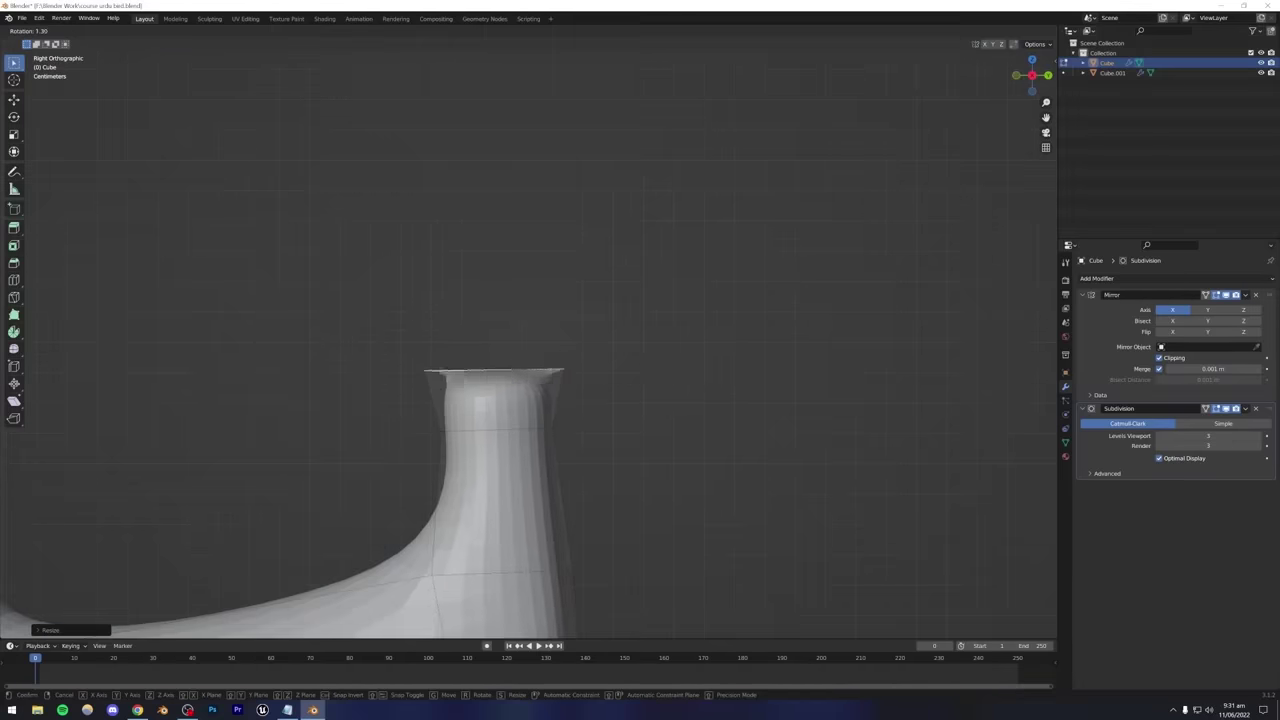
pyautogui.rightClick(629, 370)
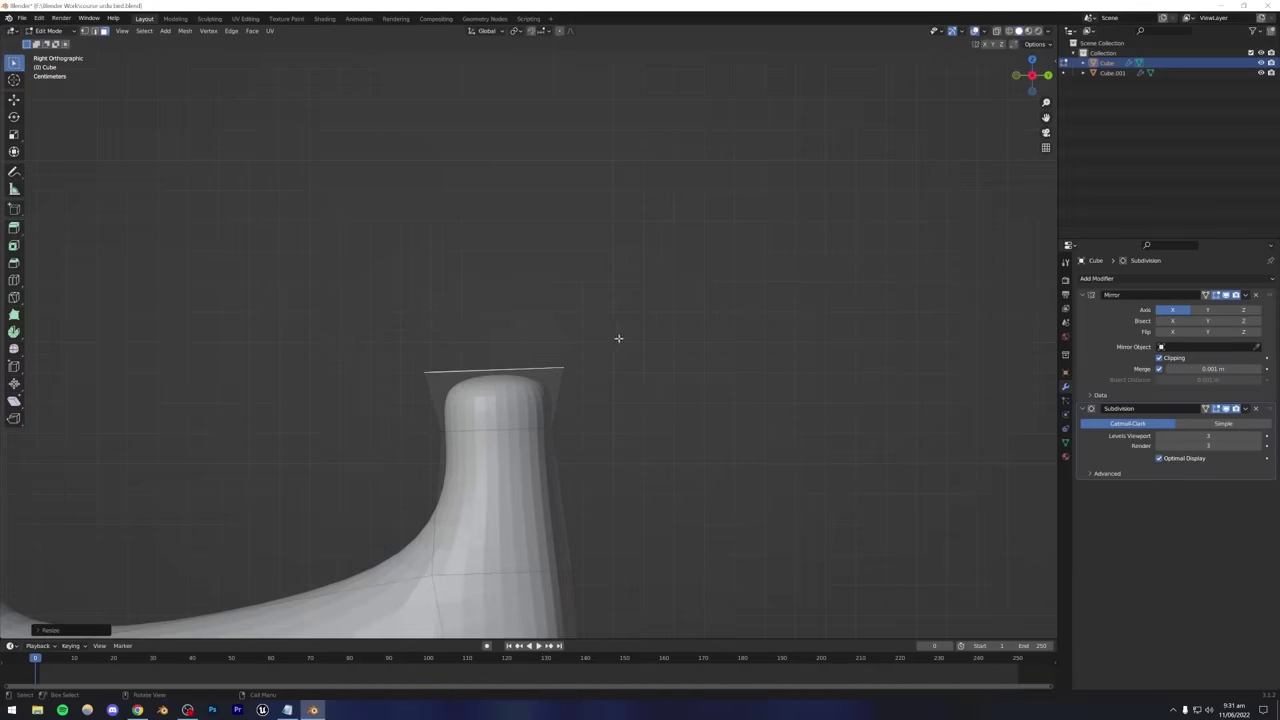
pyautogui.press('r')
pyautogui.click(606, 380)
# Shift the top face sideways along X and rotate it about 21° around X.
pyautogui.moveTo(606, 380); pyautogui.dragTo(520, 400, button='middle')
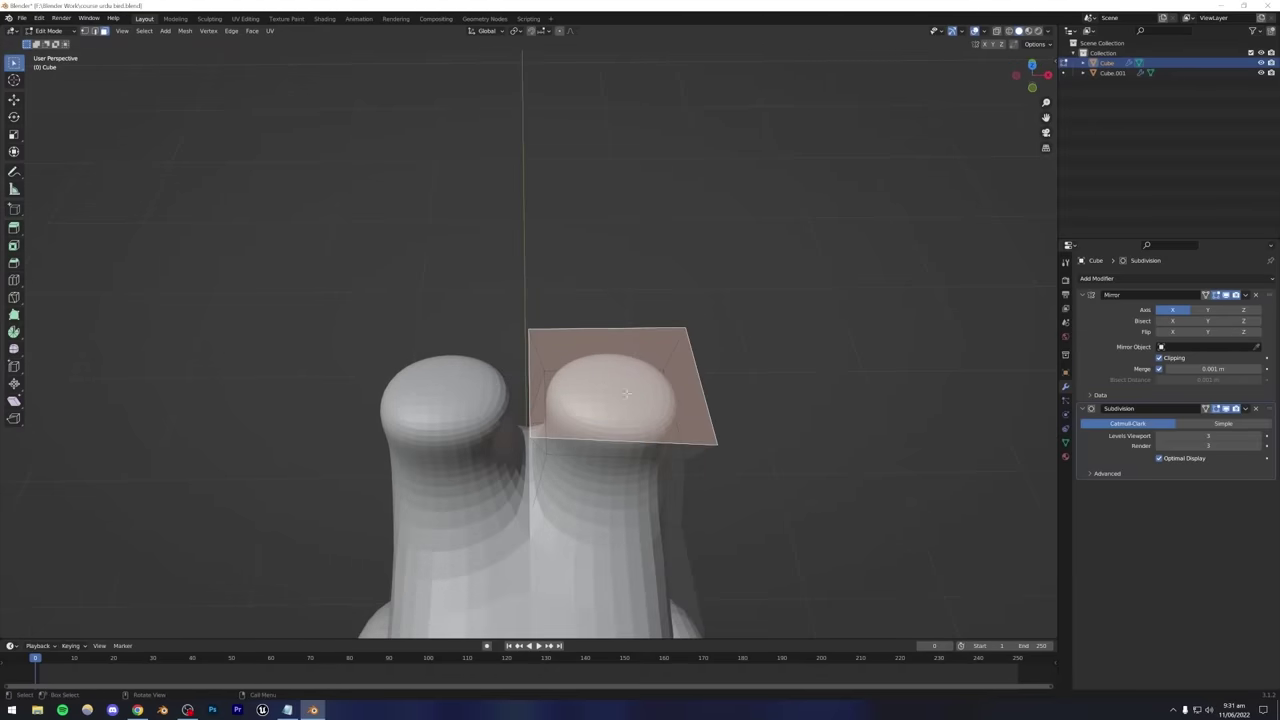
pyautogui.press('g')
pyautogui.press('x')
pyautogui.press('Escape')
pyautogui.press('g')
pyautogui.press('x')
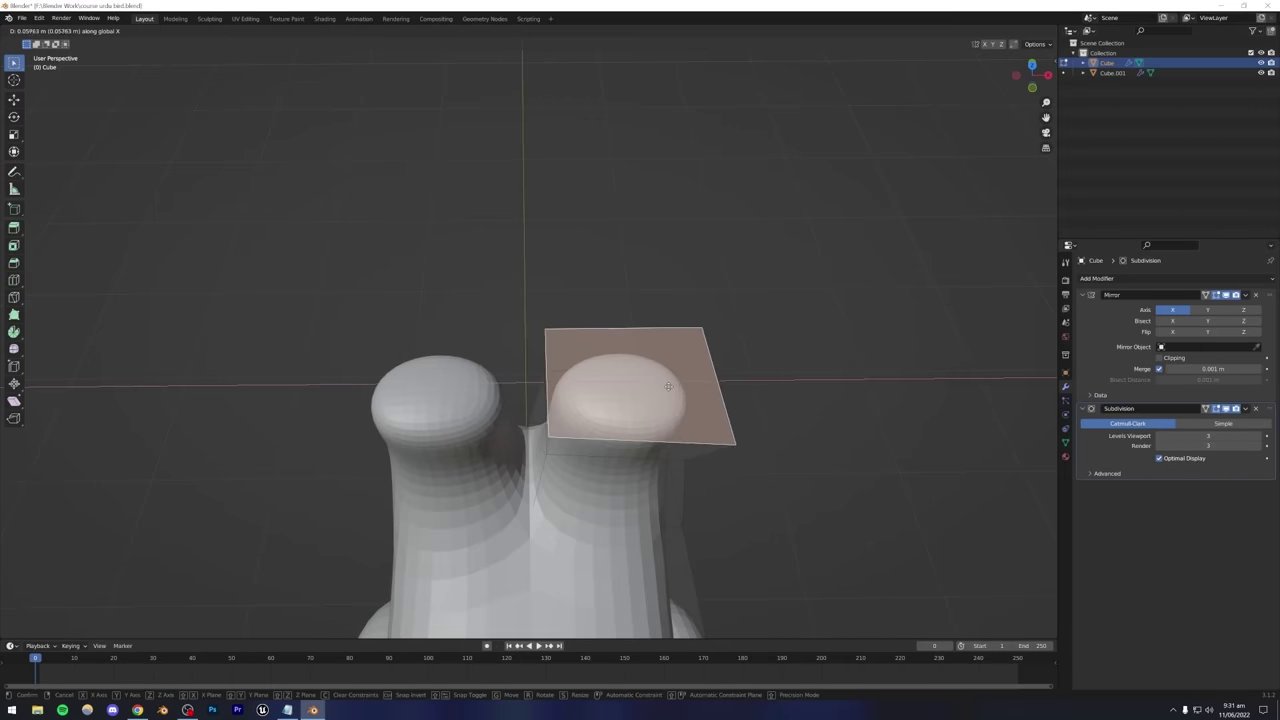
pyautogui.click(652, 387)
pyautogui.moveTo(652, 387); pyautogui.dragTo(665, 367, button='middle')
pyautogui.press('r')
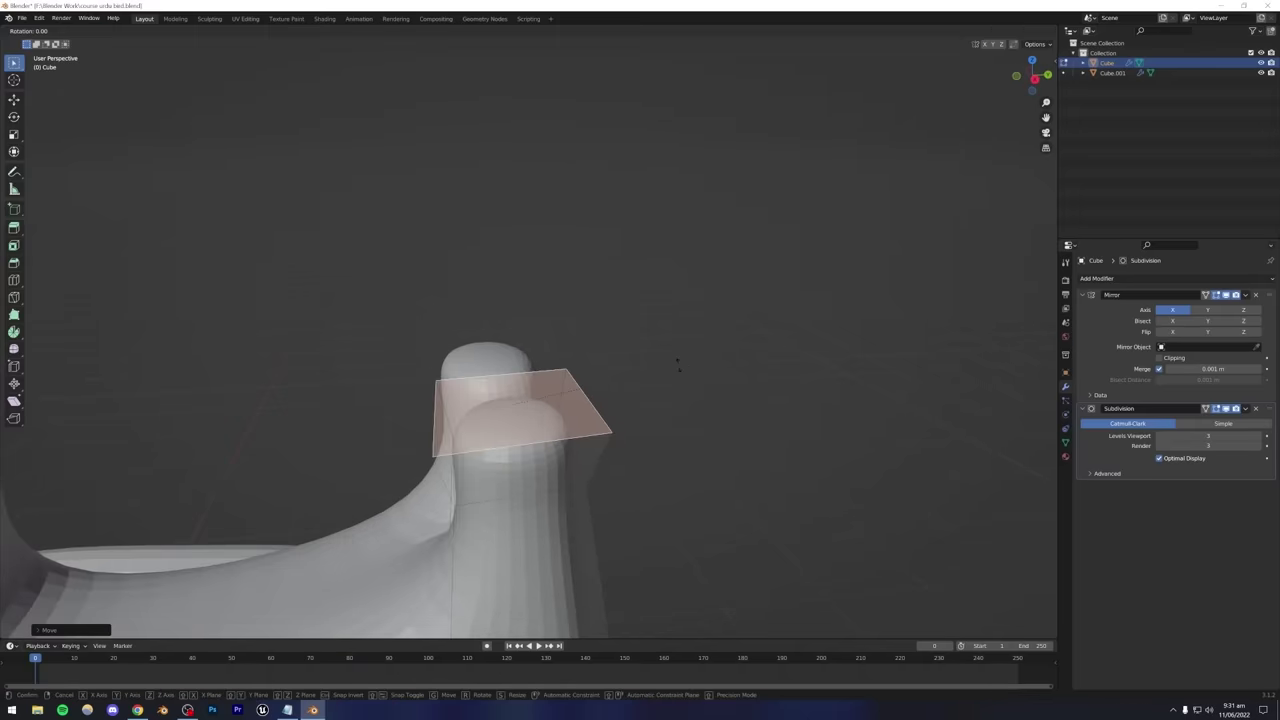
pyautogui.press('y')
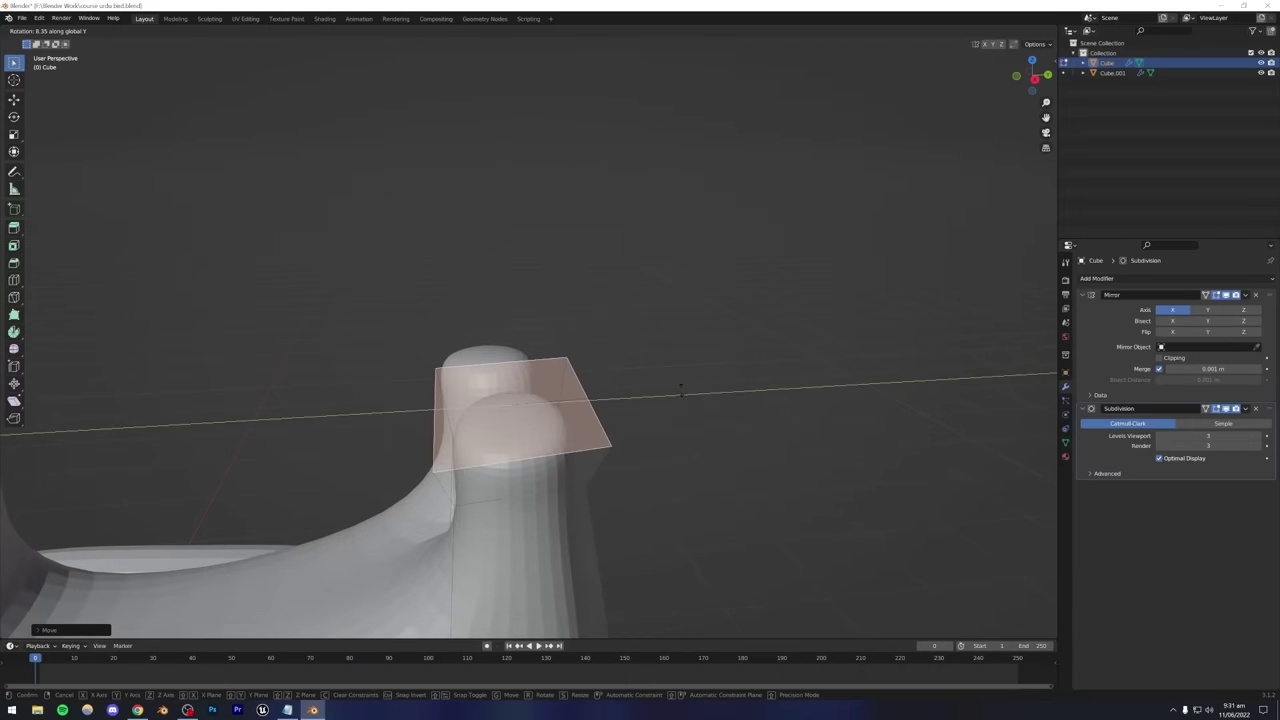
pyautogui.press('x')
pyautogui.click(672, 425)
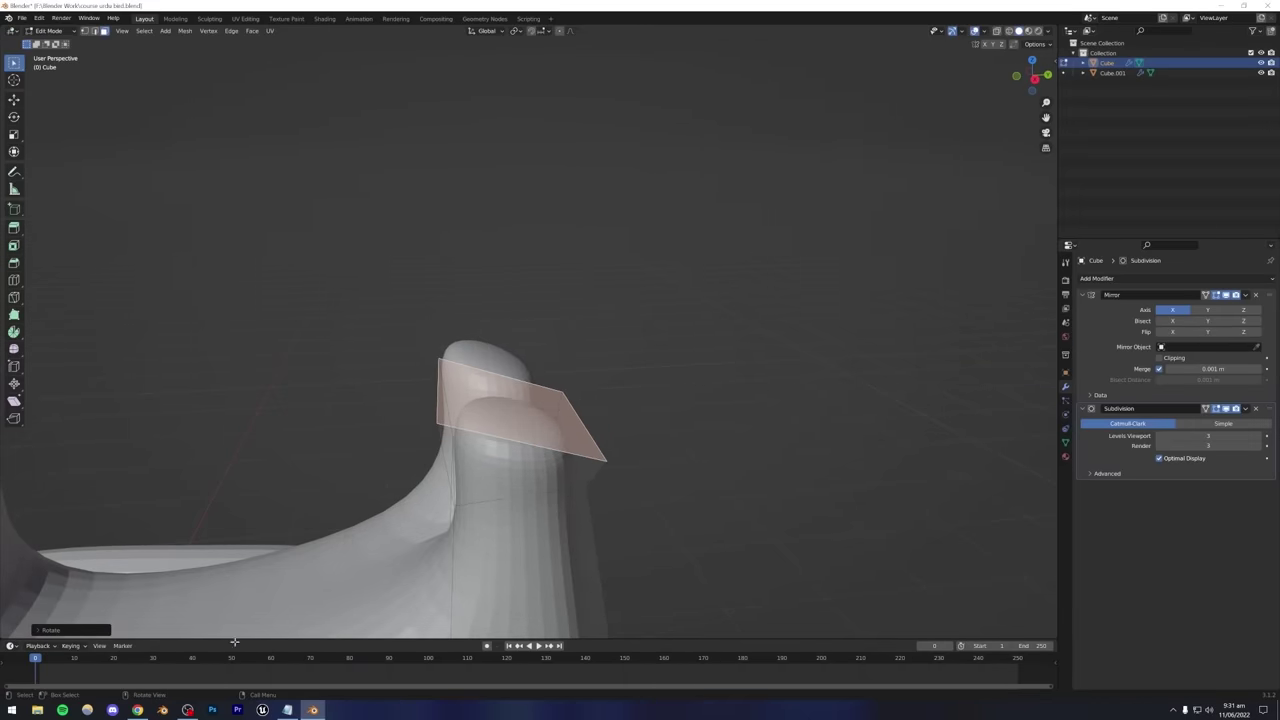
# Save, then in right-side view move the top edge up and to the right.
pyautogui.press('KP_3')
pyautogui.hotkey('ctrl', 's')
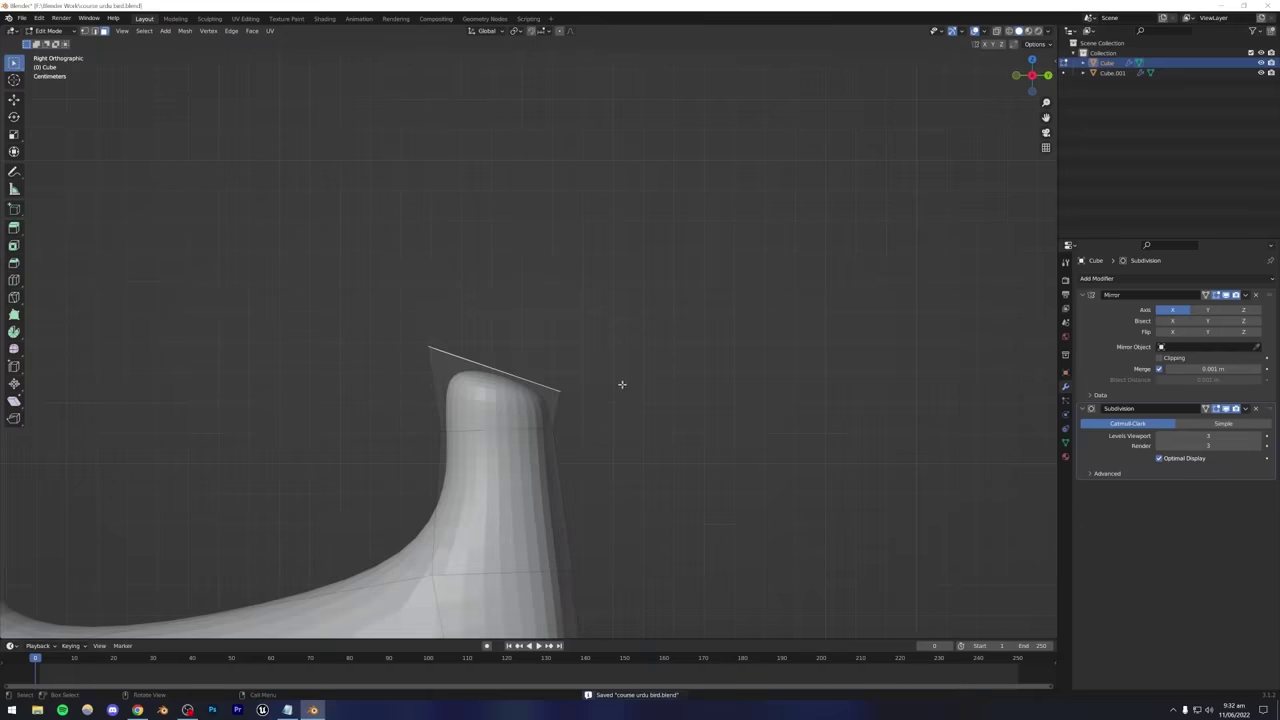
pyautogui.press('g')
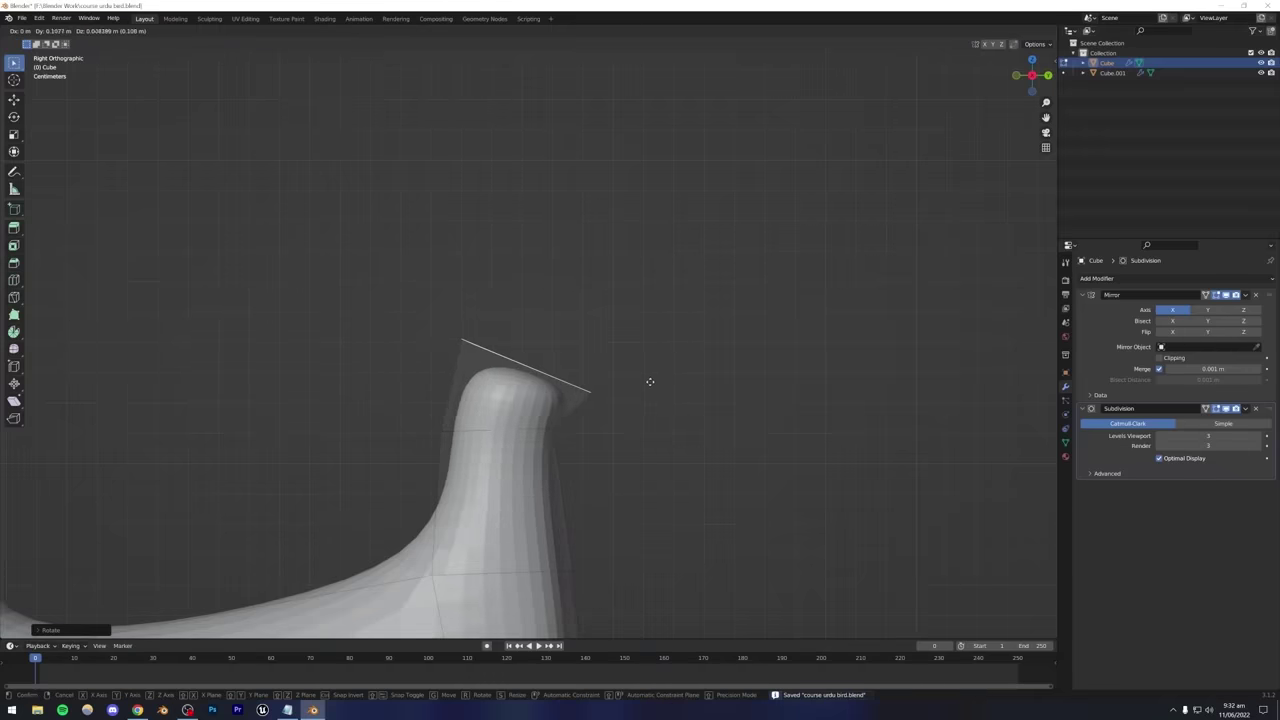
pyautogui.click(655, 368)
pyautogui.moveTo(651, 366); pyautogui.dragTo(640, 434, button='middle')
pyautogui.press('Tab')
pyautogui.scroll(-4, 518, 442)
pyautogui.scroll(8, 560, 428)
pyautogui.press('Tab')
# Scale down the tail feather's tip edges to taper it.
pyautogui.scroll(2, 640, 434)
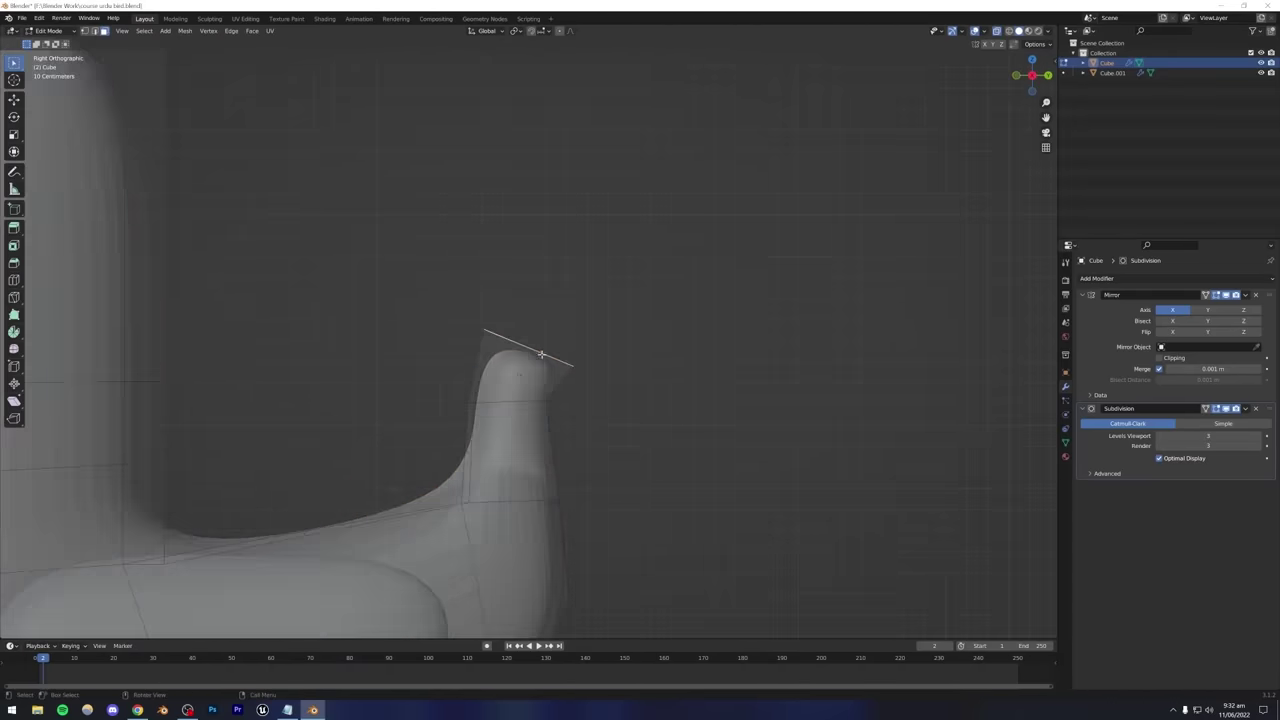
pyautogui.moveTo(470, 307); pyautogui.dragTo(603, 375)
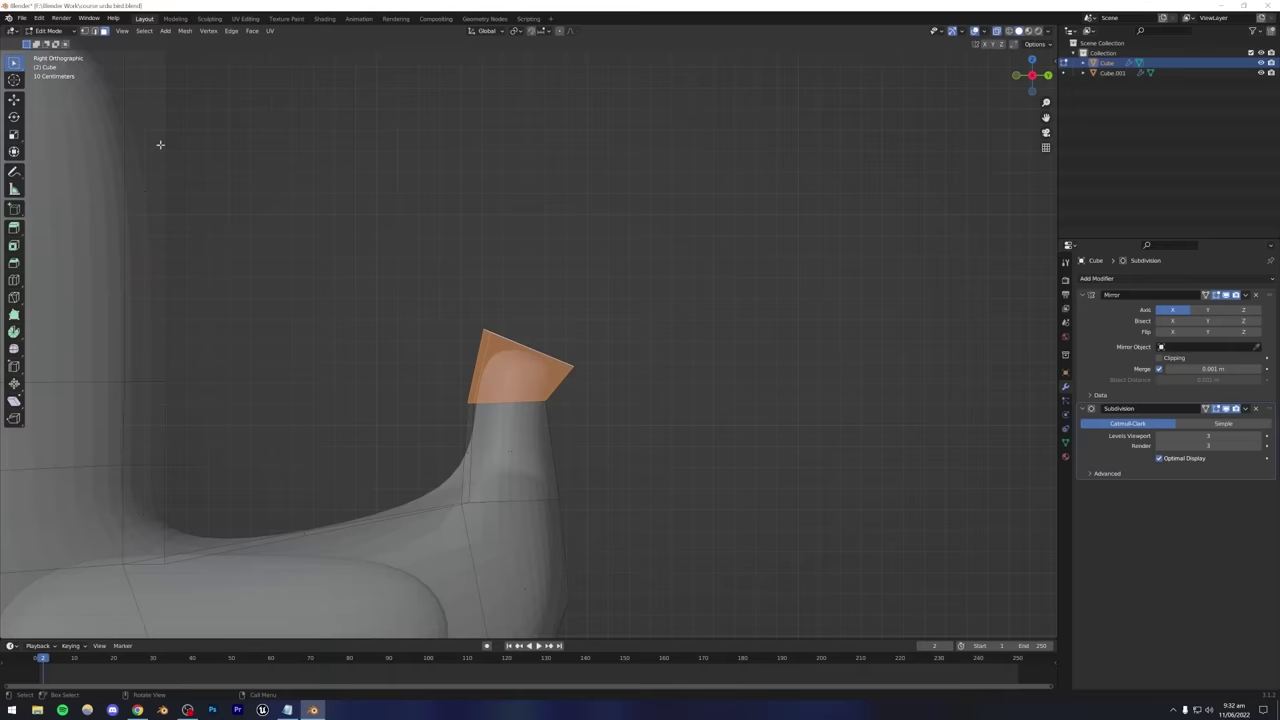
pyautogui.click(94, 31)
pyautogui.moveTo(510, 337); pyautogui.dragTo(596, 388)
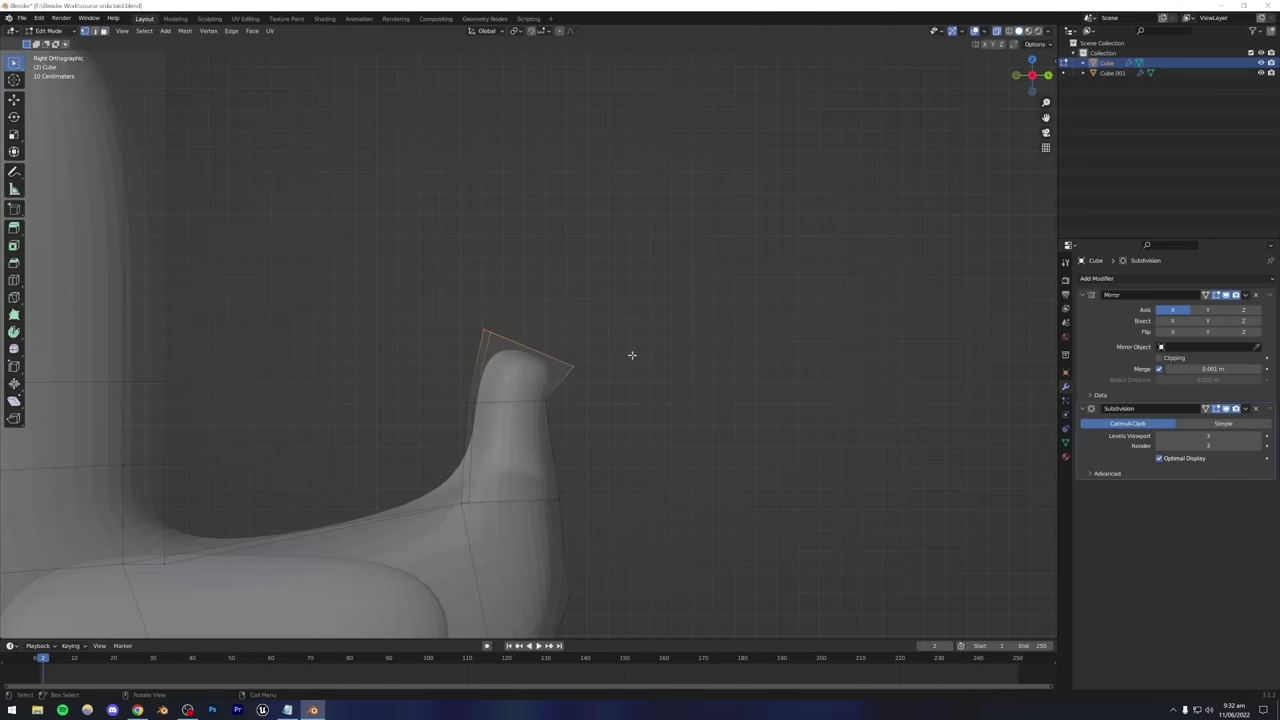
pyautogui.press('s')
pyautogui.click(622, 353)
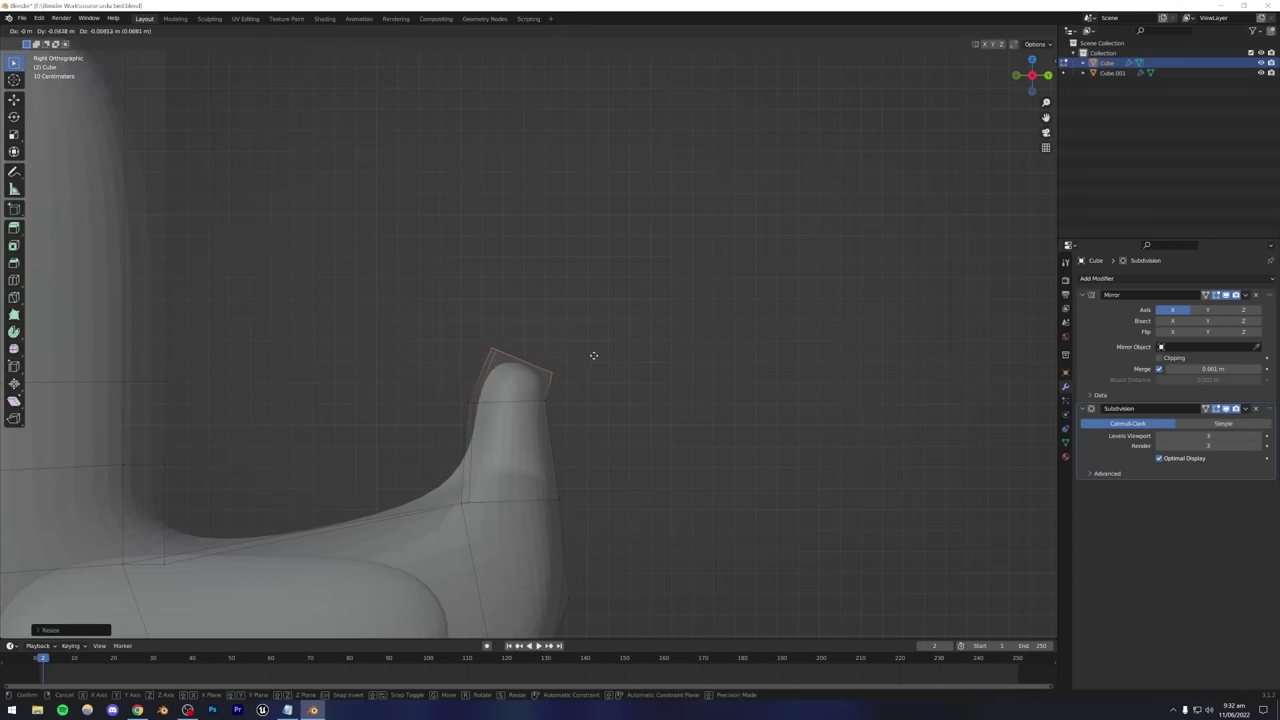
pyautogui.press('Tab')
# Lower and reshape the feather tip vertices, then return to Object Mode.
pyautogui.moveTo(637, 400); pyautogui.dragTo(292, 443, button='middle')
pyautogui.scroll(-8, 632, 415)
pyautogui.click(588, 443)
pyautogui.press('Tab')
pyautogui.press('KP_Decimal')
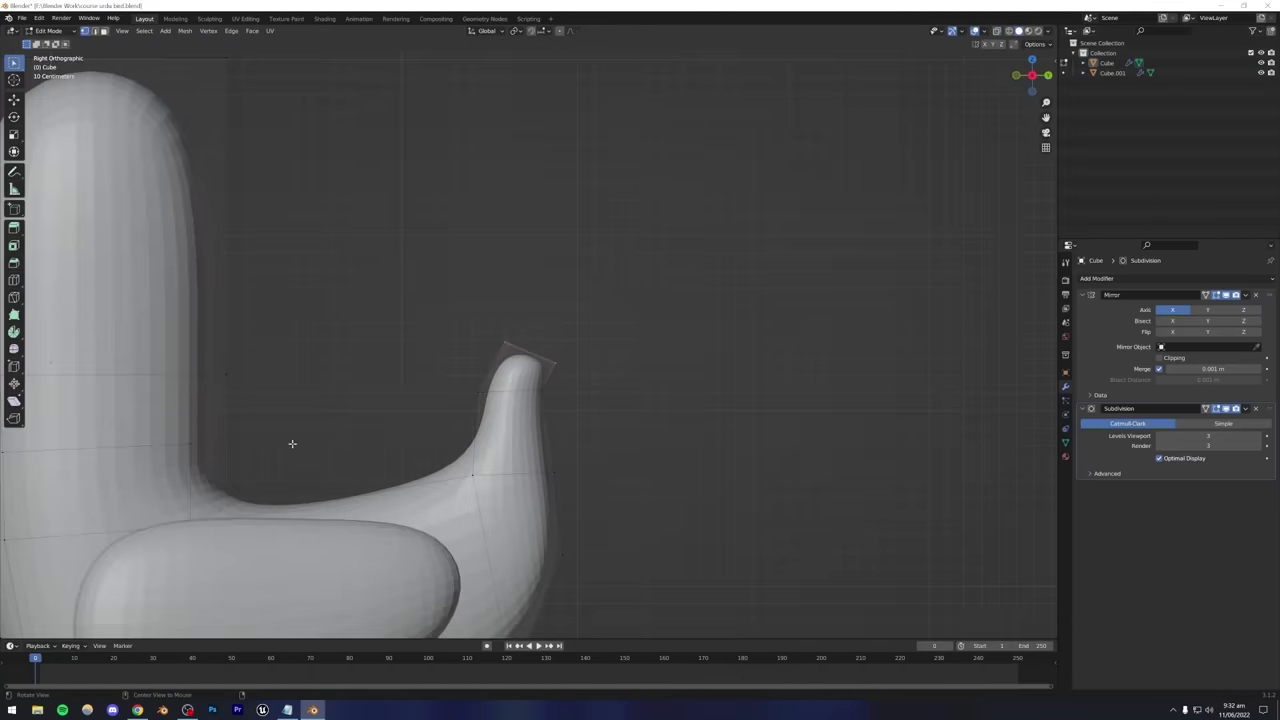
pyautogui.moveTo(468, 313); pyautogui.dragTo(592, 374)
pyautogui.press('g')
pyautogui.click(591, 363)
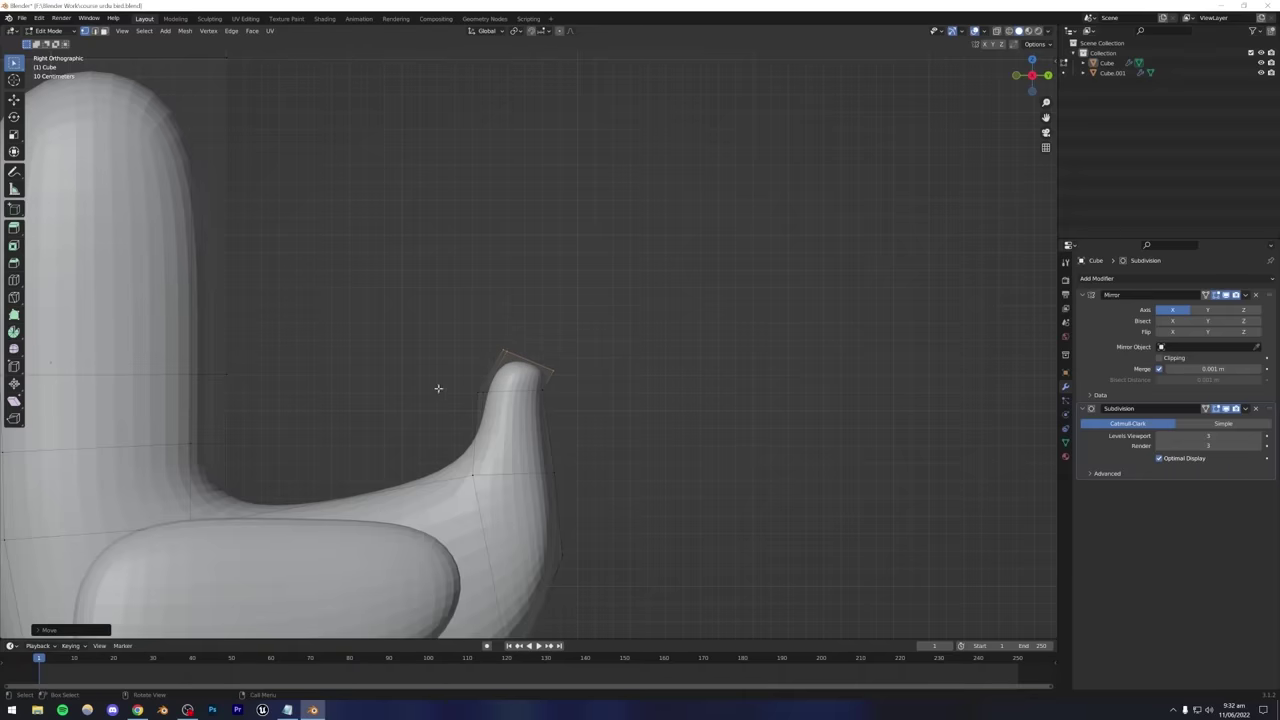
pyautogui.moveTo(510, 395); pyautogui.dragTo(505, 393)
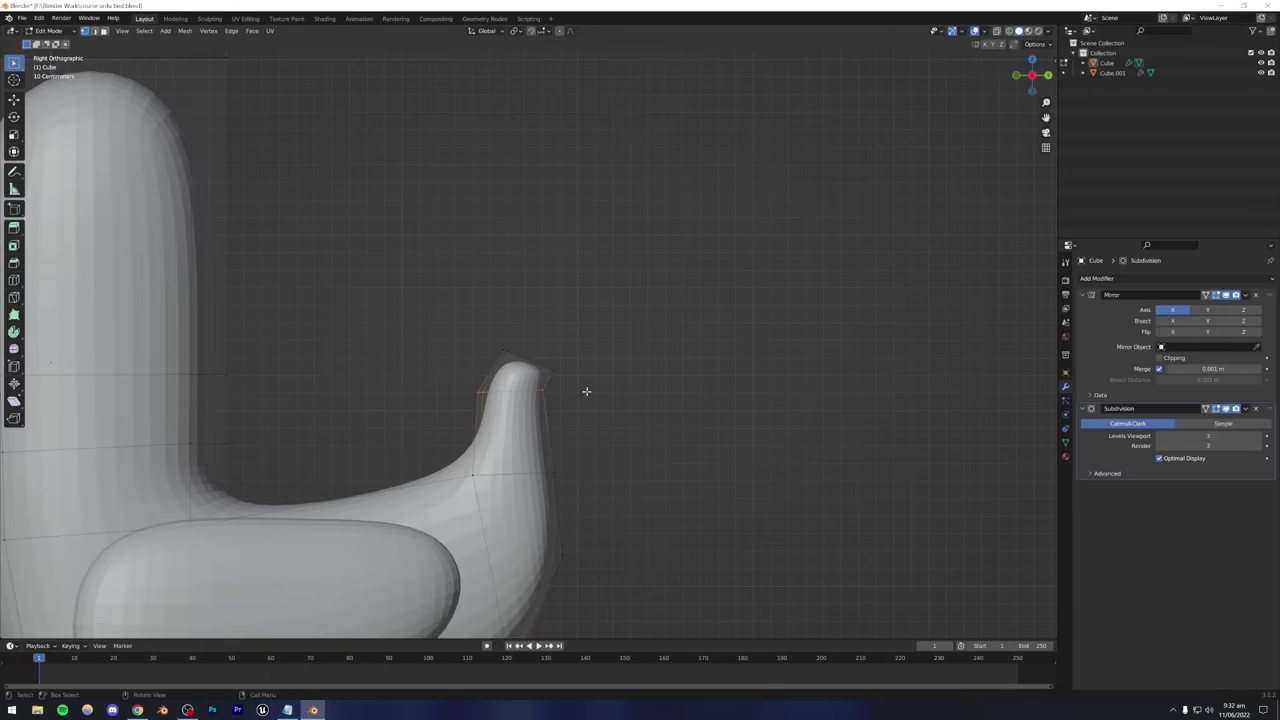
pyautogui.press('g')
pyautogui.click(588, 408)
pyautogui.press('Tab')
pyautogui.moveTo(589, 411); pyautogui.dragTo(528, 398, button='middle')
pyautogui.hotkey('ctrl', 's')
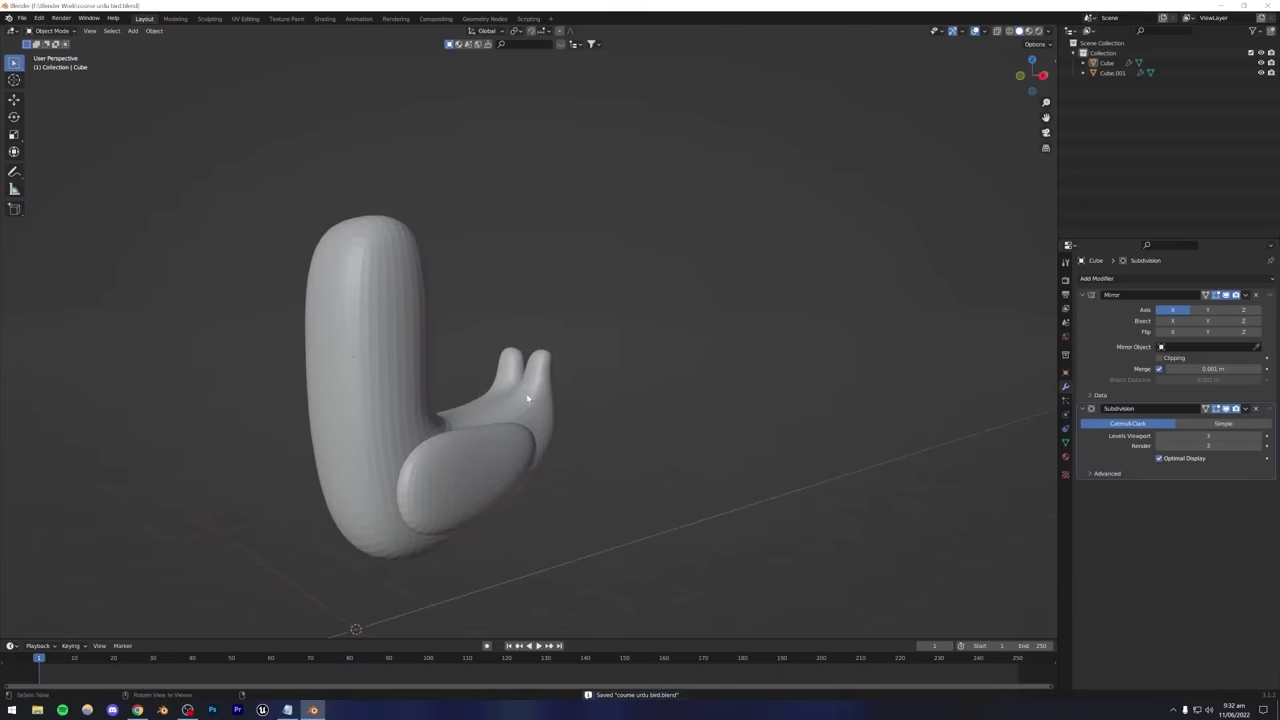
pyautogui.click(137, 710)
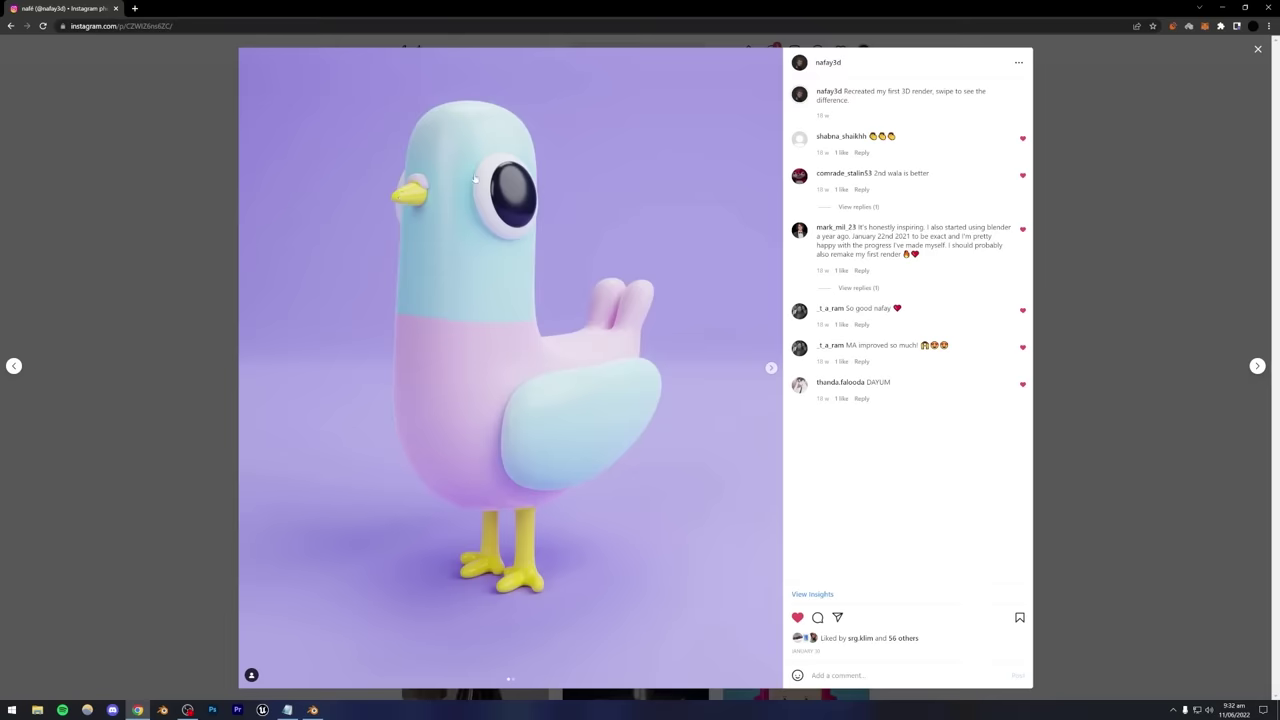
pyautogui.click(312, 710)
# Add a UV sphere and move it up along Z onto the bird's body.
pyautogui.click(133, 30)
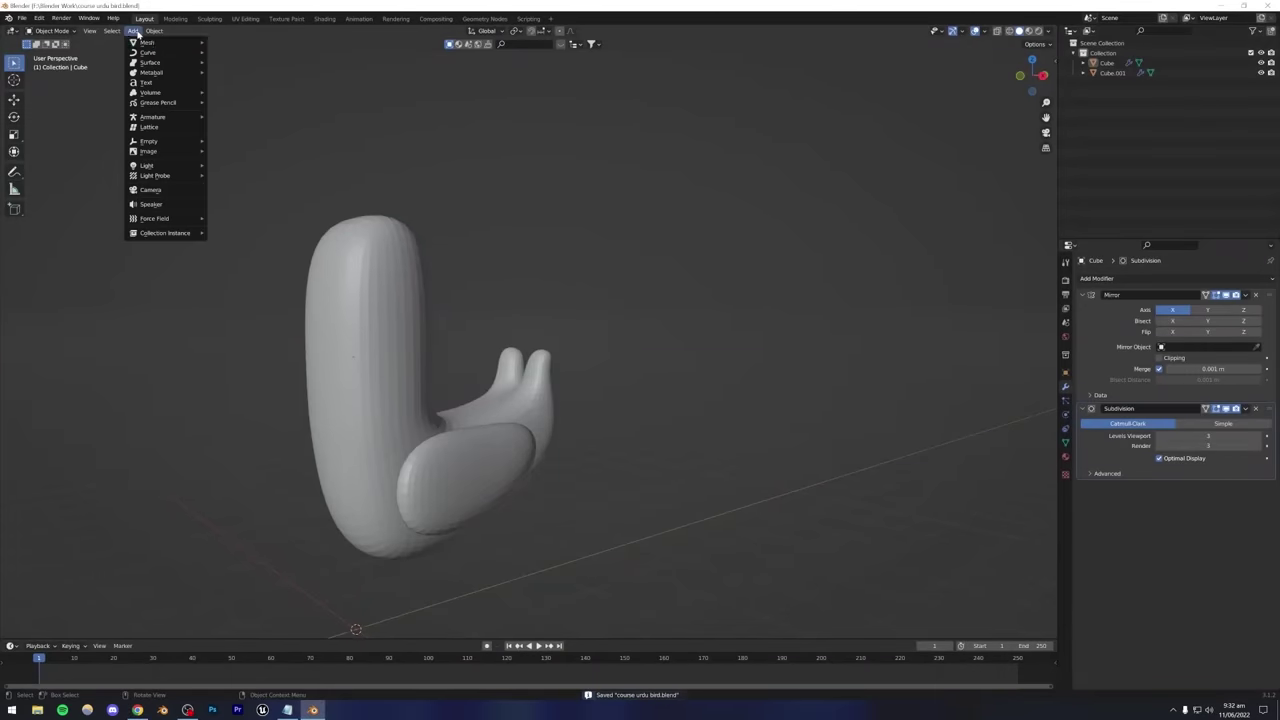
pyautogui.moveTo(146, 44)
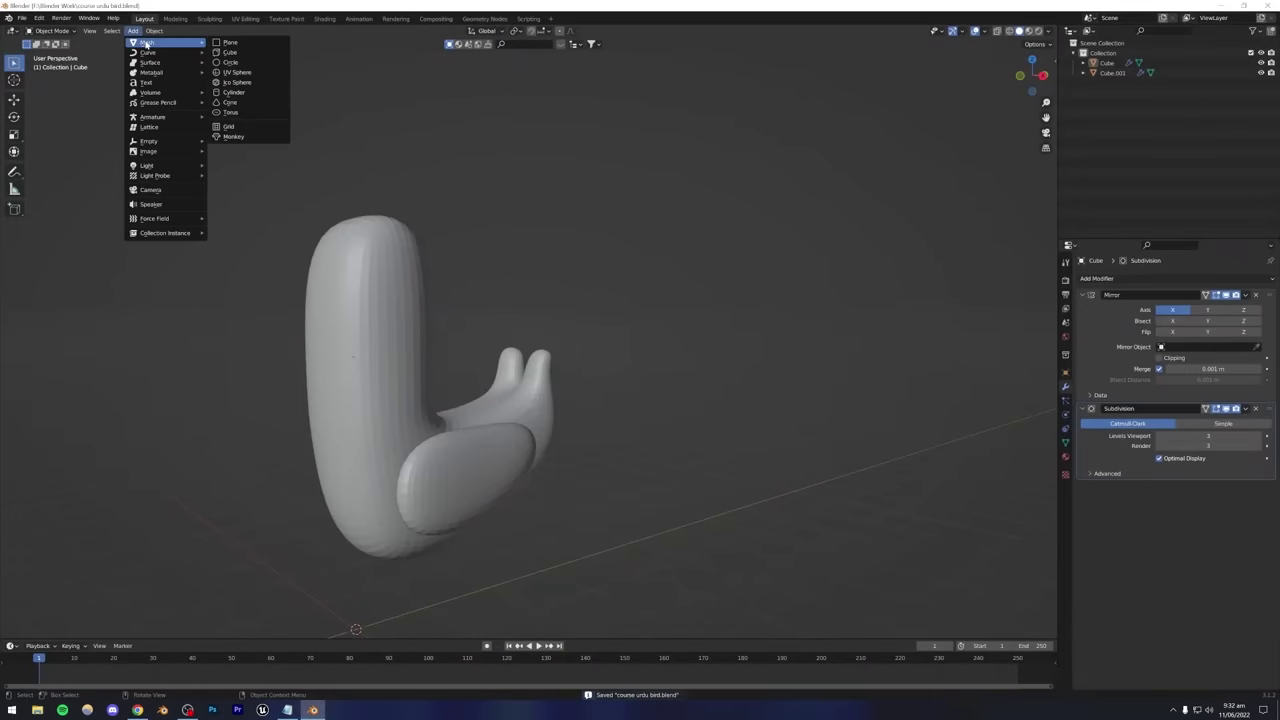
pyautogui.click(237, 72)
pyautogui.moveTo(430, 305); pyautogui.dragTo(535, 383, button='middle')
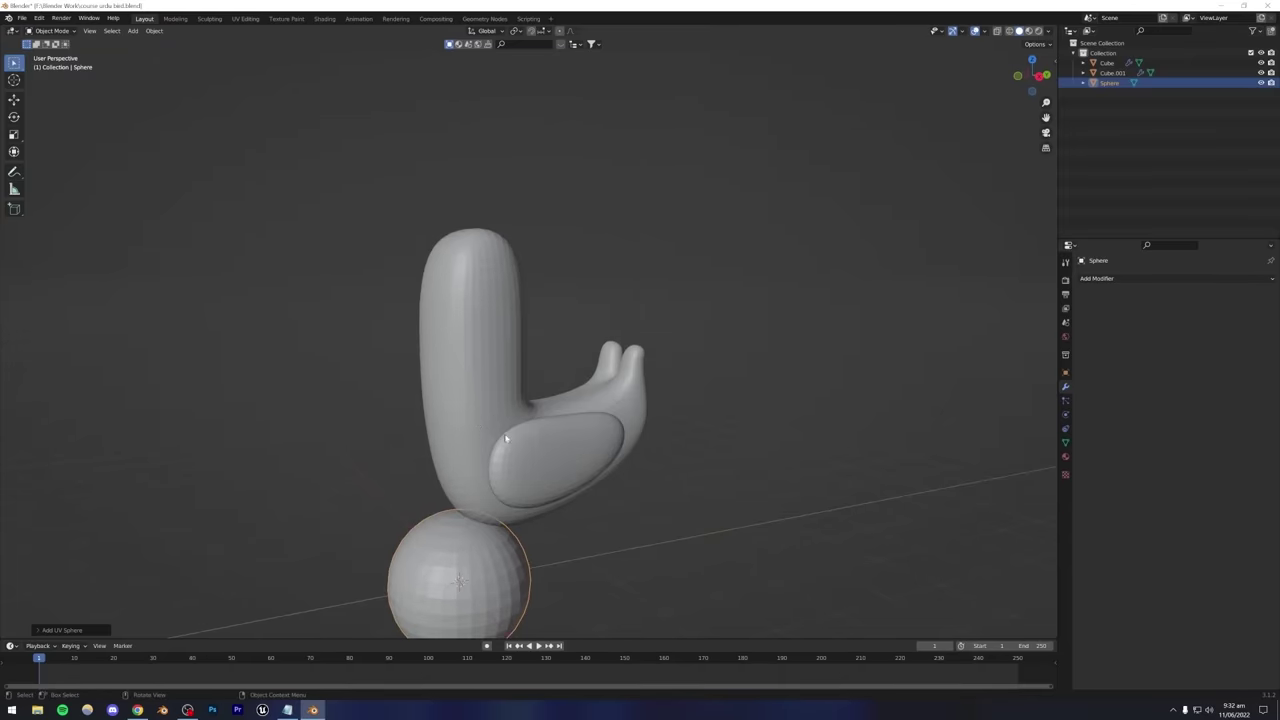
pyautogui.press('g')
pyautogui.press('z')
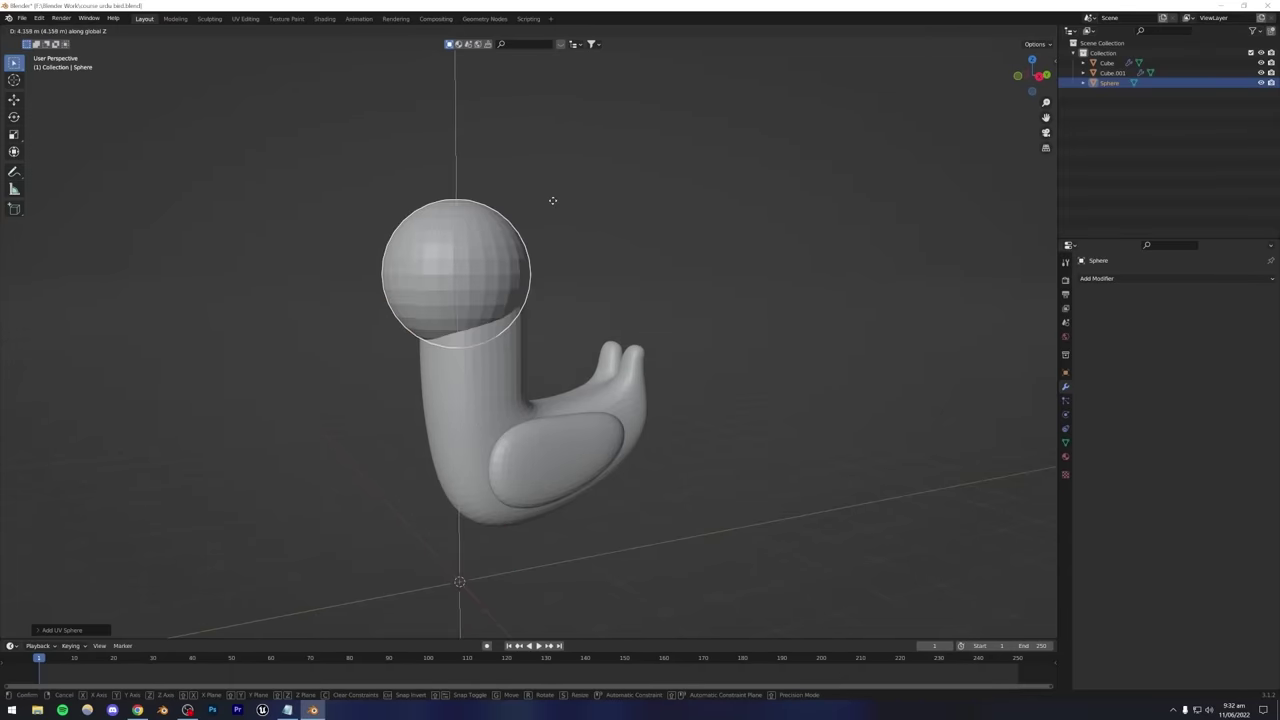
pyautogui.click(495, 335)
pyautogui.moveTo(495, 335); pyautogui.dragTo(784, 377, button='middle')
# Shrink the sphere and place it beside the head in front view.
pyautogui.keyDown('alt'); pyautogui.moveTo(495, 318); pyautogui.dragTo(500, 371, button='middle'); pyautogui.keyUp('alt')
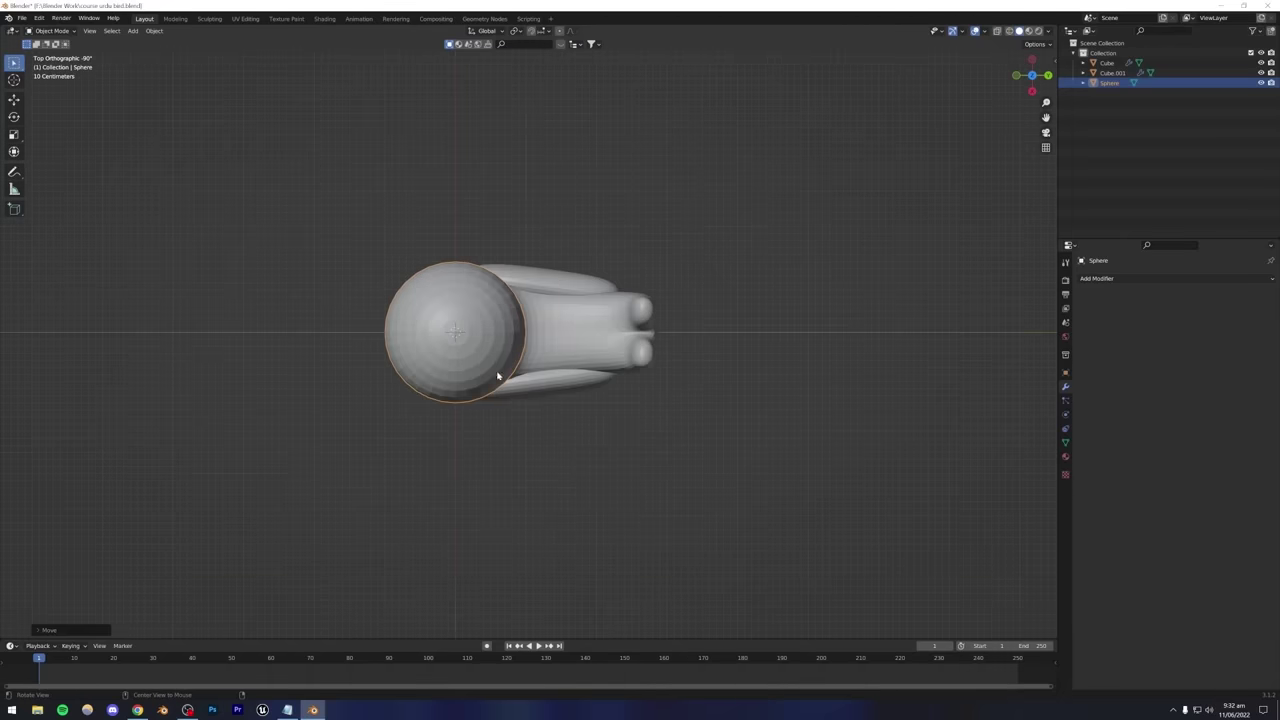
pyautogui.scroll(4, 586, 394)
pyautogui.press('s')
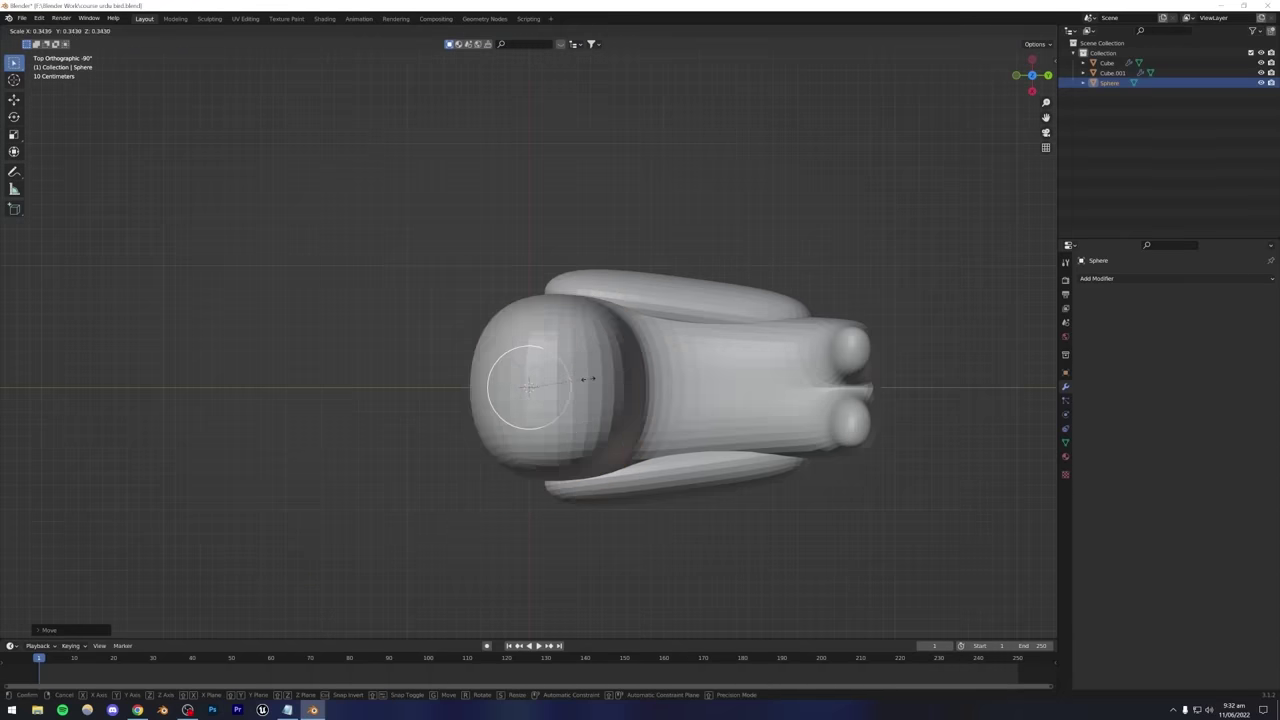
pyautogui.click(589, 423)
pyautogui.moveTo(589, 423); pyautogui.dragTo(614, 257, button='middle')
pyautogui.press('KP_1')
pyautogui.press('g')
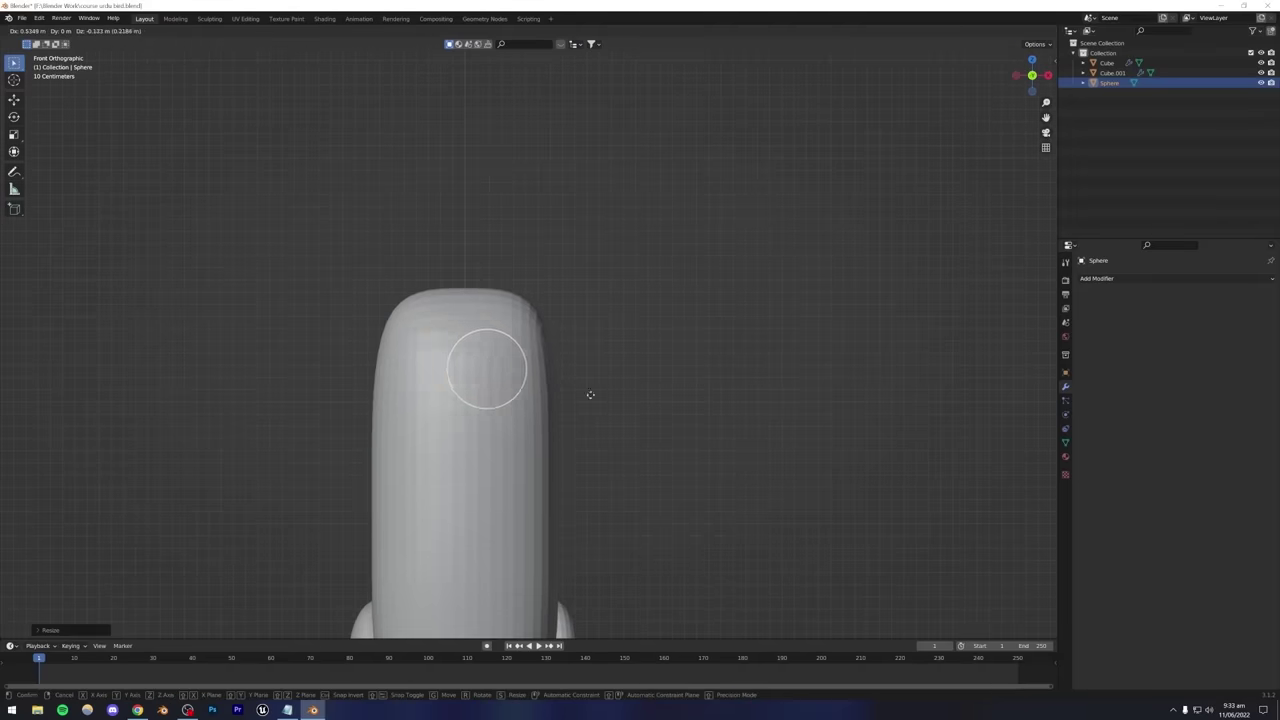
pyautogui.click(626, 397)
pyautogui.moveTo(626, 397); pyautogui.dragTo(569, 396, button='middle')
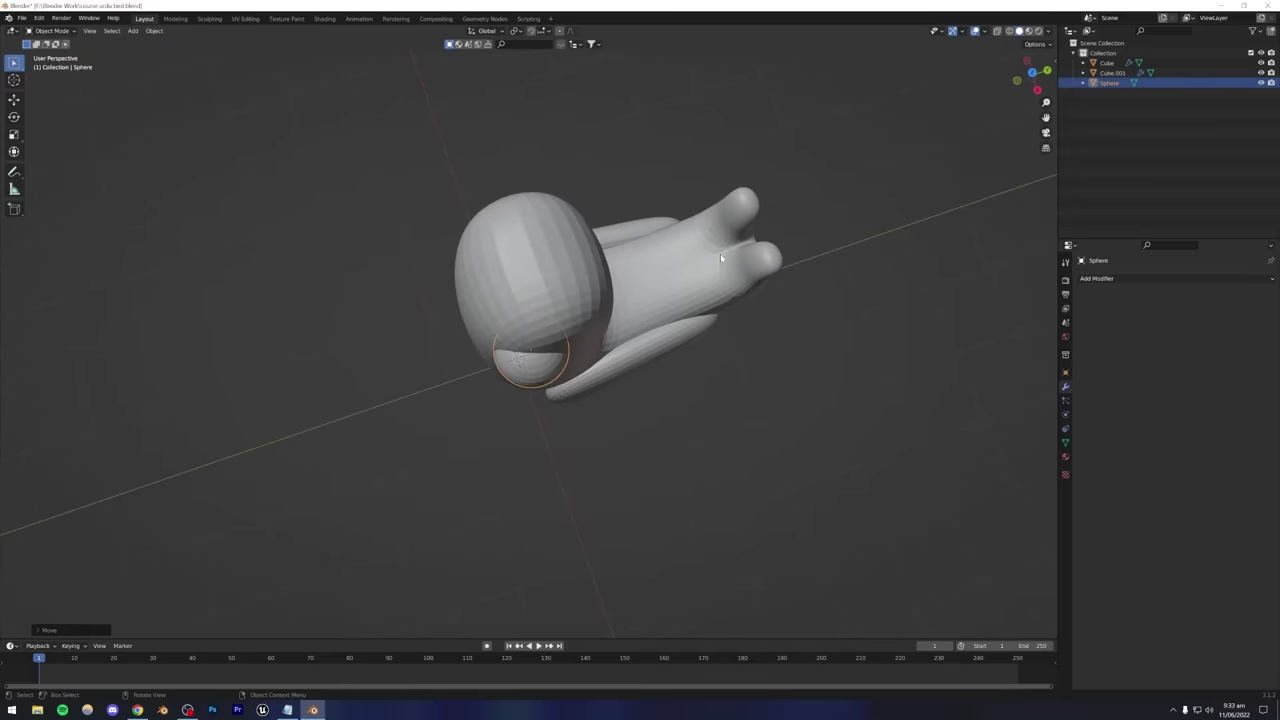
# Flatten the sphere along X and position it on the side of the head.
pyautogui.press('s')
pyautogui.press('x')
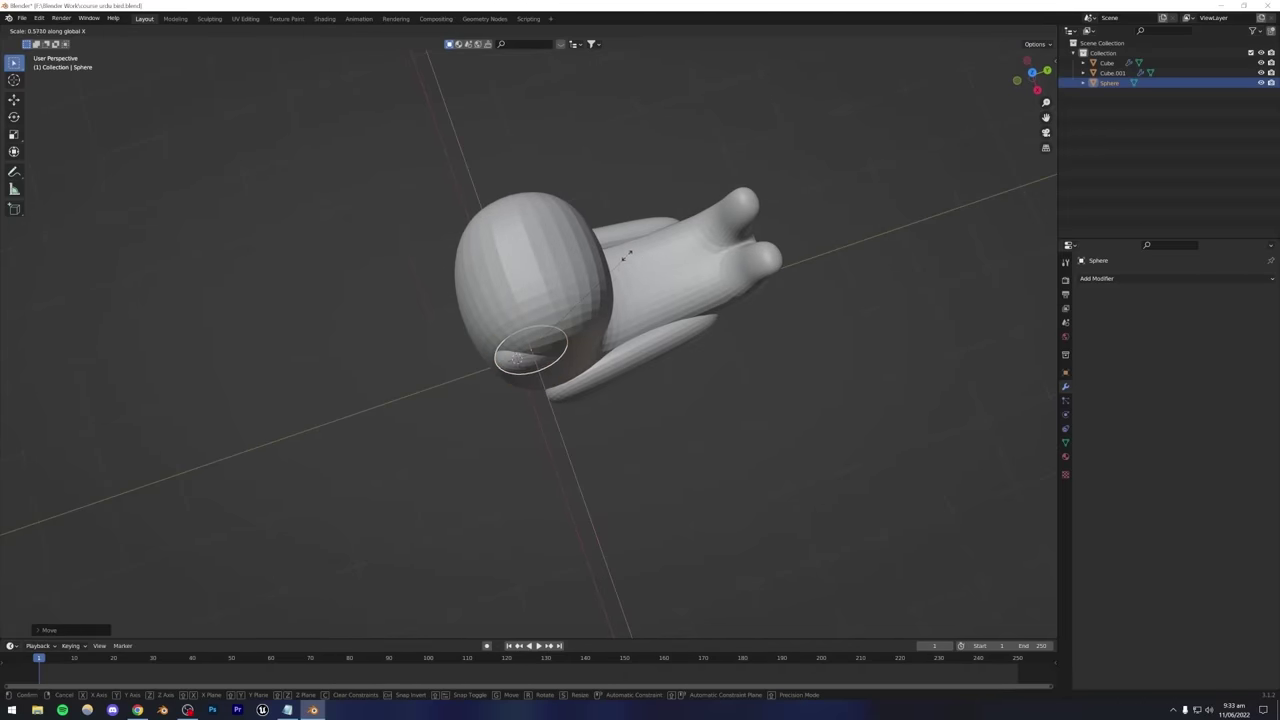
pyautogui.click(626, 260)
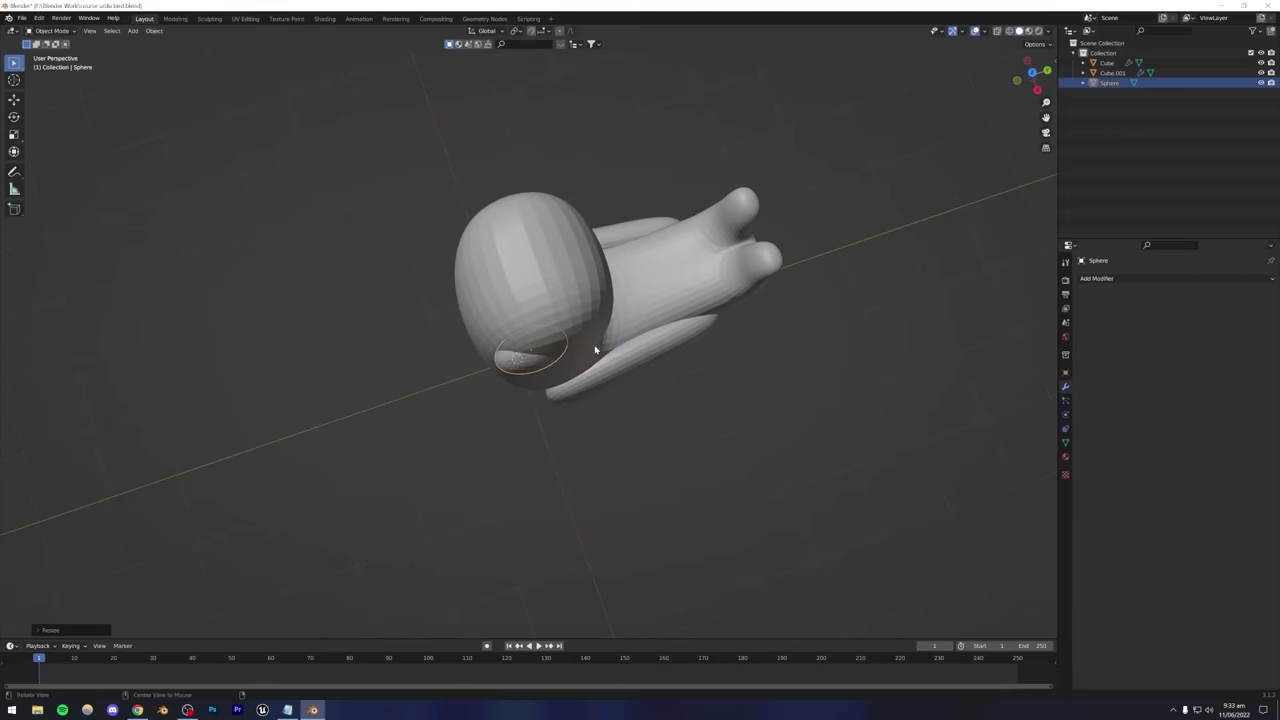
pyautogui.keyDown('alt'); pyautogui.moveTo(594, 350); pyautogui.dragTo(534, 448, button='middle'); pyautogui.keyUp('alt')
pyautogui.press('r')
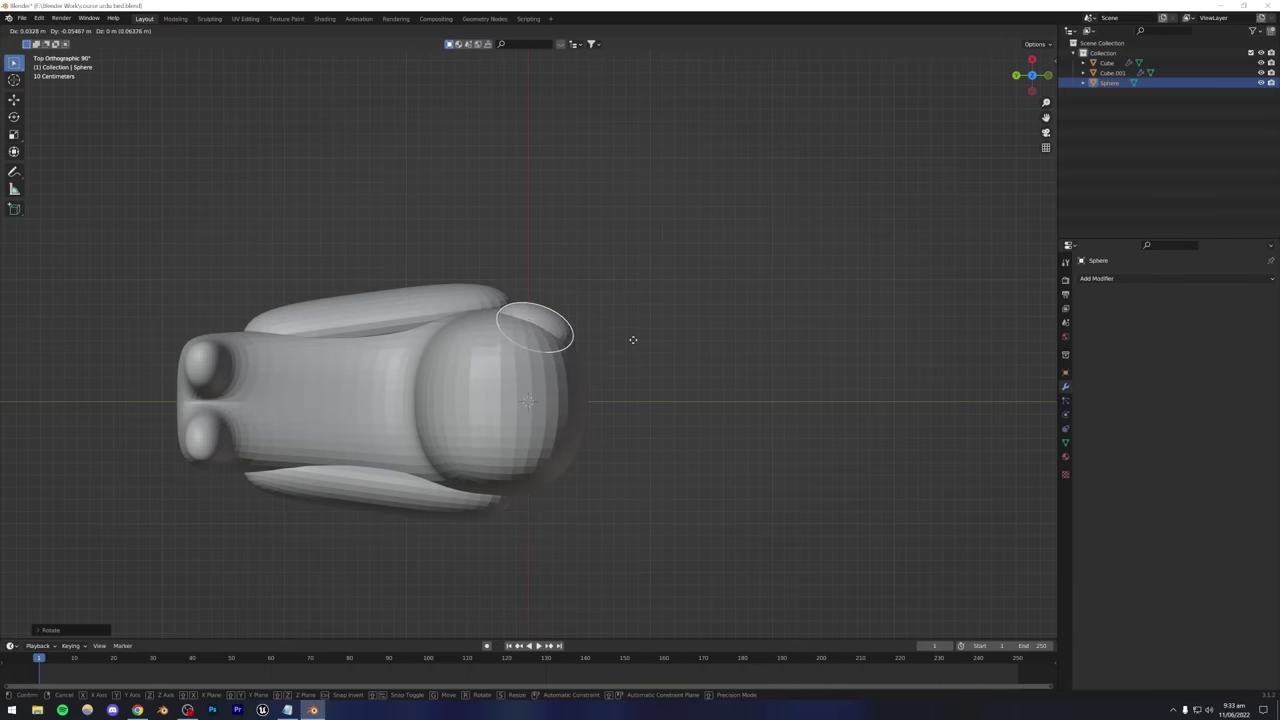
pyautogui.press('g')
pyautogui.press('r')
pyautogui.click(632, 346)
# Deselect the new eye and bring up the reference pigeon render.
pyautogui.click(637, 269)
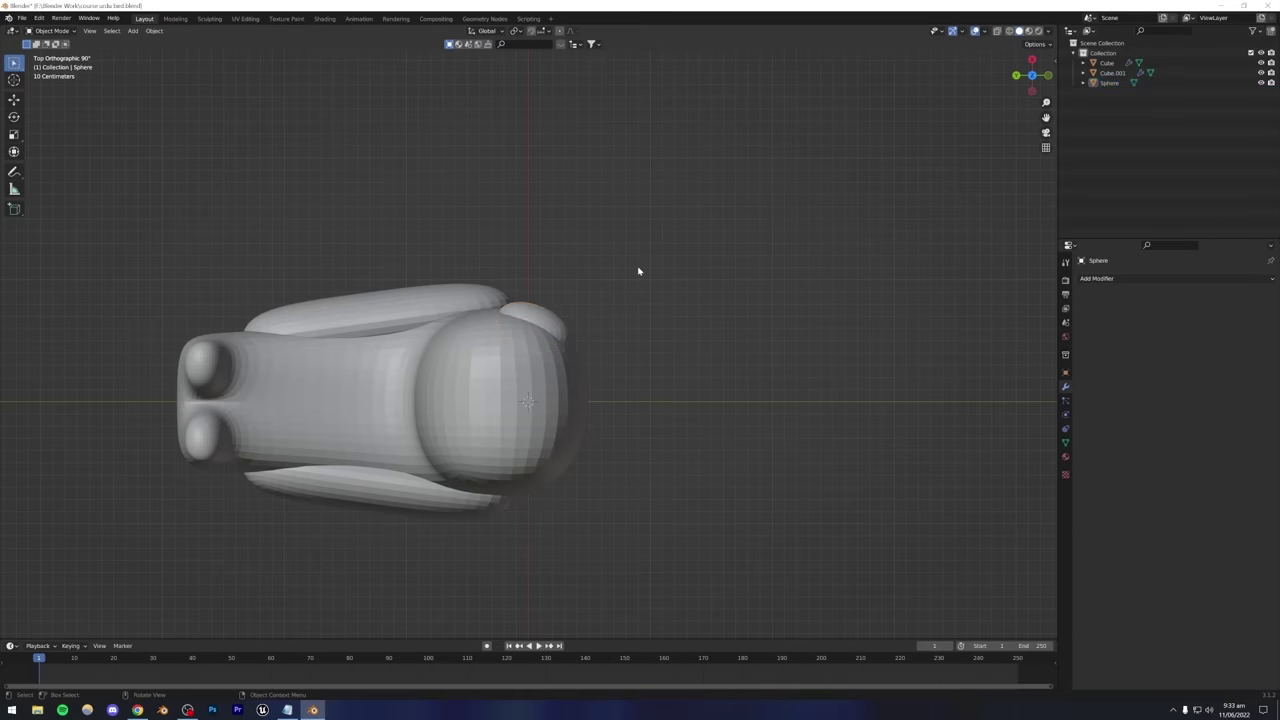
pyautogui.moveTo(637, 269); pyautogui.dragTo(508, 369, button='middle')
pyautogui.scroll(-3, 508, 369)
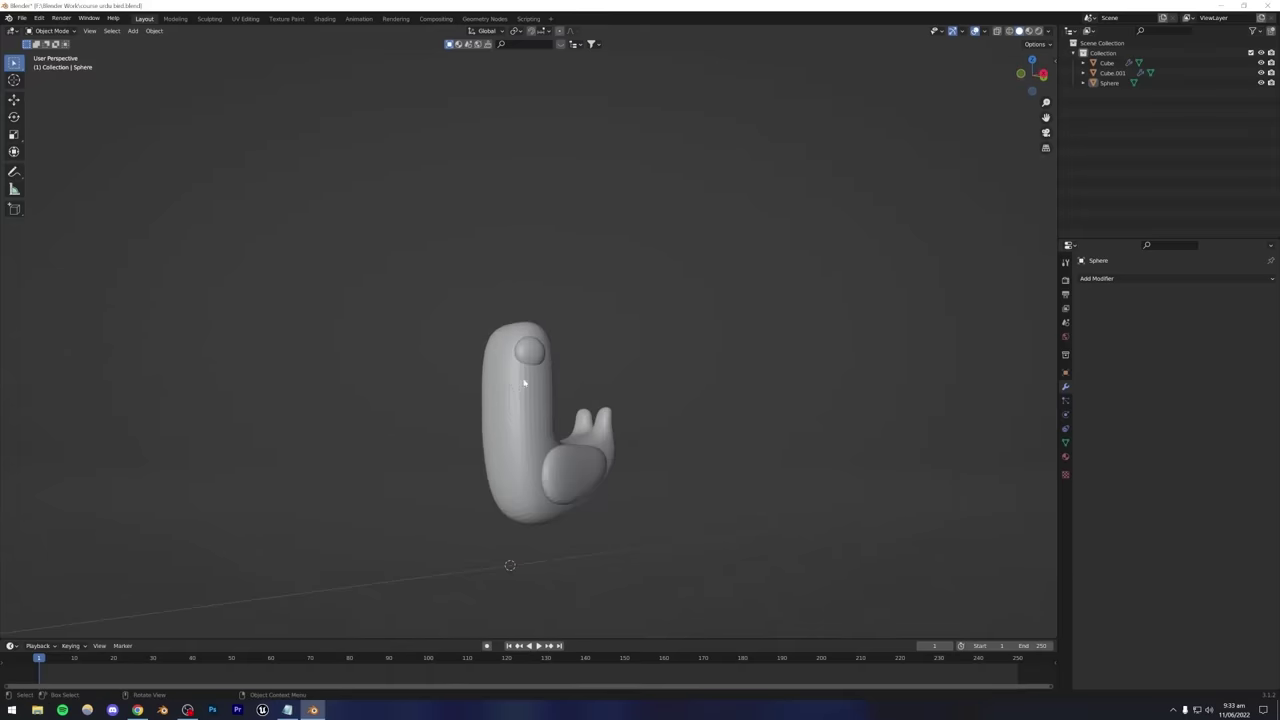
pyautogui.scroll(3, 508, 369)
pyautogui.click(135, 710)
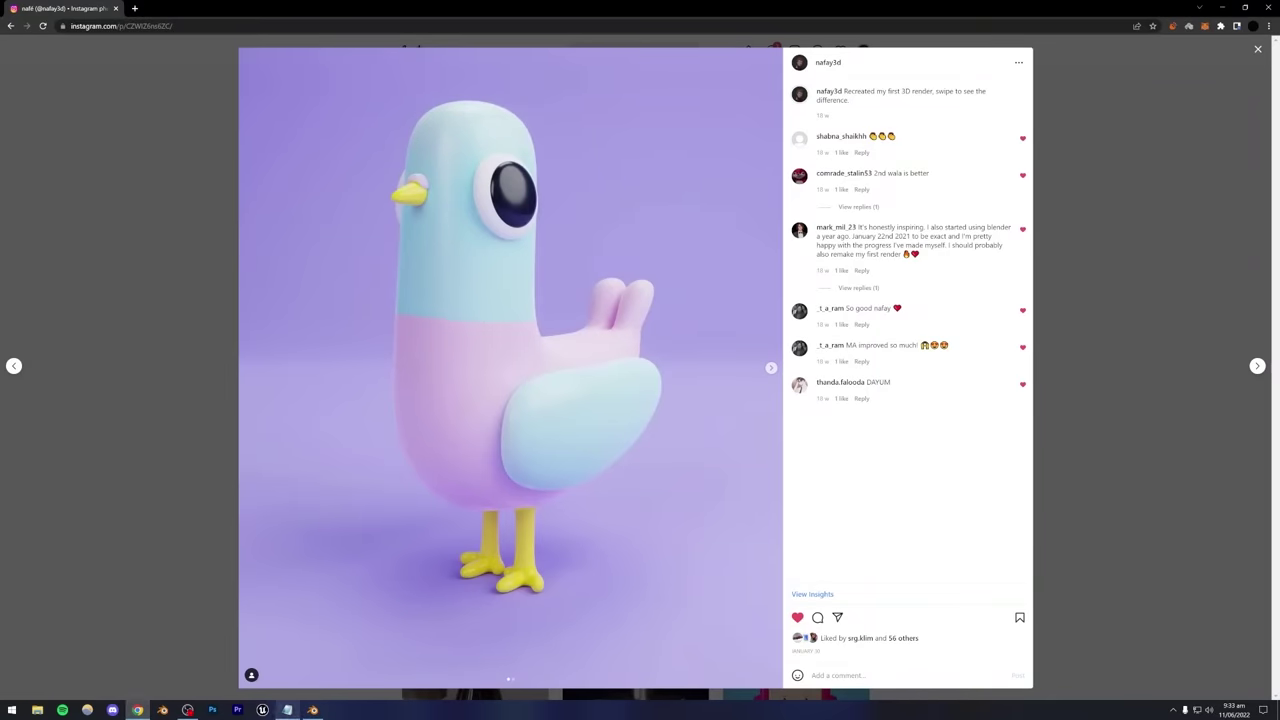
# Rotate the eye sphere, press it against the head and enlarge it slightly.
pyautogui.hotkey('alt', 'Tab')
pyautogui.press('KP_7')
pyautogui.click(528, 360)
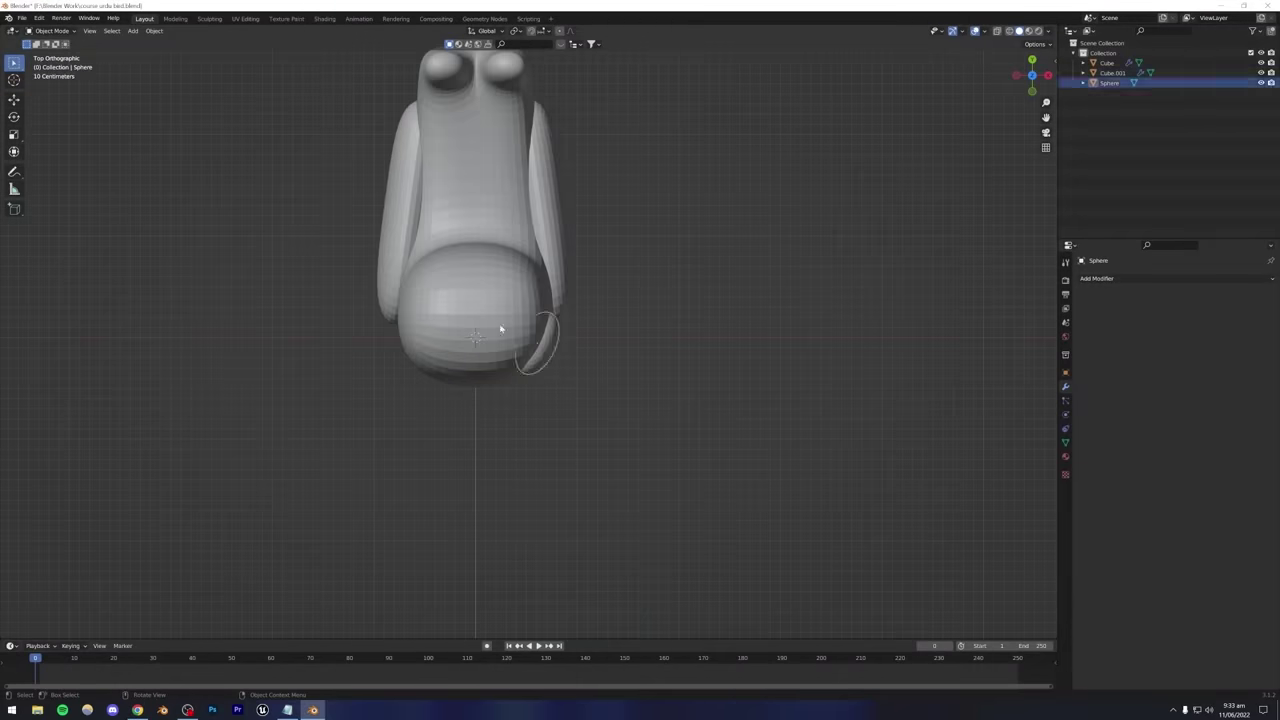
pyautogui.press('r')
pyautogui.click(648, 363)
pyautogui.press('g')
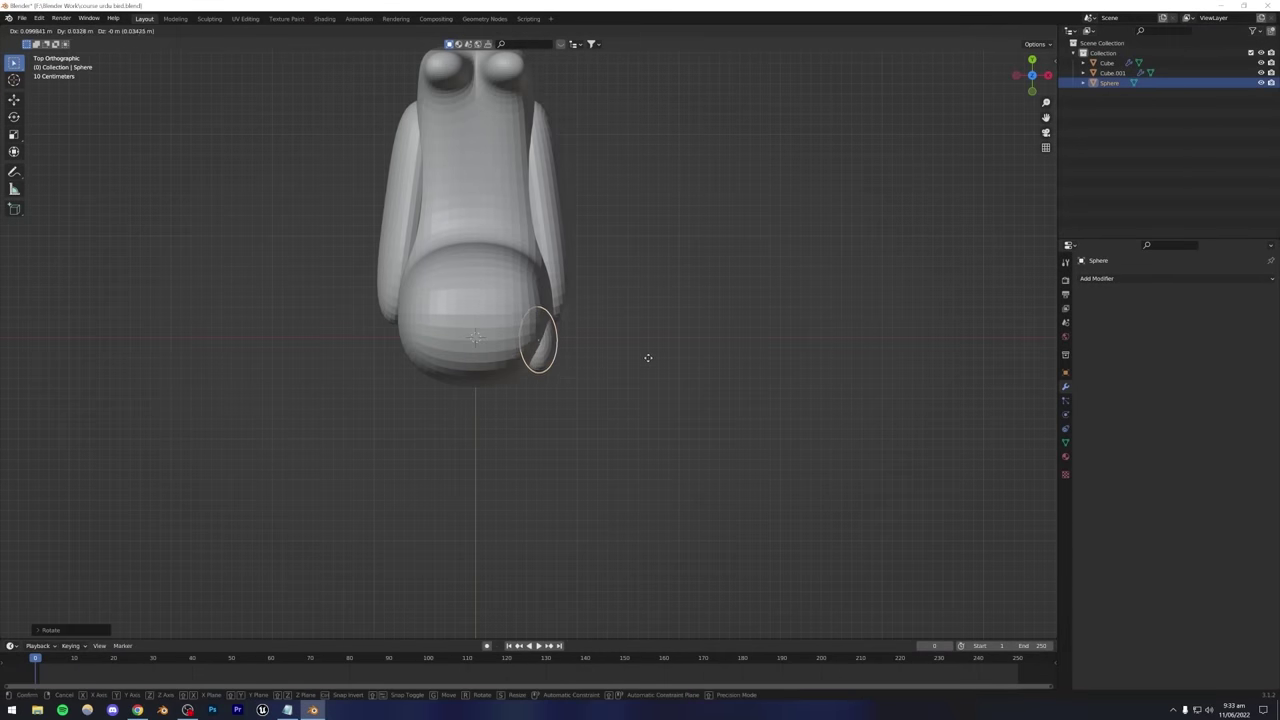
pyautogui.click(651, 343)
pyautogui.moveTo(630, 331); pyautogui.dragTo(556, 382, button='middle')
pyautogui.press('s')
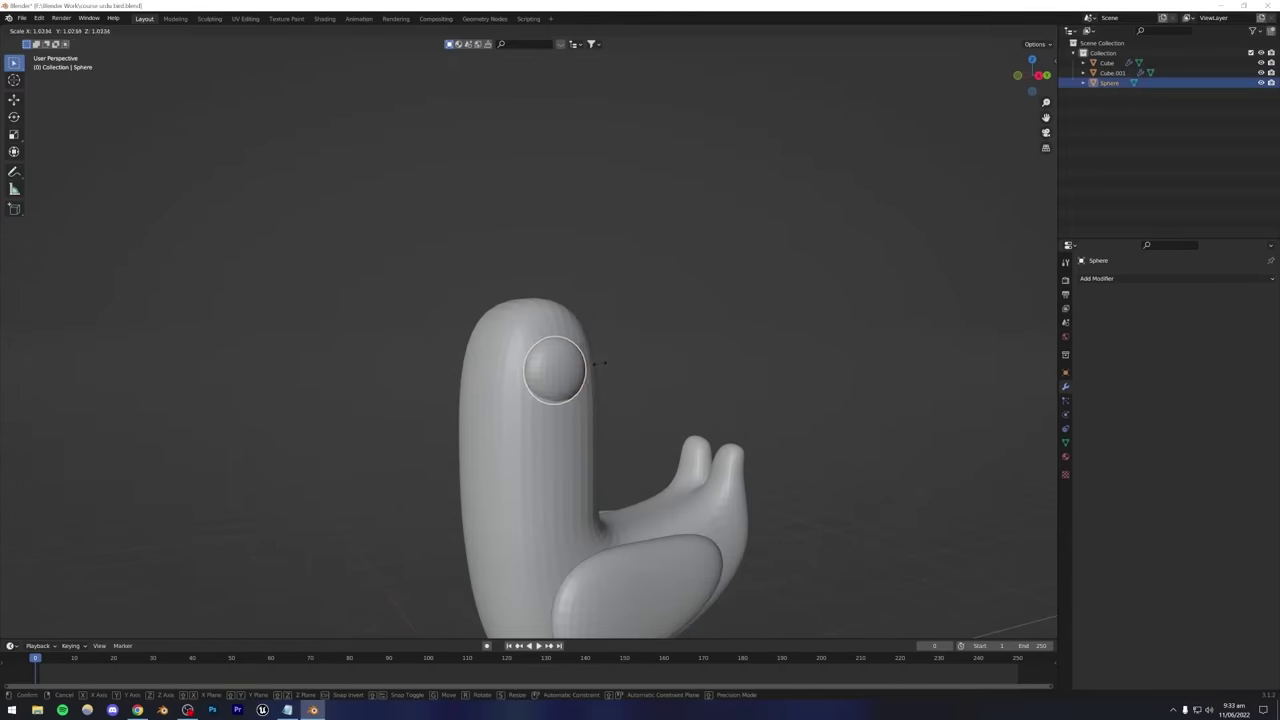
pyautogui.click(586, 380)
pyautogui.click(633, 348)
# Tilt the eye sphere around the Y axis.
pyautogui.moveTo(633, 348); pyautogui.dragTo(545, 372, button='middle')
pyautogui.click(545, 372)
pyautogui.scroll(2, 613, 421)
pyautogui.press('r')
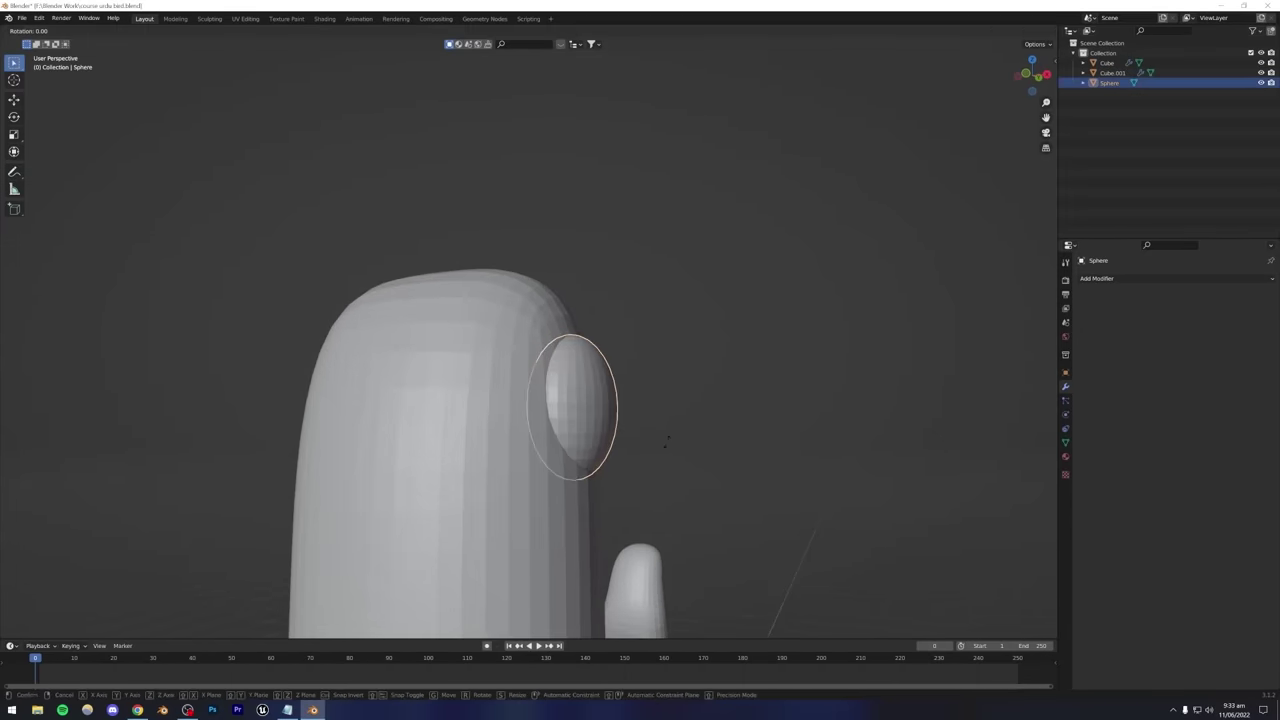
pyautogui.press('x')
pyautogui.press('y')
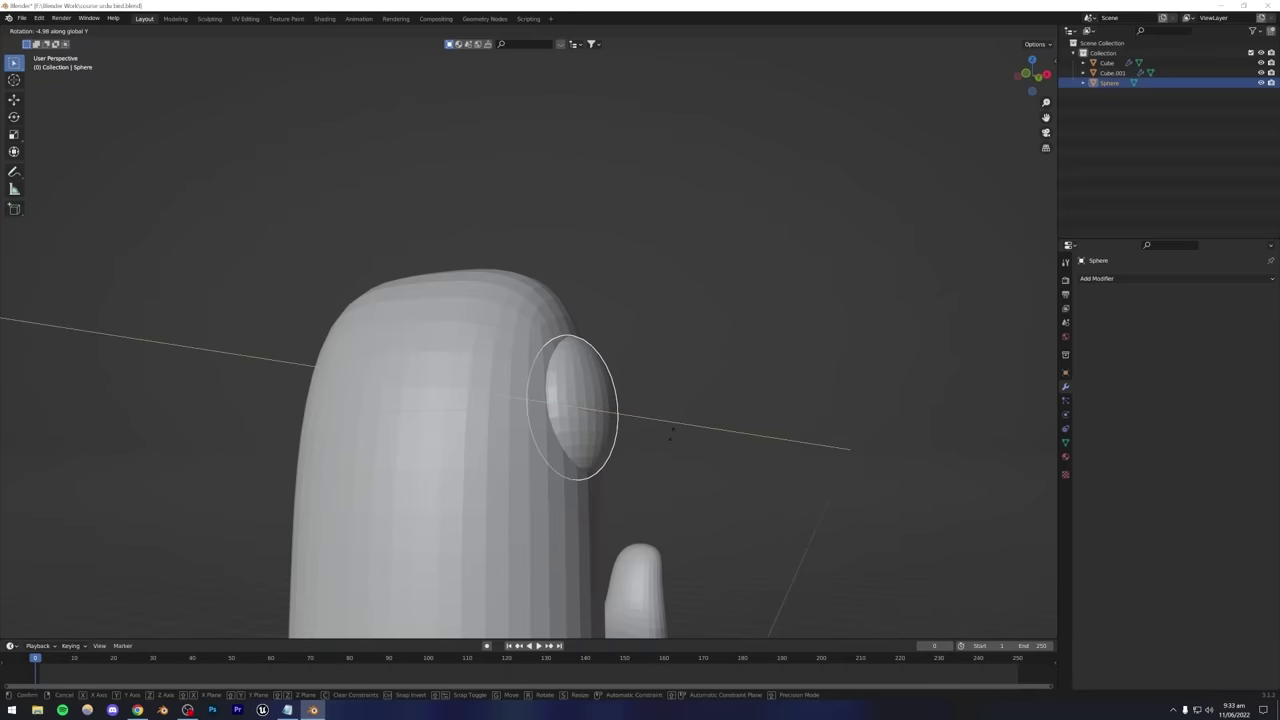
pyautogui.click(672, 433)
pyautogui.click(669, 371)
# Narrow the eye along X, nudge it into place, and compare with the reference.
pyautogui.moveTo(669, 371); pyautogui.dragTo(585, 475, button='middle')
pyautogui.click(533, 441)
pyautogui.press('s')
pyautogui.press('x')
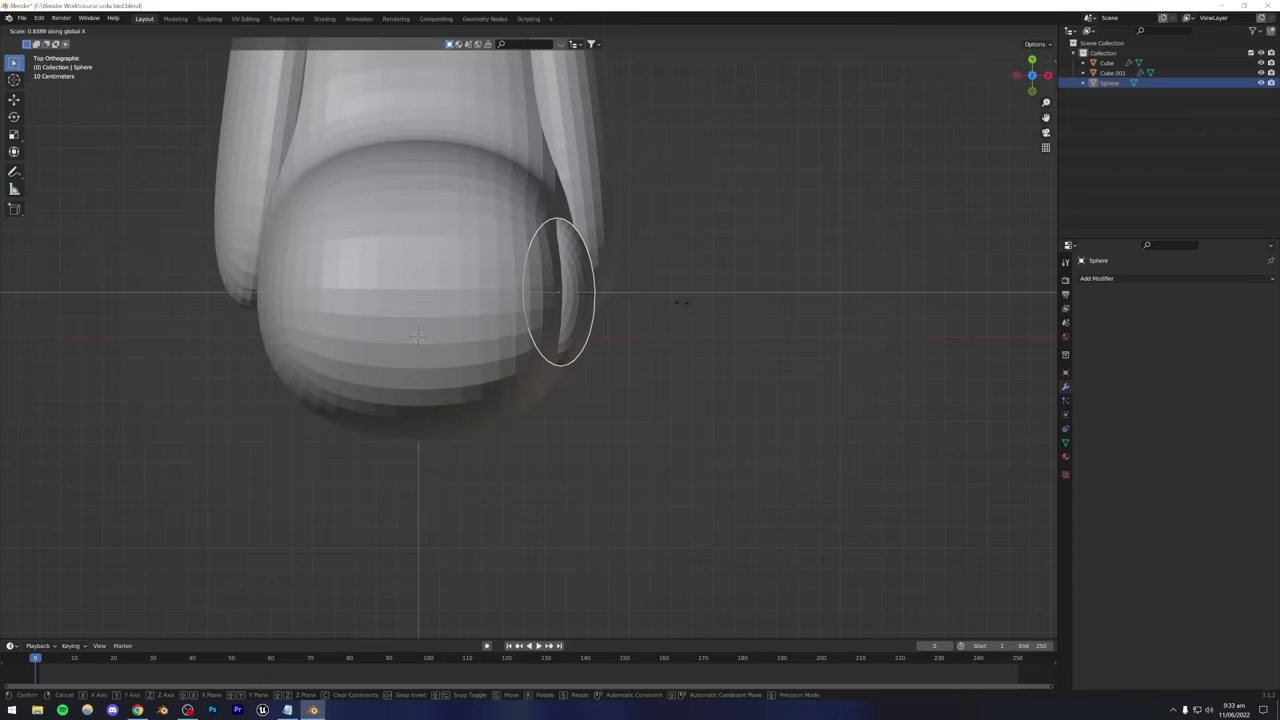
pyautogui.click(672, 308)
pyautogui.press('g')
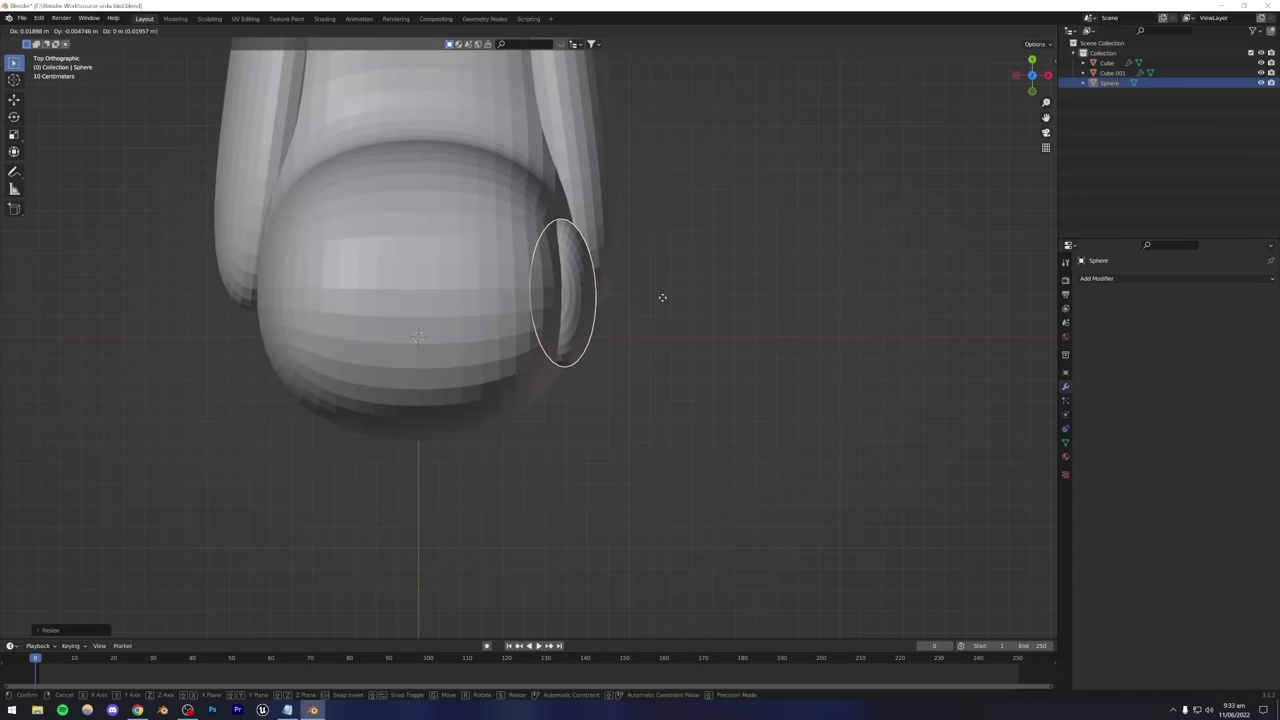
pyautogui.click(662, 297)
pyautogui.click(690, 265)
pyautogui.moveTo(692, 263); pyautogui.dragTo(565, 255, button='middle')
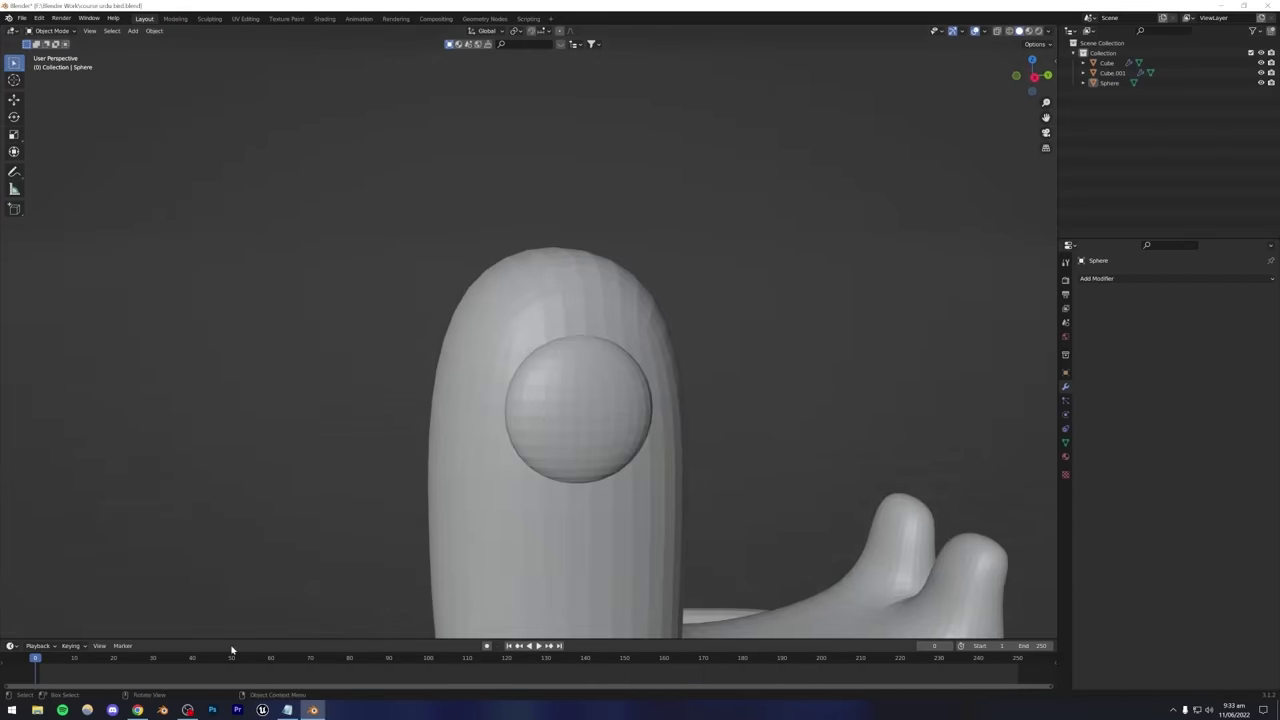
pyautogui.click(138, 710)
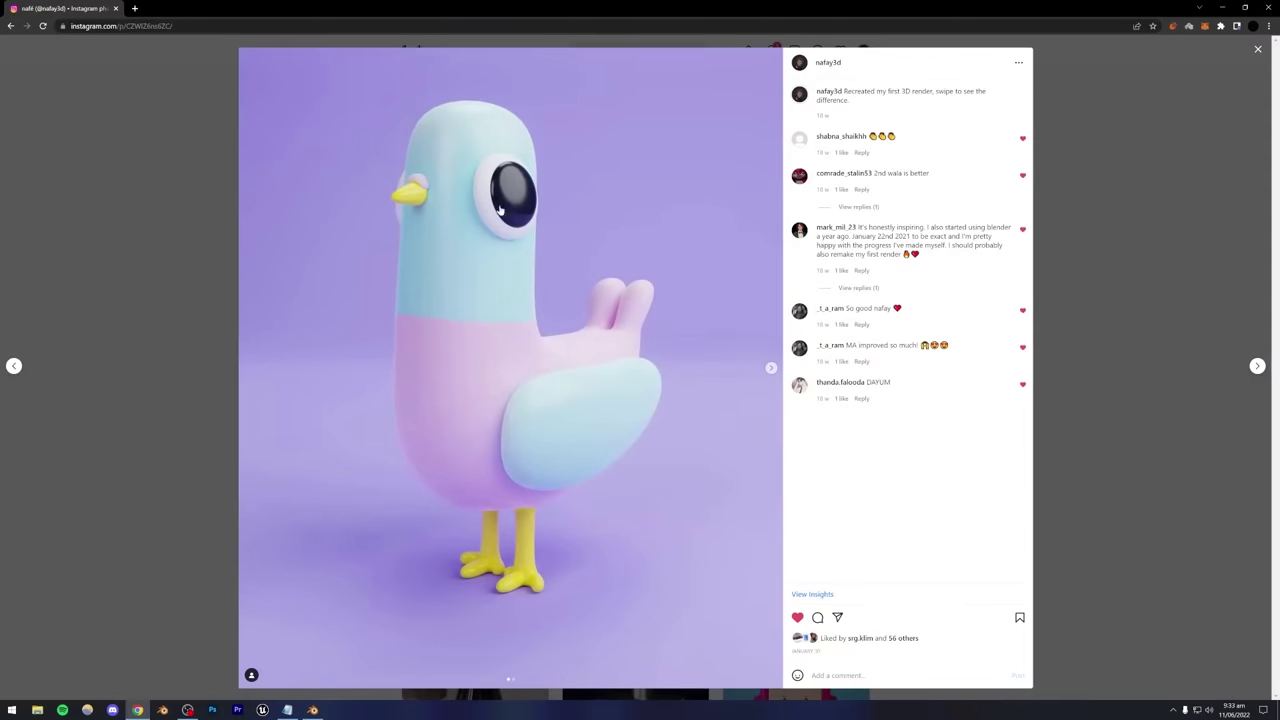
pyautogui.click(311, 710)
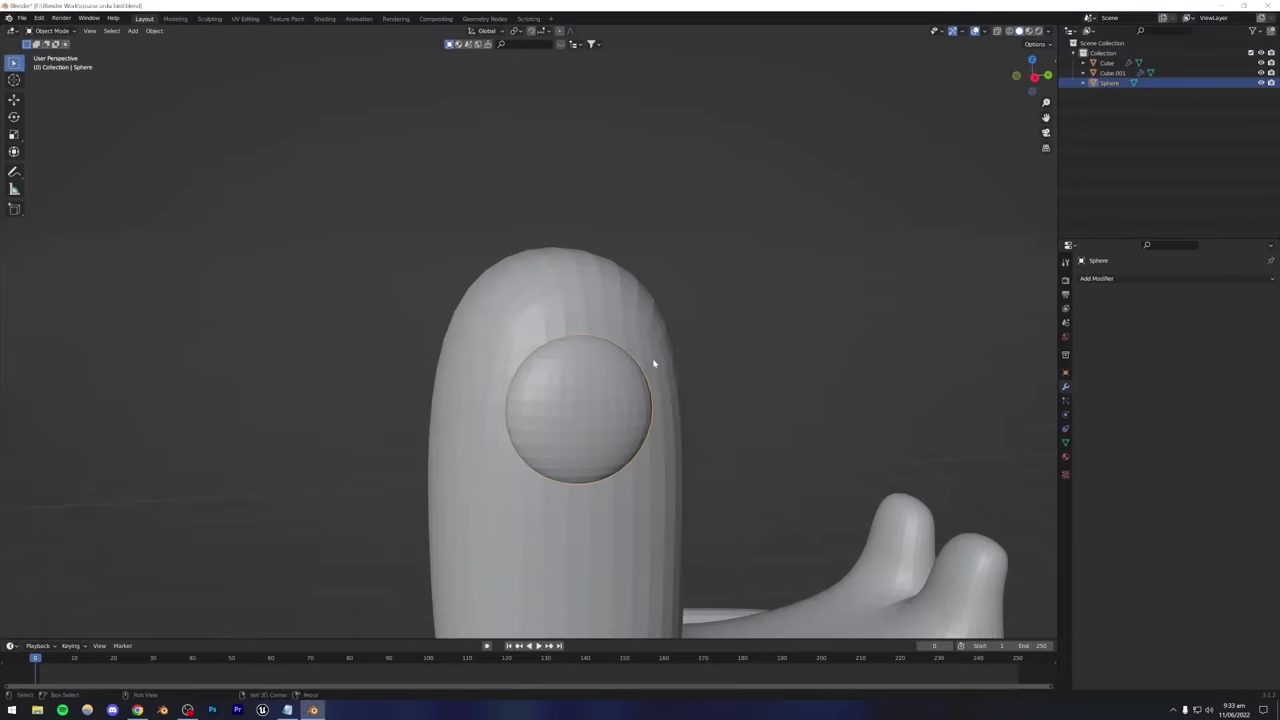
# Duplicate the eye sphere in place and shrink the copy.
pyautogui.hotkey('shift', 'd')
pyautogui.rightClick(652, 359)
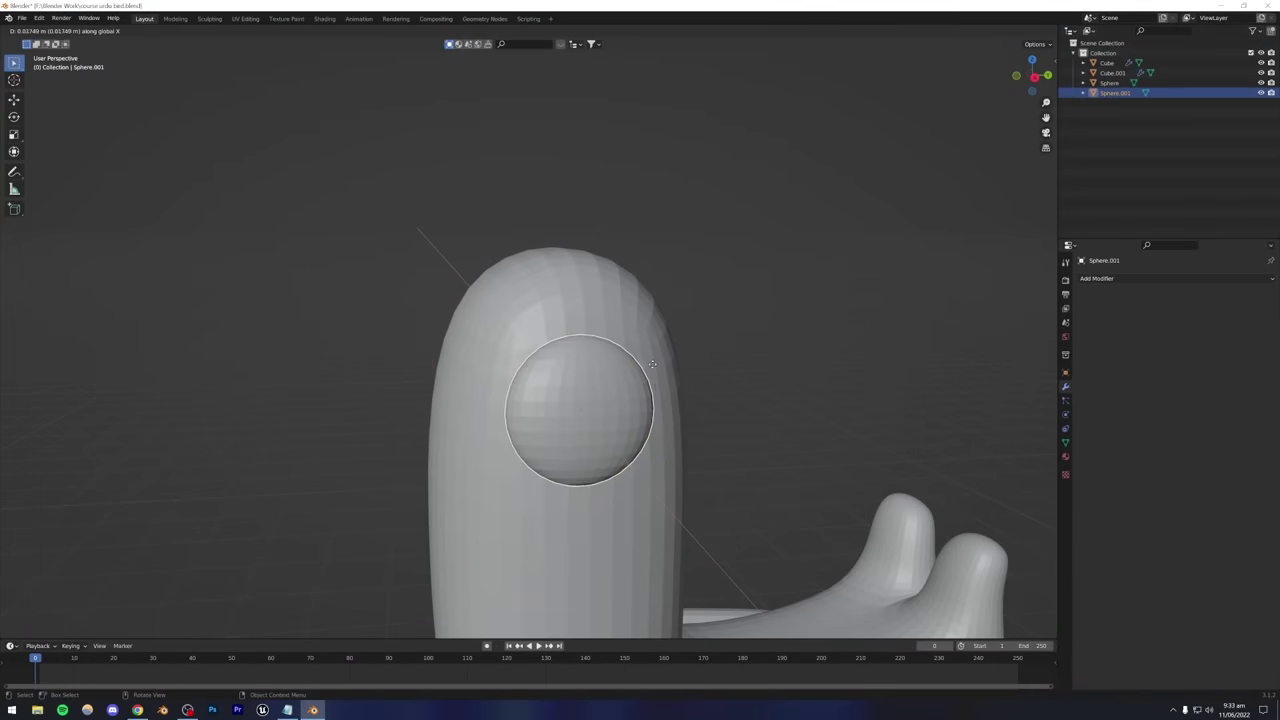
pyautogui.keyDown('alt'); pyautogui.moveTo(610, 365); pyautogui.dragTo(578, 436, button='middle'); pyautogui.keyUp('alt')
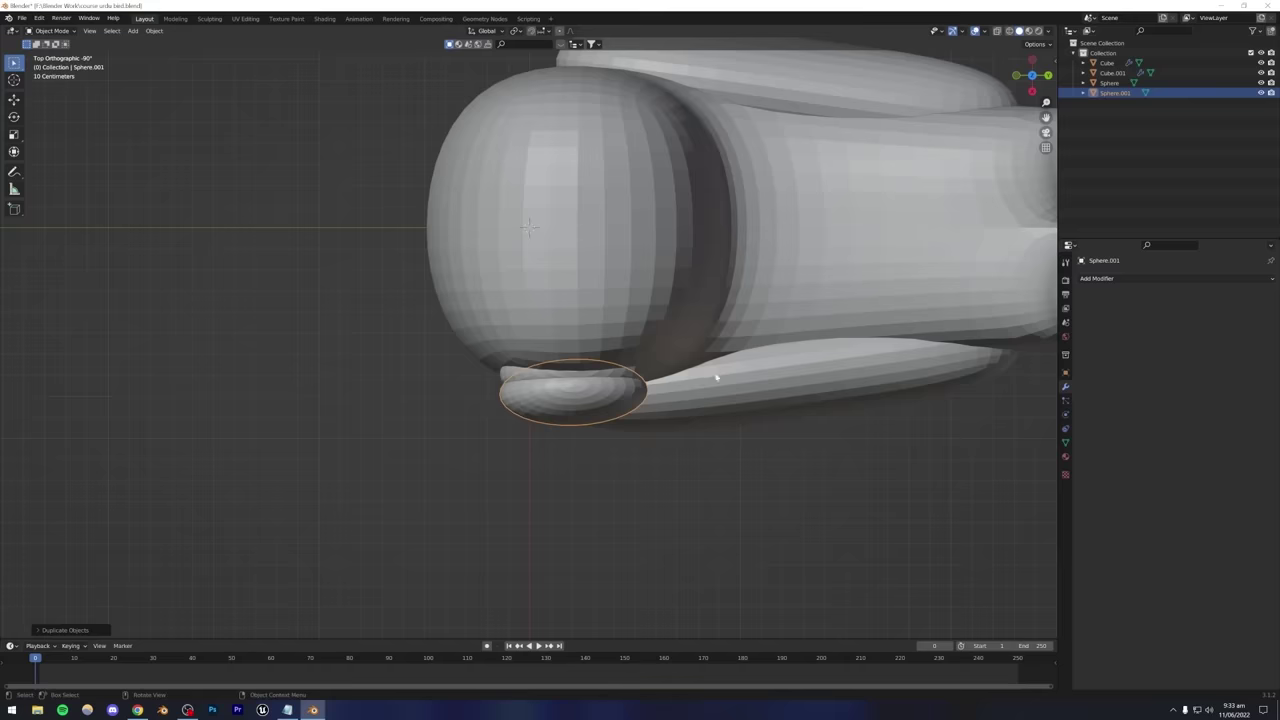
pyautogui.press('s')
pyautogui.click(461, 385)
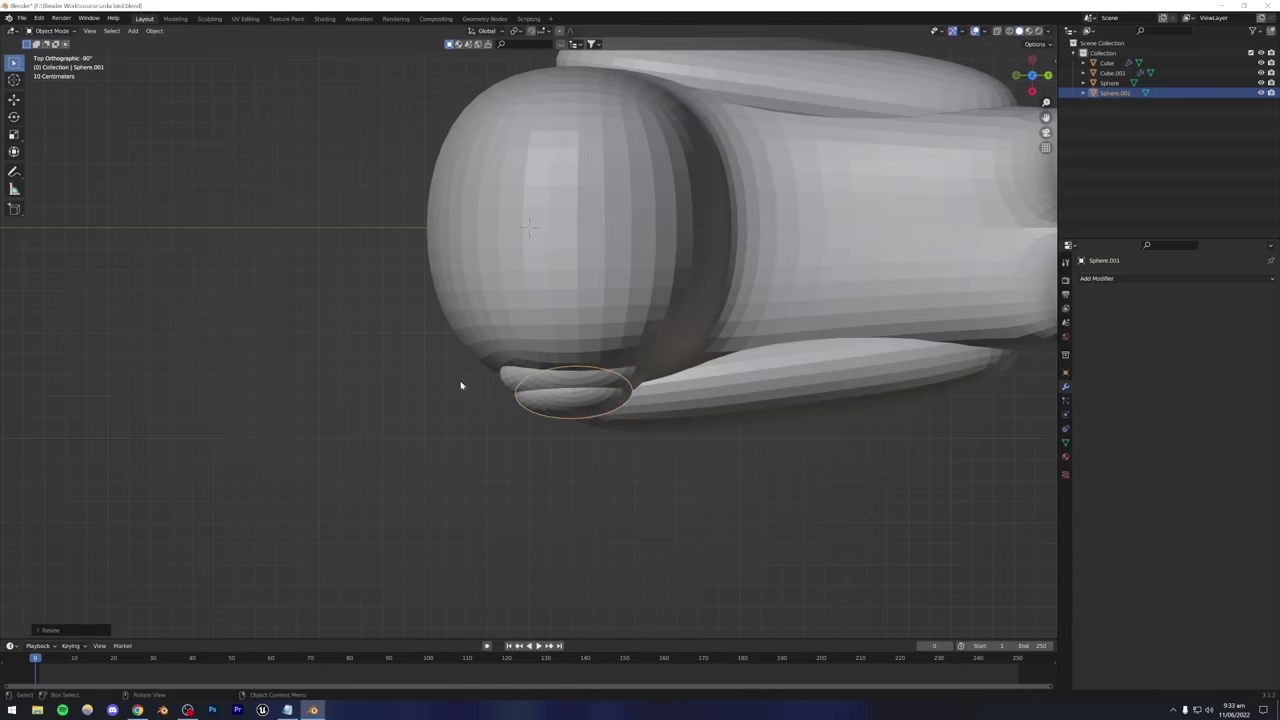
pyautogui.click(461, 385)
pyautogui.moveTo(461, 385); pyautogui.dragTo(577, 306, button='middle')
pyautogui.scroll(-3, 557, 367)
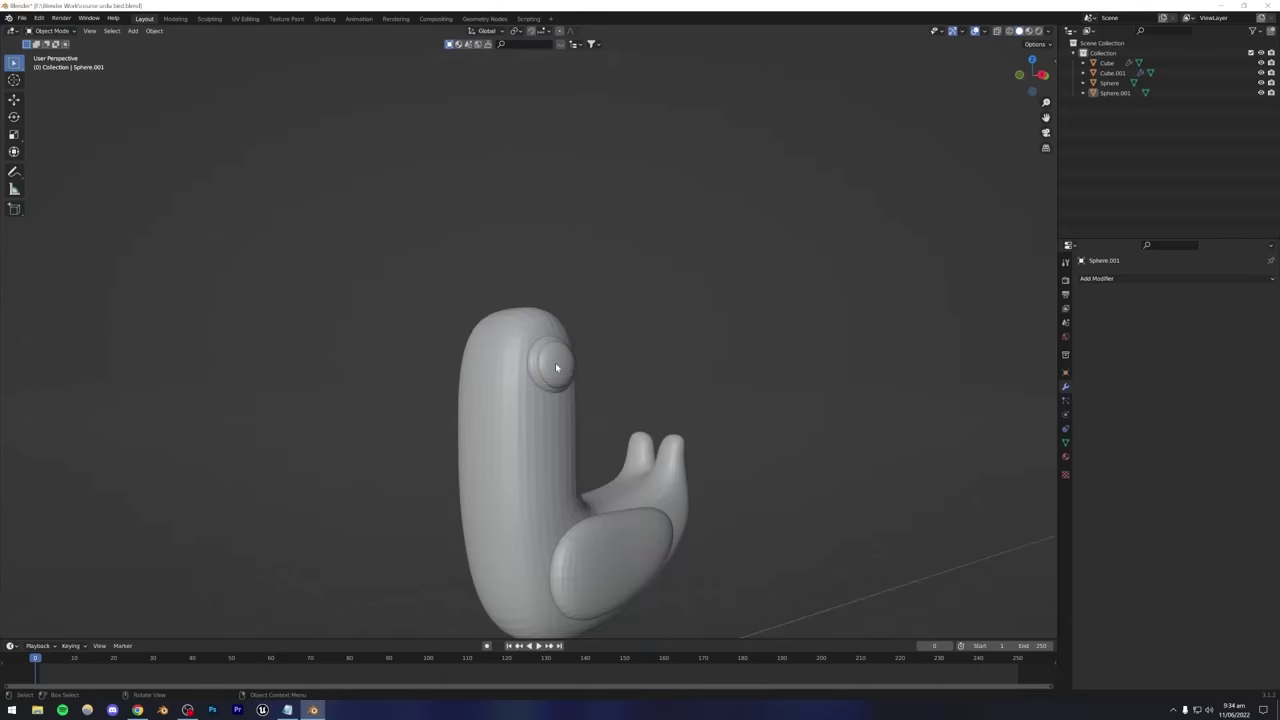
# Push the duplicate eye along Y into the head and shrink it.
pyautogui.click(557, 367)
pyautogui.scroll(4, 590, 371)
pyautogui.press('g')
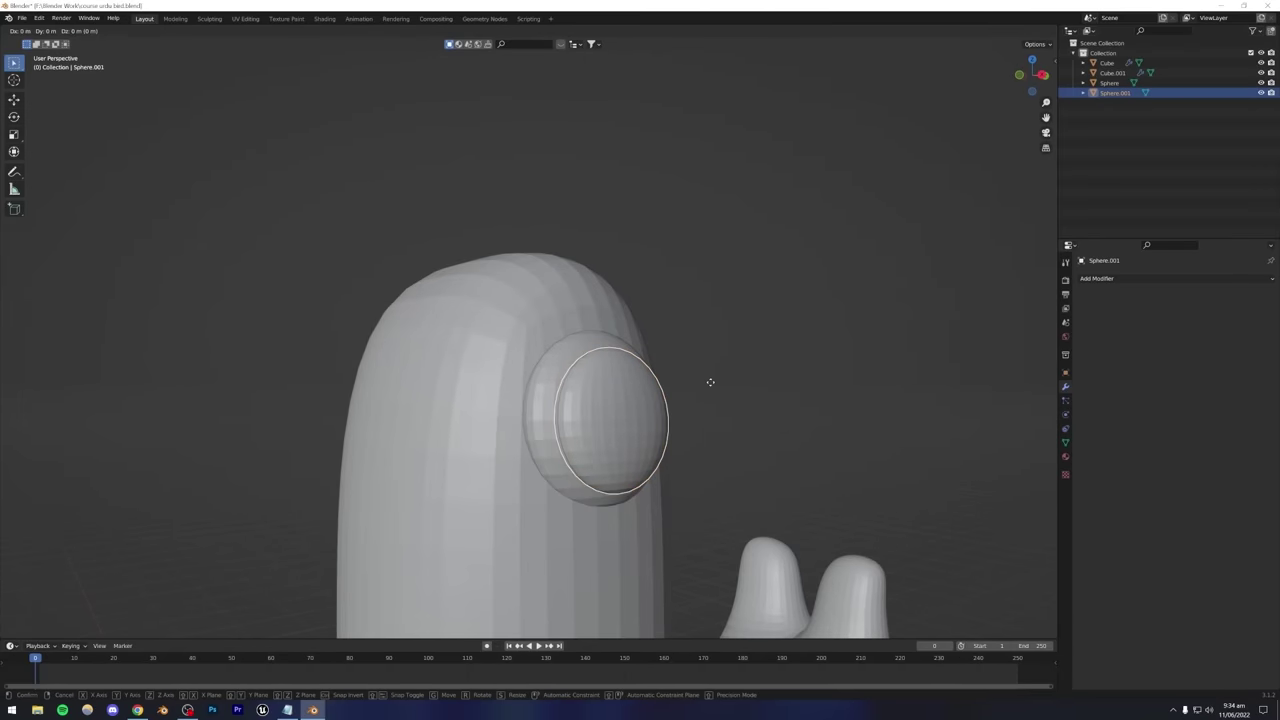
pyautogui.press('y')
pyautogui.click(730, 372)
pyautogui.press('s')
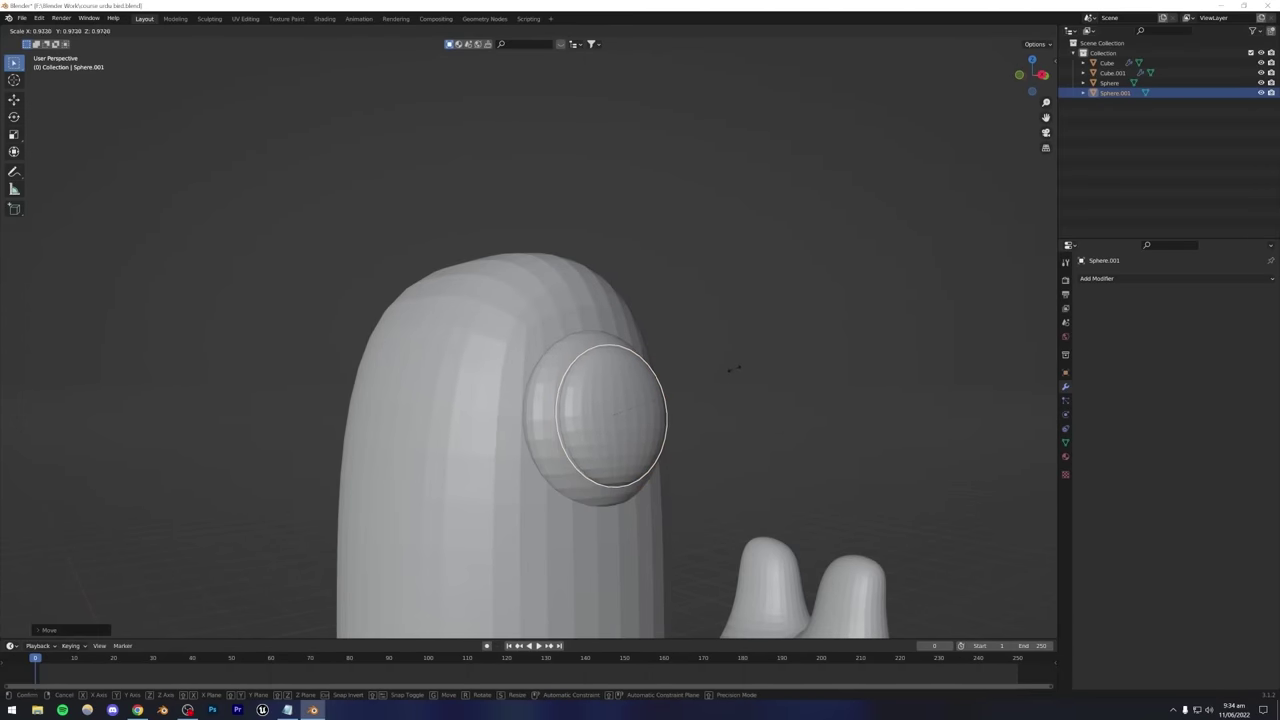
pyautogui.click(735, 363)
# Adjust the eye further along Y and save the bird file.
pyautogui.moveTo(643, 391); pyautogui.dragTo(573, 443, button='middle')
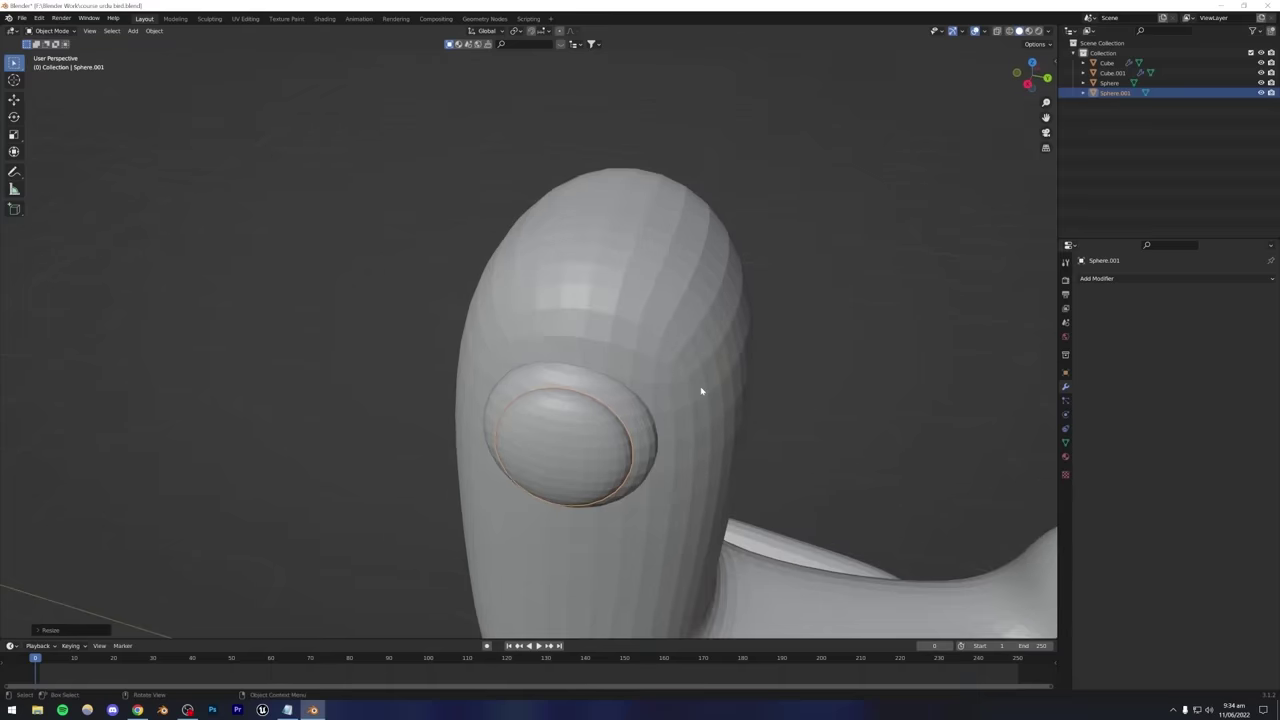
pyautogui.press('g')
pyautogui.press('y')
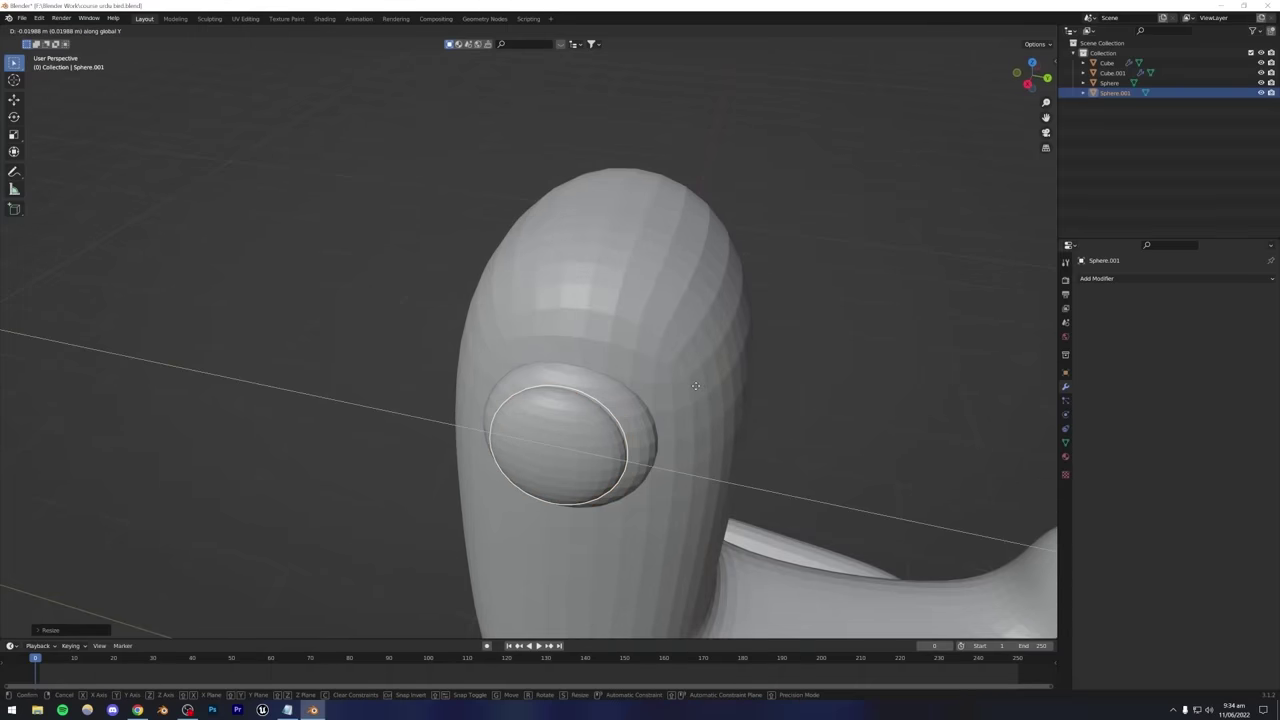
pyautogui.click(695, 385)
pyautogui.click(406, 320)
pyautogui.moveTo(406, 320); pyautogui.dragTo(566, 400, button='middle')
pyautogui.scroll(-2, 528, 417)
pyautogui.hotkey('ctrl', 's')
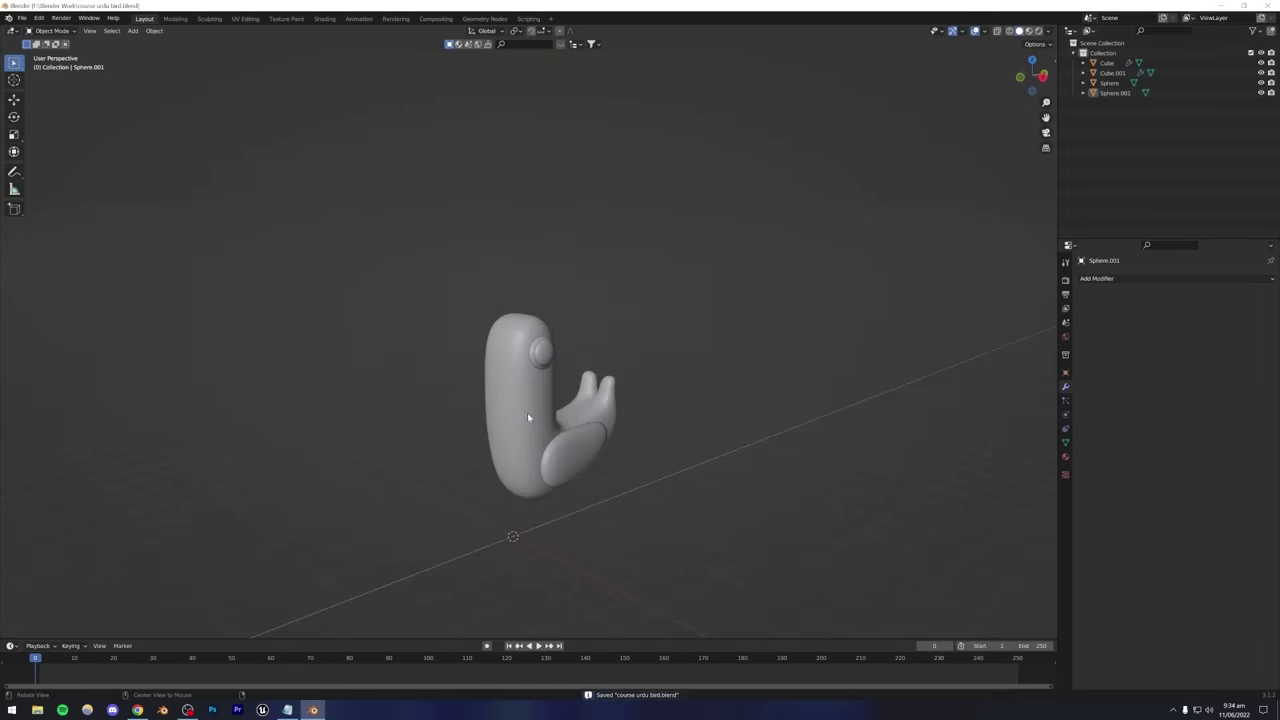
# Raise the lower body vertices using X-ray in the body's edit mode.
pyautogui.click(528, 417)
pyautogui.press('Tab')
pyautogui.press('KP_7')
pyautogui.scroll(4, 522, 413)
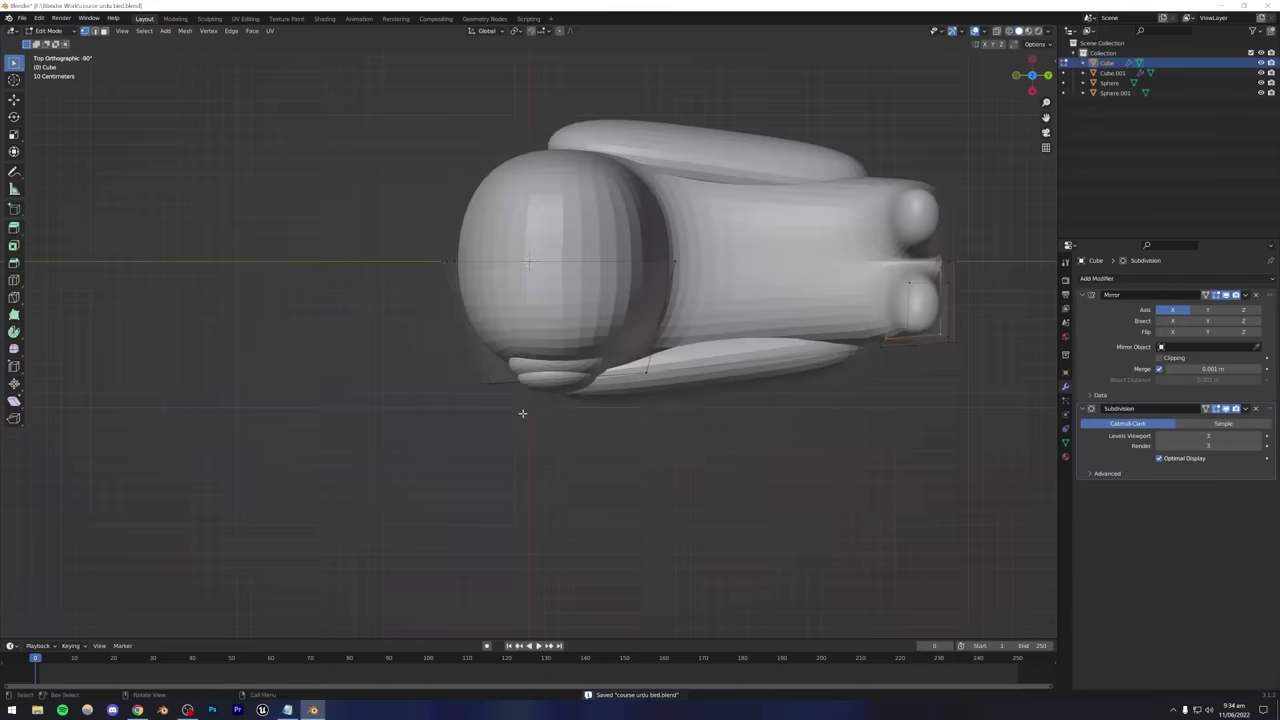
pyautogui.scroll(2, 509, 397)
pyautogui.hotkey('alt', 'z')
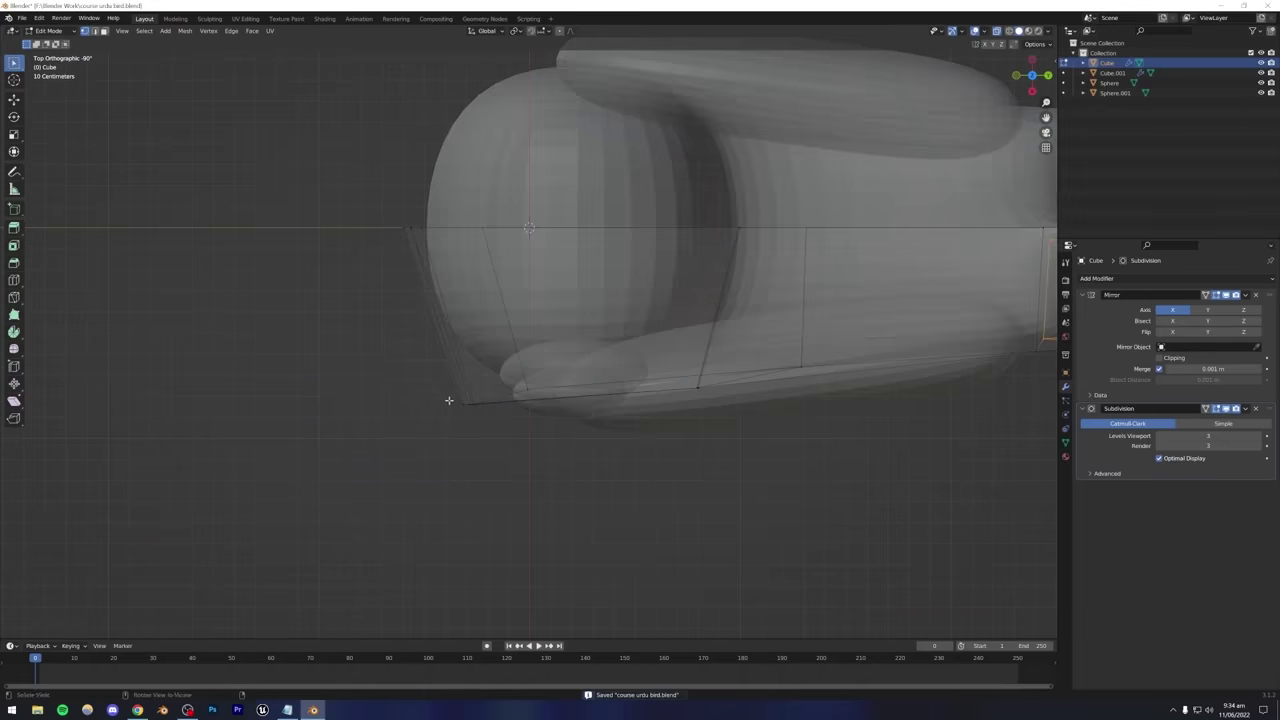
pyautogui.moveTo(510, 412); pyautogui.dragTo(487, 437, button='middle')
pyautogui.press('g')
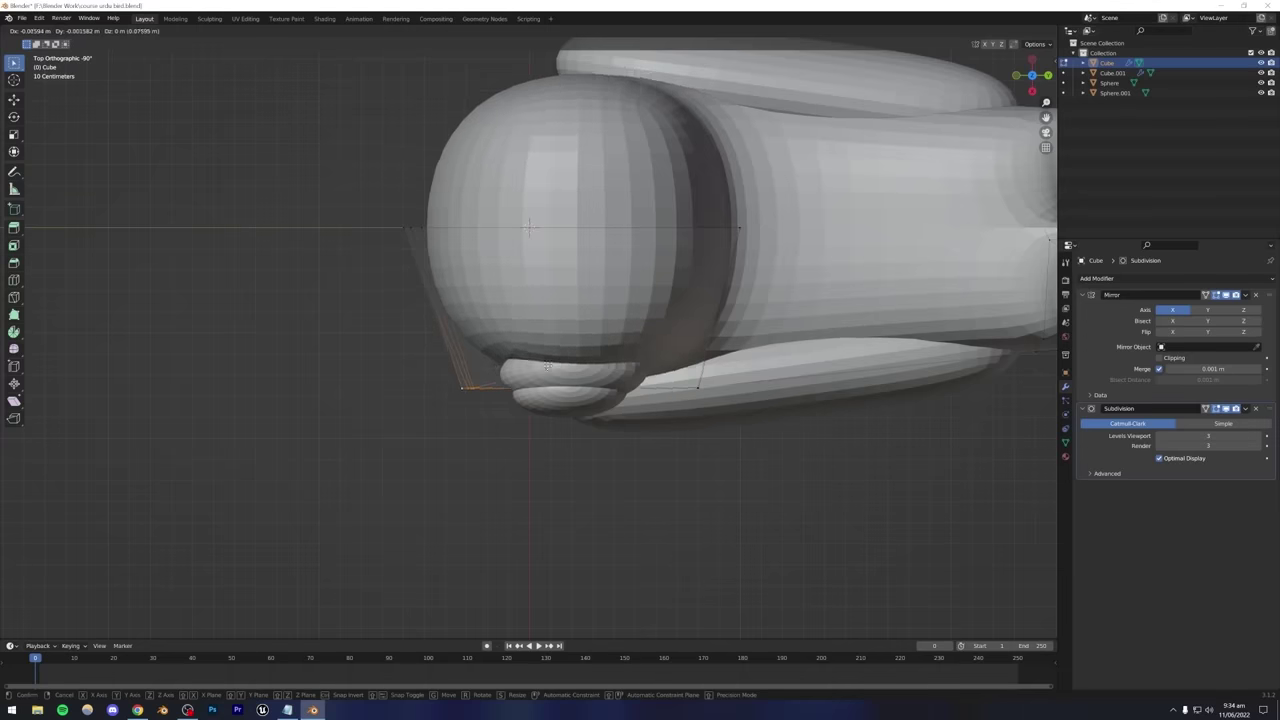
pyautogui.click(548, 338)
pyautogui.press('Tab')
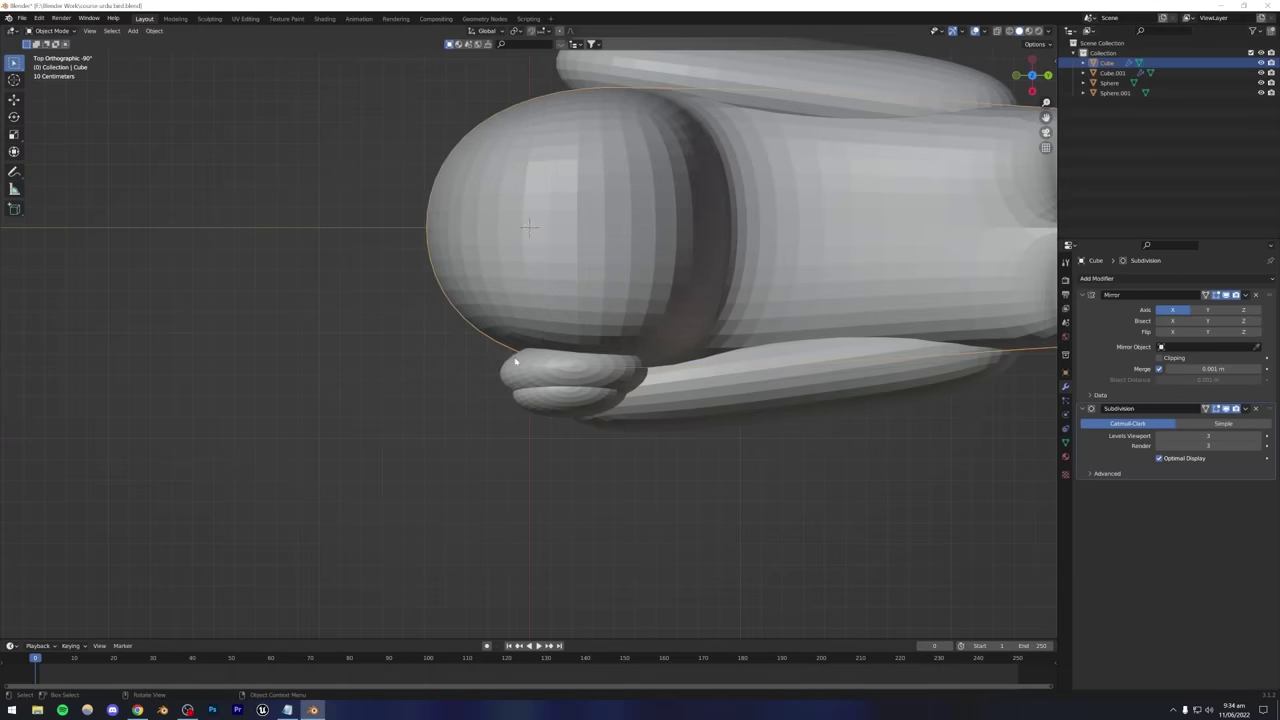
pyautogui.moveTo(548, 338); pyautogui.dragTo(614, 358, button='middle')
# Move both eye spheres along X and rotate them around Z against the head.
pyautogui.click(578, 387)
pyautogui.keyDown('shift'); pyautogui.click(593, 382); pyautogui.keyUp('shift')
pyautogui.press('g')
pyautogui.press('x')
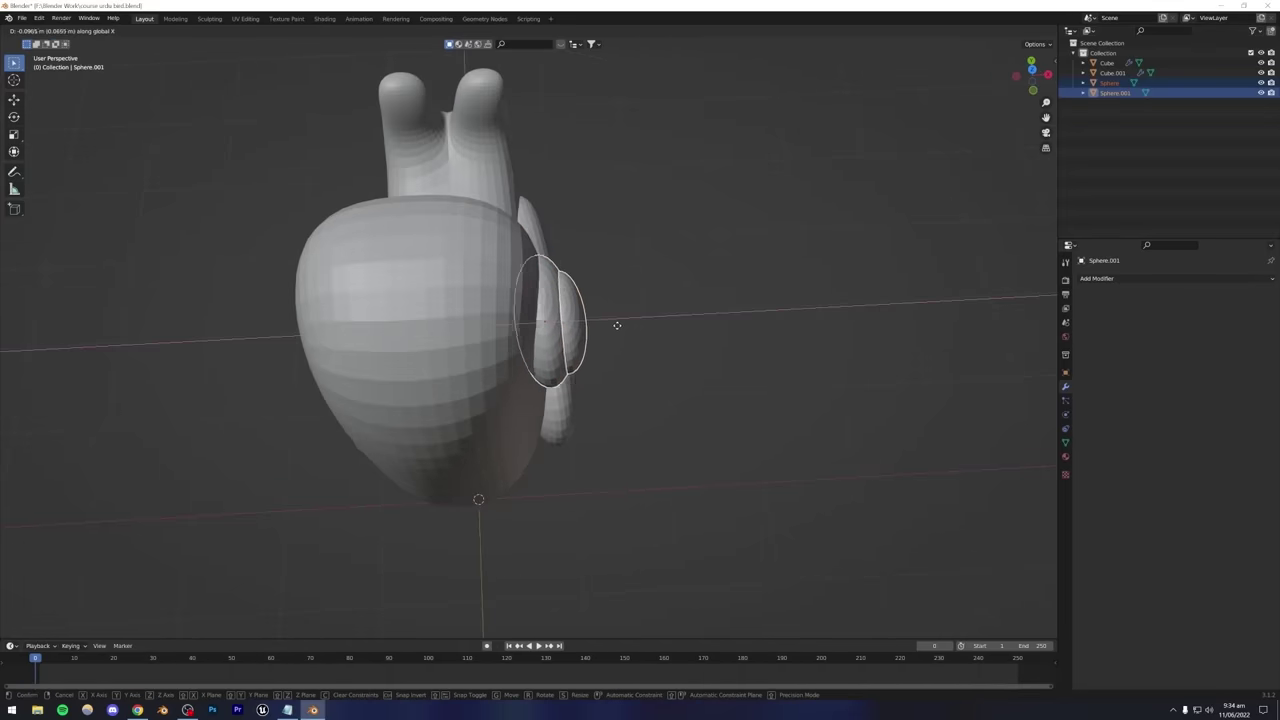
pyautogui.click(624, 323)
pyautogui.press('r')
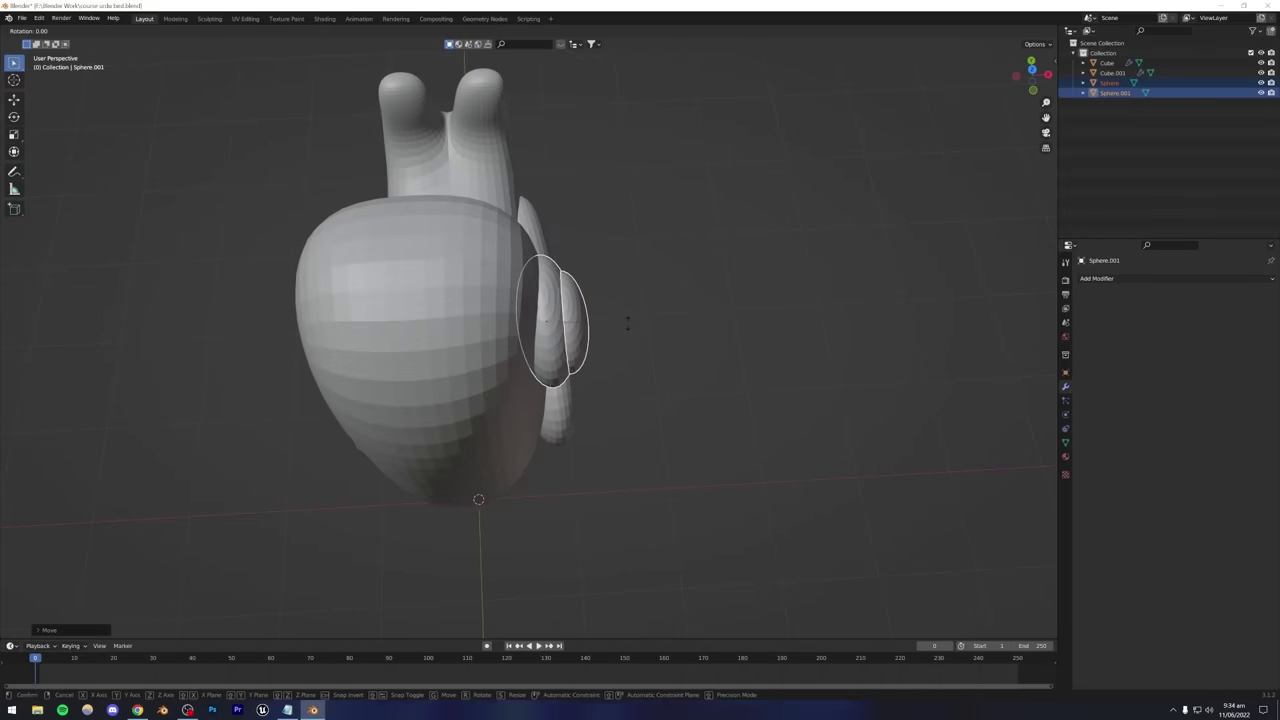
pyautogui.press('z')
pyautogui.click(606, 351)
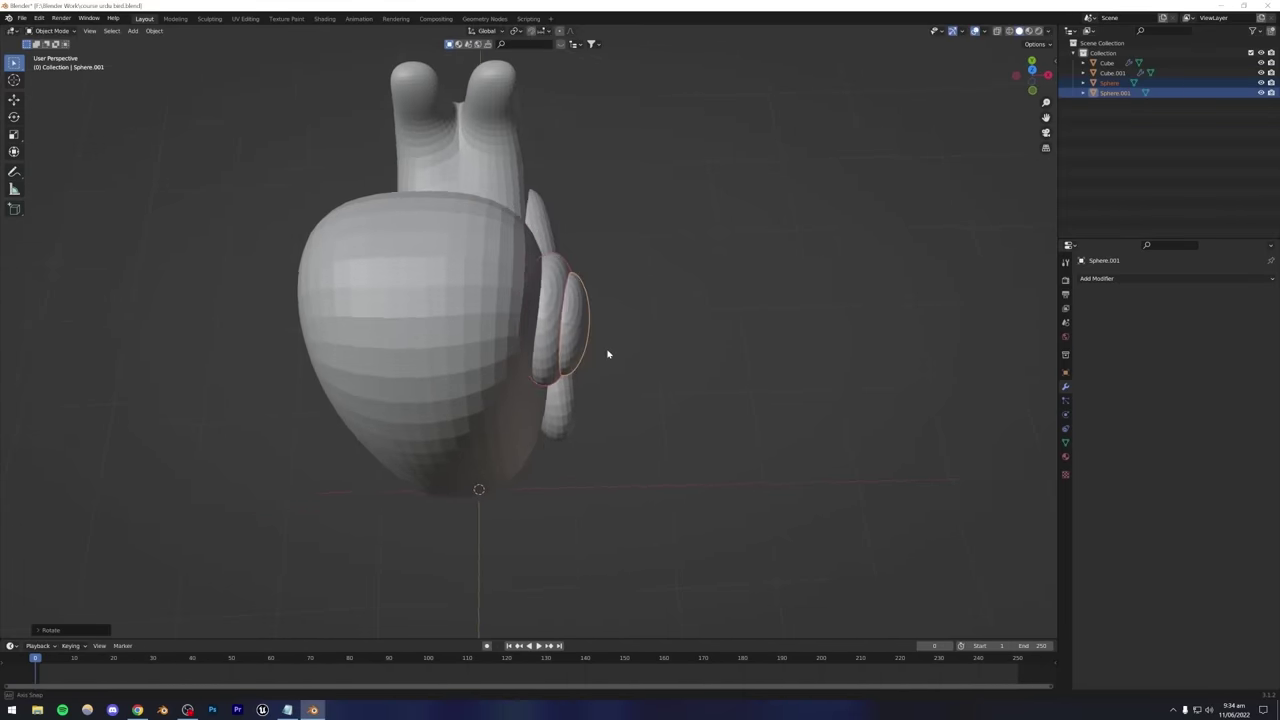
# Raise the eye along Z, nudge it left, deselect, and save course urdu bird.blend.
pyautogui.moveTo(606, 351); pyautogui.dragTo(519, 377, button='middle')
pyautogui.press('g')
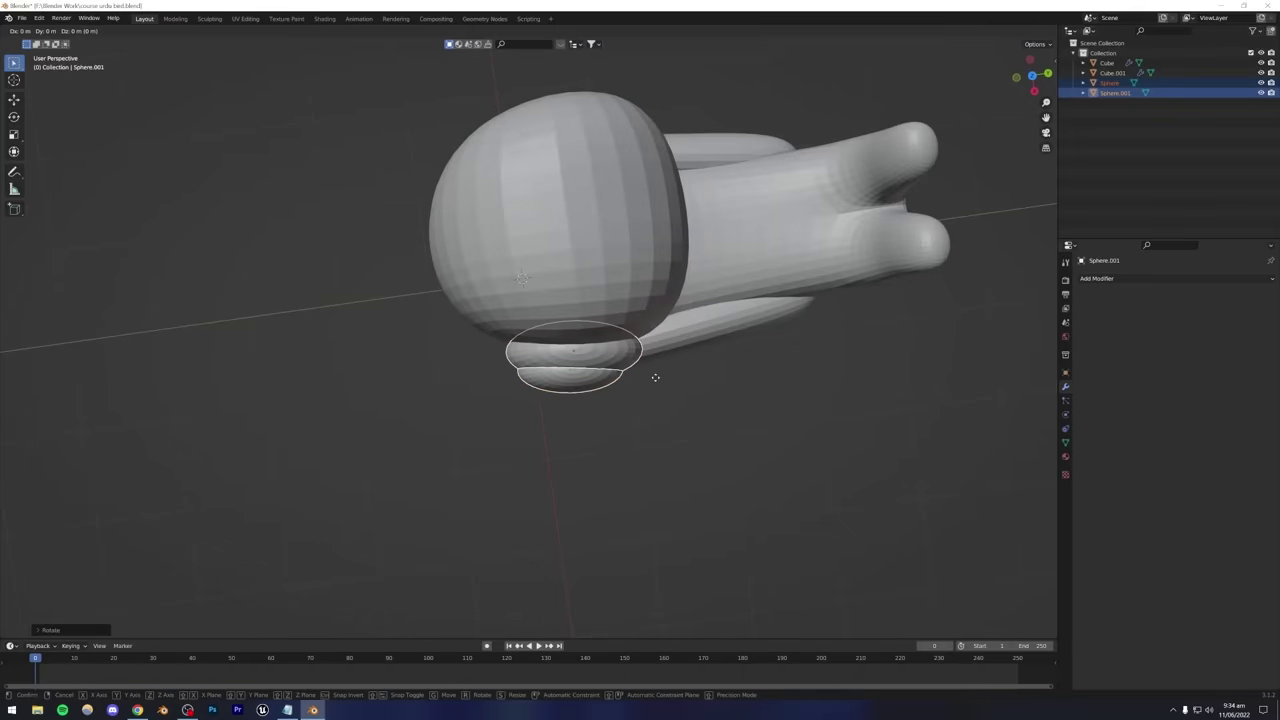
pyautogui.press('z')
pyautogui.click(660, 370)
pyautogui.press('g')
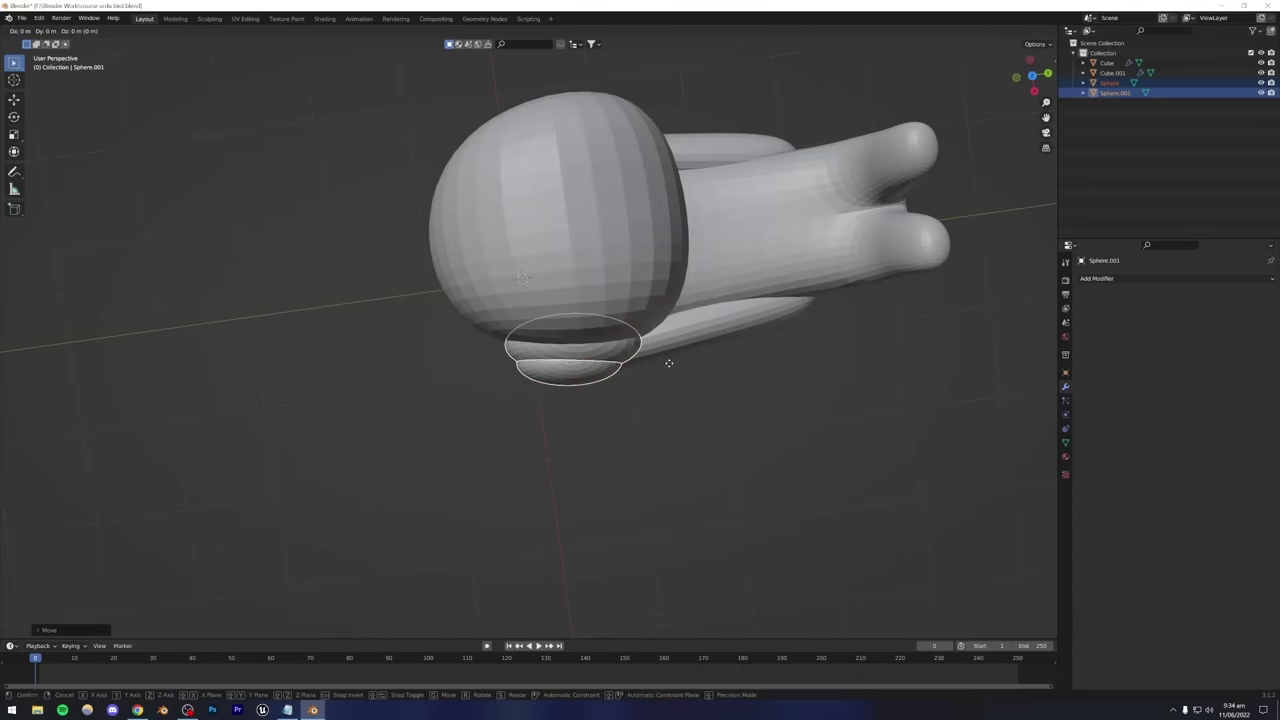
pyautogui.click(481, 383)
pyautogui.moveTo(481, 383); pyautogui.dragTo(557, 423, button='middle')
pyautogui.hotkey('alt', 'a')
pyautogui.hotkey('ctrl', 's')
pyautogui.scroll(4, 515, 402)
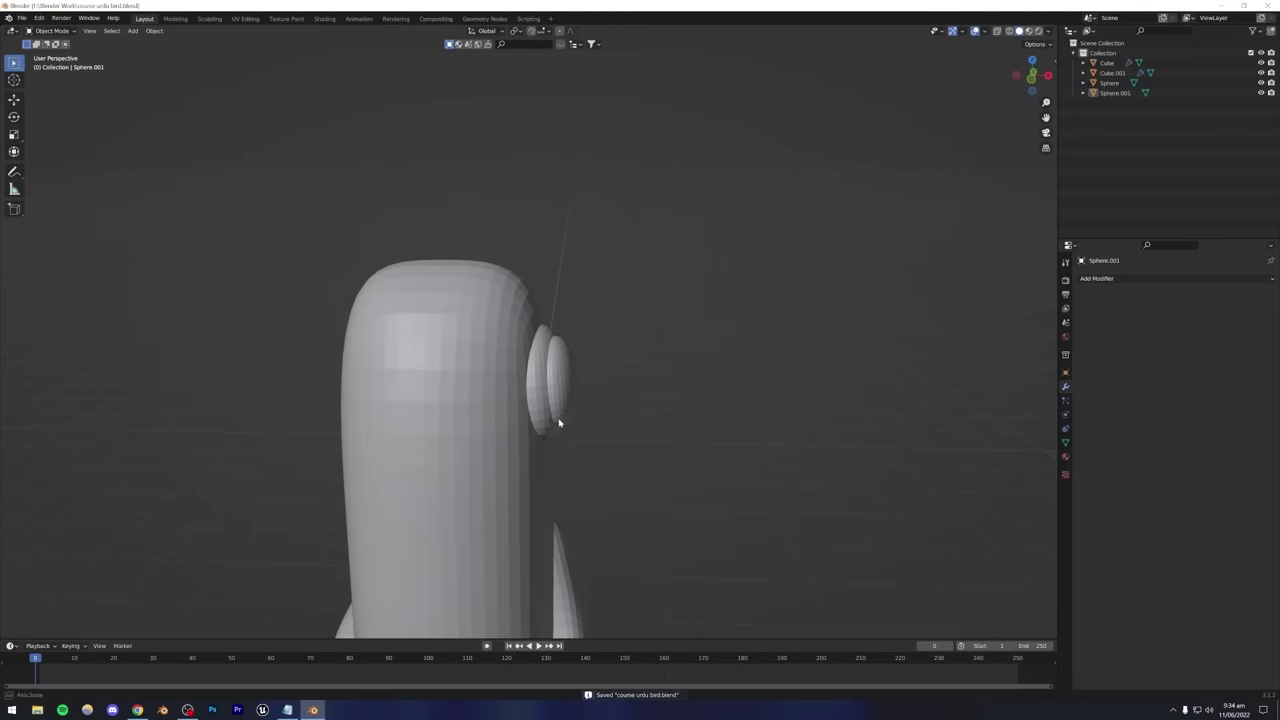
# Give the eye Sphere a Mirror modifier with the Cube body as mirror object.
pyautogui.click(552, 398)
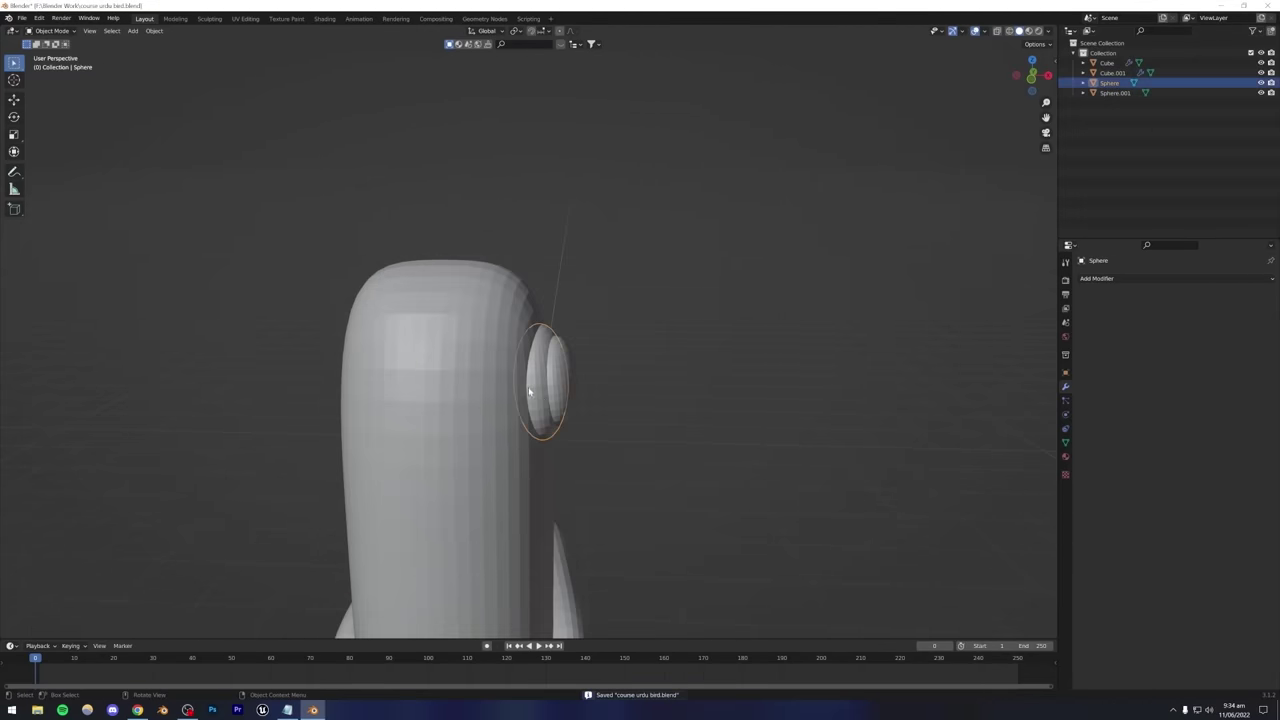
pyautogui.click(1097, 278)
pyautogui.click(1074, 399)
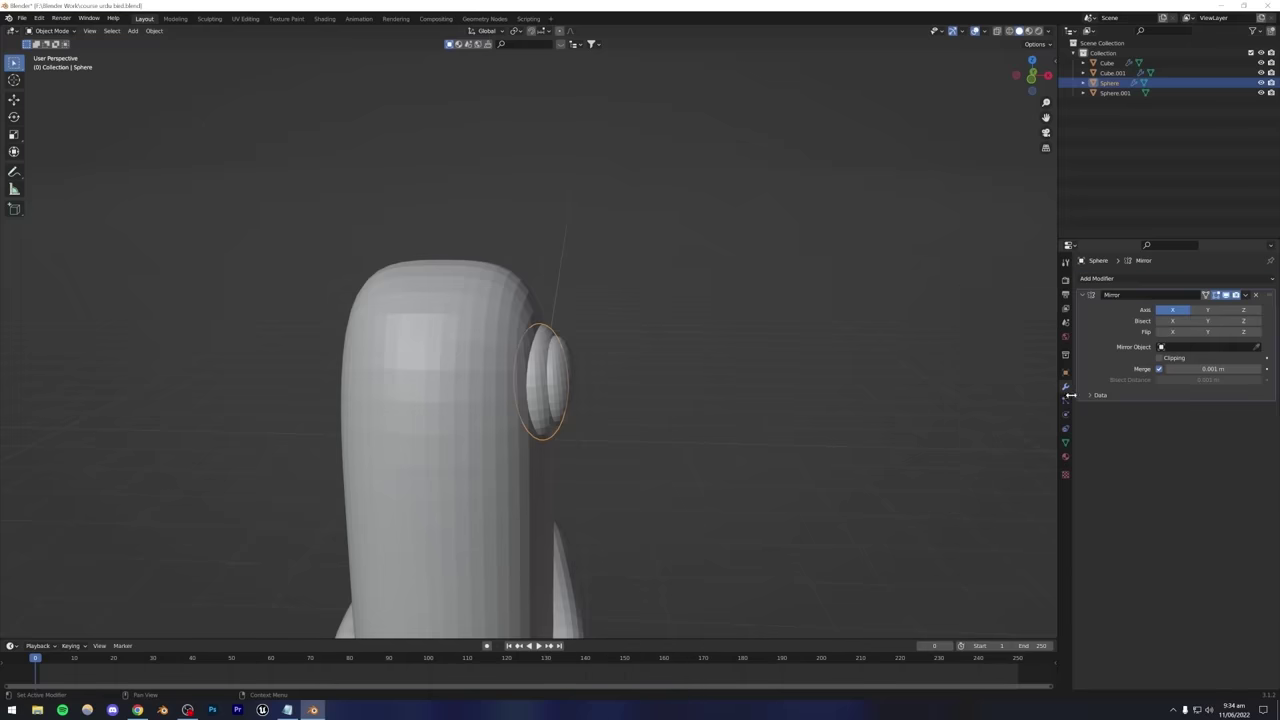
pyautogui.click(1255, 349)
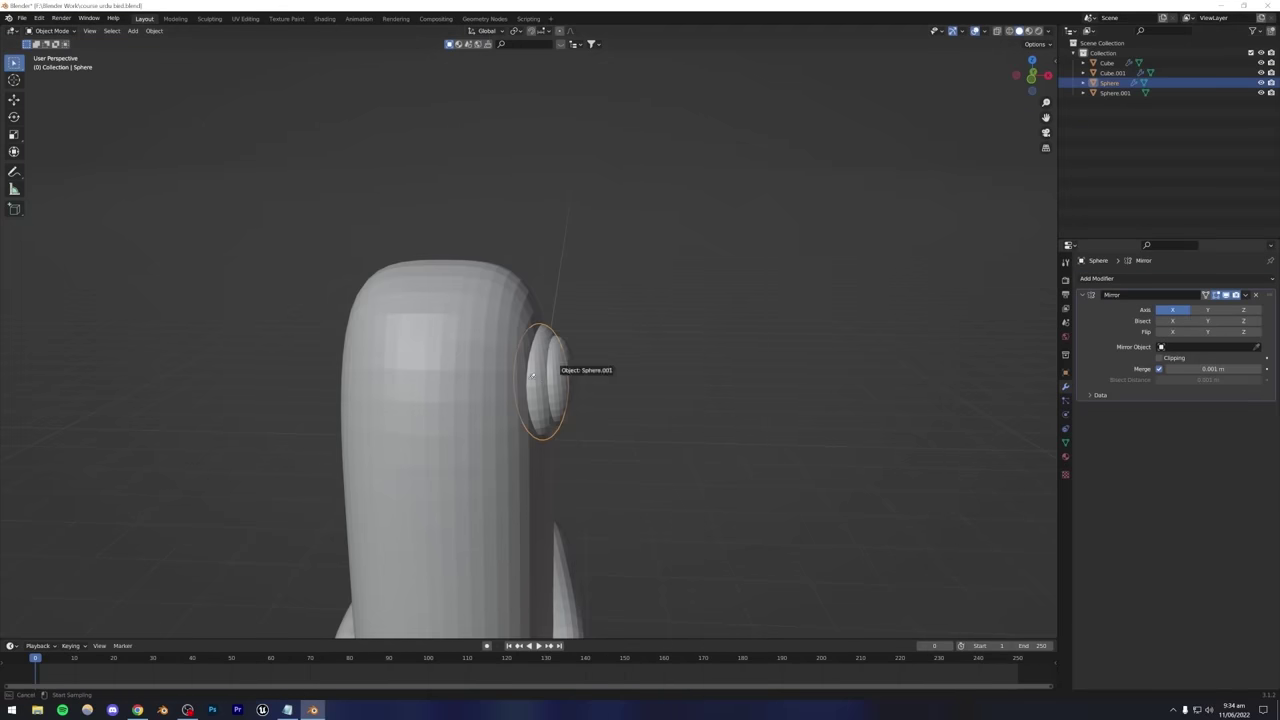
pyautogui.click(448, 408)
pyautogui.moveTo(410, 398); pyautogui.dragTo(514, 400, button='middle')
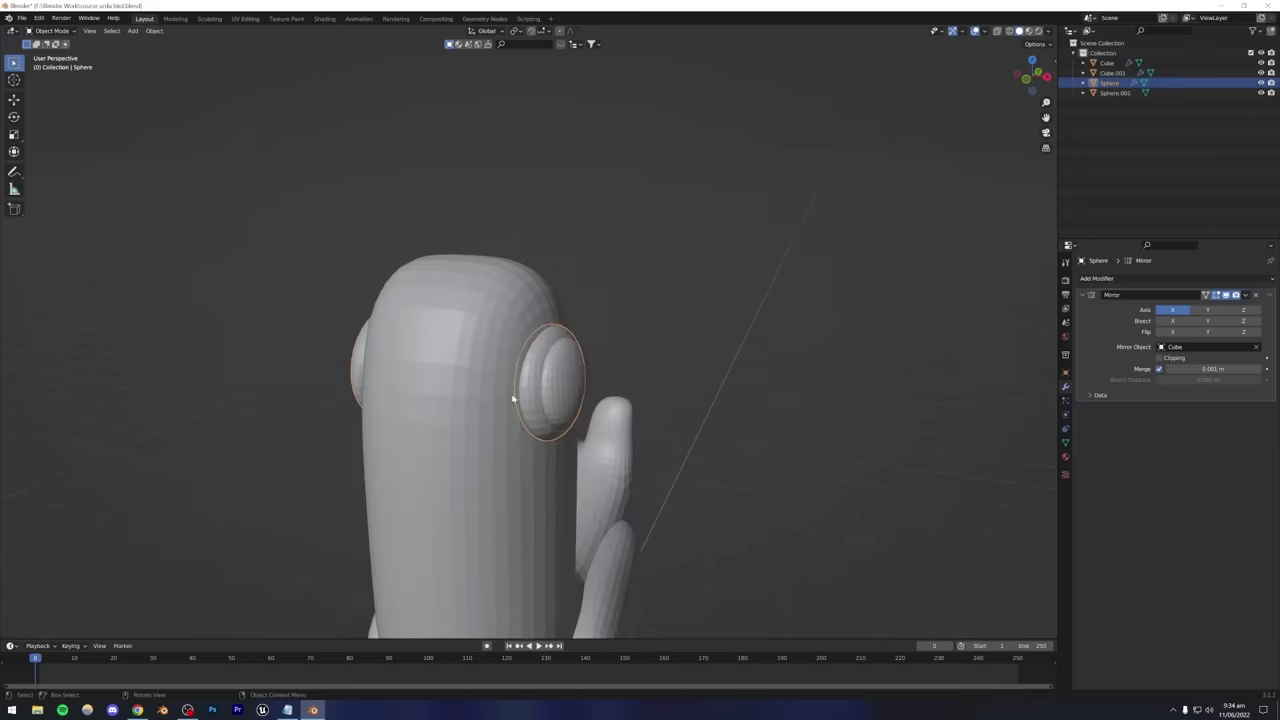
# Add the same Cube-based Mirror modifier to the second eye, Sphere.001.
pyautogui.click(575, 388)
pyautogui.click(1139, 286)
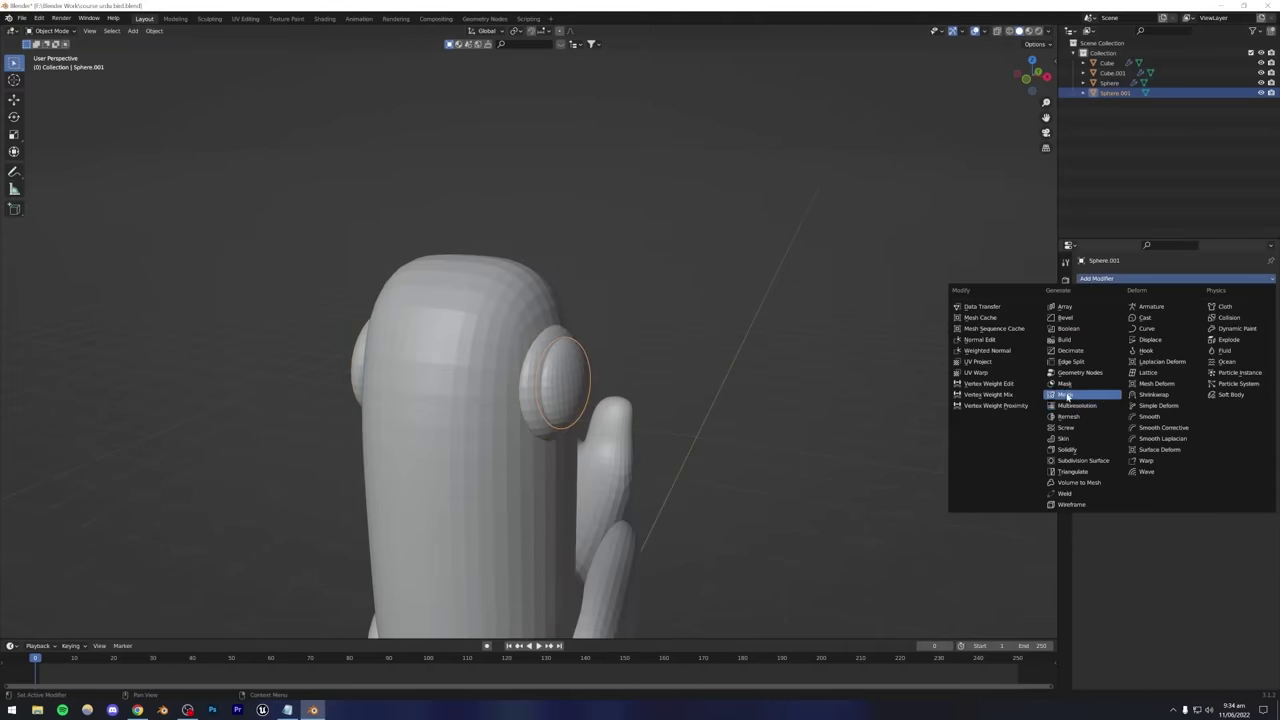
pyautogui.click(1072, 394)
pyautogui.click(466, 380)
pyautogui.moveTo(466, 380); pyautogui.dragTo(549, 388, button='middle')
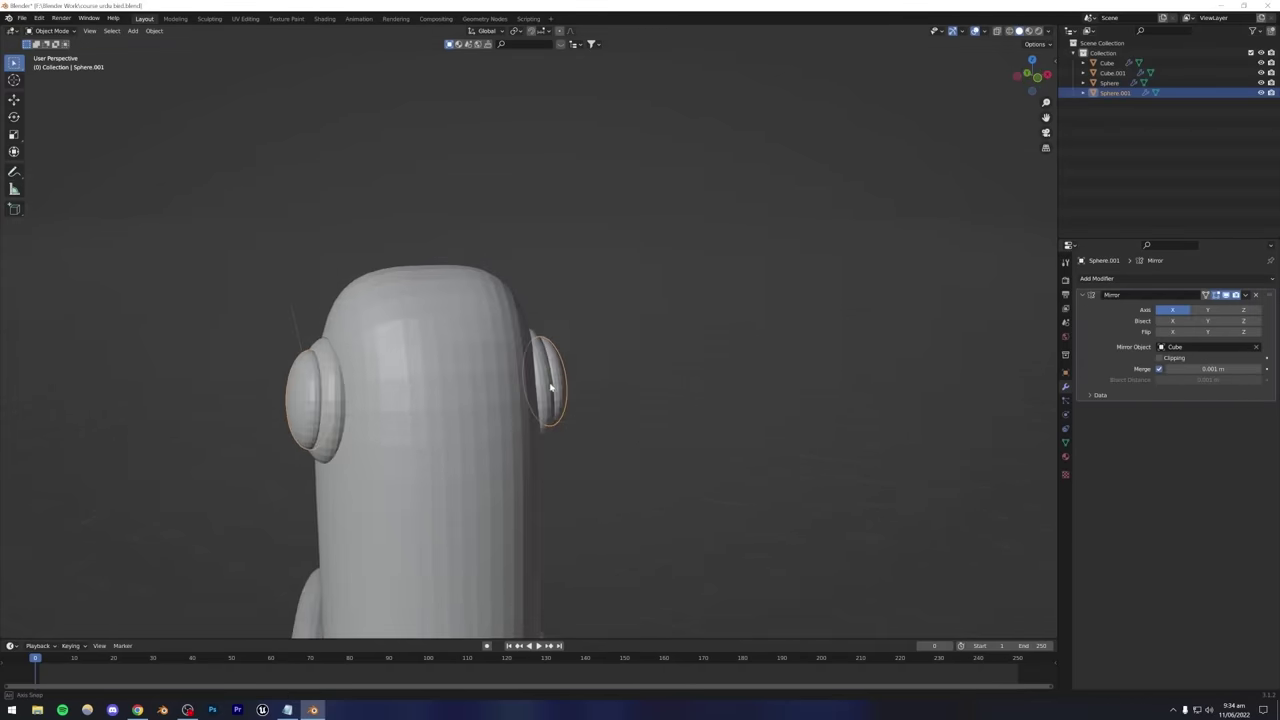
pyautogui.moveTo(476, 432); pyautogui.dragTo(423, 349, button='middle')
# Save the bird file and compare it with the Instagram pigeon reference.
pyautogui.click(403, 286)
pyautogui.hotkey('ctrl', 's')
pyautogui.moveTo(403, 286); pyautogui.dragTo(258, 607, button='middle')
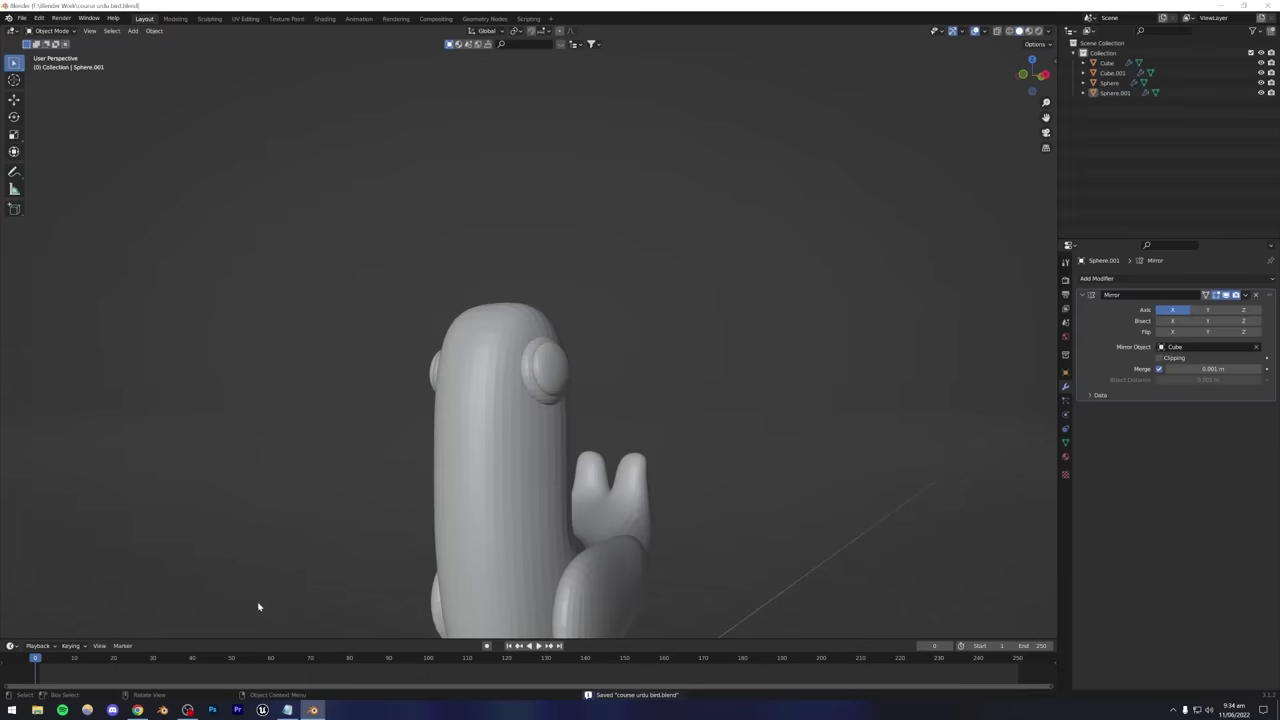
pyautogui.click(139, 710)
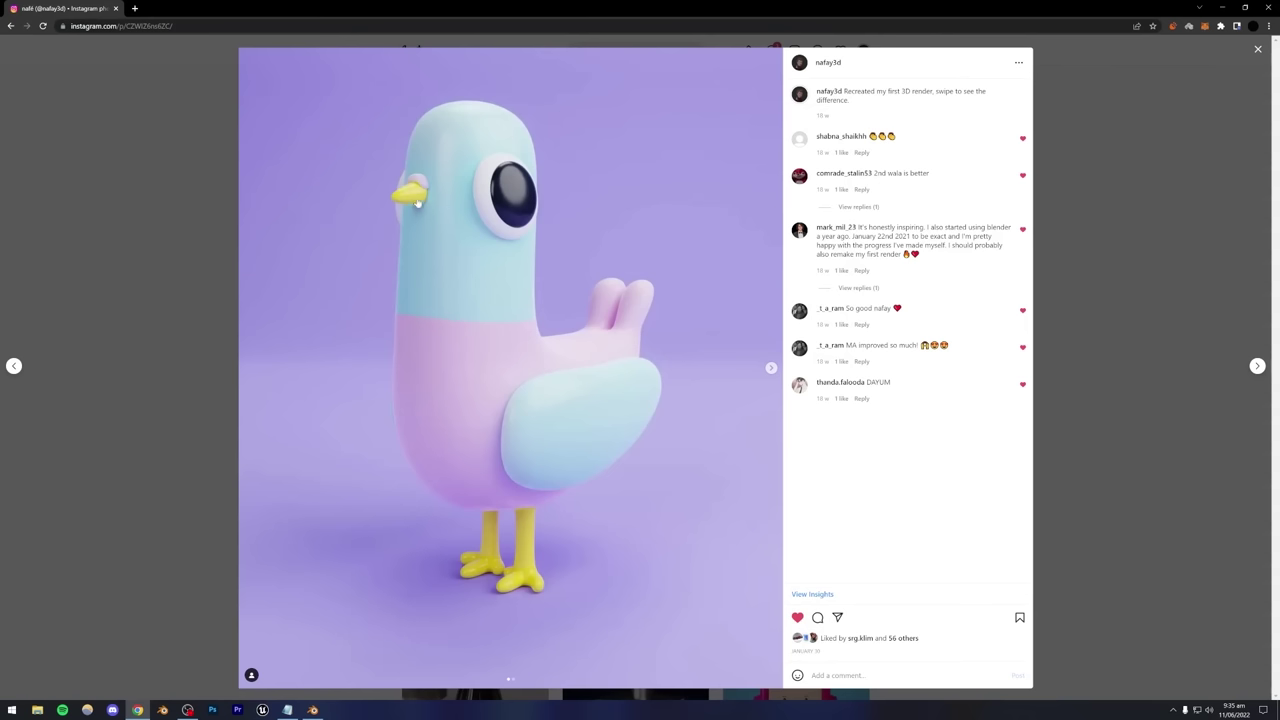
pyautogui.click(313, 710)
pyautogui.moveTo(509, 489); pyautogui.dragTo(488, 325, button='middle')
pyautogui.hotkey('ctrl', 's')
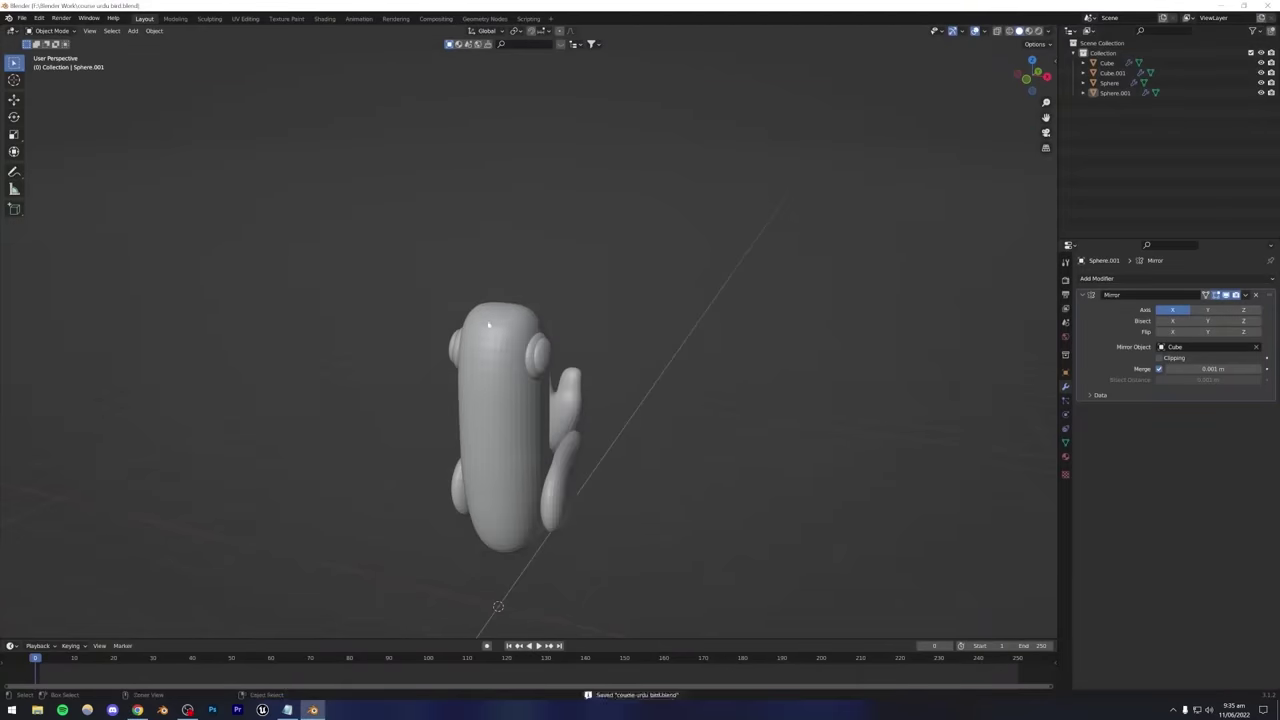
pyautogui.click(134, 31)
# Add a new cube, shrink it and move it below the body.
pyautogui.moveTo(152, 47)
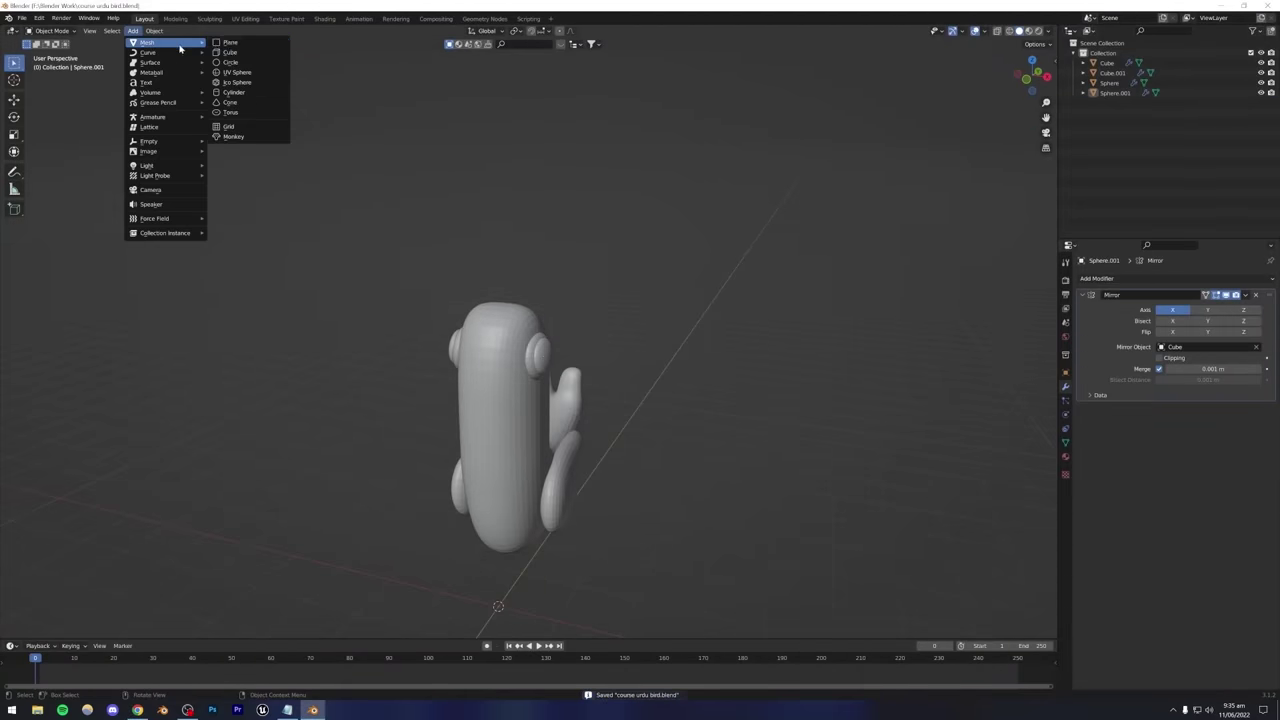
pyautogui.click(232, 51)
pyautogui.press('KP_7')
pyautogui.press('s')
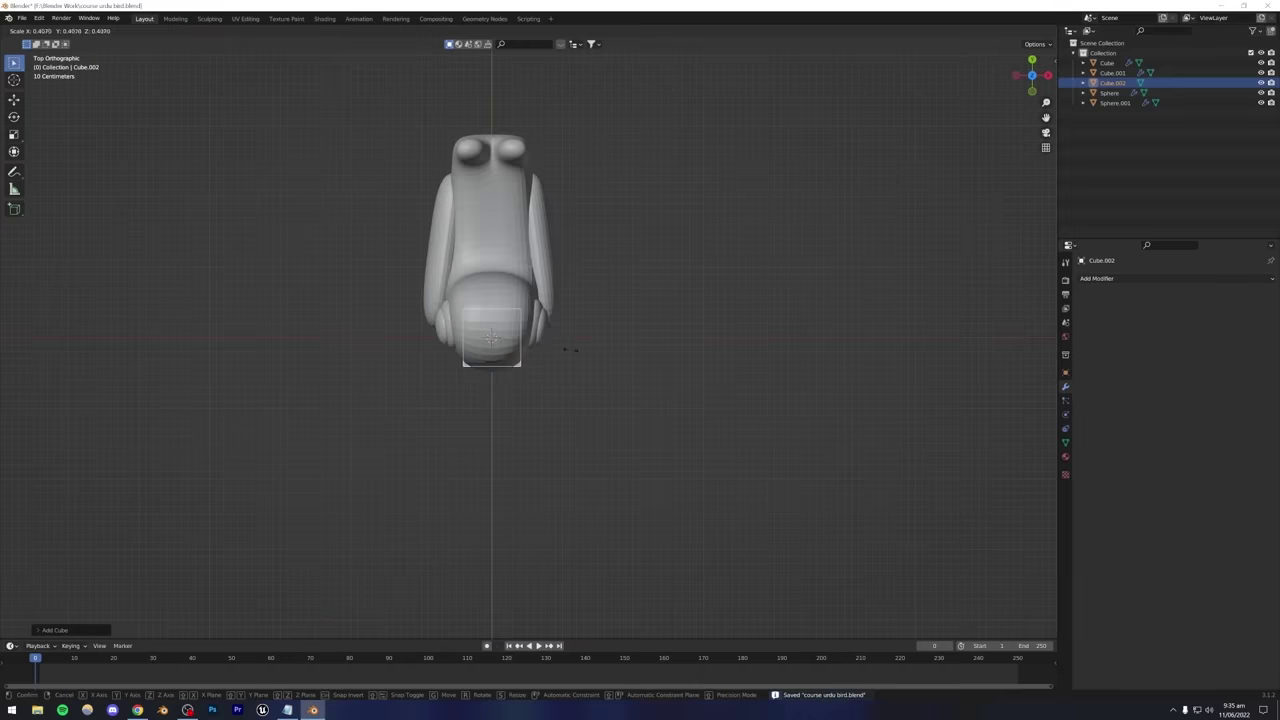
pyautogui.click(522, 343)
pyautogui.press('g')
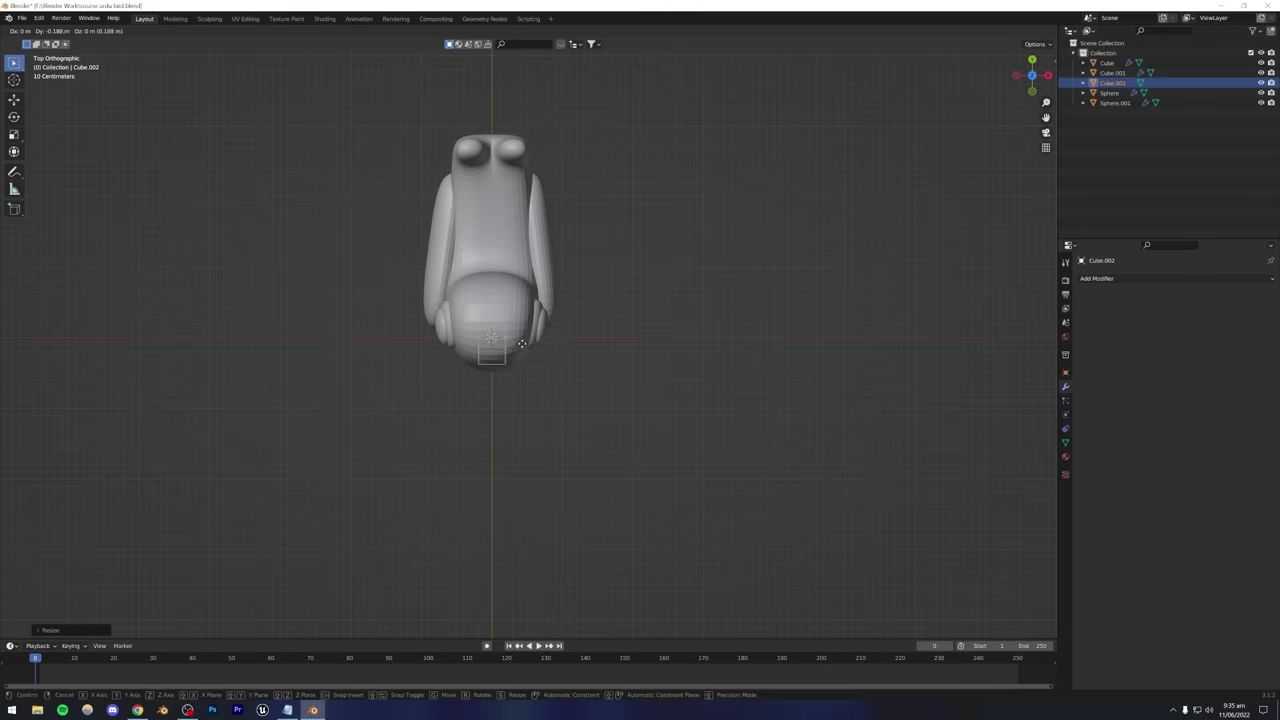
pyautogui.click(521, 356)
pyautogui.scroll(5, 516, 400)
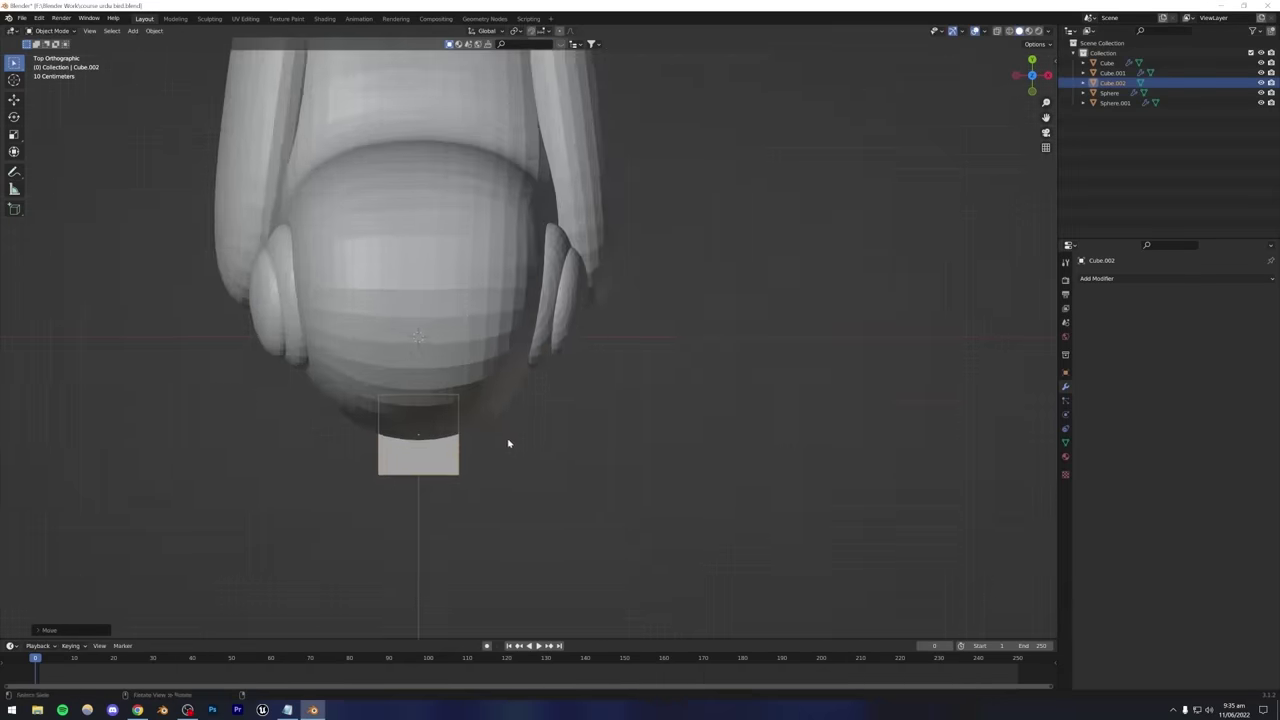
pyautogui.moveTo(509, 443); pyautogui.dragTo(456, 393, button='middle')
pyautogui.moveTo(518, 466); pyautogui.dragTo(526, 200, button='middle')
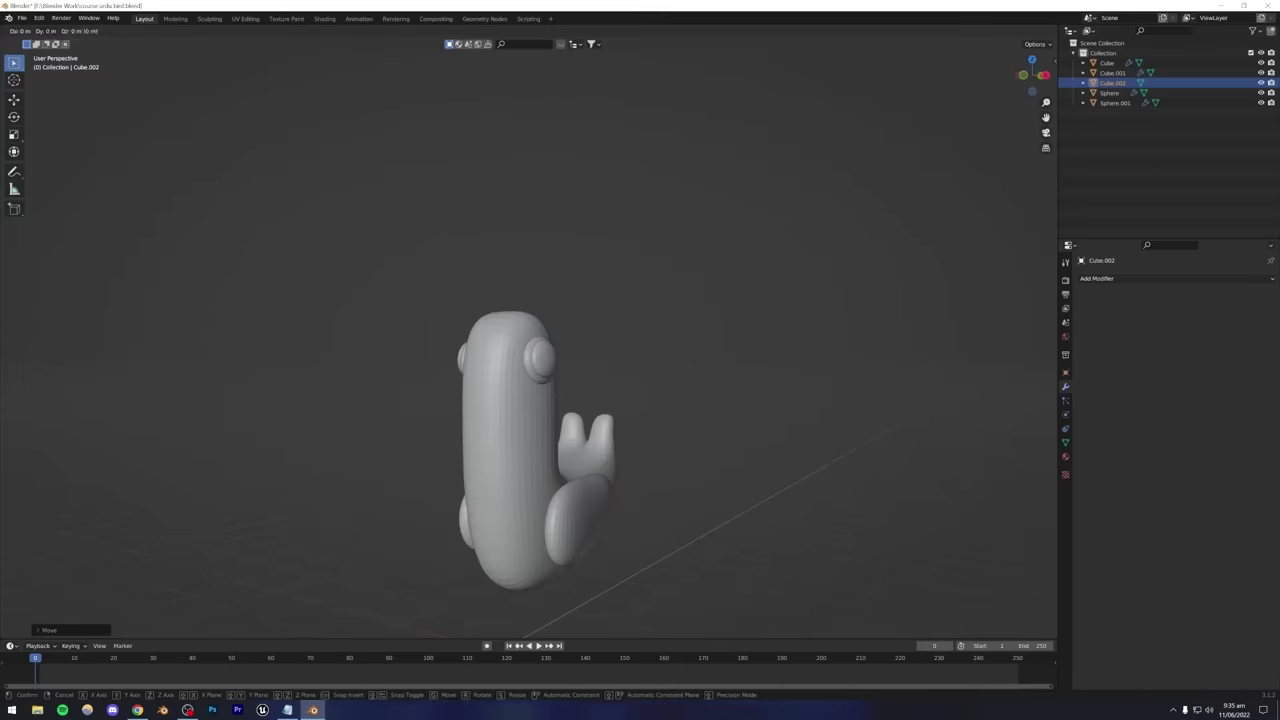
# Raise the cube along Z and shrink it into a small beak square.
pyautogui.press('g')
pyautogui.press('z')
pyautogui.click(520, 154)
pyautogui.scroll(2, 485, 318)
pyautogui.moveTo(485, 318); pyautogui.dragTo(500, 350, button='middle')
pyautogui.press('s')
pyautogui.click(546, 345)
pyautogui.press('KP_7')
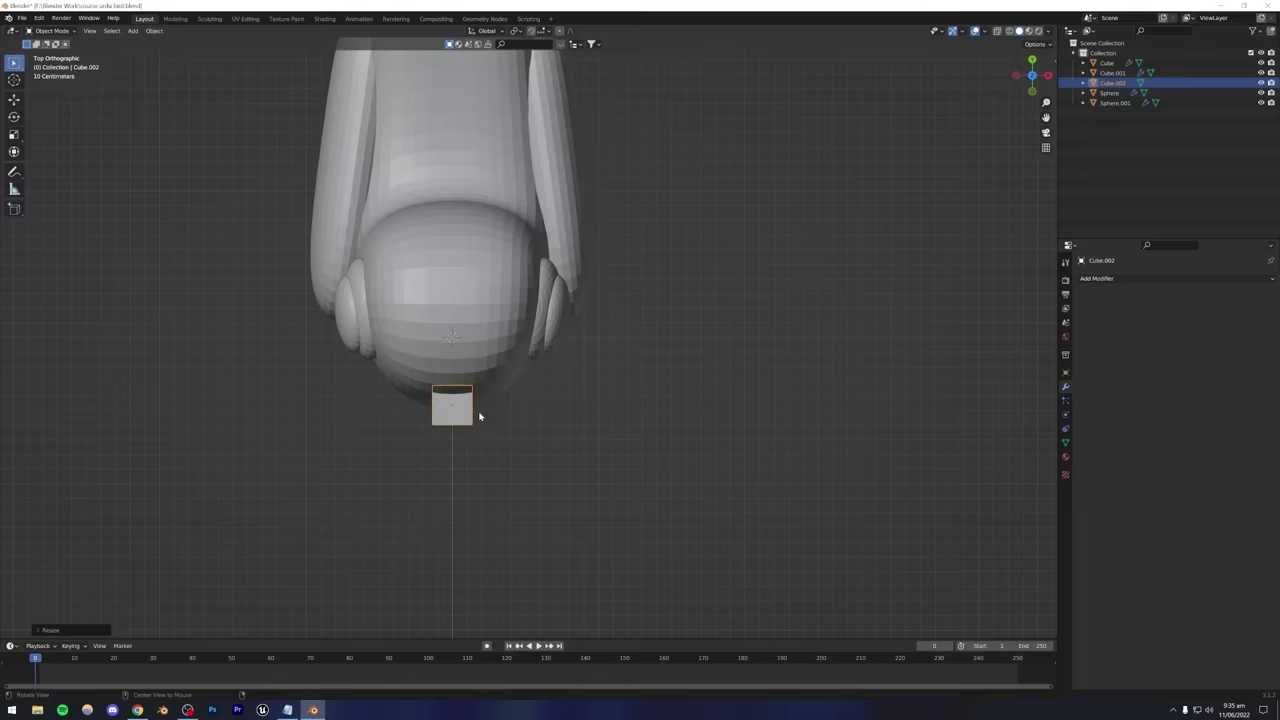
# In Edit Mode with X-ray on, select the square's bottom edge from top view.
pyautogui.press('Tab')
pyautogui.hotkey('alt', 'z')
pyautogui.moveTo(494, 414); pyautogui.dragTo(458, 392, button='middle')
pyautogui.press('KP_7')
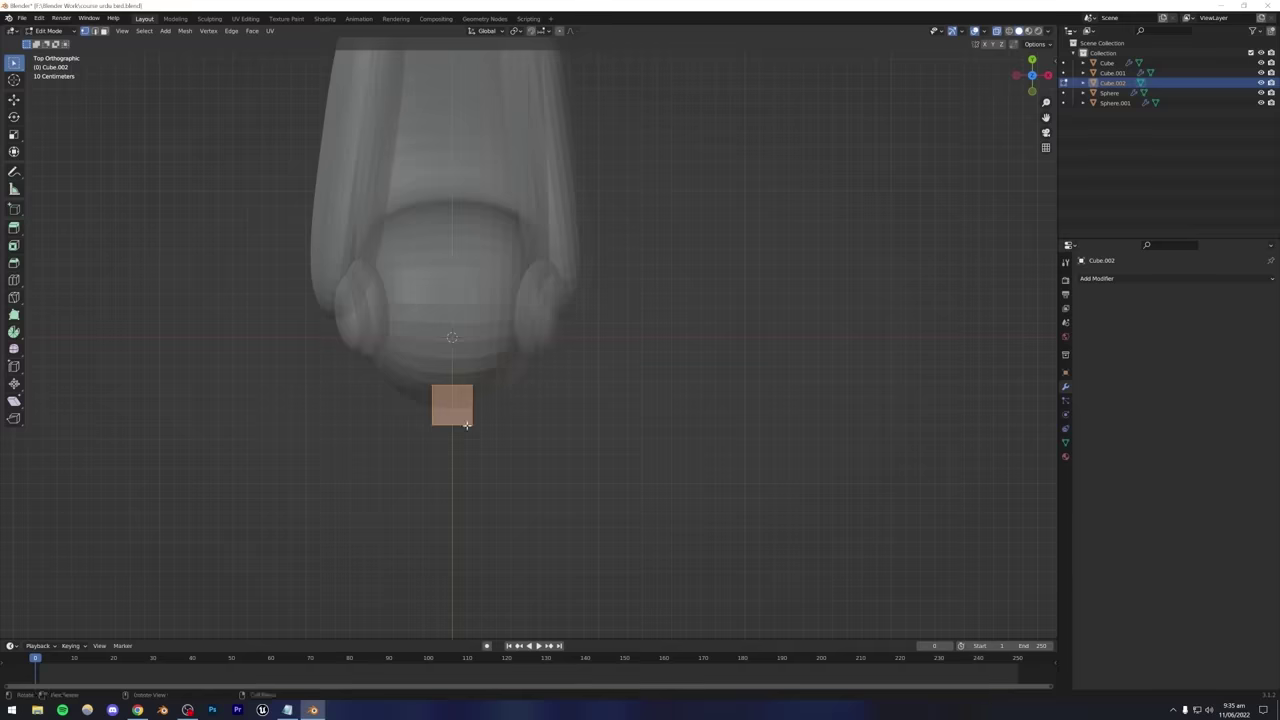
pyautogui.keyDown('alt'); pyautogui.middleClick(455, 405); pyautogui.keyUp('alt')
pyautogui.scroll(6, 580, 389)
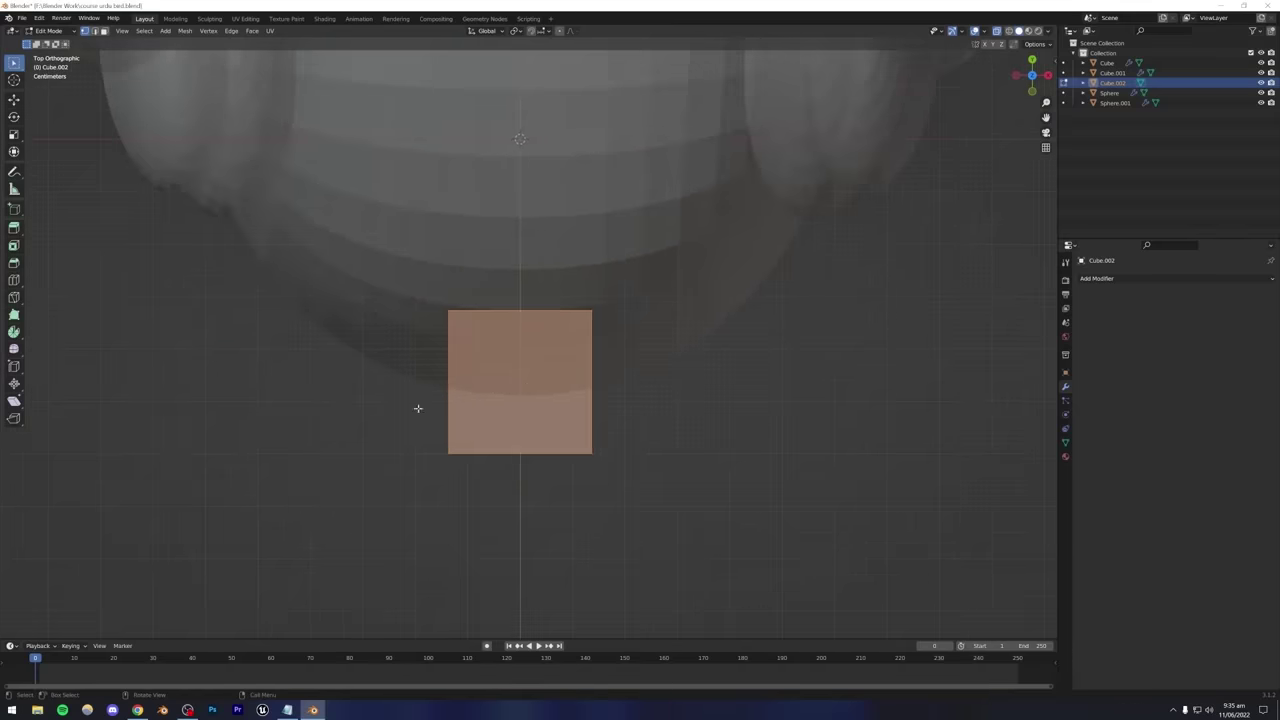
pyautogui.moveTo(407, 407); pyautogui.dragTo(716, 518)
# Narrow the bottom edge, pull it along Y, and extrude a tapered beak tip.
pyautogui.press('s')
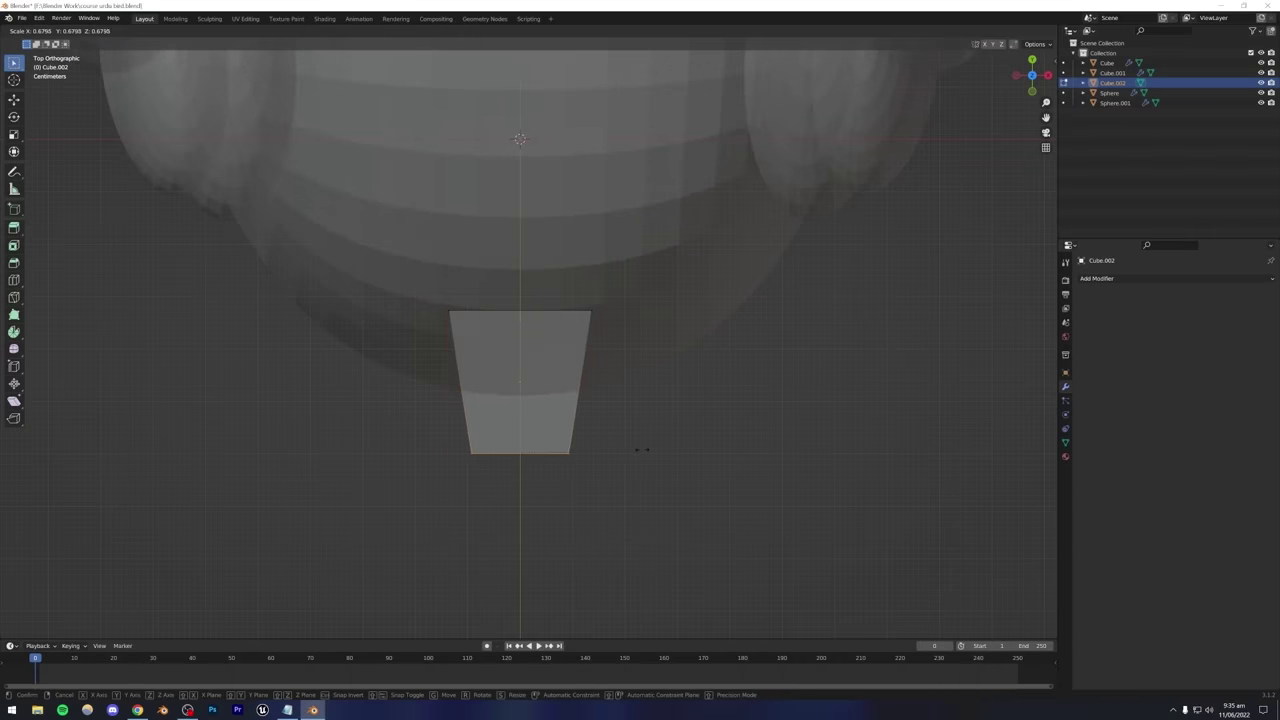
pyautogui.click(629, 452)
pyautogui.press('g')
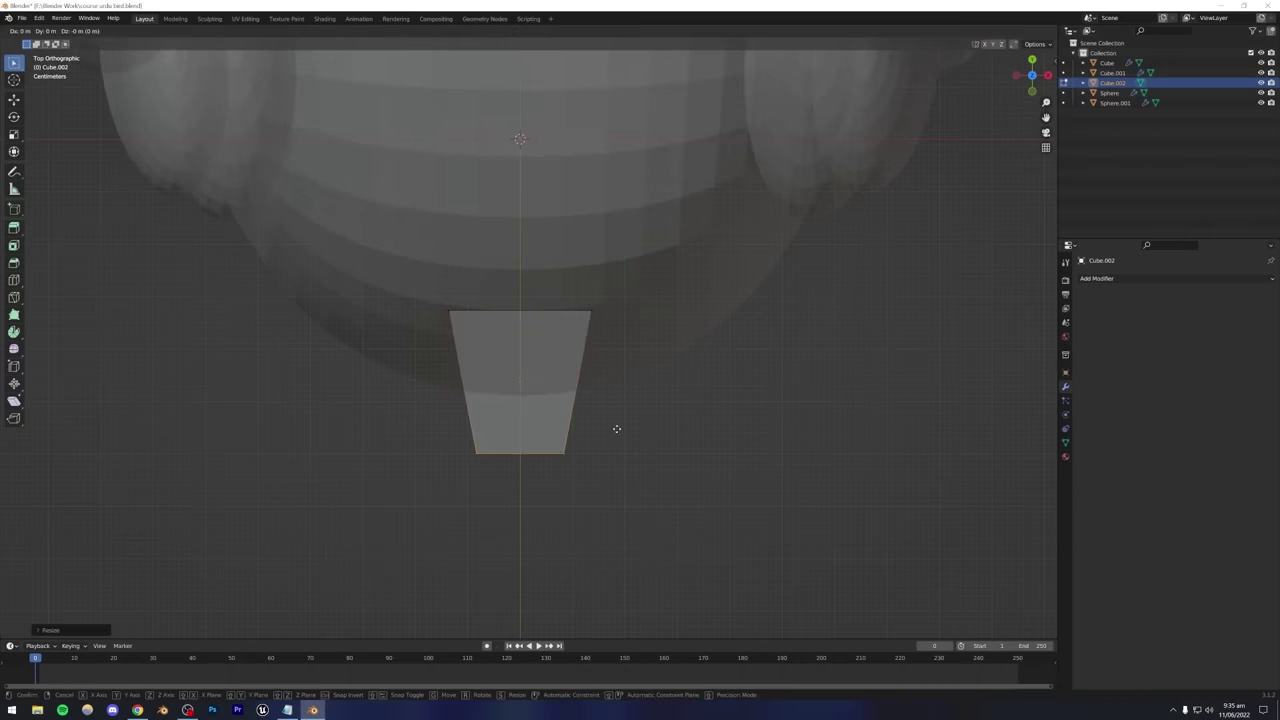
pyautogui.press('y')
pyautogui.click(617, 390)
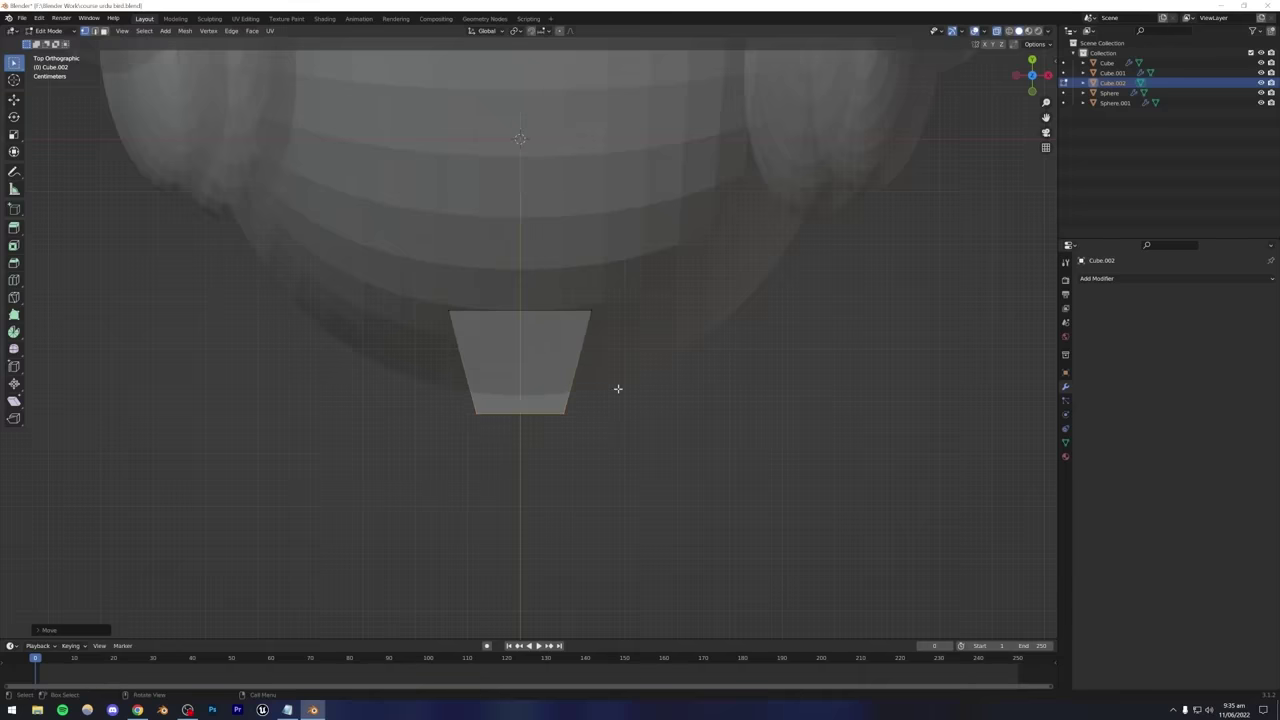
pyautogui.press('e')
pyautogui.click(613, 457)
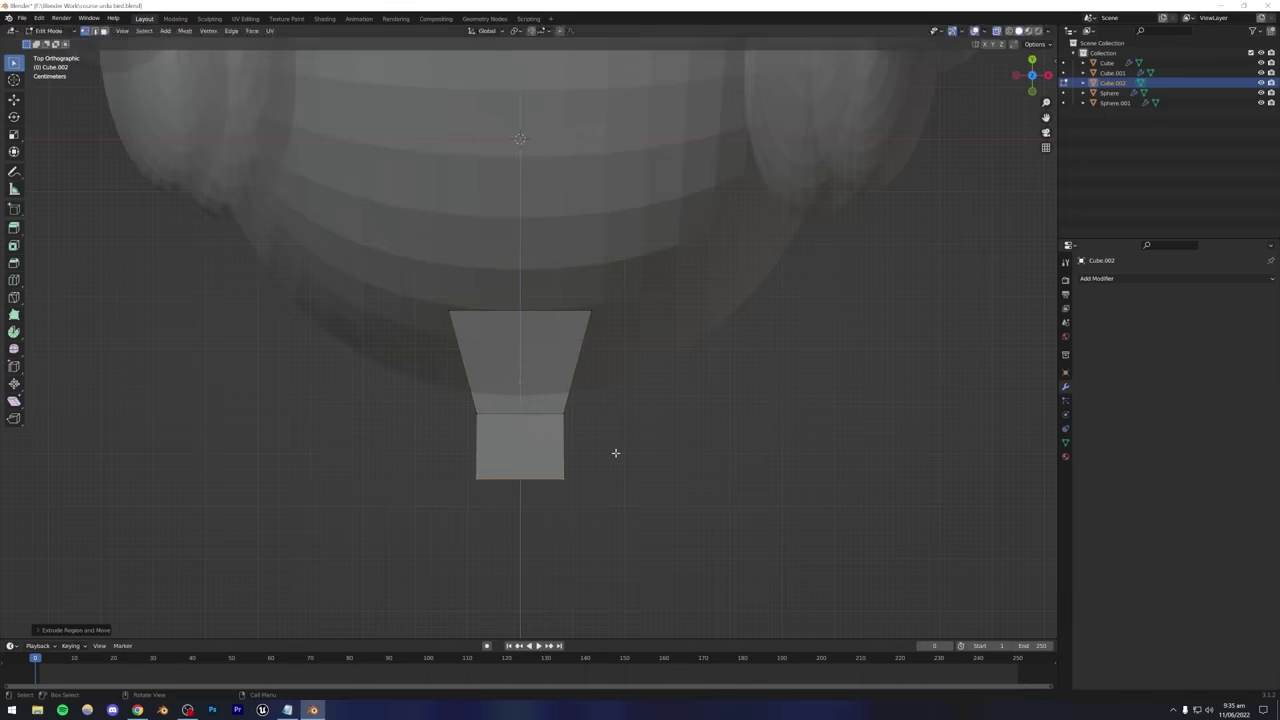
pyautogui.press('s')
pyautogui.click(561, 459)
pyautogui.press('Tab')
# Slide the beak along Y into place on the head.
pyautogui.moveTo(551, 460); pyautogui.dragTo(617, 381, button='middle')
pyautogui.press('g')
pyautogui.press('y')
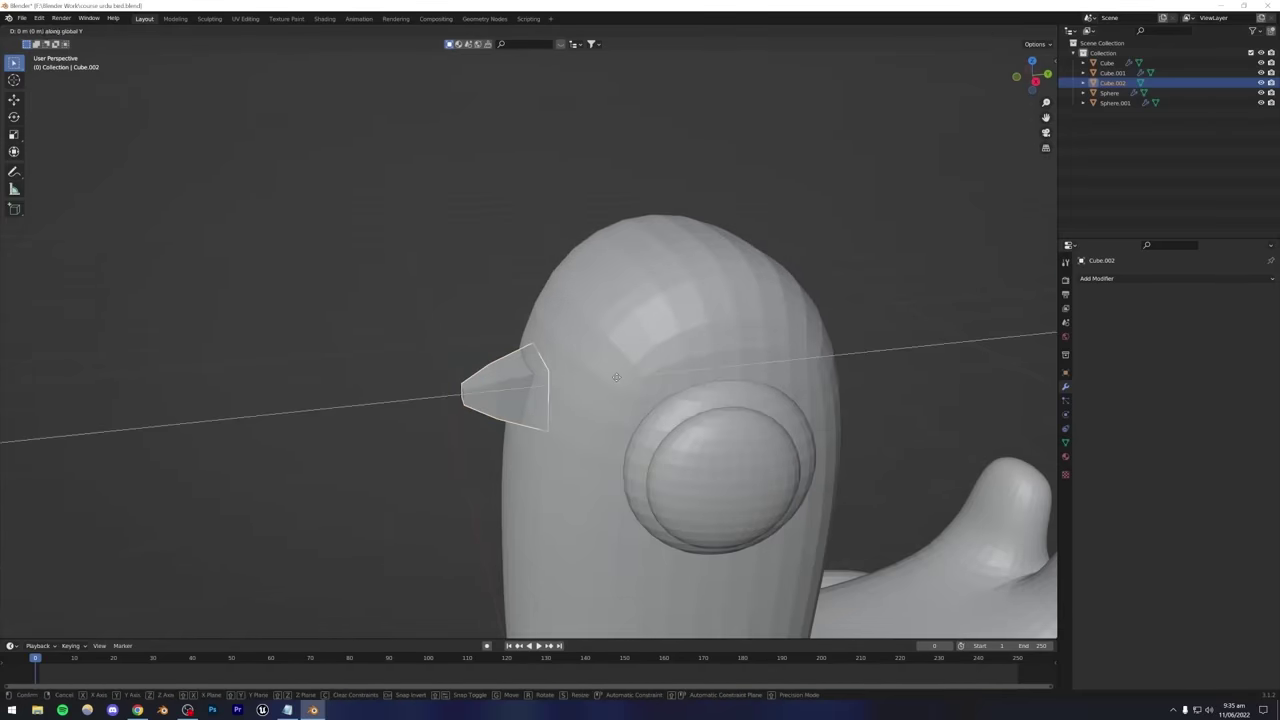
pyautogui.click(610, 378)
pyautogui.moveTo(610, 378); pyautogui.dragTo(512, 405, button='middle')
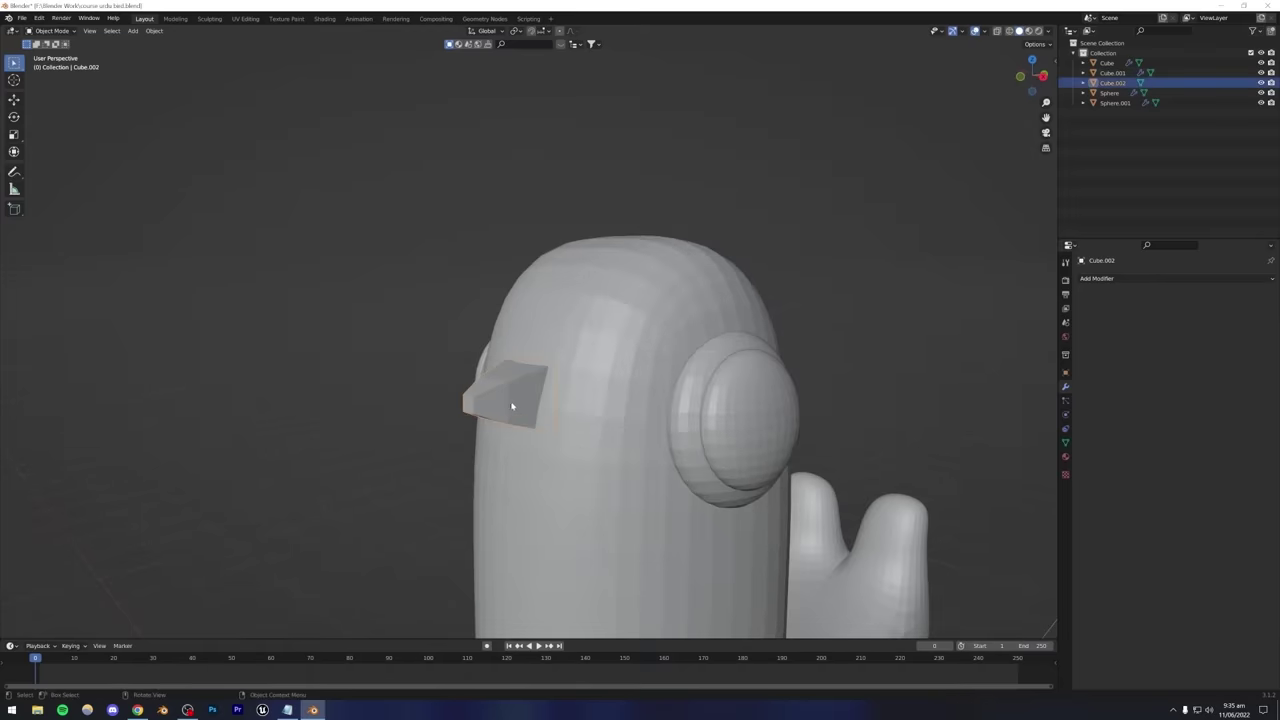
# Add a Subdivision Surface modifier to the beak and check the reference image.
pyautogui.click(1100, 279)
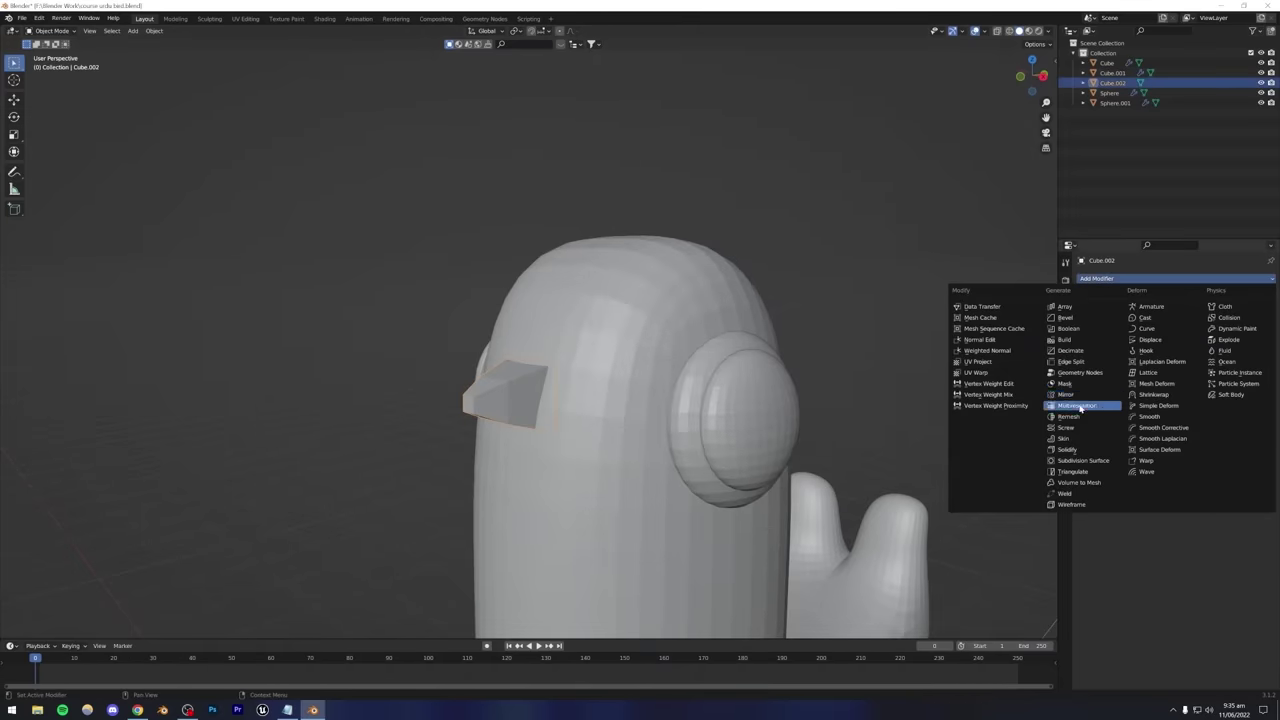
pyautogui.click(1083, 461)
pyautogui.scroll(-3, 395, 369)
pyautogui.moveTo(497, 403); pyautogui.dragTo(538, 412, button='middle')
pyautogui.click(443, 437)
pyautogui.scroll(4, 538, 412)
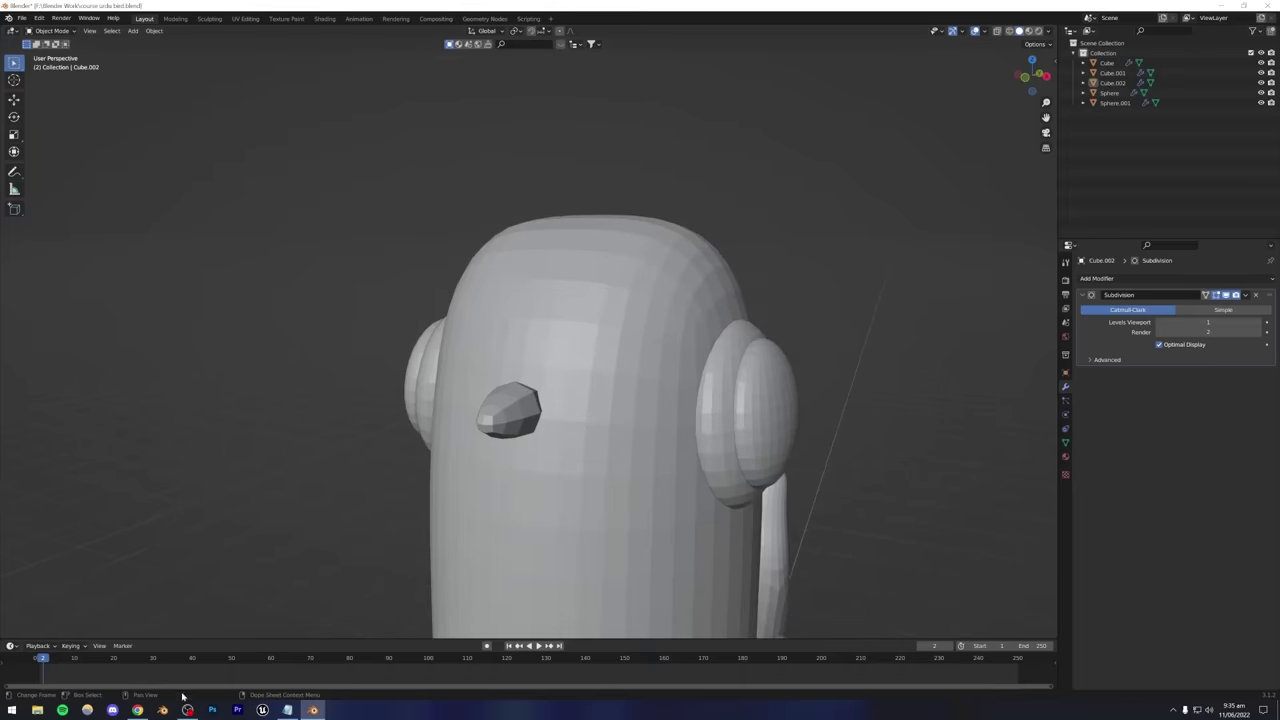
pyautogui.click(136, 711)
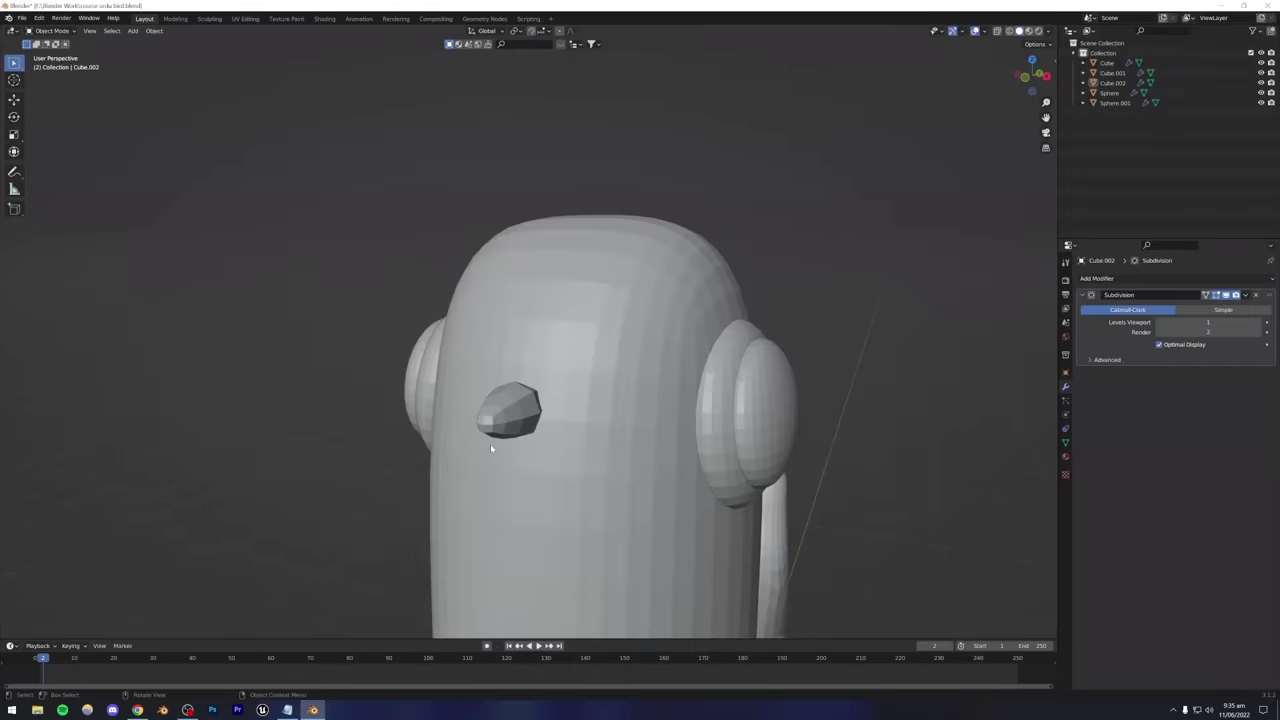
pyautogui.click(490, 444)
# Lower the beak along Z and resize it to fit the face.
pyautogui.press('g')
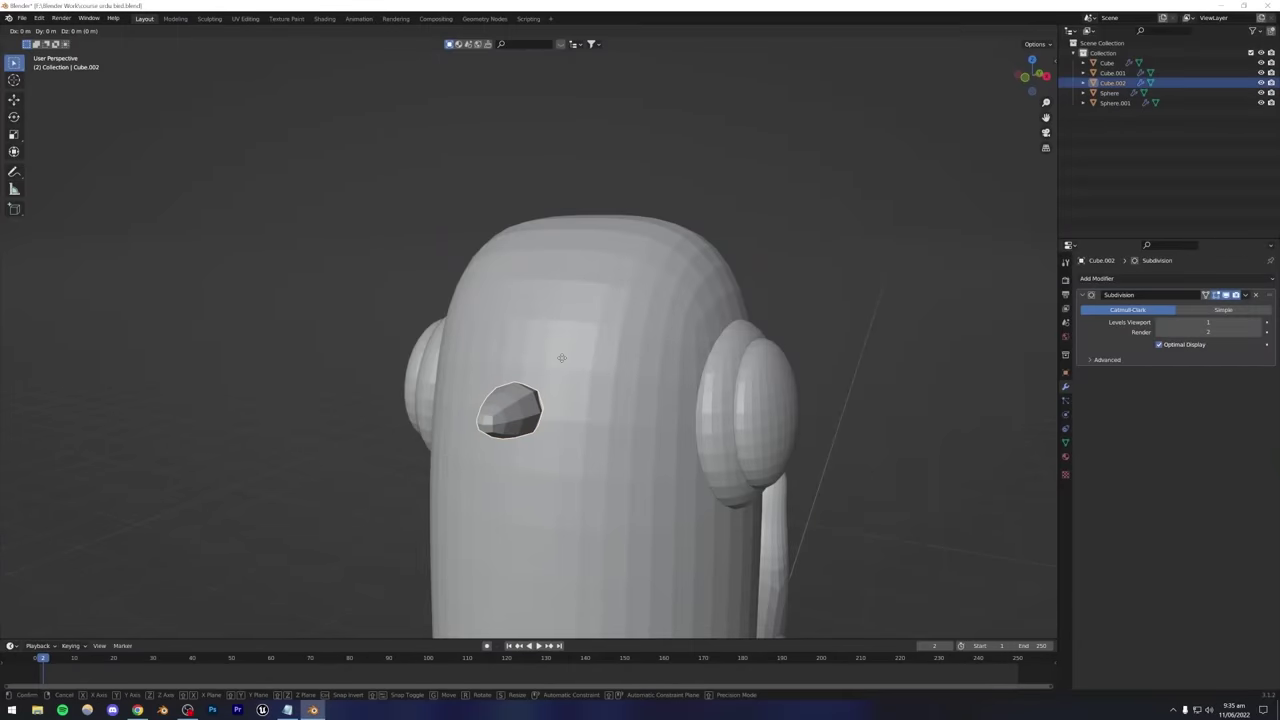
pyautogui.press('z')
pyautogui.click(568, 372)
pyautogui.moveTo(571, 374); pyautogui.dragTo(541, 295, button='middle')
pyautogui.press('s')
pyautogui.click(595, 385)
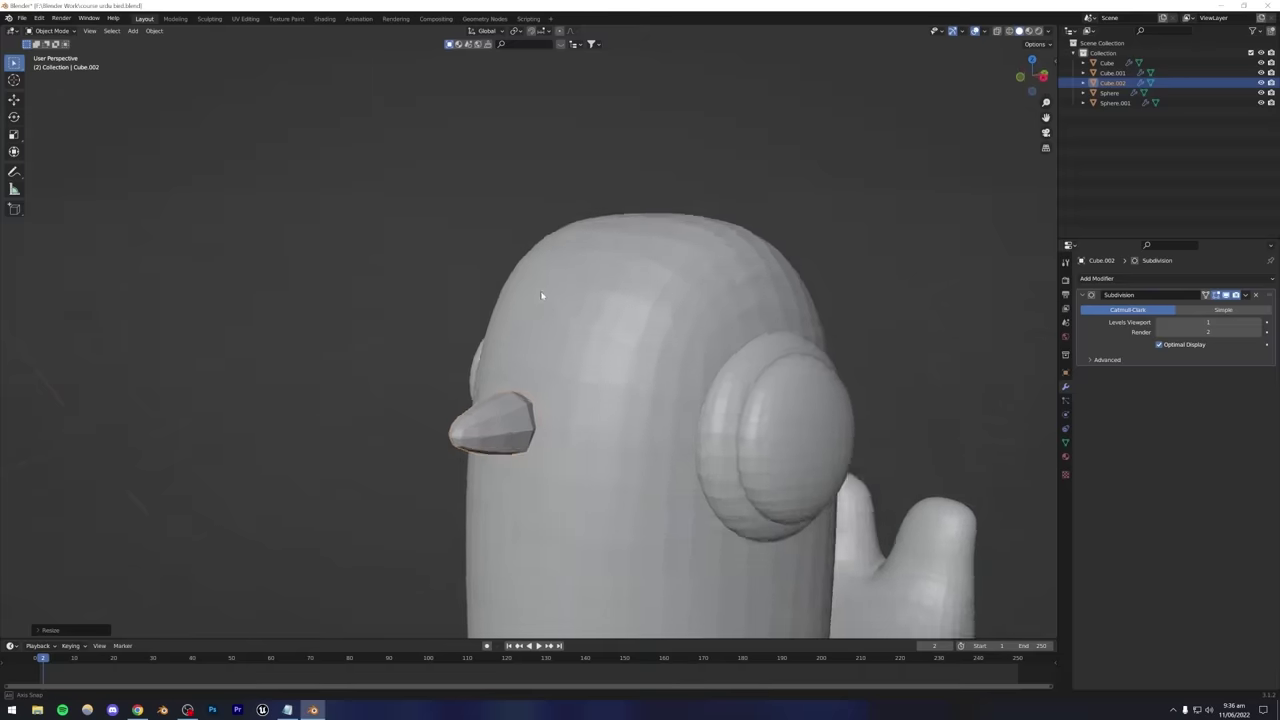
pyautogui.scroll(-5, 541, 295)
pyautogui.click(460, 409)
pyautogui.moveTo(514, 426)
pyautogui.mouseDown(button='middle')
pyautogui.moveTo(492, 397)
pyautogui.moveTo(509, 402)
pyautogui.mouseUp(button='middle')
pyautogui.scroll(4, 509, 402)
pyautogui.click(516, 372)
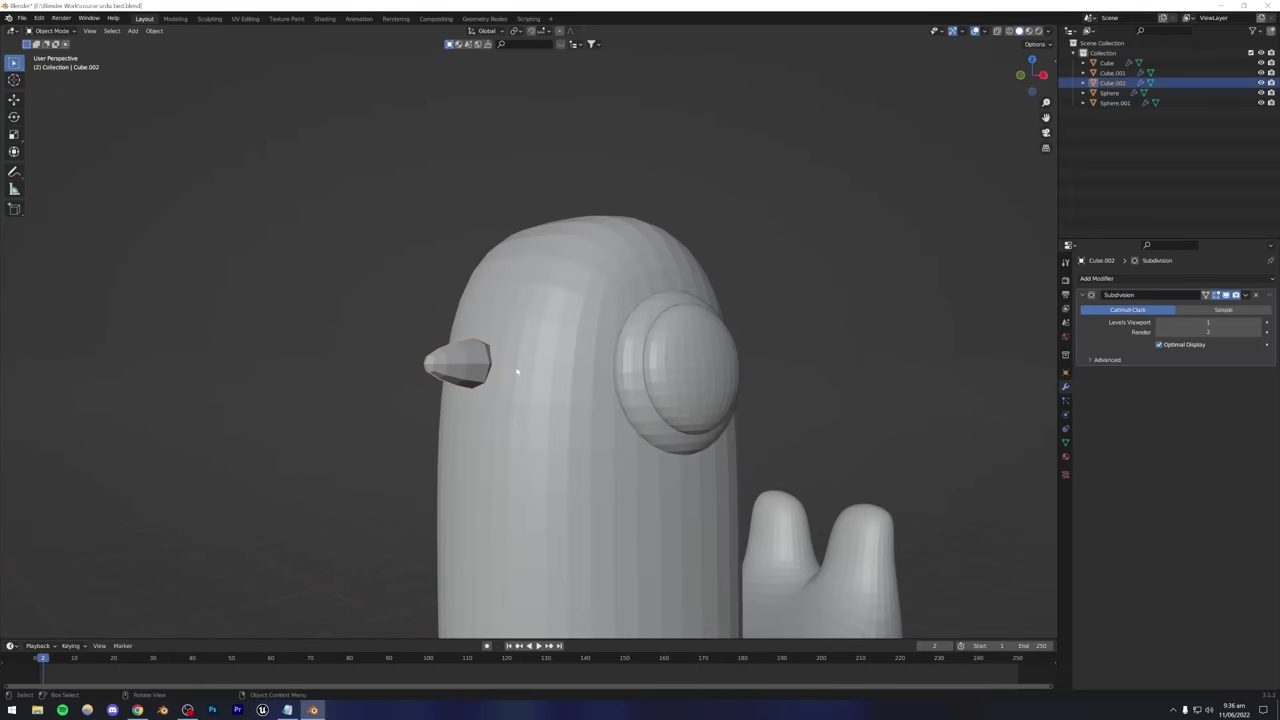
# Set the beak's viewport subdivision level to 2 and save the file.
pyautogui.click(1259, 322)
pyautogui.click(1259, 322)
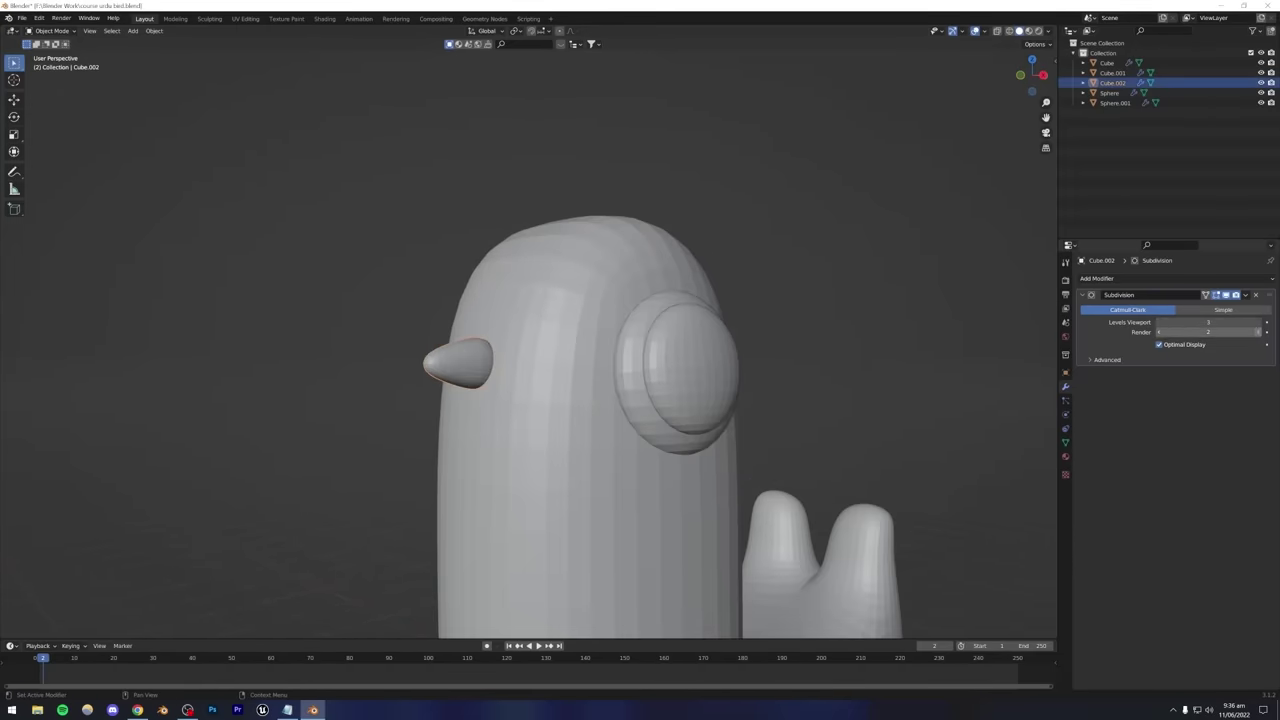
pyautogui.click(1159, 322)
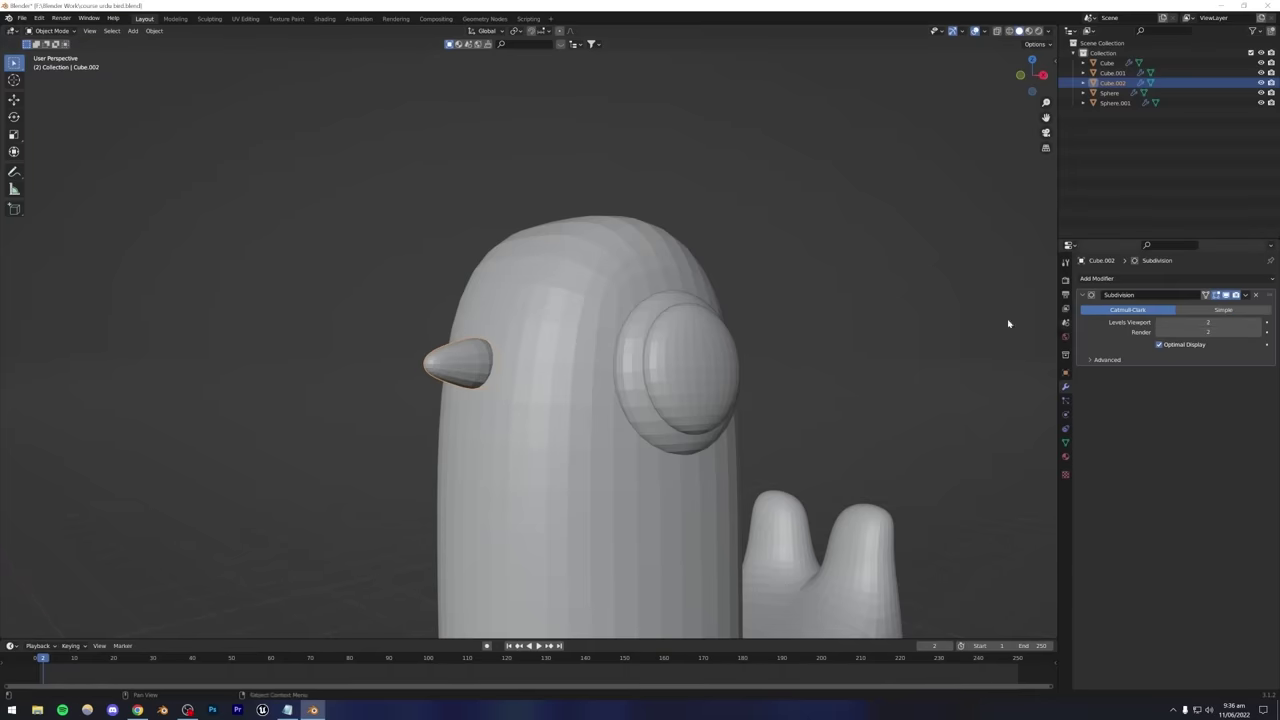
pyautogui.click(451, 271)
pyautogui.hotkey('ctrl', 's')
# Shade the bird's body smooth.
pyautogui.scroll(-3, 506, 343)
pyautogui.moveTo(486, 317)
pyautogui.mouseDown(button='middle')
pyautogui.moveTo(506, 343)
pyautogui.moveTo(563, 366)
pyautogui.moveTo(517, 371)
pyautogui.moveTo(591, 377)
pyautogui.moveTo(539, 372)
pyautogui.mouseUp(button='middle')
pyautogui.scroll(4, 506, 360)
pyautogui.click(512, 336)
pyautogui.rightClick(512, 336)
pyautogui.click(512, 336)
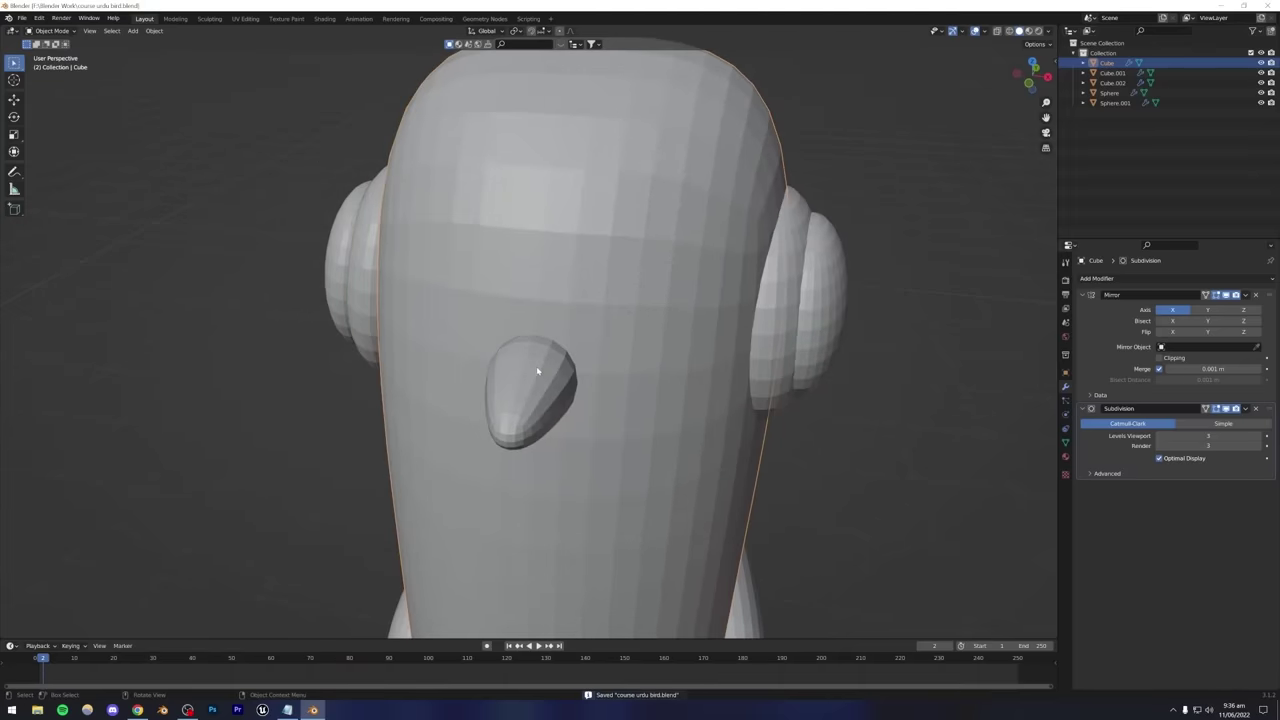
# Add another cube mesh to the scene.
pyautogui.click(545, 390)
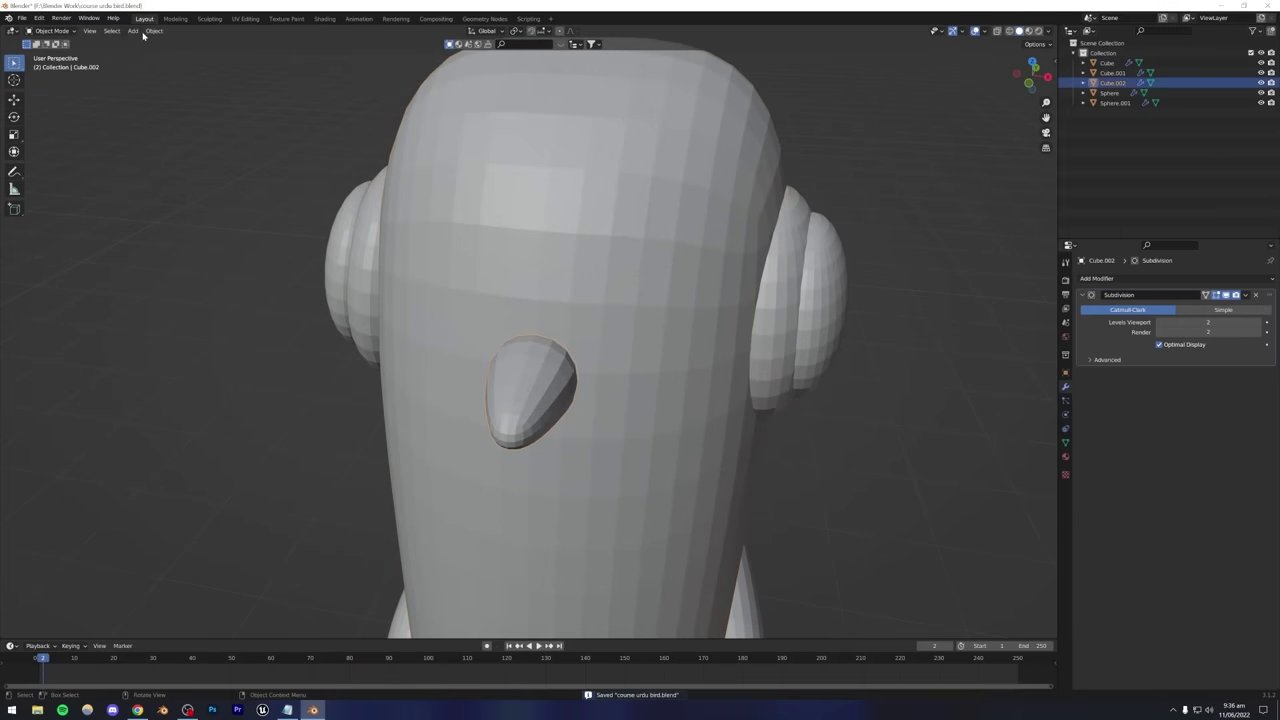
pyautogui.click(132, 30)
pyautogui.moveTo(157, 38)
pyautogui.click(240, 55)
# Shrink the new cube from top view and raise it along Z to head height.
pyautogui.scroll(-4, 487, 383)
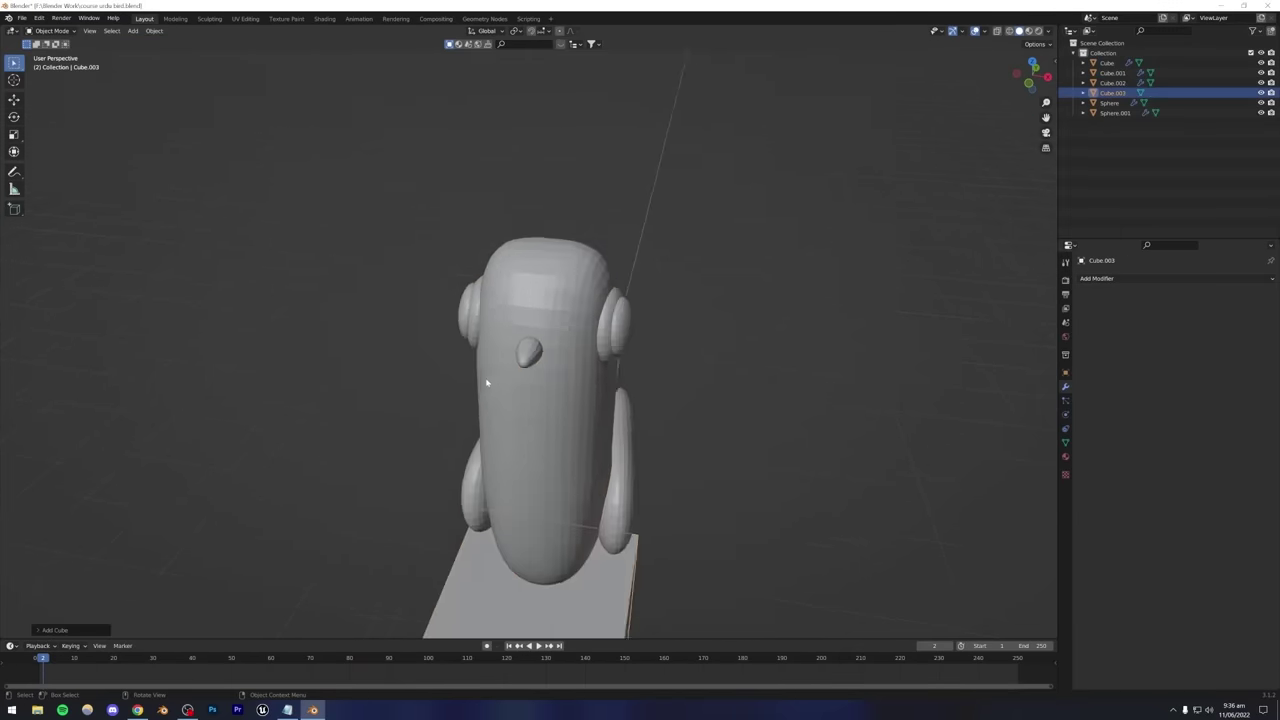
pyautogui.scroll(-3, 531, 405)
pyautogui.click(137, 710)
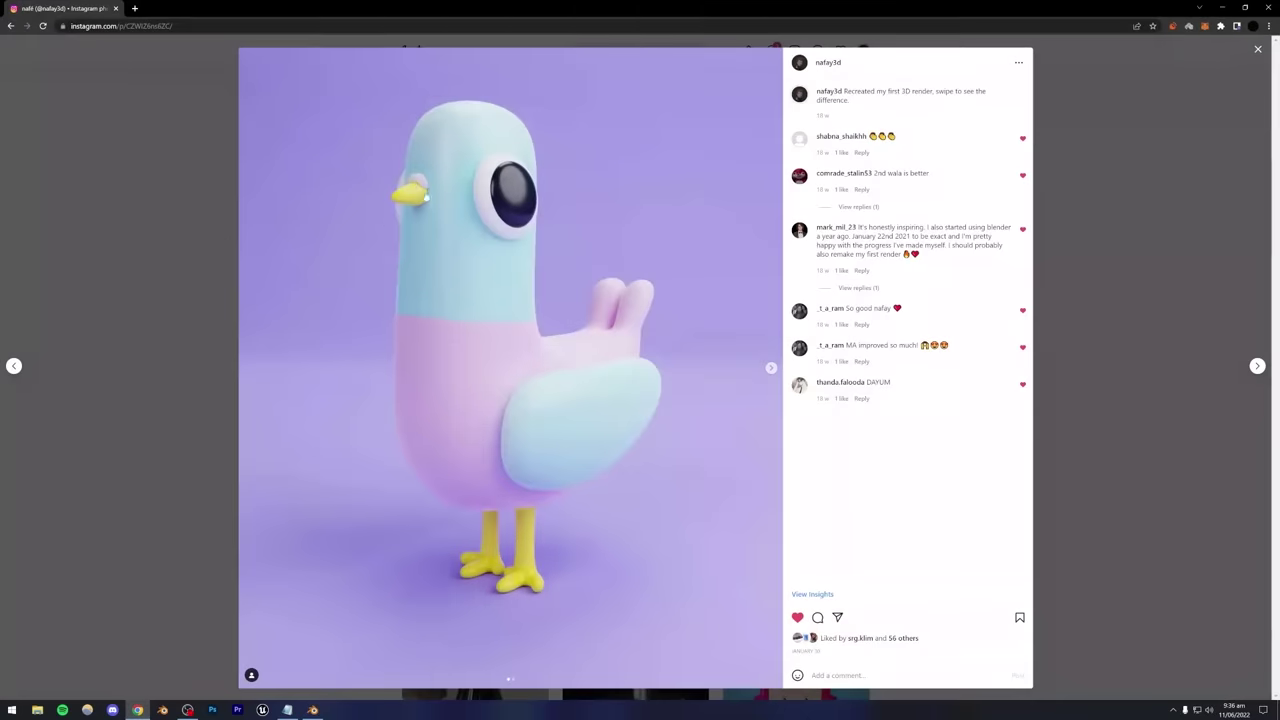
pyautogui.click(313, 709)
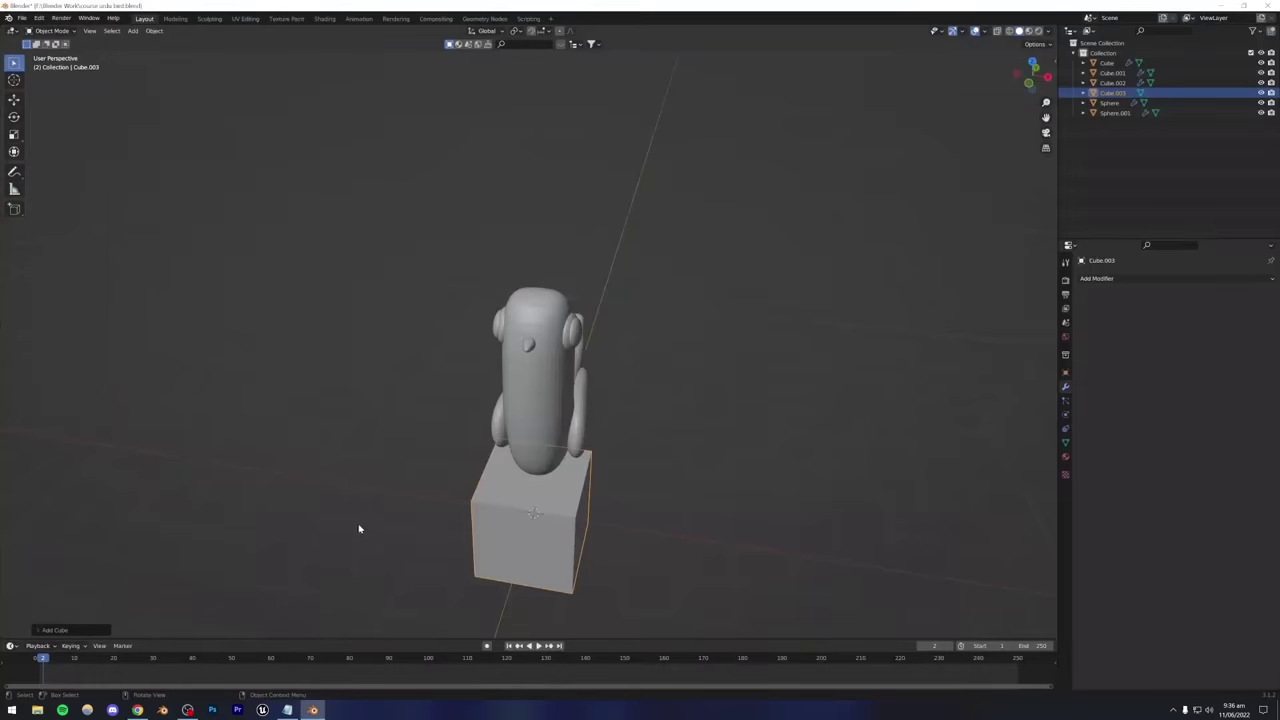
pyautogui.press('KP_7')
pyautogui.press('s')
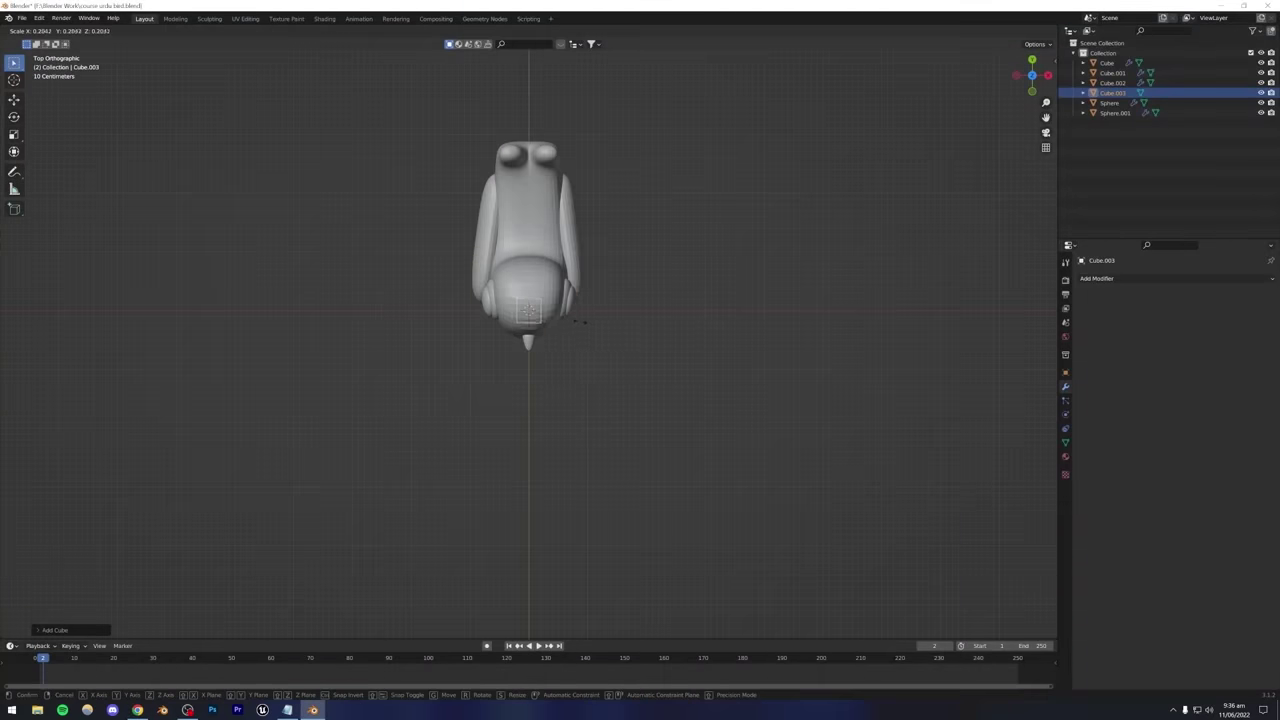
pyautogui.click(576, 321)
pyautogui.moveTo(566, 343); pyautogui.dragTo(600, 390, button='middle')
pyautogui.press('g')
pyautogui.press('z')
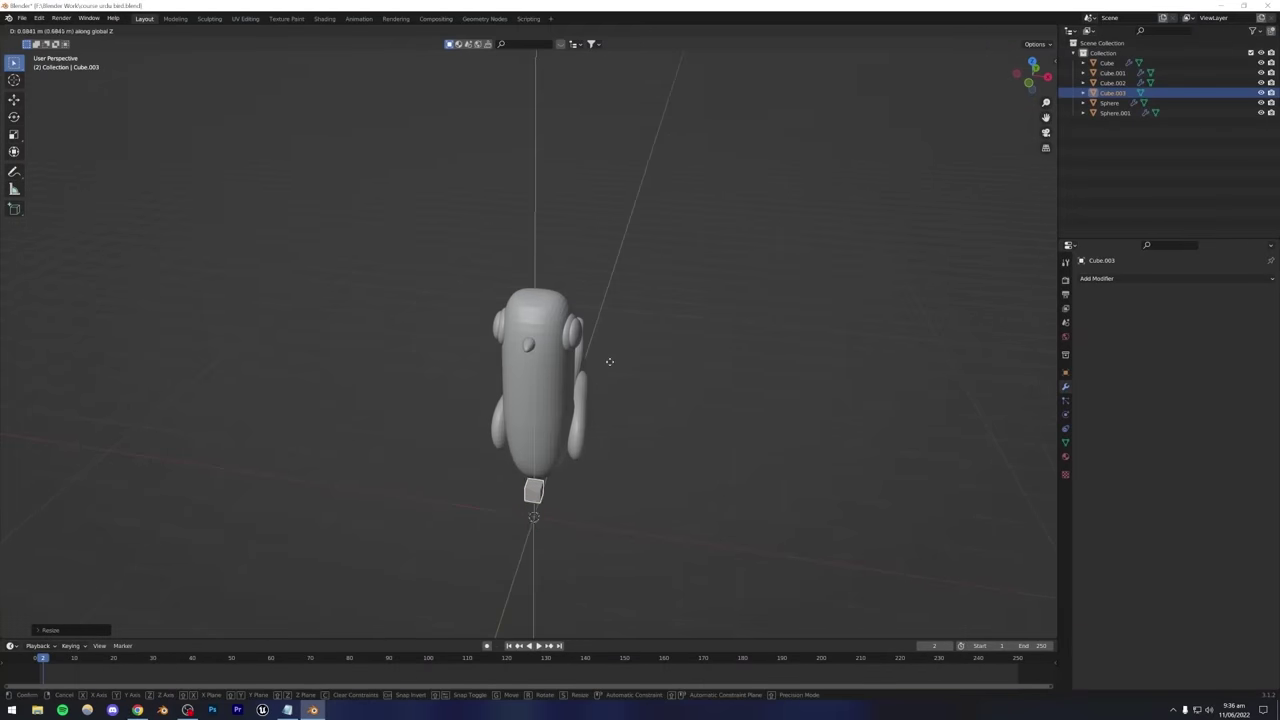
pyautogui.click(590, 229)
# Slide the cube along Y to the beak and resize it in front view.
pyautogui.scroll(6, 586, 320)
pyautogui.moveTo(586, 320); pyautogui.dragTo(526, 306, button='middle')
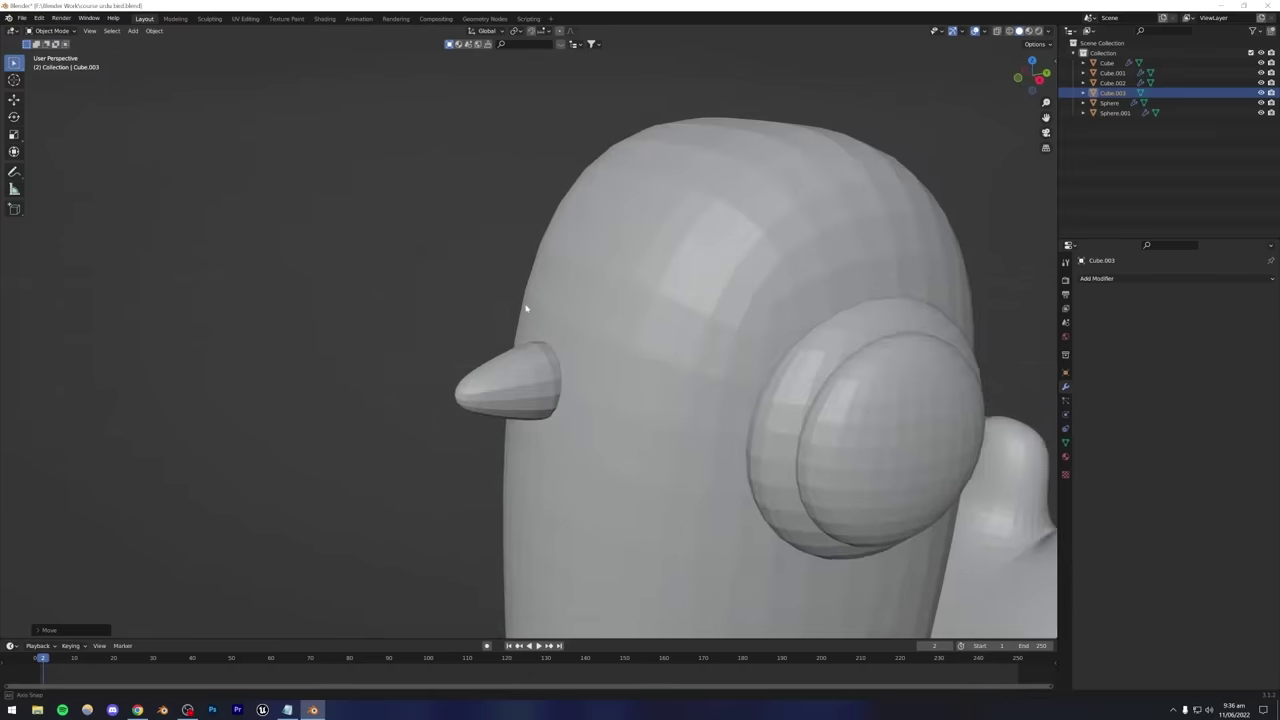
pyautogui.press('g')
pyautogui.press('y')
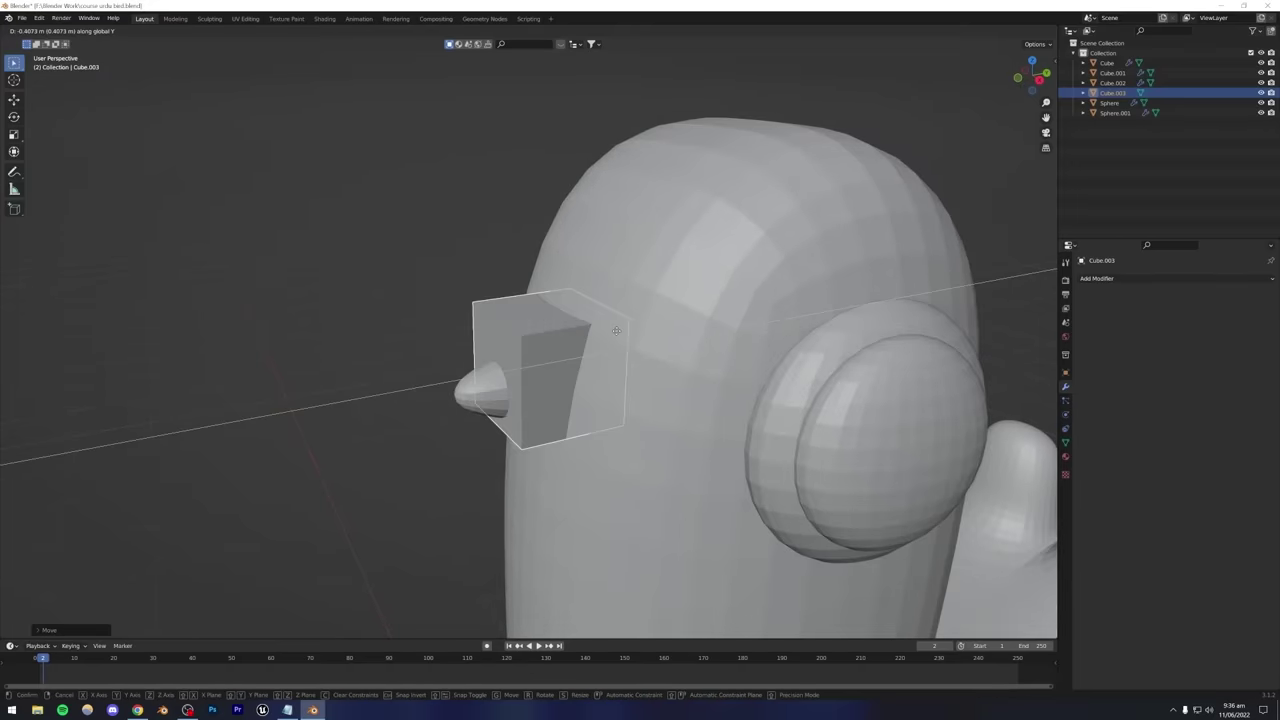
pyautogui.click(592, 368)
pyautogui.moveTo(592, 368); pyautogui.dragTo(542, 338, button='middle')
pyautogui.scroll(3, 620, 360)
pyautogui.press('s')
pyautogui.click(616, 350)
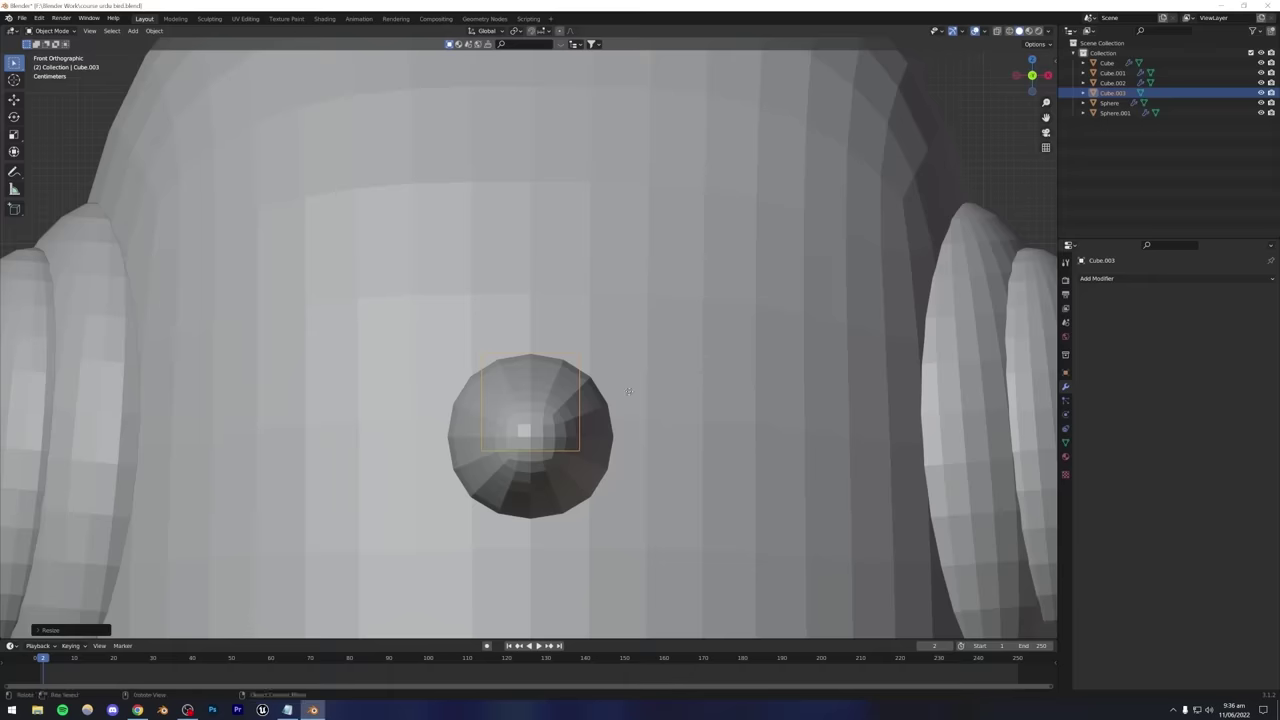
# Scale the cube to about 70% and seat it just above the beak.
pyautogui.press('g')
pyautogui.click(632, 306)
pyautogui.press('s')
pyautogui.click(605, 322)
pyautogui.press('g')
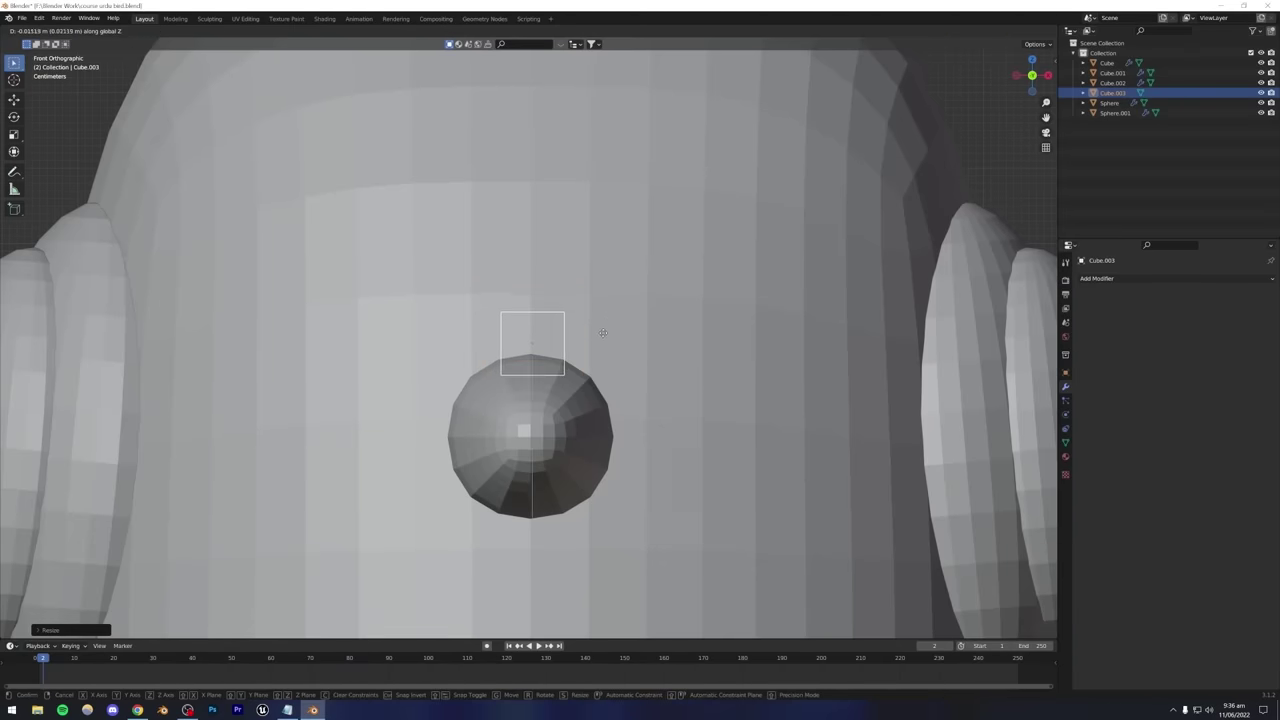
pyautogui.click(603, 331)
pyautogui.scroll(6, 601, 336)
pyautogui.scroll(3, 586, 351)
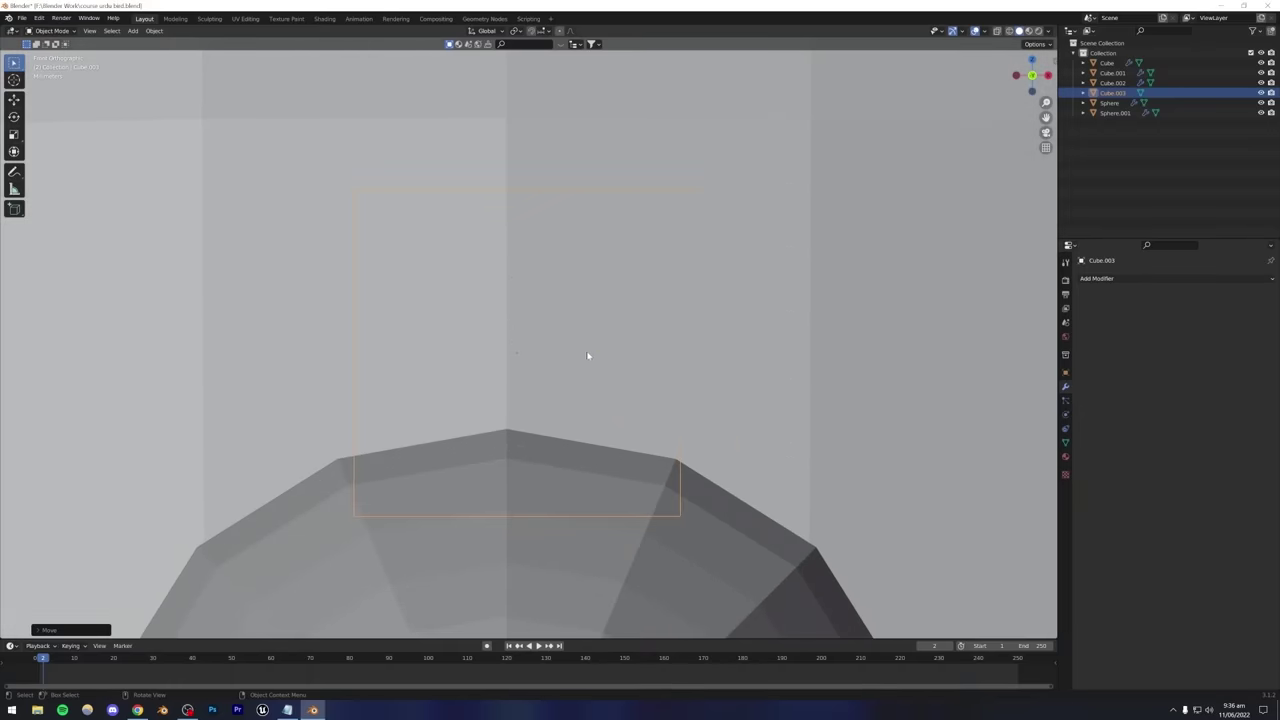
pyautogui.press('g')
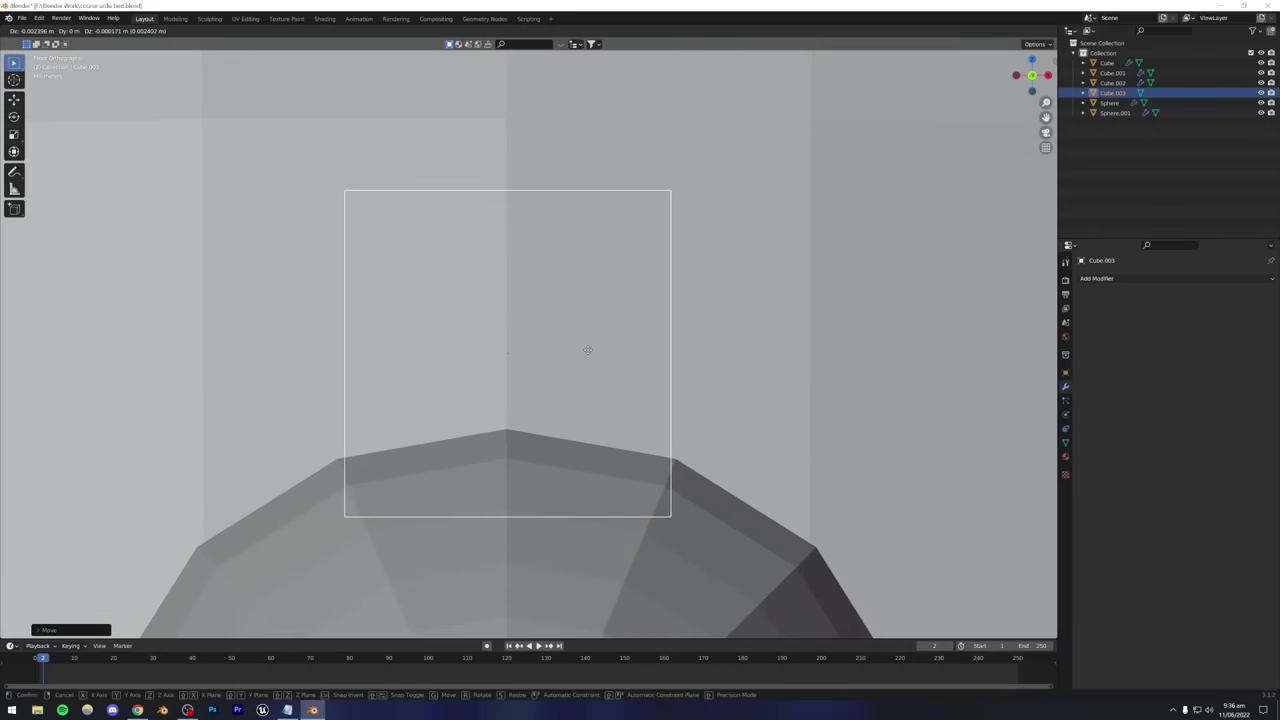
pyautogui.click(587, 350)
pyautogui.scroll(-5, 586, 352)
pyautogui.press('Tab')
# Move the small cube (Cube.003) along Y so it sits in front of the head.
pyautogui.hotkey('alt', 'z')
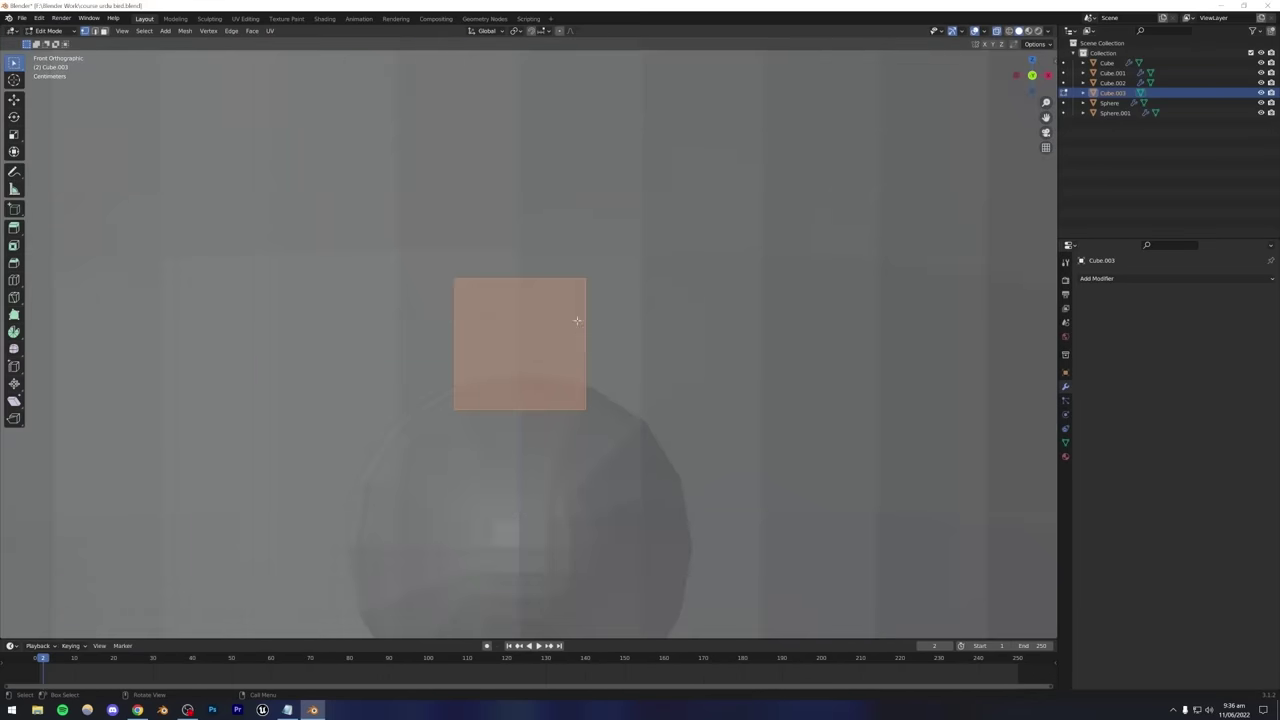
pyautogui.moveTo(564, 267); pyautogui.dragTo(597, 391)
pyautogui.press('Tab')
pyautogui.hotkey('alt', 'z')
pyautogui.moveTo(599, 391); pyautogui.dragTo(539, 404, button='middle')
pyautogui.scroll(3, 569, 409)
pyautogui.hotkey('ctrl', 'z')
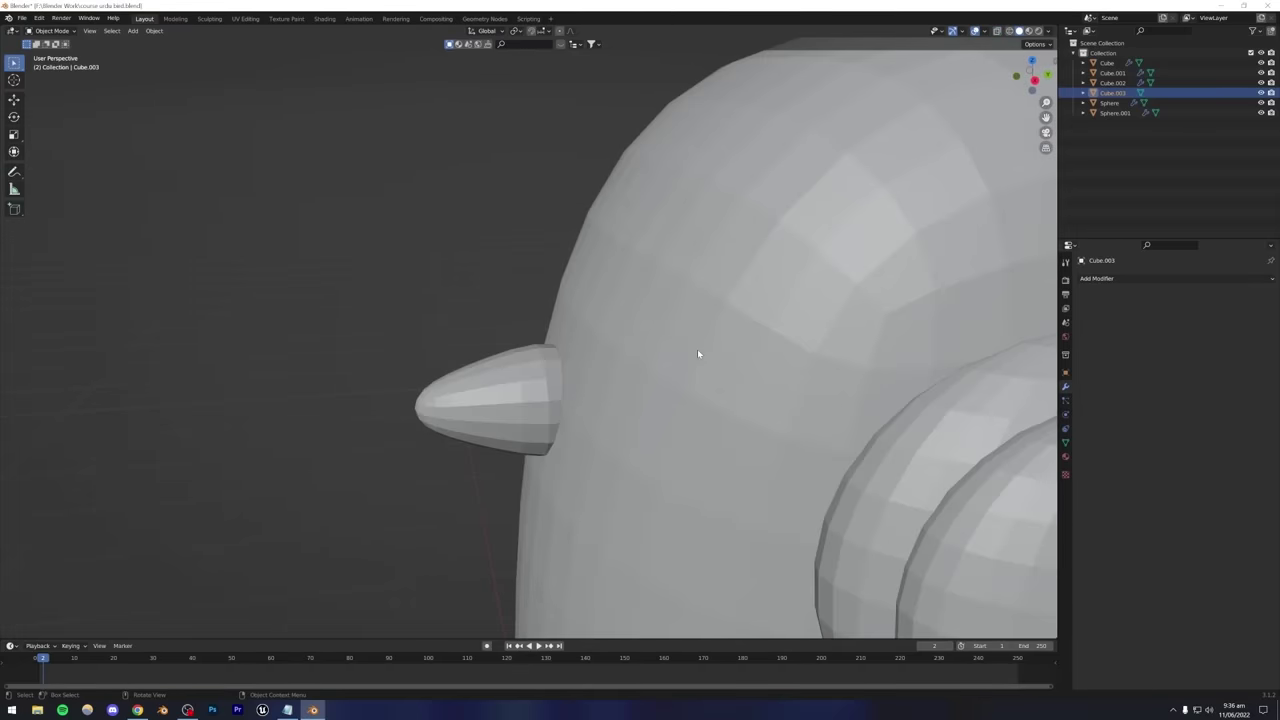
pyautogui.press('g')
pyautogui.press('x')
pyautogui.press('y')
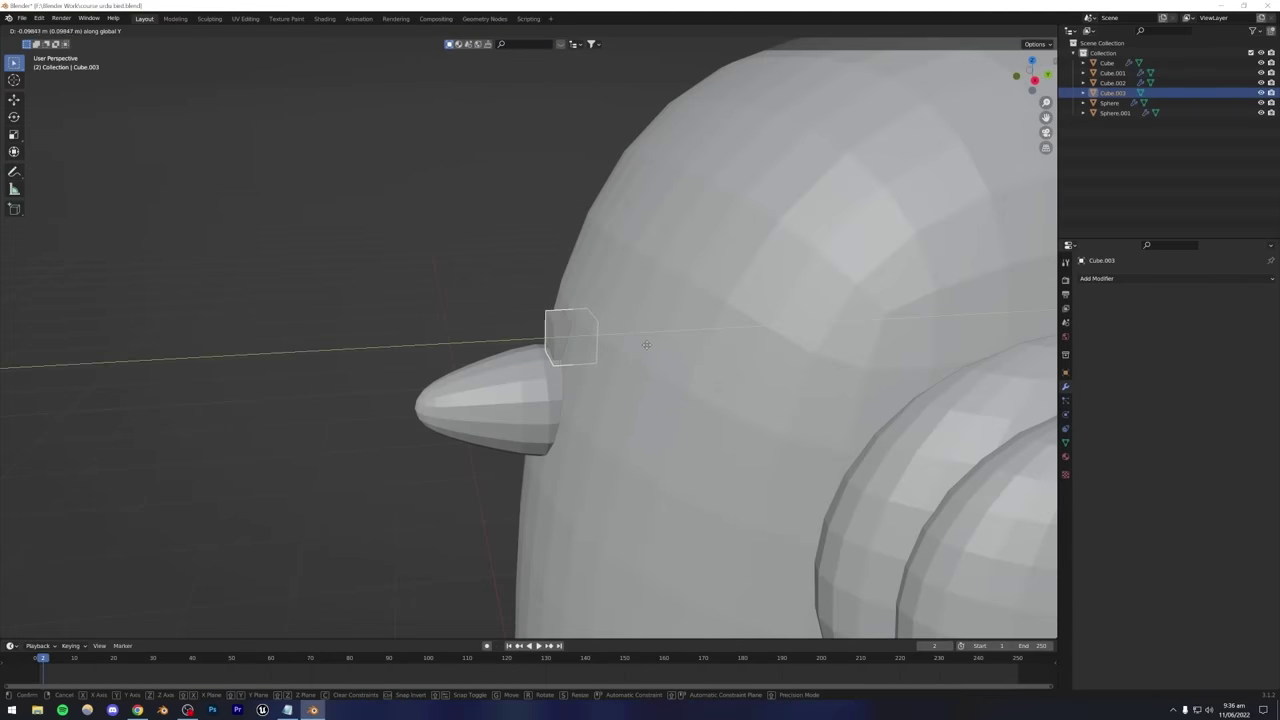
pyautogui.click(615, 337)
# In front view, extrude the cube's side face and tilt the new segment.
pyautogui.press('KP_1')
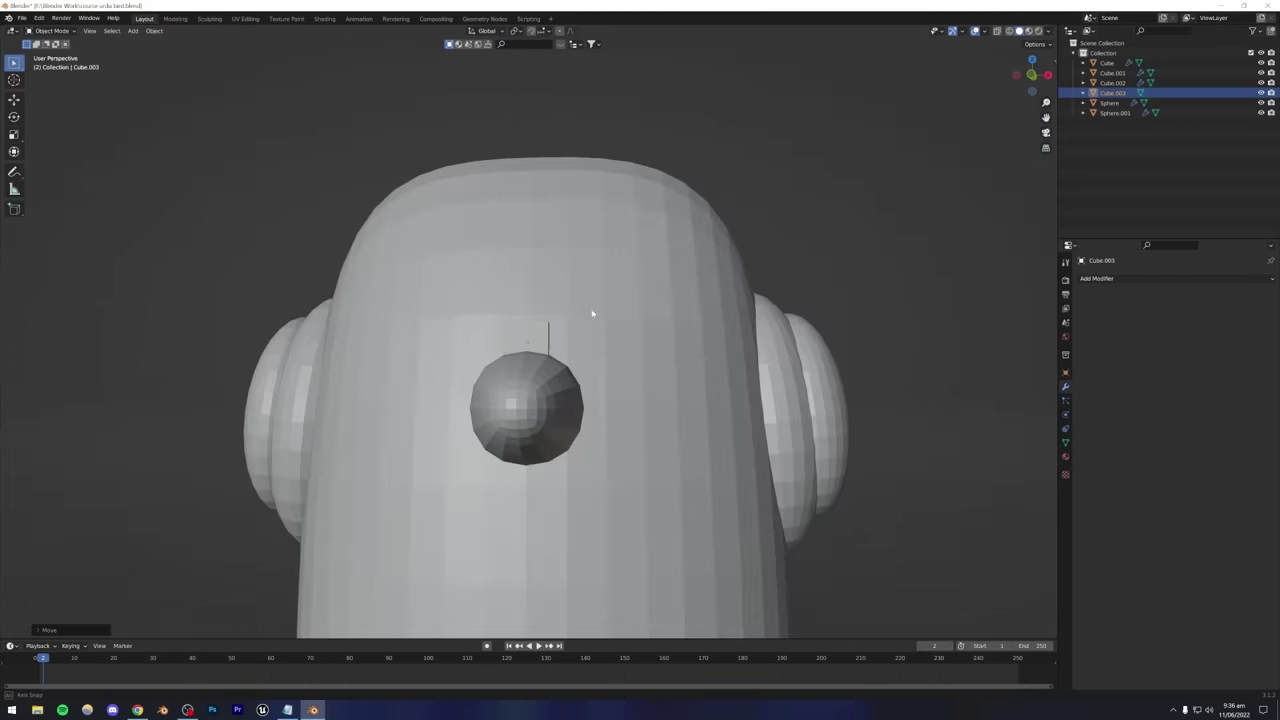
pyautogui.press('Tab')
pyautogui.press('KP_5')
pyautogui.hotkey('alt', 'z')
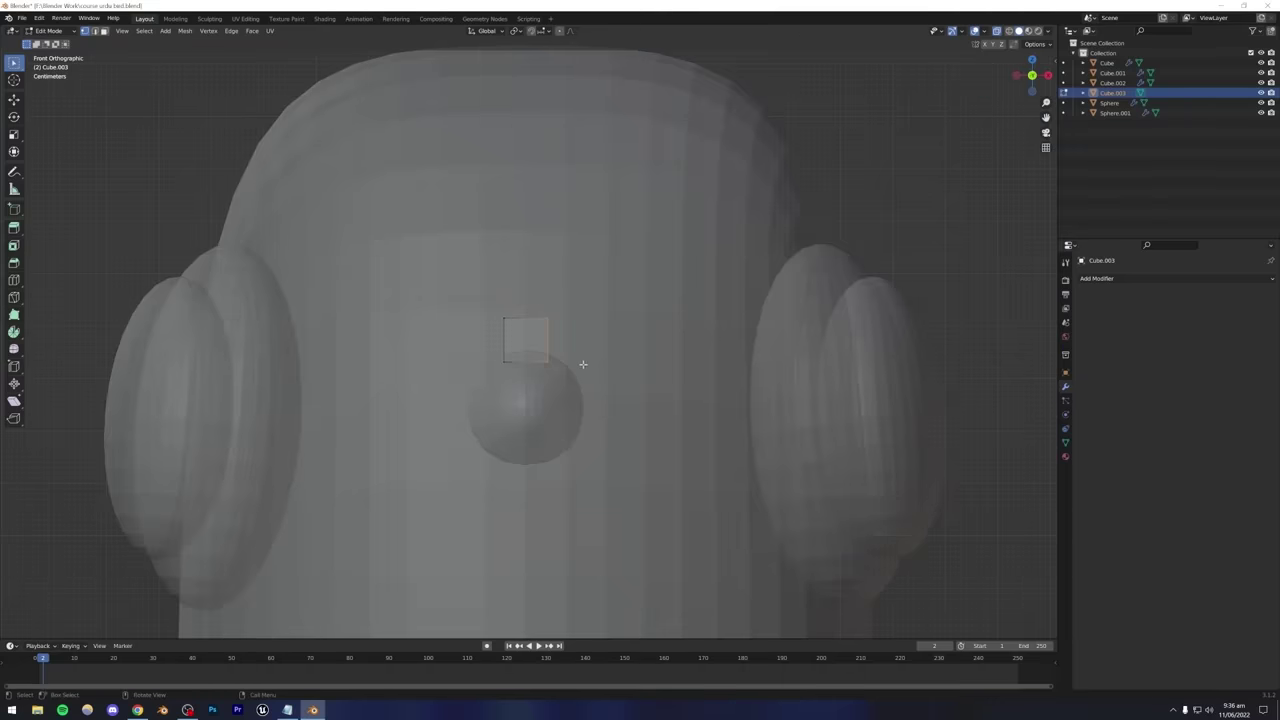
pyautogui.hotkey('alt', 'z')
pyautogui.press('e')
pyautogui.click(632, 348)
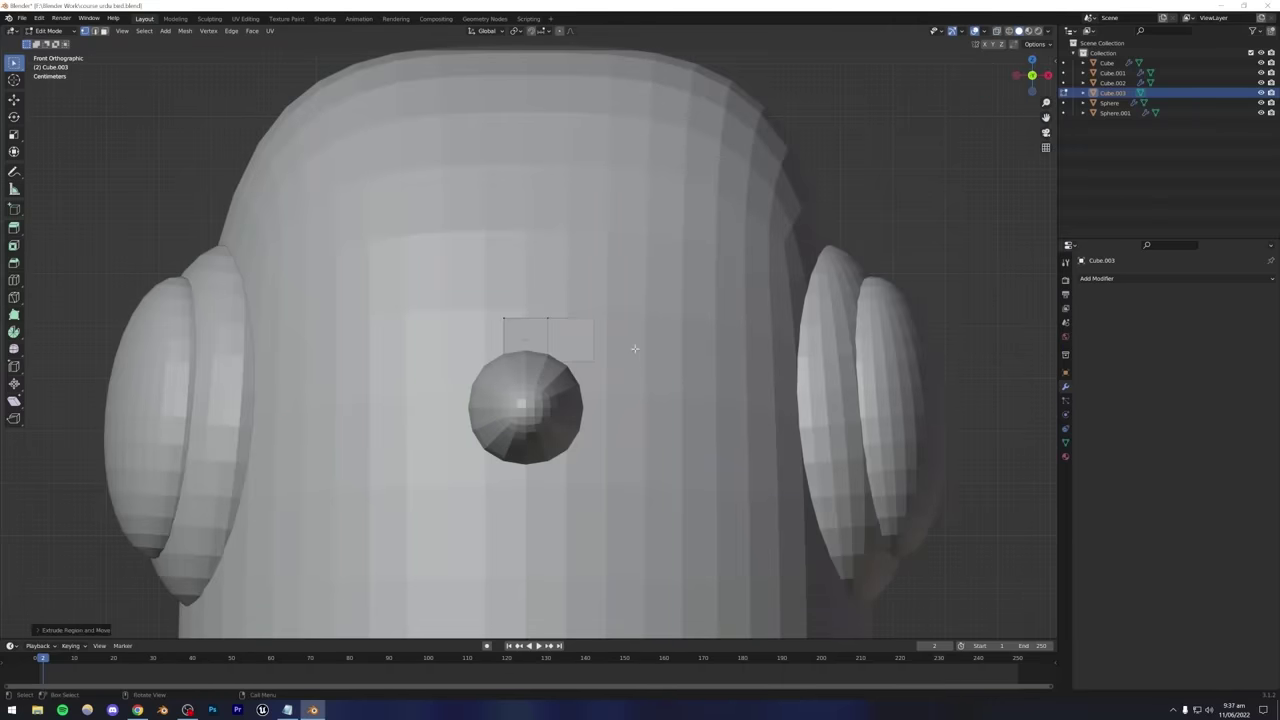
pyautogui.press('r')
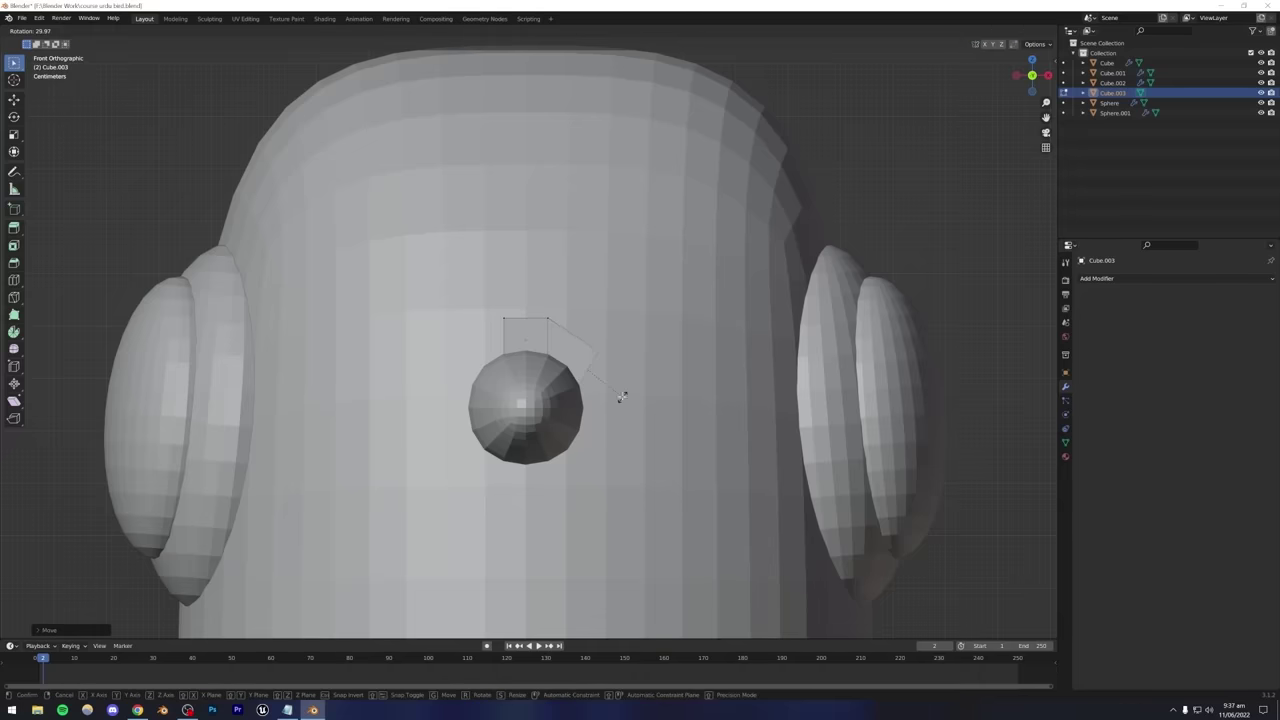
pyautogui.click(621, 397)
# Check the pigeon reference photo, then reposition the angled face and rotate it further.
pyautogui.click(139, 710)
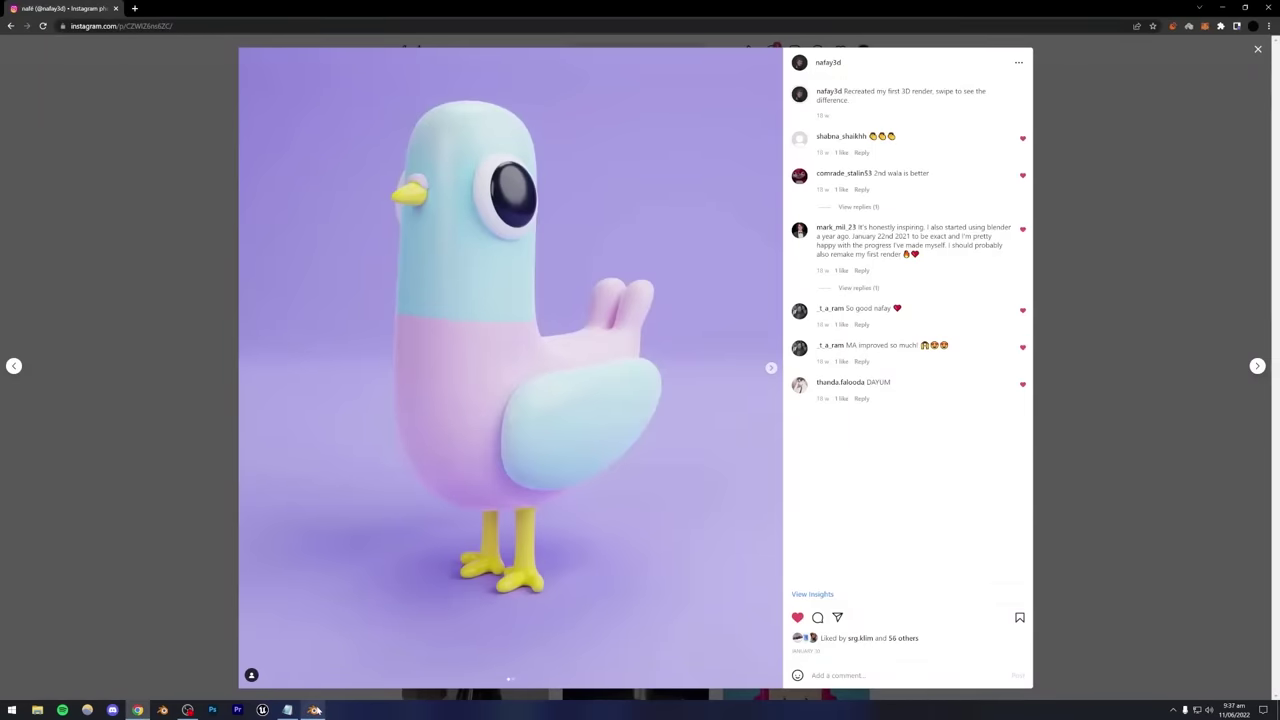
pyautogui.click(314, 710)
pyautogui.scroll(5, 587, 355)
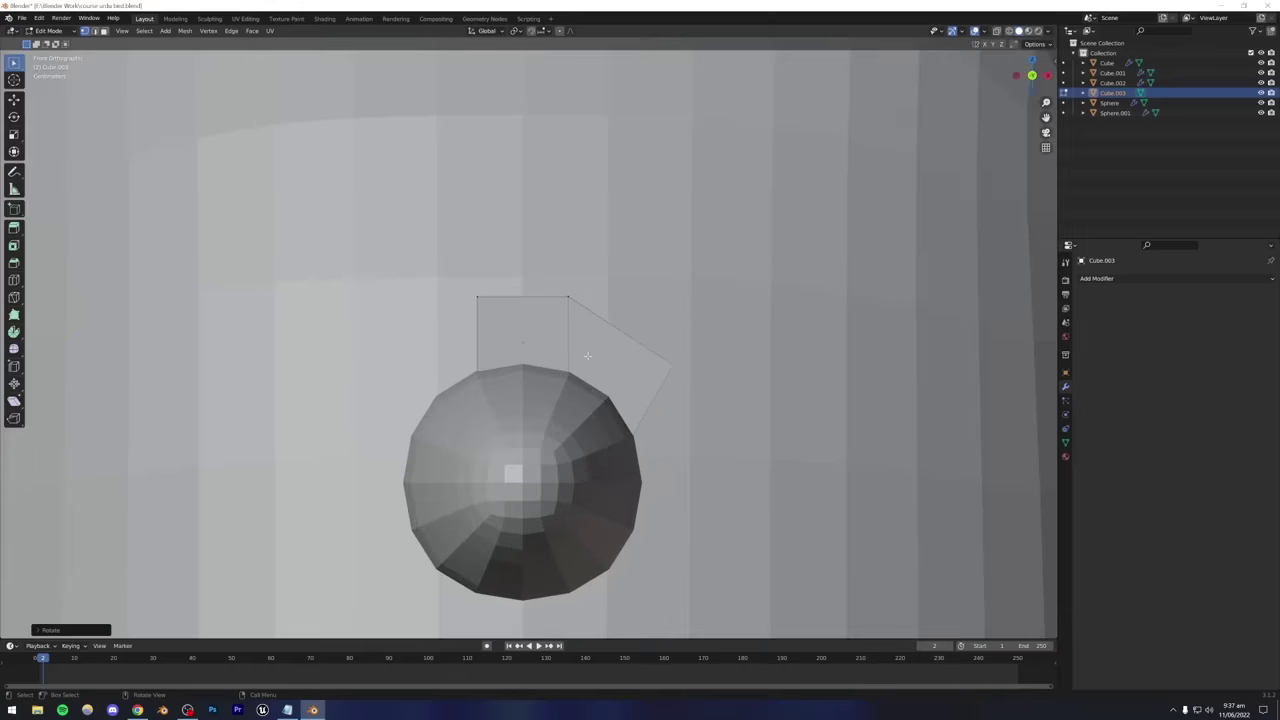
pyautogui.scroll(2, 587, 355)
pyautogui.scroll(-2, 577, 372)
pyautogui.press('g')
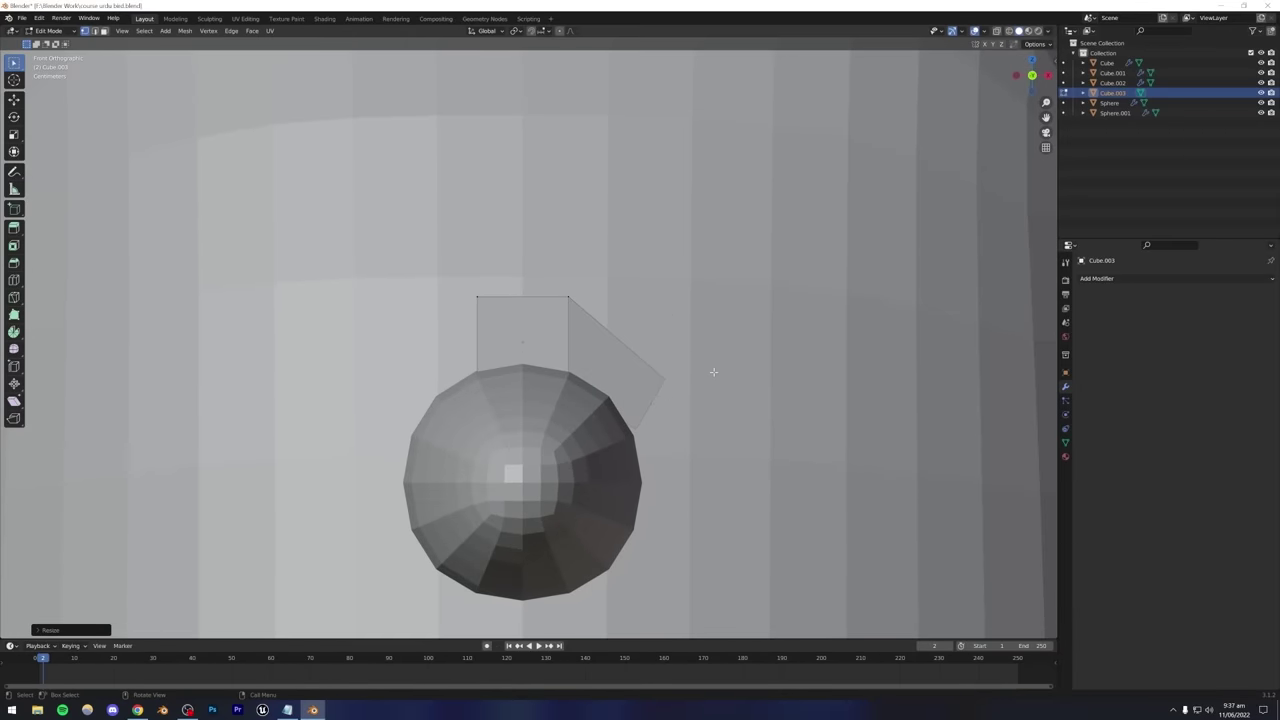
pyautogui.click(713, 372)
pyautogui.press('r')
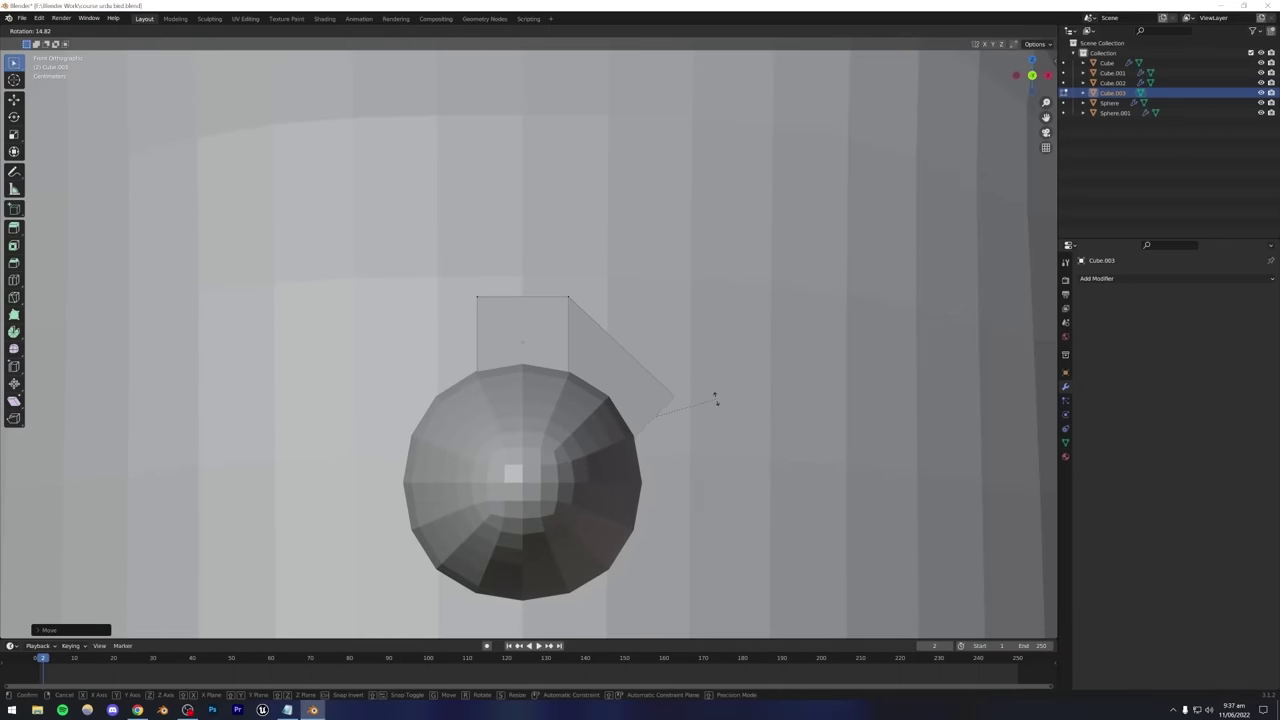
pyautogui.click(714, 397)
# Scale the angled face, set it beside the eye, and Ctrl+right-click to extend a tapered end.
pyautogui.press('s')
pyautogui.click(710, 402)
pyautogui.press('g')
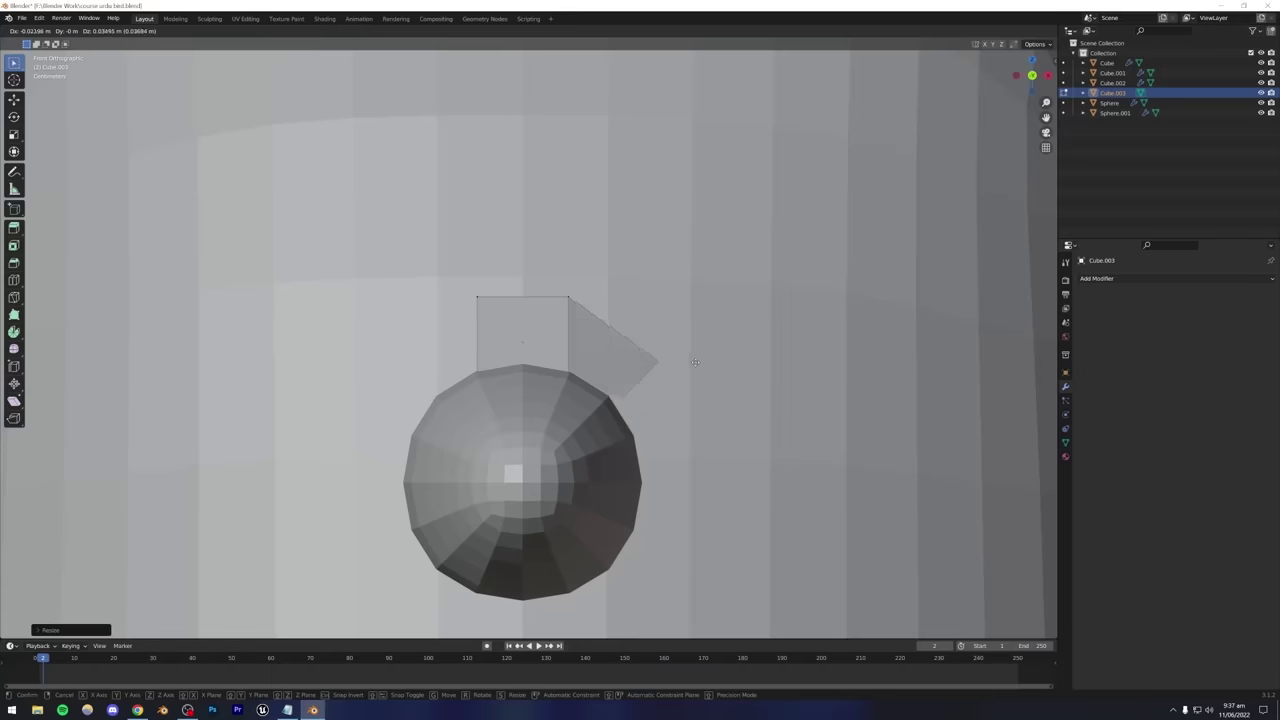
pyautogui.click(686, 371)
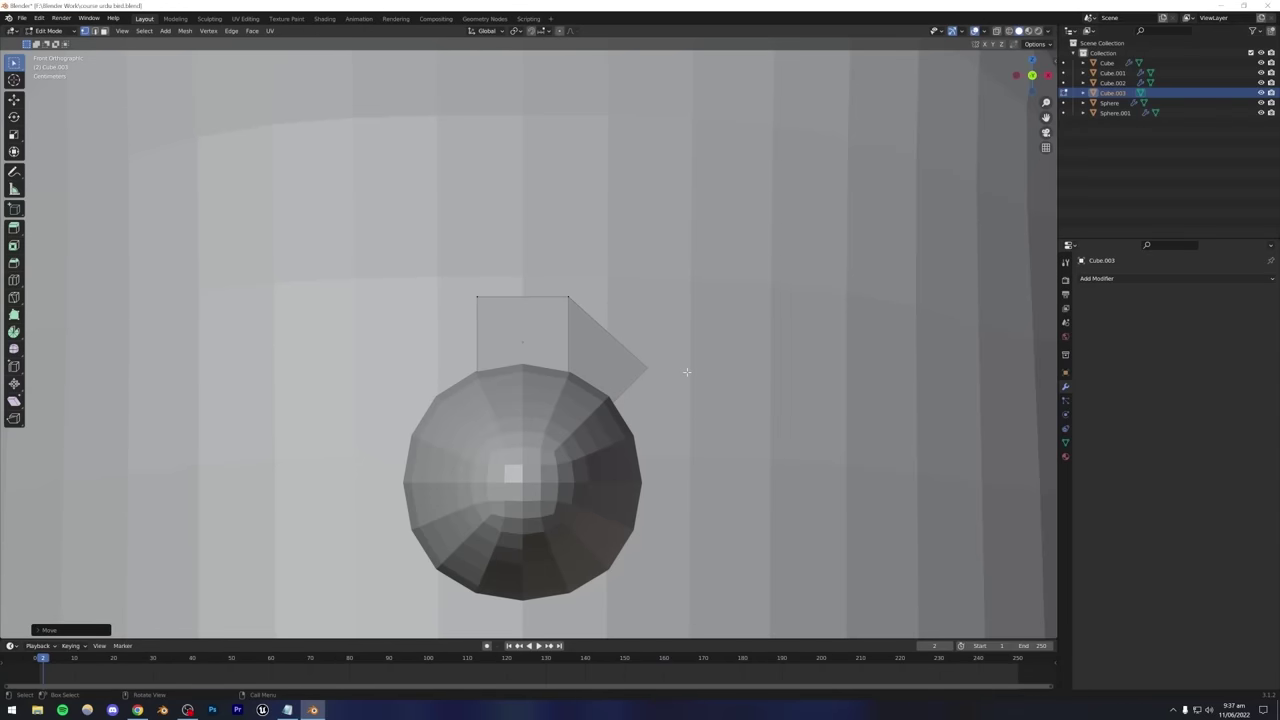
pyautogui.keyDown('ctrl'); pyautogui.rightClick(690, 374); pyautogui.keyUp('ctrl')
pyautogui.keyDown('ctrl'); pyautogui.rightClick(690, 372); pyautogui.keyUp('ctrl')
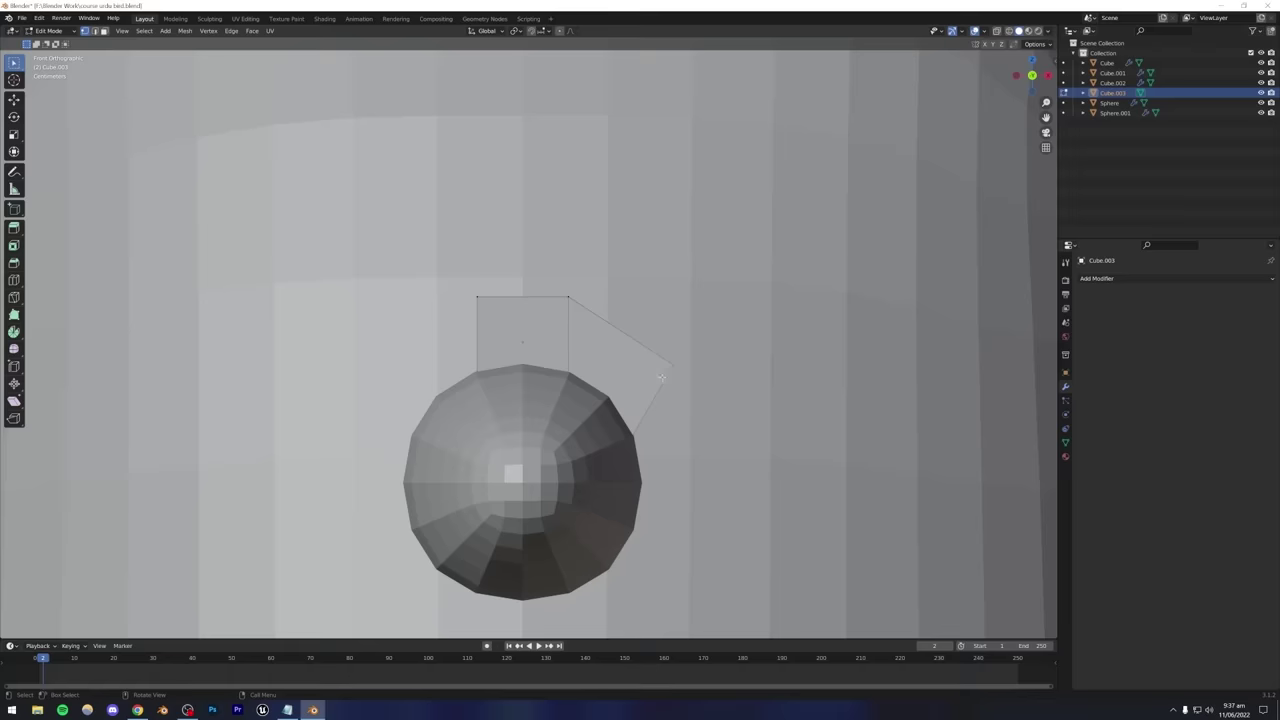
pyautogui.press('s')
pyautogui.click(716, 394)
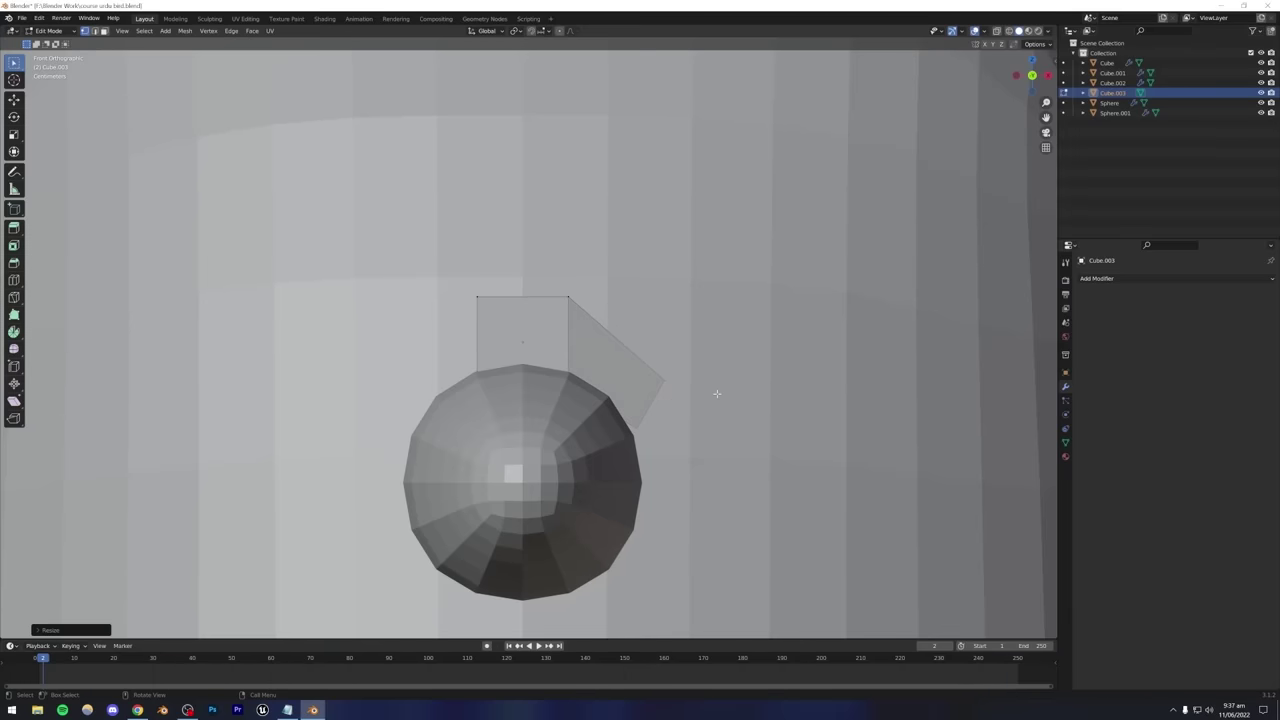
# Extrude two more segments around the eye's right side, shrinking the newest end.
pyautogui.press('e')
pyautogui.click(683, 363)
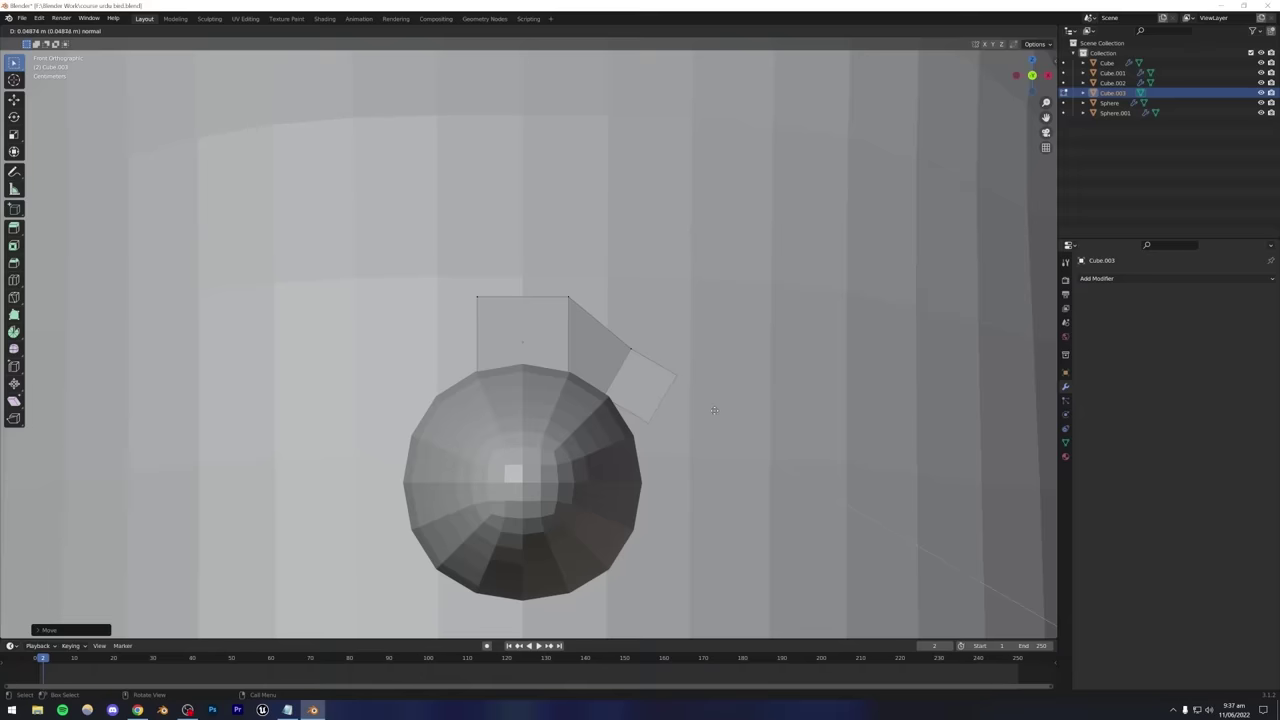
pyautogui.press('e')
pyautogui.press('s')
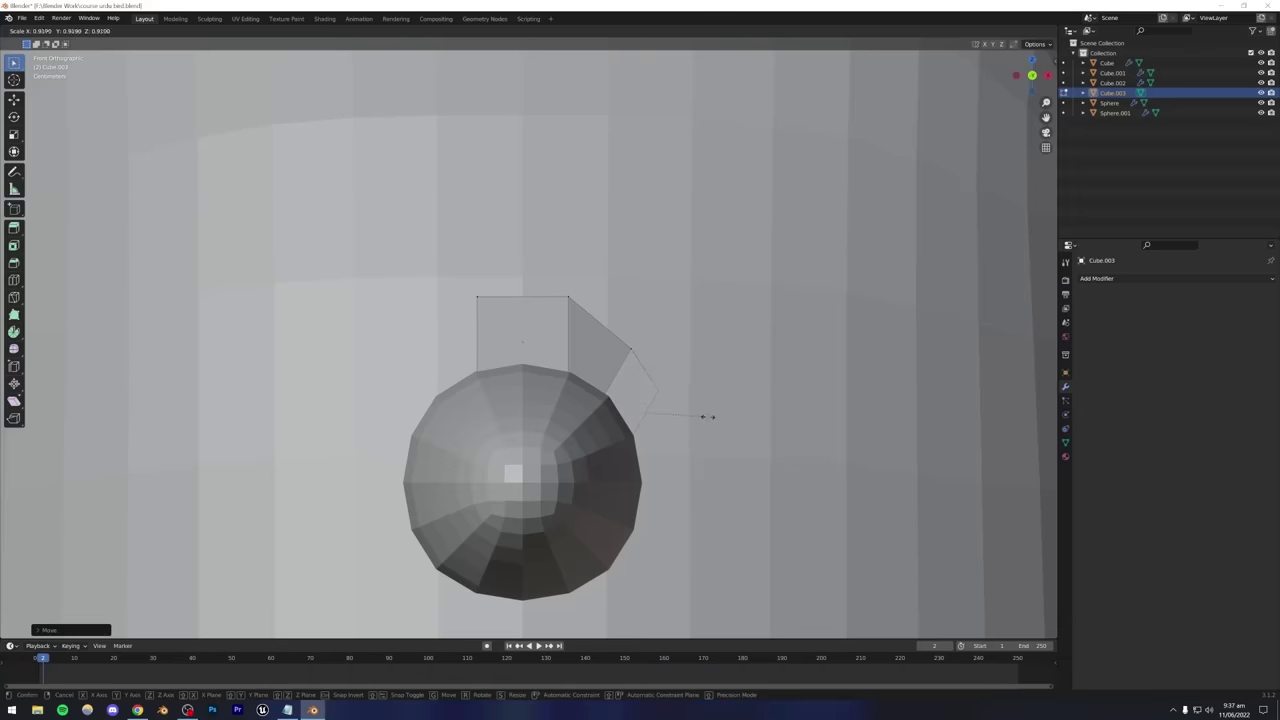
pyautogui.click(708, 416)
pyautogui.moveTo(708, 416); pyautogui.dragTo(505, 353, button='middle')
pyautogui.press('Tab')
pyautogui.press('Tab')
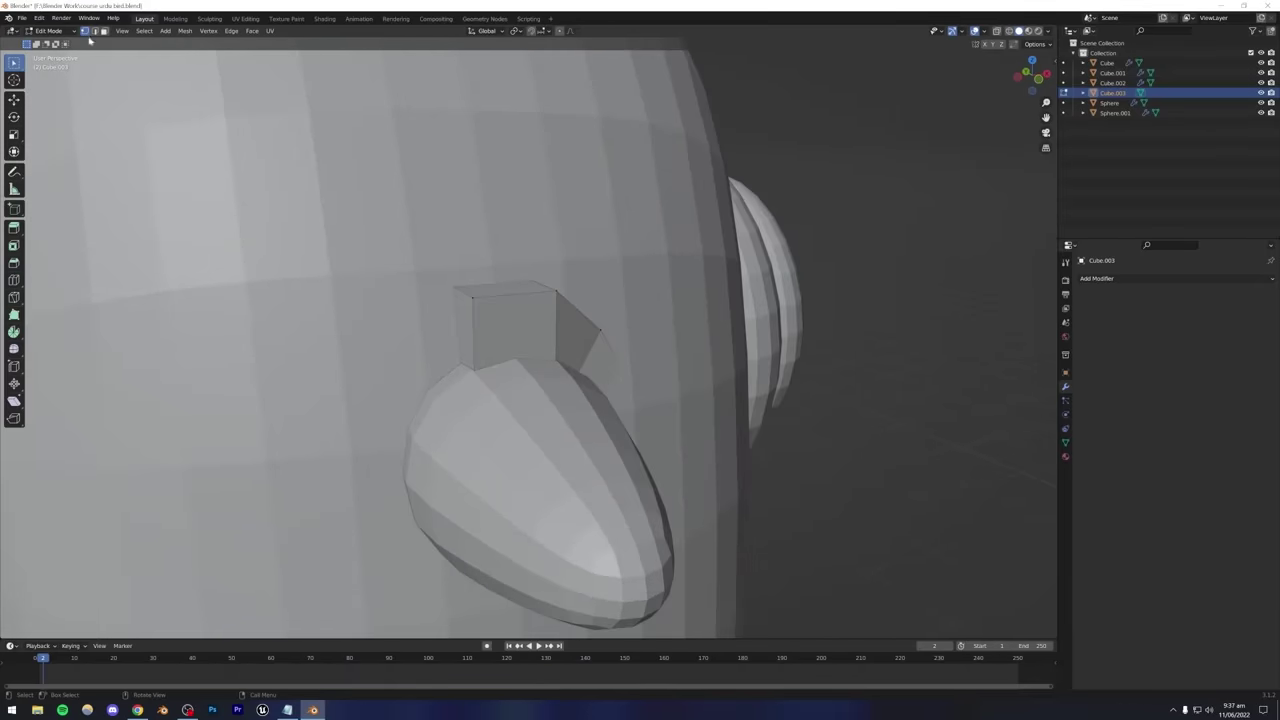
# Extrude the top face and slant a segment toward the left, undoing the stray extra one.
pyautogui.press('KP_1')
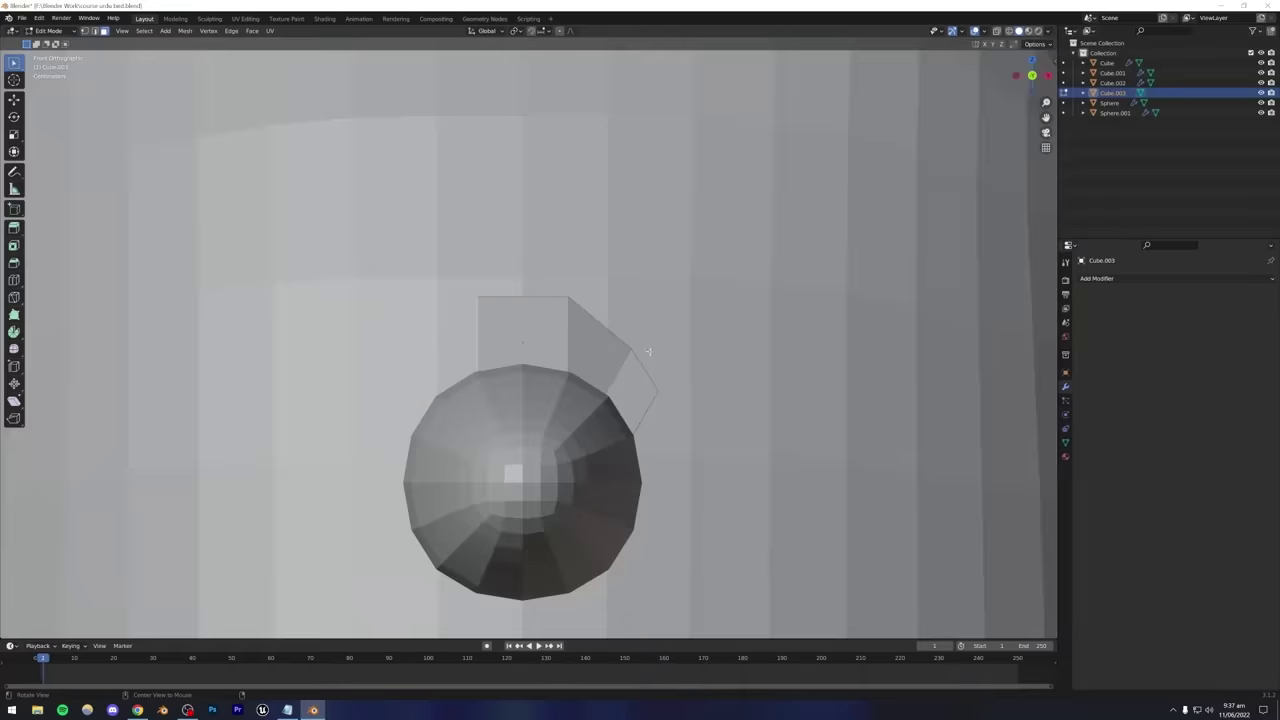
pyautogui.press('e')
pyautogui.click(540, 346)
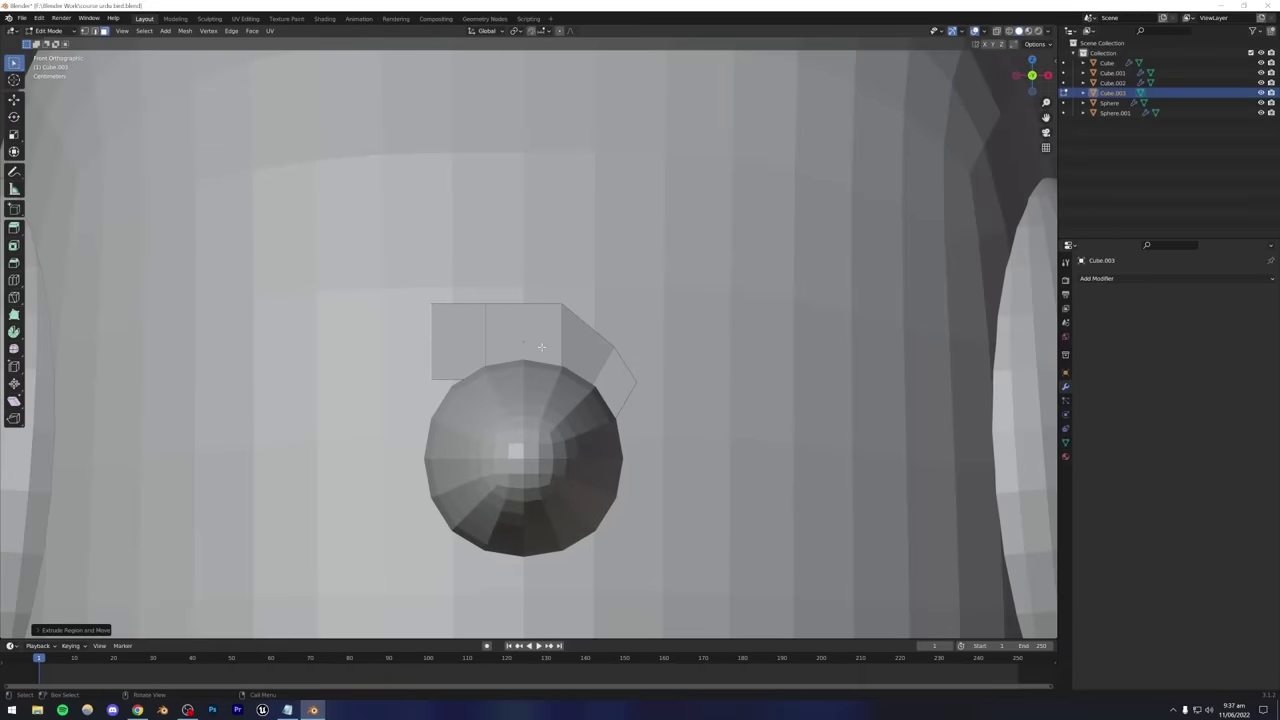
pyautogui.press('g')
pyautogui.click(551, 374)
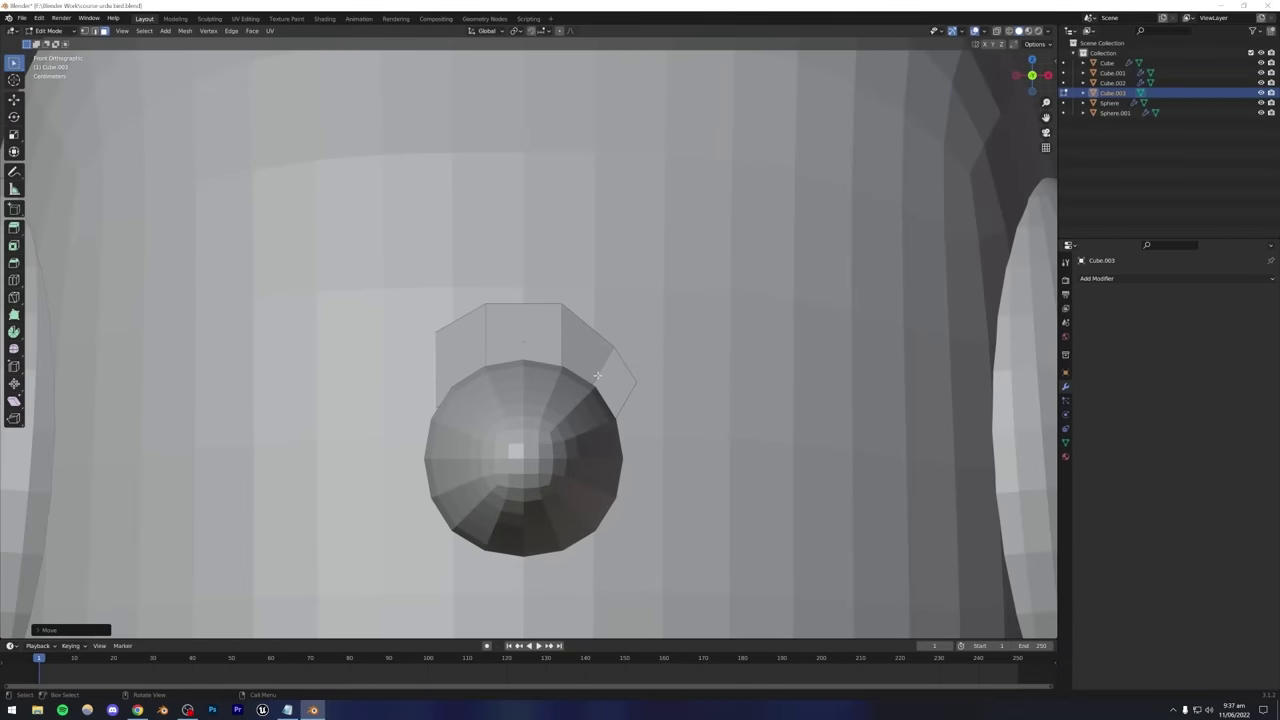
pyautogui.press('e')
pyautogui.click(561, 370)
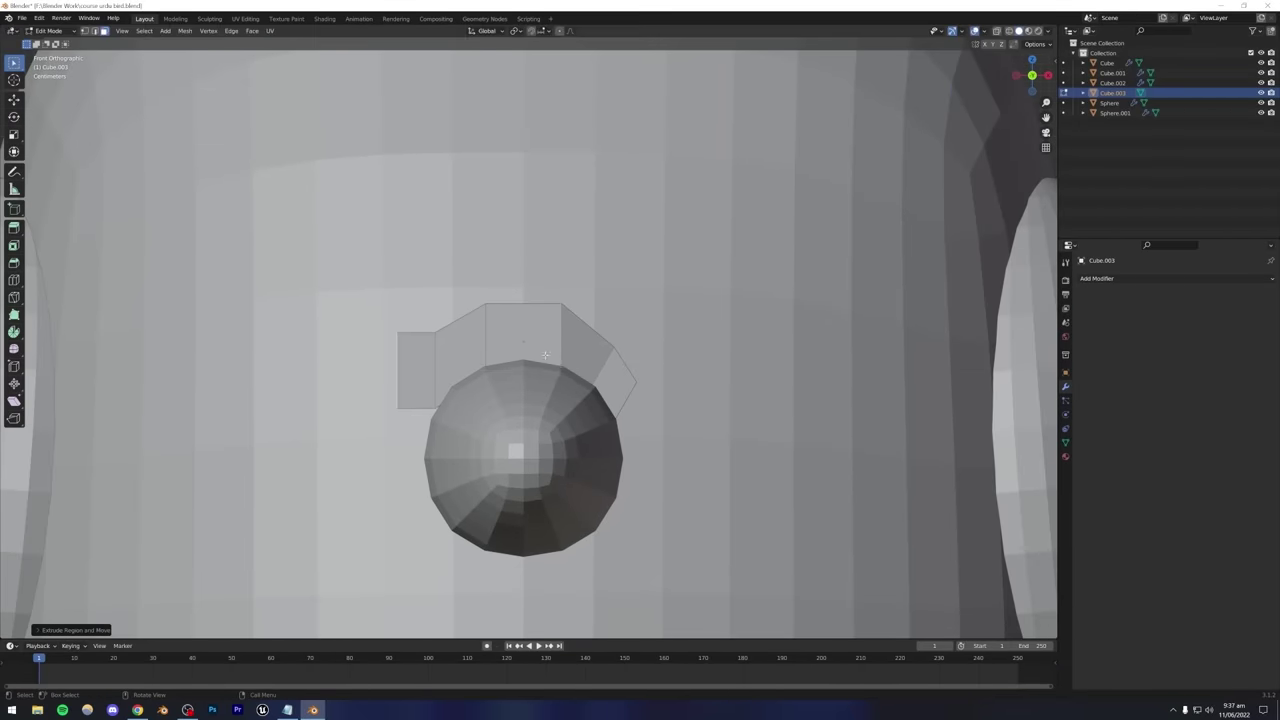
pyautogui.rightClick(544, 354)
pyautogui.press('Escape')
pyautogui.hotkey('ctrl', 'z')
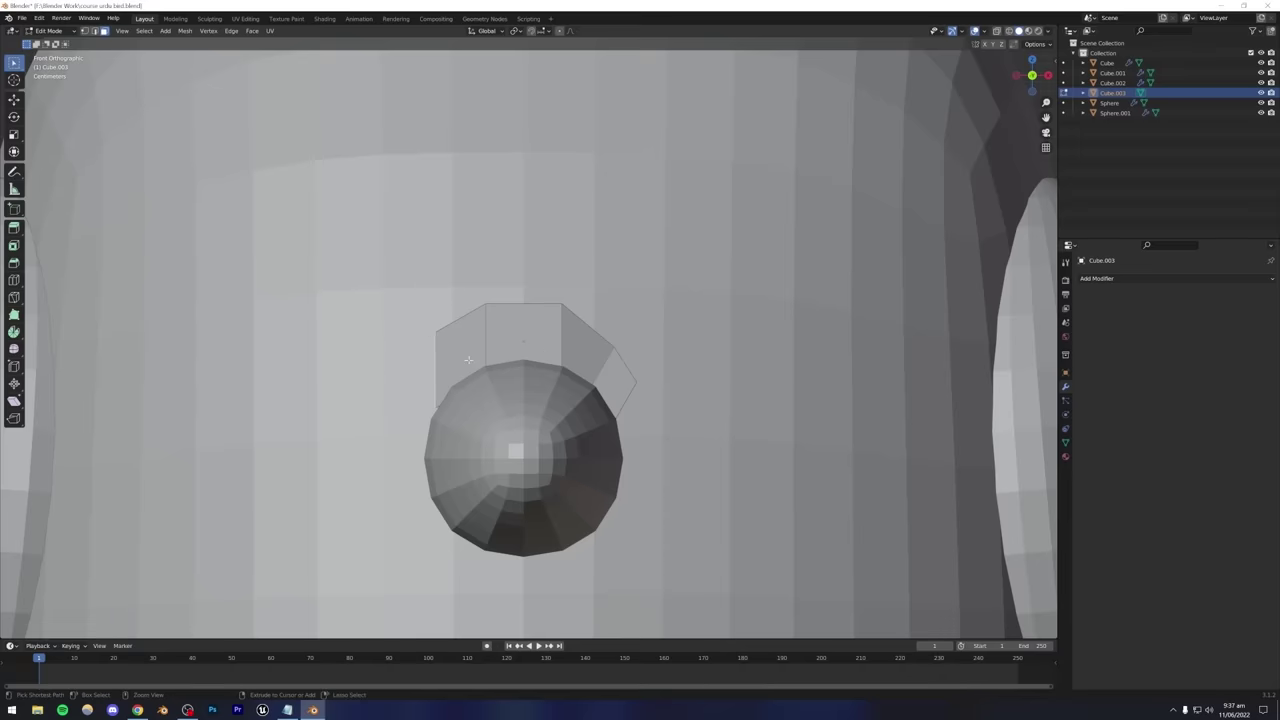
# Shrink, shift and tilt the left end face to follow the eye.
pyautogui.press('s')
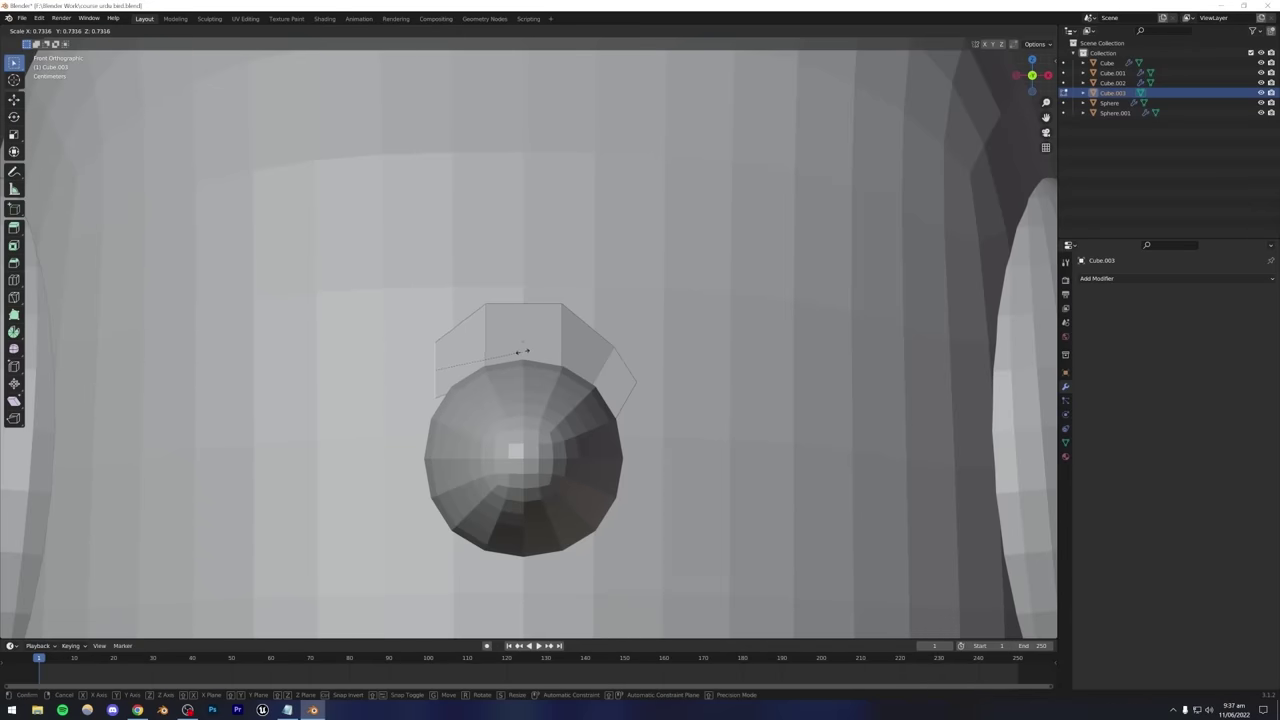
pyautogui.click(532, 348)
pyautogui.press('g')
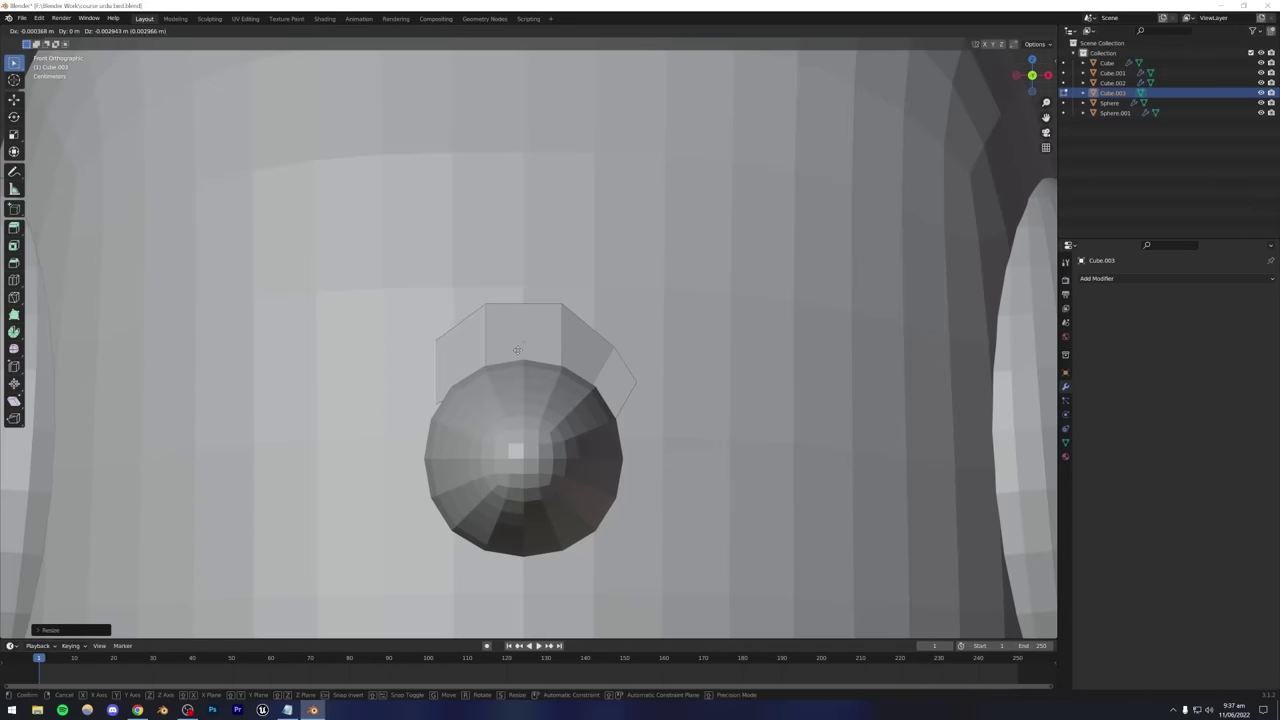
pyautogui.click(517, 354)
pyautogui.press('r')
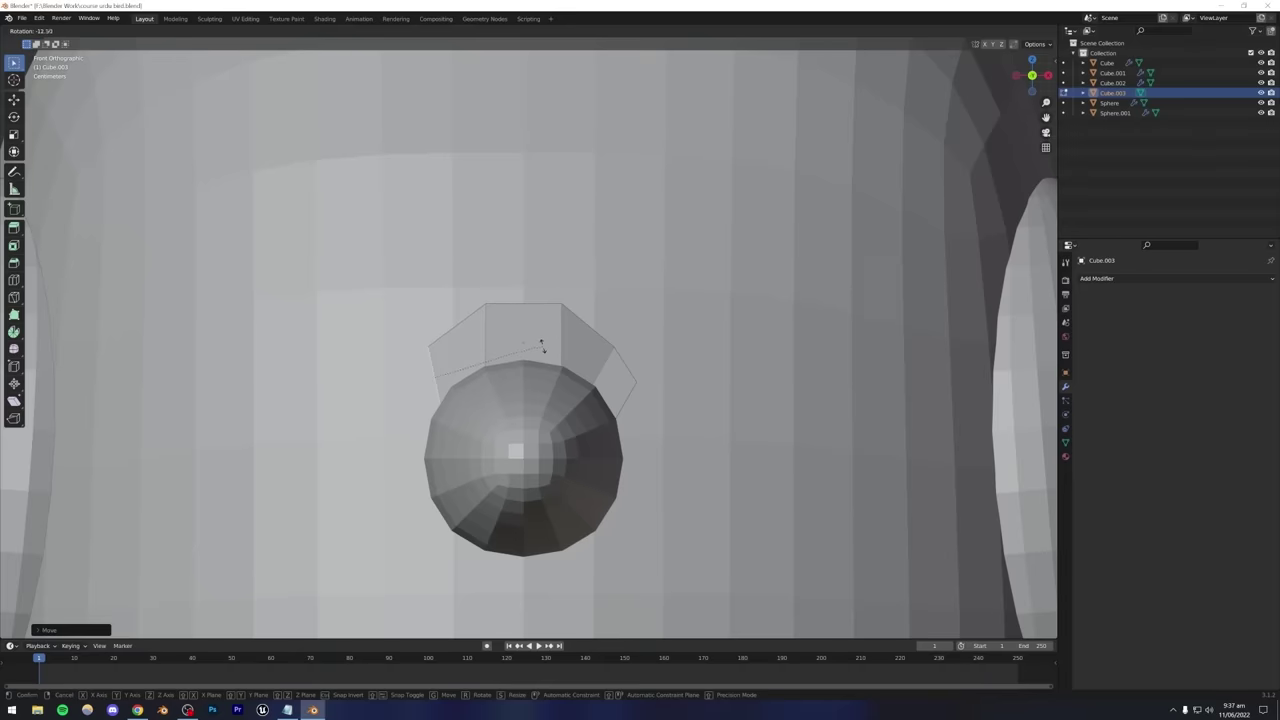
pyautogui.click(542, 345)
# Extrude another left segment down the eye and shrink its end face.
pyautogui.press('e')
pyautogui.click(510, 372)
pyautogui.press('g')
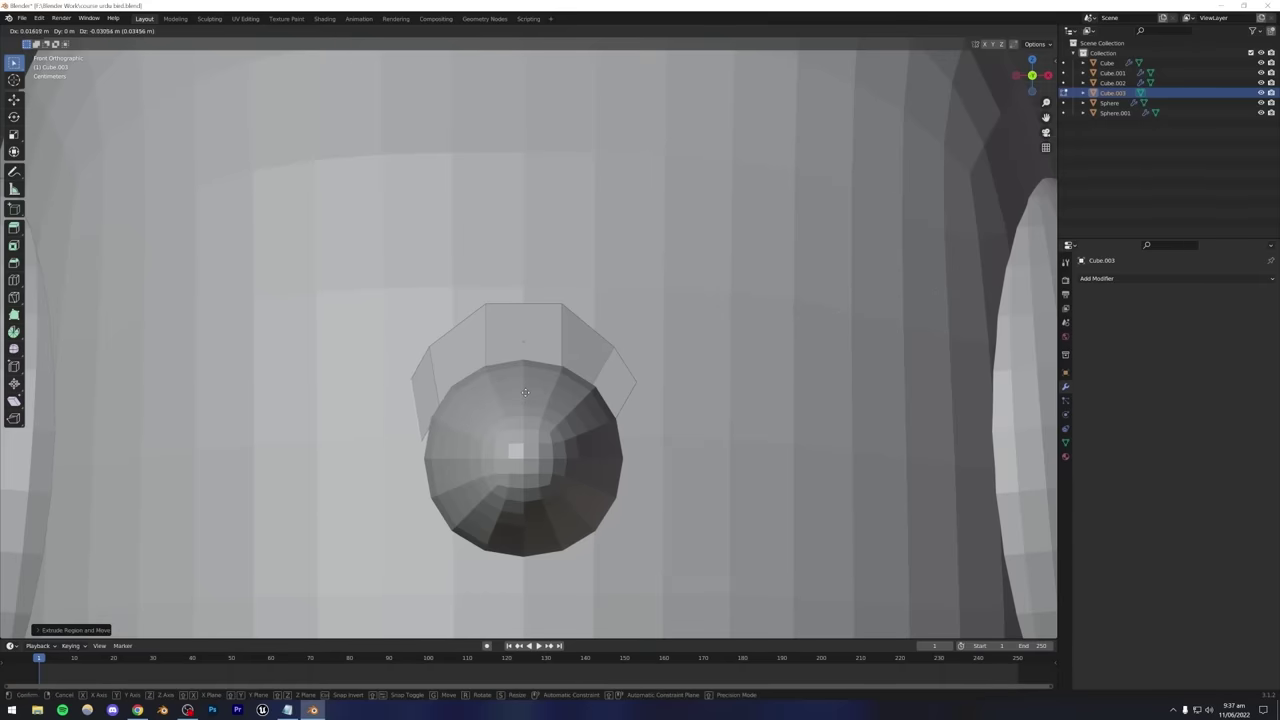
pyautogui.click(524, 392)
pyautogui.press('s')
pyautogui.click(508, 395)
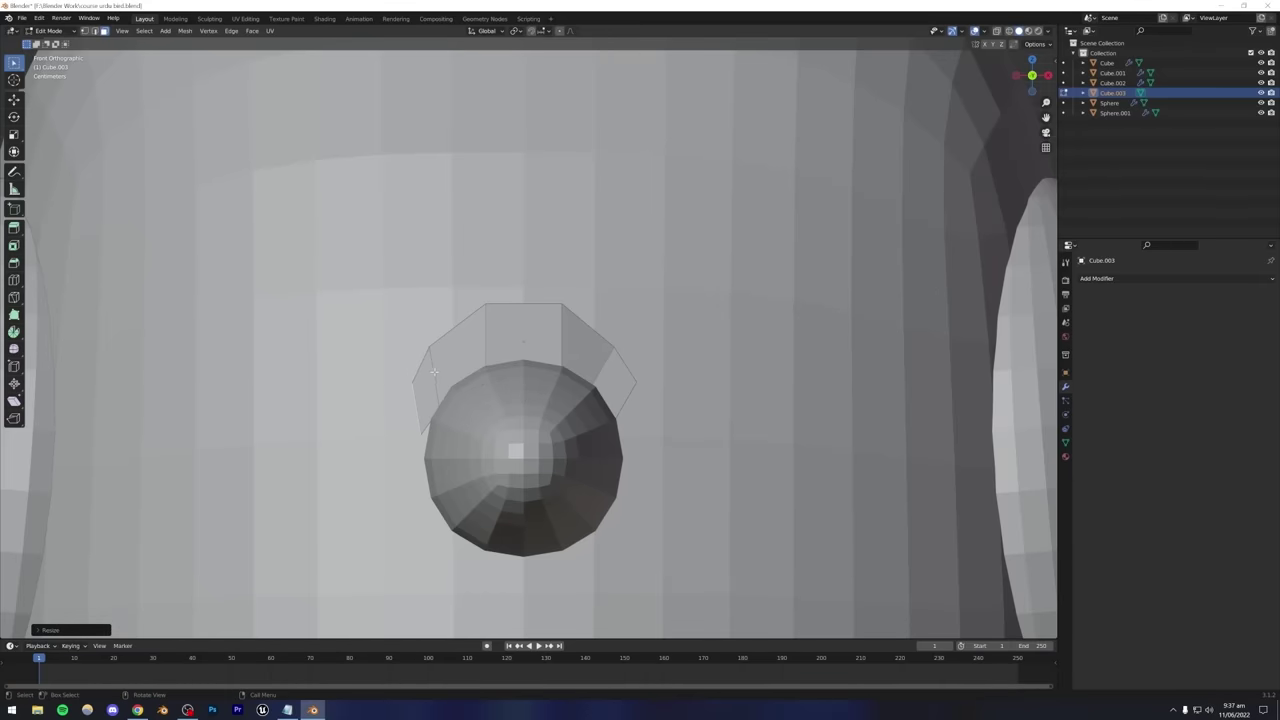
# Select the arc's edge loop, edge-slide it along the arc, and return to Object Mode.
pyautogui.keyDown('alt'); pyautogui.click(434, 372); pyautogui.keyUp('alt')
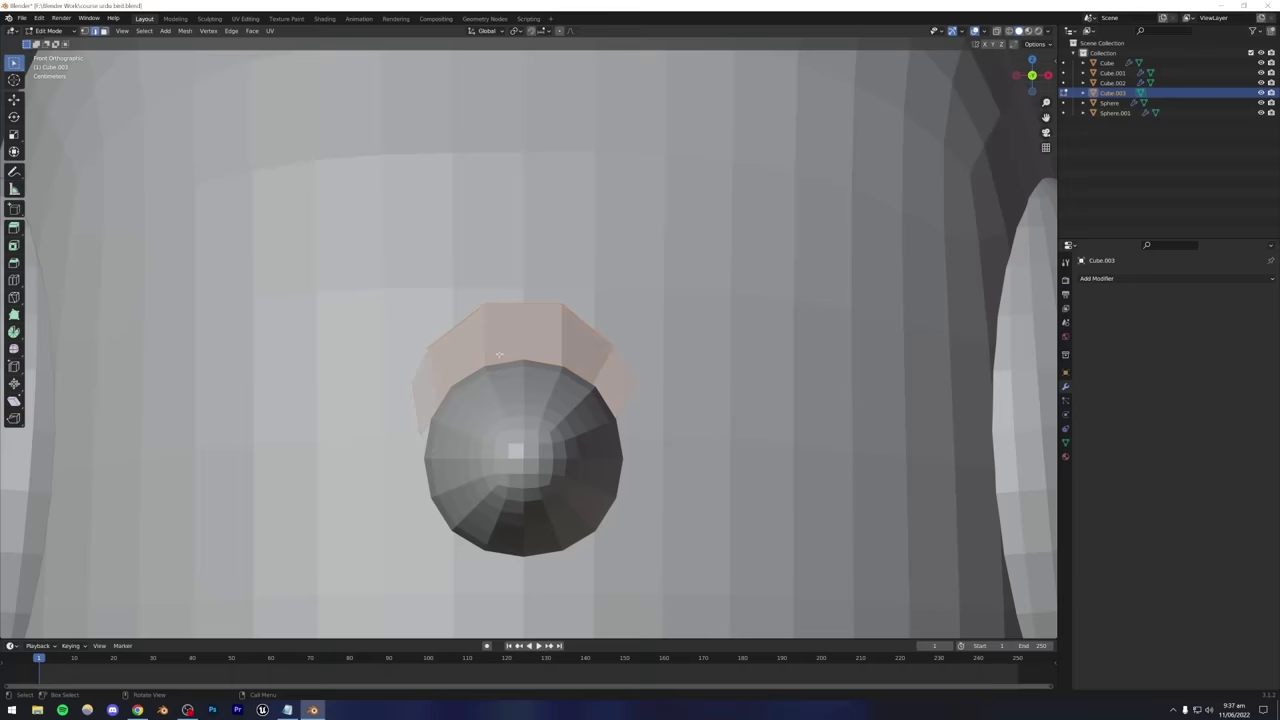
pyautogui.press('g')
pyautogui.press('g')
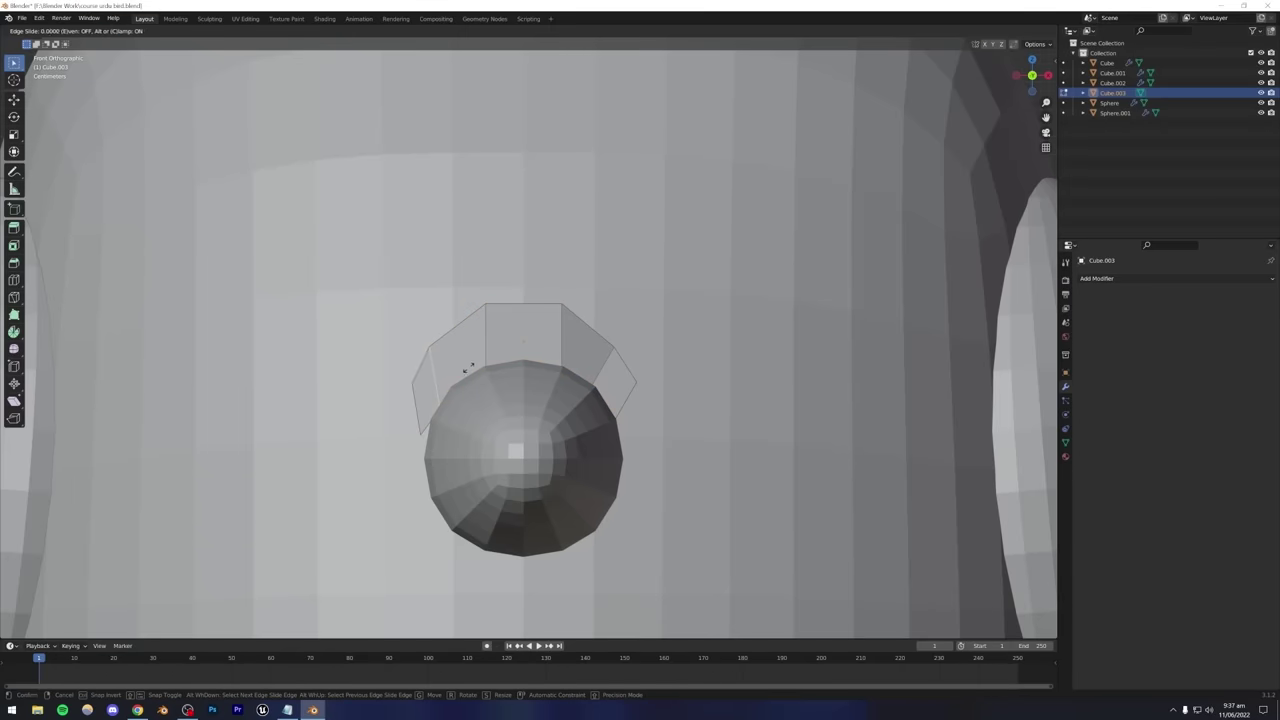
pyautogui.click(495, 370)
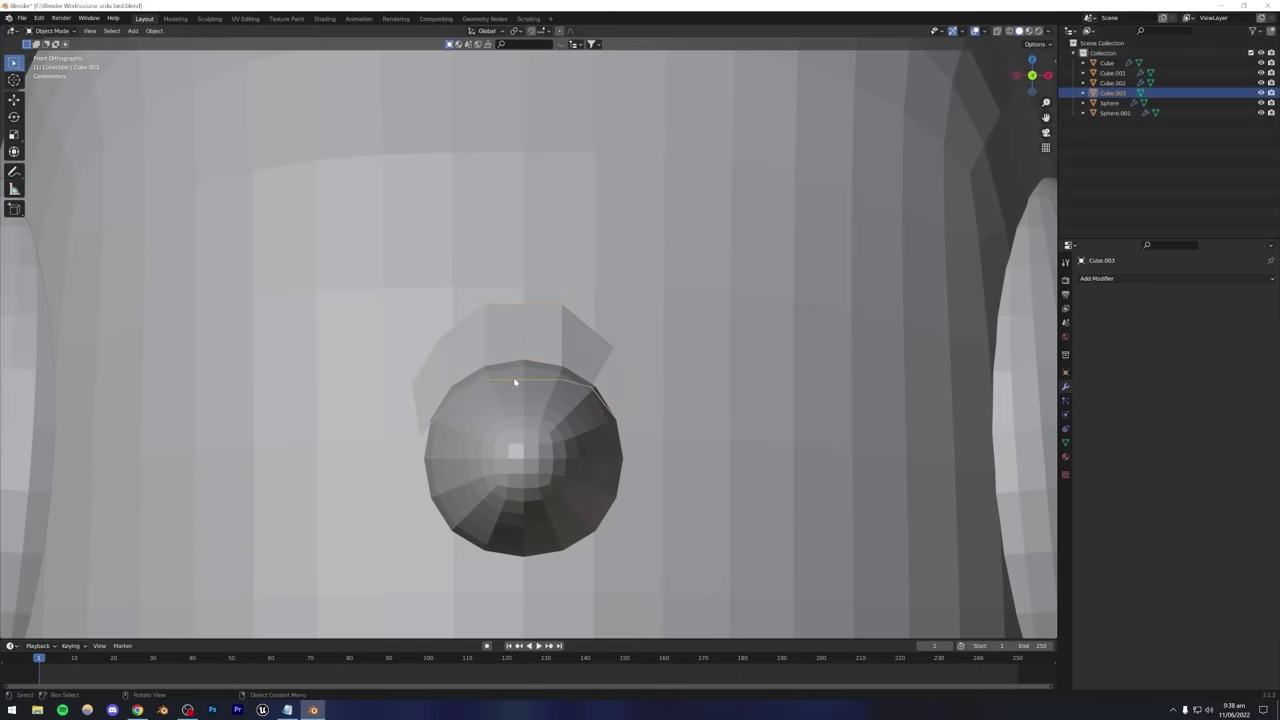
pyautogui.scroll(-4, 517, 377)
pyautogui.scroll(3, 540, 360)
pyautogui.press('Tab')
pyautogui.scroll(-3, 583, 337)
# Save, then add a Subdivision Surface modifier to the eyebrow arc.
pyautogui.moveTo(583, 337); pyautogui.dragTo(700, 330, button='middle')
pyautogui.scroll(5, 490, 400)
pyautogui.hotkey('ctrl', 's')
pyautogui.click(1109, 280)
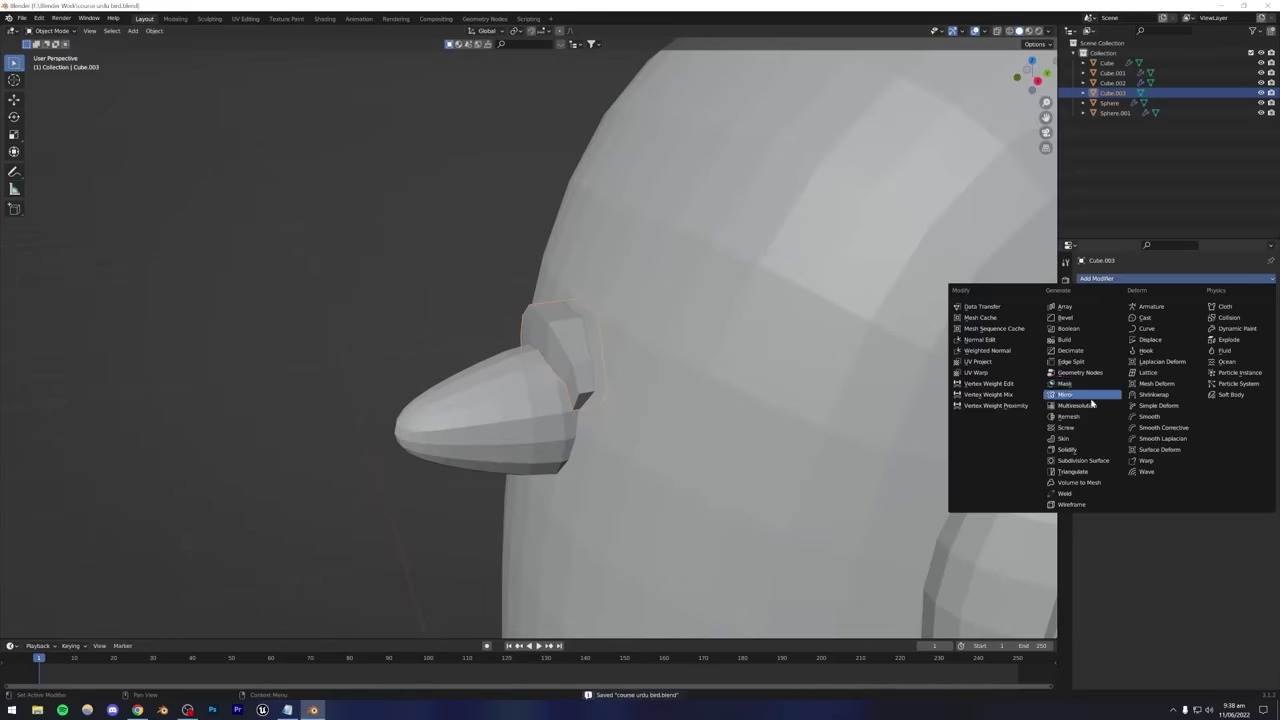
pyautogui.click(1084, 460)
# Set the Subdivision viewport level to 2 and rotate the brow arc into place.
pyautogui.moveTo(446, 266); pyautogui.dragTo(766, 316, button='middle')
pyautogui.scroll(-2, 614, 329)
pyautogui.scroll(4, 616, 352)
pyautogui.click(616, 352)
pyautogui.click(1256, 322)
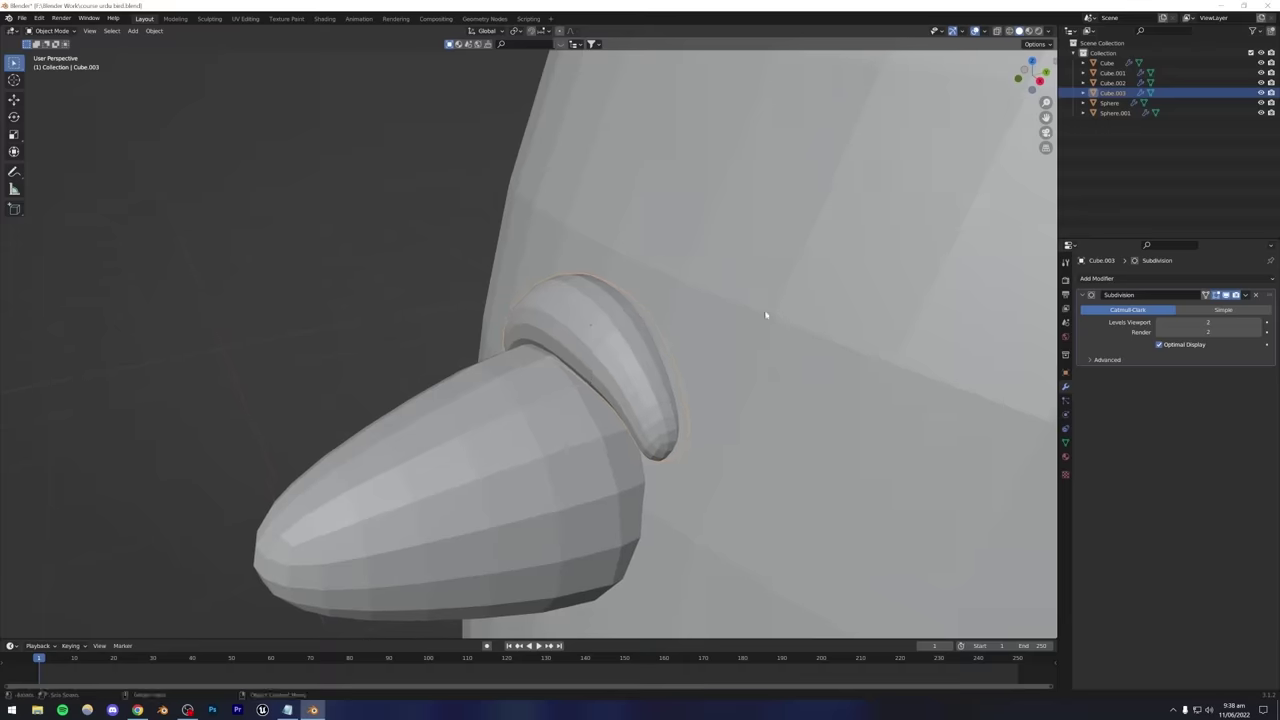
pyautogui.press('r')
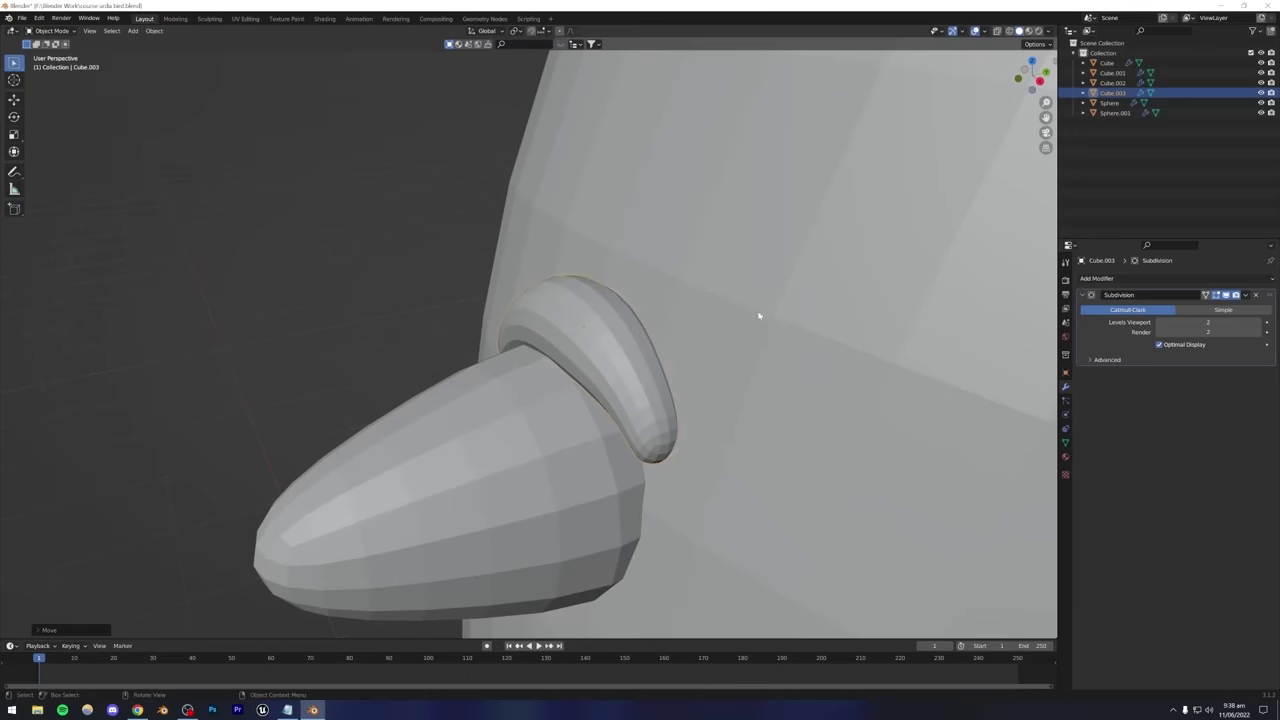
pyautogui.click(760, 311)
# Deselect the brow, view the whole bird, save, and compare with the Instagram reference.
pyautogui.click(407, 289)
pyautogui.scroll(-3, 407, 289)
pyautogui.moveTo(514, 320)
pyautogui.mouseDown(button='middle')
pyautogui.moveTo(543, 277)
pyautogui.moveTo(520, 313)
pyautogui.mouseUp(button='middle')
pyautogui.scroll(-3, 520, 313)
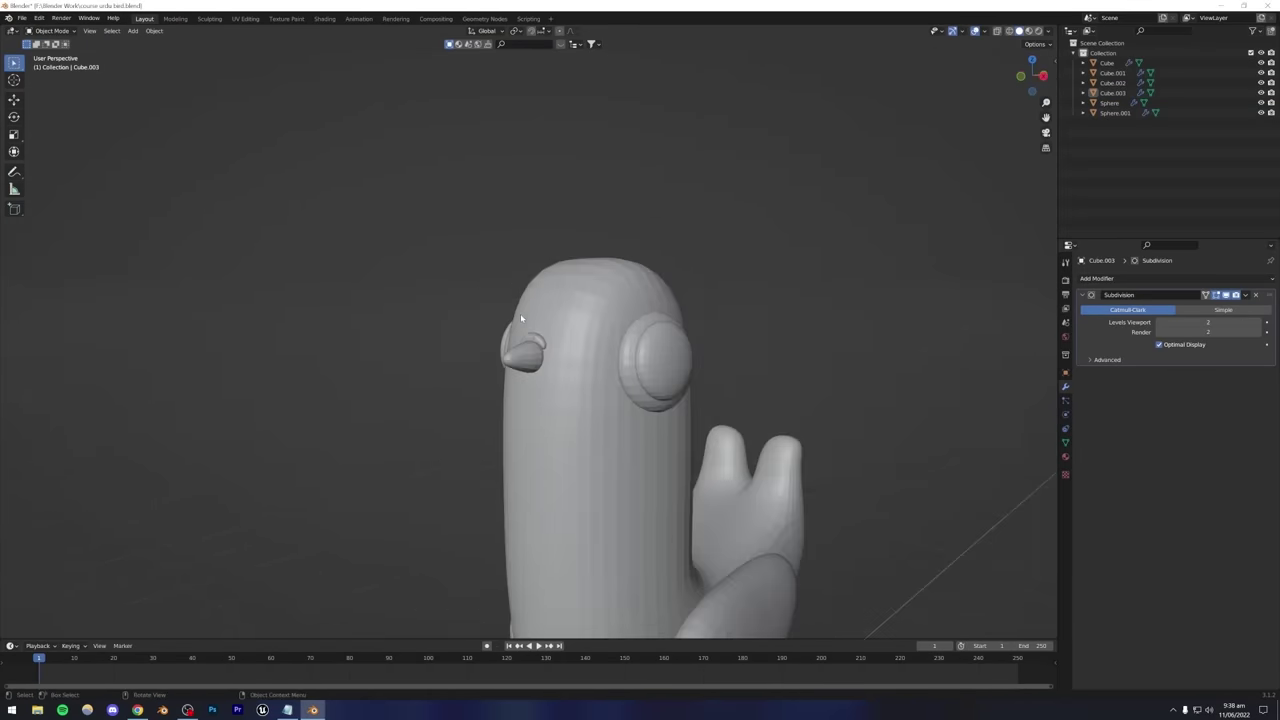
pyautogui.moveTo(565, 385); pyautogui.dragTo(555, 283, button='middle')
pyautogui.hotkey('ctrl', 's')
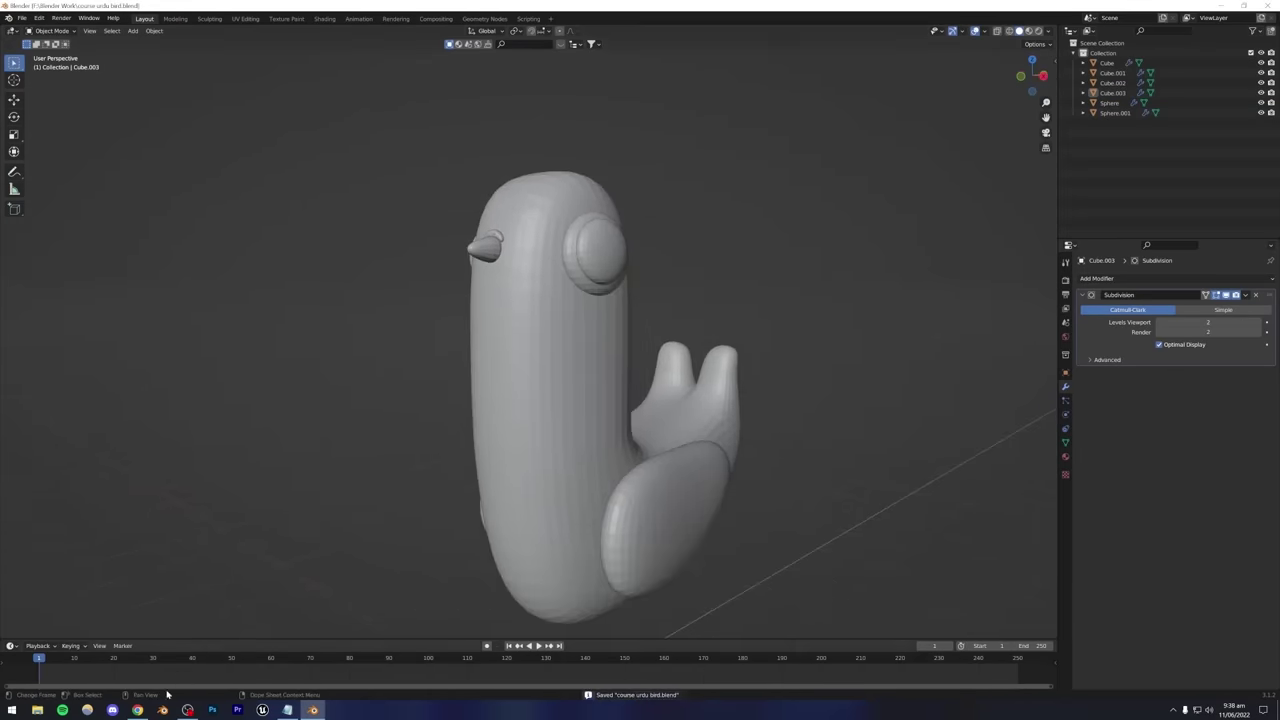
pyautogui.click(137, 710)
pyautogui.hotkey('alt', 'Tab')
# Scale the eyebrow arc up and move it along Y over the eye.
pyautogui.moveTo(400, 380); pyautogui.dragTo(452, 254, button='middle')
pyautogui.scroll(5, 478, 242)
pyautogui.click(452, 254)
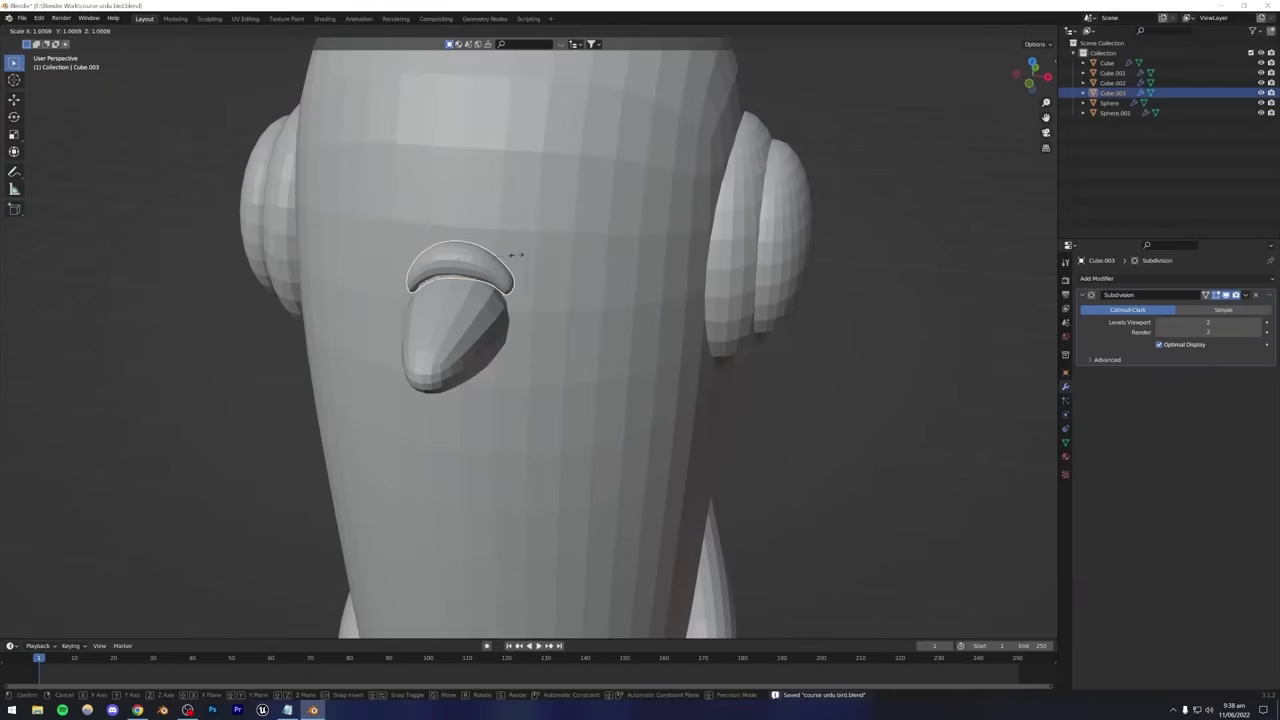
pyautogui.press('s')
pyautogui.click(527, 254)
pyautogui.moveTo(531, 289); pyautogui.dragTo(492, 242, button='middle')
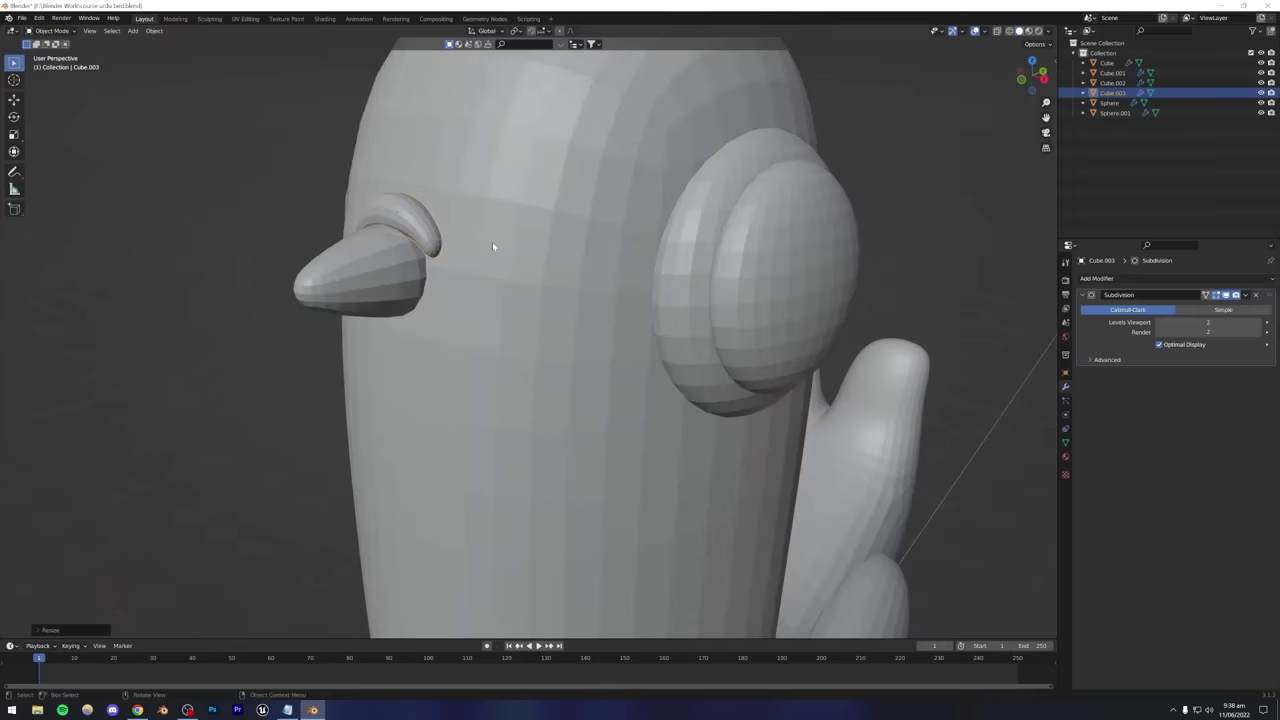
pyautogui.press('g')
pyautogui.press('y')
pyautogui.click(491, 246)
# In front X-ray edit view, shift the brow's left end, cancelling an accidental move.
pyautogui.press('KP_3')
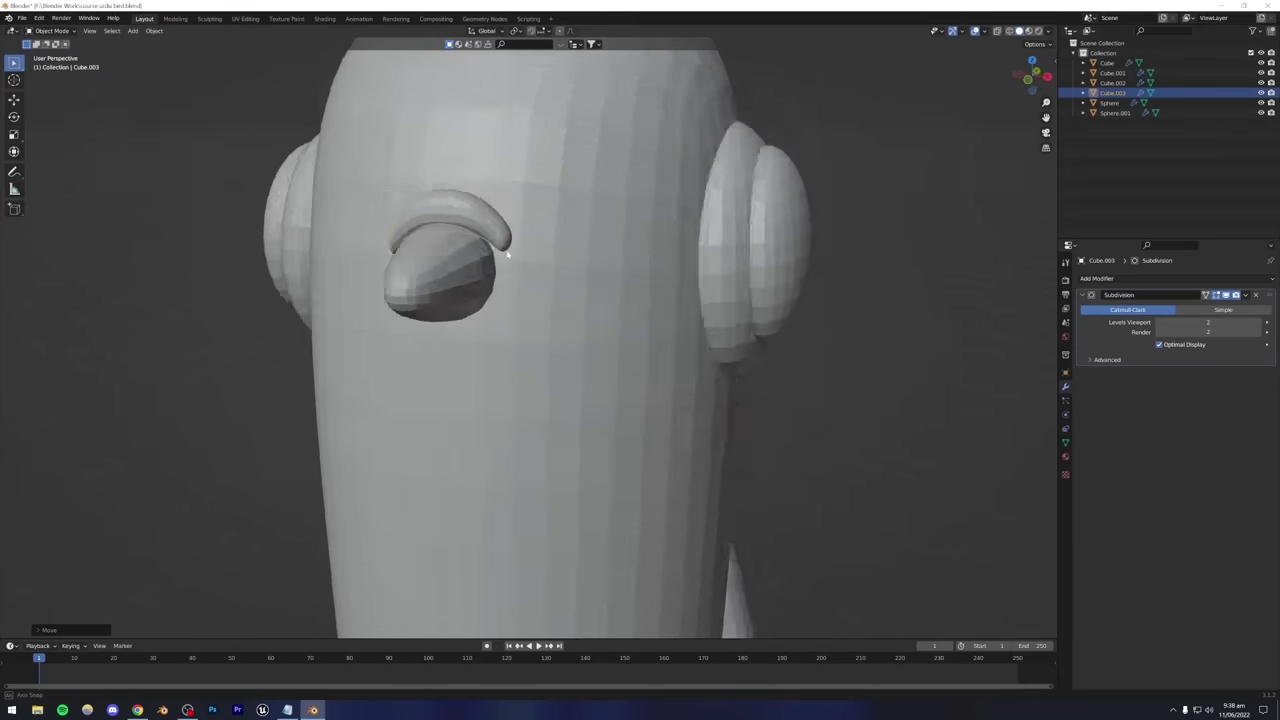
pyautogui.press('KP_1')
pyautogui.press('Tab')
pyautogui.scroll(4, 375, 277)
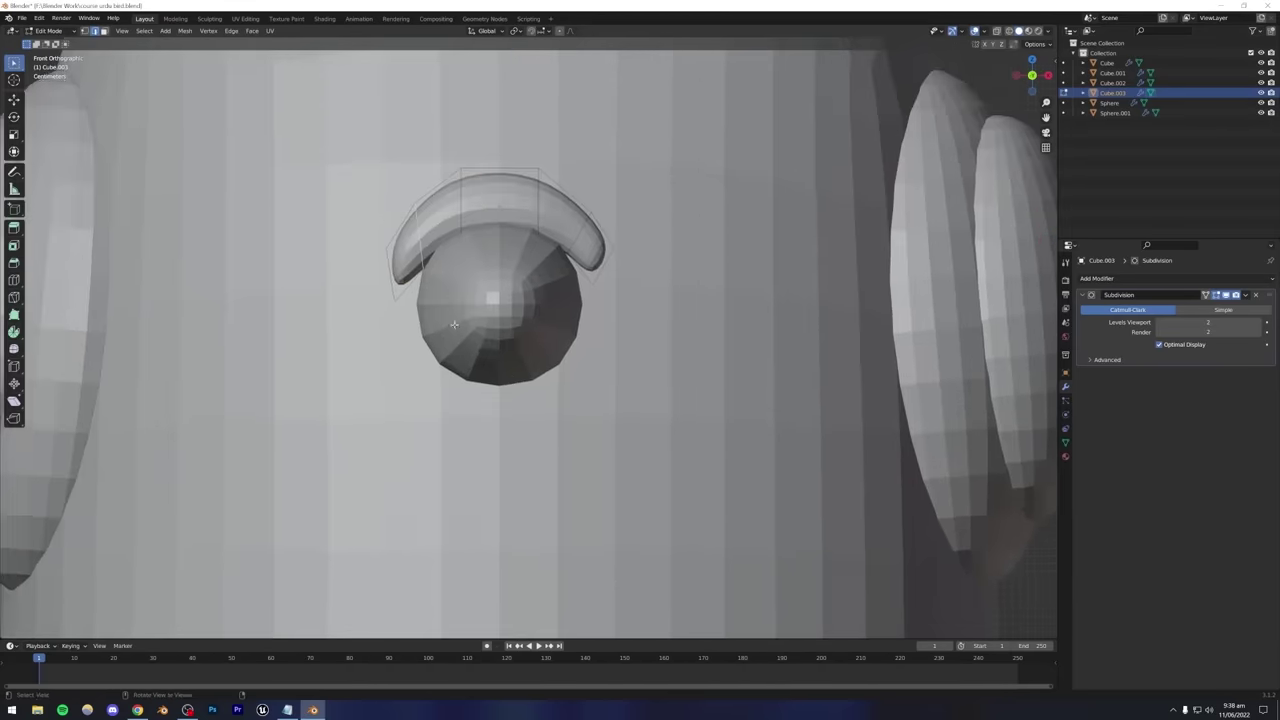
pyautogui.hotkey('alt', 'z')
pyautogui.hotkey('alt', 'z')
pyautogui.press('g')
pyautogui.click(476, 285)
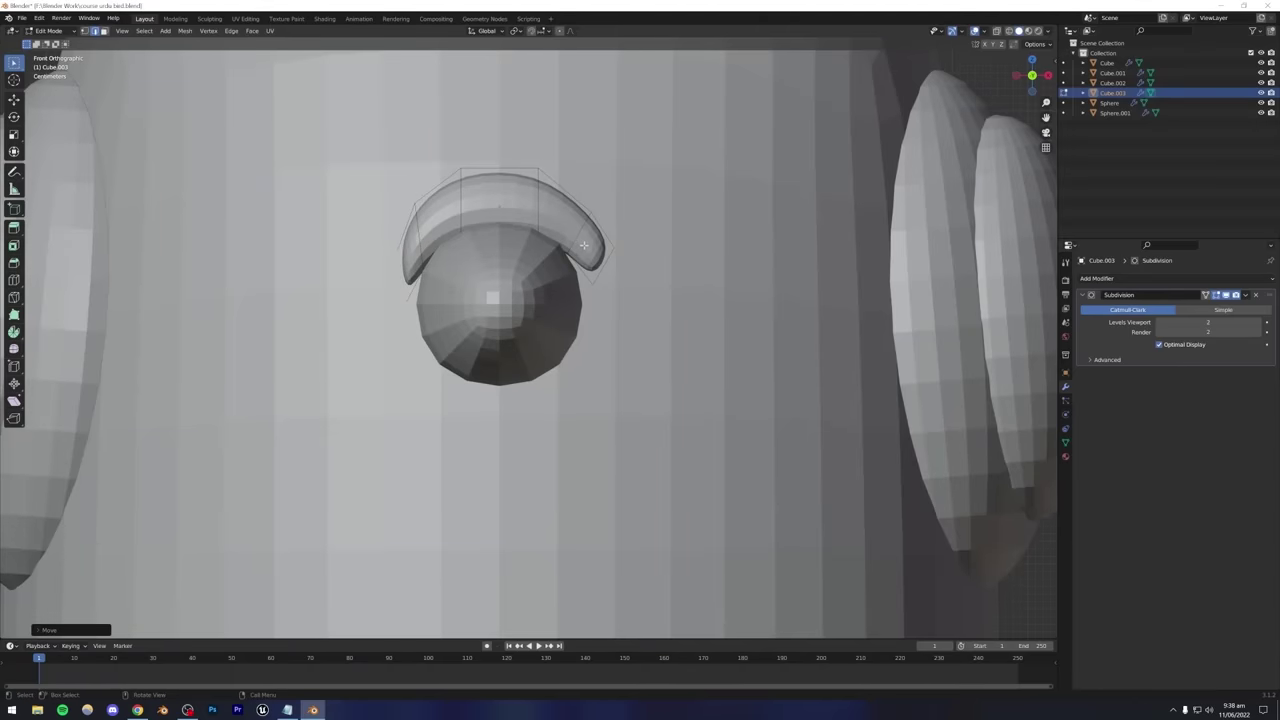
pyautogui.rightClick(615, 282)
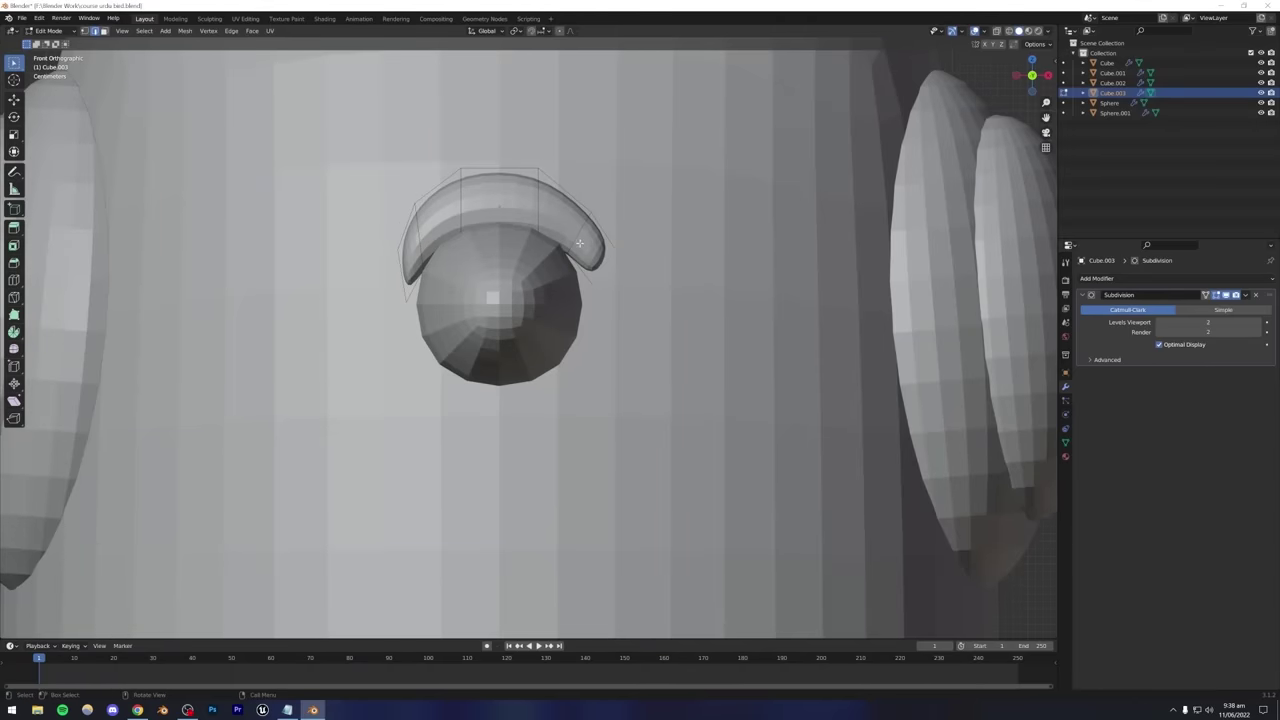
# Pull the brow's right end inward, return to Object Mode, and compare with the reference.
pyautogui.hotkey('alt', 'z')
pyautogui.hotkey('alt', 'z')
pyautogui.press('g')
pyautogui.click(629, 283)
pyautogui.press('Tab')
pyautogui.scroll(-5, 617, 294)
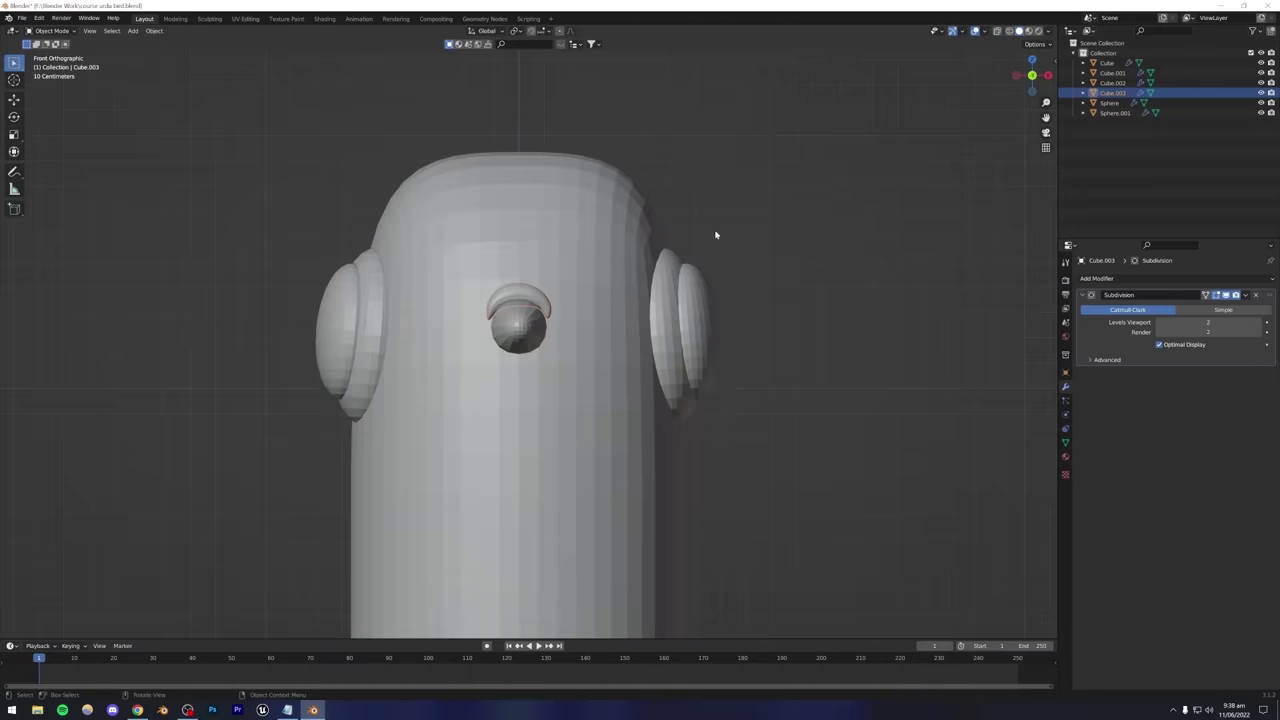
pyautogui.moveTo(714, 234); pyautogui.dragTo(552, 373, button='middle')
pyautogui.scroll(-2, 552, 373)
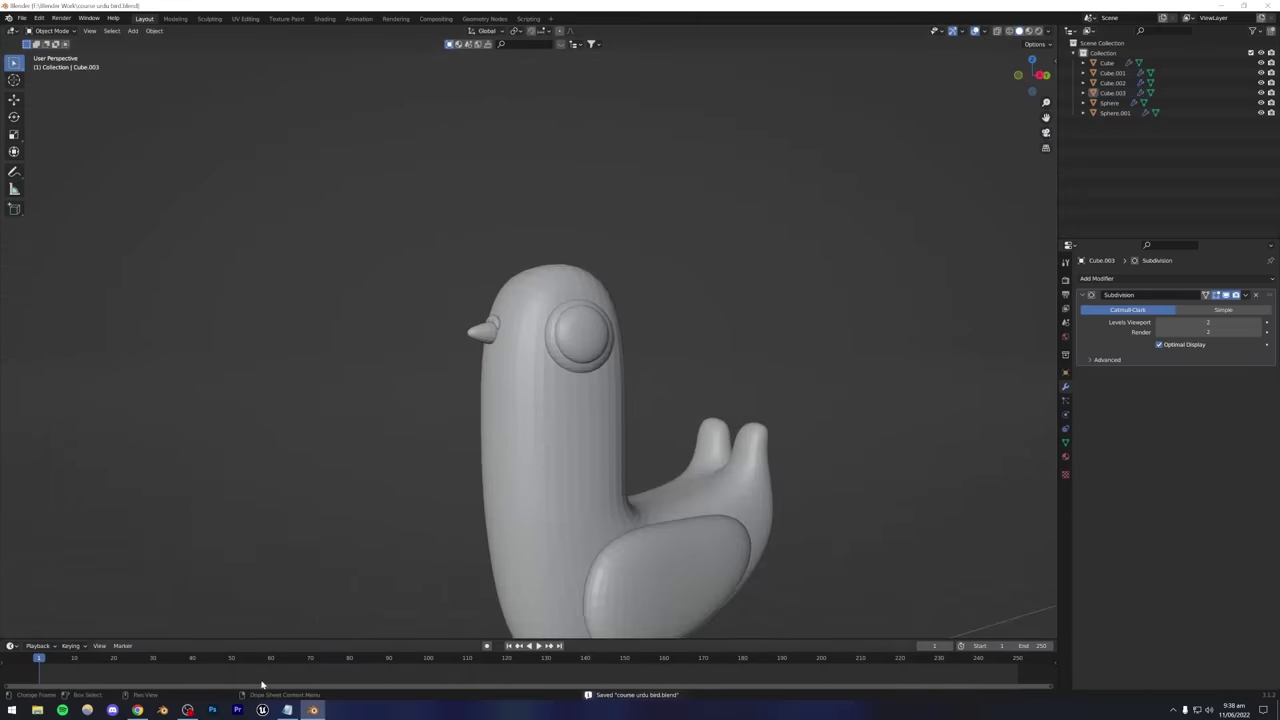
pyautogui.click(137, 710)
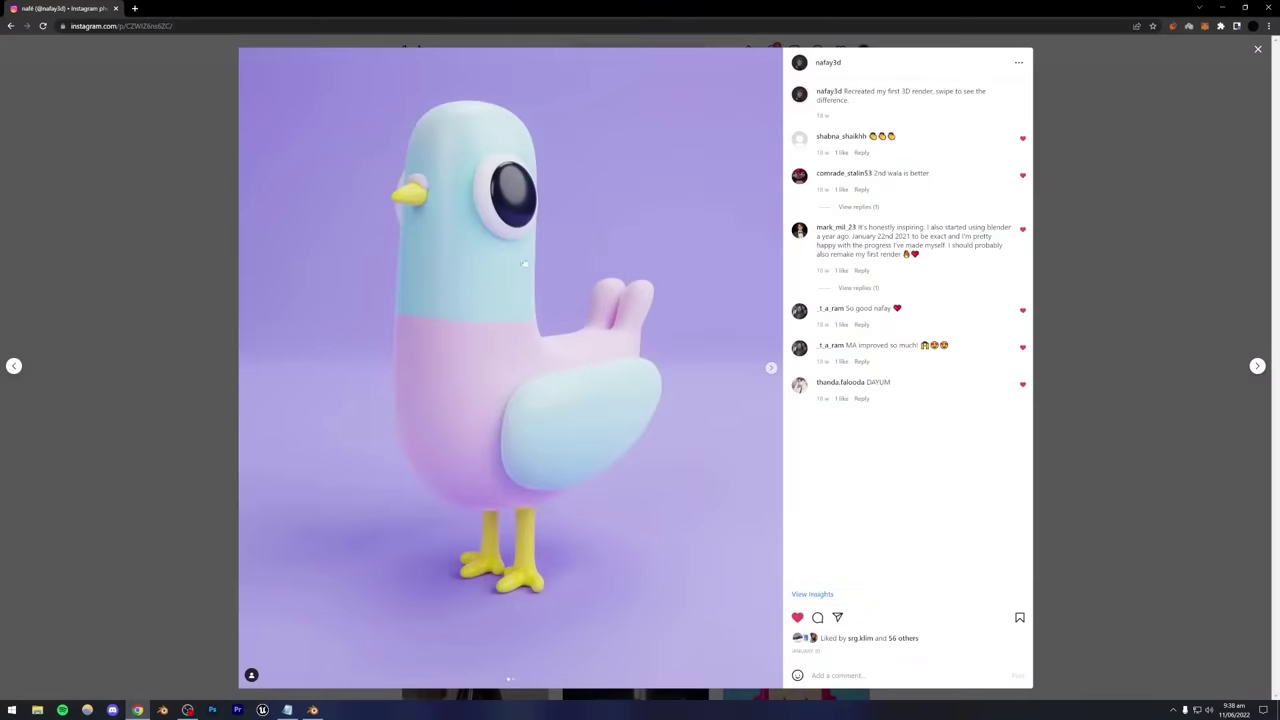
# Add a new cube mesh (Cube.004) to the pigeon scene.
pyautogui.click(312, 710)
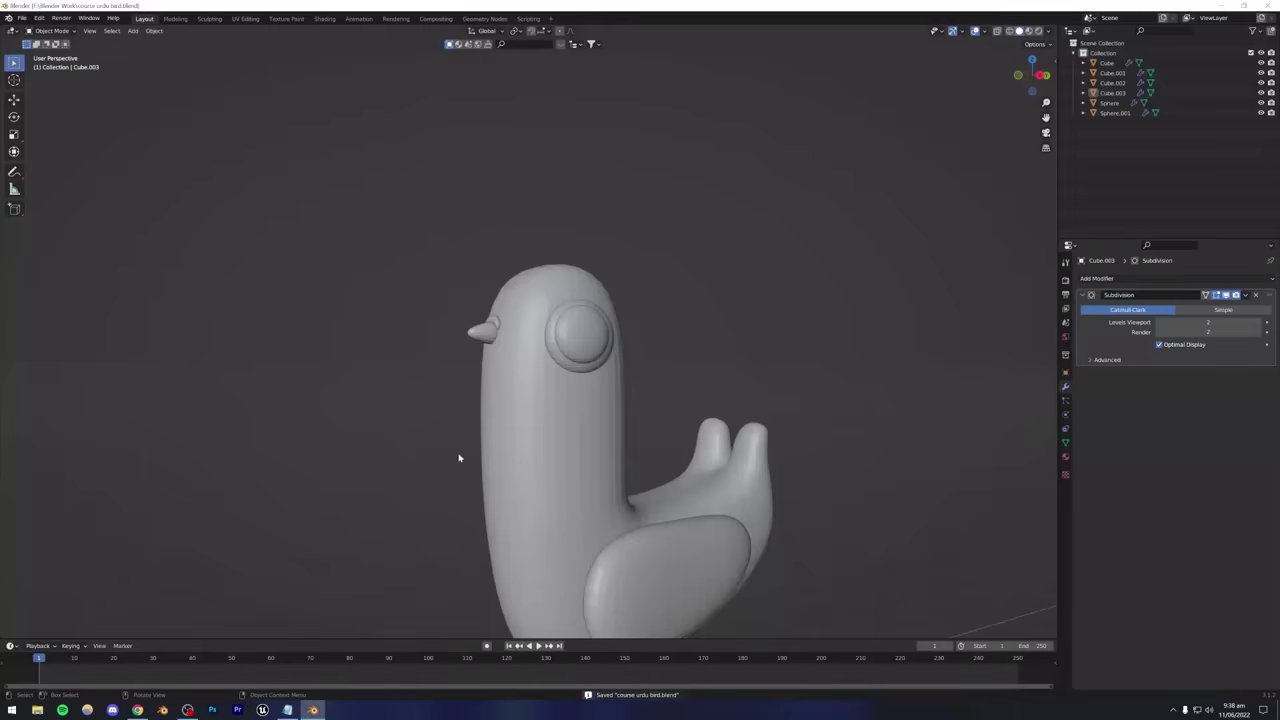
pyautogui.scroll(-4, 660, 451)
pyautogui.moveTo(660, 451); pyautogui.dragTo(590, 315, button='middle')
pyautogui.scroll(5, 537, 423)
pyautogui.scroll(2, 563, 433)
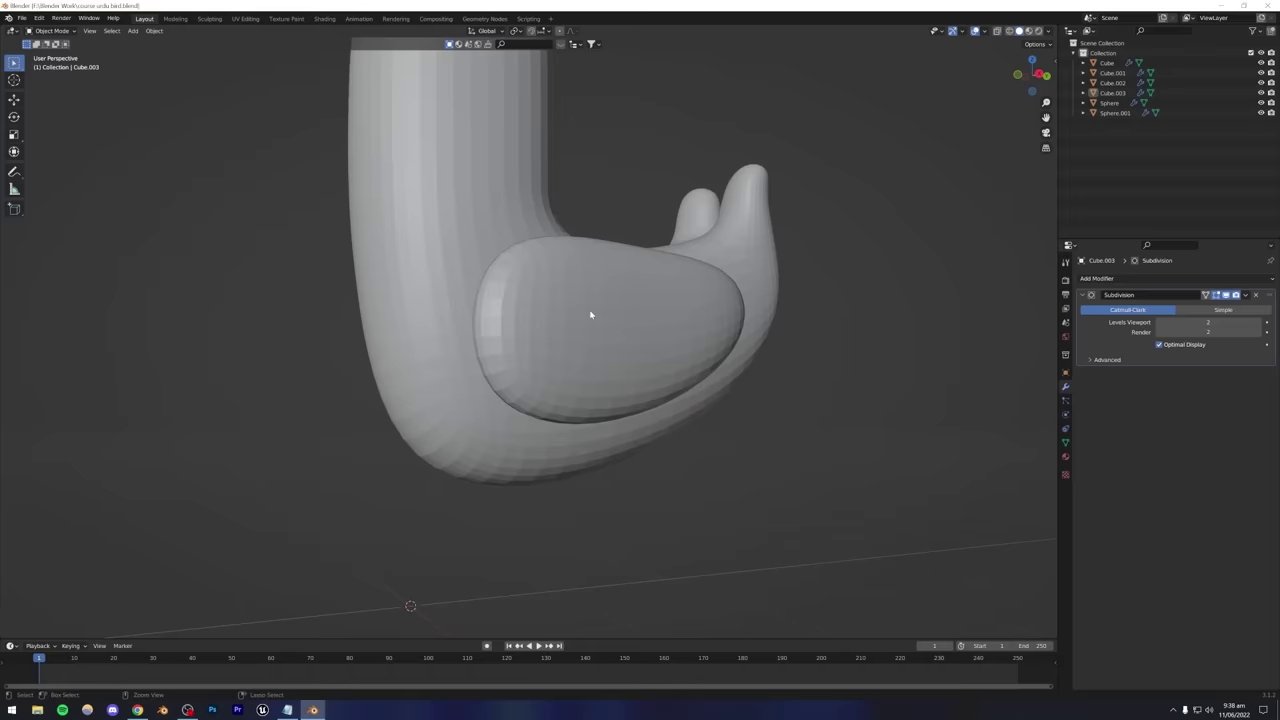
pyautogui.click(133, 30)
pyautogui.moveTo(150, 40)
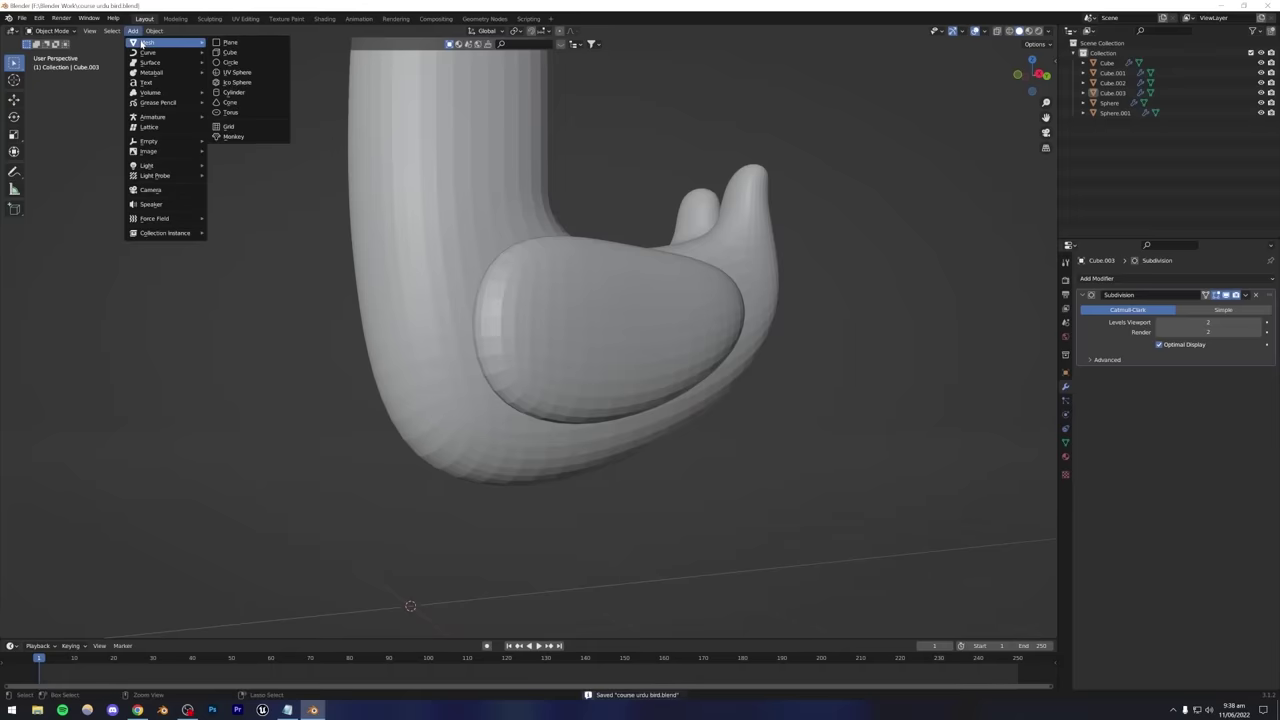
pyautogui.click(245, 50)
# In front orthographic view, shrink the cube twice to a small size.
pyautogui.scroll(-8, 356, 266)
pyautogui.moveTo(356, 266); pyautogui.dragTo(683, 403, button='middle')
pyautogui.press('KP_1')
pyautogui.scroll(3, 614, 409)
pyautogui.press('s')
pyautogui.click(524, 508)
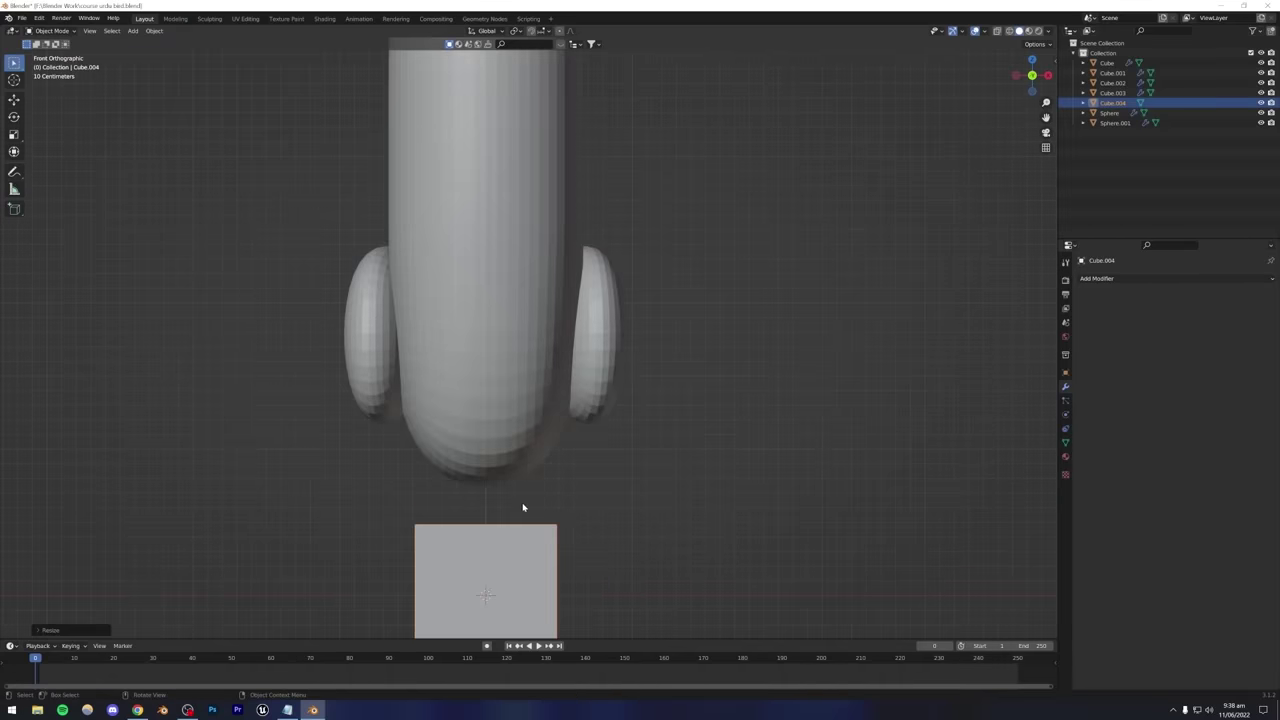
pyautogui.press('s')
pyautogui.click(563, 551)
# Move and fine-scale the cube just beneath the body, checking the leg reference.
pyautogui.press('g')
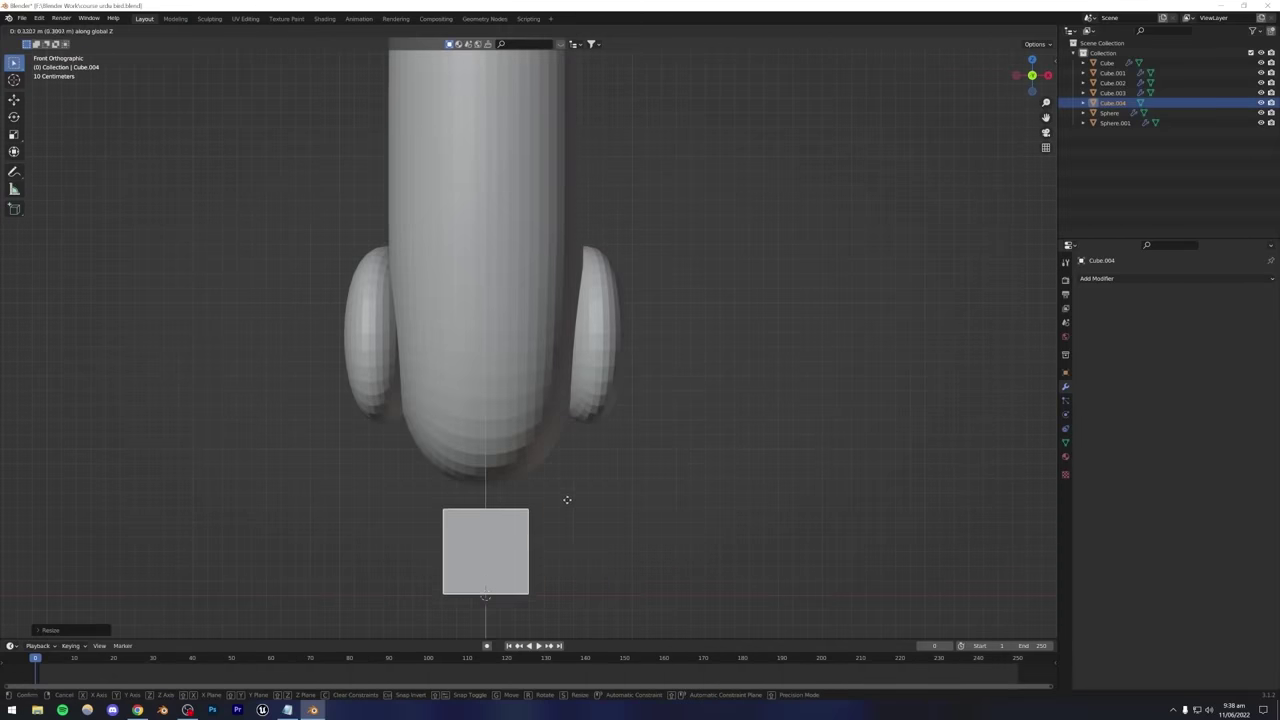
pyautogui.click(567, 484)
pyautogui.press('s')
pyautogui.click(539, 505)
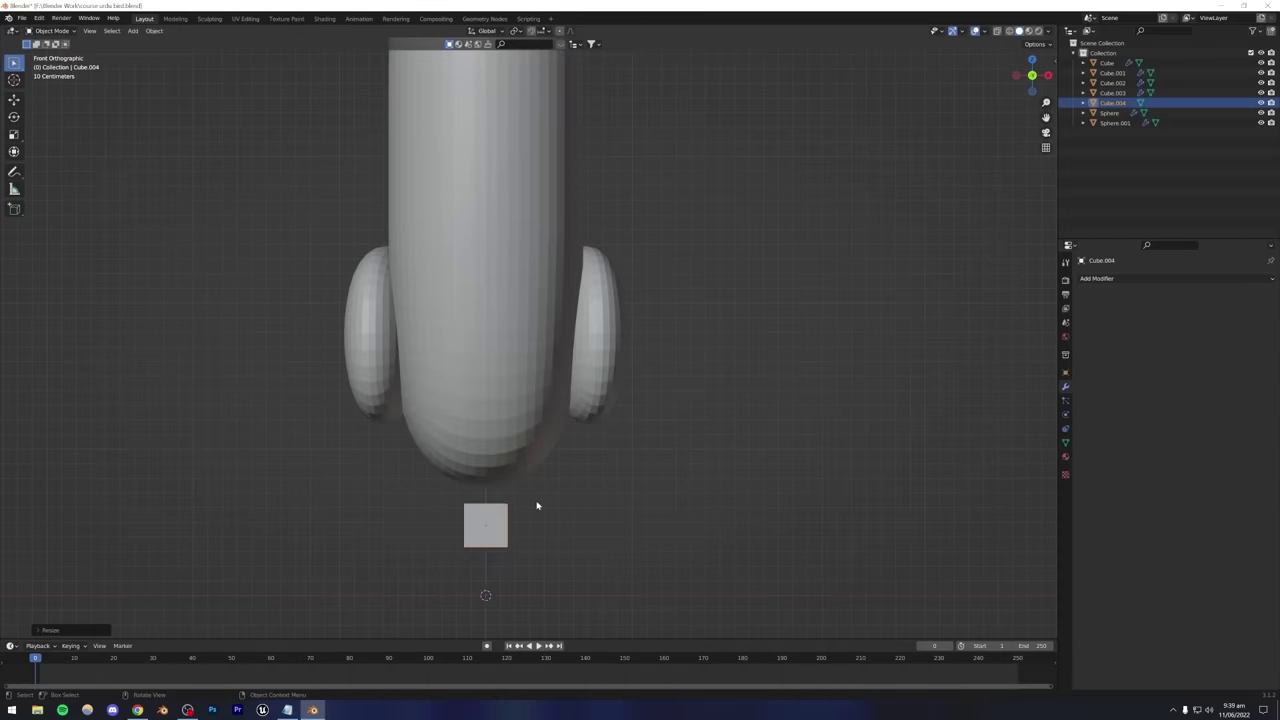
pyautogui.press('g')
pyautogui.click(576, 475)
pyautogui.press('s')
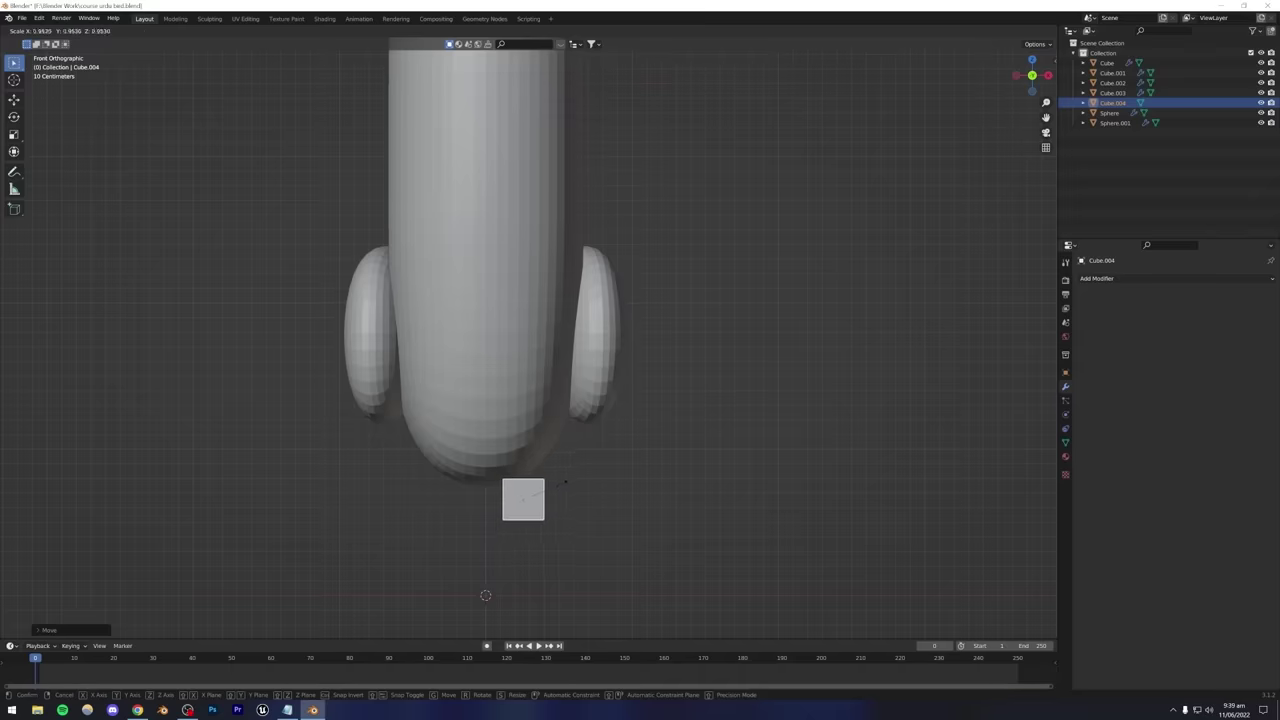
pyautogui.click(562, 487)
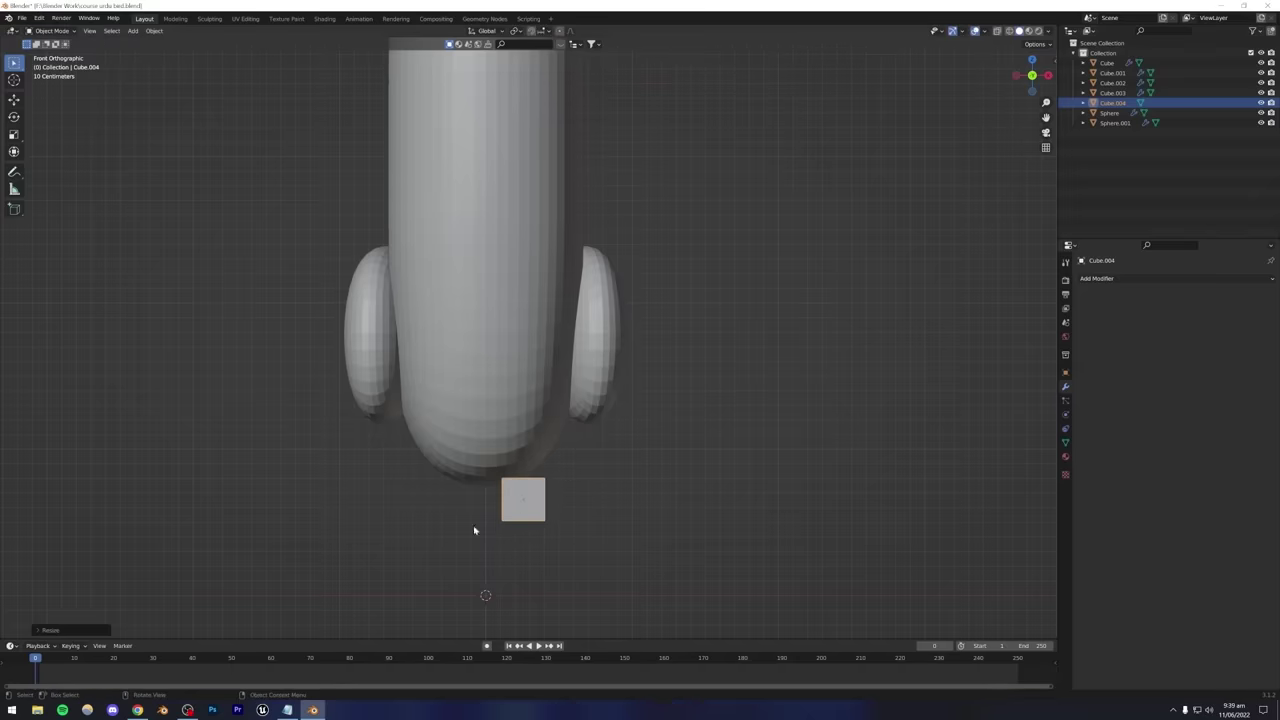
pyautogui.click(139, 709)
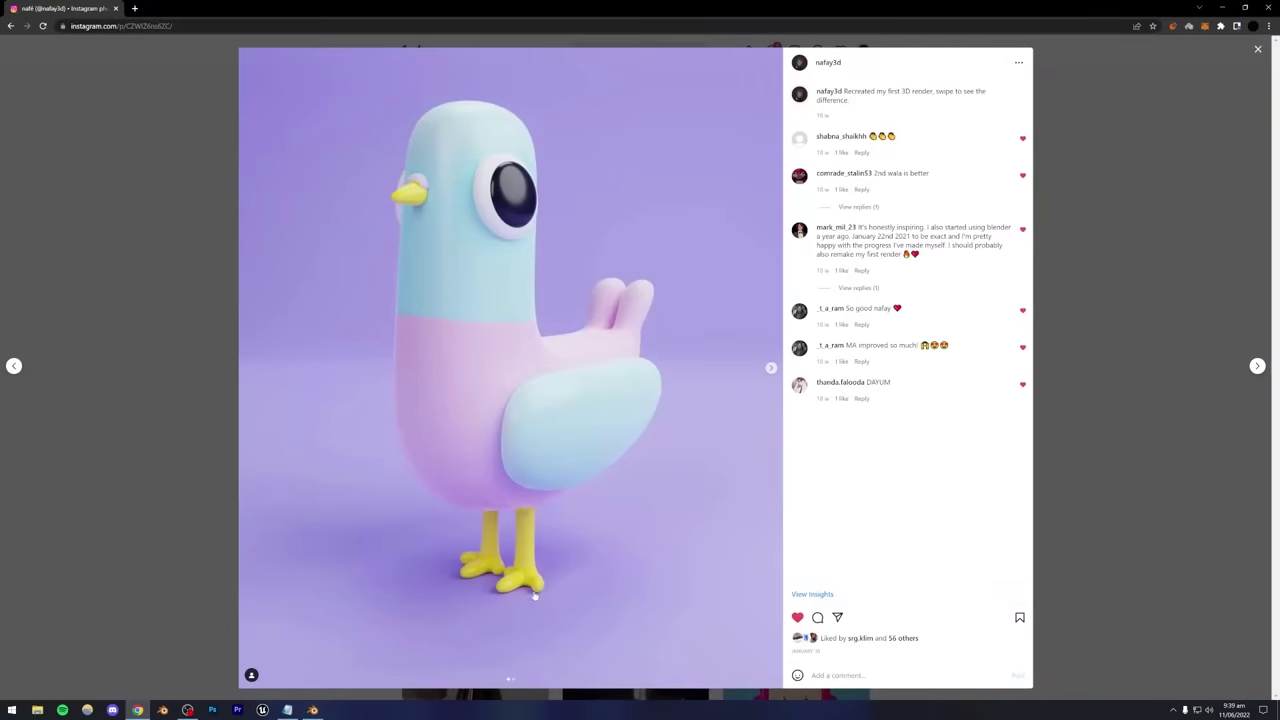
pyautogui.click(313, 710)
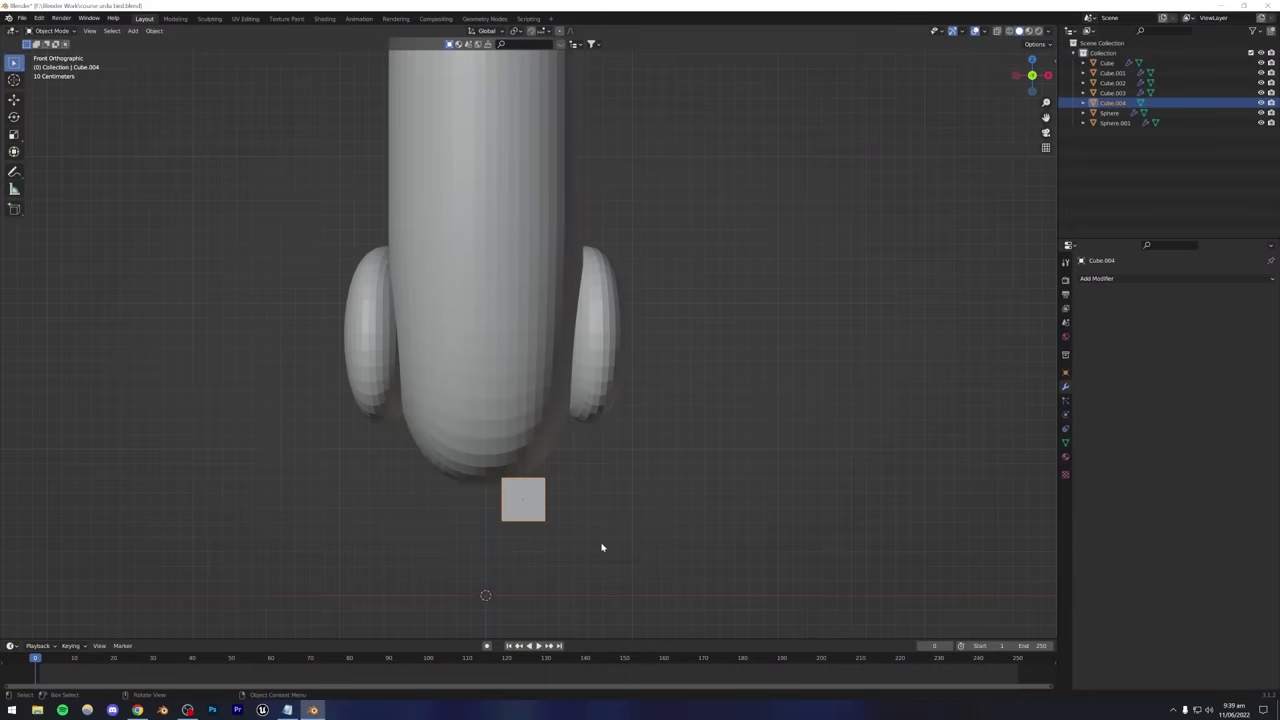
# Stretch the cube's mesh vertically along Z into a tall, narrow leg block.
pyautogui.moveTo(600, 551); pyautogui.dragTo(551, 485, button='middle')
pyautogui.scroll(3, 551, 485)
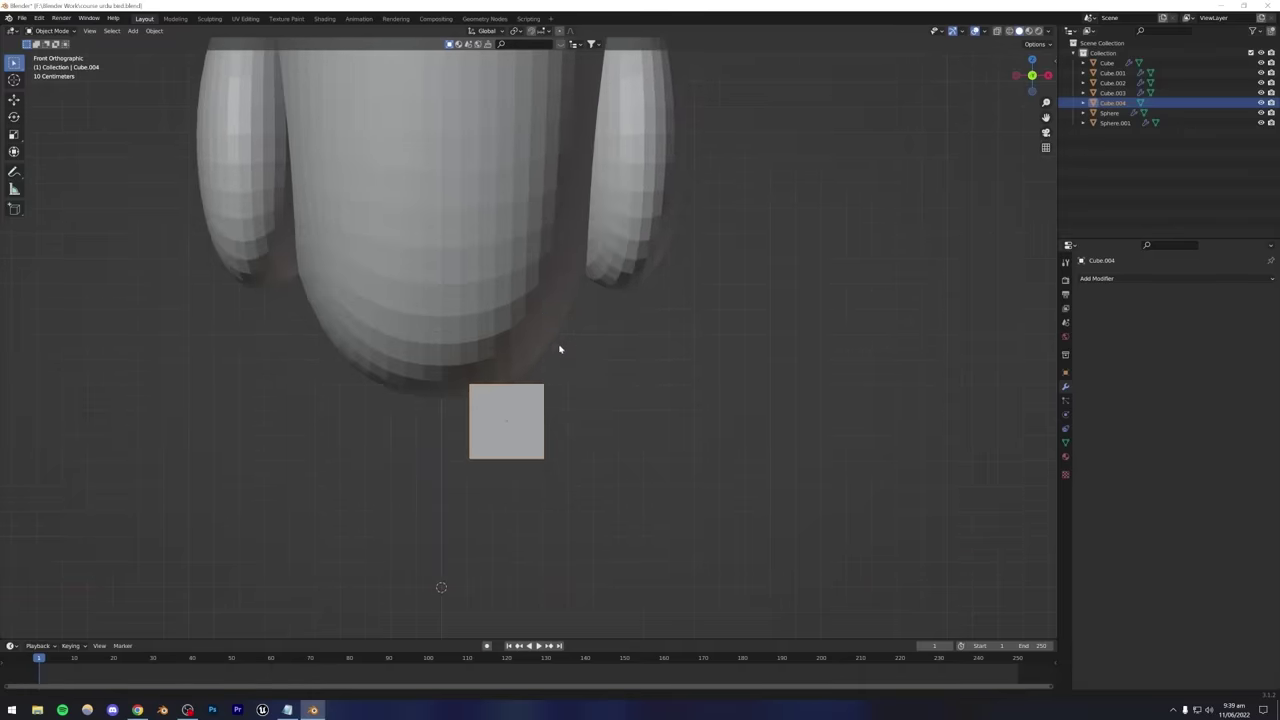
pyautogui.press('Tab')
pyautogui.hotkey('alt', 'z')
pyautogui.press('a')
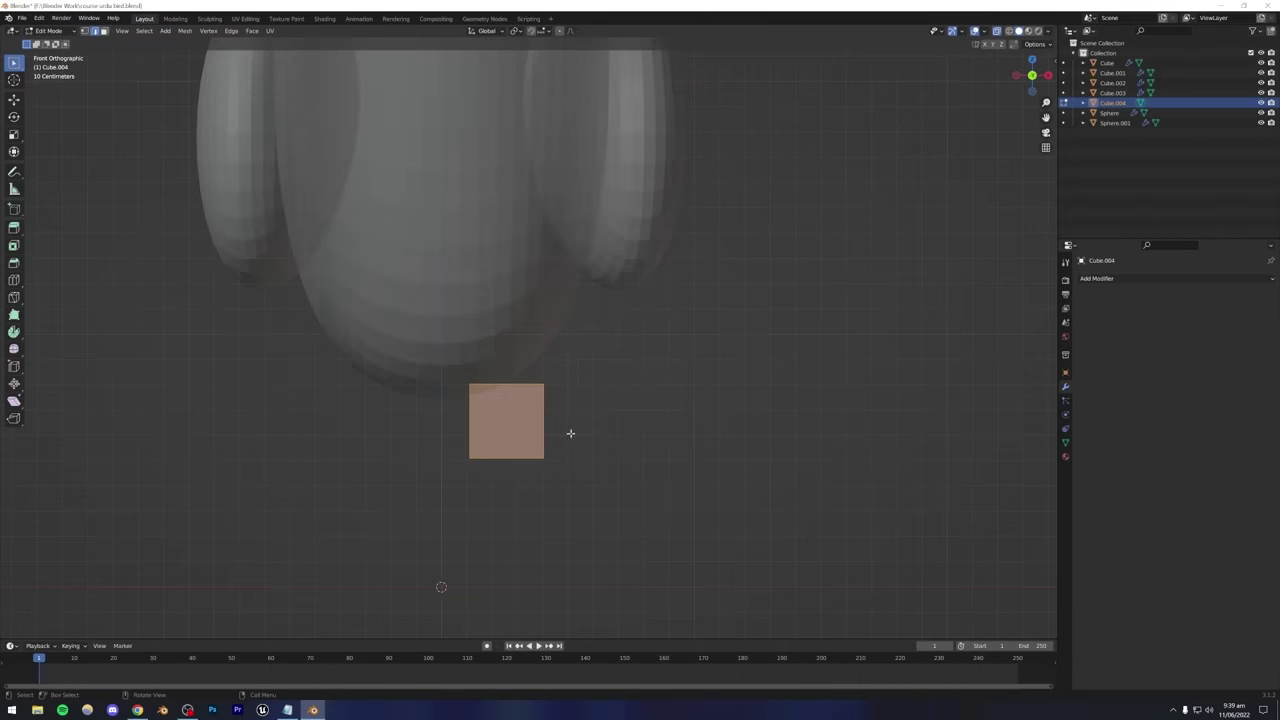
pyautogui.press('s')
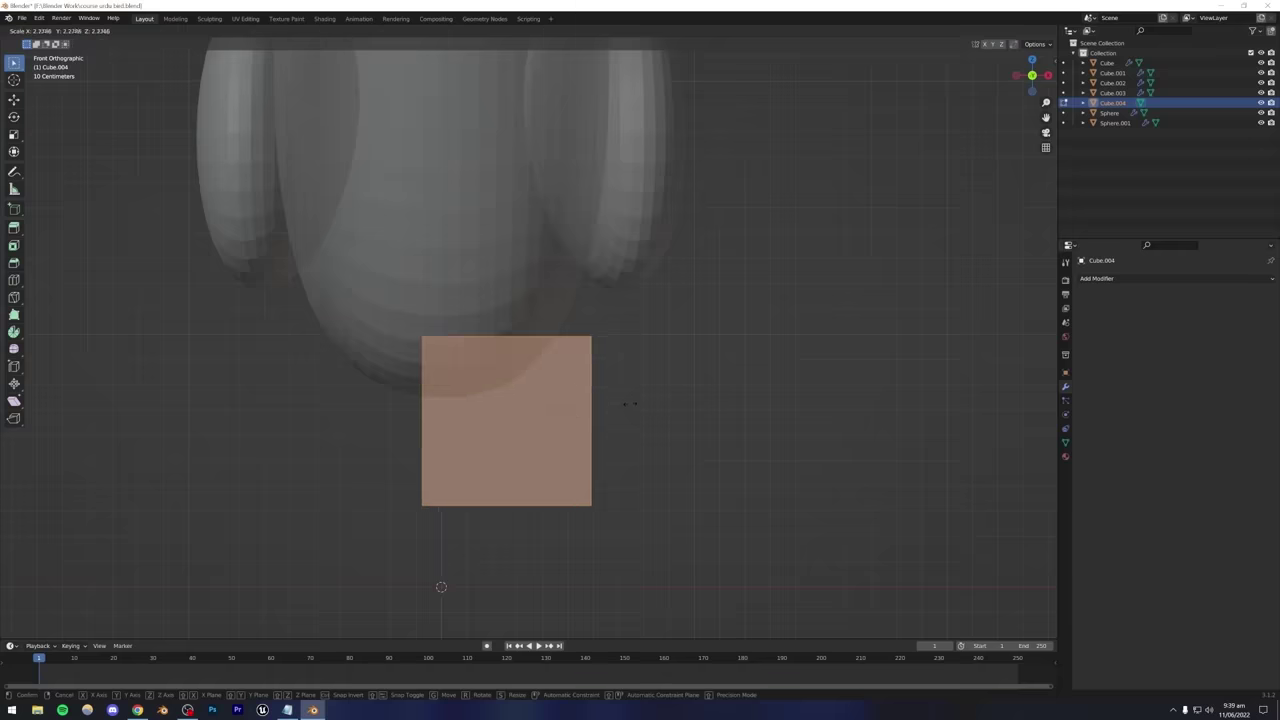
pyautogui.press('z')
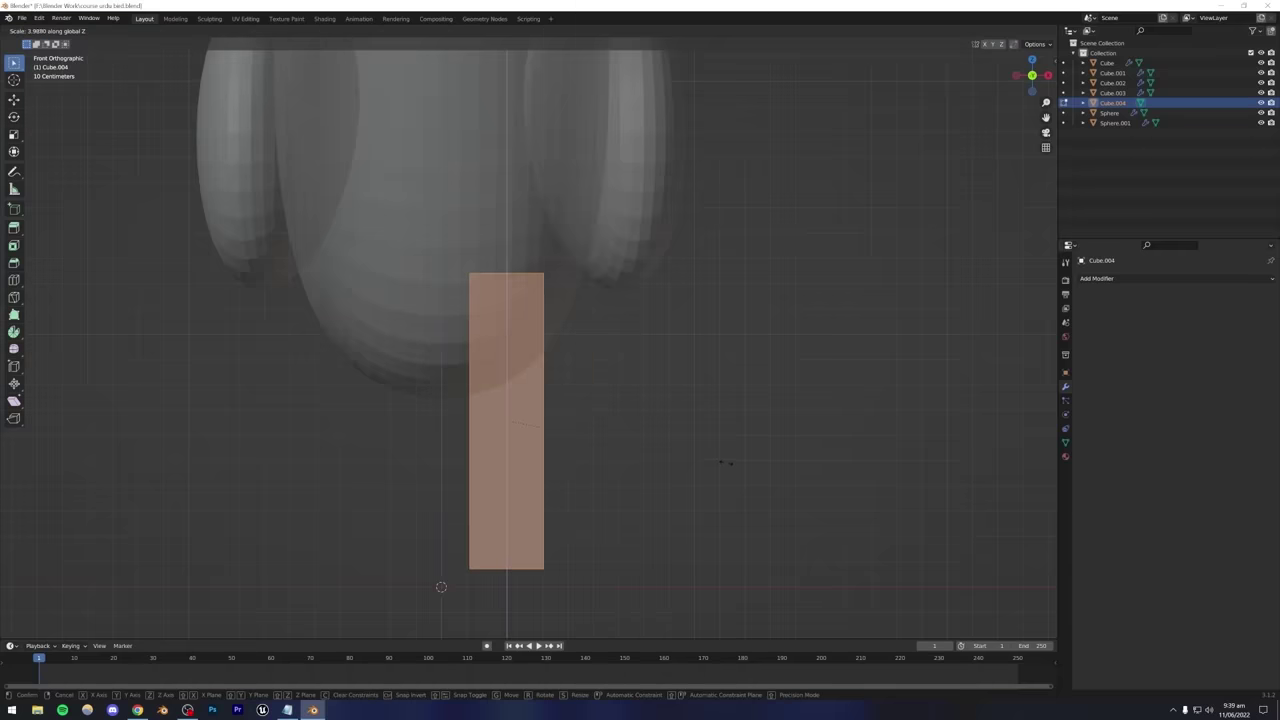
pyautogui.click(666, 450)
pyautogui.press('Tab')
pyautogui.press('Tab')
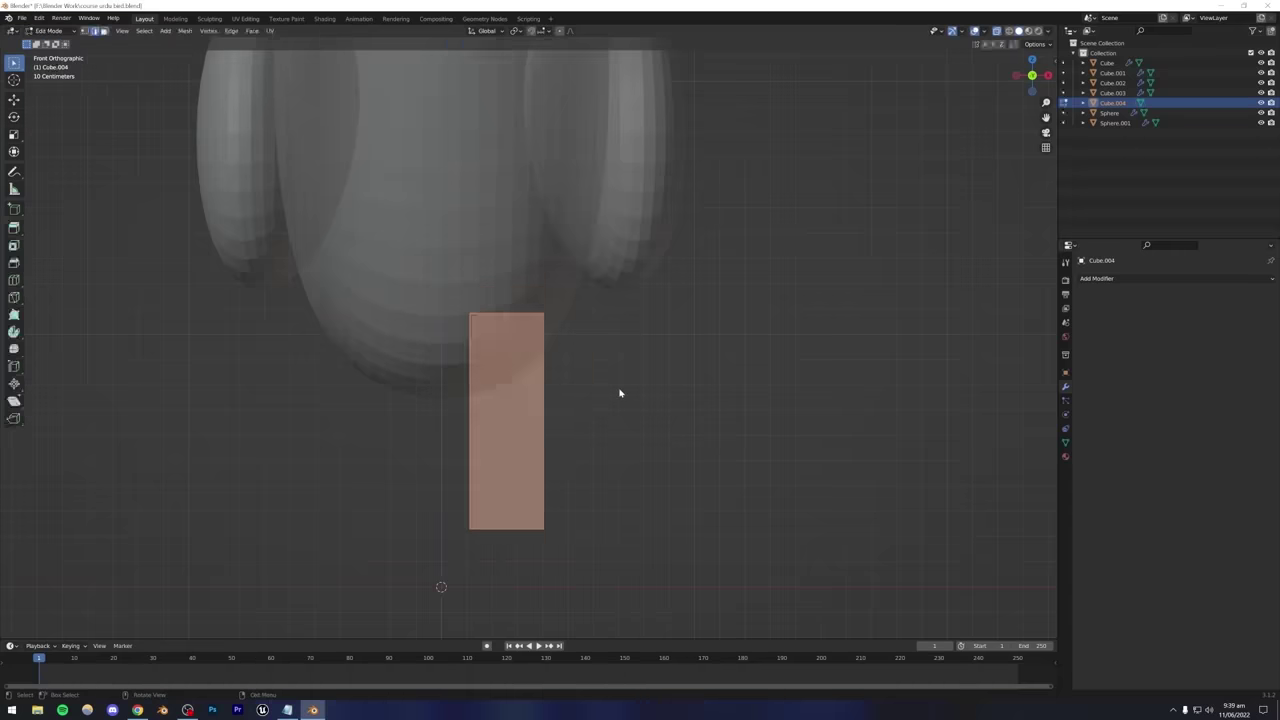
pyautogui.press('Tab')
pyautogui.hotkey('alt', 'z')
# Move the leg block along Z and Y so its top tucks under the body.
pyautogui.press('g')
pyautogui.press('z')
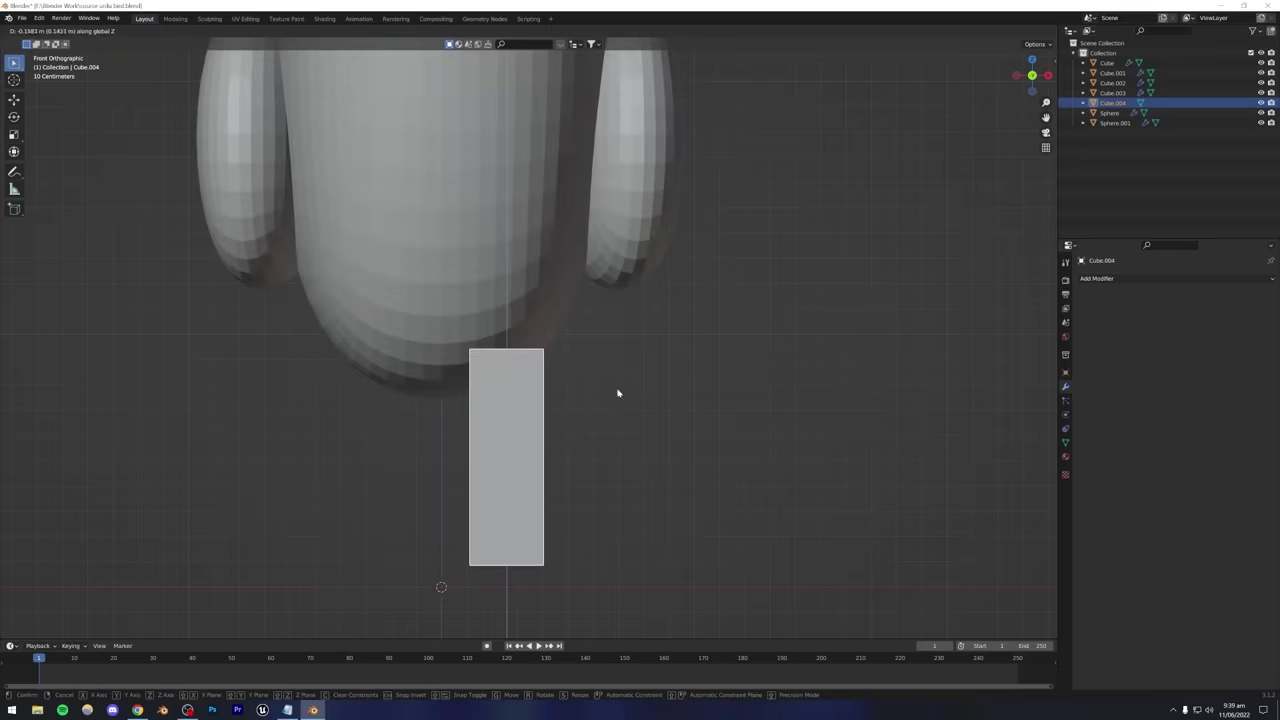
pyautogui.click(620, 391)
pyautogui.moveTo(620, 391); pyautogui.dragTo(563, 377, button='middle')
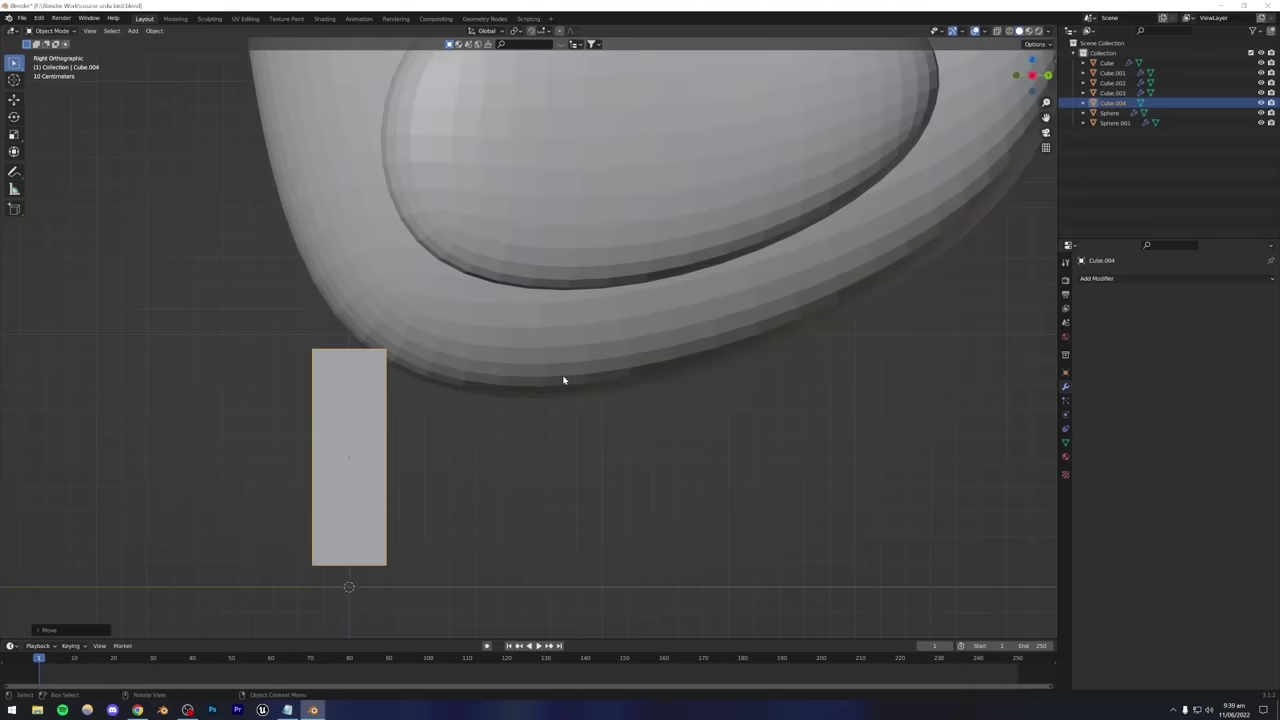
pyautogui.press('g')
pyautogui.press('y')
pyautogui.click(727, 385)
pyautogui.moveTo(729, 386); pyautogui.dragTo(563, 397, button='middle')
pyautogui.scroll(-3, 563, 397)
# Add a Subdivision Surface modifier to the leg with viewport and render levels 3.
pyautogui.click(1126, 278)
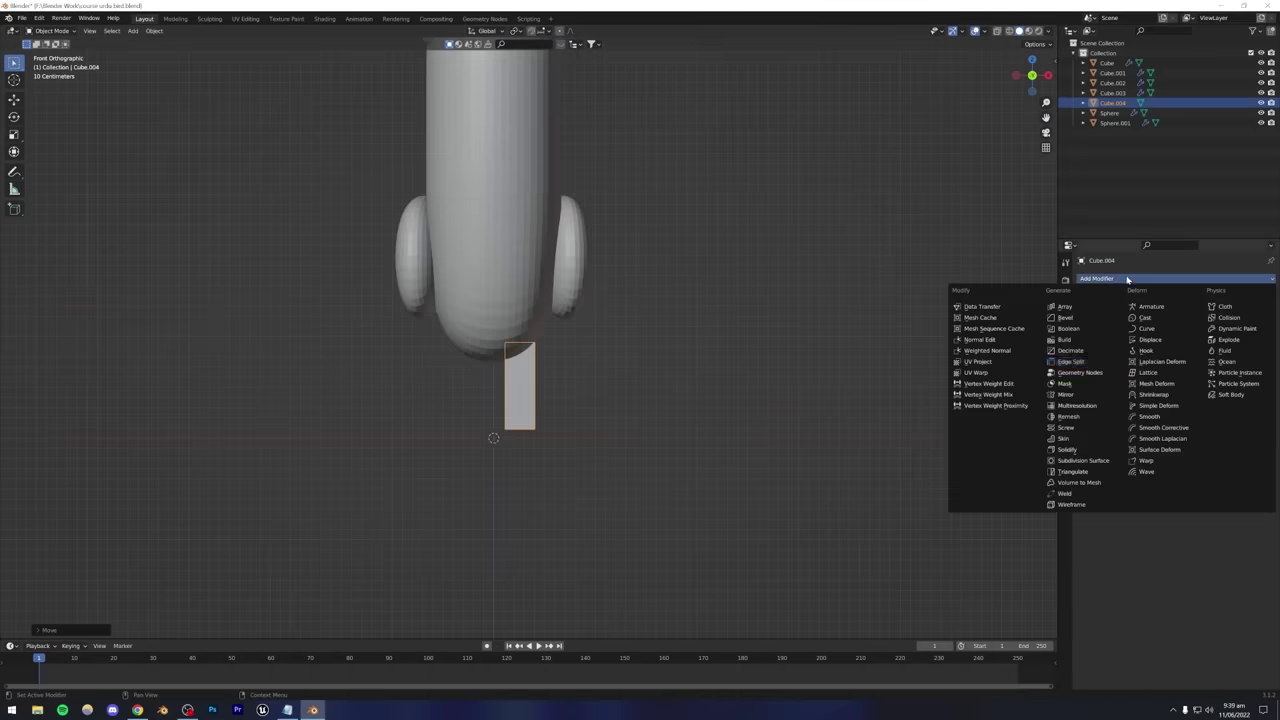
pyautogui.click(1074, 451)
pyautogui.click(646, 375)
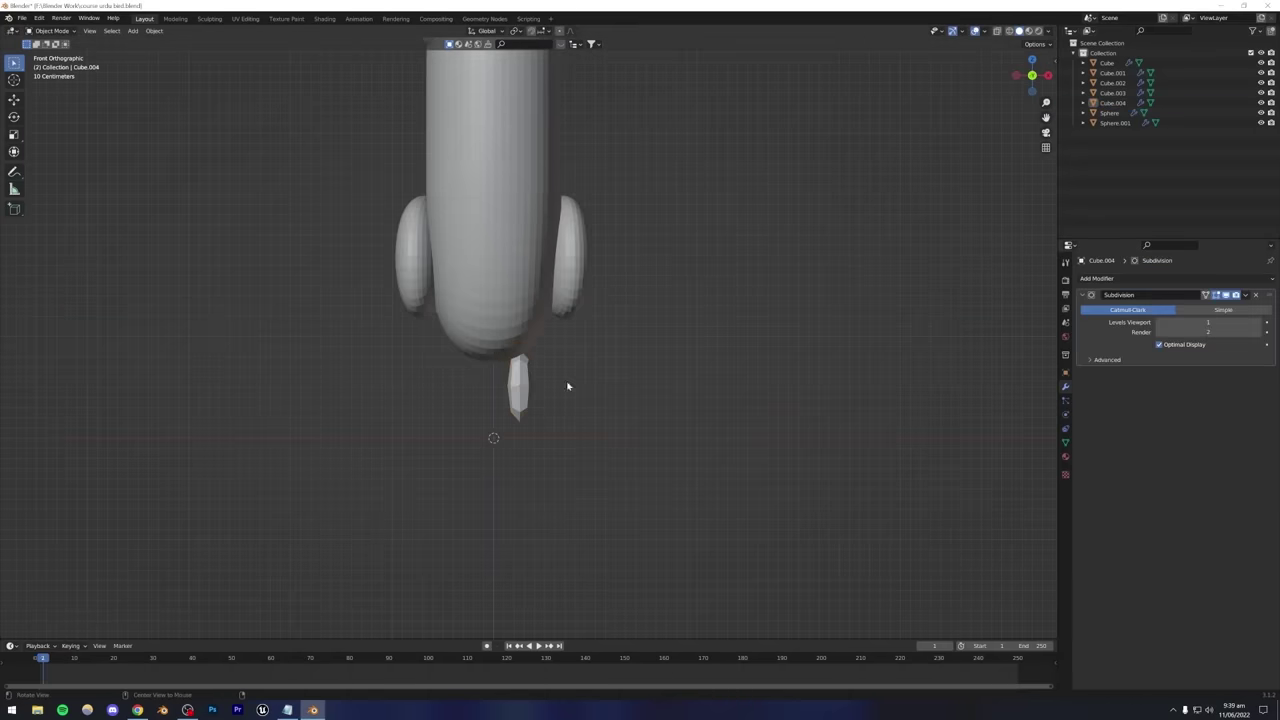
pyautogui.press('KP_3')
pyautogui.click(524, 386)
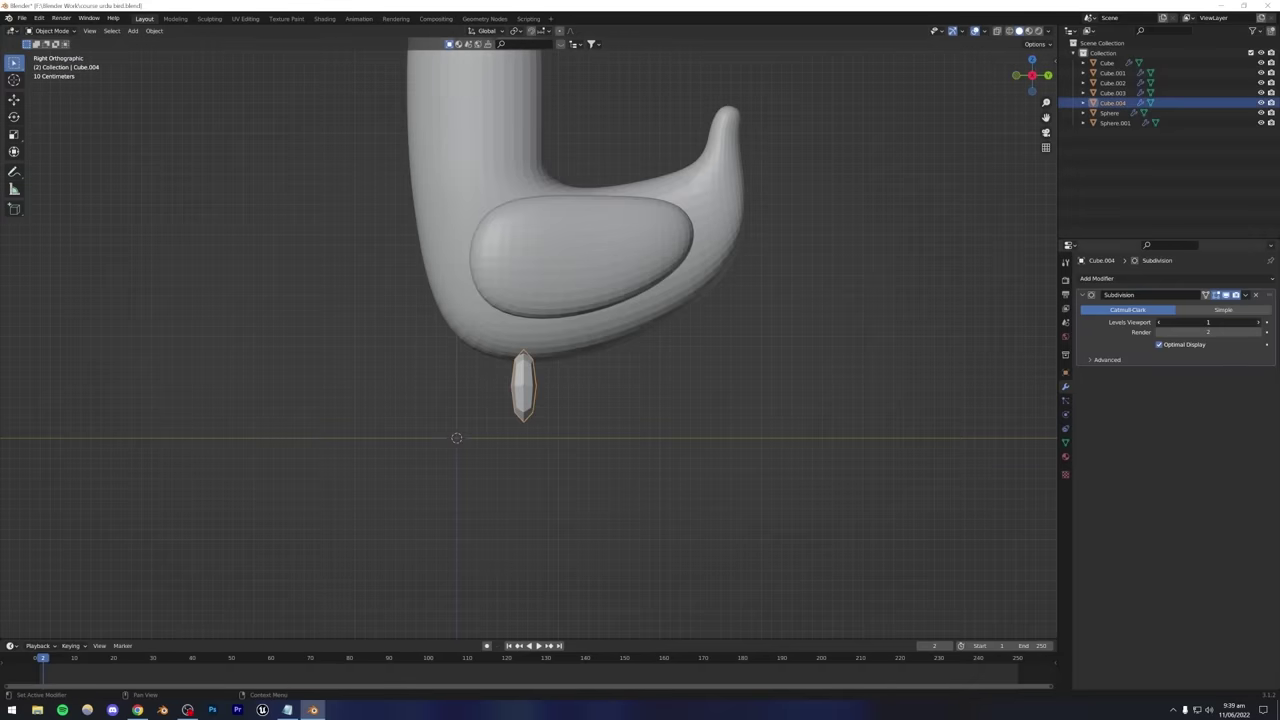
pyautogui.click(1258, 322)
pyautogui.click(1258, 322)
pyautogui.click(1258, 332)
pyautogui.click(535, 390)
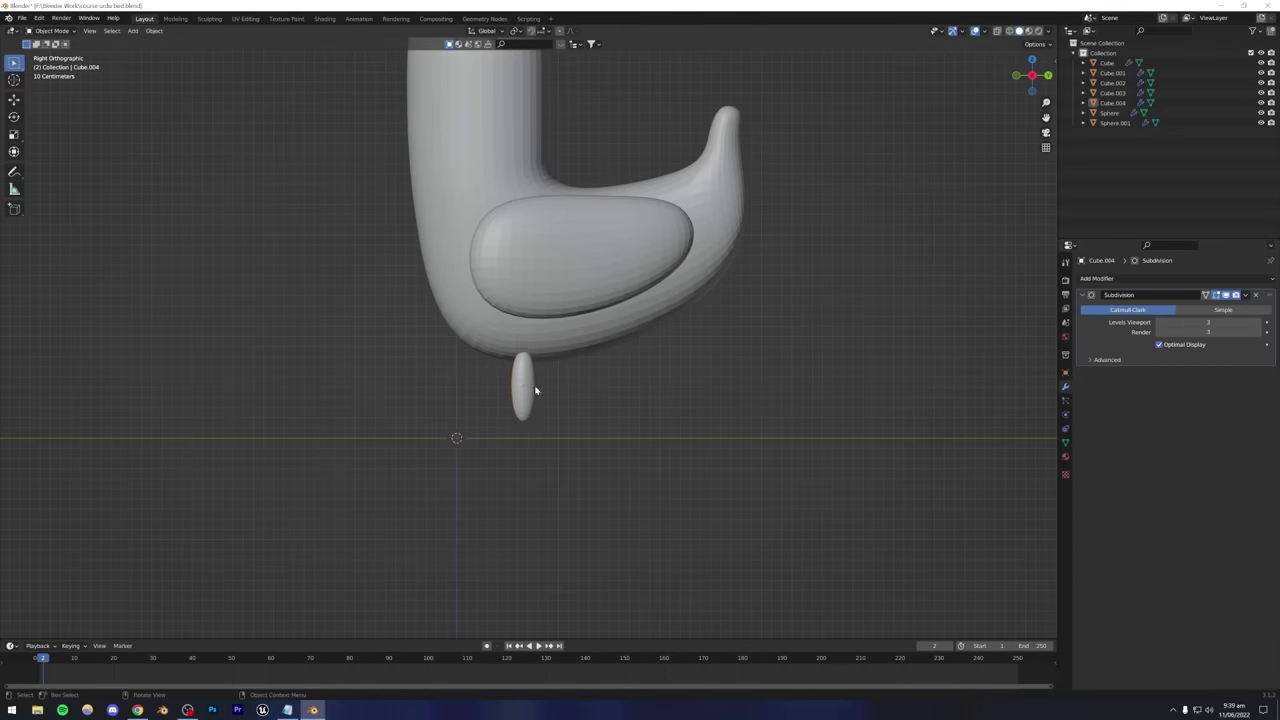
pyautogui.moveTo(535, 390); pyautogui.dragTo(614, 391, button='middle')
pyautogui.scroll(6, 523, 449)
# In front view, raise the leg's top edge straight up into the body.
pyautogui.press('Tab')
pyautogui.scroll(-3, 580, 409)
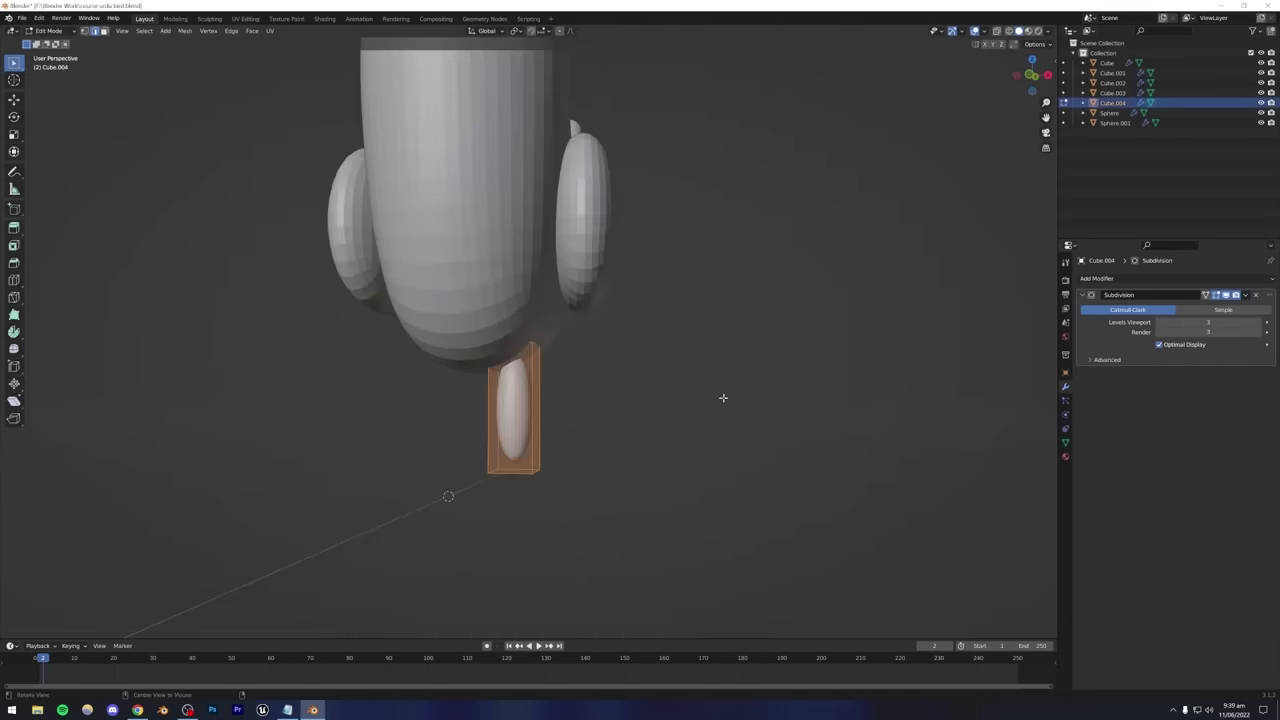
pyautogui.press('KP_1')
pyautogui.press('Left')
pyautogui.hotkey('alt', 'z')
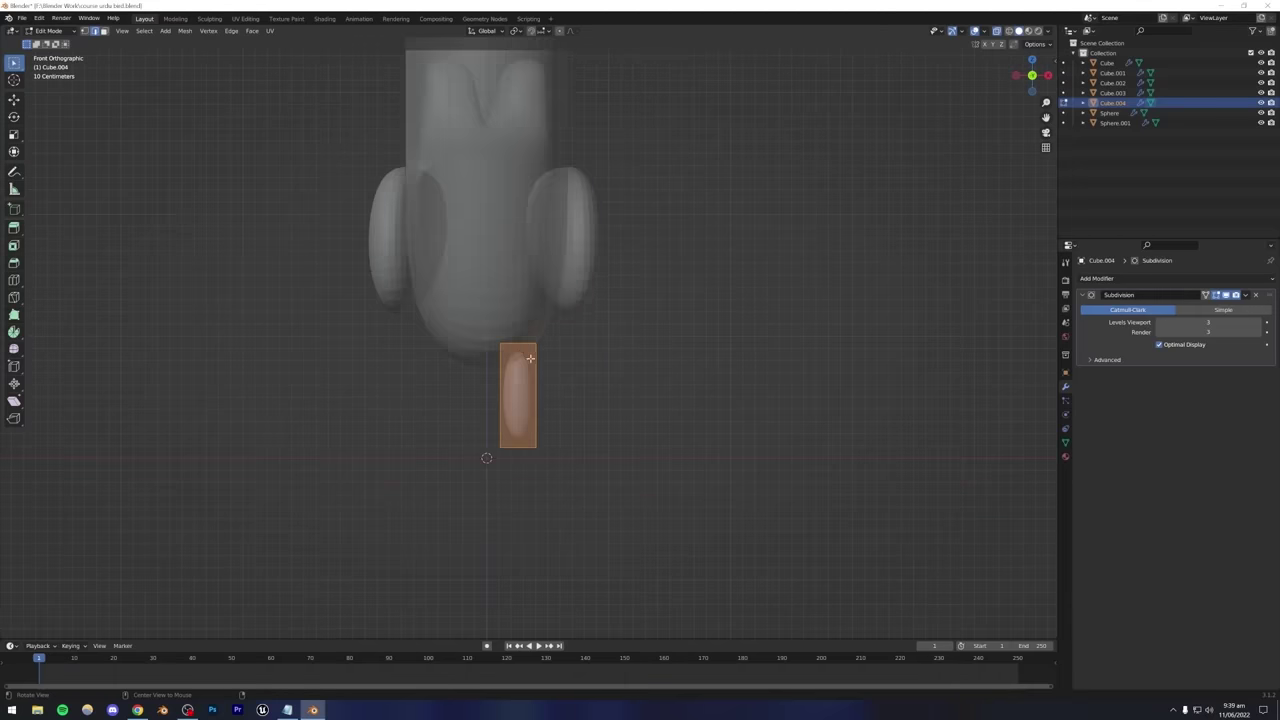
pyautogui.click(530, 344)
pyautogui.press('g')
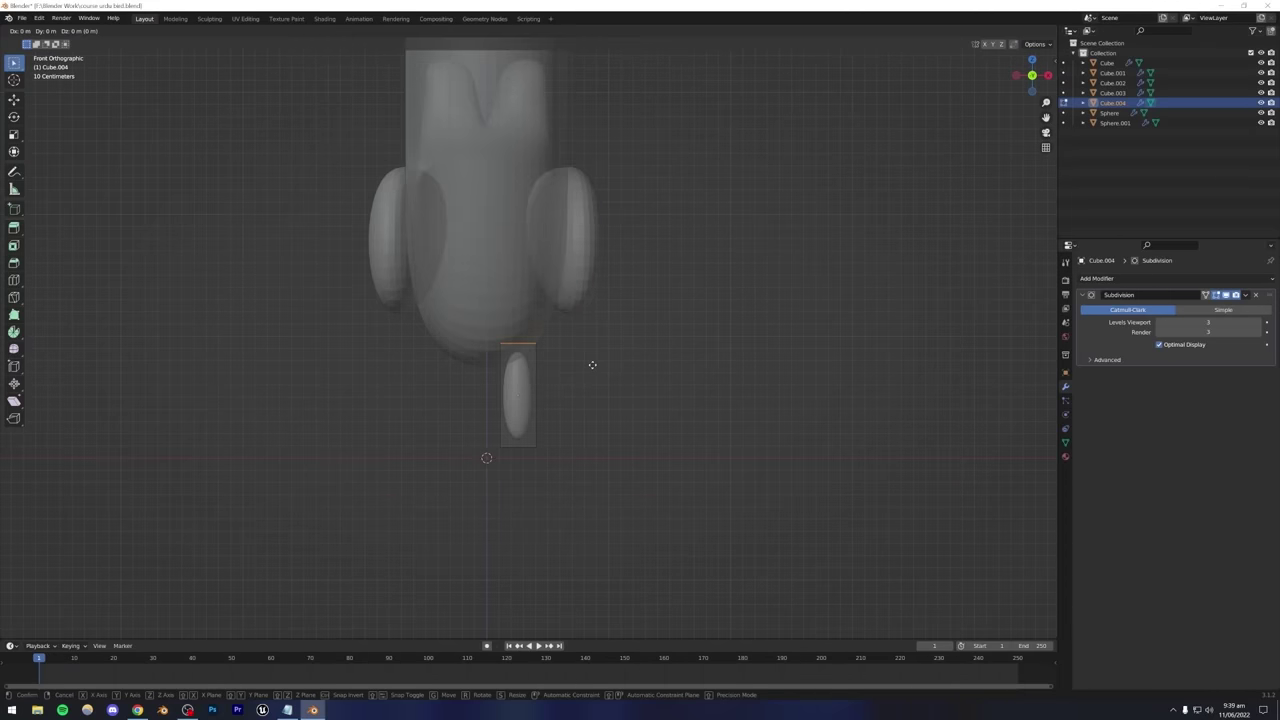
pyautogui.press('z')
pyautogui.click(593, 336)
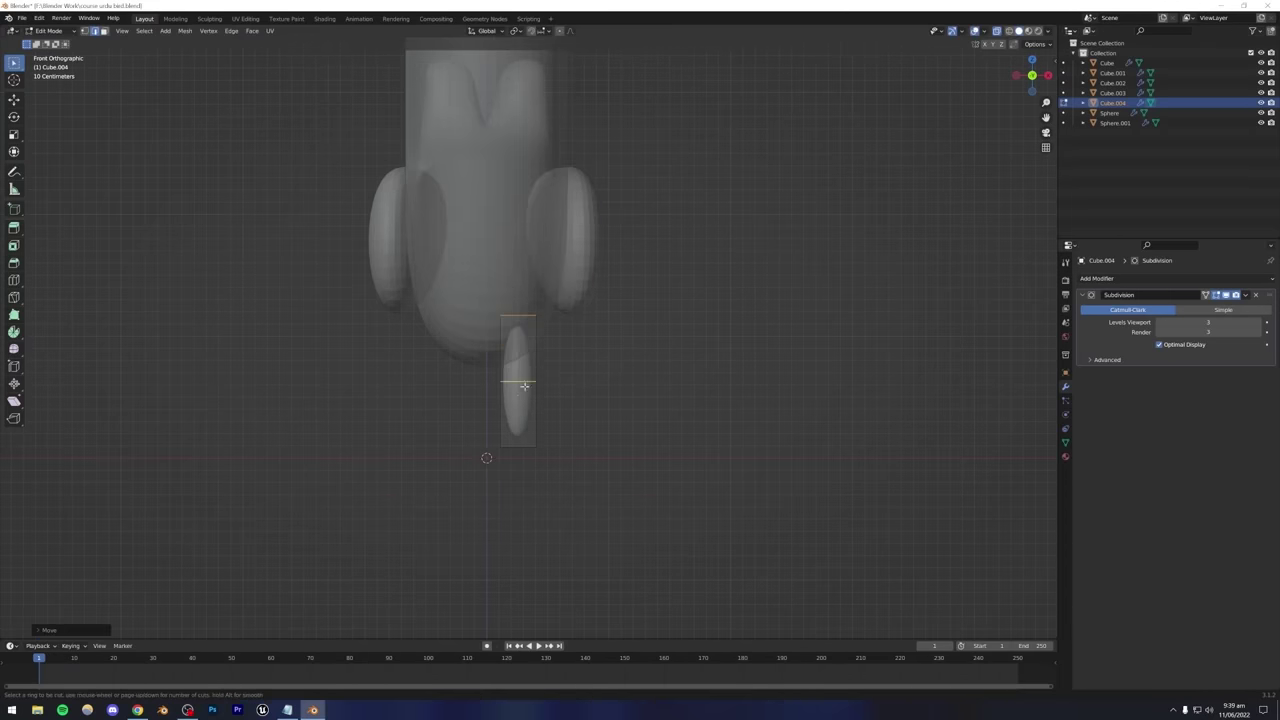
# Add a loop cut around the leg and inspect it in perspective.
pyautogui.press('g')
pyautogui.press('g')
pyautogui.click(600, 369)
pyautogui.press('Tab')
pyautogui.click(580, 377)
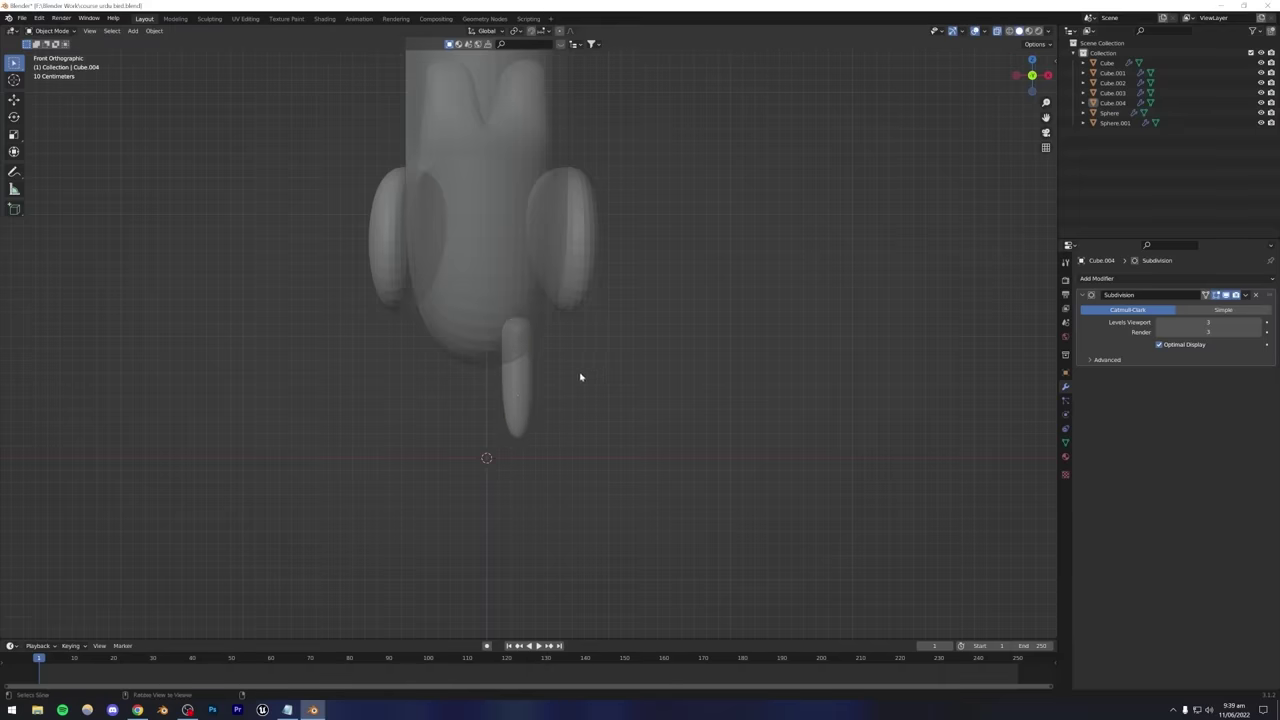
pyautogui.moveTo(580, 377); pyautogui.dragTo(518, 357, button='middle')
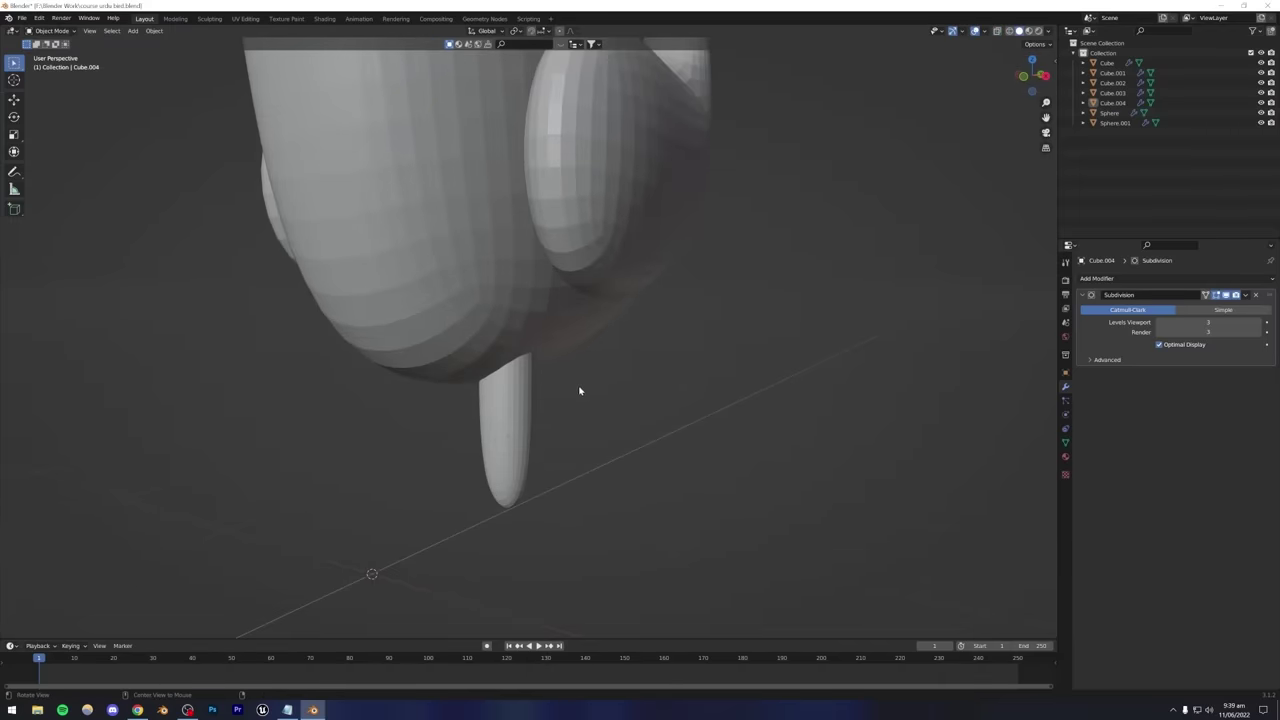
pyautogui.moveTo(579, 390); pyautogui.dragTo(531, 420, button='middle')
# Extrude the leg's bottom face downward to lengthen the leg.
pyautogui.press('Tab')
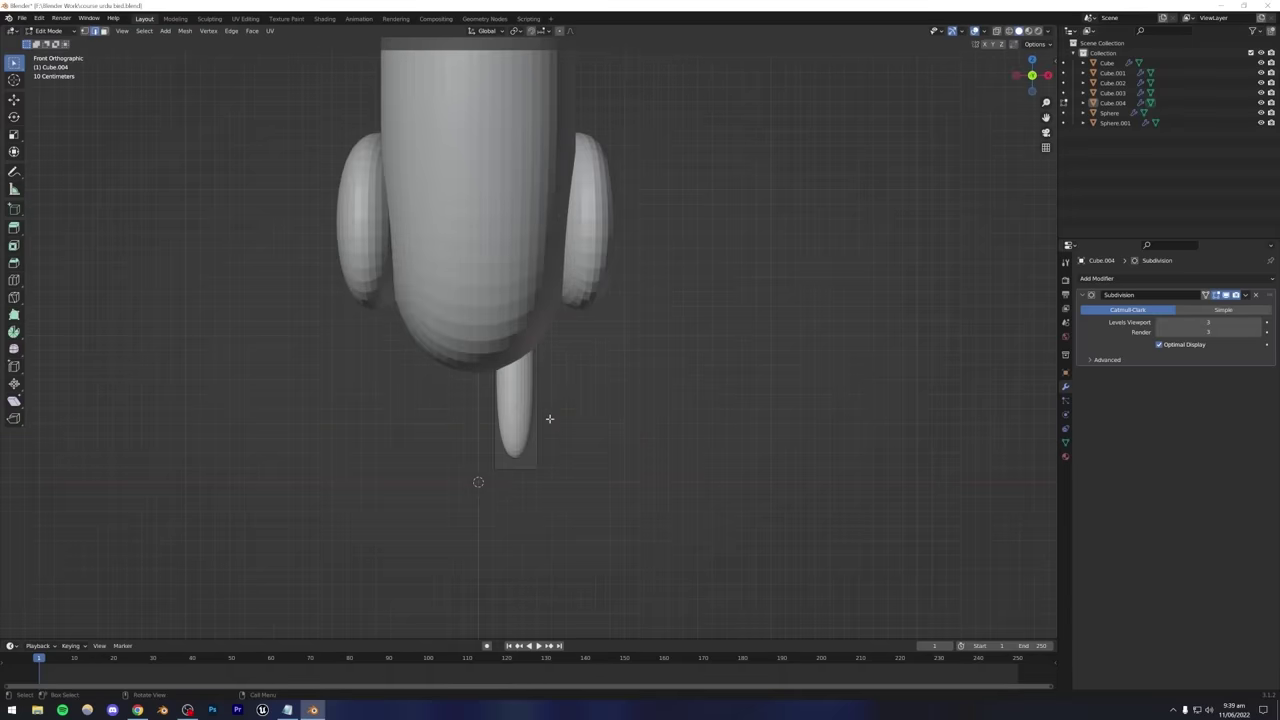
pyautogui.hotkey('alt', 'z')
pyautogui.hotkey('alt', 'z')
pyautogui.press('e')
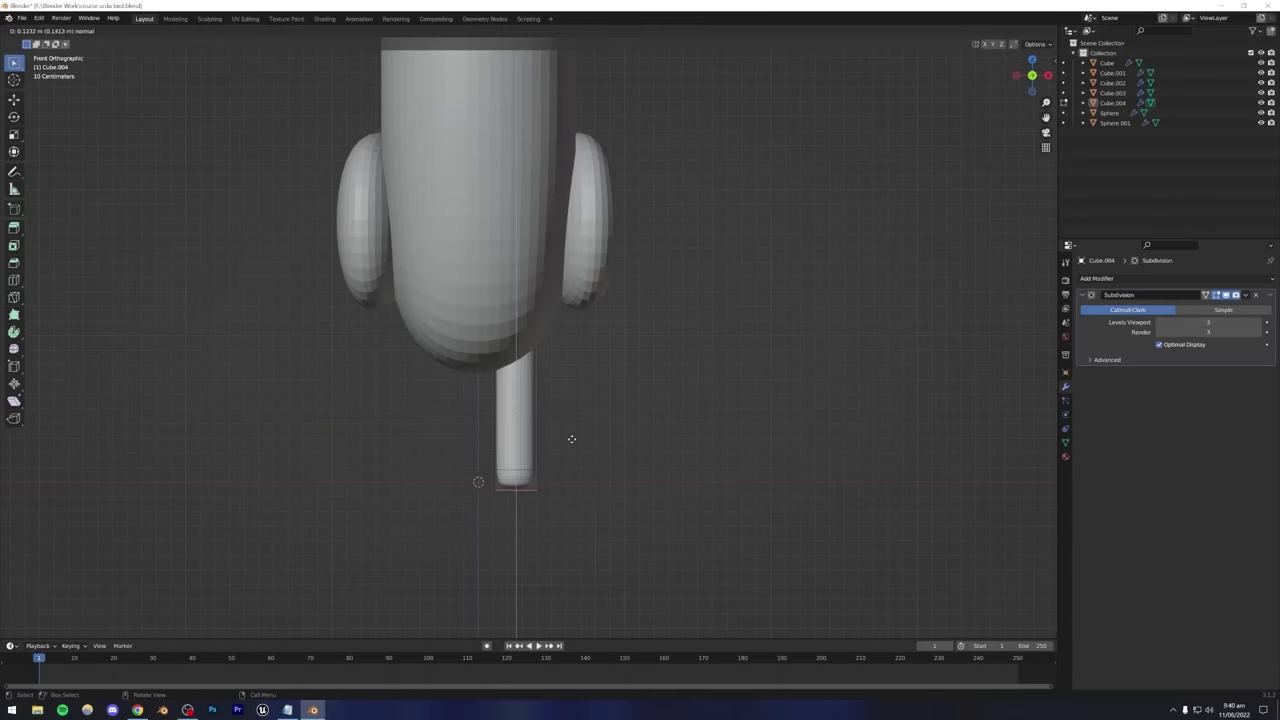
pyautogui.click(572, 445)
pyautogui.moveTo(572, 445); pyautogui.dragTo(481, 458, button='middle')
# Extrude a bottom side face into the first toe and loop-cut across the foot.
pyautogui.hotkey('alt', 'a')
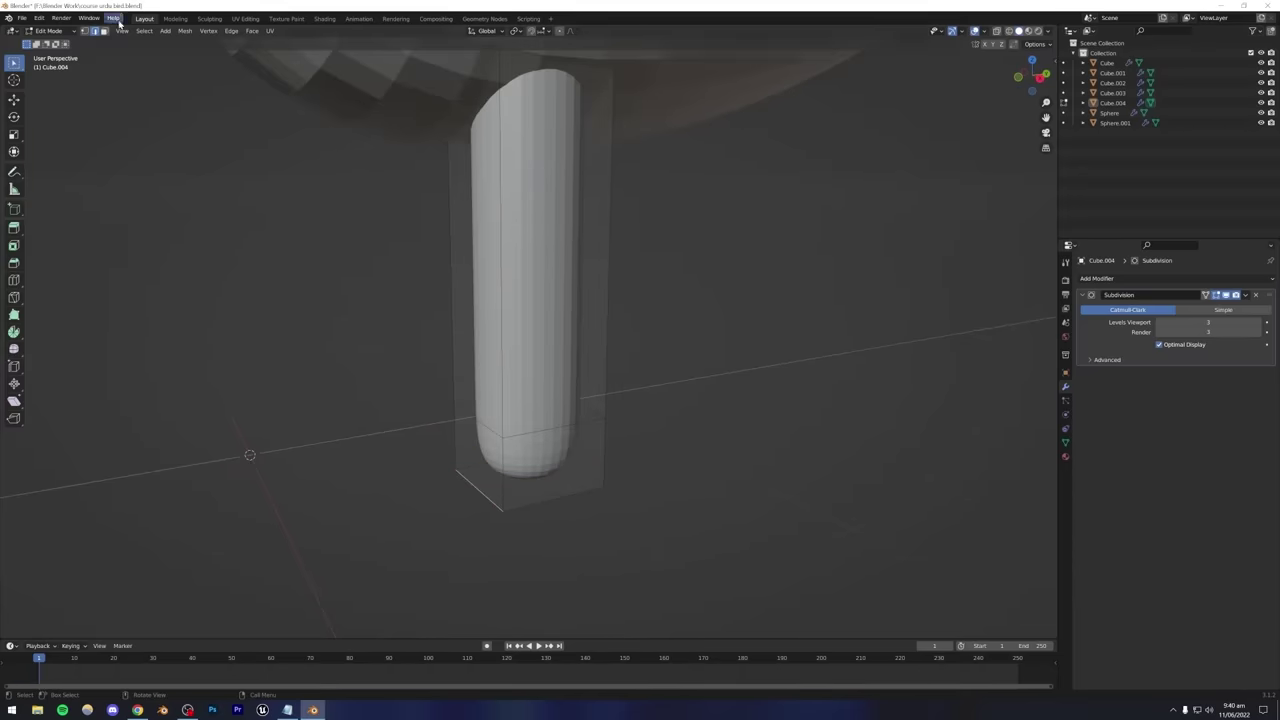
pyautogui.click(492, 464)
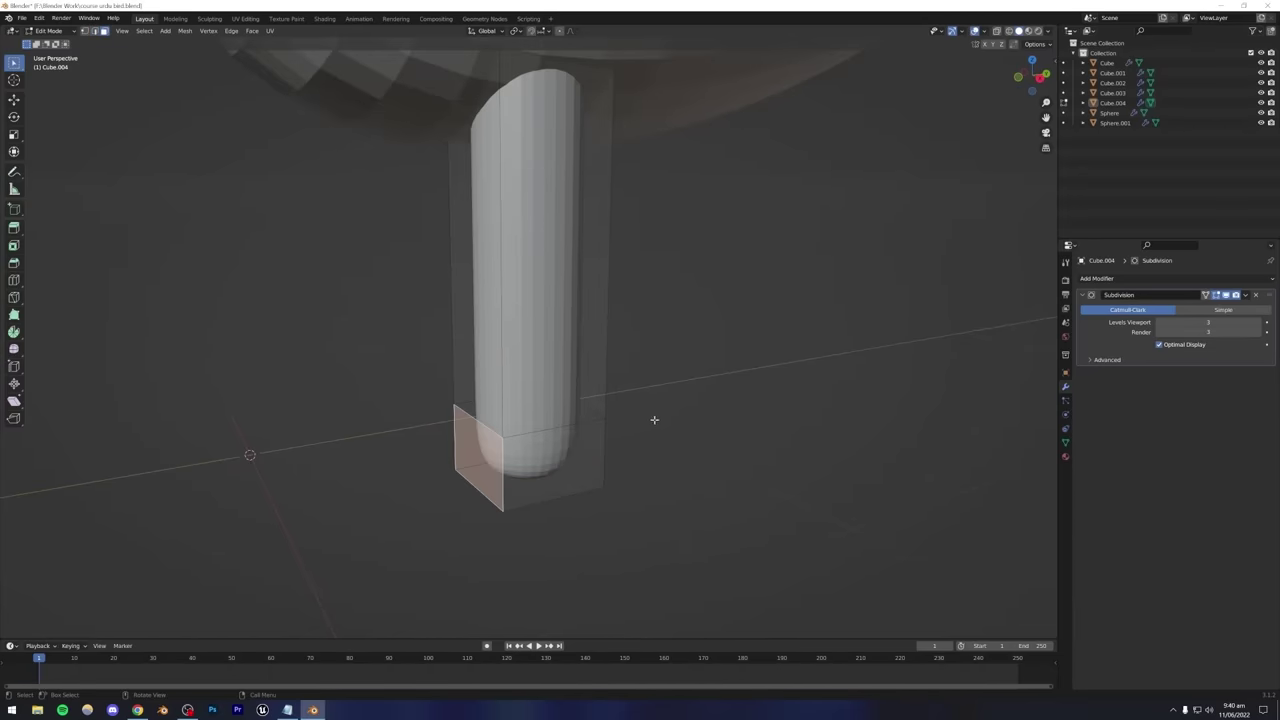
pyautogui.press('e')
pyautogui.click(510, 433)
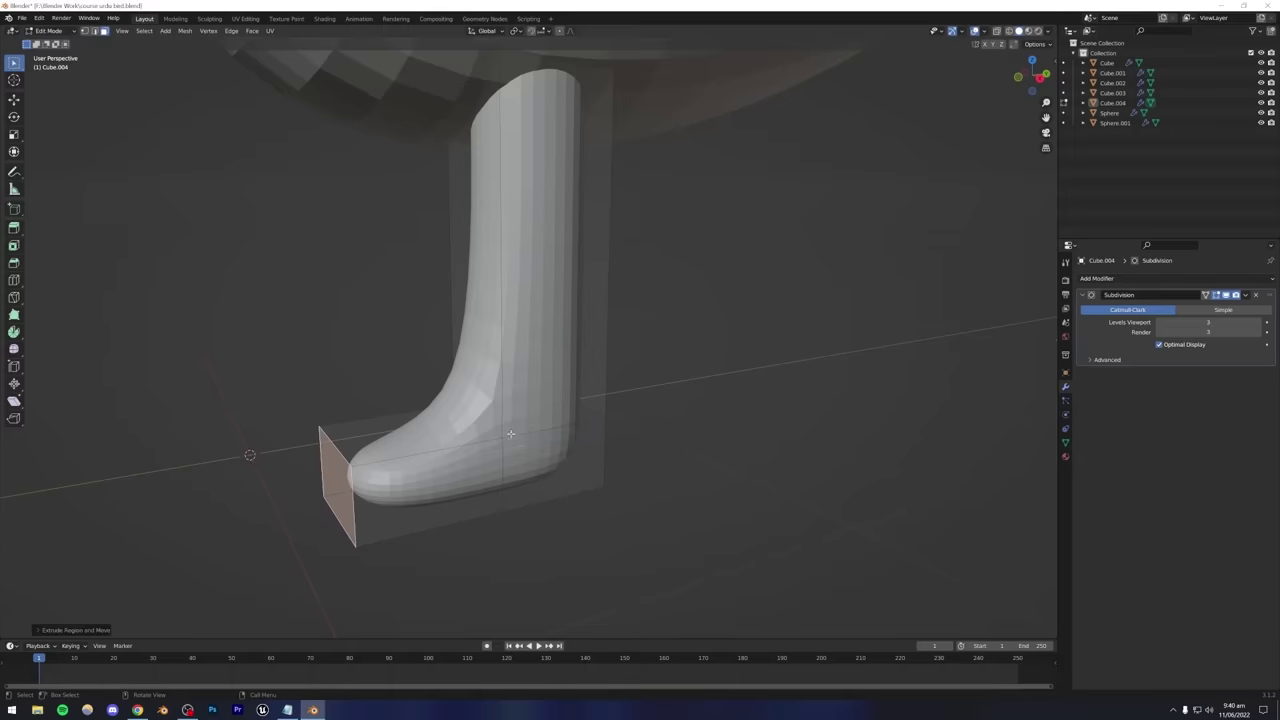
pyautogui.hotkey('ctrl', 'r')
pyautogui.click(392, 447)
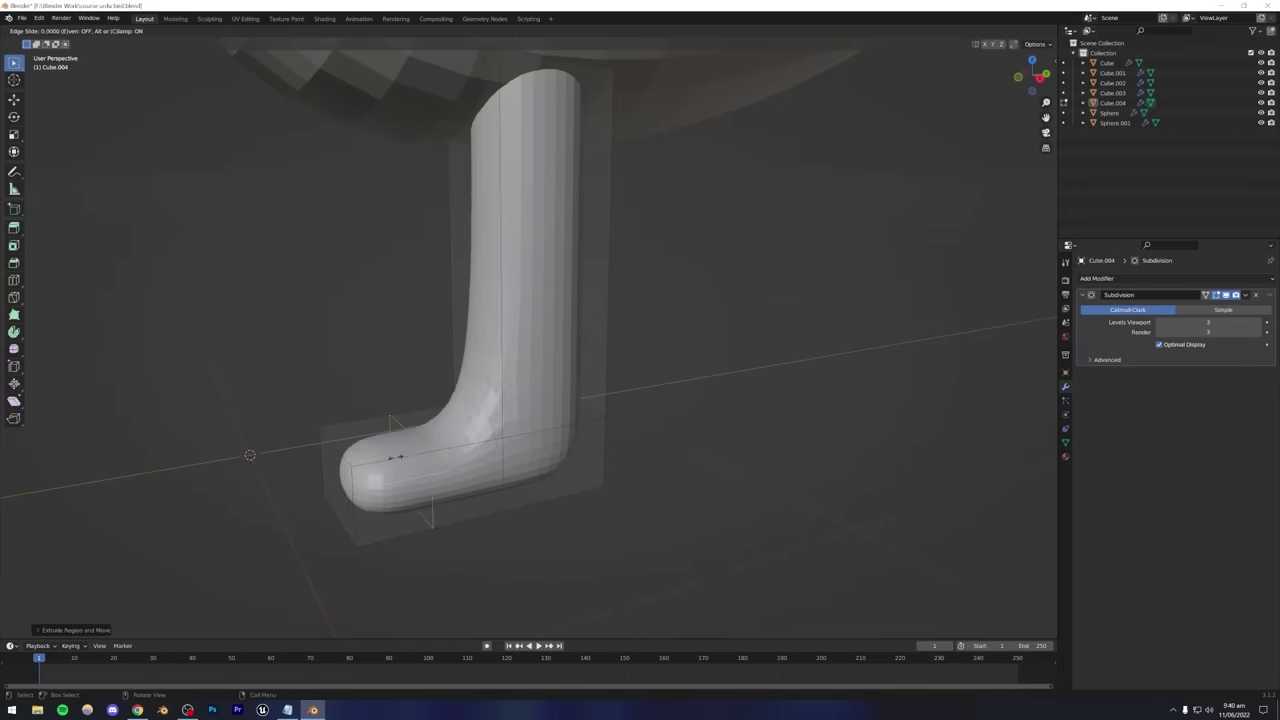
pyautogui.click(455, 438)
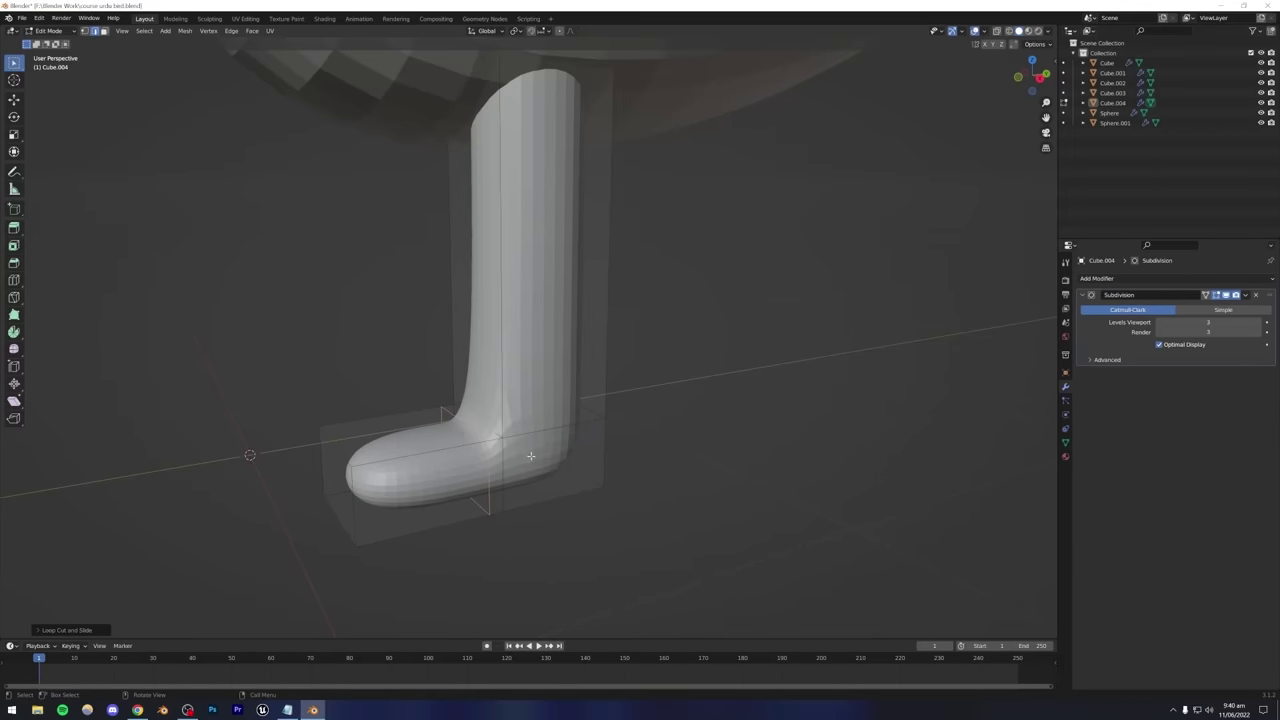
# Extrude the face at the foot's other end into a second toe.
pyautogui.hotkey('ctrl', 'r')
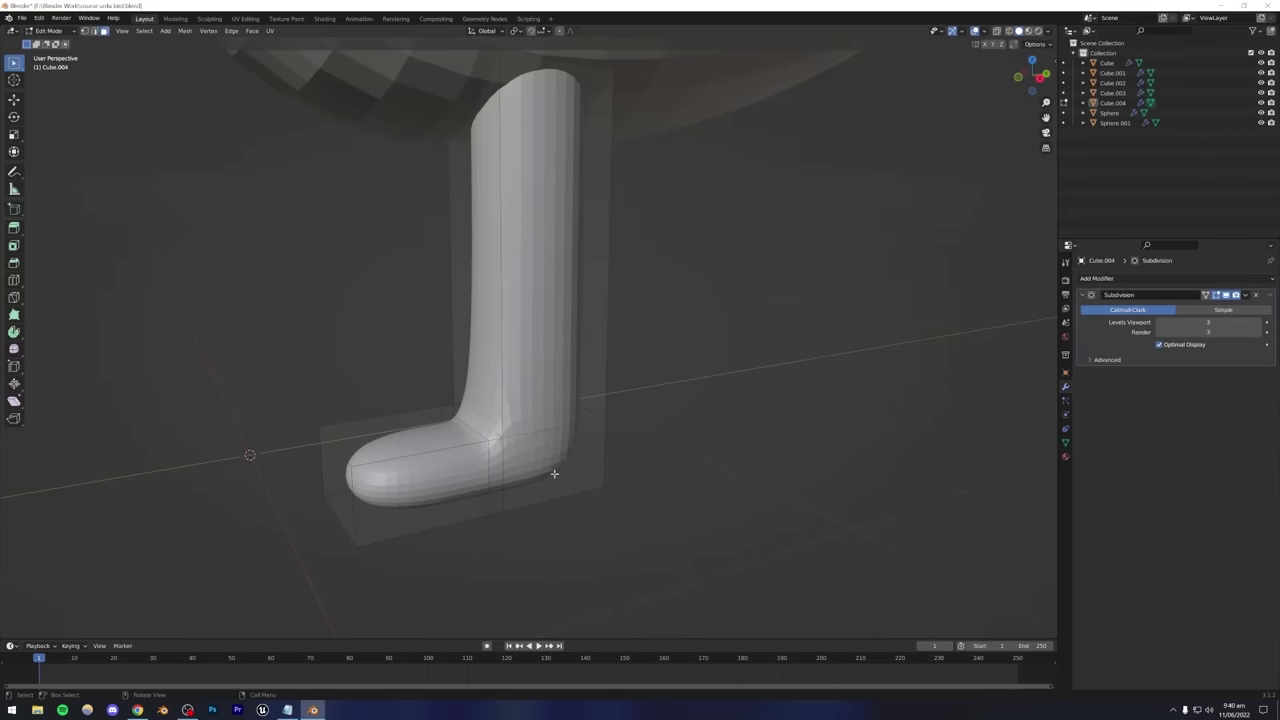
pyautogui.click(554, 473)
pyautogui.press('e')
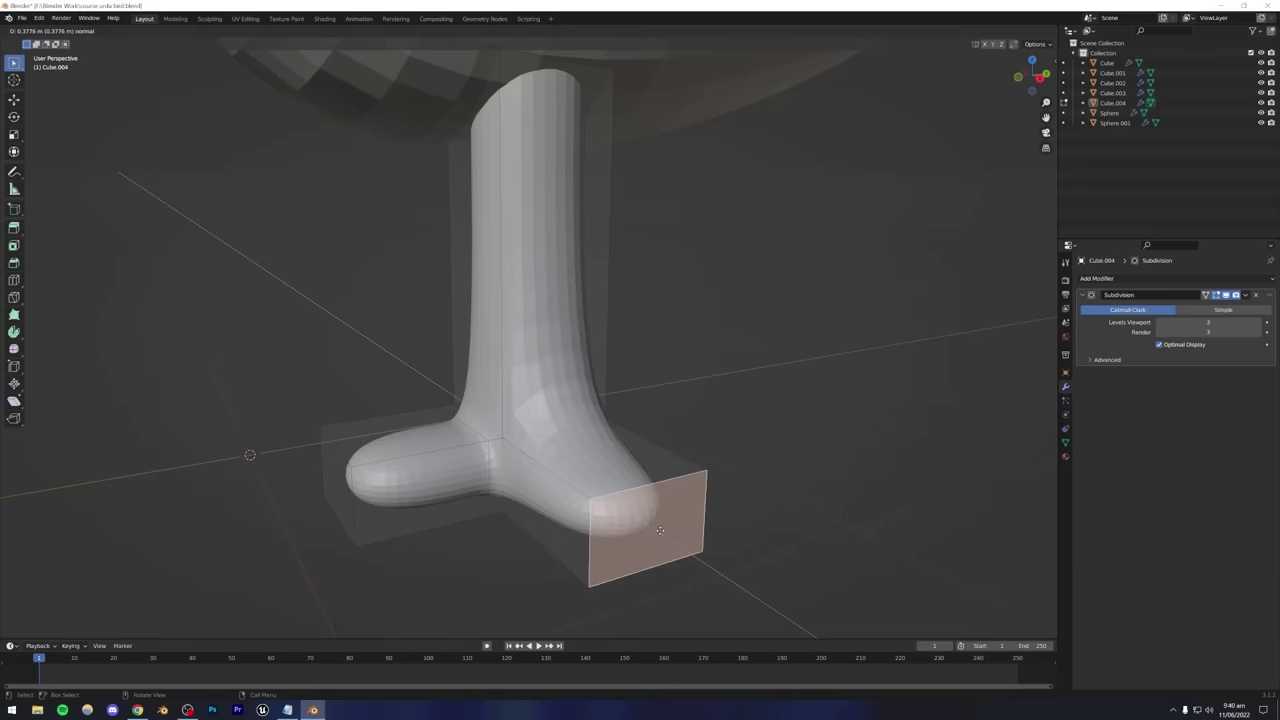
pyautogui.click(660, 530)
pyautogui.moveTo(660, 530); pyautogui.dragTo(565, 483, button='middle')
pyautogui.moveTo(511, 441); pyautogui.dragTo(591, 442, button='middle')
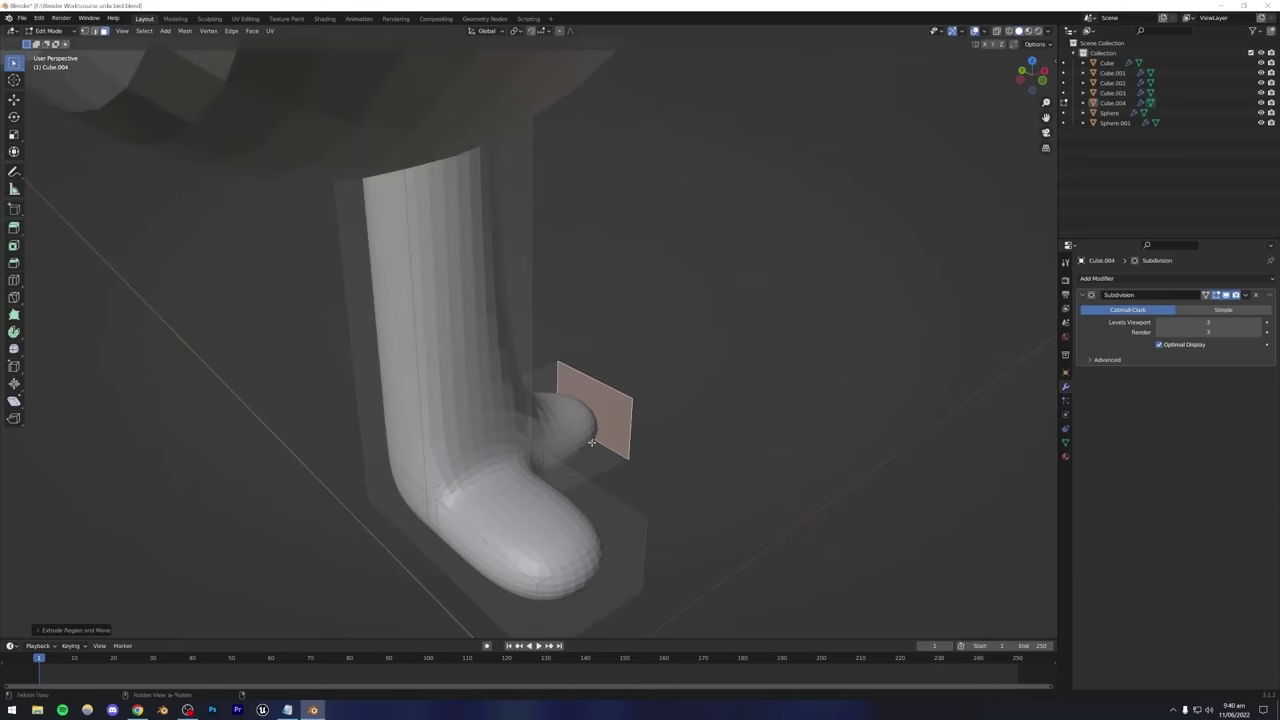
pyautogui.moveTo(409, 506); pyautogui.dragTo(560, 450, button='middle')
# Add loop cuts across the left and right toes, then view the whole pigeon.
pyautogui.hotkey('ctrl', 'r')
pyautogui.click(365, 470)
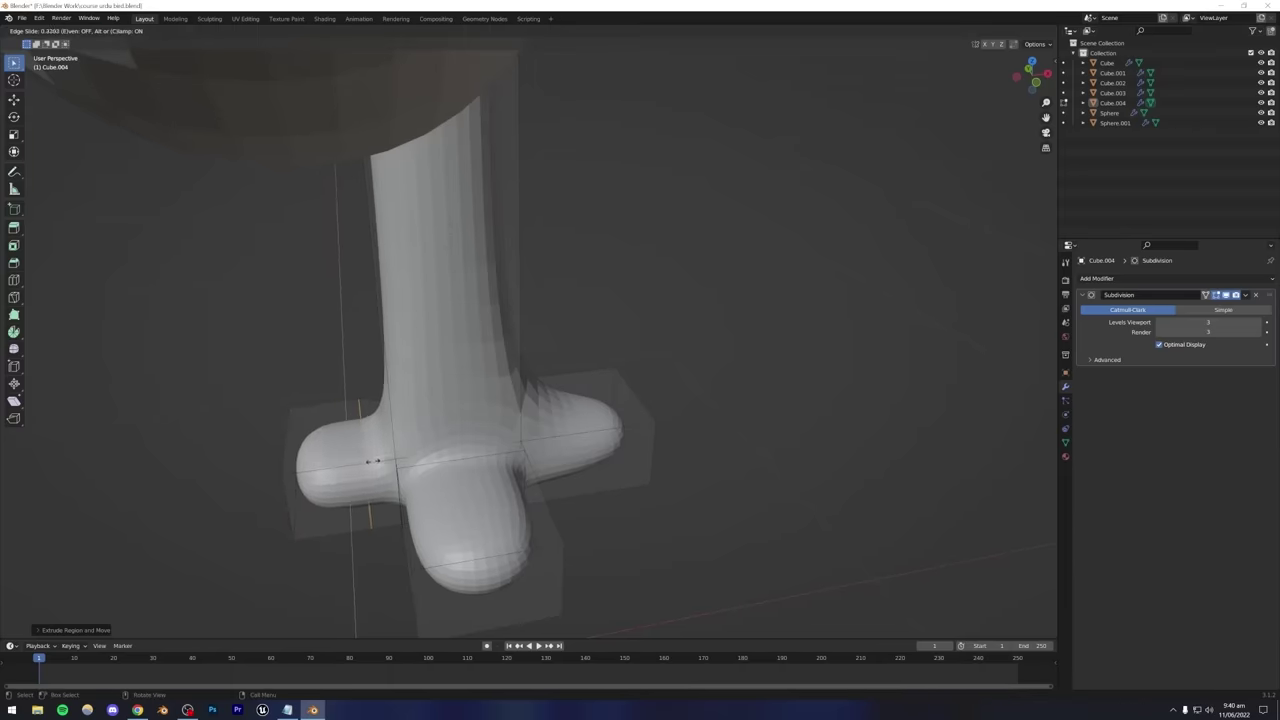
pyautogui.click(383, 460)
pyautogui.hotkey('ctrl', 'r')
pyautogui.click(586, 425)
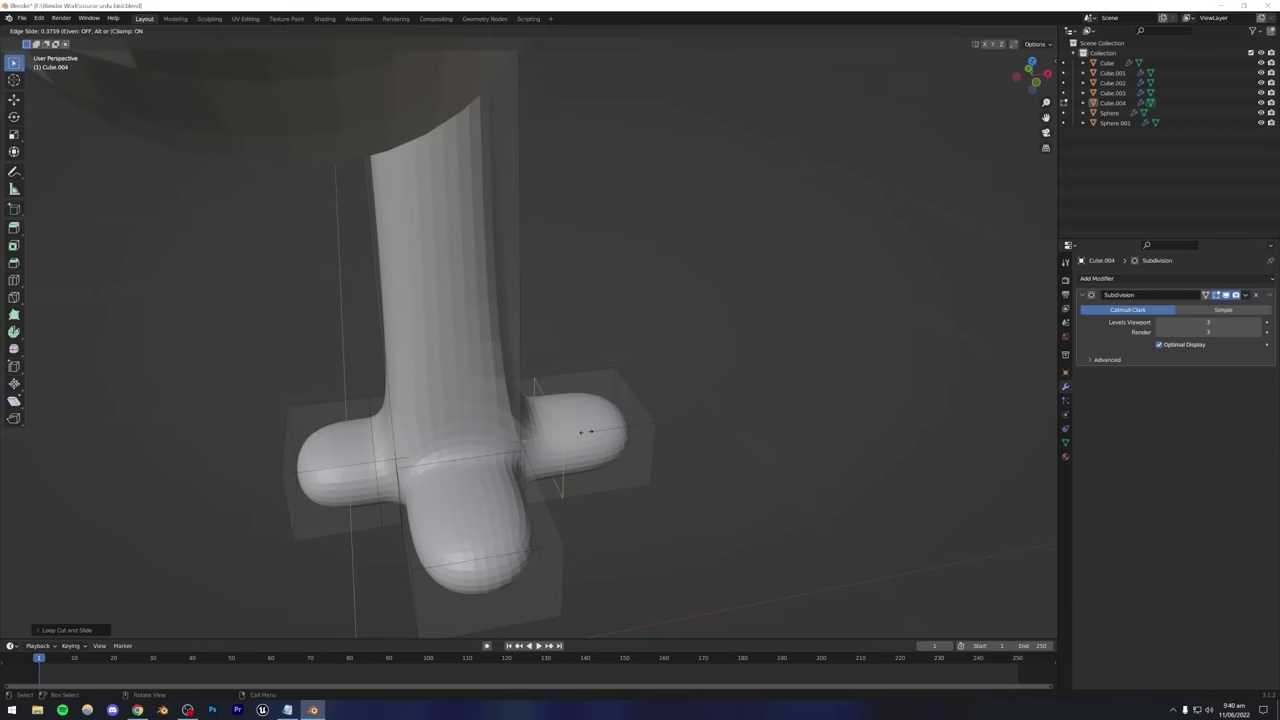
pyautogui.click(577, 433)
pyautogui.press('Tab')
pyautogui.scroll(-6, 590, 450)
pyautogui.moveTo(580, 451); pyautogui.dragTo(475, 462, button='middle')
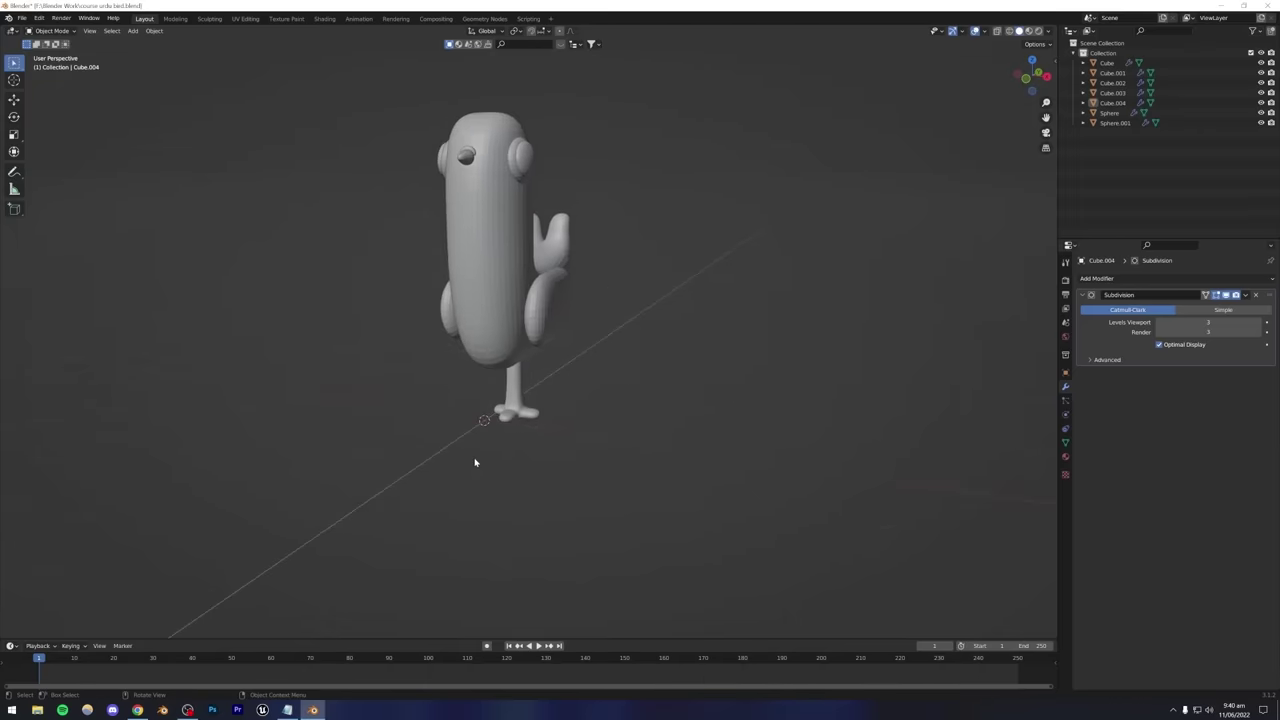
# Compare the pigeon with the reference render in the browser.
pyautogui.click(138, 710)
pyautogui.click(162, 710)
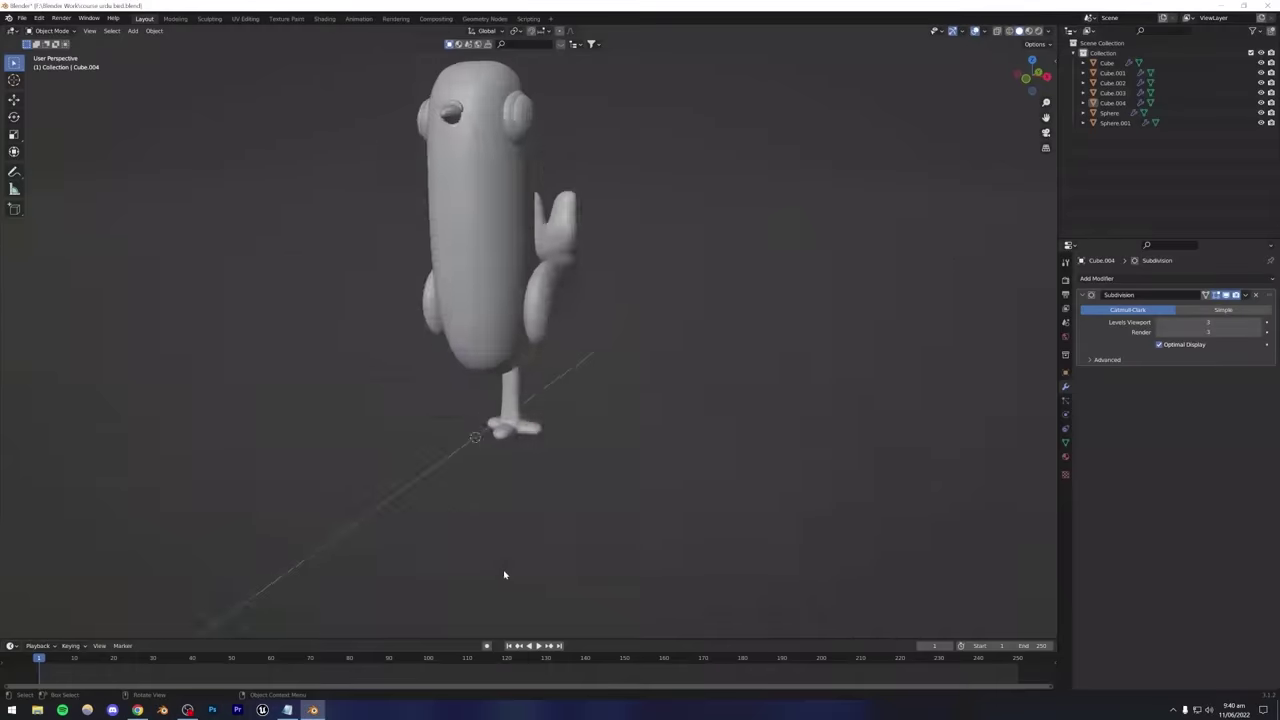
pyautogui.click(134, 710)
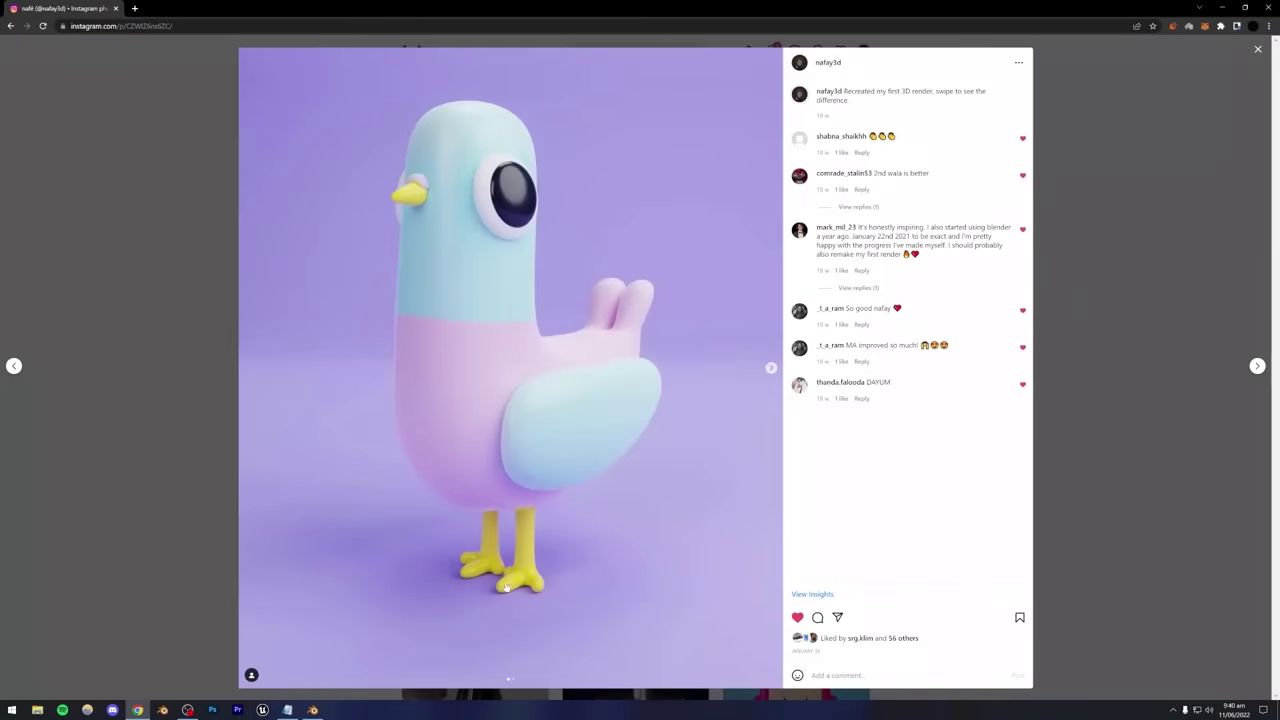
# In front view, lower the foot's bottom edges slightly along Z.
pyautogui.click(312, 710)
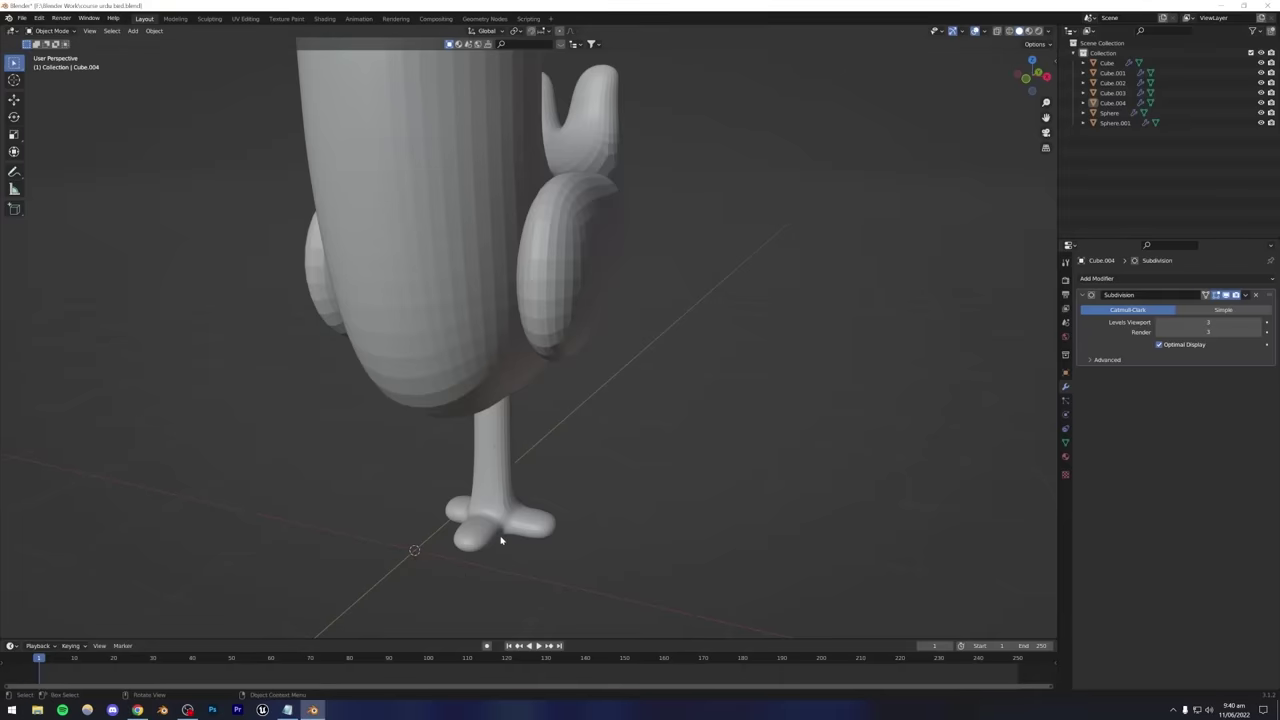
pyautogui.moveTo(440, 560); pyautogui.dragTo(523, 491, button='middle')
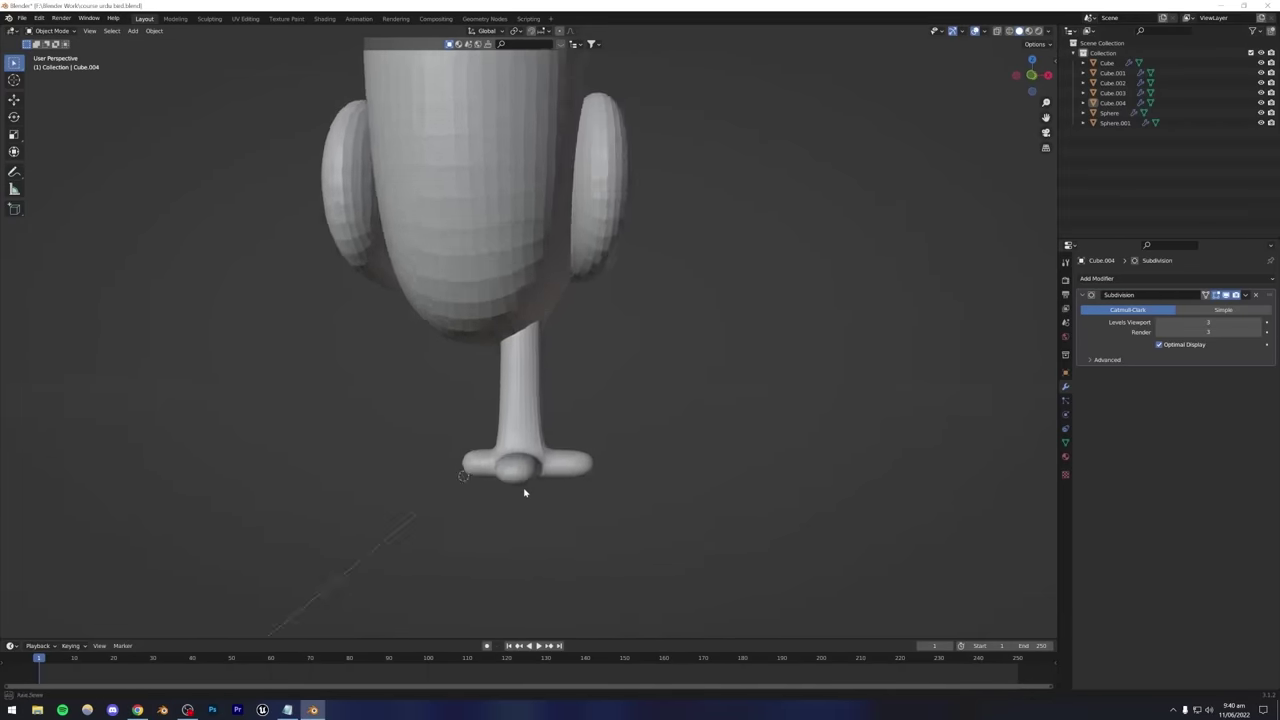
pyautogui.scroll(4, 521, 500)
pyautogui.press('Tab')
pyautogui.press('KP_1')
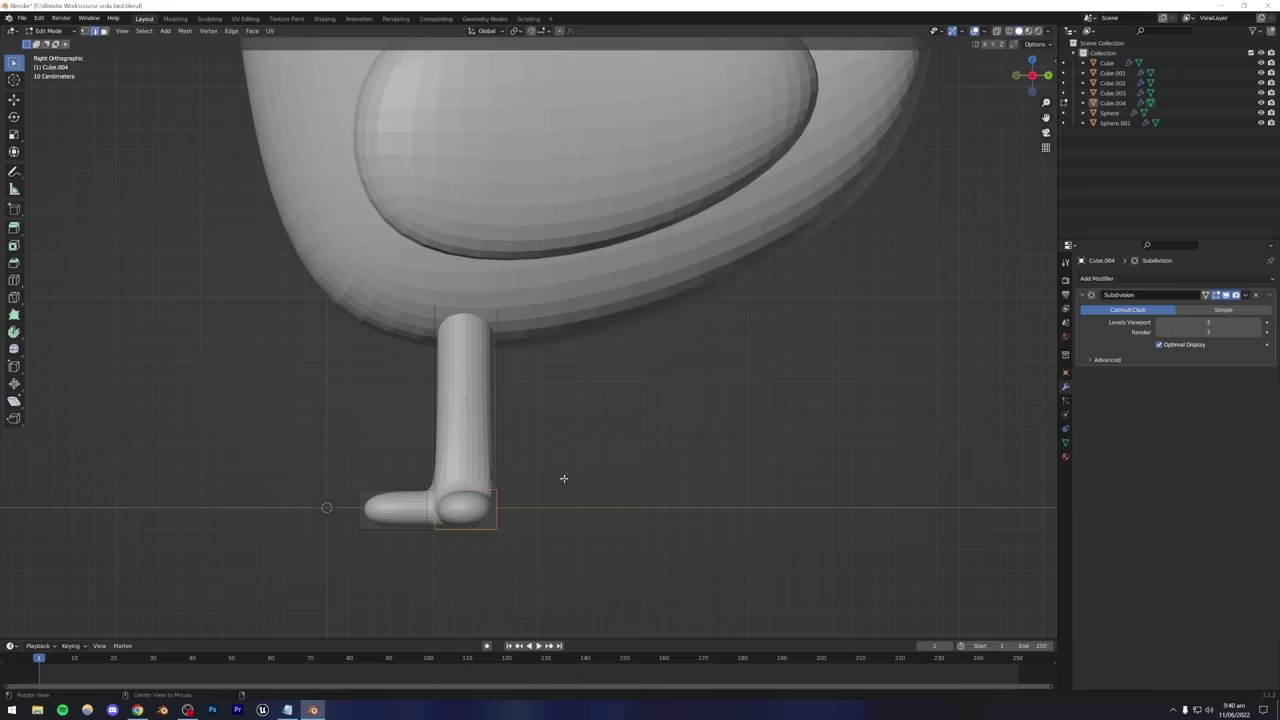
pyautogui.moveTo(414, 514); pyautogui.dragTo(770, 570)
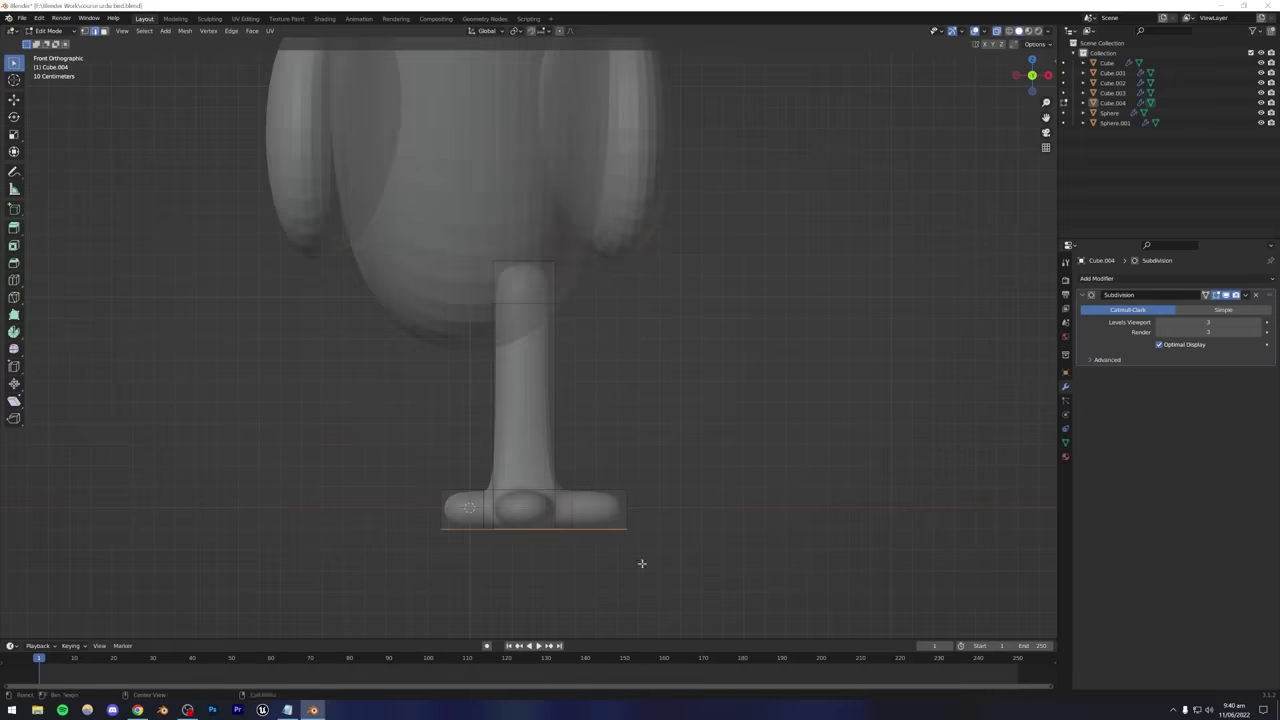
pyautogui.press('g')
pyautogui.press('z')
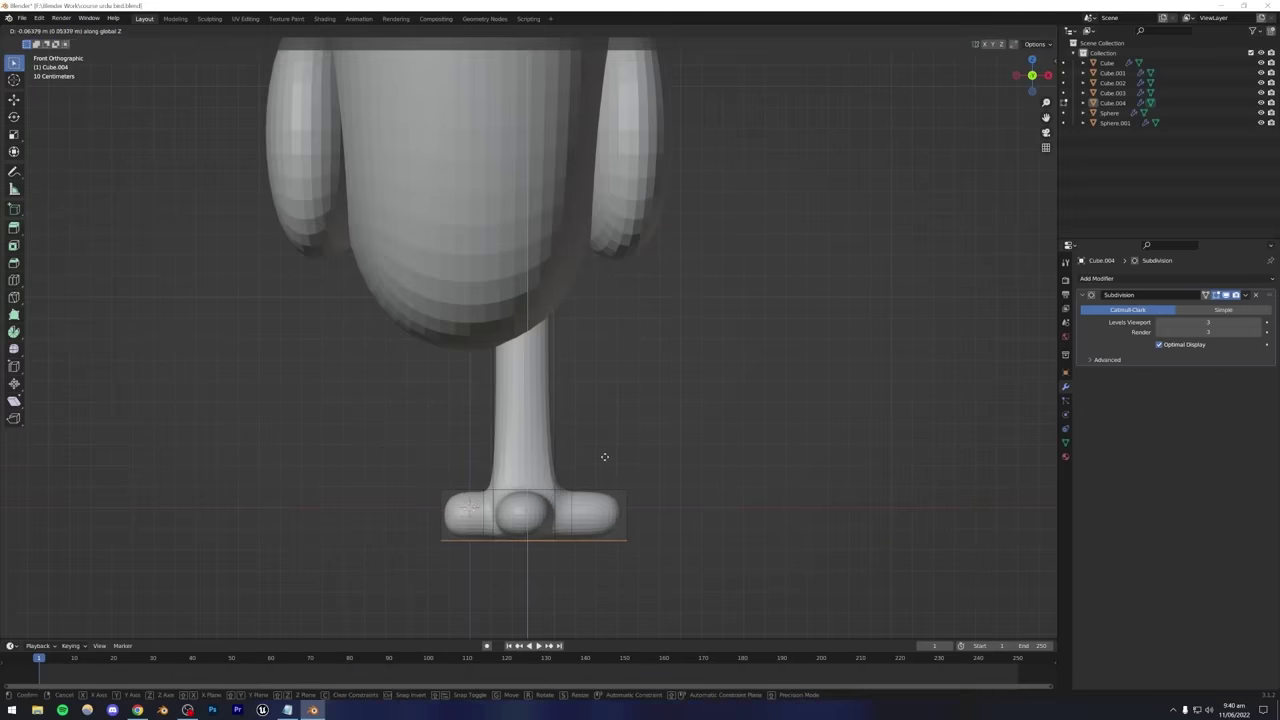
pyautogui.click(605, 459)
pyautogui.press('g')
pyautogui.press('z')
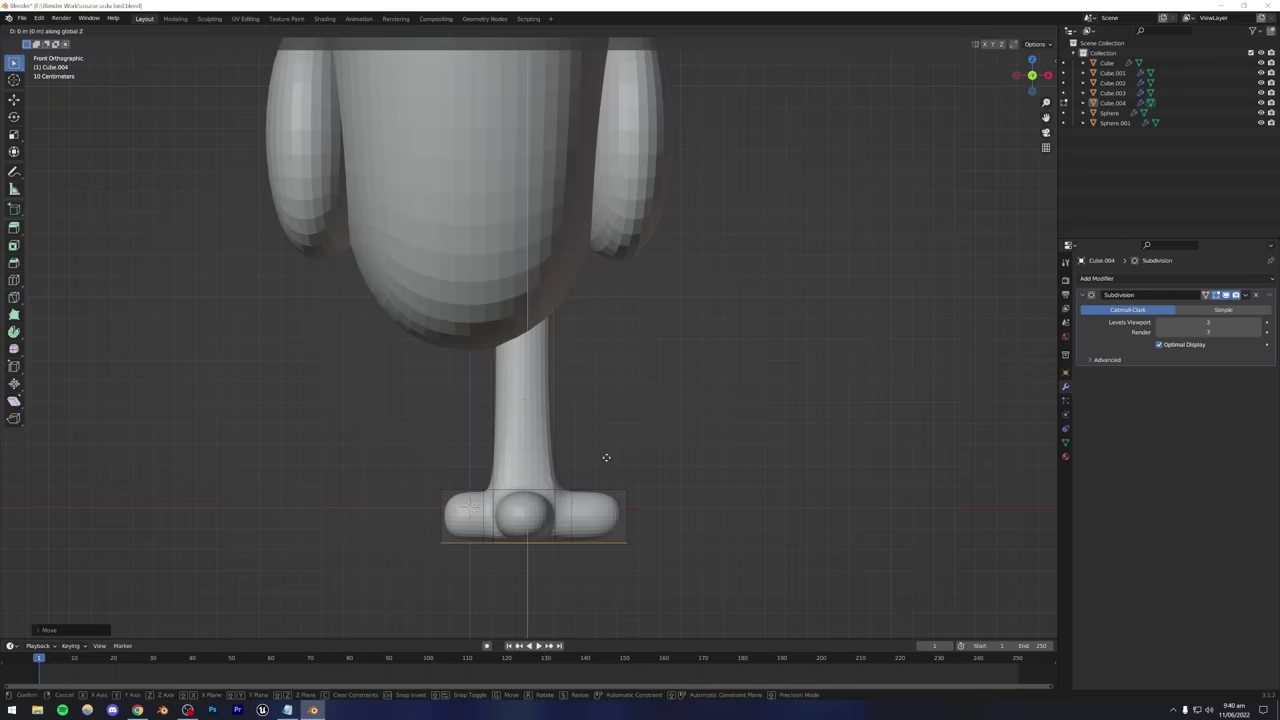
pyautogui.click(606, 459)
# Return to Object Mode and select the Cube.004 leg-and-foot object.
pyautogui.press('Tab')
pyautogui.moveTo(628, 433); pyautogui.dragTo(557, 459, button='middle')
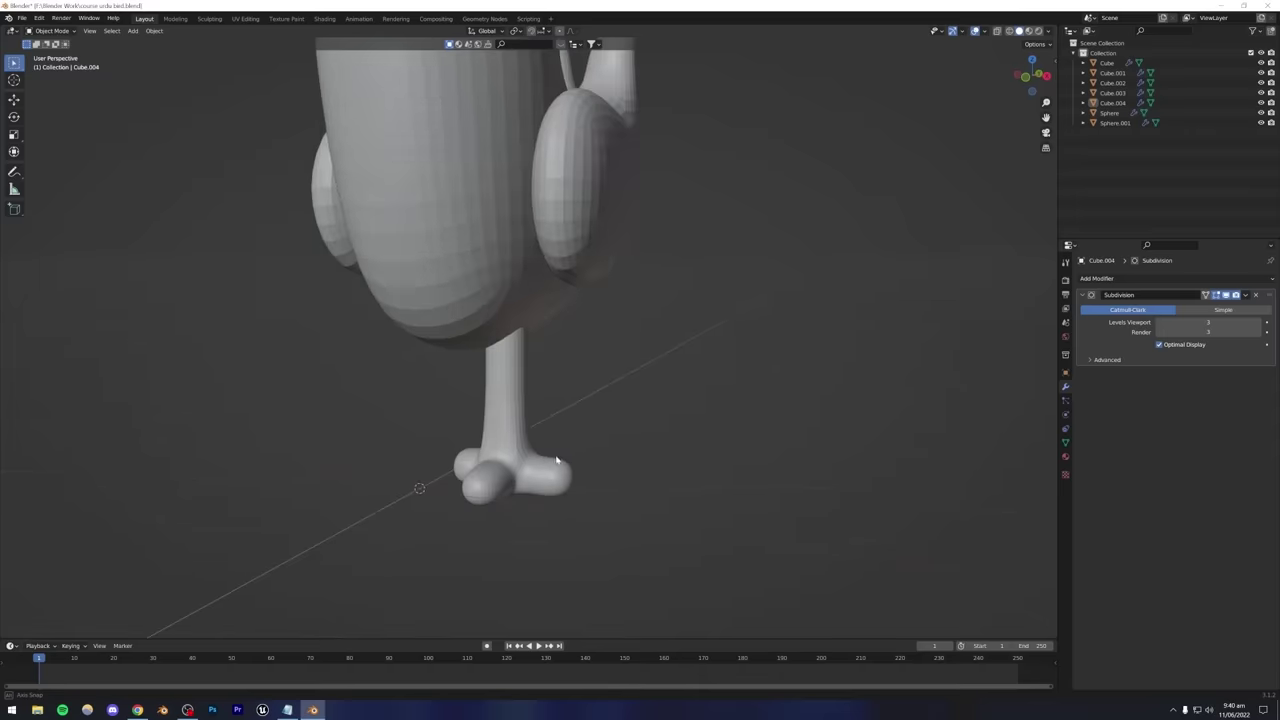
pyautogui.click(522, 471)
# Shrink the Cube.004 leg object, then enlarge it slightly and move it under the body.
pyautogui.press('s')
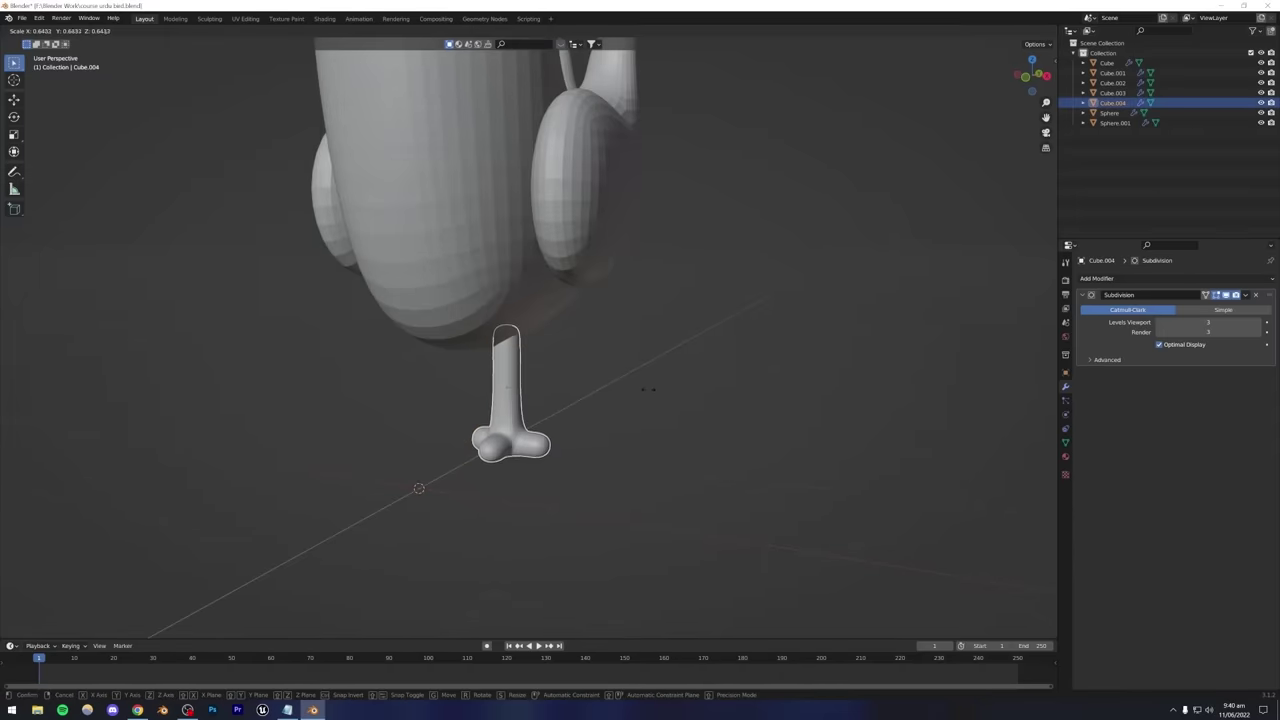
pyautogui.click(608, 396)
pyautogui.scroll(-5, 600, 388)
pyautogui.click(595, 381)
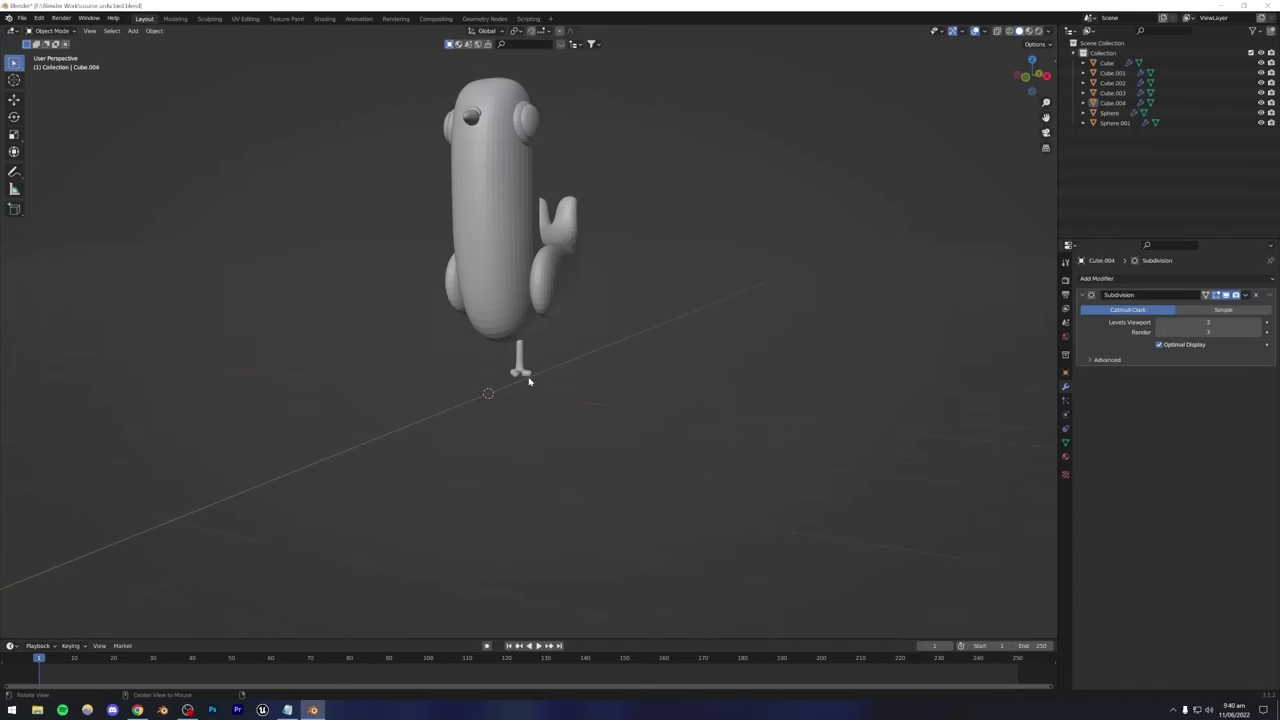
pyautogui.click(520, 358)
pyautogui.press('s')
pyautogui.click(571, 359)
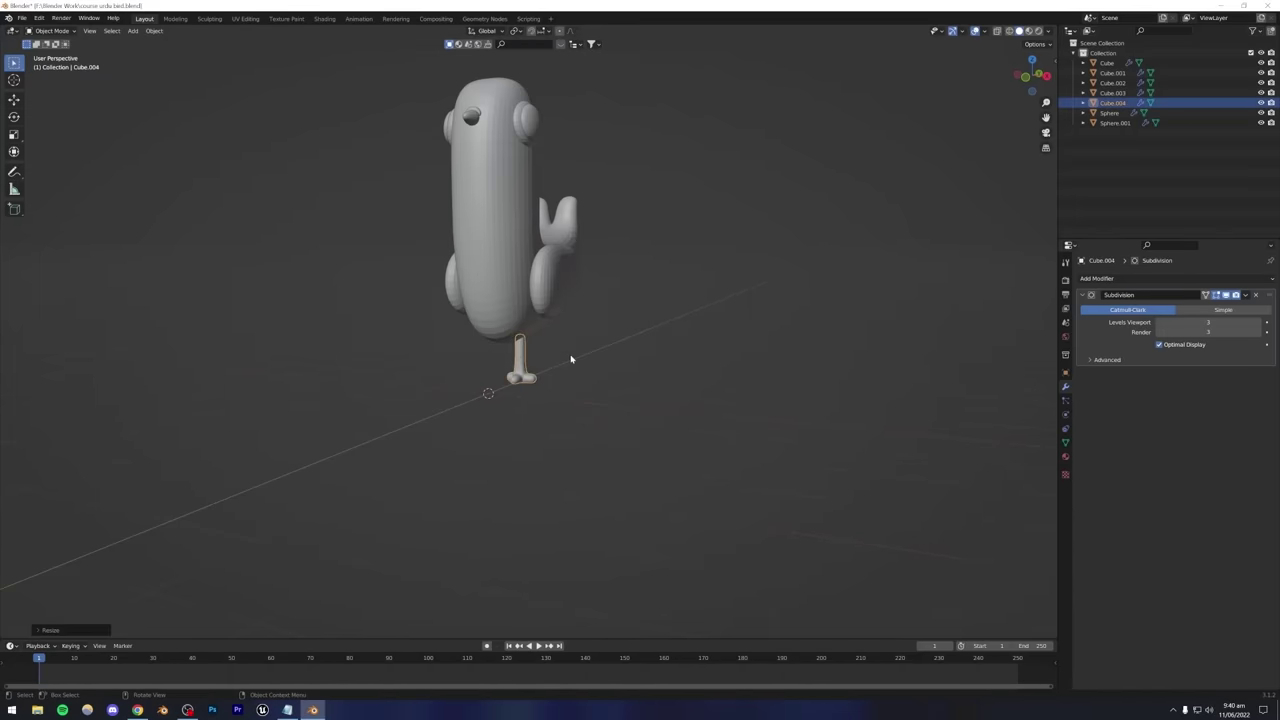
pyautogui.moveTo(472, 367)
pyautogui.keyDown('alt'); pyautogui.mouseDown(button='middle')
pyautogui.moveTo(560, 377)
pyautogui.moveTo(530, 404)
pyautogui.moveTo(601, 414)
pyautogui.moveTo(577, 349)
pyautogui.mouseUp(button='middle'); pyautogui.keyUp('alt')
pyautogui.scroll(4, 560, 377)
pyautogui.press('g')
pyautogui.click(580, 352)
# In Edit Mode, box-select all of the foot geometry and scale it smaller.
pyautogui.press('Tab')
pyautogui.scroll(2, 601, 414)
pyautogui.moveTo(309, 431); pyautogui.dragTo(610, 582)
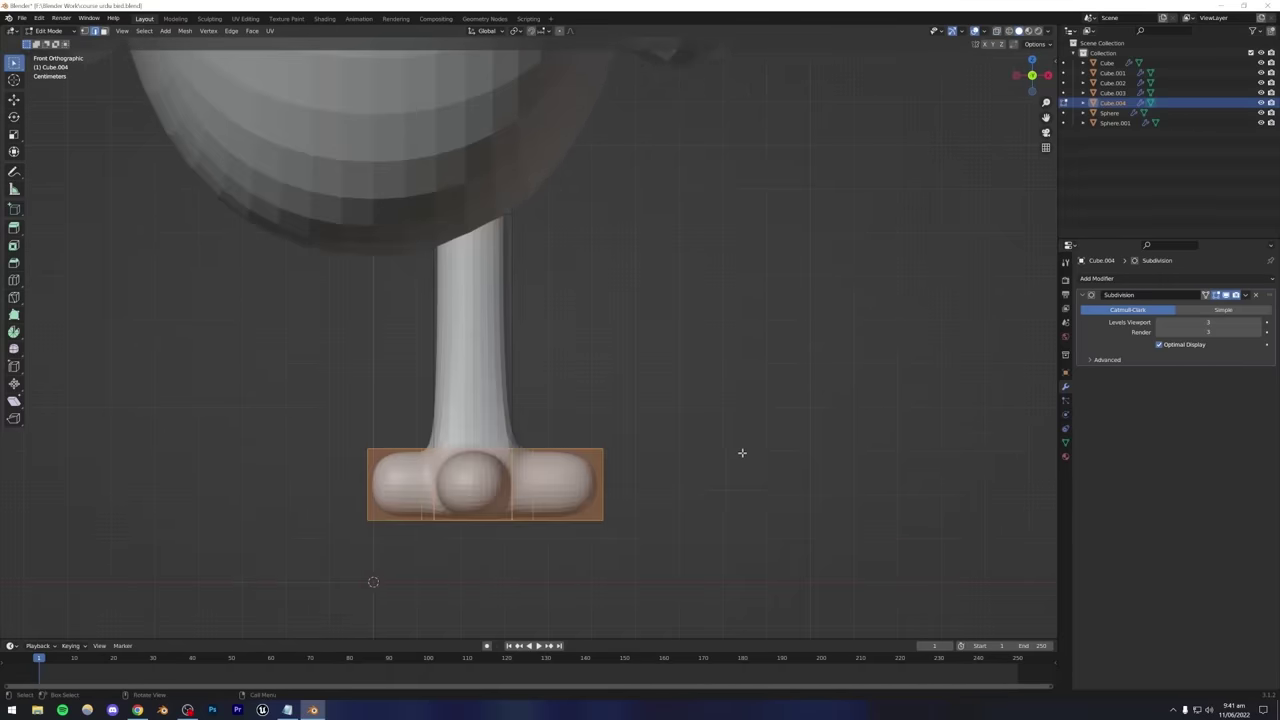
pyautogui.press('s')
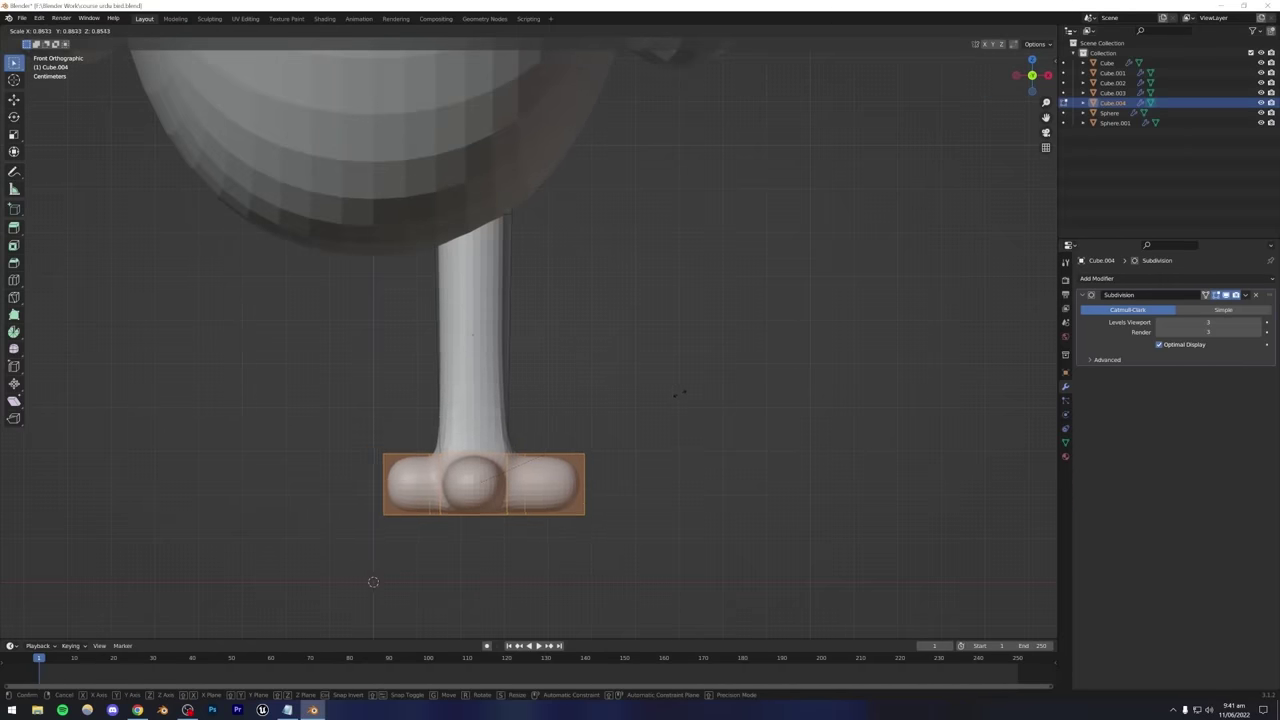
pyautogui.click(648, 397)
# Select the top of the leg in X-ray and narrow it along X only.
pyautogui.hotkey('alt', 'z')
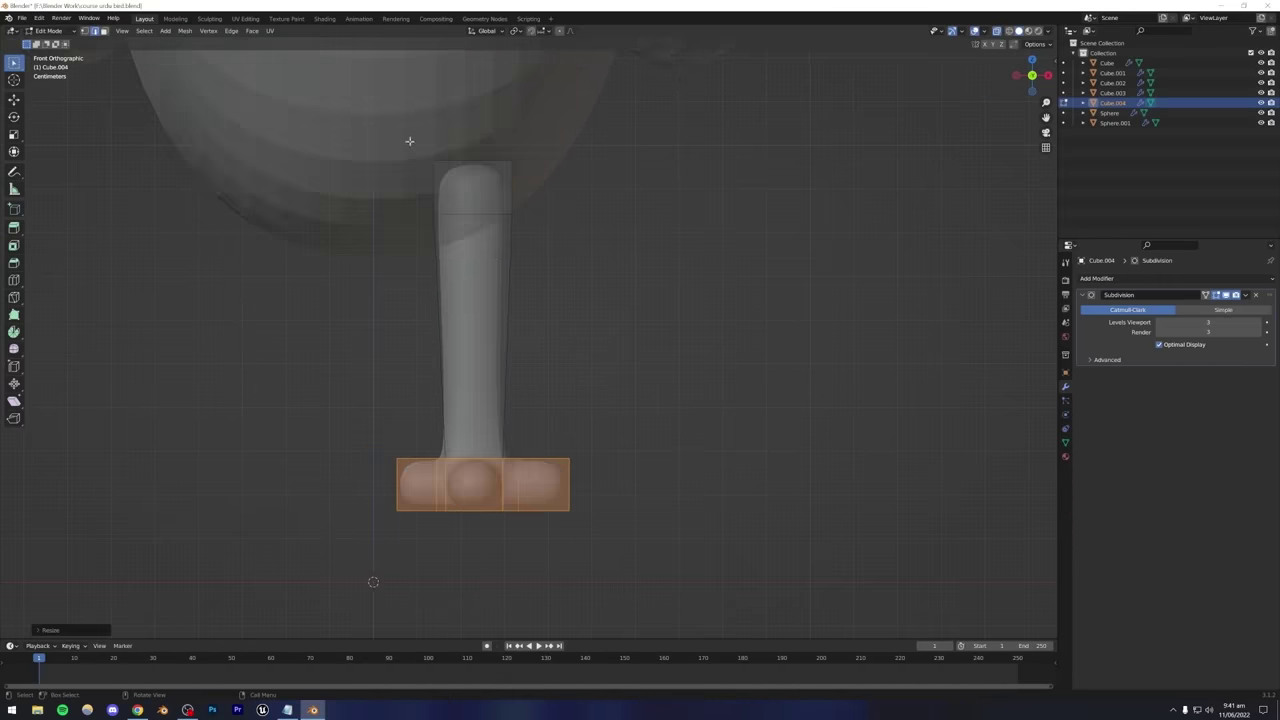
pyautogui.moveTo(409, 141); pyautogui.dragTo(514, 214)
pyautogui.hotkey('alt', 'z')
pyautogui.press('s')
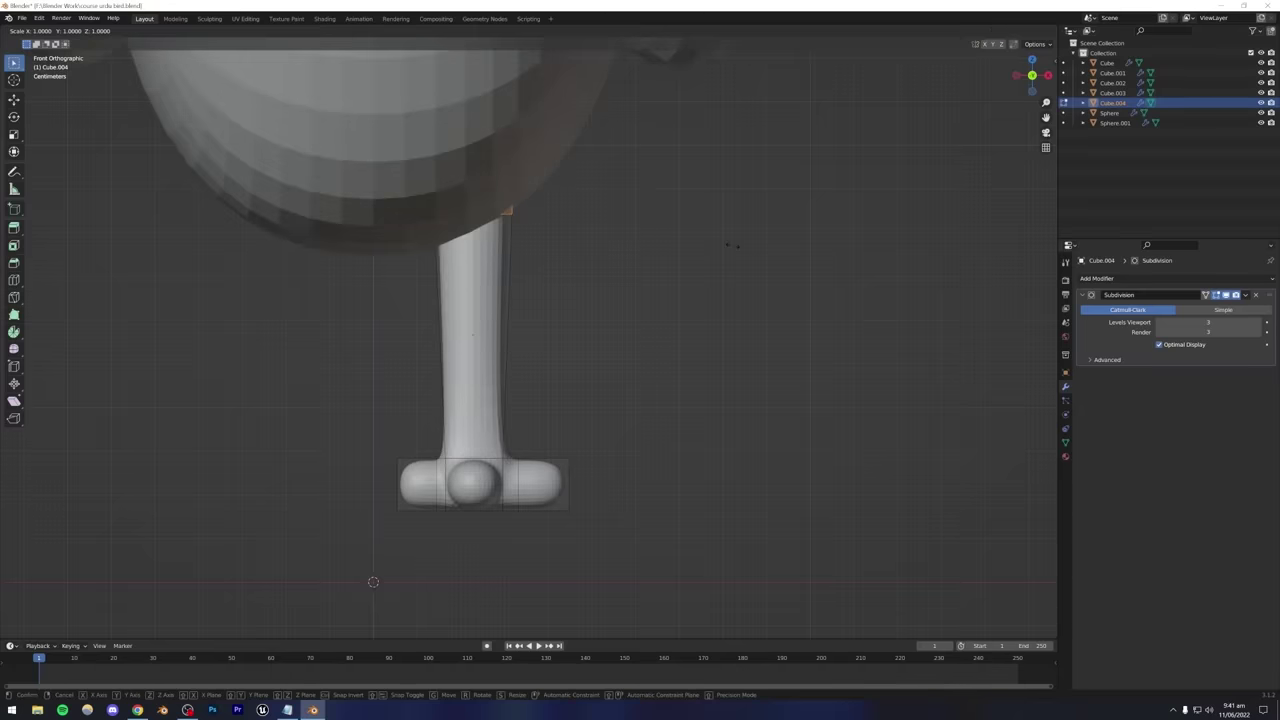
pyautogui.press('x')
pyautogui.click(645, 248)
pyautogui.press('Tab')
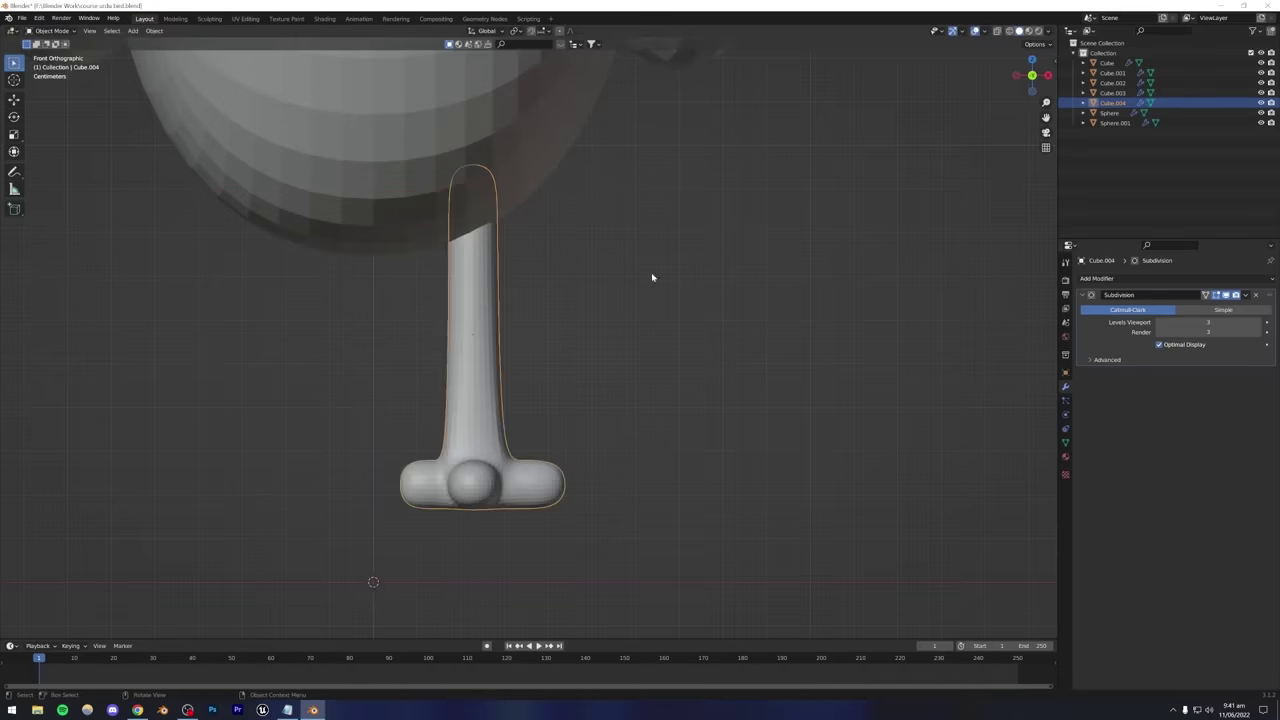
# View the leg in perspective and compare its thickness with the reference post.
pyautogui.moveTo(654, 277); pyautogui.dragTo(521, 483, button='middle')
pyautogui.scroll(-5, 560, 352)
pyautogui.click(521, 483)
pyautogui.press('s')
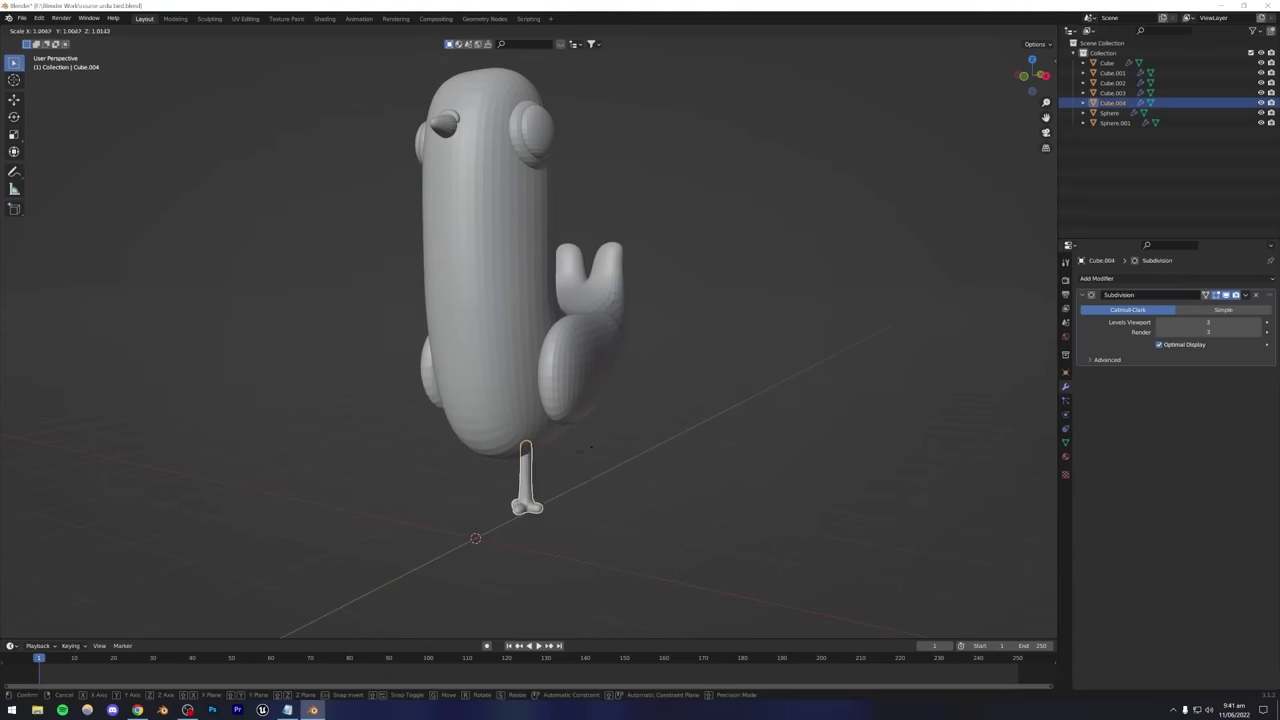
pyautogui.rightClick(608, 450)
pyautogui.click(615, 451)
pyautogui.scroll(-4, 566, 451)
pyautogui.scroll(3, 527, 477)
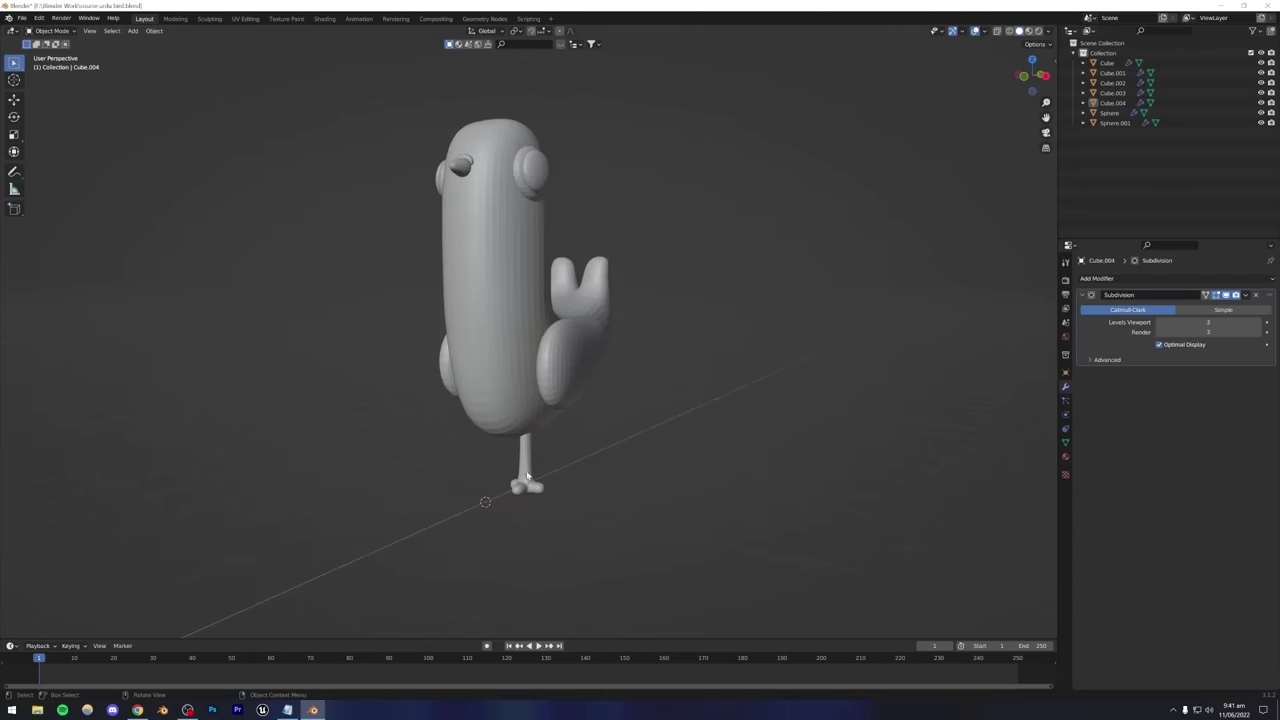
pyautogui.click(138, 710)
pyautogui.click(138, 710)
# Scale the leg object up to make it thicker.
pyautogui.click(526, 466)
pyautogui.press('s')
pyautogui.click(620, 449)
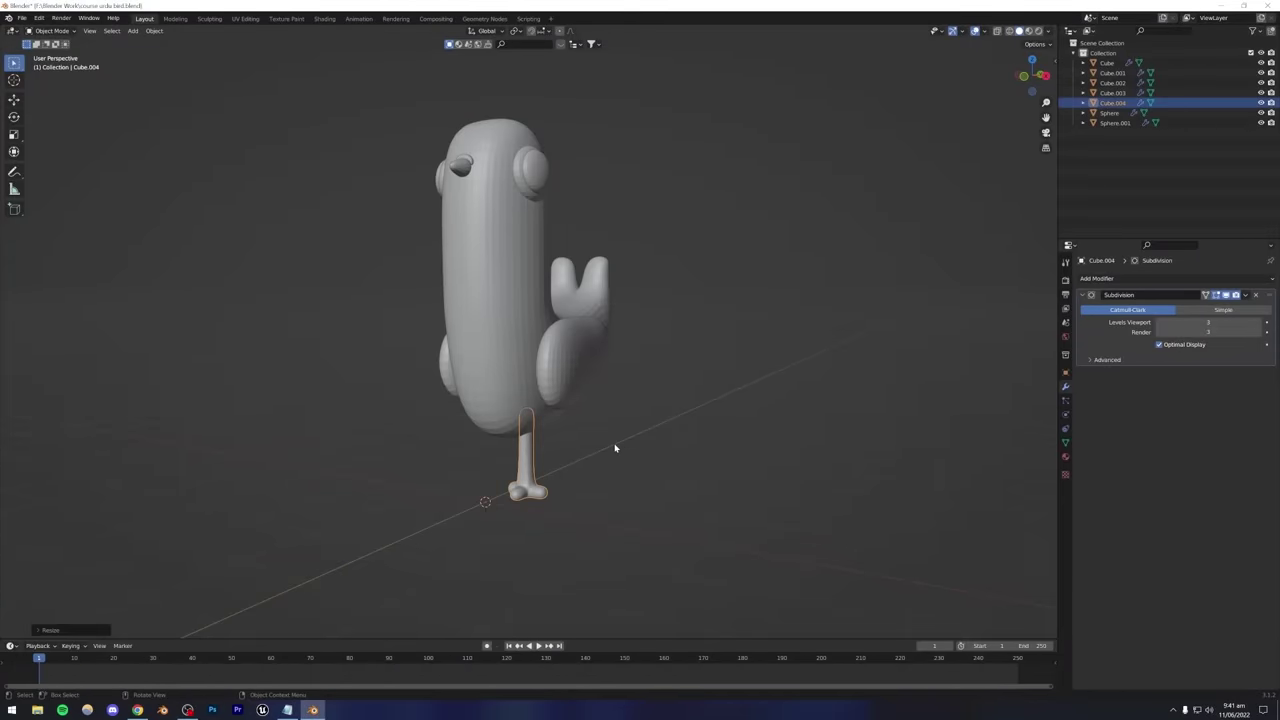
pyautogui.click(614, 446)
# Frame the leg and foot in front view and reopen the leg's mesh for editing.
pyautogui.press('KP_1')
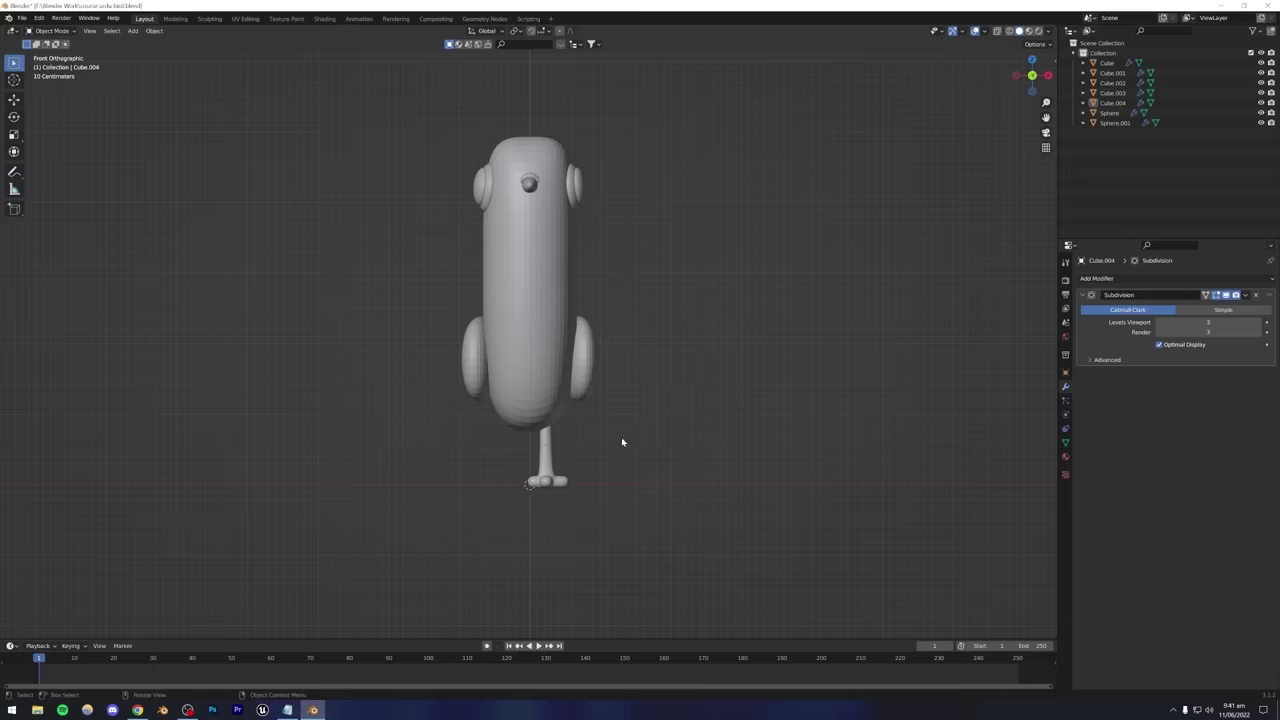
pyautogui.scroll(3, 559, 517)
pyautogui.click(559, 517)
pyautogui.keyDown('shift'); pyautogui.moveTo(618, 524); pyautogui.dragTo(503, 357, button='middle'); pyautogui.keyUp('shift')
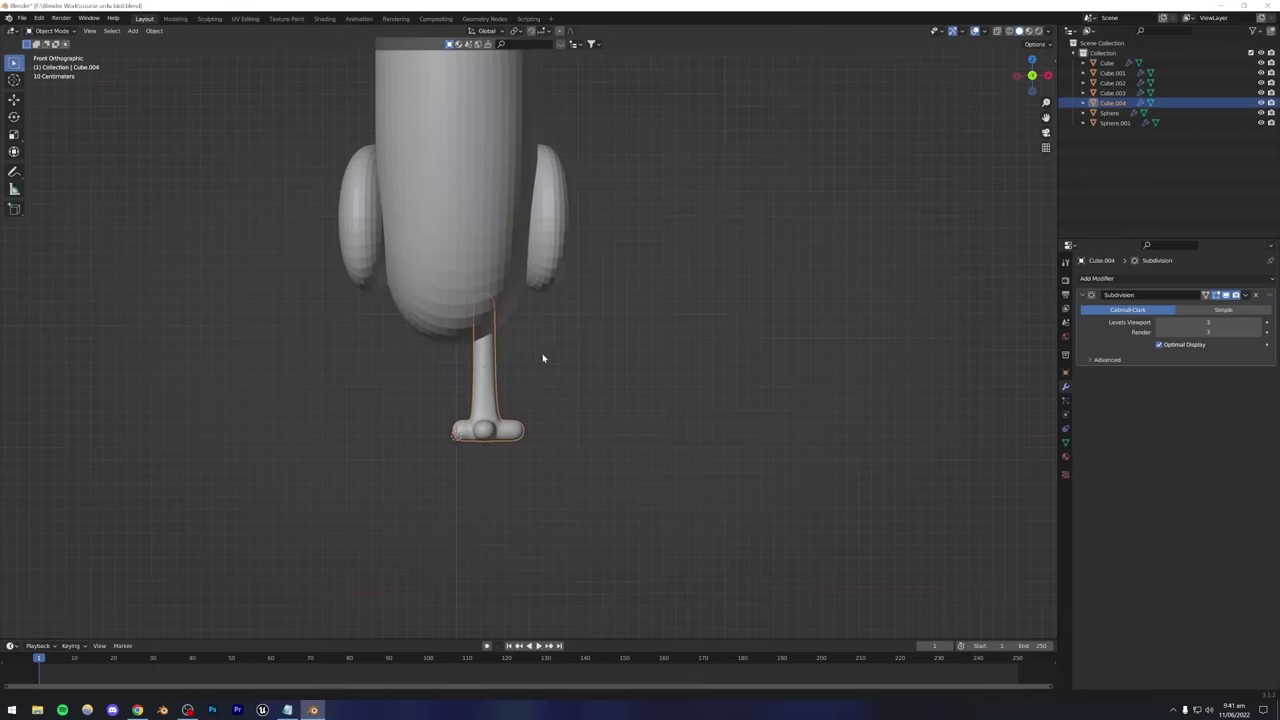
pyautogui.scroll(4, 503, 486)
pyautogui.press('Tab')
pyautogui.keyDown('shift'); pyautogui.moveTo(494, 486); pyautogui.dragTo(597, 380, button='middle'); pyautogui.keyUp('shift')
# Deselect the leg's top face and nudge the foot's left toe end into place.
pyautogui.hotkey('alt', 'z')
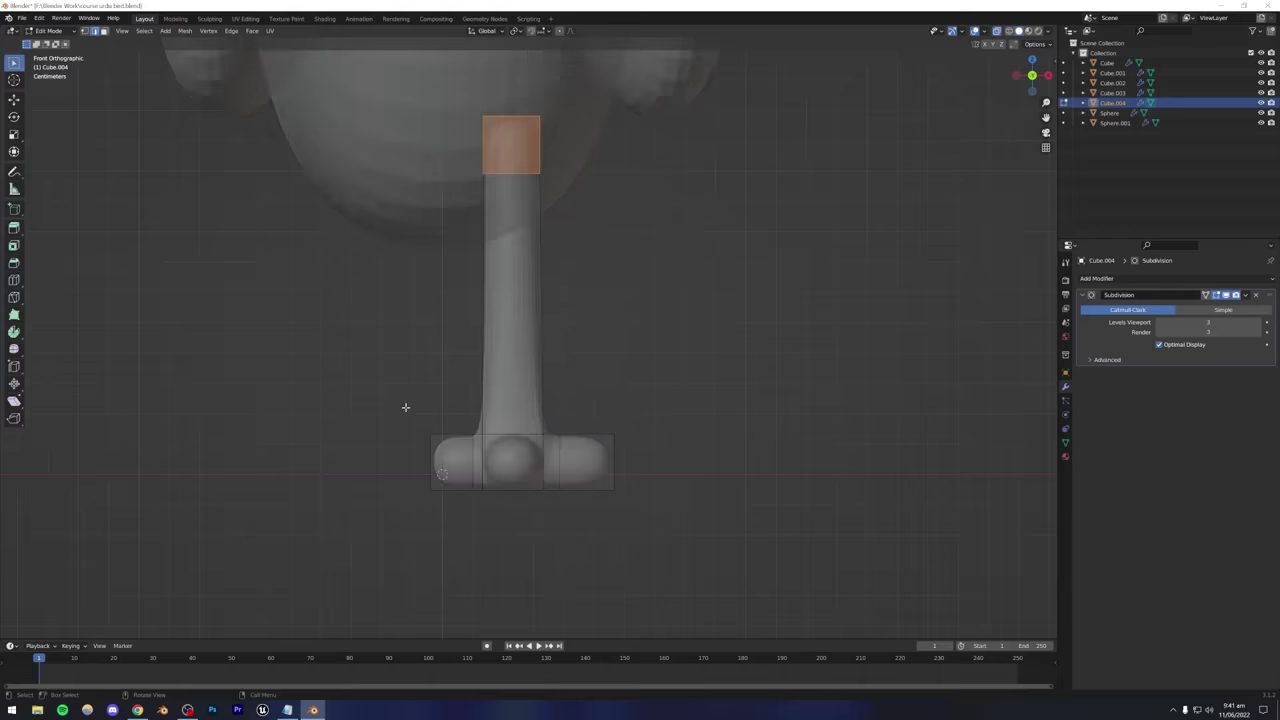
pyautogui.hotkey('alt', 'a')
pyautogui.hotkey('alt', 'z')
pyautogui.press('g')
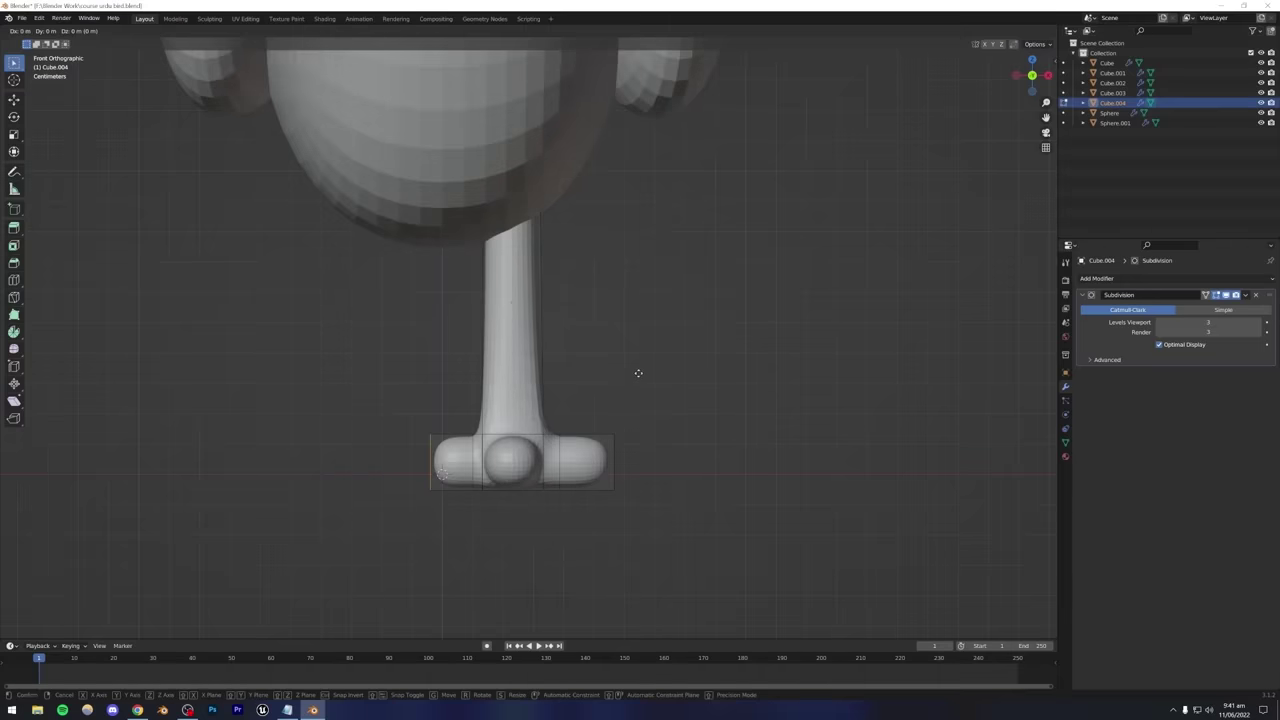
pyautogui.click(642, 373)
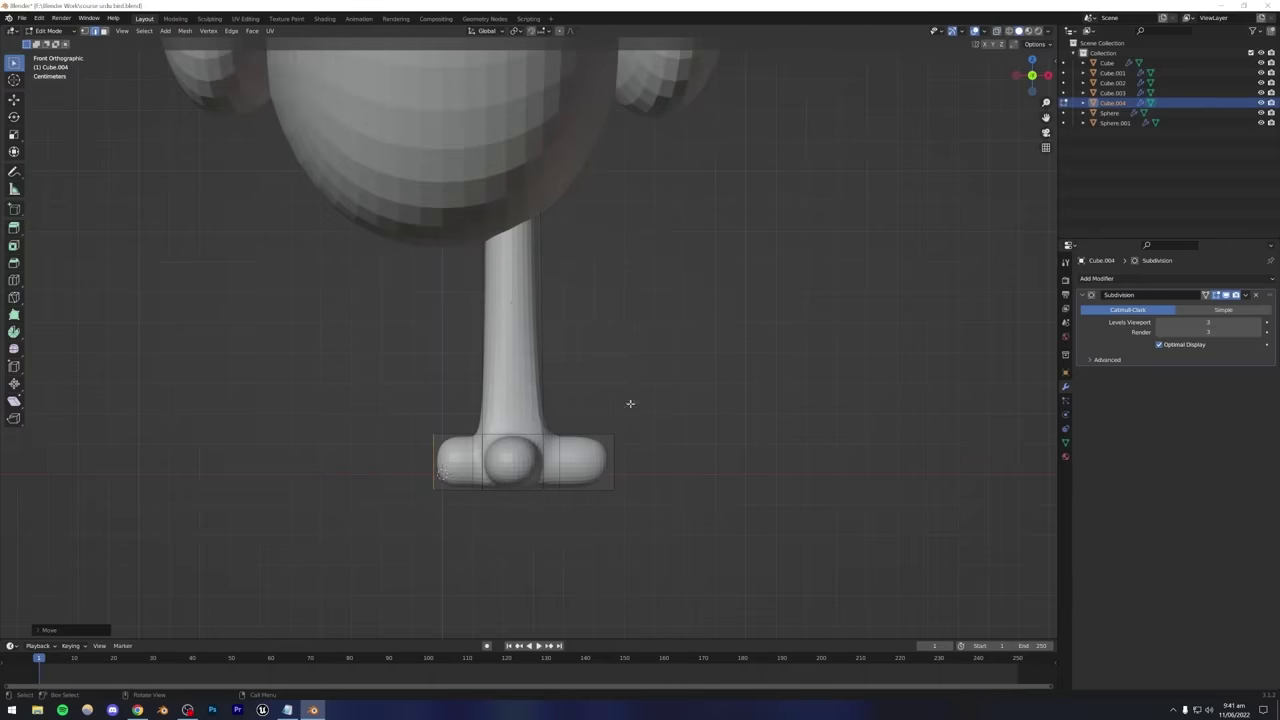
pyautogui.moveTo(629, 403); pyautogui.dragTo(588, 440, button='middle')
# Select the foot's right end face in X-ray and move it into place.
pyautogui.hotkey('alt', 'z')
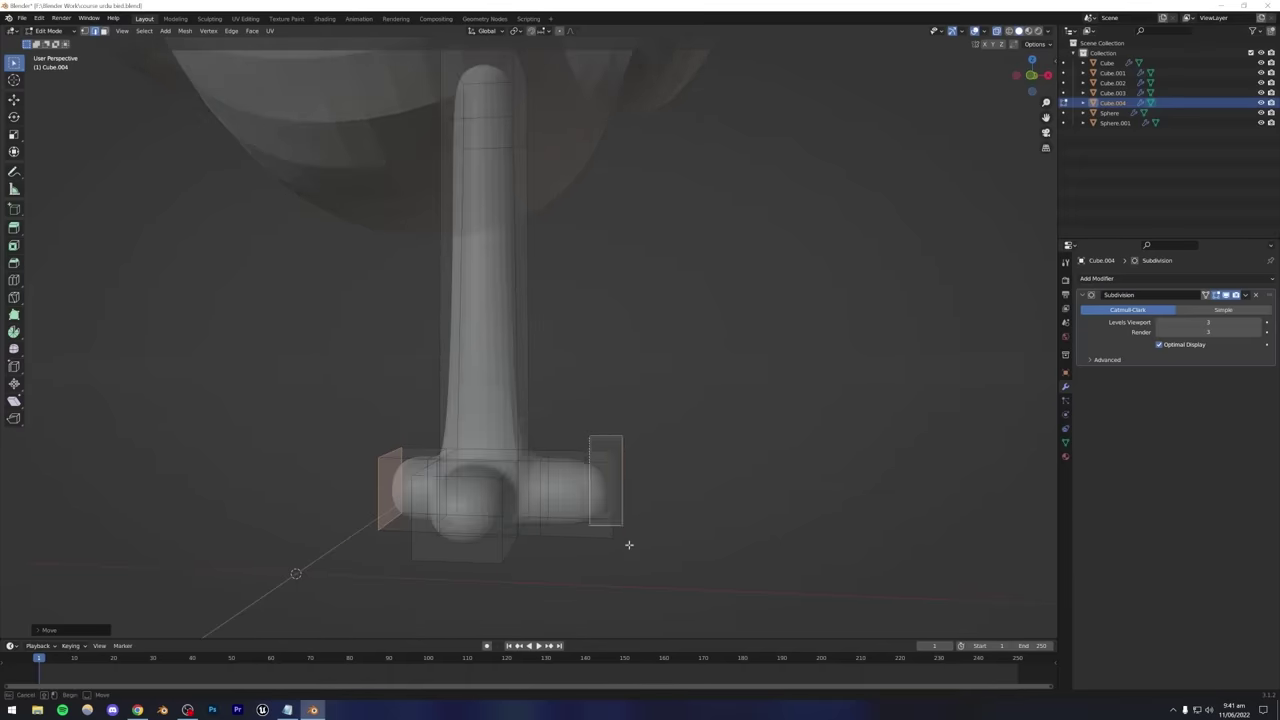
pyautogui.click(628, 538)
pyautogui.hotkey('alt', 'z')
pyautogui.press('g')
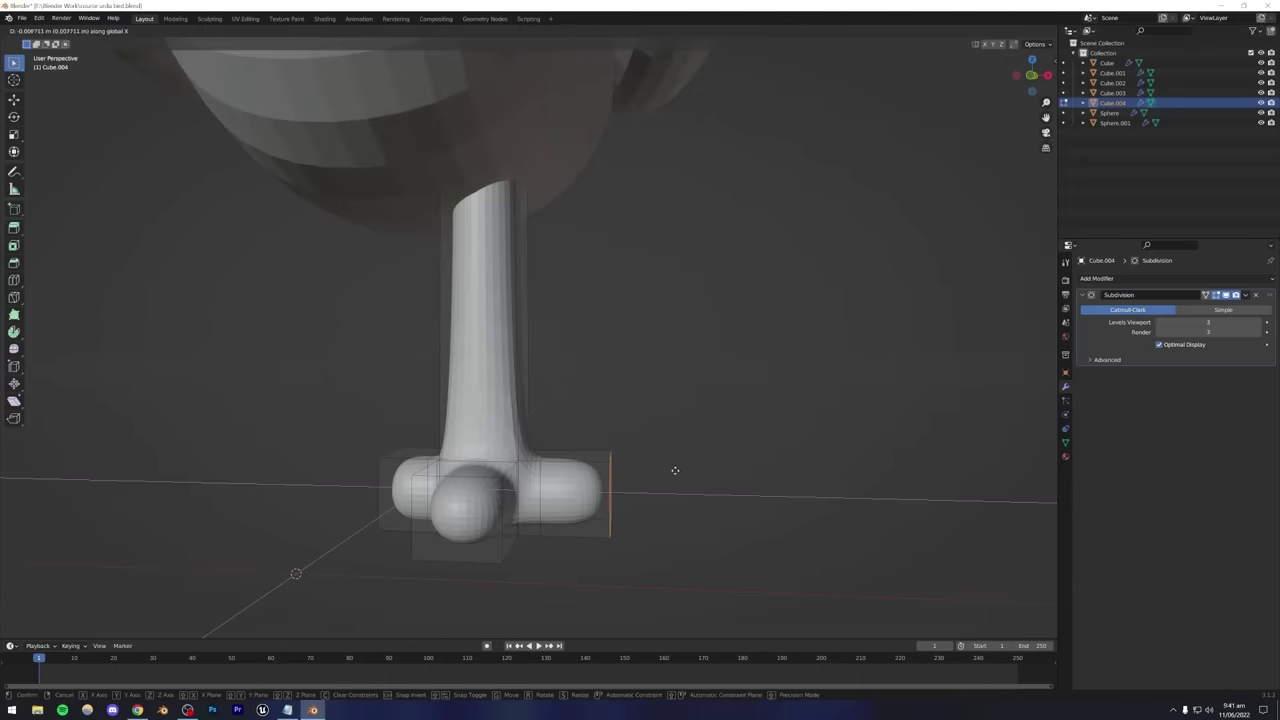
pyautogui.click(668, 466)
# Check the foot from the front view, then return to editing its mesh.
pyautogui.press('Tab')
pyautogui.scroll(-3, 620, 438)
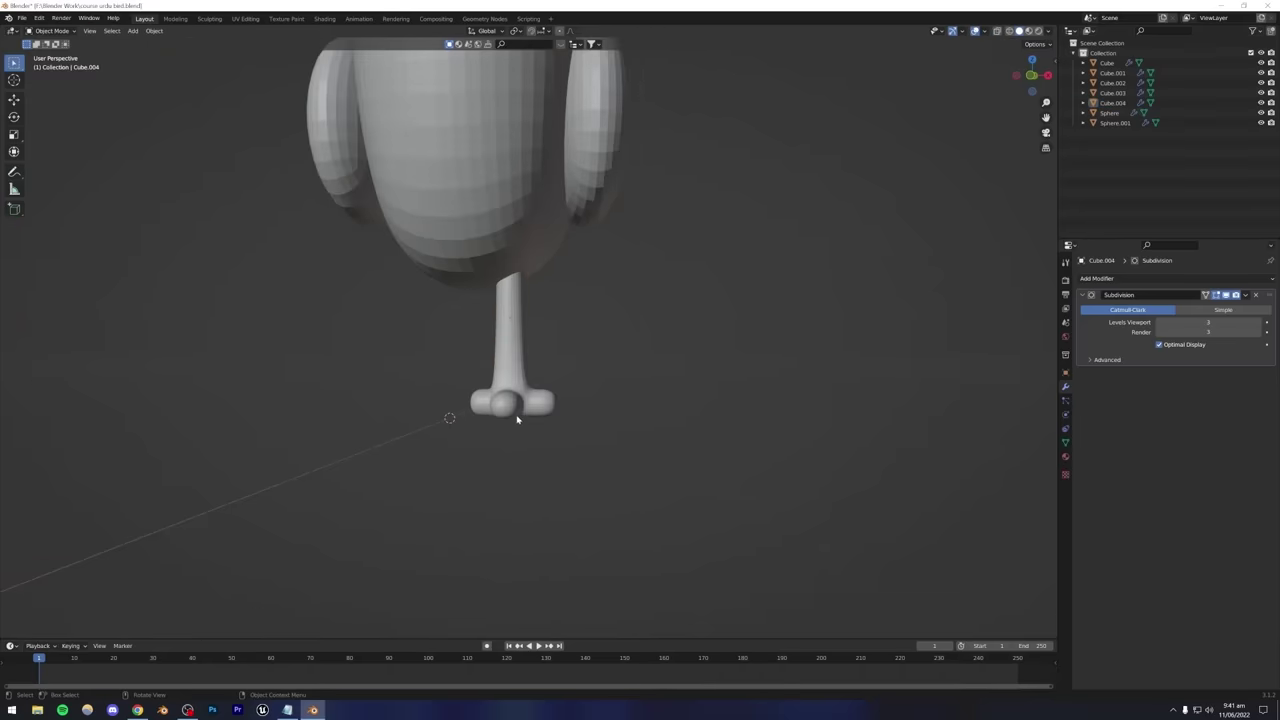
pyautogui.moveTo(514, 413)
pyautogui.mouseDown(button='middle')
pyautogui.moveTo(571, 414)
pyautogui.moveTo(534, 414)
pyautogui.mouseUp(button='middle')
pyautogui.press('KP_1')
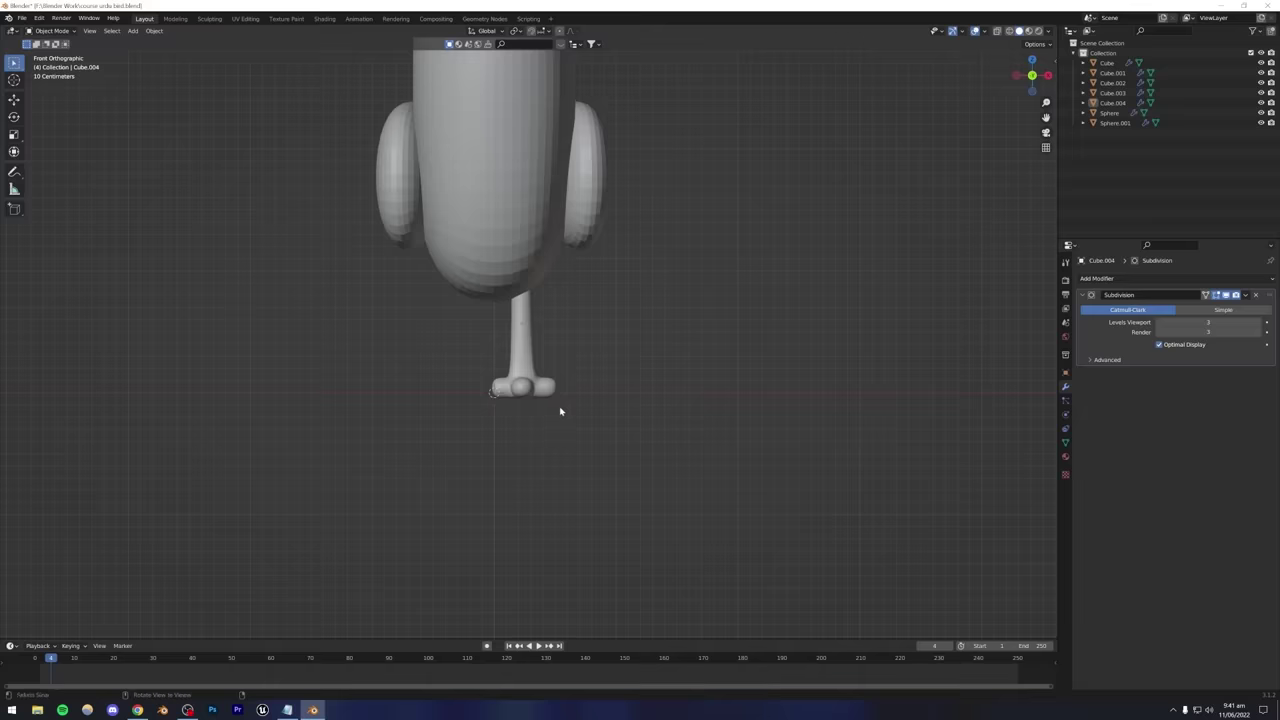
pyautogui.press('Tab')
pyautogui.scroll(3, 542, 418)
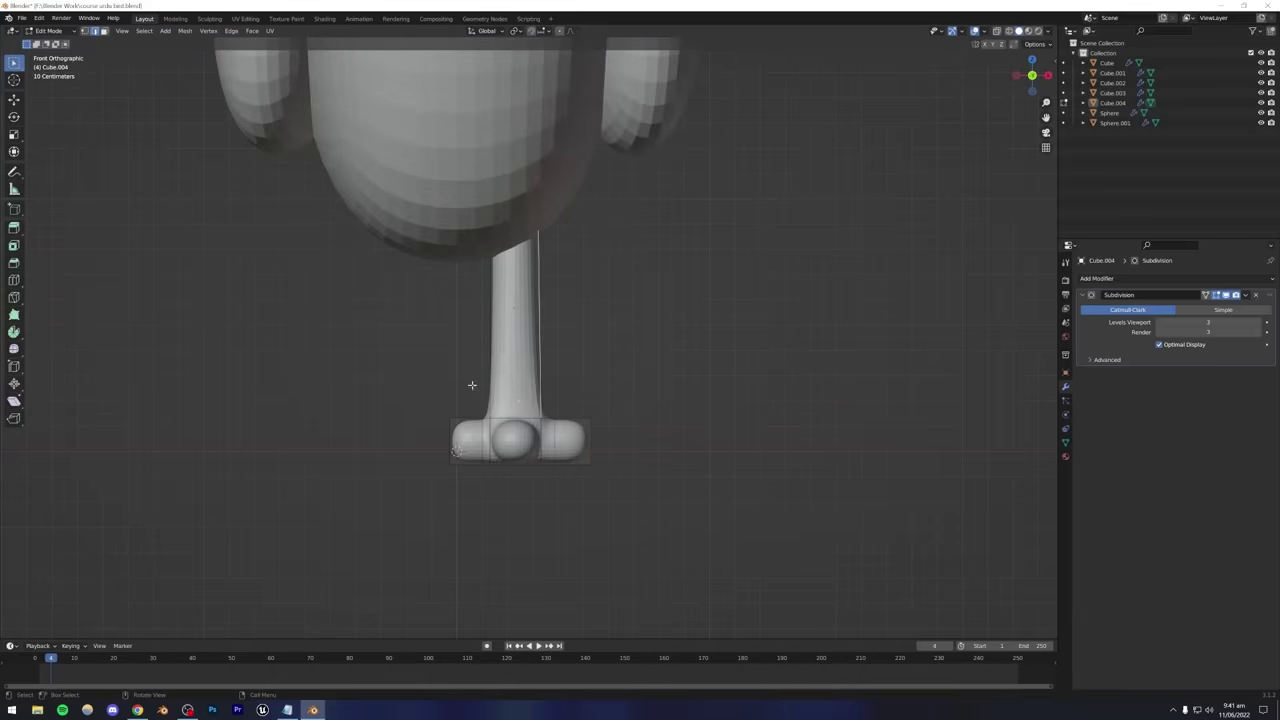
pyautogui.scroll(3, 472, 385)
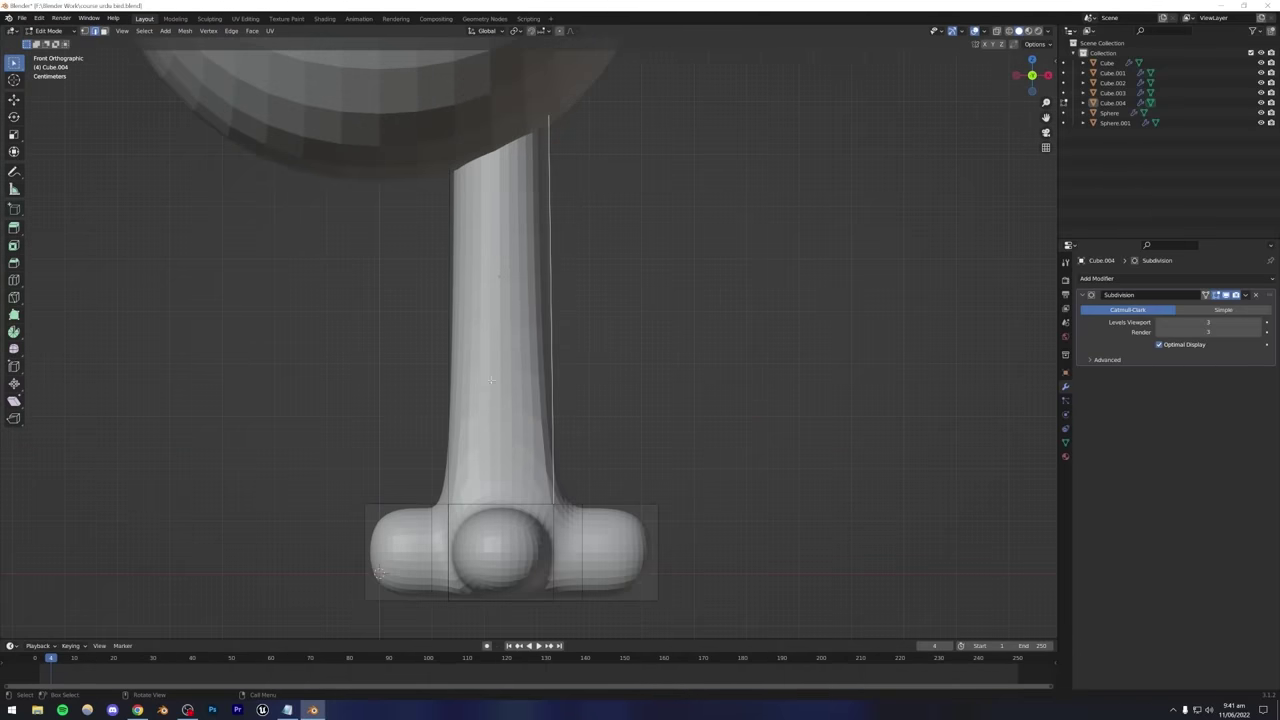
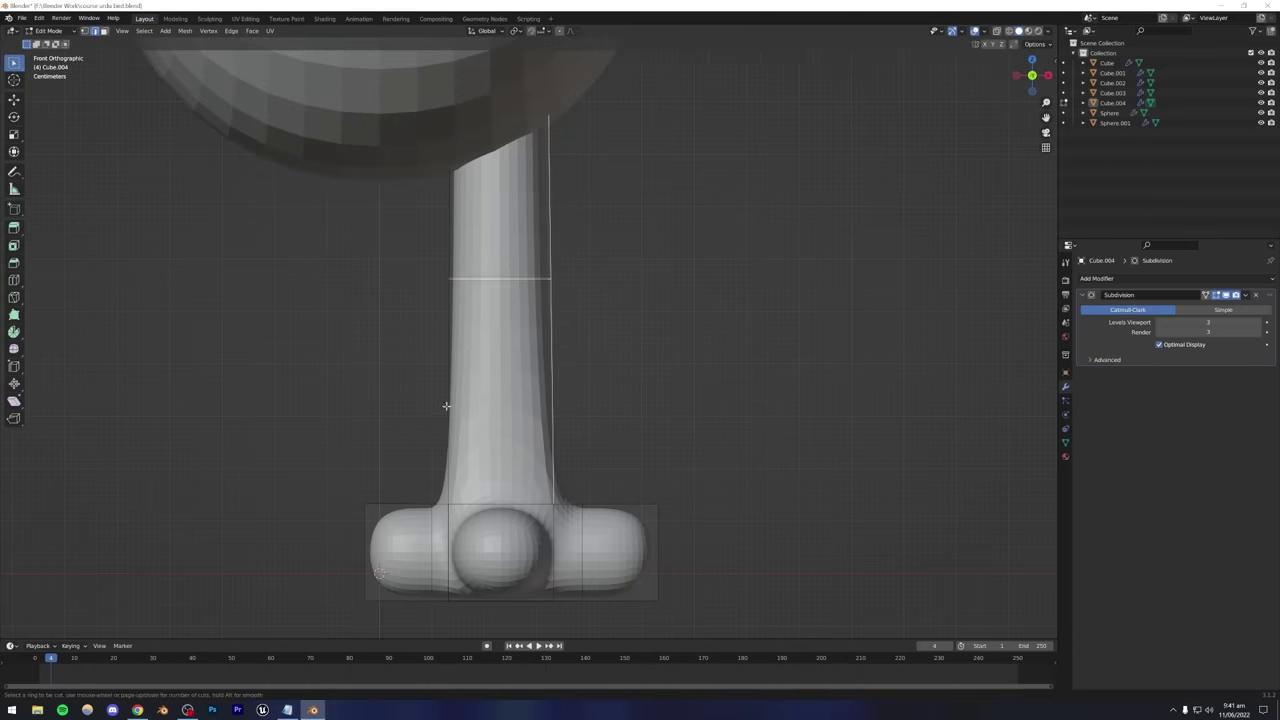
# Add an extra edge loop across the leg stem and return to Object Mode.
pyautogui.click(452, 290)
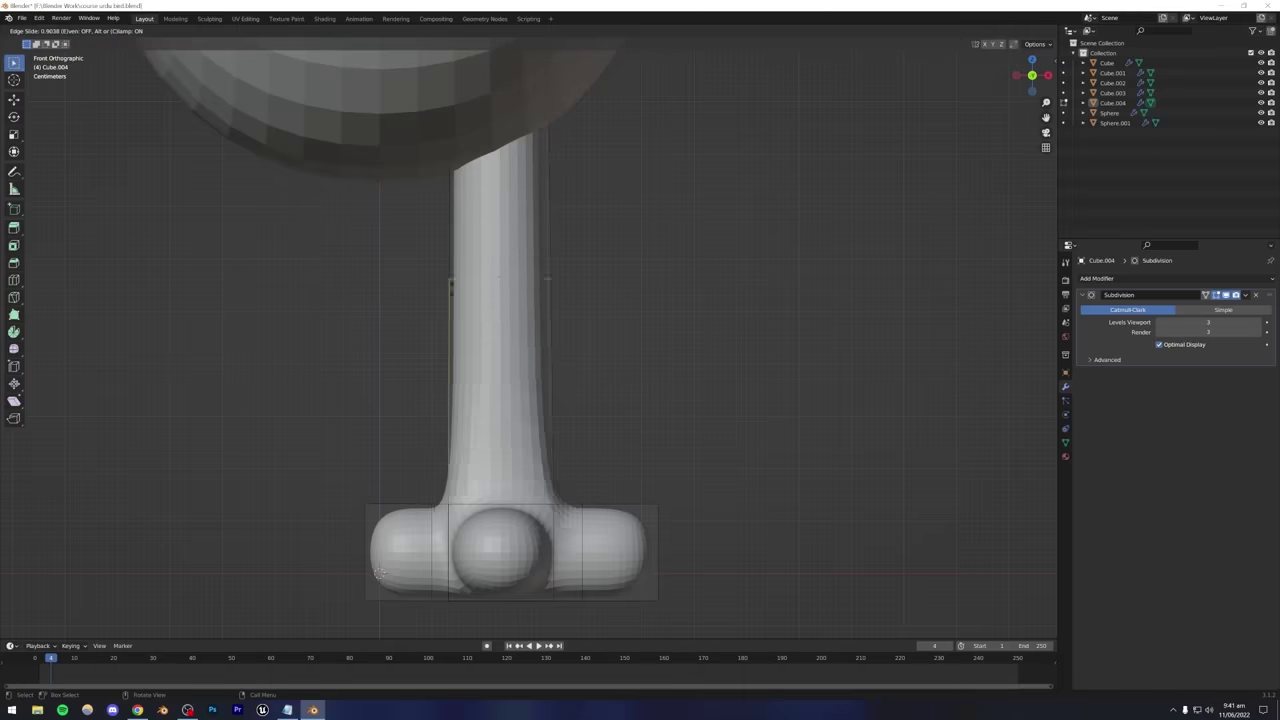
pyautogui.click(378, 573)
pyautogui.press('Tab')
# Raise the leg object slightly along Z so it sits beneath the body.
pyautogui.scroll(-5, 569, 431)
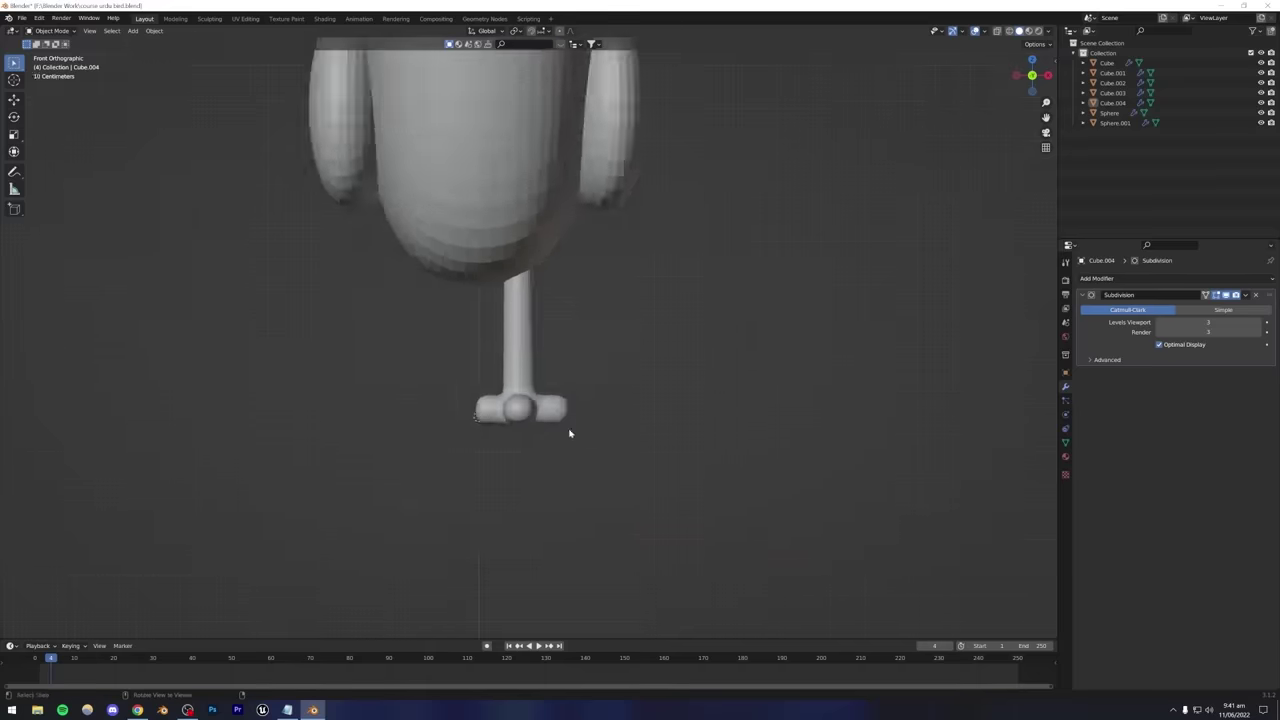
pyautogui.moveTo(569, 431); pyautogui.dragTo(514, 456, button='middle')
pyautogui.scroll(-4, 520, 420)
pyautogui.moveTo(526, 386); pyautogui.dragTo(527, 495, button='middle')
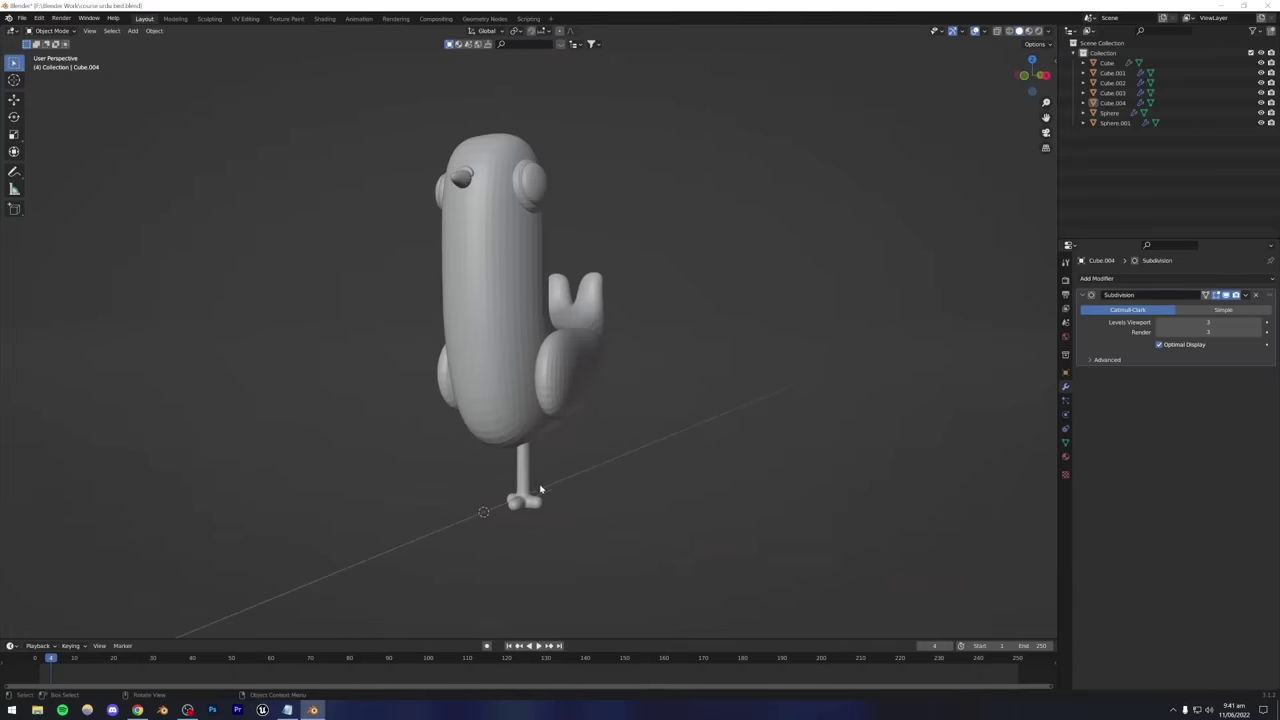
pyautogui.click(530, 480)
pyautogui.press('g')
pyautogui.press('z')
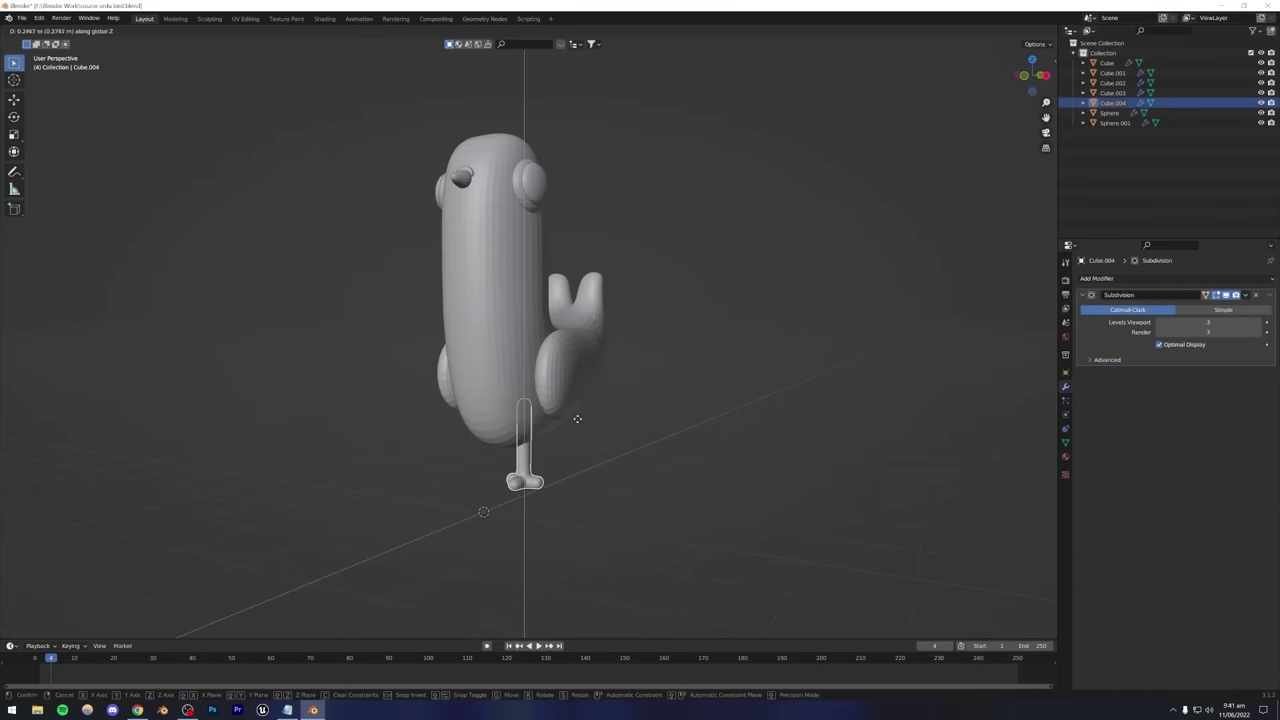
pyautogui.click(576, 426)
pyautogui.click(580, 449)
pyautogui.scroll(-3, 545, 450)
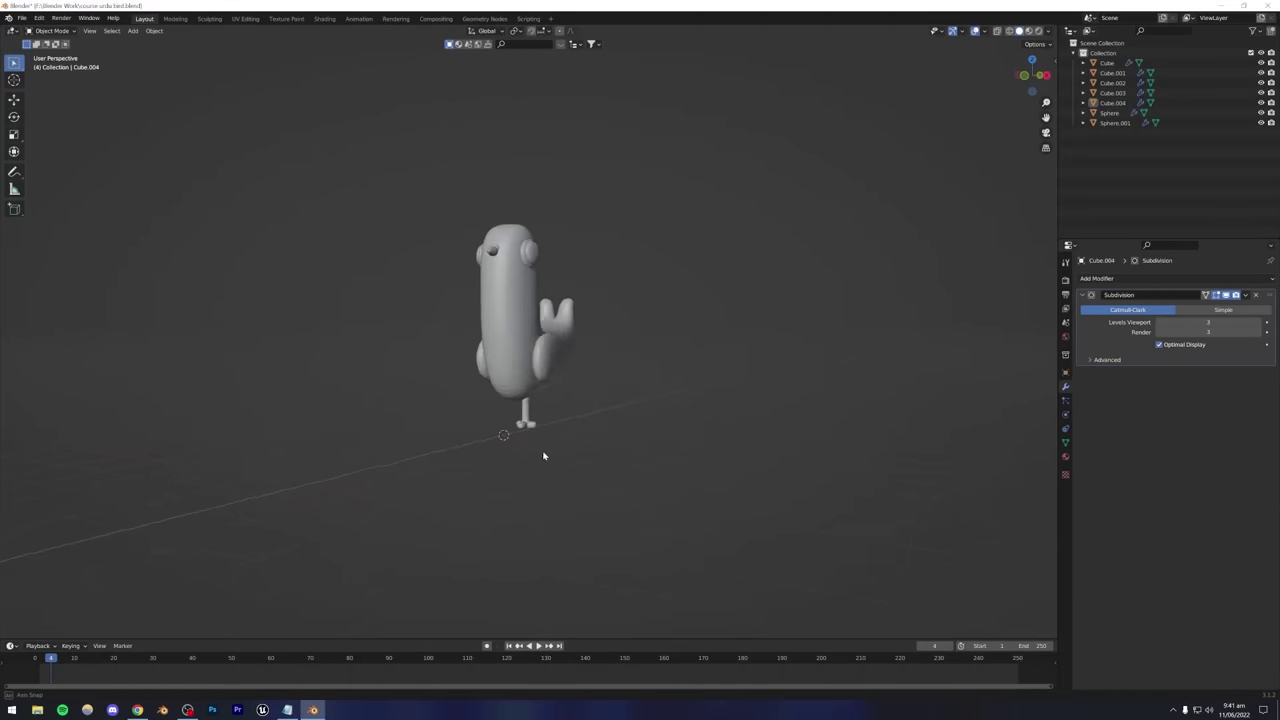
pyautogui.scroll(6, 535, 461)
pyautogui.scroll(-1, 534, 461)
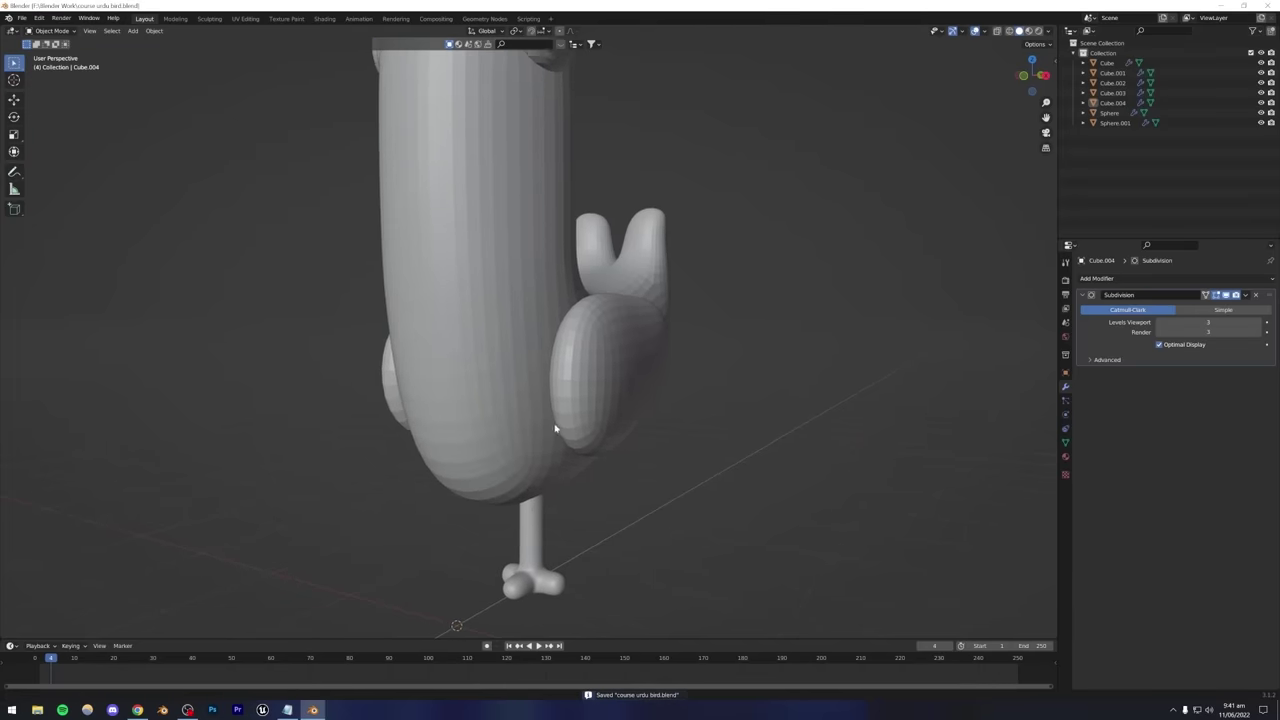
pyautogui.click(548, 500)
# Add a Mirror modifier to the leg with the body Cube as mirror object.
pyautogui.click(1100, 278)
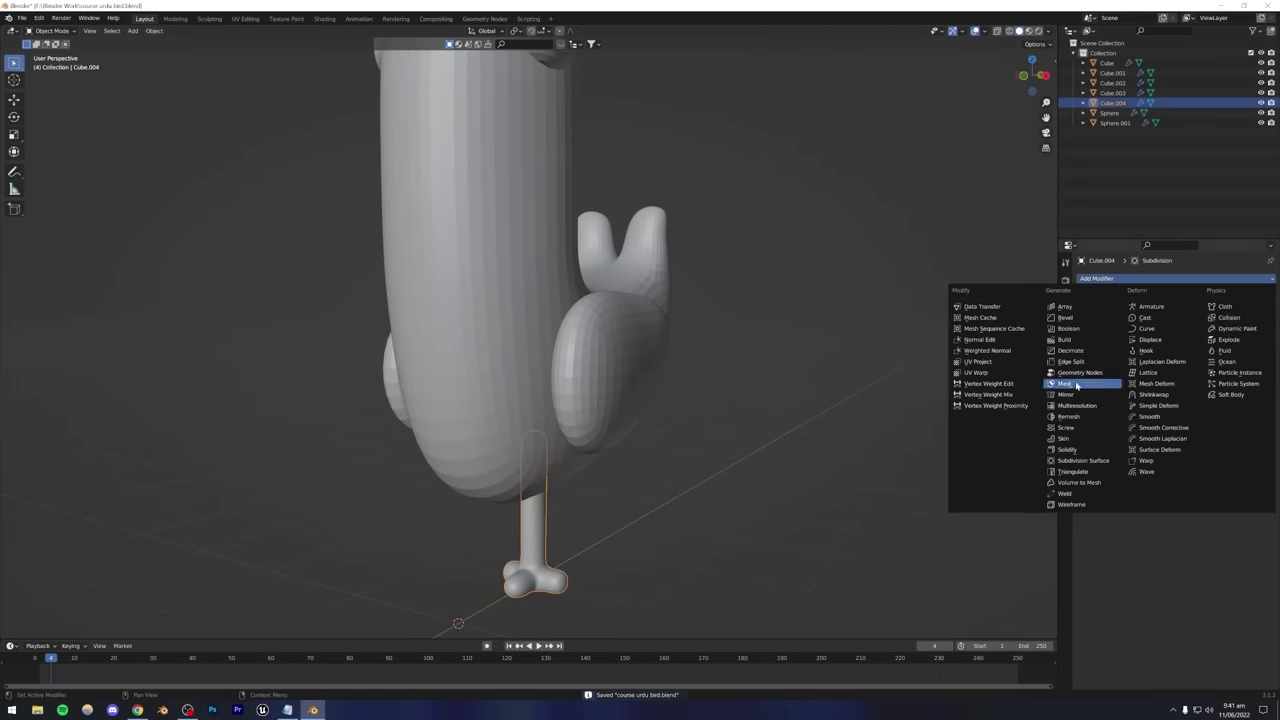
pyautogui.click(1071, 395)
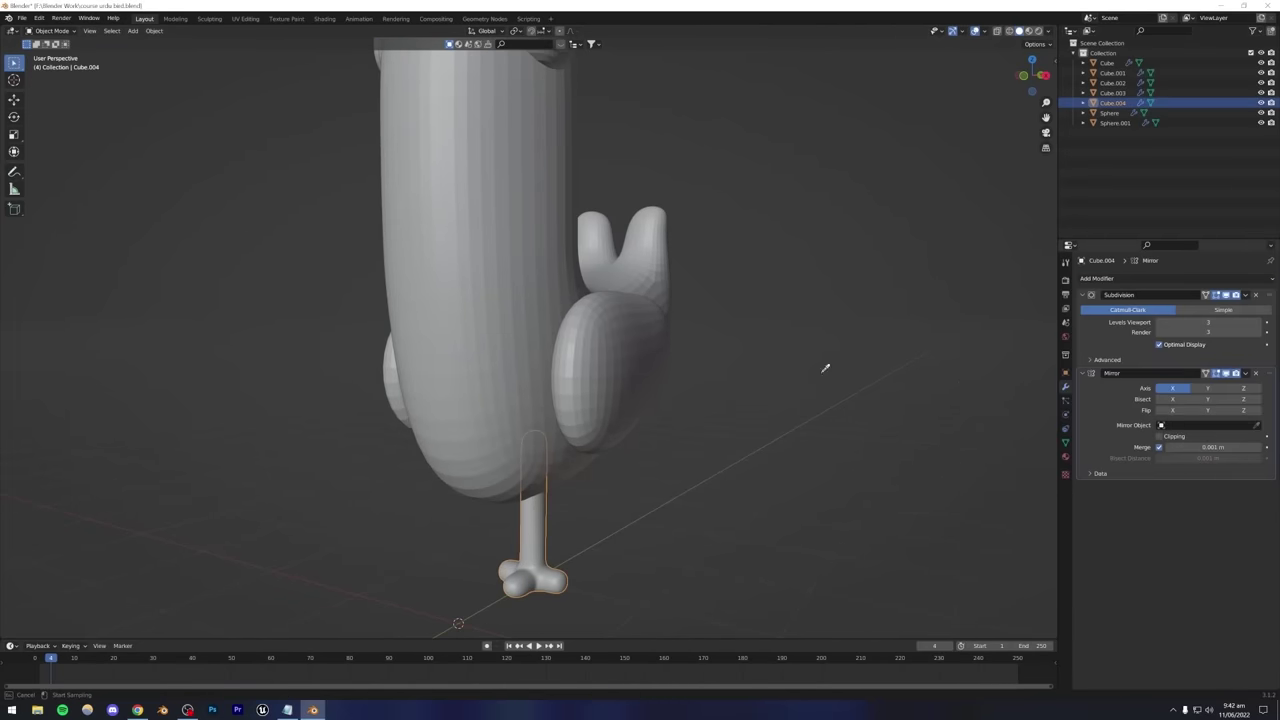
pyautogui.click(526, 354)
# Move the mirrored legs so the feet stand slightly farther apart.
pyautogui.moveTo(563, 463); pyautogui.dragTo(535, 480, button='middle')
pyautogui.scroll(4, 570, 470)
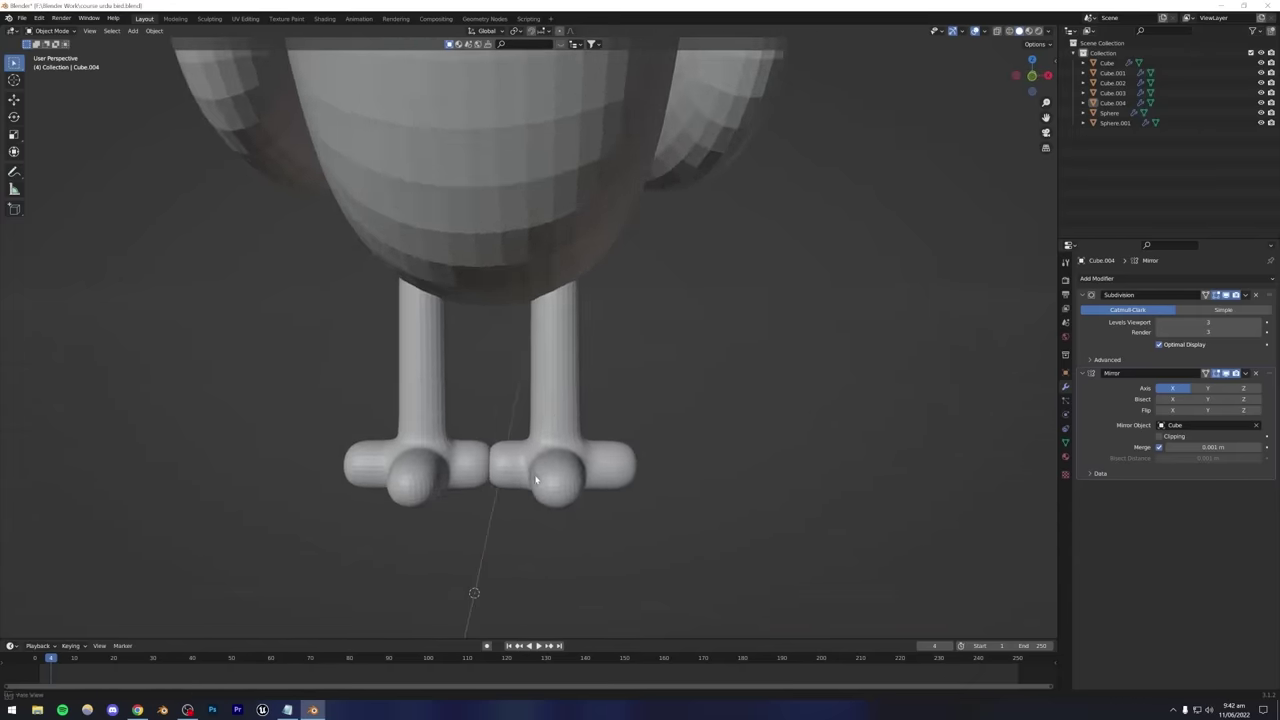
pyautogui.click(566, 409)
pyautogui.press('g')
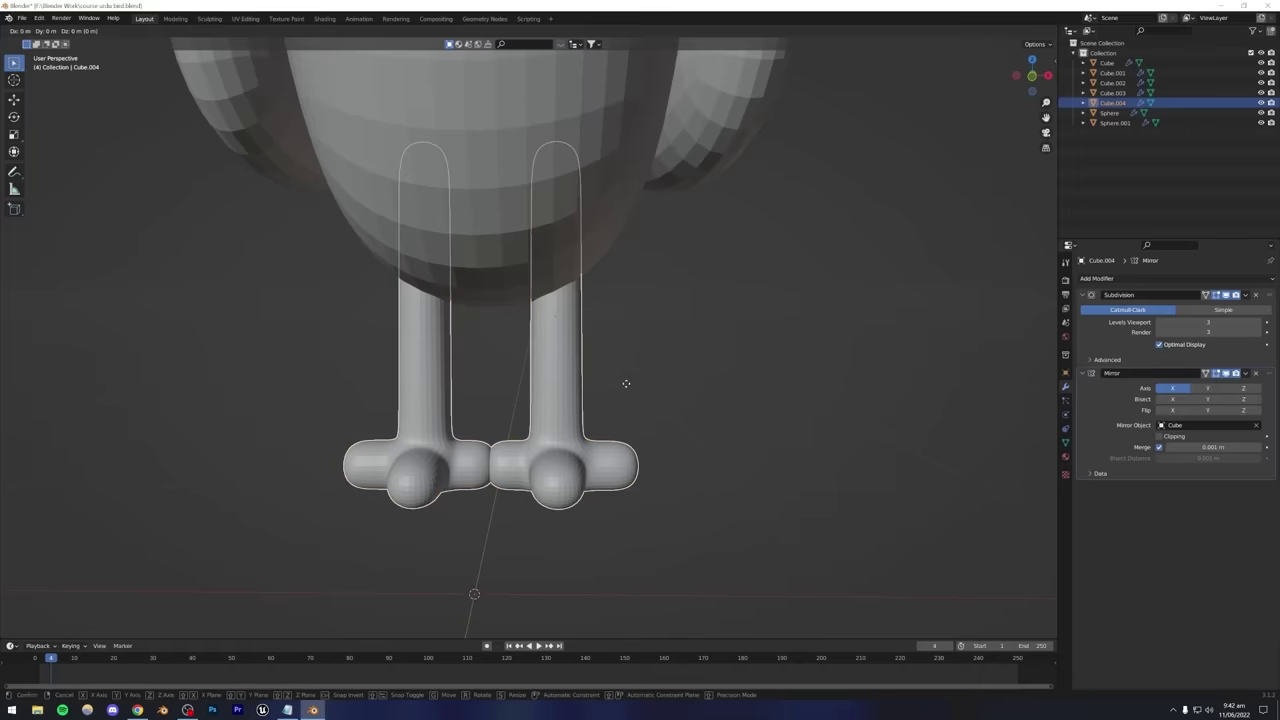
pyautogui.click(634, 380)
pyautogui.click(700, 352)
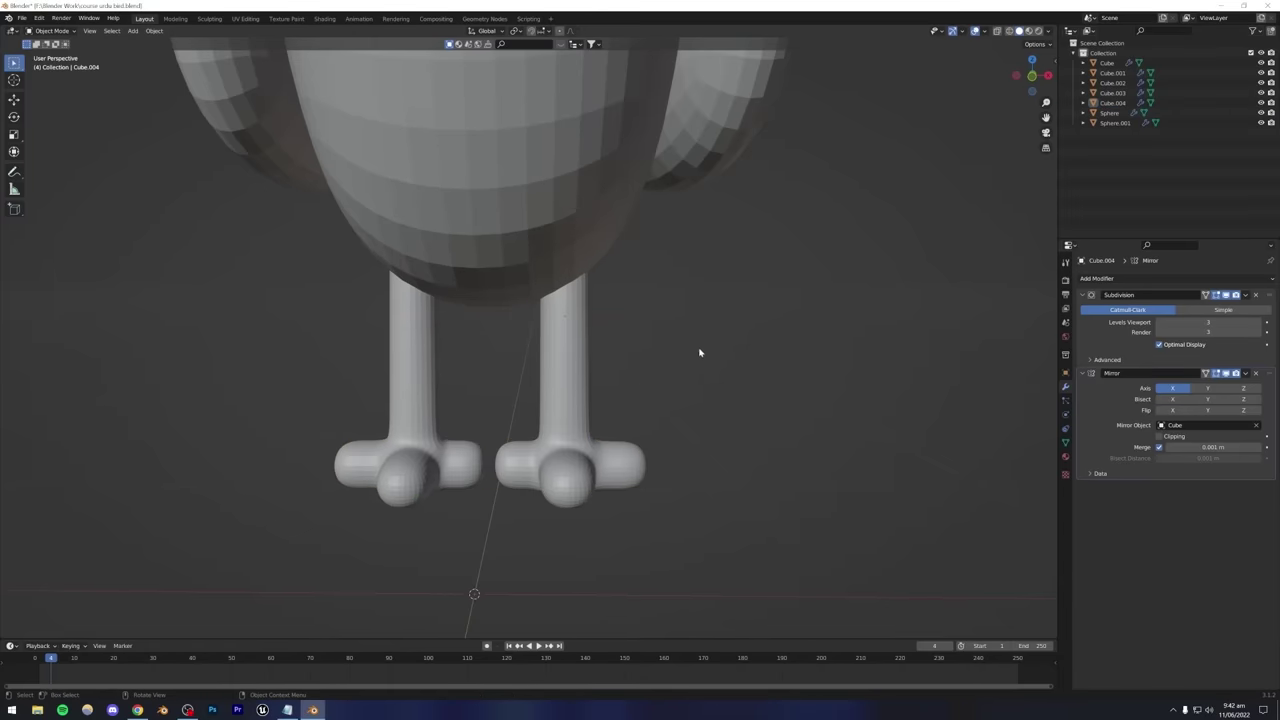
pyautogui.scroll(-3, 700, 352)
pyautogui.moveTo(700, 352); pyautogui.dragTo(484, 452, button='middle')
# Save the .blend file and compare the pigeon against the Instagram reference.
pyautogui.hotkey('ctrl', 's')
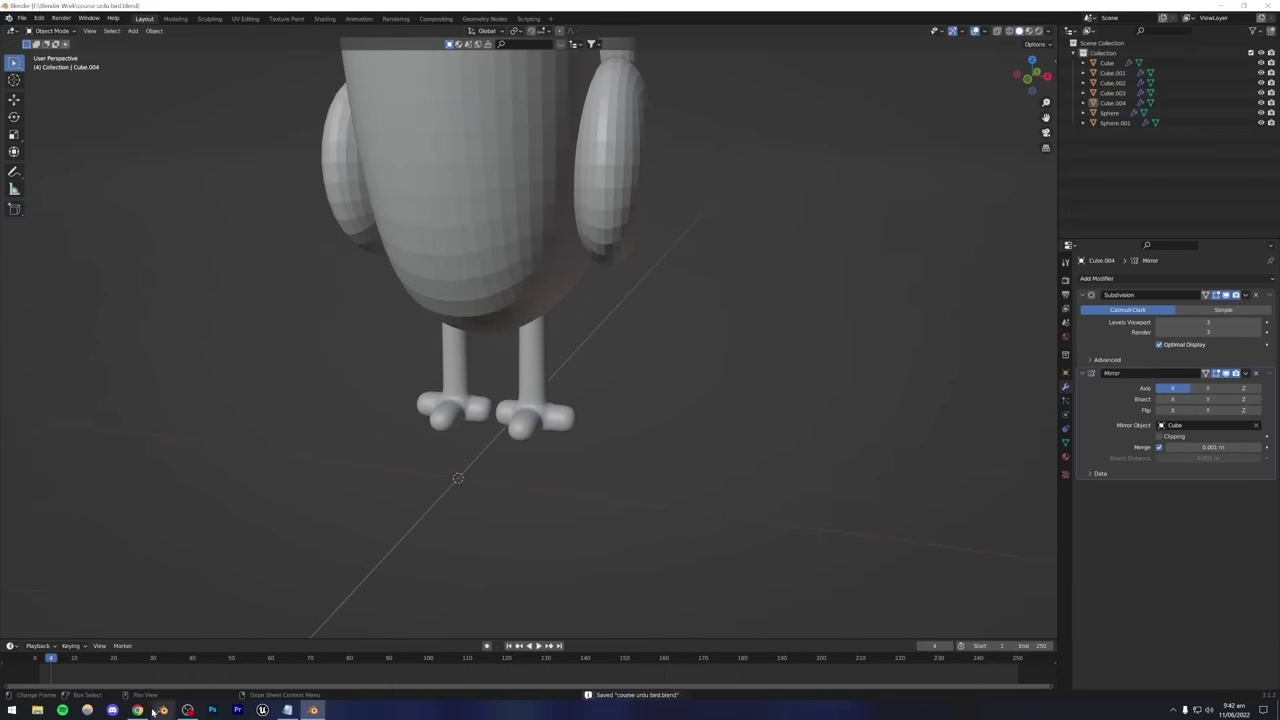
pyautogui.hotkey('alt', 'Tab')
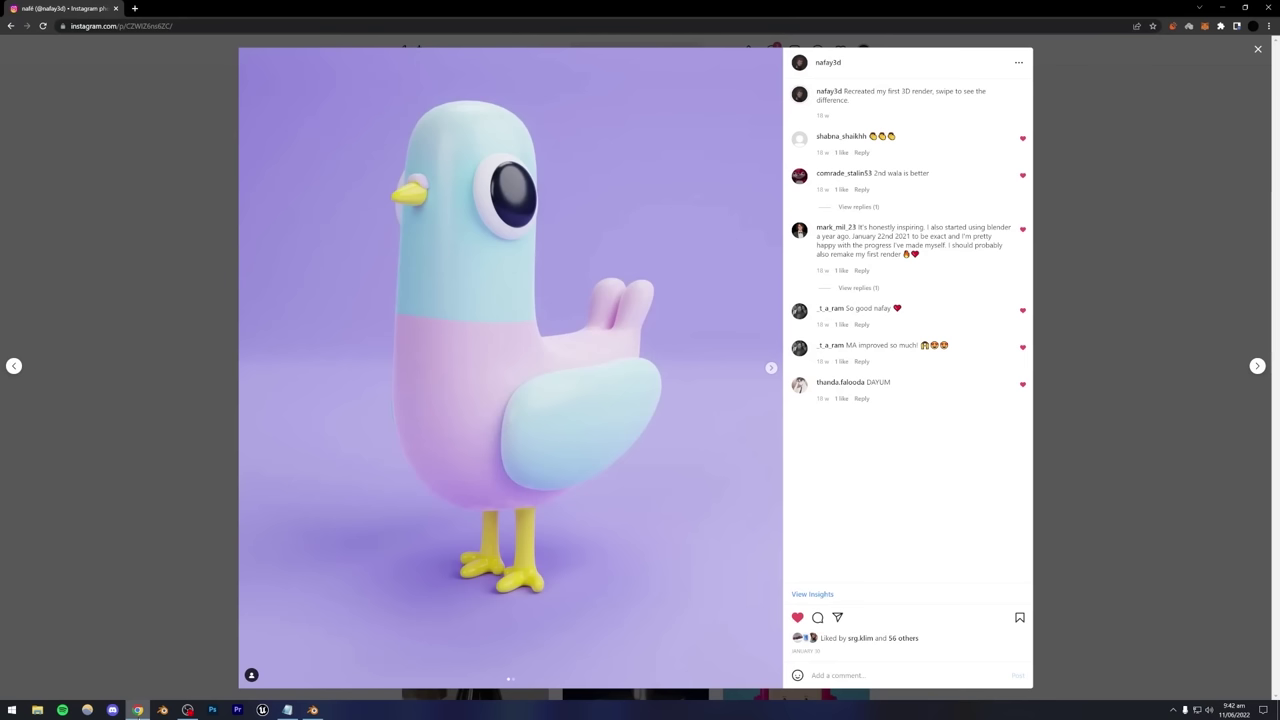
pyautogui.hotkey('alt', 'Tab')
pyautogui.moveTo(514, 437); pyautogui.dragTo(531, 480, button='middle')
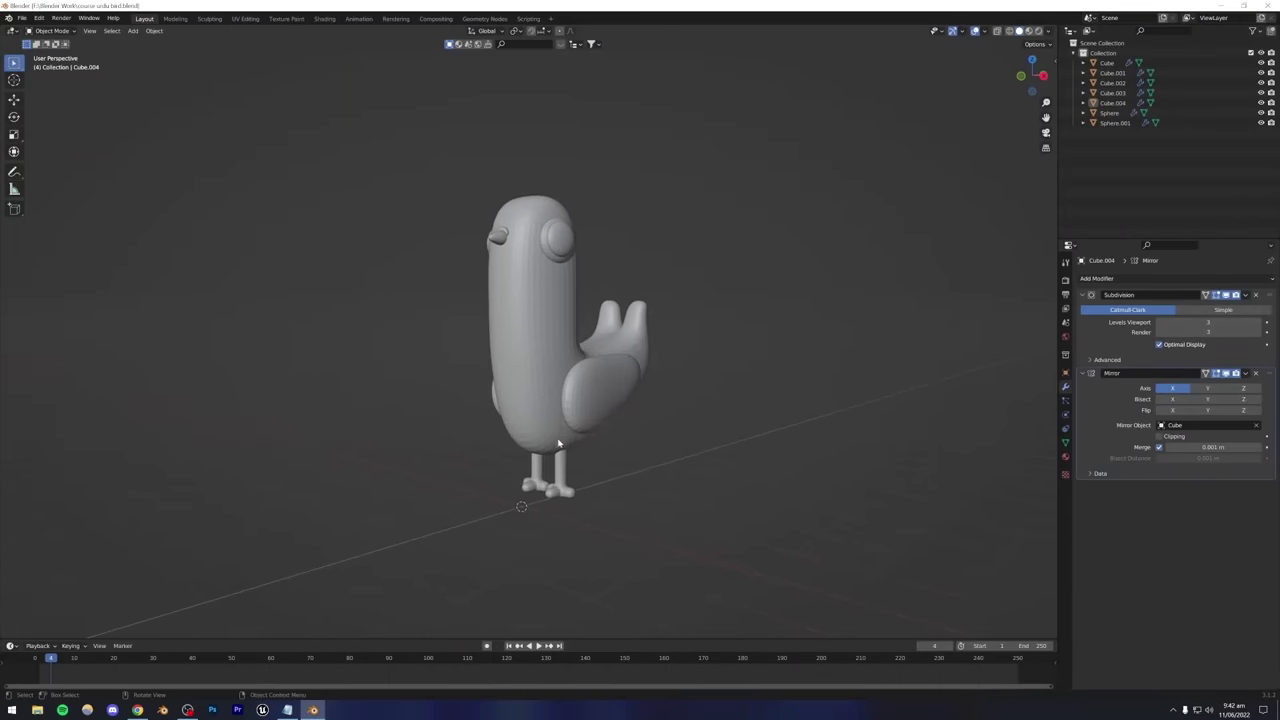
# Enter Edit Mode on the pigeon's body in side view with X-ray on.
pyautogui.scroll(2, 531, 480)
pyautogui.moveTo(543, 409)
pyautogui.mouseDown(button='middle')
pyautogui.moveTo(530, 430)
pyautogui.moveTo(528, 406)
pyautogui.mouseUp(button='middle')
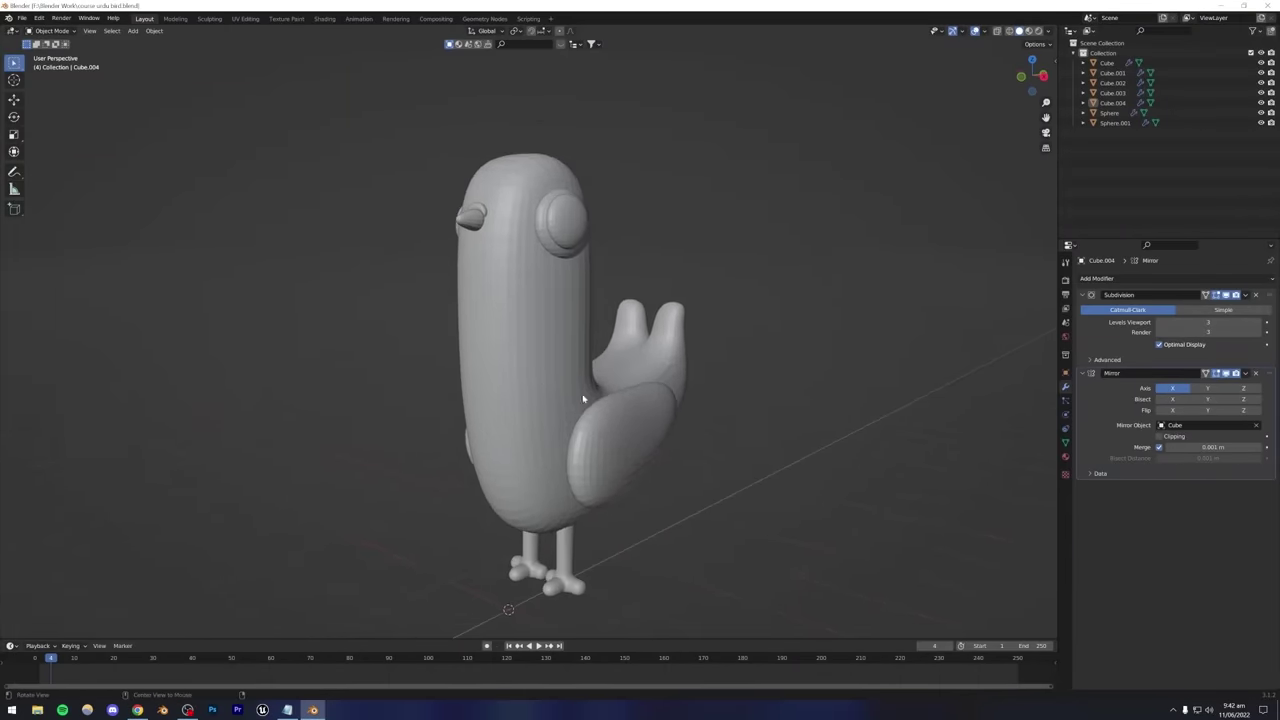
pyautogui.press('KP_3')
pyautogui.click(480, 320)
pyautogui.press('Tab')
pyautogui.hotkey('alt', 'z')
pyautogui.moveTo(480, 320); pyautogui.dragTo(464, 307, button='middle')
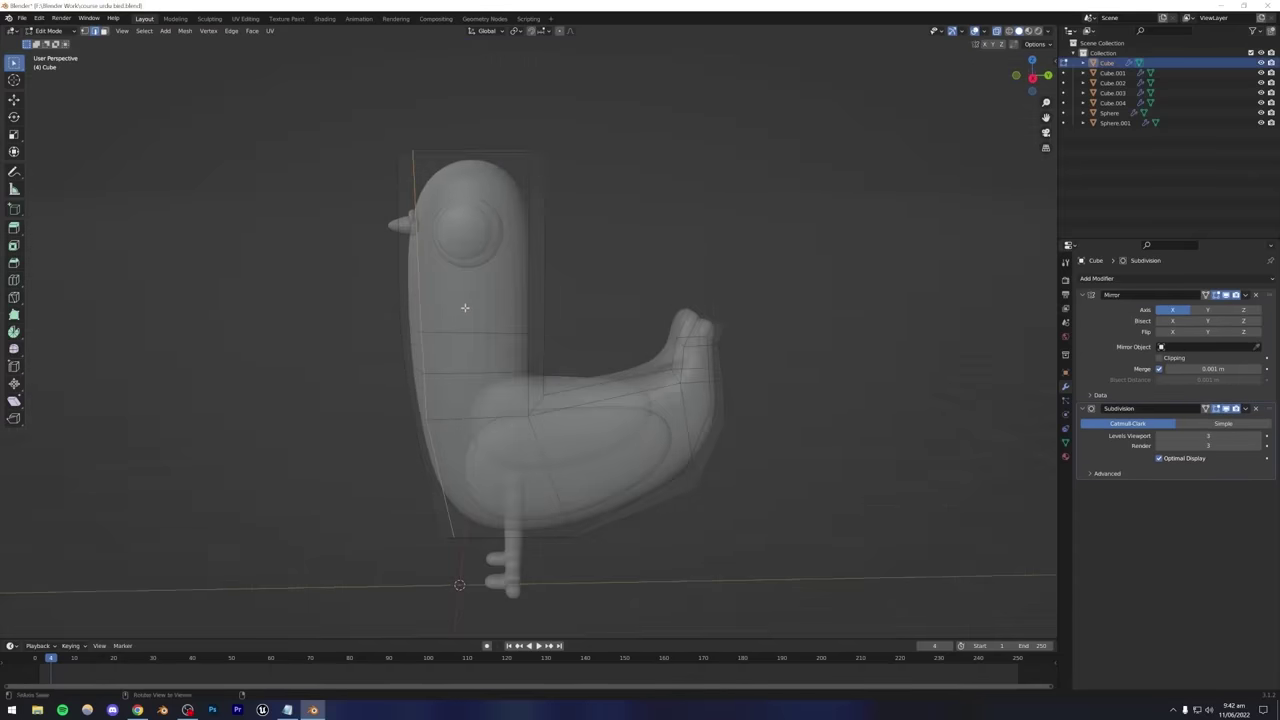
pyautogui.hotkey('alt', 'z')
pyautogui.press('KP_1')
pyautogui.press('KP_3')
pyautogui.scroll(2, 400, 290)
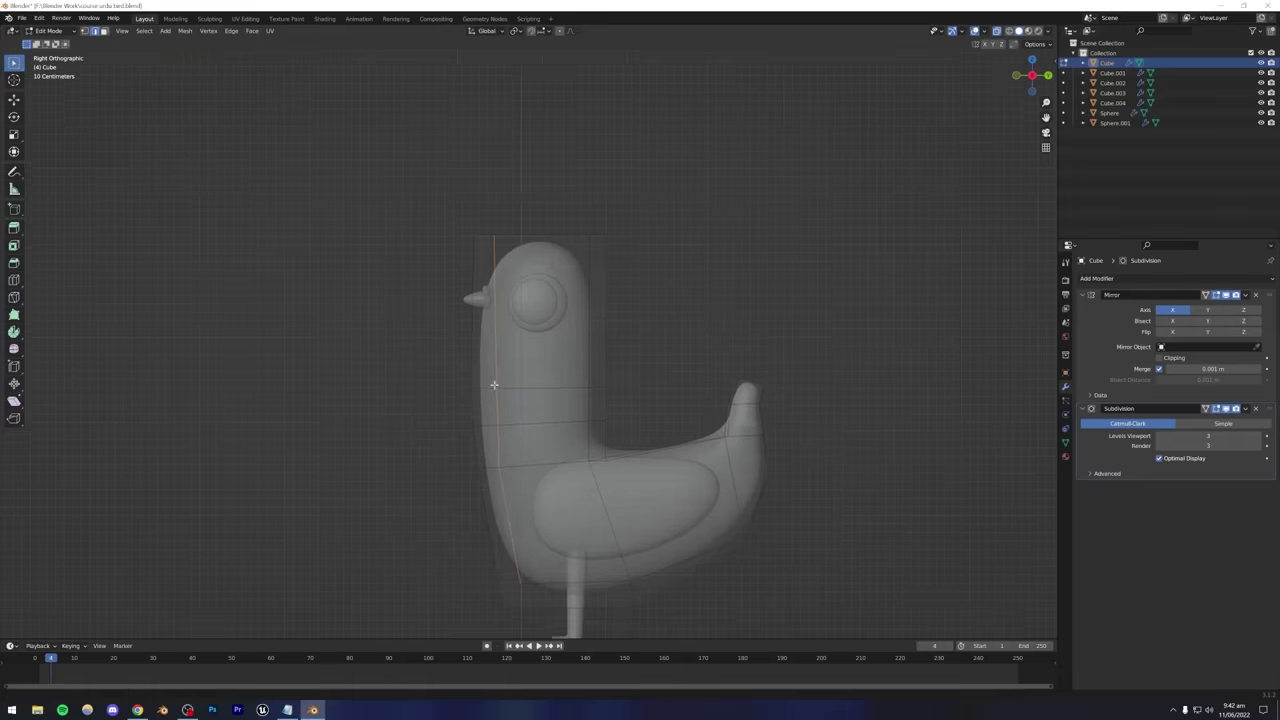
pyautogui.hotkey('alt', 'z')
# Box-select the body's top edge and lower it about 0.39 m along Z.
pyautogui.moveTo(437, 220); pyautogui.dragTo(714, 300)
pyautogui.hotkey('alt', 'z')
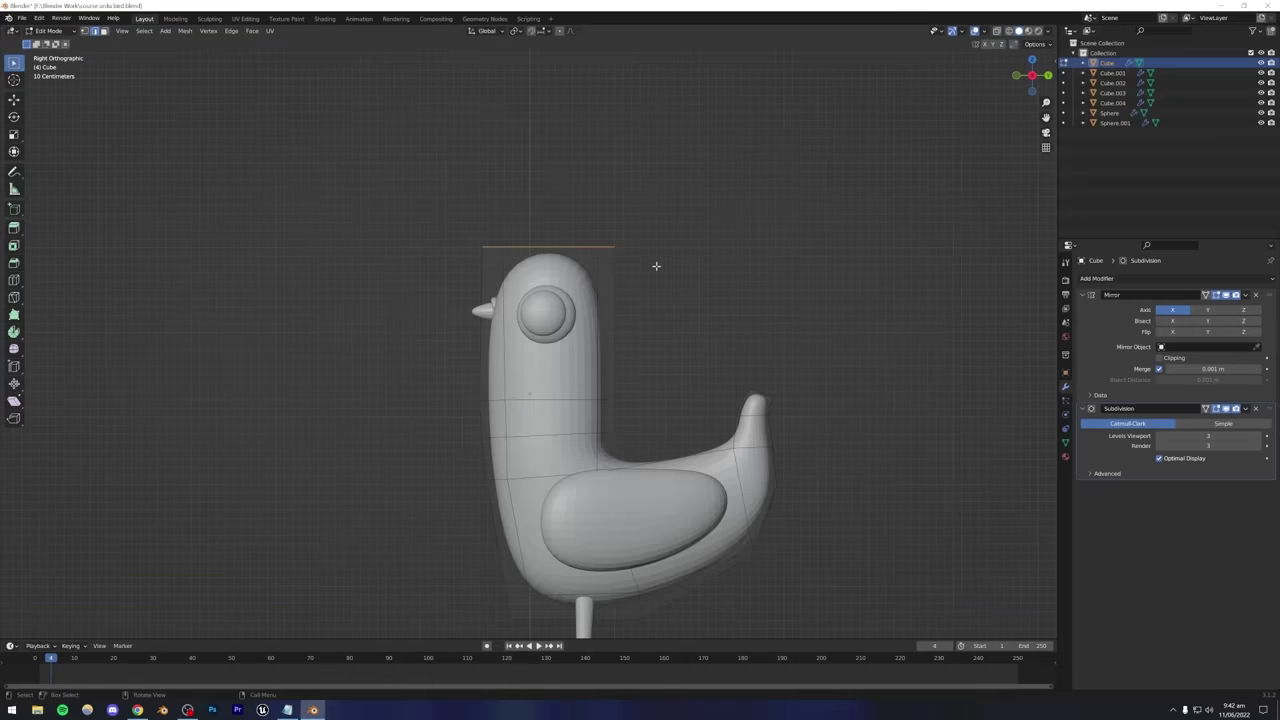
pyautogui.press('g')
pyautogui.press('z')
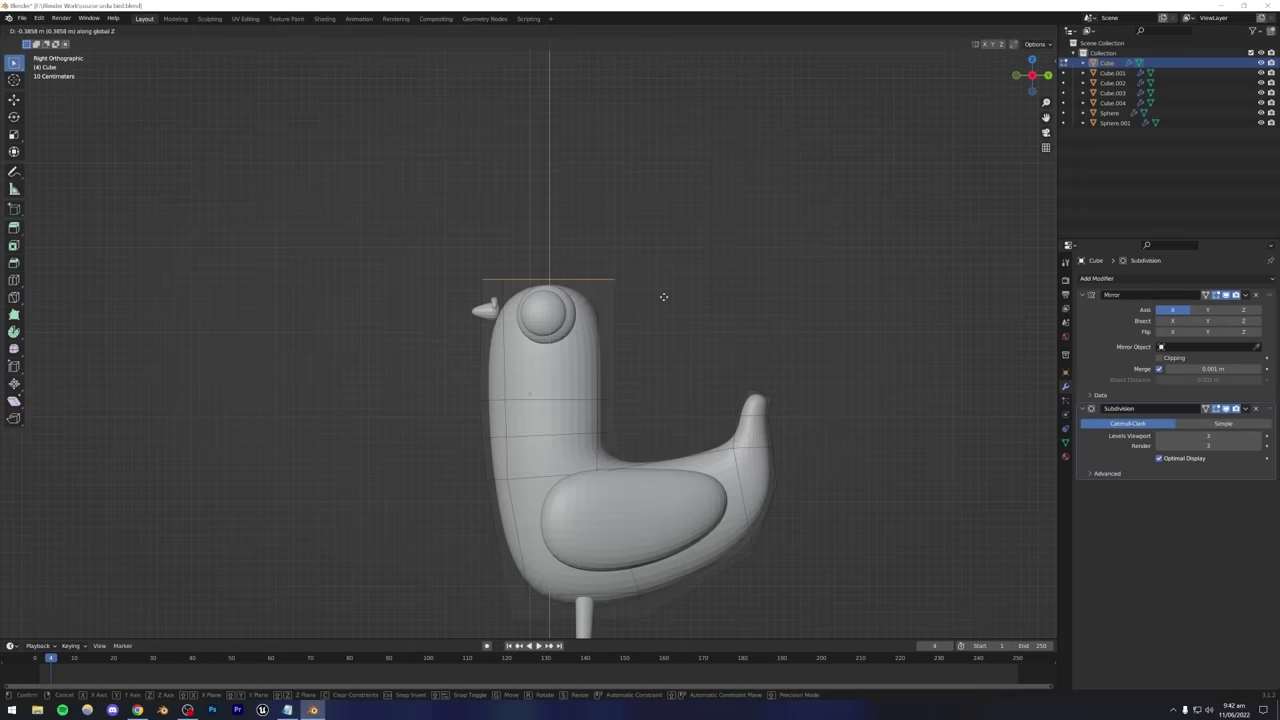
pyautogui.click(663, 296)
pyautogui.press('Tab')
# Select the beak and neighbouring face pieces.
pyautogui.moveTo(623, 349)
pyautogui.mouseDown(button='middle')
pyautogui.moveTo(643, 380)
pyautogui.moveTo(543, 288)
pyautogui.moveTo(637, 335)
pyautogui.mouseUp(button='middle')
pyautogui.scroll(3, 543, 288)
pyautogui.click(544, 289)
pyautogui.keyDown('shift'); pyautogui.click(528, 300); pyautogui.keyUp('shift')
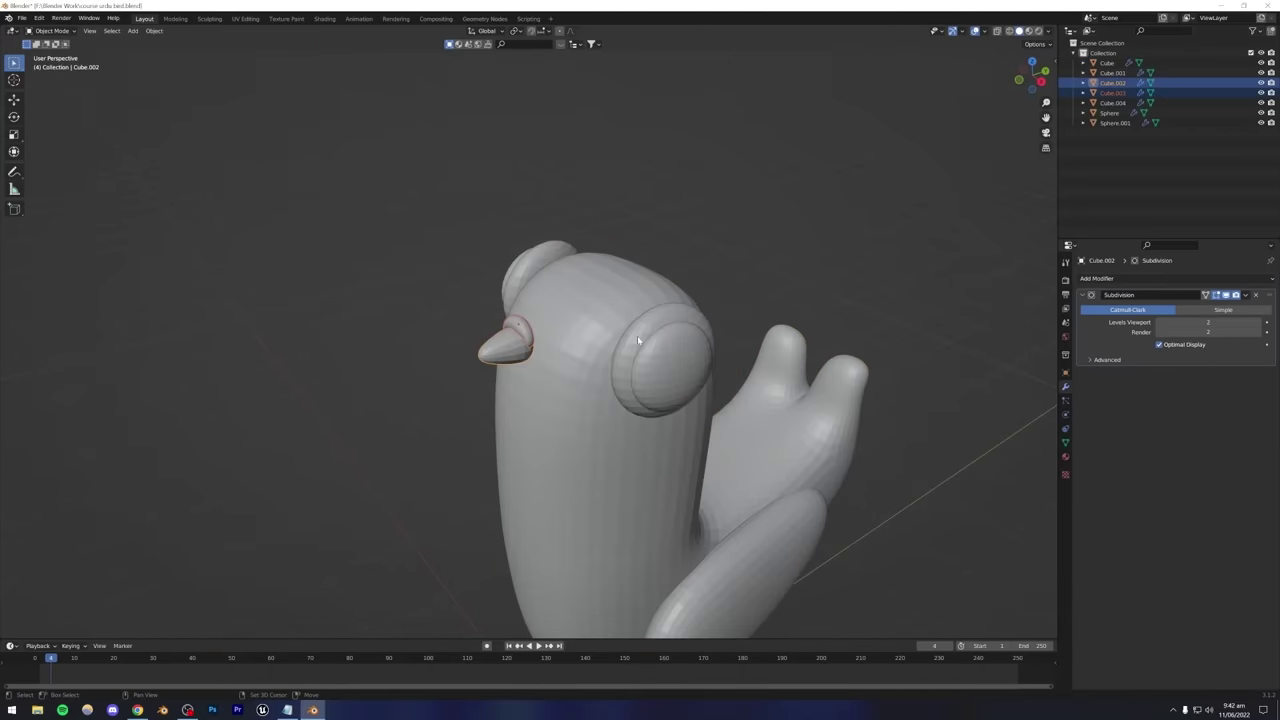
# Lower the eyes and beak together along Z to suit the shorter head.
pyautogui.keyDown('shift'); pyautogui.click(652, 362); pyautogui.keyUp('shift')
pyautogui.press('g')
pyautogui.press('z')
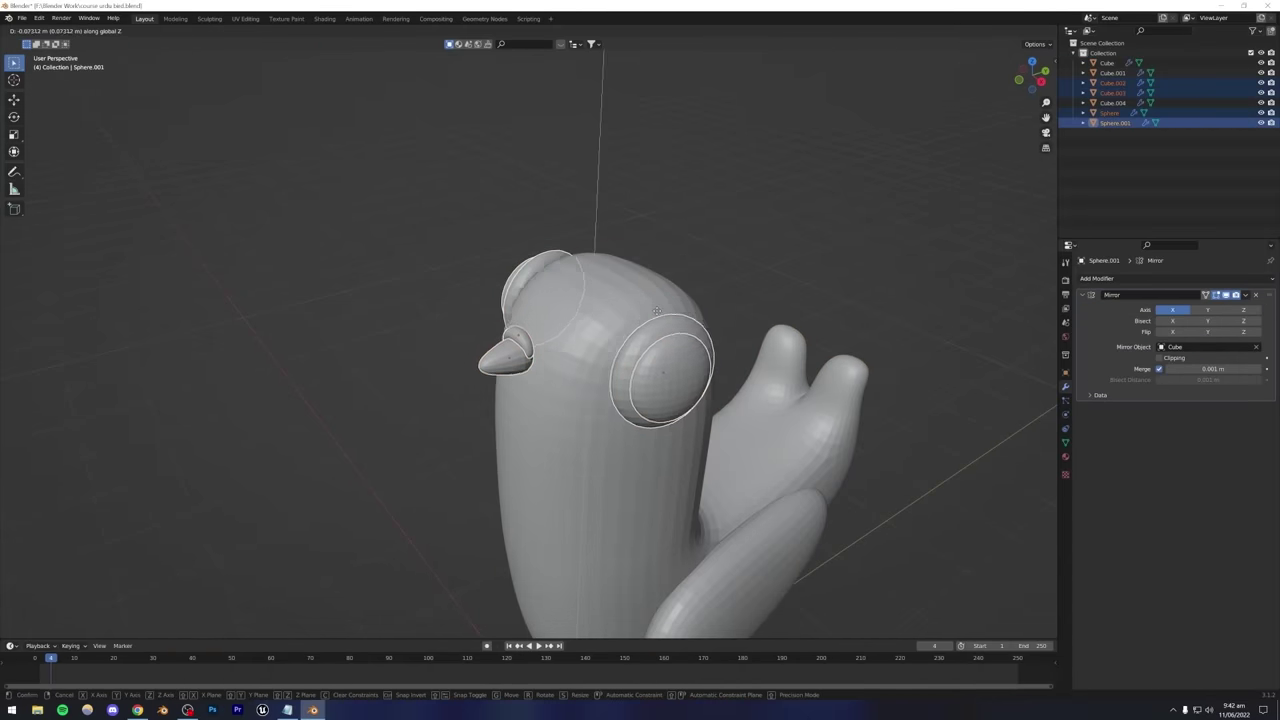
pyautogui.click(661, 381)
pyautogui.scroll(-4, 661, 381)
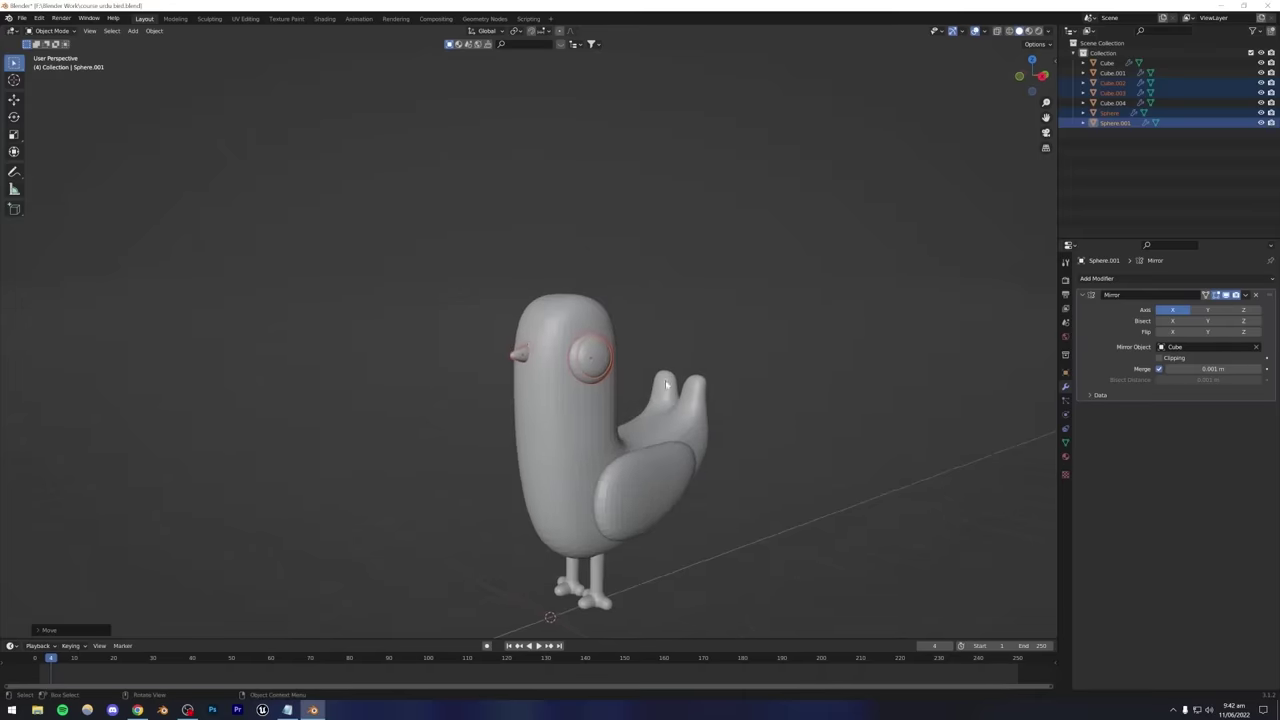
pyautogui.hotkey('alt', 'a')
# Select both eye spheres and try rotating them in front view, cancelling both attempts.
pyautogui.moveTo(671, 410); pyautogui.dragTo(500, 357, button='middle')
pyautogui.scroll(2, 536, 397)
pyautogui.scroll(3, 491, 361)
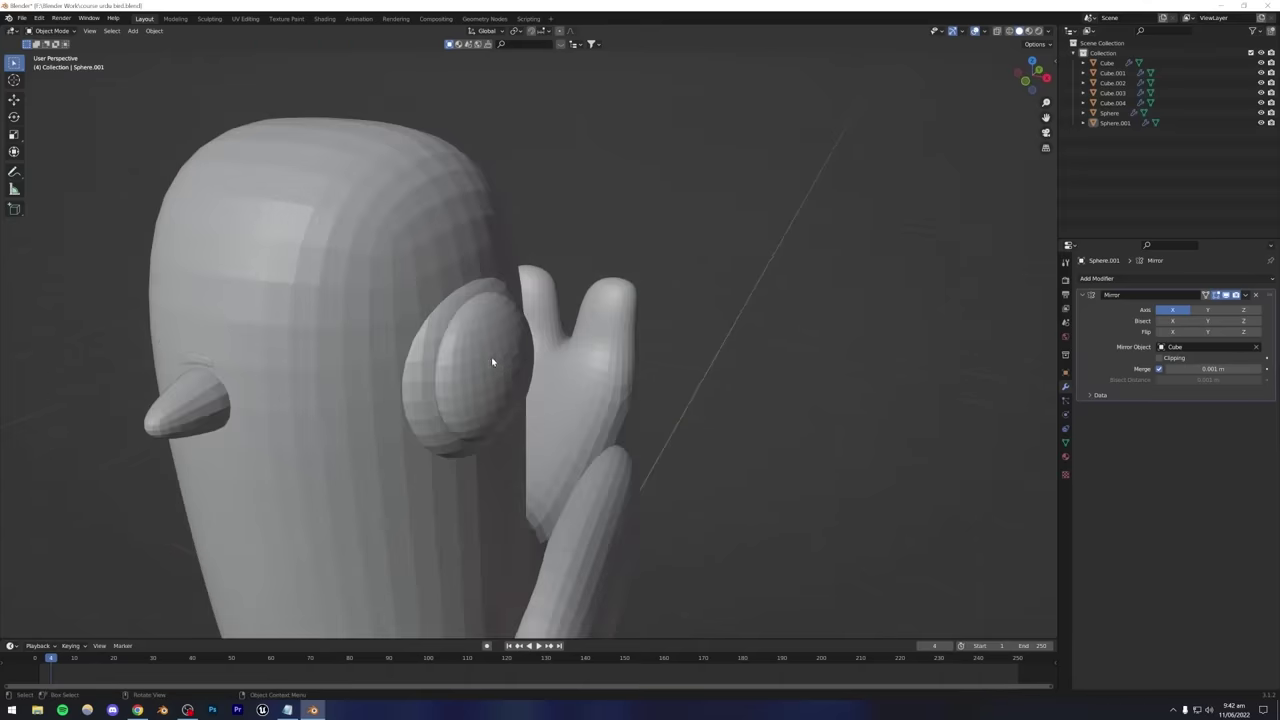
pyautogui.click(429, 357)
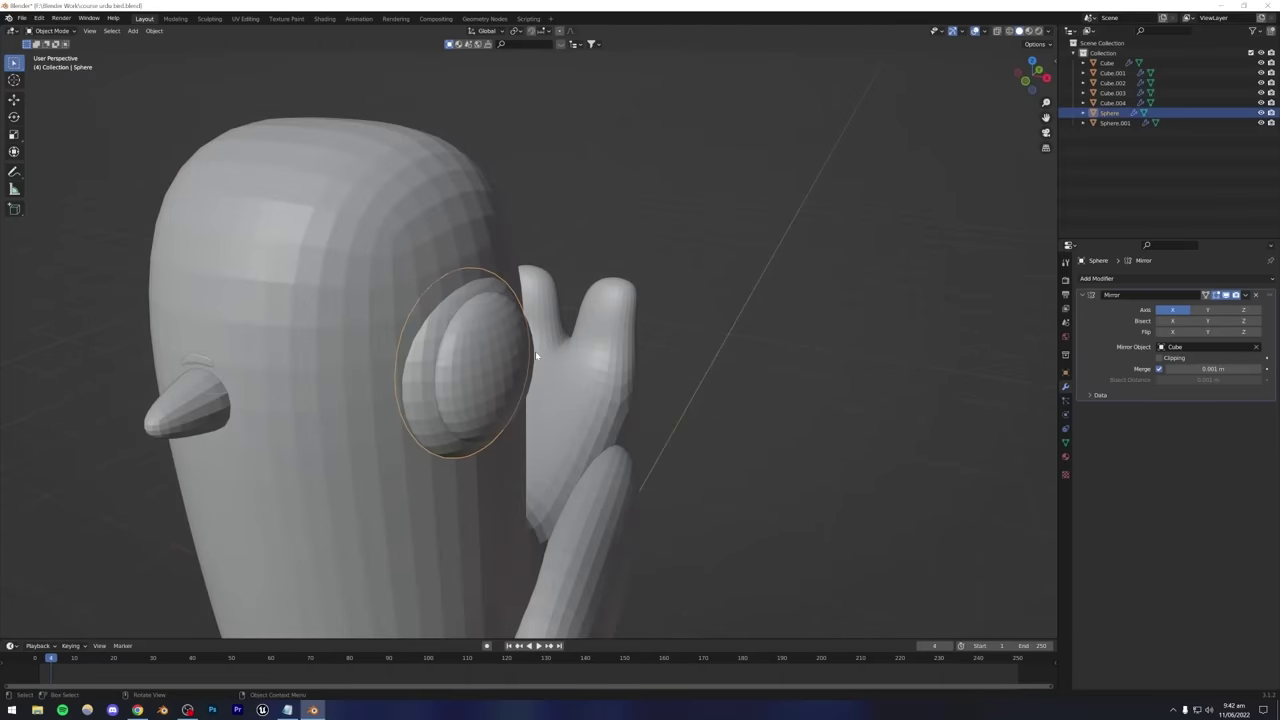
pyautogui.keyDown('shift'); pyautogui.click(480, 362); pyautogui.keyUp('shift')
pyautogui.press('KP_1')
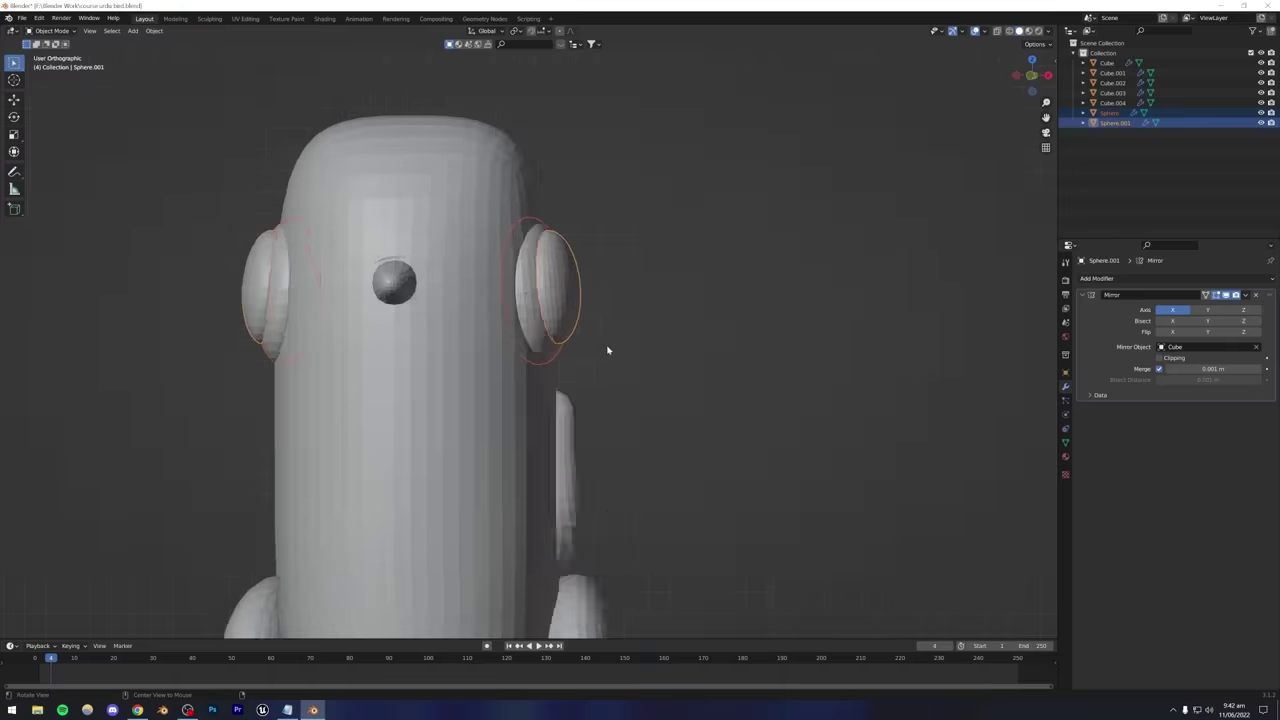
pyautogui.press('r')
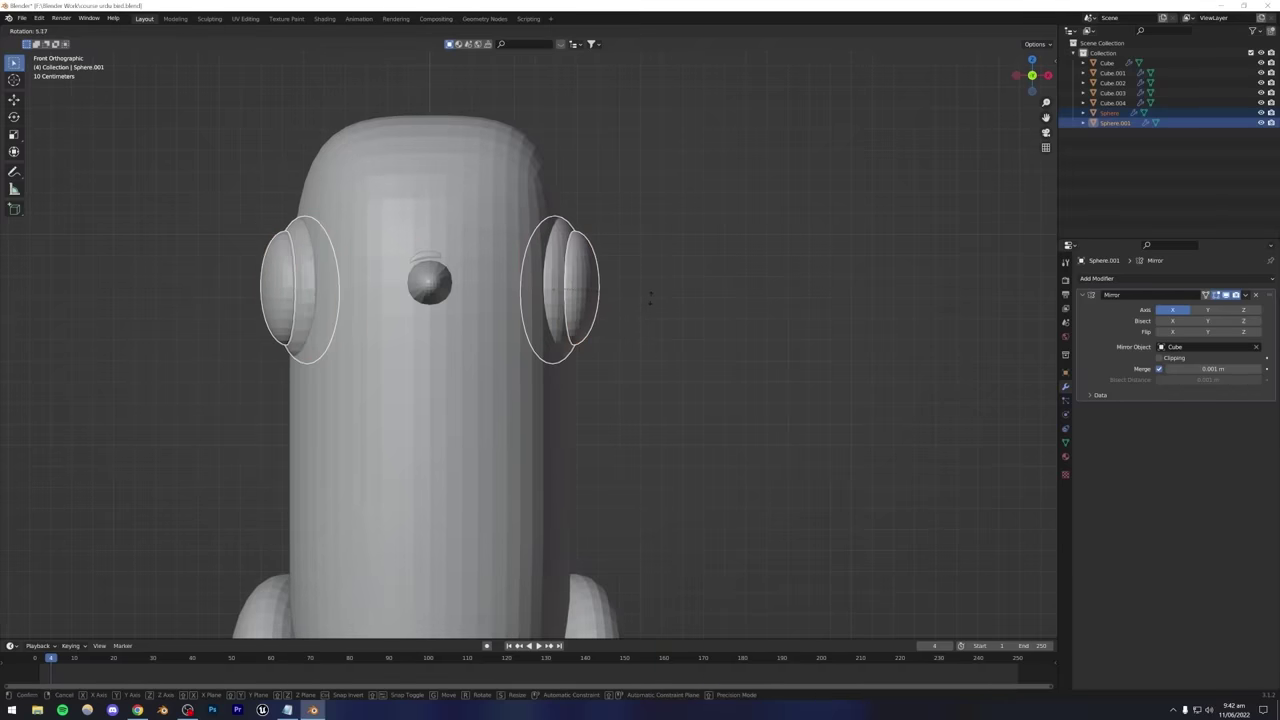
pyautogui.rightClick(651, 295)
pyautogui.press('r')
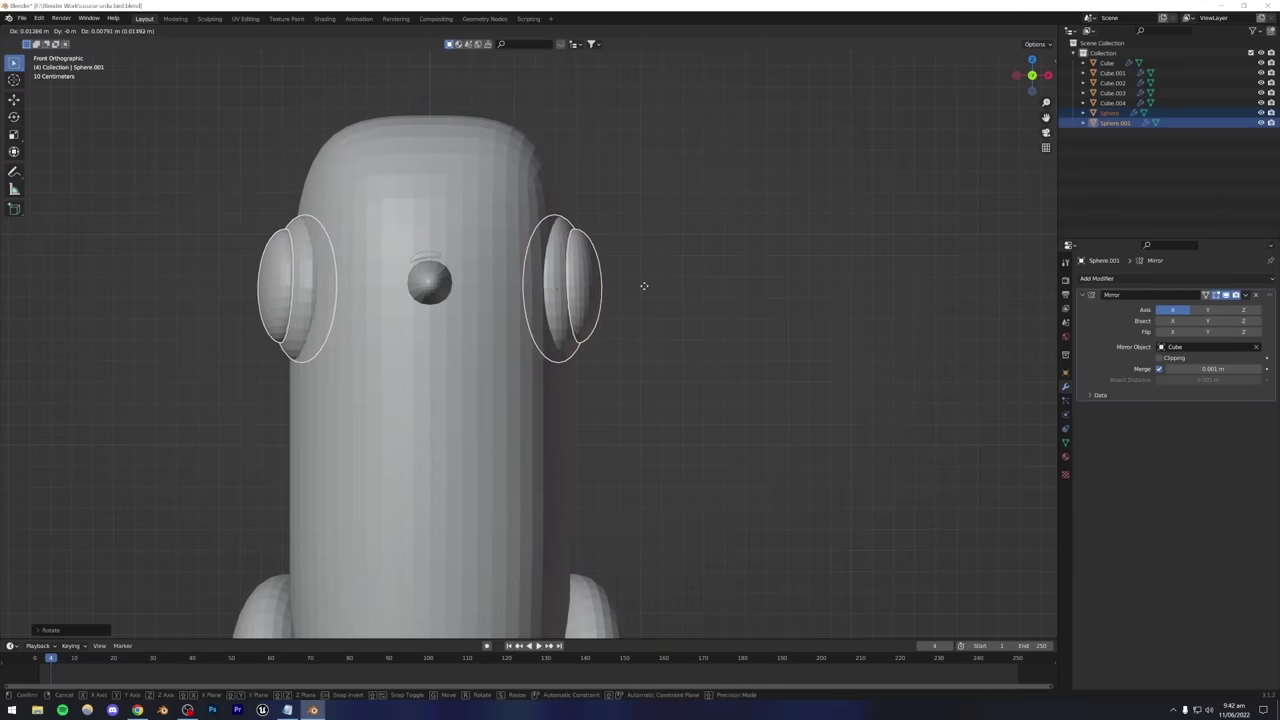
pyautogui.rightClick(669, 276)
pyautogui.click(669, 276)
pyautogui.moveTo(669, 276); pyautogui.dragTo(402, 337, button='middle')
# Move the curved piece above the beak outward along Y.
pyautogui.click(402, 337)
pyautogui.scroll(4, 405, 338)
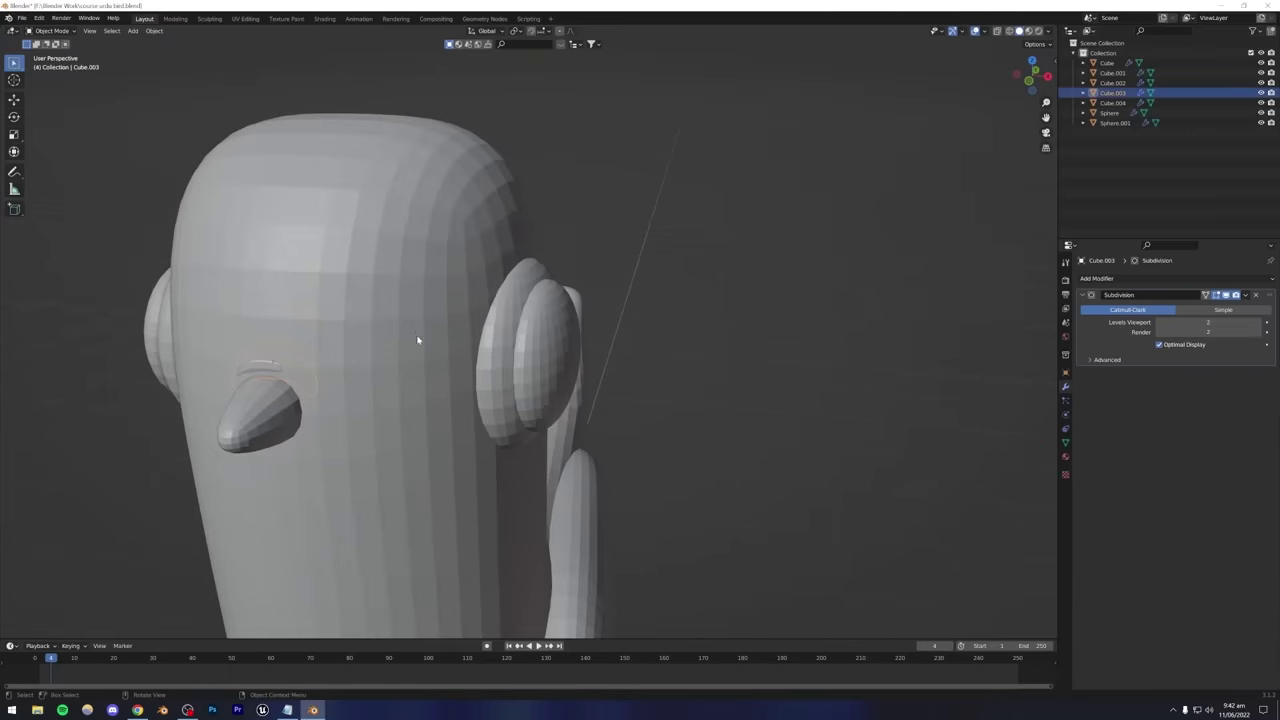
pyautogui.press('g')
pyautogui.press('y')
pyautogui.click(411, 343)
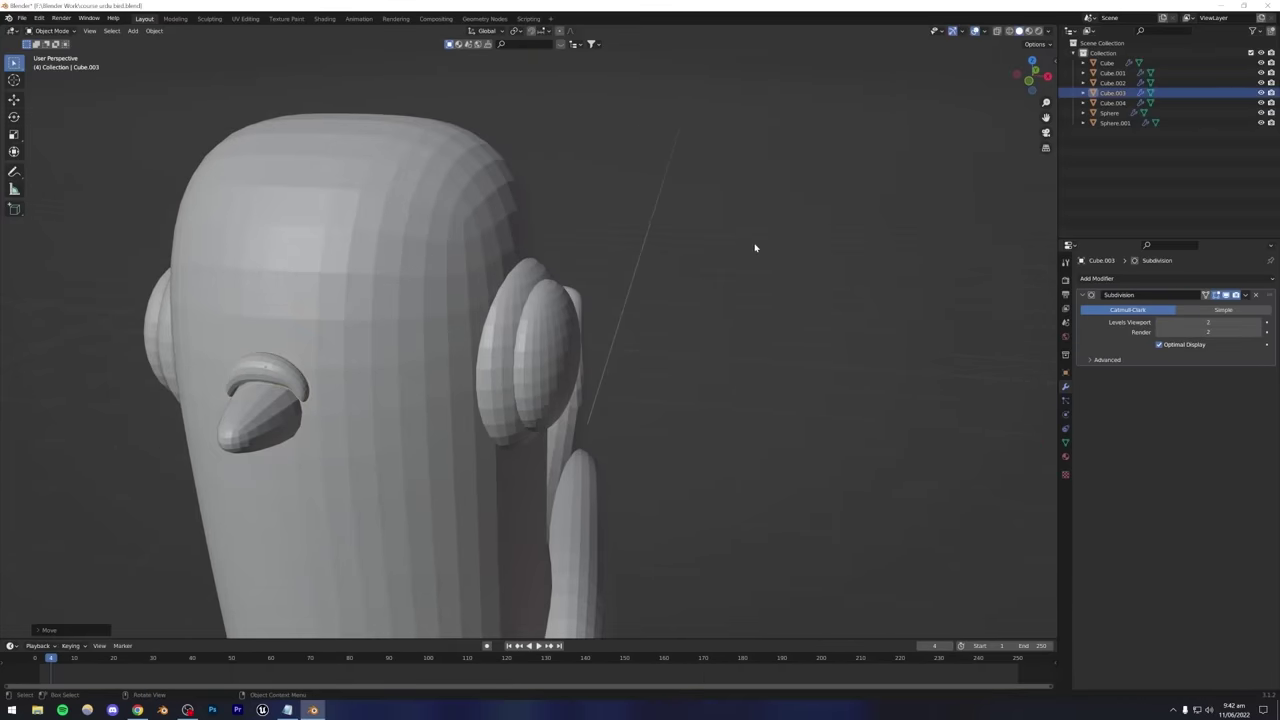
pyautogui.click(754, 246)
pyautogui.scroll(-6, 560, 366)
# Save the .blend file and orbit to a side view of the bird.
pyautogui.hotkey('ctrl', 's')
pyautogui.moveTo(490, 385); pyautogui.dragTo(488, 352, button='middle')
pyautogui.scroll(-2, 512, 375)
pyautogui.scroll(4, 531, 400)
pyautogui.scroll(-4, 514, 342)
pyautogui.moveTo(571, 321)
pyautogui.keyDown('alt'); pyautogui.mouseDown(button='middle')
pyautogui.moveTo(509, 337)
pyautogui.moveTo(564, 342)
pyautogui.mouseUp(button='middle'); pyautogui.keyUp('alt')
# Enter Edit Mode on the pigeon's body and make a first adjustment to the tail points.
pyautogui.click(564, 342)
pyautogui.press('Tab')
pyautogui.scroll(3, 550, 370)
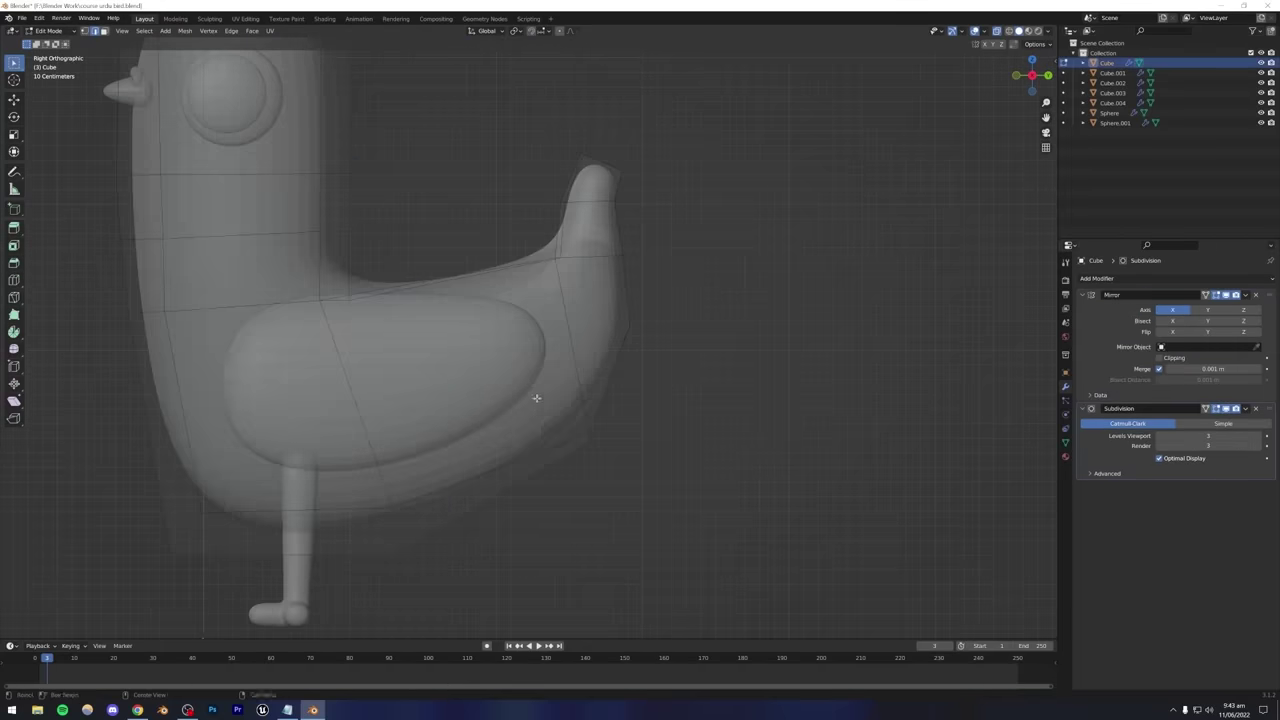
pyautogui.press('g')
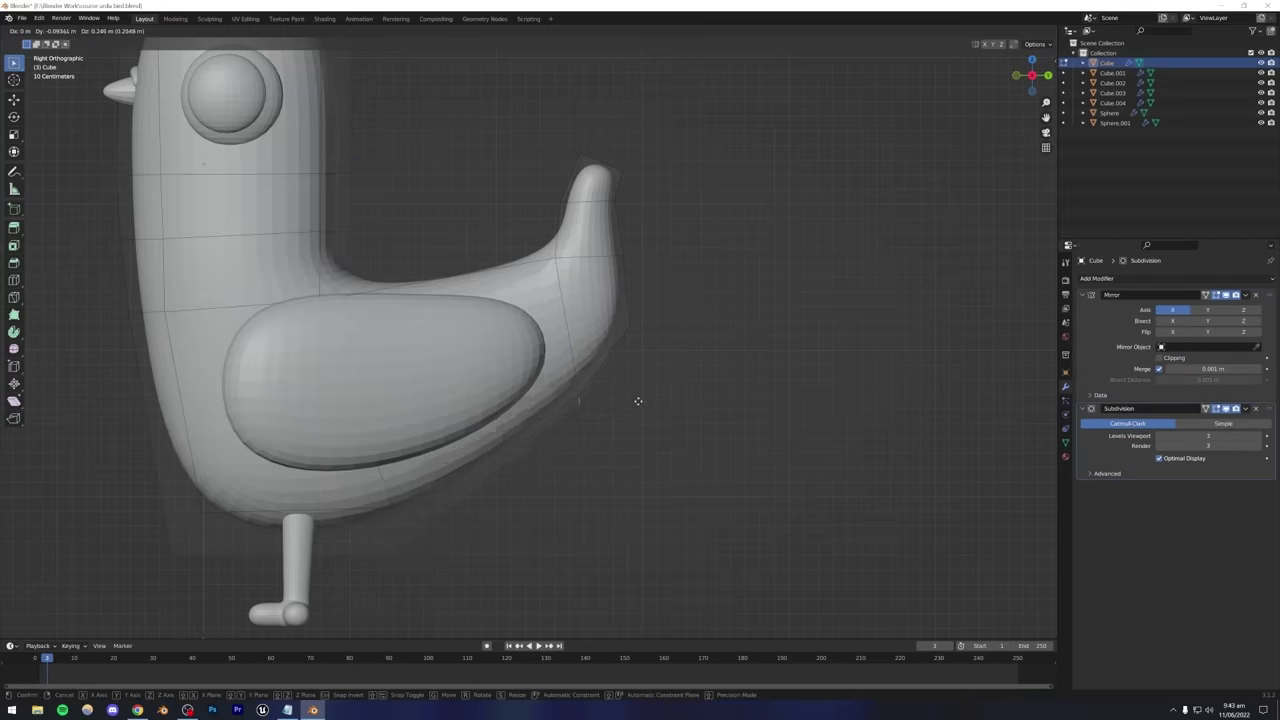
pyautogui.click(603, 431)
# Box-select the points around the tail tip in X-ray and pull them inward.
pyautogui.hotkey('alt', 'z')
pyautogui.moveTo(602, 298); pyautogui.dragTo(688, 353)
pyautogui.hotkey('alt', 'z')
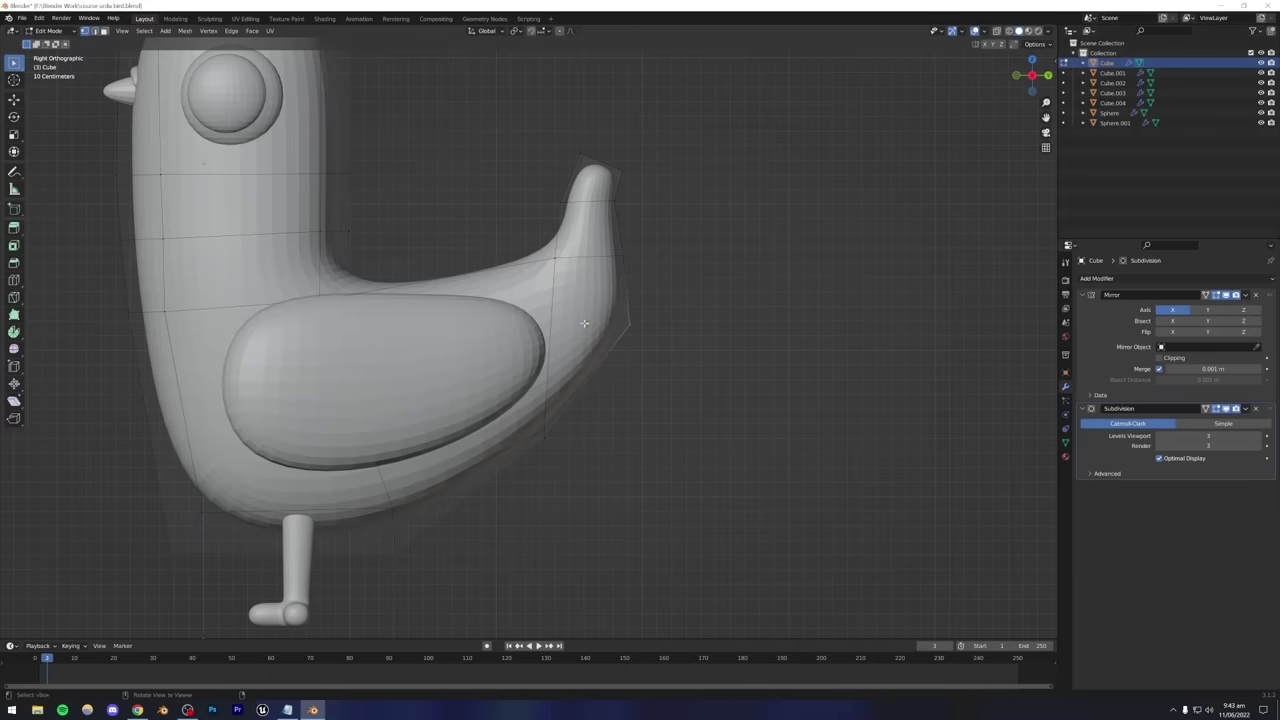
pyautogui.hotkey('alt', 'z')
pyautogui.moveTo(608, 297); pyautogui.dragTo(677, 335)
pyautogui.hotkey('alt', 'z')
pyautogui.press('g')
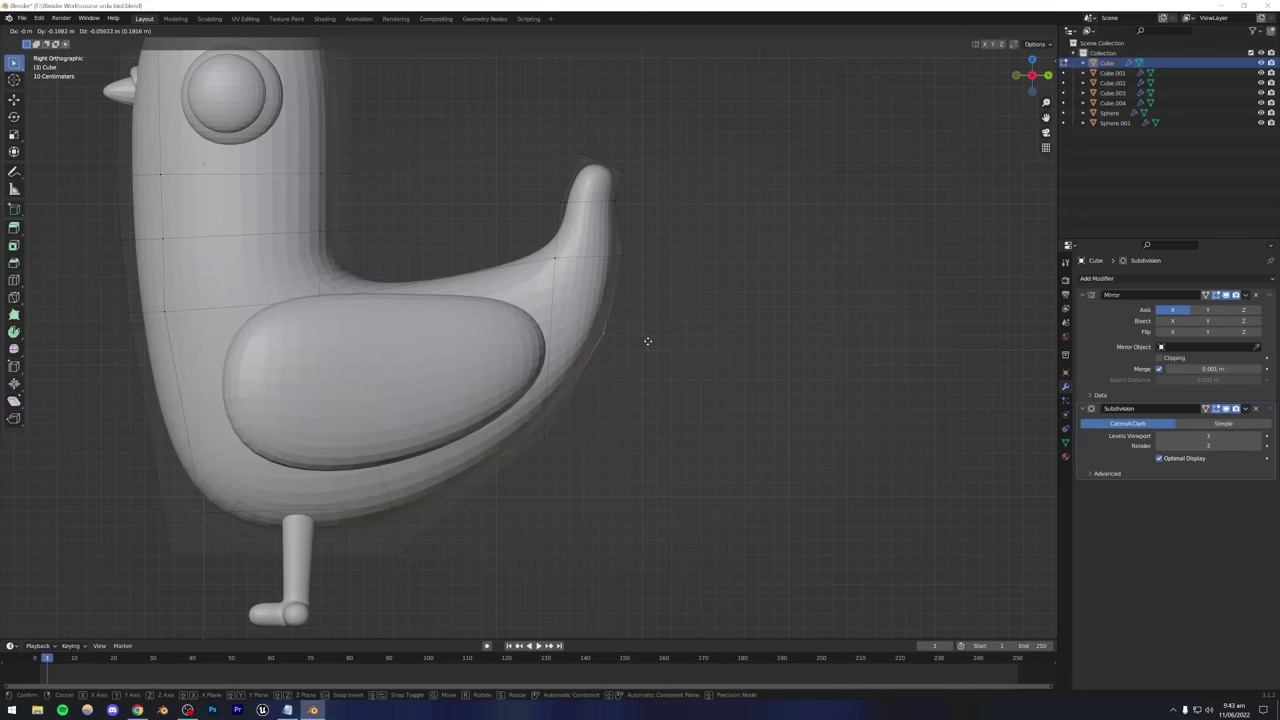
pyautogui.click(644, 334)
# Select the whole upright tail tip and reposition it.
pyautogui.hotkey('alt', 'z')
pyautogui.moveTo(515, 134); pyautogui.dragTo(649, 271)
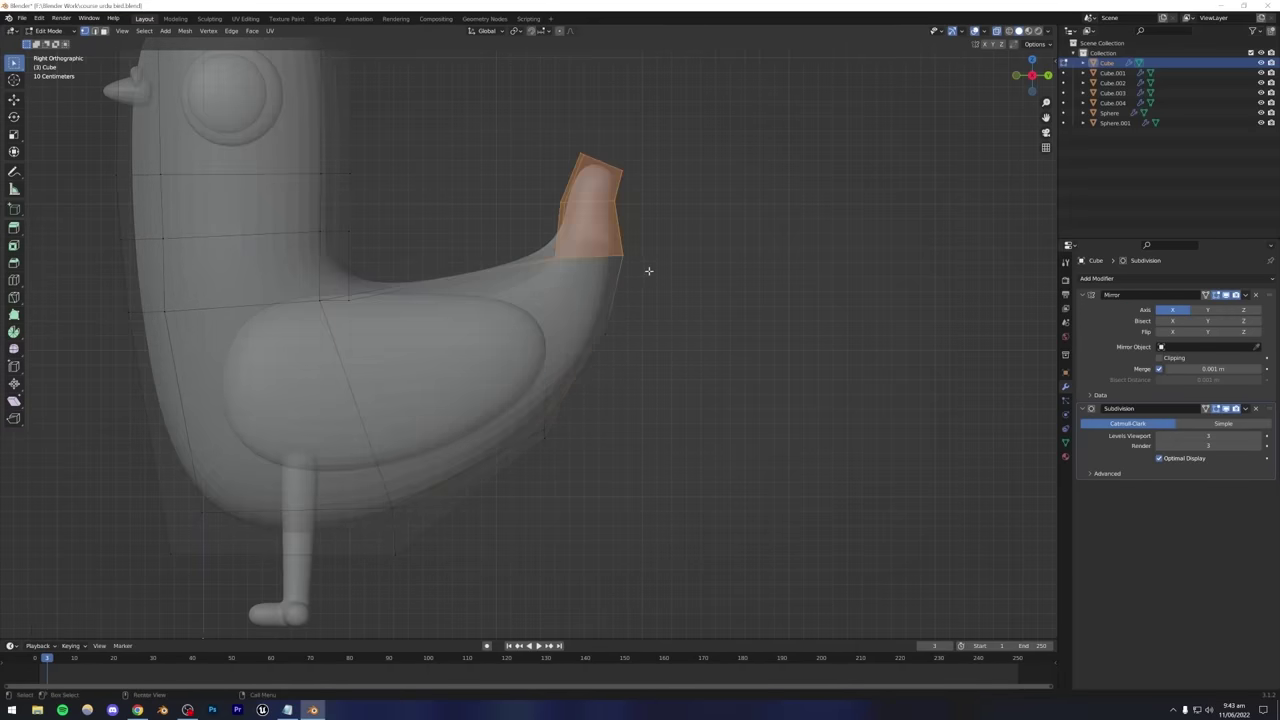
pyautogui.hotkey('alt', 'z')
pyautogui.press('g')
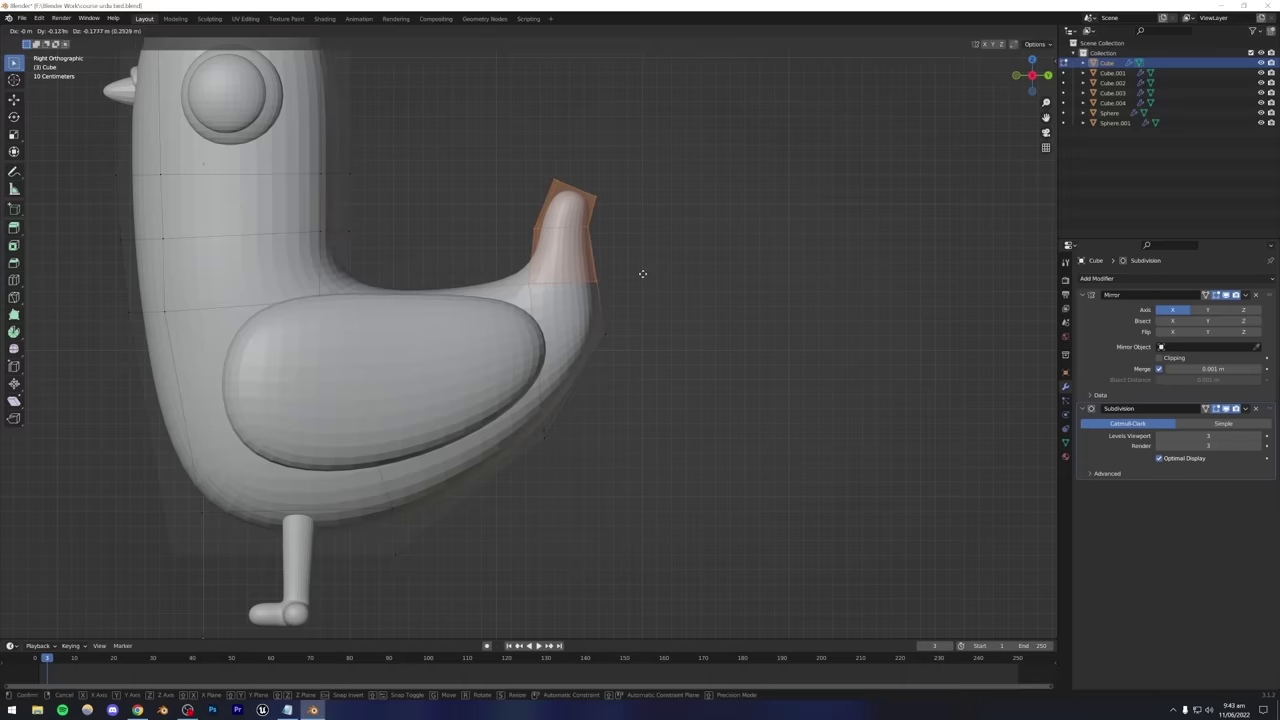
pyautogui.click(634, 274)
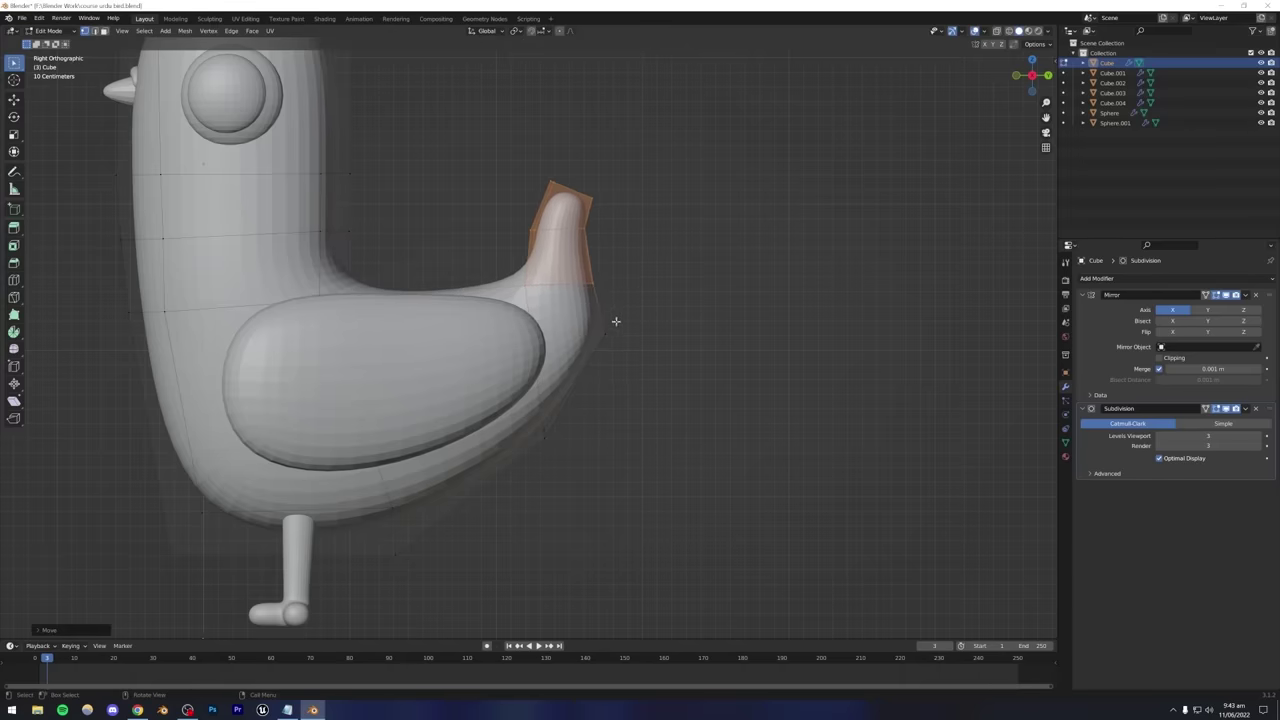
# Move an edge below the tail, then leave Edit Mode to check the feathers.
pyautogui.hotkey('alt', 'z')
pyautogui.click(600, 334)
pyautogui.hotkey('alt', 'z')
pyautogui.press('g')
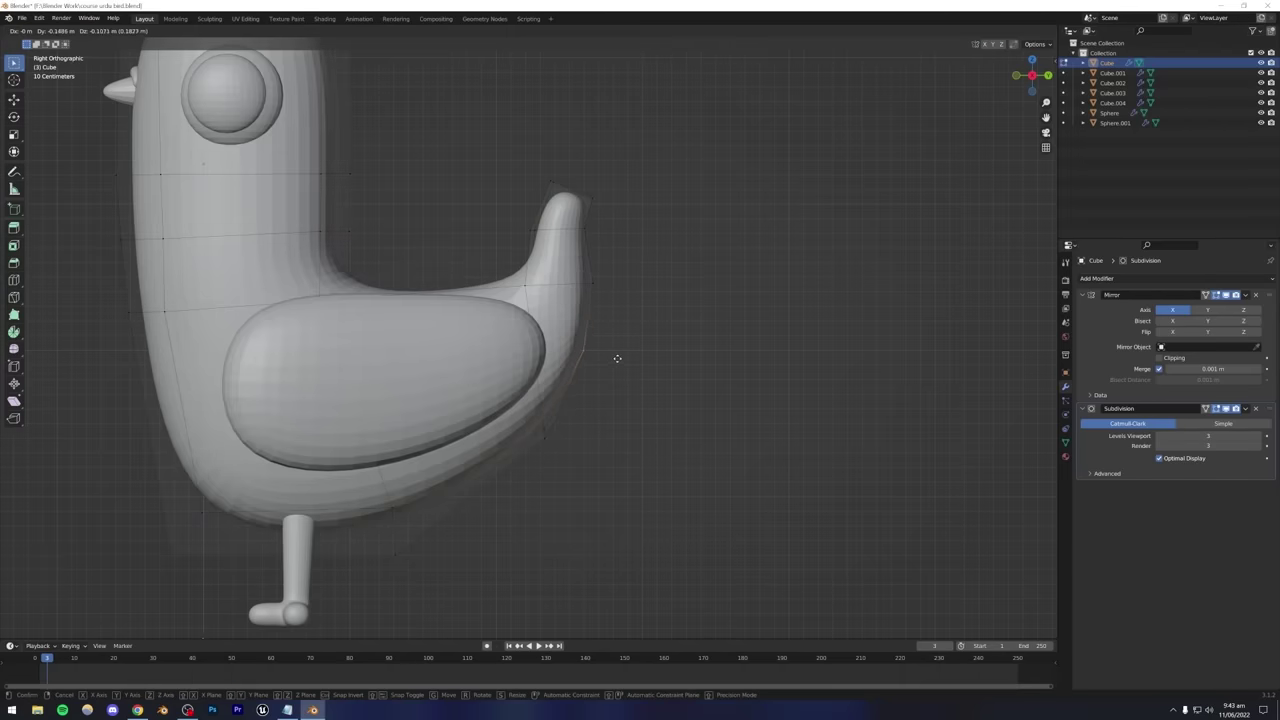
pyautogui.click(613, 362)
pyautogui.press('Tab')
pyautogui.moveTo(626, 349); pyautogui.dragTo(540, 420, button='middle')
# Enlarge the feather's top face and raise it along Z.
pyautogui.press('Tab')
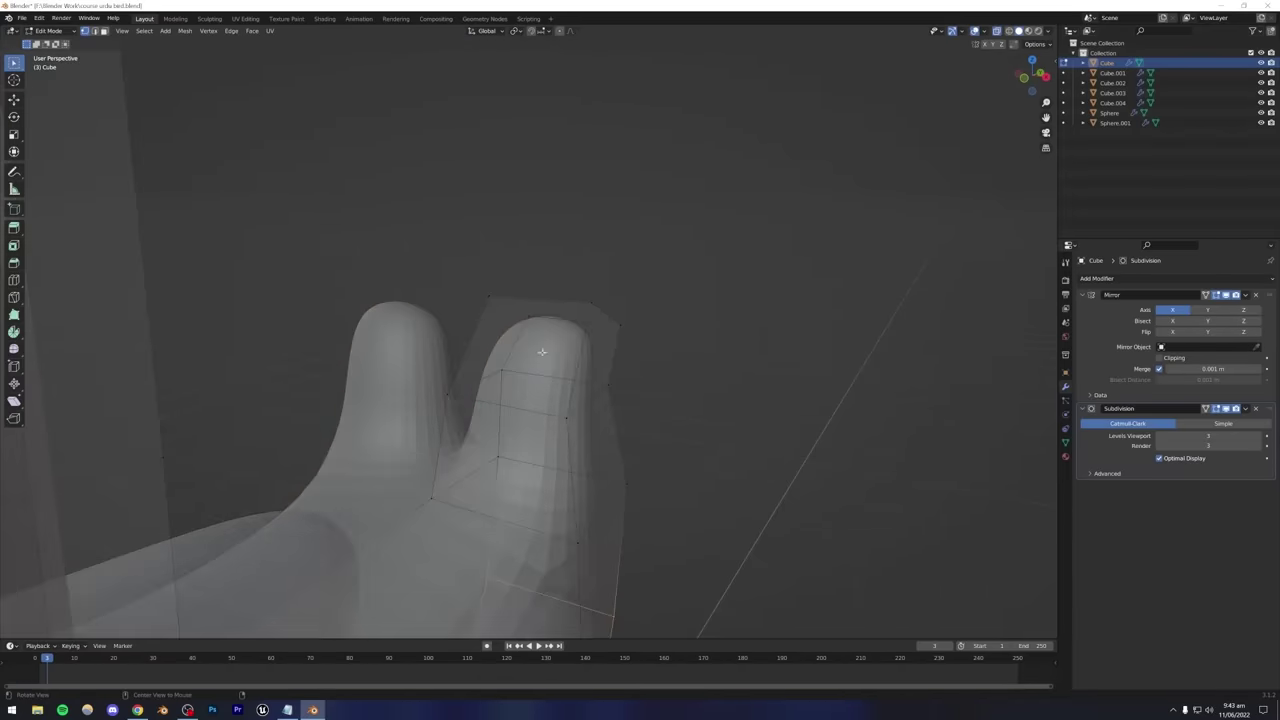
pyautogui.moveTo(565, 322); pyautogui.dragTo(657, 350)
pyautogui.hotkey('alt', 'z')
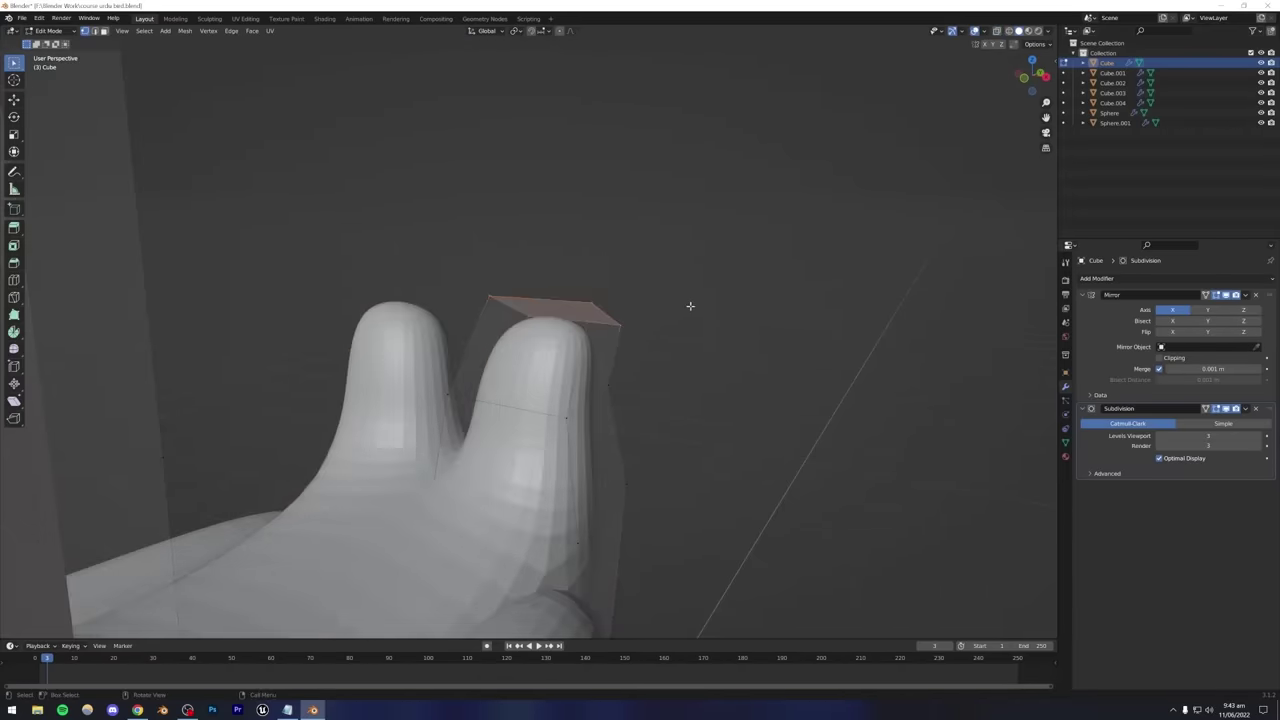
pyautogui.press('s')
pyautogui.click(705, 312)
pyautogui.press('g')
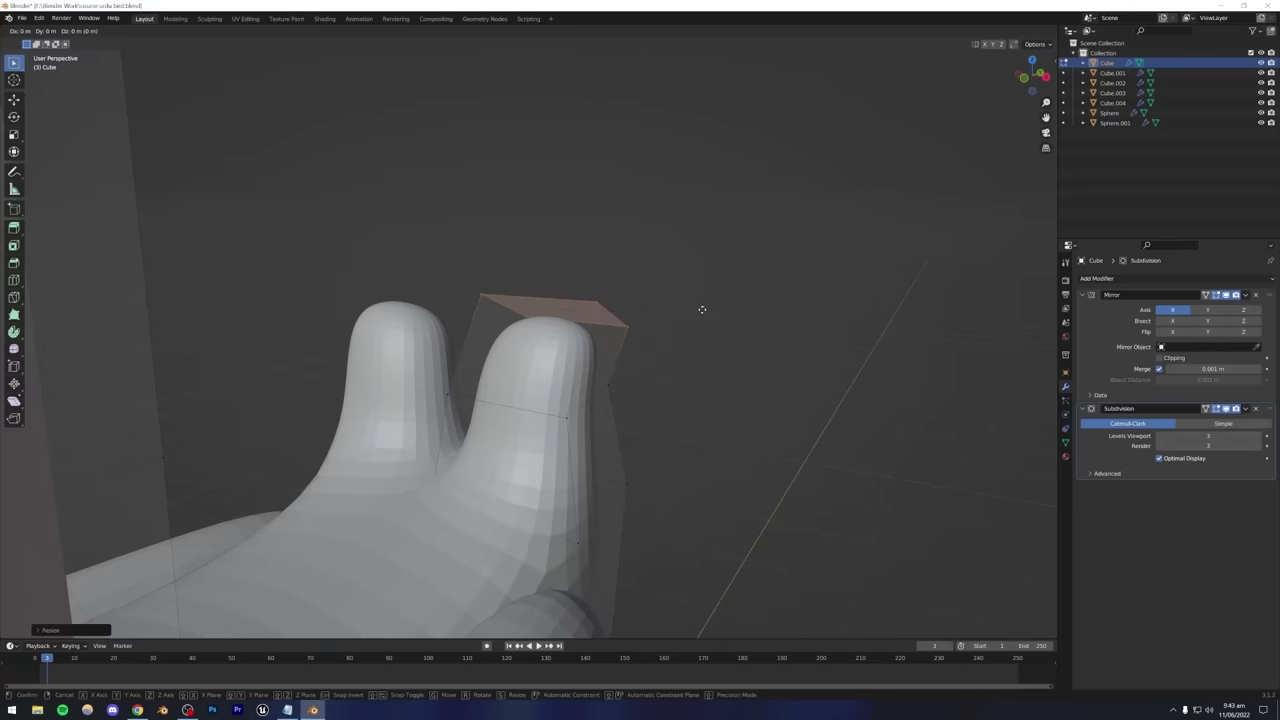
pyautogui.press('z')
pyautogui.click(699, 324)
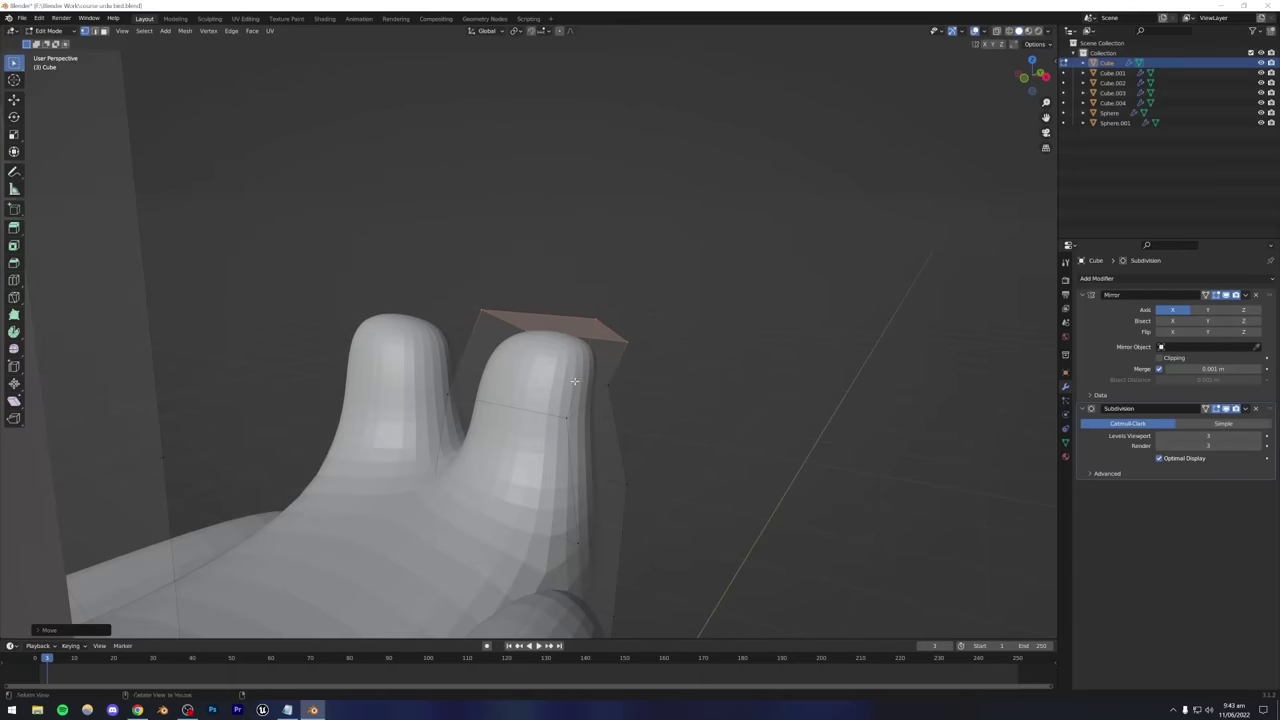
# Shift the feather's top face about 0.13 m along X, then select its inner side face.
pyautogui.moveTo(575, 381); pyautogui.dragTo(487, 484, button='middle')
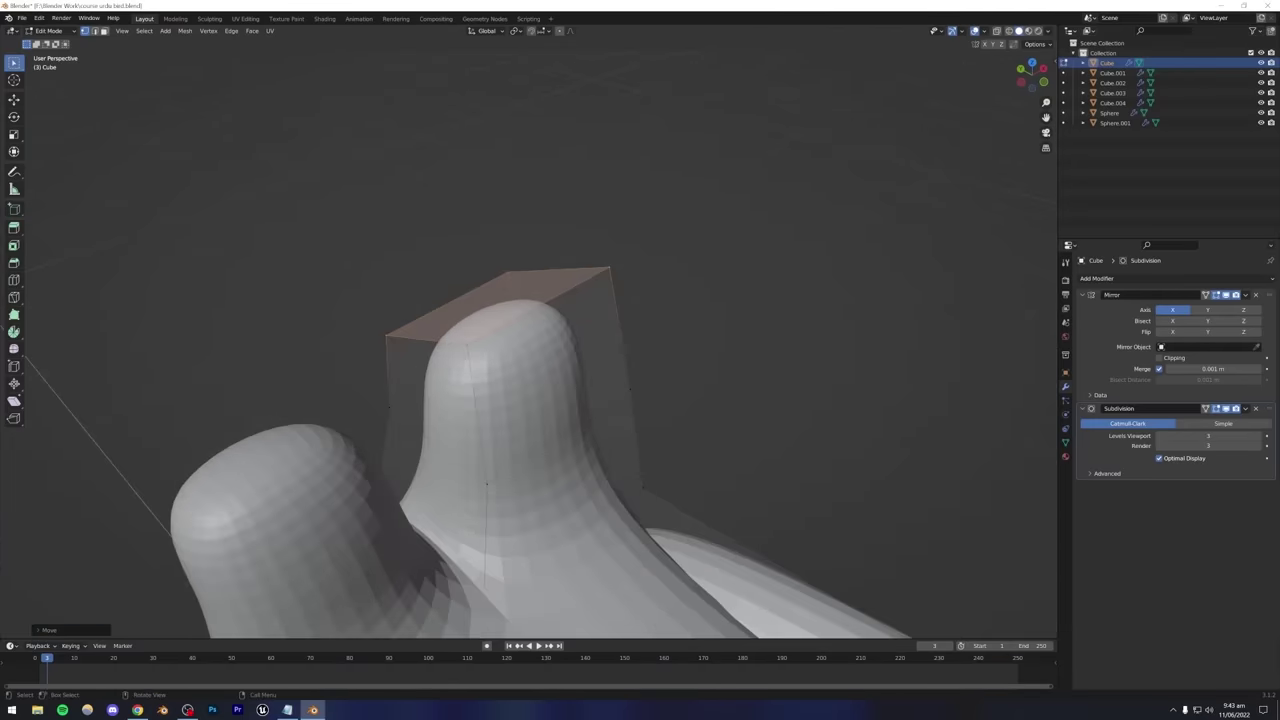
pyautogui.click(209, 86)
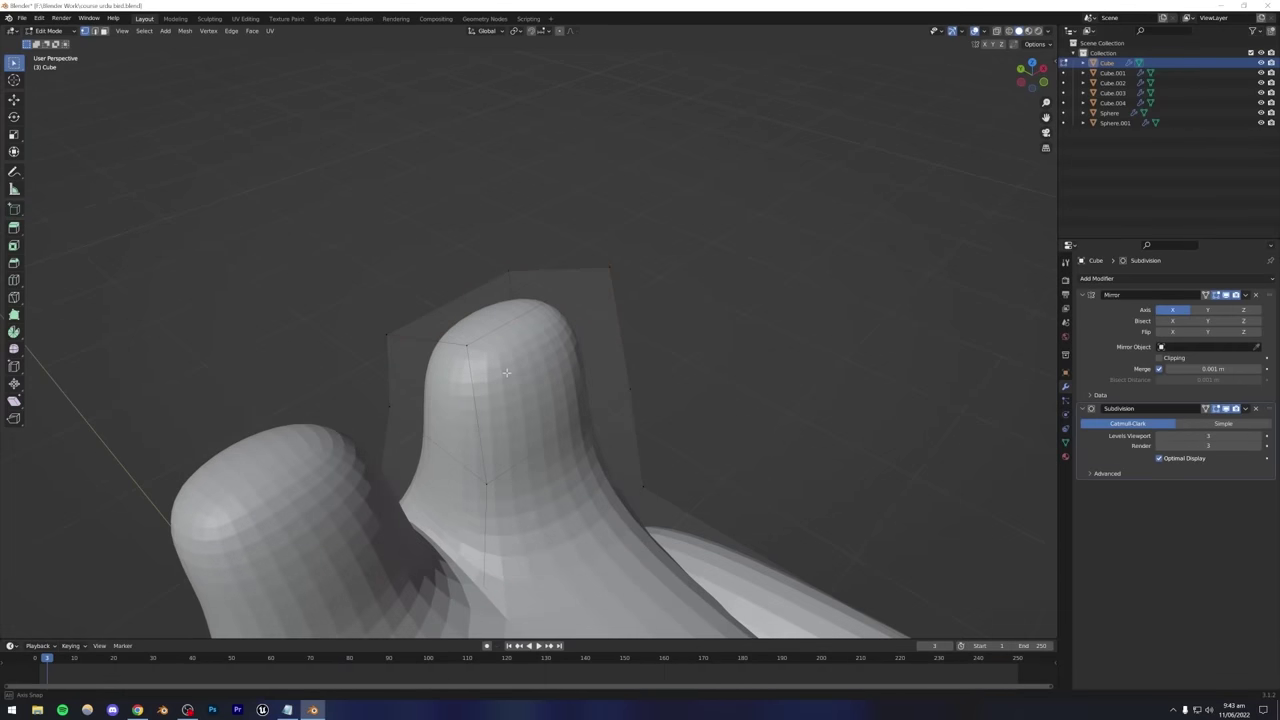
pyautogui.moveTo(389, 318); pyautogui.dragTo(484, 310, button='middle')
pyautogui.click(501, 317)
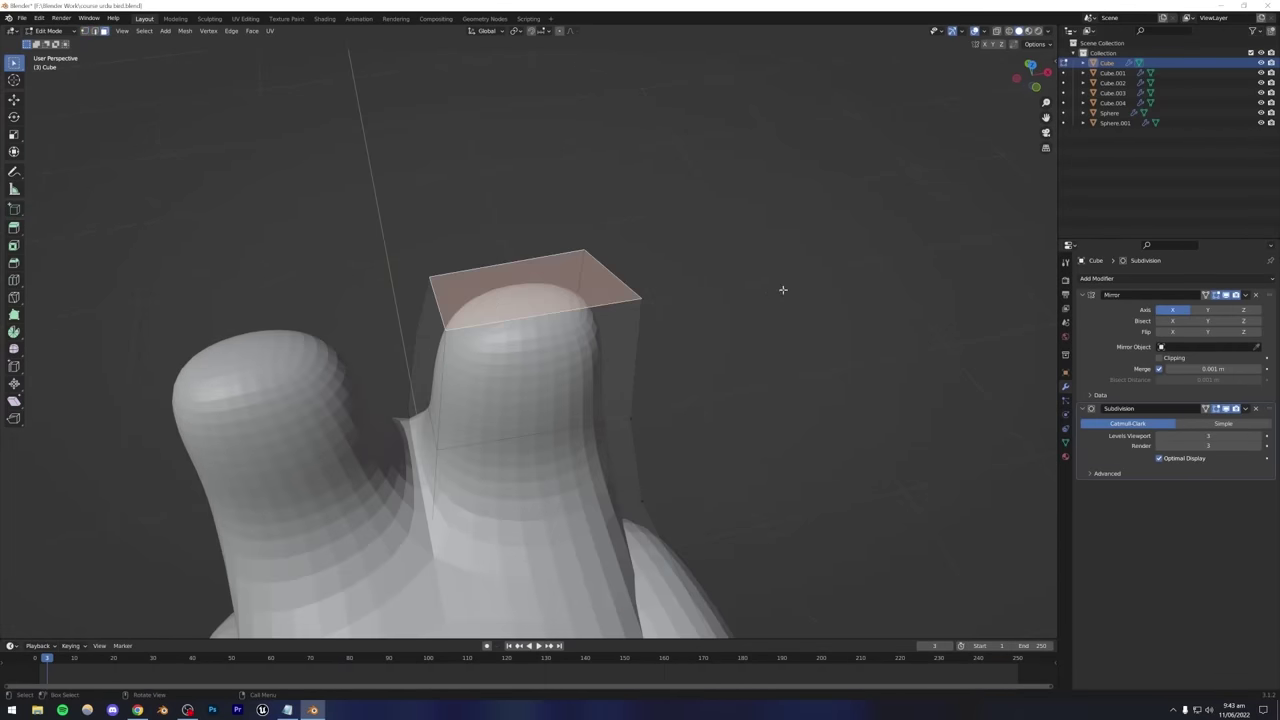
pyautogui.press('g')
pyautogui.press('x')
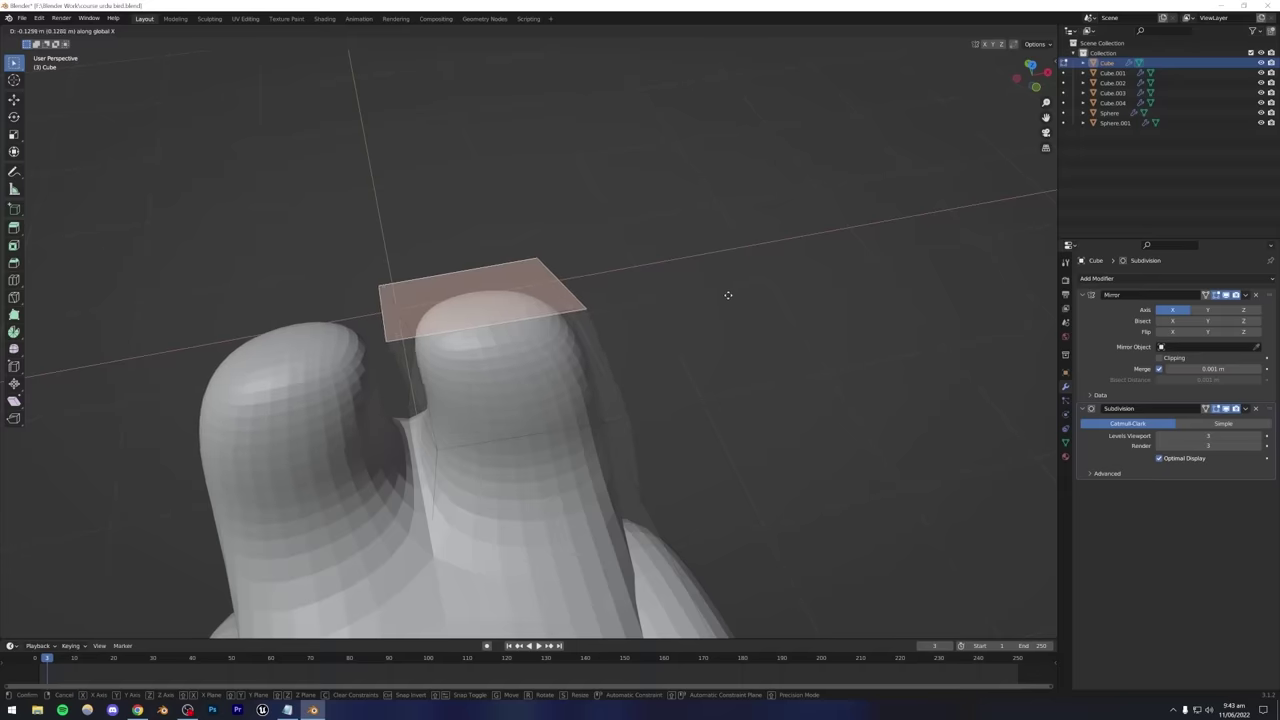
pyautogui.click(751, 294)
pyautogui.moveTo(751, 294); pyautogui.dragTo(600, 360, button='middle')
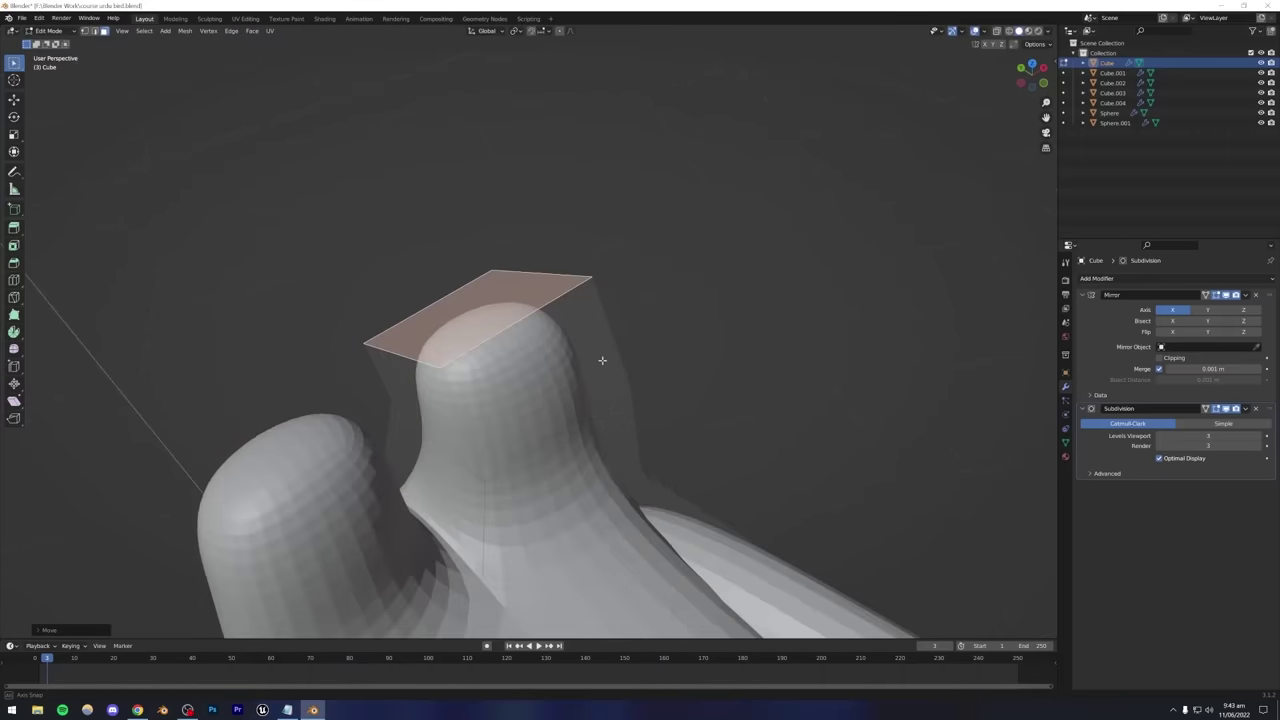
pyautogui.click(434, 411)
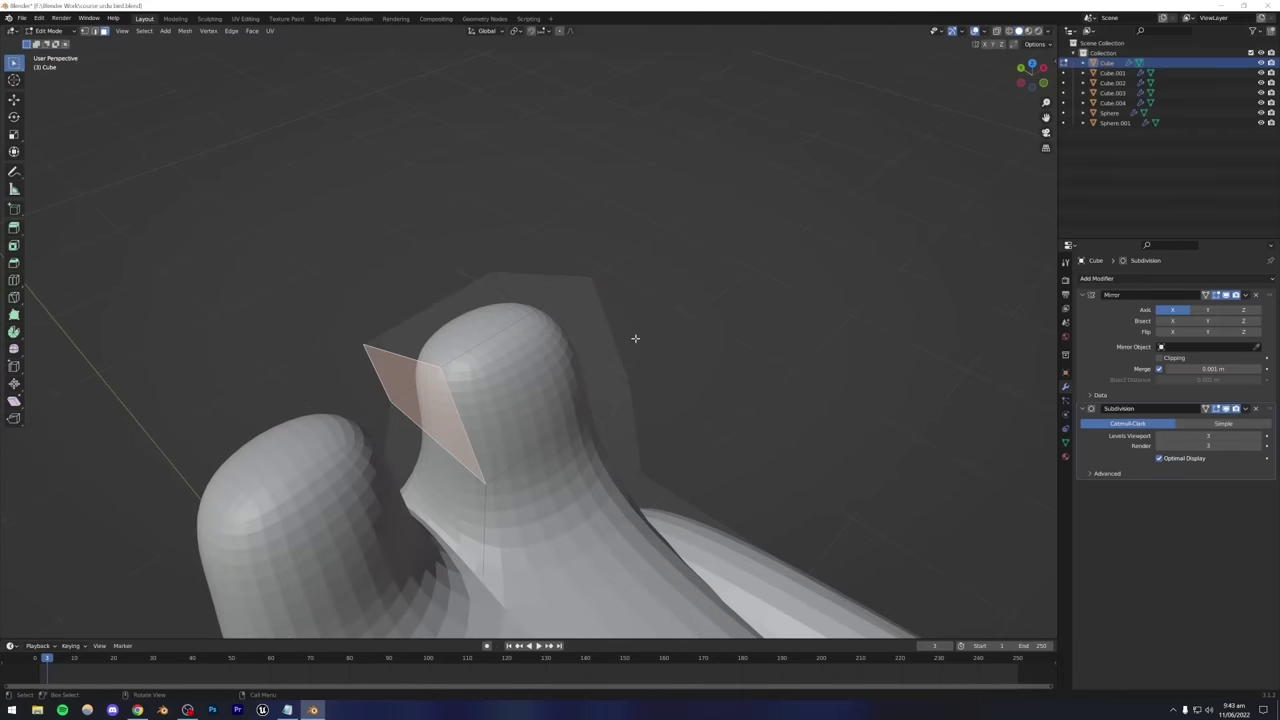
# Leave Edit Mode on the body and zoom out to view the whole grey pigeon.
pyautogui.press('Tab')
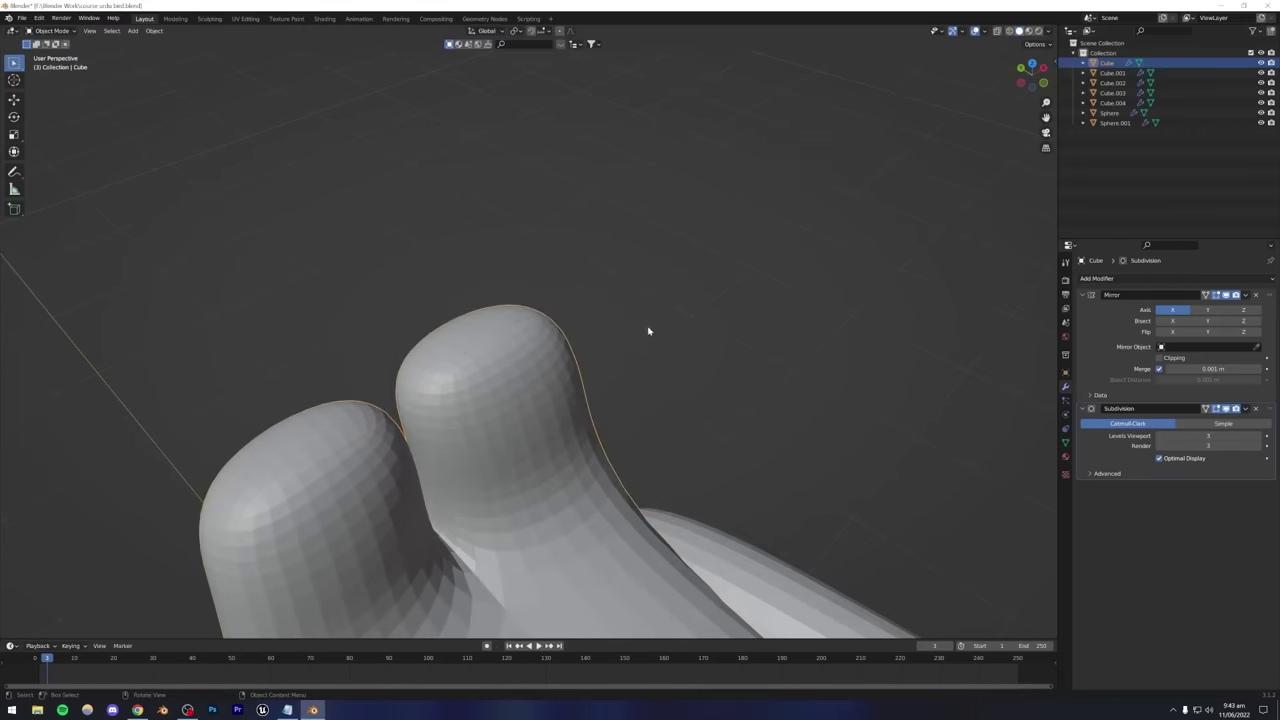
pyautogui.click(648, 331)
pyautogui.moveTo(648, 331); pyautogui.dragTo(506, 426, button='middle')
pyautogui.scroll(-3, 506, 426)
pyautogui.scroll(1, 449, 447)
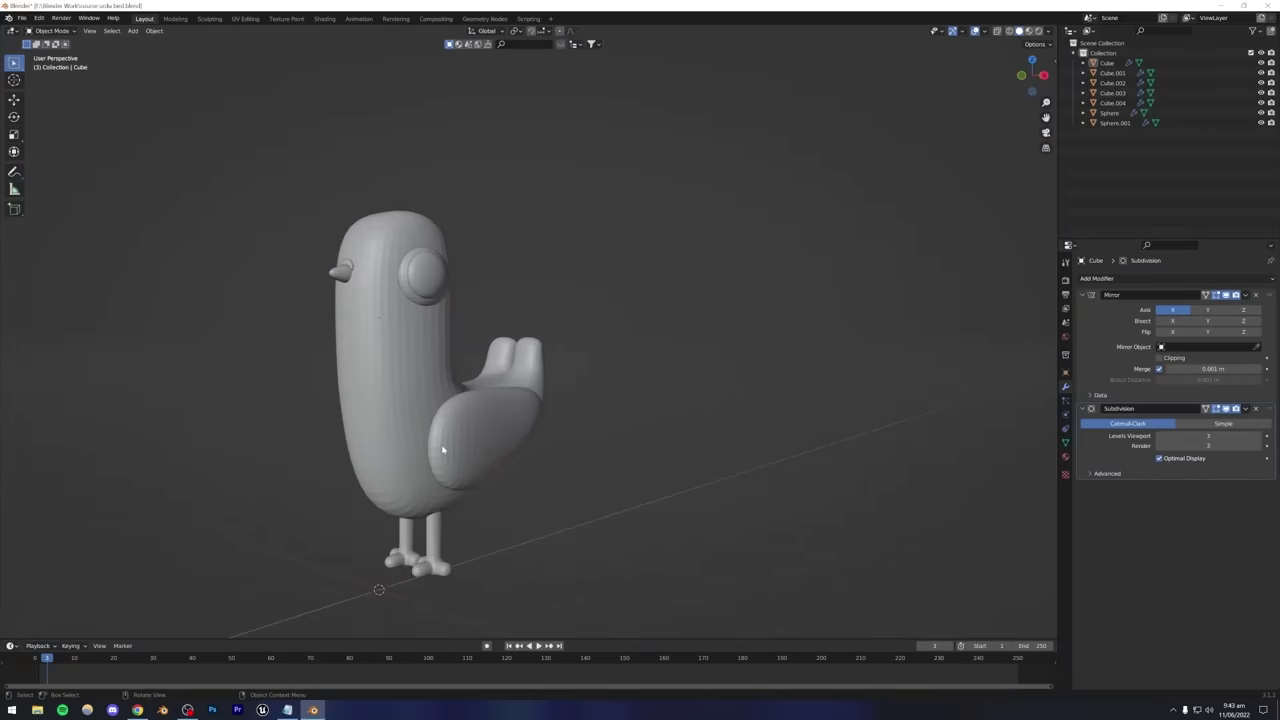
# Compare the grey model against the Instagram reference render, then pan the pigeon sideways.
pyautogui.click(139, 711)
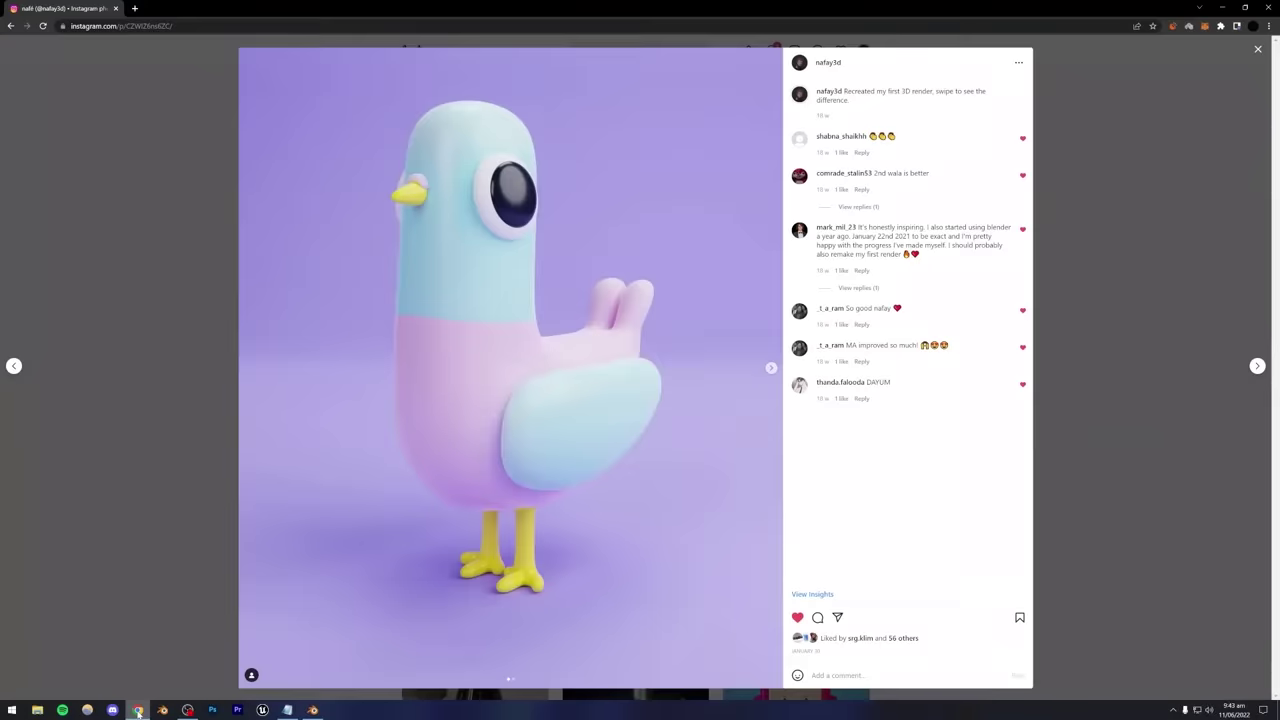
pyautogui.click(139, 711)
pyautogui.click(139, 711)
pyautogui.click(139, 711)
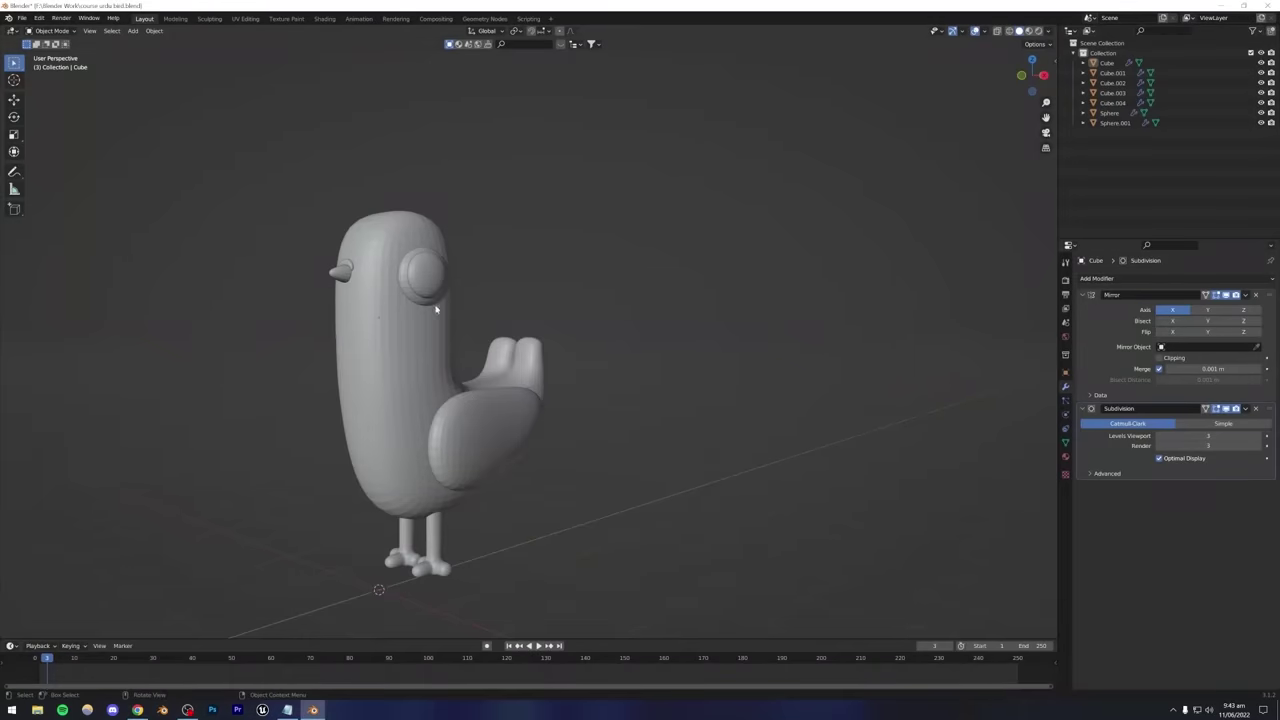
pyautogui.keyDown('shift'); pyautogui.moveTo(475, 307); pyautogui.dragTo(509, 331, button='middle'); pyautogui.keyUp('shift')
pyautogui.scroll(4, 461, 328)
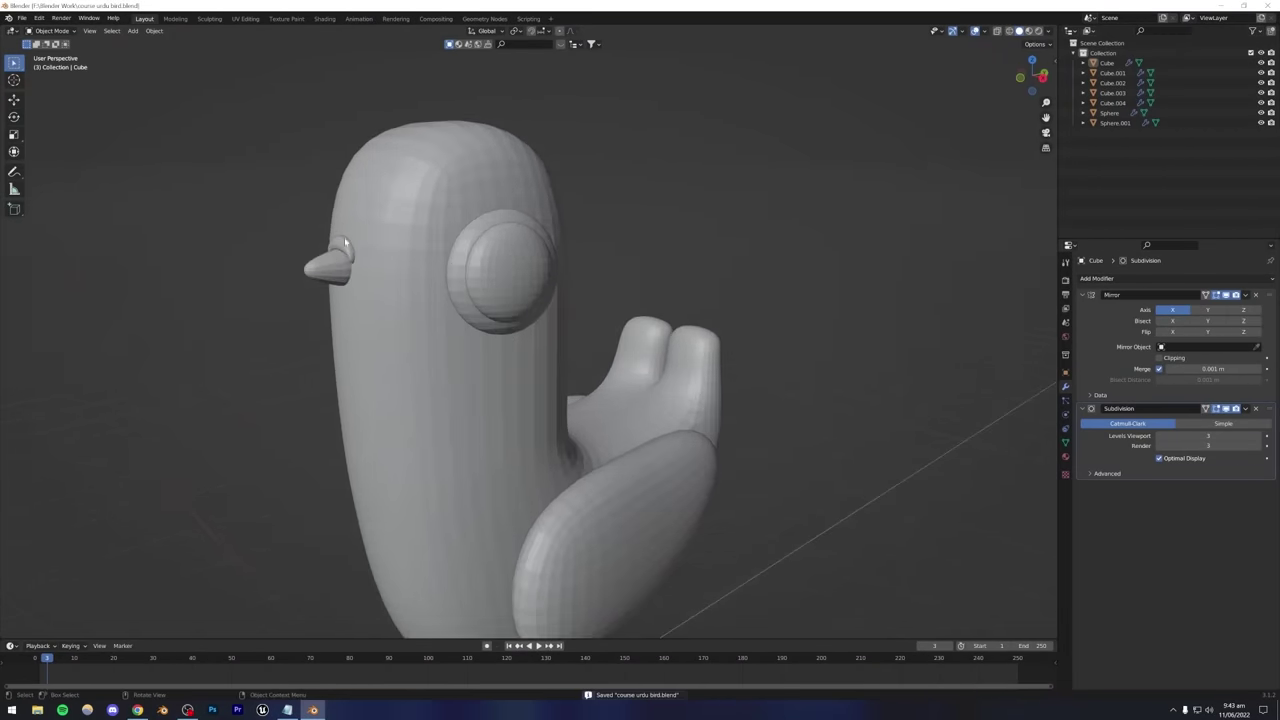
# Select the beak, head part and eye to inspect them, then bring up the Instagram reference.
pyautogui.click(332, 271)
pyautogui.keyDown('shift'); pyautogui.click(332, 273); pyautogui.keyUp('shift')
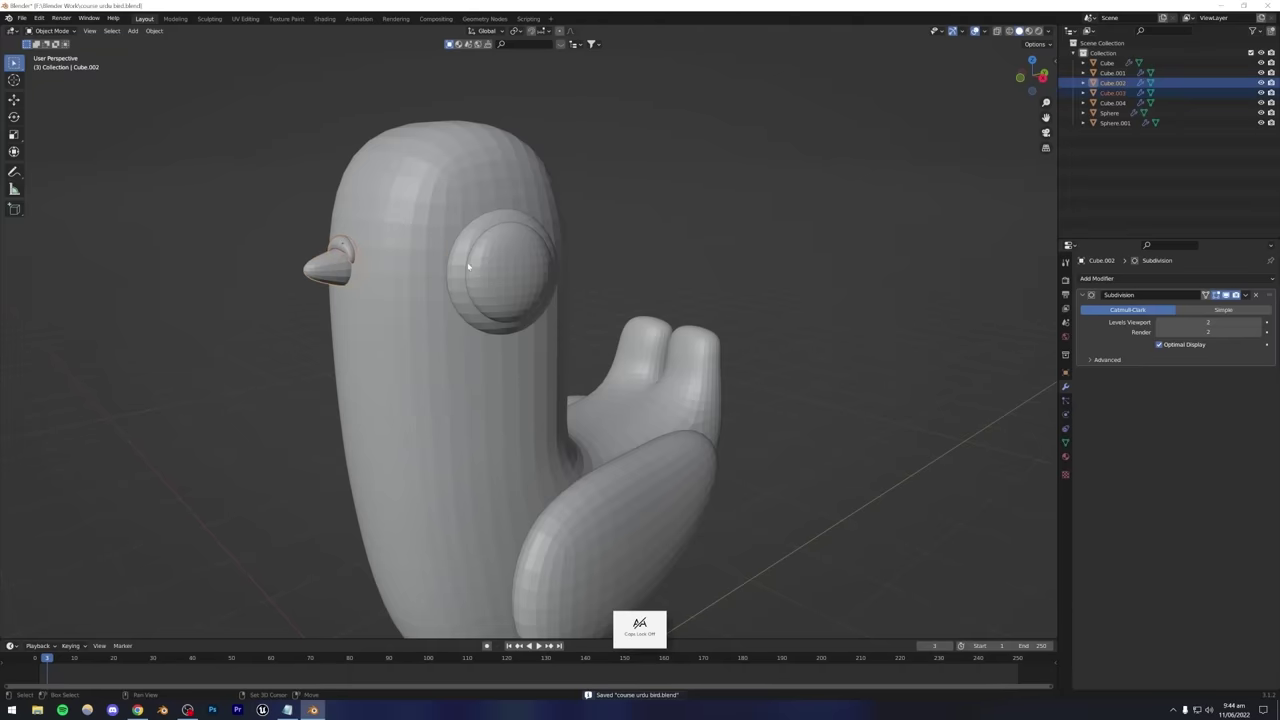
pyautogui.keyDown('shift'); pyautogui.click(506, 263); pyautogui.keyUp('shift')
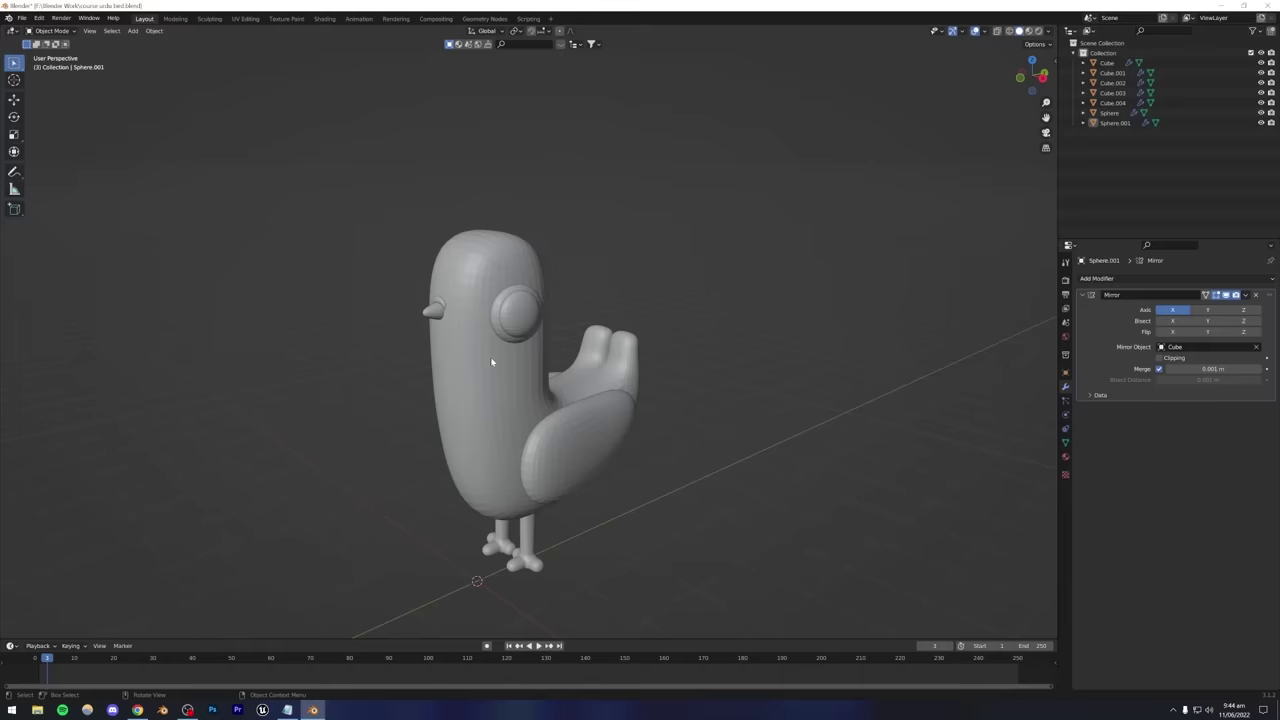
pyautogui.moveTo(491, 386); pyautogui.dragTo(503, 363, button='middle')
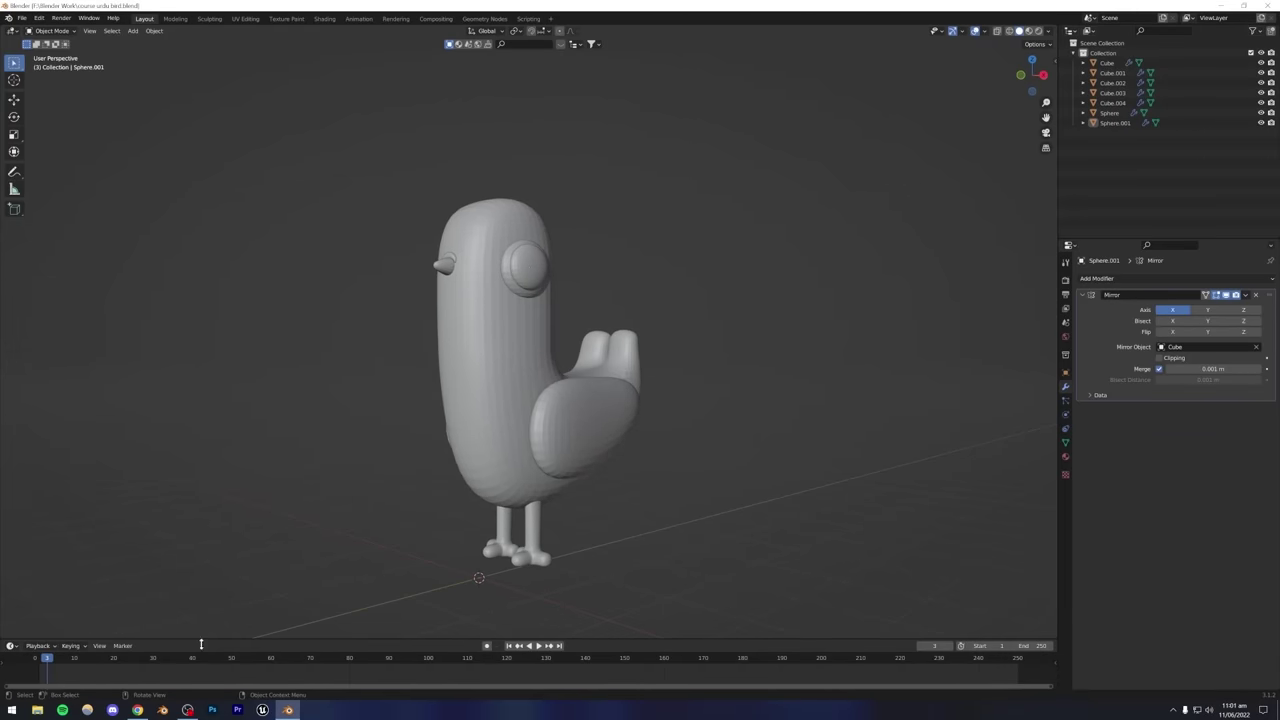
pyautogui.click(140, 710)
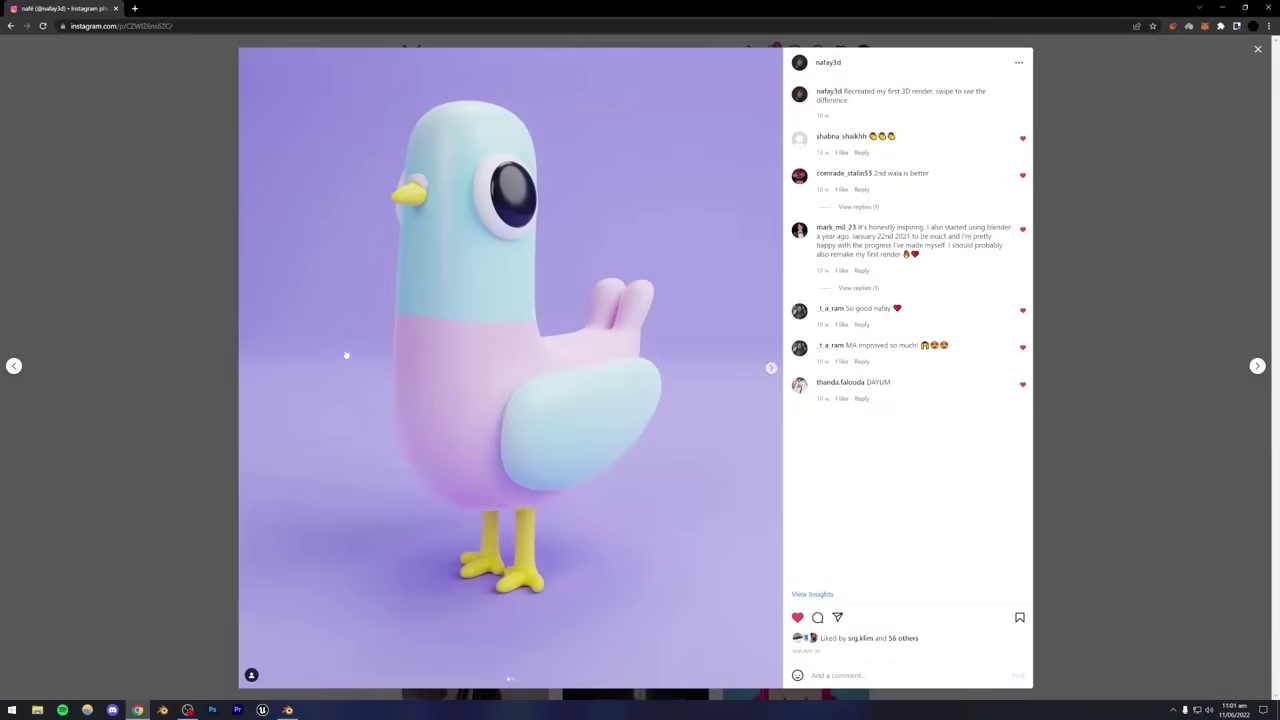
# Flip between the Instagram reference and Blender, ending on a high close view of the pigeon.
pyautogui.click(288, 710)
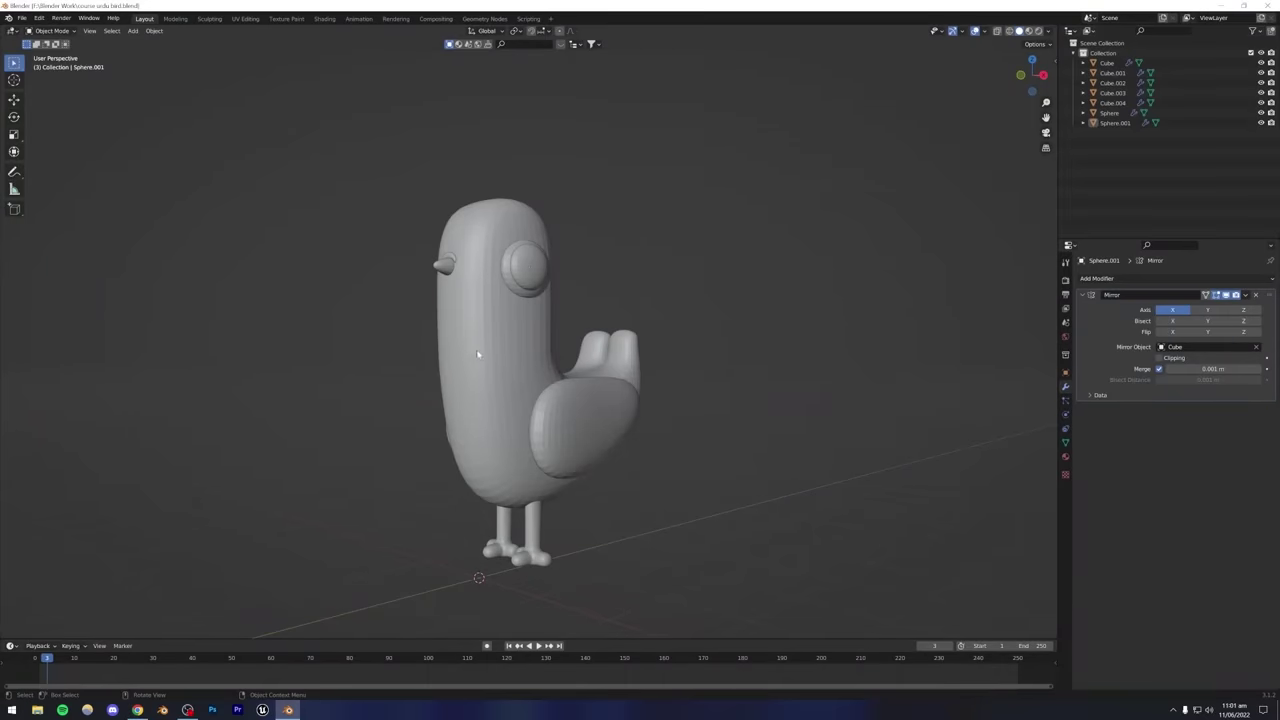
pyautogui.click(137, 710)
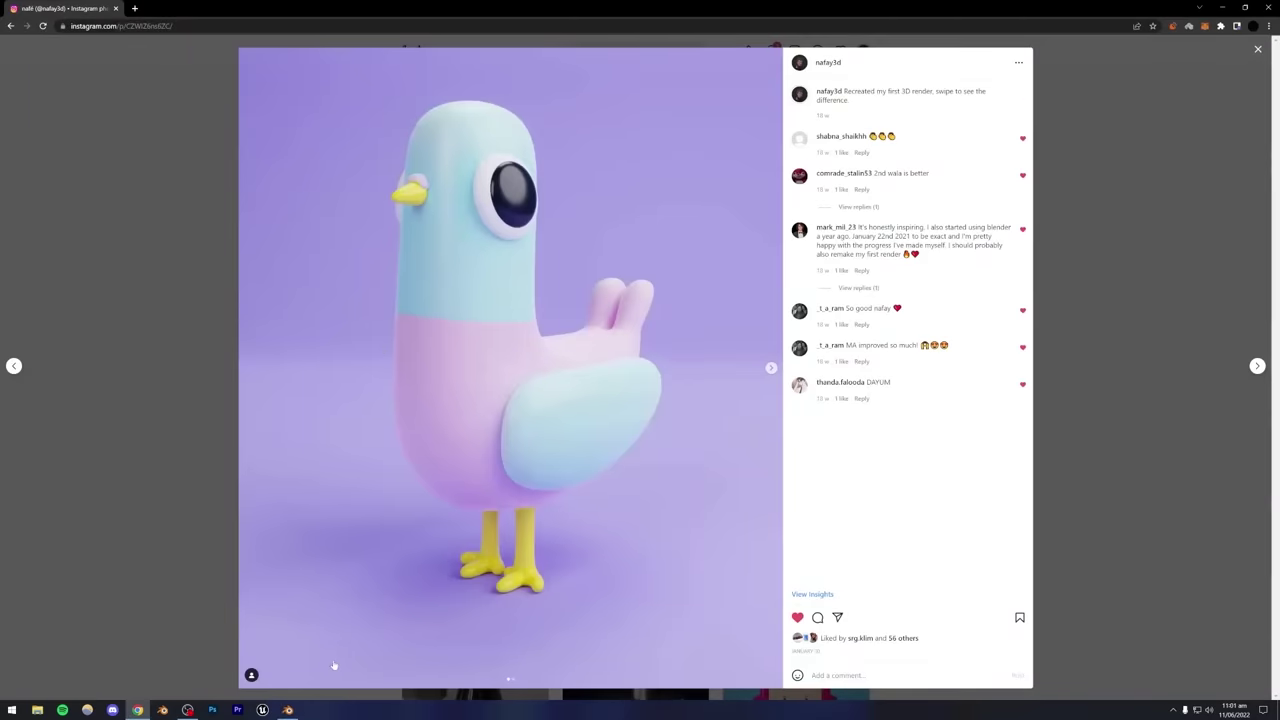
pyautogui.click(288, 710)
pyautogui.moveTo(500, 290); pyautogui.dragTo(423, 354, button='middle')
pyautogui.scroll(3, 490, 308)
# Move the large body face behind the head within the horizontal plane (Shift+Z).
pyautogui.click(443, 351)
pyautogui.press('Tab')
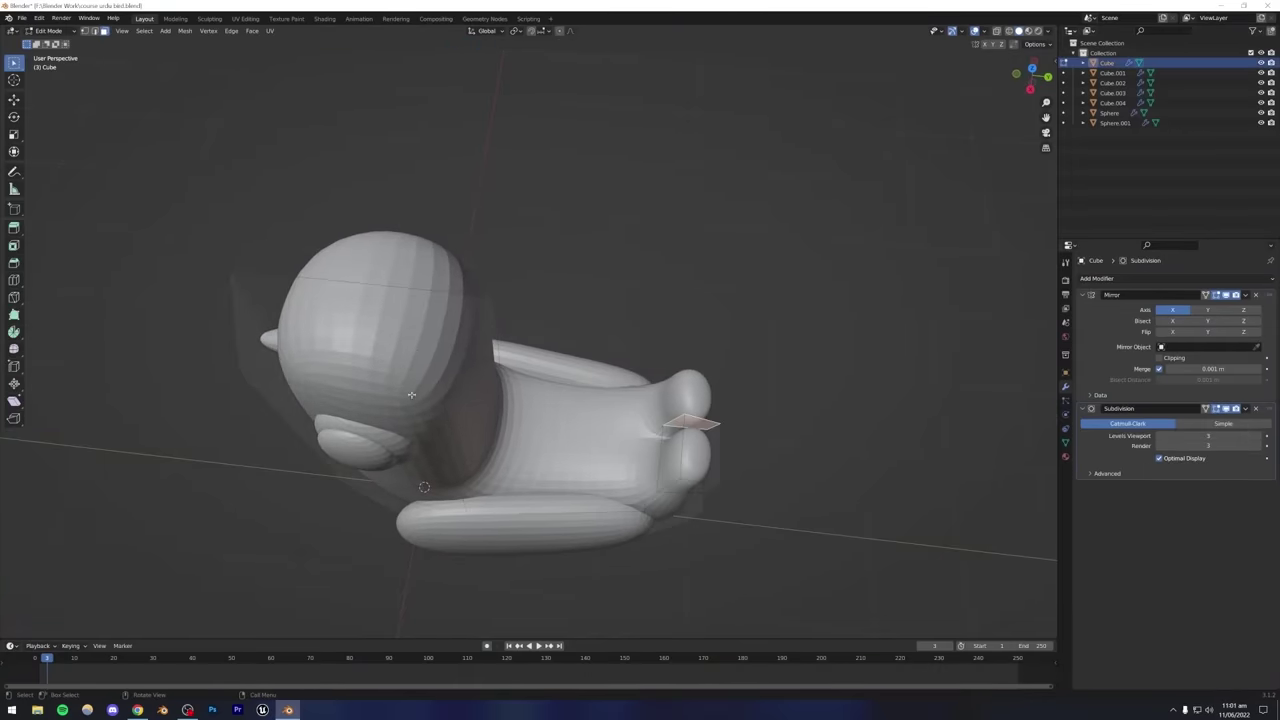
pyautogui.click(428, 414)
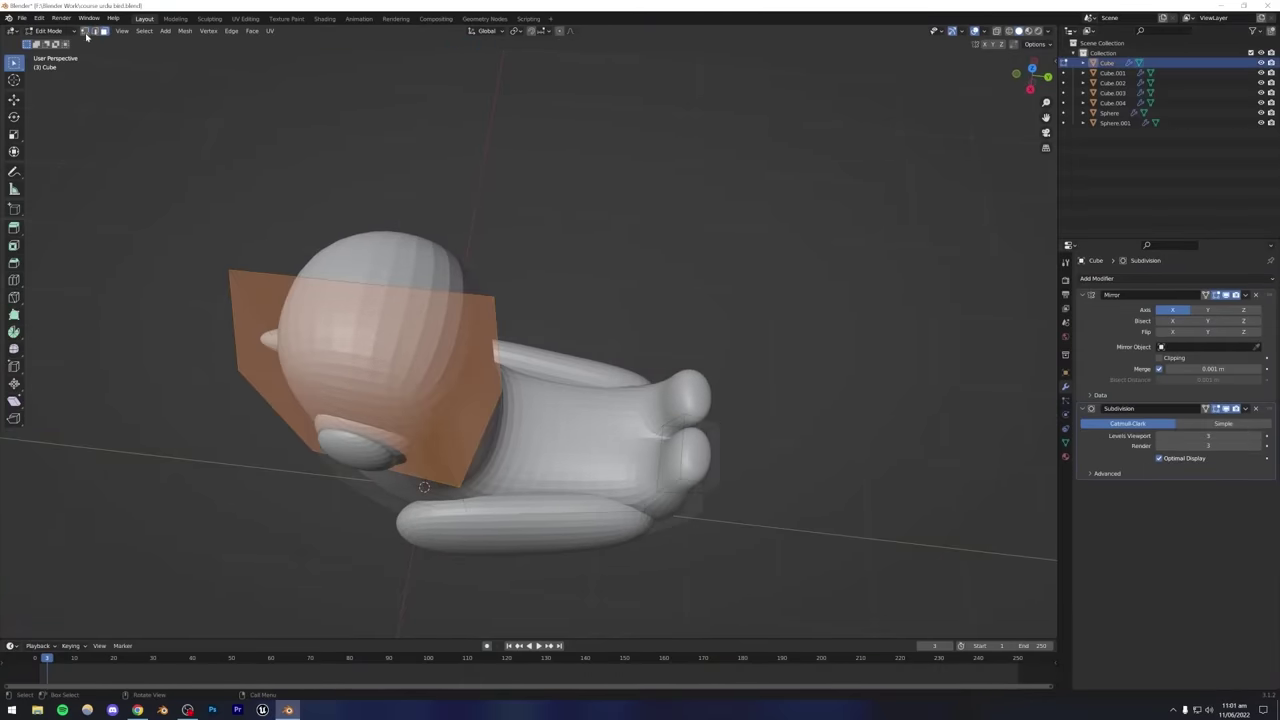
pyautogui.press('g')
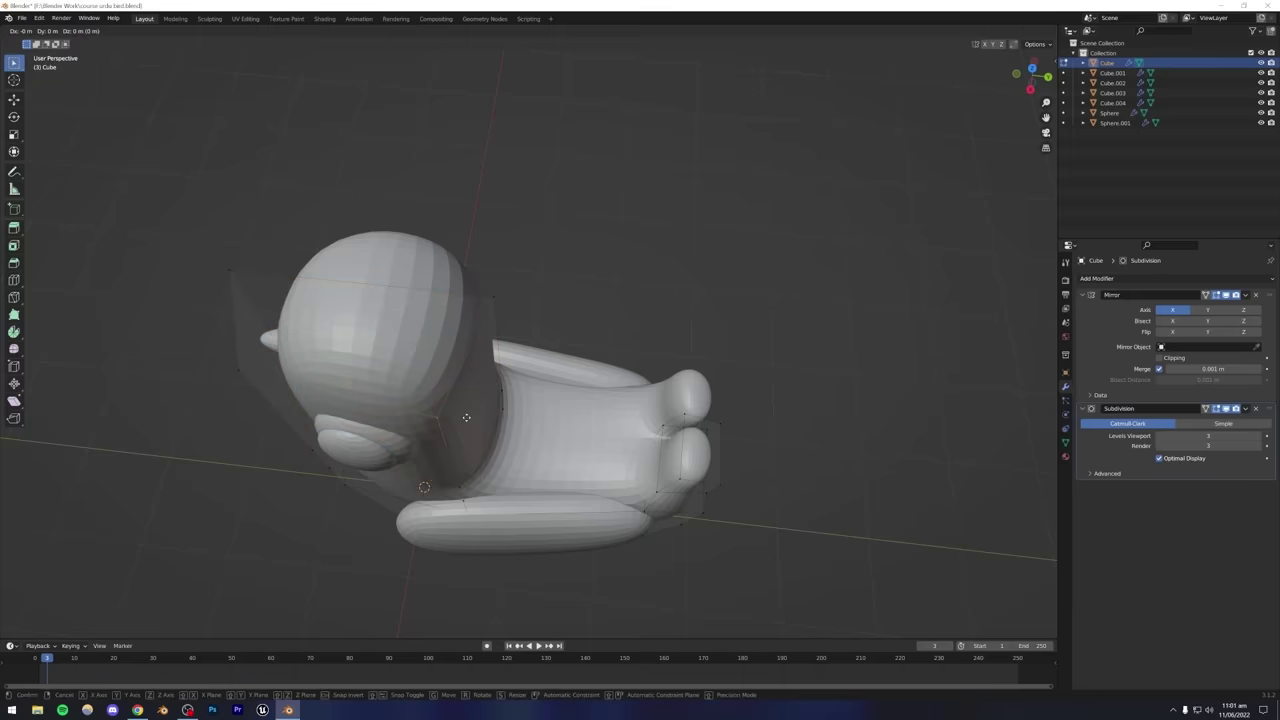
pyautogui.hotkey('shift', 'z')
pyautogui.click(464, 402)
pyautogui.press('Tab')
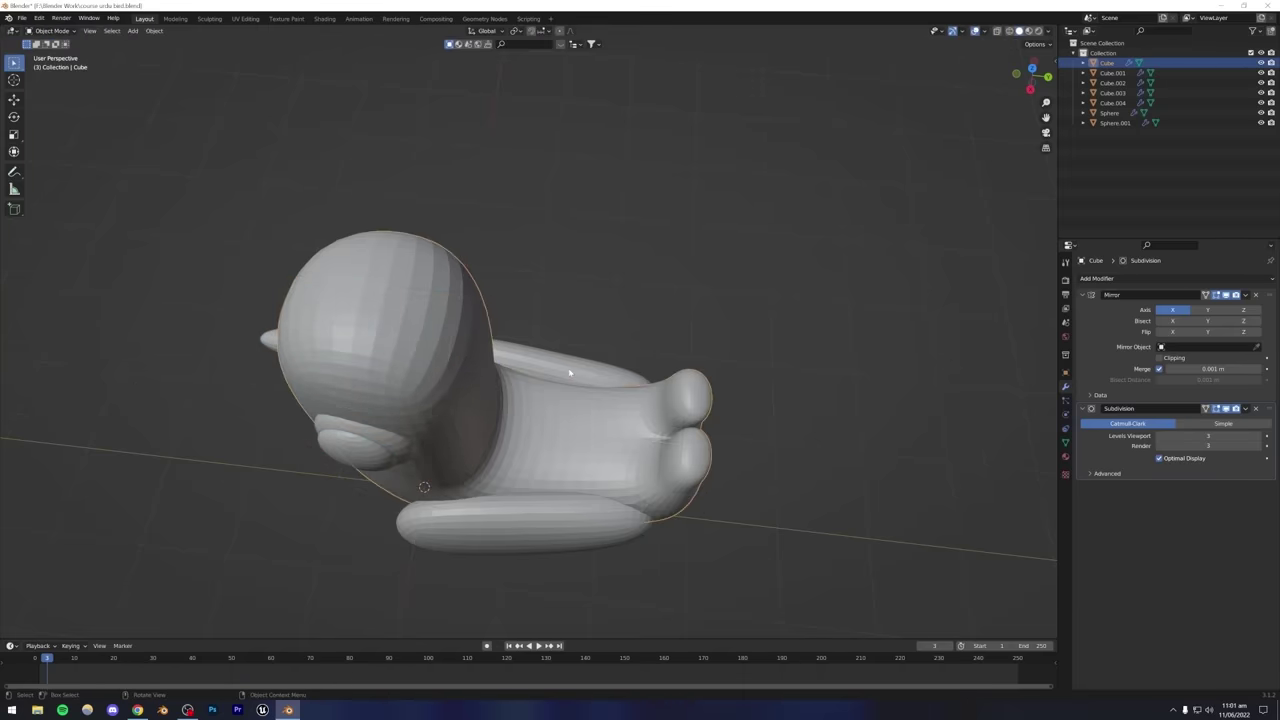
pyautogui.moveTo(470, 400); pyautogui.dragTo(509, 327, button='middle')
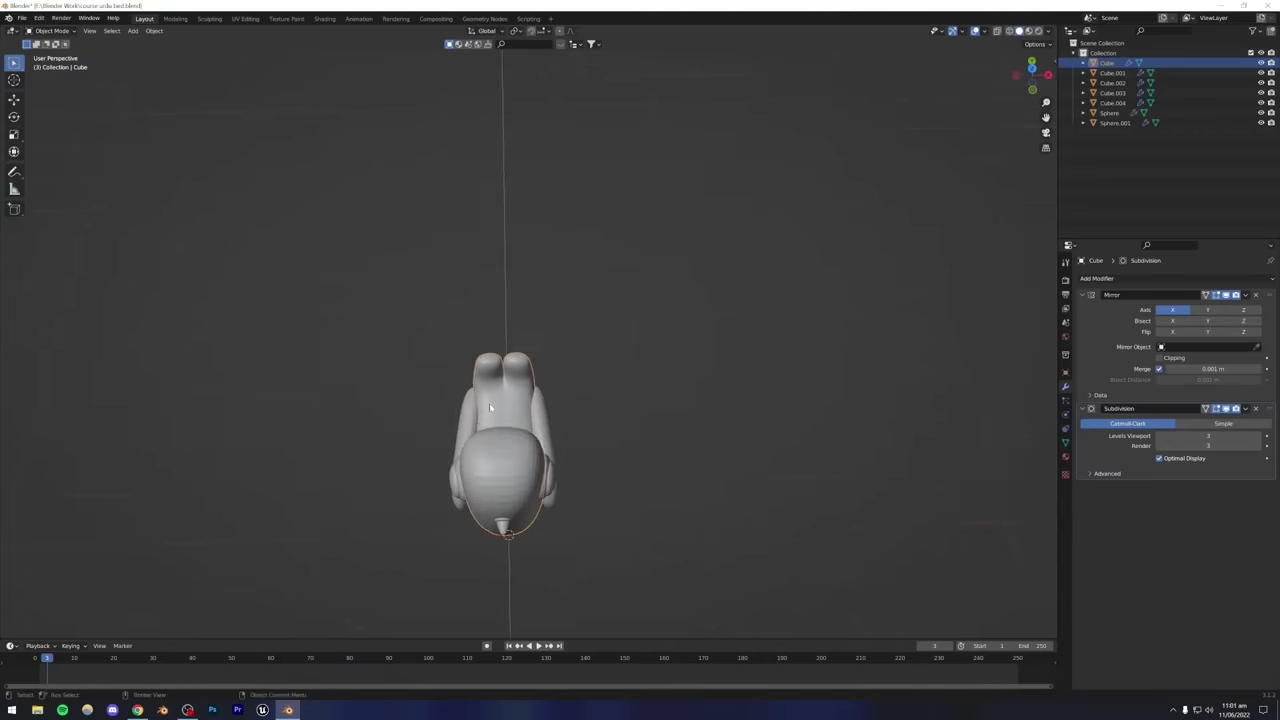
pyautogui.scroll(6, 505, 350)
# Box-select the tail-tip vertices of the body mesh and nudge them slightly.
pyautogui.press('Tab')
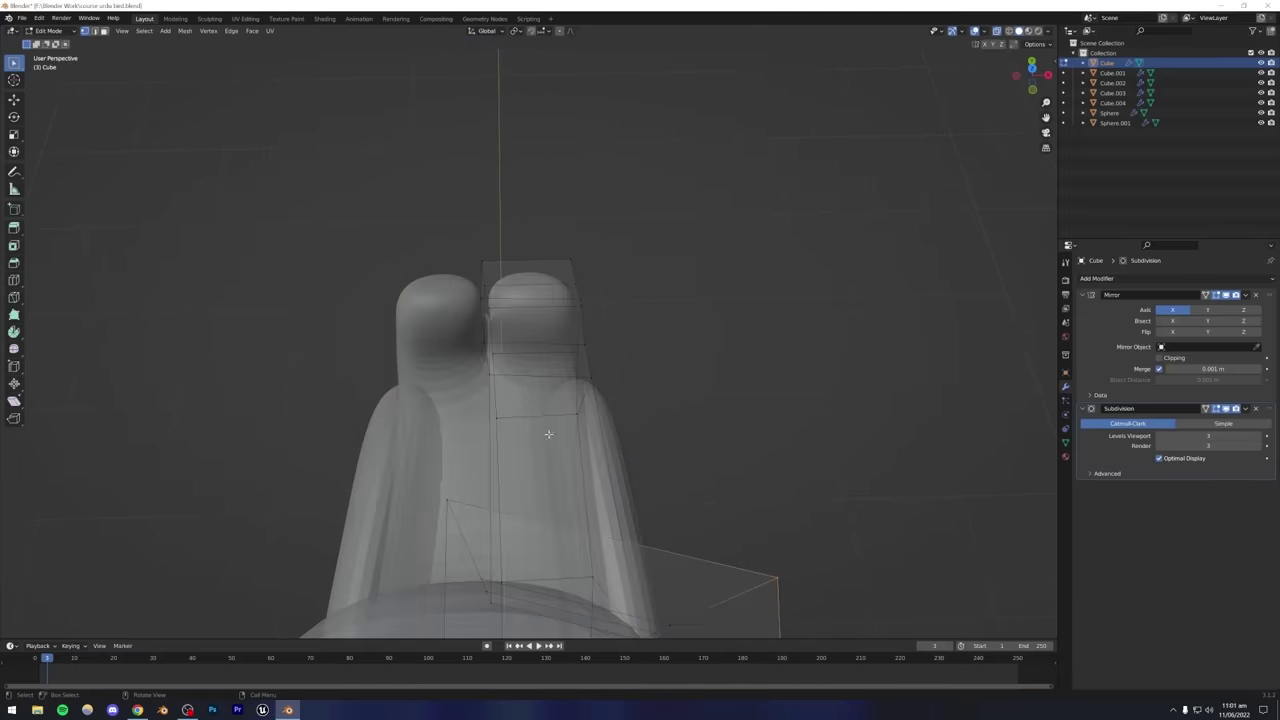
pyautogui.moveTo(543, 434); pyautogui.dragTo(478, 405, button='middle')
pyautogui.moveTo(476, 397); pyautogui.dragTo(524, 479)
pyautogui.moveTo(526, 429); pyautogui.dragTo(586, 409, button='middle')
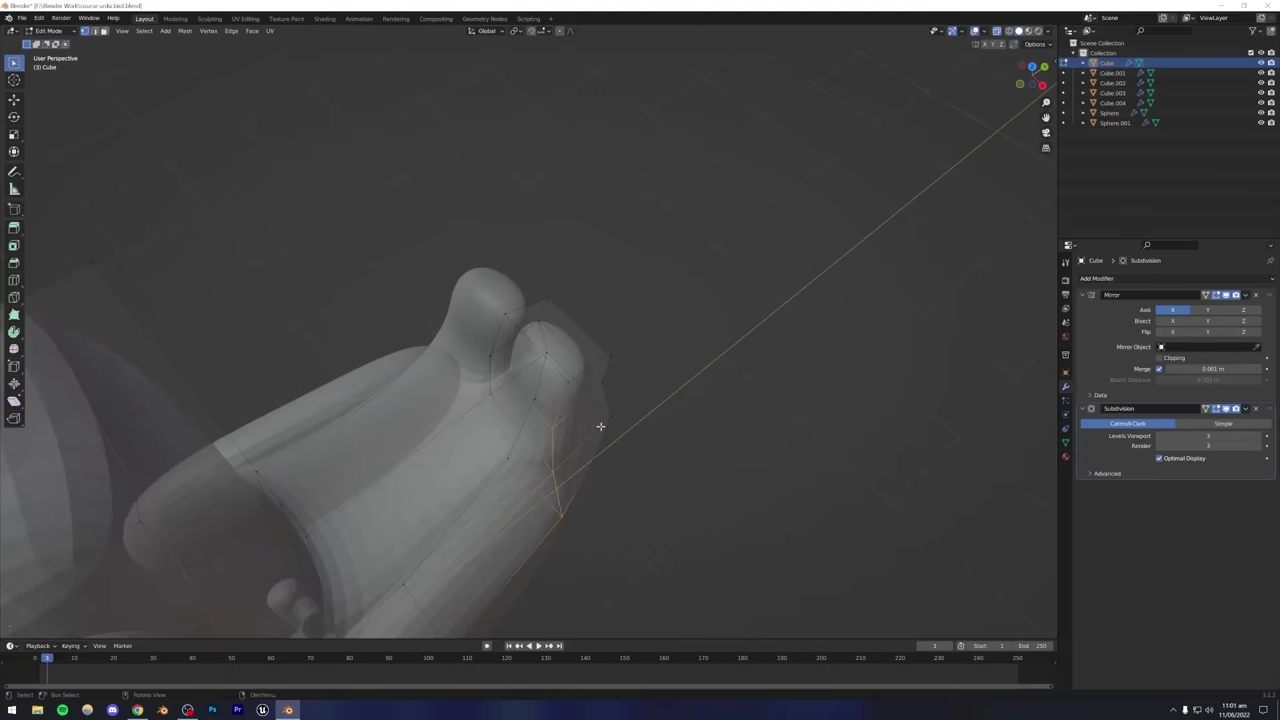
pyautogui.press('g')
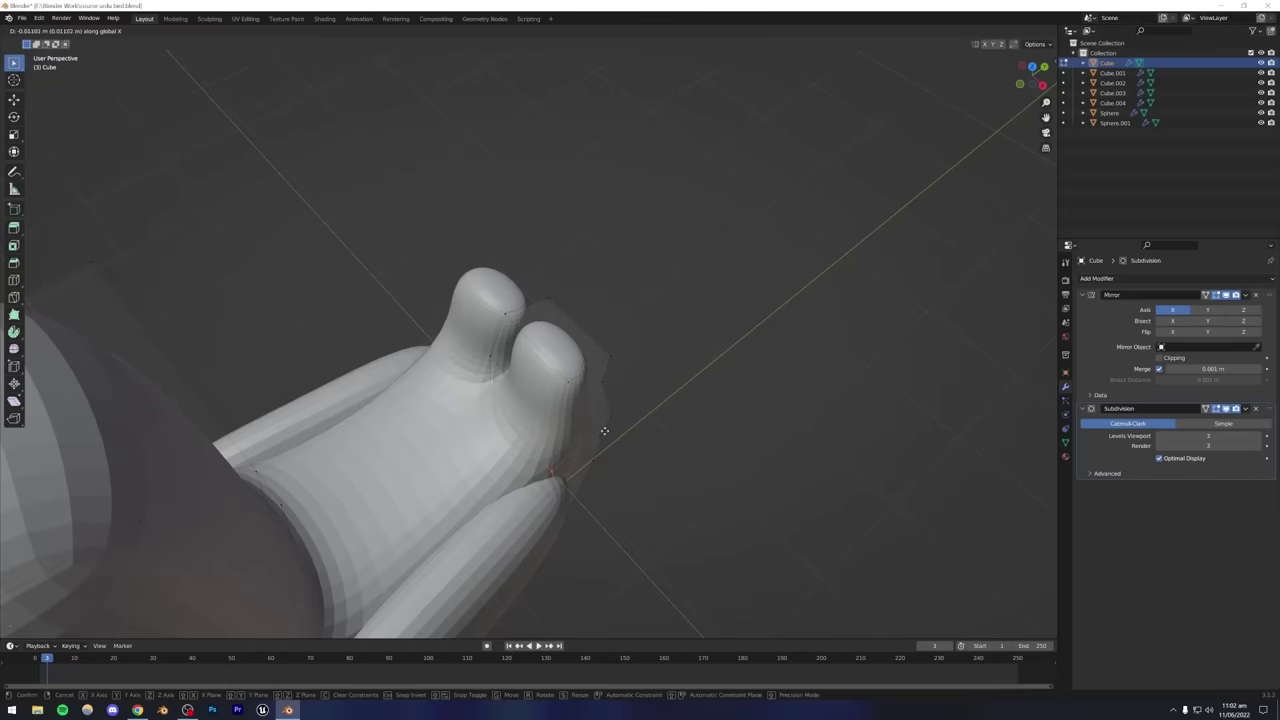
pyautogui.click(620, 430)
pyautogui.press('Tab')
# Orbit around the bird to check the tail and save the .blend file.
pyautogui.moveTo(620, 430); pyautogui.dragTo(603, 386, button='middle')
pyautogui.scroll(-4, 603, 386)
pyautogui.moveTo(512, 428); pyautogui.dragTo(607, 355, button='middle')
pyautogui.hotkey('ctrl', 's')
pyautogui.scroll(6, 580, 394)
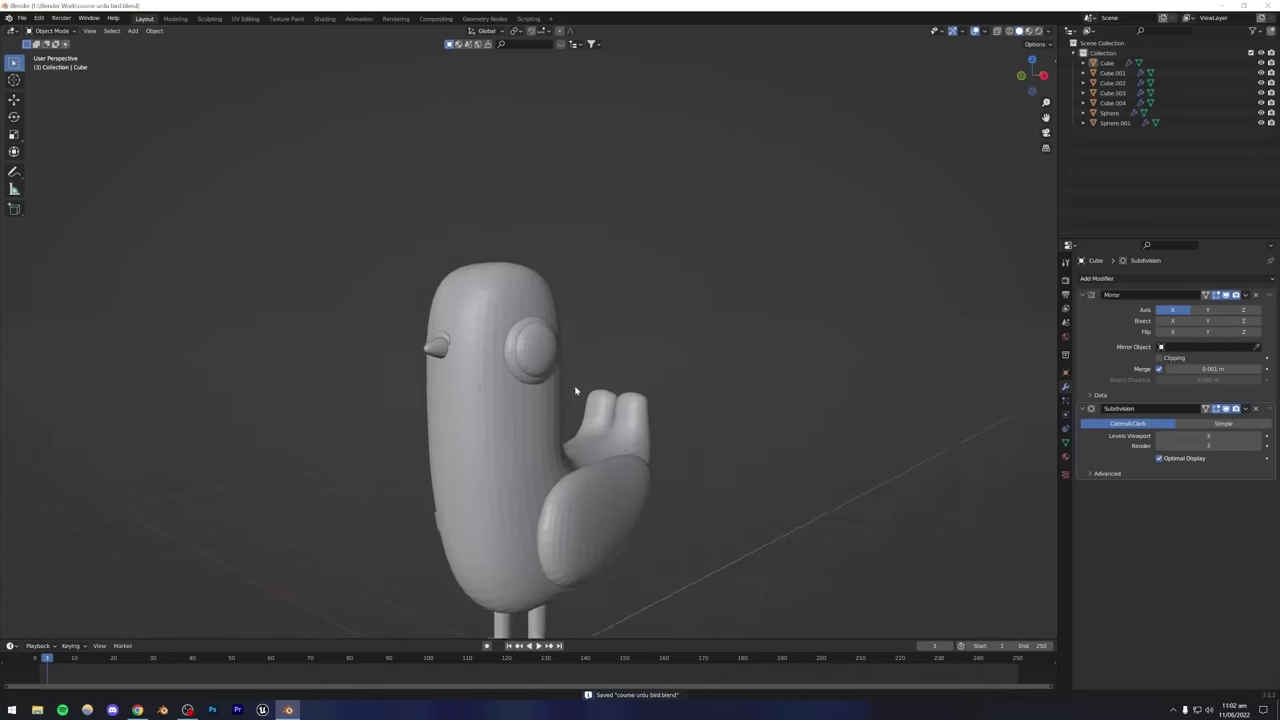
pyautogui.click(460, 395)
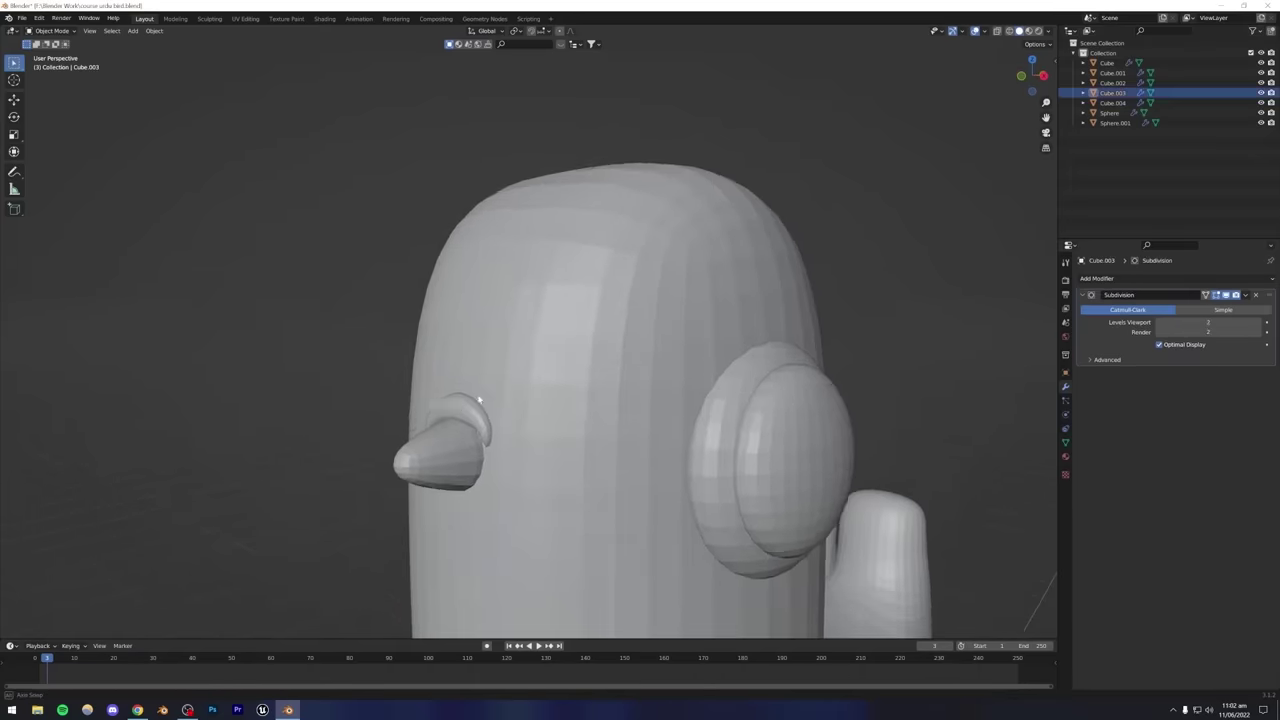
pyautogui.moveTo(460, 395); pyautogui.dragTo(584, 378, button='middle')
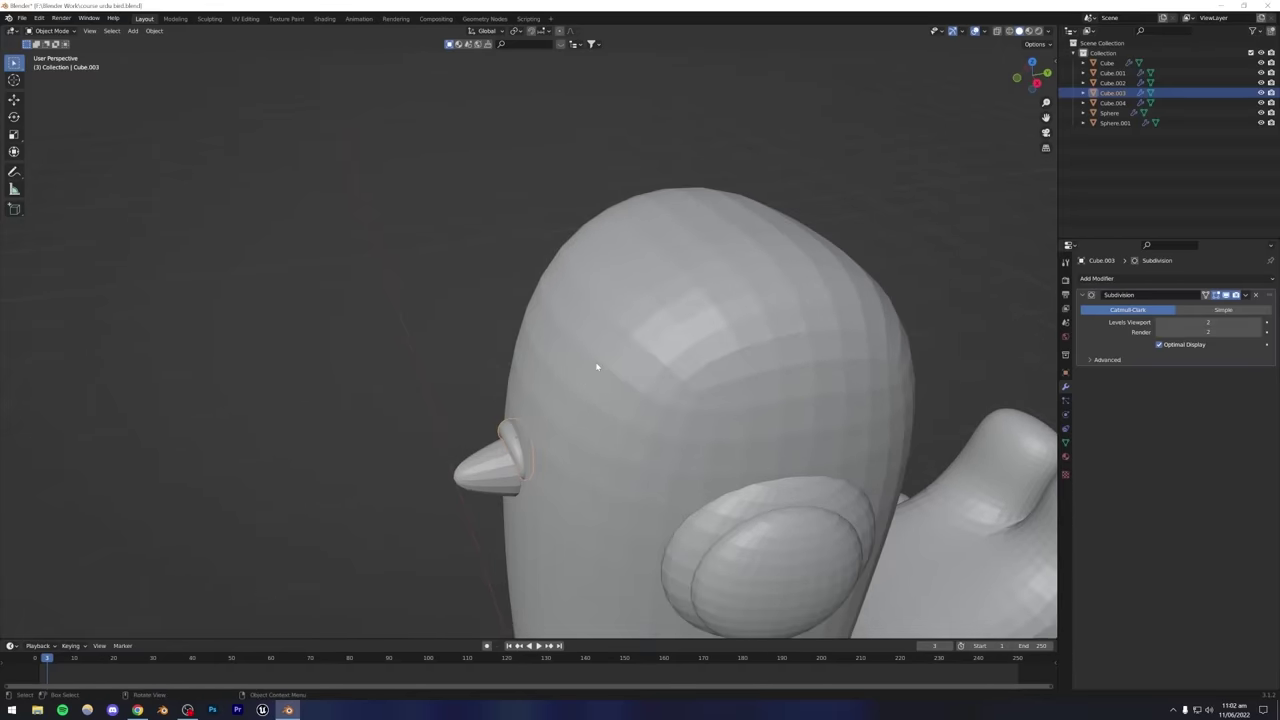
pyautogui.press('g')
pyautogui.rightClick(595, 362)
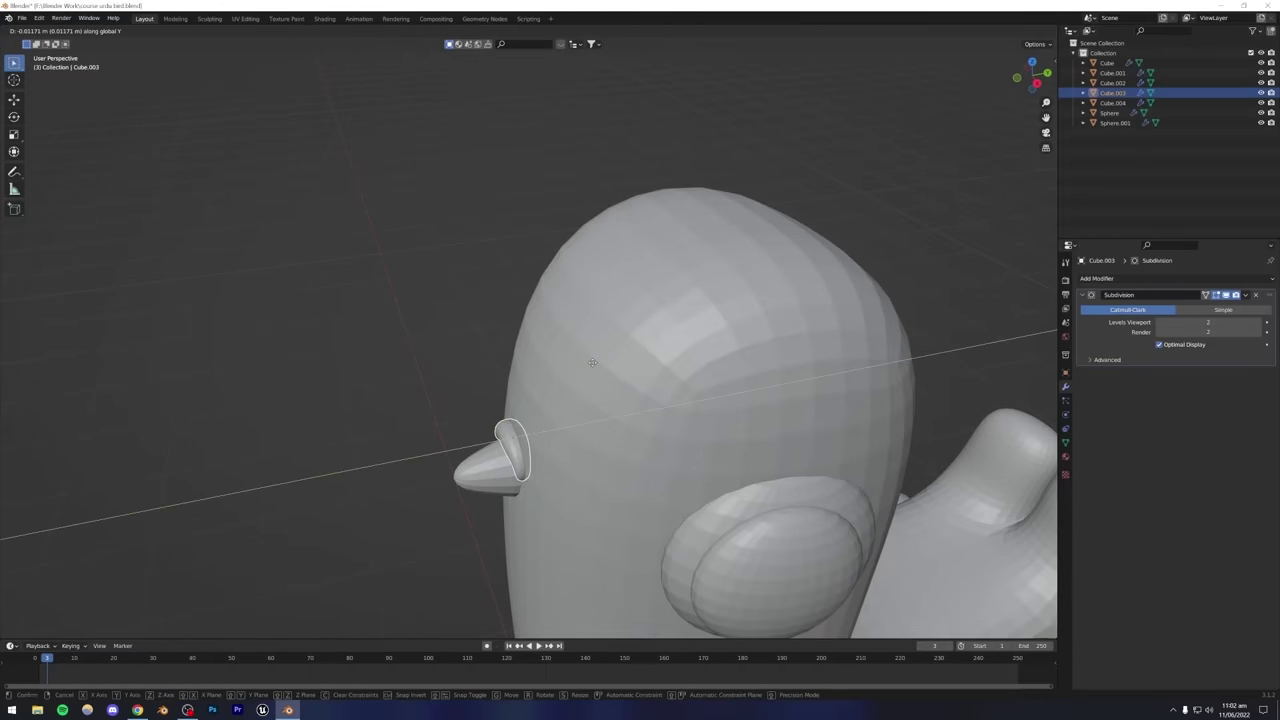
pyautogui.hotkey('alt', 'a')
pyautogui.press('Home')
pyautogui.moveTo(528, 449); pyautogui.dragTo(471, 380, button='middle')
pyautogui.hotkey('ctrl', 's')
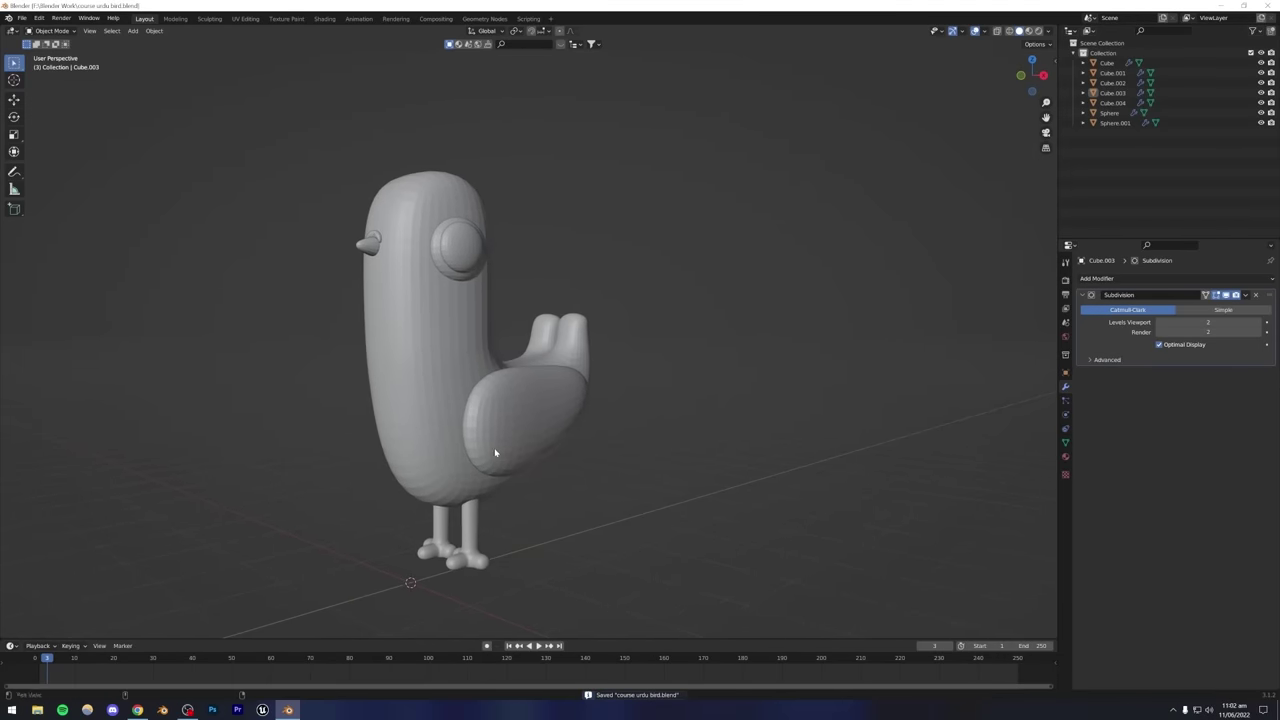
pyautogui.keyDown('shift'); pyautogui.moveTo(494, 453); pyautogui.dragTo(525, 420, button='middle'); pyautogui.keyUp('shift')
pyautogui.scroll(6, 491, 451)
pyautogui.click(494, 430)
pyautogui.press('Tab')
pyautogui.press('Tab')
pyautogui.scroll(-4, 529, 423)
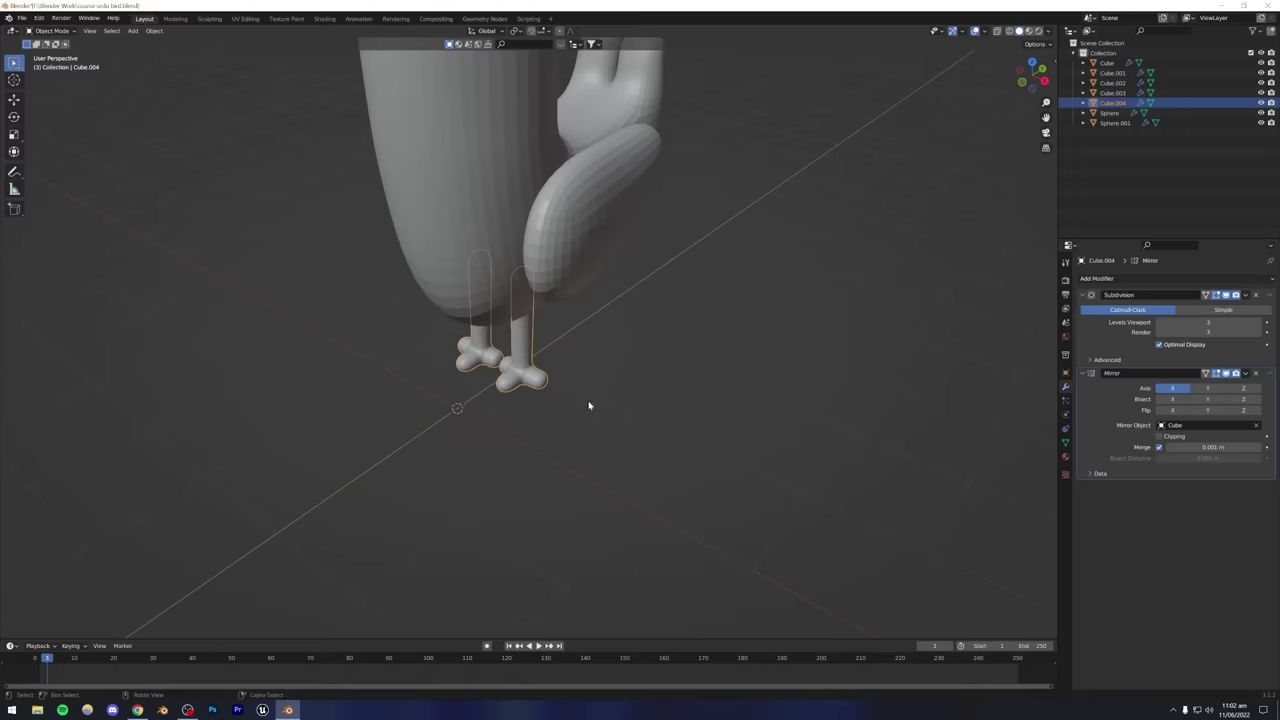
pyautogui.hotkey('ctrl', 's')
pyautogui.moveTo(563, 329); pyautogui.dragTo(563, 420, button='middle')
pyautogui.click(586, 437)
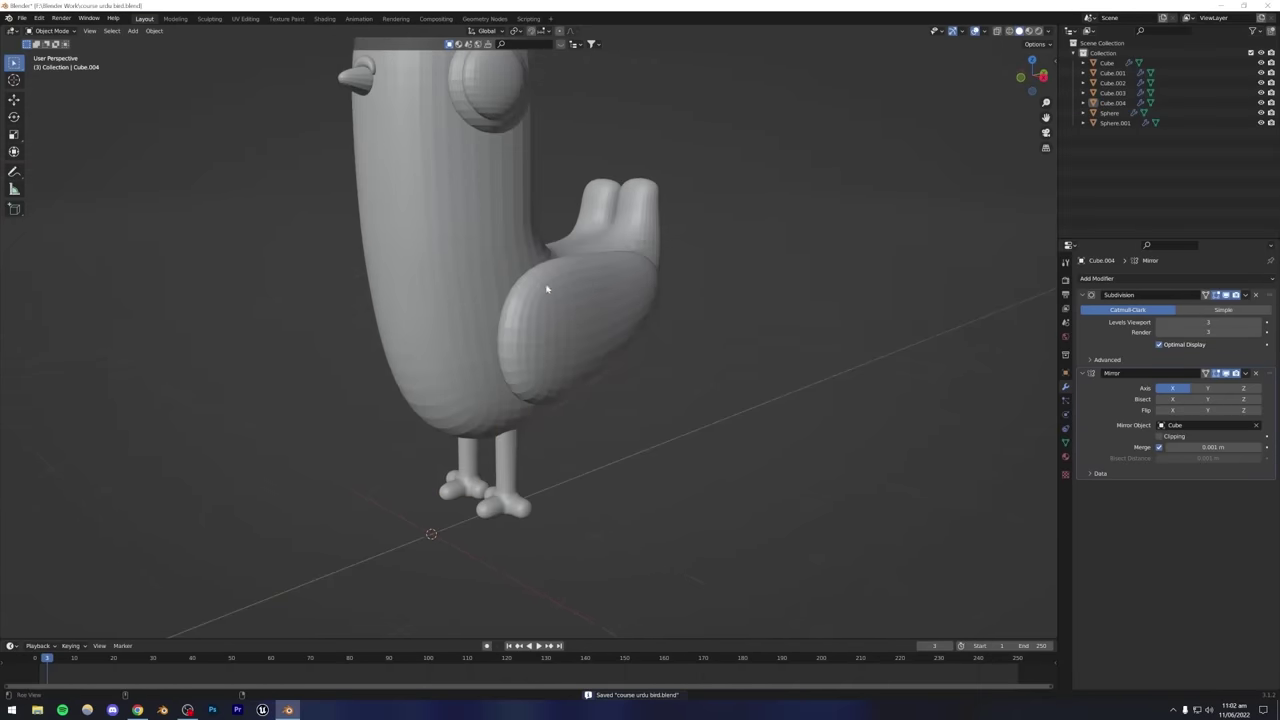
pyautogui.scroll(-4, 586, 400)
pyautogui.moveTo(586, 400); pyautogui.dragTo(535, 397, button='middle')
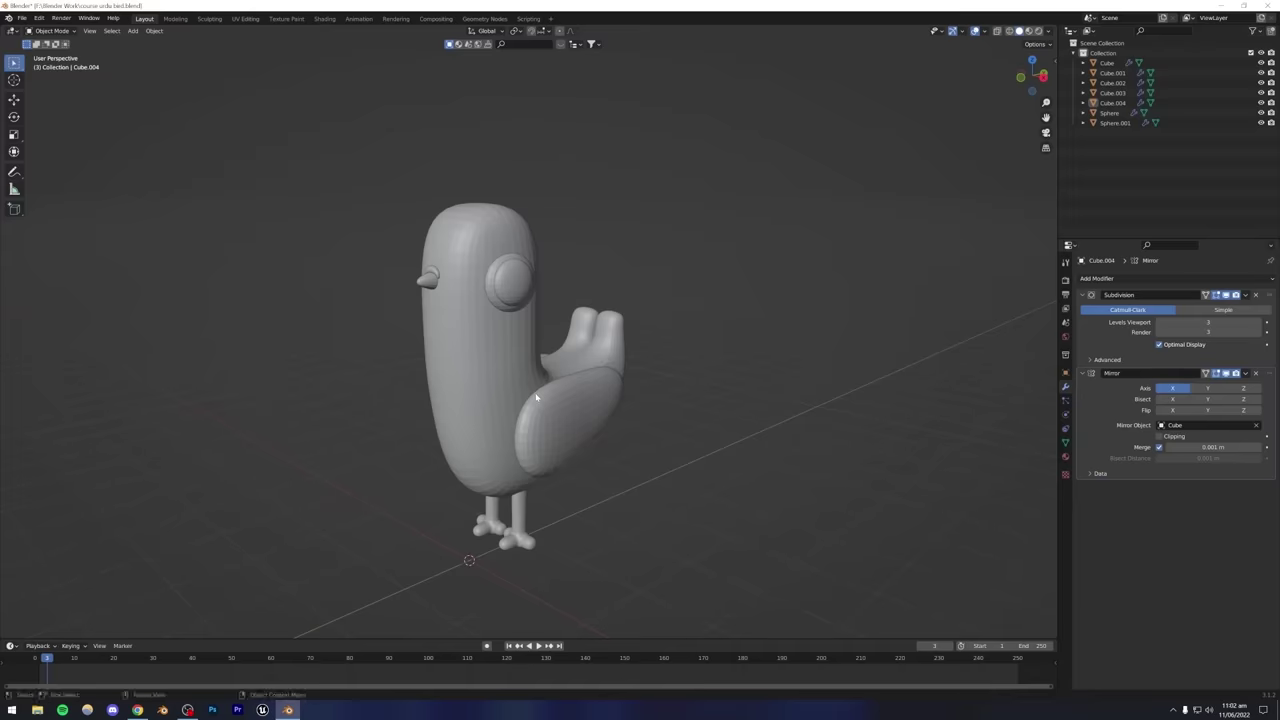
pyautogui.moveTo(532, 397); pyautogui.dragTo(476, 302, button='middle')
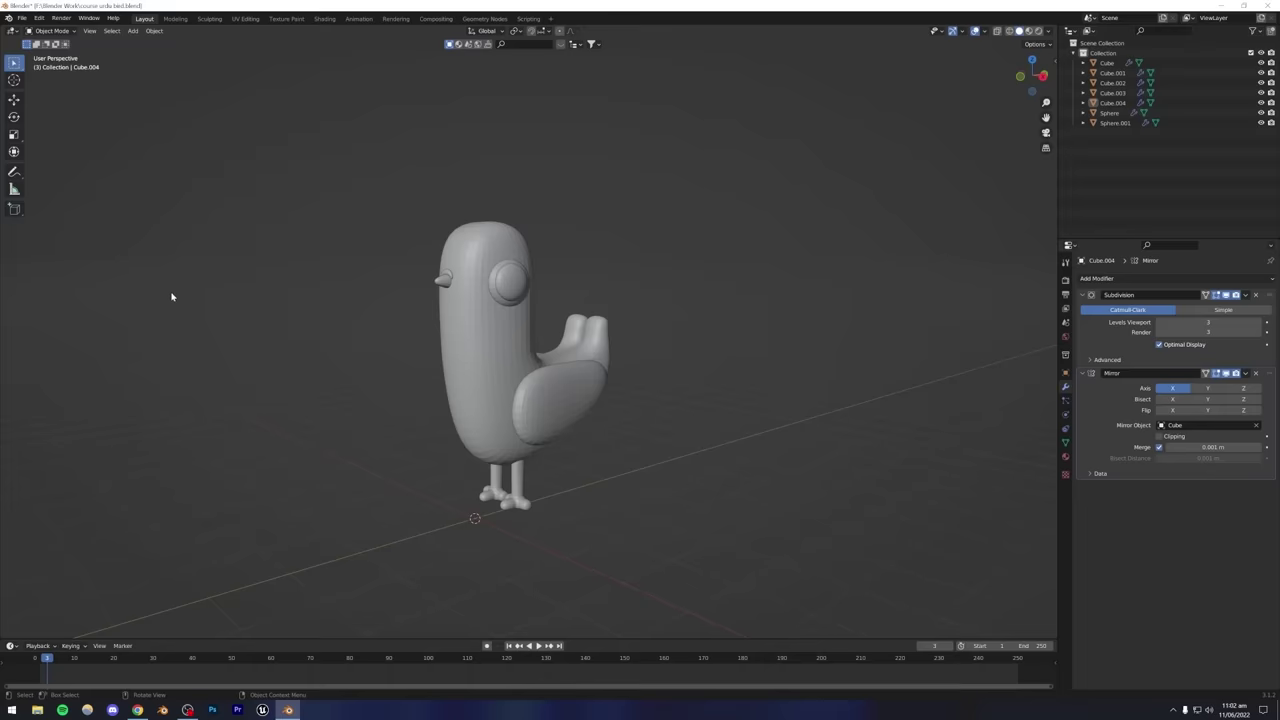
pyautogui.scroll(3, 398, 341)
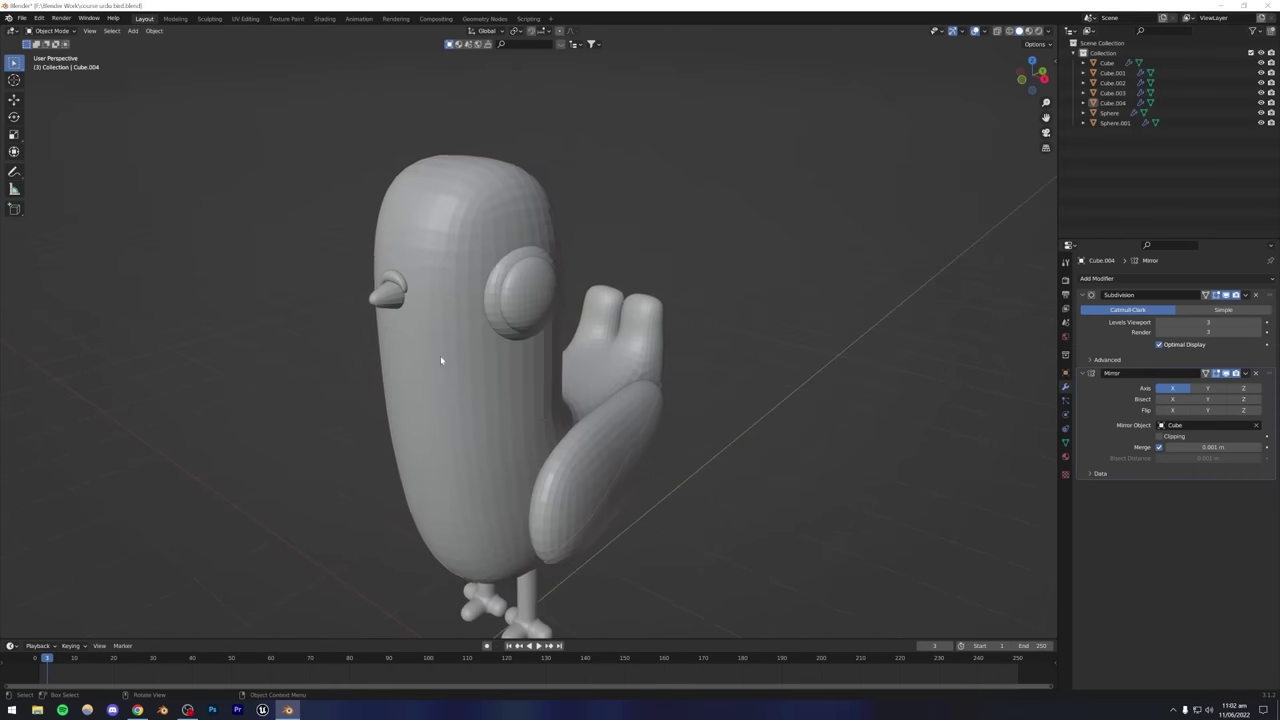
# Apply Shade Smooth to the body, eye, outer eye ring and beak.
pyautogui.click(435, 274)
pyautogui.rightClick(441, 258)
pyautogui.click(420, 256)
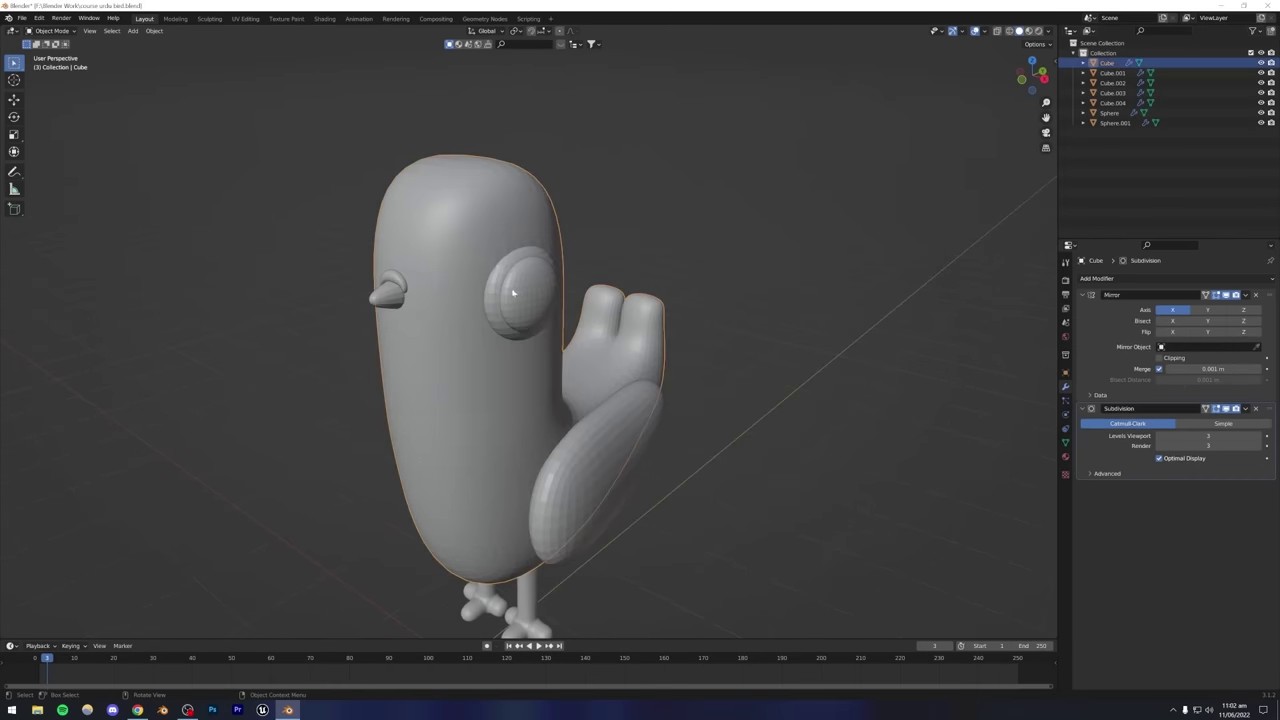
pyautogui.click(513, 291)
pyautogui.rightClick(513, 291)
pyautogui.click(513, 291)
pyautogui.rightClick(495, 296)
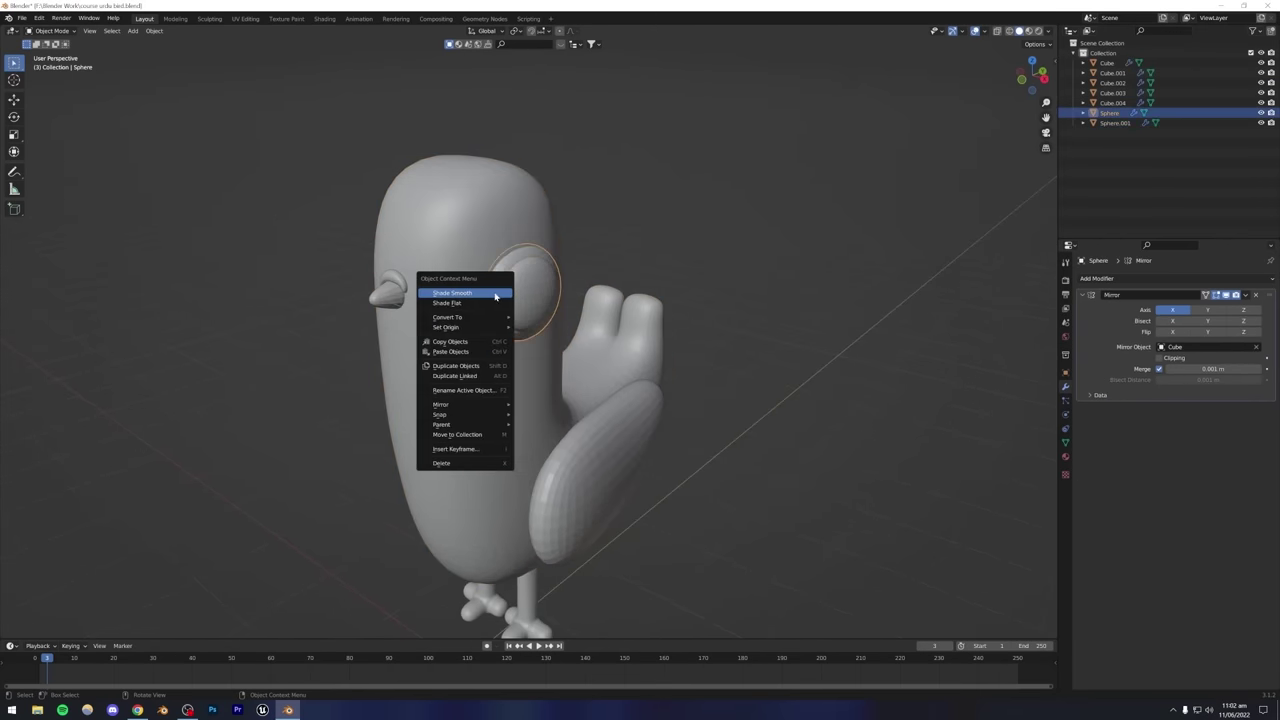
pyautogui.click(476, 297)
pyautogui.click(388, 300)
pyautogui.rightClick(383, 302)
pyautogui.click(383, 300)
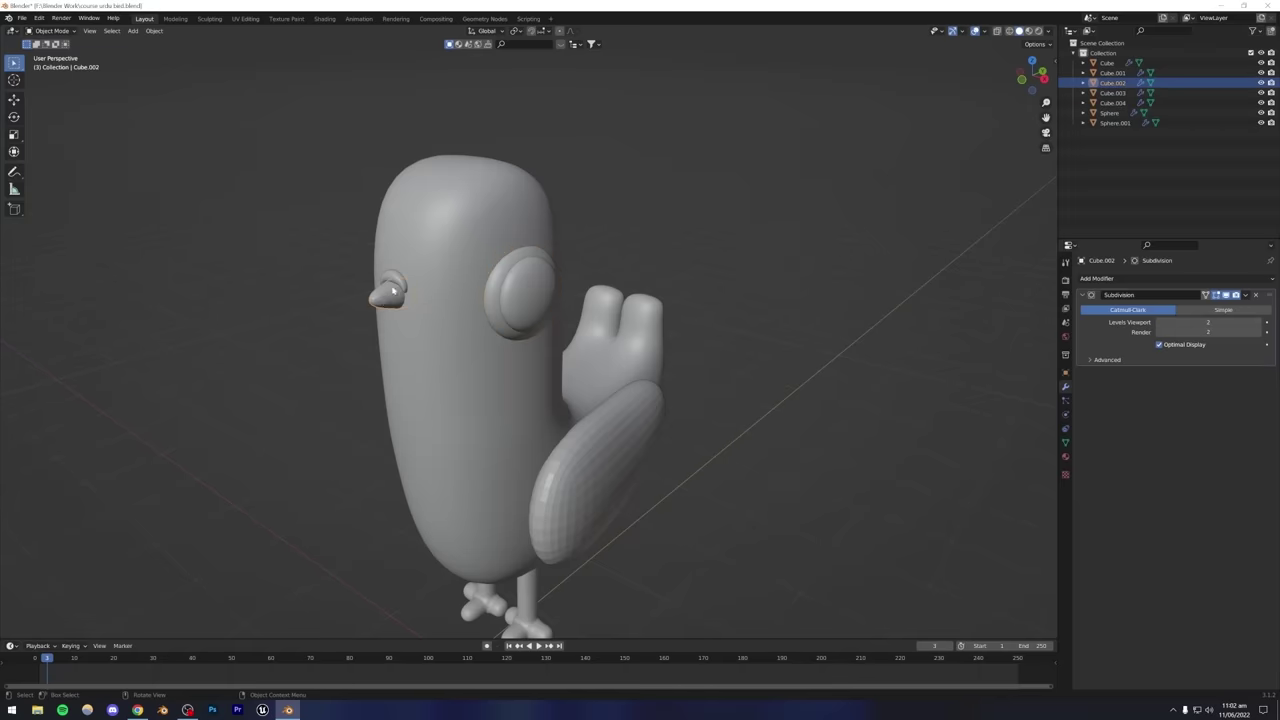
# Apply Shade Smooth to the eyebrow, wings and legs.
pyautogui.click(397, 281)
pyautogui.rightClick(397, 281)
pyautogui.click(397, 279)
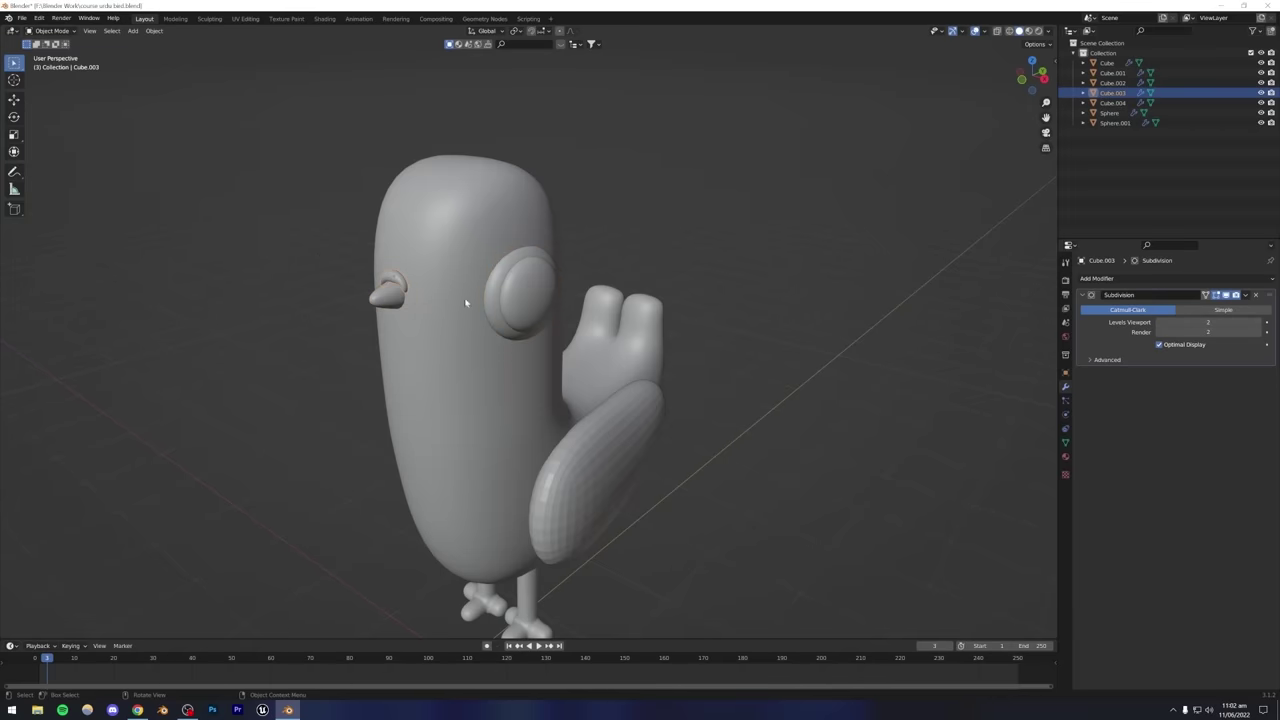
pyautogui.click(626, 453)
pyautogui.rightClick(576, 420)
pyautogui.click(576, 420)
pyautogui.moveTo(571, 457); pyautogui.dragTo(411, 377, button='middle')
pyautogui.click(515, 440)
pyautogui.rightClick(515, 438)
pyautogui.click(515, 438)
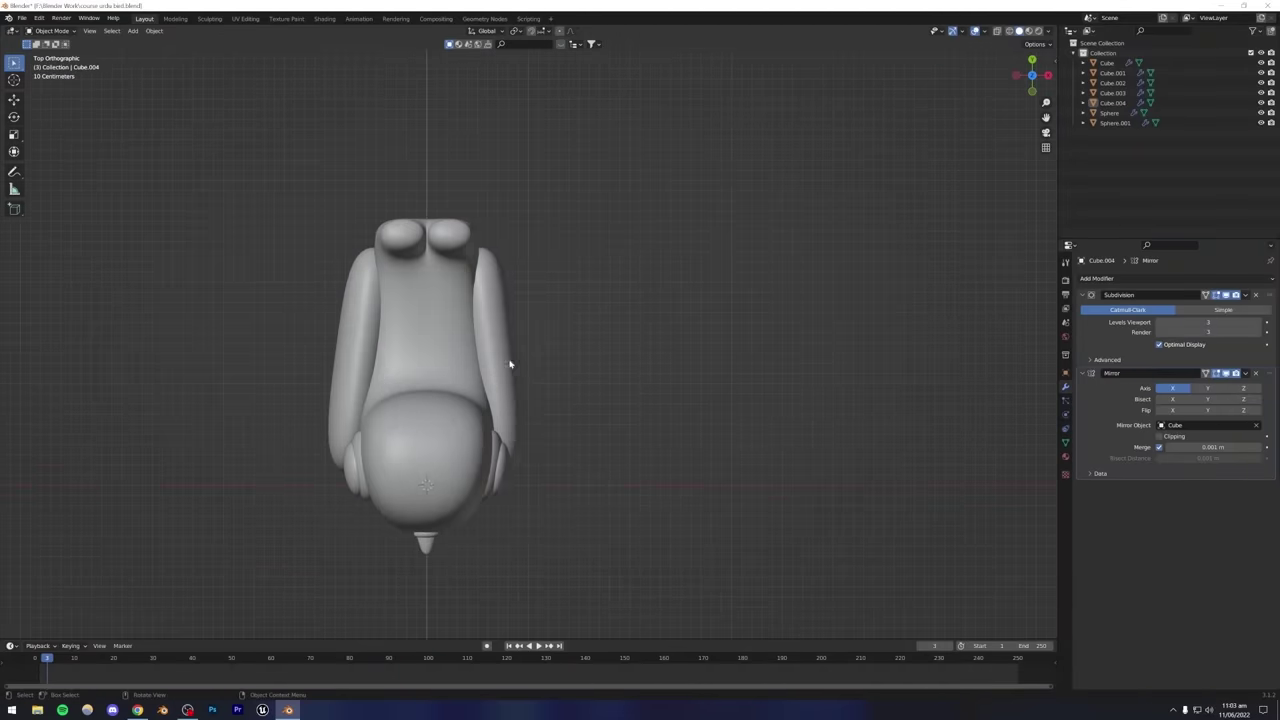
# Select and deselect the right wing, then orbit from top view into perspective.
pyautogui.click(510, 365)
pyautogui.press('r')
pyautogui.click(577, 336)
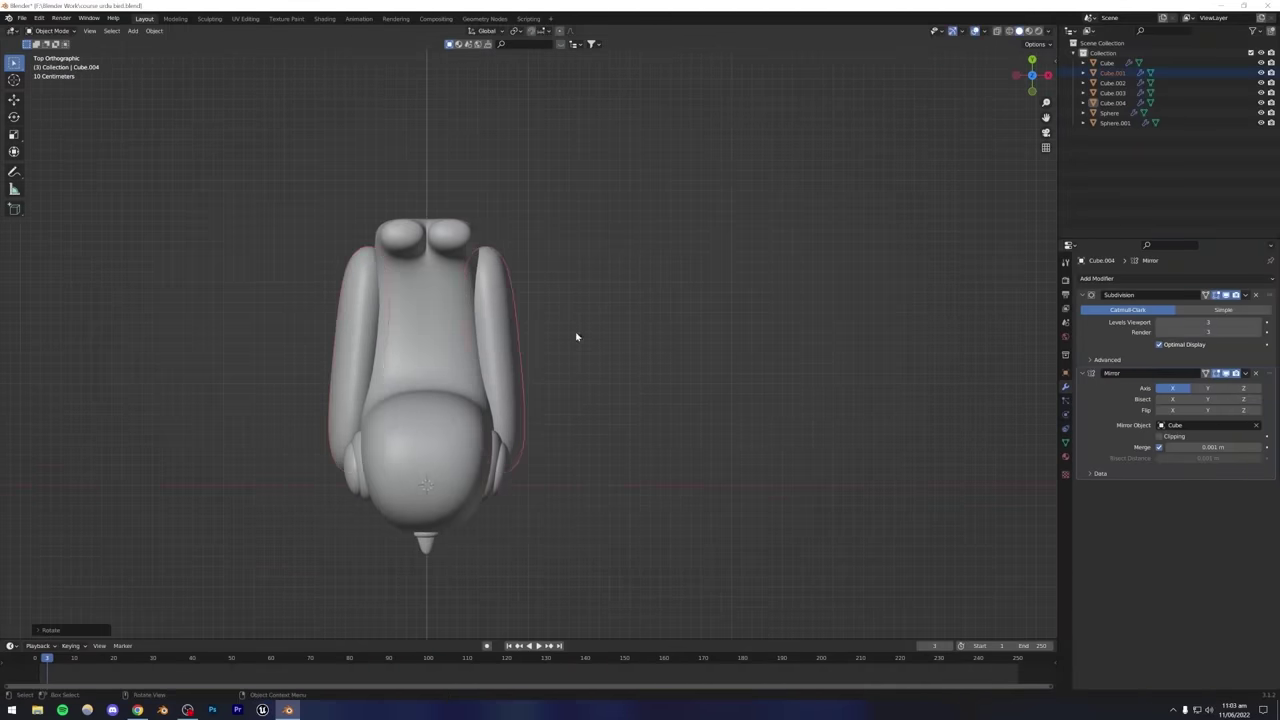
pyautogui.click(537, 391)
pyautogui.moveTo(537, 391)
pyautogui.mouseDown(button='middle')
pyautogui.moveTo(491, 323)
pyautogui.moveTo(460, 314)
pyautogui.moveTo(486, 434)
pyautogui.moveTo(403, 332)
pyautogui.moveTo(437, 431)
pyautogui.moveTo(523, 406)
pyautogui.mouseUp(button='middle')
pyautogui.scroll(5, 427, 392)
# Select the eye disc and ring, try moving them along X, then cancel.
pyautogui.click(407, 377)
pyautogui.click(407, 377)
pyautogui.press('KP_7')
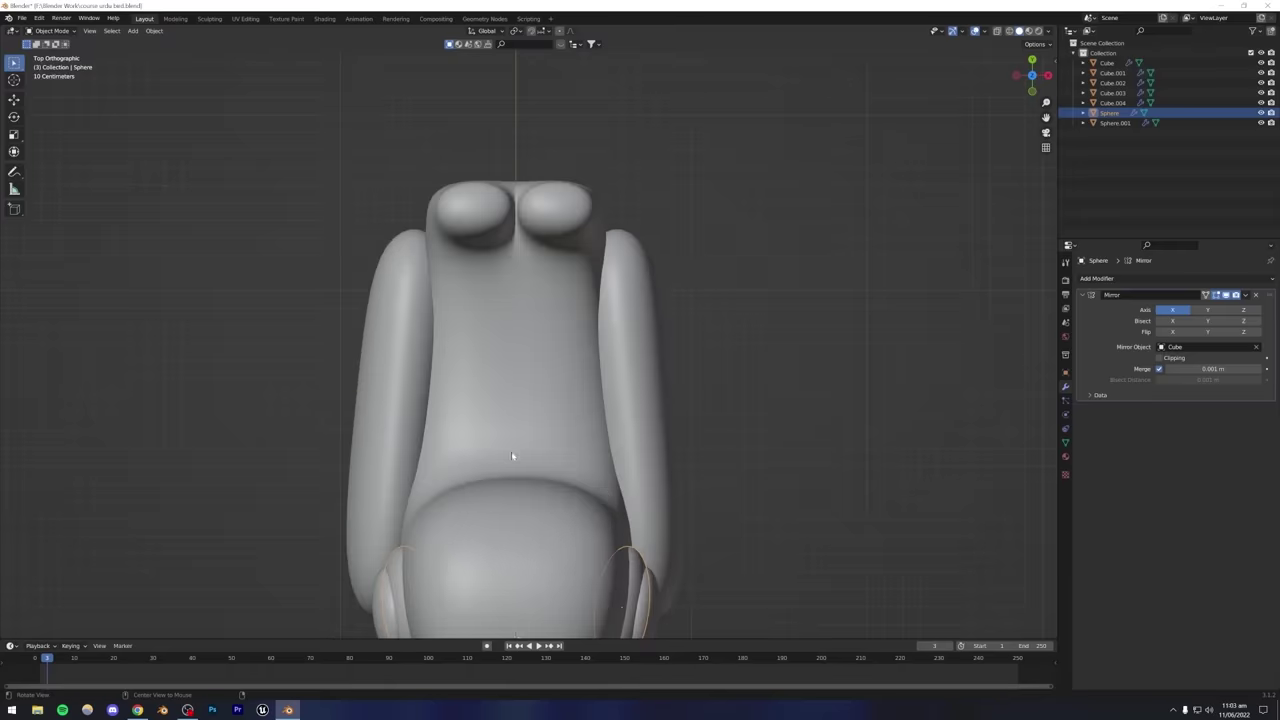
pyautogui.moveTo(511, 456); pyautogui.dragTo(500, 363, button='middle')
pyautogui.press('g')
pyautogui.press('x')
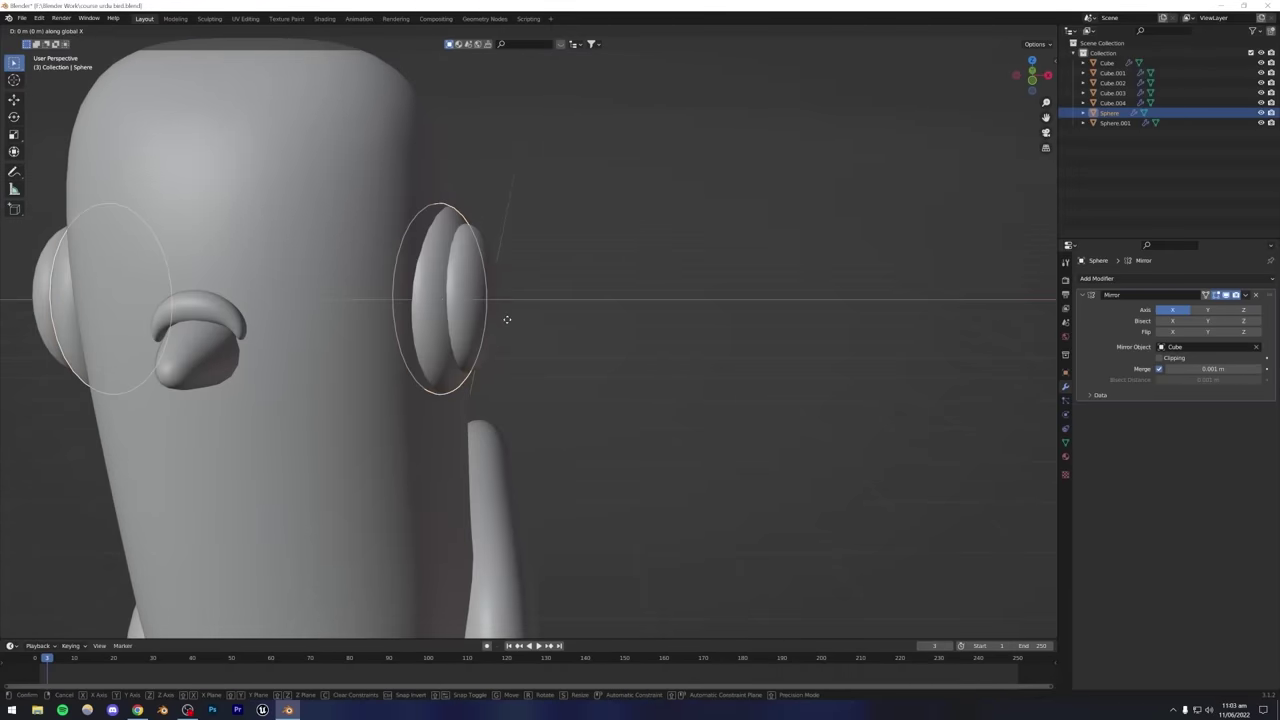
pyautogui.rightClick(509, 317)
pyautogui.click(571, 317)
# Zoom out to the whole bird, save the file, and switch to Material Preview shading.
pyautogui.moveTo(571, 317); pyautogui.dragTo(543, 388, button='middle')
pyautogui.scroll(-3, 470, 362)
pyautogui.scroll(-3, 466, 363)
pyautogui.hotkey('ctrl', 's')
pyautogui.scroll(2, 506, 409)
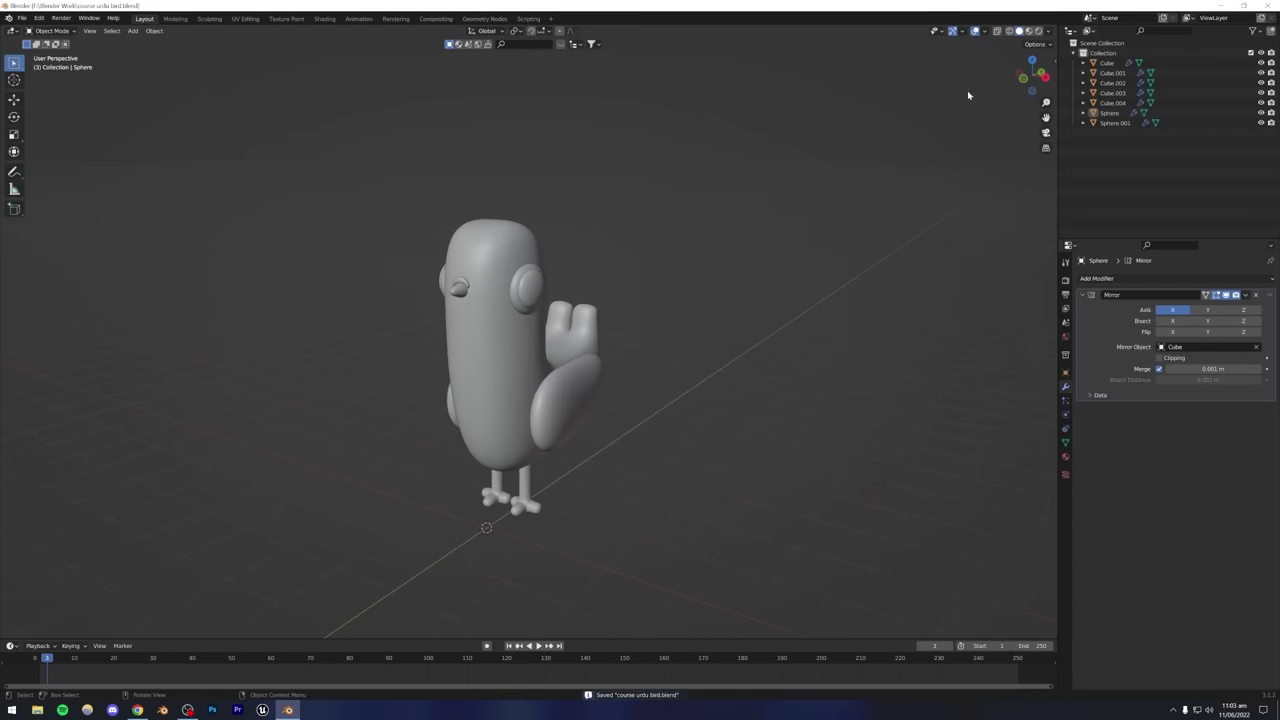
pyautogui.click(1029, 31)
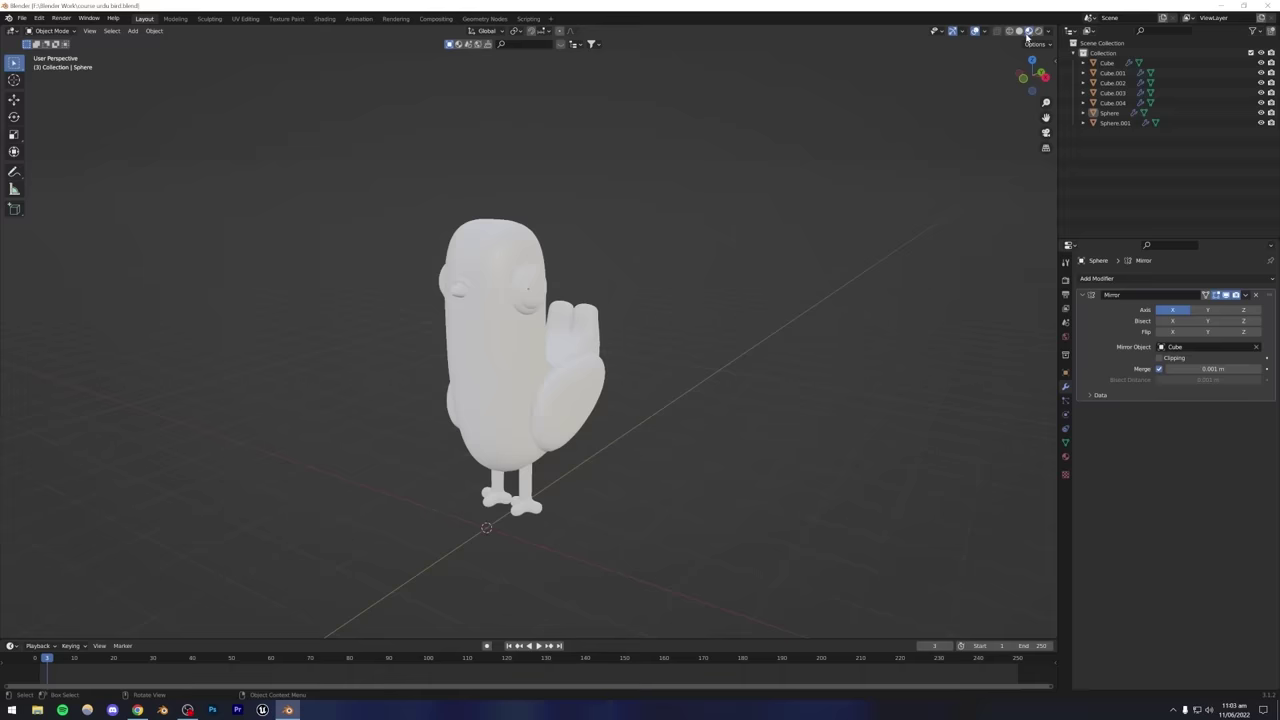
pyautogui.click(1065, 457)
pyautogui.click(516, 387)
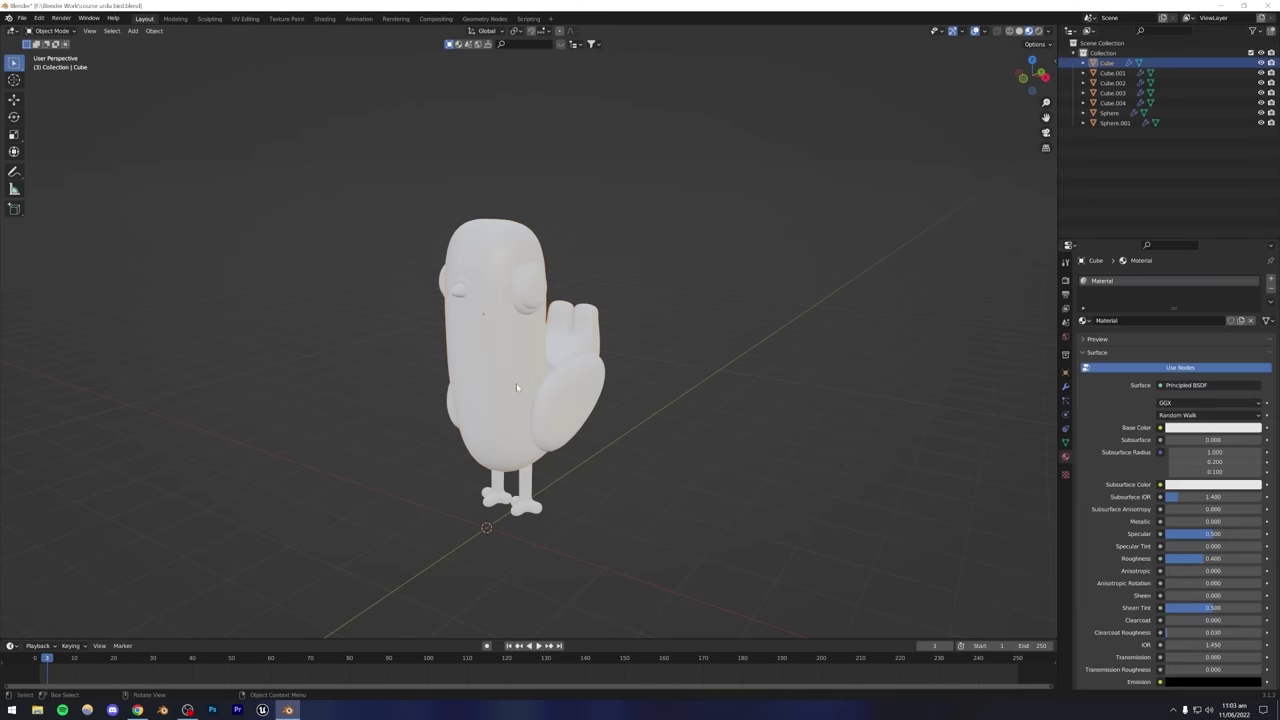
pyautogui.click(139, 710)
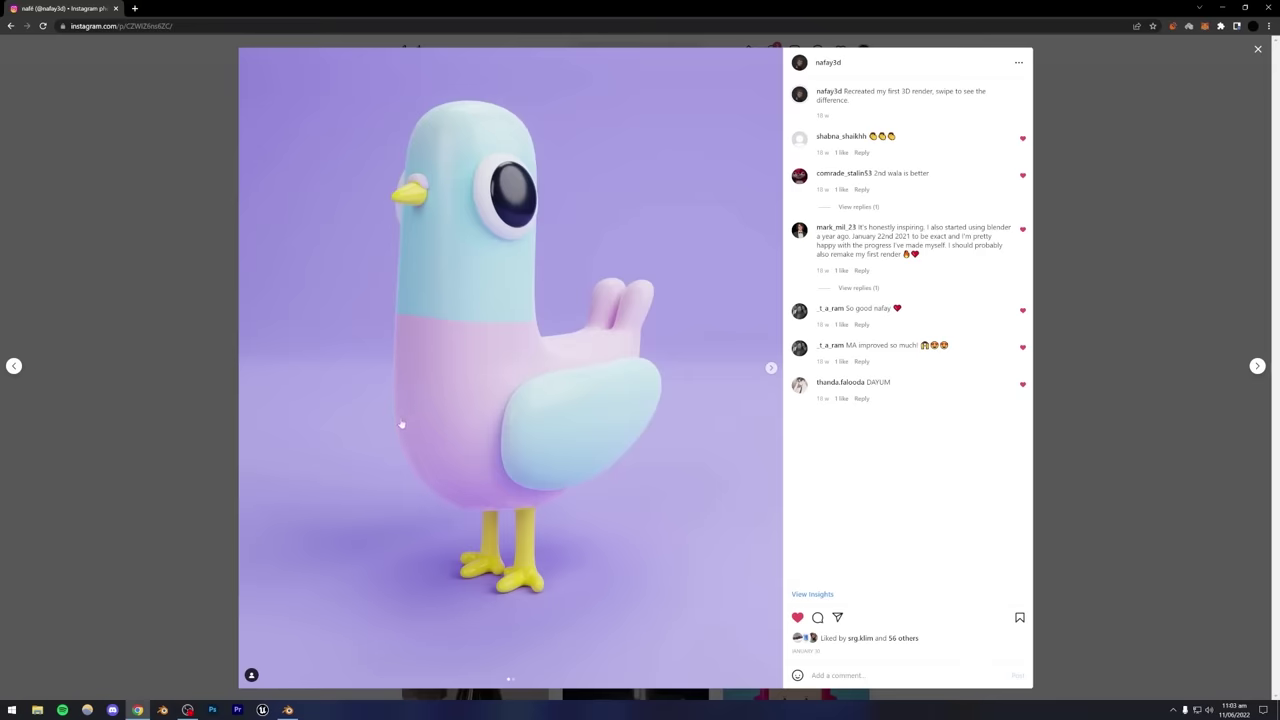
pyautogui.moveTo(288, 711)
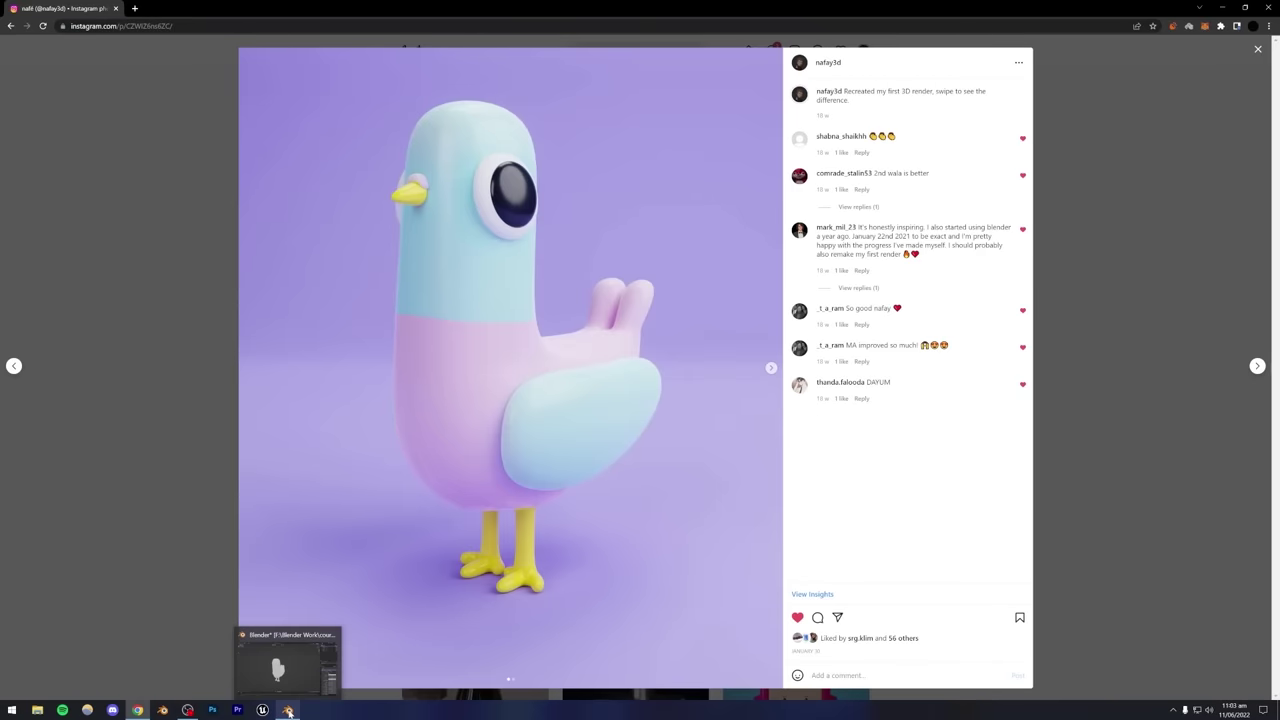
pyautogui.click(288, 711)
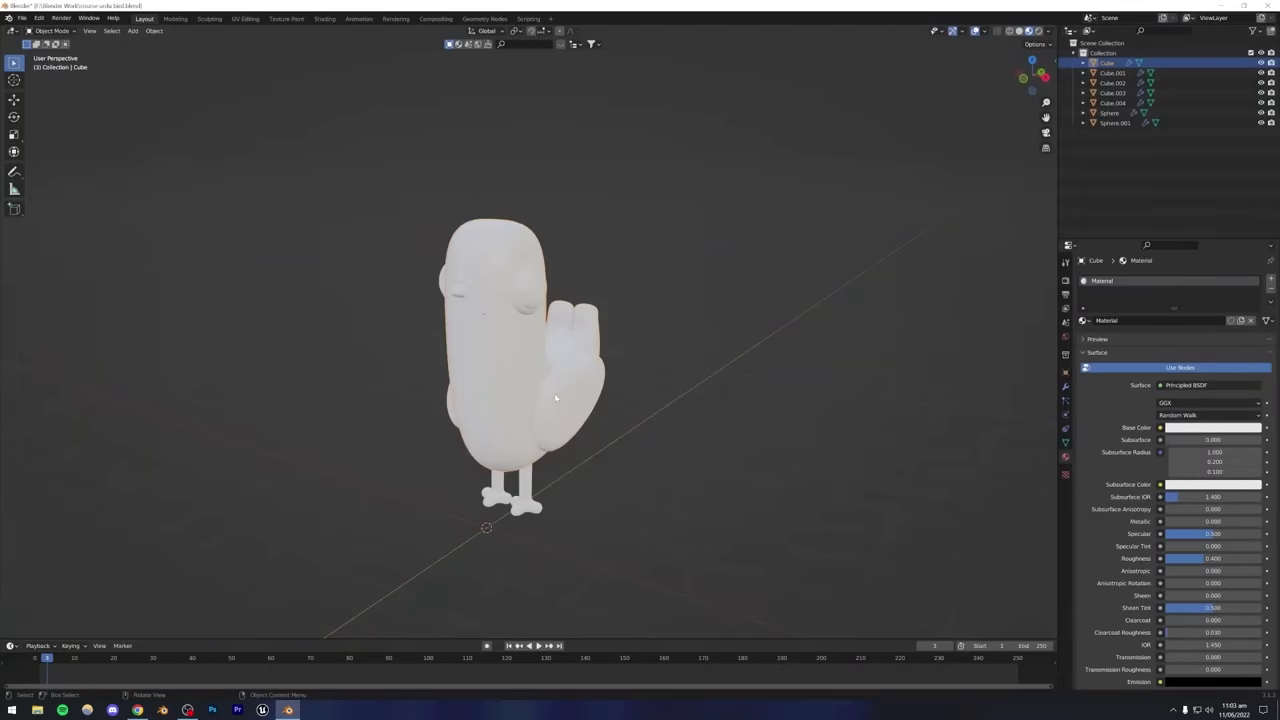
pyautogui.moveTo(521, 376); pyautogui.dragTo(998, 375, button='middle')
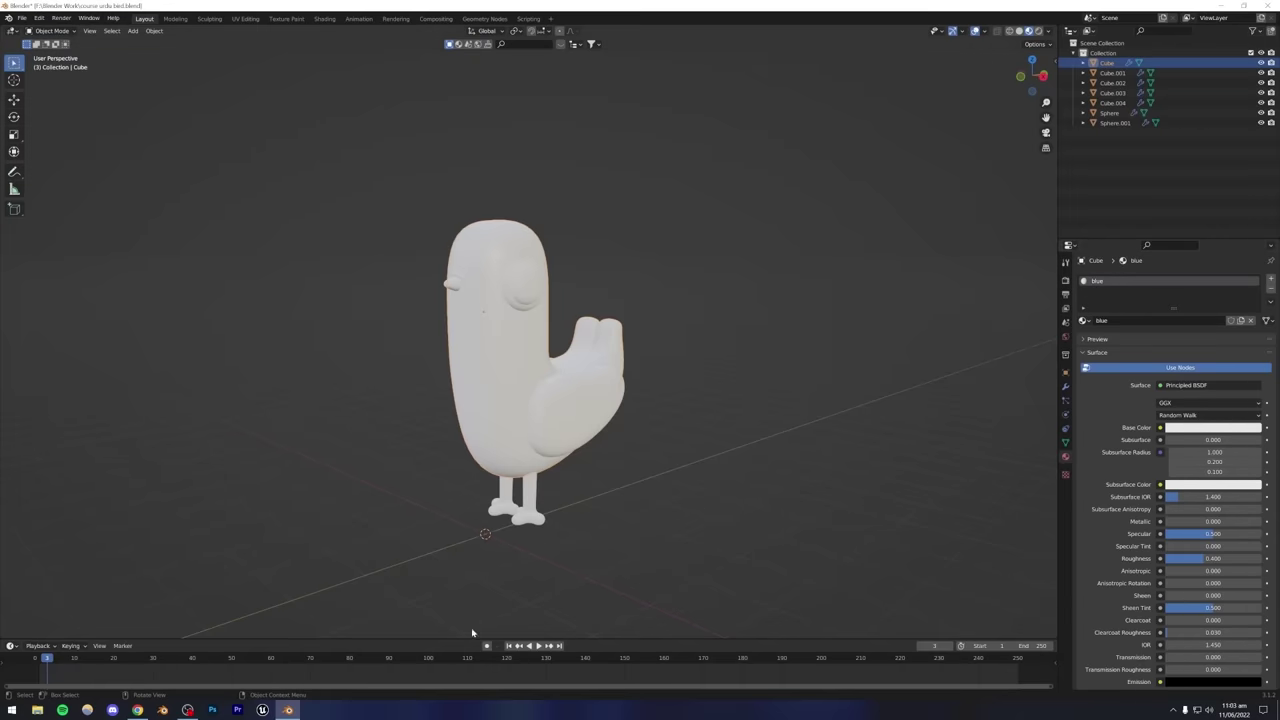
pyautogui.click(137, 710)
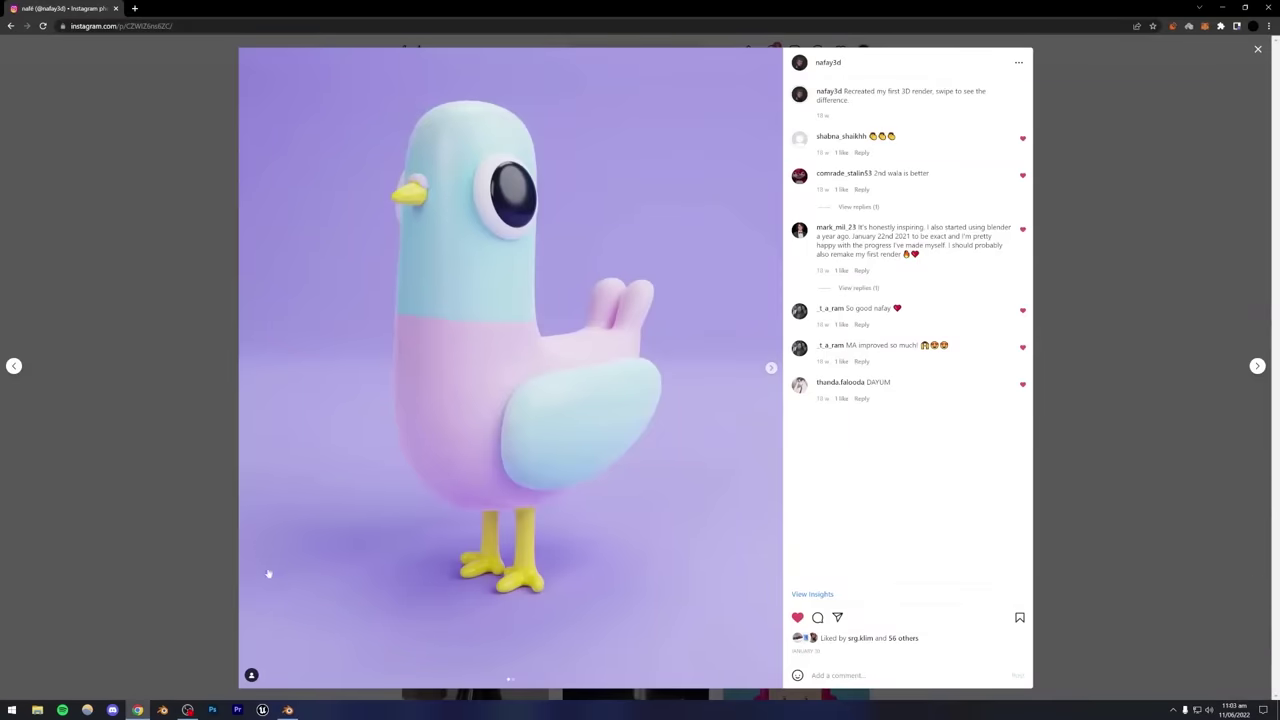
pyautogui.click(288, 710)
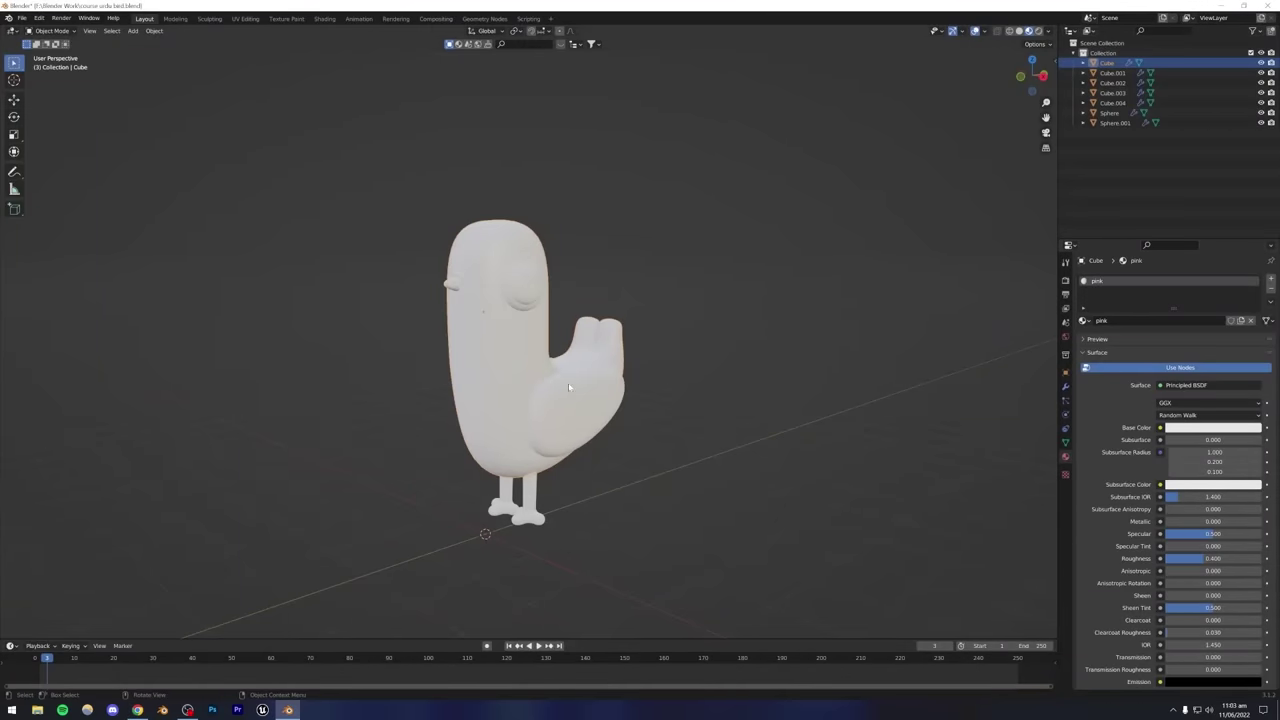
pyautogui.click(137, 710)
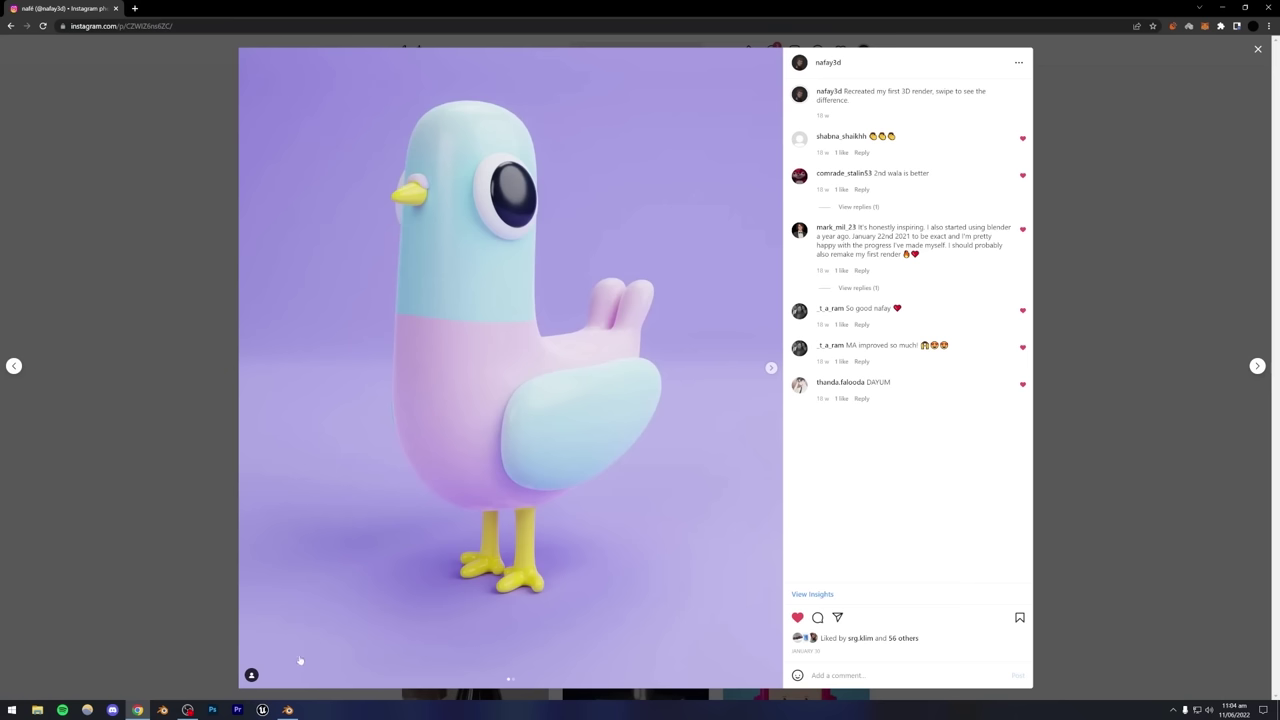
pyautogui.click(287, 710)
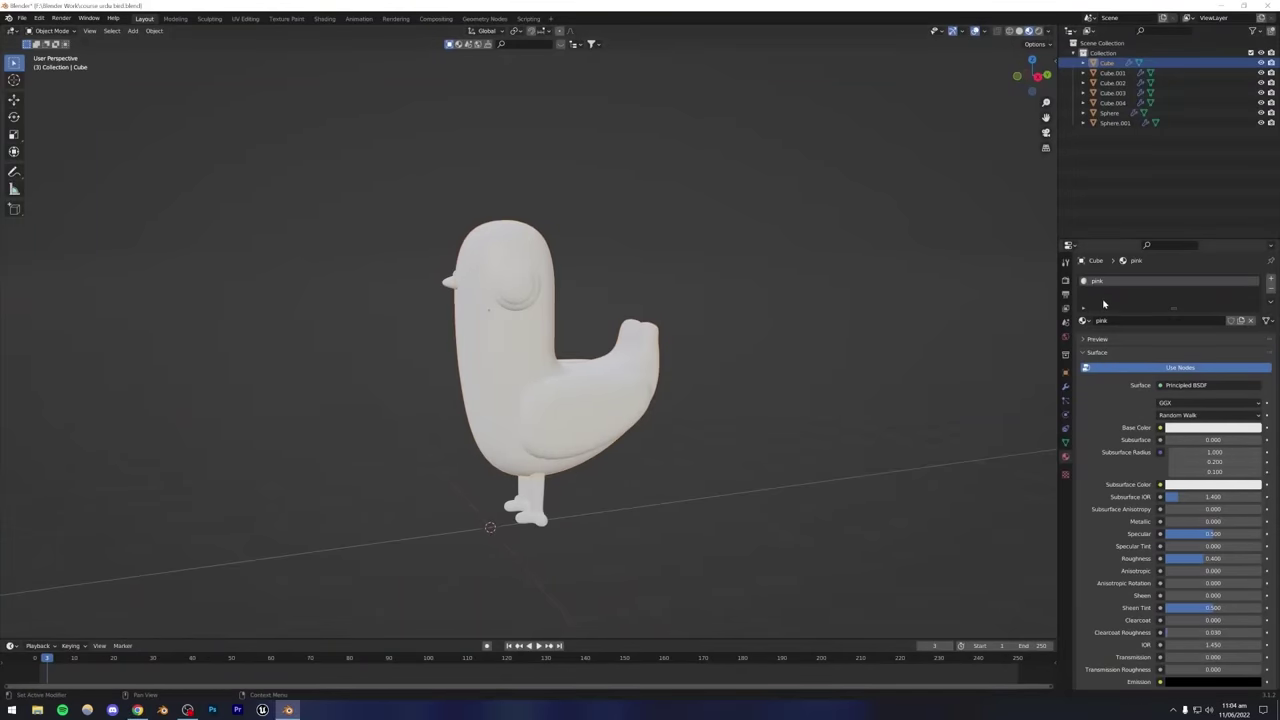
# Set the body material's Base Color to pink and lower Roughness to about 0.22.
pyautogui.click(1181, 431)
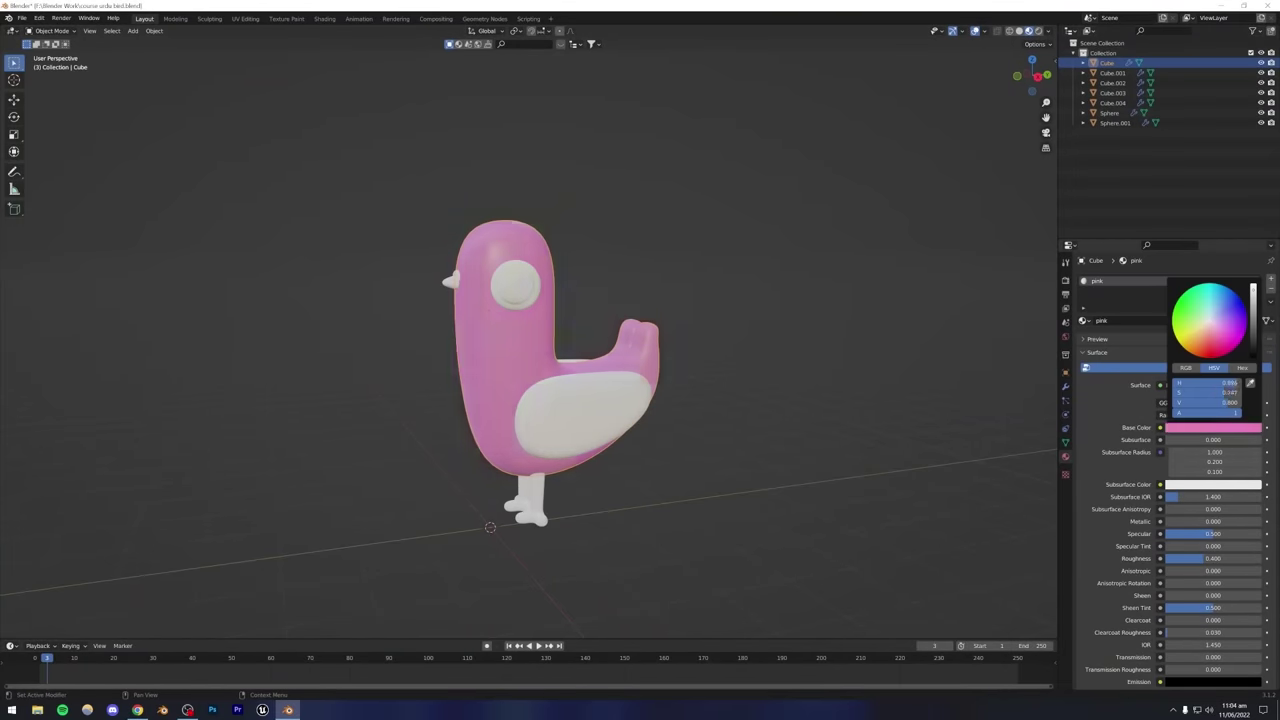
pyautogui.moveTo(1220, 340); pyautogui.dragTo(1226, 334)
pyautogui.moveTo(1192, 558); pyautogui.dragTo(1166, 558)
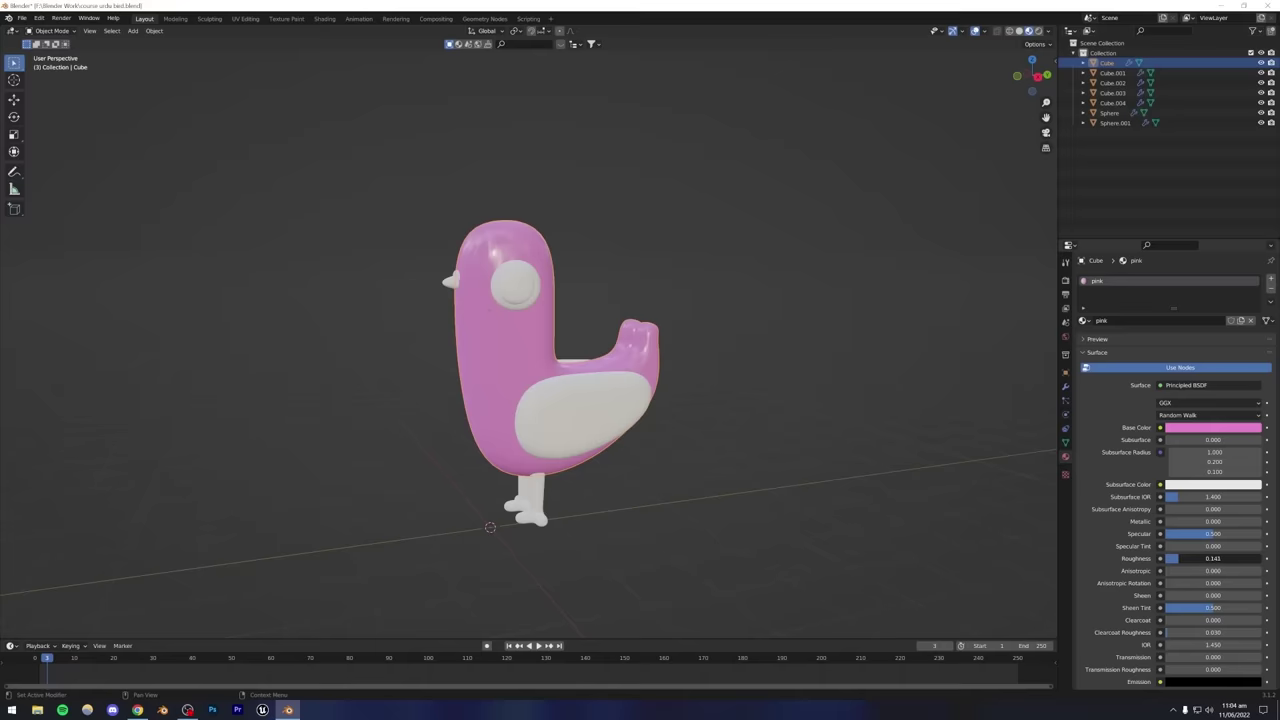
pyautogui.click(709, 314)
pyautogui.moveTo(709, 314); pyautogui.dragTo(478, 311, button='middle')
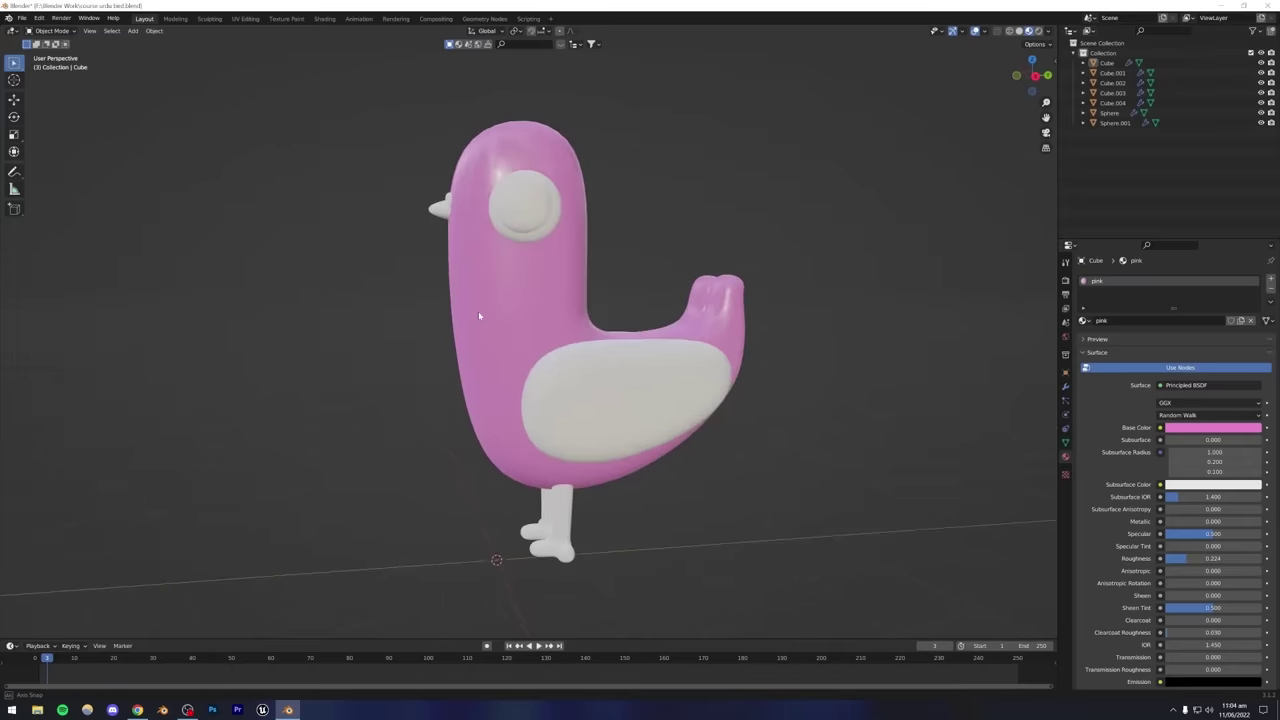
# Enter Edit Mode on the body and box-select the upper-body faces in side view.
pyautogui.click(521, 306)
pyautogui.press('Tab')
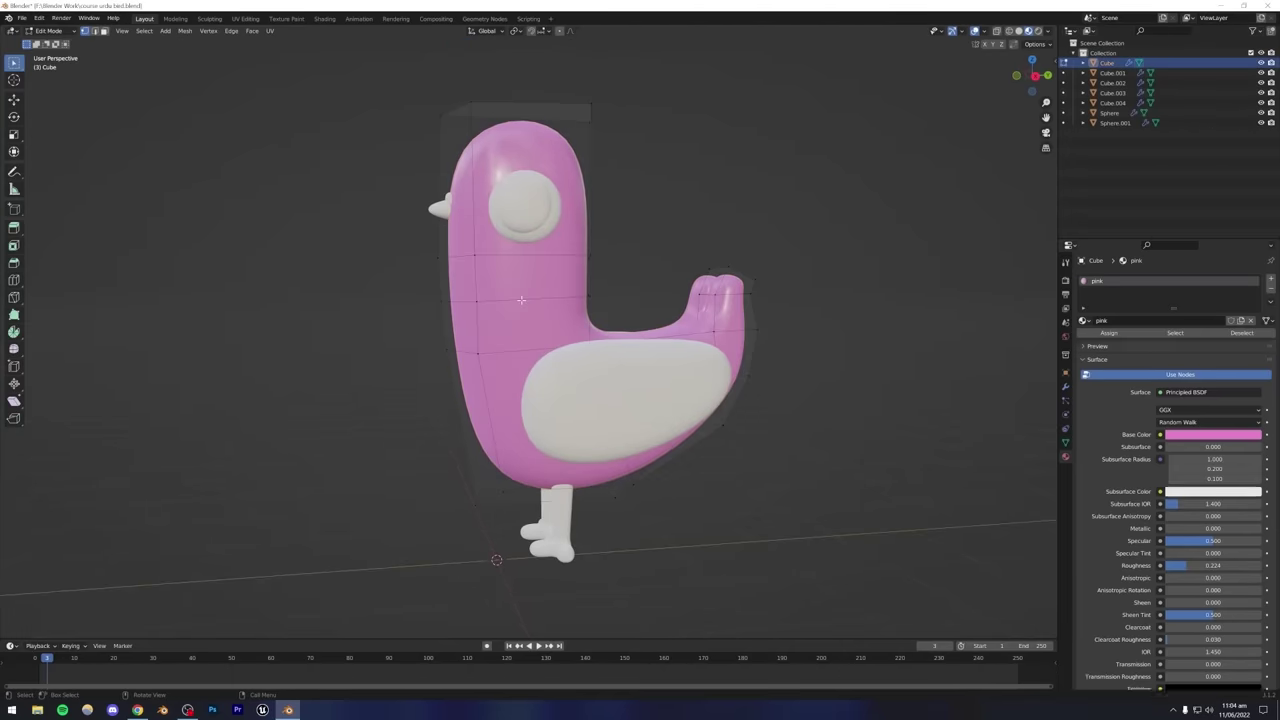
pyautogui.moveTo(521, 303); pyautogui.dragTo(555, 386, button='middle')
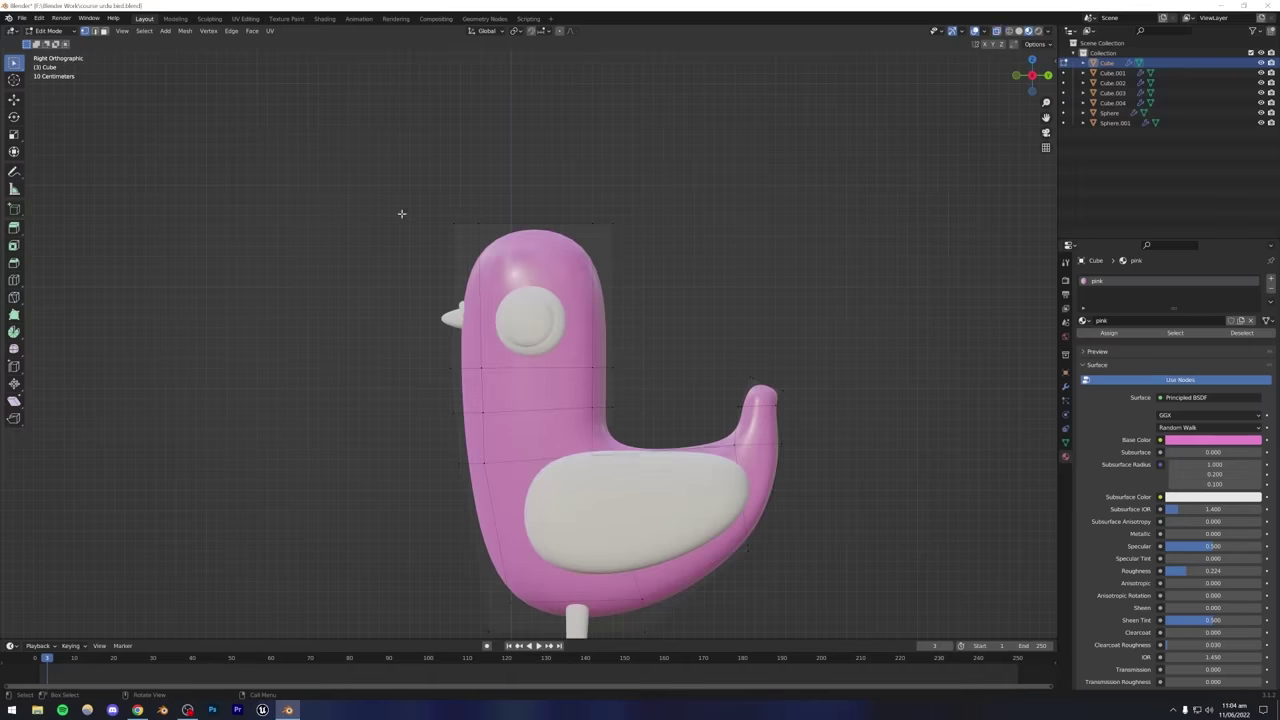
pyautogui.moveTo(401, 213); pyautogui.dragTo(656, 424)
pyautogui.moveTo(656, 424); pyautogui.dragTo(363, 358, button='middle')
pyautogui.moveTo(334, 360); pyautogui.dragTo(350, 323, button='middle')
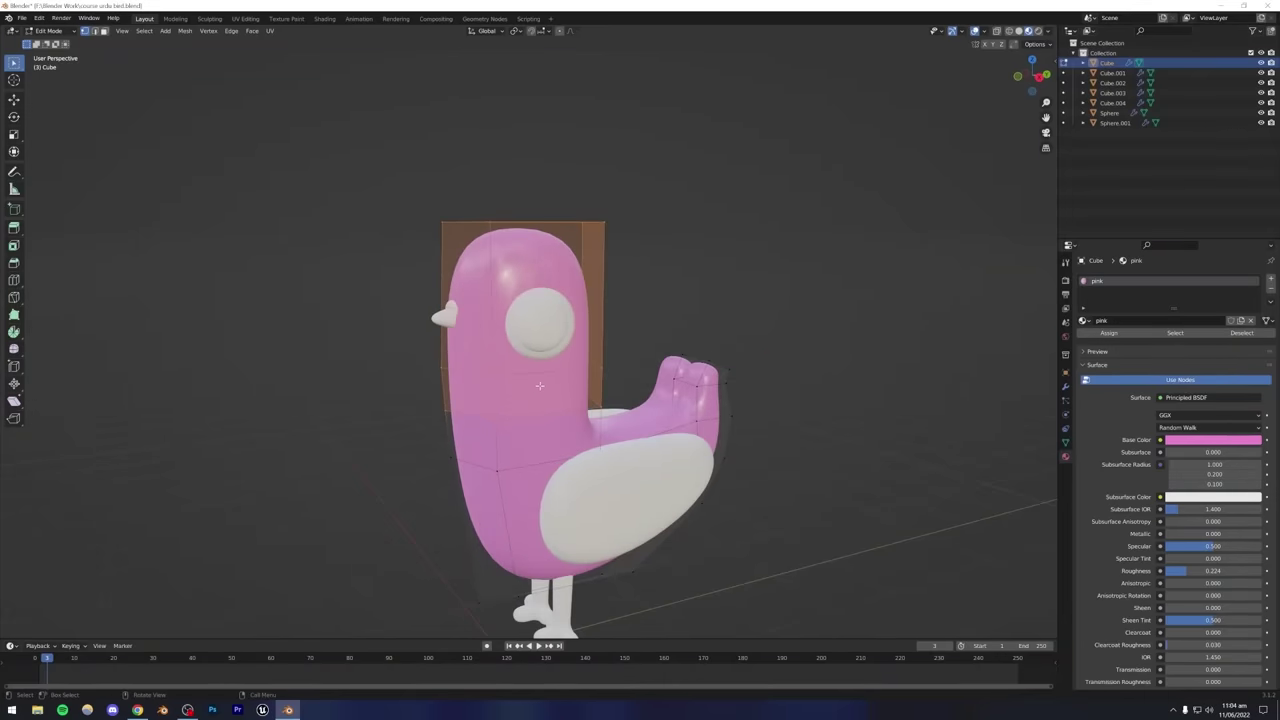
# Add a second material slot with a new material named 'blue'.
pyautogui.click(1271, 281)
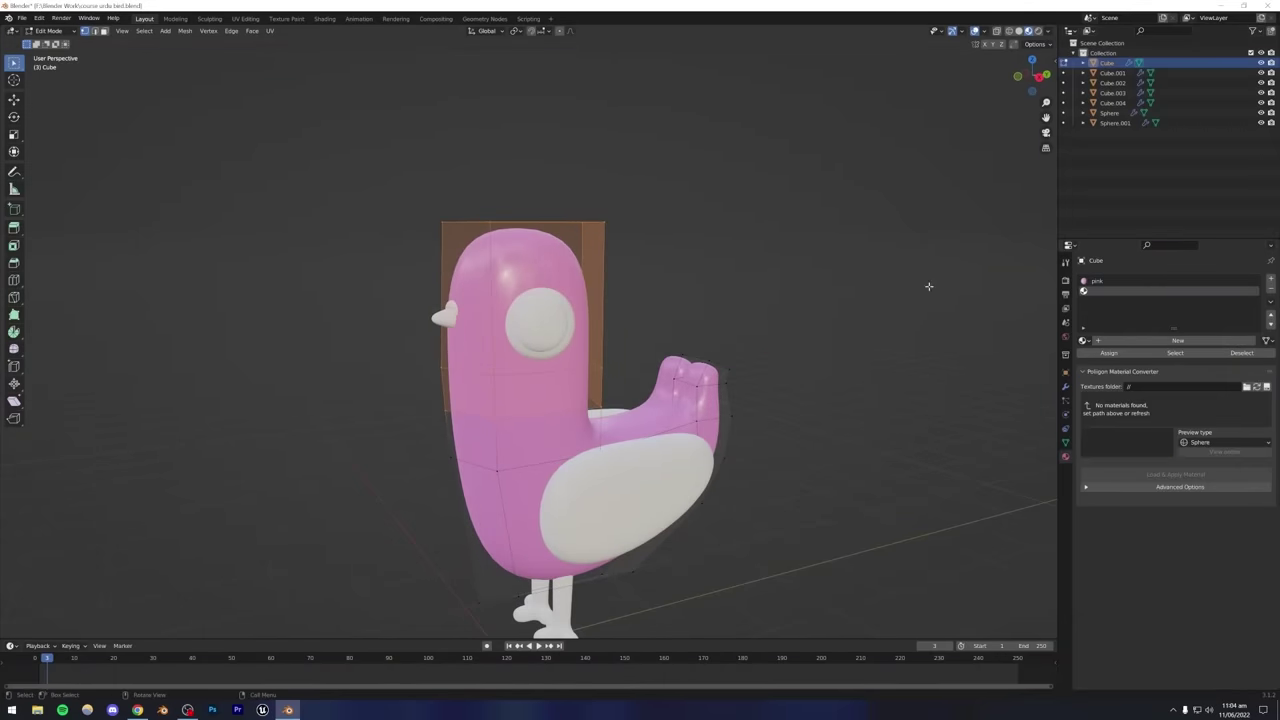
pyautogui.click(1177, 340)
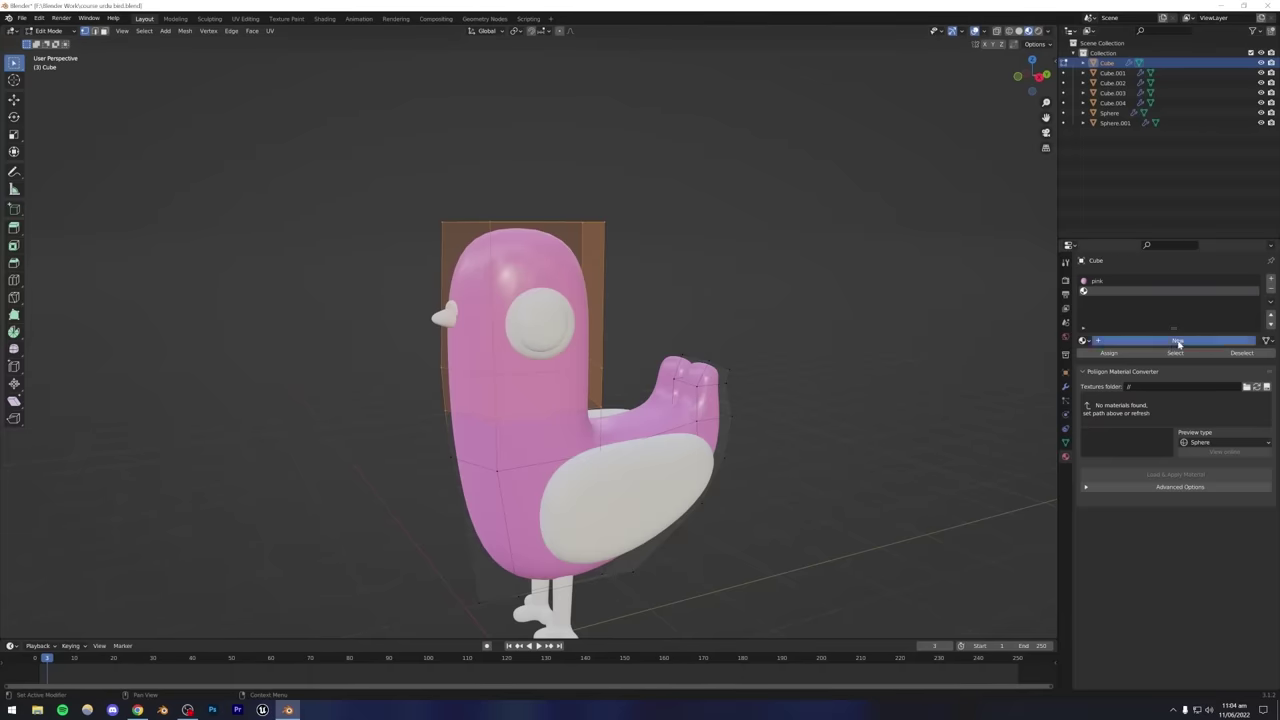
pyautogui.doubleClick(1101, 291)
pyautogui.write('blue')
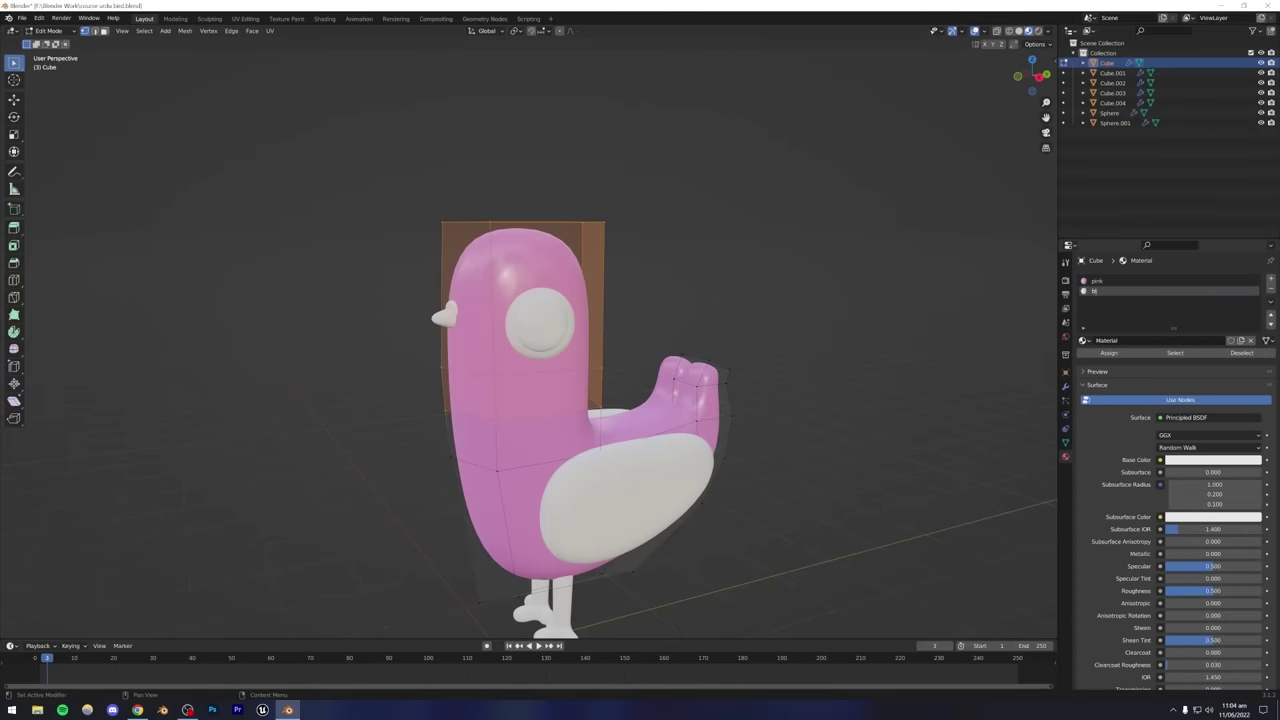
pyautogui.press('Return')
# Make 'blue' light blue, assign it to the upper-body faces, and return to Object Mode.
pyautogui.click(1177, 462)
pyautogui.moveTo(1209, 364); pyautogui.dragTo(1192, 358)
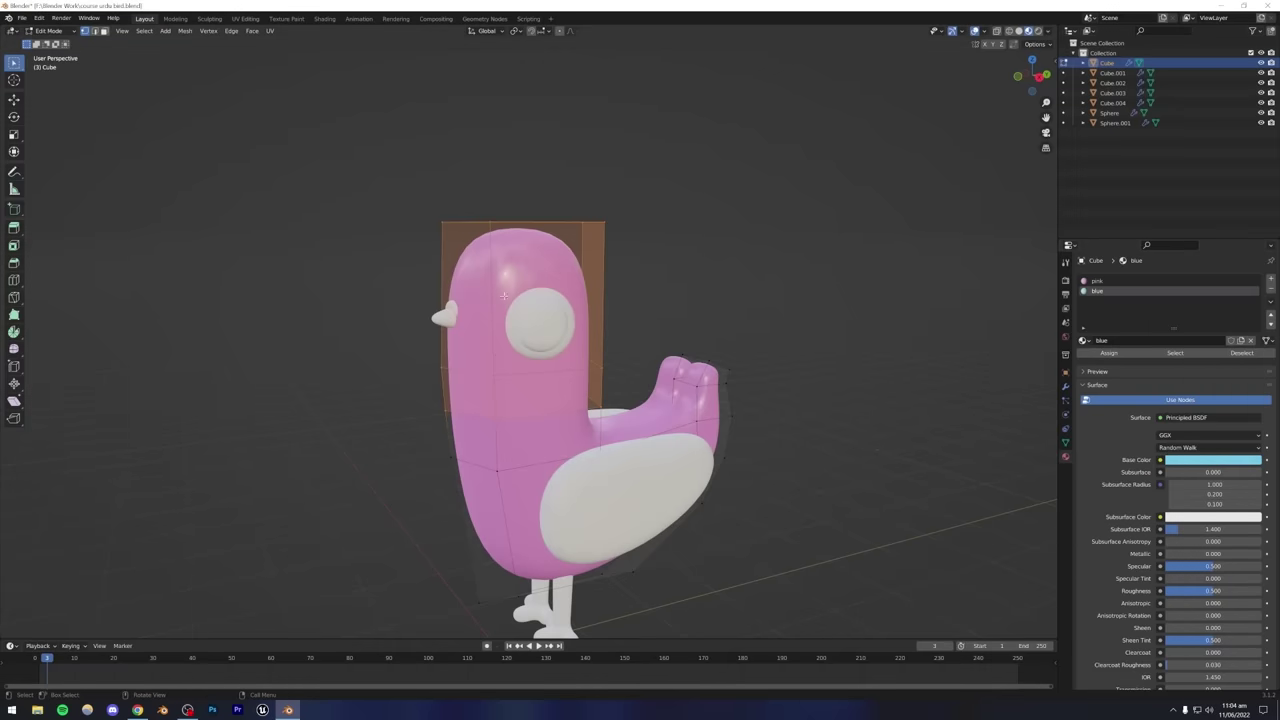
pyautogui.click(1112, 354)
pyautogui.moveTo(702, 325); pyautogui.dragTo(912, 377, button='middle')
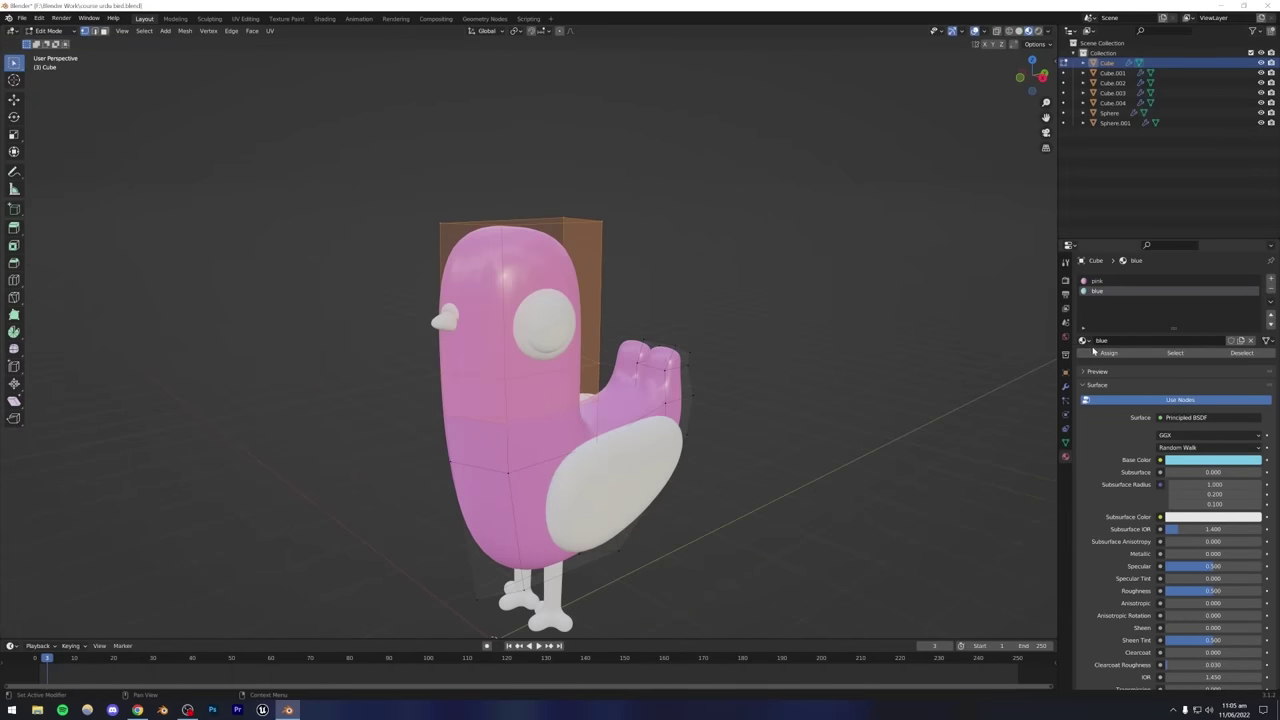
pyautogui.moveTo(753, 383); pyautogui.dragTo(515, 372, button='middle')
pyautogui.press('Tab')
pyautogui.scroll(-2, 466, 403)
pyautogui.scroll(2, 513, 373)
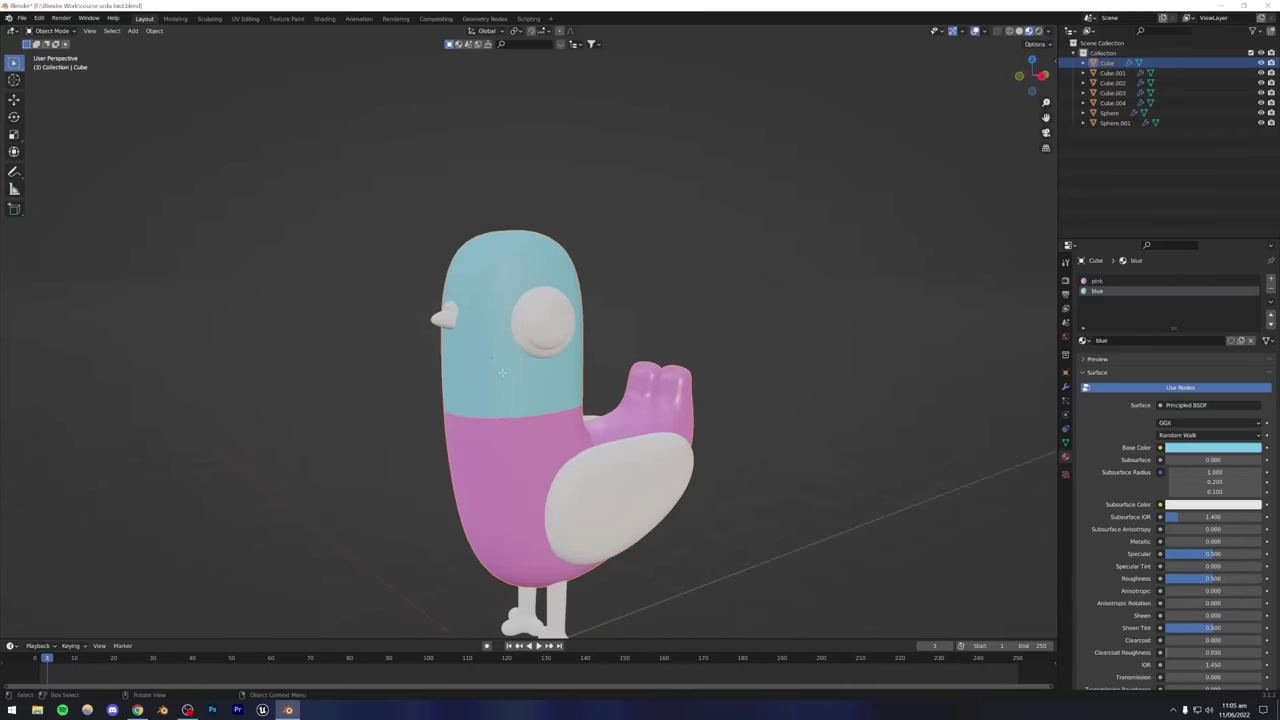
# Apply the body's Mirror and Subdivision modifiers, inspect the mesh, then undo the apply.
pyautogui.moveTo(502, 372); pyautogui.dragTo(562, 397, button='middle')
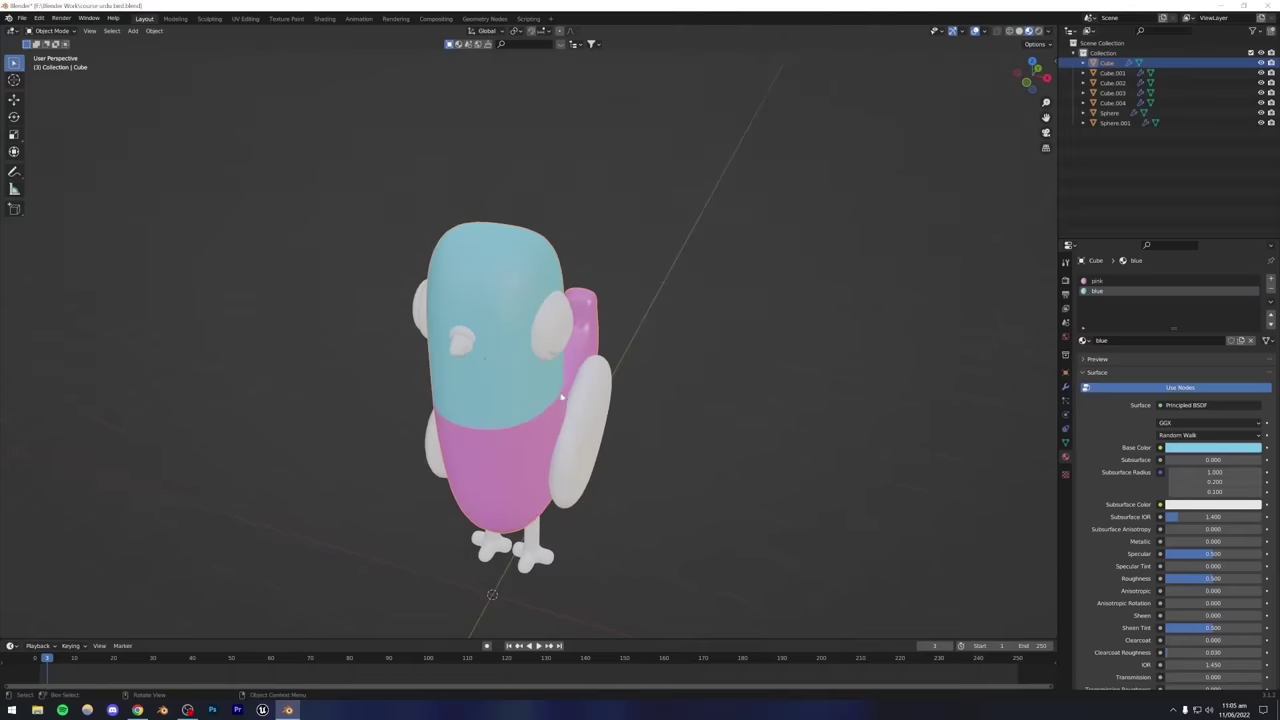
pyautogui.moveTo(727, 434); pyautogui.dragTo(766, 414, button='middle')
pyautogui.click(1066, 386)
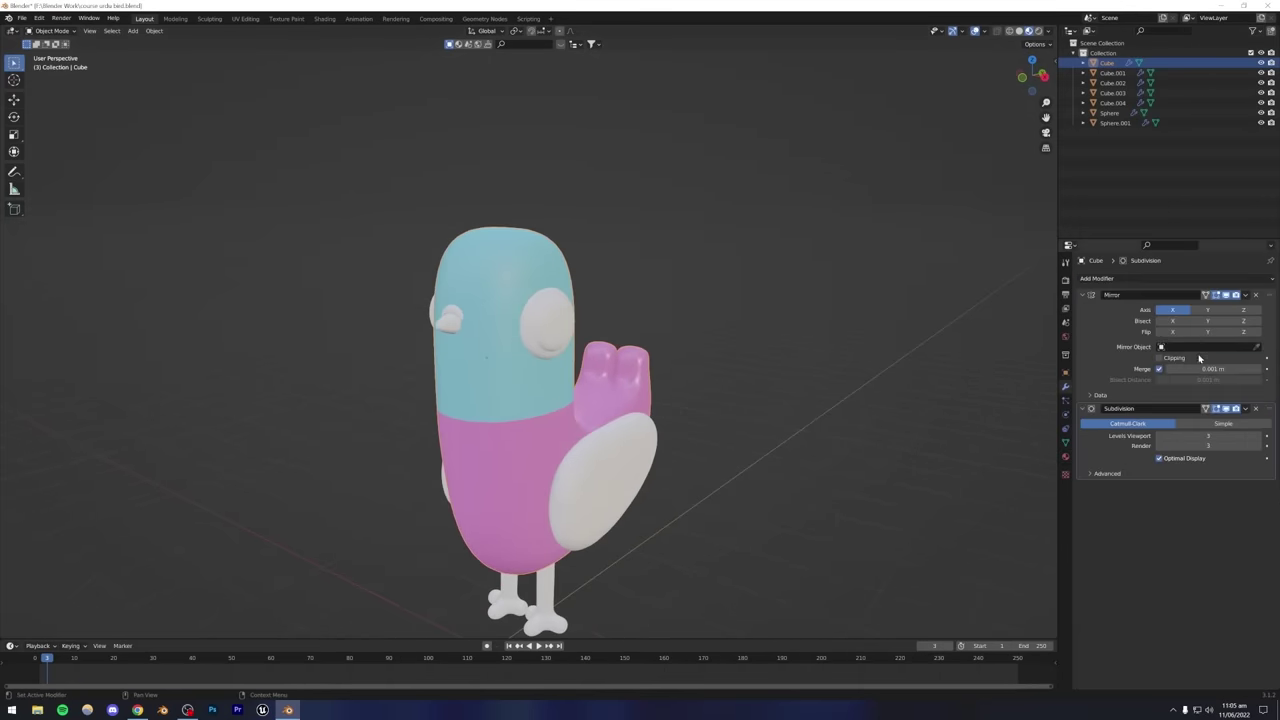
pyautogui.click(1245, 295)
pyautogui.click(1238, 306)
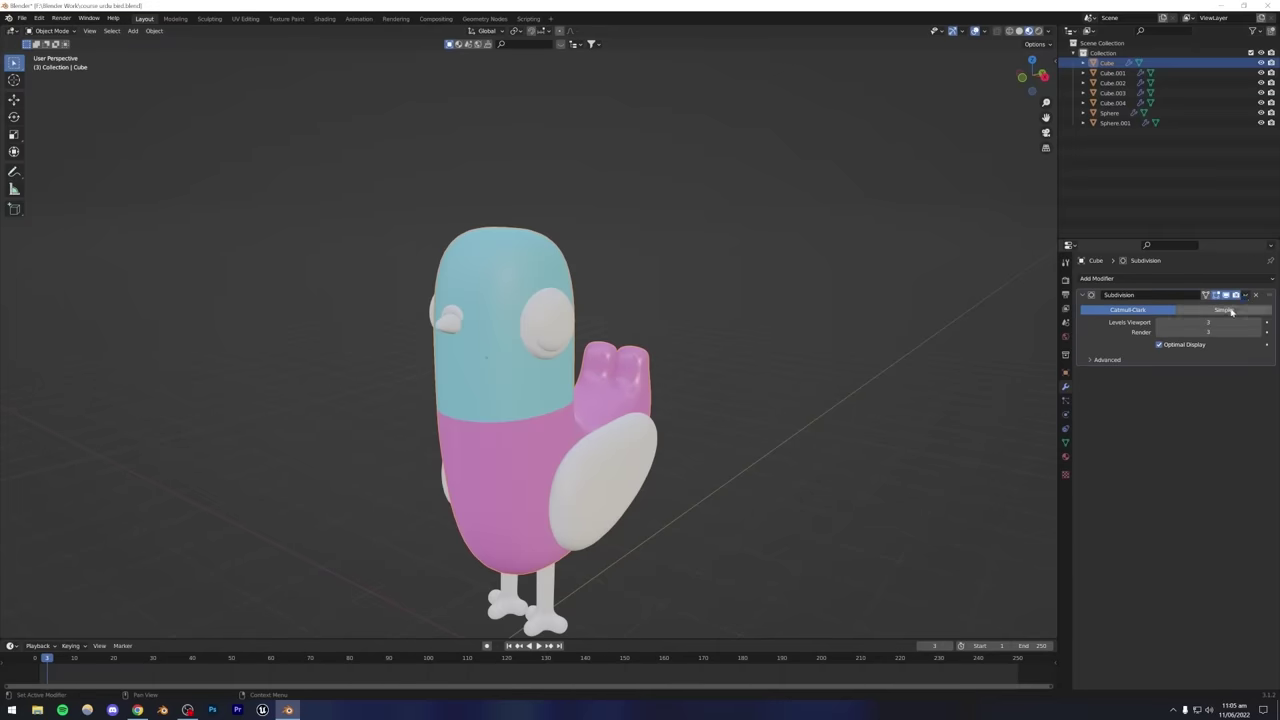
pyautogui.click(1245, 295)
pyautogui.click(1238, 306)
pyautogui.press('Tab')
pyautogui.moveTo(580, 425)
pyautogui.mouseDown(button='middle')
pyautogui.moveTo(760, 425)
pyautogui.moveTo(580, 425)
pyautogui.mouseUp(button='middle')
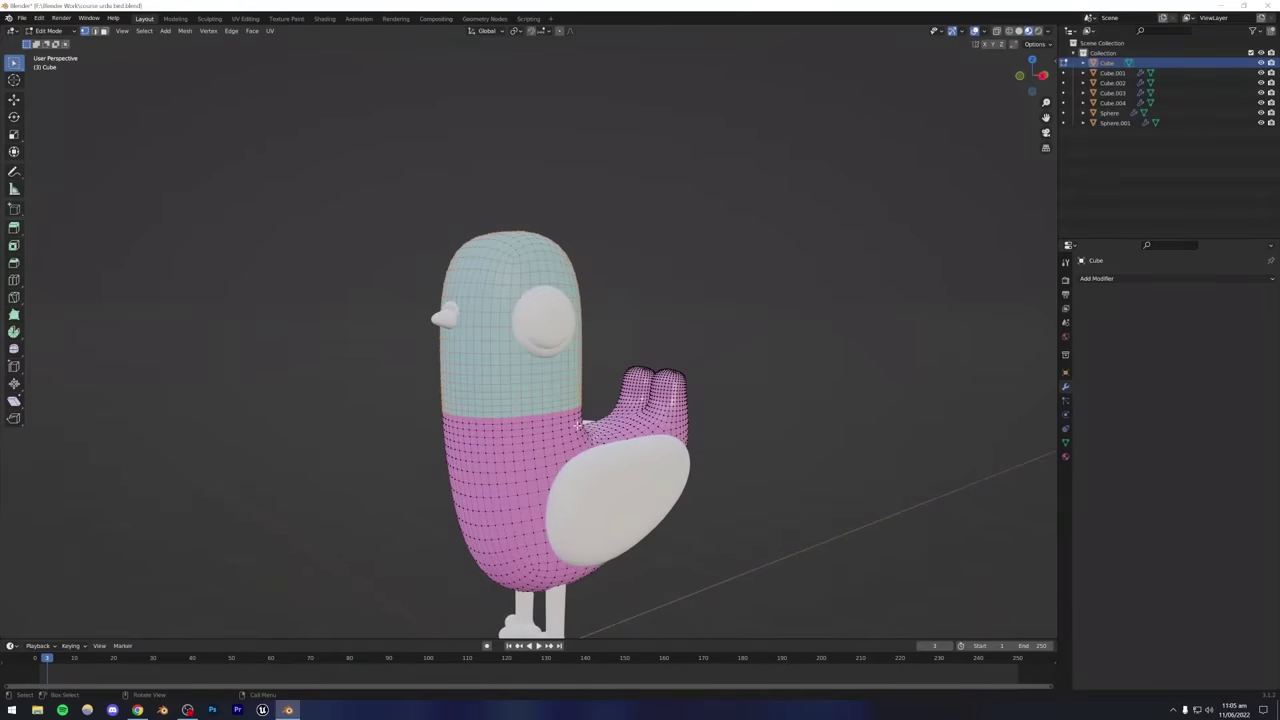
pyautogui.press('Tab')
pyautogui.press('Tab')
pyautogui.press('Tab')
pyautogui.hotkey('ctrl', 'z')
pyautogui.hotkey('ctrl', 'z')
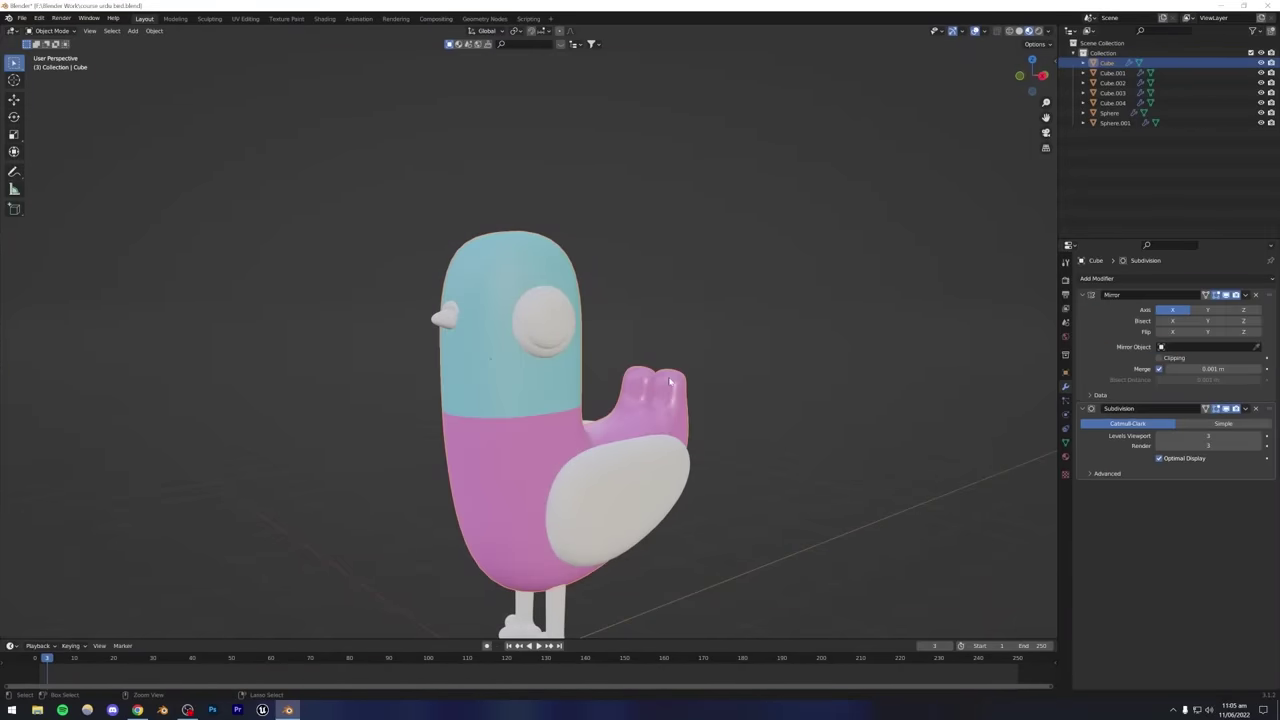
# Save the file and glance at the Instagram reference render.
pyautogui.click(688, 341)
pyautogui.hotkey('ctrl', 's')
pyautogui.moveTo(688, 341); pyautogui.dragTo(480, 450, button='middle')
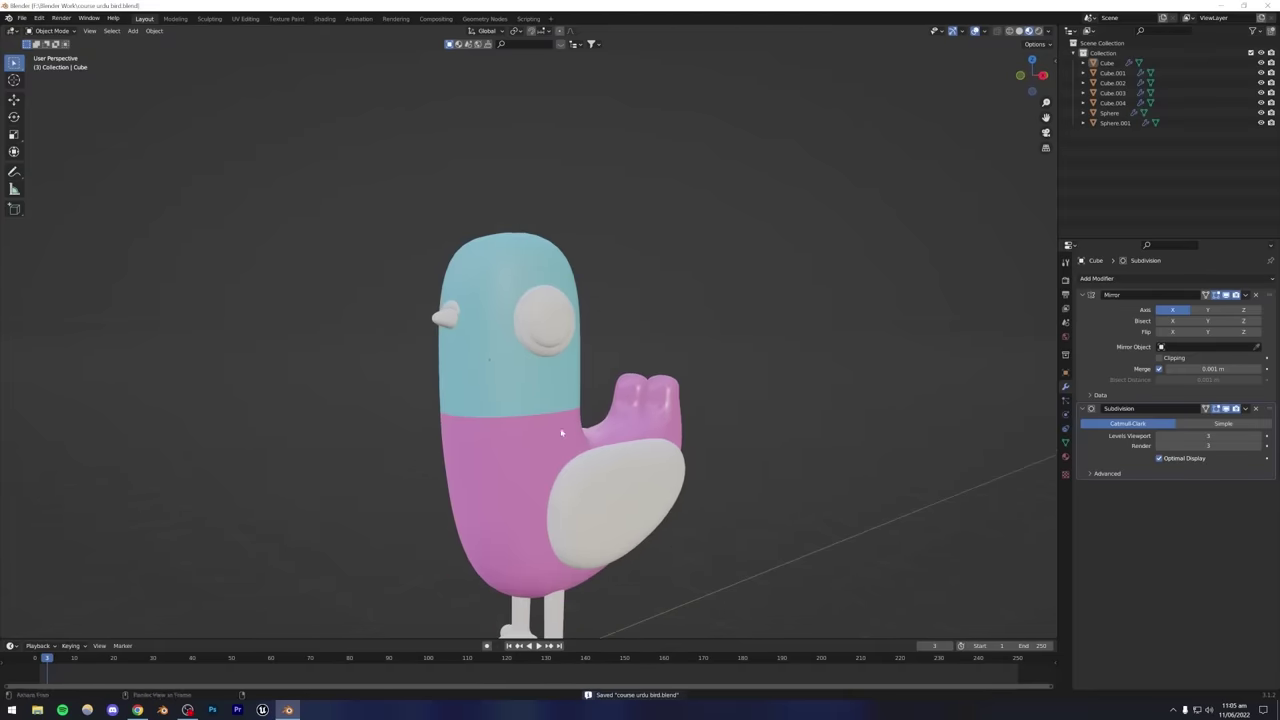
pyautogui.click(137, 710)
pyautogui.click(137, 710)
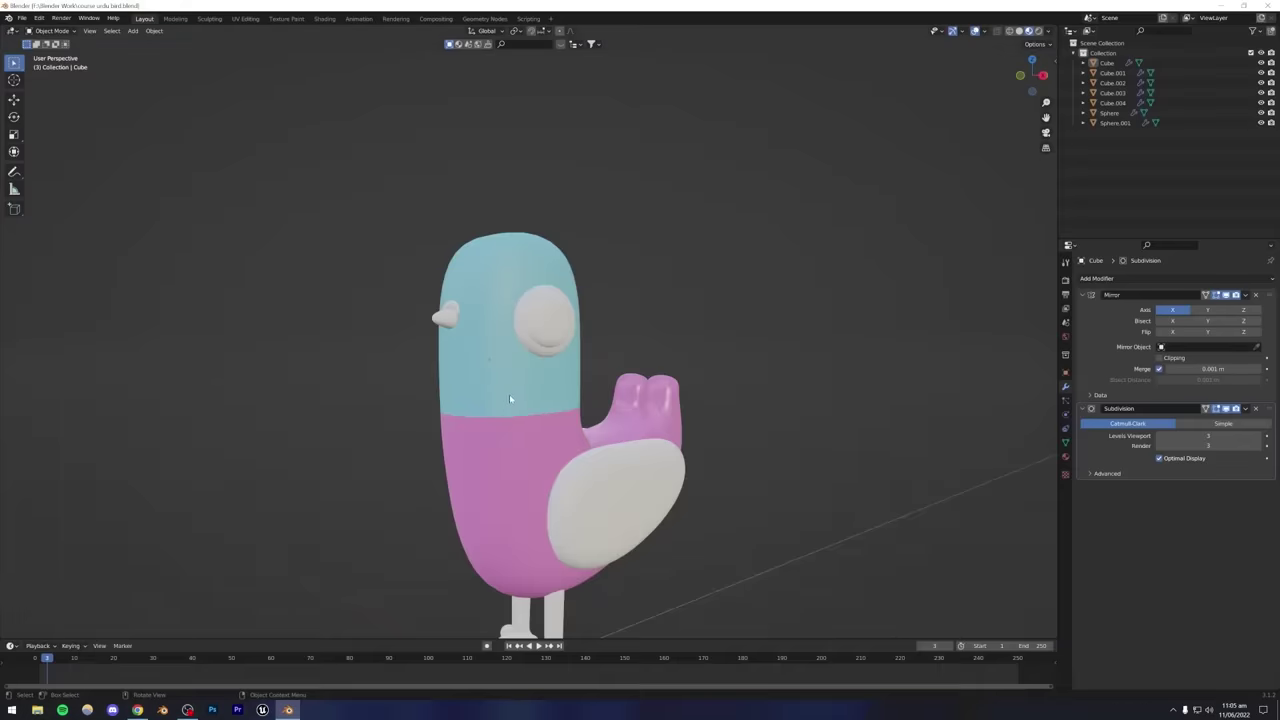
# Lower the blue material's Roughness to 0.221 for a glossy upper body.
pyautogui.click(509, 394)
pyautogui.click(1065, 457)
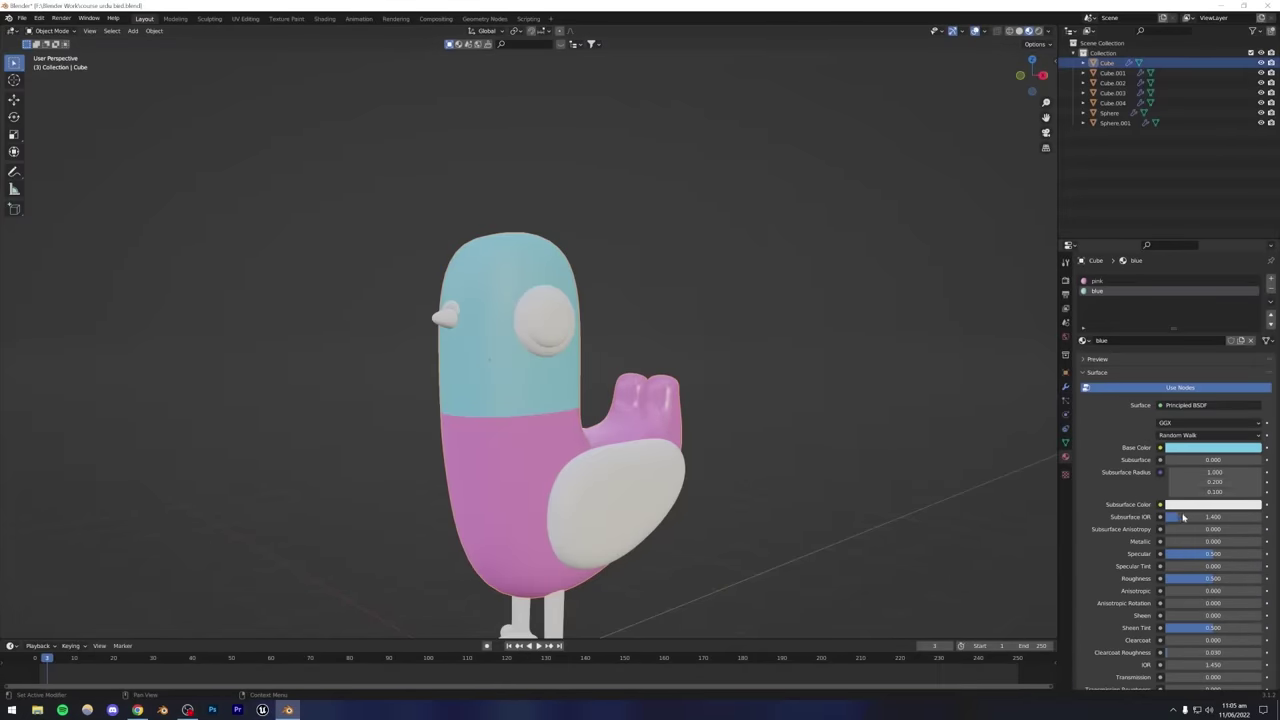
pyautogui.moveTo(1213, 578); pyautogui.dragTo(1188, 578)
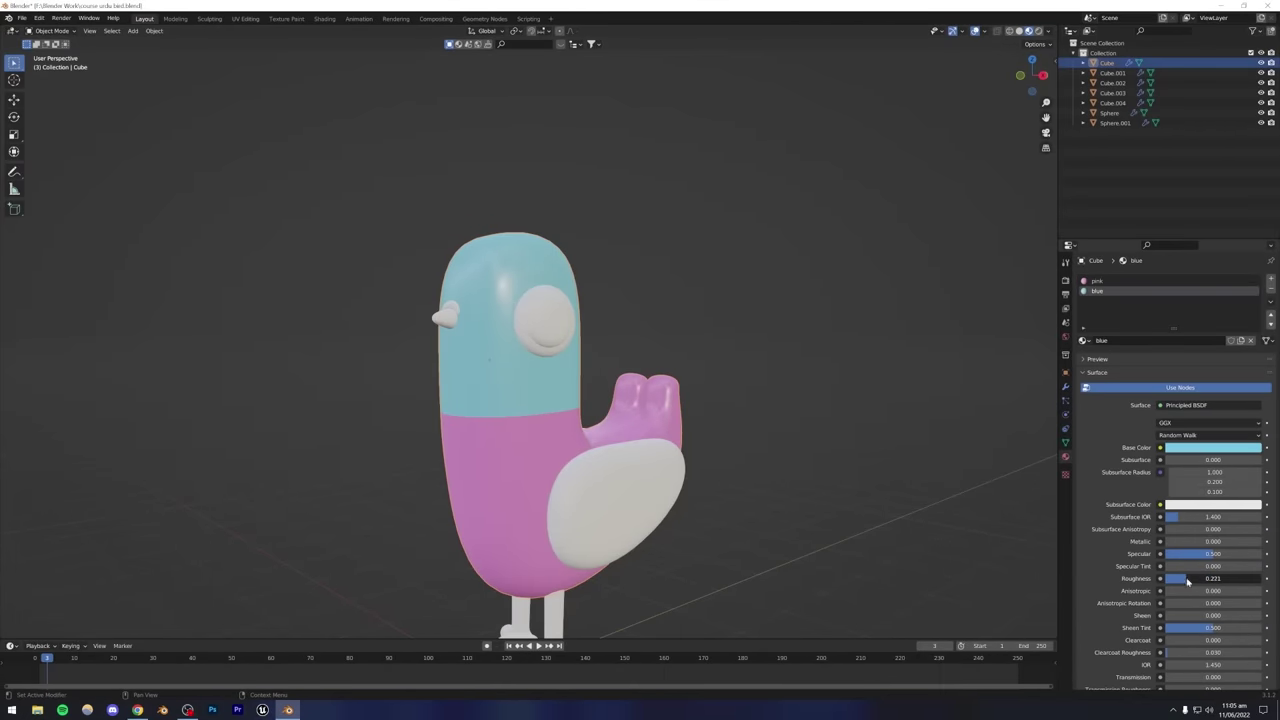
pyautogui.click(817, 340)
pyautogui.moveTo(817, 340); pyautogui.dragTo(513, 351, button='middle')
pyautogui.scroll(4, 513, 351)
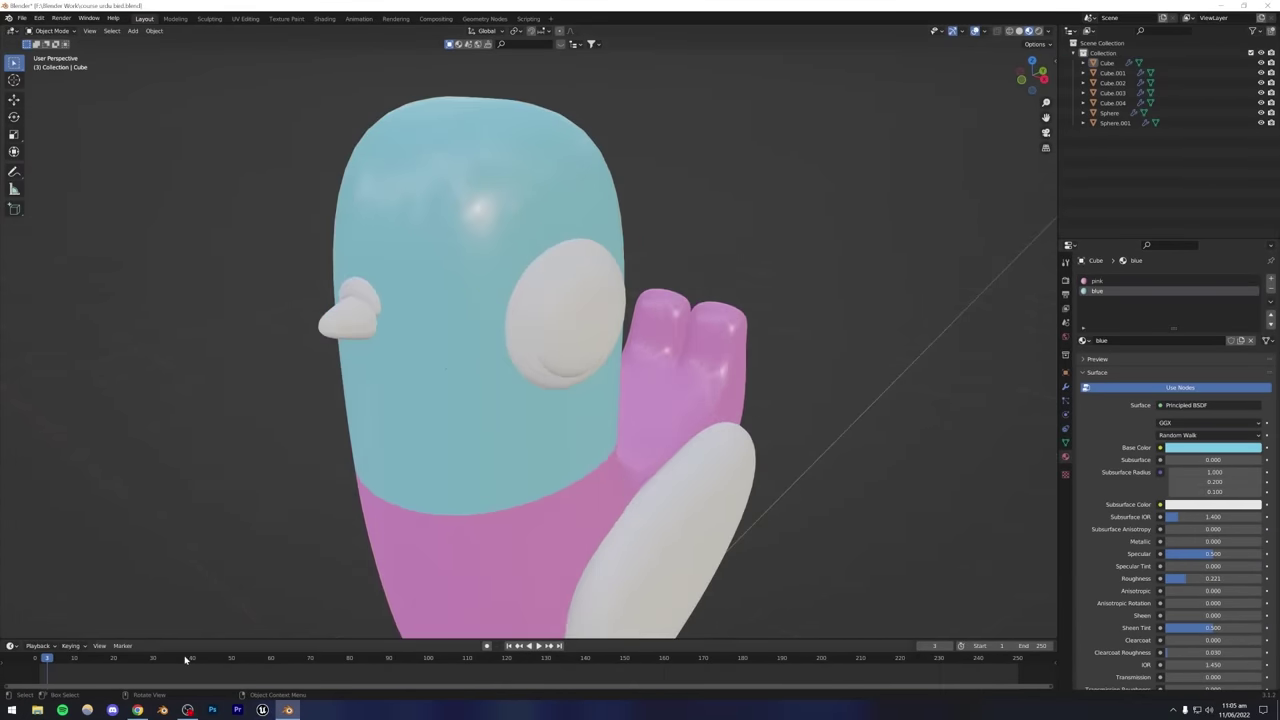
# Give the eye sphere a new material named 'white', slightly darkened, with adjusted roughness.
pyautogui.click(137, 710)
pyautogui.click(137, 710)
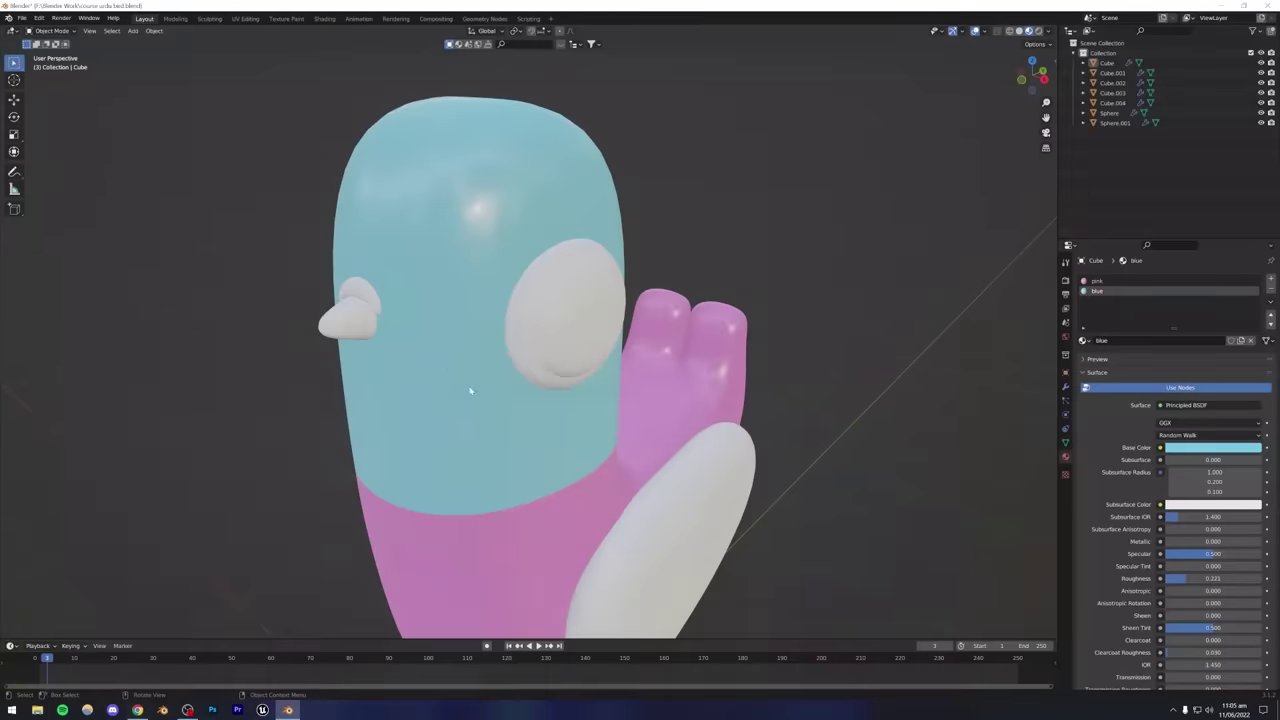
pyautogui.click(527, 338)
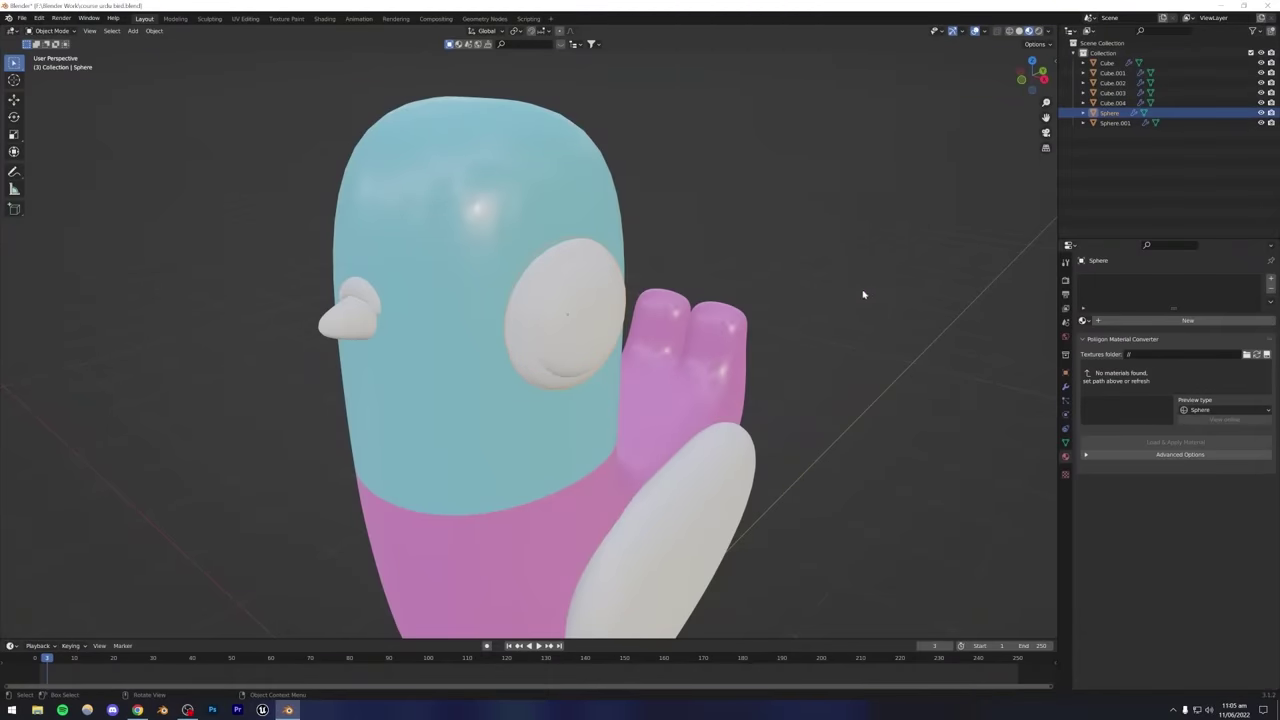
pyautogui.click(1187, 320)
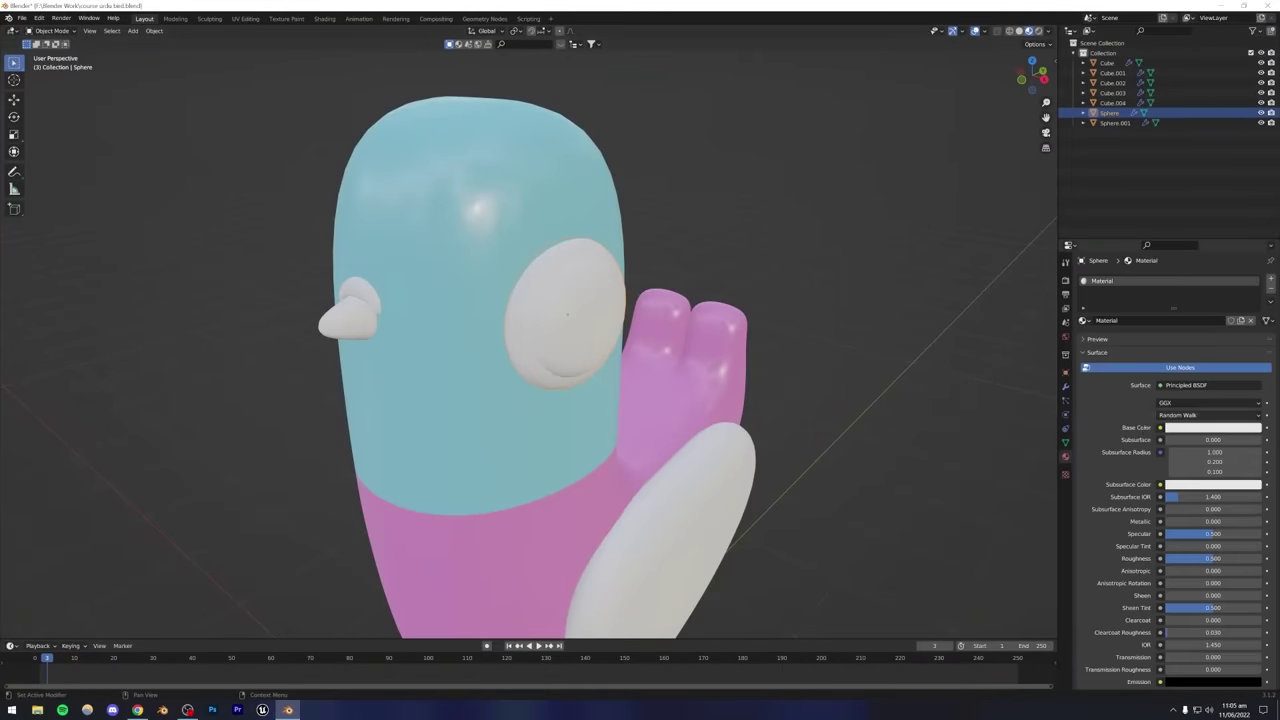
pyautogui.write('white')
pyautogui.press('Return')
pyautogui.click(1212, 427)
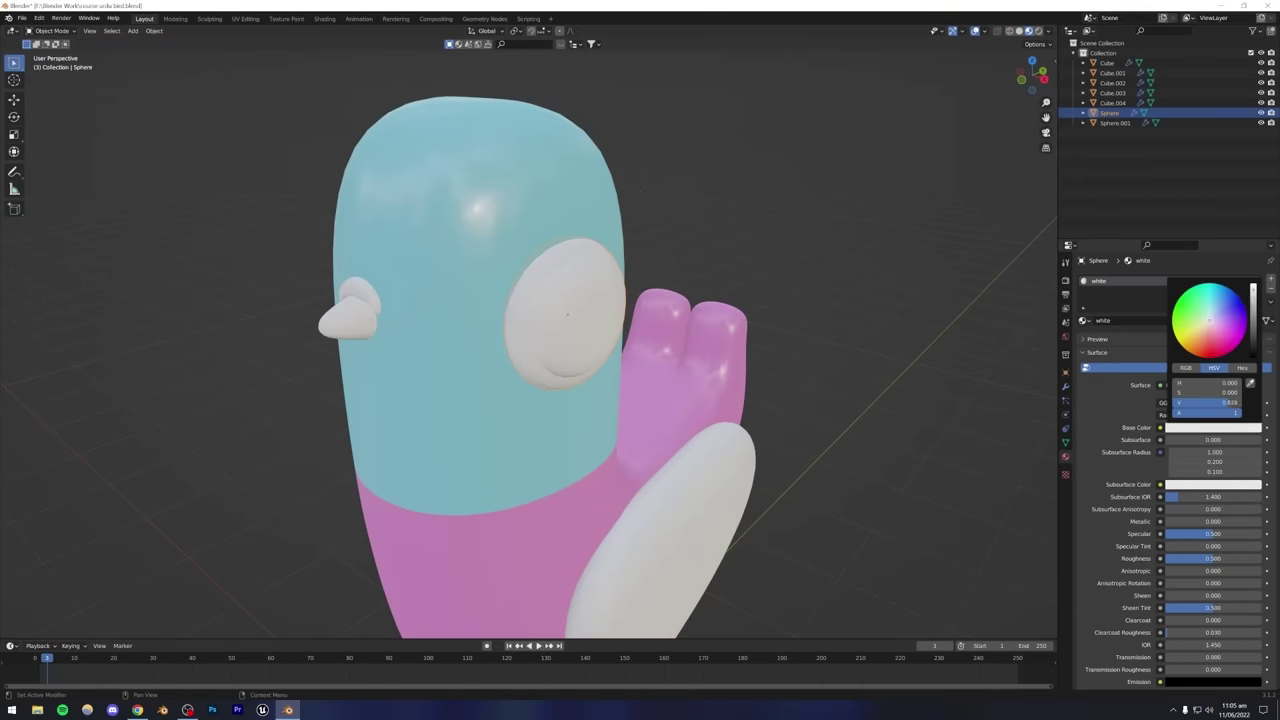
pyautogui.moveTo(1212, 402); pyautogui.dragTo(1208, 402)
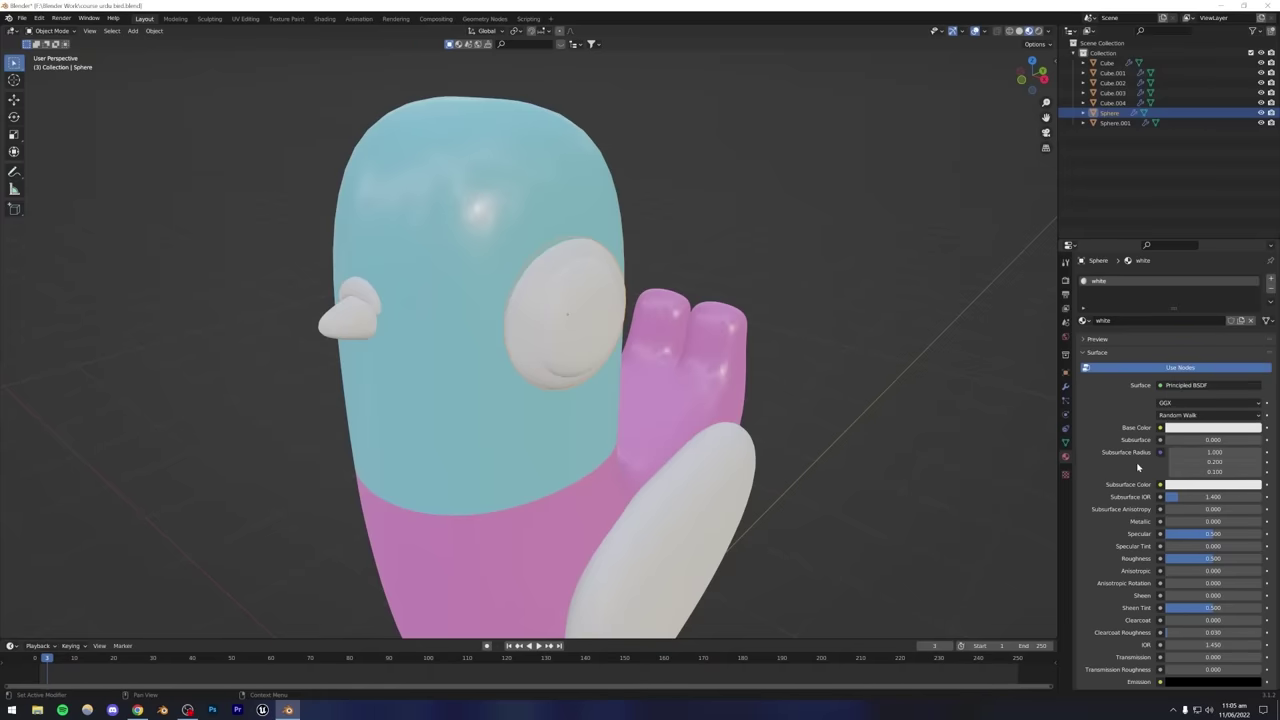
pyautogui.scroll(-1, 1128, 468)
pyautogui.moveTo(1212, 531); pyautogui.dragTo(1175, 531)
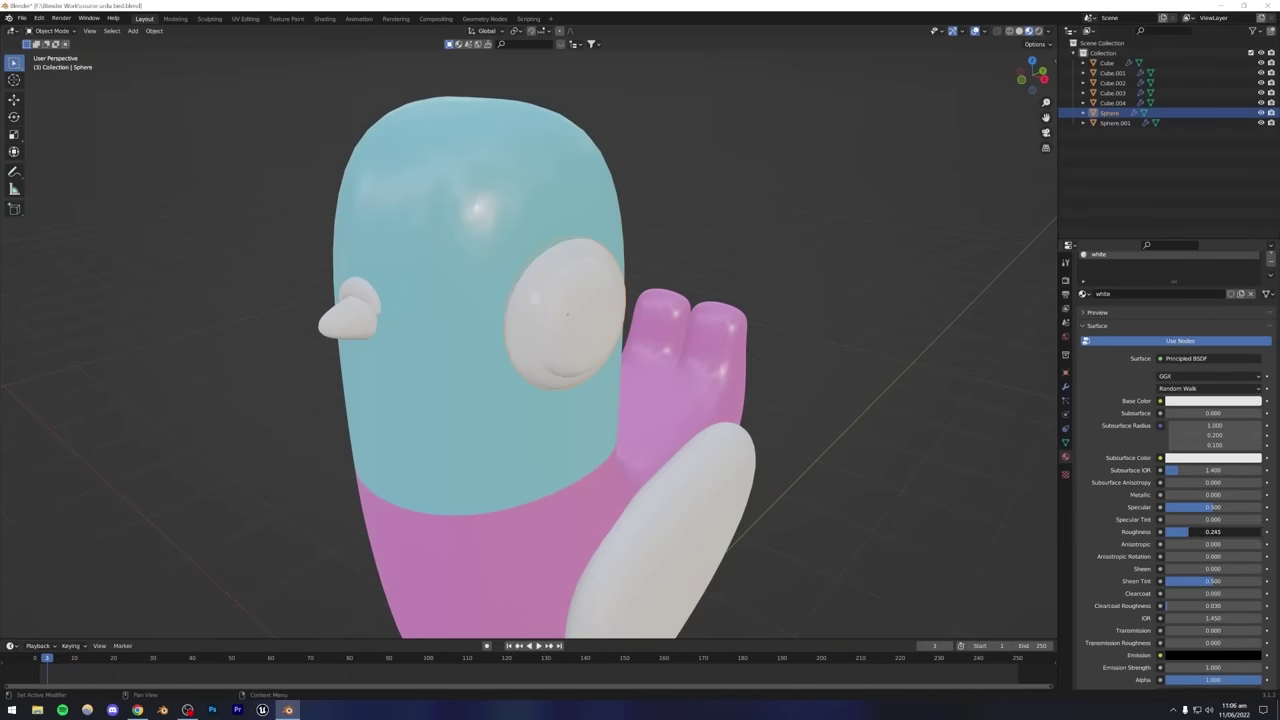
# Give the pupil sphere a new material named 'black' with black base colour and roughness about 0.19.
pyautogui.click(601, 333)
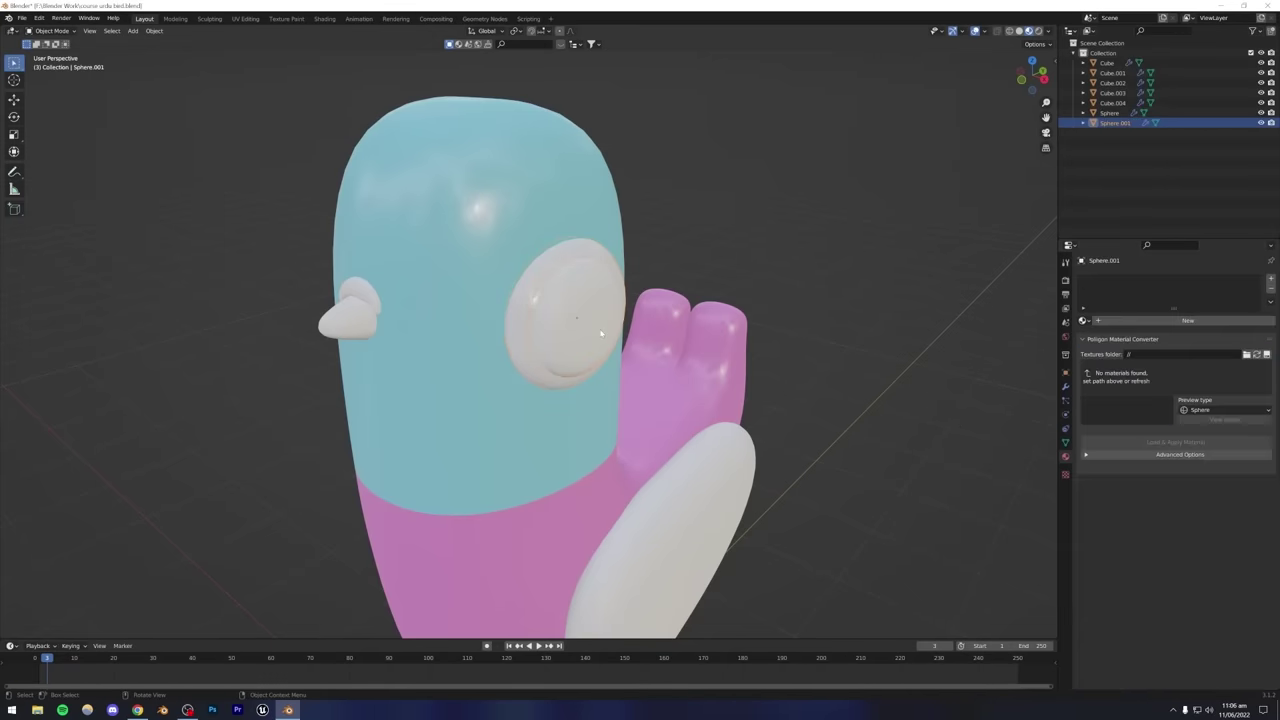
pyautogui.click(1150, 321)
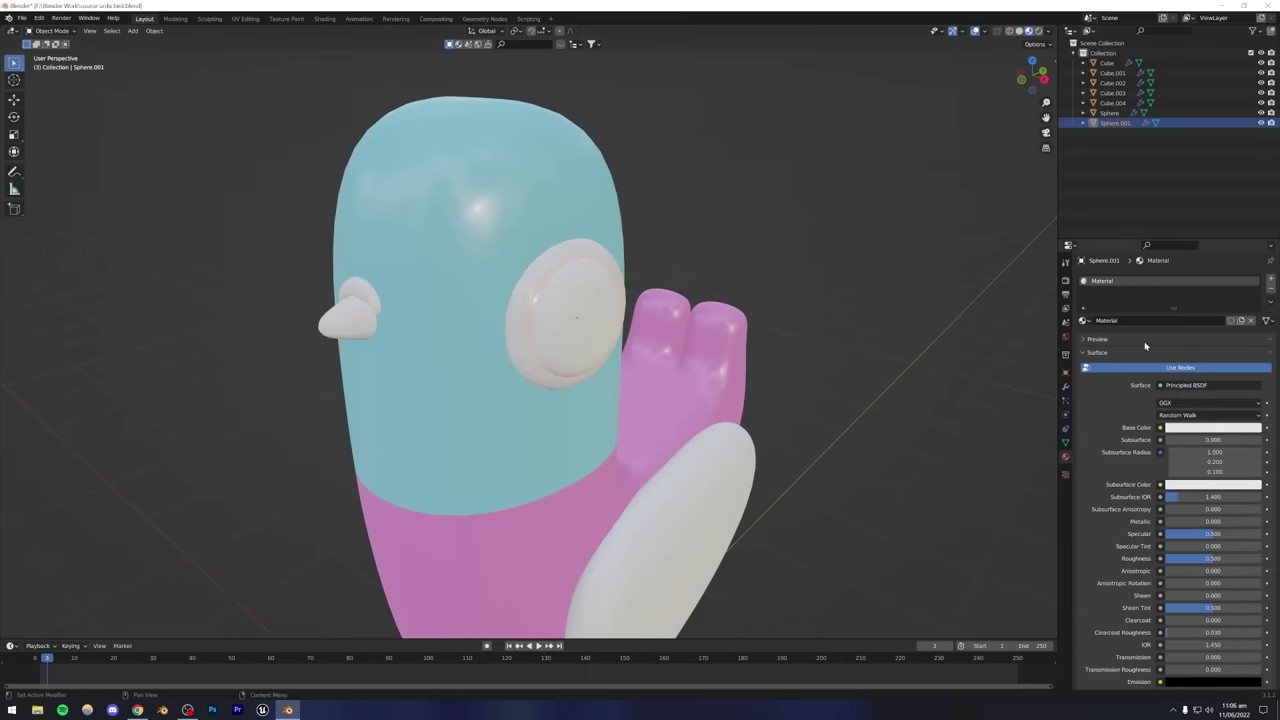
pyautogui.doubleClick(1104, 282)
pyautogui.write('black')
pyautogui.click(1180, 428)
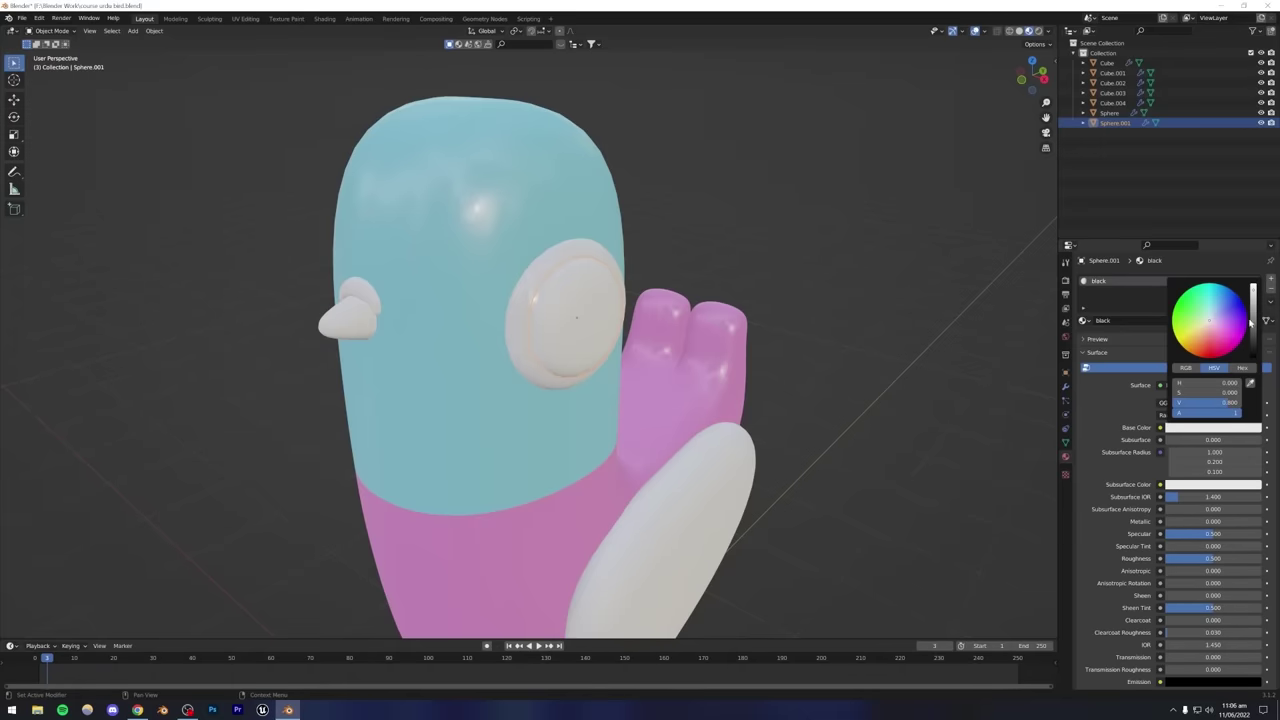
pyautogui.moveTo(1250, 320); pyautogui.dragTo(1252, 356)
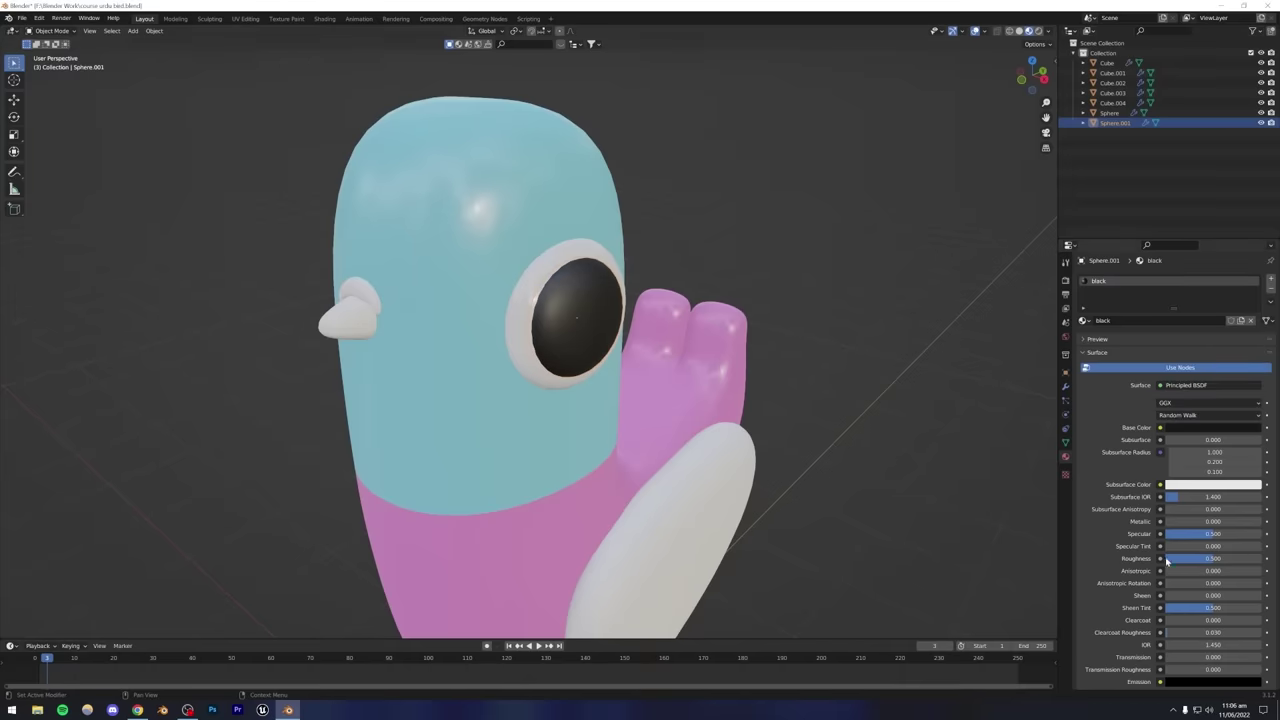
pyautogui.moveTo(1212, 558); pyautogui.dragTo(1183, 558)
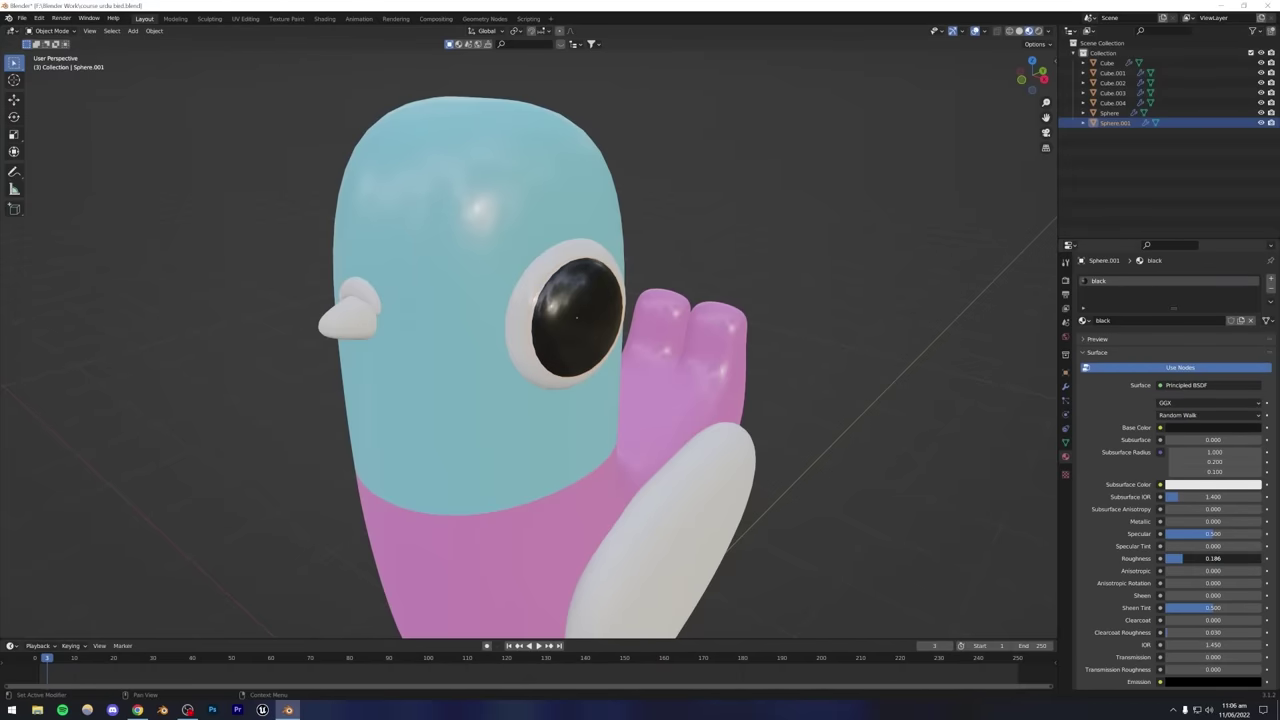
pyautogui.click(138, 710)
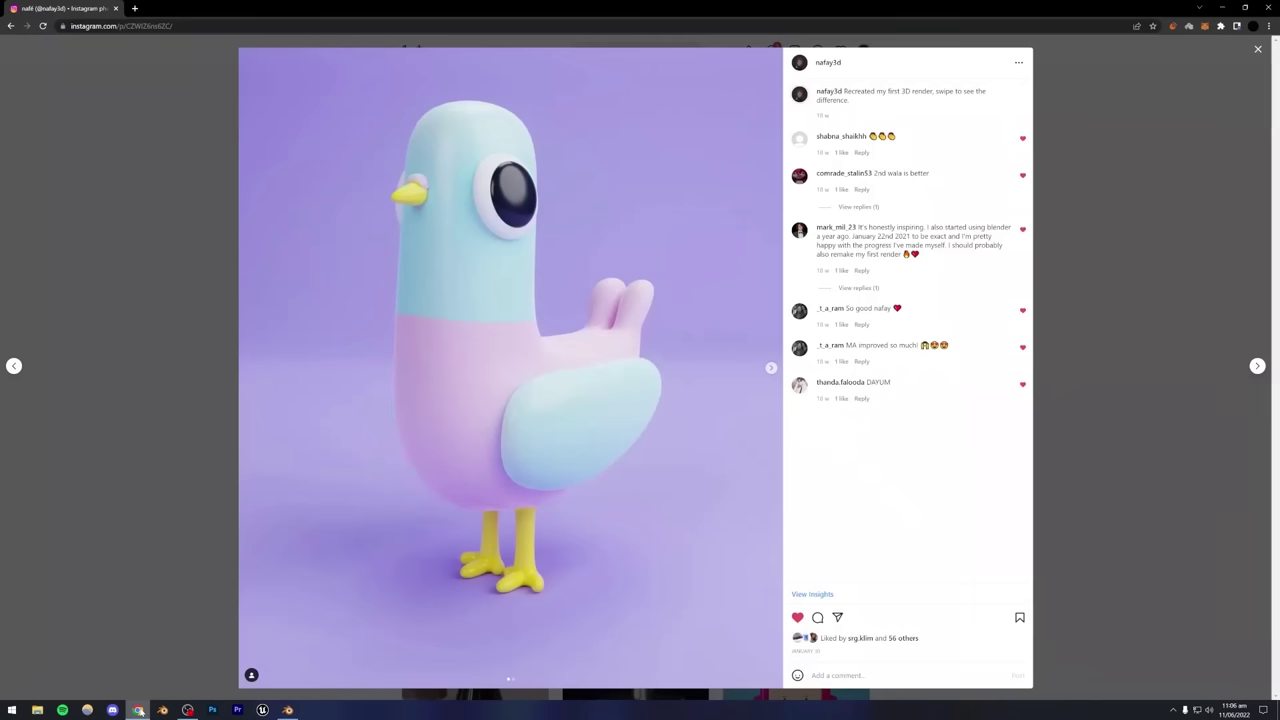
# Give the beak a new 'yellow' material with yellow base colour and lower roughness.
pyautogui.hotkey('alt', 'Tab')
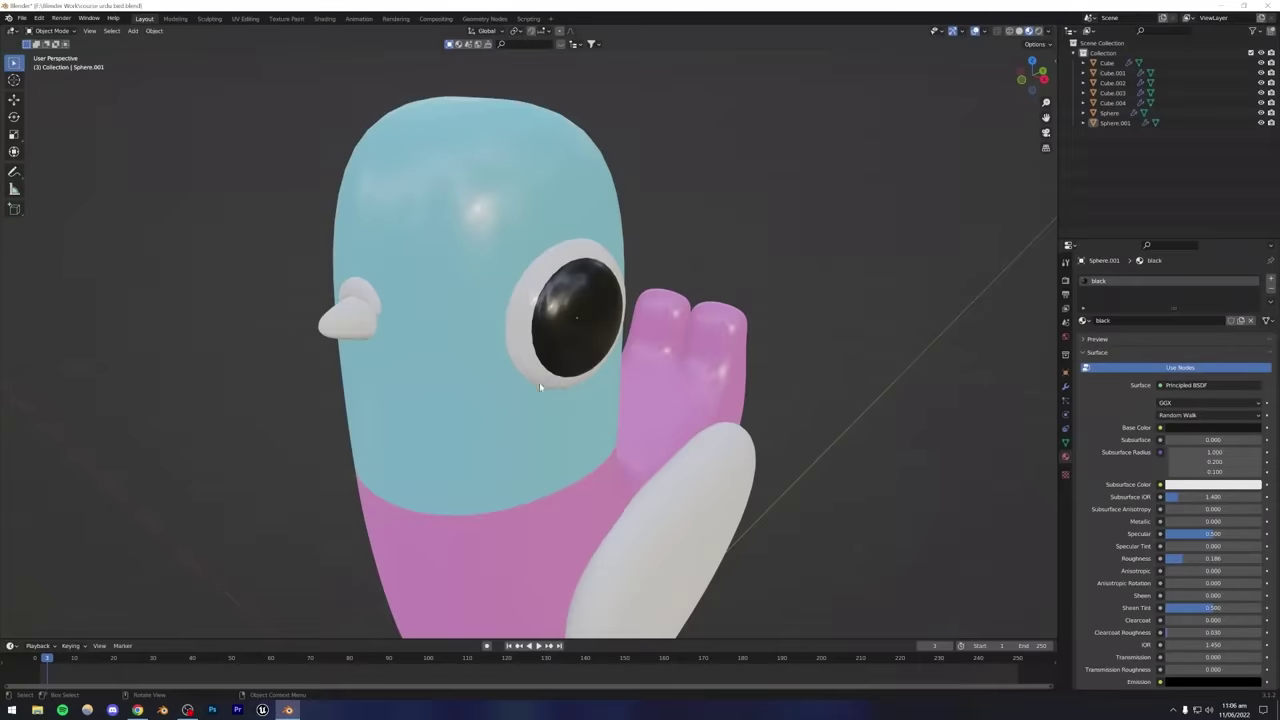
pyautogui.scroll(-2, 540, 383)
pyautogui.click(418, 335)
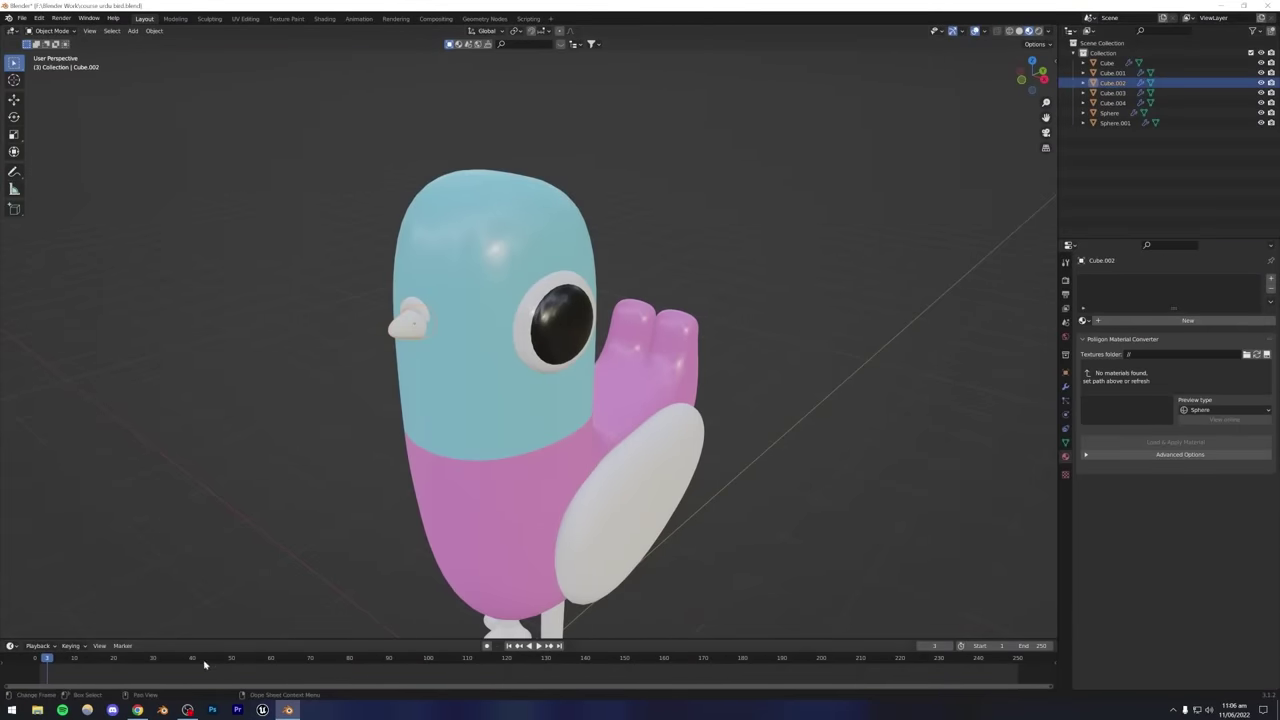
pyautogui.click(137, 710)
pyautogui.click(137, 710)
pyautogui.click(1188, 320)
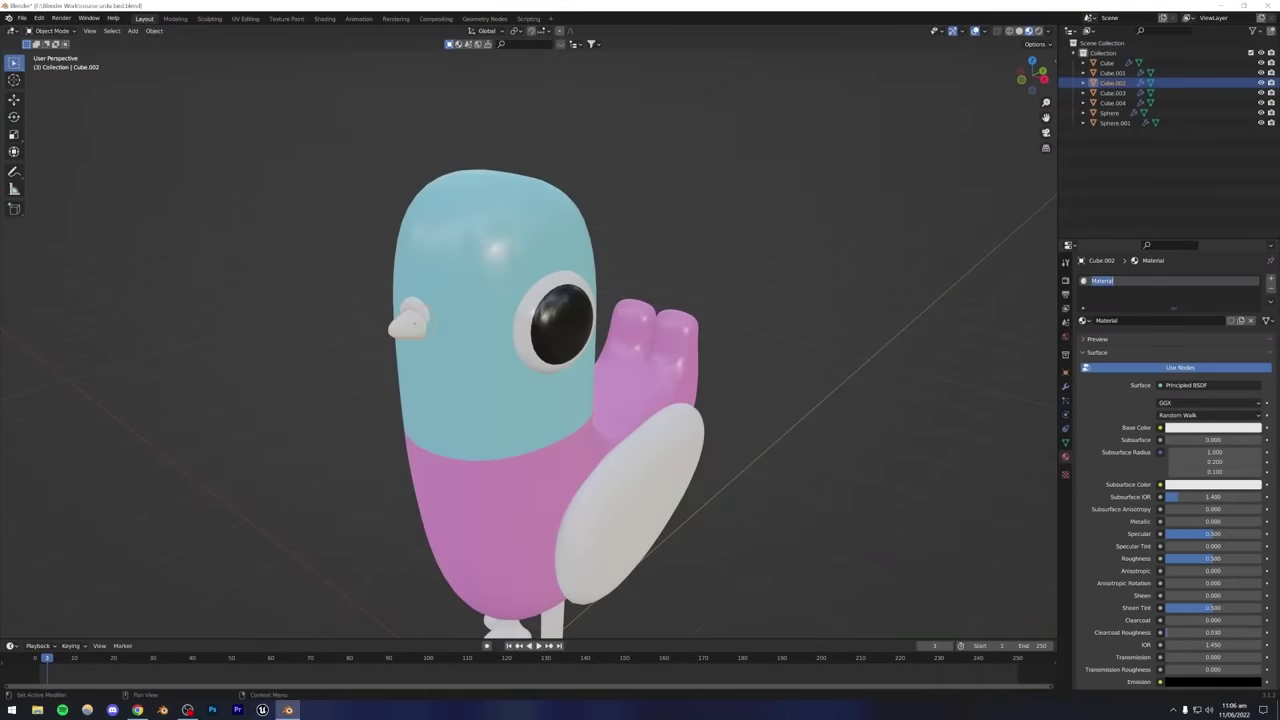
pyautogui.write('yellow')
pyautogui.click(1213, 427)
pyautogui.click(1230, 297)
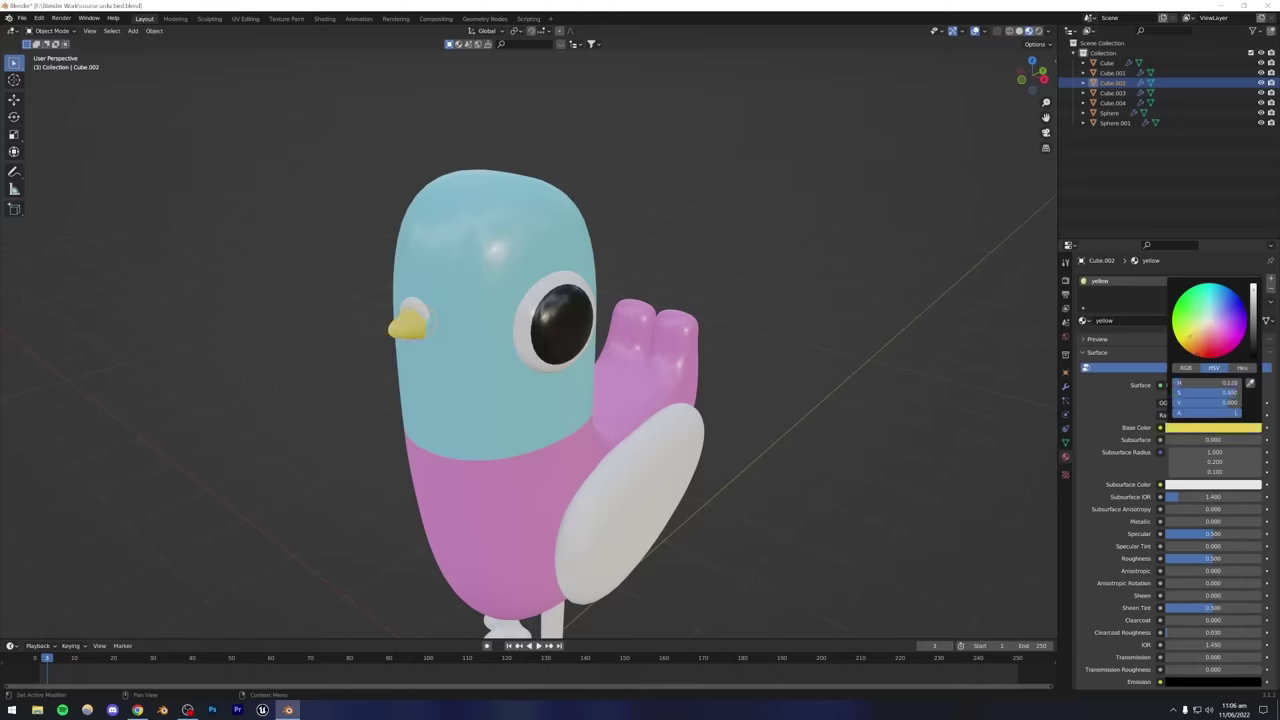
pyautogui.scroll(-1, 1200, 480)
pyautogui.moveTo(1213, 545); pyautogui.dragTo(1186, 545)
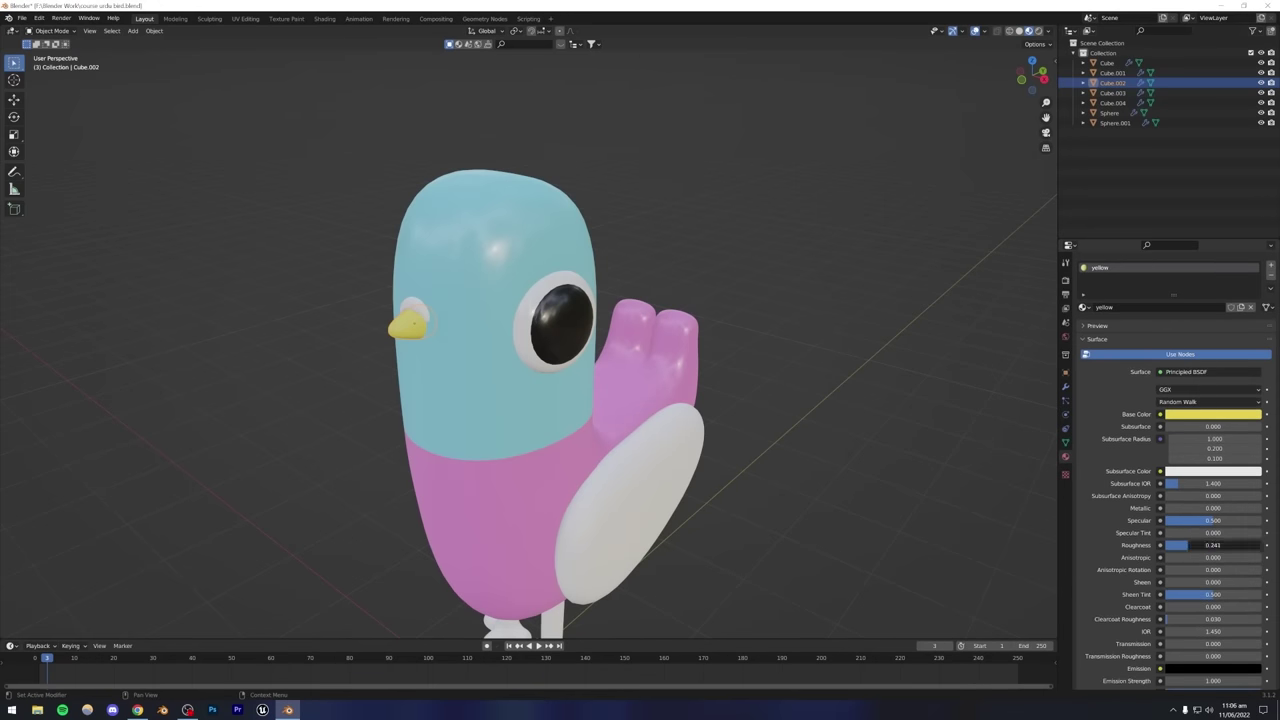
# Assign the existing white material to another small piece of the pigeon.
pyautogui.click(135, 711)
pyautogui.click(130, 711)
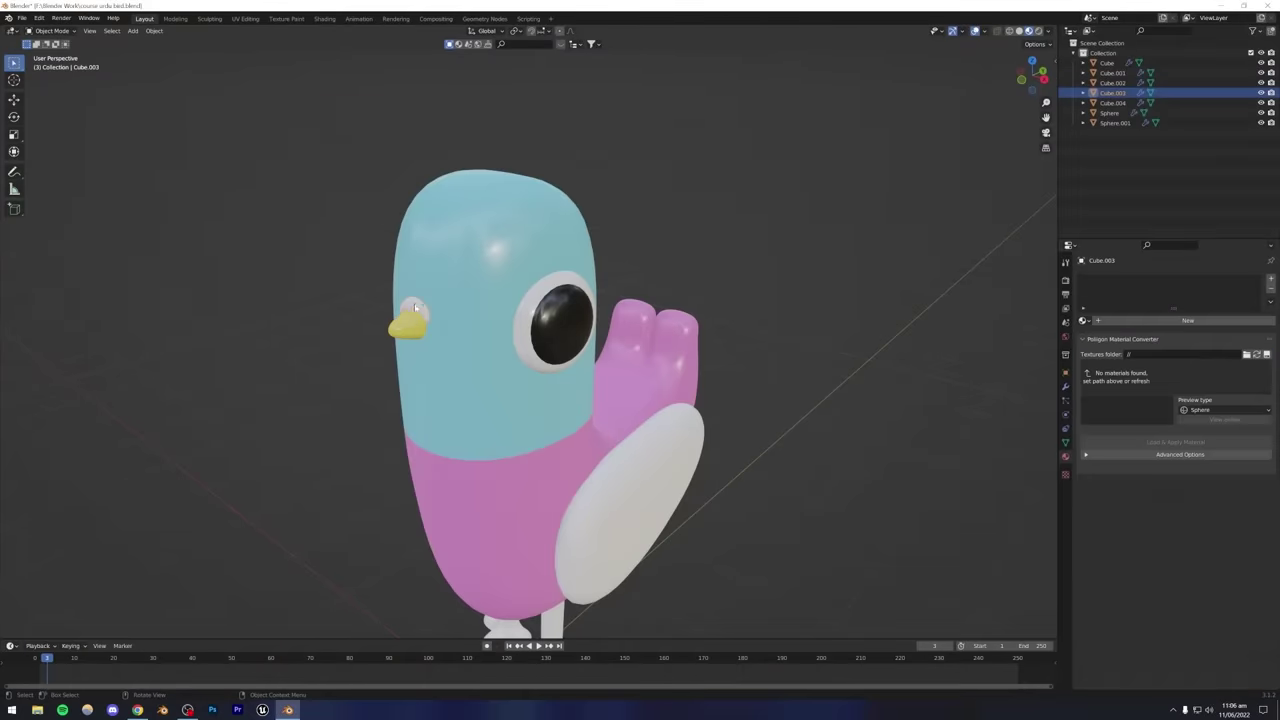
pyautogui.click(1084, 320)
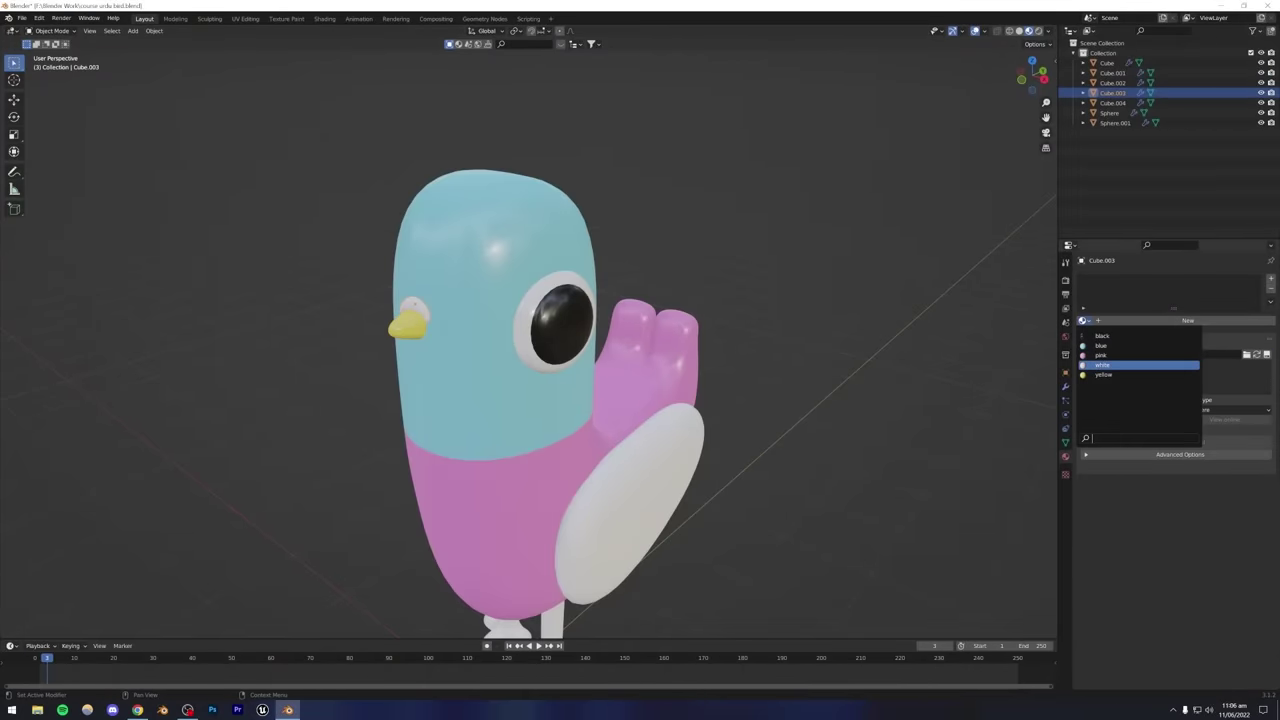
pyautogui.click(1130, 363)
pyautogui.moveTo(844, 374); pyautogui.dragTo(717, 289, button='middle')
pyautogui.click(717, 289)
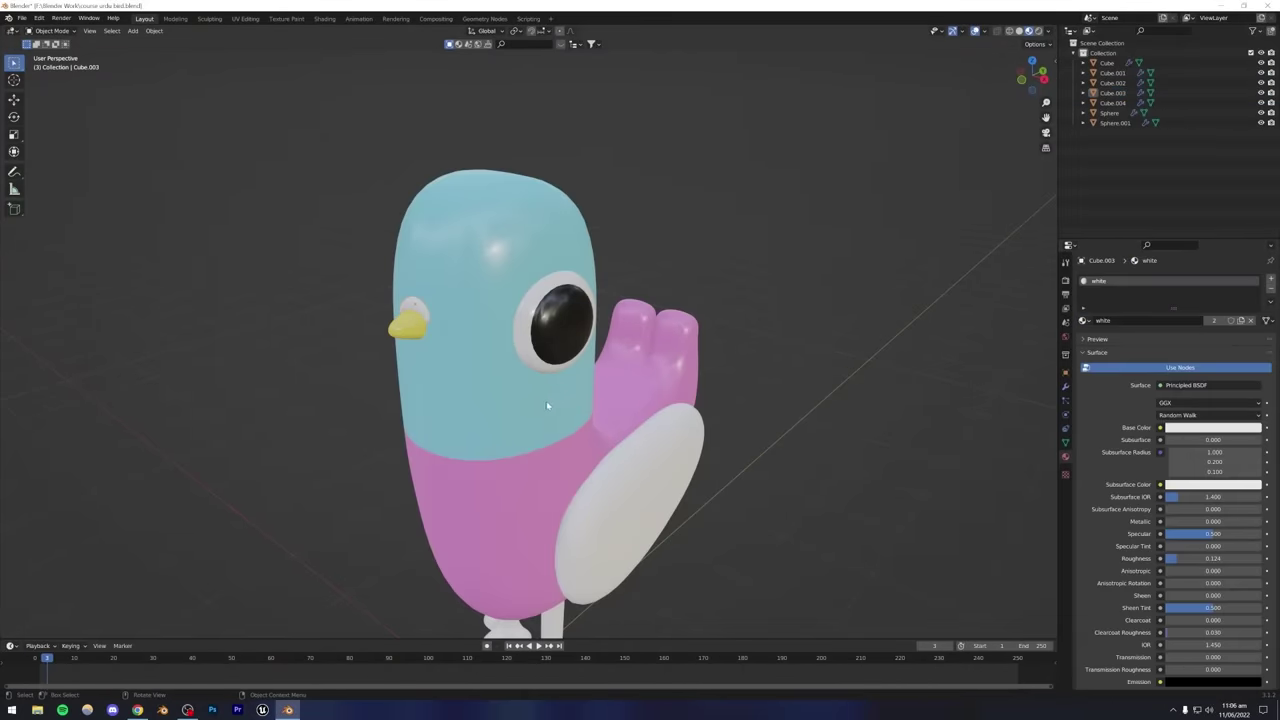
pyautogui.moveTo(542, 392); pyautogui.dragTo(640, 395, button='middle')
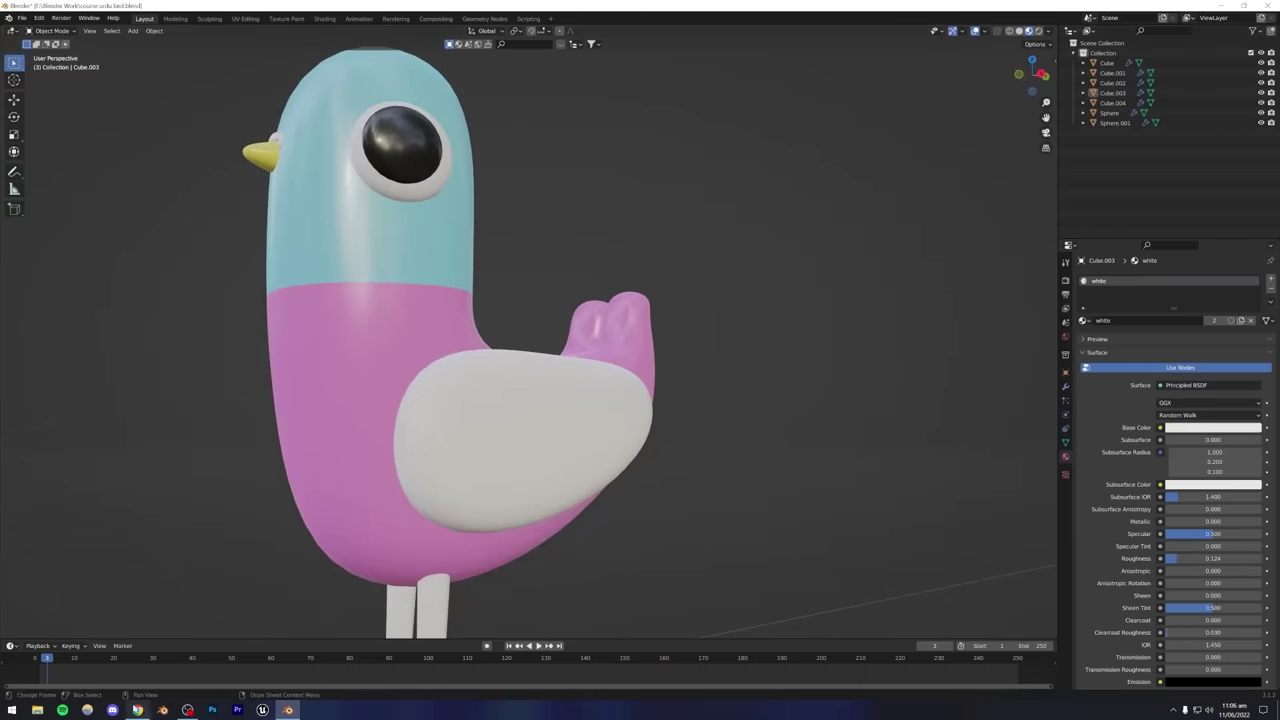
# Undo the last change, then assign the existing blue material to the wing.
pyautogui.click(140, 710)
pyautogui.click(141, 709)
pyautogui.hotkey('ctrl', 'z')
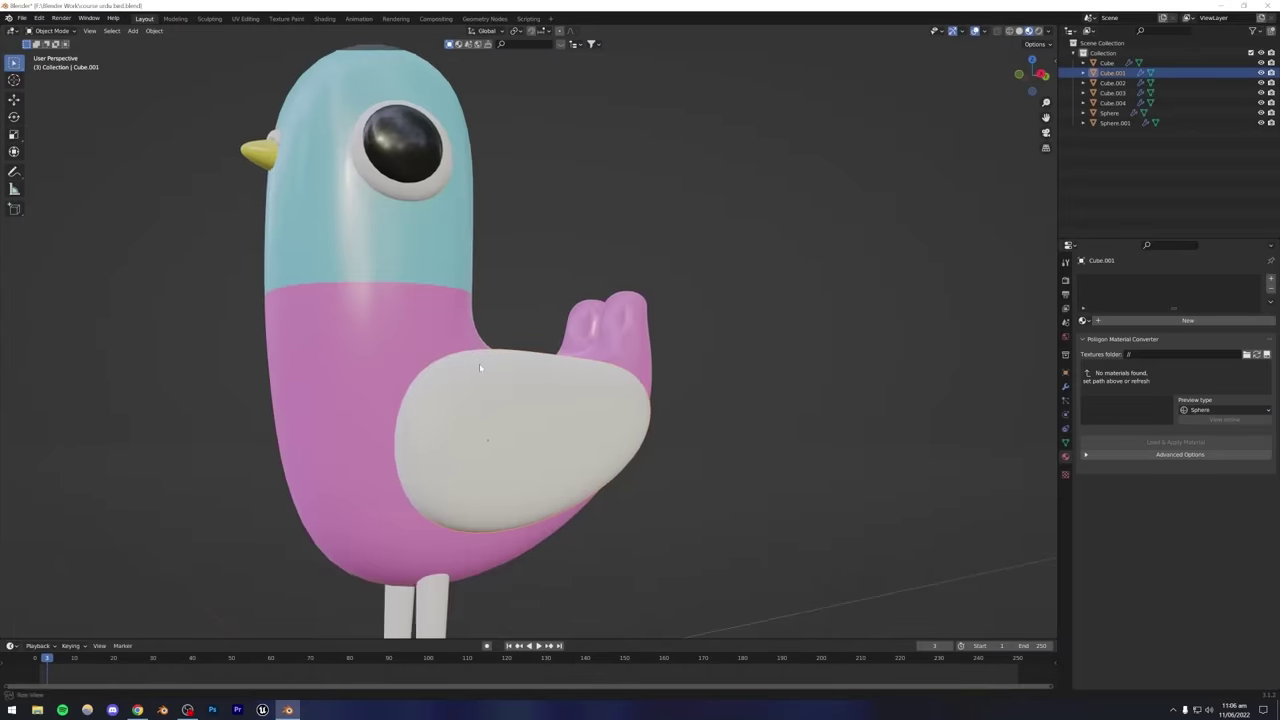
pyautogui.click(1083, 320)
pyautogui.click(1110, 347)
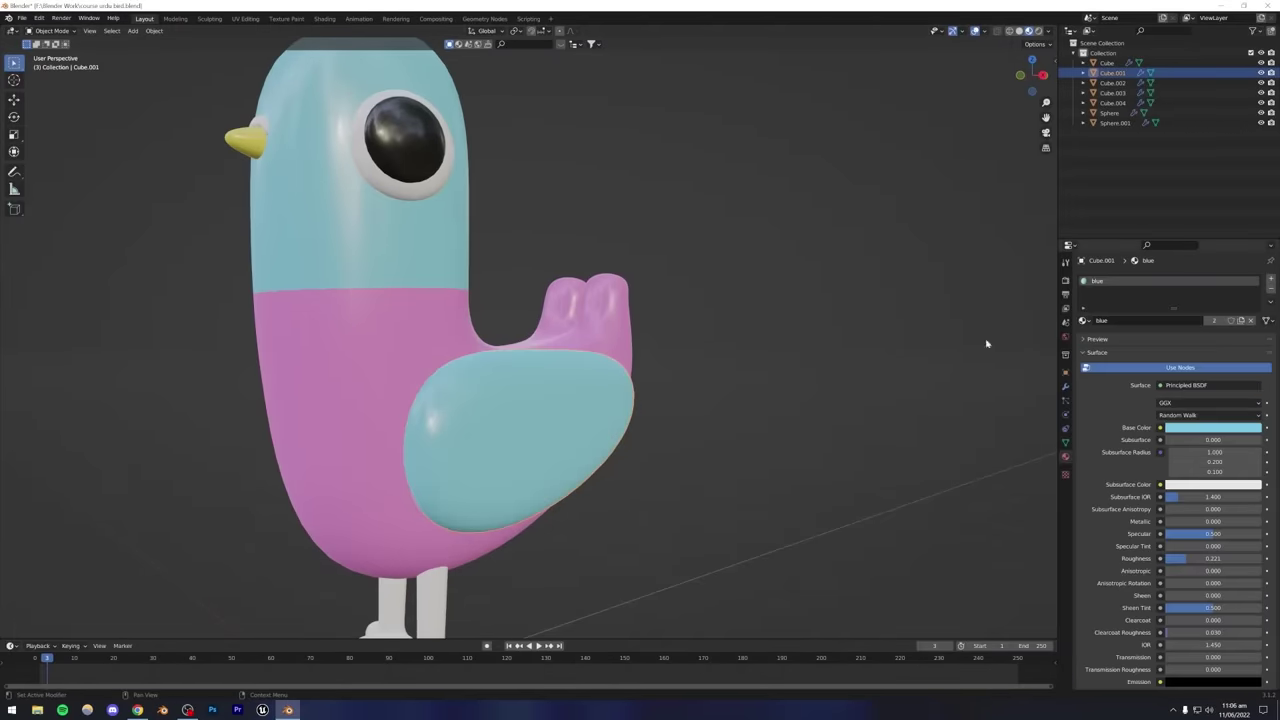
pyautogui.scroll(-3, 653, 338)
pyautogui.moveTo(653, 338); pyautogui.dragTo(700, 341, button='middle')
# Assign the yellow material to the legs and save the file.
pyautogui.click(464, 513)
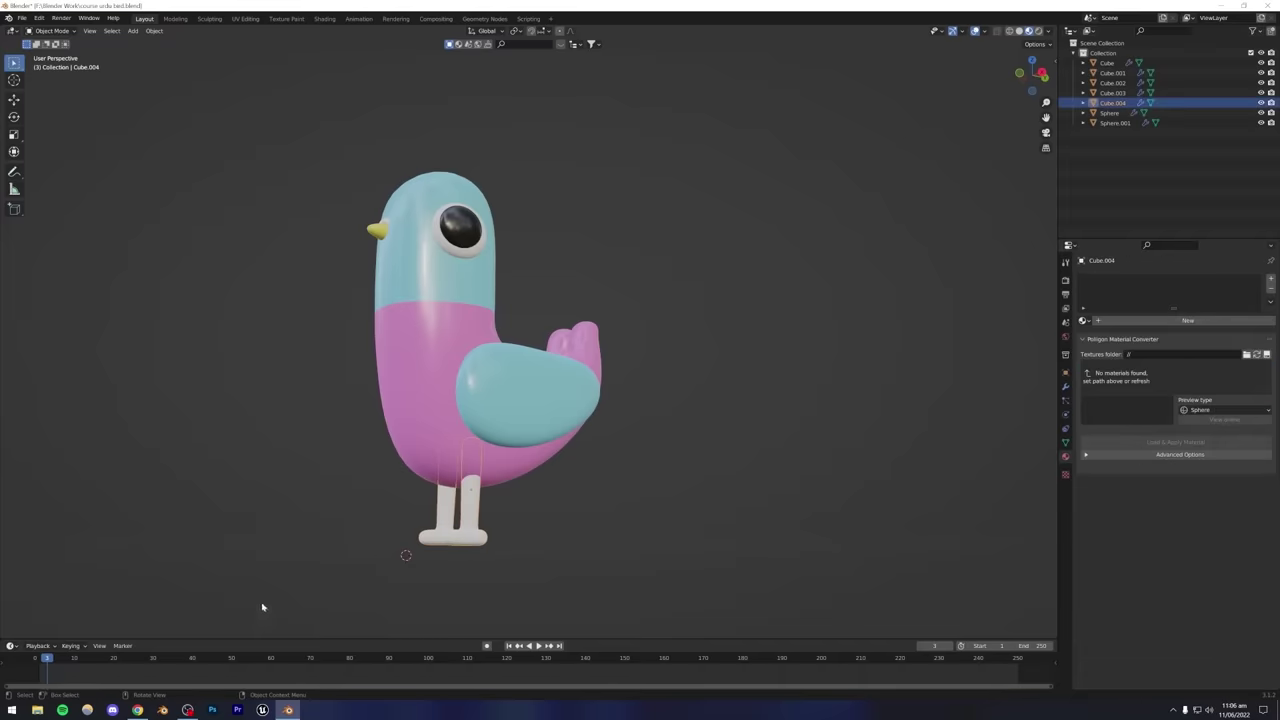
pyautogui.click(137, 709)
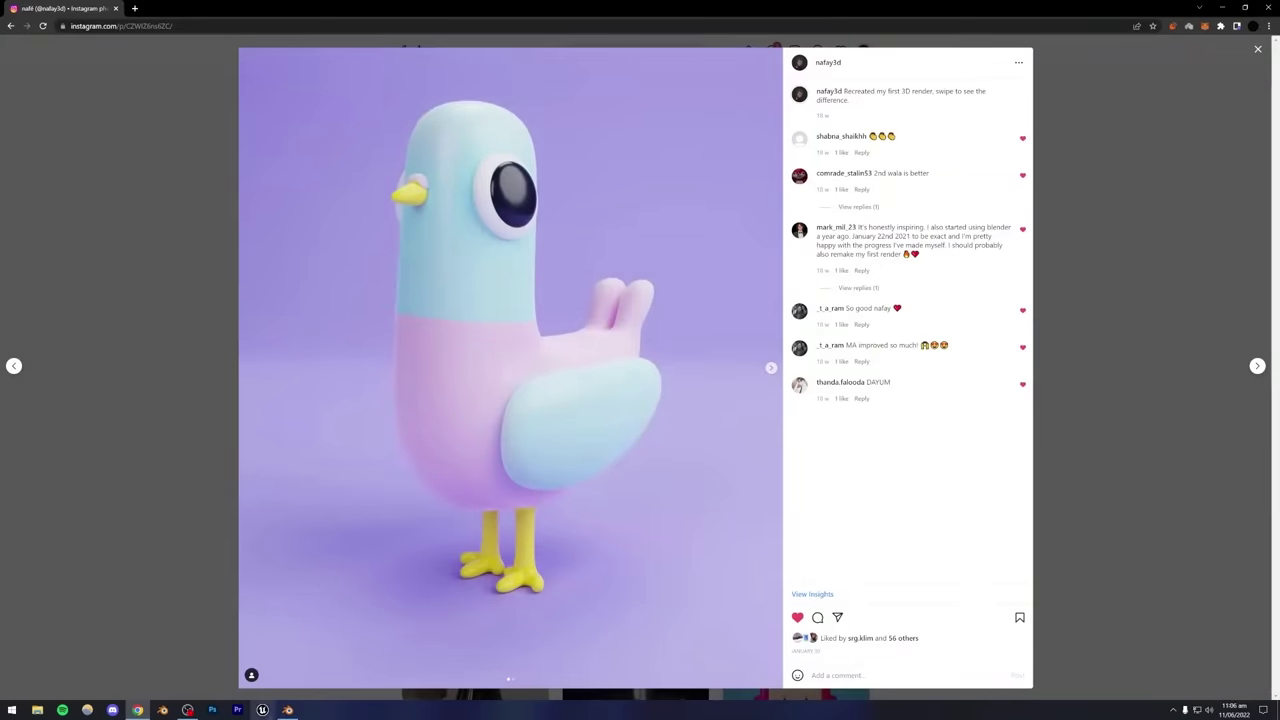
pyautogui.click(288, 709)
pyautogui.click(1083, 320)
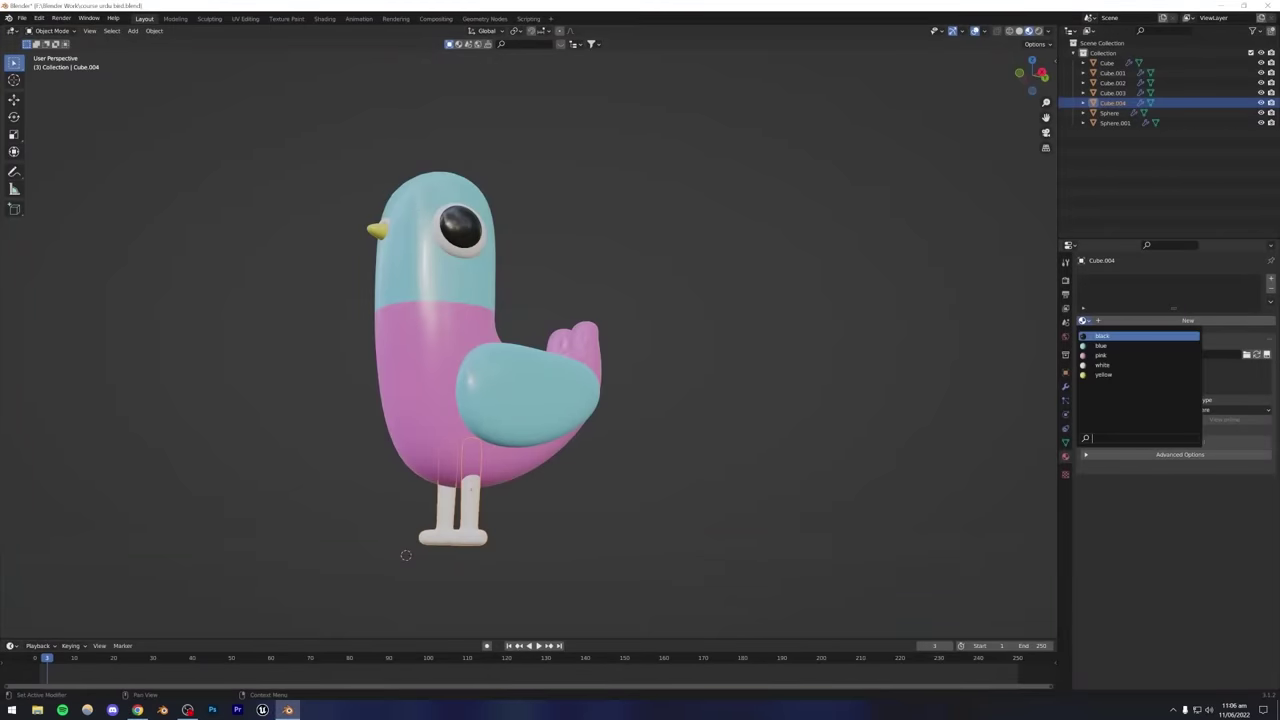
pyautogui.click(1103, 374)
pyautogui.moveTo(720, 323); pyautogui.dragTo(743, 351, button='middle')
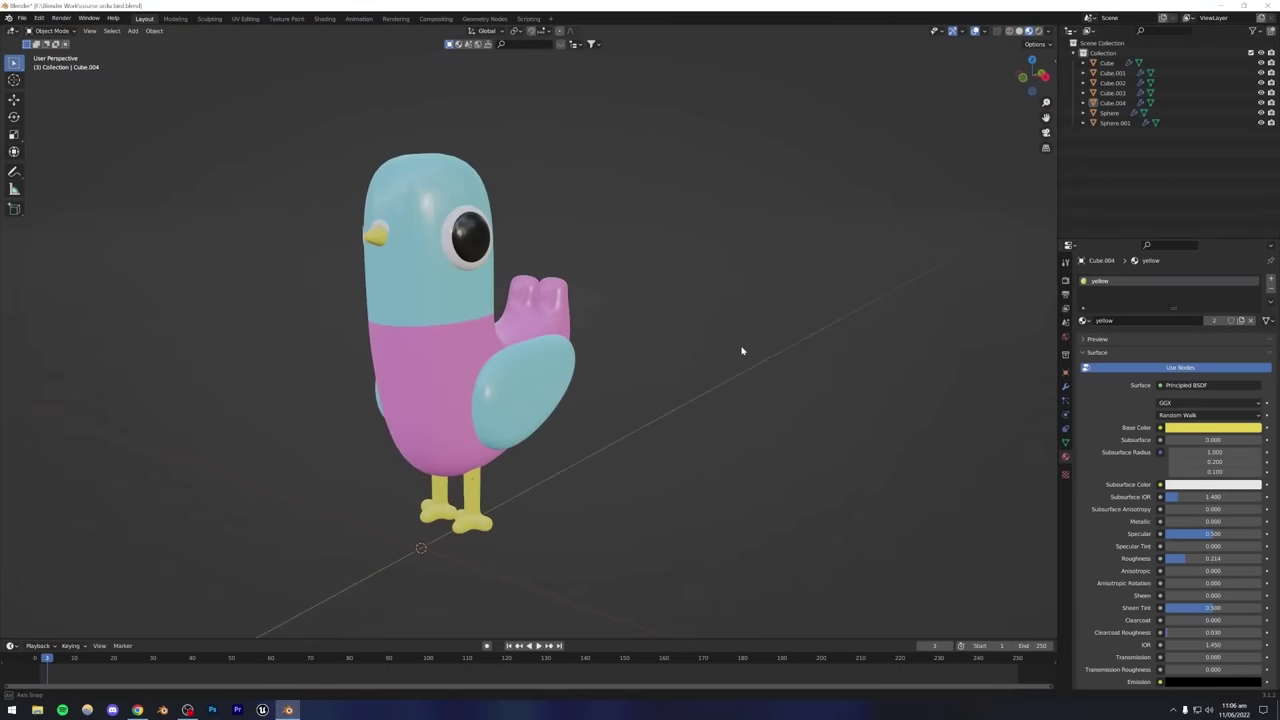
pyautogui.hotkey('ctrl', 's')
pyautogui.moveTo(633, 366); pyautogui.dragTo(586, 362, button='middle')
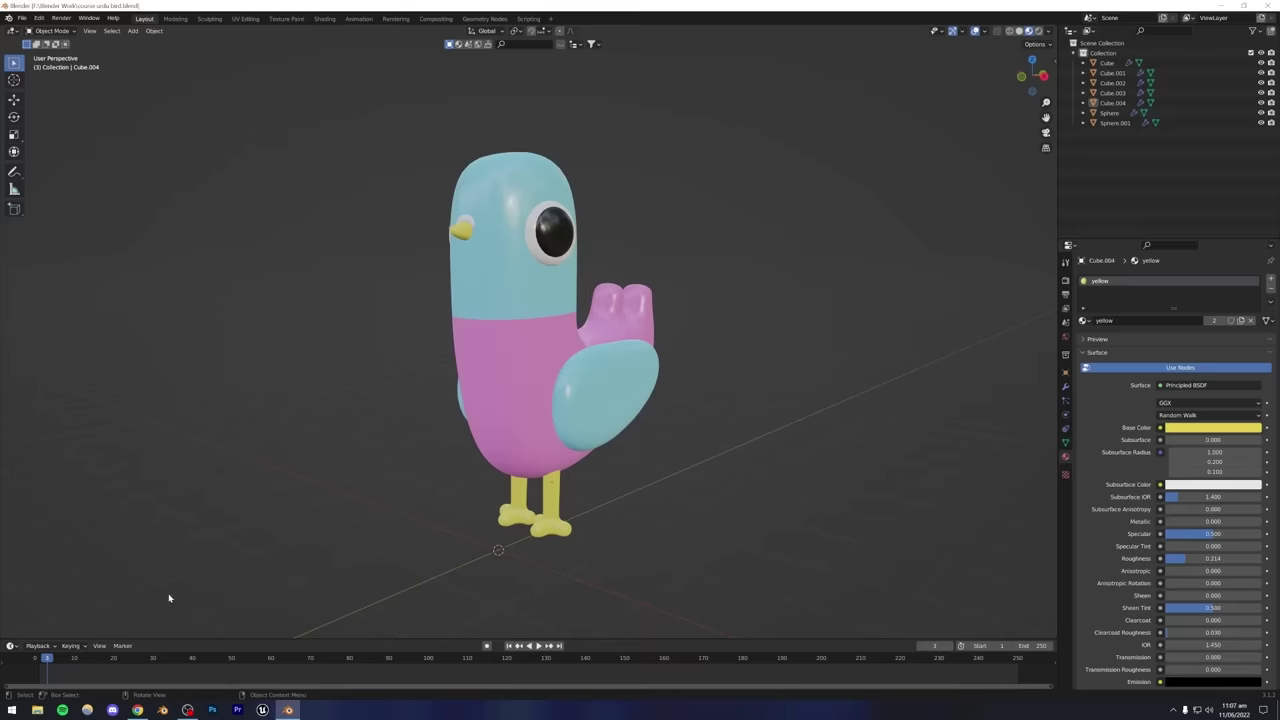
pyautogui.click(137, 710)
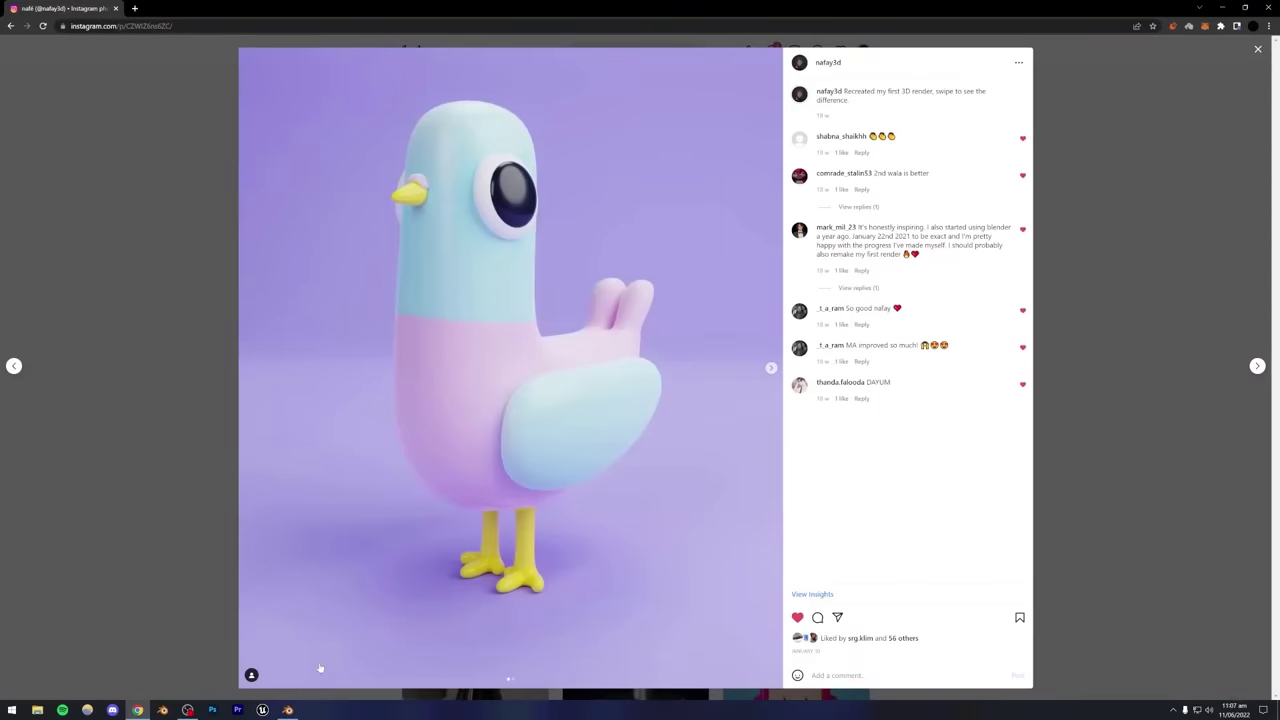
# Add a plane and move it to the bottom of the pigeon's foot in right orthographic view.
pyautogui.click(287, 710)
pyautogui.click(133, 30)
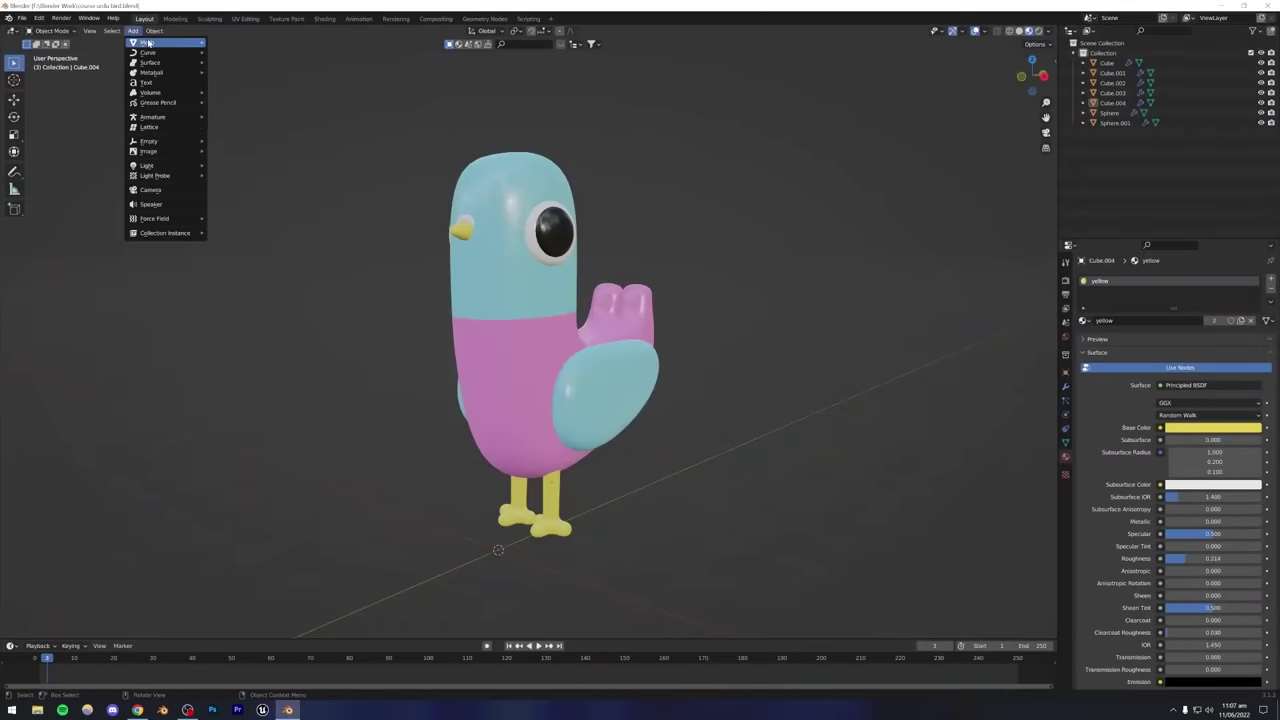
pyautogui.moveTo(155, 43)
pyautogui.click(240, 43)
pyautogui.press('KP_3')
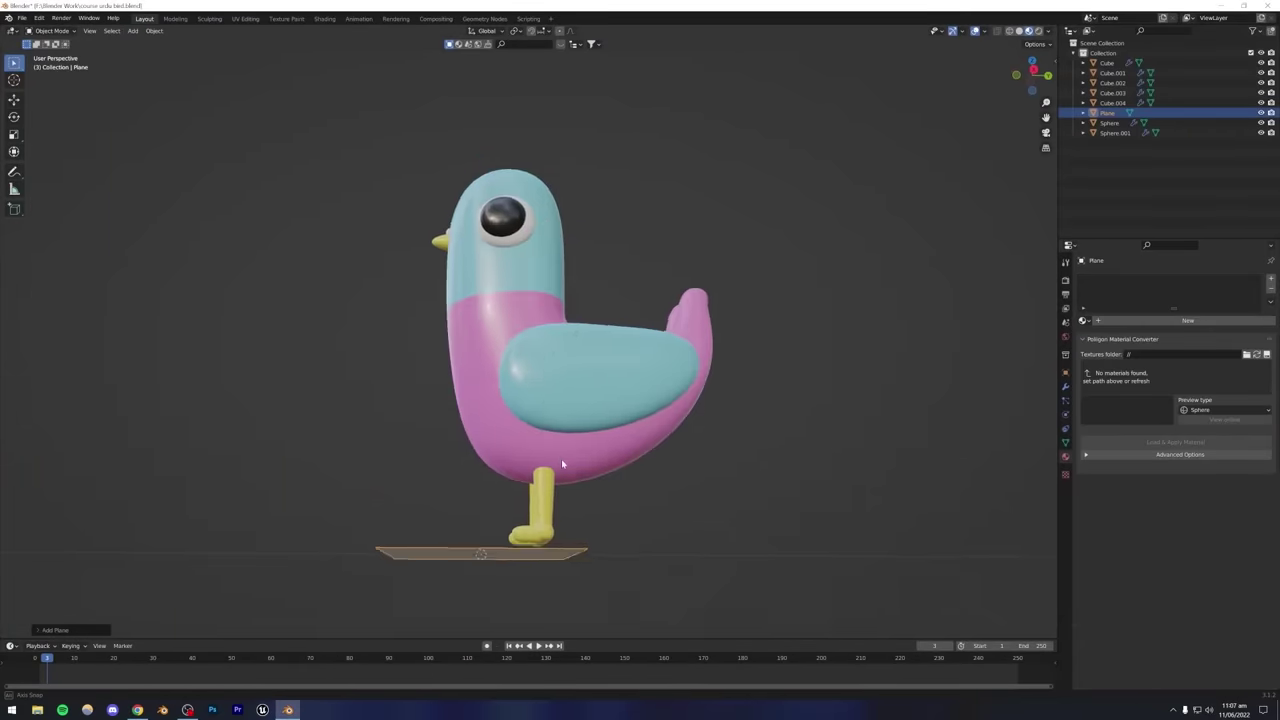
pyautogui.press('KP_1')
pyautogui.press('KP_3')
pyautogui.keyDown('shift'); pyautogui.moveTo(666, 514); pyautogui.dragTo(578, 386, button='middle'); pyautogui.keyUp('shift')
pyautogui.scroll(5, 443, 441)
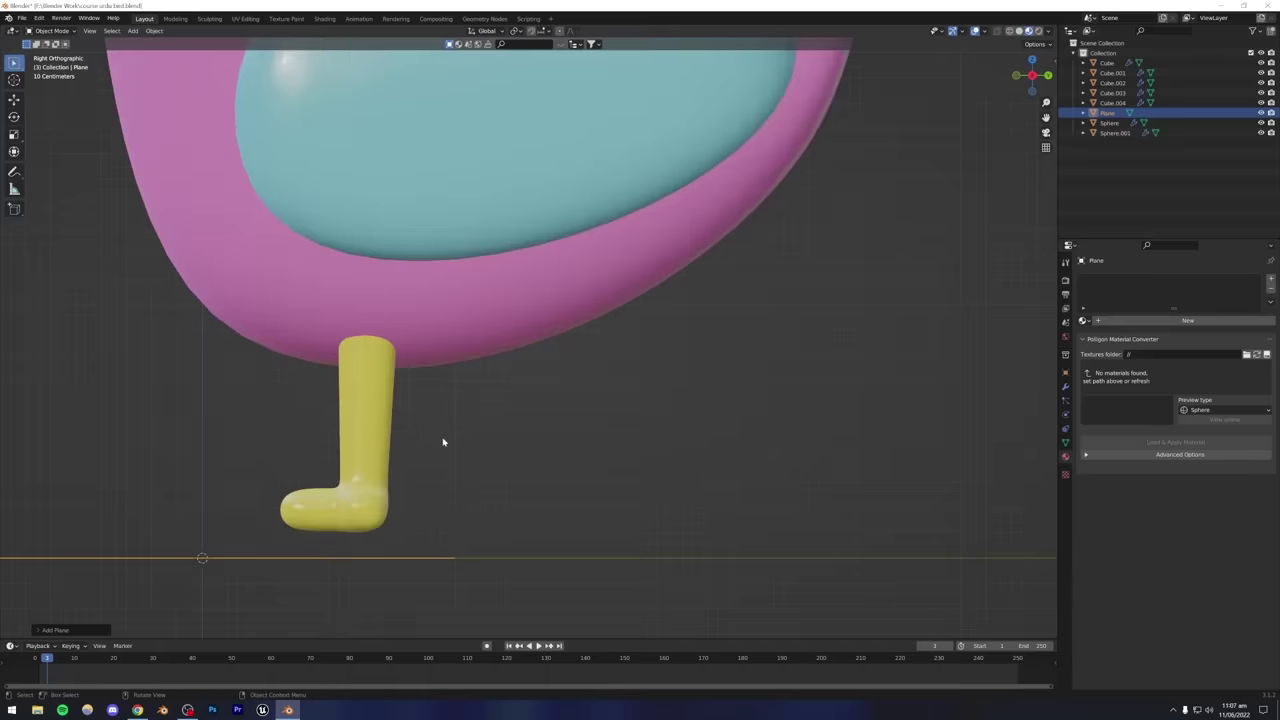
pyautogui.press('g')
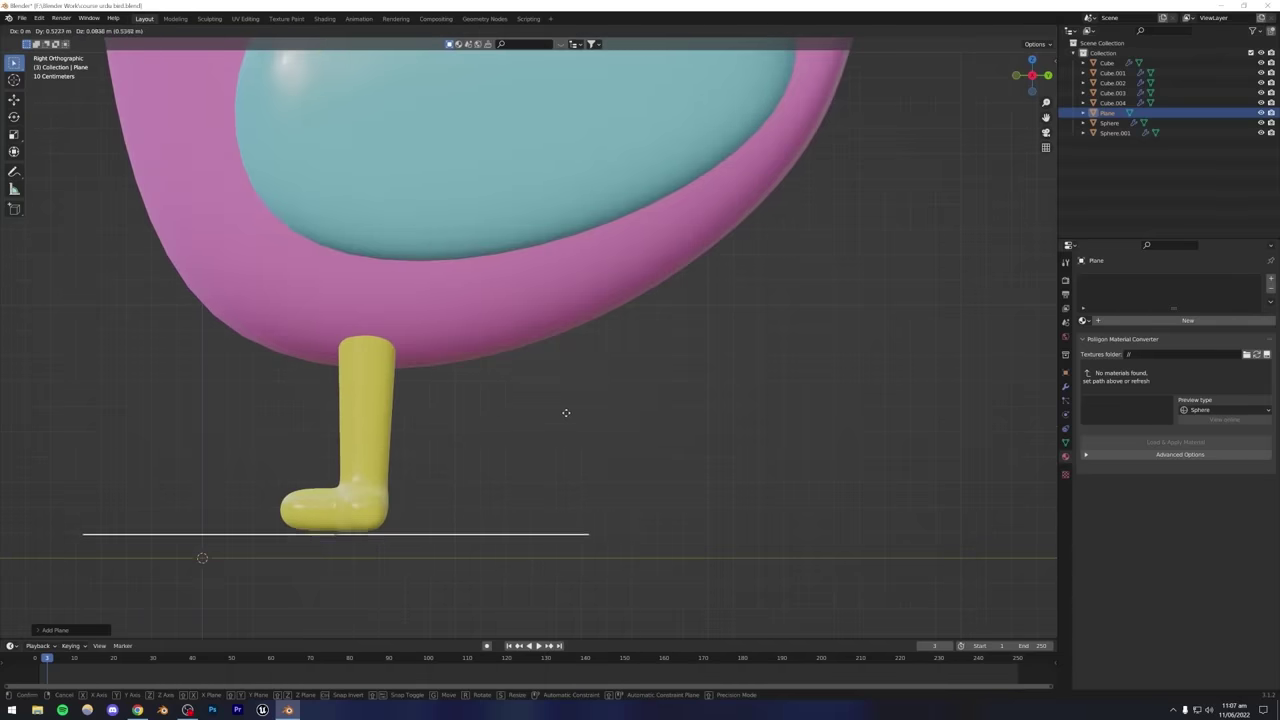
pyautogui.click(566, 409)
# Scale the plane up into a large ground floor under the bird.
pyautogui.scroll(-3, 397, 526)
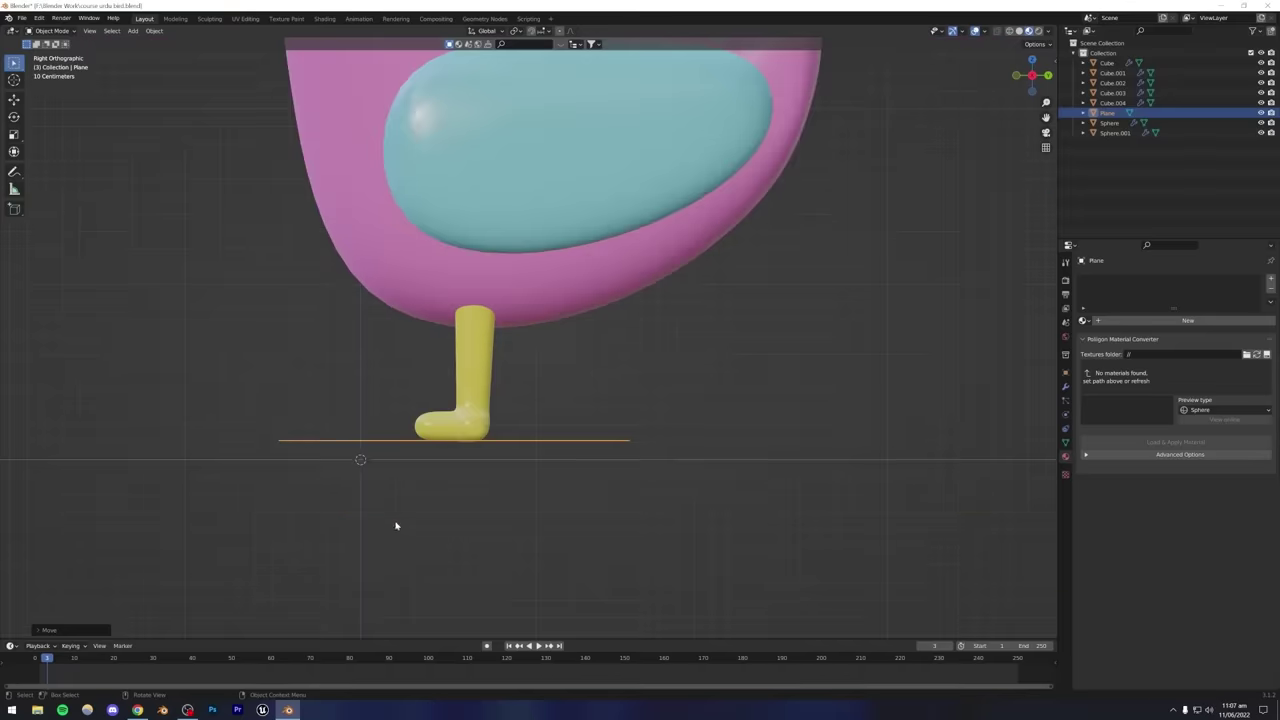
pyautogui.scroll(-3, 459, 460)
pyautogui.moveTo(459, 460); pyautogui.dragTo(563, 446, button='middle')
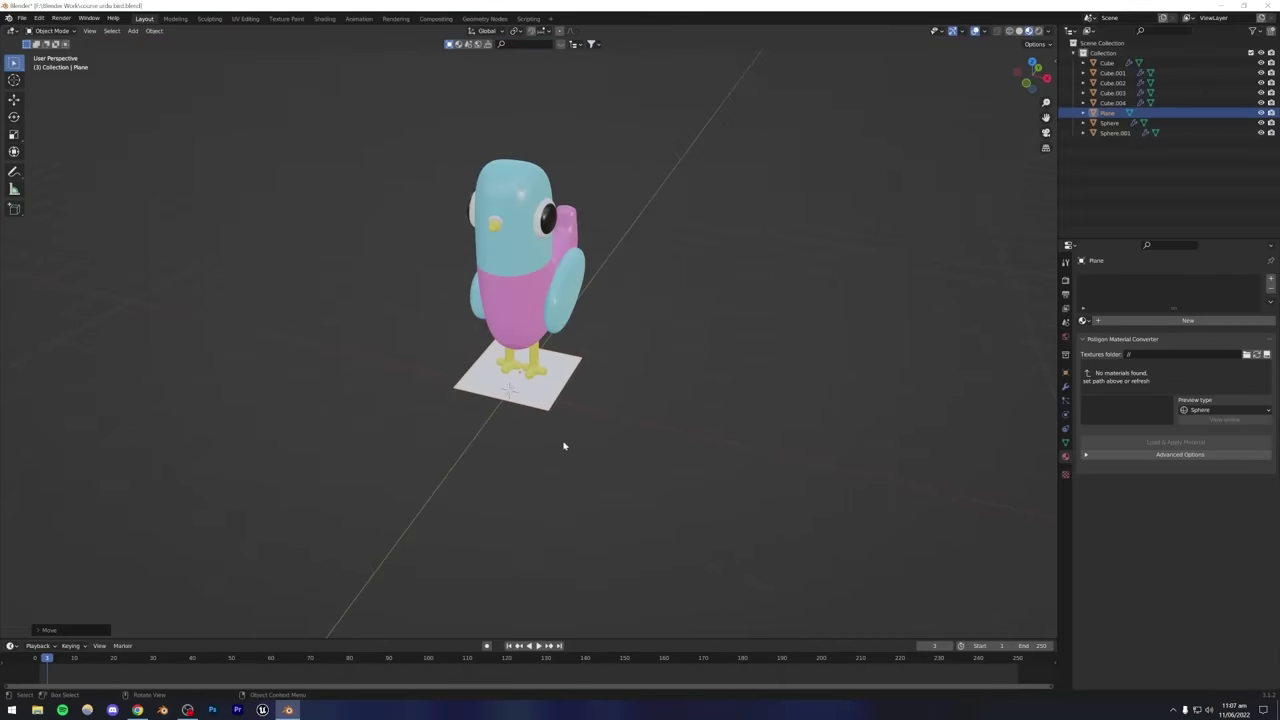
pyautogui.press('s')
pyautogui.click(763, 200)
pyautogui.click(763, 200)
pyautogui.moveTo(763, 200); pyautogui.dragTo(560, 290, button='middle')
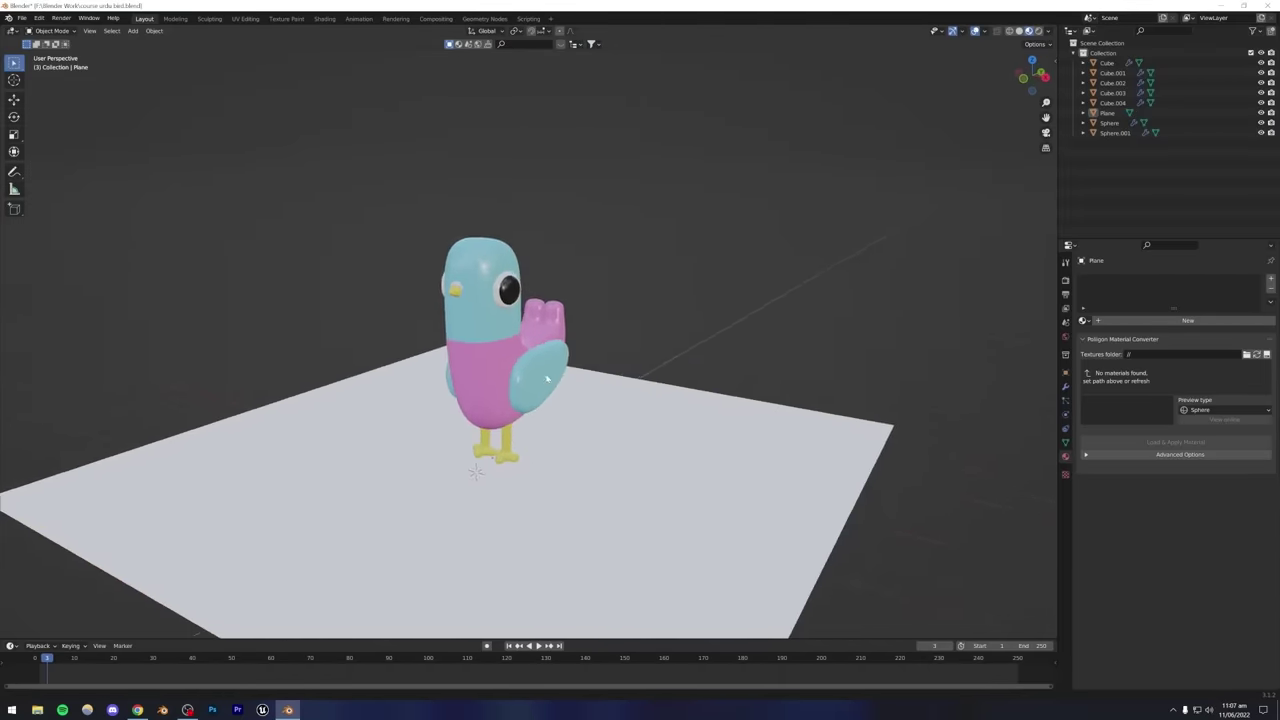
pyautogui.click(138, 710)
pyautogui.click(288, 710)
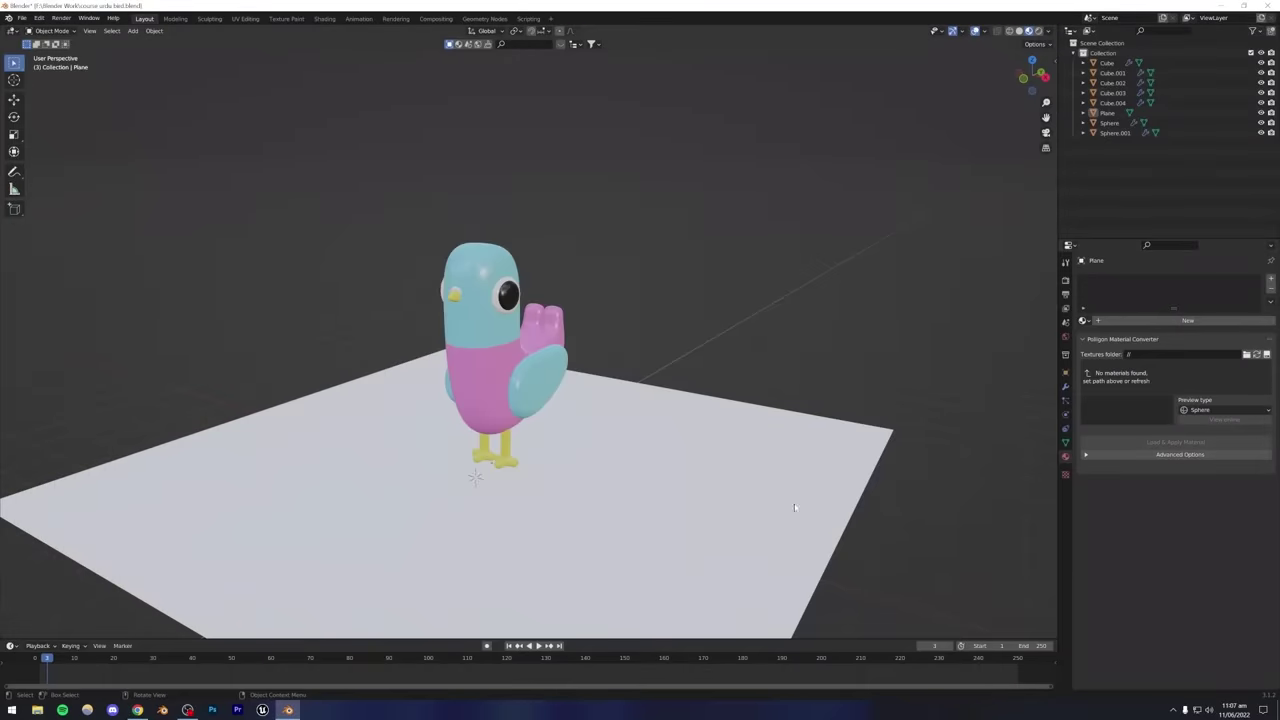
# Give the plane a new 'purple' material with a lilac, slightly bluish base colour.
pyautogui.click(1084, 320)
pyautogui.click(1115, 321)
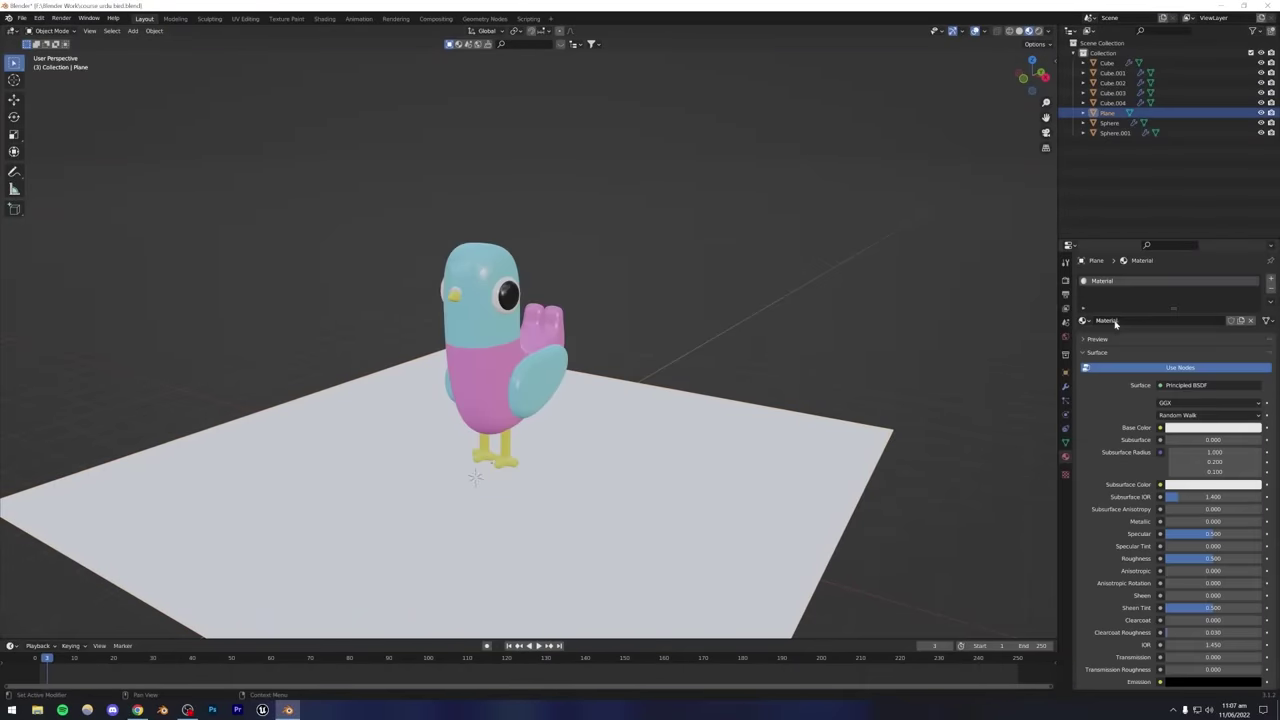
pyautogui.doubleClick(1101, 283)
pyautogui.write('purple')
pyautogui.press('Return')
pyautogui.click(1181, 429)
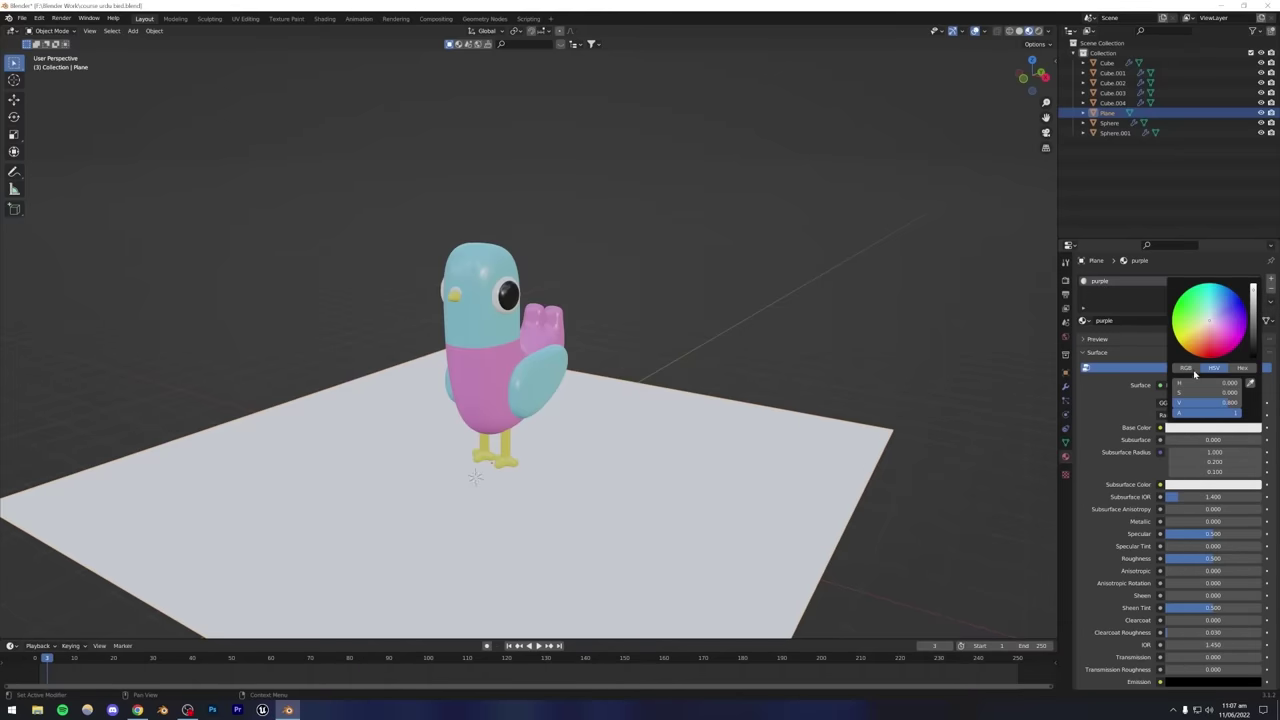
pyautogui.moveTo(1222, 340); pyautogui.dragTo(1217, 347)
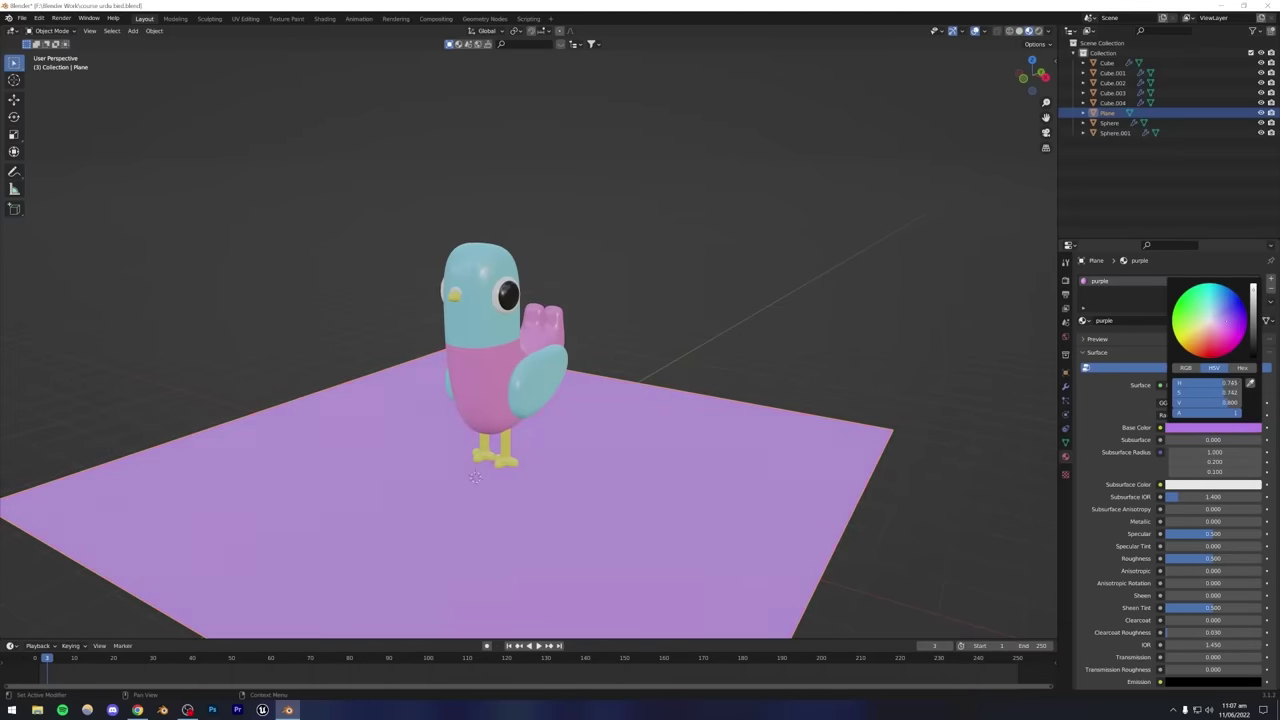
pyautogui.moveTo(1217, 347); pyautogui.dragTo(1203, 347)
pyautogui.click(758, 299)
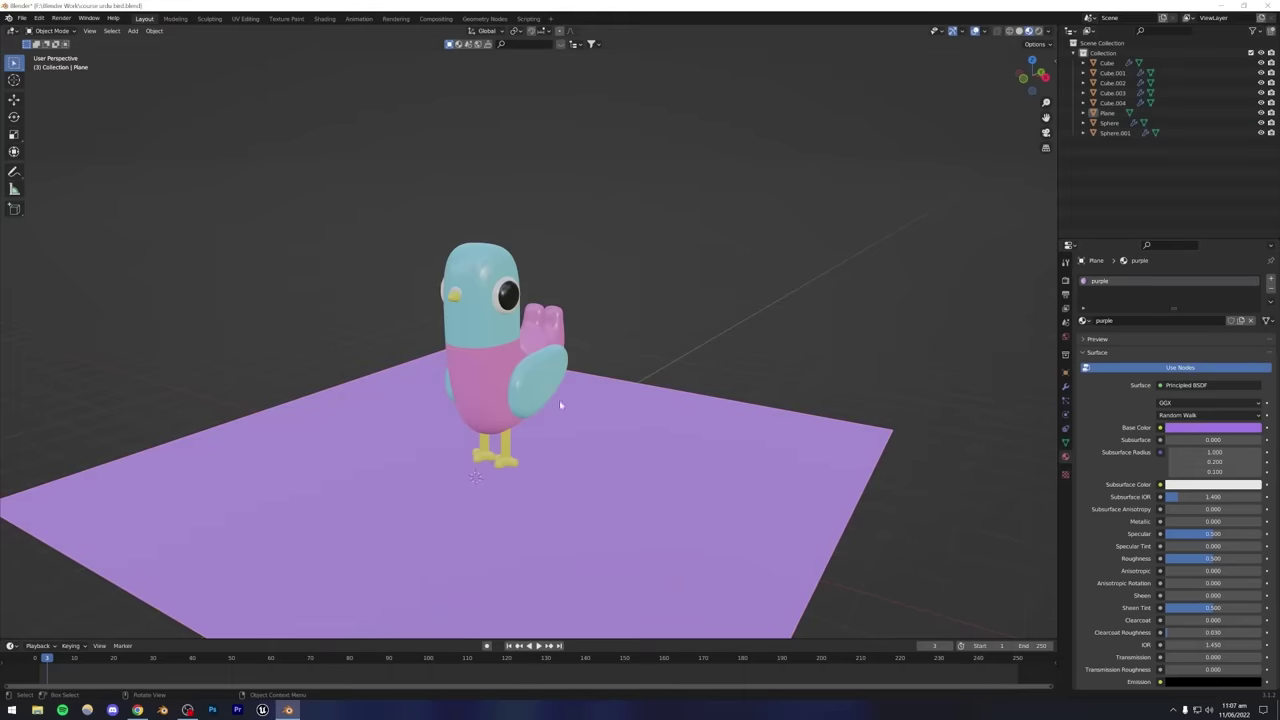
# Save the file and briefly preview the scene in rendered shading.
pyautogui.moveTo(819, 375); pyautogui.dragTo(335, 434, button='middle')
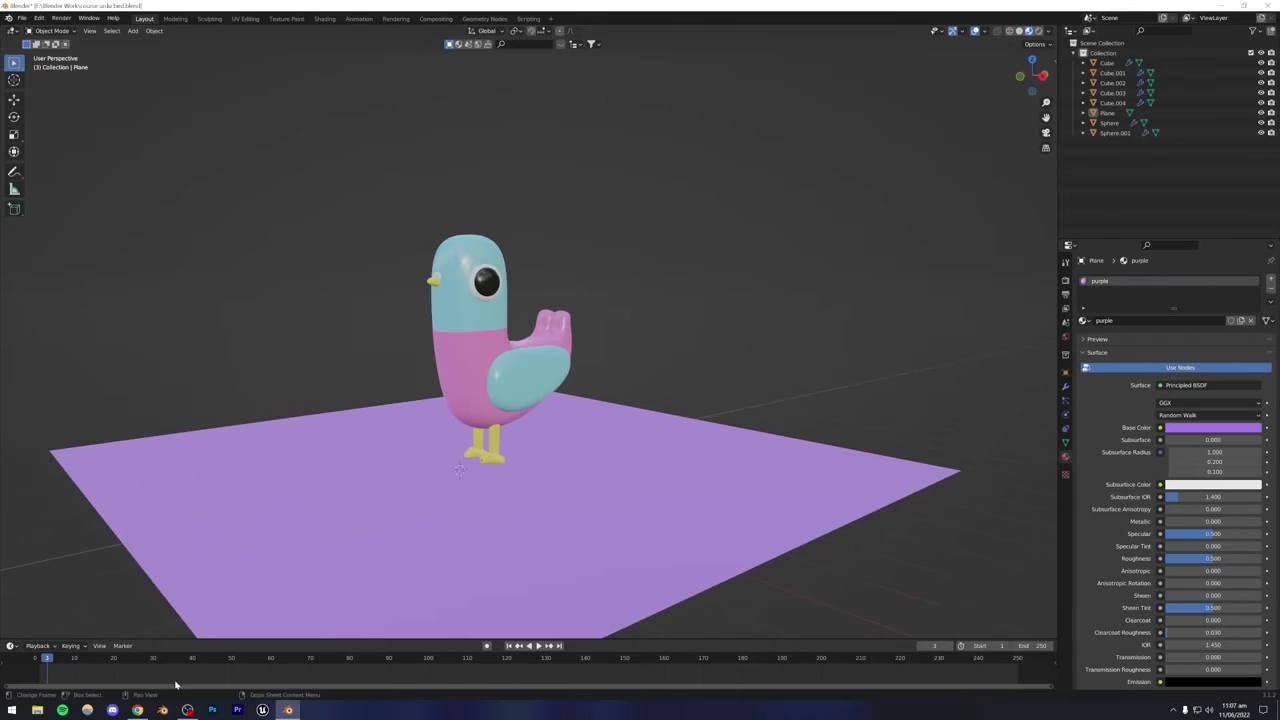
pyautogui.hotkey('ctrl', 's')
pyautogui.click(1038, 31)
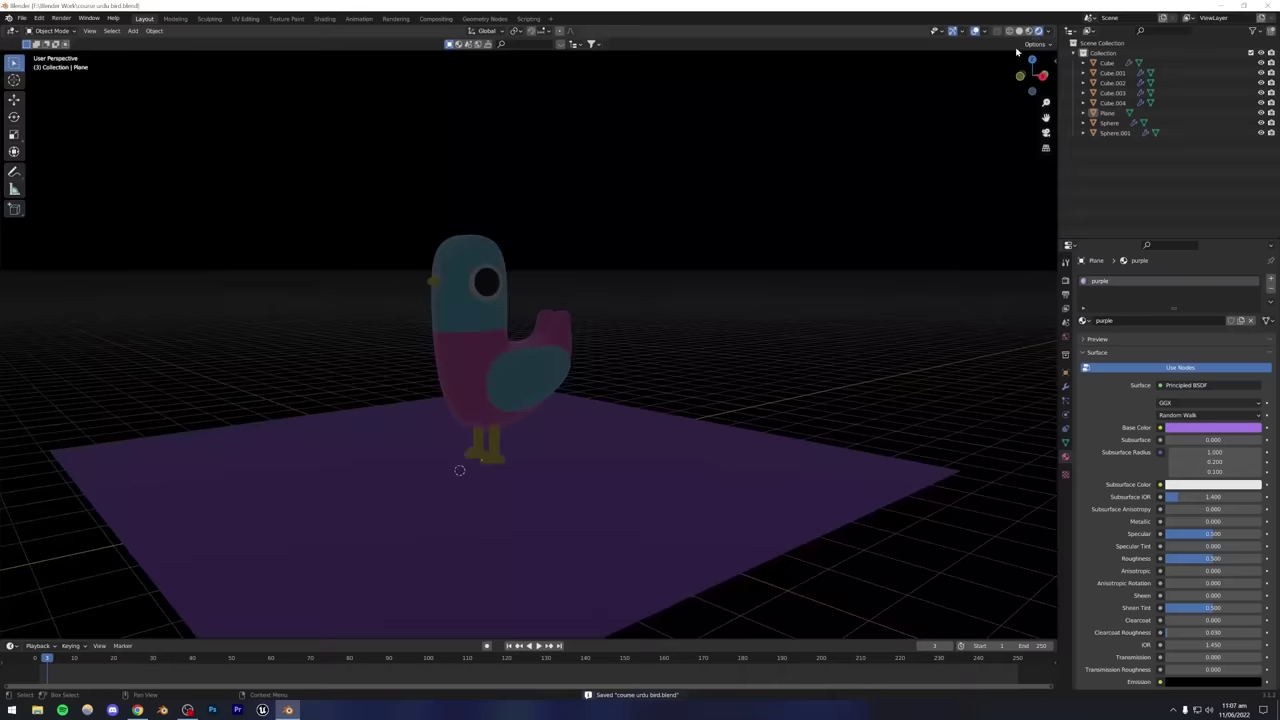
pyautogui.click(1028, 31)
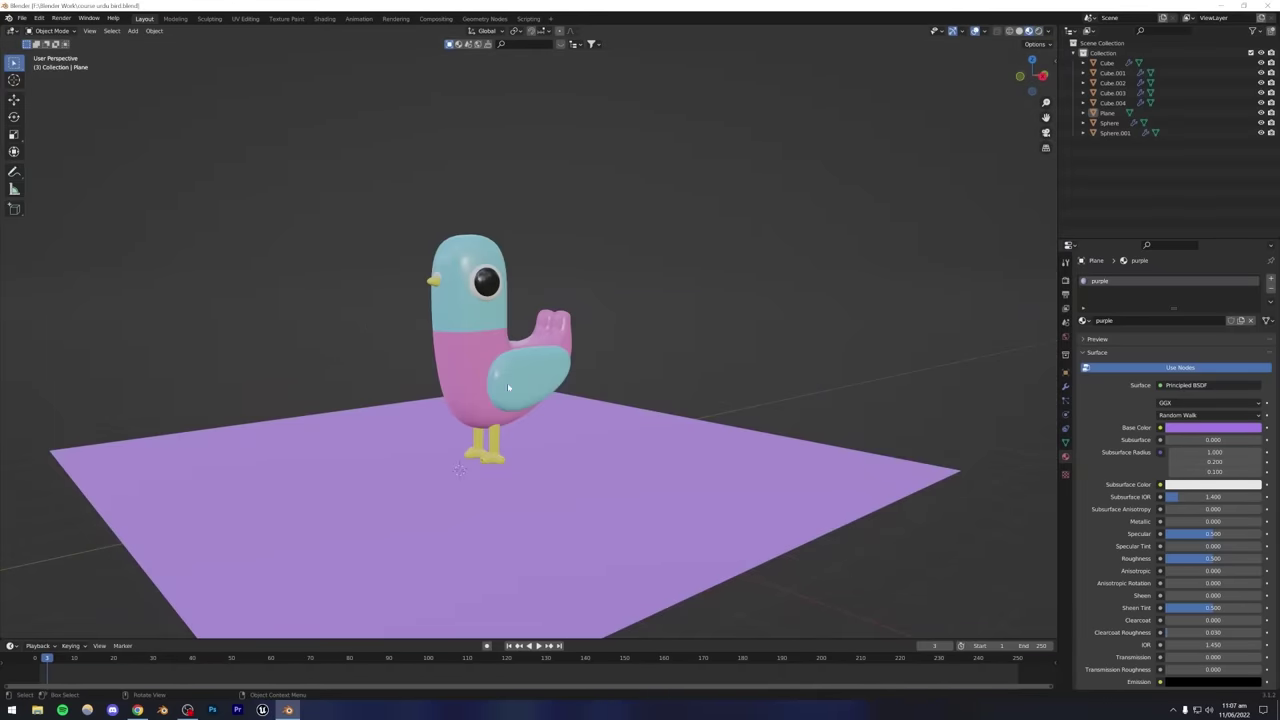
# Try enlarging the floor plane, undo the scaling, and inspect the plane and bird.
pyautogui.click(614, 425)
pyautogui.press('s')
pyautogui.click(855, 369)
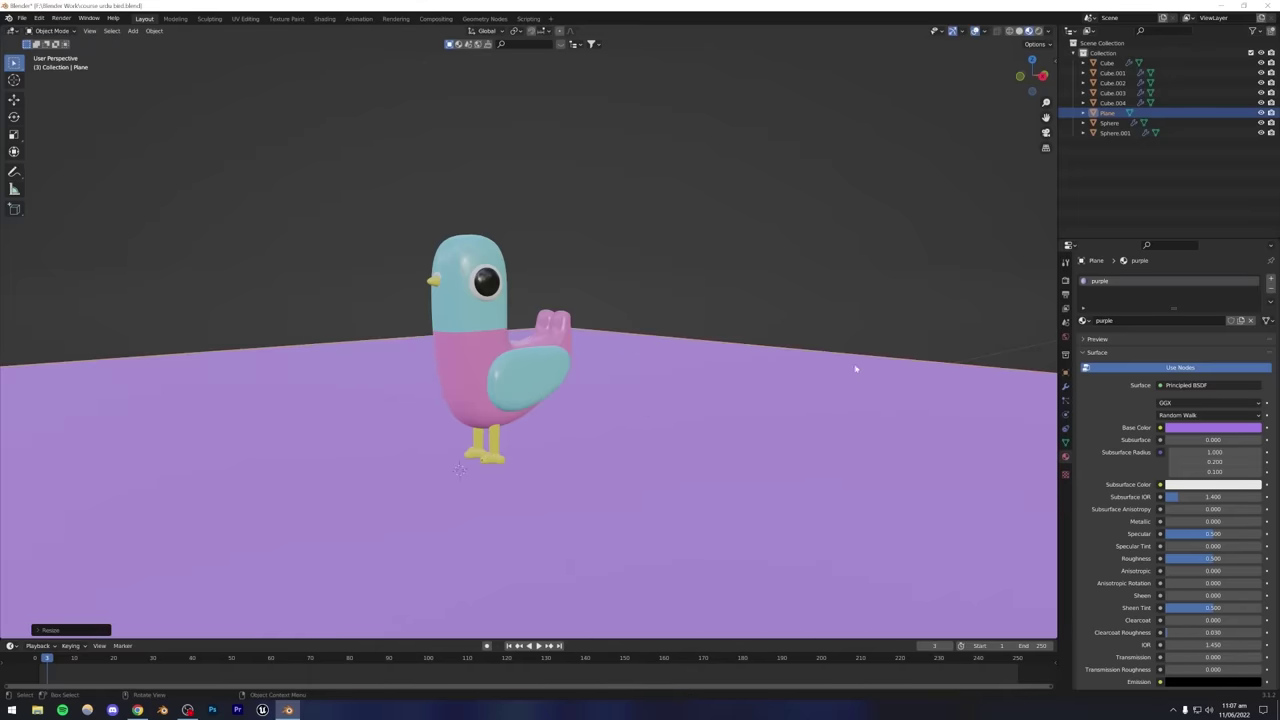
pyautogui.hotkey('ctrl', 'z')
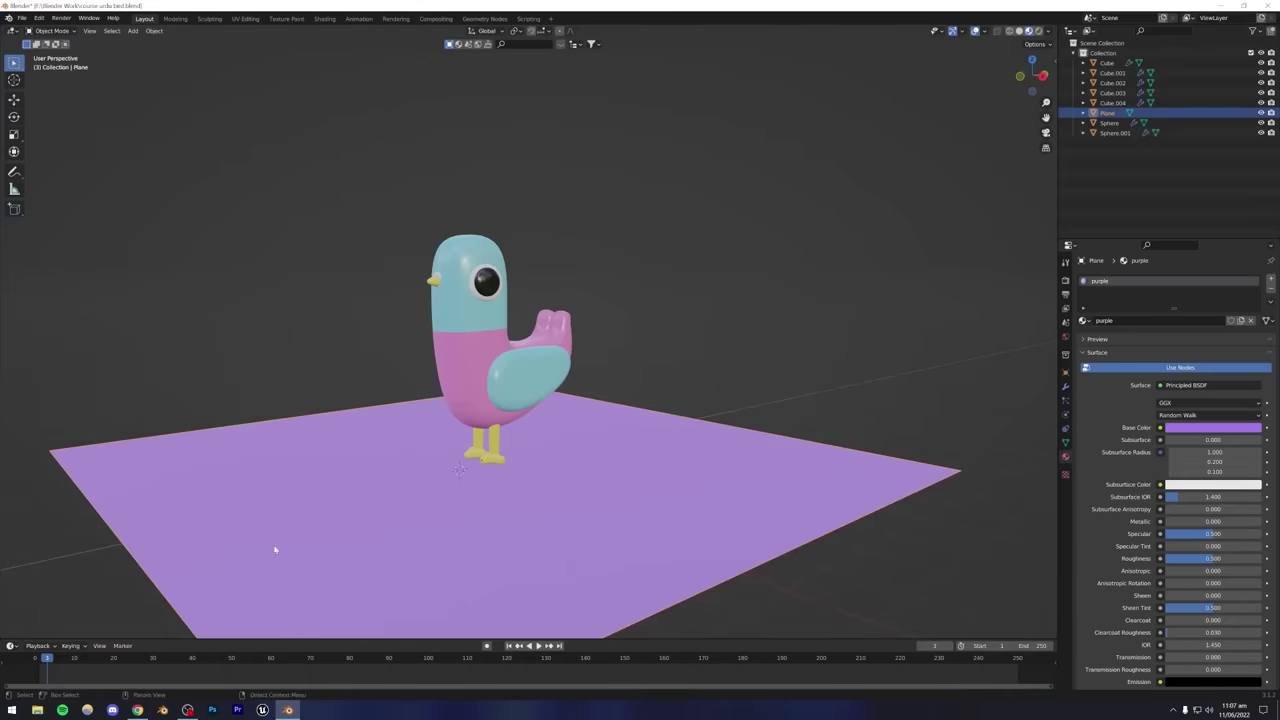
pyautogui.click(137, 710)
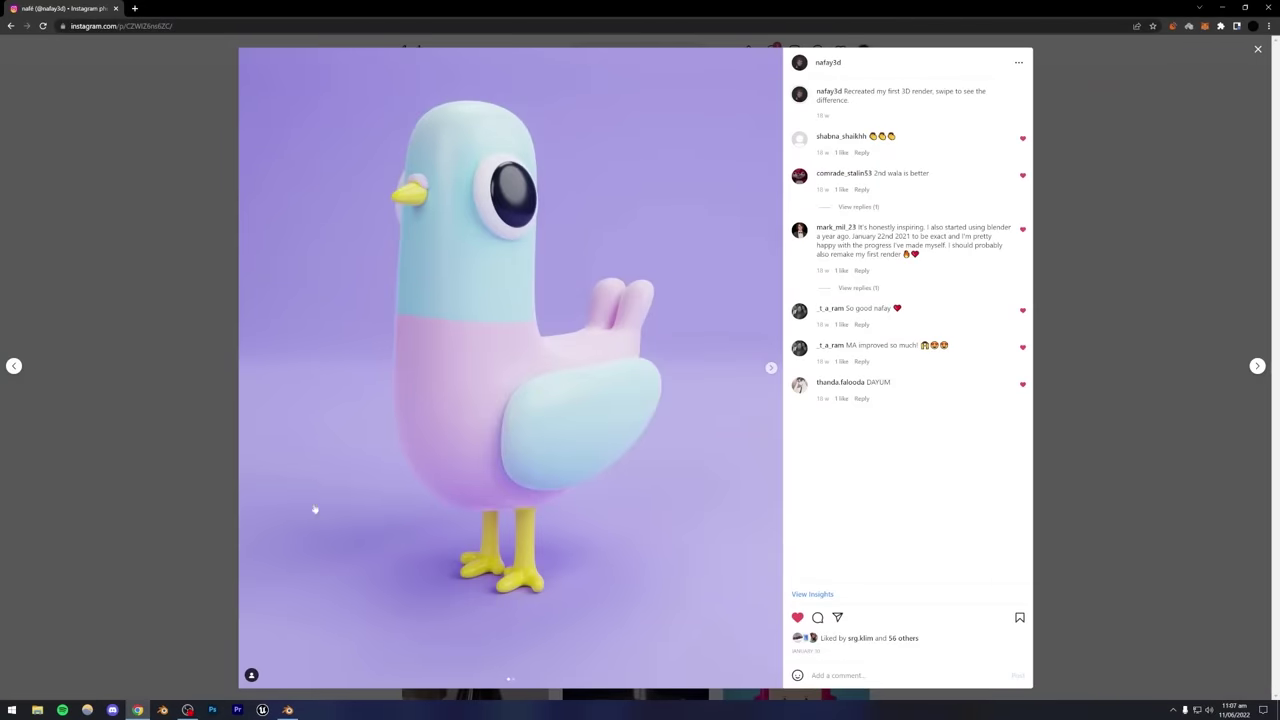
pyautogui.click(288, 710)
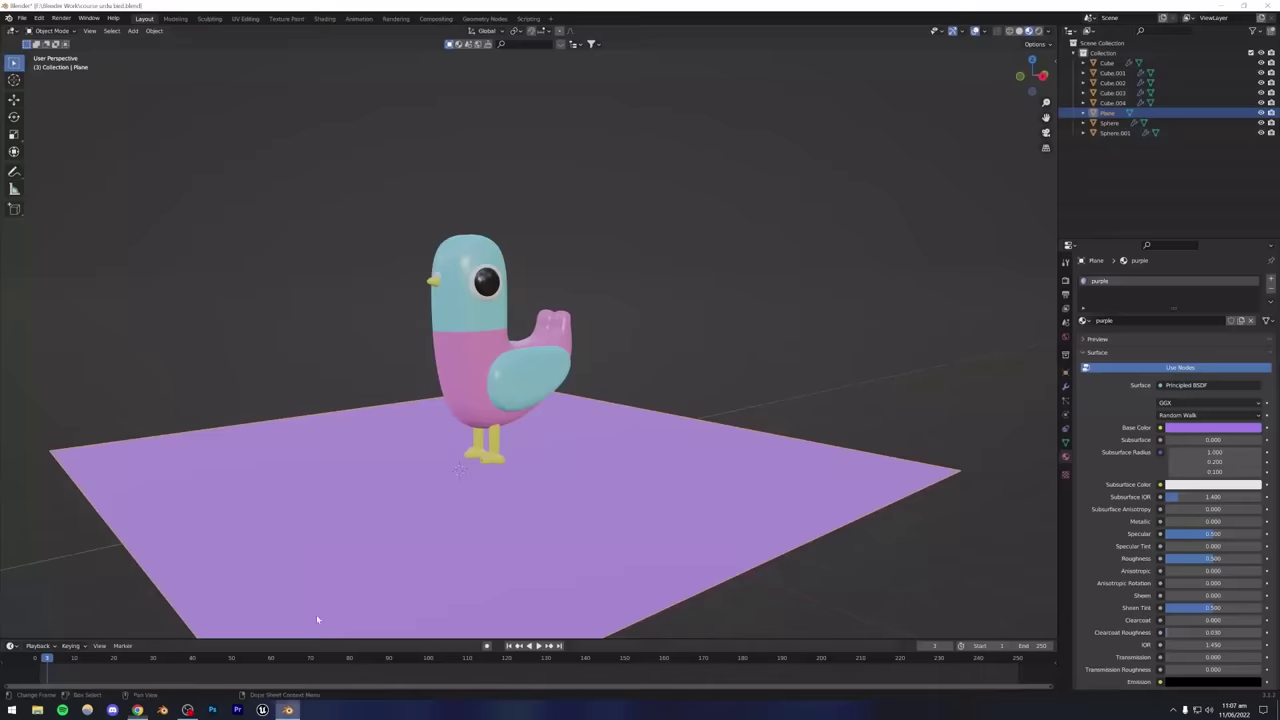
pyautogui.moveTo(316, 614); pyautogui.dragTo(513, 389, button='middle')
pyautogui.scroll(-5, 420, 433)
pyautogui.moveTo(591, 363); pyautogui.dragTo(682, 315, button='middle')
# Extrude the floor plane's back edge straight up along Z into a wall.
pyautogui.click(591, 364)
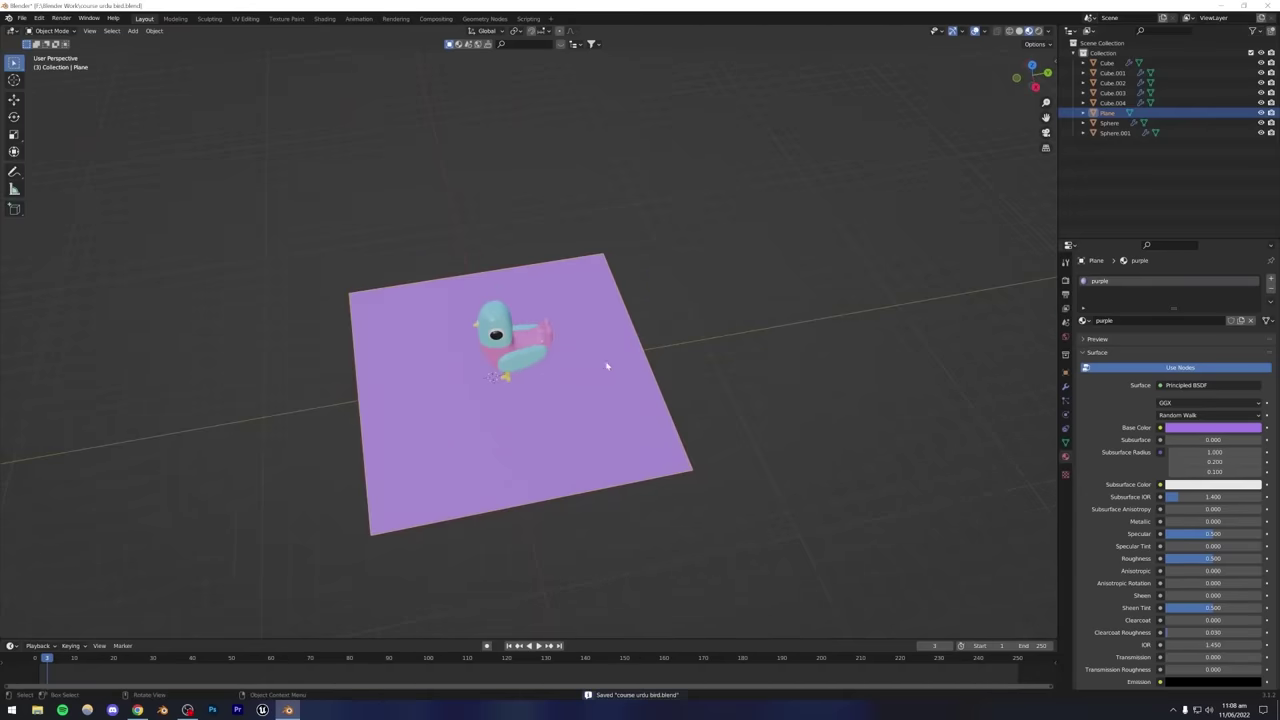
pyautogui.press('Tab')
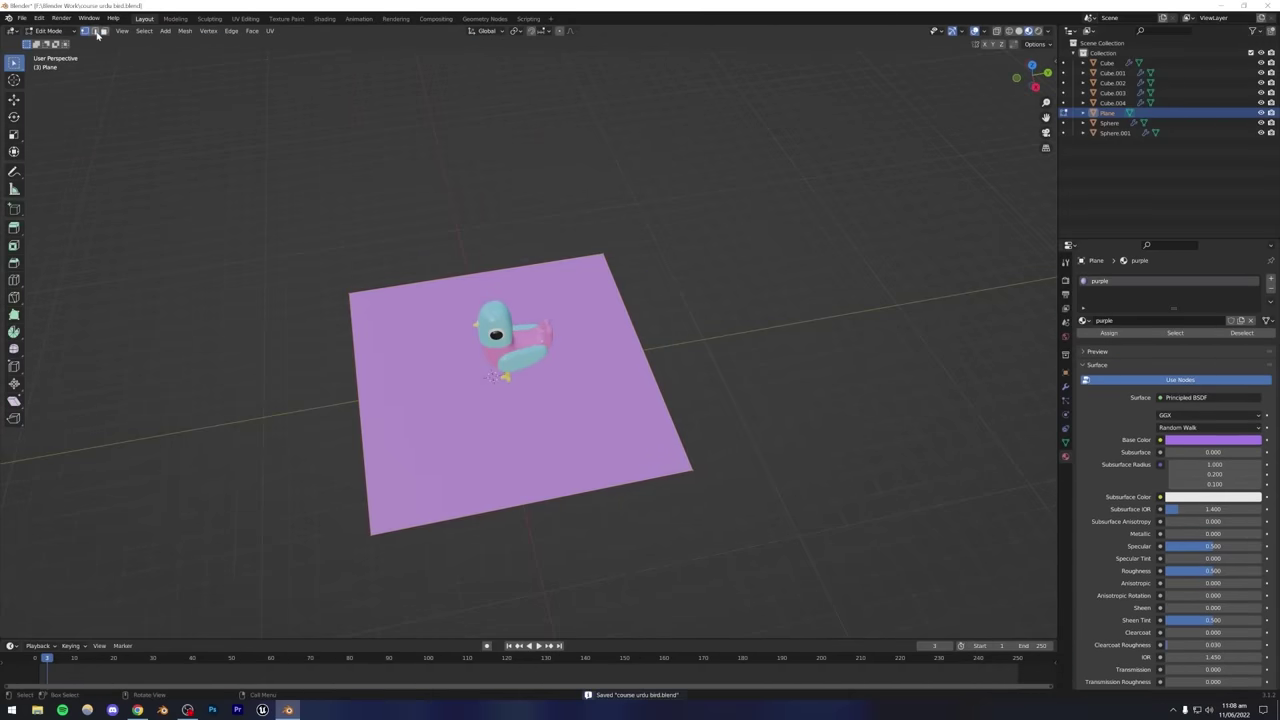
pyautogui.moveTo(579, 339); pyautogui.dragTo(614, 297, button='middle')
pyautogui.press('e')
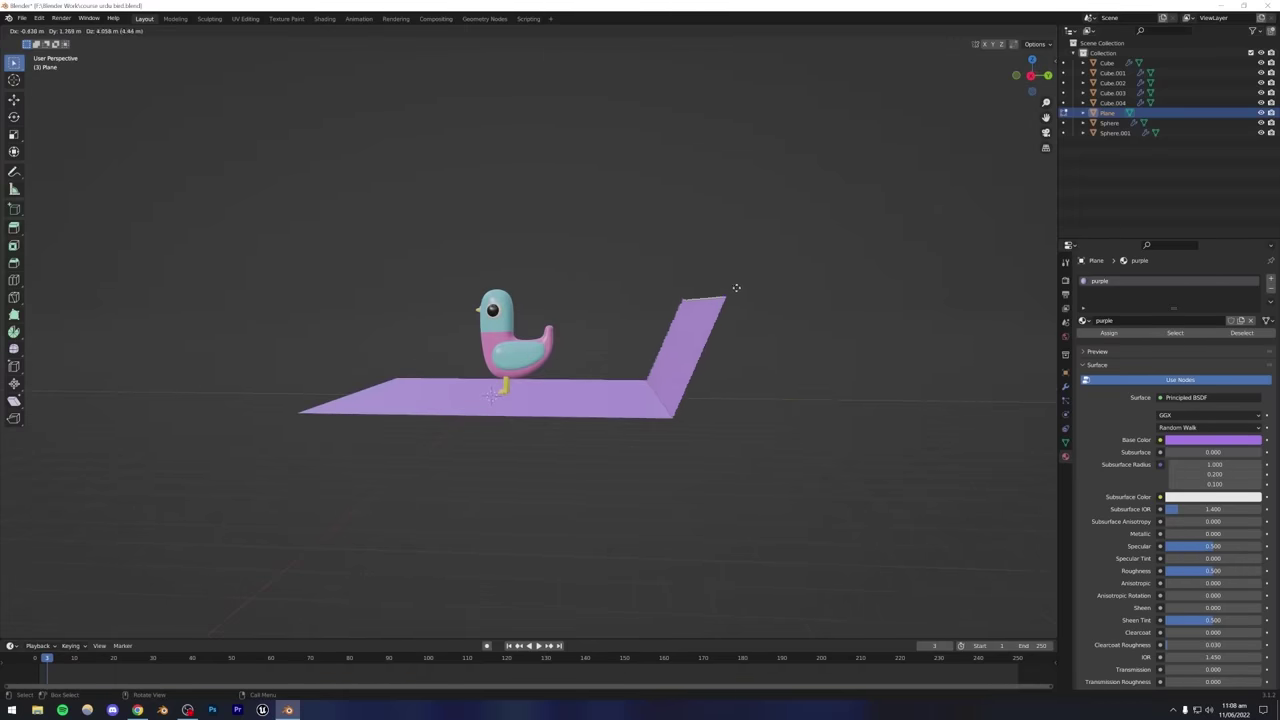
pyautogui.press('z')
pyautogui.press('z')
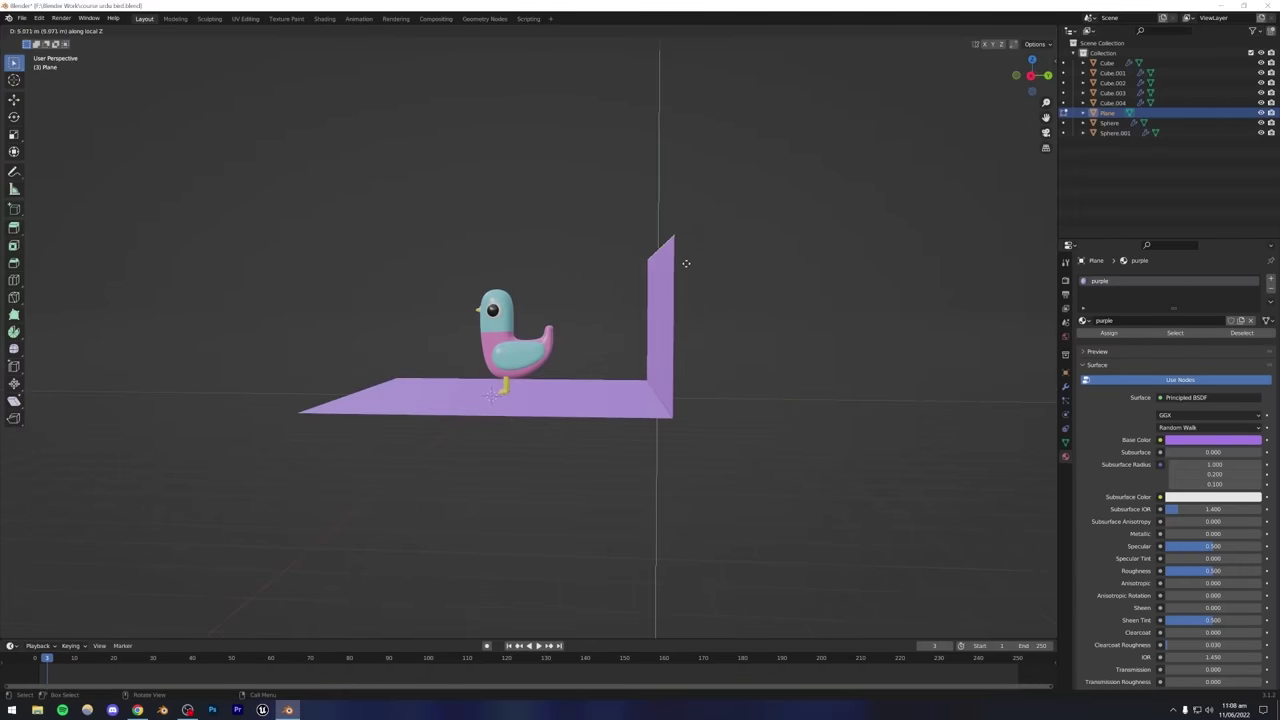
pyautogui.click(703, 152)
pyautogui.moveTo(580, 240); pyautogui.dragTo(677, 251, button='middle')
pyautogui.press('Tab')
pyautogui.scroll(6, 540, 320)
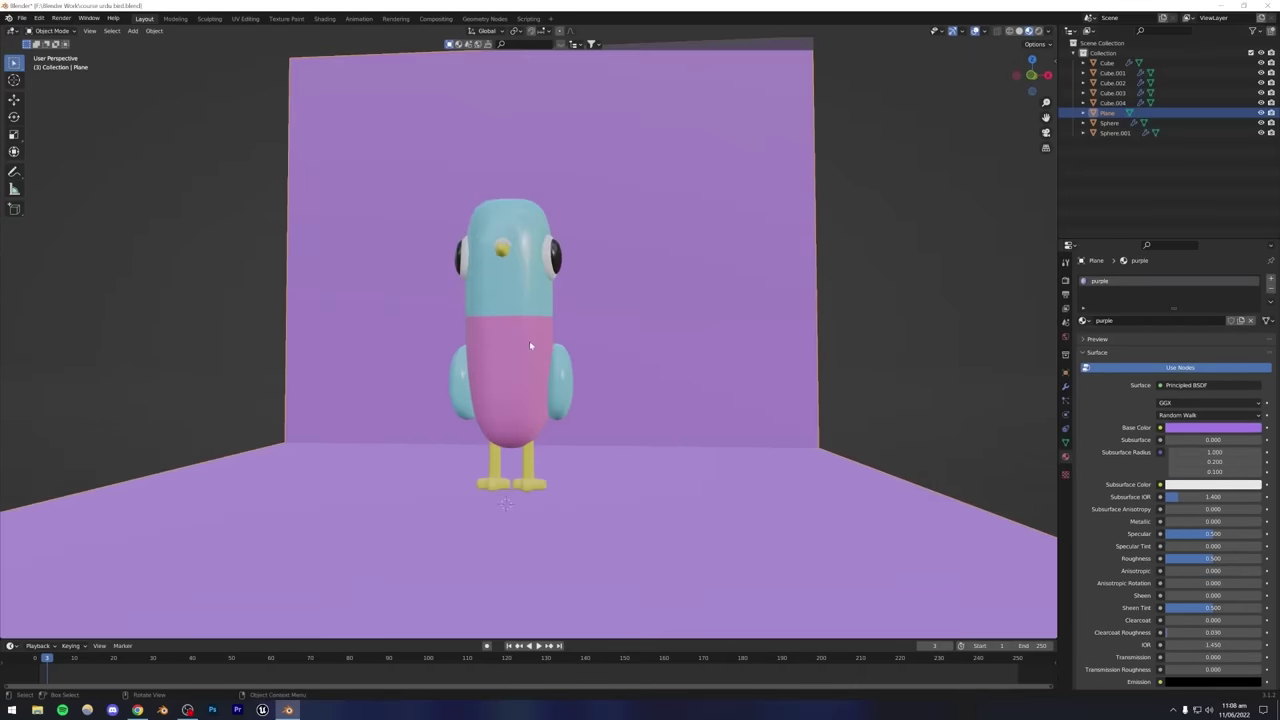
pyautogui.moveTo(529, 340); pyautogui.dragTo(600, 400, button='middle')
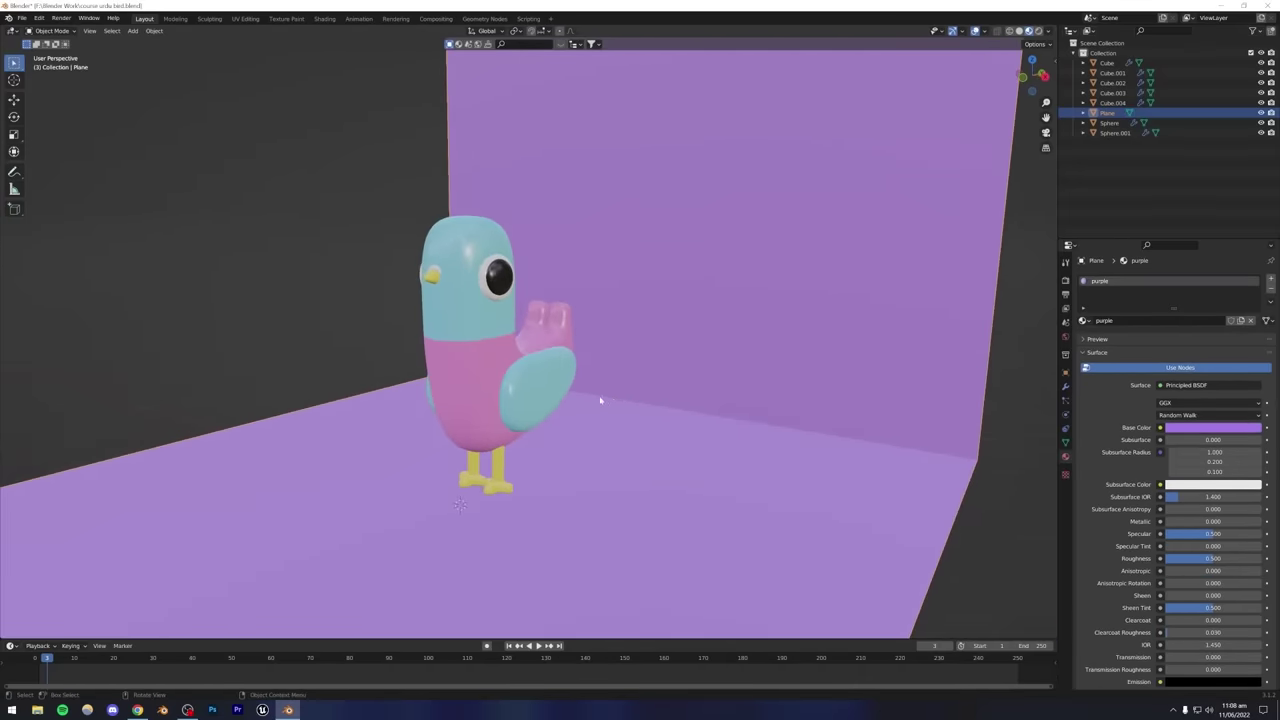
# Bevel the floor-wall corner edge into a wide smooth curve.
pyautogui.press('Tab')
pyautogui.scroll(-4, 705, 413)
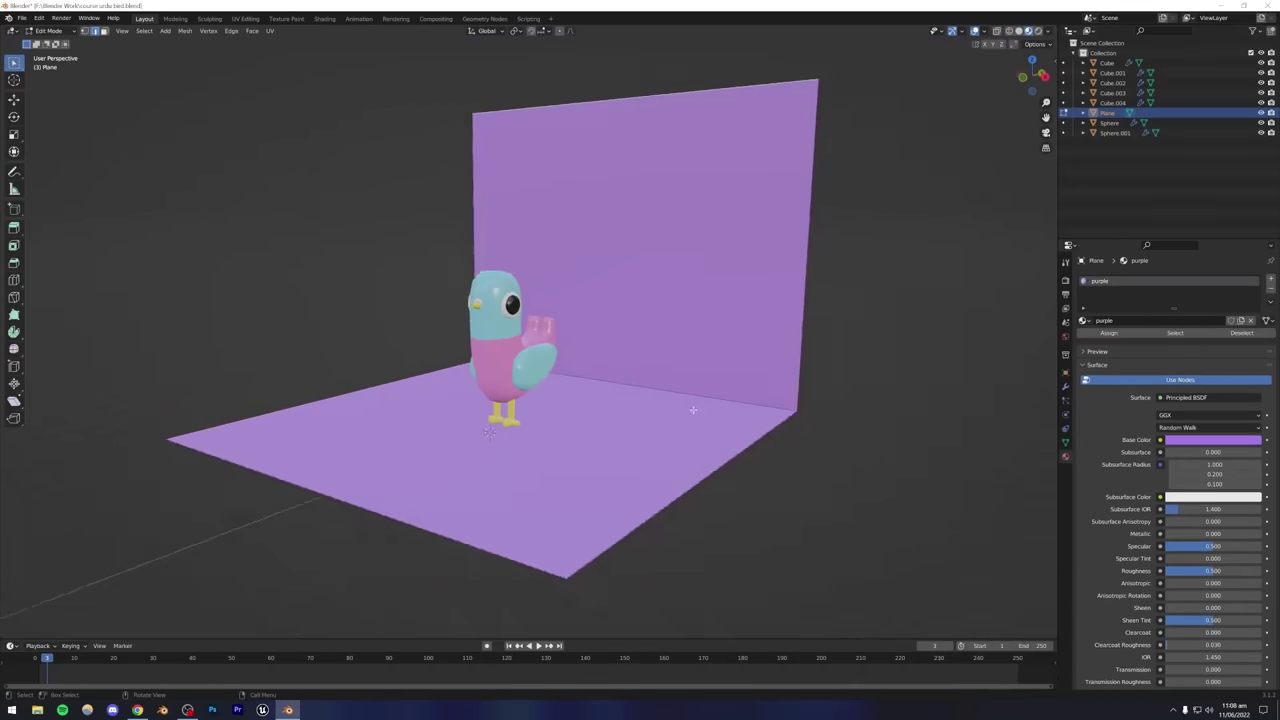
pyautogui.moveTo(691, 409); pyautogui.dragTo(659, 376, button='middle')
pyautogui.hotkey('ctrl', 'b')
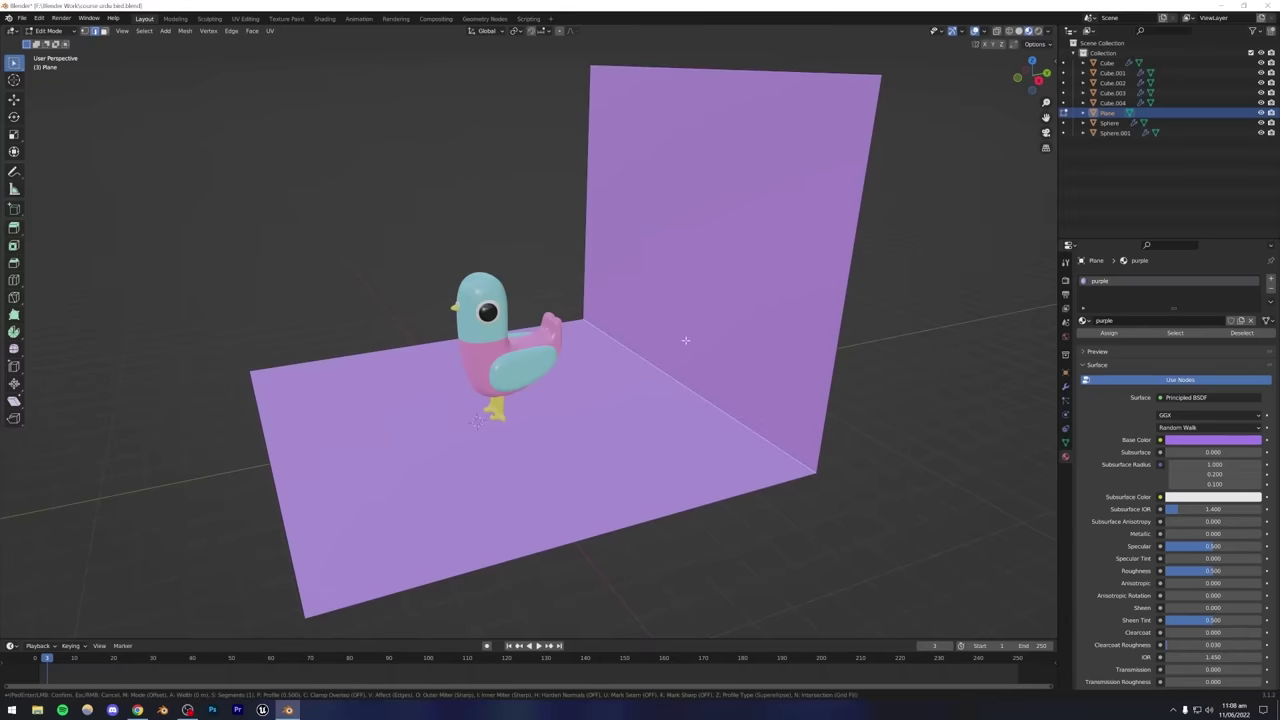
pyautogui.click(732, 296)
pyautogui.press('Tab')
# Inspect the curved backdrop from the front, deselect it, and save the file.
pyautogui.moveTo(732, 296); pyautogui.dragTo(645, 365, button='middle')
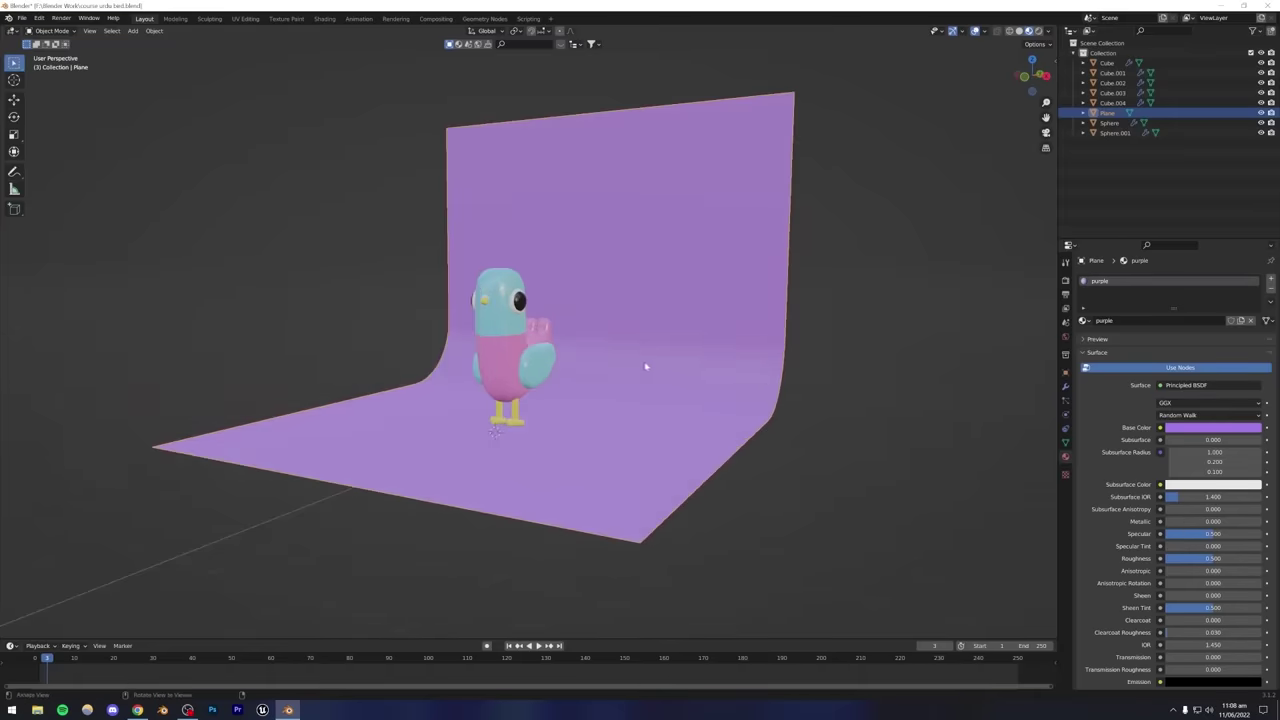
pyautogui.scroll(4, 650, 350)
pyautogui.rightClick(629, 348)
pyautogui.press('Escape')
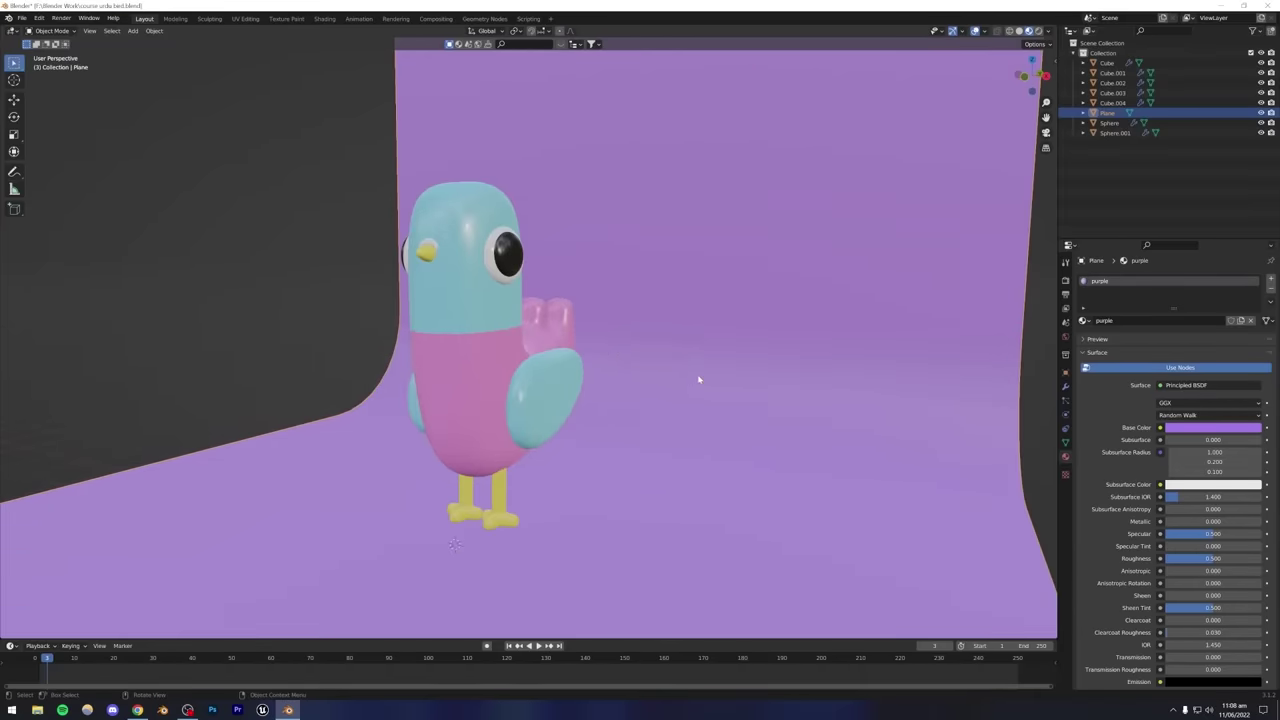
pyautogui.scroll(-6, 660, 374)
pyautogui.moveTo(646, 374); pyautogui.dragTo(488, 370, button='middle')
pyautogui.scroll(-3, 616, 407)
pyautogui.click(660, 431)
pyautogui.hotkey('ctrl', 's')
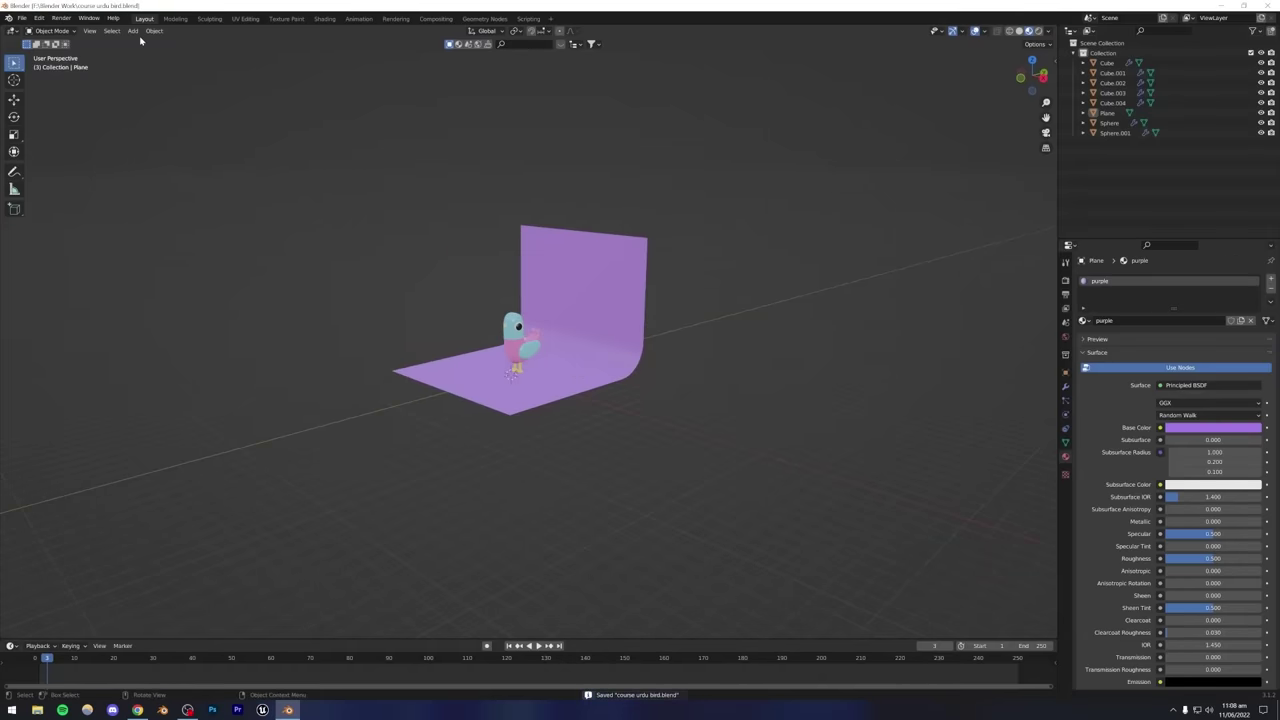
# Add a camera and set the render engine to Cycles with GPU Compute device.
pyautogui.click(133, 31)
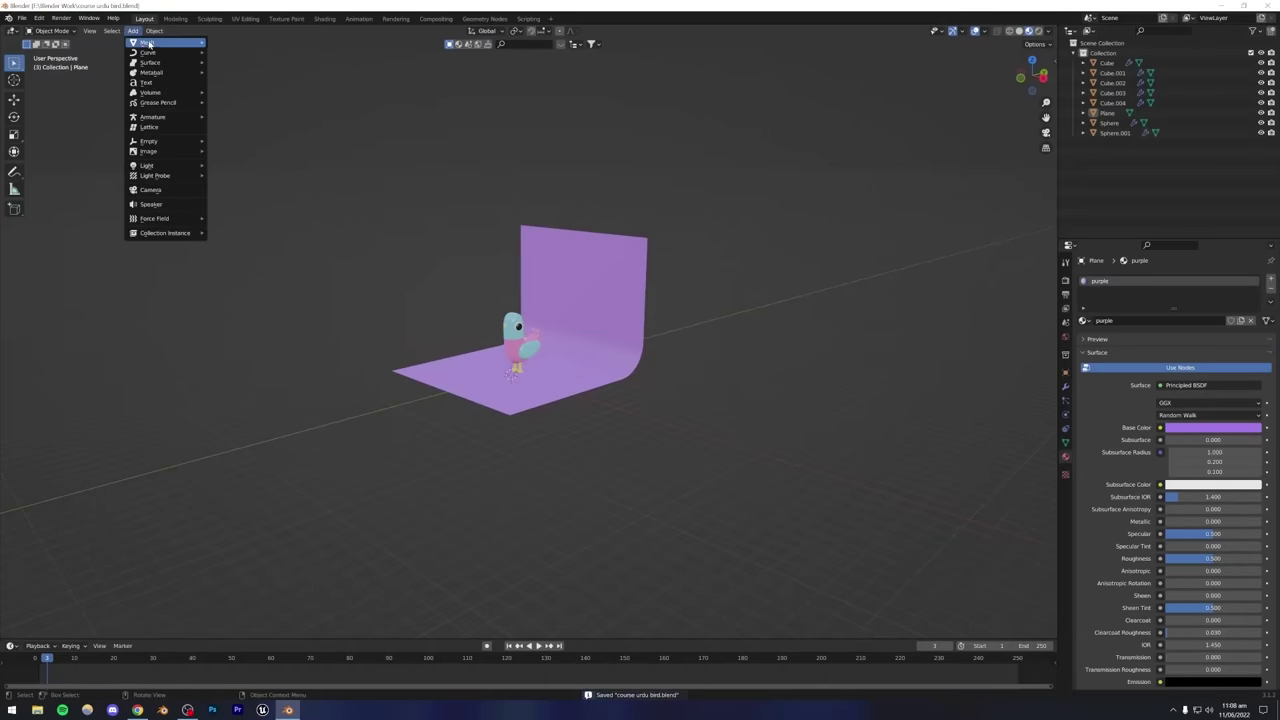
pyautogui.click(150, 191)
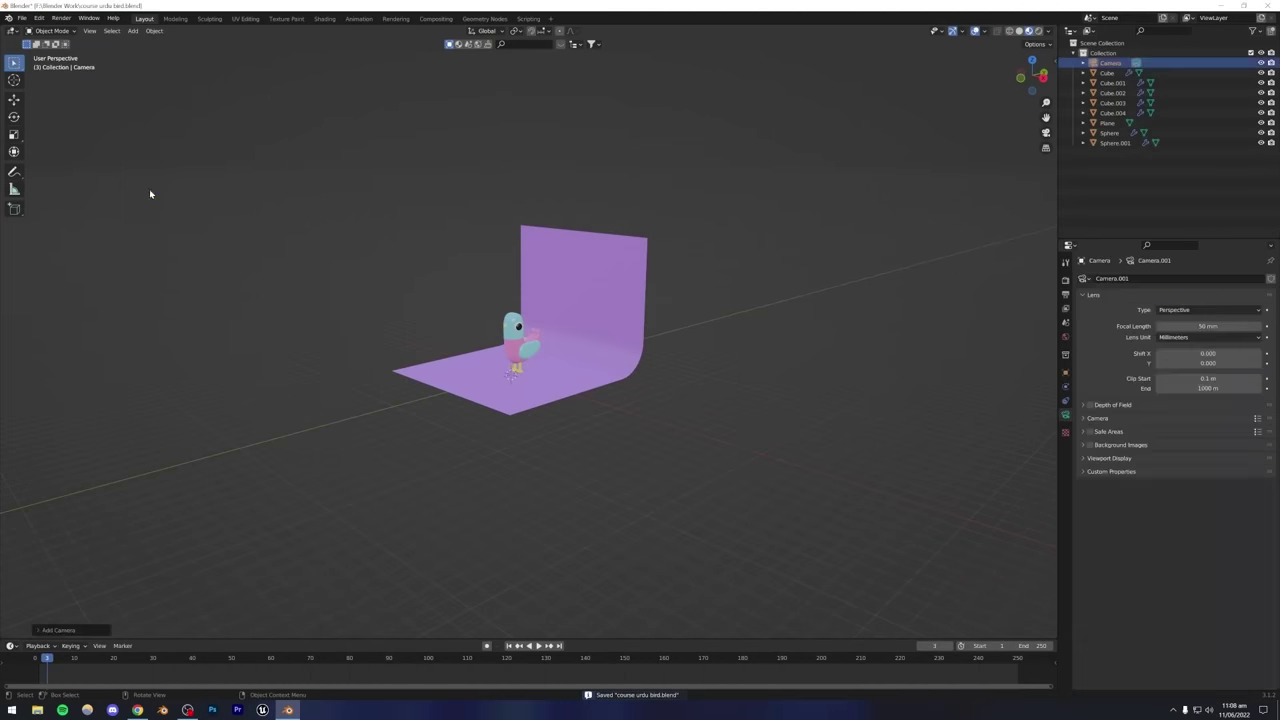
pyautogui.click(1065, 281)
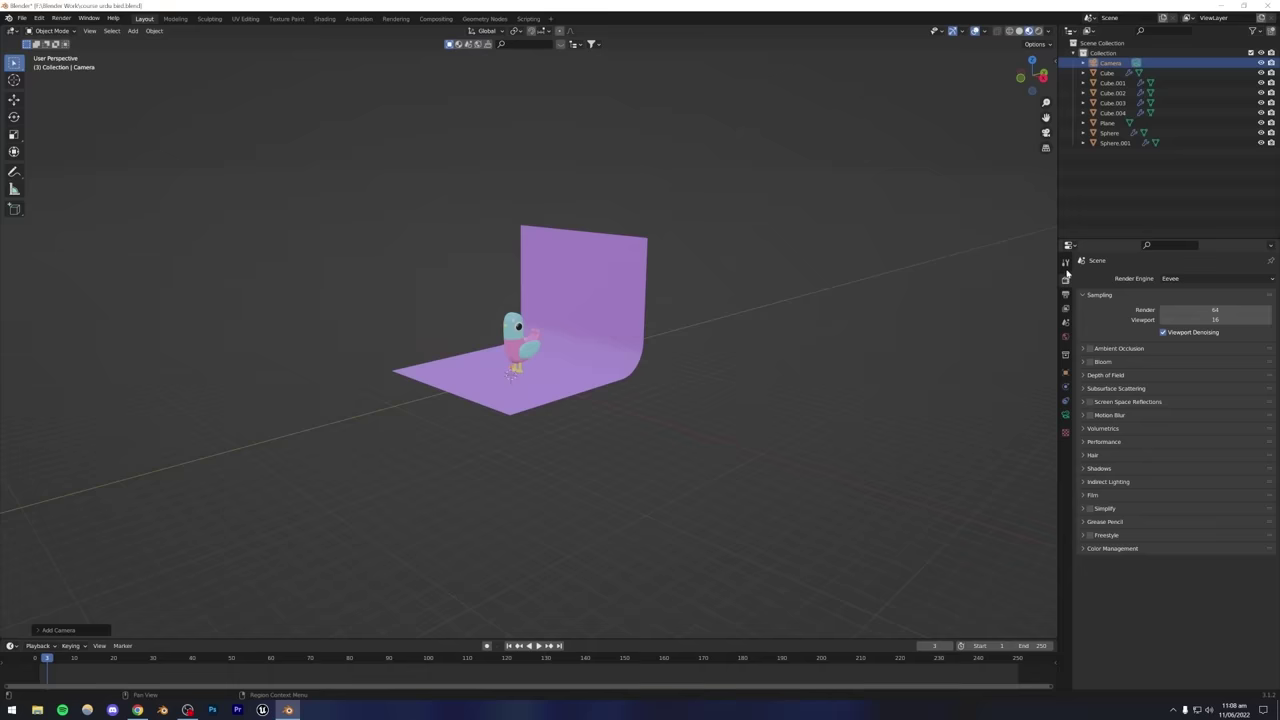
pyautogui.click(1066, 264)
pyautogui.click(1065, 281)
pyautogui.click(1180, 279)
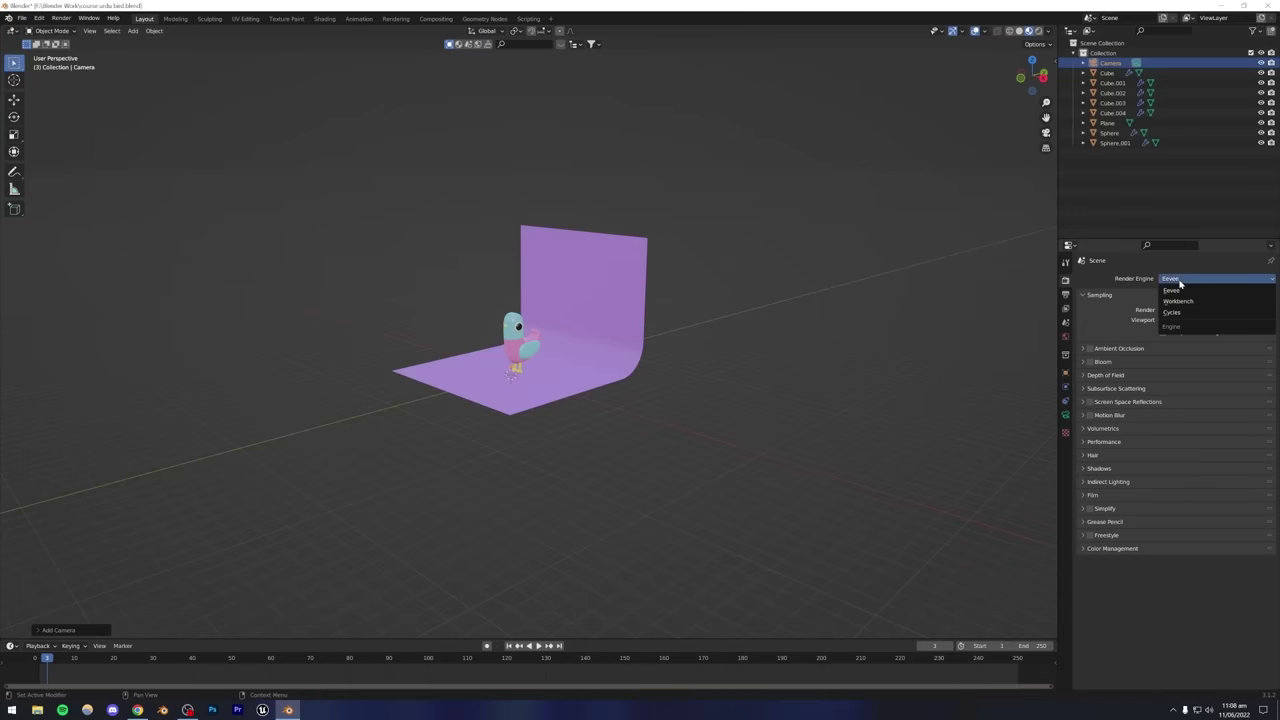
pyautogui.click(1171, 312)
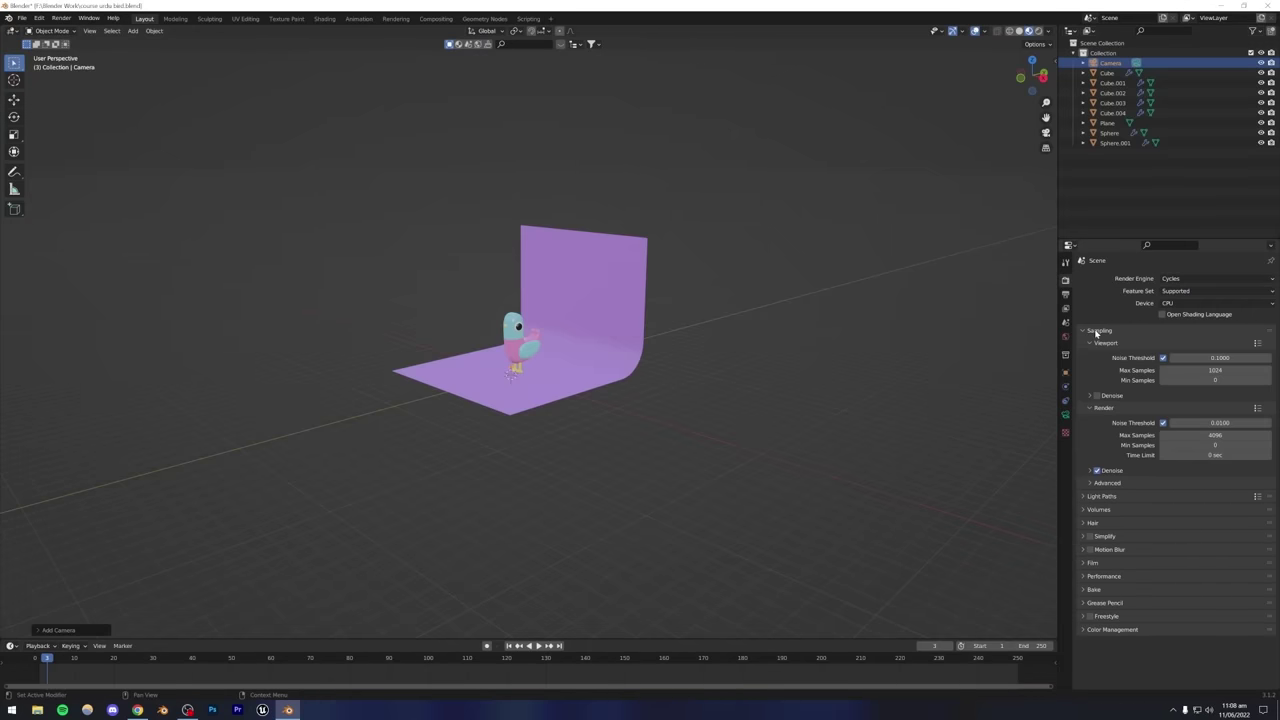
pyautogui.click(1175, 303)
pyautogui.click(1180, 324)
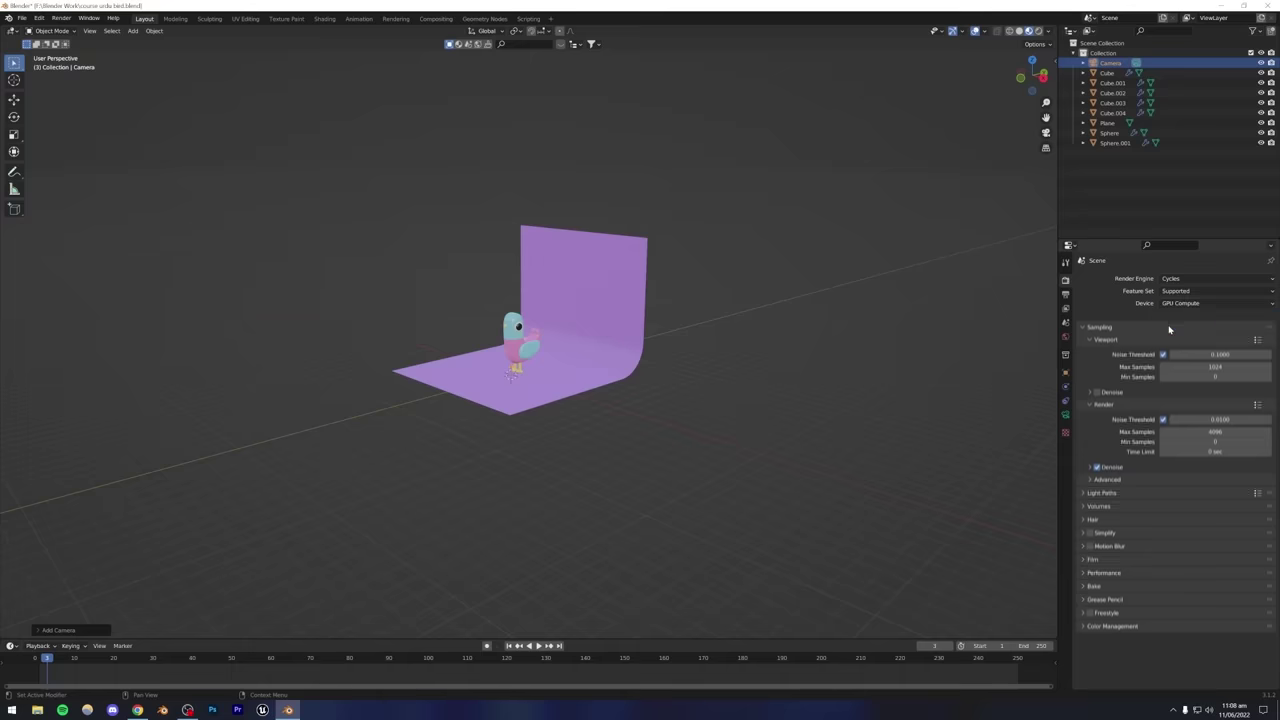
# Check the Cycles render device in Preferences > System: CUDA with the RTX 3070 enabled.
pyautogui.click(39, 18)
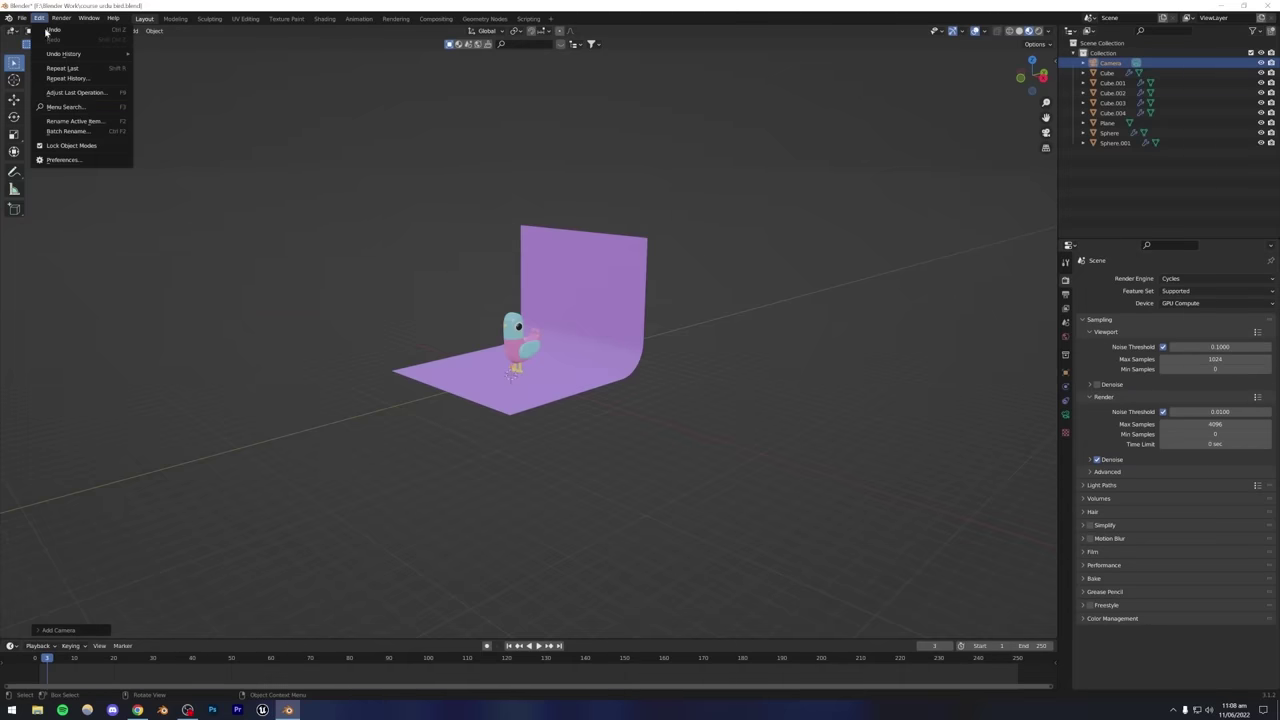
pyautogui.click(64, 159)
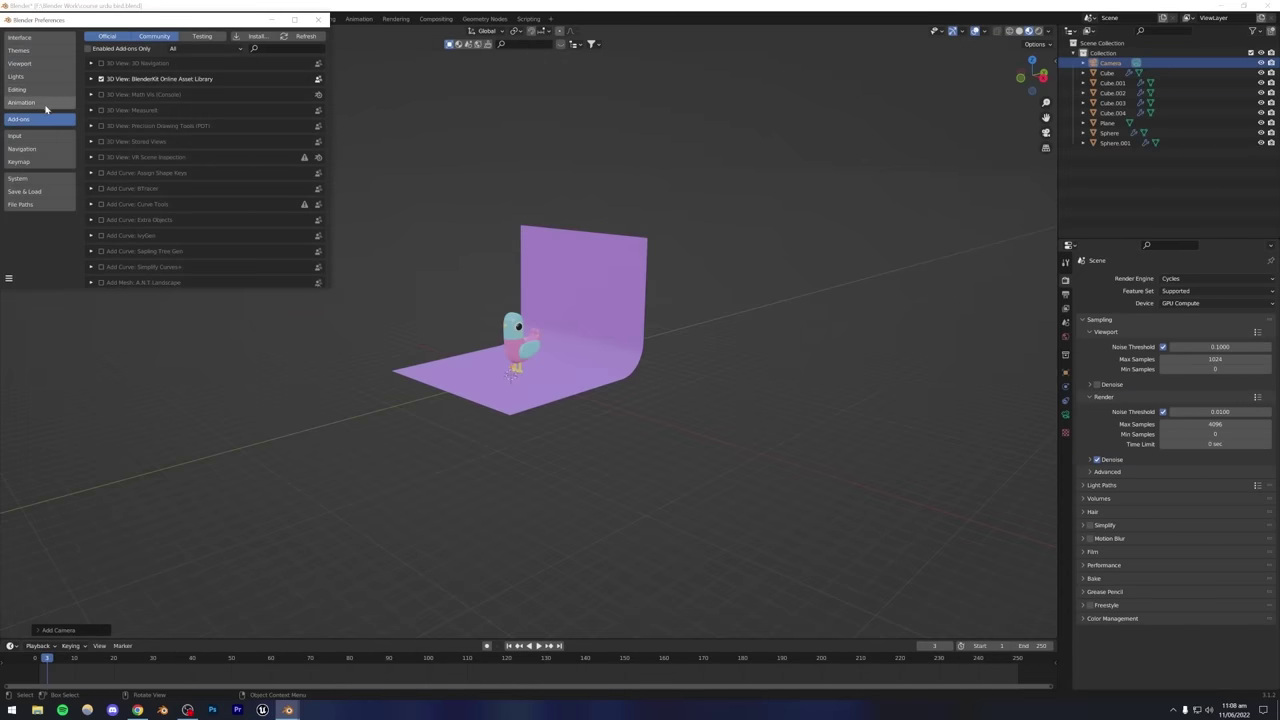
pyautogui.click(40, 135)
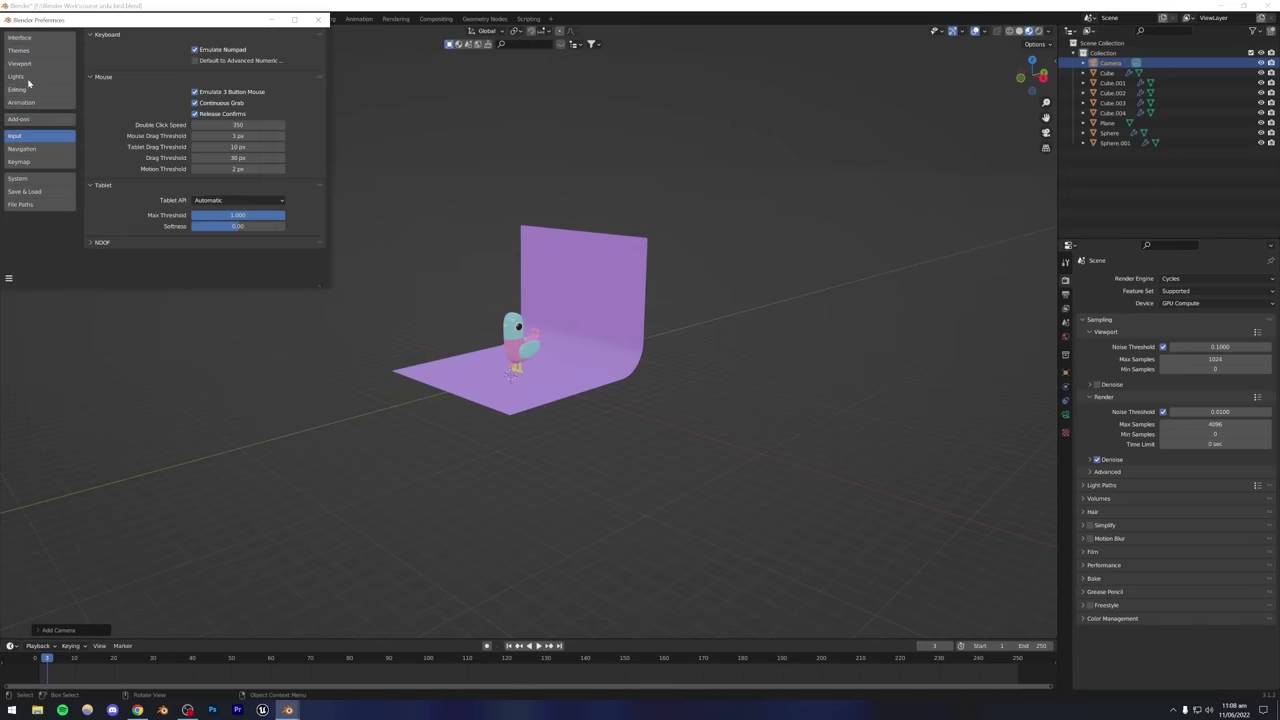
pyautogui.click(30, 178)
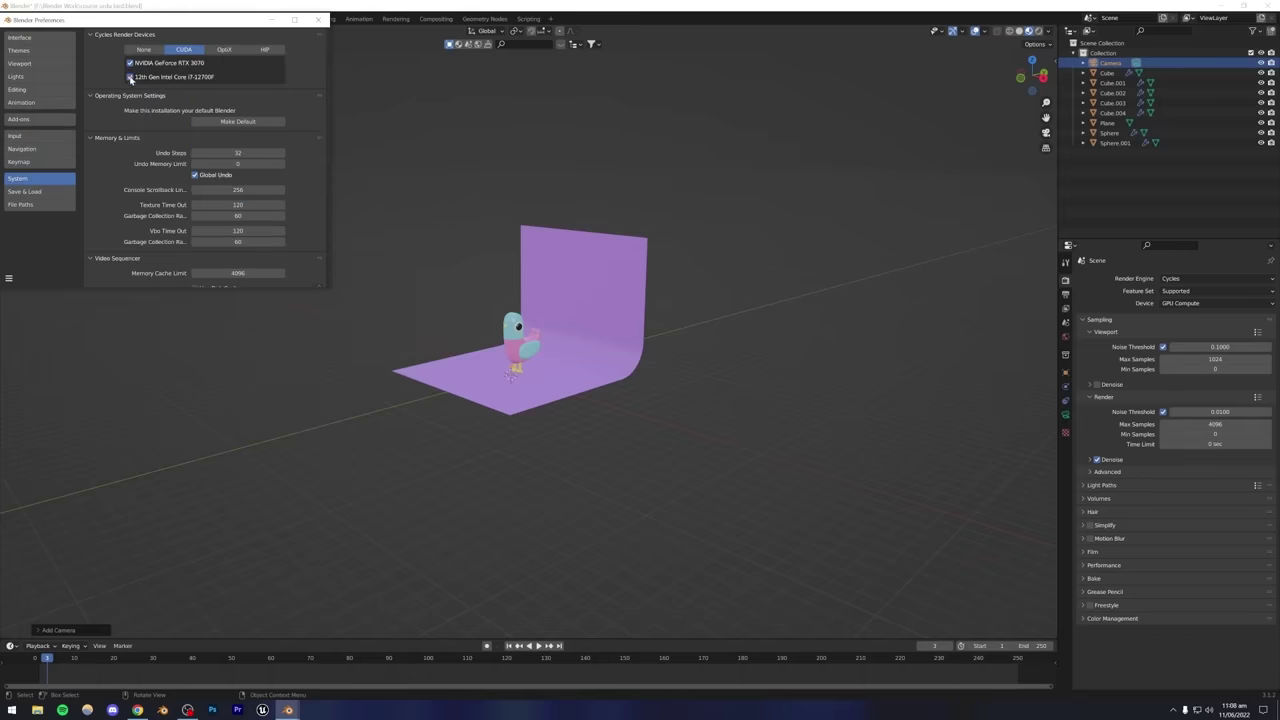
pyautogui.click(318, 19)
pyautogui.scroll(2, 515, 380)
# Move the camera up beside the pigeon and look through the scene camera.
pyautogui.scroll(4, 515, 380)
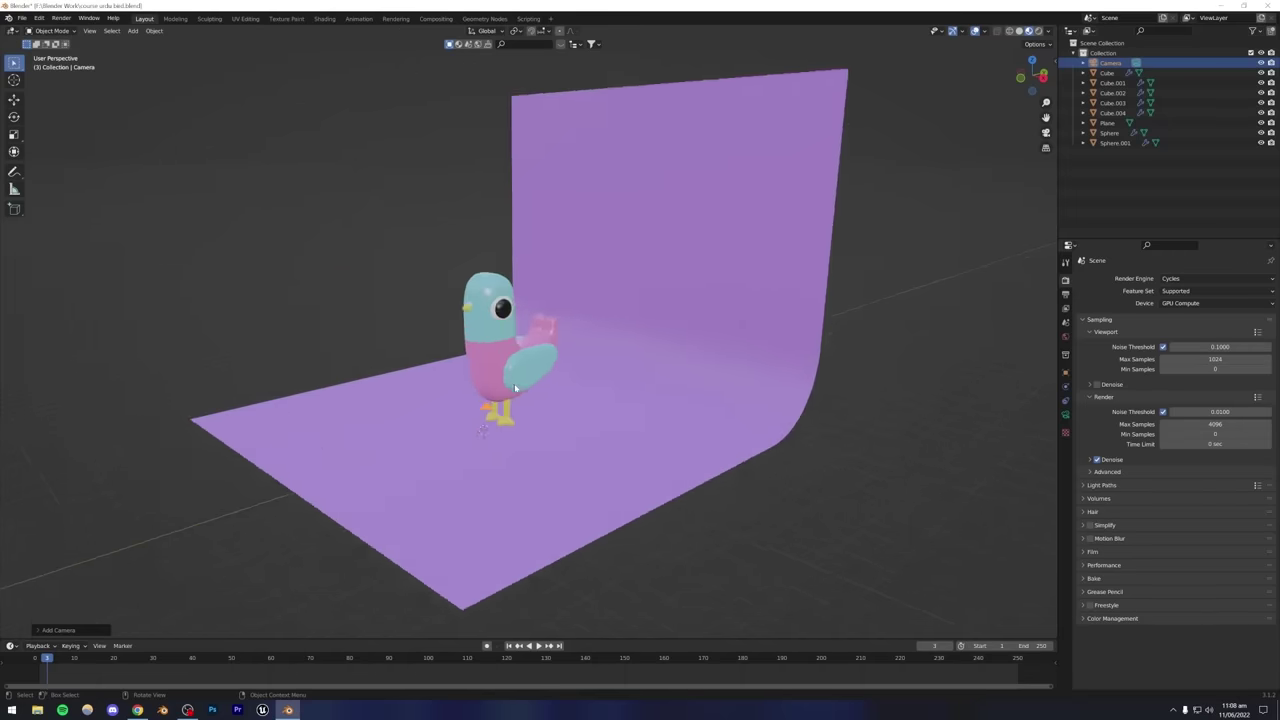
pyautogui.moveTo(515, 389); pyautogui.dragTo(579, 399, button='middle')
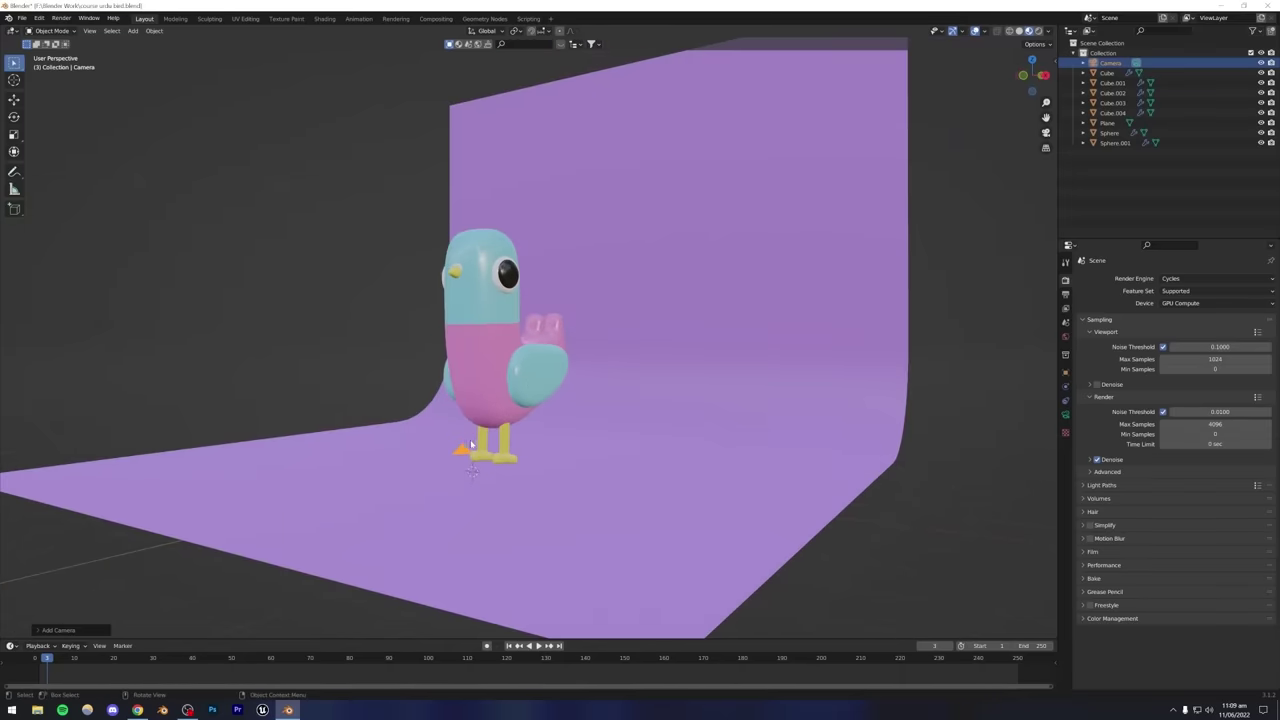
pyautogui.press('KP_0')
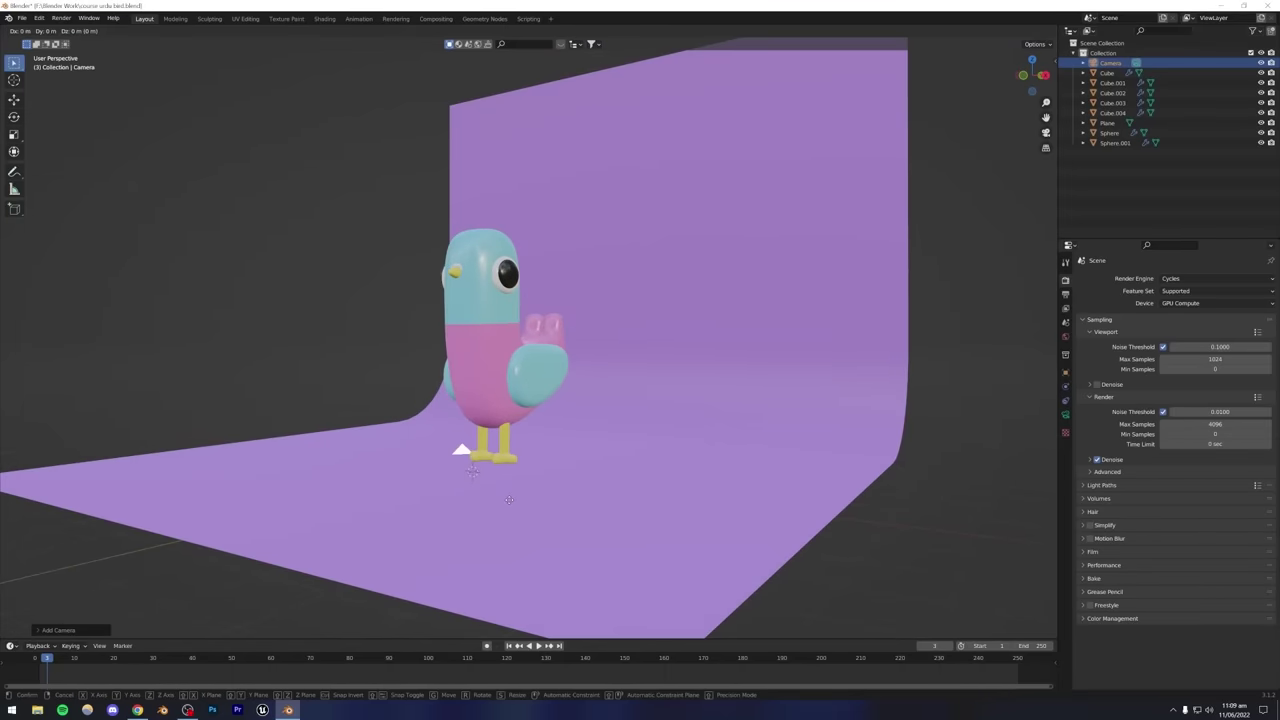
pyautogui.press('g')
pyautogui.click(643, 315)
pyautogui.press('KP_0')
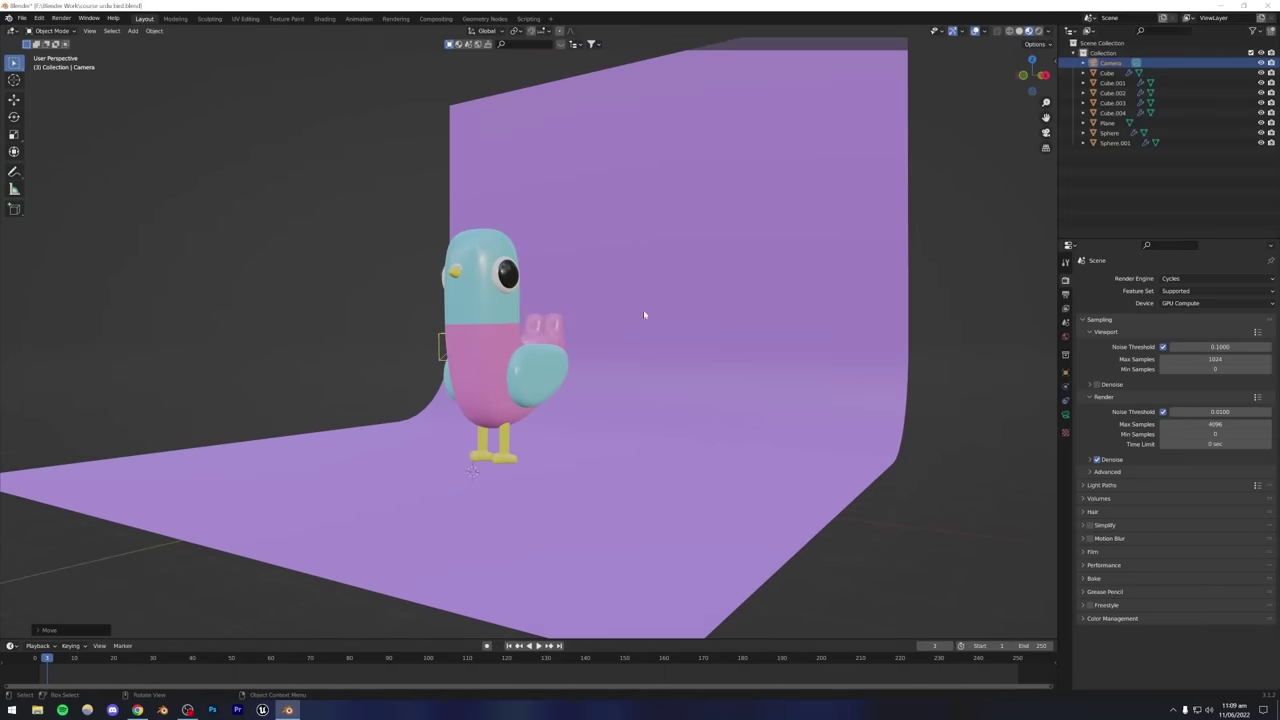
pyautogui.click(1046, 133)
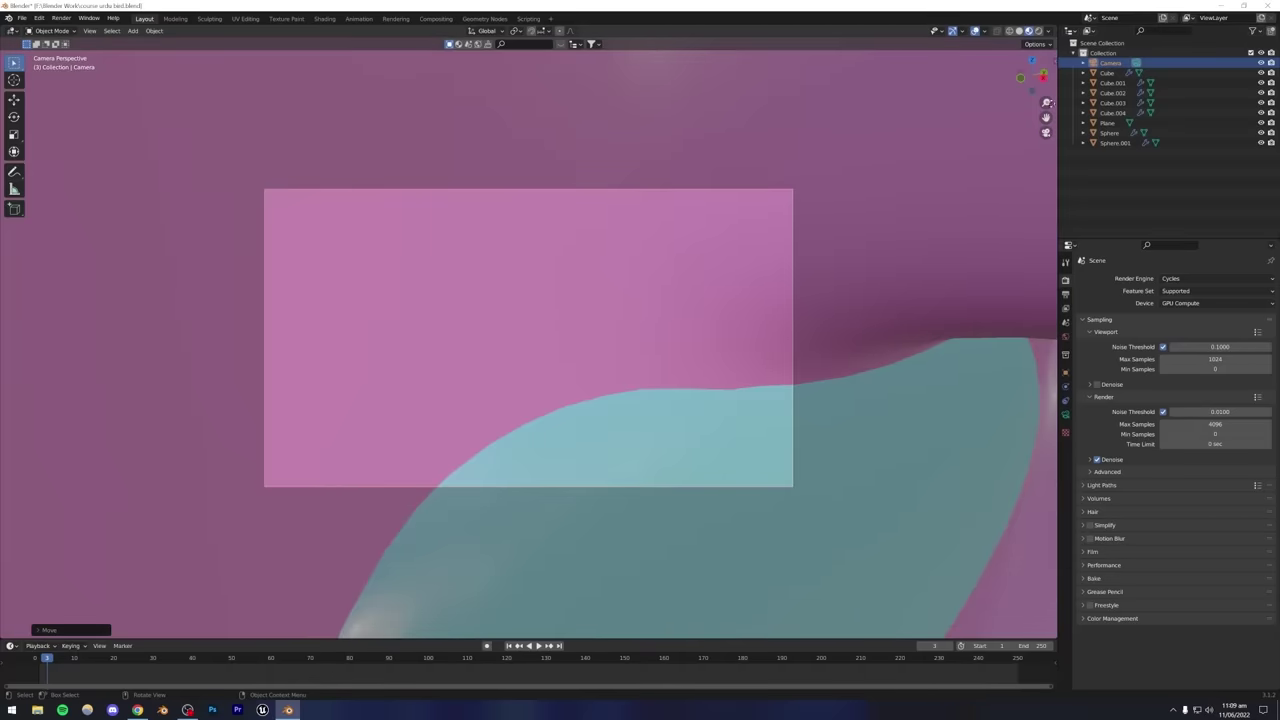
# Enable Lock Camera to View in the sidebar and orbit to frame the bird.
pyautogui.click(1055, 67)
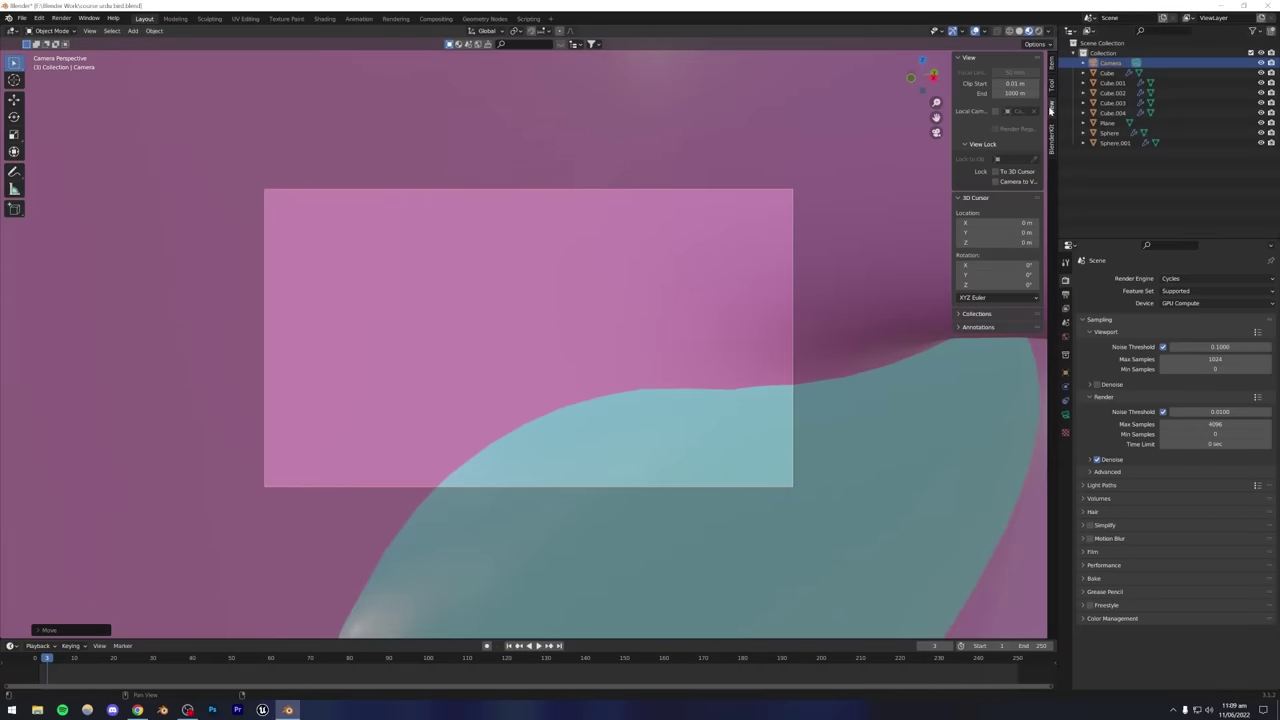
pyautogui.click(996, 184)
pyautogui.scroll(-8, 597, 337)
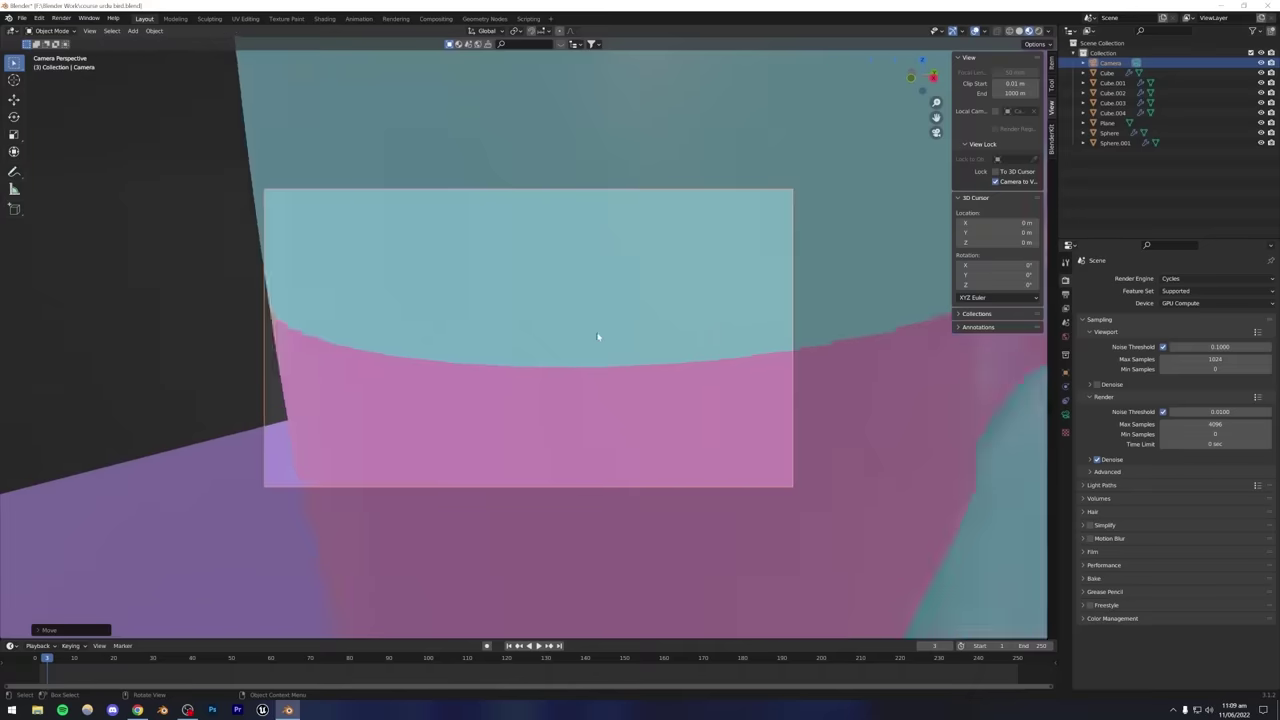
pyautogui.moveTo(597, 337); pyautogui.dragTo(660, 328, button='middle')
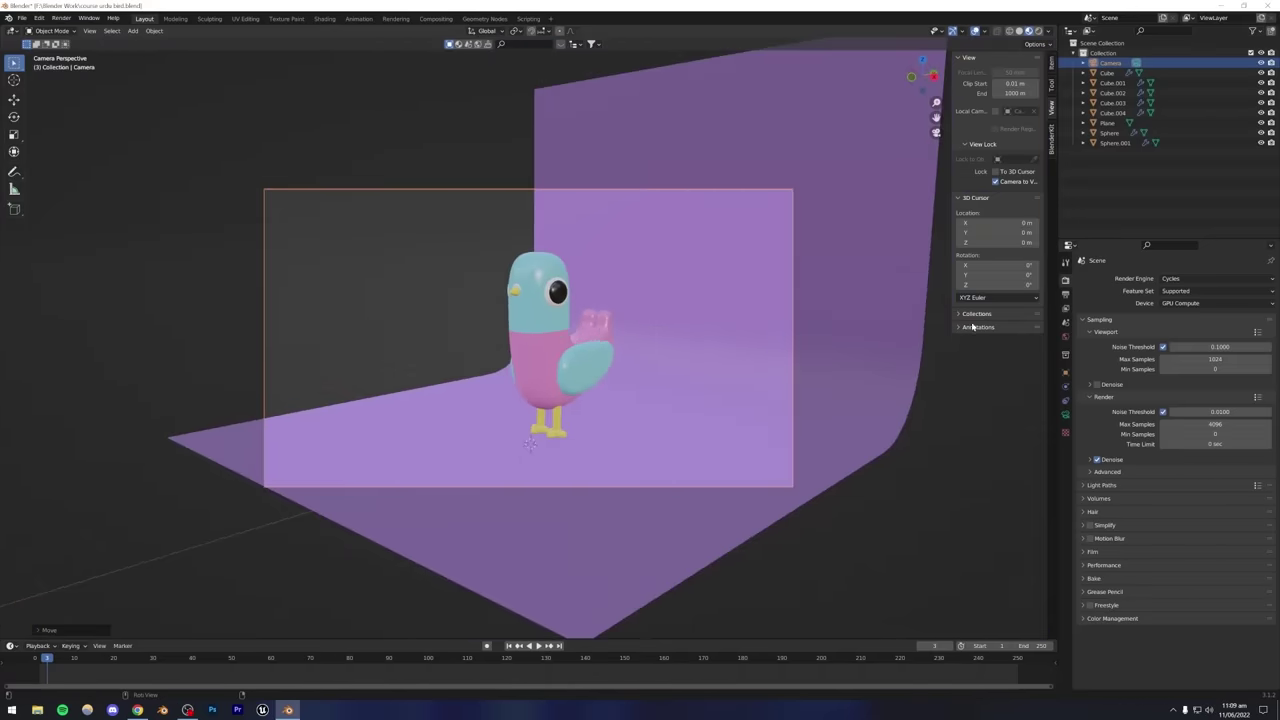
# Set the output Resolution Y to 2100 px for a tall portrait frame.
pyautogui.click(1065, 295)
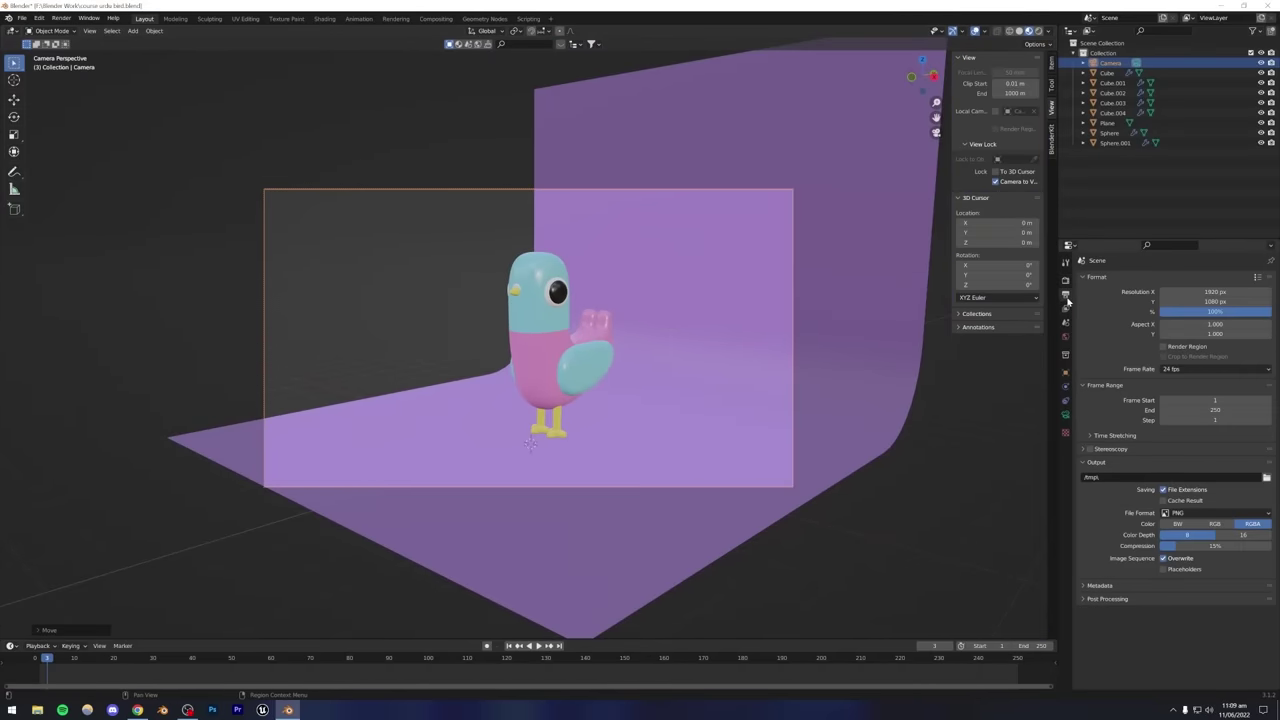
pyautogui.click(1200, 301)
pyautogui.write('210')
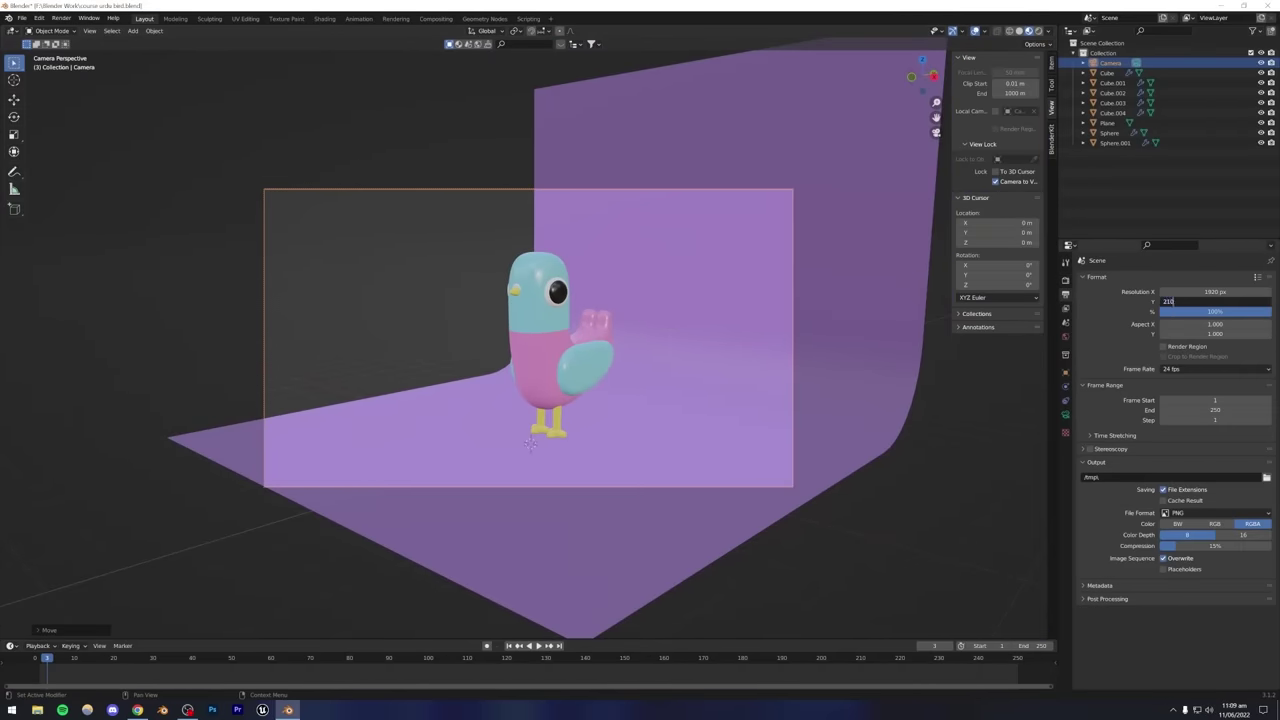
pyautogui.write('0\\')
pyautogui.press('Return')
pyautogui.click(1200, 301)
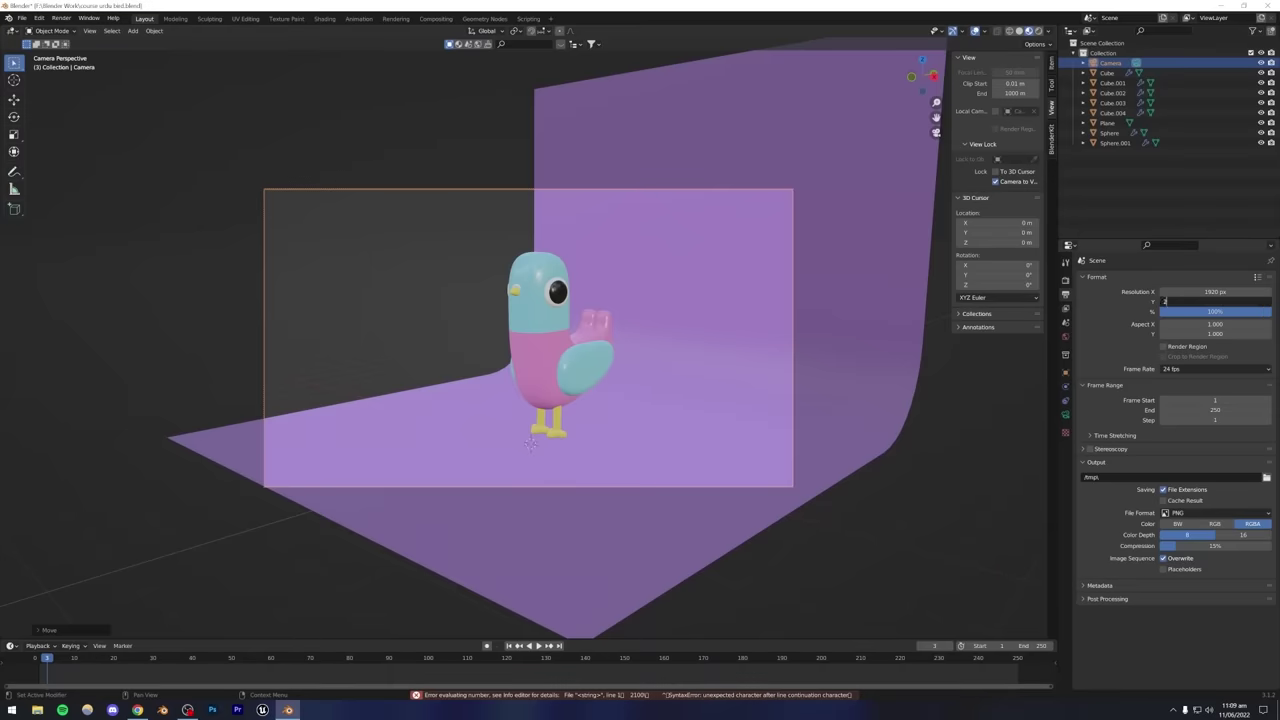
pyautogui.write('2100')
pyautogui.press('Return')
# Set the camera's focal length to 80 mm.
pyautogui.moveTo(611, 380); pyautogui.dragTo(582, 390, button='middle')
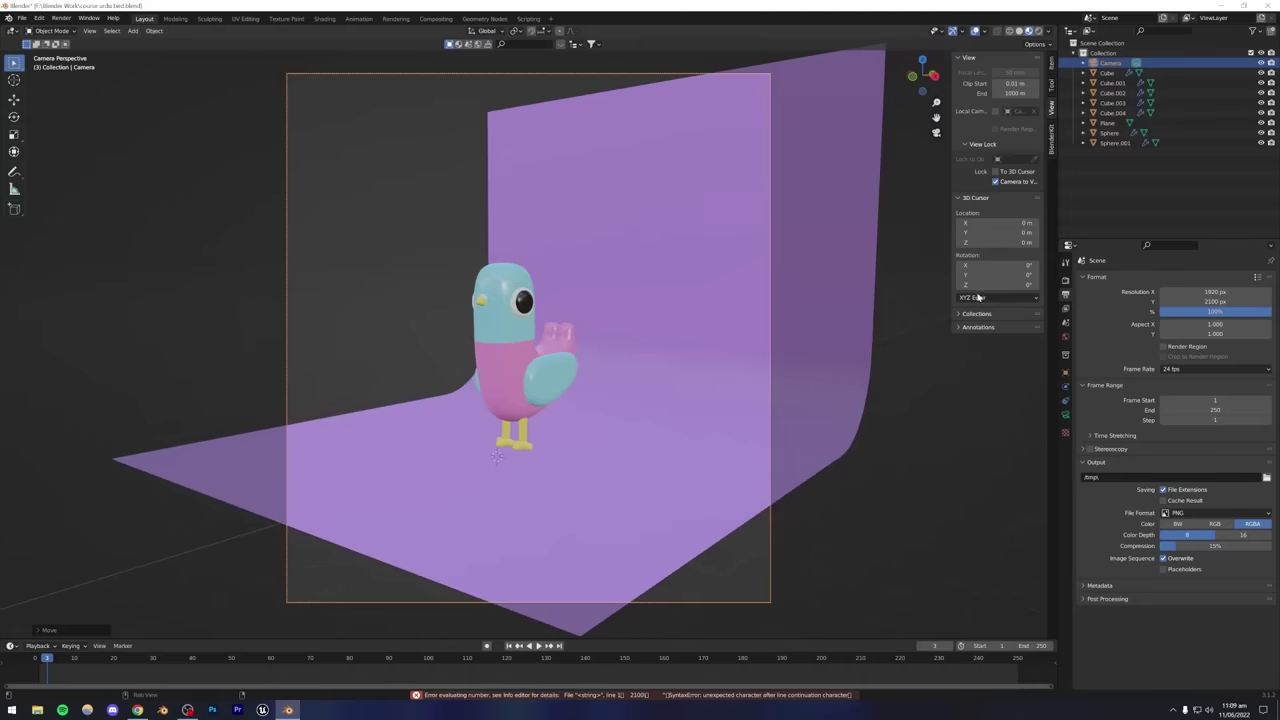
pyautogui.click(1065, 415)
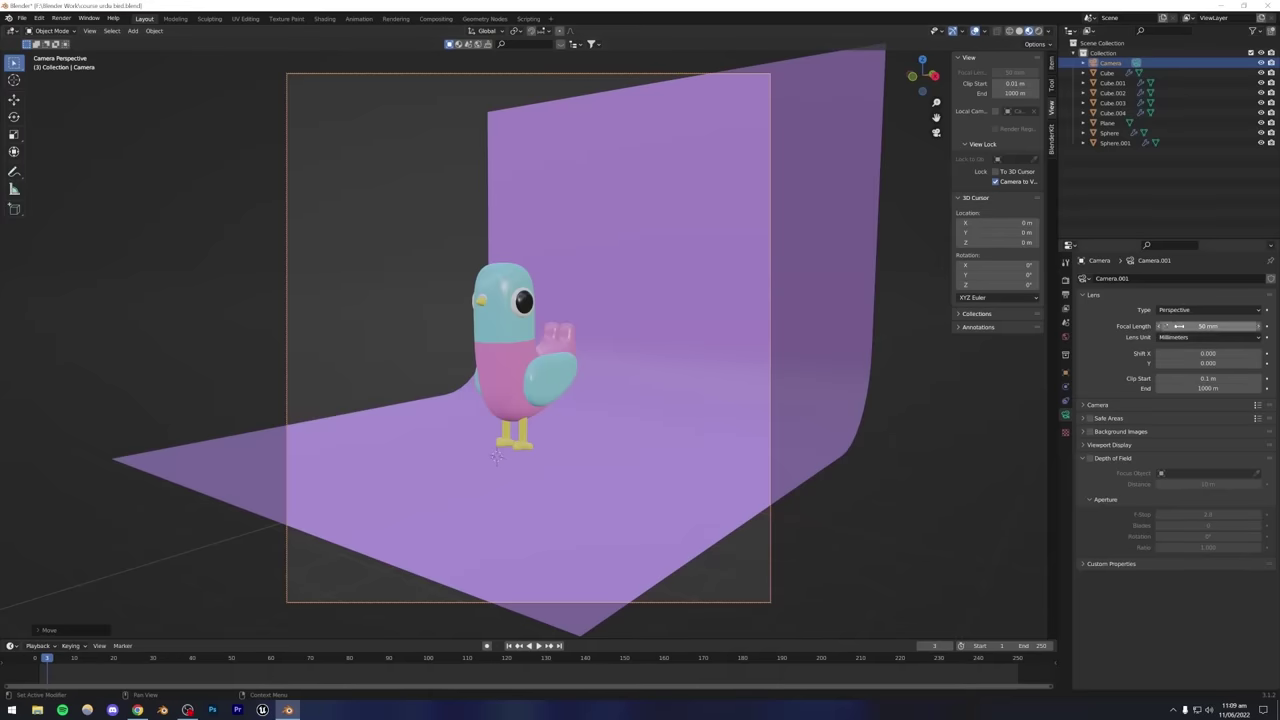
pyautogui.click(1208, 326)
pyautogui.write('80')
pyautogui.press('Return')
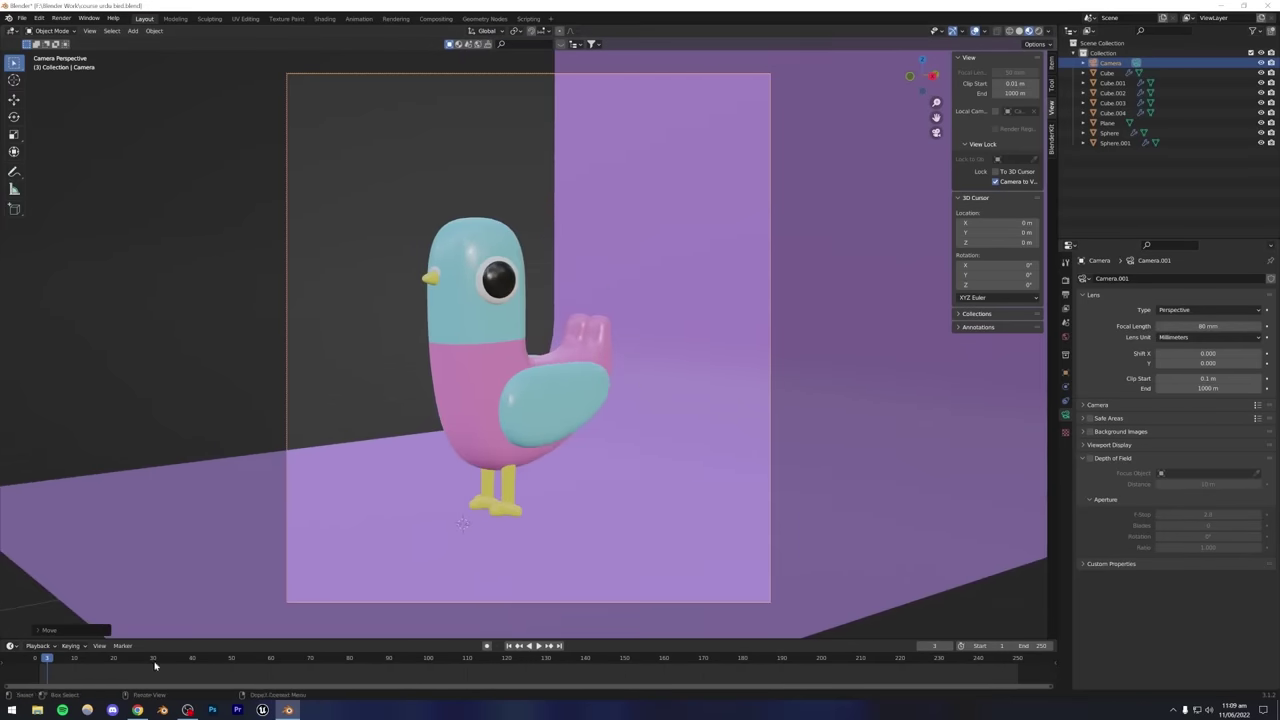
# Fine-tune the framing against the Instagram reference, save, unlock the camera, and select the backdrop.
pyautogui.click(137, 710)
pyautogui.click(137, 710)
pyautogui.moveTo(560, 430)
pyautogui.mouseDown(button='middle')
pyautogui.moveTo(529, 419)
pyautogui.moveTo(566, 426)
pyautogui.mouseUp(button='middle')
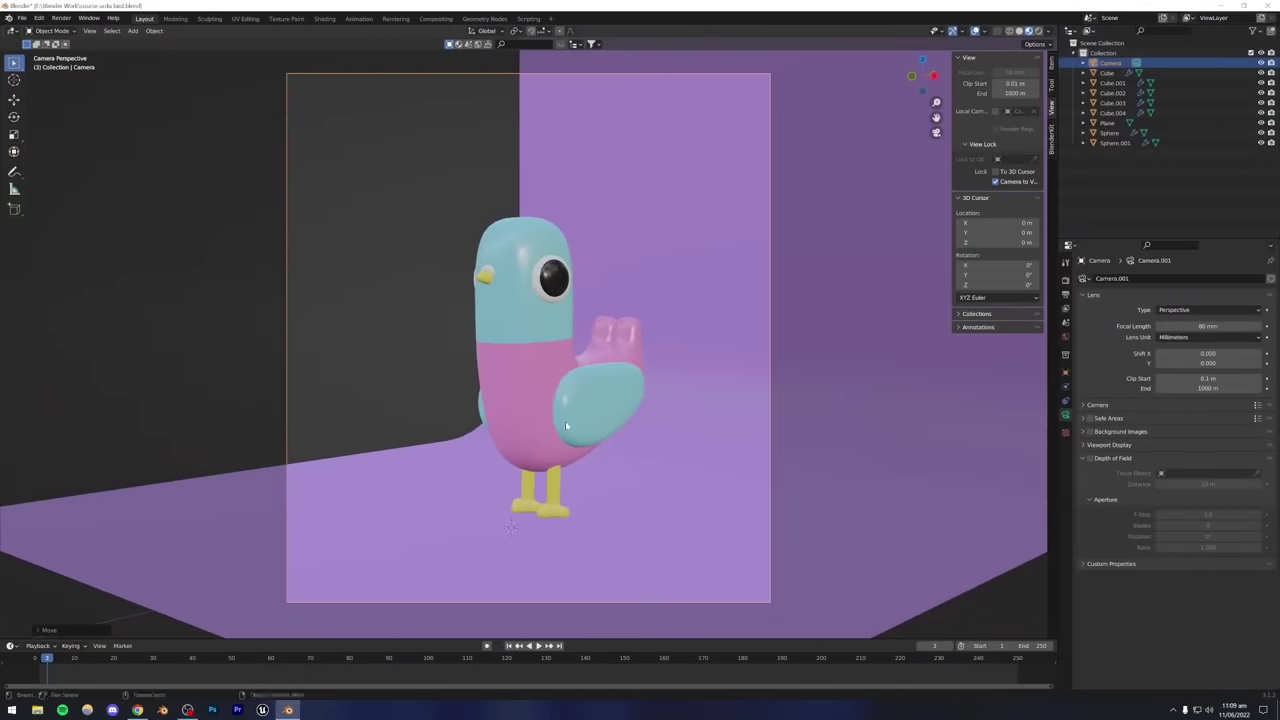
pyautogui.hotkey('ctrl', 's')
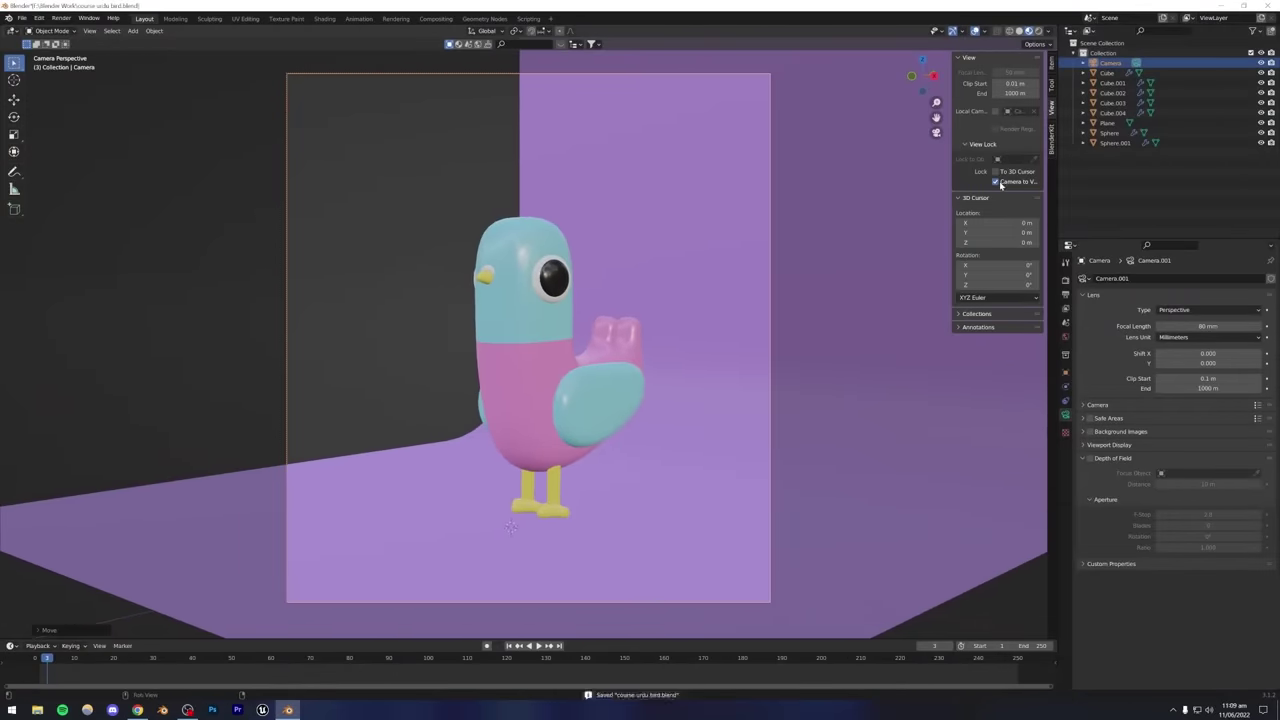
pyautogui.click(997, 182)
pyautogui.click(688, 293)
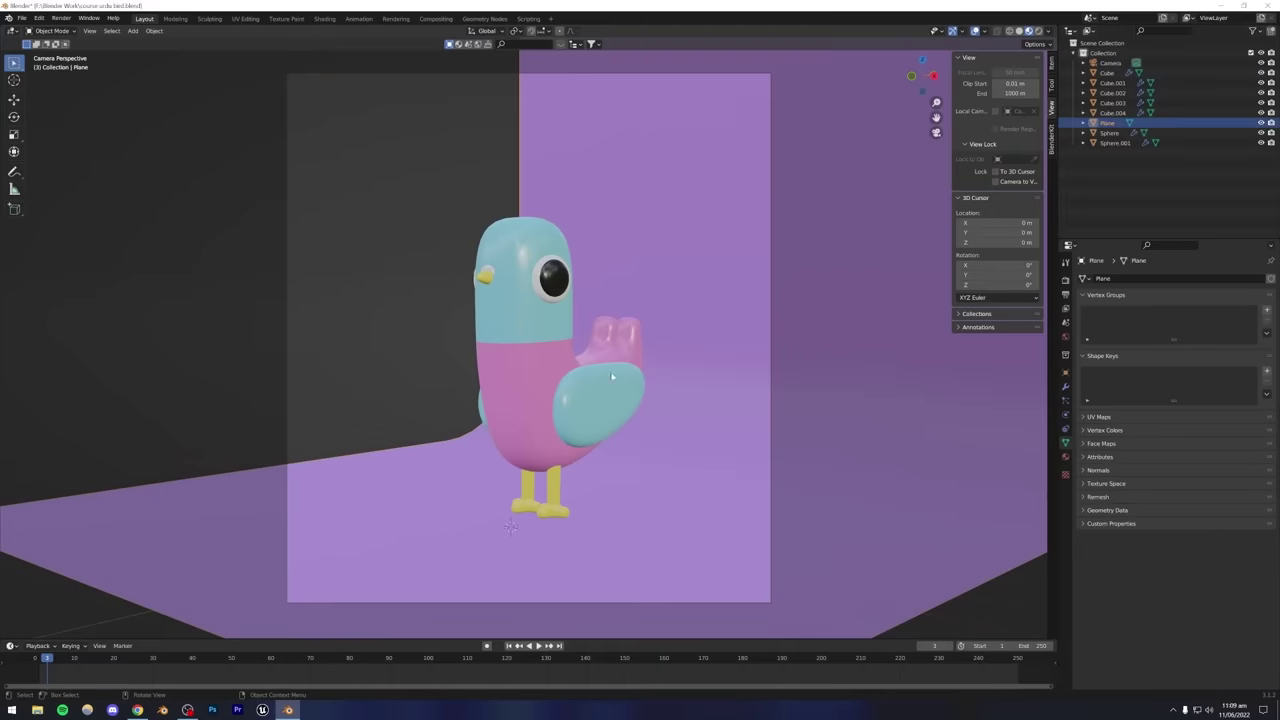
# Rotate the backdrop plane around Z toward the camera and reframe the bird.
pyautogui.press('r')
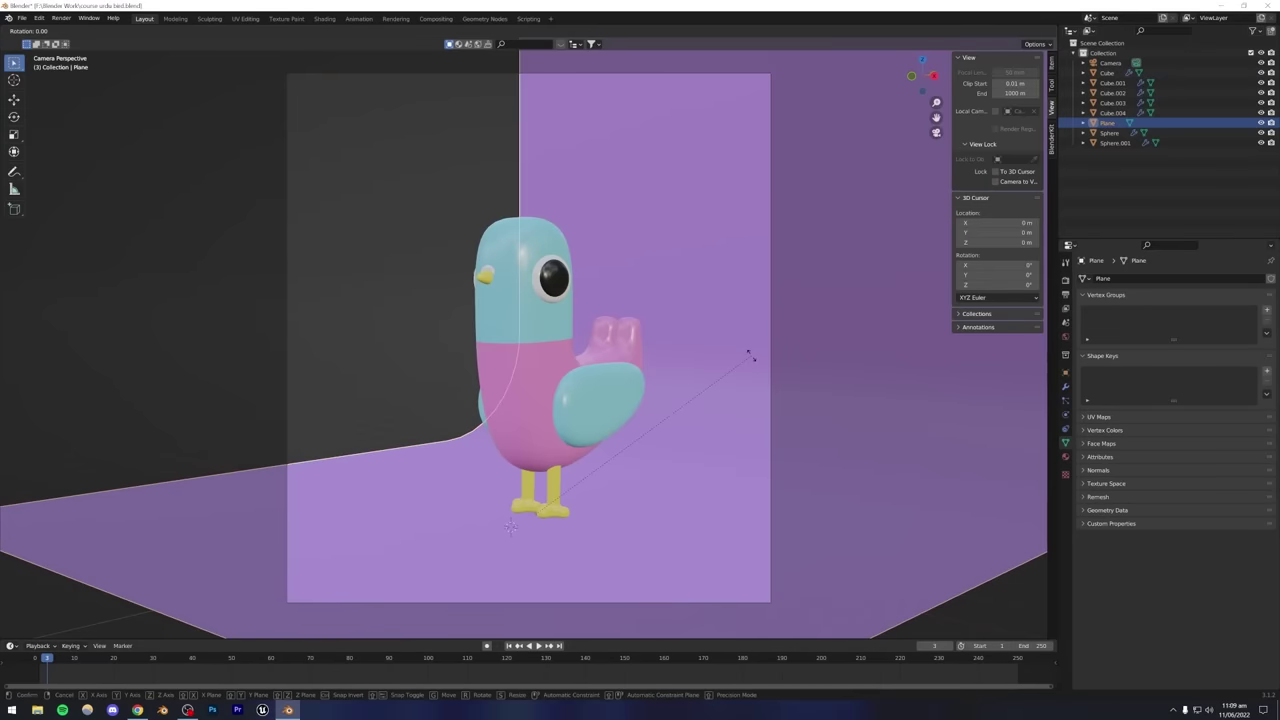
pyautogui.press('z')
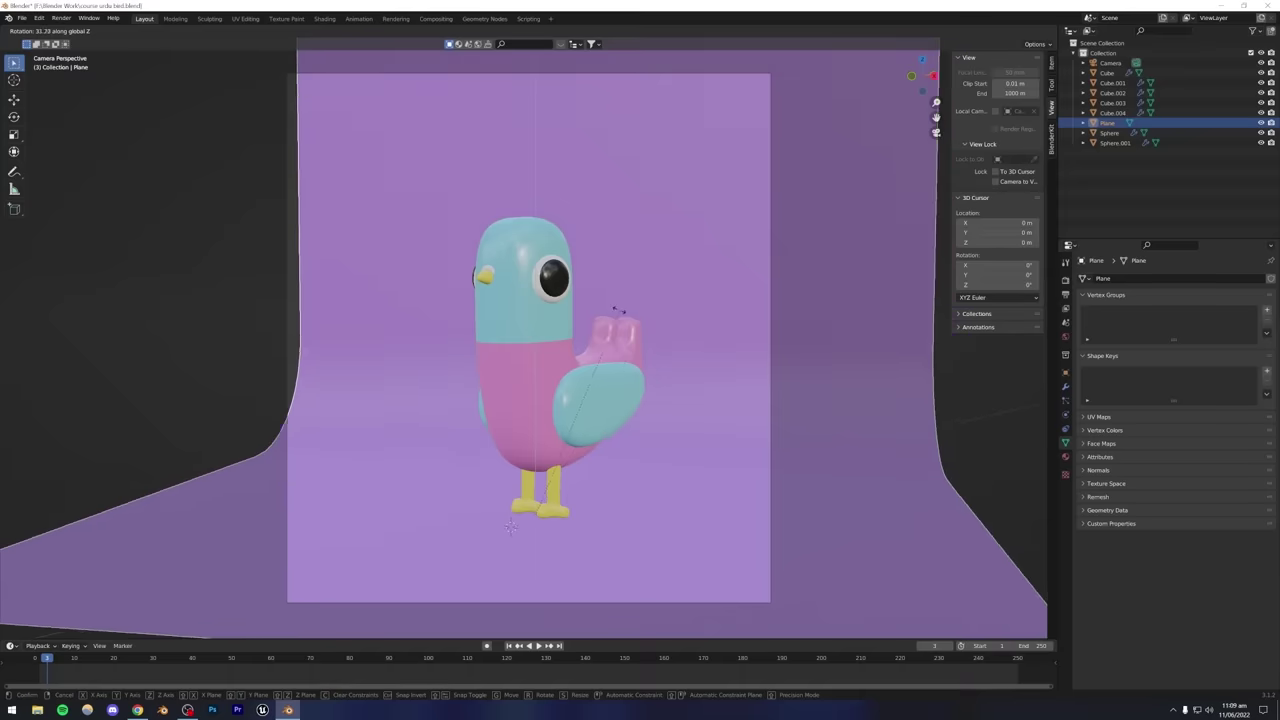
pyautogui.click(845, 358)
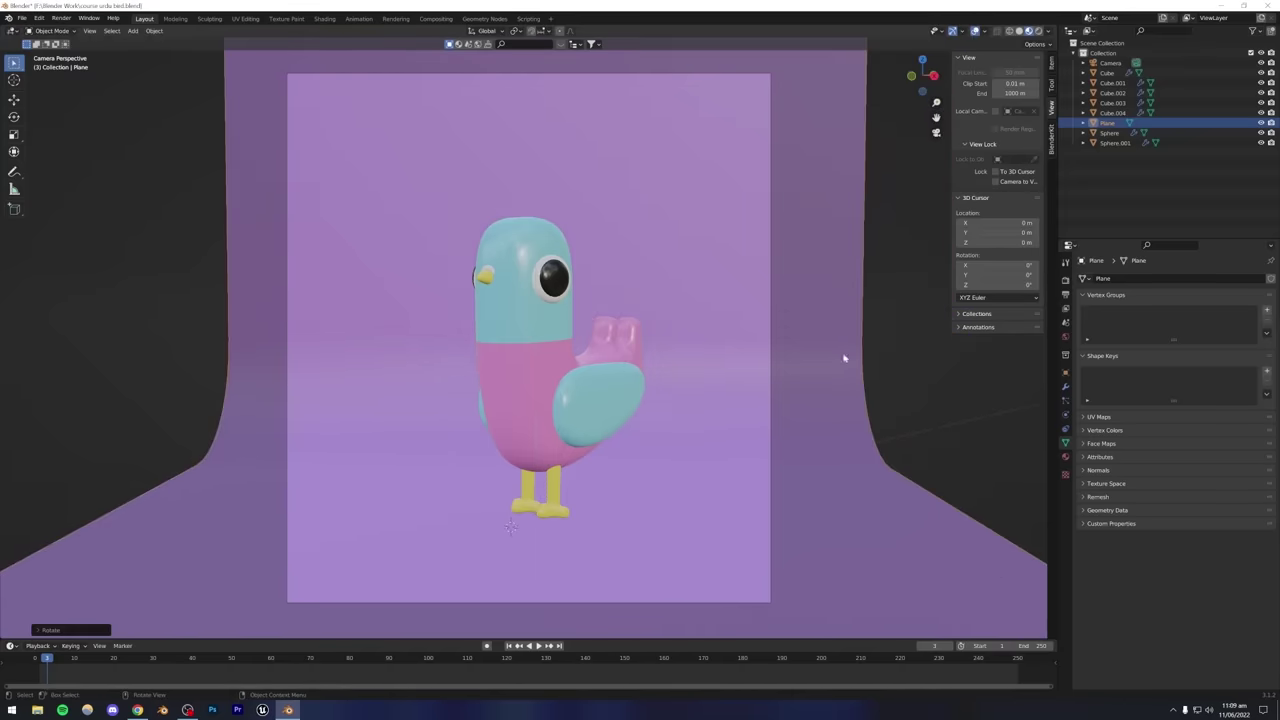
pyautogui.click(900, 371)
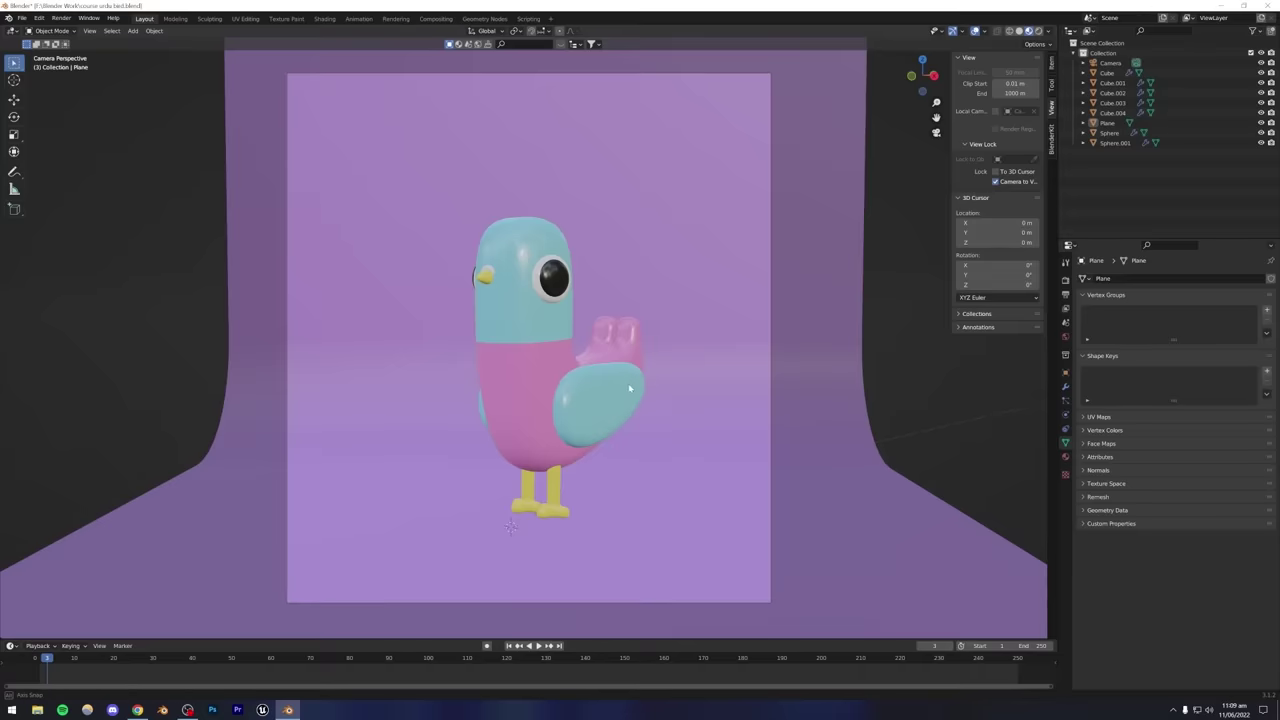
pyautogui.moveTo(645, 388); pyautogui.dragTo(563, 369, button='middle')
pyautogui.scroll(5, 604, 373)
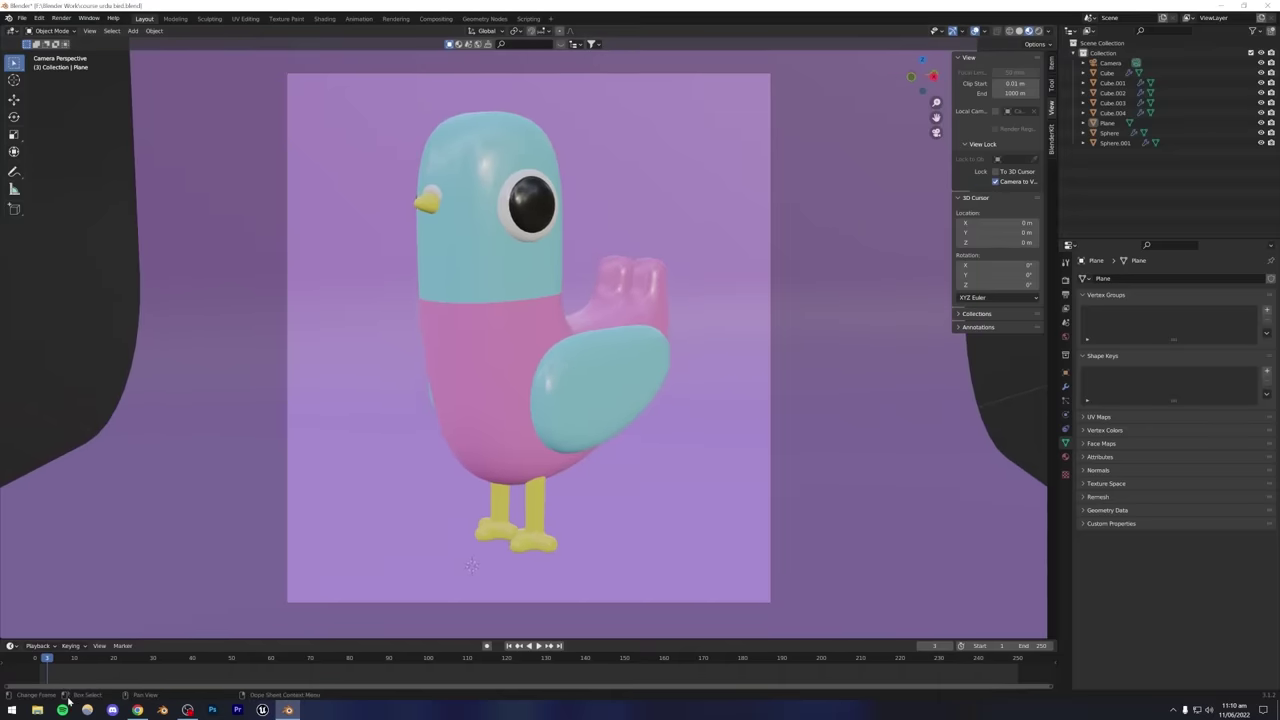
# Compare with the reference, unlock the camera, save, and preview in rendered shading.
pyautogui.click(137, 710)
pyautogui.hotkey('alt', 'Tab')
pyautogui.click(996, 182)
pyautogui.hotkey('ctrl', 's')
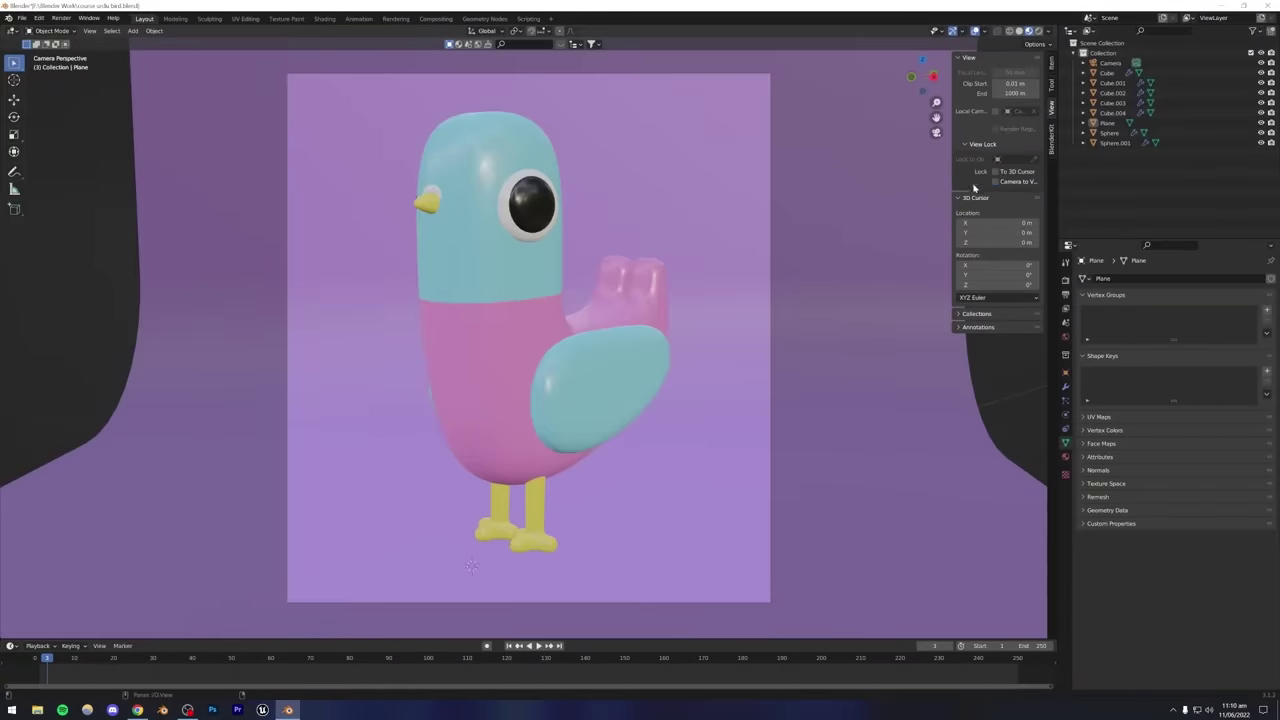
pyautogui.click(1040, 31)
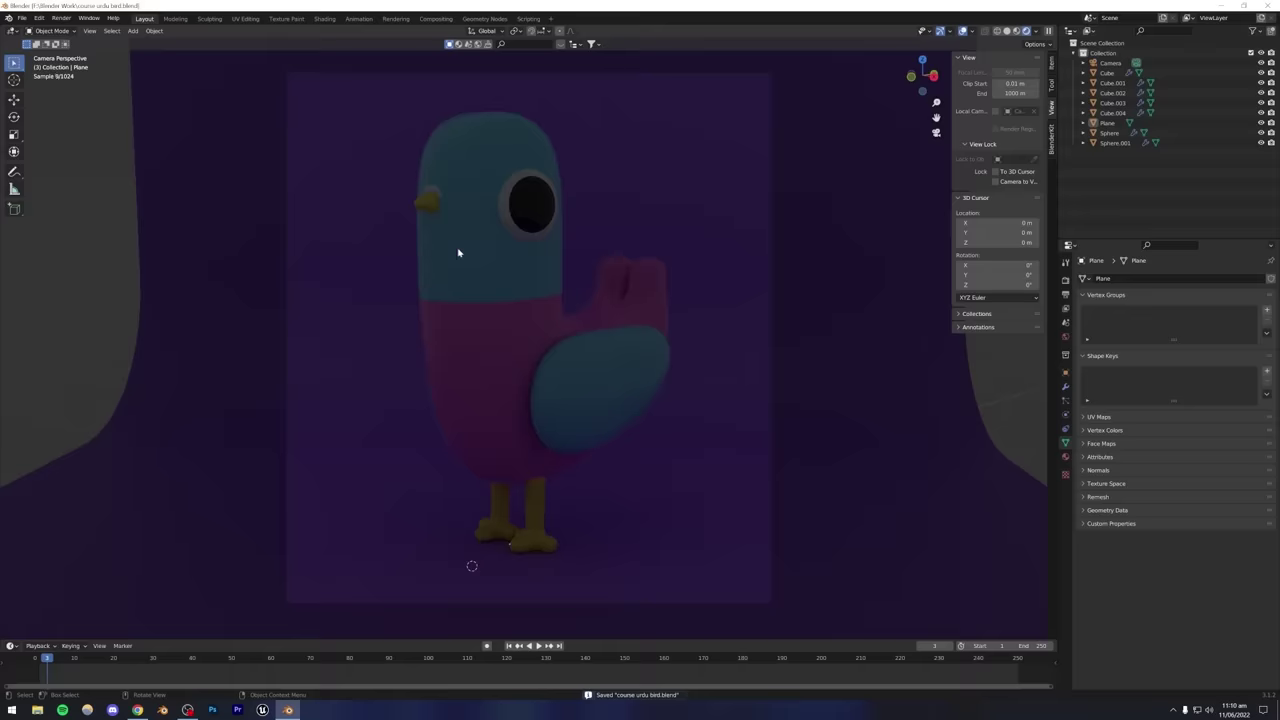
pyautogui.moveTo(582, 327); pyautogui.dragTo(791, 340, button='middle')
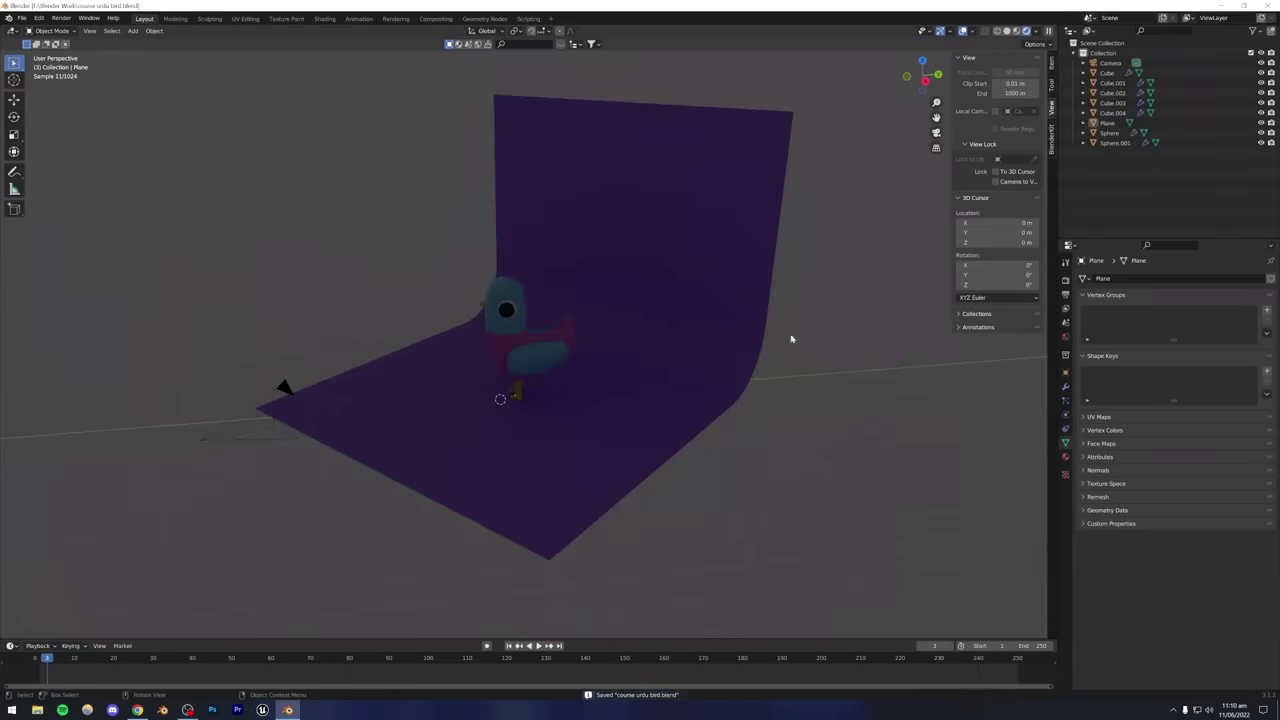
# Set the World background colour value to 0 (black), save, and return to the Instagram reference.
pyautogui.click(1065, 336)
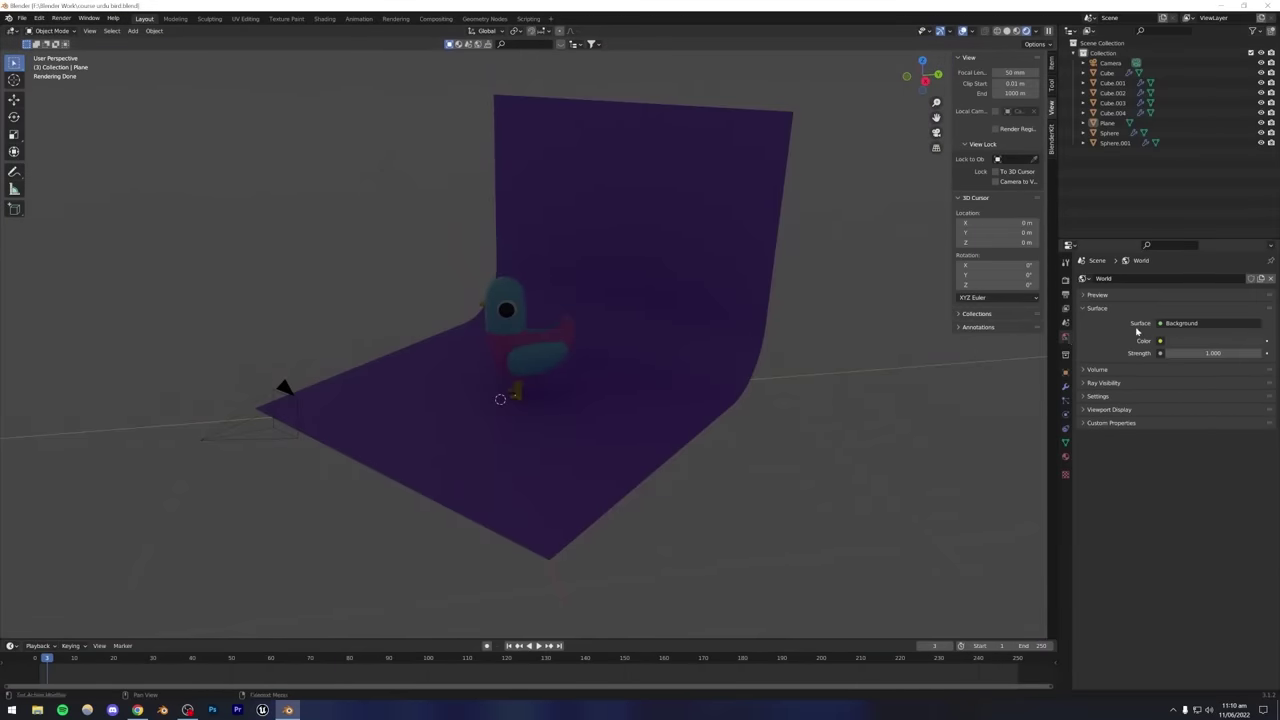
pyautogui.click(1189, 343)
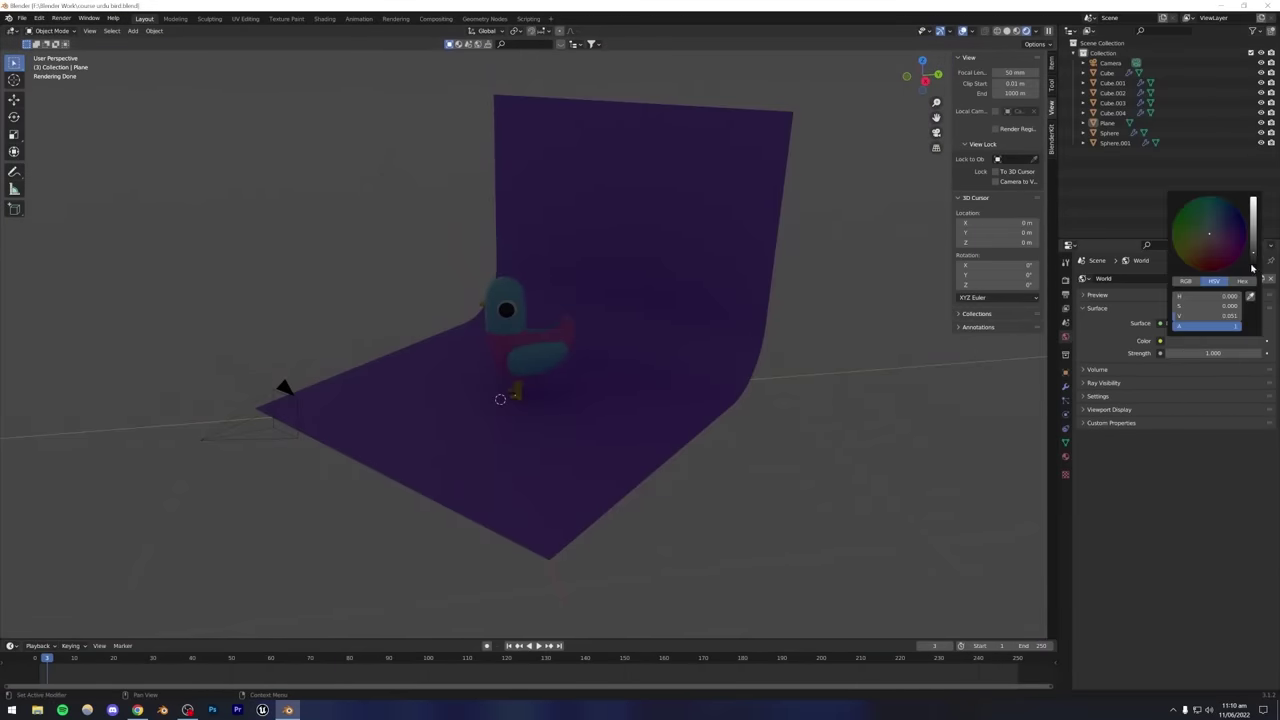
pyautogui.moveTo(1251, 264); pyautogui.dragTo(1252, 274)
pyautogui.hotkey('ctrl', 's')
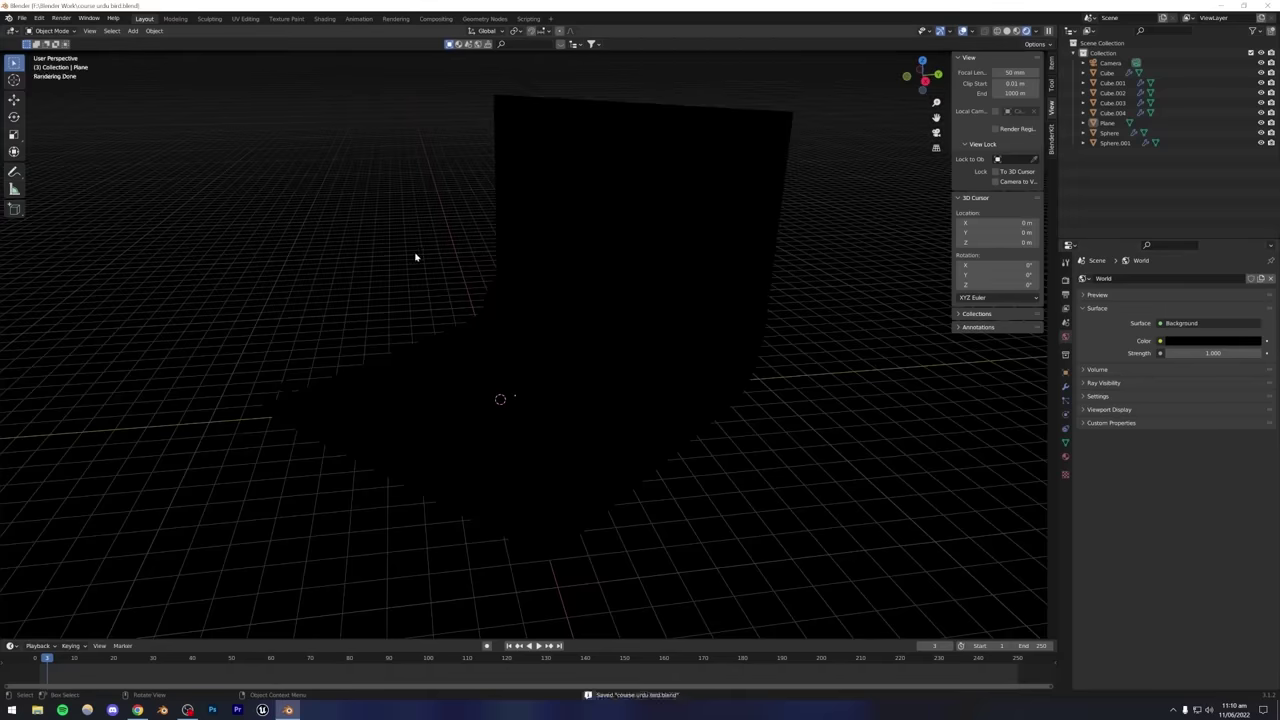
pyautogui.click(134, 31)
pyautogui.hotkey('alt', 'Tab')
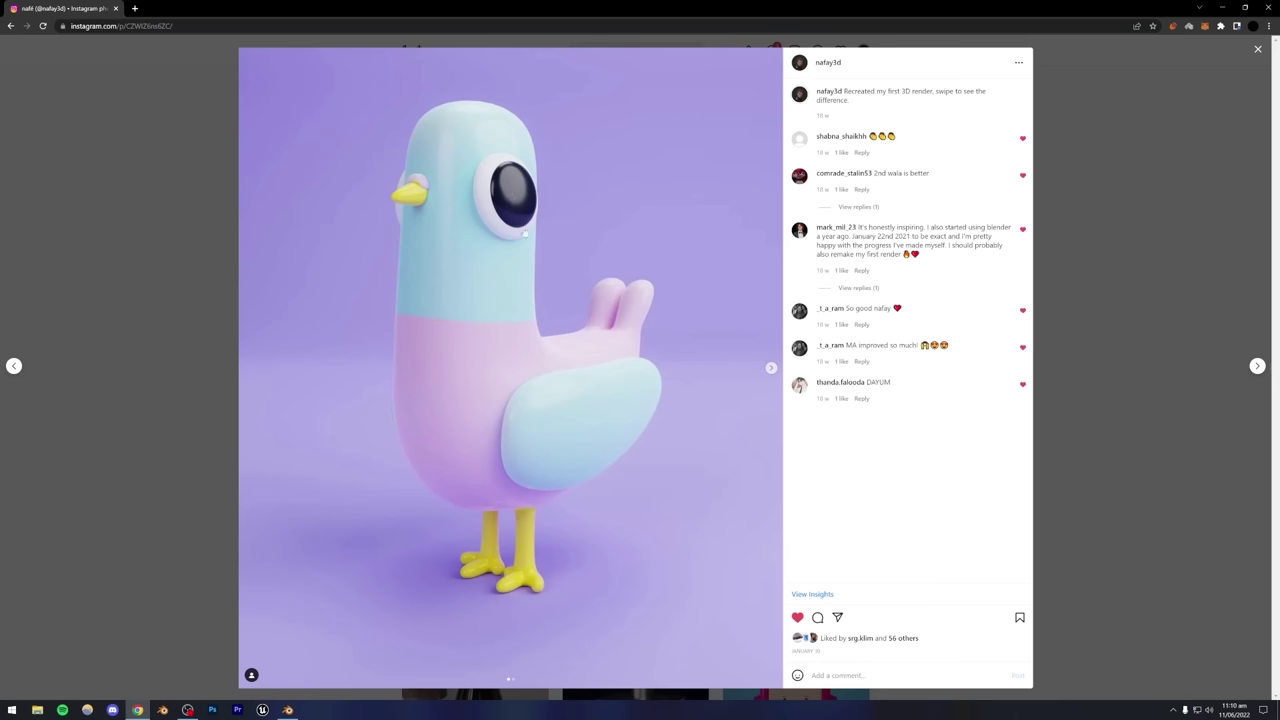
# Add an area light to the scene and set its shape to Disk.
pyautogui.click(288, 710)
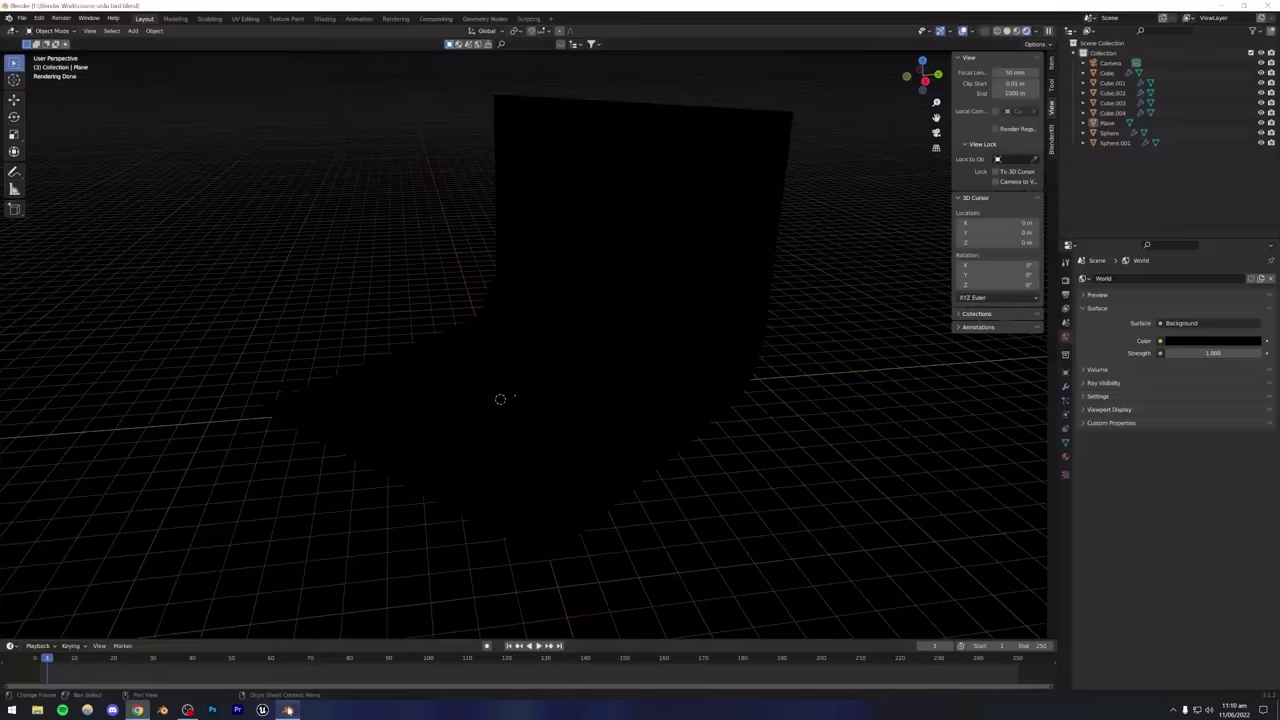
pyautogui.click(133, 30)
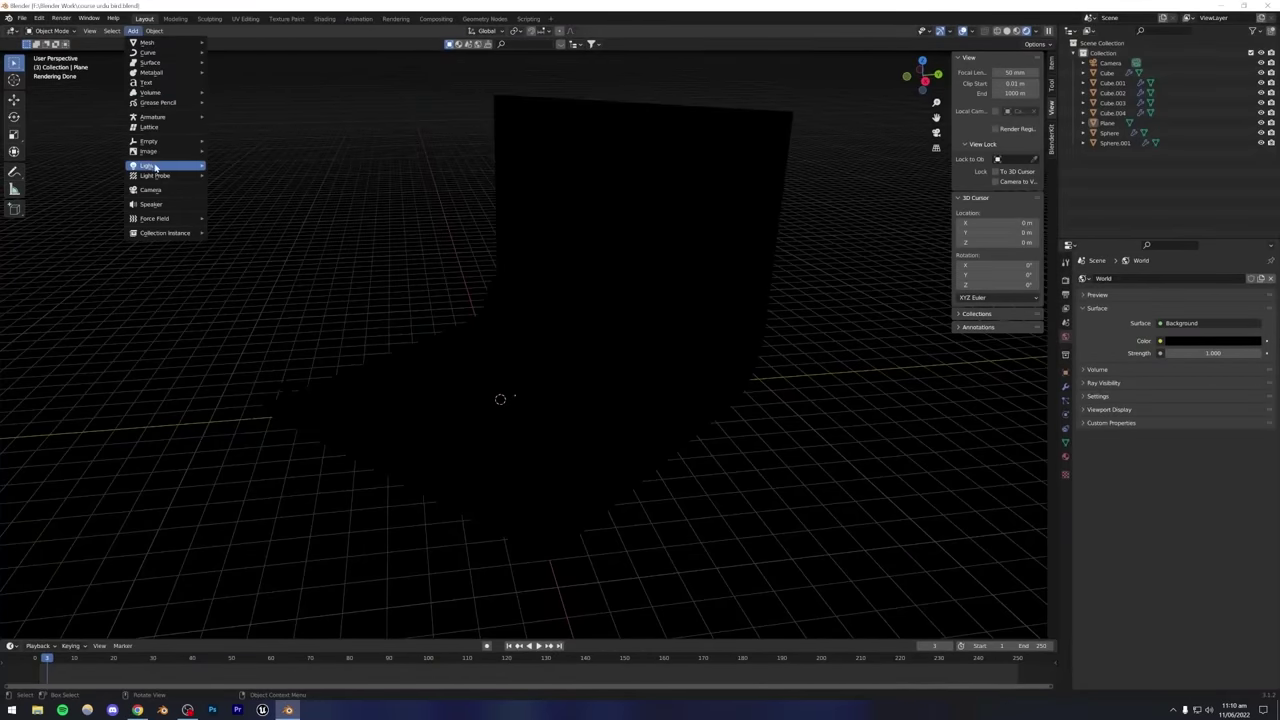
pyautogui.moveTo(155, 168)
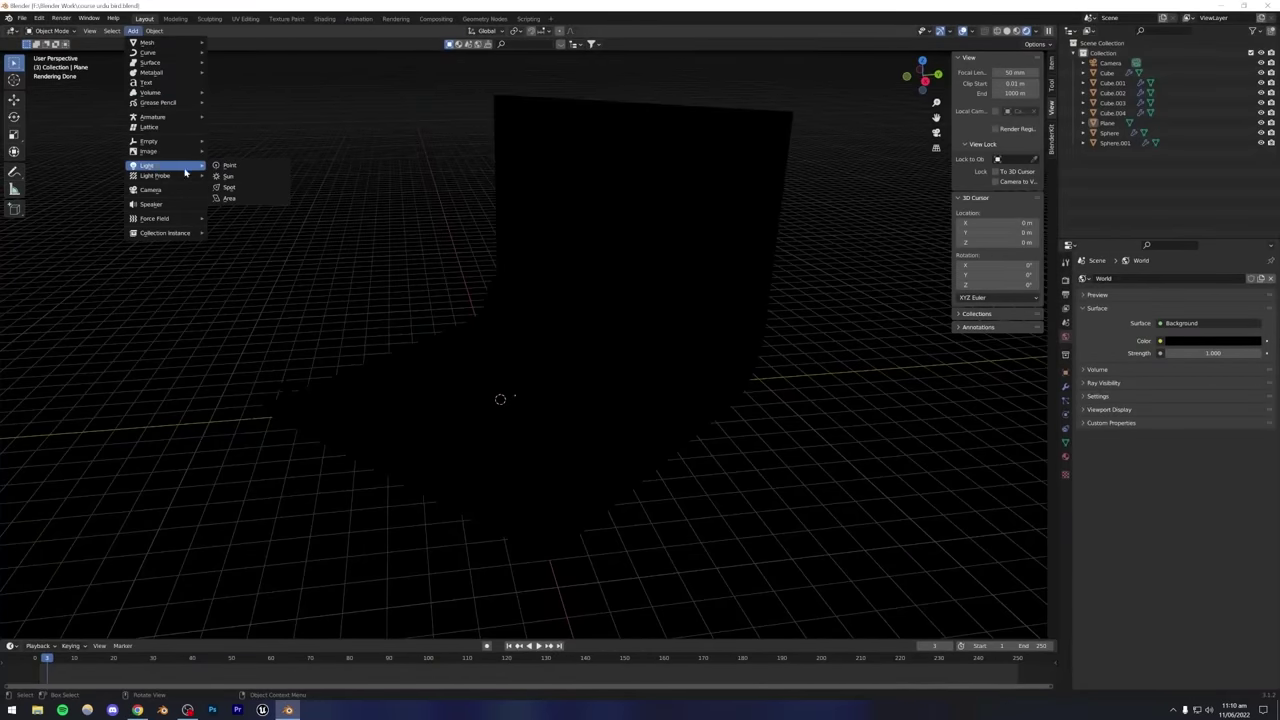
pyautogui.click(238, 199)
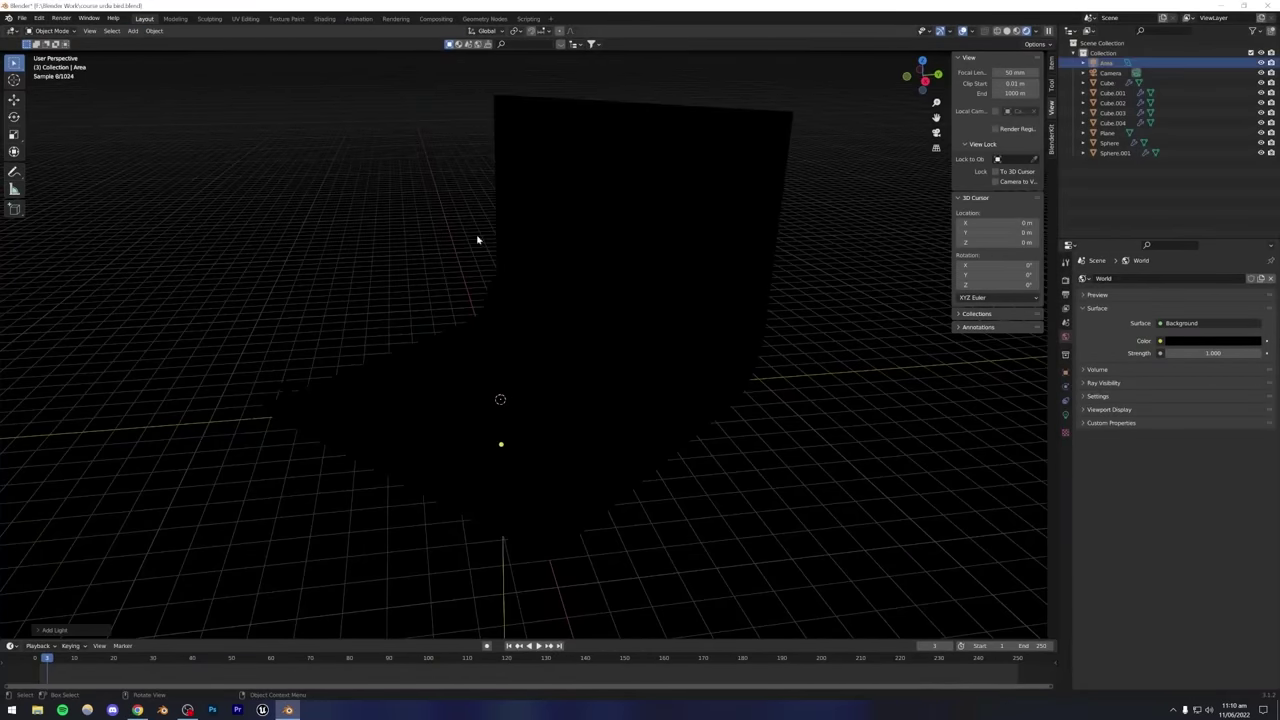
pyautogui.click(1066, 413)
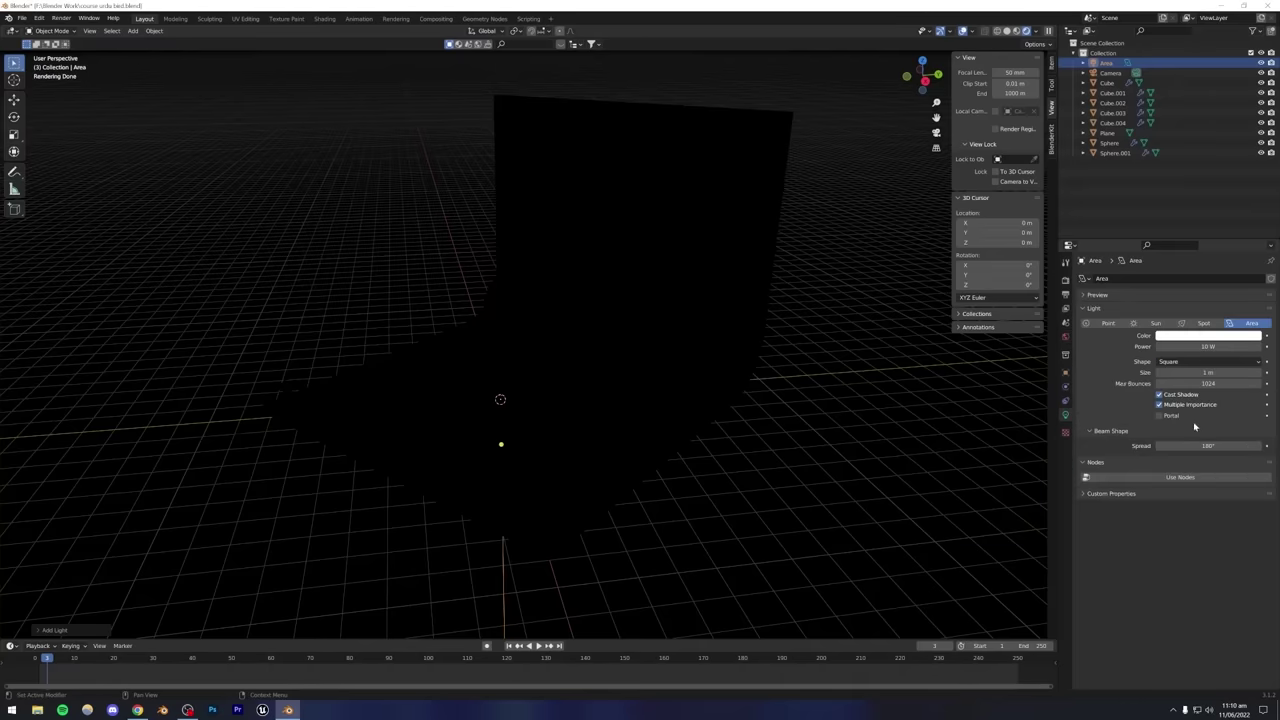
pyautogui.click(1185, 362)
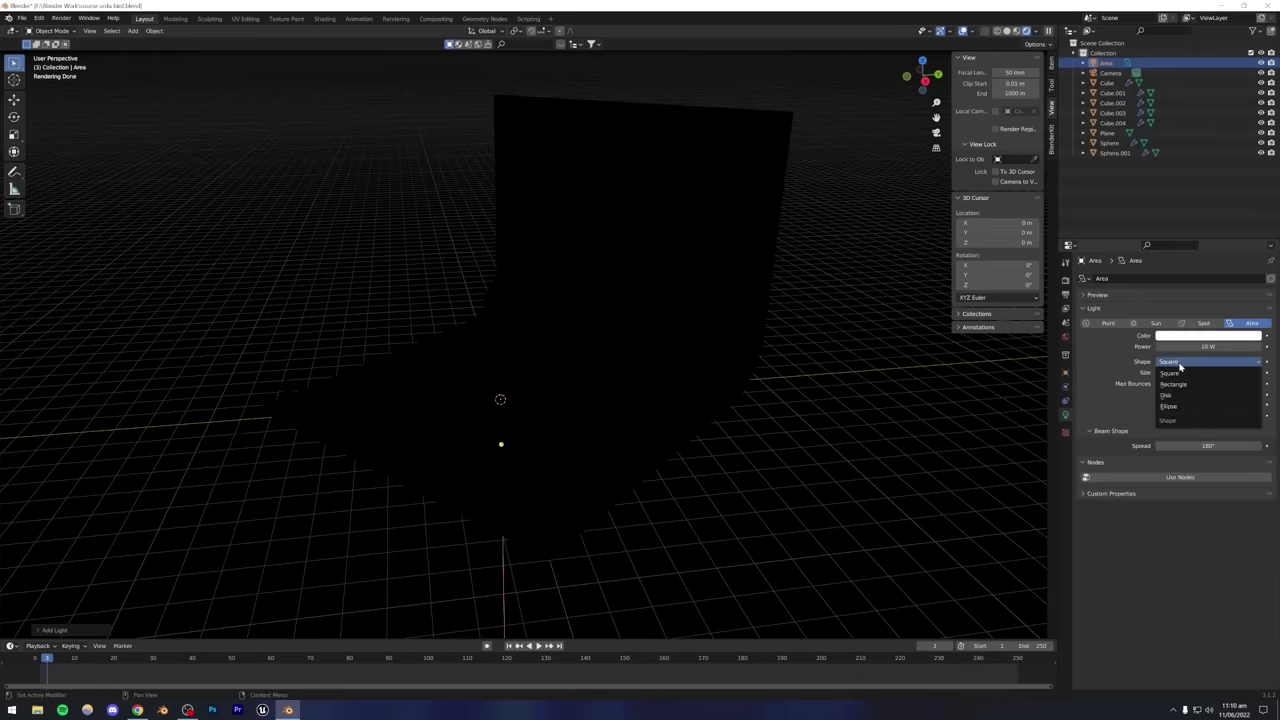
pyautogui.click(1175, 396)
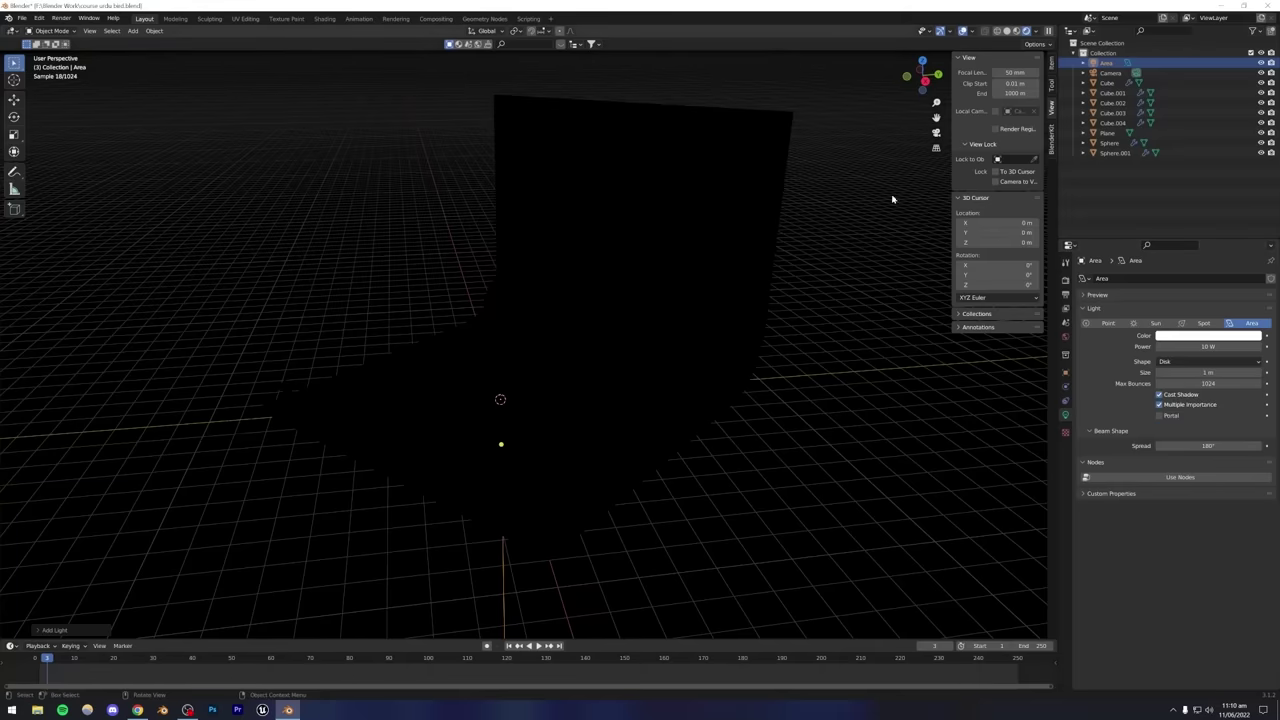
# Raise the disk light along Z and position it above the bird.
pyautogui.press('g')
pyautogui.press('z')
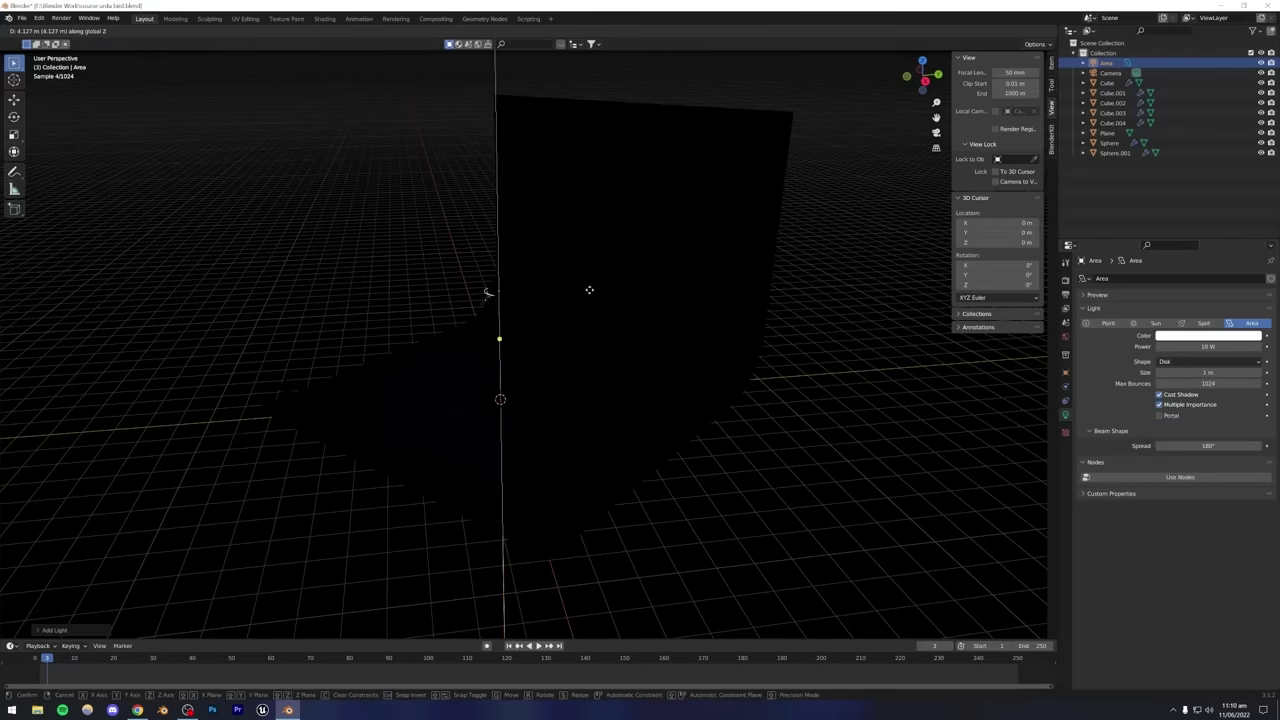
pyautogui.click(575, 326)
pyautogui.moveTo(575, 326); pyautogui.dragTo(632, 357, button='middle')
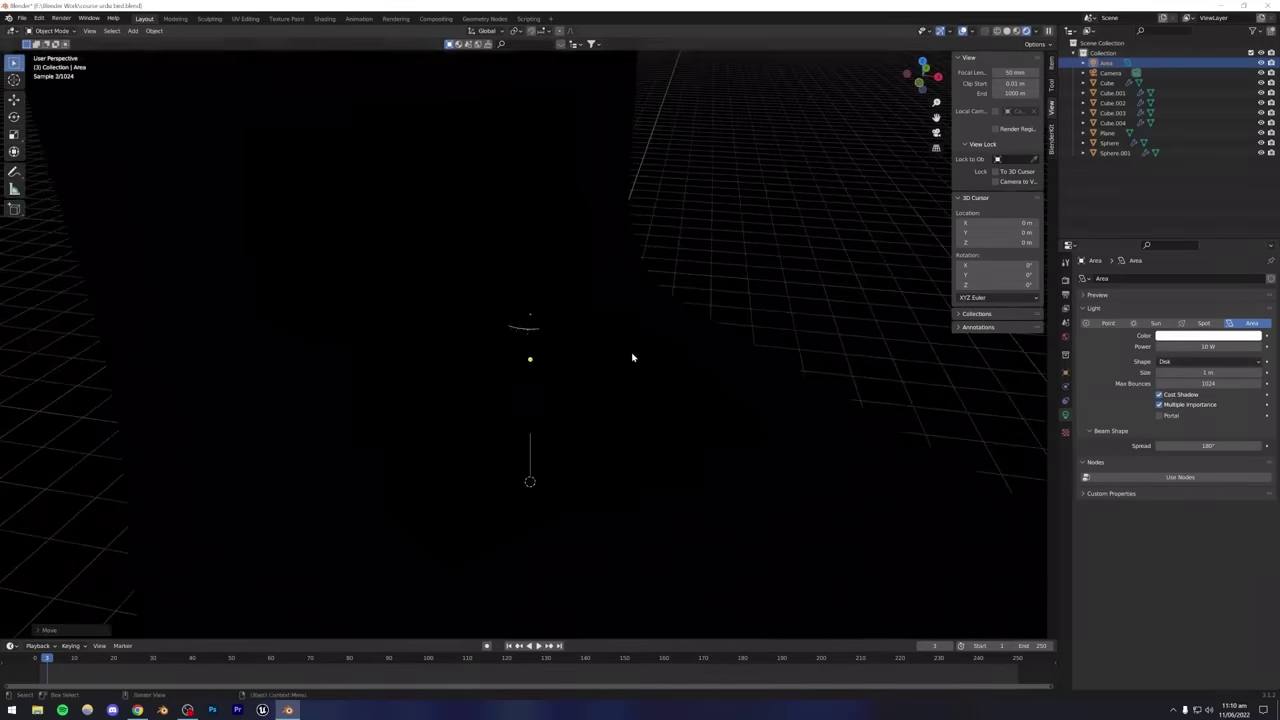
pyautogui.press('g')
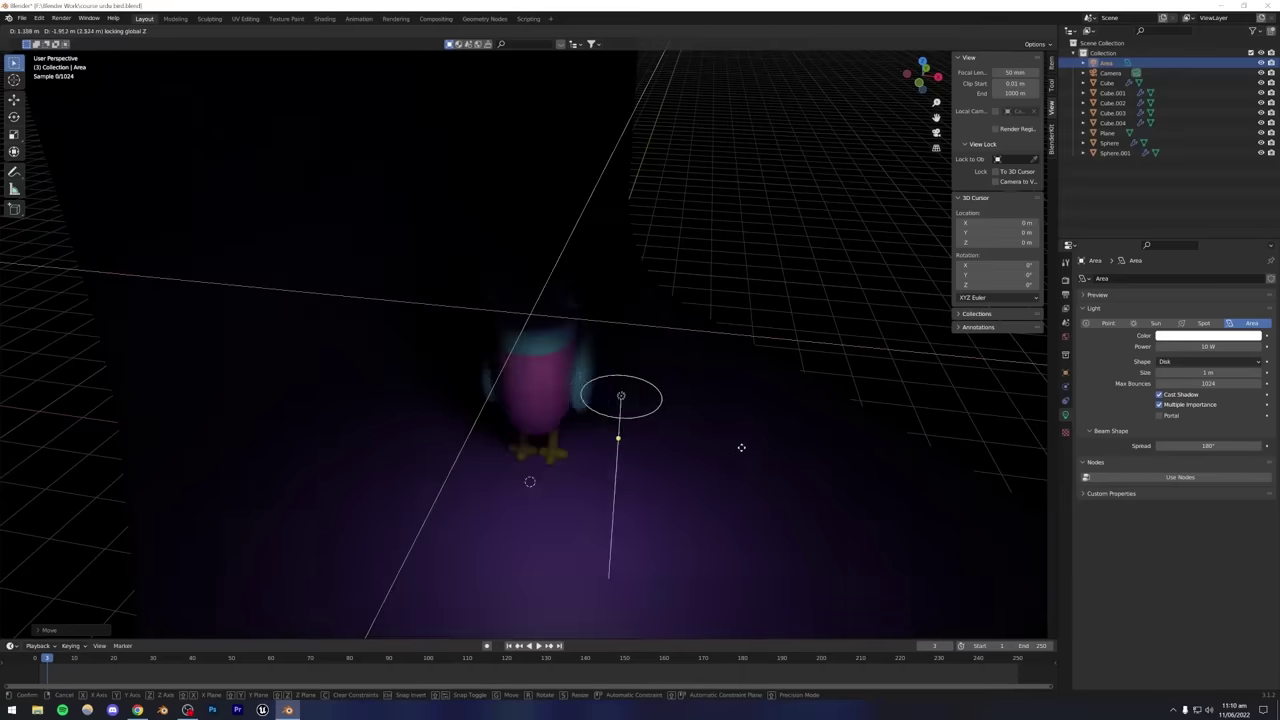
pyautogui.click(743, 351)
pyautogui.moveTo(743, 351); pyautogui.dragTo(651, 383, button='middle')
# Scale the disk light up and save the file.
pyautogui.press('s')
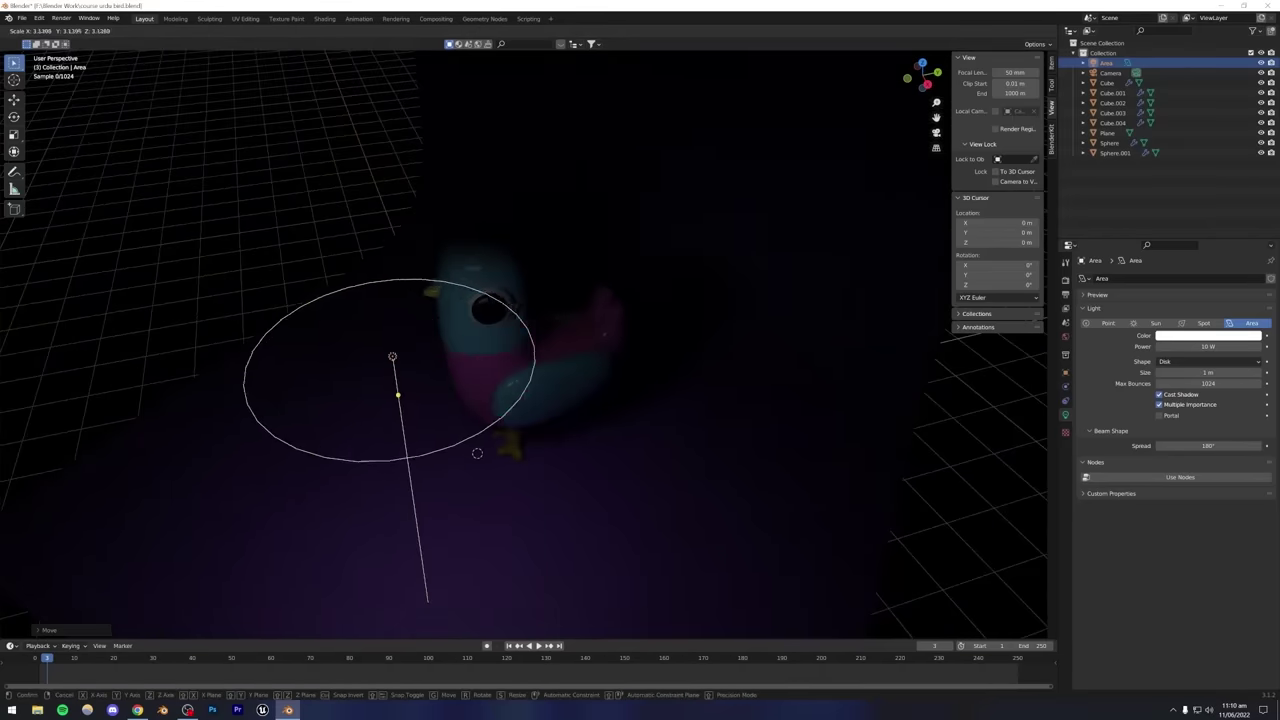
pyautogui.click(113, 371)
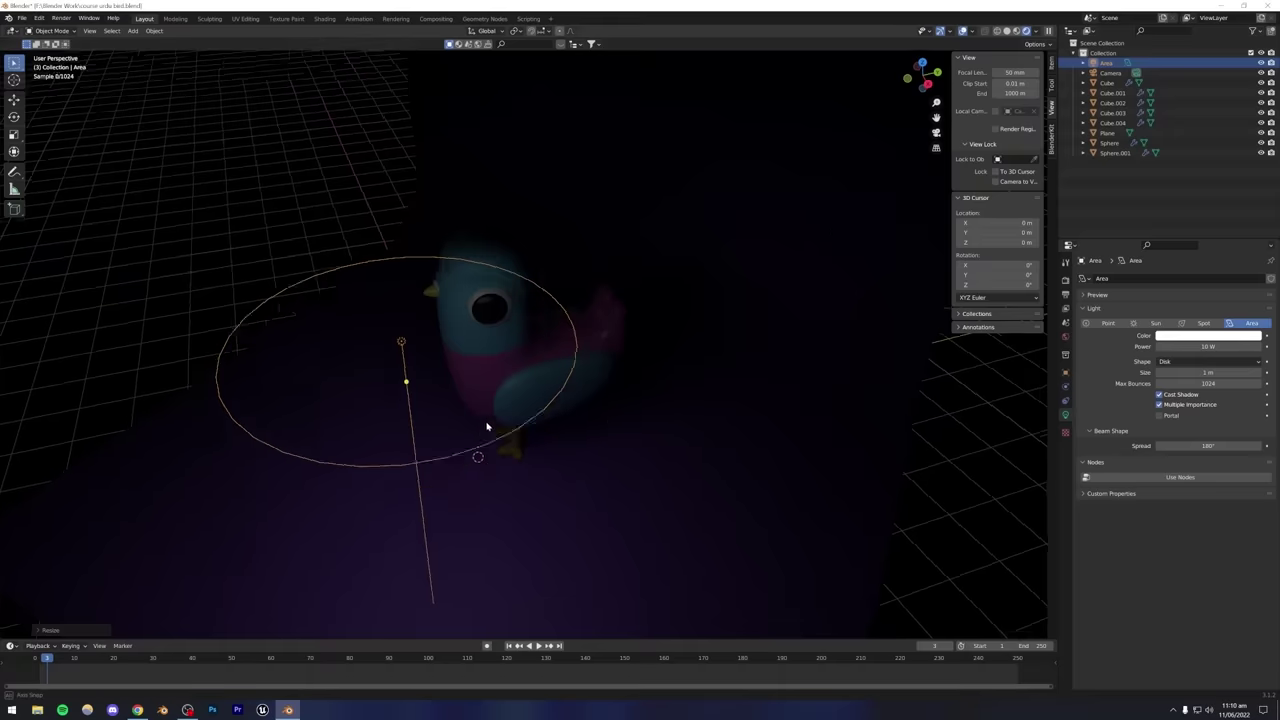
pyautogui.moveTo(486, 423); pyautogui.dragTo(523, 408, button='middle')
pyautogui.hotkey('ctrl', 's')
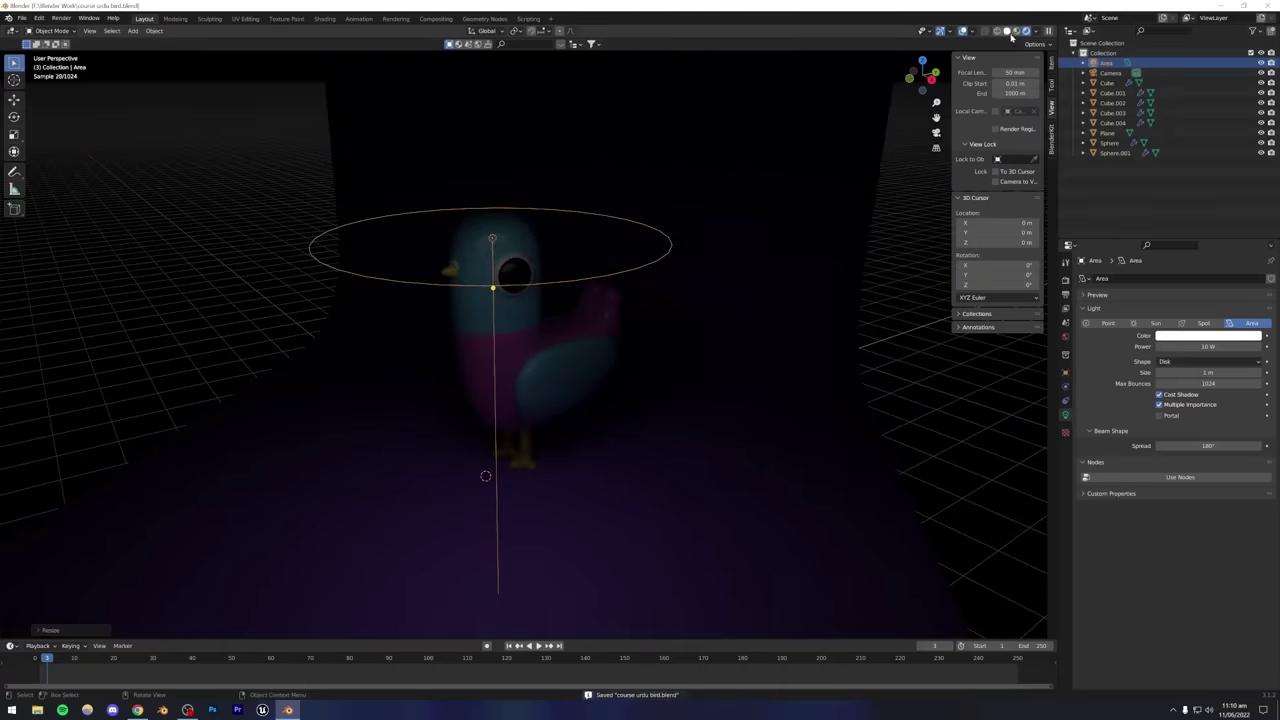
pyautogui.press('z')
pyautogui.scroll(-5, 537, 412)
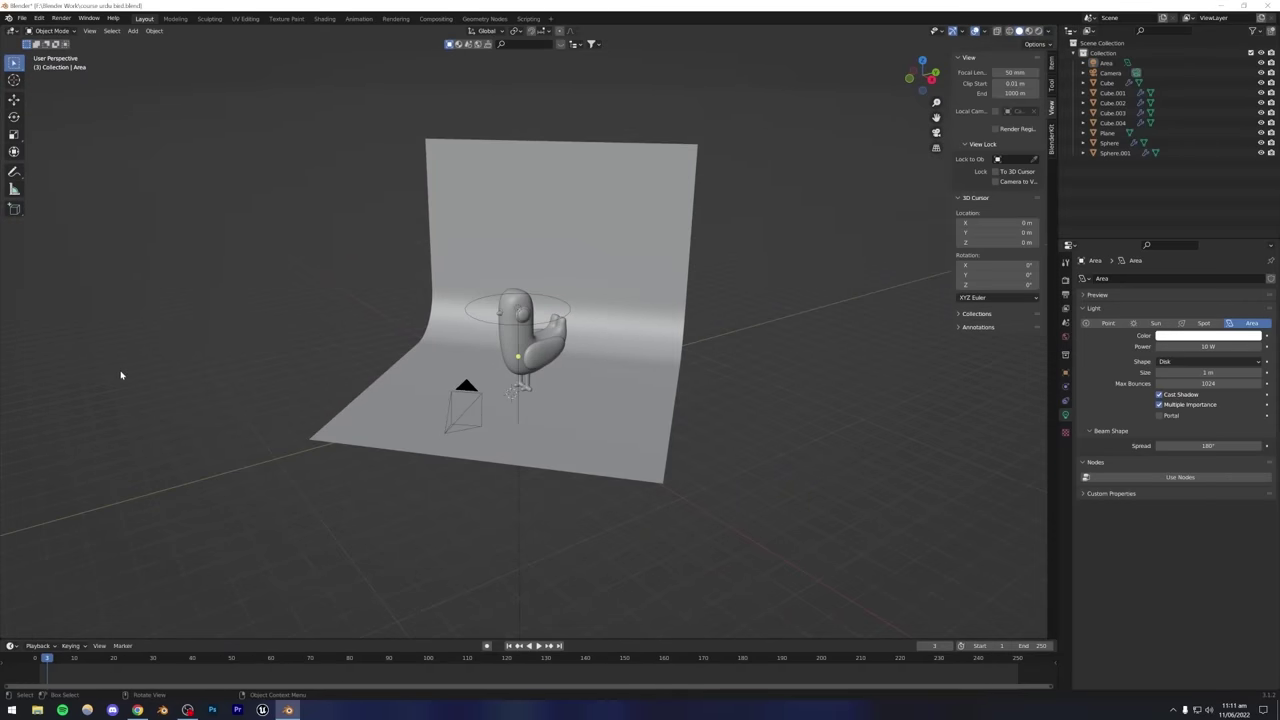
# Split the viewport vertically, with the right half showing the camera view in Rendered shading.
pyautogui.rightClick(1056, 344)
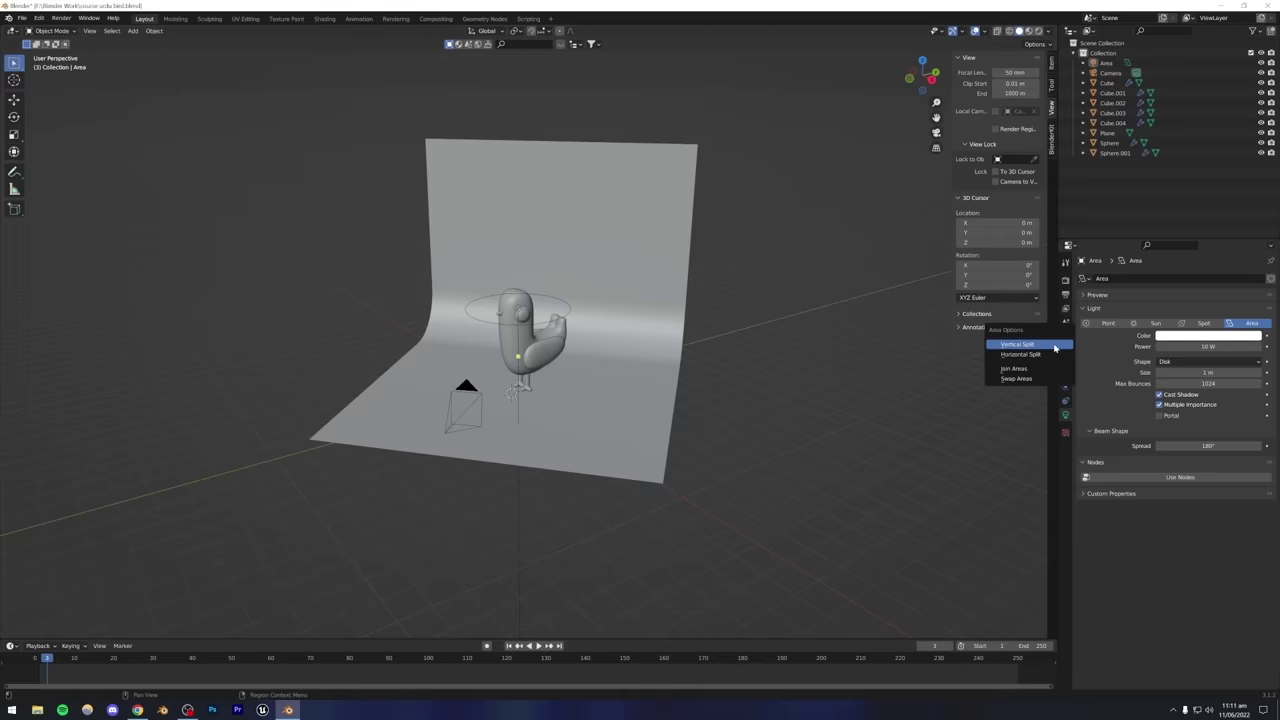
pyautogui.click(1054, 345)
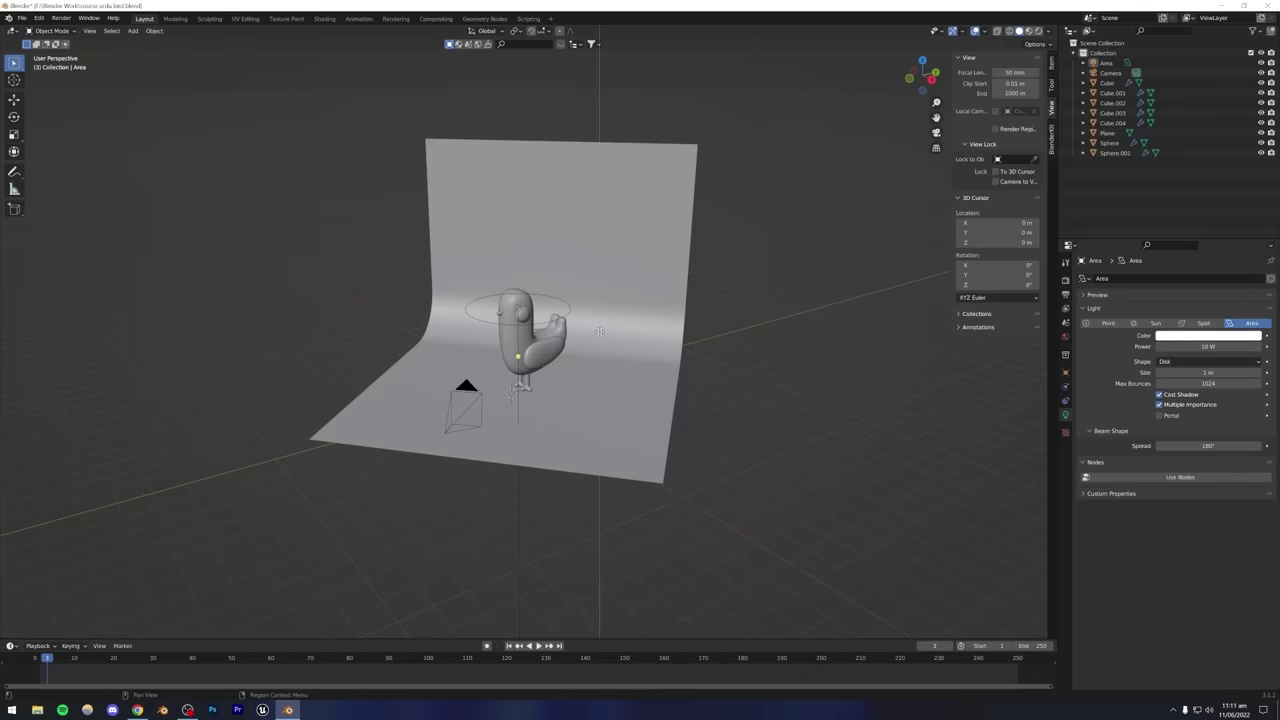
pyautogui.click(584, 331)
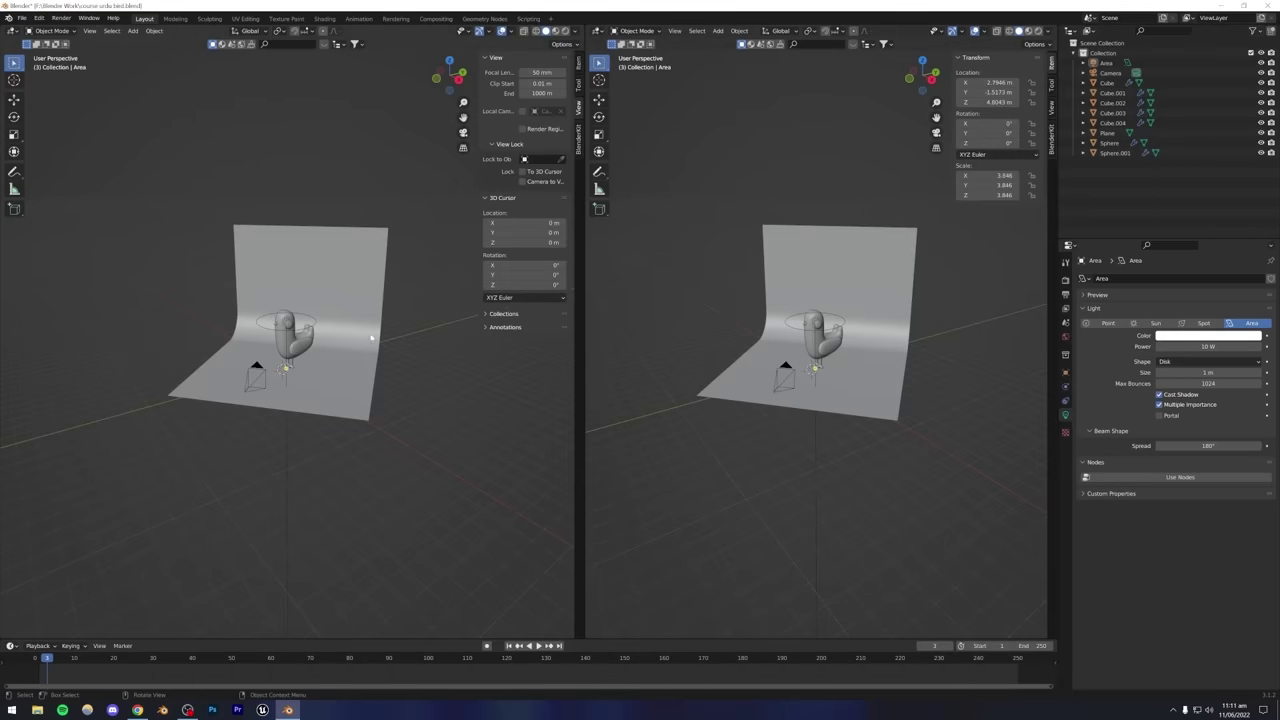
pyautogui.click(936, 132)
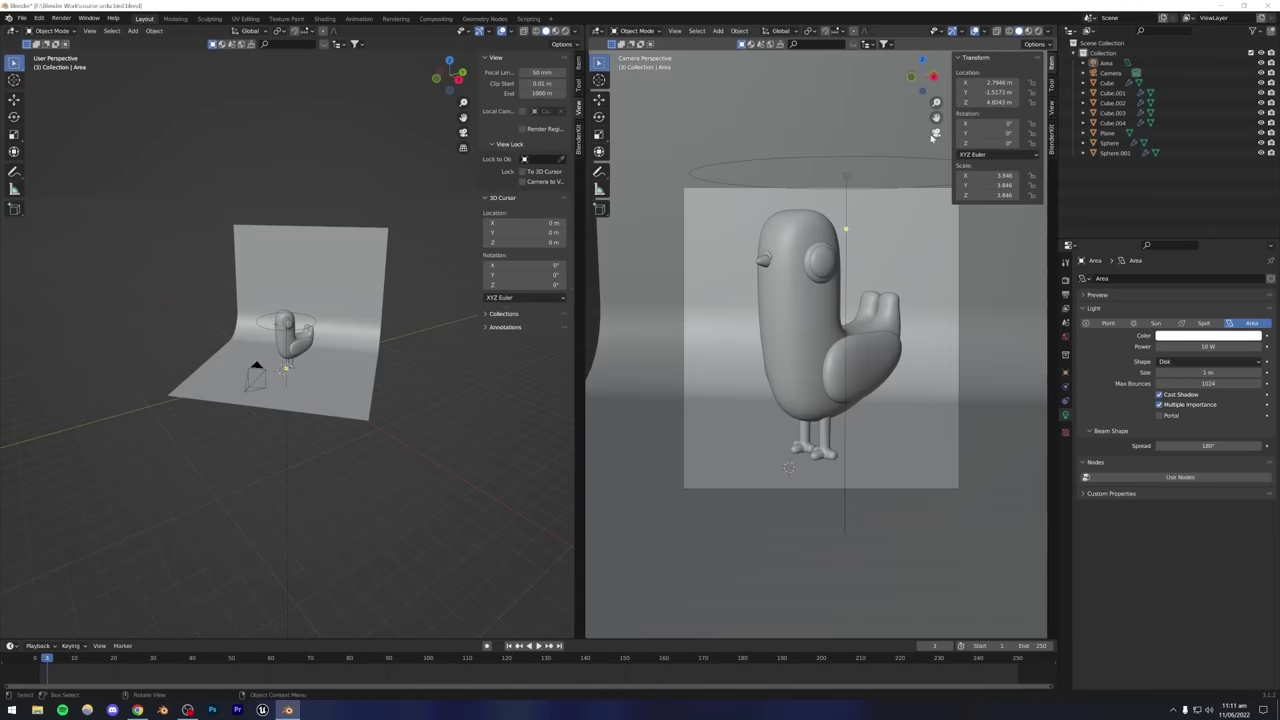
pyautogui.scroll(2, 826, 300)
pyautogui.scroll(-2, 820, 300)
pyautogui.scroll(1, 822, 298)
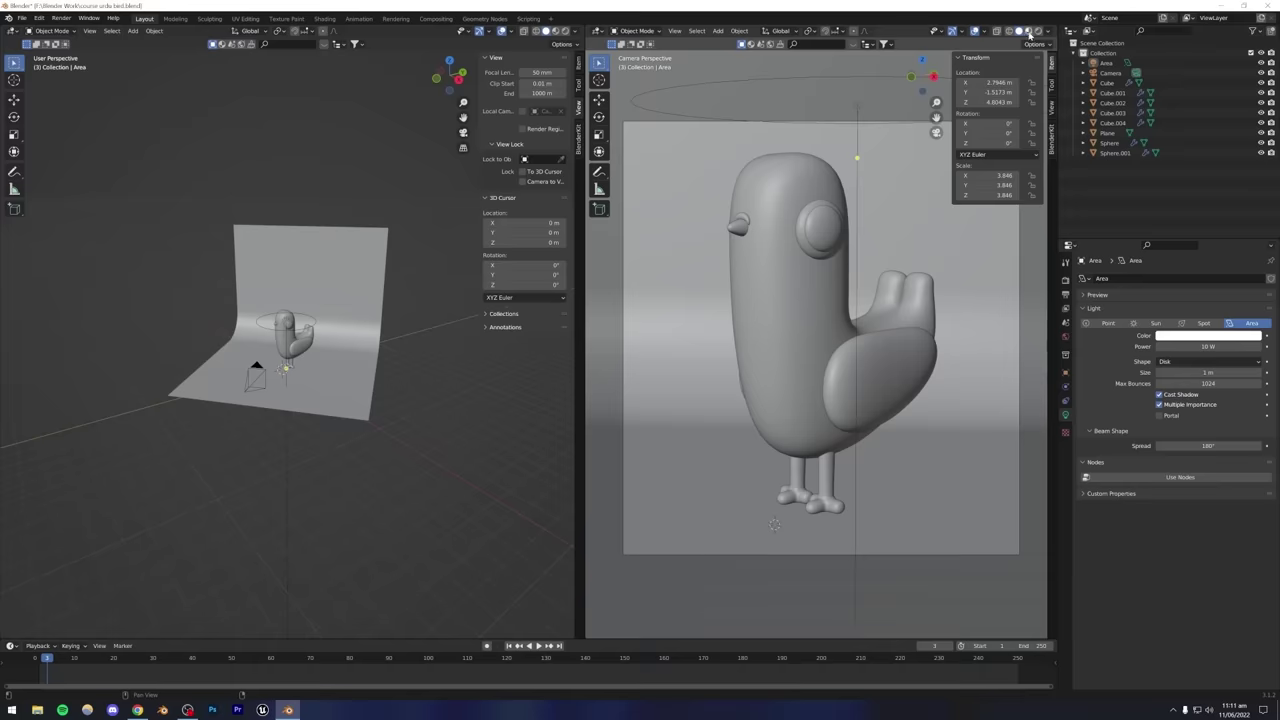
pyautogui.click(1029, 33)
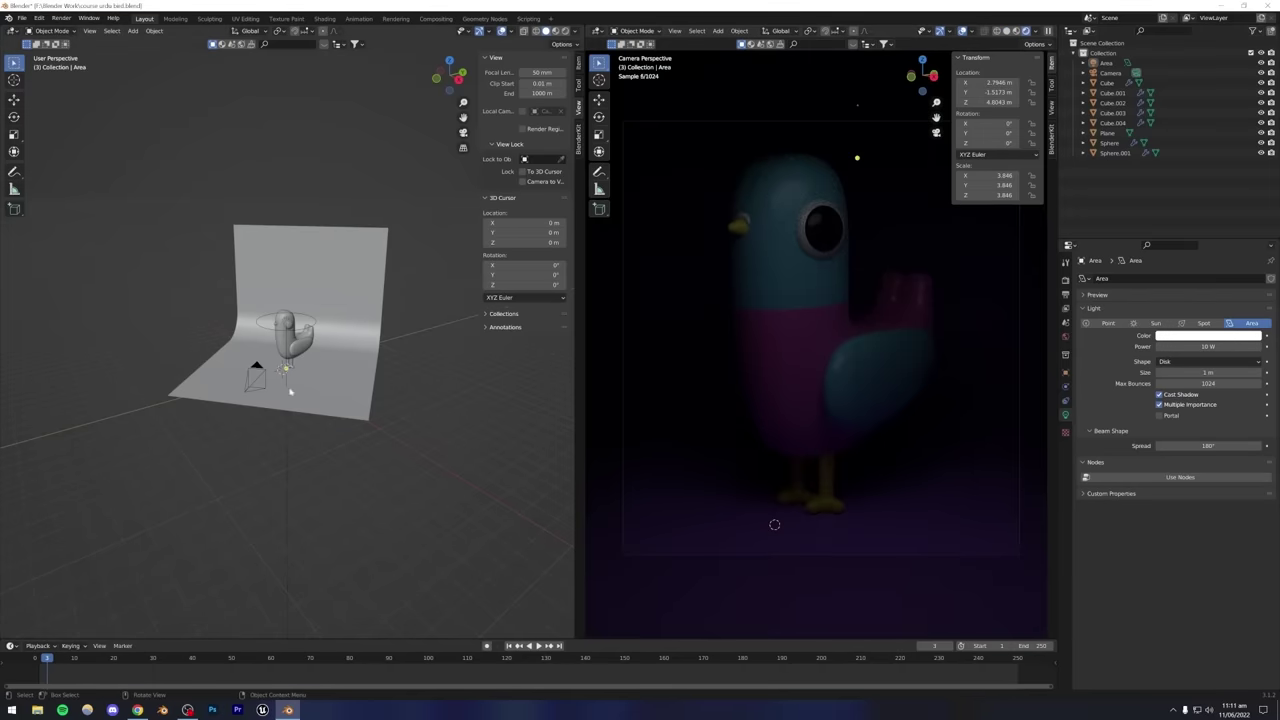
# Save, then select the area light and move it to a new position.
pyautogui.moveTo(296, 340); pyautogui.dragTo(260, 347, button='middle')
pyautogui.hotkey('ctrl', 's')
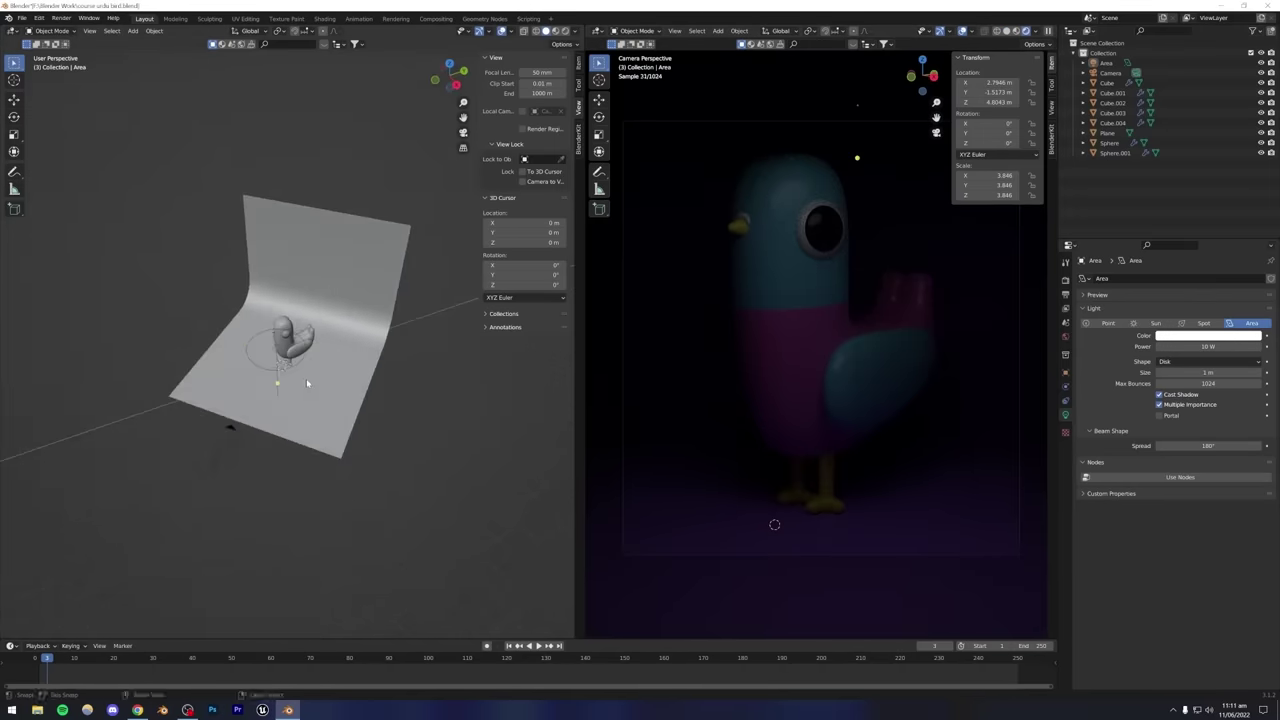
pyautogui.moveTo(310, 380)
pyautogui.mouseDown(button='middle')
pyautogui.moveTo(296, 360)
pyautogui.moveTo(331, 373)
pyautogui.moveTo(308, 377)
pyautogui.mouseUp(button='middle')
pyautogui.click(296, 360)
pyautogui.press('g')
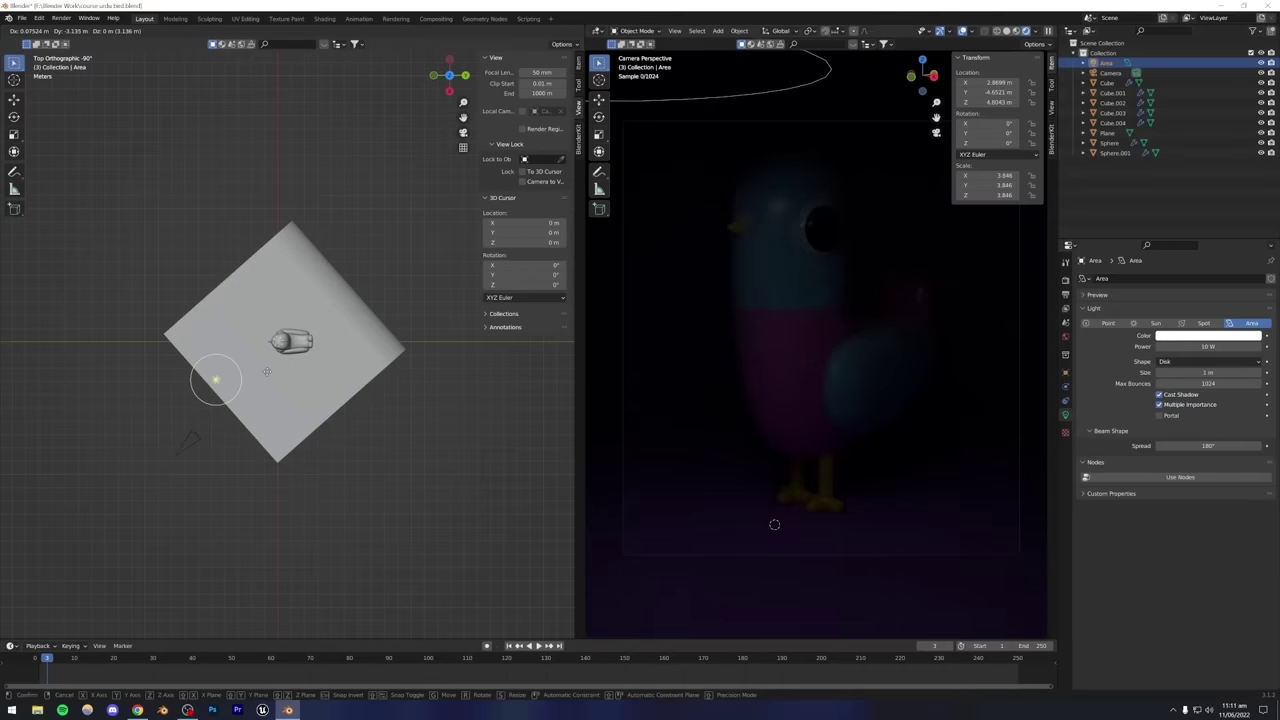
pyautogui.click(311, 410)
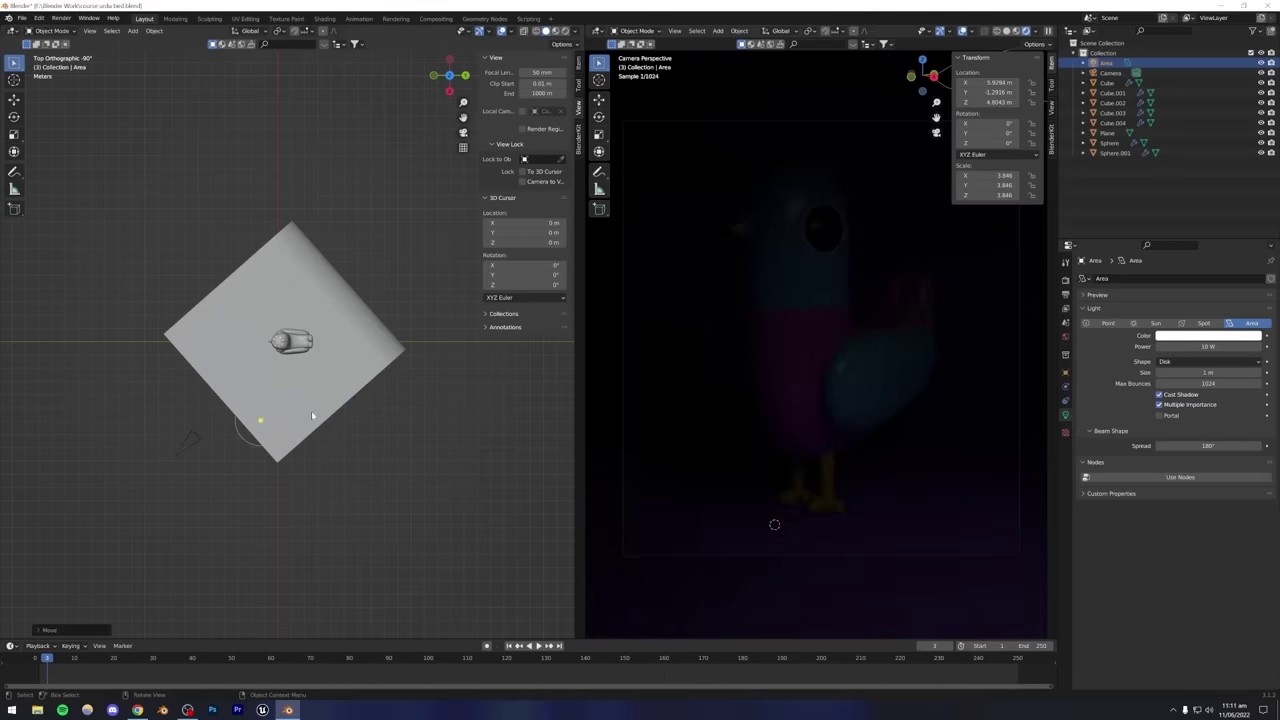
pyautogui.moveTo(311, 410); pyautogui.dragTo(240, 517, button='middle')
# Check the reference bird render, then move the light beside the bird from top view.
pyautogui.click(147, 706)
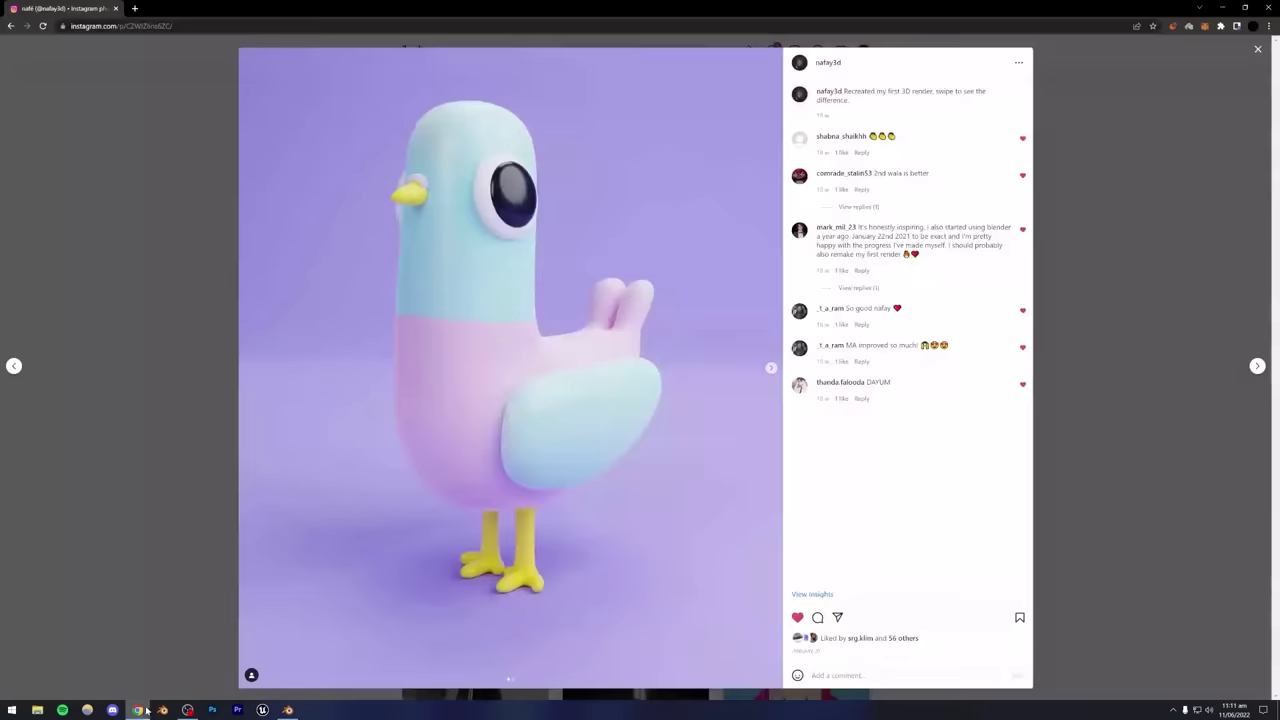
pyautogui.click(288, 710)
pyautogui.moveTo(288, 510); pyautogui.dragTo(309, 486, button='middle')
pyautogui.press('KP_7')
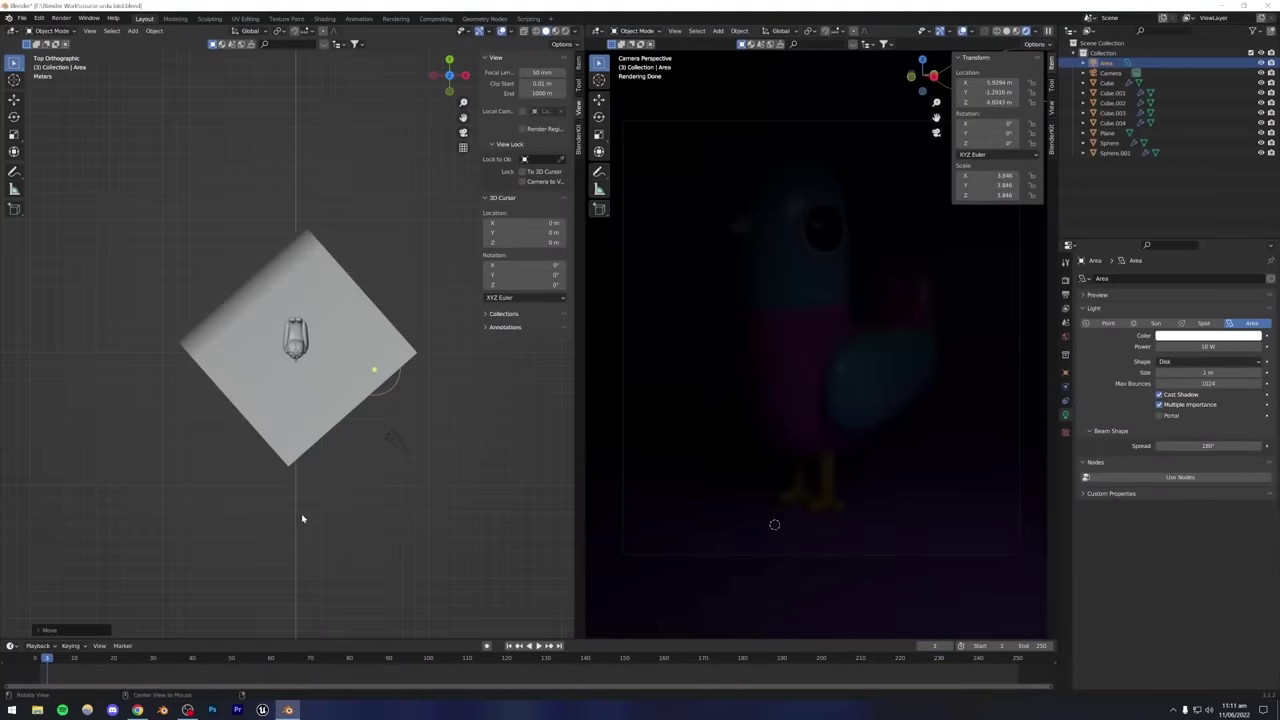
pyautogui.press('g')
pyautogui.click(421, 383)
pyautogui.moveTo(234, 314); pyautogui.dragTo(349, 371, button='middle')
pyautogui.press('g')
pyautogui.click(380, 345)
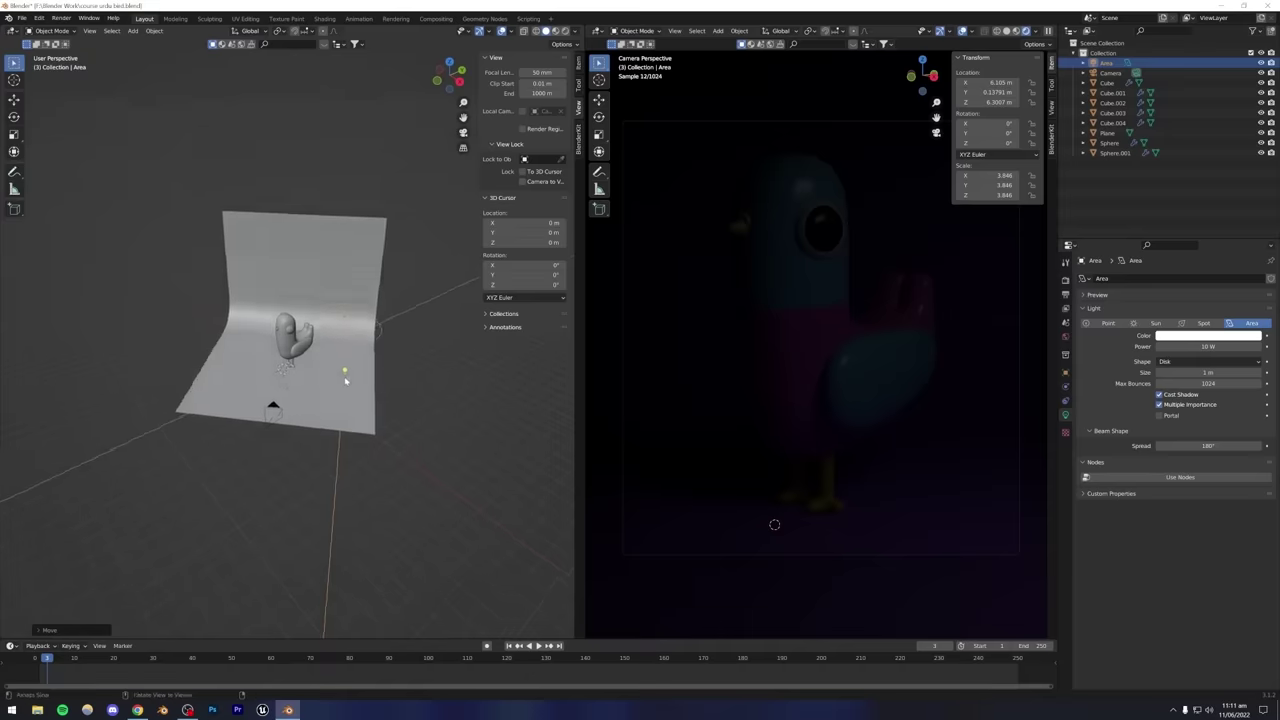
pyautogui.scroll(3, 363, 386)
# Rotate the area light to tilt it toward the bird and save.
pyautogui.press('r')
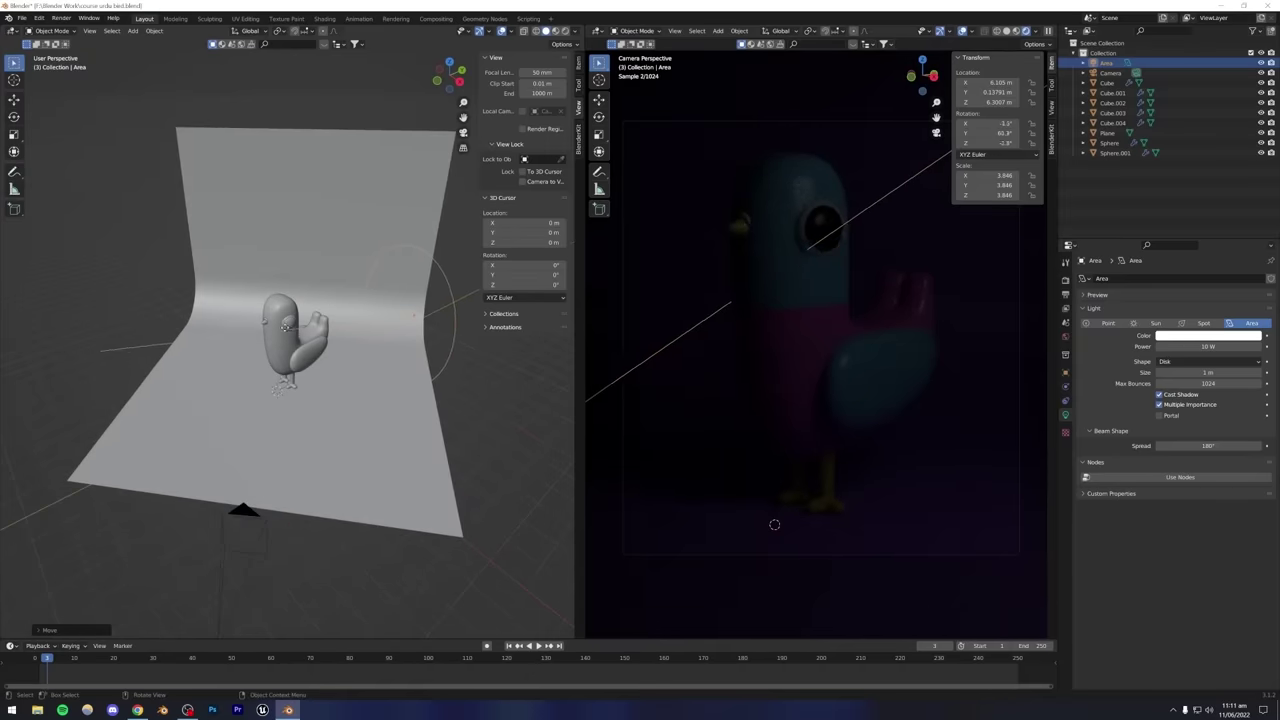
pyautogui.click(330, 378)
pyautogui.moveTo(330, 378)
pyautogui.mouseDown(button='middle')
pyautogui.moveTo(310, 372)
pyautogui.moveTo(335, 370)
pyautogui.mouseUp(button='middle')
pyautogui.hotkey('ctrl', 's')
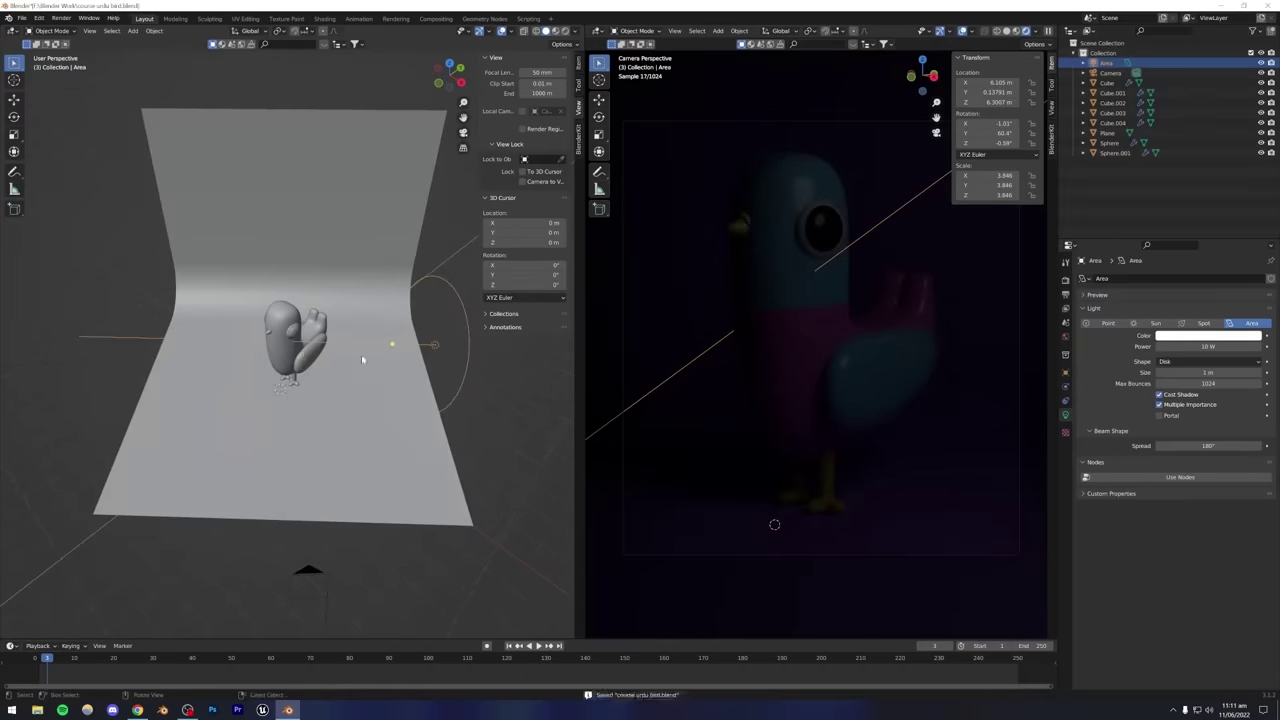
# Raise the light's power through 100 and 500 to 800 W, save, and reselect it.
pyautogui.click(1207, 346)
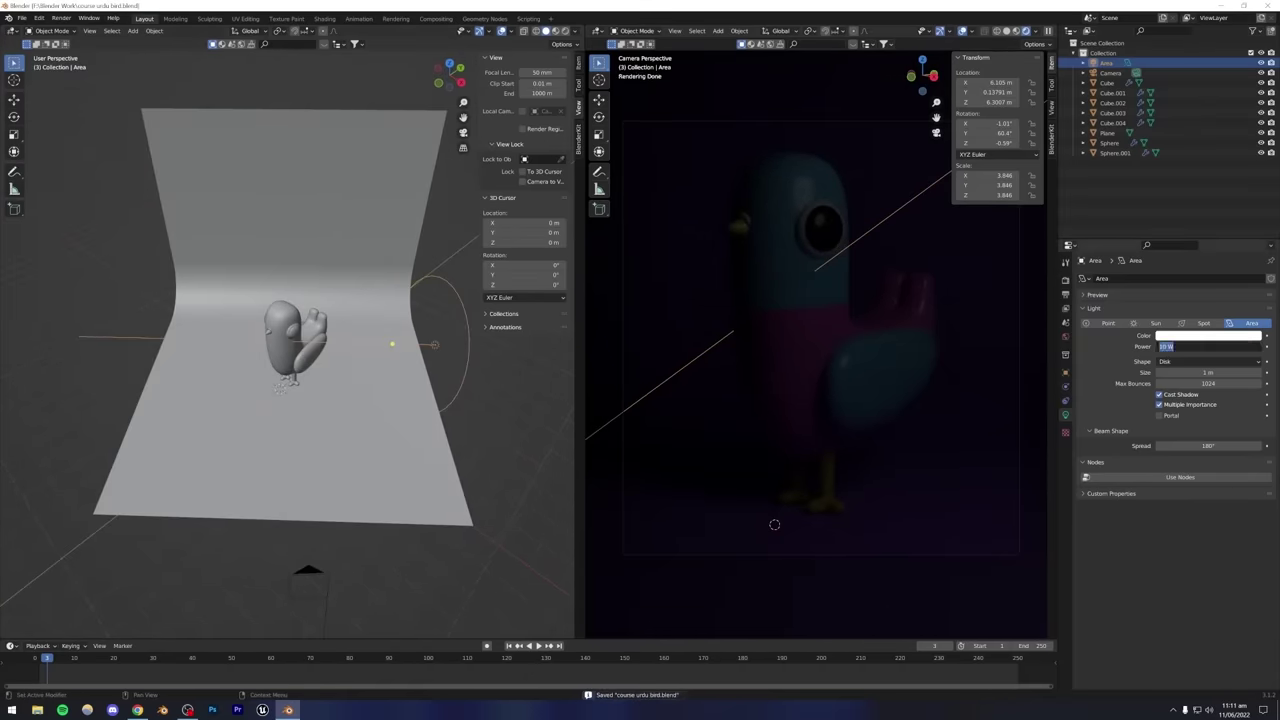
pyautogui.write('100')
pyautogui.press('Return')
pyautogui.click(1207, 346)
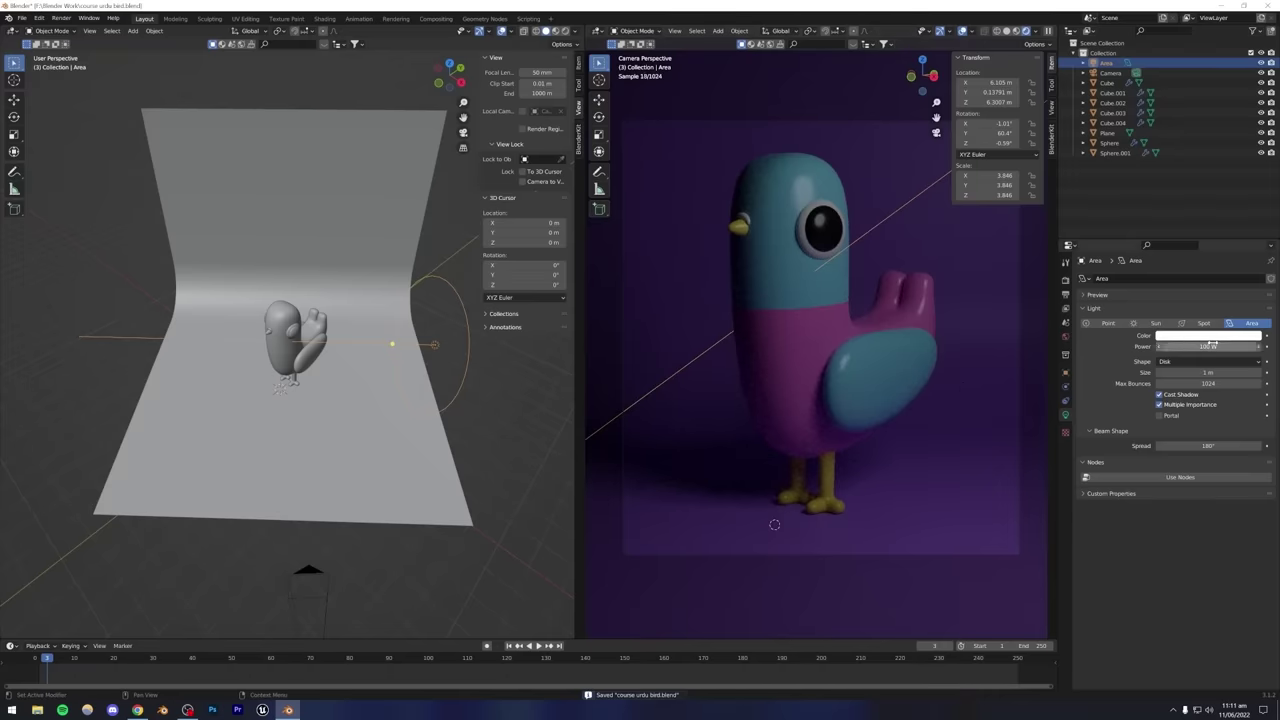
pyautogui.write('500')
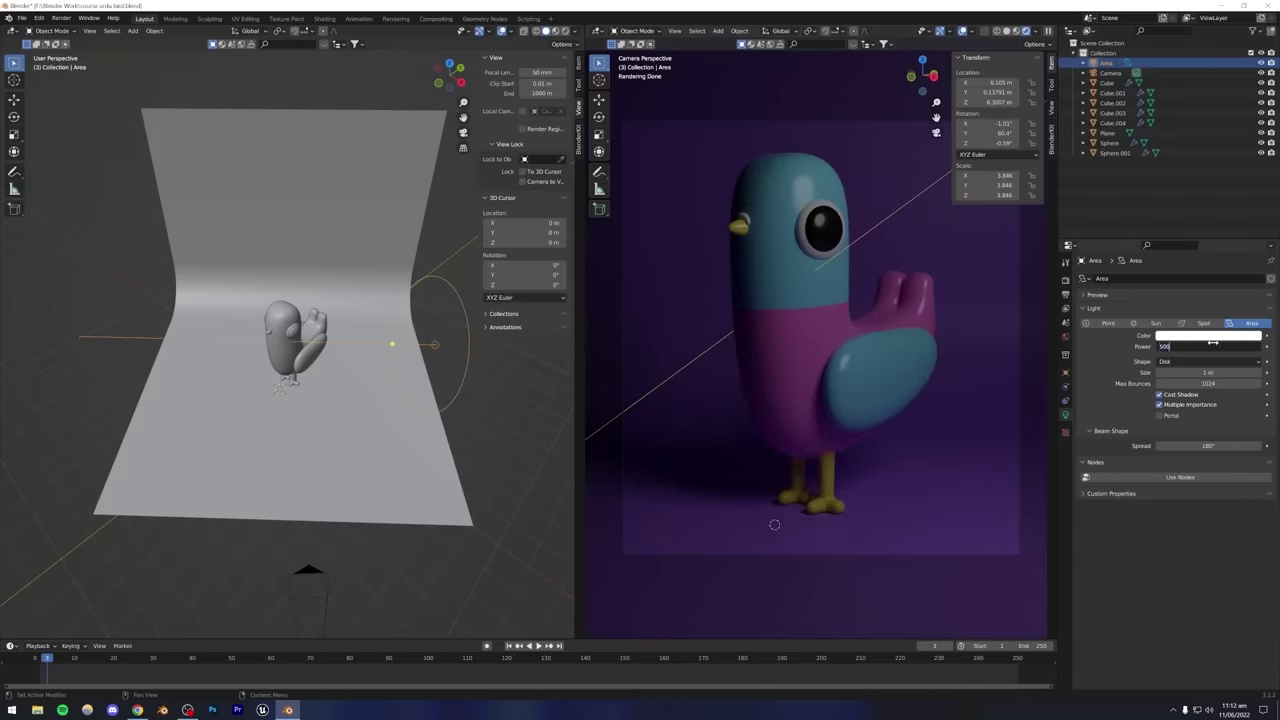
pyautogui.press('Return')
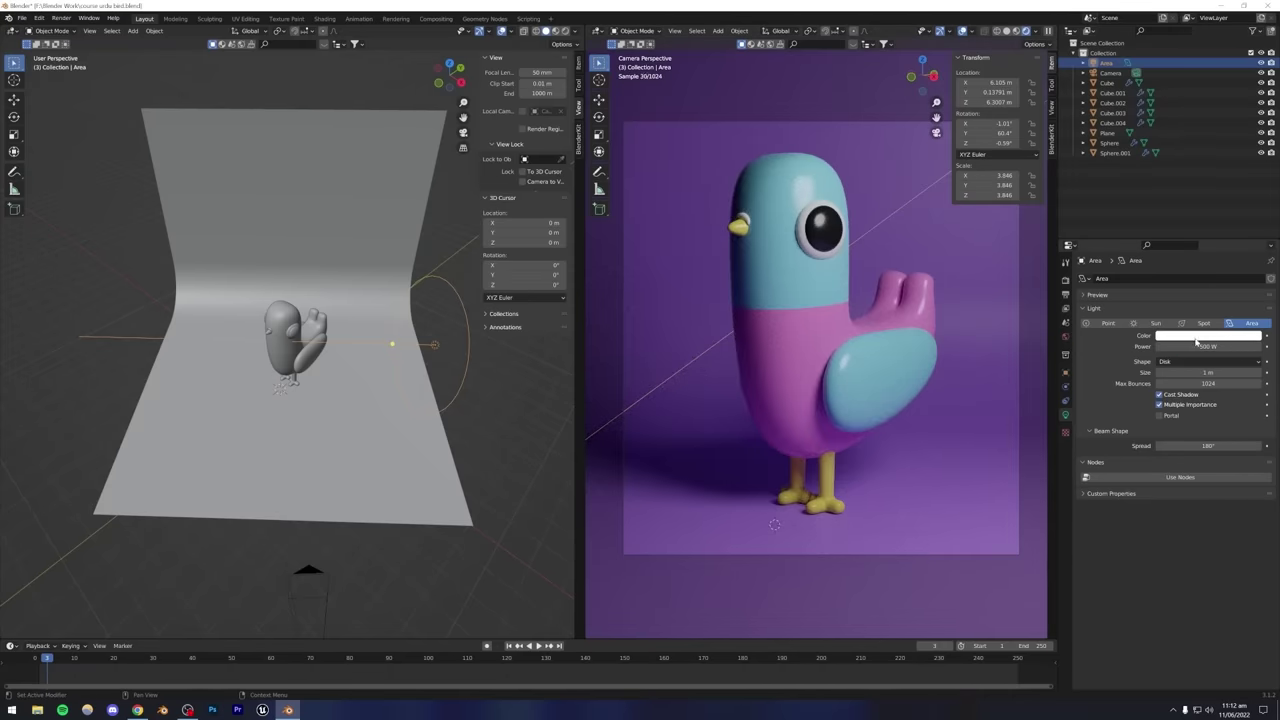
pyautogui.click(1197, 342)
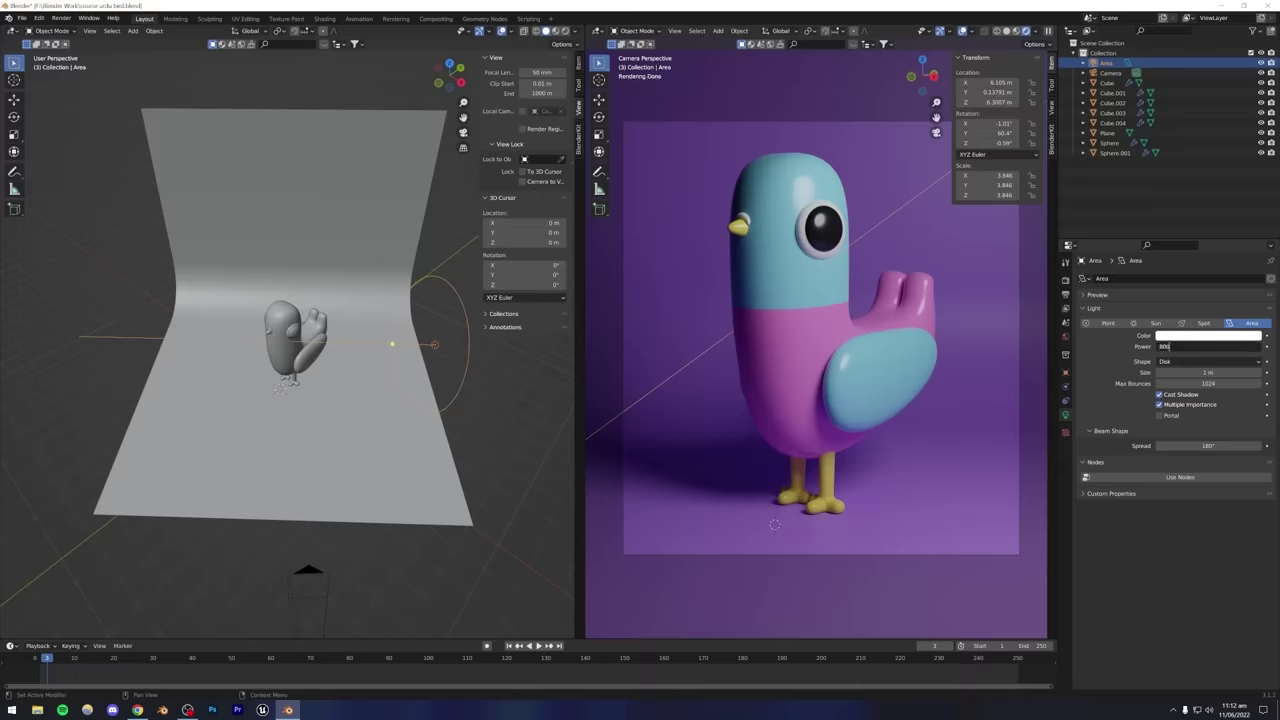
pyautogui.write('800')
pyautogui.press('Return')
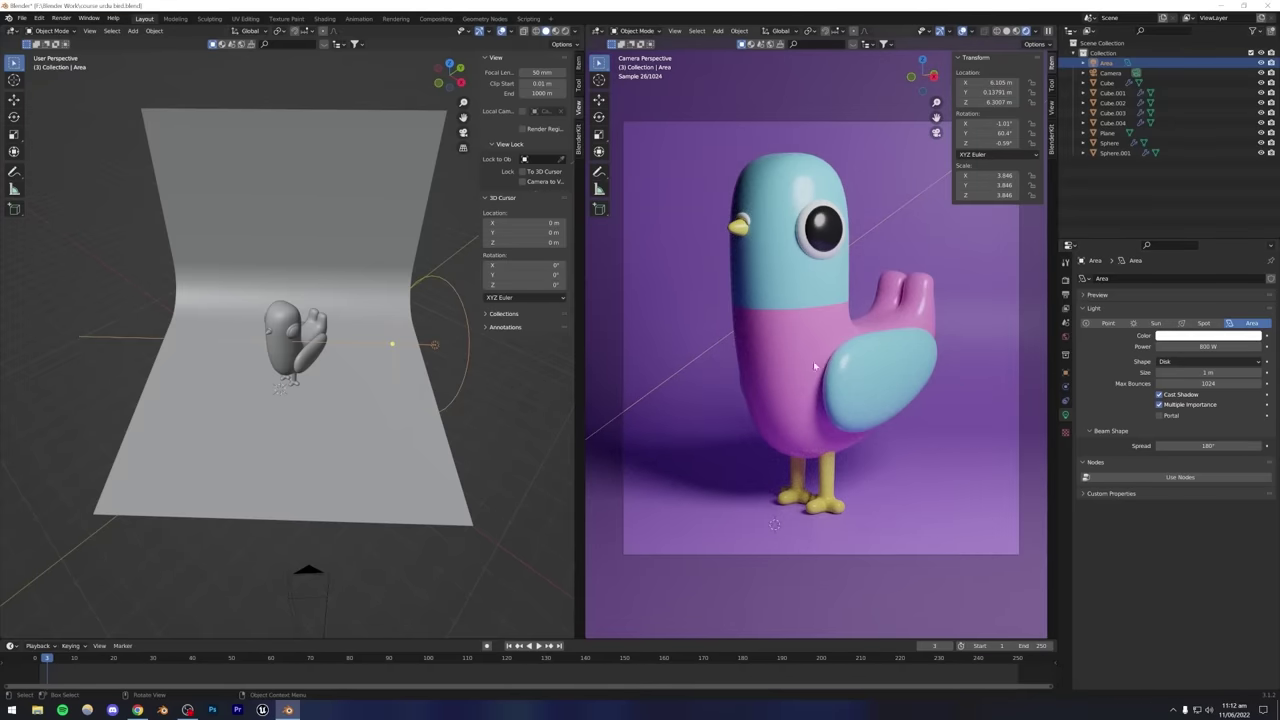
pyautogui.click(113, 375)
pyautogui.hotkey('ctrl', 's')
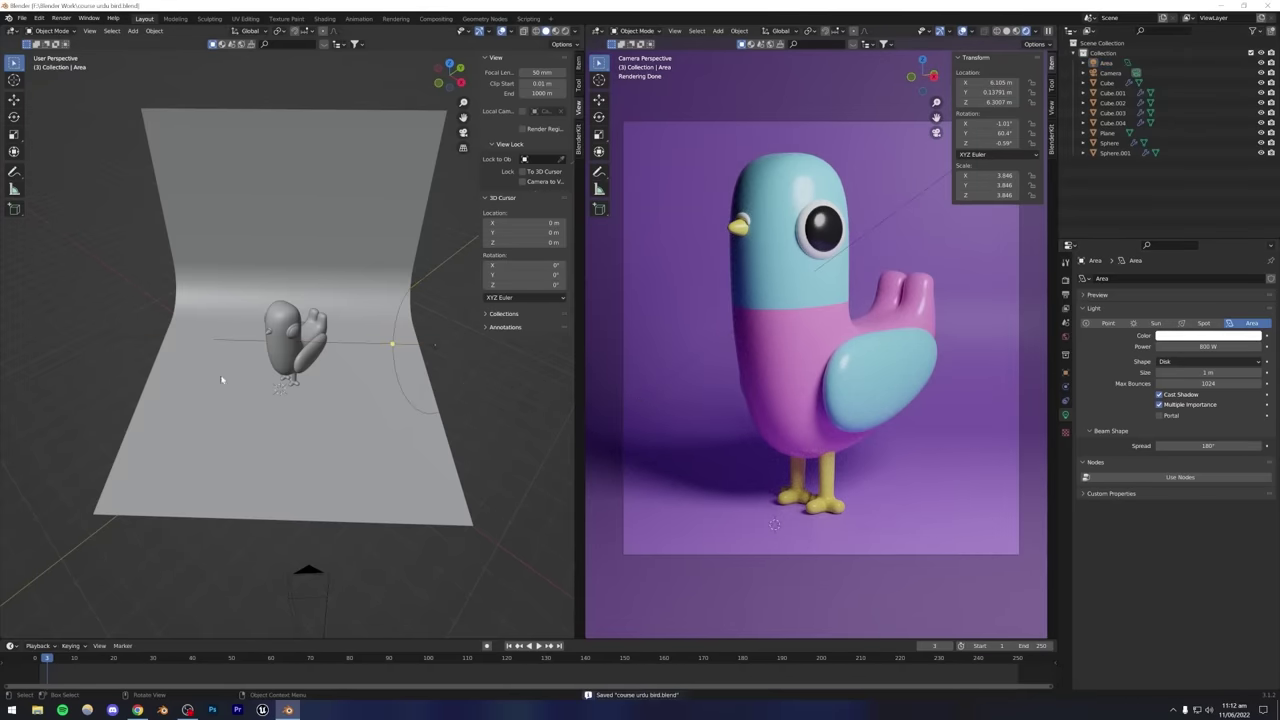
pyautogui.moveTo(113, 375); pyautogui.dragTo(446, 334, button='middle')
pyautogui.click(457, 331)
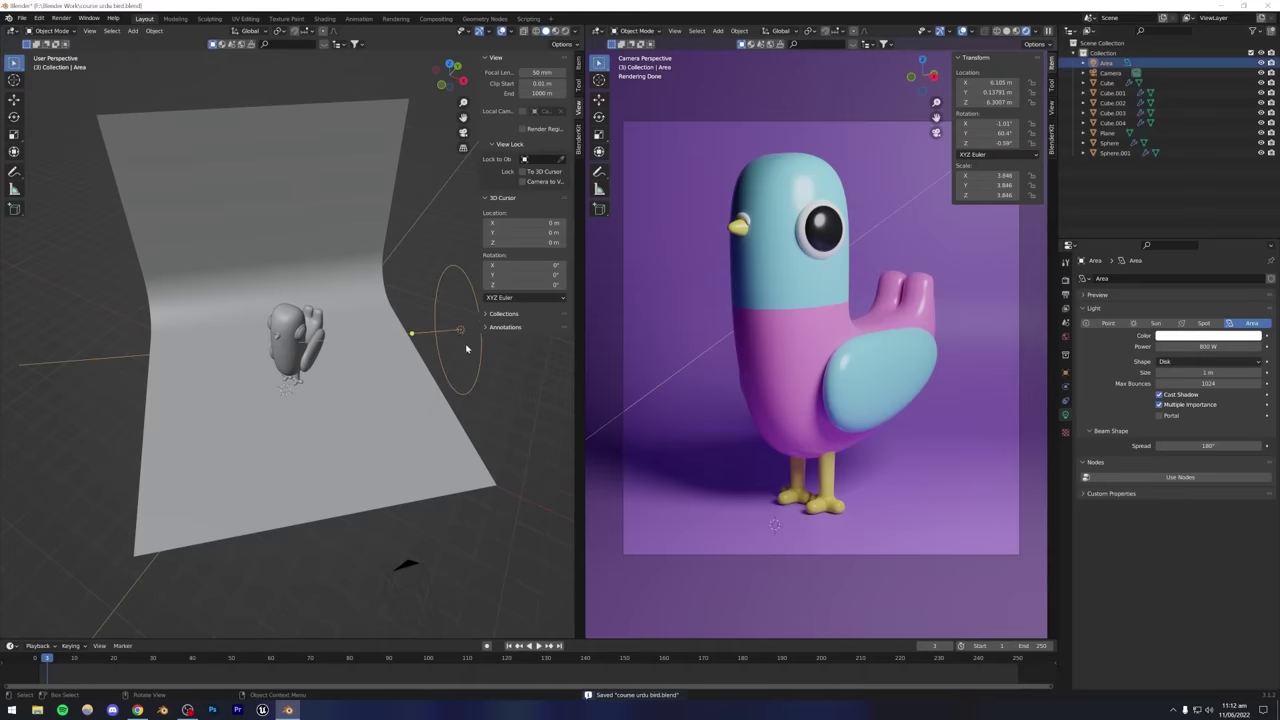
# Duplicate the area light in top view, placing it down-left of the bird and rotating it.
pyautogui.press('KP_7')
pyautogui.hotkey('shift', 'd')
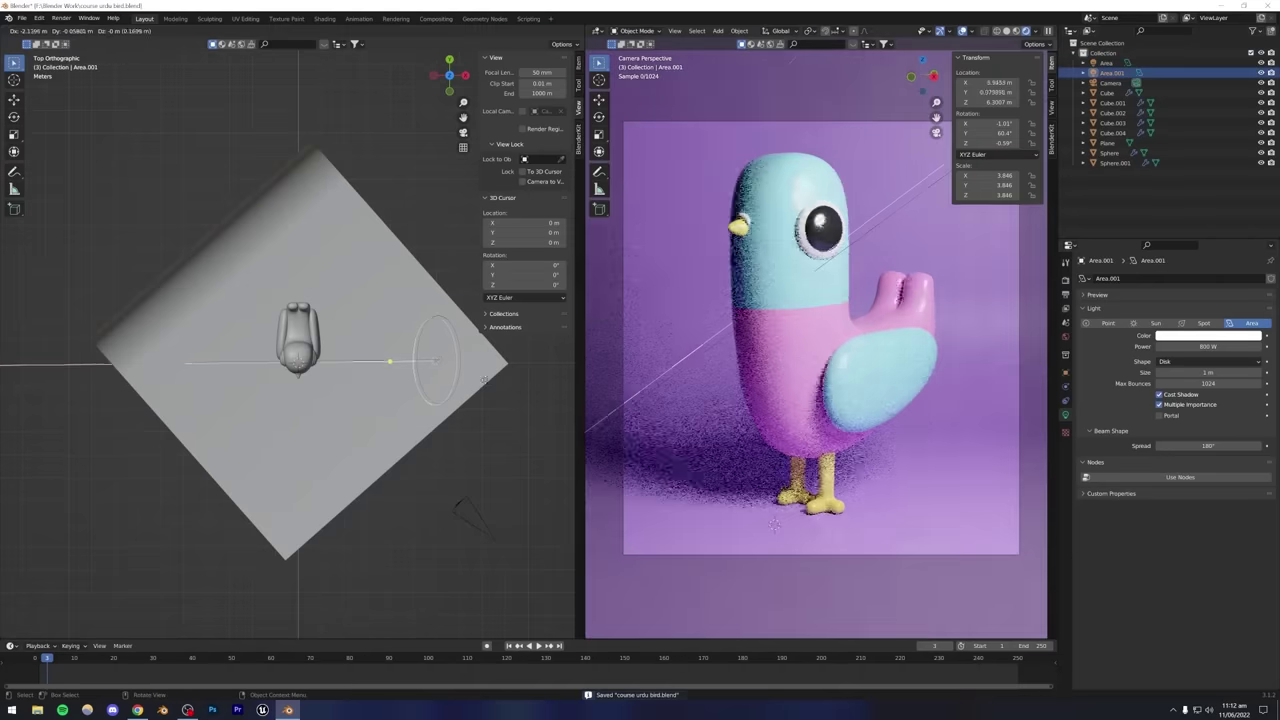
pyautogui.click(376, 408)
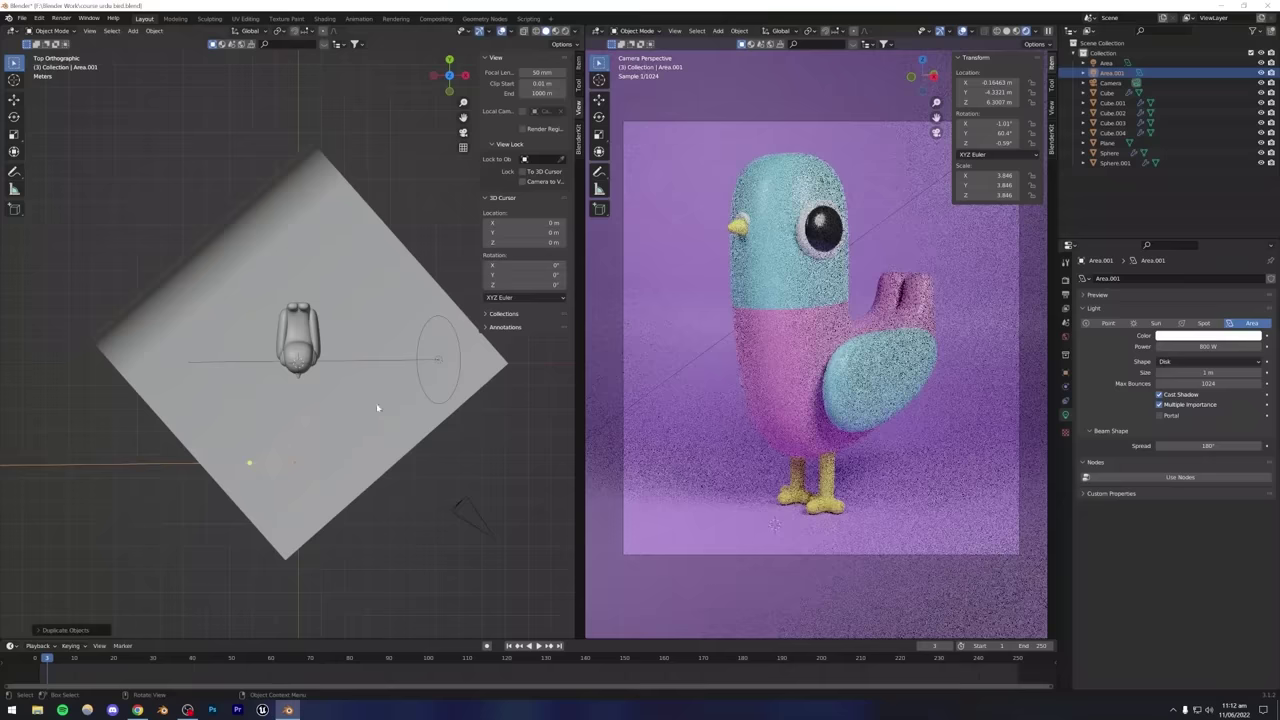
pyautogui.press('r')
pyautogui.click(381, 558)
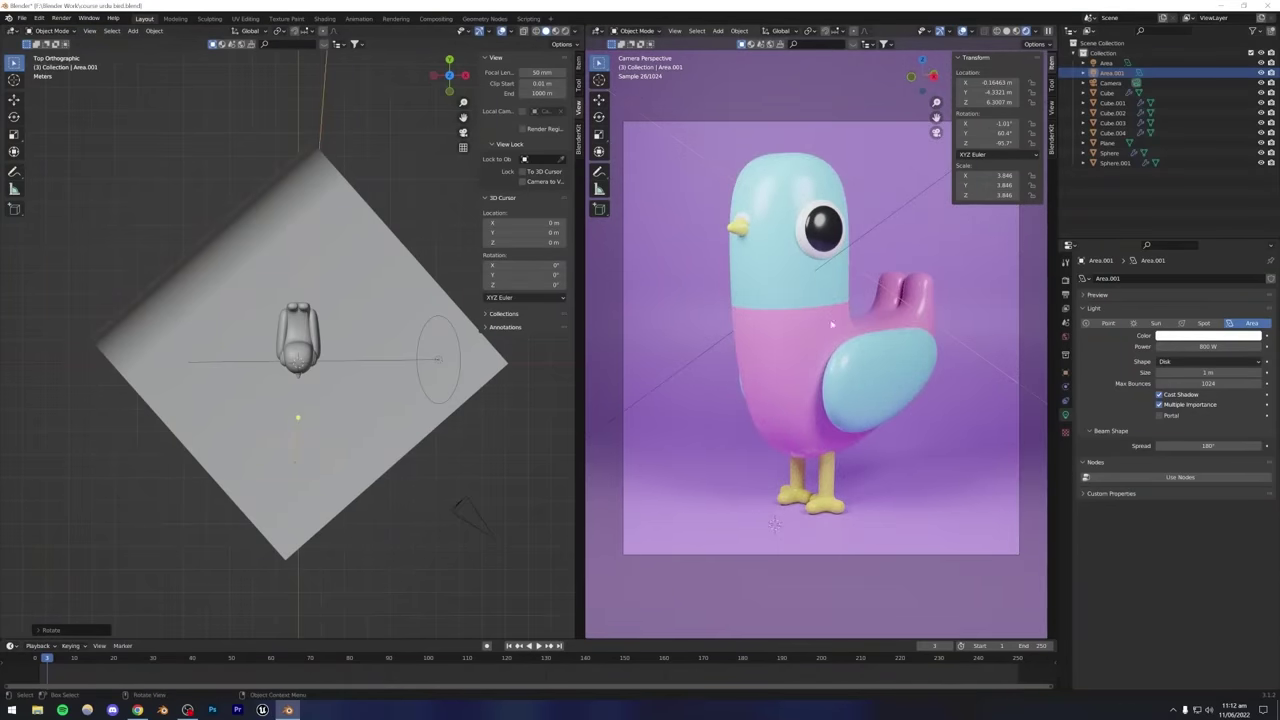
# Set the duplicate light's power to 300, then 200, then 400 W and save.
pyautogui.click(1207, 346)
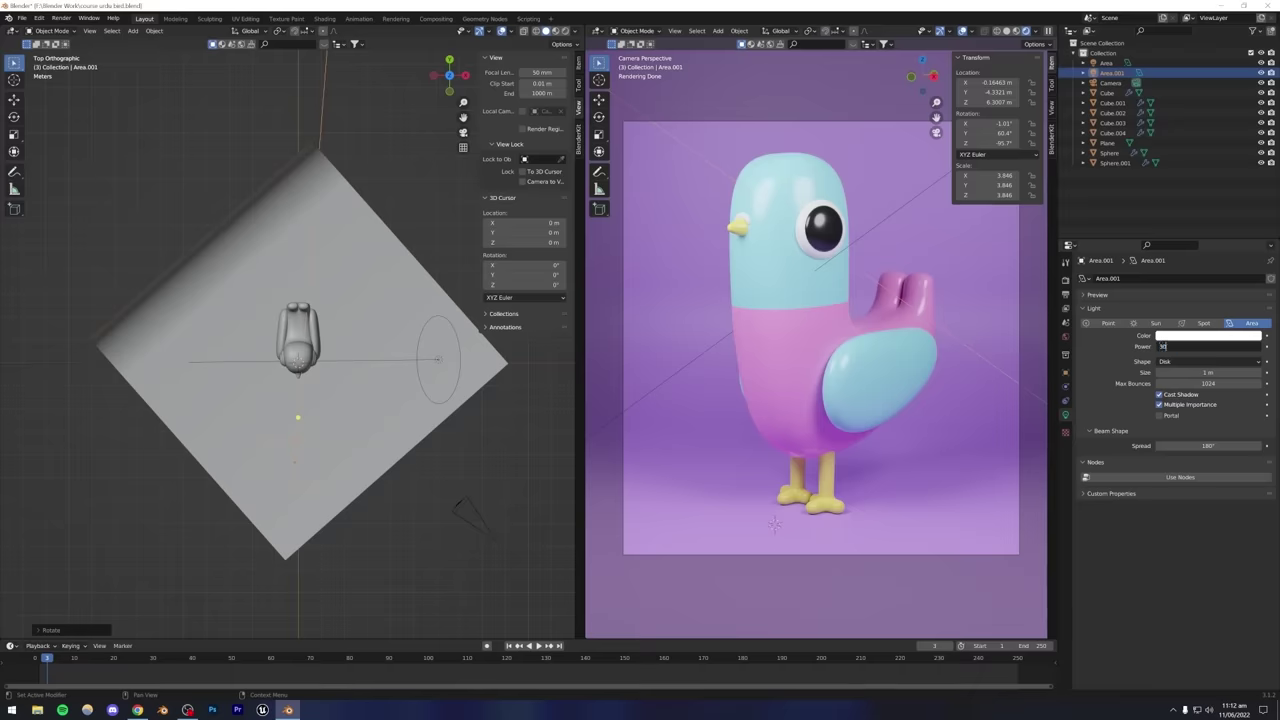
pyautogui.write('300')
pyautogui.press('Return')
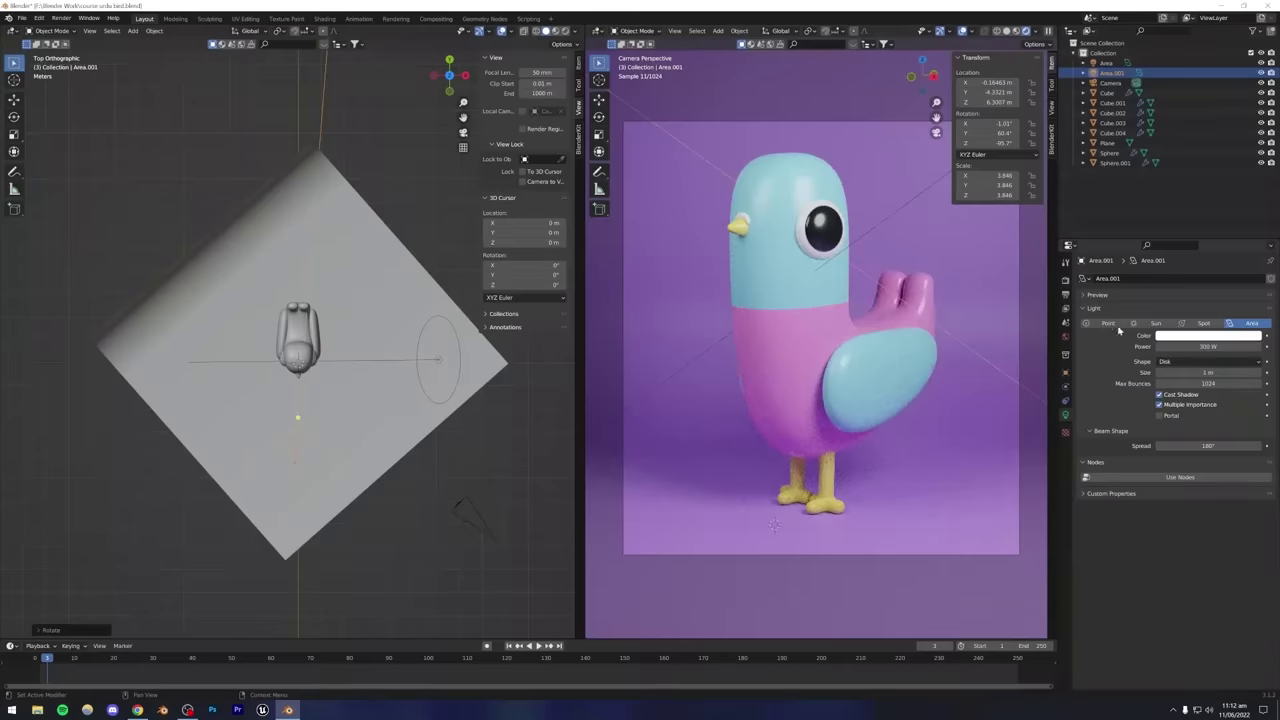
pyautogui.click(1207, 346)
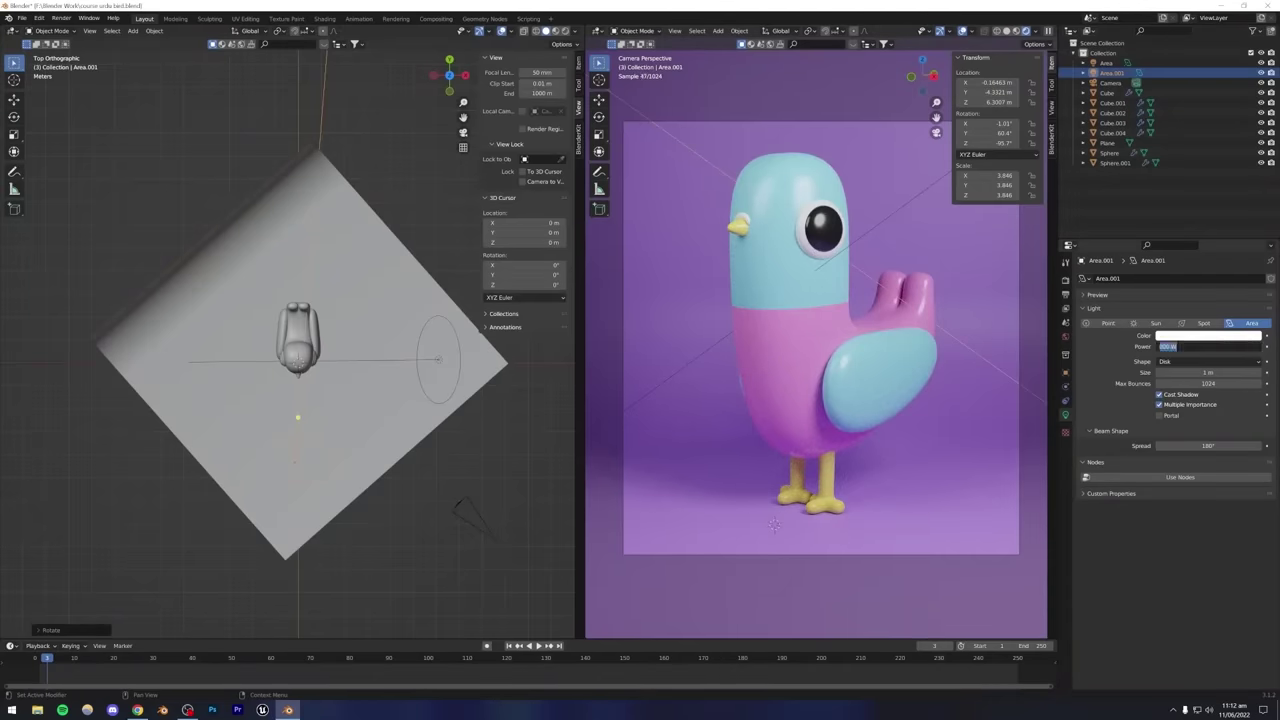
pyautogui.write('200')
pyautogui.press('Return')
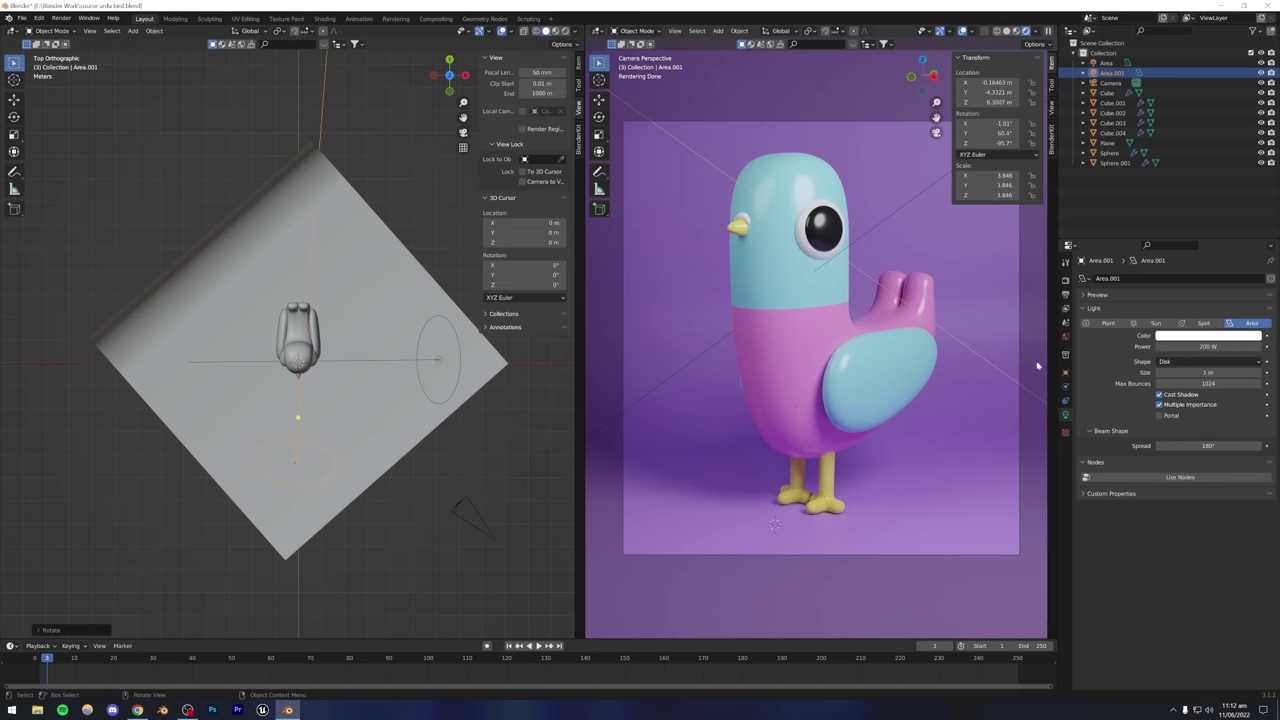
pyautogui.click(1207, 346)
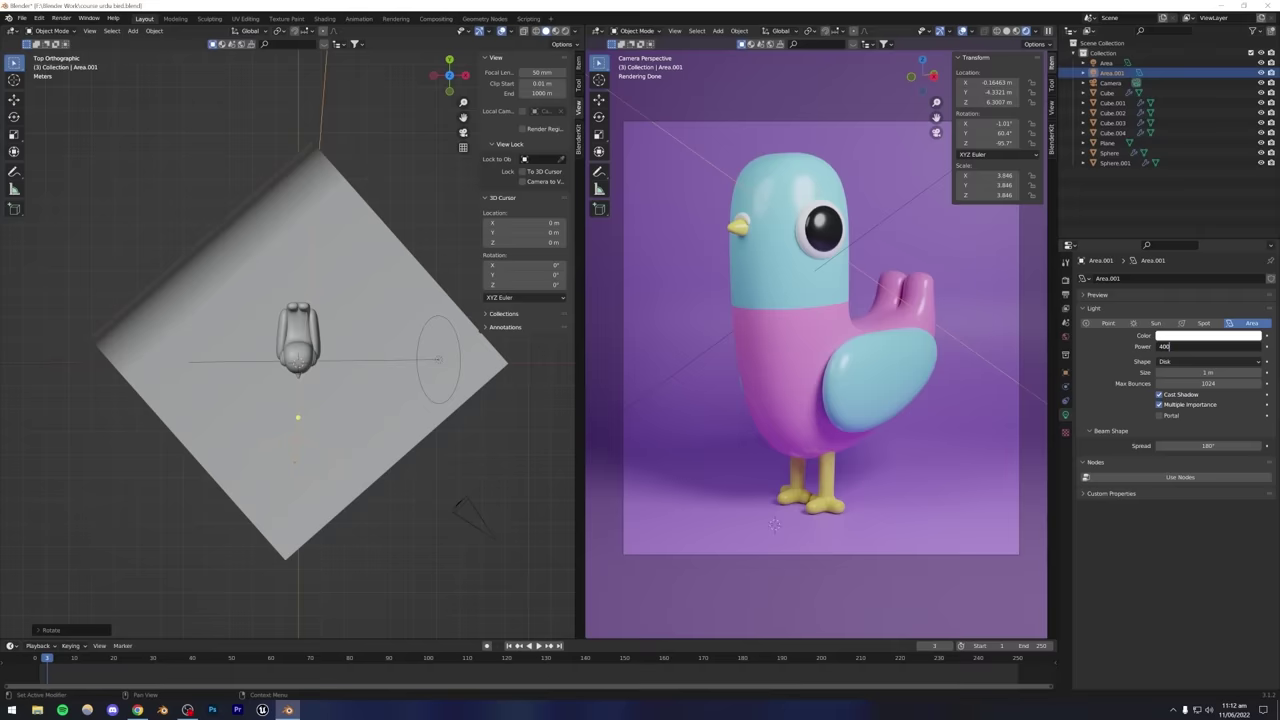
pyautogui.press('Return')
pyautogui.hotkey('ctrl', 's')
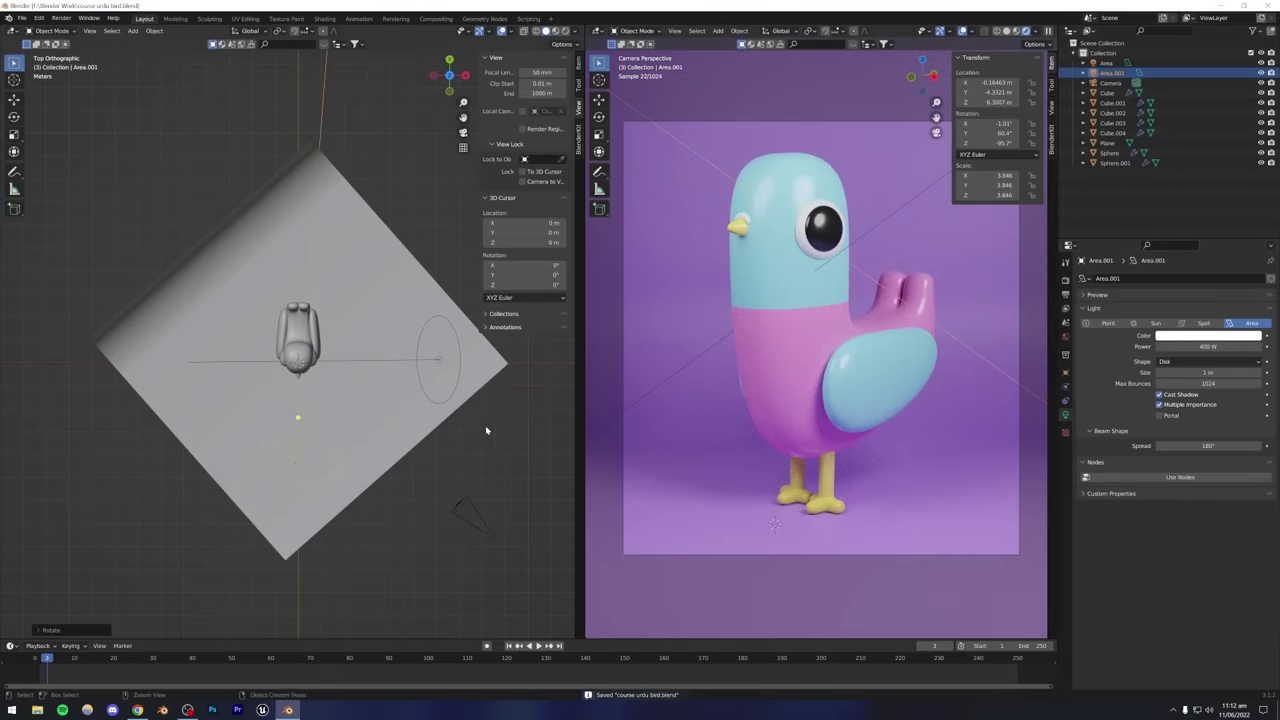
pyautogui.moveTo(486, 430); pyautogui.dragTo(319, 467, button='middle')
# Move the duplicate near the backdrop's bottom corner, scale it to about 8.1, and save.
pyautogui.press('g')
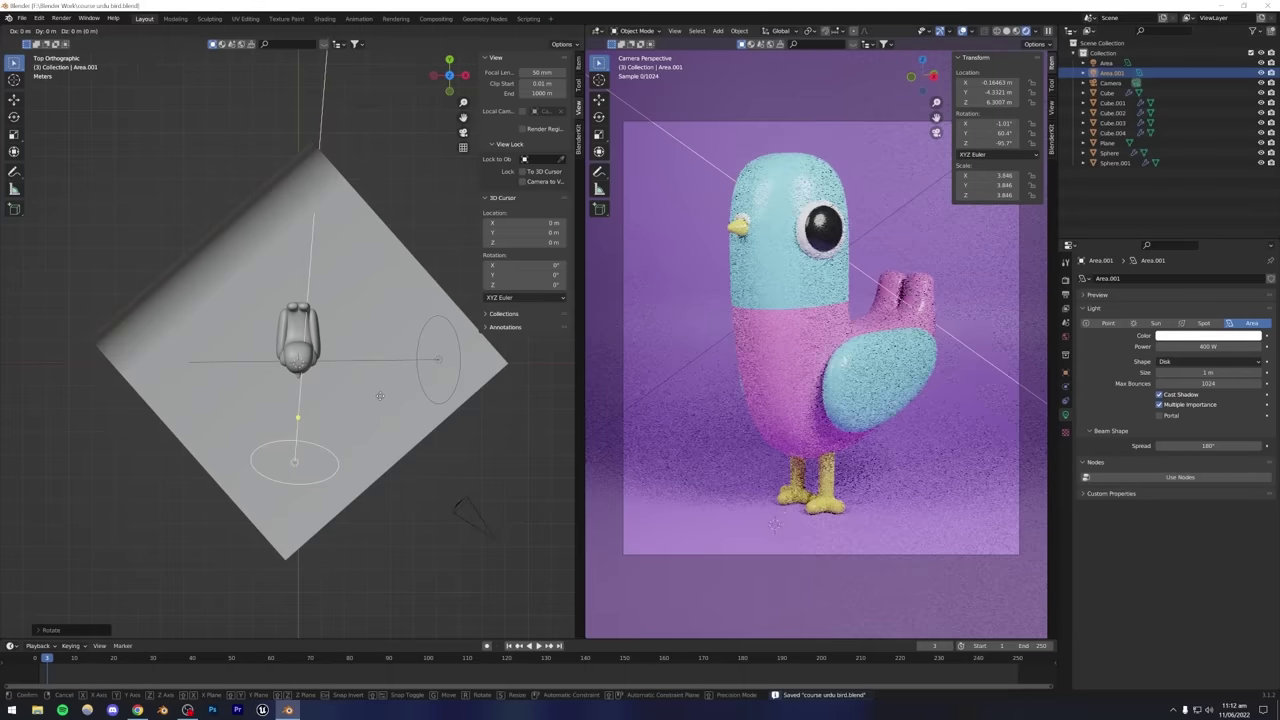
pyautogui.click(372, 457)
pyautogui.press('s')
pyautogui.click(500, 447)
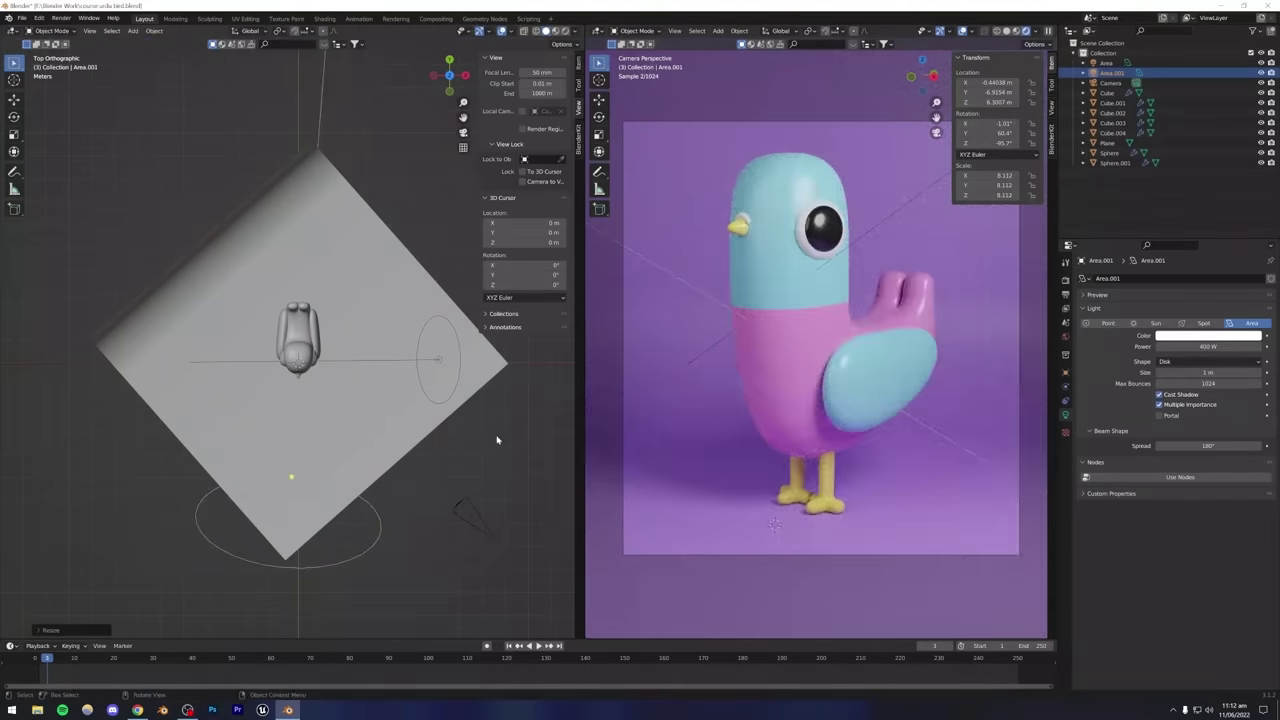
pyautogui.click(423, 457)
pyautogui.hotkey('ctrl', 's')
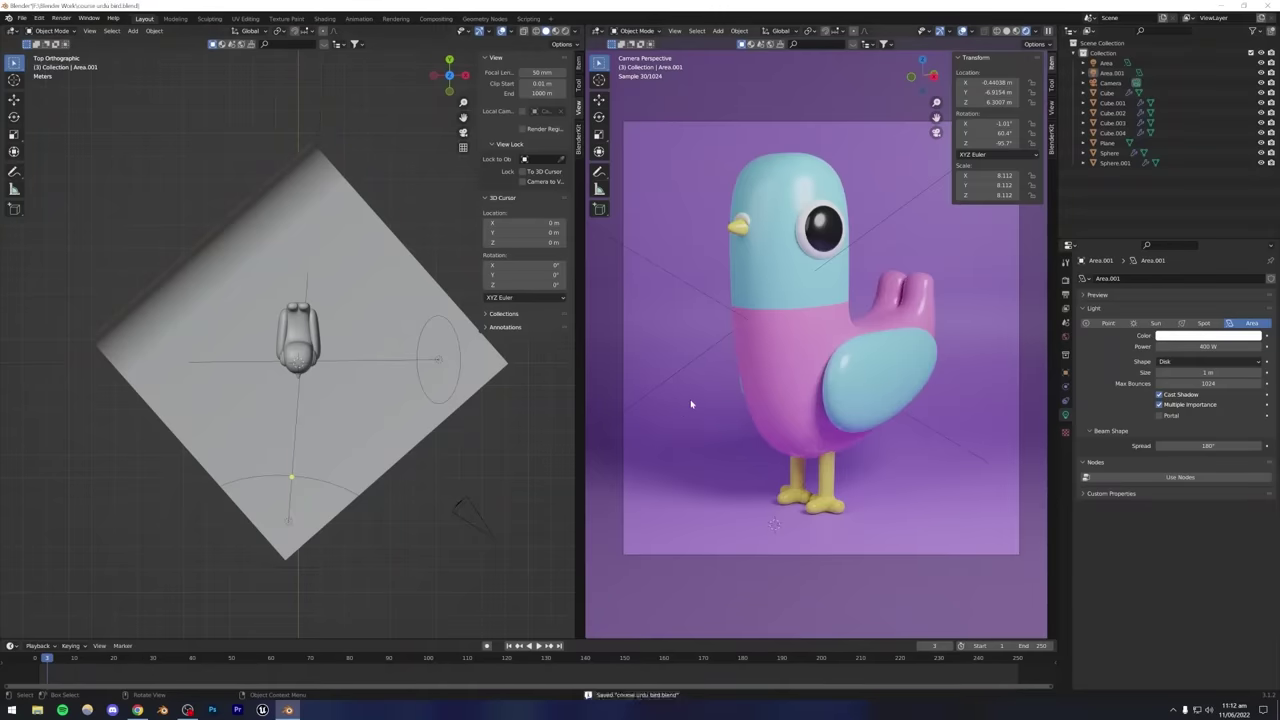
pyautogui.moveTo(420, 430); pyautogui.dragTo(363, 429, button='middle')
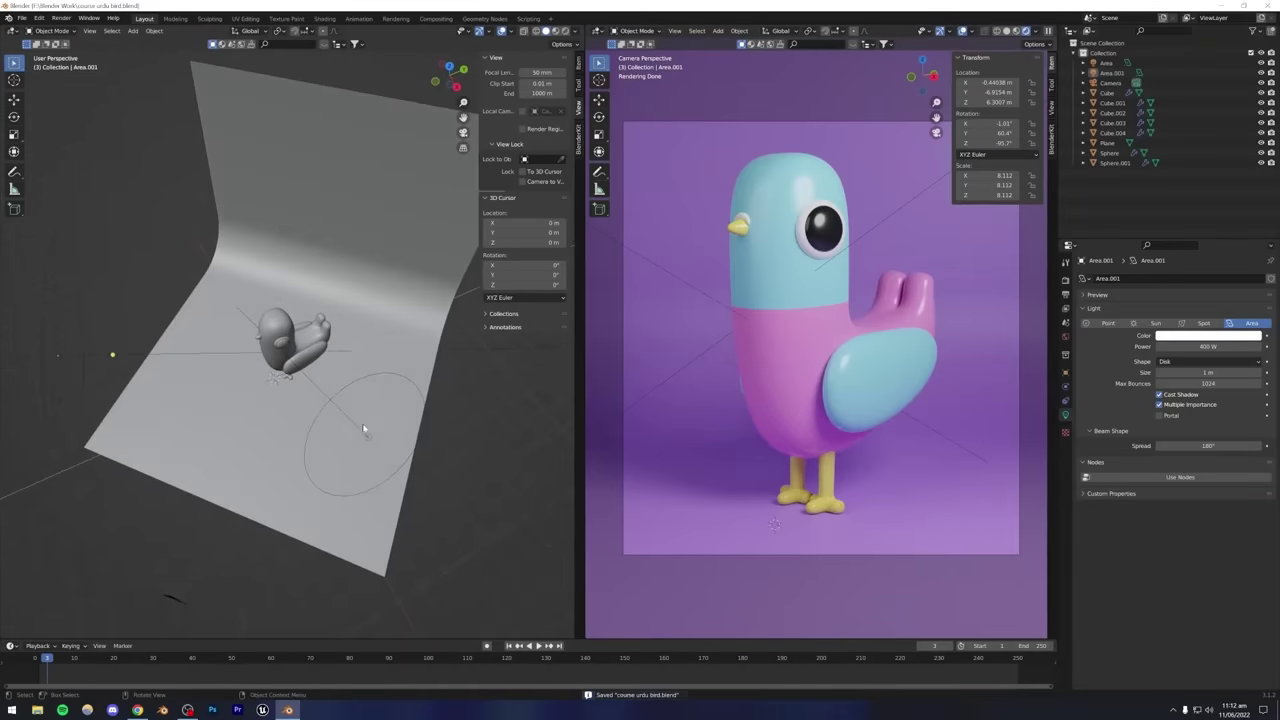
pyautogui.click(398, 416)
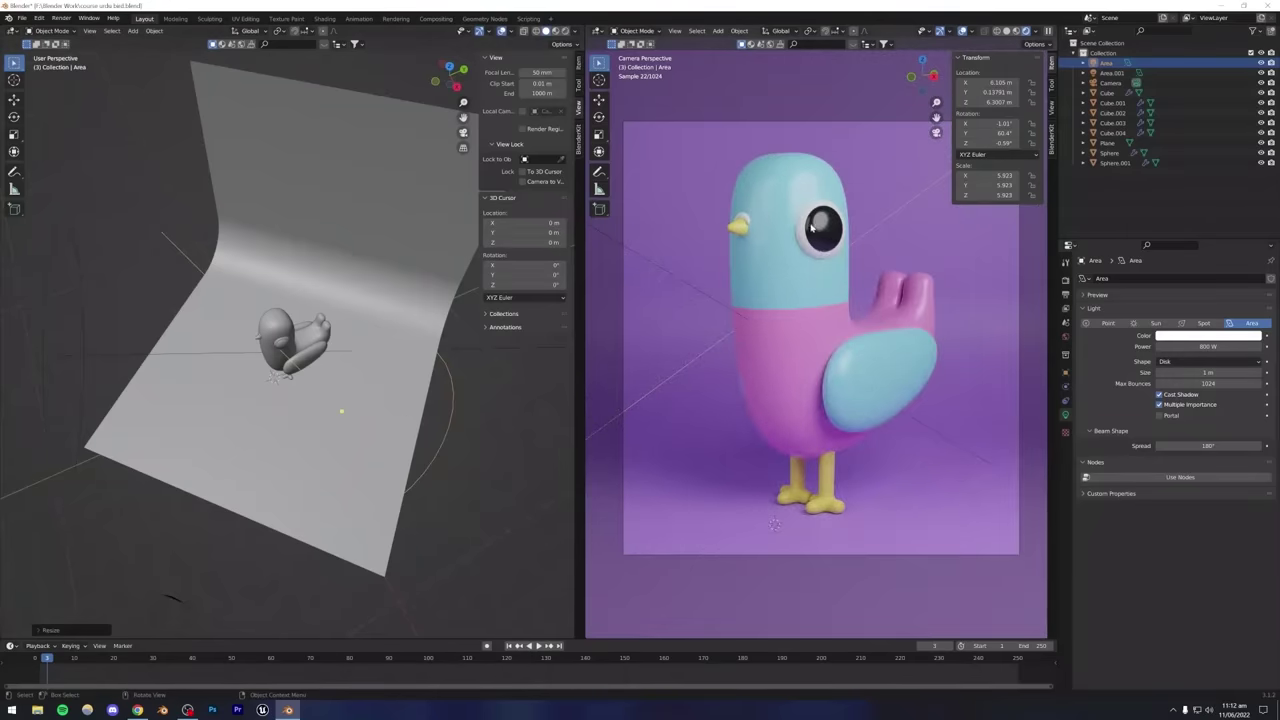
# Scale the original area light to 7.777, save, and compare with the Instagram reference.
pyautogui.press('s')
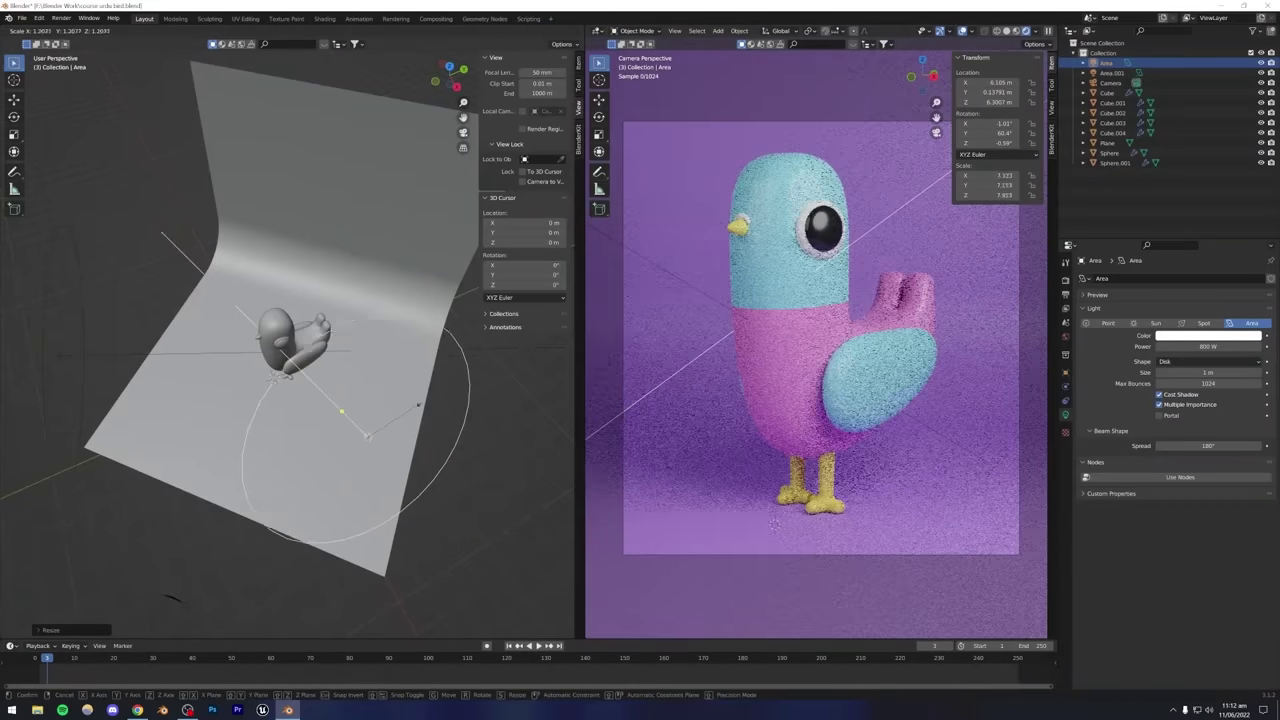
pyautogui.click(385, 445)
pyautogui.moveTo(385, 445); pyautogui.dragTo(421, 423, button='middle')
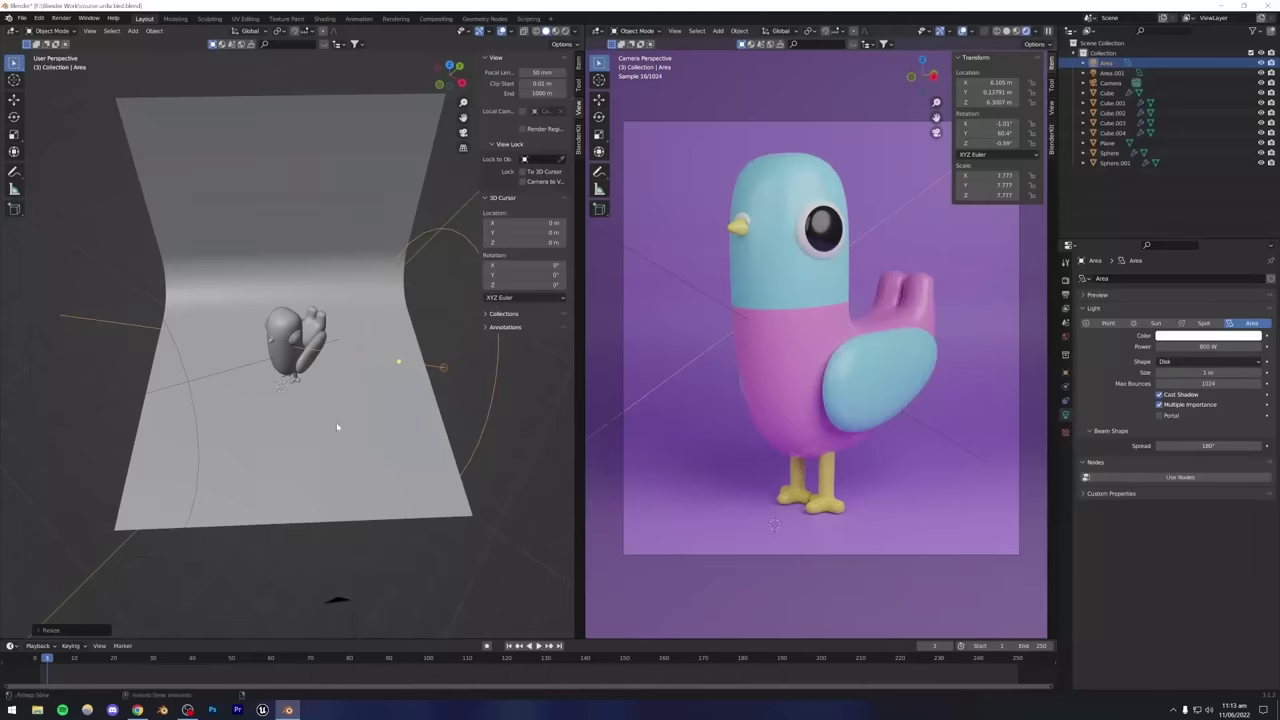
pyautogui.moveTo(336, 422); pyautogui.dragTo(334, 431, button='middle')
pyautogui.hotkey('ctrl', 's')
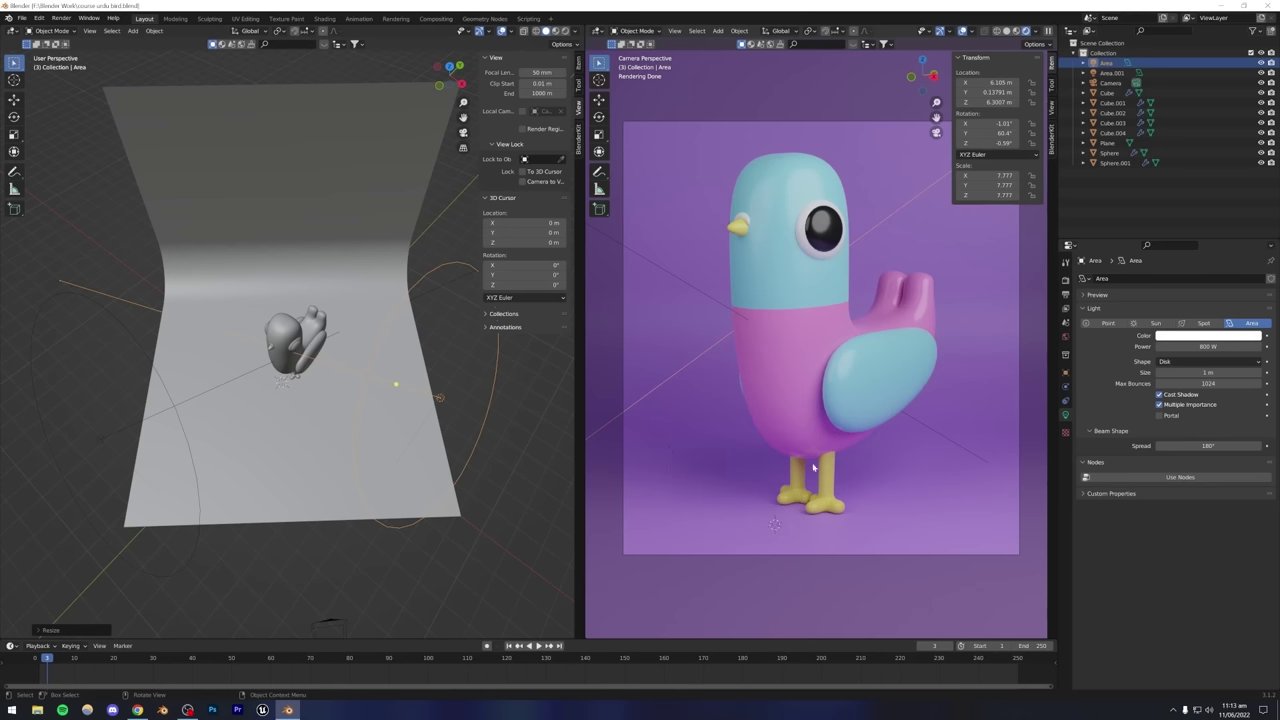
pyautogui.click(137, 710)
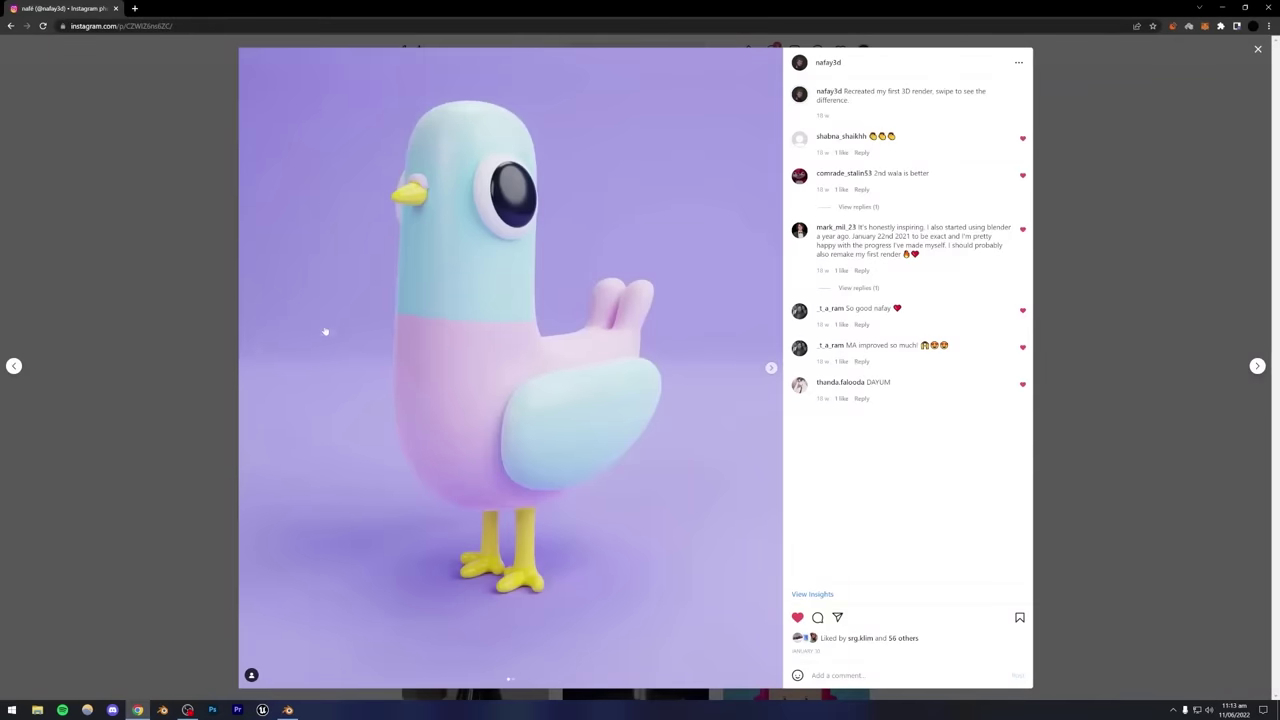
pyautogui.click(288, 710)
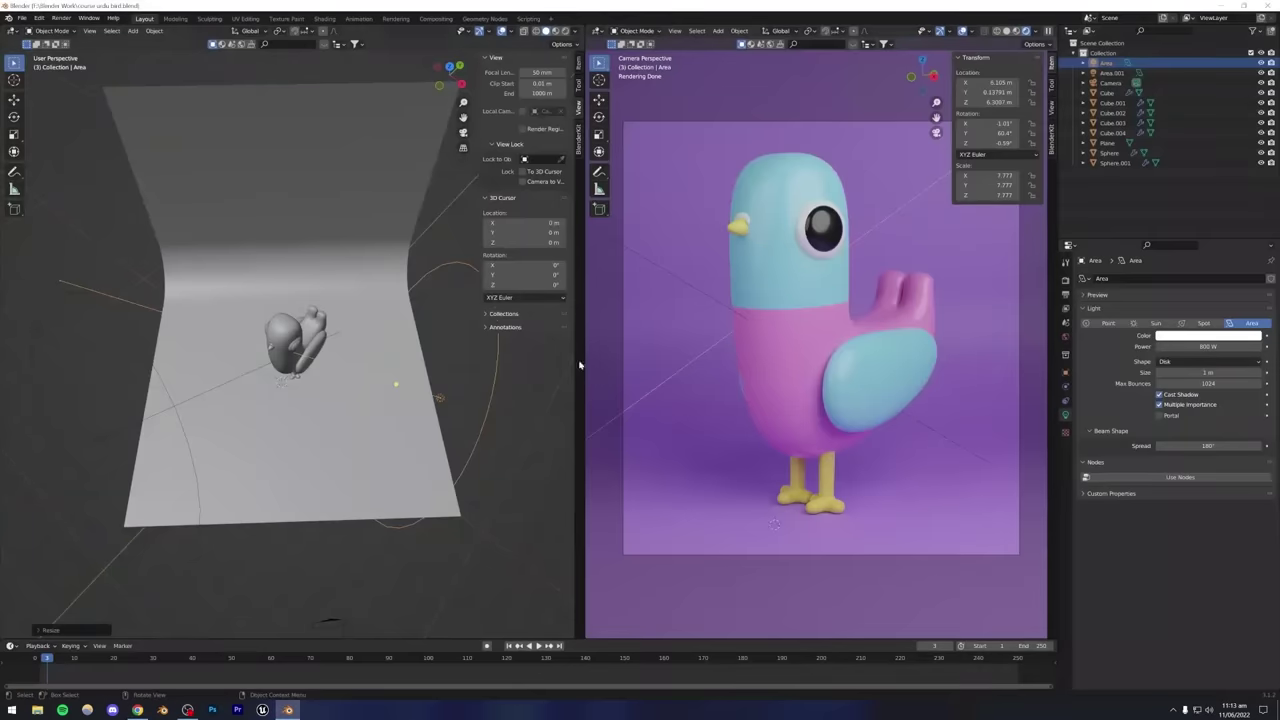
pyautogui.moveTo(337, 347); pyautogui.dragTo(414, 351, button='middle')
pyautogui.hotkey('ctrl', 's')
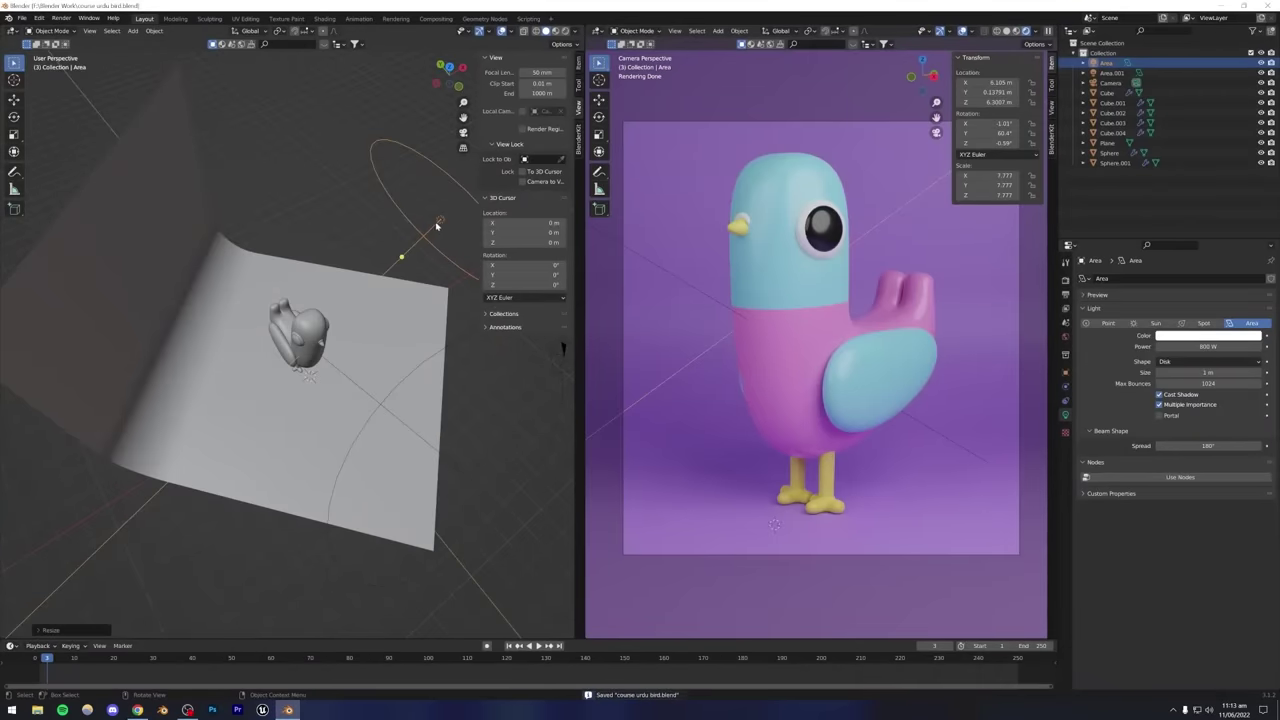
pyautogui.keyDown('alt'); pyautogui.moveTo(436, 226); pyautogui.dragTo(303, 322, button='middle'); pyautogui.keyUp('alt')
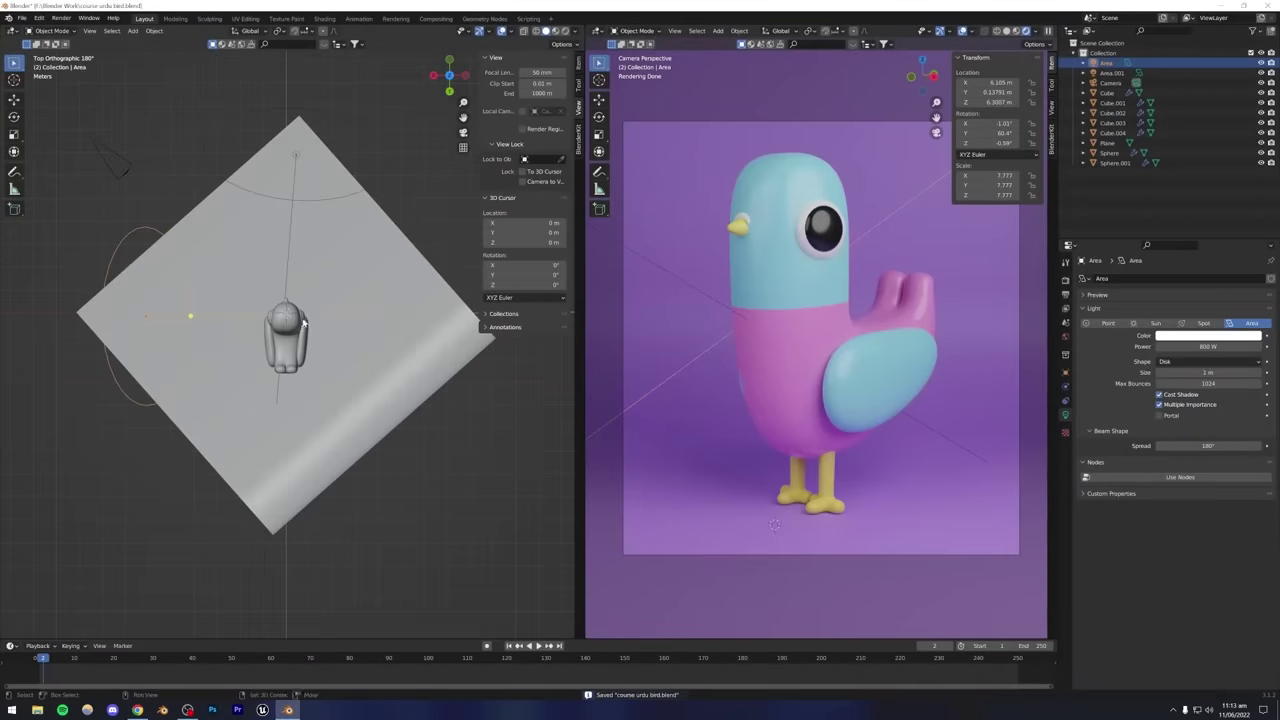
# Duplicate the light again and change the copy into a Point light.
pyautogui.hotkey('shift', 'd')
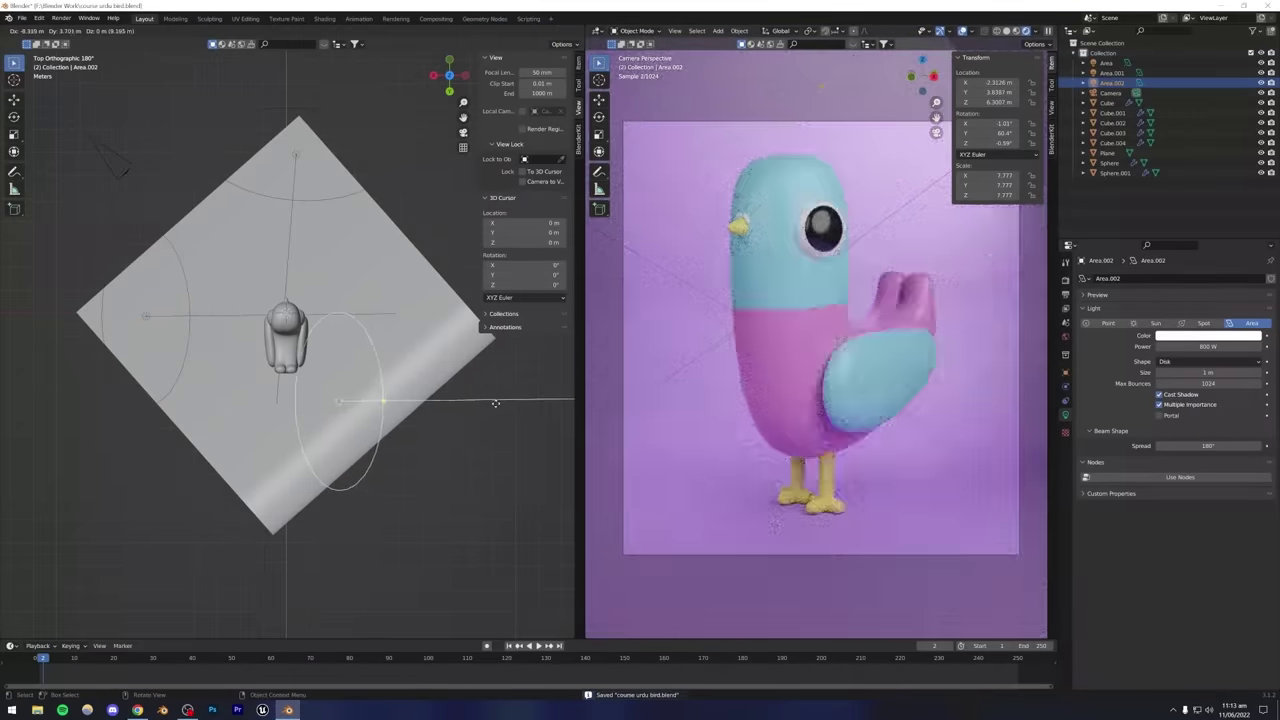
pyautogui.click(495, 403)
pyautogui.moveTo(452, 395); pyautogui.dragTo(397, 274, button='middle')
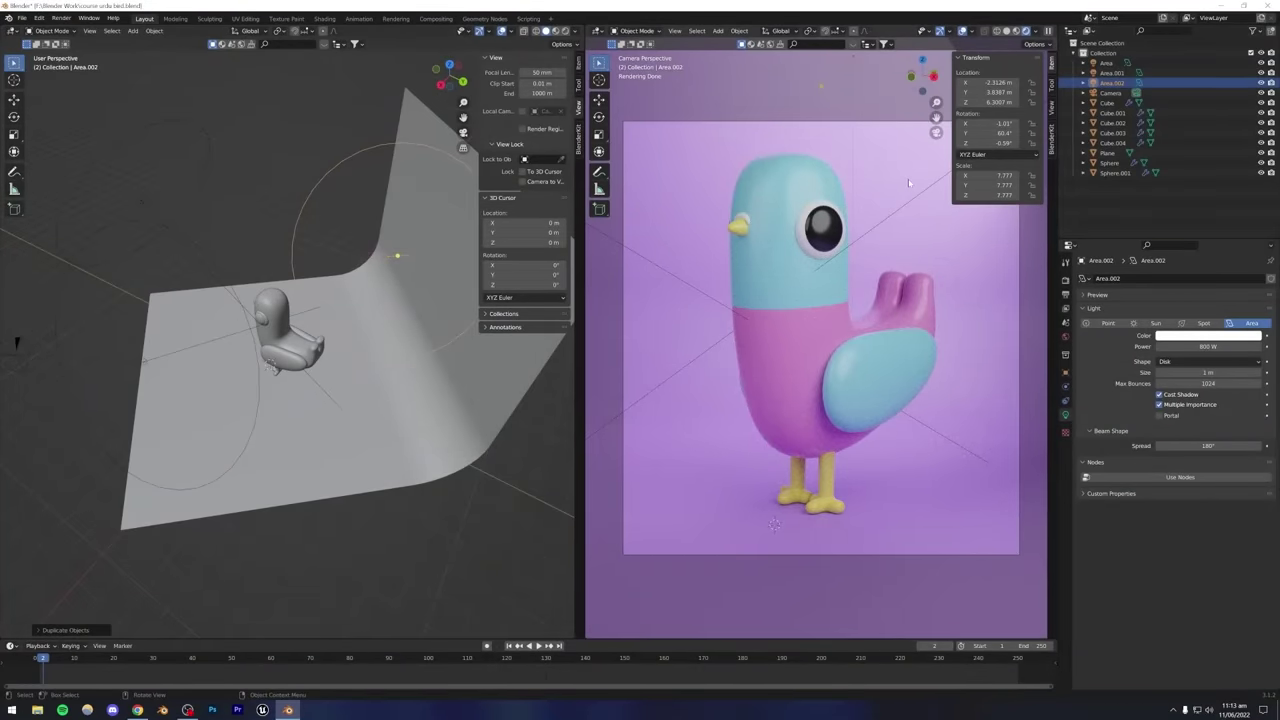
pyautogui.click(1107, 323)
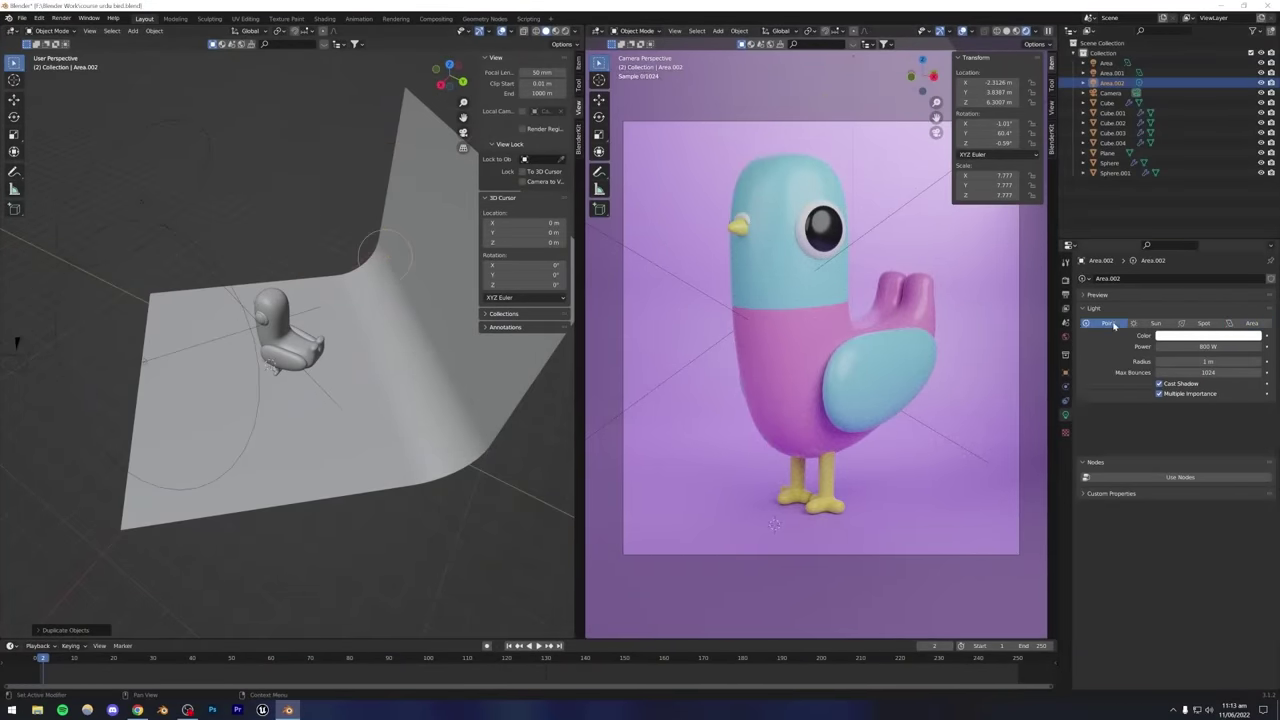
pyautogui.moveTo(409, 296); pyautogui.dragTo(382, 266, button='middle')
# Scale the point light up and set its radius to 2.82 m.
pyautogui.press('s')
pyautogui.click(375, 263)
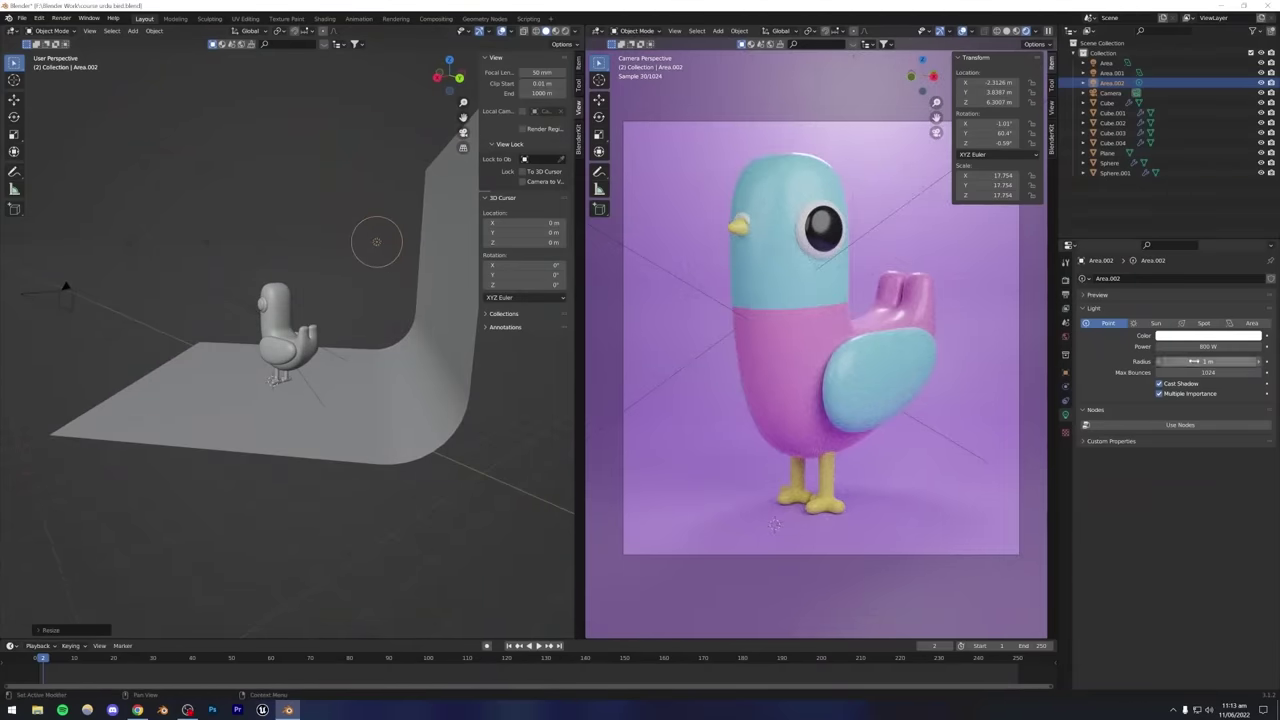
pyautogui.moveTo(1200, 361); pyautogui.dragTo(1250, 361)
pyautogui.moveTo(300, 262); pyautogui.dragTo(388, 252, button='middle')
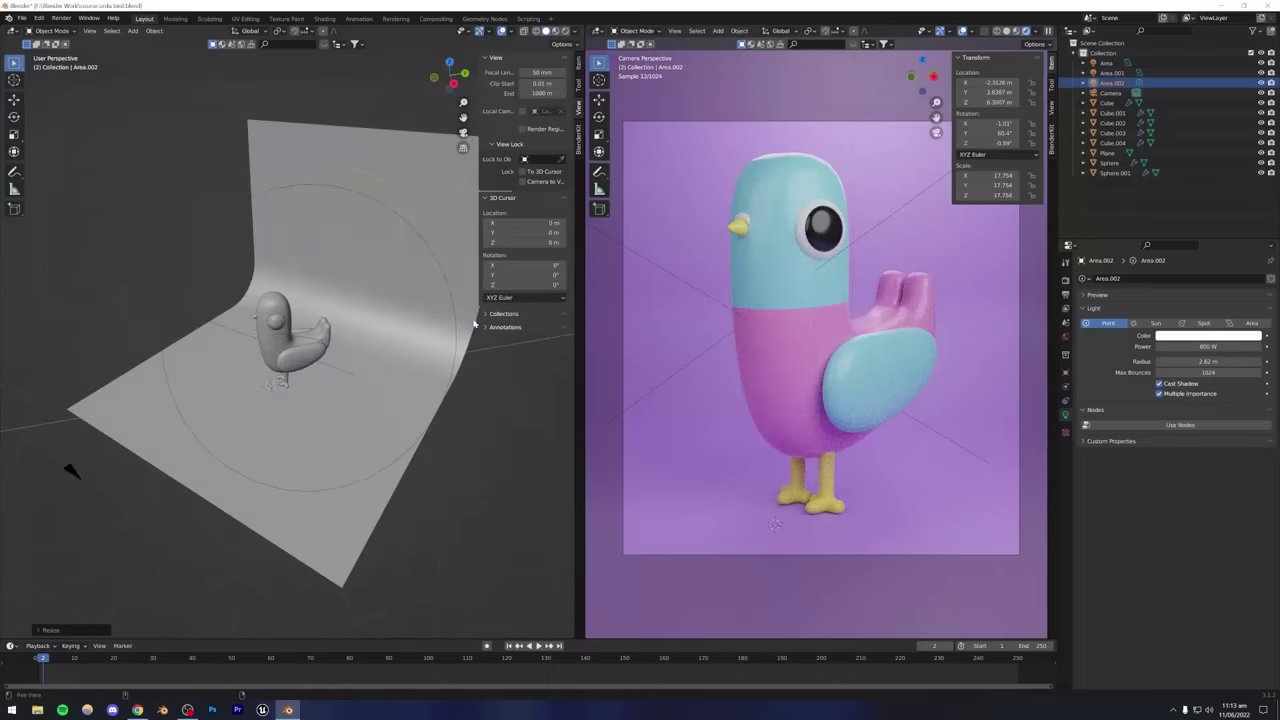
# Lower the point light to Z 4.1105 and move it beside the bird in top view.
pyautogui.press('g')
pyautogui.press('z')
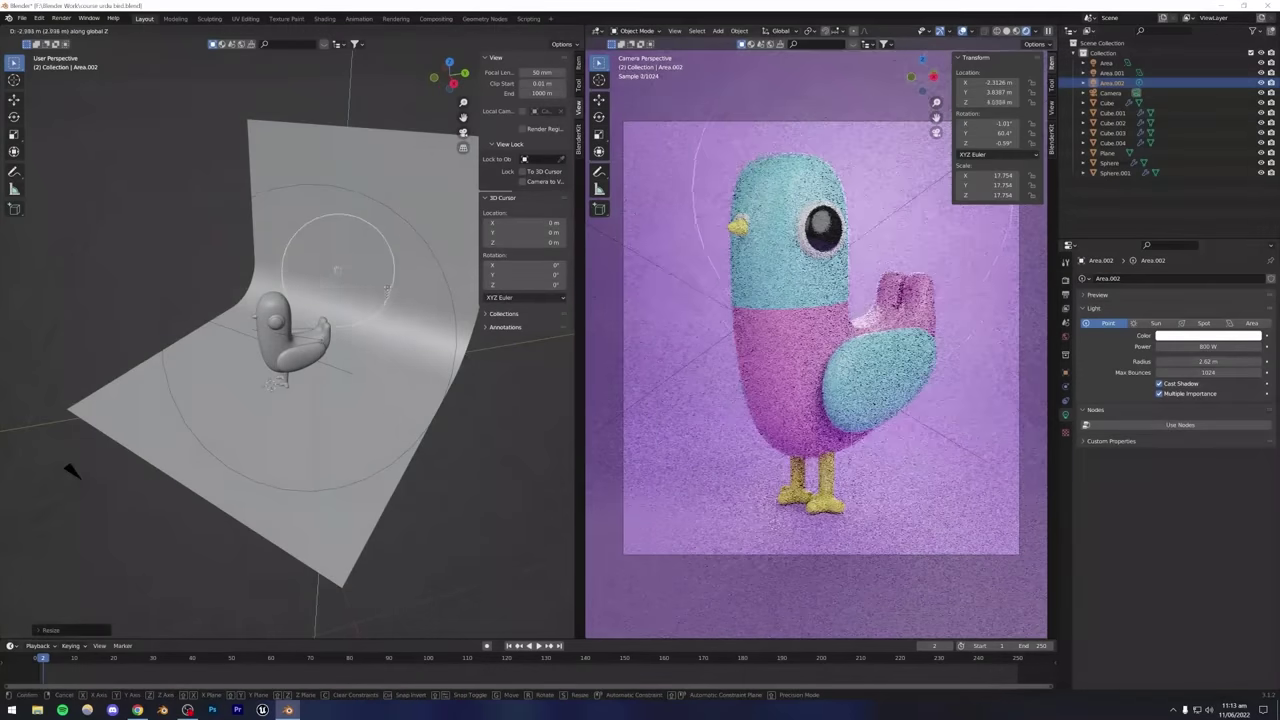
pyautogui.click(388, 320)
pyautogui.press('KP_7')
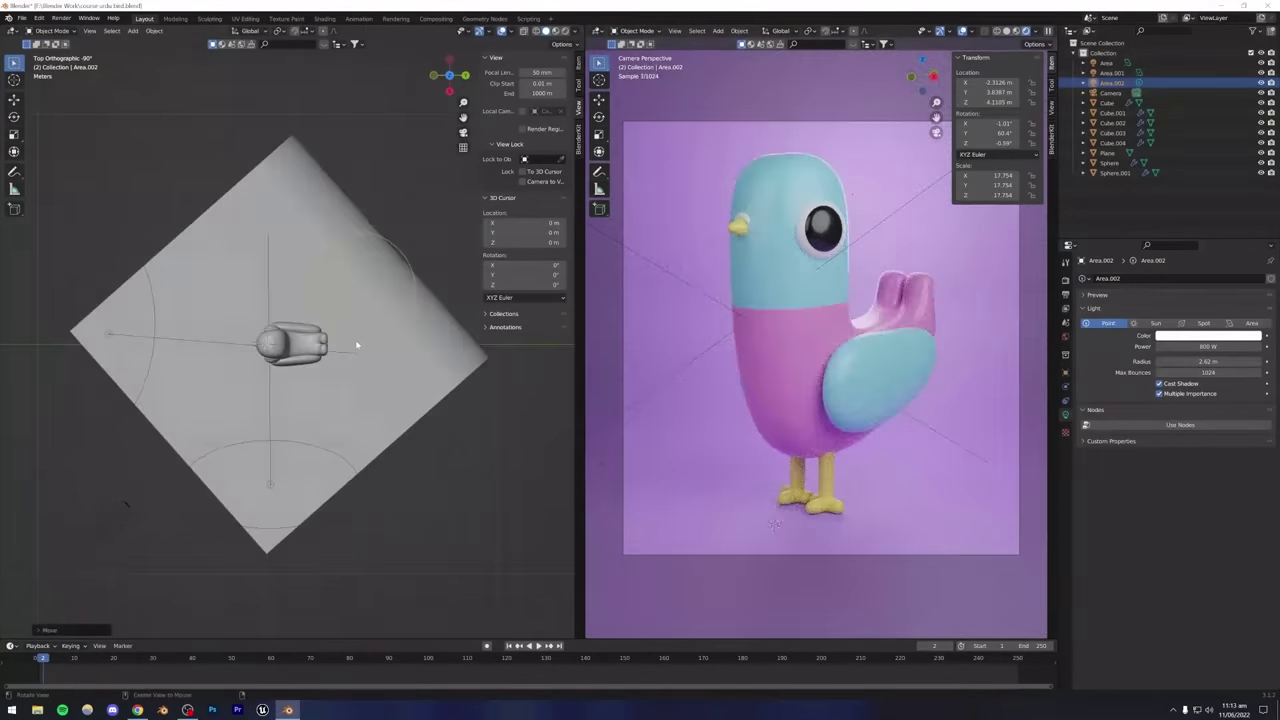
pyautogui.press('g')
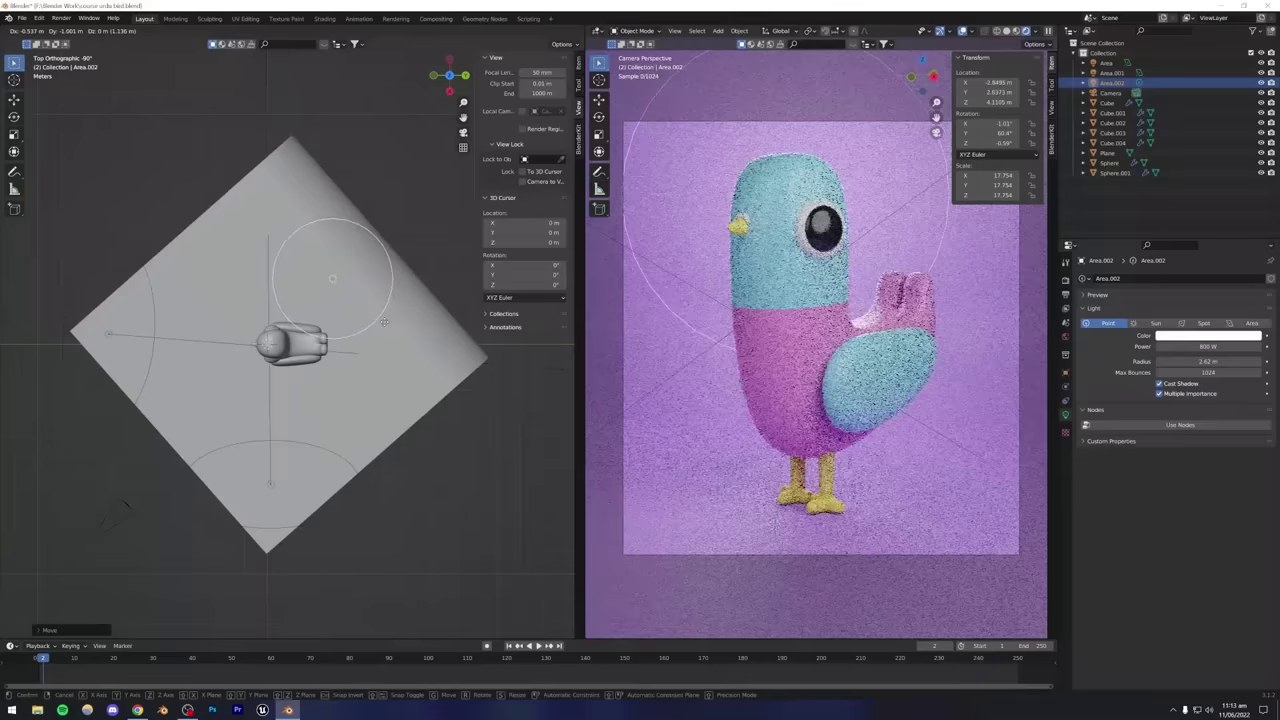
pyautogui.click(384, 318)
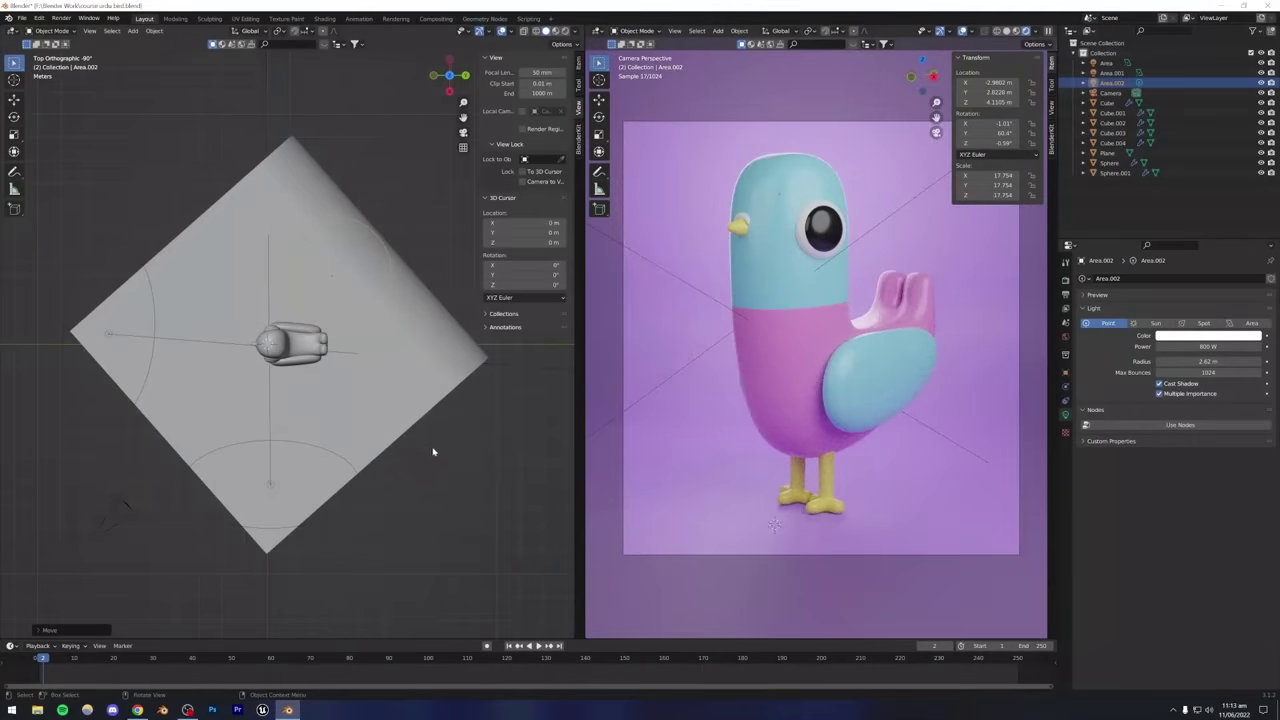
# Fine-tune the point light's position from top view and save the file.
pyautogui.moveTo(433, 452); pyautogui.dragTo(338, 352, button='middle')
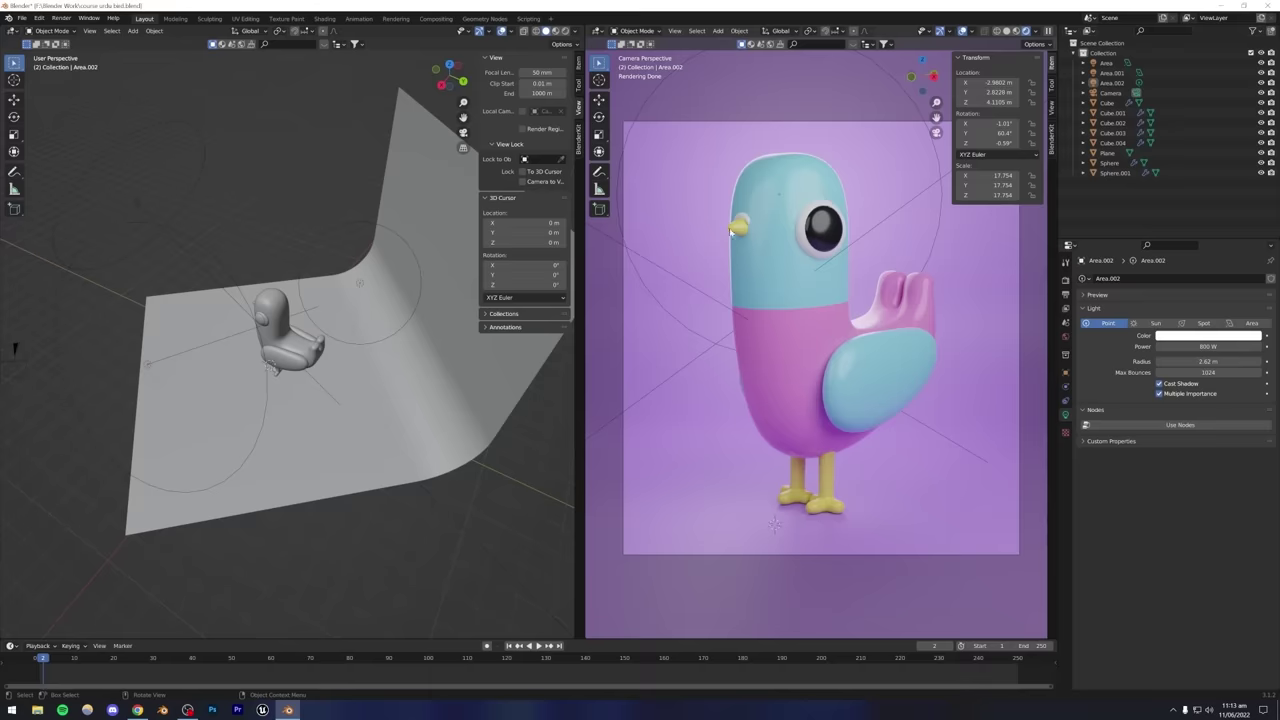
pyautogui.moveTo(430, 330); pyautogui.dragTo(349, 297, button='middle')
pyautogui.press('KP_1')
pyautogui.press('KP_3')
pyautogui.press('KP_7')
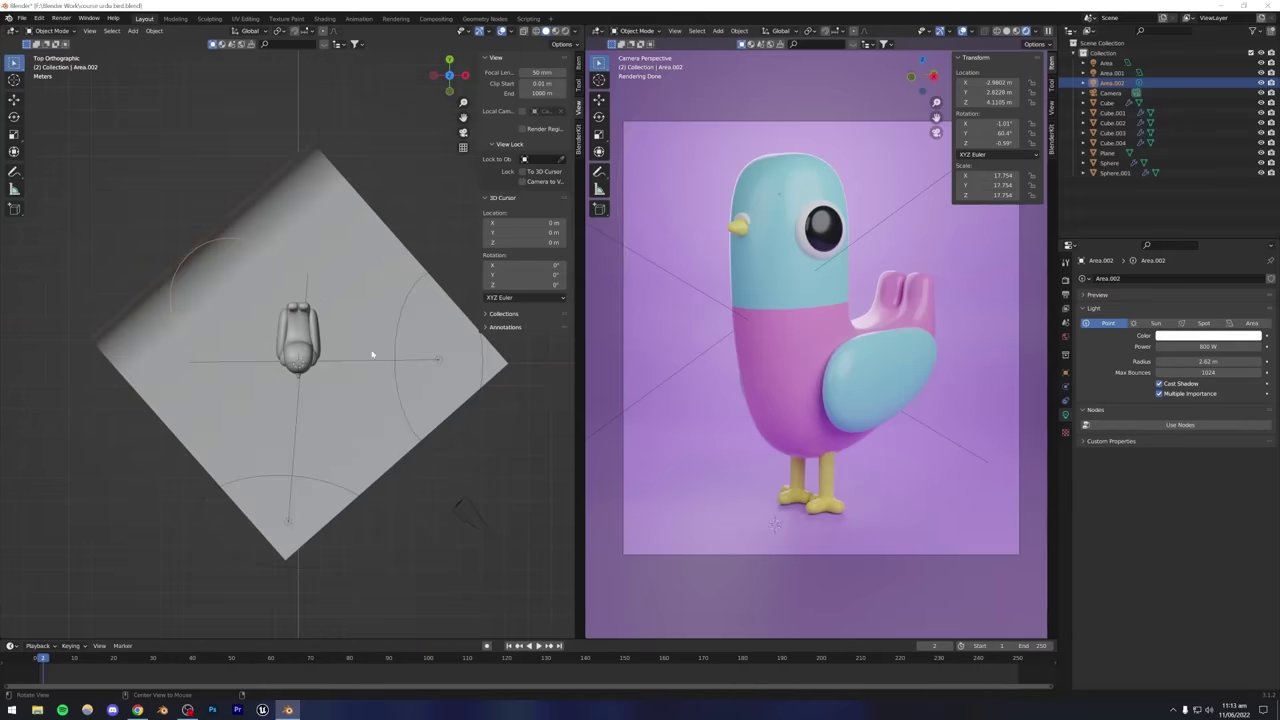
pyautogui.press('g')
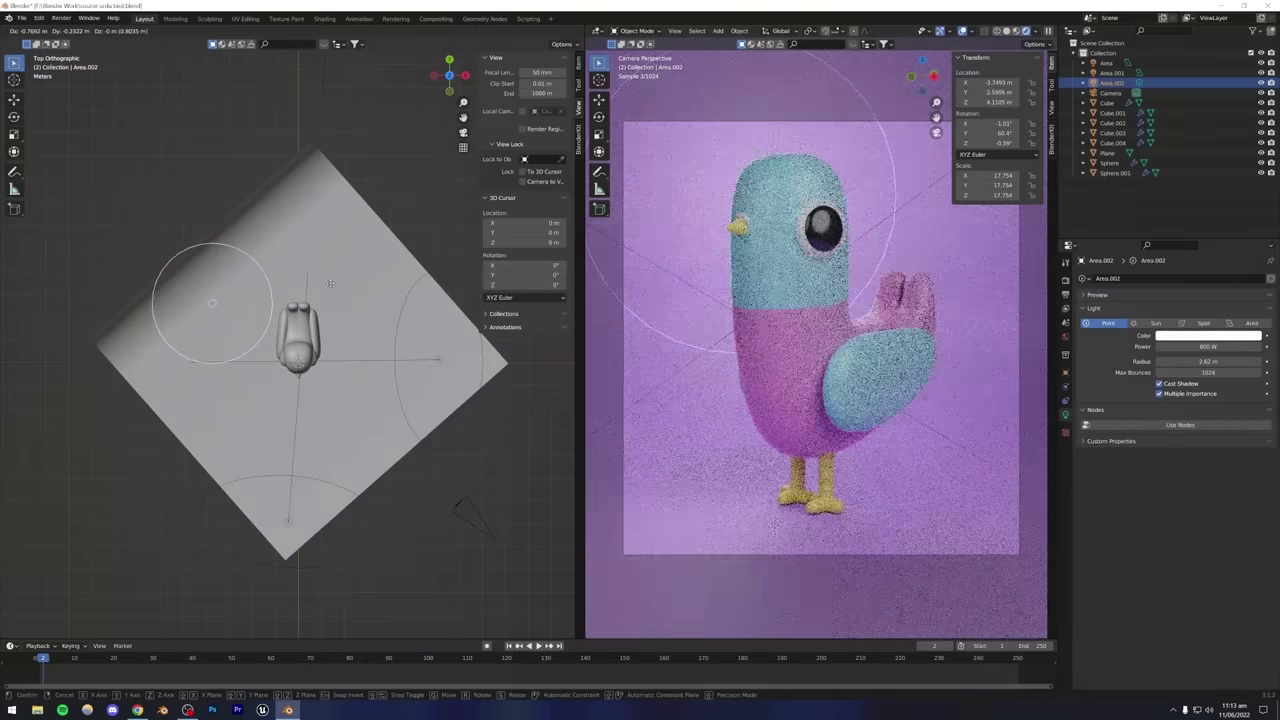
pyautogui.click(329, 283)
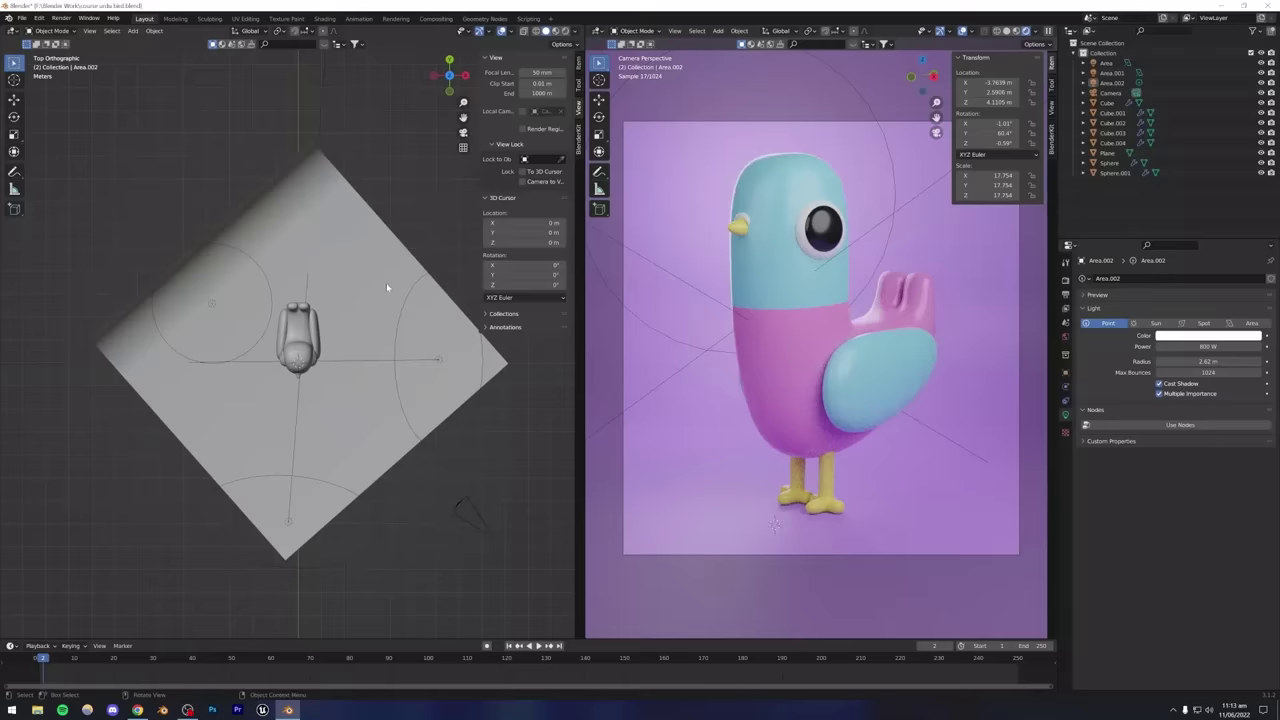
pyautogui.hotkey('ctrl', 's')
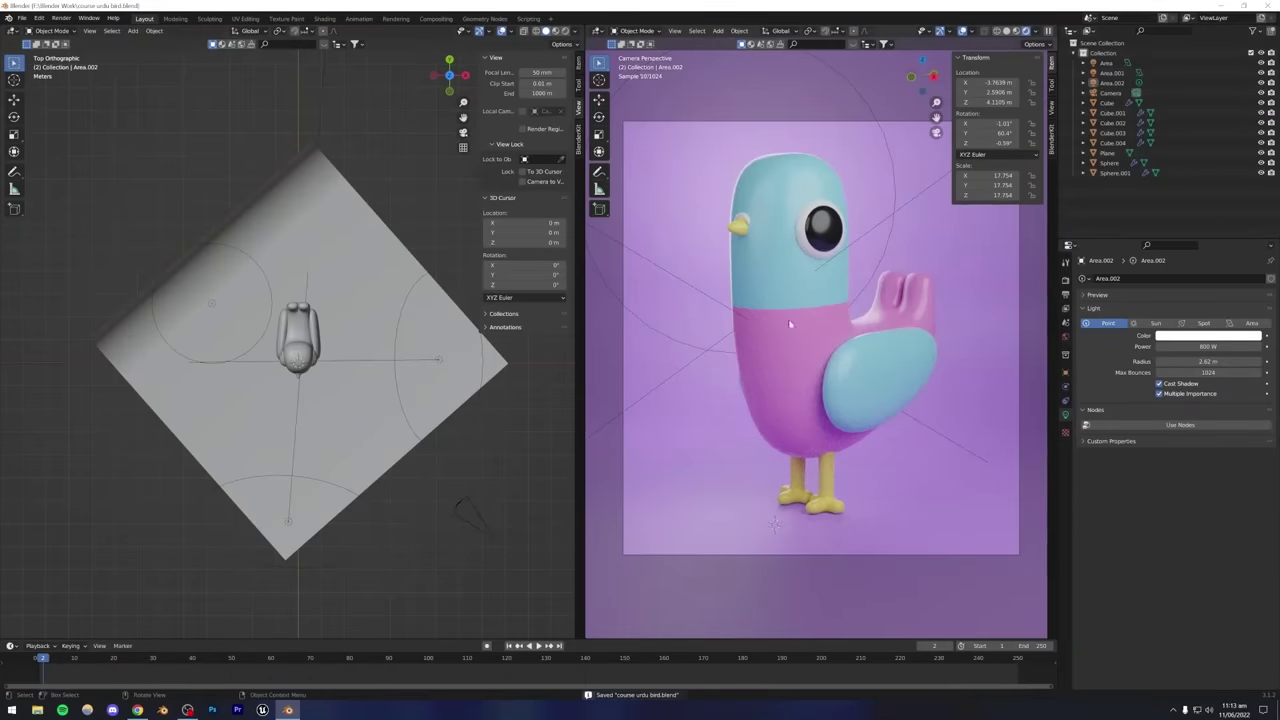
pyautogui.moveTo(414, 400); pyautogui.dragTo(337, 391, button='middle')
# Clear the selection, set Color Management Look to High Contrast, and save.
pyautogui.click(333, 427)
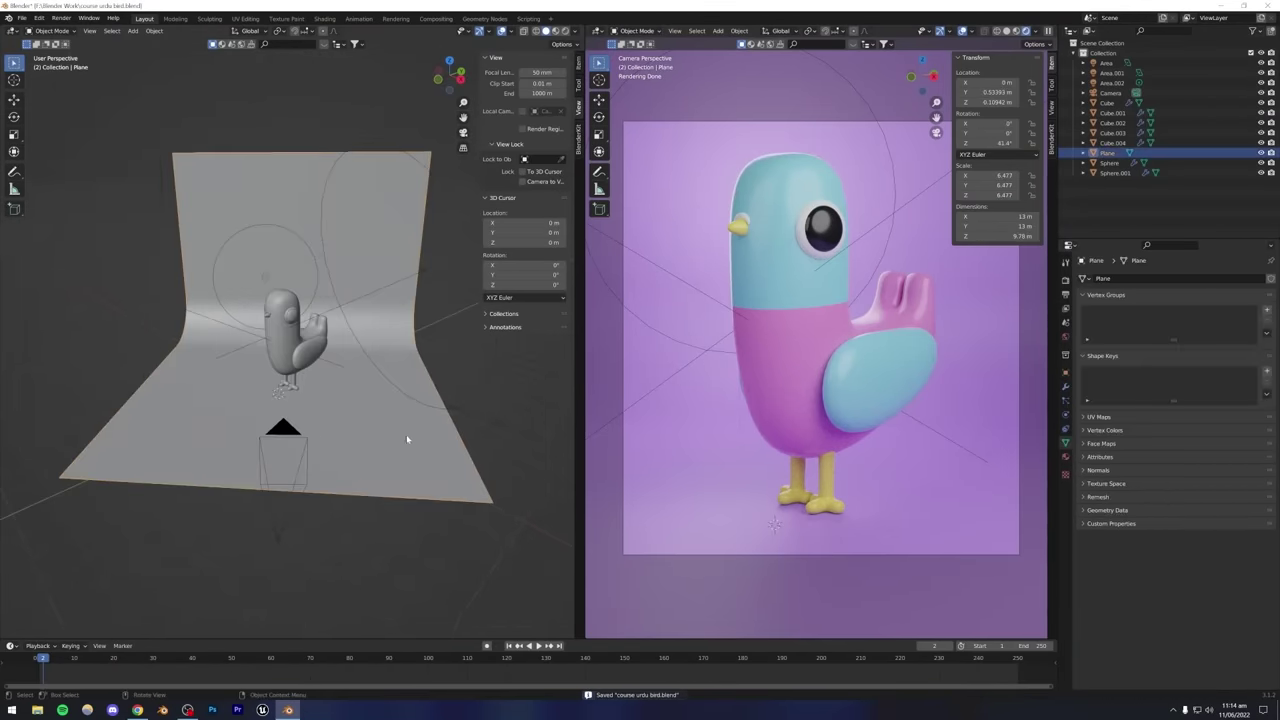
pyautogui.hotkey('alt', 'a')
pyautogui.moveTo(380, 471); pyautogui.dragTo(360, 423, button='middle')
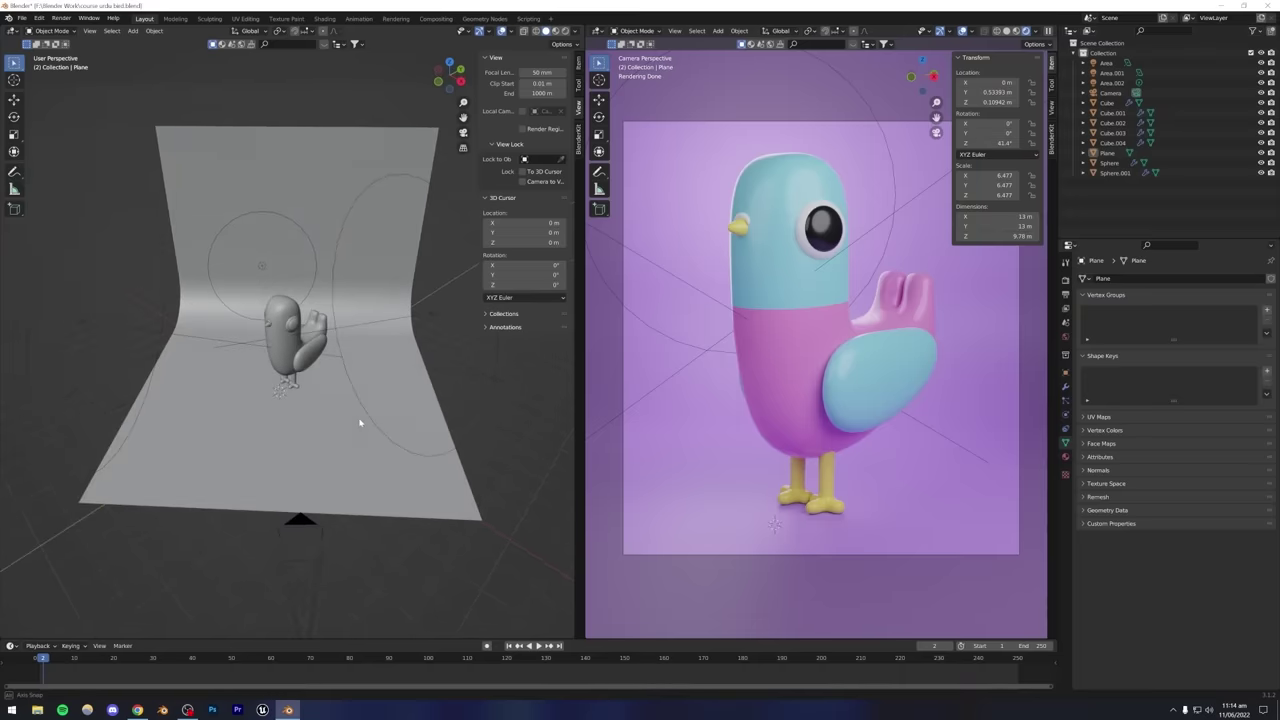
pyautogui.click(1066, 282)
pyautogui.click(1087, 618)
pyautogui.scroll(-1, 1116, 622)
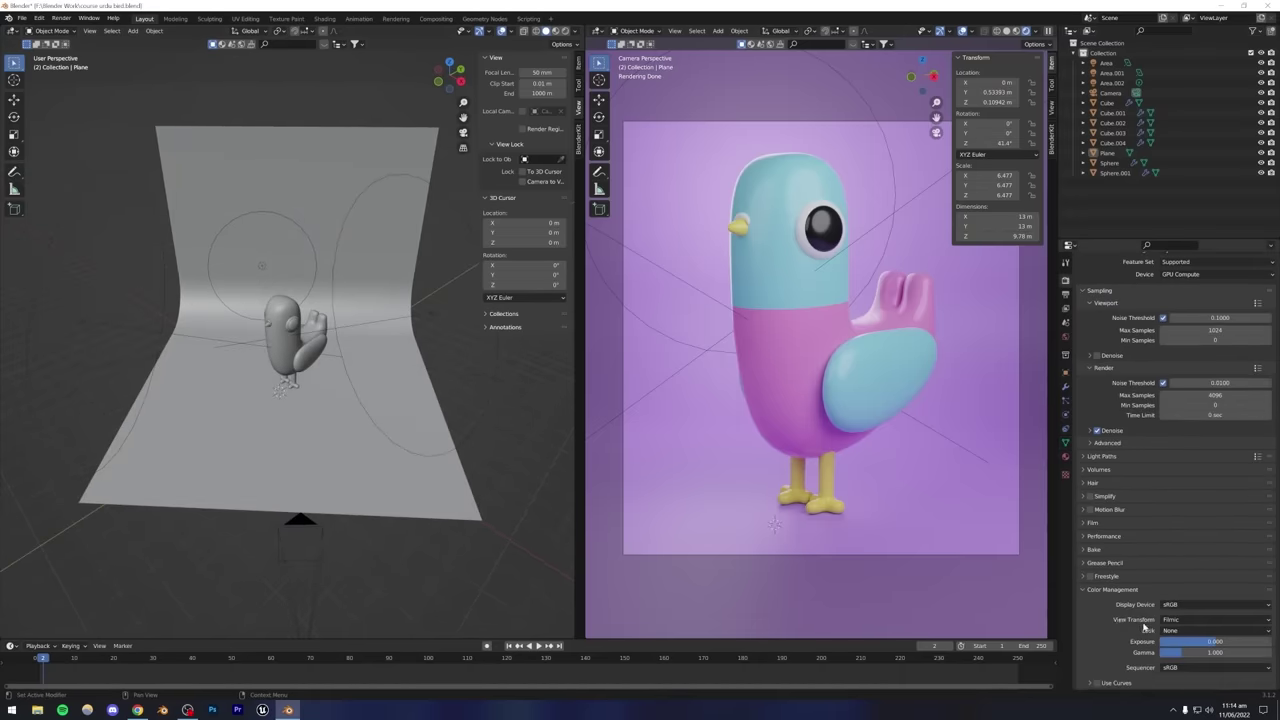
pyautogui.click(1168, 630)
pyautogui.click(1183, 597)
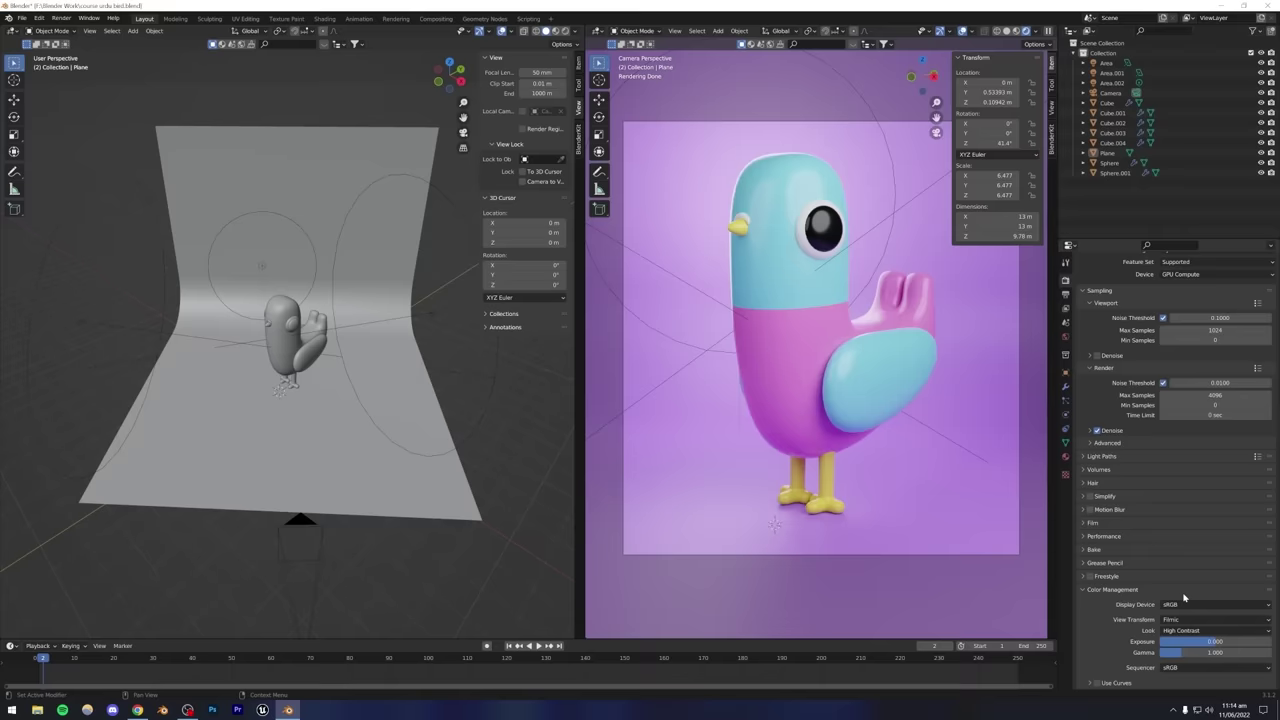
pyautogui.hotkey('ctrl', 's')
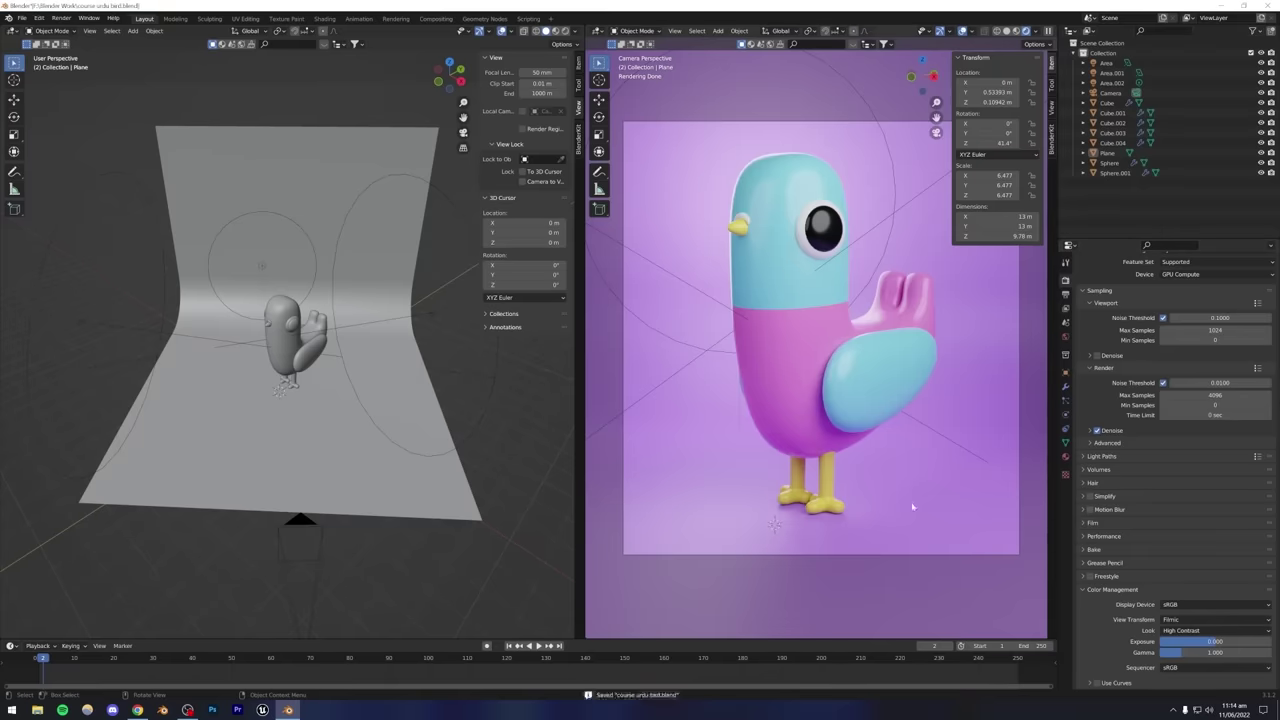
# Switch the Look to Medium High Contrast and bring up the Instagram bird post.
pyautogui.click(1215, 630)
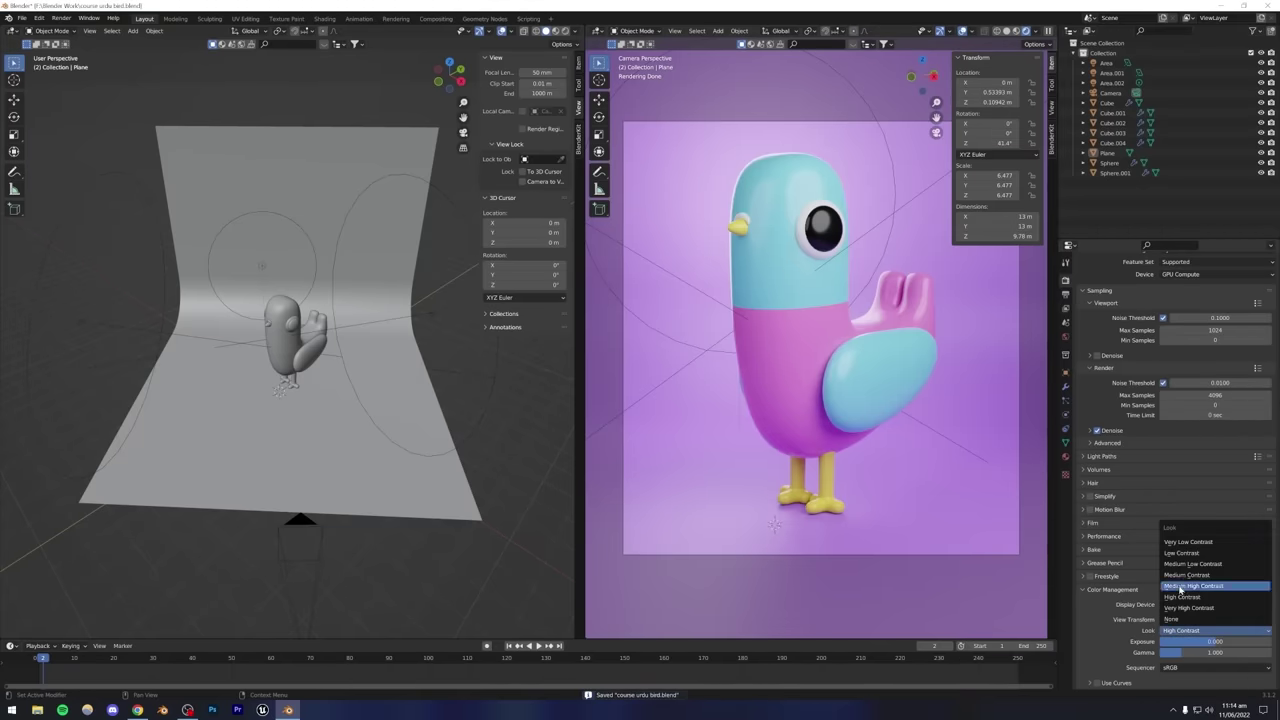
pyautogui.click(1200, 589)
pyautogui.scroll(-5, 309, 432)
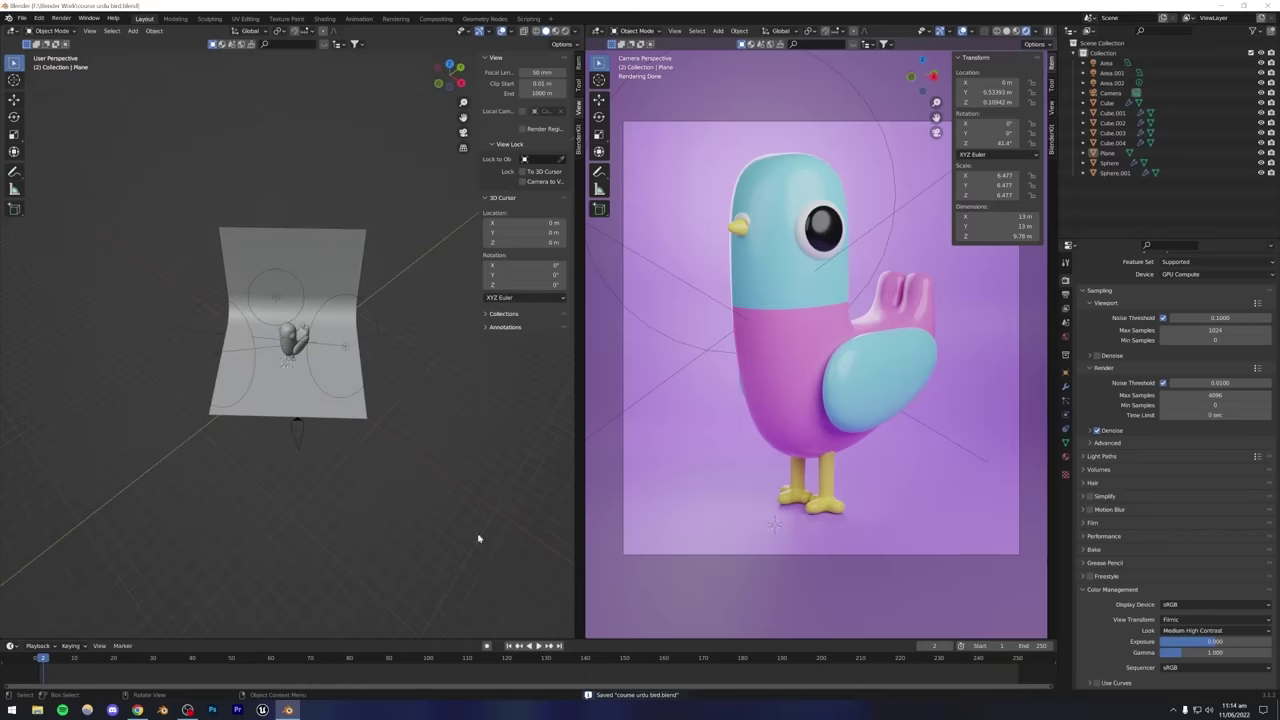
pyautogui.click(137, 710)
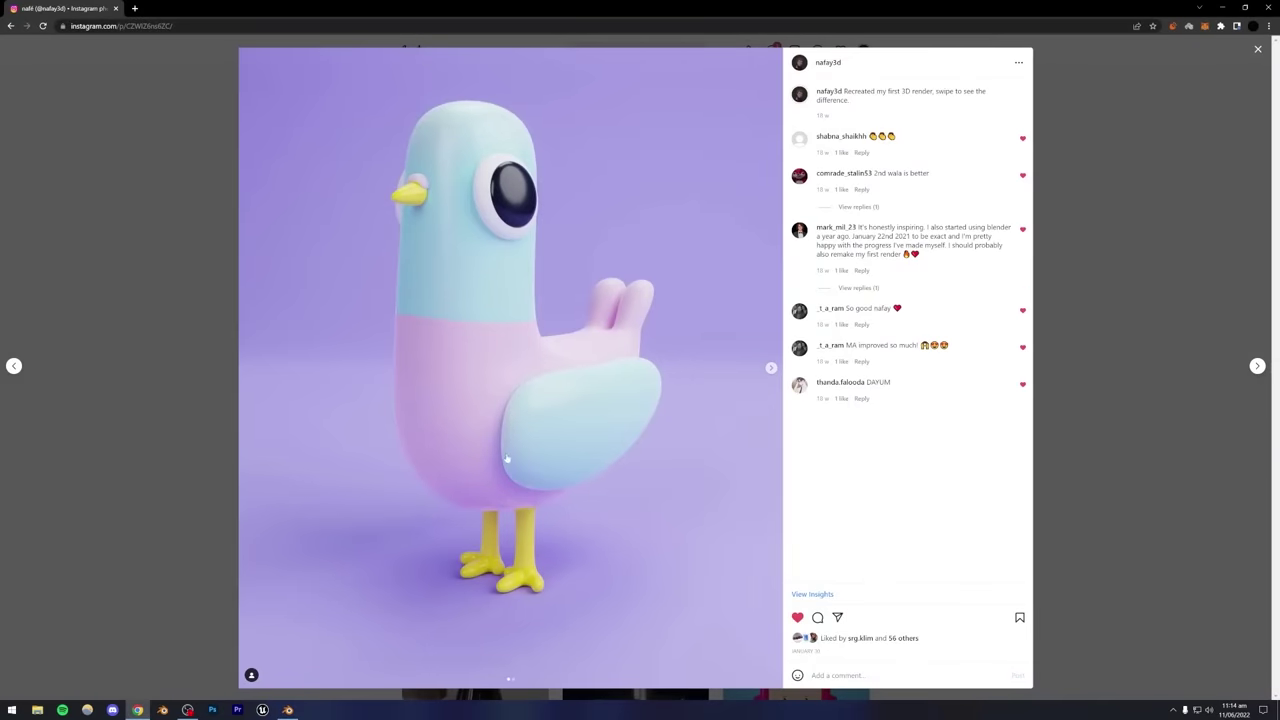
# Alternate between Blender and the Instagram bird post to compare, ending in Blender.
pyautogui.click(288, 710)
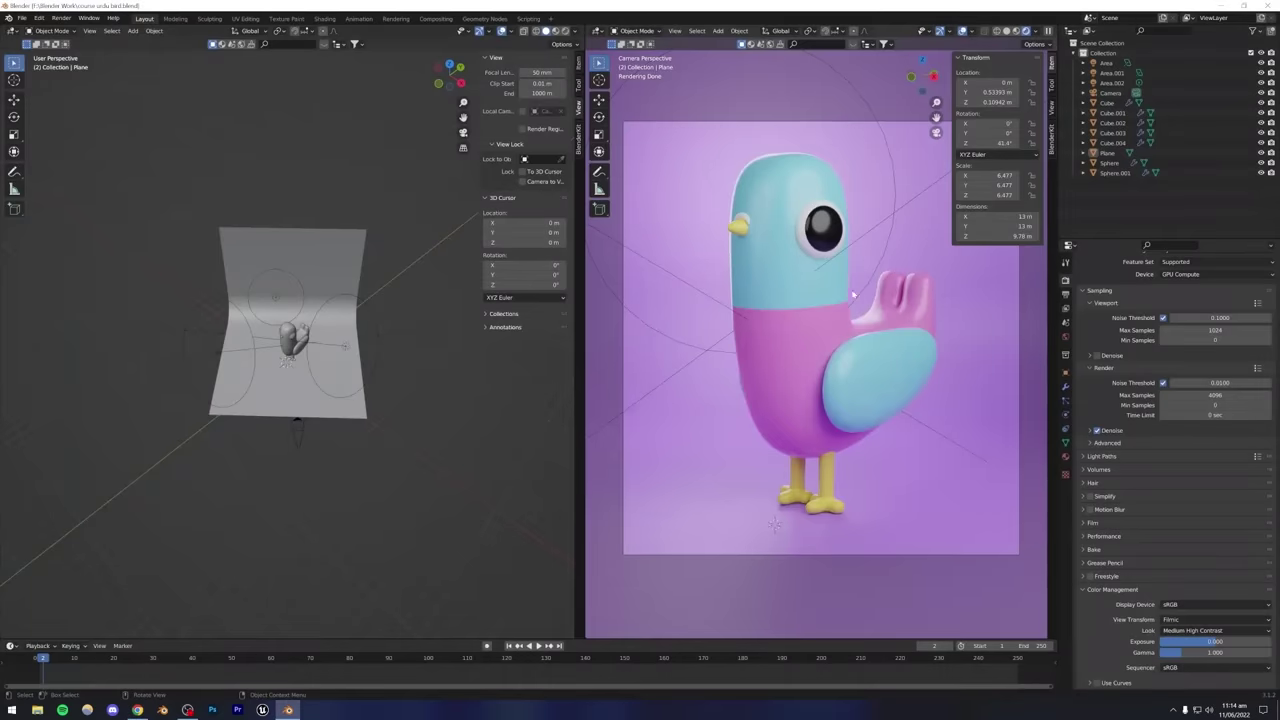
pyautogui.click(137, 710)
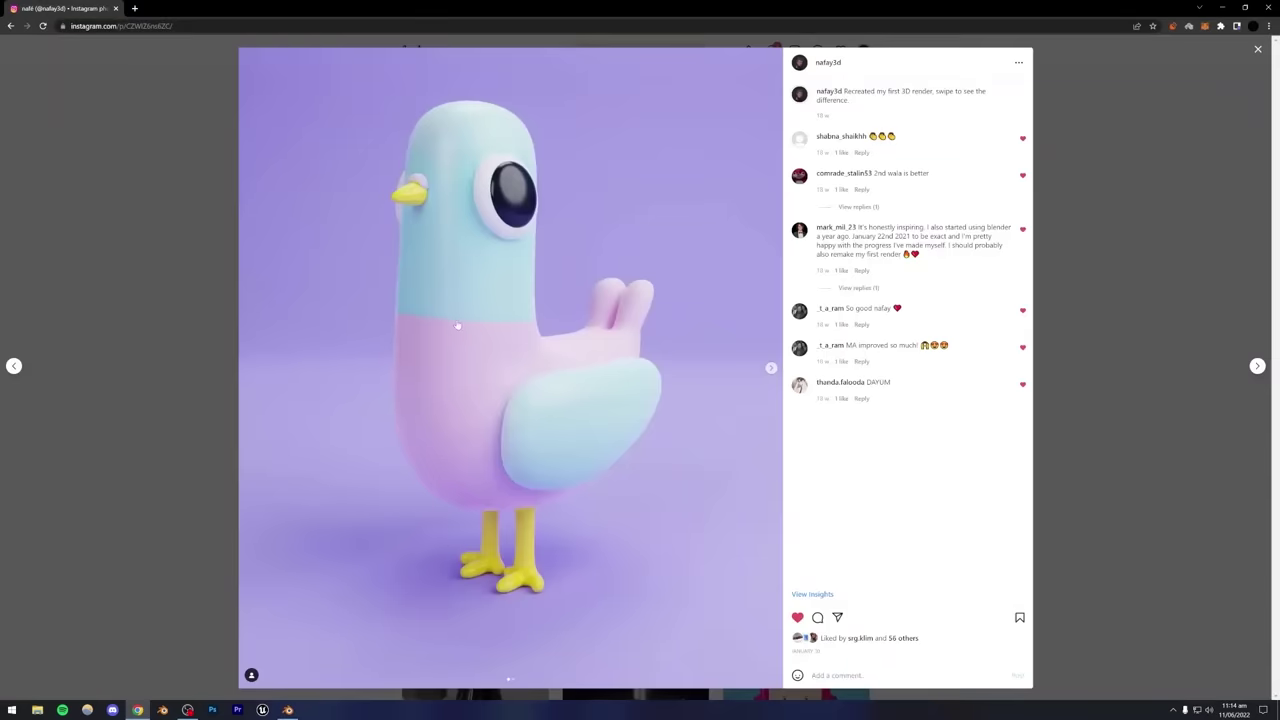
pyautogui.click(288, 710)
pyautogui.scroll(3, 207, 345)
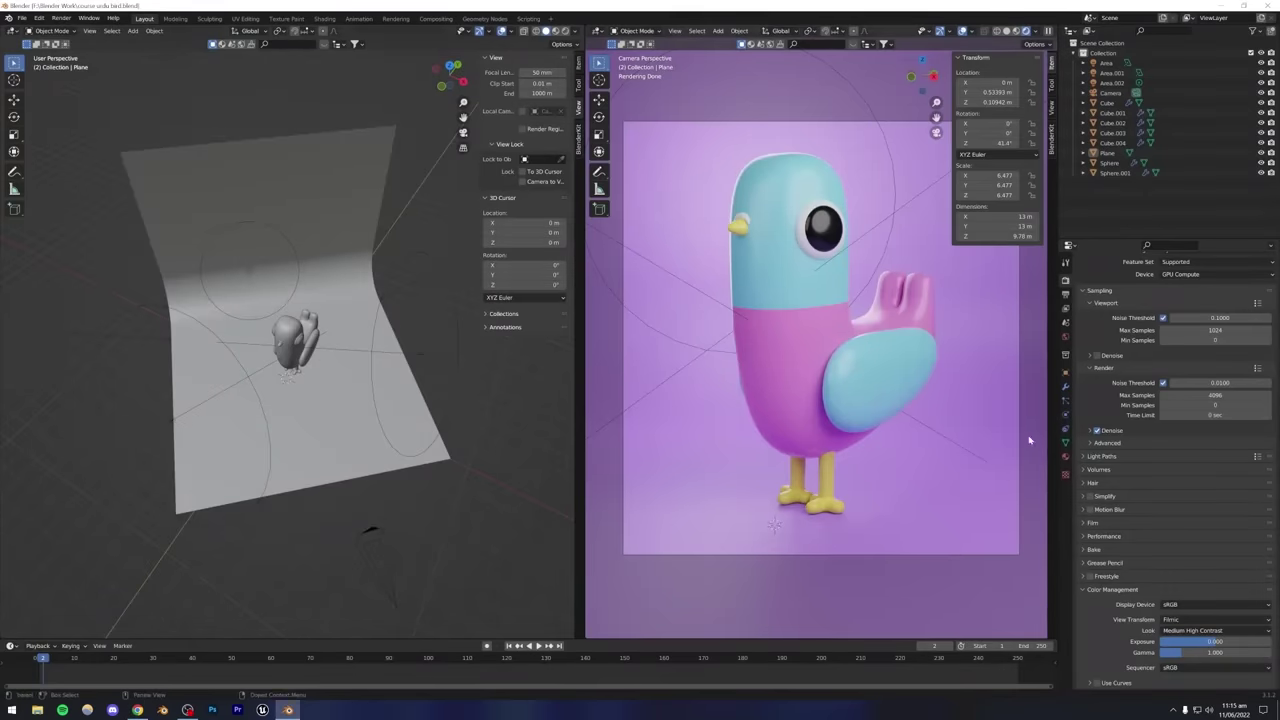
# Set the Cycles render Max Samples to 500 instead of 4096.
pyautogui.click(1066, 295)
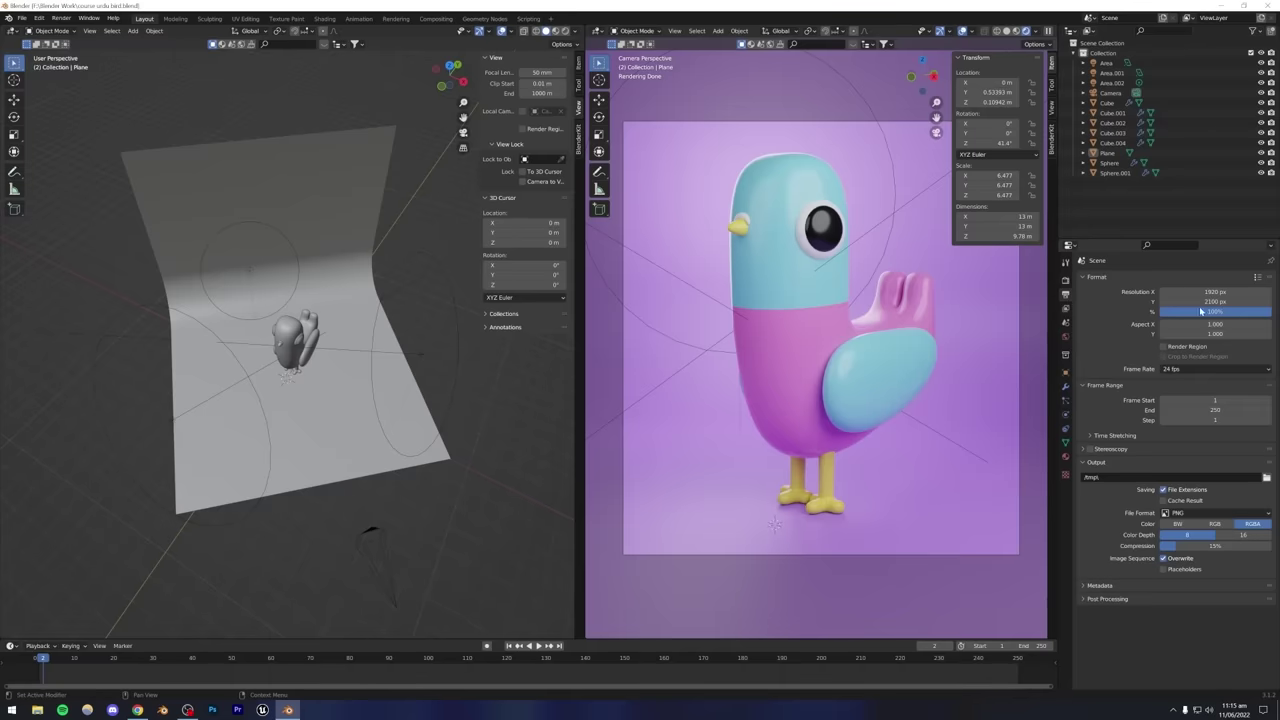
pyautogui.click(1066, 281)
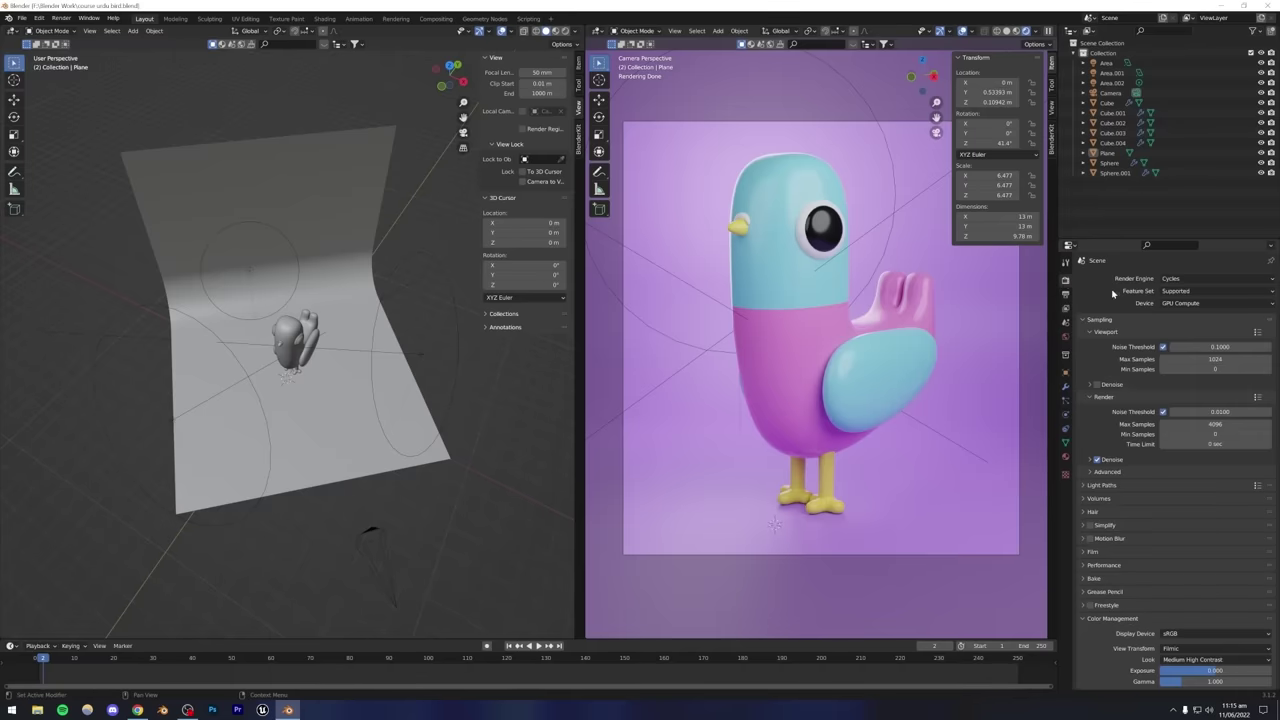
pyautogui.click(1160, 425)
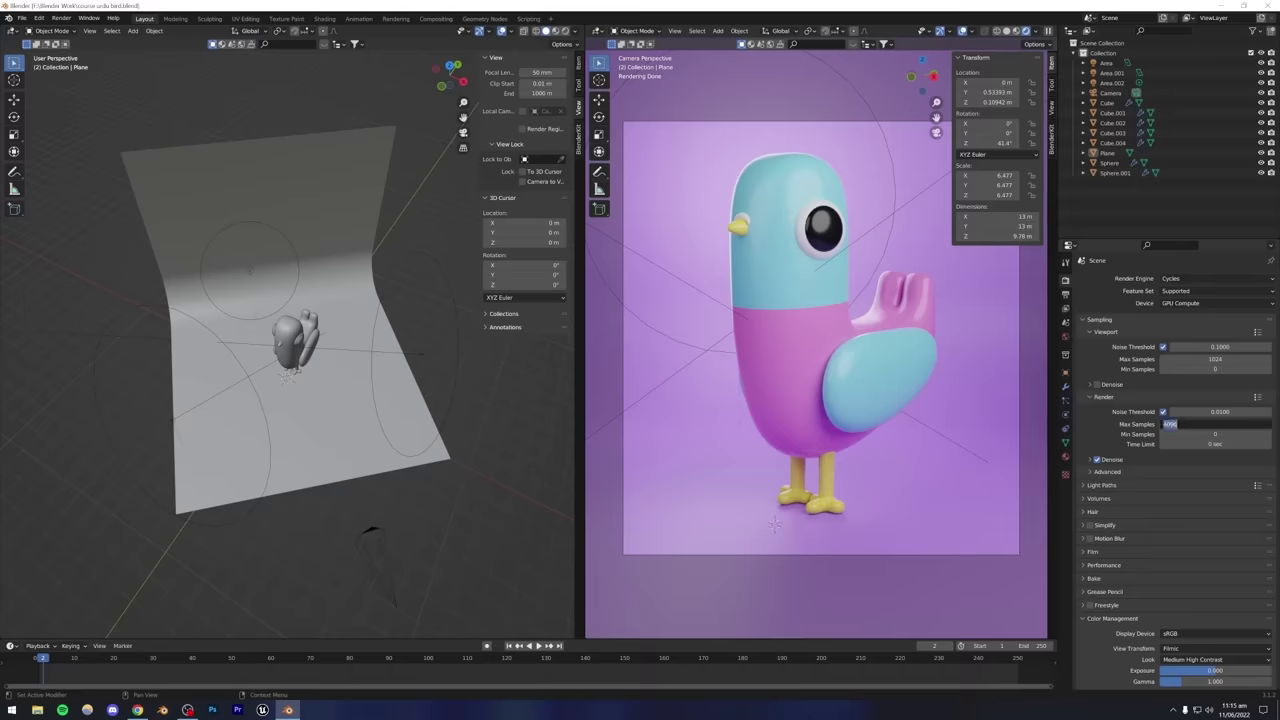
pyautogui.press('Return')
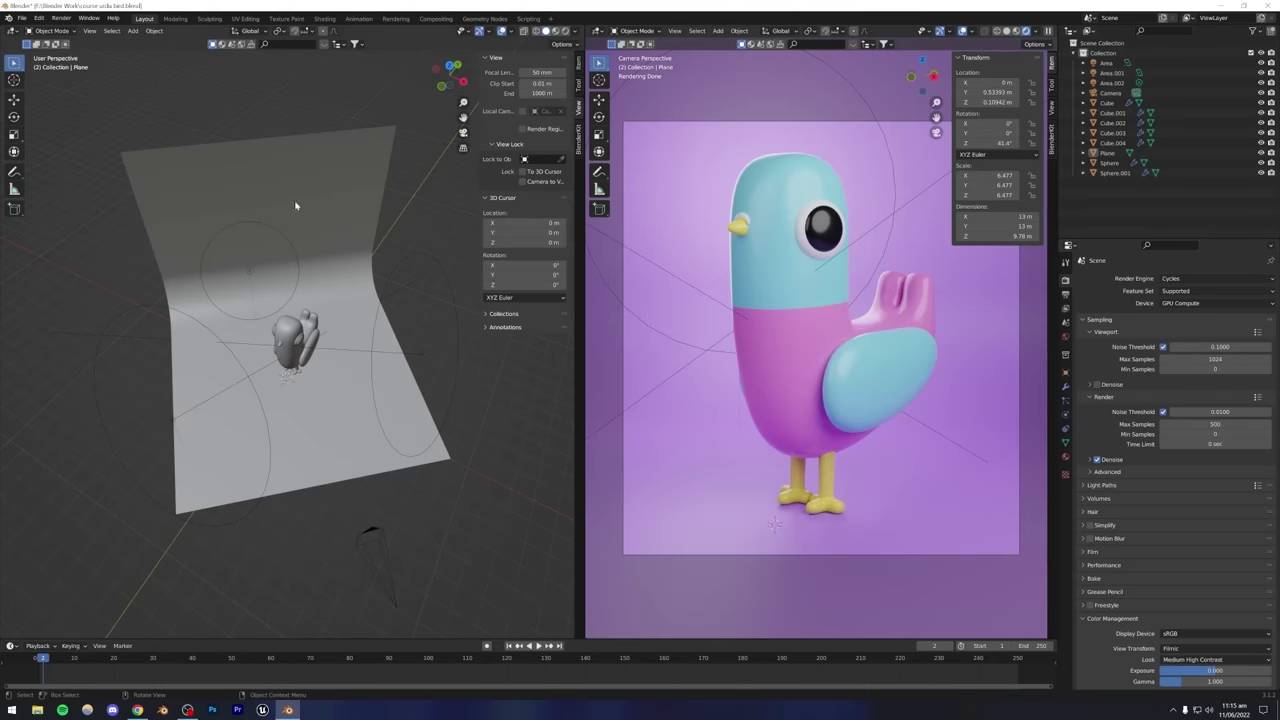
# Render the final bird image, then minimise the Blender Render window.
pyautogui.click(67, 29)
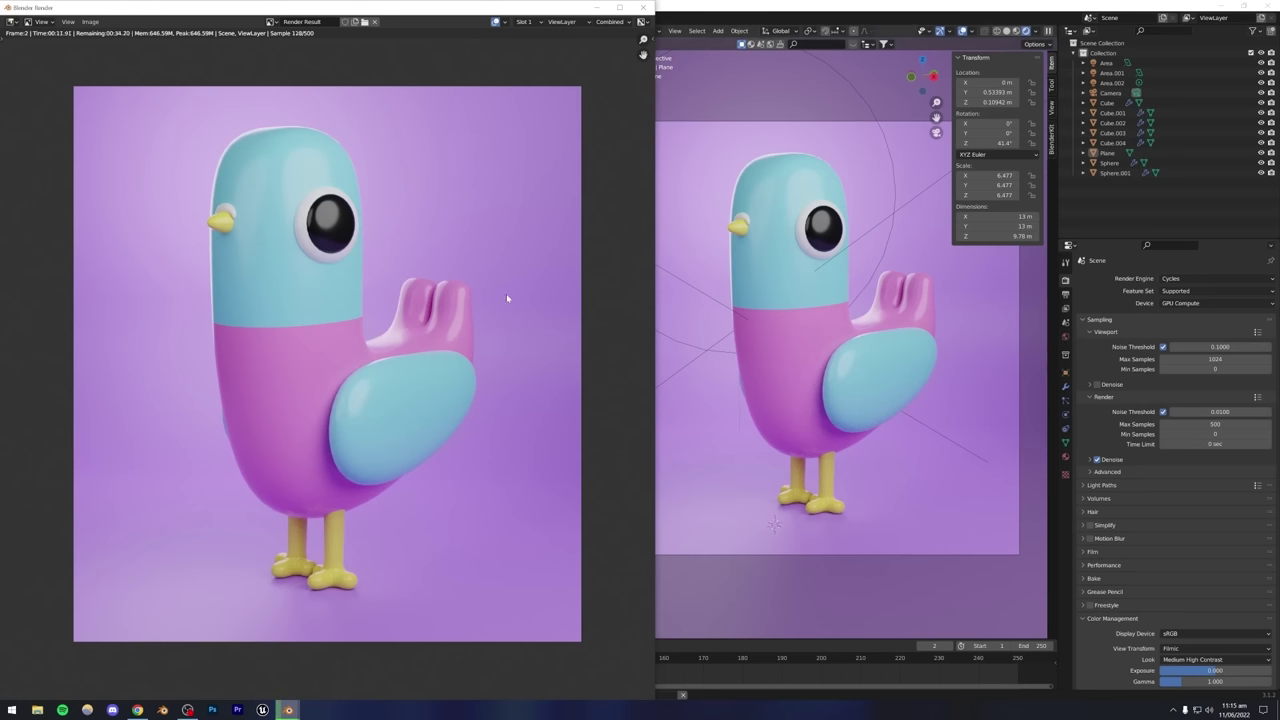
pyautogui.click(597, 7)
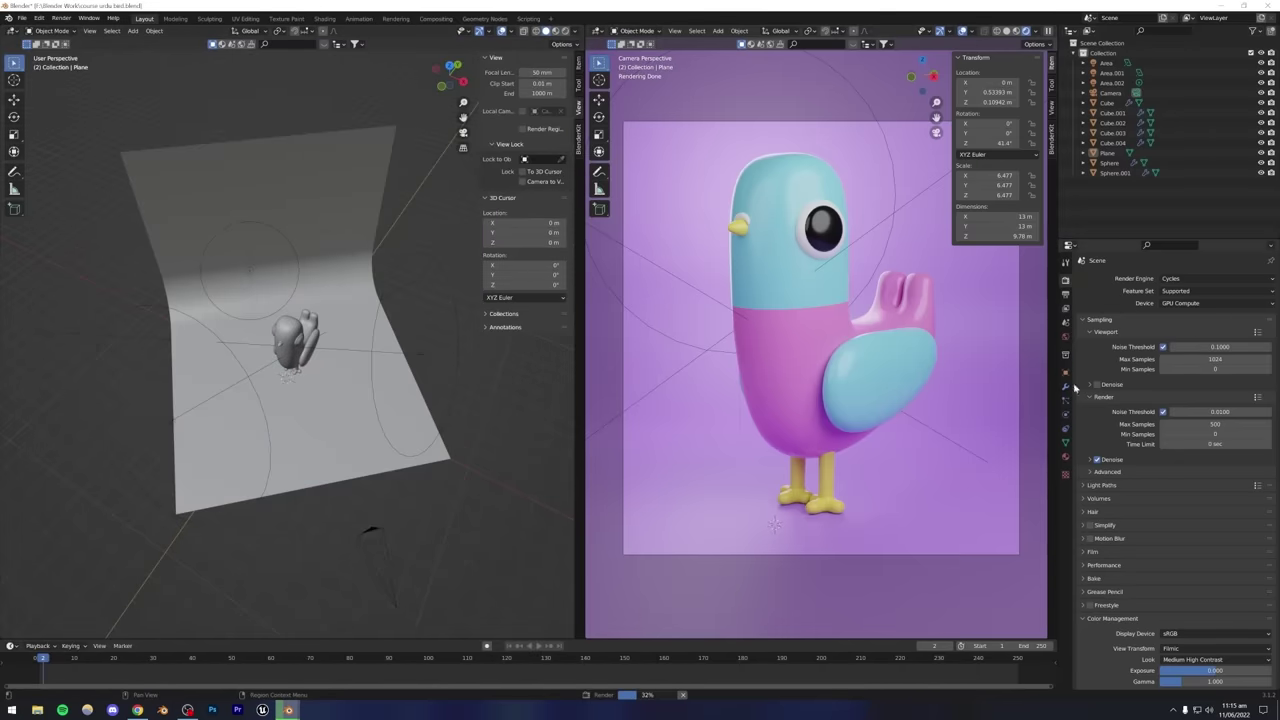
# Select the Area, Area.001 and Area.002 lights and hide them.
pyautogui.scroll(-3, 228, 395)
pyautogui.click(222, 387)
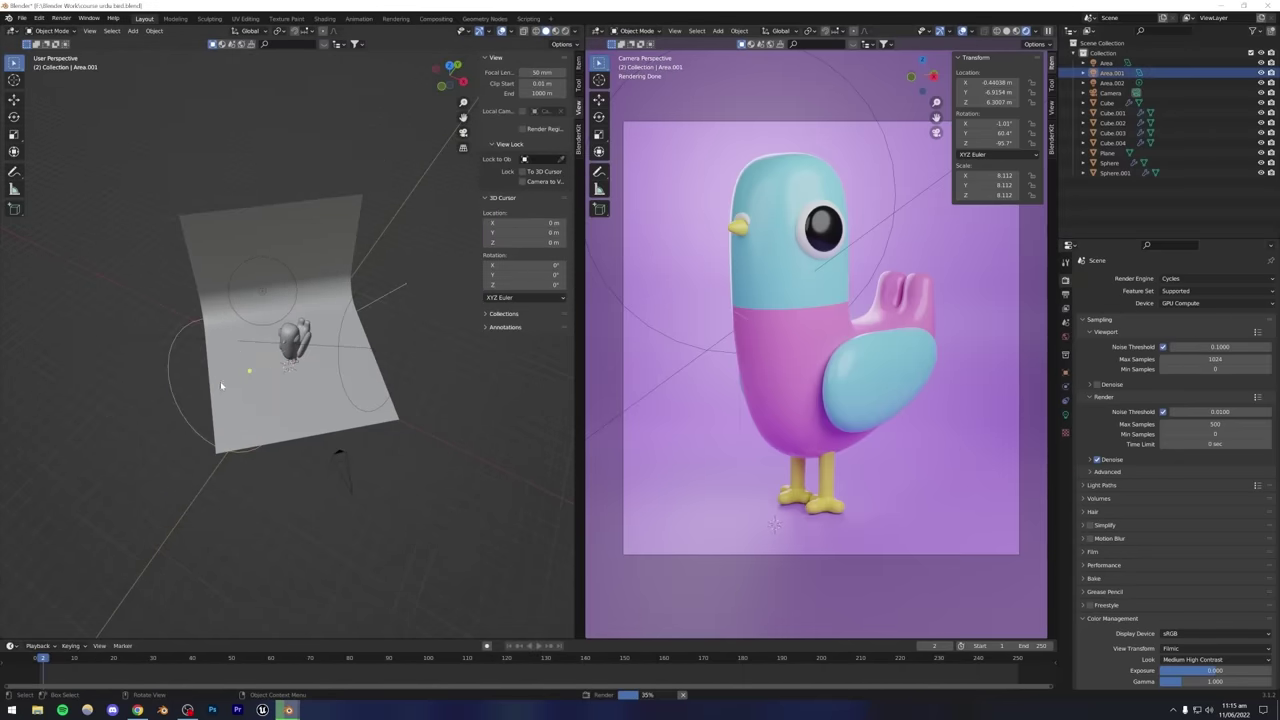
pyautogui.click(265, 294)
pyautogui.keyDown('shift'); pyautogui.click(371, 355); pyautogui.keyUp('shift')
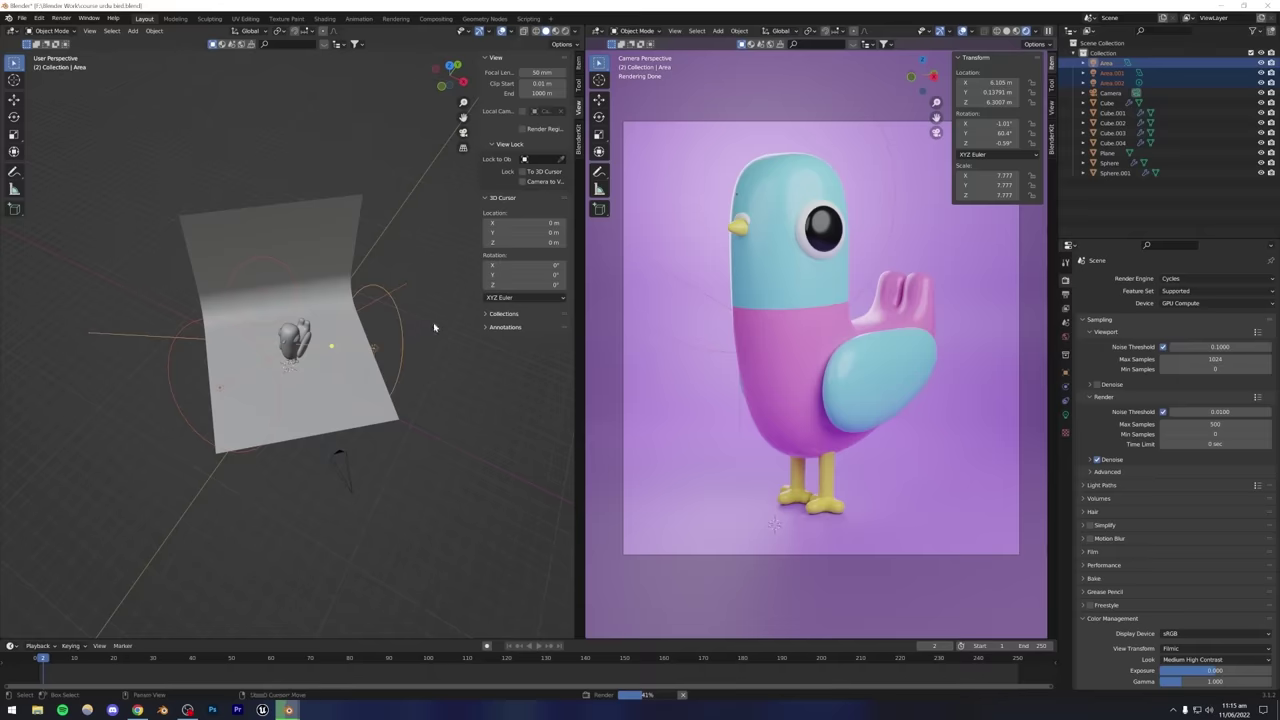
pyautogui.press('h')
# Set the world Color to an Environment Texture using HDRI Library/home 02.exr.
pyautogui.click(1066, 336)
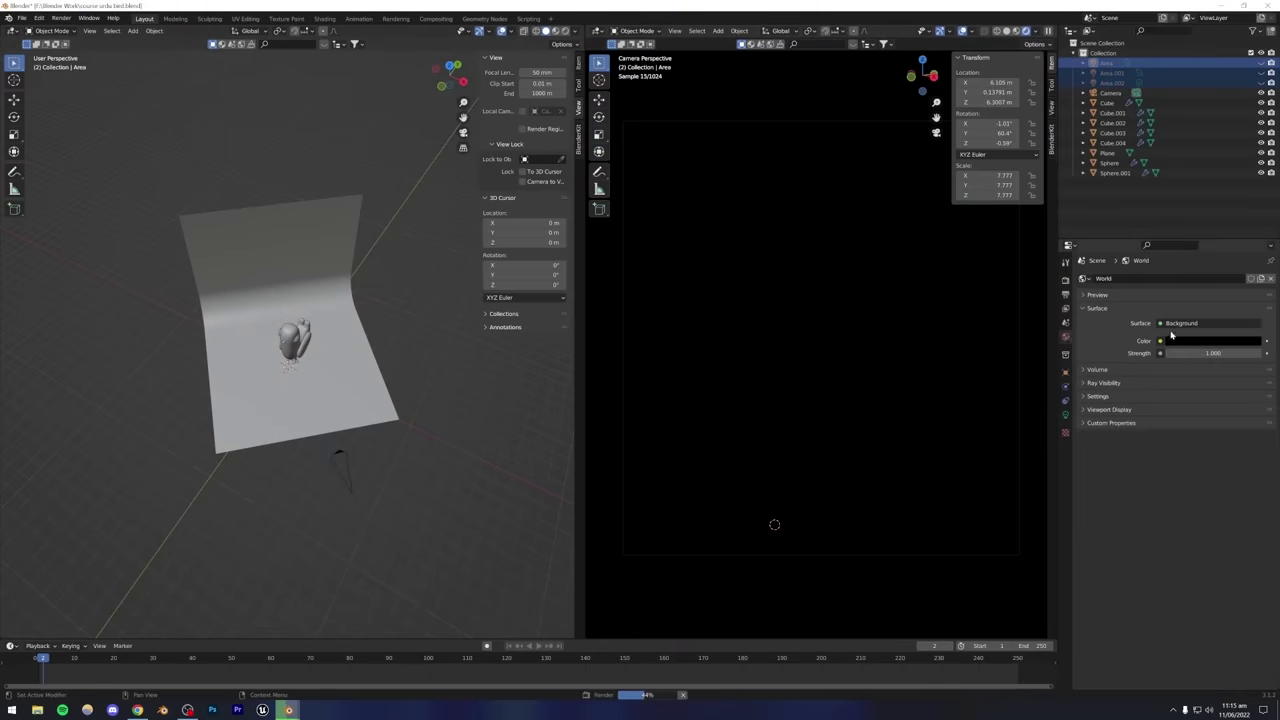
pyautogui.click(1160, 342)
pyautogui.click(960, 385)
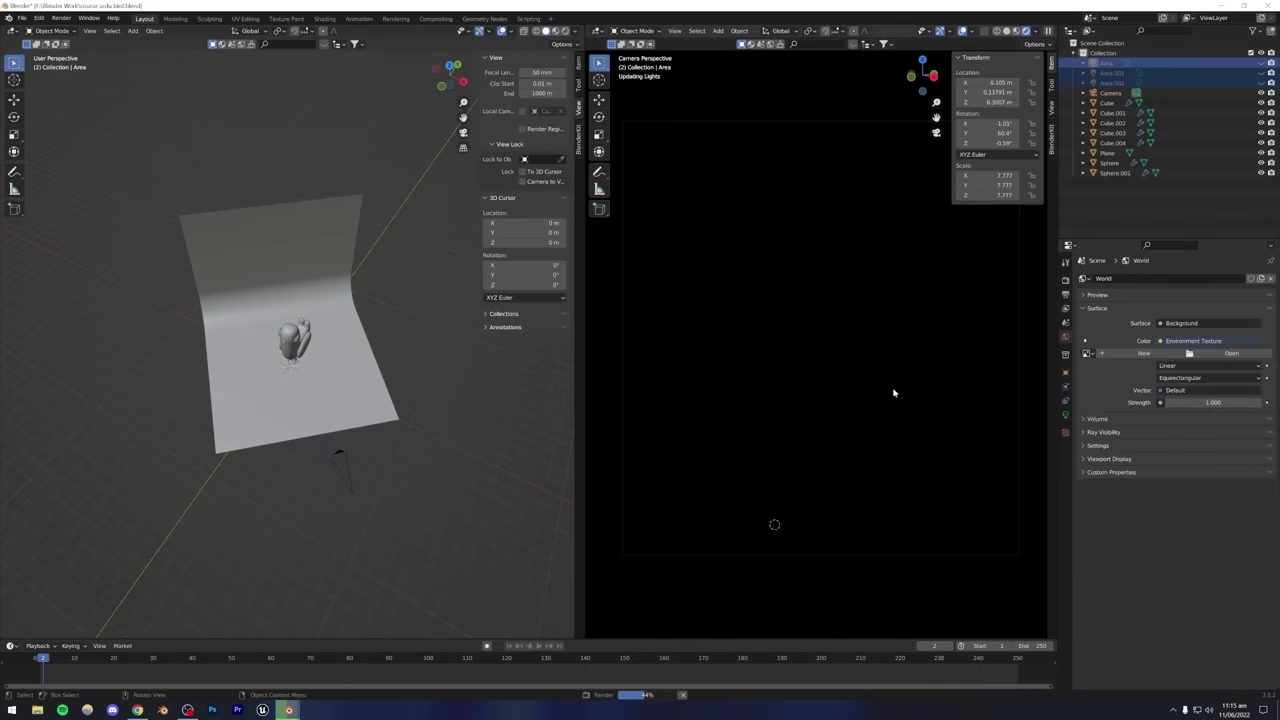
pyautogui.click(1208, 354)
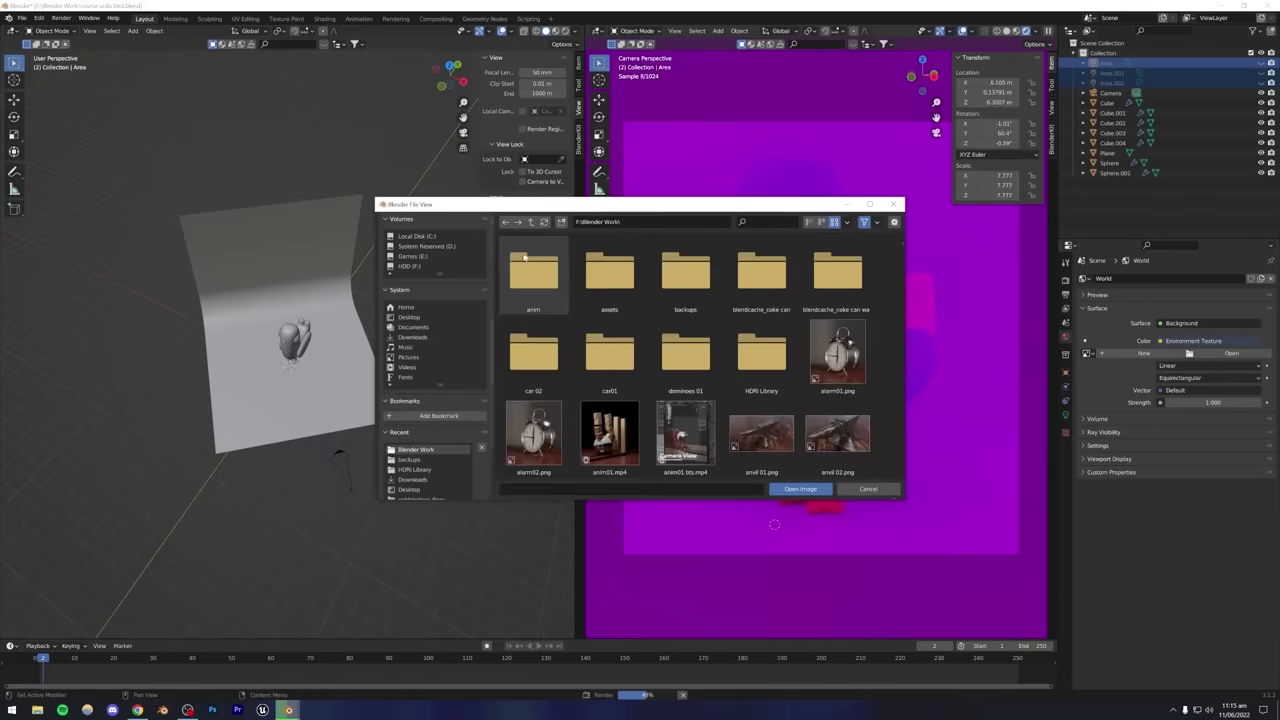
pyautogui.click(750, 350)
pyautogui.doubleClick(750, 350)
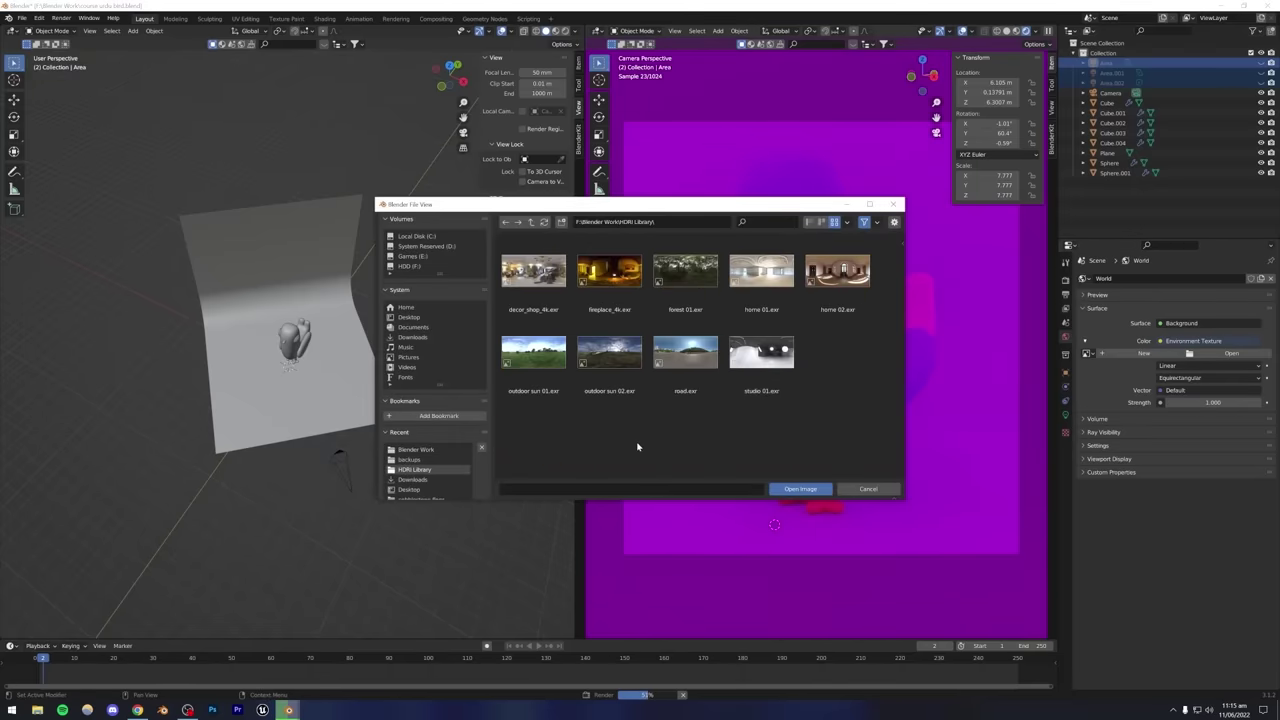
pyautogui.doubleClick(837, 270)
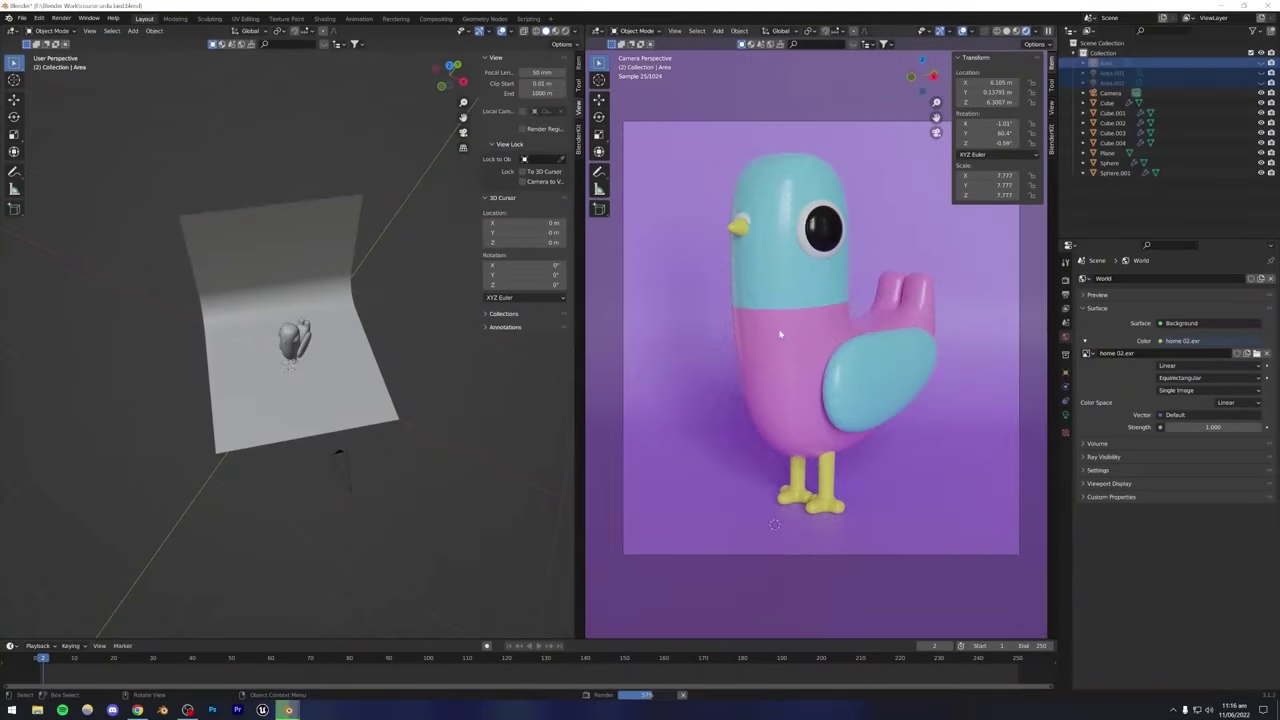
pyautogui.moveTo(288, 710)
pyautogui.click(343, 664)
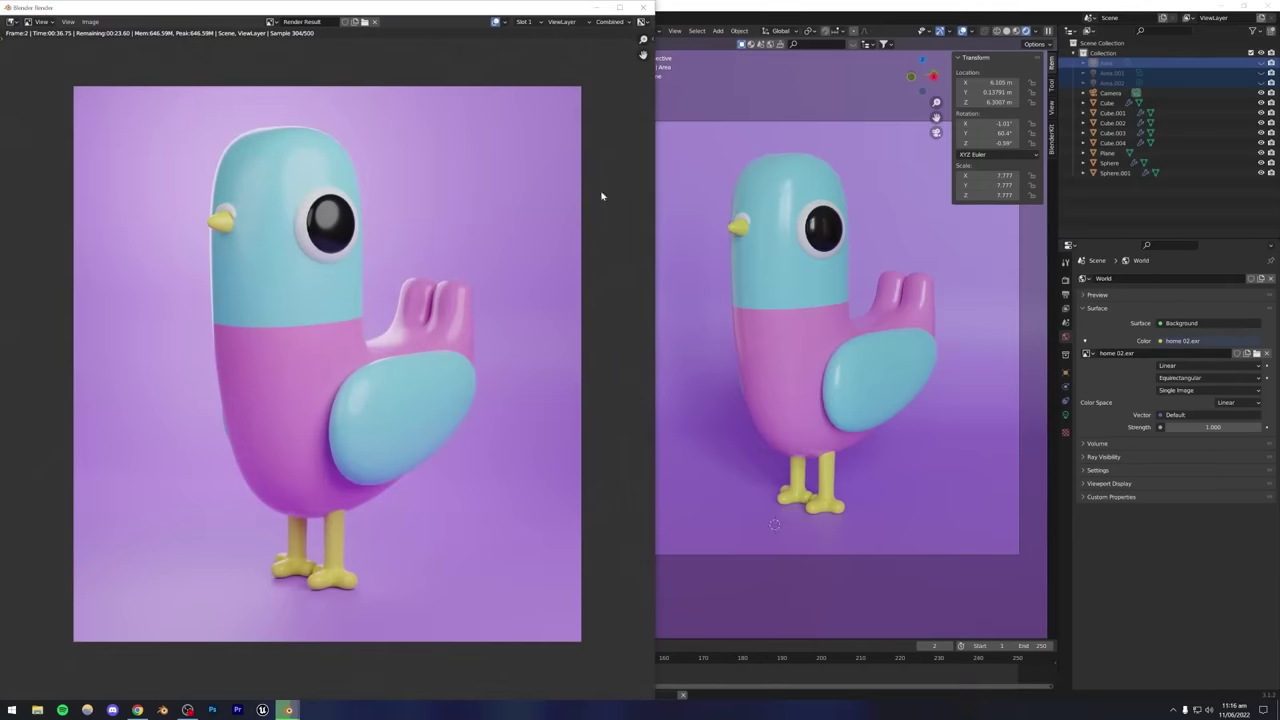
pyautogui.click(597, 7)
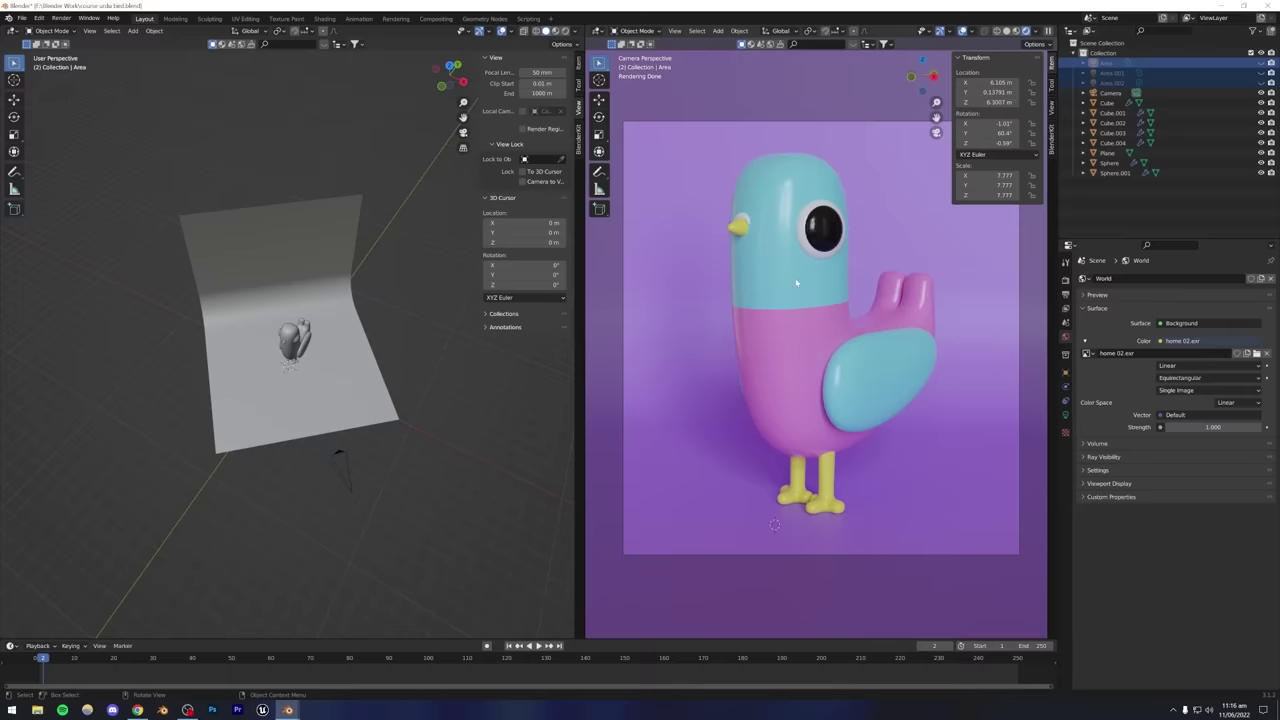
# Undo the HDRI world, deselect the area lights, and save course urdu bird.blend.
pyautogui.hotkey('ctrl', 'z')
pyautogui.hotkey('ctrl', 'z')
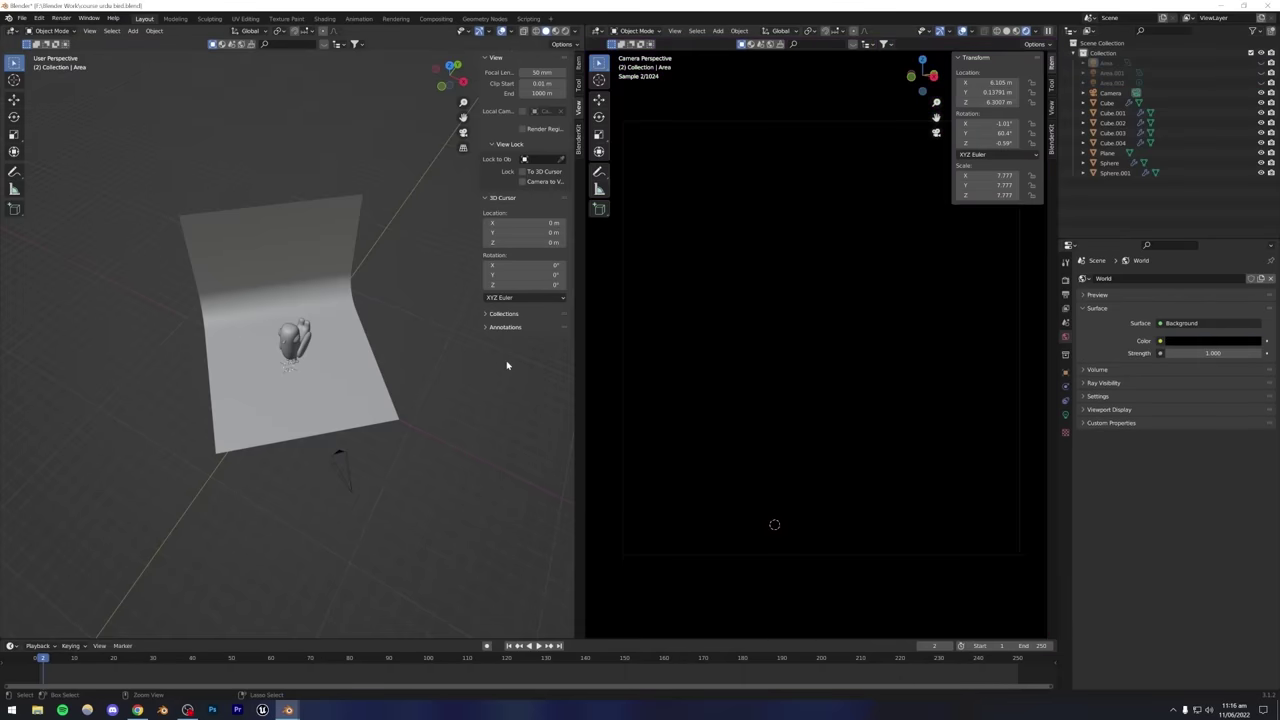
pyautogui.hotkey('ctrl', 'z')
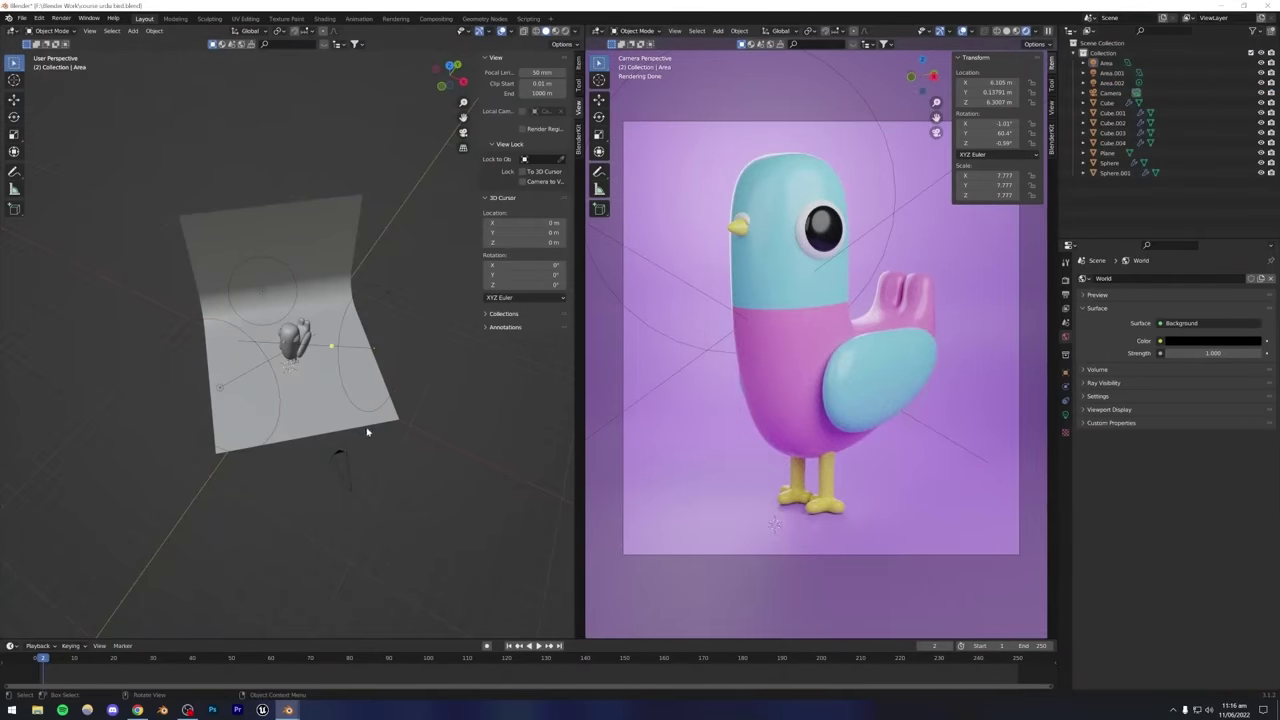
pyautogui.moveTo(367, 432); pyautogui.dragTo(320, 553, button='middle')
pyautogui.hotkey('ctrl', 's')
pyautogui.scroll(4, 280, 430)
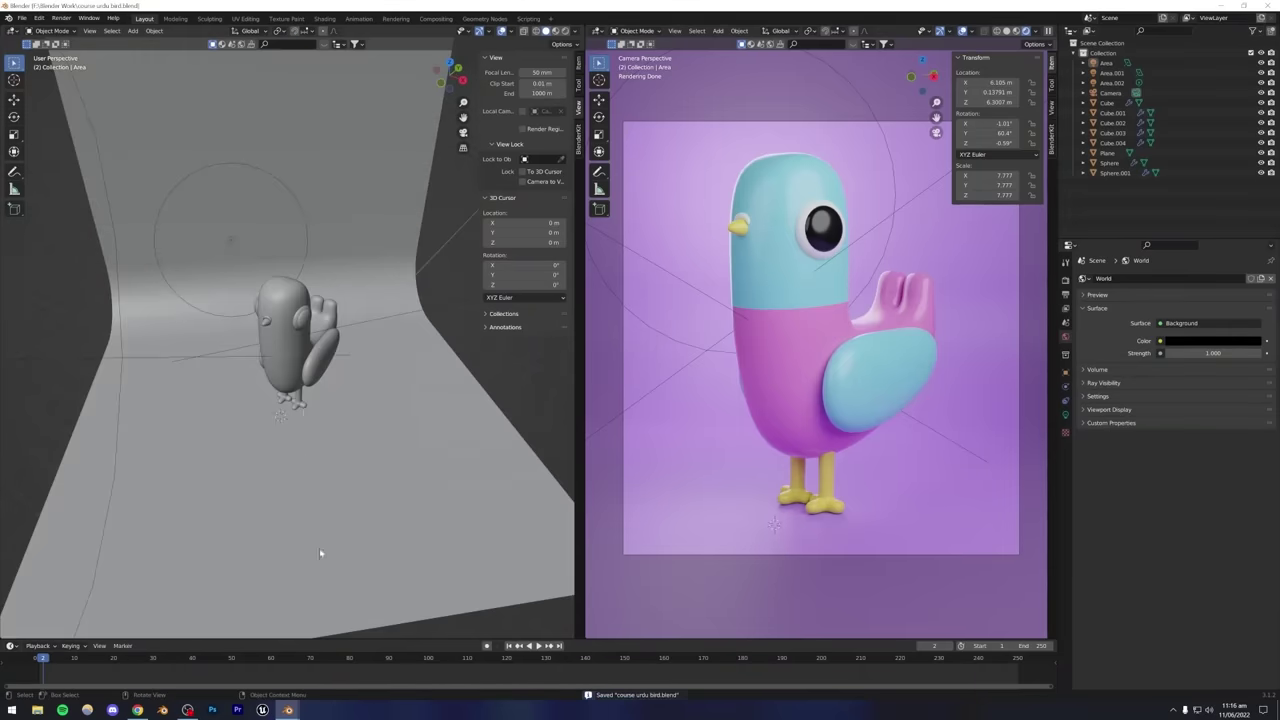
# Bring back the Render Result window showing the finished bird render and open its Image menu.
pyautogui.moveTo(288, 710)
pyautogui.click(343, 669)
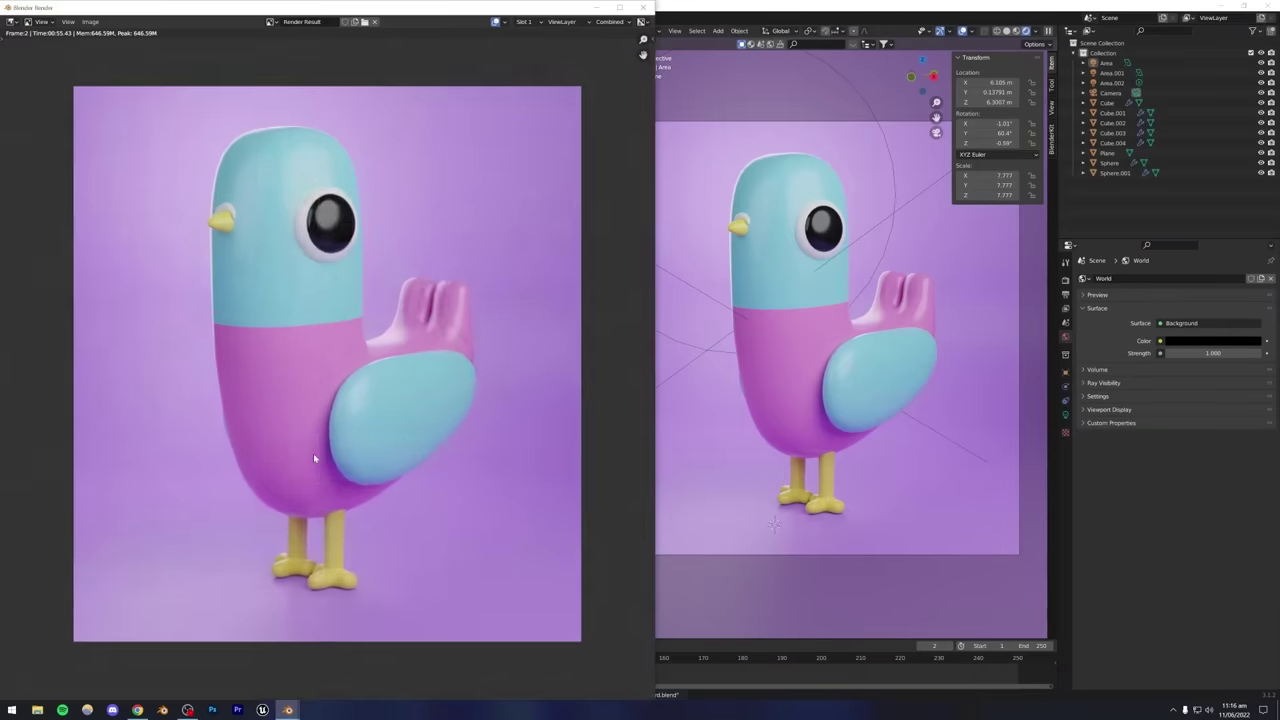
pyautogui.scroll(-1, 313, 453)
pyautogui.scroll(4, 310, 450)
pyautogui.scroll(-4, 308, 440)
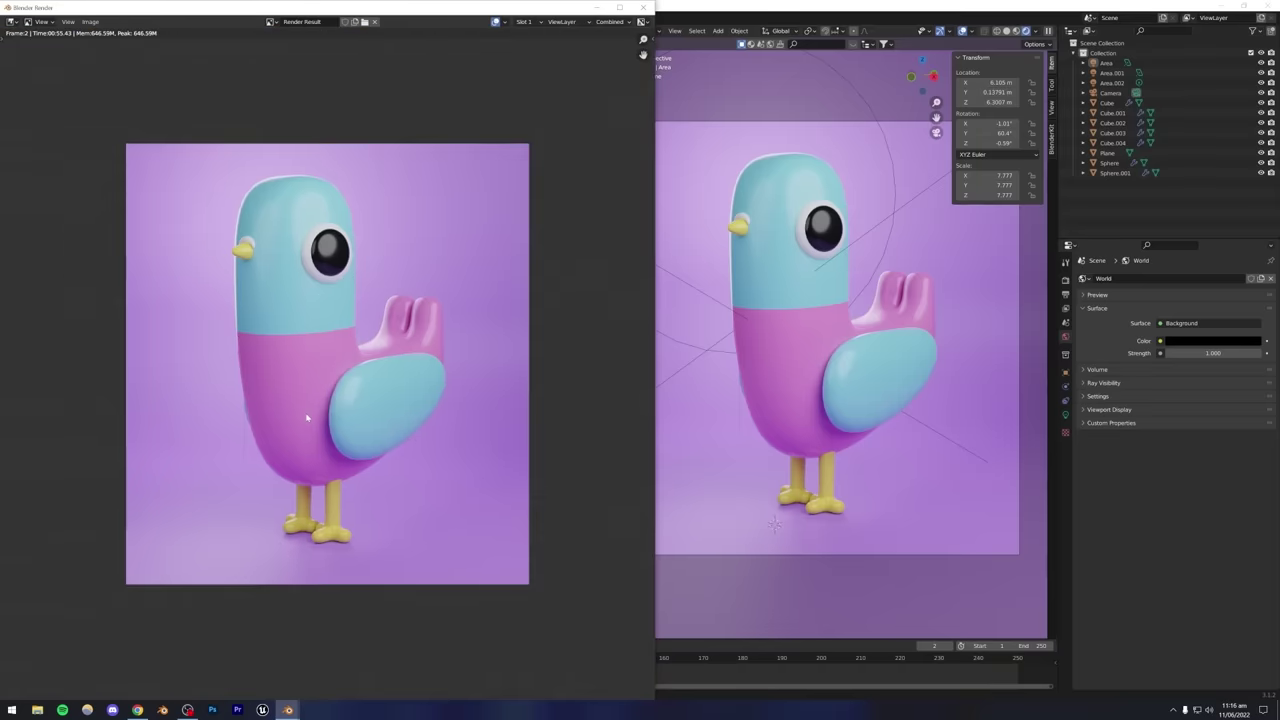
pyautogui.scroll(1, 307, 418)
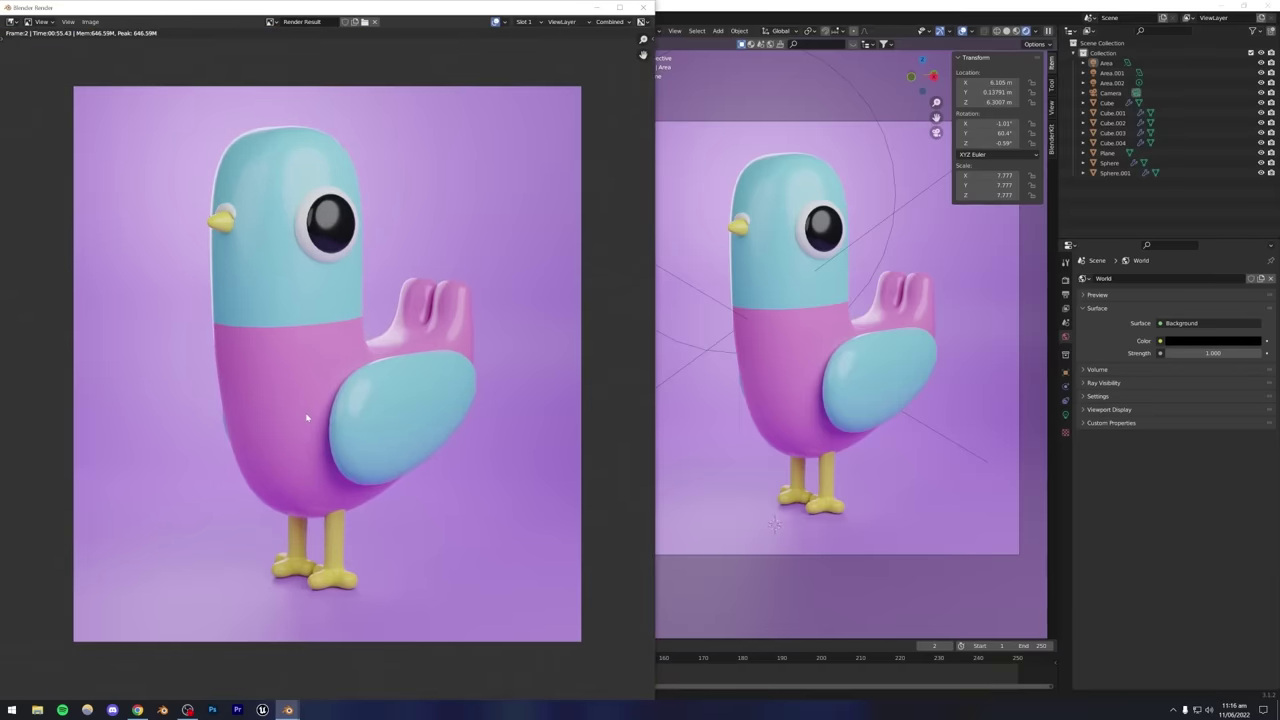
pyautogui.click(89, 21)
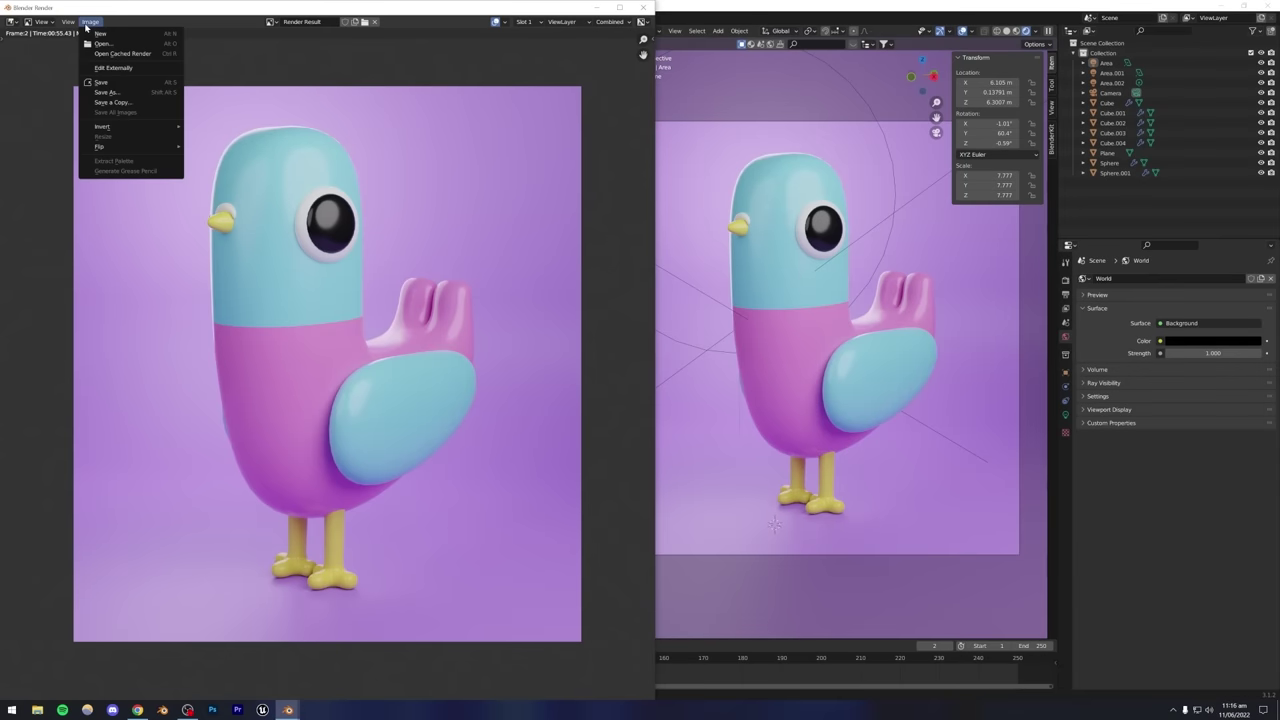
# Save the render via Save As into the Blender Work folder, editing the file name.
pyautogui.click(105, 92)
pyautogui.click(101, 464)
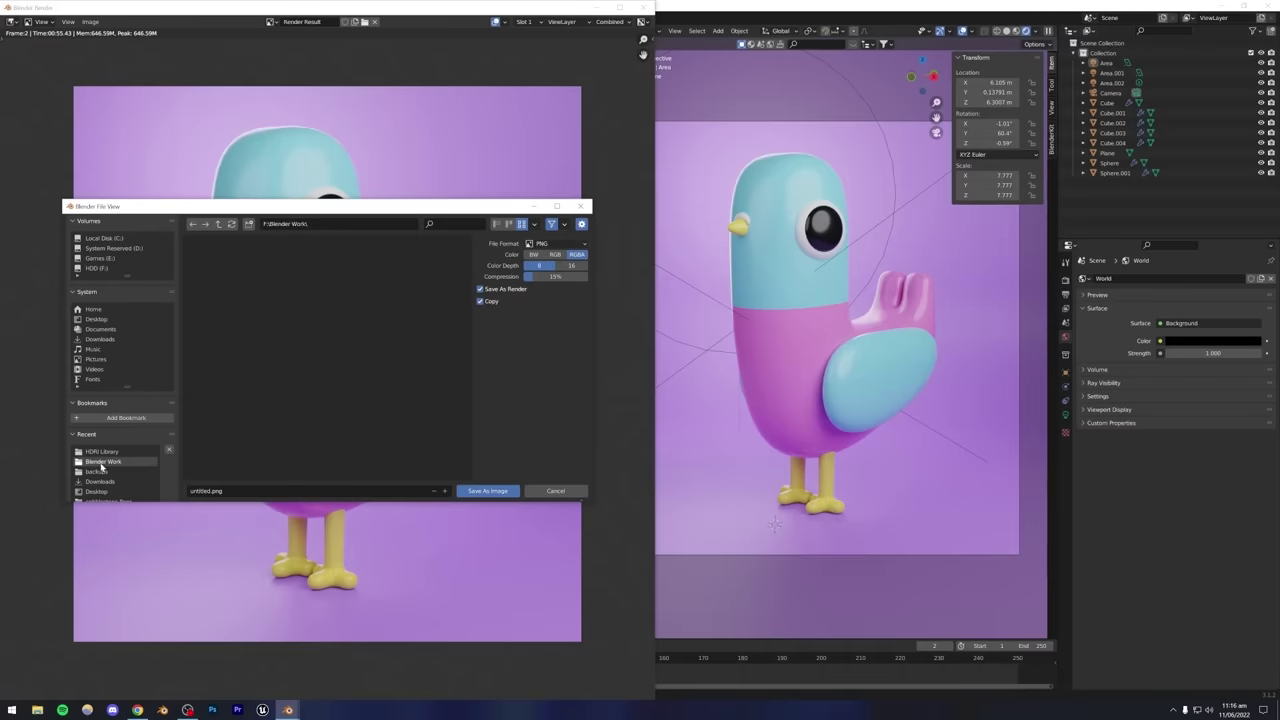
pyautogui.click(215, 491)
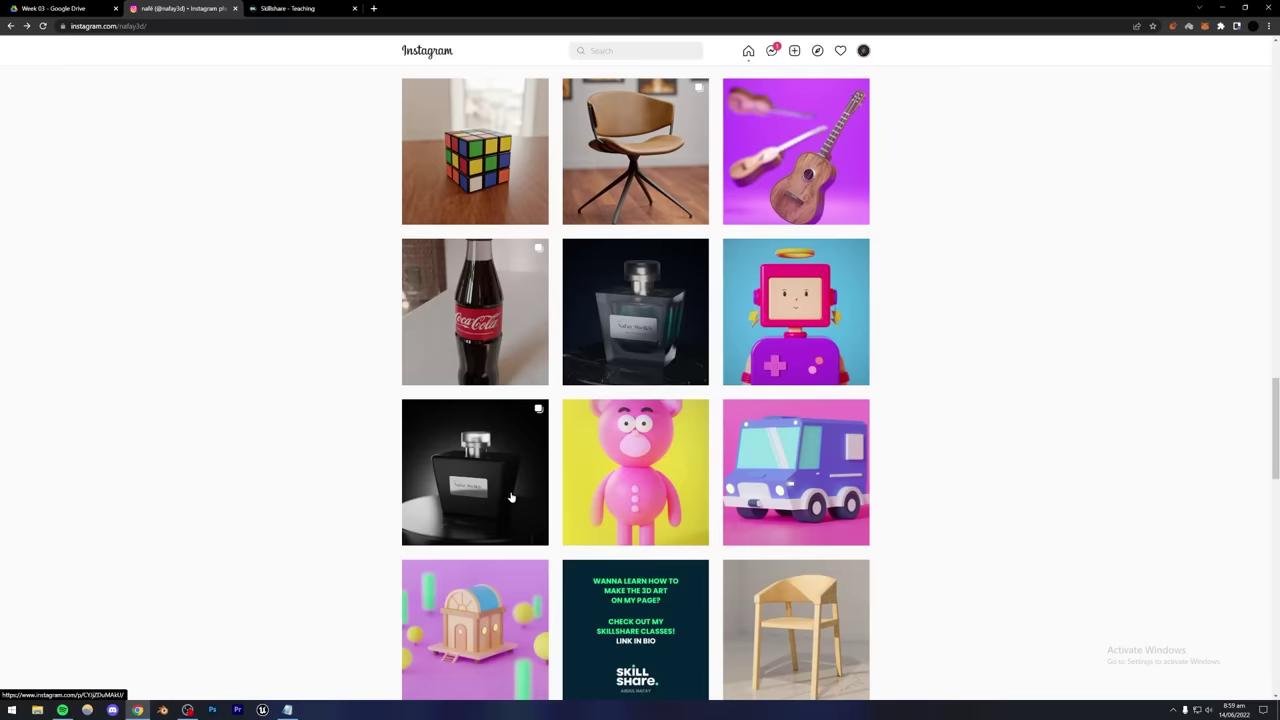
# View the pink bear and chair posts on the Instagram profile, closing each.
pyautogui.click(630, 495)
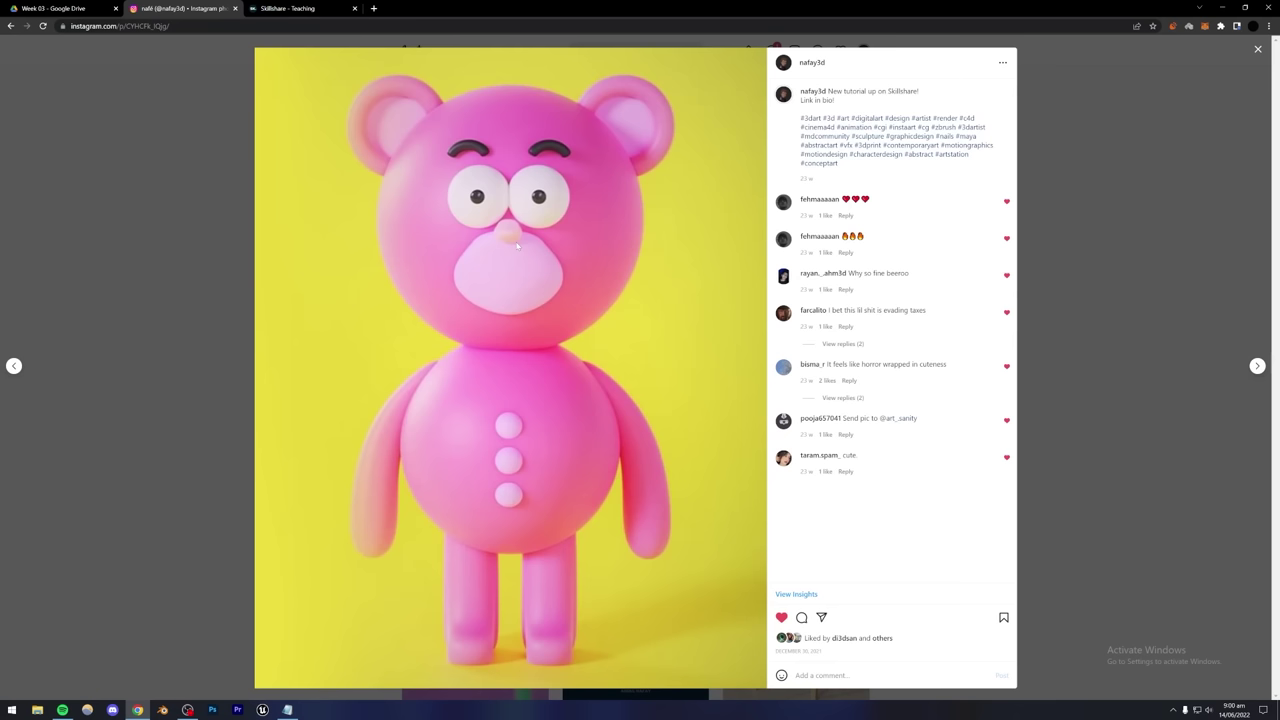
pyautogui.click(1041, 218)
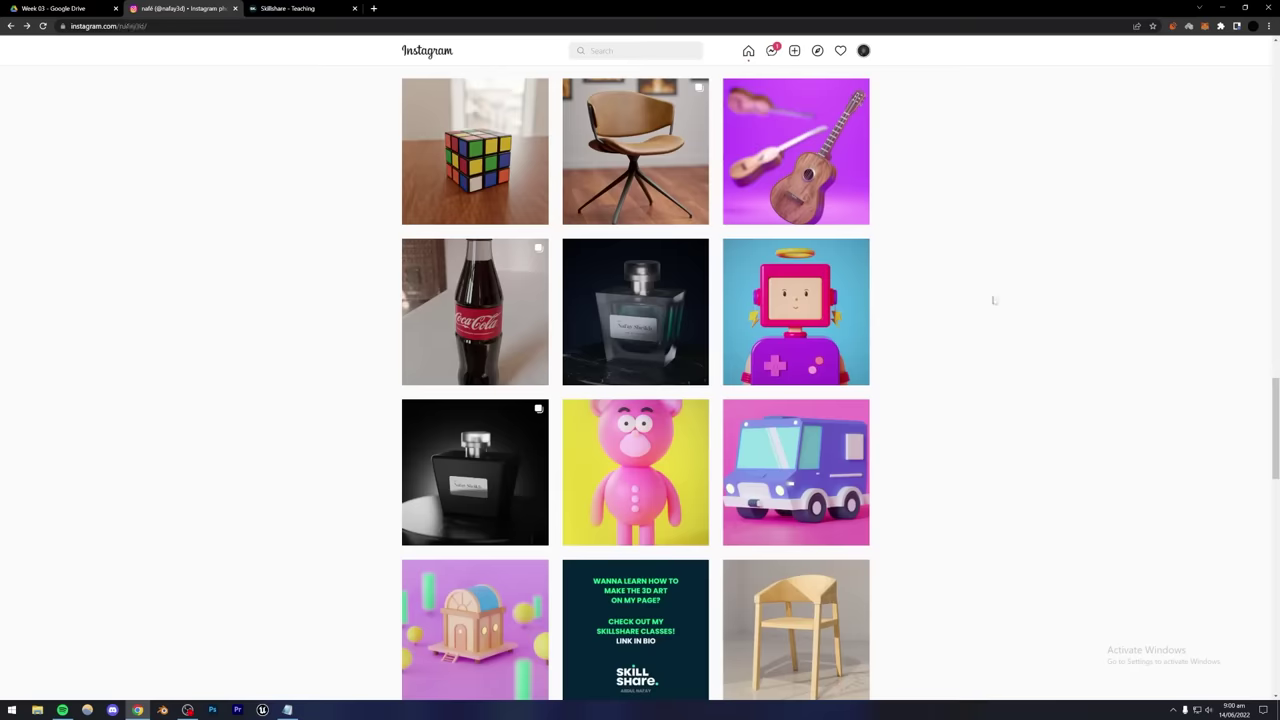
pyautogui.scroll(2, 990, 302)
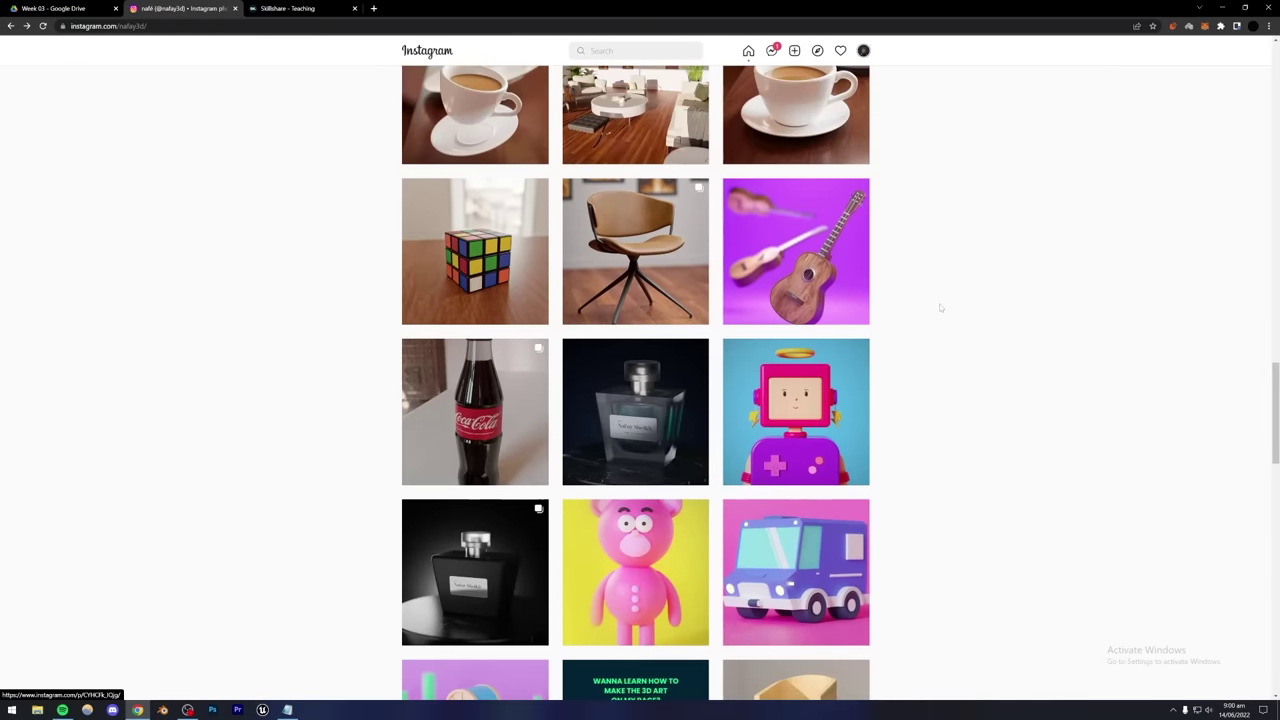
pyautogui.scroll(-2, 938, 301)
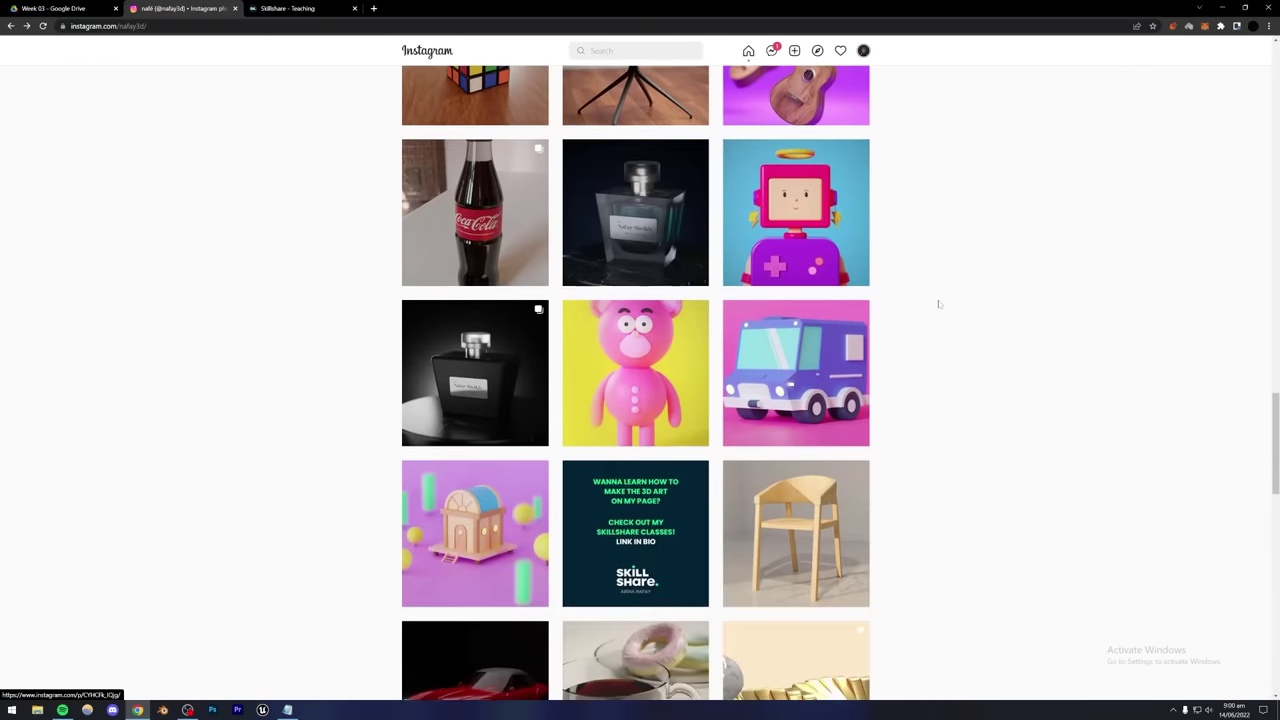
pyautogui.click(826, 510)
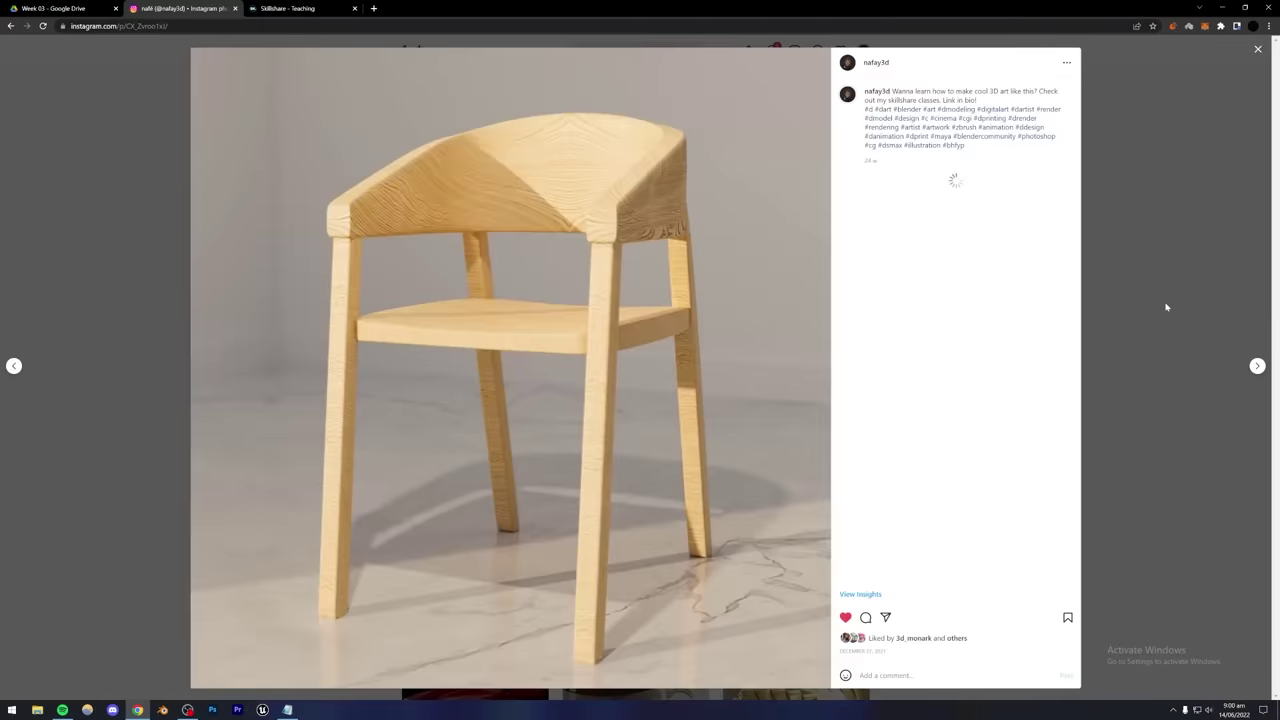
pyautogui.click(1166, 306)
# Open the wooden chair post as the modelling reference, then switch back to Blender.
pyautogui.scroll(4, 1025, 401)
pyautogui.scroll(10, 1025, 401)
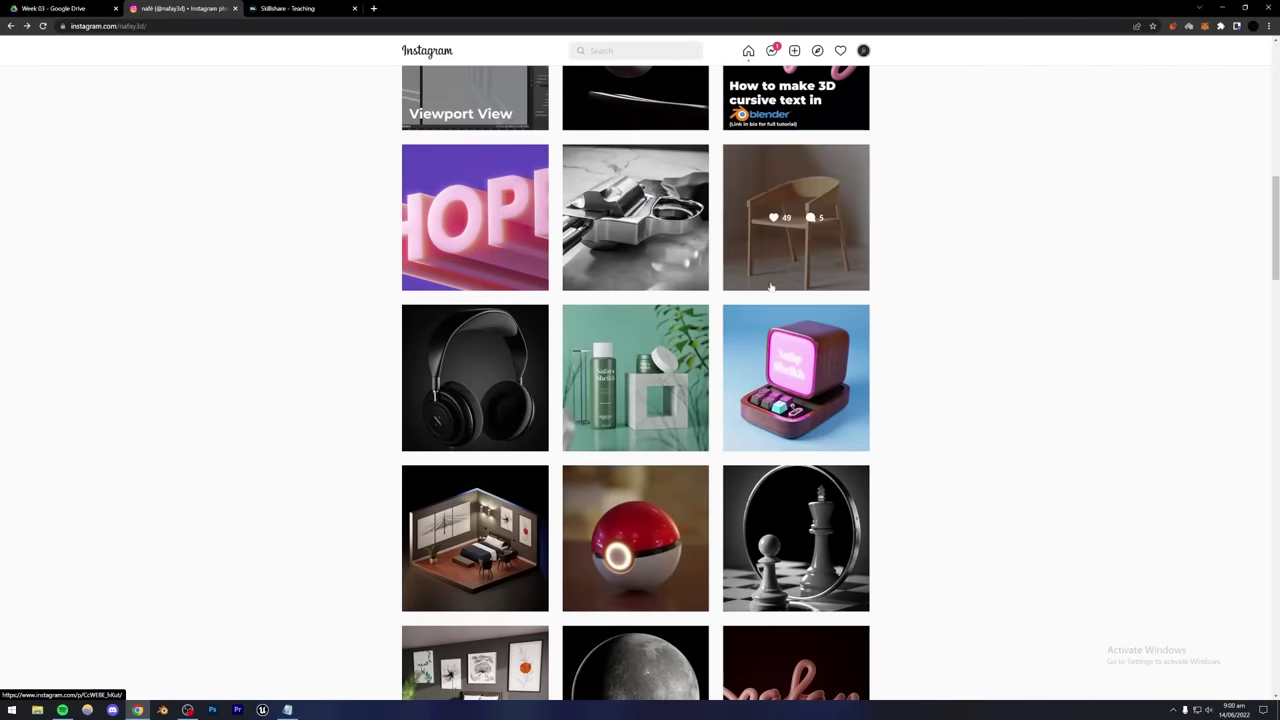
pyautogui.click(733, 265)
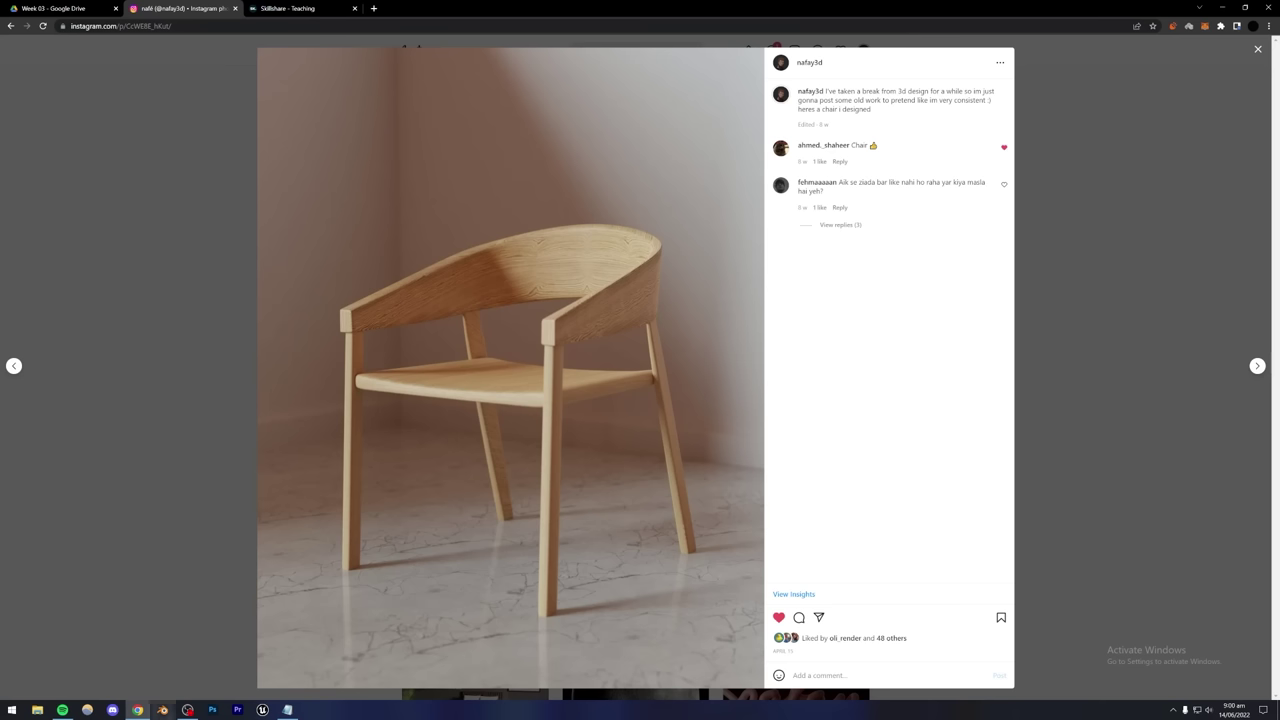
pyautogui.click(162, 710)
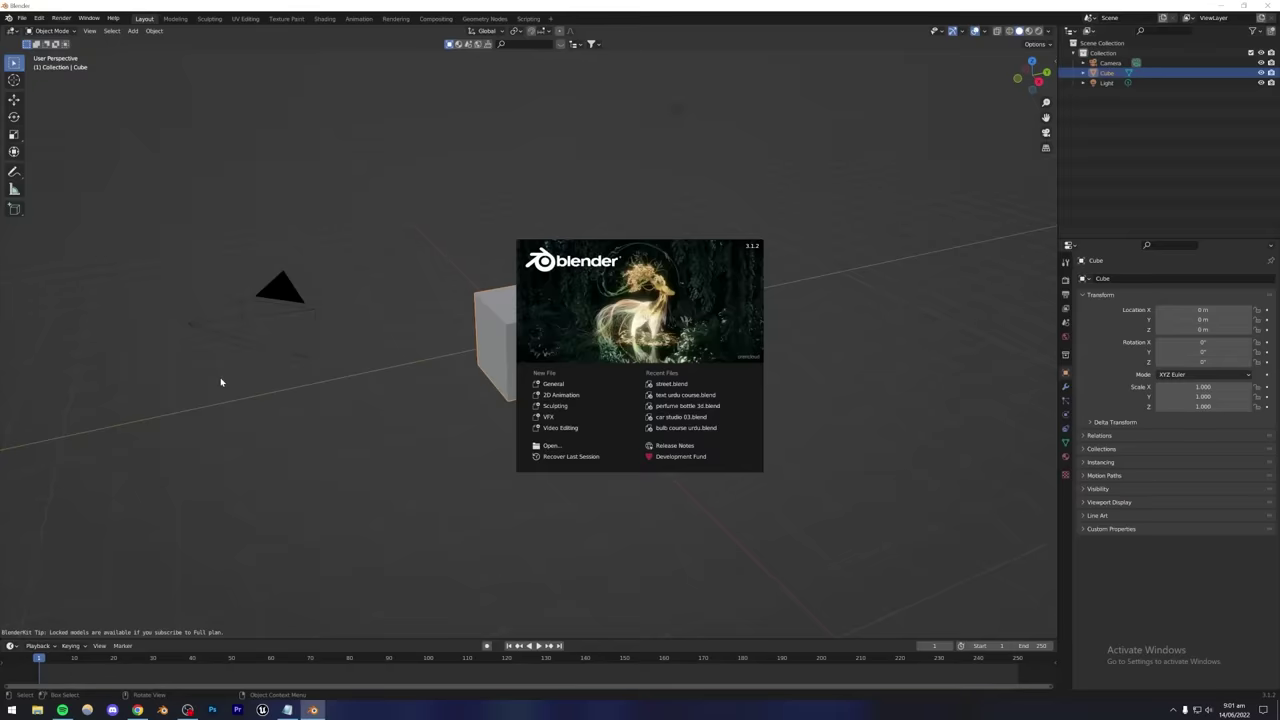
# In a fresh scene, delete the default camera and light, then save the file.
pyautogui.click(274, 357)
pyautogui.moveTo(274, 357); pyautogui.dragTo(451, 451, button='middle')
pyautogui.moveTo(529, 409); pyautogui.dragTo(500, 390, button='middle')
pyautogui.click(307, 331)
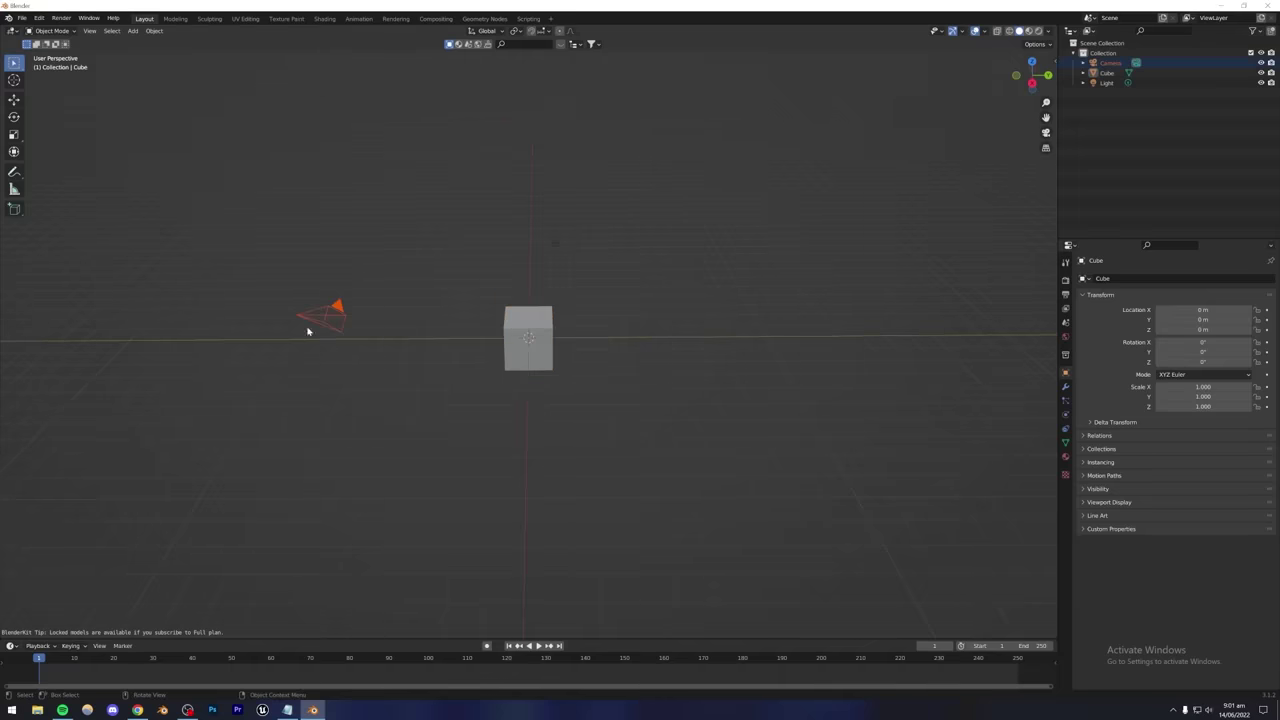
pyautogui.press('Delete')
pyautogui.click(553, 245)
pyautogui.press('Delete')
pyautogui.hotkey('ctrl', 's')
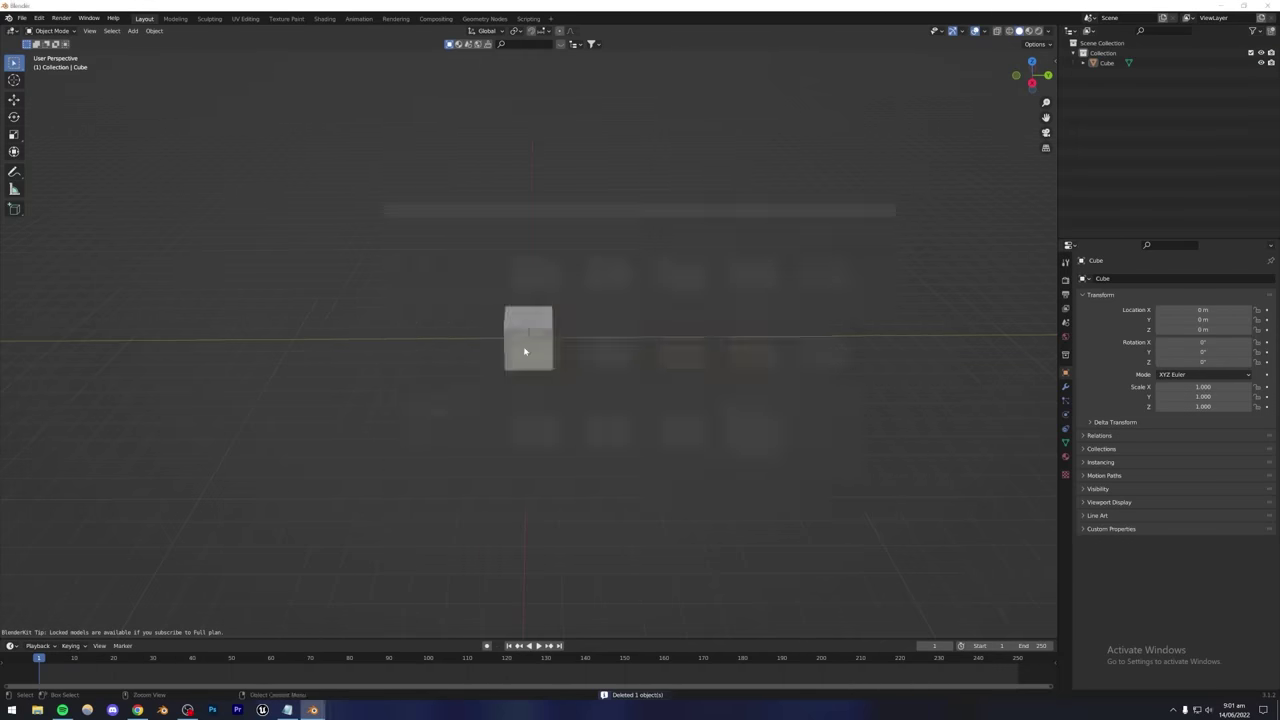
# Move the cube to Y -5.1328 m, enter Edit Mode and select its top face.
pyautogui.moveTo(506, 354)
pyautogui.mouseDown(button='middle')
pyautogui.moveTo(526, 331)
pyautogui.moveTo(527, 347)
pyautogui.moveTo(529, 289)
pyautogui.moveTo(523, 360)
pyautogui.mouseUp(button='middle')
pyautogui.click(526, 335)
pyautogui.scroll(-2, 563, 366)
pyautogui.press('g')
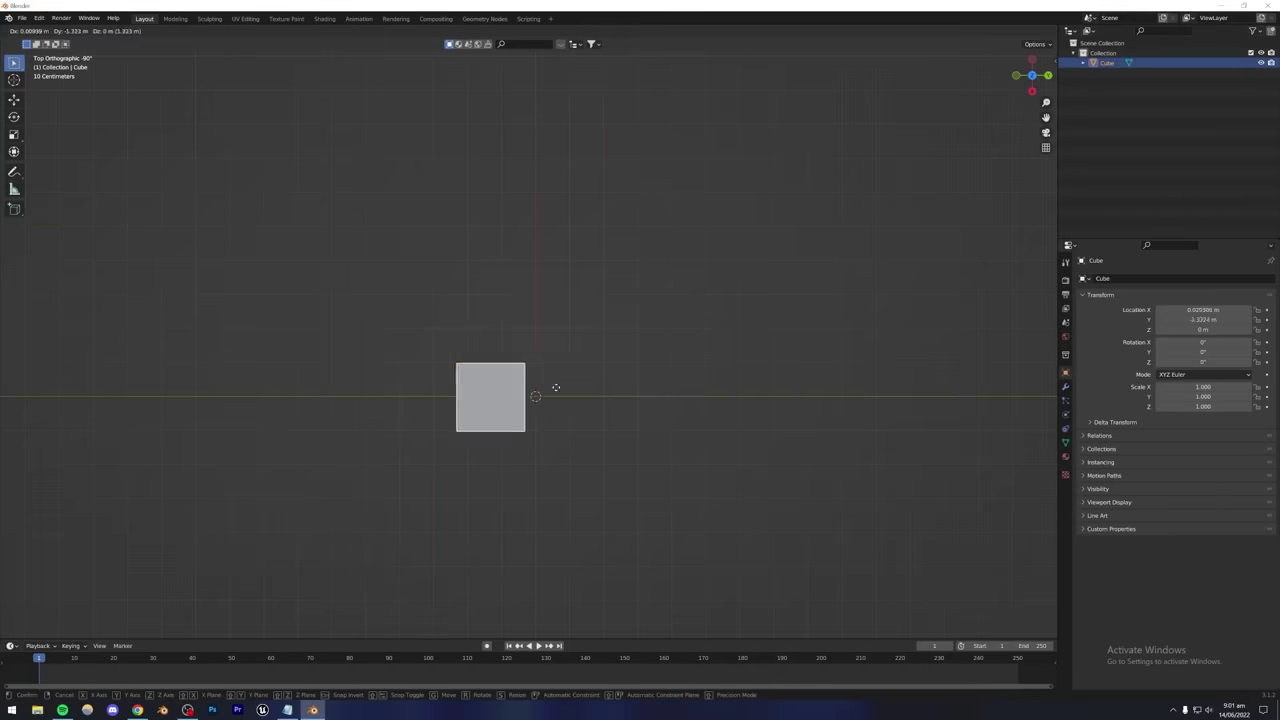
pyautogui.press('y')
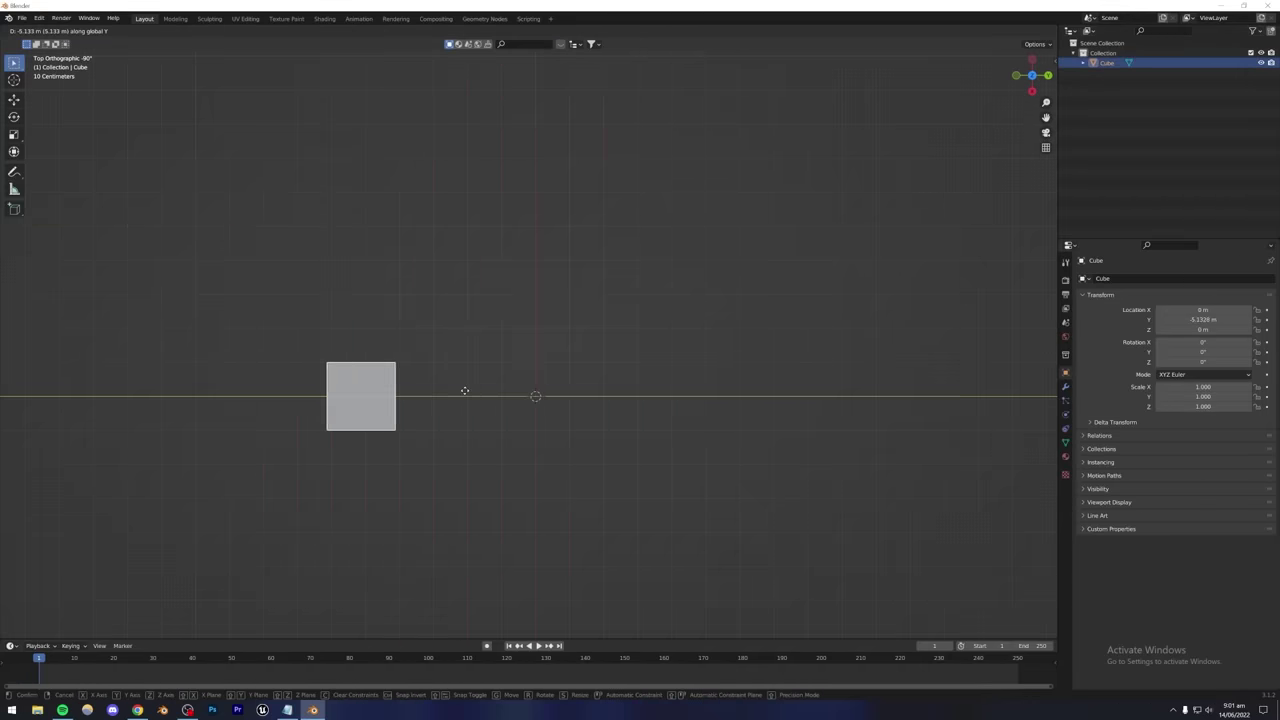
pyautogui.click(462, 390)
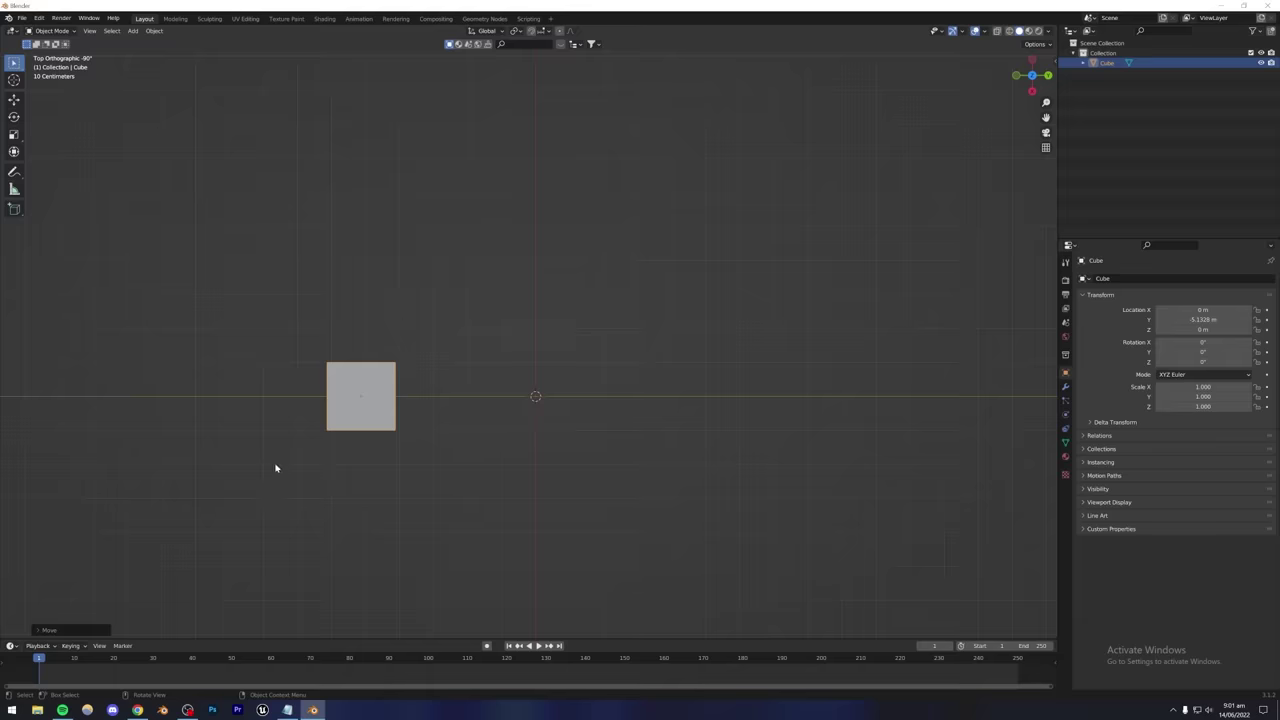
pyautogui.press('Tab')
pyautogui.moveTo(251, 308); pyautogui.dragTo(448, 376)
pyautogui.keyDown('shift'); pyautogui.moveTo(466, 366); pyautogui.dragTo(400, 461, button='middle'); pyautogui.keyUp('shift')
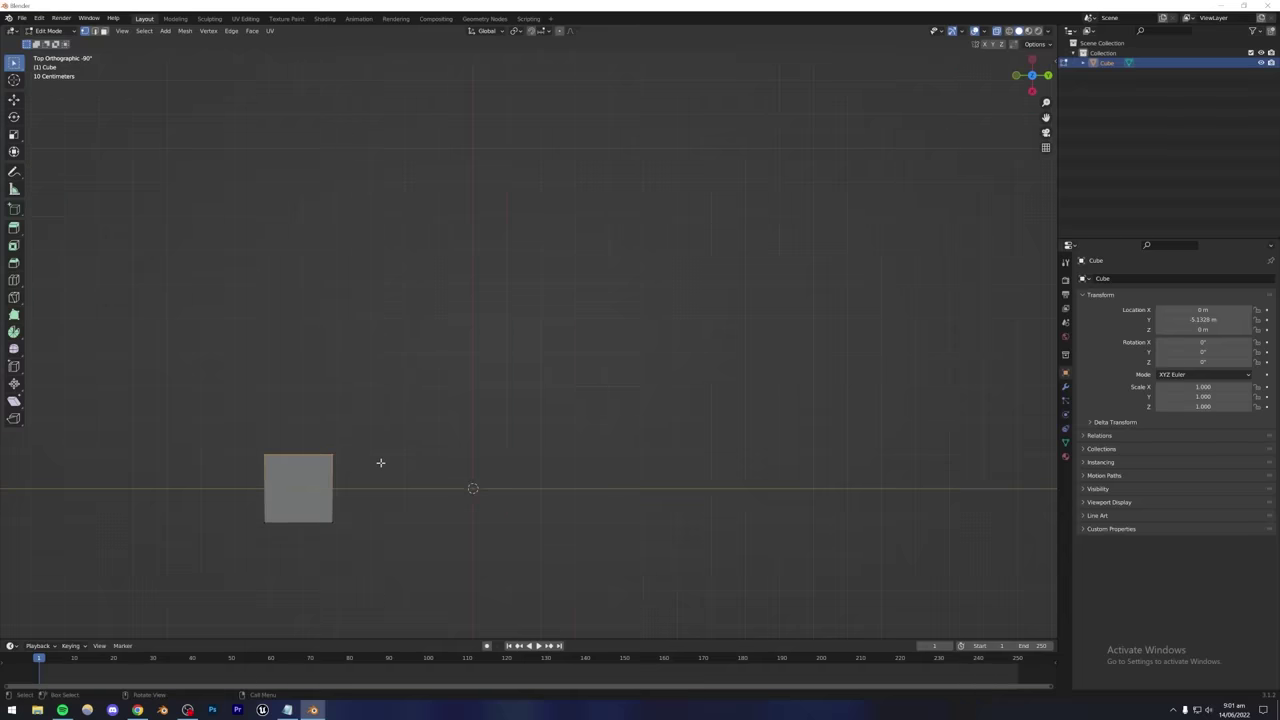
# Extrude the top face into two segments, rotating and moving each to start the bend.
pyautogui.press('e')
pyautogui.click(397, 366)
pyautogui.press('r')
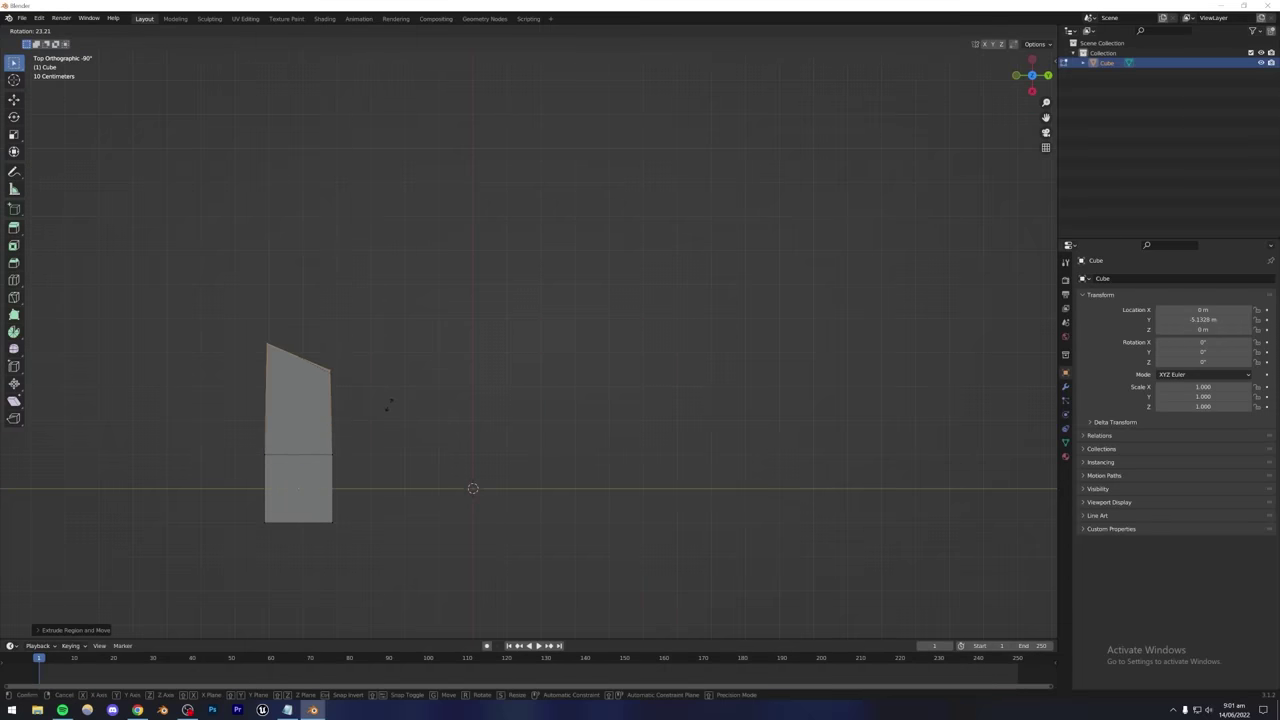
pyautogui.click(389, 403)
pyautogui.press('g')
pyautogui.click(405, 418)
pyautogui.press('e')
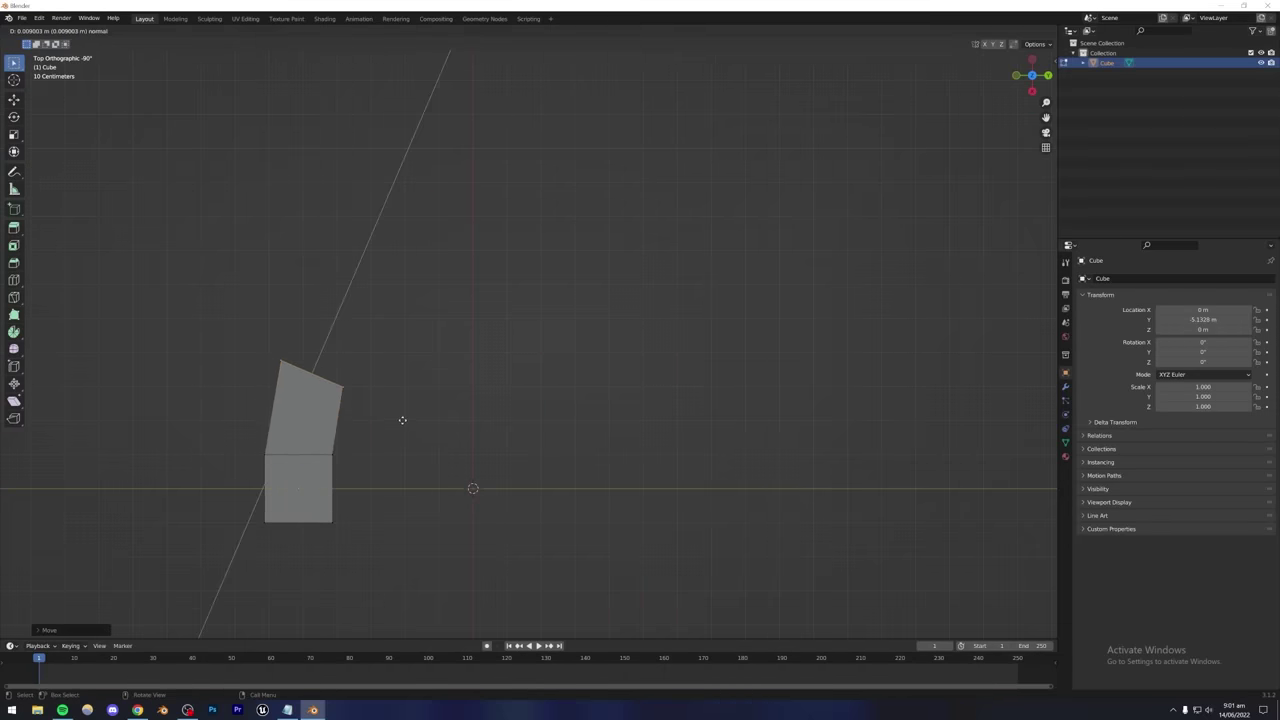
pyautogui.click(453, 338)
pyautogui.press('r')
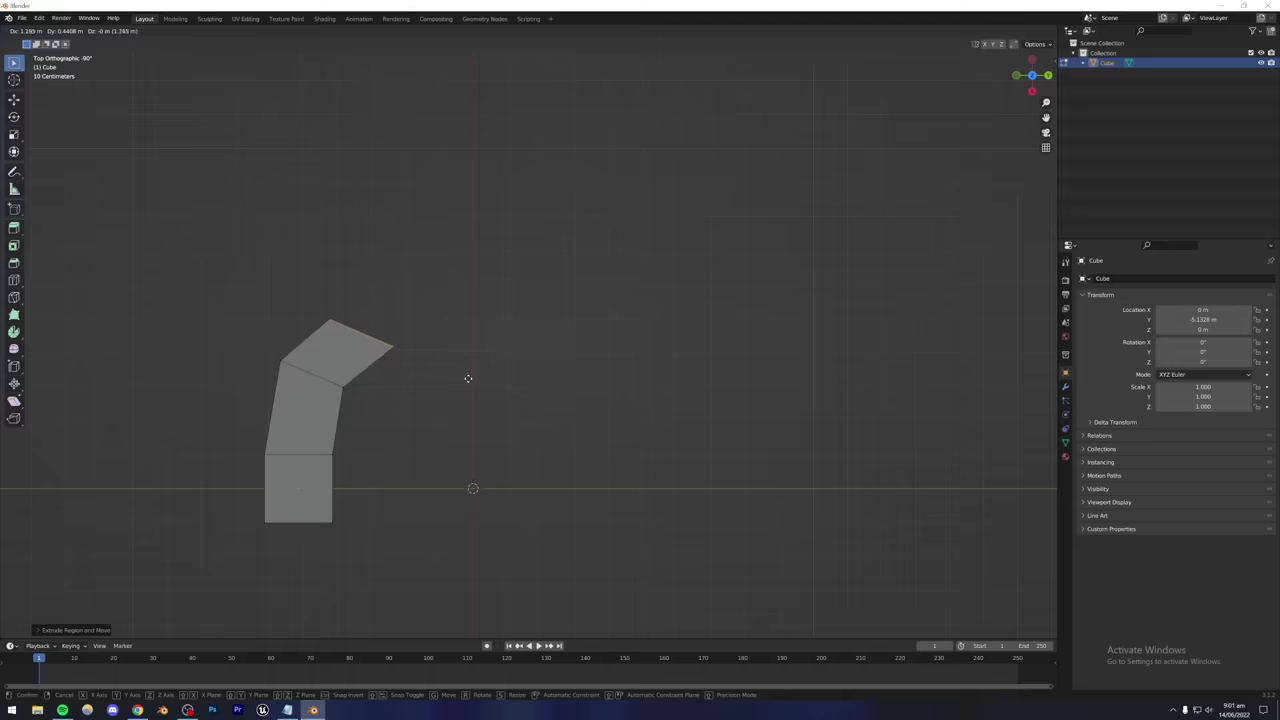
pyautogui.click(439, 421)
pyautogui.press('g')
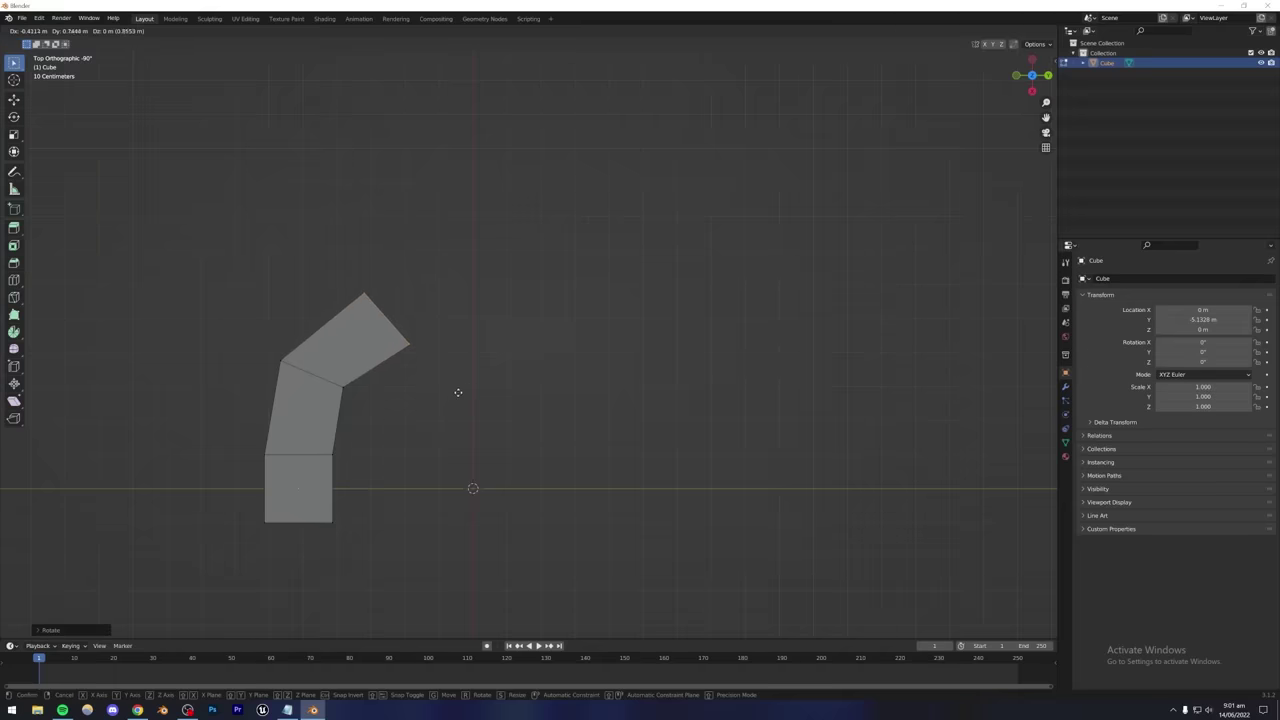
pyautogui.click(455, 391)
# Extrude a third rotated, repositioned segment to complete the curved arm, then return to Object Mode.
pyautogui.press('r')
pyautogui.click(435, 414)
pyautogui.press('e')
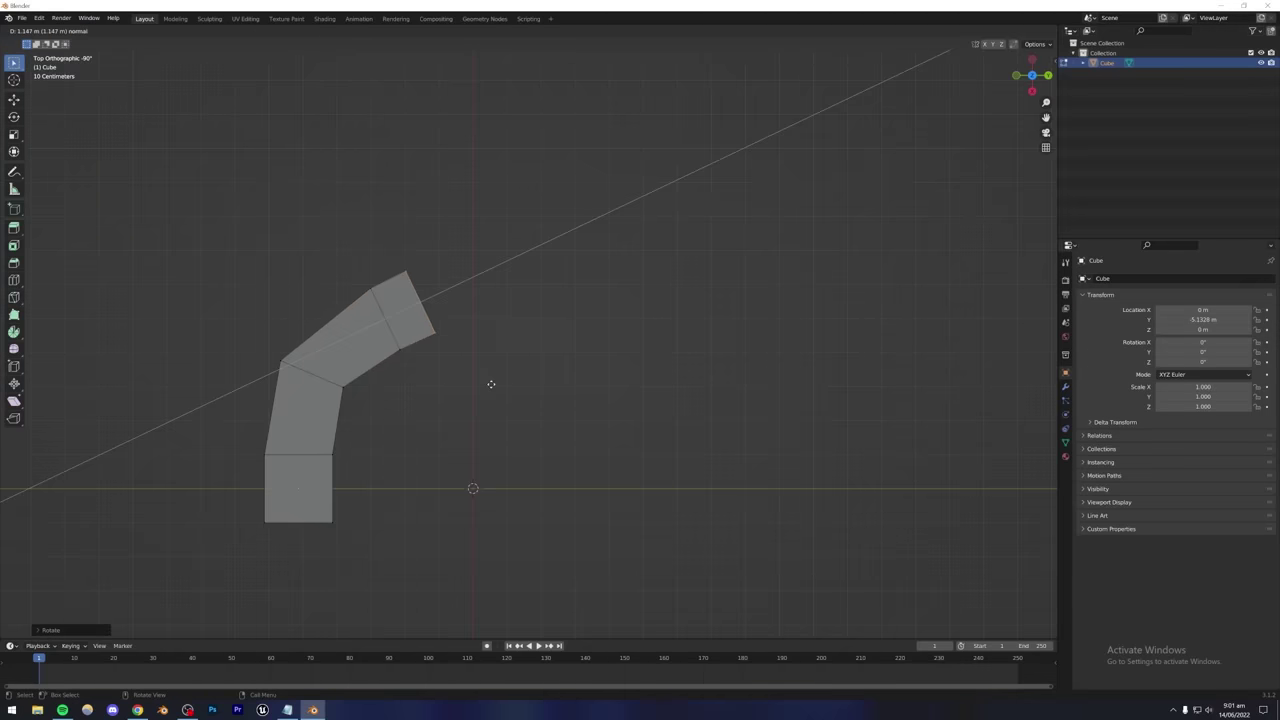
pyautogui.click(517, 368)
pyautogui.press('t')
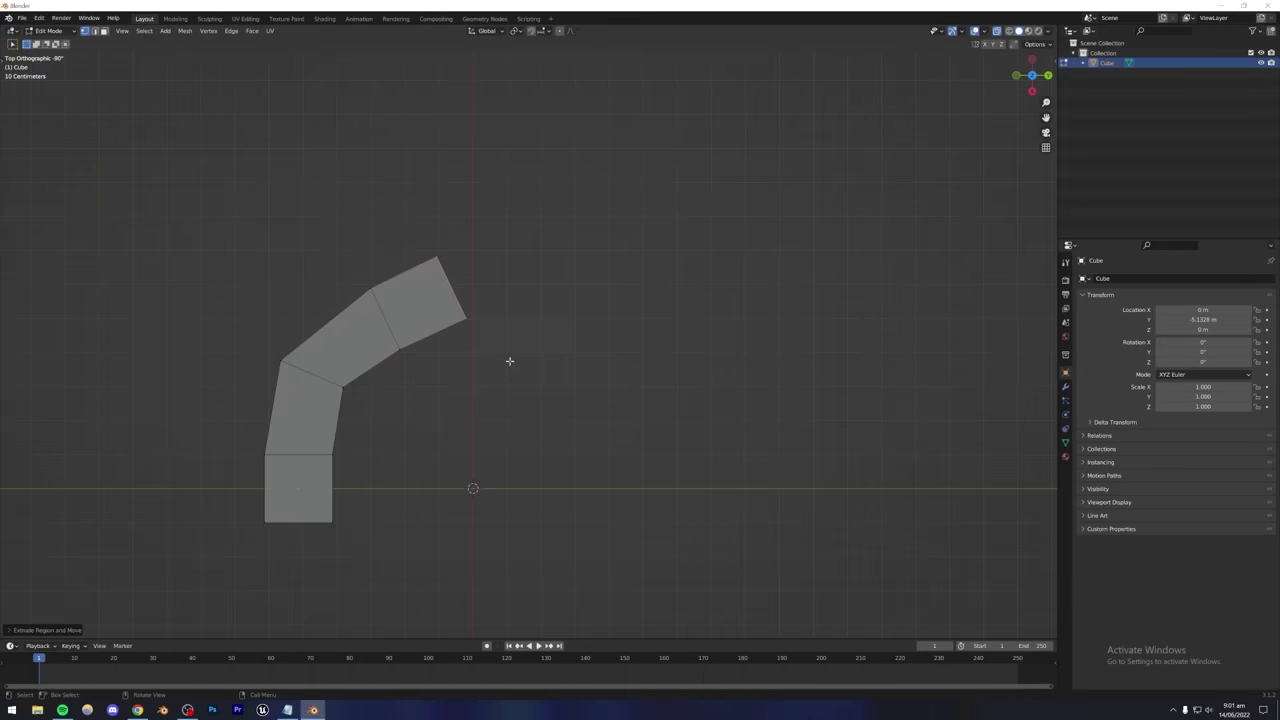
pyautogui.press('t')
pyautogui.press('r')
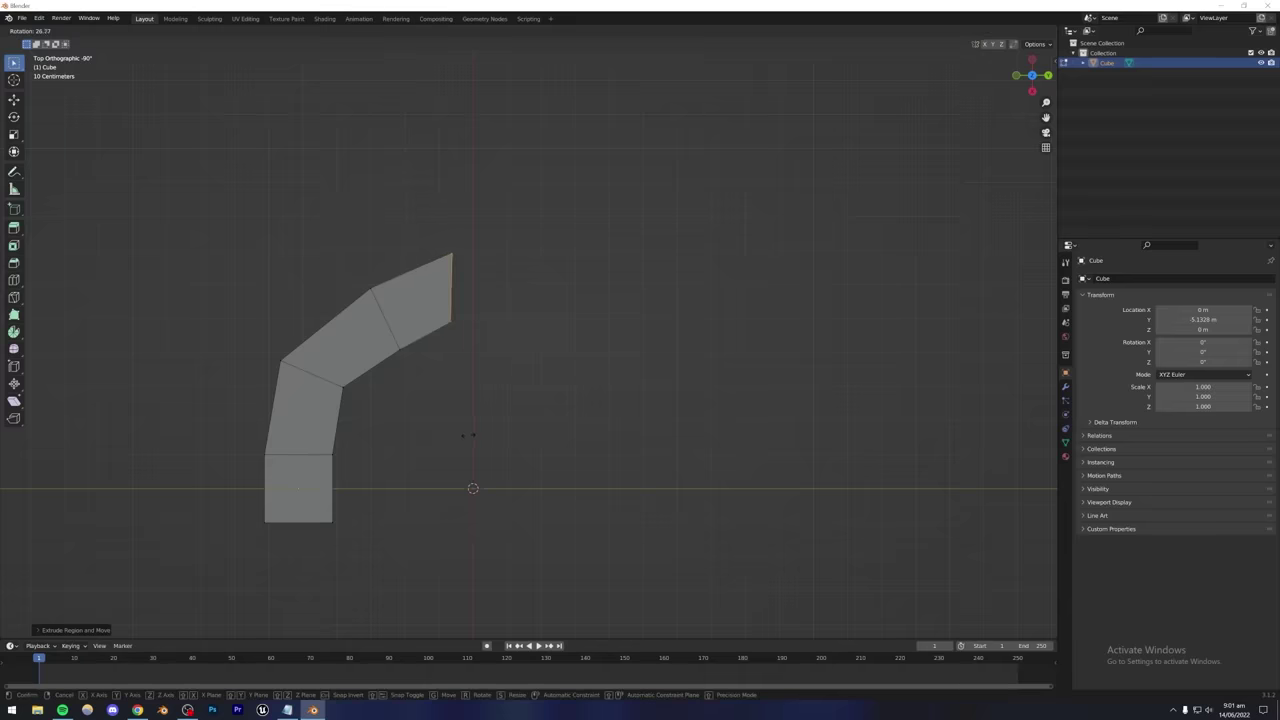
pyautogui.click(470, 433)
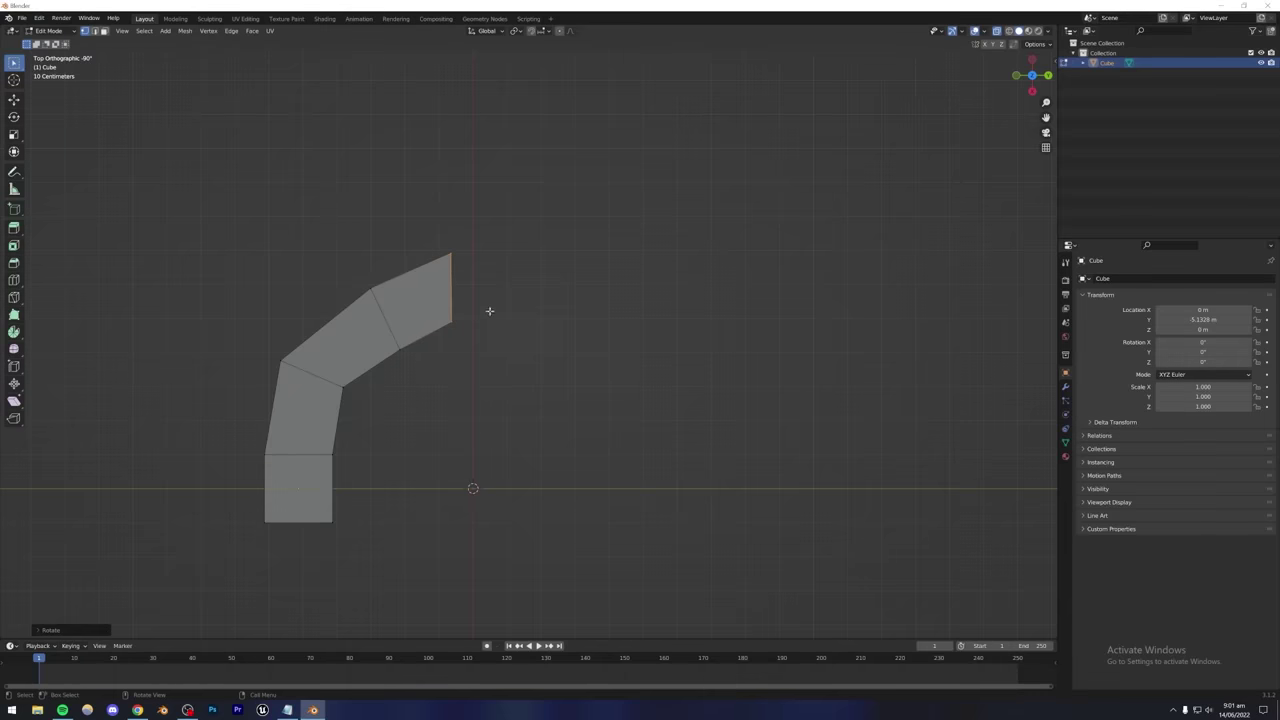
pyautogui.press('g')
pyautogui.click(512, 330)
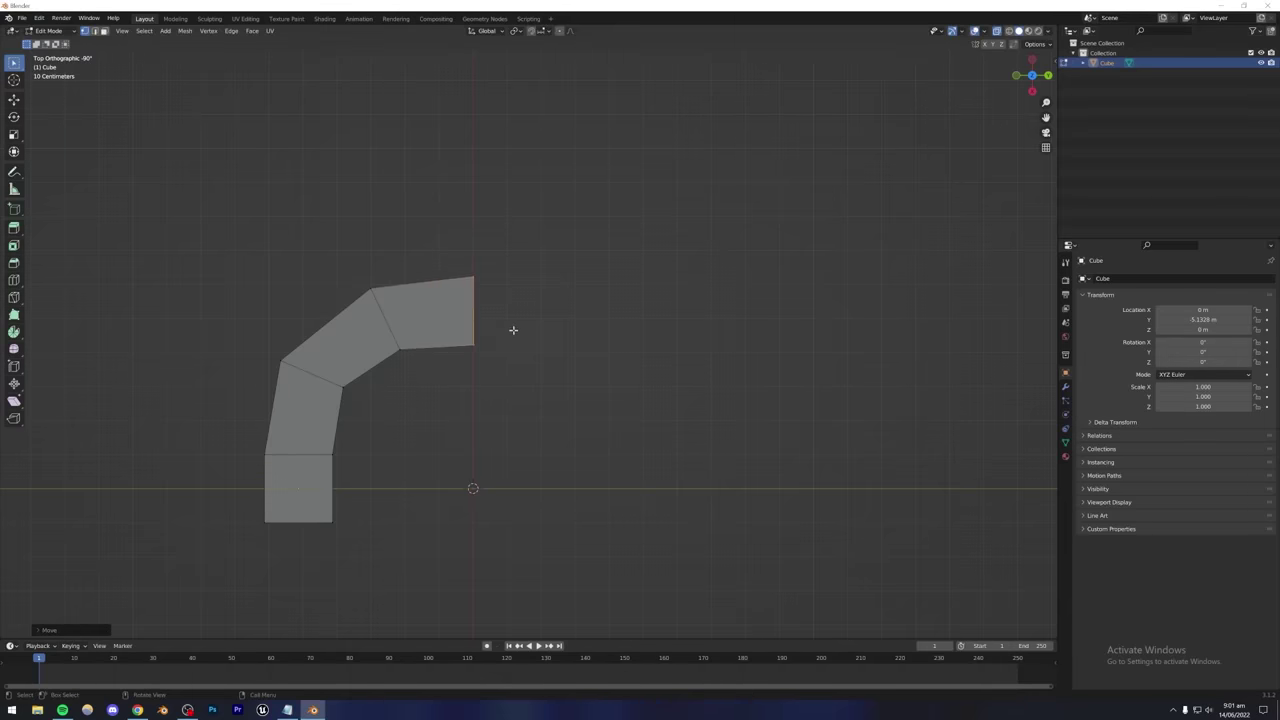
pyautogui.press('Tab')
pyautogui.moveTo(506, 357)
pyautogui.mouseDown(button='middle')
pyautogui.moveTo(443, 303)
pyautogui.moveTo(456, 328)
pyautogui.mouseUp(button='middle')
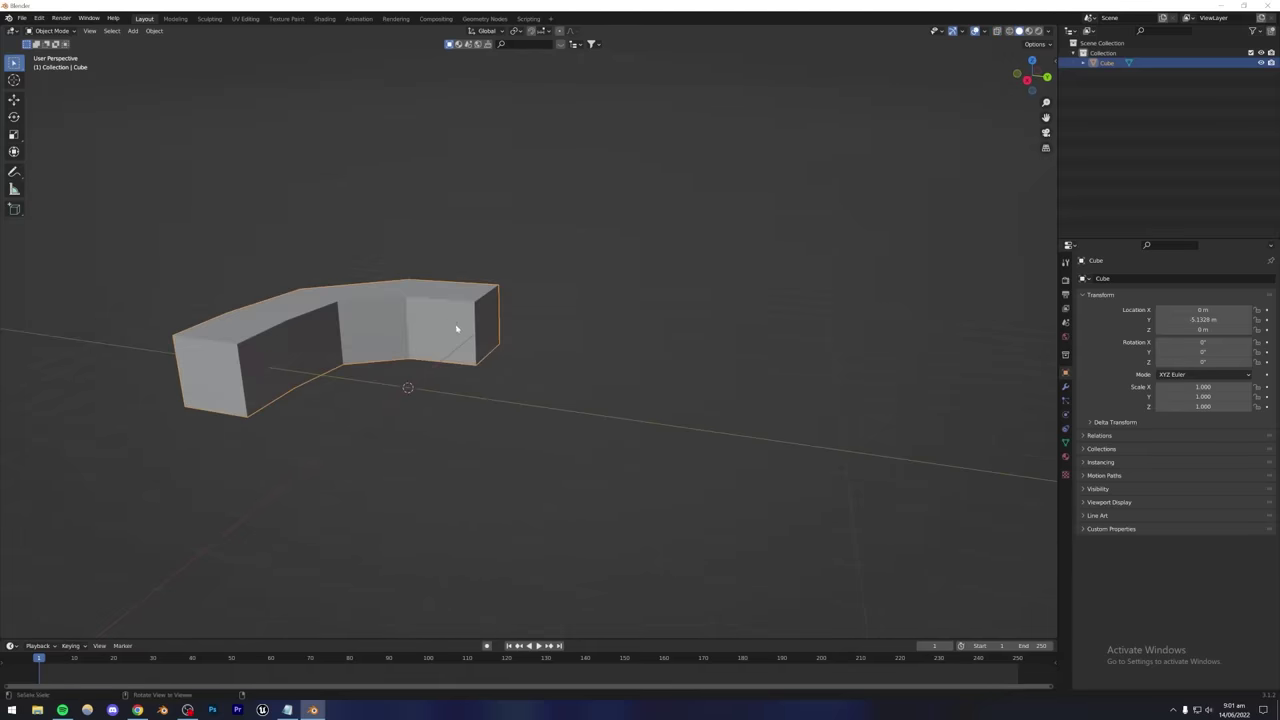
# Add a Mirror modifier to the arm, mirroring on the Y axis only.
pyautogui.click(1065, 387)
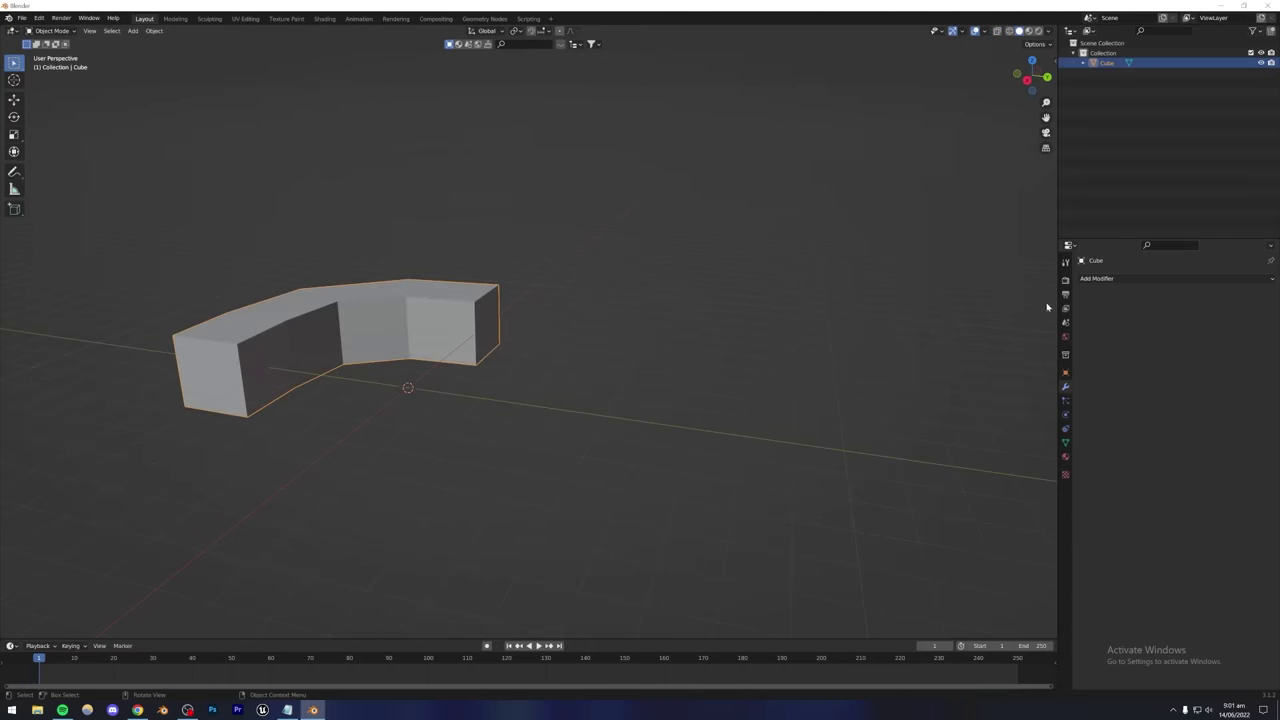
pyautogui.click(1100, 278)
pyautogui.click(1082, 394)
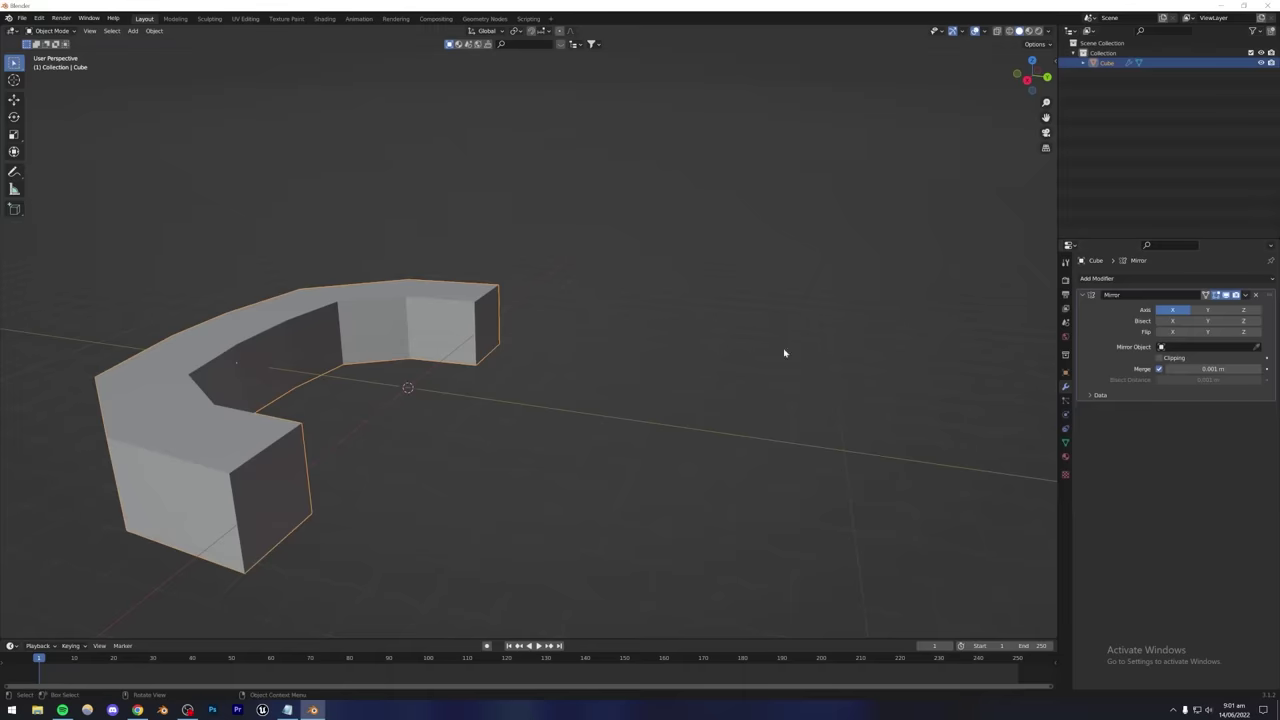
pyautogui.moveTo(503, 378); pyautogui.dragTo(256, 390, button='middle')
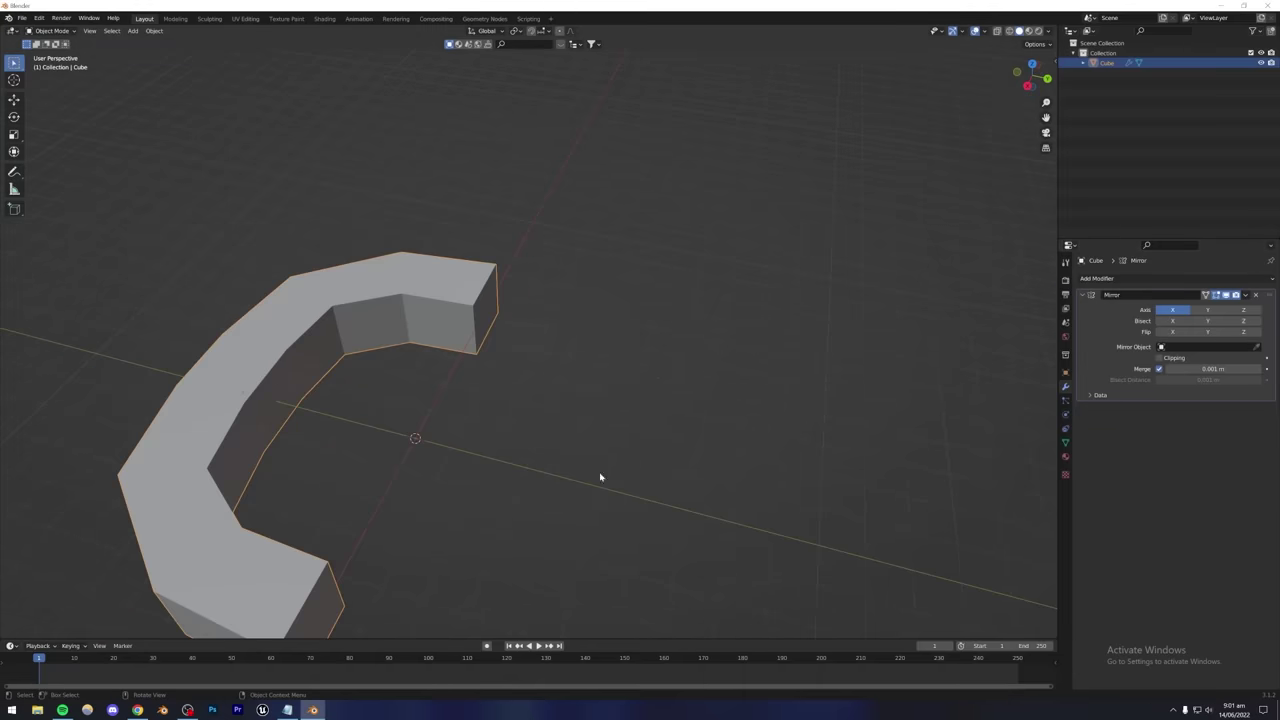
pyautogui.click(1208, 310)
pyautogui.click(1176, 310)
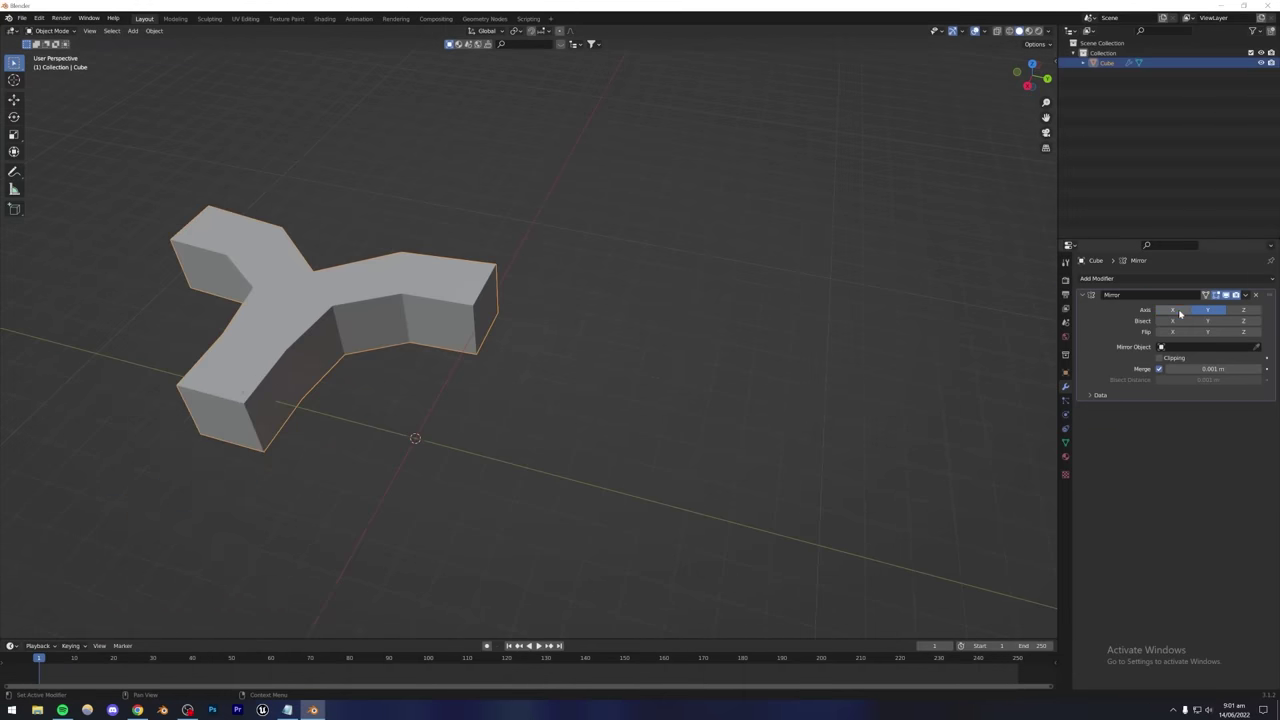
pyautogui.moveTo(311, 359); pyautogui.dragTo(332, 349, button='middle')
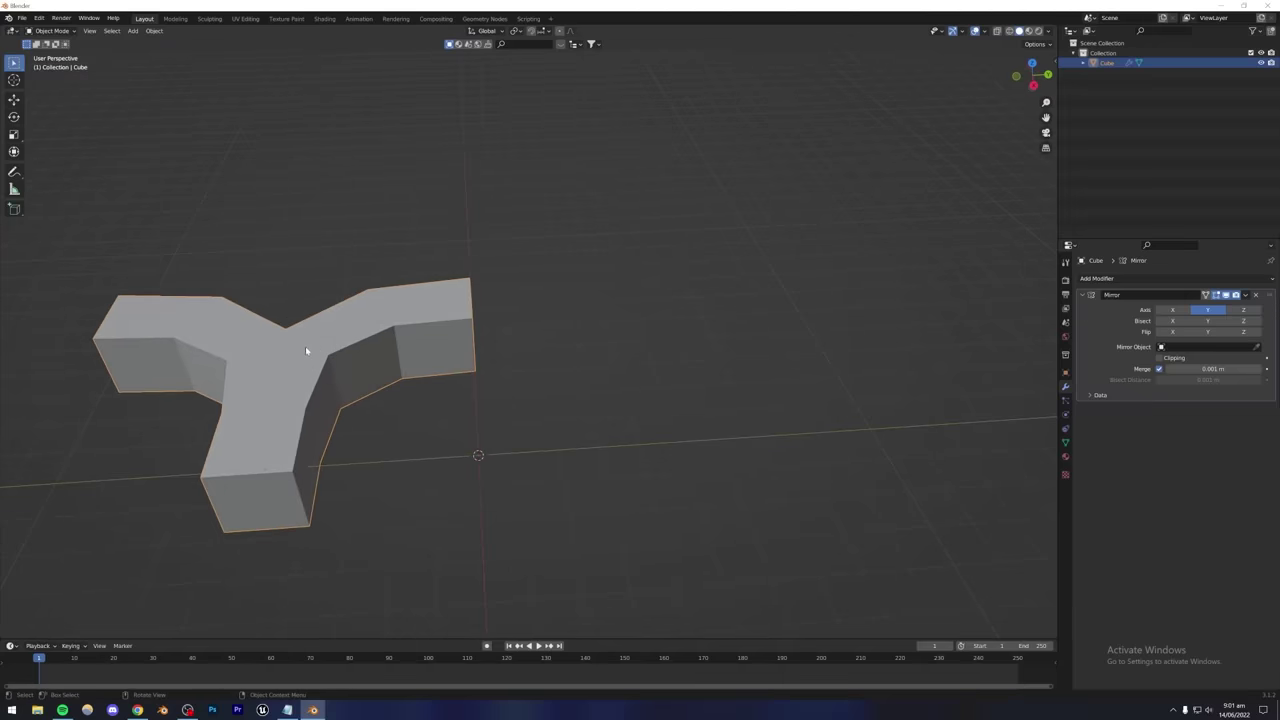
# Add a Plain Axes empty at the origin and set it as the Mirror Object.
pyautogui.click(135, 31)
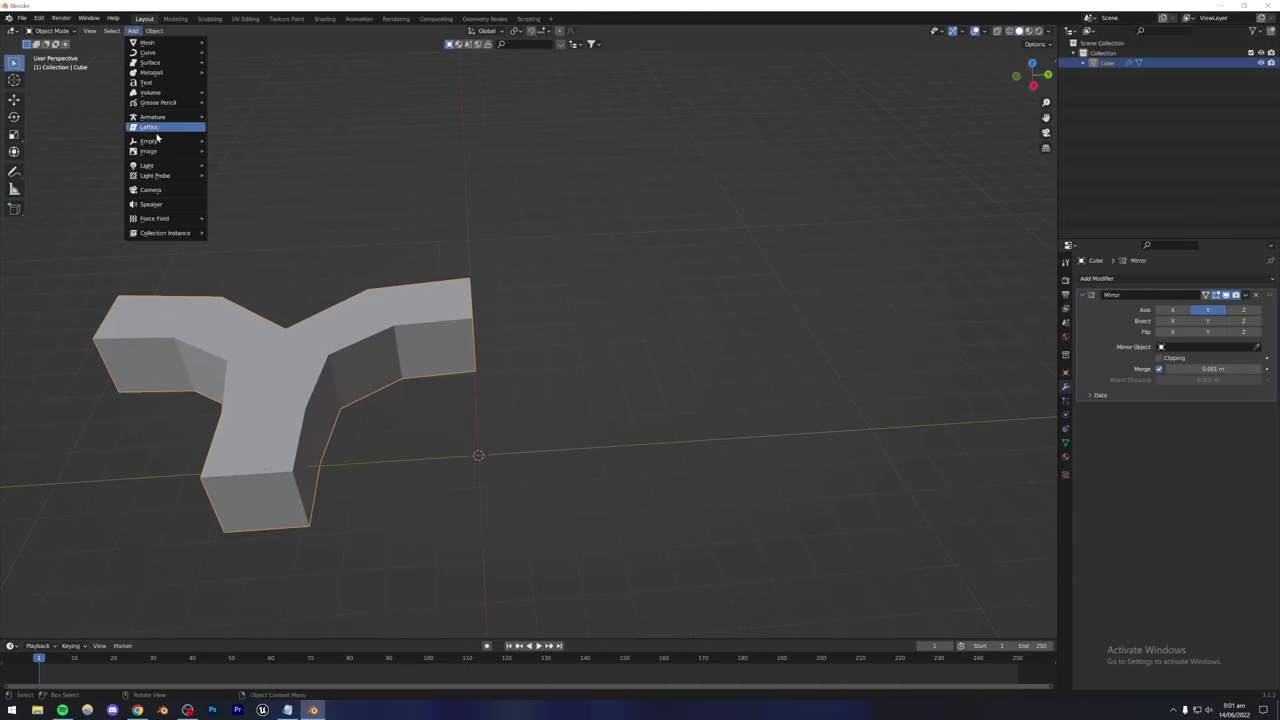
pyautogui.moveTo(165, 141)
pyautogui.click(244, 142)
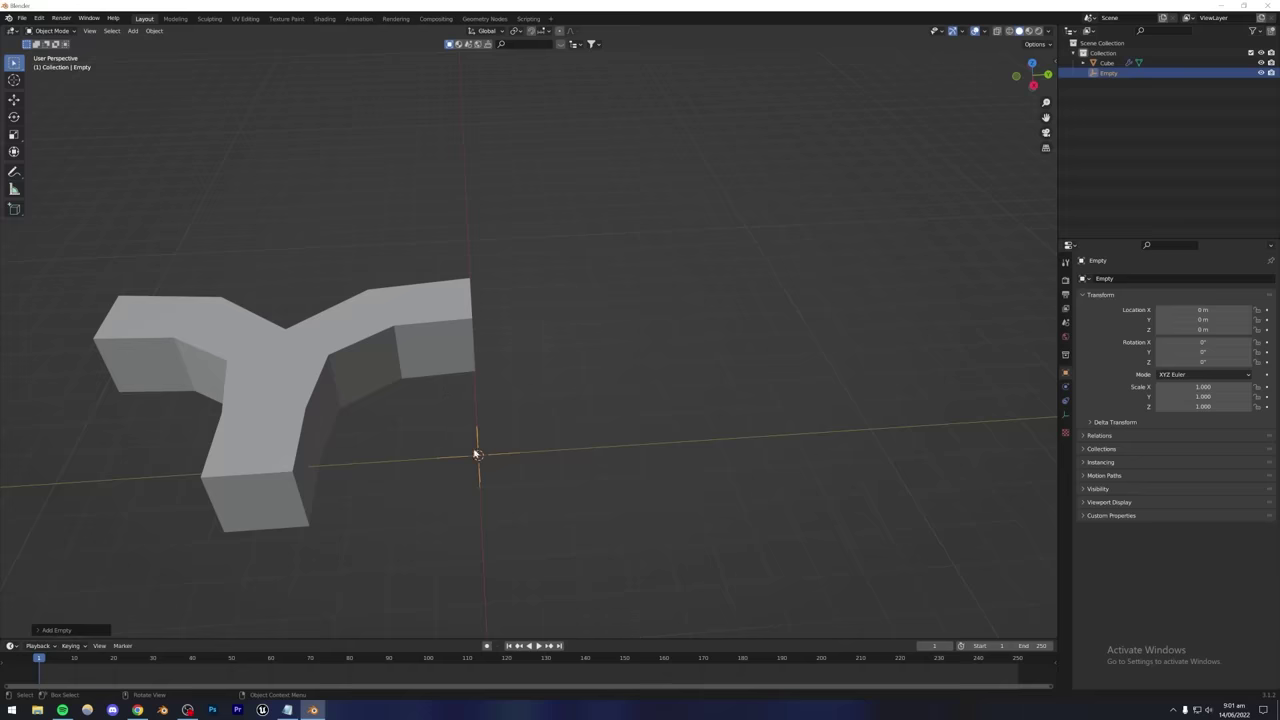
pyautogui.click(381, 330)
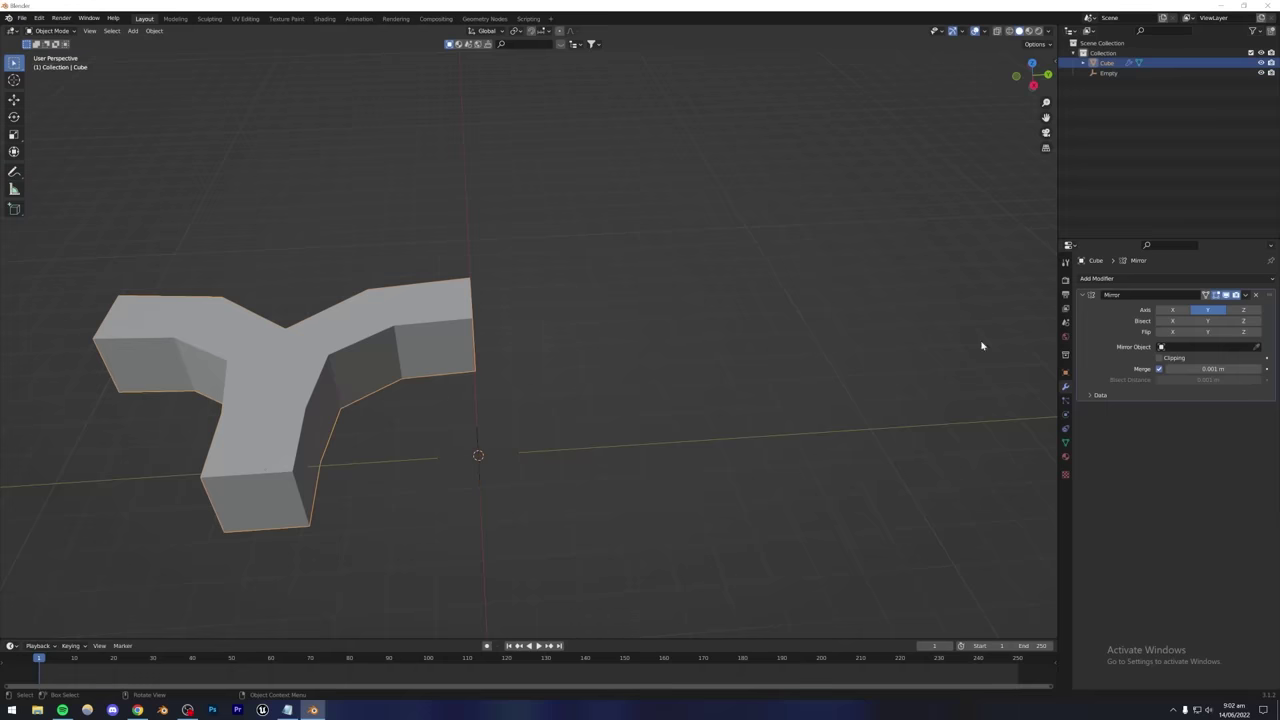
pyautogui.click(479, 453)
pyautogui.click(520, 419)
pyautogui.moveTo(502, 415)
pyautogui.mouseDown(button='middle')
pyautogui.moveTo(486, 357)
pyautogui.moveTo(497, 429)
pyautogui.moveTo(491, 411)
pyautogui.mouseUp(button='middle')
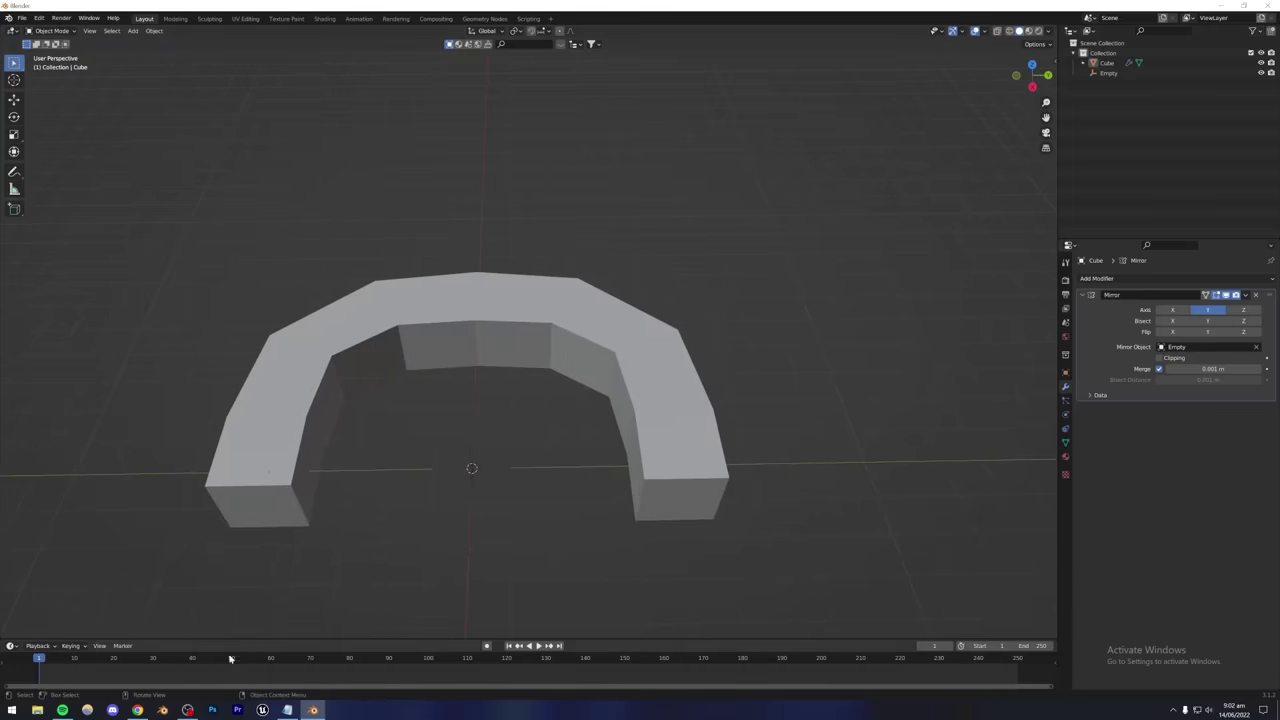
pyautogui.hotkey('alt', 'Tab')
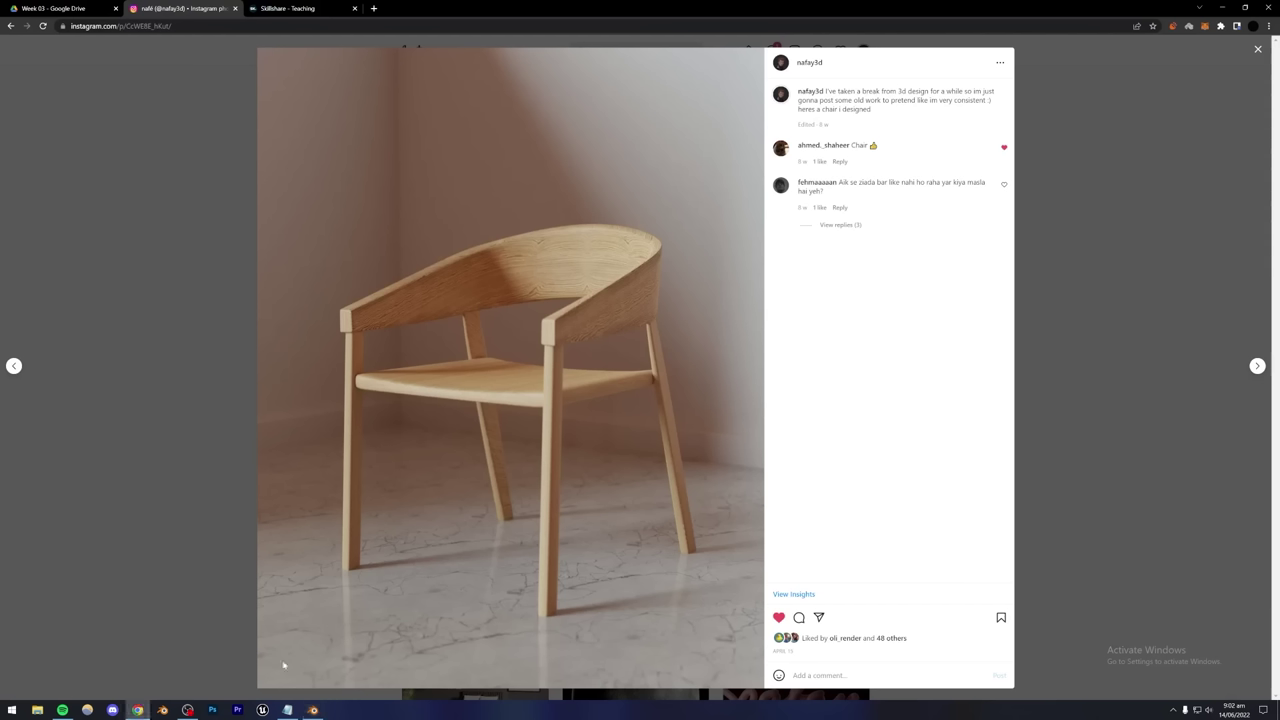
pyautogui.click(313, 710)
# Try a Subdivision Surface modifier on the arch, reorder it above Mirror, then remove it.
pyautogui.click(678, 425)
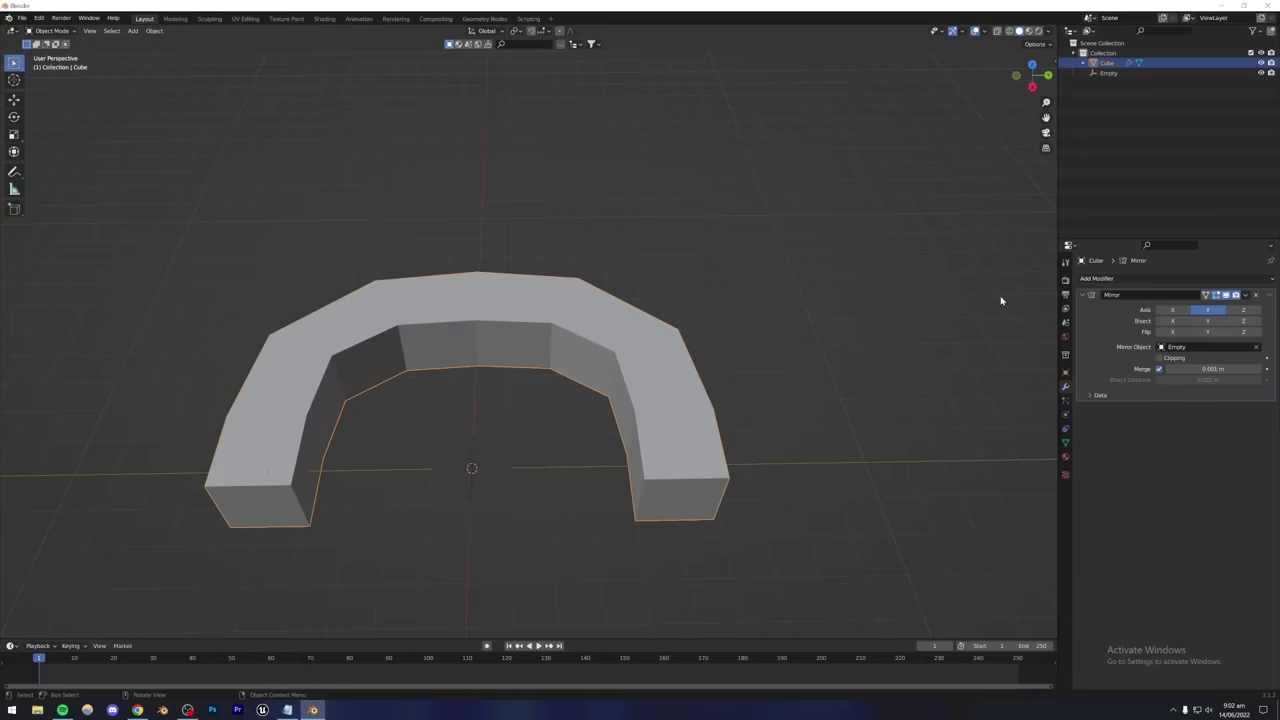
pyautogui.click(1098, 279)
pyautogui.click(1083, 460)
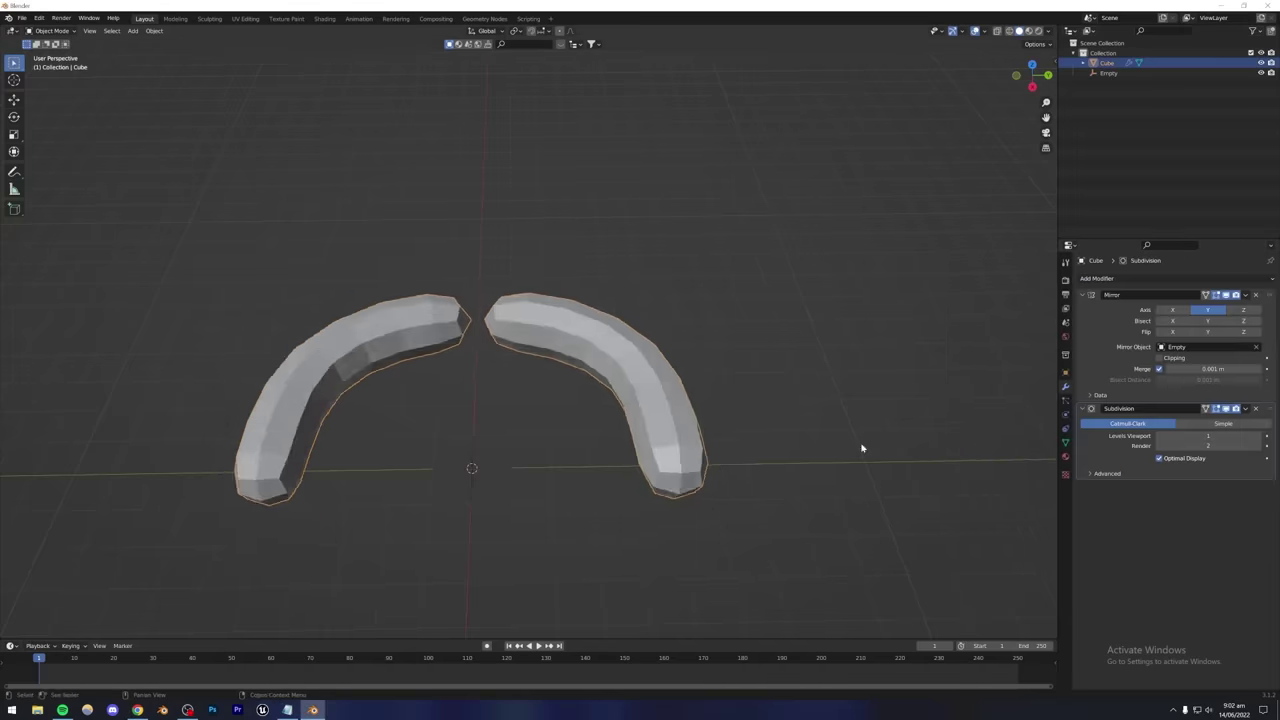
pyautogui.moveTo(857, 446); pyautogui.dragTo(531, 406, button='middle')
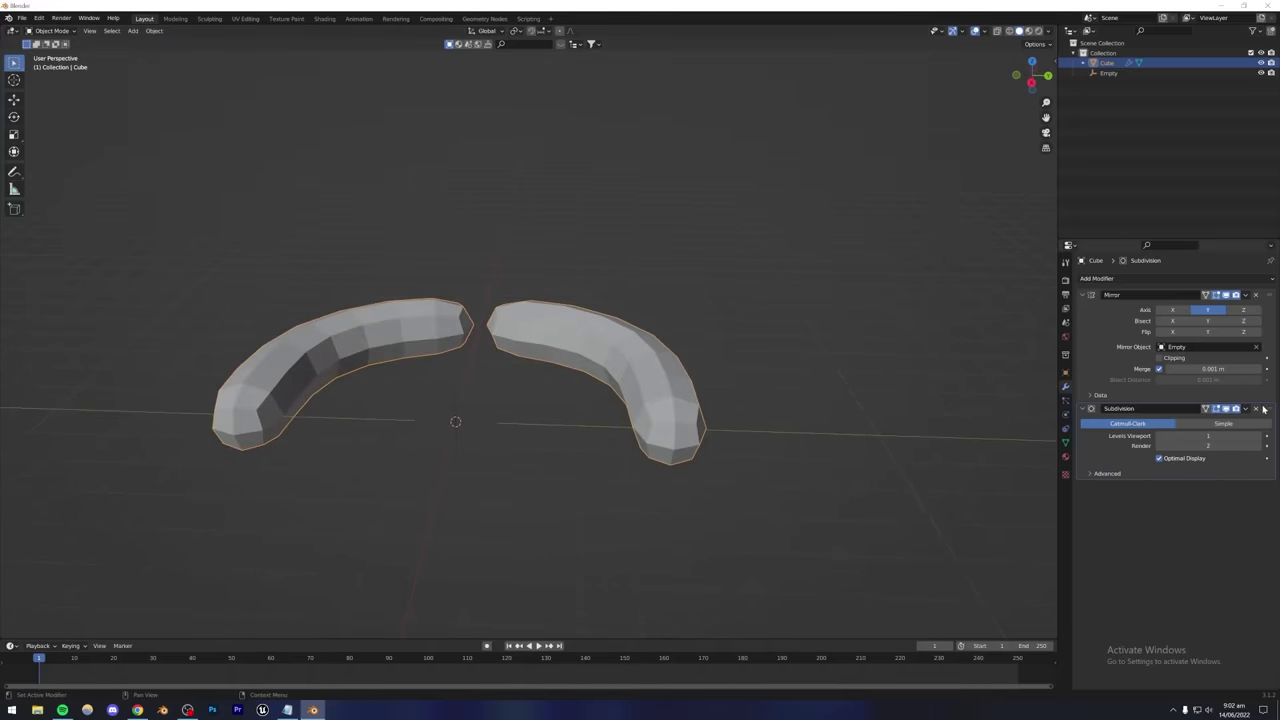
pyautogui.moveTo(1263, 409)
pyautogui.mouseDown()
pyautogui.moveTo(1255, 271)
pyautogui.moveTo(1264, 410)
pyautogui.mouseUp()
pyautogui.moveTo(521, 371); pyautogui.dragTo(574, 409, button='middle')
pyautogui.scroll(5, 574, 409)
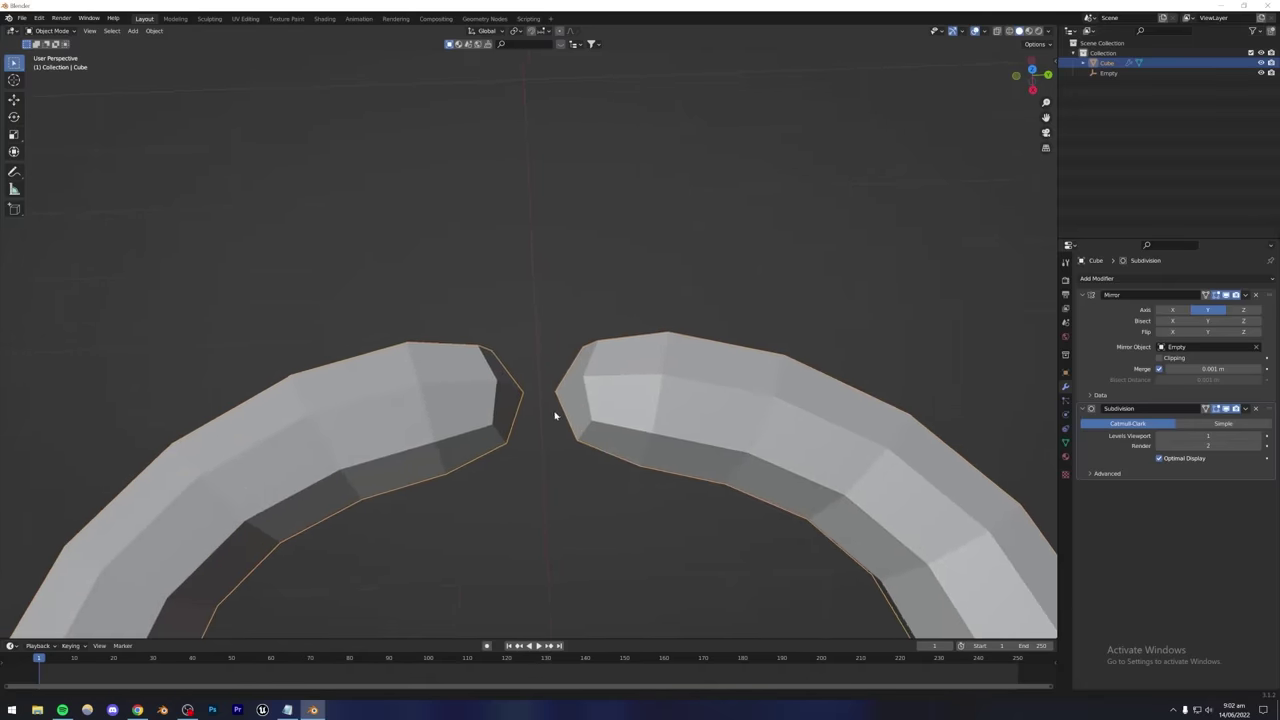
pyautogui.click(1257, 408)
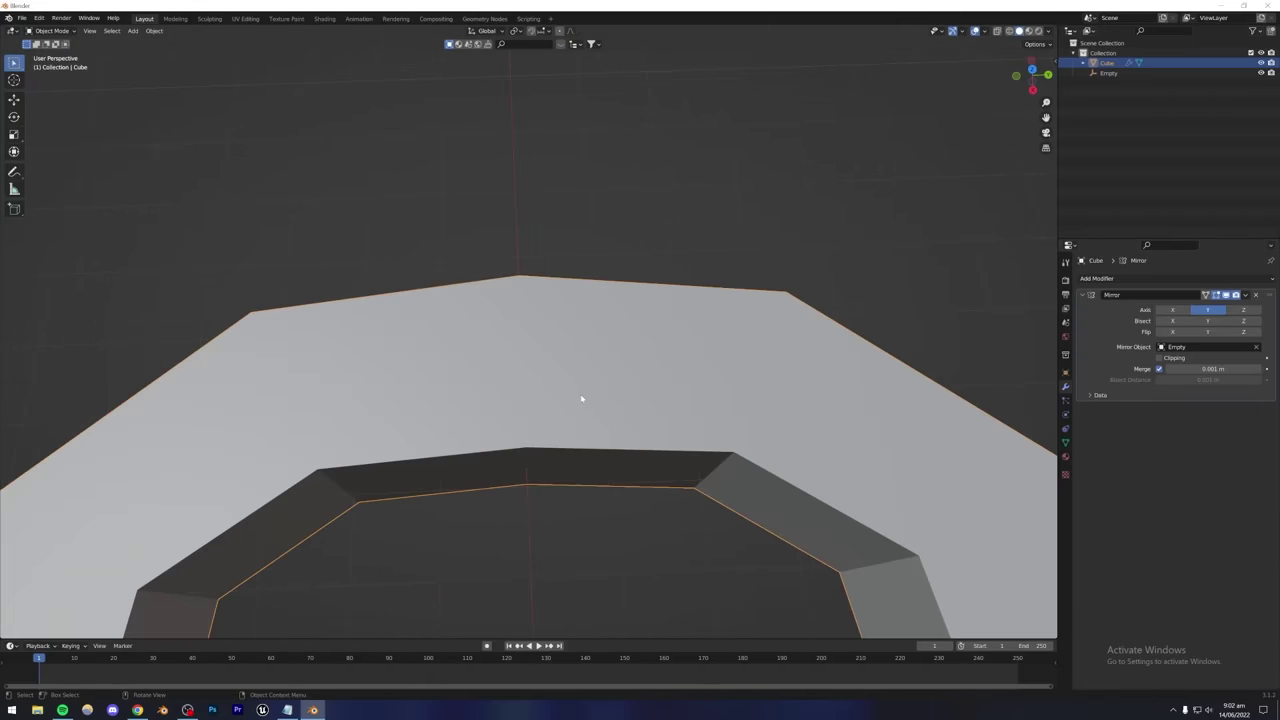
# In top view, select the arch's centre edge and try moving it, cancelling both moves.
pyautogui.press('Tab')
pyautogui.moveTo(580, 397); pyautogui.dragTo(546, 358, button='middle')
pyautogui.press('KP_7')
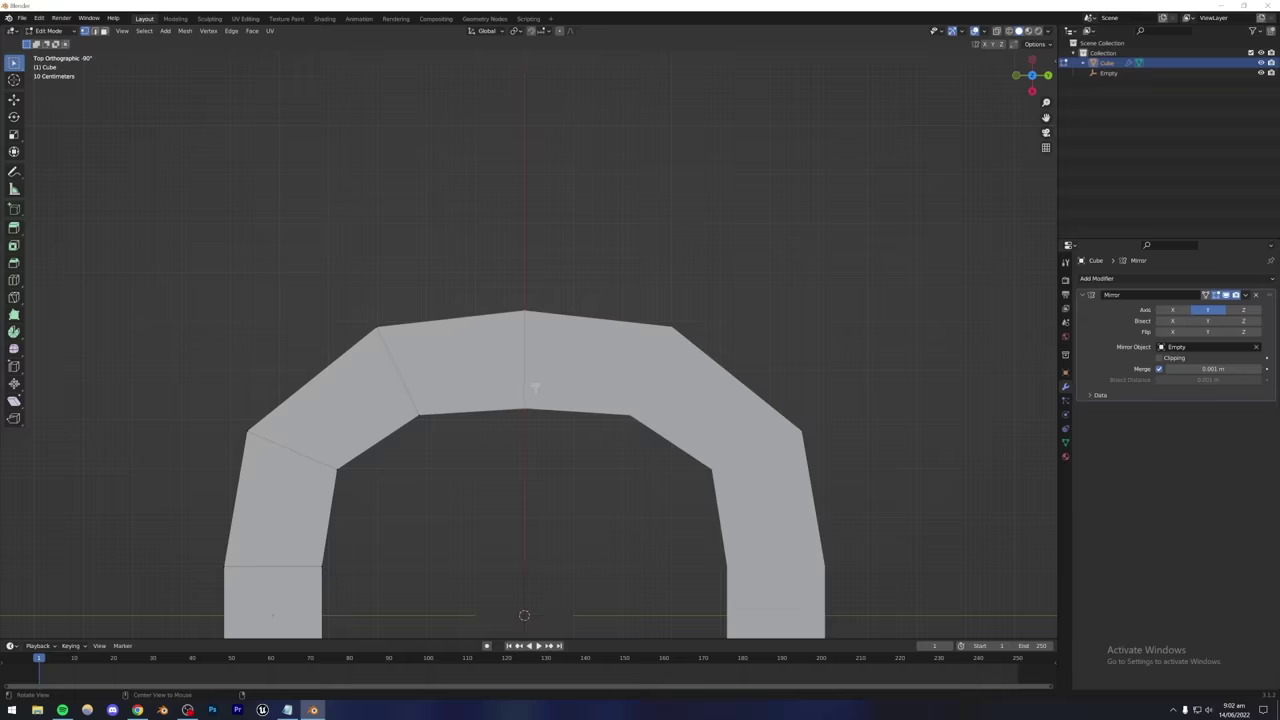
pyautogui.click(524, 345)
pyautogui.press('g')
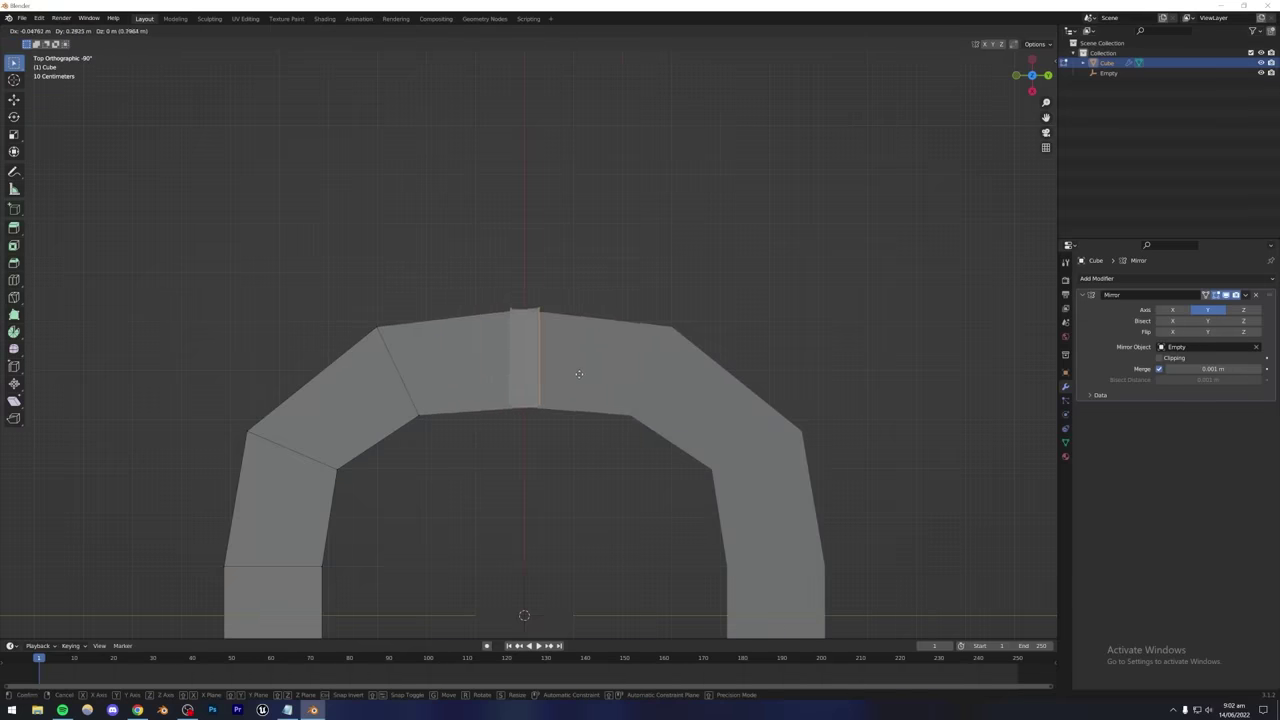
pyautogui.press('Escape')
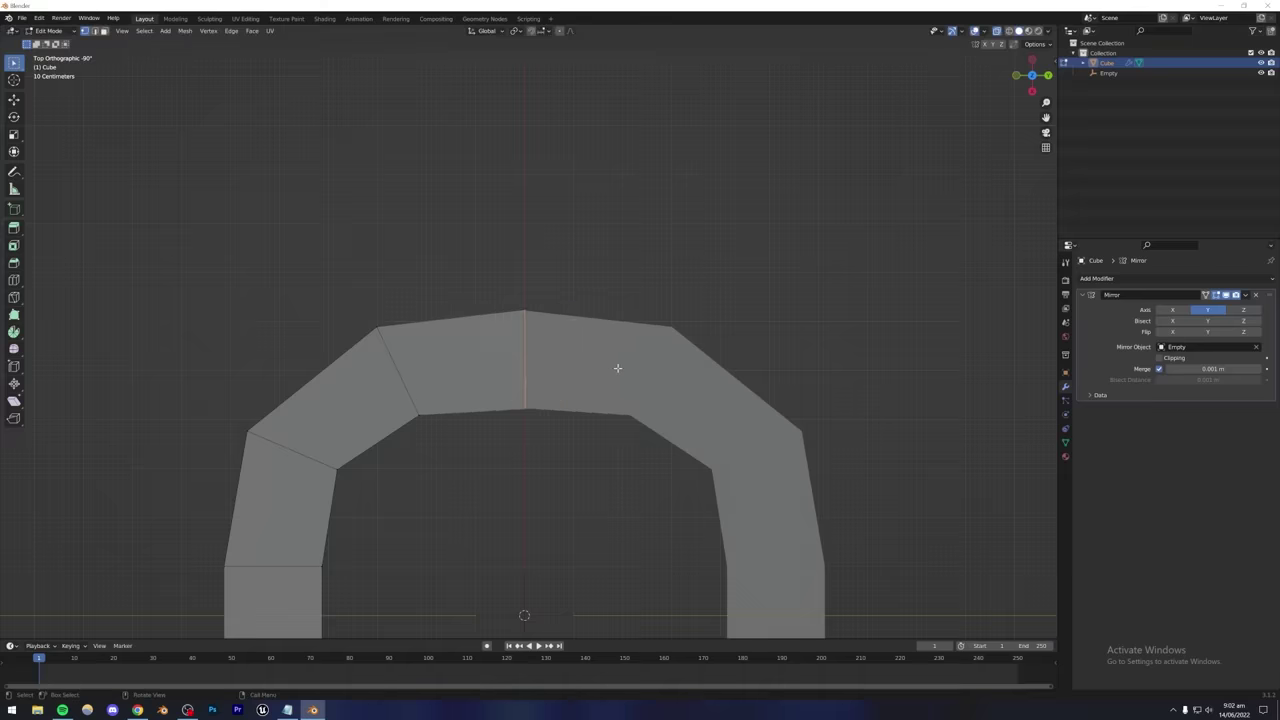
pyautogui.press('g')
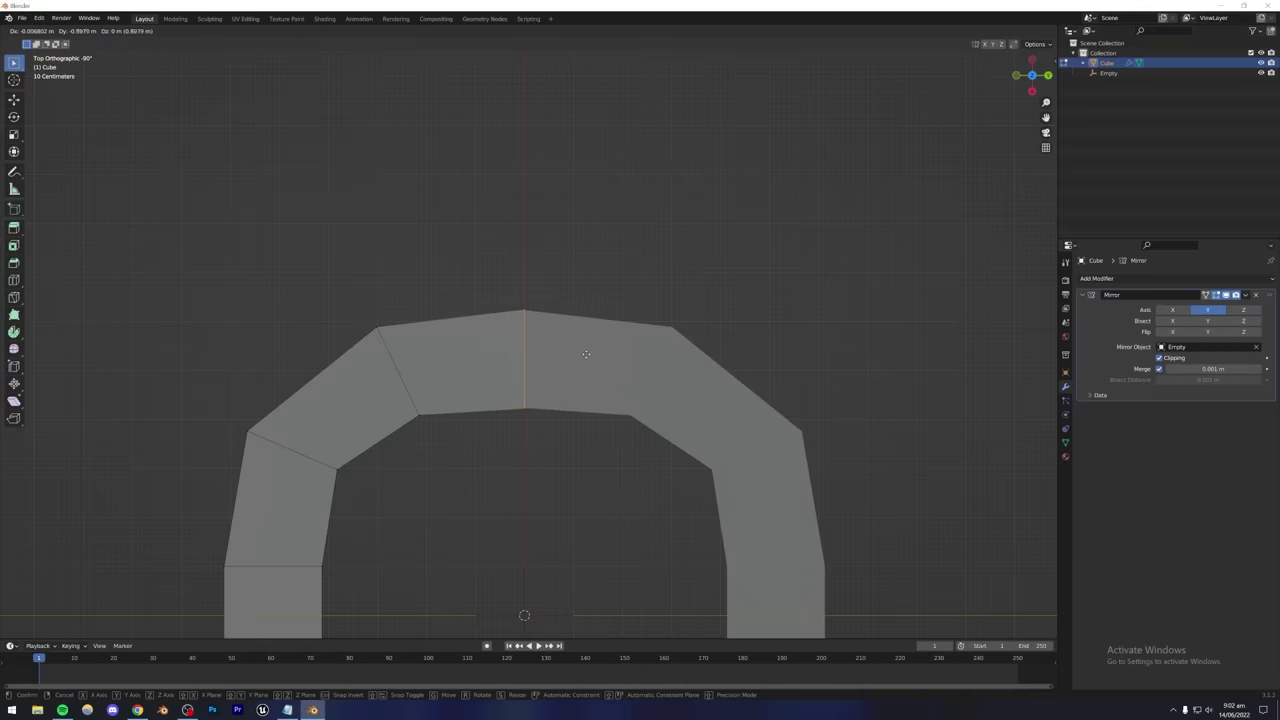
pyautogui.press('Escape')
pyautogui.scroll(-5, 606, 356)
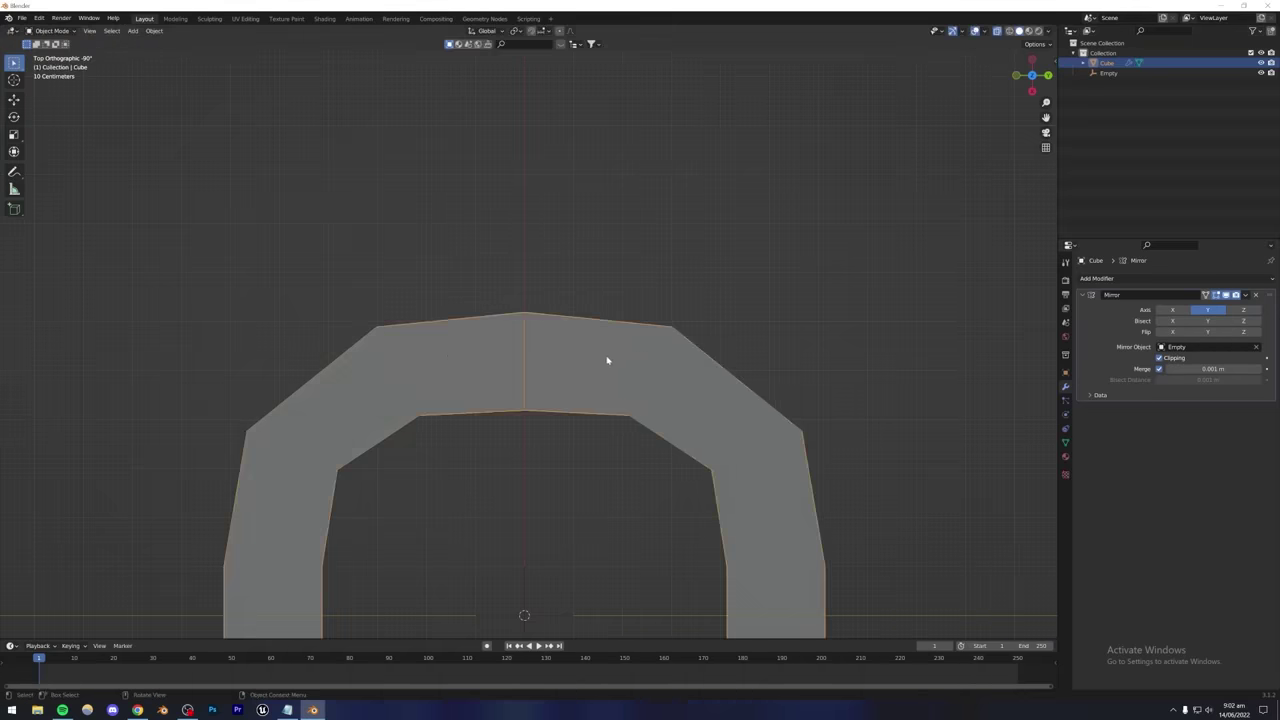
pyautogui.press('Tab')
pyautogui.moveTo(606, 356); pyautogui.dragTo(577, 368, button='middle')
pyautogui.scroll(5, 577, 340)
# Delete the face on the mirror seam in face select mode, then return to Object Mode.
pyautogui.press('Tab')
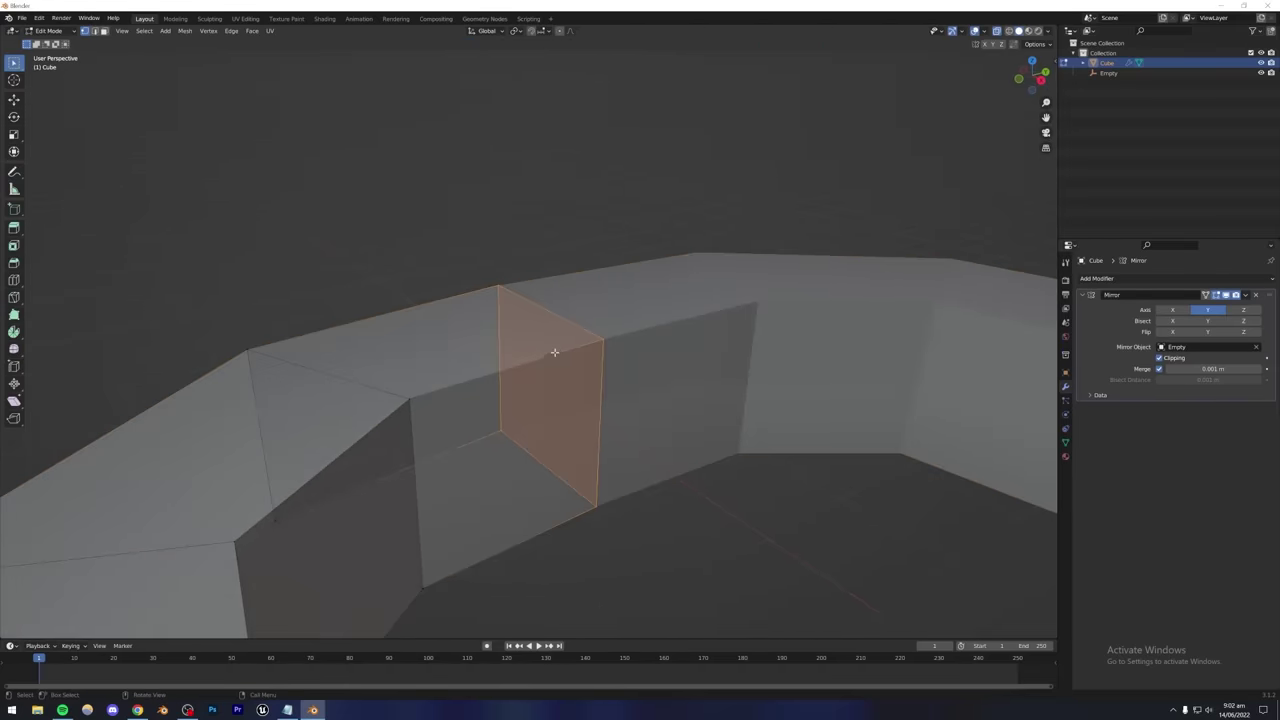
pyautogui.click(104, 31)
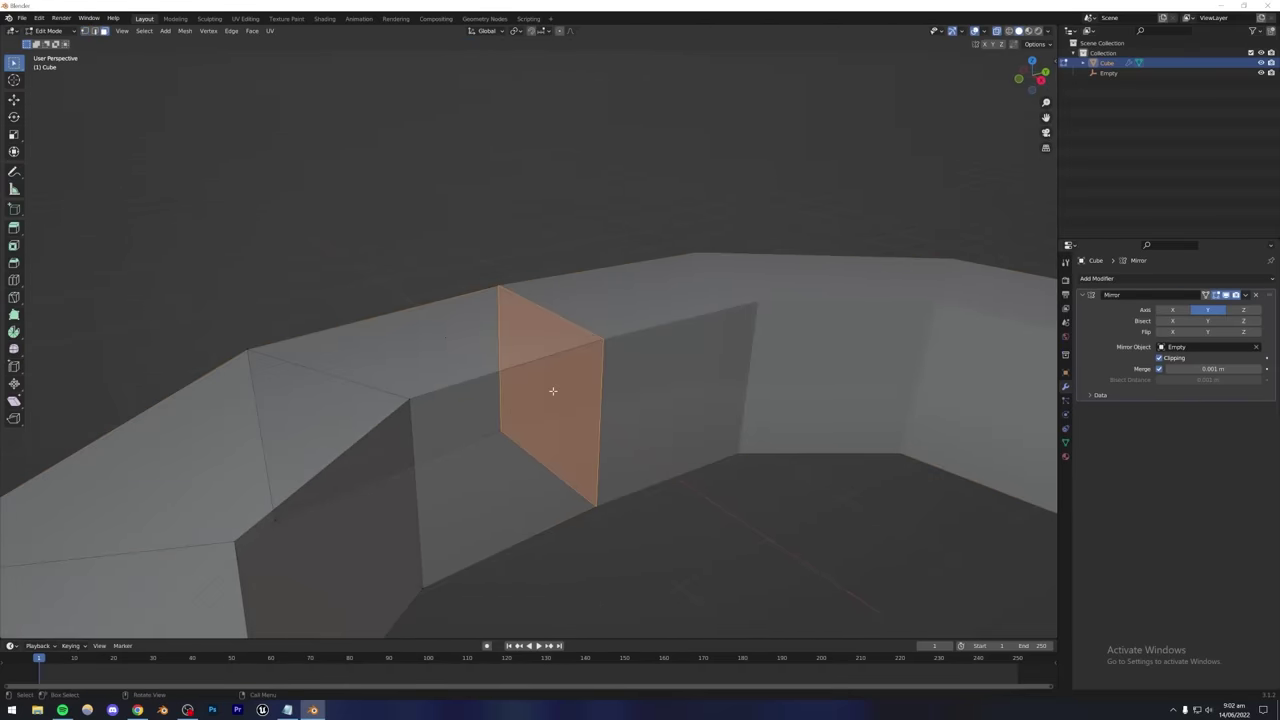
pyautogui.moveTo(546, 380); pyautogui.dragTo(500, 387, button='middle')
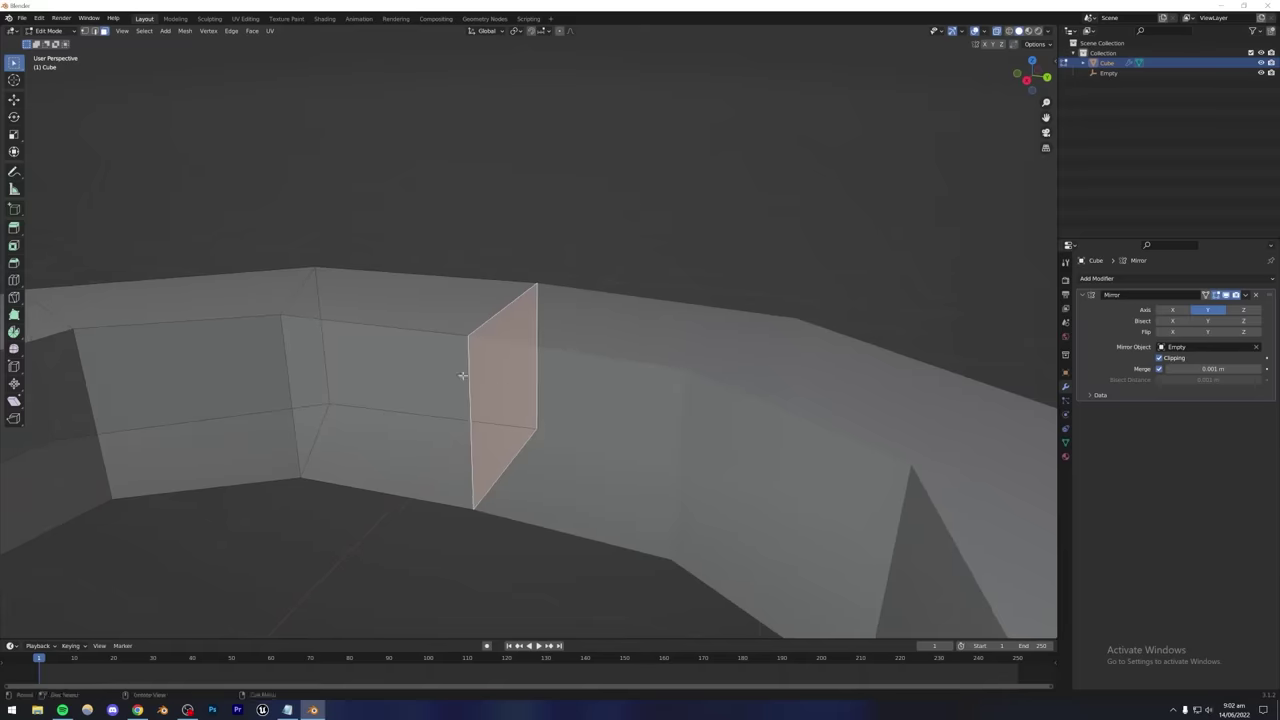
pyautogui.press('x')
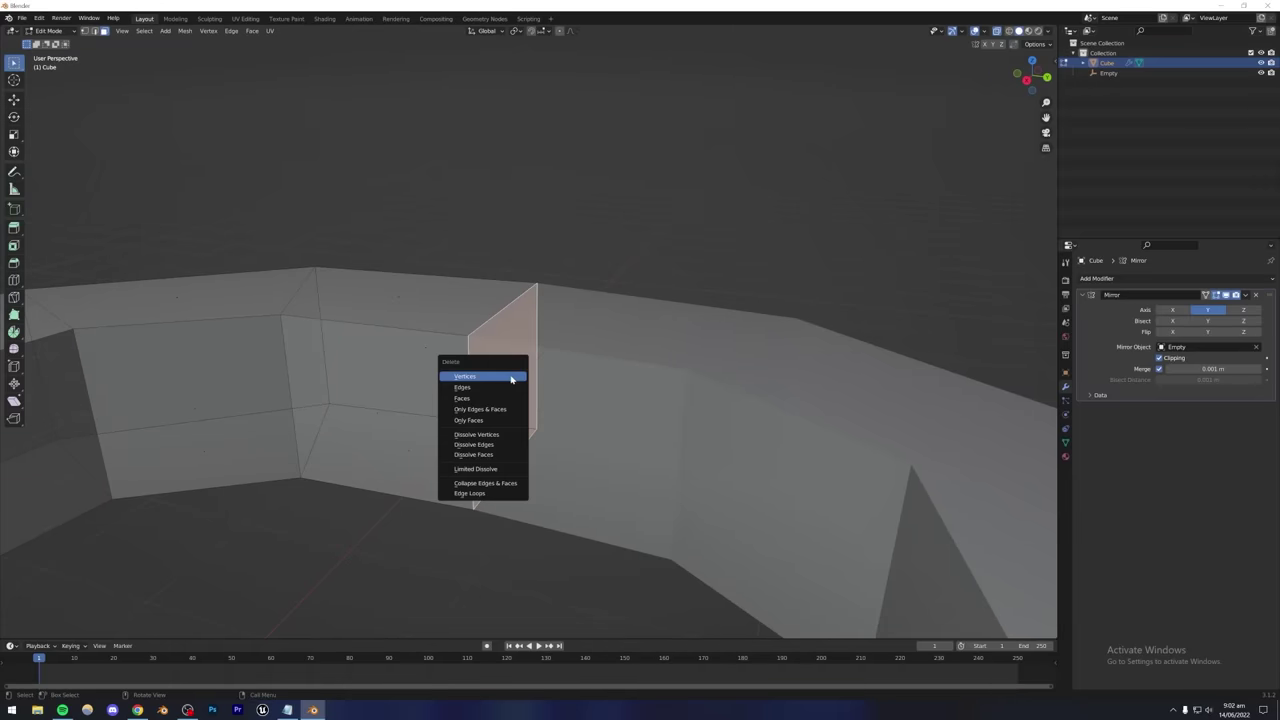
pyautogui.click(465, 398)
pyautogui.moveTo(465, 398); pyautogui.dragTo(565, 380, button='middle')
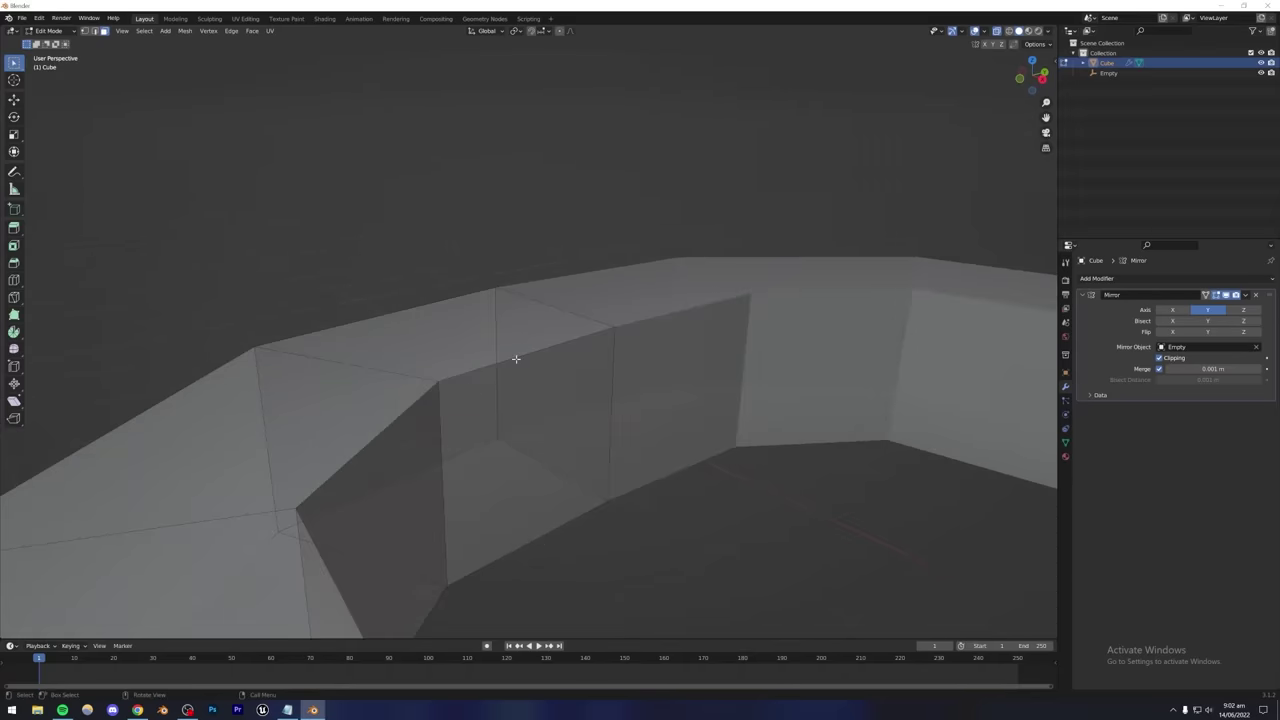
pyautogui.press('Tab')
pyautogui.scroll(-6, 543, 391)
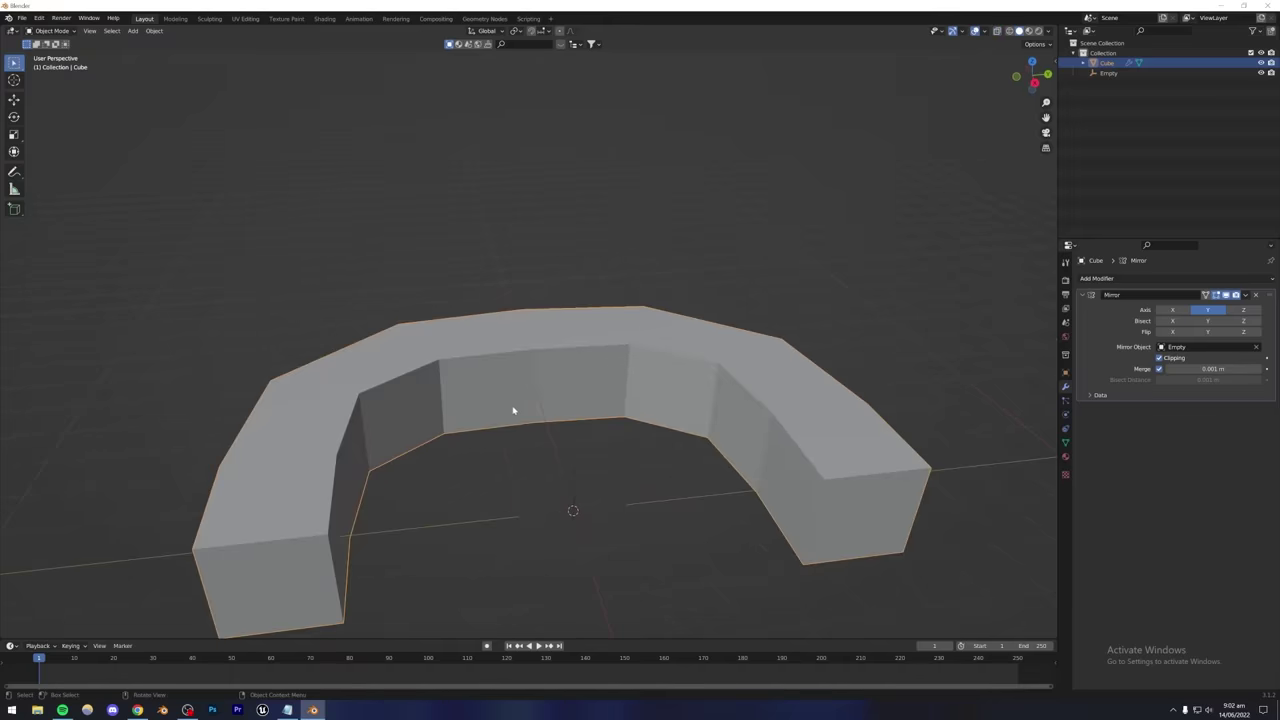
# Add a Subdivision Surface modifier to the arch and orbit to inspect it.
pyautogui.click(1106, 284)
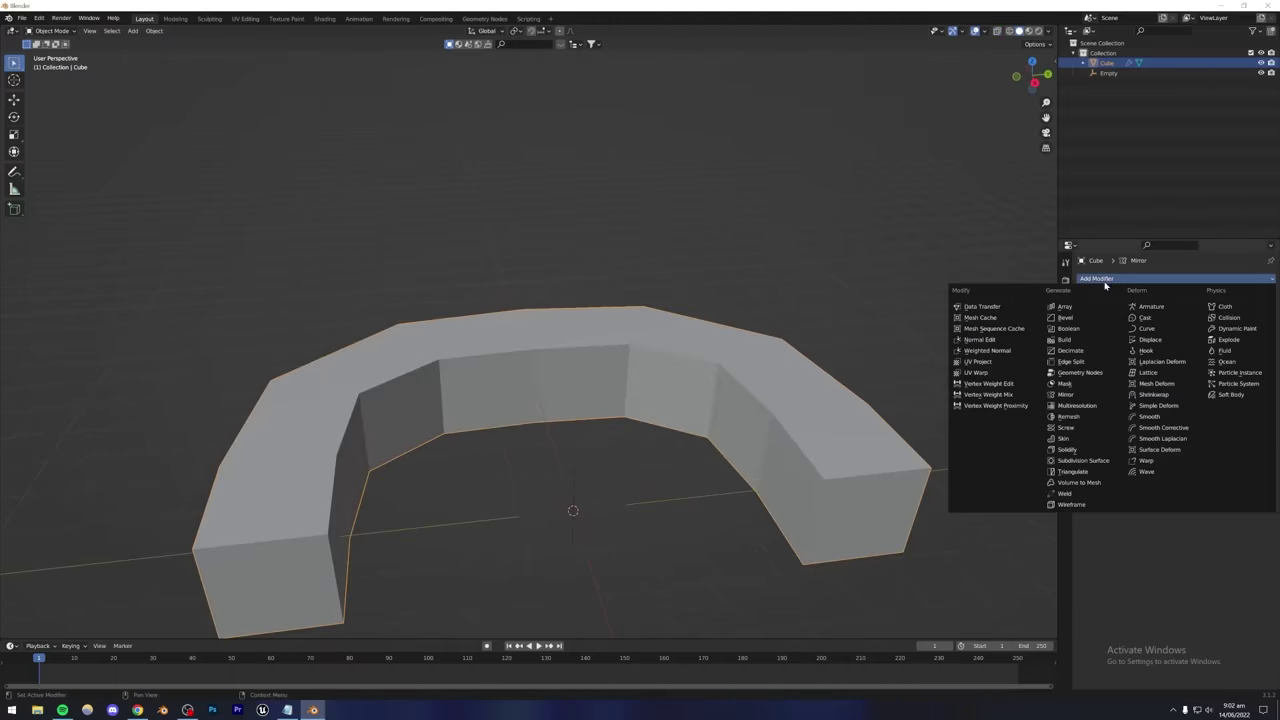
pyautogui.click(1066, 455)
pyautogui.moveTo(601, 399); pyautogui.dragTo(447, 477, button='middle')
pyautogui.scroll(-4, 568, 416)
# In see-through Edit Mode, select the inner edges of the arch's left leg.
pyautogui.press('Tab')
pyautogui.scroll(-1, 447, 477)
pyautogui.hotkey('alt', 'z')
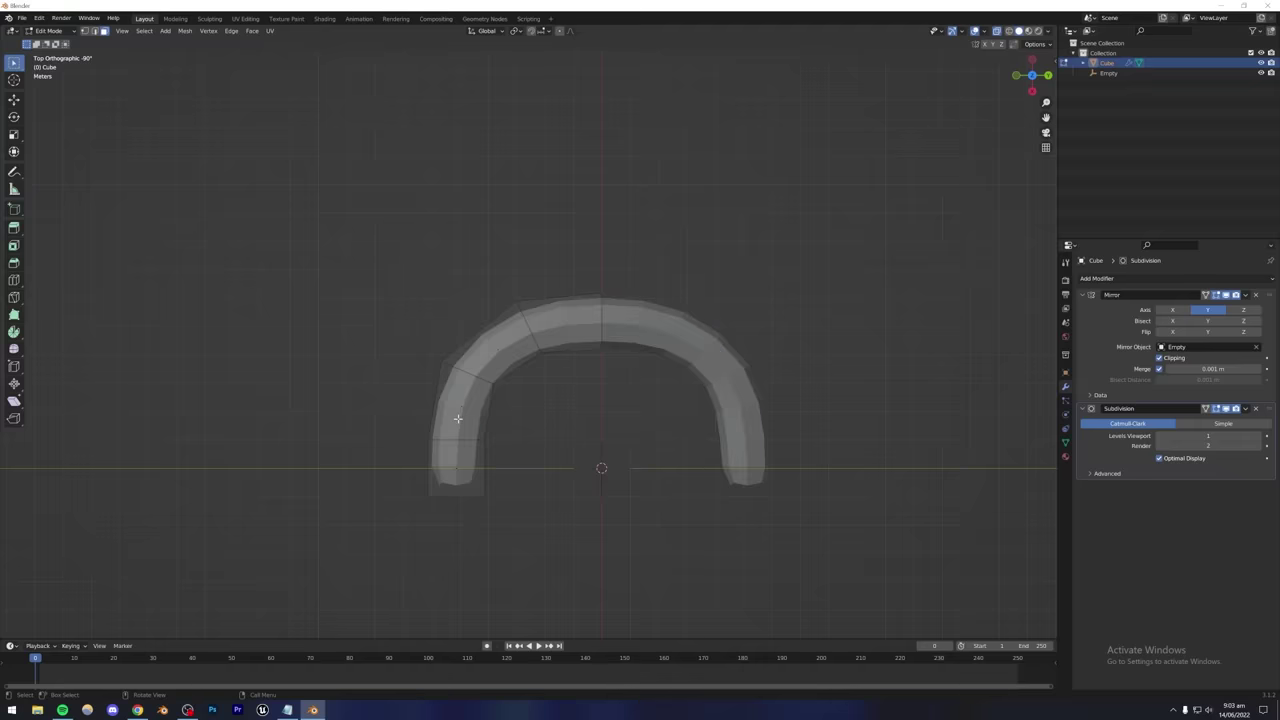
pyautogui.click(457, 418)
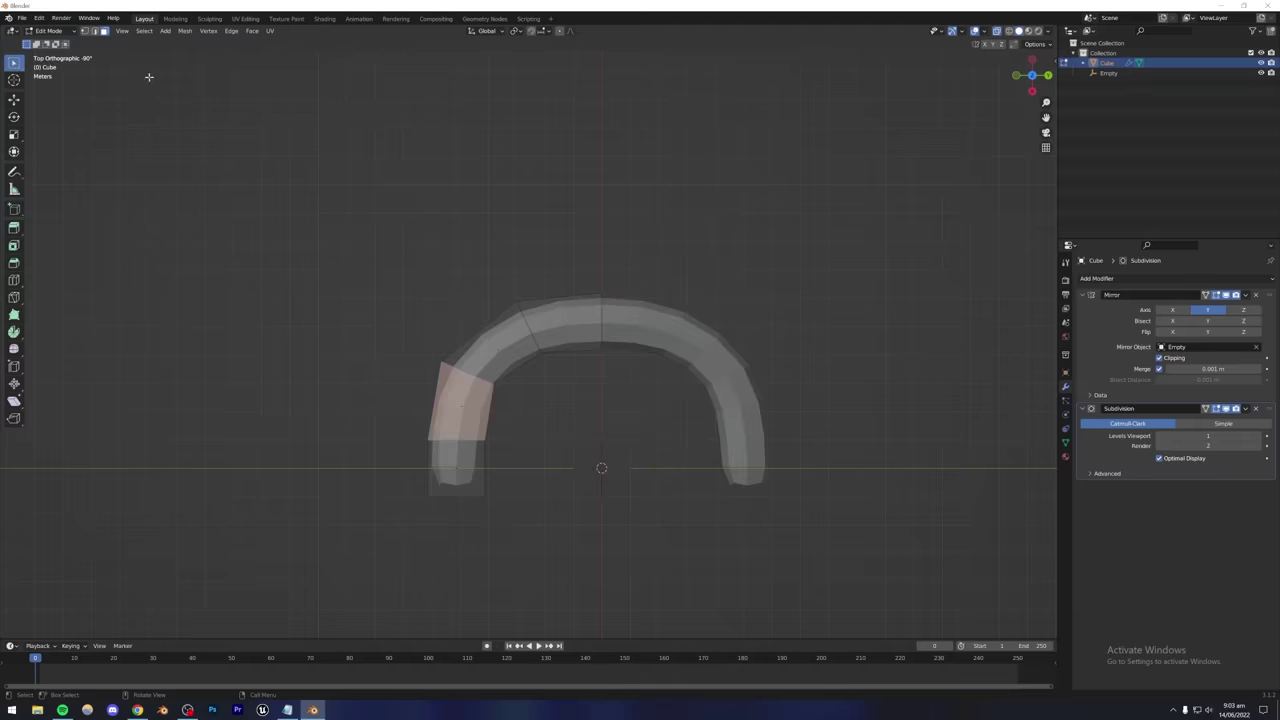
pyautogui.click(95, 31)
pyautogui.moveTo(471, 423); pyautogui.dragTo(531, 534)
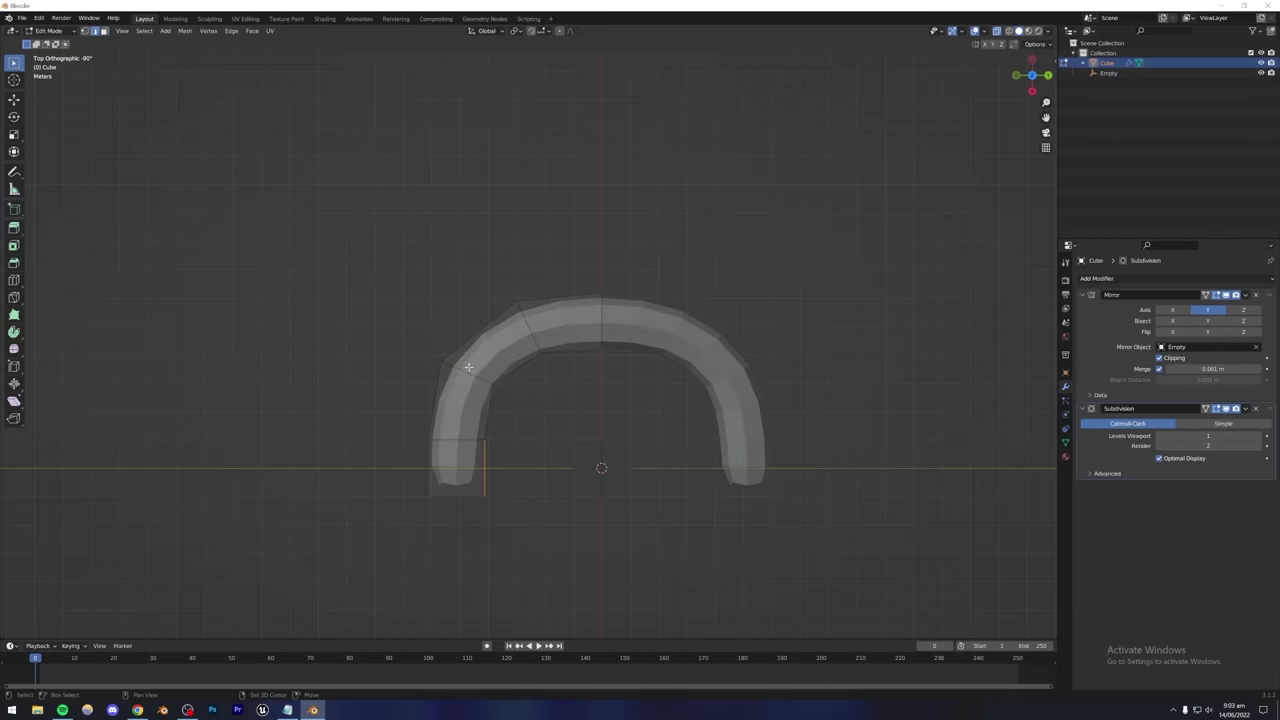
pyautogui.keyDown('shift'); pyautogui.click(489, 405); pyautogui.keyUp('shift')
pyautogui.keyDown('shift'); pyautogui.click(510, 370); pyautogui.keyUp('shift')
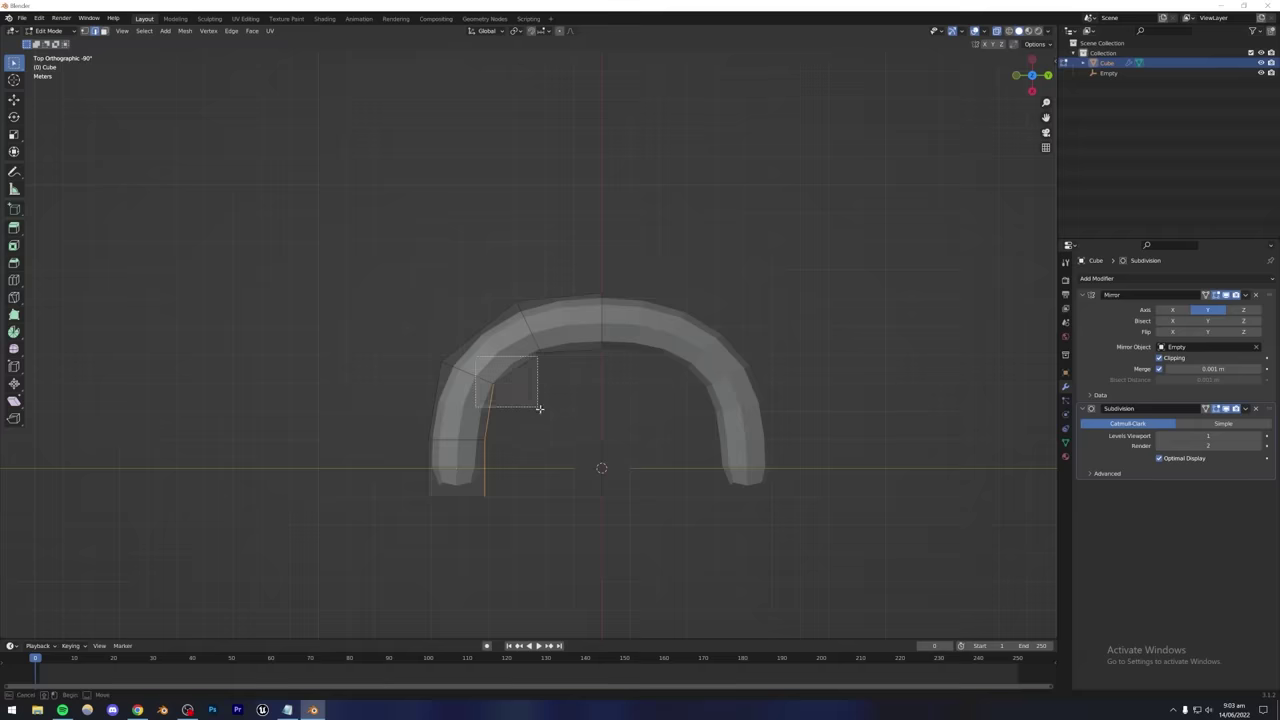
pyautogui.keyDown('shift'); pyautogui.click(513, 352); pyautogui.keyUp('shift')
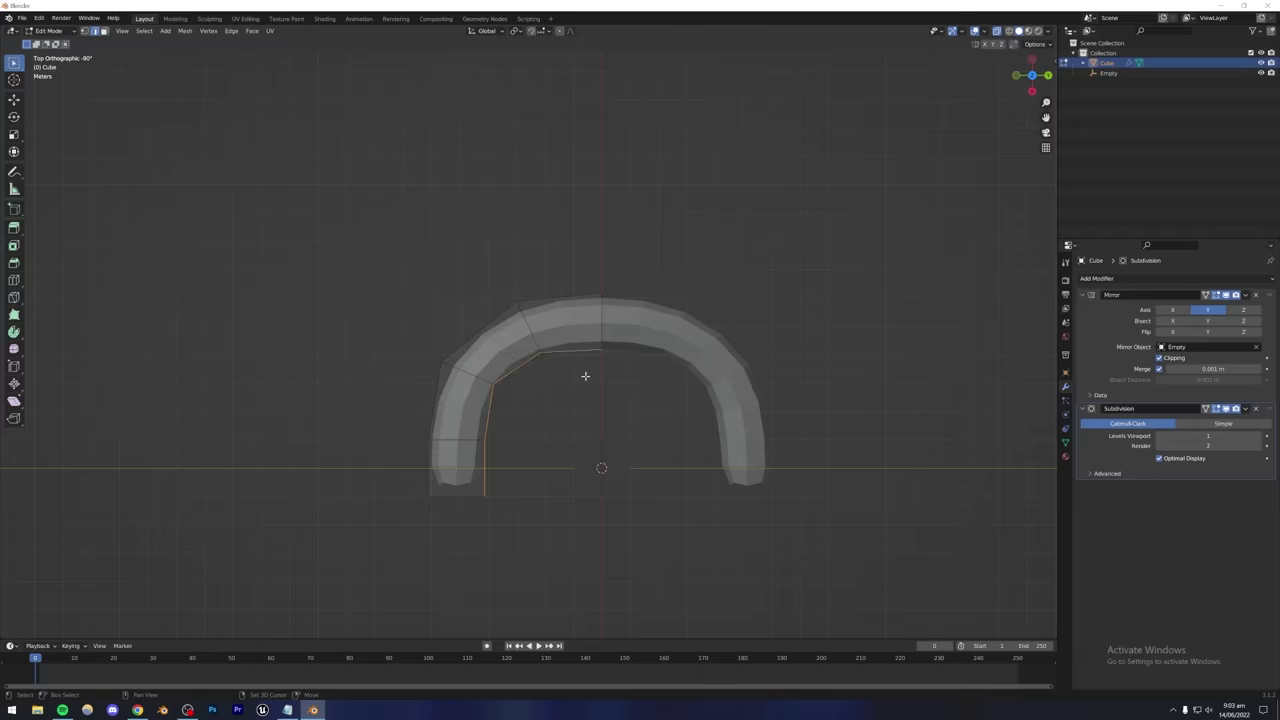
# Move the selected inner edges outward and loop-cut a new edge loop near the left end.
pyautogui.moveTo(560, 360); pyautogui.dragTo(511, 400, button='middle')
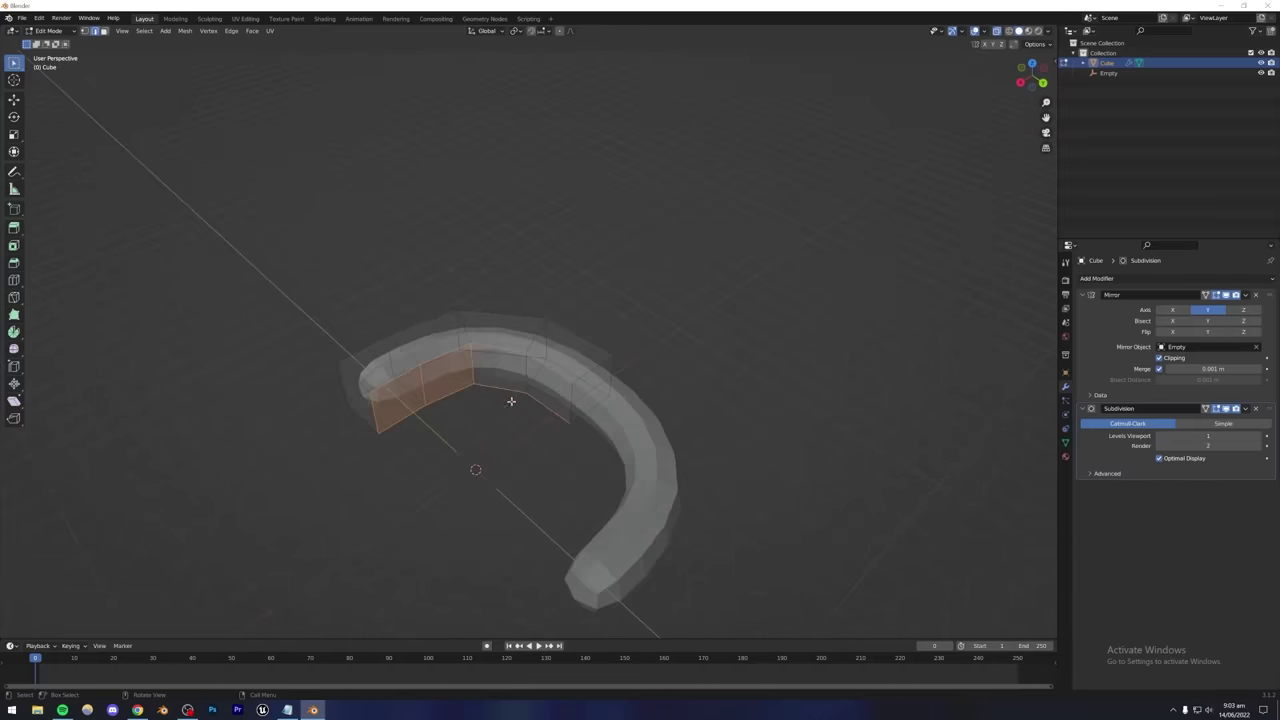
pyautogui.scroll(4, 511, 400)
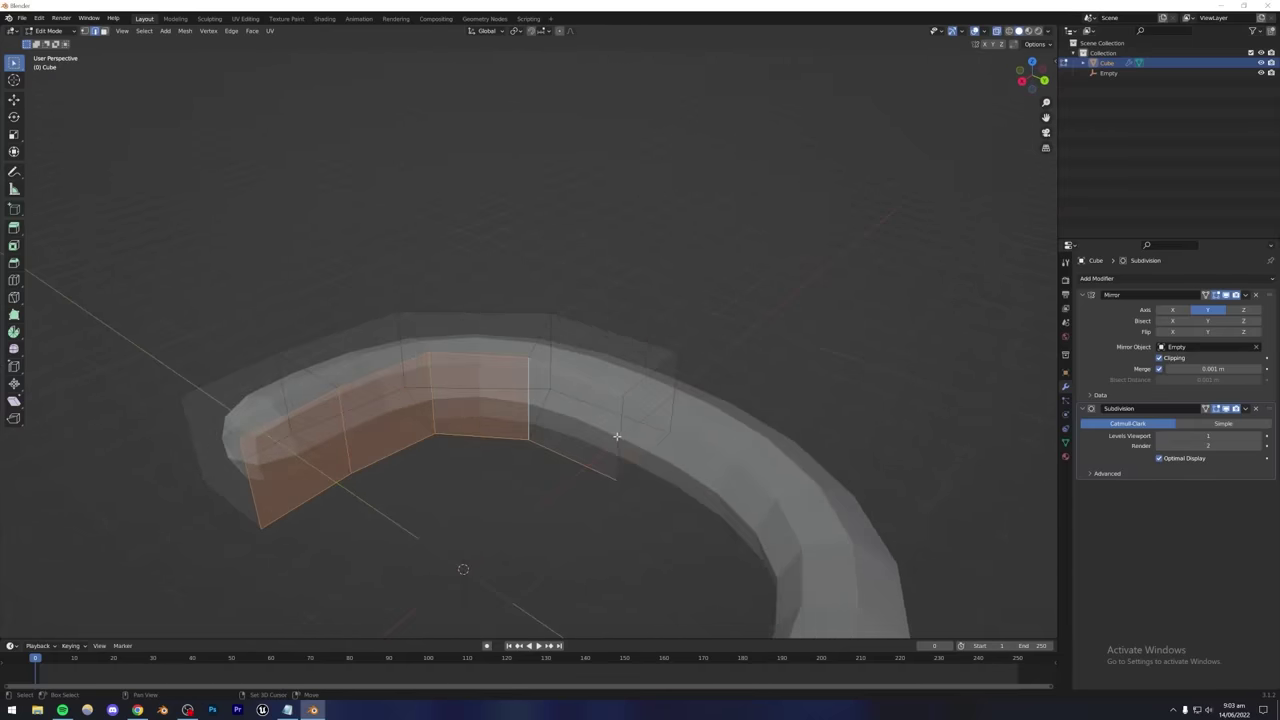
pyautogui.keyDown('alt'); pyautogui.moveTo(617, 437); pyautogui.dragTo(584, 488, button='middle'); pyautogui.keyUp('alt')
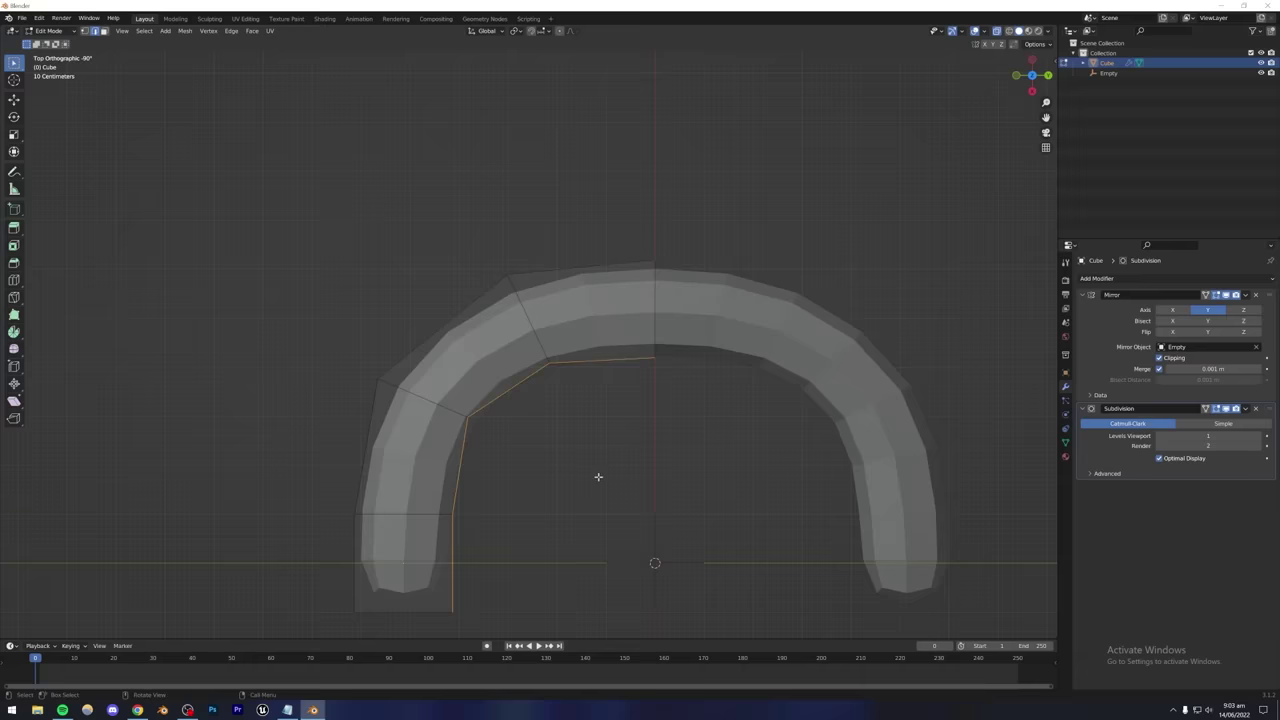
pyautogui.press('f')
pyautogui.hotkey('ctrl', 'z')
pyautogui.press('g')
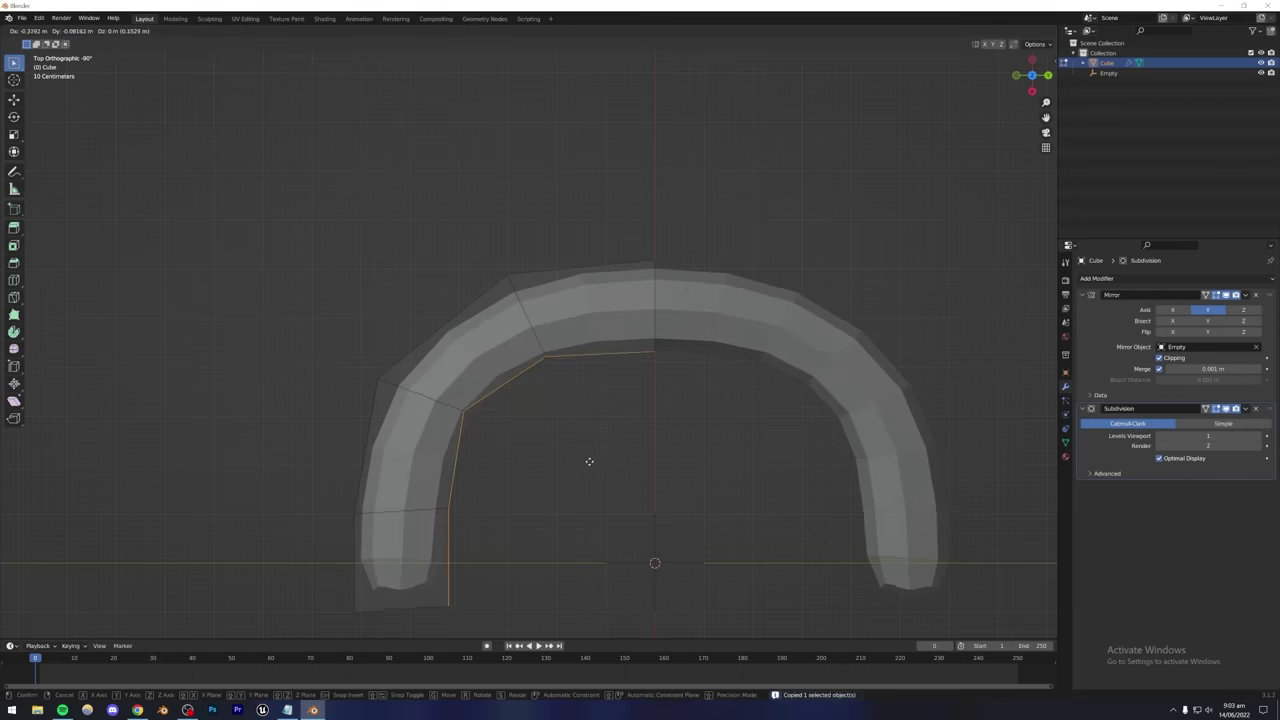
pyautogui.click(567, 449)
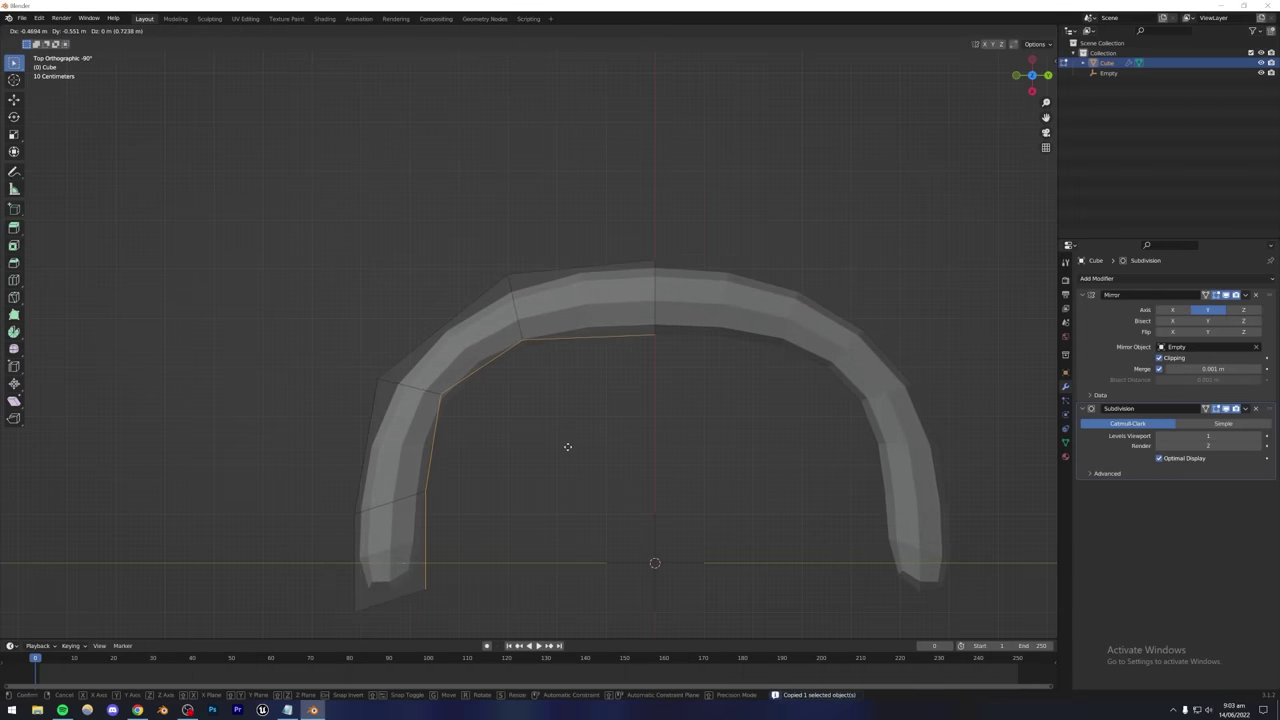
pyautogui.hotkey('ctrl', 'r')
pyautogui.click(410, 561)
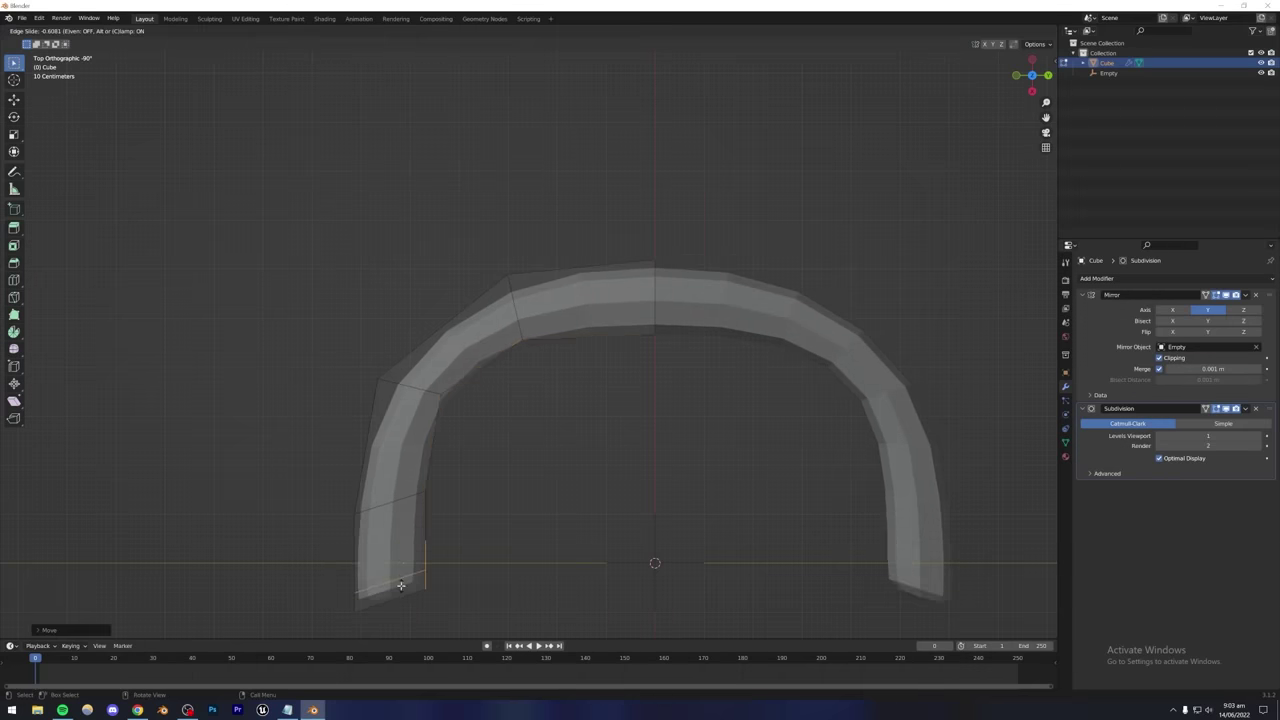
# Raise the arch's top vertex about 0.79 m along Z with proportional falloff.
pyautogui.click(400, 585)
pyautogui.moveTo(400, 585); pyautogui.dragTo(400, 476, button='middle')
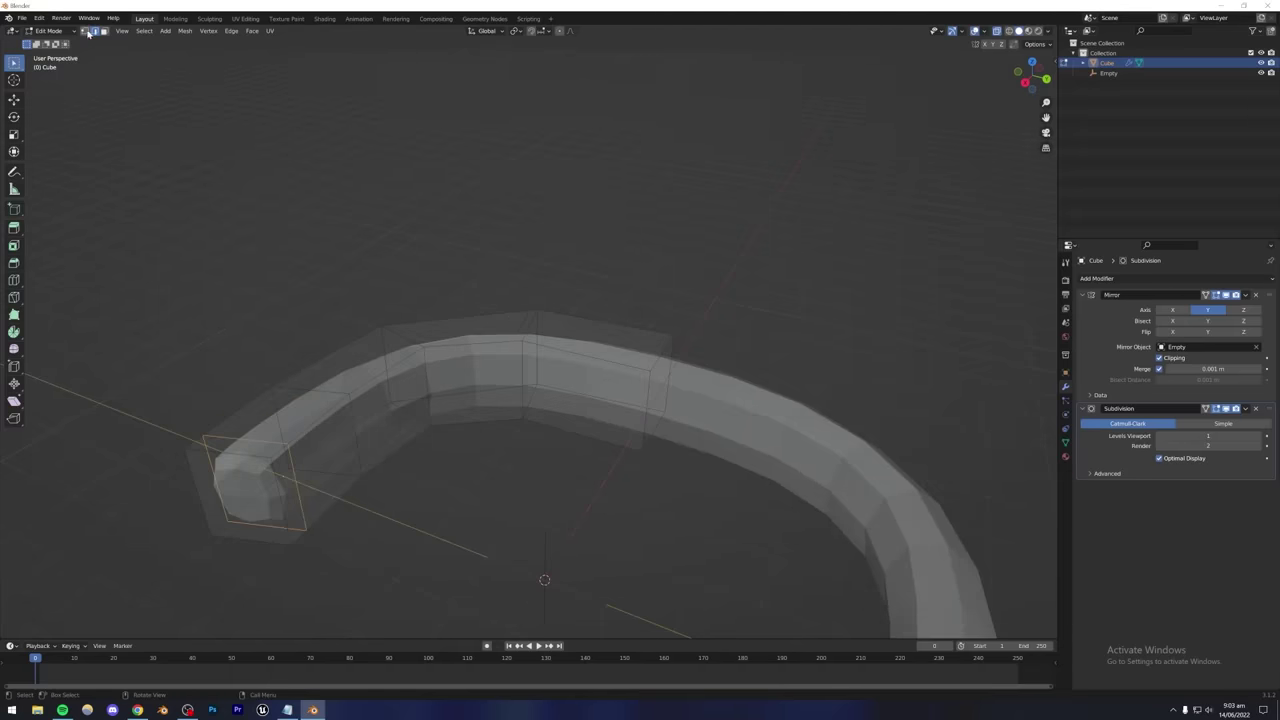
pyautogui.press('1')
pyautogui.hotkey('alt', 'a')
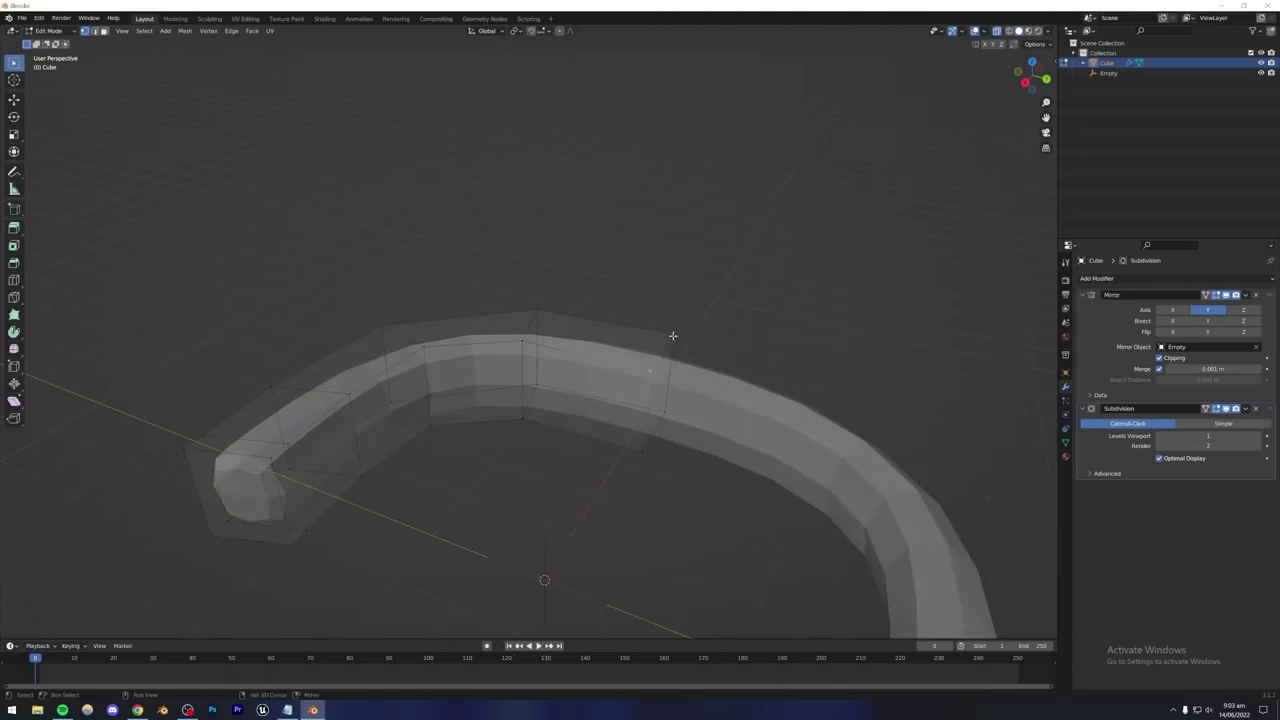
pyautogui.moveTo(537, 310); pyautogui.dragTo(561, 221, button='middle')
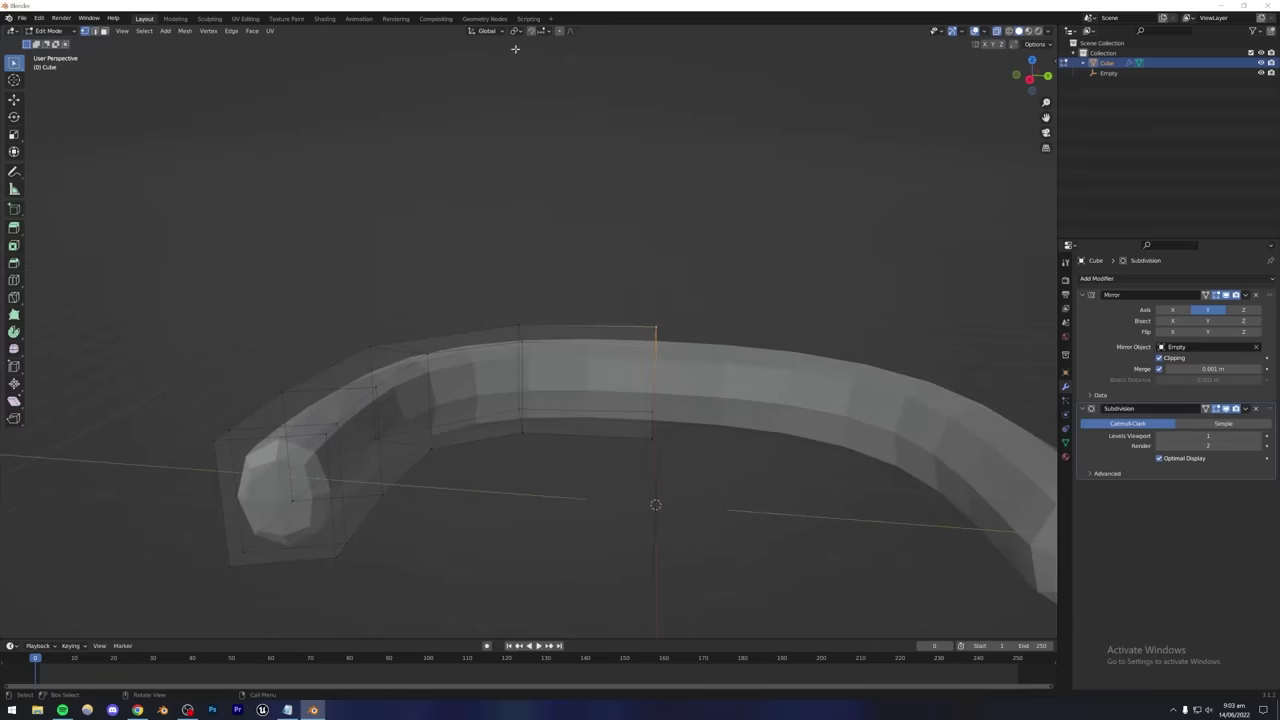
pyautogui.hotkey('alt', 'z')
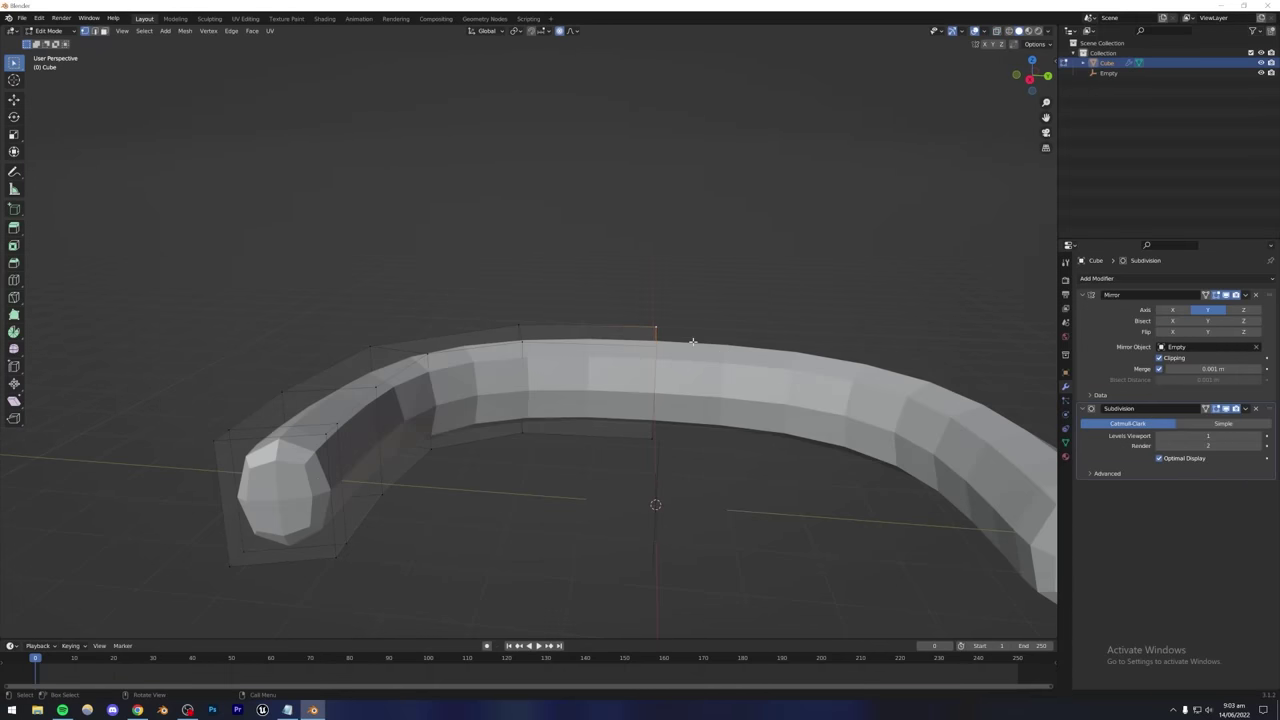
pyautogui.press('g')
pyautogui.press('z')
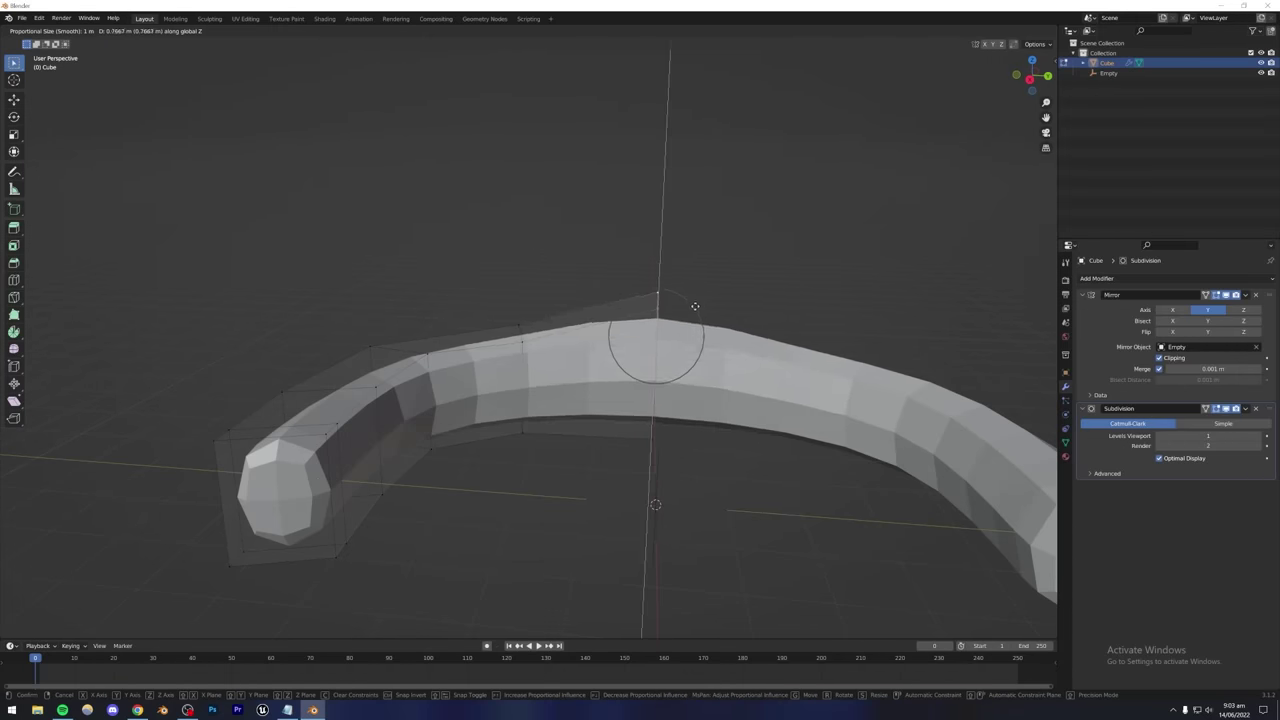
pyautogui.scroll(-6, 692, 310)
pyautogui.scroll(-13, 692, 296)
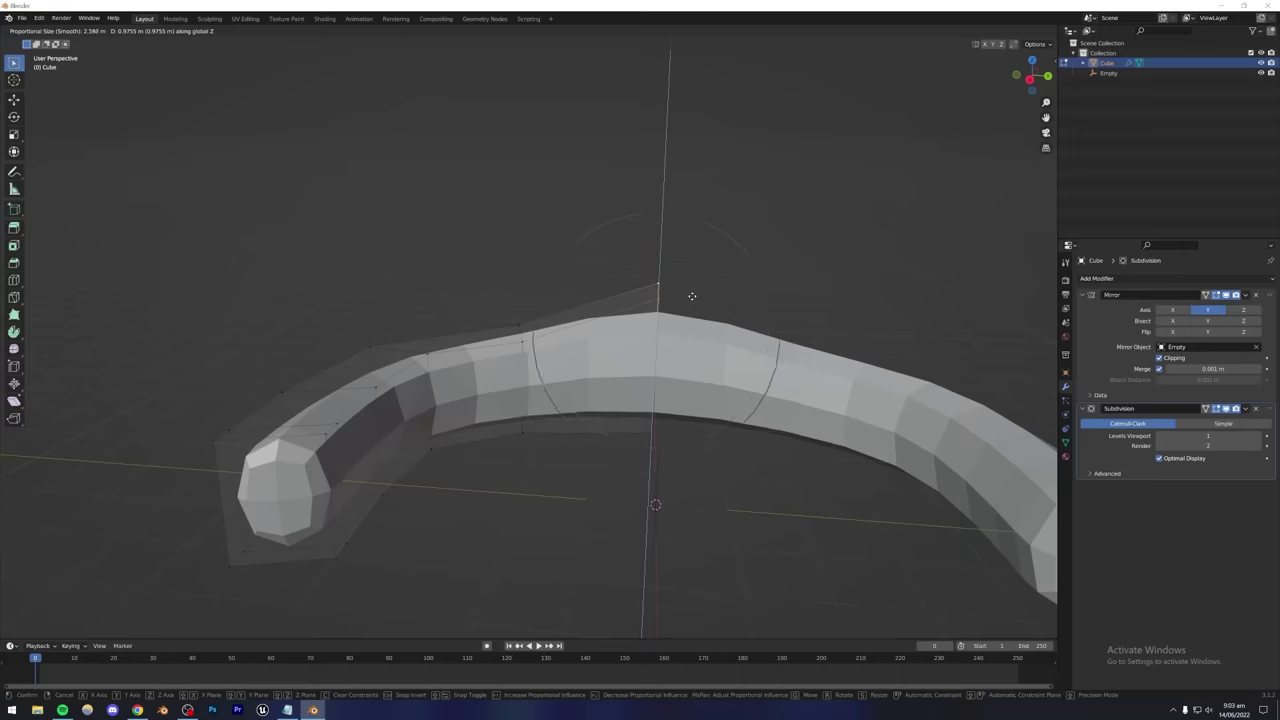
pyautogui.scroll(2, 699, 288)
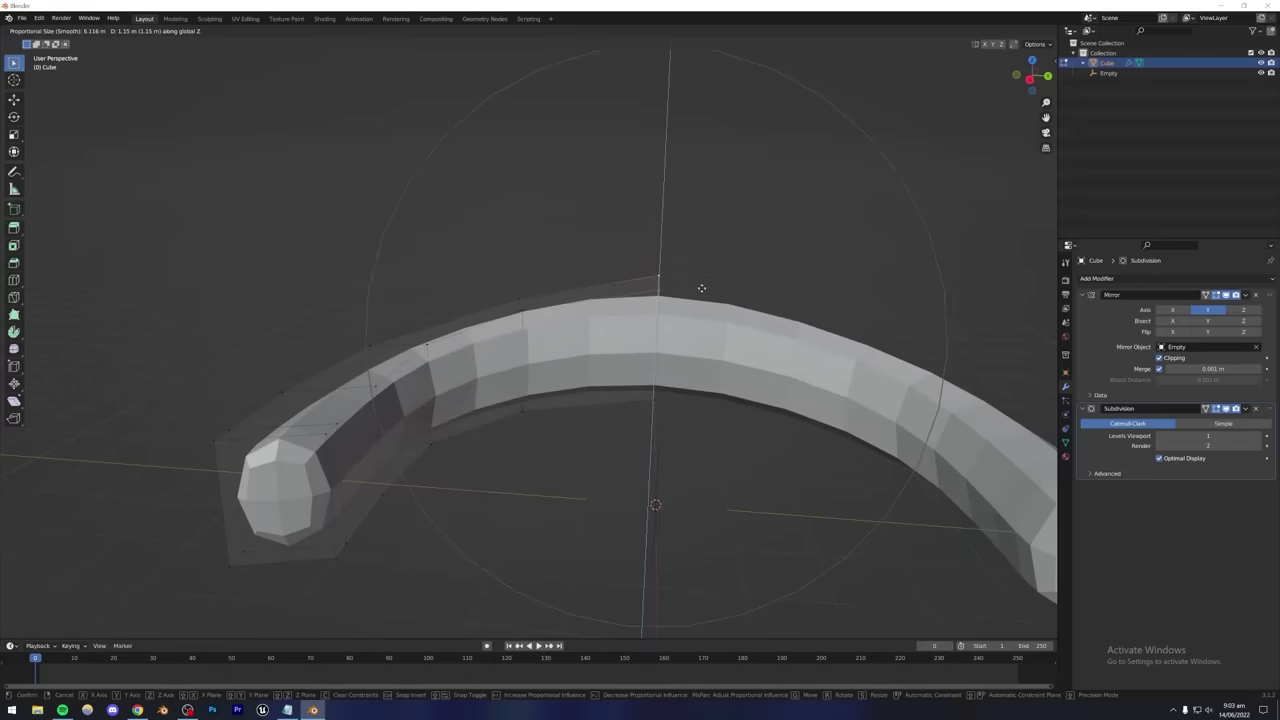
pyautogui.scroll(-2, 704, 278)
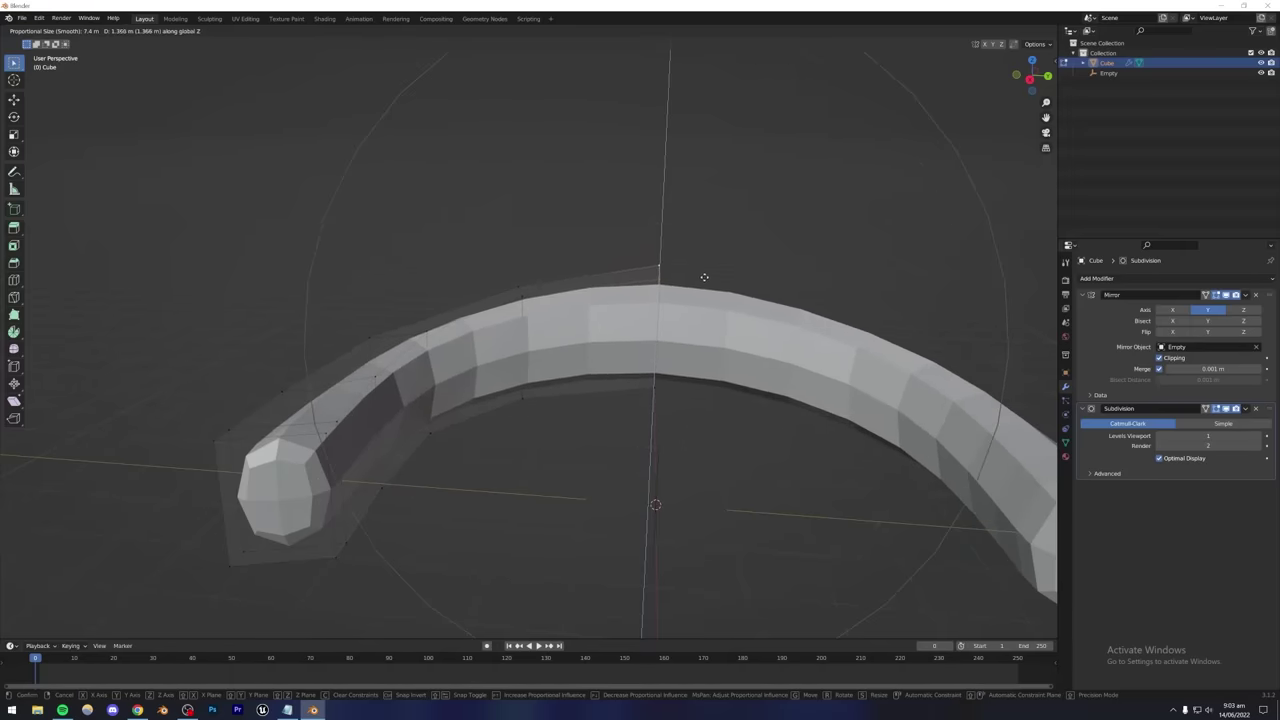
pyautogui.click(704, 278)
# Select only the right lower face of the tube in face mode.
pyautogui.moveTo(704, 278); pyautogui.dragTo(548, 292, button='middle')
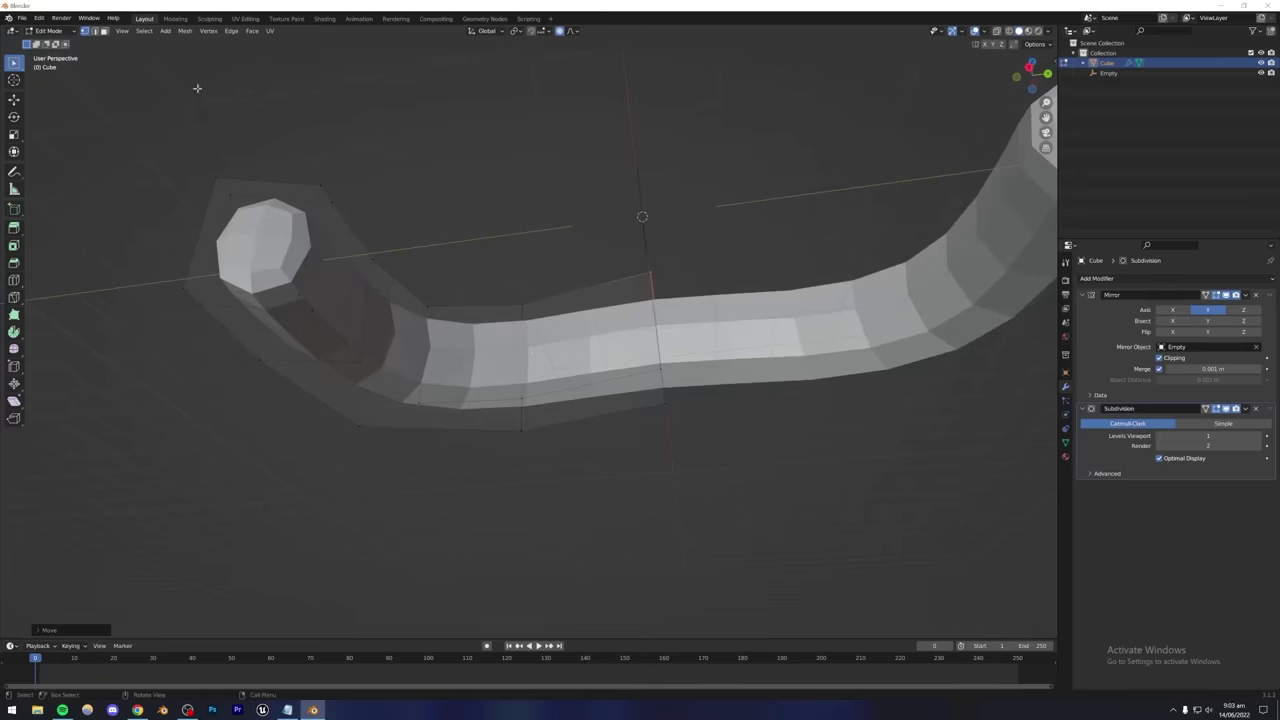
pyautogui.click(104, 31)
pyautogui.click(497, 429)
pyautogui.keyDown('shift'); pyautogui.click(588, 415); pyautogui.keyUp('shift')
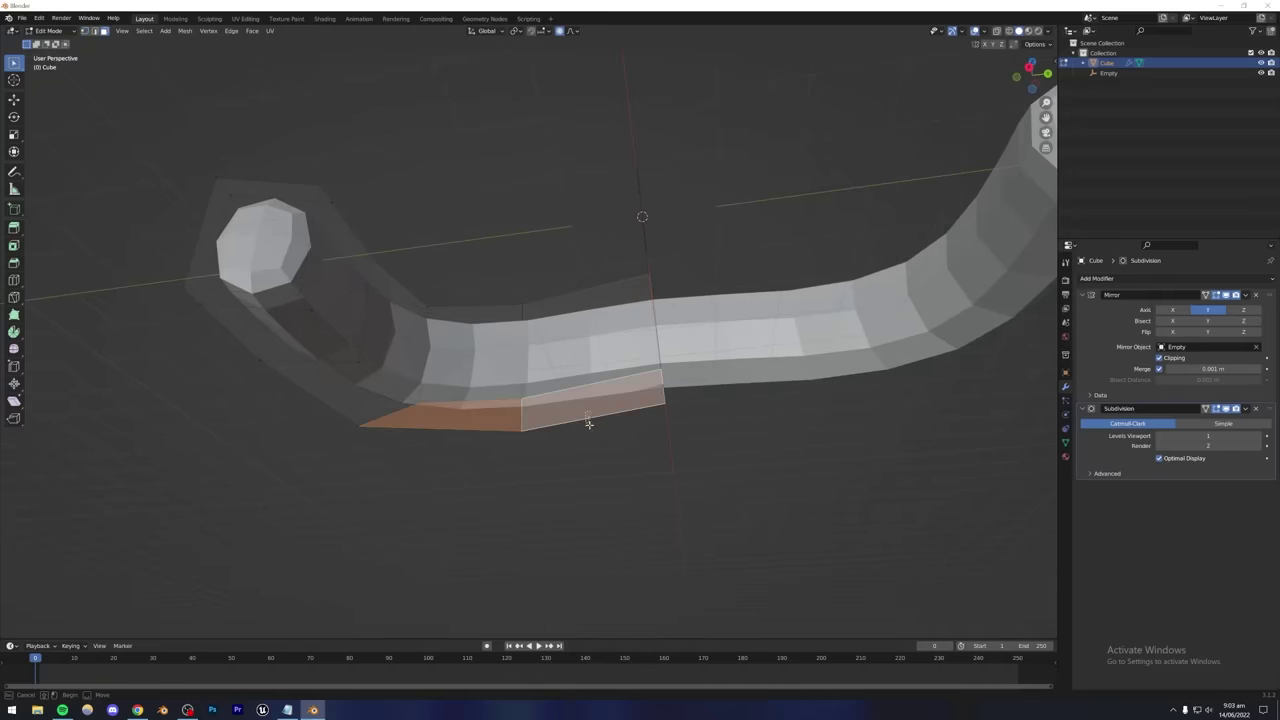
pyautogui.click(590, 415)
pyautogui.keyDown('alt'); pyautogui.moveTo(634, 432); pyautogui.dragTo(630, 439, button='middle'); pyautogui.keyUp('alt')
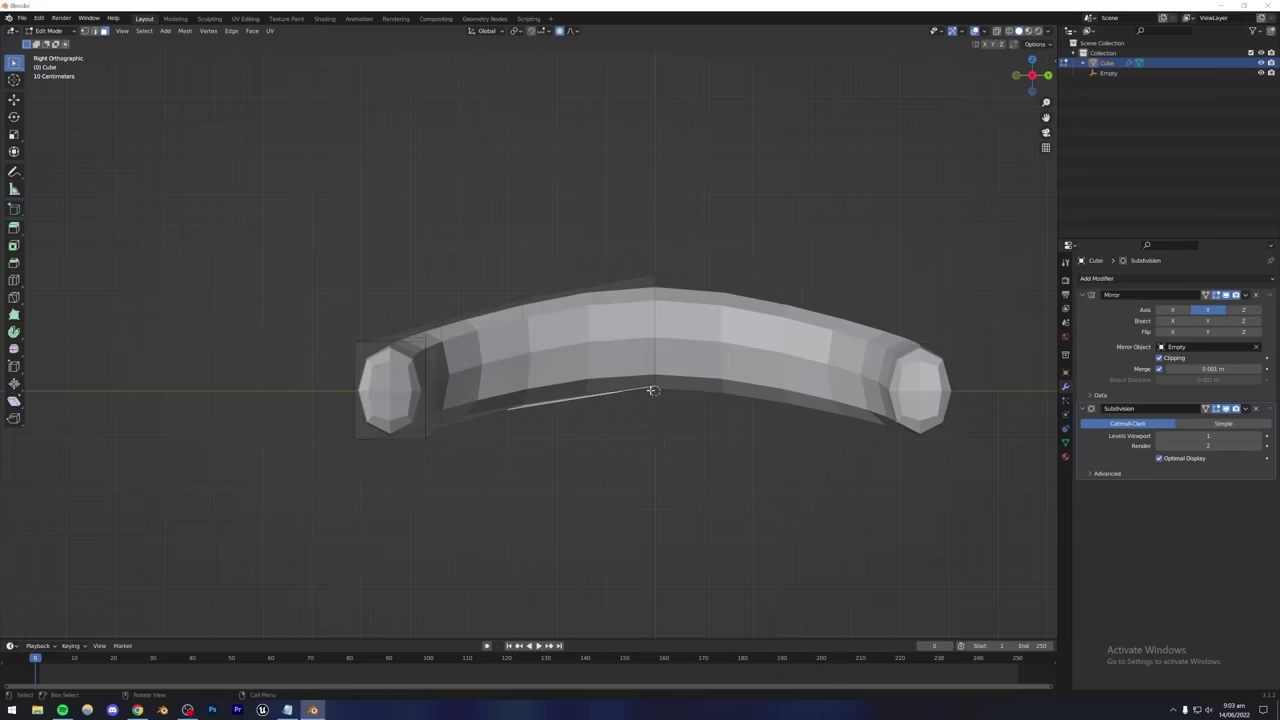
pyautogui.keyDown('alt'); pyautogui.moveTo(652, 390); pyautogui.dragTo(657, 440, button='middle'); pyautogui.keyUp('alt')
# Move and rotate the selected face to flatten the tube's right end.
pyautogui.press('g')
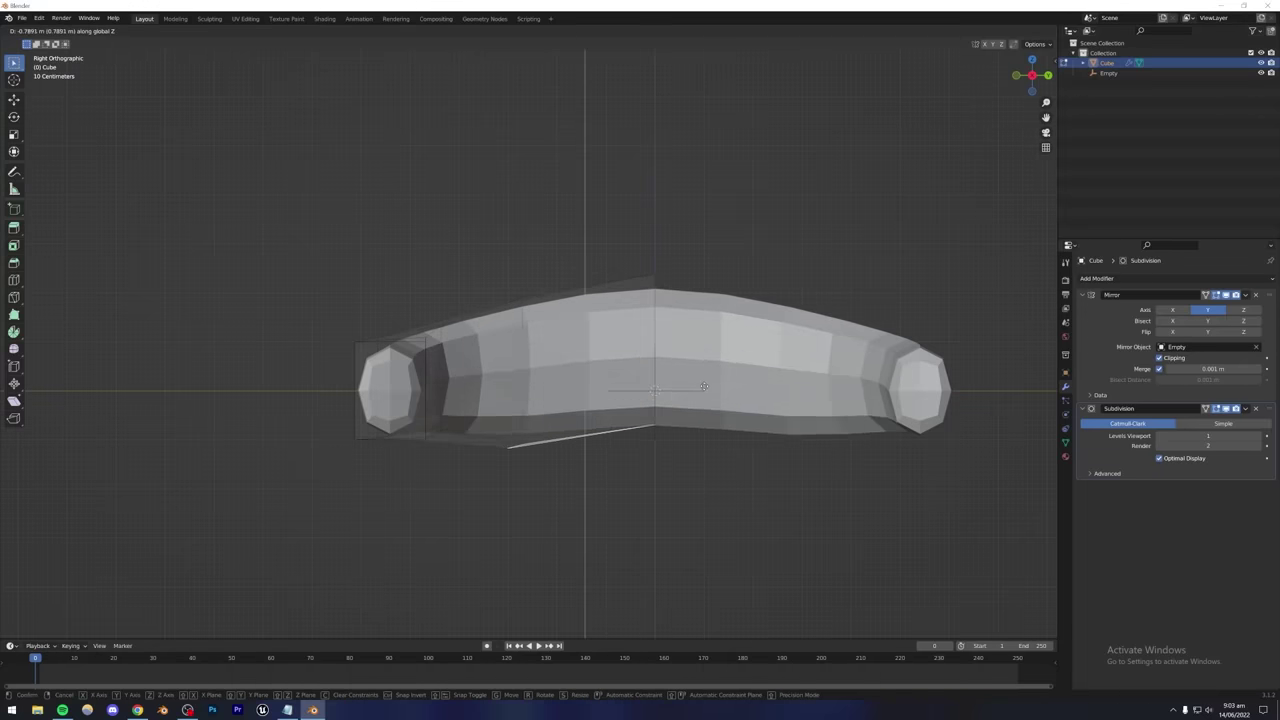
pyautogui.click(609, 465)
pyautogui.scroll(1, 547, 475)
pyautogui.scroll(2, 547, 475)
pyautogui.scroll(-1, 547, 475)
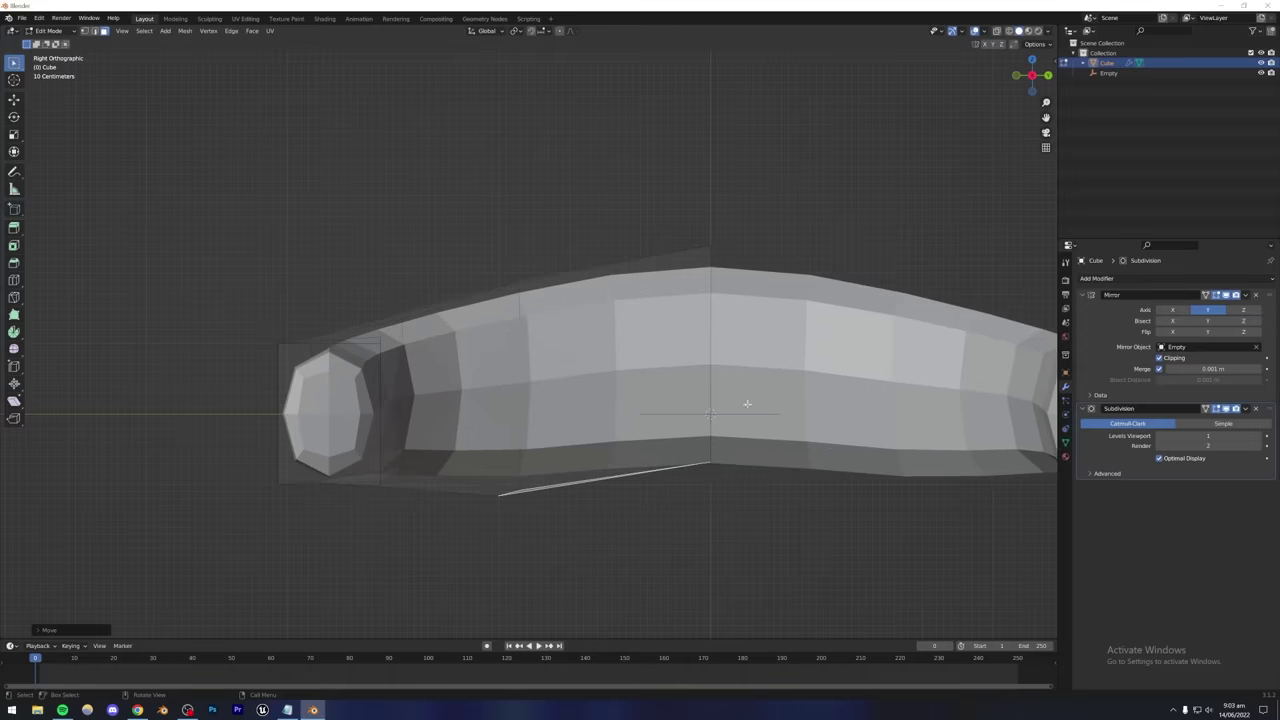
pyautogui.press('r')
pyautogui.click(754, 428)
pyautogui.scroll(-3, 683, 437)
# Return to Object Mode and compare the arch with the Instagram chair post.
pyautogui.press('Tab')
pyautogui.moveTo(683, 437); pyautogui.dragTo(299, 603, button='middle')
pyautogui.click(140, 710)
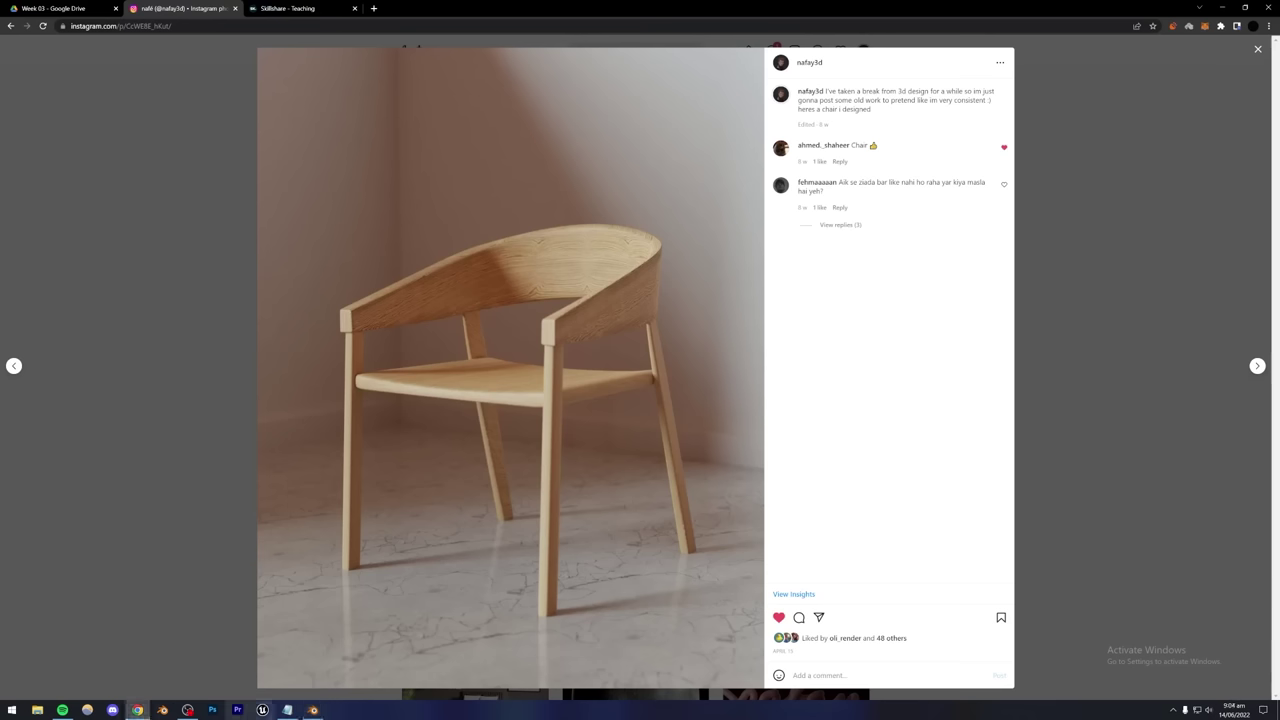
pyautogui.click(312, 710)
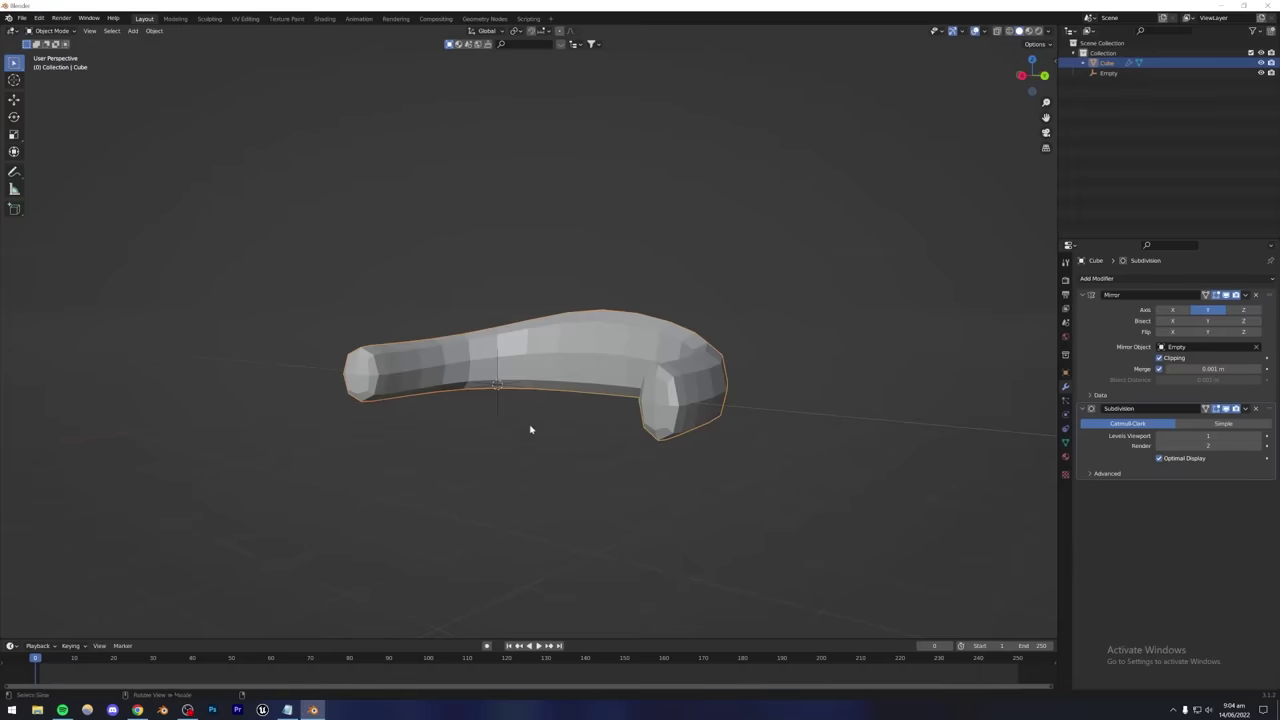
# Set the Subdivision modifier's viewport and render levels to 3.
pyautogui.moveTo(530, 429); pyautogui.dragTo(549, 447, button='middle')
pyautogui.click(1259, 437)
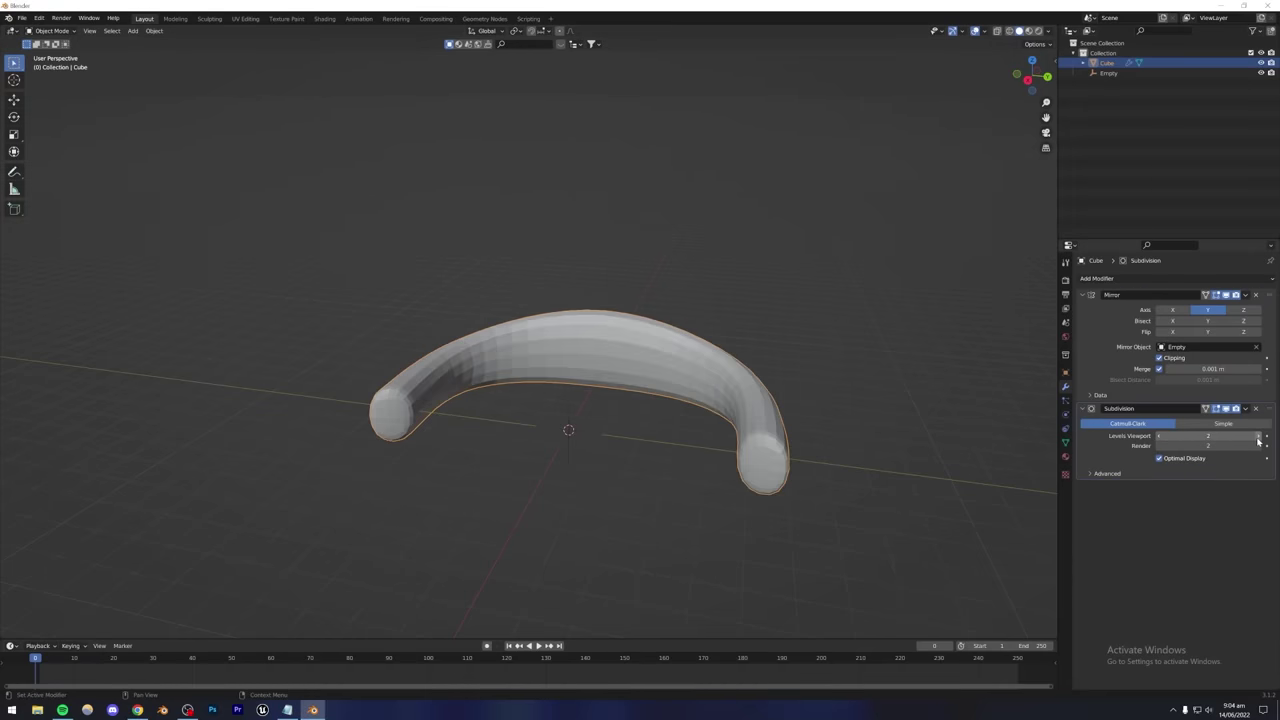
pyautogui.click(1258, 438)
pyautogui.click(1259, 446)
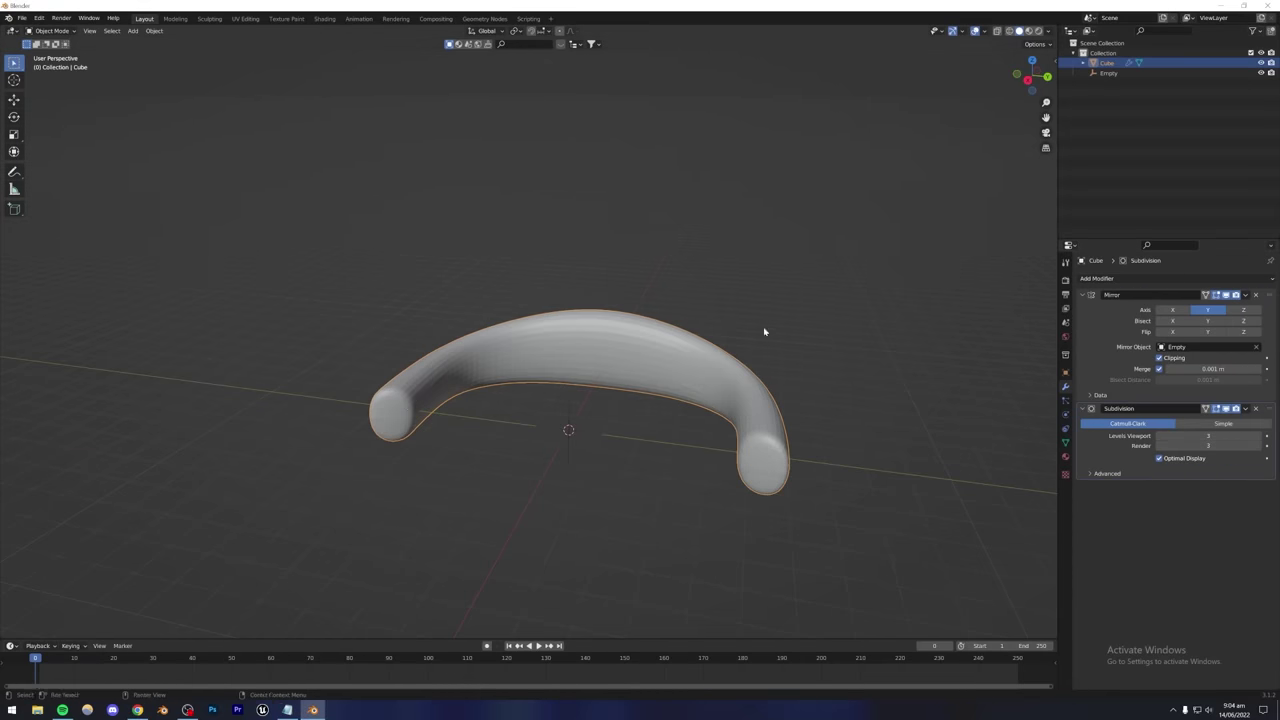
# Select the tube object and delete it from the scene.
pyautogui.hotkey('alt', 'a')
pyautogui.moveTo(636, 360); pyautogui.dragTo(583, 366, button='middle')
pyautogui.click(583, 366)
pyautogui.press('Delete')
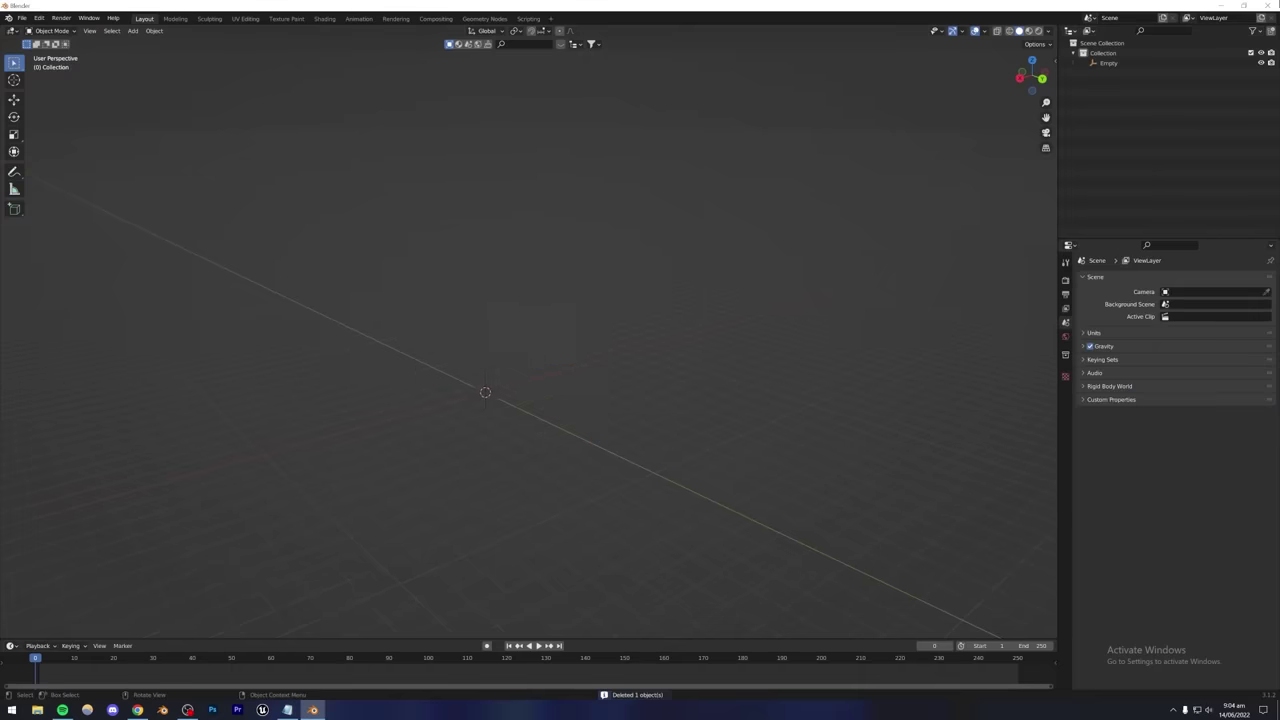
# Close Blender without saving and open a new browser tab.
pyautogui.click(1270, 5)
pyautogui.click(659, 376)
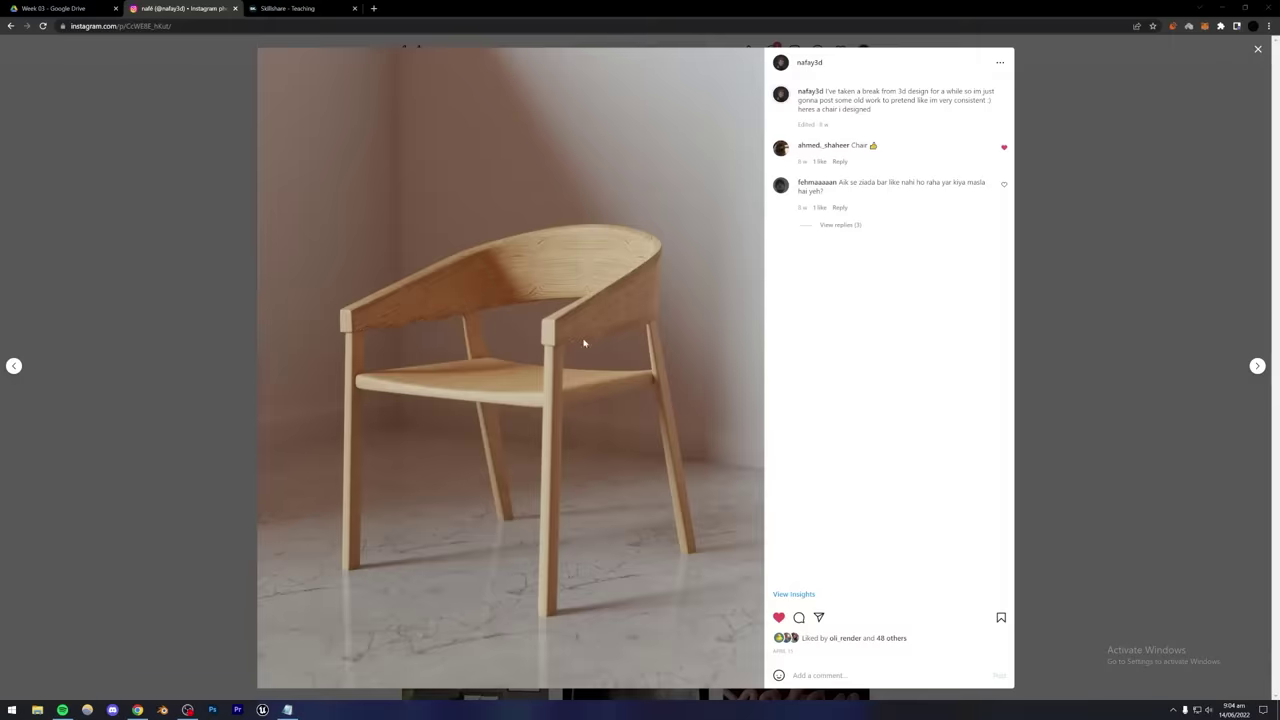
pyautogui.click(373, 8)
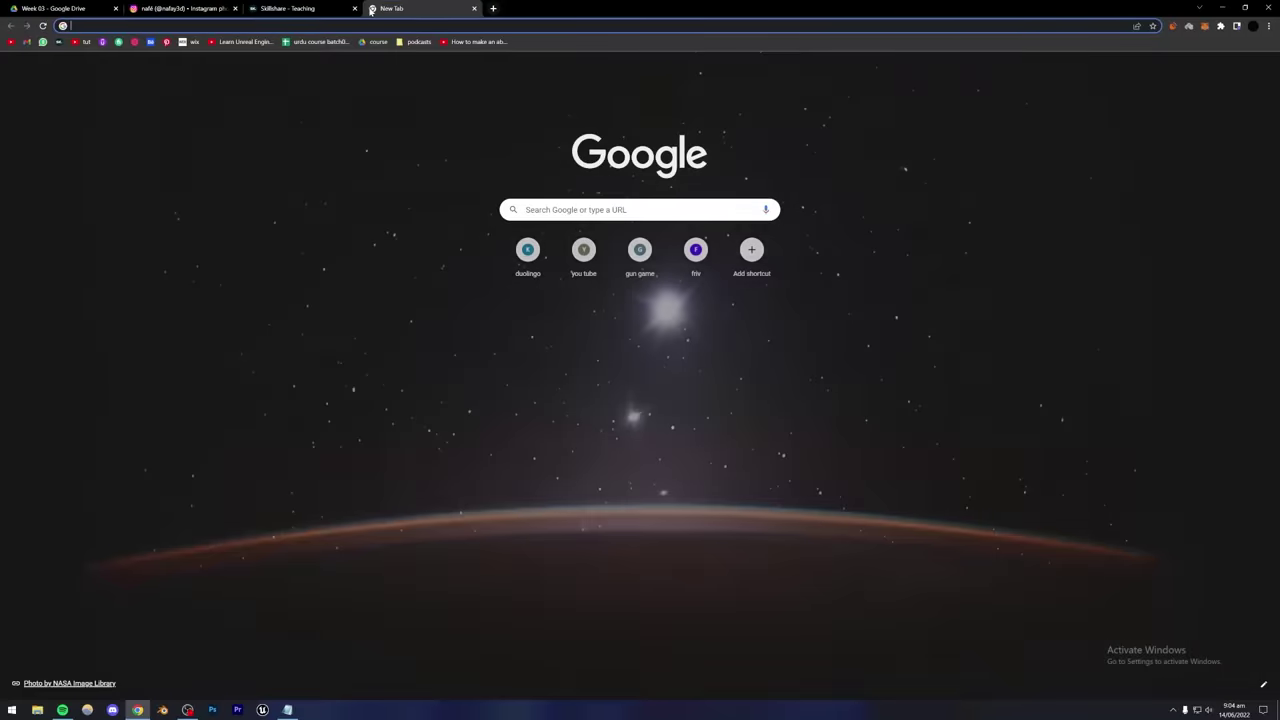
# Search Google Images for 'chair reference'.
pyautogui.write('c')
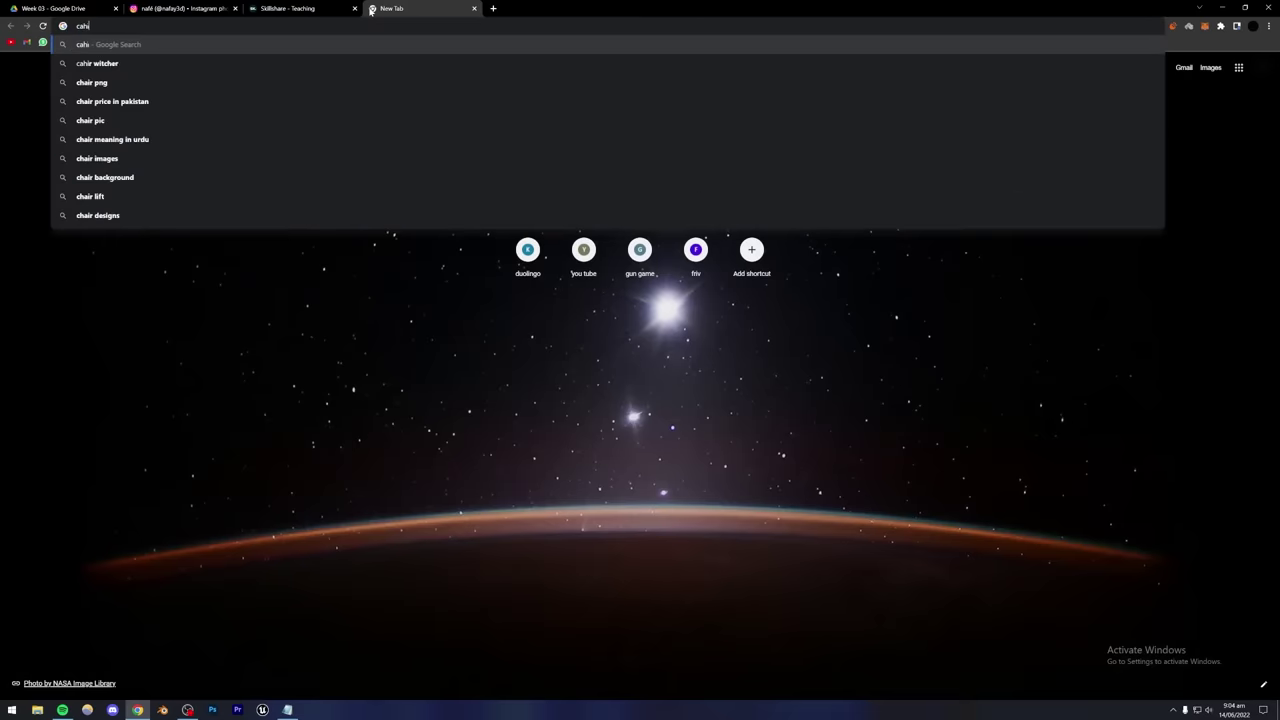
pyautogui.write('hair refe')
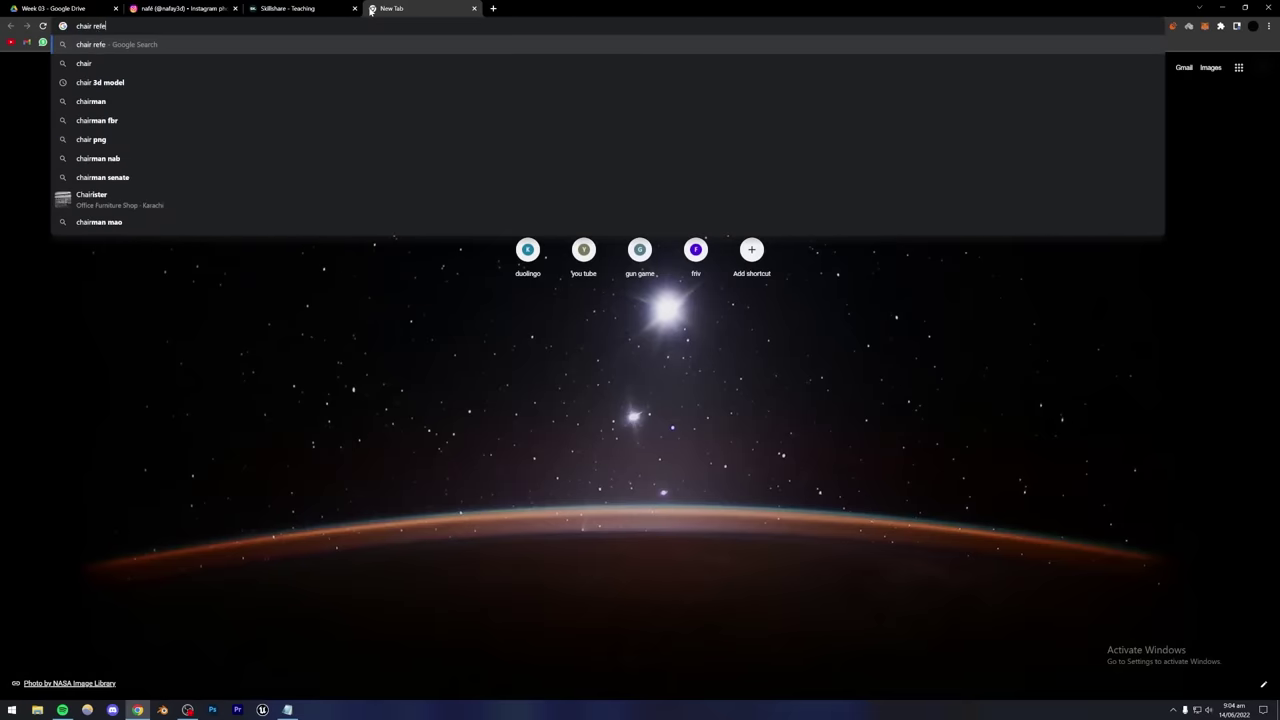
pyautogui.write('rence')
pyautogui.press('Return')
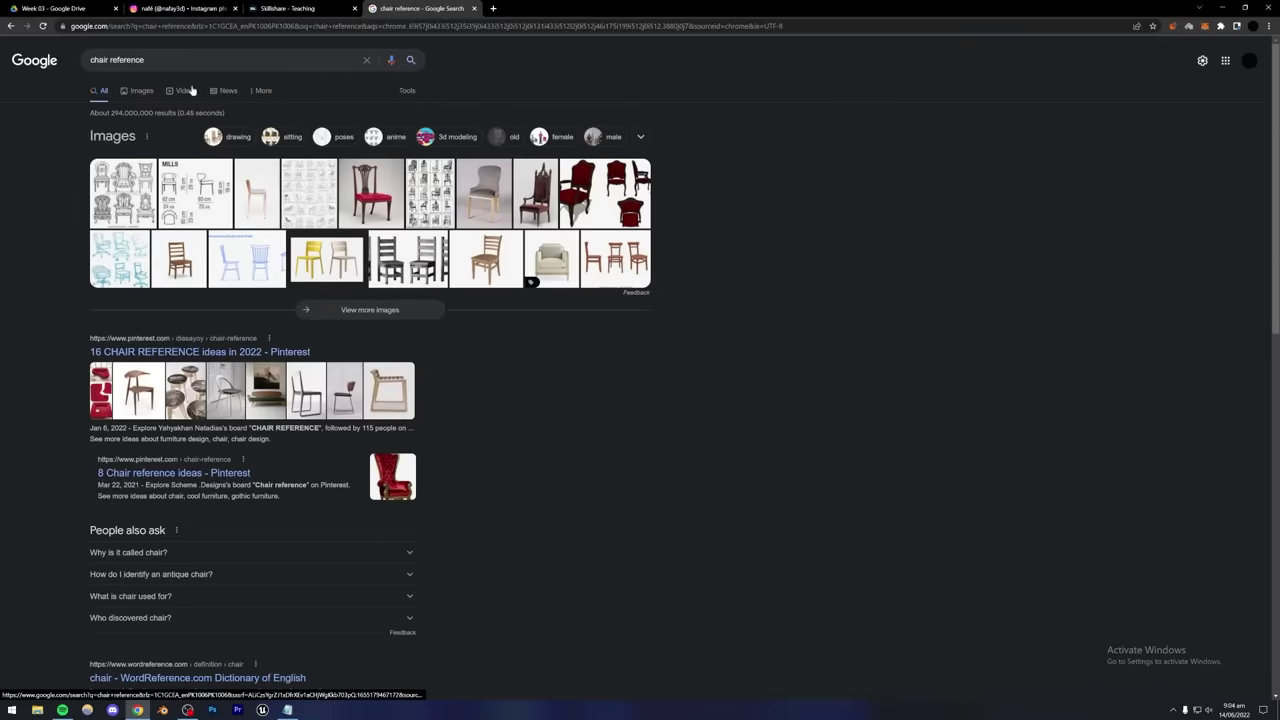
pyautogui.click(134, 90)
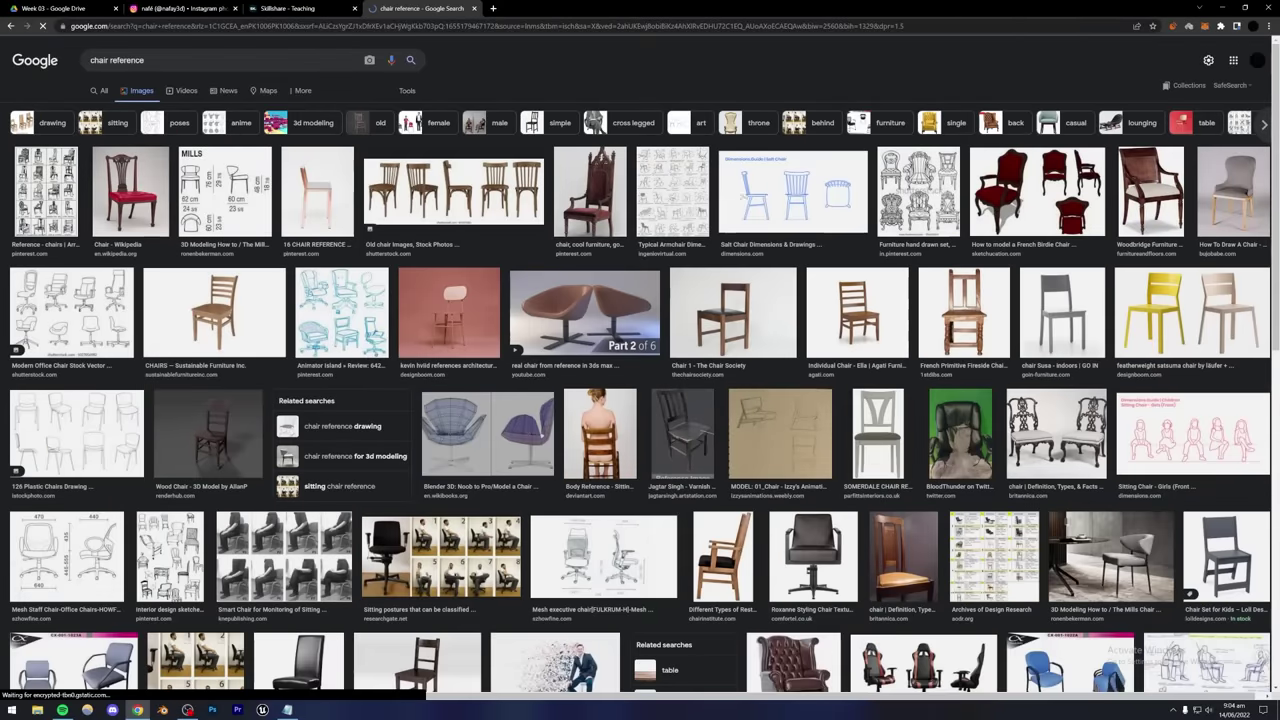
# Preview the Salt Chair dimensions drawing, then go back to the Instagram chair post.
pyautogui.click(746, 196)
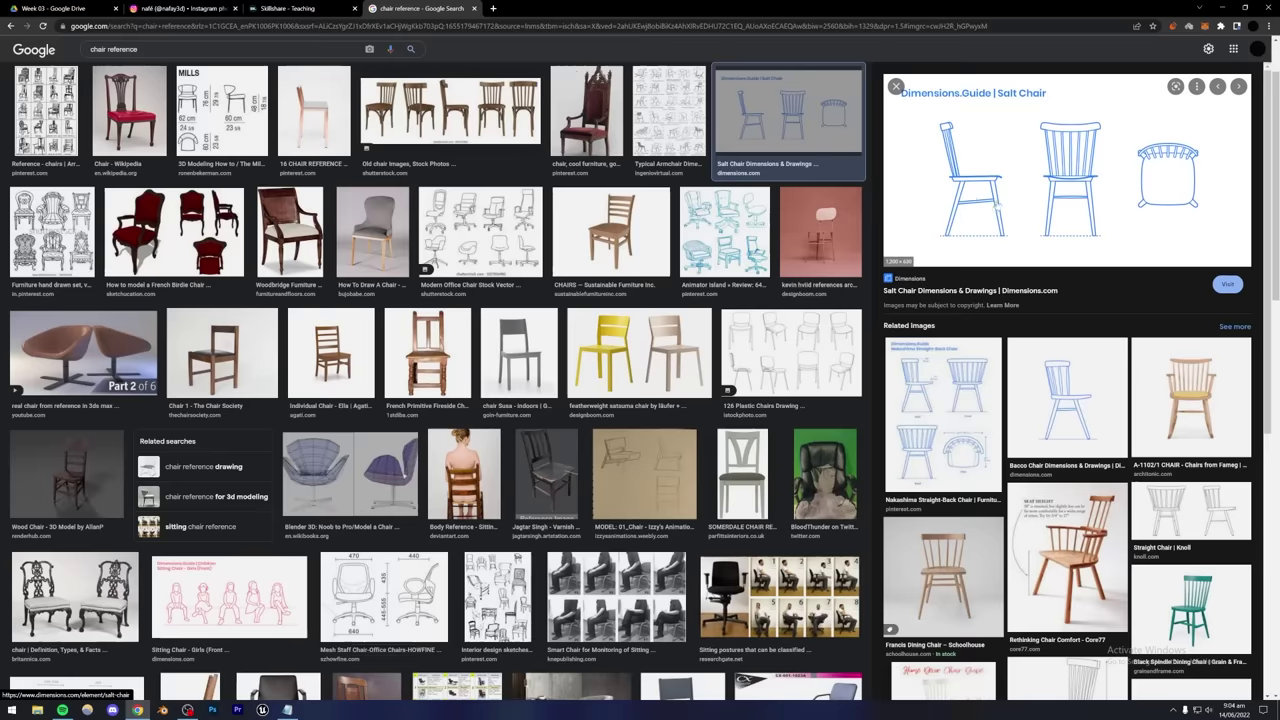
pyautogui.scroll(-1, 997, 203)
pyautogui.scroll(1, 997, 203)
pyautogui.scroll(-5, 440, 390)
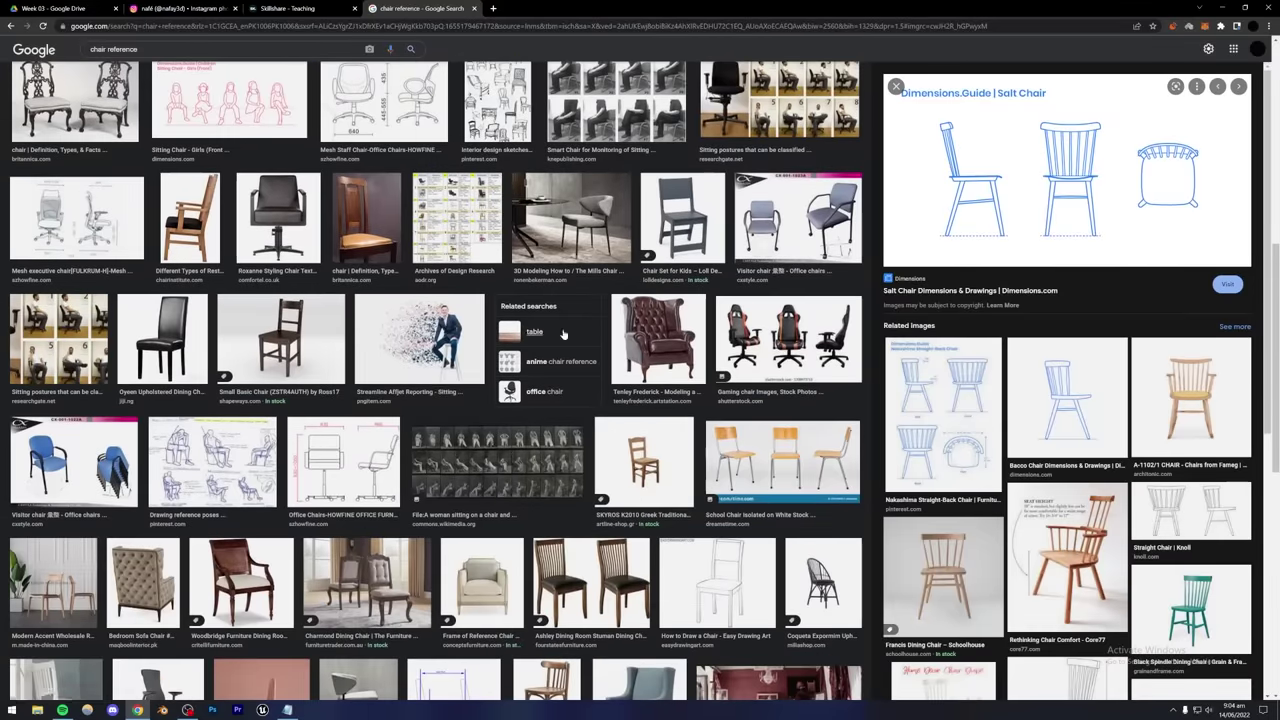
pyautogui.hotkey('ctrl', 'shift', 'Tab')
pyautogui.hotkey('ctrl', 'shift', 'Tab')
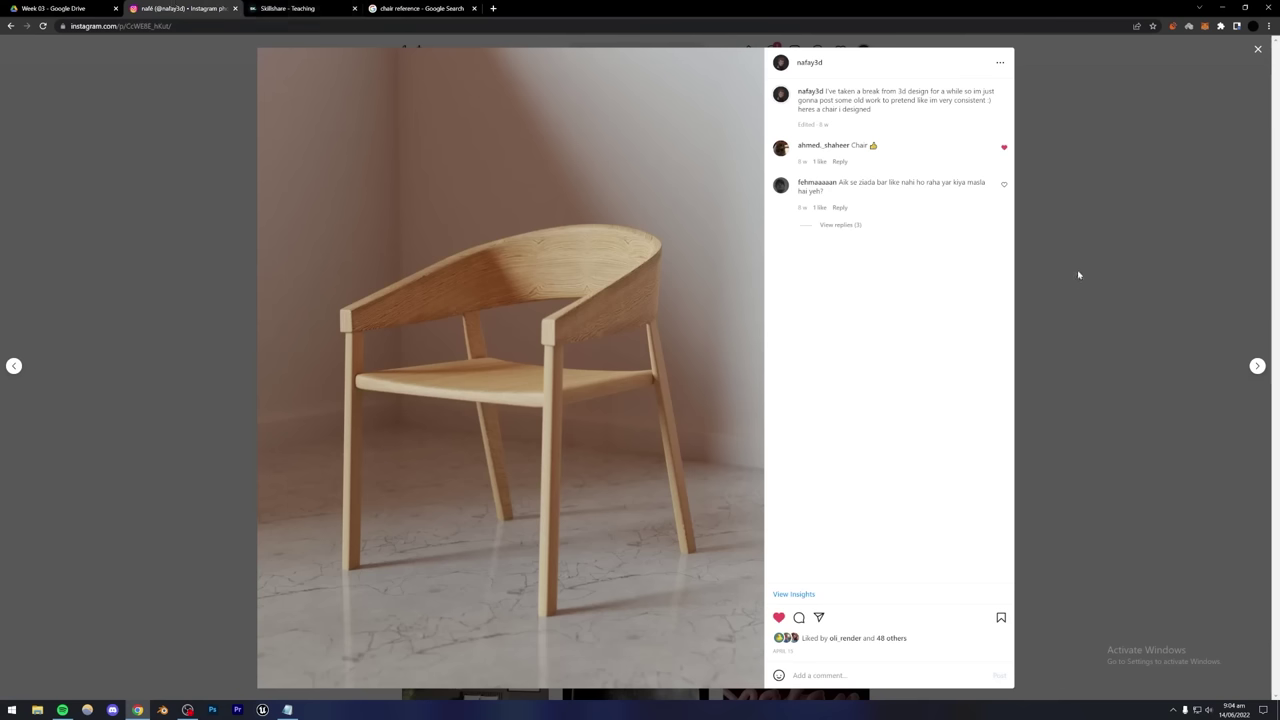
# Close the chair post and view the revolver render post on the profile.
pyautogui.click(1077, 274)
pyautogui.scroll(2, 675, 357)
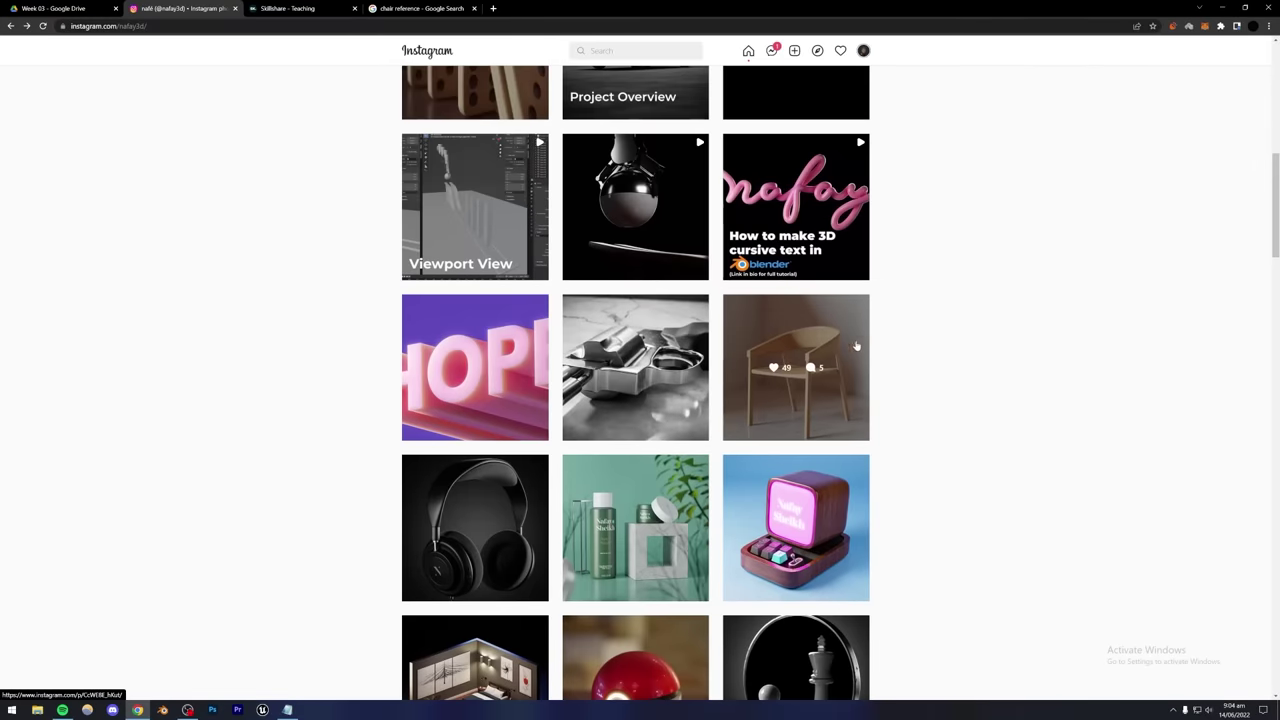
pyautogui.scroll(-2, 675, 357)
pyautogui.click(655, 207)
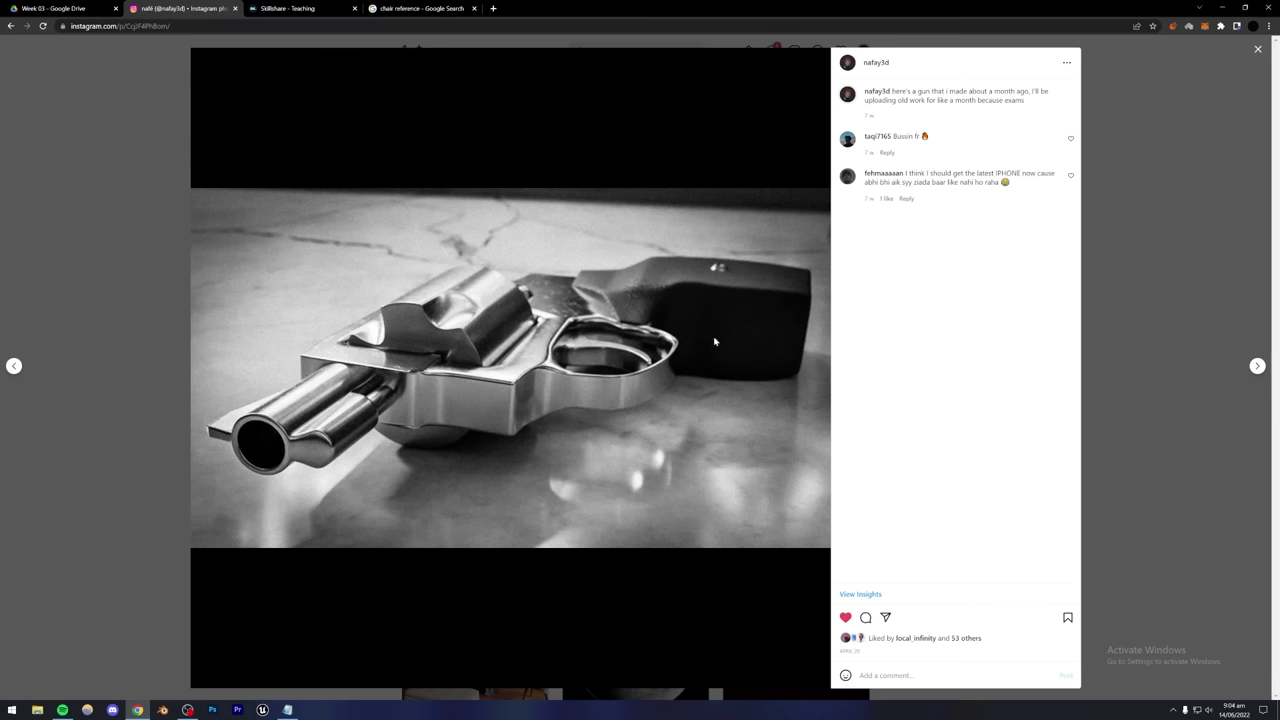
pyautogui.click(1149, 314)
# Scroll down and view the wristwatch render post, glancing at the Week 03 Drive tab.
pyautogui.scroll(-2, 914, 409)
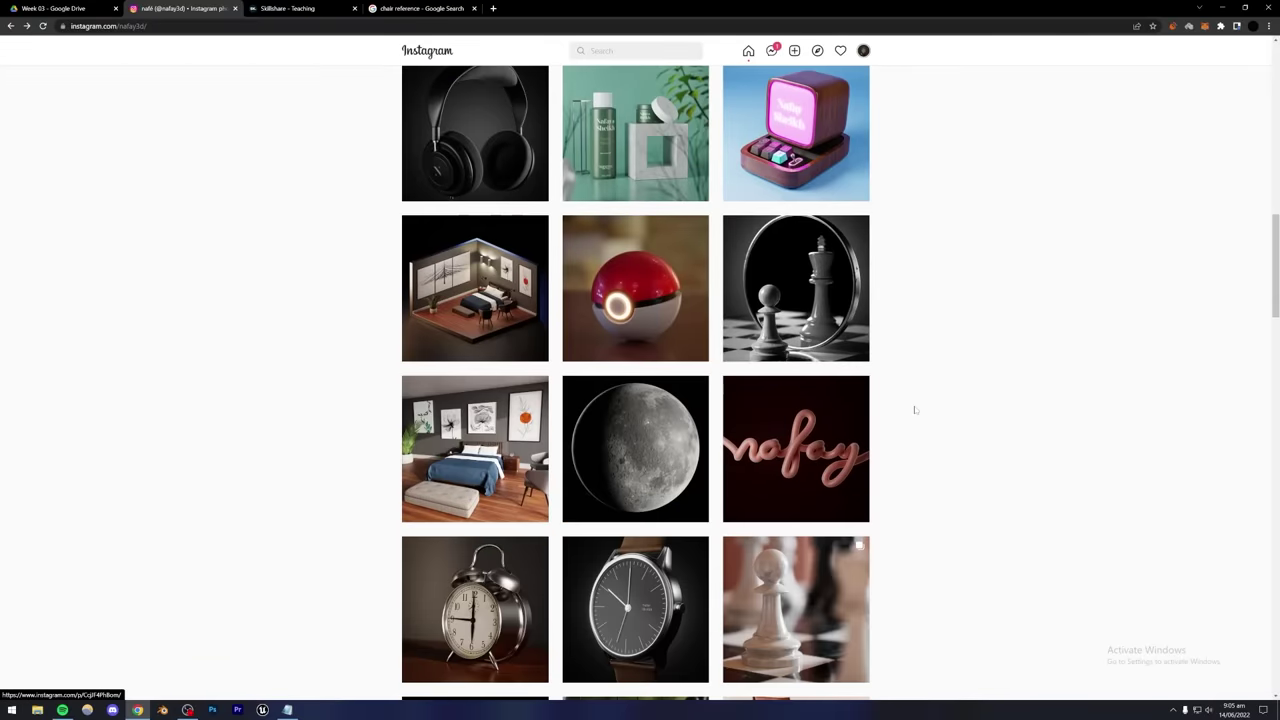
pyautogui.scroll(-1, 914, 409)
pyautogui.scroll(-1, 914, 409)
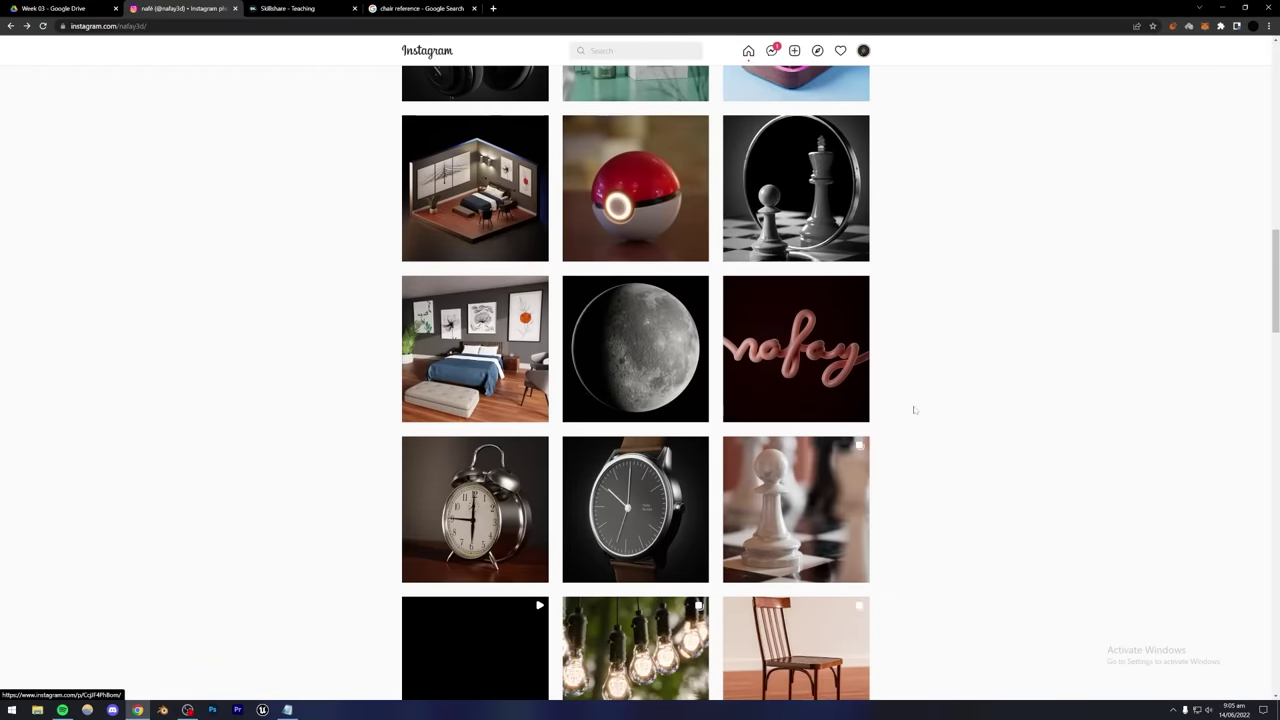
pyautogui.scroll(-4, 914, 409)
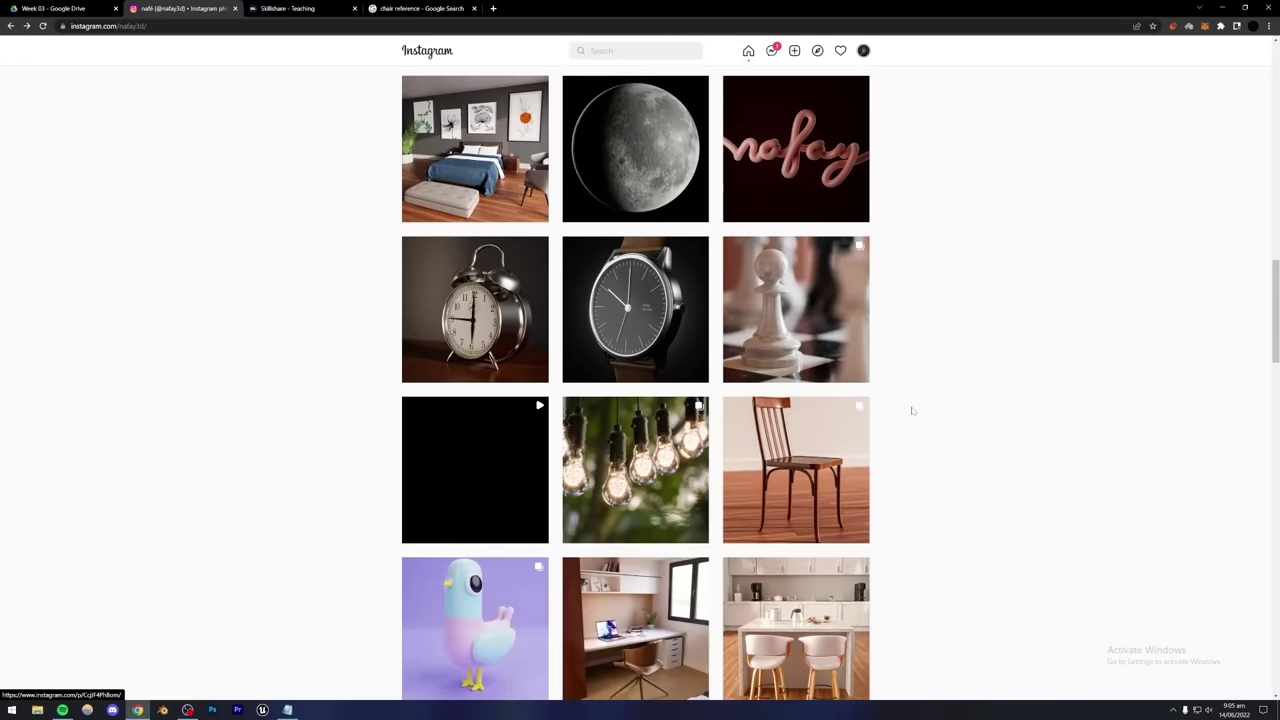
pyautogui.click(667, 343)
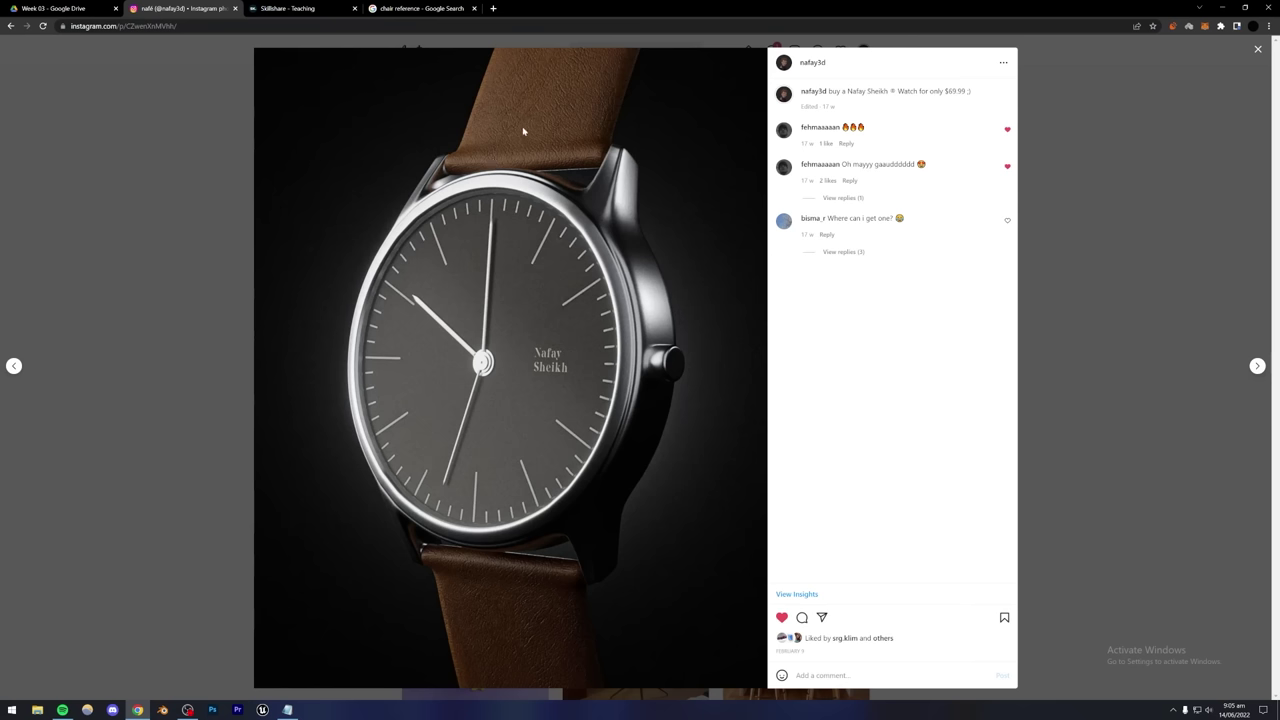
pyautogui.click(75, 8)
pyautogui.click(171, 9)
pyautogui.click(1080, 314)
# Open the pastel bird render post up close, then close it back to the grid.
pyautogui.scroll(-7, 1077, 317)
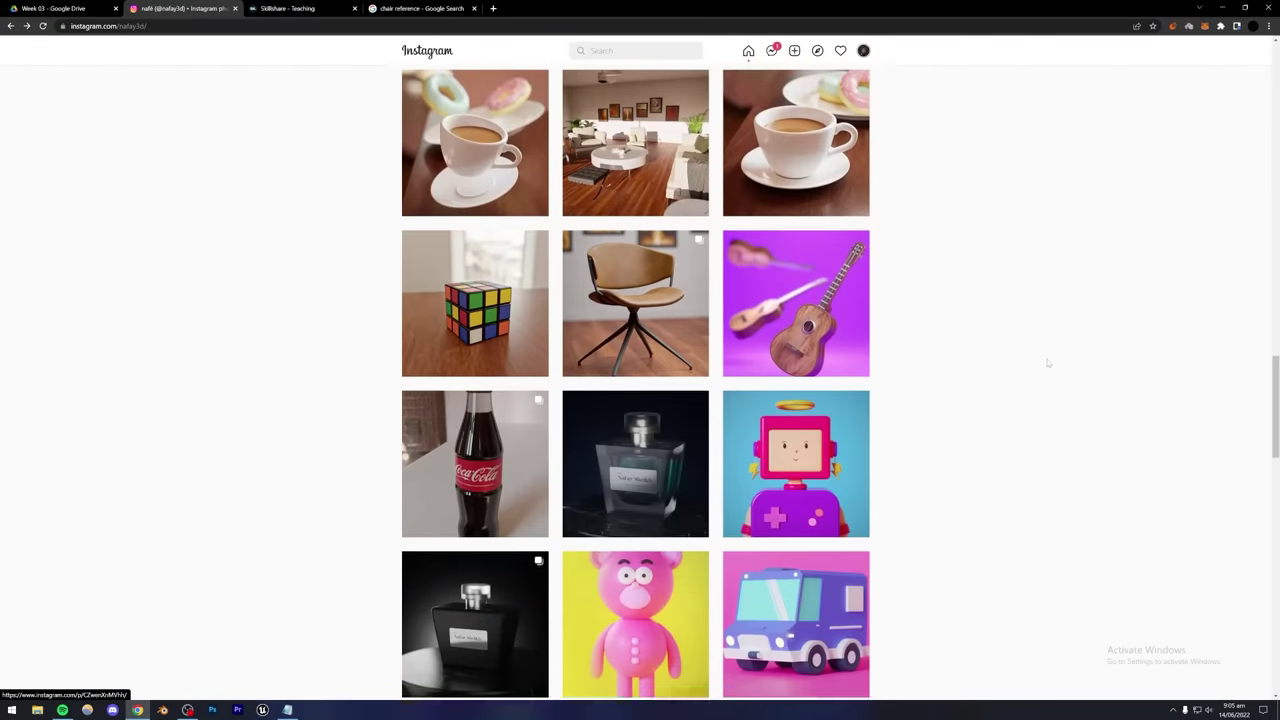
pyautogui.scroll(4, 1048, 363)
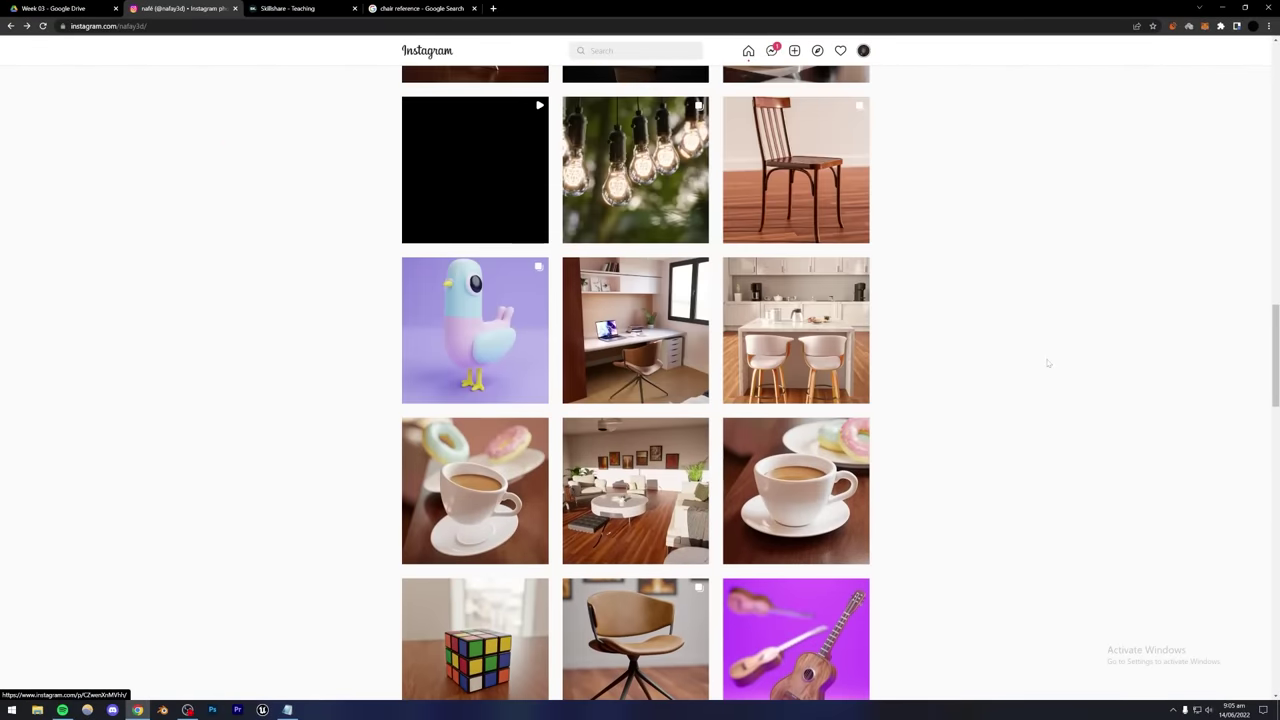
pyautogui.scroll(2, 1048, 363)
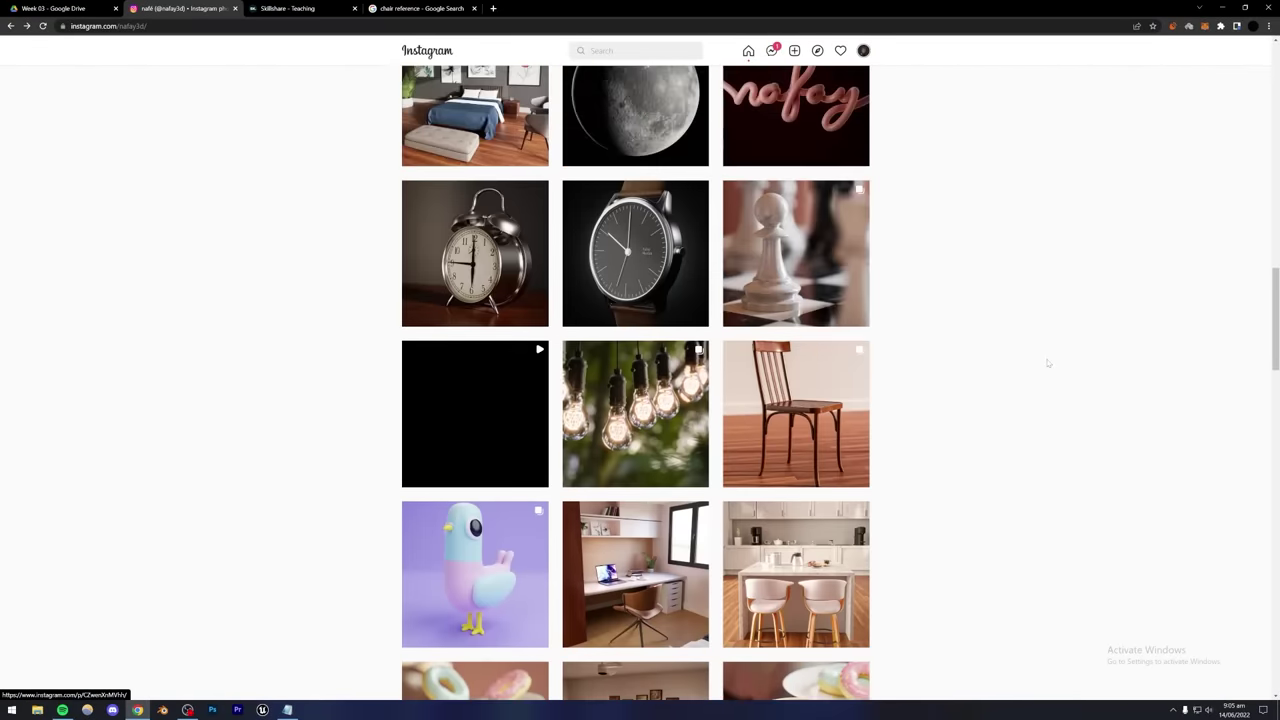
pyautogui.scroll(-1, 1043, 363)
pyautogui.click(457, 460)
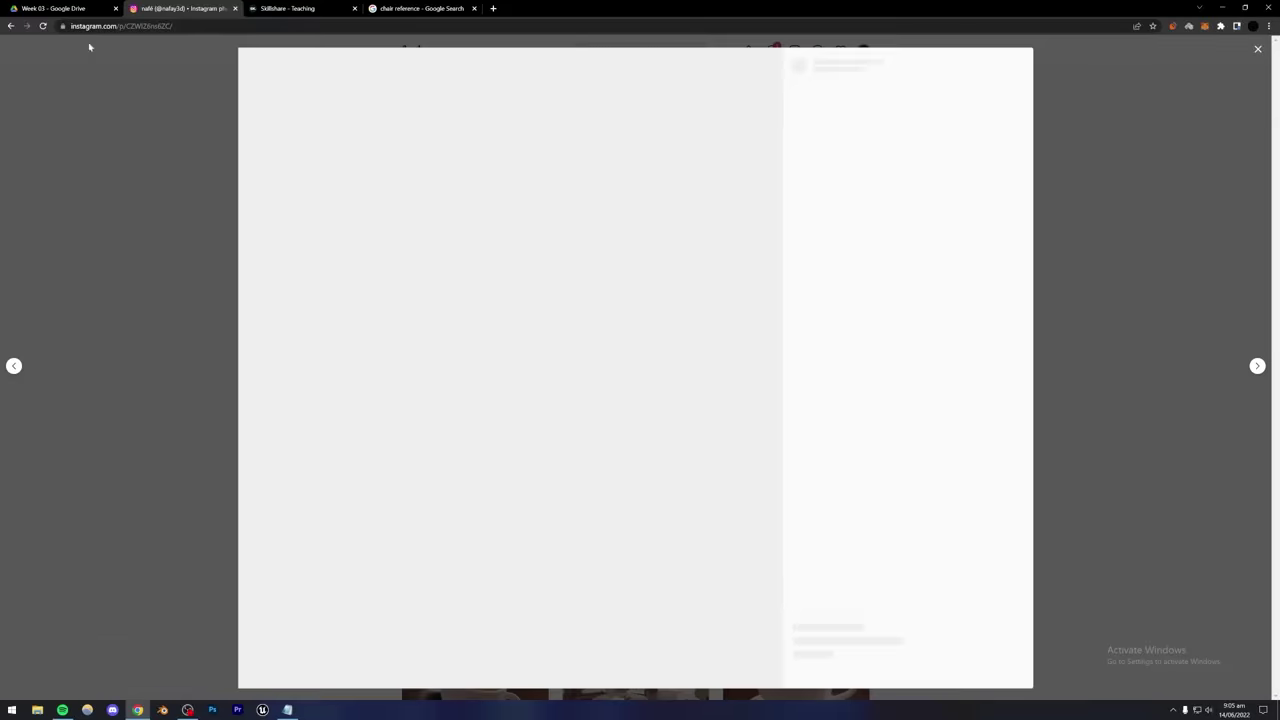
pyautogui.click(55, 8)
pyautogui.click(178, 8)
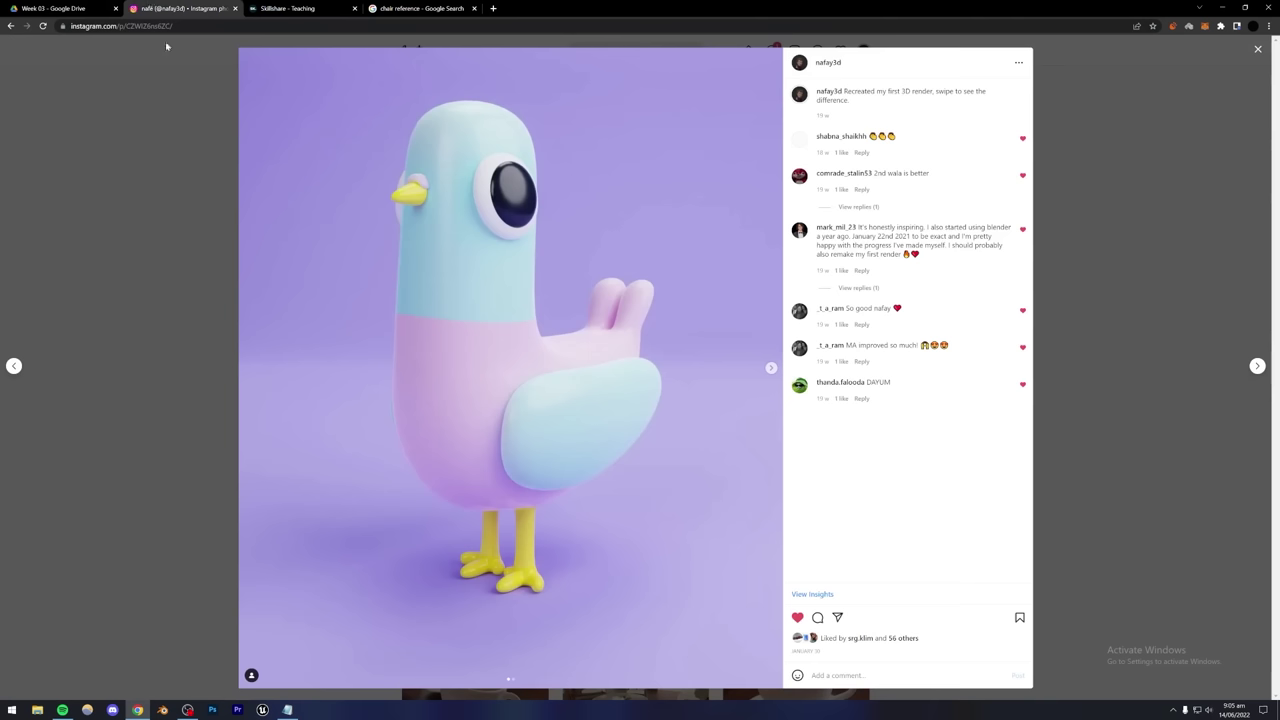
pyautogui.click(1066, 294)
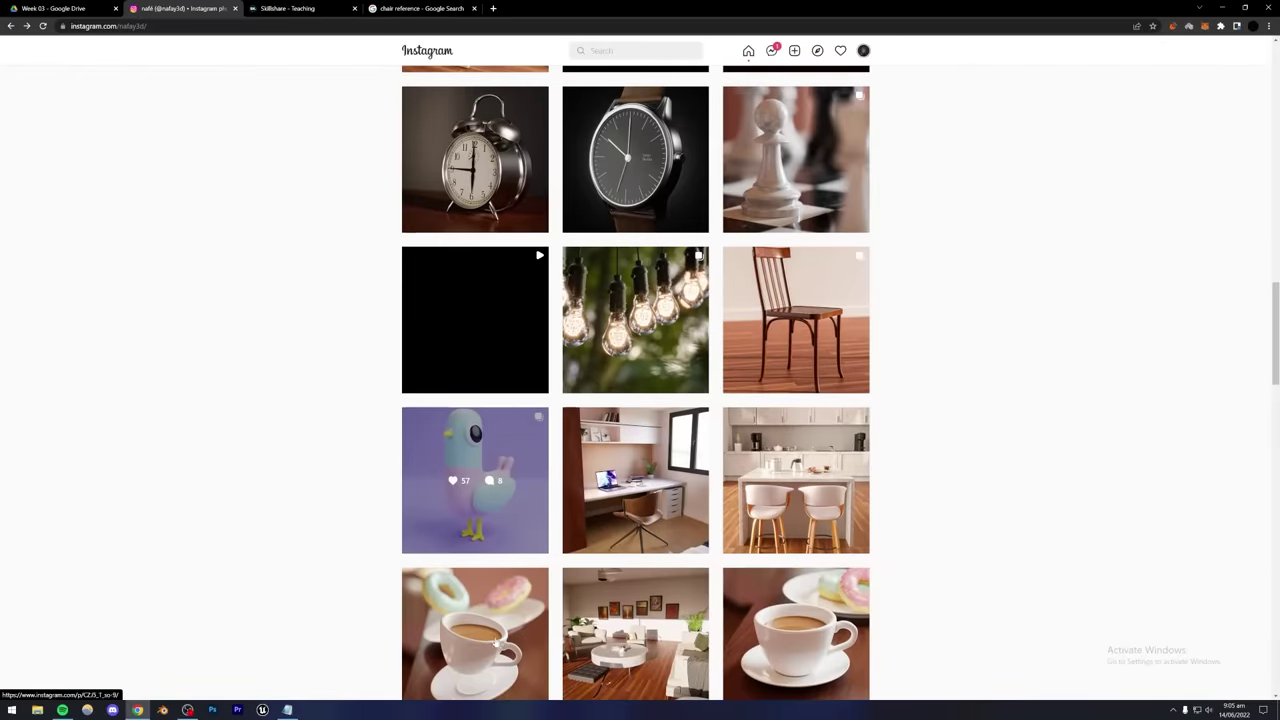
pyautogui.click(187, 710)
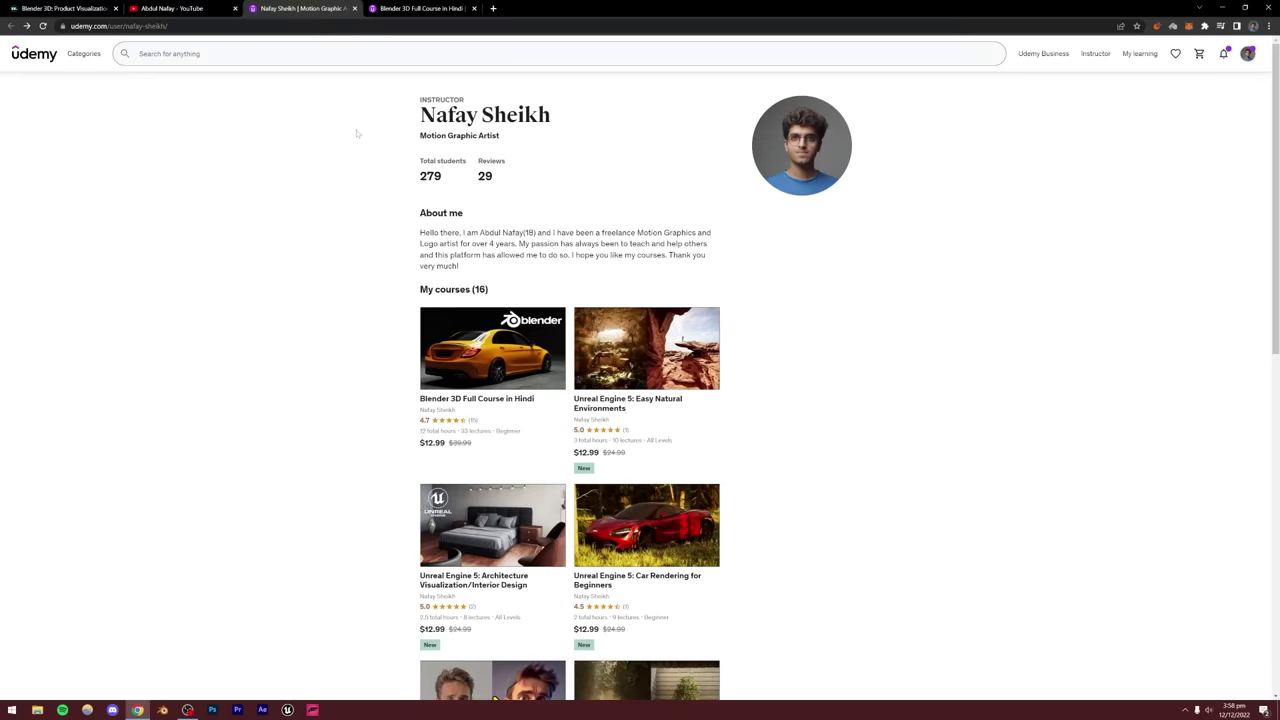
# On the Blender 3D Full Course page, expand the Week 03 and Week 04 sections.
pyautogui.click(412, 8)
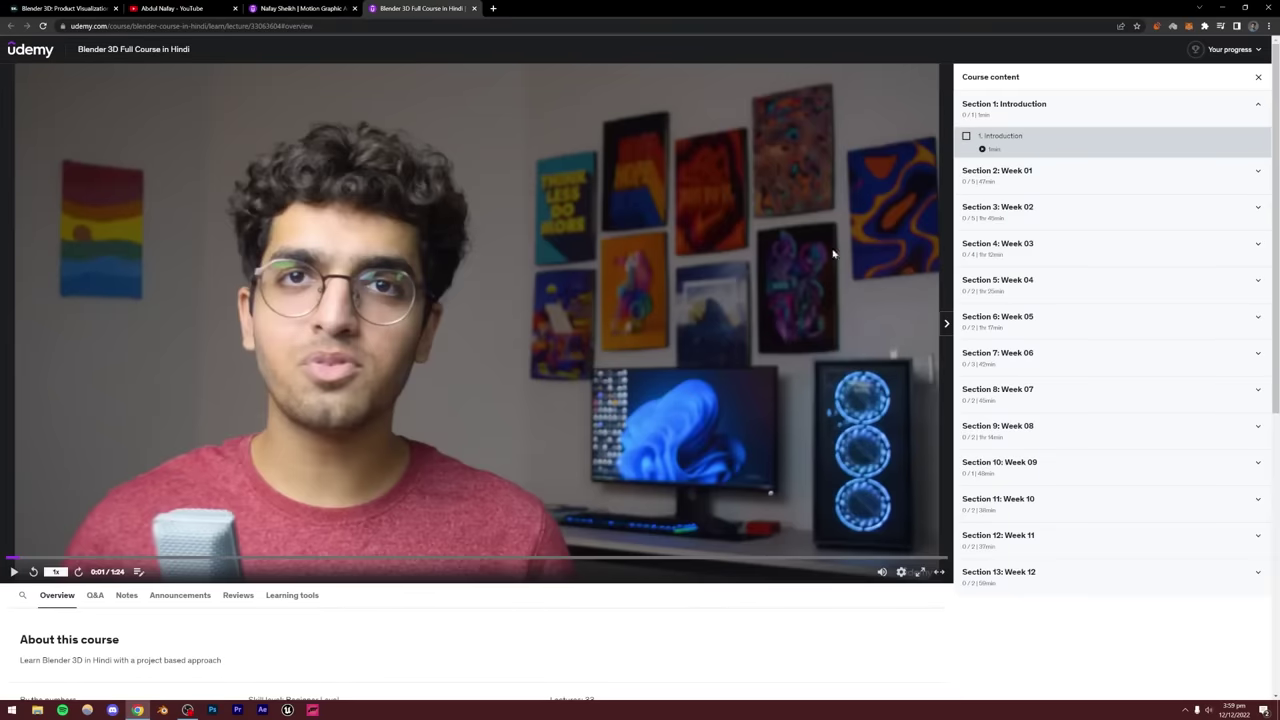
pyautogui.click(1025, 287)
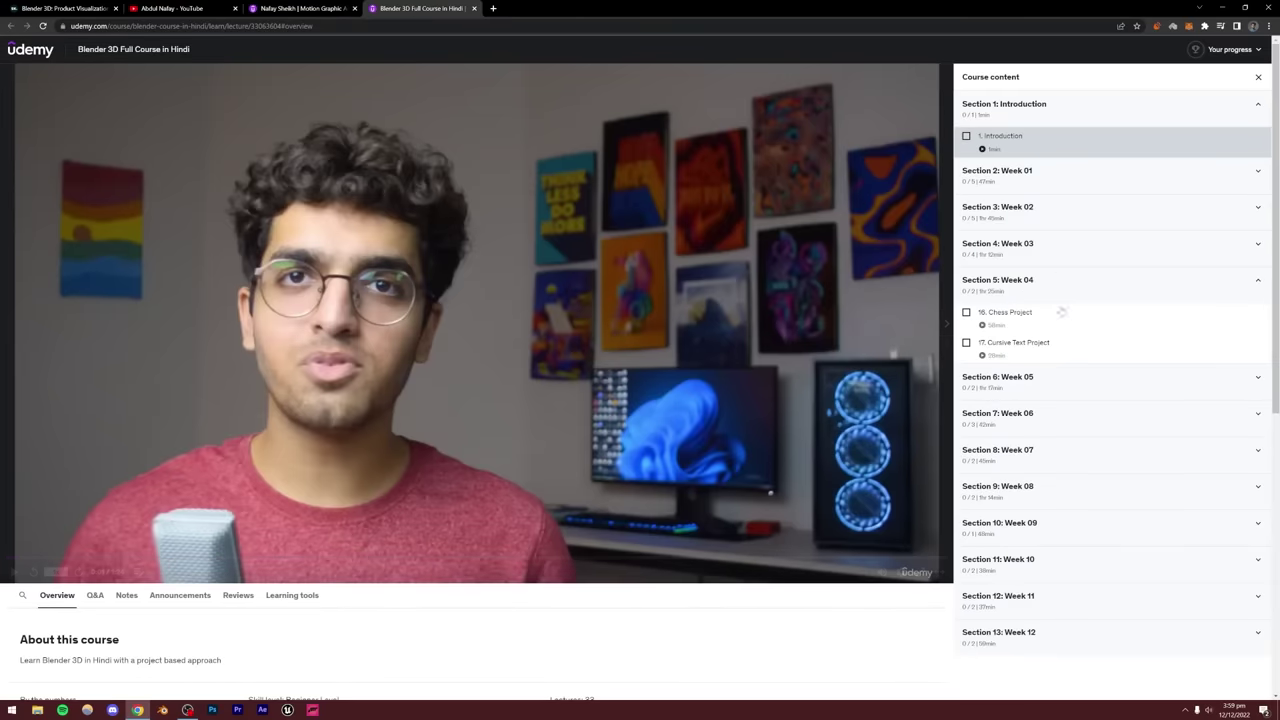
pyautogui.click(145, 8)
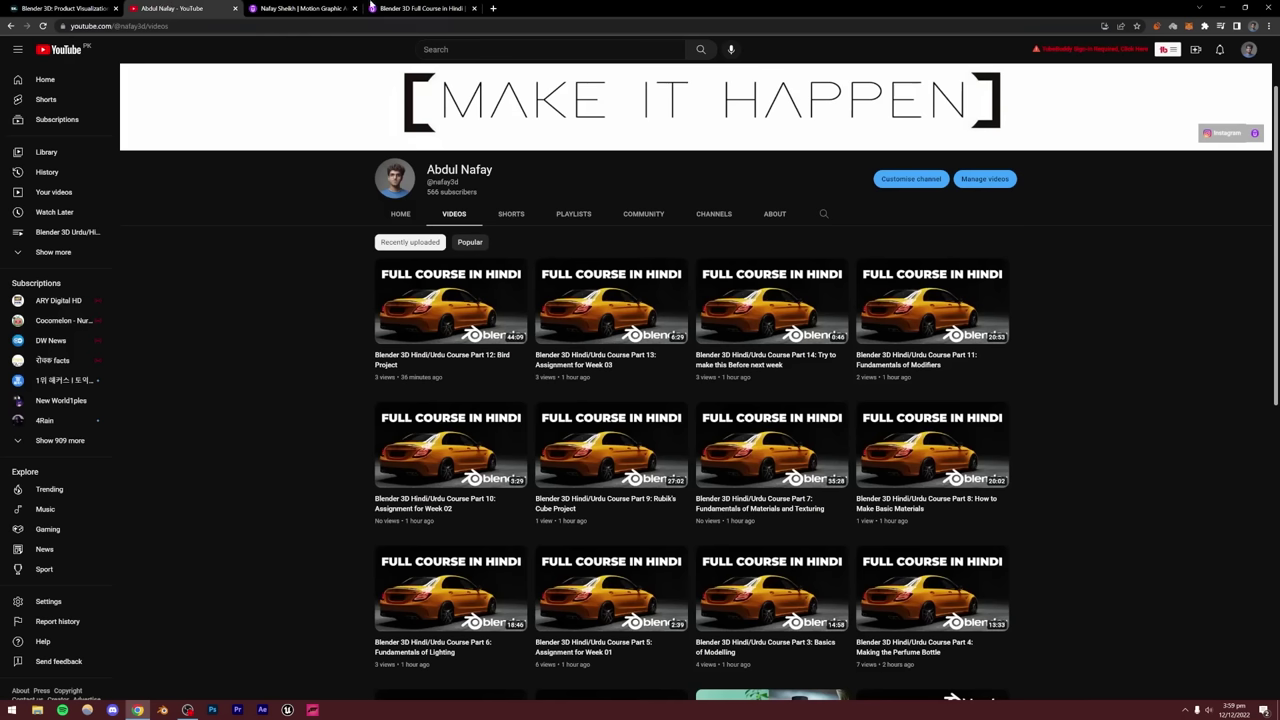
pyautogui.click(322, 7)
pyautogui.click(420, 7)
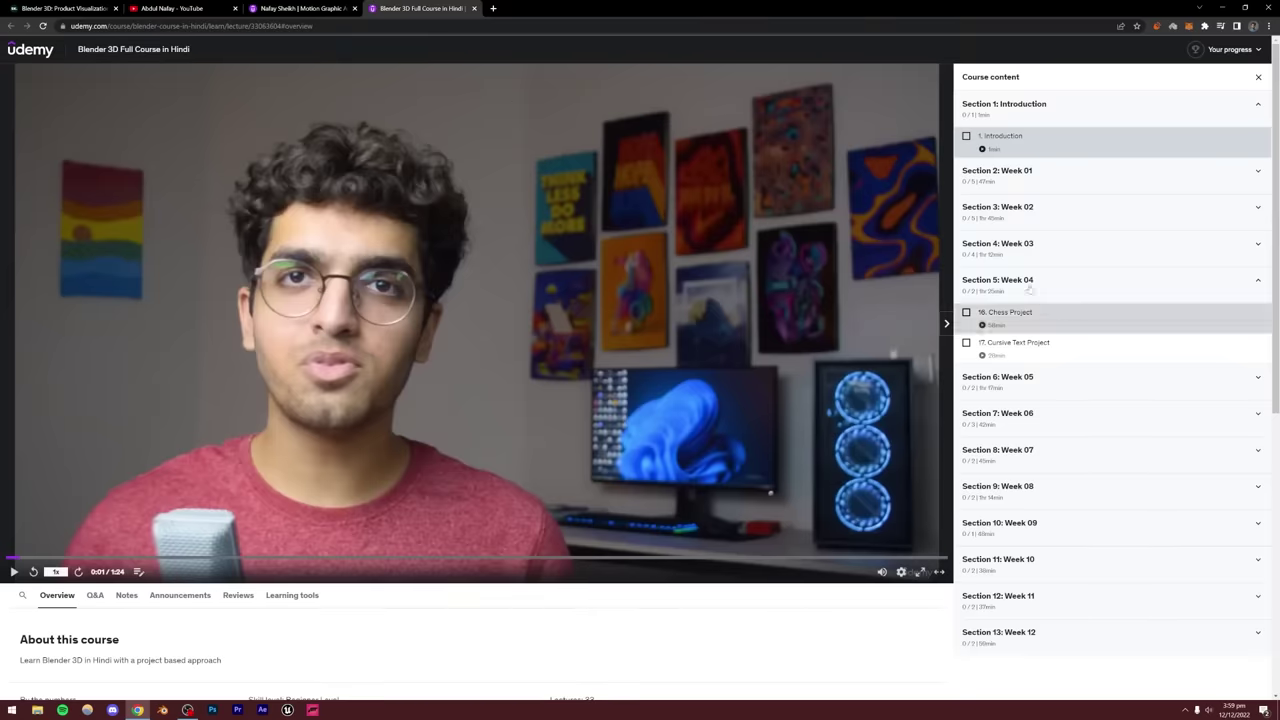
pyautogui.click(1085, 277)
pyautogui.click(1087, 253)
pyautogui.scroll(-1, 1087, 253)
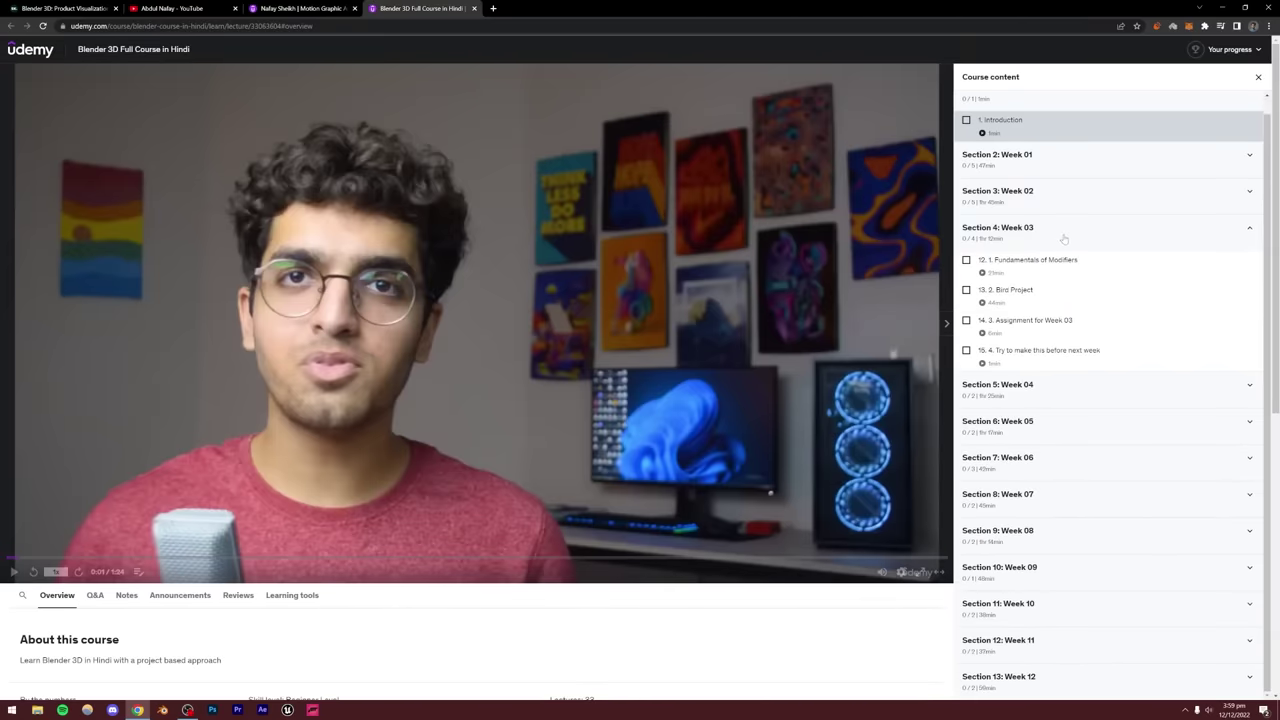
pyautogui.click(1063, 236)
pyautogui.click(1046, 283)
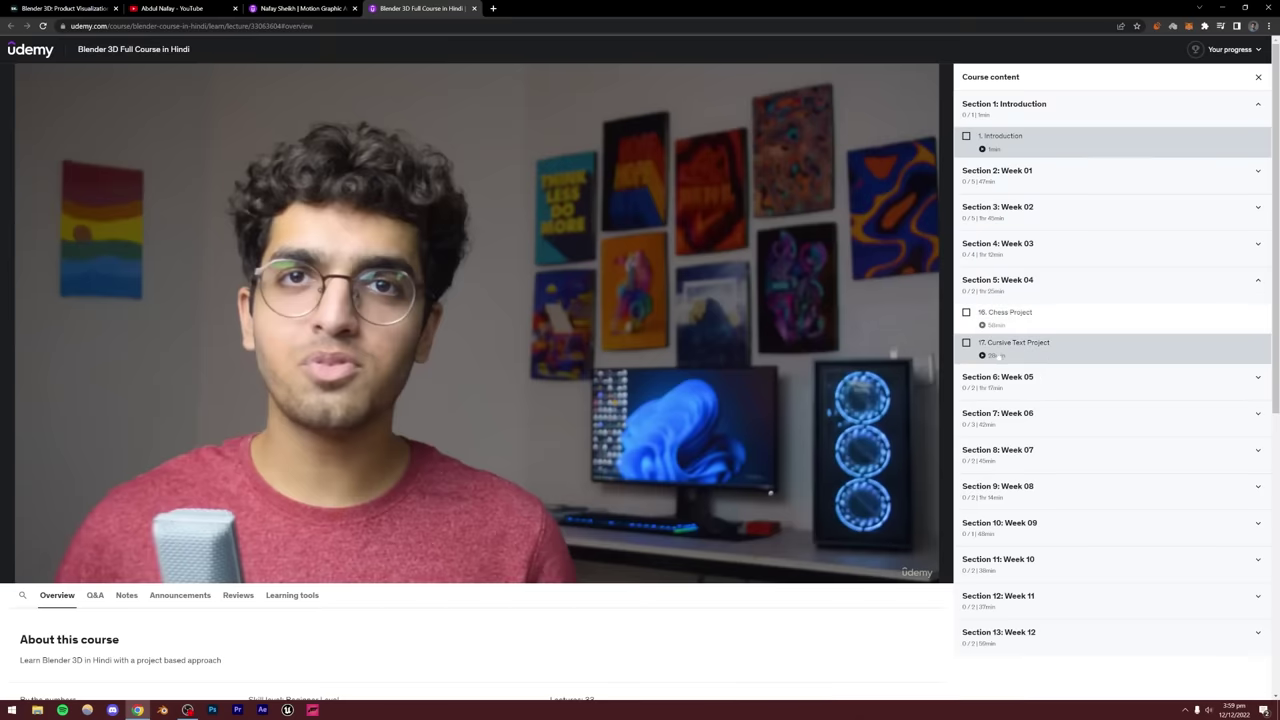
# Expand Sections 6–13 (Weeks 05–12), then return to the instructor's profile page.
pyautogui.click(1055, 382)
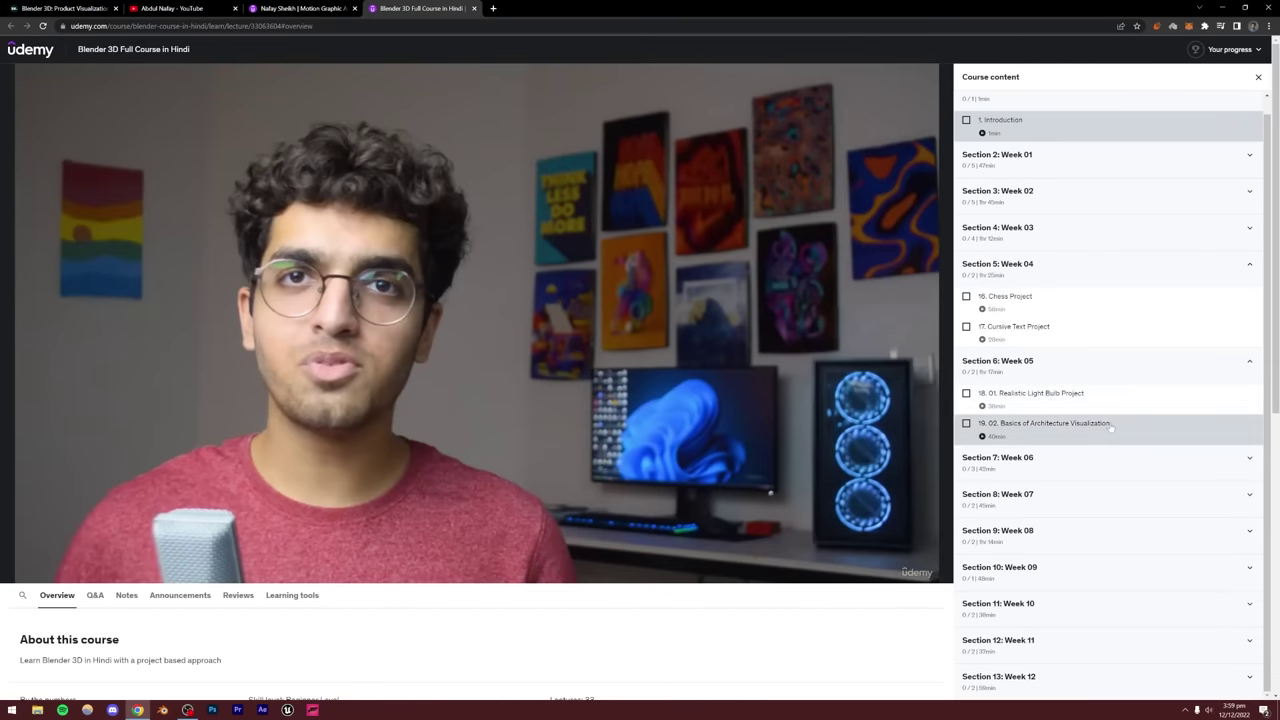
pyautogui.click(1049, 458)
pyautogui.scroll(-3, 1049, 440)
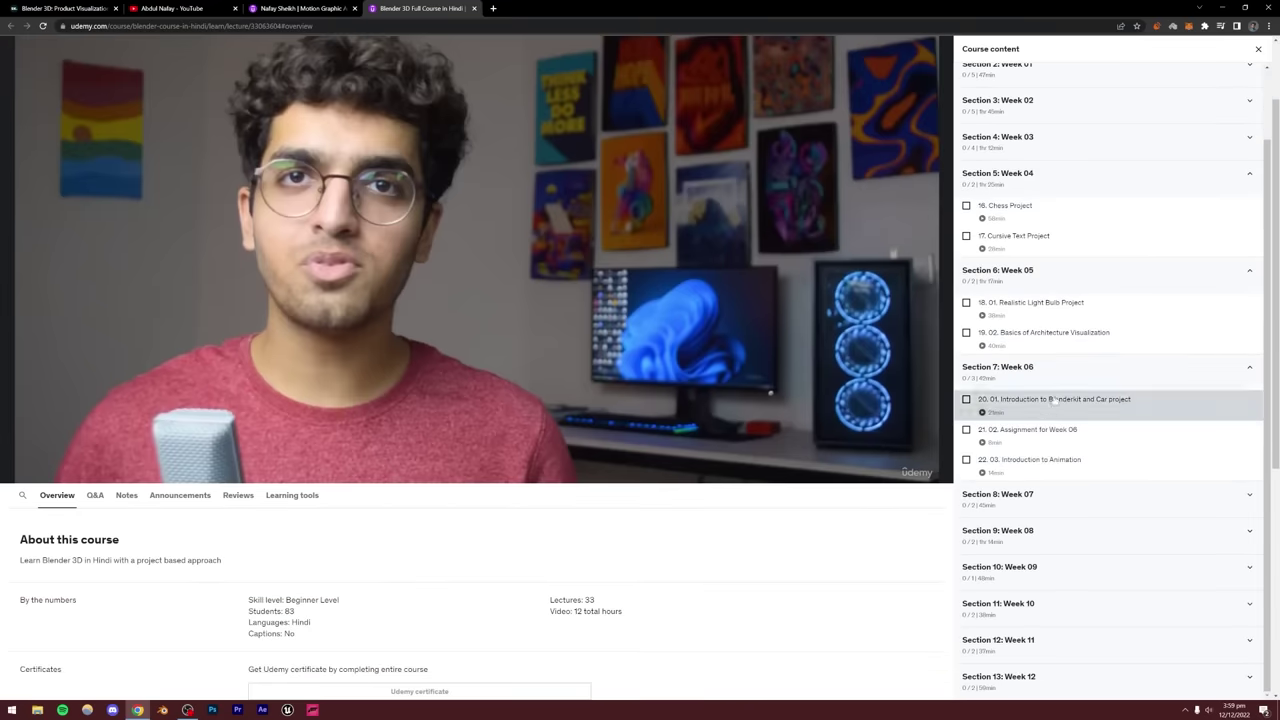
pyautogui.scroll(1, 830, 450)
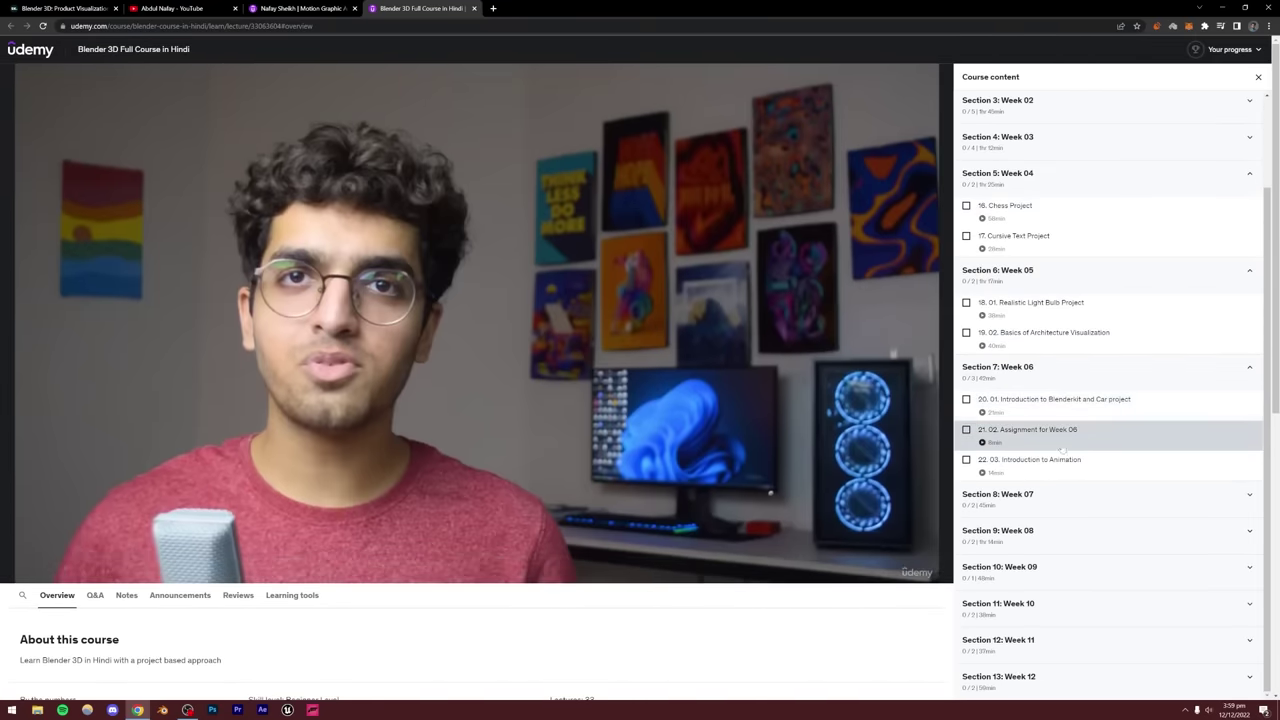
pyautogui.click(1030, 493)
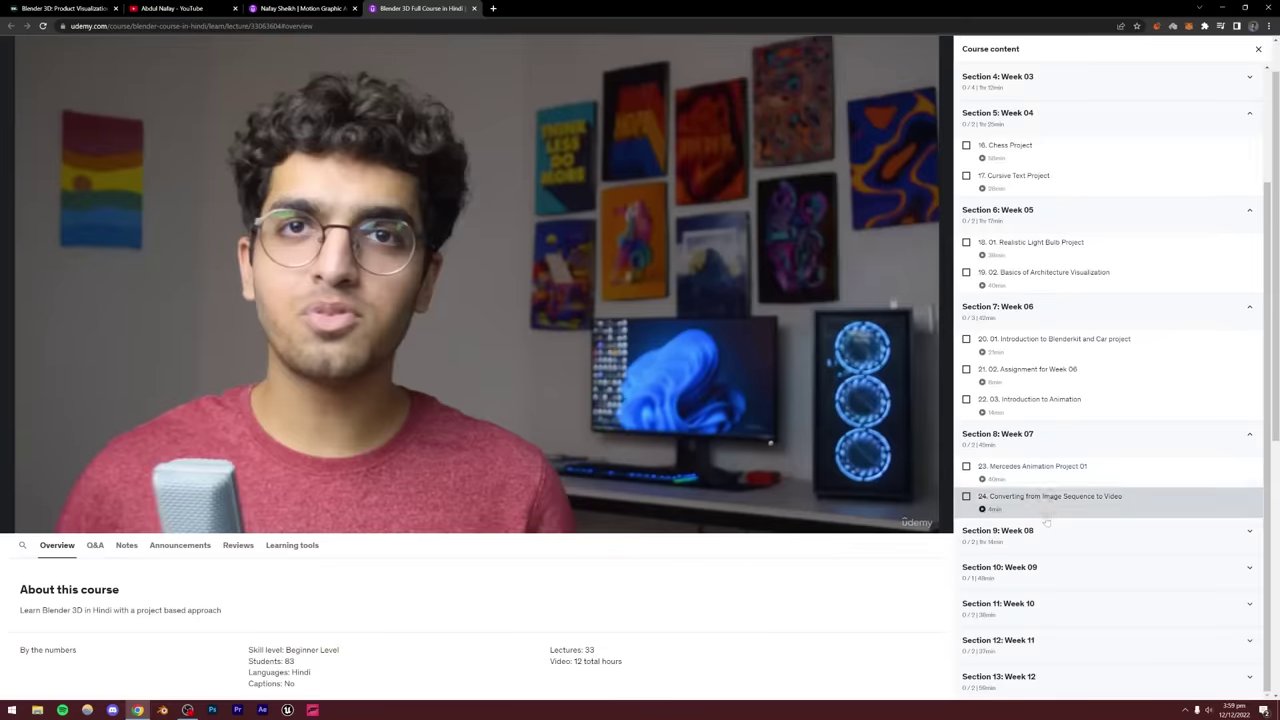
pyautogui.click(1053, 530)
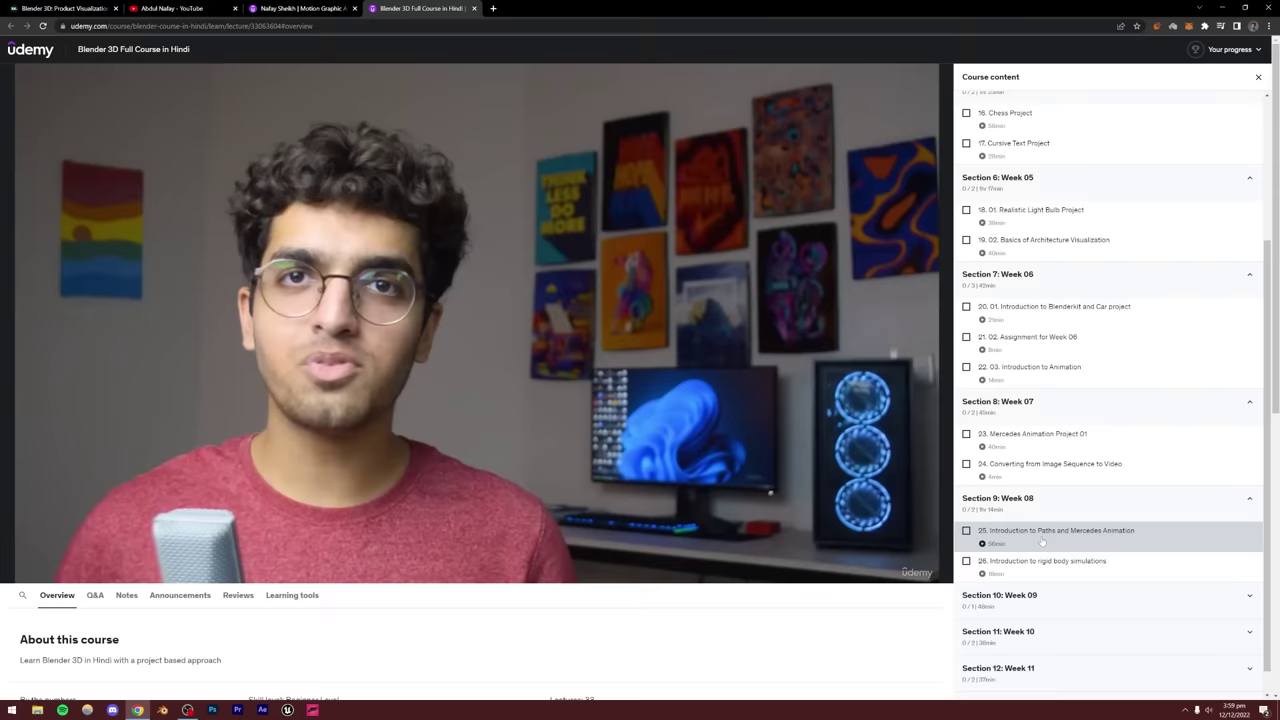
pyautogui.scroll(-1, 1041, 541)
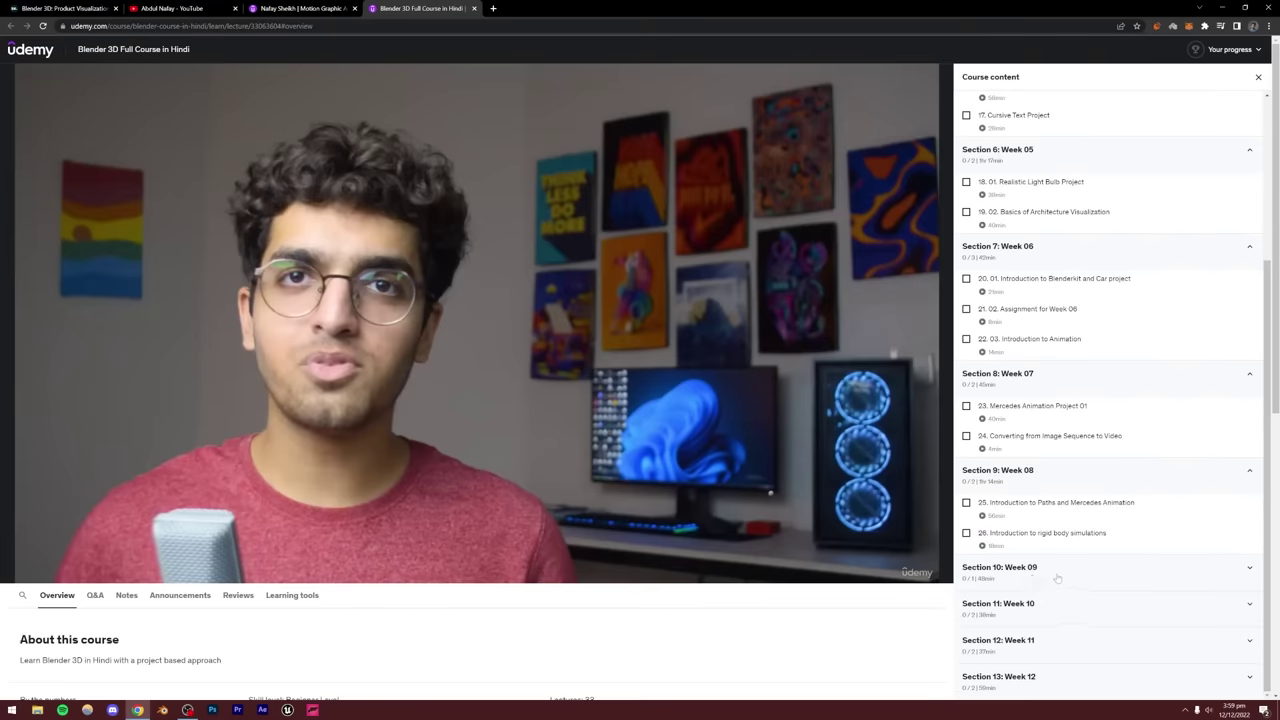
pyautogui.click(1070, 568)
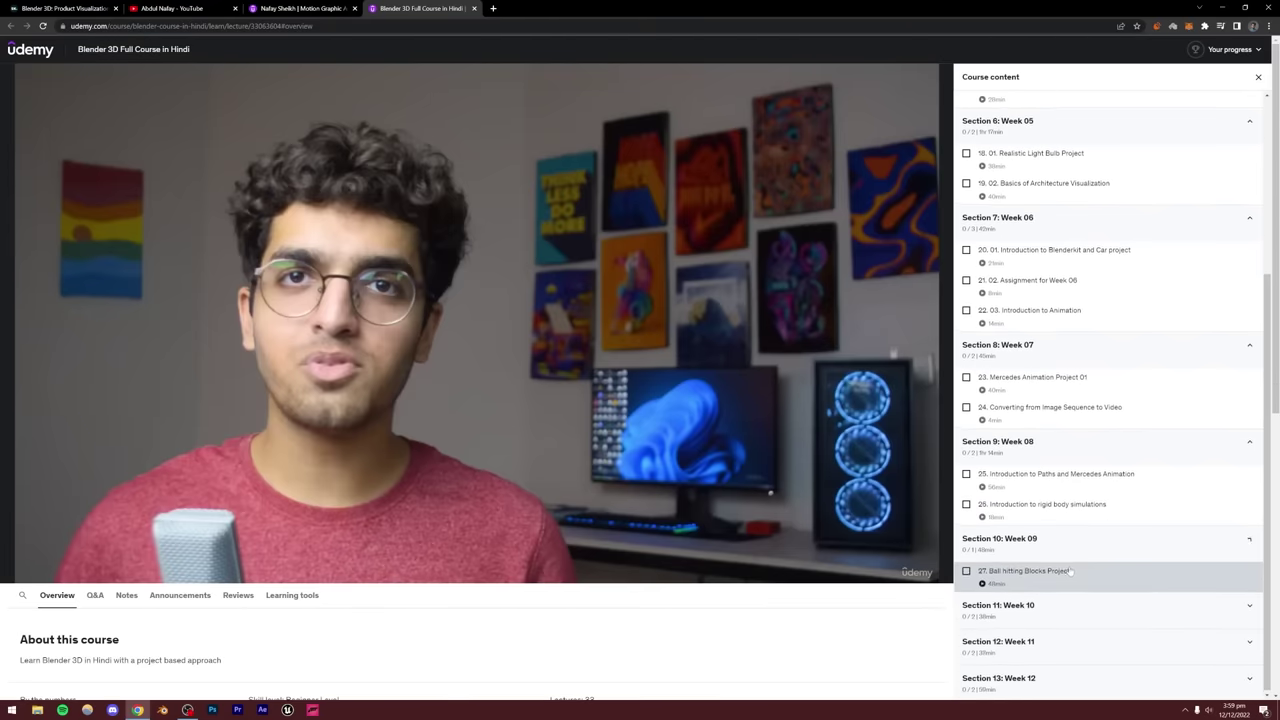
pyautogui.scroll(-1, 1050, 590)
pyautogui.click(1044, 607)
pyautogui.scroll(-2, 1044, 612)
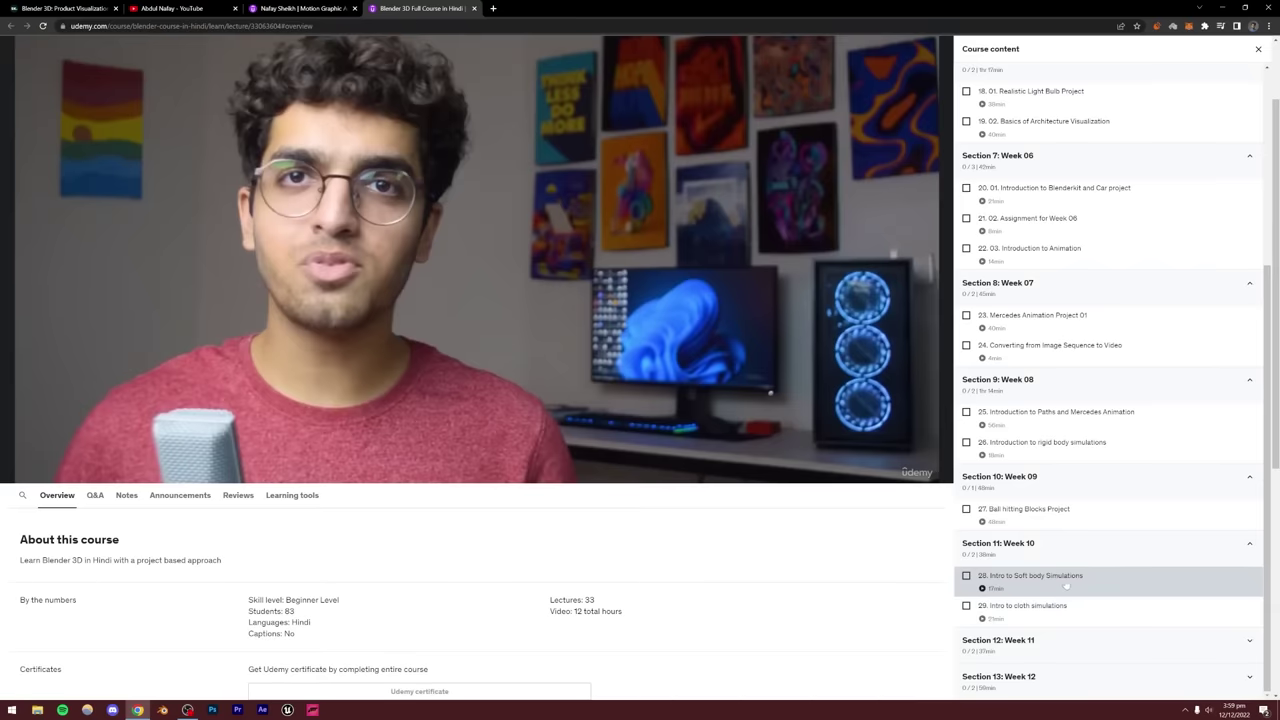
pyautogui.click(1048, 641)
pyautogui.scroll(-2, 1048, 638)
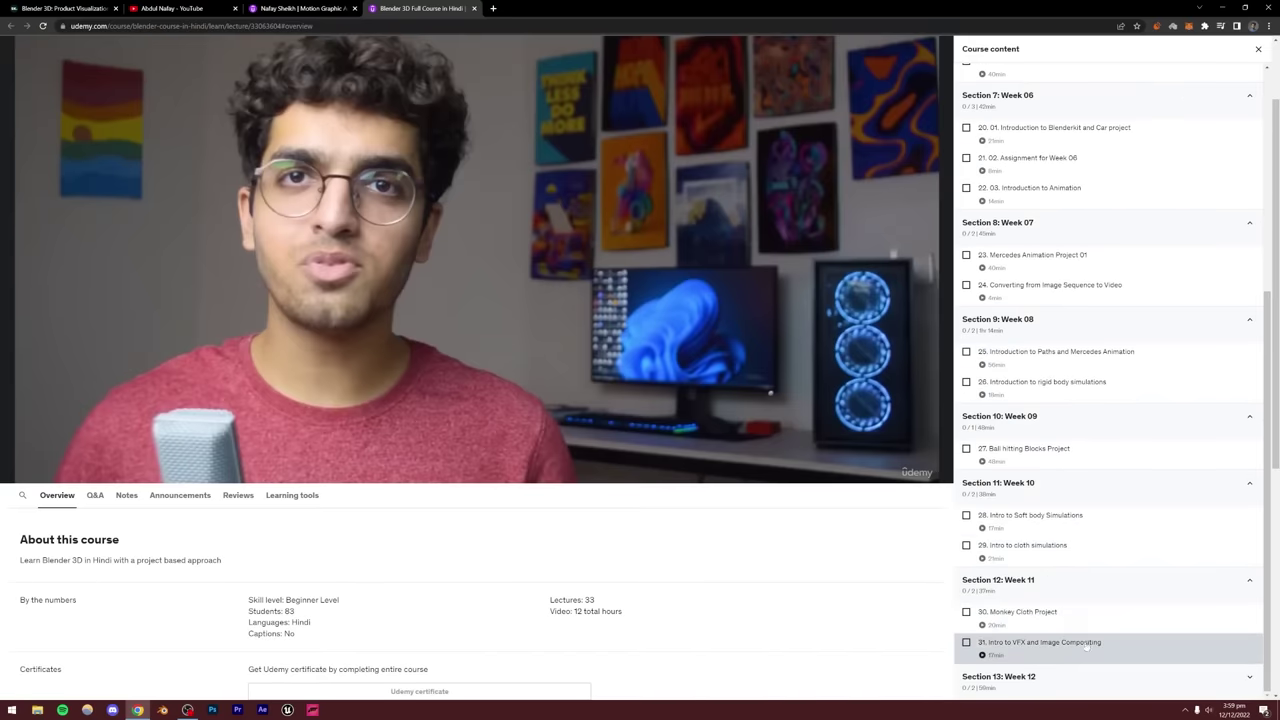
pyautogui.click(1047, 680)
pyautogui.scroll(-2, 1047, 681)
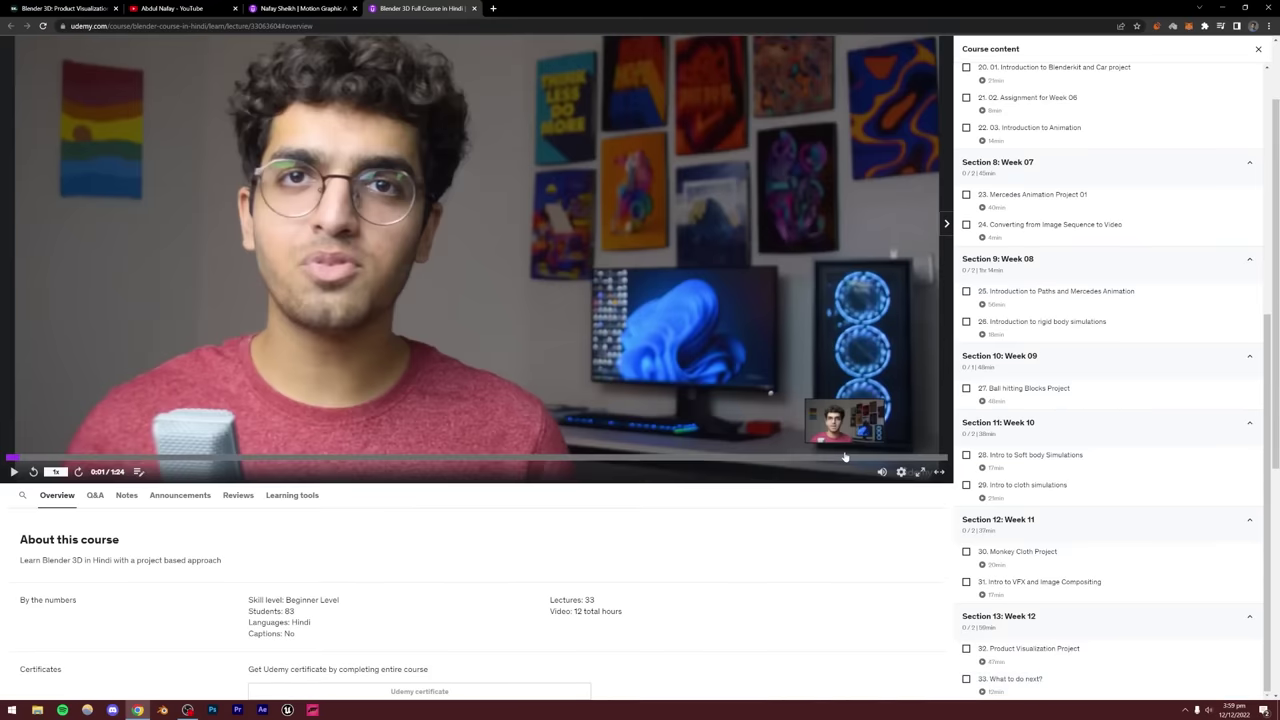
pyautogui.scroll(1, 820, 520)
pyautogui.scroll(5, 1025, 438)
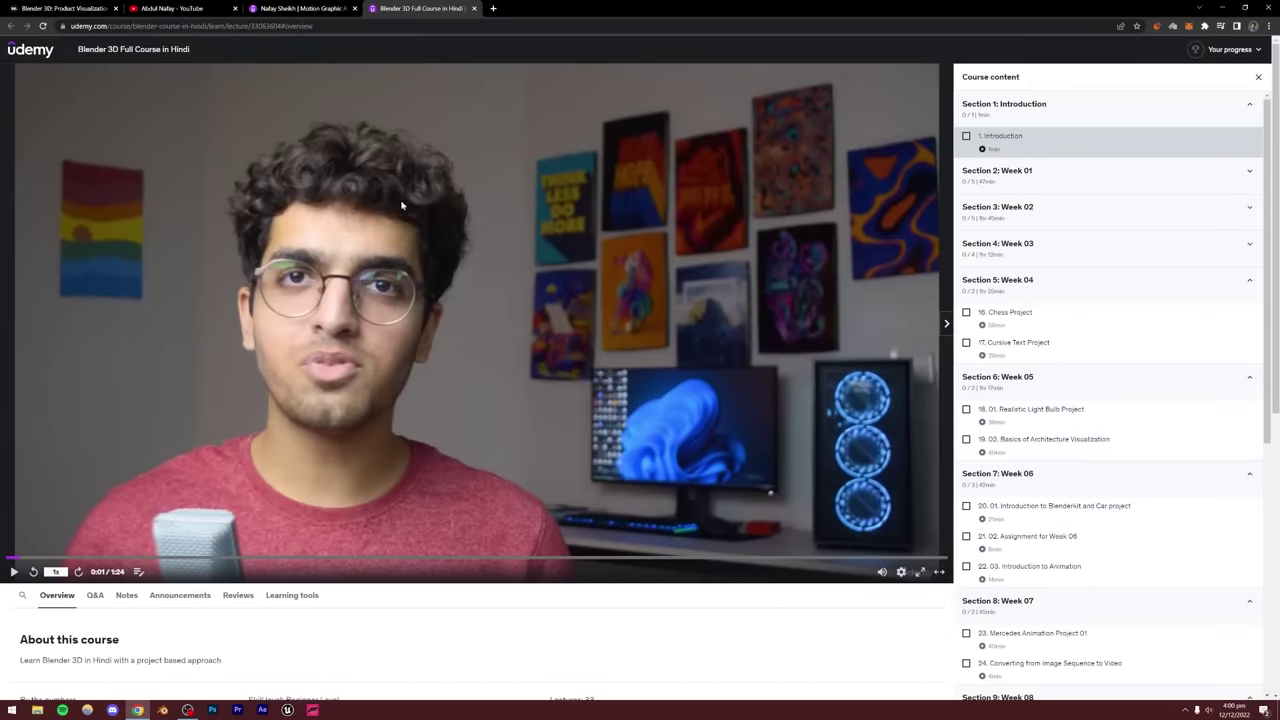
pyautogui.click(300, 8)
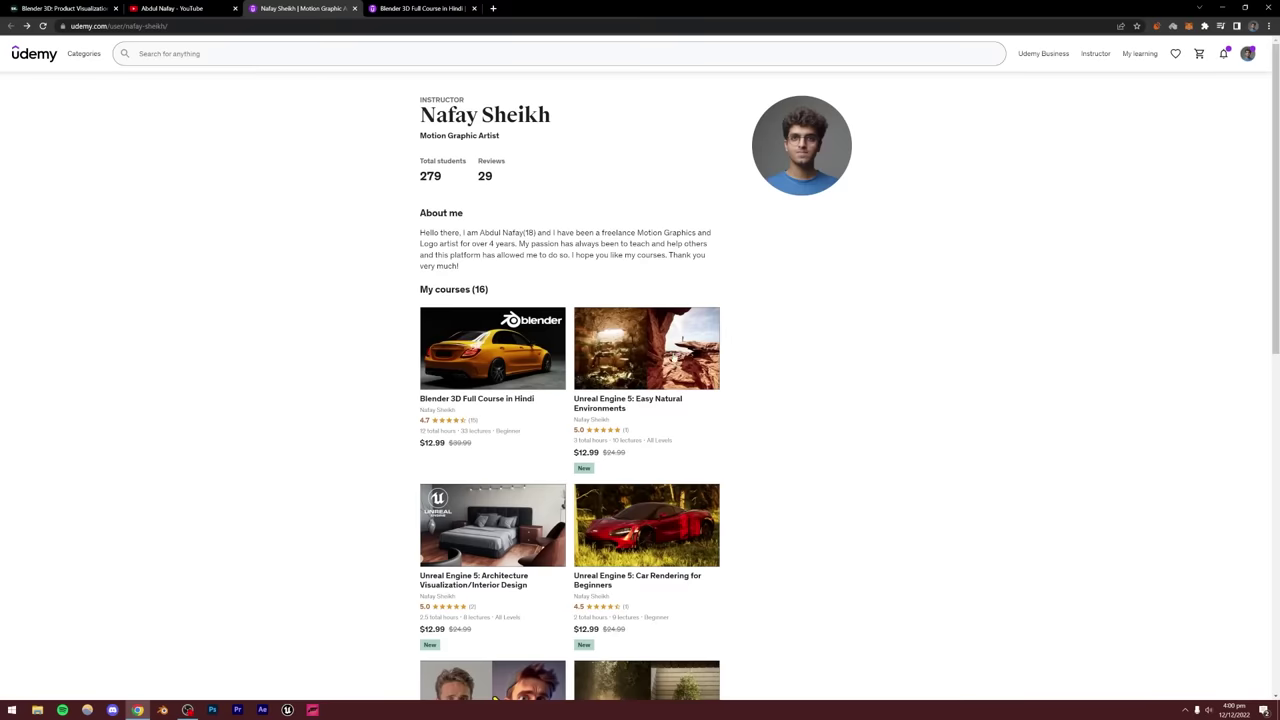
# Scroll the profile down to 'Blender 3D: Easy Cartoon Characters for Beginners' and the footer.
pyautogui.scroll(-1, 764, 344)
pyautogui.scroll(-2, 764, 344)
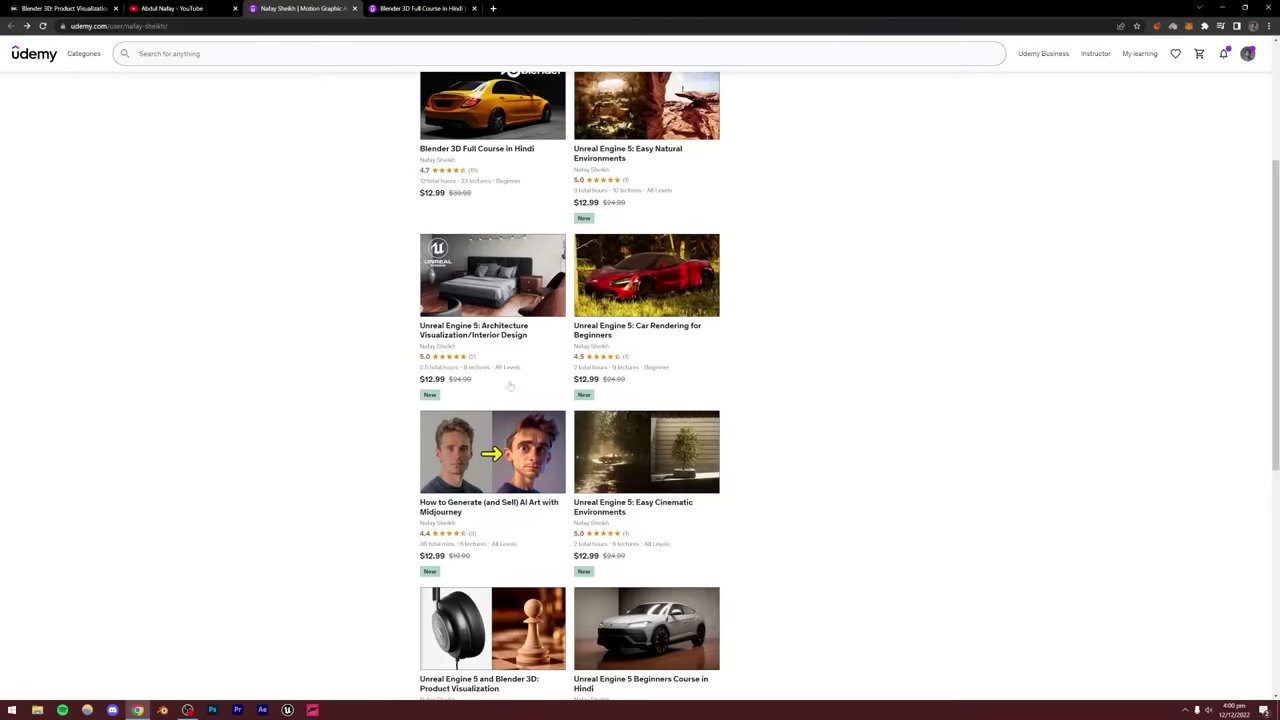
pyautogui.scroll(-1, 831, 330)
pyautogui.scroll(-1, 831, 330)
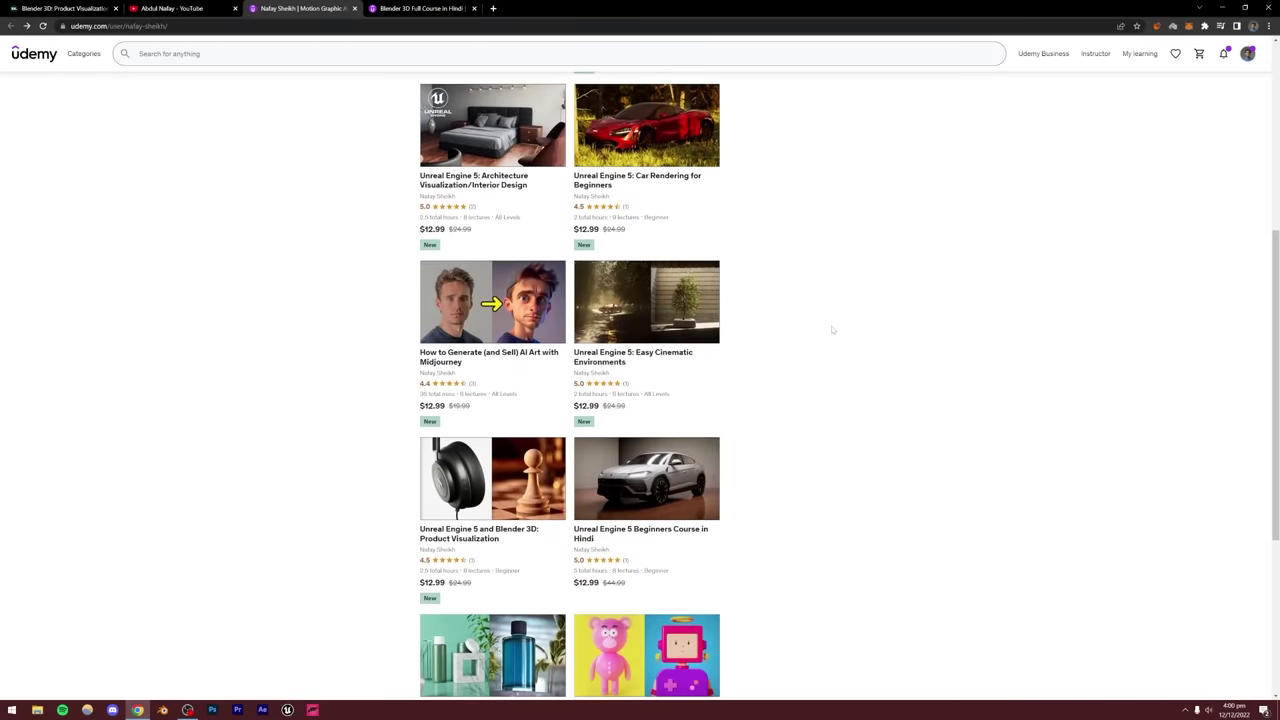
pyautogui.scroll(-3, 831, 330)
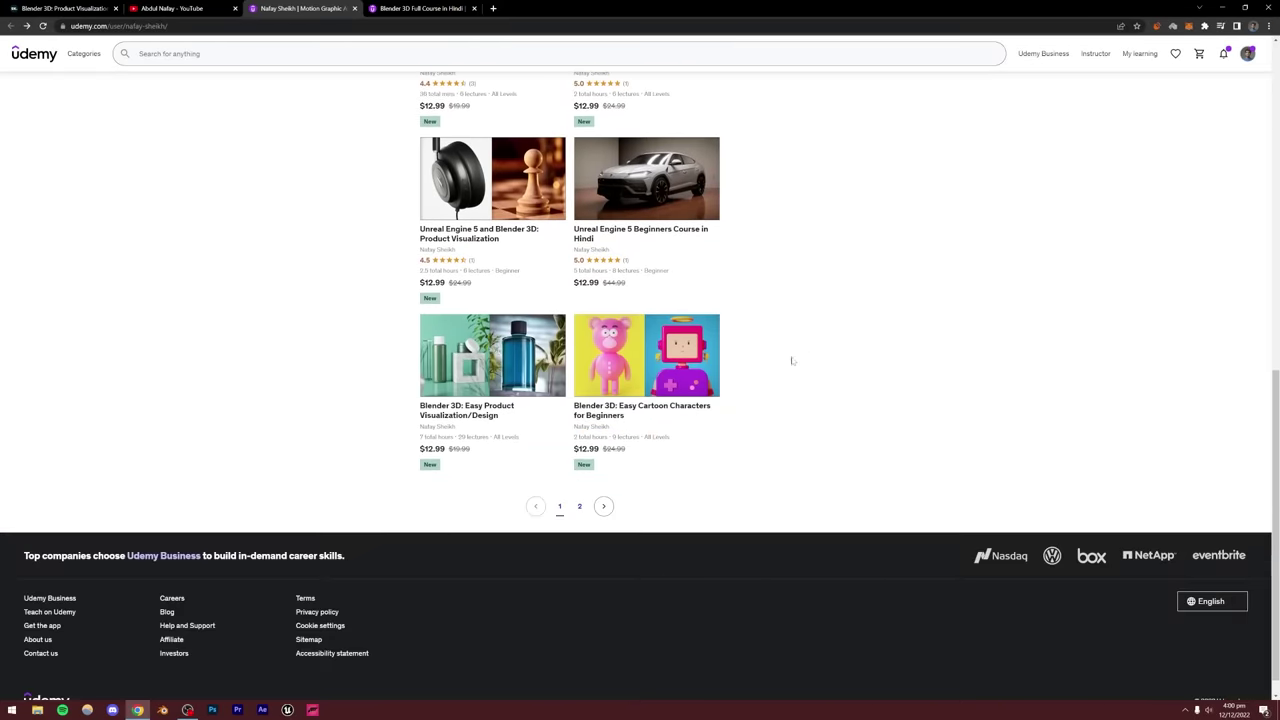
pyautogui.scroll(3, 763, 417)
pyautogui.scroll(-1, 765, 418)
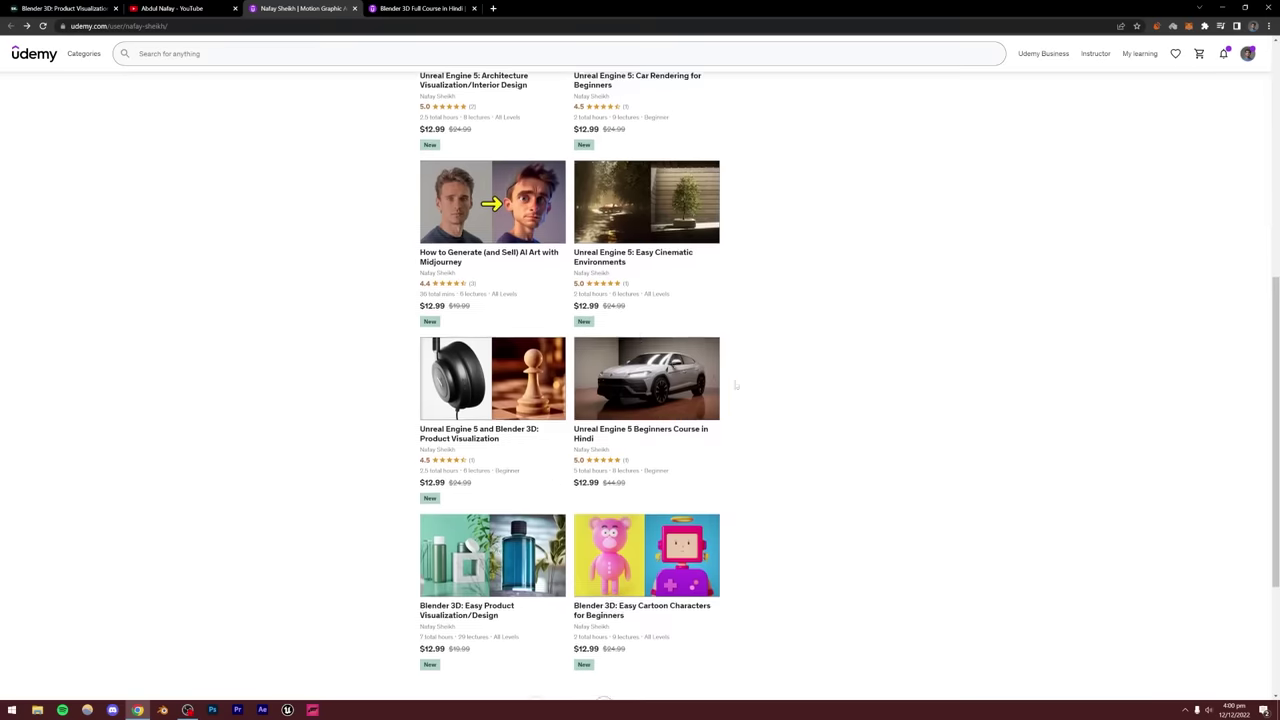
pyautogui.scroll(-3, 735, 385)
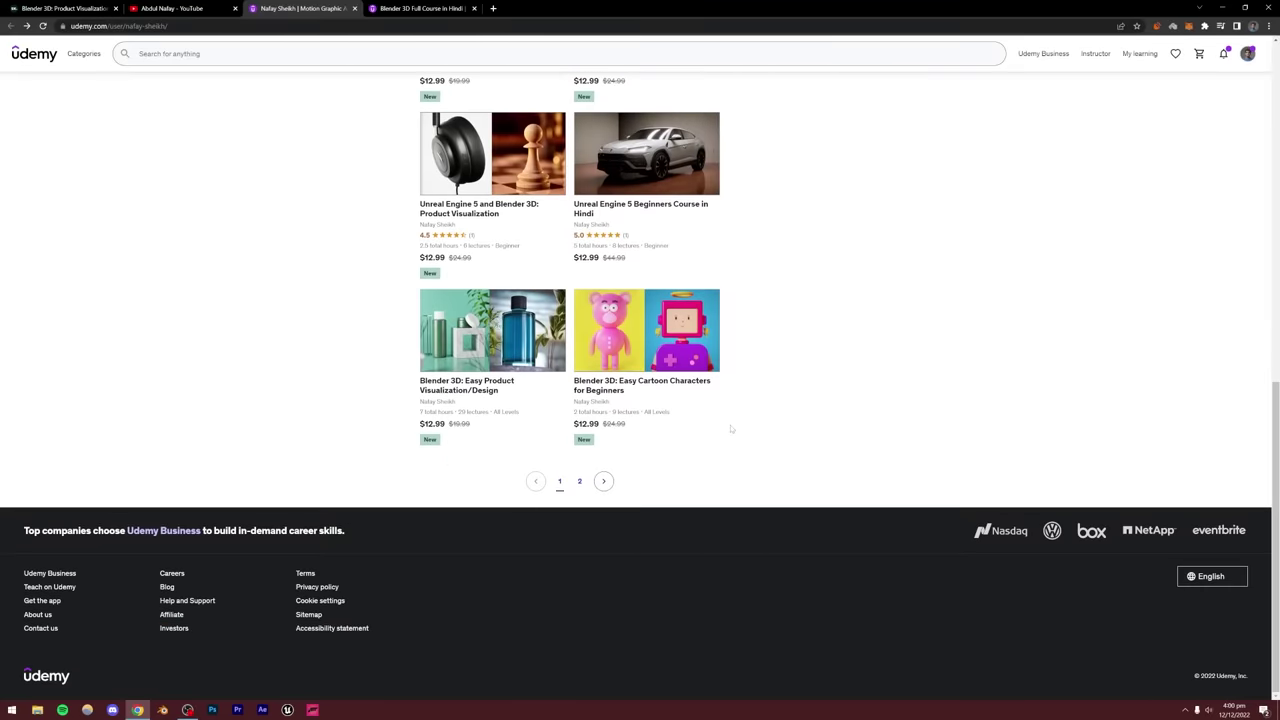